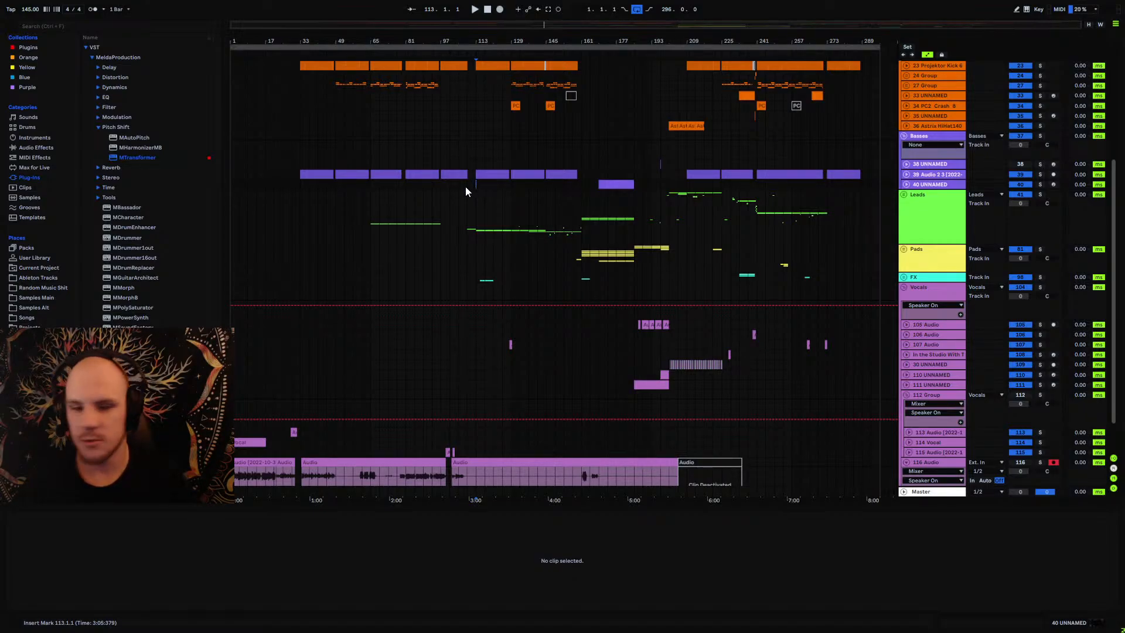
Step: Inspect the recorded audio on track 116 and the short clips on the vocal tracks above it
scroll(372, 263, down, 2)
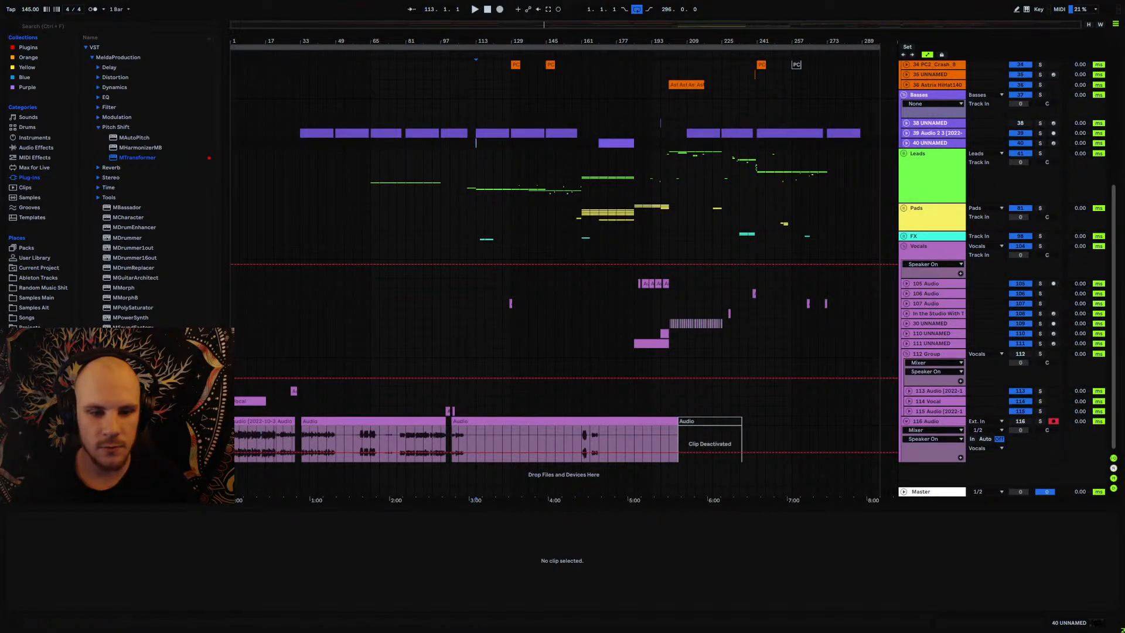
drag(233, 430, 486, 434)
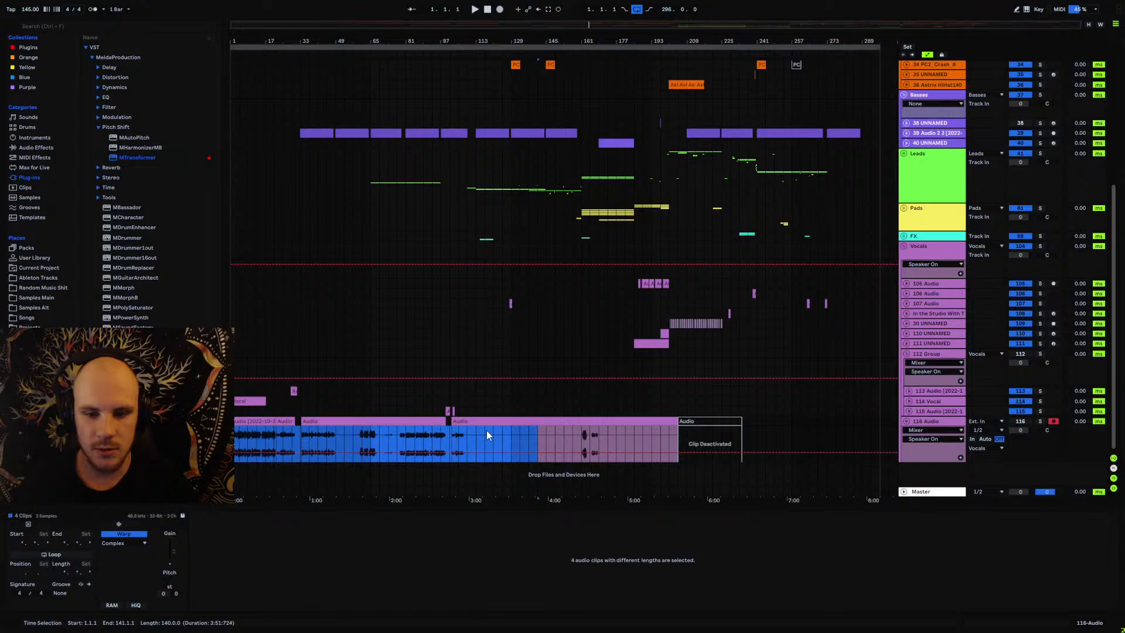
click(449, 411)
click(293, 391)
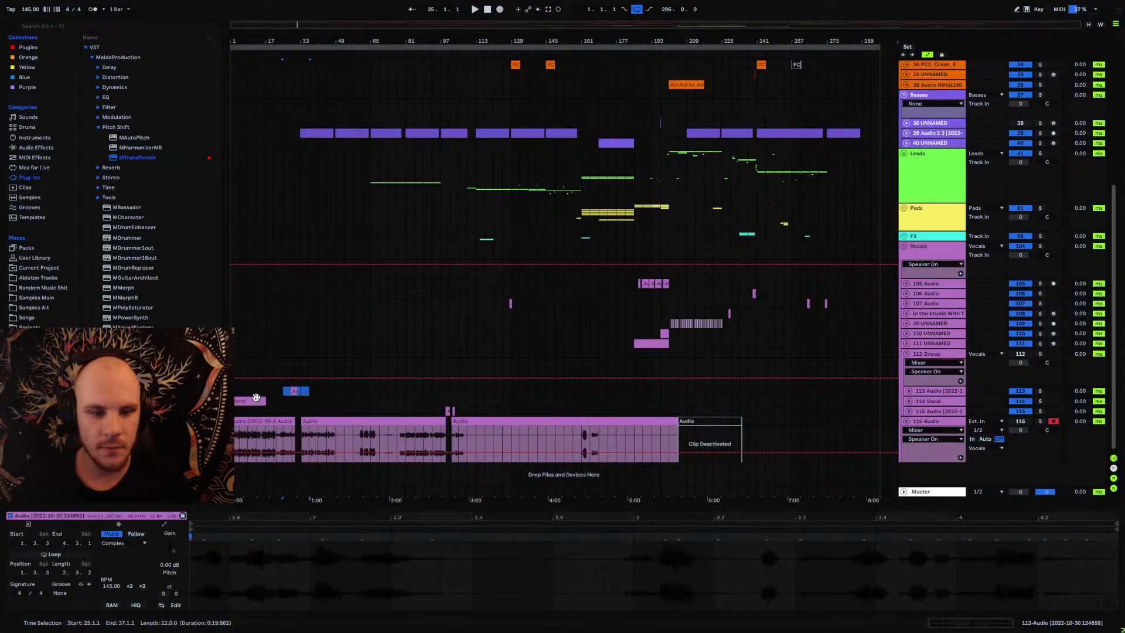
click(234, 394)
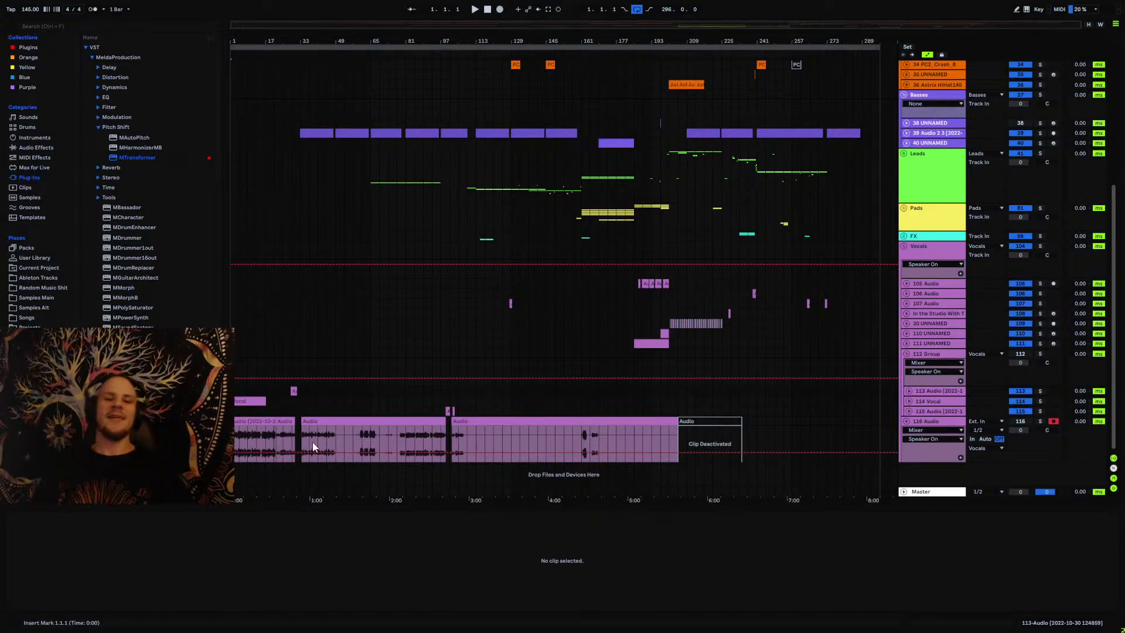
Step: Play the arrangement from bar 37 with the drum, bass and lead tracks in view
scroll(527, 359, up, 3)
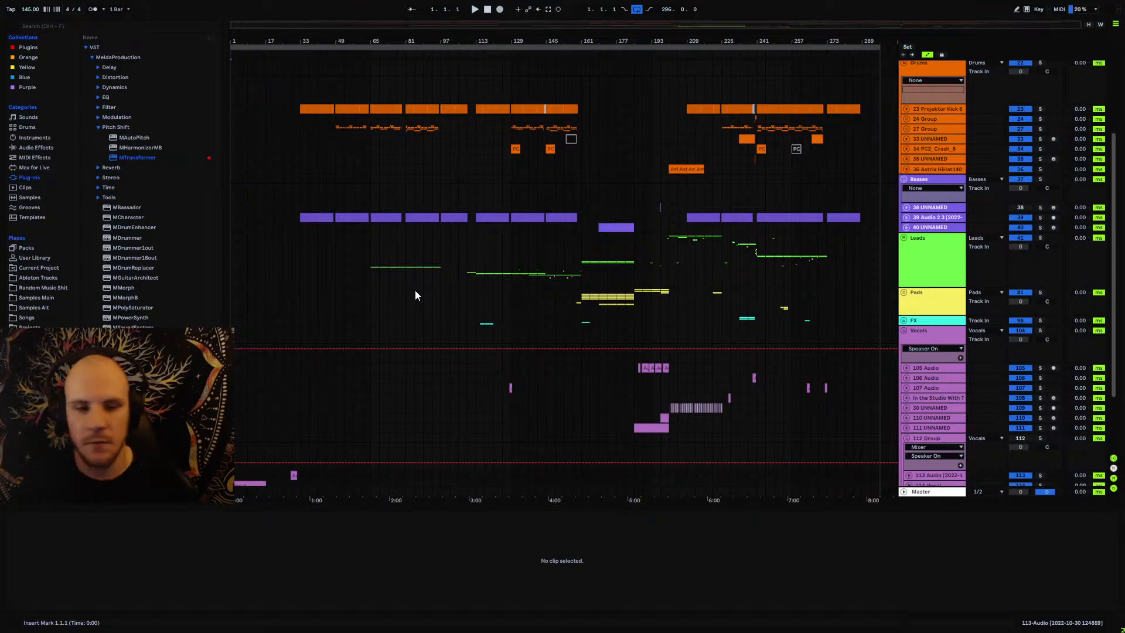
click(406, 252)
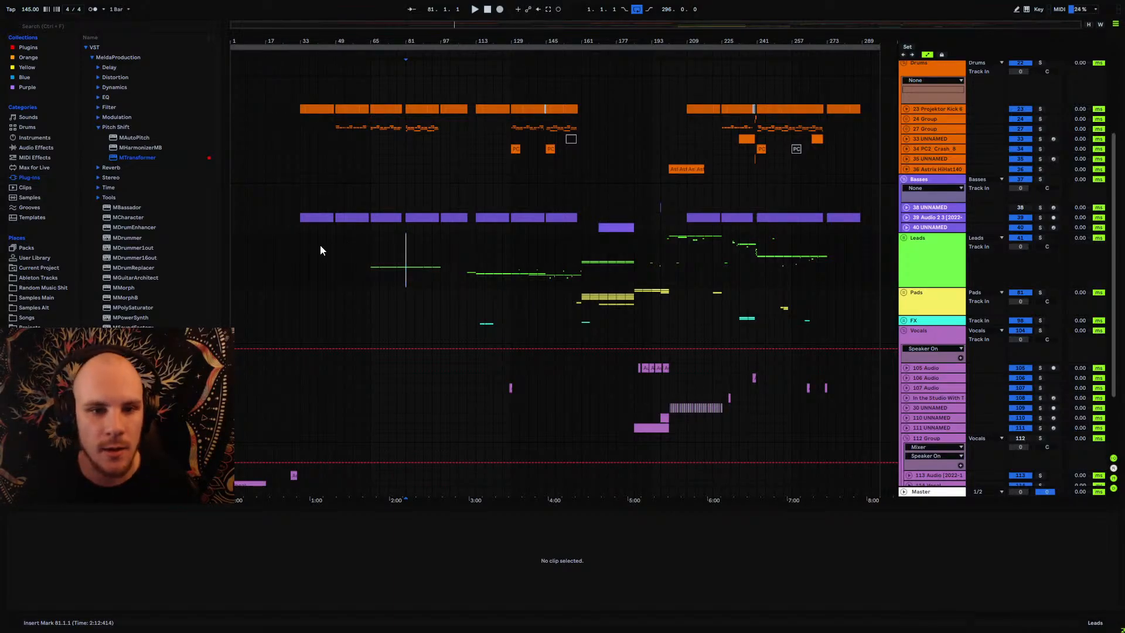
key(space)
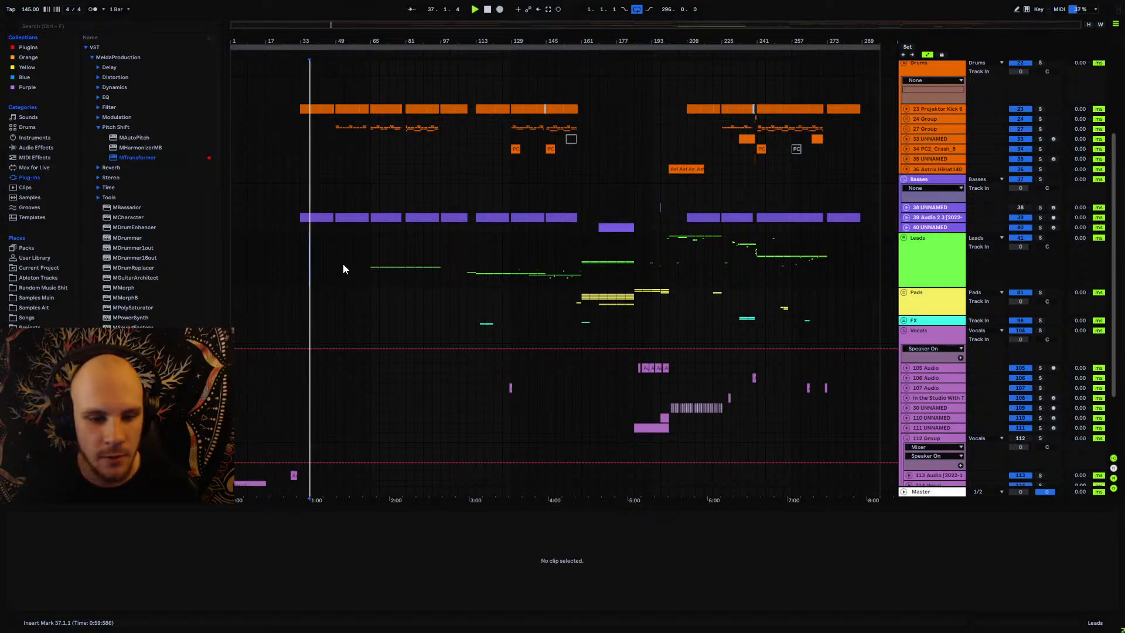
scroll(337, 271, down, 1)
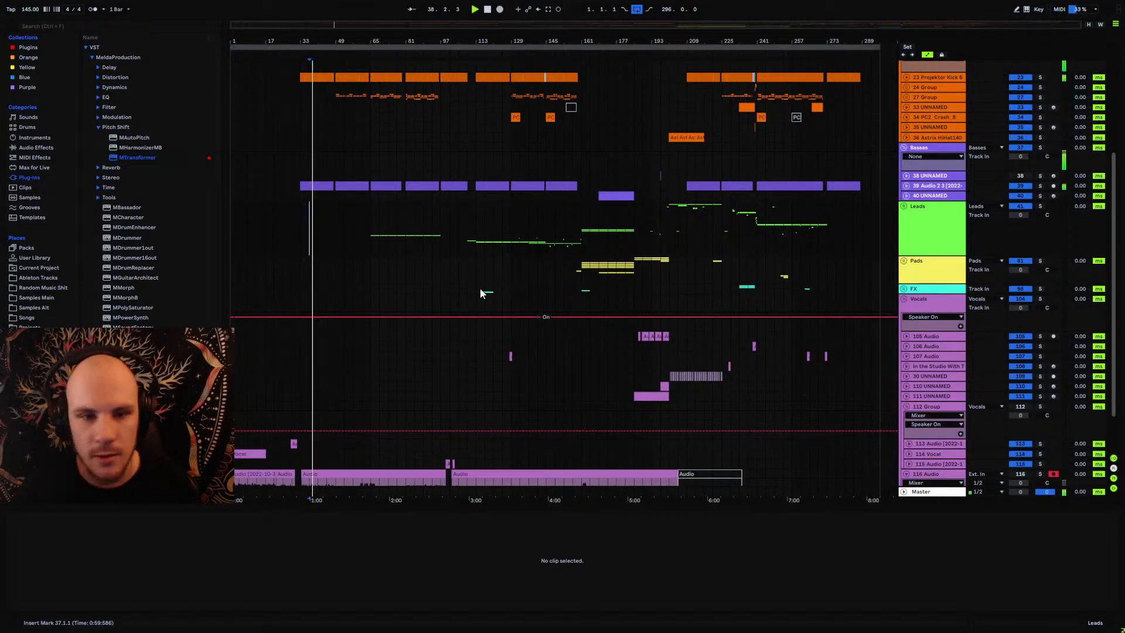
scroll(482, 293, up, 1)
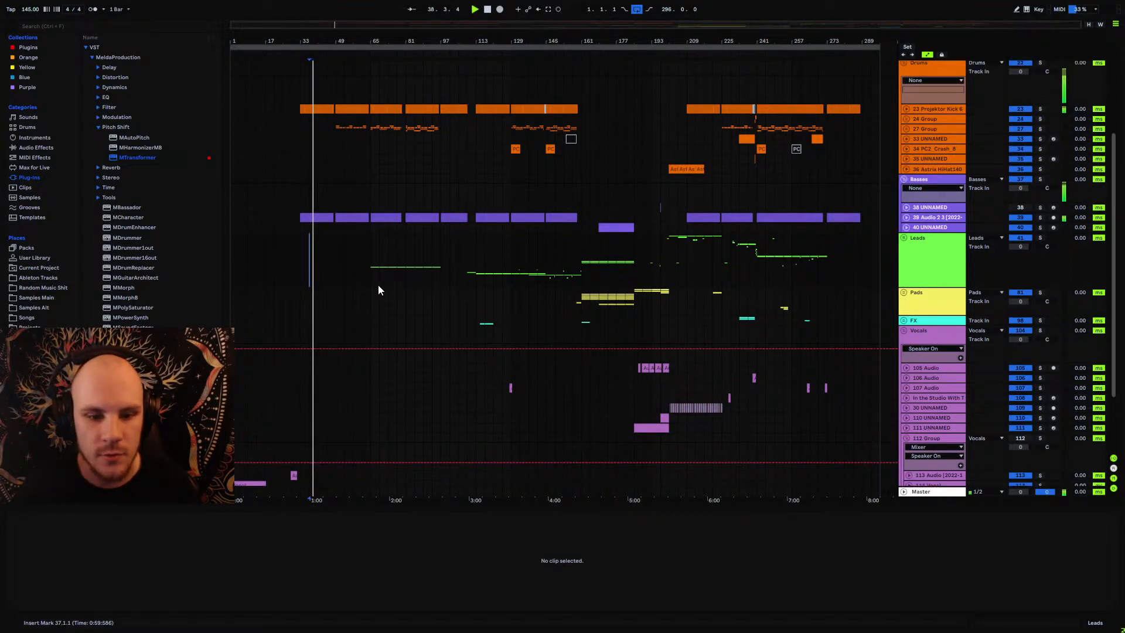
Step: Audition the lead parts by playing the arrangement from bar 69 and from bar 109
click(379, 252)
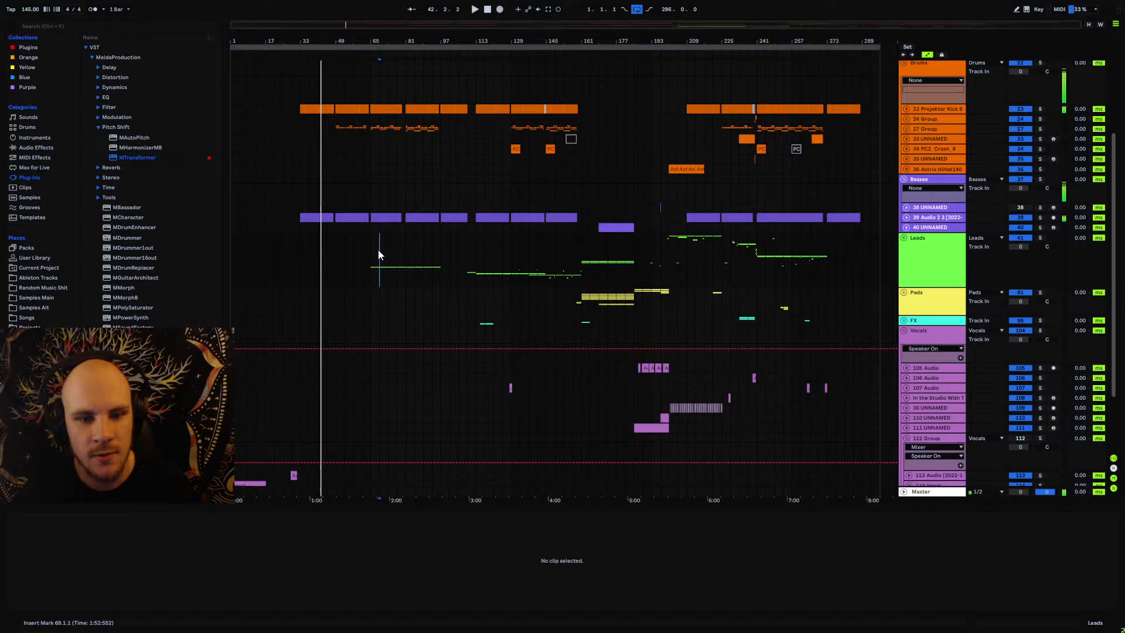
click(414, 252)
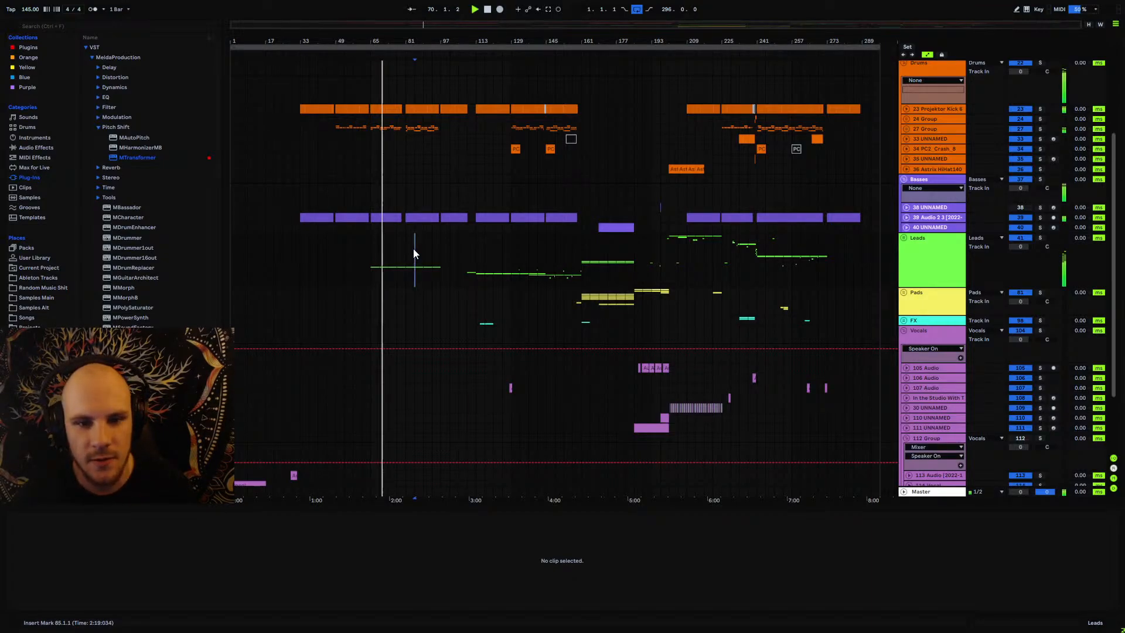
click(466, 254)
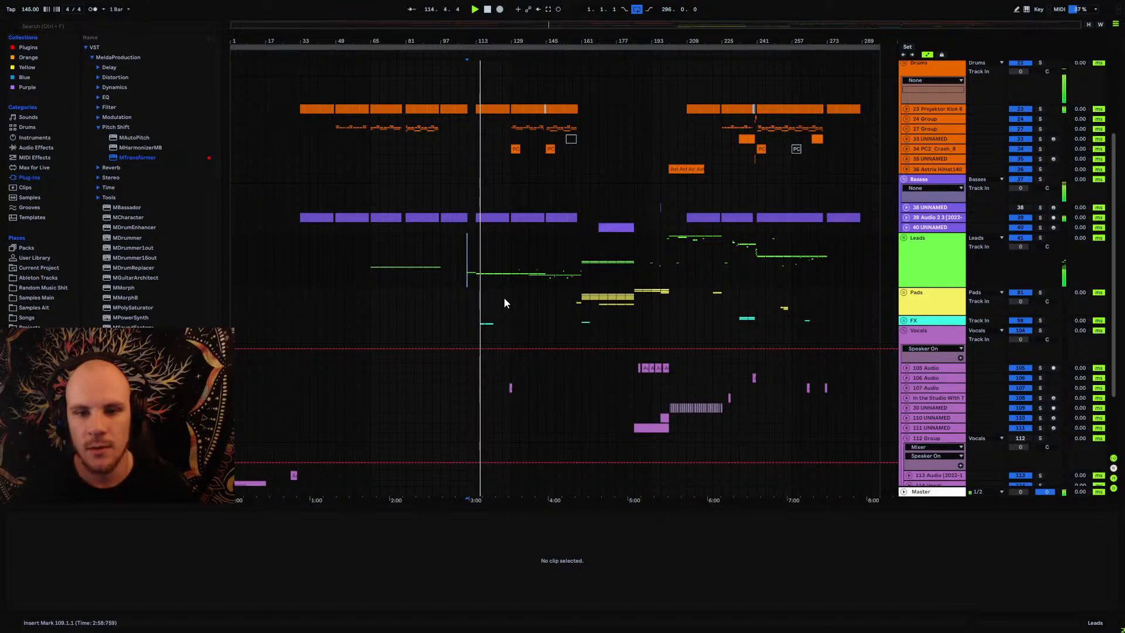
scroll(499, 298, down, 3)
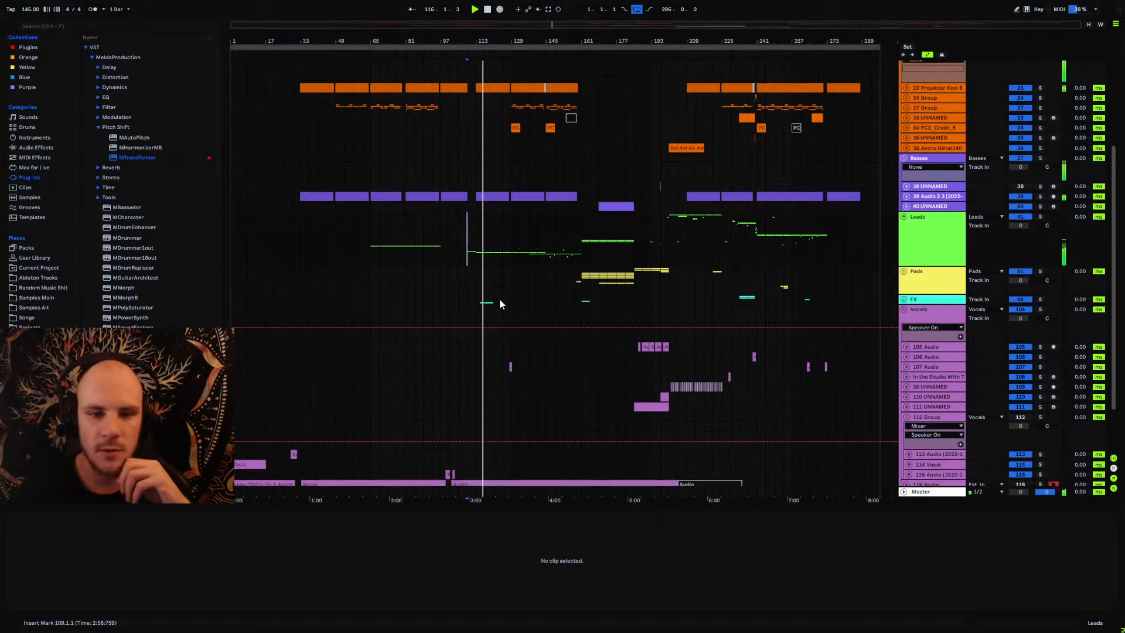
scroll(499, 304, down, 2)
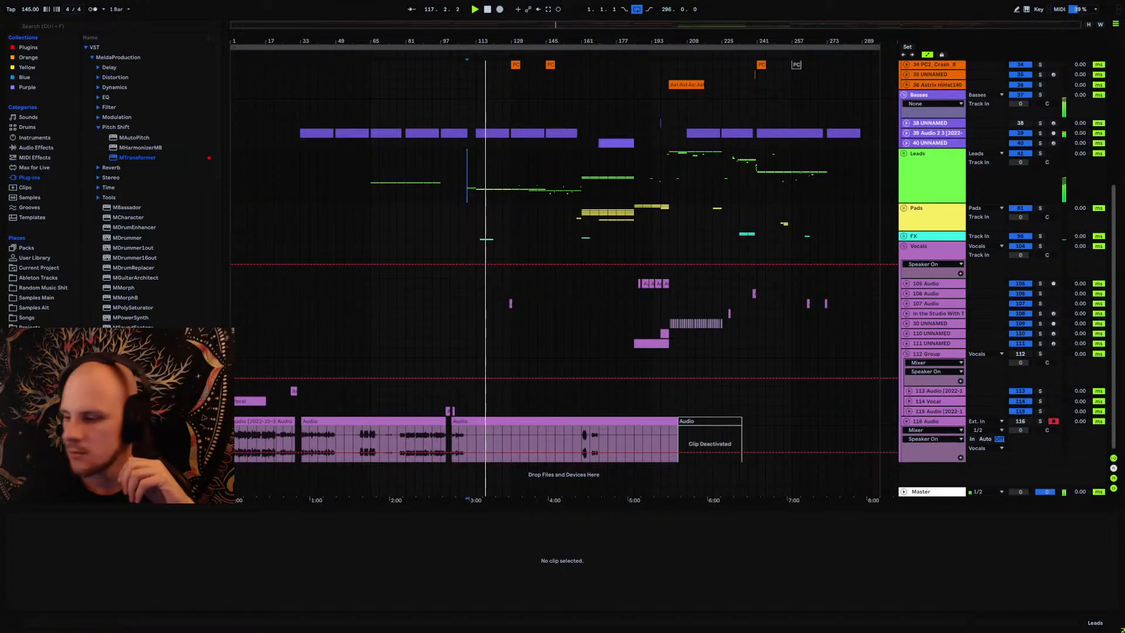
key(super+d)
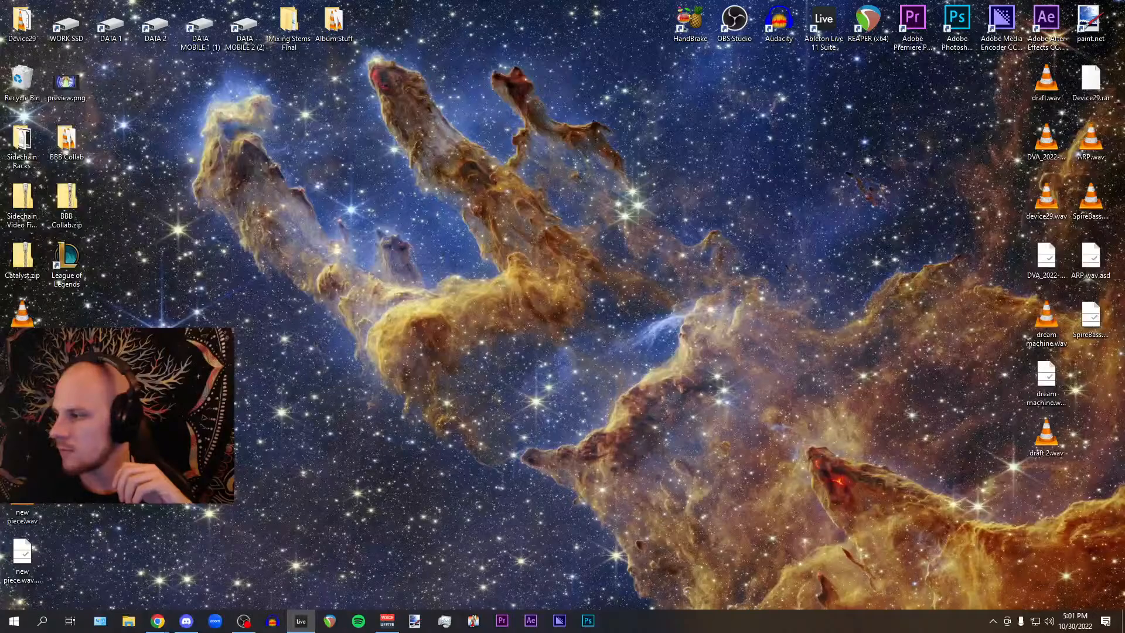
key(super+d)
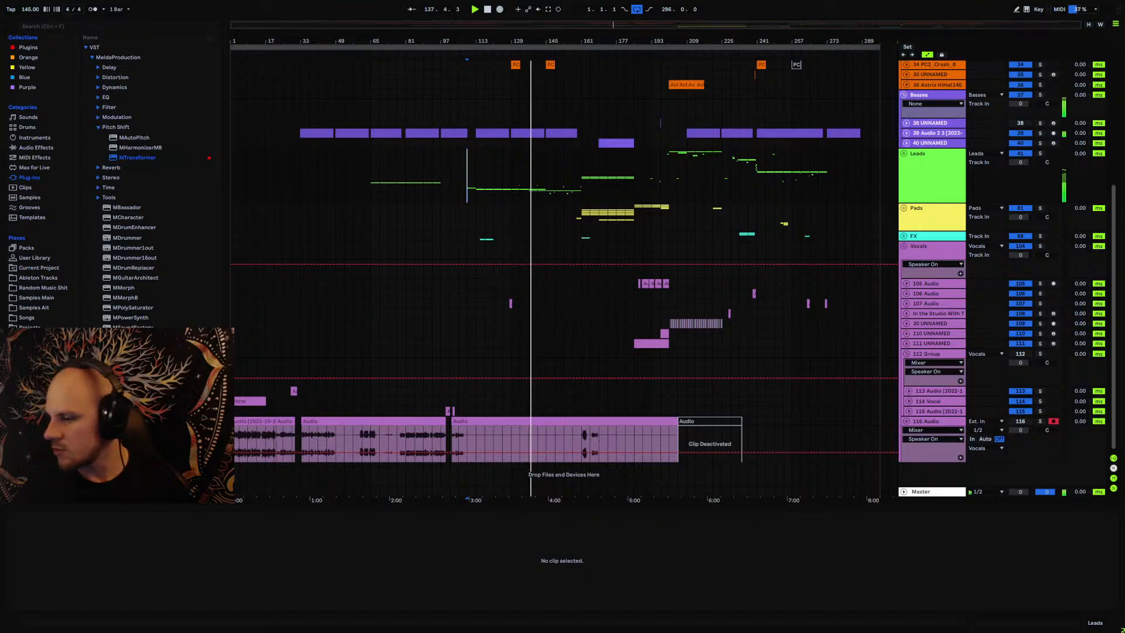
key(super+d)
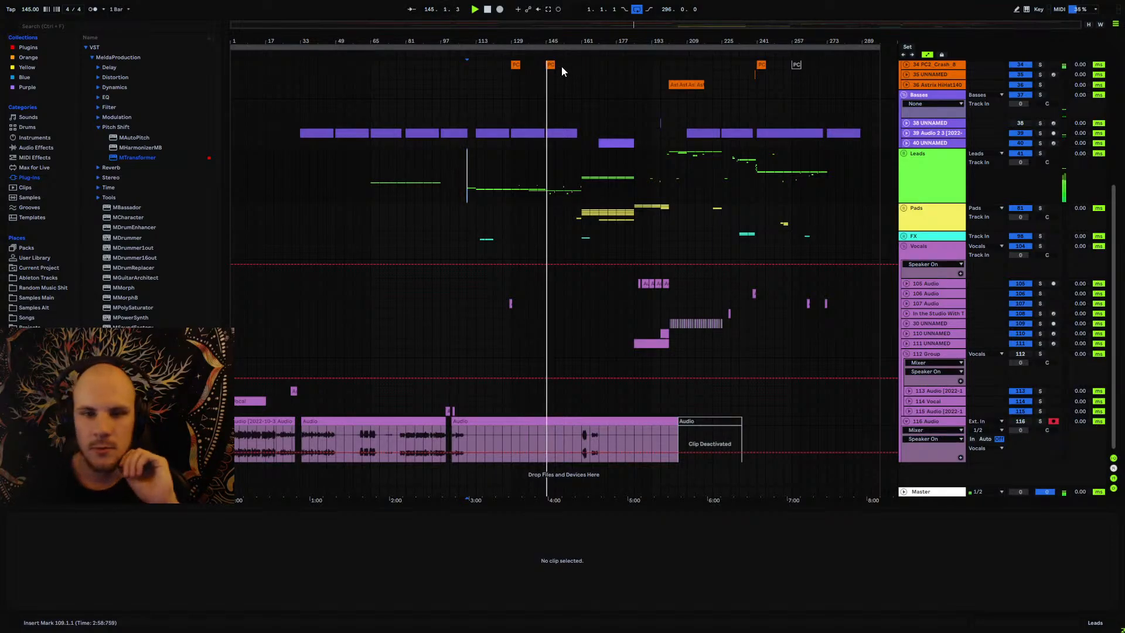
Step: Highlight bars 113 to 129 on the Leads group while the arrangement plays
drag(563, 42, 563, 82)
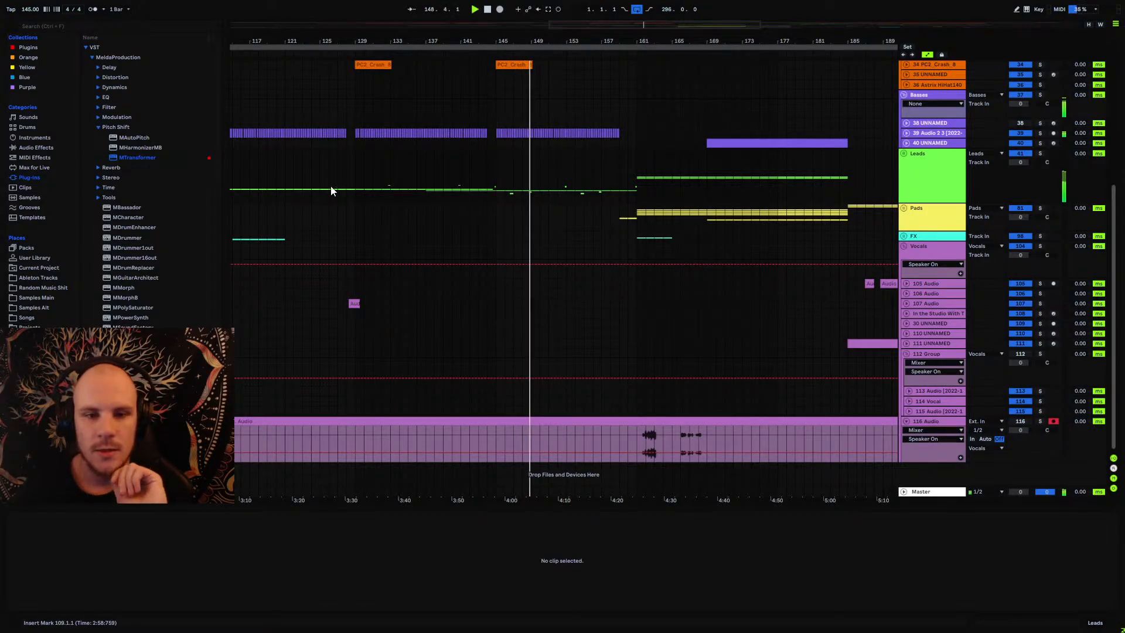
drag(368, 44, 411, 50)
drag(400, 161, 551, 166)
drag(400, 166, 253, 168)
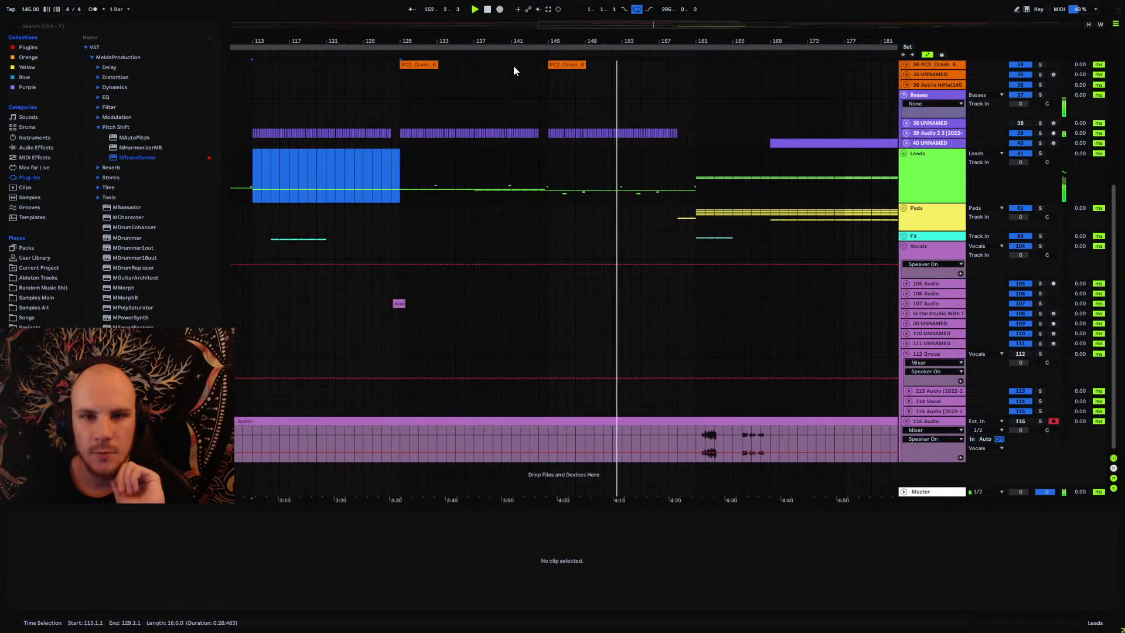
Step: Highlight bars 145 to 161 on the Leads group to mark out the following lead section
drag(522, 42, 484, 42)
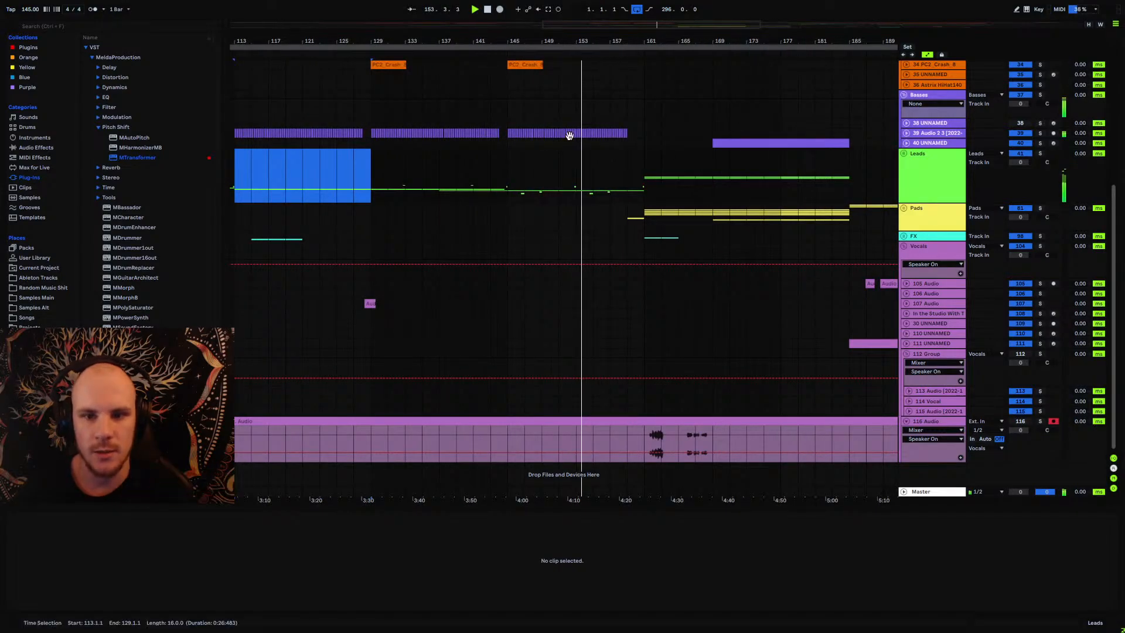
drag(518, 167, 638, 176)
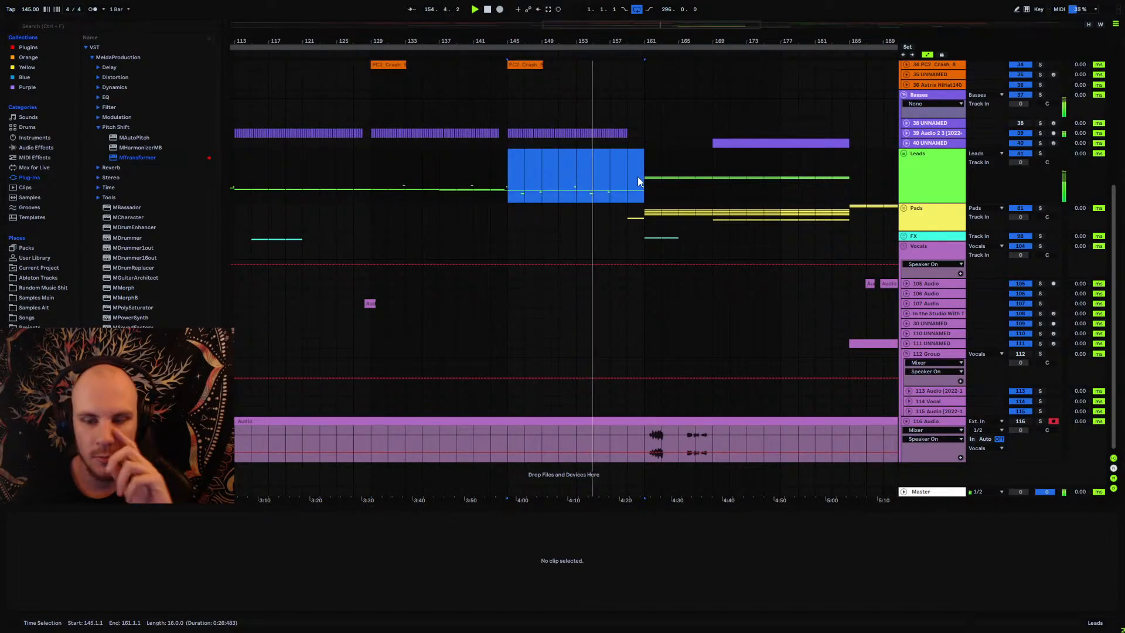
drag(650, 41, 547, 41)
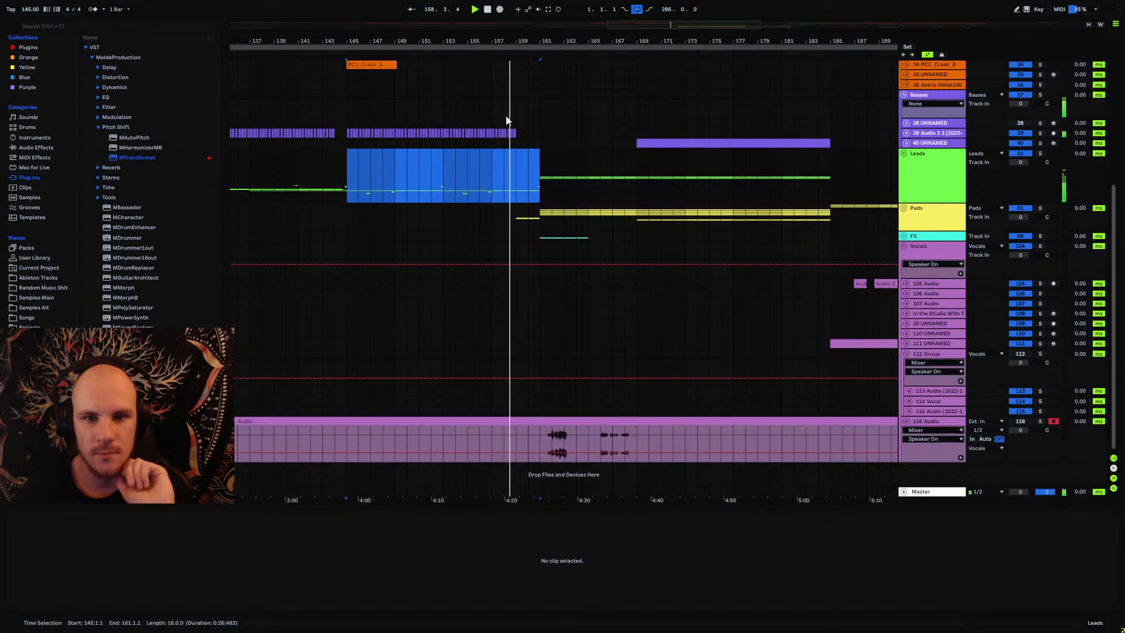
Step: Mark bar 157 and then bar 169 on the Leads group while following the transition into the break
click(492, 165)
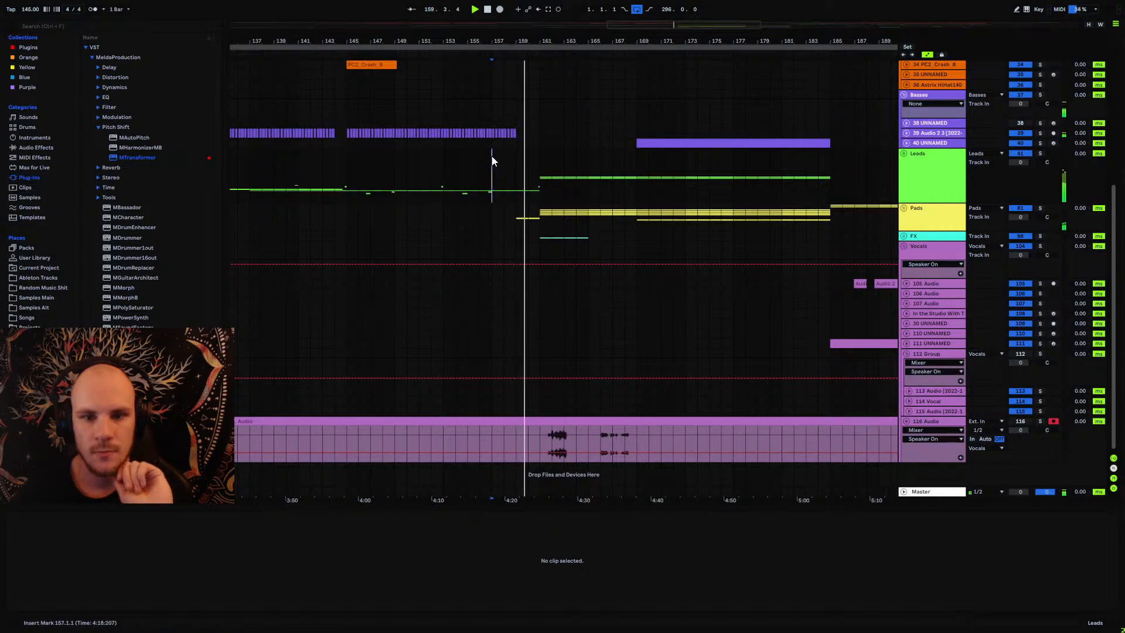
drag(545, 42, 552, 41)
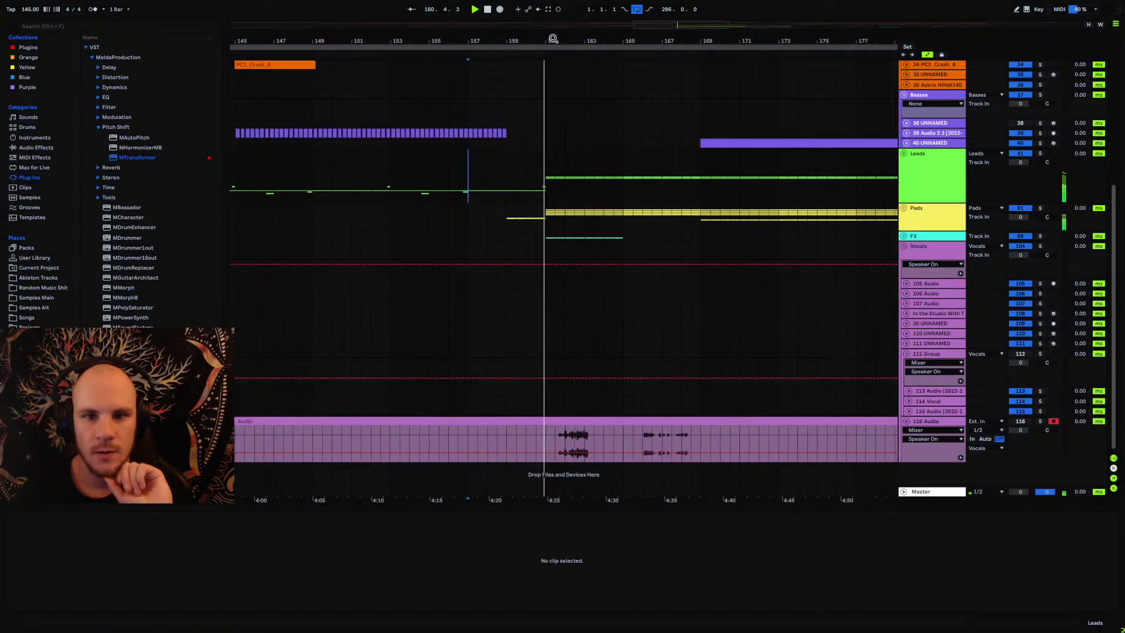
drag(390, 169, 700, 169)
click(699, 163)
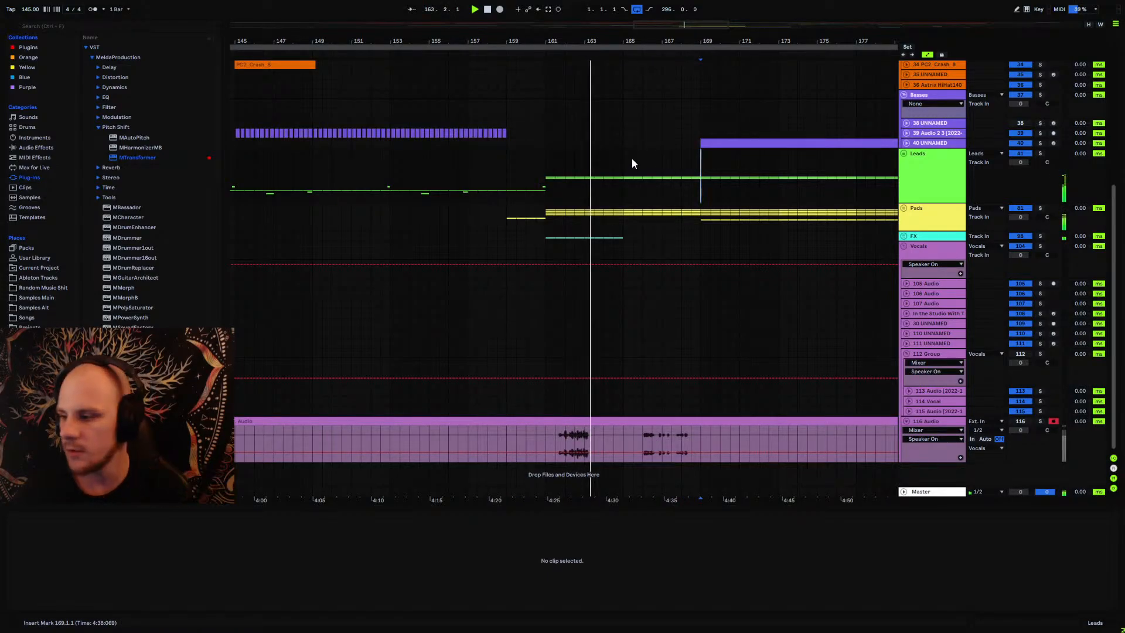
drag(555, 40, 447, 40)
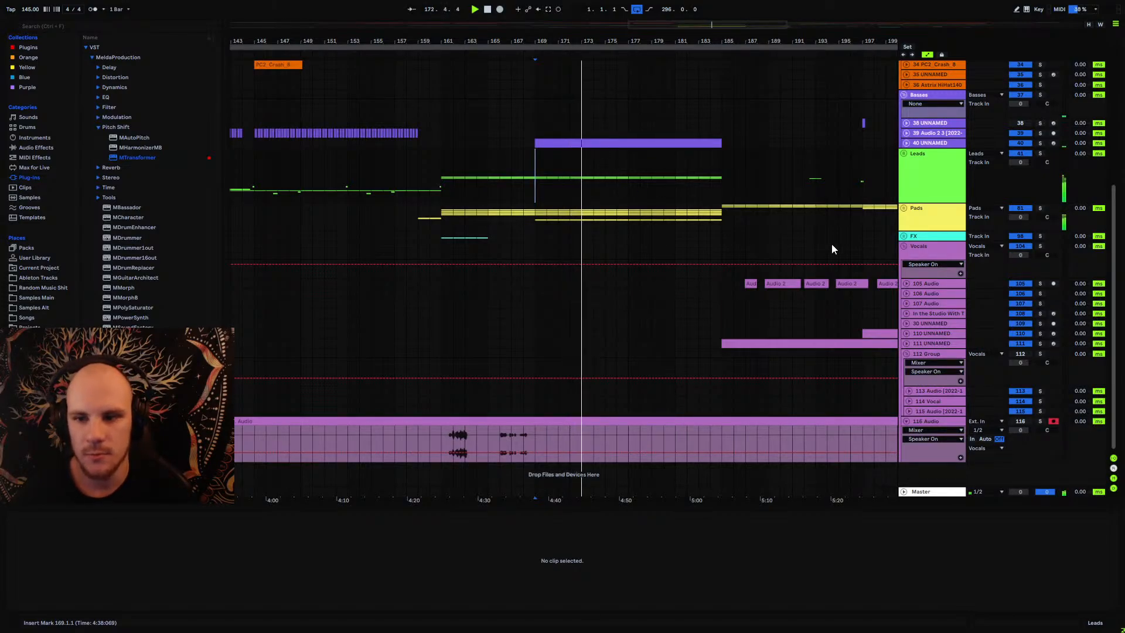
Step: Unfold the Pads group and inspect the Serum Fil Cutoff automation on track 93, then fold that track again
click(904, 208)
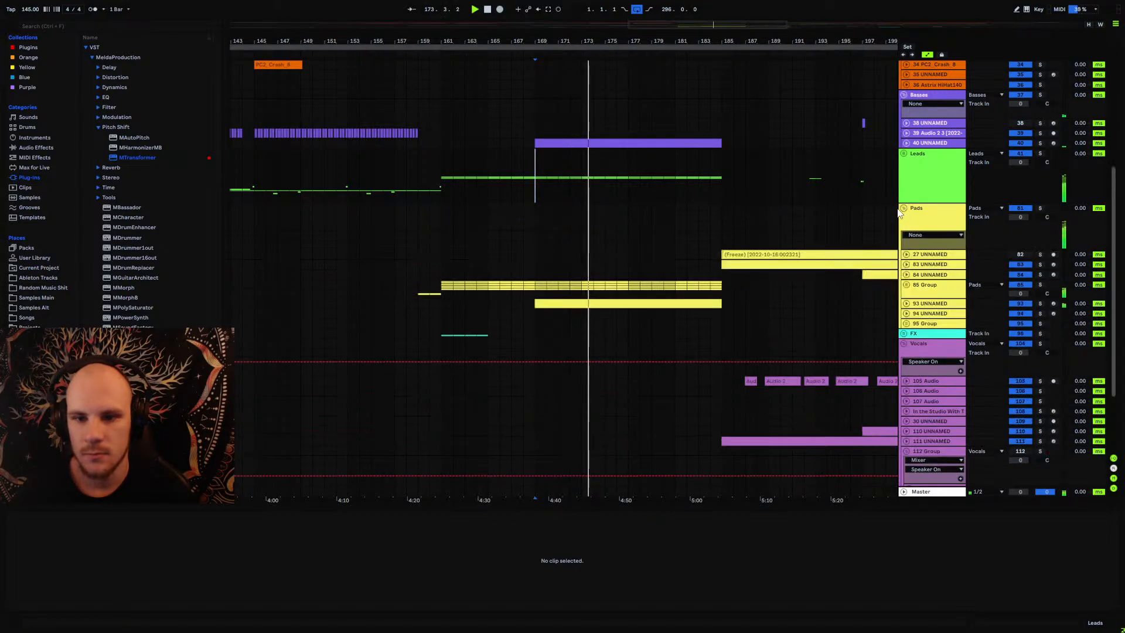
click(906, 304)
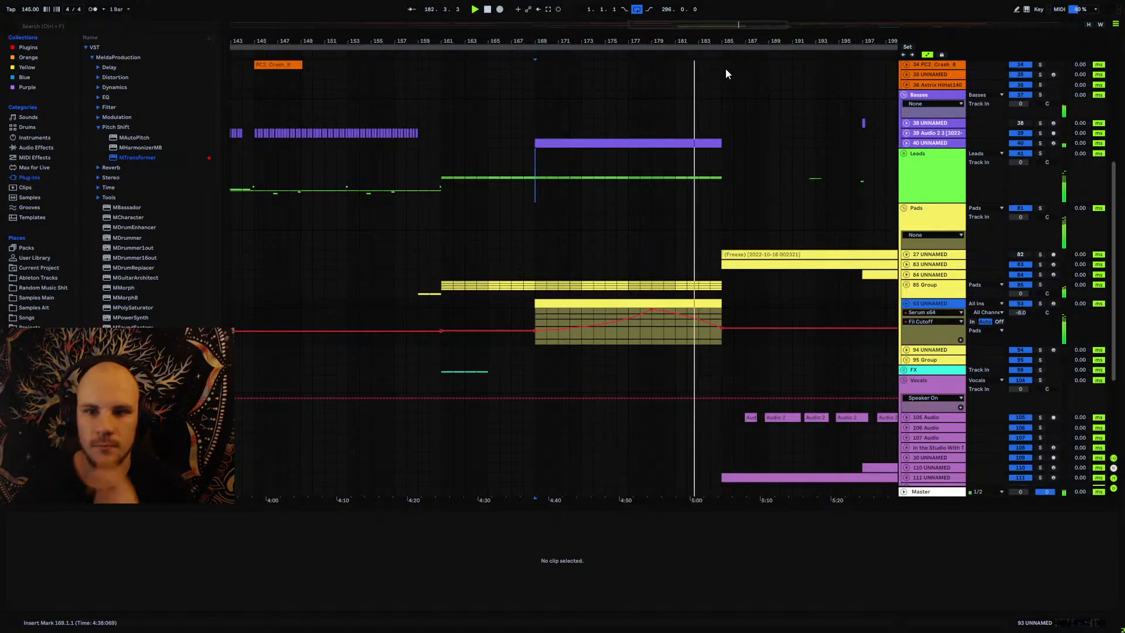
drag(720, 42, 721, 68)
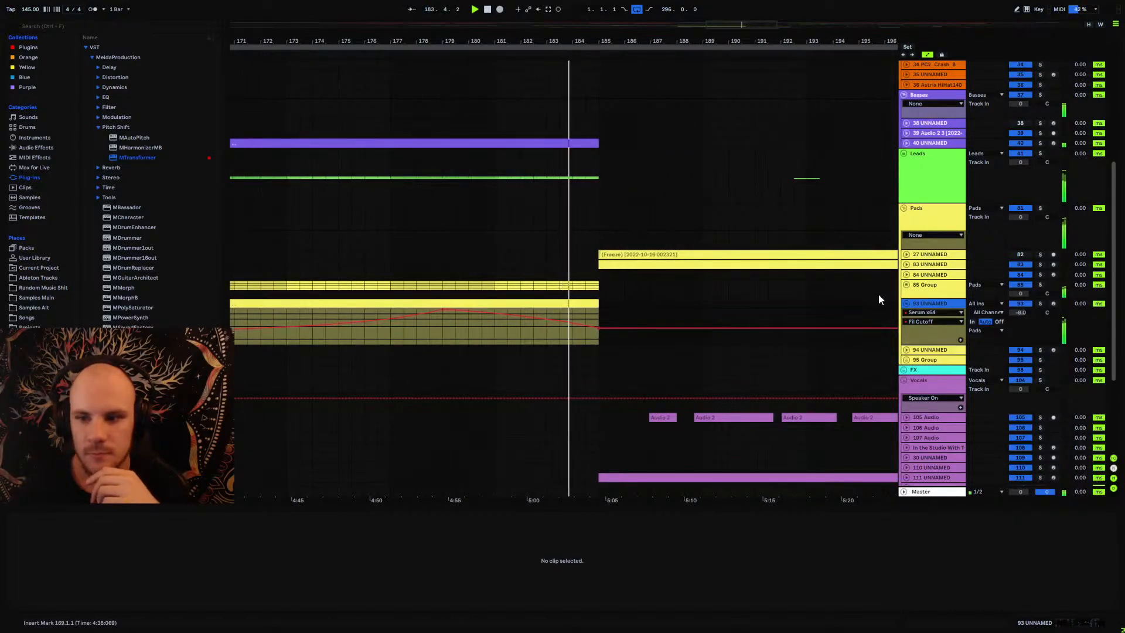
click(905, 302)
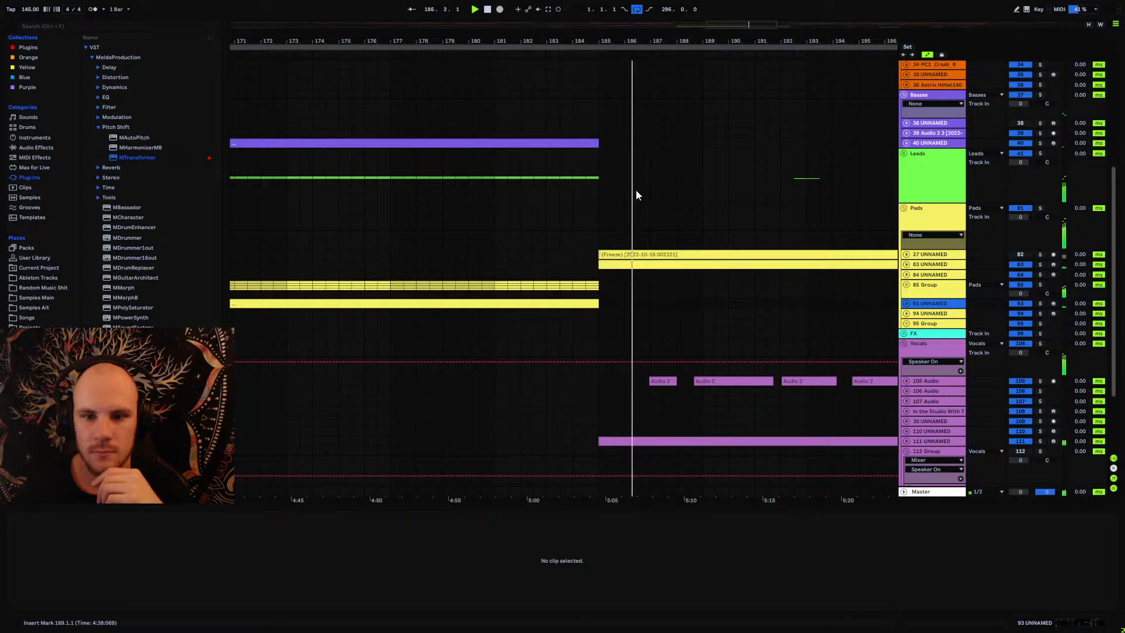
Step: Mark bar 189 on the Pads group and examine the pad, vocal and marker tracks across the break around bars 185 to 201
drag(493, 212, 704, 226)
click(704, 220)
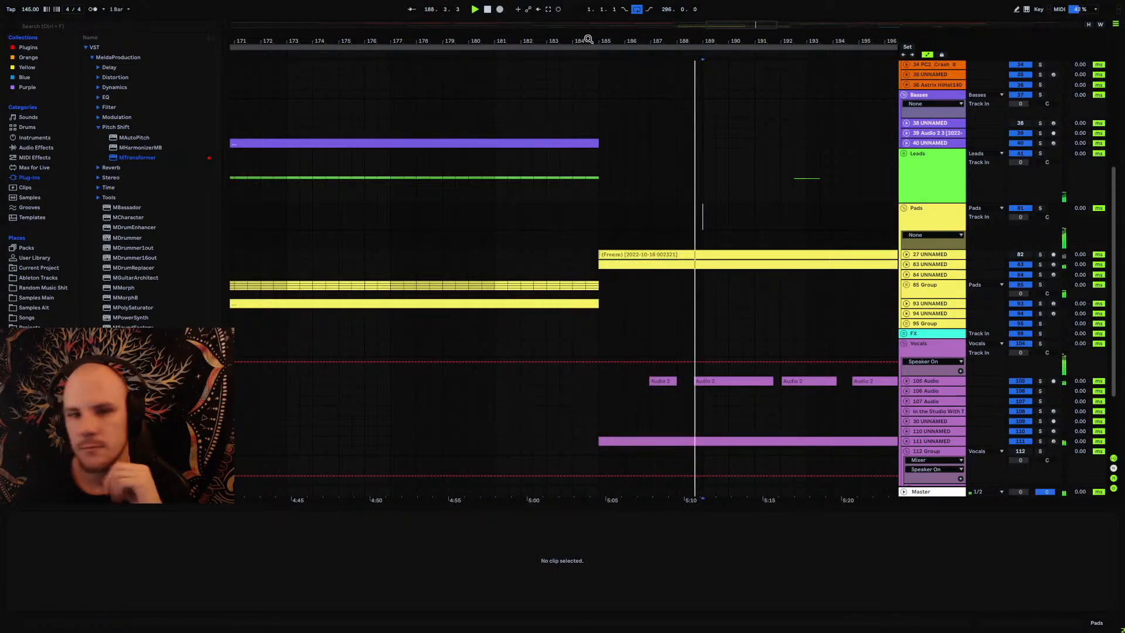
scroll(598, 187, down, 3)
scroll(597, 188, up, 6)
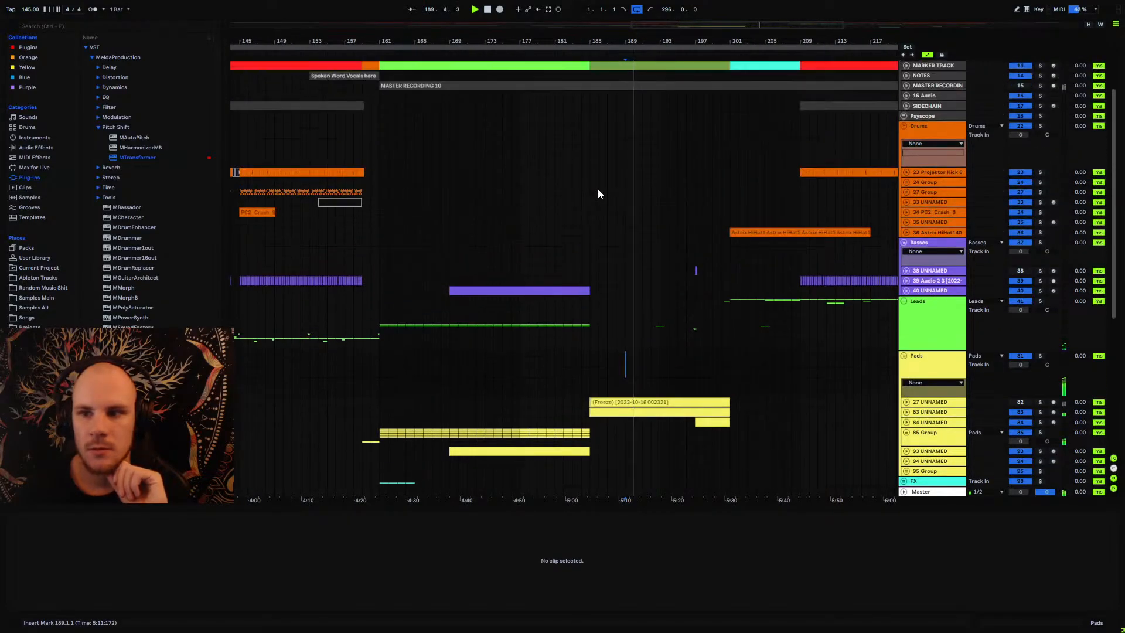
scroll(598, 188, down, 5)
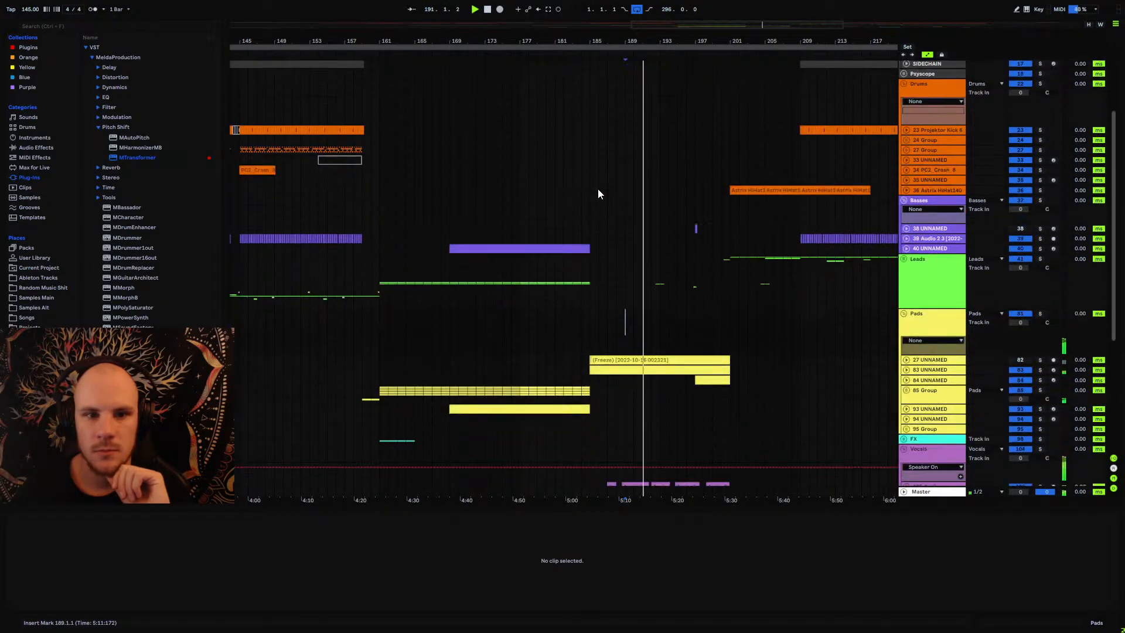
scroll(597, 189, down, 3)
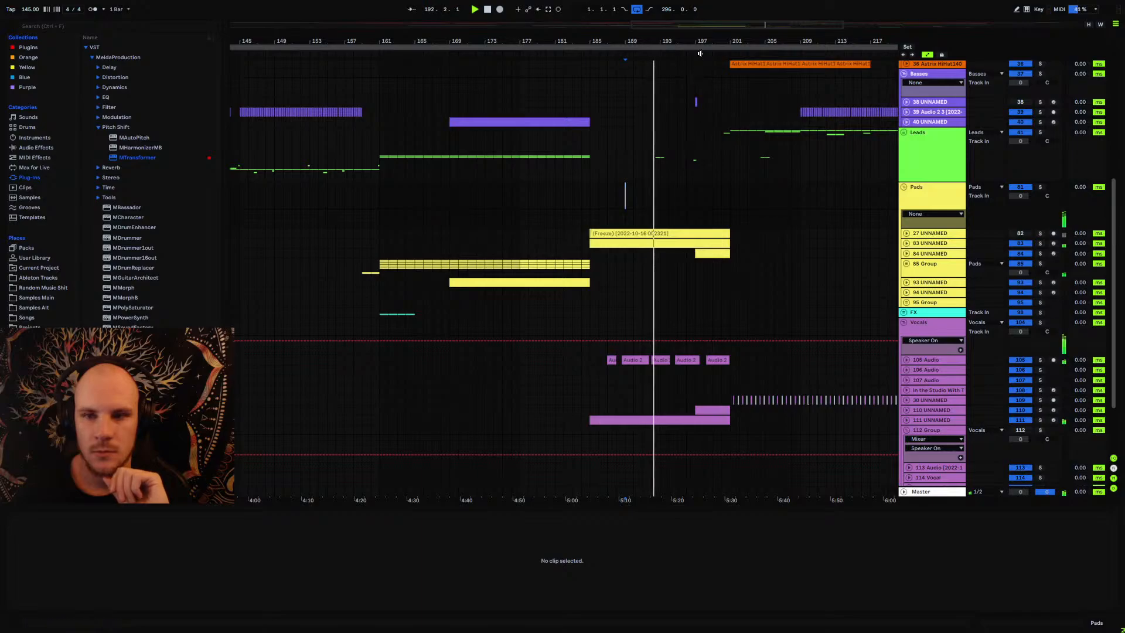
scroll(691, 143, up, 2)
drag(698, 41, 648, 41)
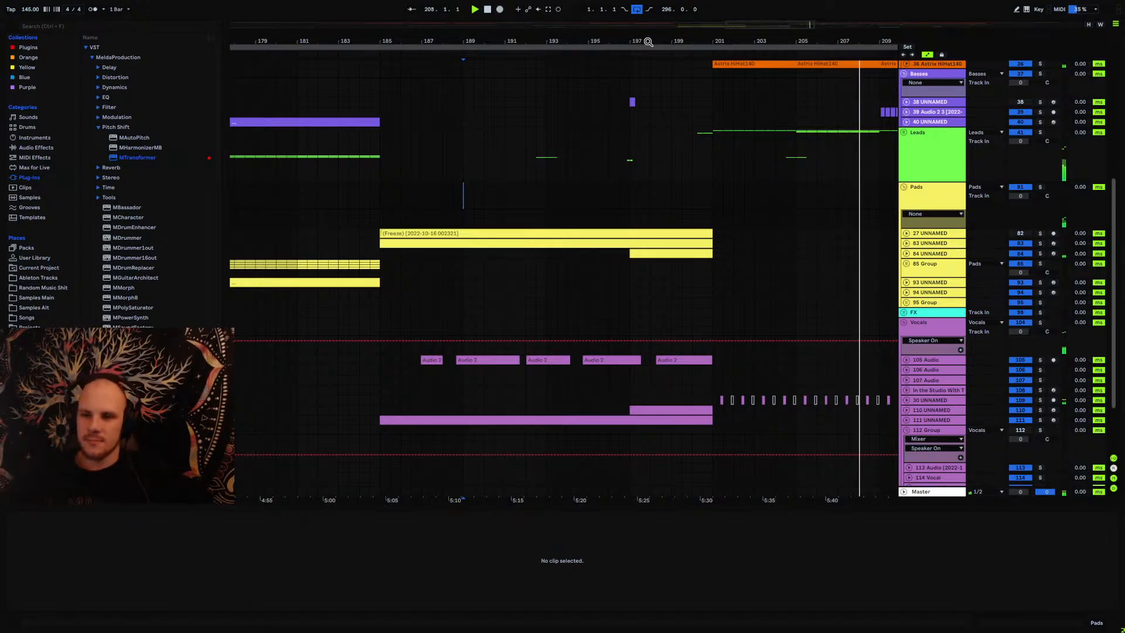
Step: Highlight bars 225 to 241 on the Leads group to mark out the lead section following the vocal chops
mouse_move(648, 41)
mouse_down()
mouse_move(553, 42)
mouse_move(474, 18)
mouse_up()
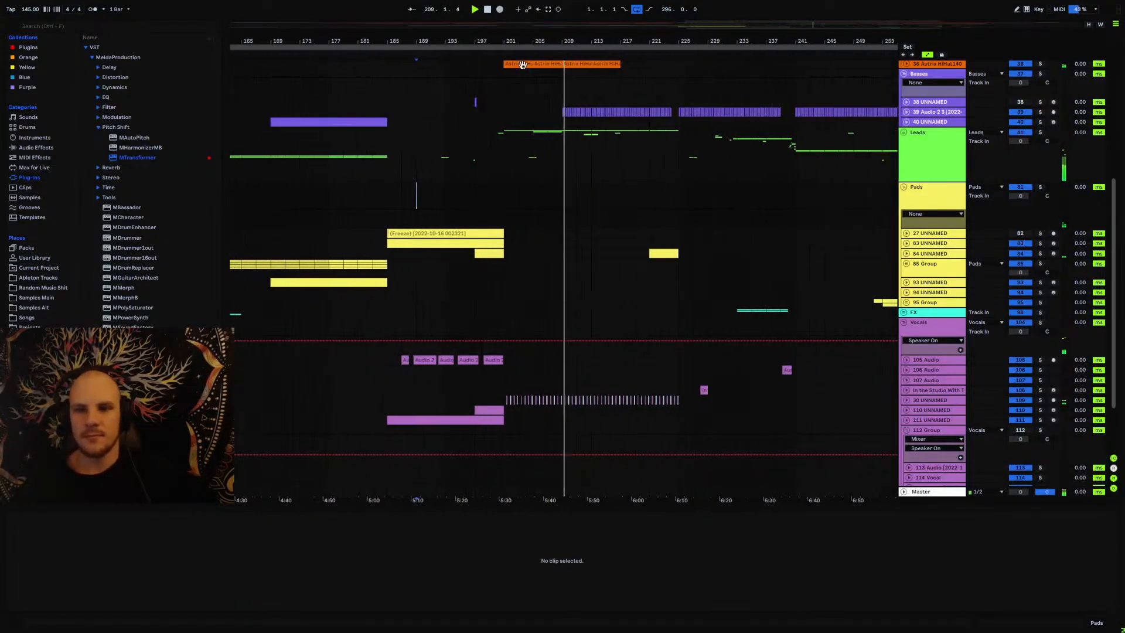
scroll(585, 181, up, 8)
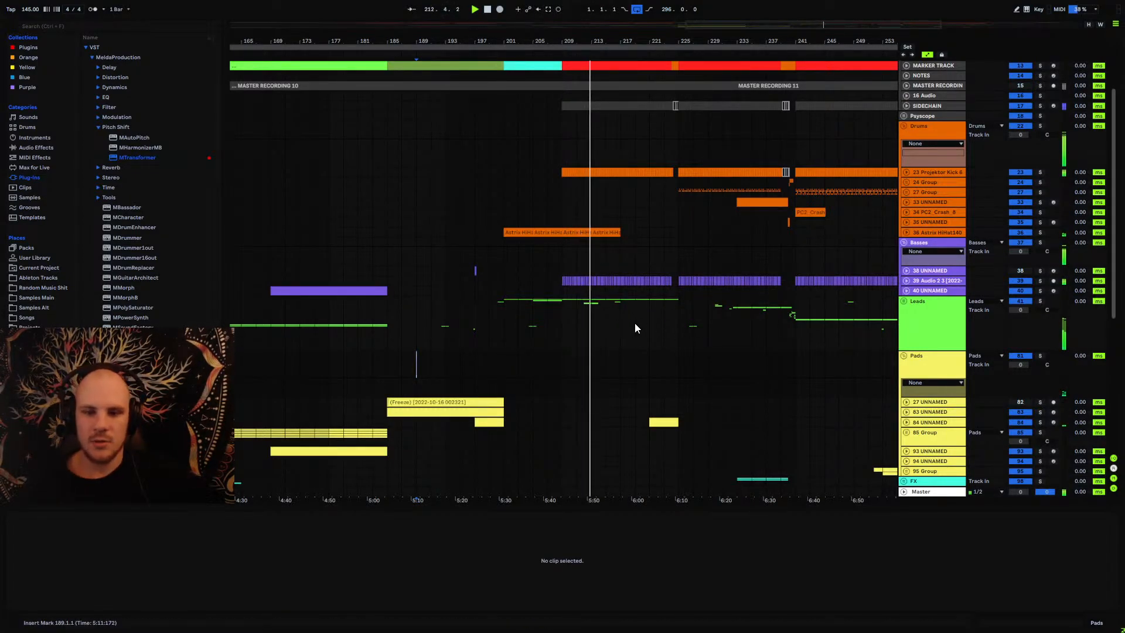
scroll(635, 324, down, 4)
drag(678, 231, 791, 239)
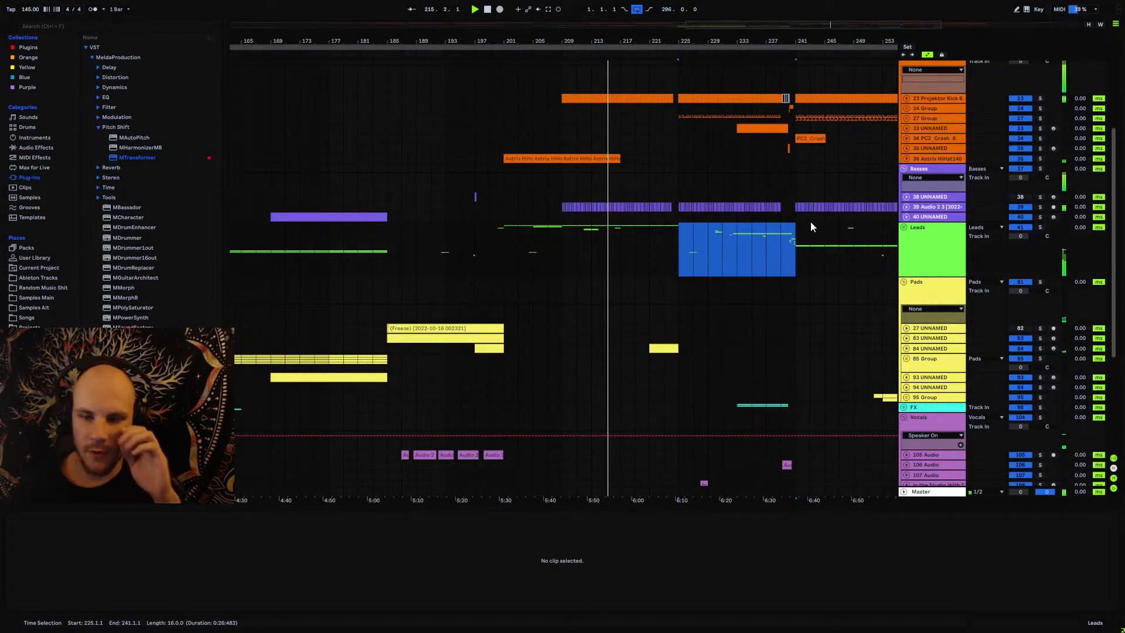
scroll(672, 290, down, 4)
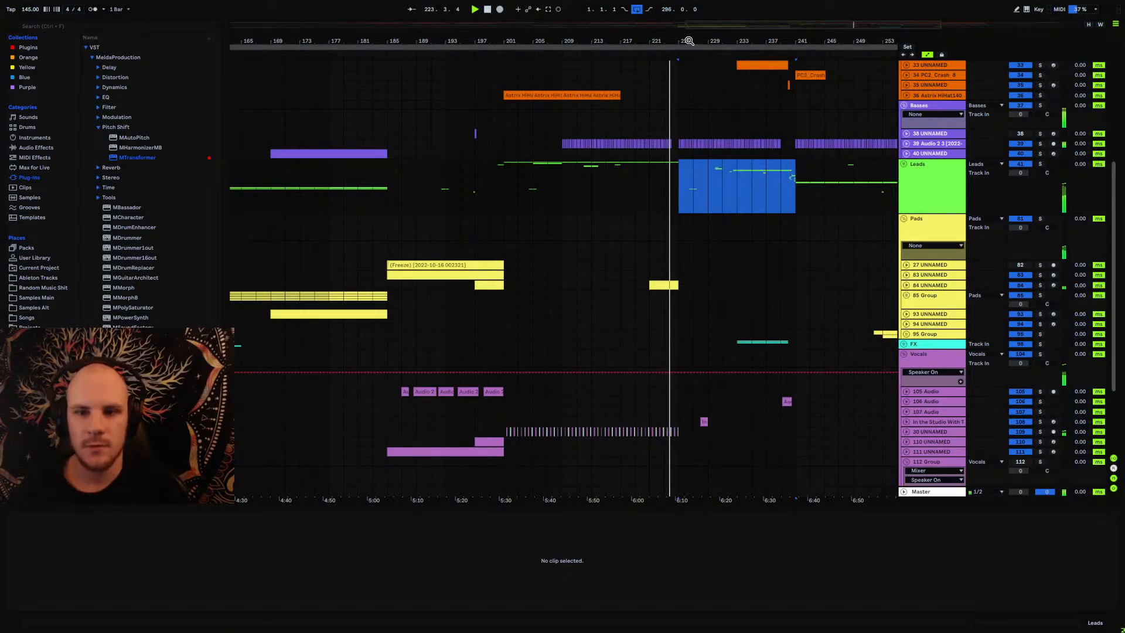
Step: Mark bar 233 on the Leads group while following playback through the lead and vocal parts from bar 225
drag(699, 59, 606, 163)
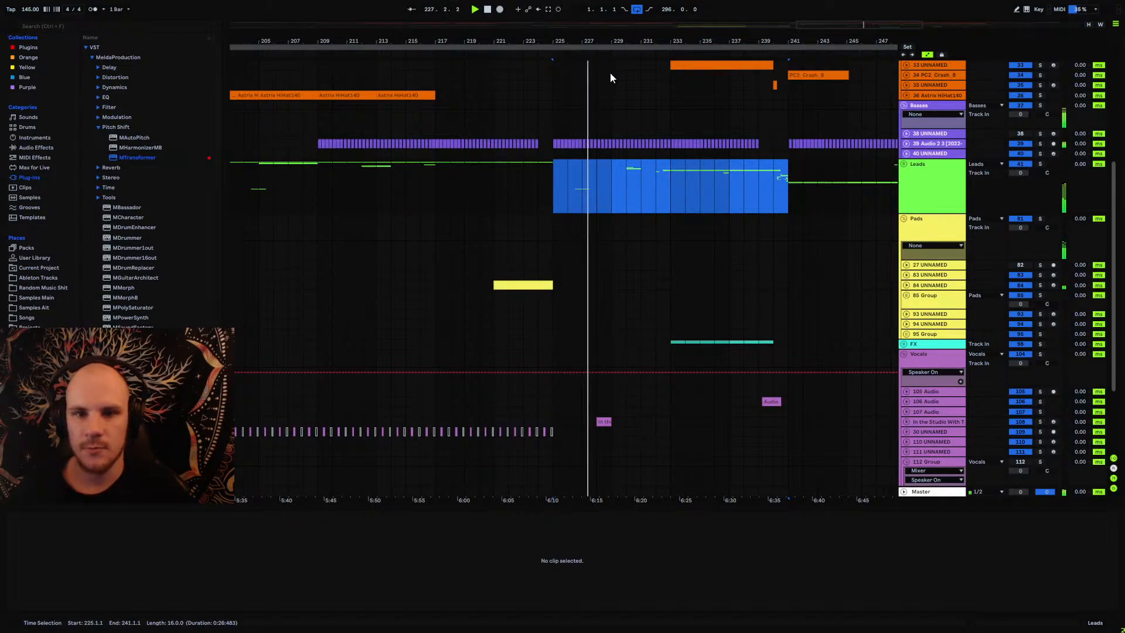
drag(610, 39, 558, 37)
scroll(594, 187, down, 1)
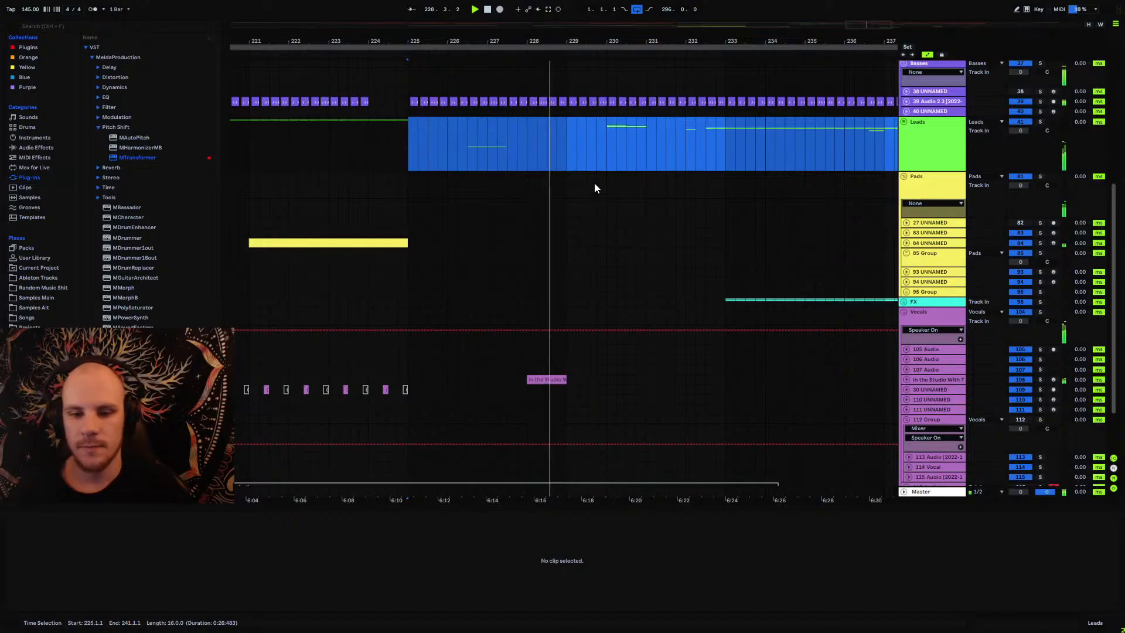
scroll(594, 182, down, 2)
scroll(596, 174, up, 2)
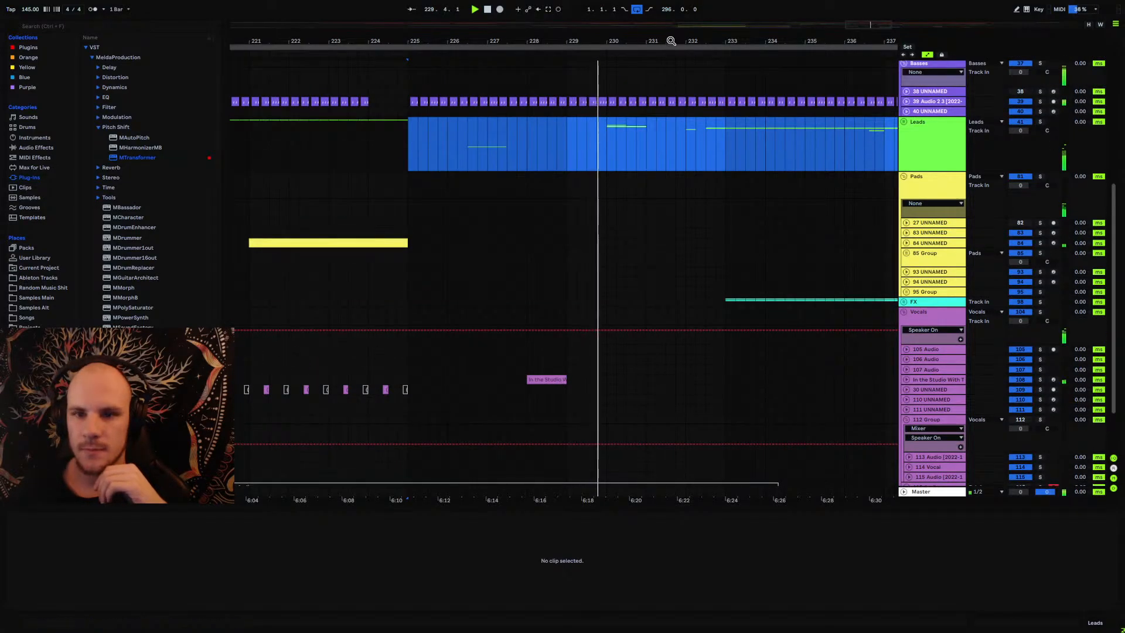
drag(669, 40, 599, 35)
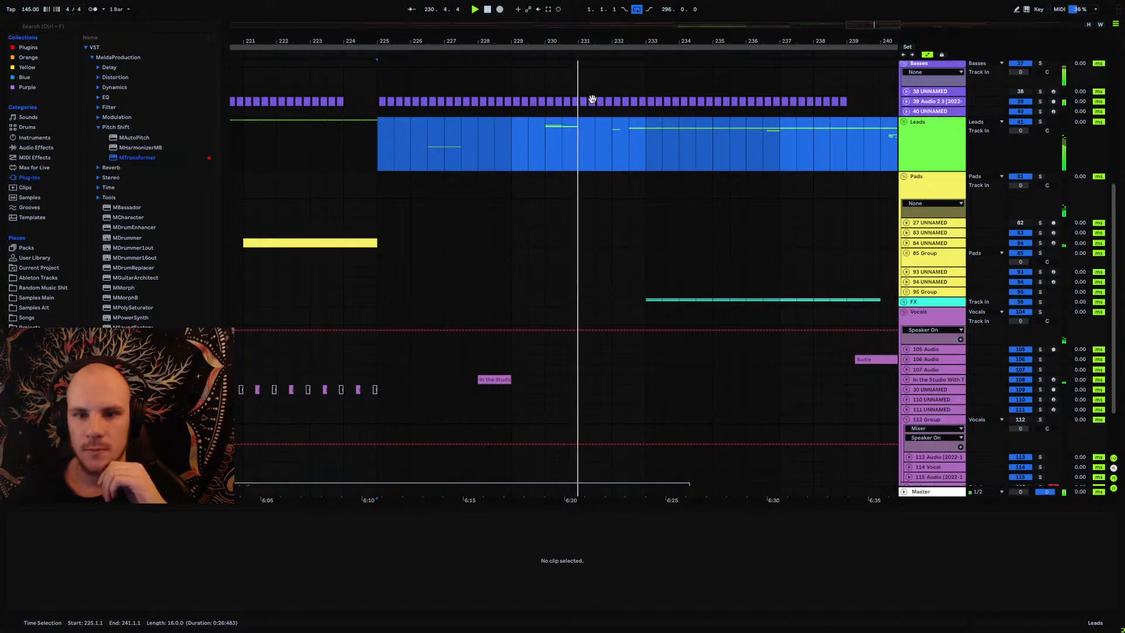
drag(551, 136, 648, 139)
click(648, 139)
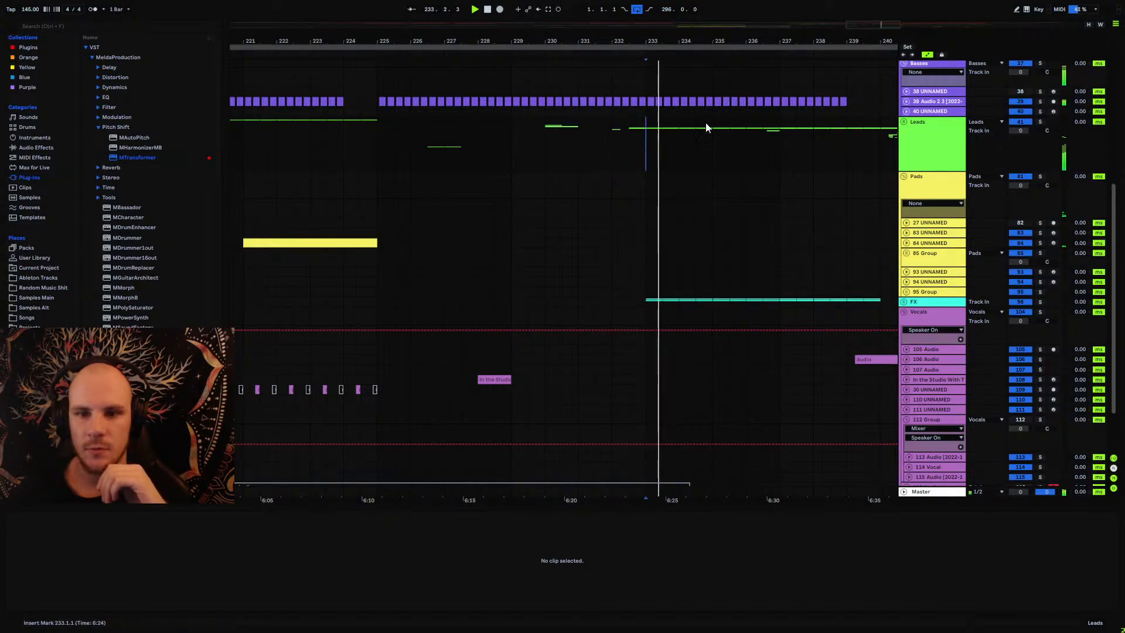
Step: Highlight 234.4 to 239.2 on the Leads group and examine the drum, bass and vocal tracks around the transition at bar 240
mouse_move(644, 43)
mouse_down()
mouse_move(592, 42)
mouse_move(647, 61)
mouse_up()
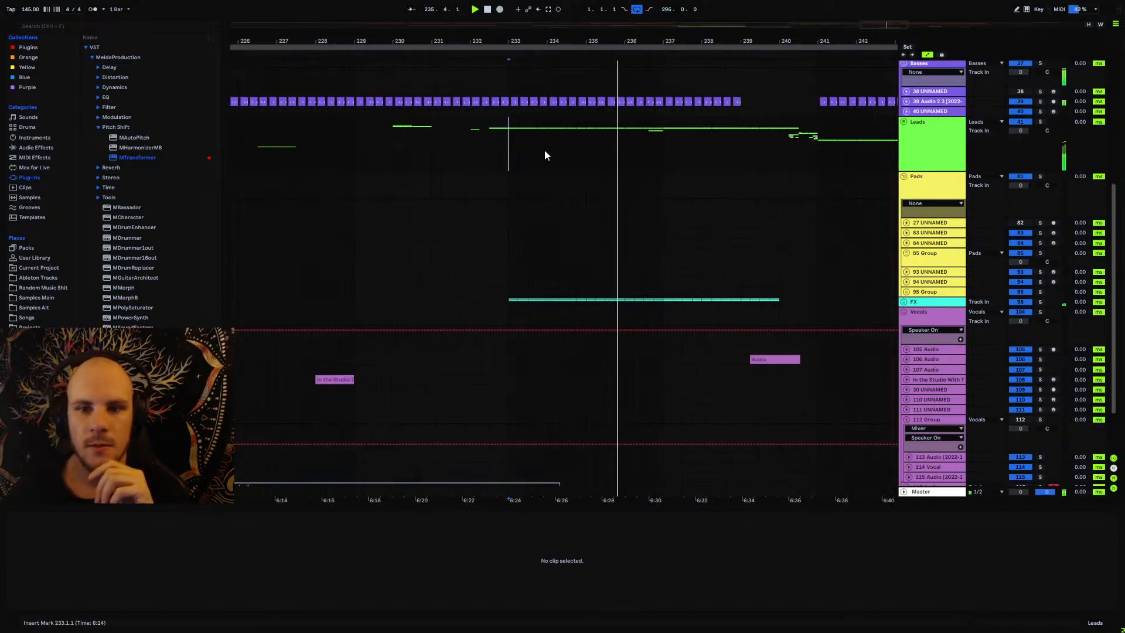
drag(578, 152, 752, 150)
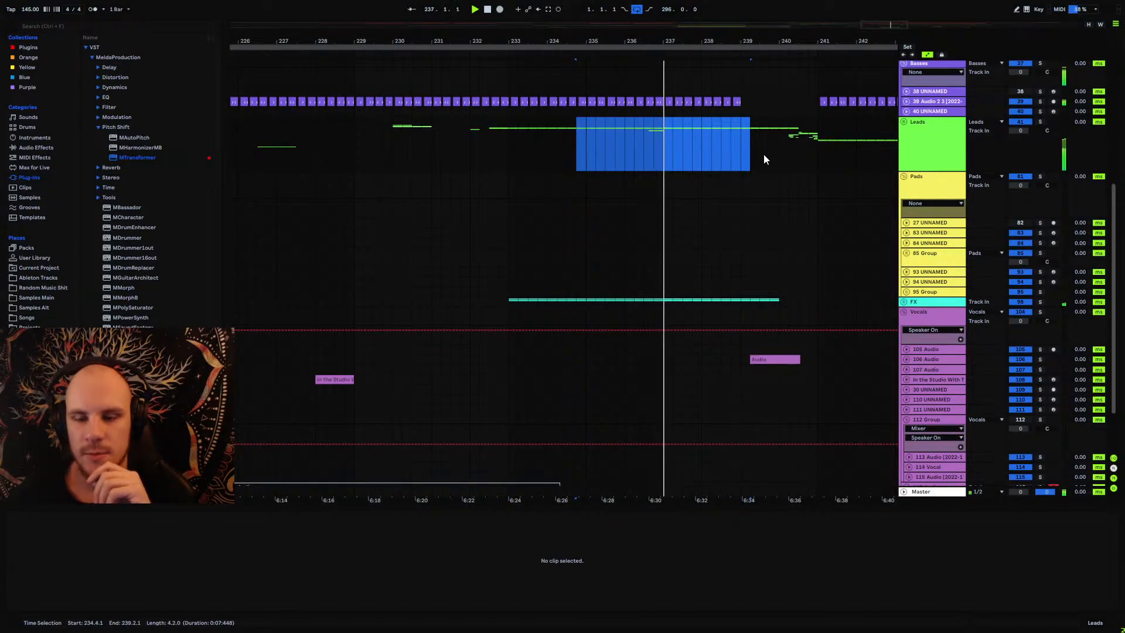
scroll(743, 185, up, 2)
scroll(743, 185, up, 4)
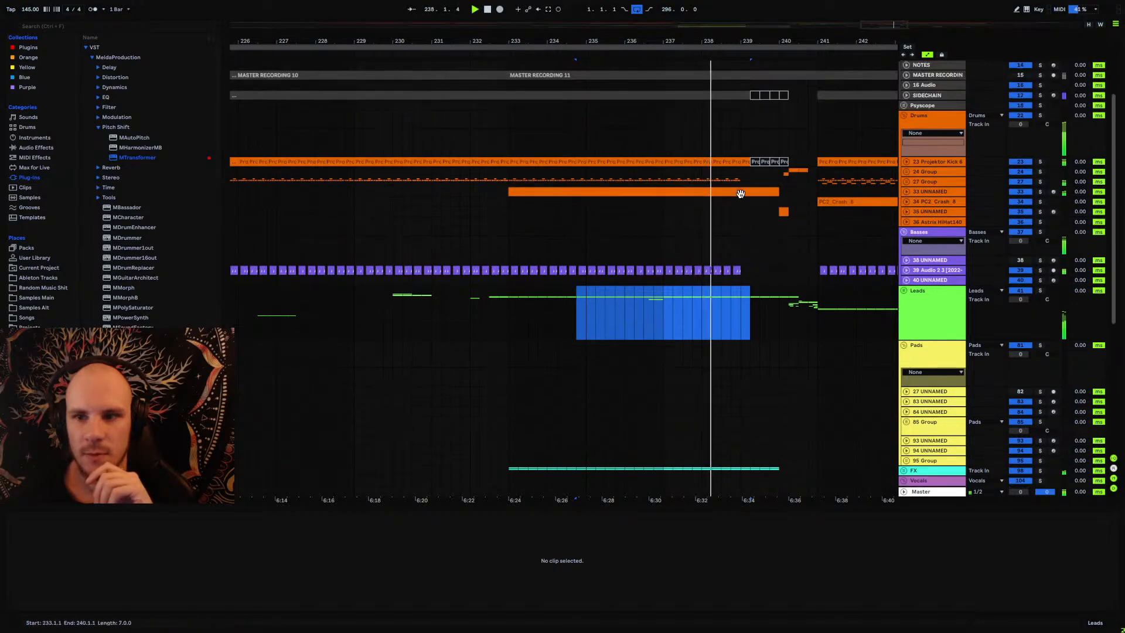
scroll(740, 206, down, 3)
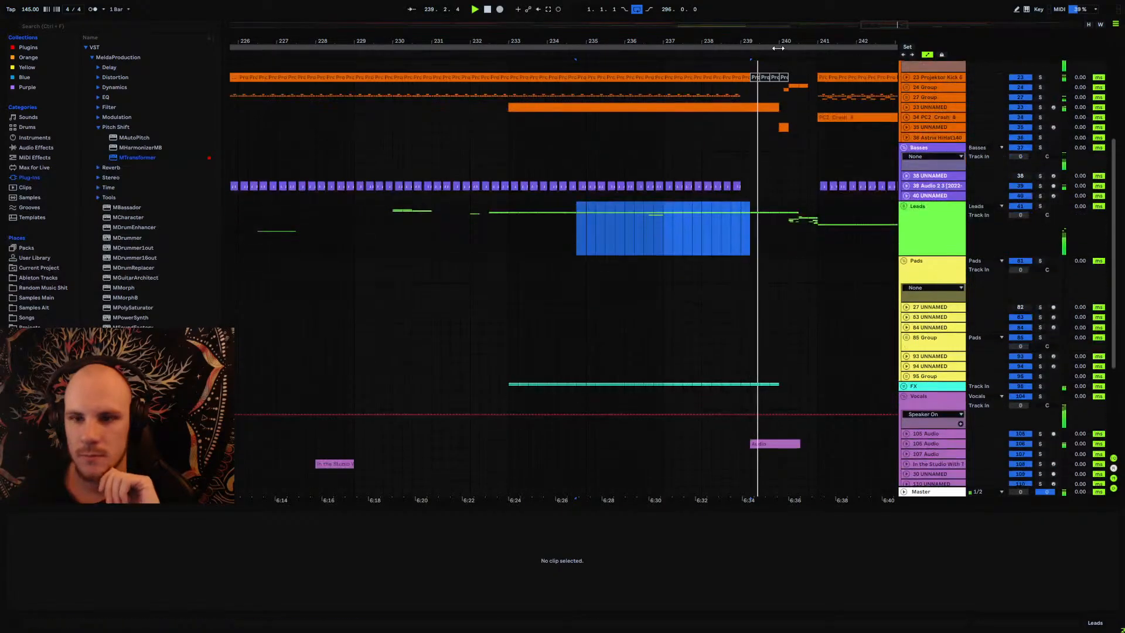
scroll(645, 220, right, 5)
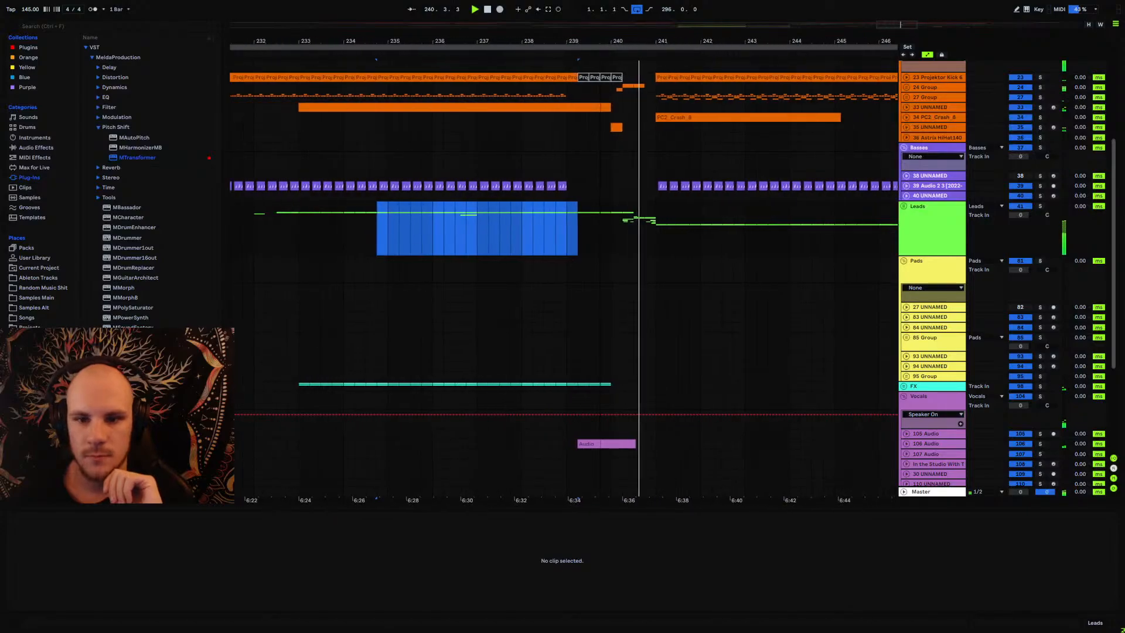
drag(602, 56, 602, 39)
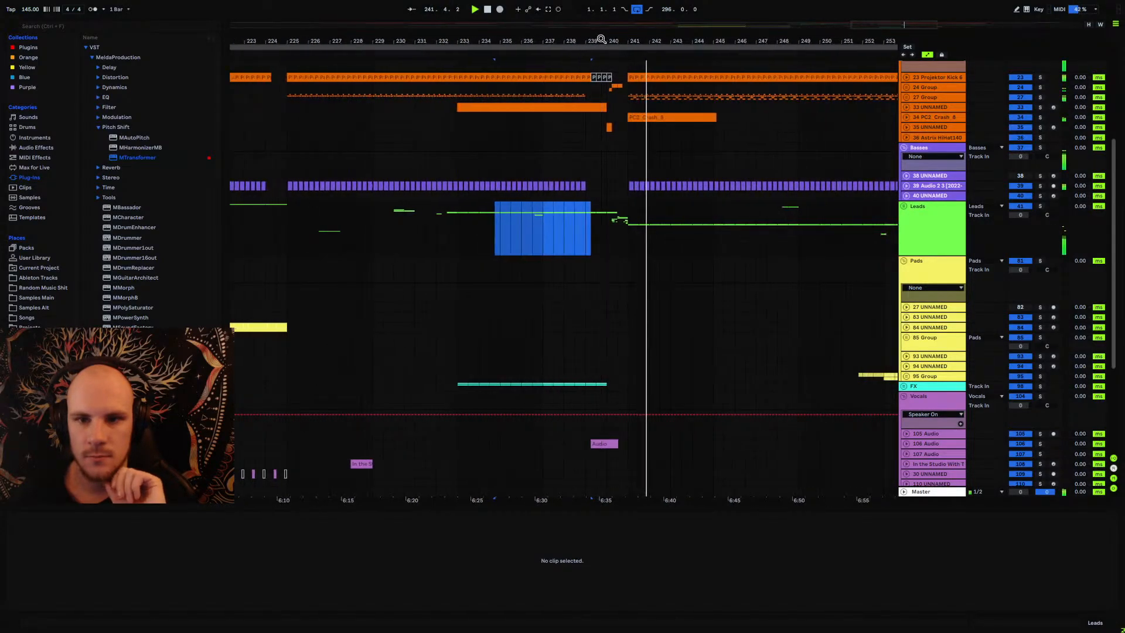
Step: Inspect the MEqualizerLP device on drum track 24 Group together with its settings, and close the plugin window
click(926, 87)
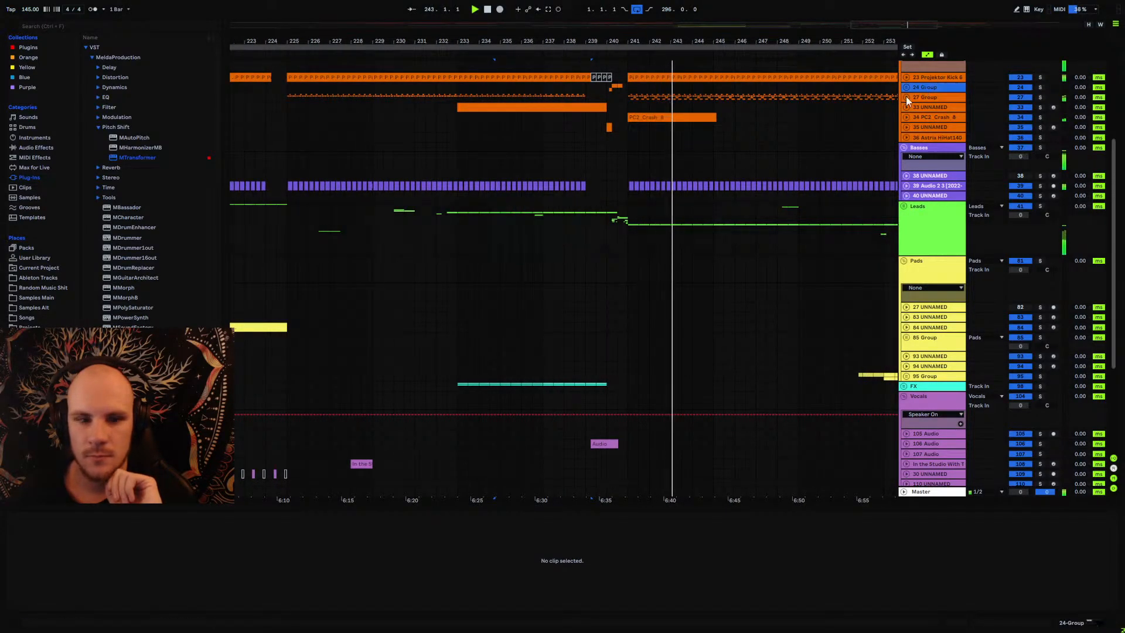
double_click(945, 92)
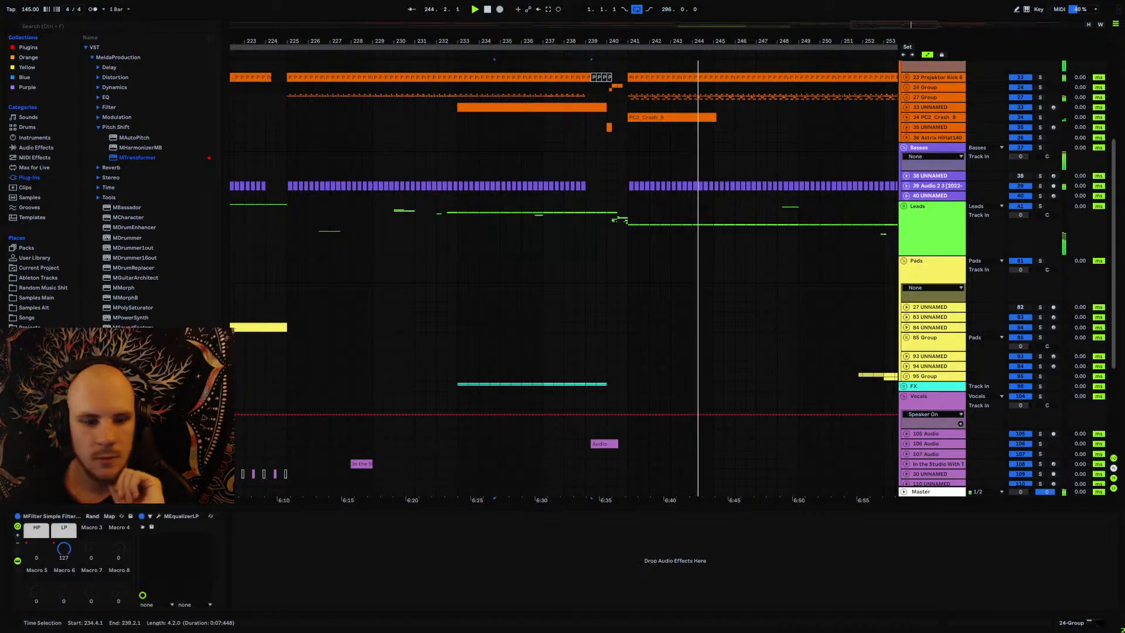
click(519, 75)
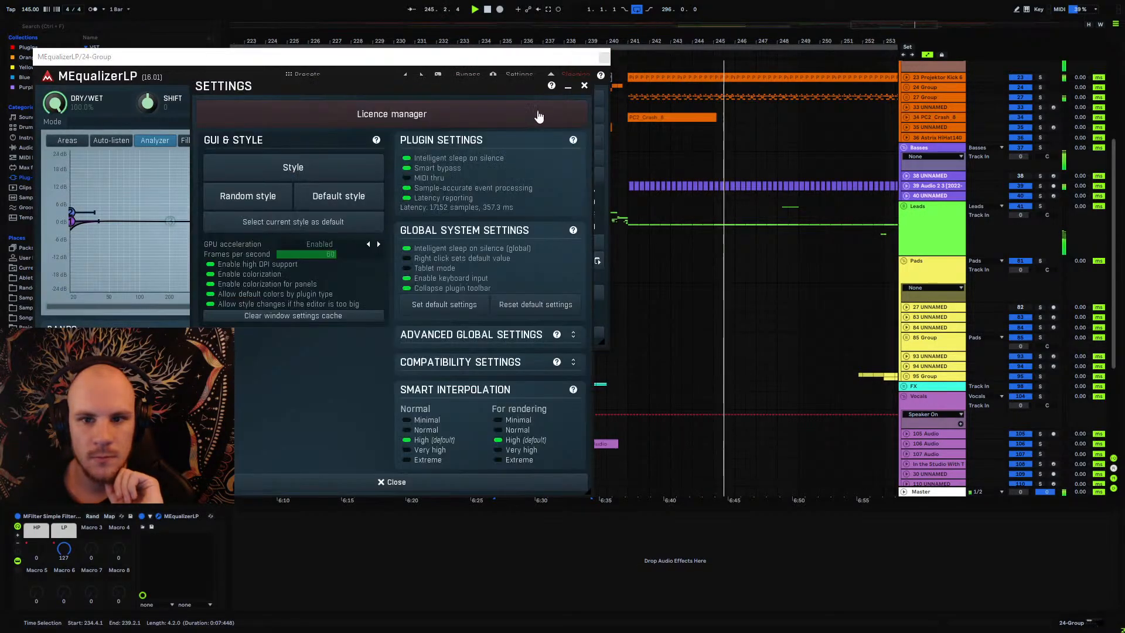
click(584, 85)
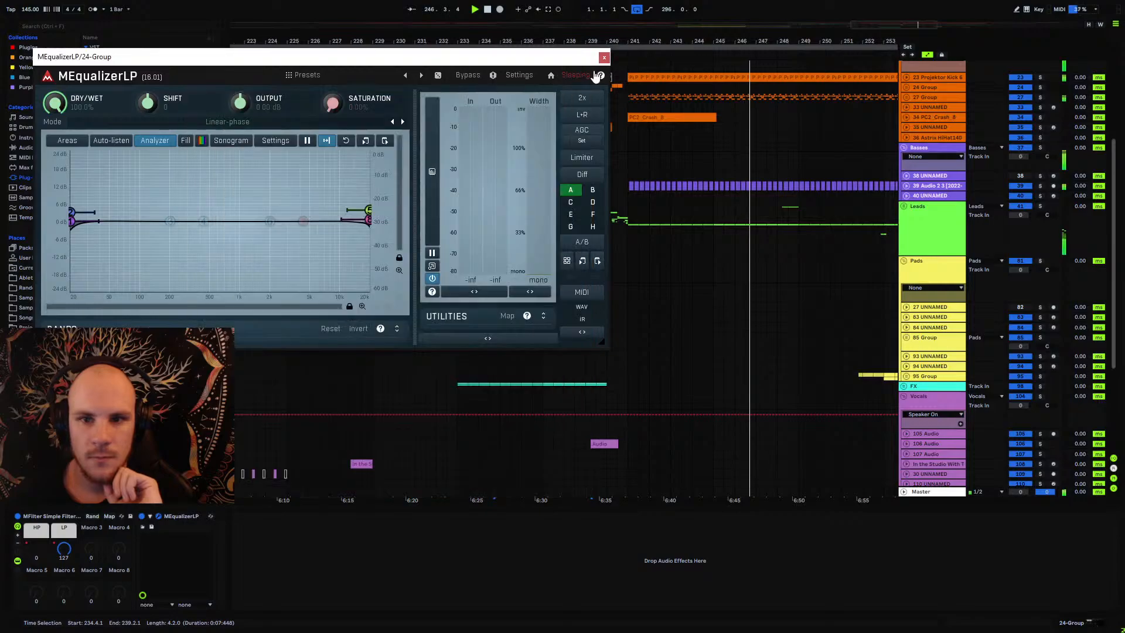
click(603, 57)
Step: Follow playback to the end of the lead section, highlight bars 271 to 273 on the Leads group and mark bar 271
scroll(430, 67, down, 5)
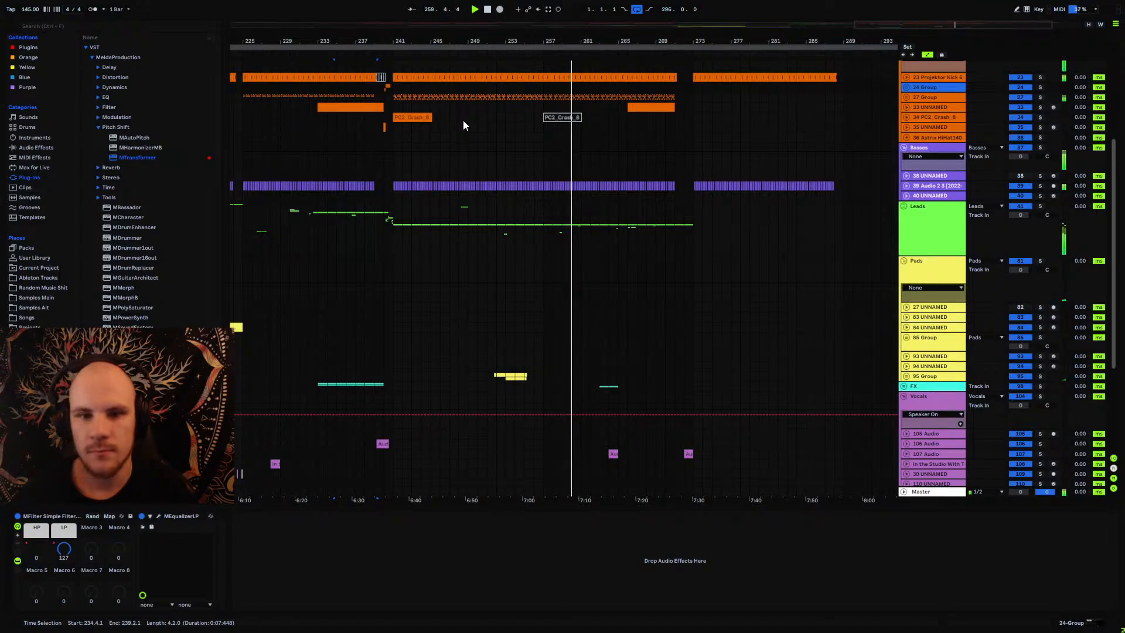
drag(577, 40, 536, 42)
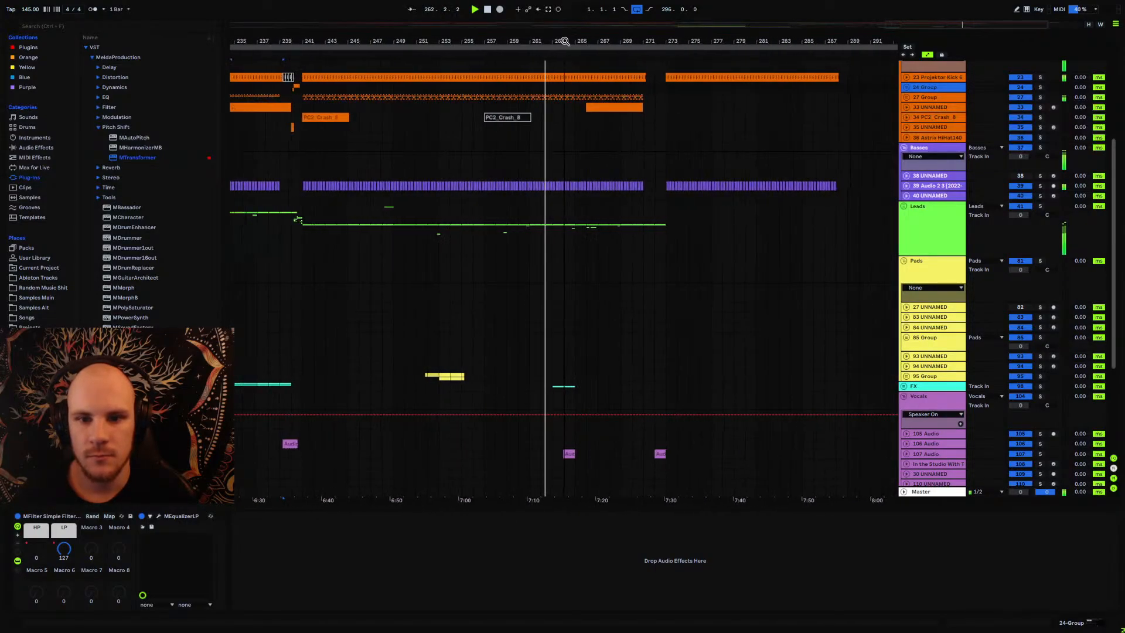
scroll(539, 276, up, 2)
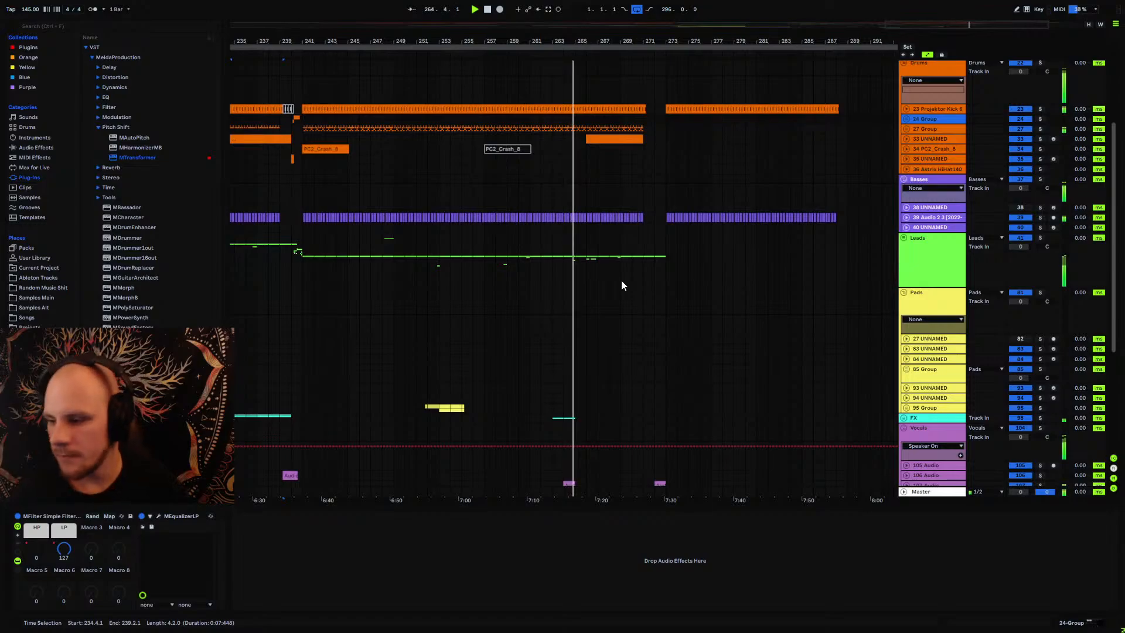
drag(589, 49, 553, 88)
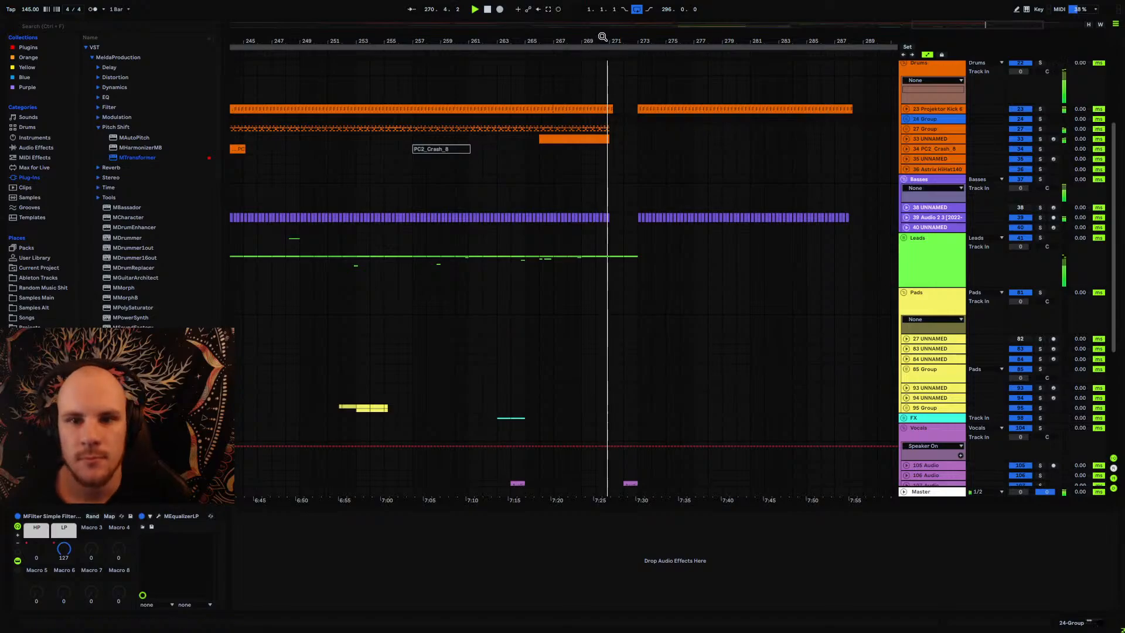
drag(604, 38, 608, 105)
drag(603, 251, 627, 251)
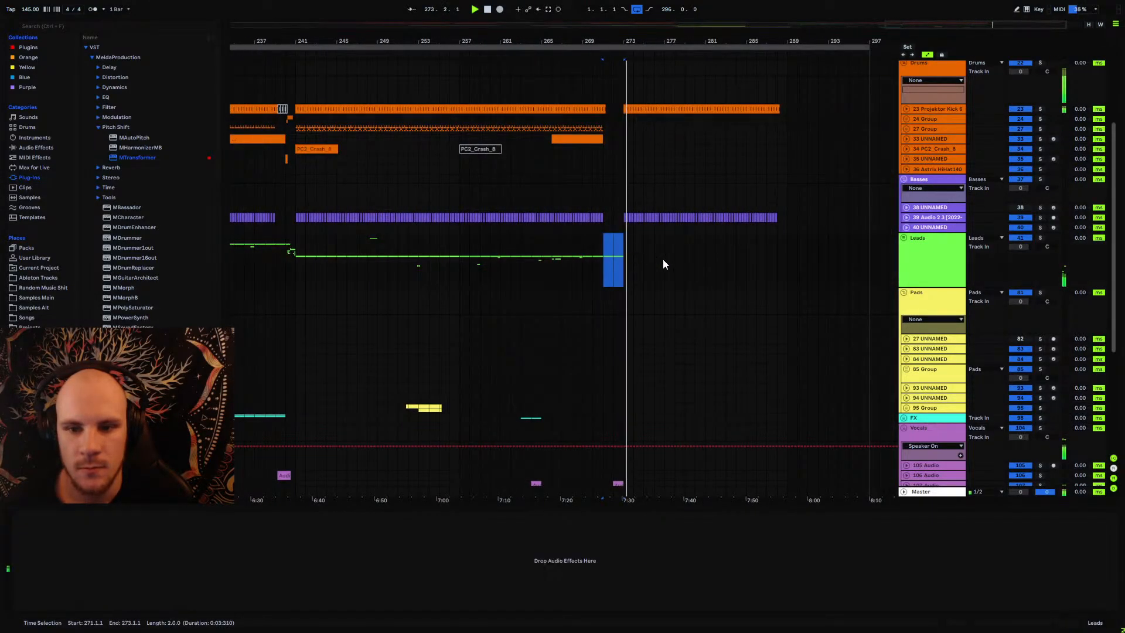
click(609, 252)
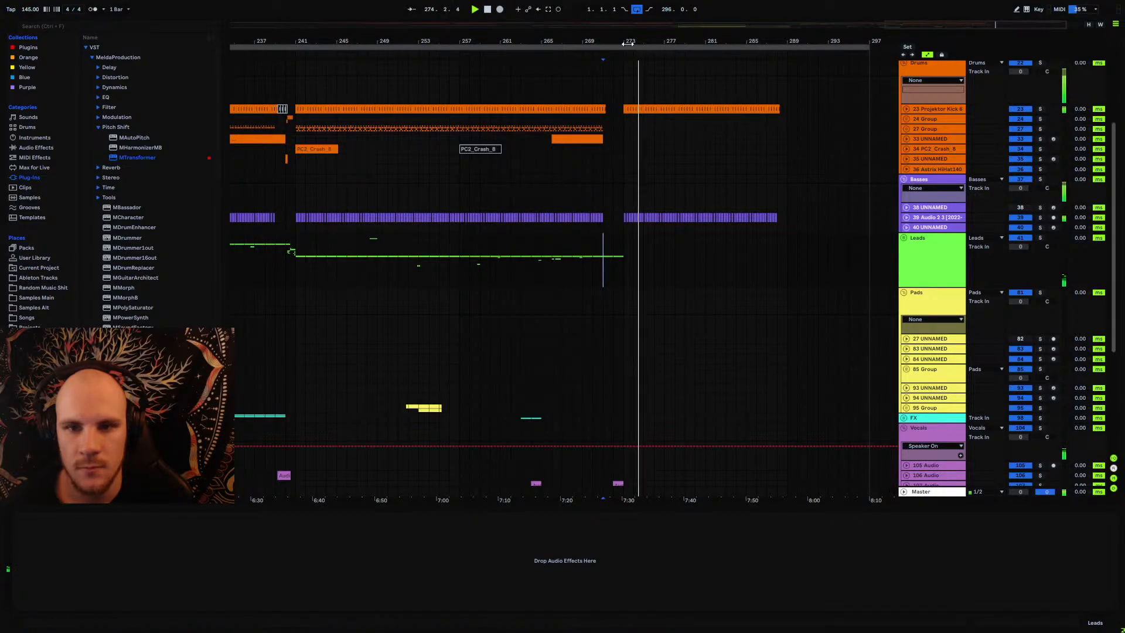
Step: Show the whole arrangement and mark bar 285 on the Leads group and bar 45 on drum track 35 UNNAMED
key(minus)
key(minus)
key(minus)
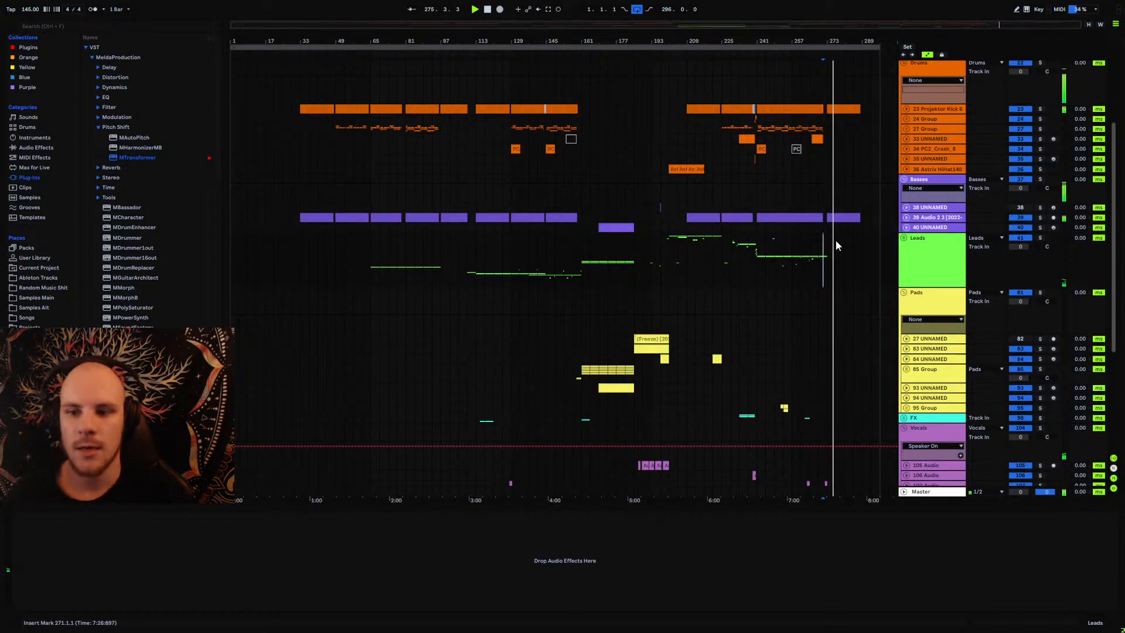
shift+click(855, 251)
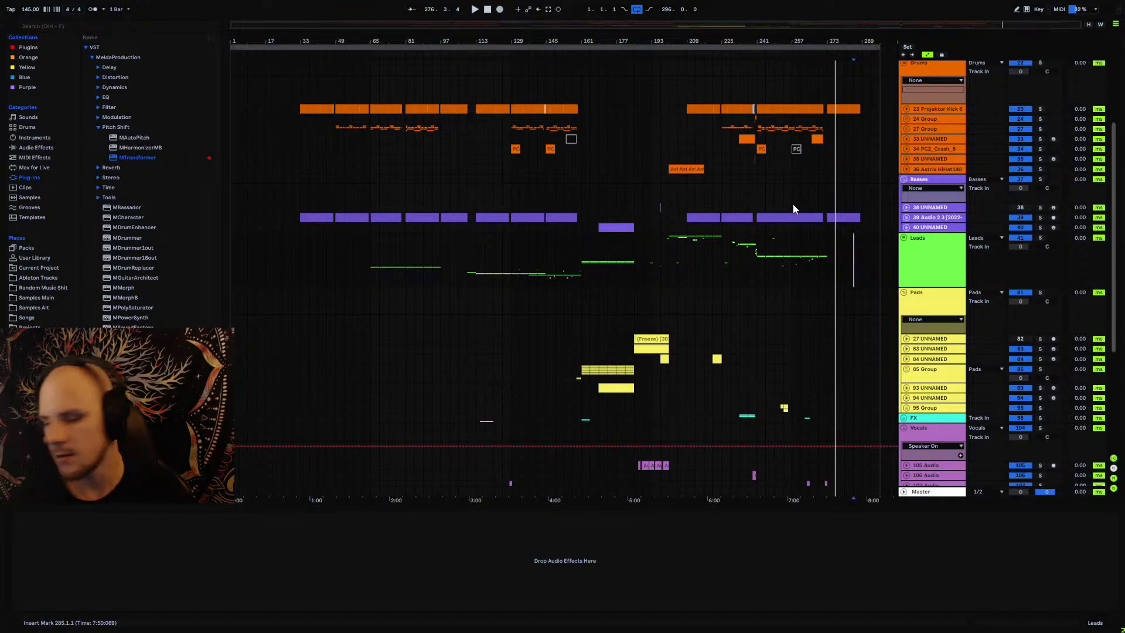
click(330, 162)
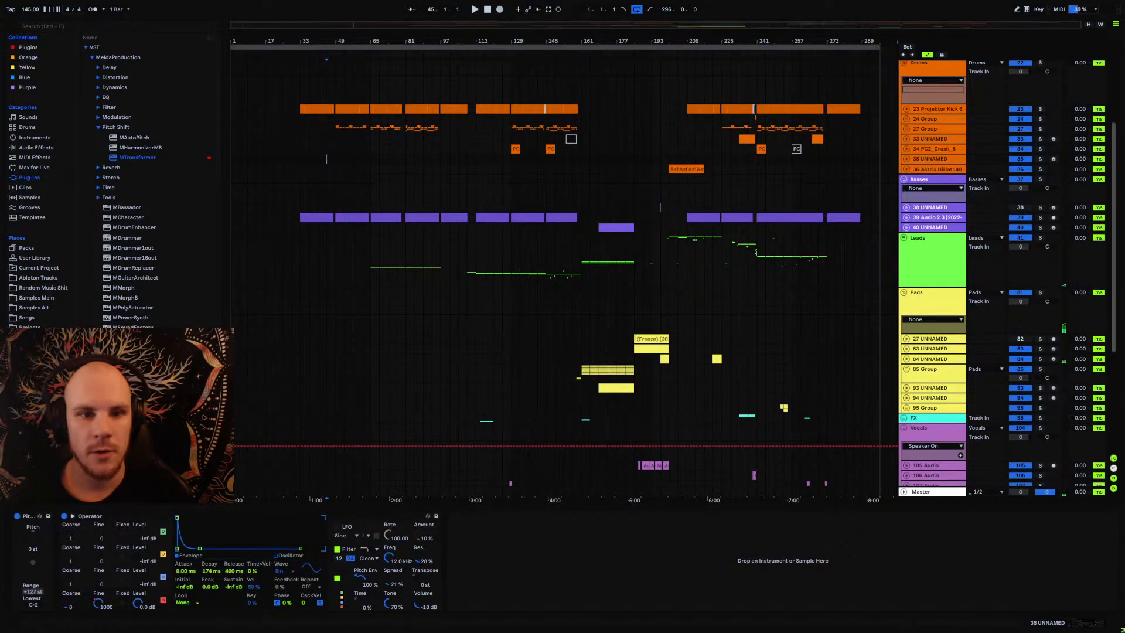
Step: Solo the 116 Audio track under the vocals and play its recording from bar 1
drag(340, 50, 445, 135)
scroll(478, 170, down, 6)
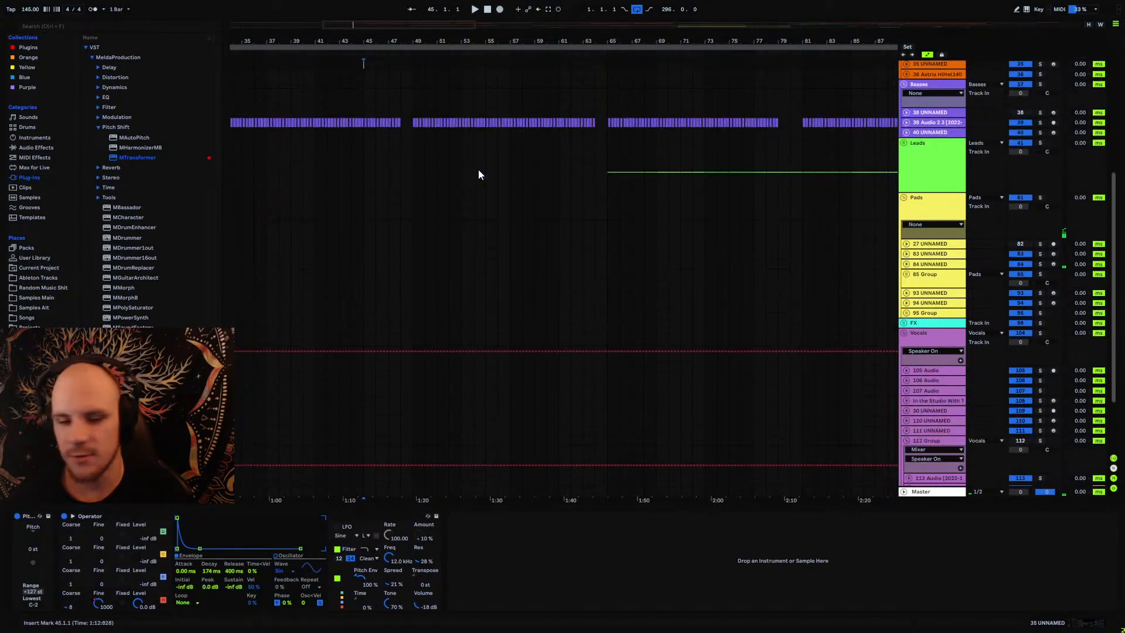
drag(420, 43, 619, 42)
click(1041, 421)
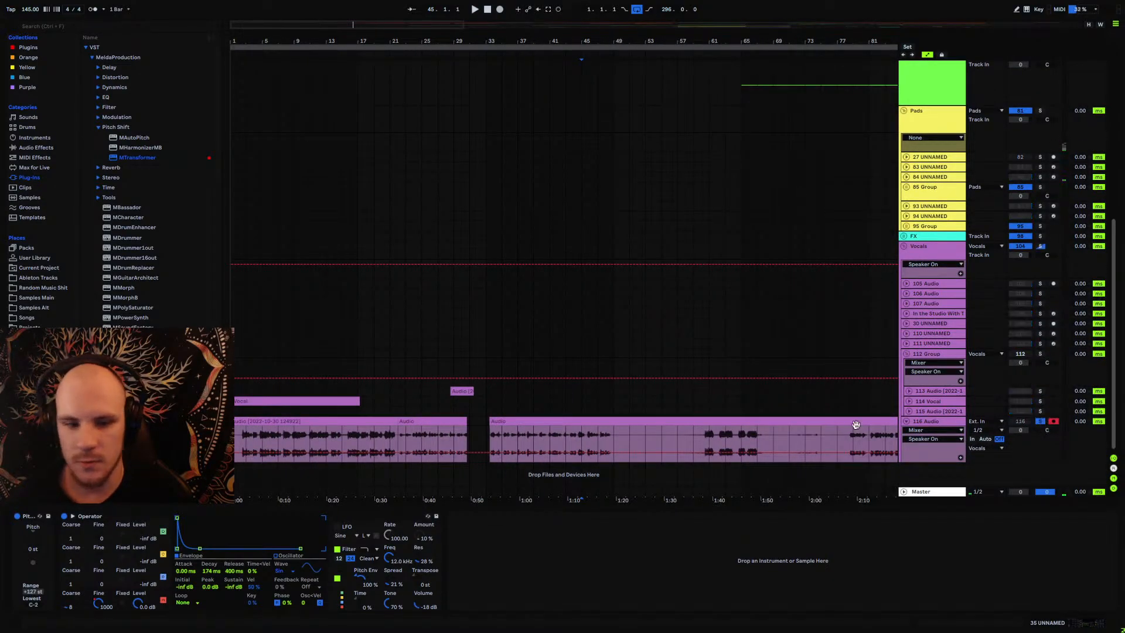
click(236, 437)
key(space)
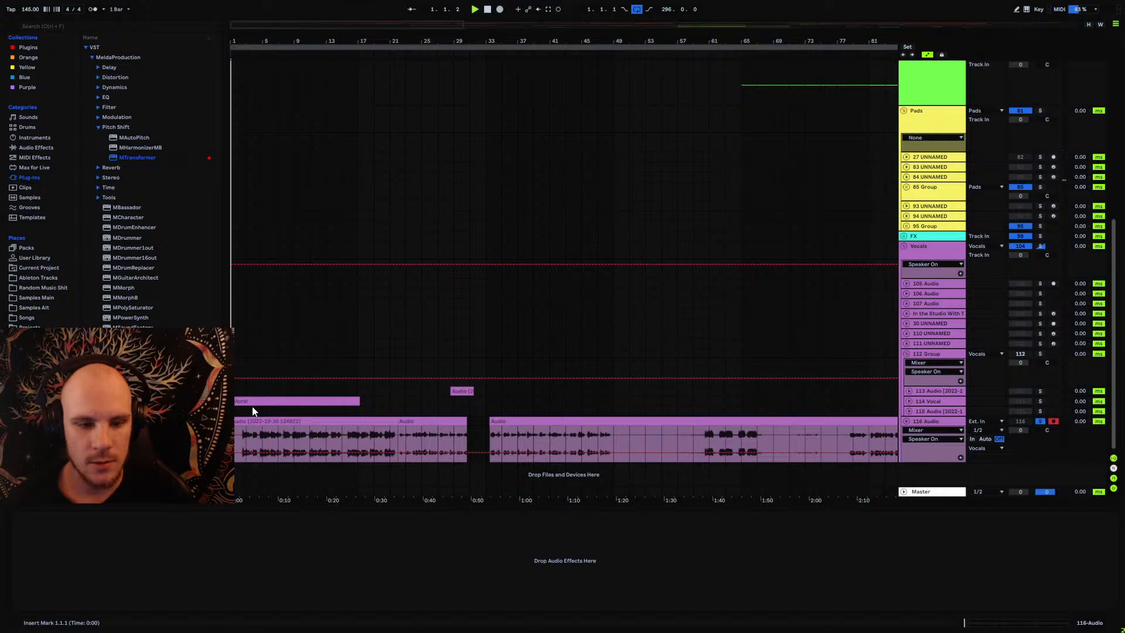
drag(249, 39, 296, 38)
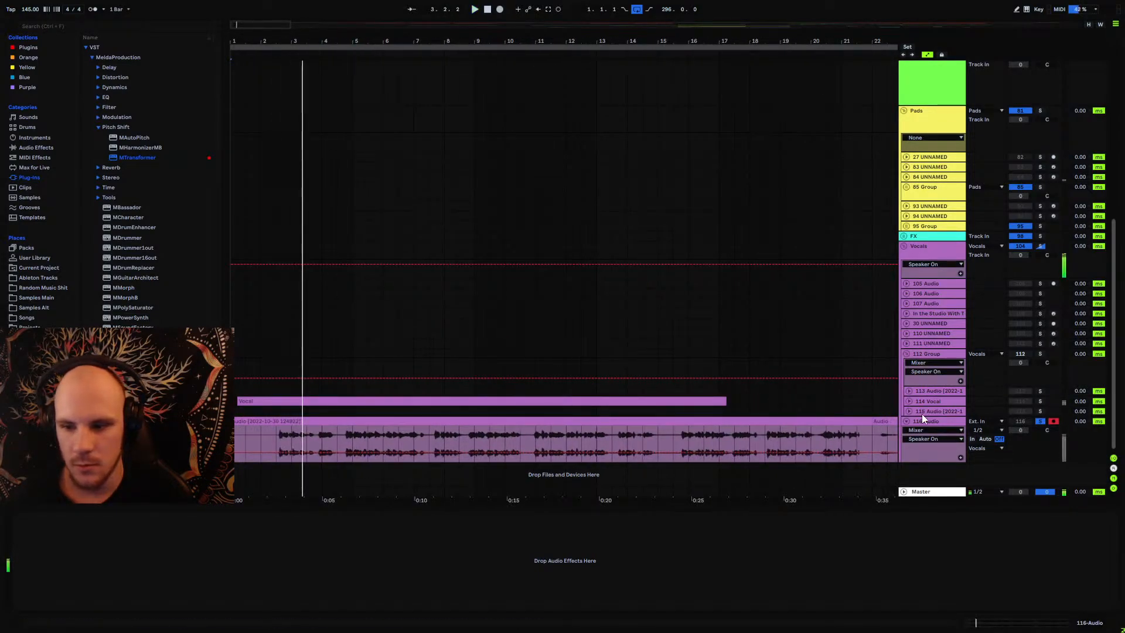
Step: Unfold and solo the 114 Vocal track, and play its clip repeatedly from position 2.3
click(908, 402)
click(276, 420)
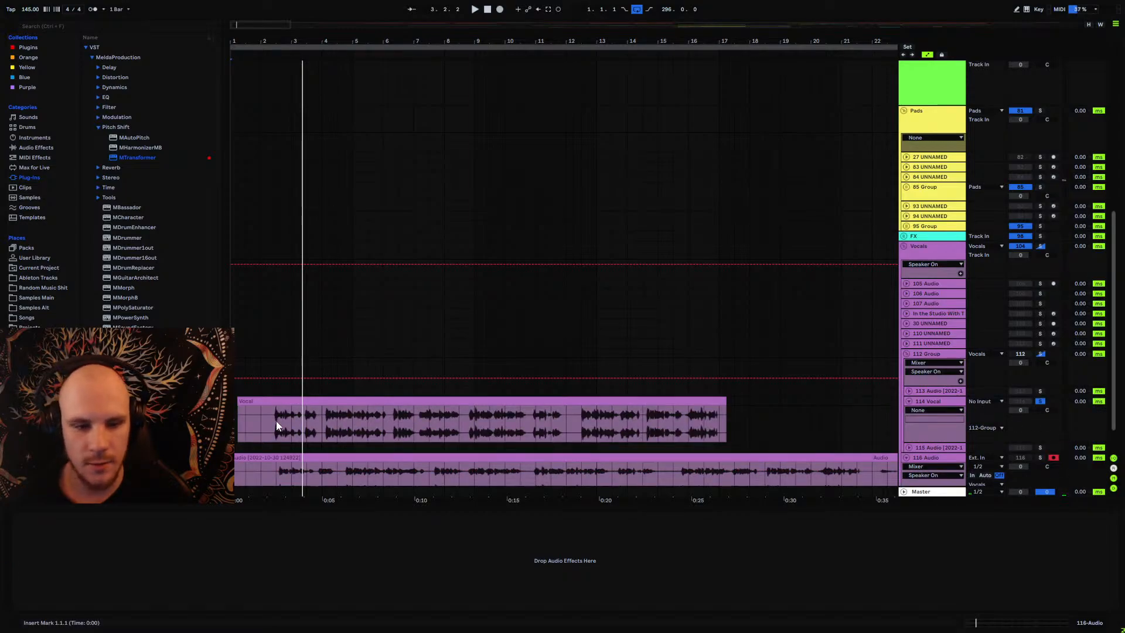
key(space)
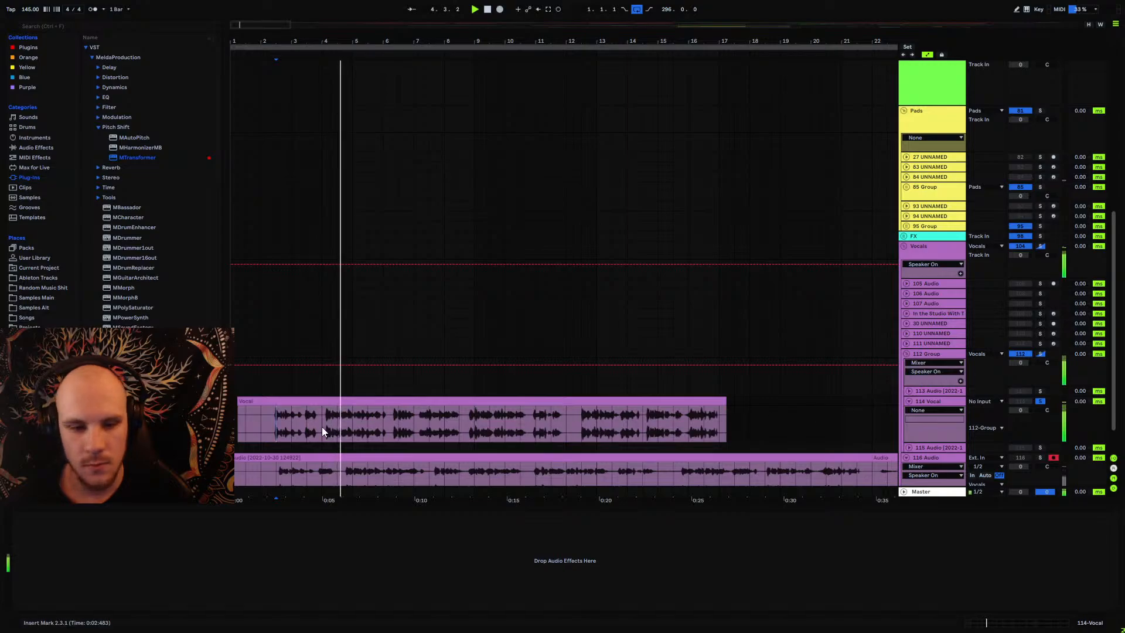
key(space)
key(space)
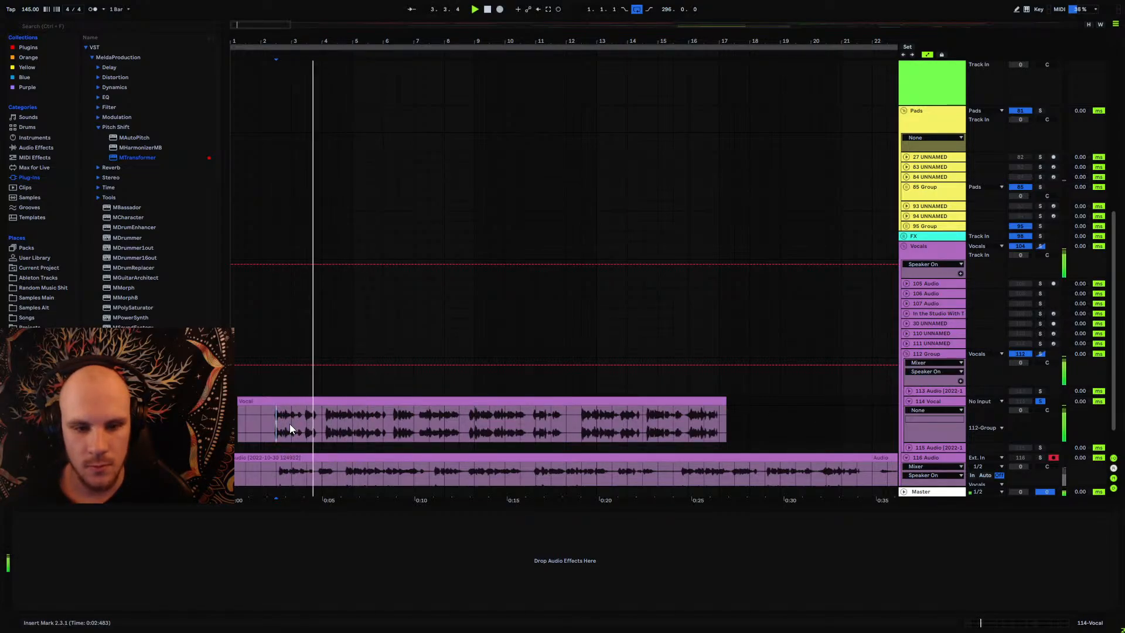
Step: Turn off warping on the Vocal clip and extend it to bar 22, in line with the recording below
scroll(289, 425, down, 2)
scroll(290, 423, down, 1)
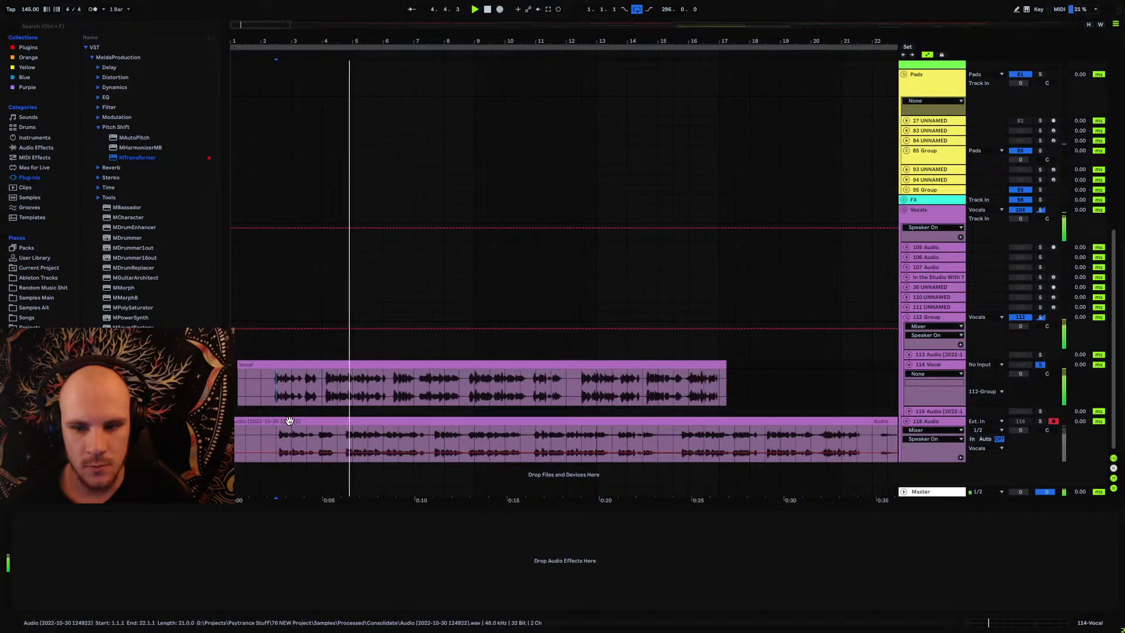
double_click(382, 381)
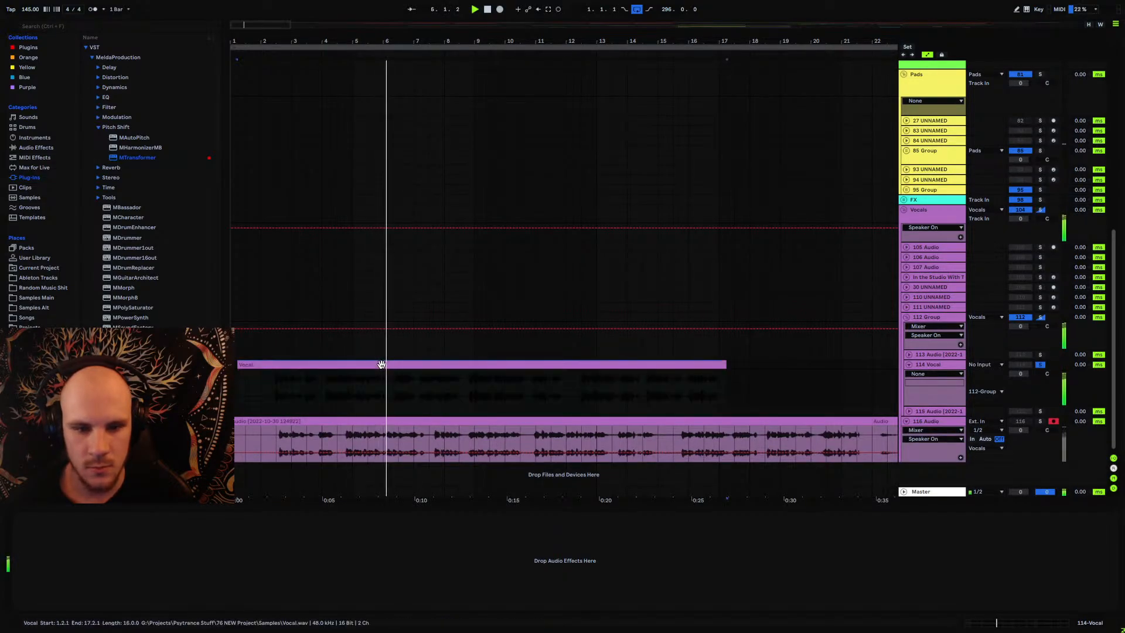
click(118, 533)
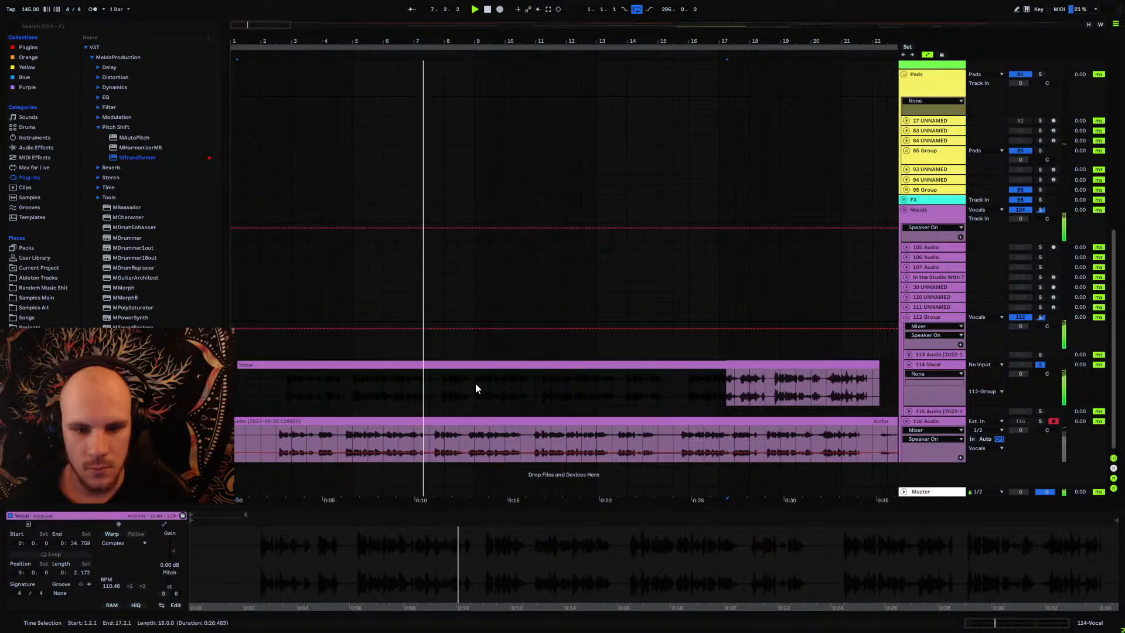
drag(265, 365, 261, 366)
drag(717, 375, 856, 367)
click(859, 365)
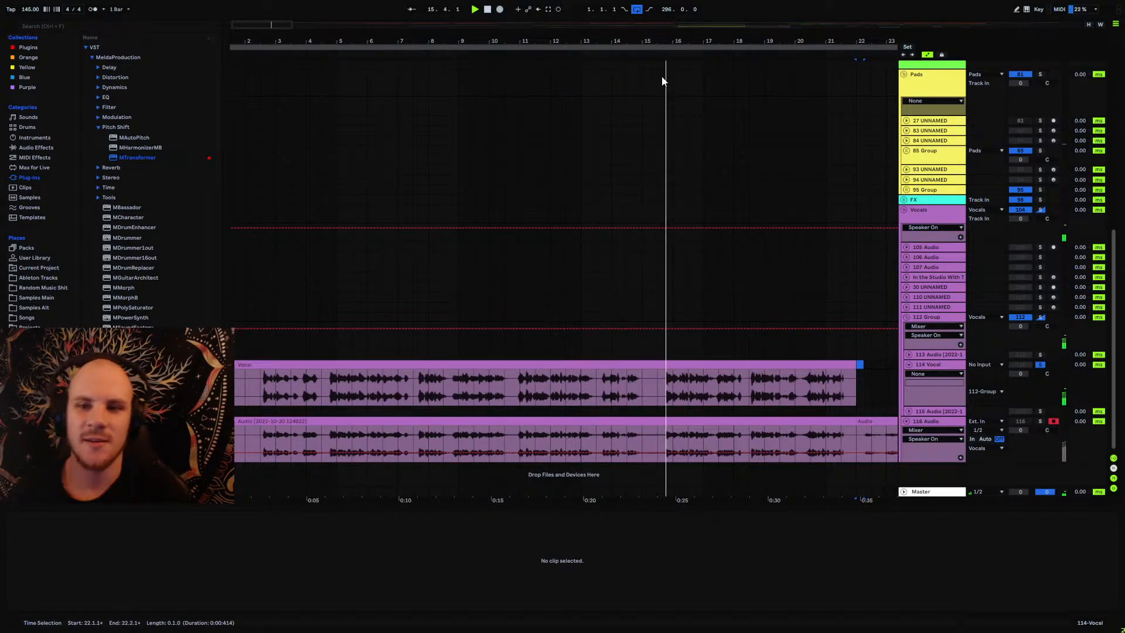
Step: Play the Vocal clip from position 15.3
drag(673, 42, 674, 27)
click(523, 381)
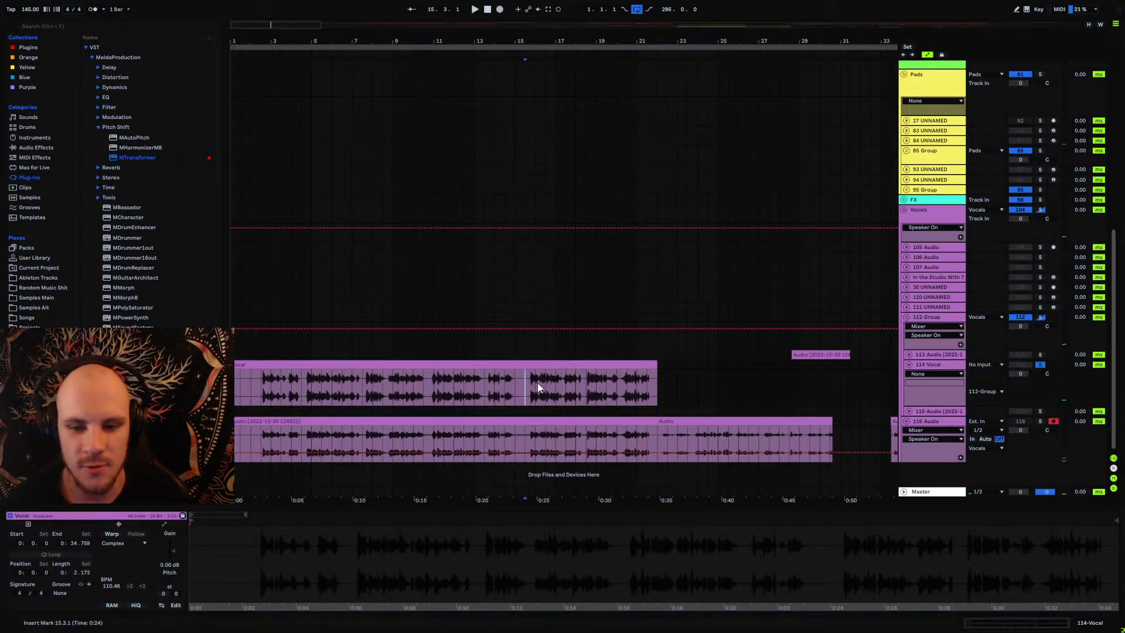
key(space)
click(940, 364)
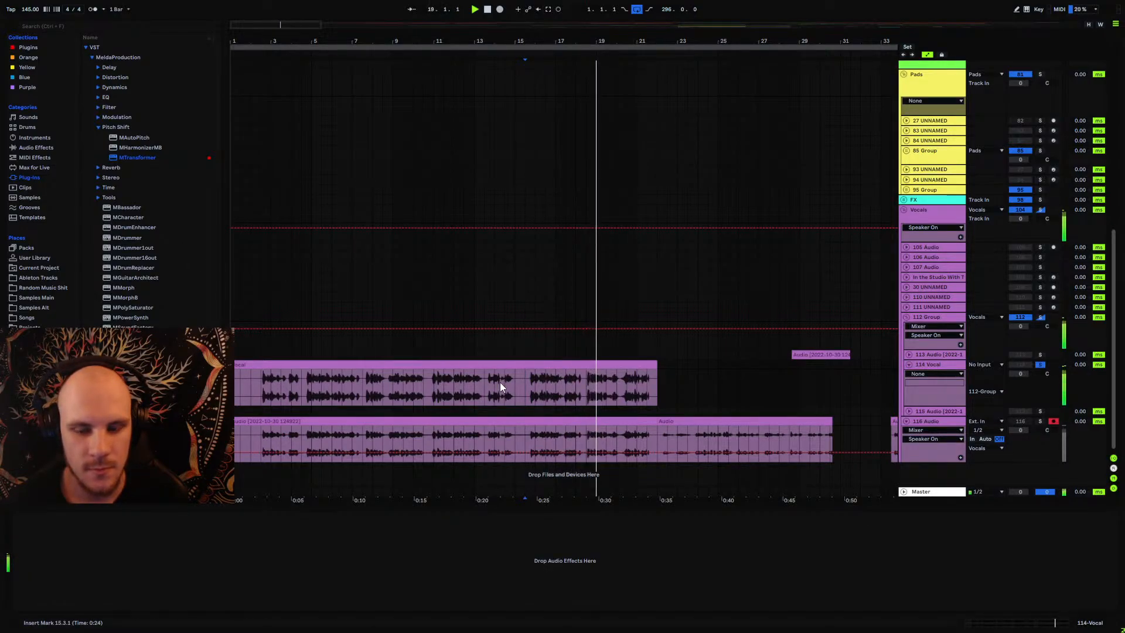
key(space)
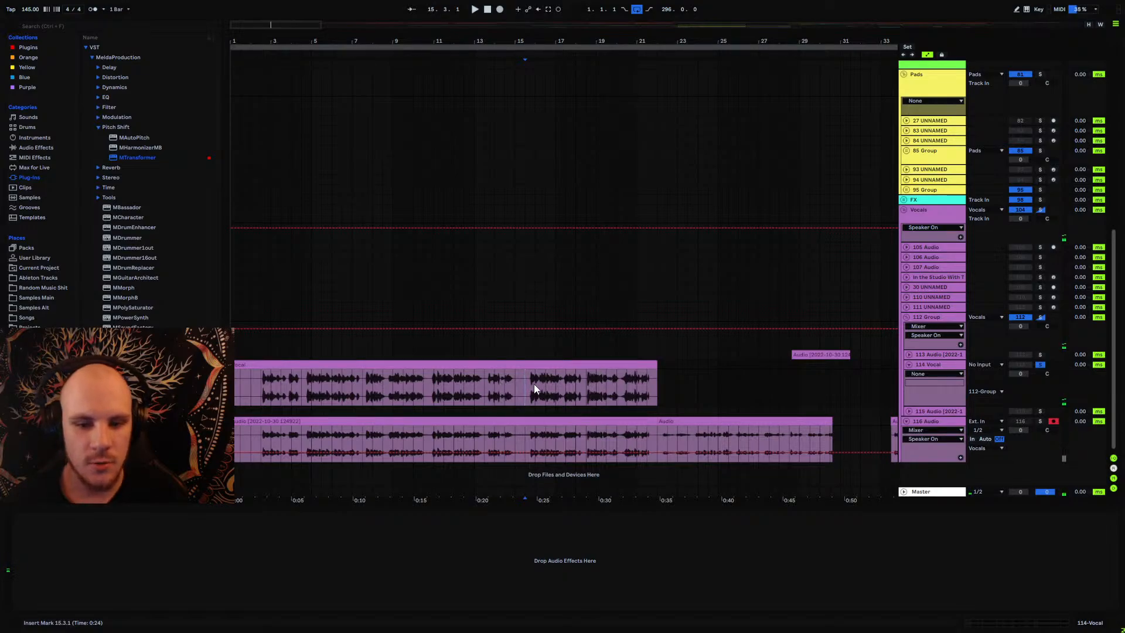
Step: Compare the passage from position 15.3 by soloing and playing 116 Audio, followed by 114 Vocal
click(533, 434)
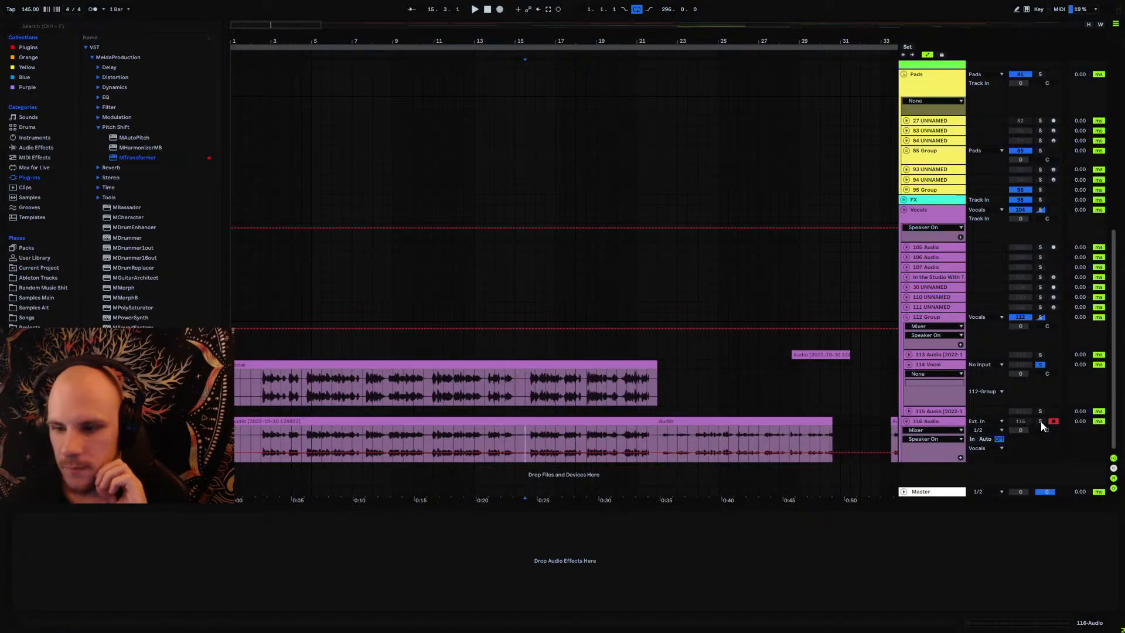
click(535, 434)
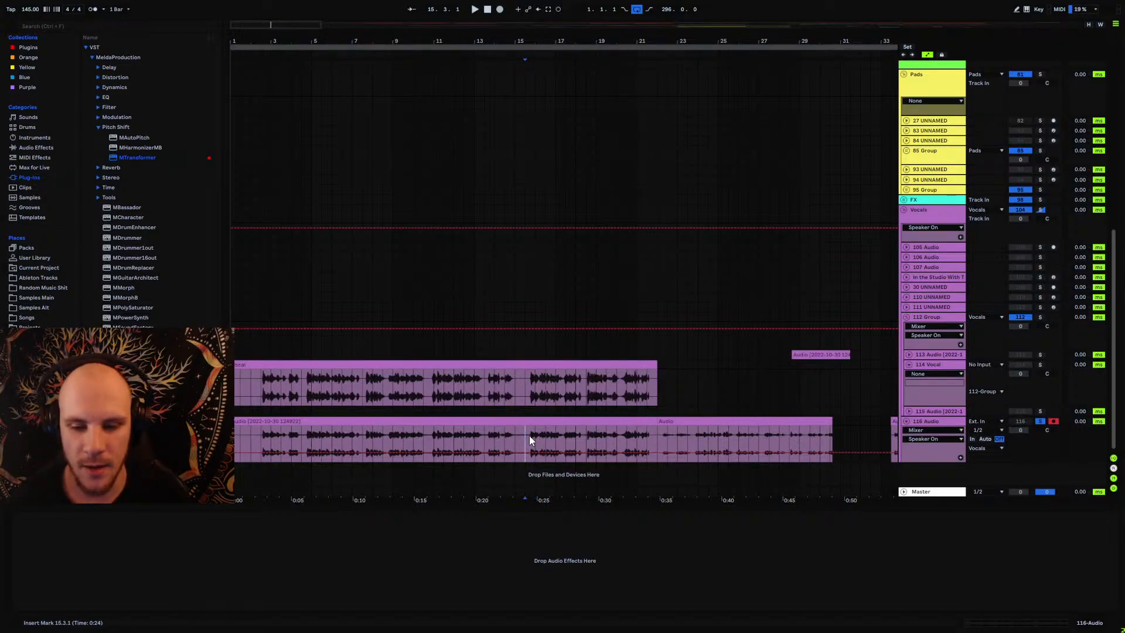
key(space)
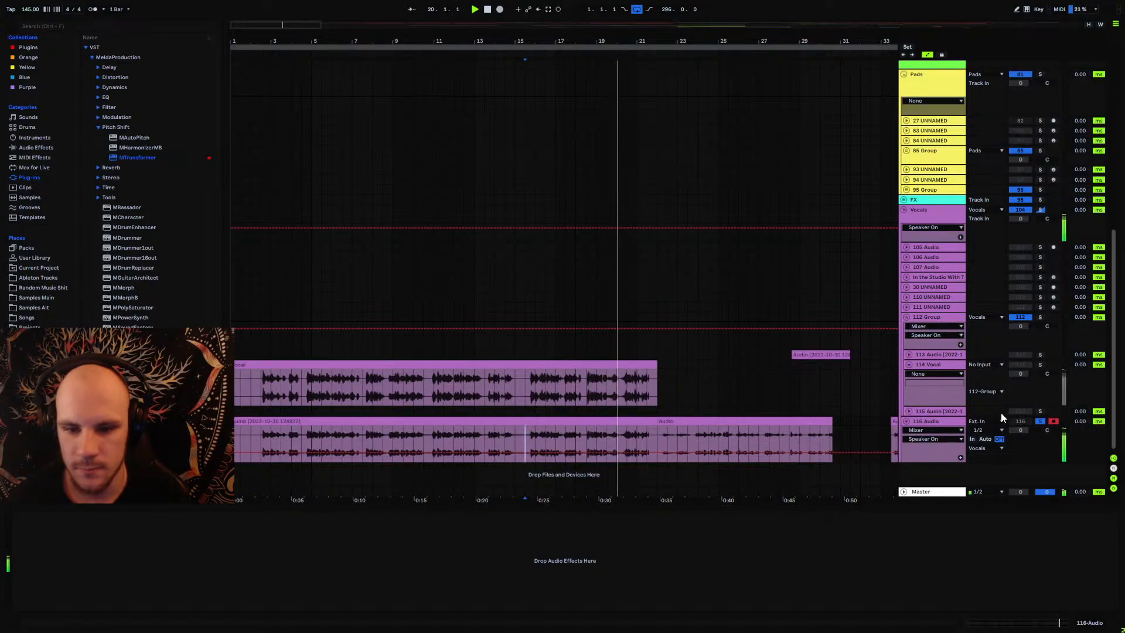
click(1040, 365)
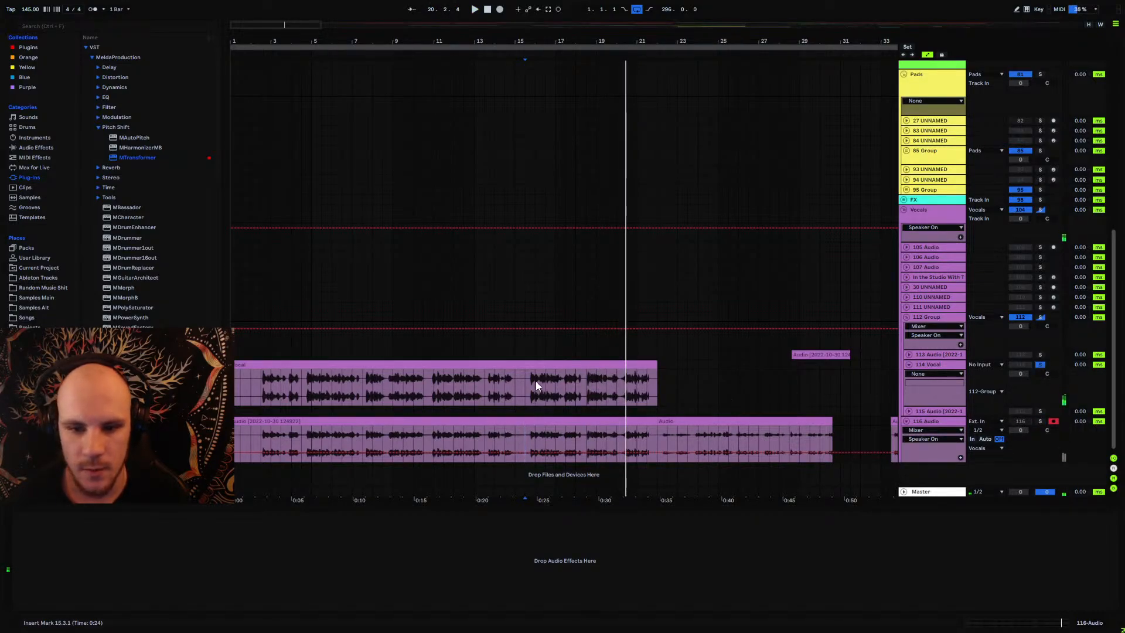
key(space)
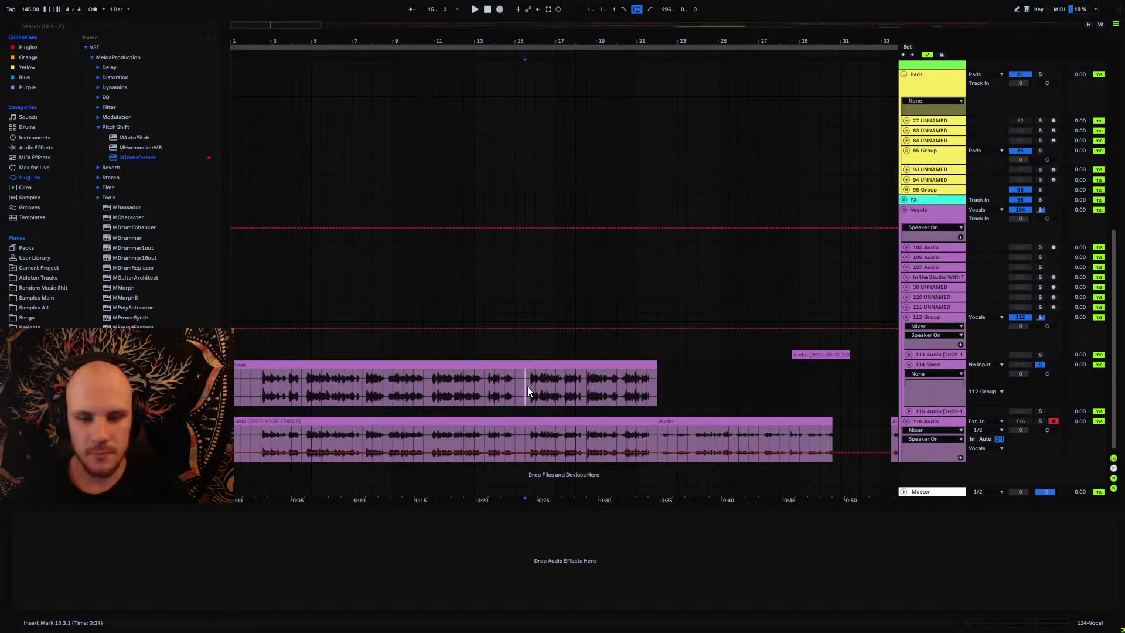
key(space)
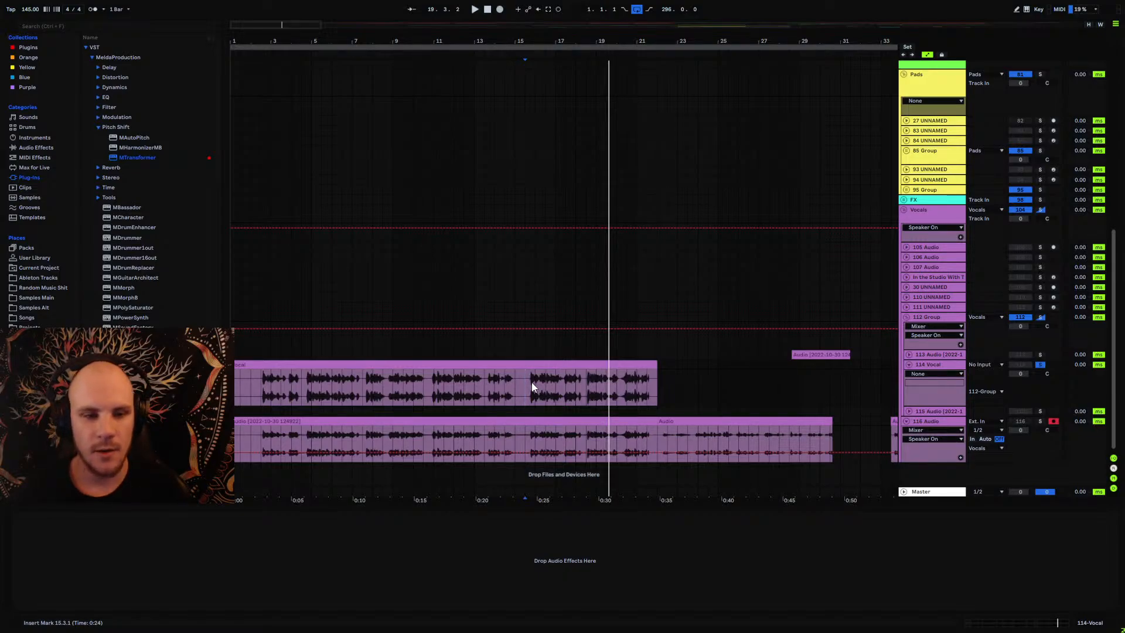
Step: Insert an audio track below 114 Vocal, move the recording that ends at bar 22 onto it, and leave 114 Vocal unfolded
click(909, 365)
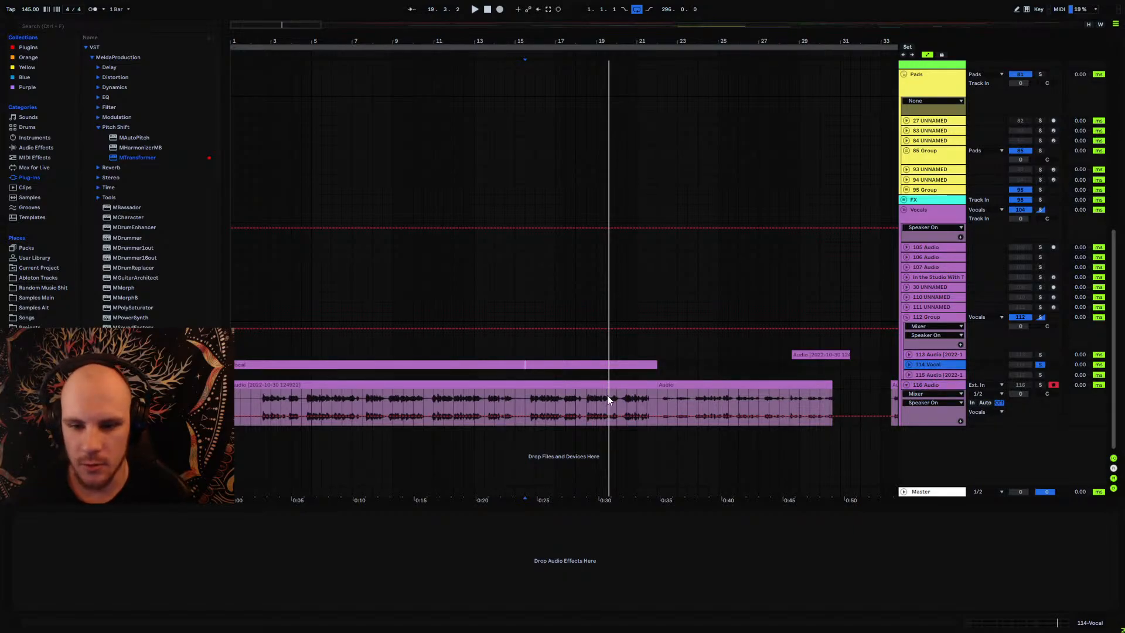
key(ctrl+t)
drag(434, 437, 420, 392)
click(909, 373)
Step: Compare the waveform alignment of the Vocal clip and the recording below it closely around position 2.3
click(262, 392)
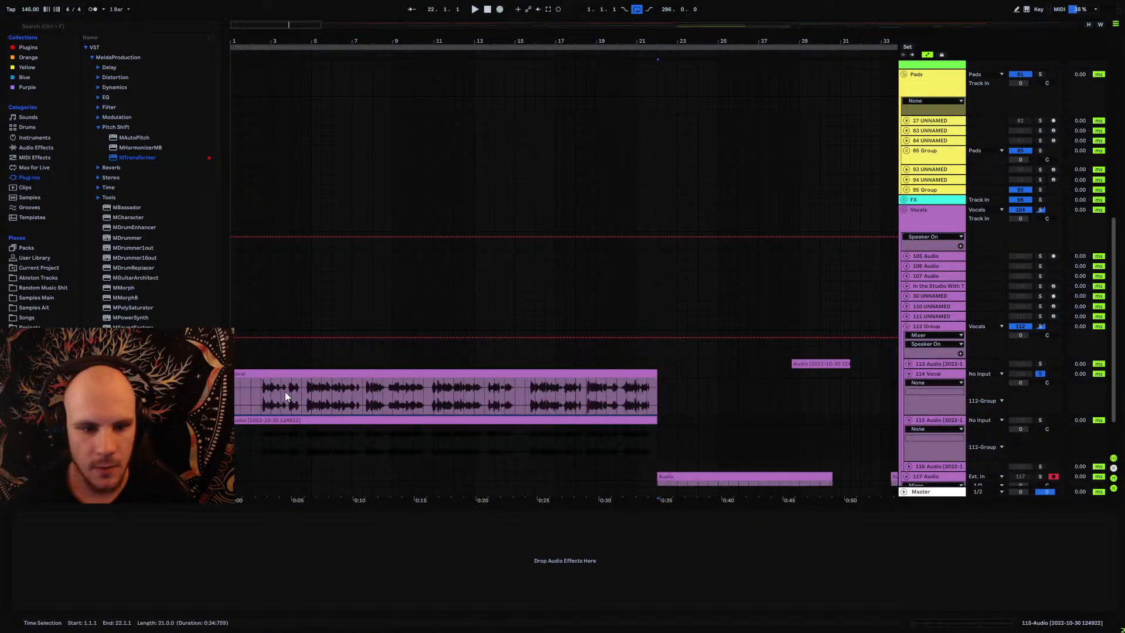
key(plus)
key(plus)
key(plus)
key(plus)
key(plus)
key(plus)
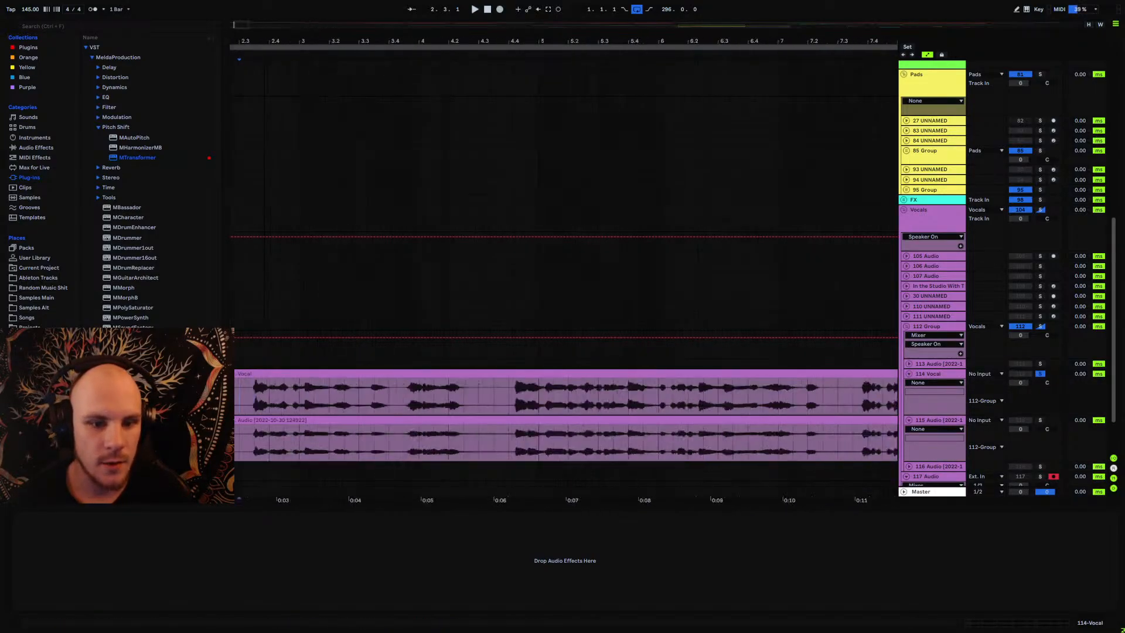
key(plus)
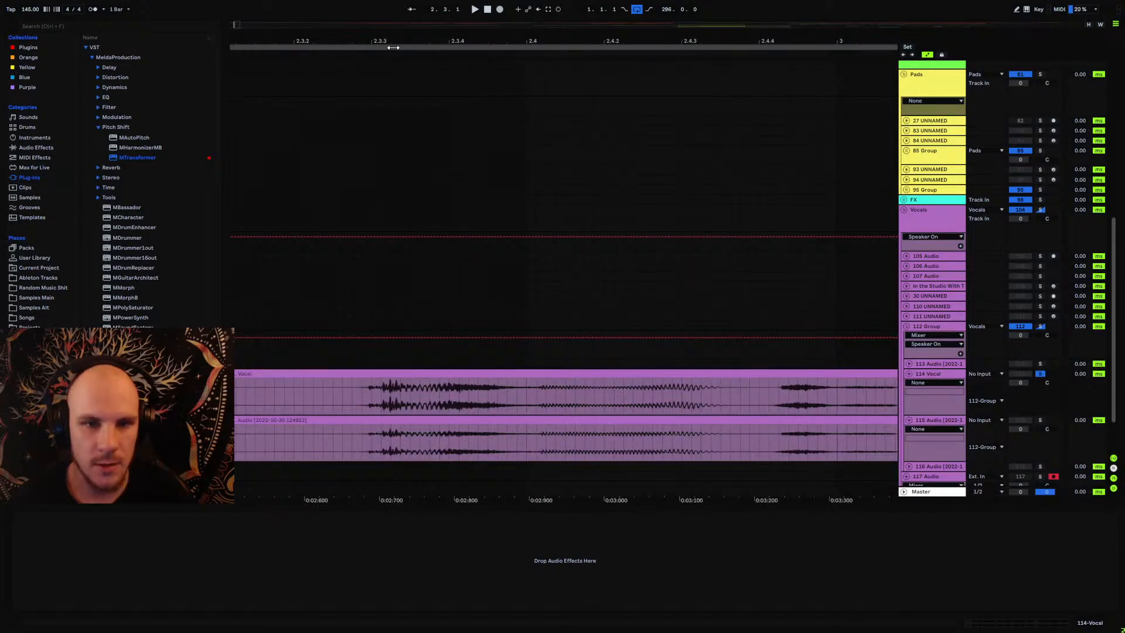
drag(396, 41, 396, 53)
key(minus)
key(minus)
key(minus)
key(minus)
key(minus)
key(minus)
key(minus)
key(minus)
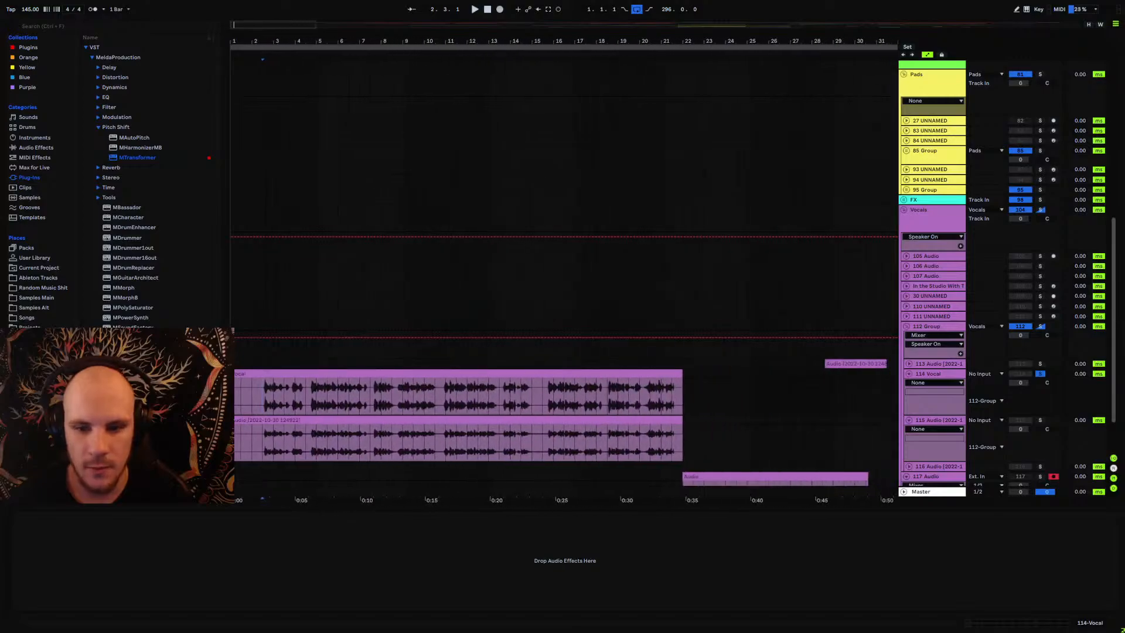
Step: Solo the 115 Audio track as well and group it with the 114 Vocal track
click(1040, 420)
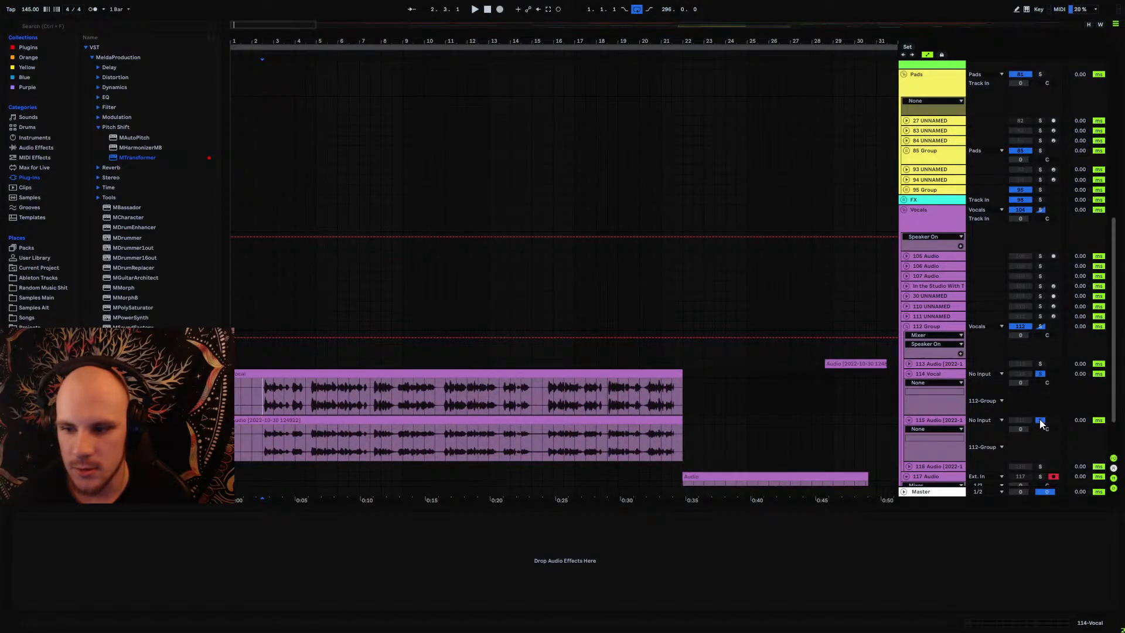
shift+click(936, 422)
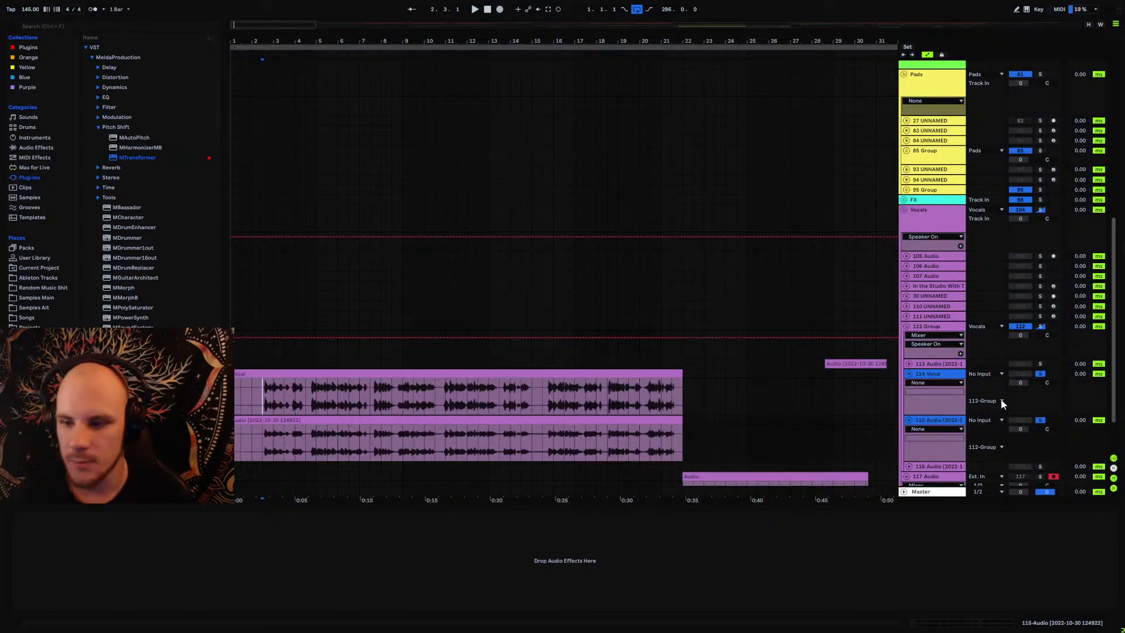
key(ctrl+g)
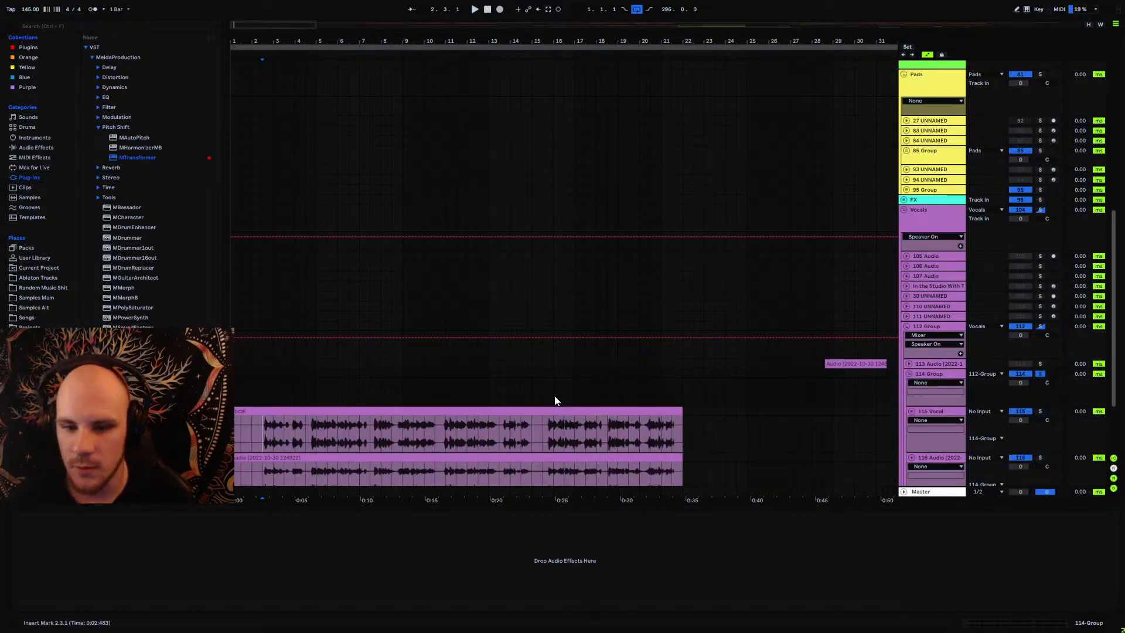
scroll(393, 387, down, 3)
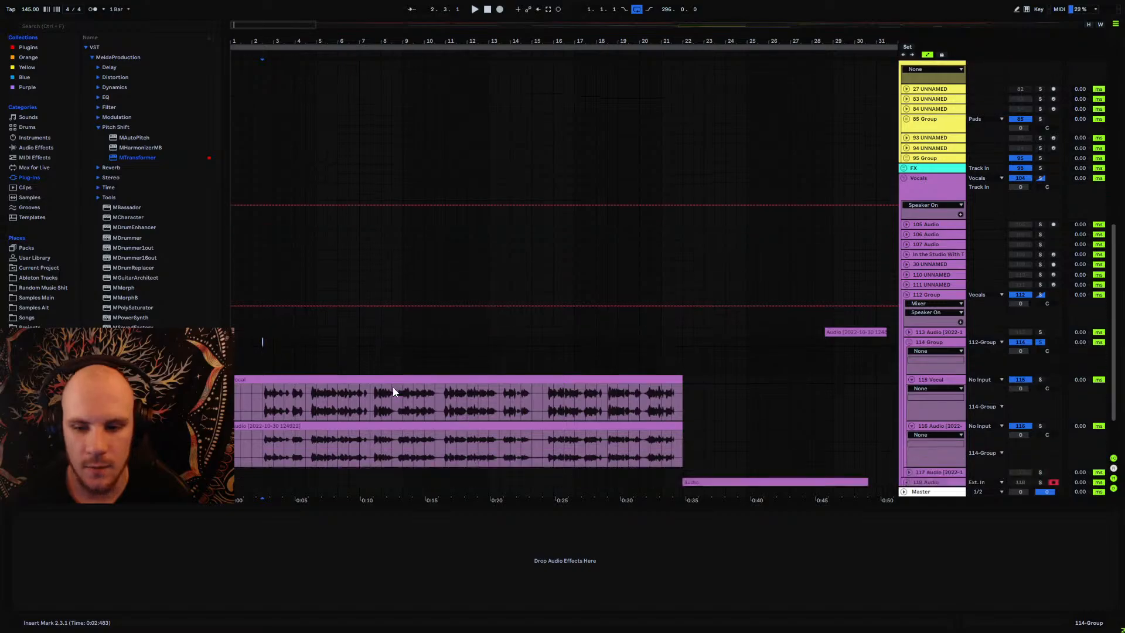
Step: Play the new vocal group from position 2.3, and play the 116 Audio track inside it on solo
click(911, 327)
click(912, 337)
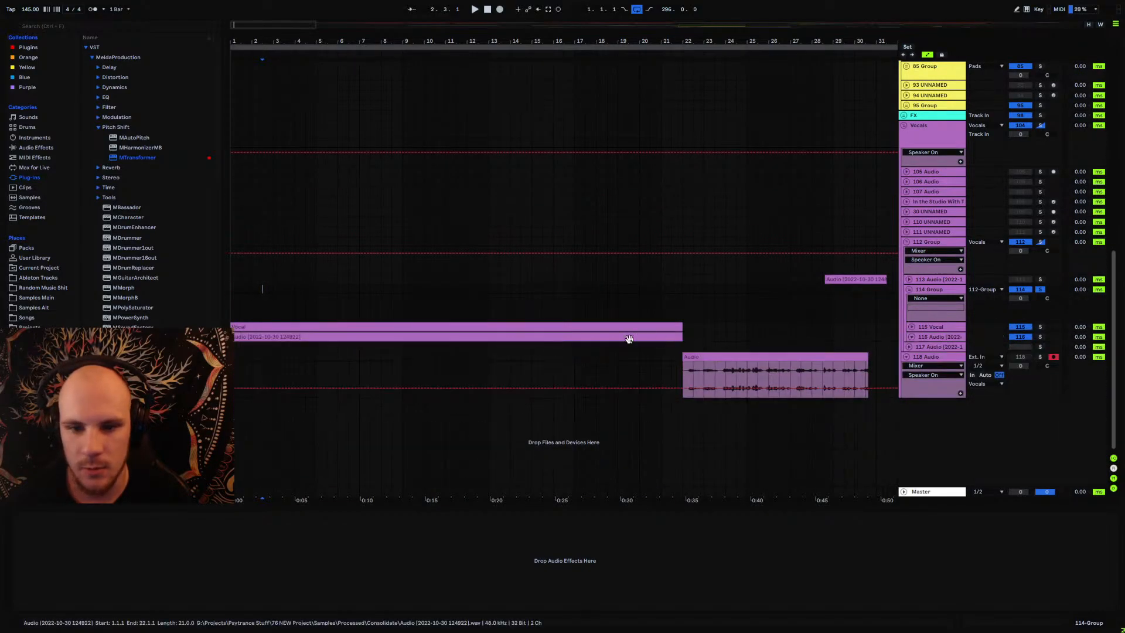
key(space)
click(910, 337)
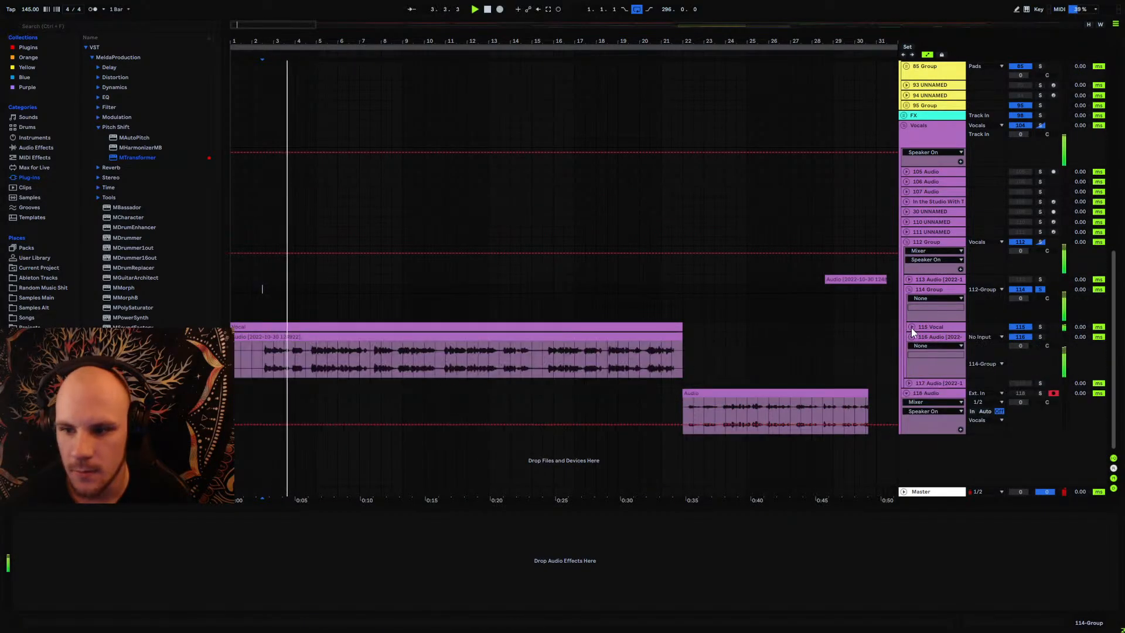
click(911, 327)
click(1040, 373)
key(space)
key(space)
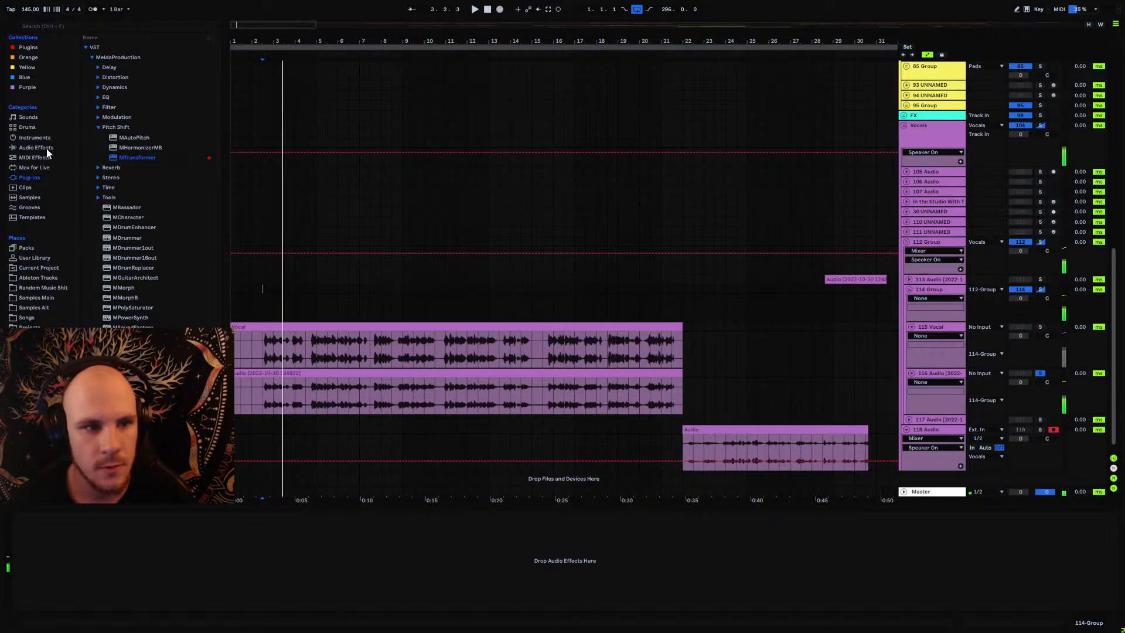
Step: Insert a MIDI track below the 116 Audio track and load the MSoundFactory plug-in onto it
click(932, 373)
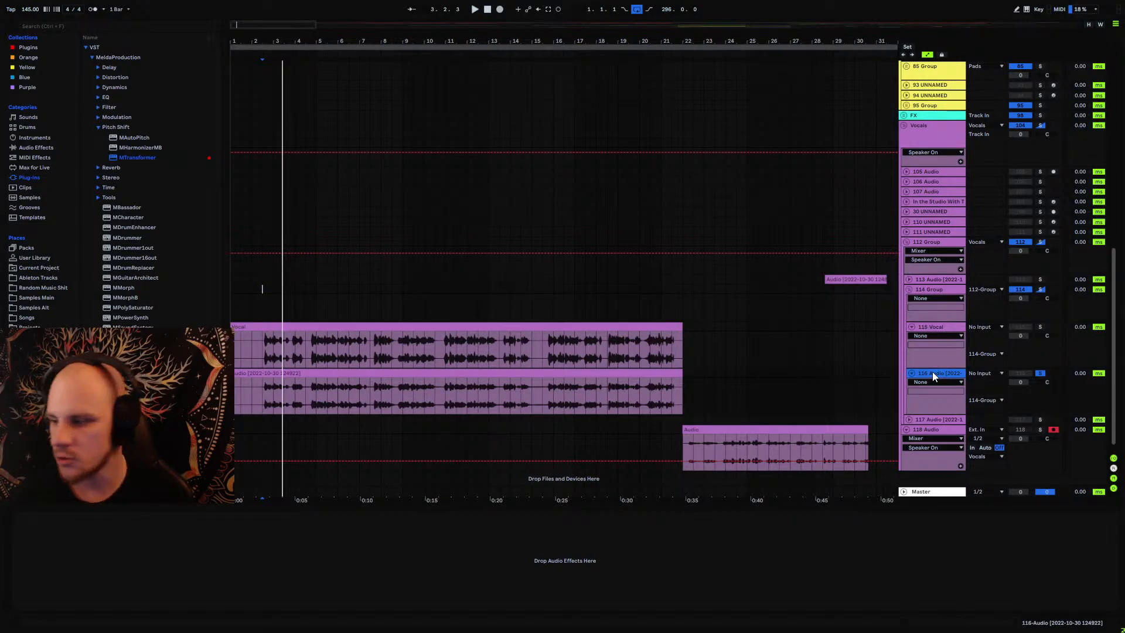
key(ctrl+shift+t)
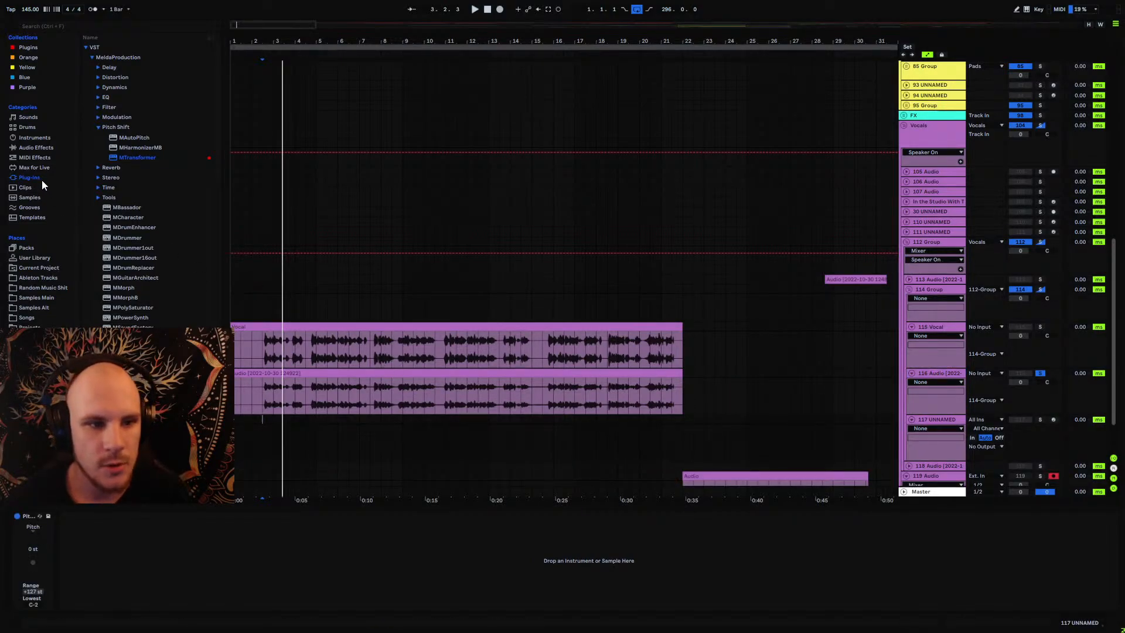
click(33, 157)
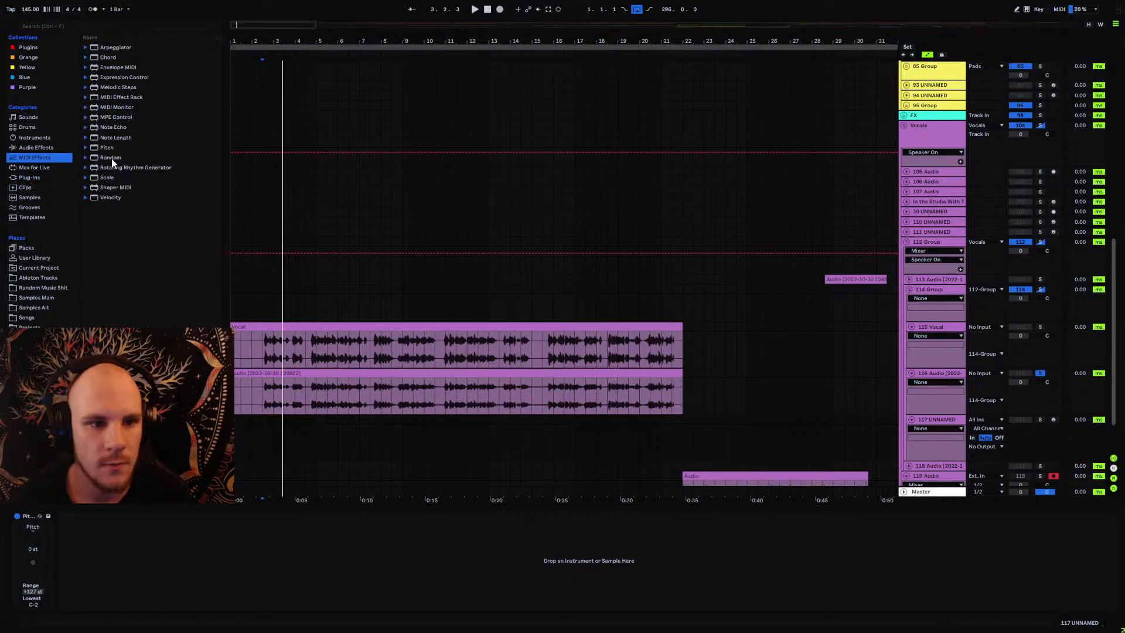
click(30, 177)
click(99, 126)
scroll(112, 233, down, 10)
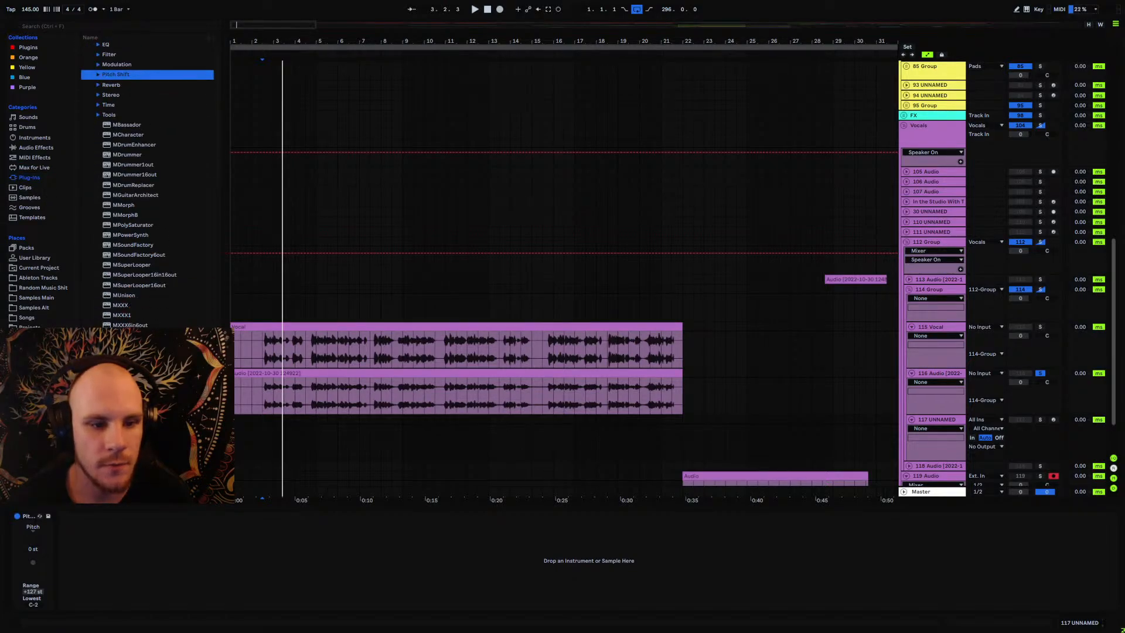
scroll(134, 186, down, 15)
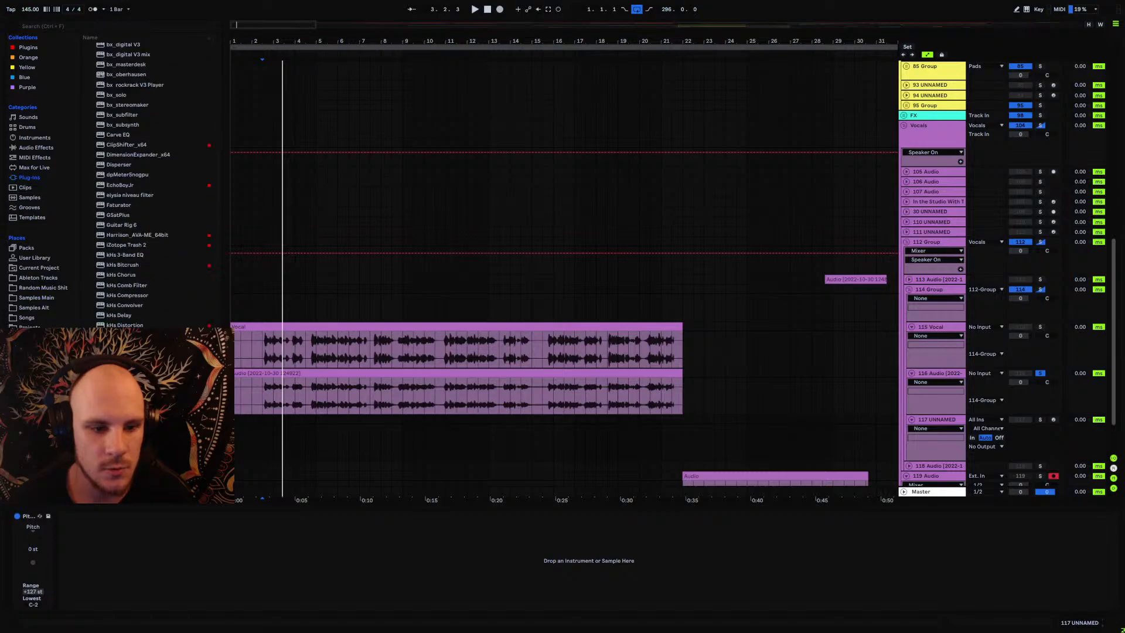
scroll(133, 185, down, 5)
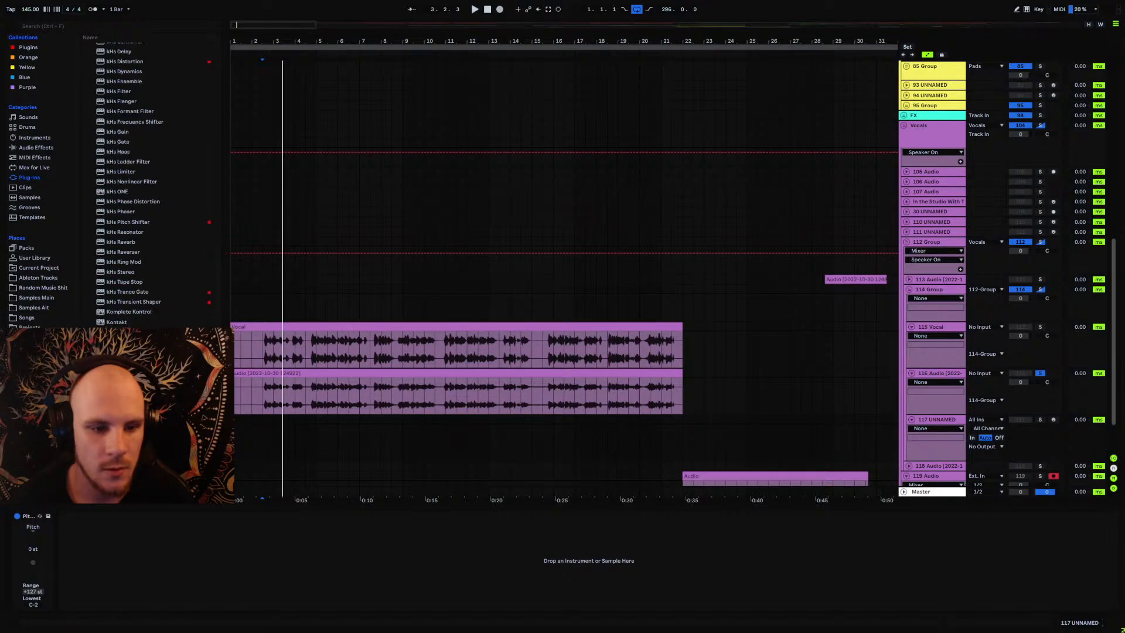
scroll(184, 165, up, 20)
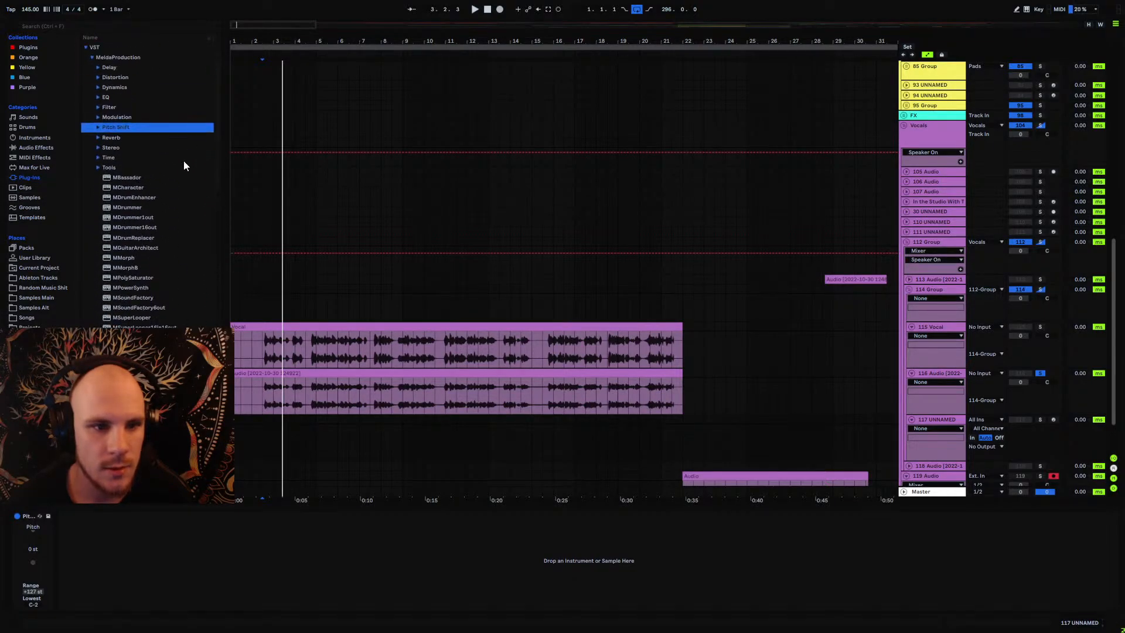
drag(135, 297, 342, 438)
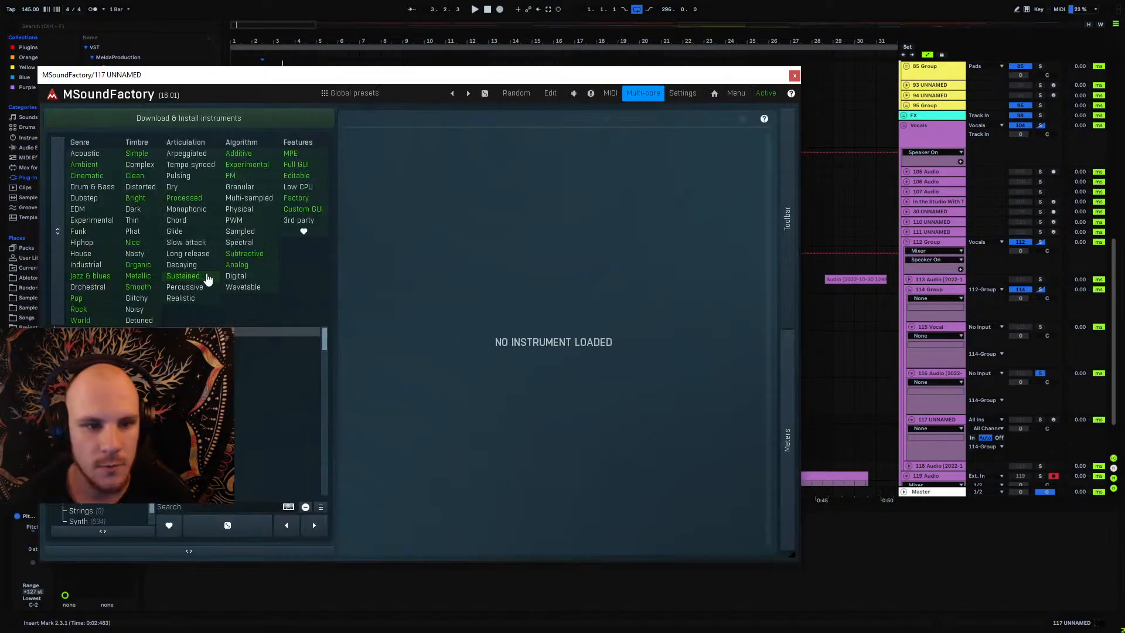
Step: Browse the global presets to the Bright pads and load the Etherial preset
click(368, 101)
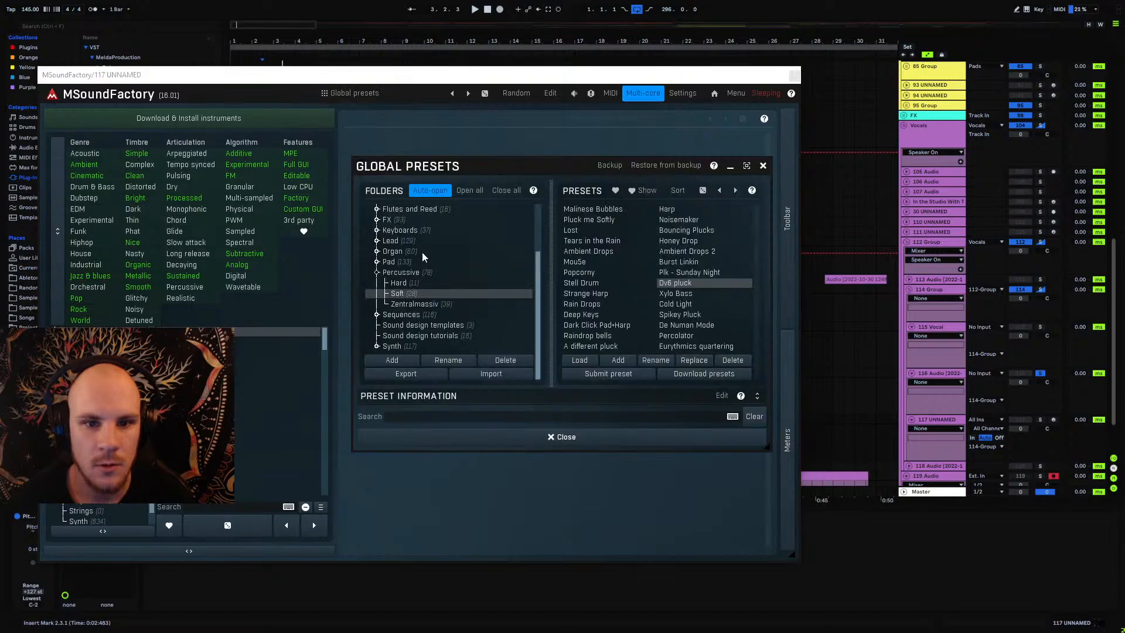
click(377, 273)
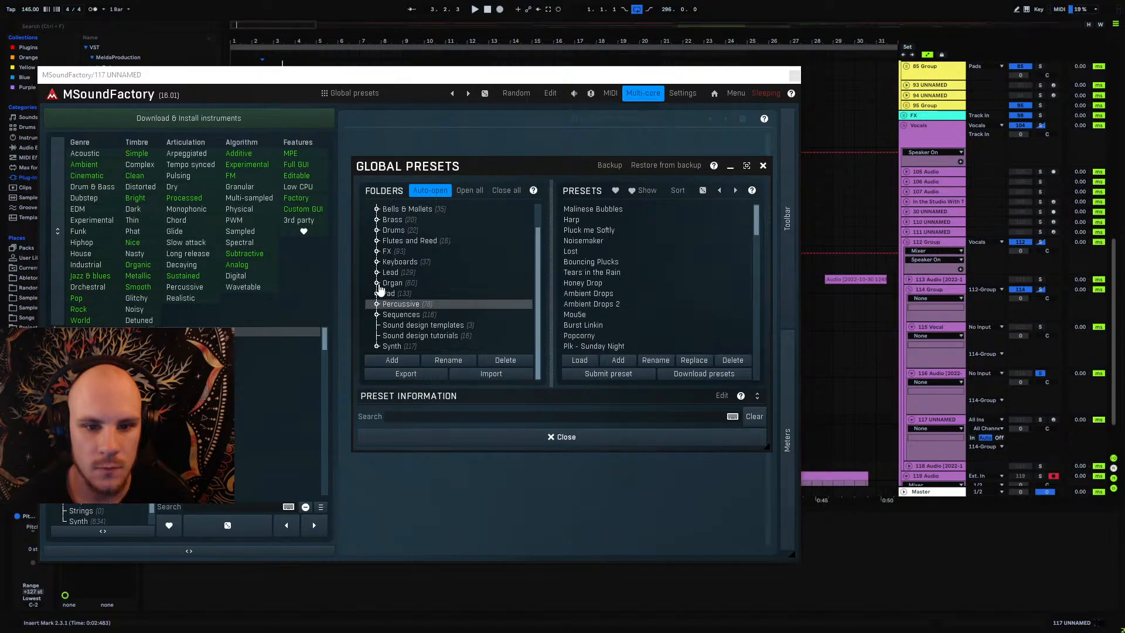
click(377, 293)
click(407, 286)
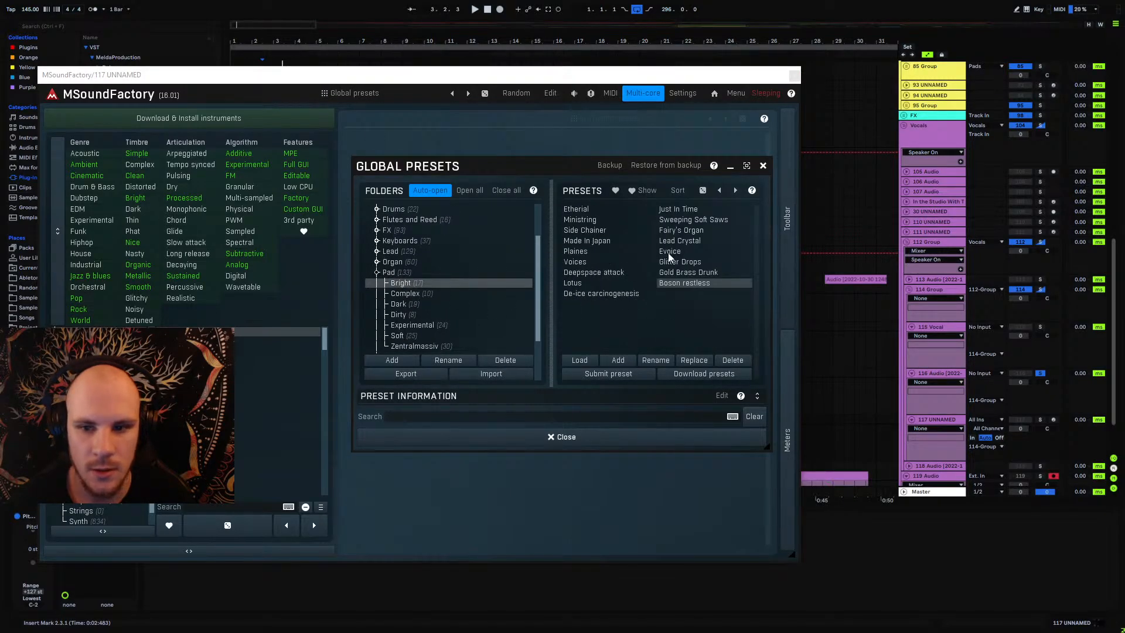
click(579, 210)
Step: Arm and solo the 117 instrument track, and lower the computer MIDI keyboard's octave range to C2 to D3
click(1053, 419)
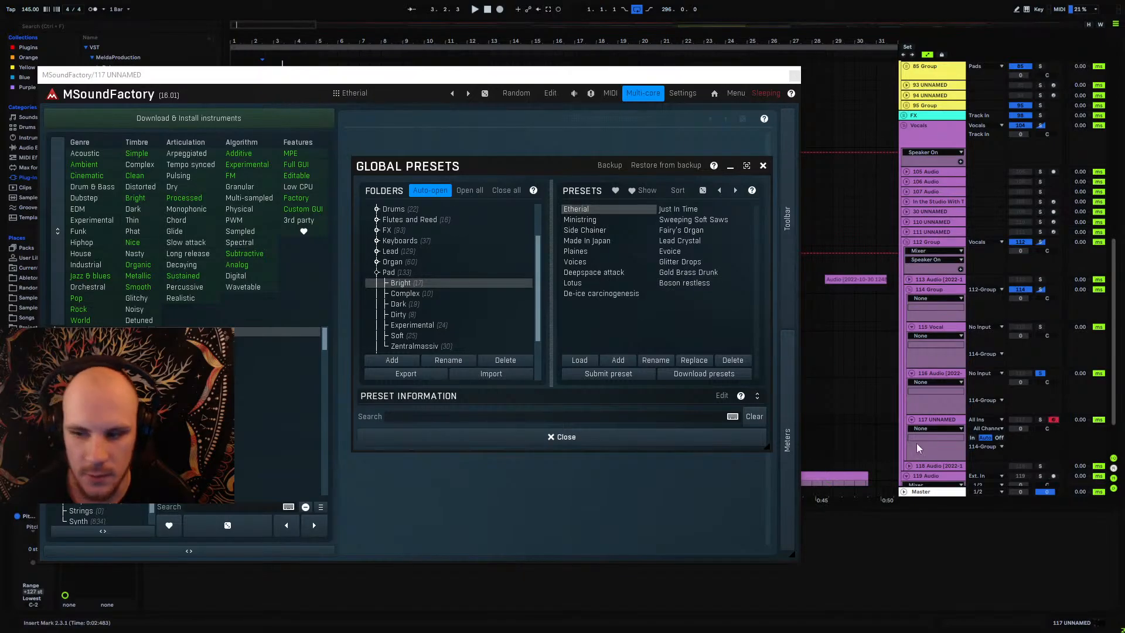
click(1041, 419)
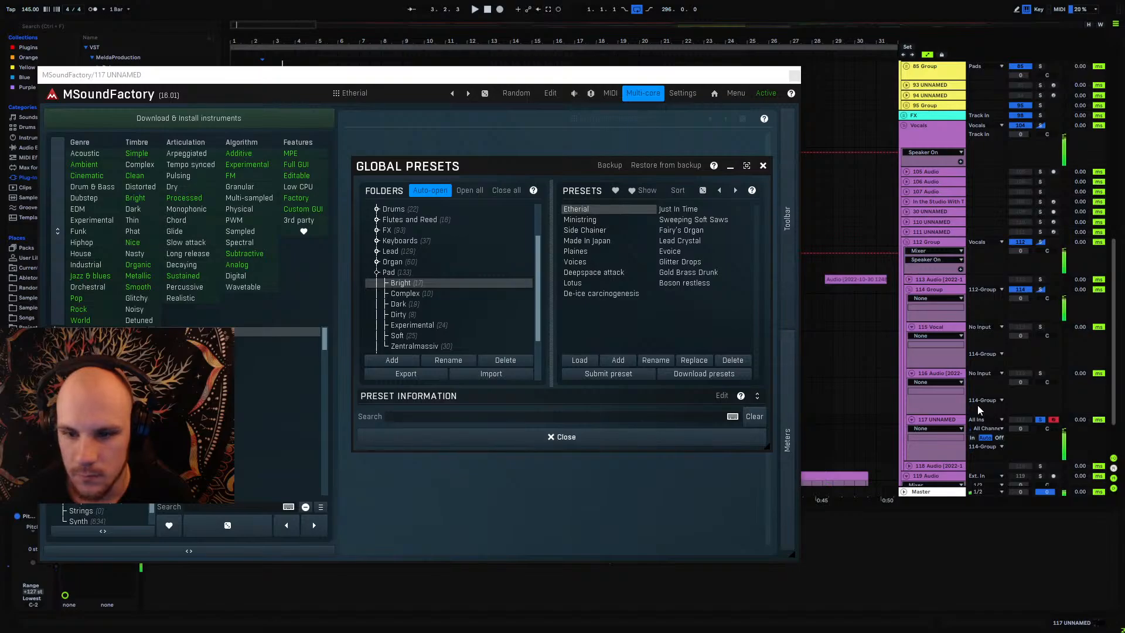
key(z)
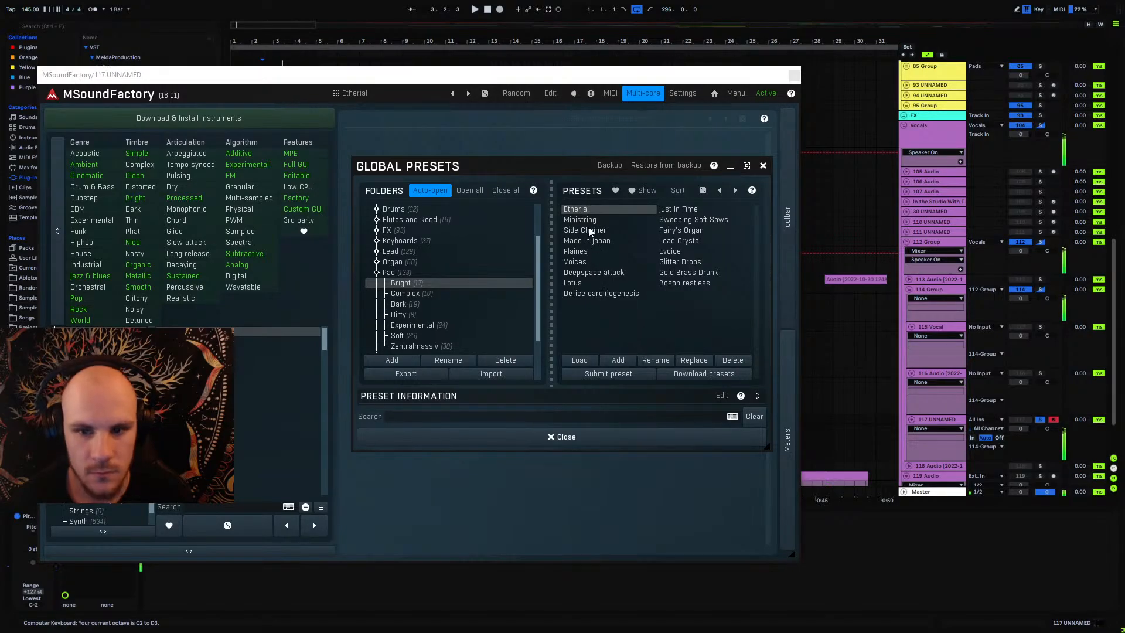
Step: Audition bright pad presets including Just In Time, Sweeping Soft Saws, Lead Crystal, Lotus, Boson restless, Plaines and Voices, then return to Etherial
click(685, 211)
key(a)
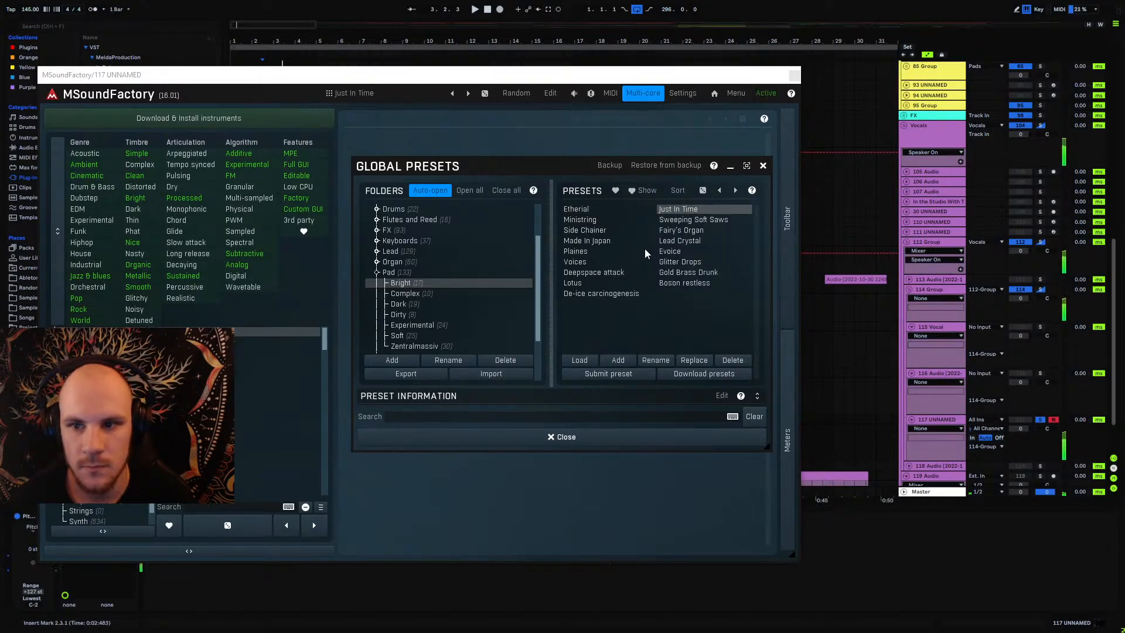
click(589, 220)
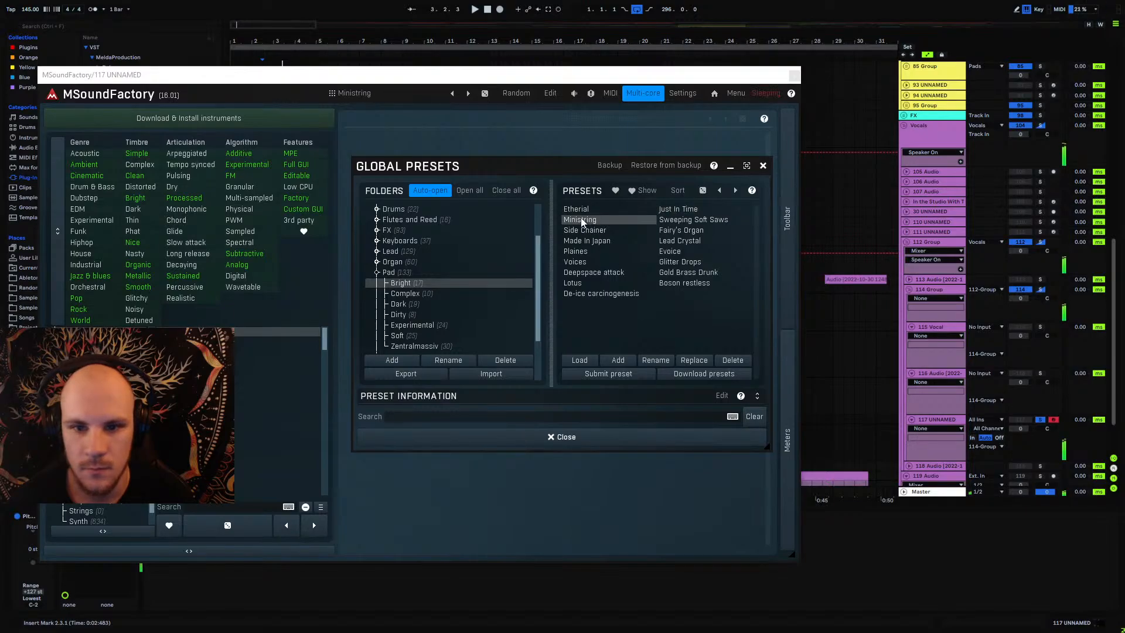
click(684, 223)
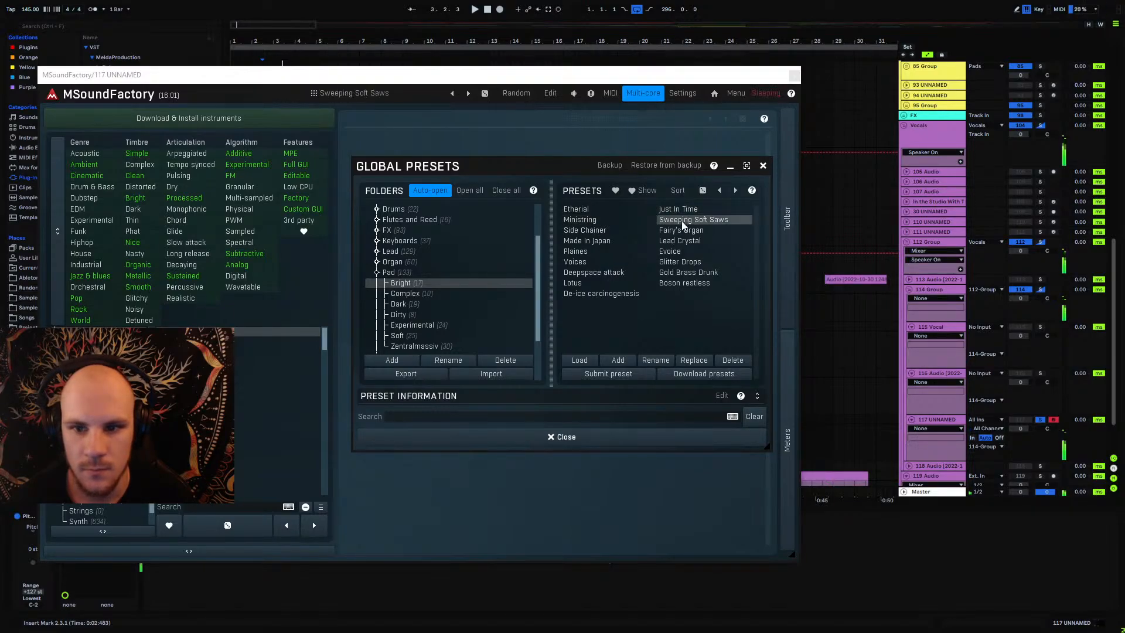
click(686, 230)
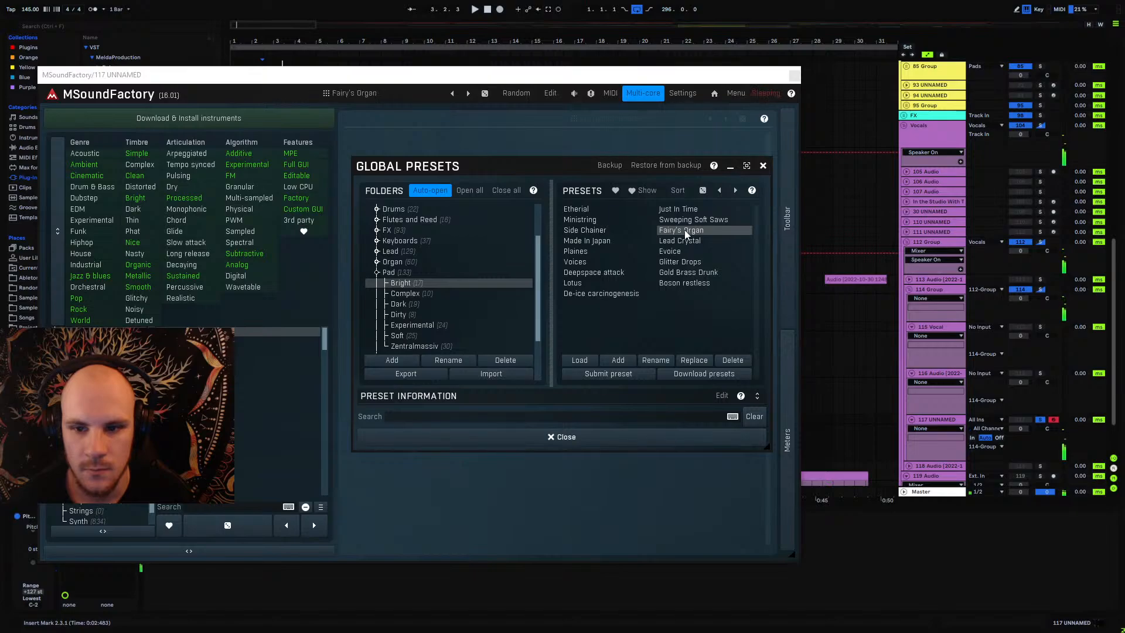
click(682, 245)
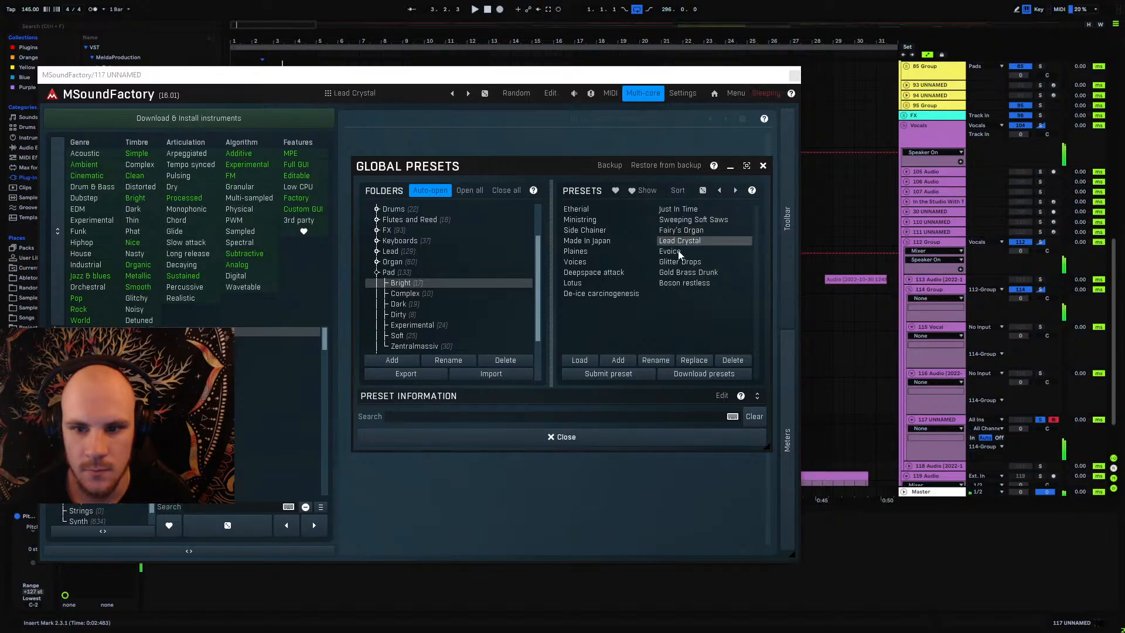
click(578, 274)
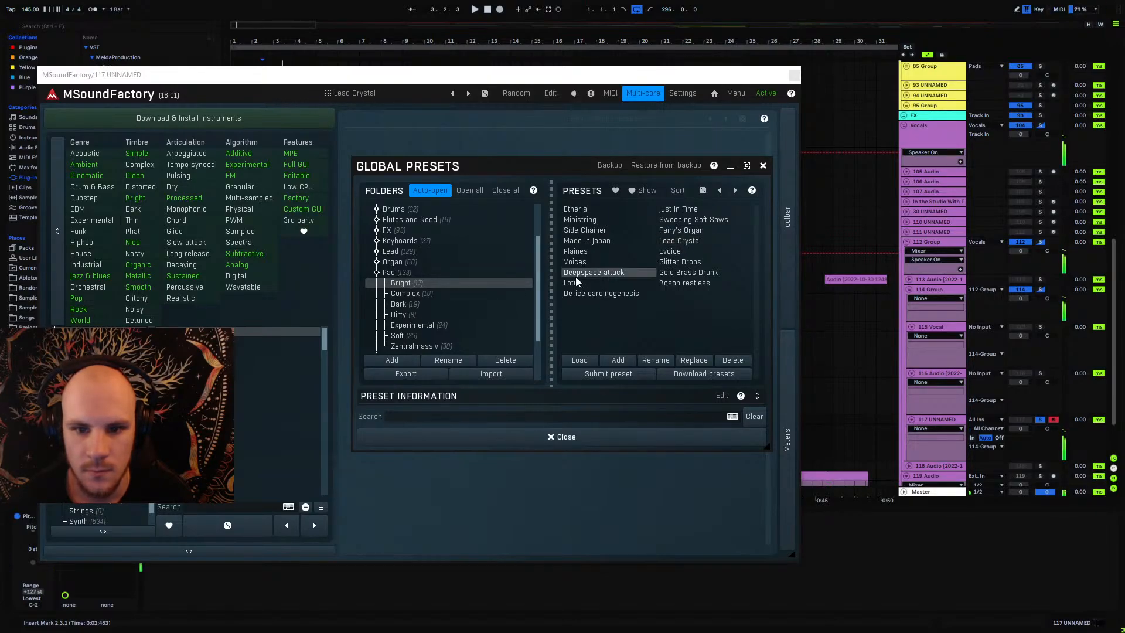
click(576, 284)
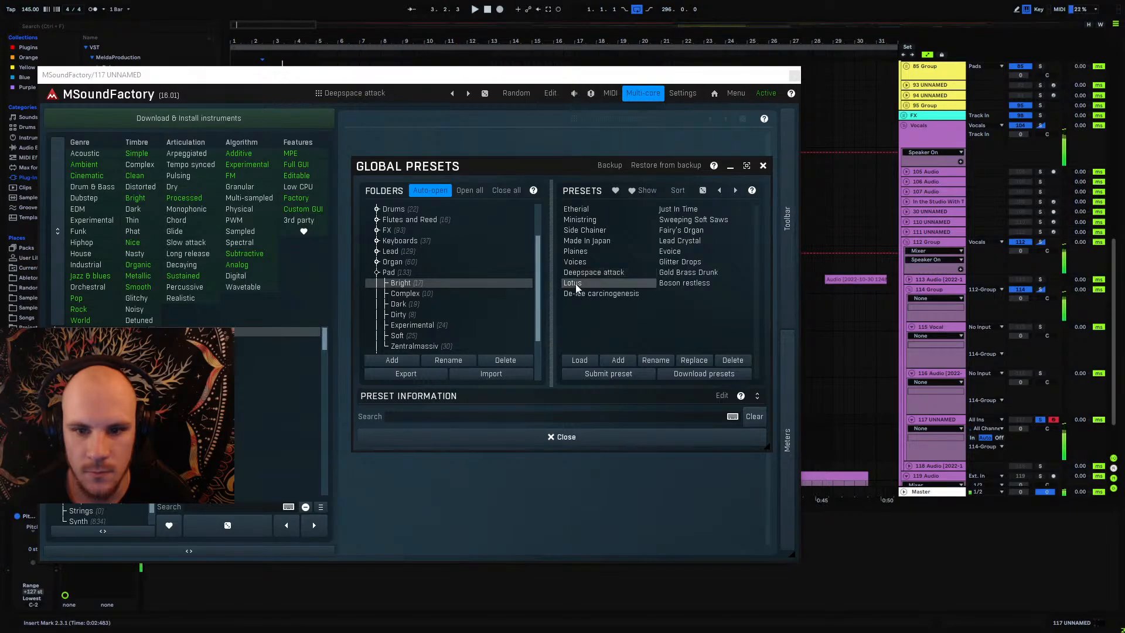
click(681, 283)
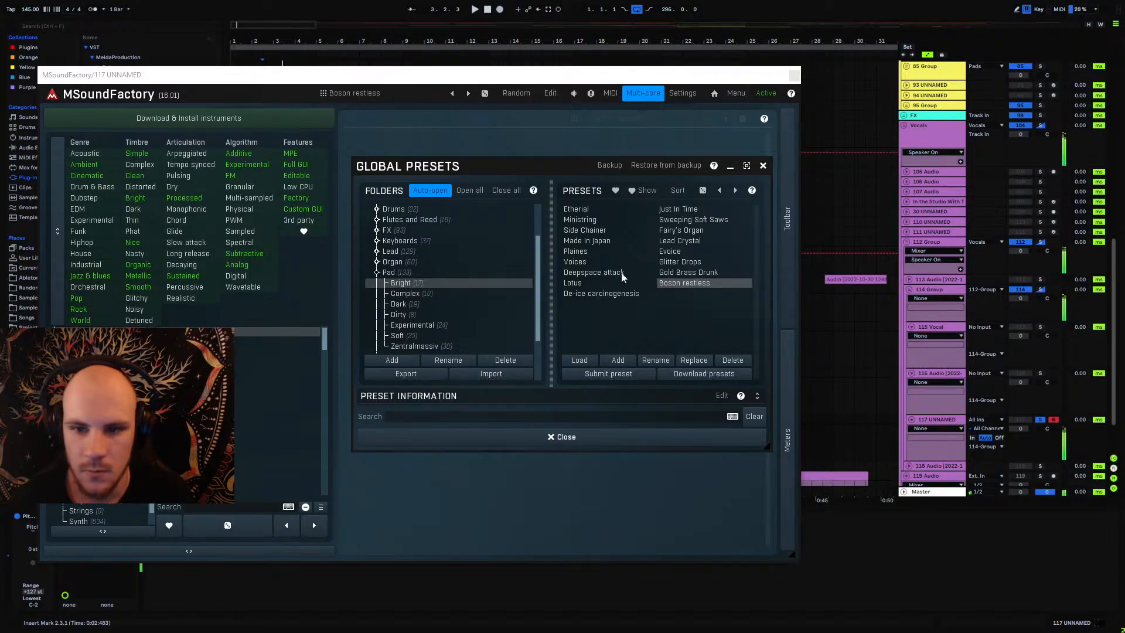
click(581, 251)
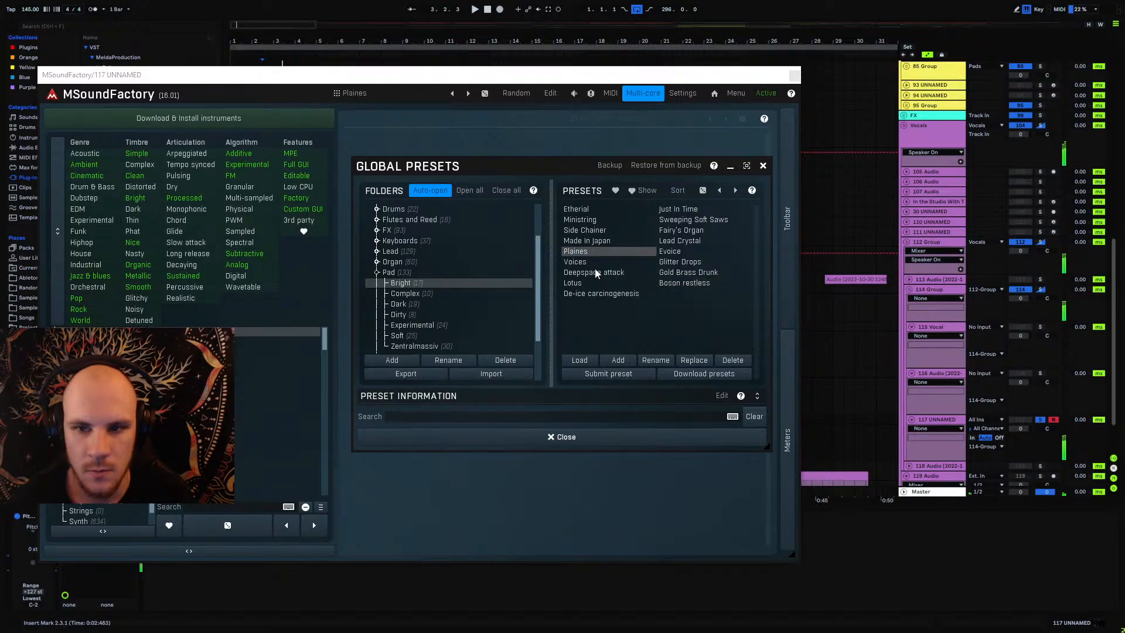
click(581, 262)
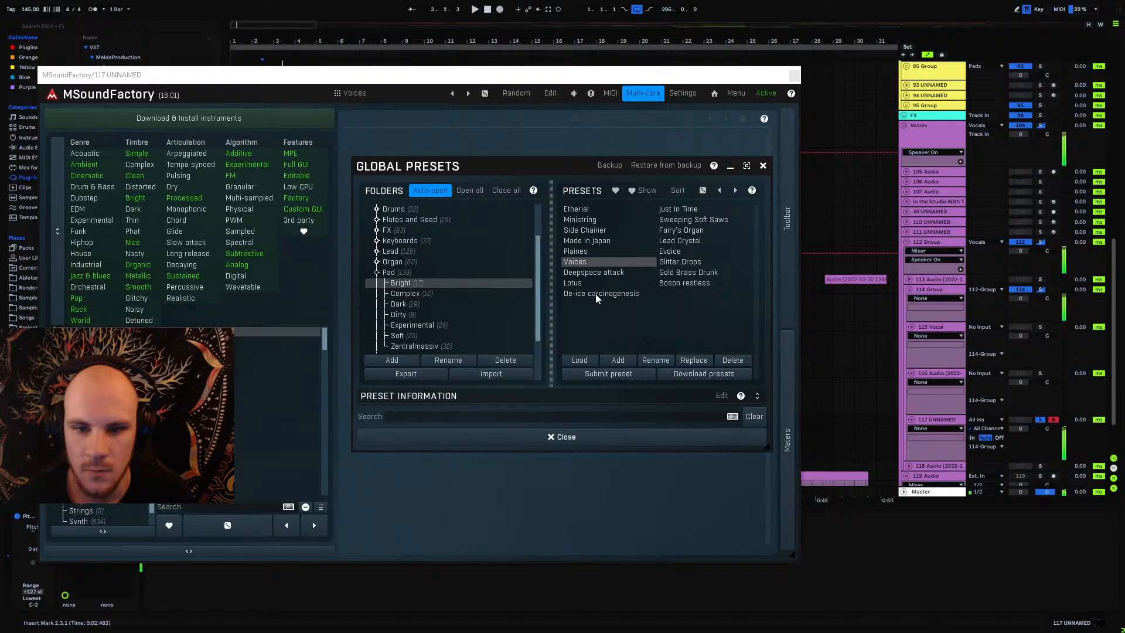
click(585, 211)
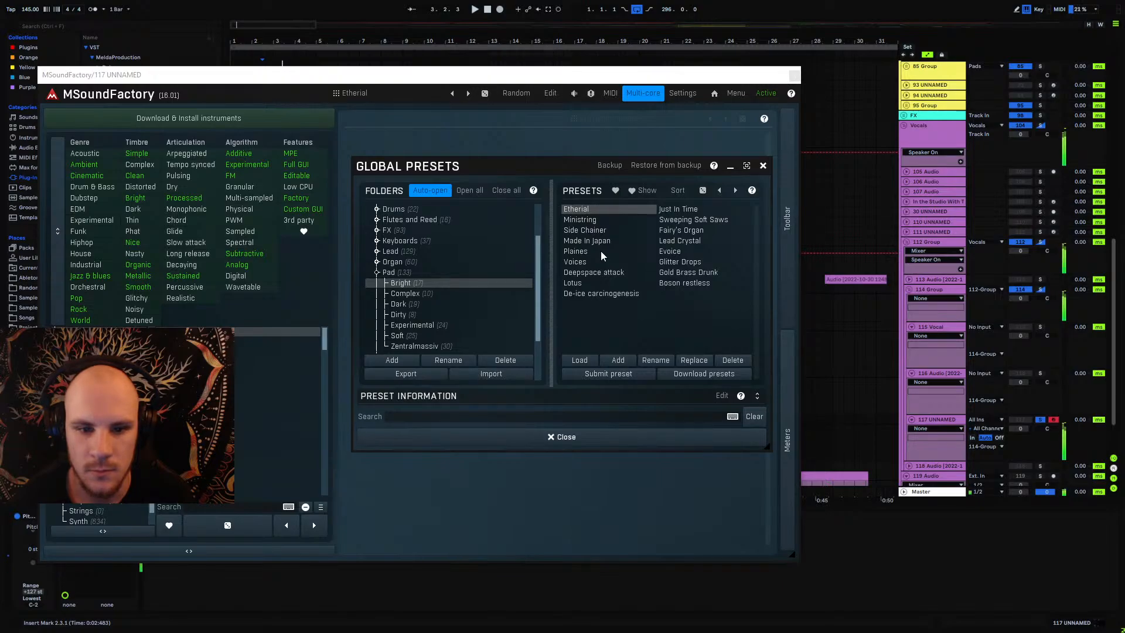
Step: Compare the Soft pad presets Mount Padmore and Angels, load Mount Padmore and close the plug-in window
click(404, 336)
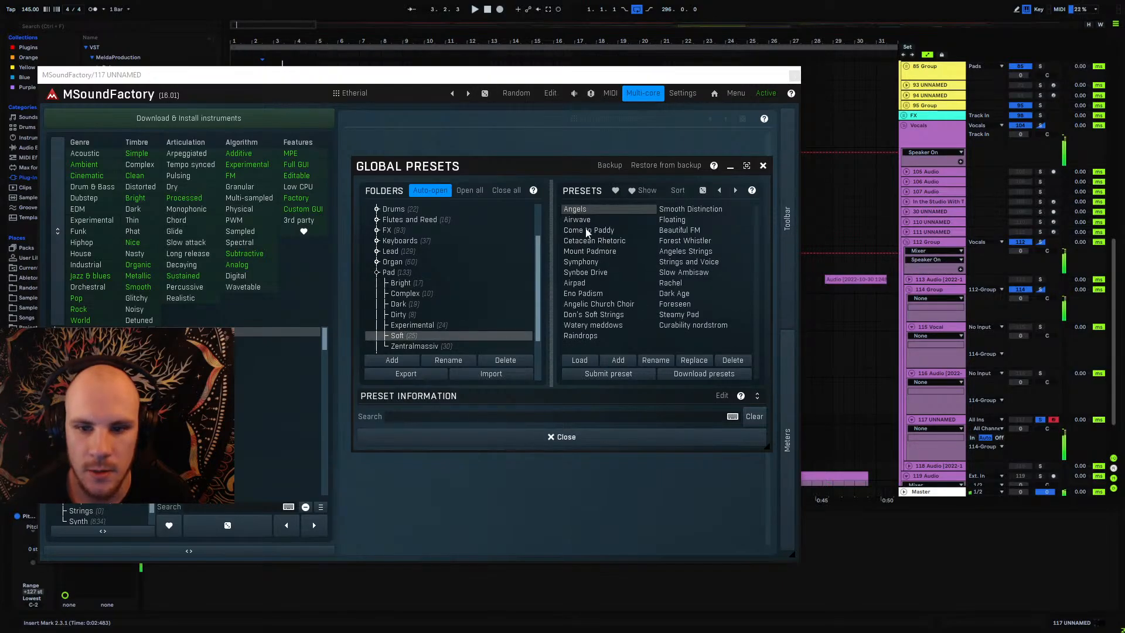
click(589, 251)
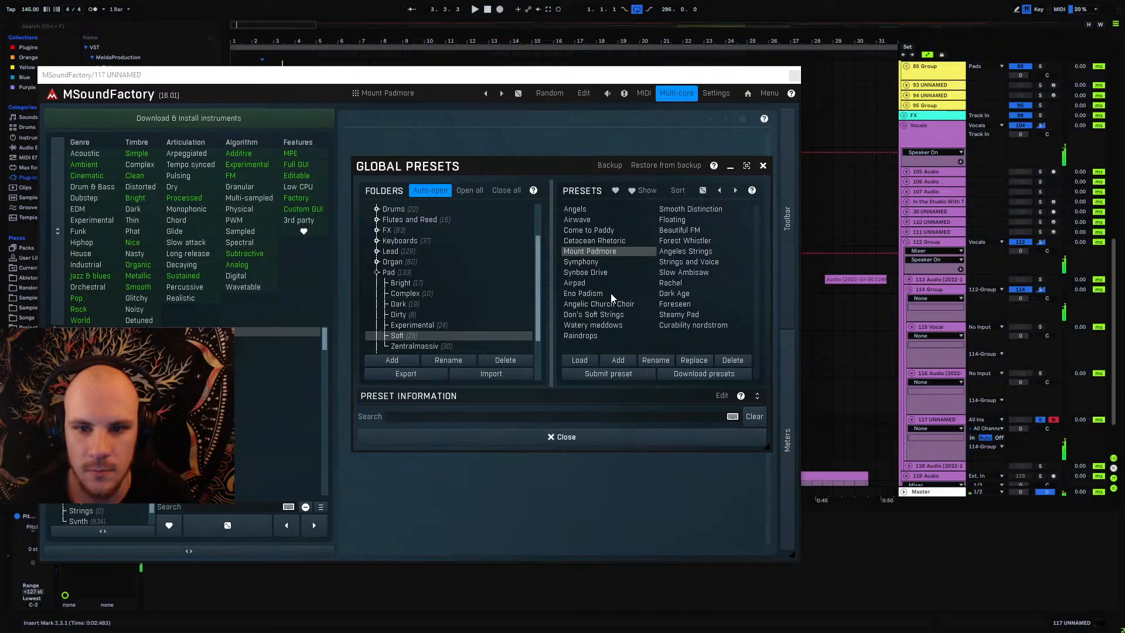
click(586, 210)
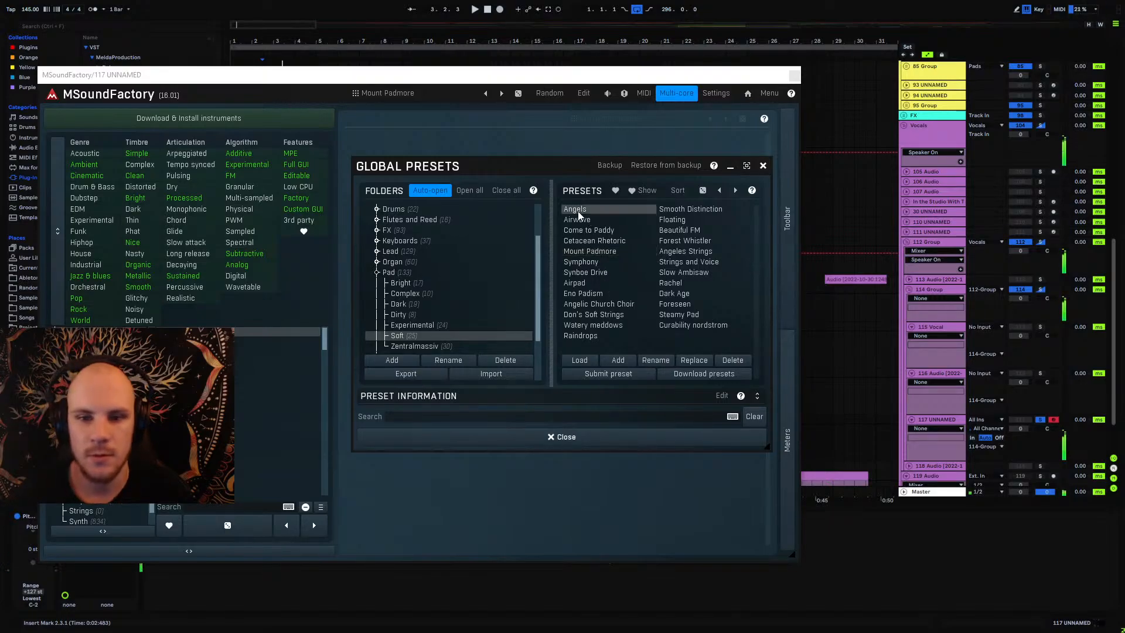
click(600, 253)
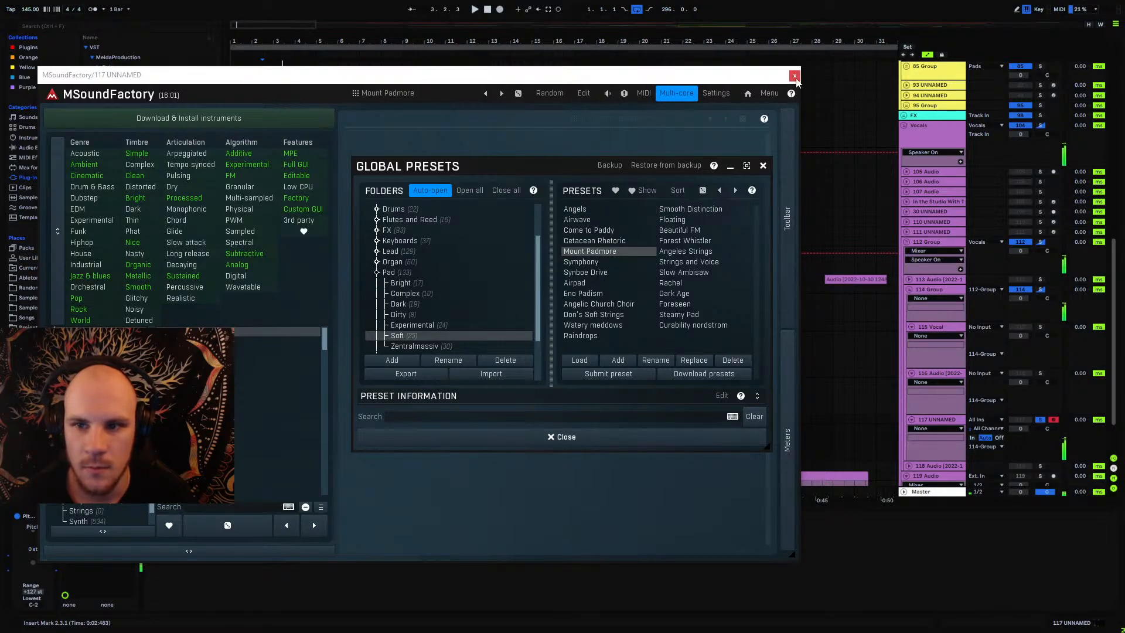
click(795, 76)
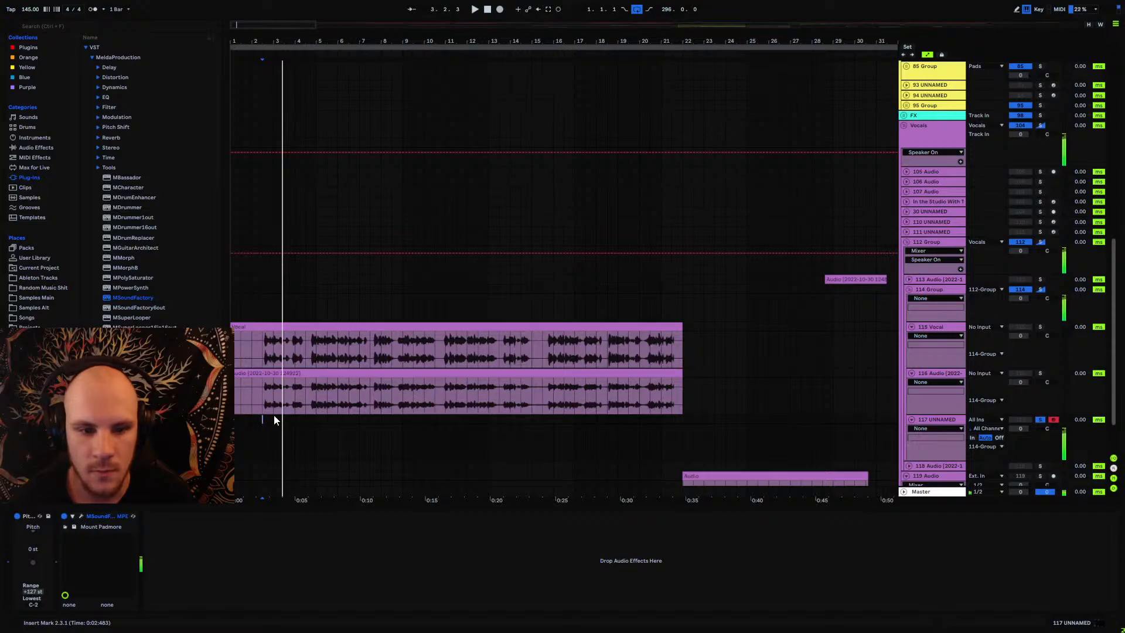
Step: Solo the 116 Audio track and play its recording from around position 4.2.4
drag(276, 38, 298, 161)
click(578, 385)
click(1040, 373)
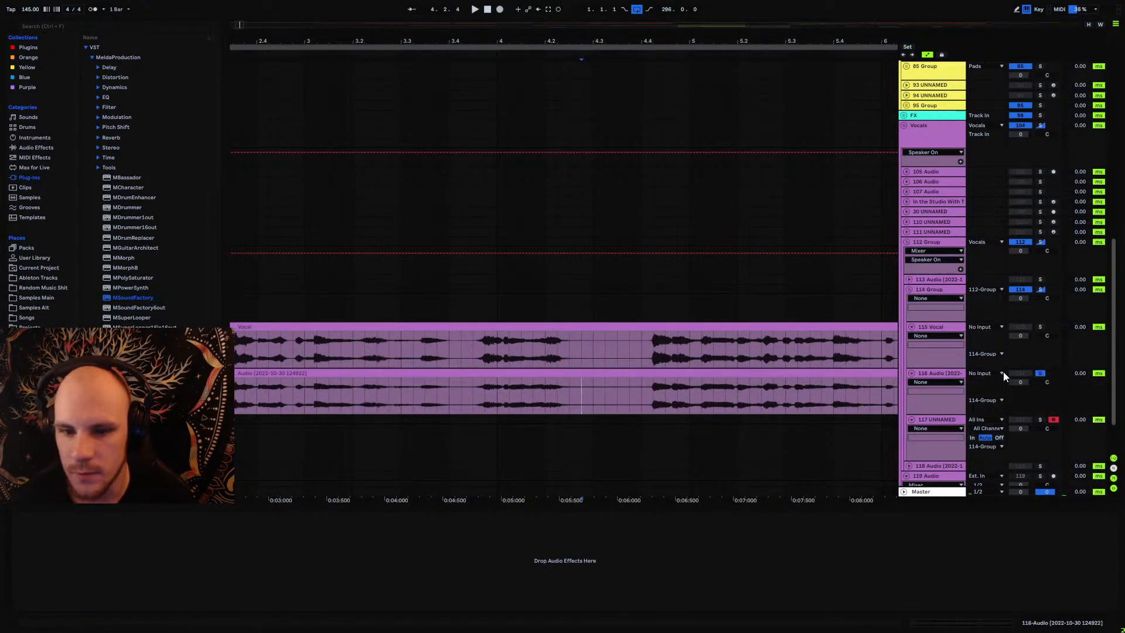
key(space)
key(space)
drag(592, 42, 586, 80)
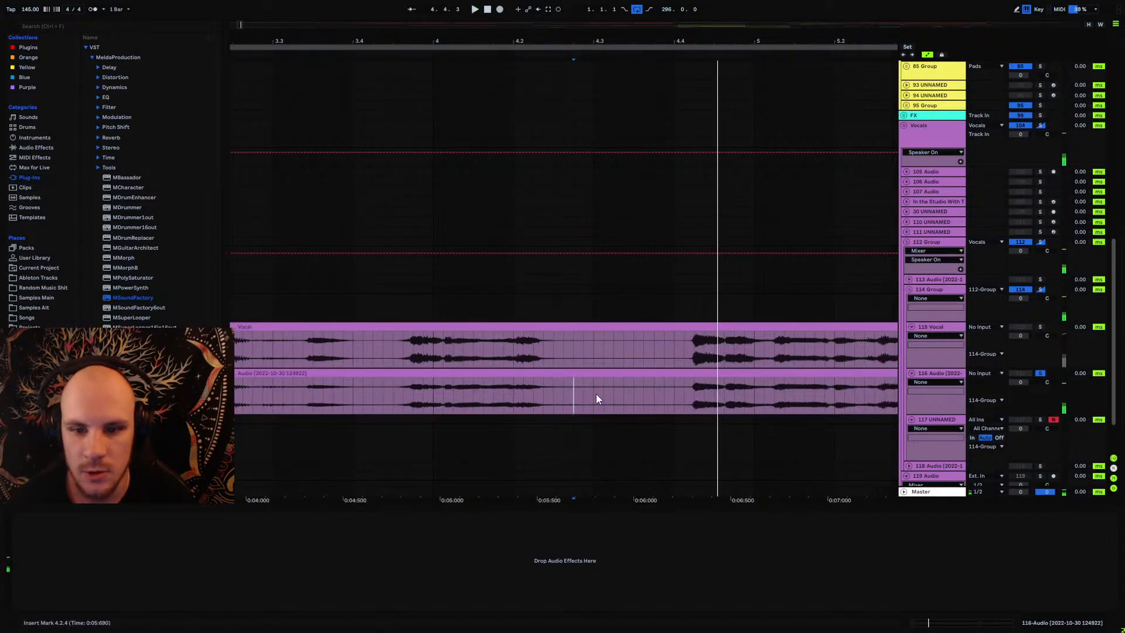
Step: Loop the section from 4.3.1 to 4.4.1 of the 116 Audio recording and start playback
drag(597, 397, 672, 393)
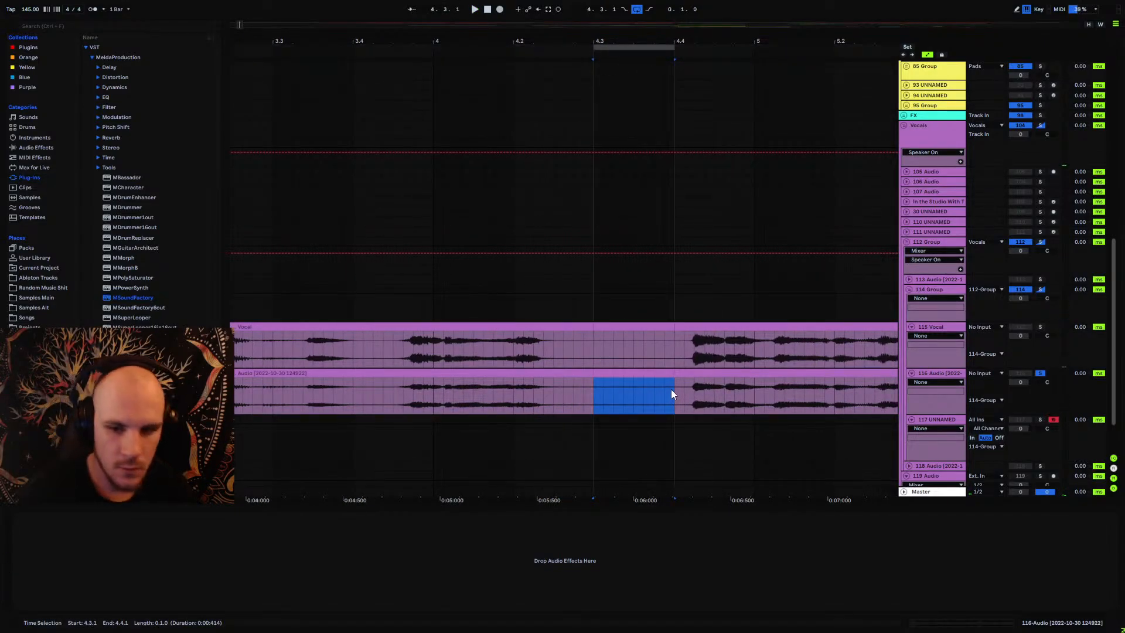
key(space)
key(Delete)
Step: Add EQ Eight to the 116 Audio track and inspect the looped vocal's frequencies in its enlarged spectrum display
click(35, 147)
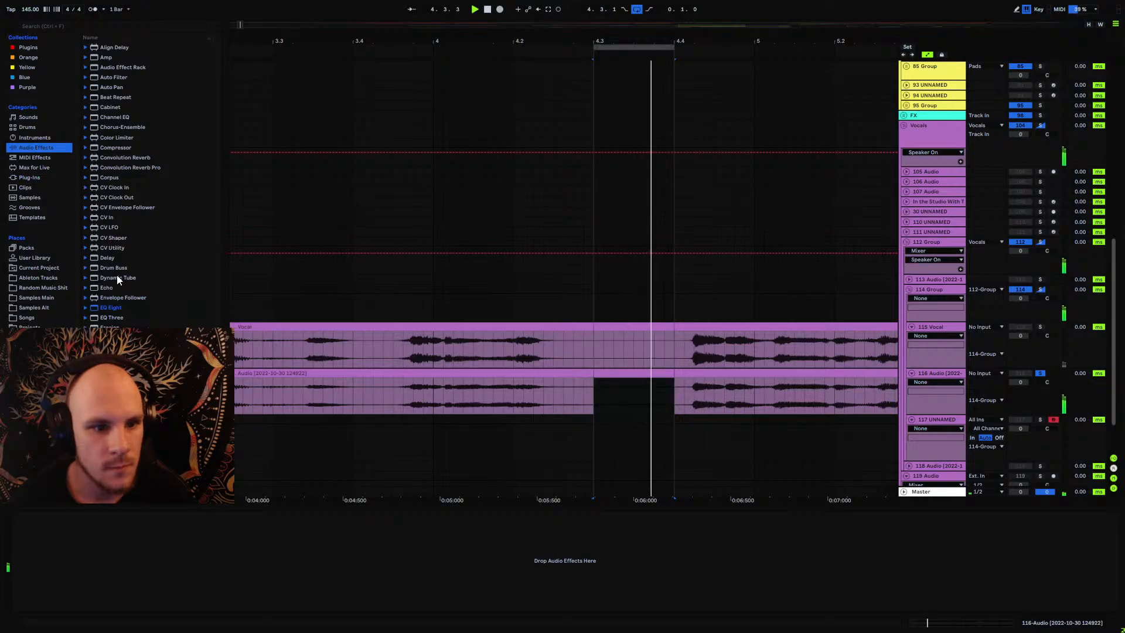
drag(112, 308, 585, 389)
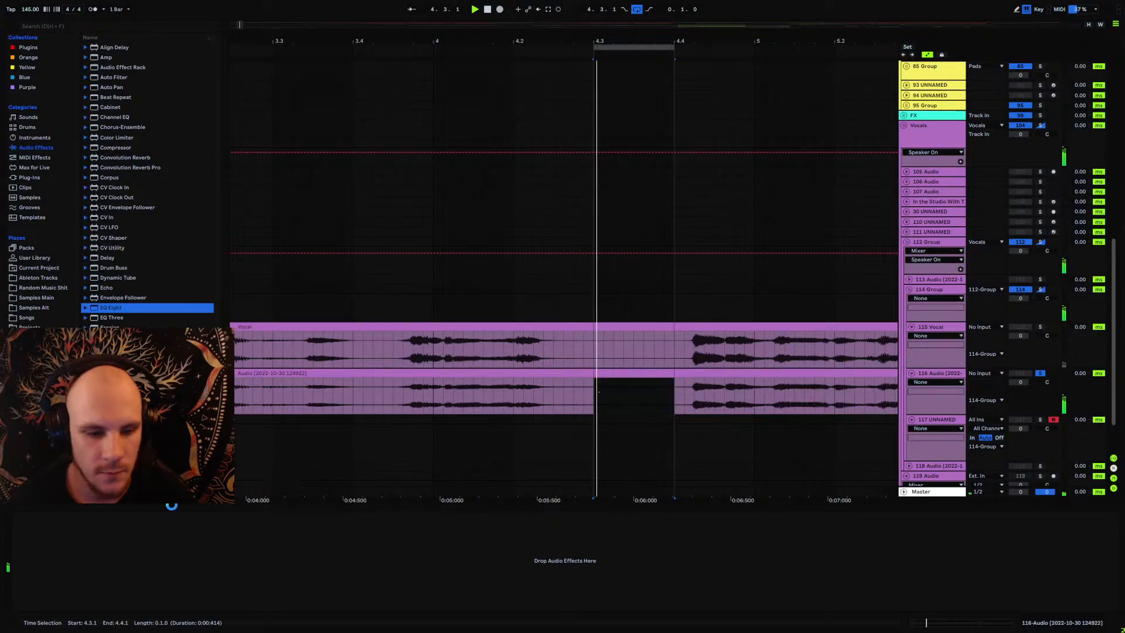
click(245, 526)
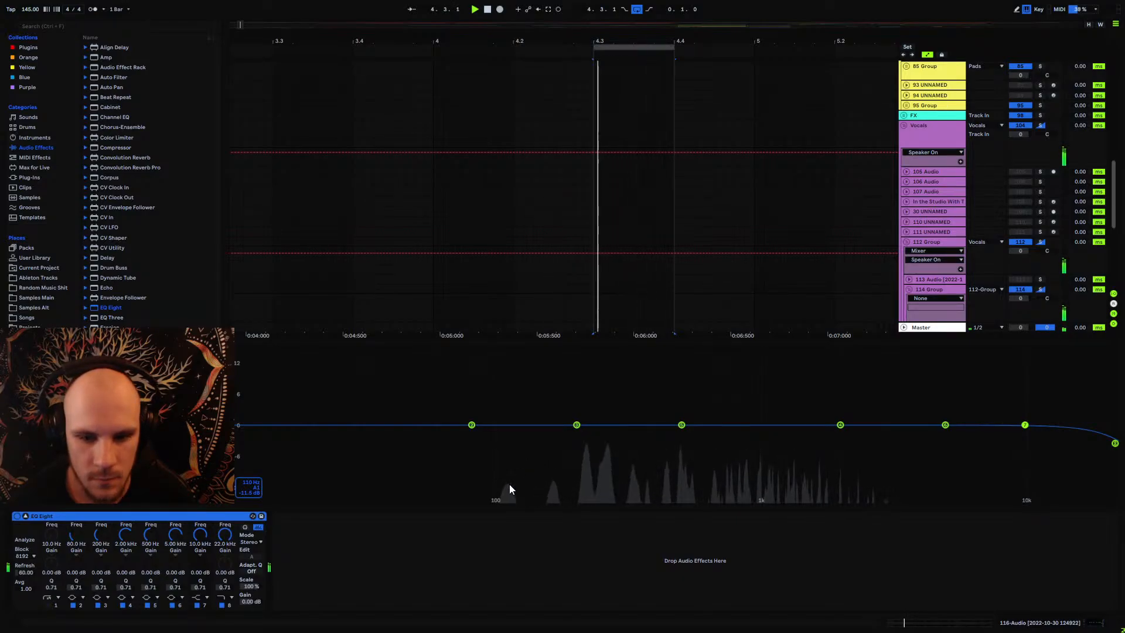
key(space)
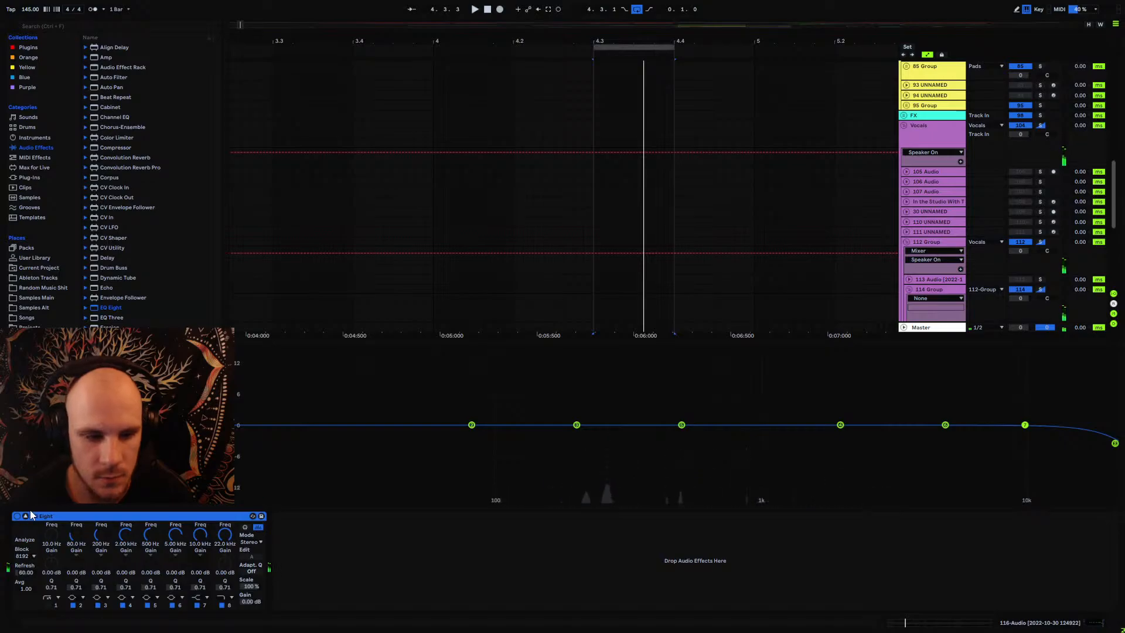
click(26, 515)
click(553, 352)
scroll(523, 296, up, 3)
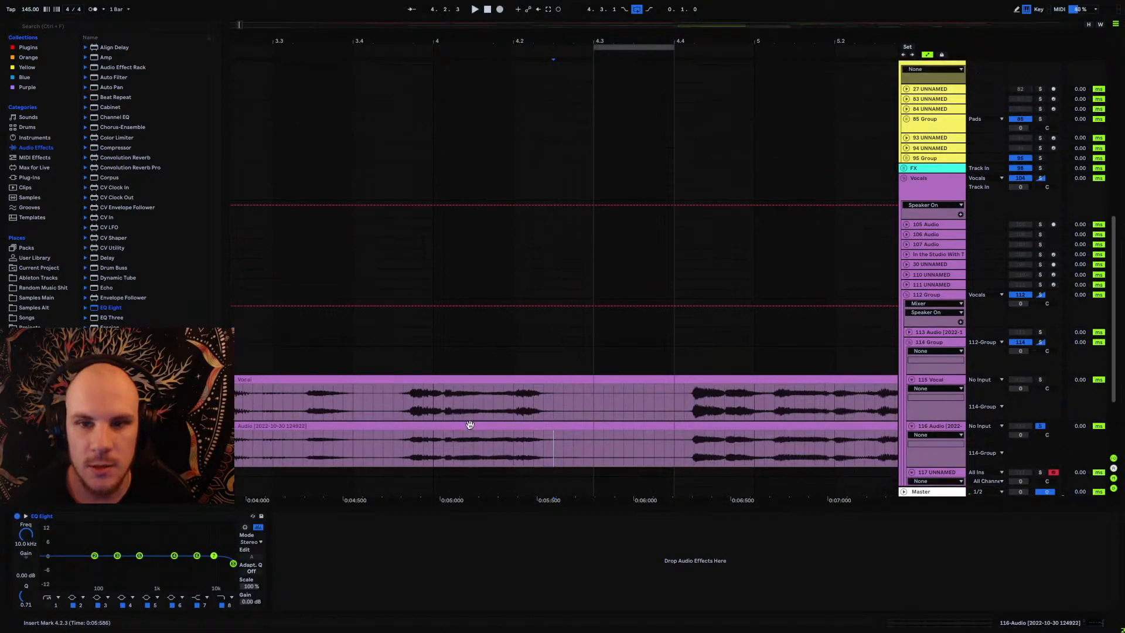
Step: Unfold the Leads group, inspect the notes of the MIDI clip around bar 69 on track 71, and fold the group again
drag(555, 41, 271, 80)
scroll(758, 193, up, 3)
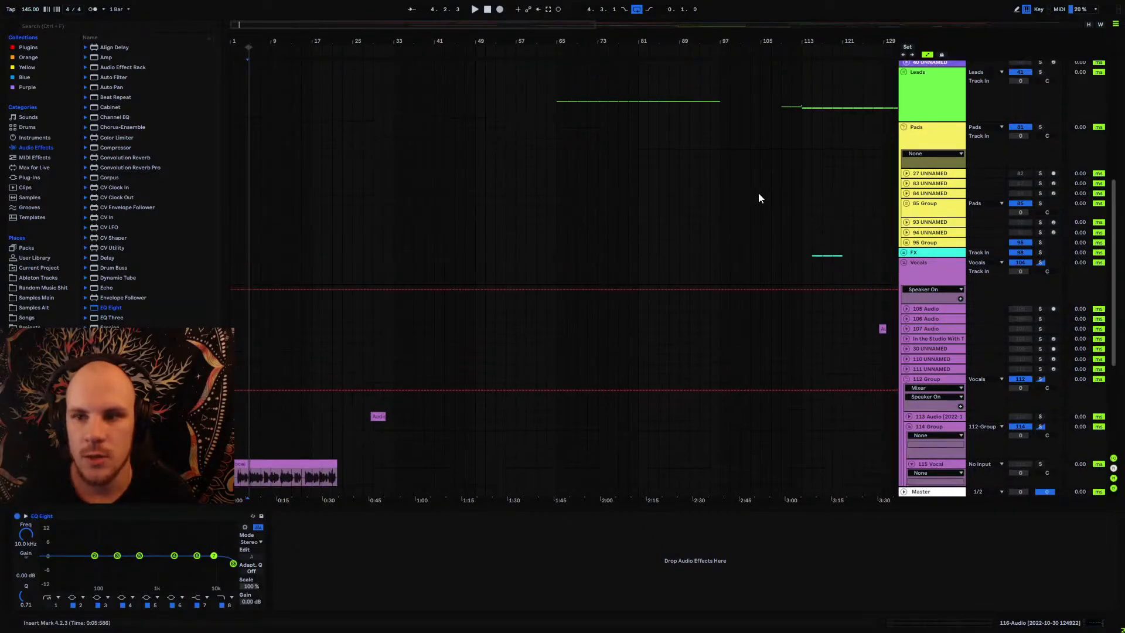
click(904, 93)
click(594, 346)
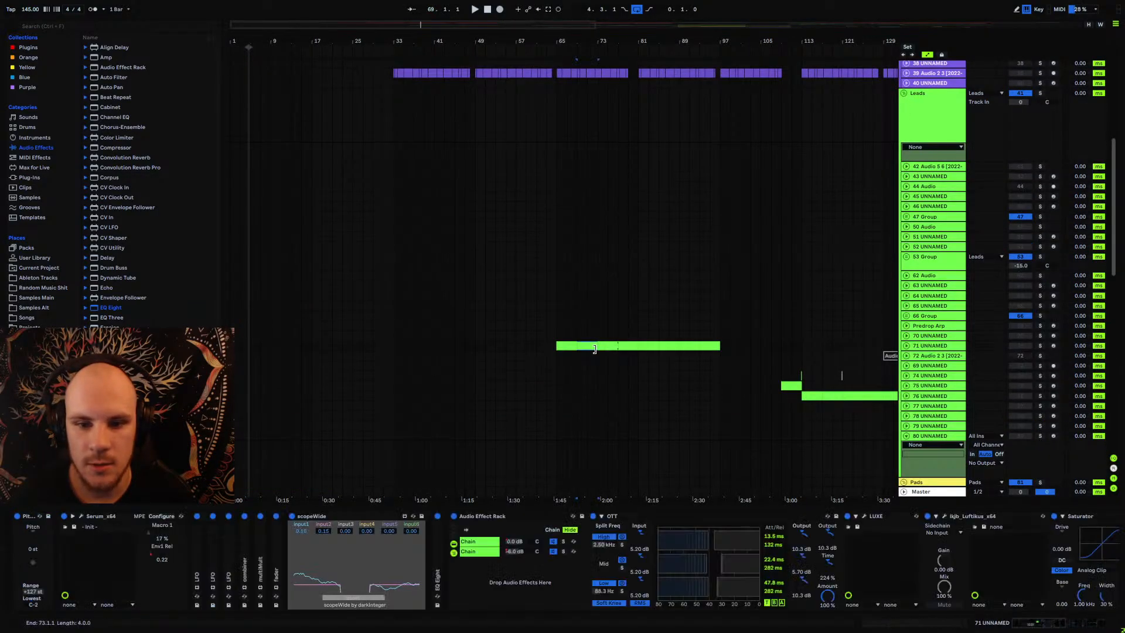
double_click(586, 345)
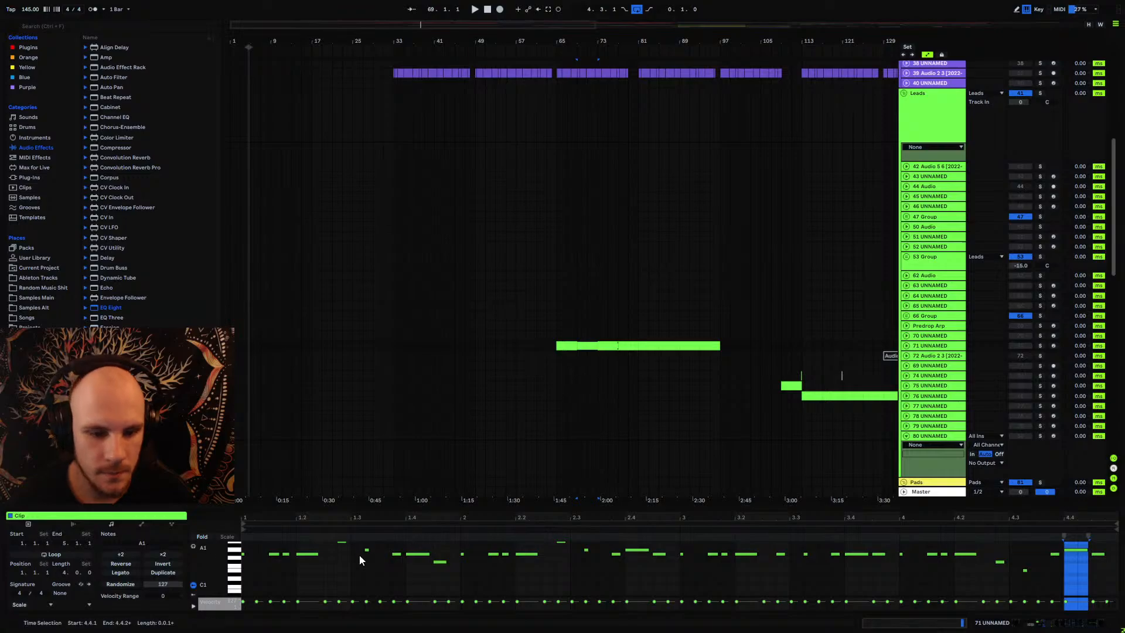
click(904, 93)
Step: Select the Vocal clip on the 115 Vocal track near the start of the arrangement and show its clip settings
drag(279, 43, 316, 176)
scroll(339, 239, down, 3)
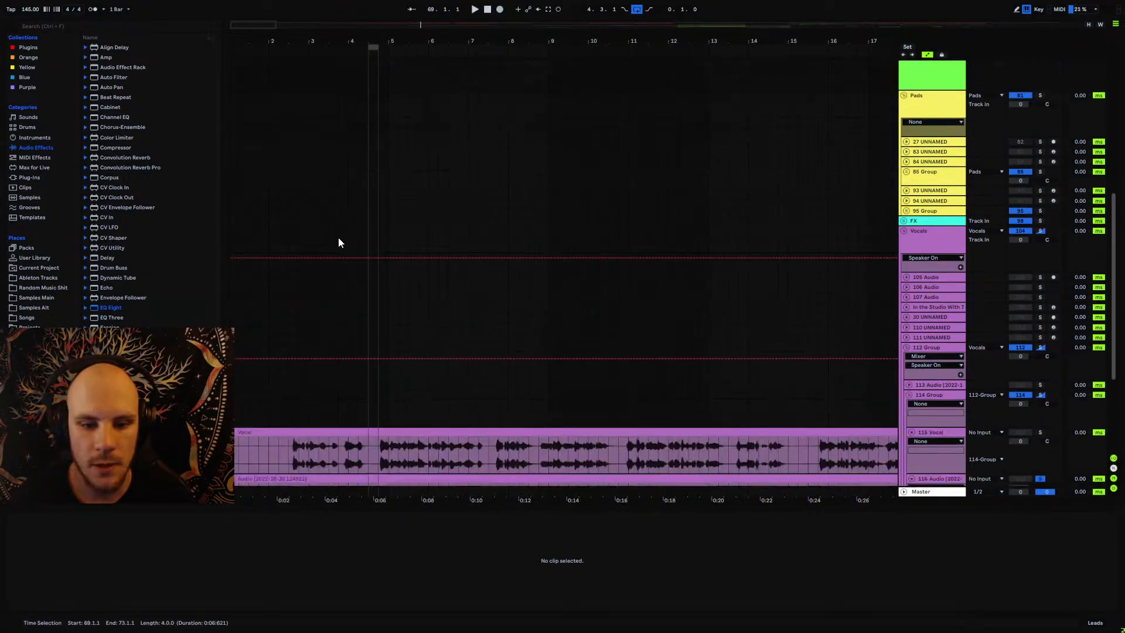
scroll(339, 243, down, 1)
click(447, 326)
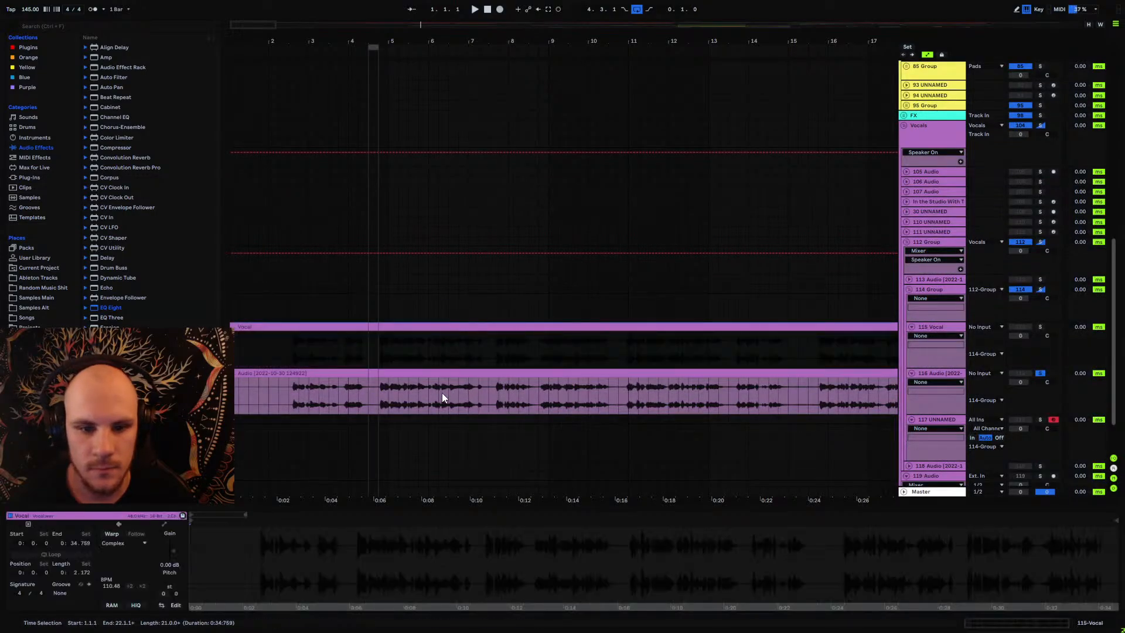
Step: Warp both the Vocal clip and the 116 Audio recording in Complex Pro mode and transpose them down 1 semitone
shift+click(442, 387)
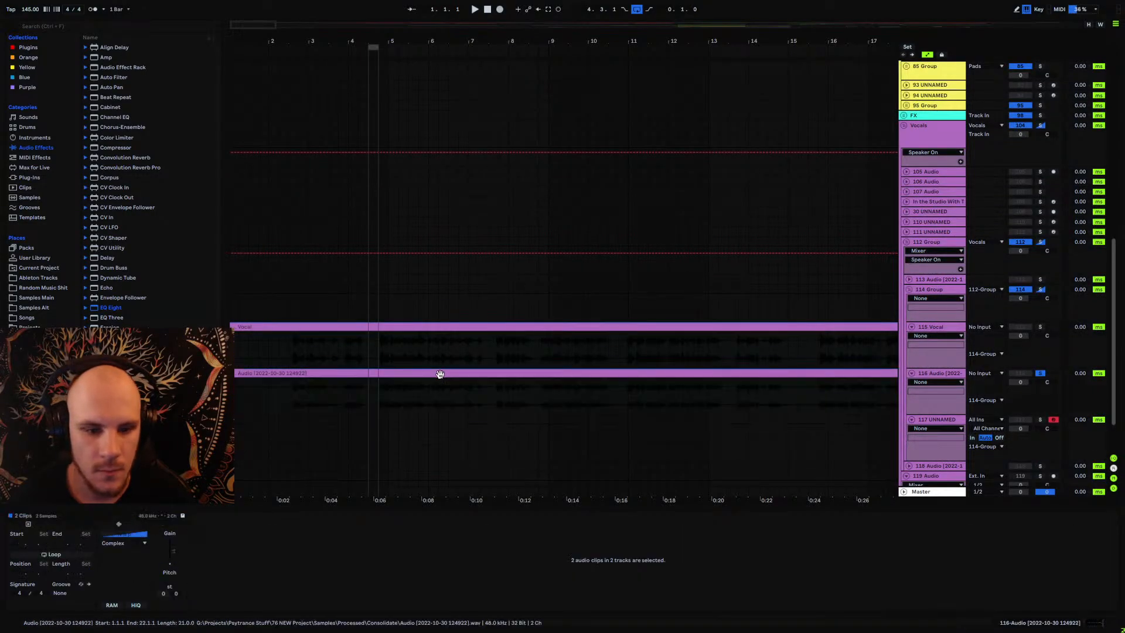
click(132, 543)
click(153, 589)
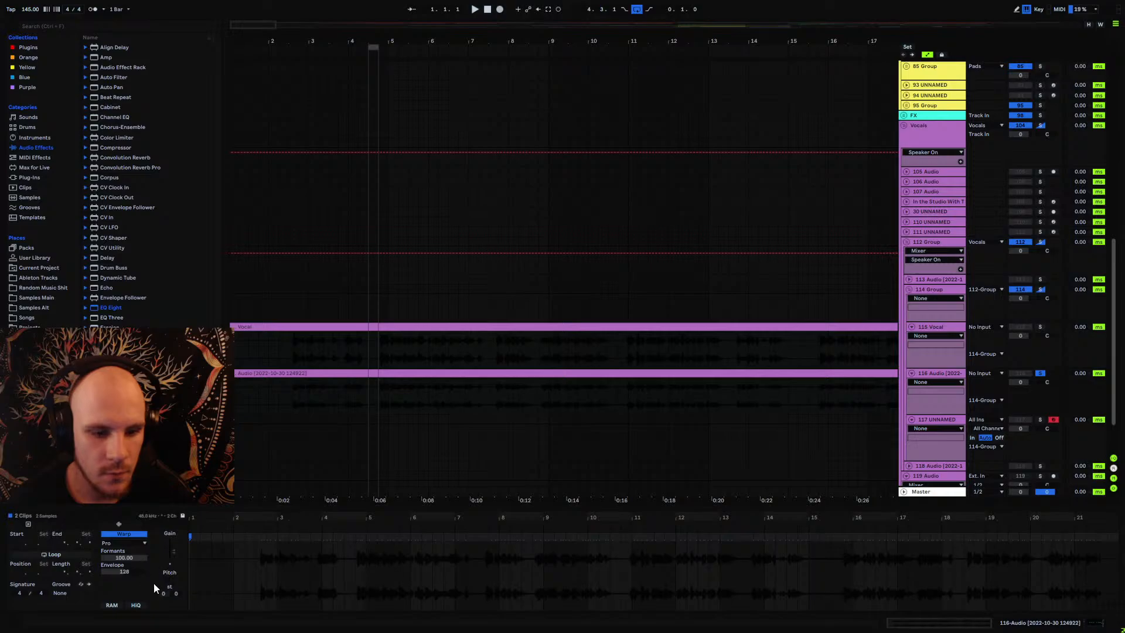
drag(163, 592, 162, 600)
Step: Listen to the transposed vocals from several positions including 8.1.1 and 15.1.1, comparing the mix with the soloed 116 Audio track
key(space)
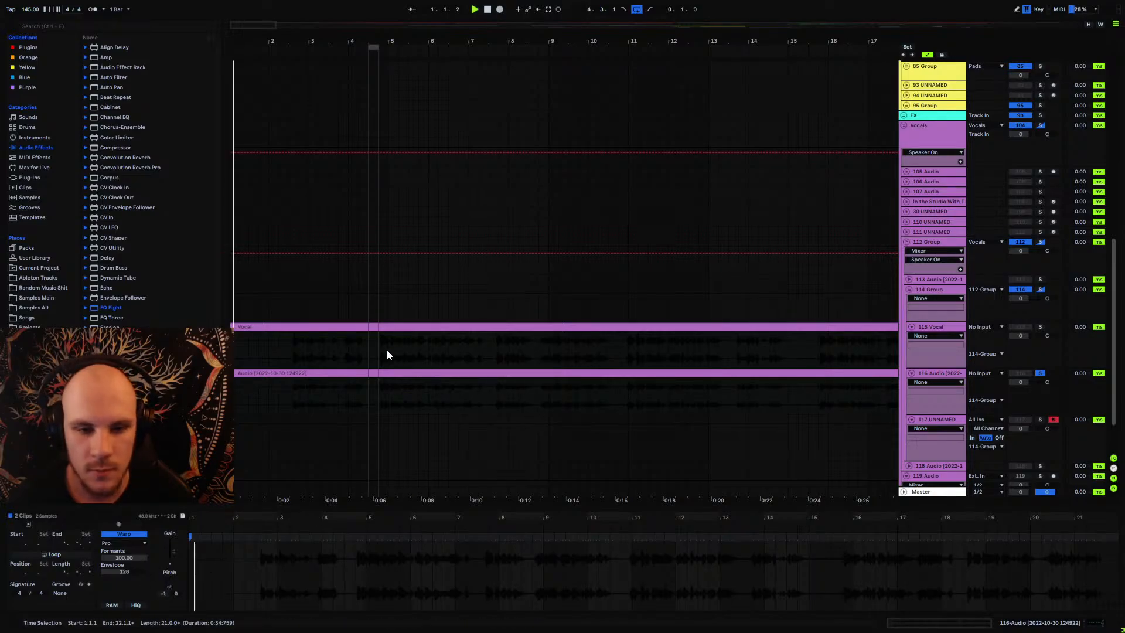
click(327, 346)
key(space)
key(space)
click(506, 345)
key(space)
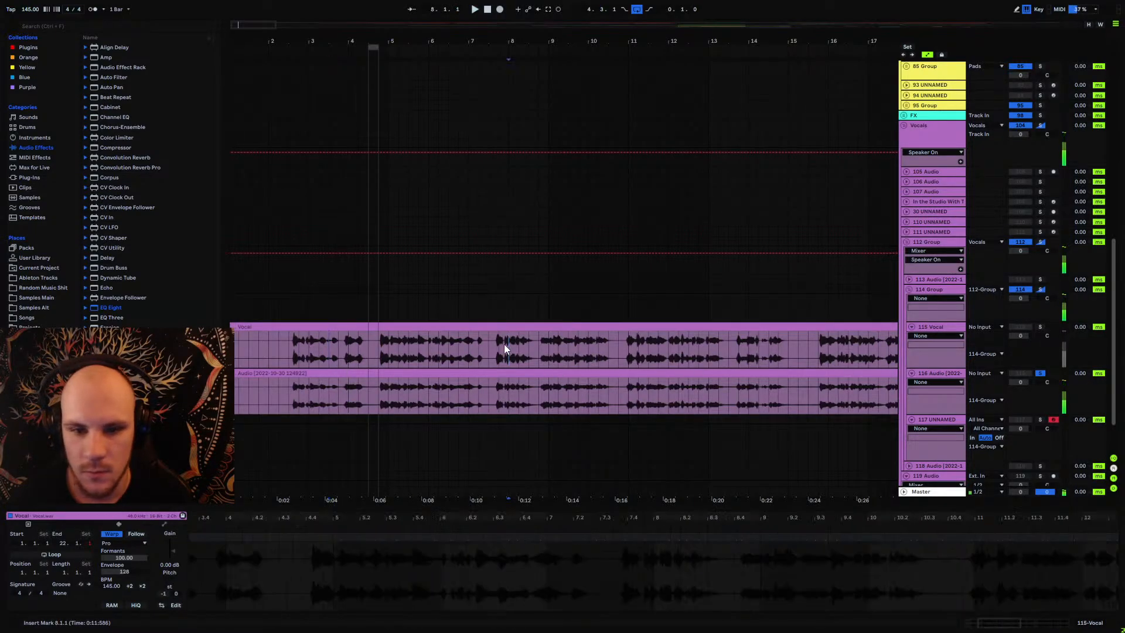
key(space)
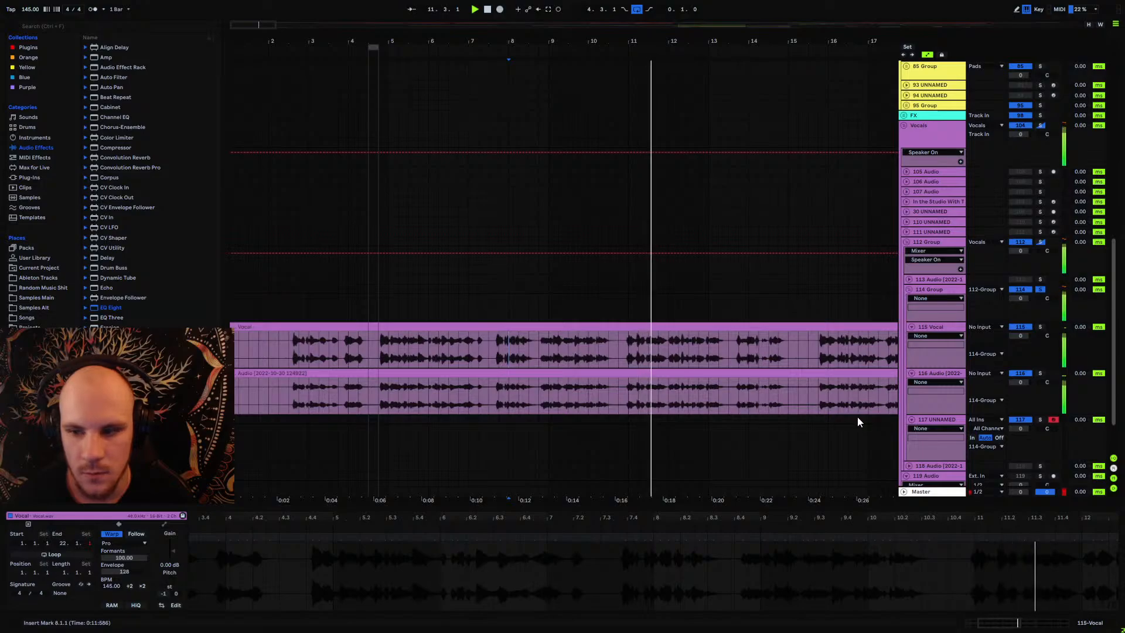
click(1039, 372)
click(789, 394)
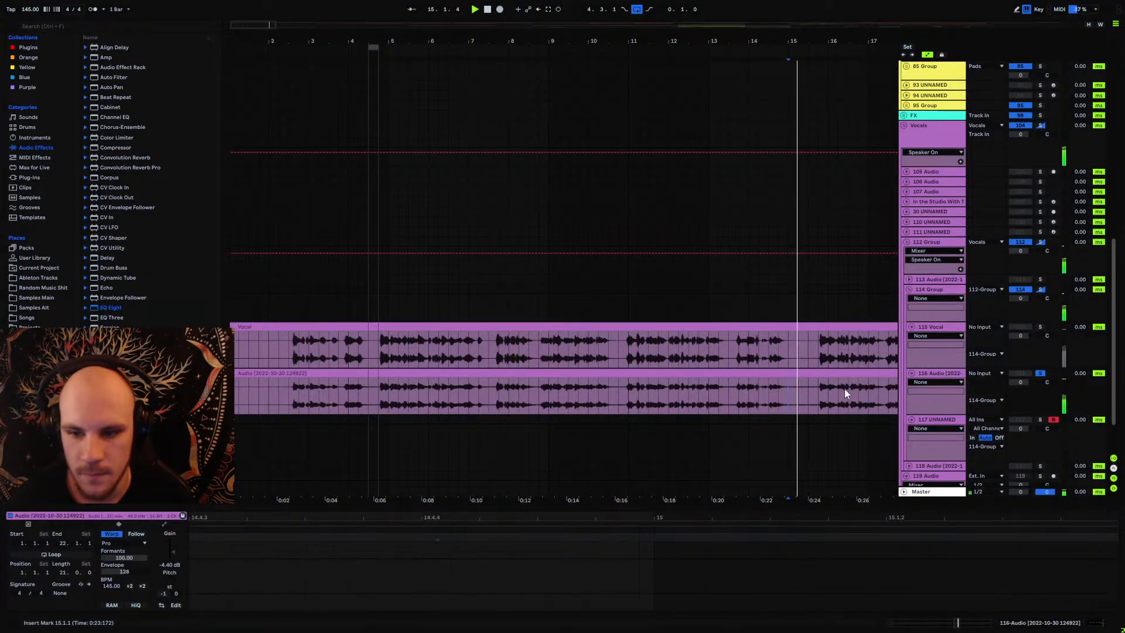
Step: Enlarge the EQ Eight spectrum on the 116 Audio track for inspection and collapse it again
click(933, 373)
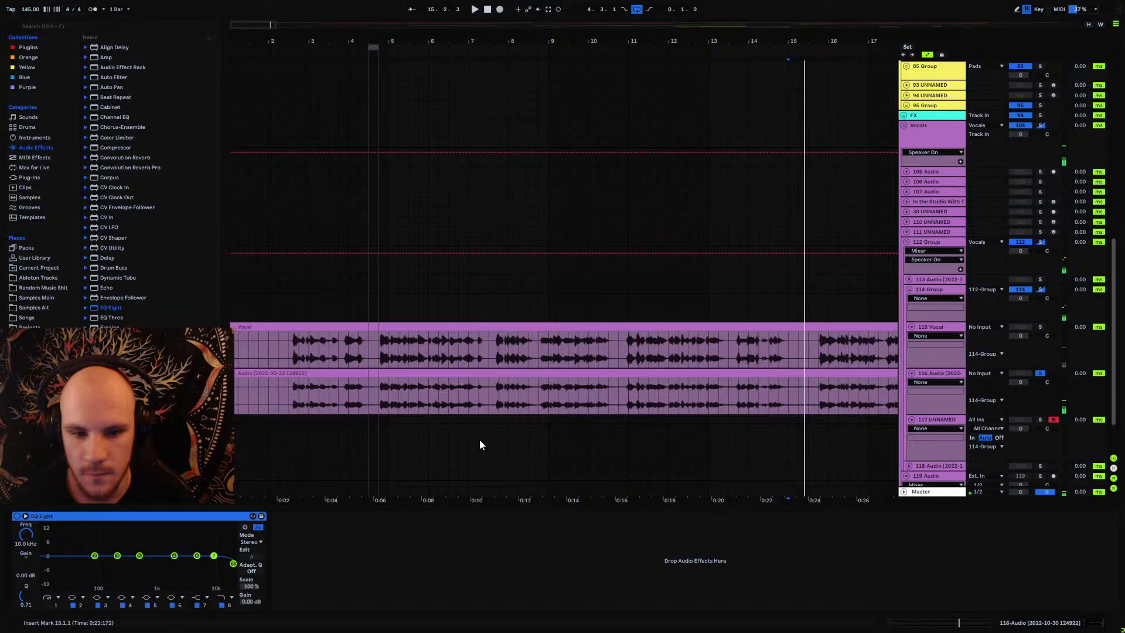
click(27, 518)
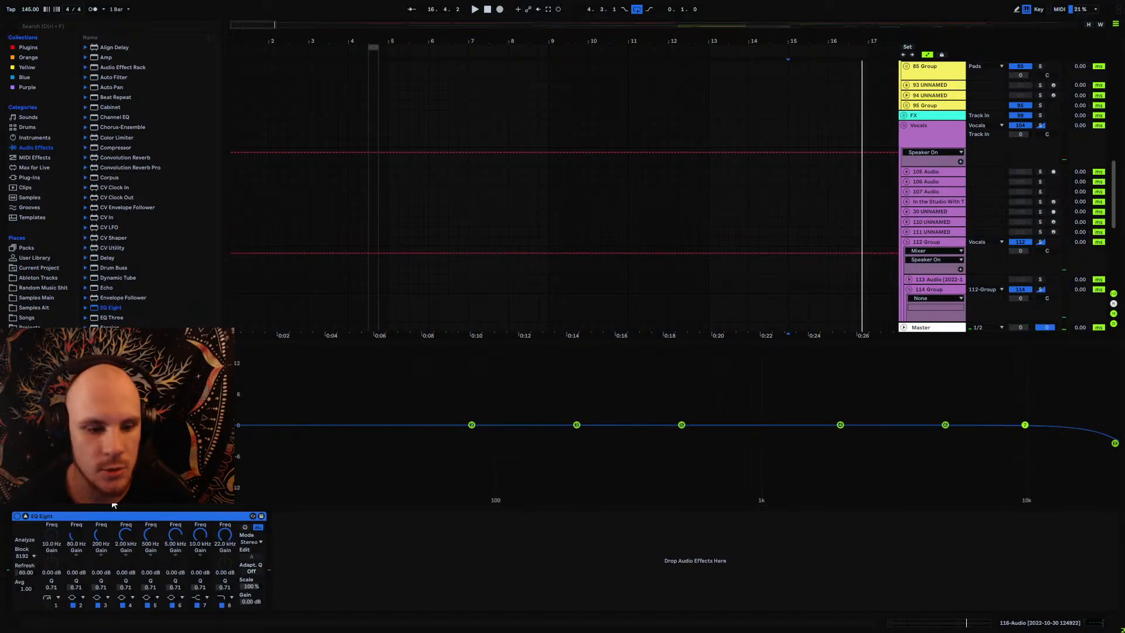
click(25, 516)
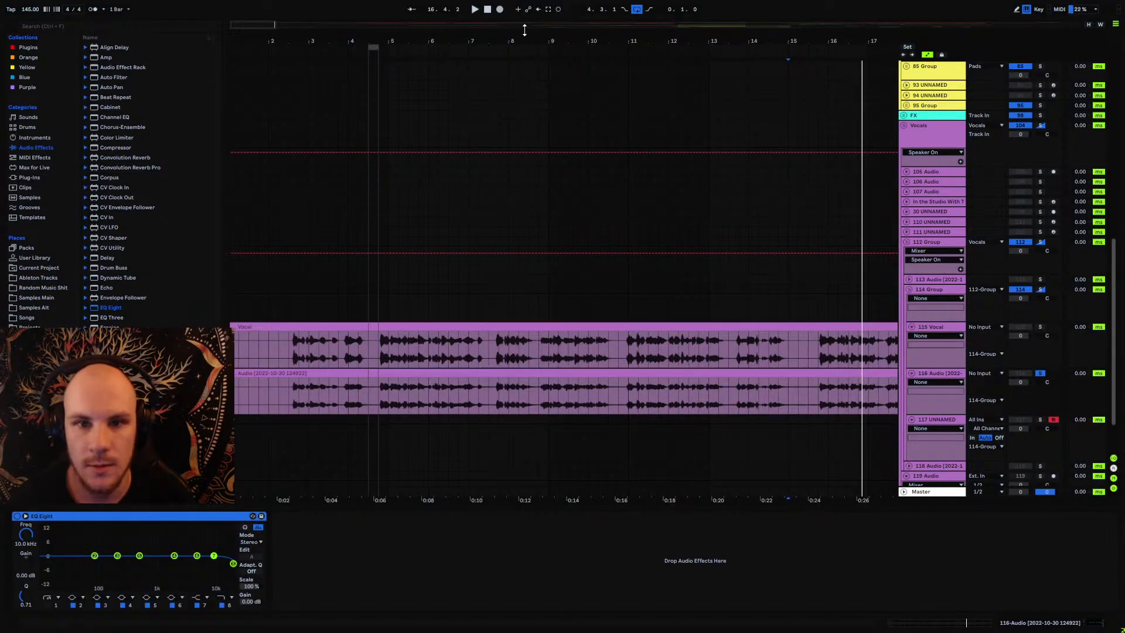
Step: Create an empty MIDI clip on track 117 beneath the vocals, spanning 2.3.1 to 22.1.1
drag(525, 41, 492, 16)
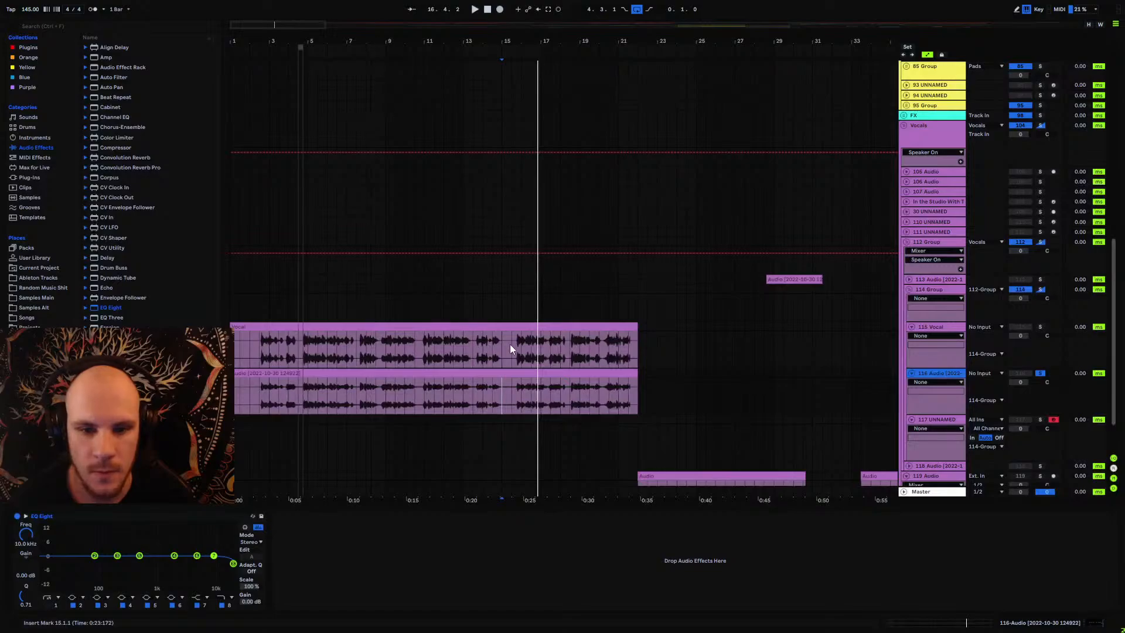
click(511, 347)
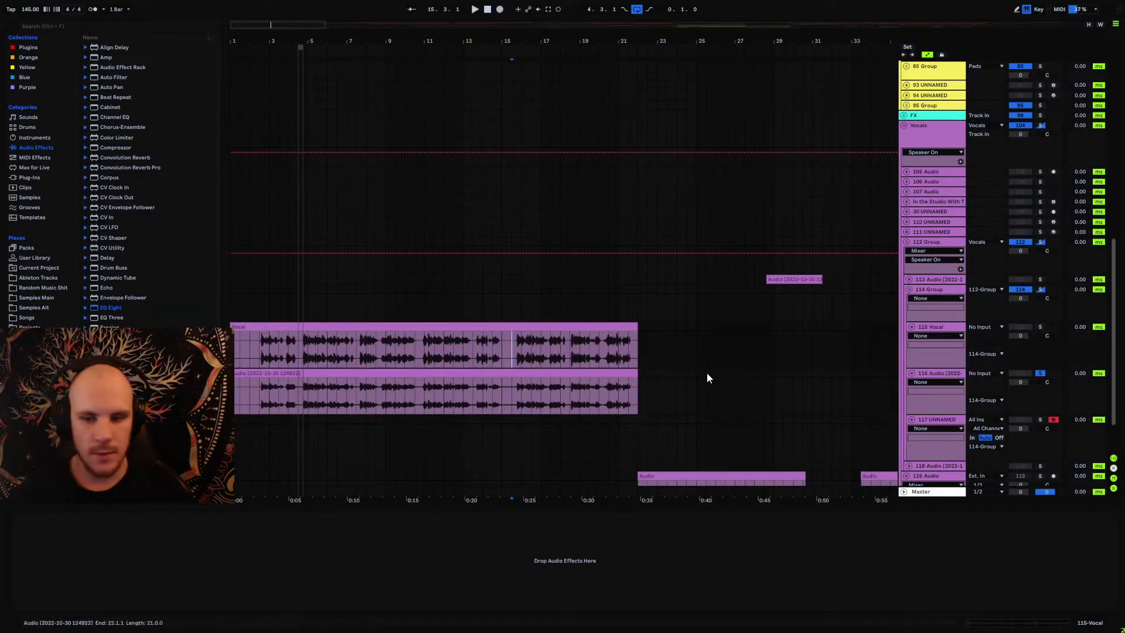
click(934, 373)
click(945, 420)
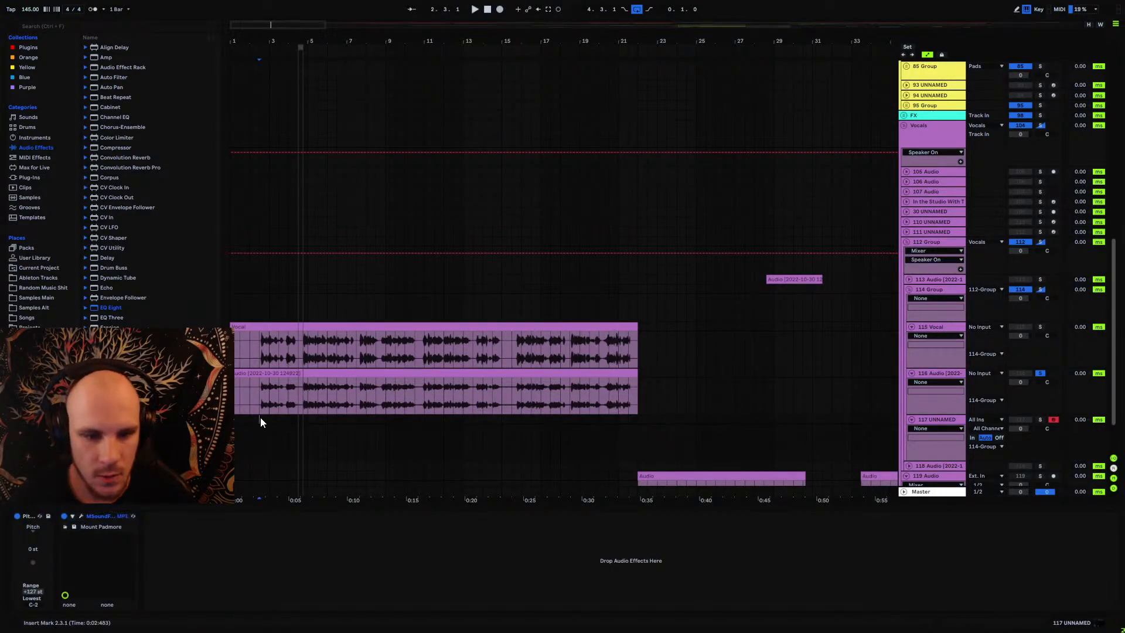
drag(261, 420, 627, 431)
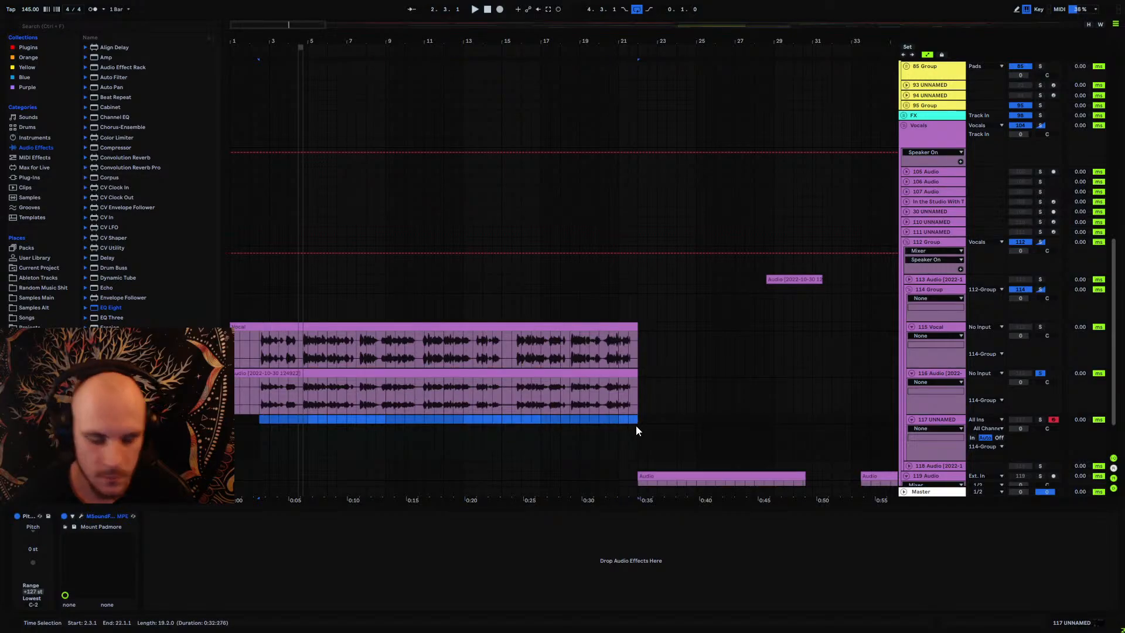
key(ctrl+shift+m)
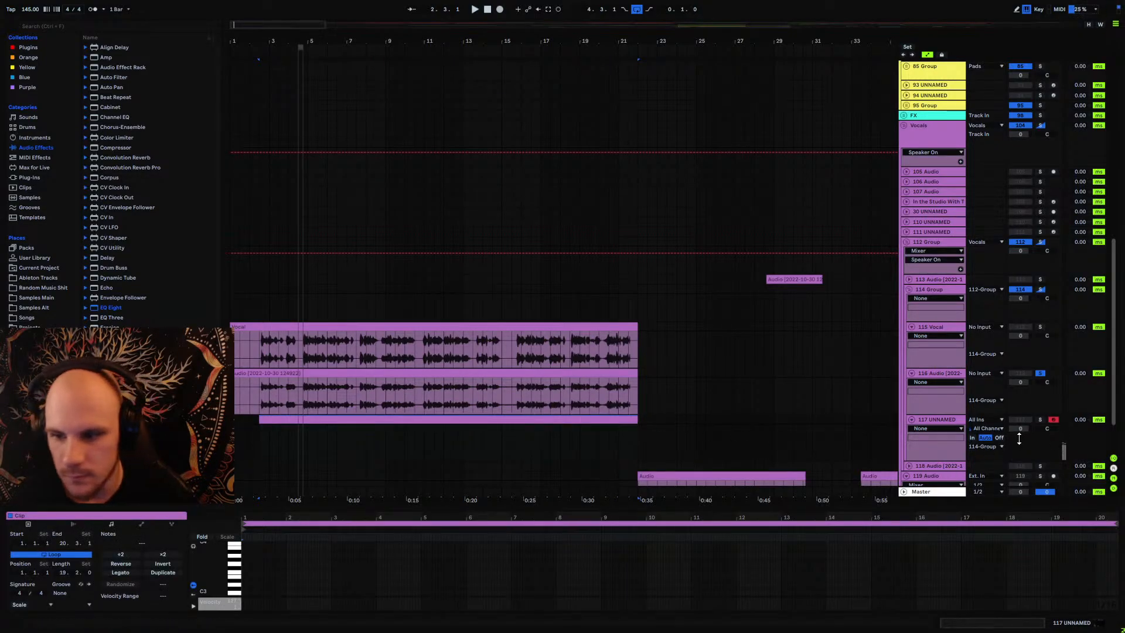
Step: Solo track 117 and draw a G#2 note in the new clip, extended over the clip's full length
click(1040, 420)
click(275, 557)
drag(213, 567, 237, 561)
right_click(263, 572)
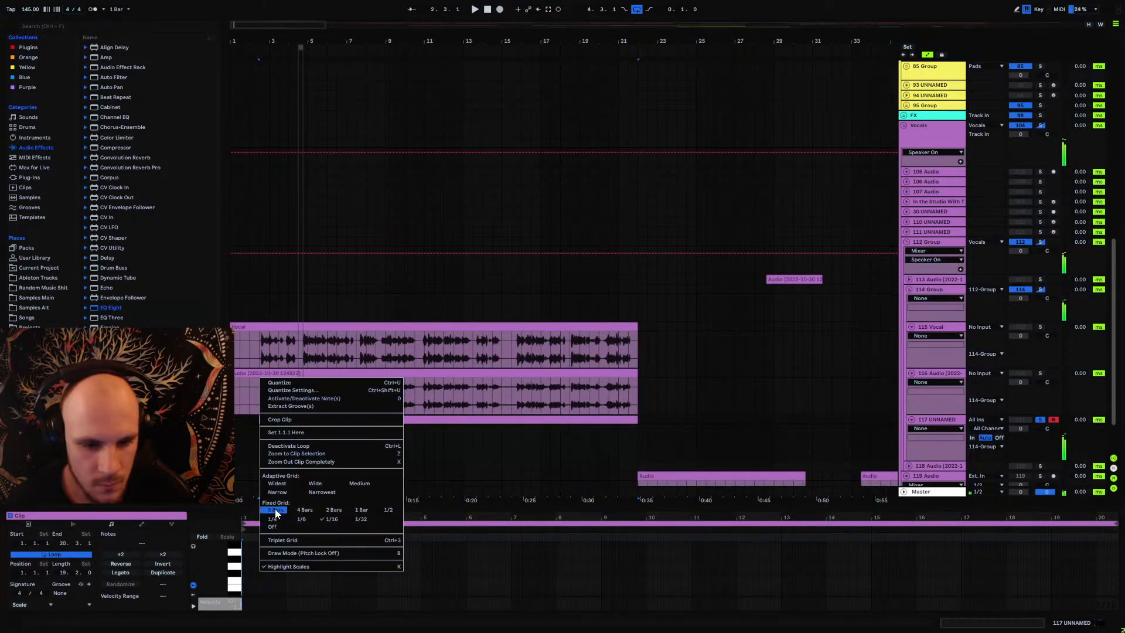
key(Escape)
double_click(246, 559)
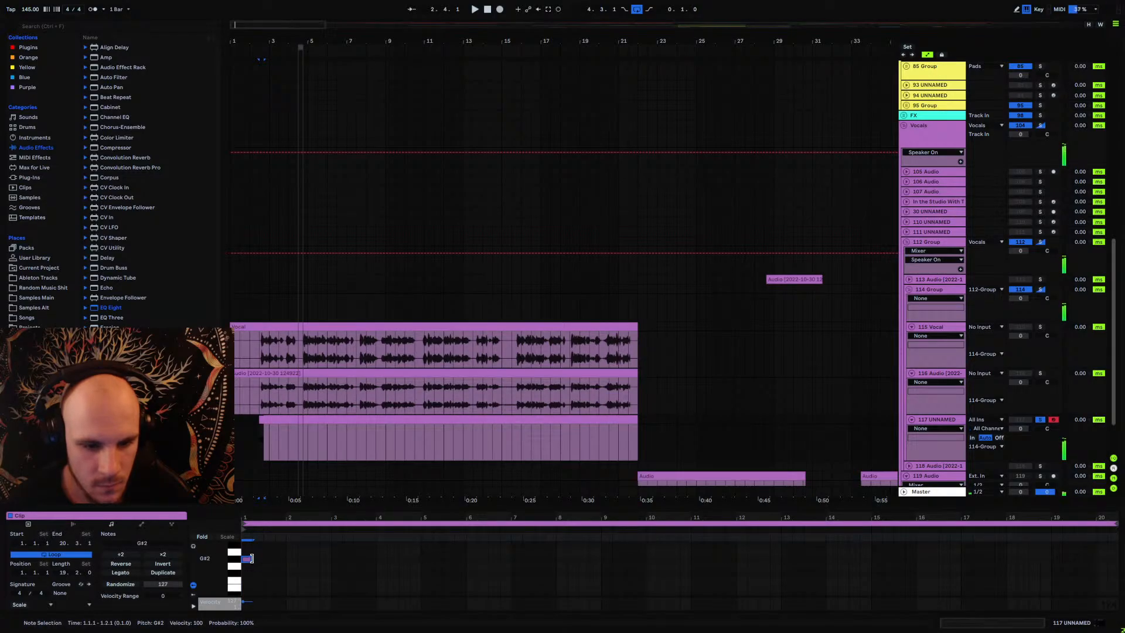
drag(255, 560, 1100, 577)
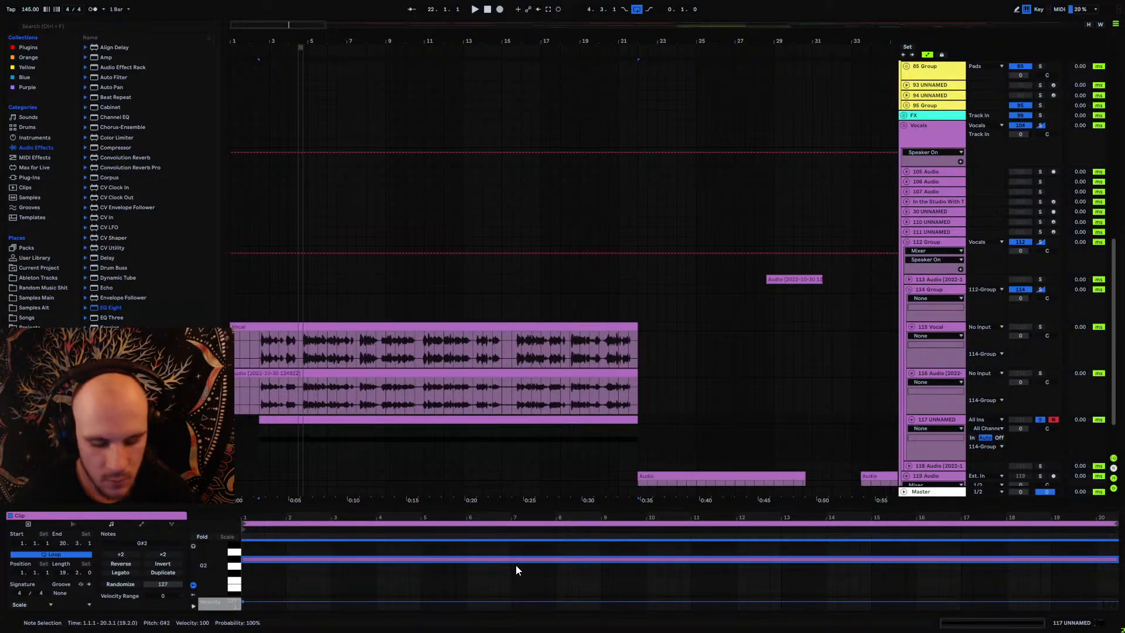
Step: Stack full-length copies of the G#2 note above it, up to G#3
key(Up)
key(Up)
key(Up)
key(Up)
key(Up)
key(Up)
key(Up)
key(Up)
key(Up)
key(Up)
key(Up)
key(Up)
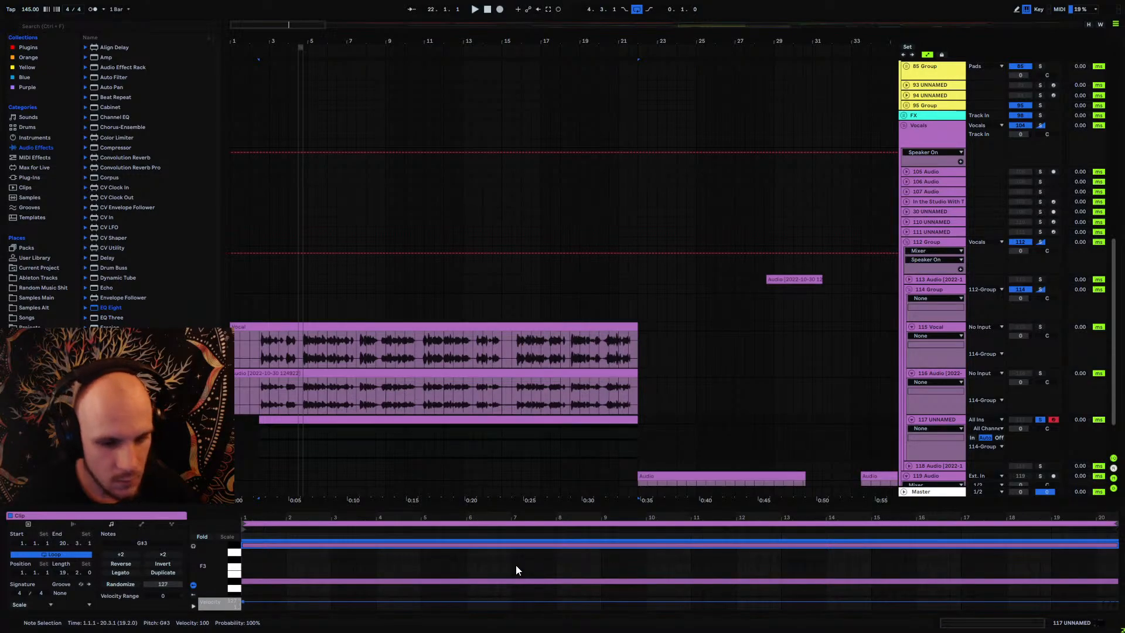
Step: Add another full-length note at C#4 on top of the chord and play it back briefly
key(Up)
key(Up)
key(Up)
key(Up)
key(Up)
key(space)
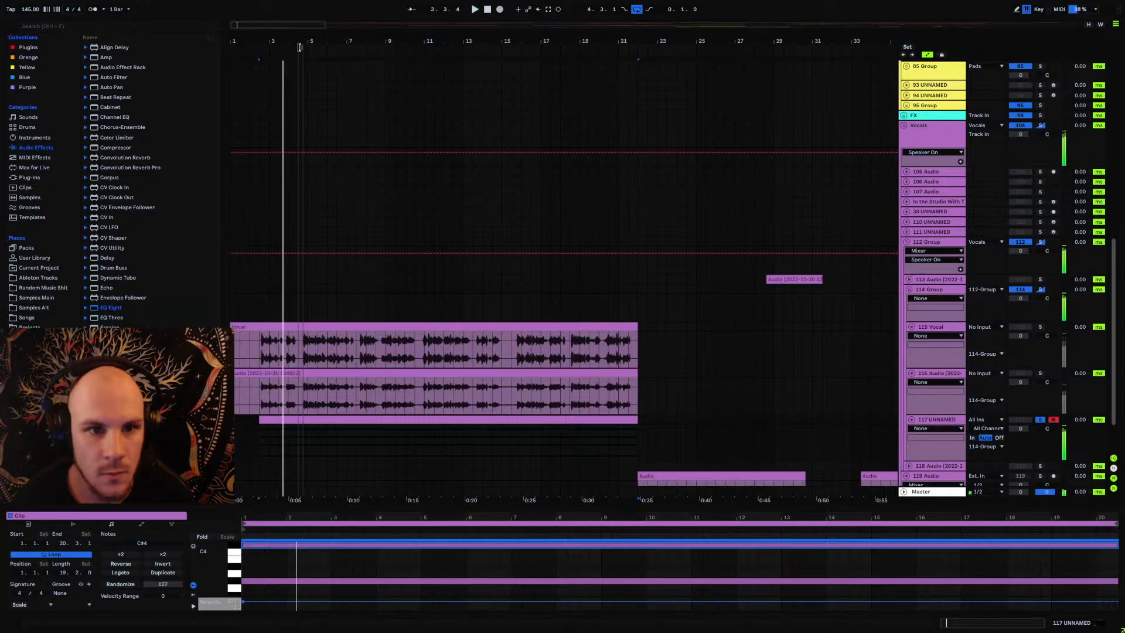
key(space)
Step: Extend the arrangement loop to 21.2.0 from 1.1.1, lower the chord's top note to B3, and audition it from 2.3.1
drag(304, 54, 646, 54)
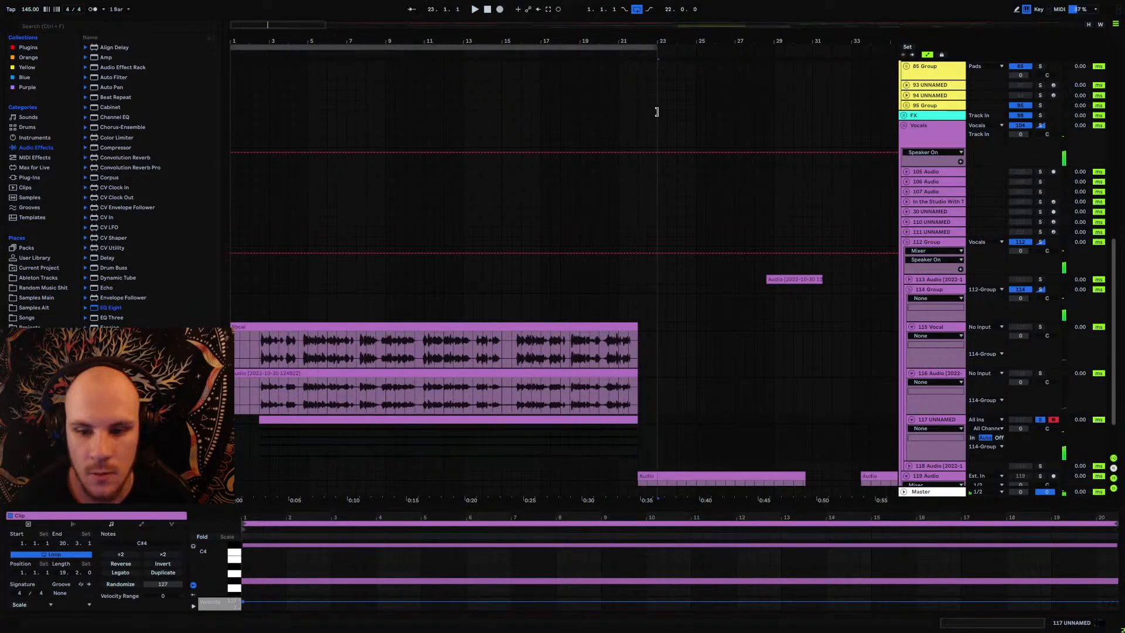
click(363, 542)
key(Down)
key(Down)
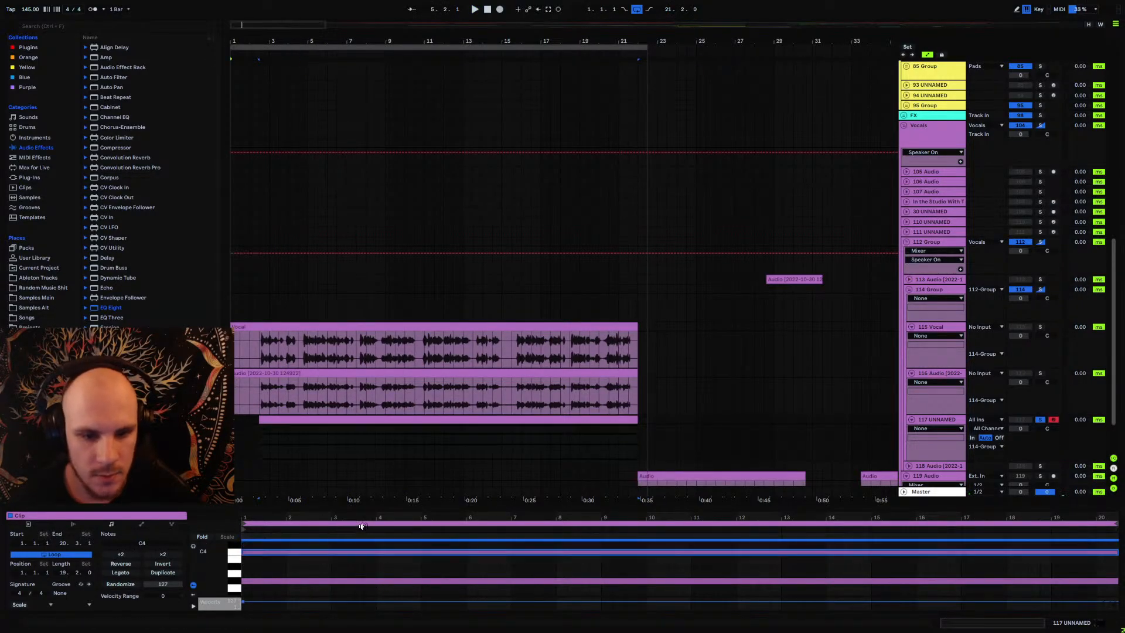
key(space)
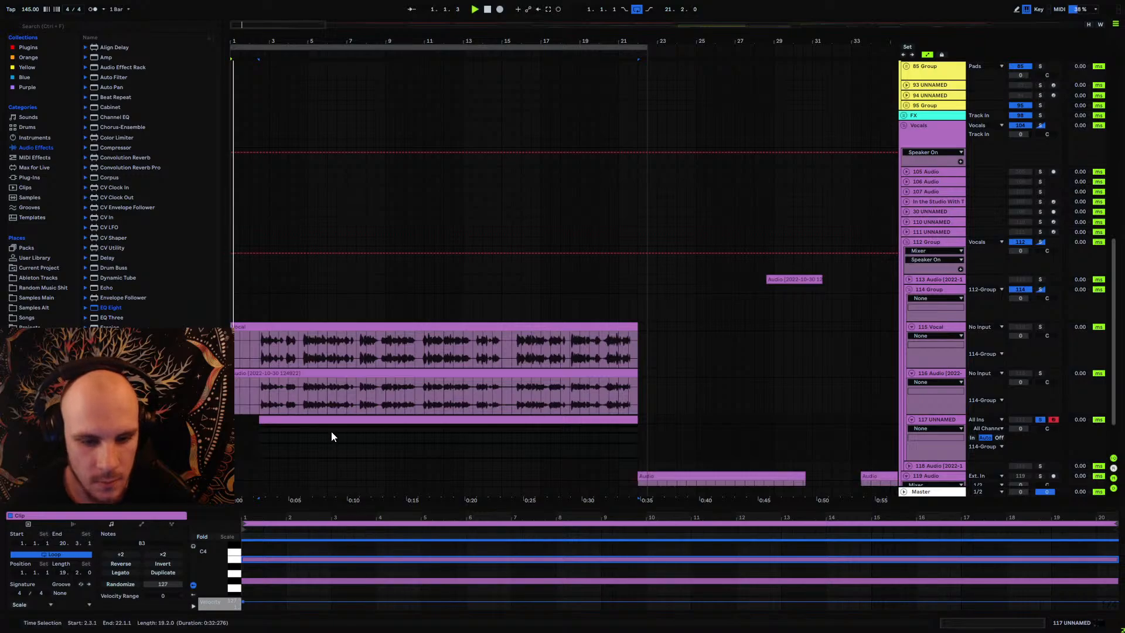
click(262, 434)
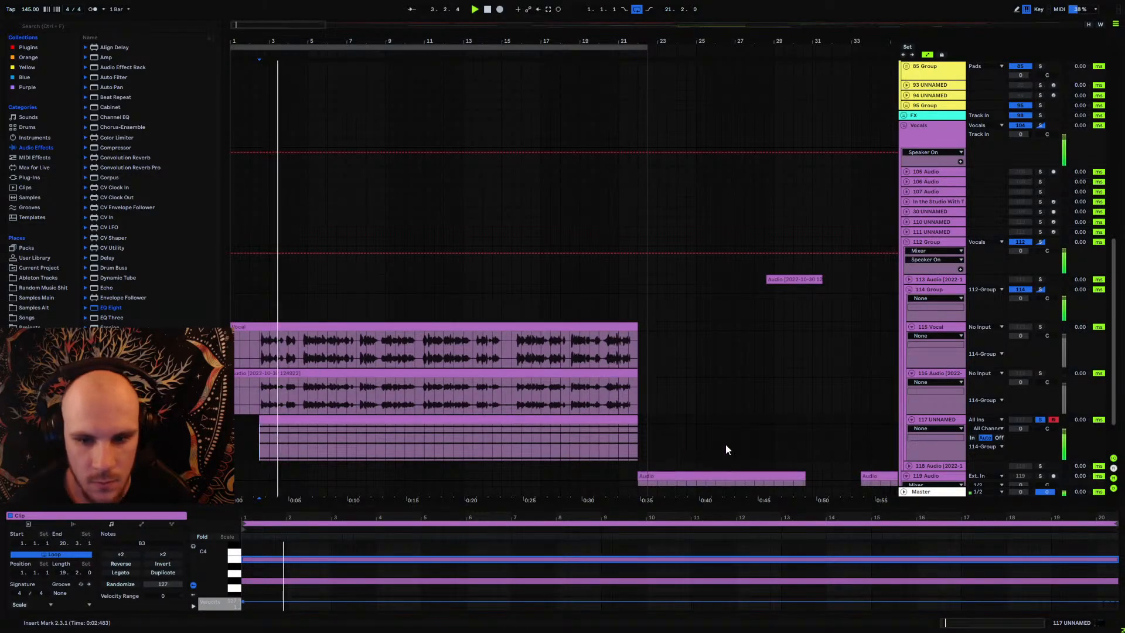
Step: Set the output of MIDI track 117 to Sends Only
click(940, 373)
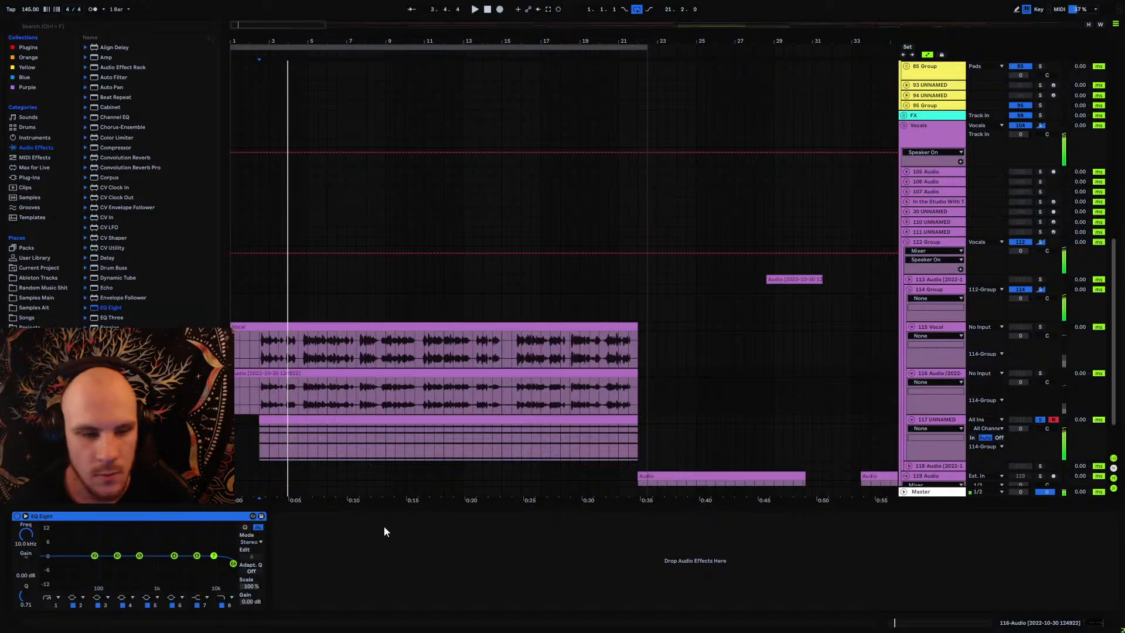
scroll(134, 324, down, 3)
scroll(134, 323, down, 3)
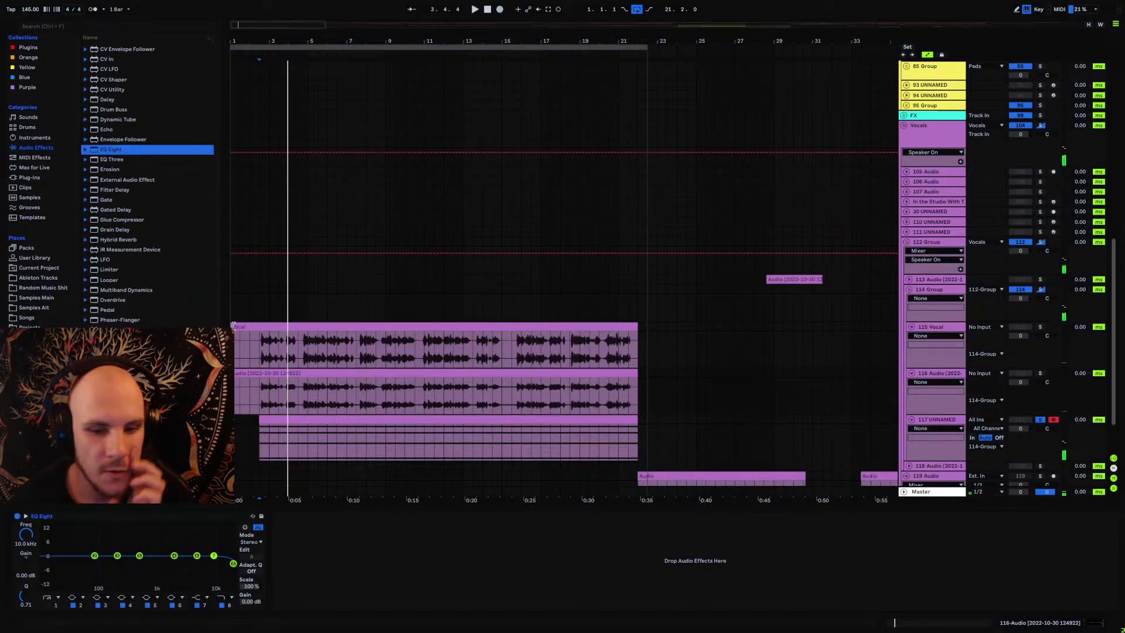
click(975, 445)
scroll(990, 434, down, 2)
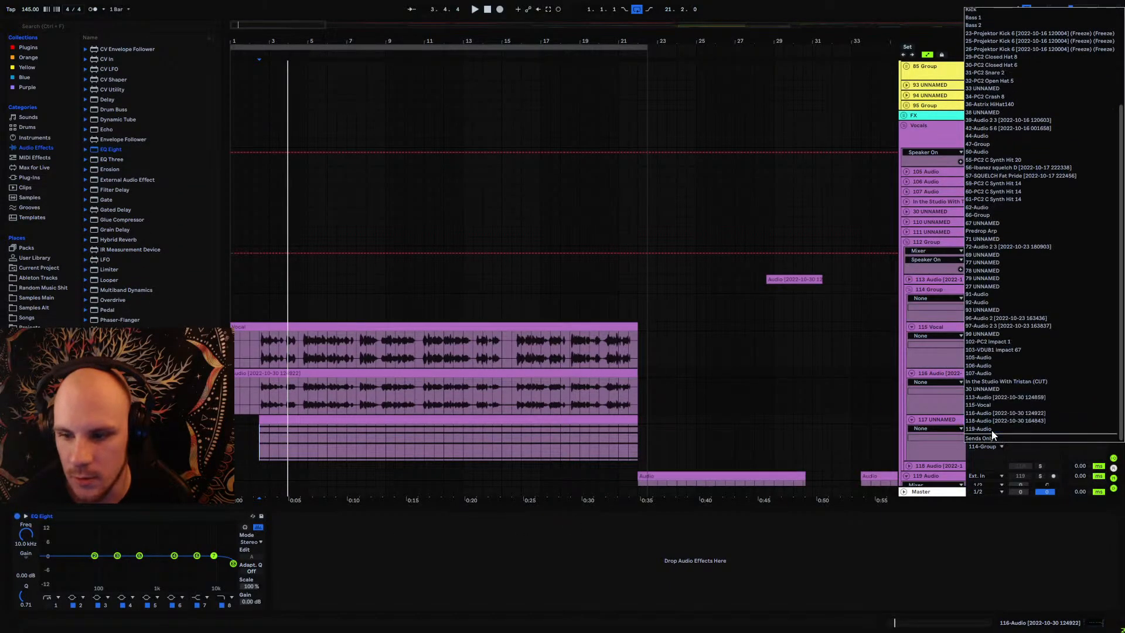
click(989, 436)
Step: Duplicate track 117 and move the copy up among the yellow tracks, directly below track 94
click(935, 420)
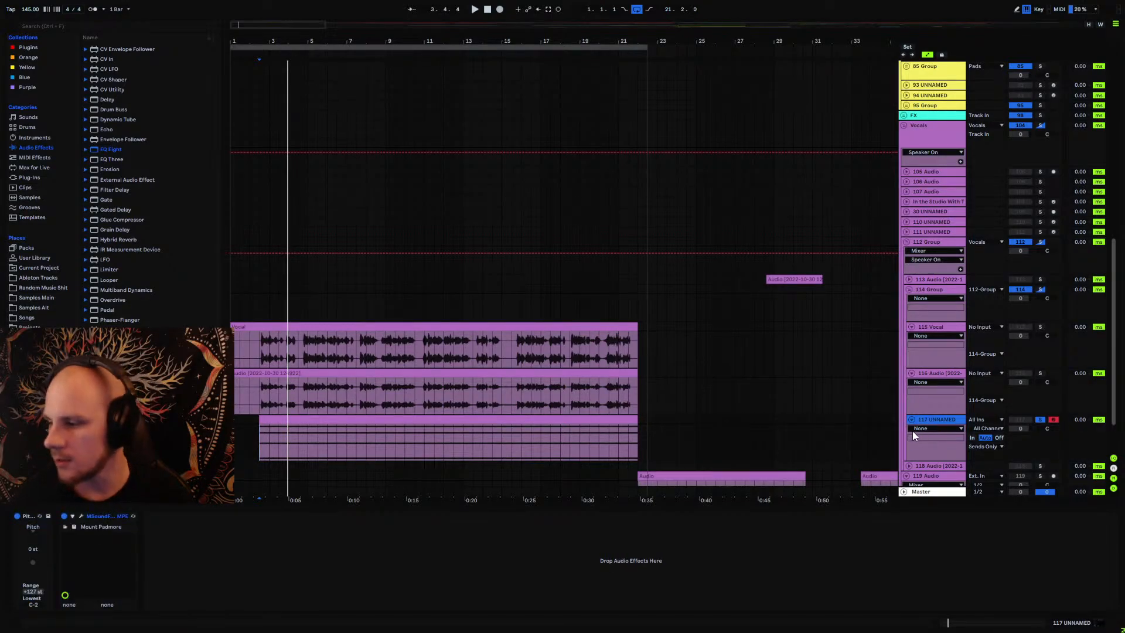
key(ctrl+d)
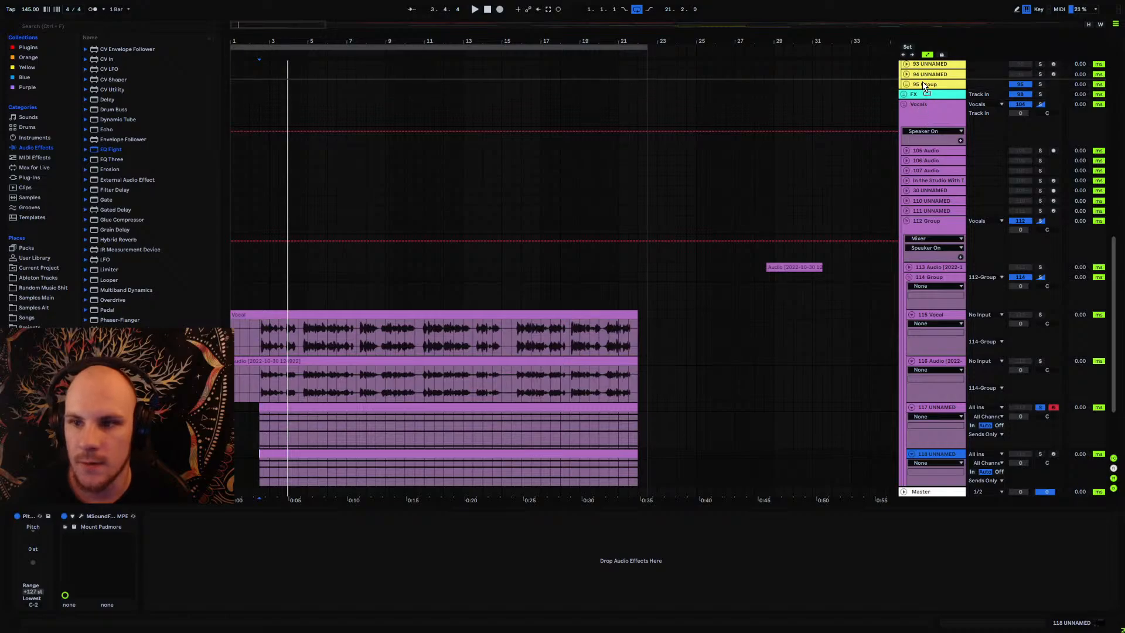
drag(920, 95, 923, 90)
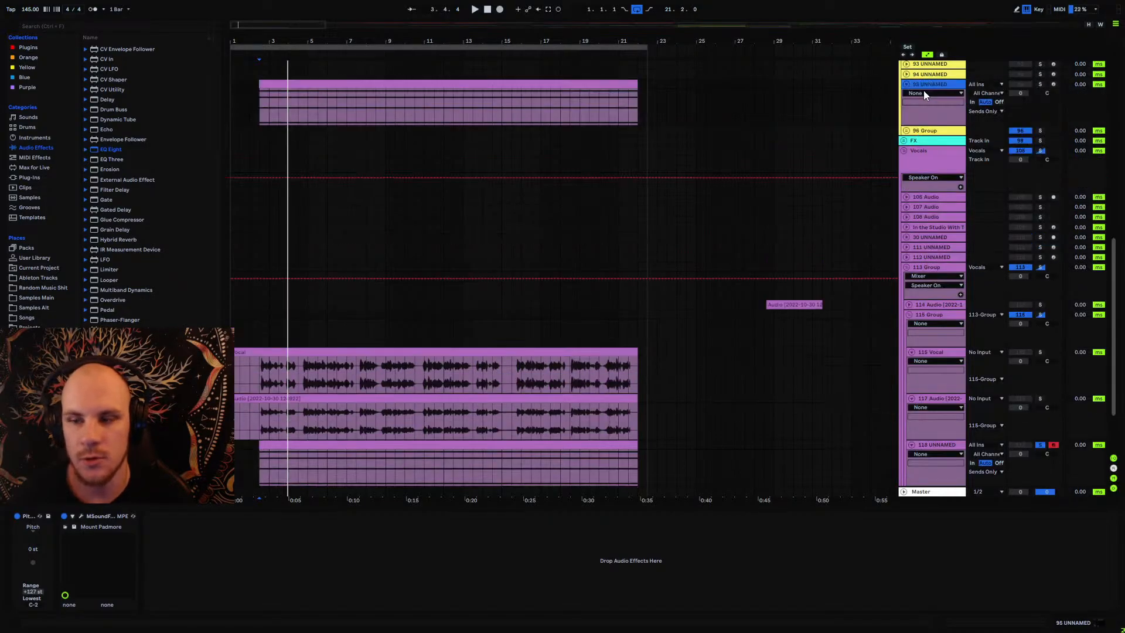
Step: Colour the moved track 95 yellow and assign that track colour to its clip
right_click(926, 83)
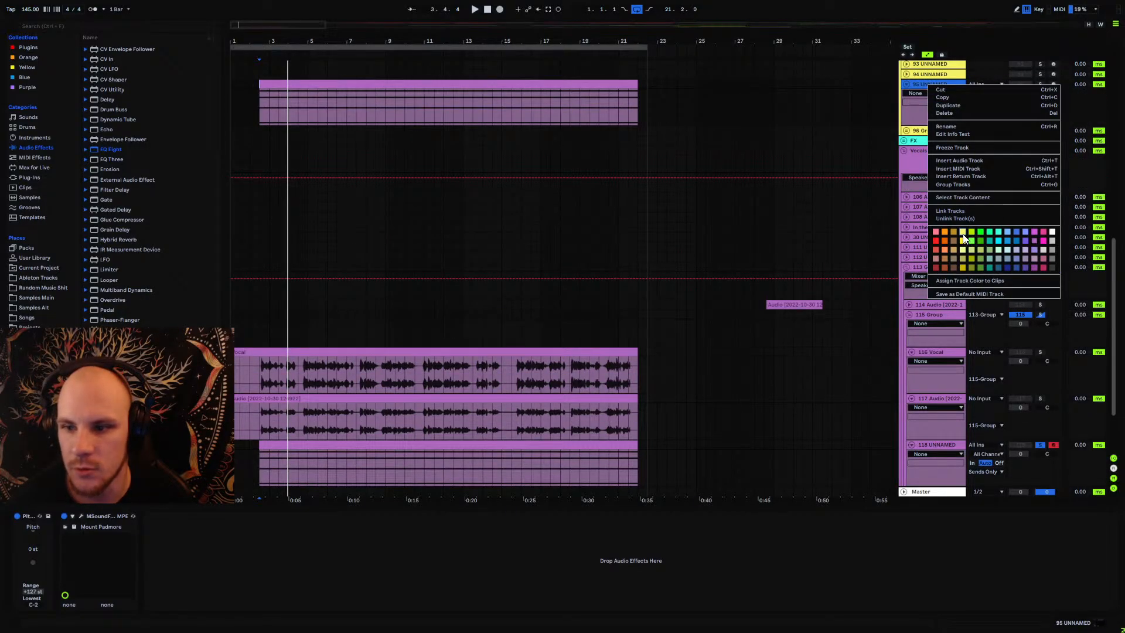
click(963, 235)
right_click(926, 86)
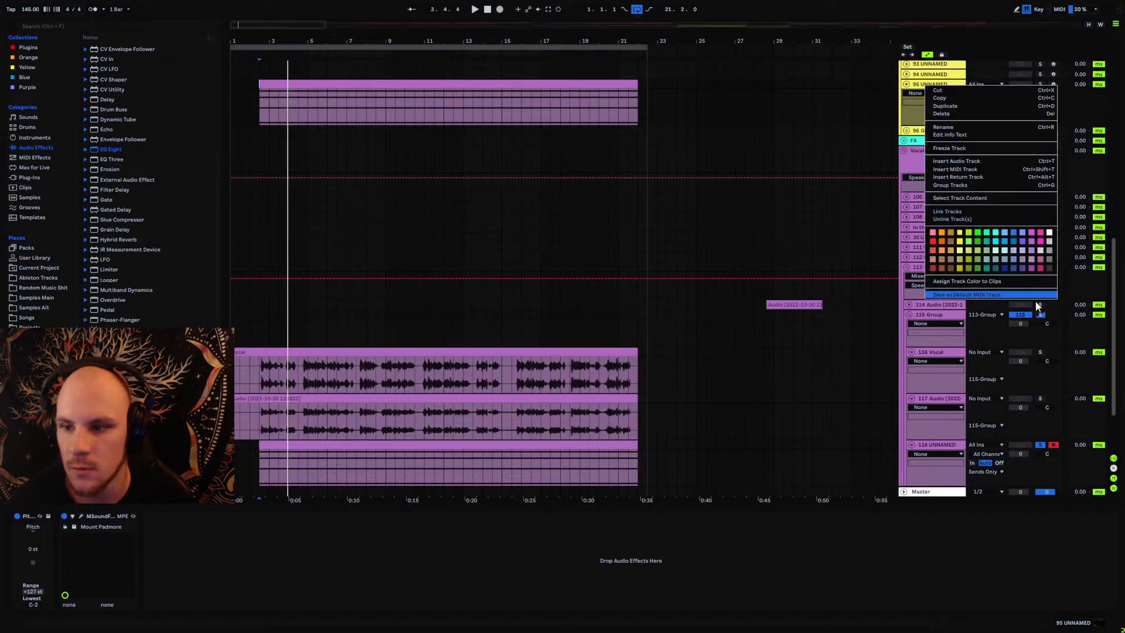
click(972, 281)
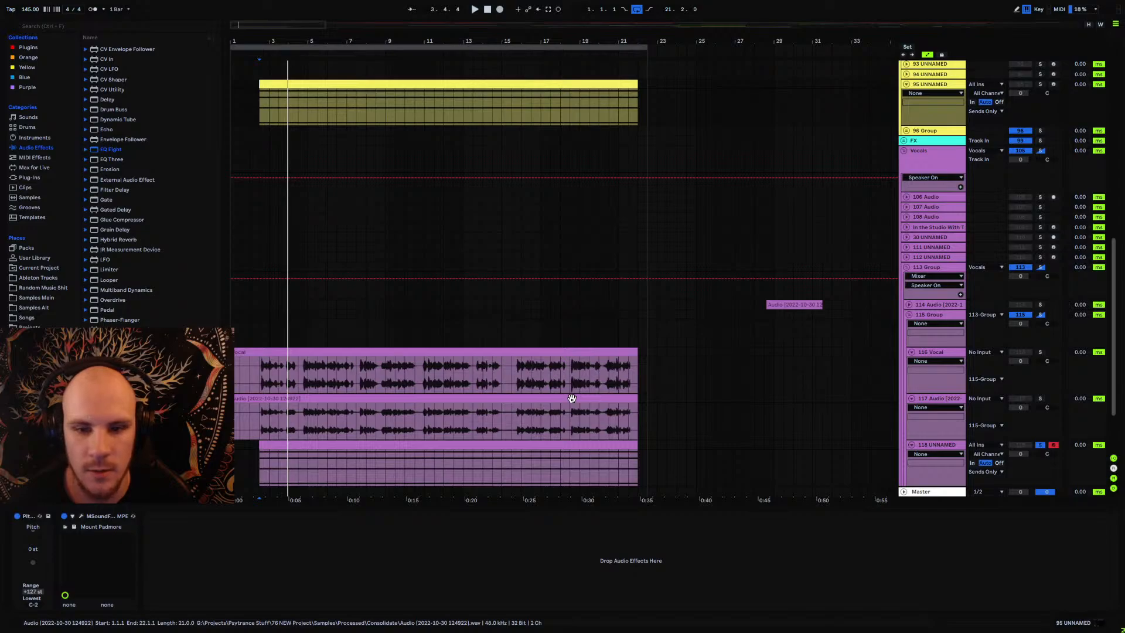
Step: Add a Vocoder after EQ Eight on the 117 Audio vocal track
scroll(444, 362, down, 3)
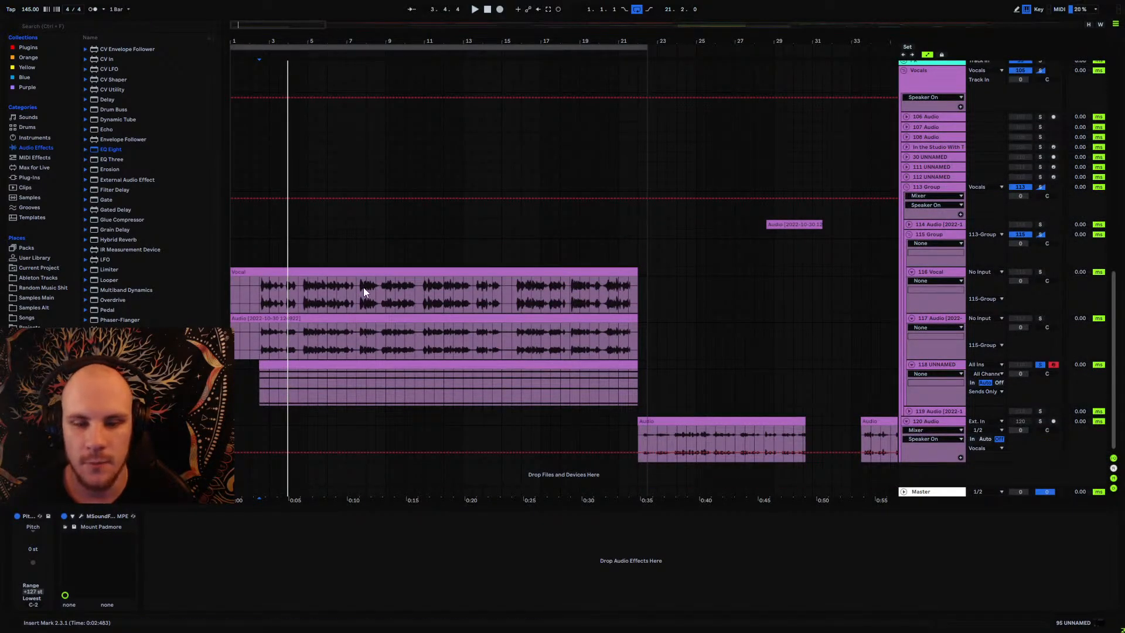
click(930, 319)
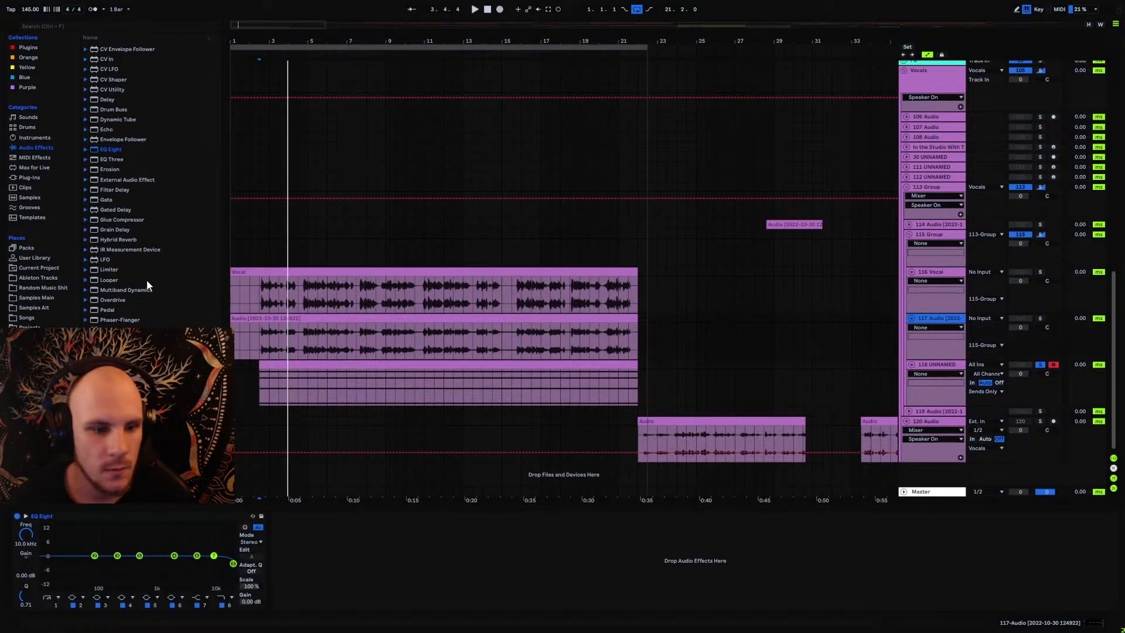
drag(216, 352, 216, 355)
drag(111, 145, 341, 571)
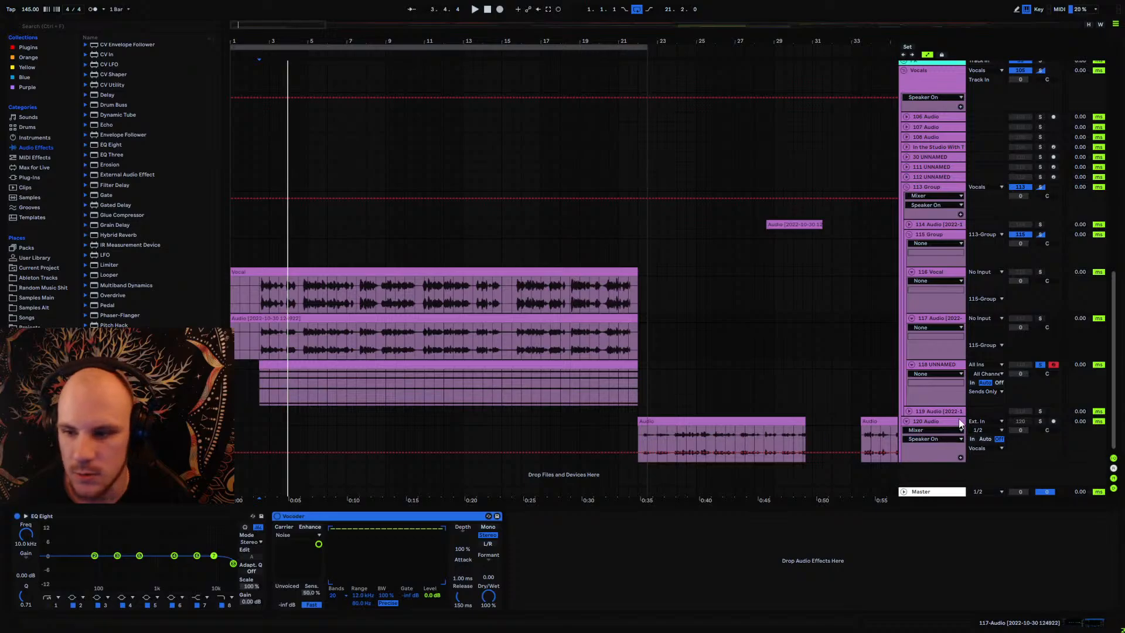
Step: Set the Vocoder's carrier to External and choose track 118 UNNAMED as its audio source
click(305, 534)
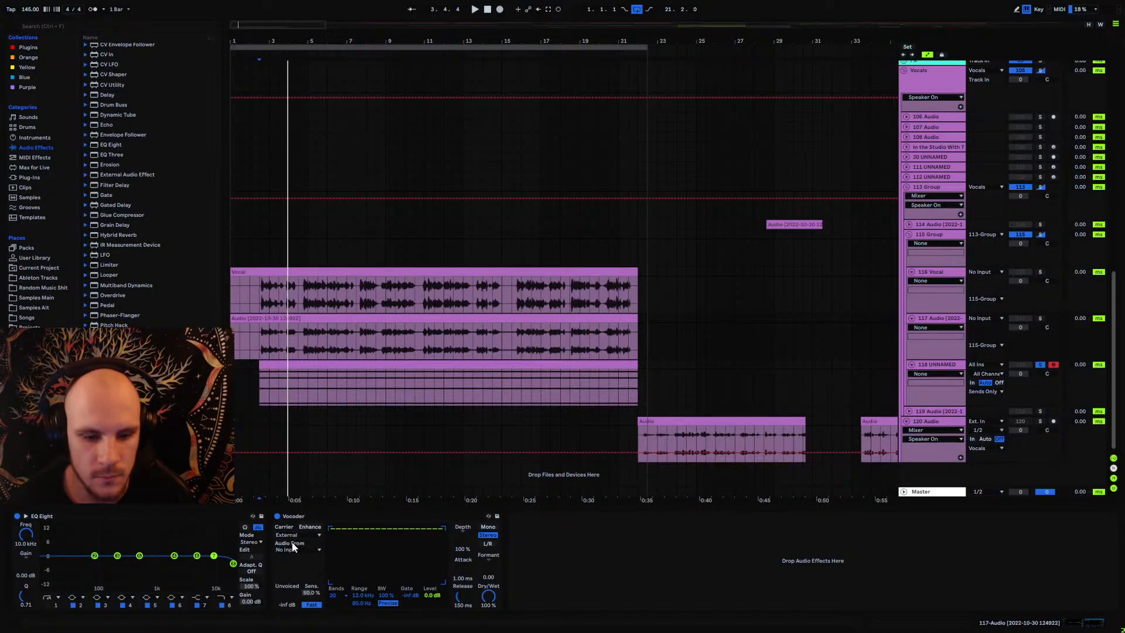
click(291, 547)
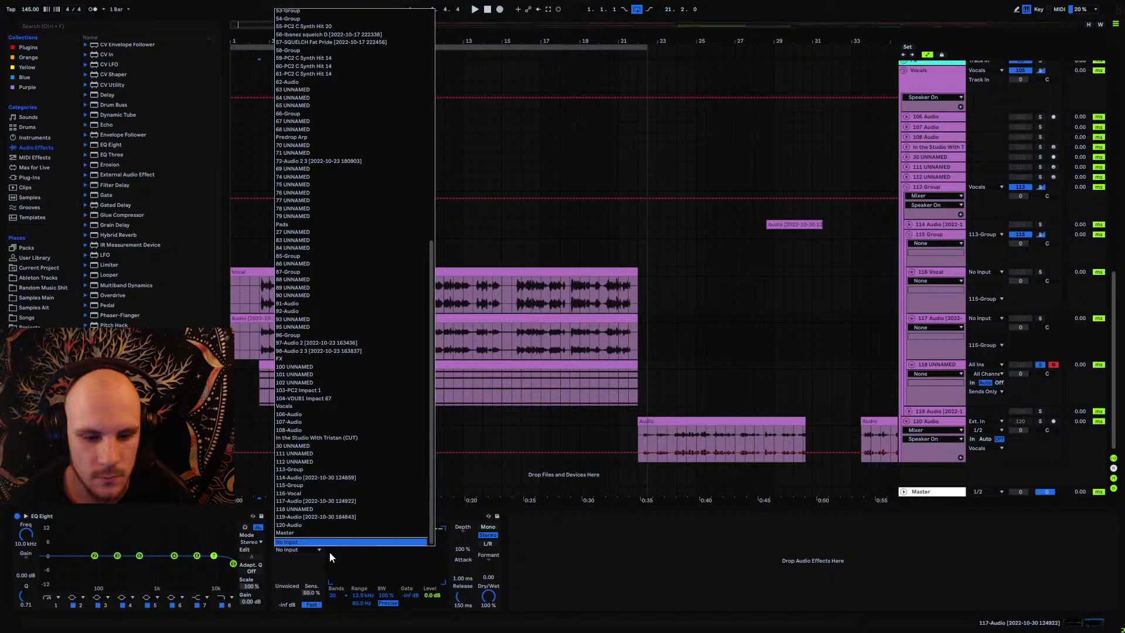
click(321, 511)
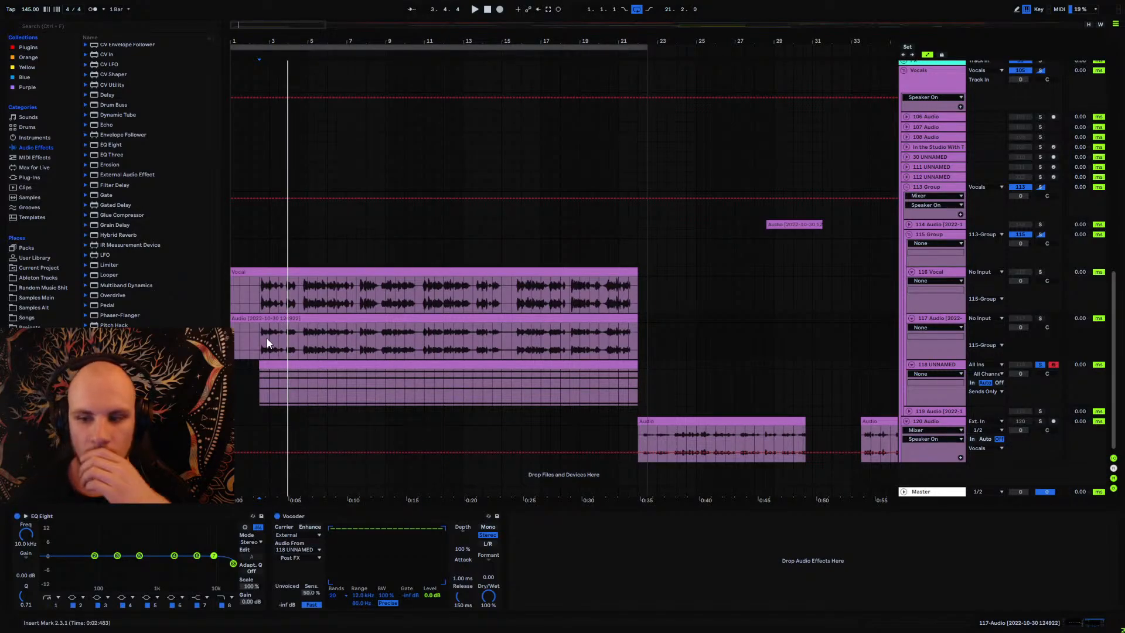
Step: Play the soloed 115 Group while toggling 116 Vocal off and on, and raise the Vocoder's upper frequency range to 18 kHz
key(space)
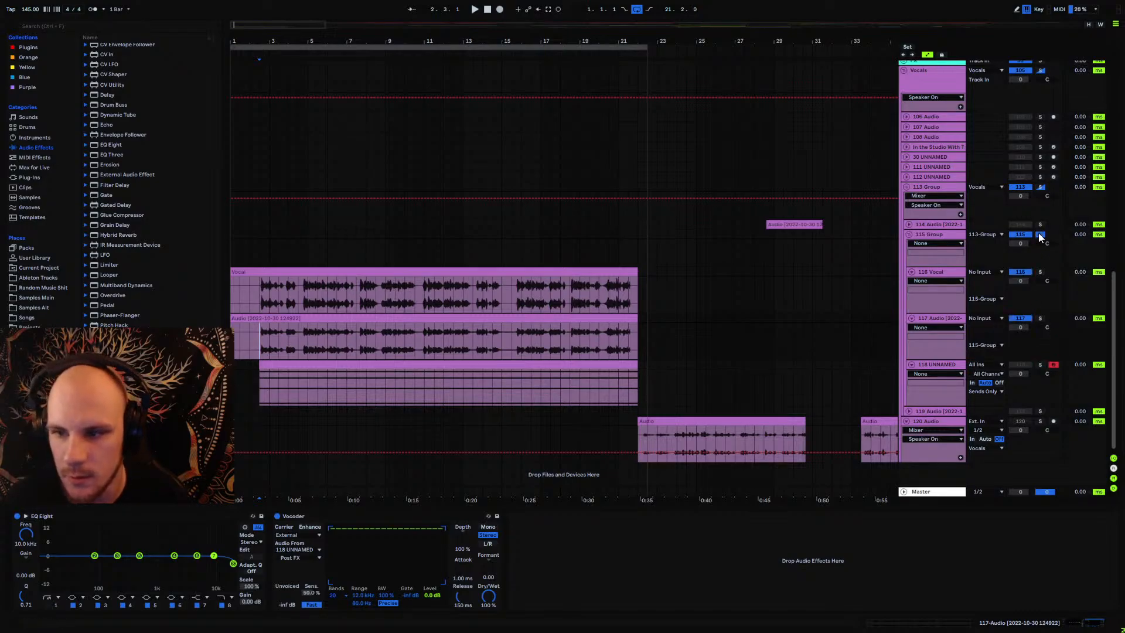
key(space)
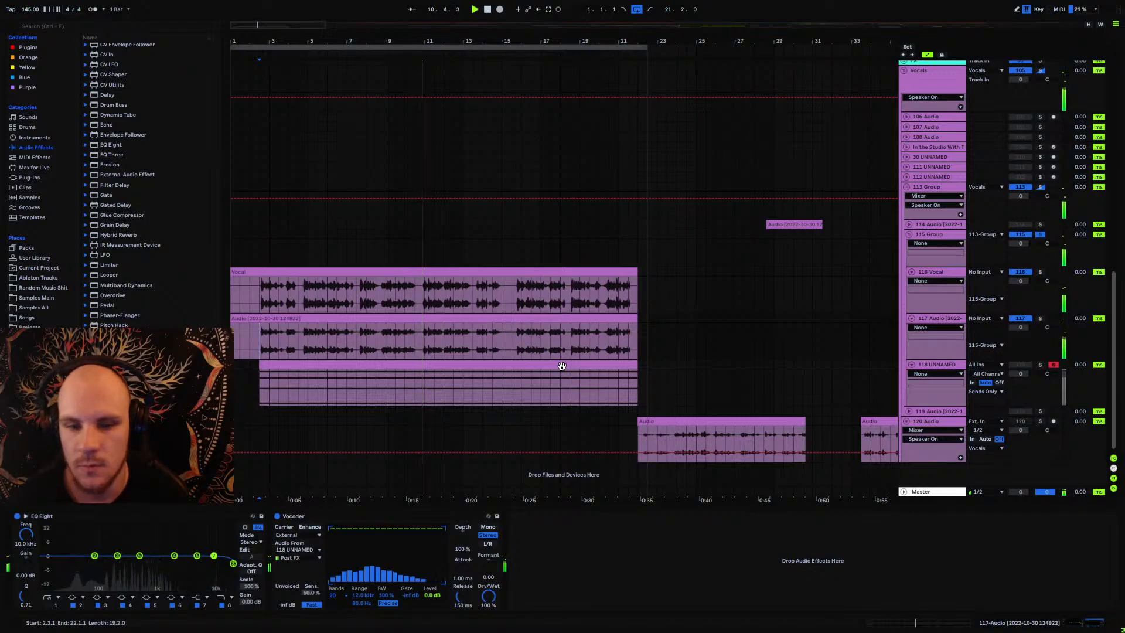
click(1020, 271)
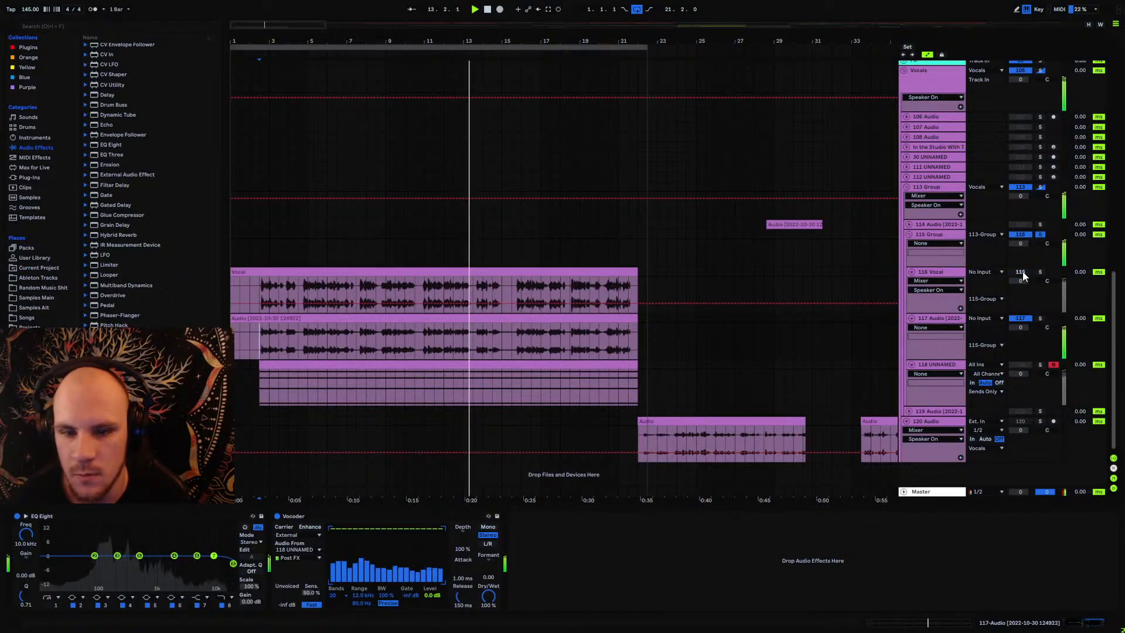
click(1021, 273)
drag(365, 595, 364, 565)
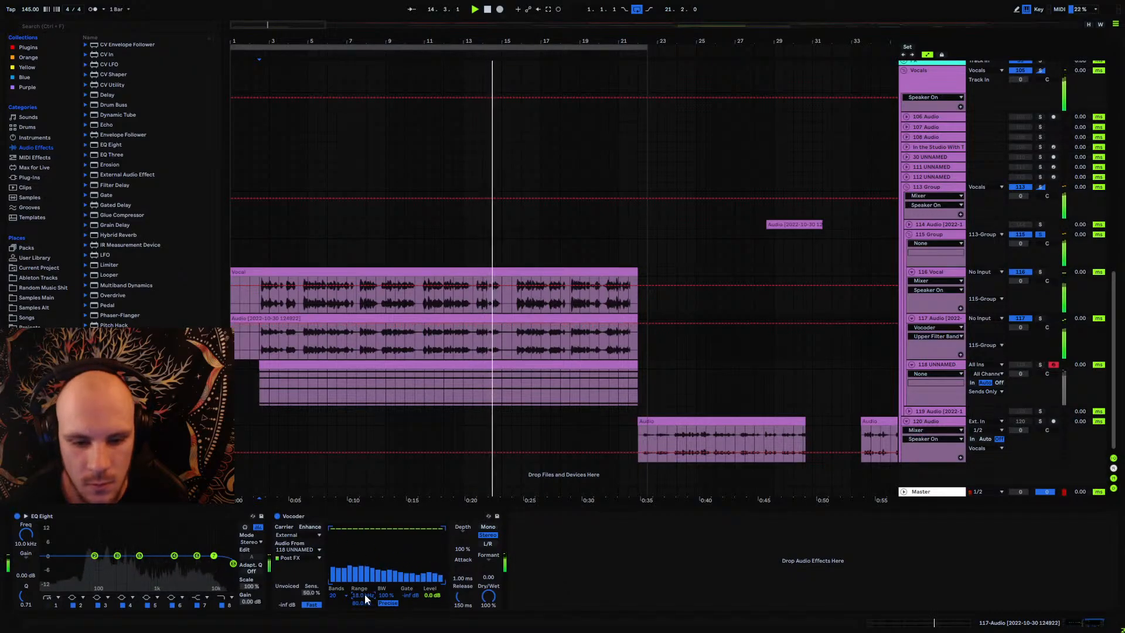
Step: Add EQ Eight to the 116 Vocal track, cutting the lows and top end and gently boosting the upper mids during playback
click(896, 291)
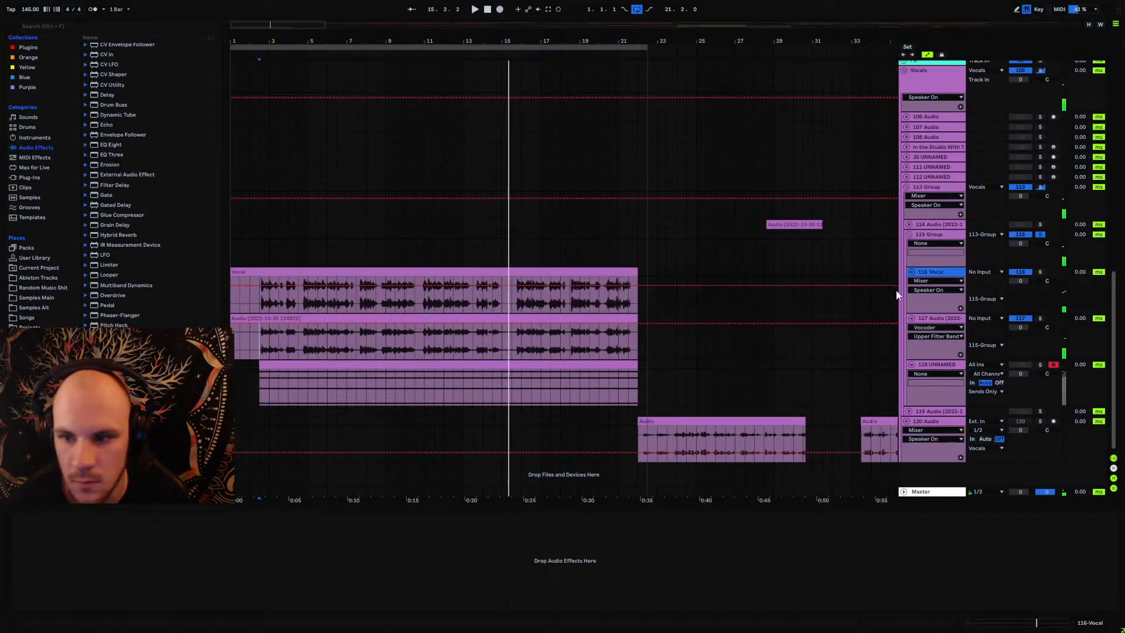
key(space)
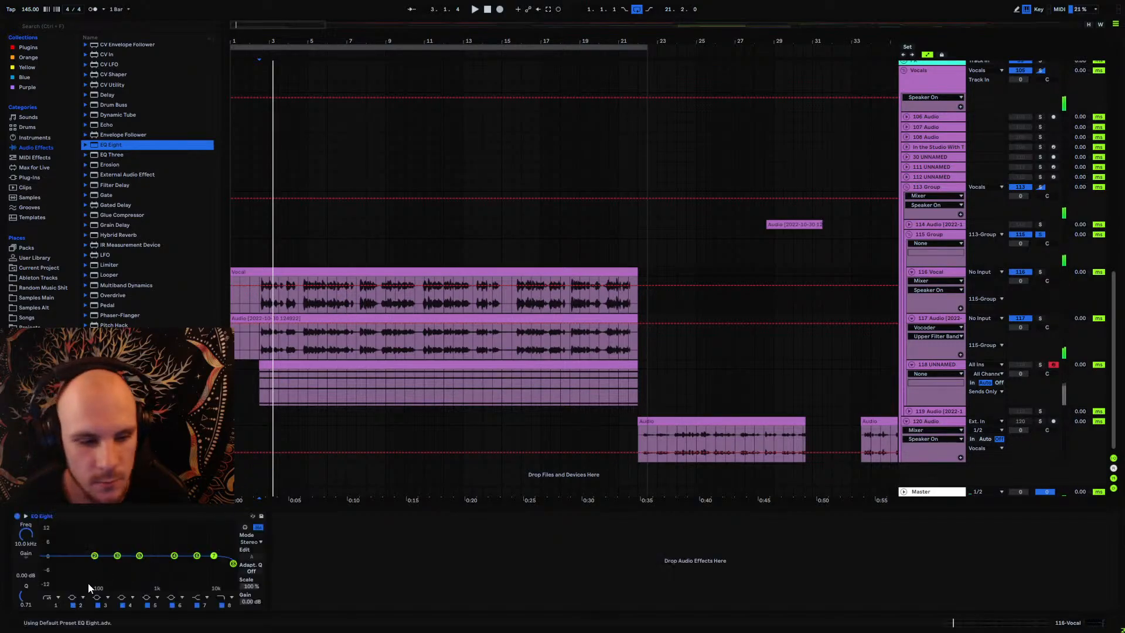
key(space)
drag(43, 563, 162, 576)
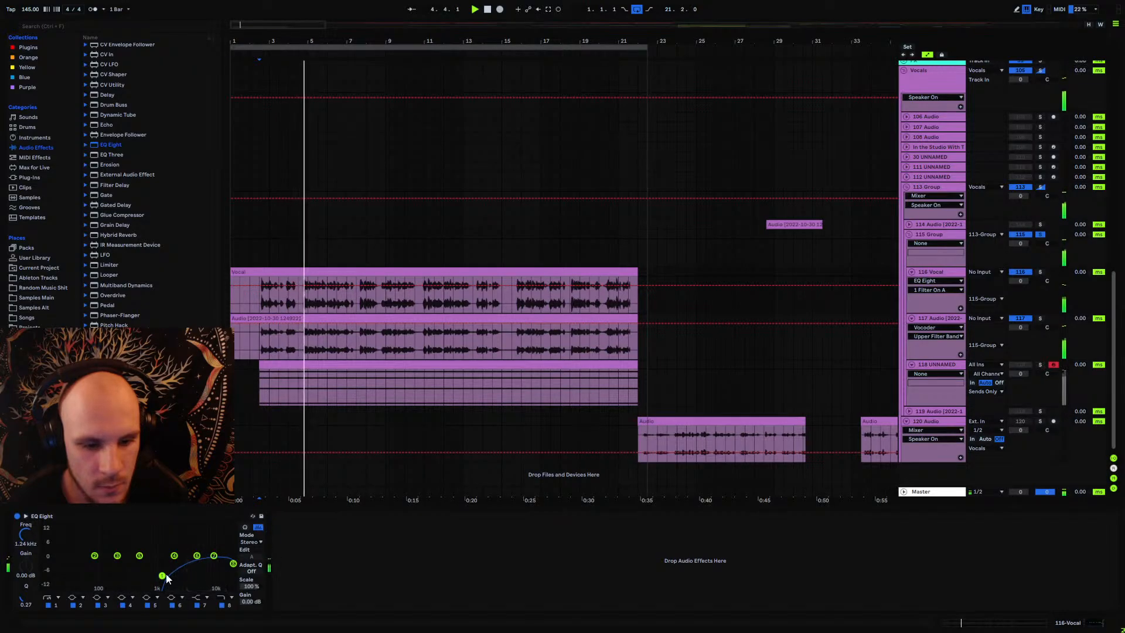
drag(233, 564, 209, 555)
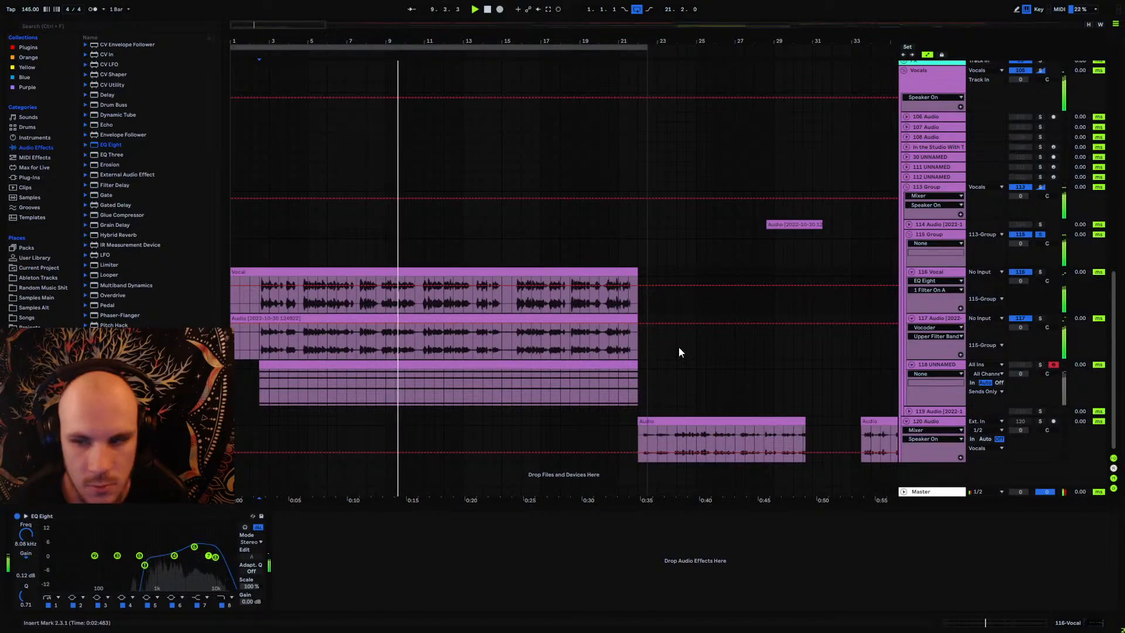
click(911, 273)
click(910, 280)
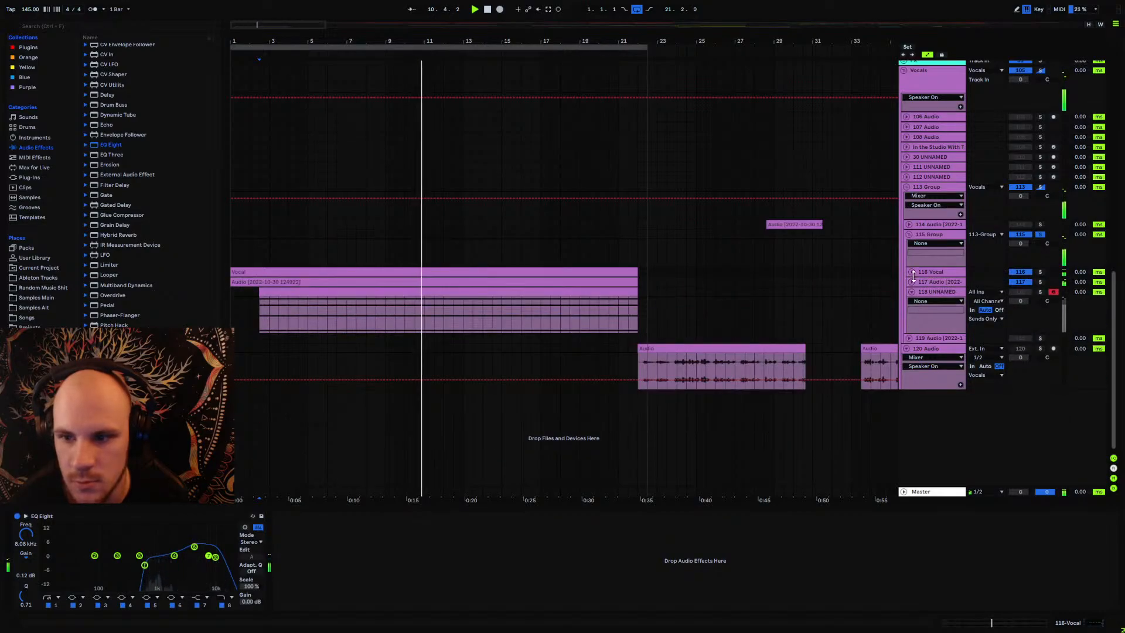
click(941, 235)
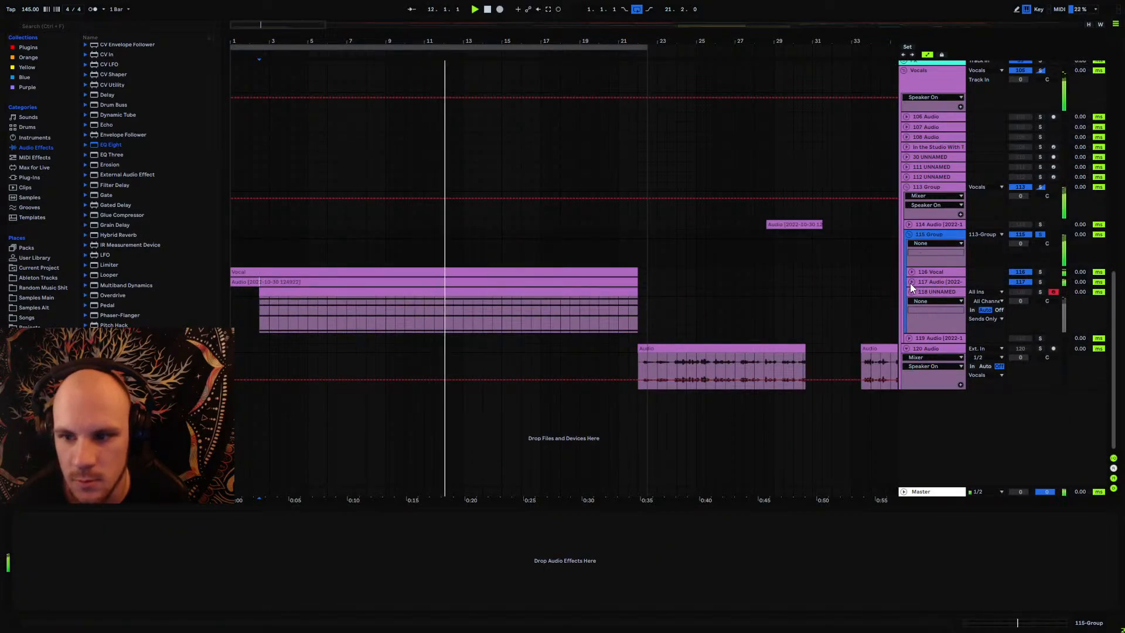
click(911, 282)
click(911, 272)
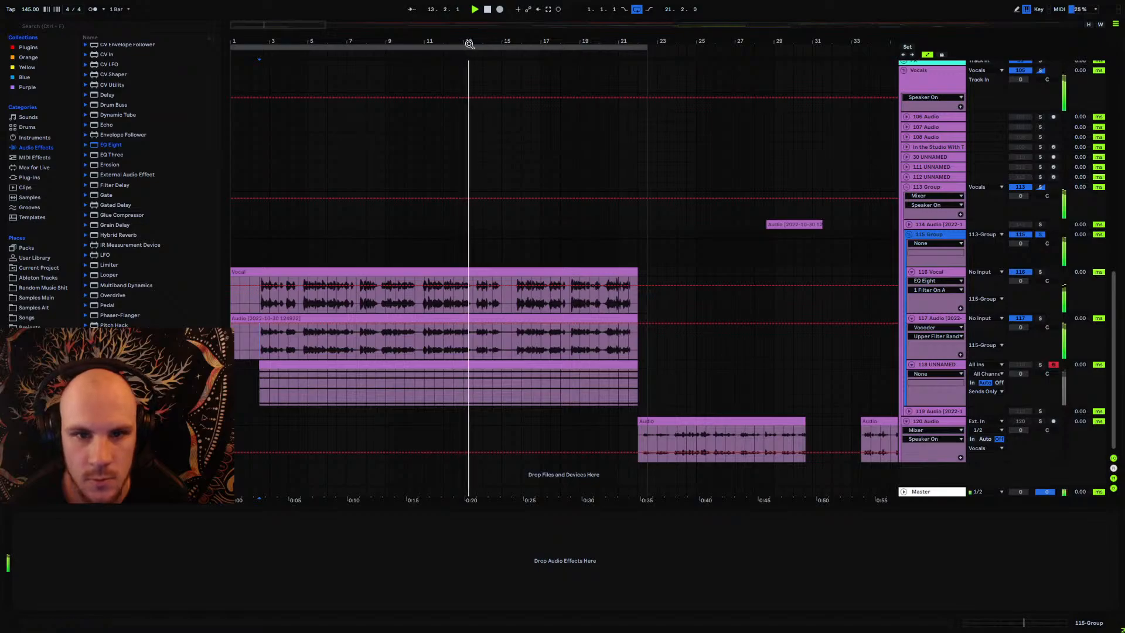
Step: Split the three clips in 115 Group at 15.2.1 and deactivate the portions after the split
drag(469, 42, 602, 69)
click(684, 294)
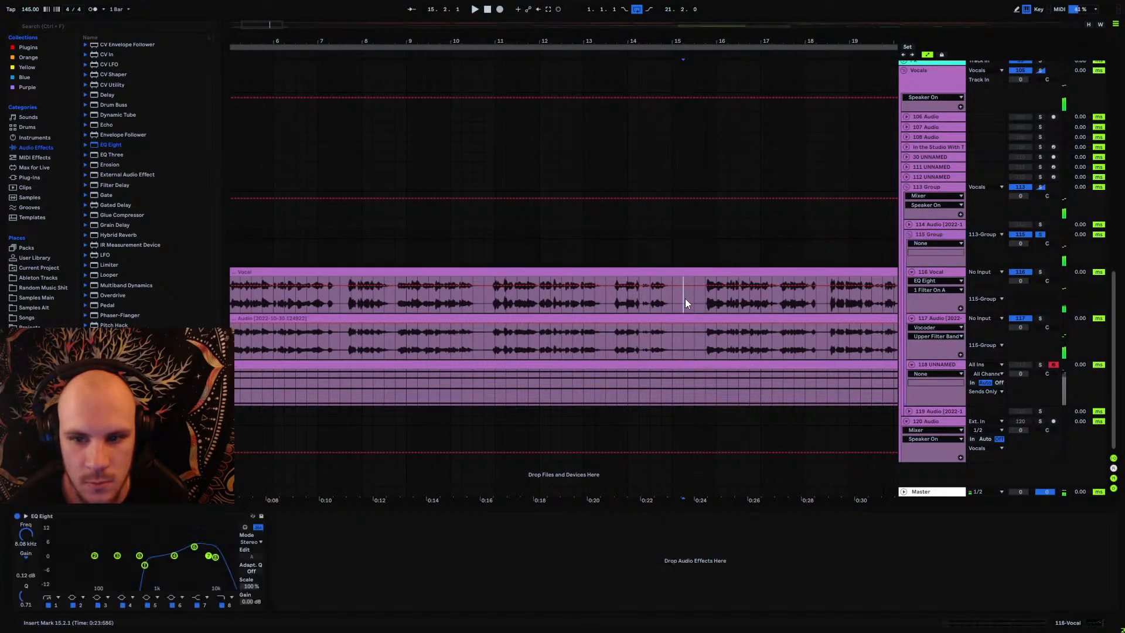
click(683, 385)
key(ctrl+e)
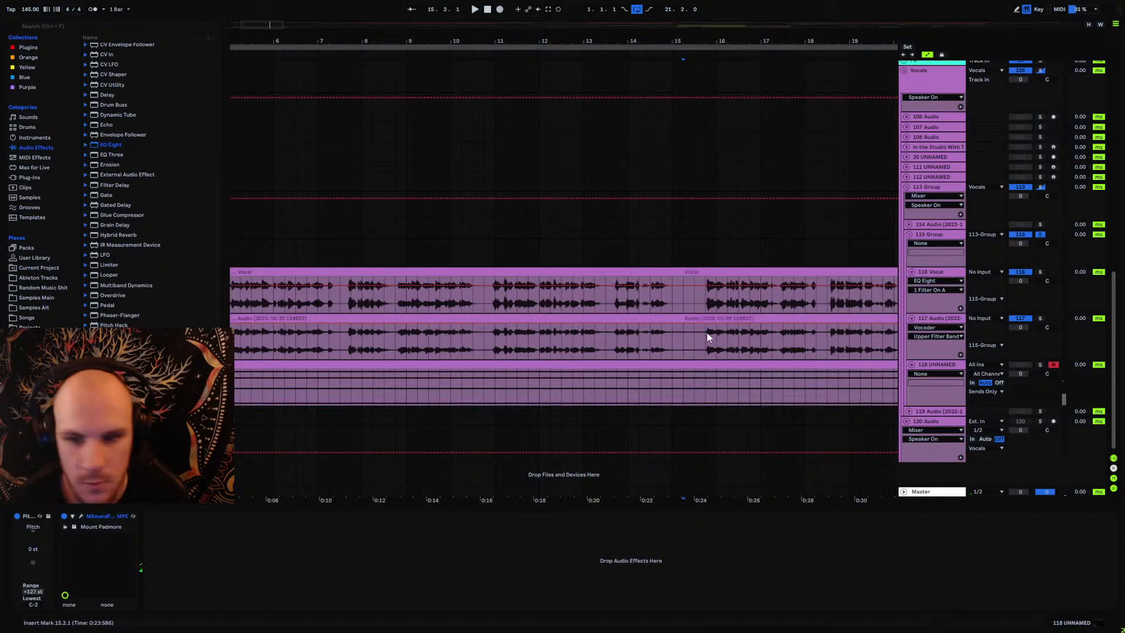
click(705, 271)
shift+click(702, 366)
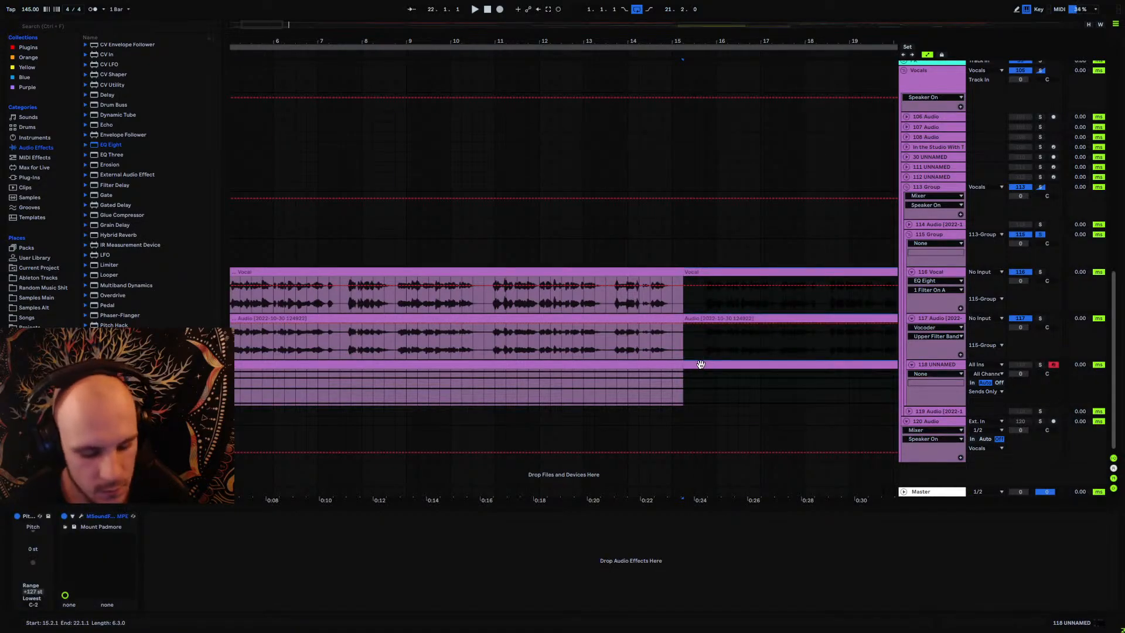
key(0)
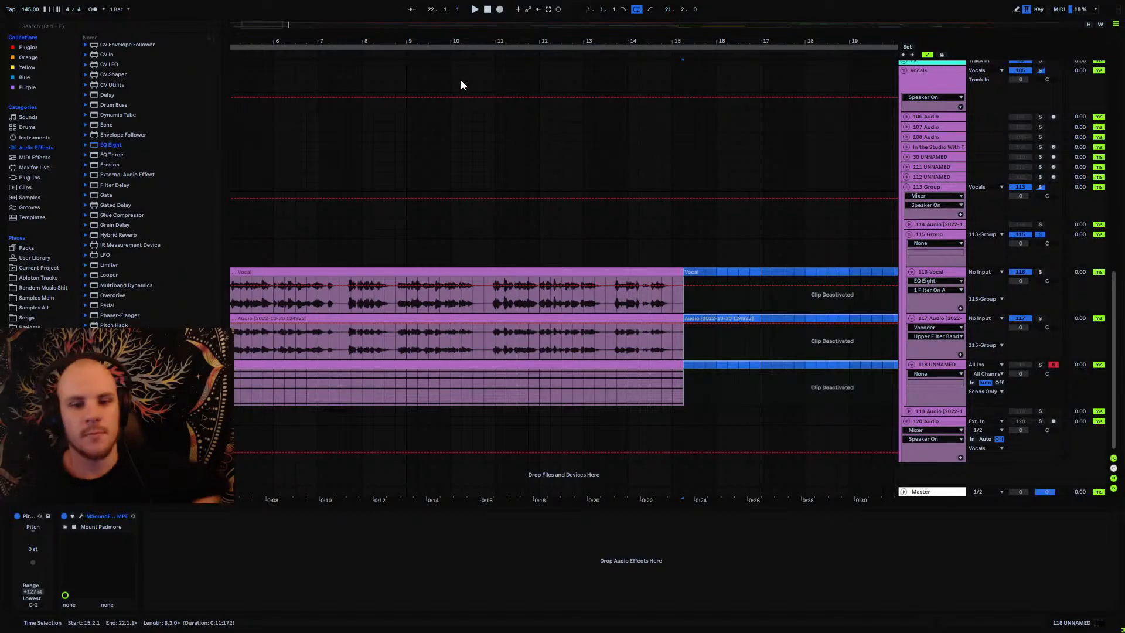
Step: Split the two vocal clips at 2.3.1, where the MIDI clip starts, and delete the silent portions before it
drag(422, 43, 497, 26)
click(390, 364)
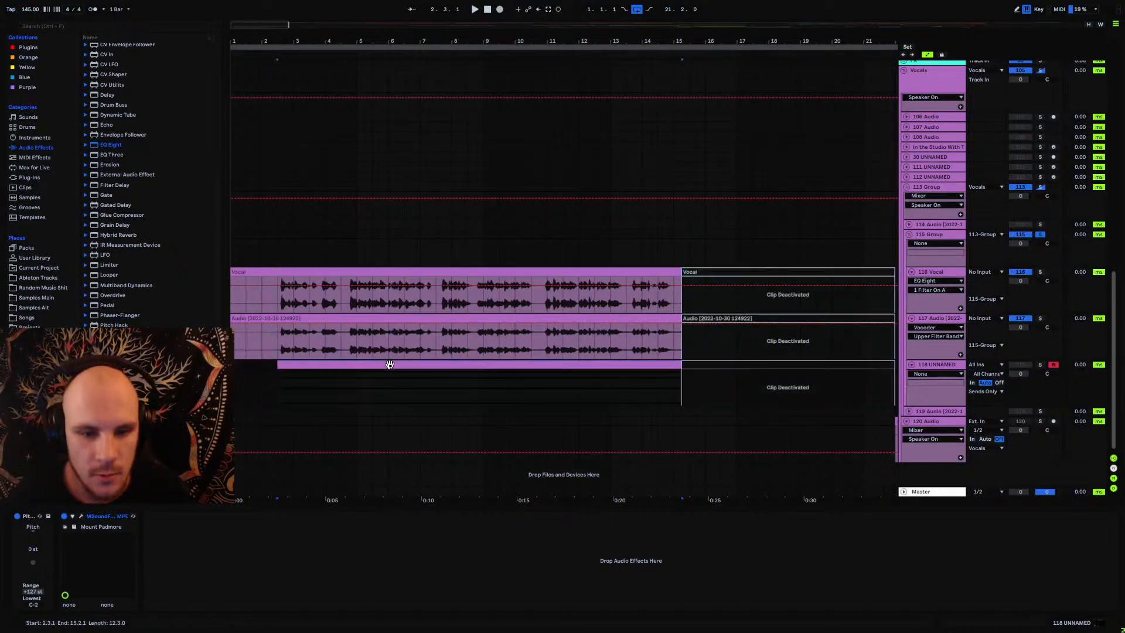
click(276, 304)
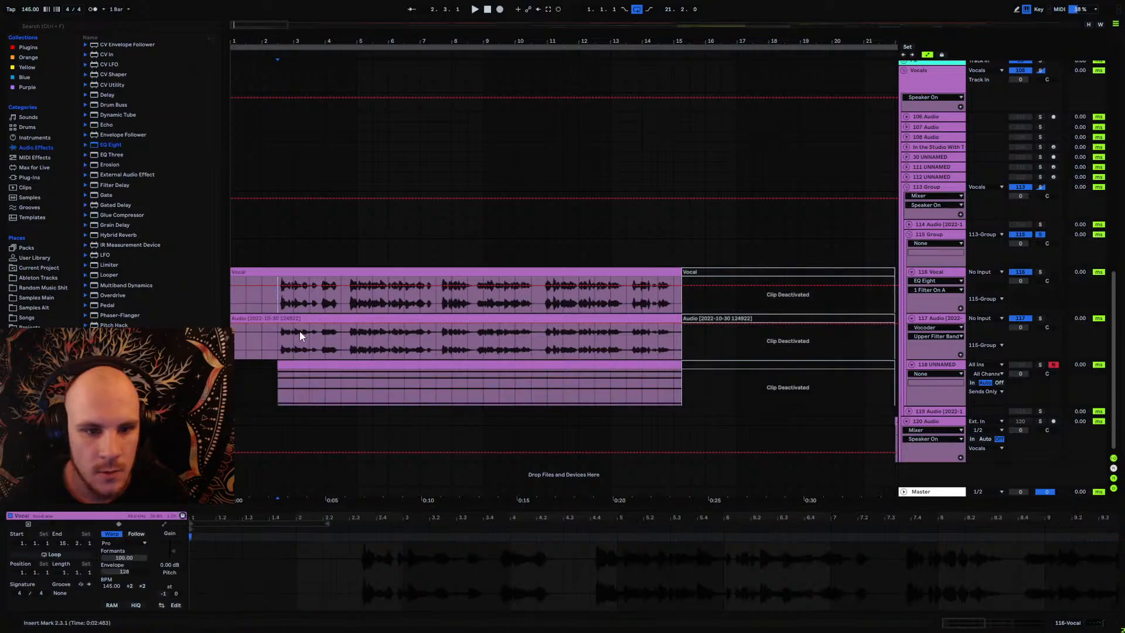
shift+click(281, 346)
key(ctrl+e)
click(259, 273)
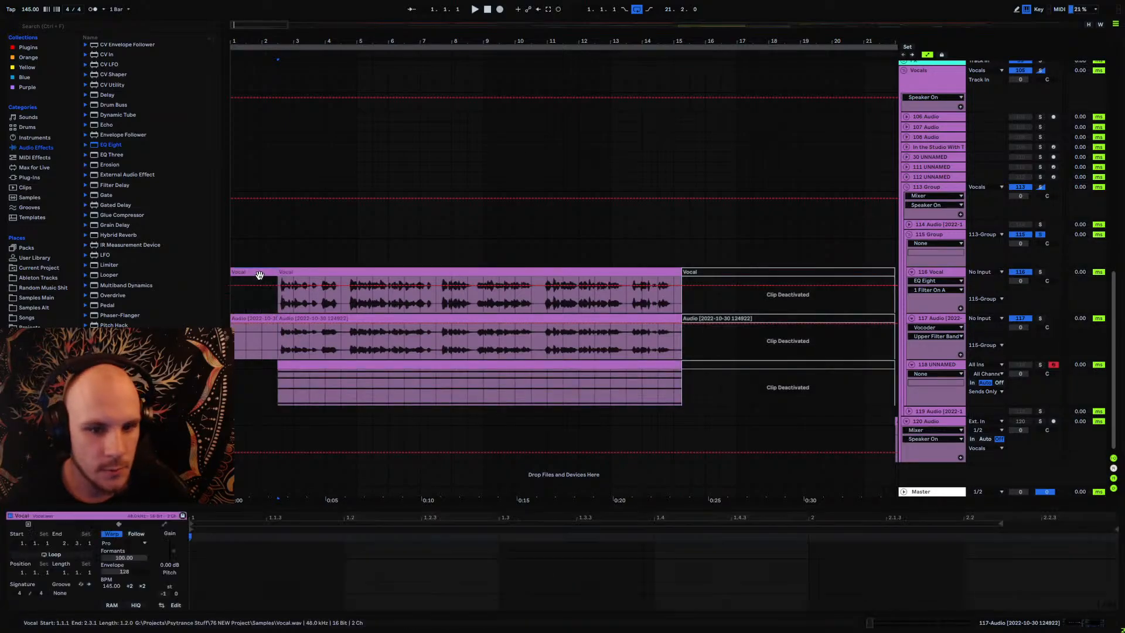
shift+click(262, 319)
key(Delete)
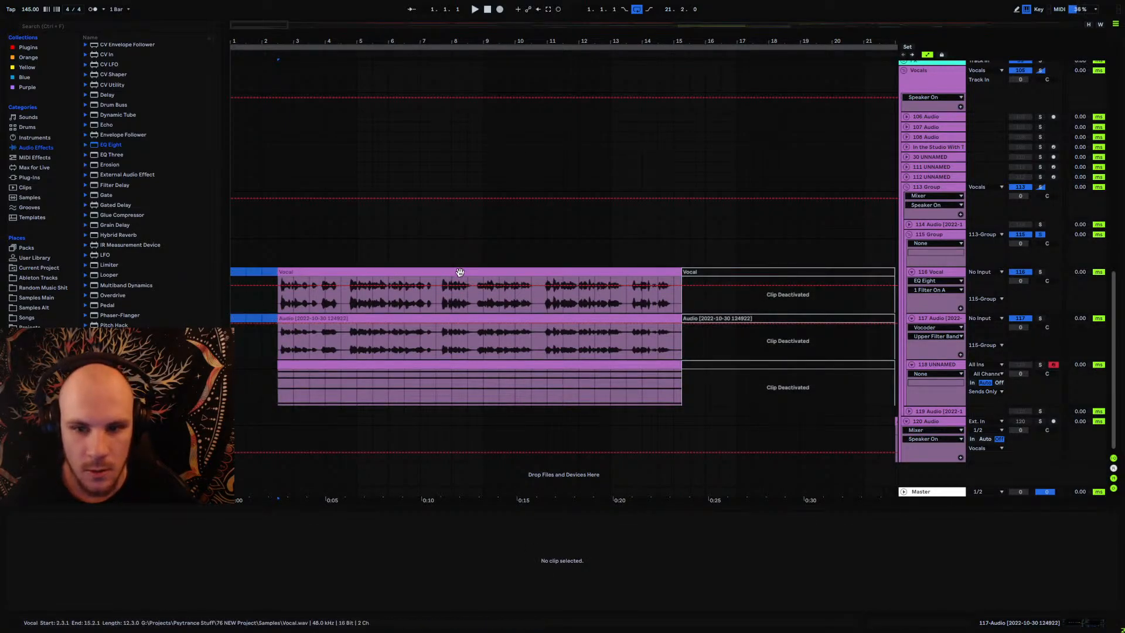
Step: Move the three active clips of 115 Group together to start at 1.1.1
click(458, 271)
shift+click(391, 364)
drag(366, 273, 319, 274)
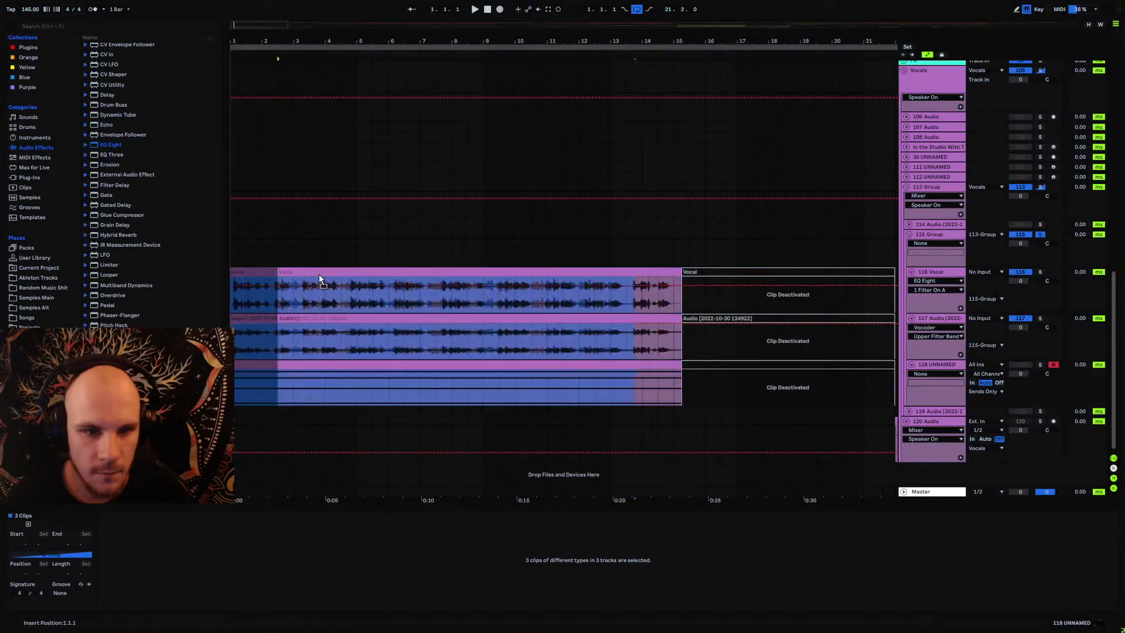
click(323, 359)
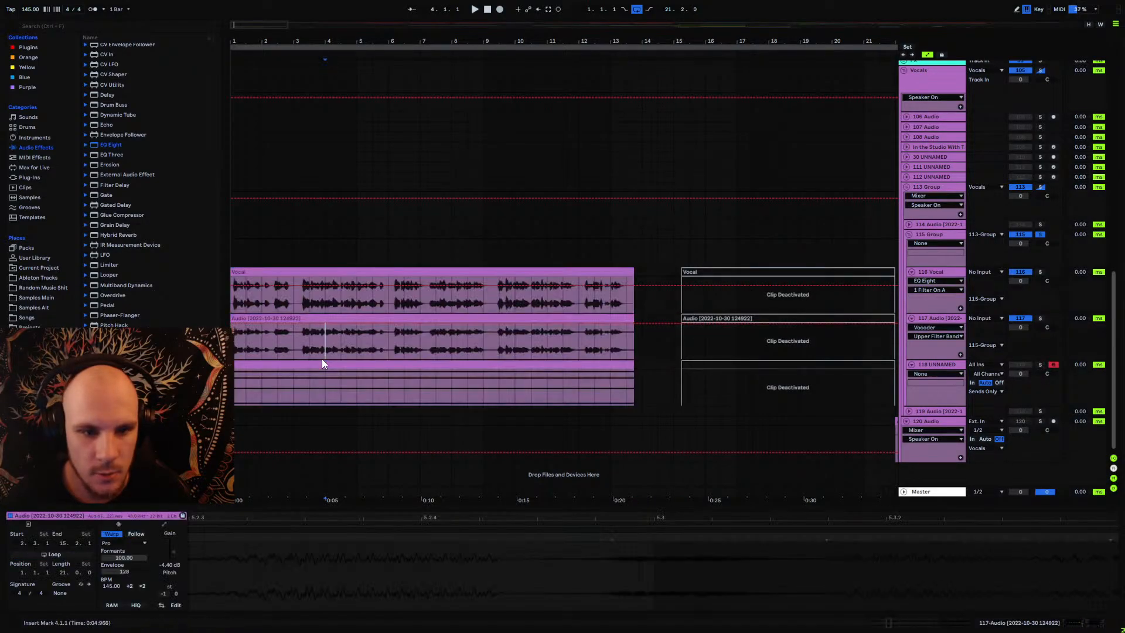
Step: Split both vocal clips at 9.2.1, trim the start of the second portions and move them earlier to 9.1.3
drag(475, 39, 475, 82)
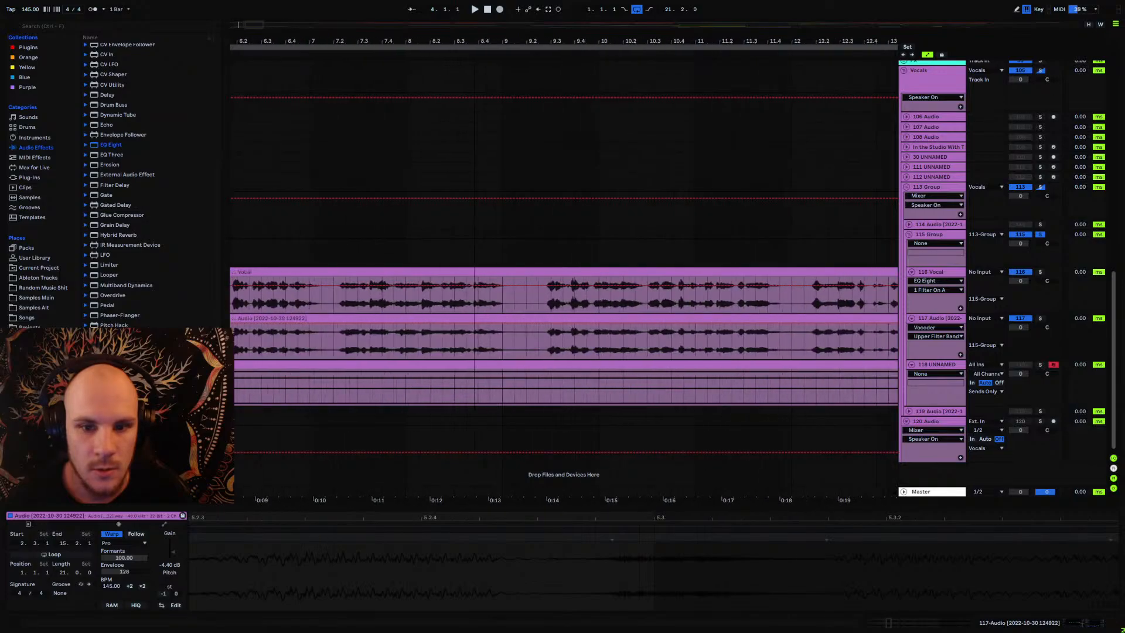
click(529, 300)
click(526, 335)
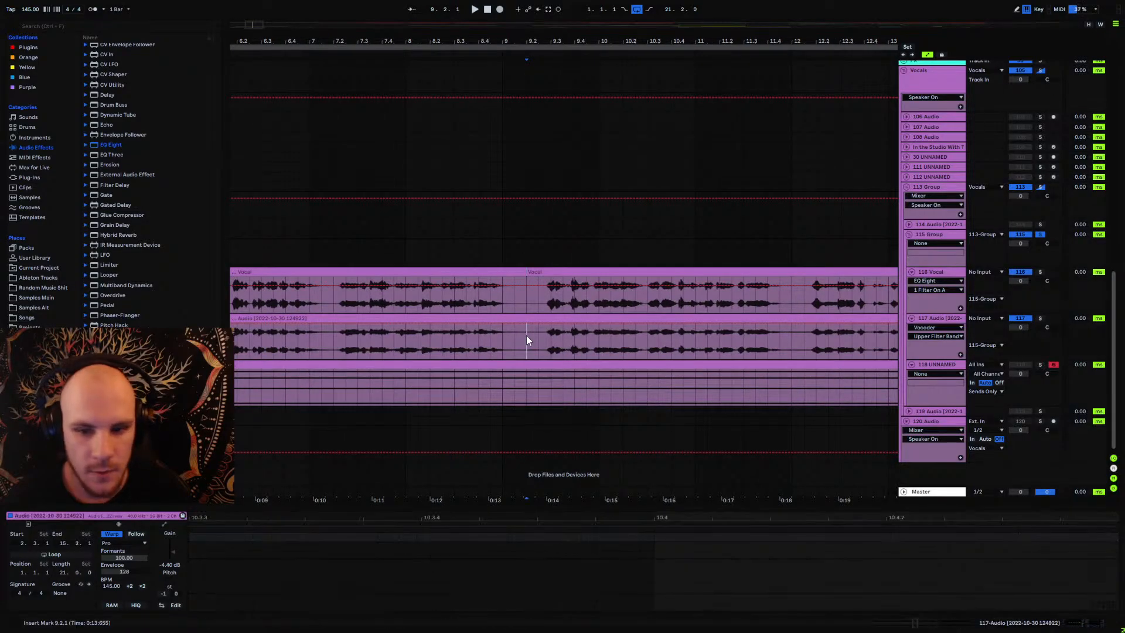
key(ctrl+e)
mouse_move(528, 272)
mouse_down()
mouse_move(553, 272)
mouse_move(541, 273)
mouse_up()
drag(550, 320, 526, 319)
Step: Crossfade the adjoining clips around 9.1.3 on both the 116 Vocal and 117 Audio tracks
click(510, 271)
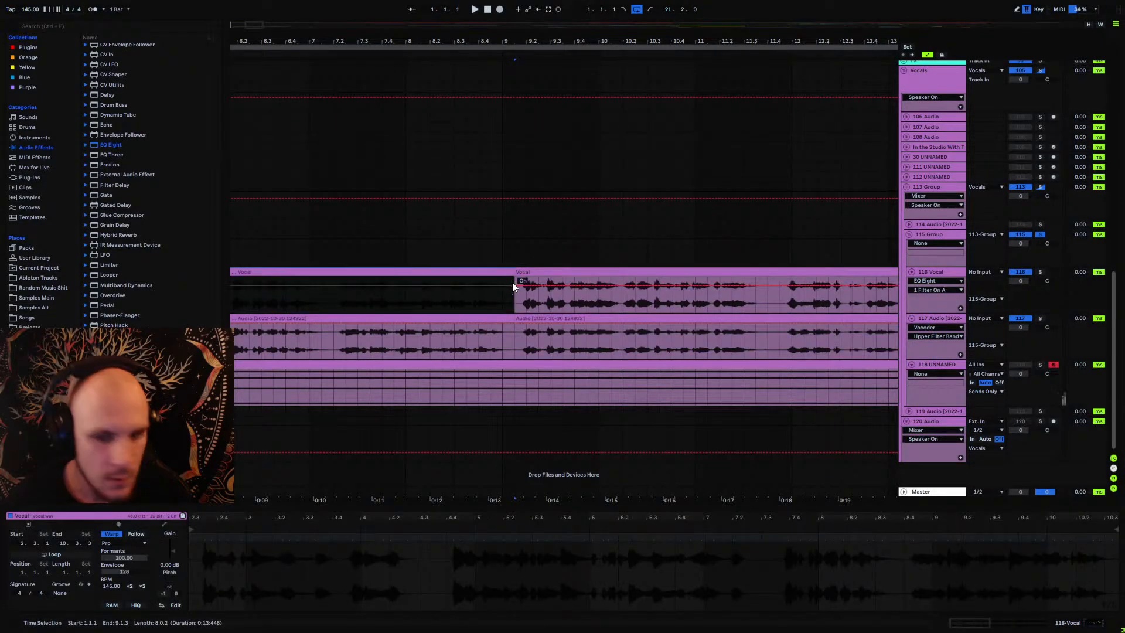
mouse_move(513, 278)
mouse_down()
mouse_move(525, 278)
mouse_move(506, 279)
mouse_up()
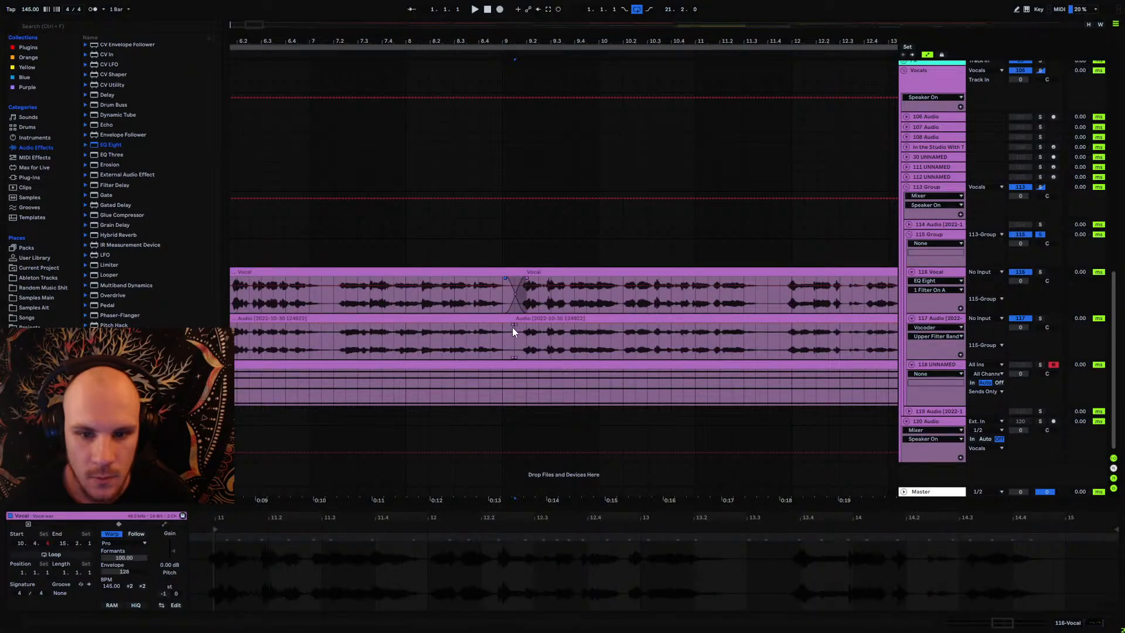
drag(512, 327, 522, 326)
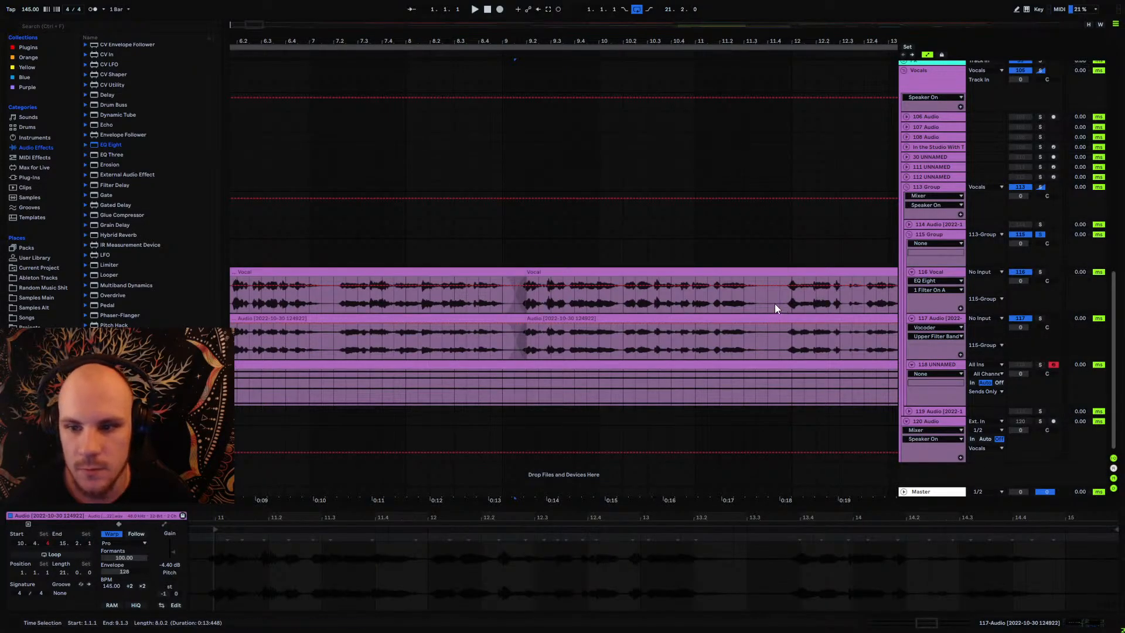
Step: Play the tail of the edited vocals from around bar 13
drag(754, 42, 560, 66)
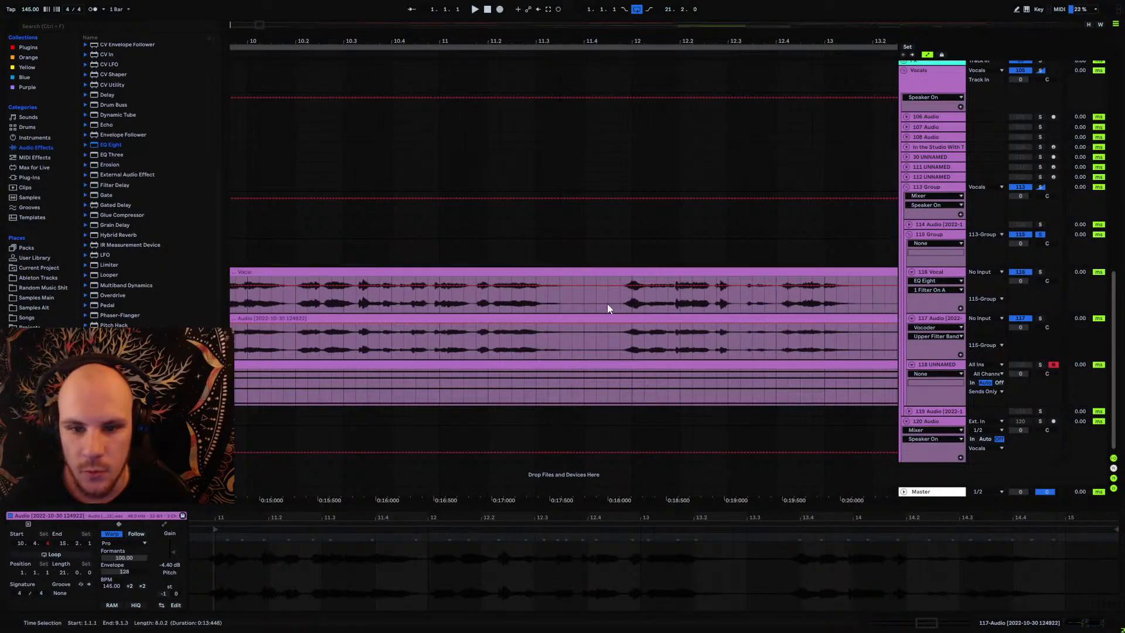
click(828, 297)
key(space)
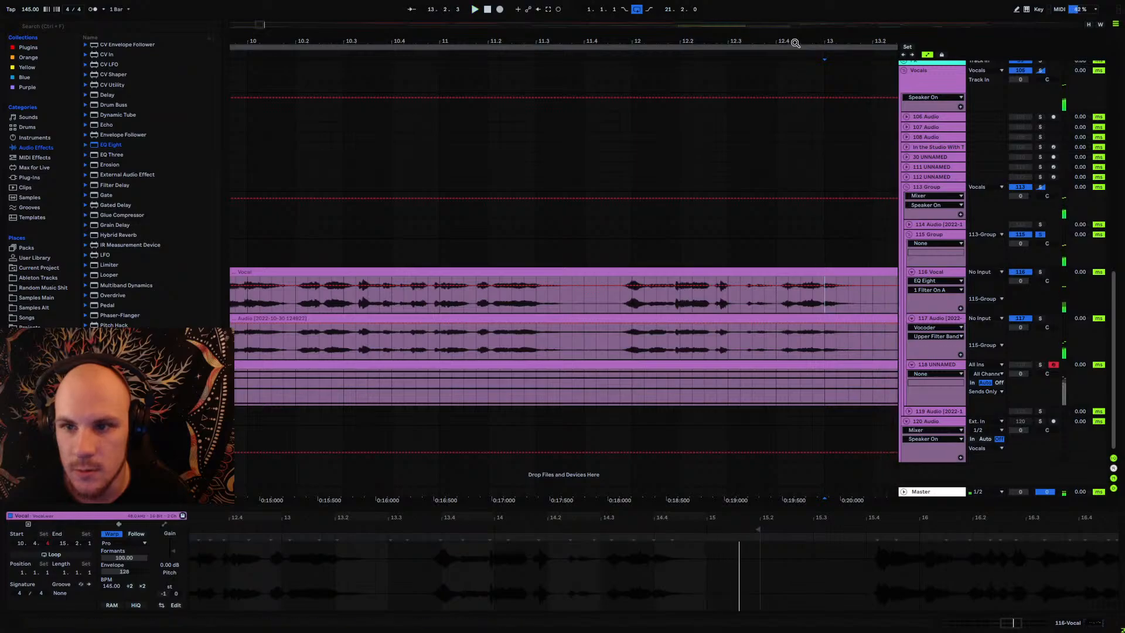
Step: Remove the active vocal and MIDI clips between 1.1.1 and 14.1.1 from the three tracks in 115 Group
drag(795, 41, 501, 79)
click(406, 272)
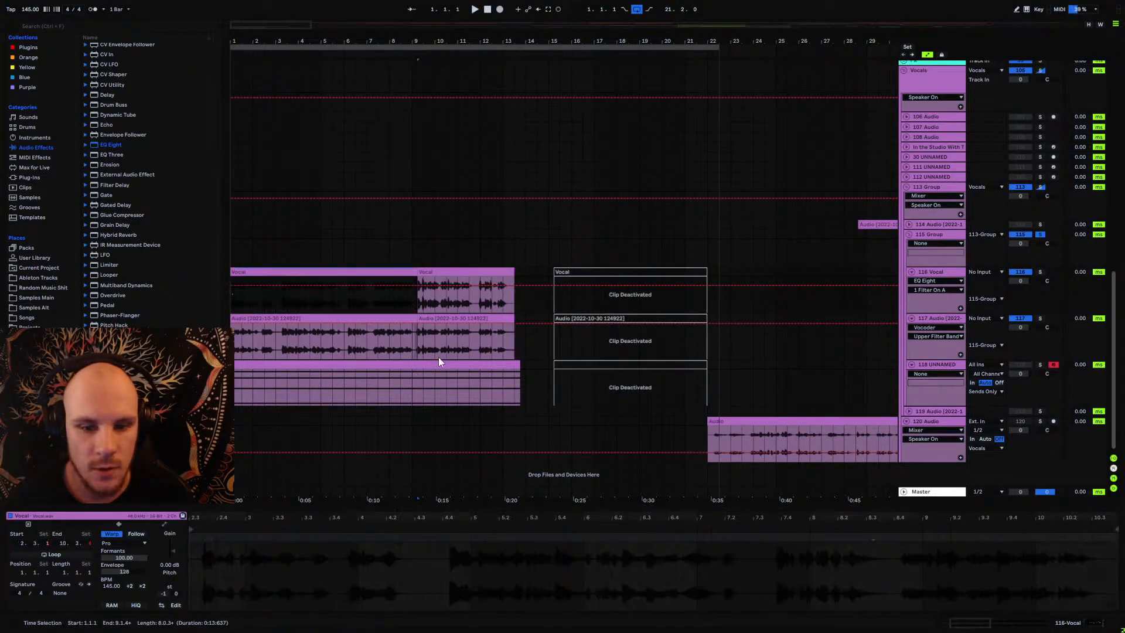
shift+click(522, 366)
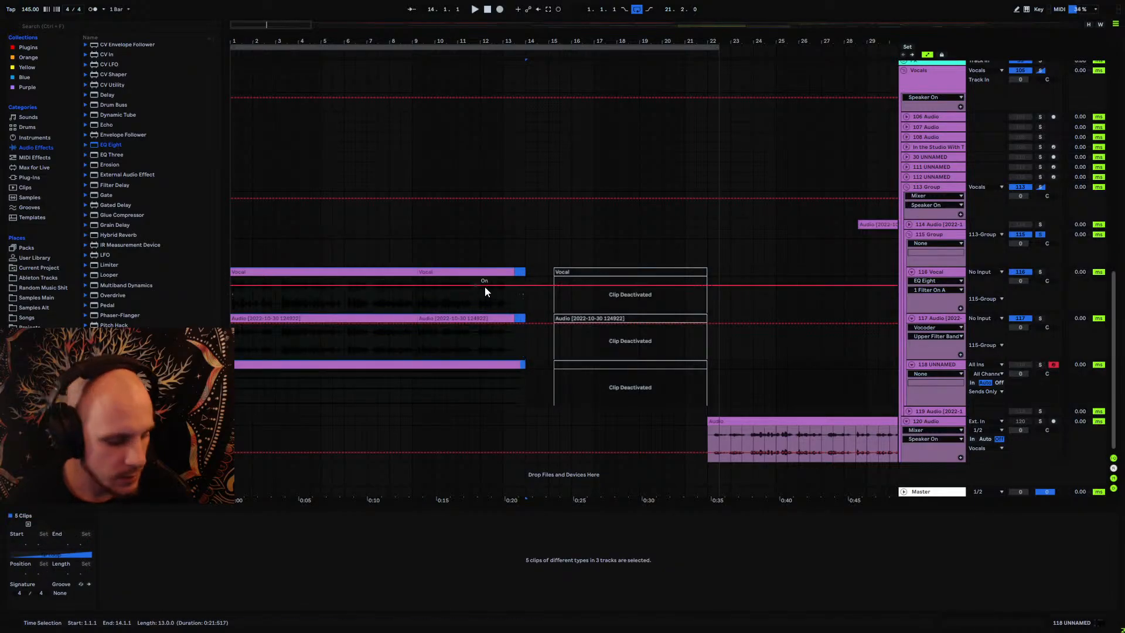
key(Delete)
drag(508, 41, 507, 4)
scroll(404, 287, up, 5)
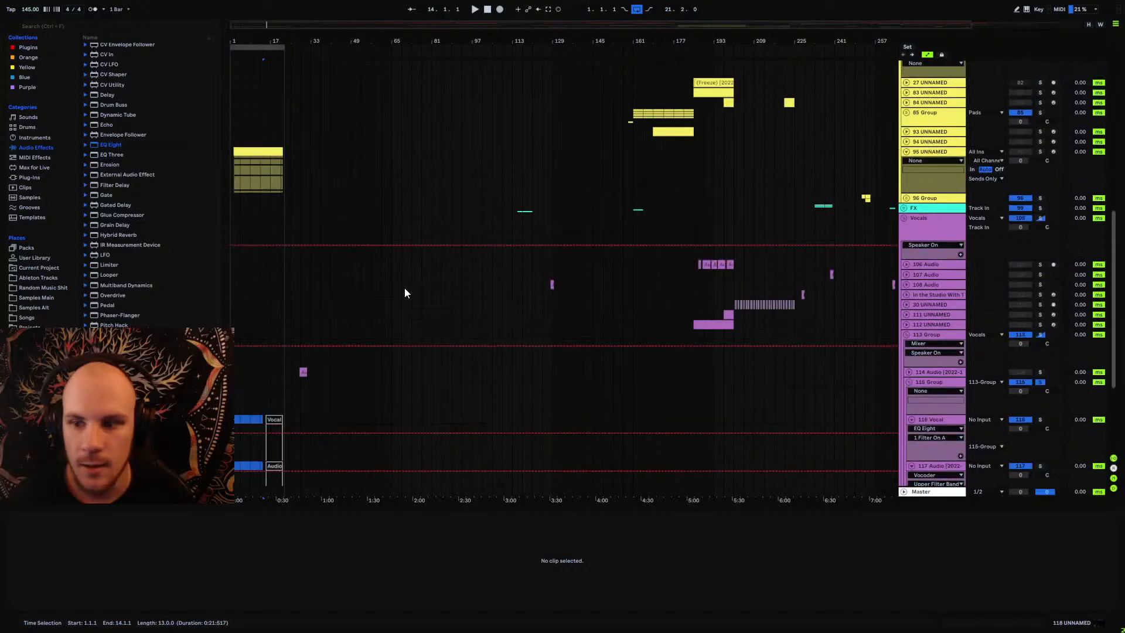
scroll(405, 293, up, 6)
scroll(469, 346, down, 5)
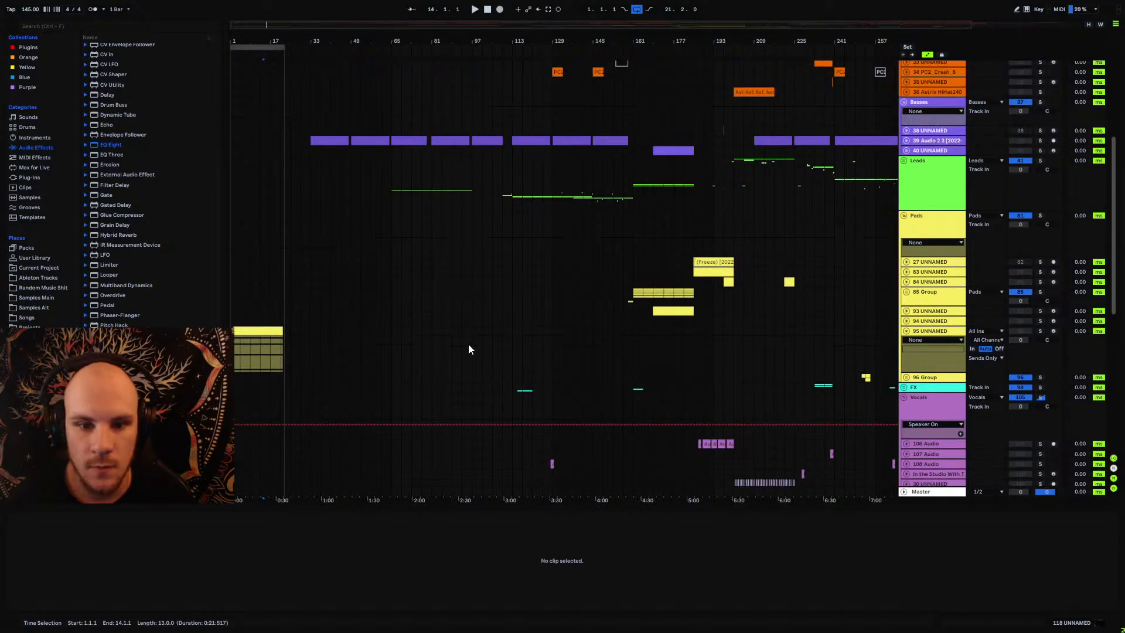
Step: Paste the cut vocal and MIDI clips at 97.1.1 on the three tracks in 115 Group
scroll(469, 344, down, 5)
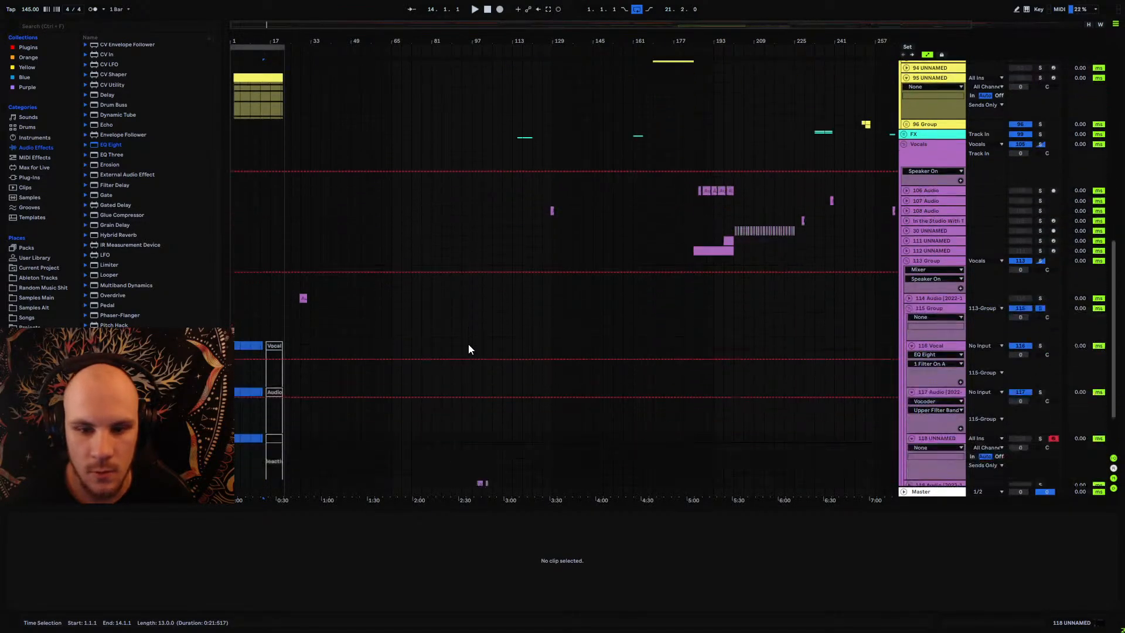
click(470, 345)
drag(470, 344, 495, 356)
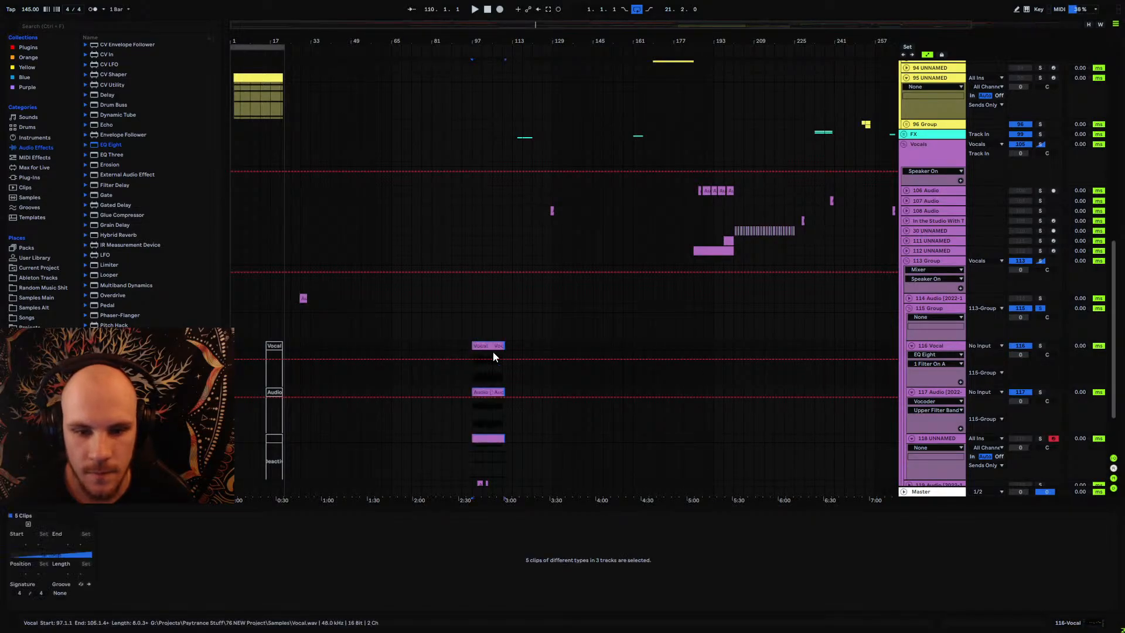
Step: Collapse the Pads, Basses, Drums and Helpers groups in the arrangement
scroll(488, 118, up, 3)
scroll(488, 116, up, 9)
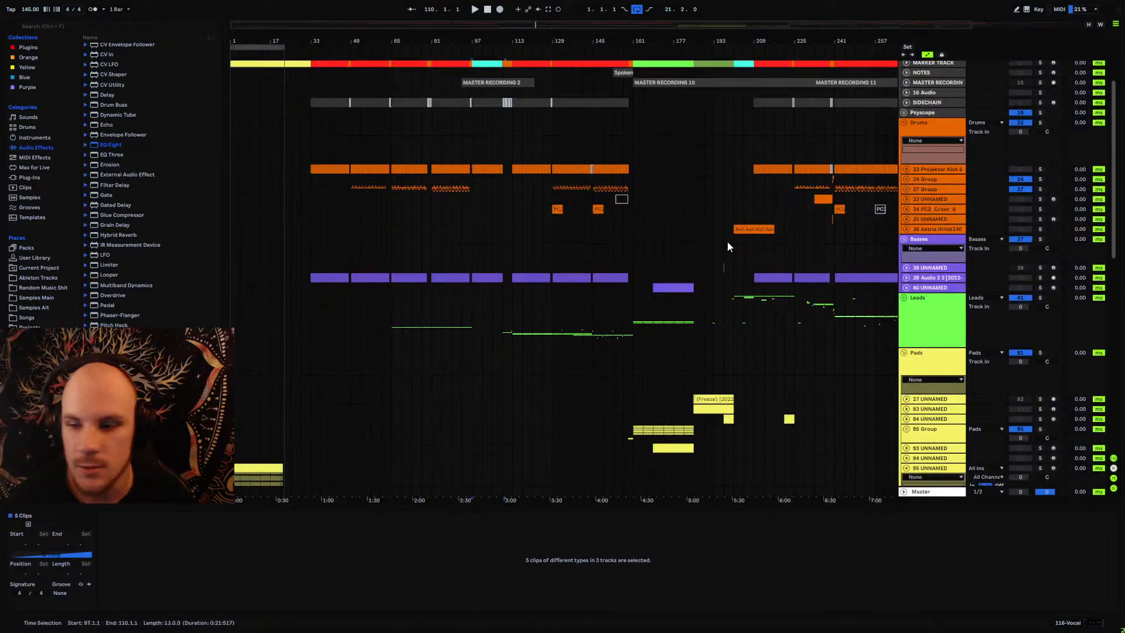
click(904, 353)
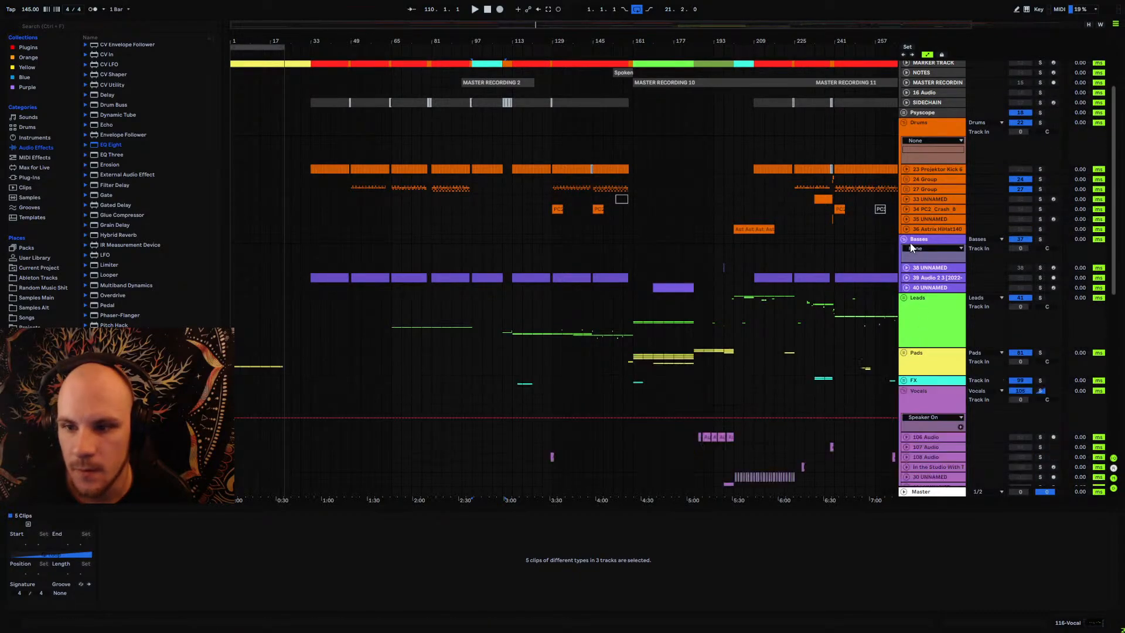
click(903, 239)
click(903, 123)
click(904, 78)
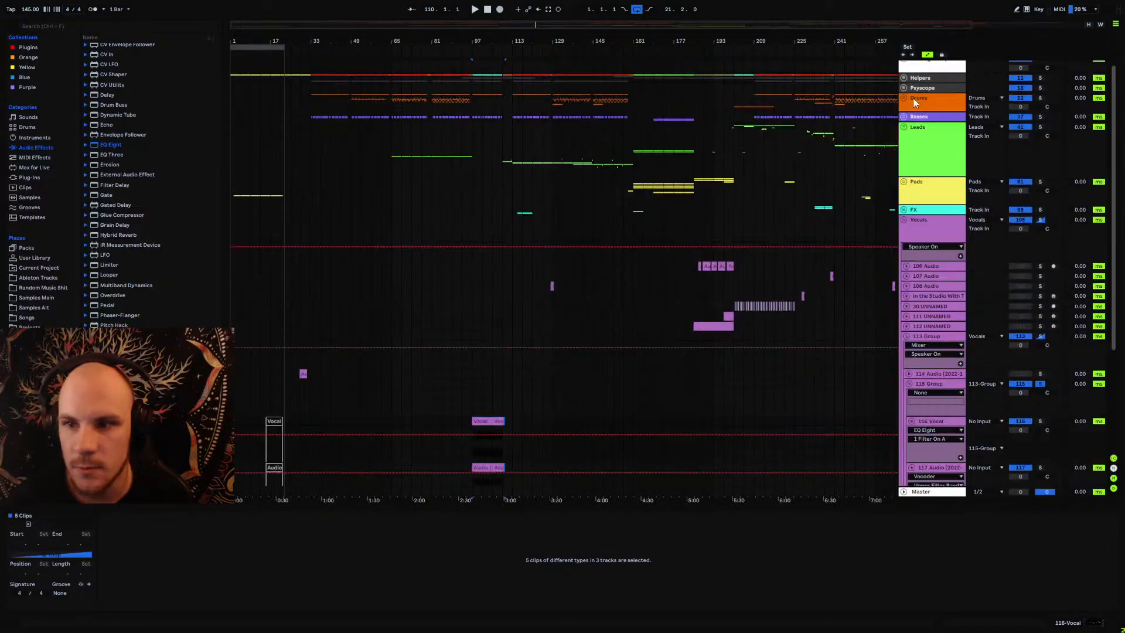
Step: Play the relocated vocal section from 97.1.1
click(912, 222)
scroll(606, 258, down, 3)
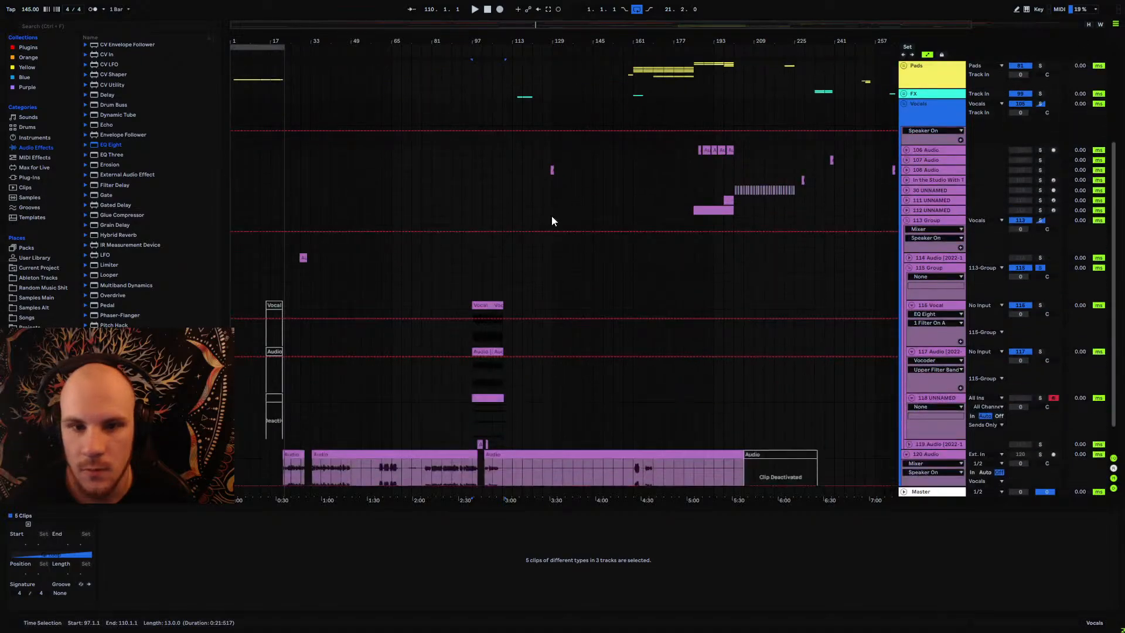
click(473, 276)
key(space)
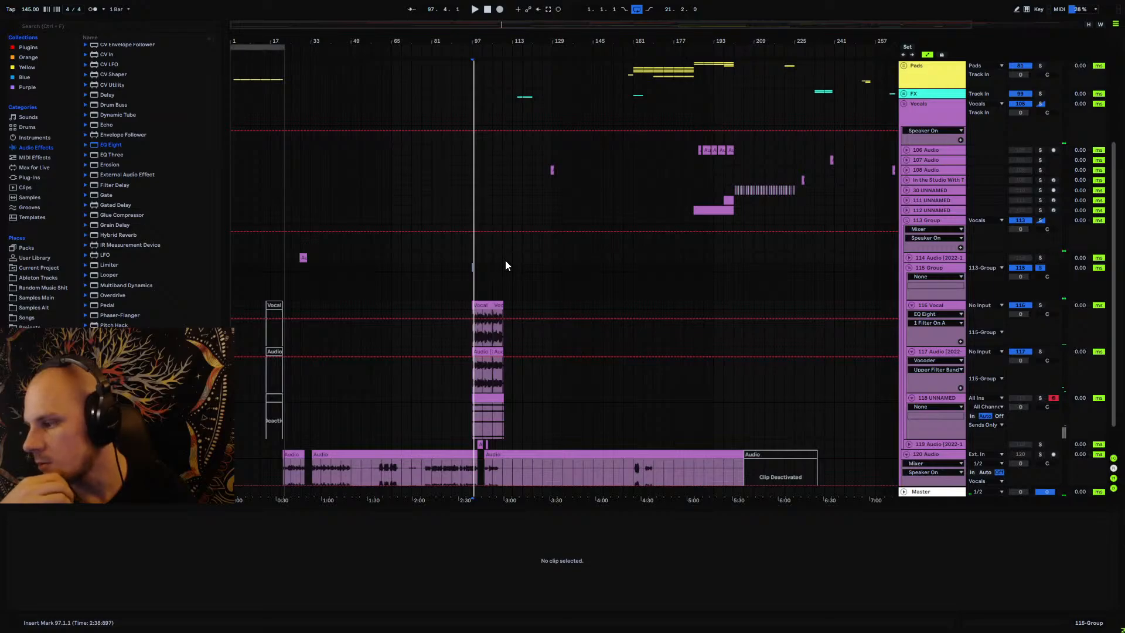
Step: Trim the 118 UNNAMED MIDI clip to end at 101.1.1 and consolidate the range 97.1.1 to 109.1.1 into one 12-bar clip
click(495, 398)
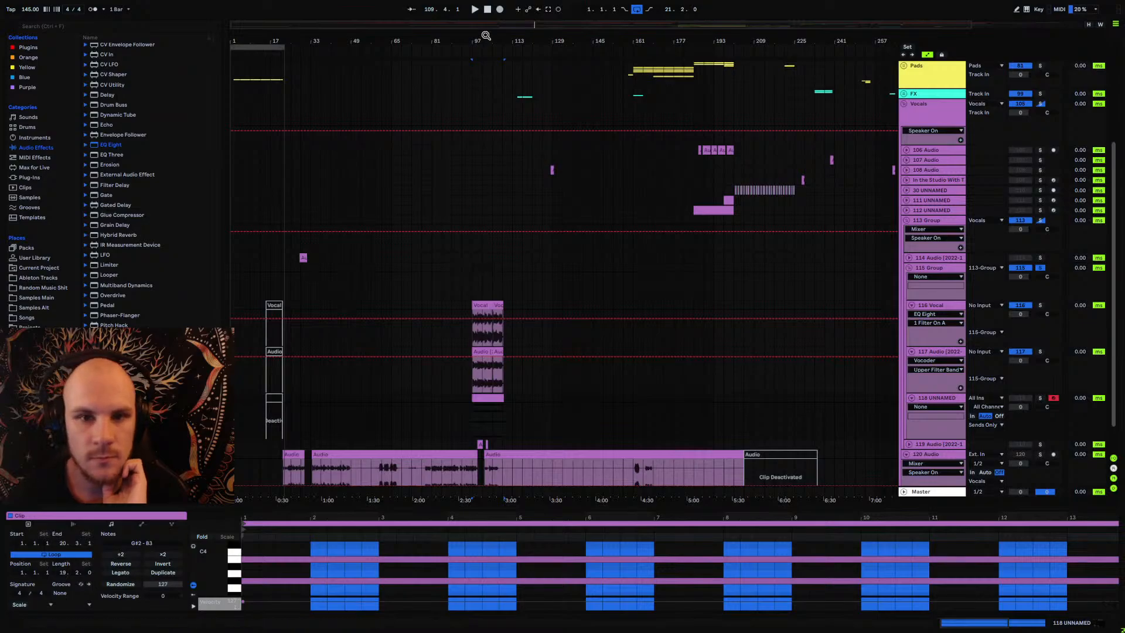
mouse_move(485, 40)
mouse_down()
mouse_move(485, 88)
mouse_move(508, 141)
mouse_move(574, 140)
mouse_up()
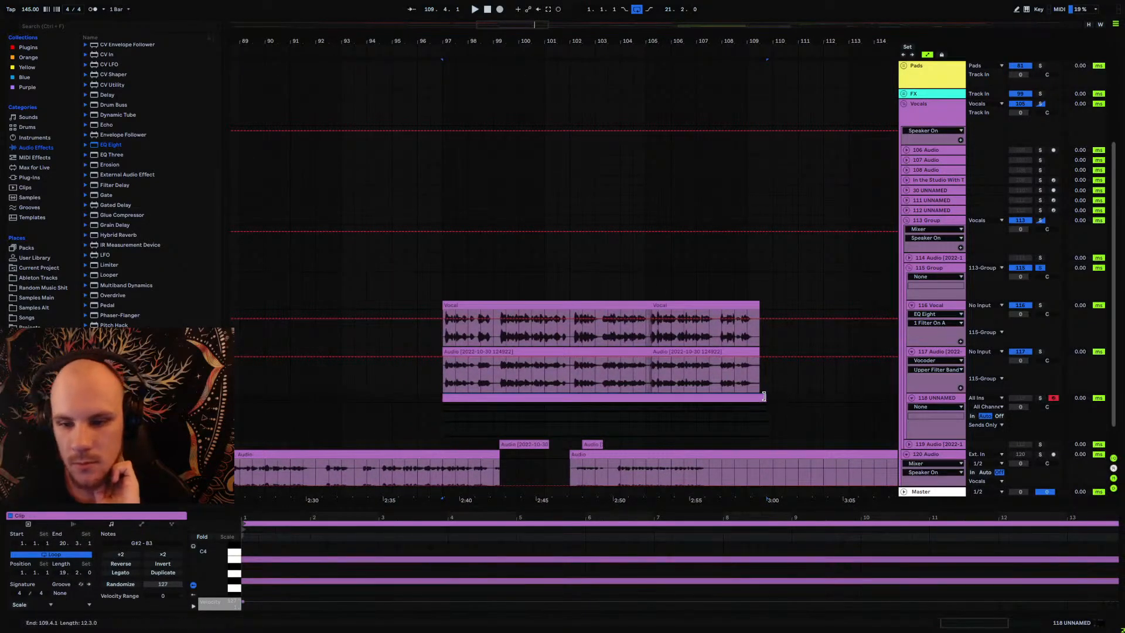
drag(768, 403, 544, 402)
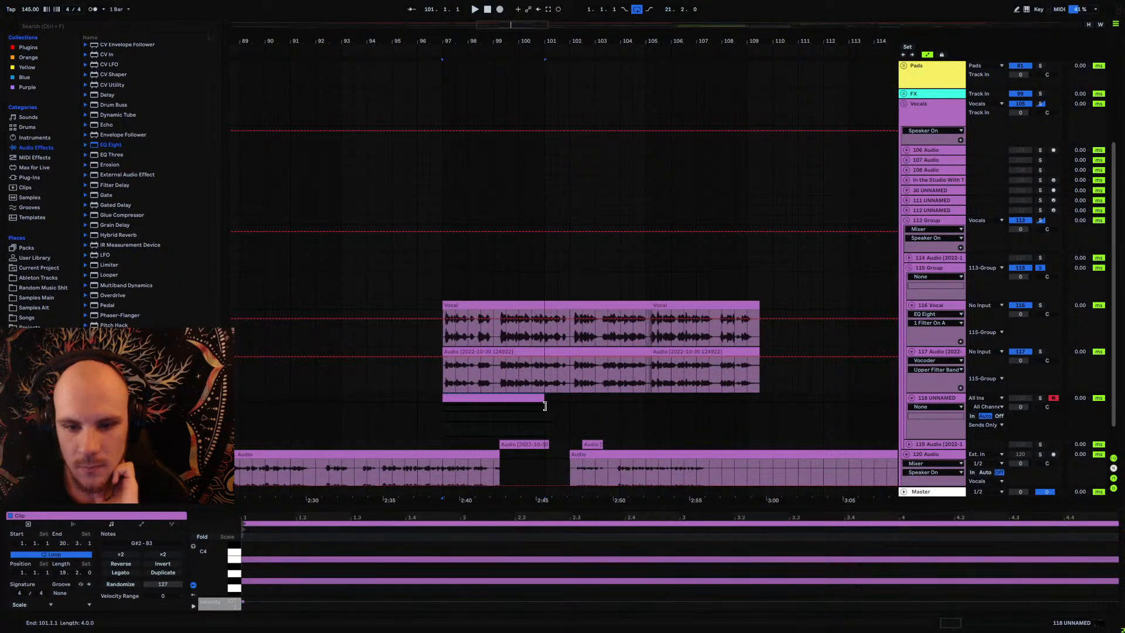
shift+click(747, 401)
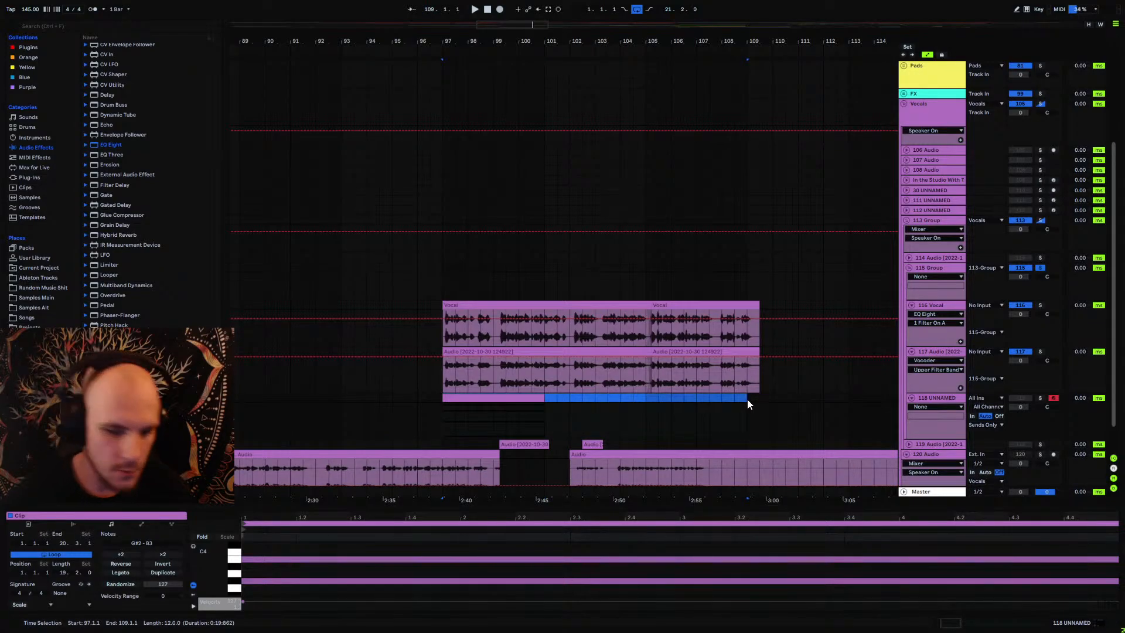
key(ctrl+j)
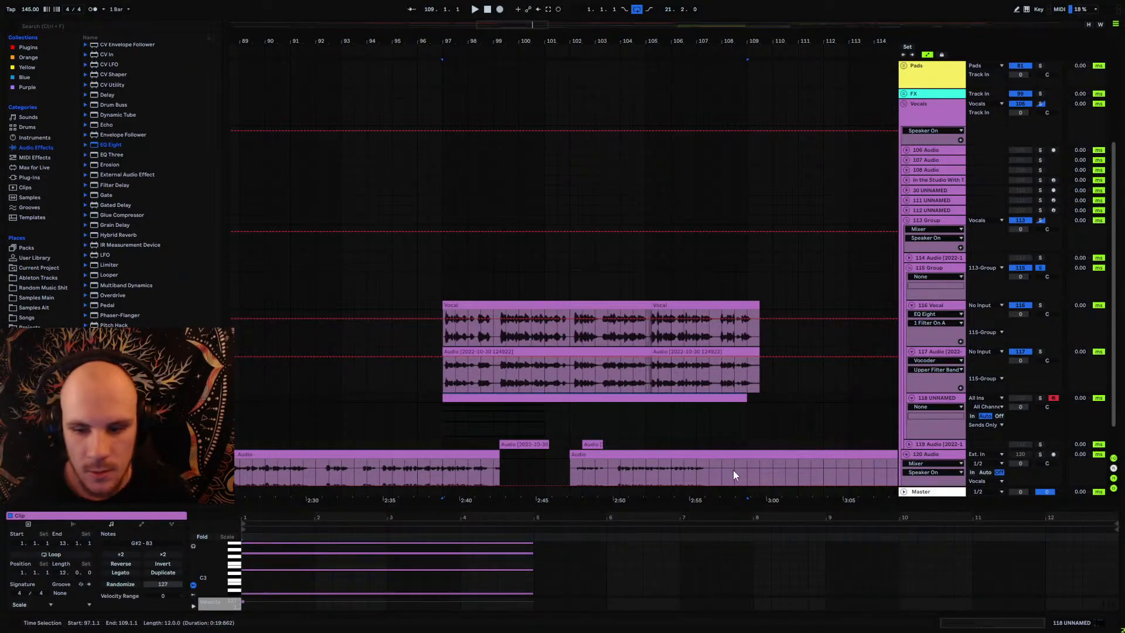
Step: Enlarge the note editor and transpose every note of the first chord up one semitone
drag(570, 508, 570, 436)
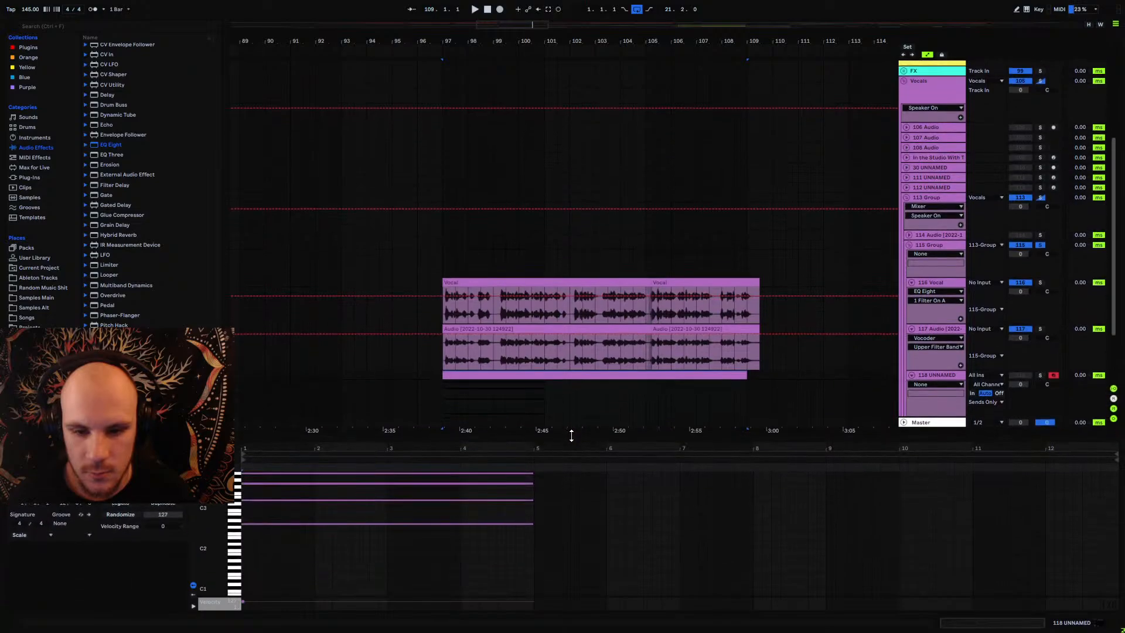
scroll(526, 532, up, 2)
click(531, 545)
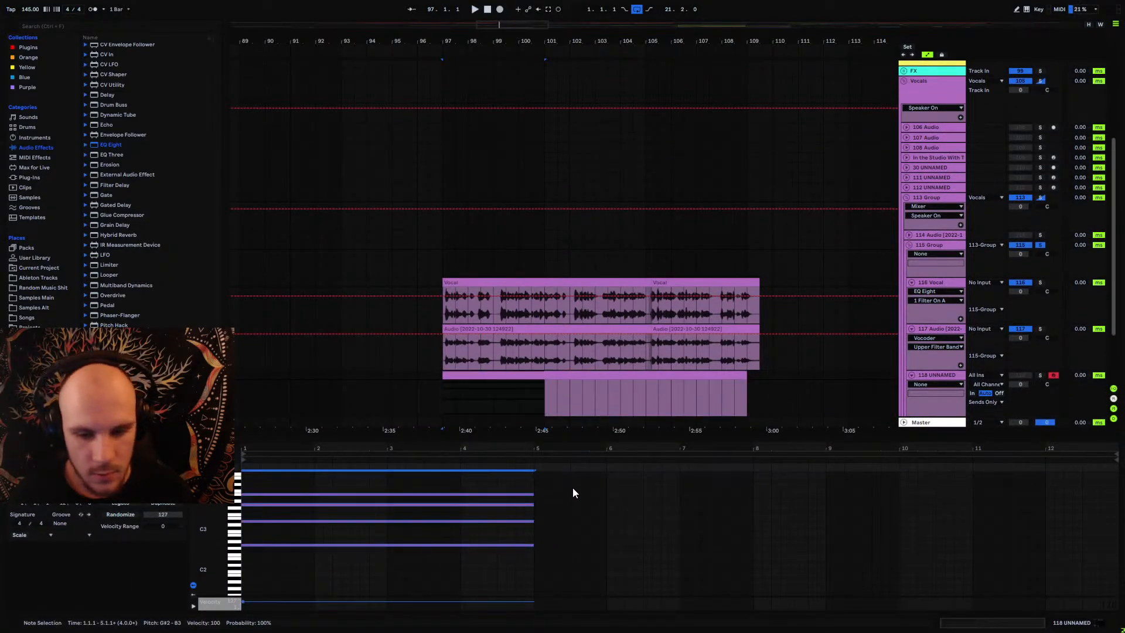
drag(571, 488, 499, 555)
key(Up)
Step: Duplicate the chord's lowest note, A2, to 5.1.1–9.1.1 and lower the copy to E2
click(530, 541)
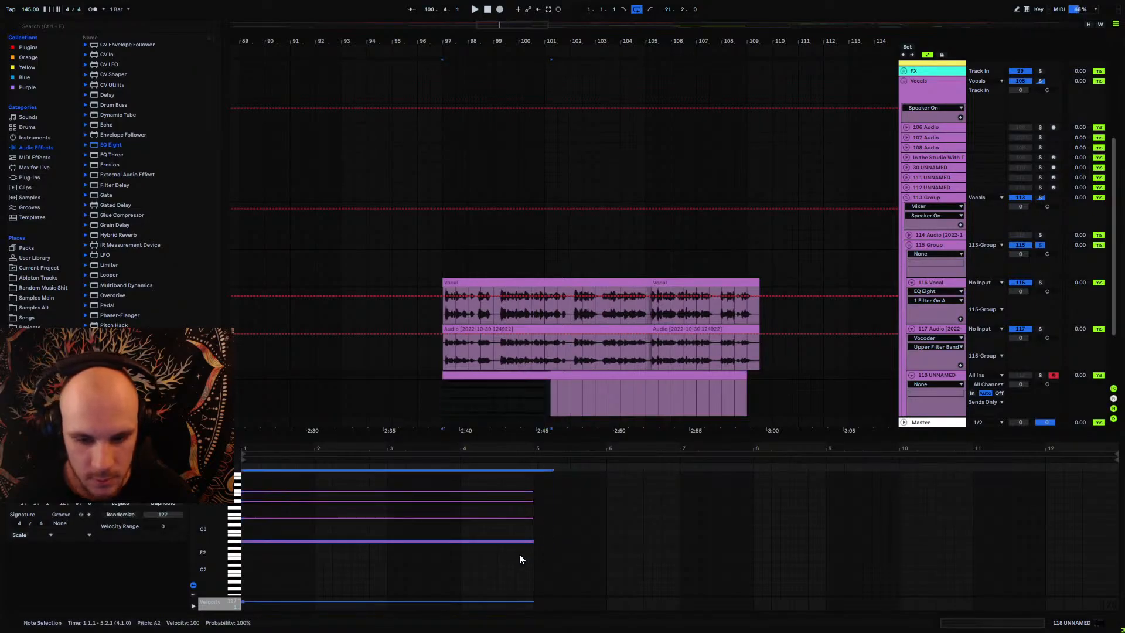
key(ctrl+d)
key(Left)
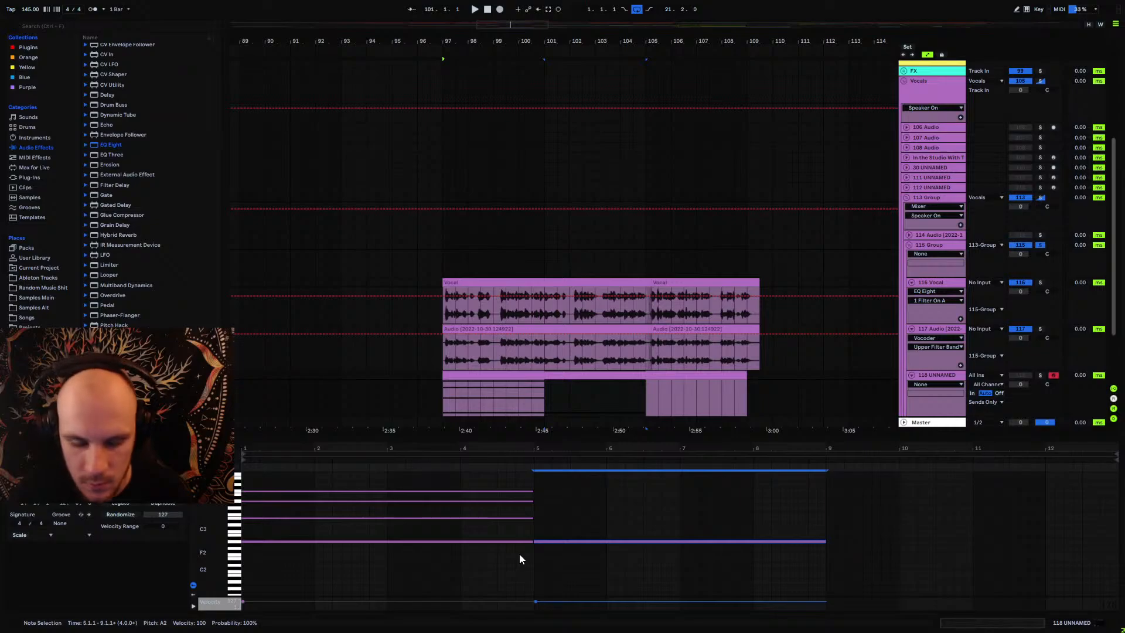
key(Down)
key(Down)
key(Down)
key(Down)
key(Down)
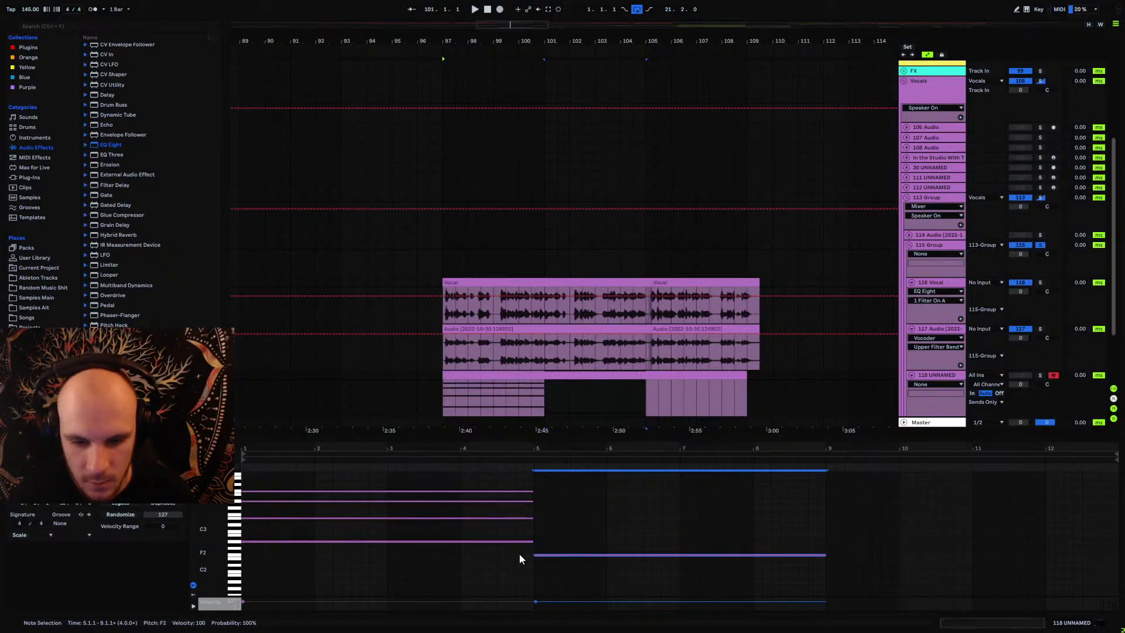
scroll(246, 562, up, 5)
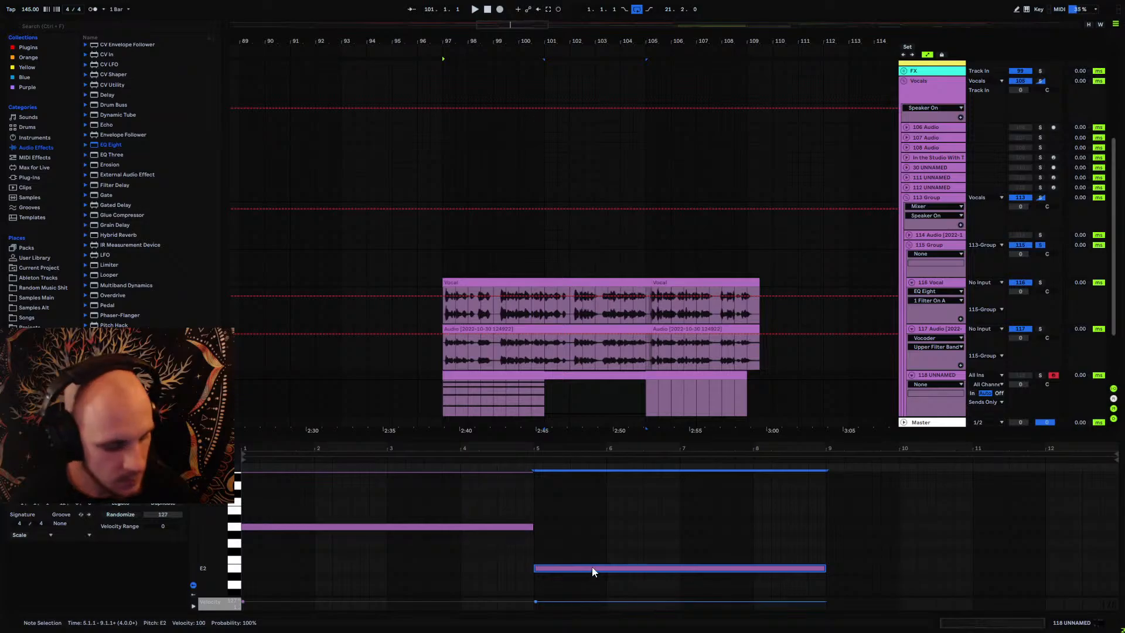
Step: Copy the E2 note in place at 5.1.1 and raise the copy to B2
key(ctrl+c)
key(ctrl+v)
key(Up)
key(Up)
key(Up)
key(Up)
key(Up)
key(Up)
key(Up)
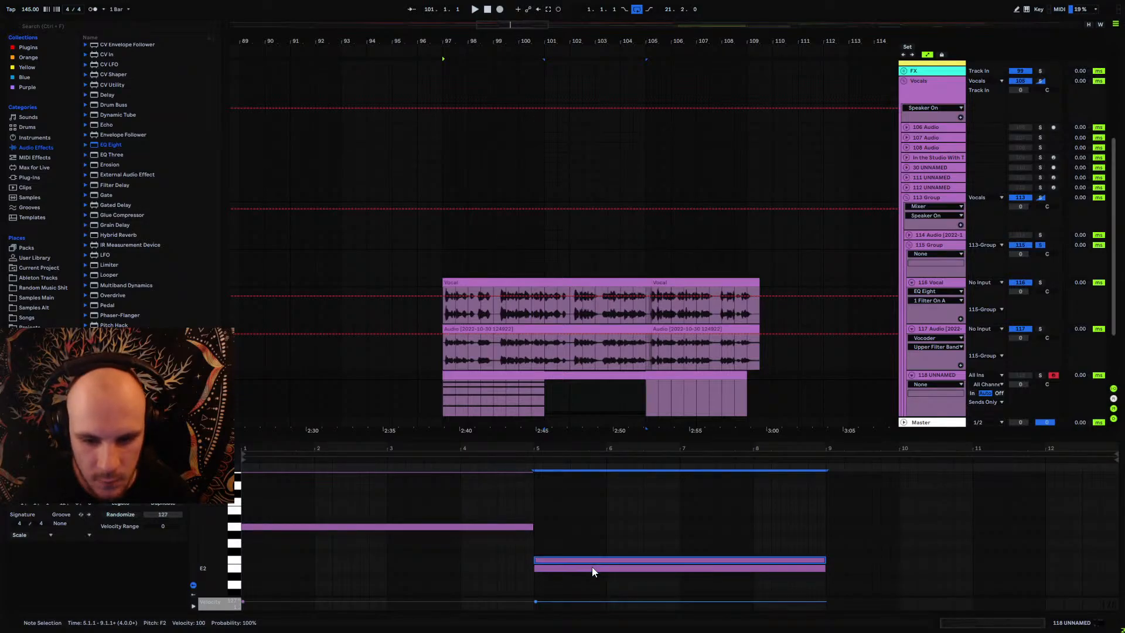
key(Up)
key(Up)
key(Up)
key(Up)
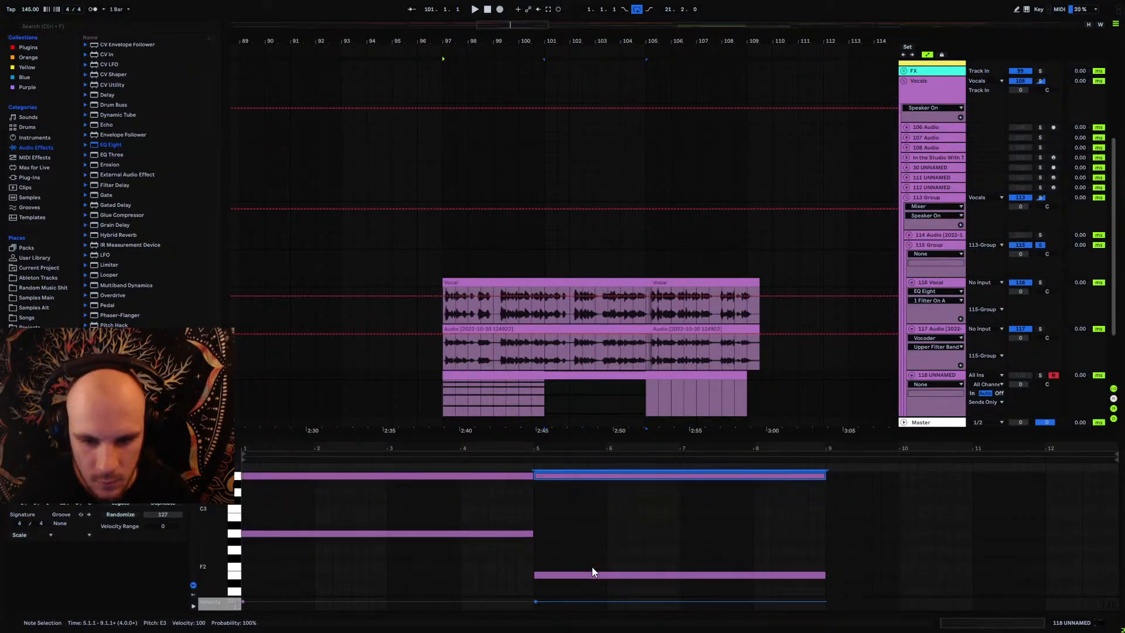
key(Down)
key(Down)
key(Down)
key(Down)
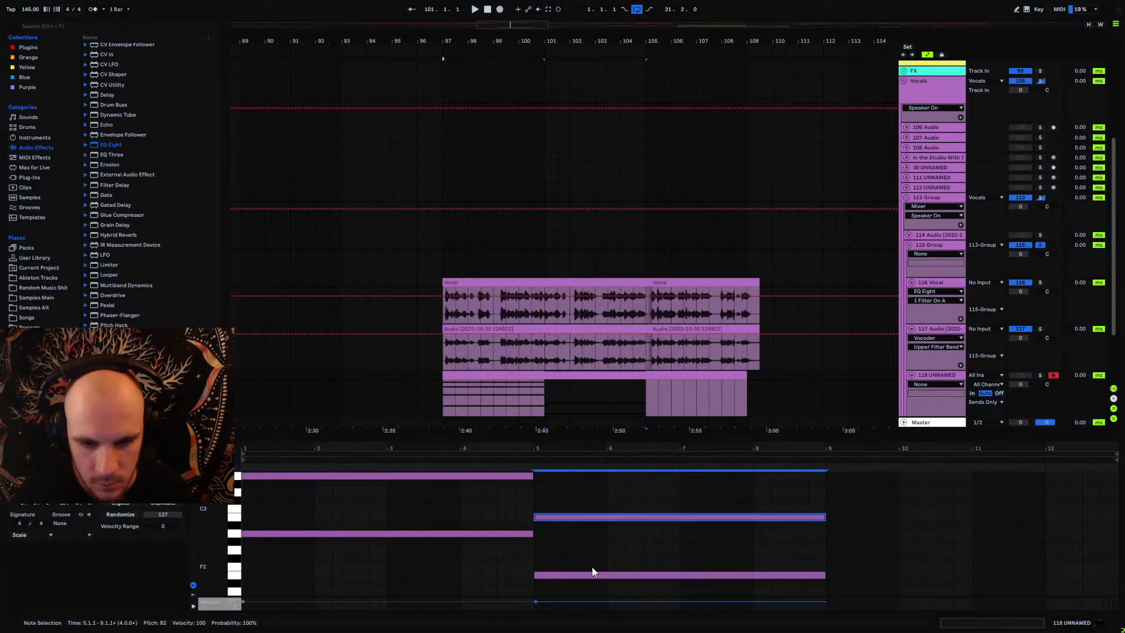
Step: Complete the second chord at 5.1.1 with copied notes on E3 and G3
scroll(591, 572, up, 3)
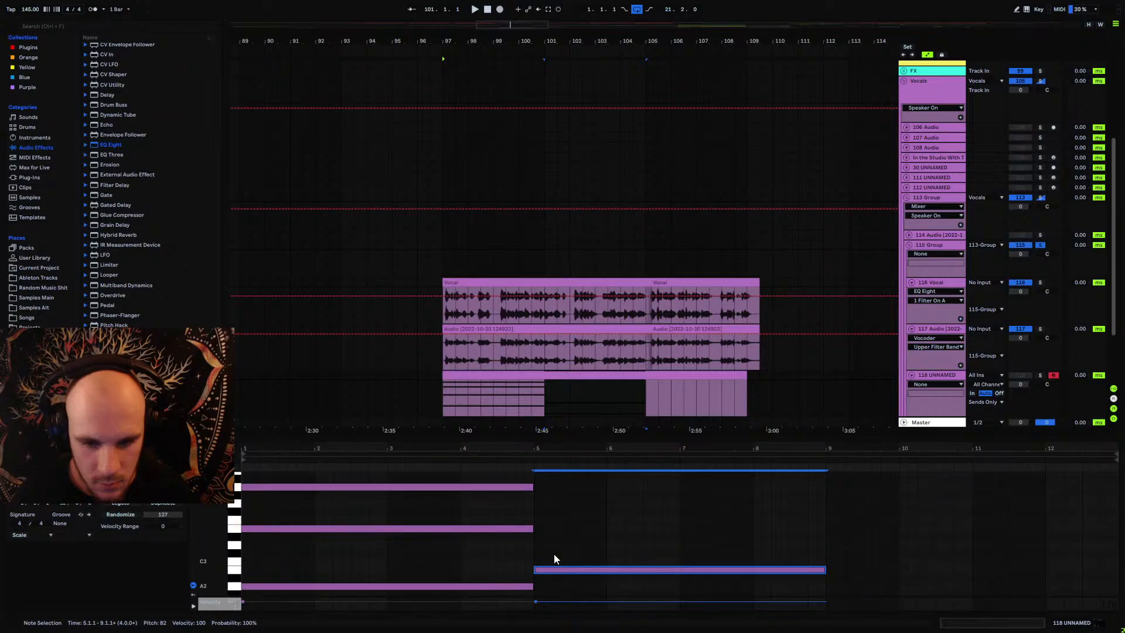
scroll(573, 575, down, 2)
click(573, 585)
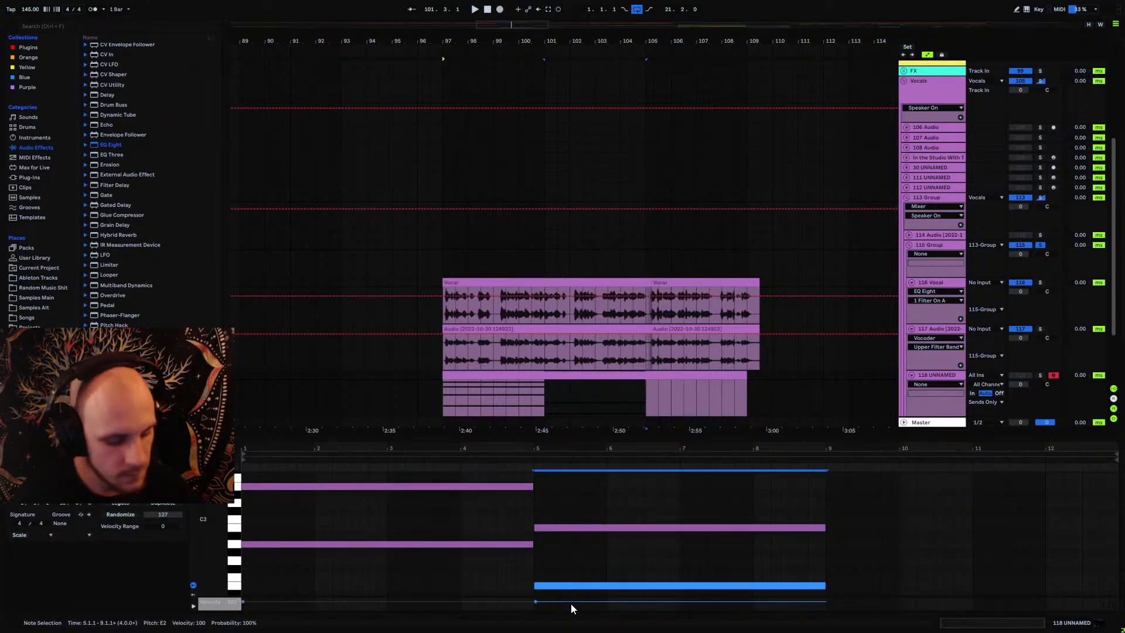
key(shift+Up)
scroll(548, 567, up, 5)
scroll(549, 568, up, 3)
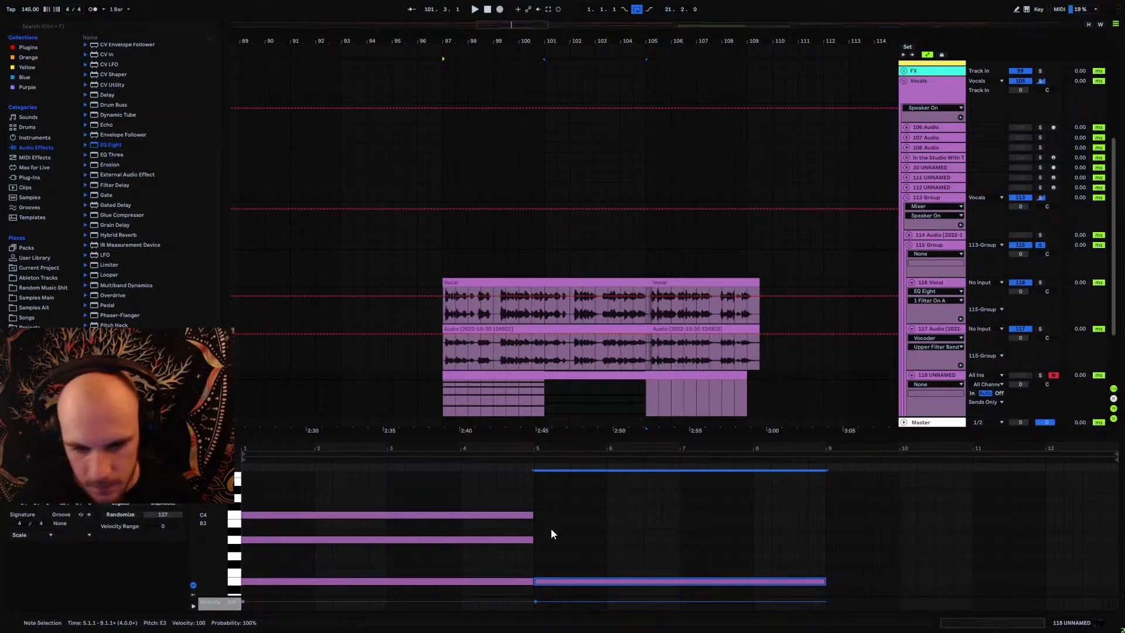
key(ctrl+c)
key(ctrl+v)
key(Up)
key(Up)
key(Up)
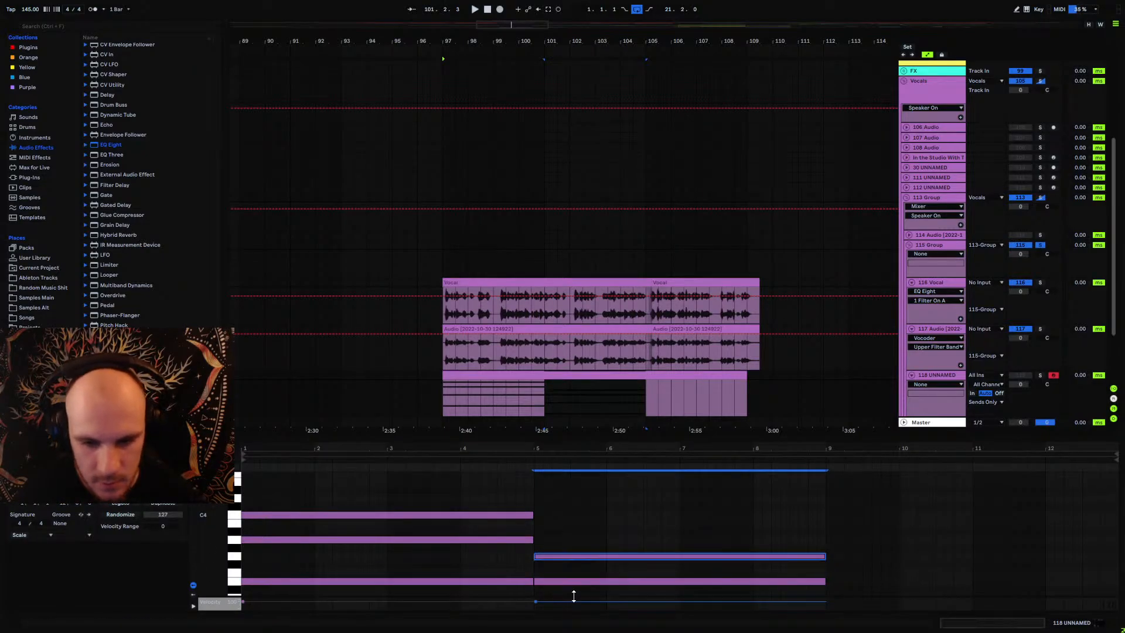
Step: Try both chords an octave lower, and transpose all their notes one semitone below the original pitch instead
key(space)
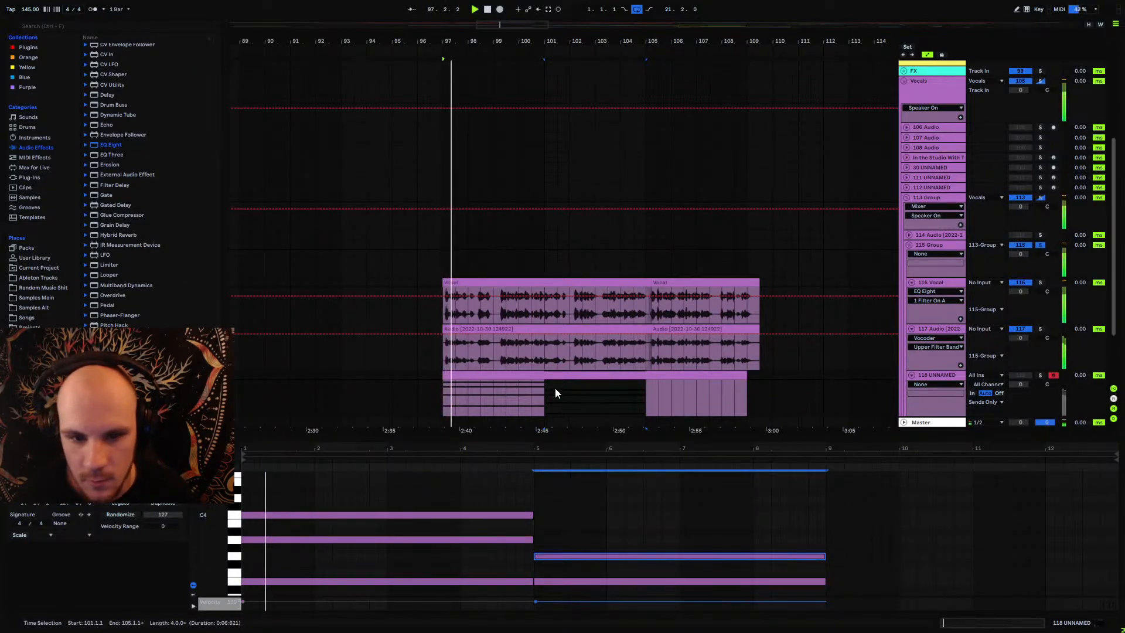
key(space)
click(556, 531)
key(ctrl+a)
key(shift+Down)
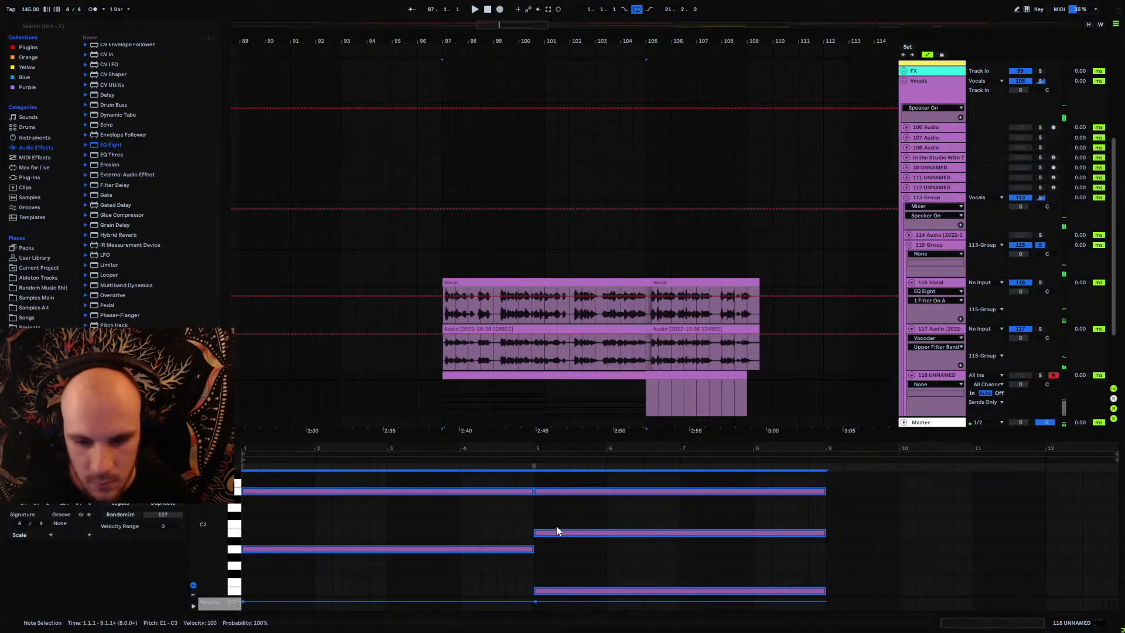
key(space)
key(shift+Up)
key(Down)
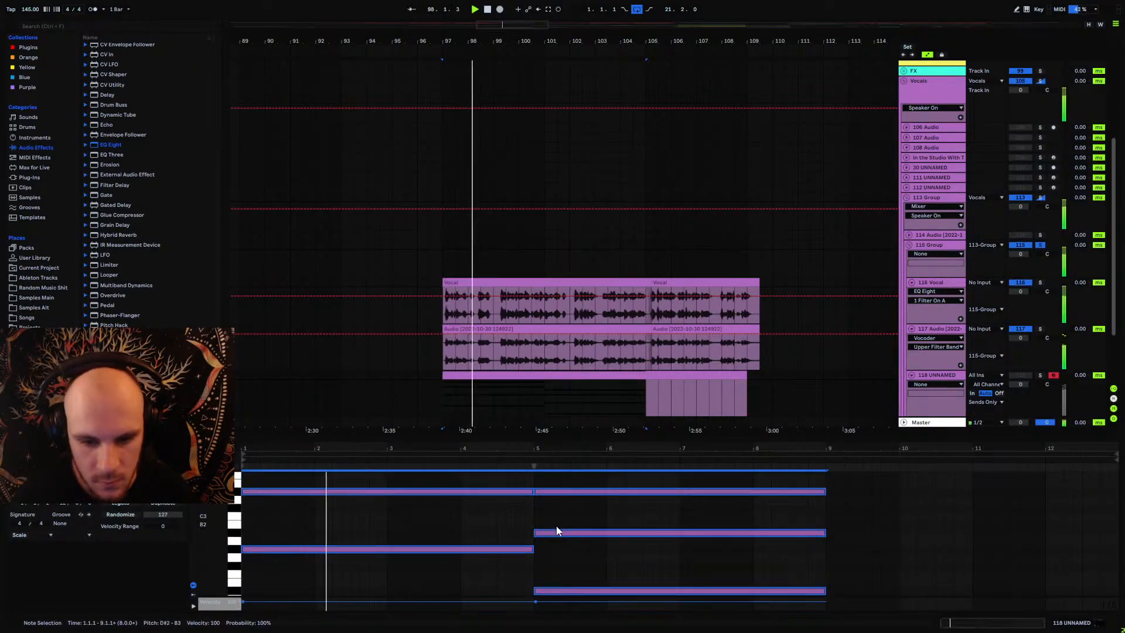
Step: Play the vocoded vocals with the lowered chords from 97.1.1 through the second chord
key(space)
key(space)
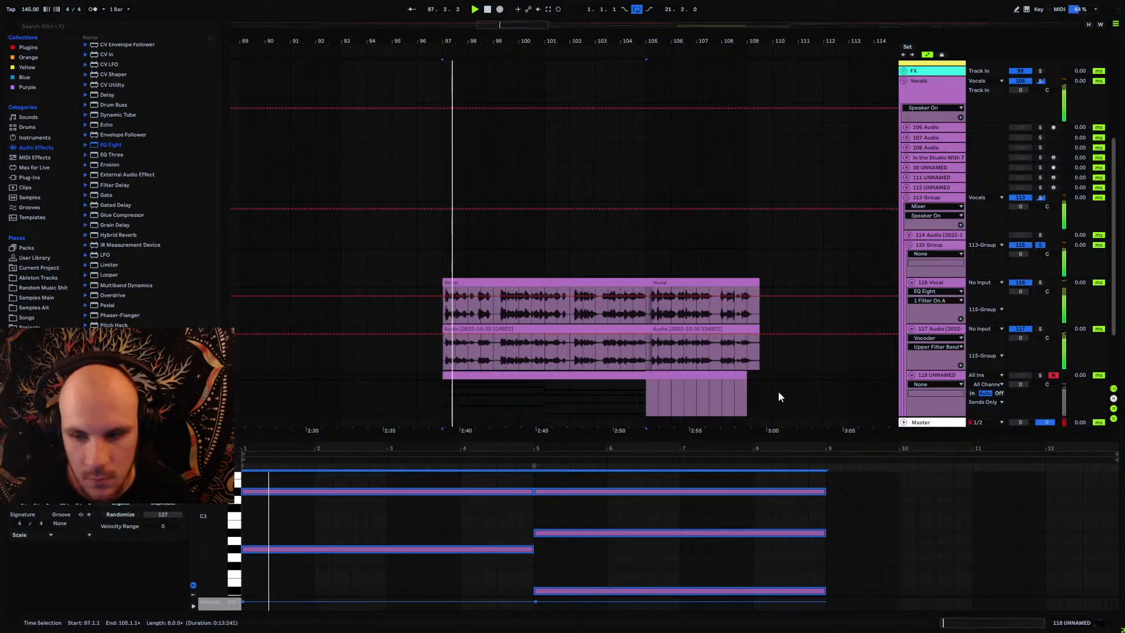
click(545, 395)
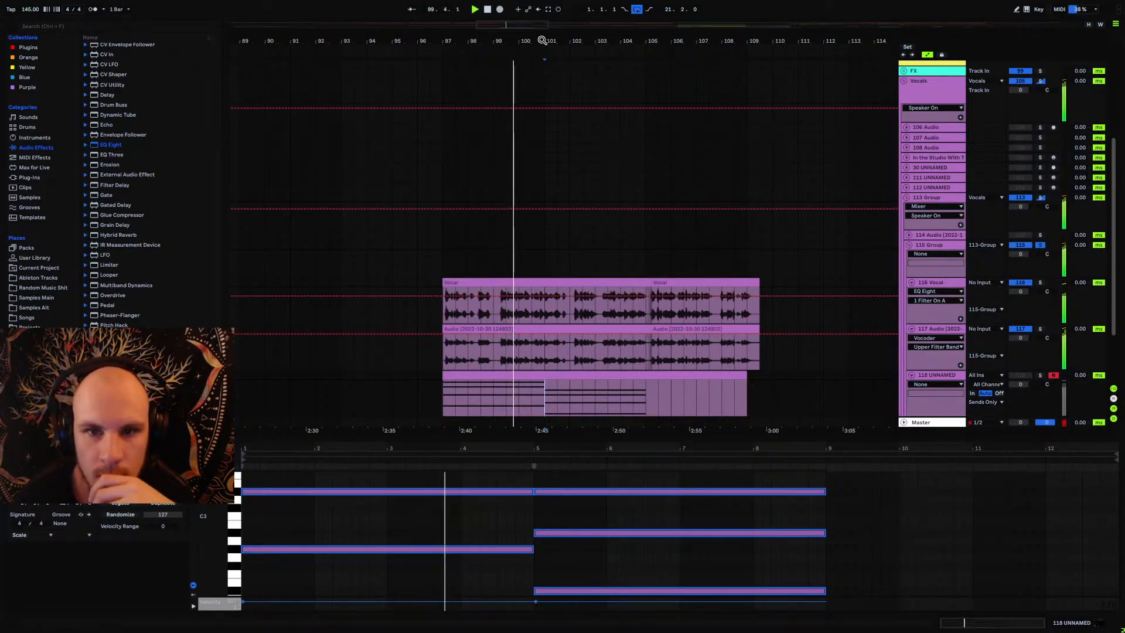
mouse_move(544, 40)
mouse_down()
mouse_move(540, 119)
mouse_move(546, 45)
mouse_up()
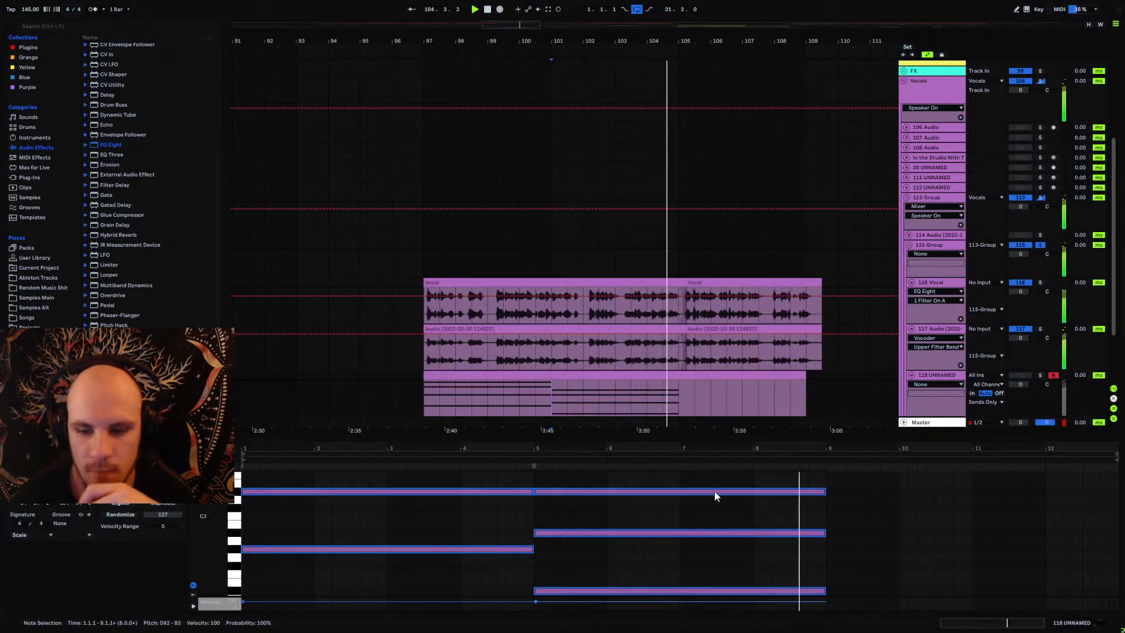
key(space)
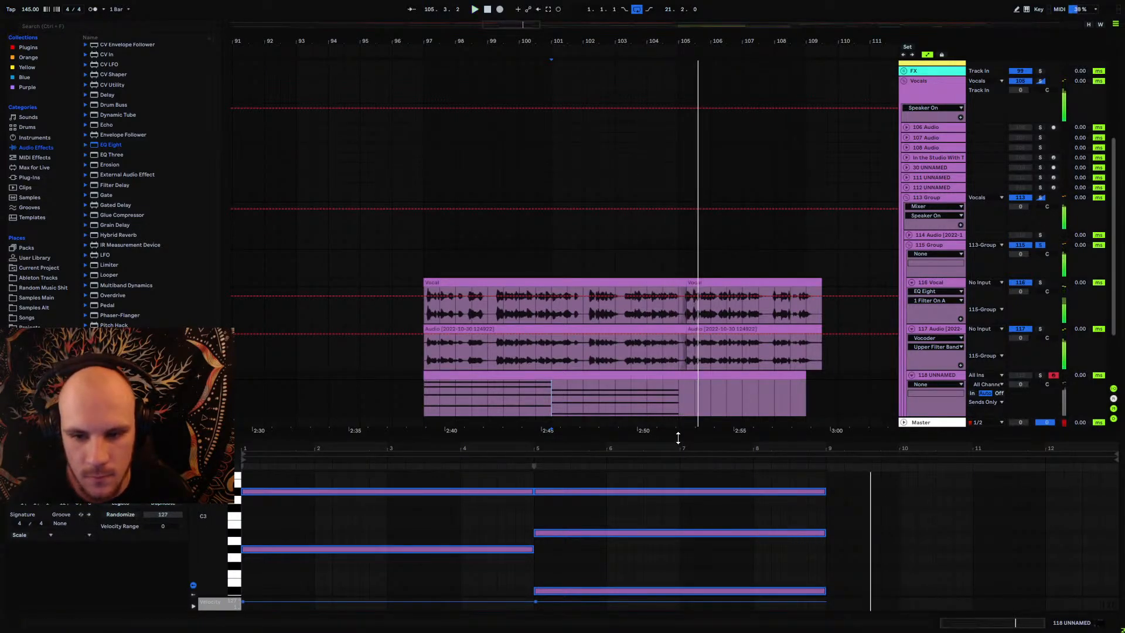
Step: Transpose all notes of both chords back up one semitone
click(635, 528)
key(ctrl+a)
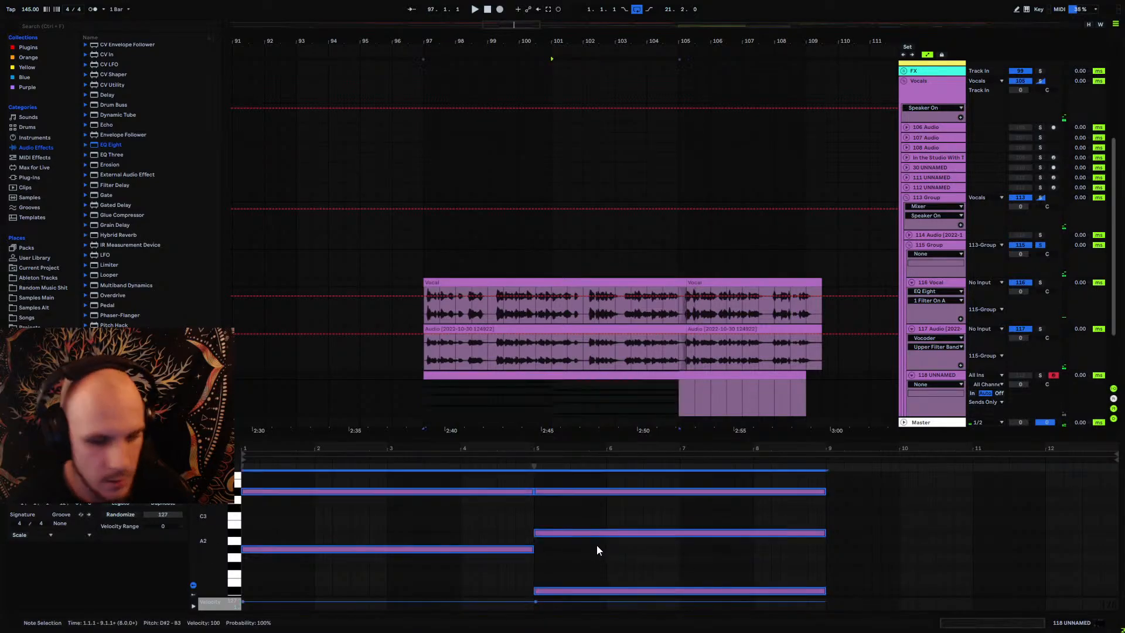
key(Up)
Step: Duplicate the second chord's B2 note to 9.1.1–13.1.1 and raise the copy to C3
drag(902, 540, 801, 589)
key(ctrl+d)
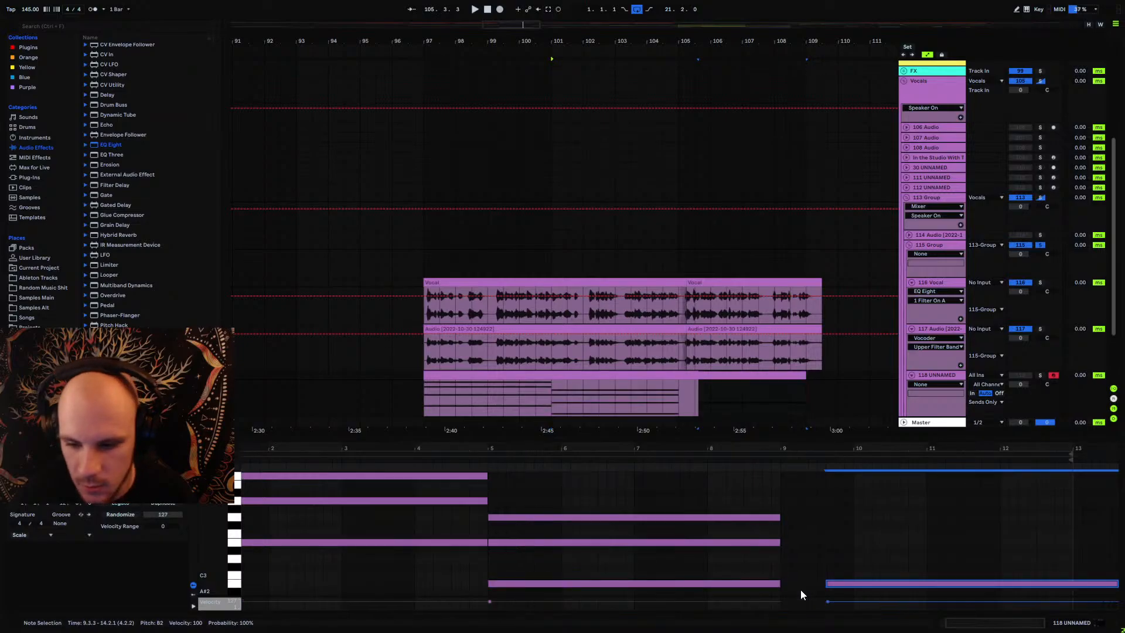
key(Left)
key(Left)
key(Left)
key(Up)
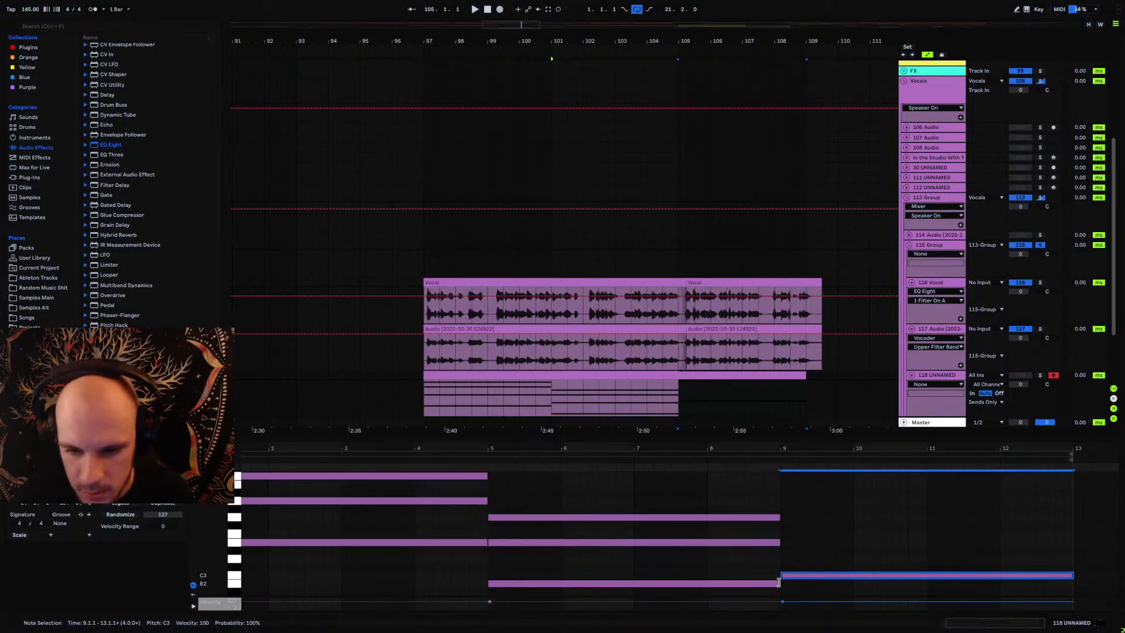
Step: Duplicate the second chord's E3 and G3 notes to 9.1.1–13.1.1, raising the copies to F3 and A3
click(612, 542)
key(ctrl+d)
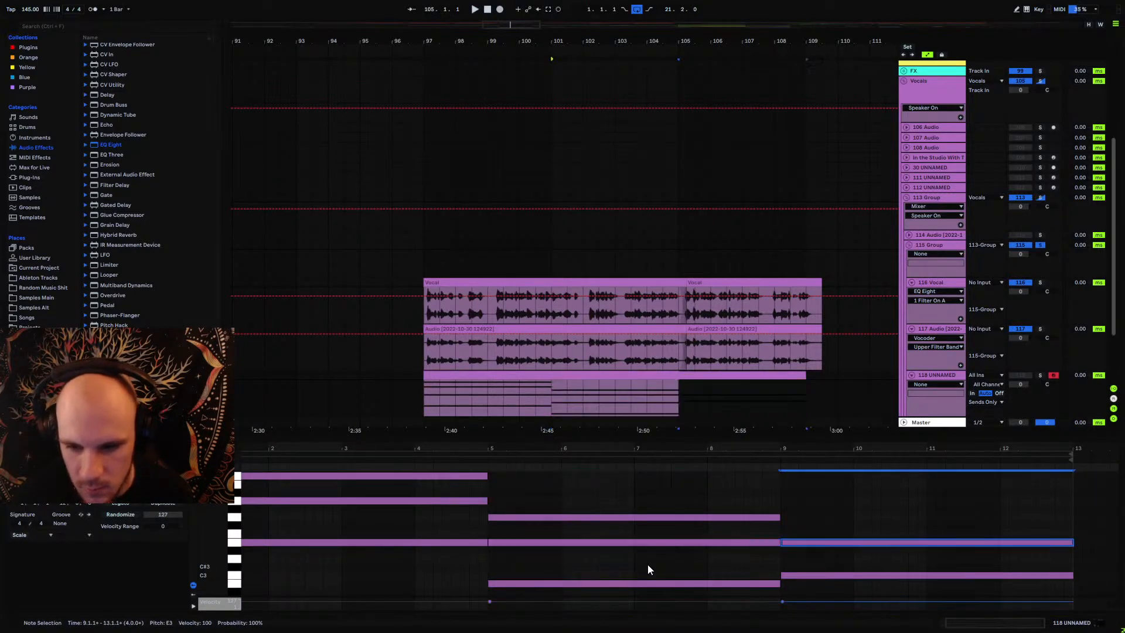
key(Up)
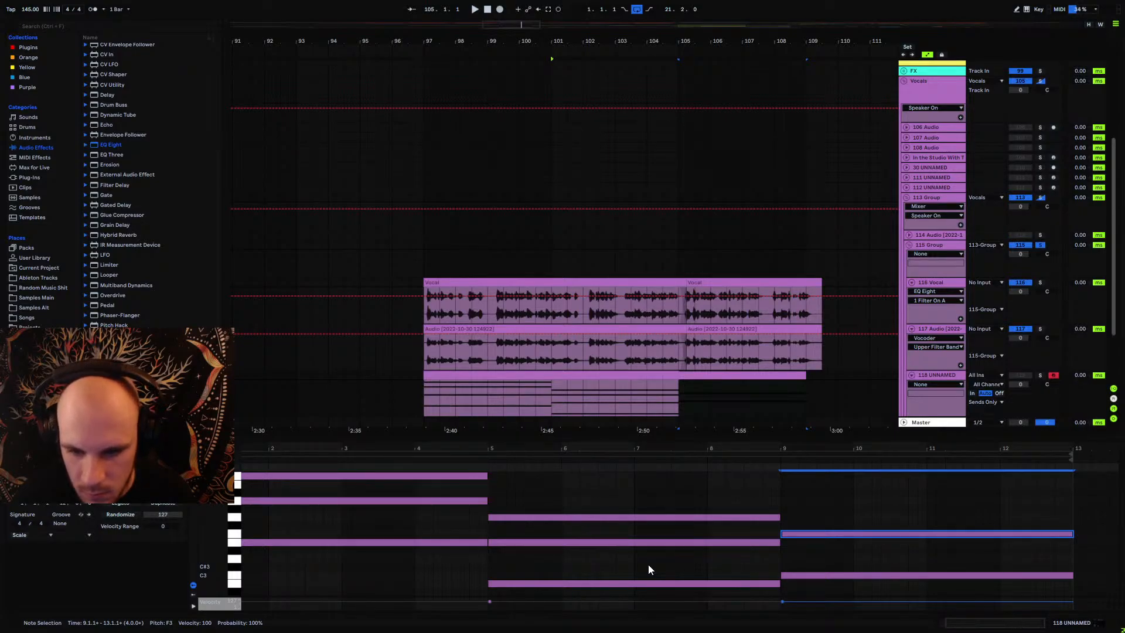
click(705, 518)
key(ctrl+d)
key(Up)
key(Up)
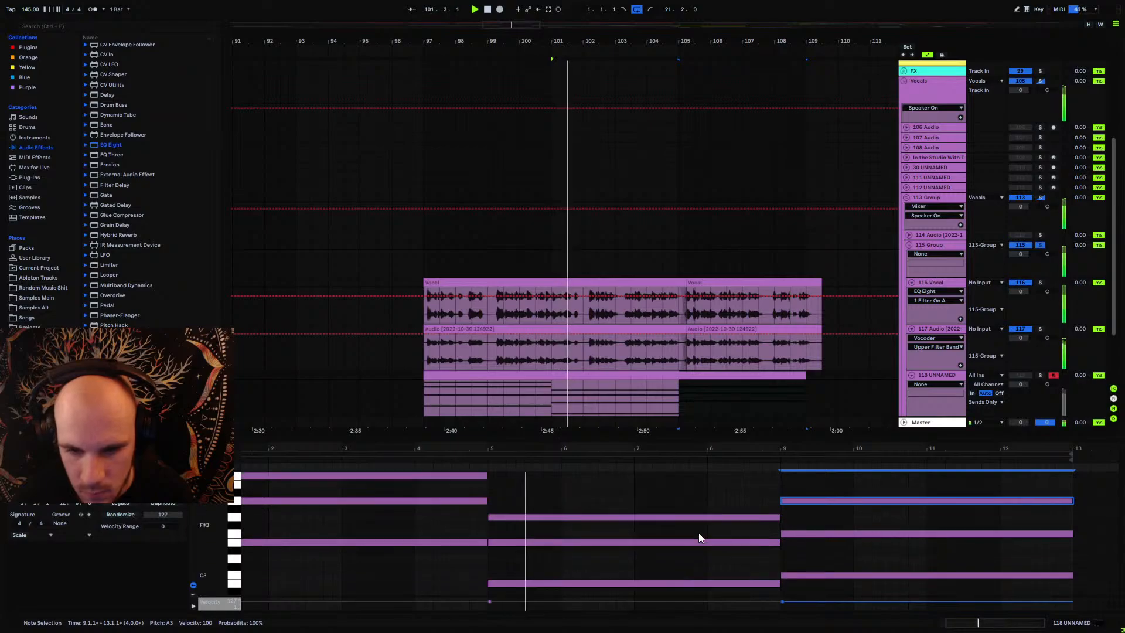
Step: Copy the third chord's F3 note at 9.1.1–13.1.1 and place the copy one octave lower at F2
click(824, 489)
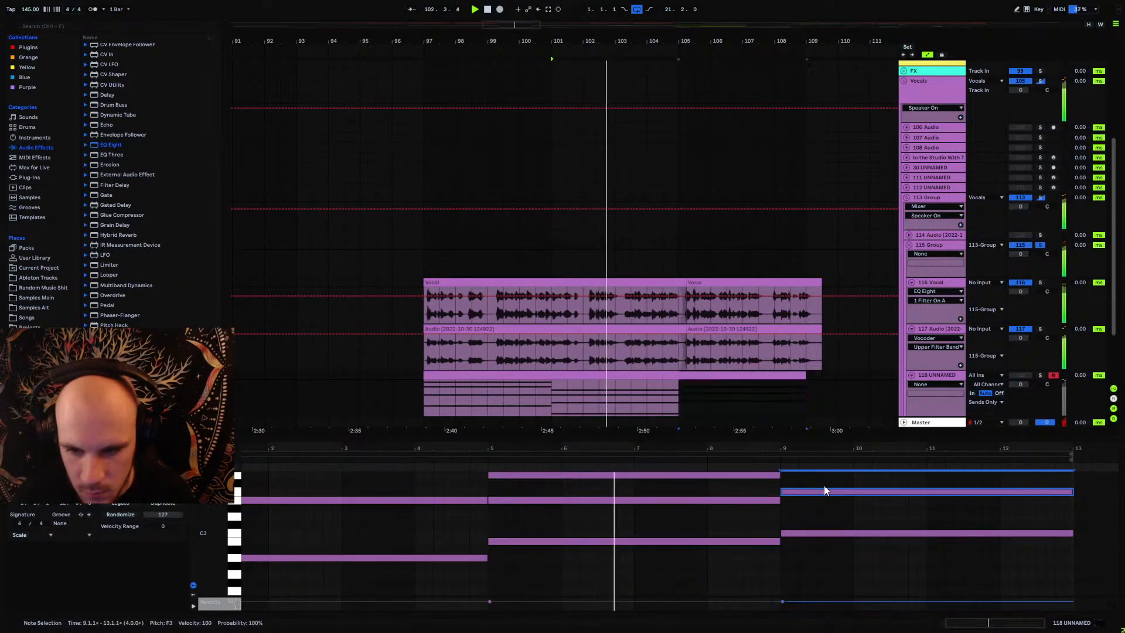
key(ctrl+c)
key(ctrl+v)
key(shift+Down)
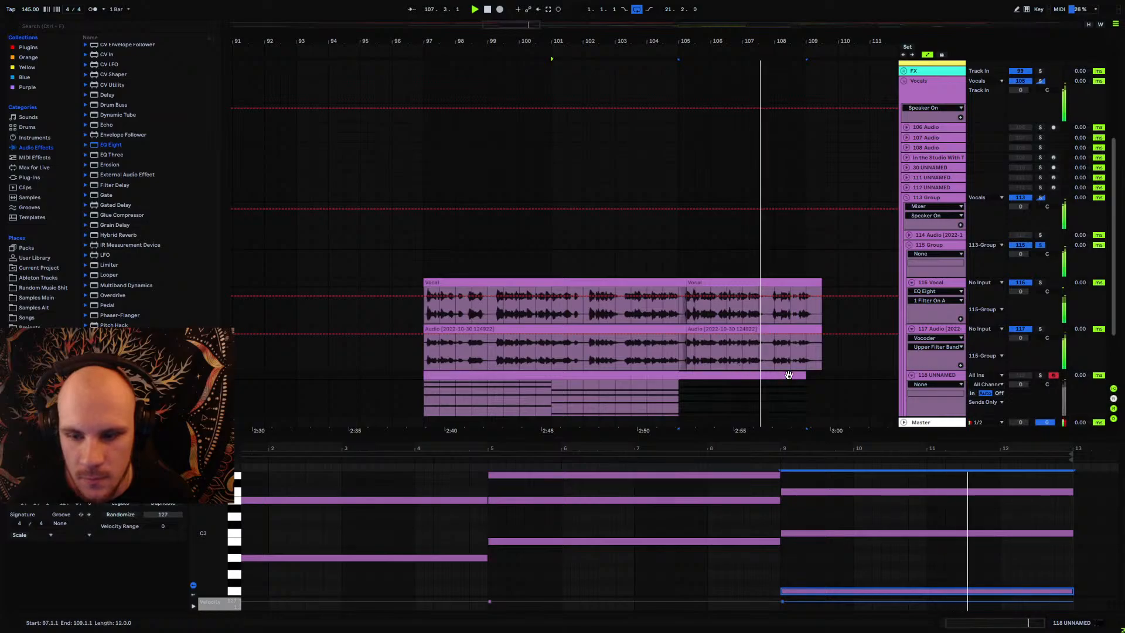
Step: Stop playback and enlarge the MIDI note editor to fit all notes of the three chords
key(space)
click(814, 554)
scroll(813, 554, up, 1)
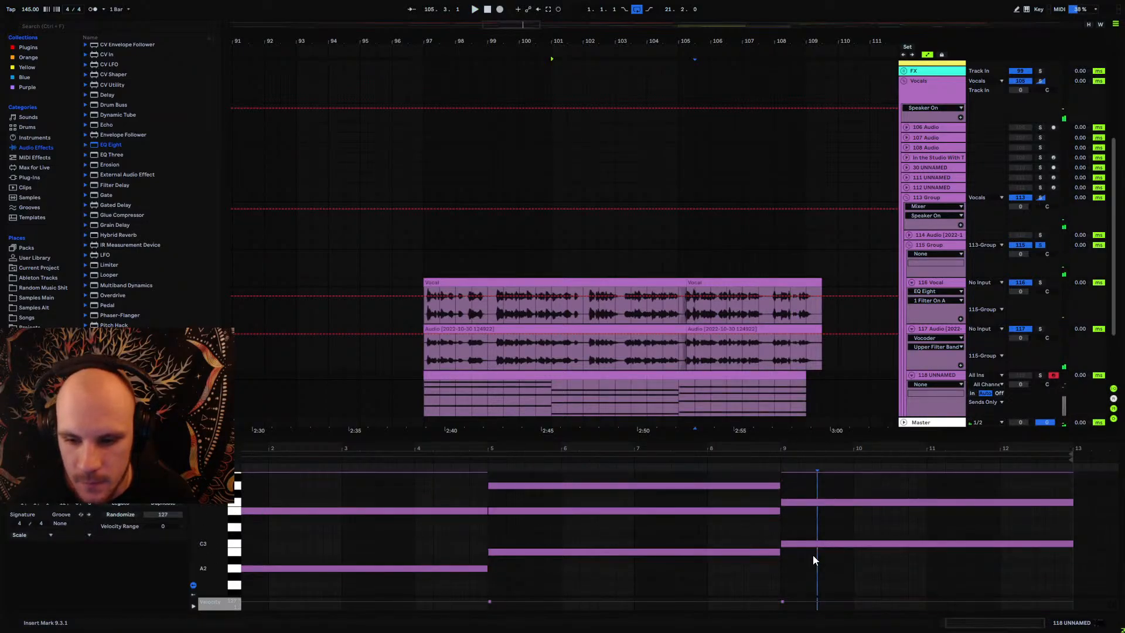
scroll(813, 554, up, 1)
scroll(813, 556, up, 1)
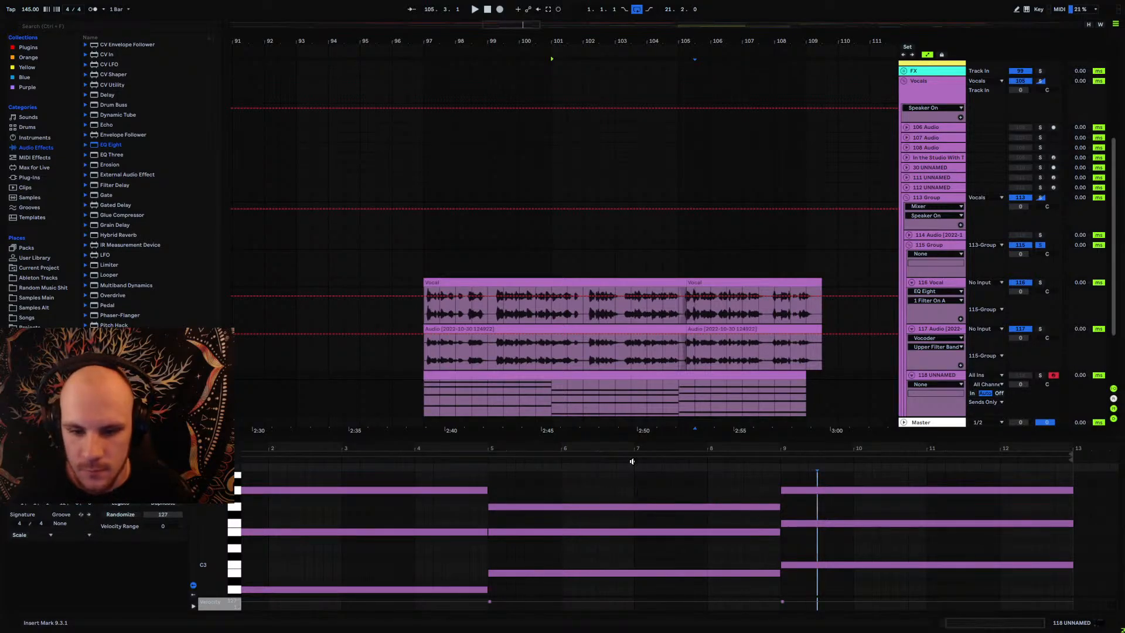
drag(632, 438, 632, 311)
scroll(604, 246, down, 2)
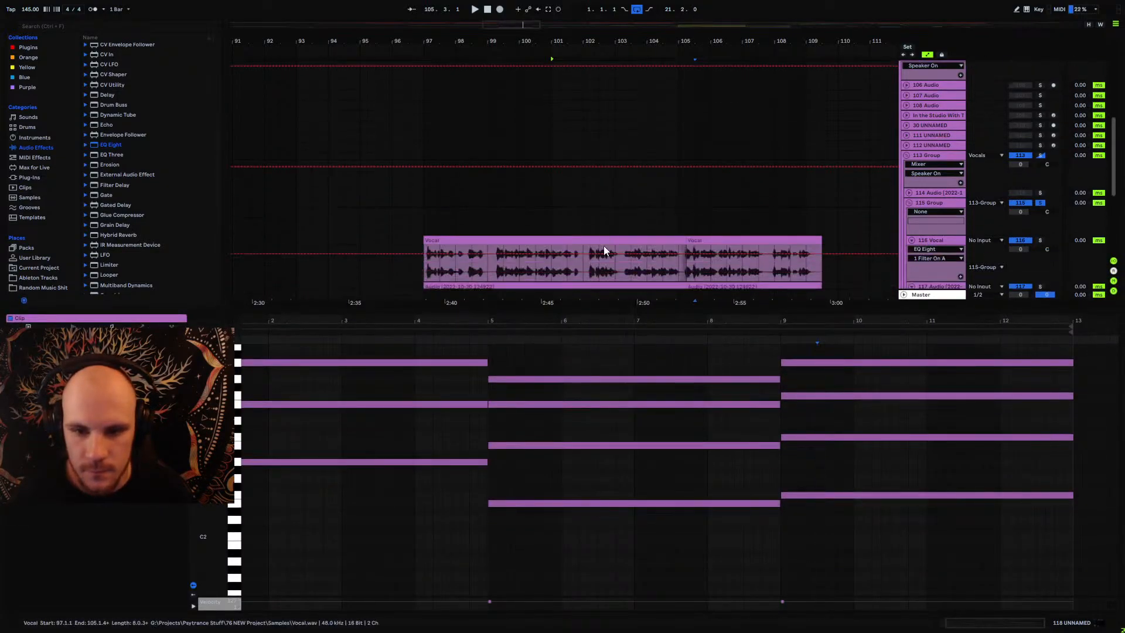
scroll(632, 444, up, 2)
Step: Shift all four notes of the second chord later so that they start at 5.3.3
click(596, 421)
drag(596, 472, 588, 537)
drag(617, 404, 599, 549)
drag(543, 421, 836, 432)
key(ctrl+z)
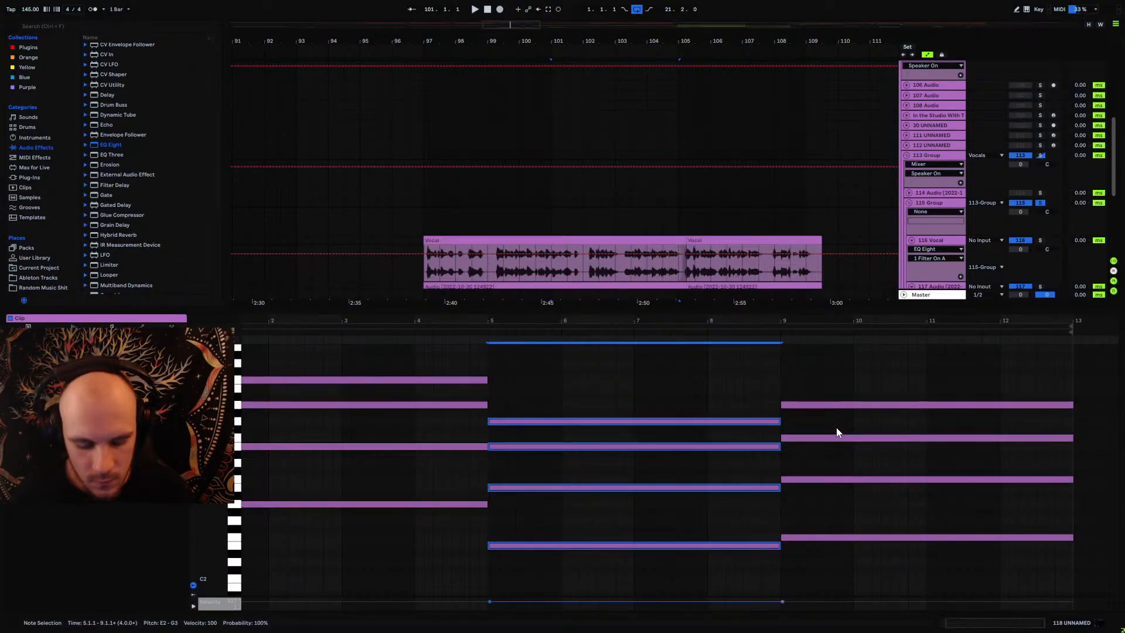
key(Right)
key(Right)
key(Right)
key(Right)
key(Right)
Step: Move the third chord's F2–A3 notes earlier into the second chord's place at 5.1.1–9.1.1
drag(868, 391, 885, 508)
drag(907, 390, 901, 593)
key(Left)
key(Left)
key(Left)
key(Left)
key(Left)
key(Left)
key(Left)
key(Left)
key(Left)
key(Left)
key(Left)
key(Left)
key(Left)
key(Left)
key(Left)
key(Left)
key(Left)
key(Left)
key(Left)
key(Left)
key(Left)
key(Left)
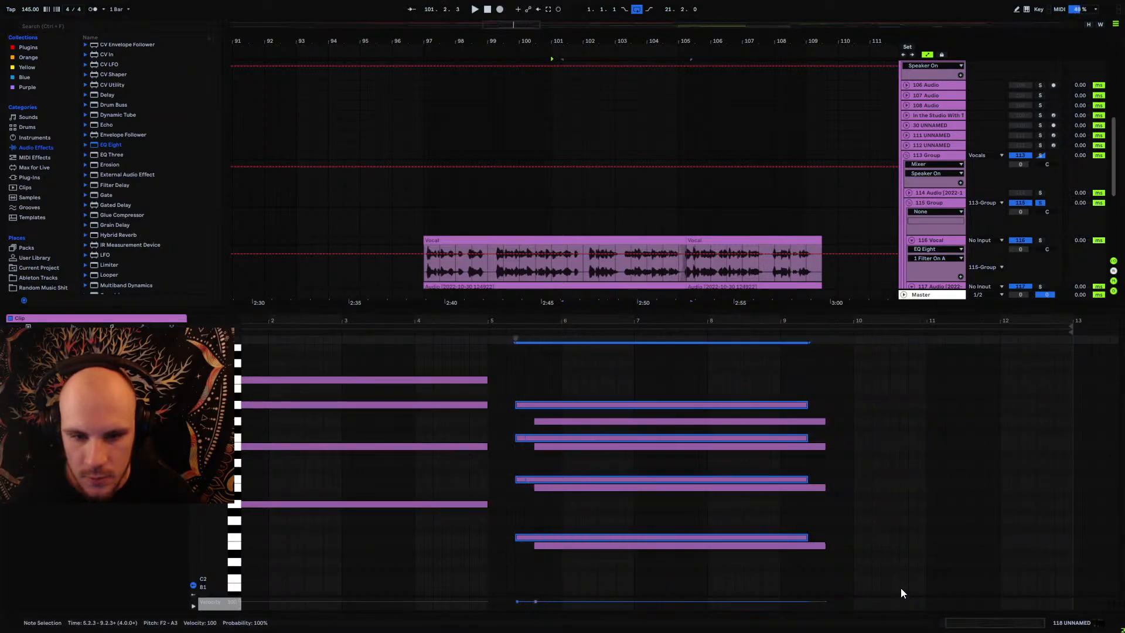
Step: Move the displaced E2–G3 chord later to 9.1.1–13.1.1, making it the last chord
drag(821, 400, 807, 582)
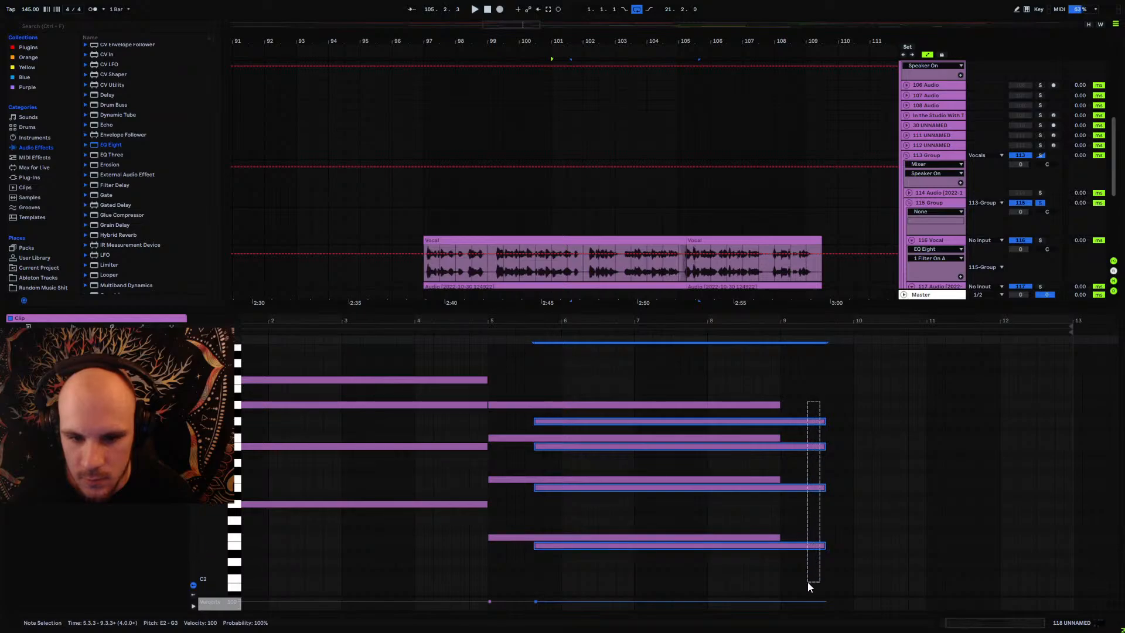
key(Right)
key(Right)
key(Right)
key(Right)
key(Right)
key(Right)
key(Right)
key(Right)
key(Right)
key(Right)
key(Right)
key(Right)
key(Right)
key(Right)
key(Right)
key(Right)
key(Right)
key(Right)
key(Right)
key(Right)
key(Right)
key(Right)
key(Right)
key(Right)
key(Right)
key(Right)
key(Right)
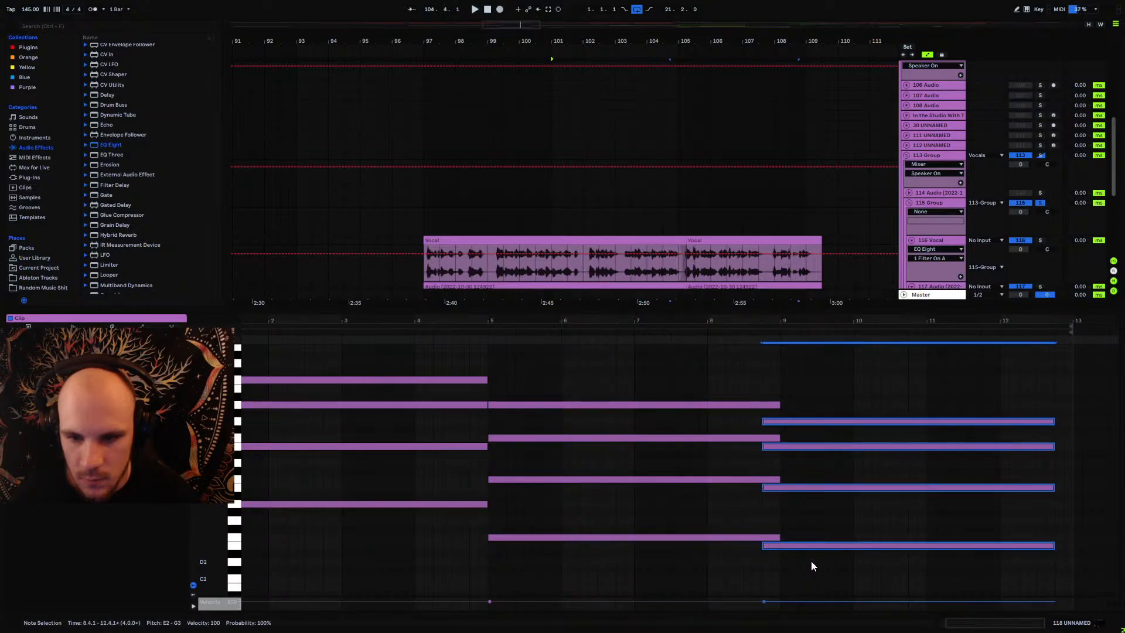
Step: Mute the 116 Vocal track and play the vocoded vocals with the reordered chords from 100.1.1
key(space)
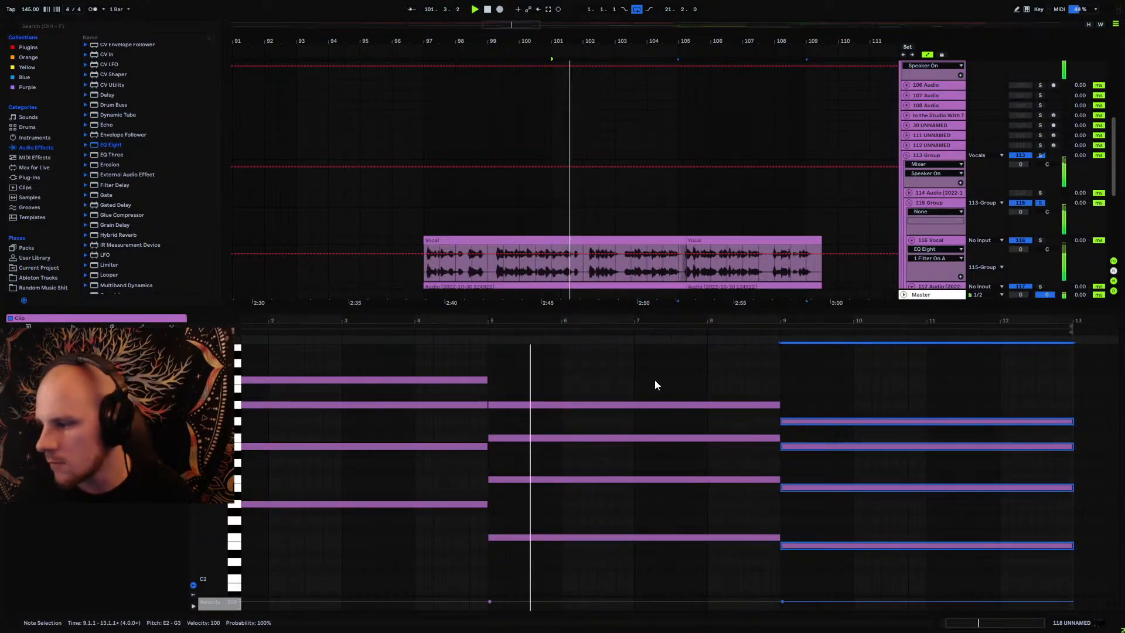
click(525, 272)
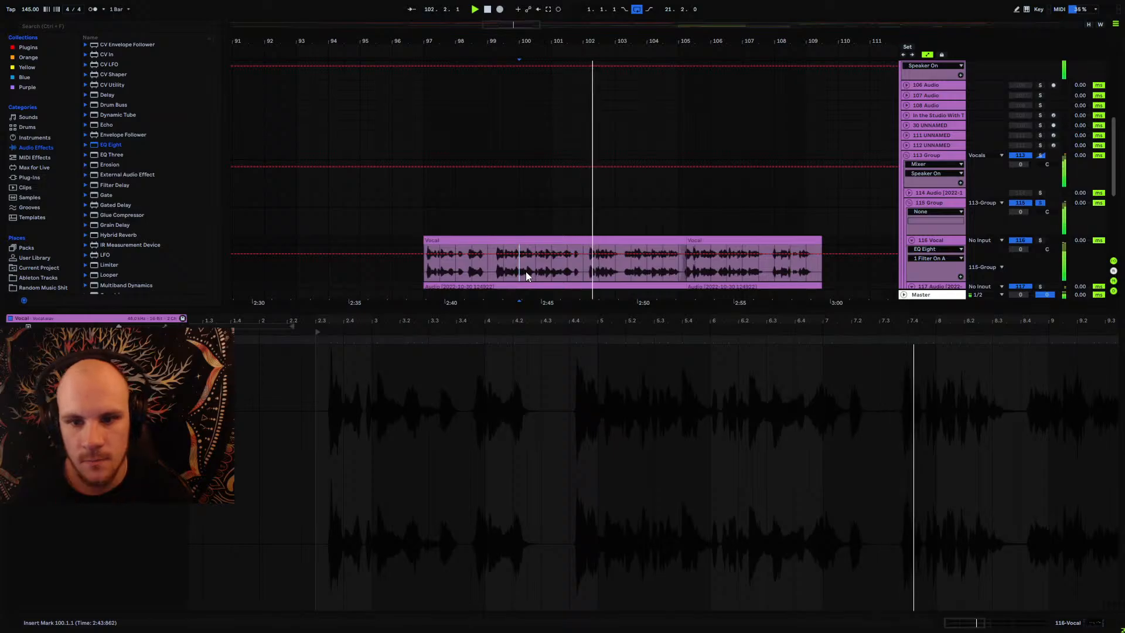
click(930, 287)
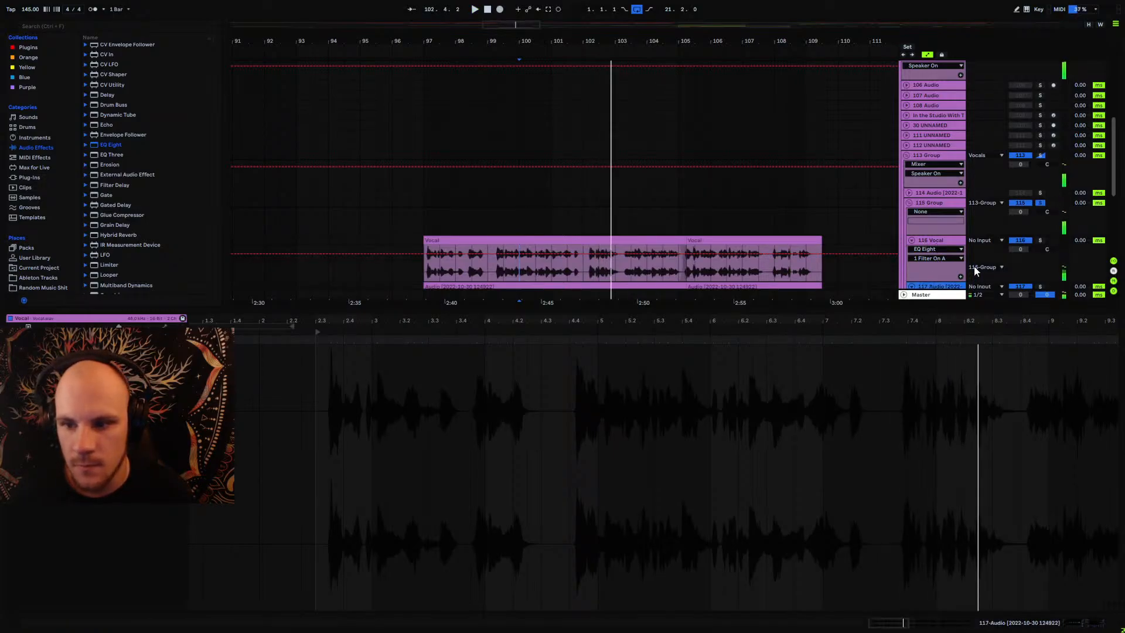
click(1021, 240)
key(space)
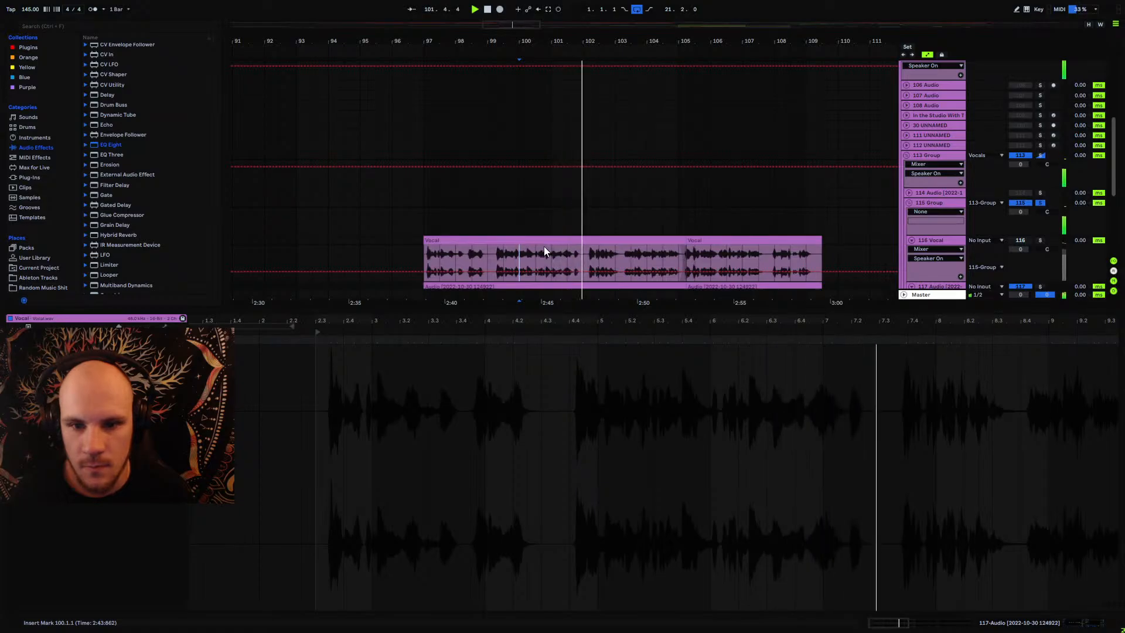
scroll(543, 247, down, 3)
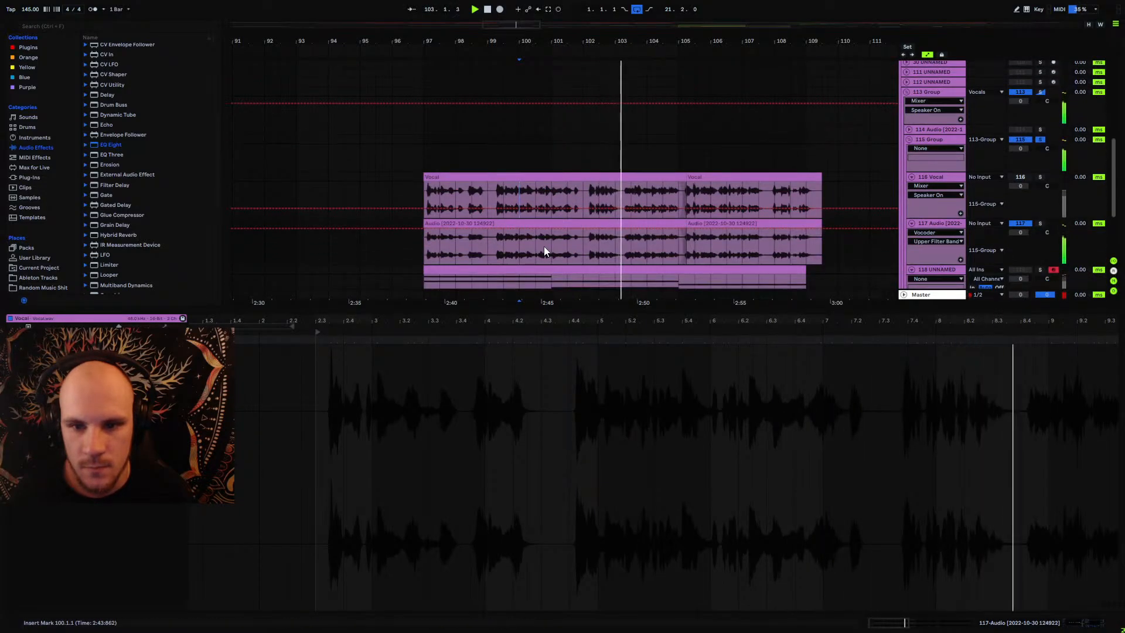
scroll(545, 247, down, 2)
scroll(544, 251, down, 2)
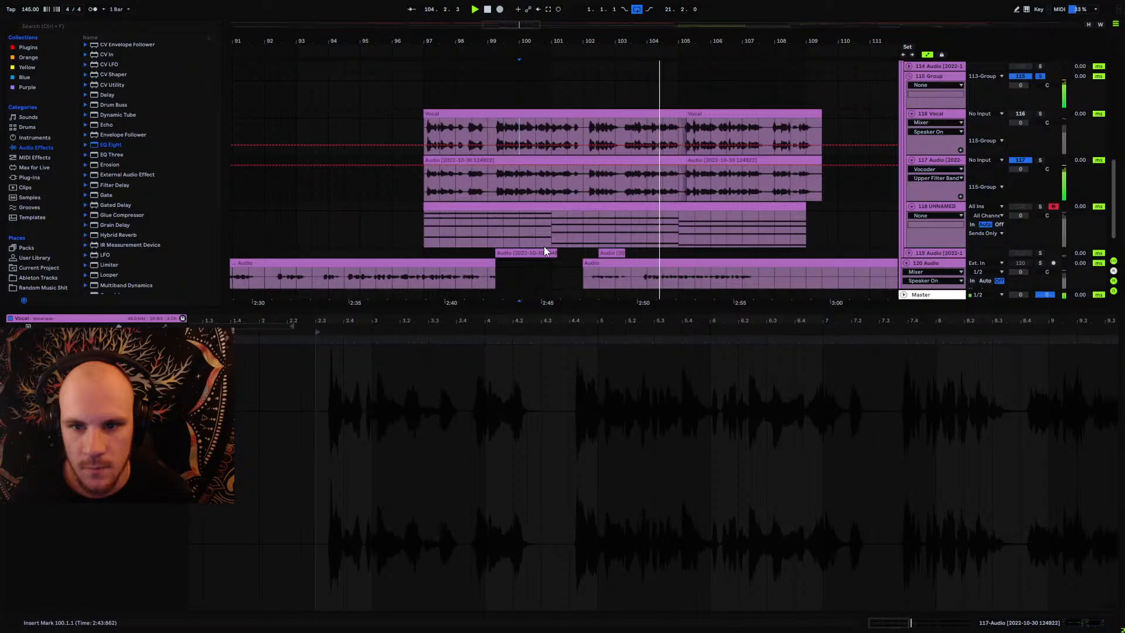
scroll(683, 226, up, 2)
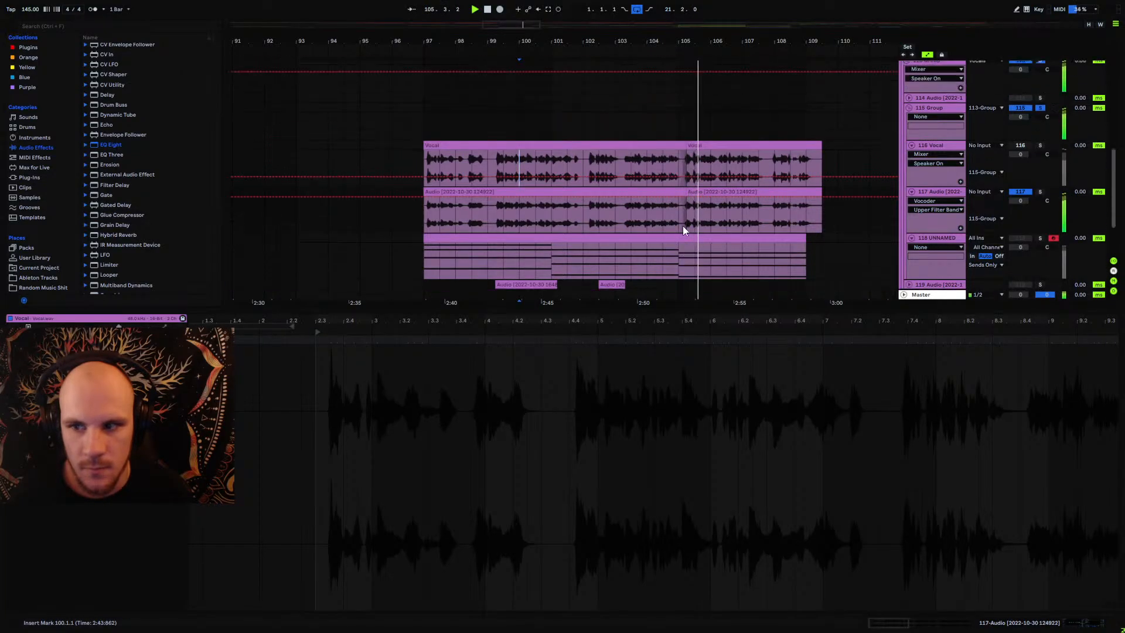
Step: Solo the 118 MIDI track, play it from 100.1.1, and place the insert mark at 101.1.1
click(930, 238)
click(1039, 238)
key(space)
key(space)
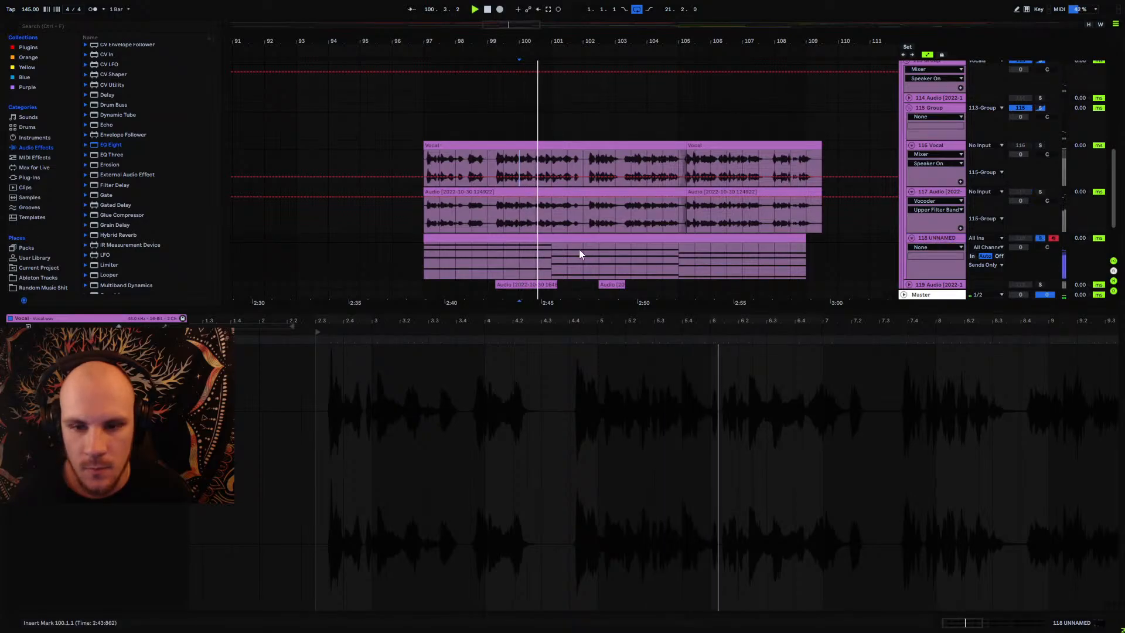
click(551, 258)
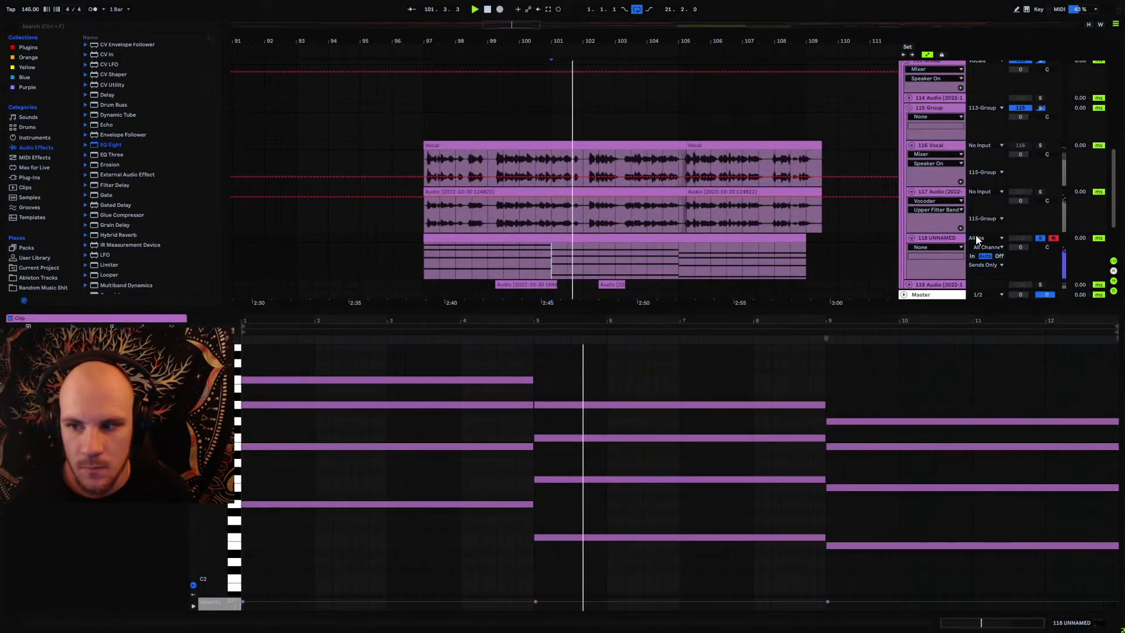
Step: Route the 118 MIDI track's output to Master and play its chords from 101.1.1
click(984, 265)
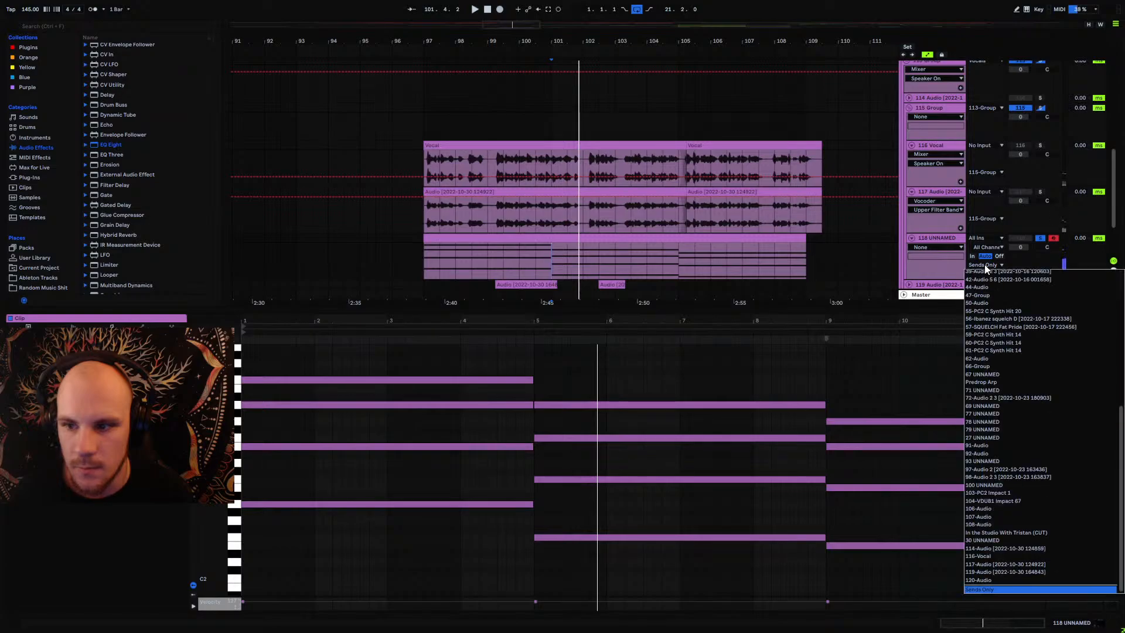
scroll(1008, 434, up, 1)
drag(1120, 409, 1118, 305)
click(999, 287)
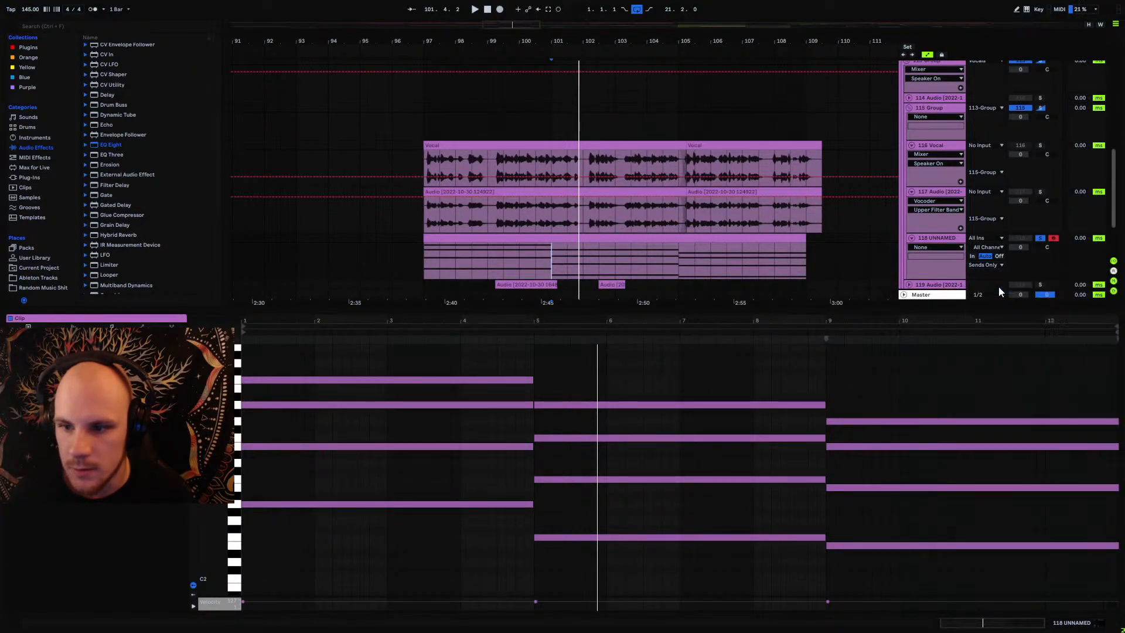
click(549, 251)
key(space)
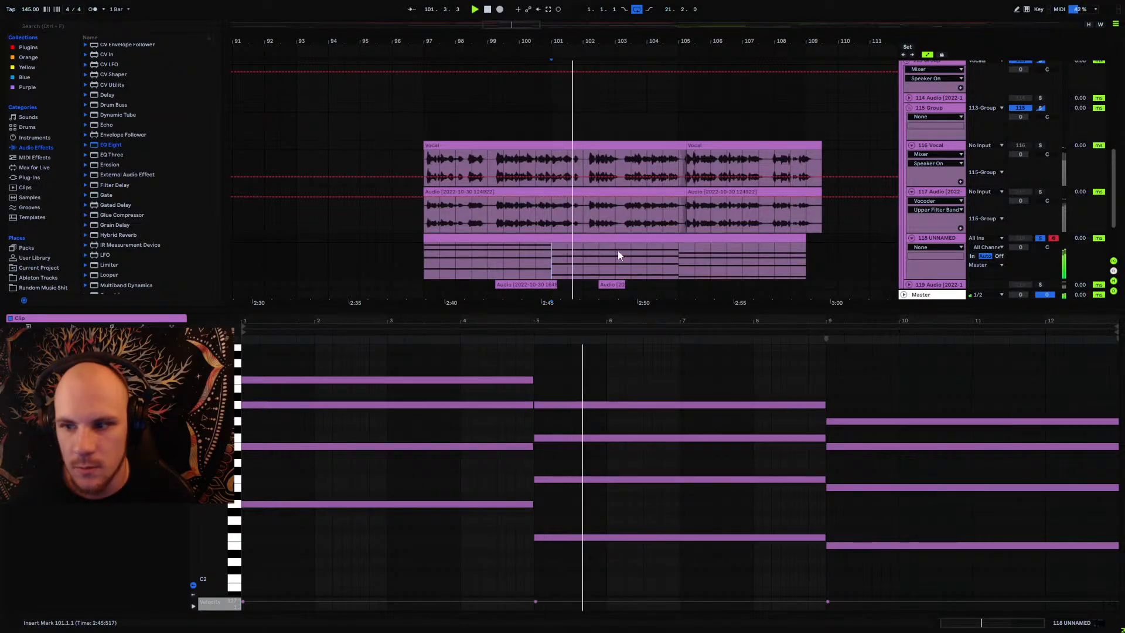
Step: Open MSoundFactory on the 118 MIDI track in Edit mode and dismiss its global presets
click(931, 239)
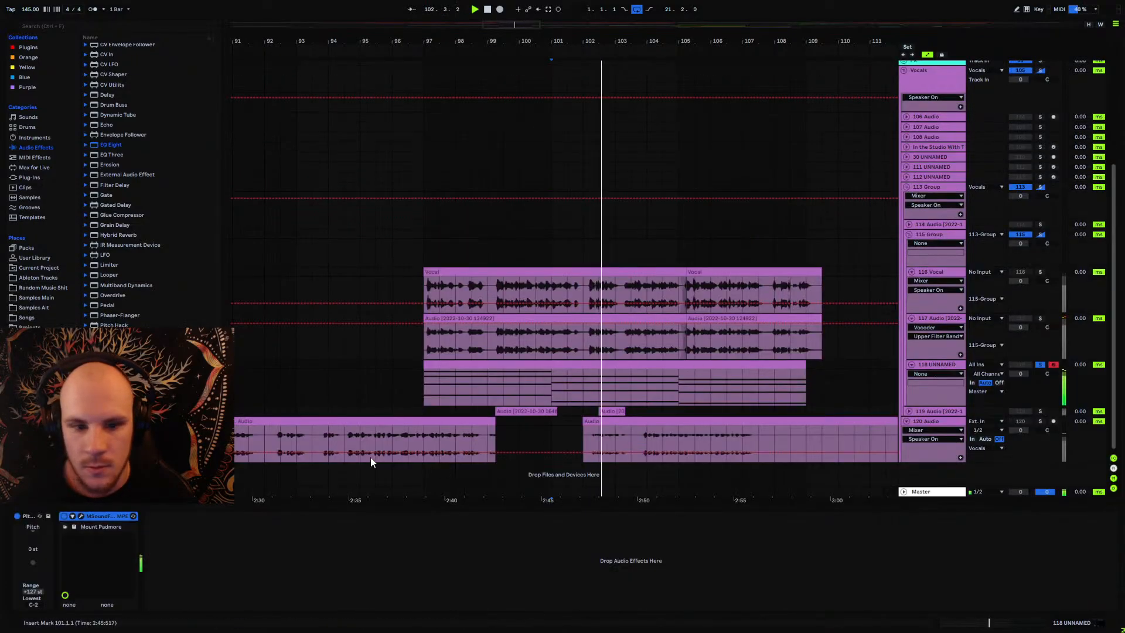
click(81, 515)
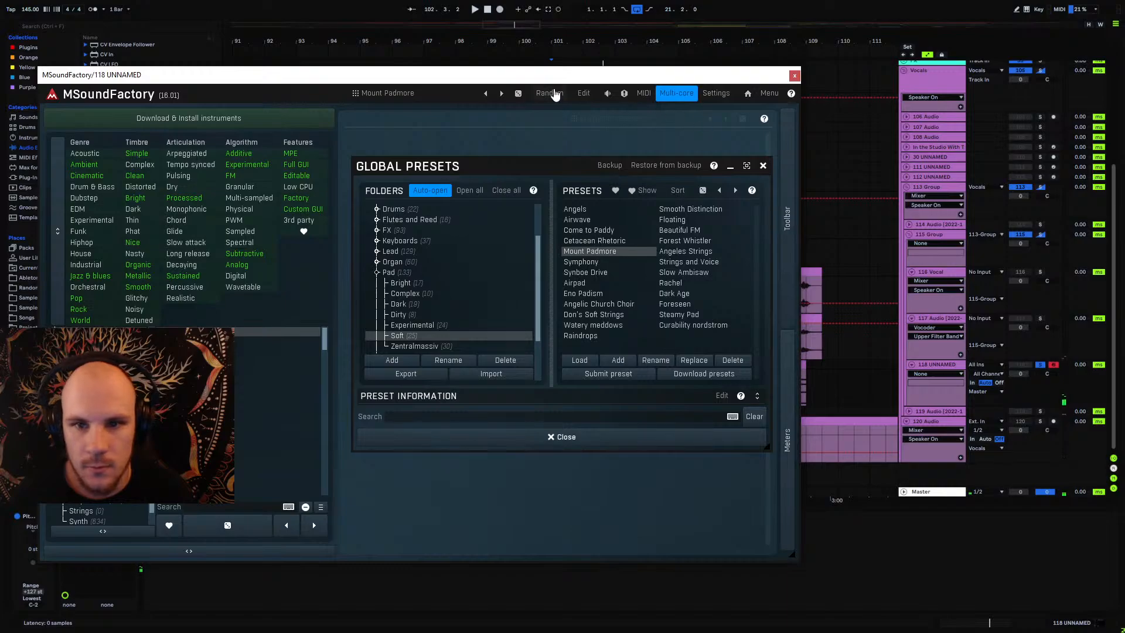
click(585, 94)
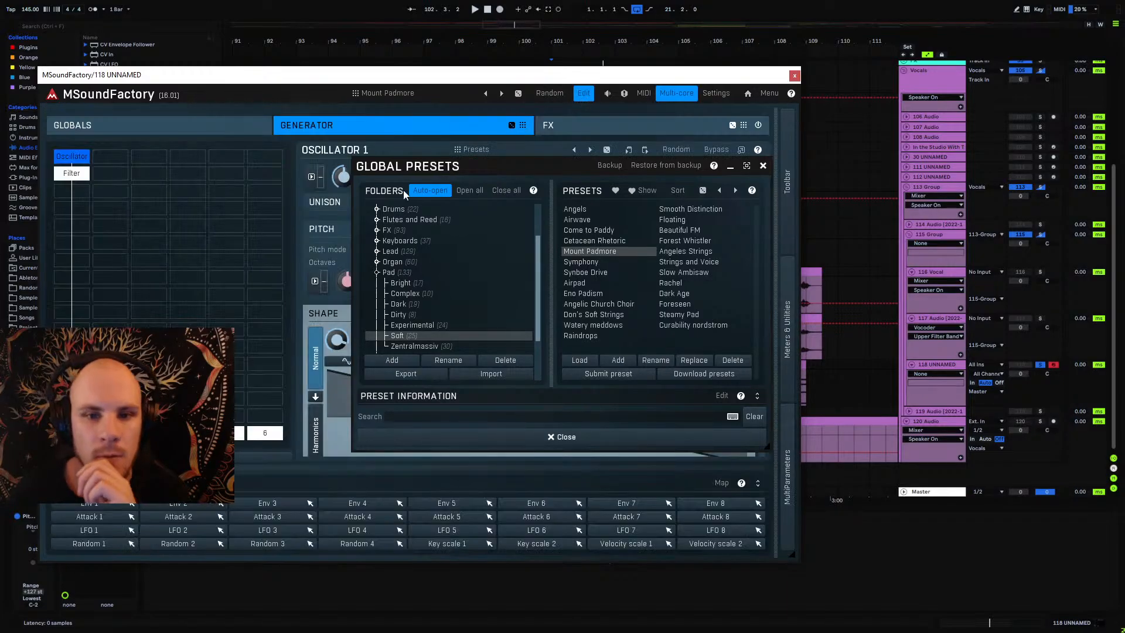
click(760, 166)
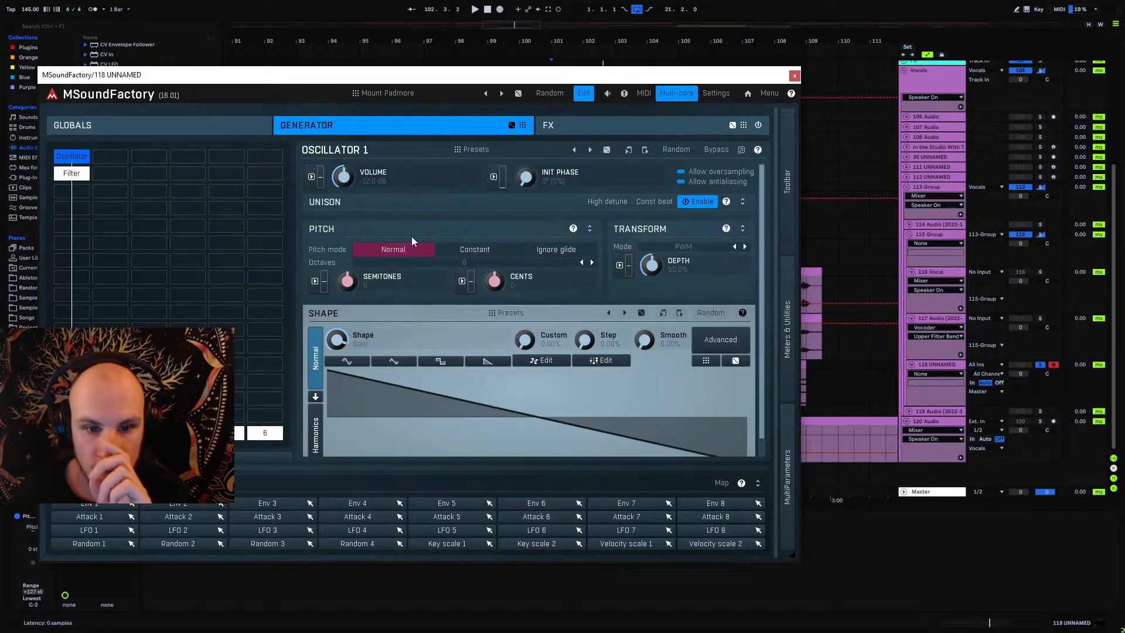
Step: With the chords playing, shorten Env 1's attack to about 235 ms, raise its sustain to 0.00 dB, and close the synth
click(108, 505)
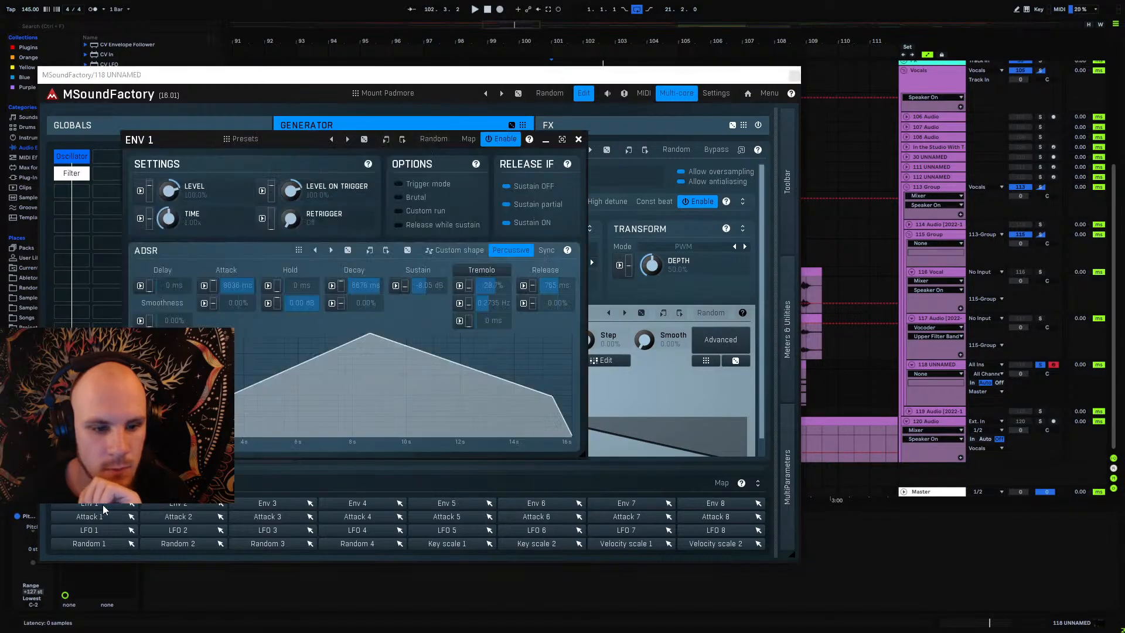
key(space)
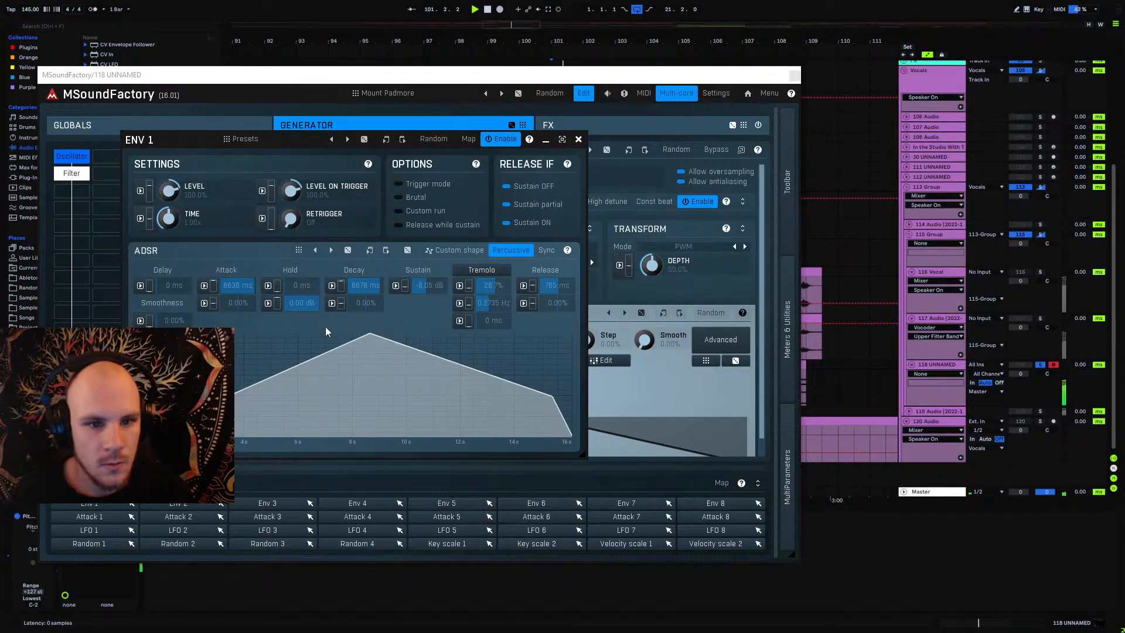
mouse_move(240, 285)
mouse_down()
mouse_move(240, 304)
mouse_move(240, 283)
mouse_move(240, 292)
mouse_up()
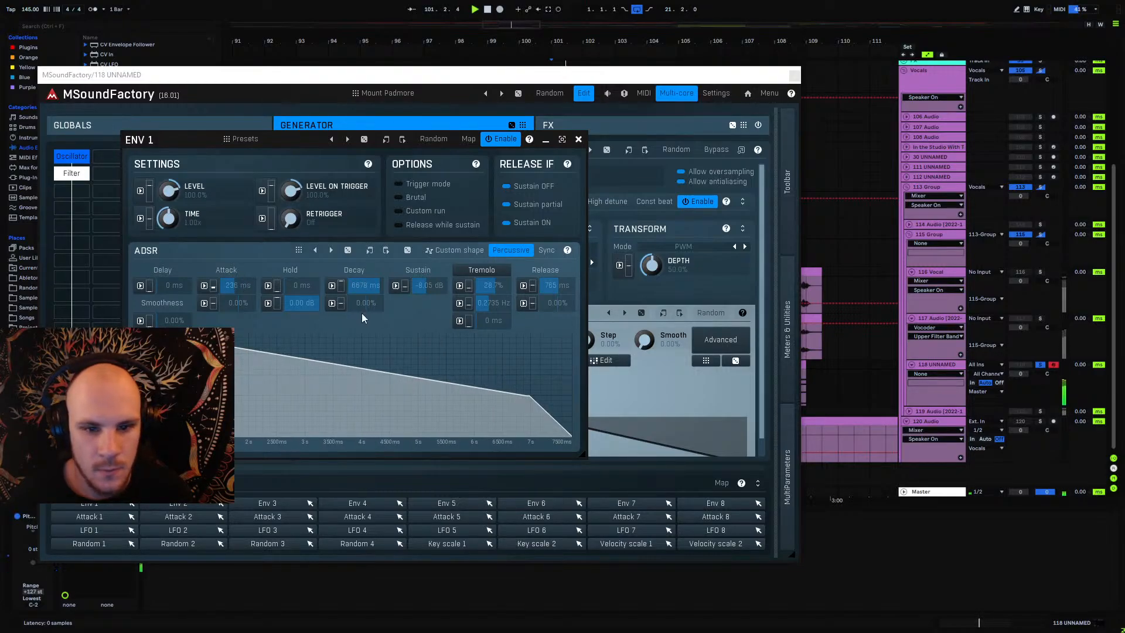
drag(420, 287, 420, 285)
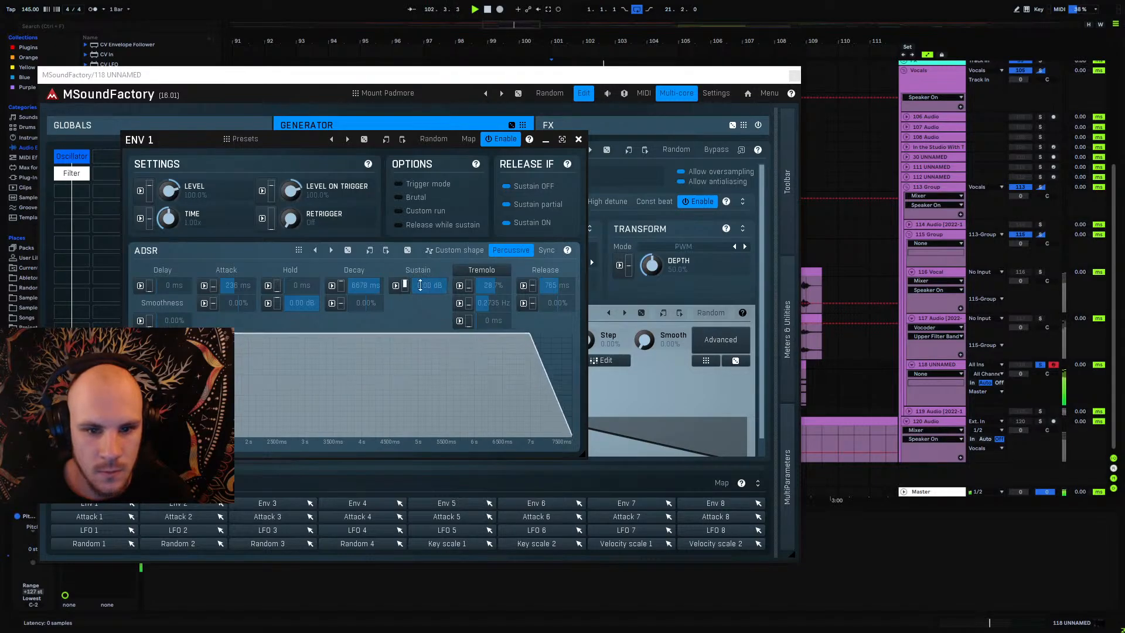
click(578, 141)
click(794, 76)
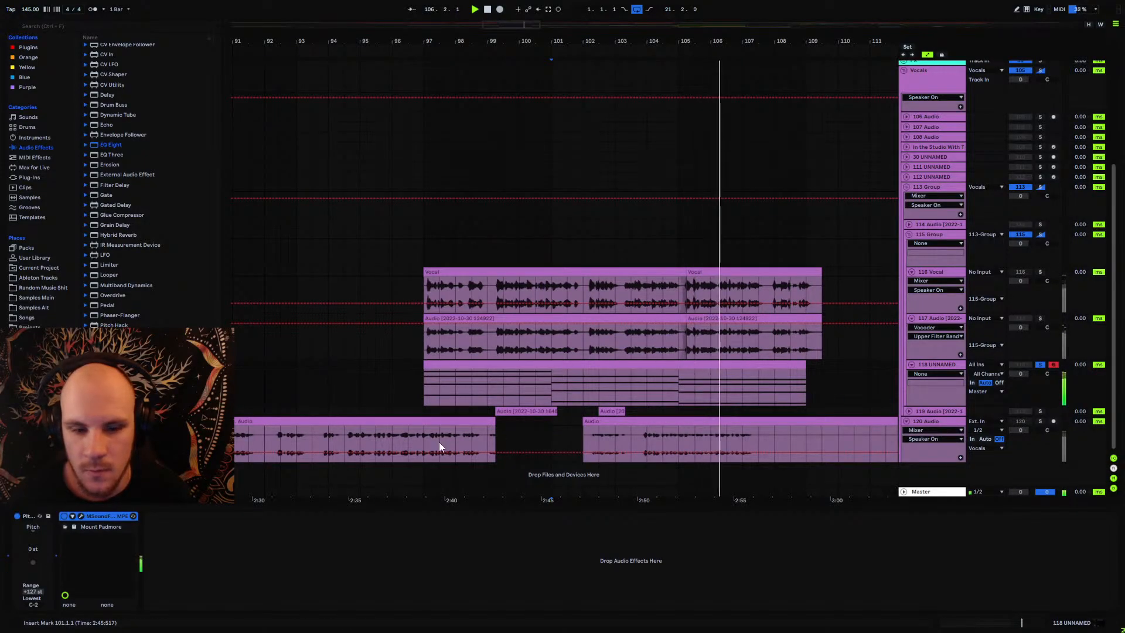
Step: Open the 118 track's MSoundFactory synth and examine Env 1 to 4, Attack 1, the FX chain and the global envelope
click(83, 517)
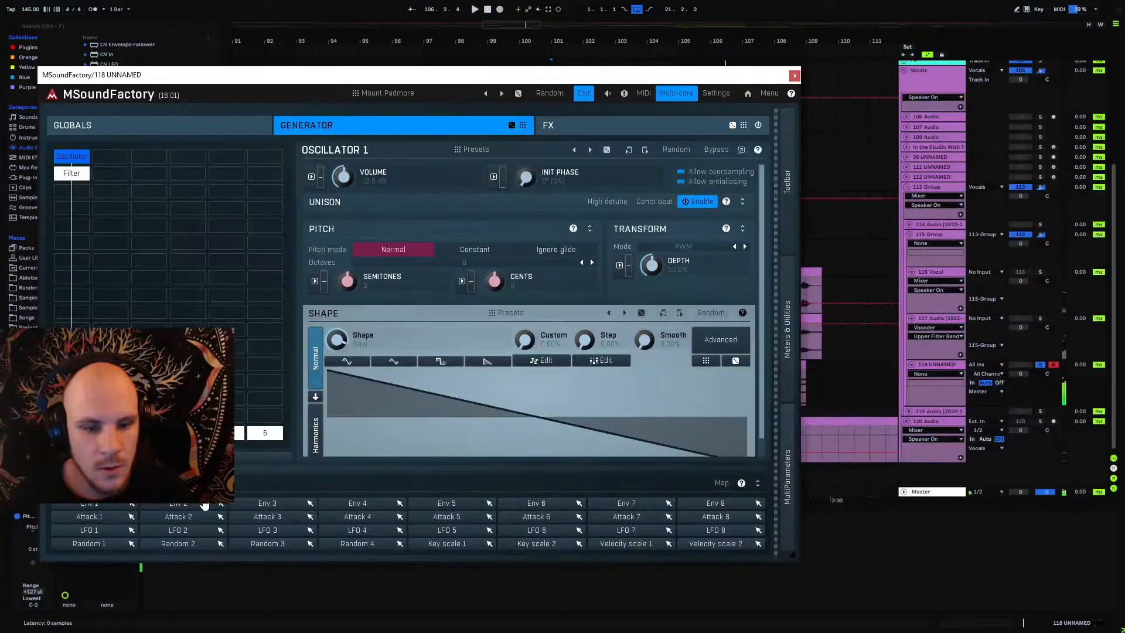
click(186, 505)
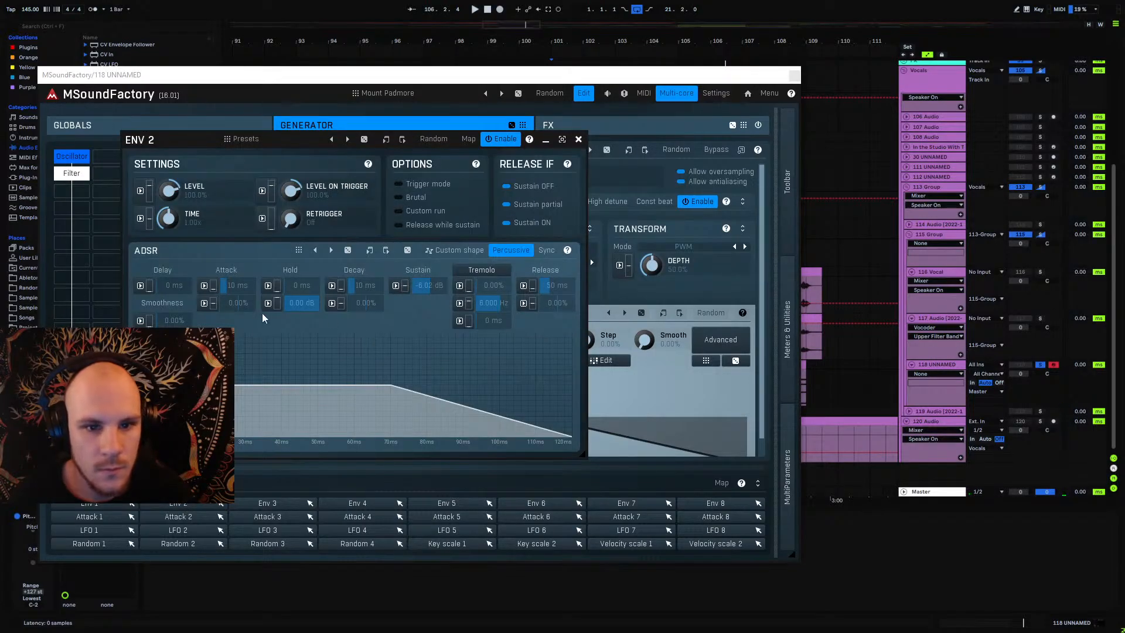
click(98, 516)
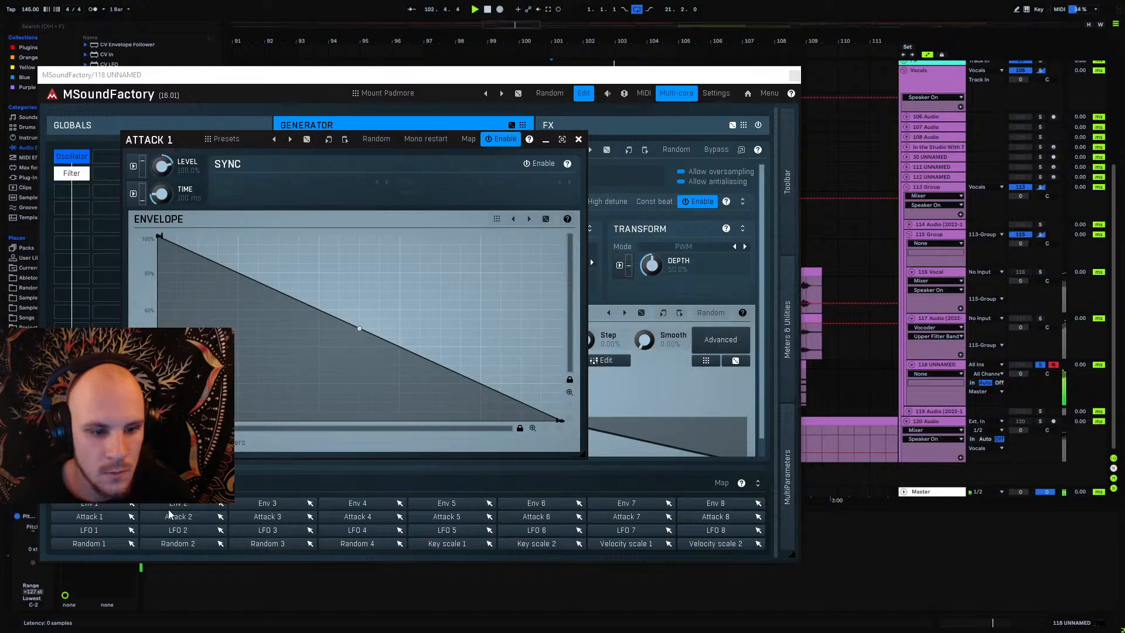
click(239, 506)
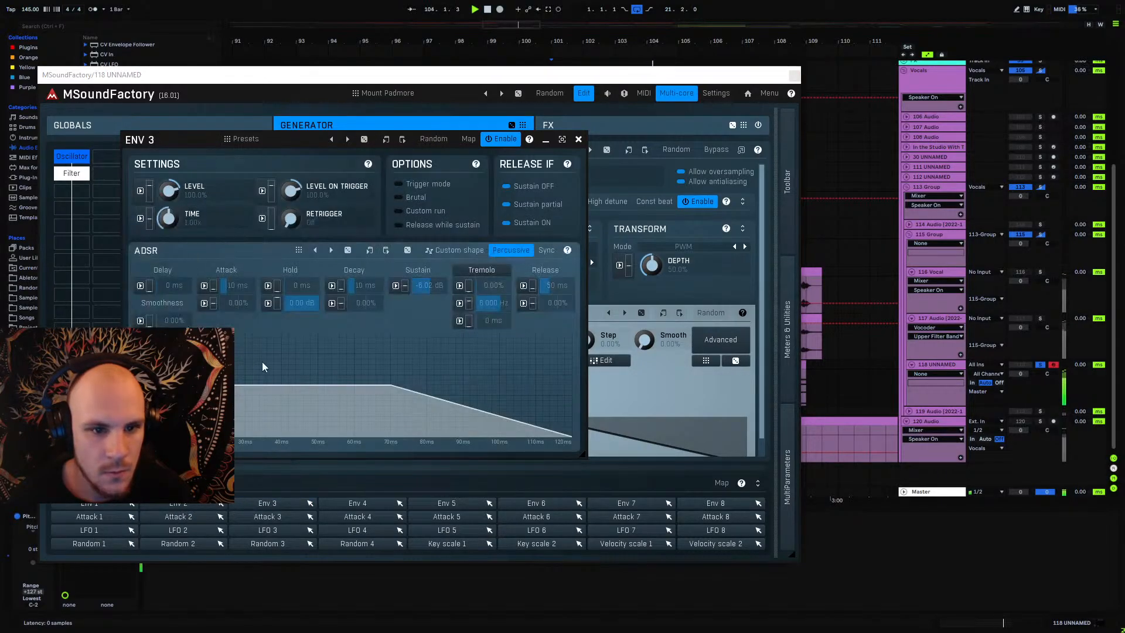
click(358, 506)
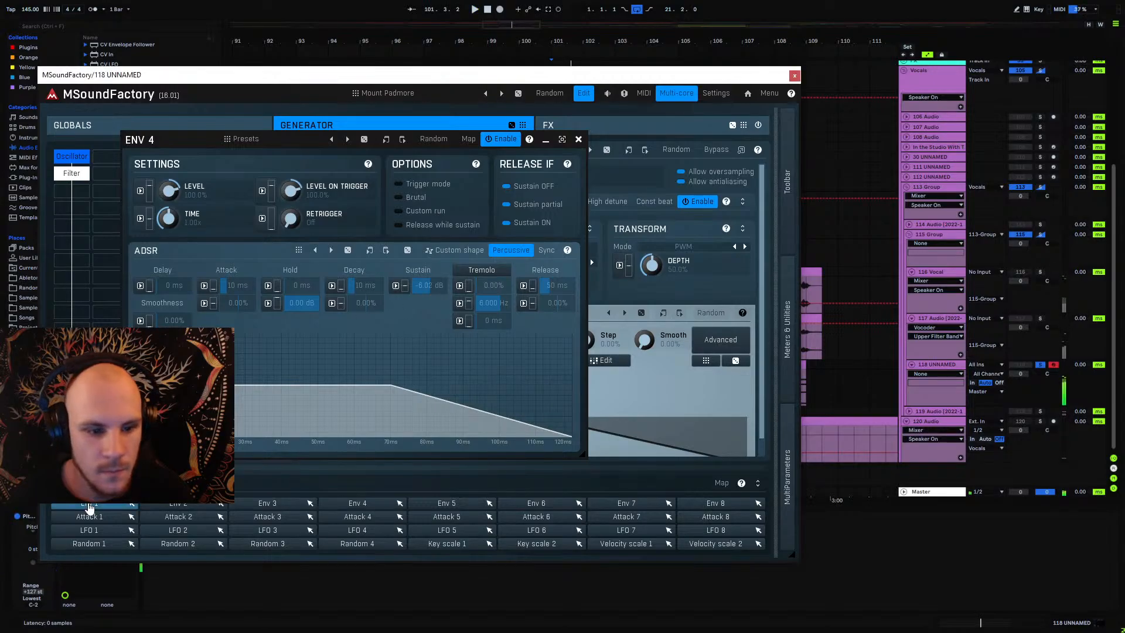
click(89, 505)
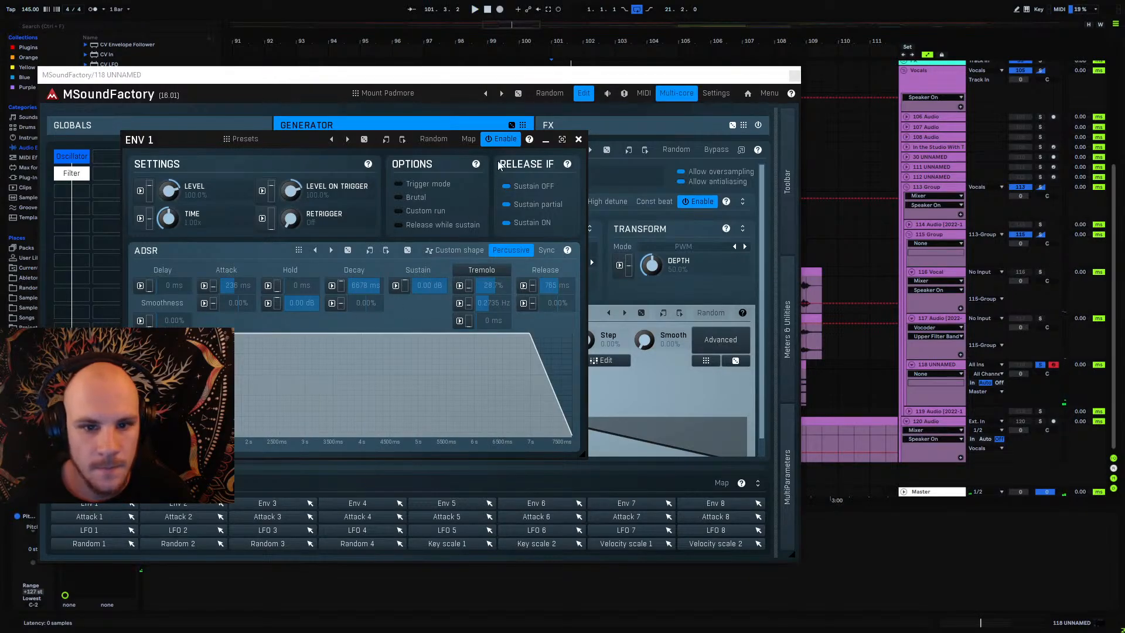
click(577, 141)
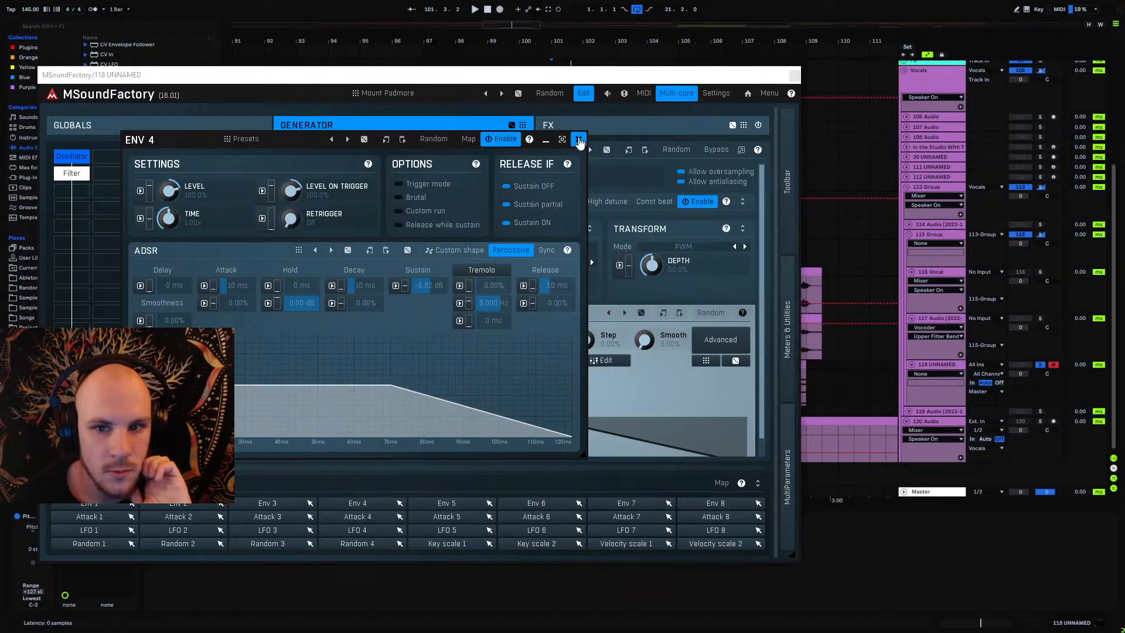
click(578, 141)
click(577, 138)
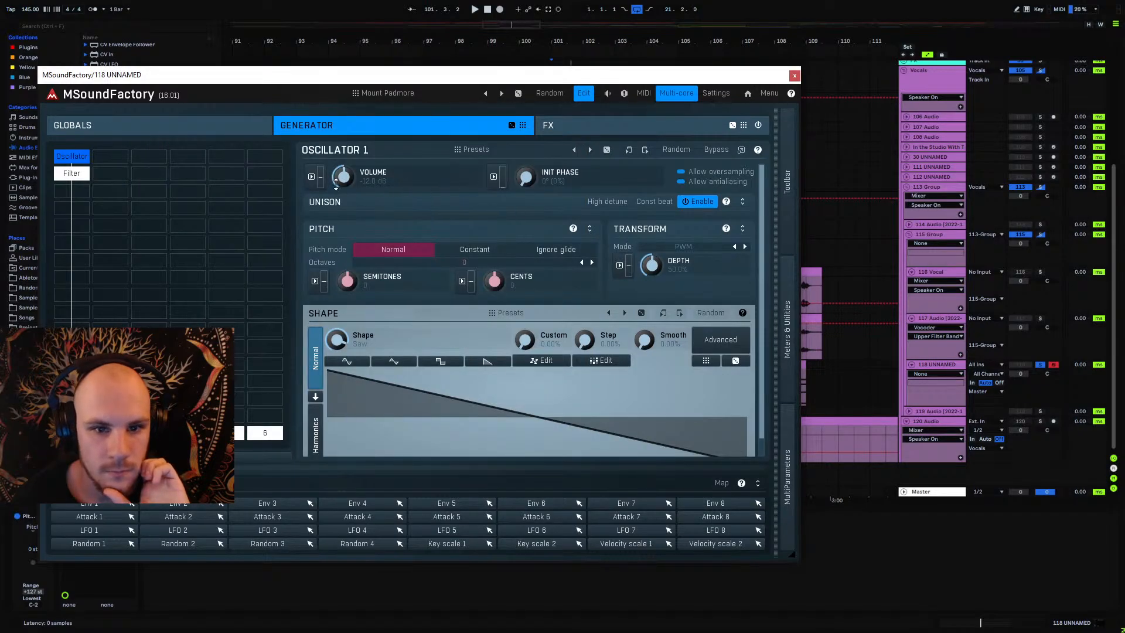
click(562, 126)
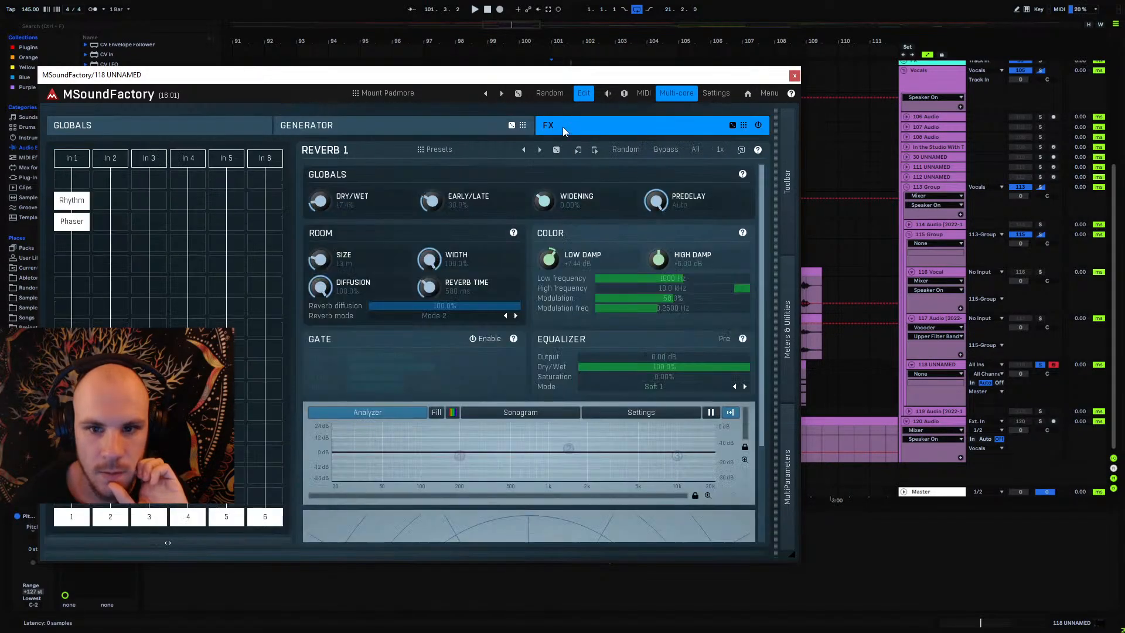
click(146, 128)
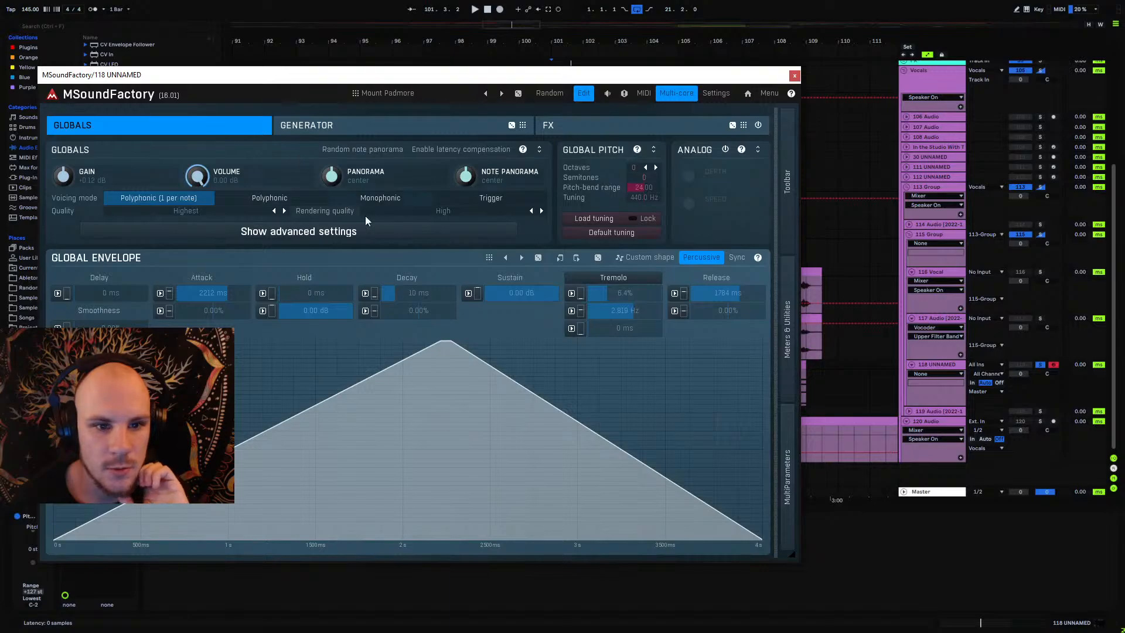
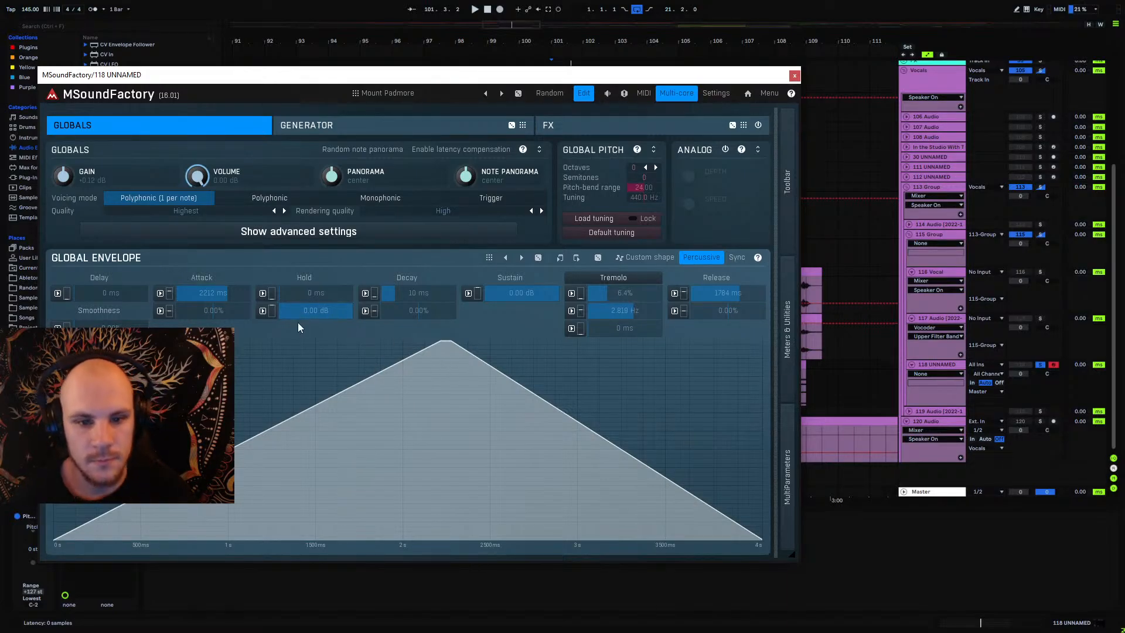
click(372, 130)
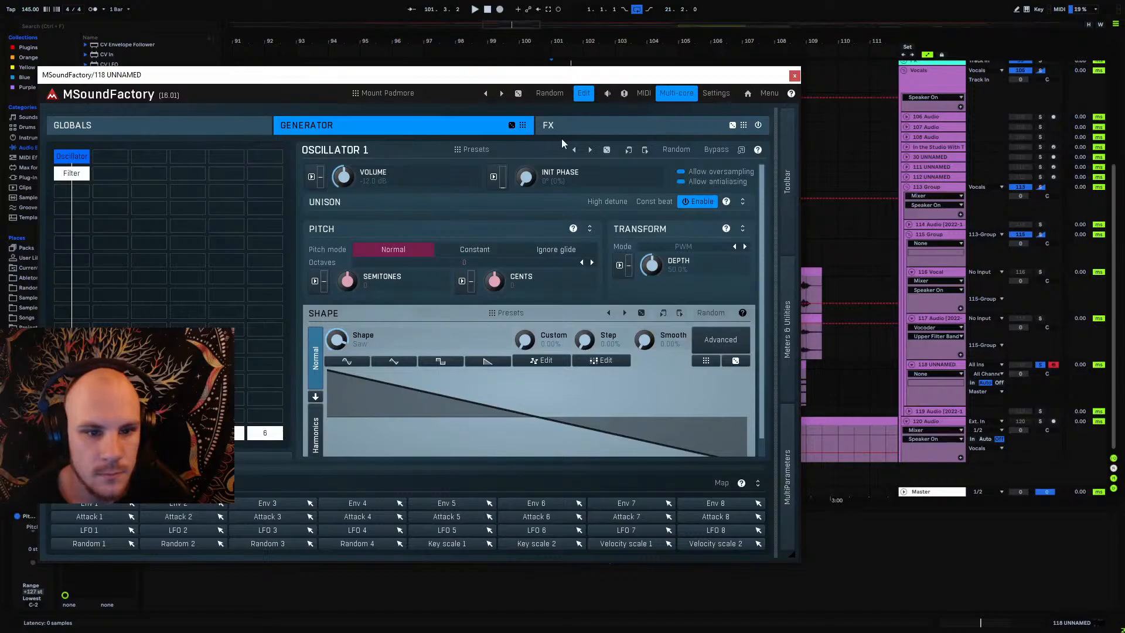
Step: Reduce Filter 1's frequency modulation depth to 0.00%, raise its frequency to about +4.45 oct while the chords play, and close the synth
click(72, 174)
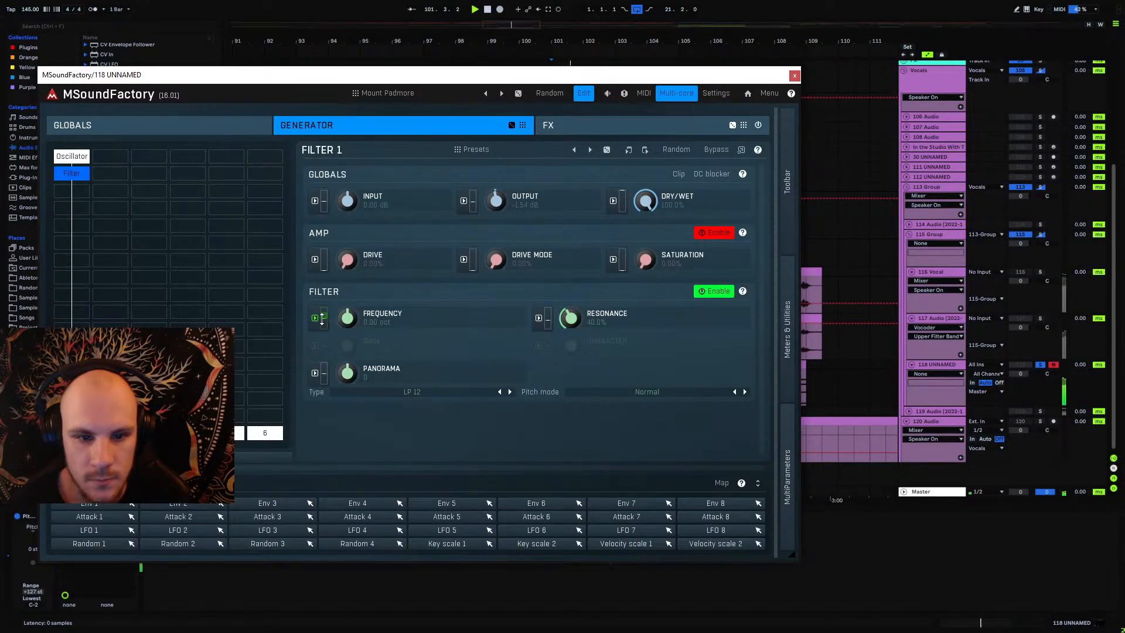
right_click(325, 321)
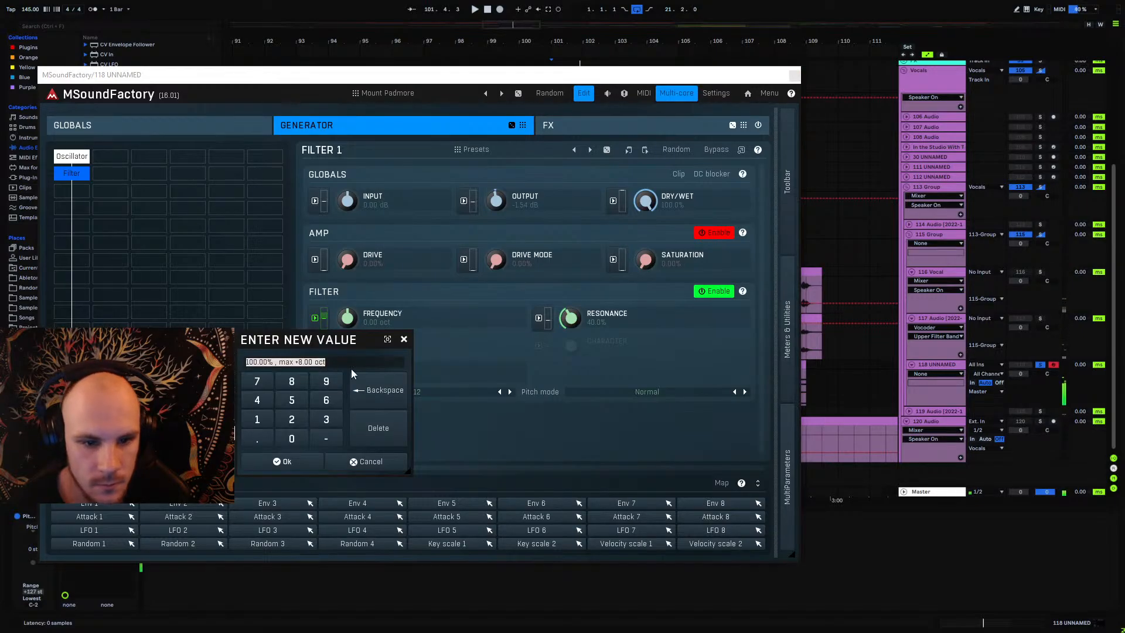
click(404, 339)
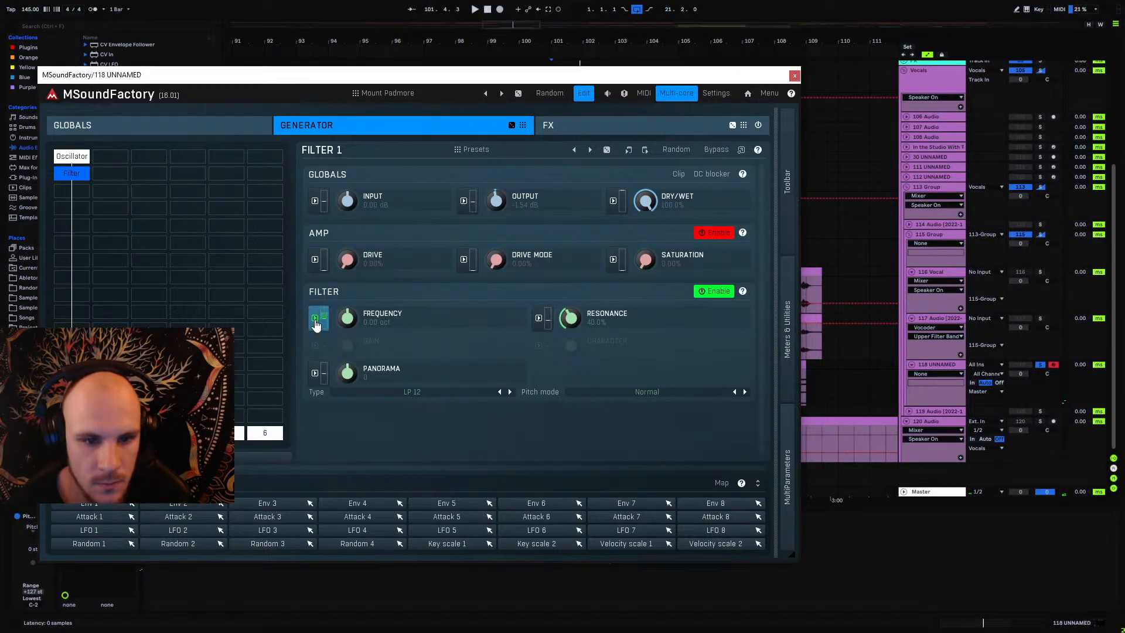
click(315, 319)
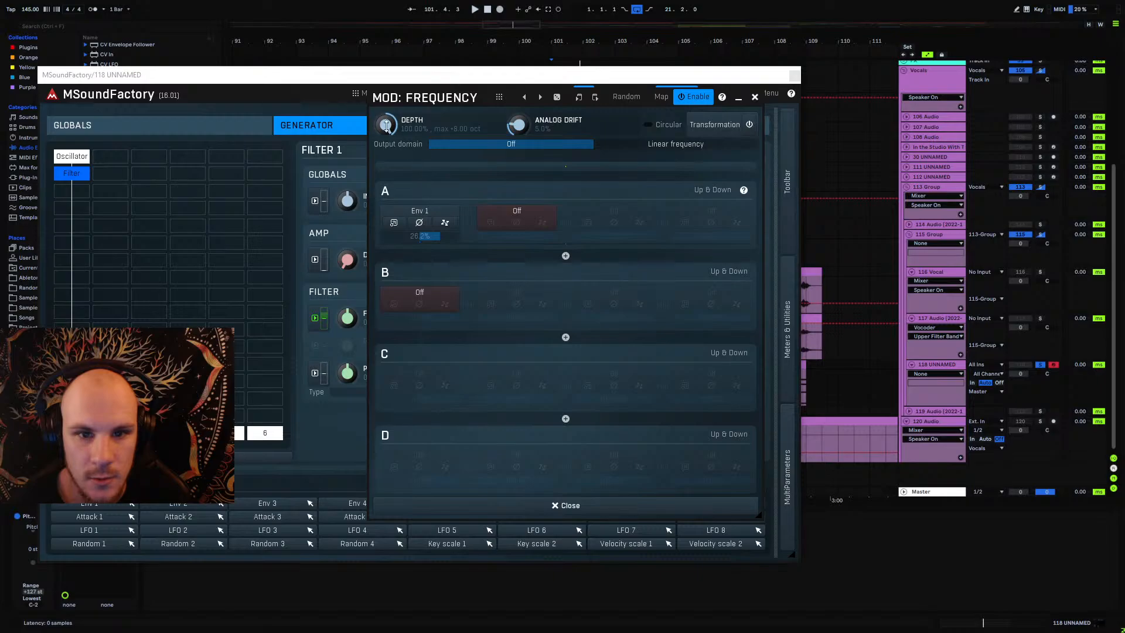
key(space)
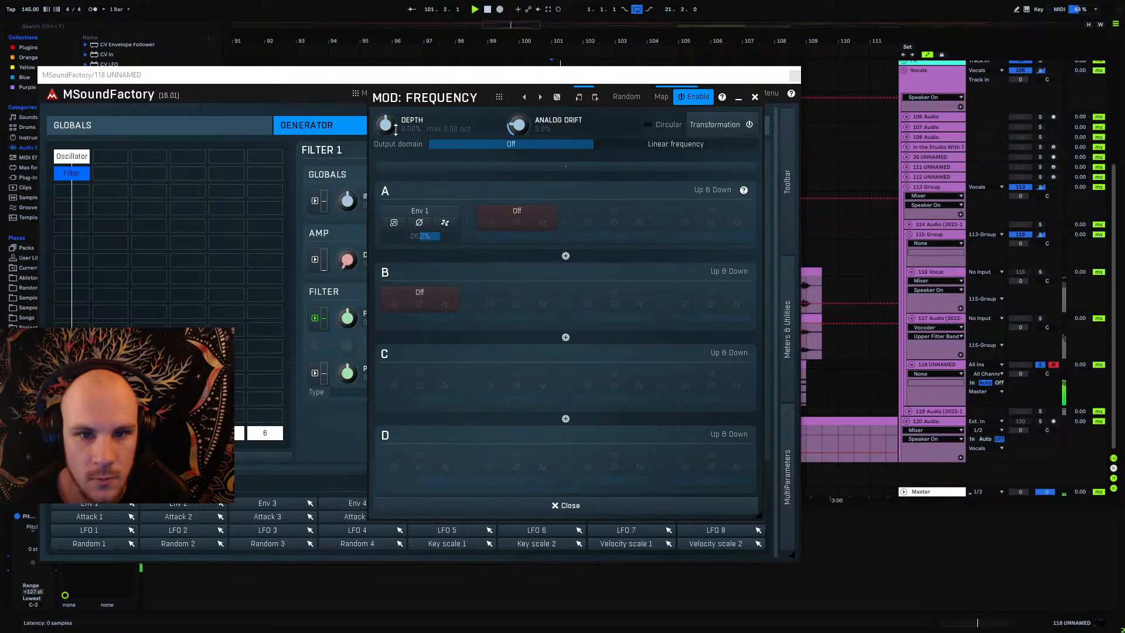
click(754, 97)
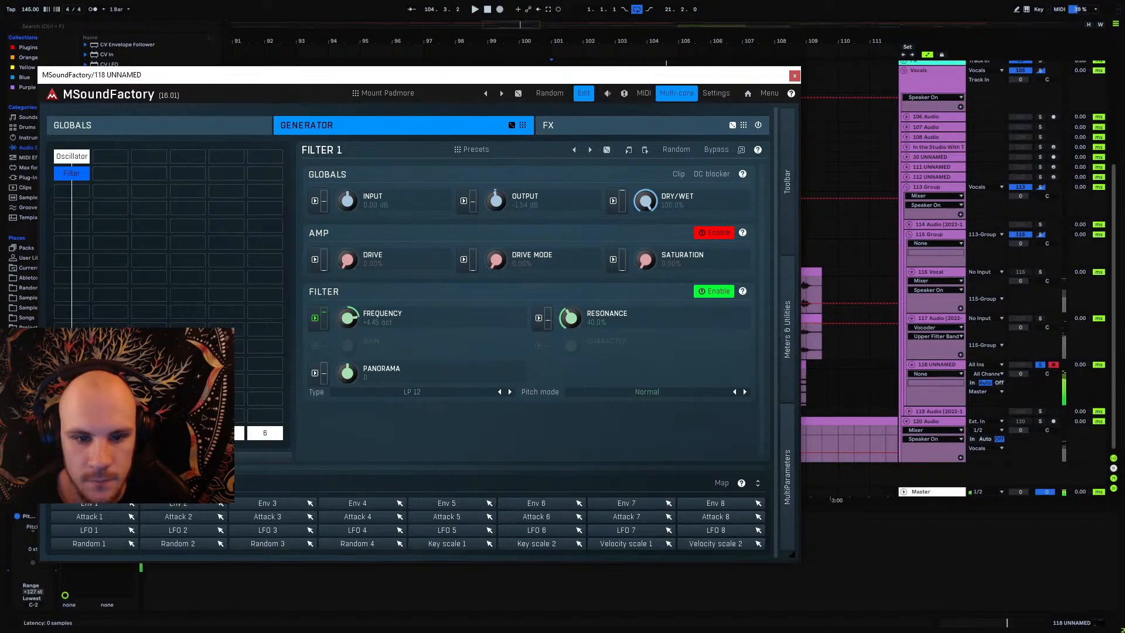
click(795, 76)
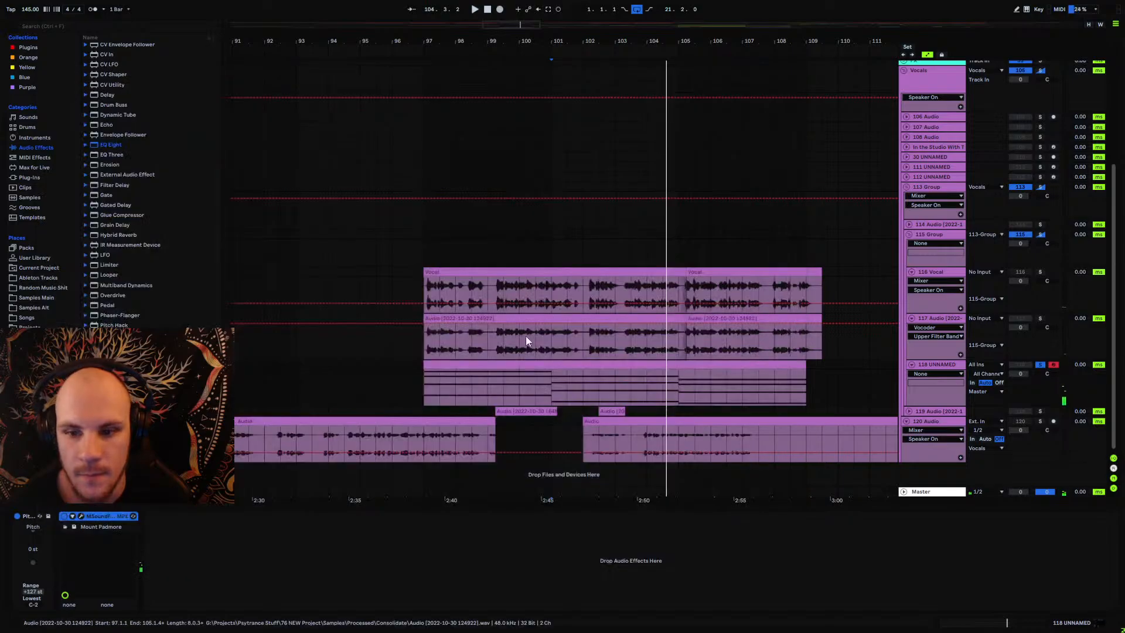
Step: Unsolo the 118 MIDI track, route its output to Sends Only, and play the arrangement from 97.1.1
click(538, 378)
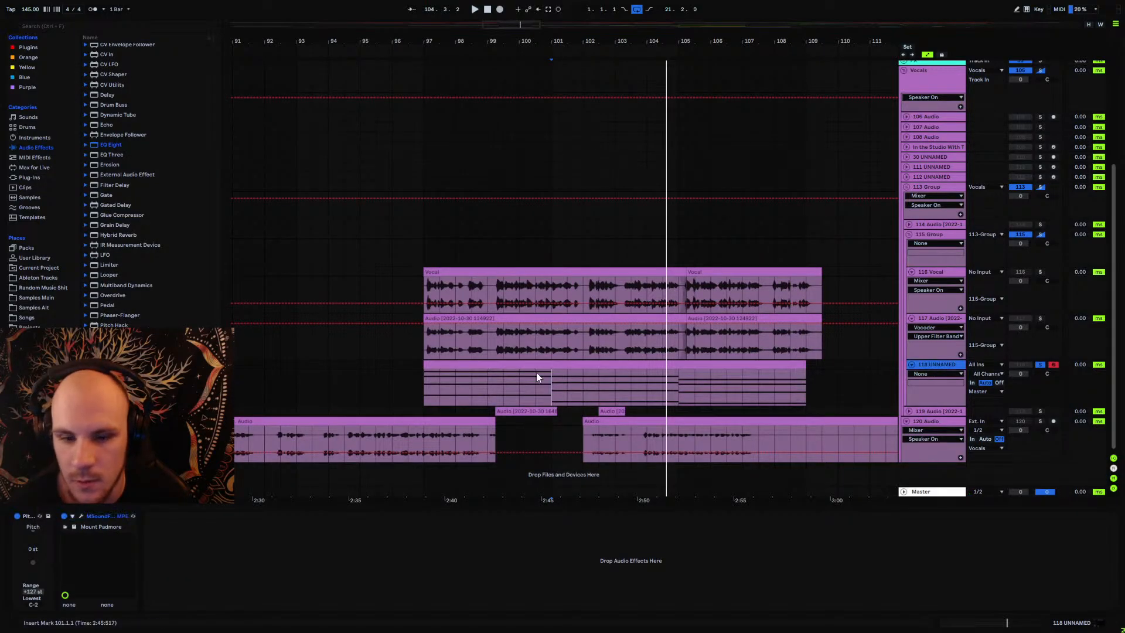
click(427, 391)
click(1041, 364)
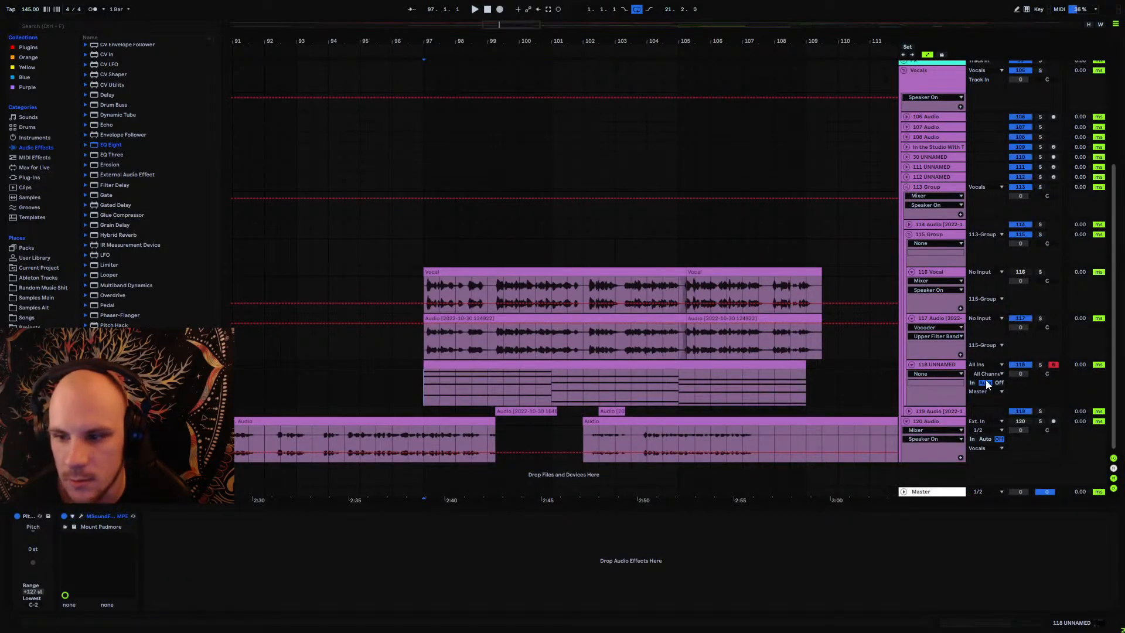
click(987, 391)
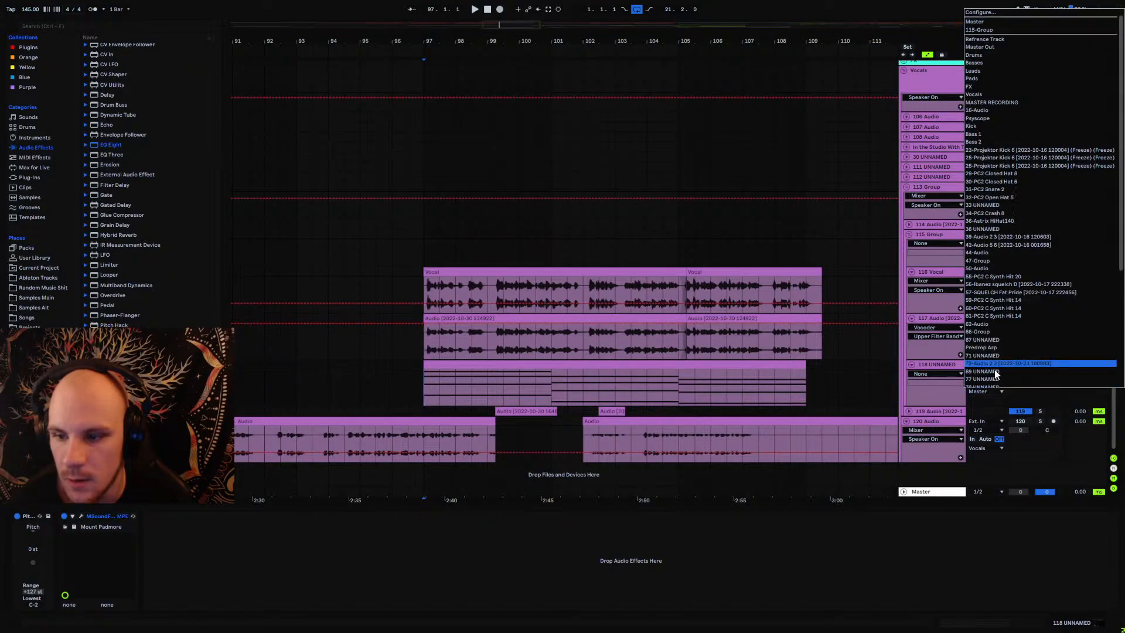
click(977, 387)
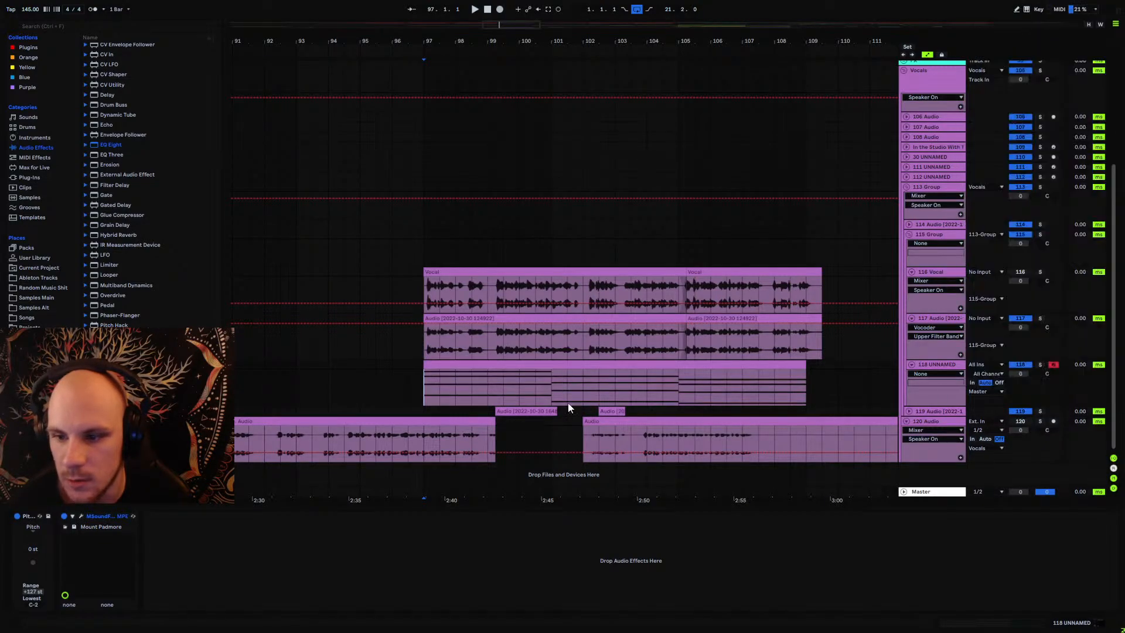
key(space)
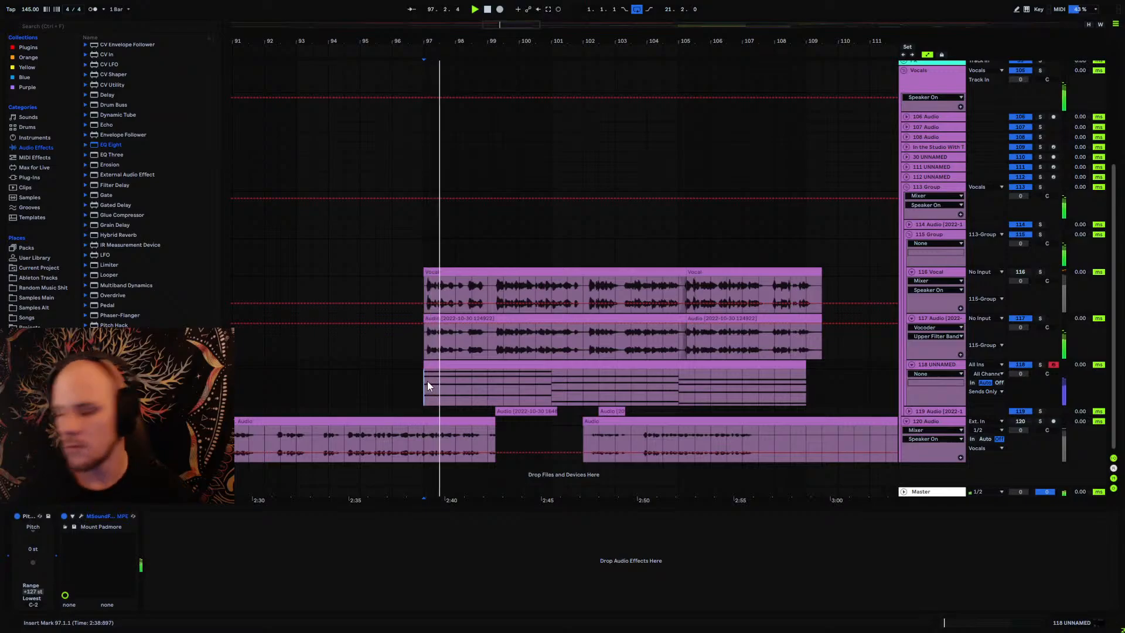
Step: Audition the 117 vocoder track solo, switch the solo to the 115 Group, and lower the 116 Vocal track's volume to -5.0 dB
click(1041, 318)
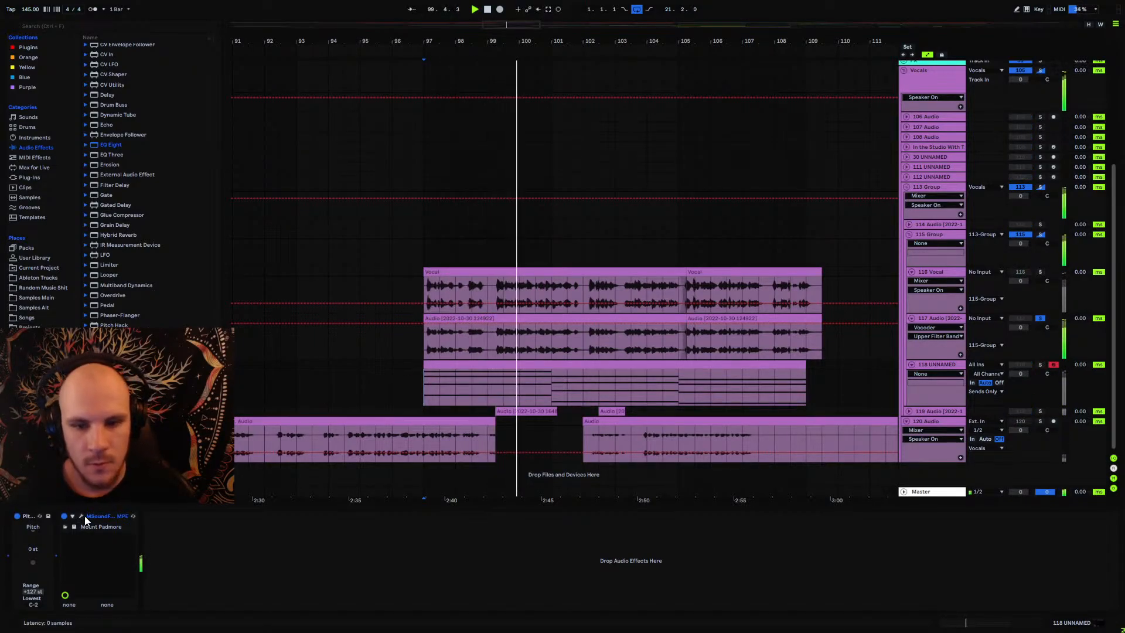
click(1020, 272)
click(1041, 234)
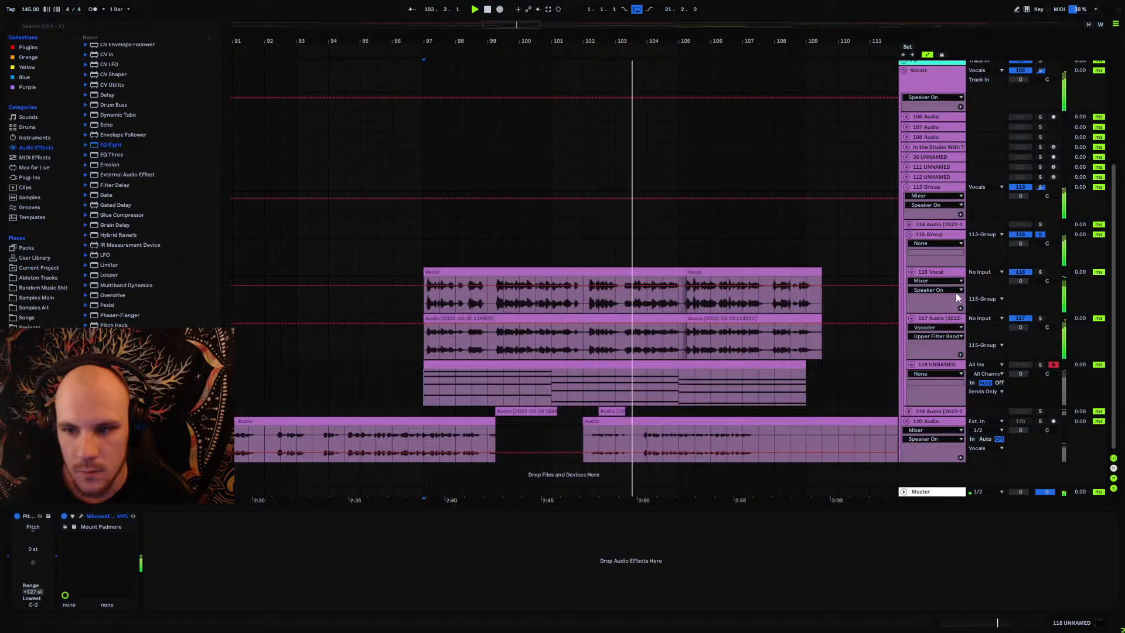
click(1019, 282)
drag(1014, 301, 1014, 326)
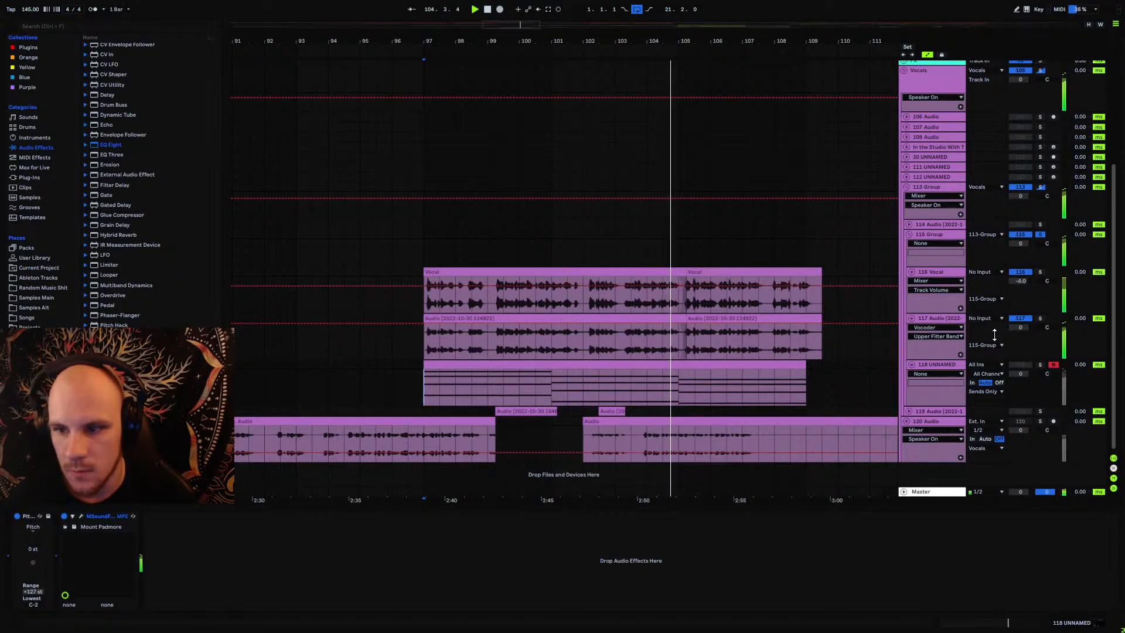
Step: Open the 118 track's chord clip for note editing, select the third chord's notes at bar 9, and stop playback
click(773, 368)
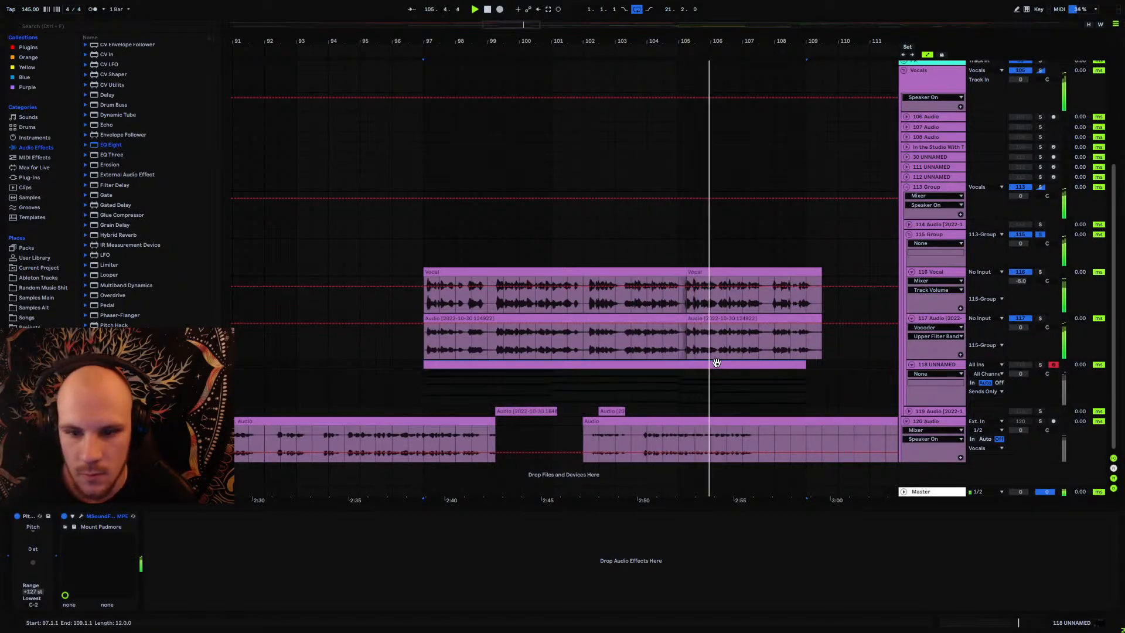
double_click(773, 367)
drag(901, 399, 863, 593)
key(space)
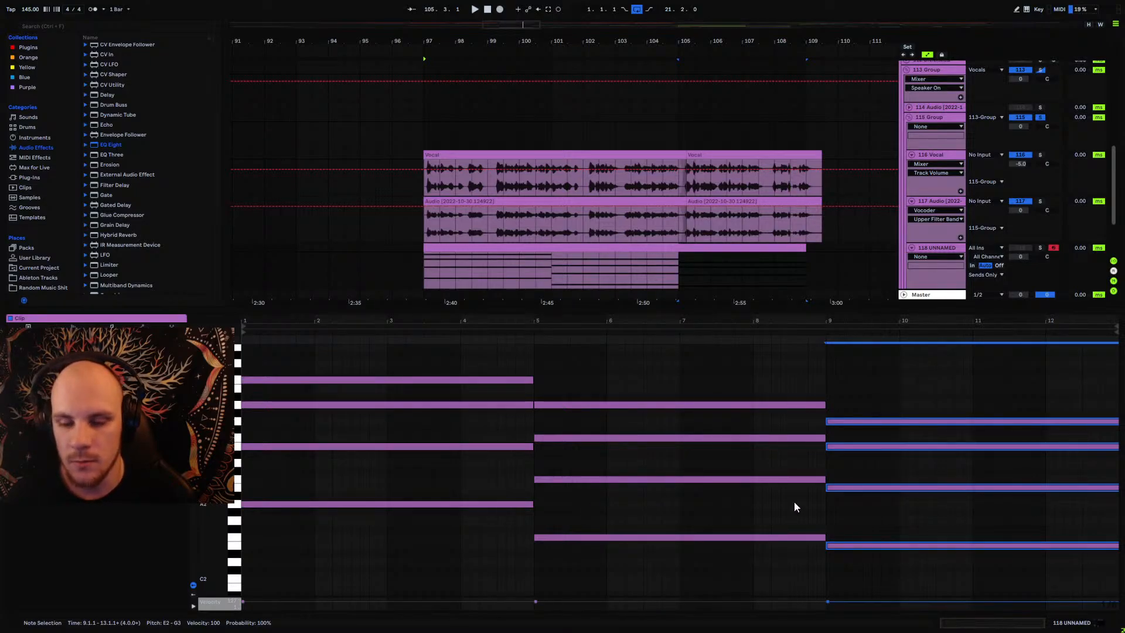
drag(870, 397, 858, 552)
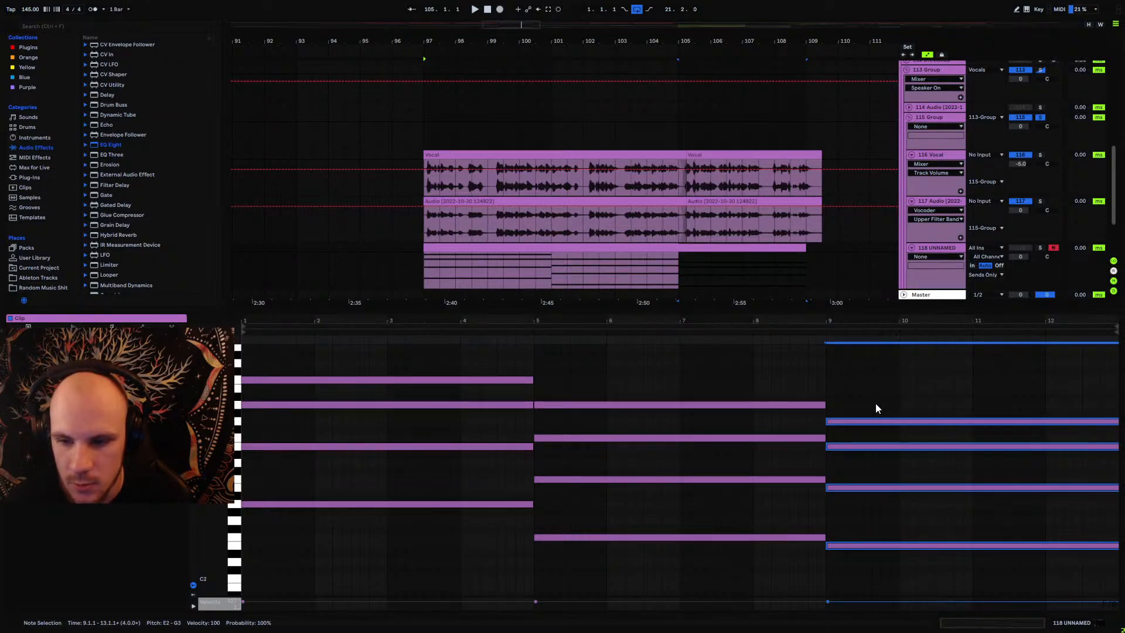
Step: Revoice the third chord's middle notes by raising B2 to D3 and E3 to G3
drag(876, 404, 868, 503)
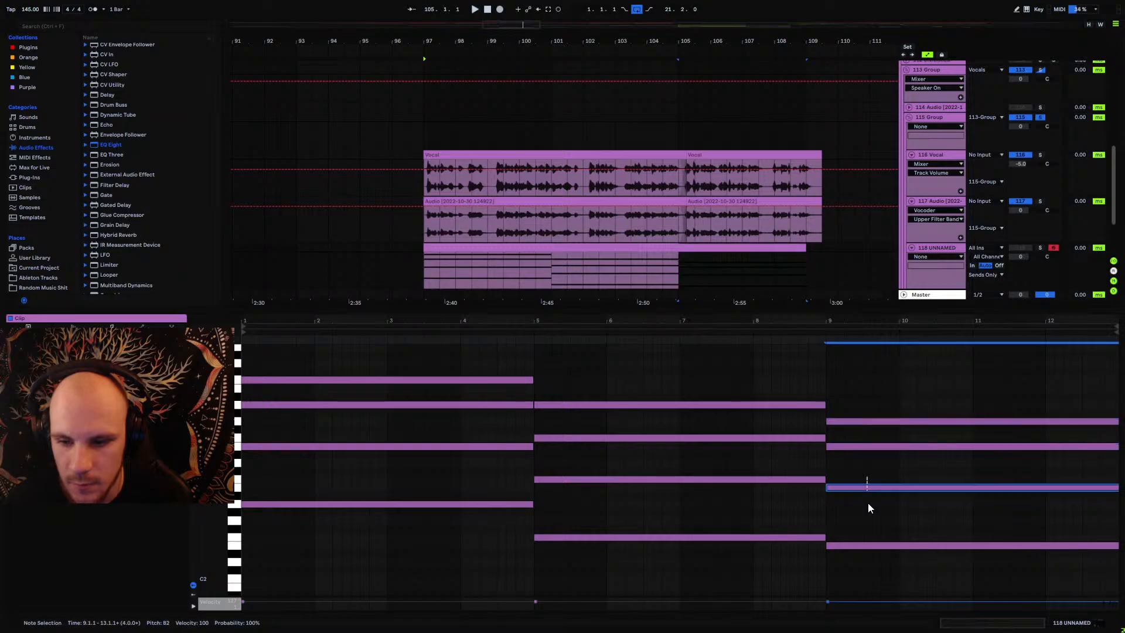
key(Up)
key(Up)
key(Up)
key(Up)
key(Up)
key(Up)
key(Up)
key(Up)
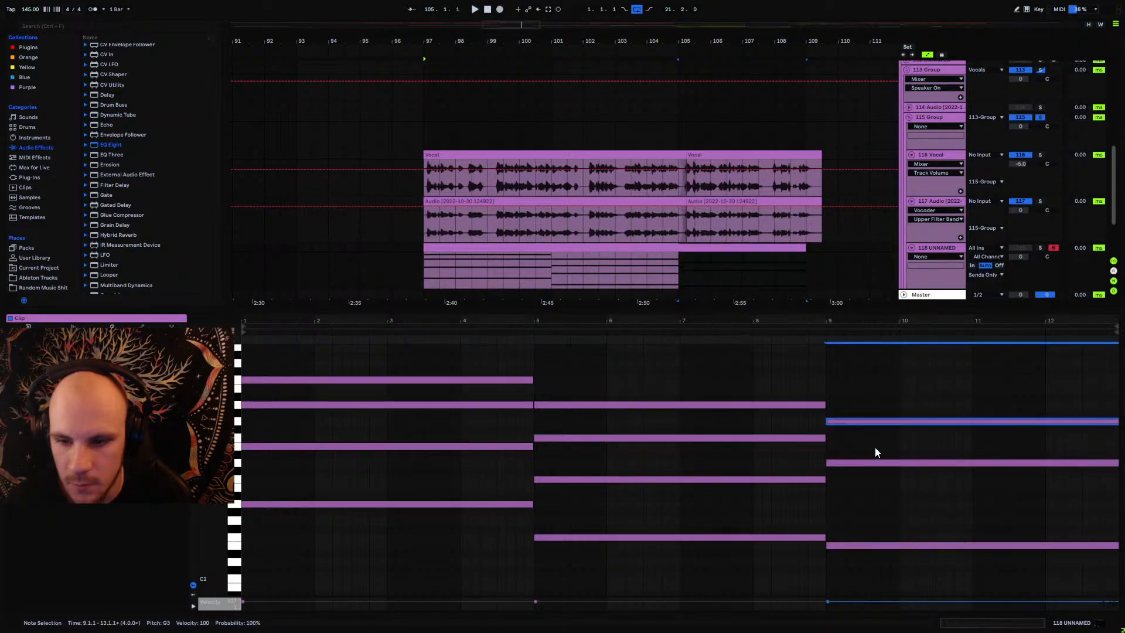
Step: Raise the third chord's top note to B3 and play the vocoded vocals from shortly before bar 105
key(Up)
key(Up)
key(Up)
key(Up)
key(Up)
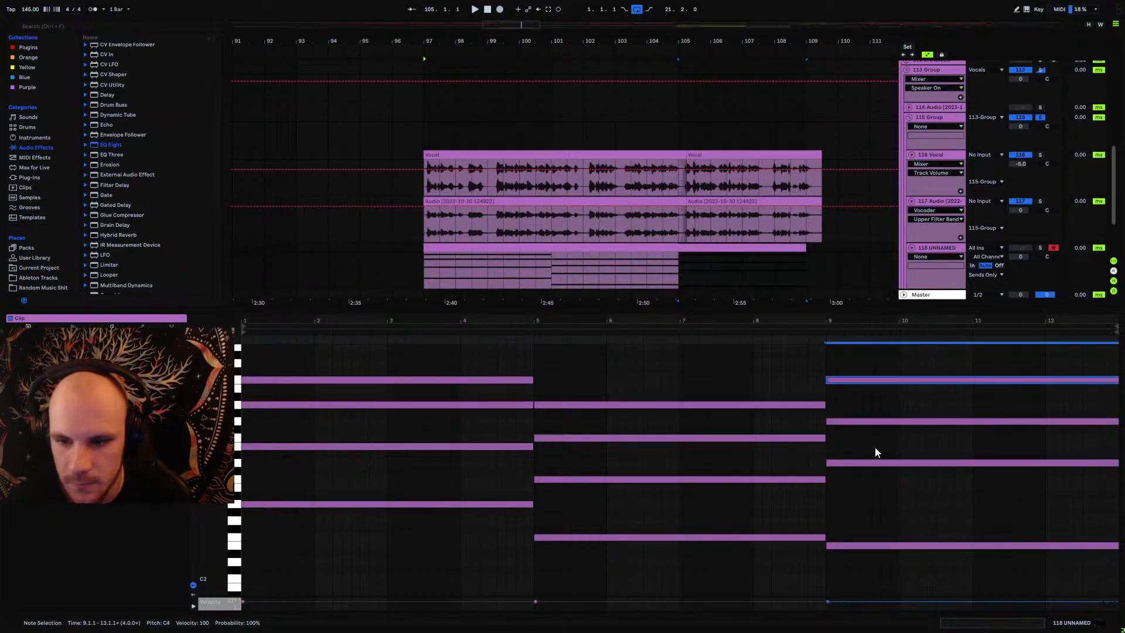
key(Down)
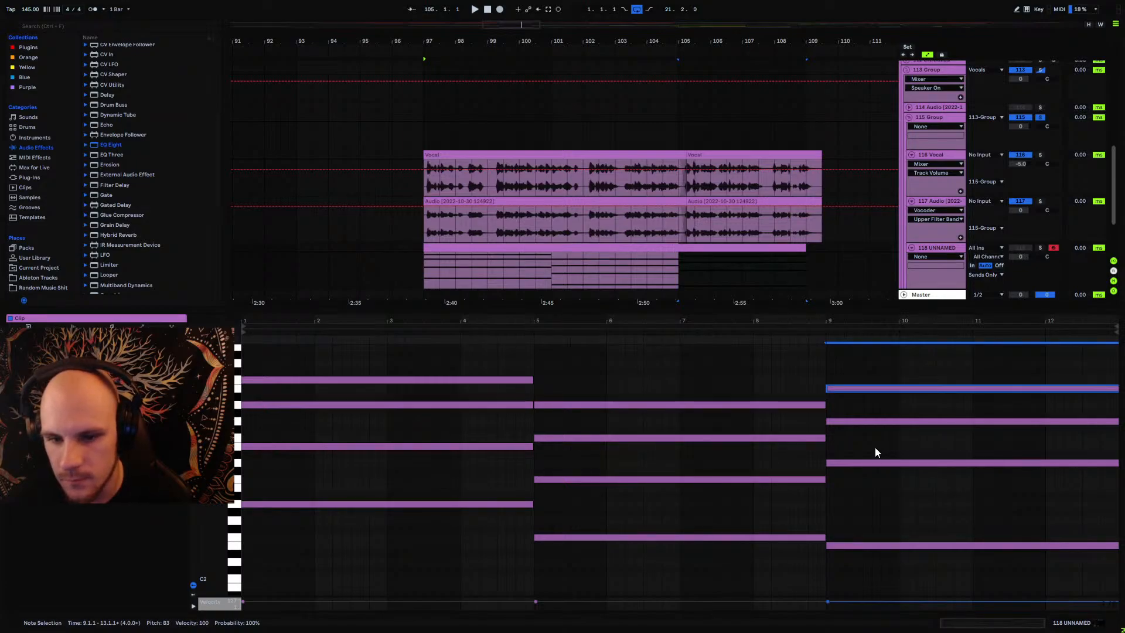
key(space)
click(666, 272)
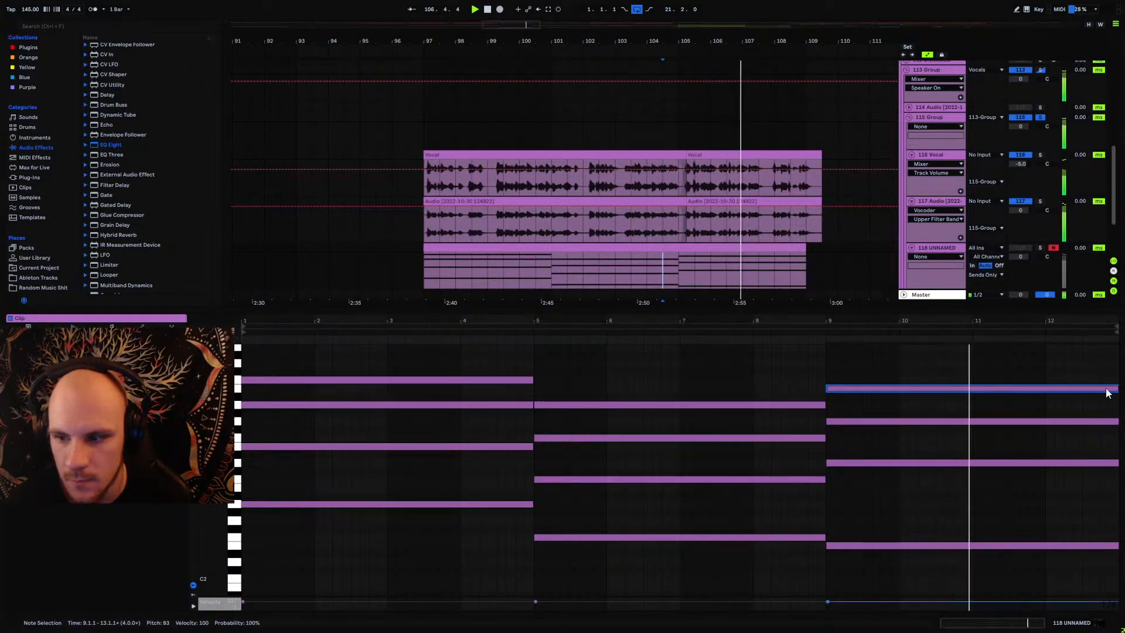
Step: Shorten the third chord's top B3 note to end at bar 11 and add a D4 copy from bar 11 to 13
drag(1116, 388, 973, 390)
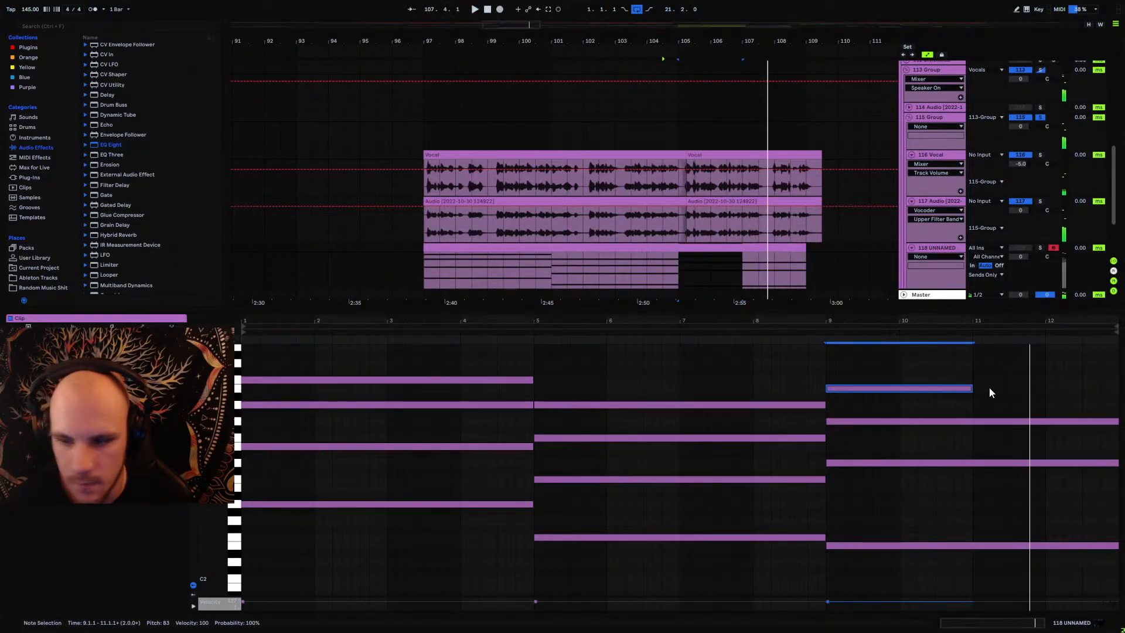
key(ctrl+d)
key(Up)
key(Up)
key(Up)
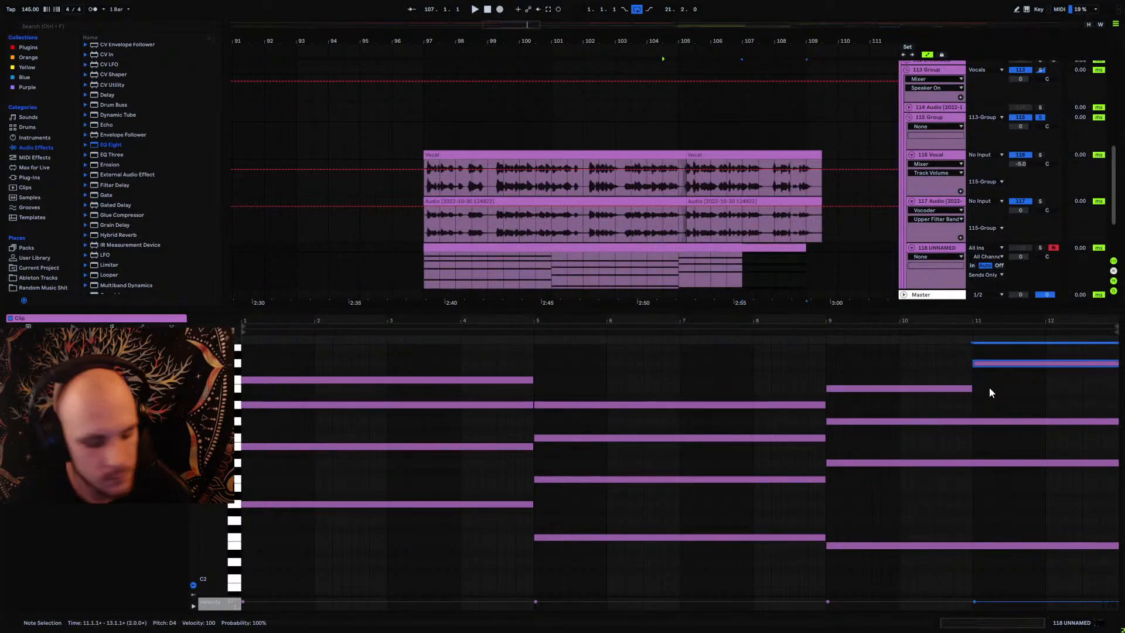
Step: Shorten the D4 note to one bar, add a copy at bar 12 lowered to C4, and play the passage
key(shift+Left)
key(shift+Left)
key(shift+Left)
key(shift+Left)
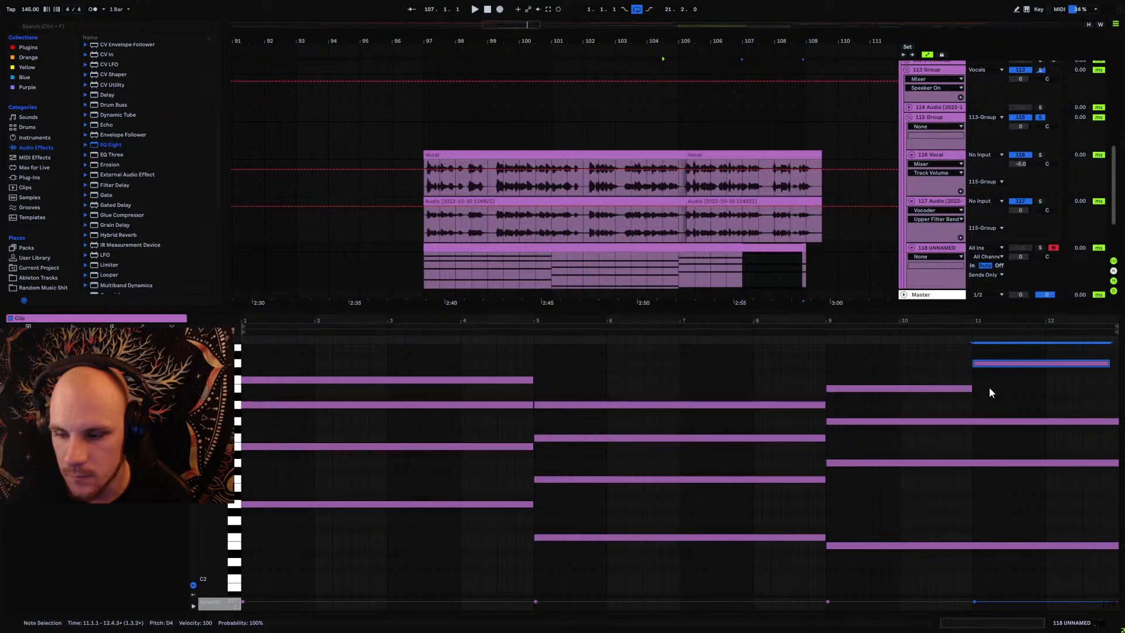
key(shift+Left)
key(shift+Left)
key(shift+Left)
key(shift+Left)
key(ctrl+d)
key(Down)
key(Down)
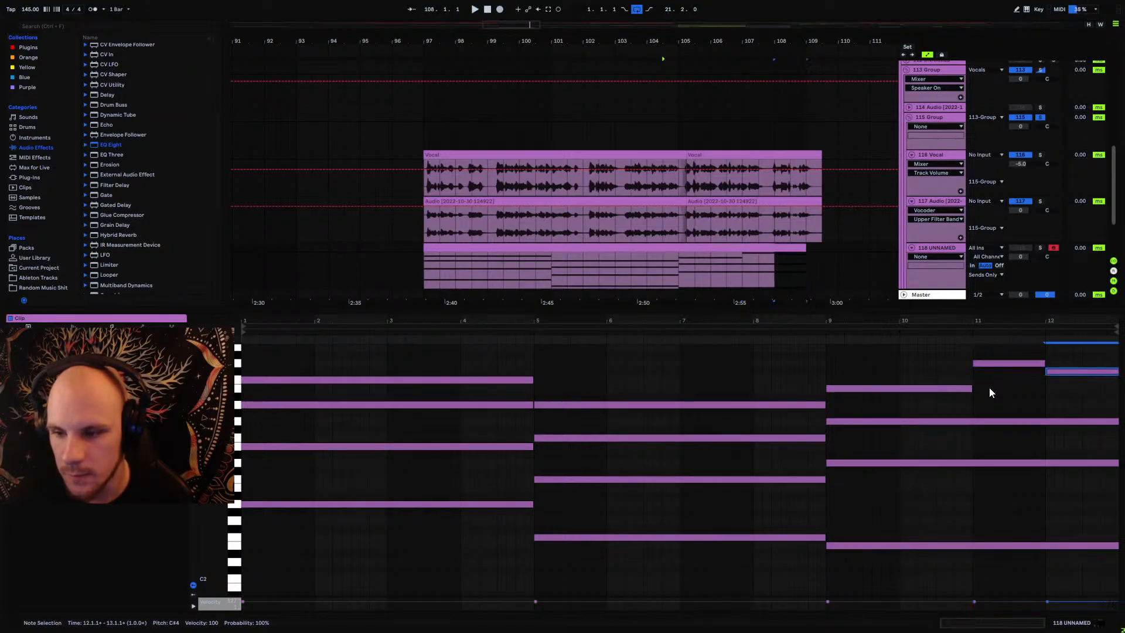
key(space)
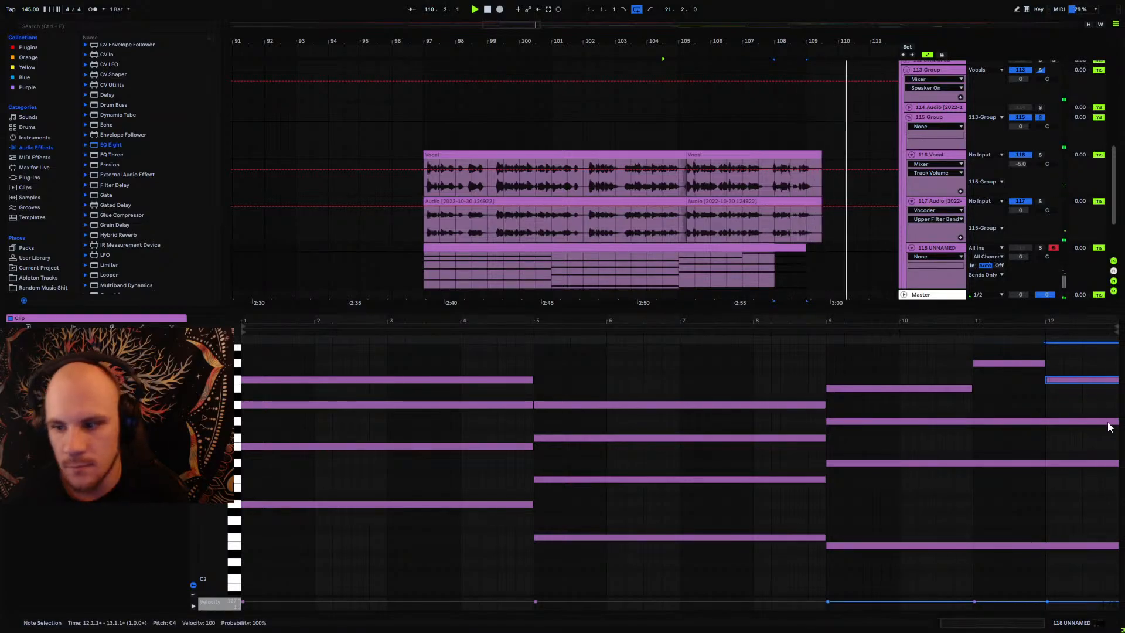
Step: End the G3 and D3 notes at 12.3, continue them with F3 and C3 up to bar 13, and play from 107.3
drag(1115, 422, 1078, 422)
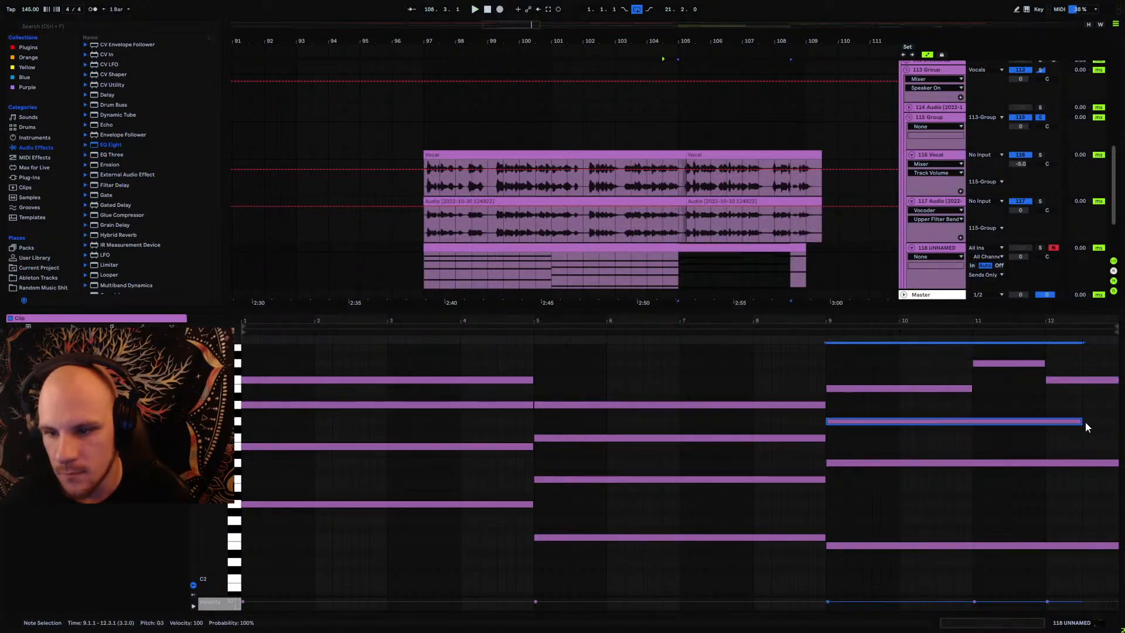
double_click(1086, 438)
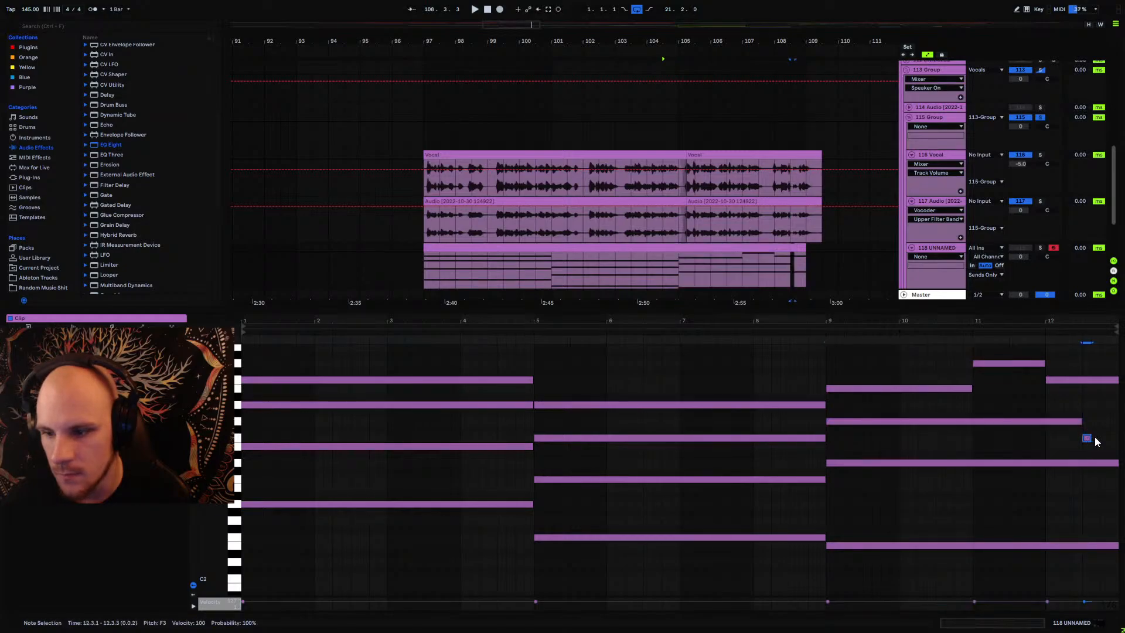
drag(1117, 463, 1090, 481)
double_click(1087, 480)
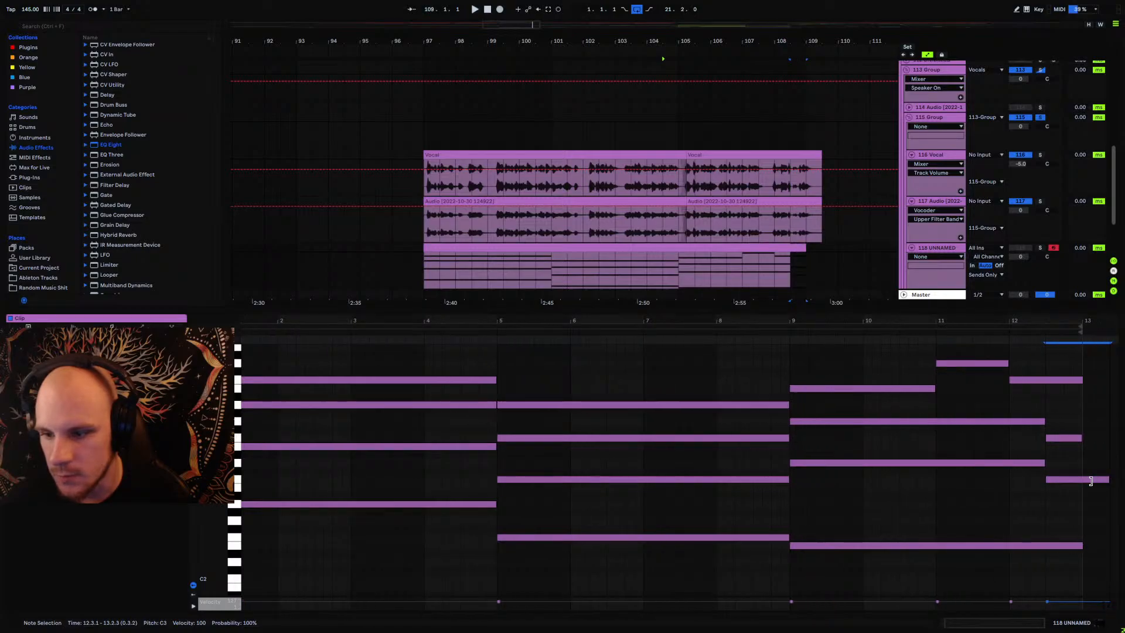
click(762, 270)
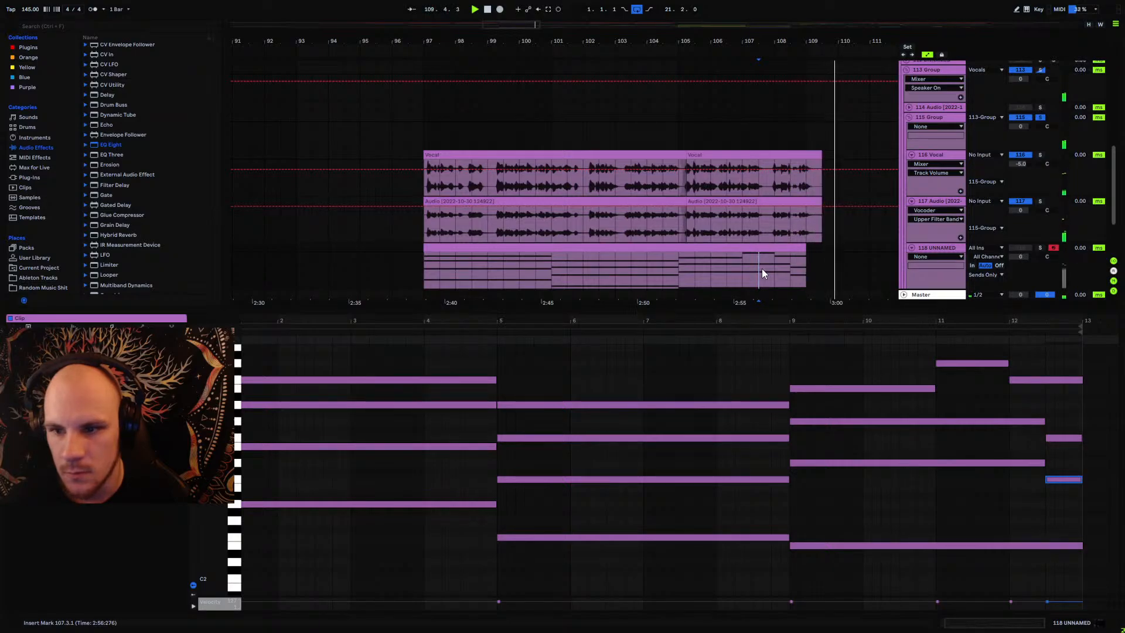
Step: Reopen the 118 track's chord clip, end the C4 note at 12.3, add an A3 note there, and play from bar 97
click(789, 219)
click(932, 248)
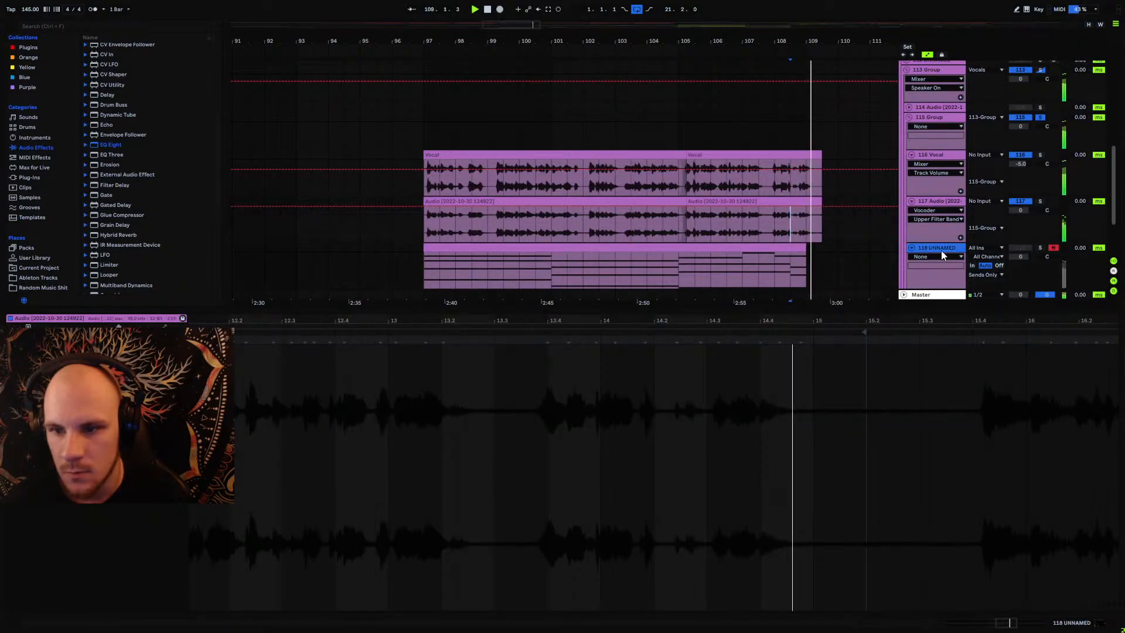
click(795, 248)
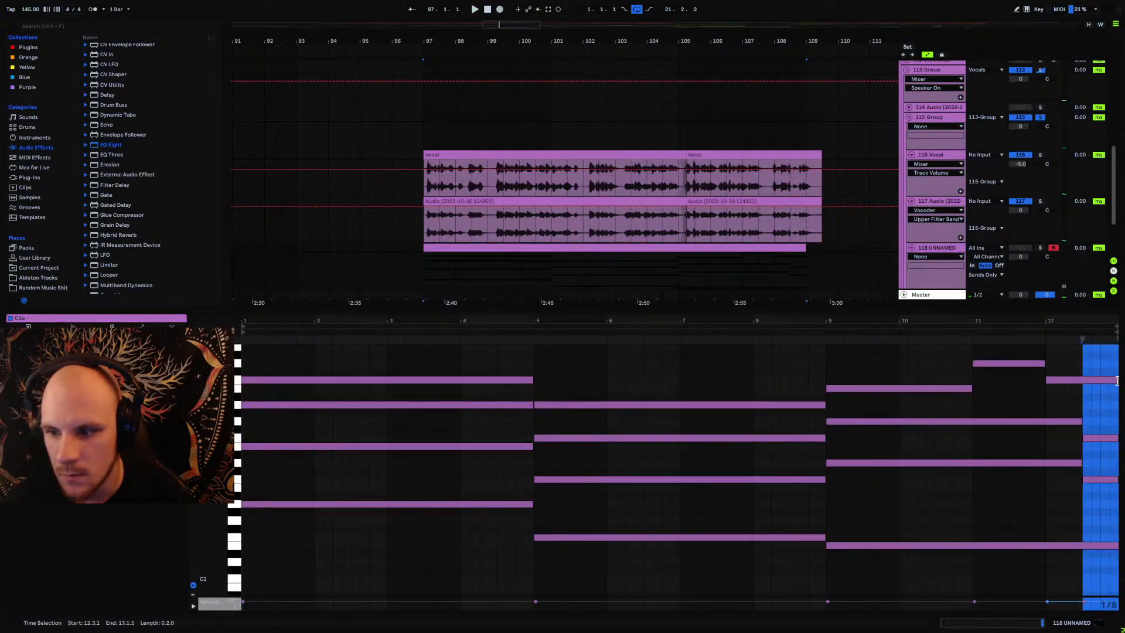
drag(1117, 381, 1079, 383)
double_click(1087, 404)
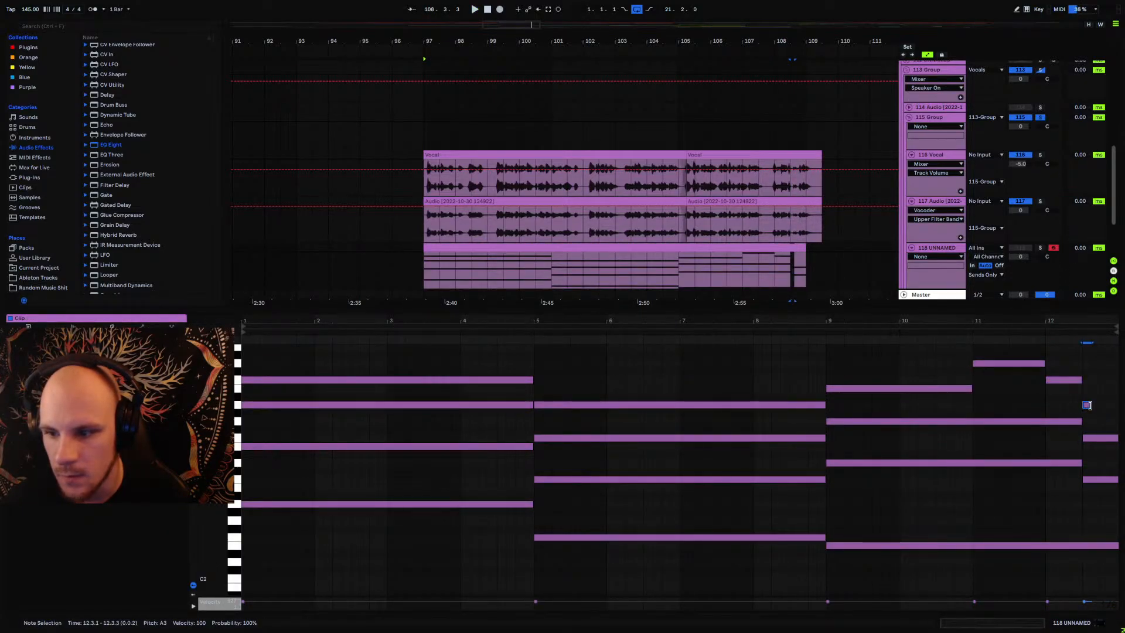
key(space)
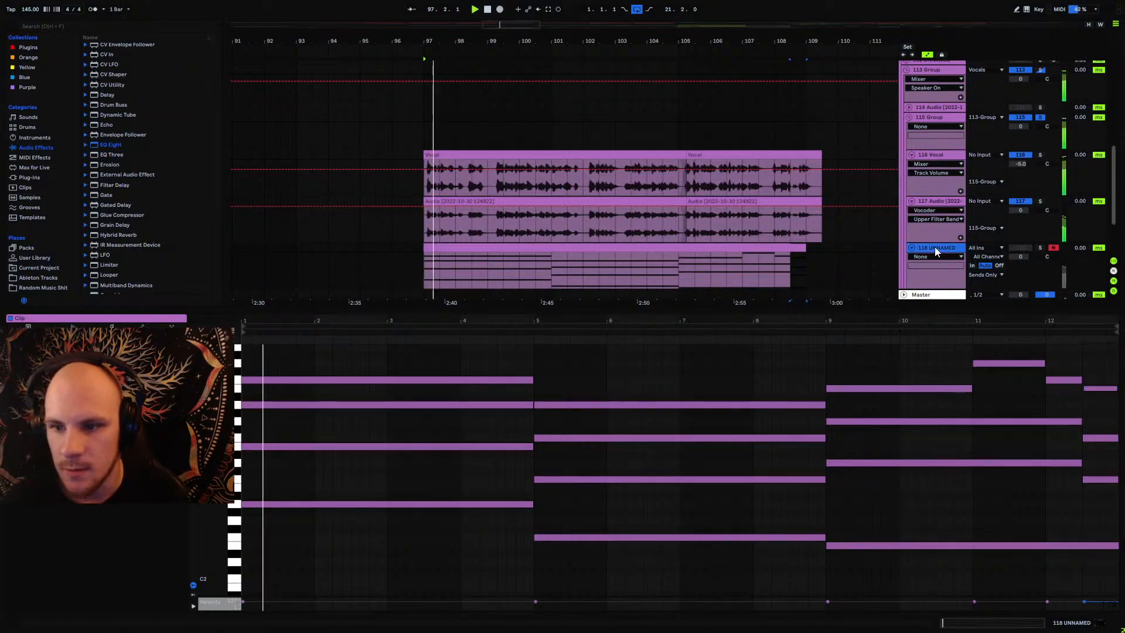
Step: In the 118 track's MSoundFactory global envelope, set the attack to 107 ms and shorten the release, then close the synth
click(934, 248)
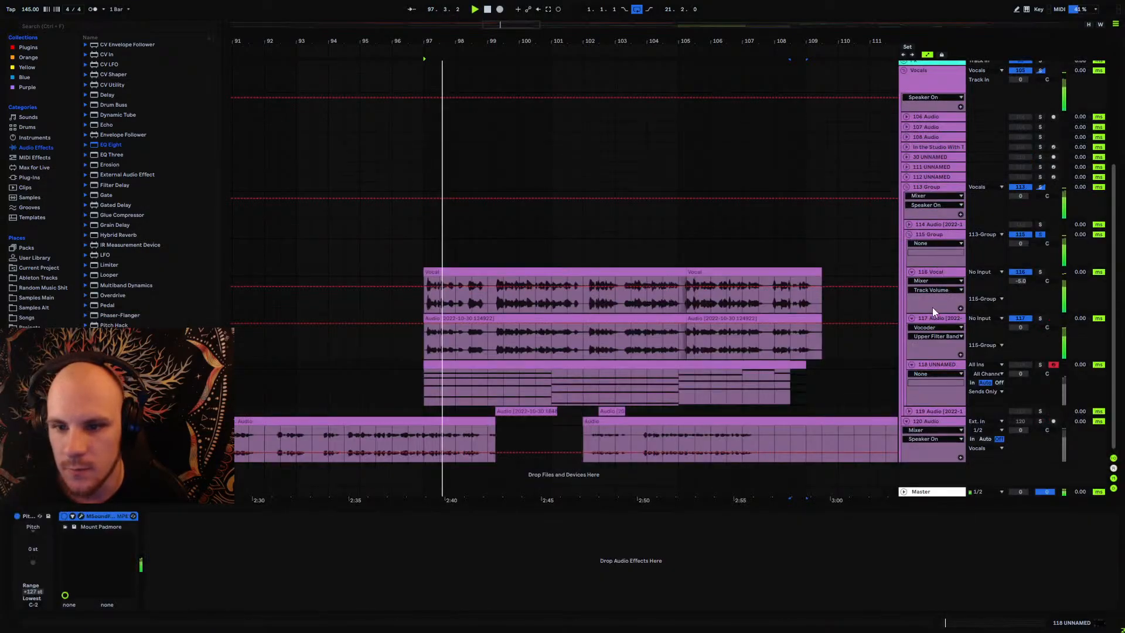
click(81, 515)
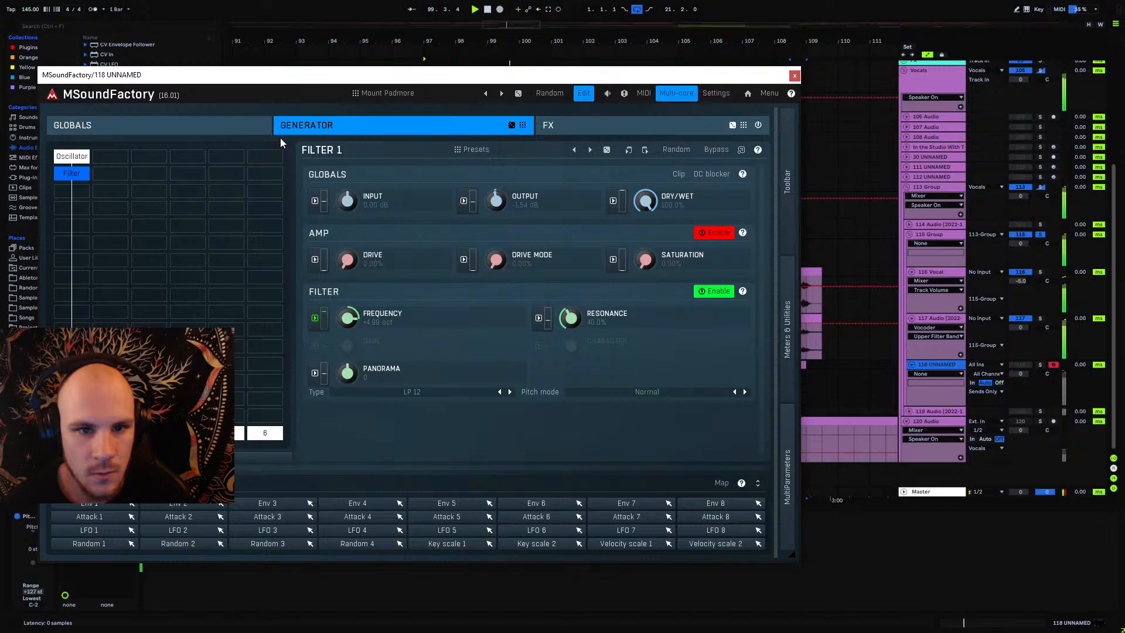
click(247, 133)
drag(213, 290, 213, 319)
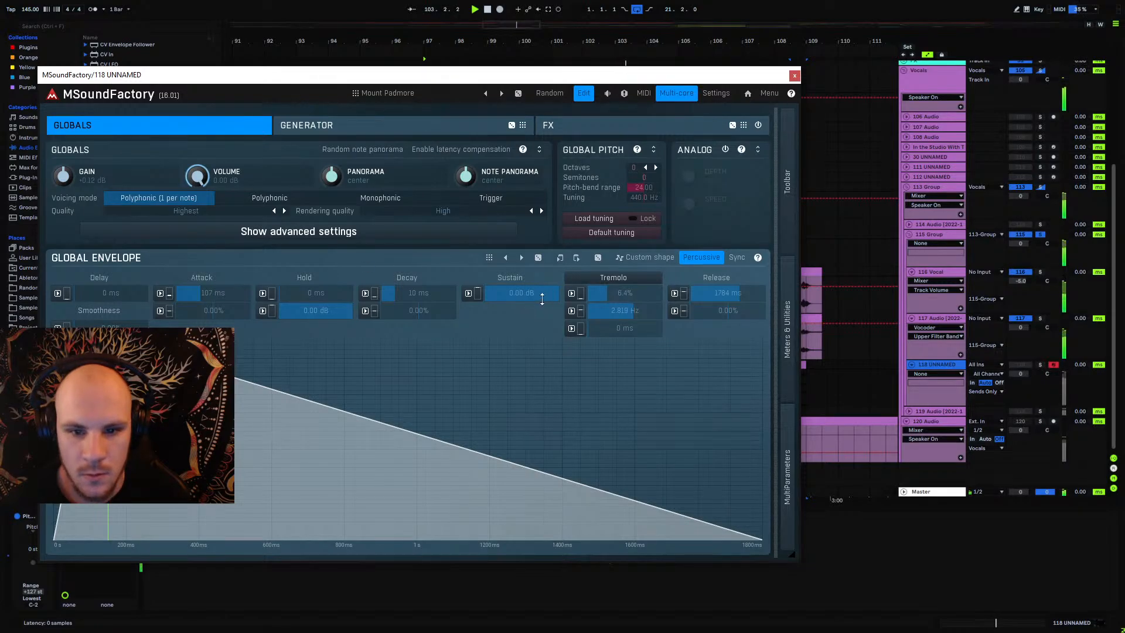
drag(728, 293, 728, 318)
click(794, 76)
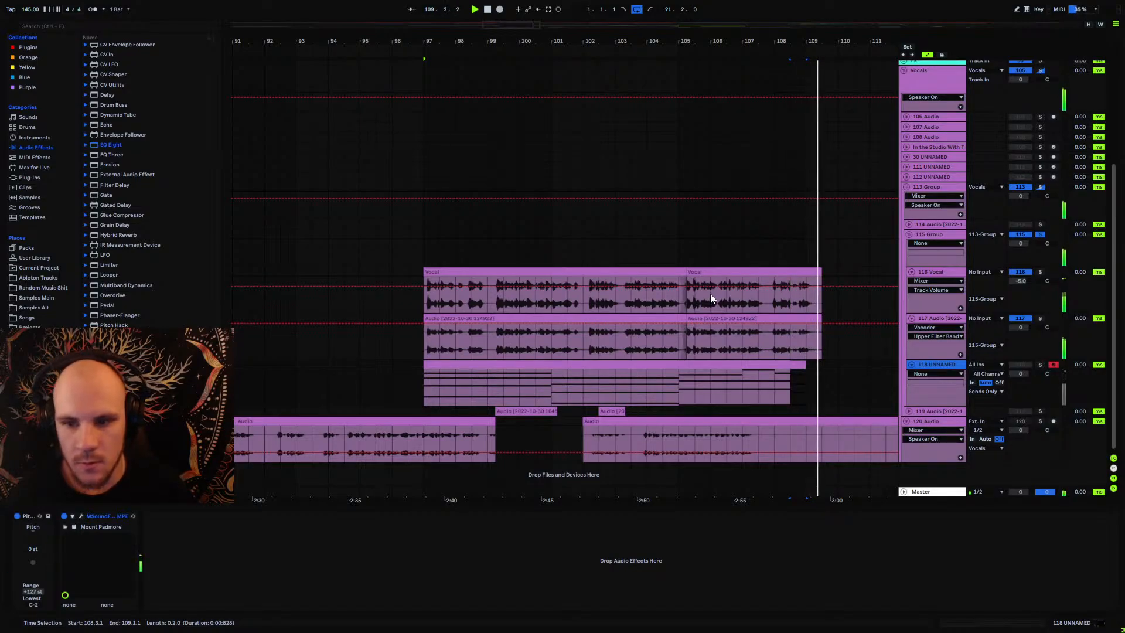
Step: Revoice the chord clip's final half-bar chord from 12.3 as A3, E3 and B2, and audition it from bar 108
click(793, 363)
double_click(794, 362)
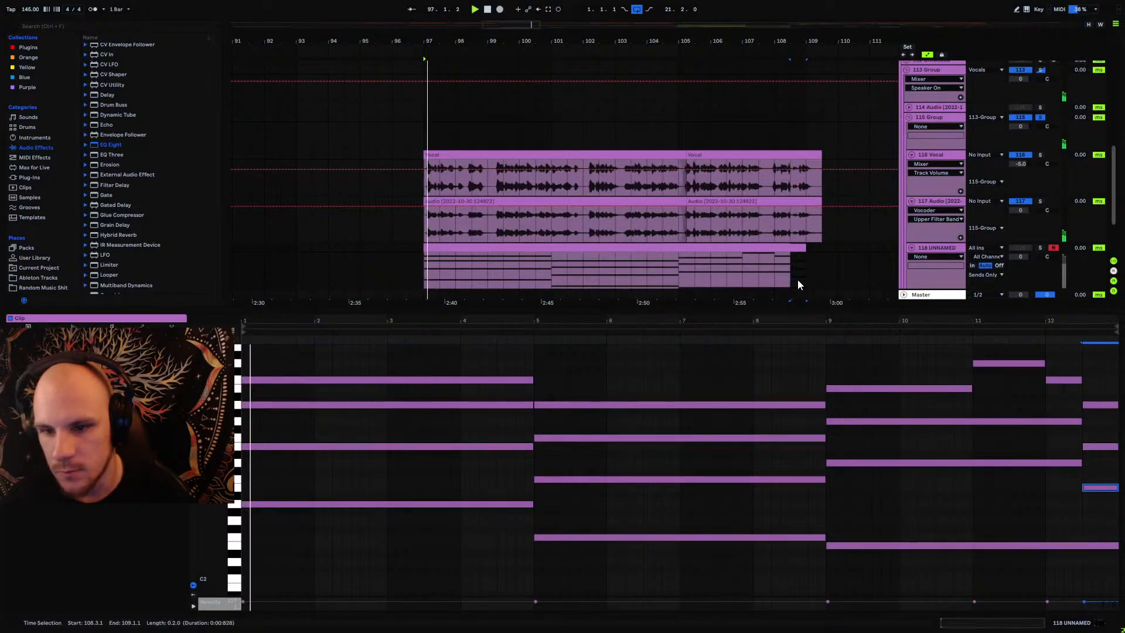
click(772, 260)
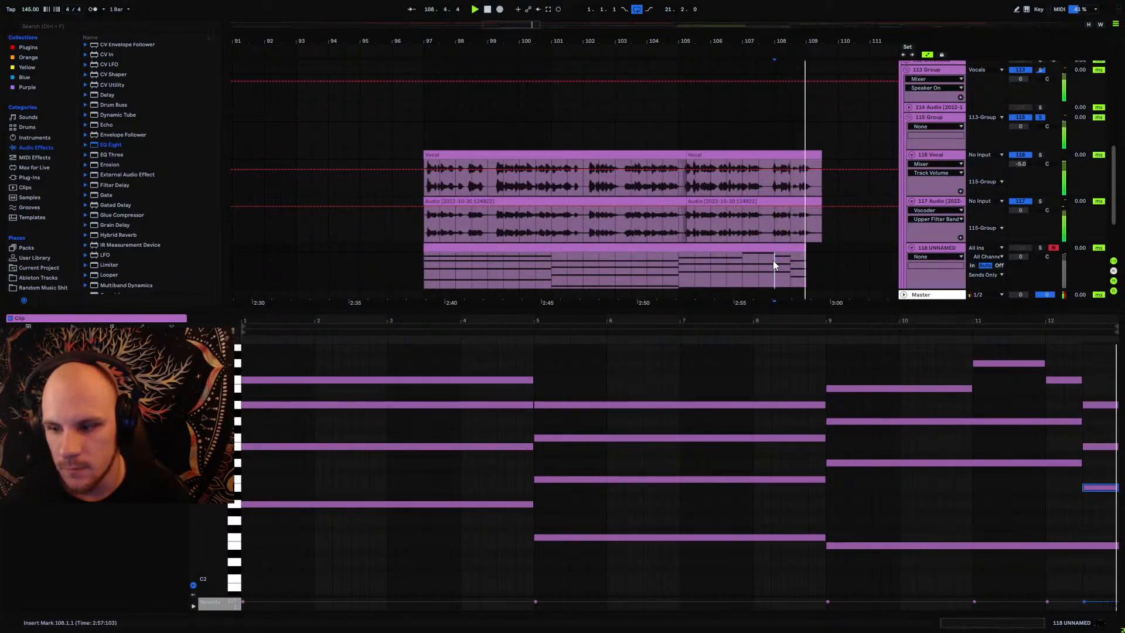
key(space)
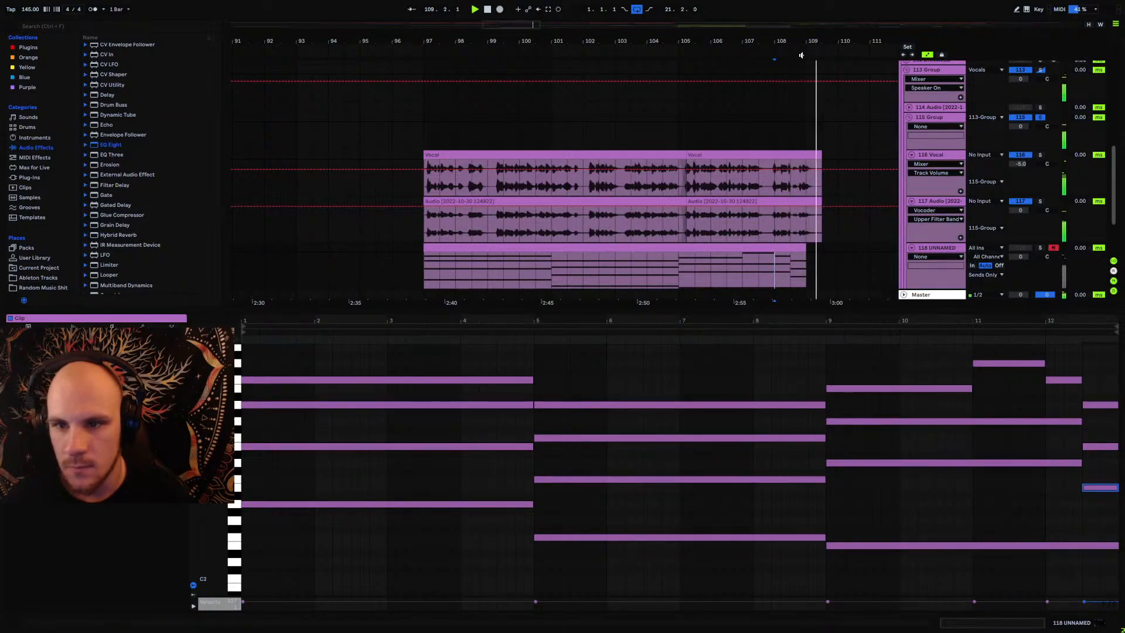
drag(800, 42, 774, 129)
key(space)
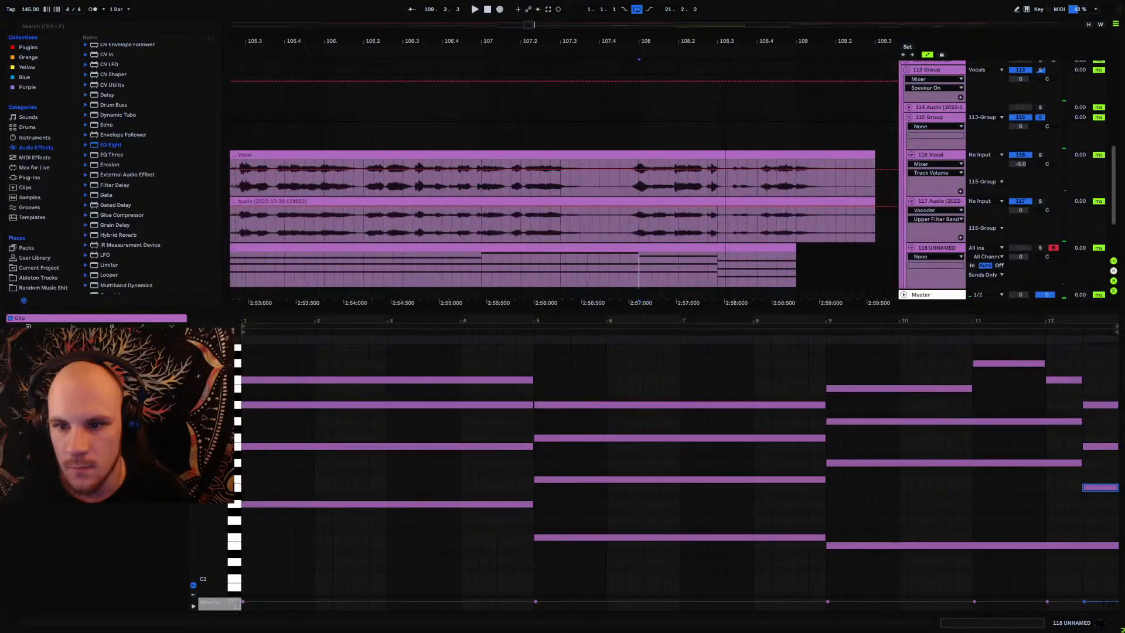
Step: Extend the chord clip to the end of the vocal clips, lengthen its final chord notes to match, and play from 108.4
drag(812, 269, 836, 247)
drag(1069, 385, 1070, 565)
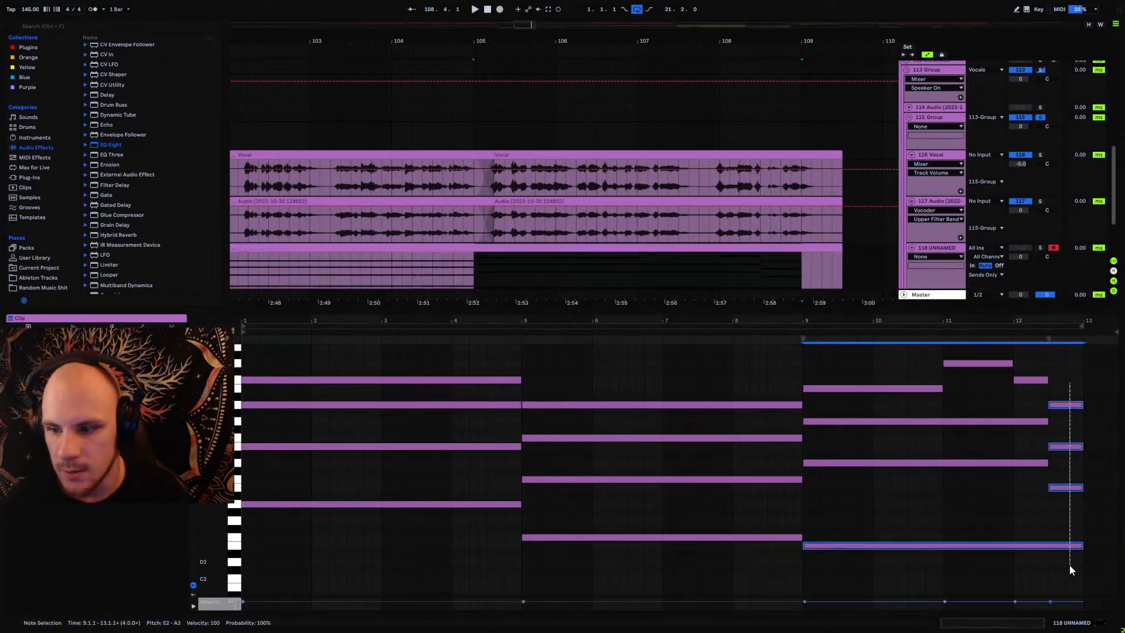
drag(1087, 406, 1118, 409)
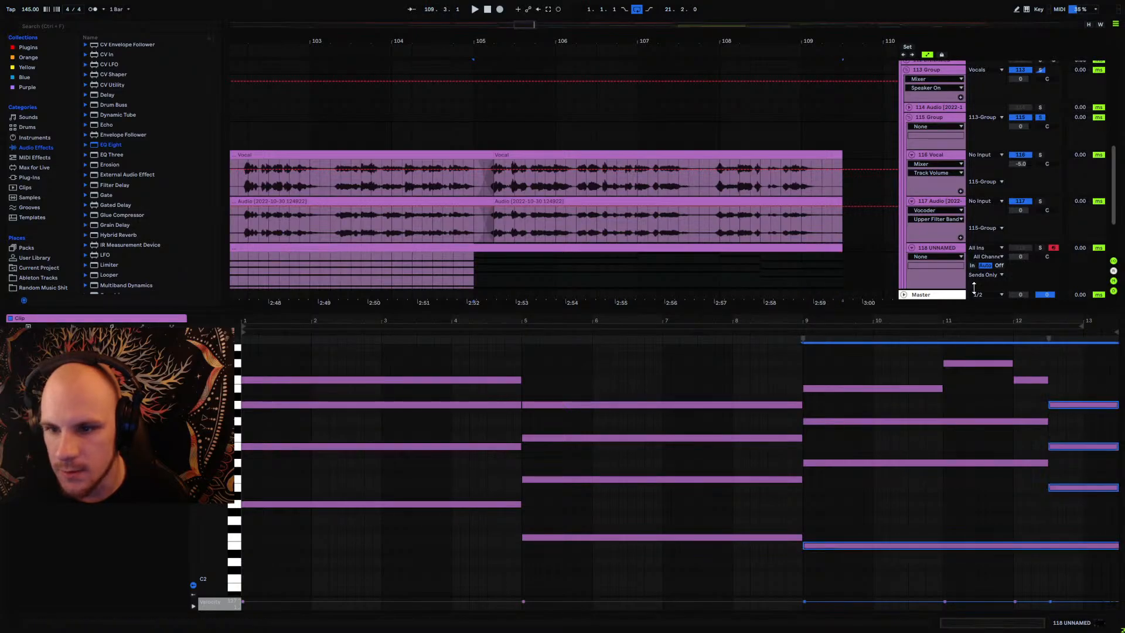
click(781, 236)
key(space)
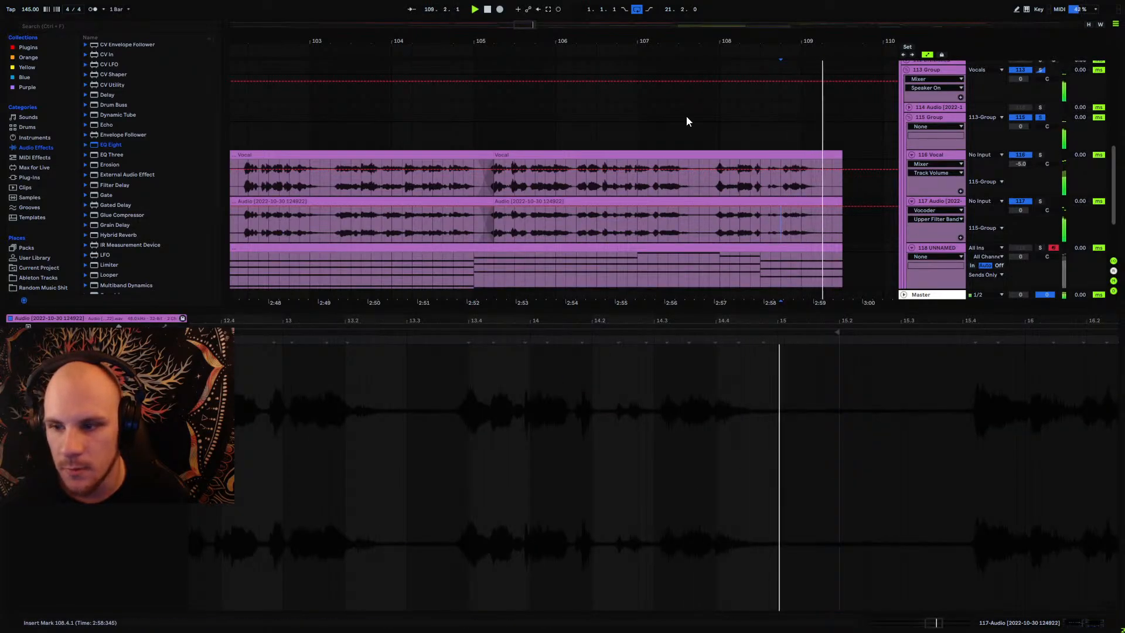
Step: Stop playback and move the vocal, vocoder and chord clips on tracks 116 to 118 from bar 97 to bar 25
drag(647, 39, 647, 18)
scroll(646, 194, up, 5)
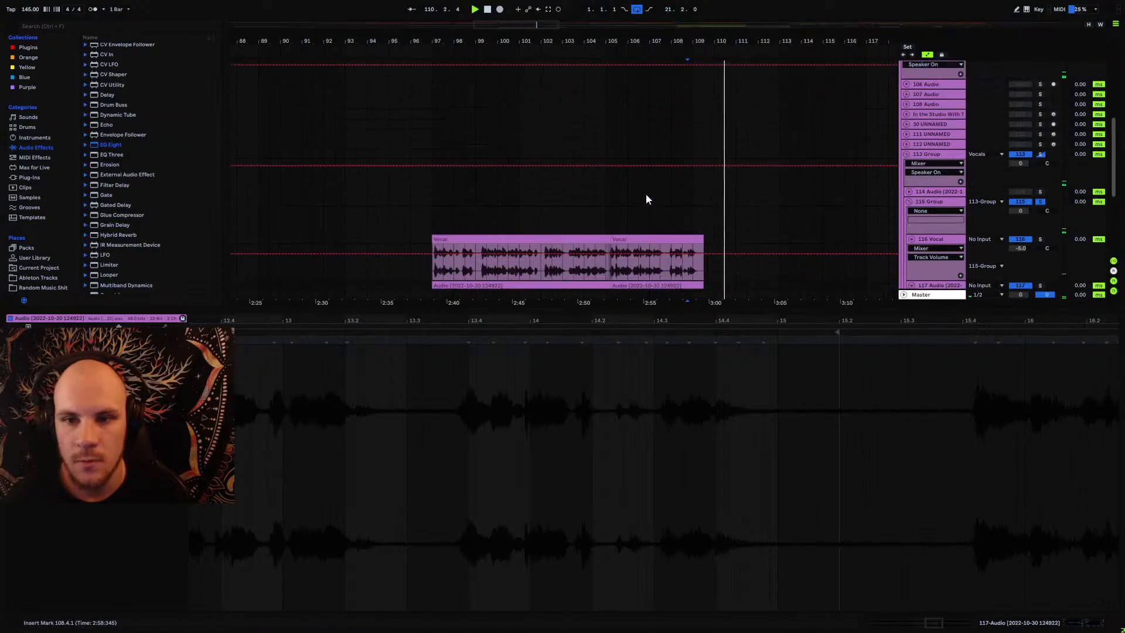
scroll(646, 194, up, 5)
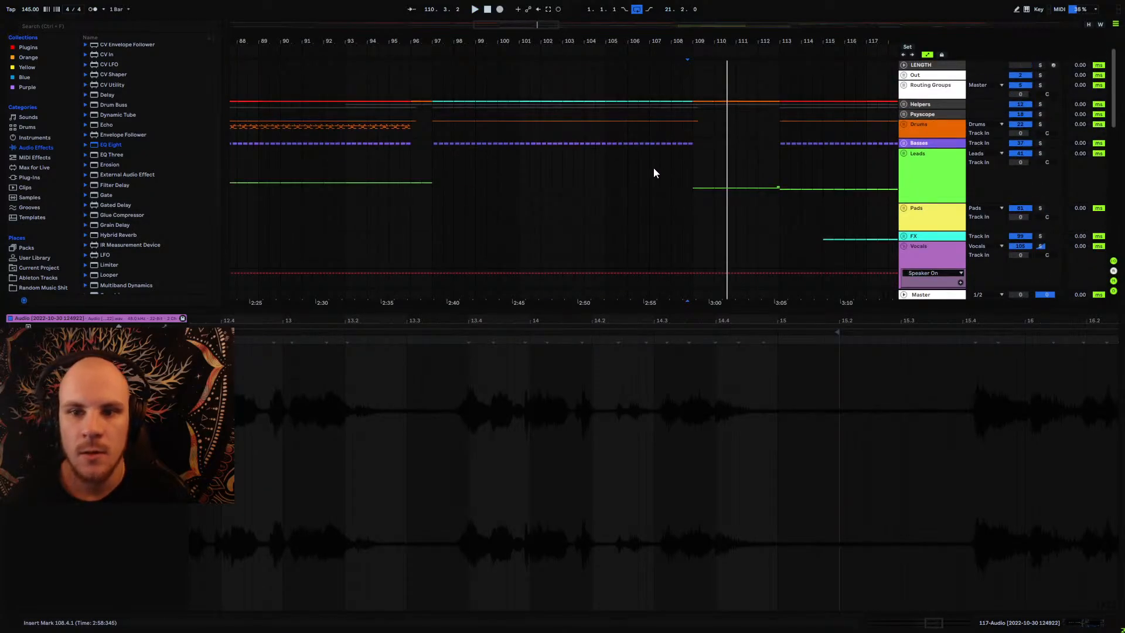
drag(697, 125, 705, 125)
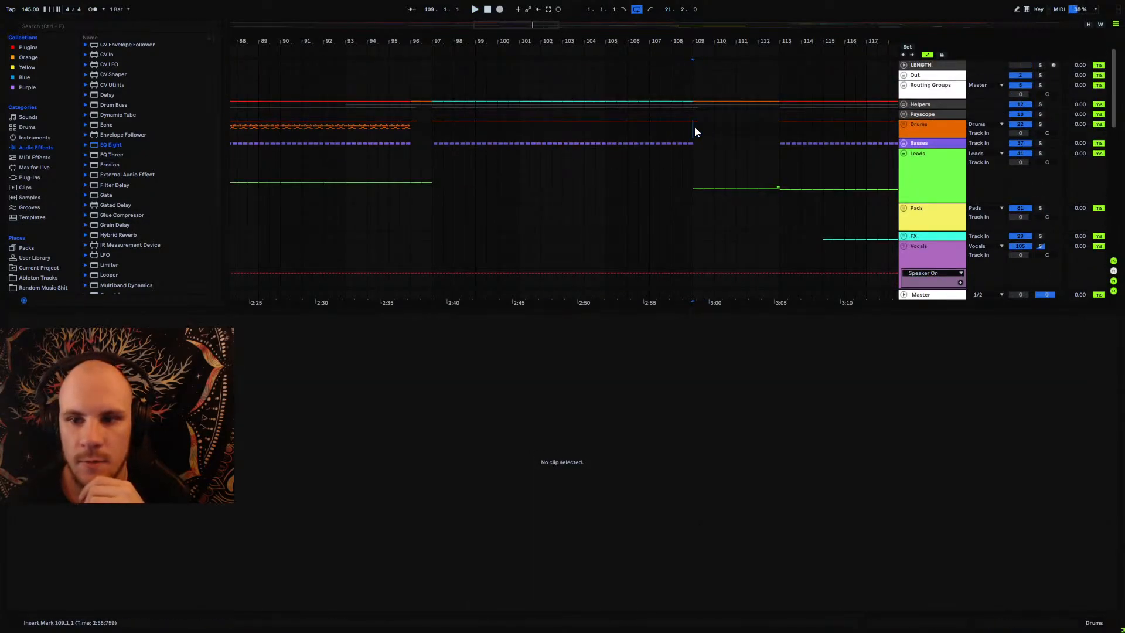
scroll(630, 191, down, 10)
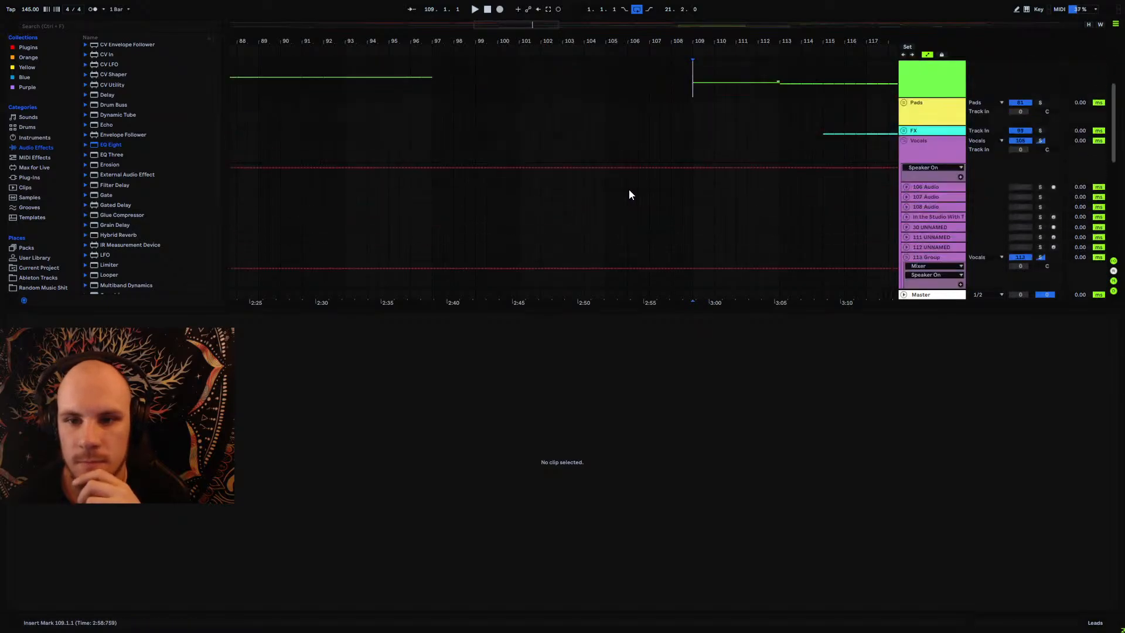
drag(440, 41, 444, 15)
click(459, 122)
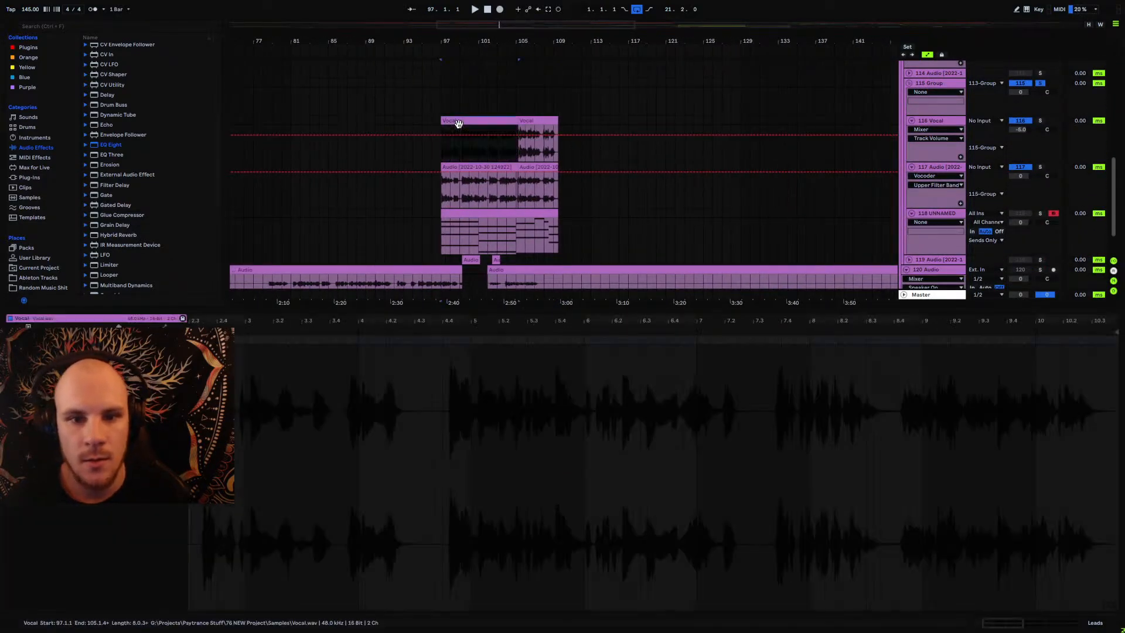
shift+click(561, 217)
drag(449, 45, 588, 18)
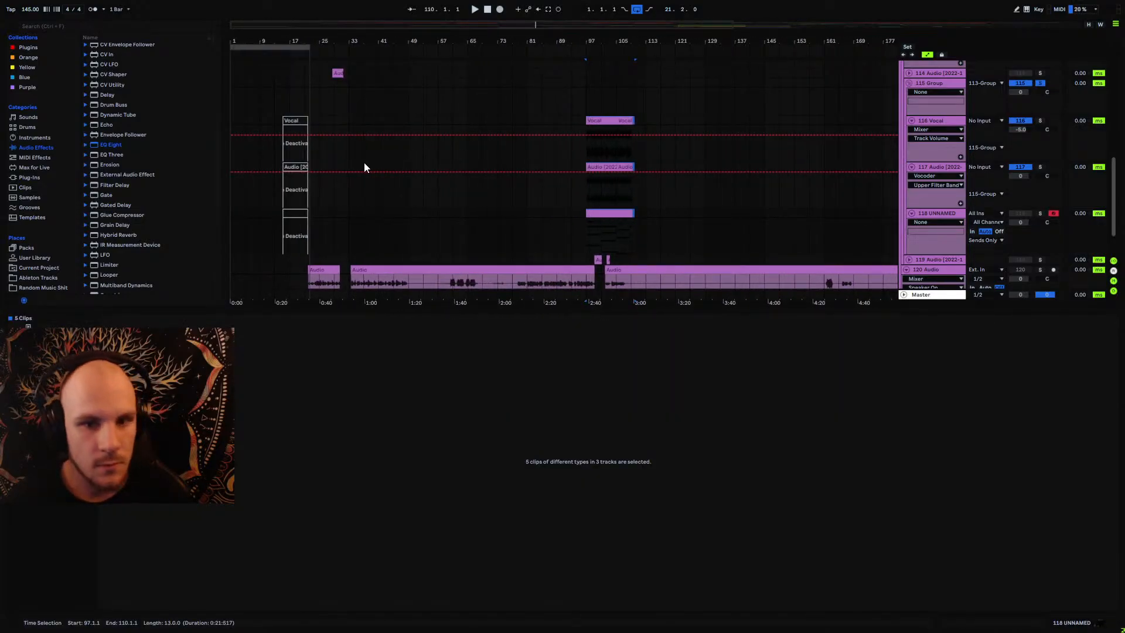
key(ctrl+x)
click(320, 119)
key(ctrl+v)
Step: Move the vocal, vocoder and chord clips to start at bar 17 and delete the remaining deactivated clip sections before them
scroll(339, 193, up, 3)
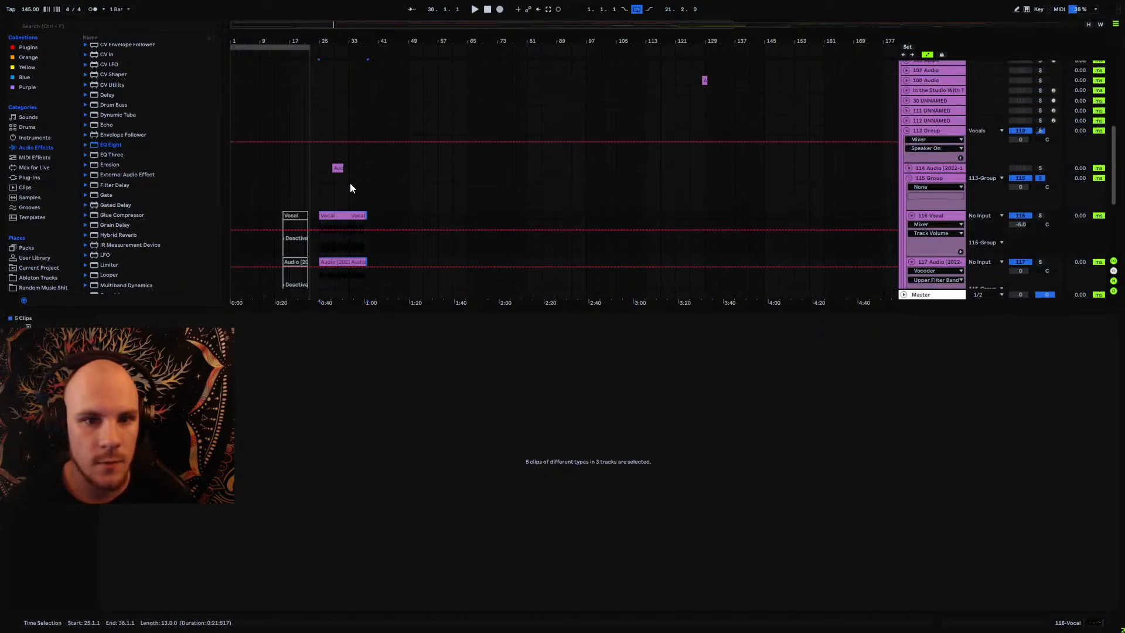
scroll(352, 184, up, 10)
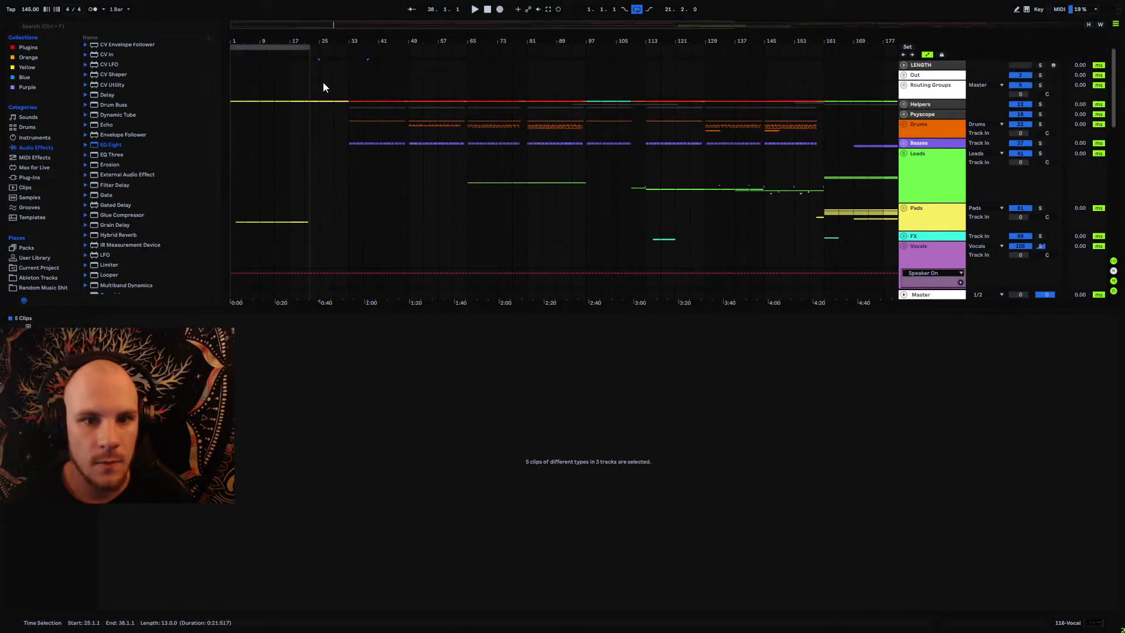
drag(364, 40, 368, 76)
scroll(369, 188, down, 7)
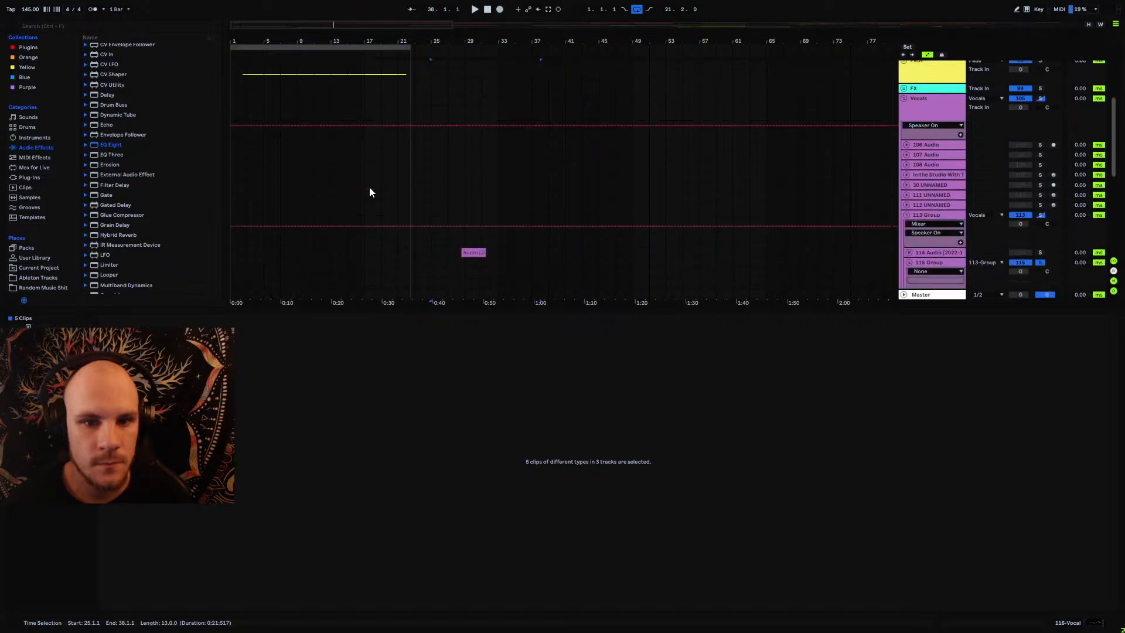
scroll(370, 188, down, 5)
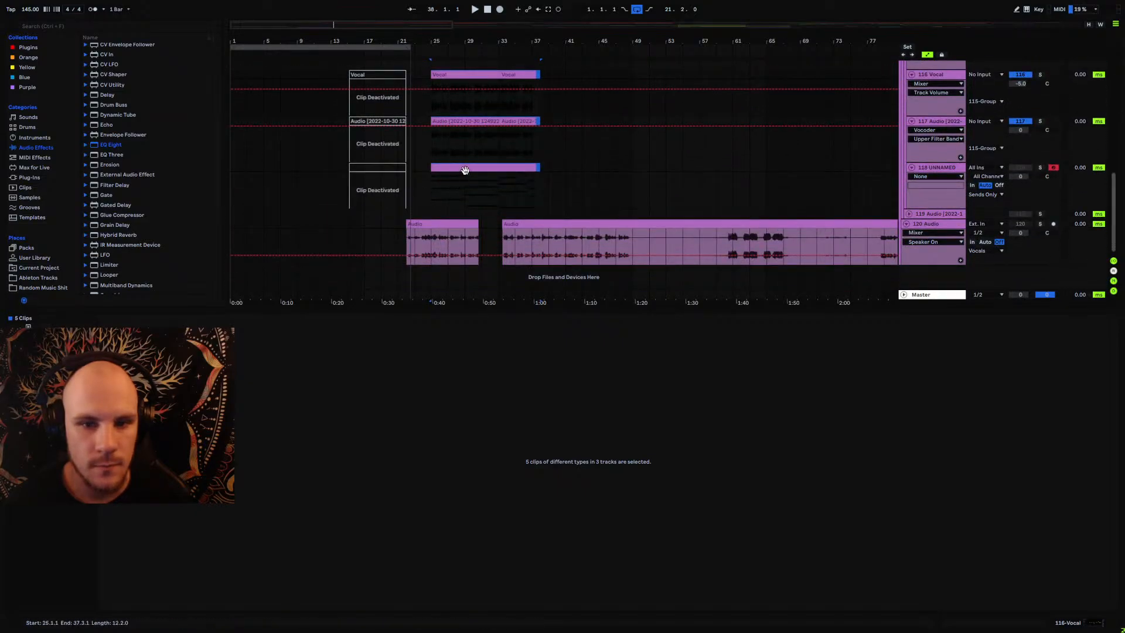
drag(465, 170, 353, 169)
key(Delete)
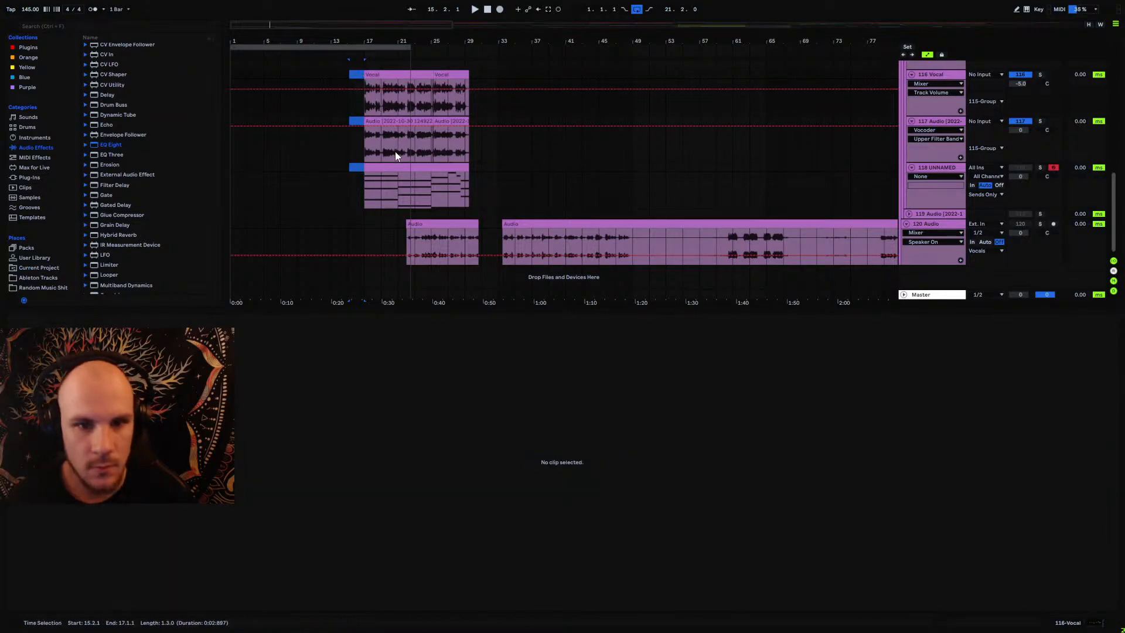
Step: Select the vocal, vocoder and chord clips on tracks 116 to 118 and move them to start at bar 13
click(396, 169)
shift+click(443, 74)
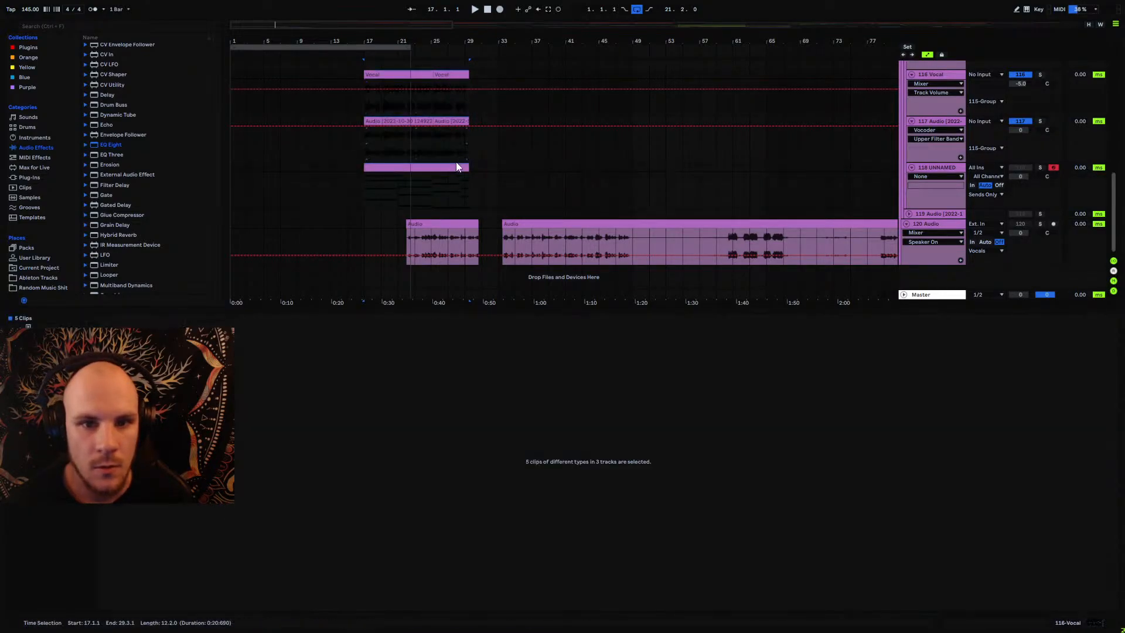
drag(449, 168, 493, 188)
Step: Create an empty MIDI clip from bar 25 to bar 33 on the marker track in Helpers and colour it cyan
click(430, 187)
scroll(493, 188, up, 5)
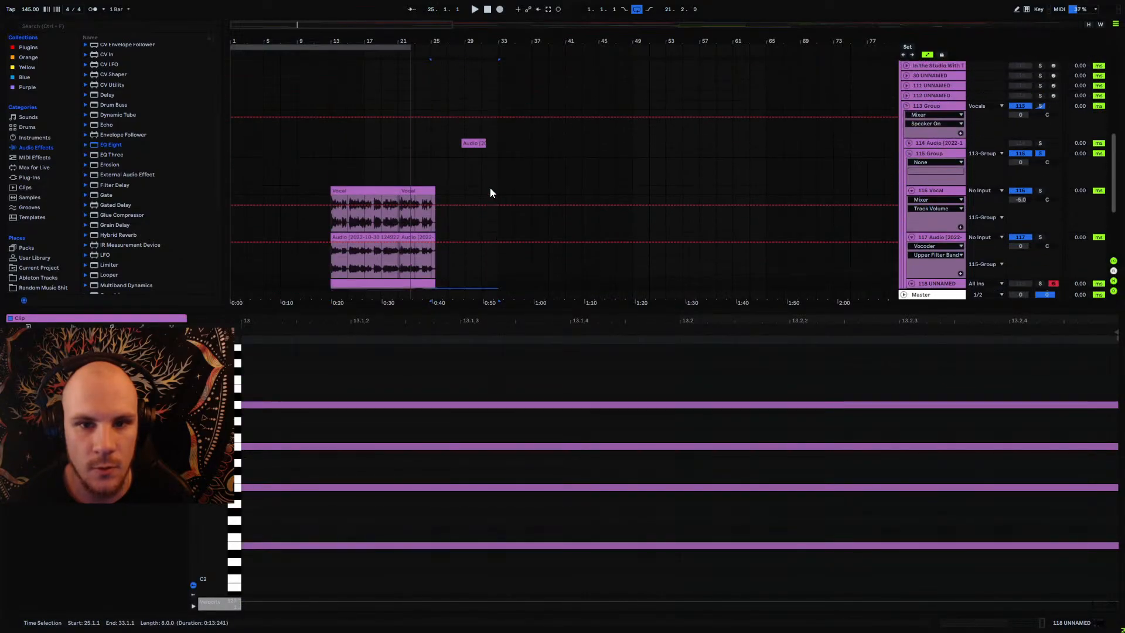
scroll(472, 182, up, 5)
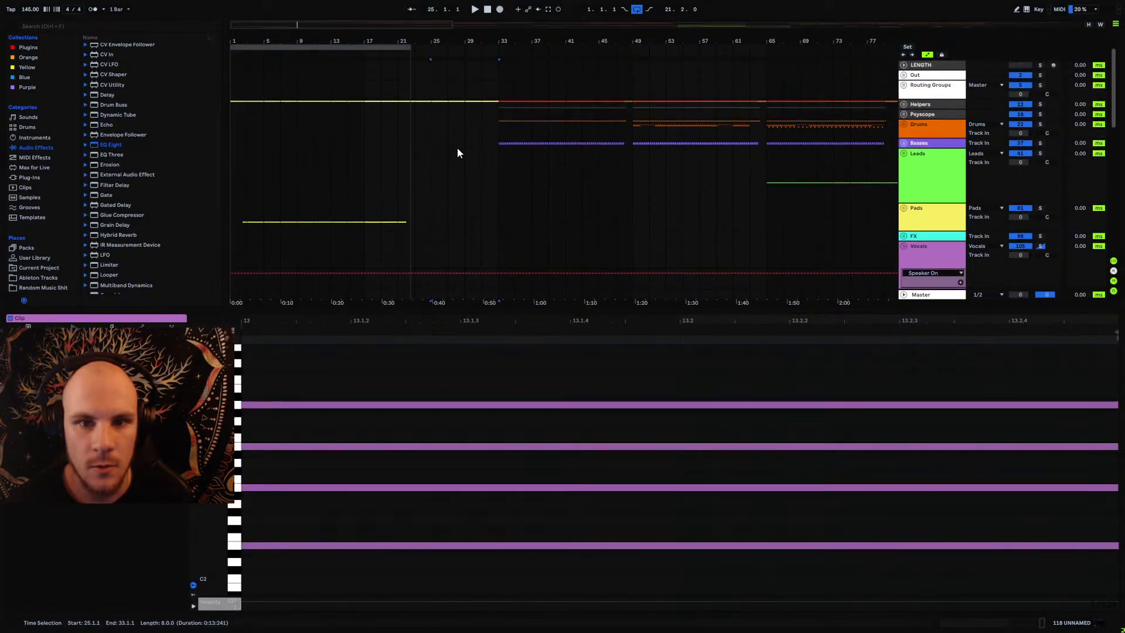
click(904, 104)
mouse_move(493, 139)
mouse_down()
mouse_move(432, 149)
mouse_move(494, 143)
mouse_up()
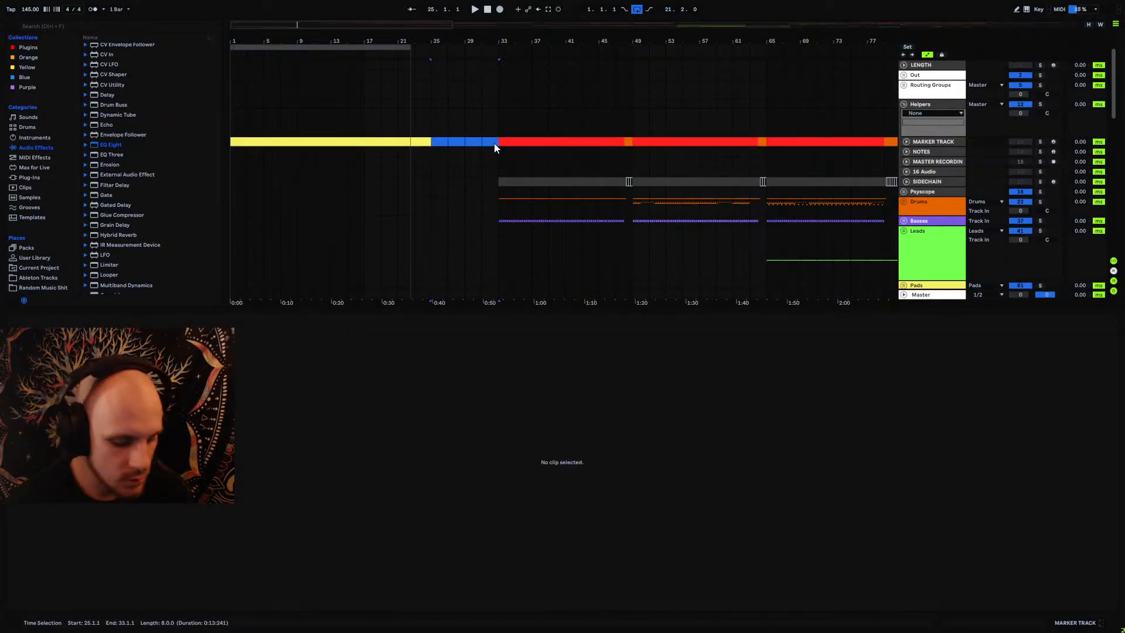
key(ctrl+shift+m)
right_click(484, 141)
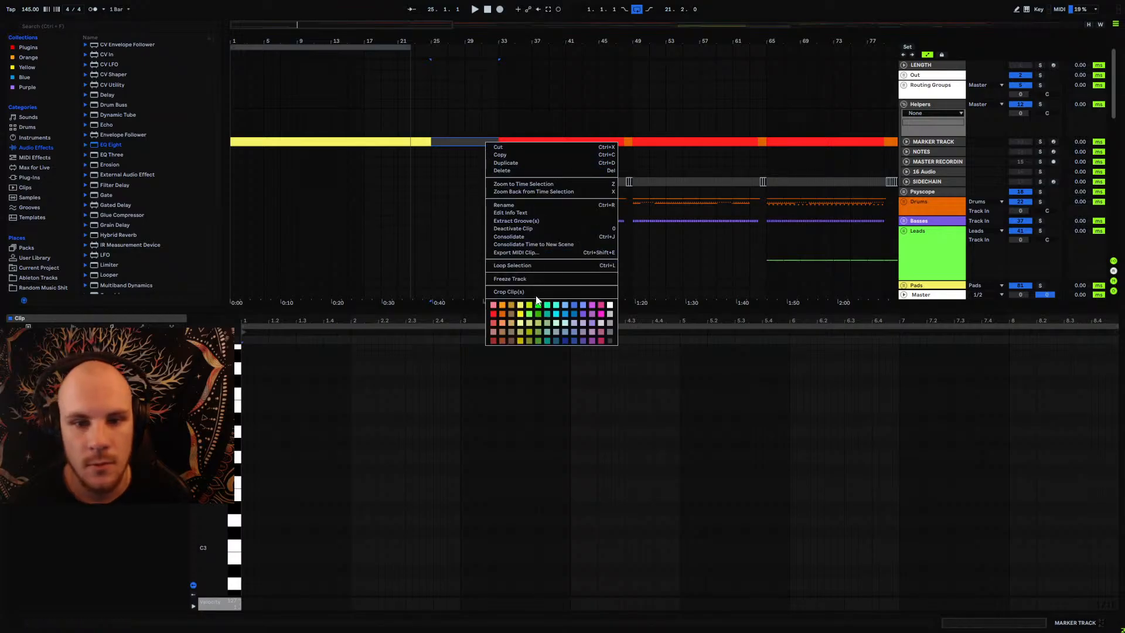
click(566, 314)
Step: Extend the arrangement loop to cover bars 1 to 33, and move the yellow pad clip on track 95 to start at bar 1
click(424, 75)
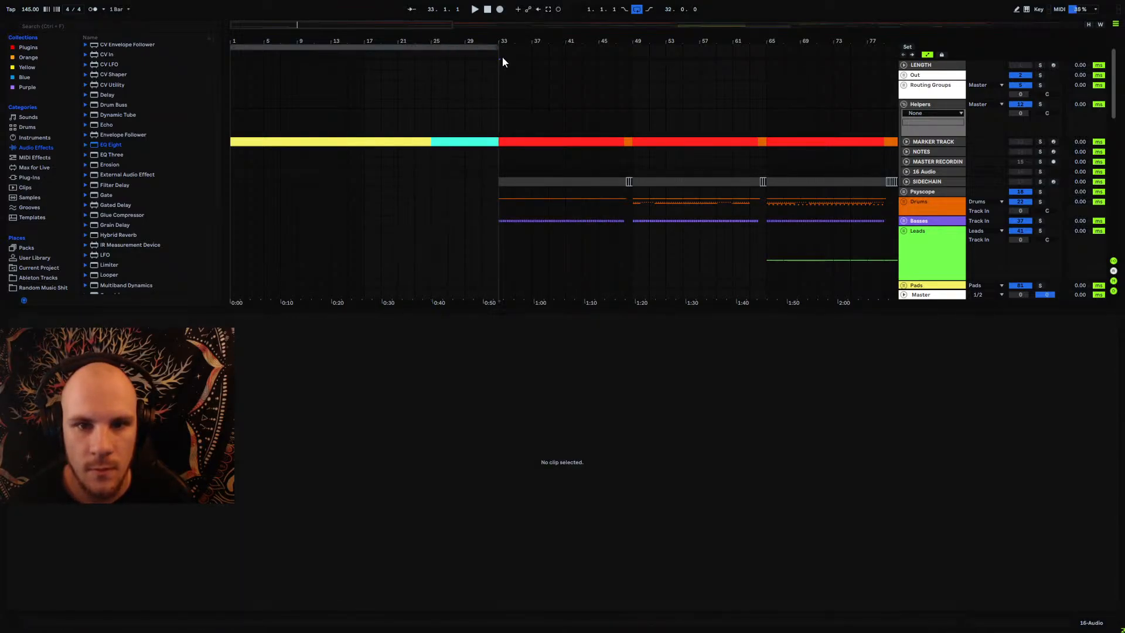
click(496, 48)
scroll(443, 198, down, 3)
click(904, 190)
scroll(523, 205, down, 4)
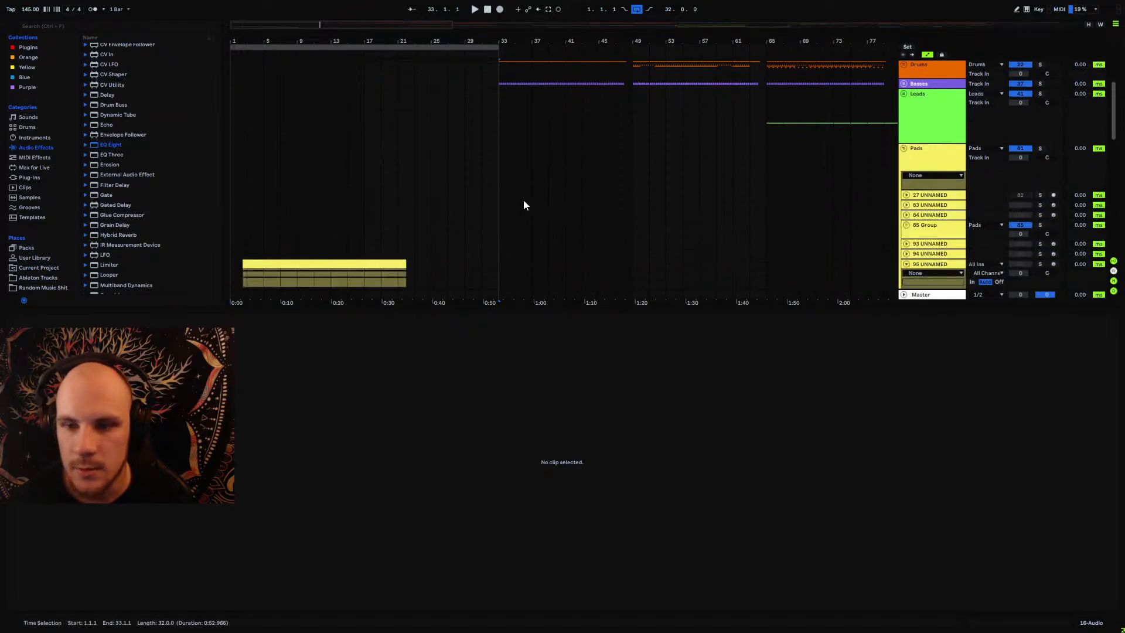
click(355, 221)
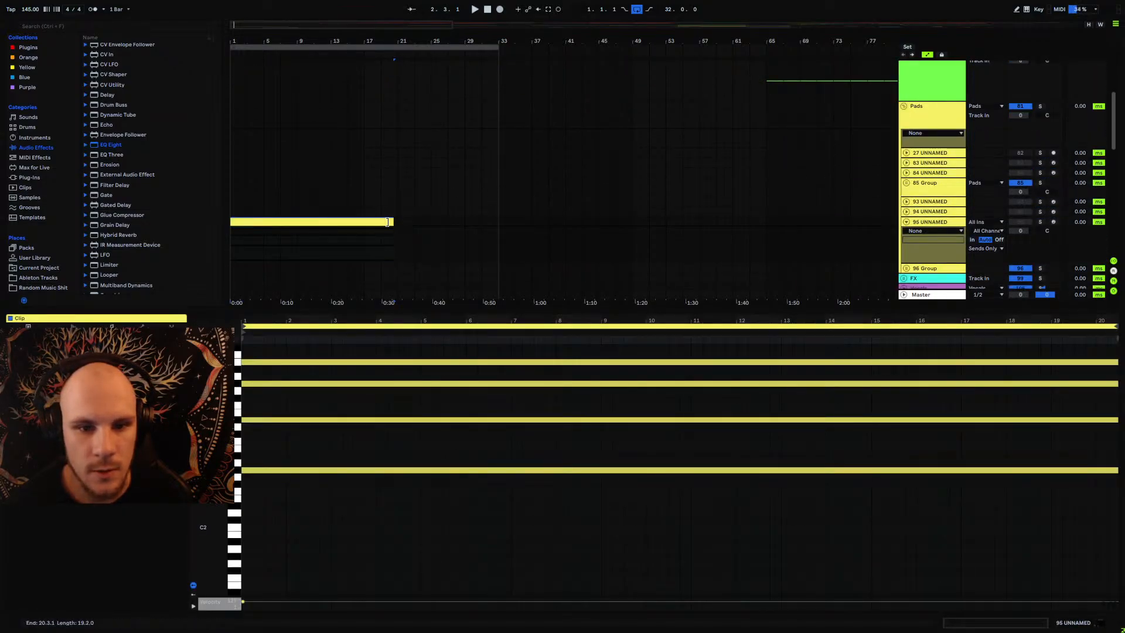
Step: Copy the vocoder's chord clip from track 118 onto pad track 95 at bar 13
scroll(412, 217, down, 10)
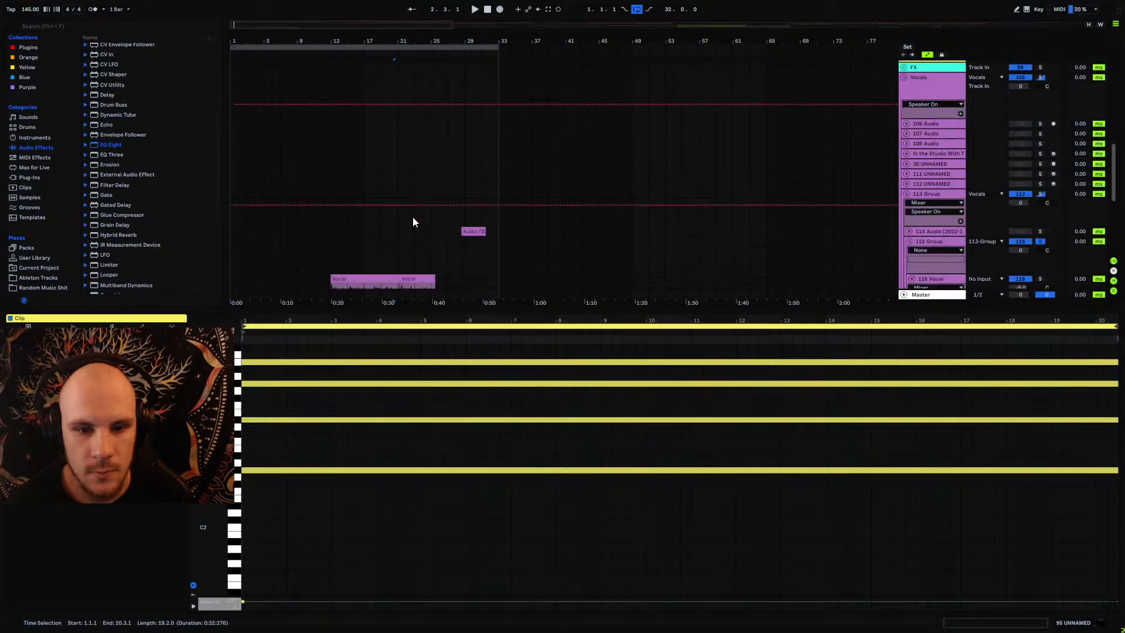
scroll(412, 217, down, 2)
click(366, 245)
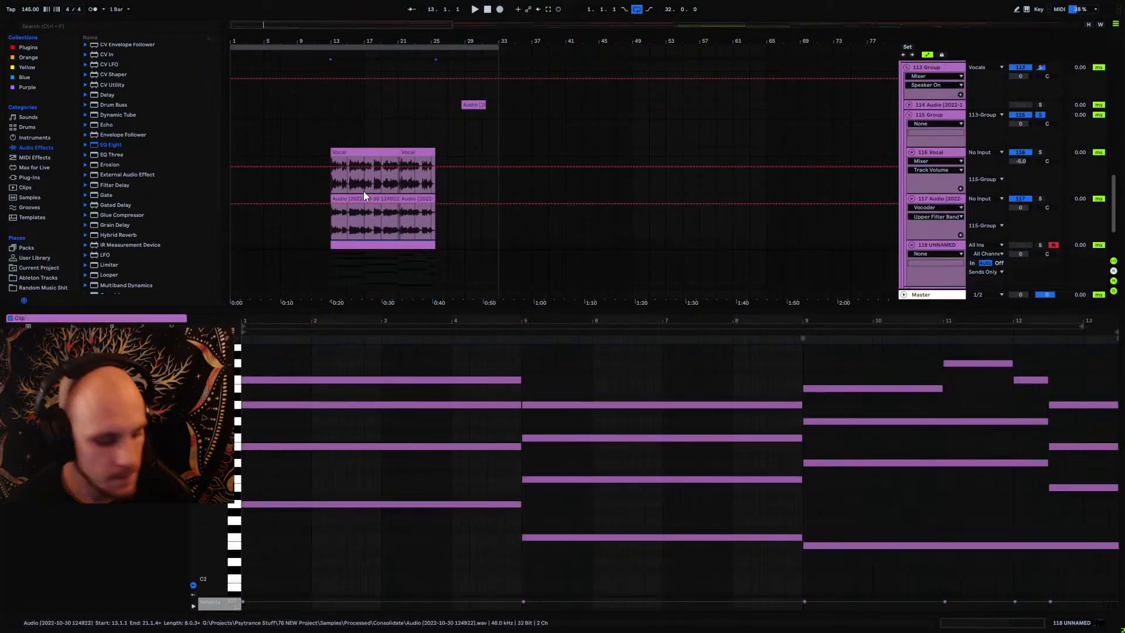
scroll(367, 160, up, 5)
scroll(354, 134, up, 1)
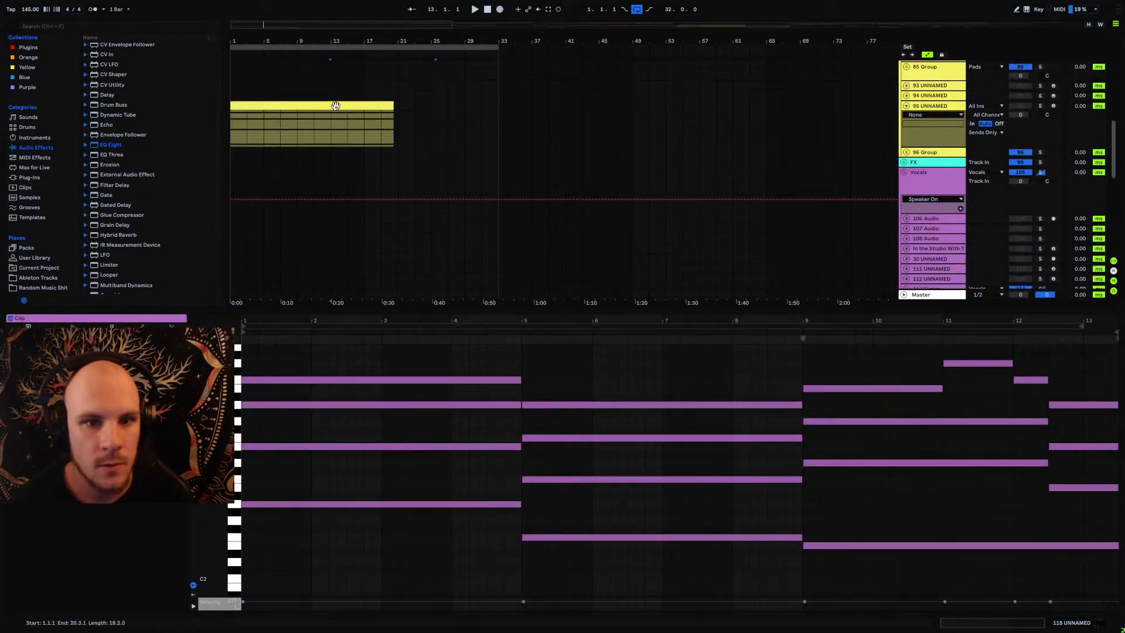
click(332, 125)
key(ctrl+v)
Step: Transpose all notes down one semitone in both the copied chord clip on track 95 and the original on track 118
click(316, 104)
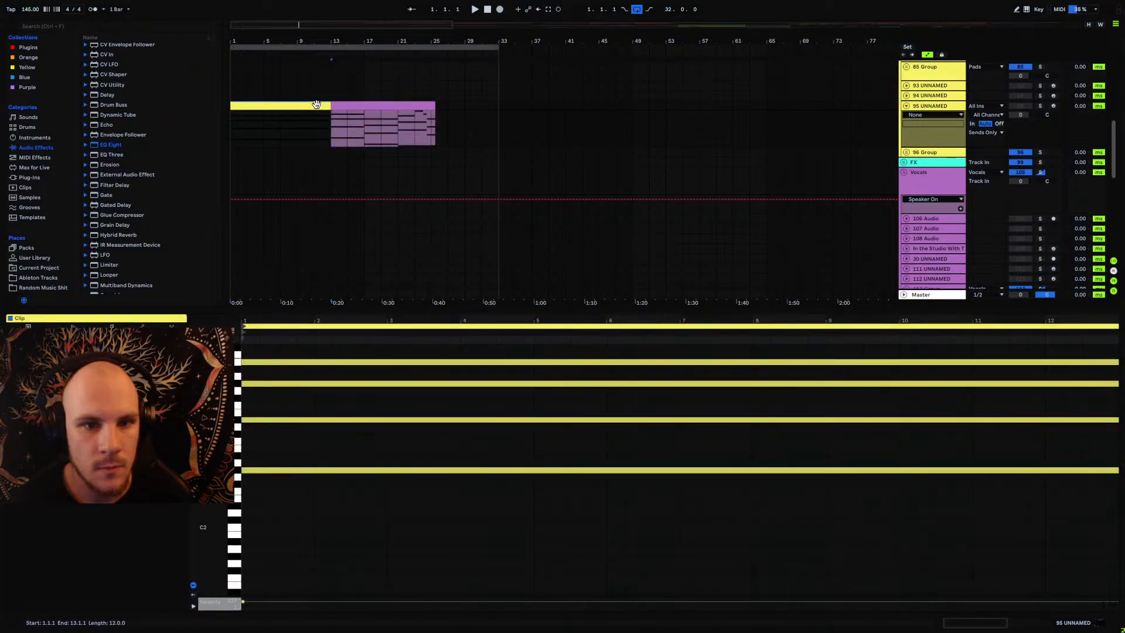
click(347, 103)
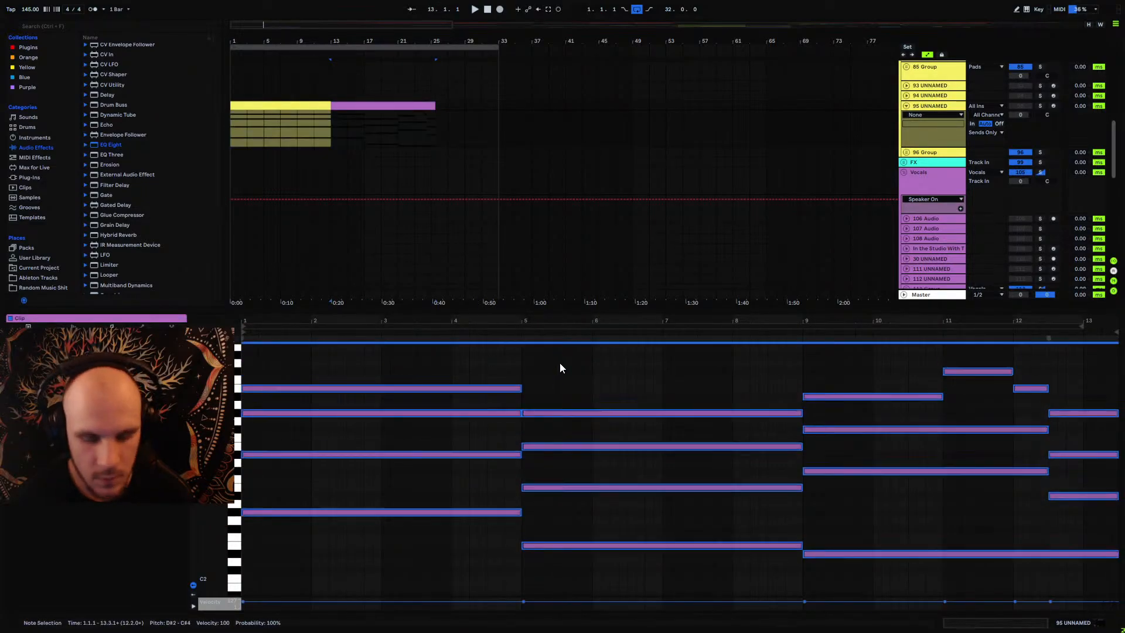
scroll(387, 157, down, 2)
scroll(384, 164, down, 10)
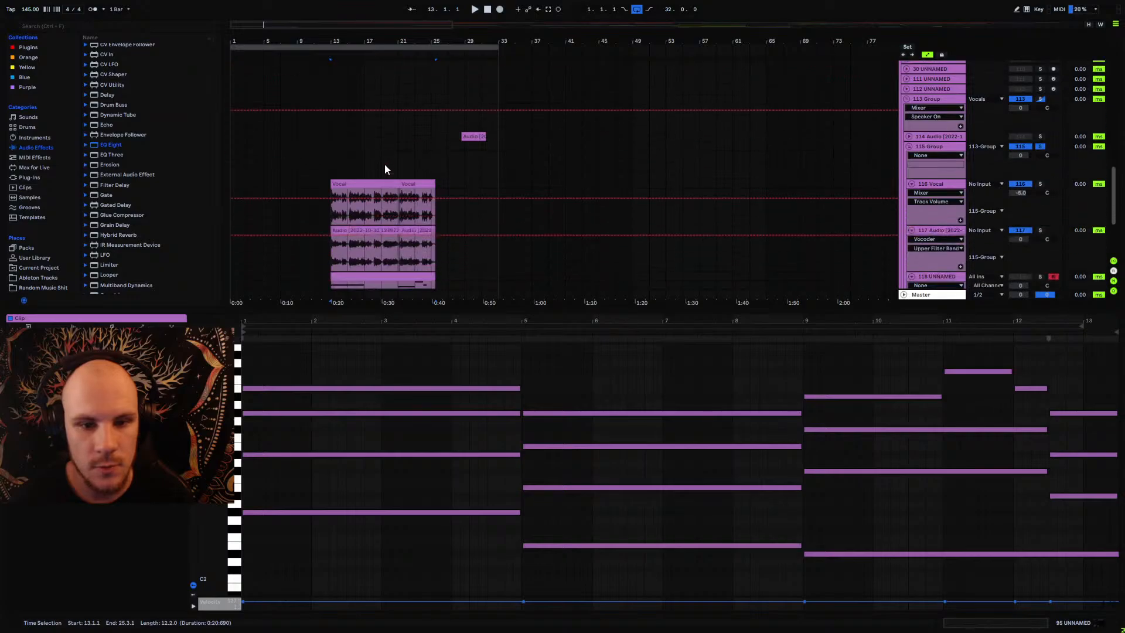
click(557, 371)
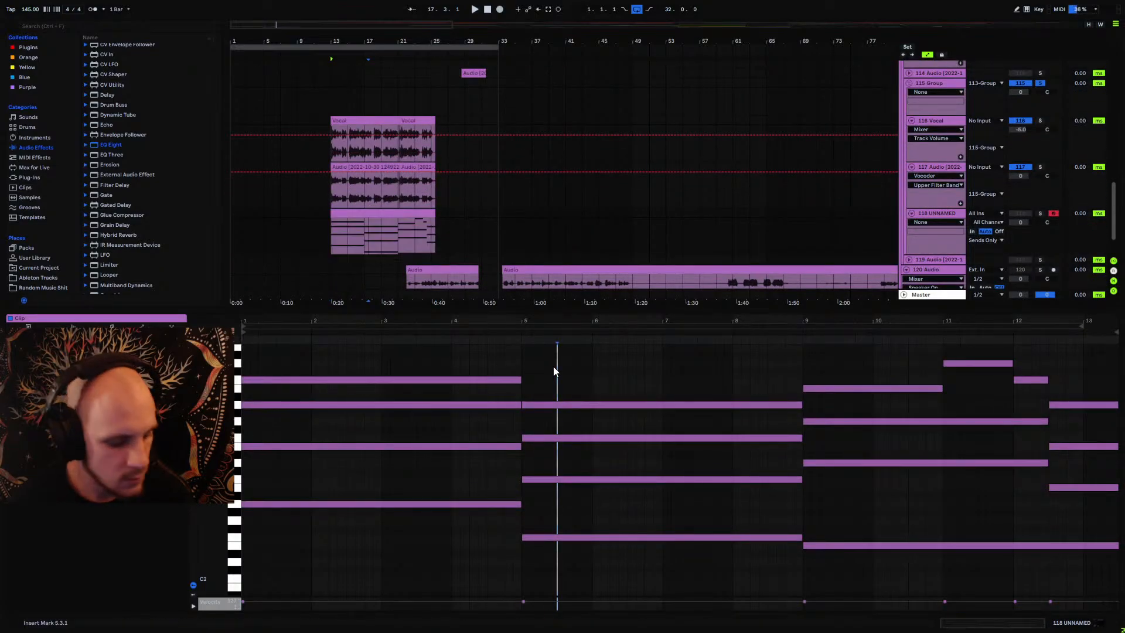
key(ctrl+a)
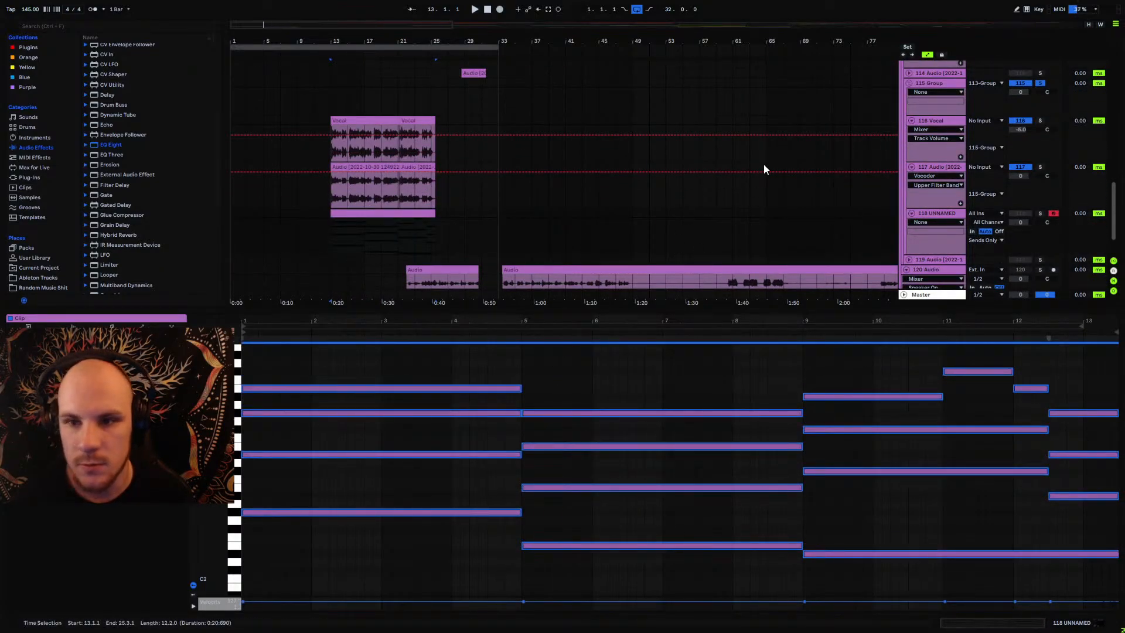
Step: Colour both clips on track 95 yellow and consolidate them into a single clip from bar 1 to 25.3
drag(734, 312, 710, 509)
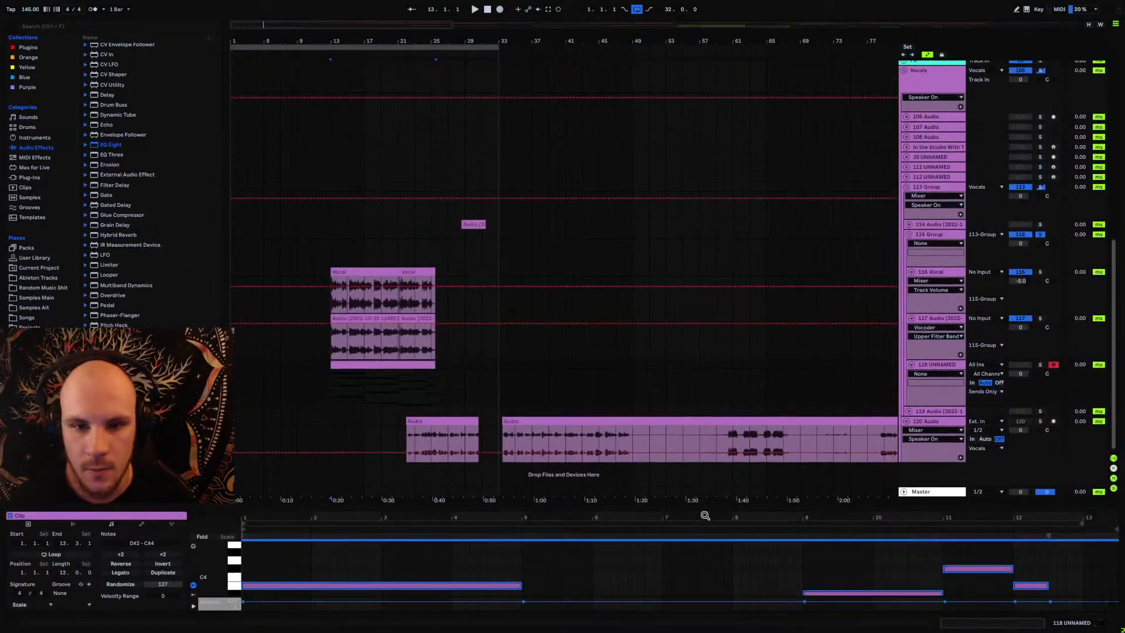
scroll(369, 234, up, 3)
scroll(369, 235, up, 1)
click(328, 117)
shift+click(351, 113)
right_click(351, 113)
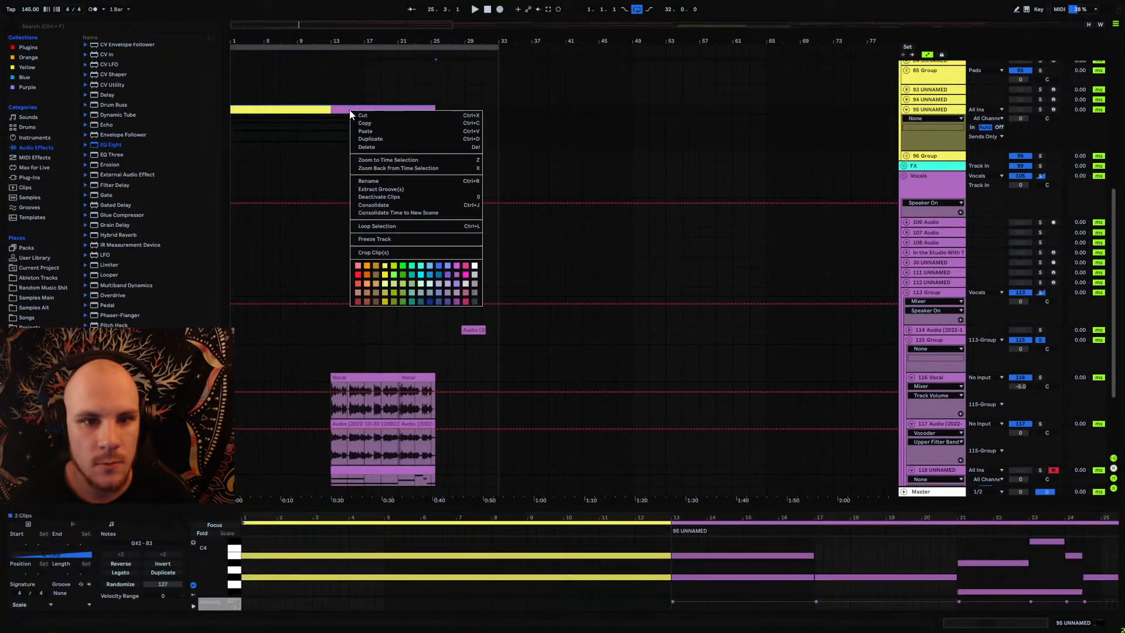
click(387, 269)
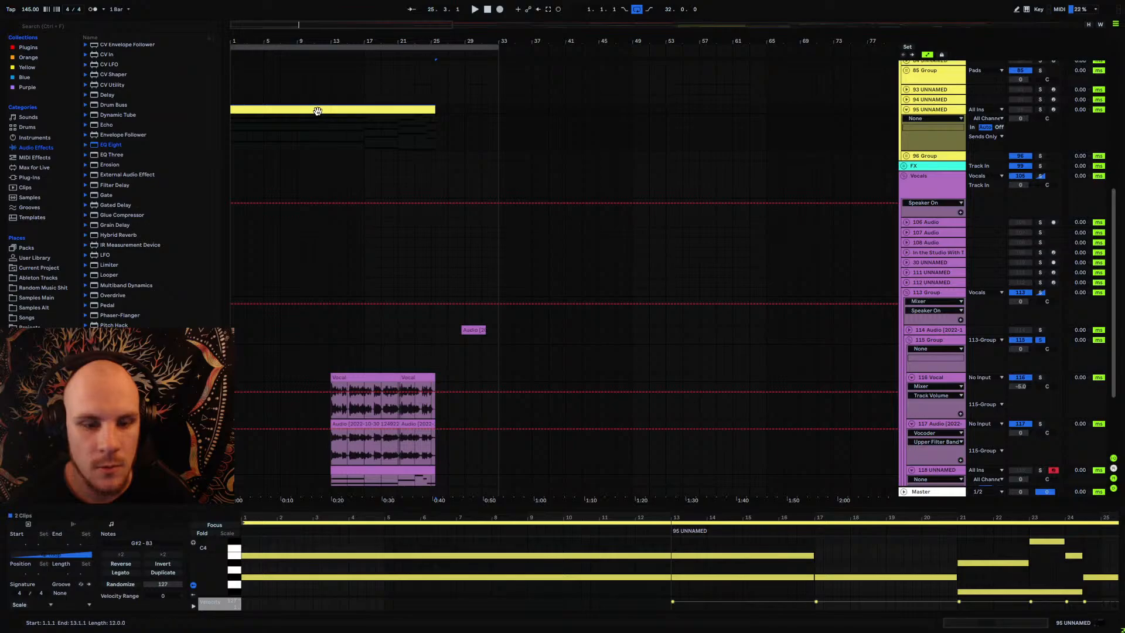
key(ctrl+j)
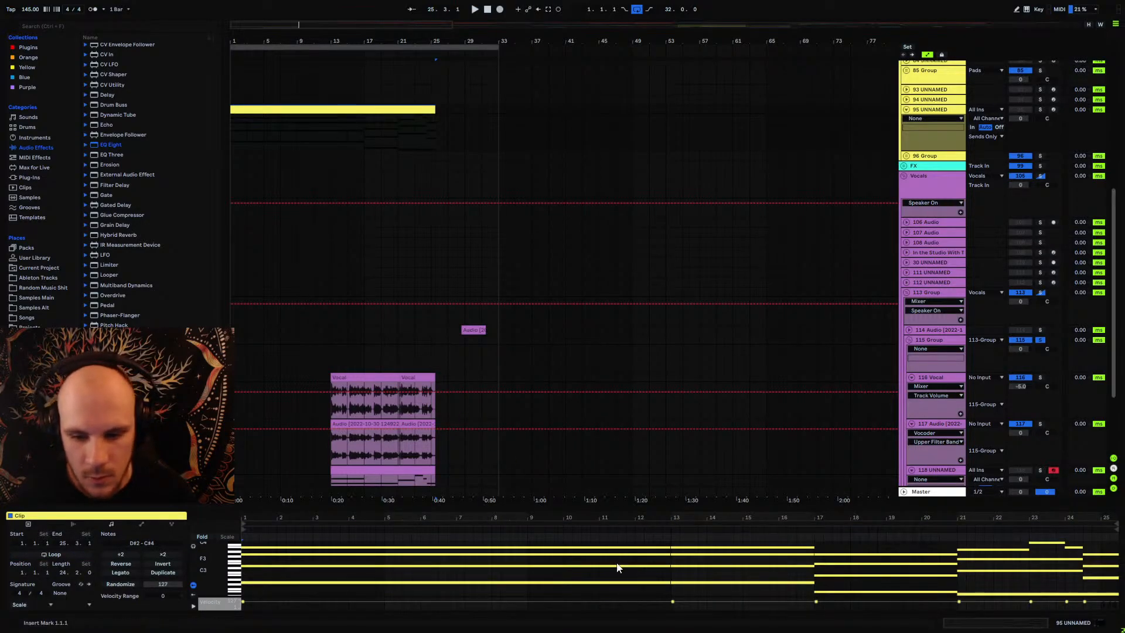
Step: Join the first chord's notes in the pad clip into one sustained chord across bars 1 to 17, and play from bar 1
mouse_move(625, 586)
mouse_down()
mouse_move(630, 551)
mouse_move(815, 547)
mouse_up()
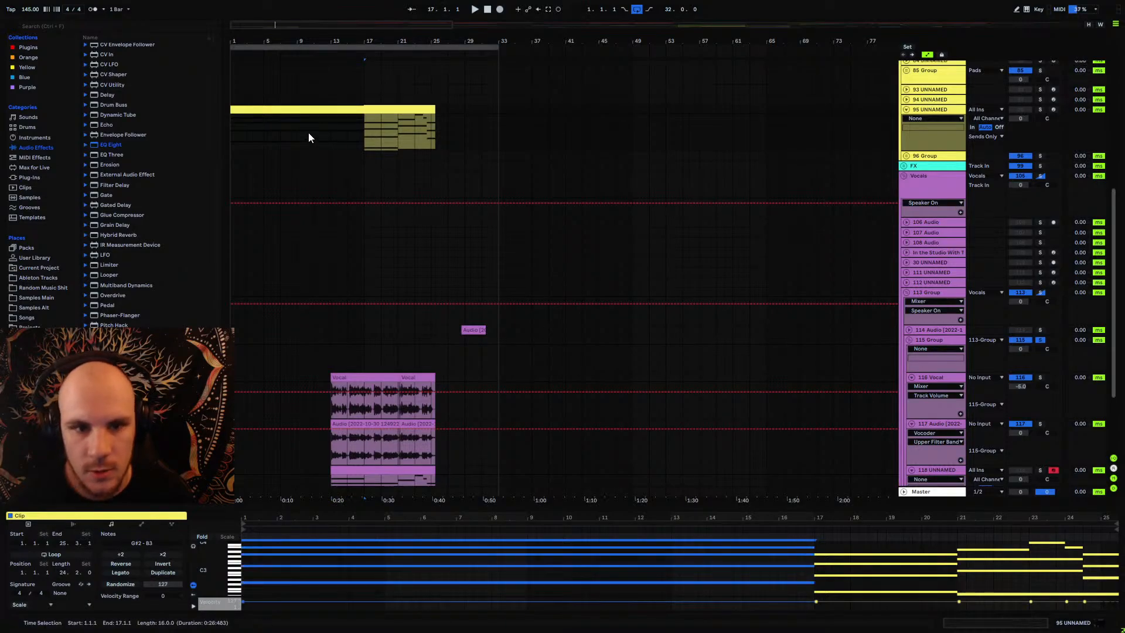
click(906, 110)
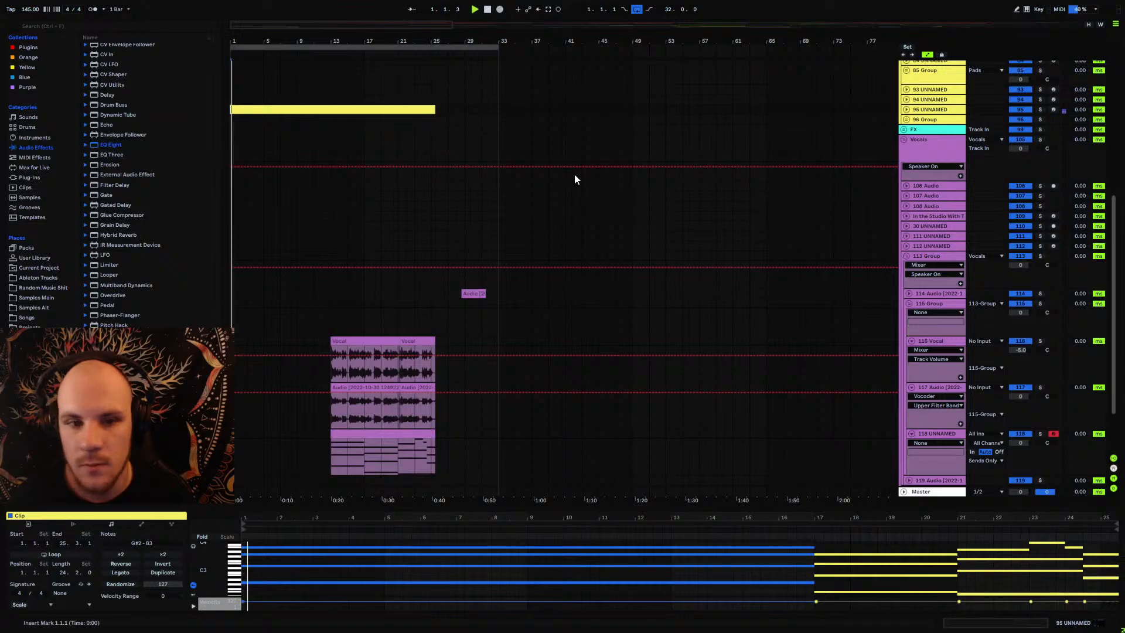
Step: Change the audio output of track 95 from Sends Only to the Pads group
click(907, 113)
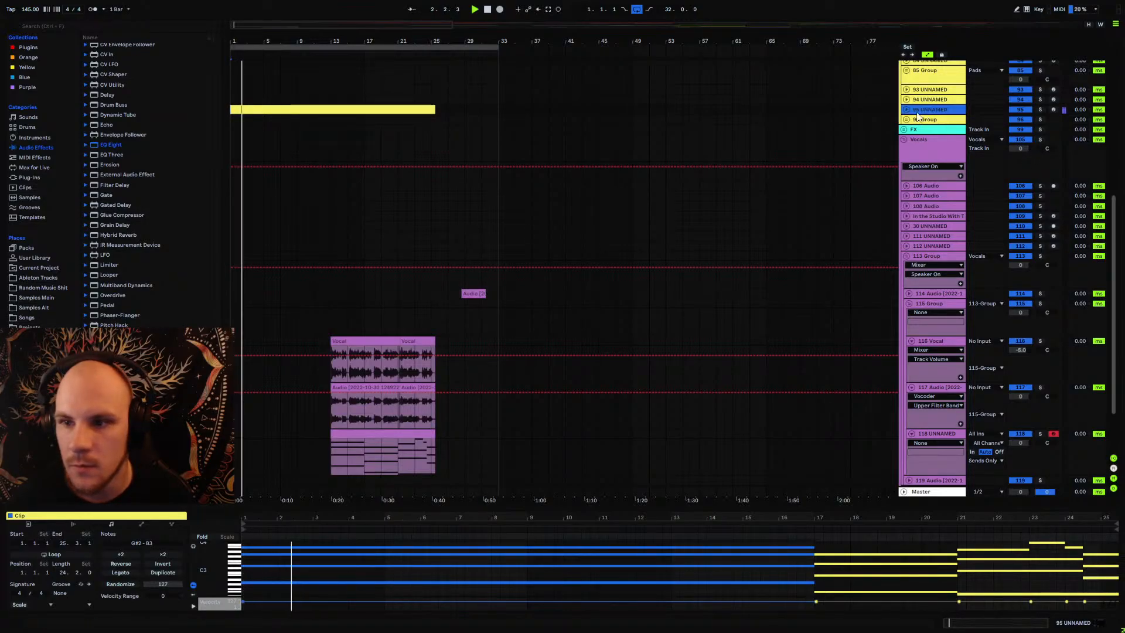
click(906, 110)
click(989, 110)
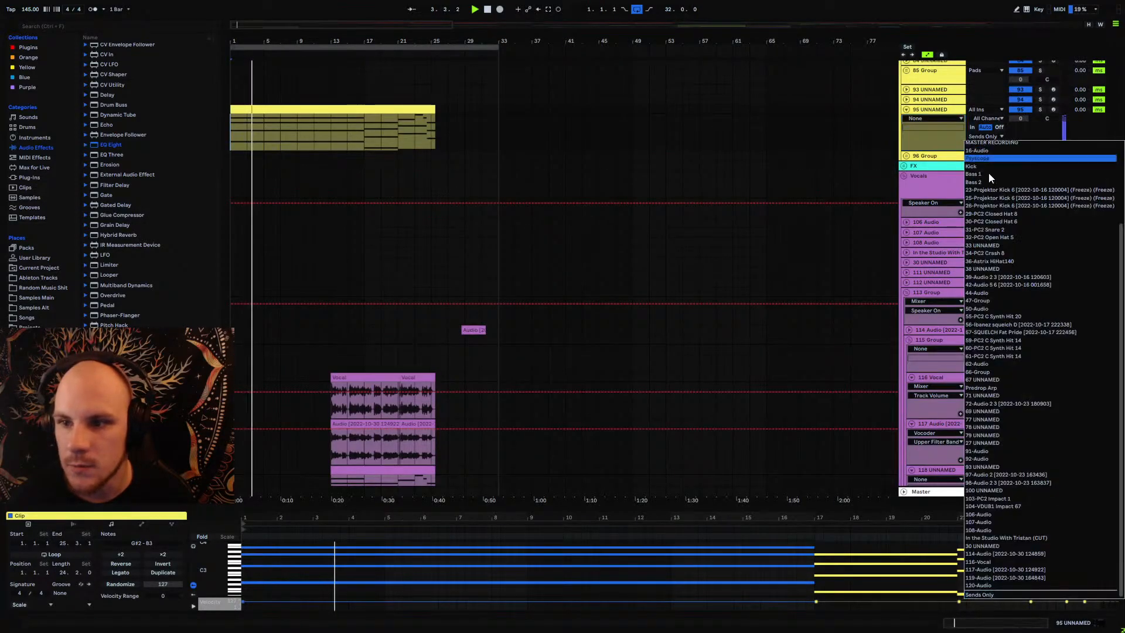
scroll(1013, 384, up, 5)
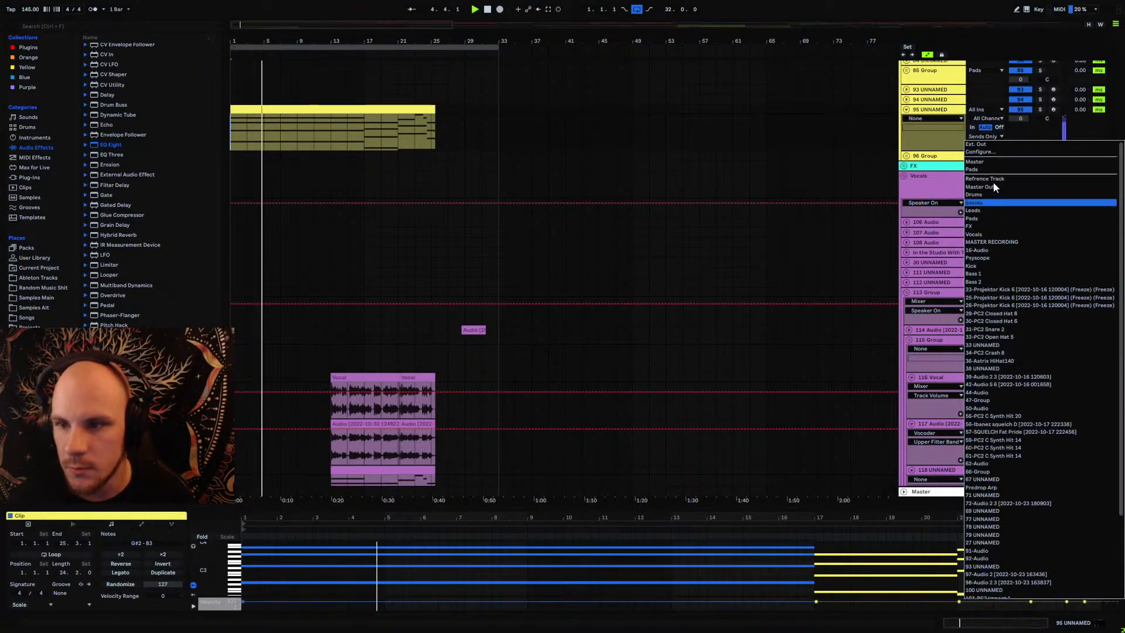
click(990, 172)
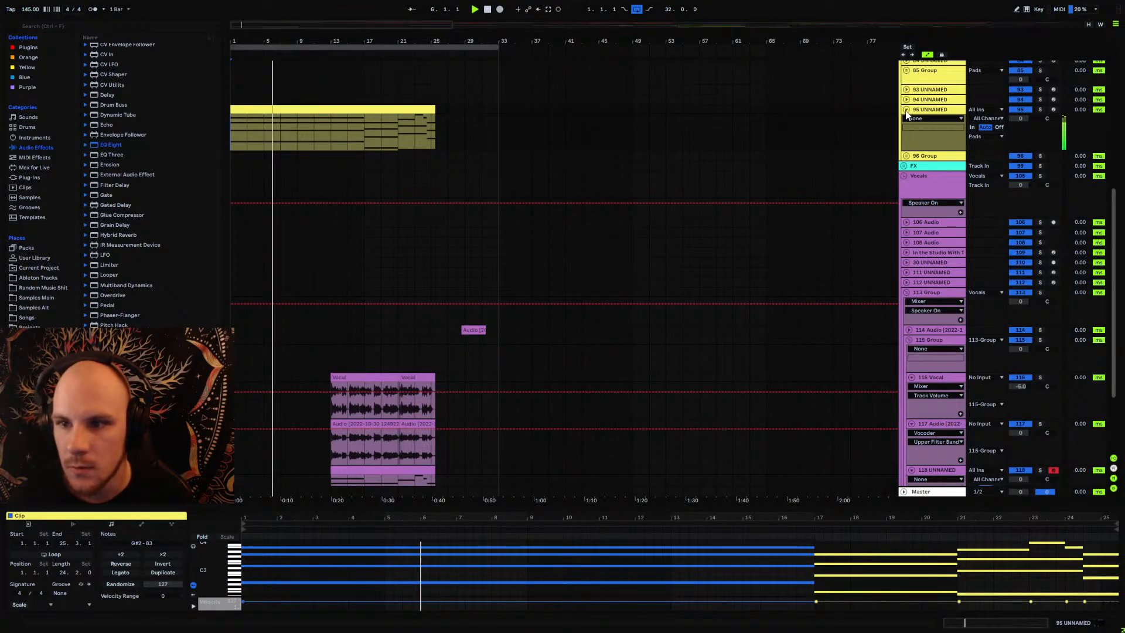
Step: Set the volume of track 95 to -15 dB and collapse the track
click(1015, 118)
text(-15)
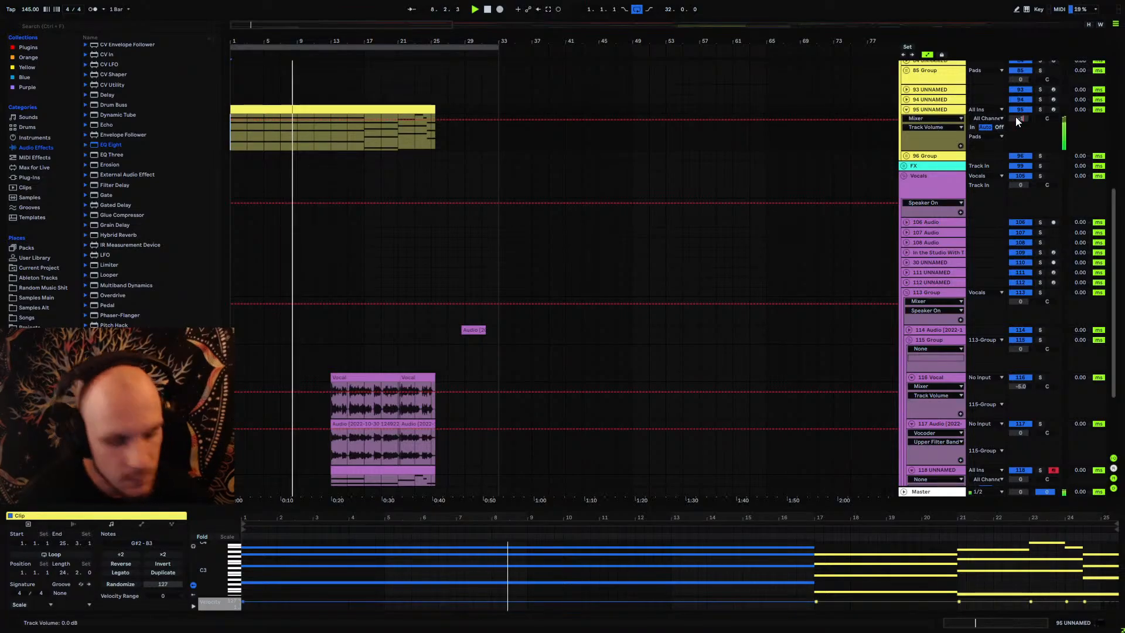
key(Return)
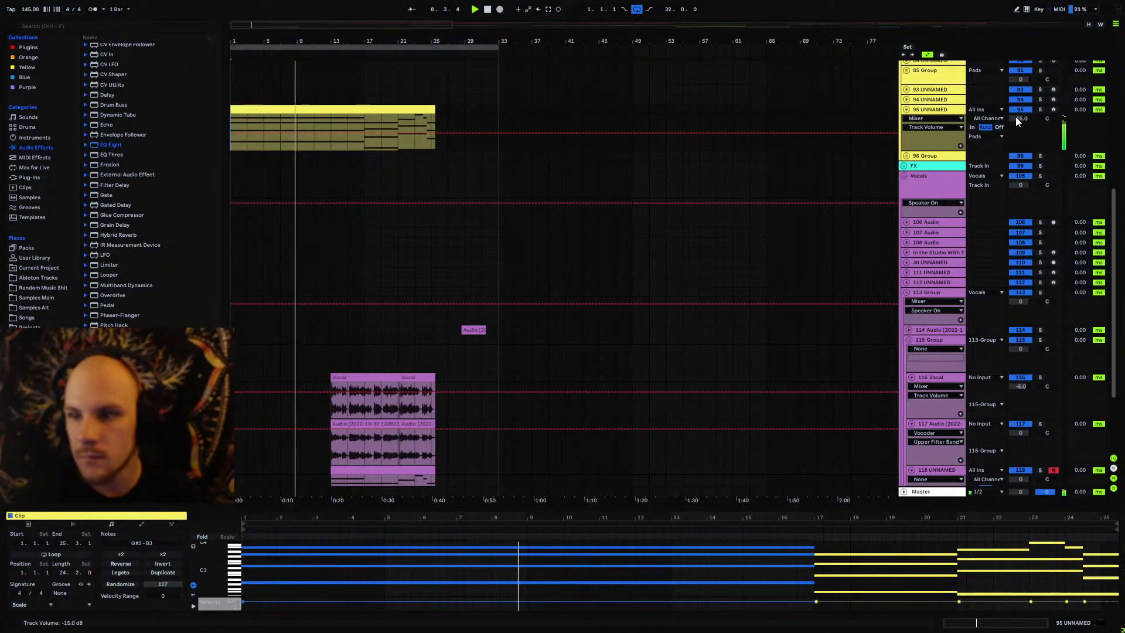
click(906, 109)
Step: Collapse tracks 116, 117 and 118 inside the vocal group, keeping group 113 expanded
click(910, 342)
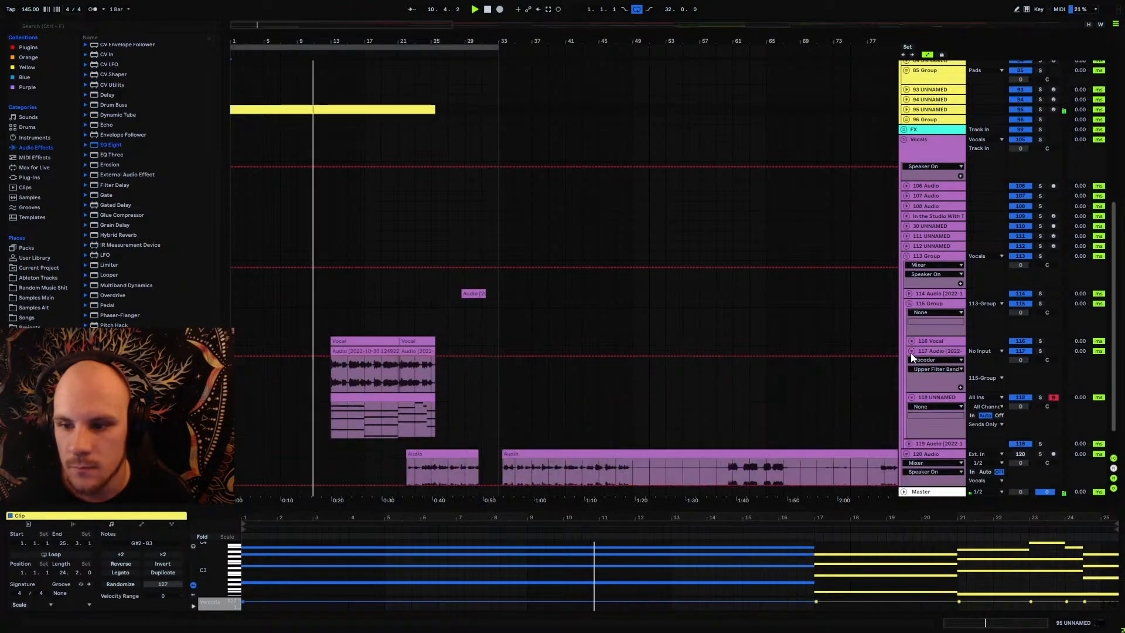
click(910, 352)
click(912, 364)
click(905, 255)
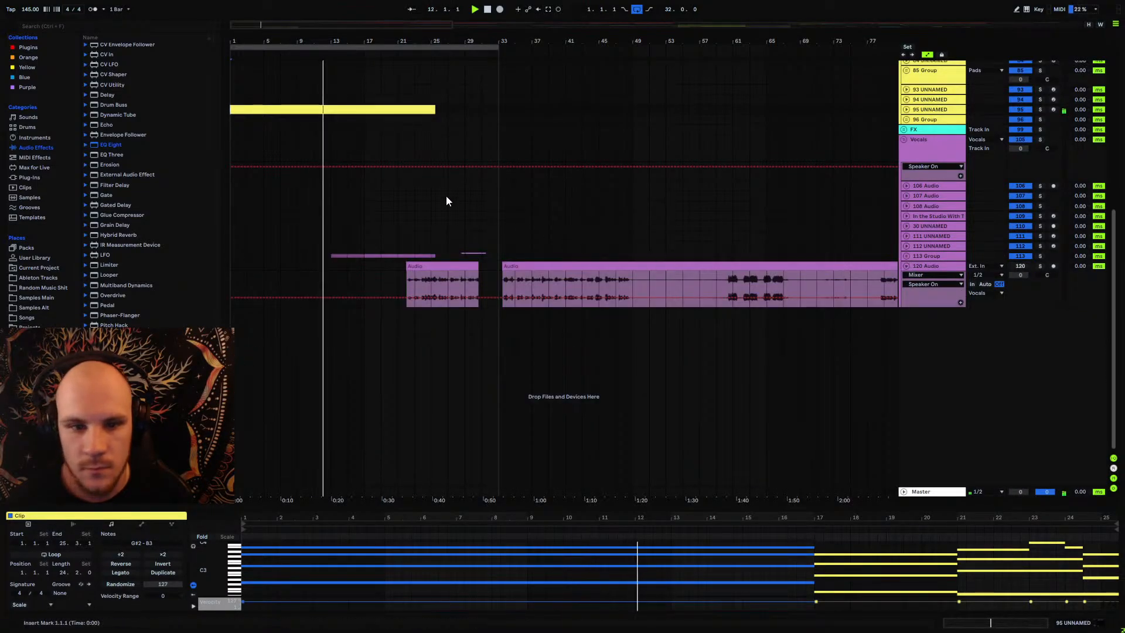
click(907, 256)
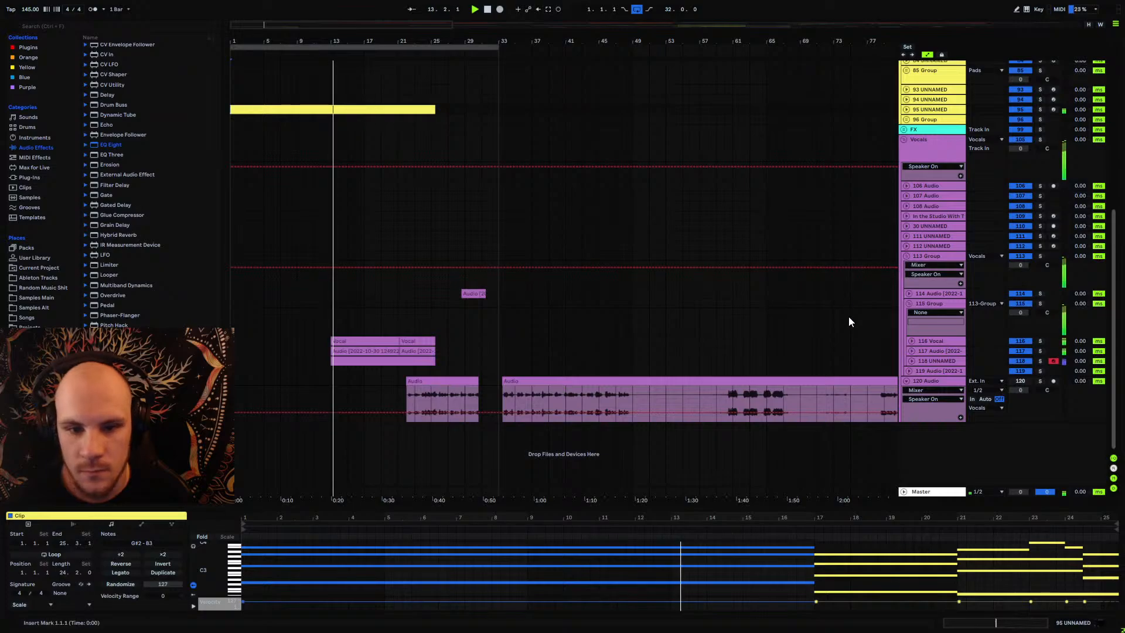
Step: Listen to the pad and vocoded vocals playing together from bar 13 to beyond the end of their clips
drag(363, 43, 406, 158)
scroll(607, 173, up, 3)
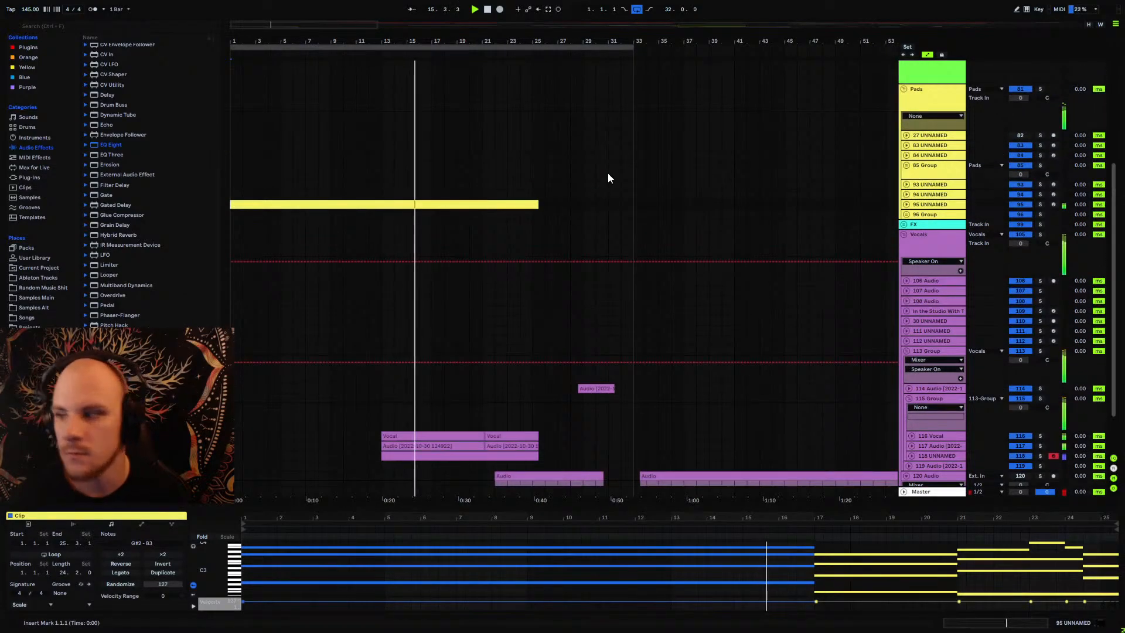
drag(436, 42, 472, 148)
scroll(504, 161, down, 2)
scroll(505, 162, up, 3)
scroll(549, 168, up, 3)
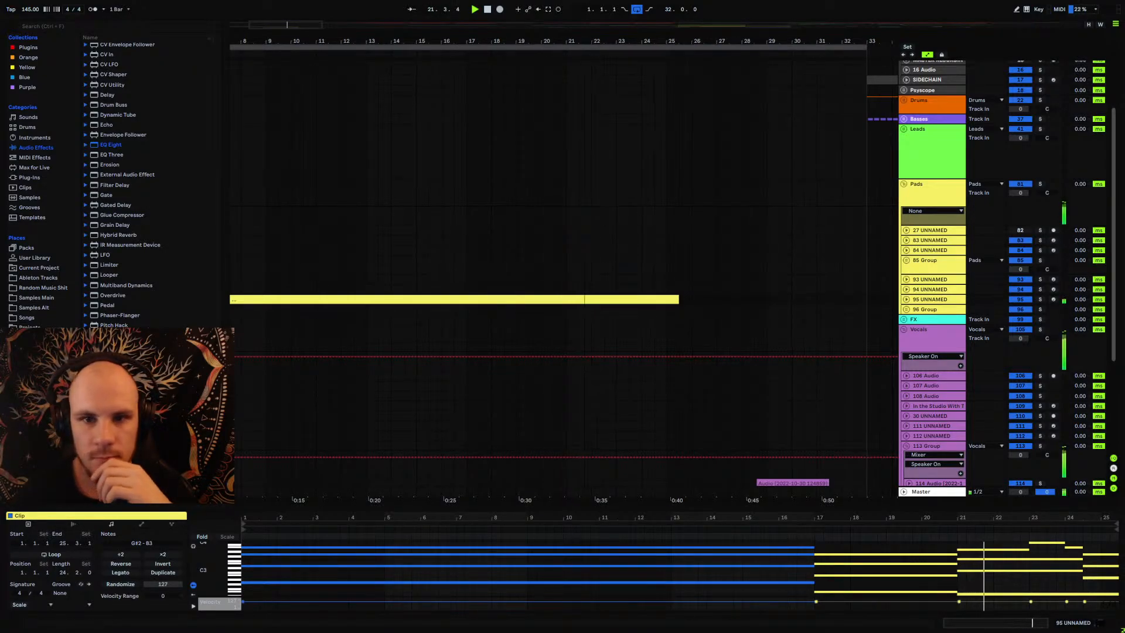
drag(585, 41, 542, 64)
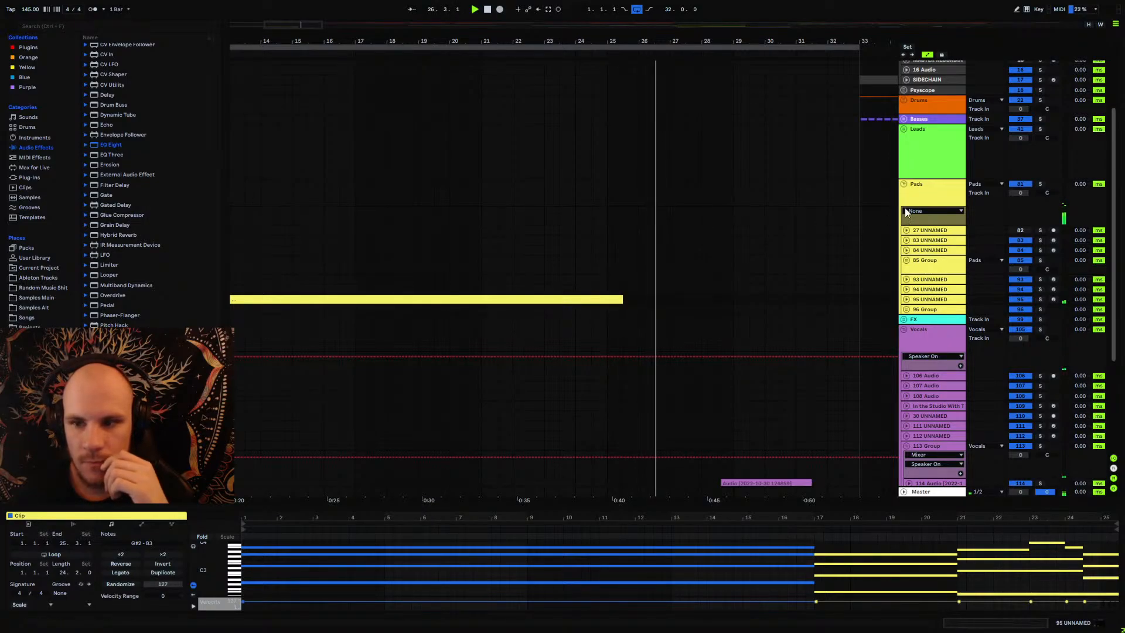
scroll(719, 269, down, 5)
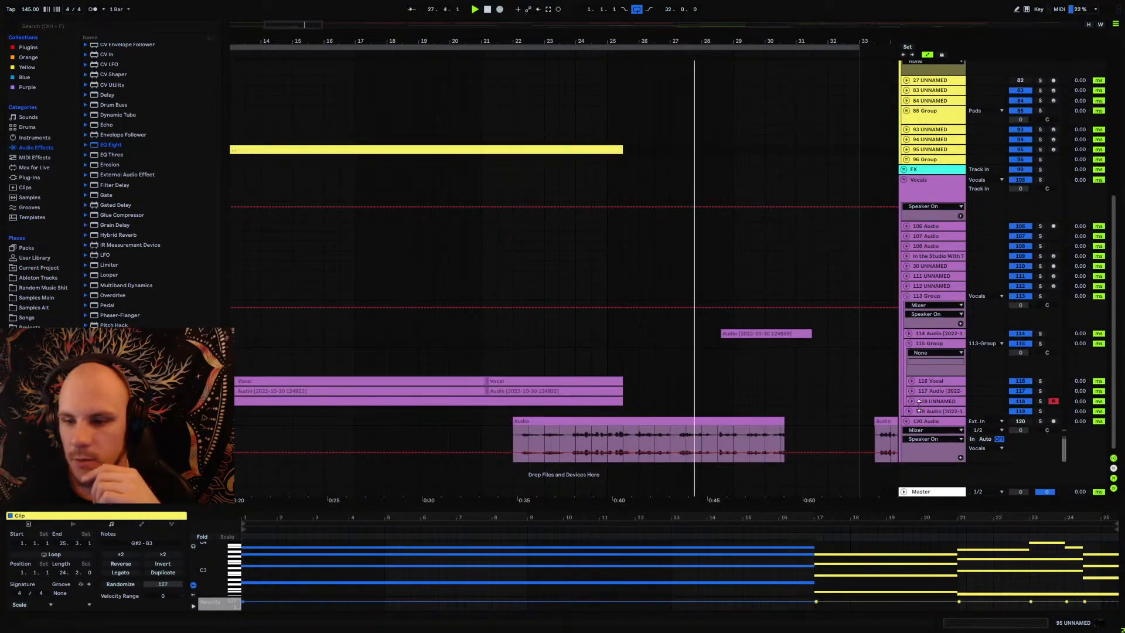
Step: Expand tracks 118, 117 and 114, and move the audio clip on track 114 to start at bar 30
click(910, 401)
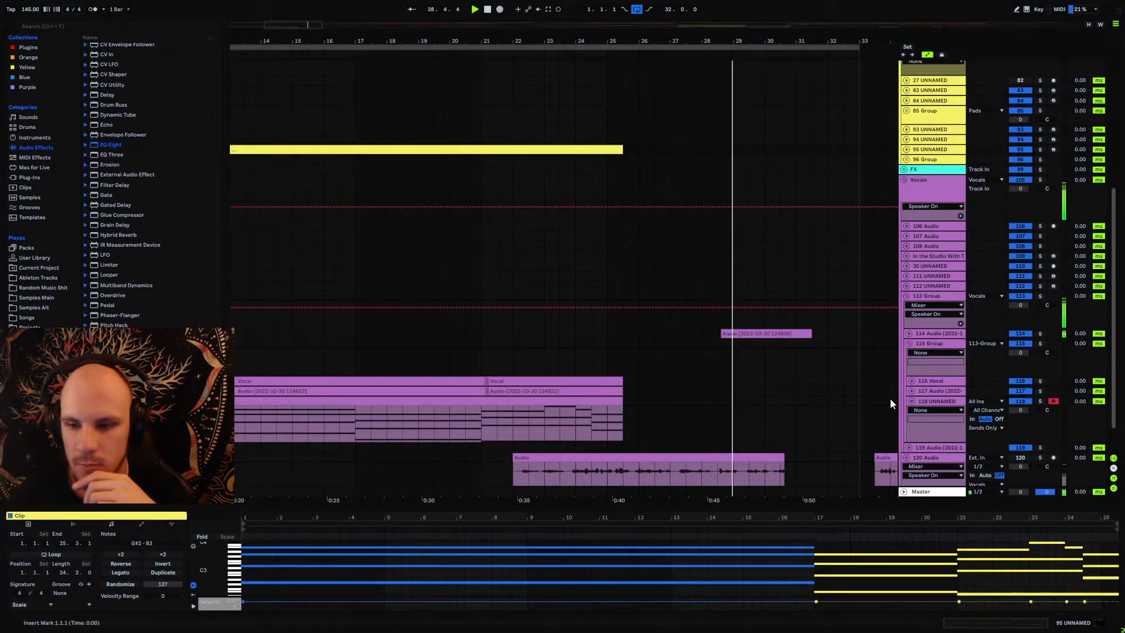
click(911, 391)
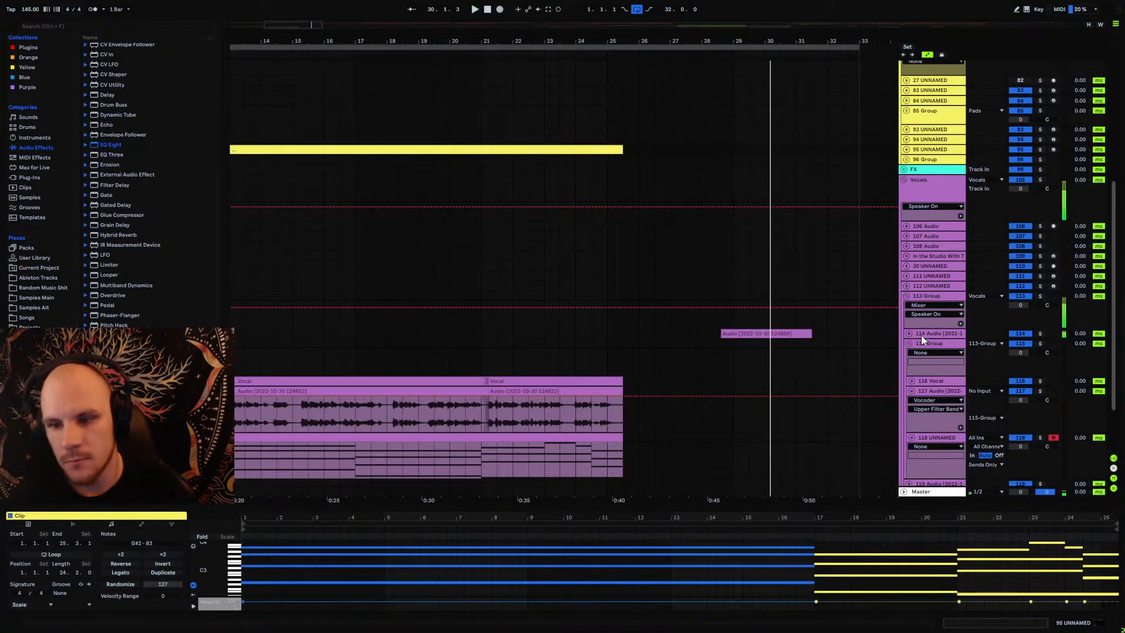
click(782, 334)
drag(825, 41, 826, 52)
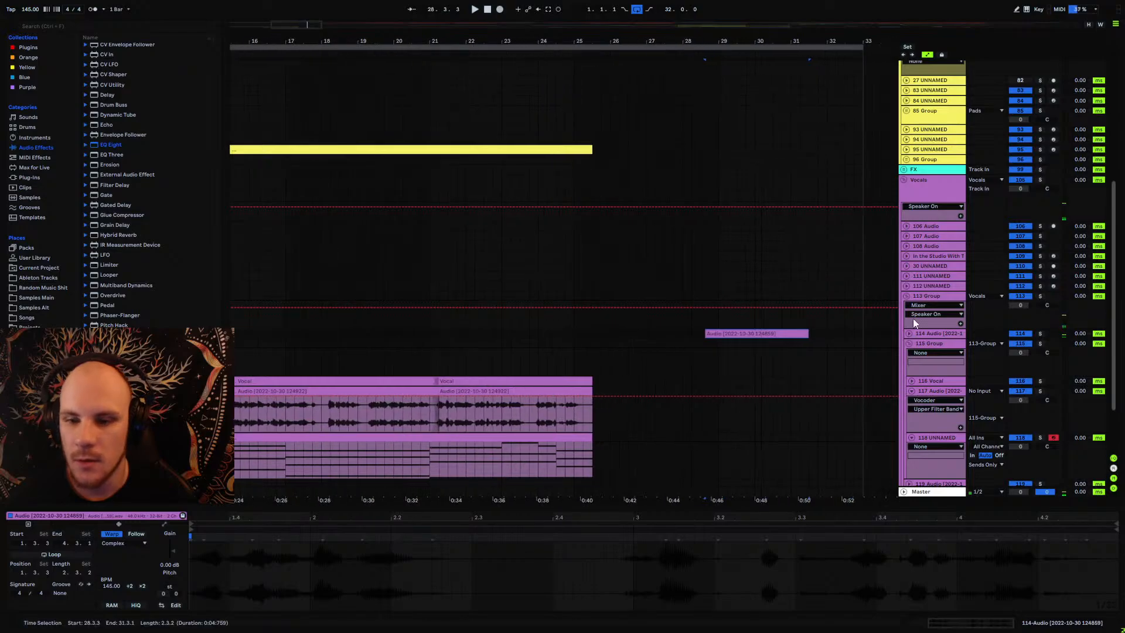
click(909, 333)
click(825, 332)
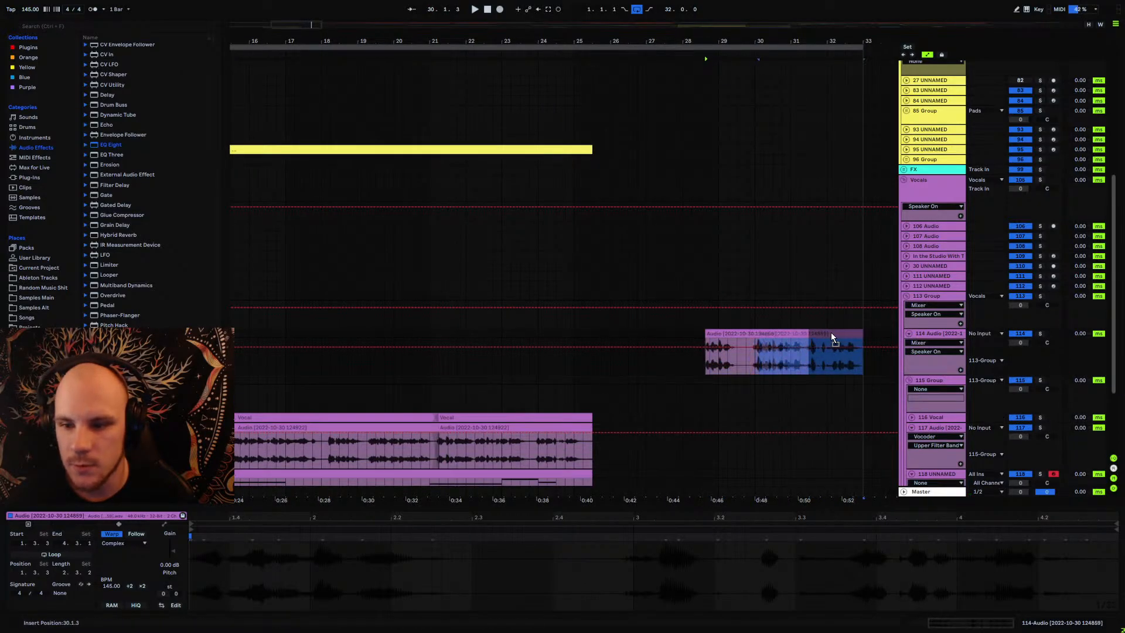
drag(829, 332, 830, 332)
Step: Add a fade-out about half a bar long to the end of the second vocal clip on track 117
scroll(645, 269, down, 3)
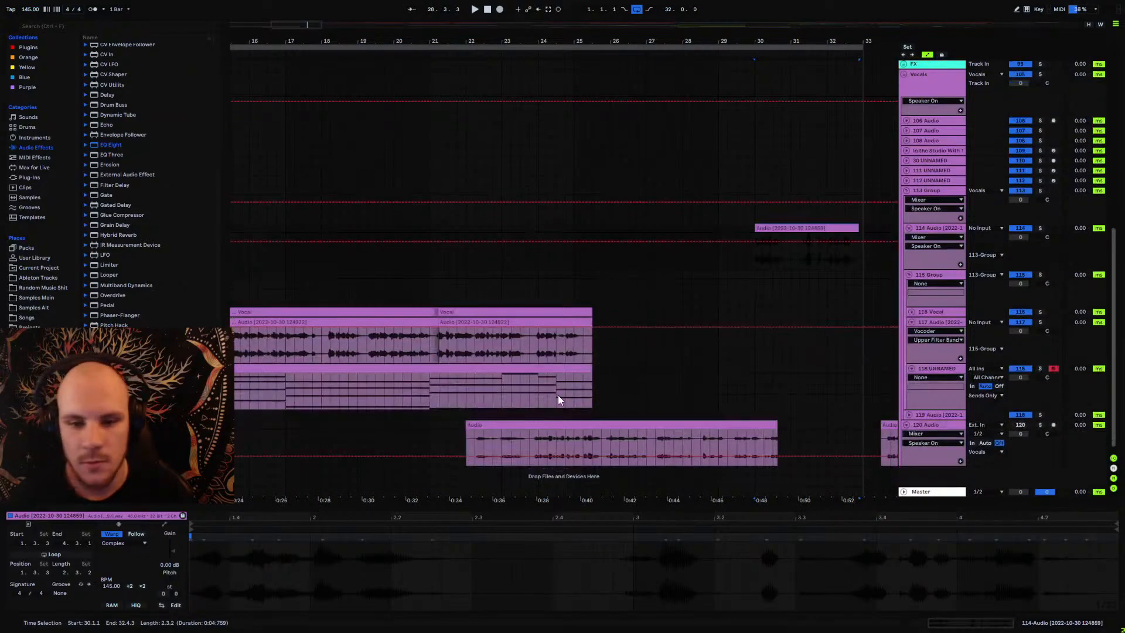
click(558, 395)
click(571, 352)
click(579, 350)
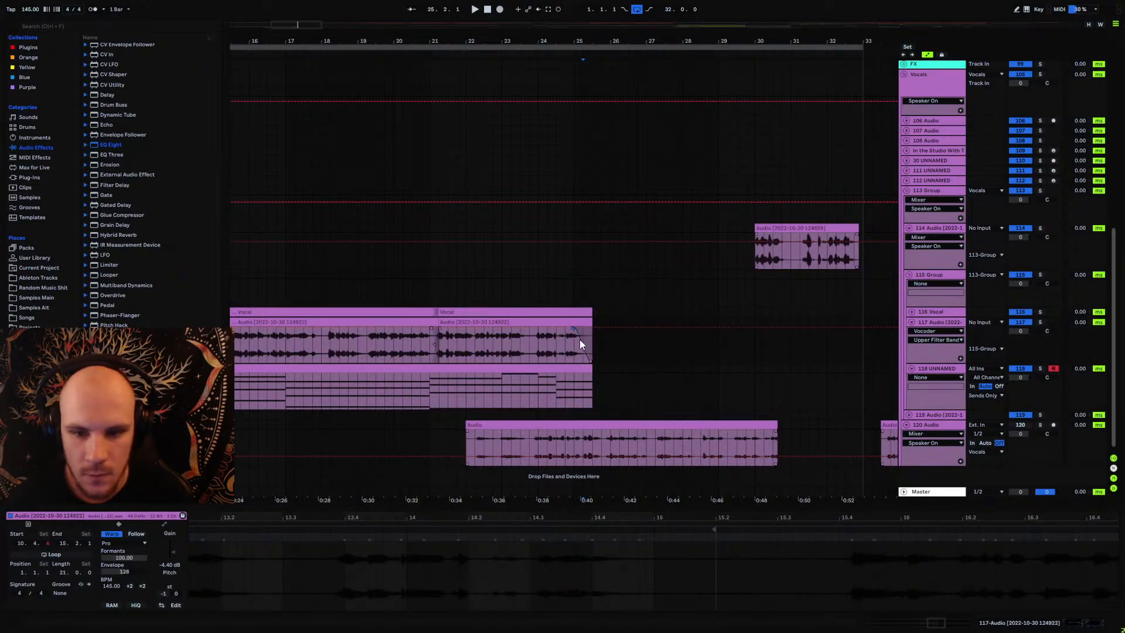
click(590, 311)
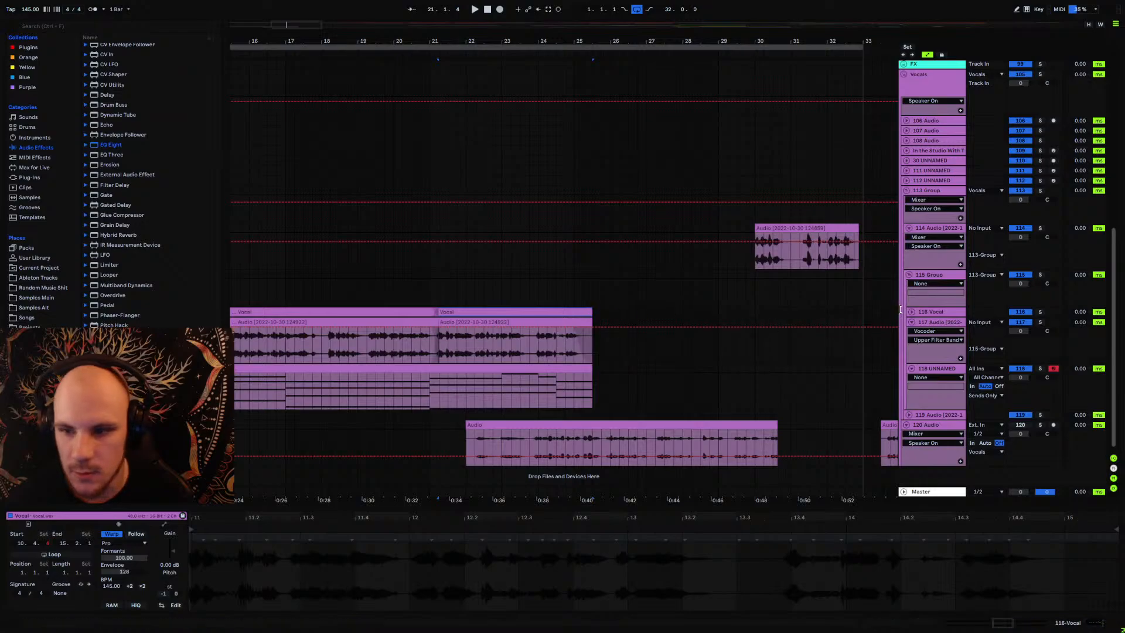
Step: Collapse track 117 and solo group 115
click(520, 342)
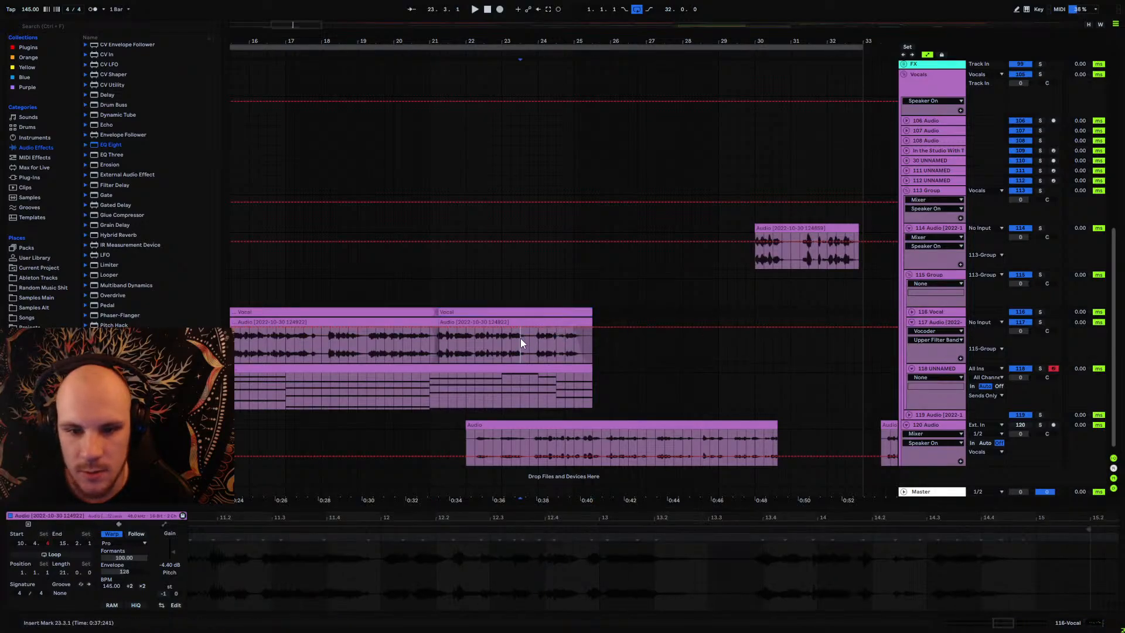
click(911, 322)
click(930, 273)
click(1039, 274)
Step: Listen to the soloed vocals from bar 23 and again from bar 18
key(space)
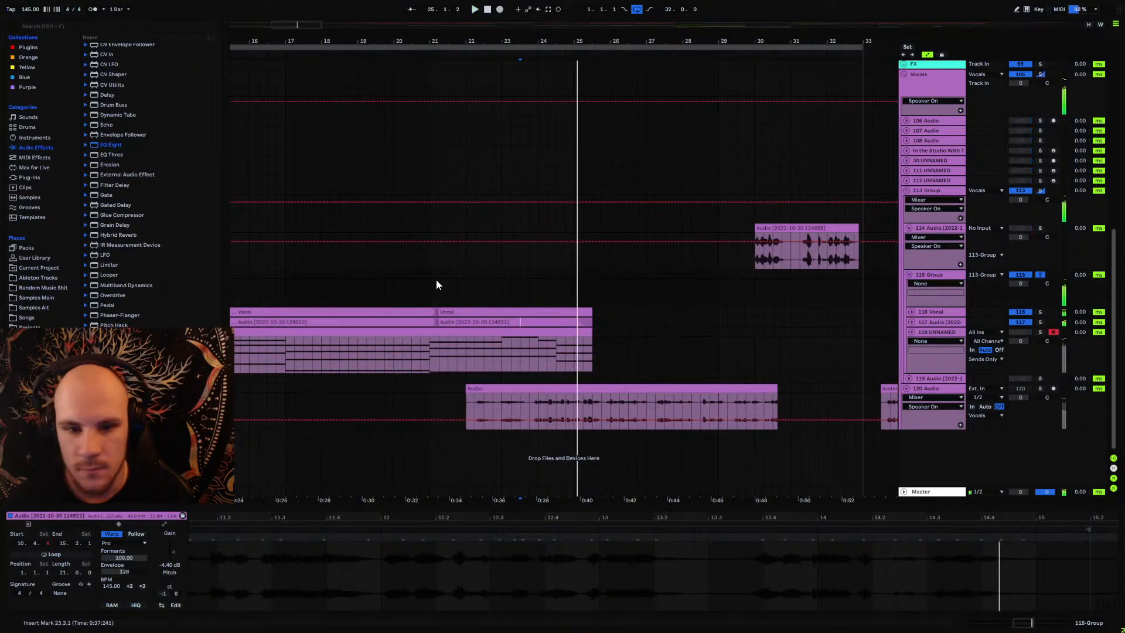
click(348, 281)
key(space)
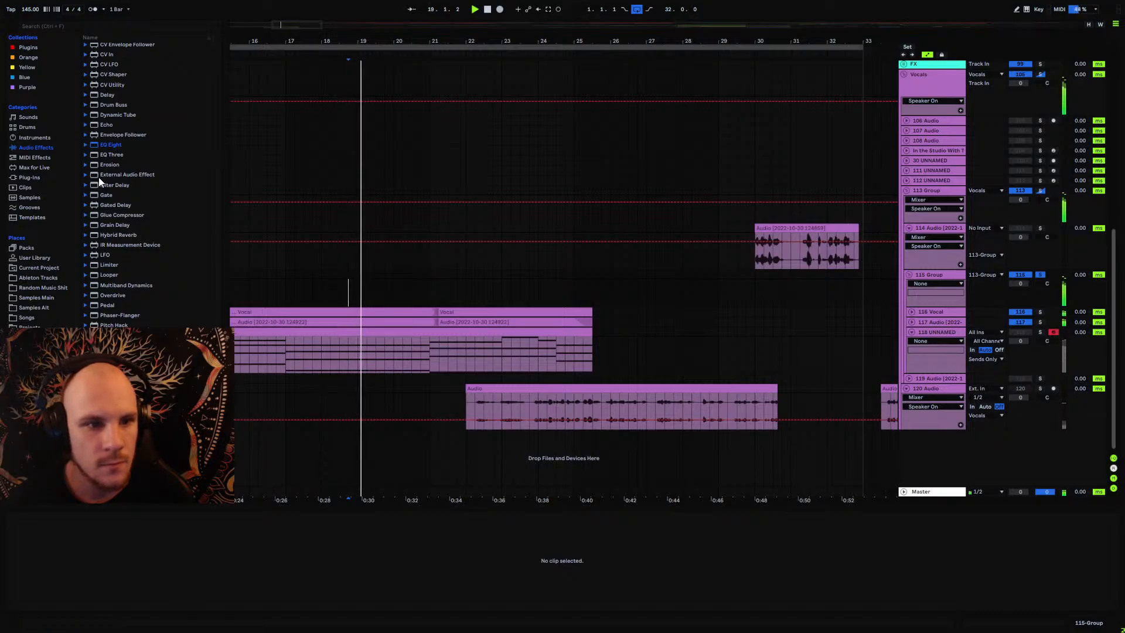
Step: Browse the plug-in library to the VST effects of MeldaProduction
click(29, 178)
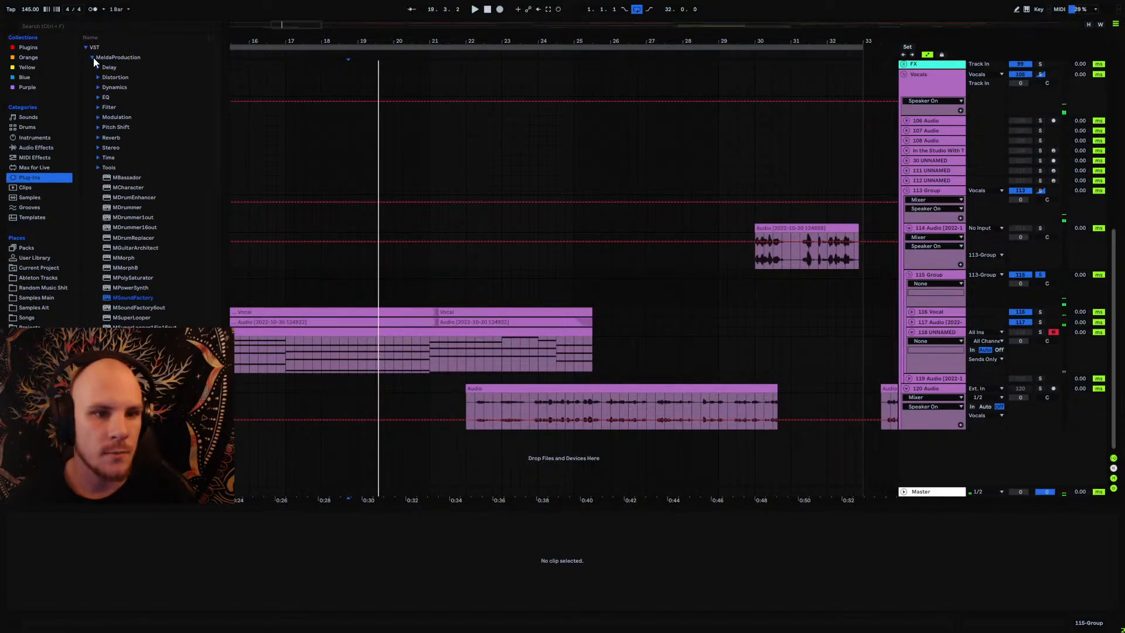
Step: Load MDynamicsMB from the MeldaProduction dynamics plug-ins onto the 115 group and create four default bands
click(100, 87)
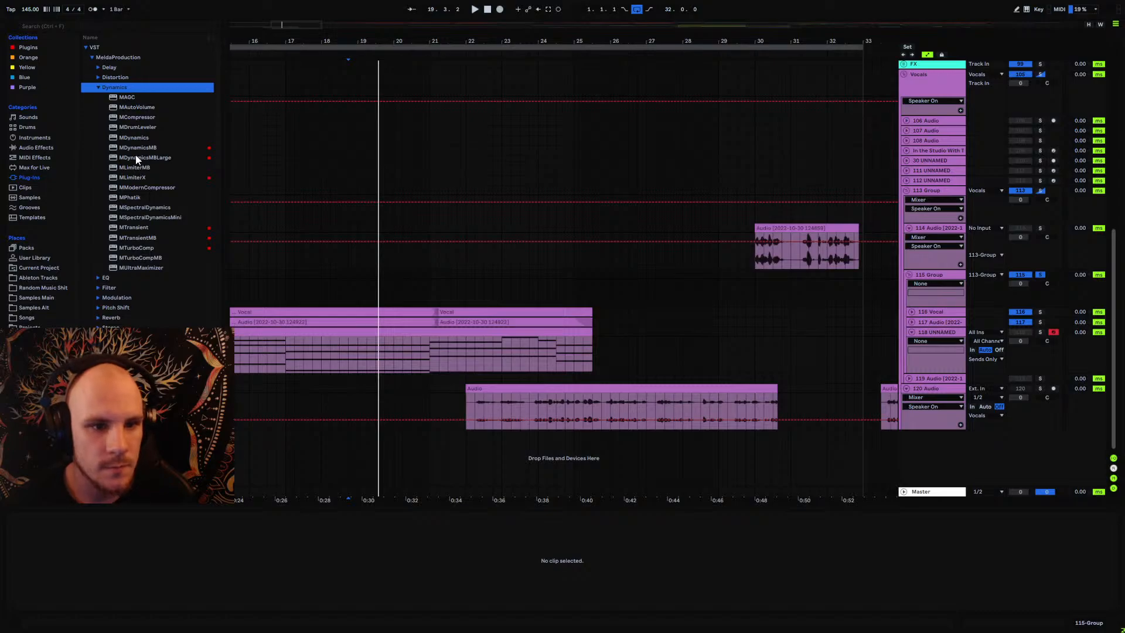
drag(137, 147, 373, 270)
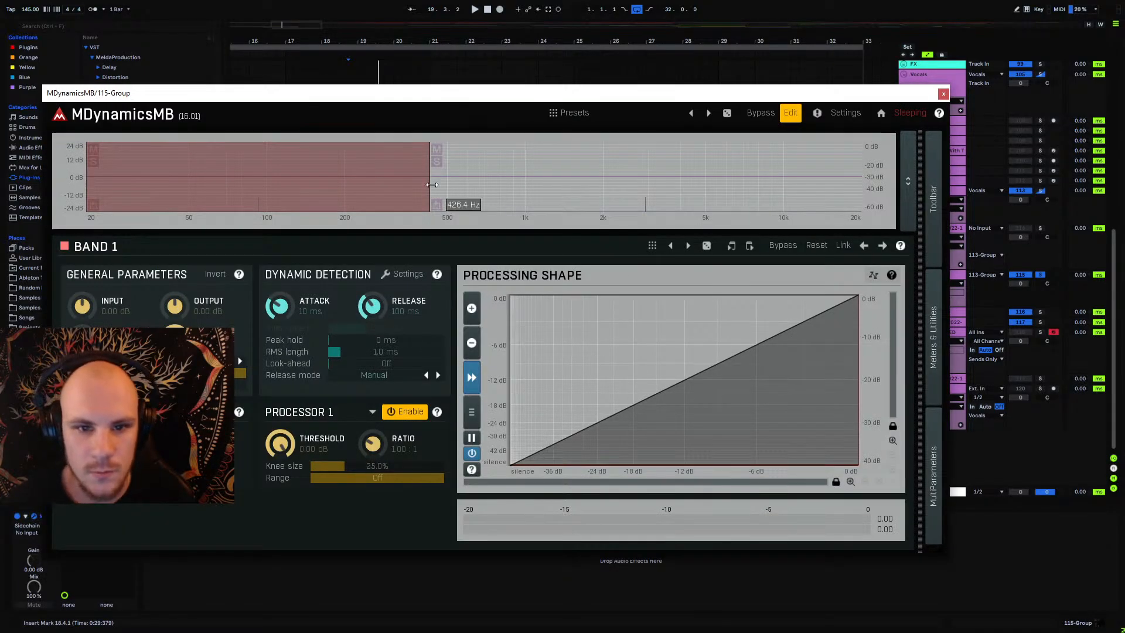
drag(432, 184, 324, 186)
right_click(384, 191)
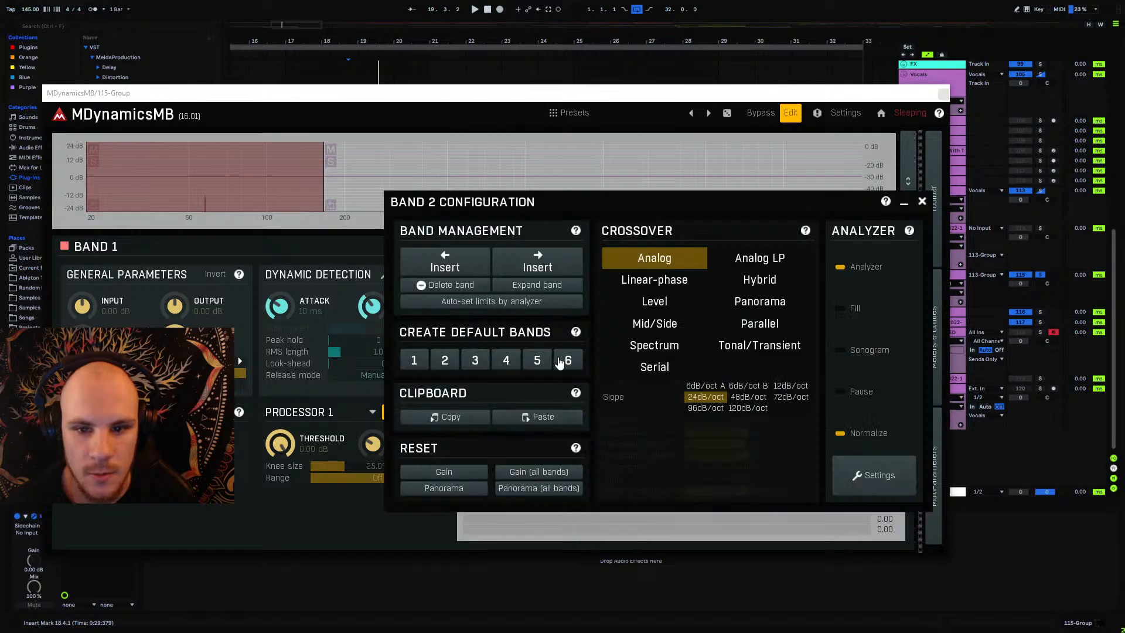
click(505, 360)
Step: While auditioning the vocals, lower the crossover between bands 2 and 3 and move the band 1–2 crossover slightly above 200 Hz
key(space)
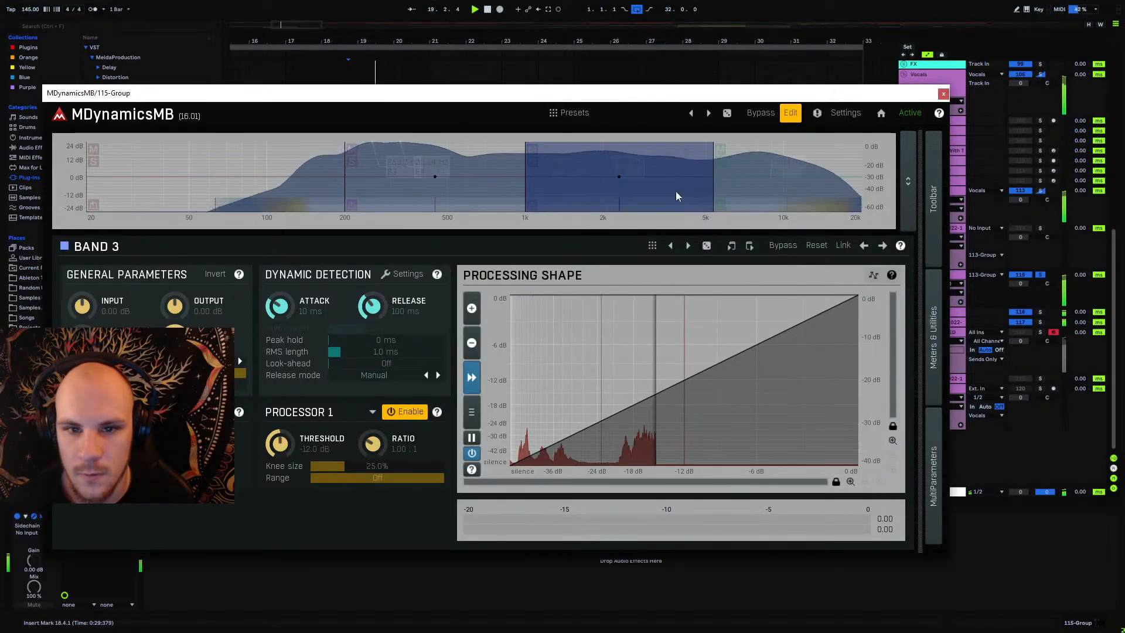
drag(526, 181, 504, 180)
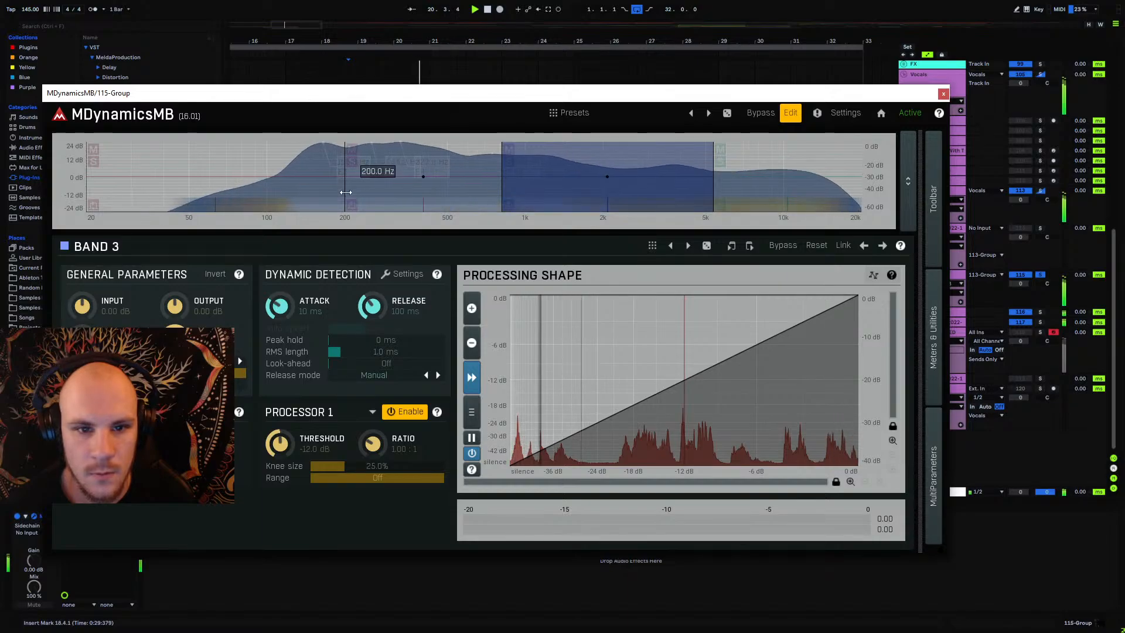
mouse_move(346, 192)
mouse_down()
mouse_move(454, 196)
mouse_move(344, 198)
mouse_up()
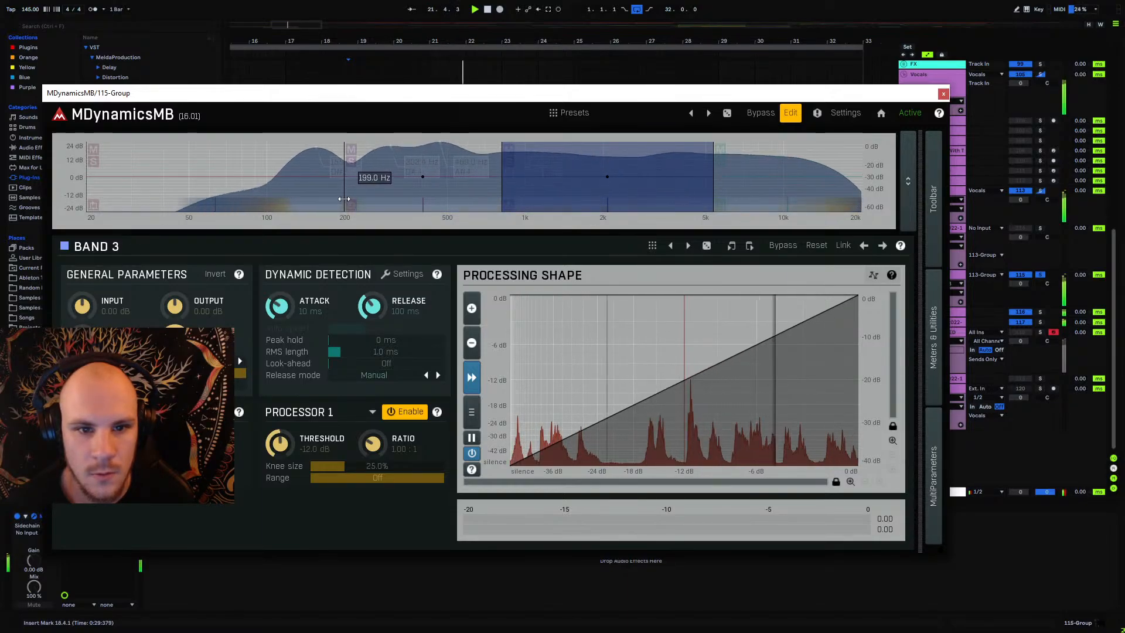
click(416, 203)
key(space)
key(space)
click(329, 205)
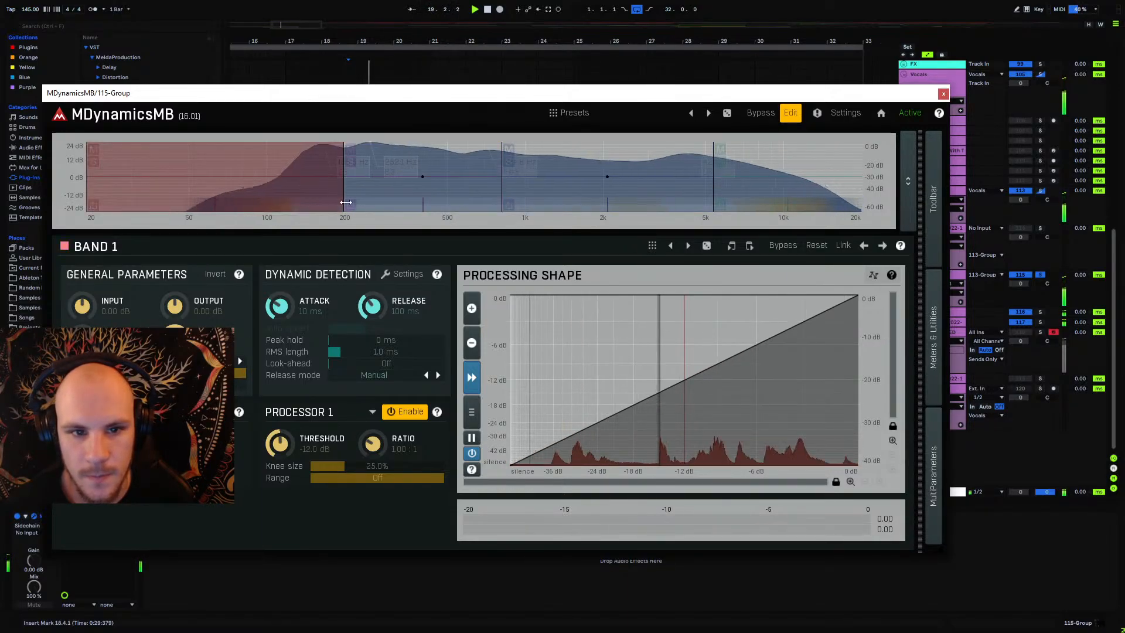
drag(346, 196, 352, 192)
key(space)
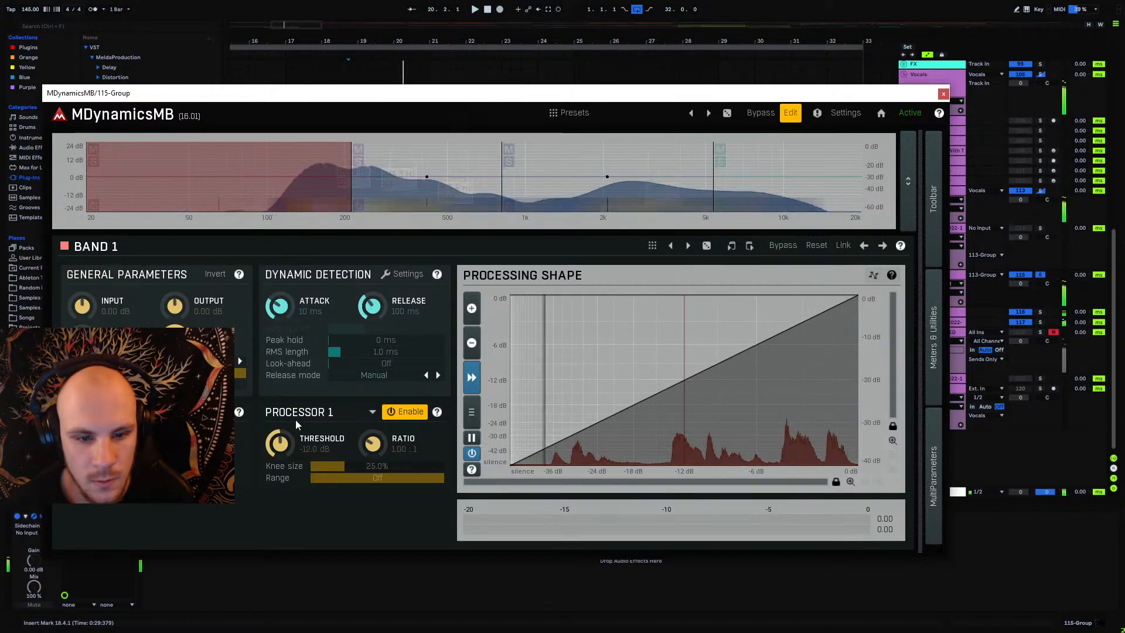
Step: Compress band 1 with a -25.5 dB threshold and 2.86:1 ratio, and raise its output to +3.07 dB
drag(280, 444, 281, 463)
key(space)
drag(375, 446, 375, 419)
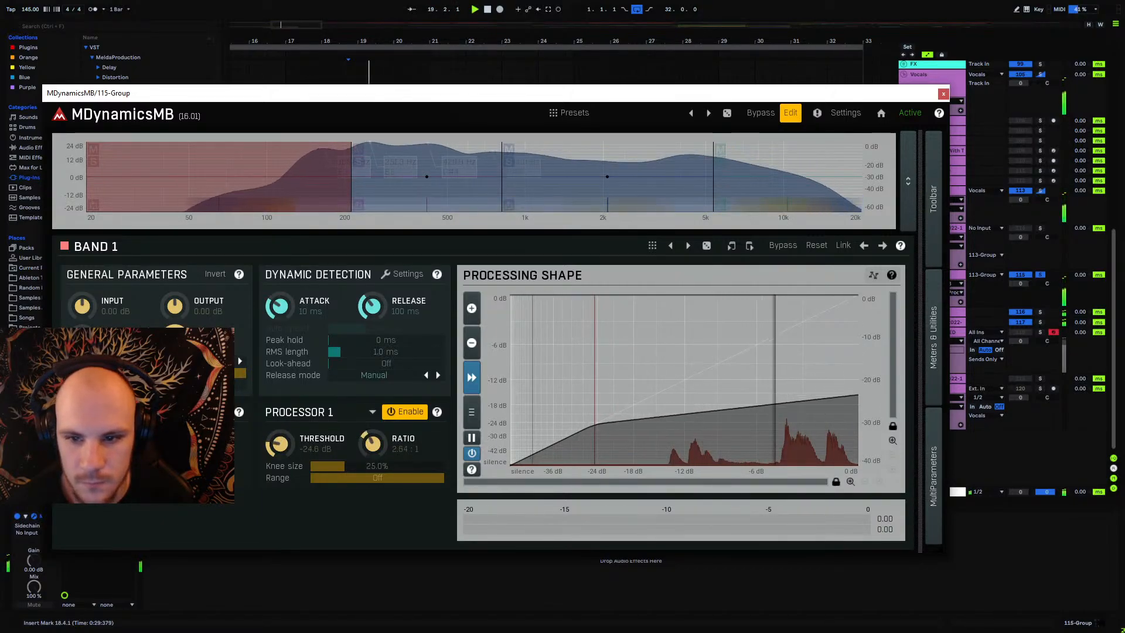
drag(304, 445, 304, 452)
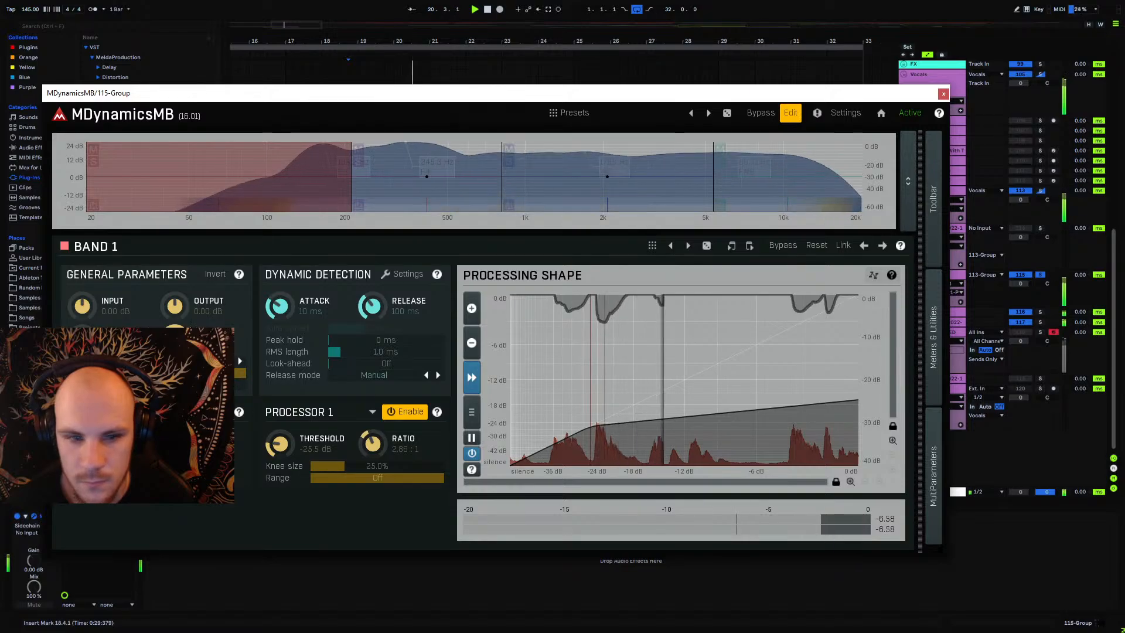
drag(174, 306, 175, 294)
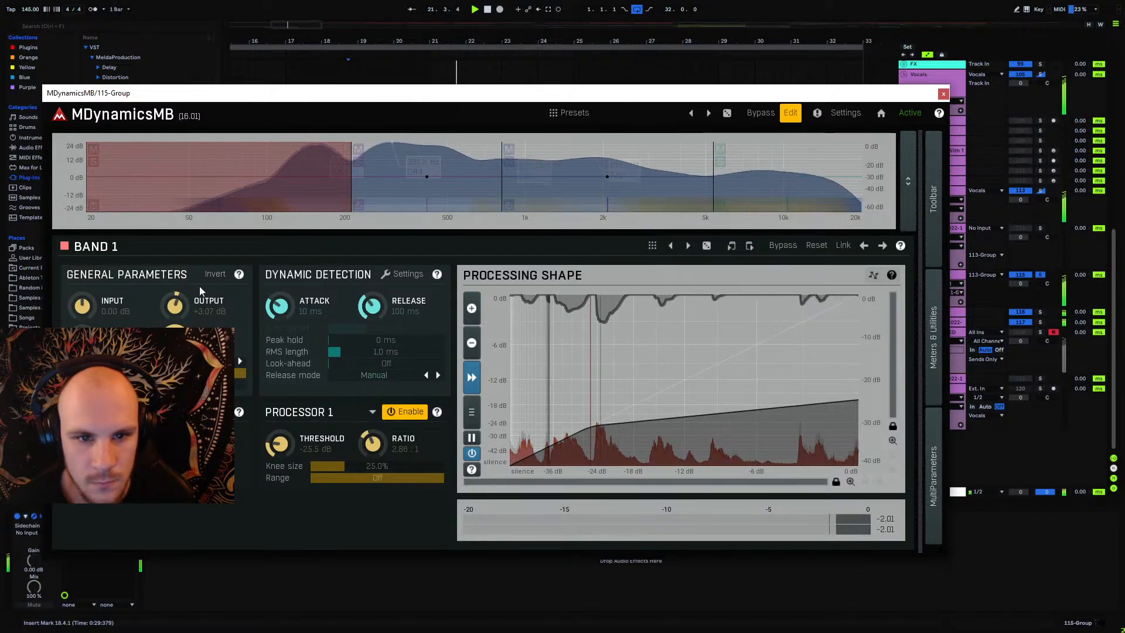
Step: Compress band 2 with a threshold of -25.2 dB and a ratio of 3.61:1
click(386, 198)
drag(280, 443, 280, 457)
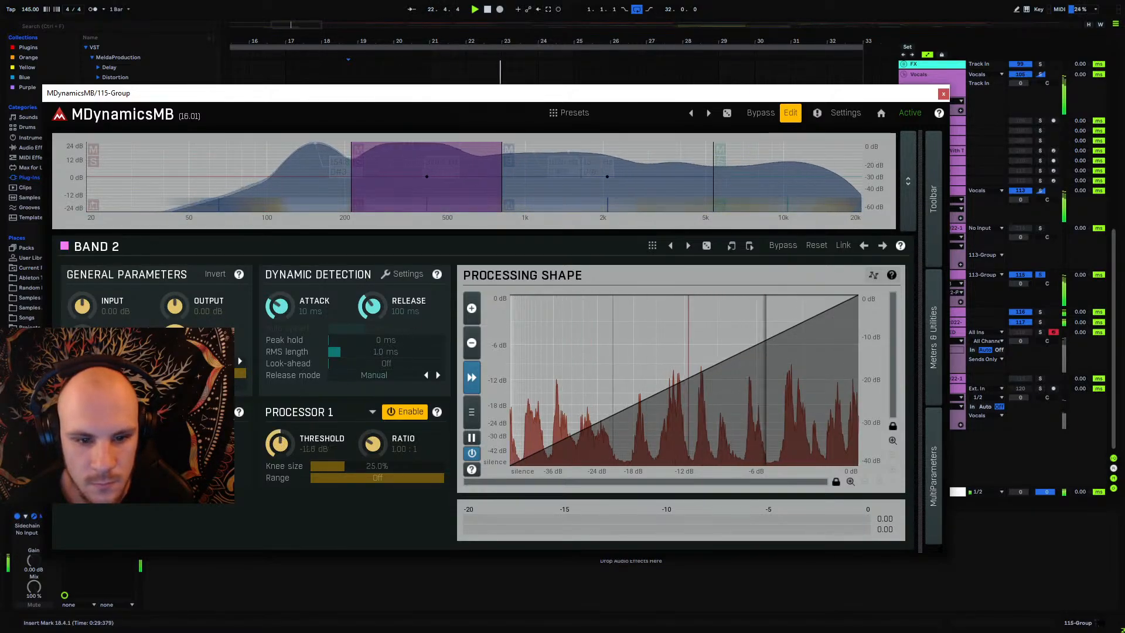
drag(373, 444, 373, 425)
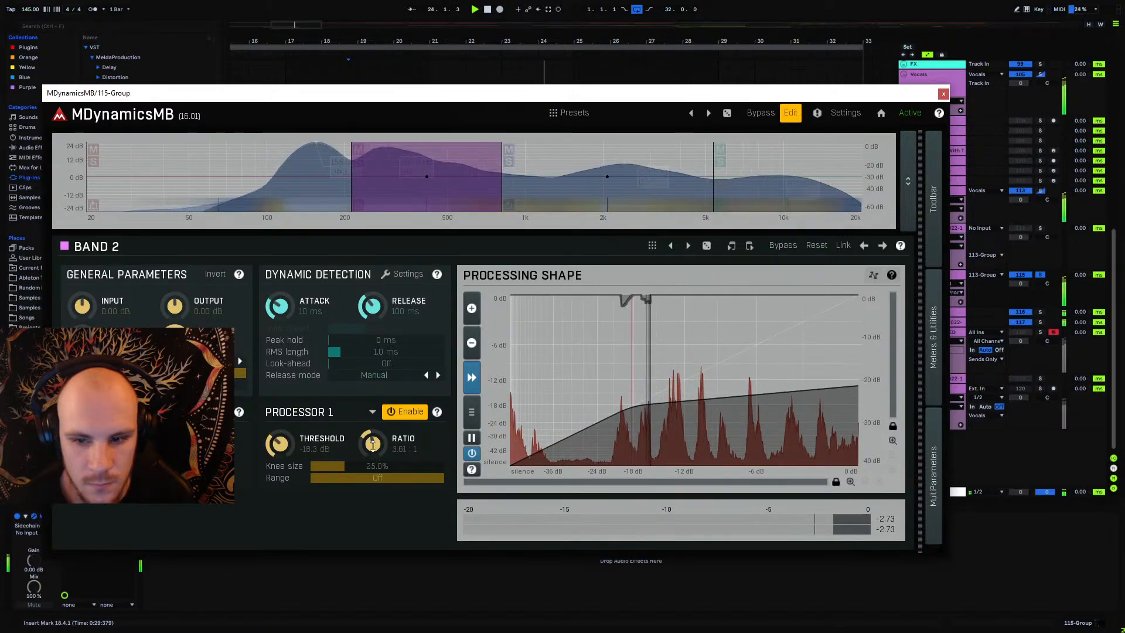
drag(279, 443, 279, 458)
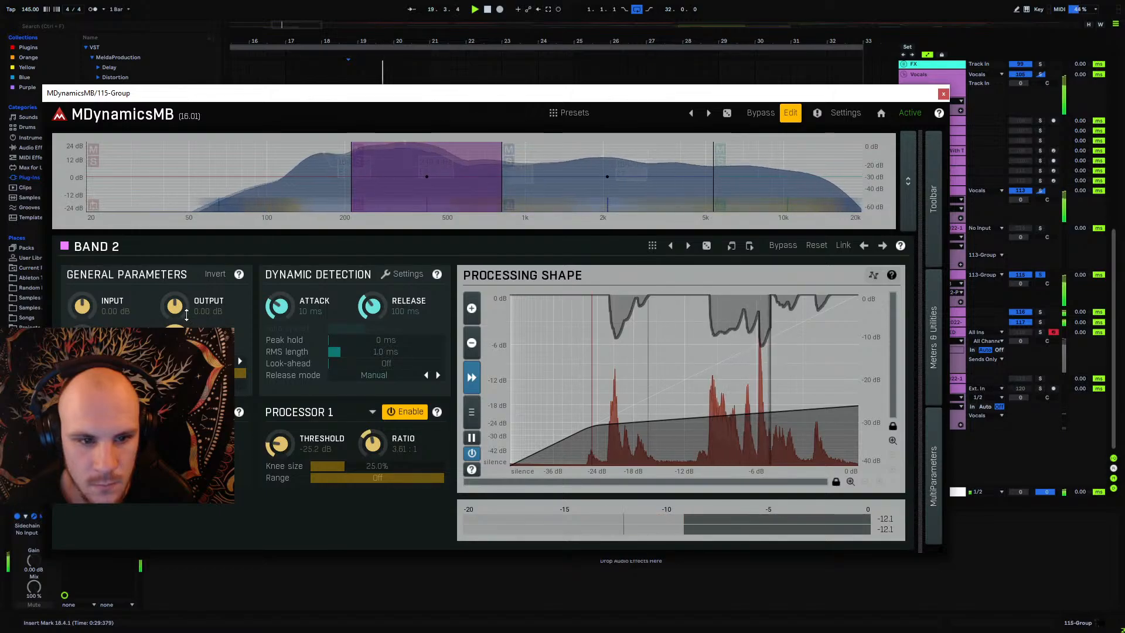
Step: Set band 1's output to +1.15 dB and band 2's output to +6.53 dB
click(317, 202)
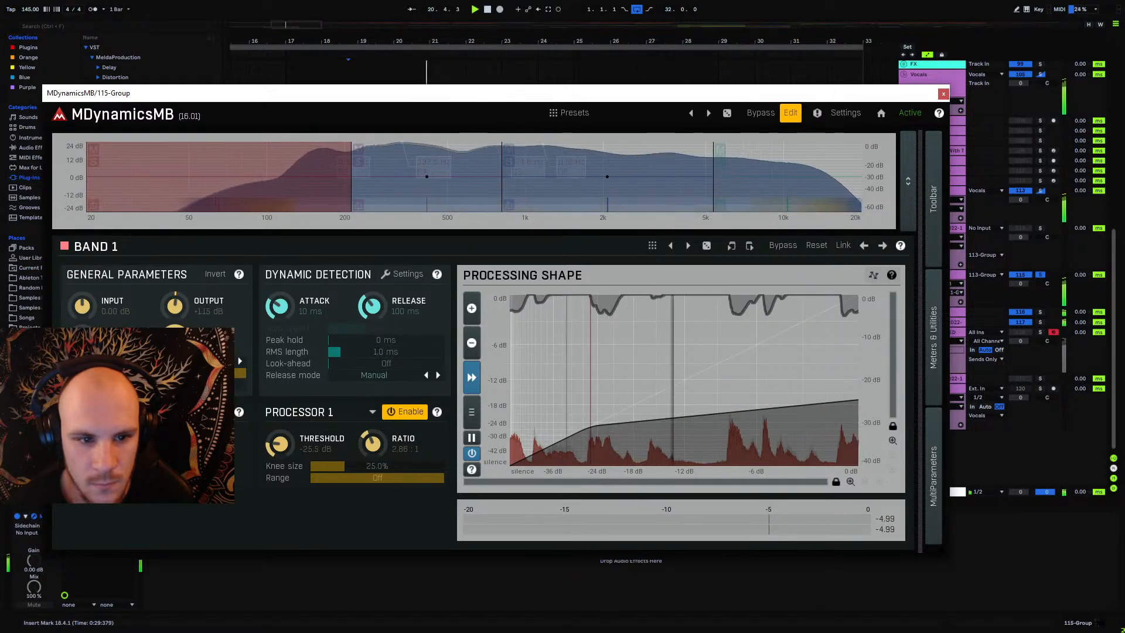
click(374, 204)
drag(175, 305, 175, 277)
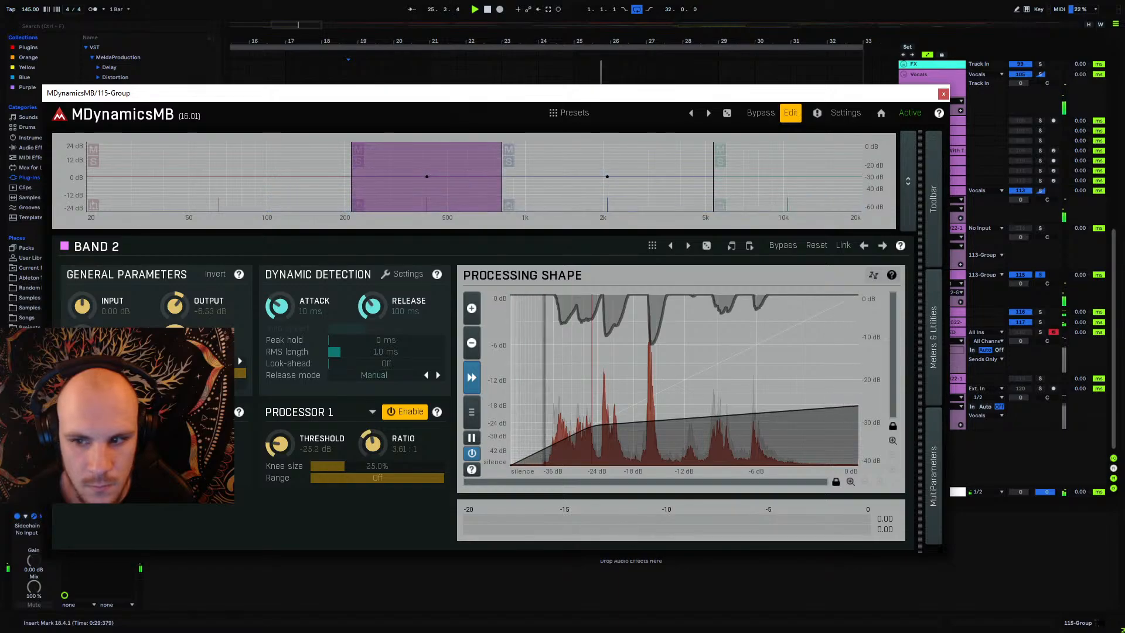
Step: Set band 2's attack to 4.6 ms and its release to 342 ms during playback
key(space)
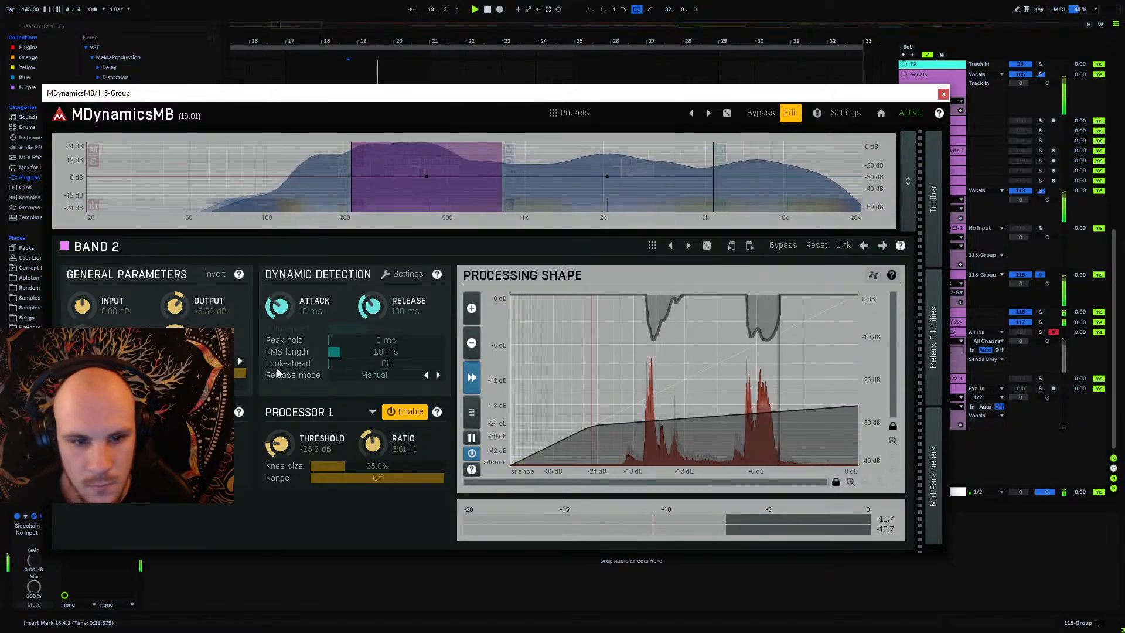
drag(279, 305, 279, 310)
drag(372, 306, 373, 294)
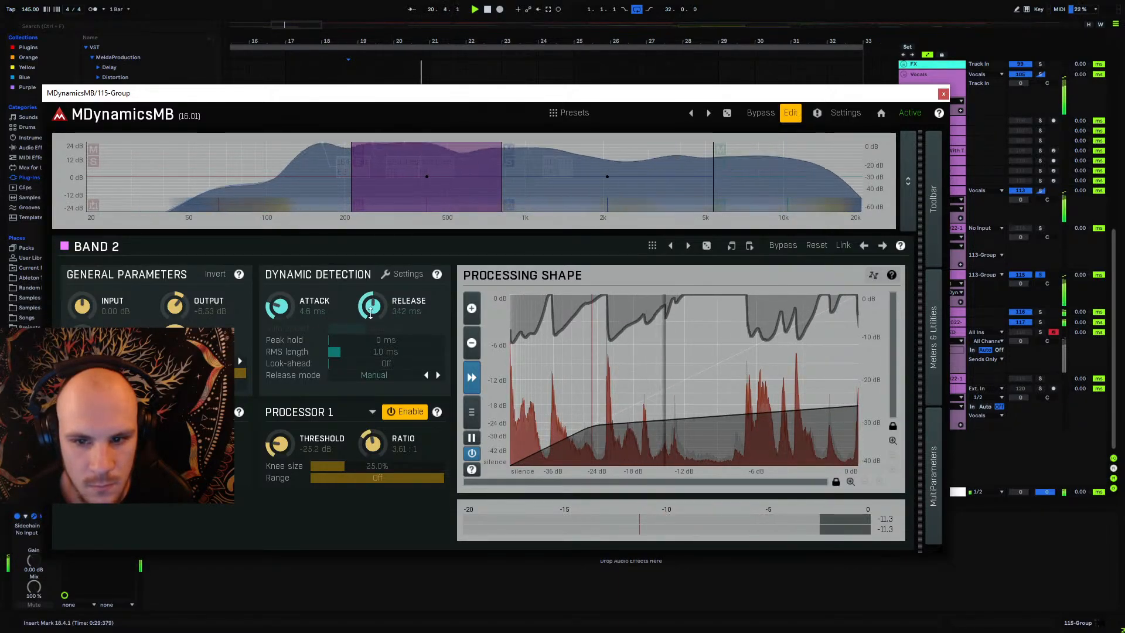
Step: Compress band 3 with a -22.7 dB threshold and 2.86:1 ratio, and set its output to +3.65 dB
click(543, 196)
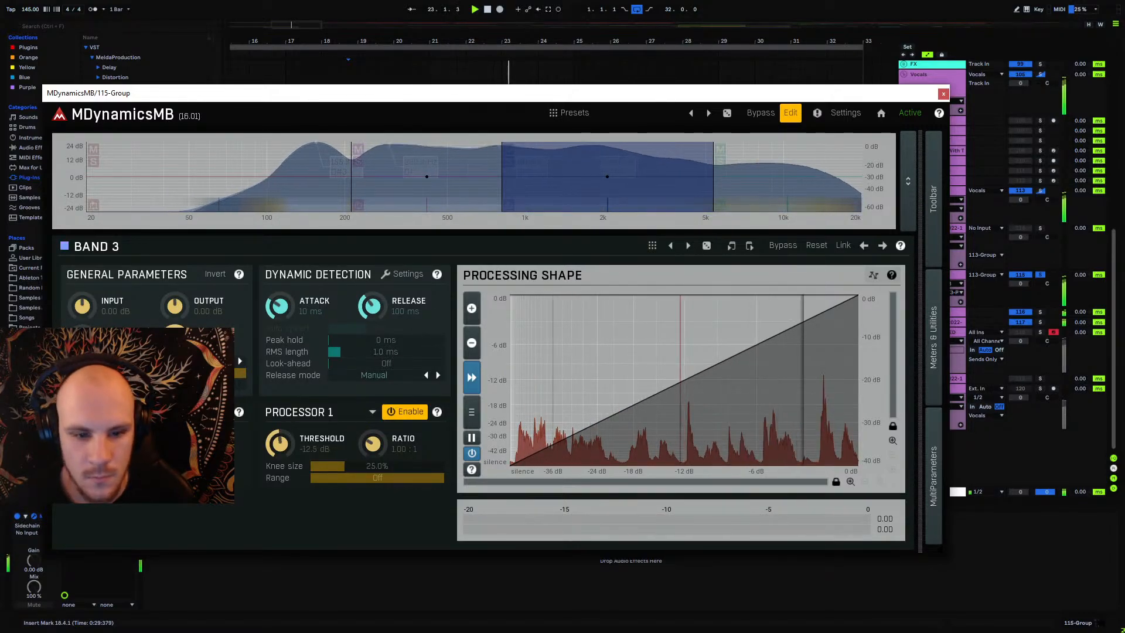
drag(373, 443, 373, 431)
key(space)
drag(286, 446, 288, 451)
key(space)
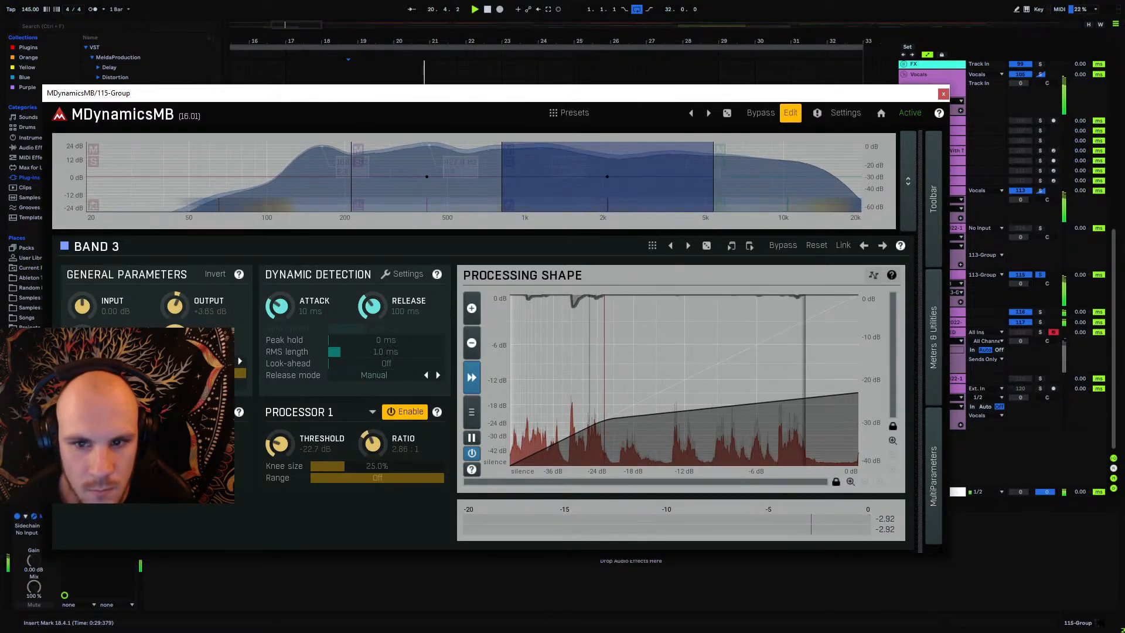
Step: Set band 4's attack to 1.7 ms and its release to 187 ms
click(747, 206)
drag(281, 306, 281, 331)
drag(373, 307, 373, 295)
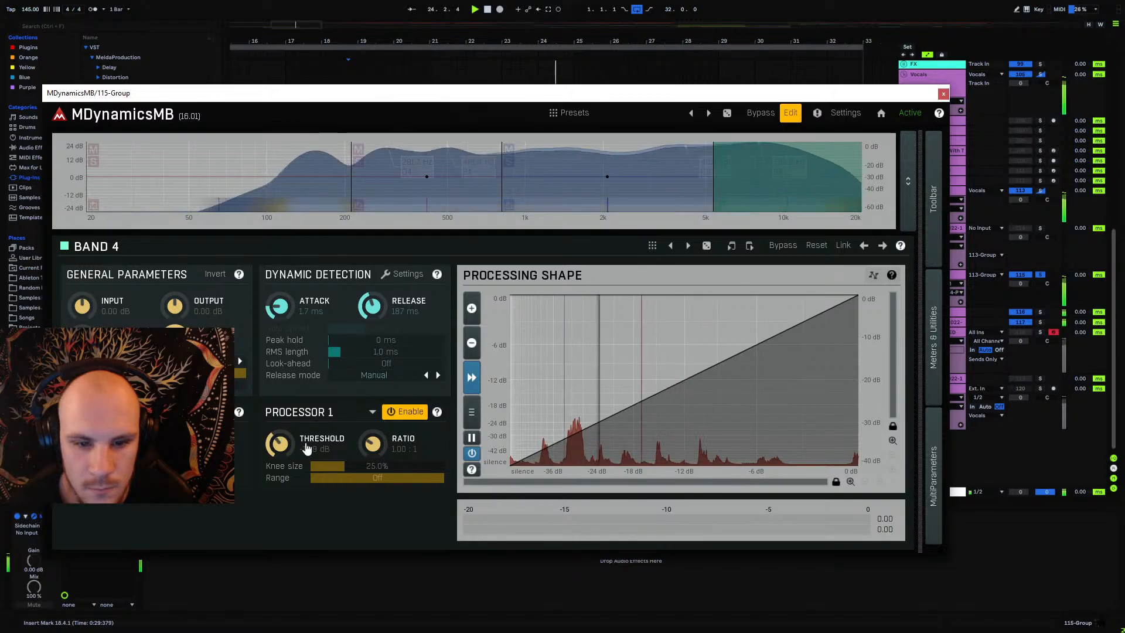
Step: Compress band 4 with a -27.7 dB threshold and 2.72:1 ratio, and set its output to +4.42 dB
drag(303, 445, 303, 455)
drag(373, 444, 359, 389)
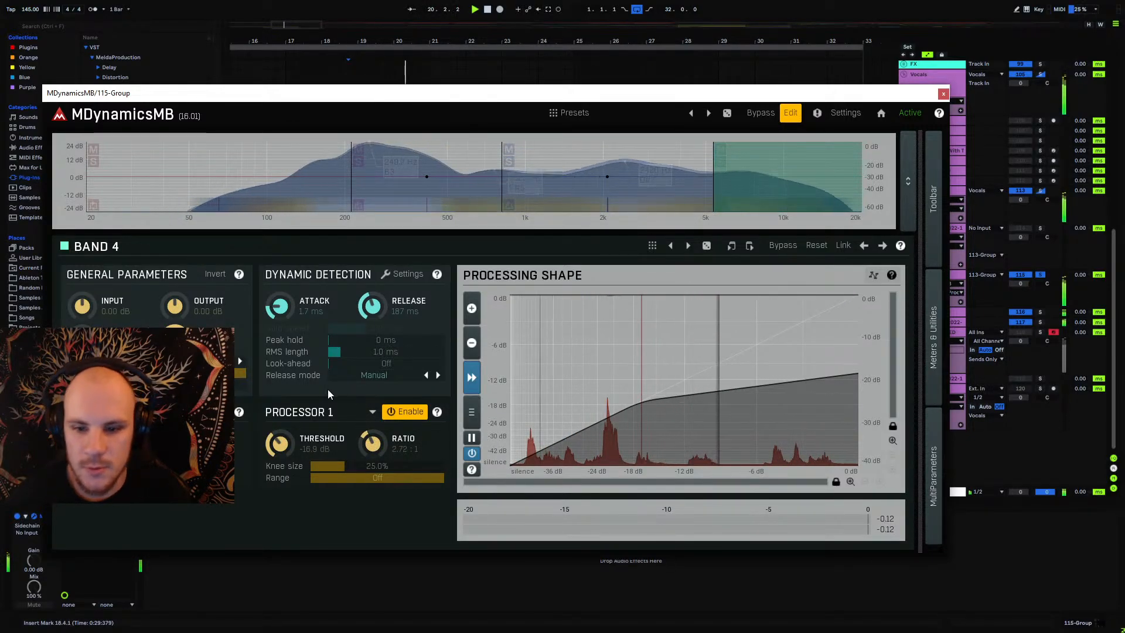
drag(272, 422, 286, 454)
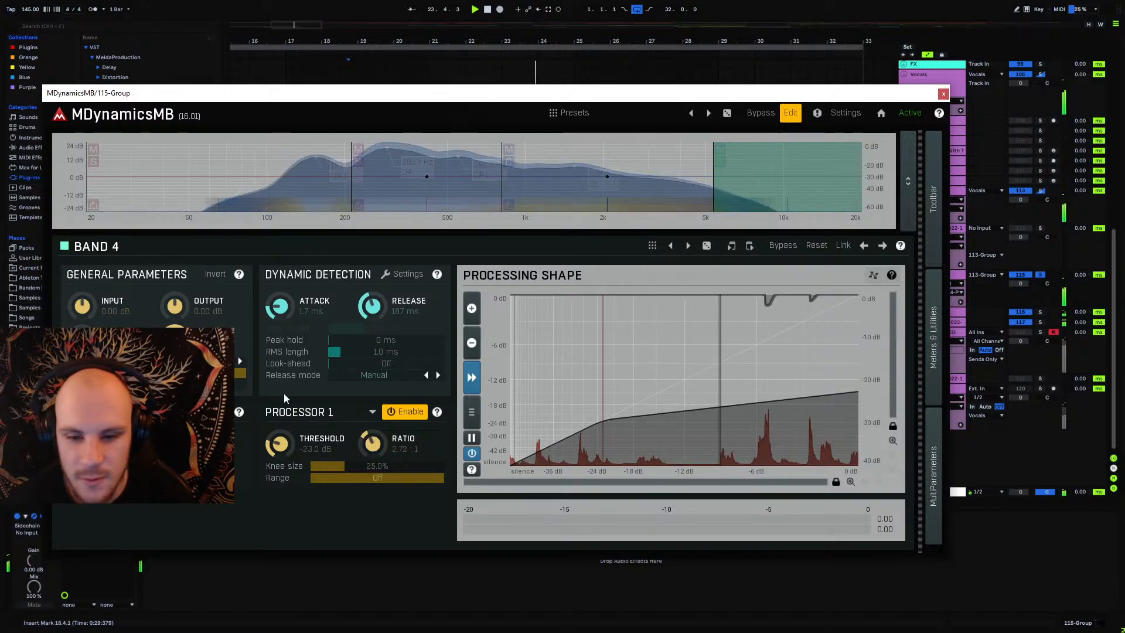
drag(286, 432, 285, 437)
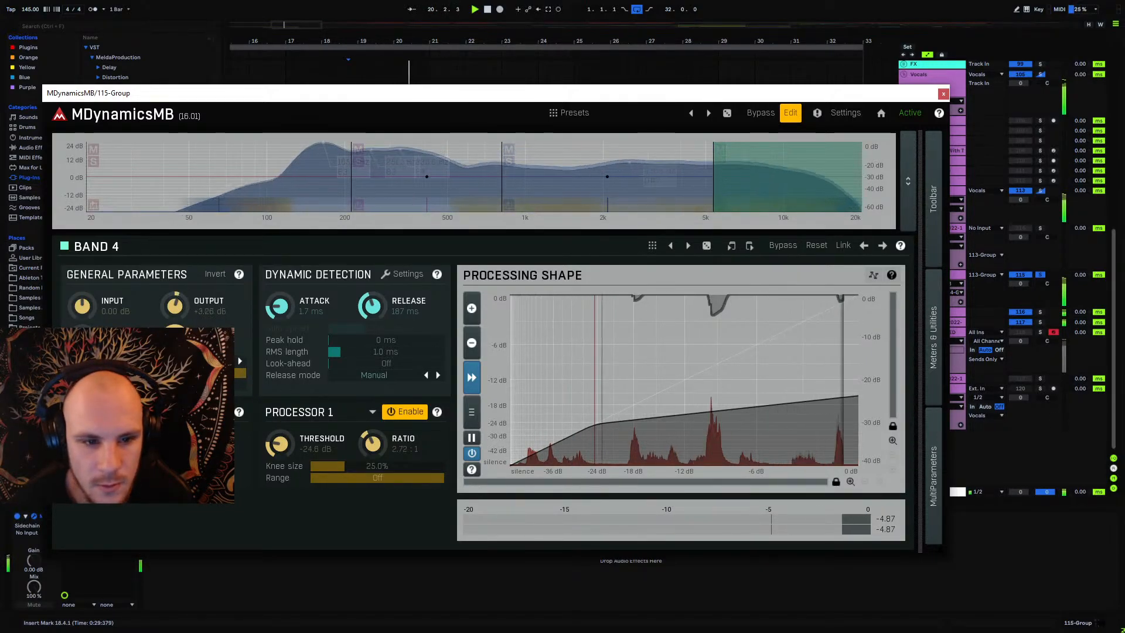
drag(288, 433, 288, 443)
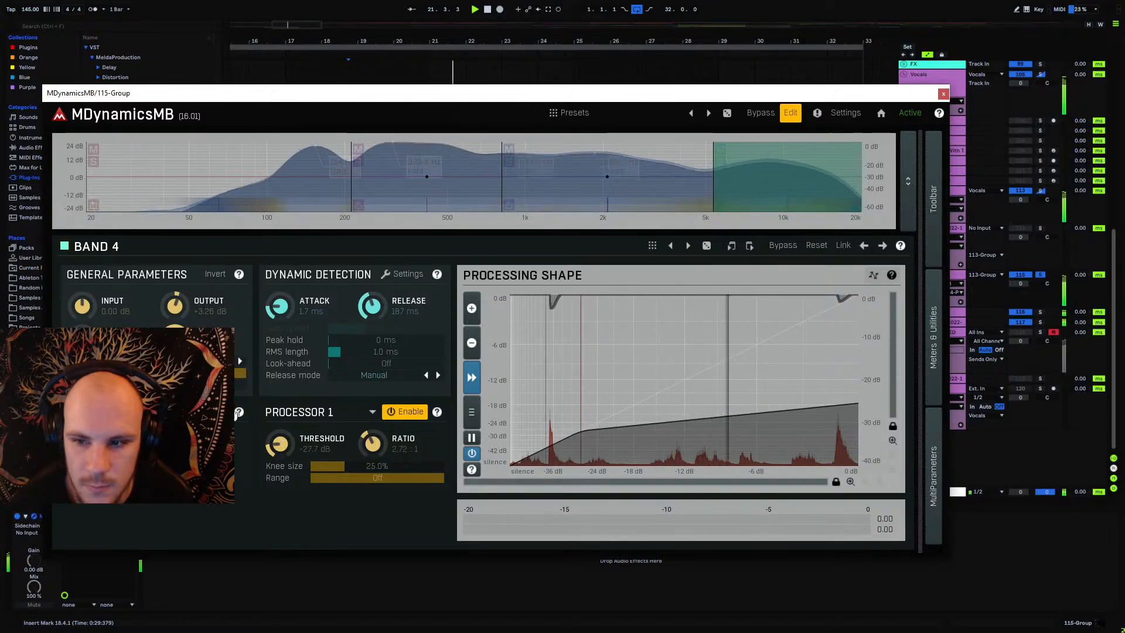
drag(177, 308, 177, 299)
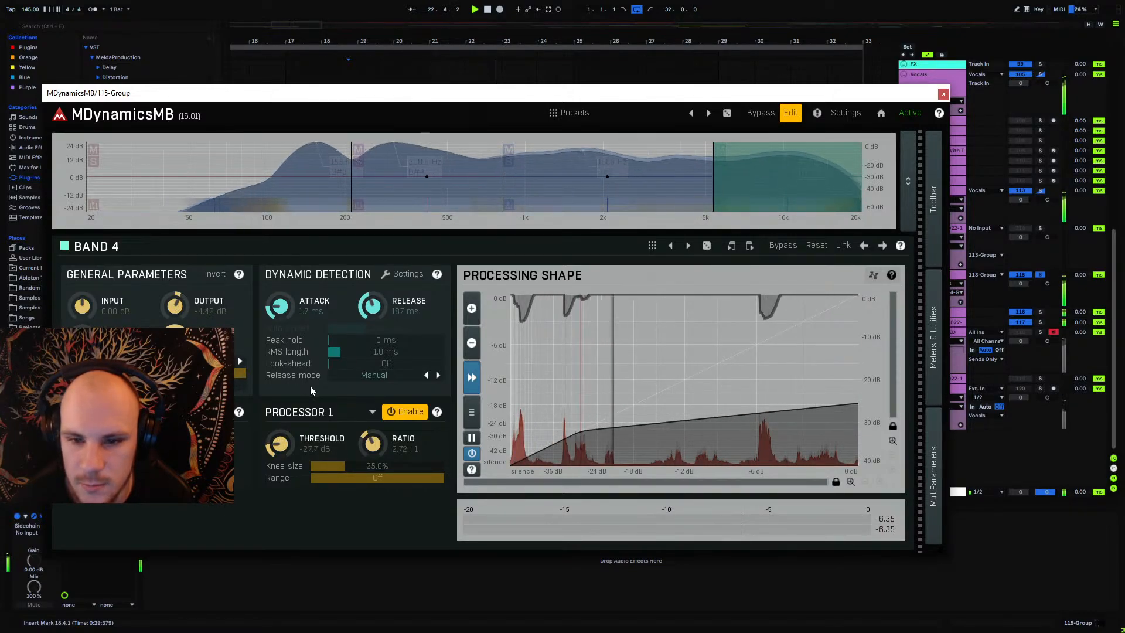
key(space)
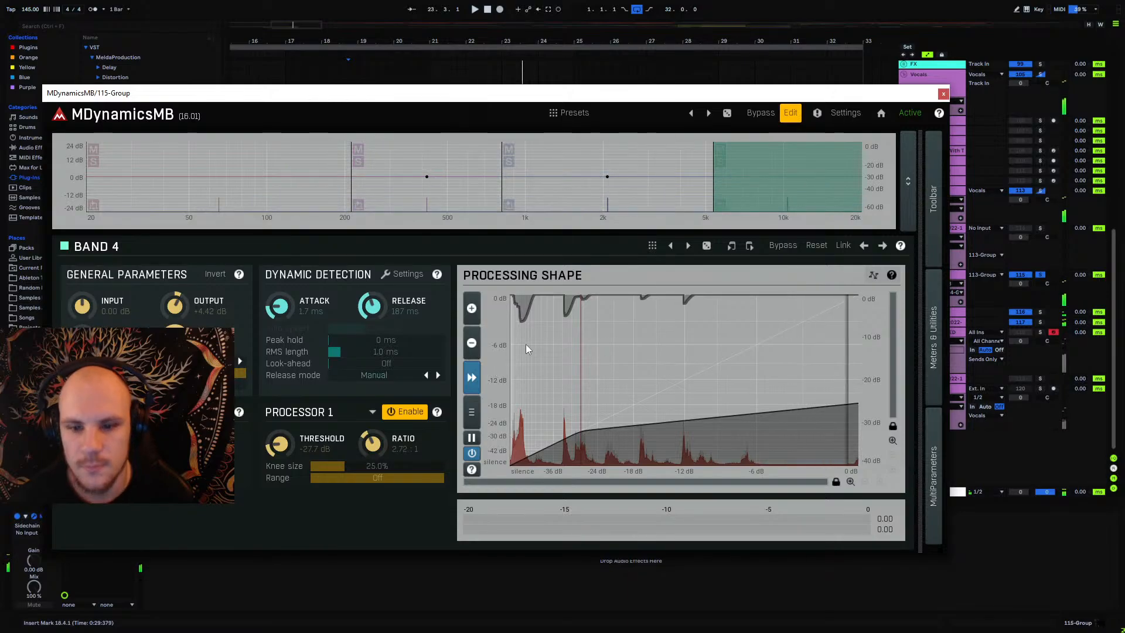
Step: Close the plug-in window and compare the playing vocal group with MDynamicsMB switched on and off
click(943, 94)
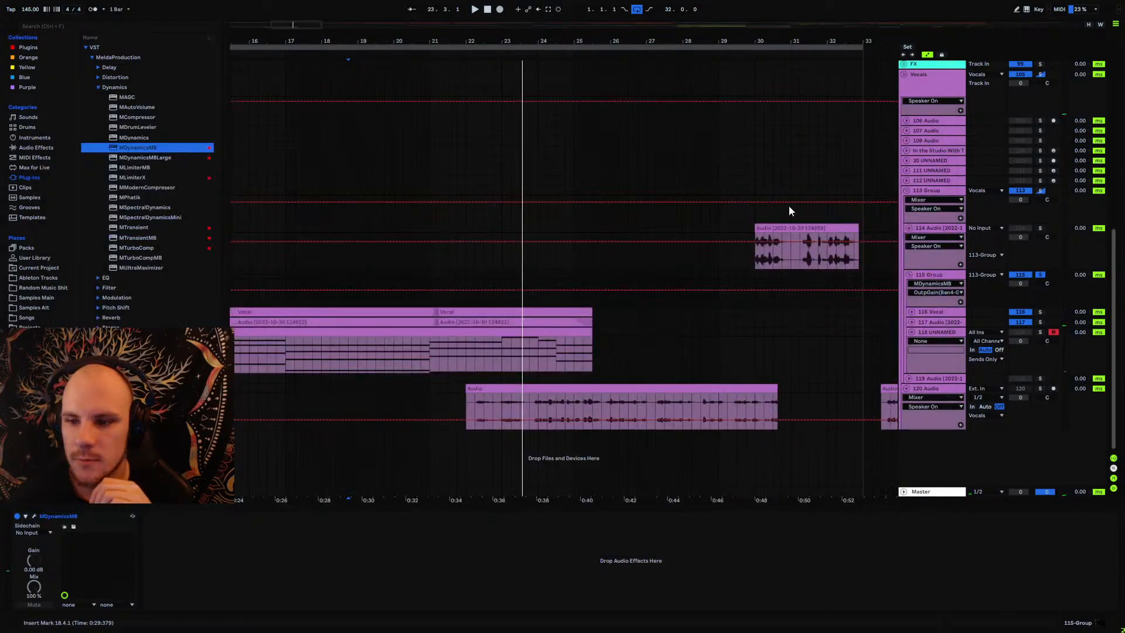
key(space)
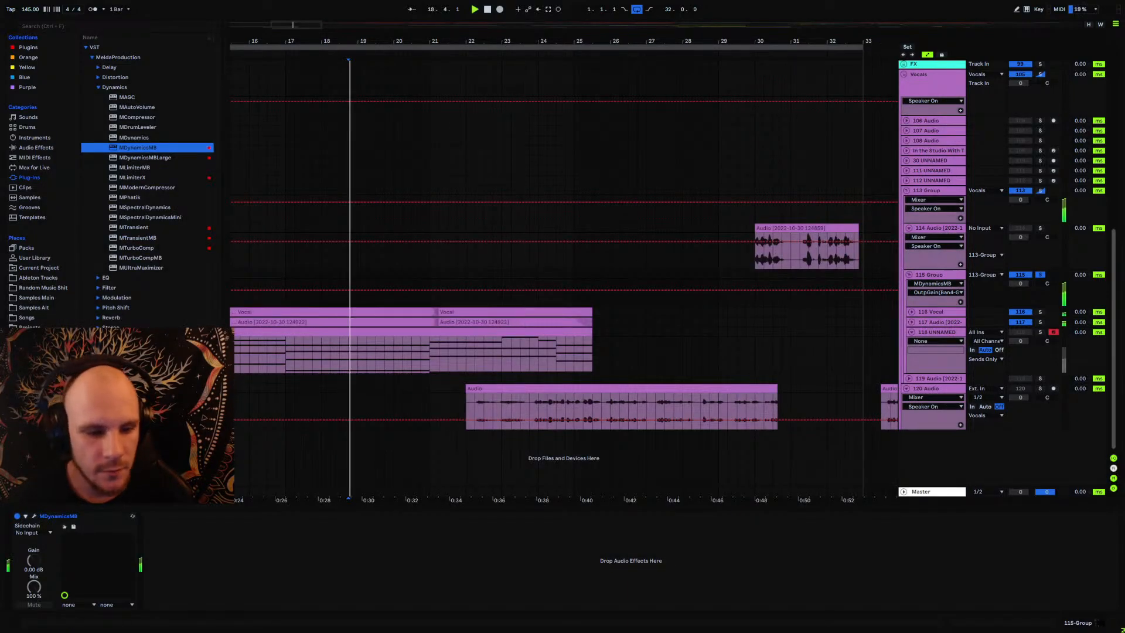
click(16, 517)
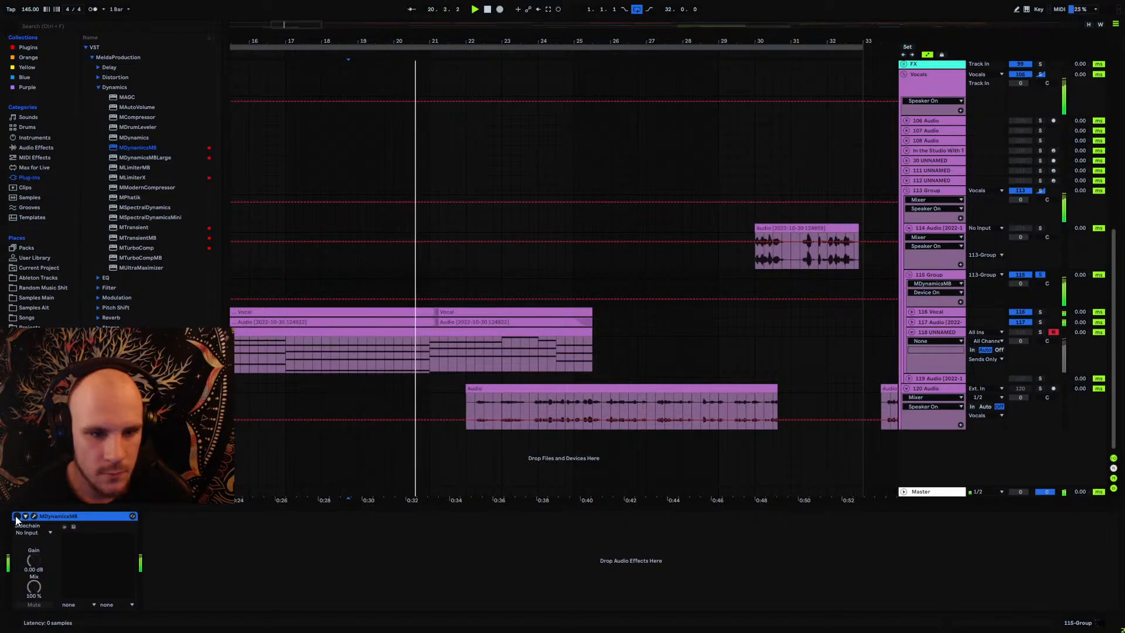
Step: Add an EQ Eight after MDynamicsMB on the 115 group
click(39, 147)
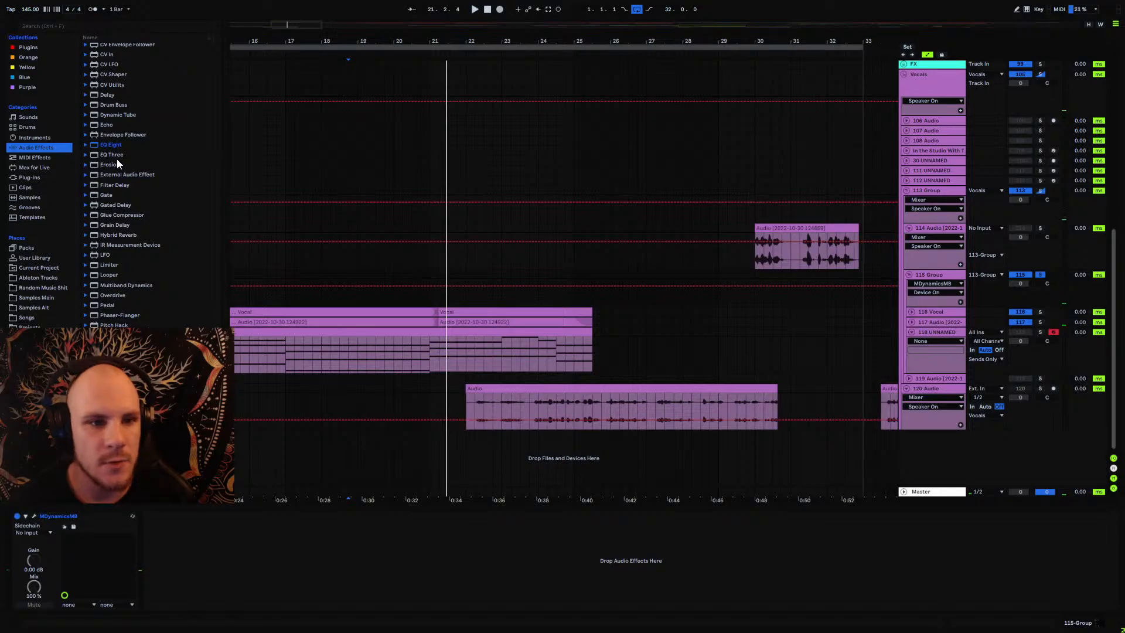
scroll(117, 193, up, 3)
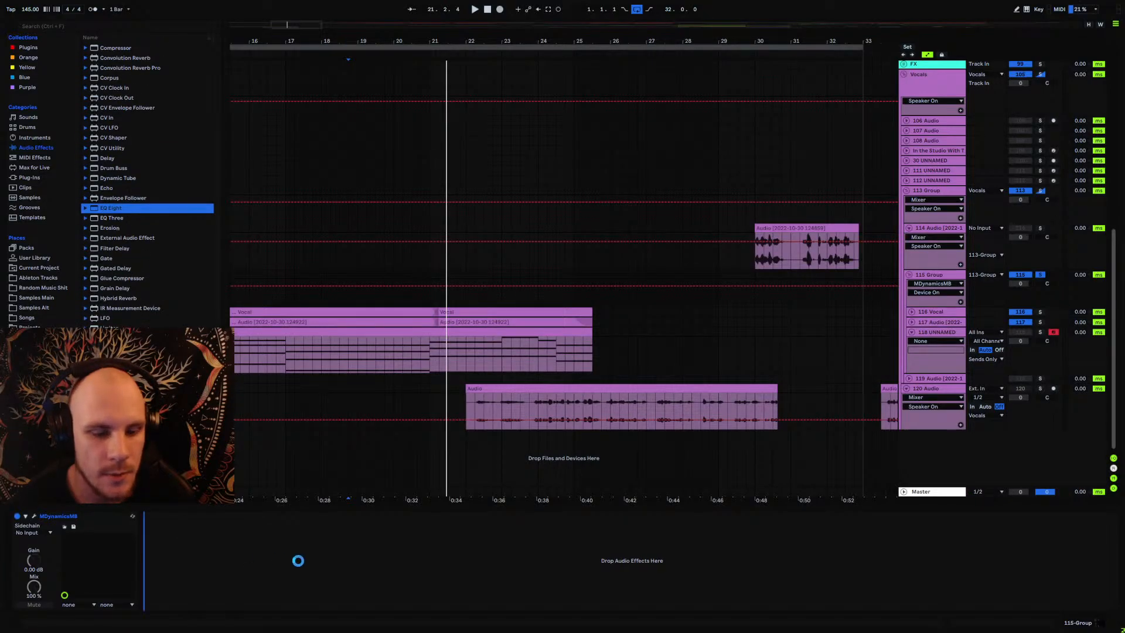
key(Return)
Step: Audition the vocals and set EQ Eight's sixth band to 5.87 kHz with 0.12 dB of gain
key(space)
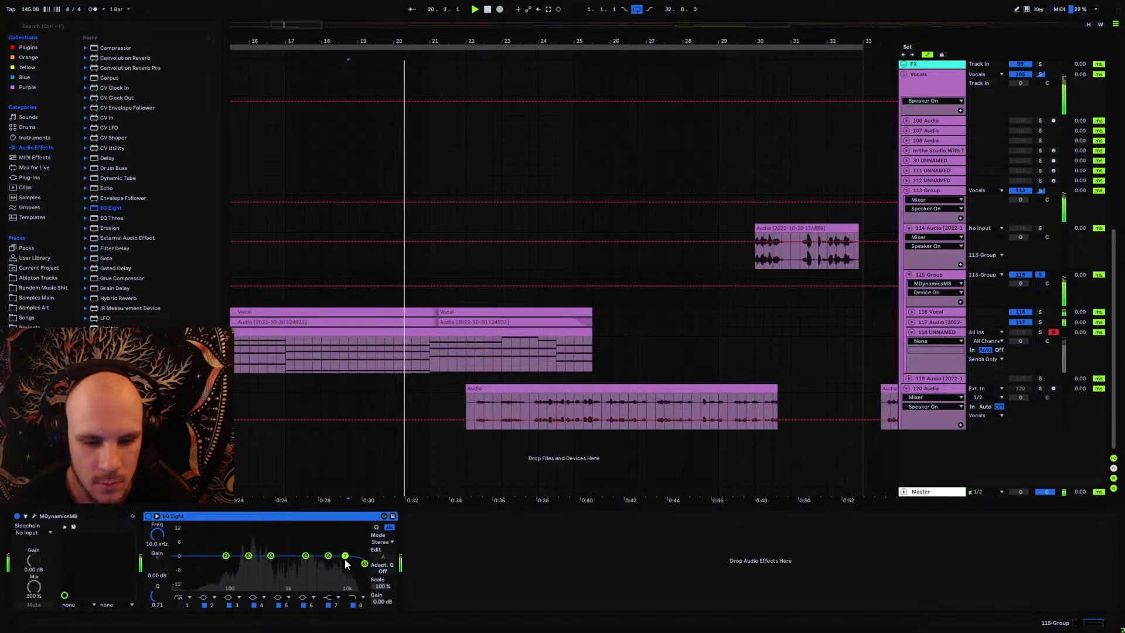
mouse_move(328, 556)
mouse_down()
mouse_move(333, 535)
mouse_move(332, 554)
mouse_up()
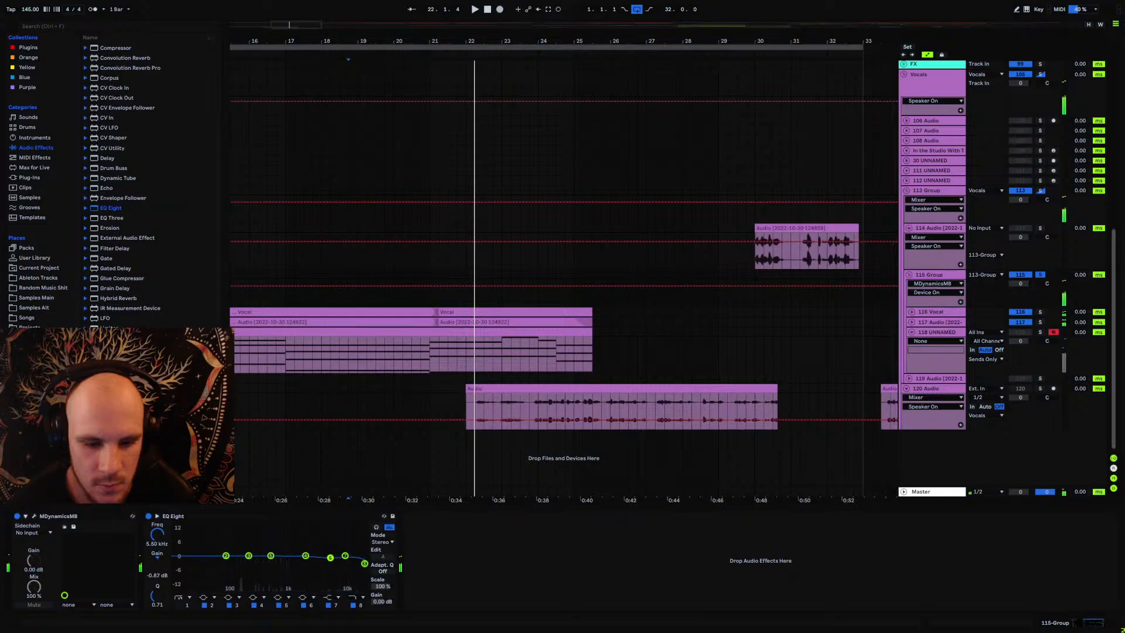
click(205, 519)
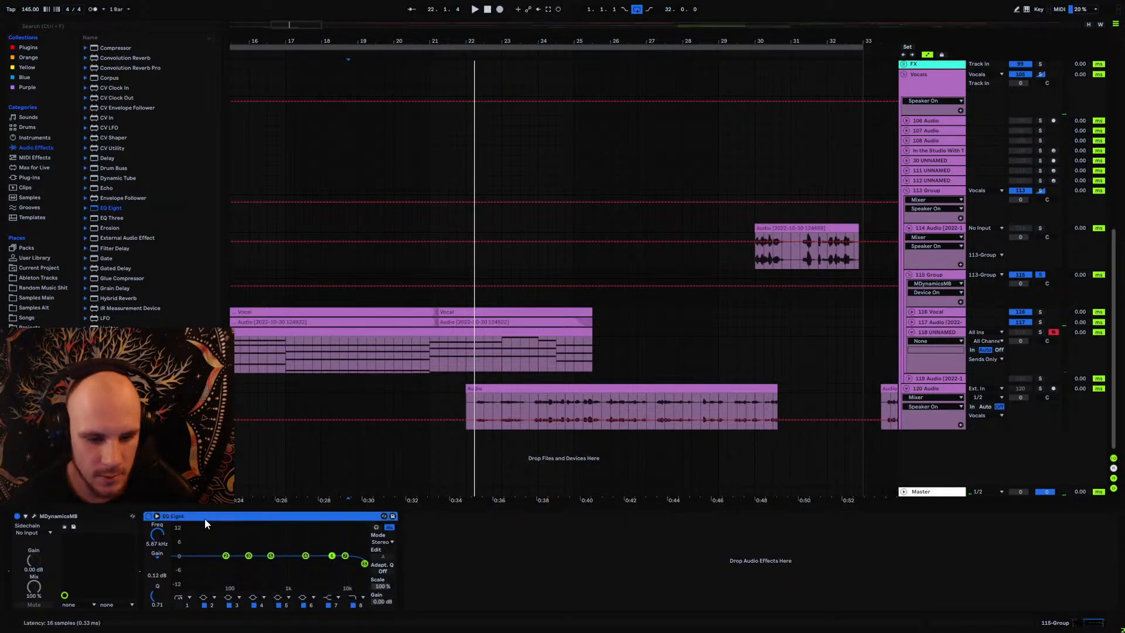
Step: Replace the EQ Eight on the 115 group with MeldaProduction's MDynamicEq, placed after MDynamicsMB
key(Delete)
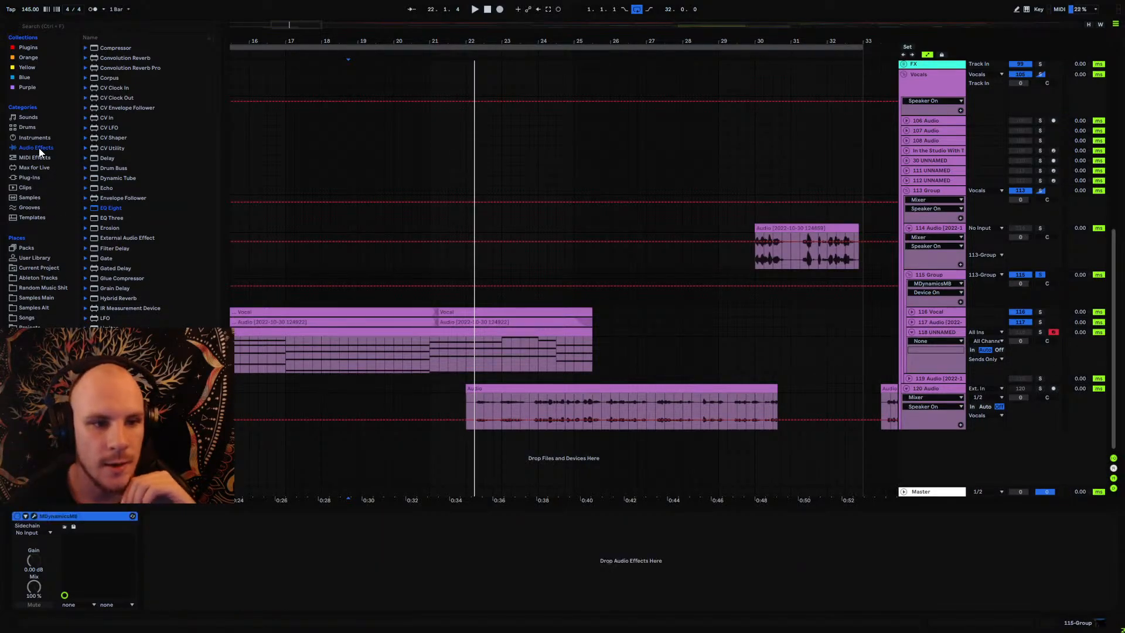
click(35, 178)
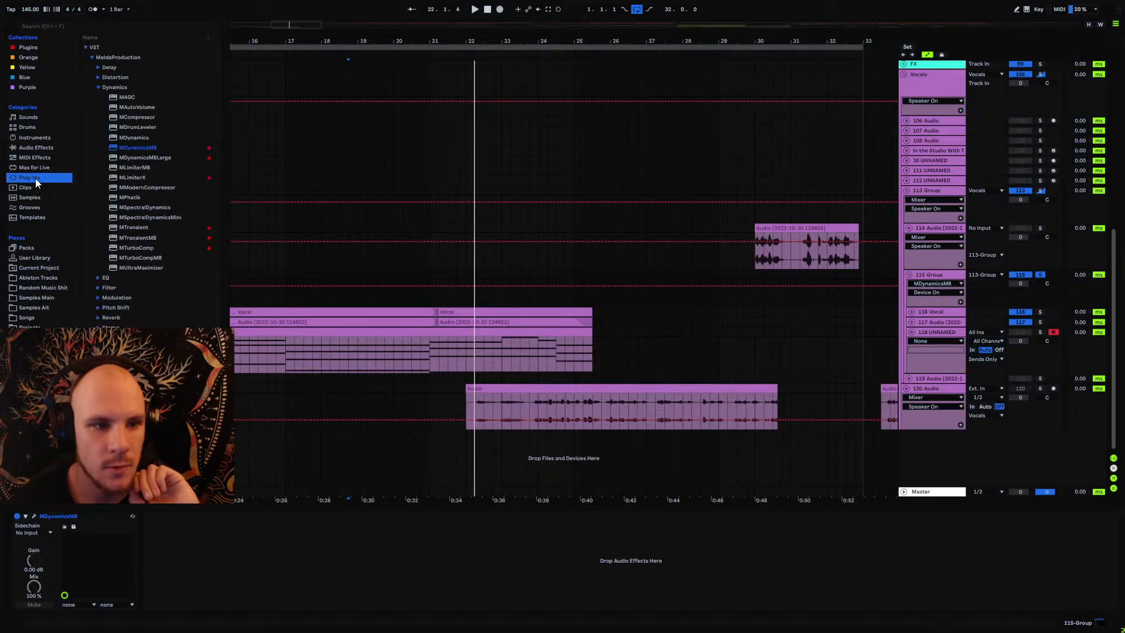
click(96, 87)
click(97, 96)
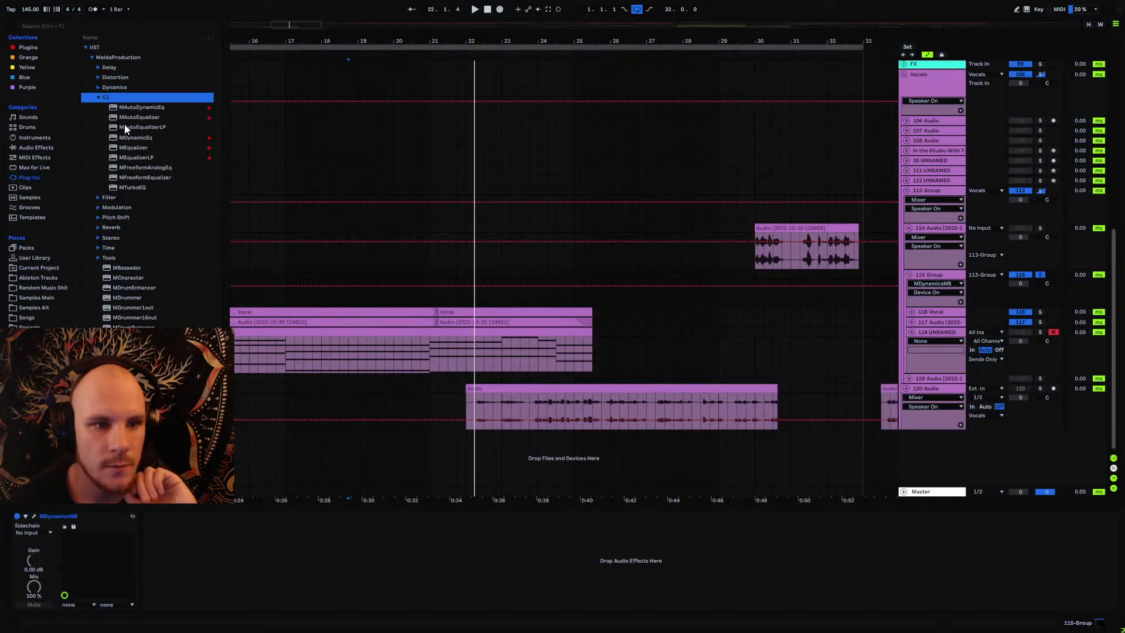
drag(137, 139, 180, 528)
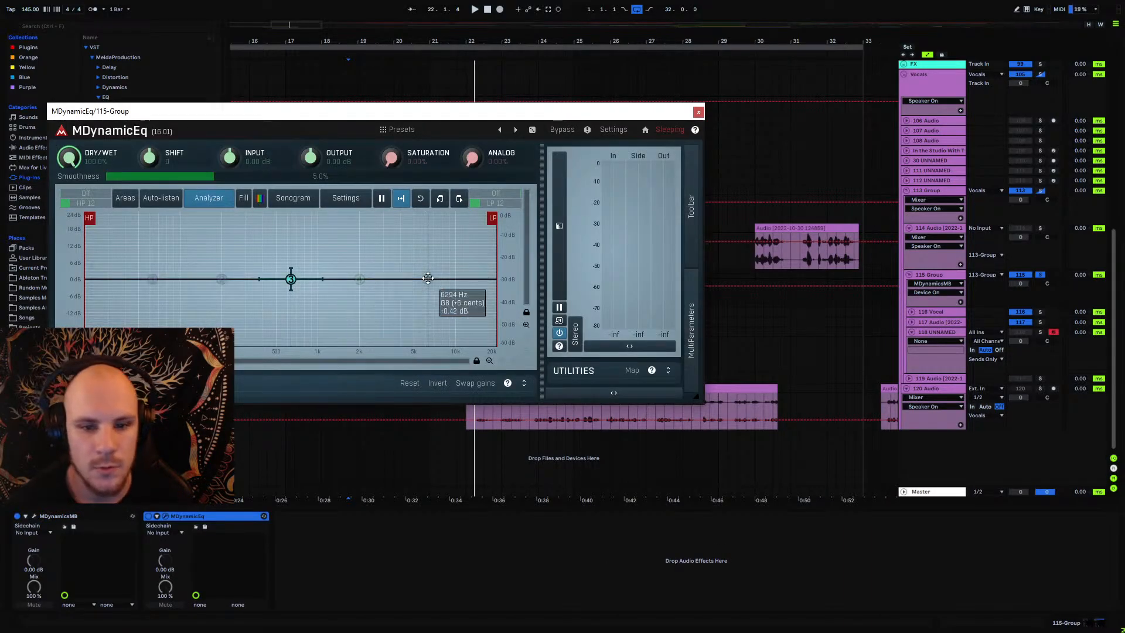
Step: Audition the vocals and enable MDynamicEq's bands 4 and 5, placing band 4 at about 7.4 kHz with negative dynamic gain
key(space)
drag(424, 287, 447, 301)
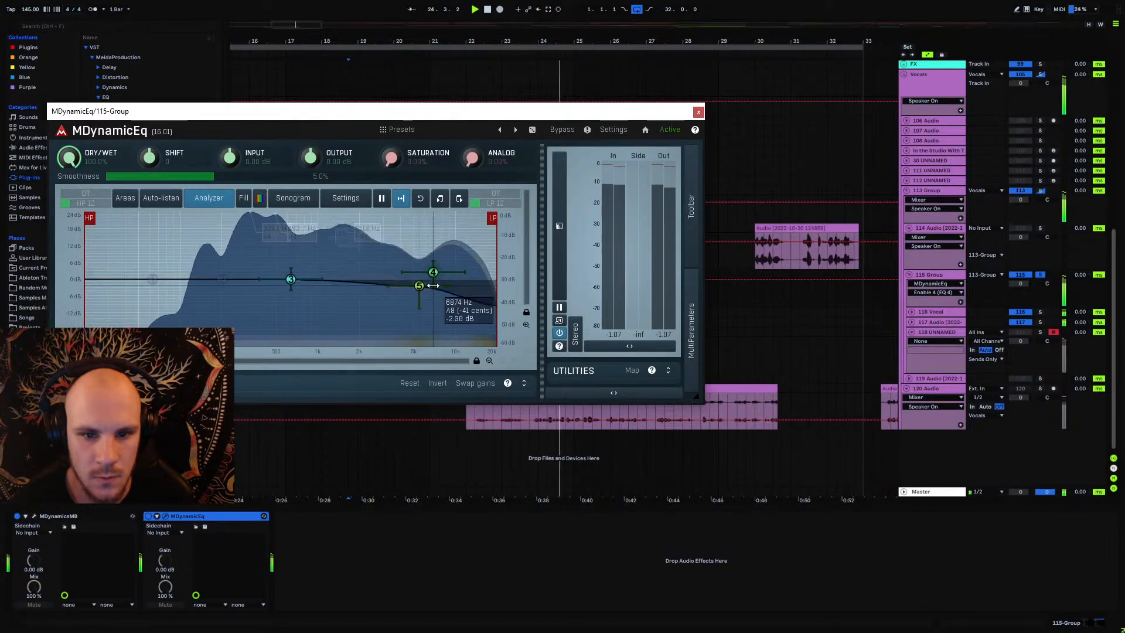
click(436, 283)
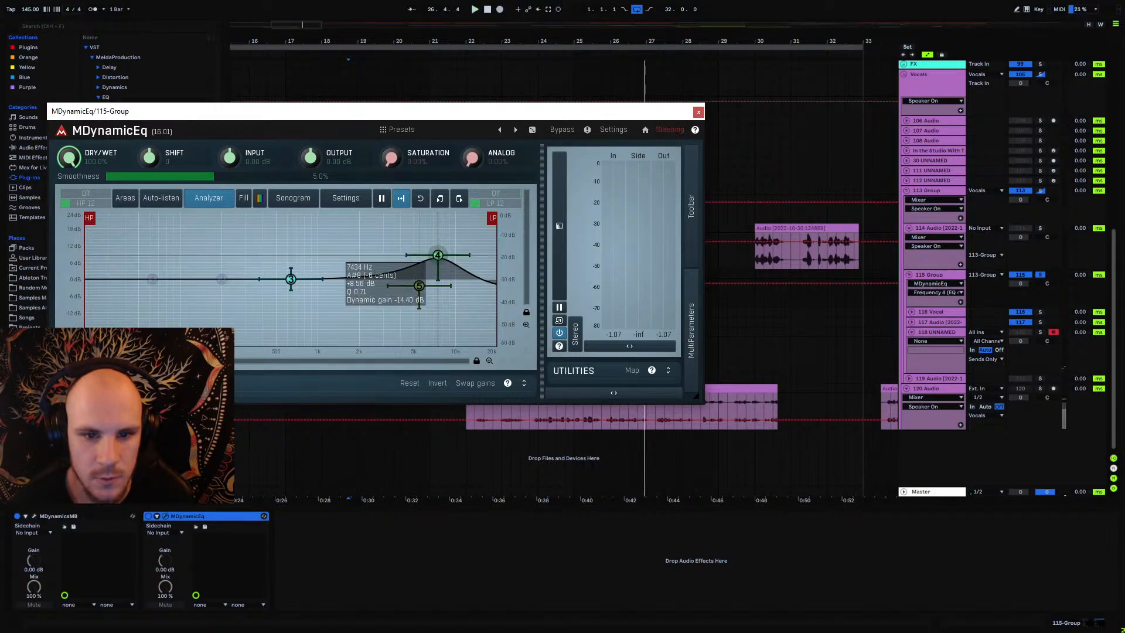
drag(438, 254, 426, 303)
Step: Tune MDynamicEq's band 5 to about 5734 Hz, -2.09 dB, Q 68.5% and -6.96 dB dynamic gain, and close its window
scroll(409, 304, up, 2)
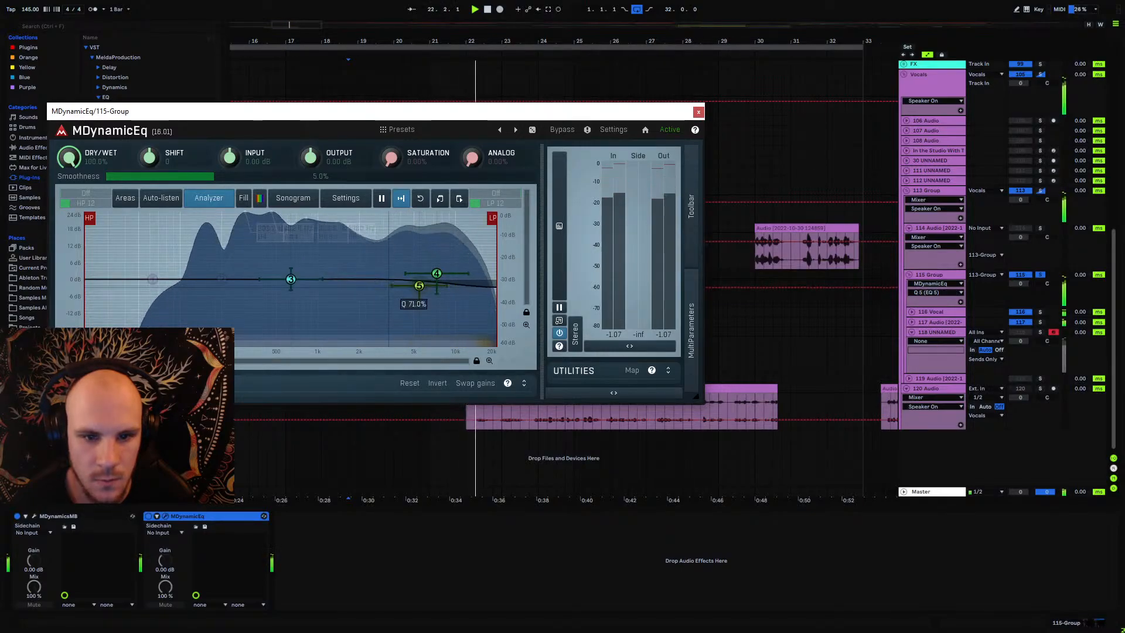
drag(419, 285, 422, 284)
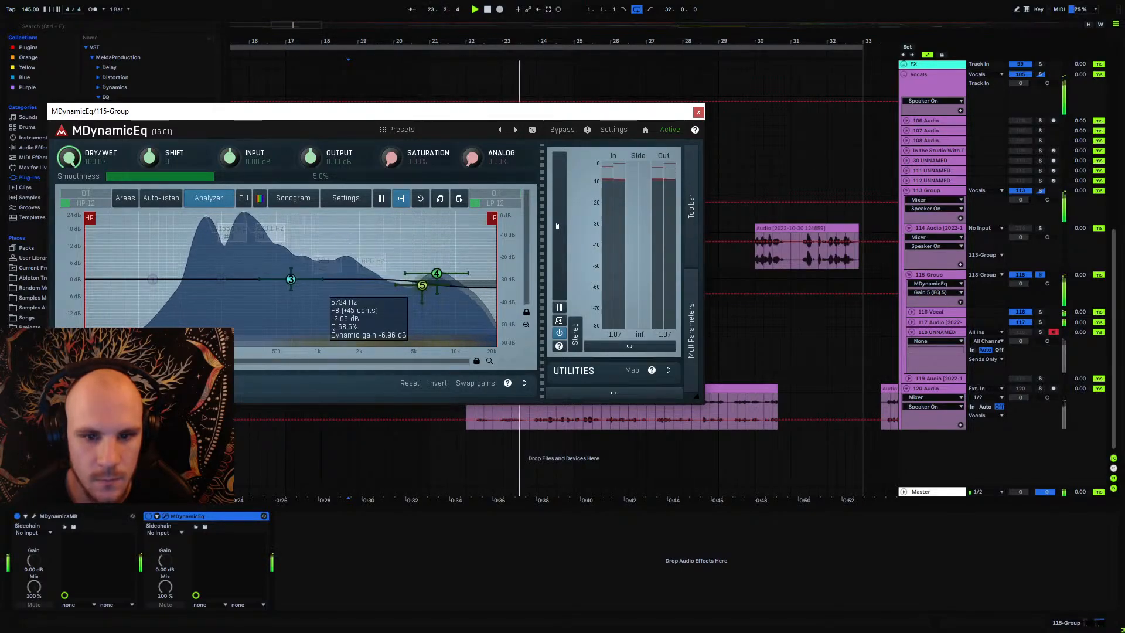
click(699, 112)
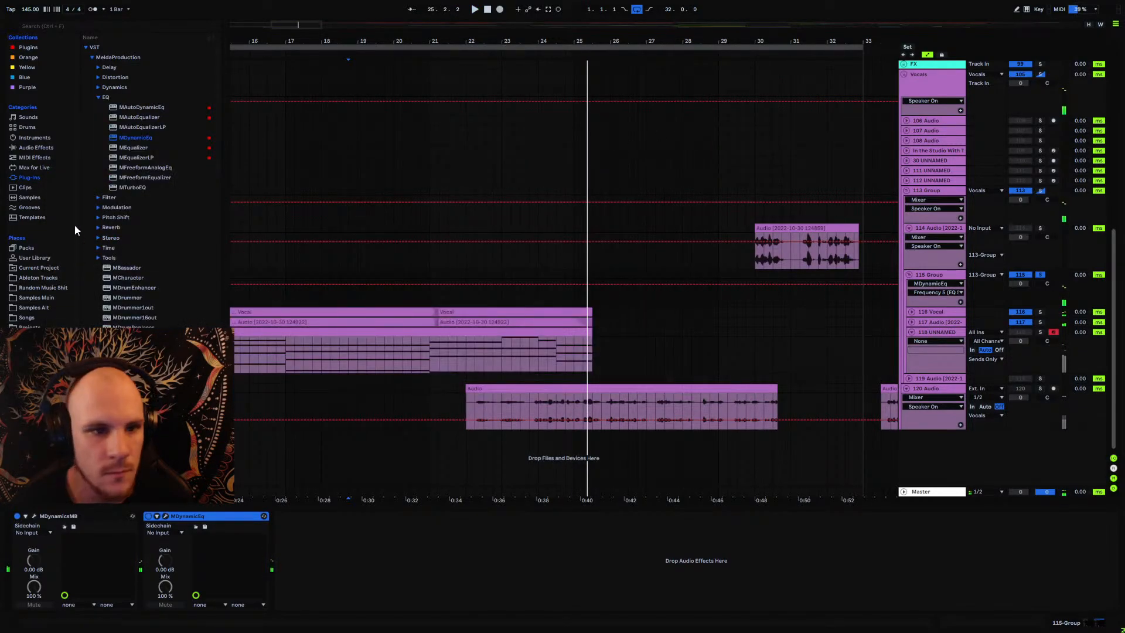
Step: Add MeldaProduction's MTurboReverb after MDynamicEq on the 115 group
click(36, 148)
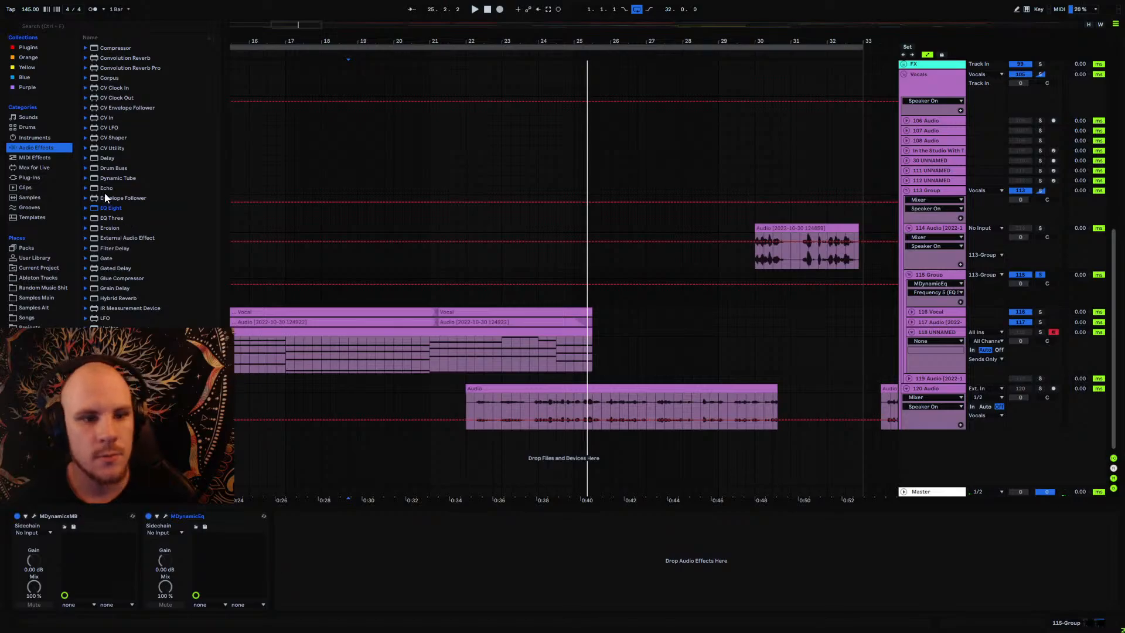
click(30, 177)
click(98, 97)
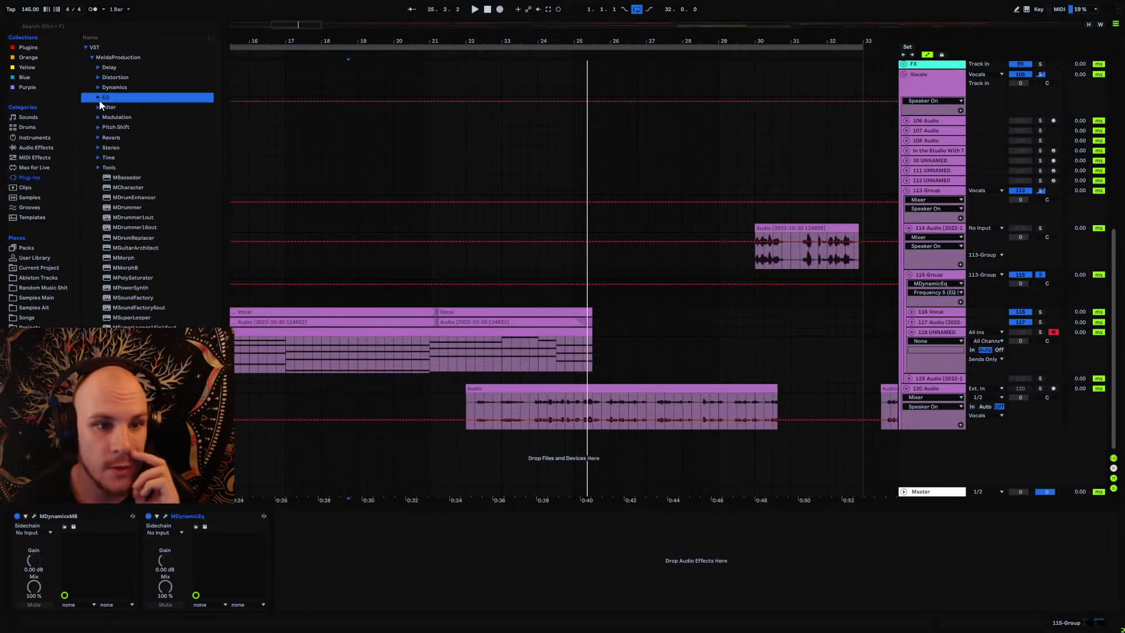
scroll(128, 260, down, 3)
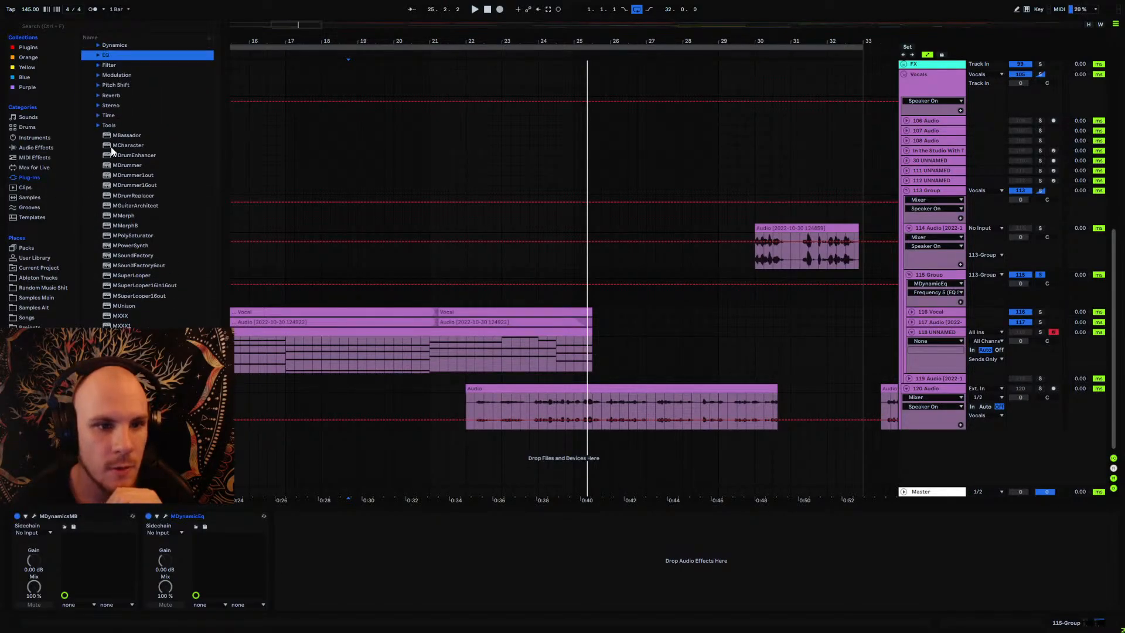
click(98, 97)
drag(138, 155, 303, 397)
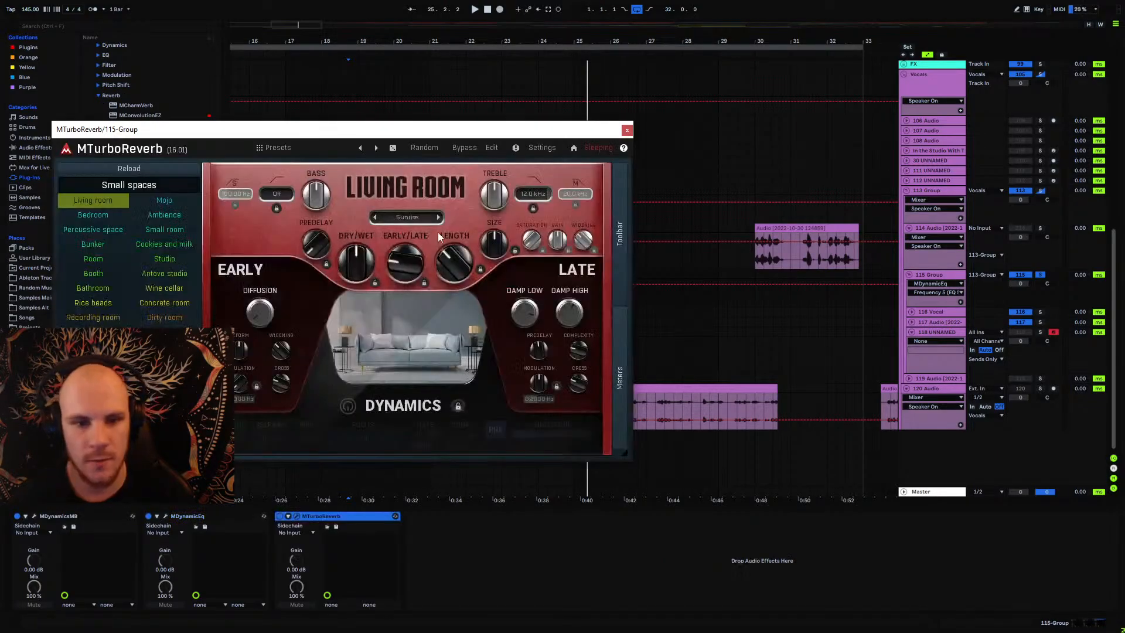
Step: Load the Character hall reverb with the Bright type in MTurboReverb, set dry/wet to 30%, and close its window
scroll(106, 323, down, 5)
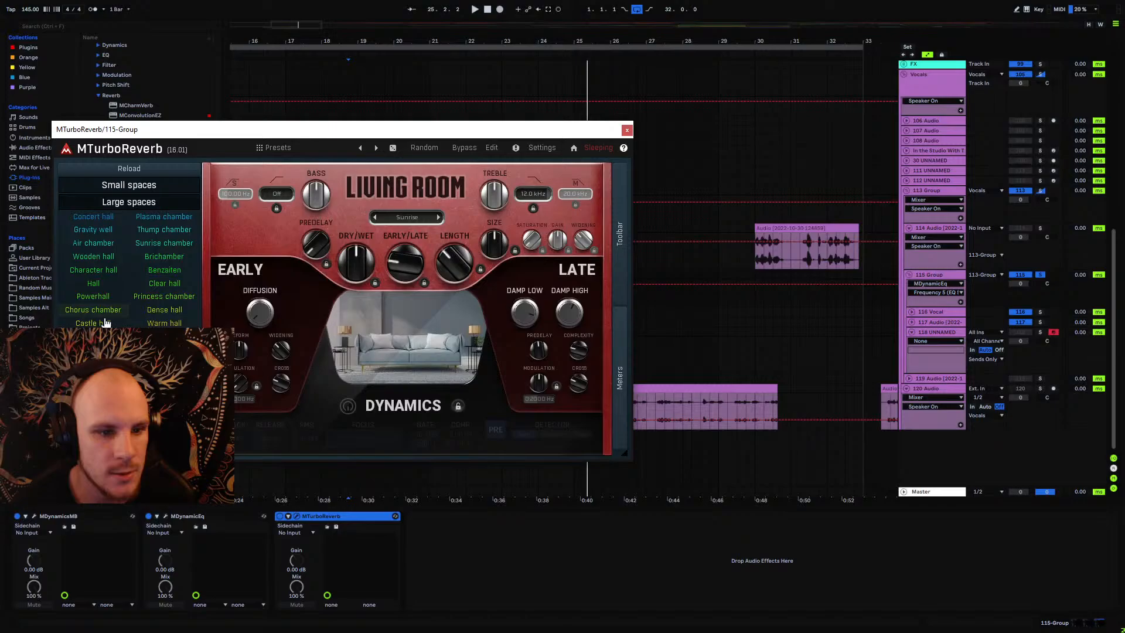
click(92, 270)
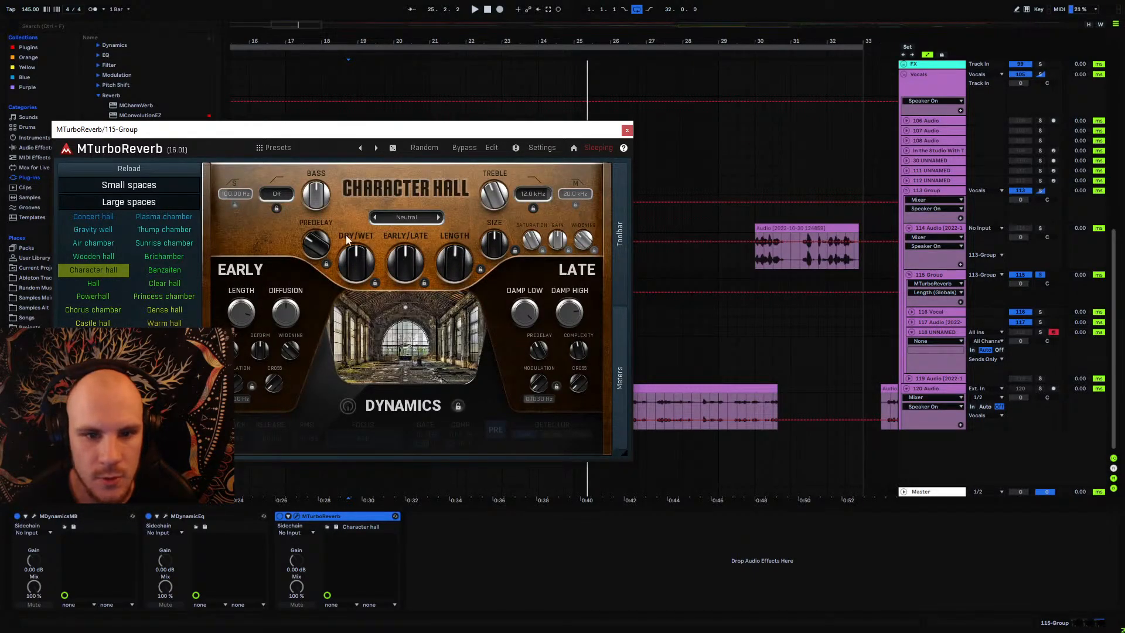
click(391, 219)
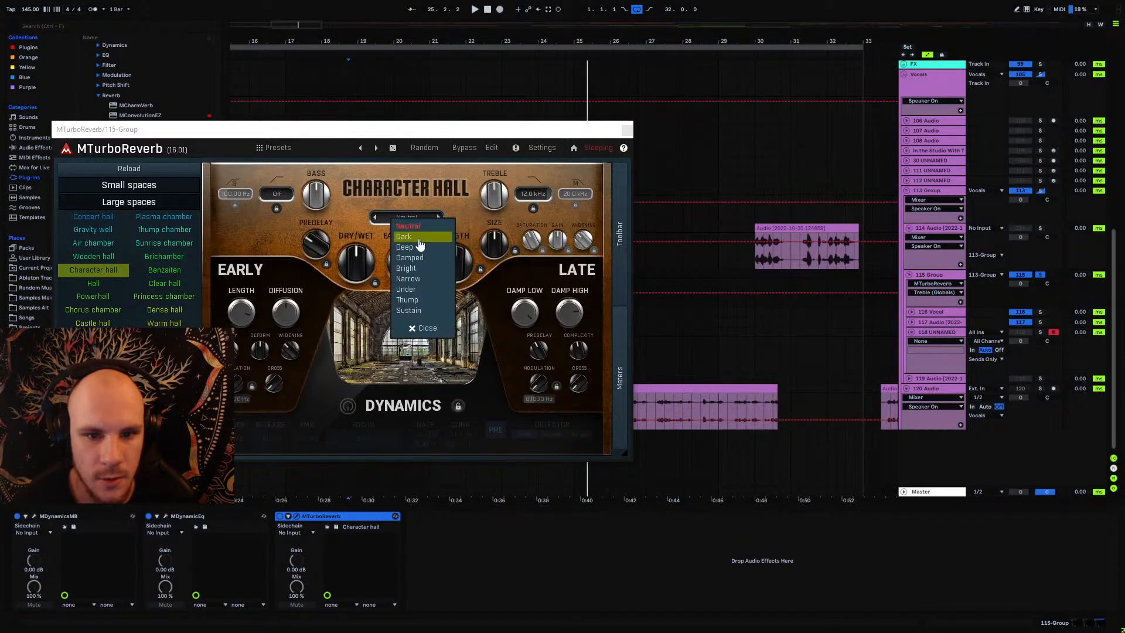
click(417, 269)
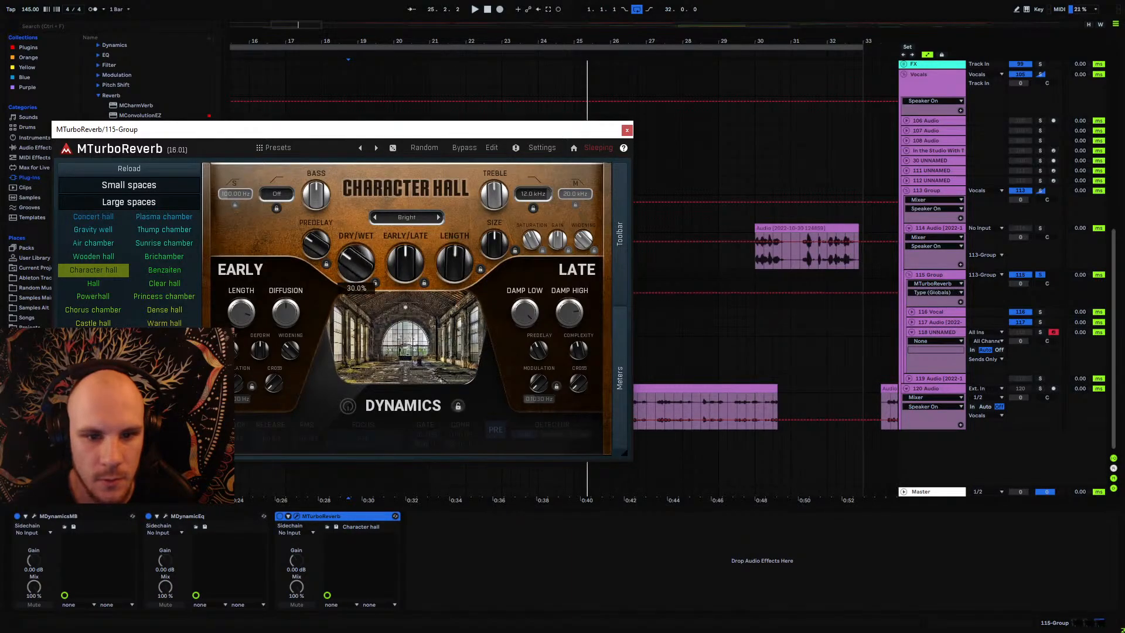
click(627, 129)
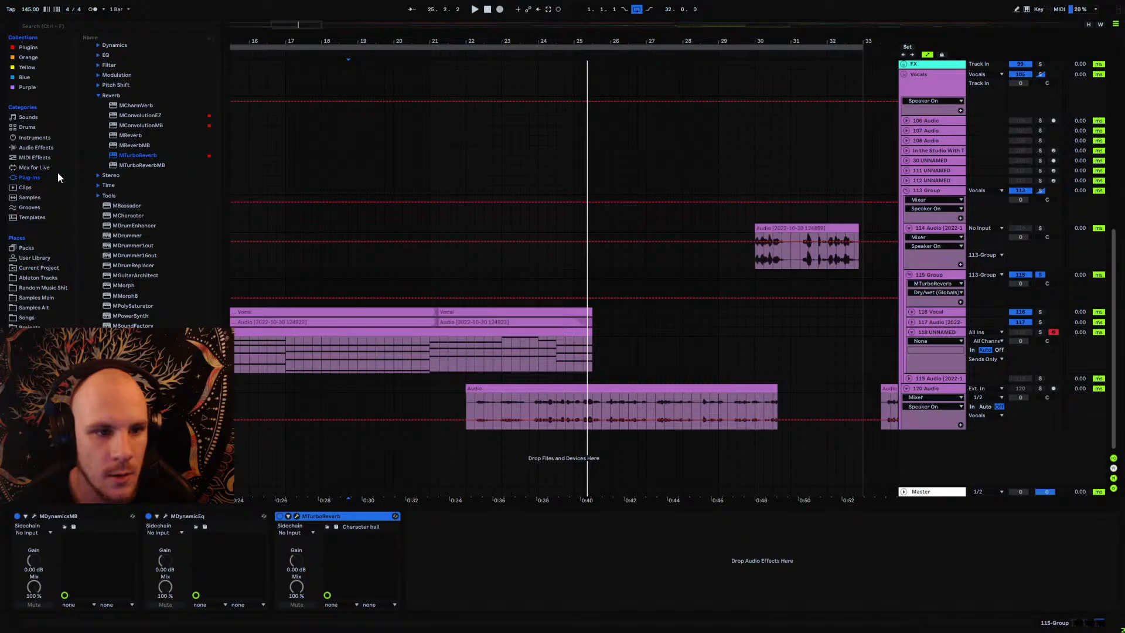
Step: Add the EchoBoyJr delay plug-in between MDynamicEq and MTurboReverb on the 115 group
click(104, 94)
scroll(135, 269, down, 8)
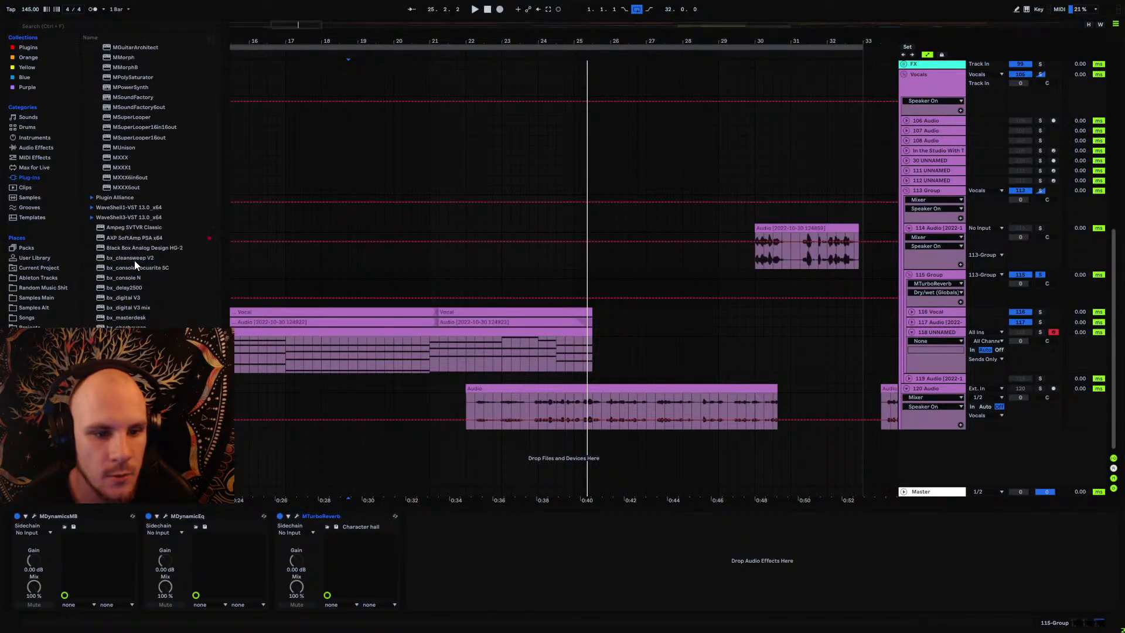
scroll(135, 268, down, 5)
double_click(123, 238)
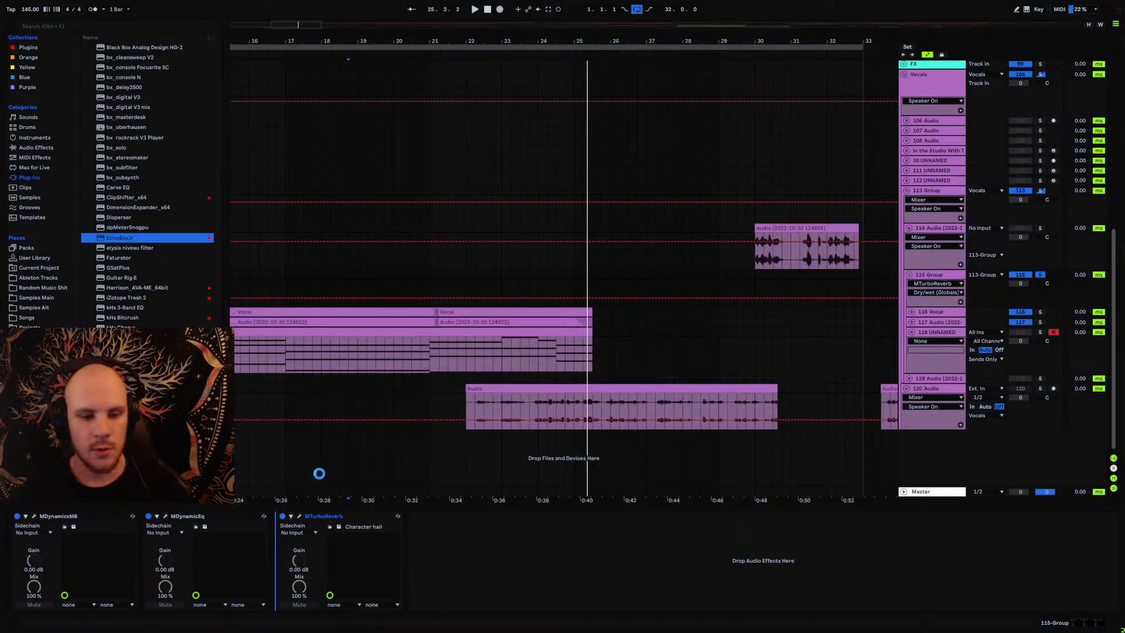
Step: Set EchoBoy Jr. to the Ambient style with a dotted 1/8 echo, raise its feedback, and adjust the low cut during playback
drag(368, 233, 383, 209)
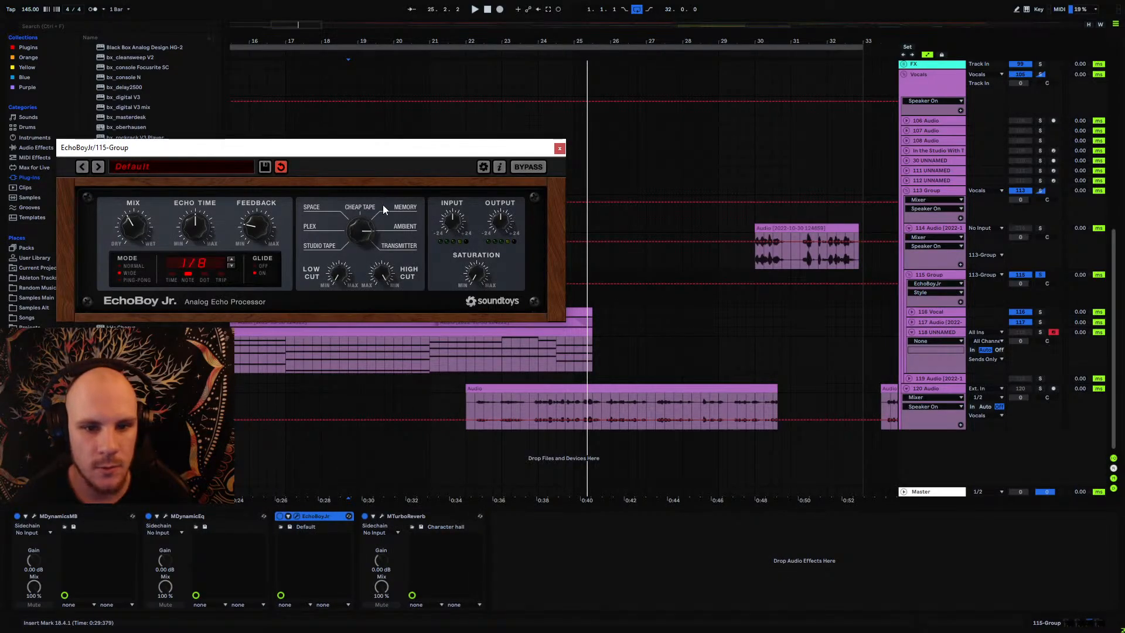
drag(247, 232, 258, 226)
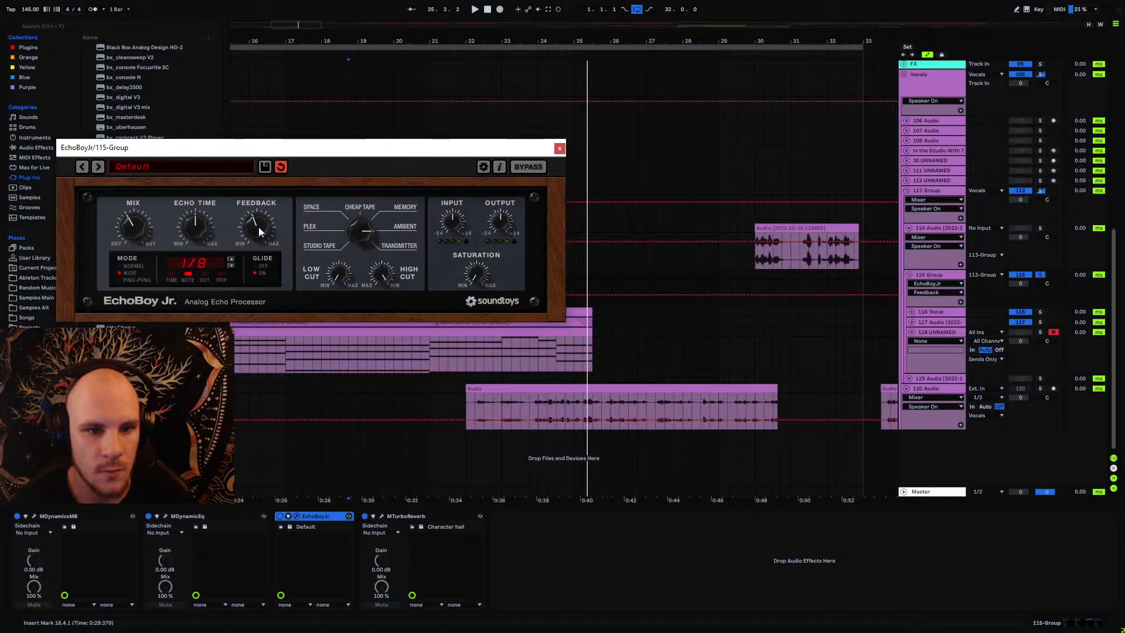
click(203, 274)
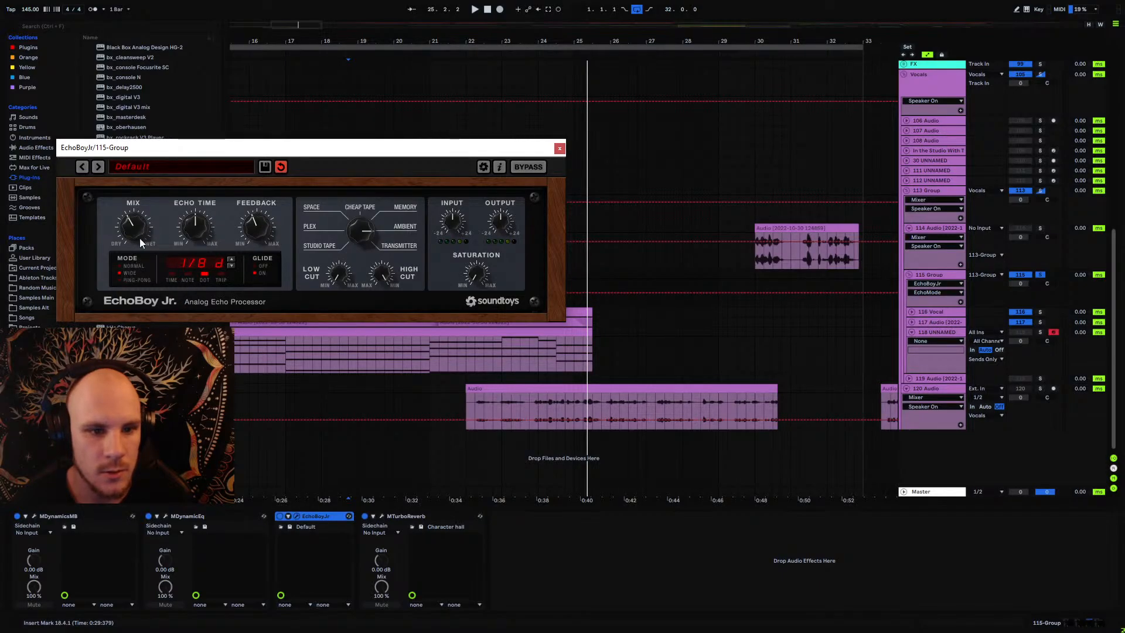
key(space)
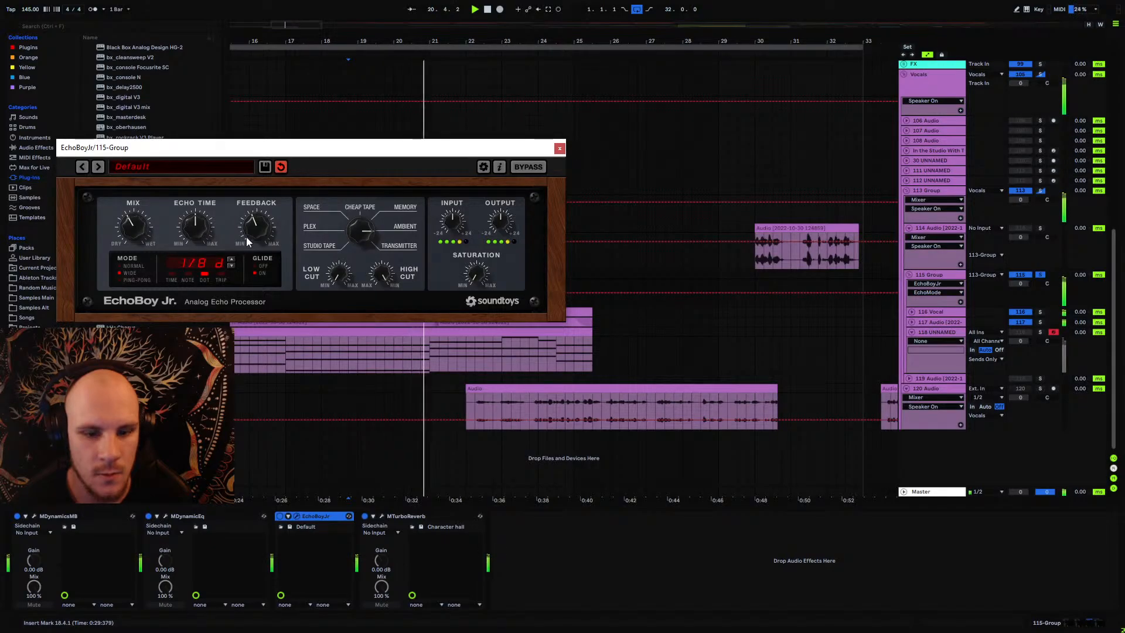
click(346, 267)
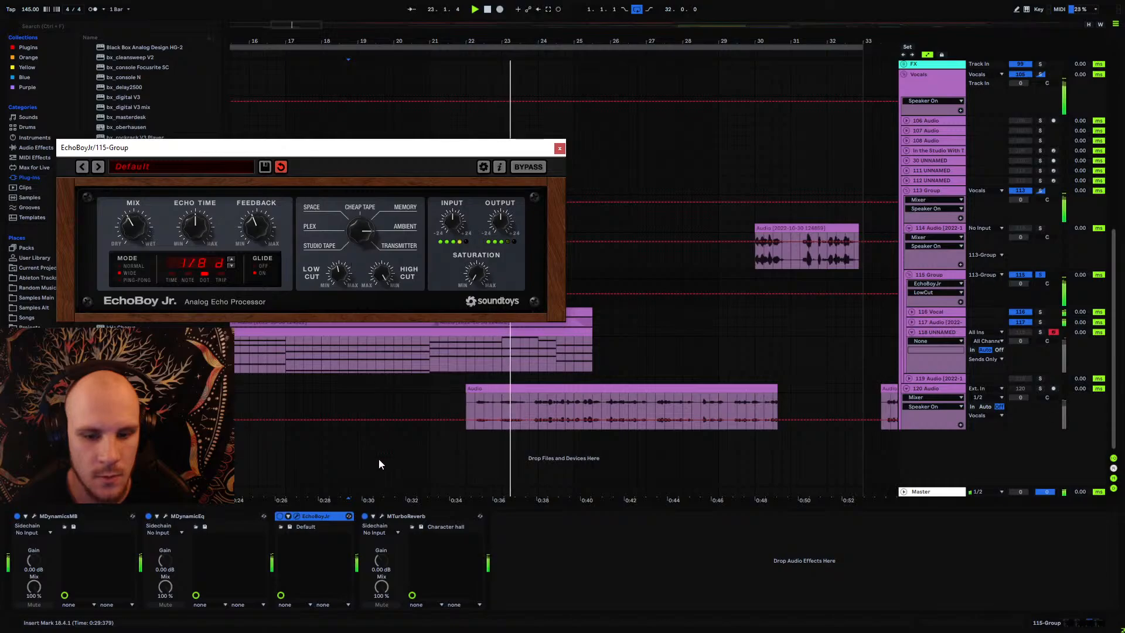
Step: Open MTurboReverb's window and arrange it beside the EchoBoy Jr. window
click(382, 516)
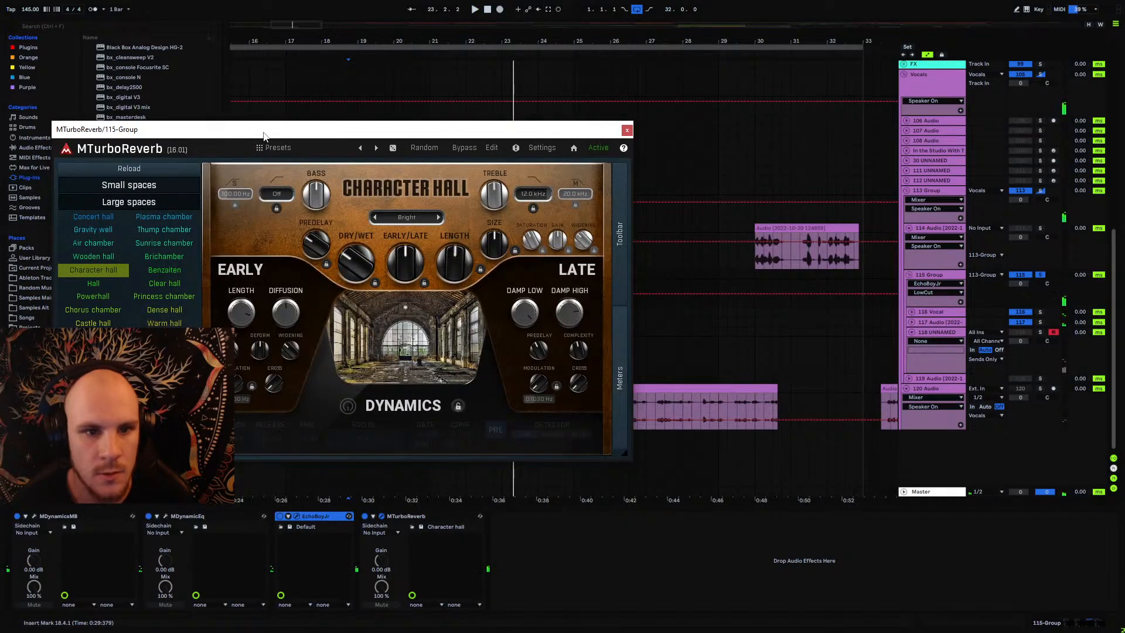
drag(264, 136, 685, 128)
drag(287, 153, 238, 145)
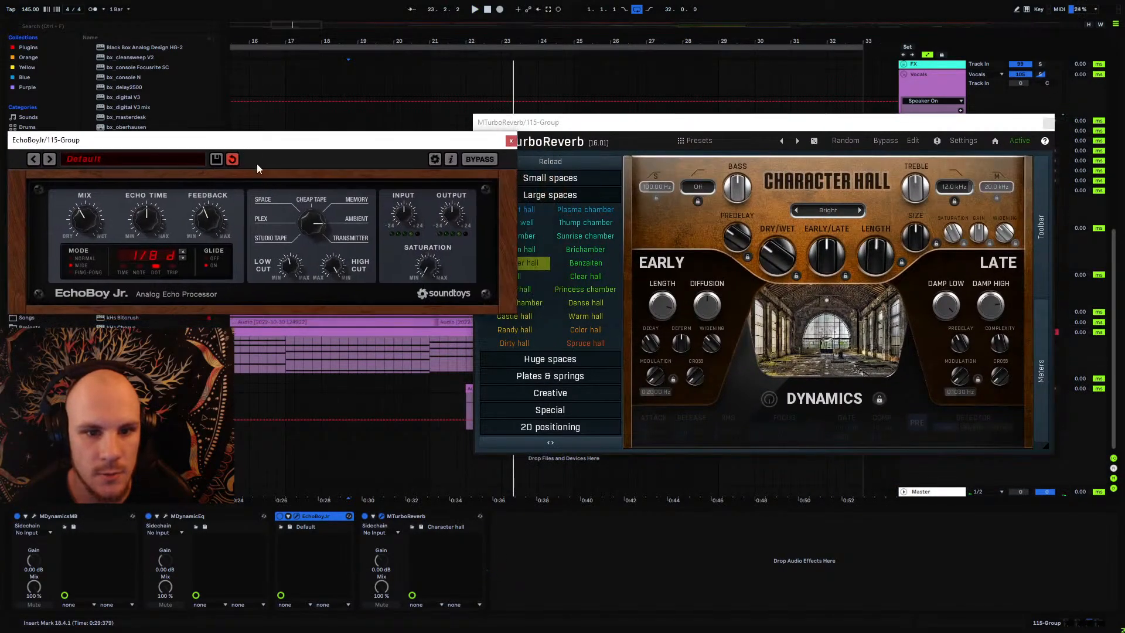
Step: Compare the Studio Tape and Ambient echo styles on the playing vocals, keep Ambient, and lower EchoBoy Jr.'s mix
drag(316, 267, 306, 323)
key(space)
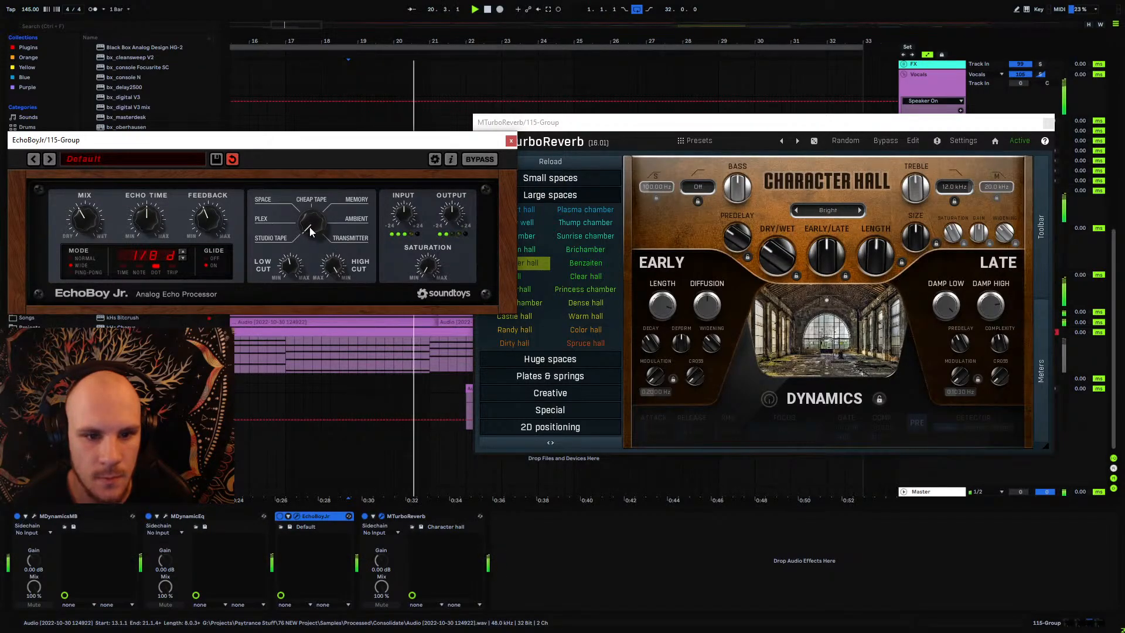
drag(311, 236, 326, 207)
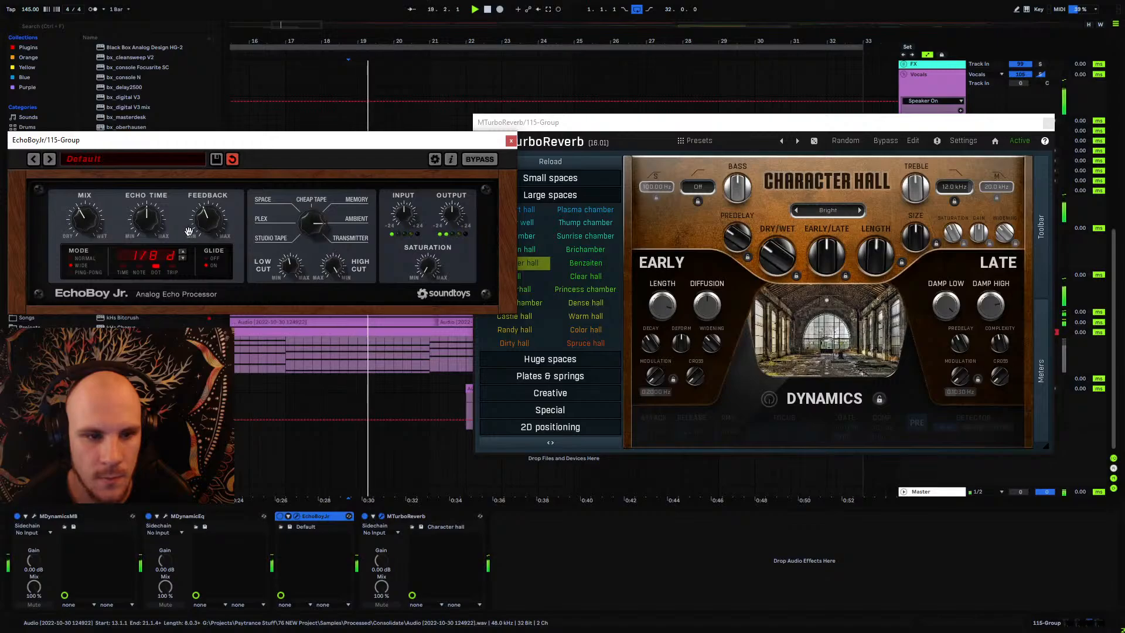
drag(97, 220, 91, 235)
key(space)
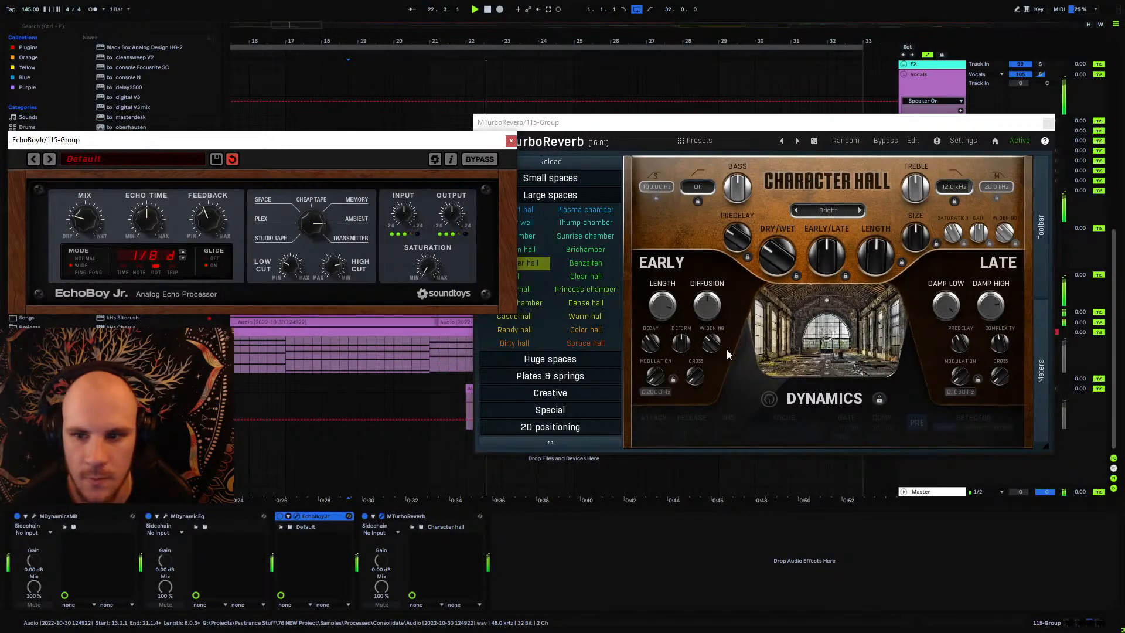
Step: Lower MTurboReverb's dry/wet, set its high cut to 6751 Hz, and close both plug-in windows
click(777, 255)
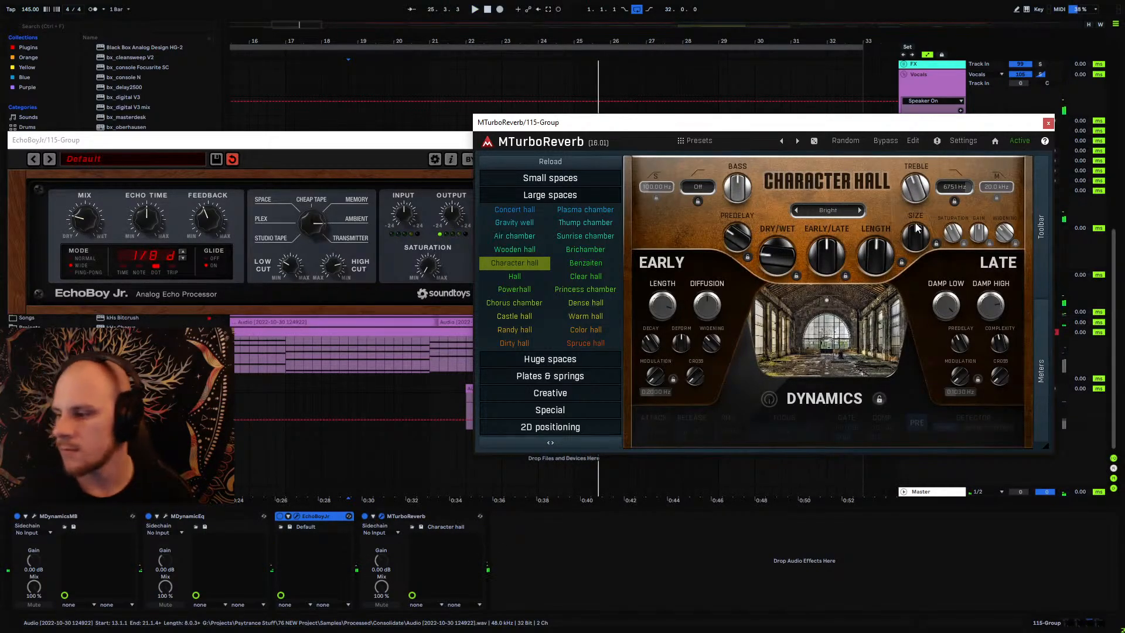
click(1048, 123)
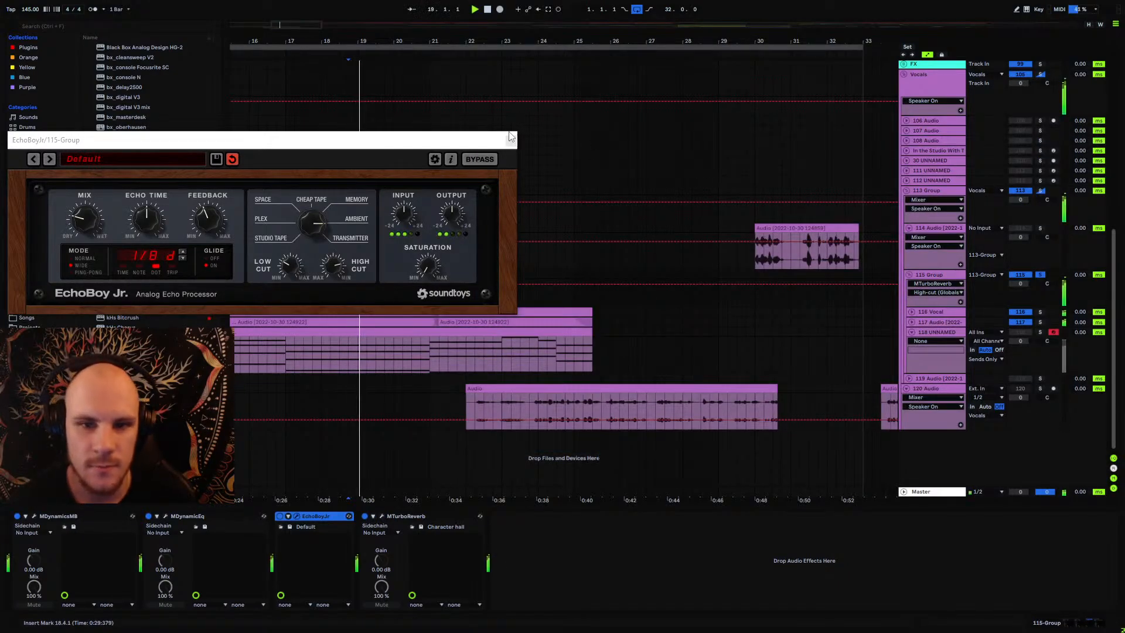
click(504, 139)
Step: Play the arrangement from the start of the vocal clips at bar 13 and unfold the 116 Vocal track
drag(437, 41, 565, 29)
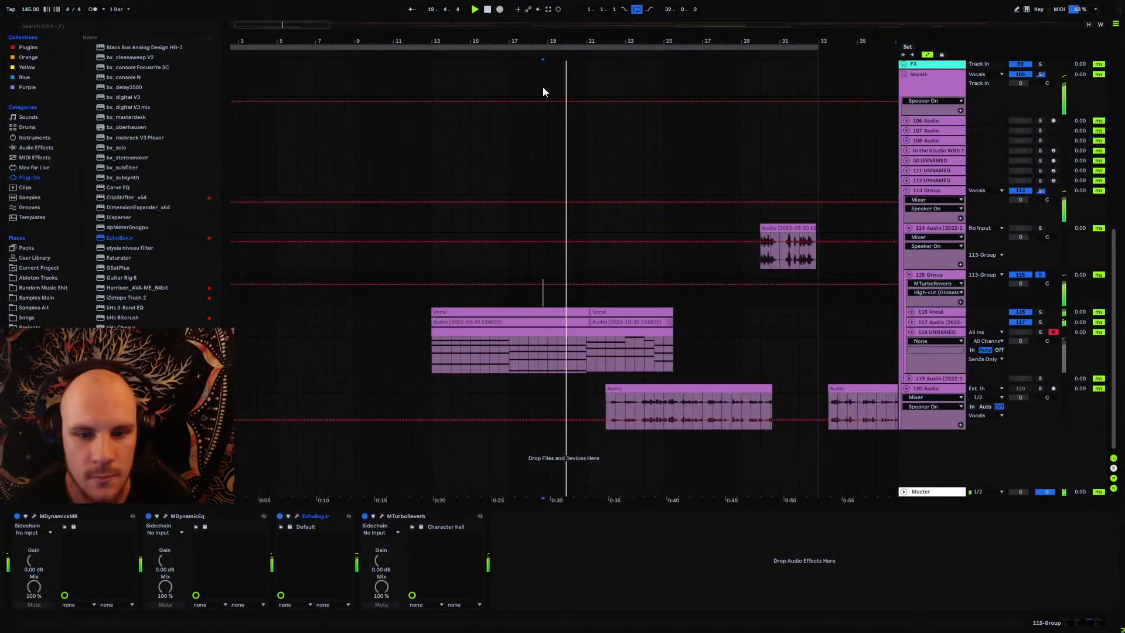
click(426, 335)
key(space)
key(space)
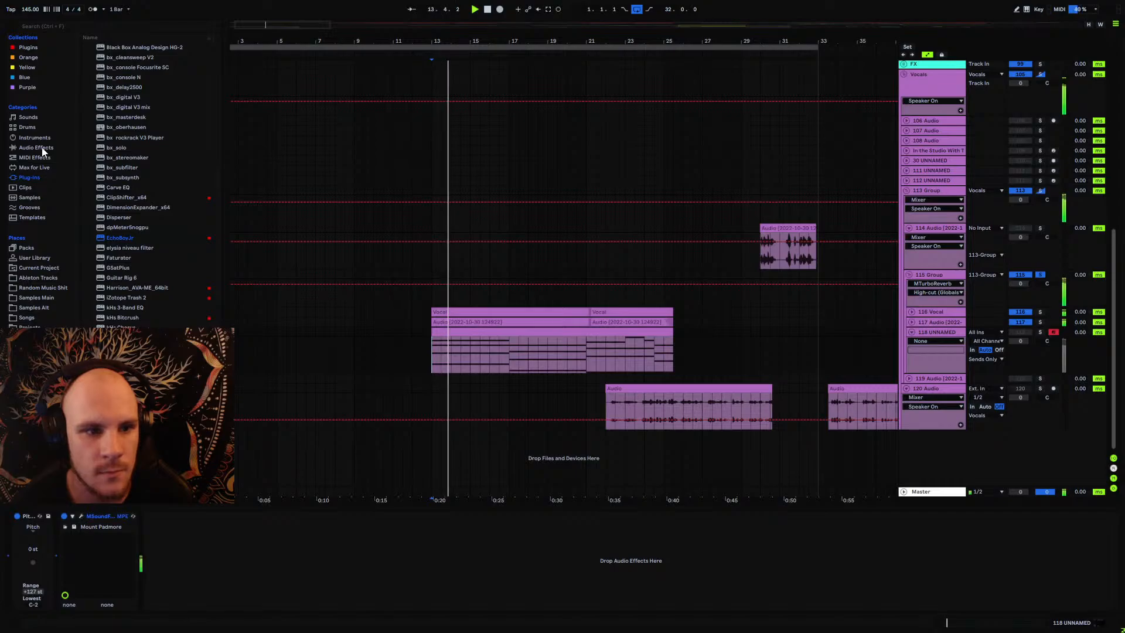
click(910, 312)
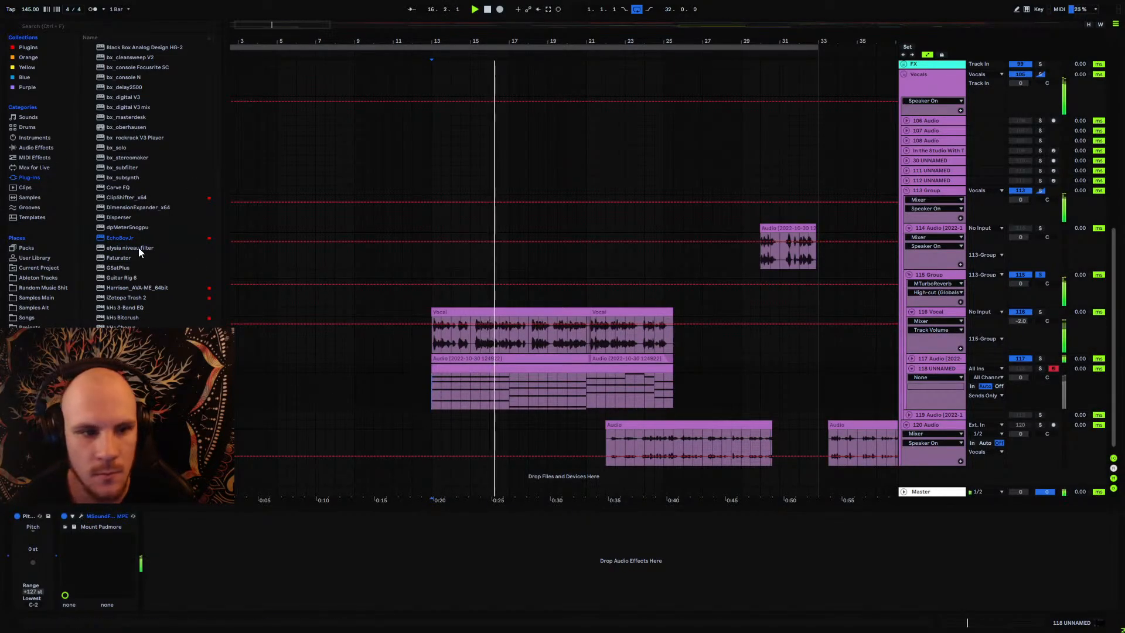
Step: Add DimensionExpander to the 116 Vocal track and lower its size and mix while the vocals play
click(36, 149)
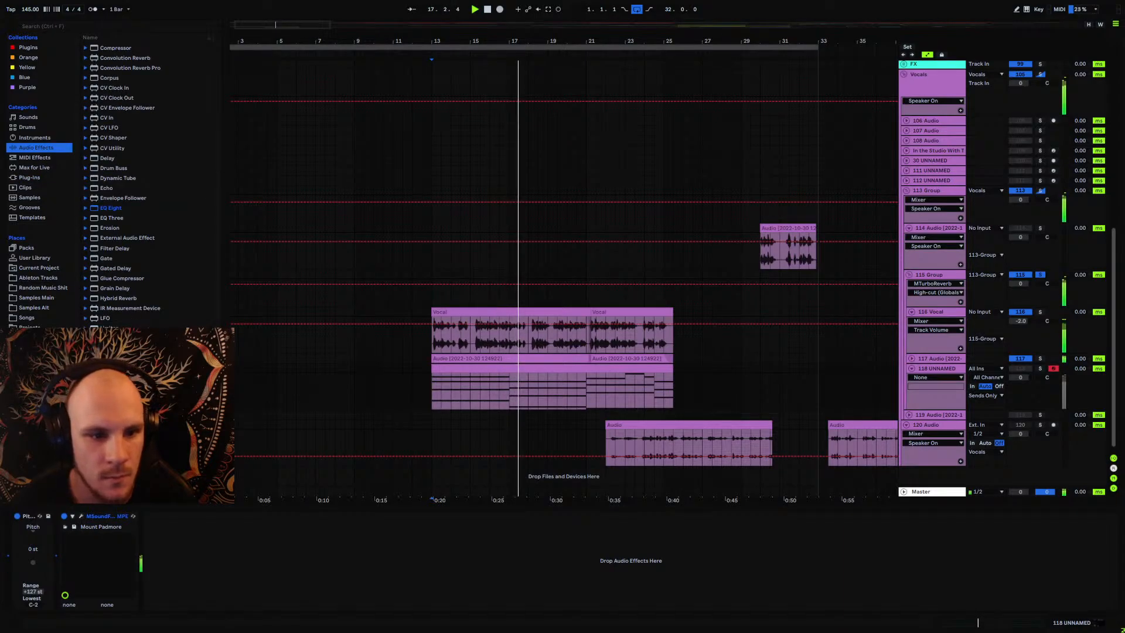
click(34, 179)
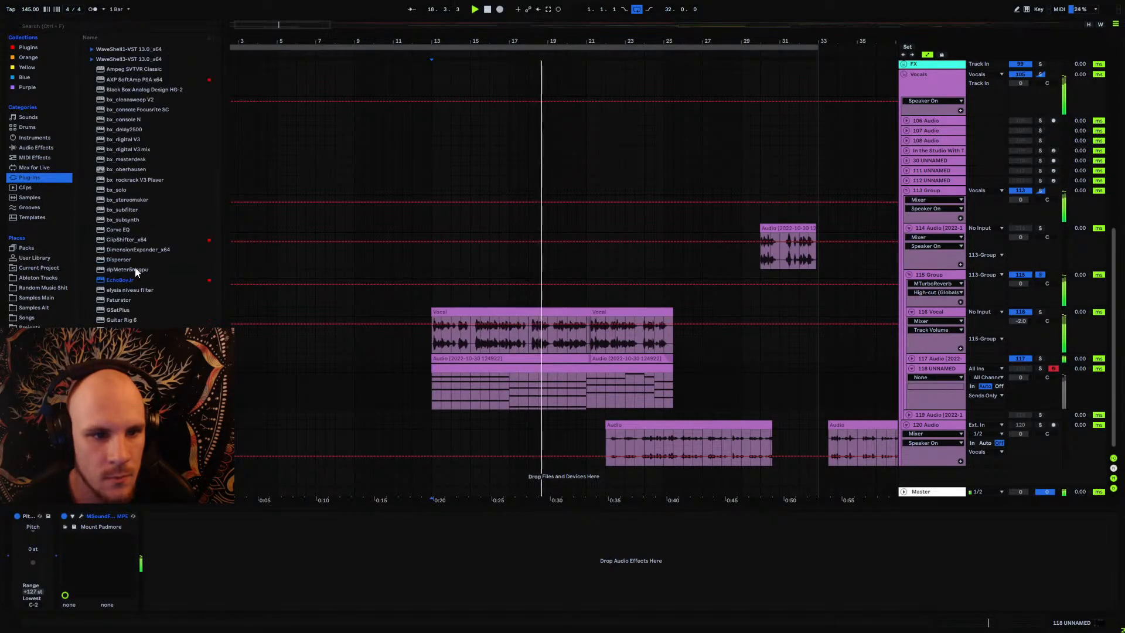
click(128, 249)
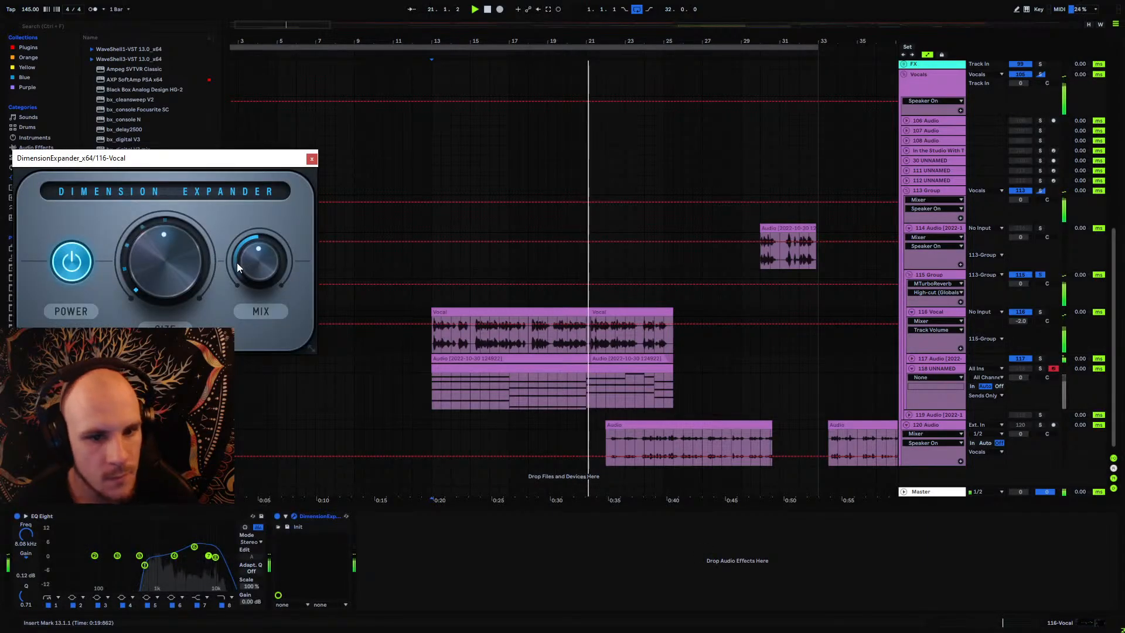
drag(259, 269, 259, 272)
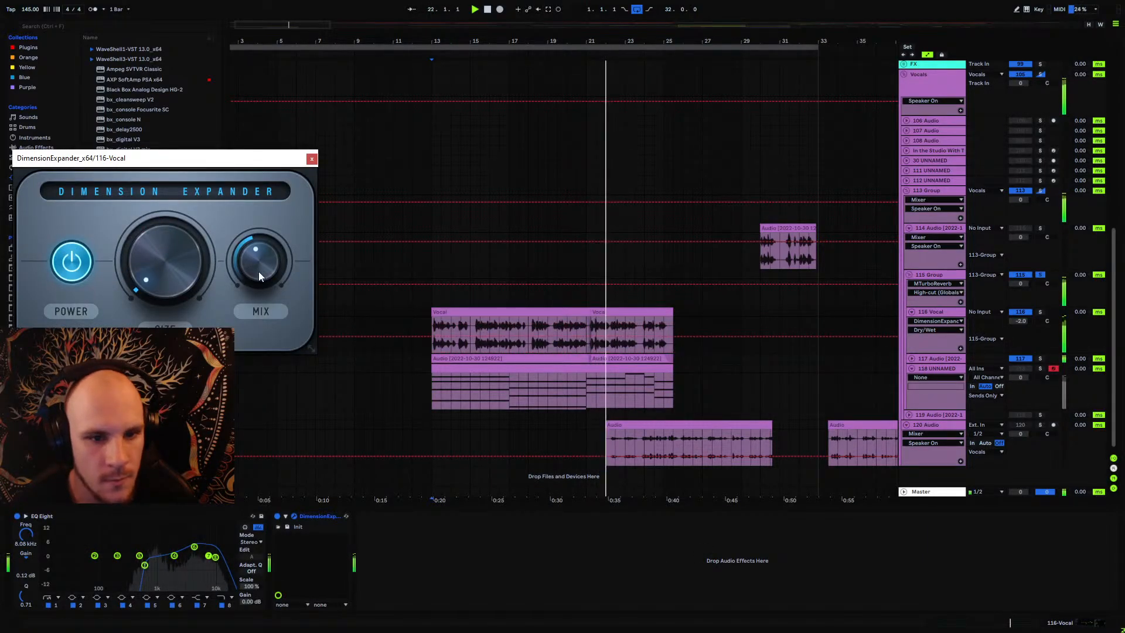
click(312, 158)
Step: Add kHs Reverb after DimensionExpander on the 116 Vocal track and play the vocals from bar 13
scroll(129, 301, down, 5)
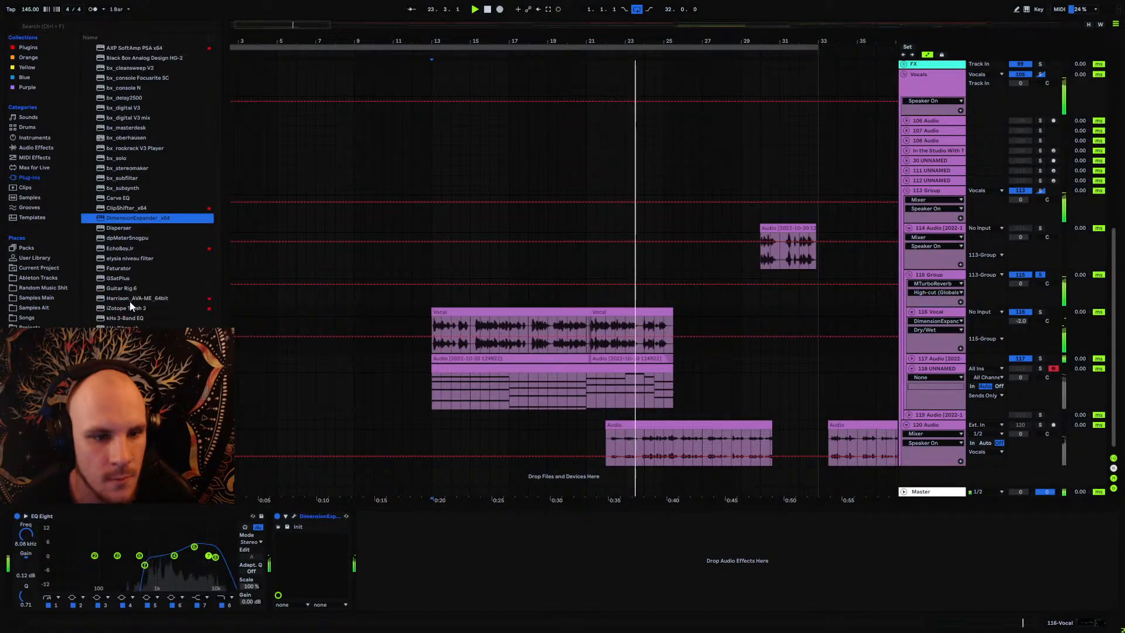
scroll(123, 248, down, 6)
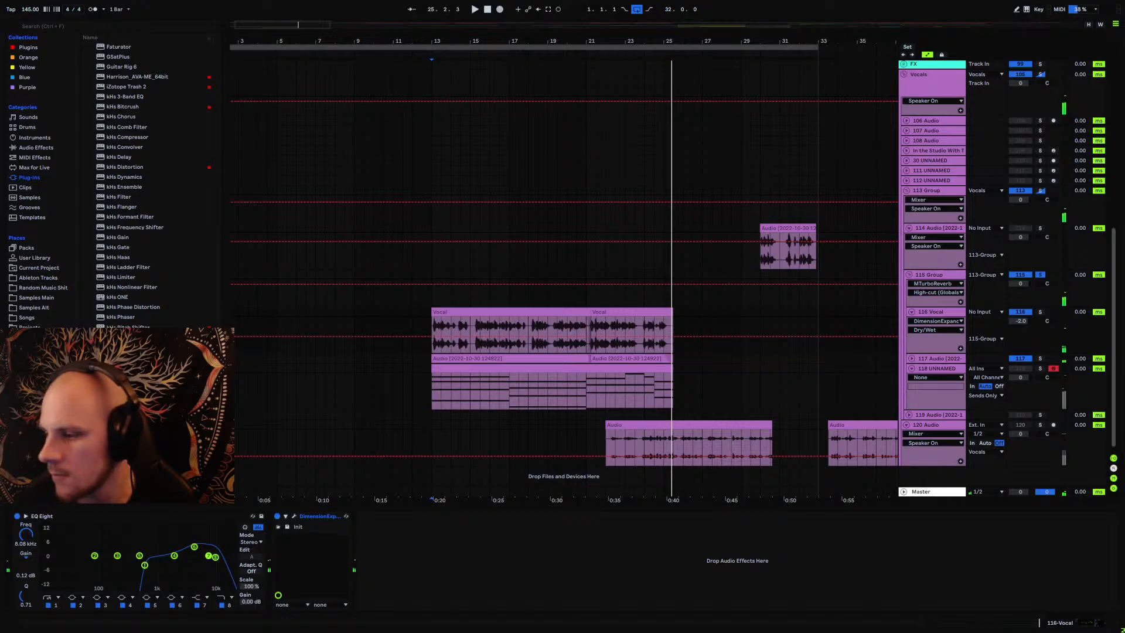
drag(126, 358, 409, 522)
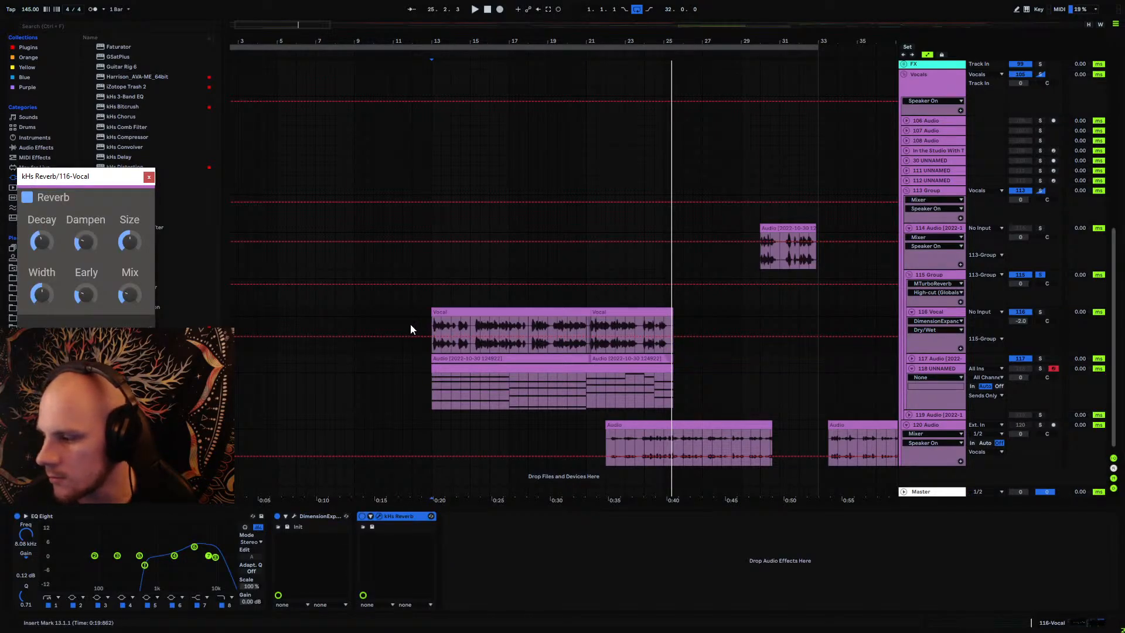
drag(117, 175, 336, 180)
key(space)
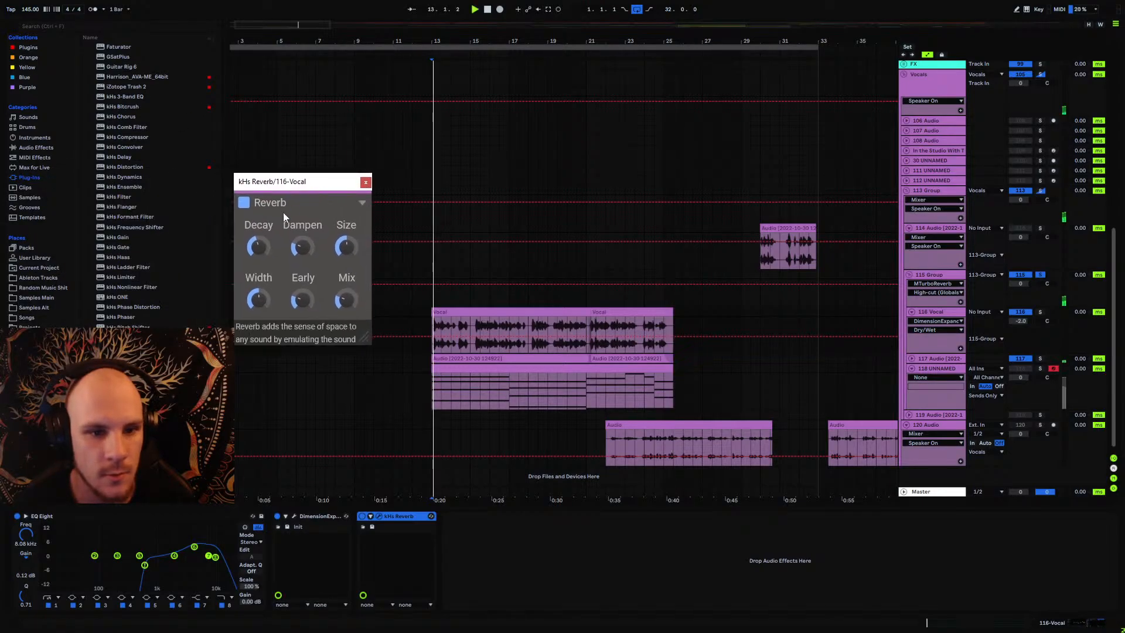
Step: Lower the mix, decay and size of kHs Reverb on the playing vocals and close its window
click(346, 299)
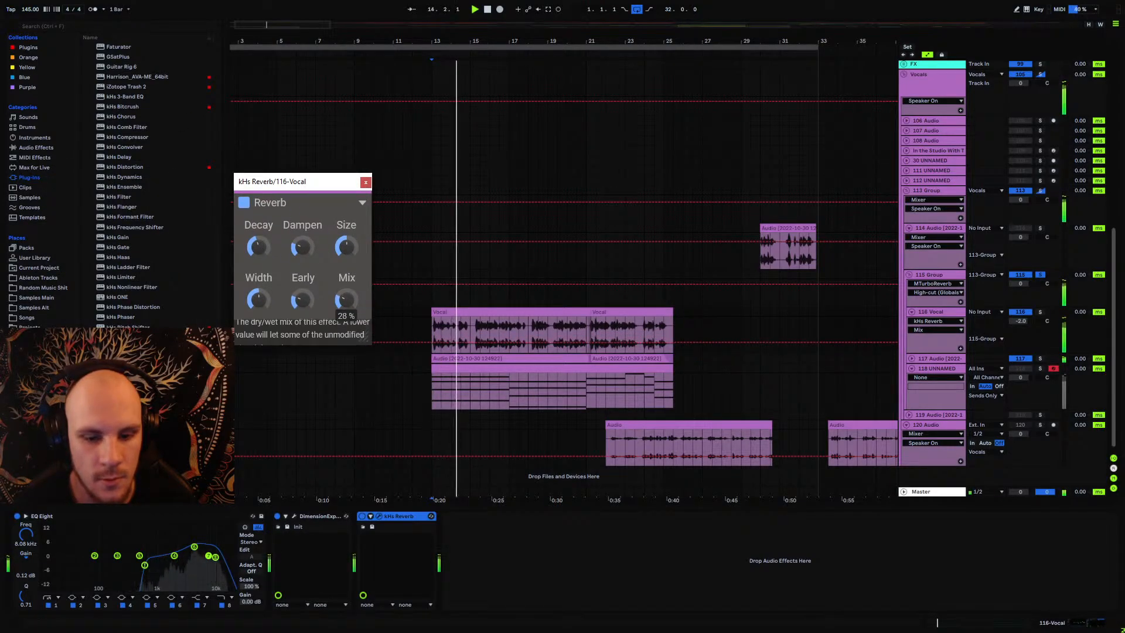
drag(258, 247, 258, 261)
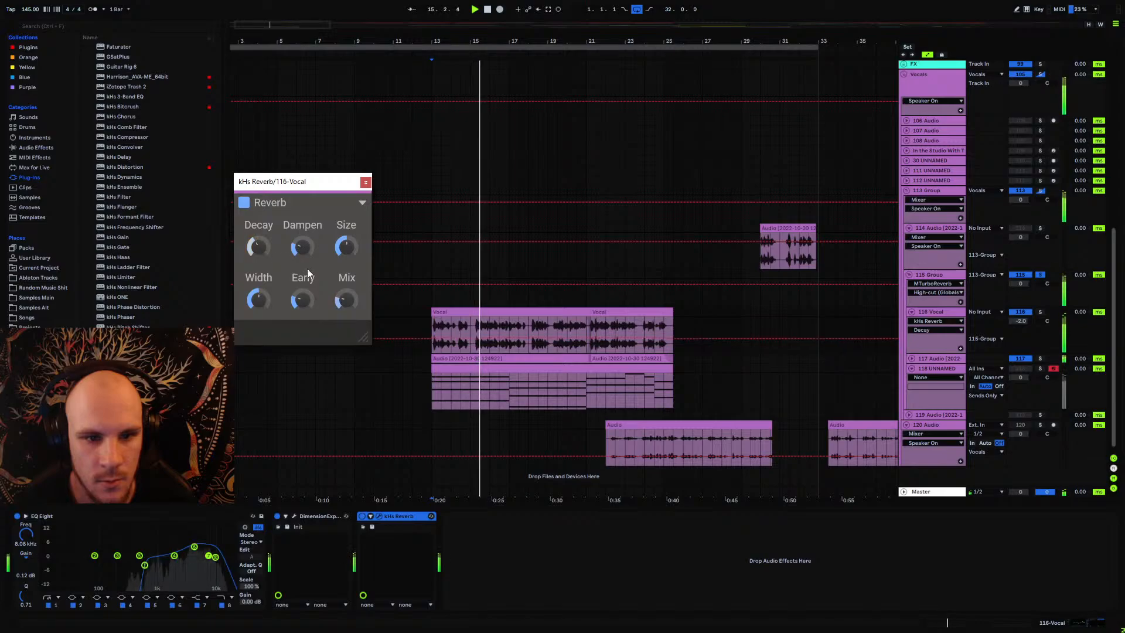
drag(345, 247, 346, 258)
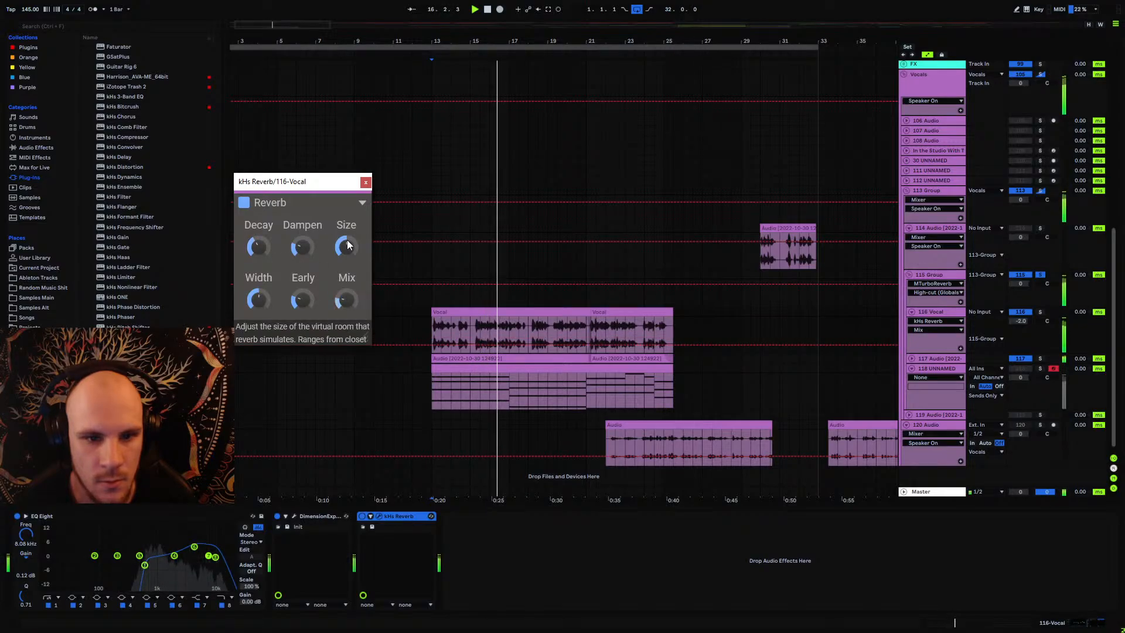
click(364, 182)
Step: Find Snap Heap among the plug-ins and load it at the end of the 116 Vocal track's device chain
scroll(138, 222, up, 3)
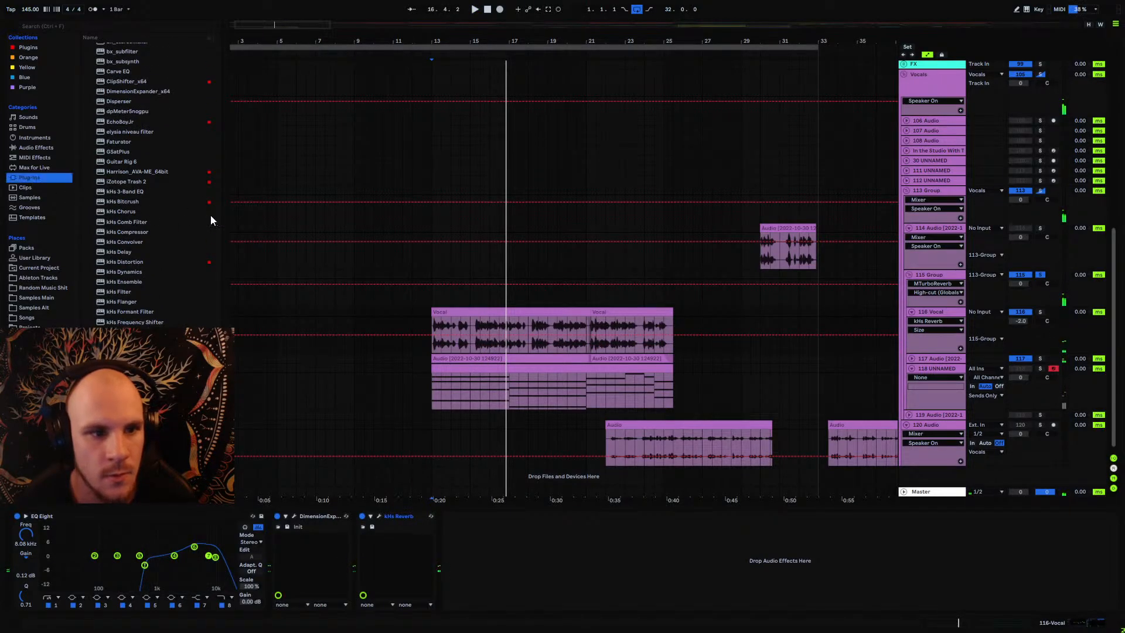
scroll(116, 199, up, 2)
scroll(133, 279, down, 10)
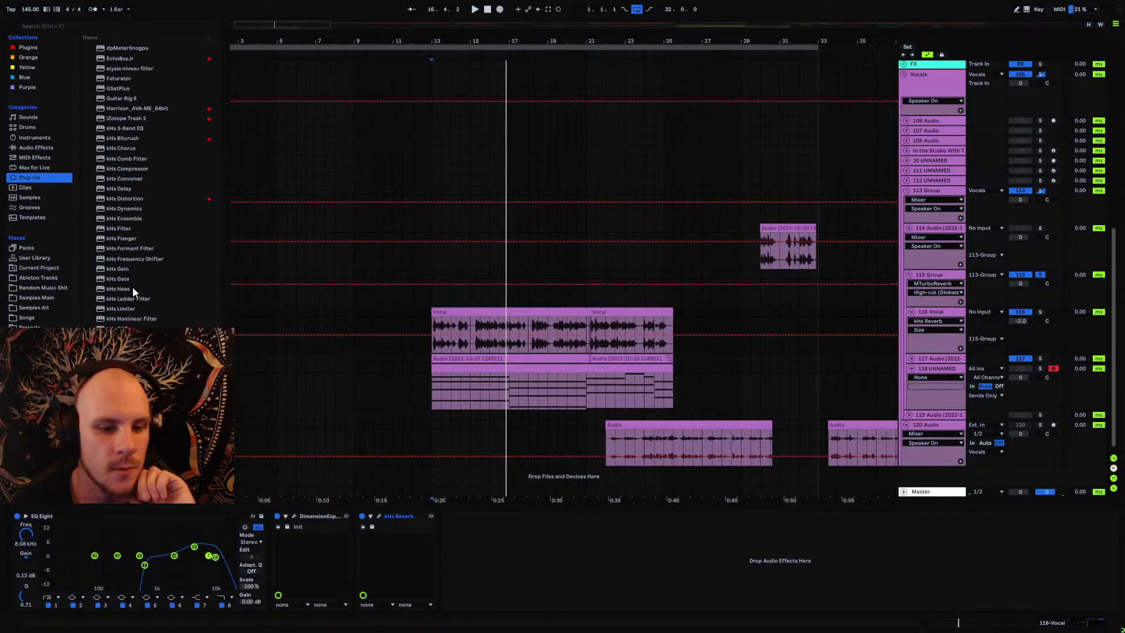
scroll(152, 185, down, 6)
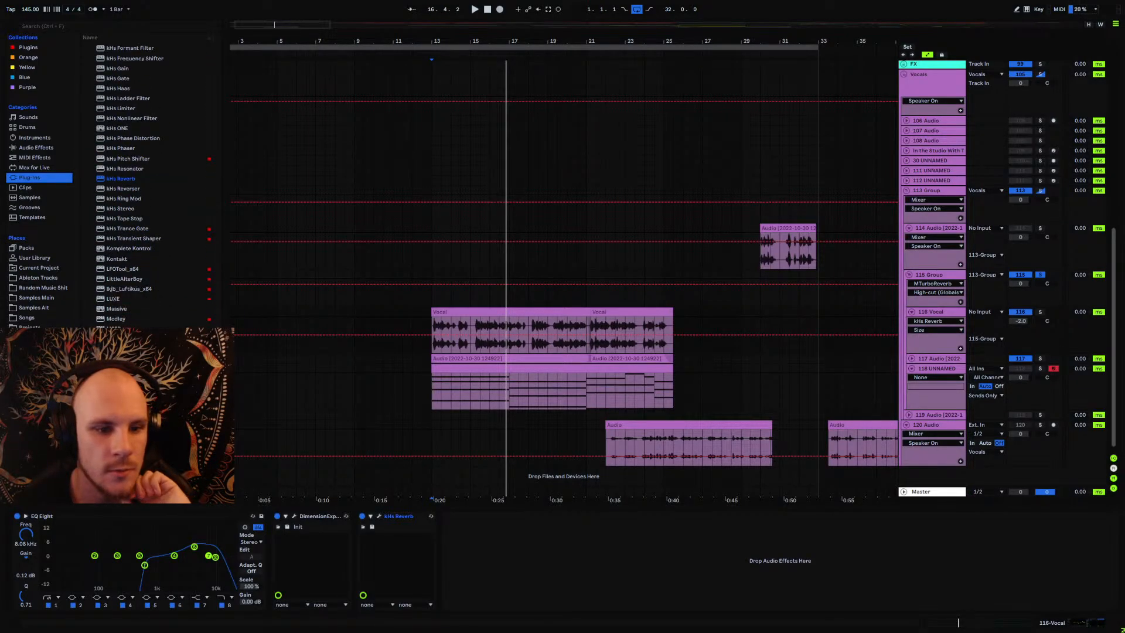
scroll(152, 184, down, 4)
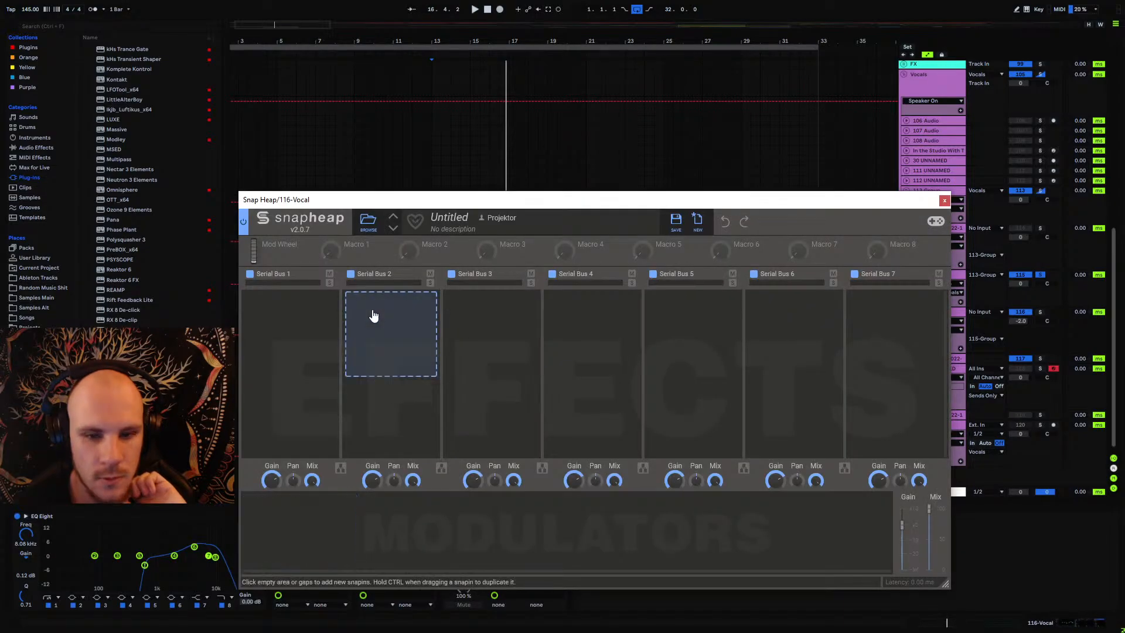
Step: Load the Shimmer preset from Snap Heap's Catalyst Creative Effects folder
click(369, 220)
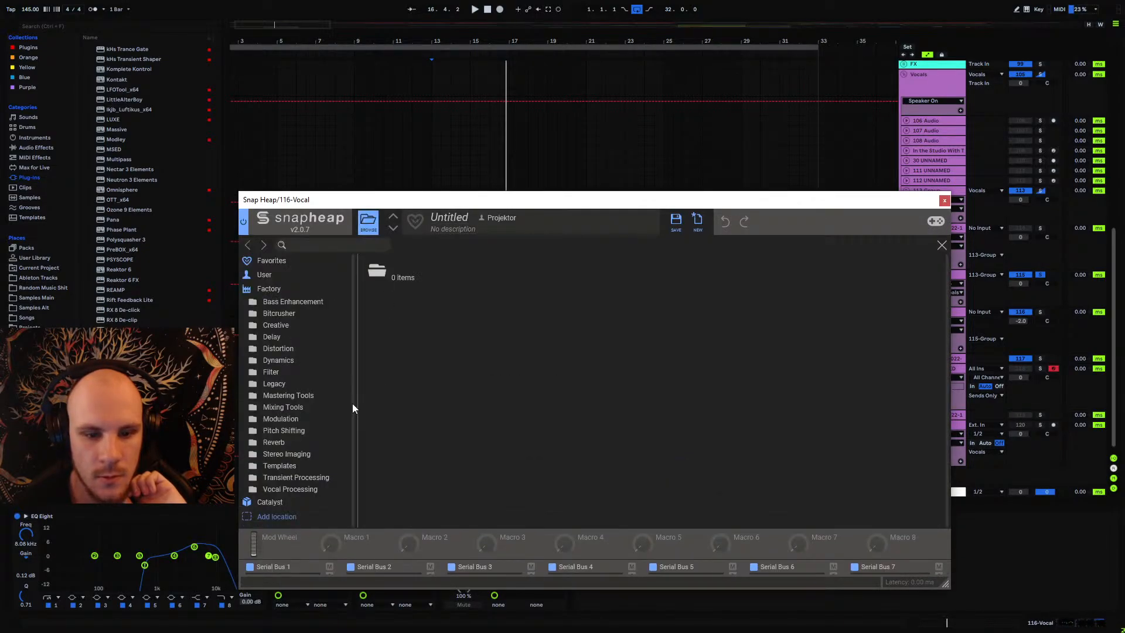
click(271, 503)
click(401, 369)
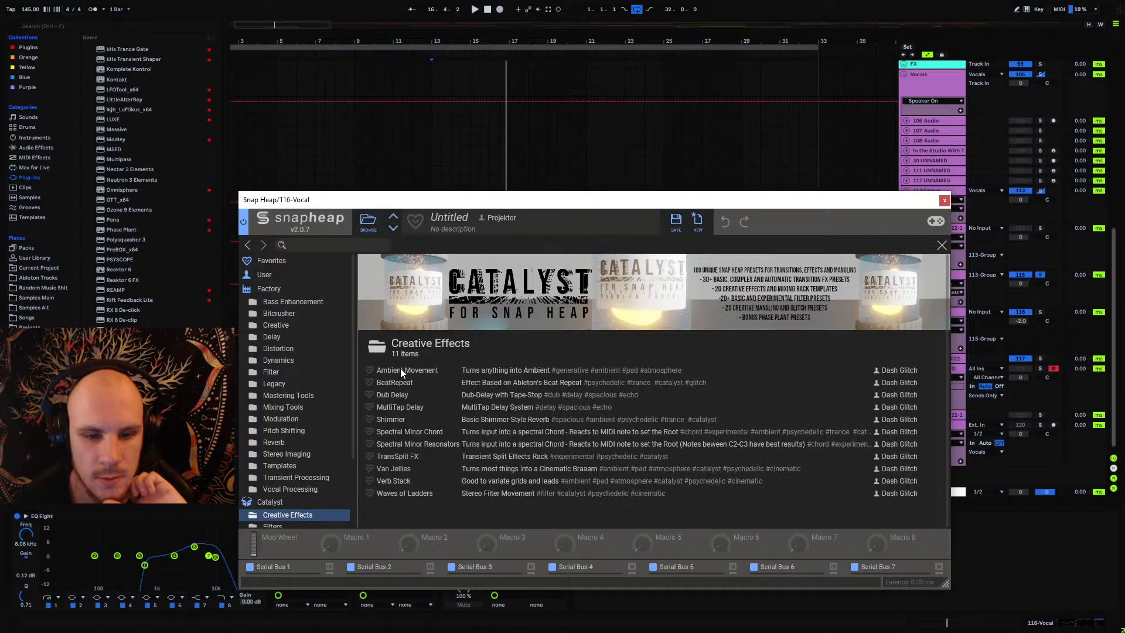
click(399, 368)
click(365, 226)
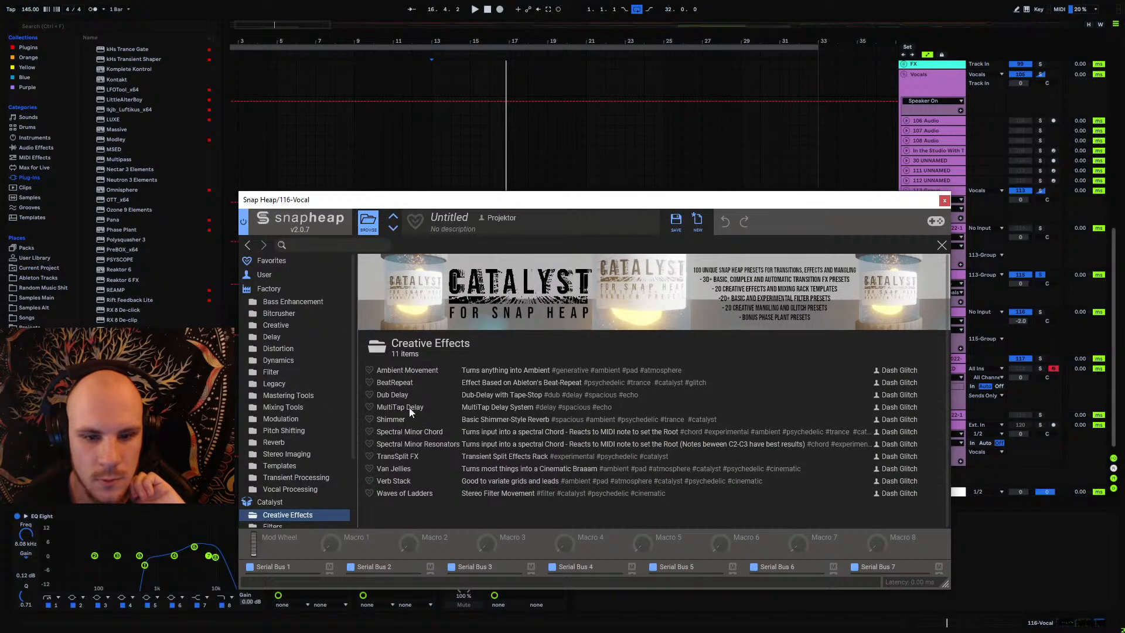
click(401, 420)
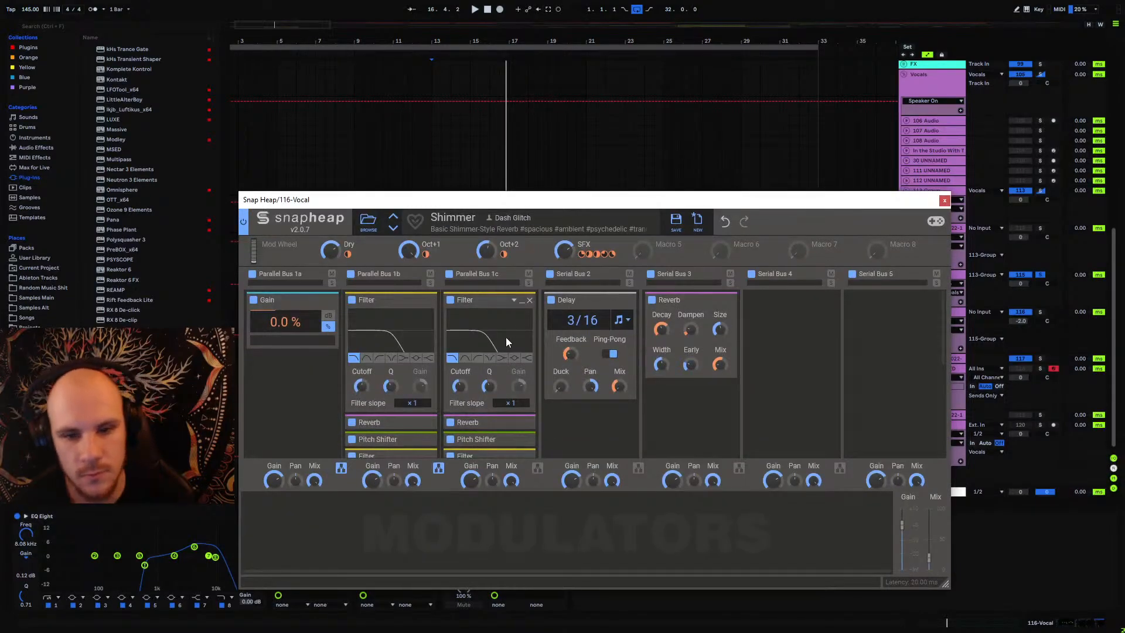
Step: Raise Snap Heap's main mix slightly while the vocals play and delete kHs Reverb from the 116 Vocal track
key(space)
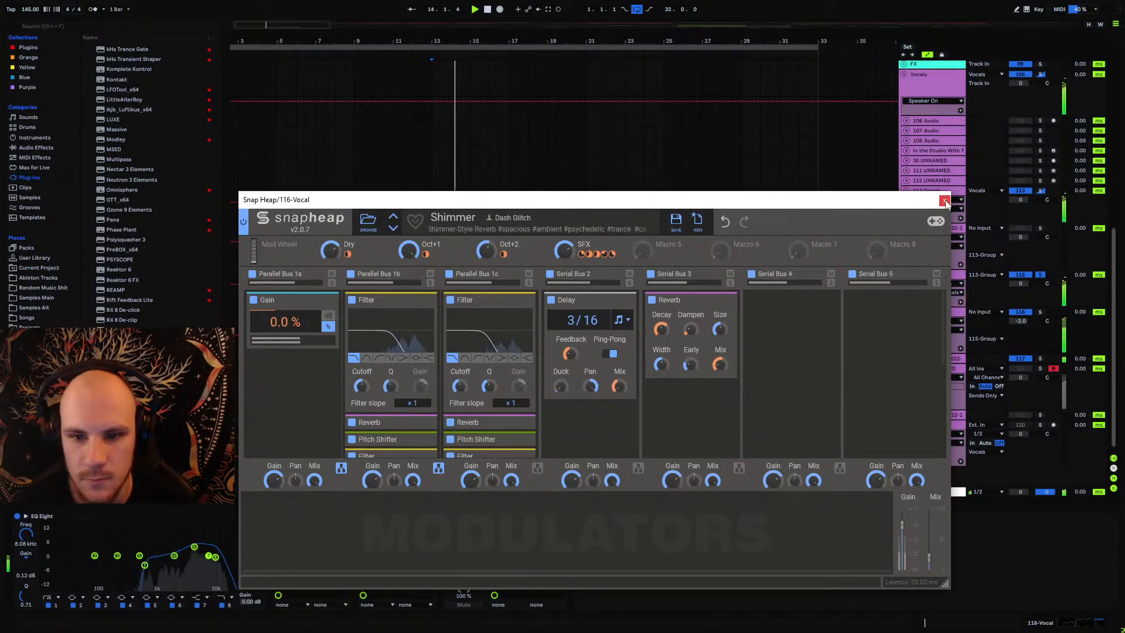
mouse_move(929, 557)
mouse_down()
mouse_move(939, 491)
mouse_move(940, 547)
mouse_up()
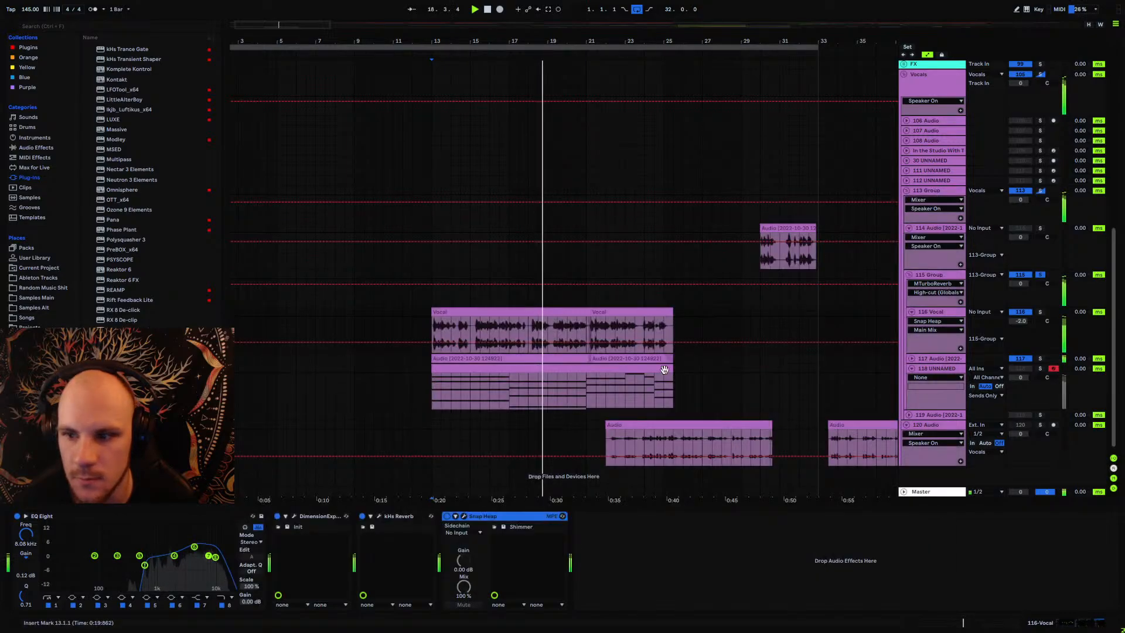
click(944, 200)
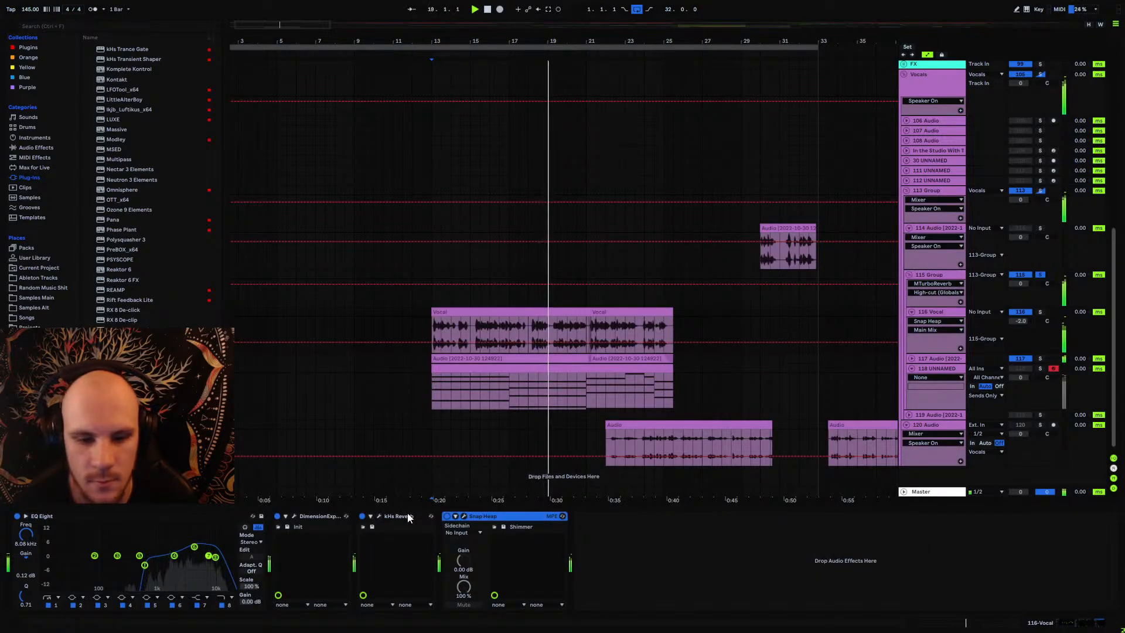
click(414, 518)
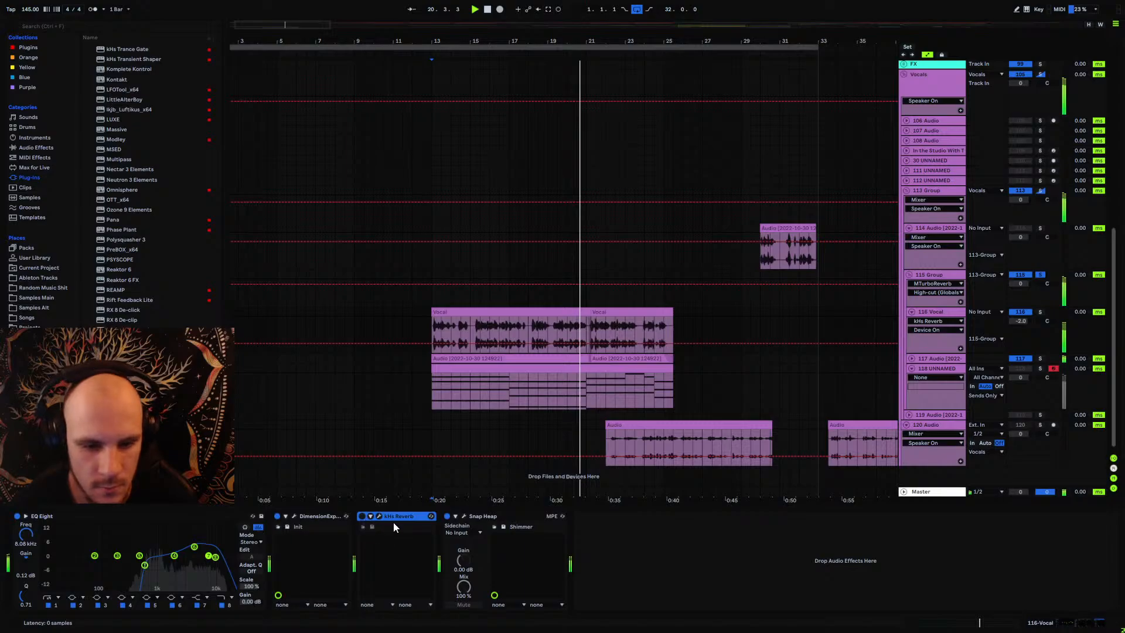
key(Delete)
Step: Move the Pitch Shifter ahead of the Reverb in Snap Heap's Parallel Bus 1b and 1c, and close the window
click(379, 516)
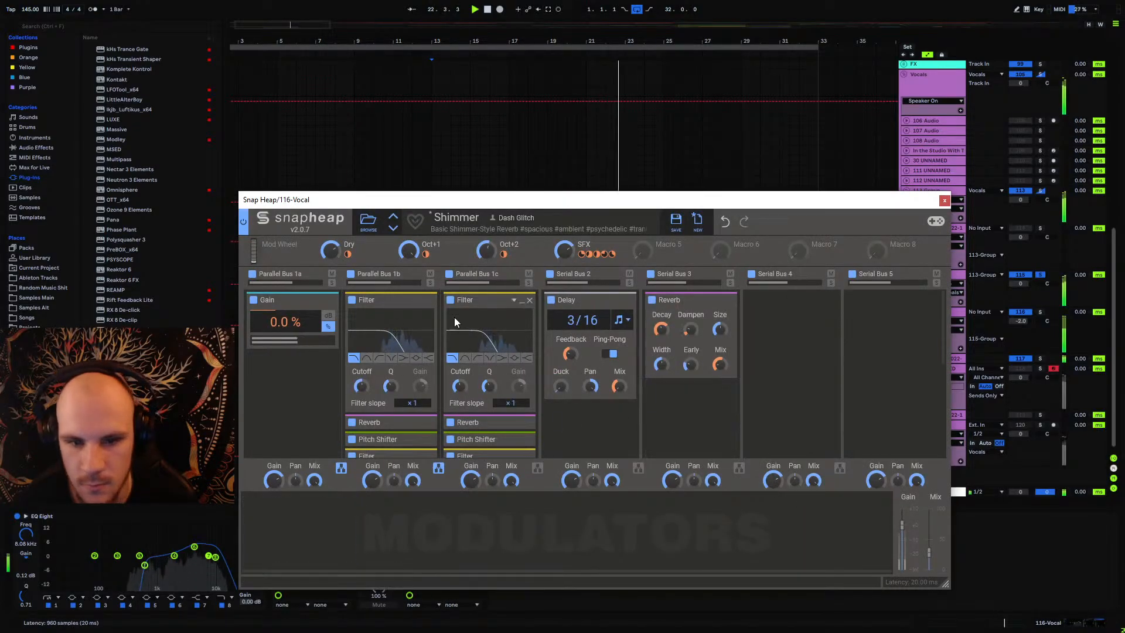
mouse_move(486, 250)
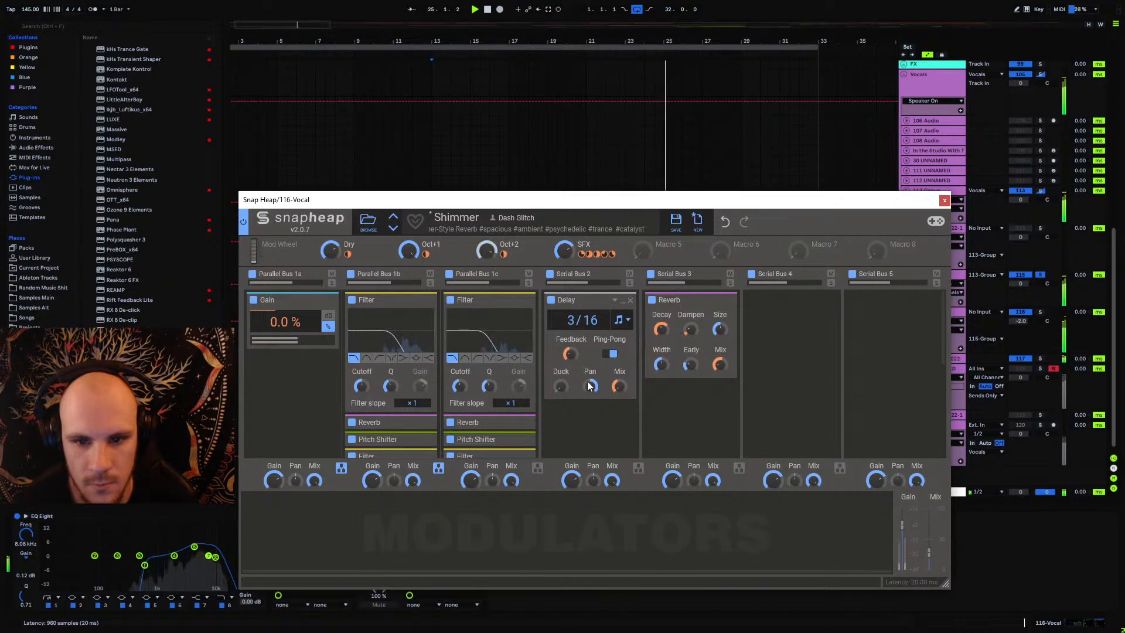
drag(476, 439, 476, 423)
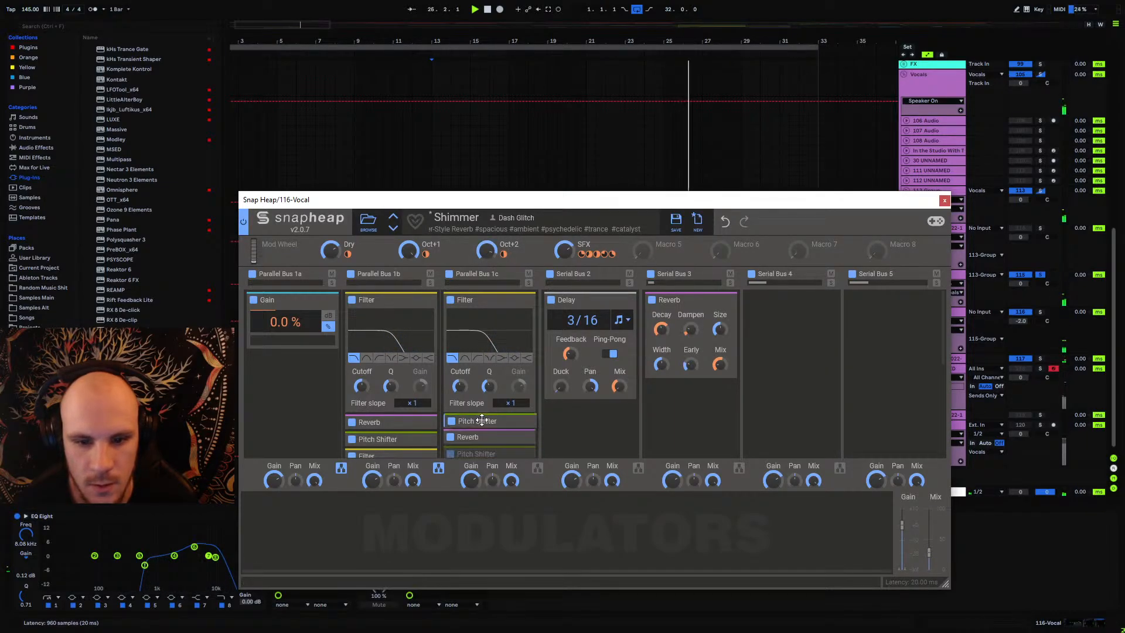
drag(378, 439, 381, 423)
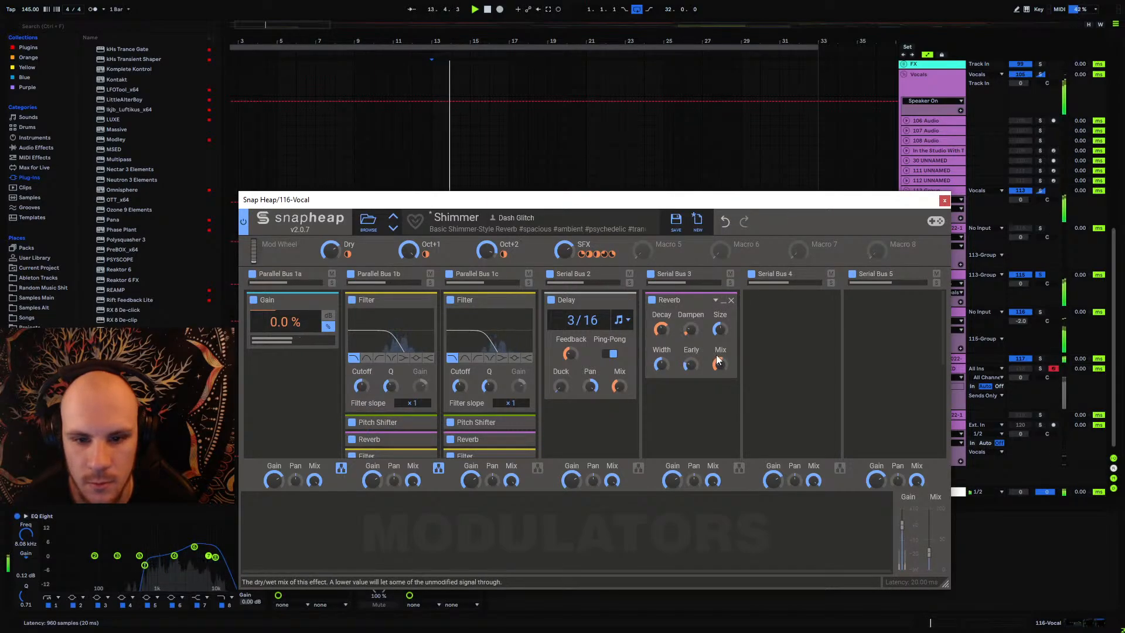
drag(940, 322, 940, 376)
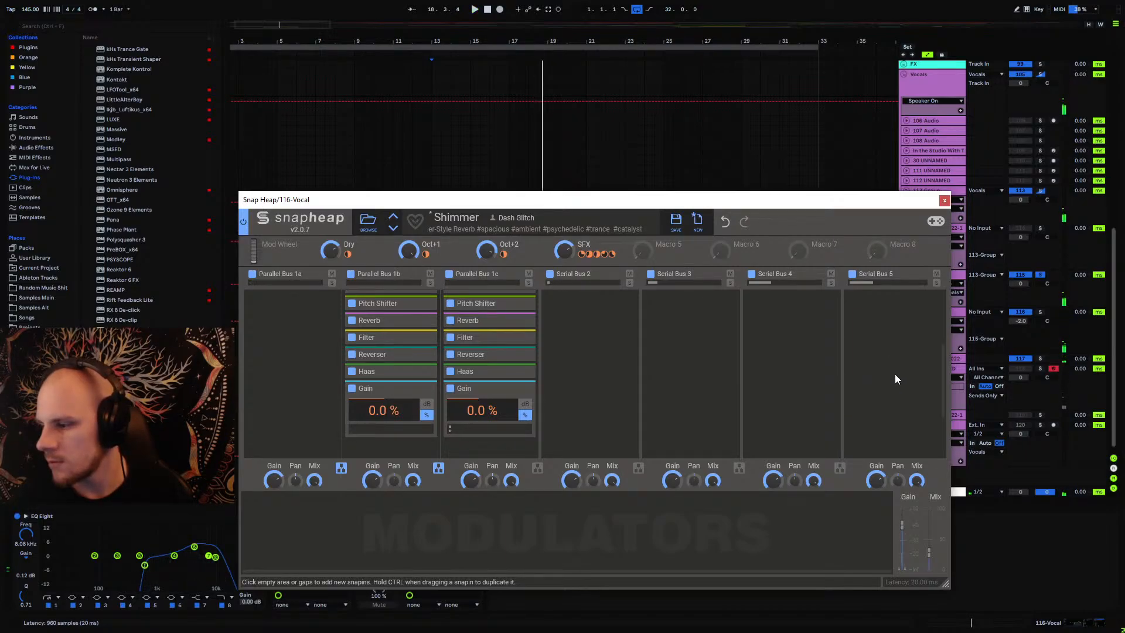
click(944, 200)
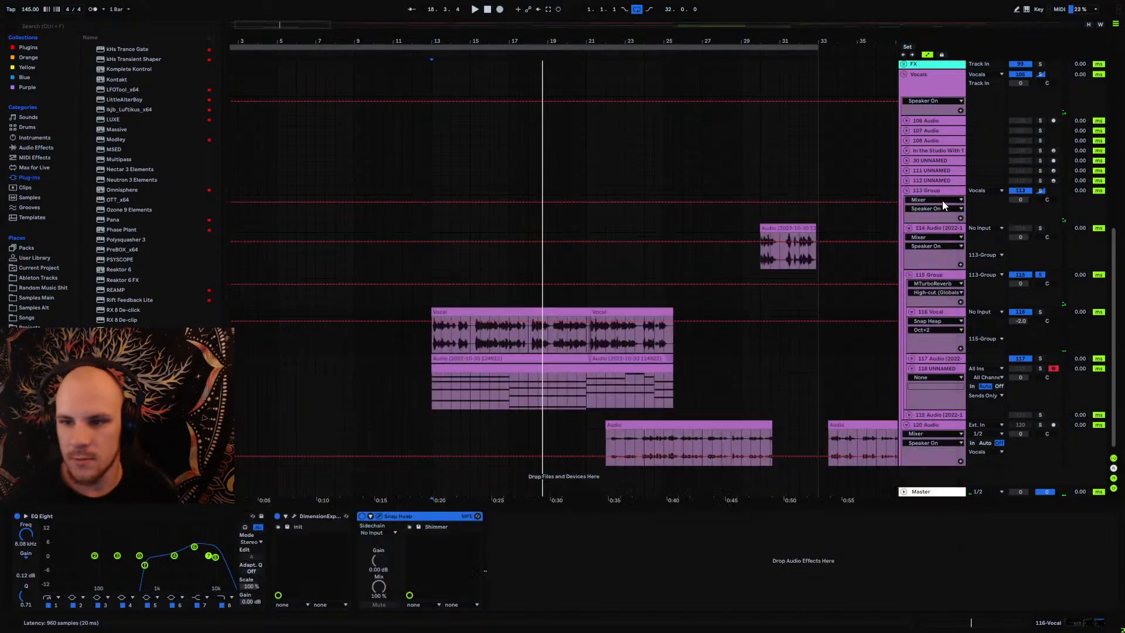
key(space)
Step: Fold the 114 Audio and 115 Group tracks and take the 115 Group out of solo
scroll(441, 343, up, 4)
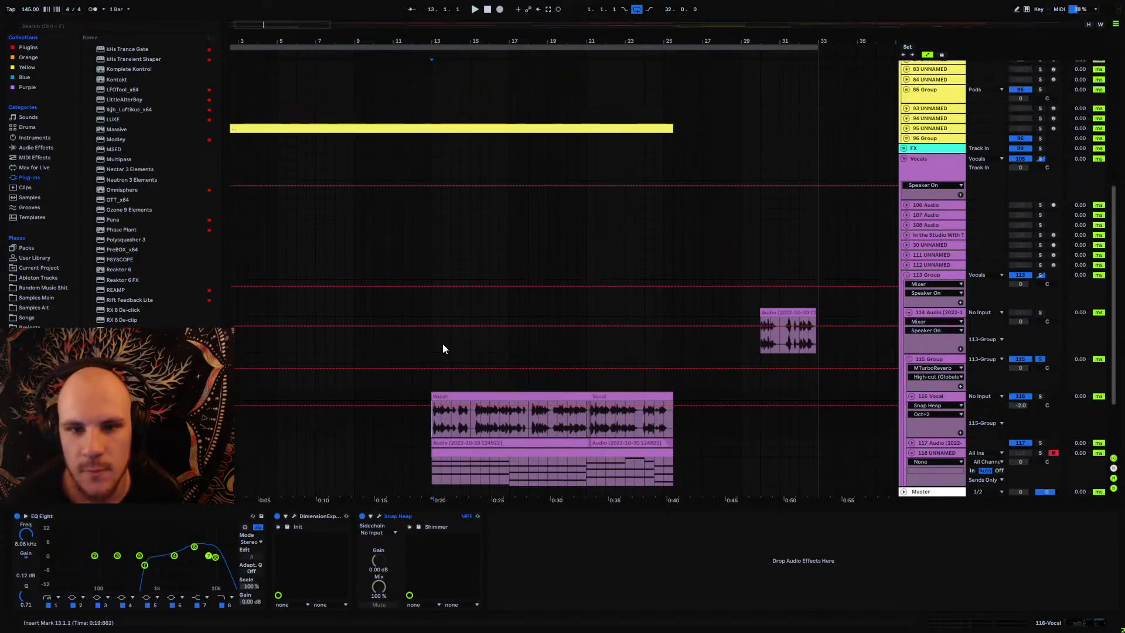
click(909, 313)
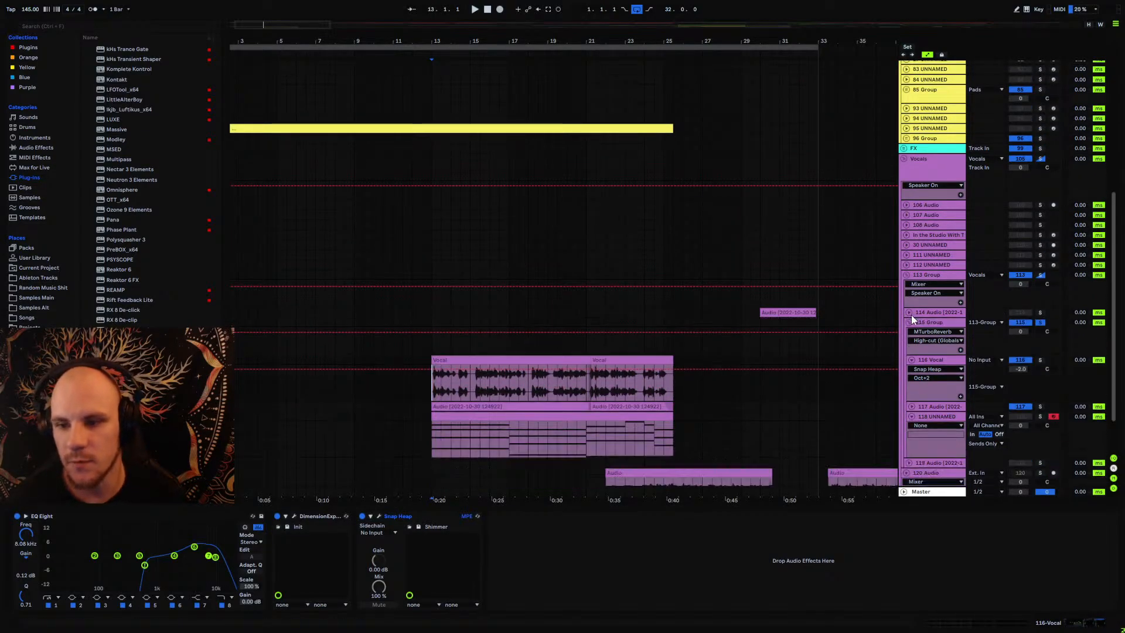
click(909, 322)
click(1040, 322)
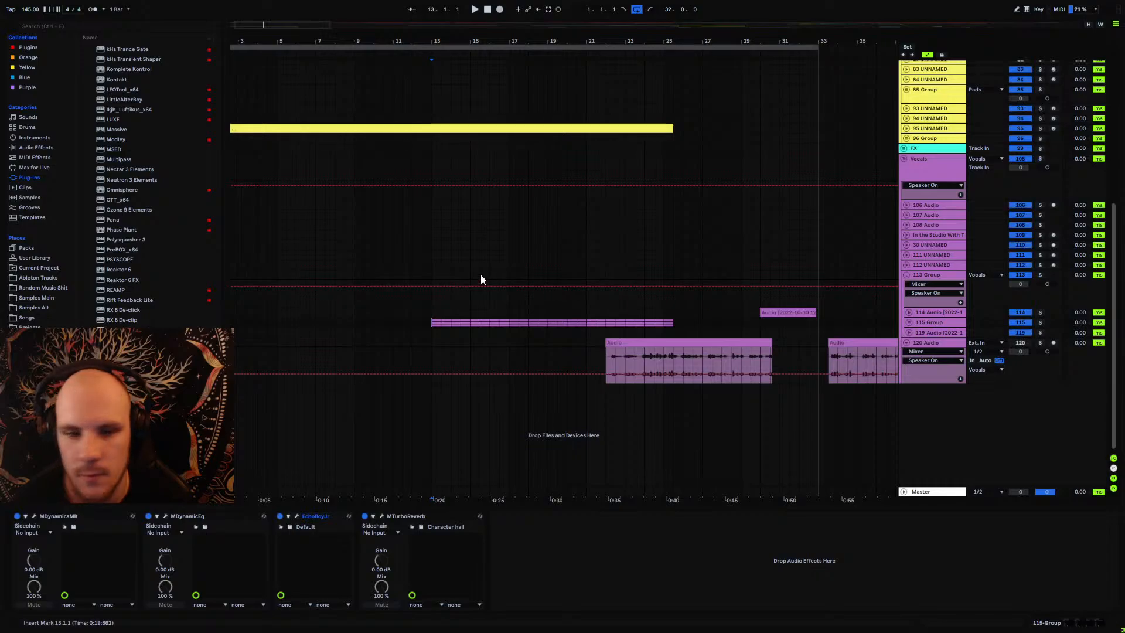
Step: Place the insert marker at bar 13 and unfold the 95 UNNAMED track in the Pads group
click(431, 230)
scroll(502, 336, up, 3)
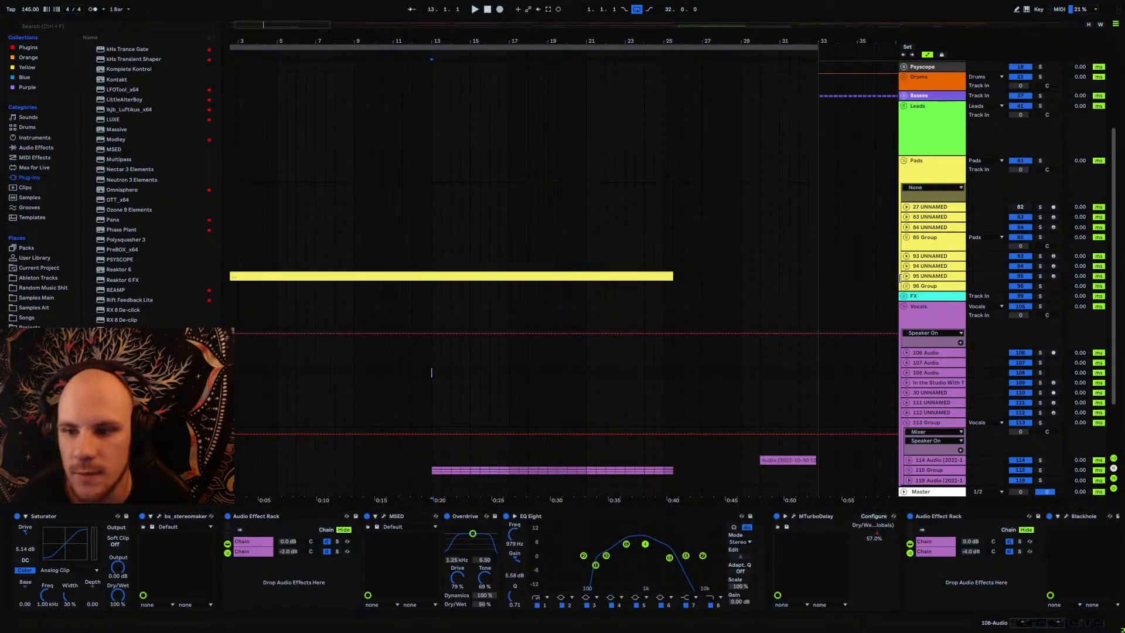
click(906, 275)
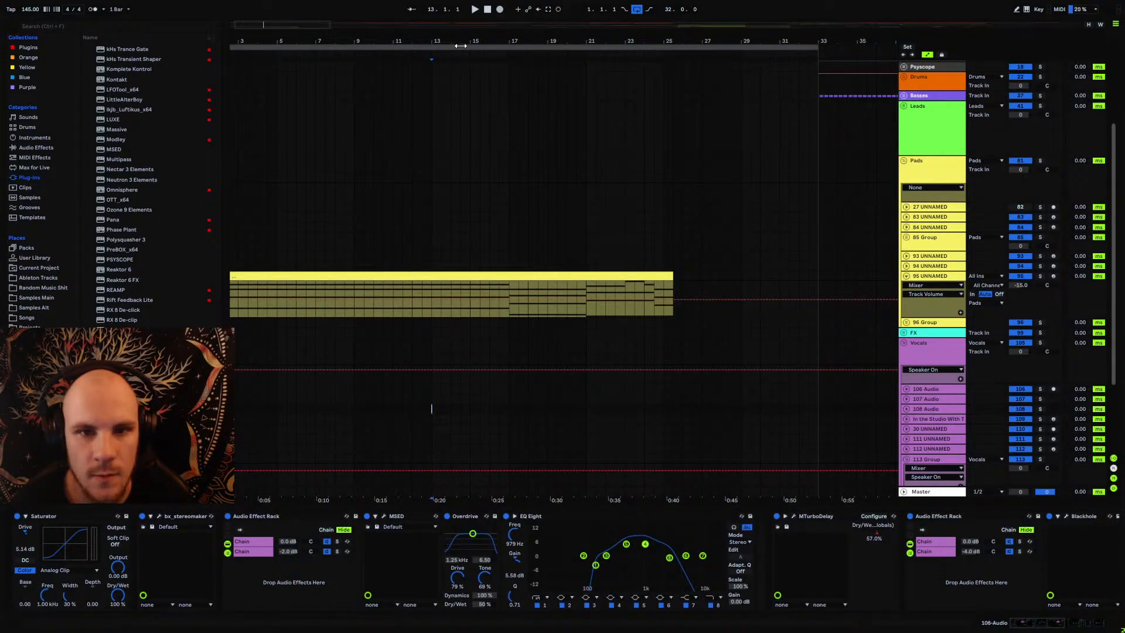
scroll(333, 222, down, 3)
scroll(363, 257, up, 3)
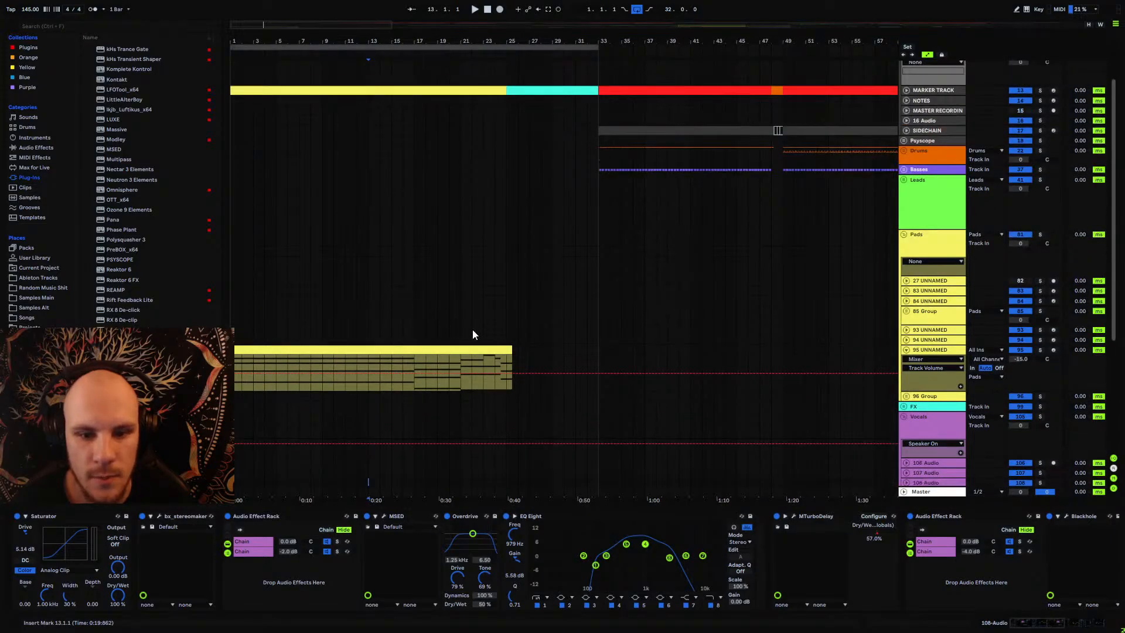
Step: Unfold the Basses group, open the 95 UNNAMED pad clip and select its lowest notes across all three chord sections
click(904, 170)
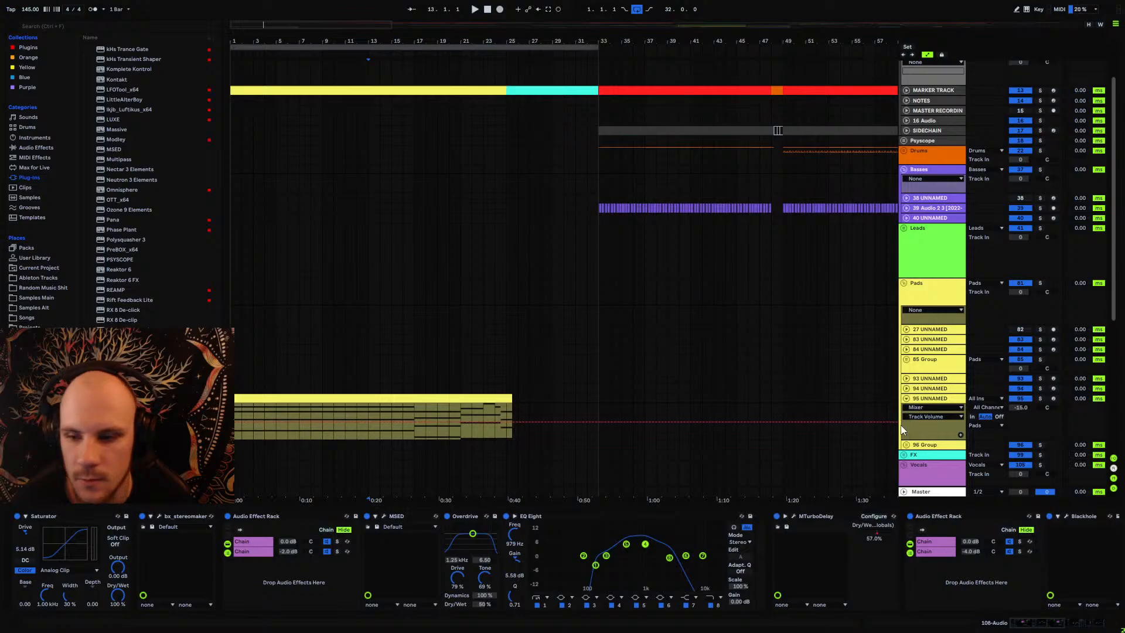
scroll(474, 394, down, 2)
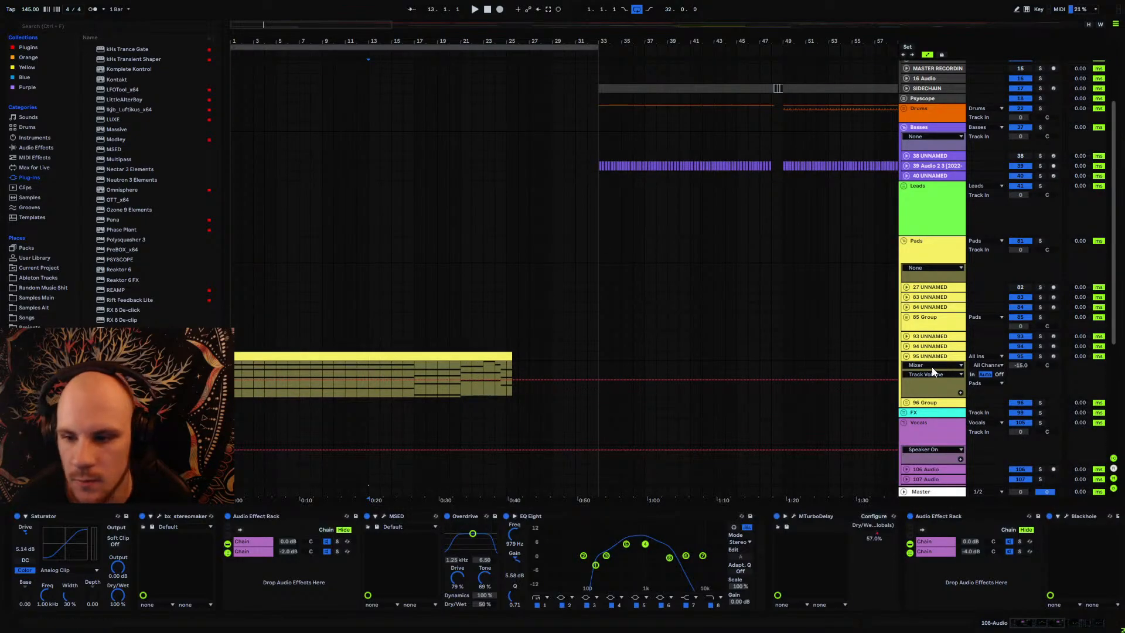
double_click(438, 355)
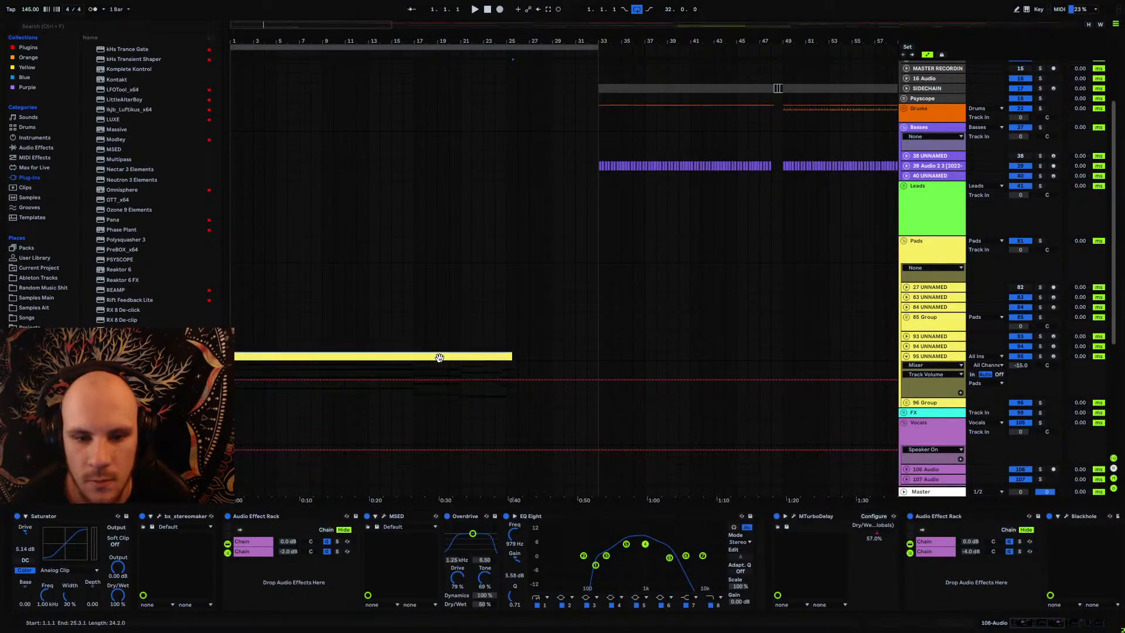
click(520, 582)
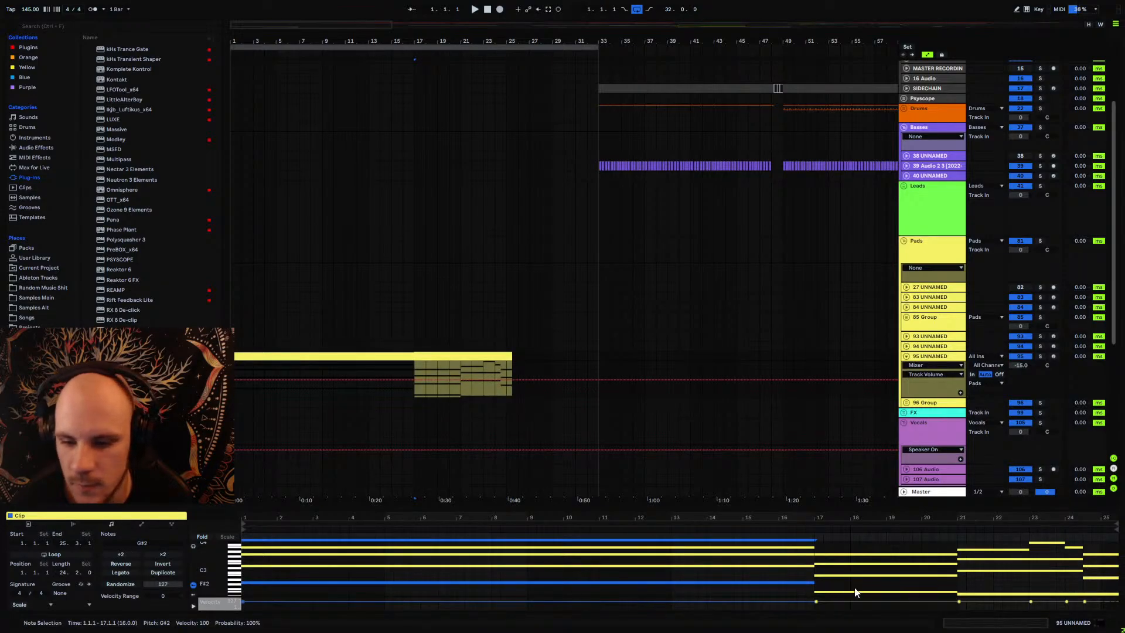
shift+click(994, 593)
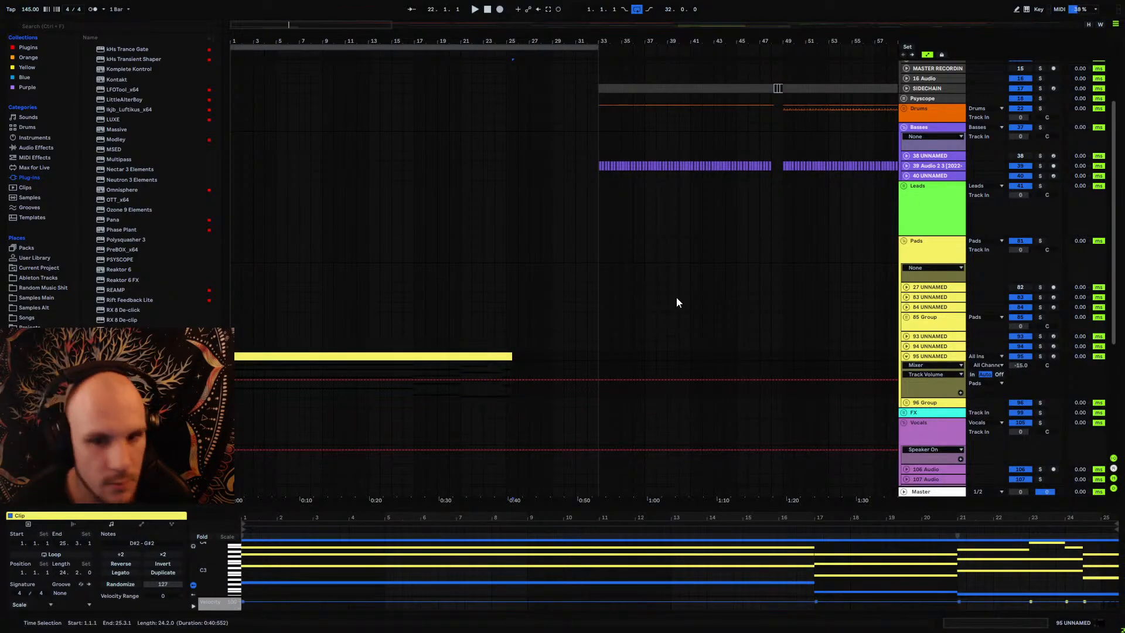
Step: Insert a MIDI track below 40 UNNAMED in the Basses group and create an empty clip from bar 1 to bar 25
click(922, 176)
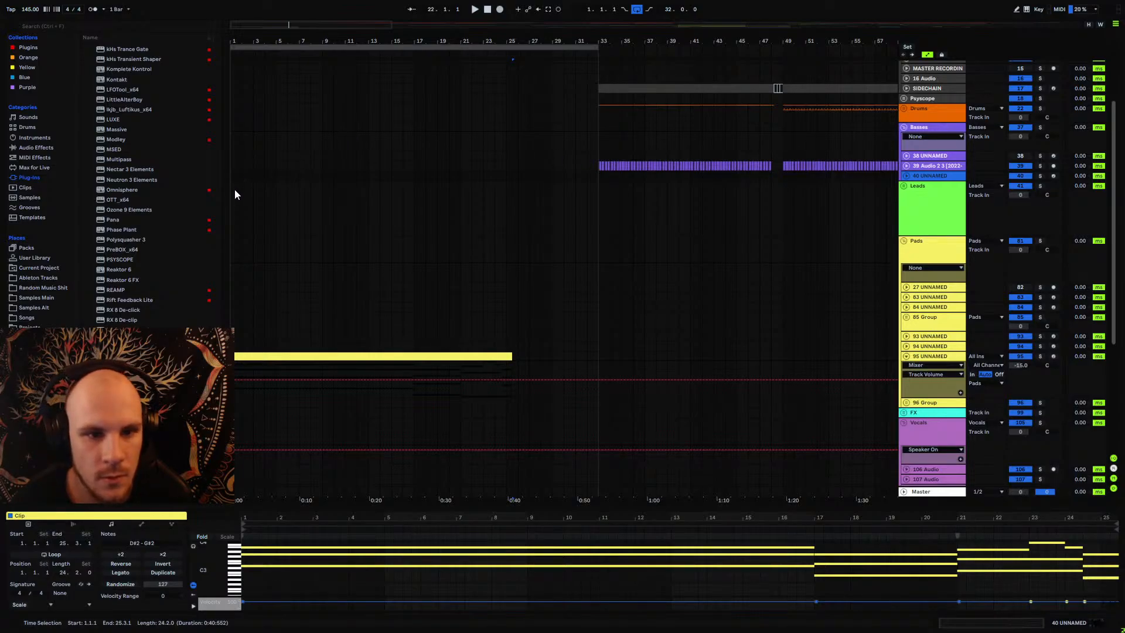
key(ctrl+shift+t)
drag(233, 187, 491, 199)
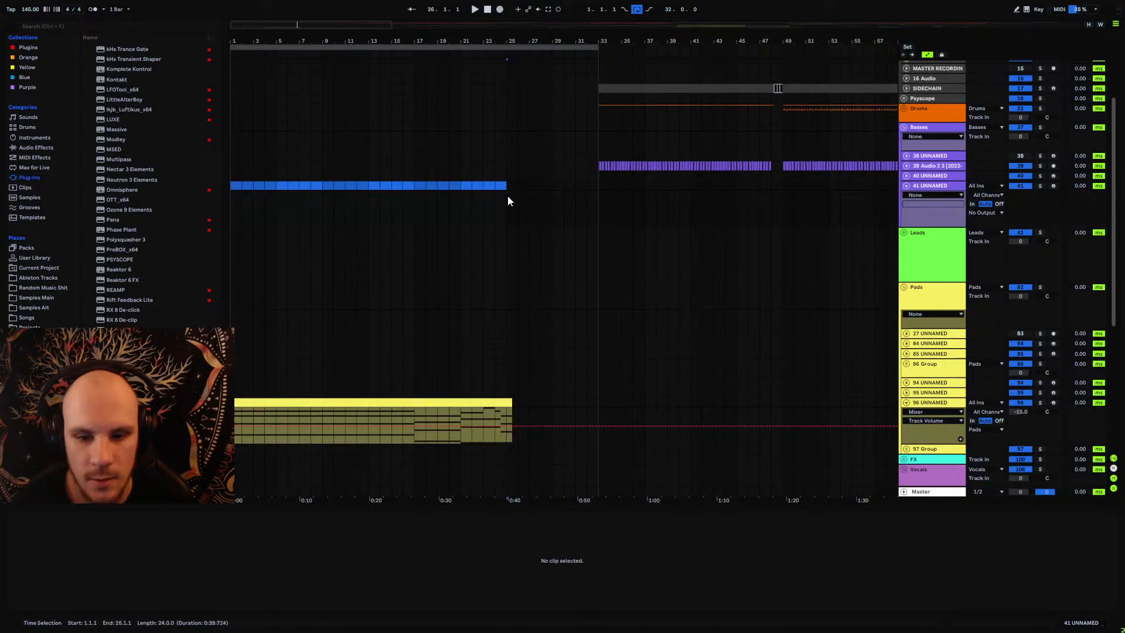
key(ctrl+shift+m)
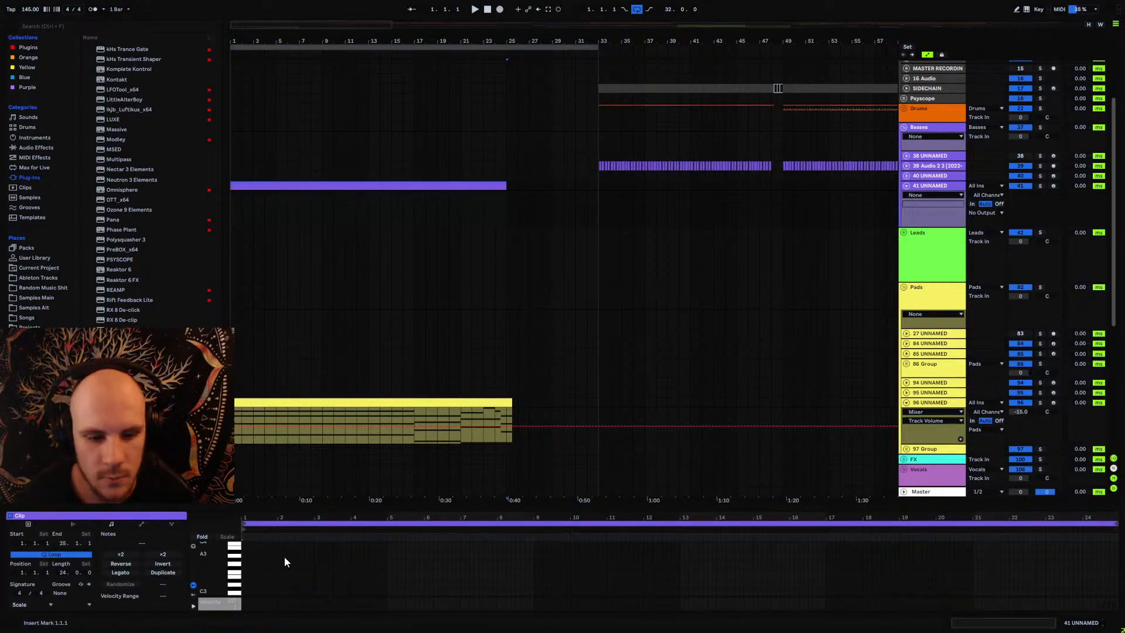
Step: Paste the copied root notes at the start of the new bass clip, transpose them down two octaves and start playback
click(244, 580)
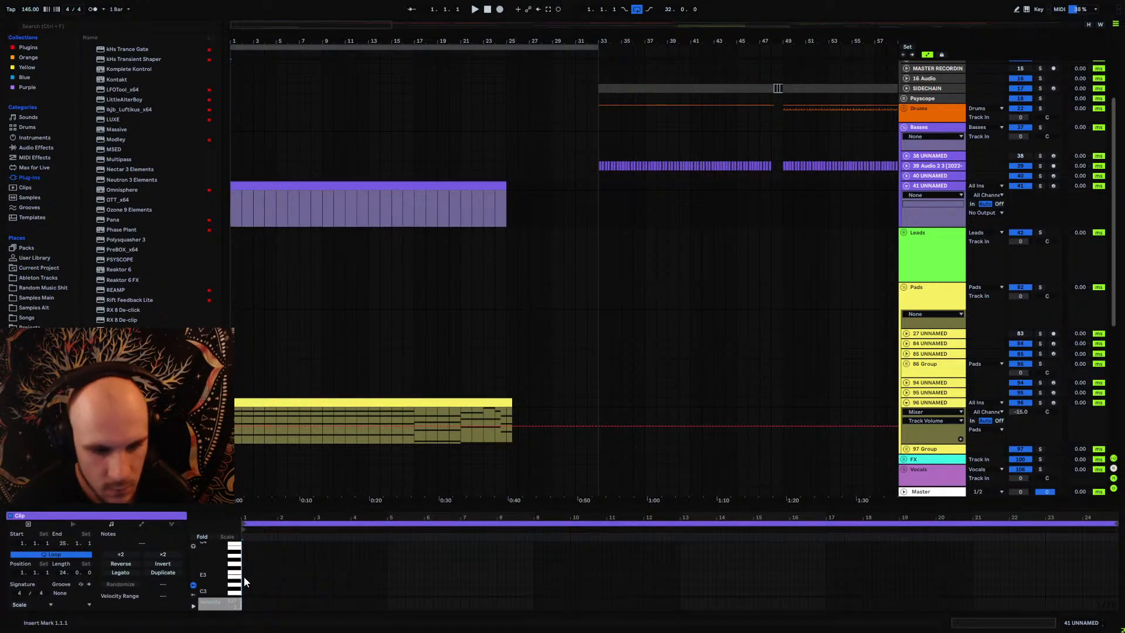
key(ctrl+v)
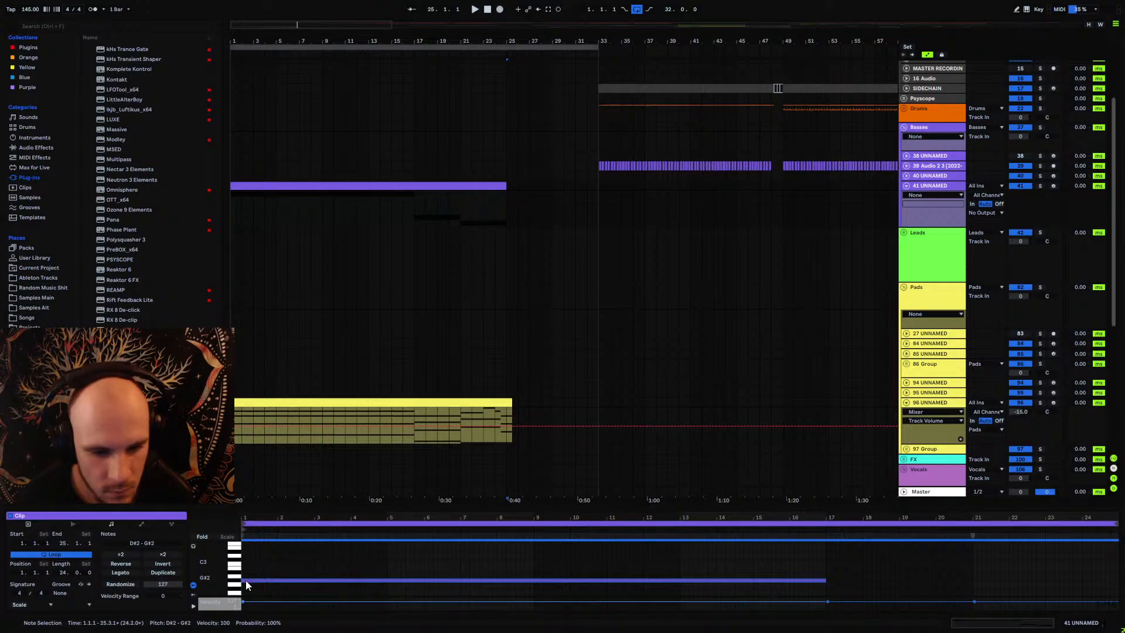
key(shift+Down)
key(shift+Down)
key(space)
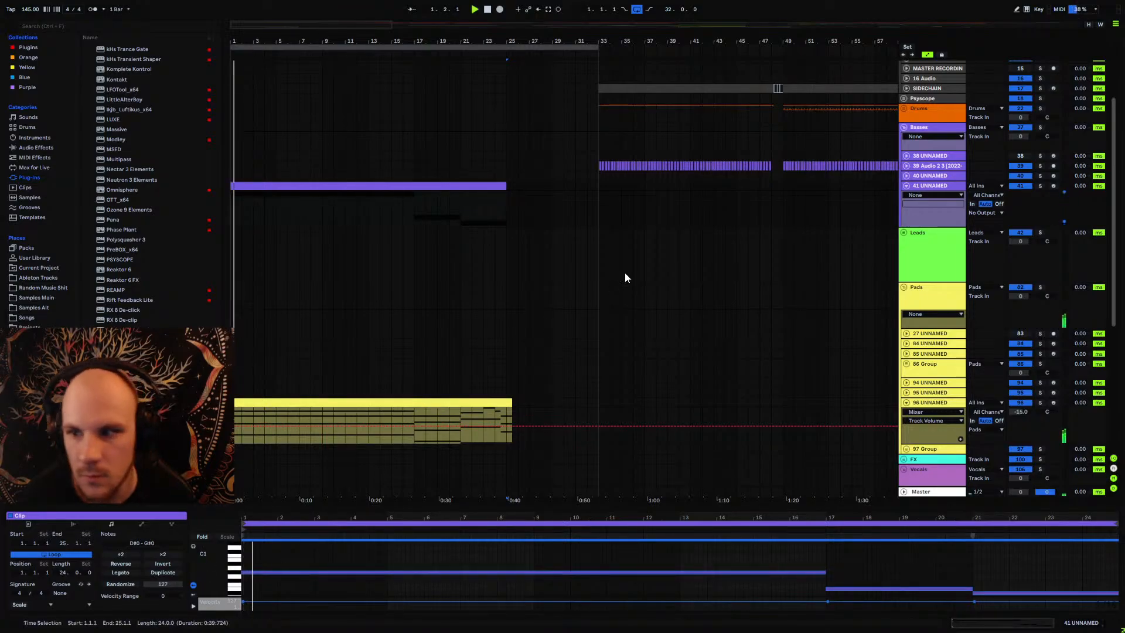
Step: Load Serum_x64 onto the new bass track and enable oscillator B at +1 octave
click(39, 148)
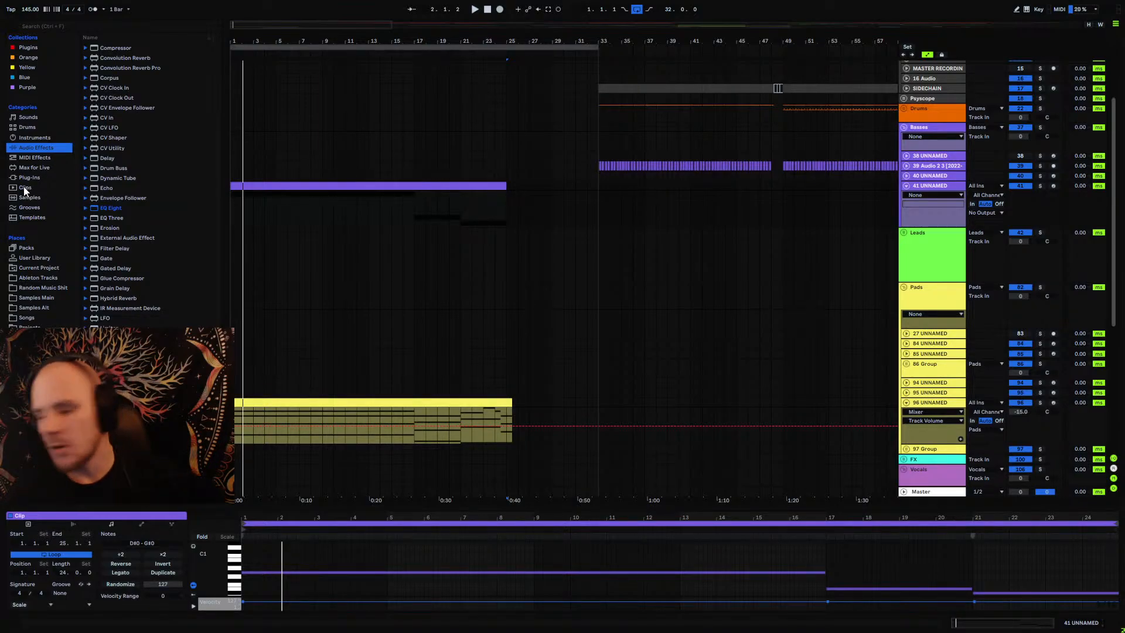
click(34, 177)
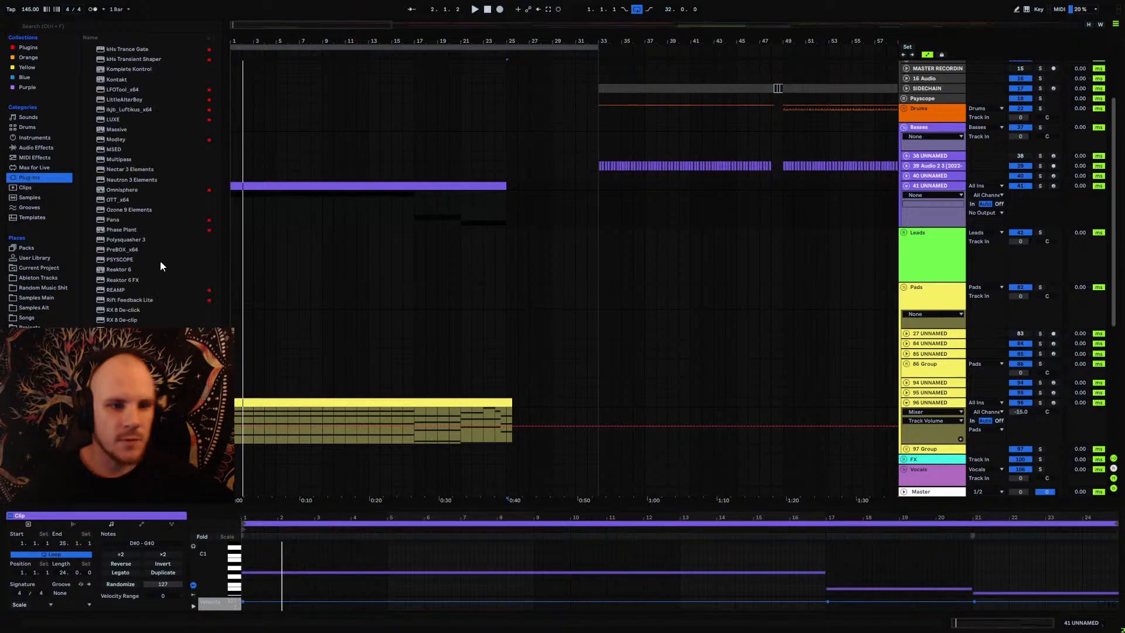
drag(170, 318, 408, 221)
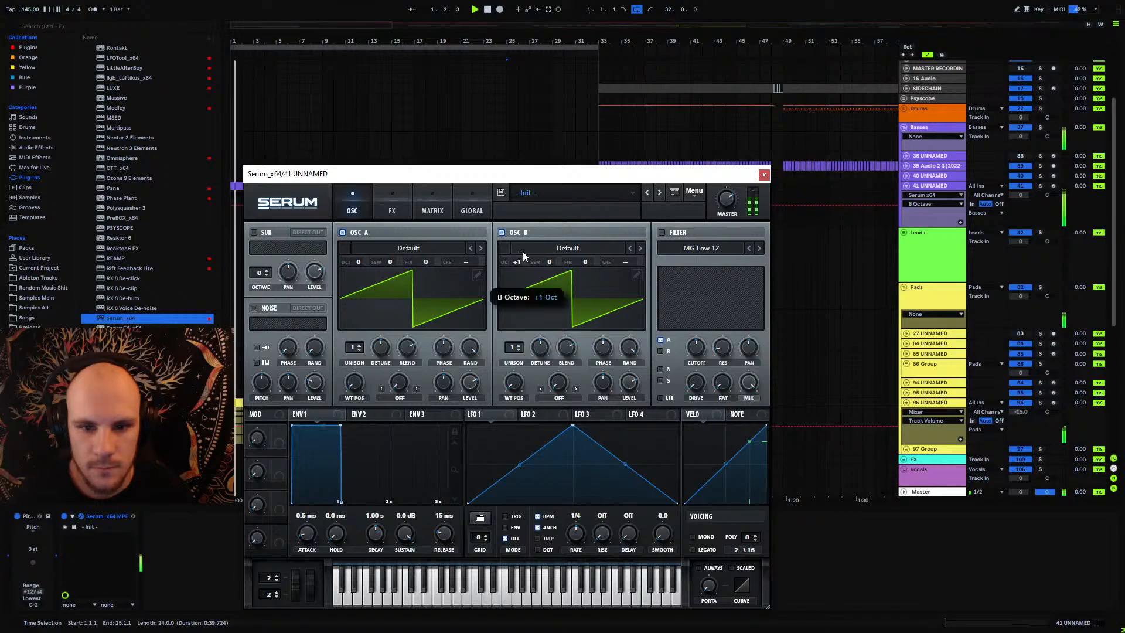
Step: Remove the first harmonic from oscillator B's wavetable and set the oscillator's unison to 3 voices
click(637, 275)
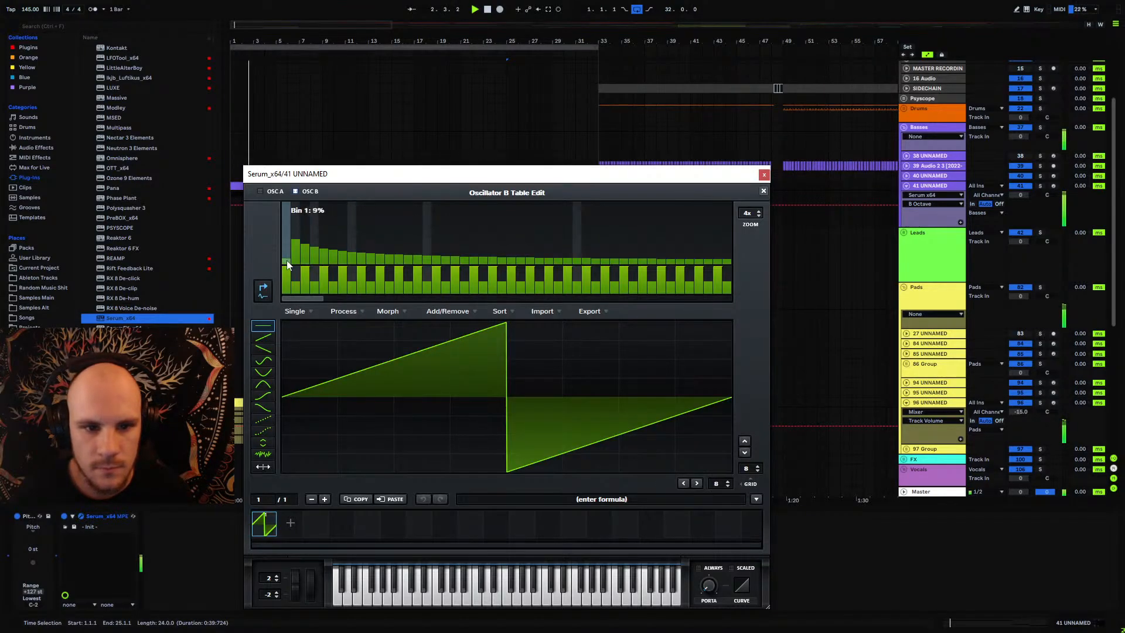
click(286, 260)
click(764, 190)
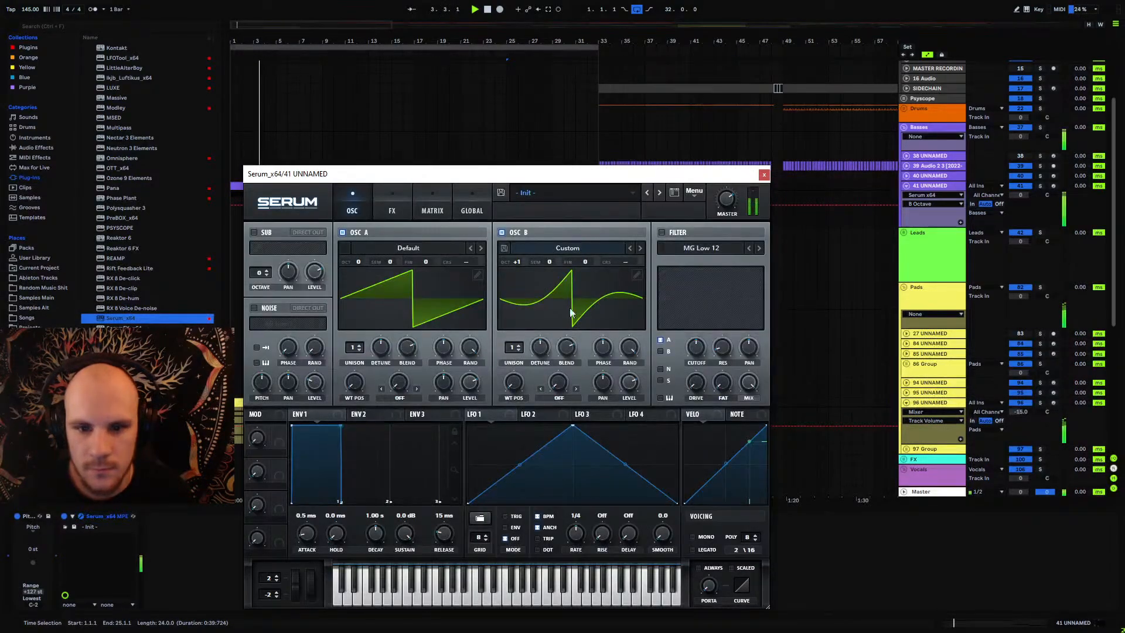
click(518, 347)
click(518, 347)
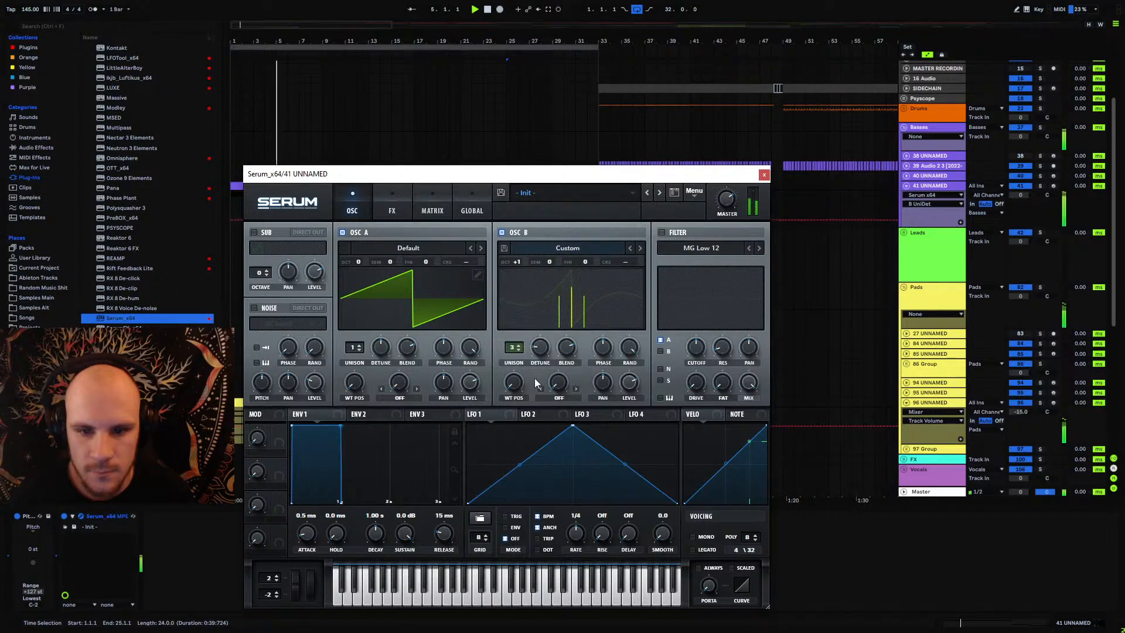
Step: Make Serum mono and legato with always-on portamento of about 86 ms, auditioning the bass from bar 16
click(693, 537)
click(693, 550)
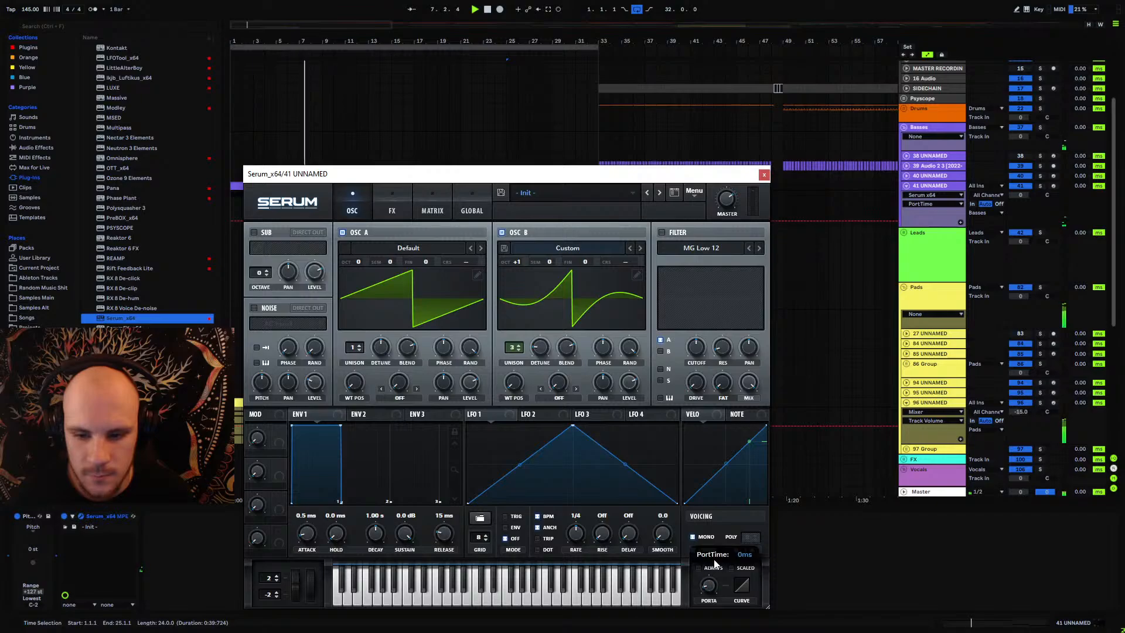
click(697, 568)
drag(449, 174, 657, 214)
click(403, 199)
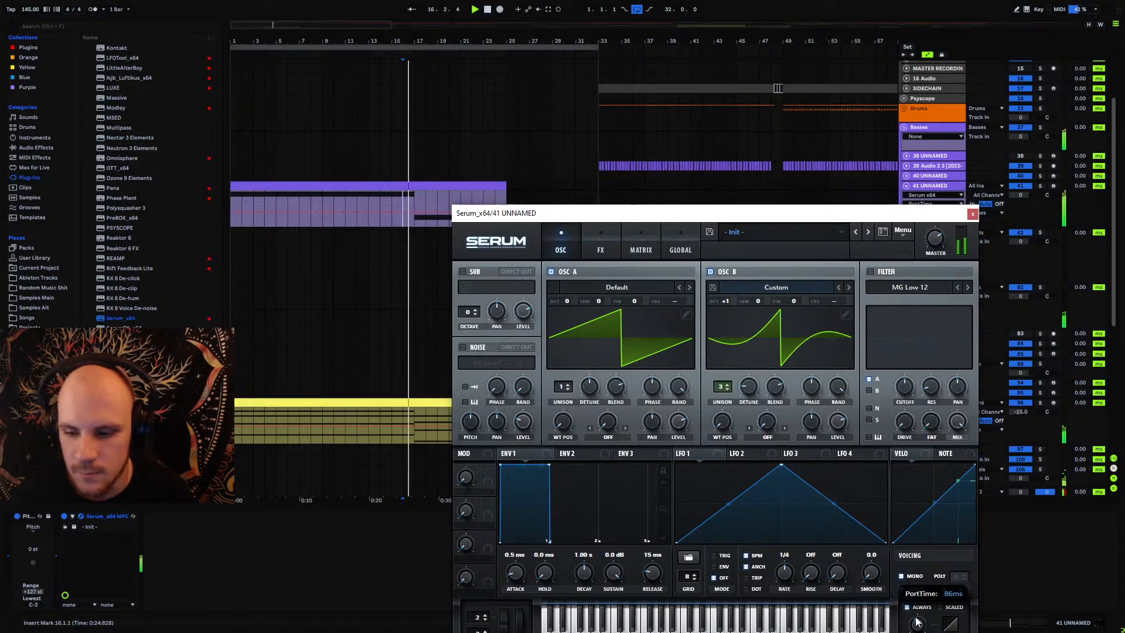
drag(654, 224, 507, 142)
Step: Route both oscillators through Serum's MG Low 12 filter, adjust the cutoff, set the drive to about 18% and close the window
click(452, 165)
click(402, 166)
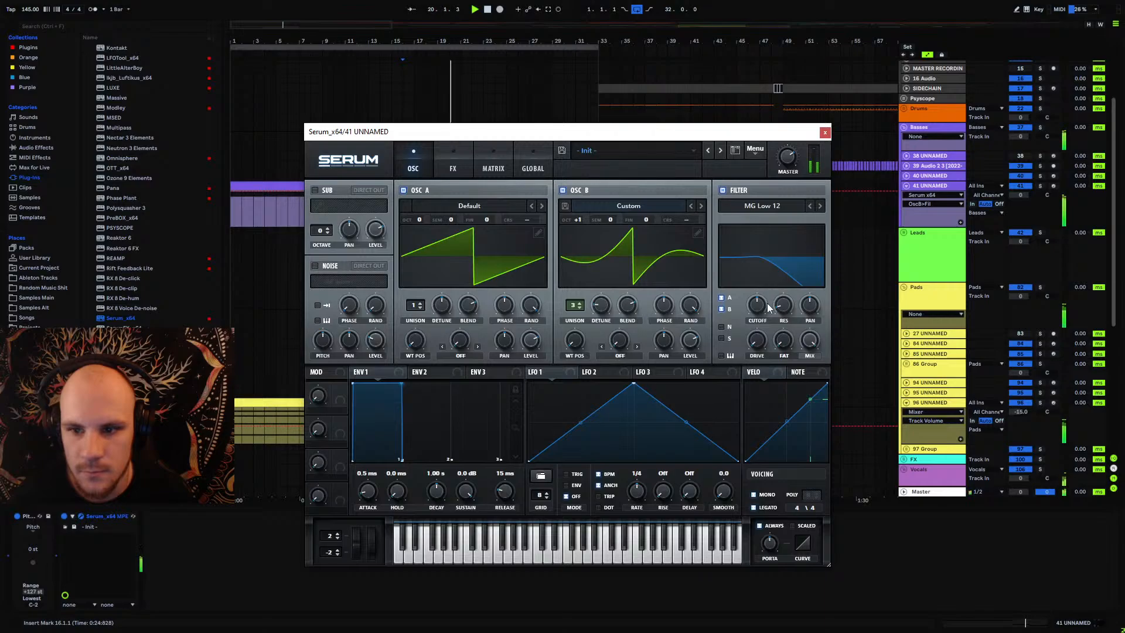
drag(767, 303, 762, 302)
drag(763, 341, 767, 334)
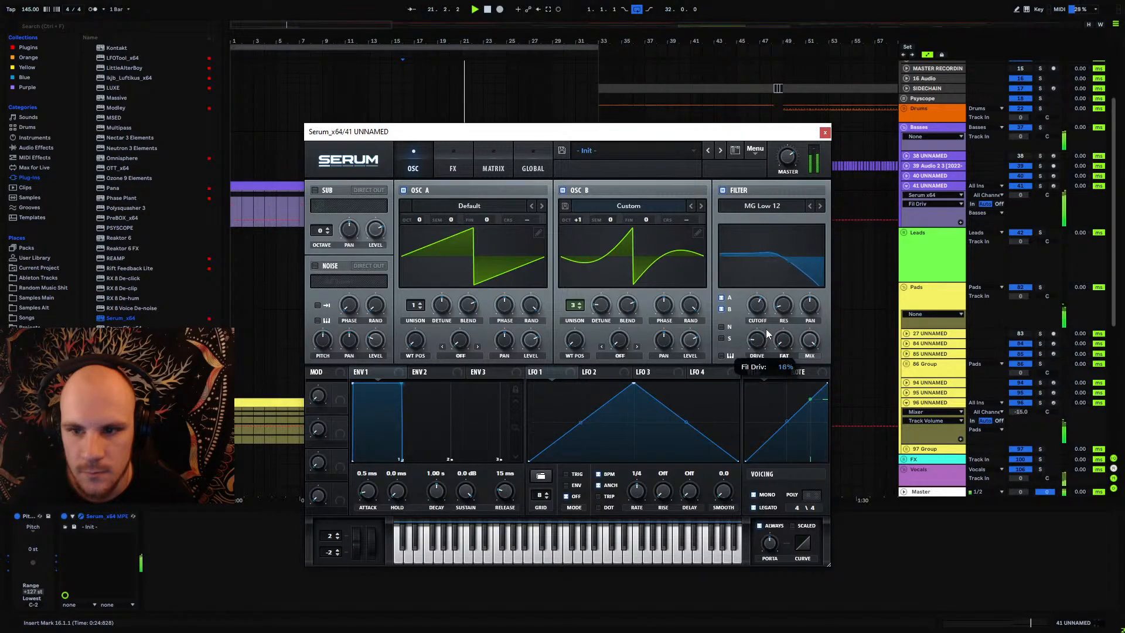
click(825, 132)
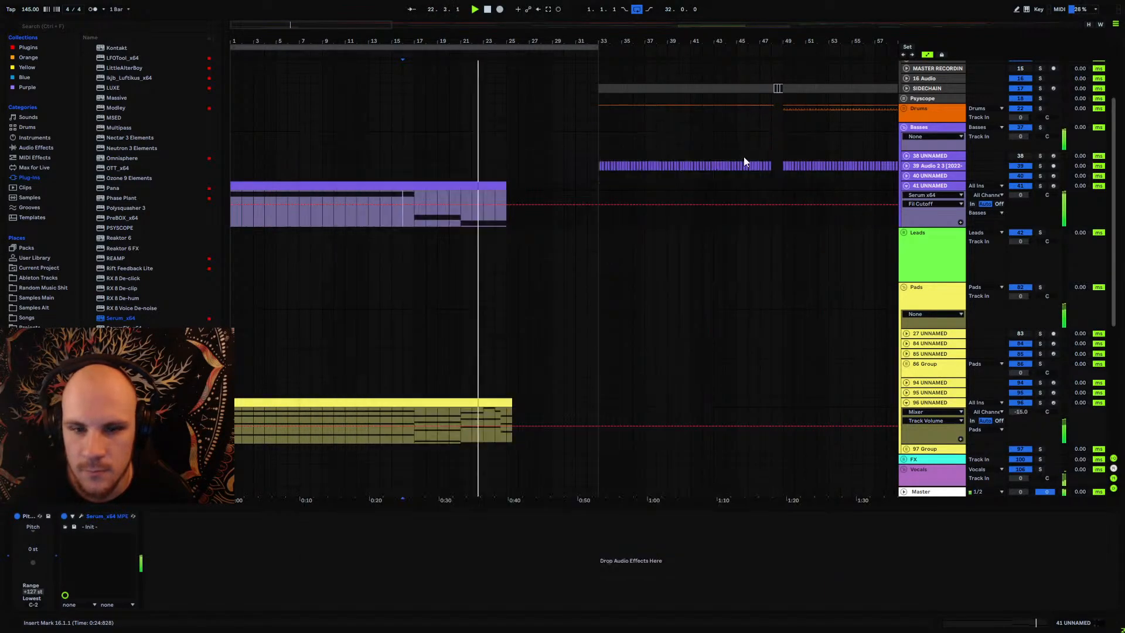
Step: Automate the bass track's Serum filter cutoff to rise from bar 1 to bar 17 and curve down to about 0.51 at bar 25
click(367, 219)
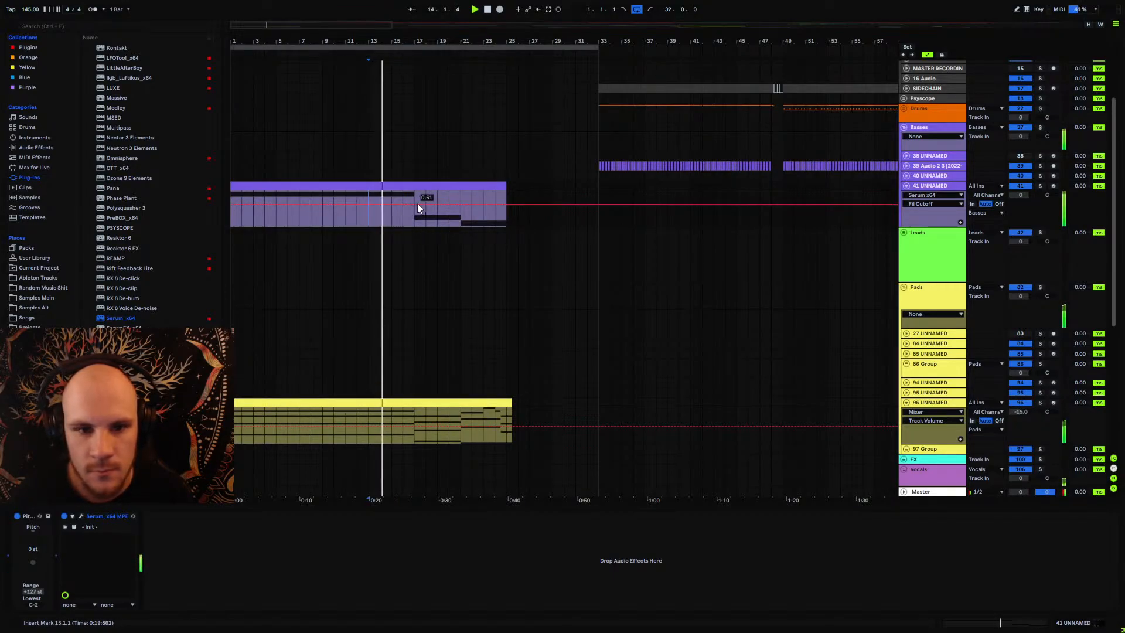
click(231, 206)
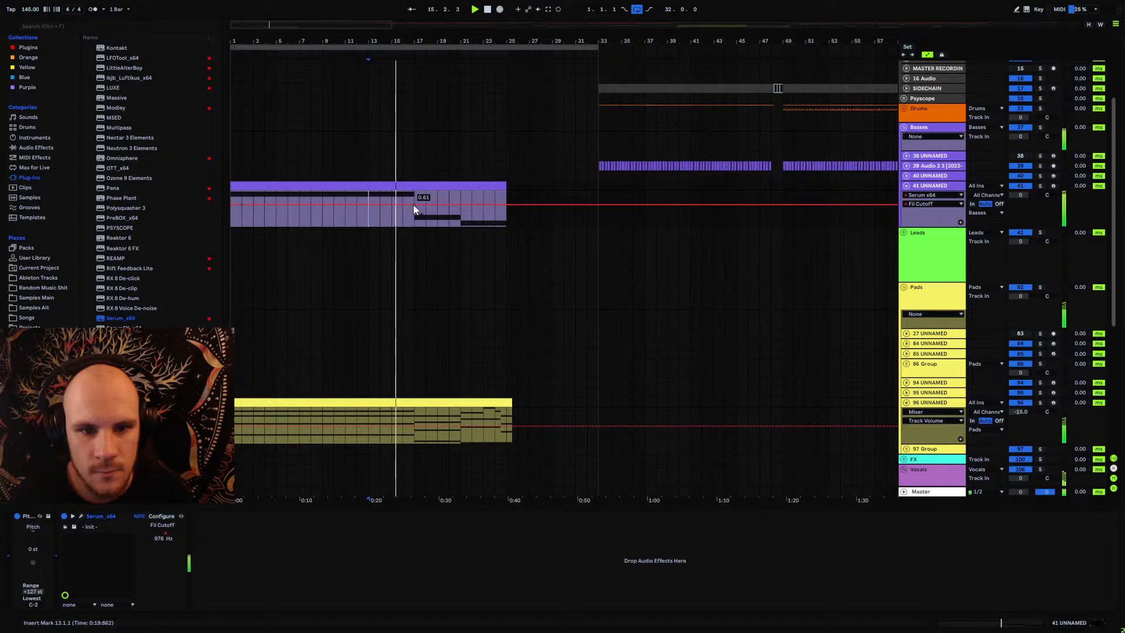
drag(420, 205, 414, 199)
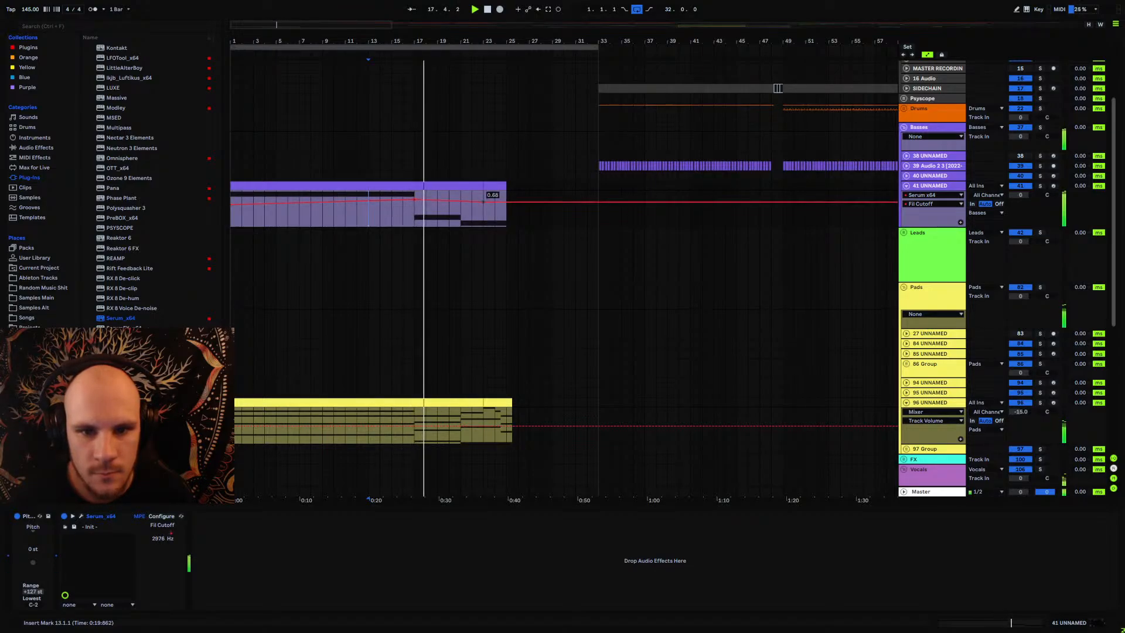
drag(490, 200, 482, 209)
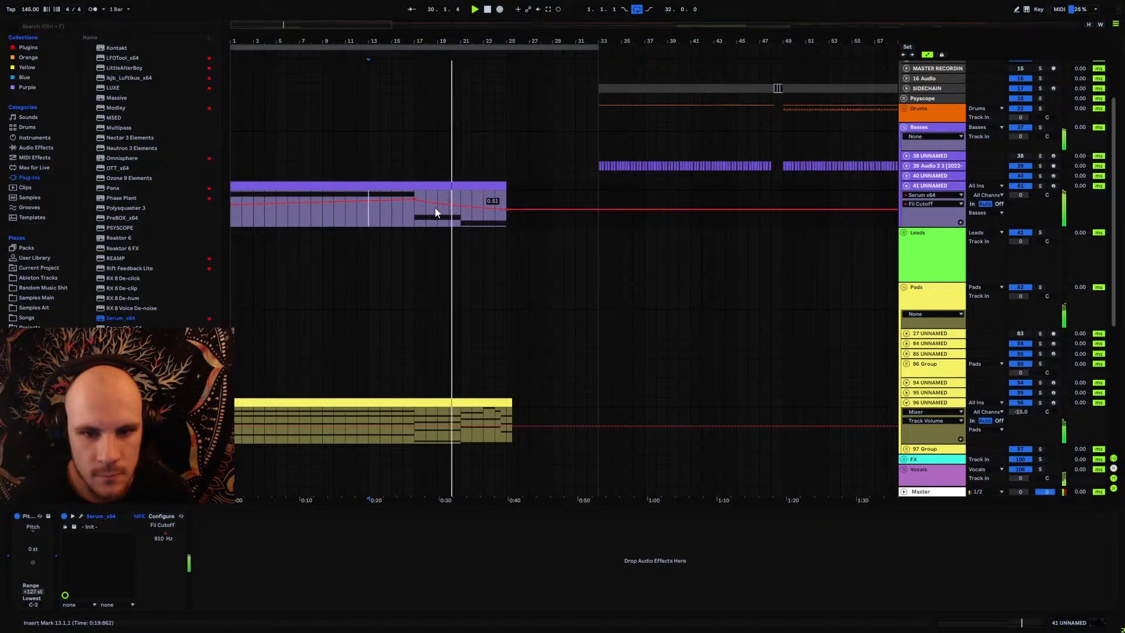
click(235, 203)
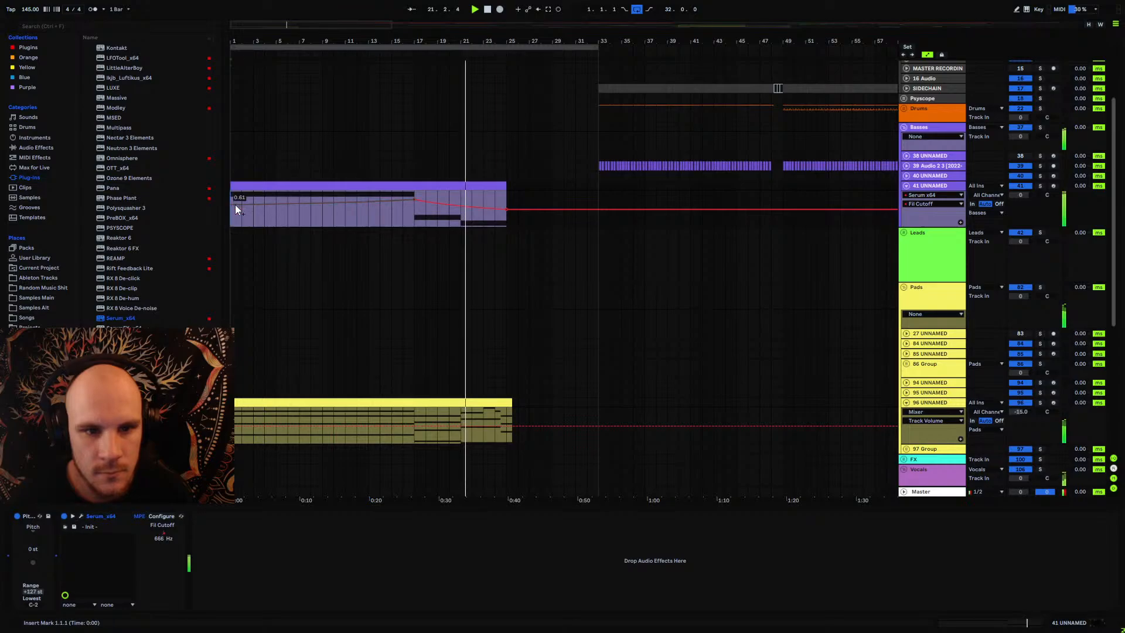
key(space)
Step: Open the 96 UNNAMED pad clip, transpose all its notes up one semitone and enlarge the view of the low notes
click(473, 185)
key(ctrl+c)
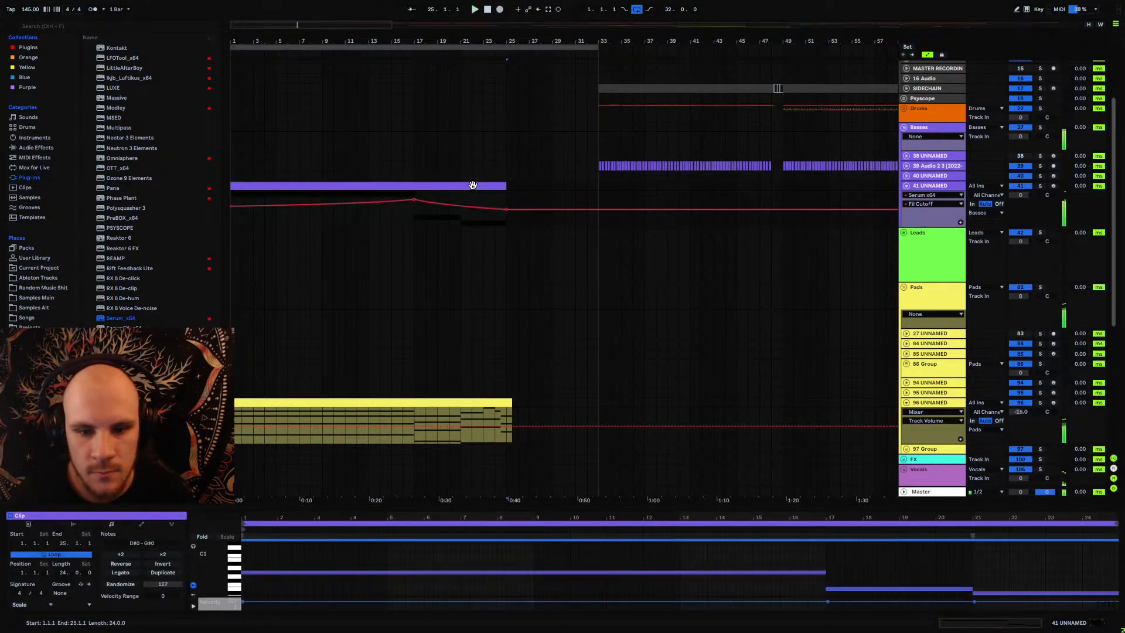
scroll(519, 381, down, 1)
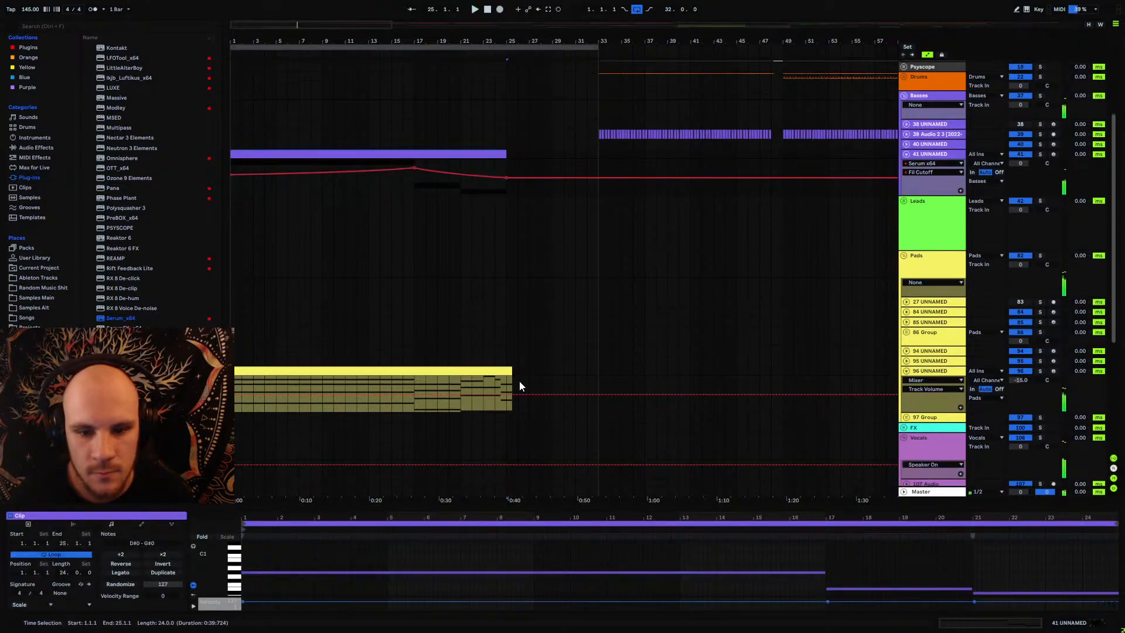
click(473, 372)
click(1039, 593)
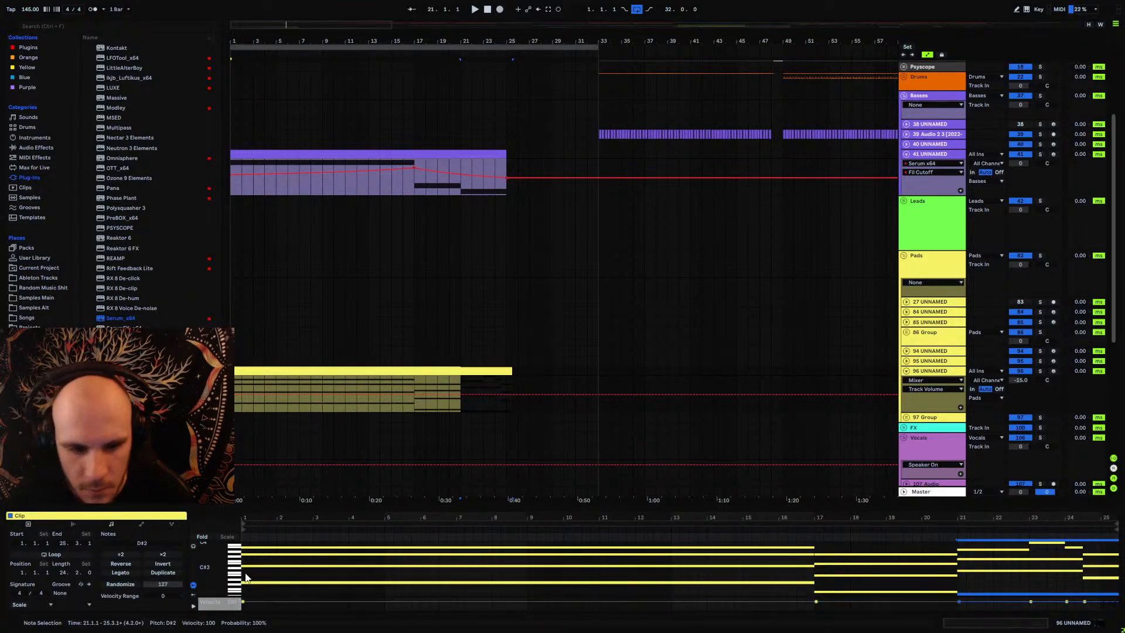
key(ctrl+a)
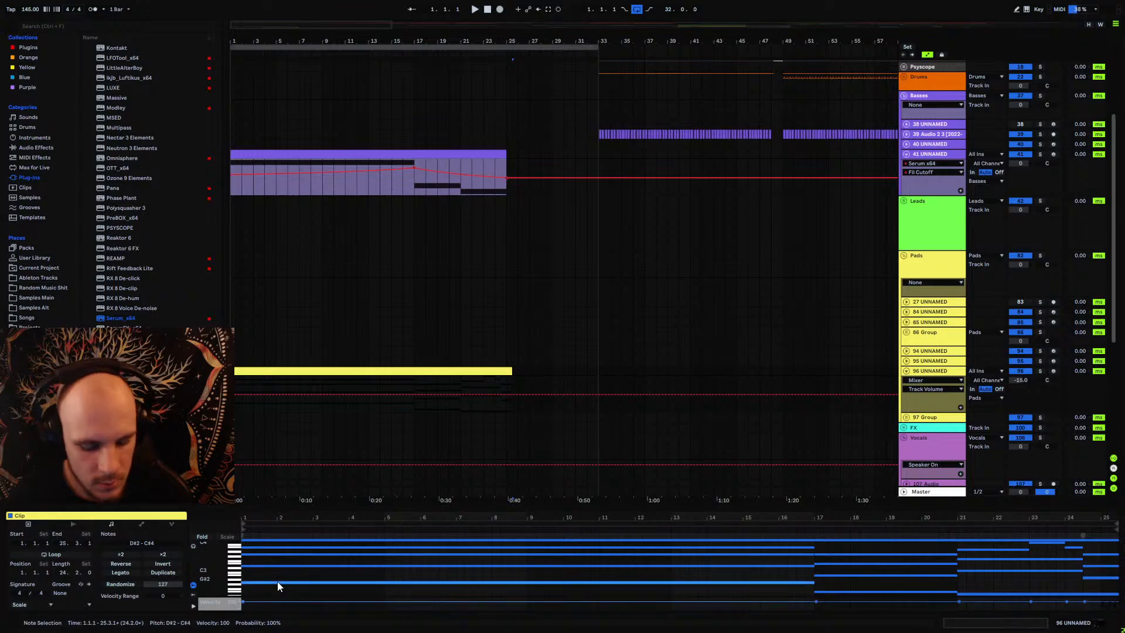
drag(222, 572, 253, 543)
Step: Raise the pad clip's lowest note at bar 21 to G2, and transpose all notes back down one semitone
click(993, 574)
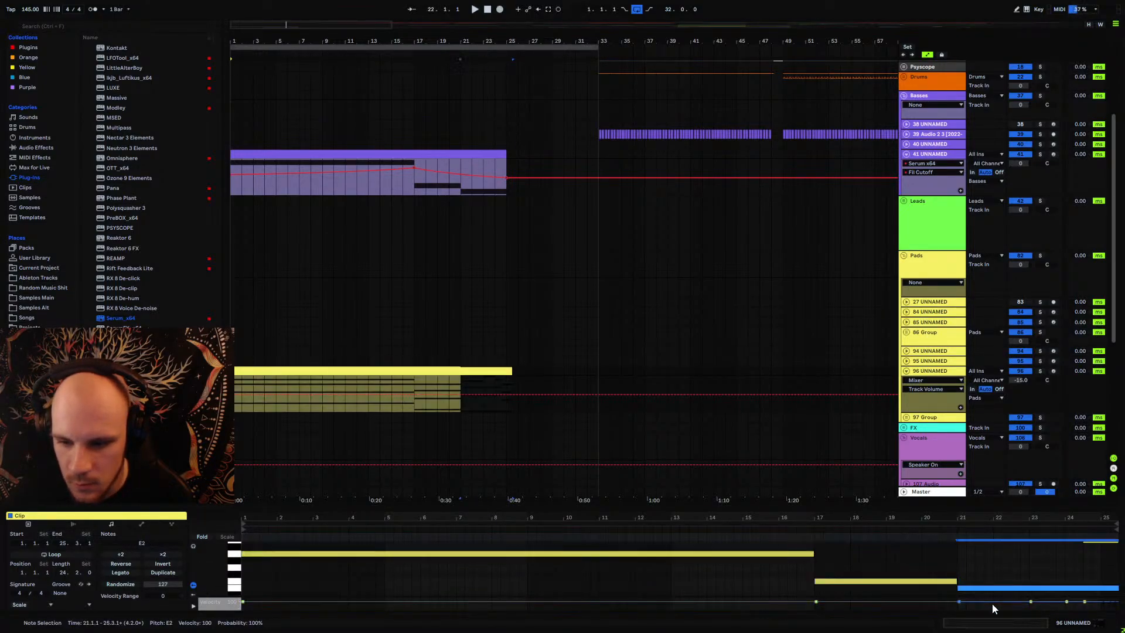
key(Up)
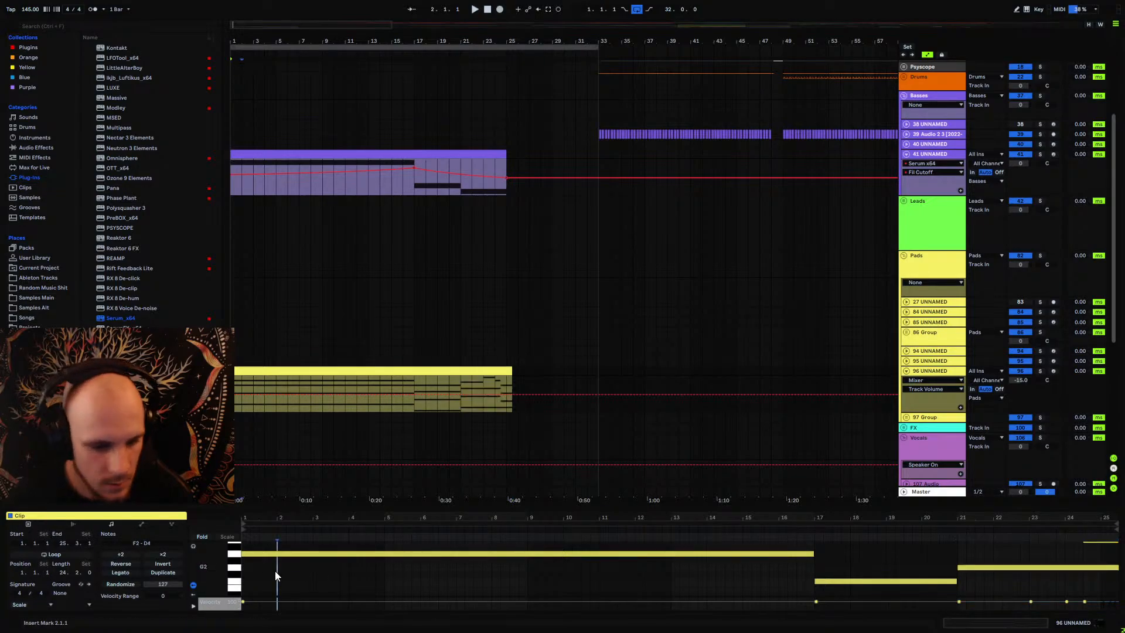
key(ctrl+a)
key(Down)
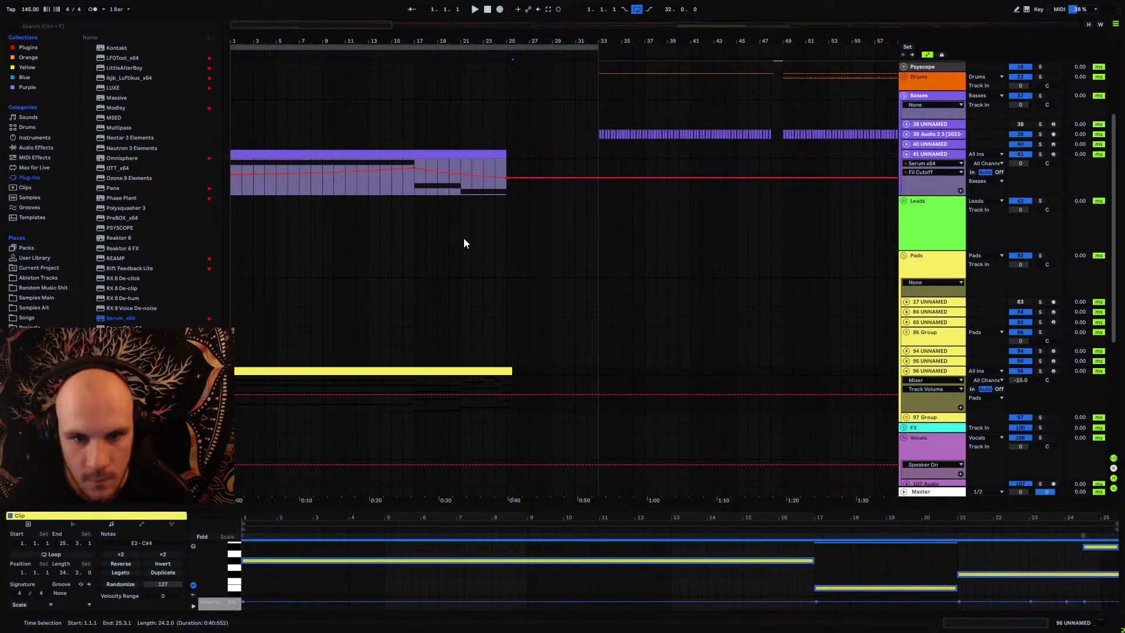
Step: Raise the bass clip's note starting at bar 21 to F#0
click(474, 156)
click(1010, 599)
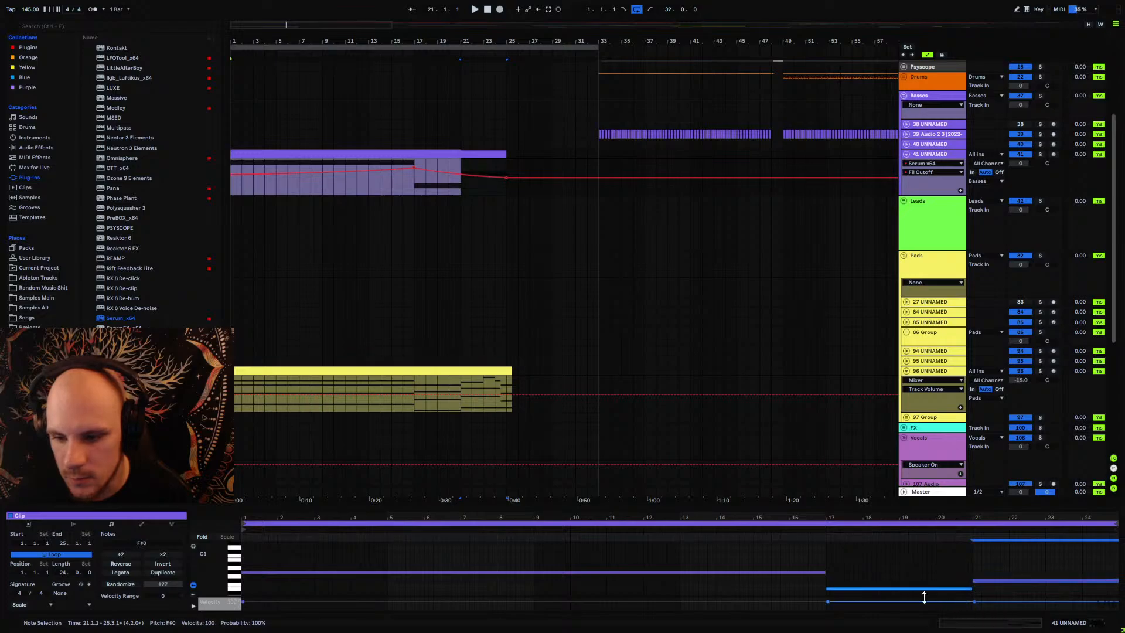
Step: Play back the intro, restarting from bar 16, to check the bass against the pad chords
key(space)
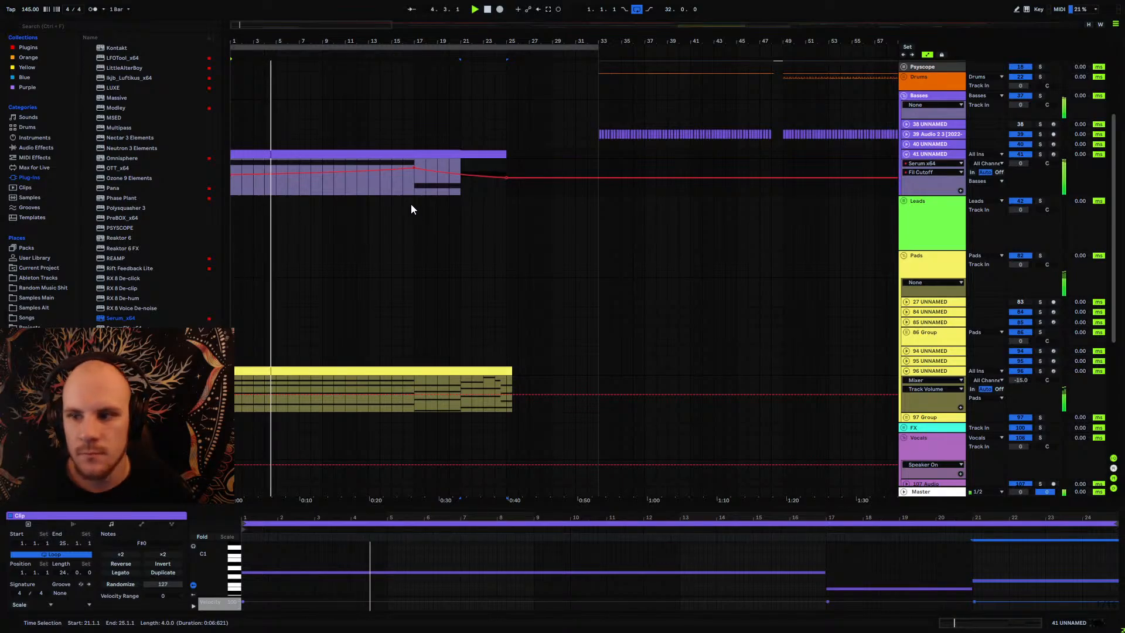
click(402, 185)
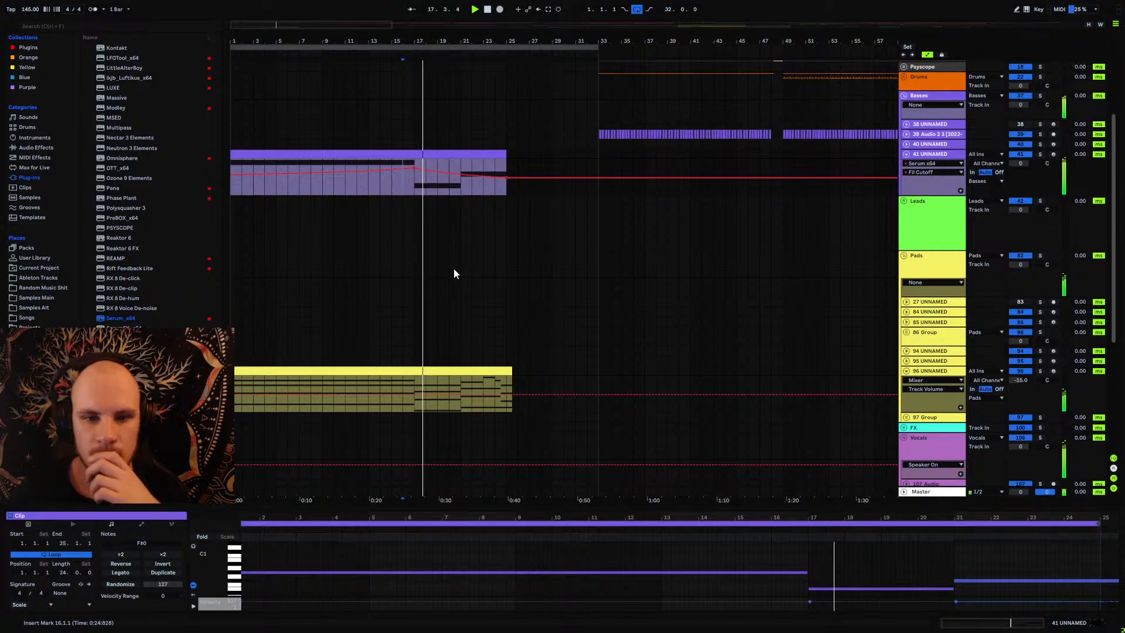
scroll(455, 273, down, 3)
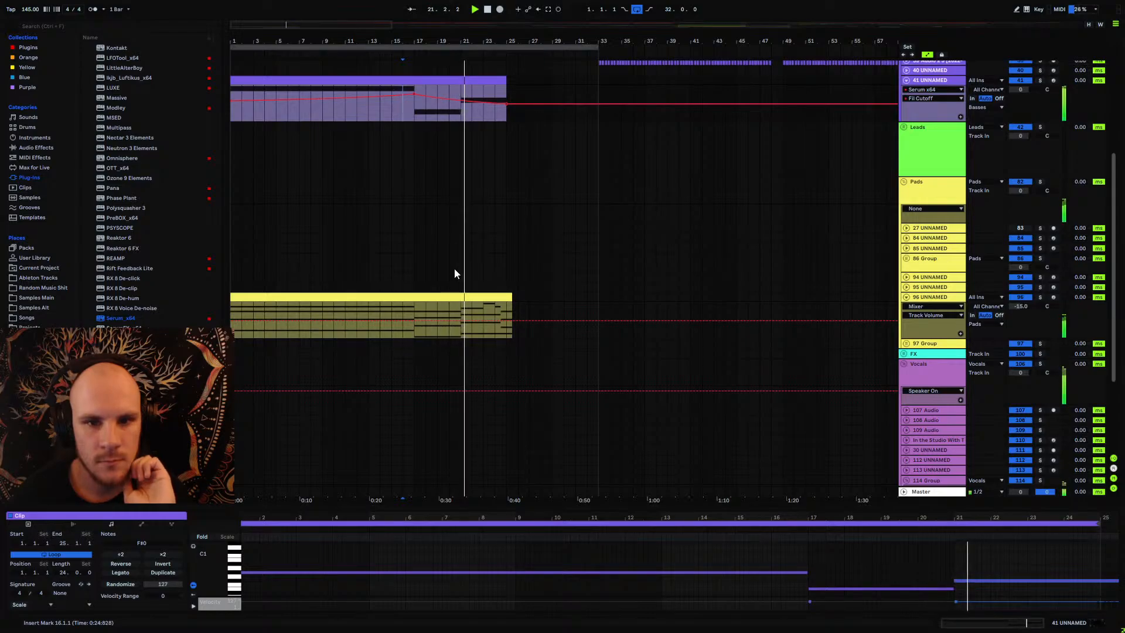
Step: Expand the 116 Group among the vocal tracks and open the notes of the 119 UNNAMED clip
scroll(455, 273, down, 5)
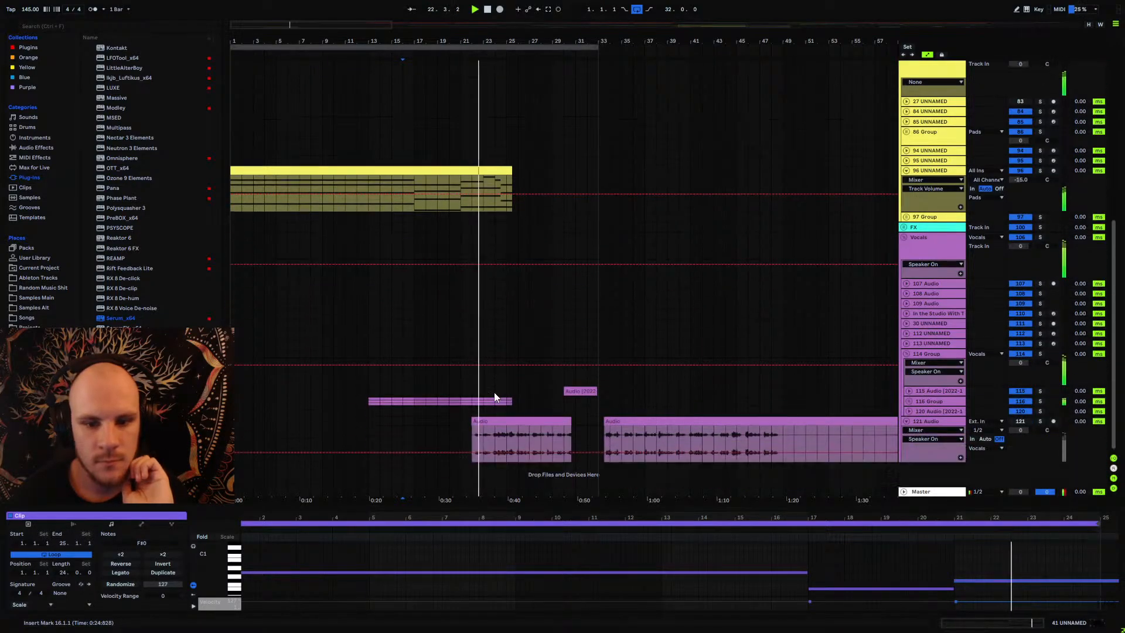
click(909, 401)
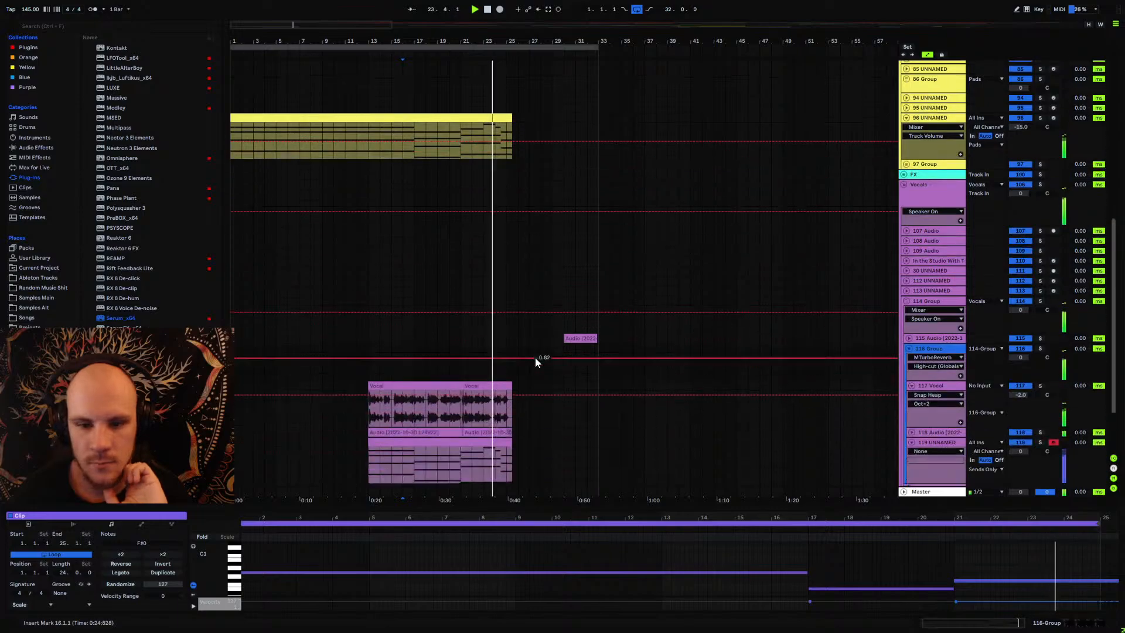
scroll(536, 358, down, 2)
click(486, 380)
click(486, 389)
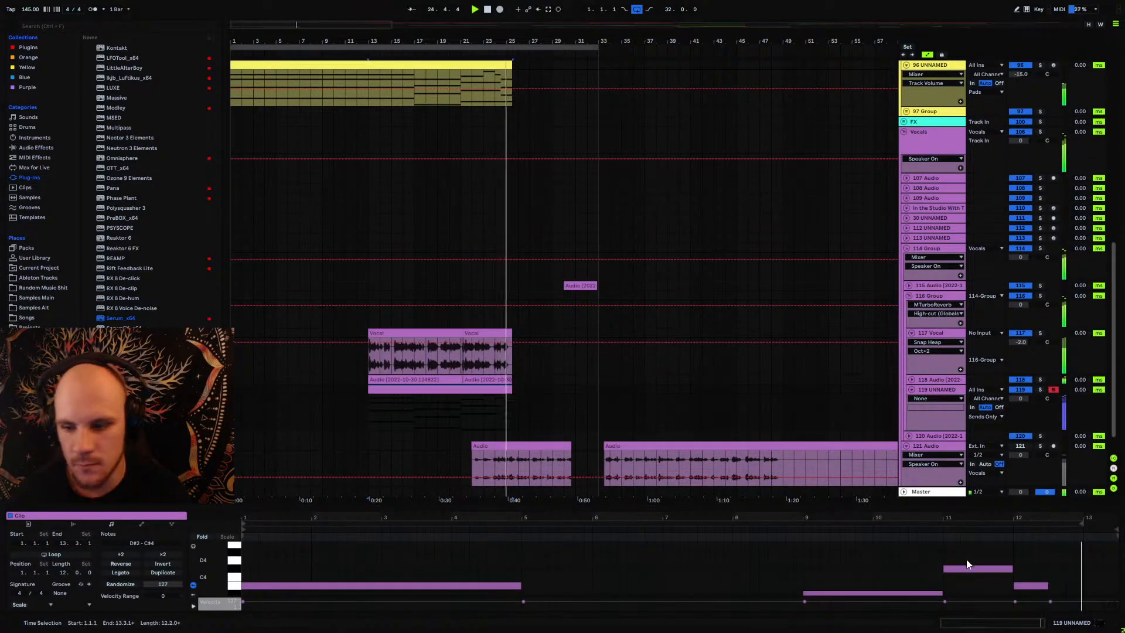
Step: Raise the 119 UNNAMED clip's low note starting at clip bar 9 by three semitones to F#2
key(ctrl+a)
scroll(959, 574, down, 8)
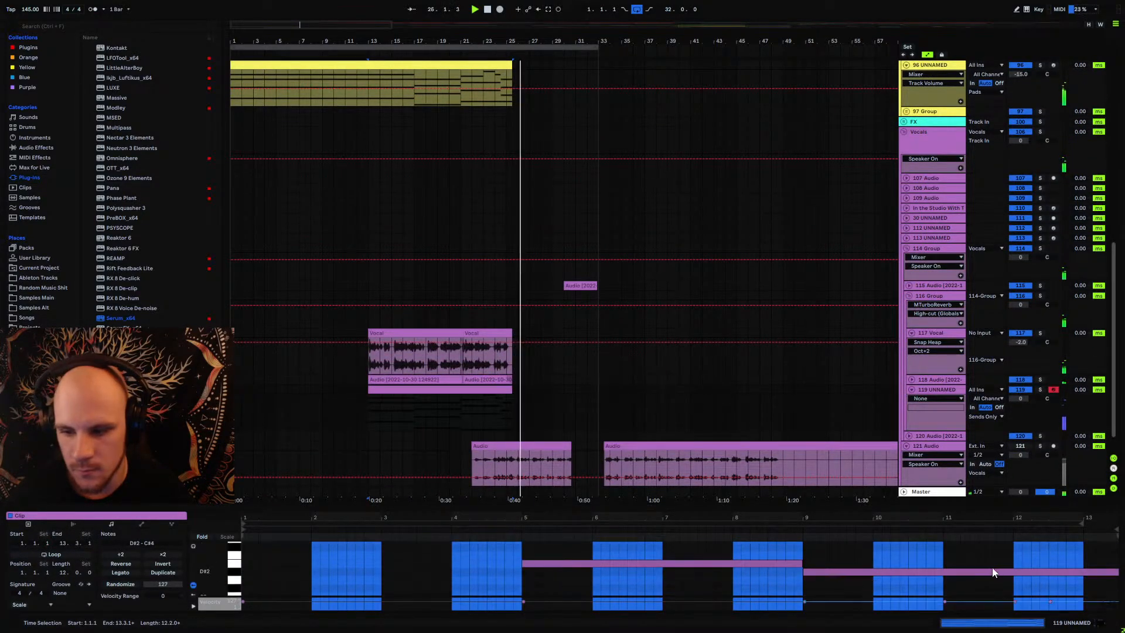
click(987, 571)
key(Up)
key(Up)
key(Up)
Step: Play back from bar 21, fold the 119 UNNAMED and 117 Vocal tracks, and collapse the 116 Group
click(461, 409)
key(space)
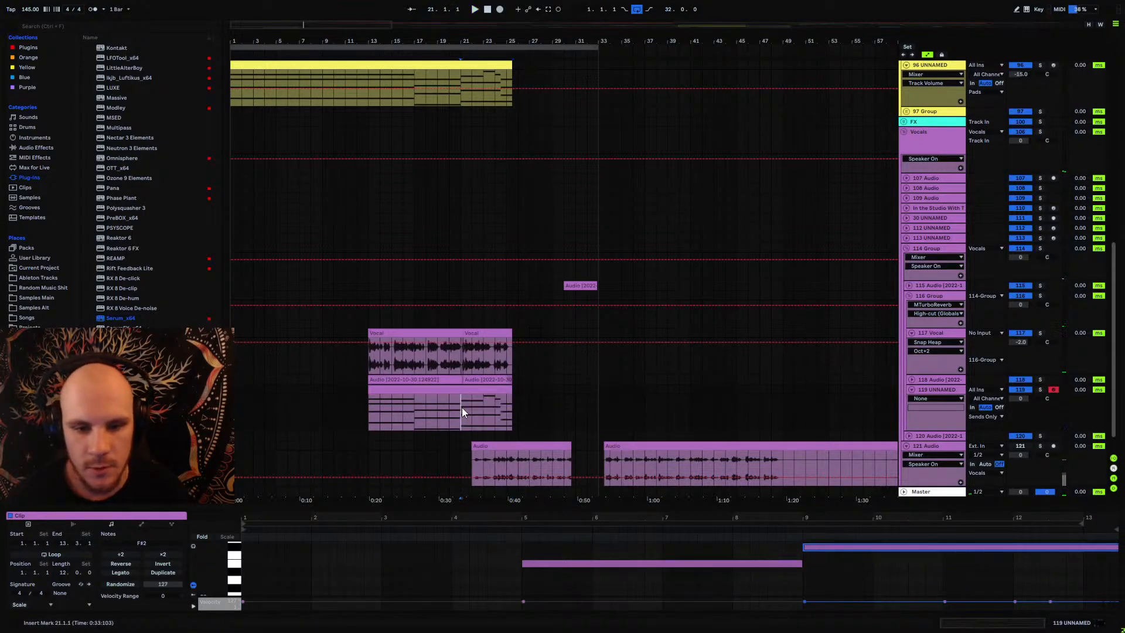
key(space)
click(910, 390)
click(910, 332)
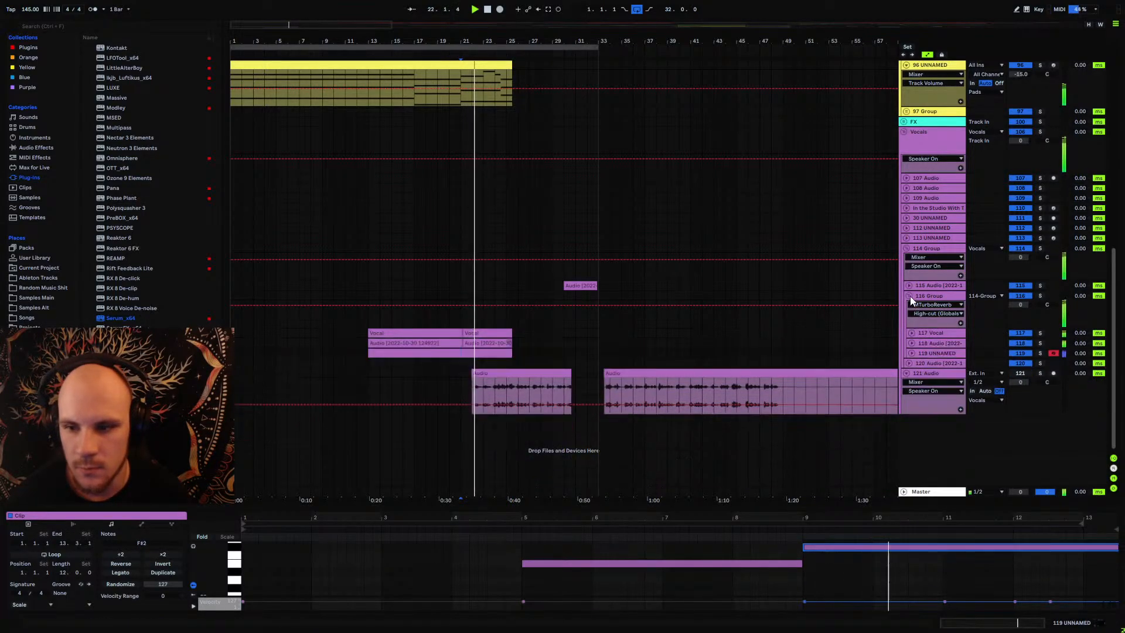
click(910, 296)
scroll(480, 279, up, 5)
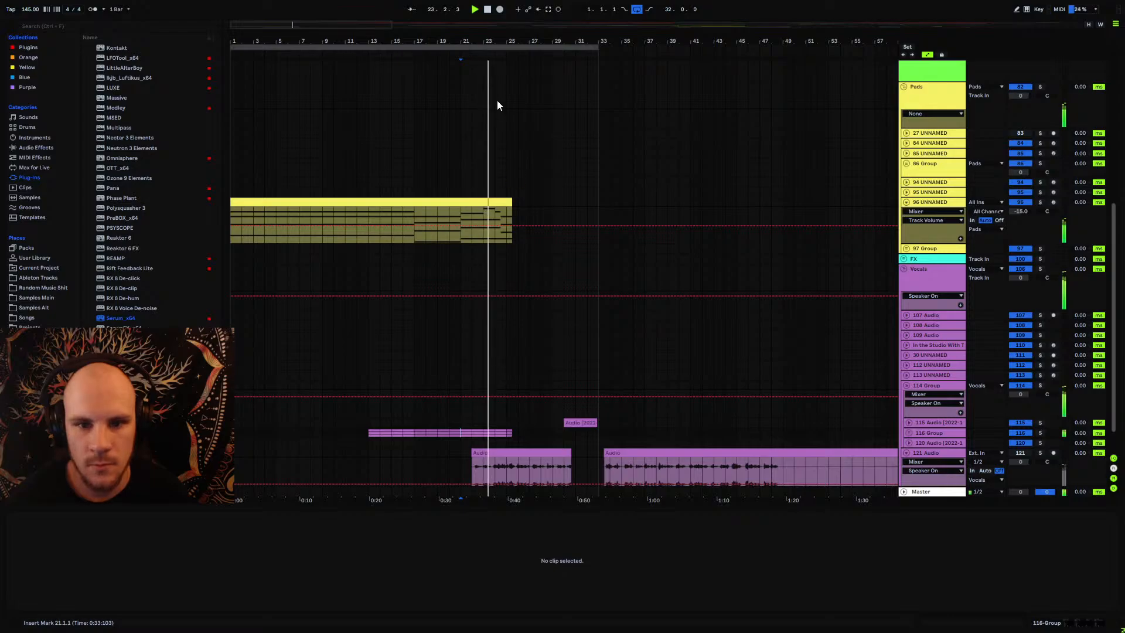
Step: Trim the end of the 96 UNNAMED pad clip back to bar 25, in line with the bass clip's end
drag(477, 36, 591, 198)
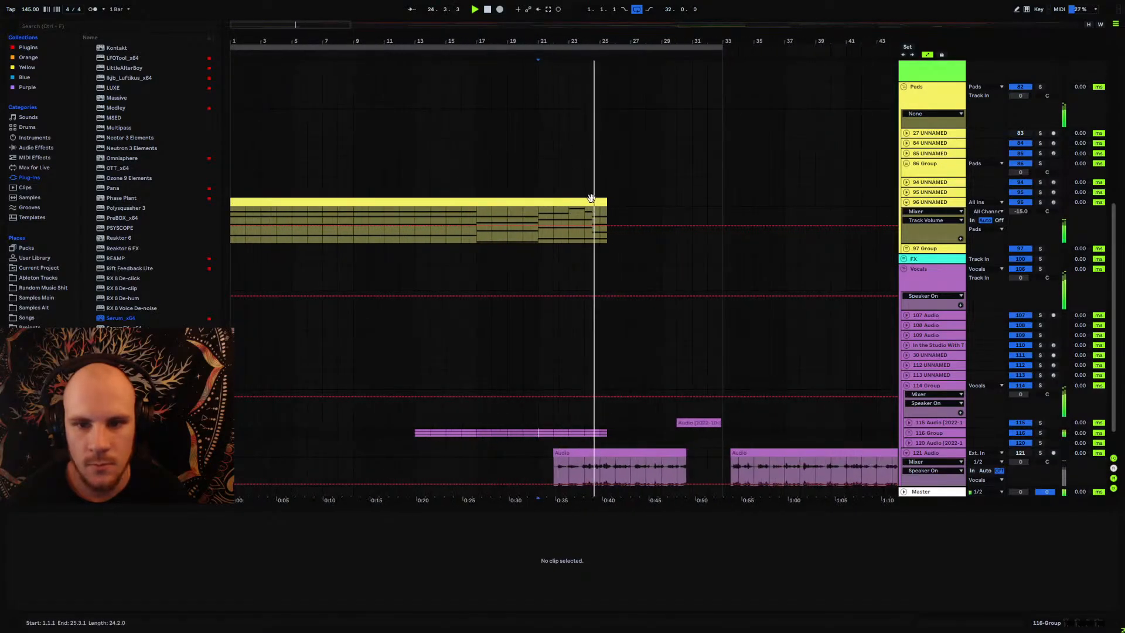
scroll(581, 200, up, 5)
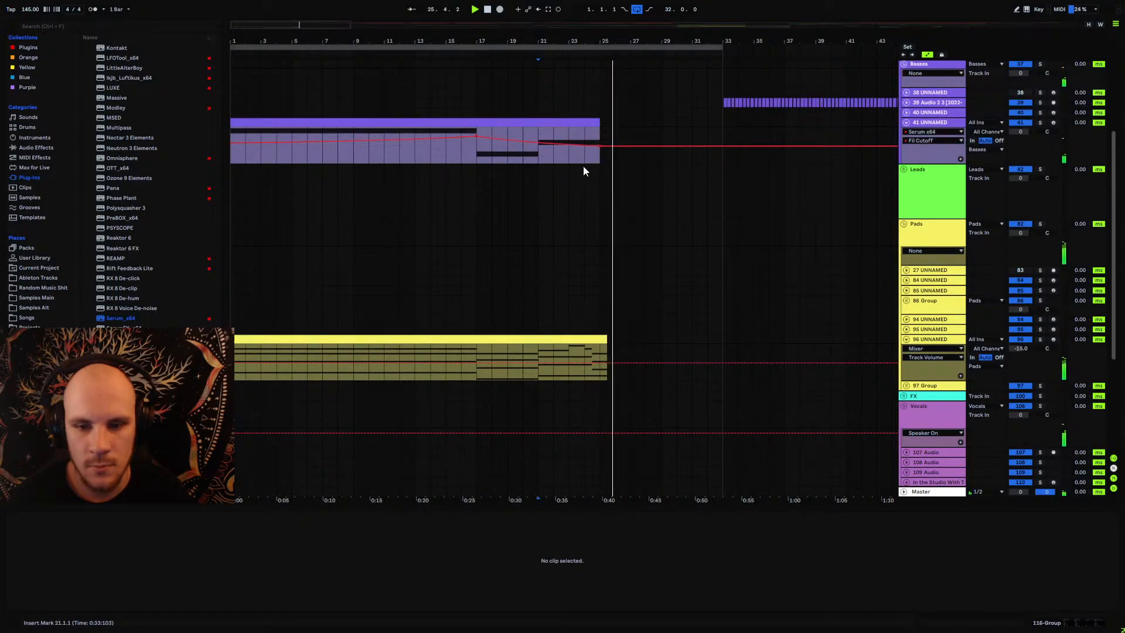
click(583, 123)
drag(510, 42, 510, 88)
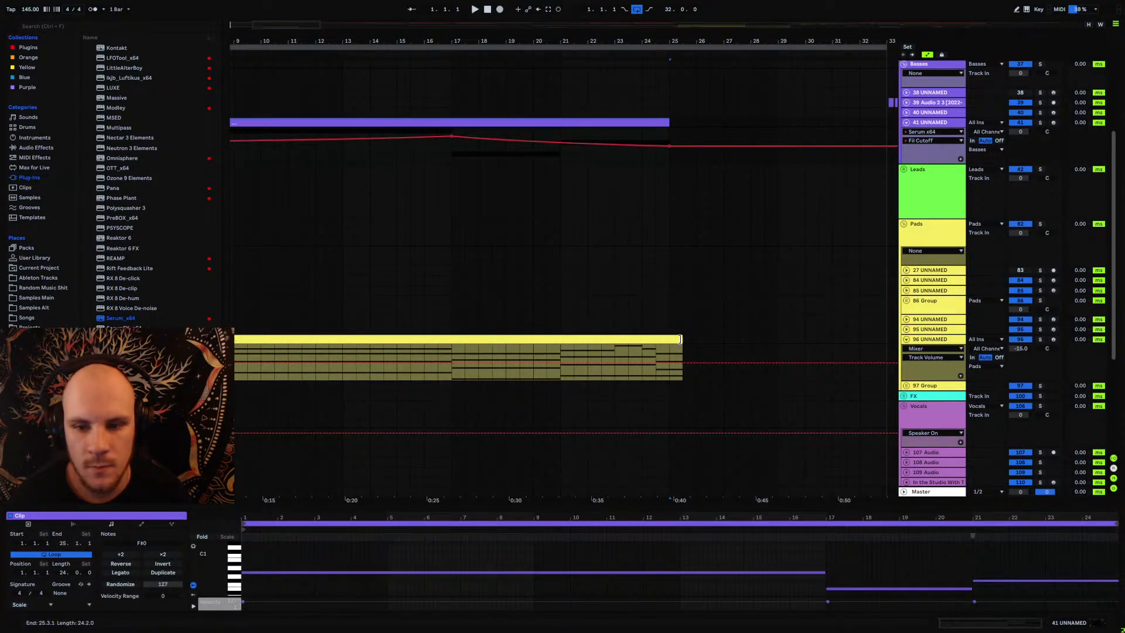
drag(680, 340, 673, 341)
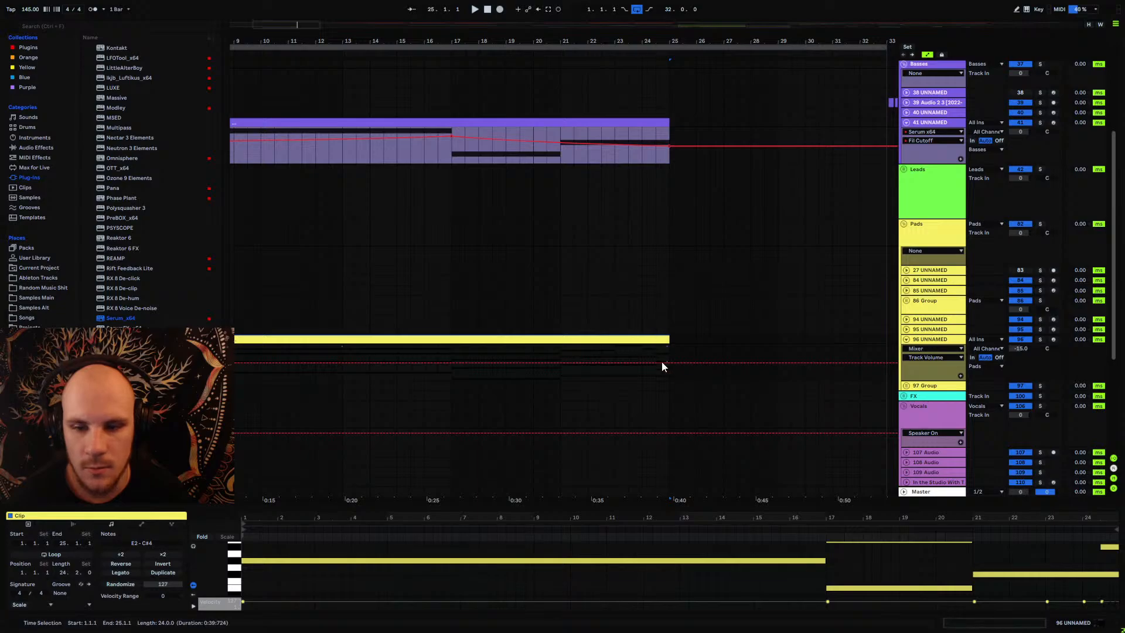
Step: Play back the end of the intro from bar 24 and again from 23.3 to check the final chord
scroll(606, 276, down, 6)
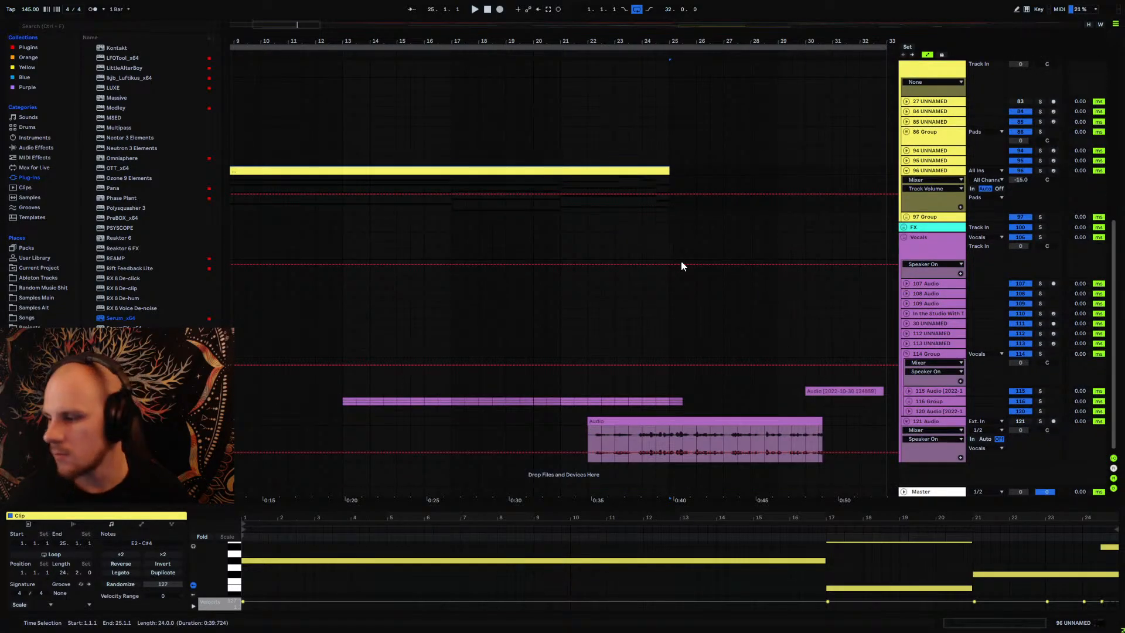
scroll(680, 264, up, 4)
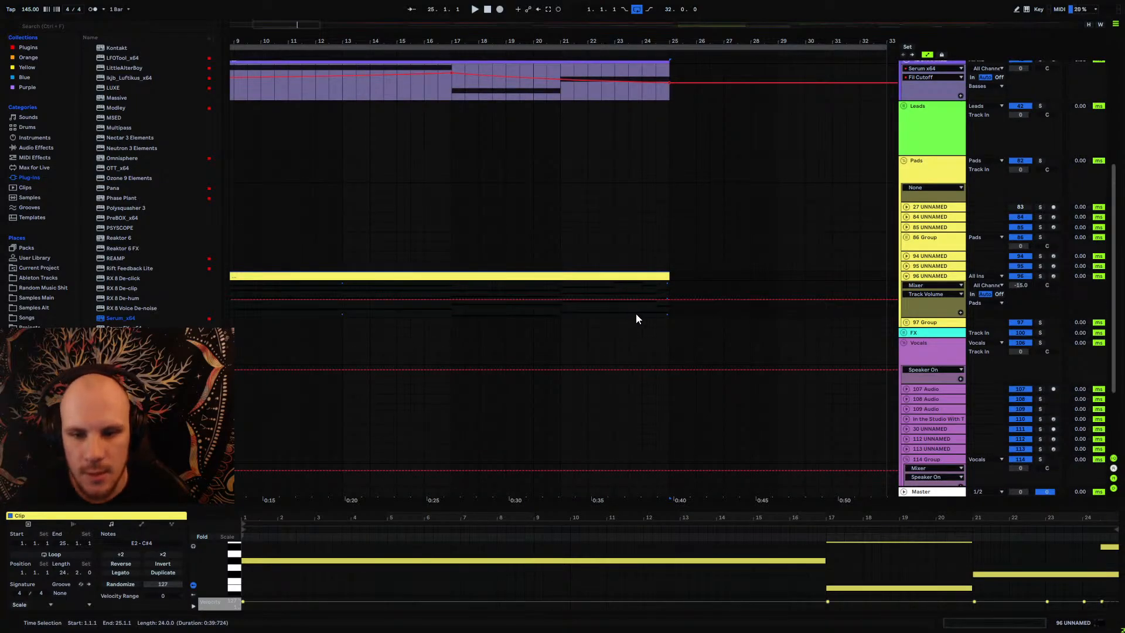
click(637, 313)
key(space)
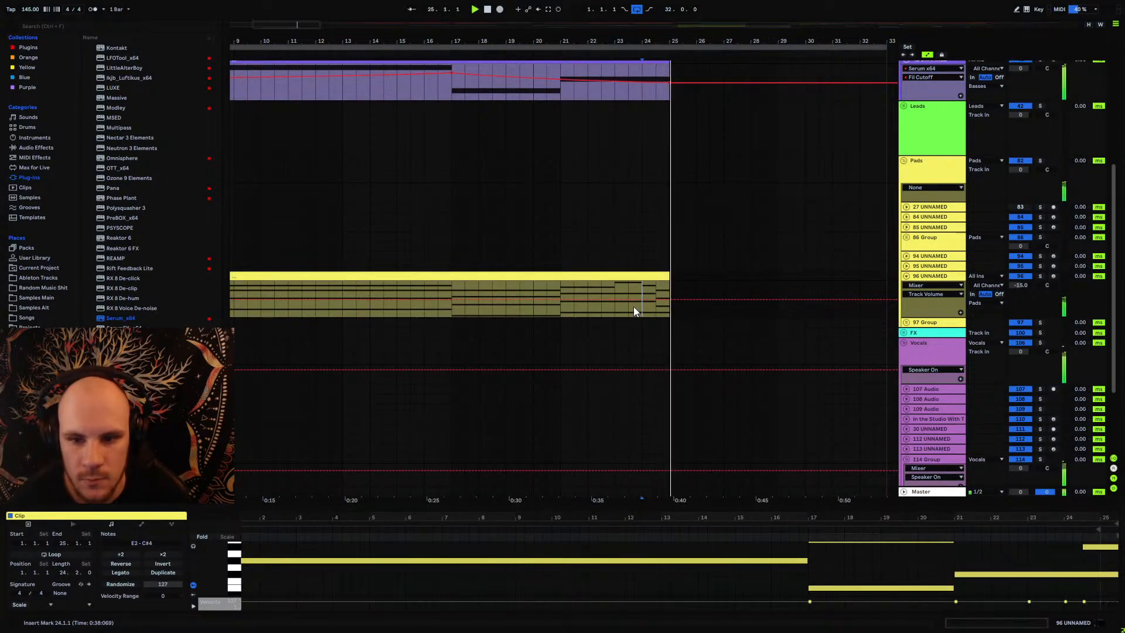
click(625, 286)
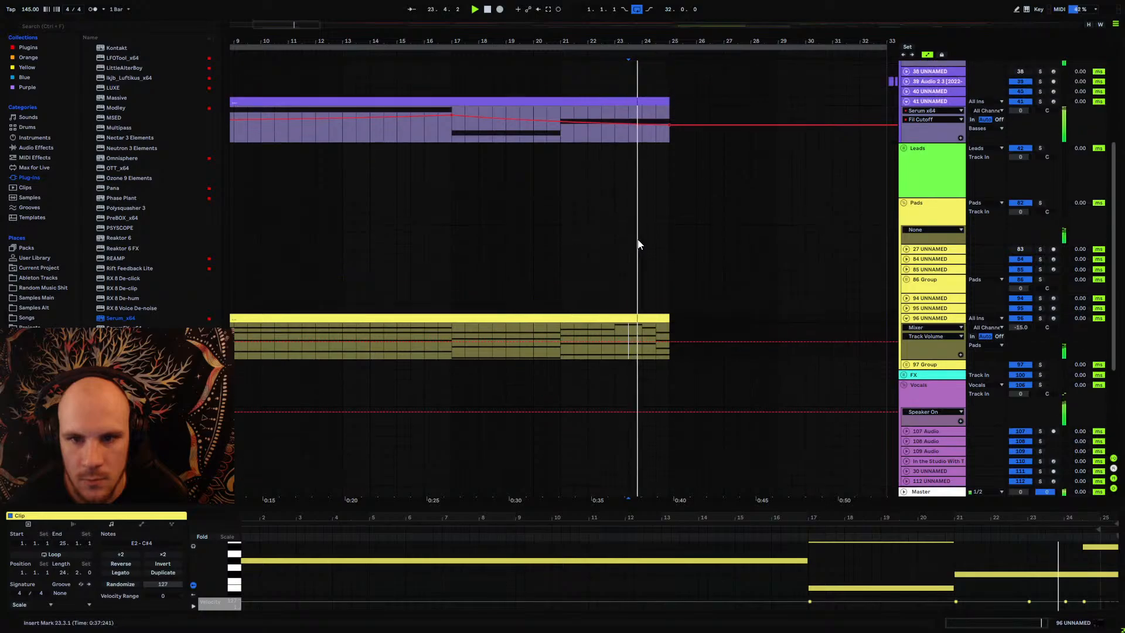
scroll(638, 244, up, 3)
click(665, 135)
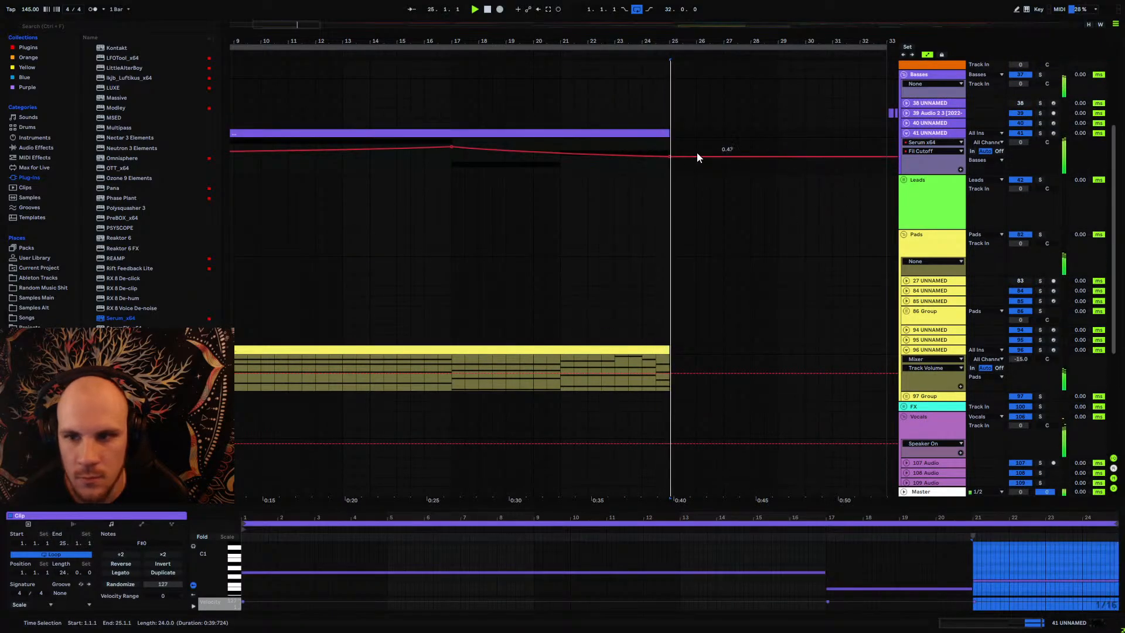
Step: Shorten the pad clip's F#2 note starting at bar 21 so that it ends at 24.3.1
click(658, 345)
scroll(810, 440, down, 1)
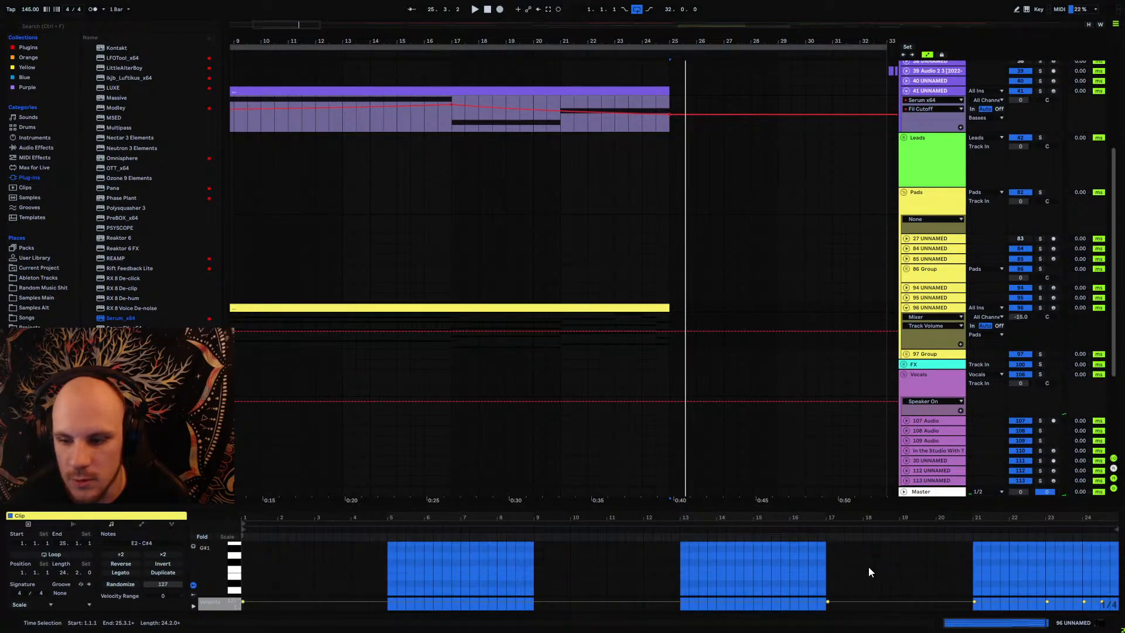
scroll(868, 567, up, 5)
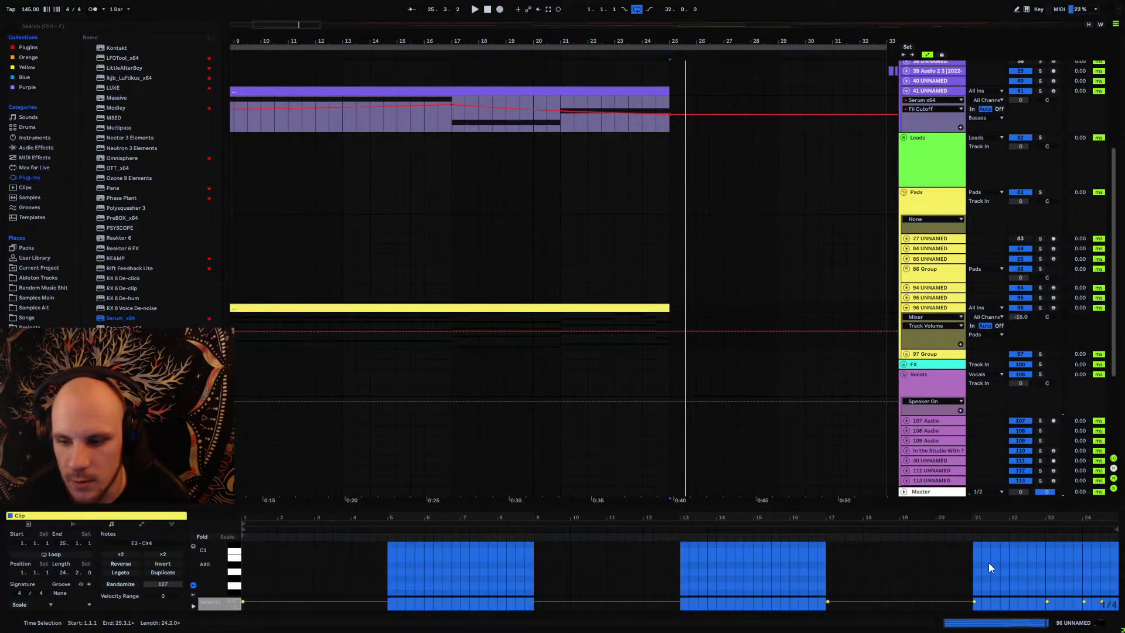
click(1038, 571)
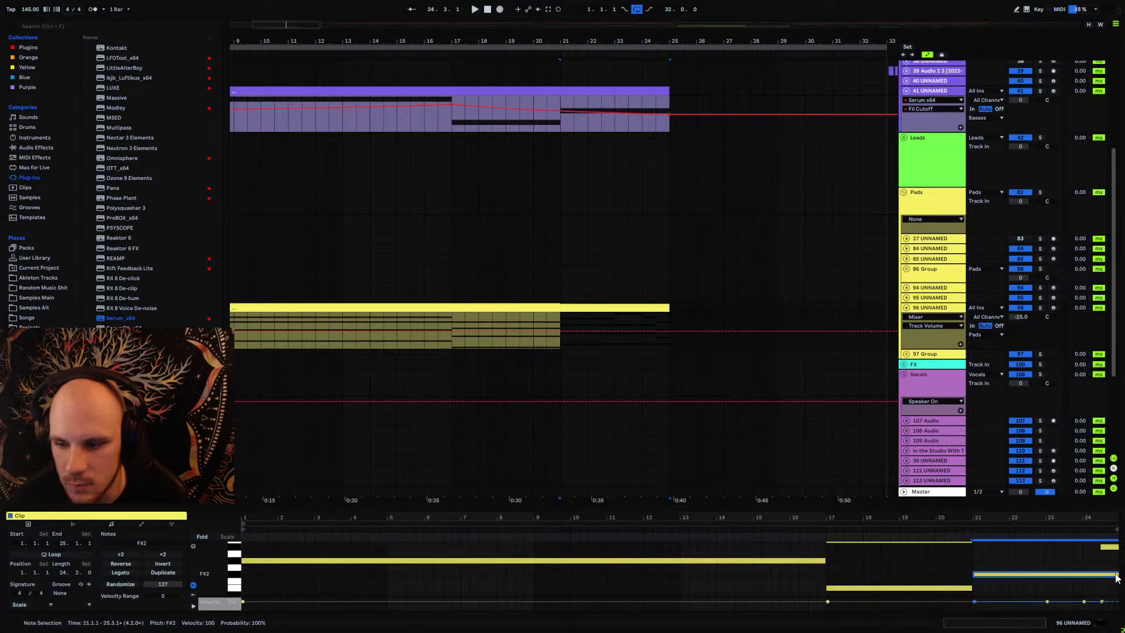
drag(1071, 521, 1044, 530)
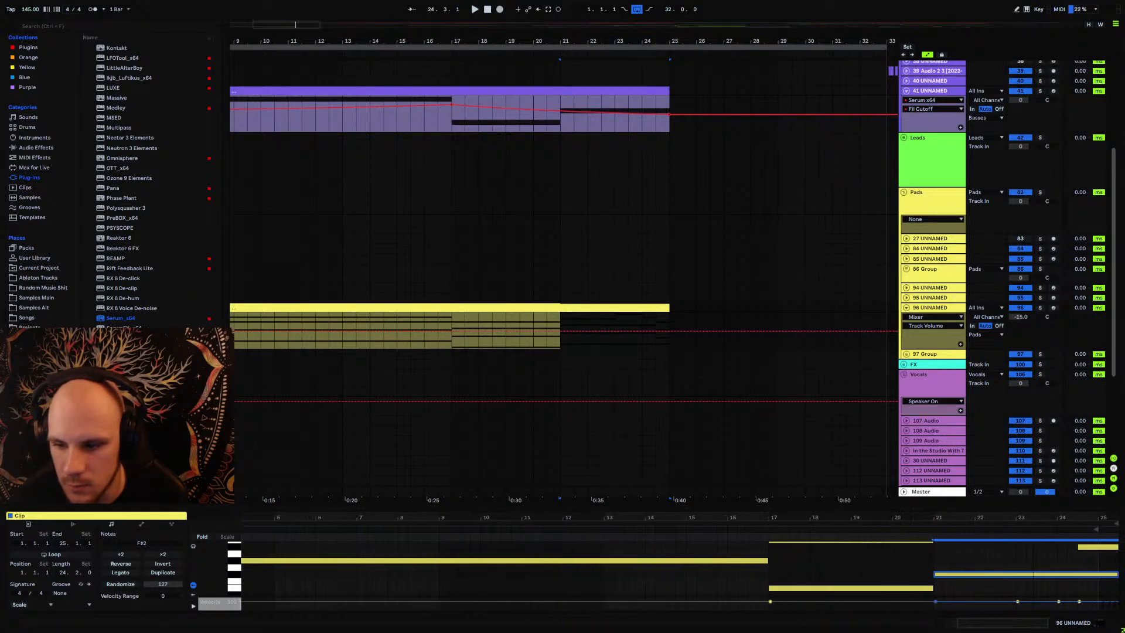
drag(1116, 573, 1074, 573)
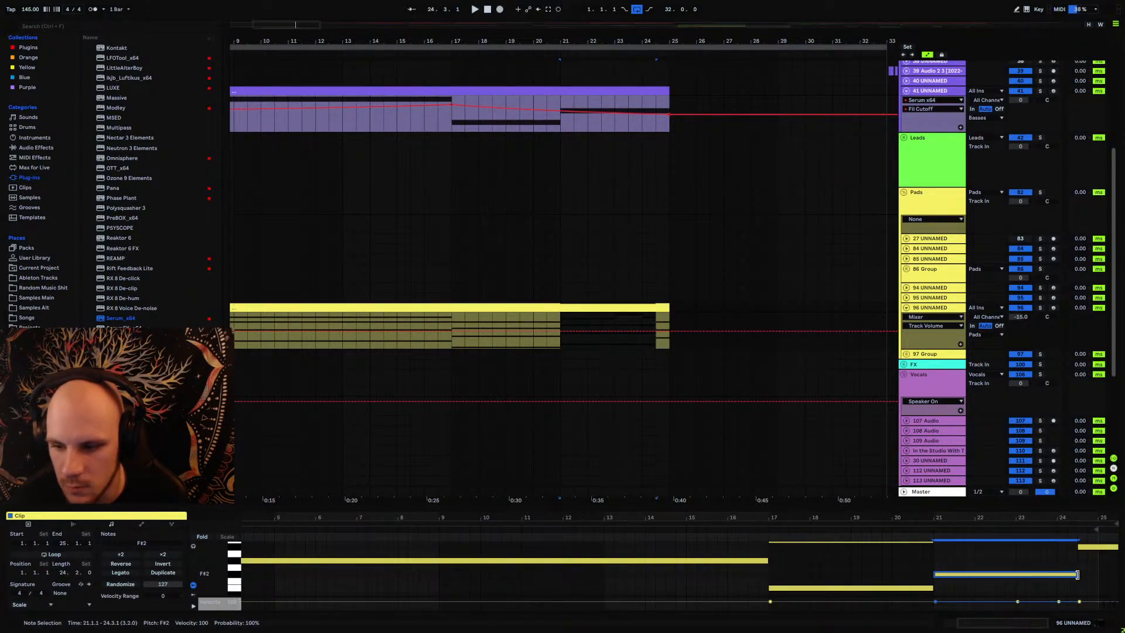
Step: Add a D#2 note to the pad clip from 24.3.1 to 25.1.1 and play back from bar 24
double_click(1083, 574)
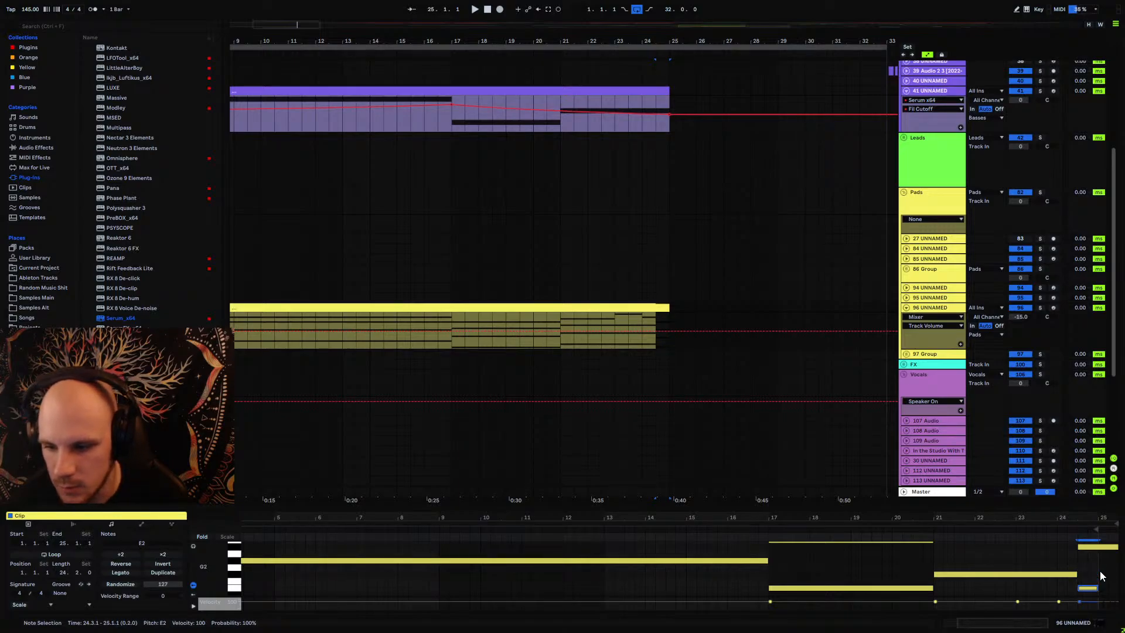
key(Down)
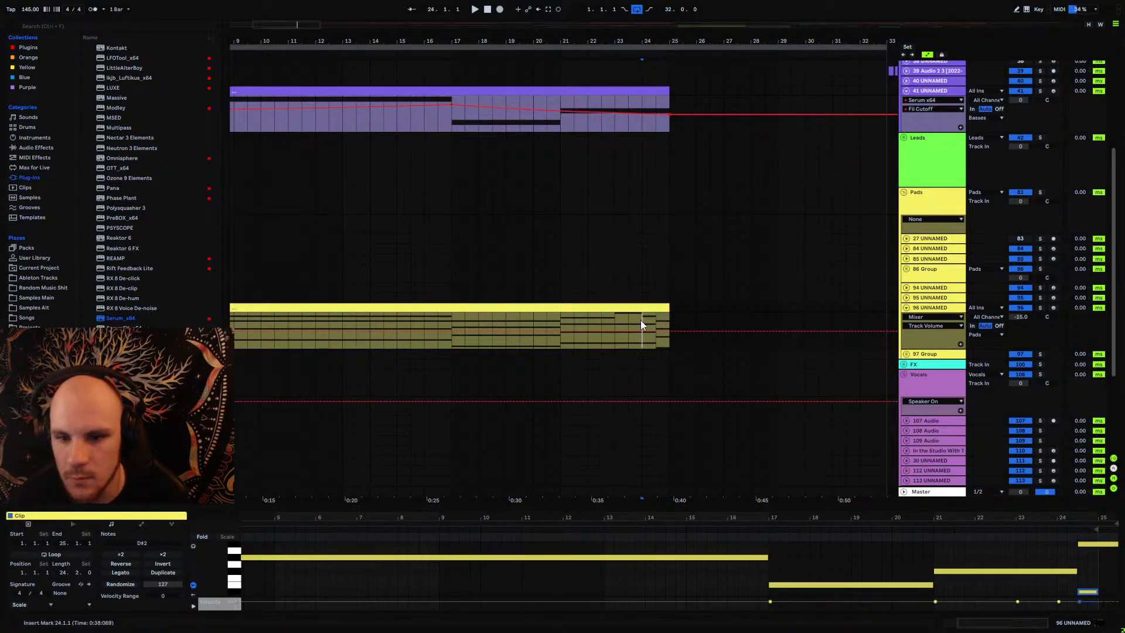
key(space)
scroll(614, 298, down, 4)
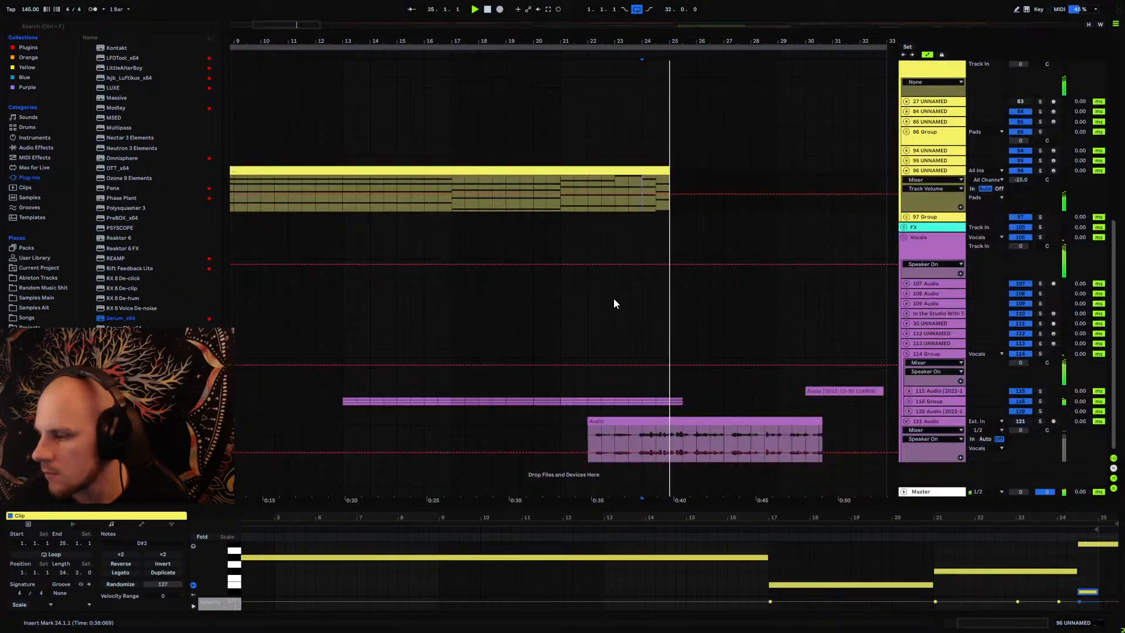
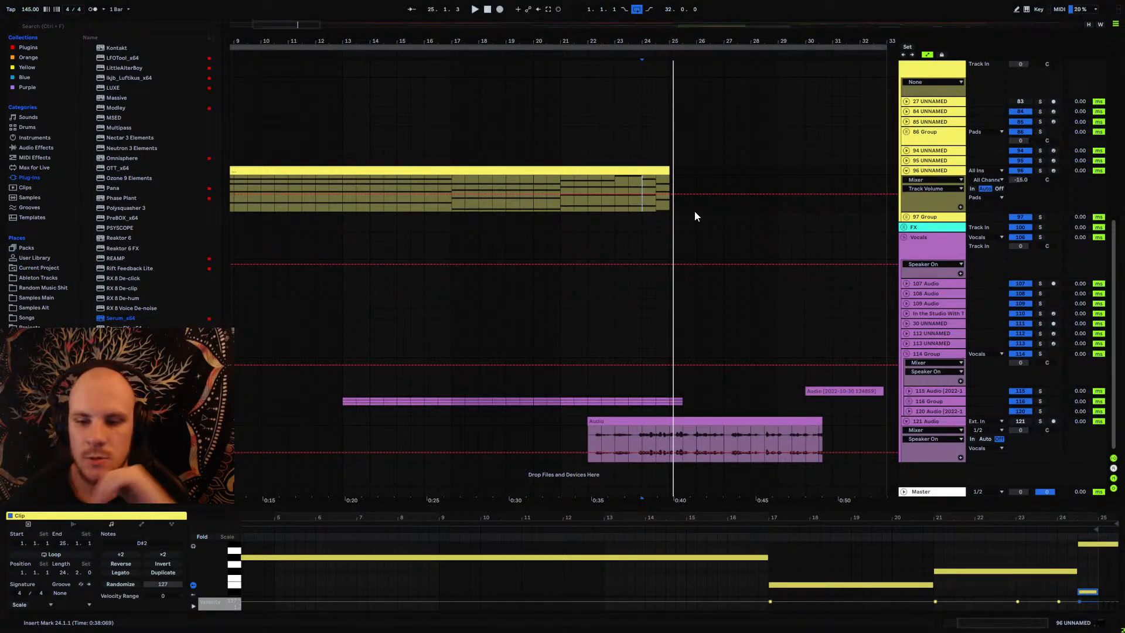
Step: Unfold the 116 Group inside the Vocals group so its individual tracks and clips are shown
drag(693, 35, 513, 169)
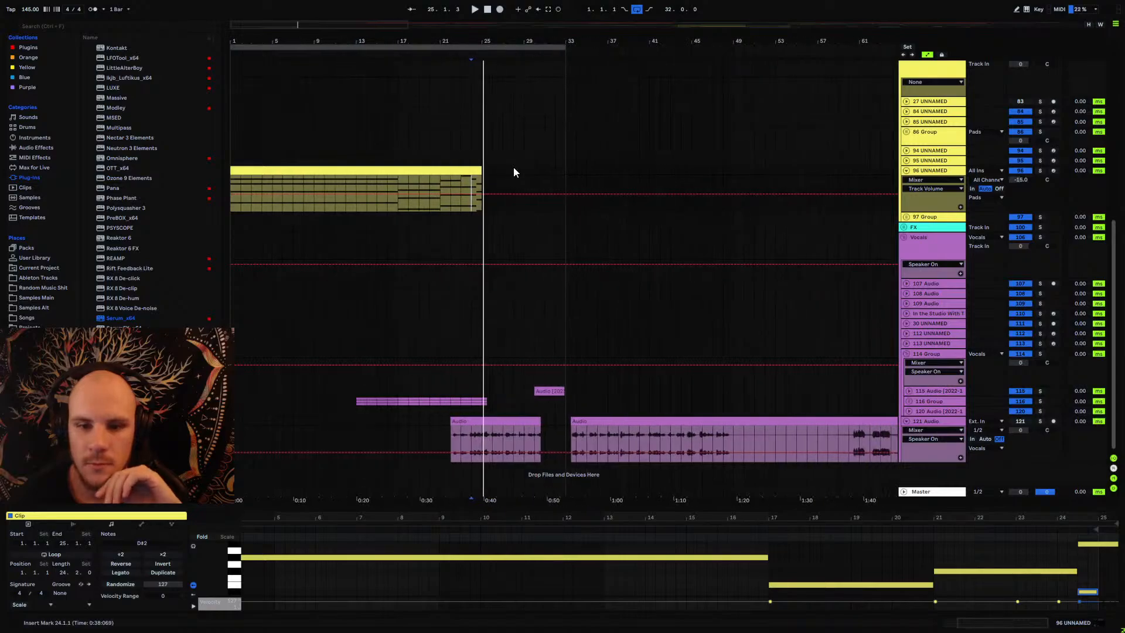
scroll(514, 231, up, 3)
scroll(498, 233, up, 3)
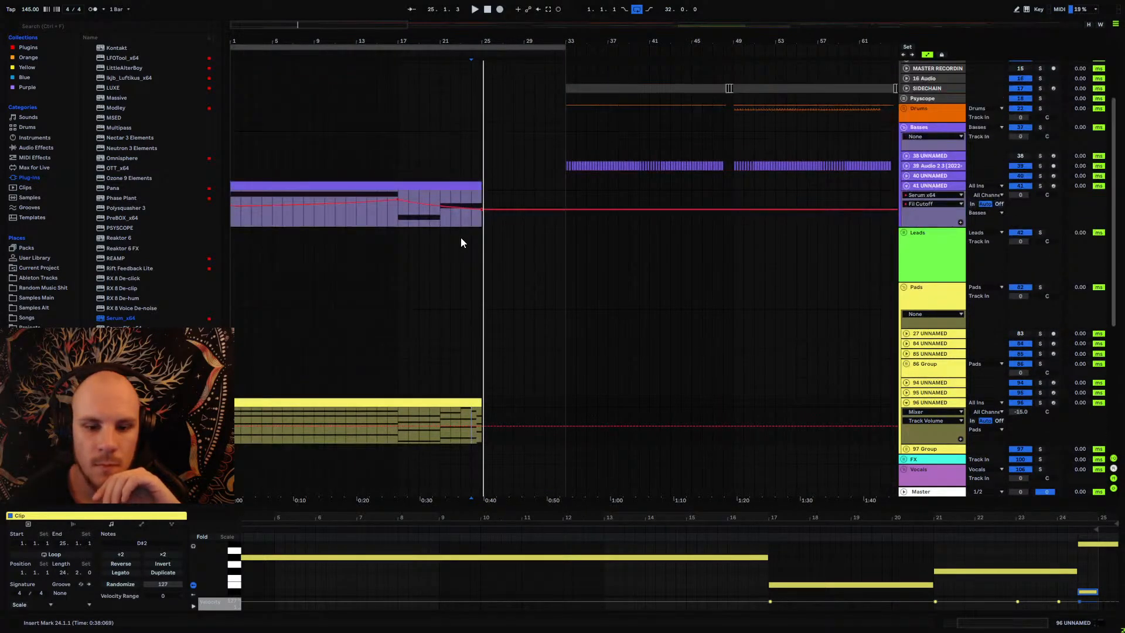
scroll(460, 237, up, 3)
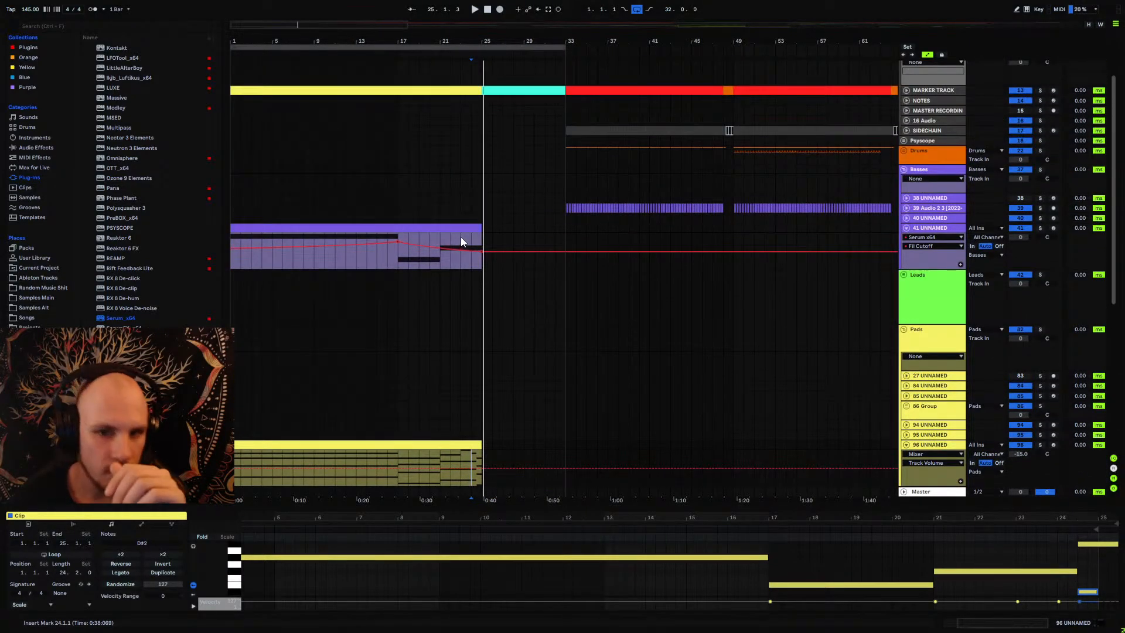
scroll(459, 301, down, 8)
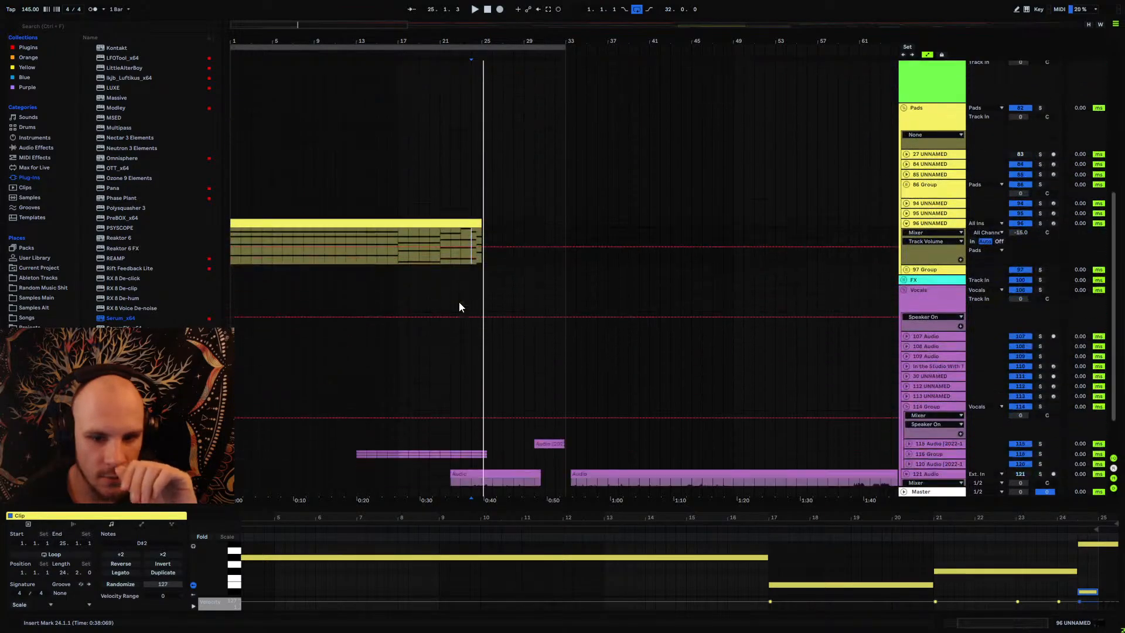
scroll(458, 301, down, 2)
click(940, 408)
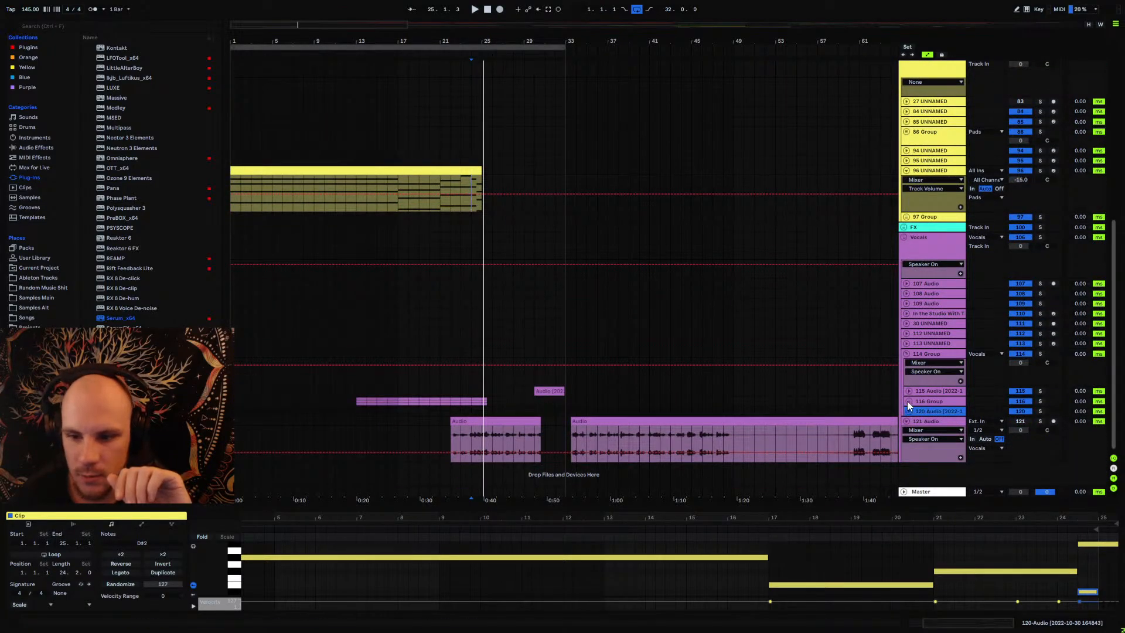
click(907, 401)
Step: Consolidate the clips on tracks 117 and 118 into one continuous clip per track, from bar 13 to 25.3
click(364, 382)
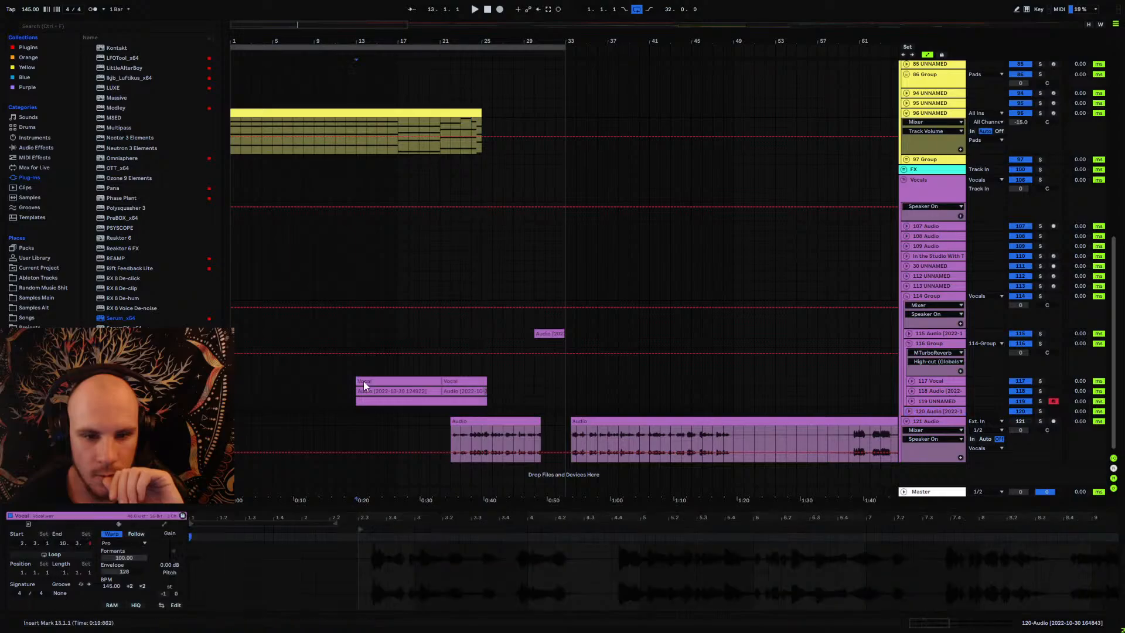
drag(364, 385, 482, 402)
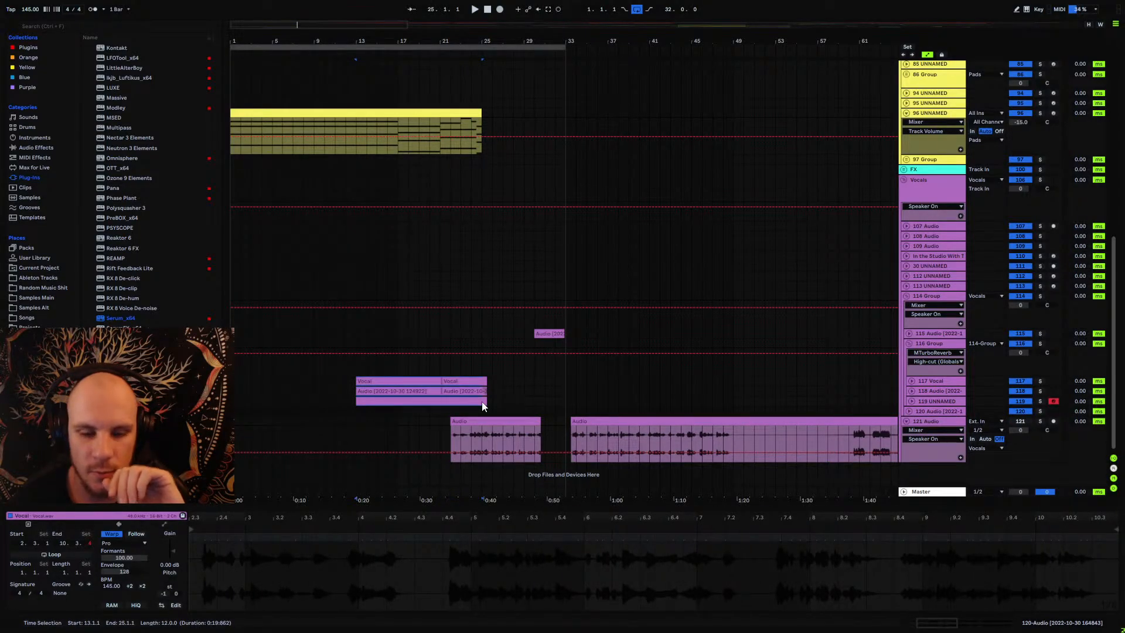
drag(481, 401, 490, 402)
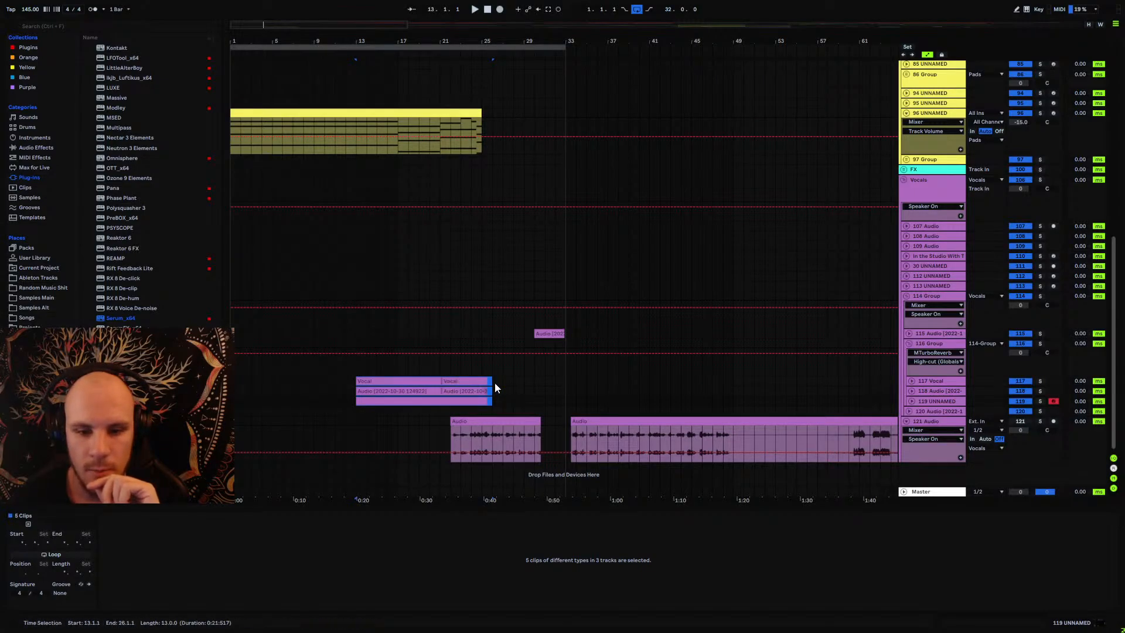
click(467, 381)
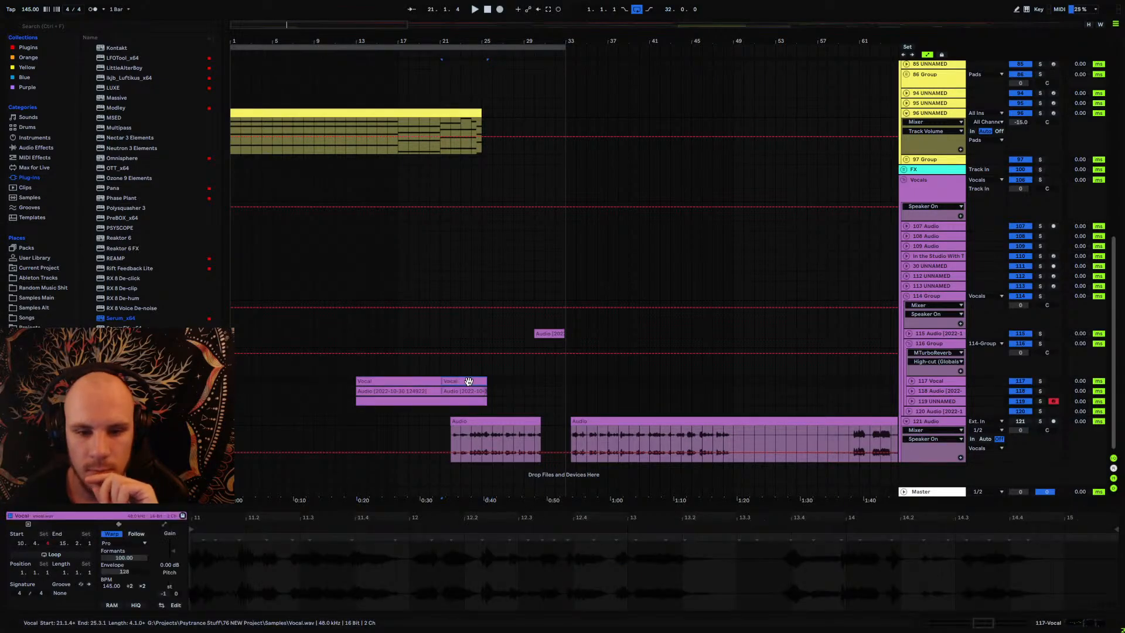
shift+click(407, 389)
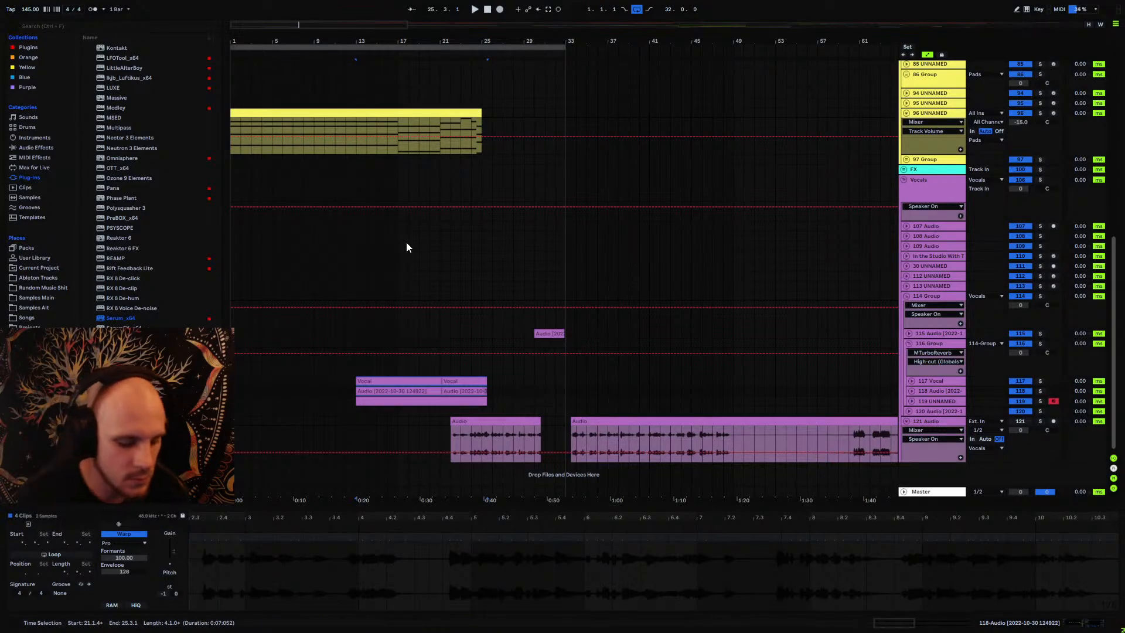
key(ctrl+j)
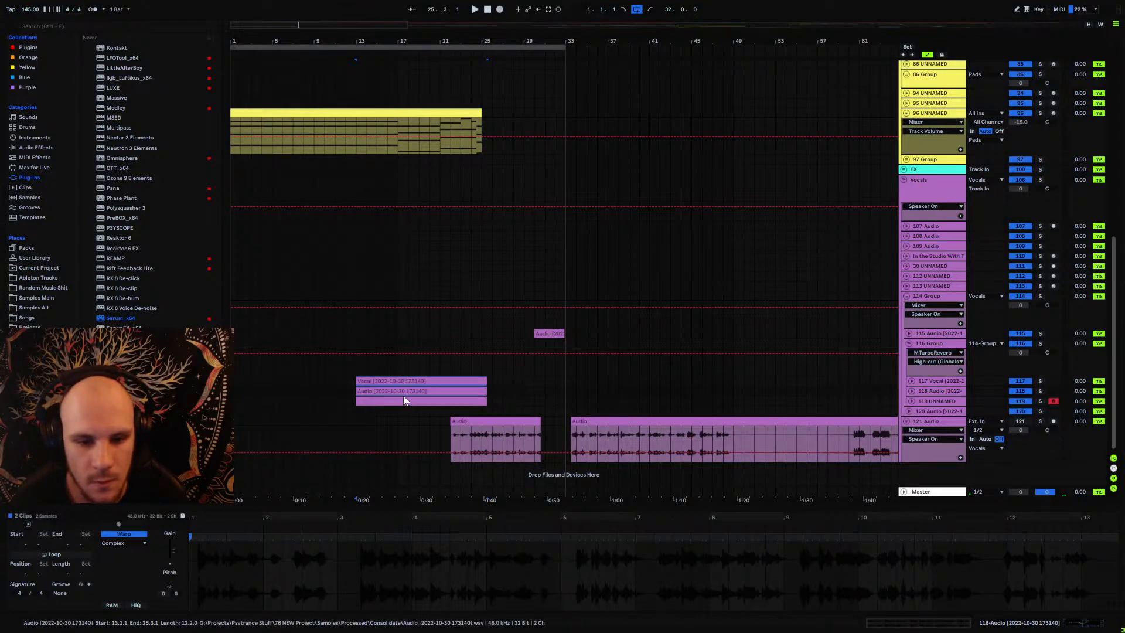
Step: Move the consolidated vocal clips and the MIDI clip below them to start at bar 21, and unfold tracks 117 and 118
drag(403, 396, 487, 384)
click(640, 373)
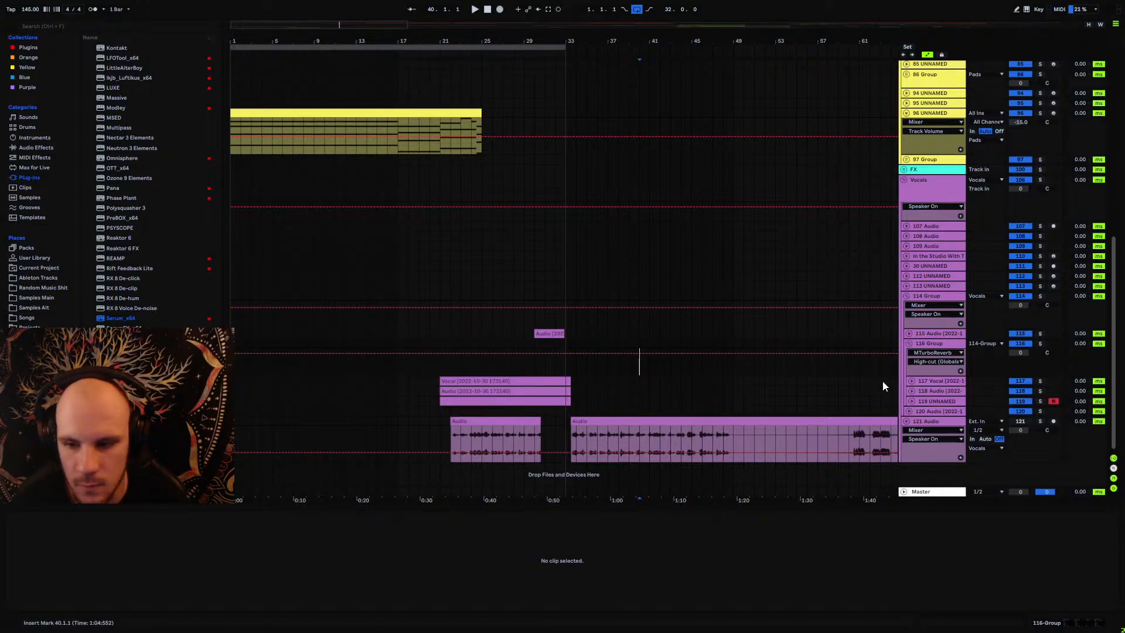
click(911, 381)
click(911, 428)
Step: Time-stretch the two consolidated vocal clips so that they end at bar 38, and play back near their end
click(548, 382)
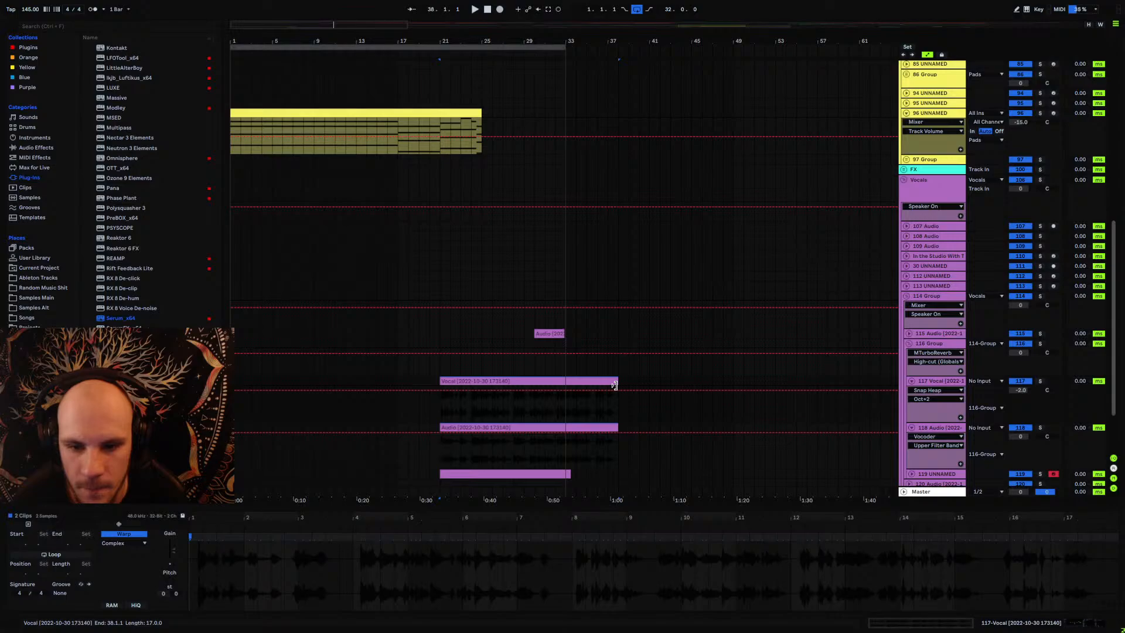
click(607, 417)
key(space)
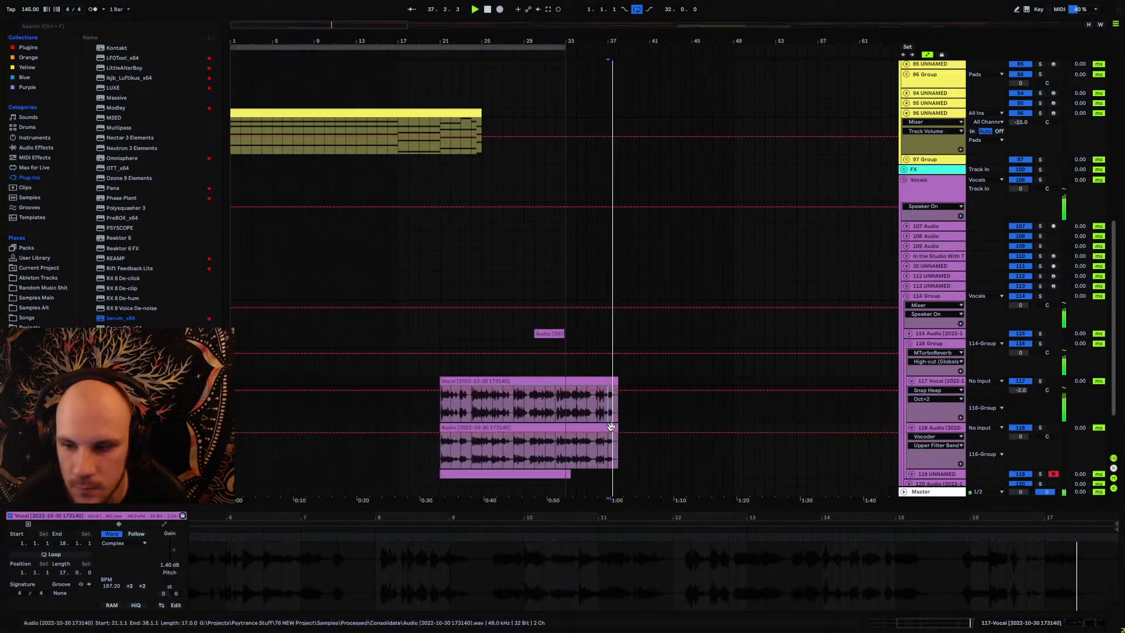
key(space)
Step: Move the two stretched vocal clips together with the track 119 MIDI clip to start at bar 17
click(593, 426)
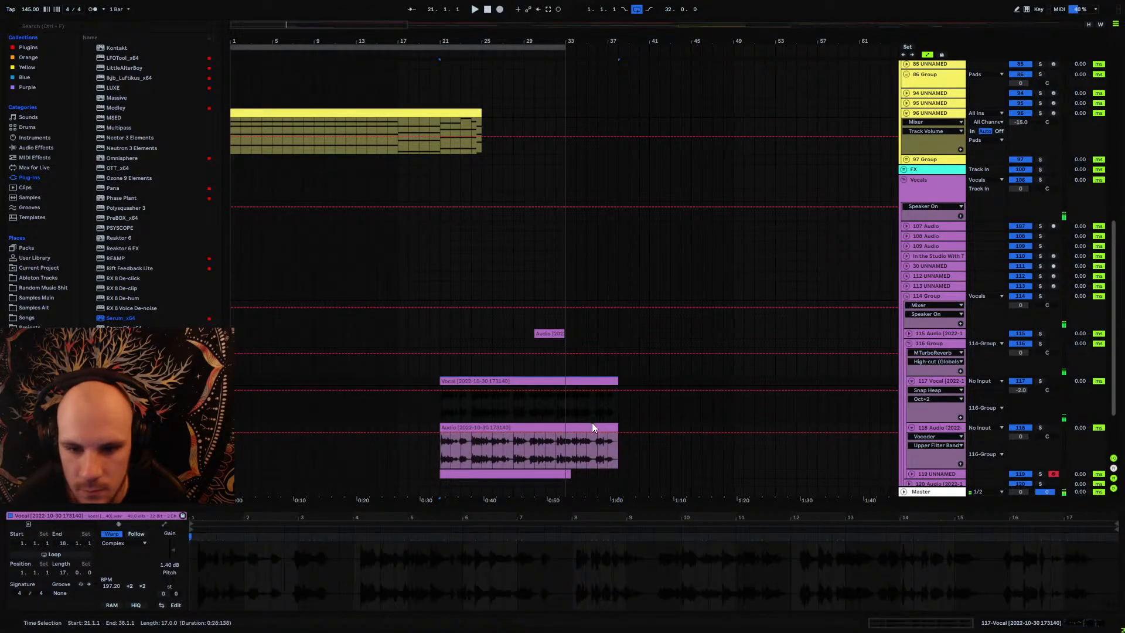
shift+click(592, 424)
shift+click(542, 471)
drag(516, 381, 470, 382)
click(682, 416)
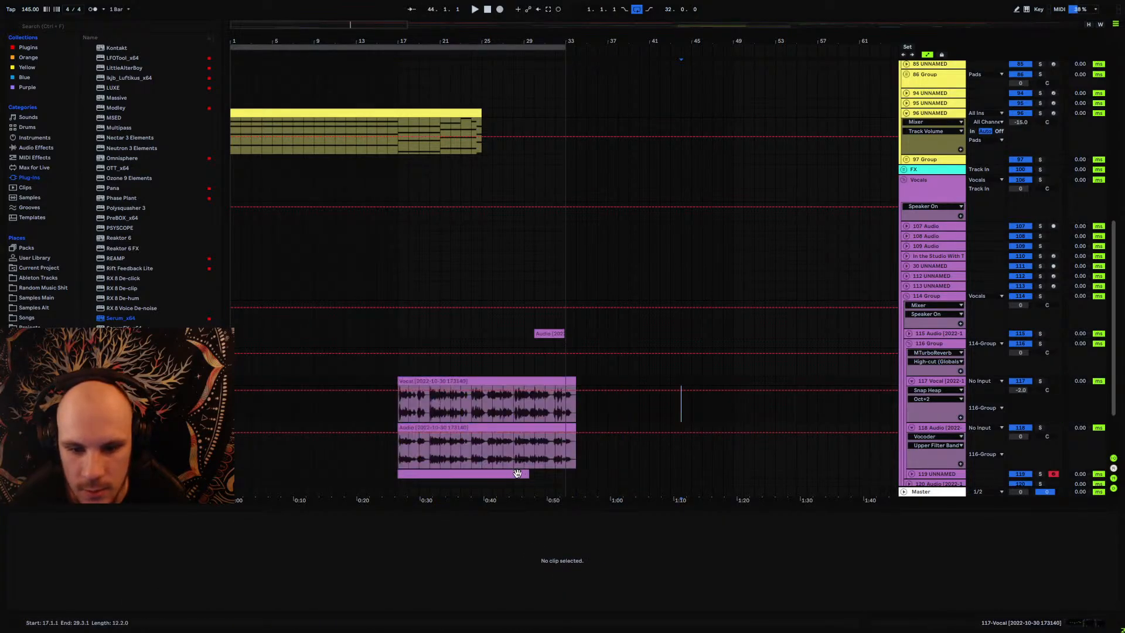
Step: Unfold track 119 and move its harmony MIDI clip to start at bar 21
click(910, 473)
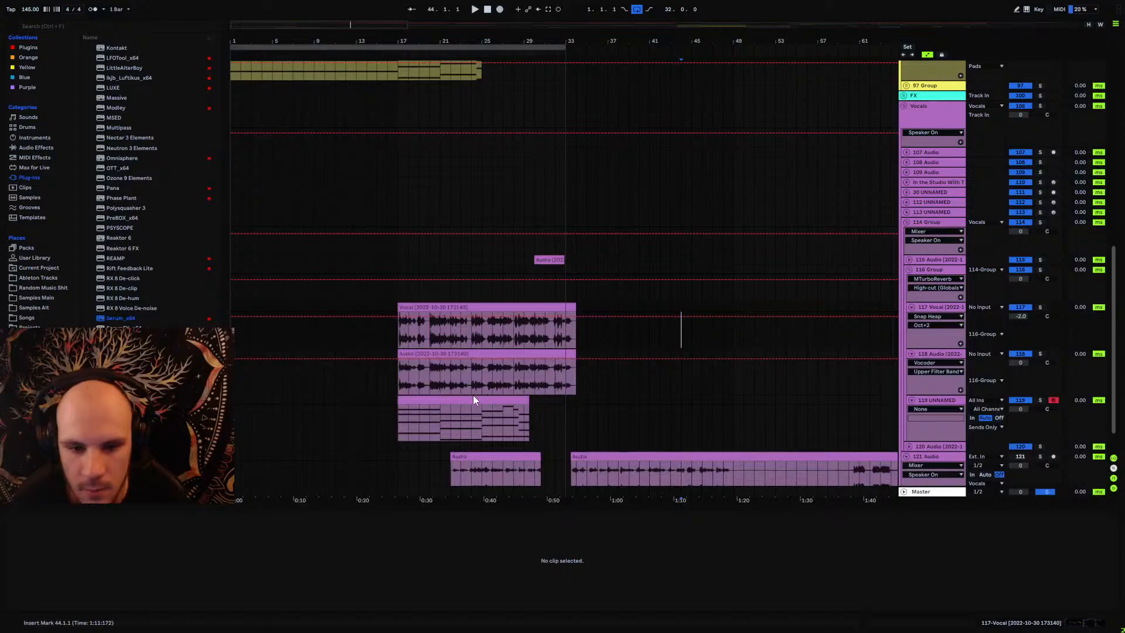
drag(473, 395, 514, 396)
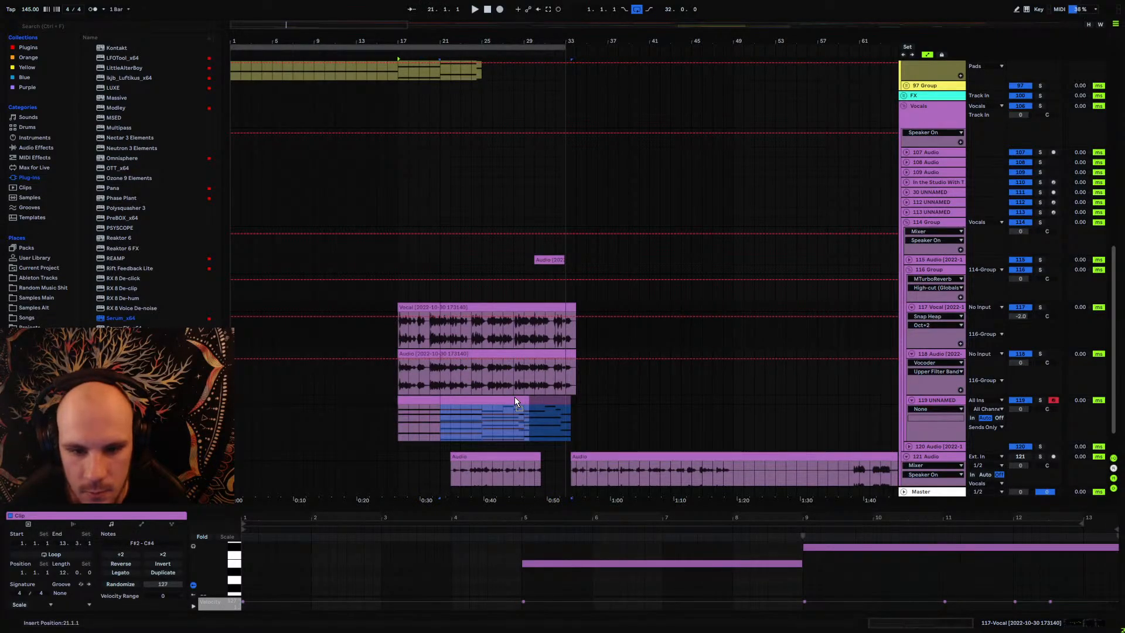
key(ctrl+shift+j)
click(525, 424)
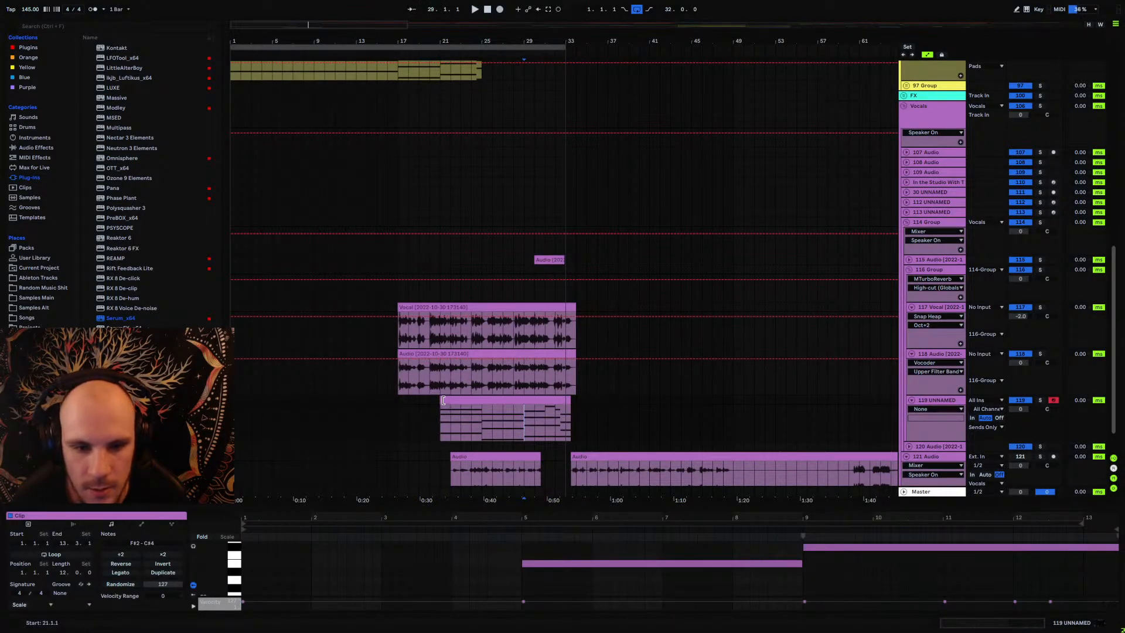
Step: Lengthen the 96 UNNAMED pad clip by consolidating it from bar 1 to bar 33
scroll(441, 287, up, 4)
click(436, 134)
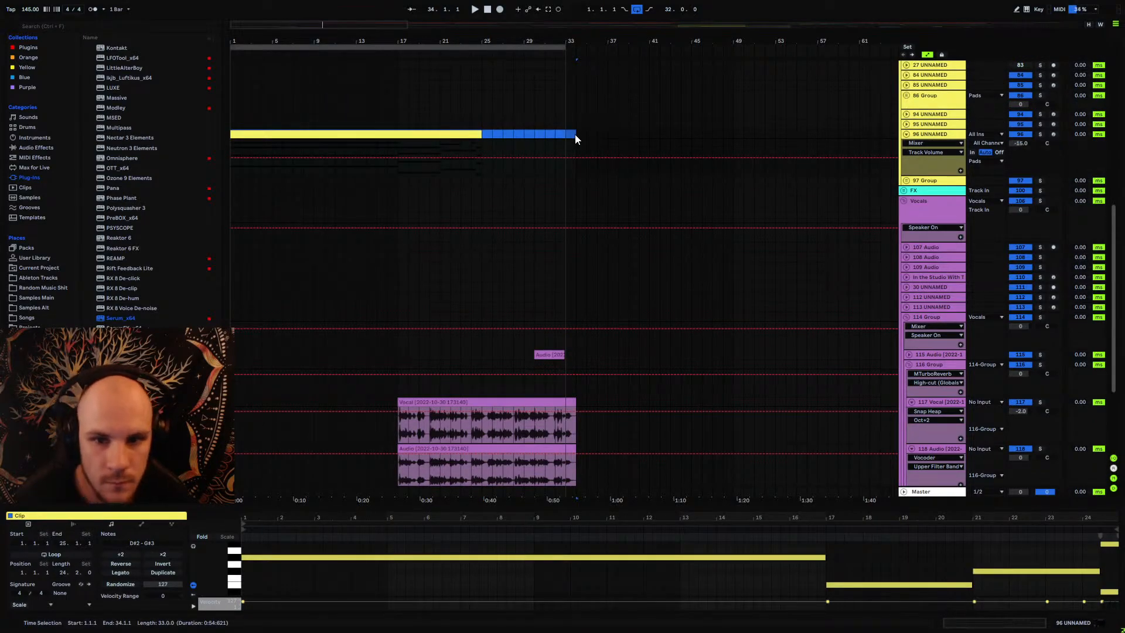
key(ctrl+j)
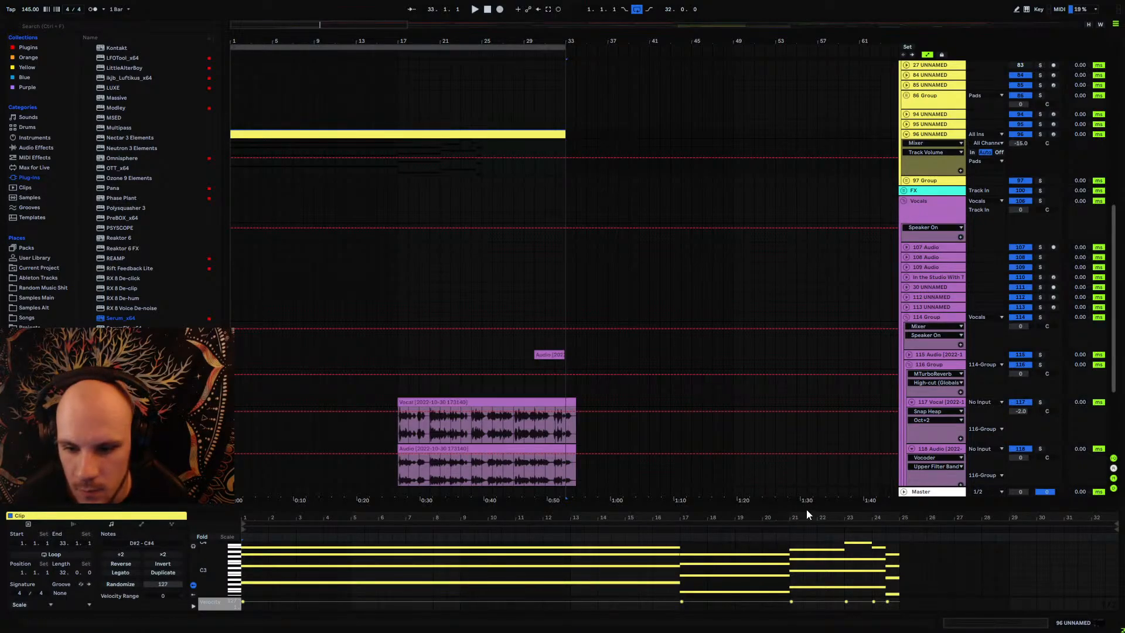
Step: Shift all notes in the pad clip eight bars later so that they run from bar 9 to bar 33
drag(806, 509, 807, 375)
drag(728, 423, 885, 539)
key(ctrl+a)
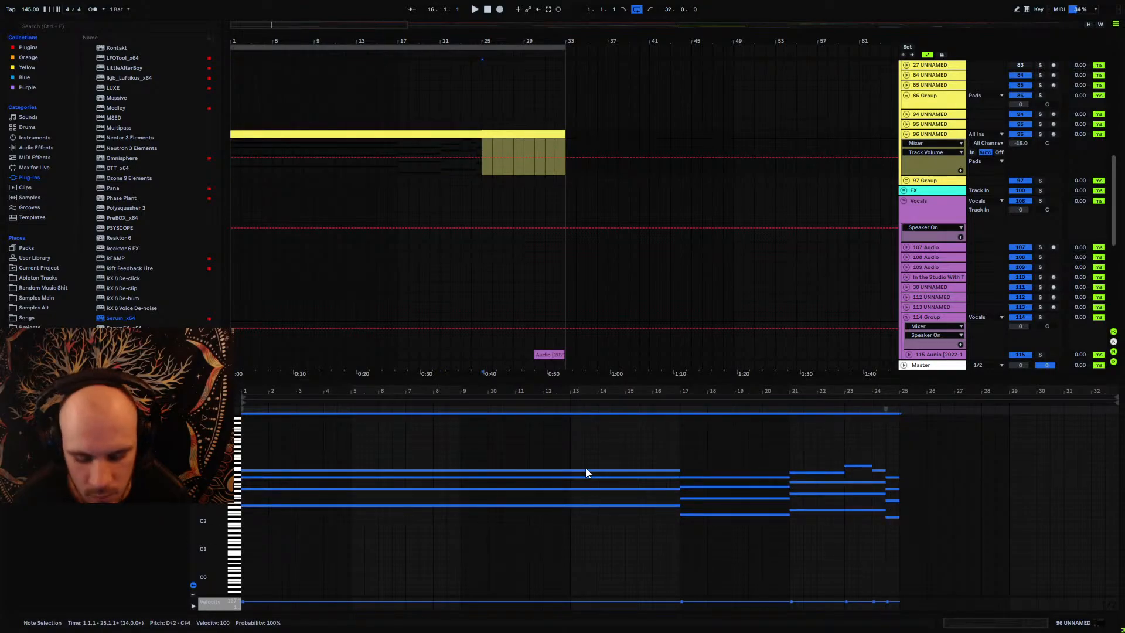
key(Right)
key(Right)
key(Right)
key(Right)
key(Right)
key(Right)
key(Right)
key(Right)
key(Right)
key(Right)
key(Right)
key(Right)
key(Right)
key(Right)
key(Right)
key(Right)
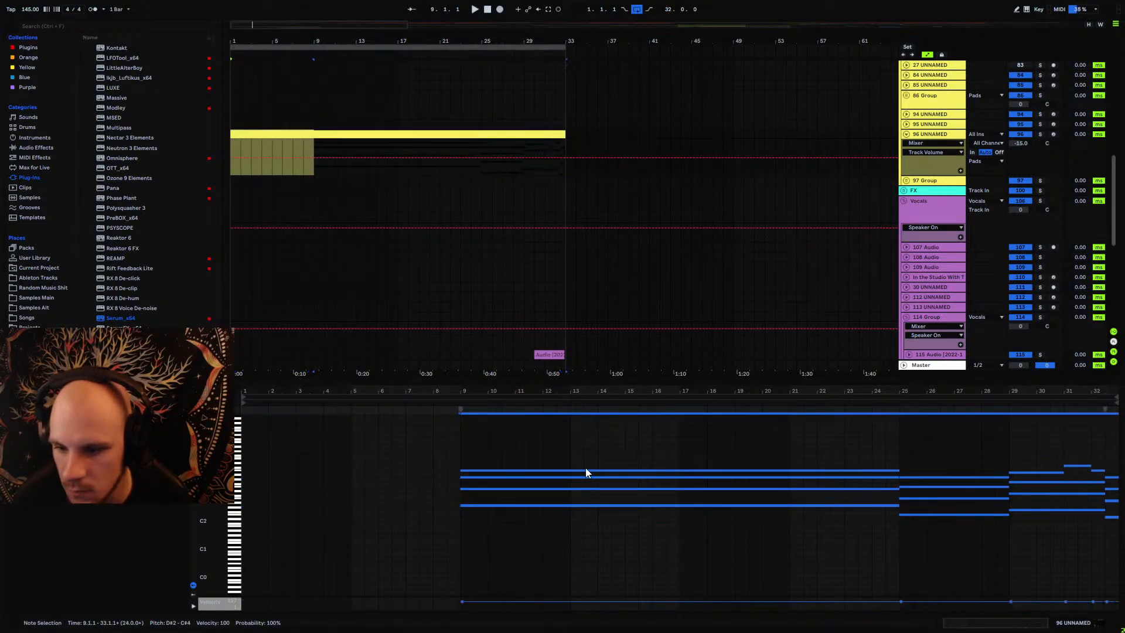
Step: Extend the pad clip's first chord back to bar 1 and play back the start of the arrangement
drag(567, 459, 491, 516)
drag(461, 472, 246, 469)
key(space)
scroll(395, 217, down, 6)
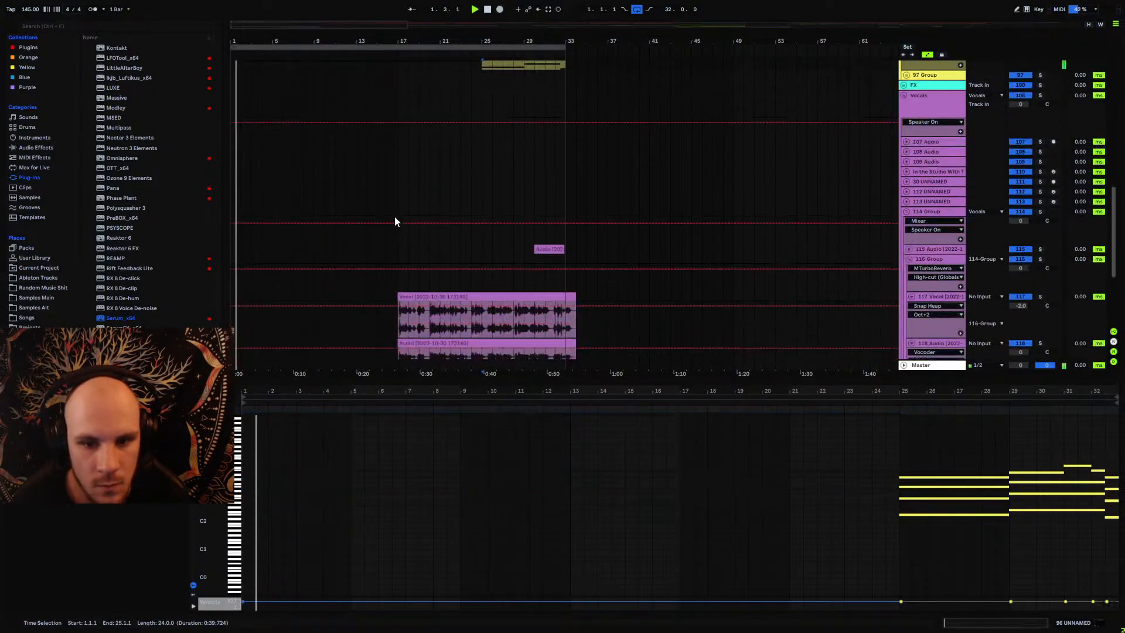
key(space)
Step: Extend the track 119 harmony MIDI clip back to bar 17 and lengthen its first chord to the clip's start
click(446, 283)
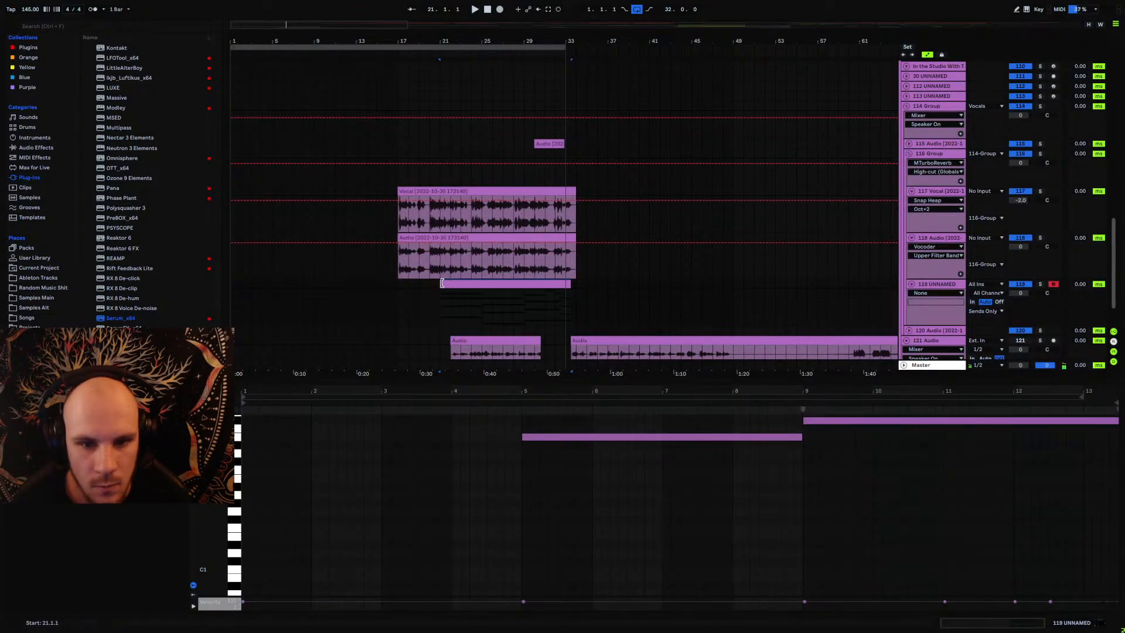
click(401, 286)
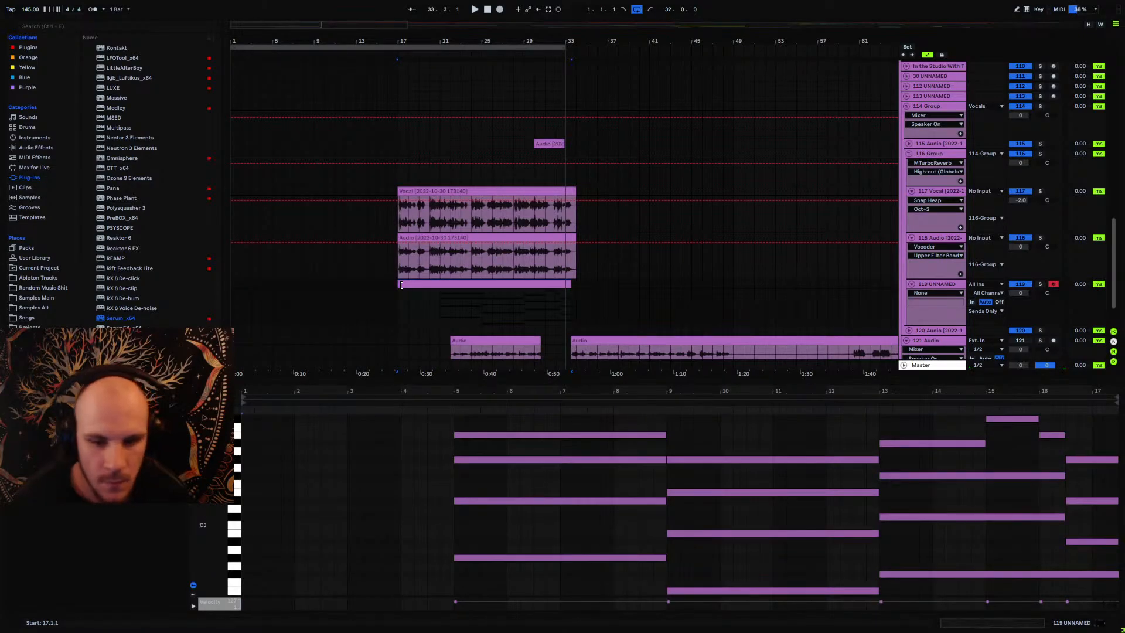
drag(474, 423, 469, 570)
drag(460, 440, 244, 439)
Step: Lengthen the 41 UNNAMED bass clip by consolidating it from bar 1 to bar 33
scroll(433, 212, up, 2)
scroll(433, 199, up, 15)
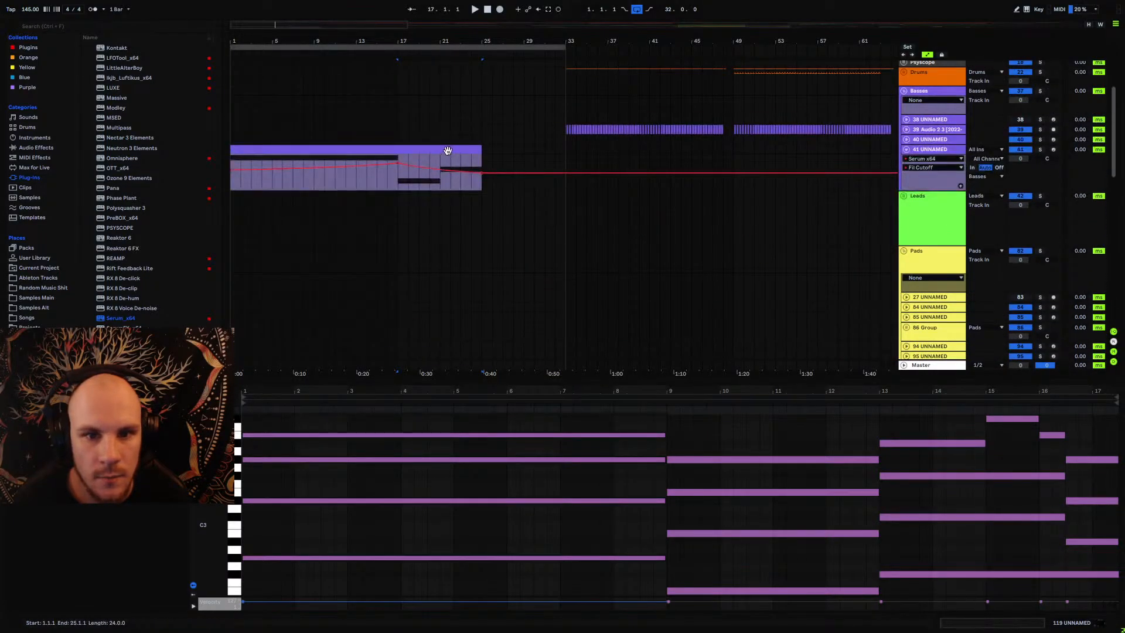
click(446, 150)
key(ctrl+j)
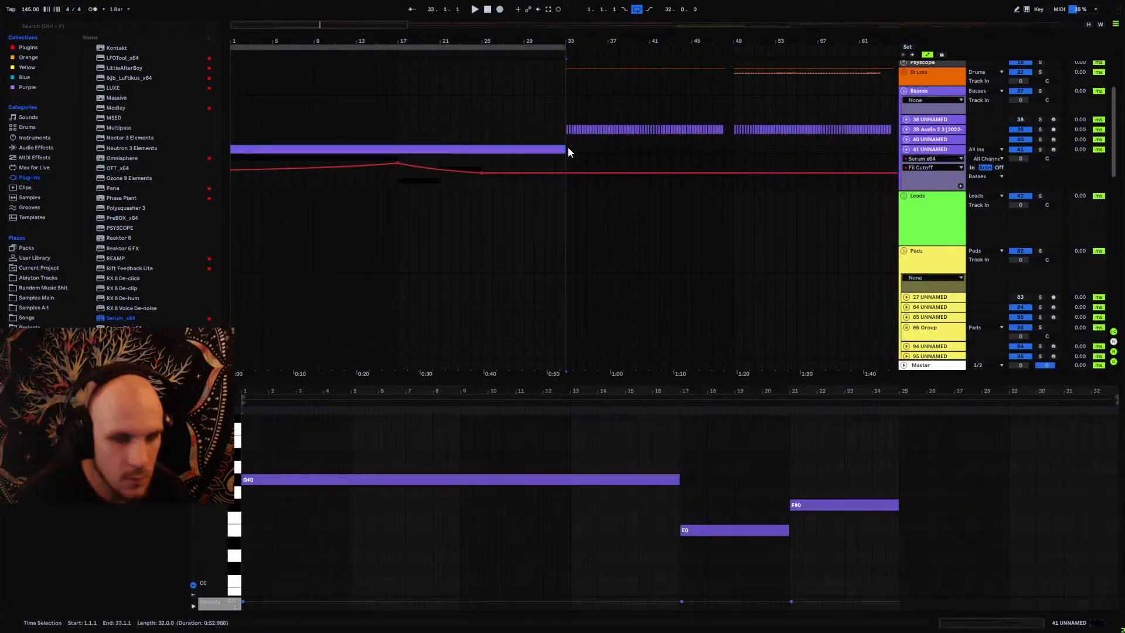
Step: Move the bass clip's E0 and F#0 notes to start at bars 25 and 29, and extend the G#0 note to bar 25
drag(721, 461, 872, 577)
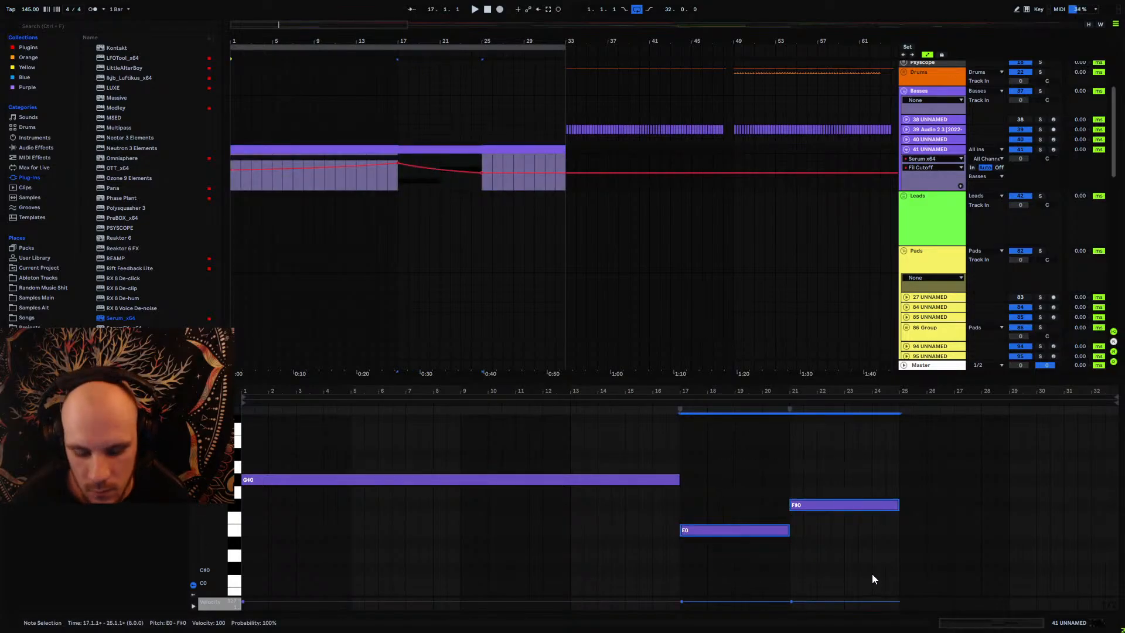
key(Right)
key(Right)
key(Right)
key(Right)
key(Right)
key(Right)
key(Right)
key(Right)
key(Right)
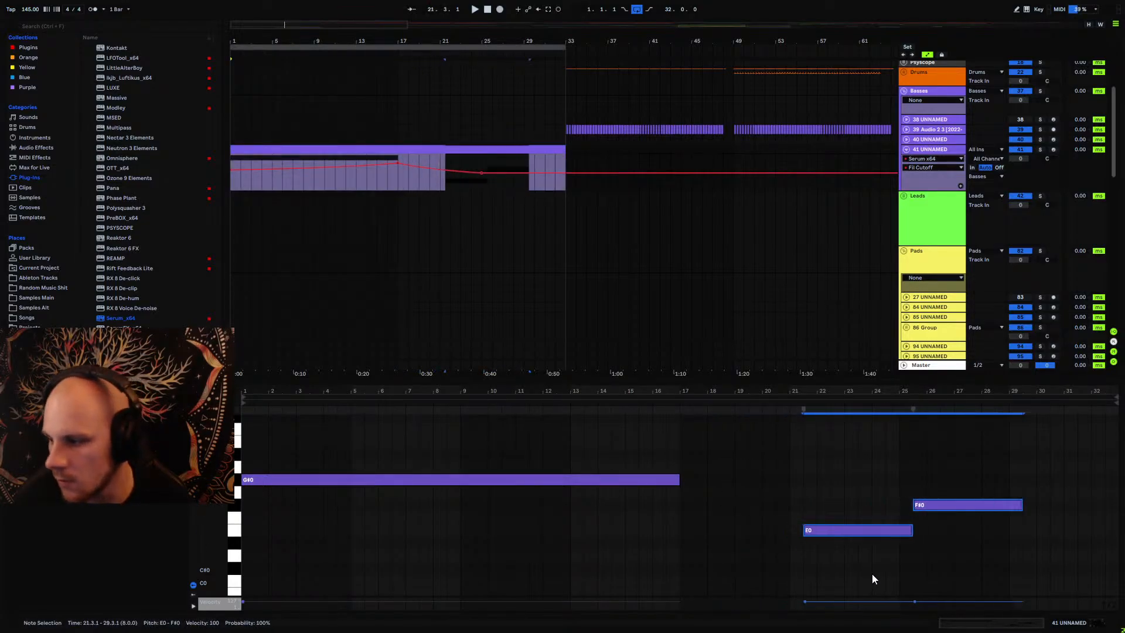
key(Right)
key(Right)
key(Right)
key(Right)
key(Right)
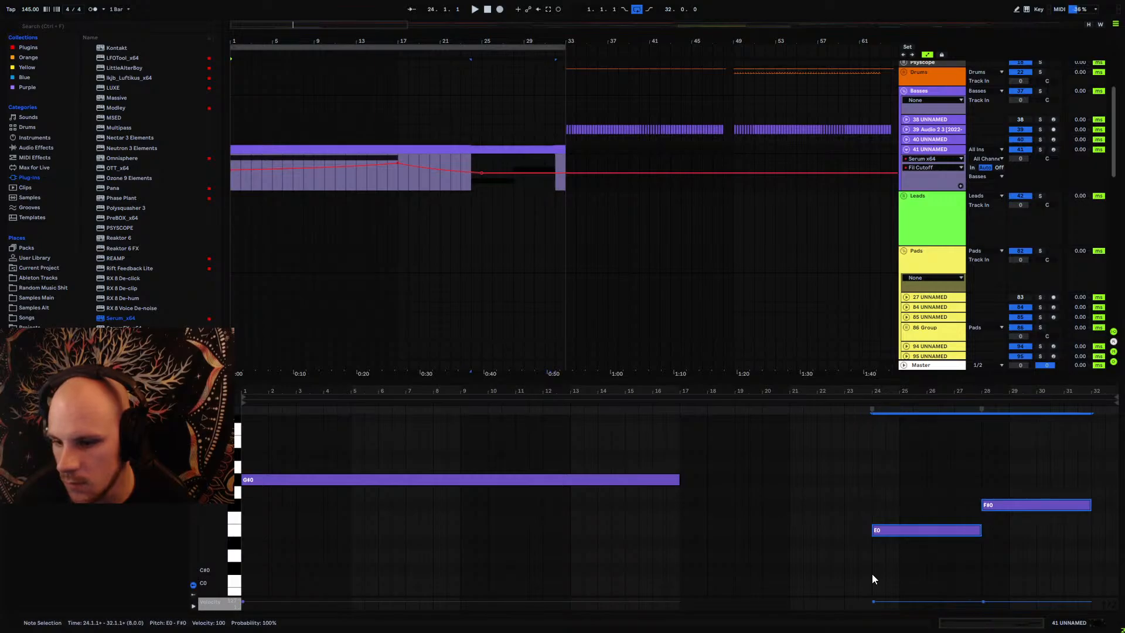
key(Right)
key(Right)
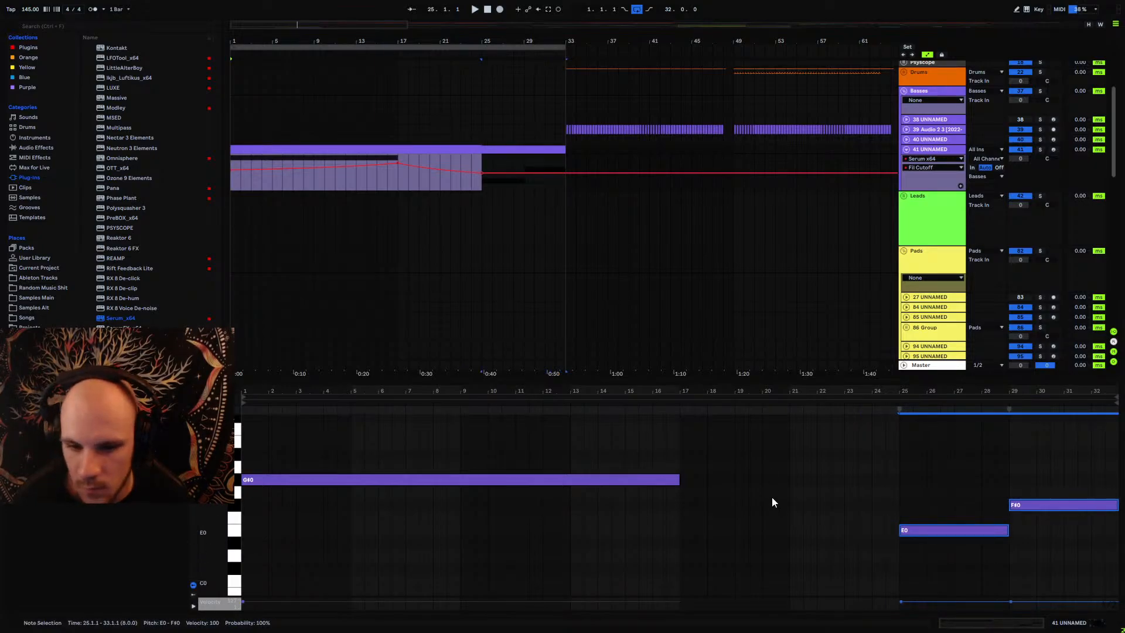
drag(678, 477, 899, 481)
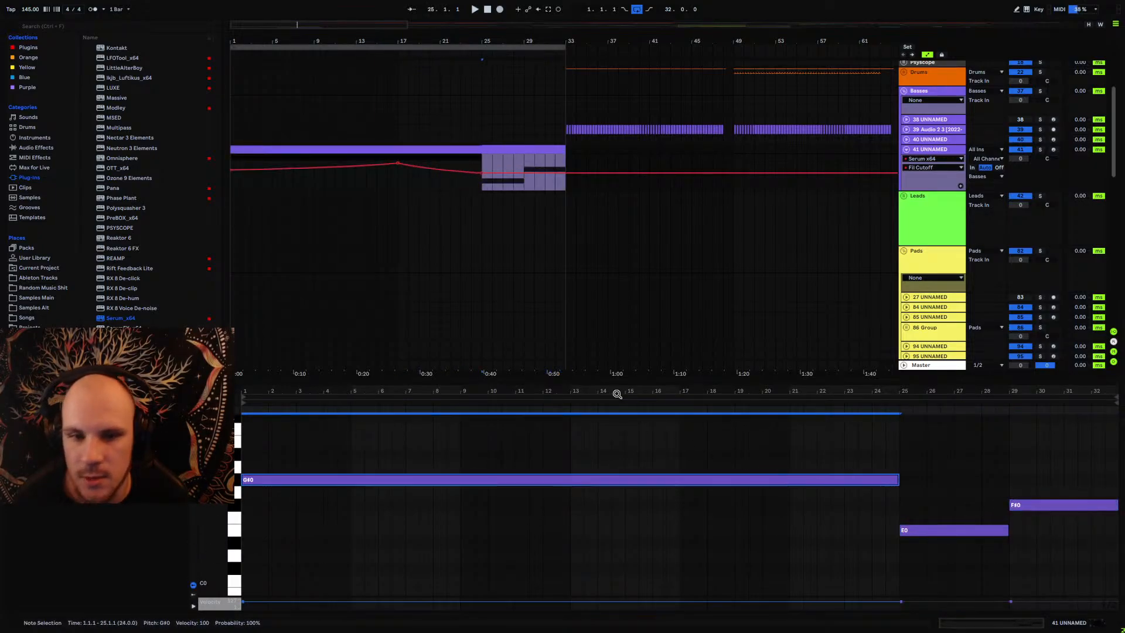
Step: Shift the bass Fil Cutoff automation so it peaks at bar 25 and falls until bar 33, and play back from bar 21
drag(481, 157, 397, 162)
key(ctrl+d)
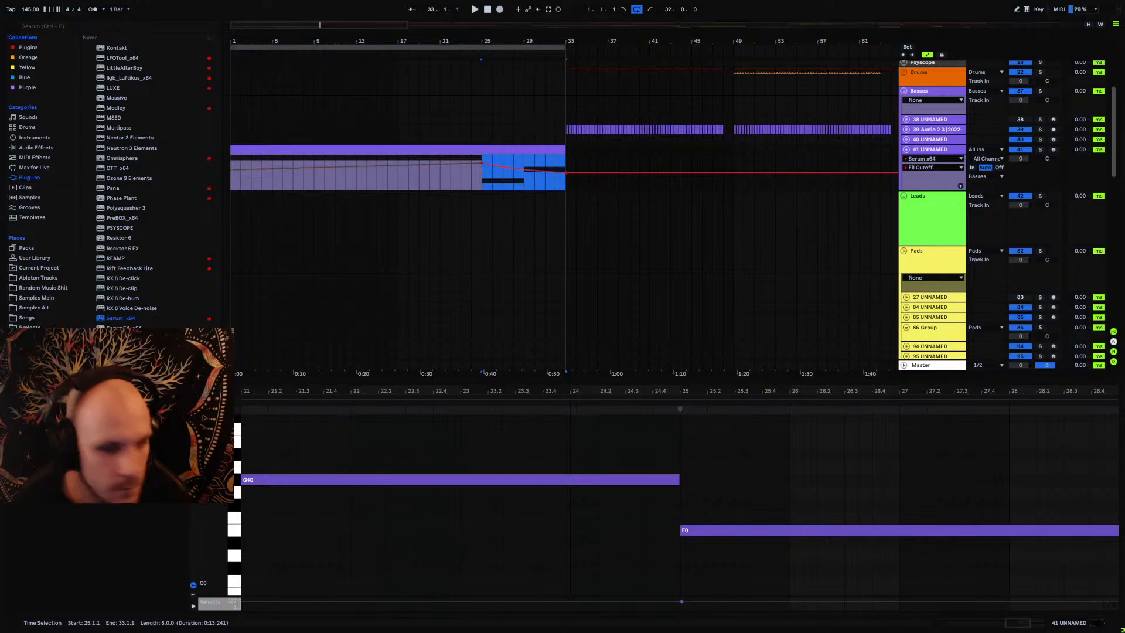
click(441, 180)
key(space)
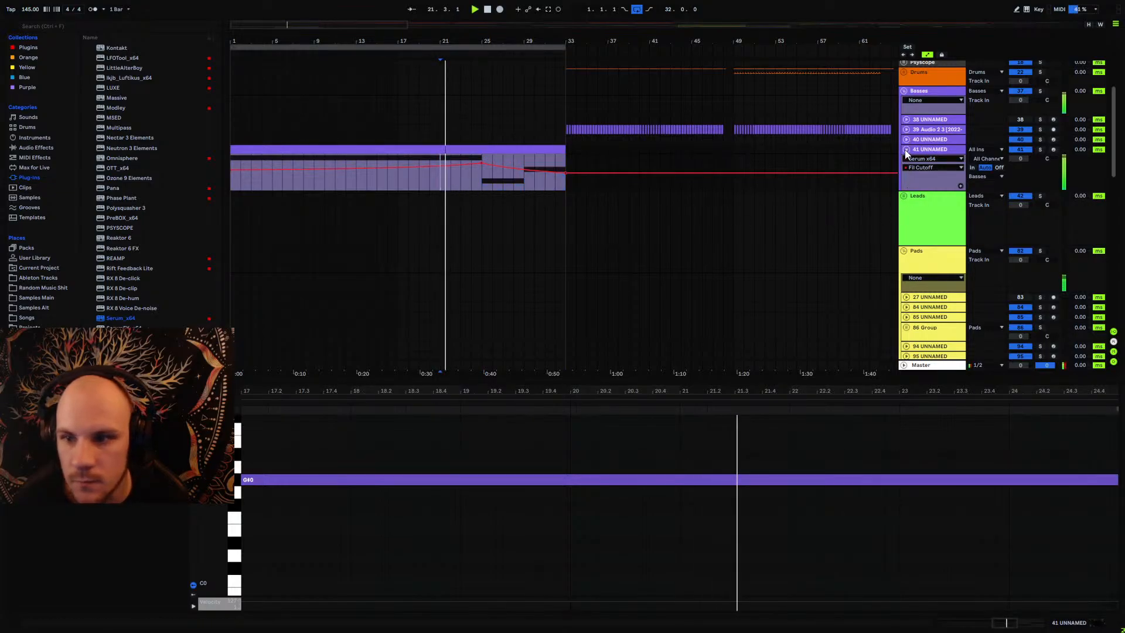
Step: Fold the 41 UNNAMED bass track and the 116 Group of vocals in the arrangement
click(907, 150)
click(906, 149)
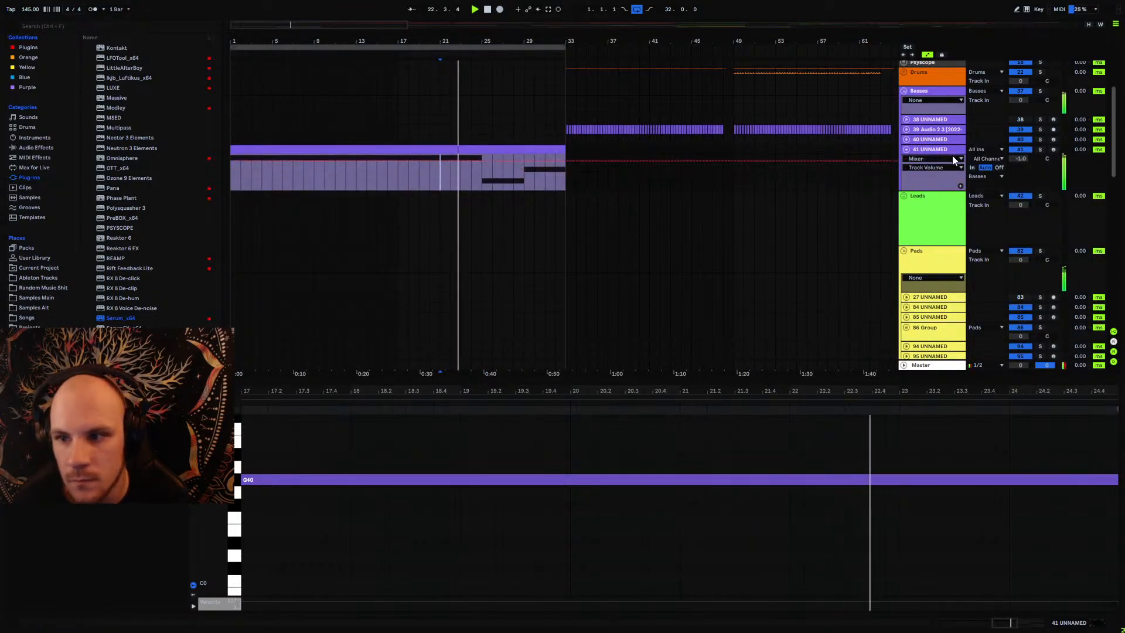
scroll(551, 237, down, 10)
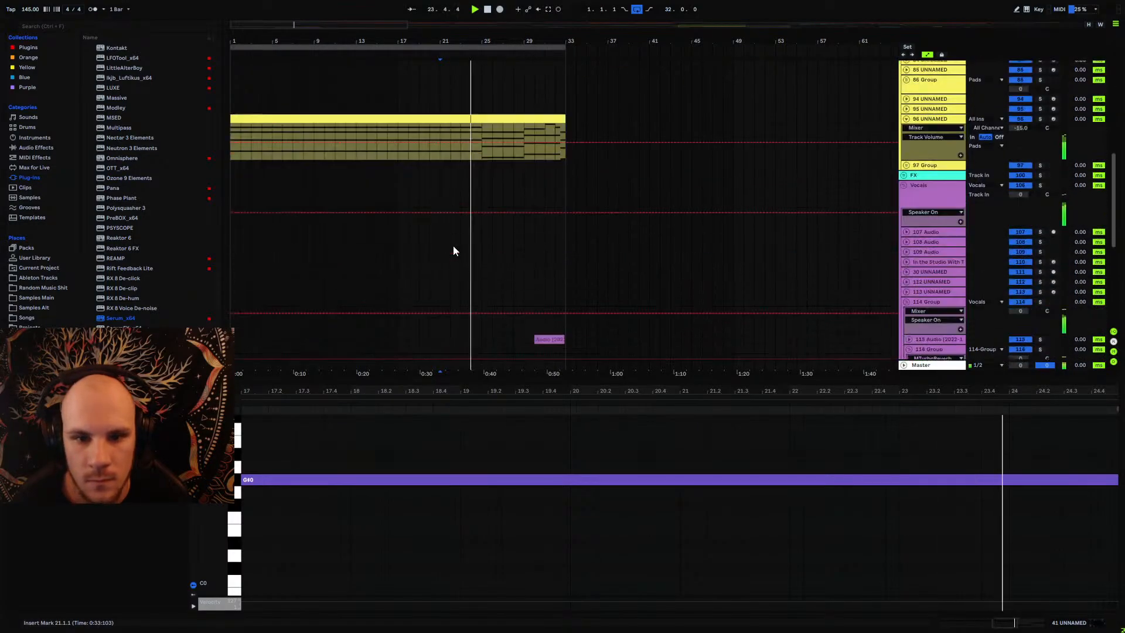
scroll(453, 245, down, 1)
drag(481, 41, 521, 9)
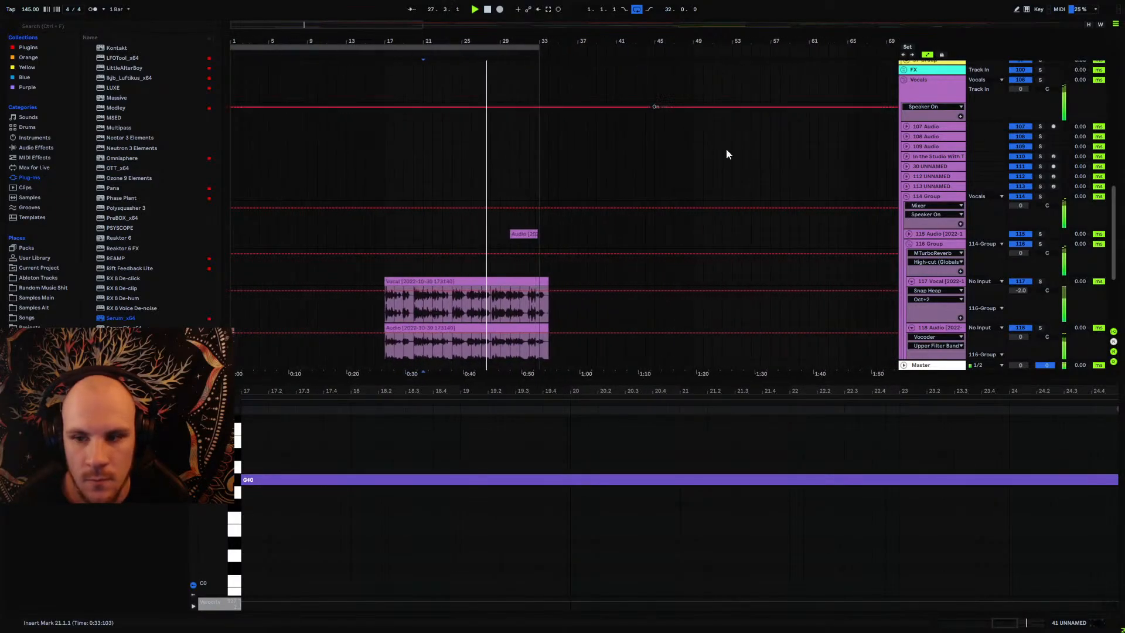
click(909, 244)
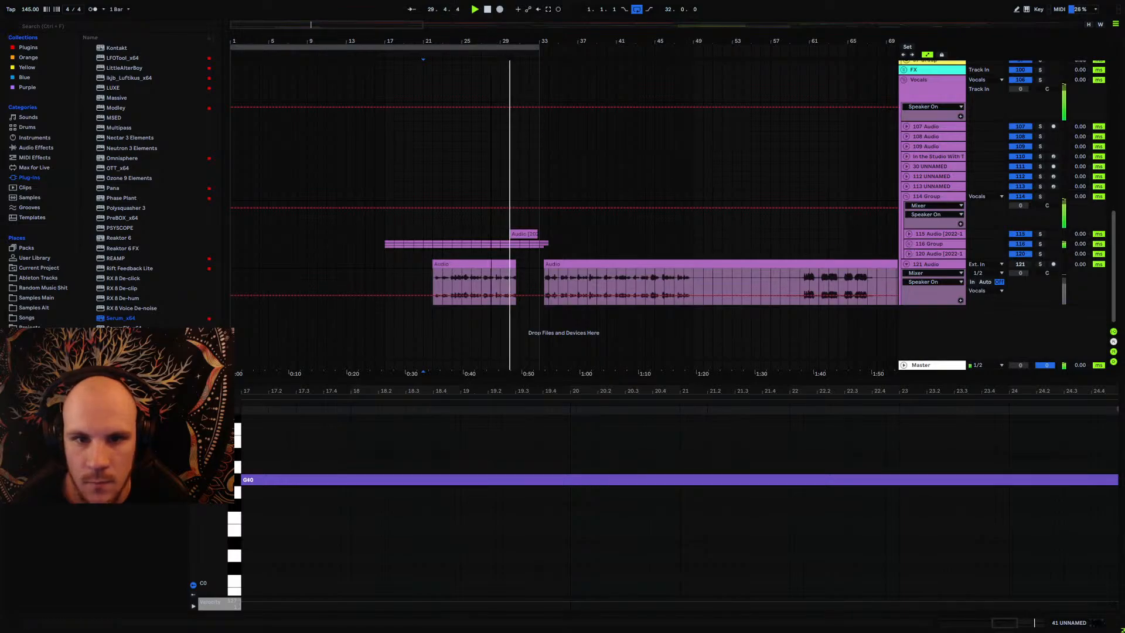
drag(491, 40, 491, 83)
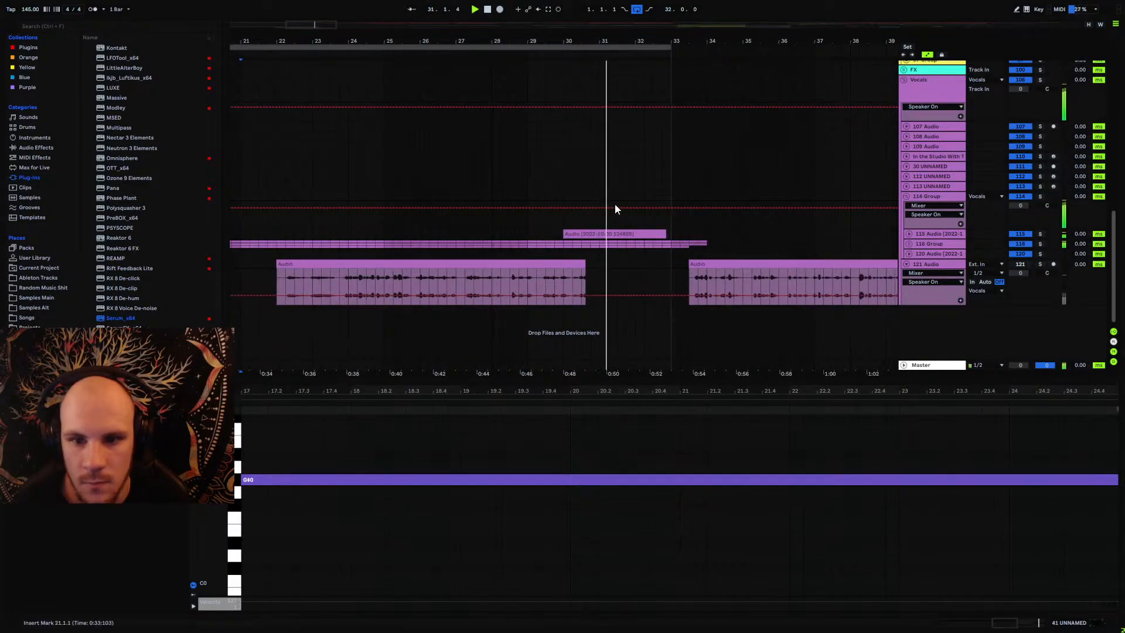
Step: Switch off the arrangement loop and play the end of the intro from bar 29
click(528, 234)
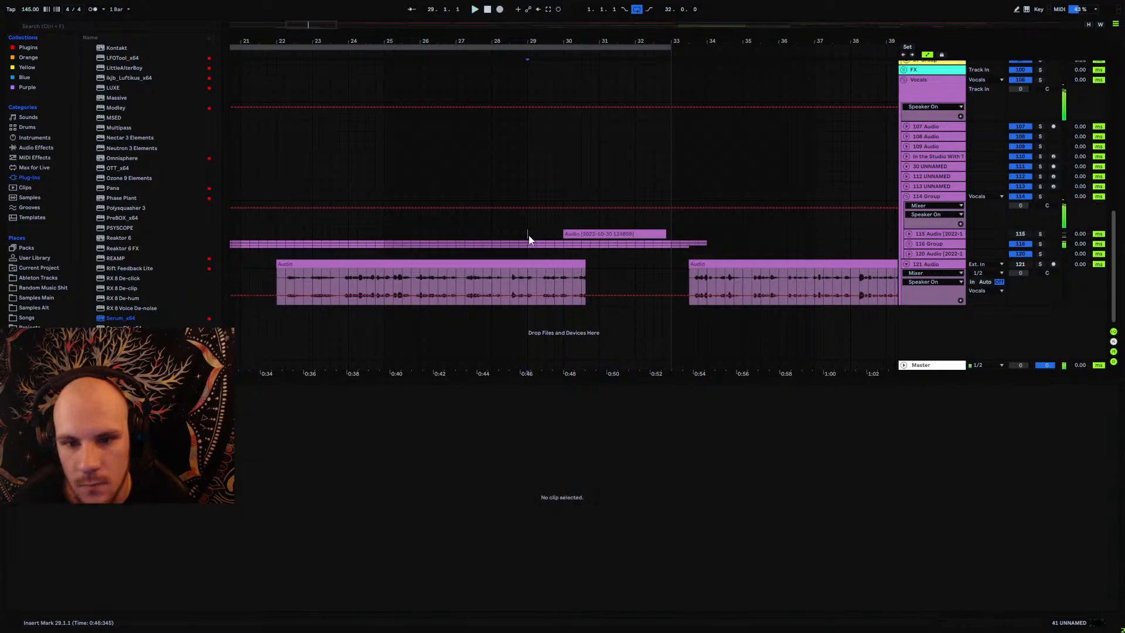
click(612, 48)
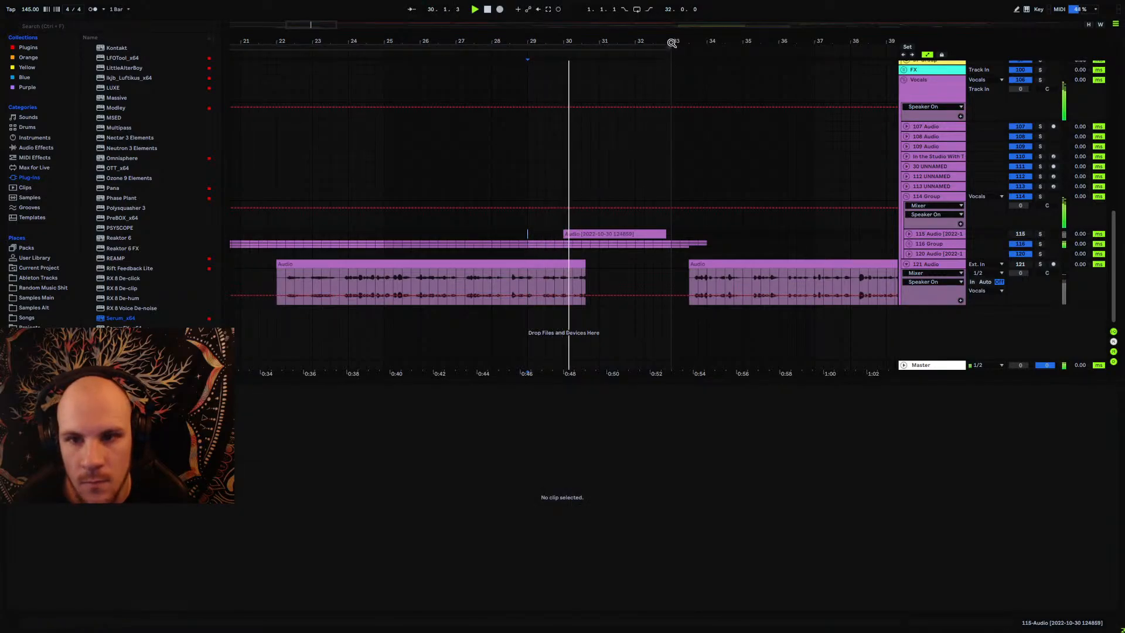
scroll(627, 235, up, 10)
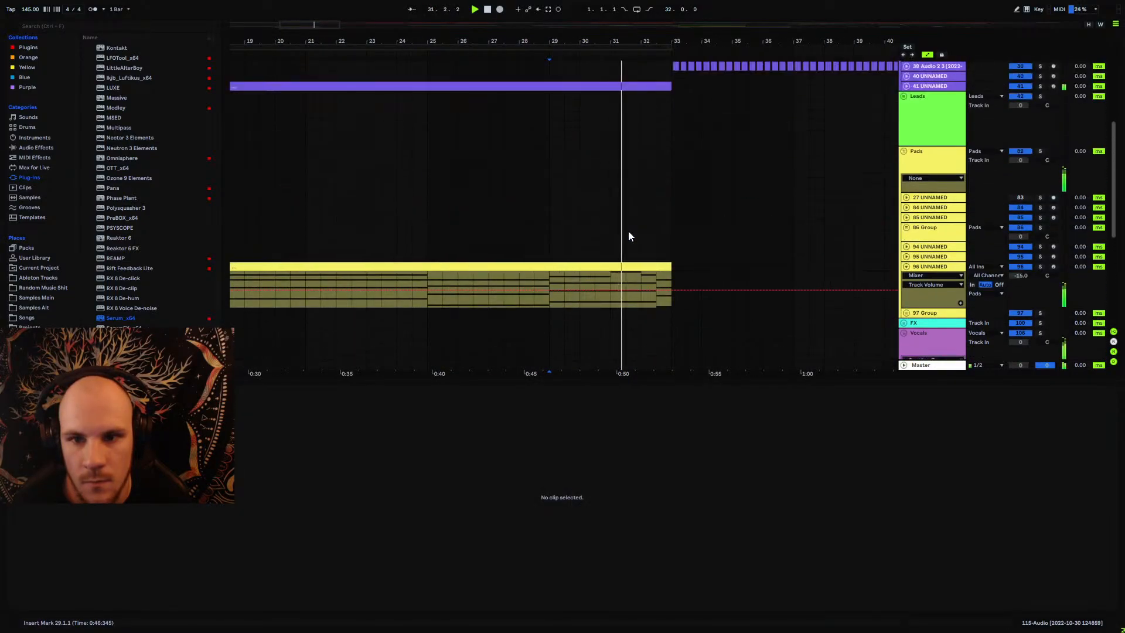
scroll(629, 233, up, 2)
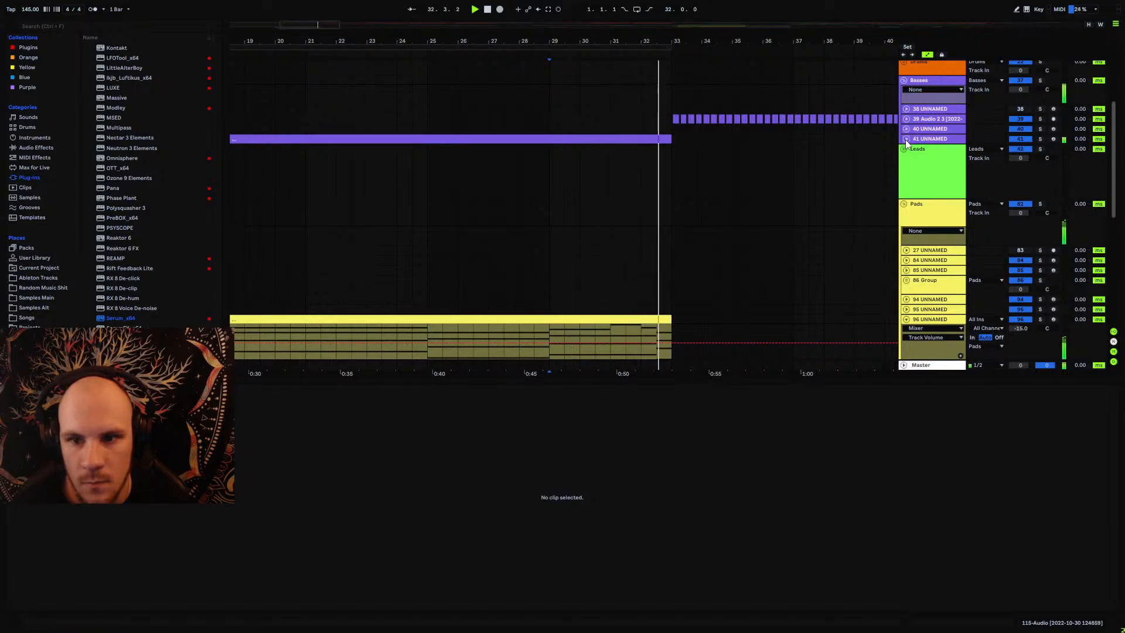
mouse_move(687, 41)
mouse_down()
mouse_move(687, 118)
mouse_move(682, 44)
mouse_up()
key(space)
click(624, 168)
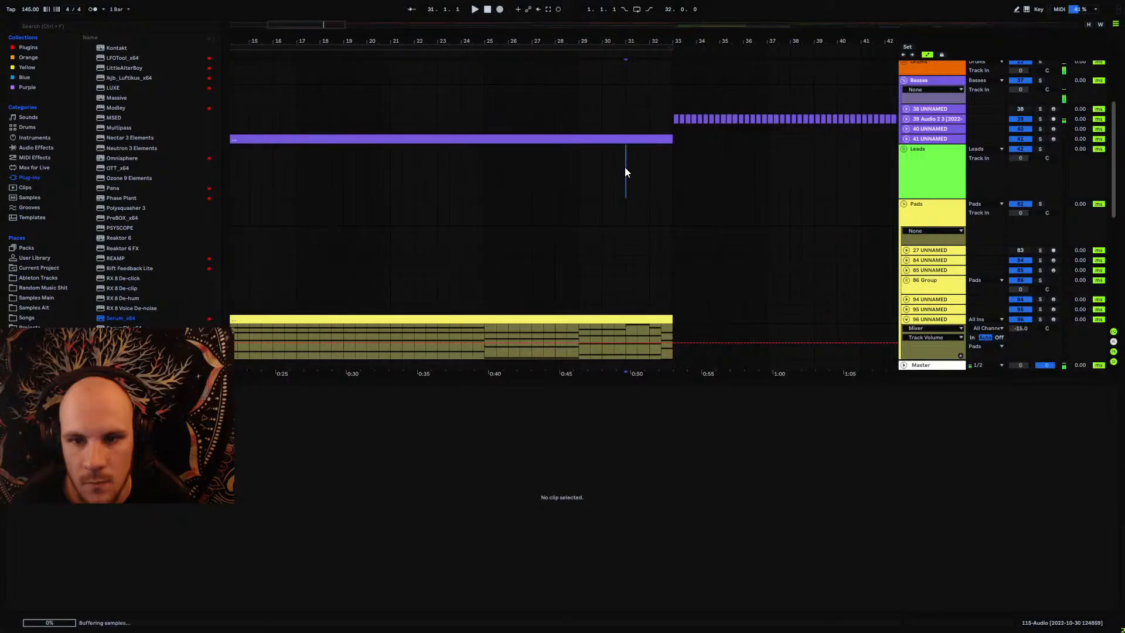
scroll(592, 220, down, 2)
scroll(591, 220, down, 6)
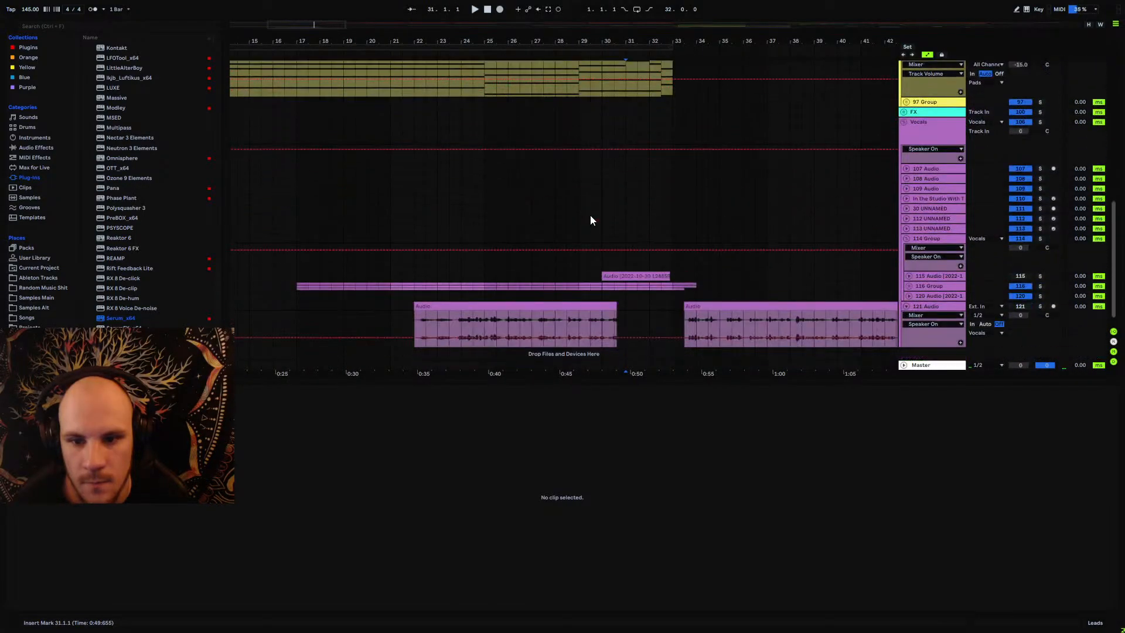
drag(443, 41, 408, 43)
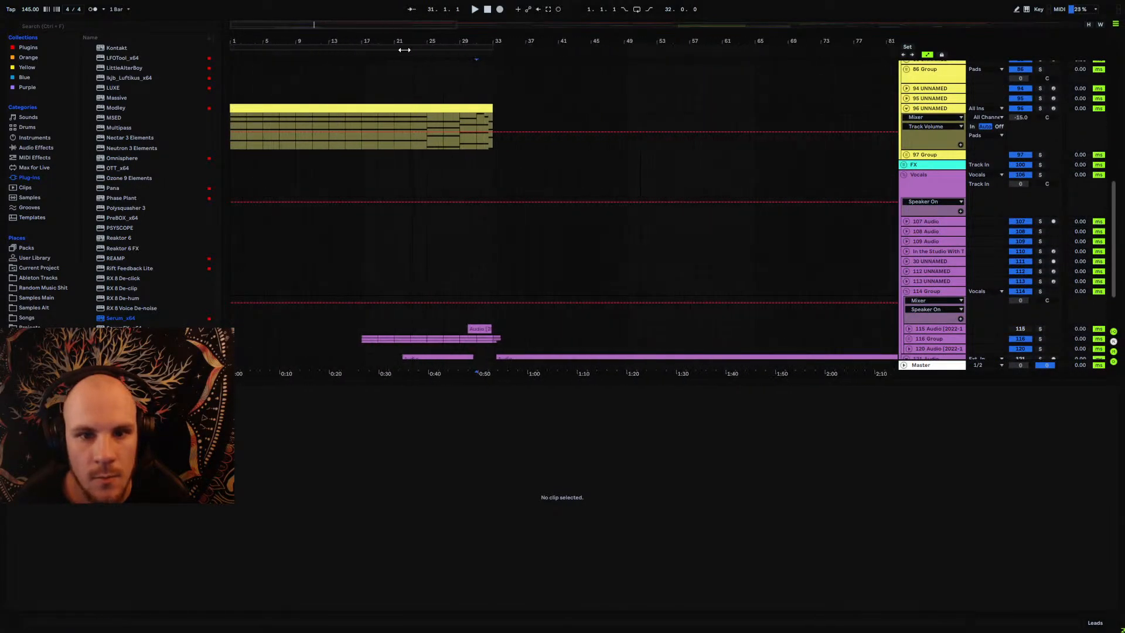
Step: Cut eight bars off the start of the 96 UNNAMED pad and 41 UNNAMED bass clips and place both from bar 1 to 25
scroll(263, 152, up, 1)
drag(236, 137, 303, 141)
scroll(308, 178, up, 3)
scroll(308, 177, up, 3)
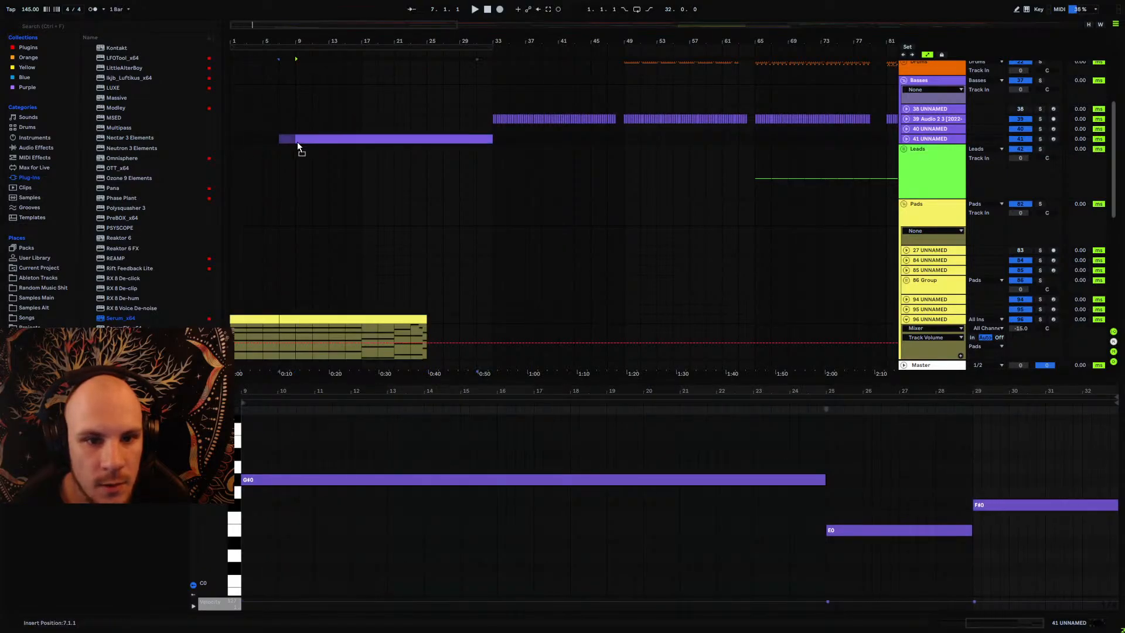
drag(258, 142, 259, 142)
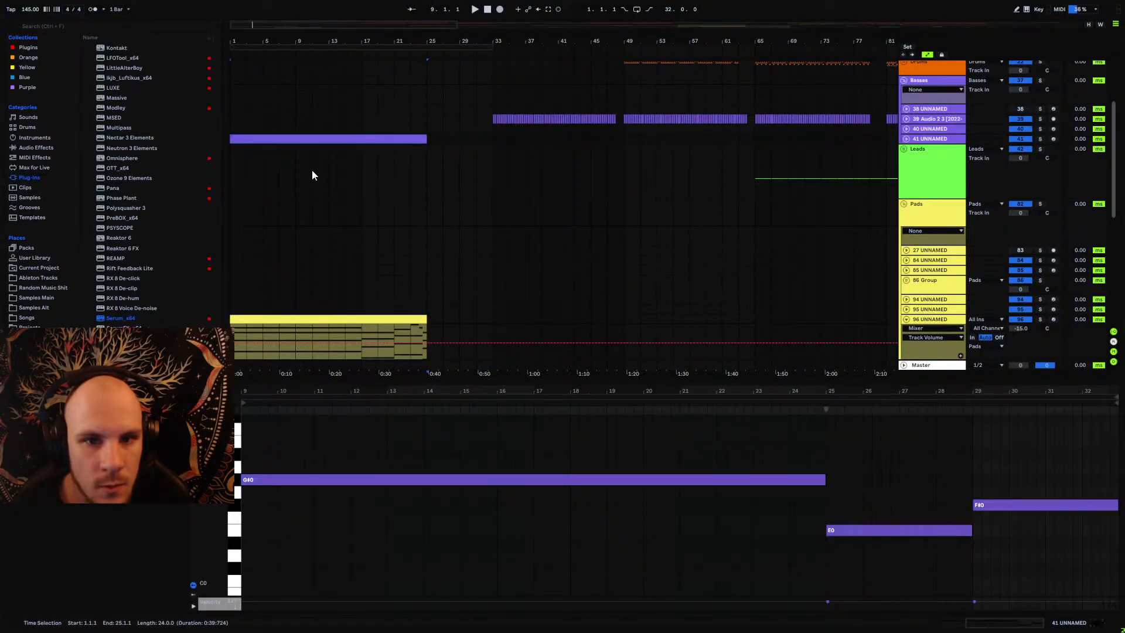
Step: Move the 116 Group's vocal and harmony clips from bar 17 to start at bar 9
scroll(313, 170, up, 3)
scroll(321, 207, down, 5)
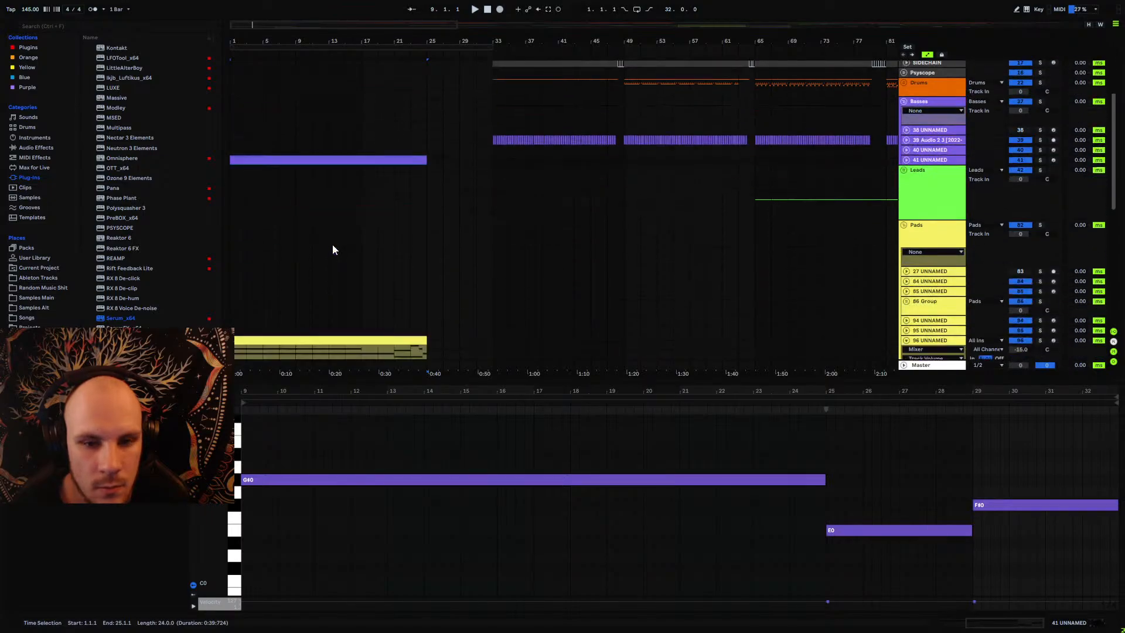
scroll(330, 243, down, 5)
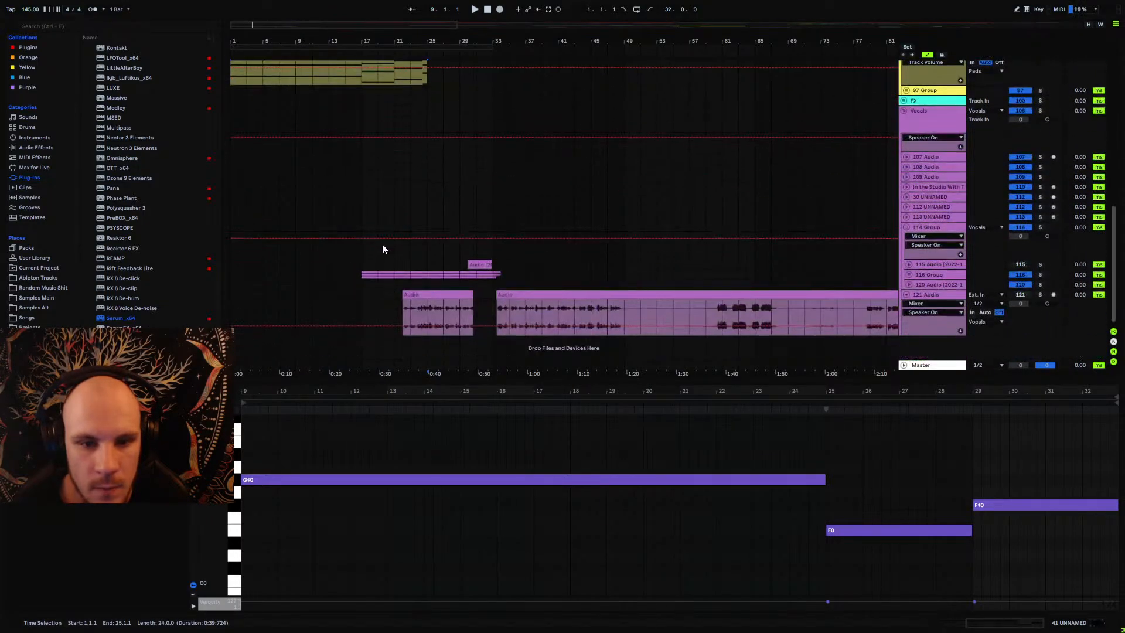
drag(363, 274, 494, 280)
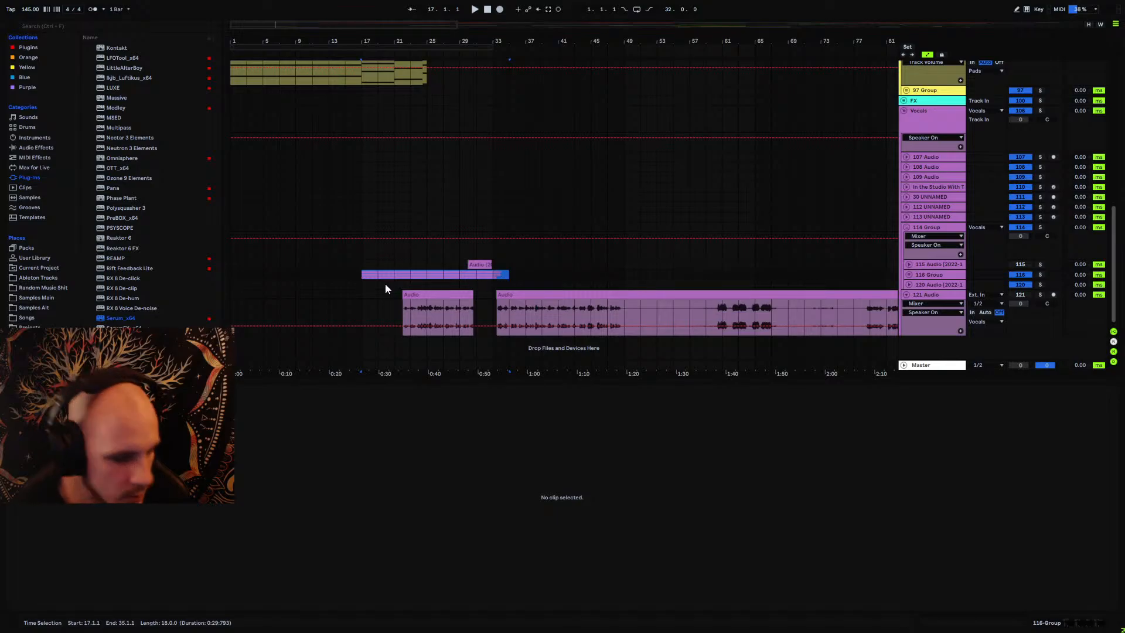
key(ctrl+x)
click(297, 275)
key(ctrl+v)
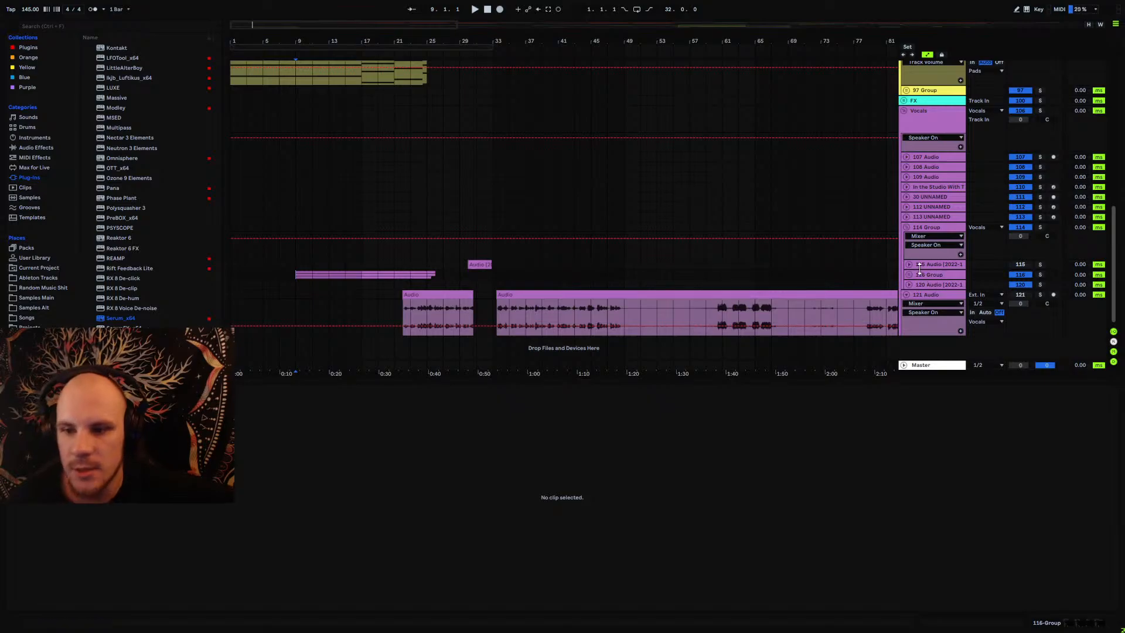
Step: Unfold the 116 Group, ungroup its parent 114 Group, and solo the remaining vocal group
click(908, 274)
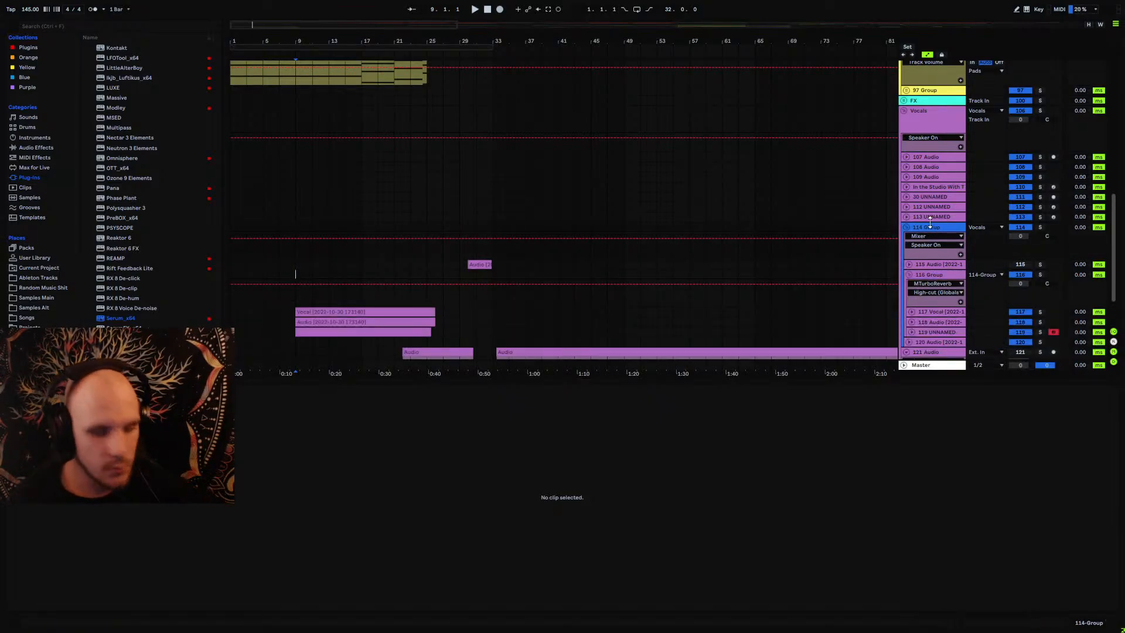
key(ctrl+shift+g)
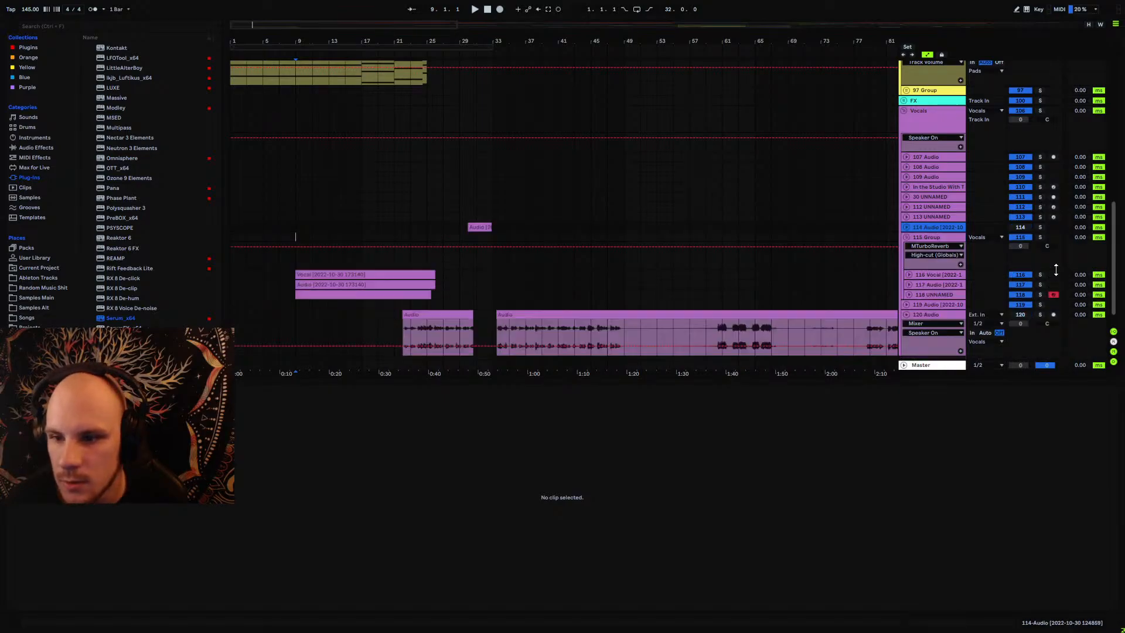
click(1040, 237)
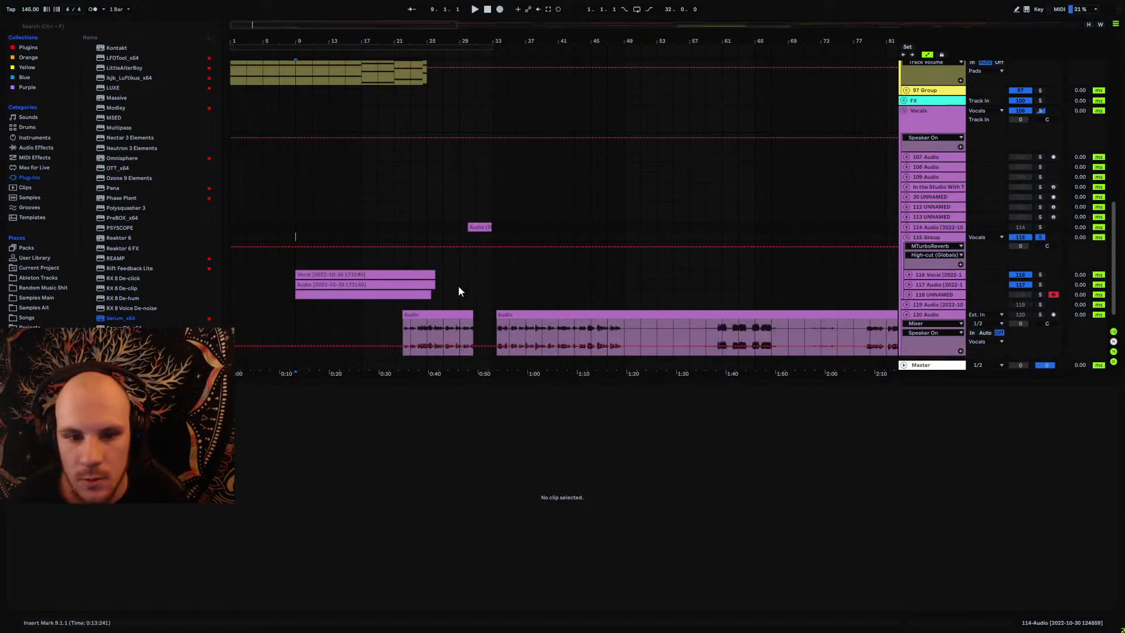
Step: Add Echo to the 115 Group in Ping Pong mode with 34% dry/wet and 86% feedback while playing from bar 9
click(36, 147)
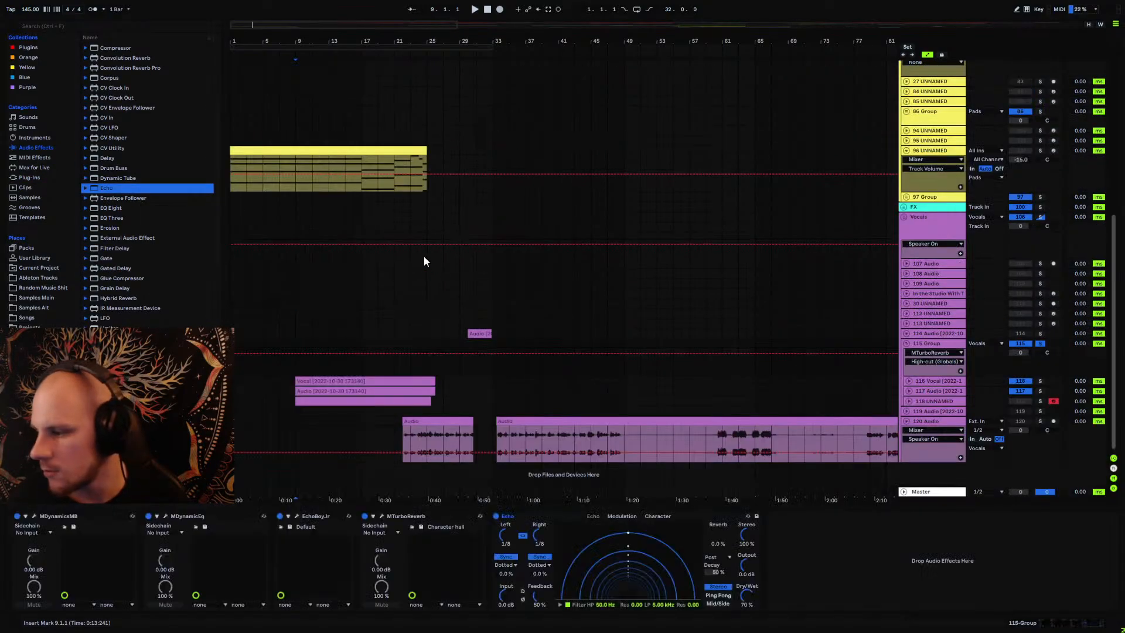
key(space)
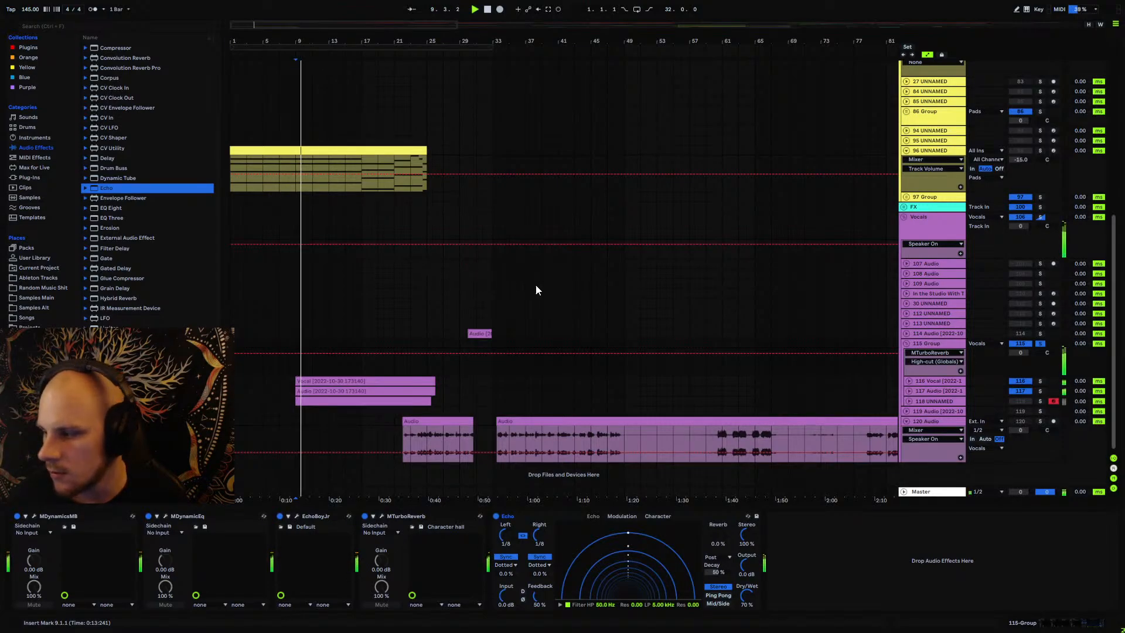
click(719, 596)
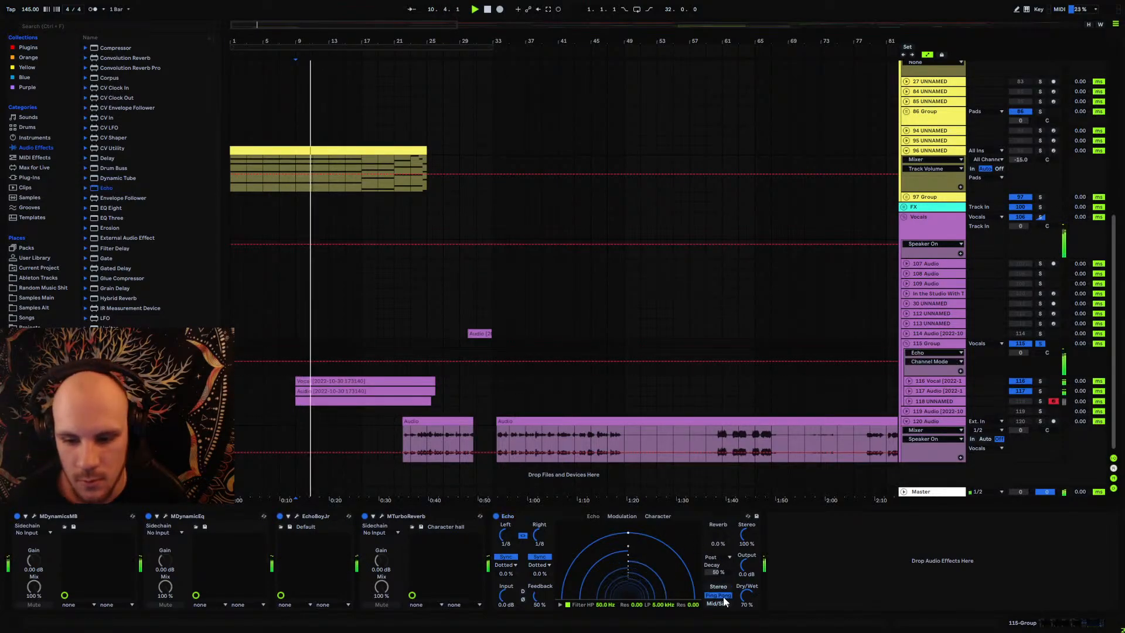
drag(746, 595, 746, 612)
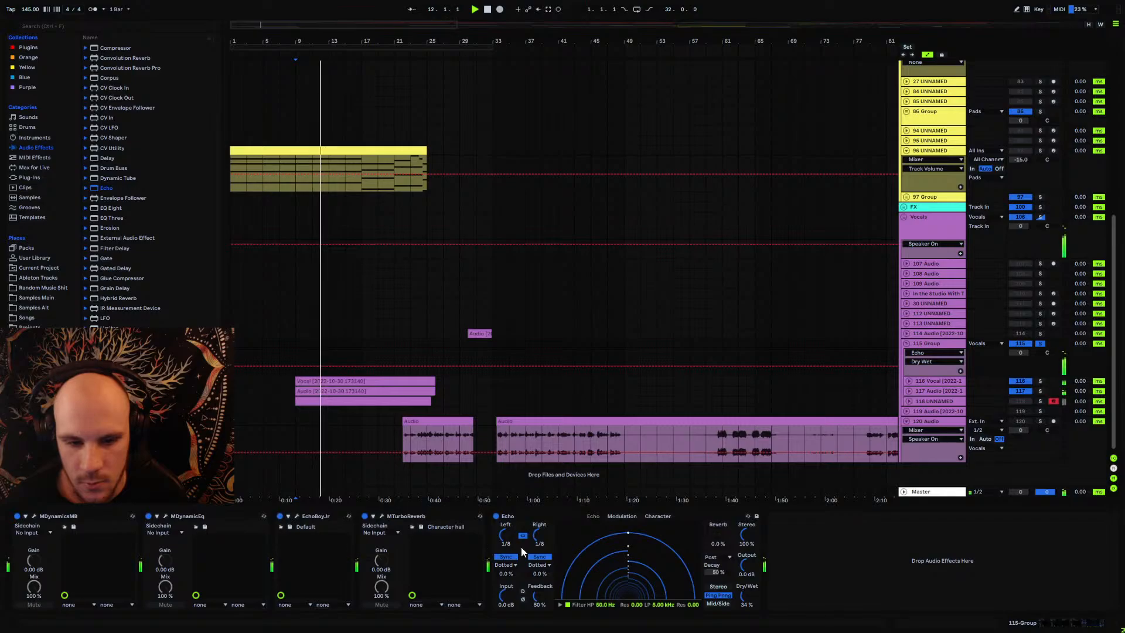
mouse_move(538, 601)
mouse_down()
mouse_move(537, 585)
mouse_move(538, 601)
mouse_up()
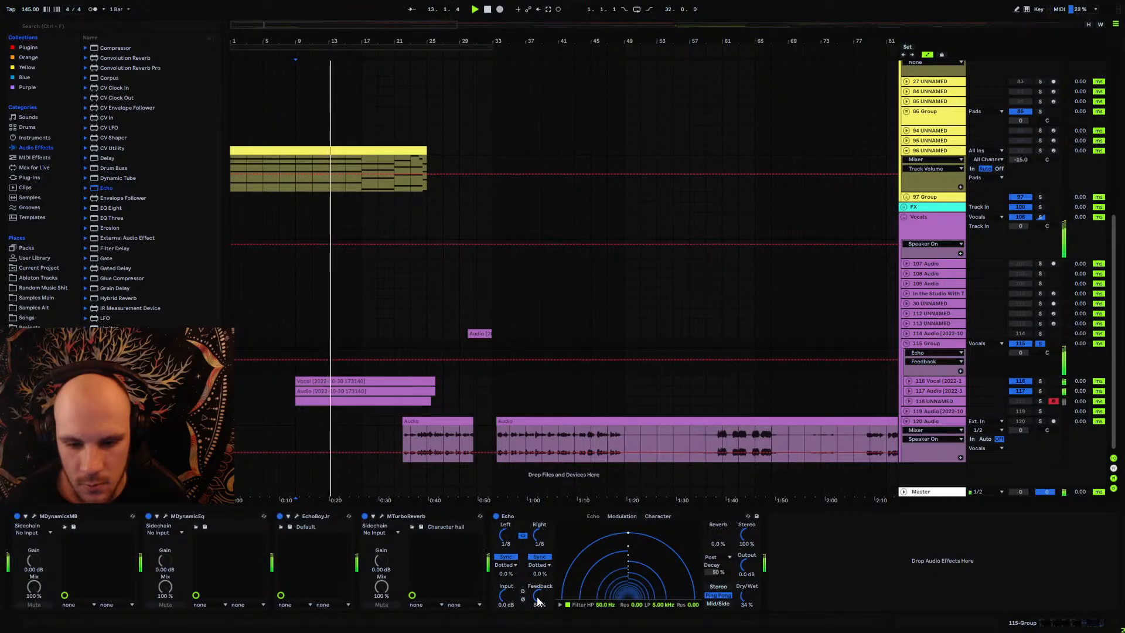
click(748, 597)
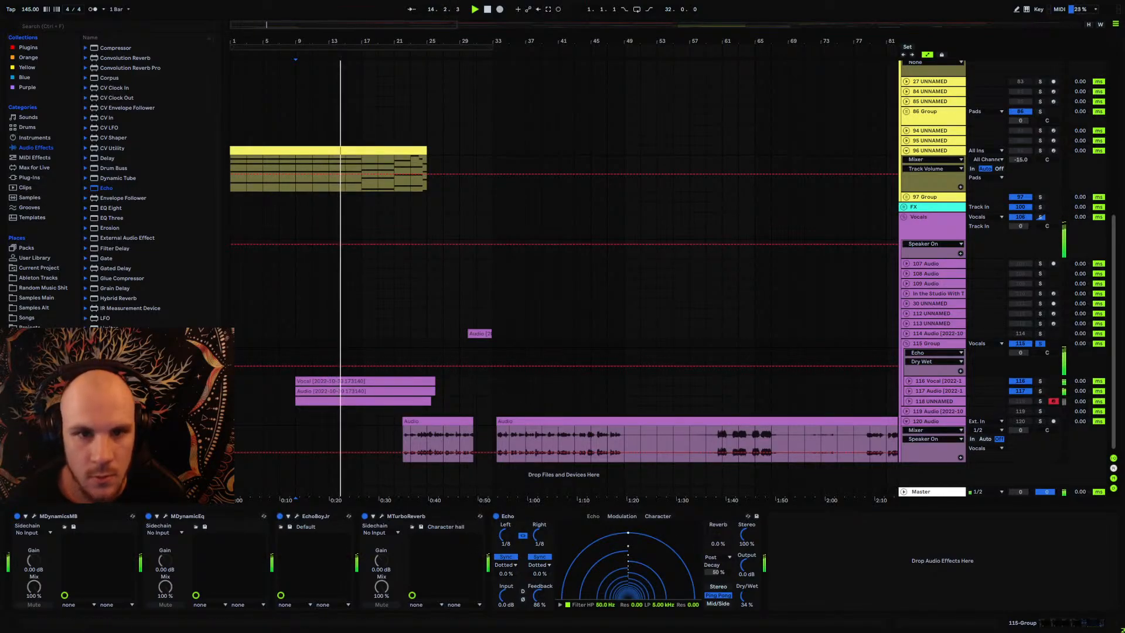
Step: Automate the Echo's input gain to stay at -23 dB and rise to 0.8 dB at bar 25
drag(492, 41, 730, 77)
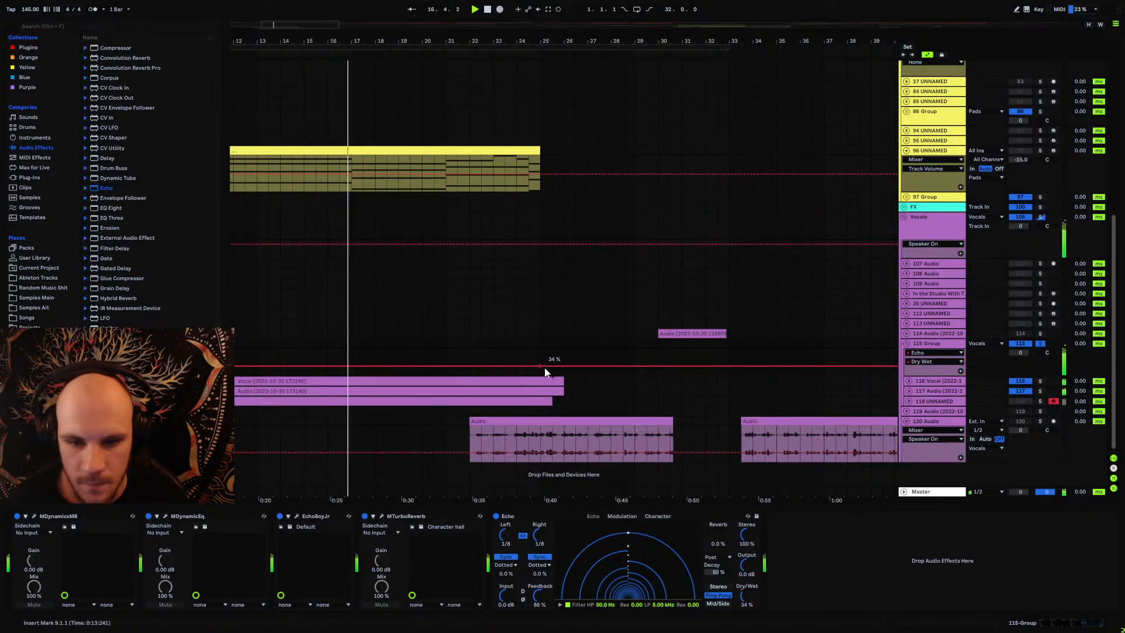
drag(503, 595, 502, 615)
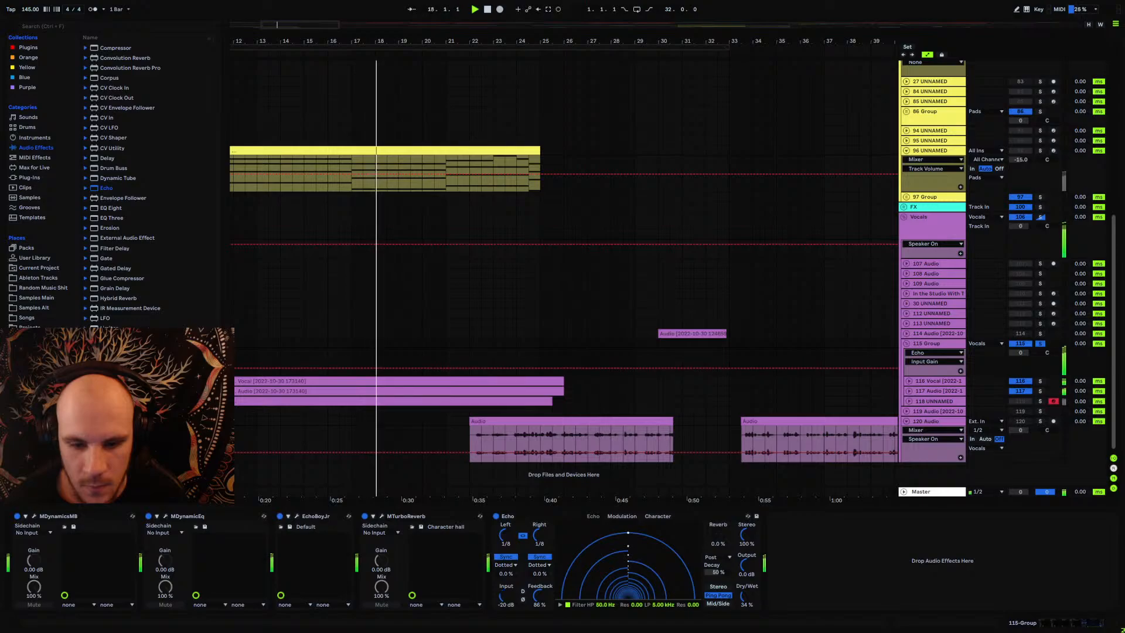
mouse_move(539, 371)
mouse_down()
mouse_move(526, 369)
mouse_move(539, 364)
mouse_up()
Step: Set the Echo's feedback to 94%, dry/wet to 46% and low-pass filter to 7.57 kHz
click(538, 596)
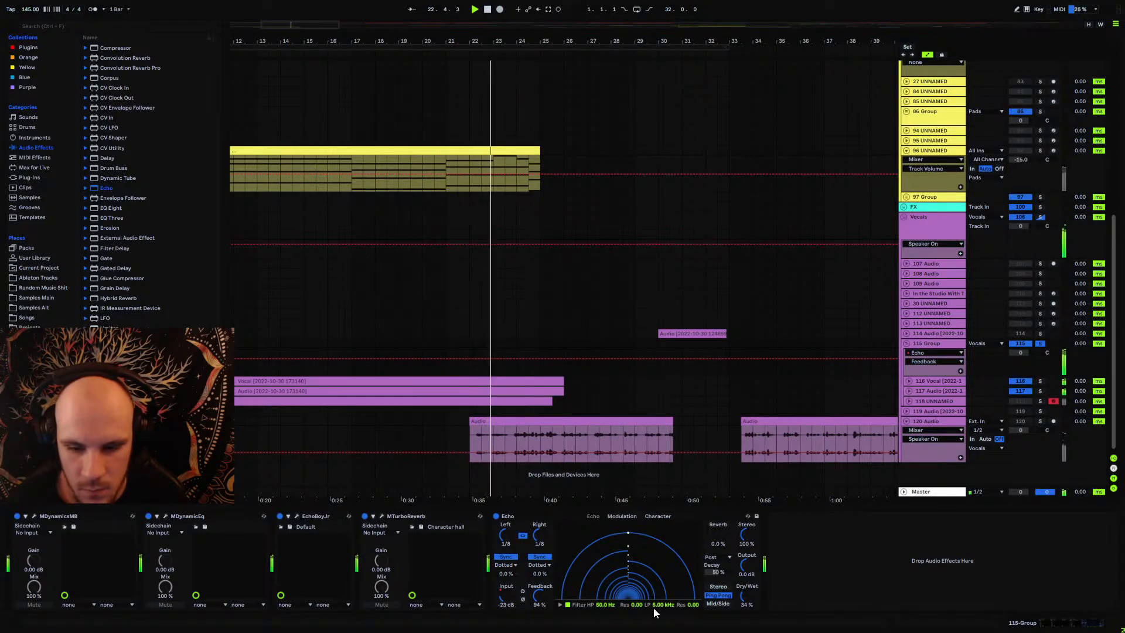
drag(745, 596, 744, 587)
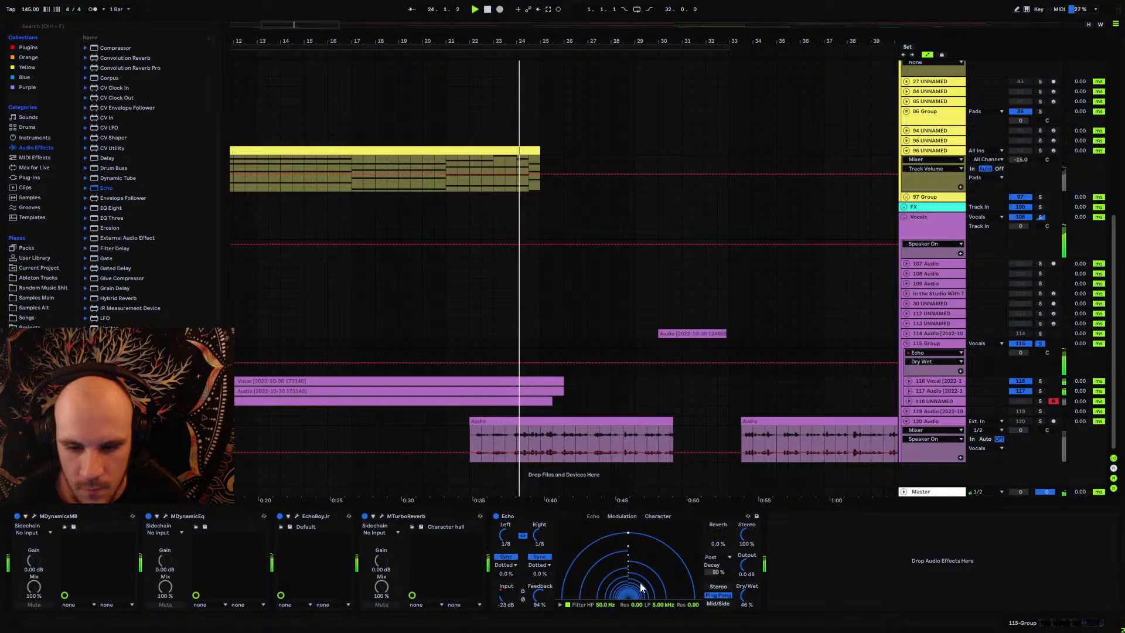
drag(663, 605, 663, 600)
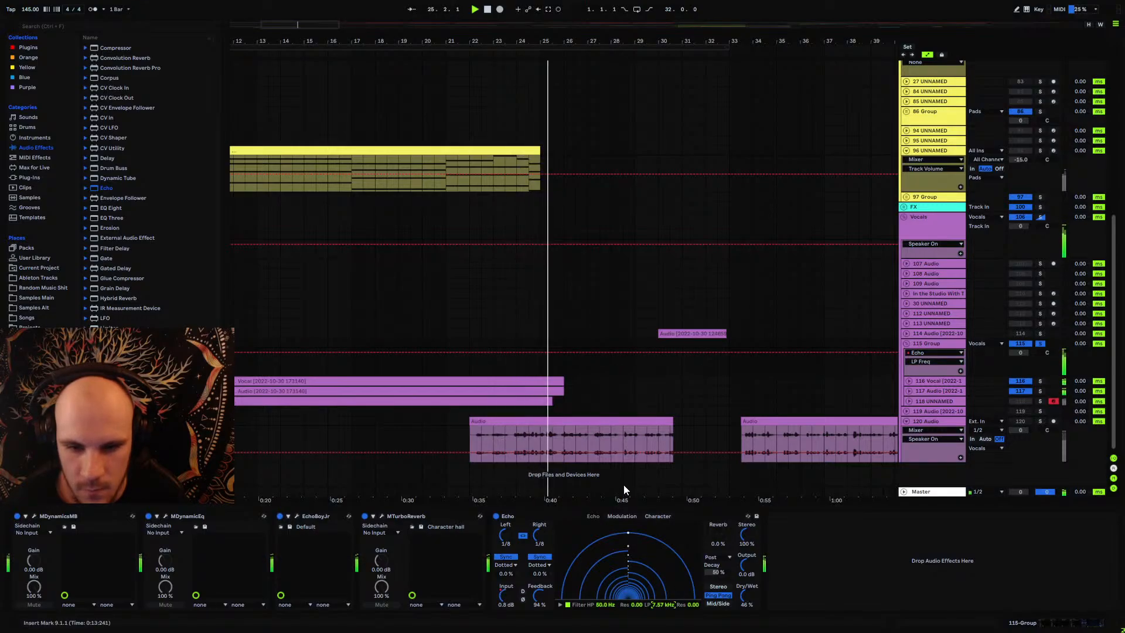
drag(505, 597, 510, 598)
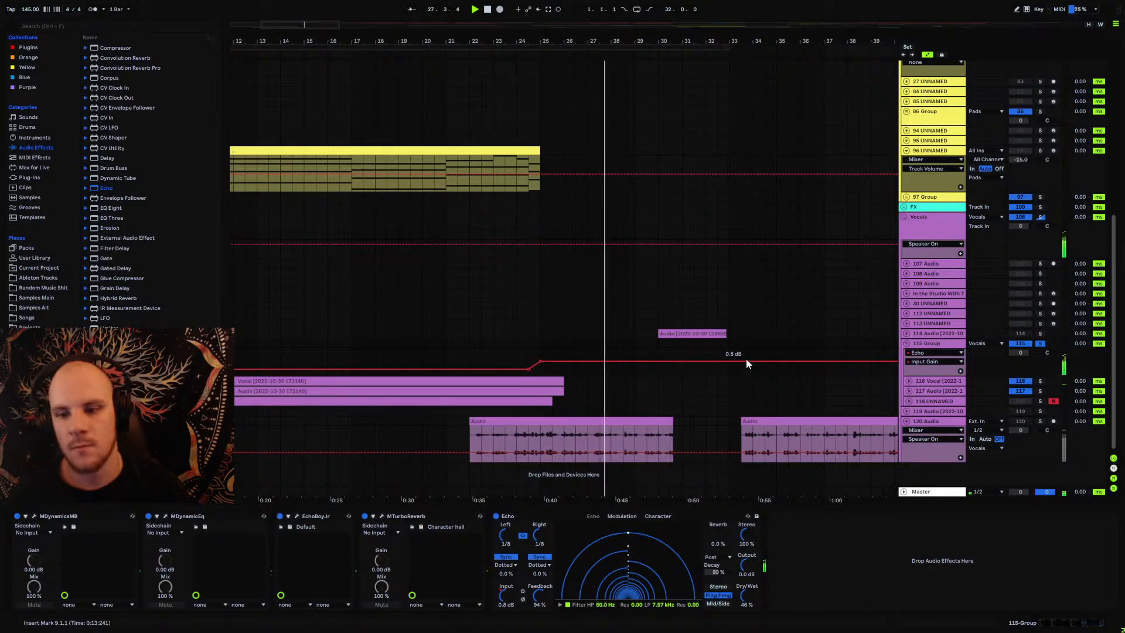
Step: Move the vocal clip on the 114 Audio track to start at 30.2.1 and turn off the 115 Group's solo during playback
click(907, 333)
click(683, 334)
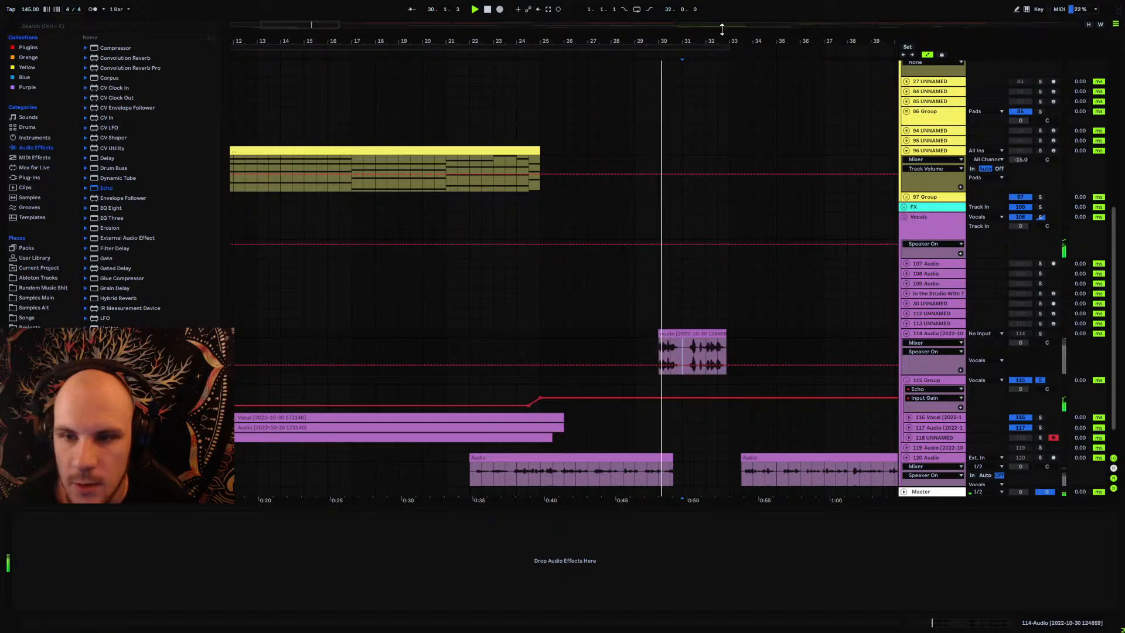
key(z)
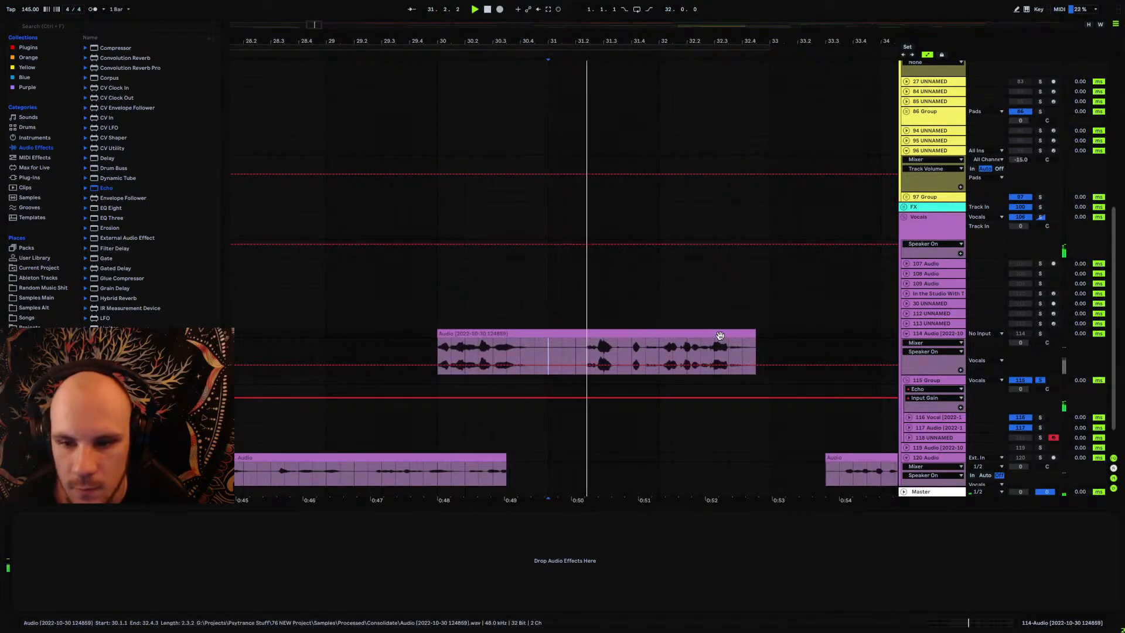
drag(716, 334, 746, 333)
key(space)
click(1021, 333)
key(space)
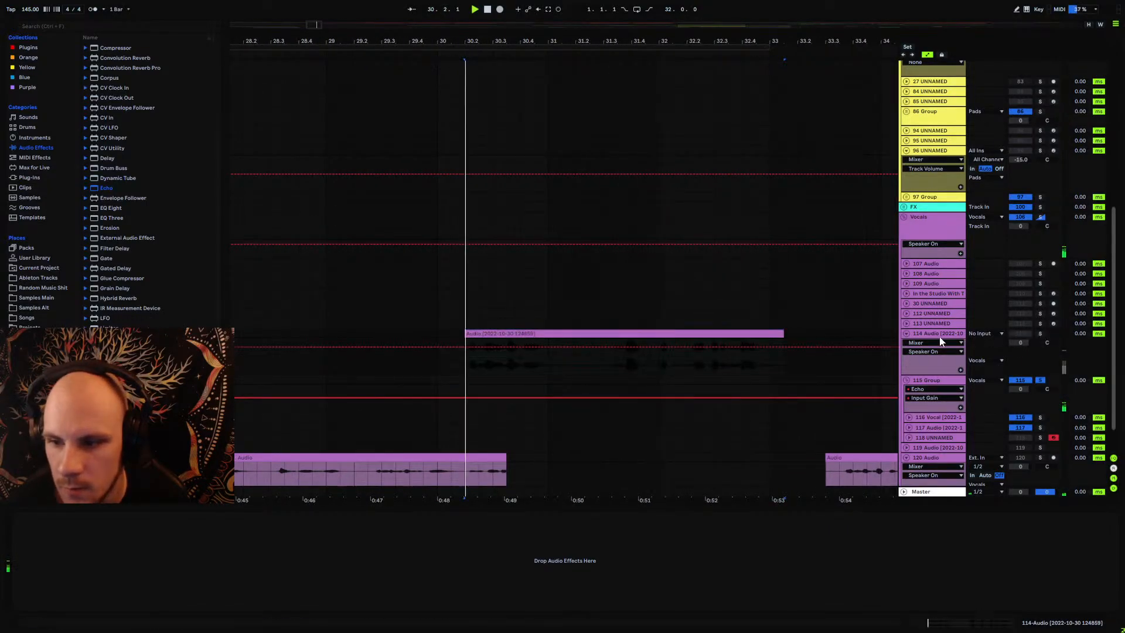
click(1040, 380)
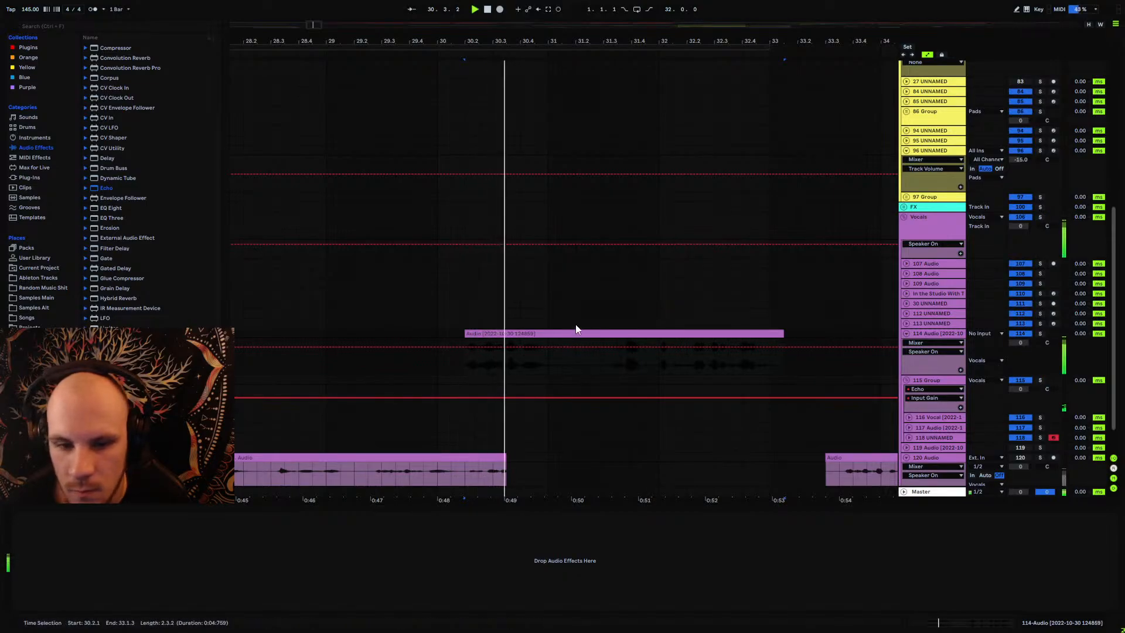
Step: Delete the quiet stretch between 31.1.3 and 31.3.1 from the 114 track's vocal clip
click(590, 360)
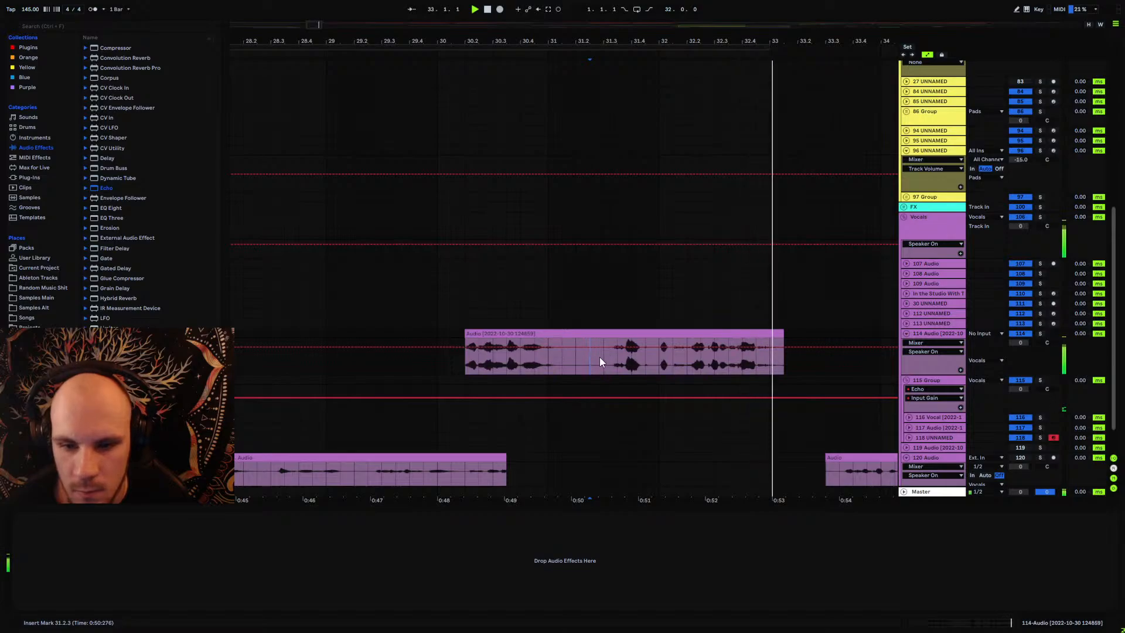
drag(602, 357, 561, 334)
key(Delete)
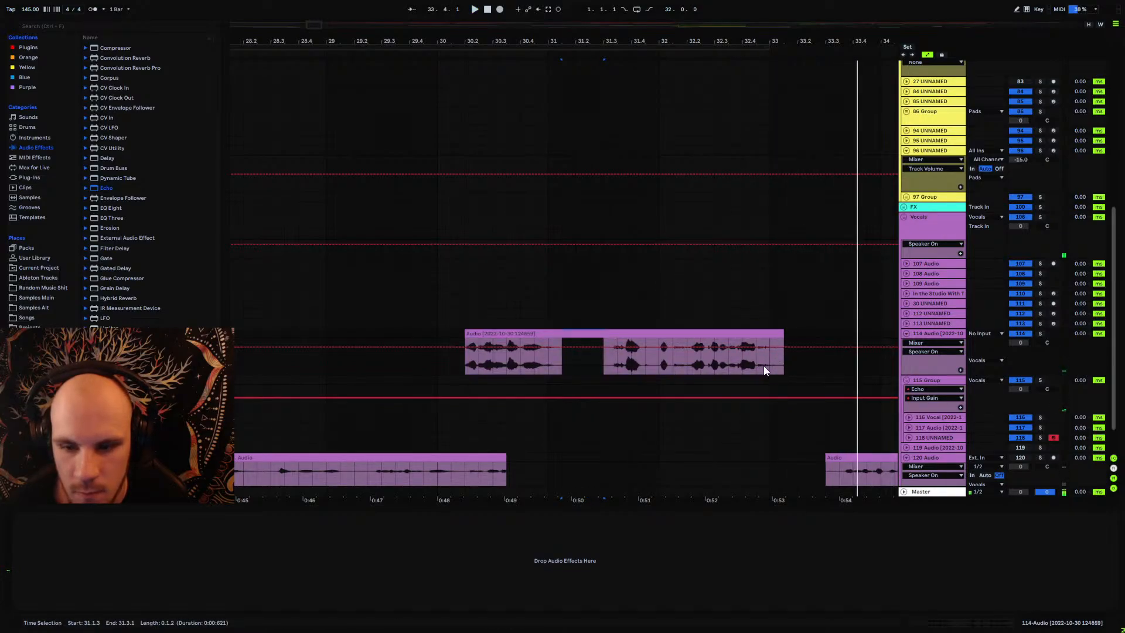
Step: Move the first vocal piece later to close the gap, crossfade it into the next piece, and play from 30.4.2
drag(537, 334, 588, 335)
drag(611, 47, 554, 333)
click(546, 340)
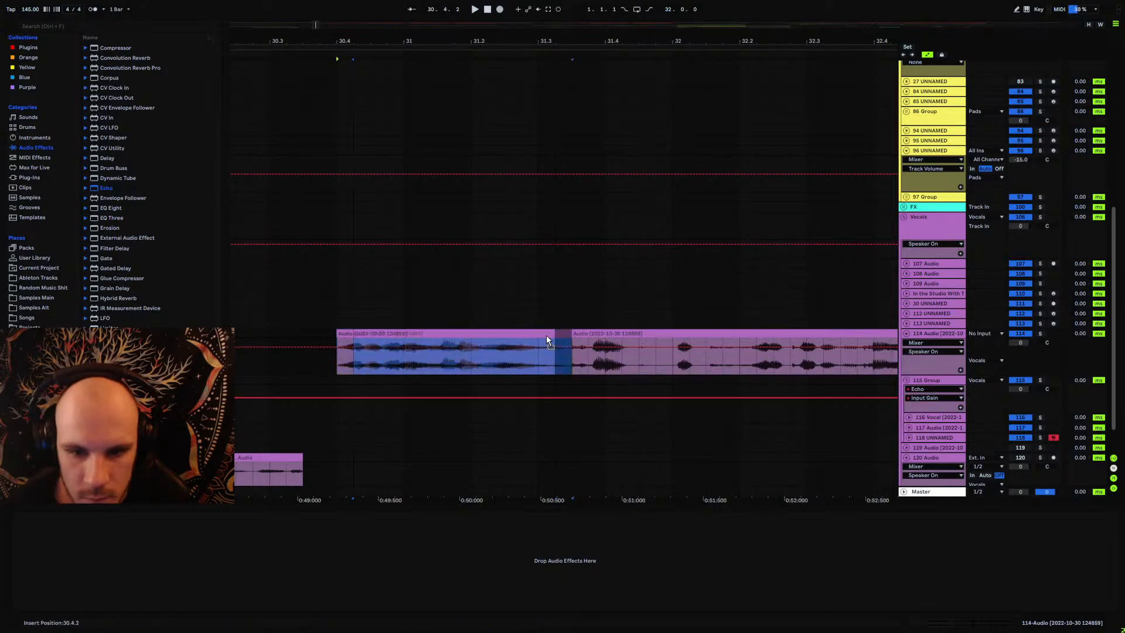
key(0)
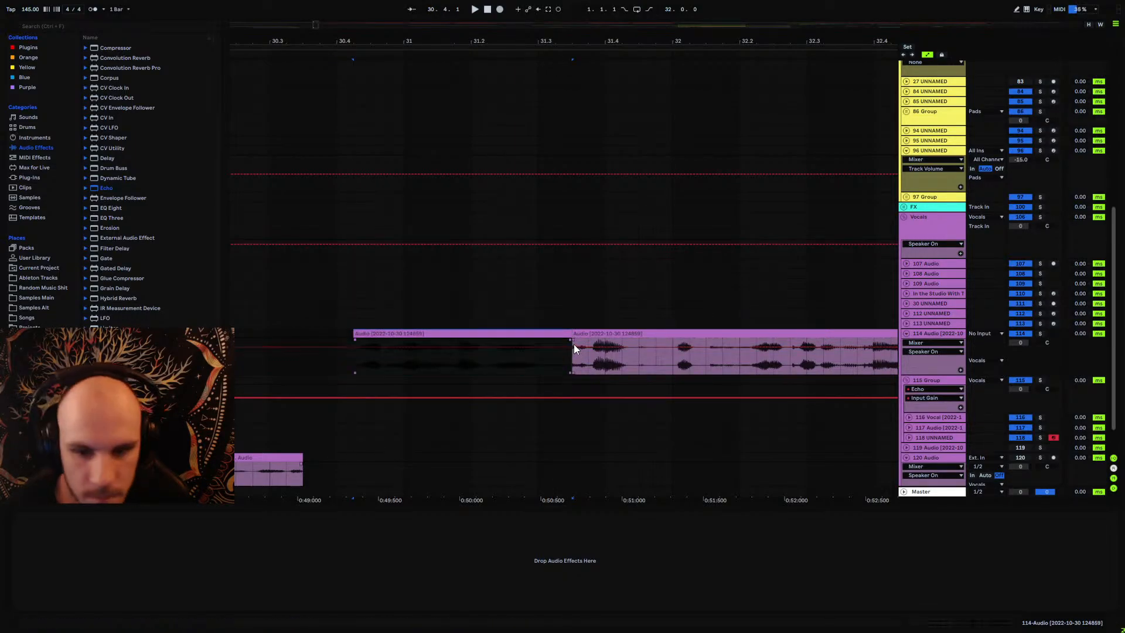
key(0)
click(349, 364)
key(space)
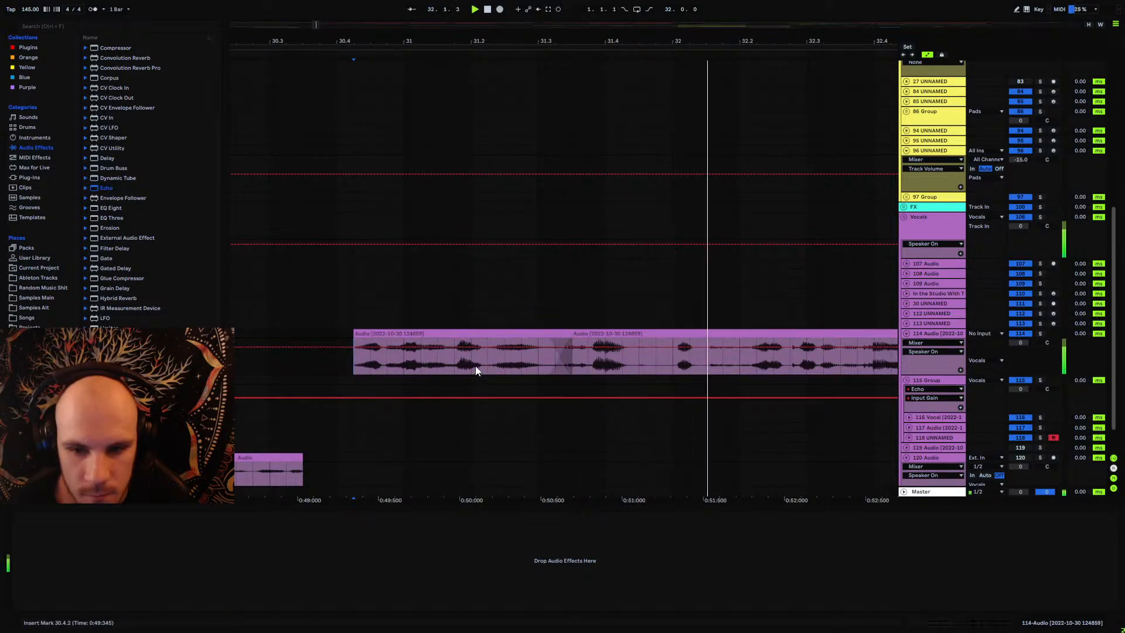
Step: Remove the pause from 31.4.3 to bar 32 and move the two preceding vocal pieces together up to bar 32
drag(678, 42, 580, 44)
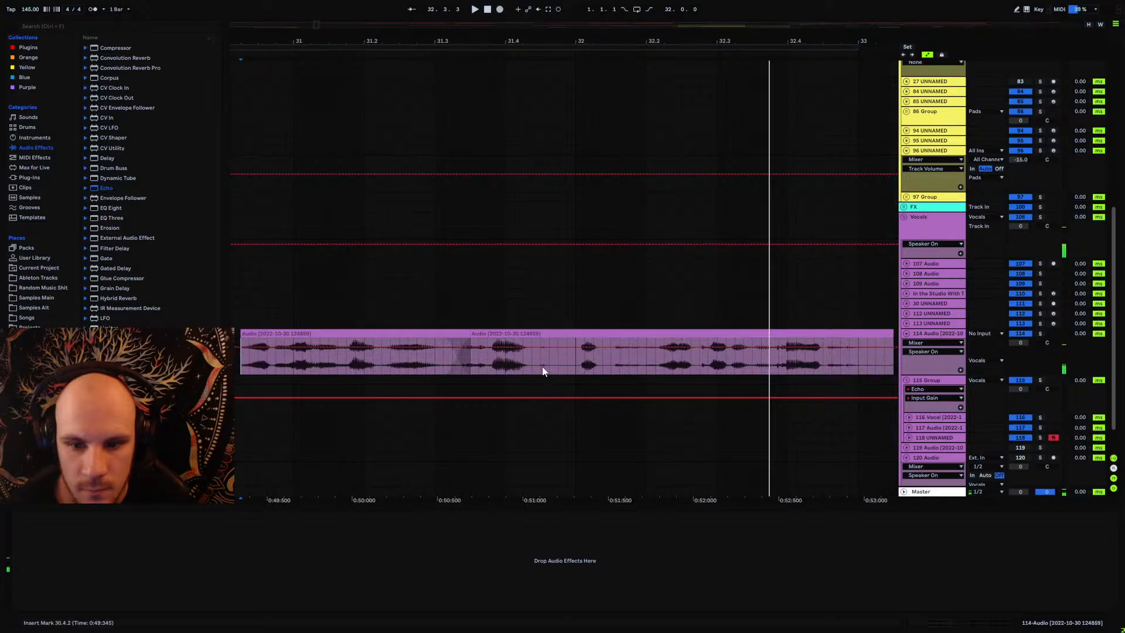
click(574, 332)
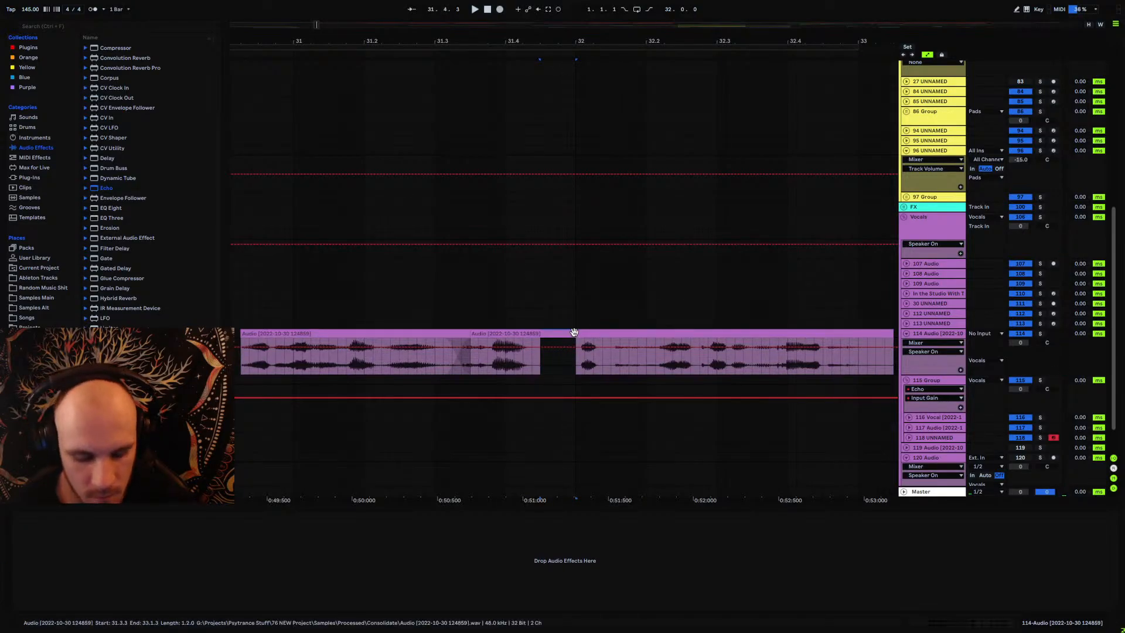
click(423, 329)
key(0)
click(498, 331)
key(0)
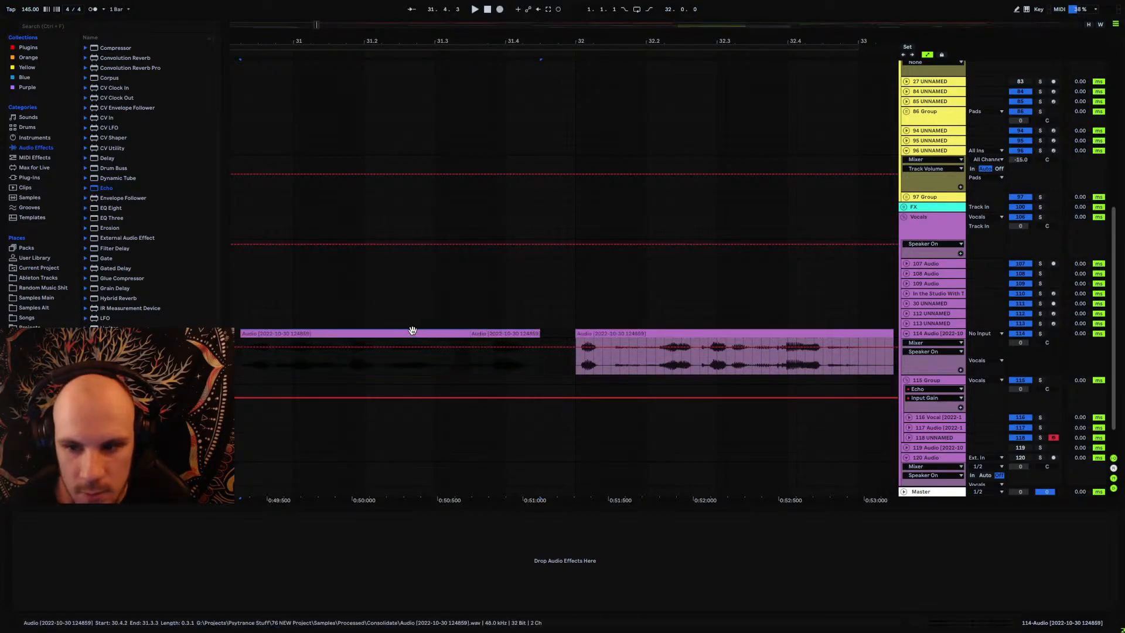
key(0)
drag(407, 330, 440, 332)
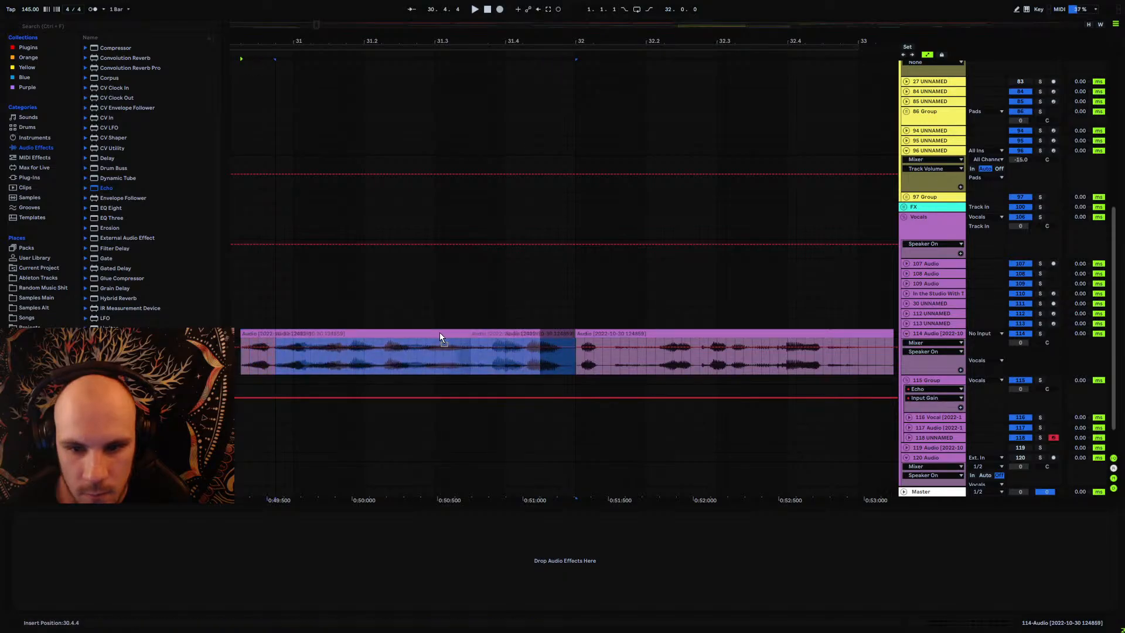
Step: Cut out the short pause at 32.1.2, shift the preceding vocal pieces later to close the gaps, and play the line
click(602, 358)
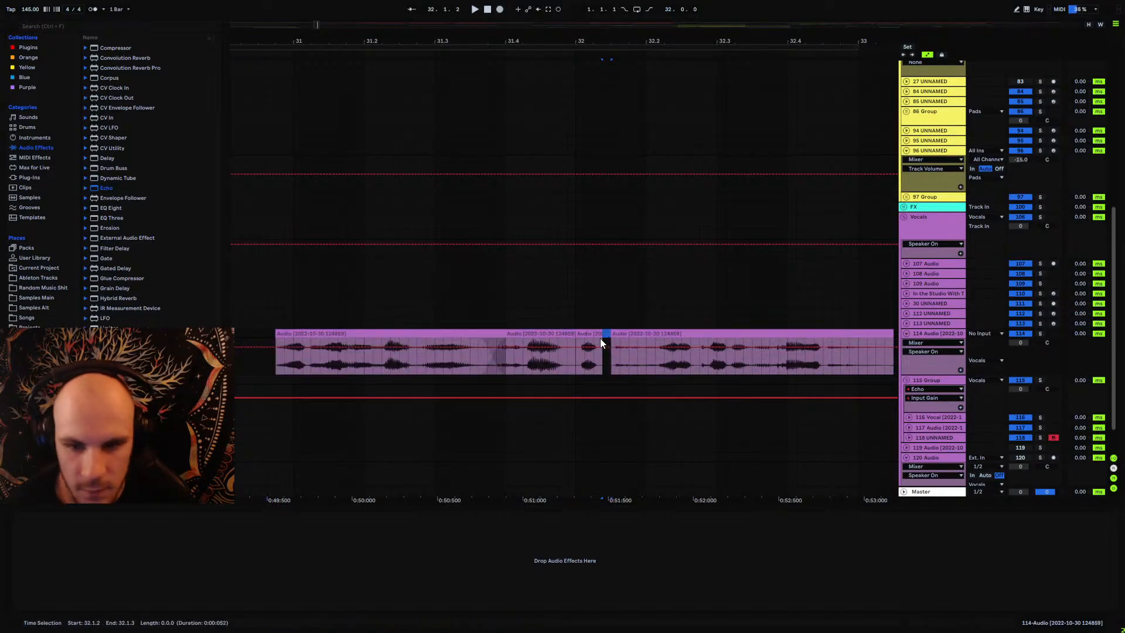
click(599, 339)
click(360, 336)
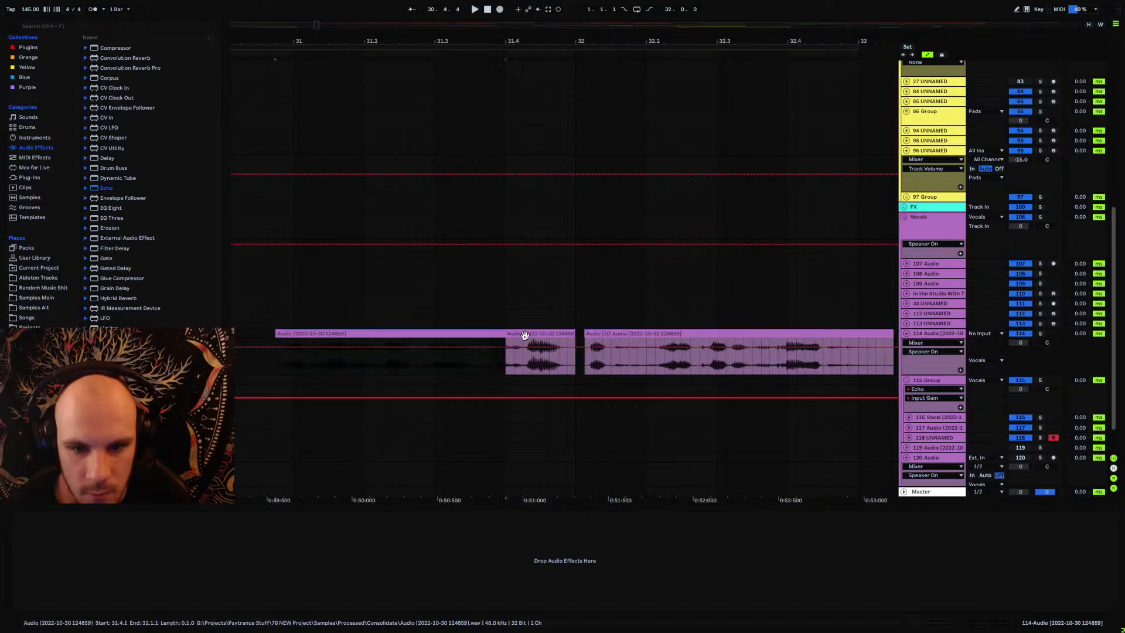
shift+click(526, 335)
drag(460, 333, 470, 333)
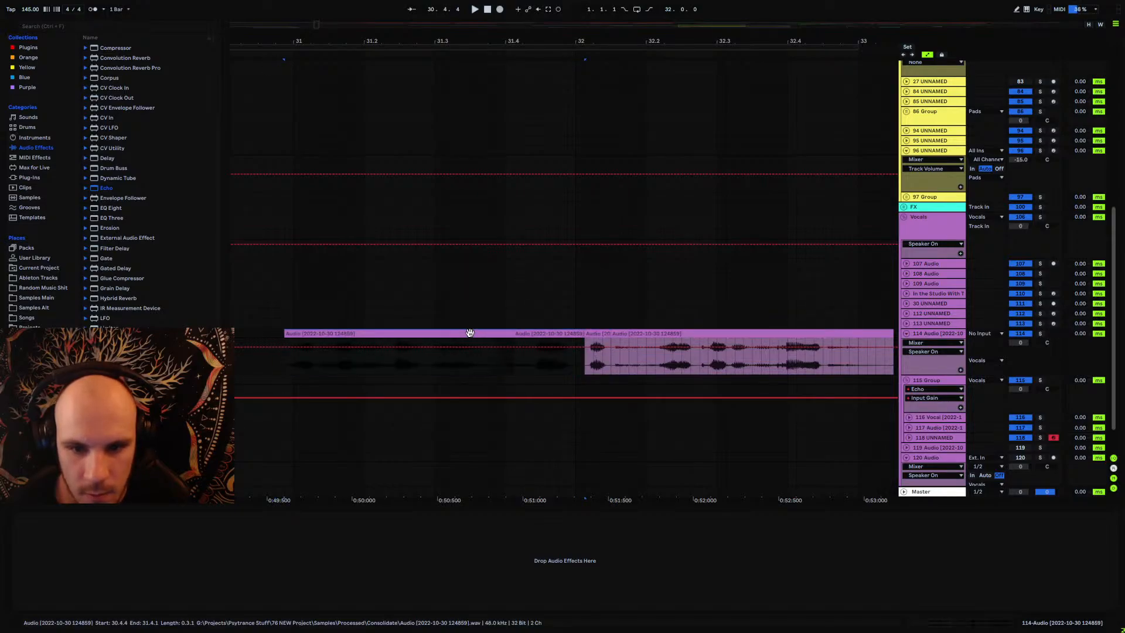
click(540, 361)
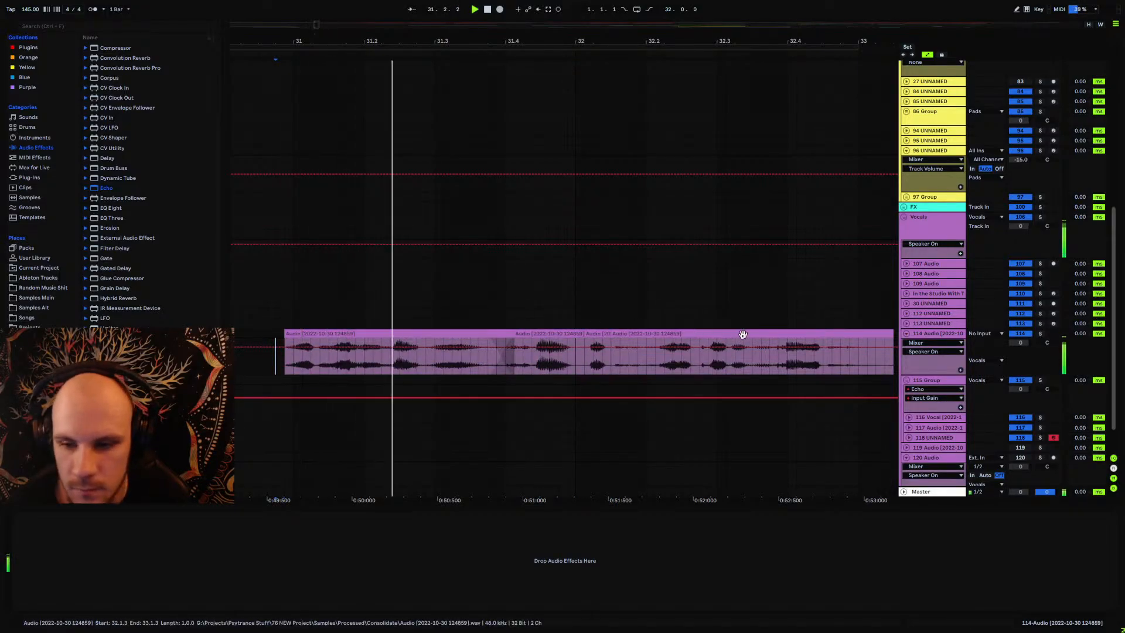
drag(496, 42, 495, 12)
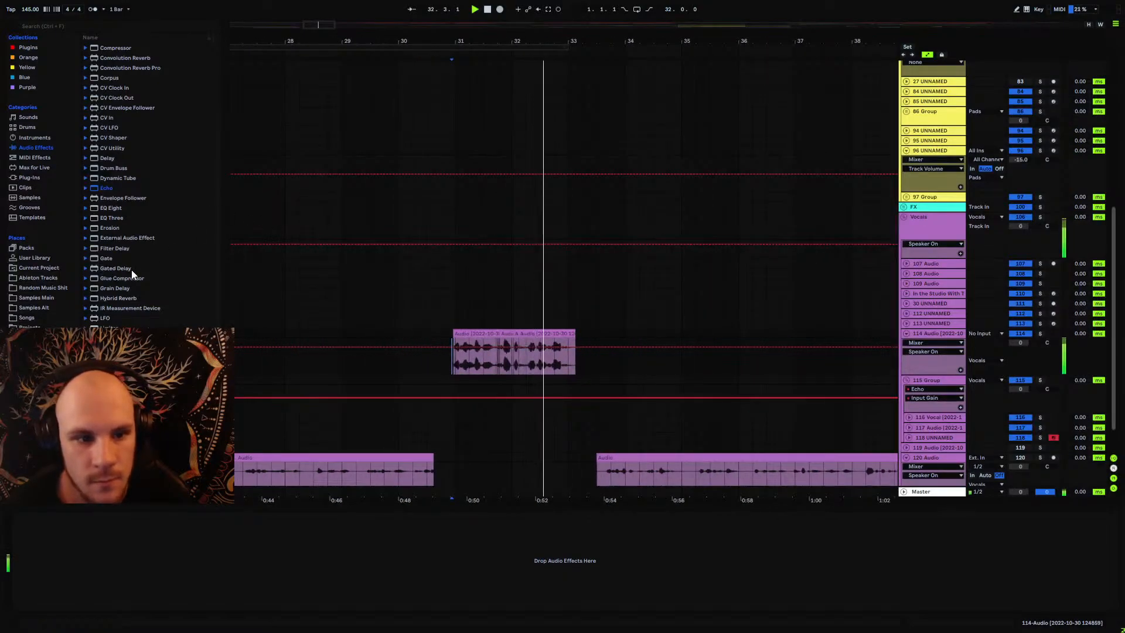
Step: Add EQ Eight to the 114 vocal track and play back the edited vocal line around bar 33
drag(113, 208, 479, 364)
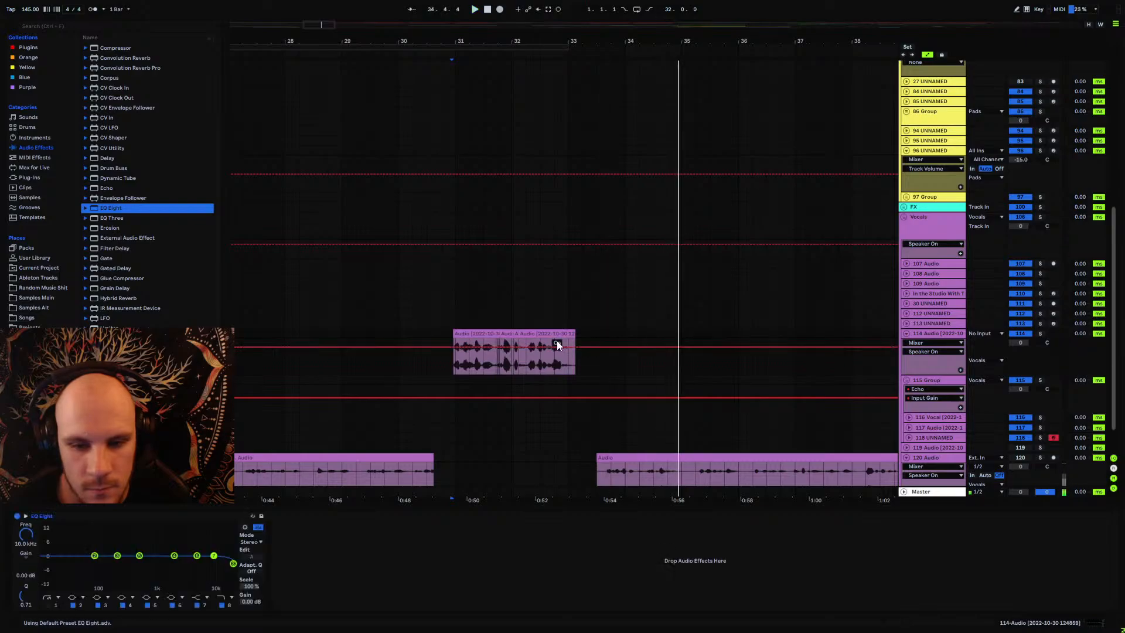
click(555, 364)
drag(549, 45, 540, 121)
key(space)
click(594, 361)
key(space)
key(space)
Step: Select all the vocal pieces on the 114 track and nudge them slightly earlier so the line ends just before bar 33
drag(495, 44, 615, 24)
click(677, 332)
drag(482, 332, 461, 334)
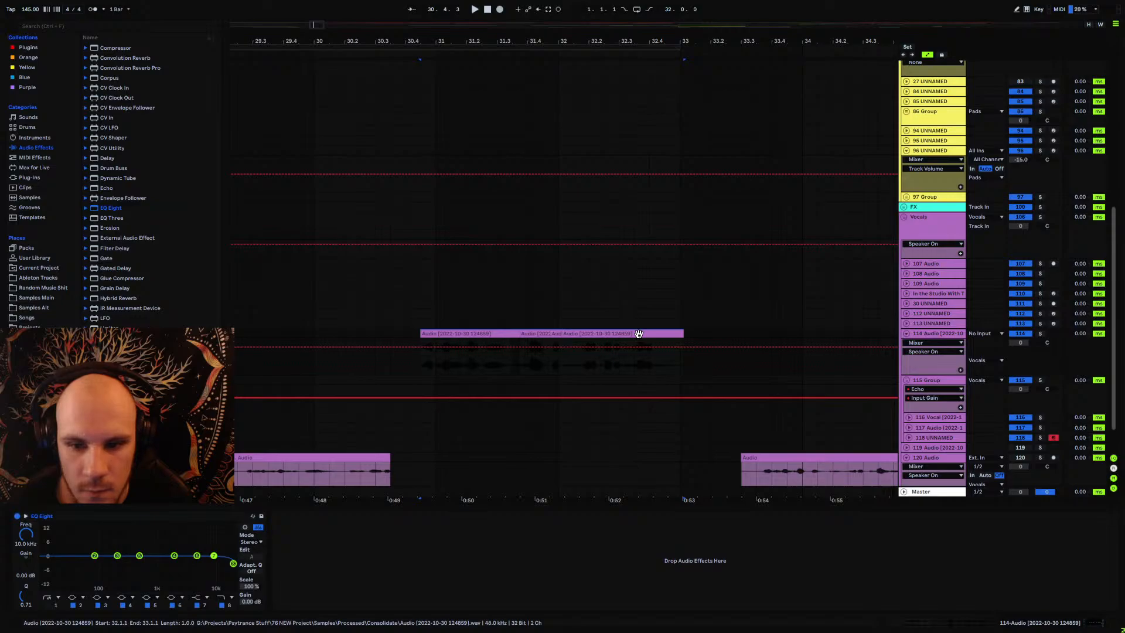
click(523, 334)
click(593, 335)
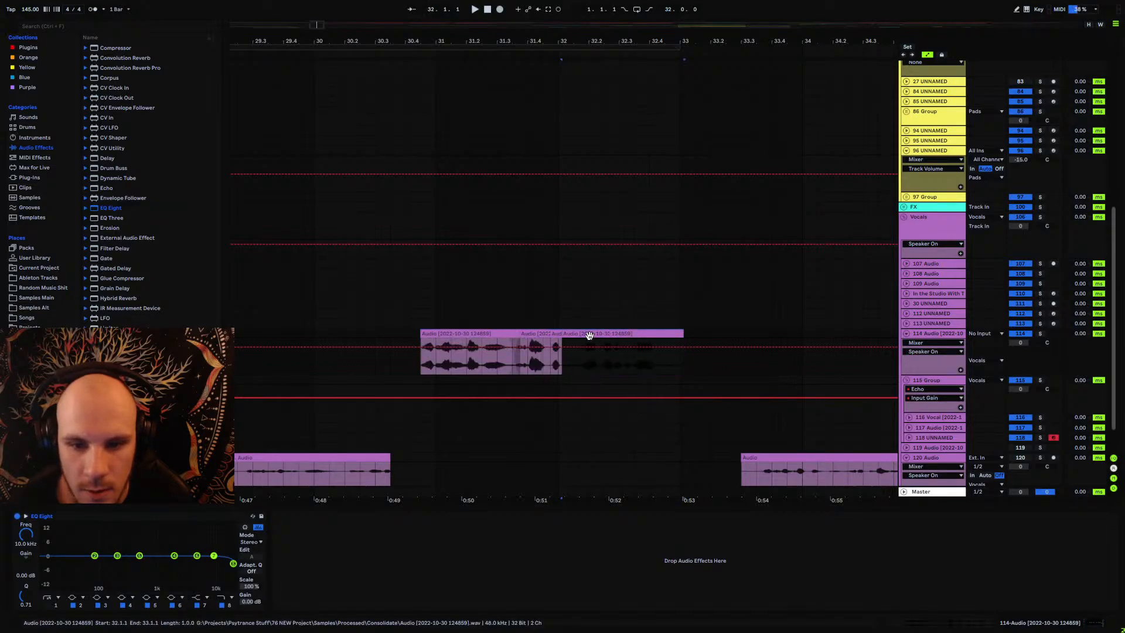
shift+click(494, 334)
drag(665, 335, 661, 336)
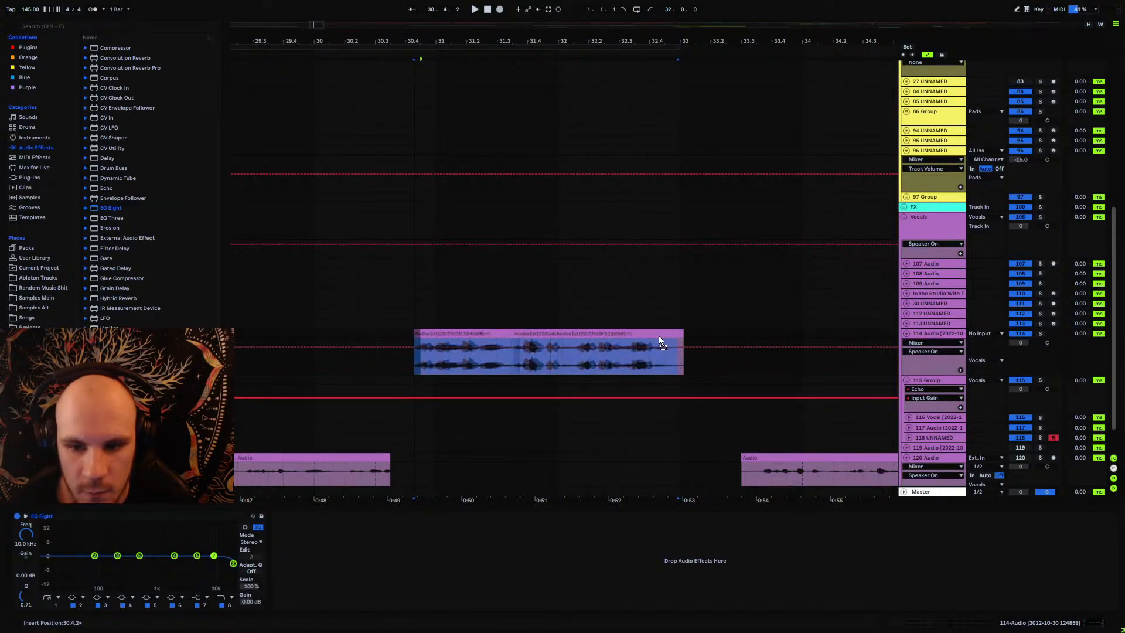
Step: Split the last vocal piece at 32.4.1, fade out its tail, and play it
click(649, 370)
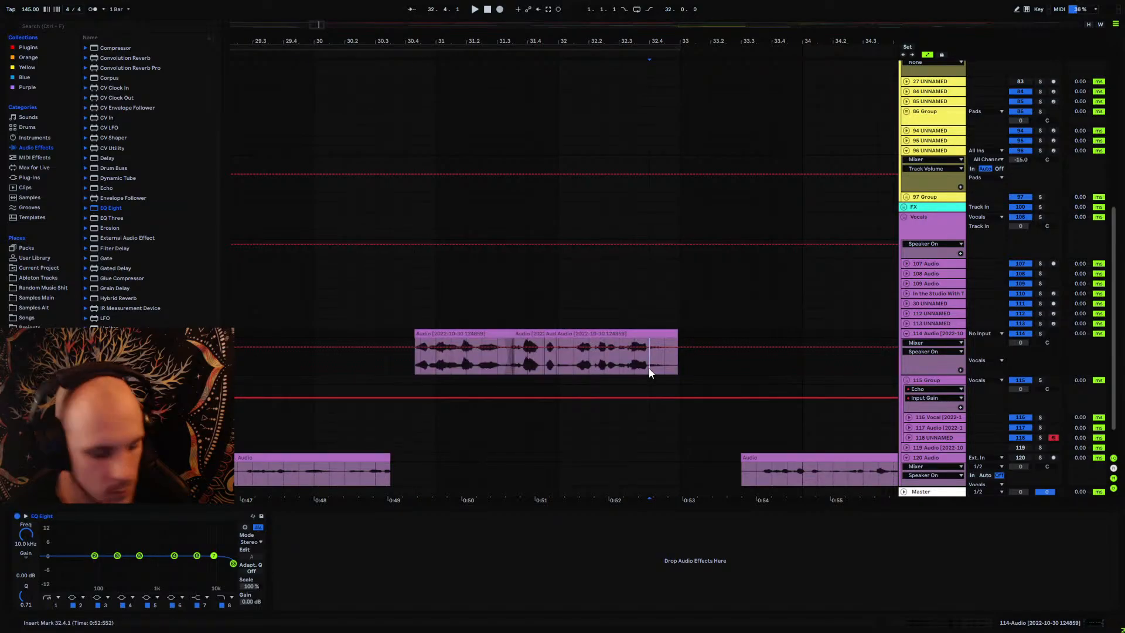
double_click(655, 341)
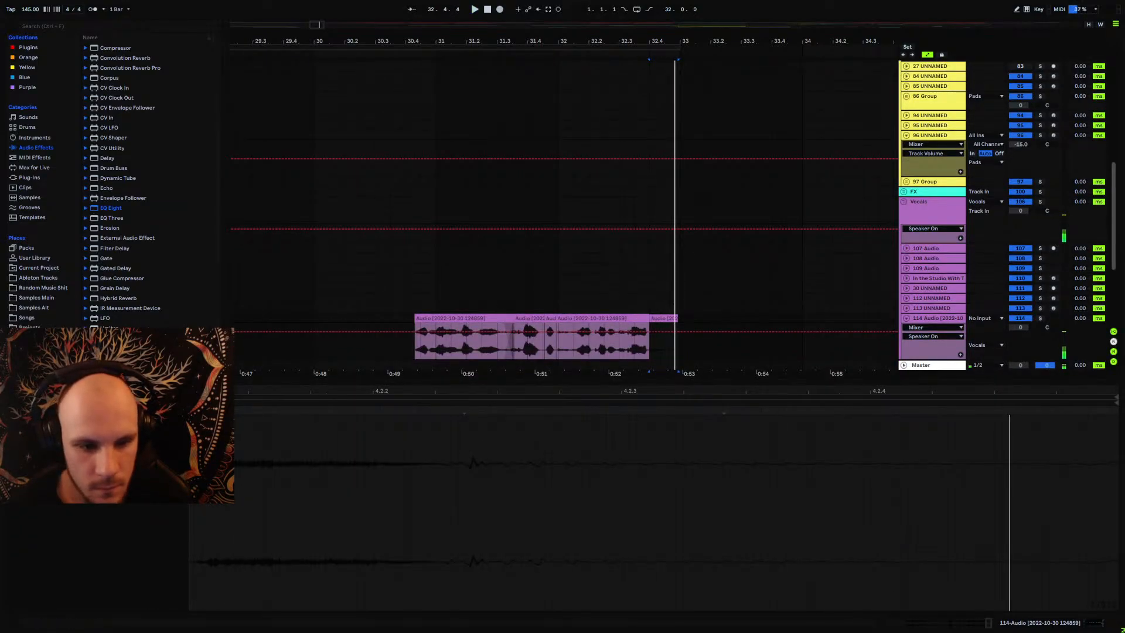
key(space)
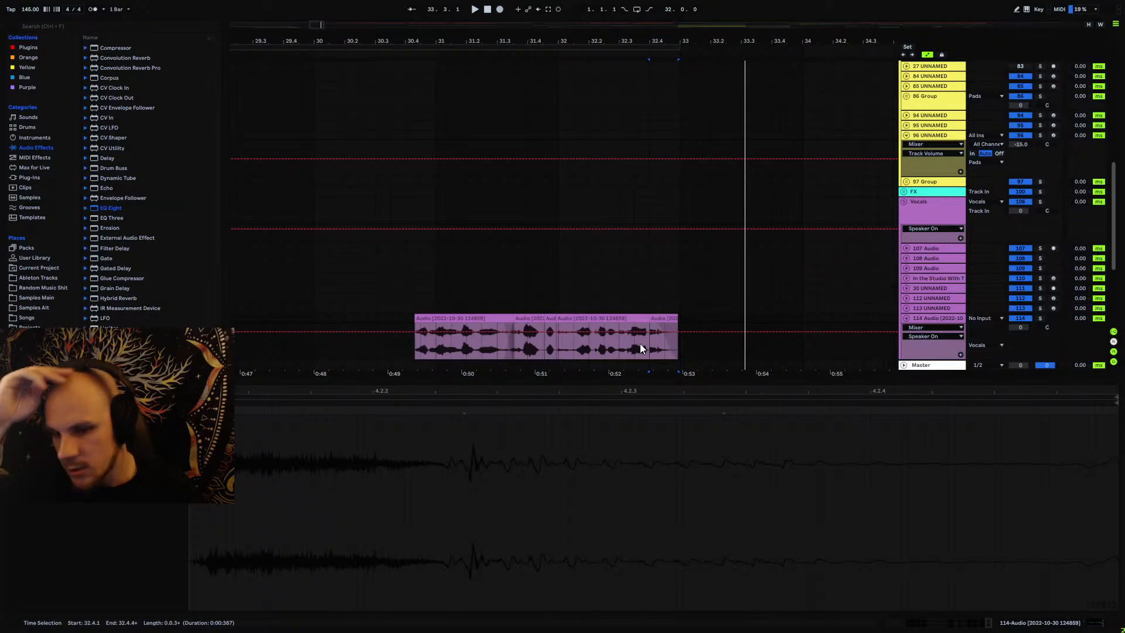
Step: Try to pull the syllable near 2.1.1 of the first vocal clip earlier with warp markers, and undo the change
click(416, 346)
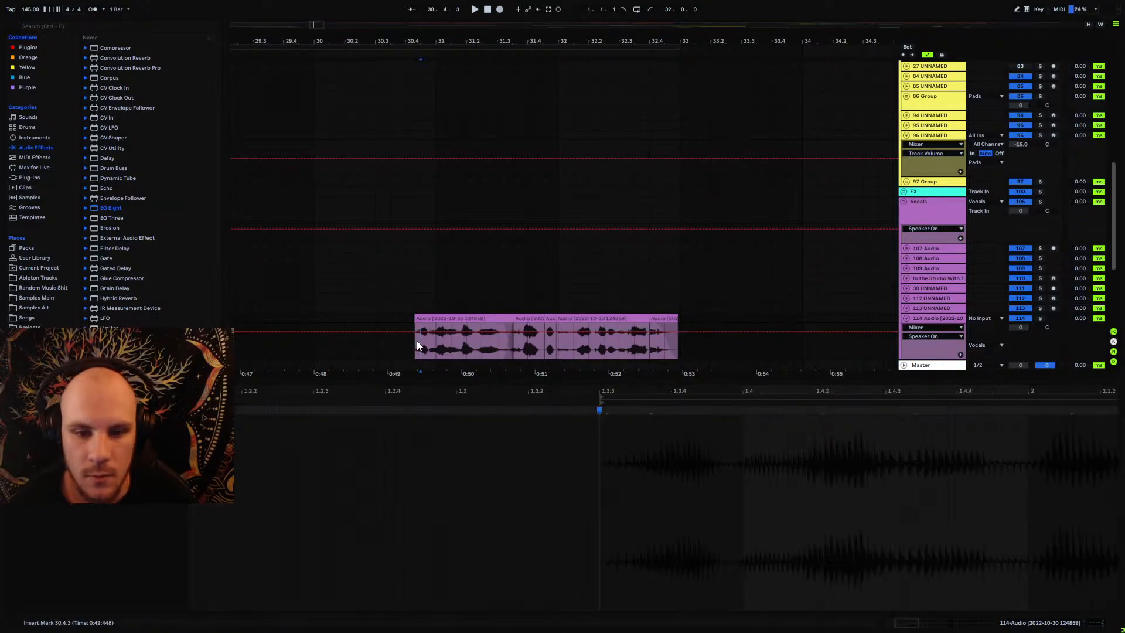
drag(523, 332, 421, 370)
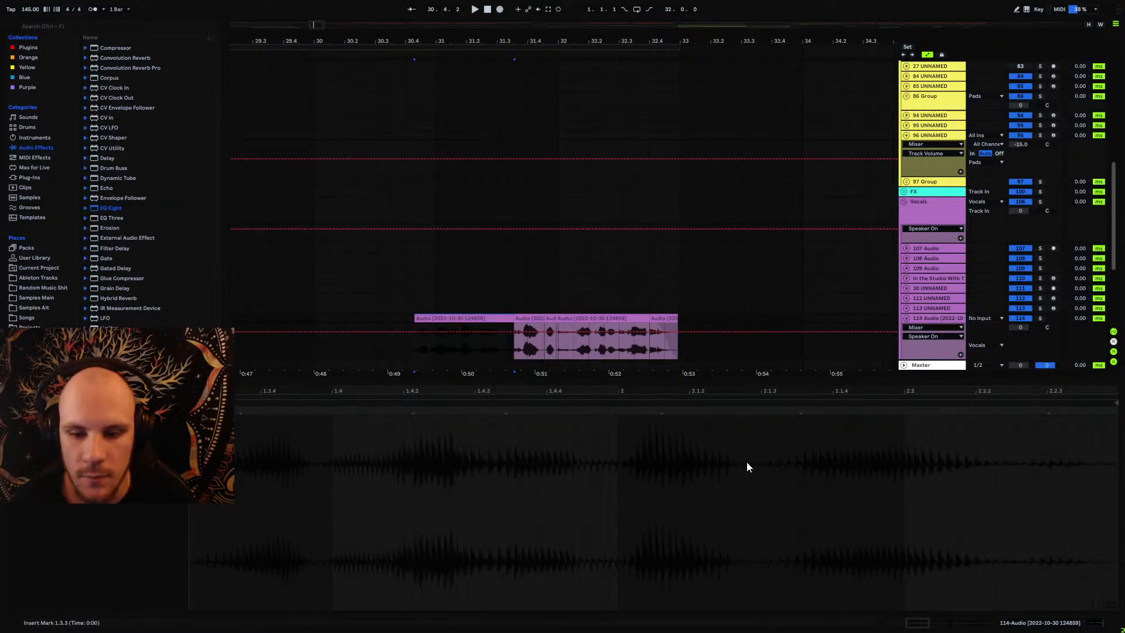
click(506, 409)
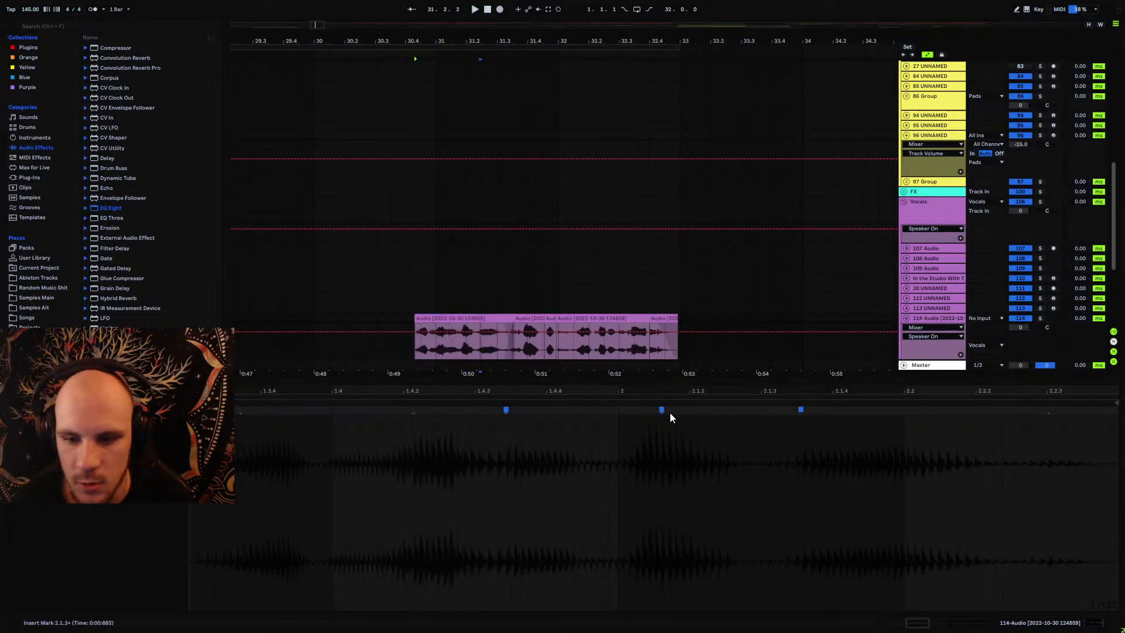
mouse_move(670, 417)
mouse_down()
mouse_move(557, 425)
mouse_move(628, 430)
mouse_up()
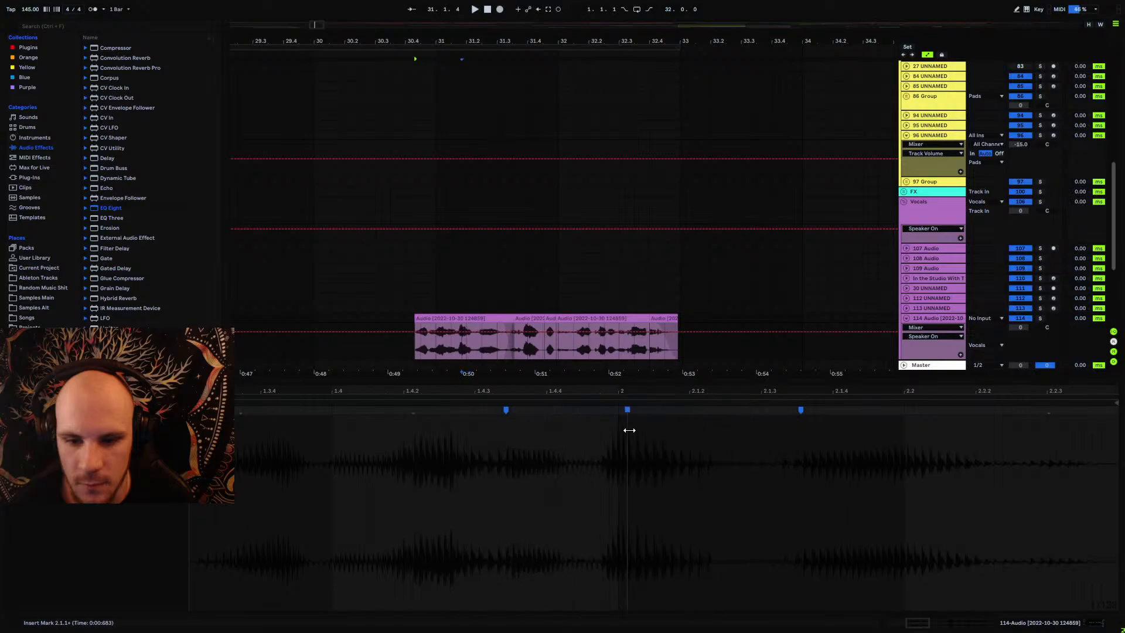
key(ctrl+z)
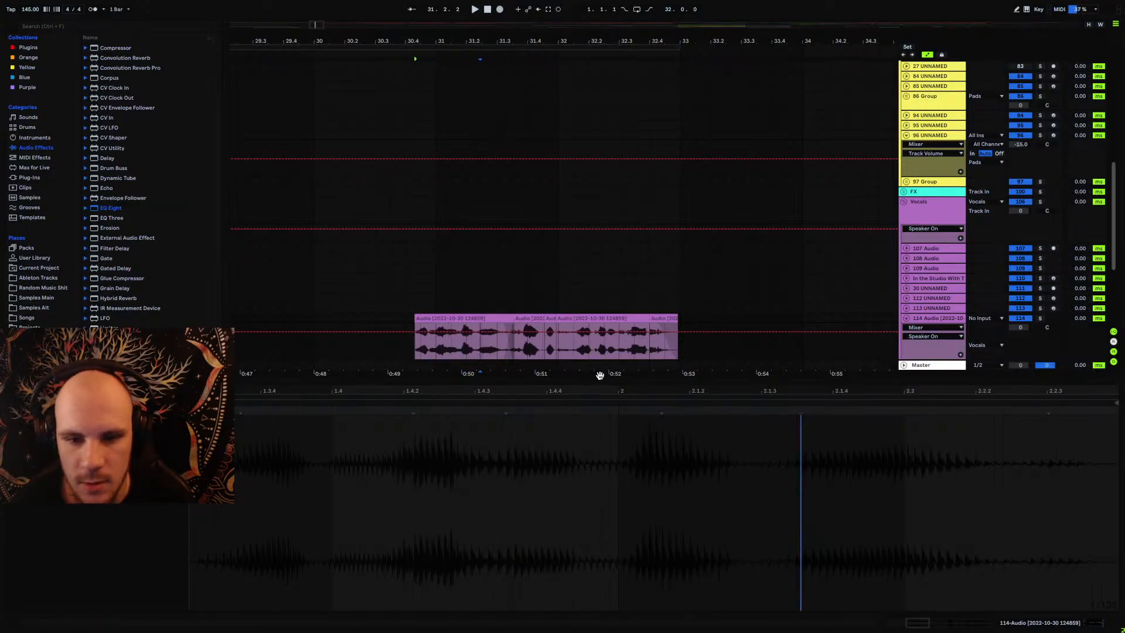
click(528, 350)
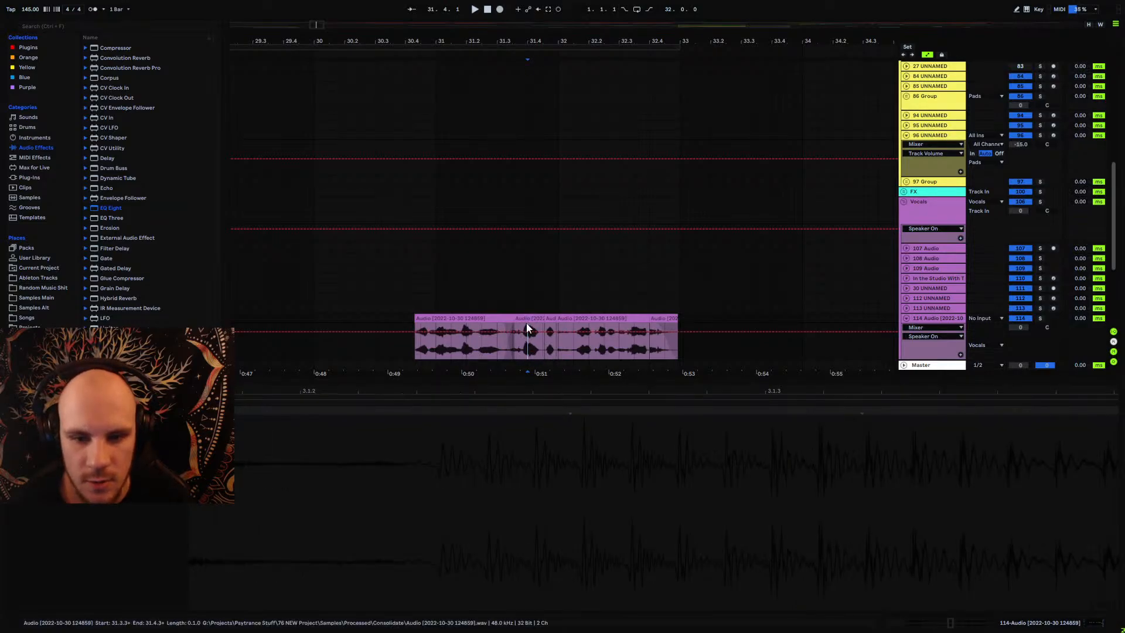
Step: Play the end of the vocal line and add Echo after EQ Eight on the 114 vocal track
click(659, 358)
key(space)
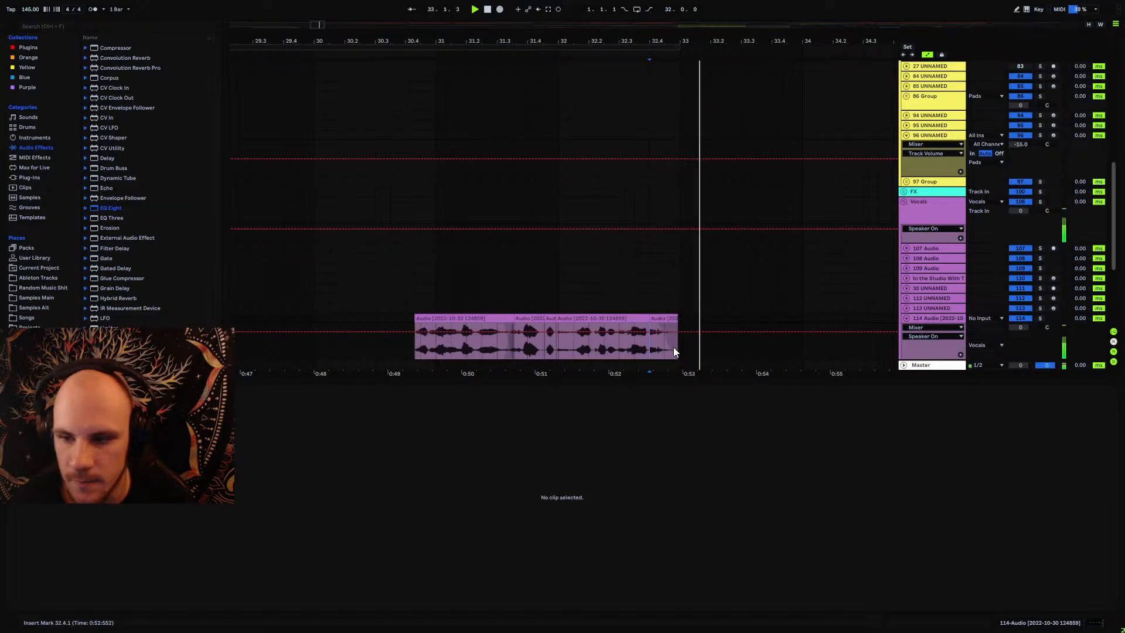
click(117, 188)
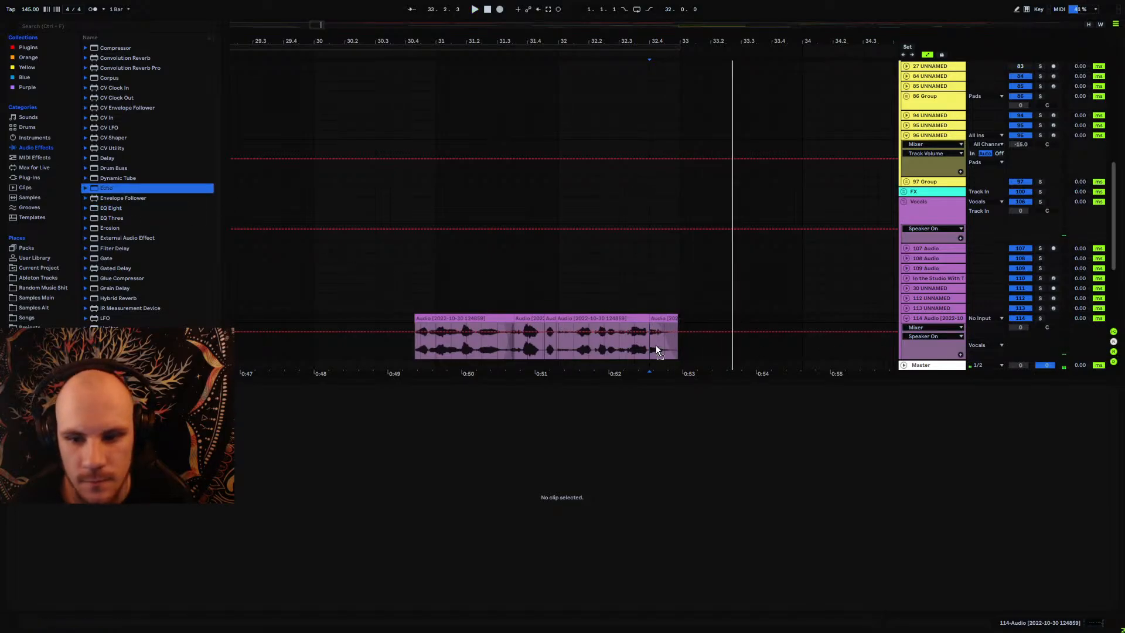
drag(666, 346, 666, 346)
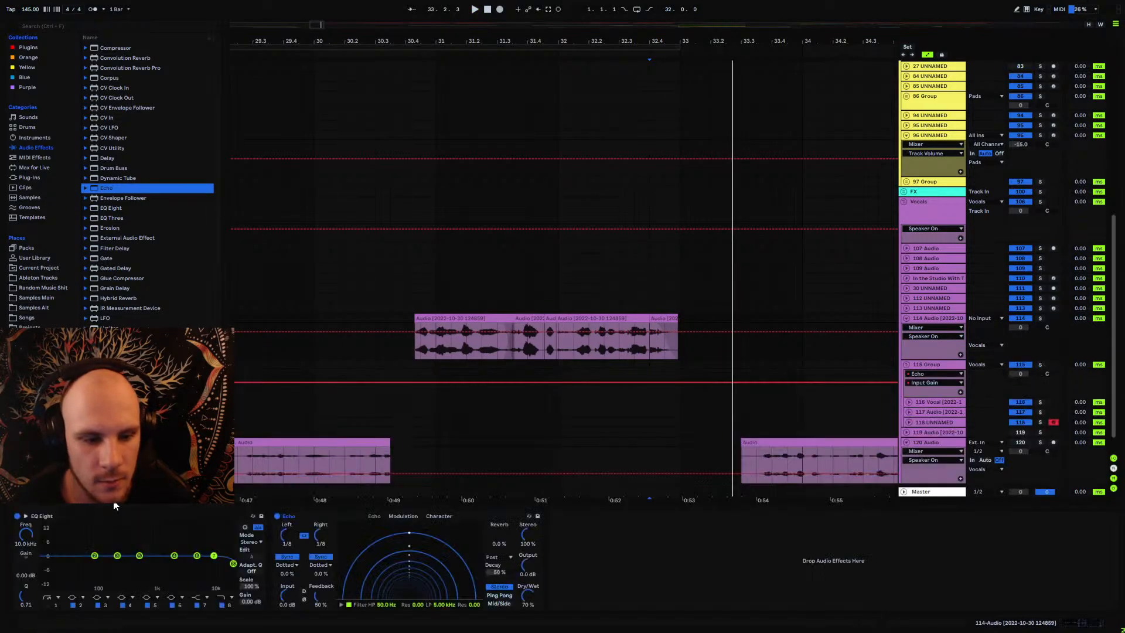
Step: Set the Echo's left and right delay to 1/4, switch it to Ping Pong and set dry/wet to 31%
click(314, 536)
click(304, 535)
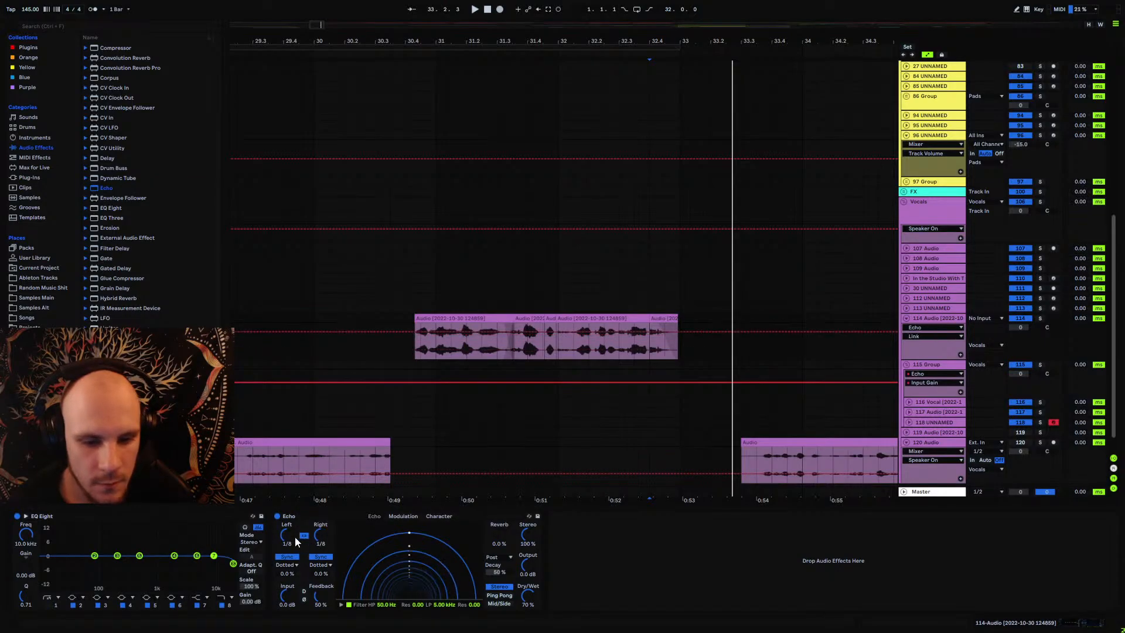
click(287, 535)
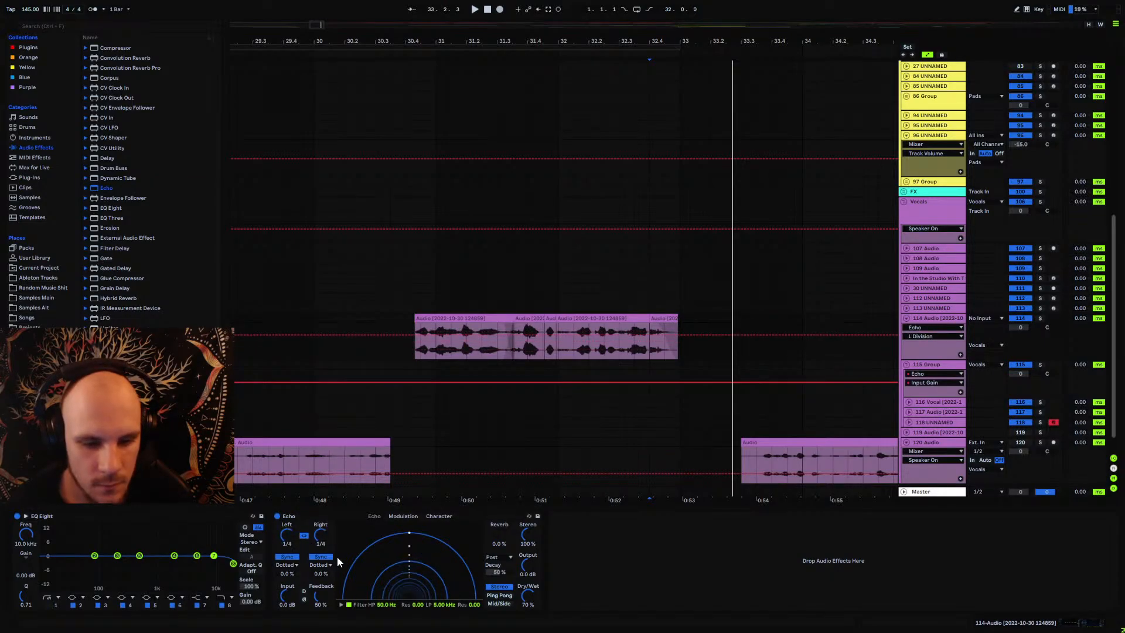
click(498, 595)
click(526, 596)
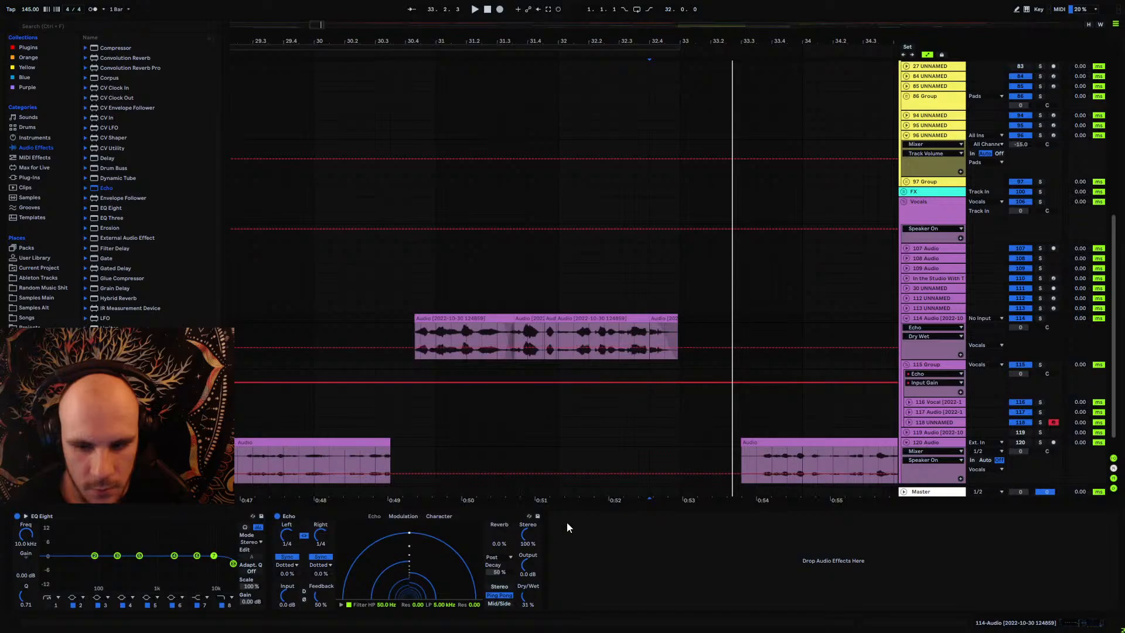
Step: Play the vocal tail and raise the Echo's feedback to 81% and its dry/wet to 37%
click(659, 356)
key(space)
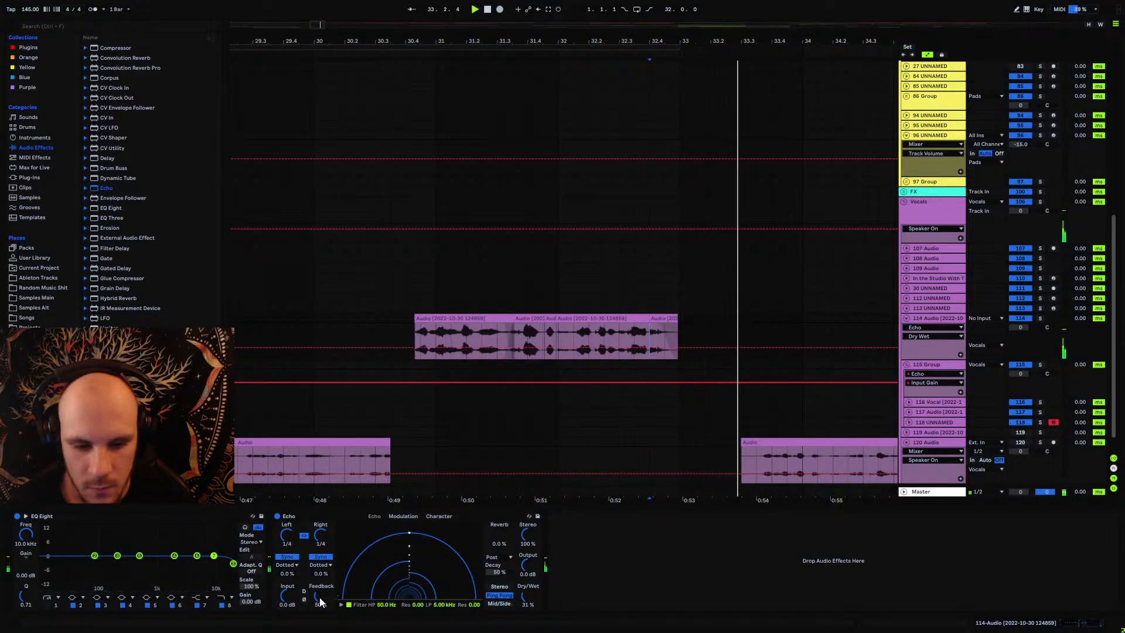
drag(320, 602, 320, 580)
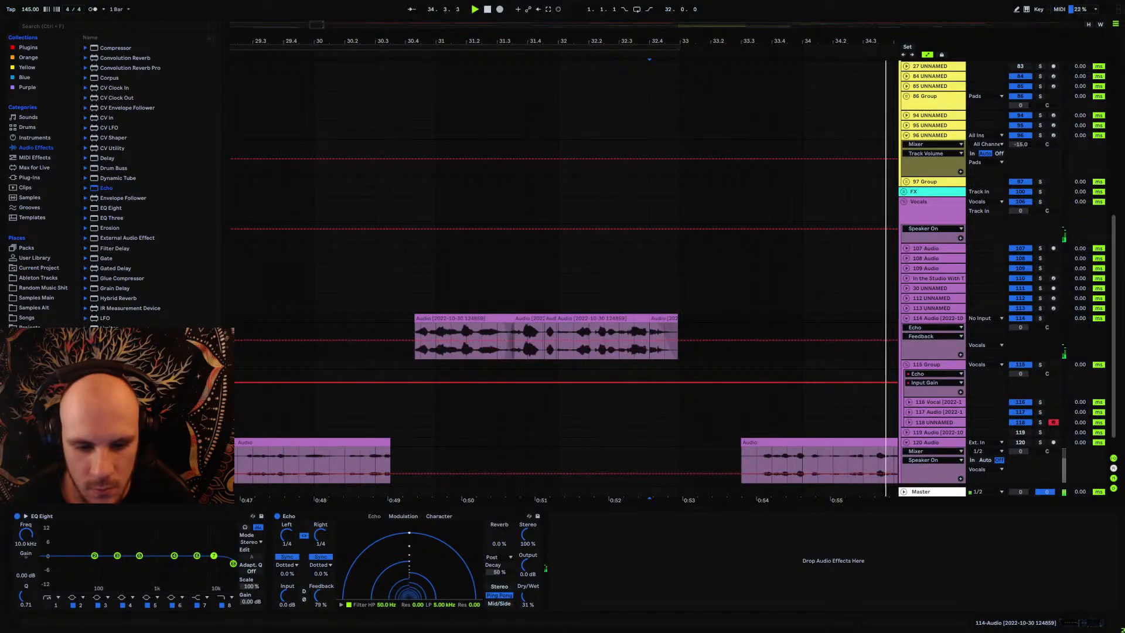
Step: Automate the Echo's input gain to stay low through the vocal line and rise just before 32.4, checking it in playback
click(286, 598)
key(space)
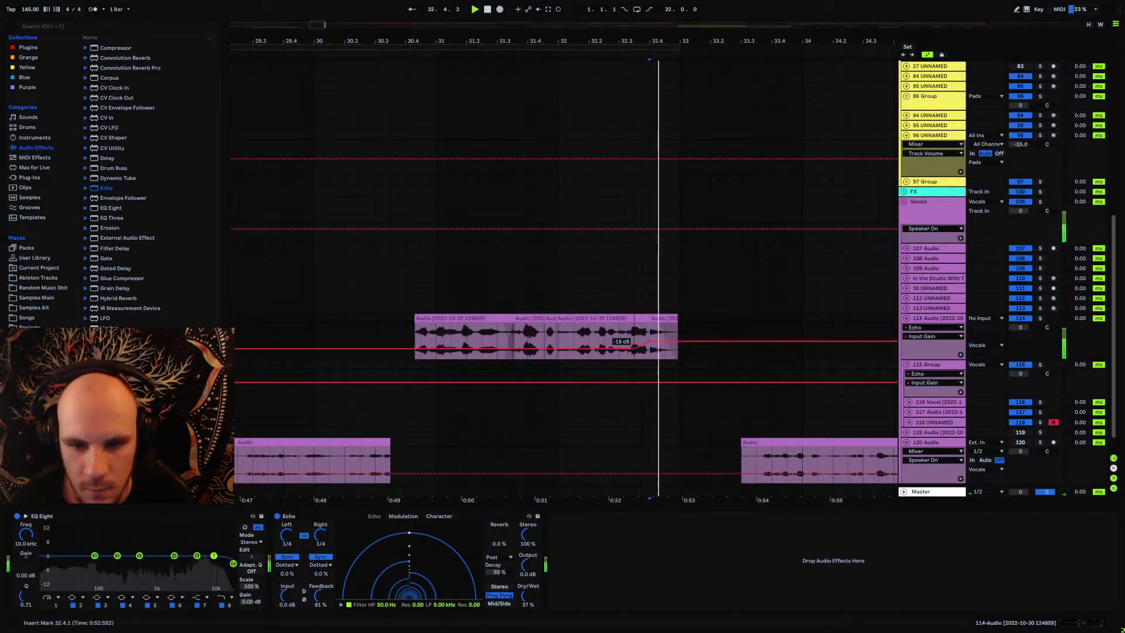
key(space)
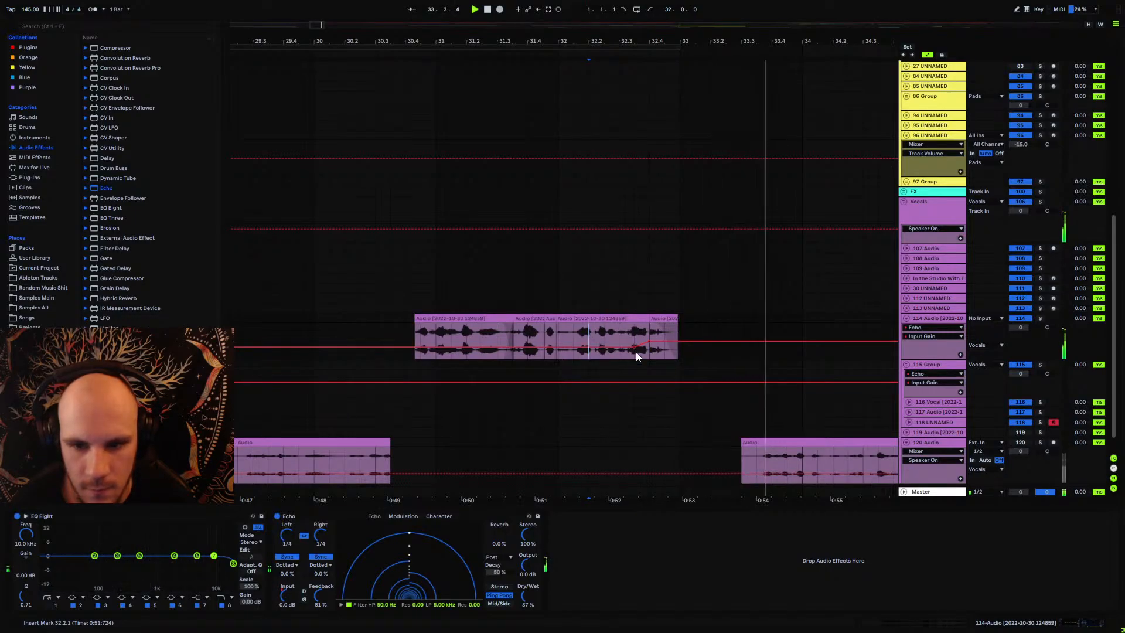
drag(634, 347, 635, 351)
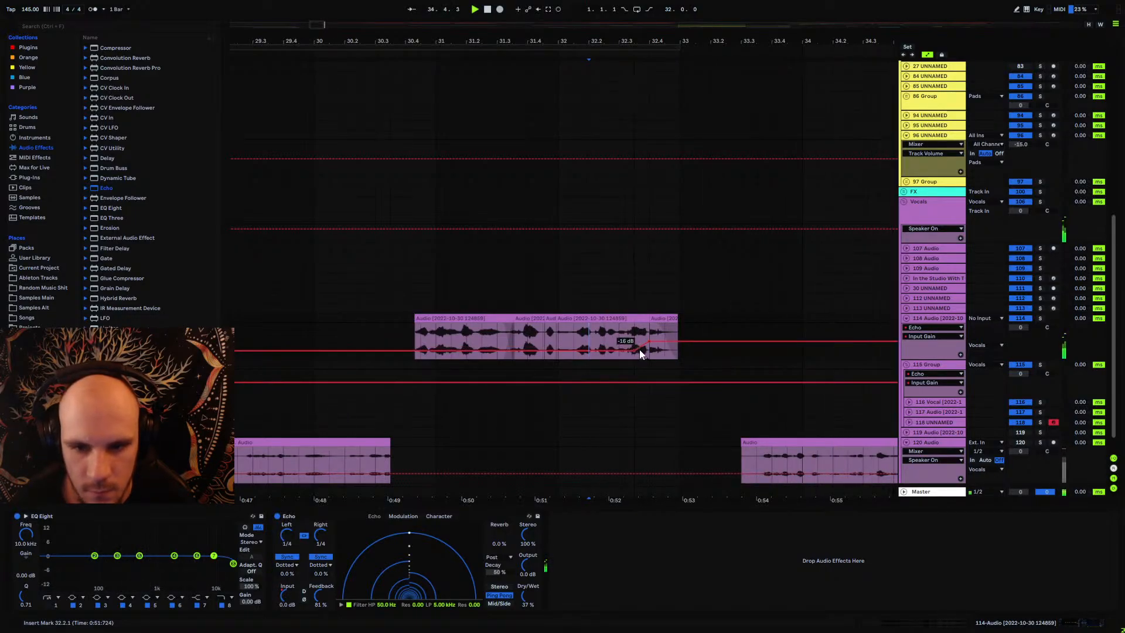
Step: Set EQ Eight's high cut to 3.59 kHz with Q 2.39, start the Echo input gain rise slightly earlier, and play it
click(555, 332)
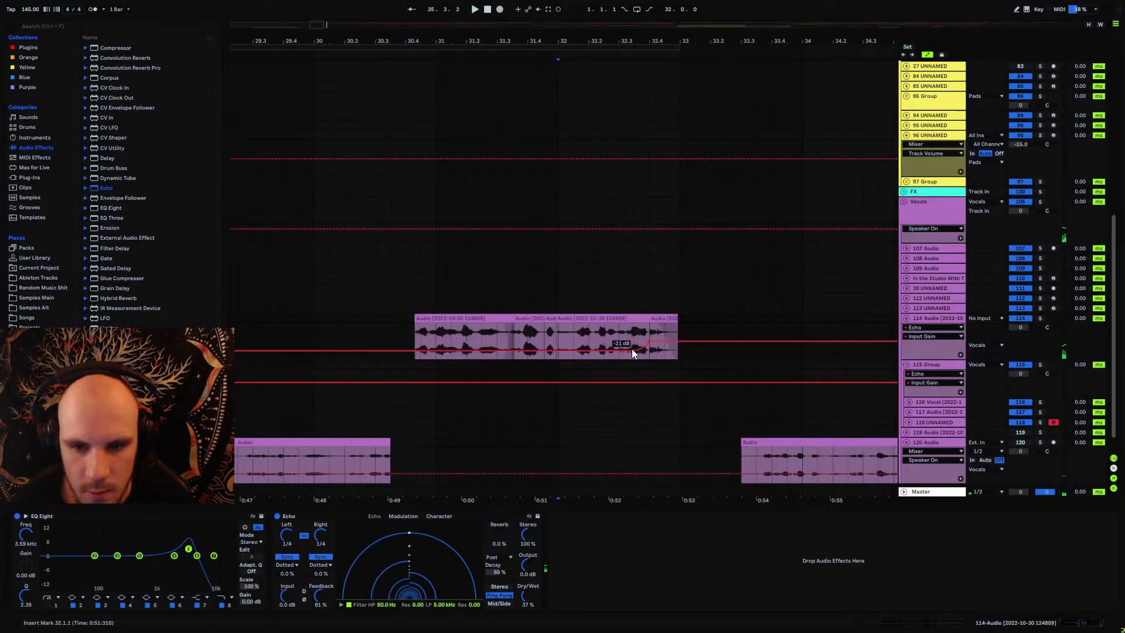
drag(631, 349, 633, 340)
click(617, 337)
key(space)
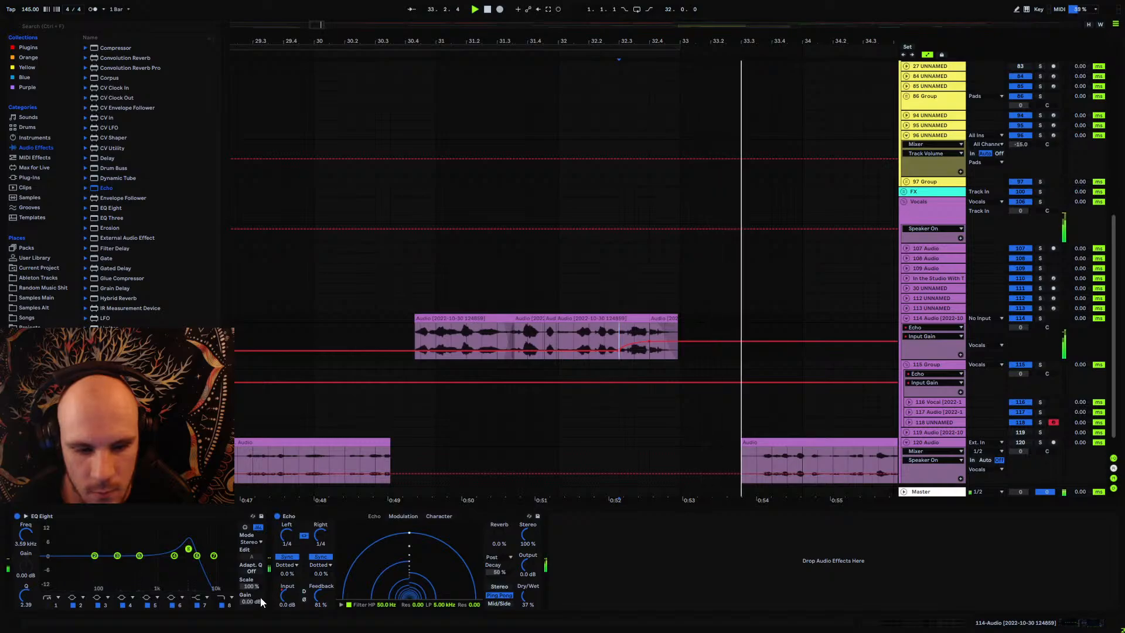
Step: Enable EQ Eight's first band as a low cut at 290 Hz with Q 3.84 and play the vocal line
click(48, 605)
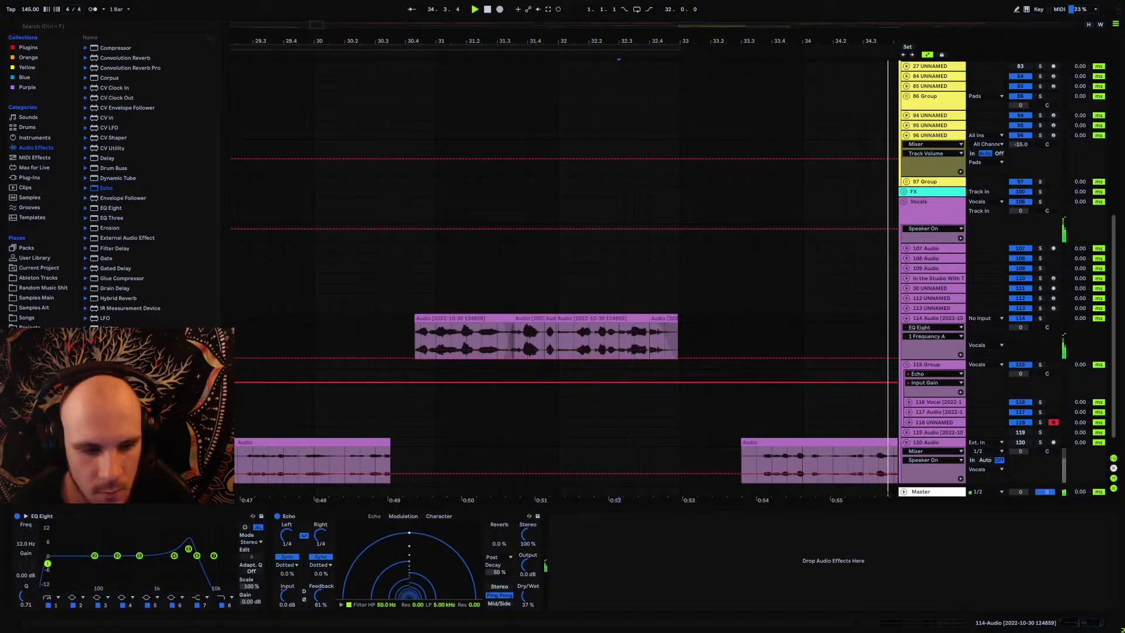
drag(23, 535, 22, 501)
drag(105, 566, 112, 544)
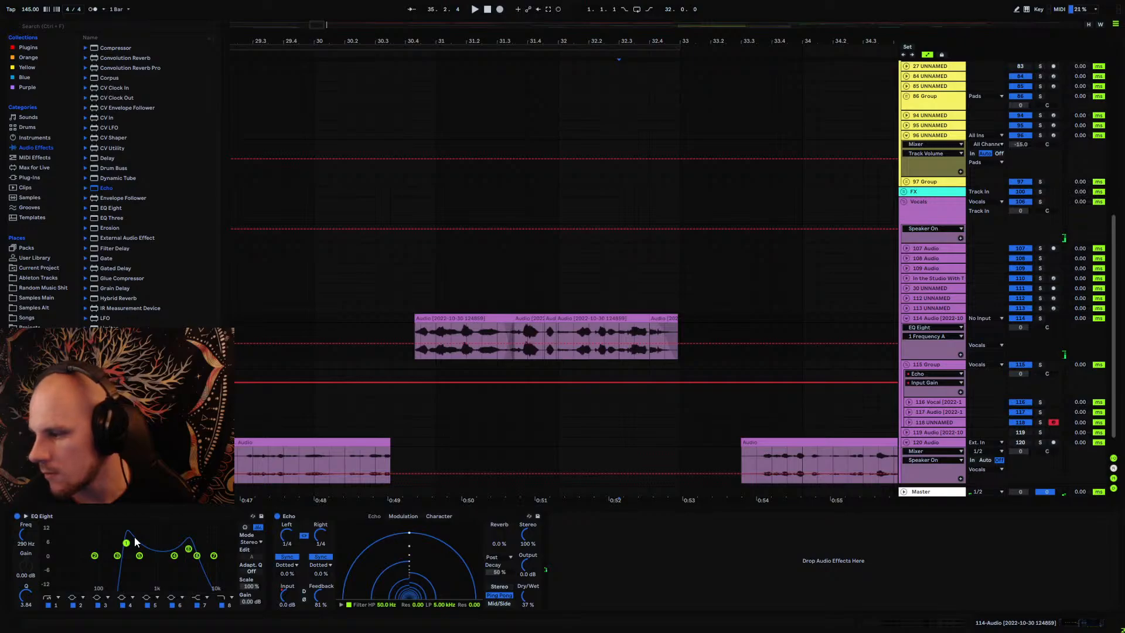
key(space)
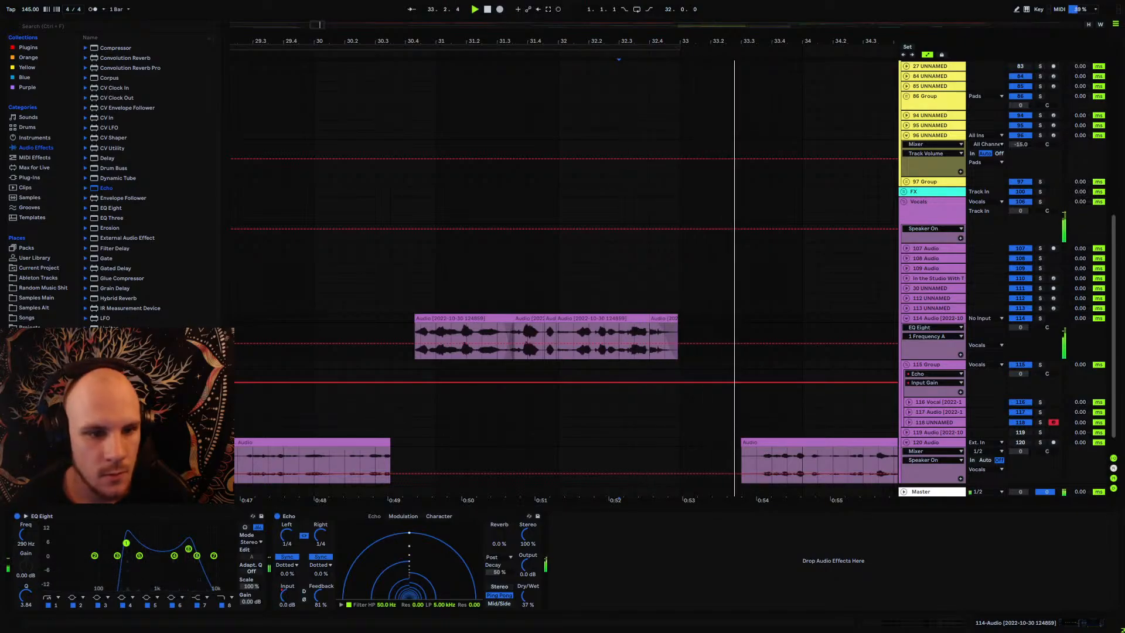
click(404, 326)
key(space)
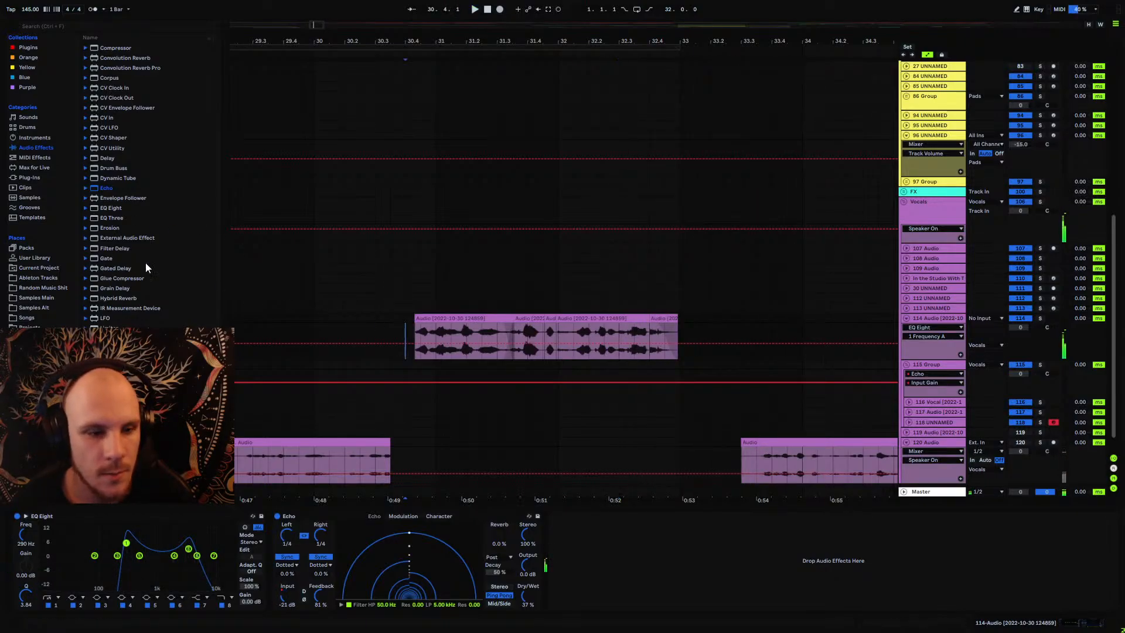
Step: Add a Mids Overdrive before EQ Eight on the 114 vocal track and play the line from 30.4.1
scroll(117, 170, down, 1)
click(106, 167)
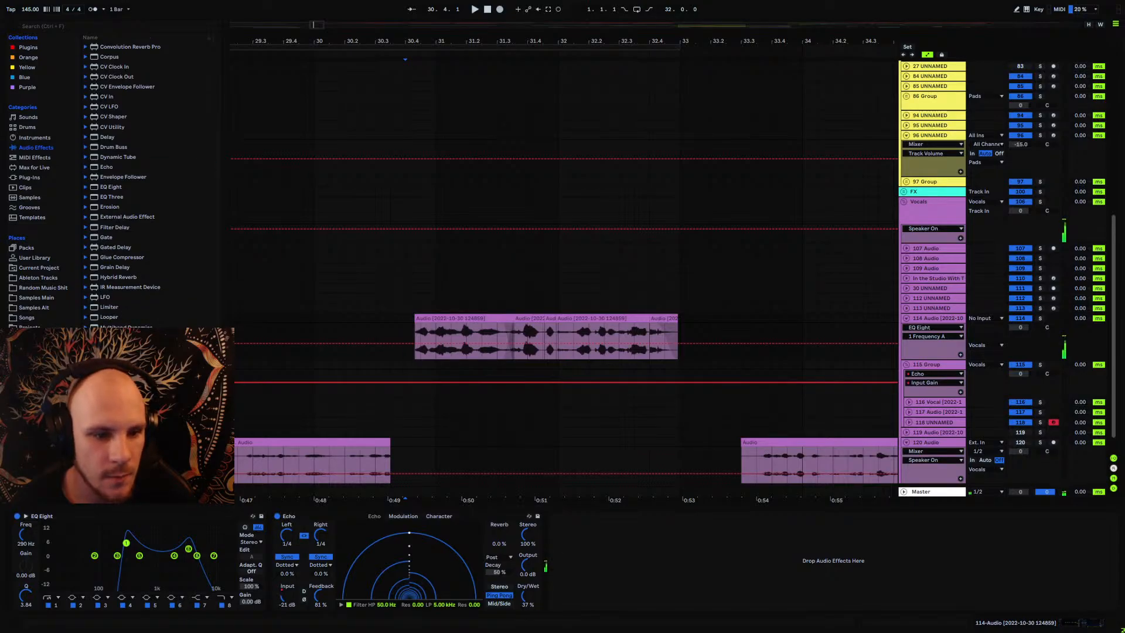
drag(107, 167, 231, 569)
click(262, 551)
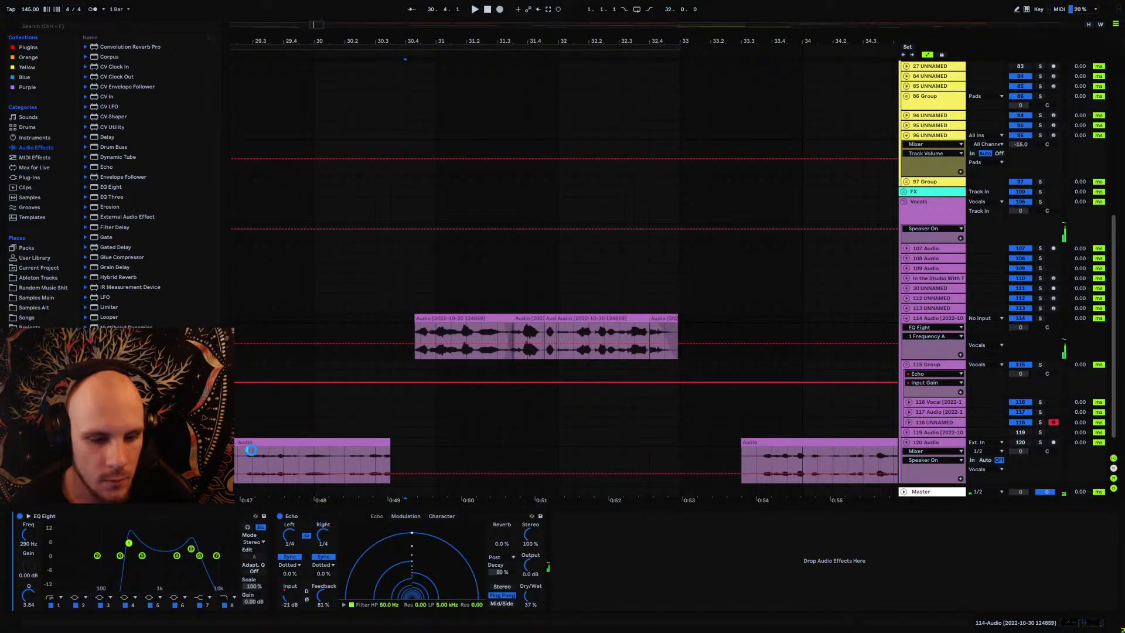
key(ctrl+v)
key(space)
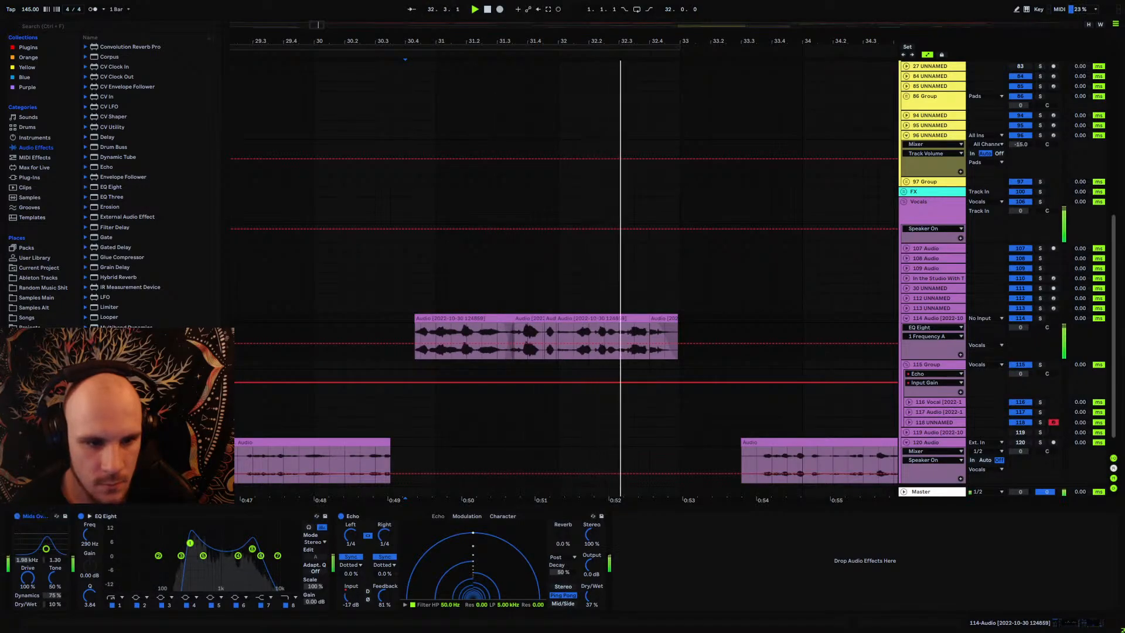
Step: Set the Mids Overdrive's drive to 48% and tone to 64% while playing the vocal line
click(33, 178)
scroll(139, 273, up, 3)
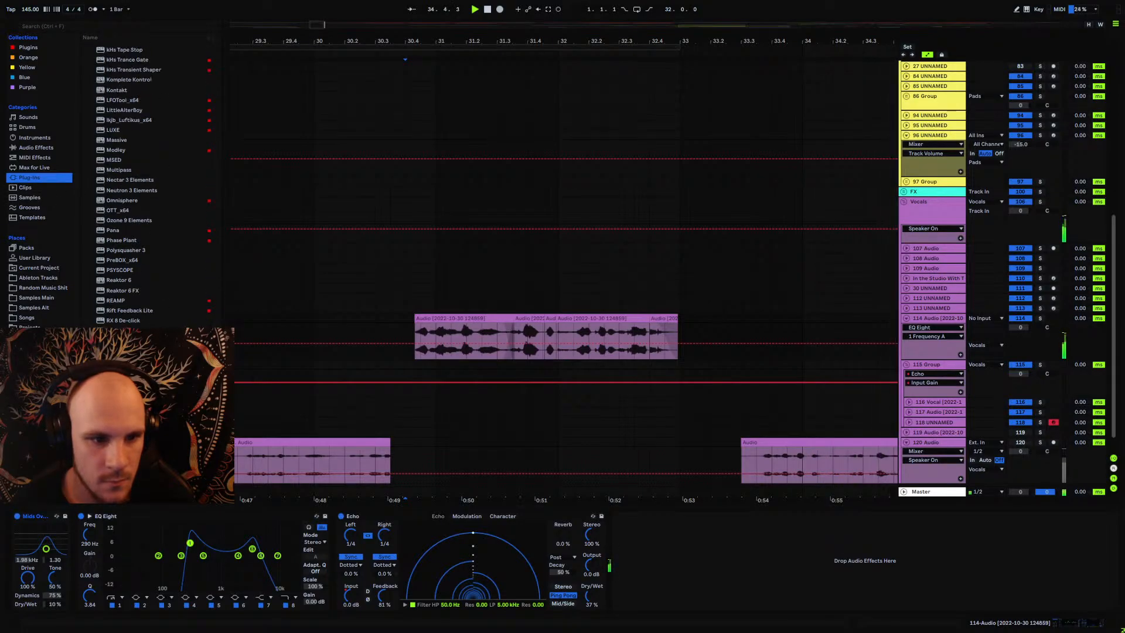
scroll(139, 273, down, 2)
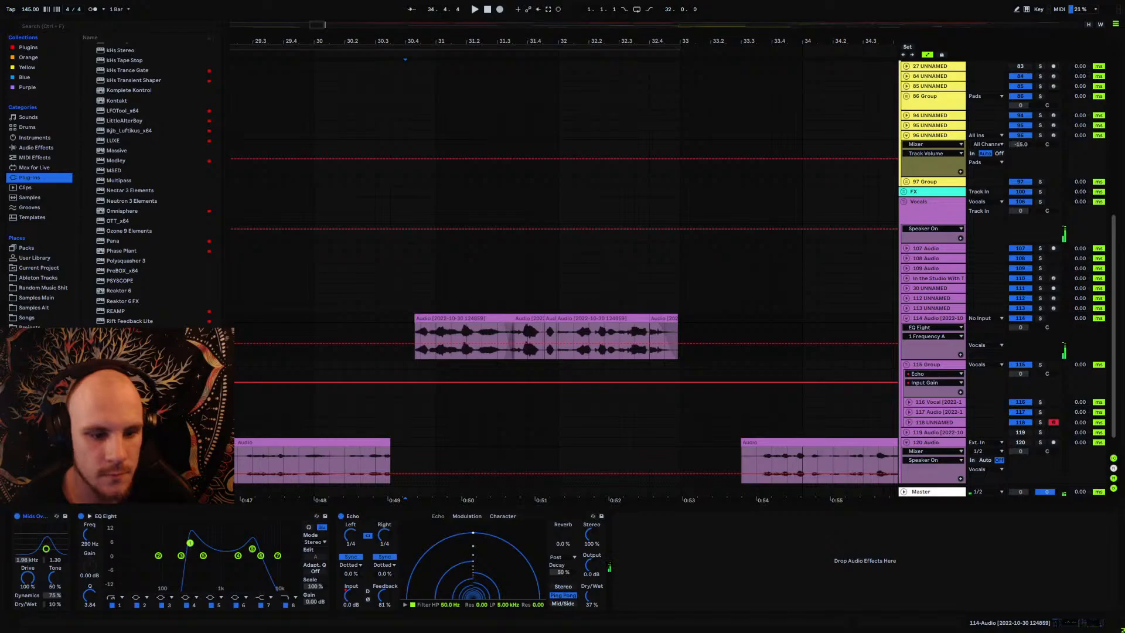
drag(54, 609, 27, 575)
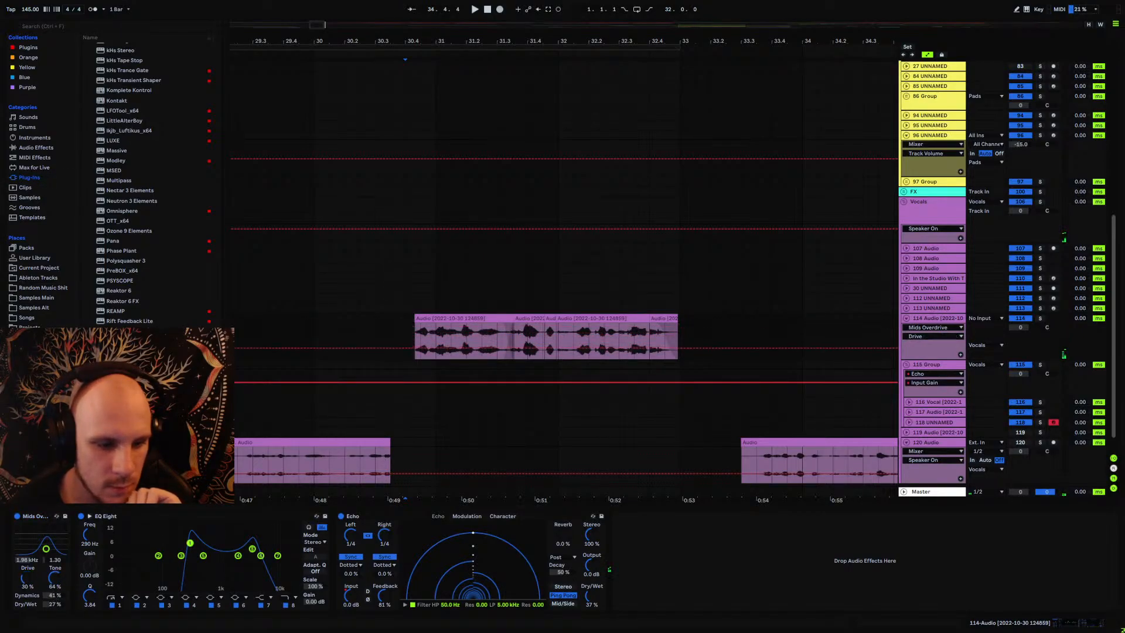
key(space)
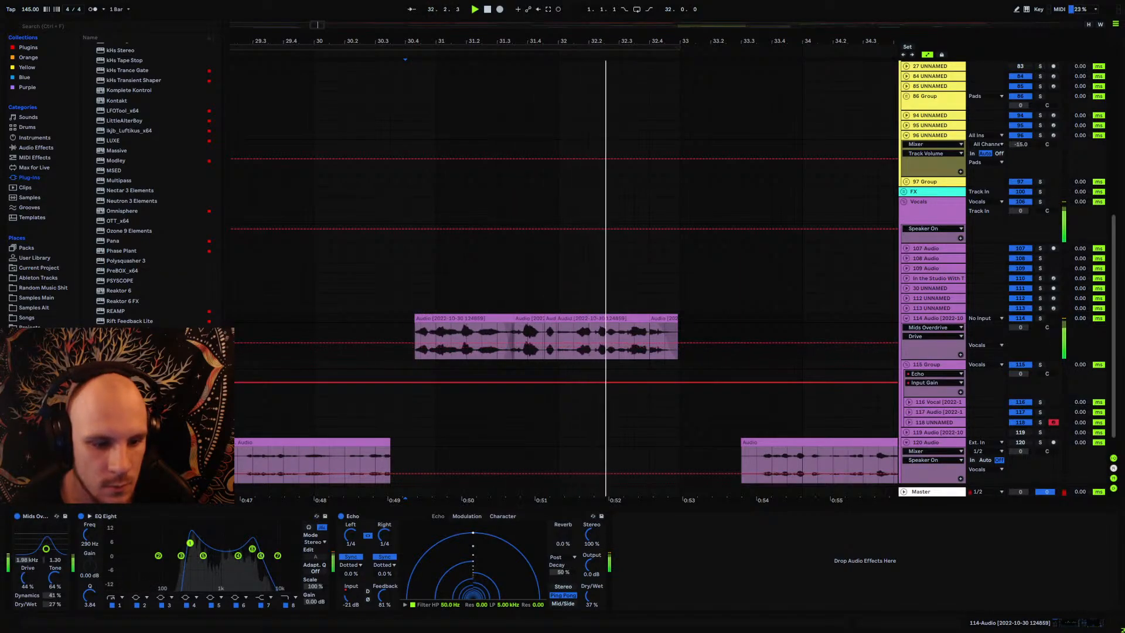
Step: Find the LittleAlterBoy plug-in and insert it between Mids Overdrive and EQ Eight on the 114 vocal track
scroll(120, 305, down, 3)
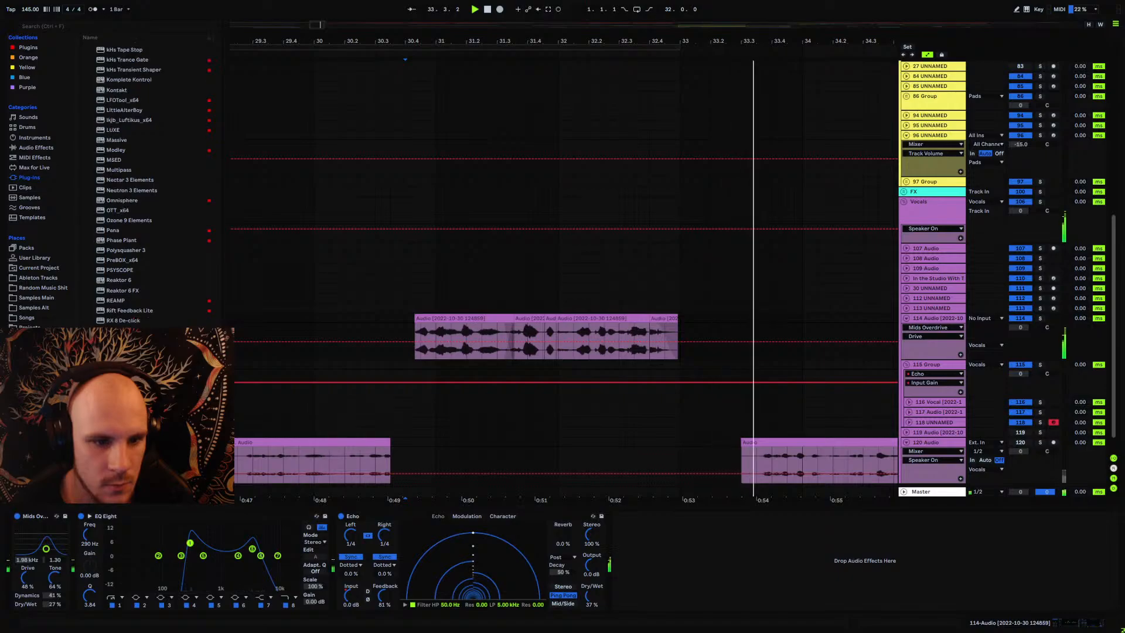
click(121, 305)
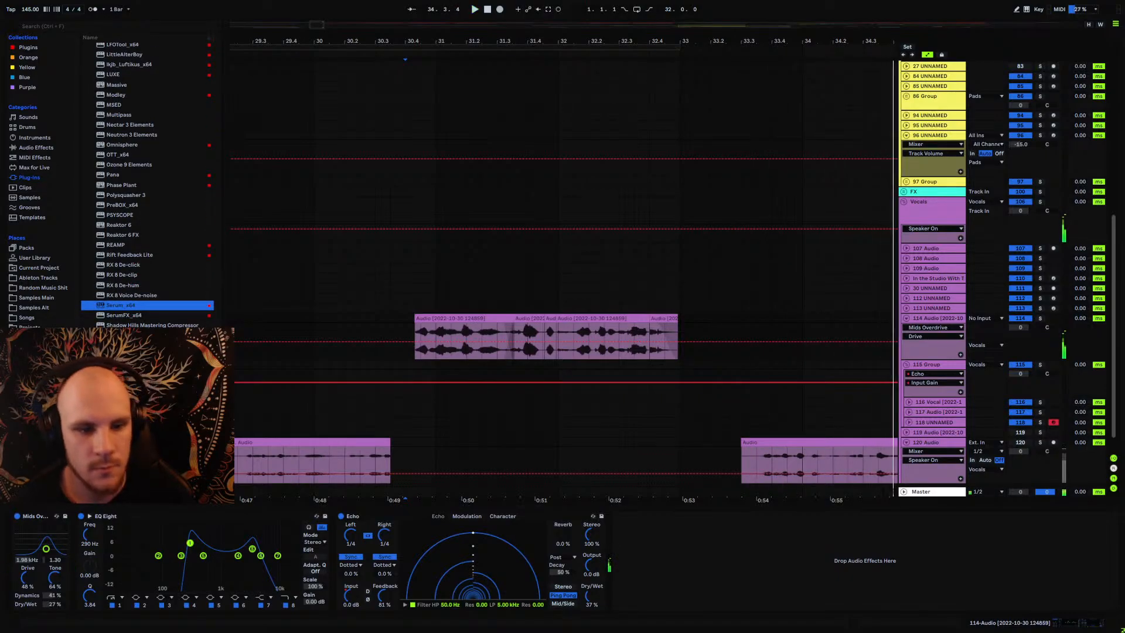
scroll(121, 305, up, 2)
scroll(152, 182, up, 1)
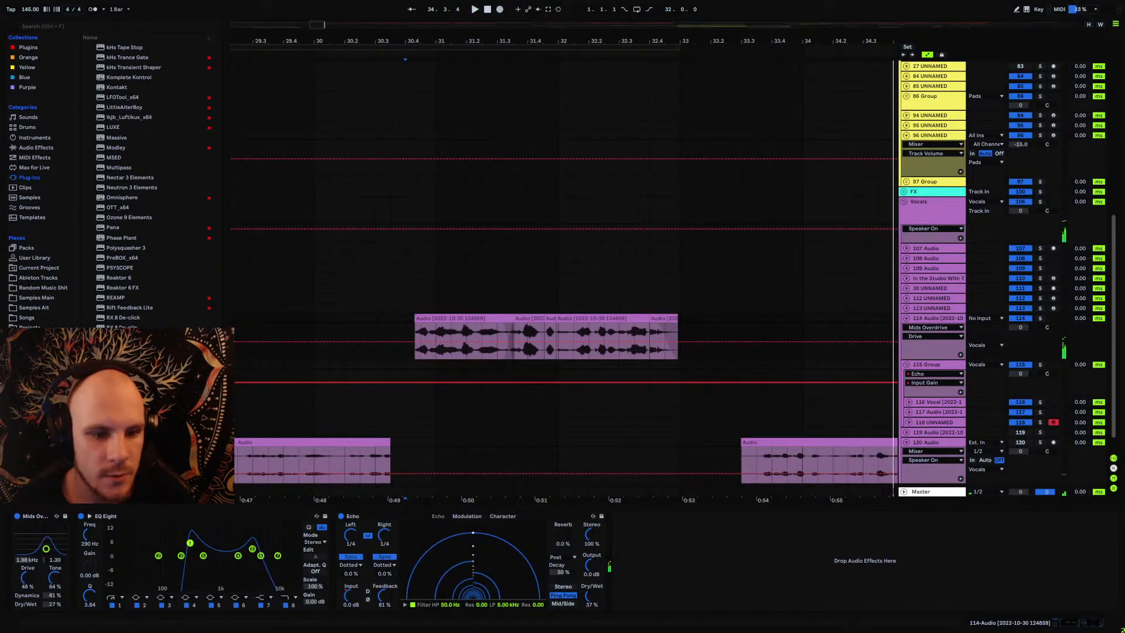
scroll(138, 305, up, 2)
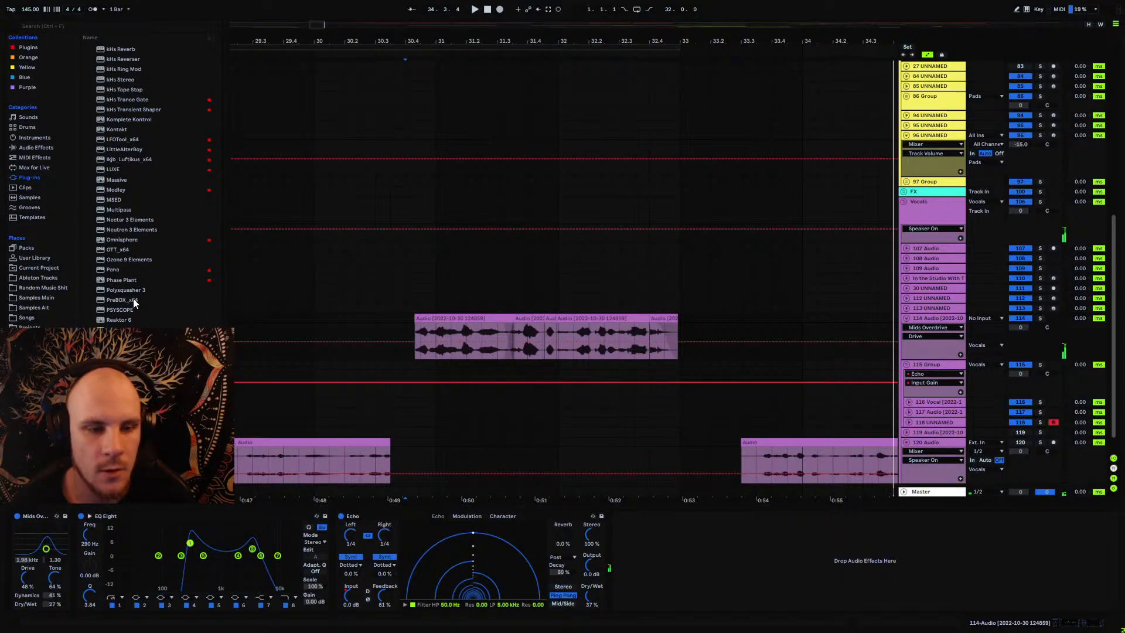
scroll(133, 295, up, 6)
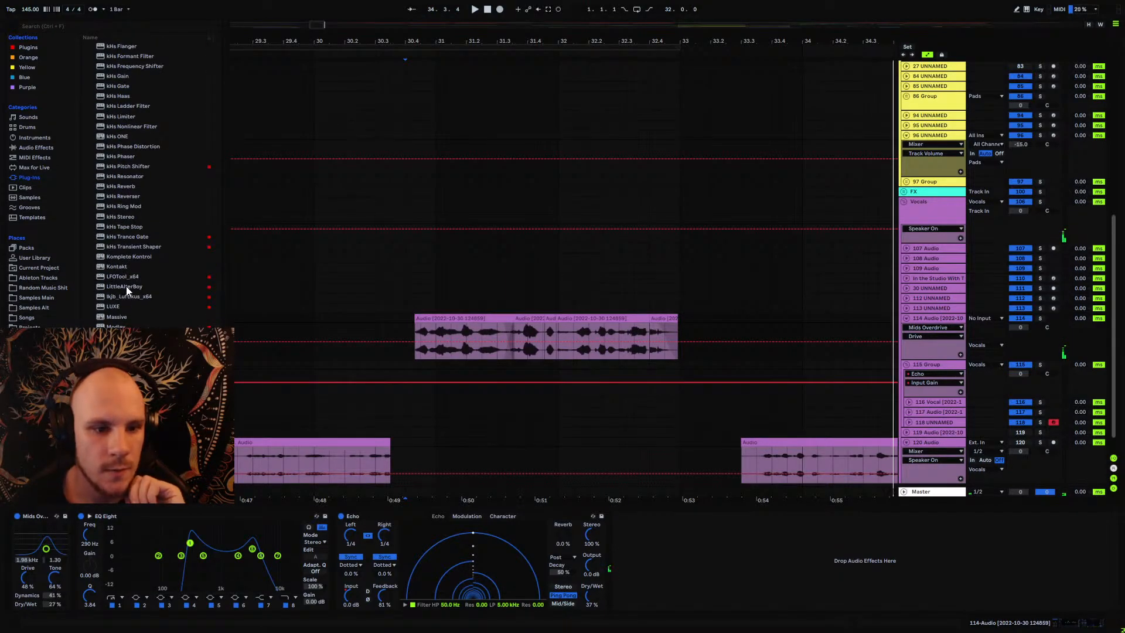
drag(124, 289, 159, 524)
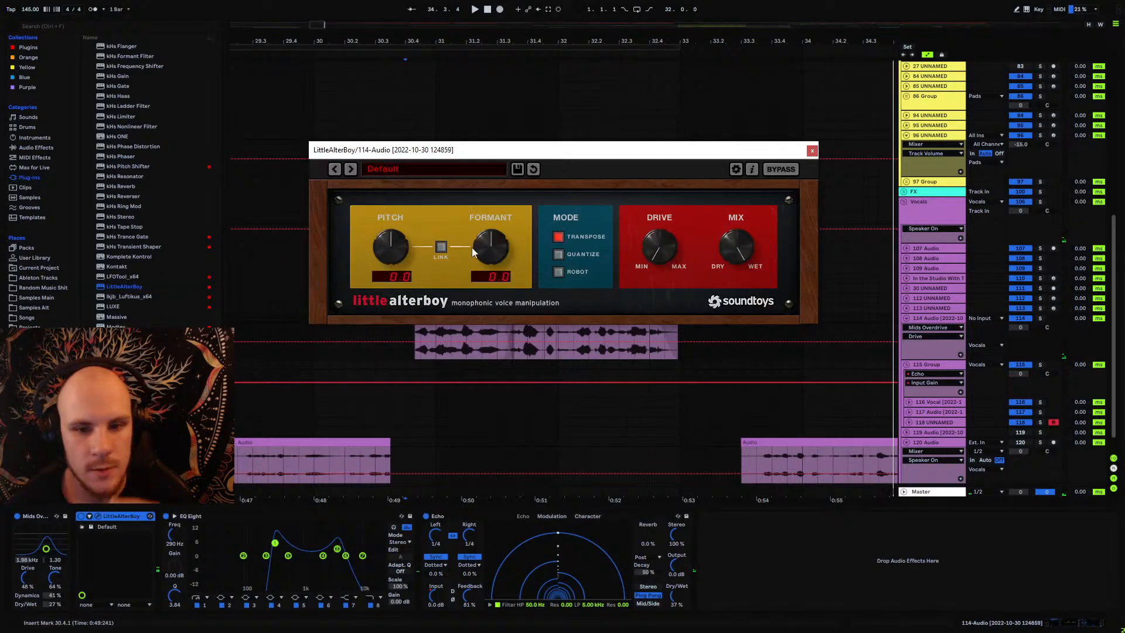
Step: Lower LittleAlterBoy's formant to -3.0, play the line from bar 30 and close the plug-in window
drag(473, 252, 487, 281)
key(space)
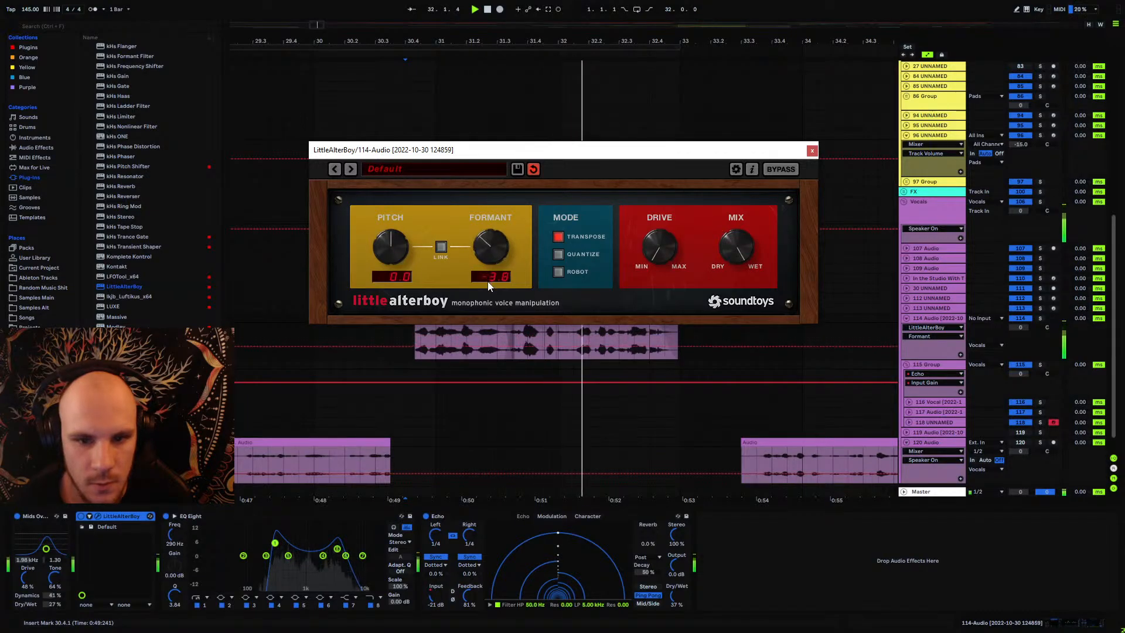
click(420, 346)
click(314, 334)
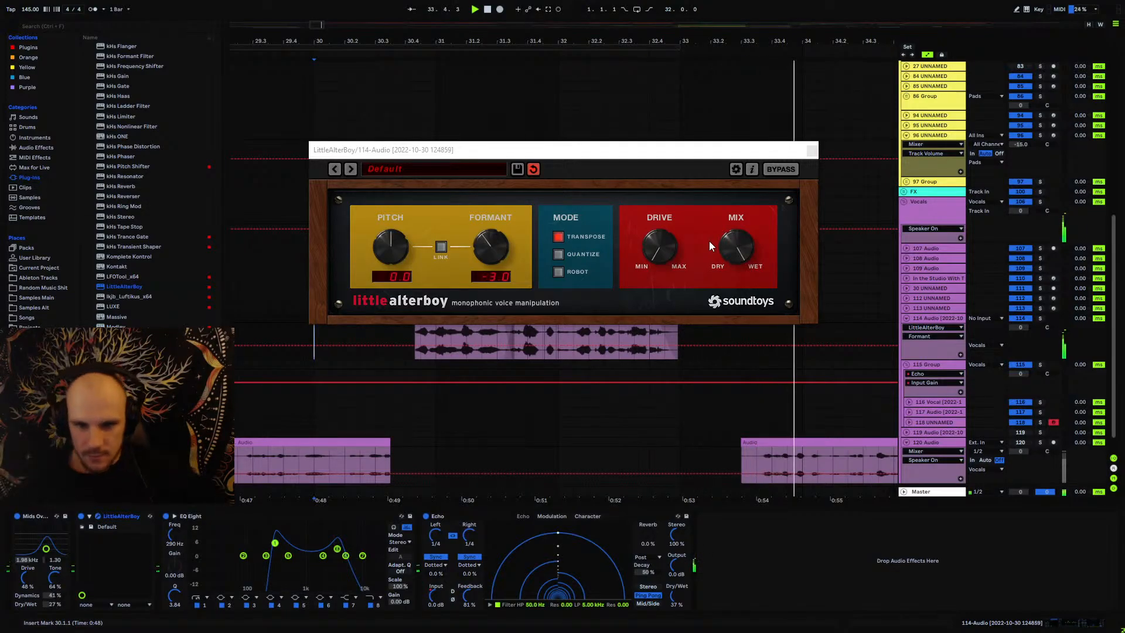
click(811, 151)
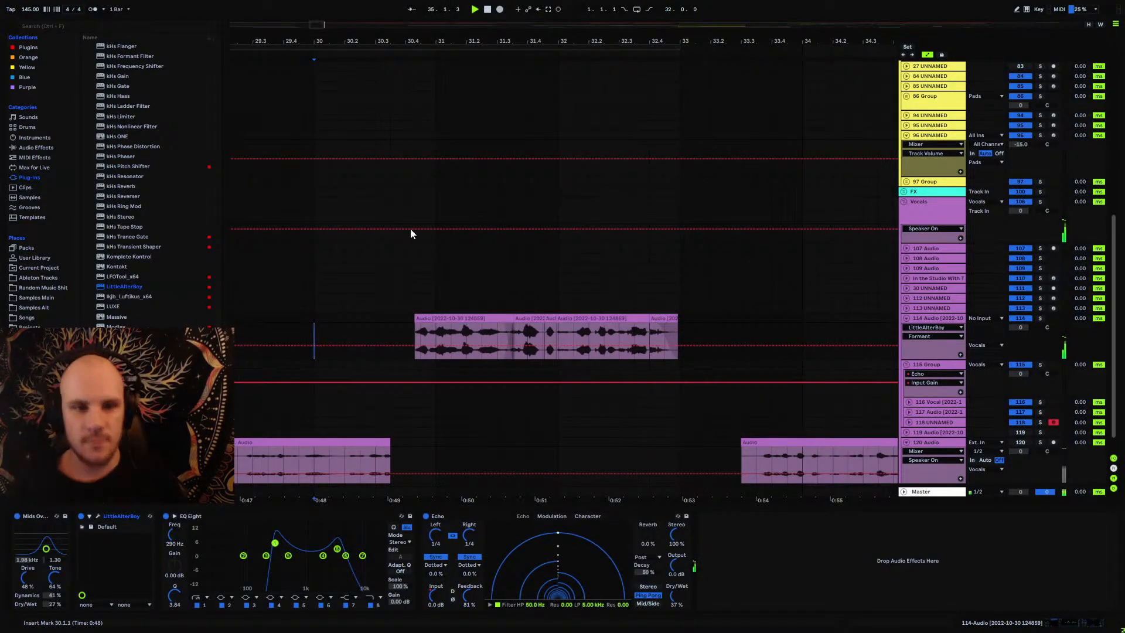
Step: Insert MStereoSpread after LittleAlterBoy on the 114 vocal track, set widening to 30% and spread to 40.9%, and close its window
scroll(136, 226, up, 15)
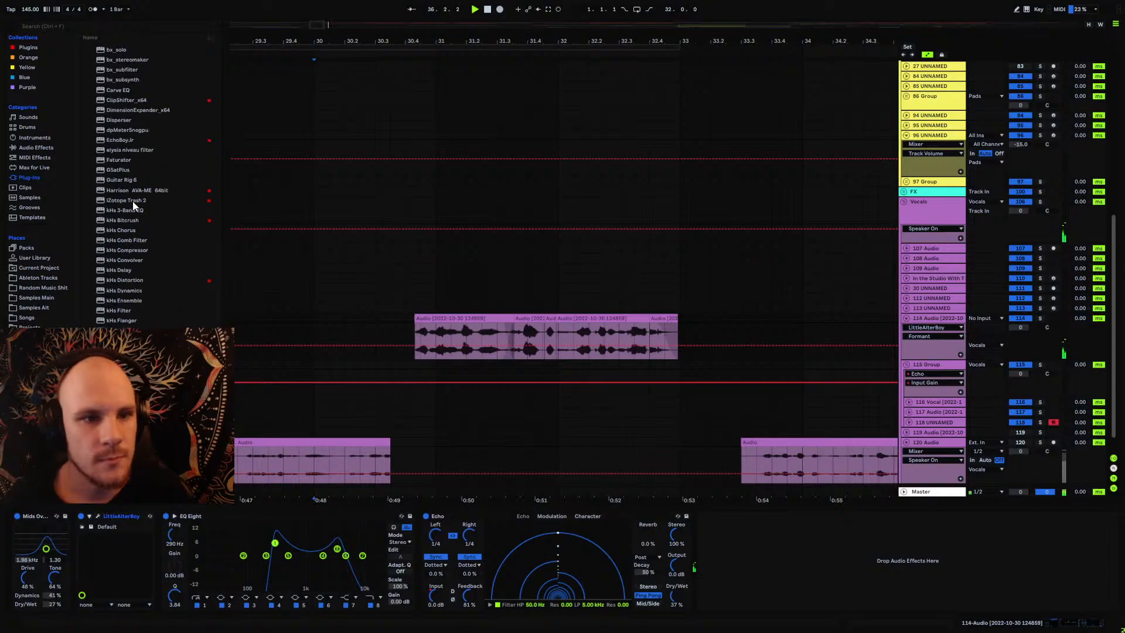
scroll(129, 193, up, 15)
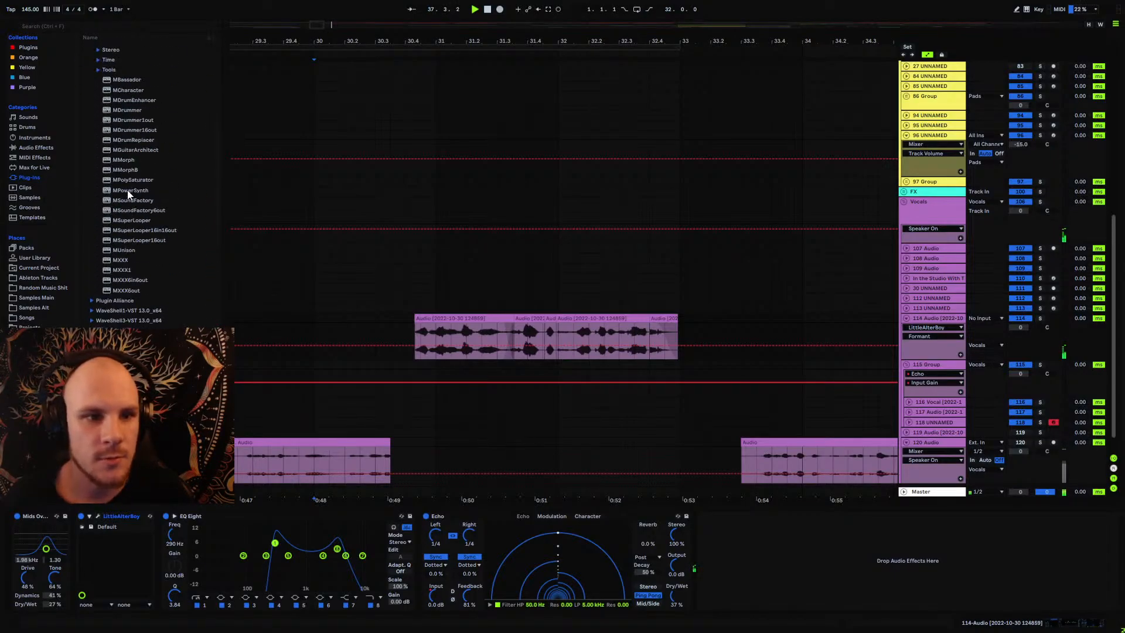
click(108, 113)
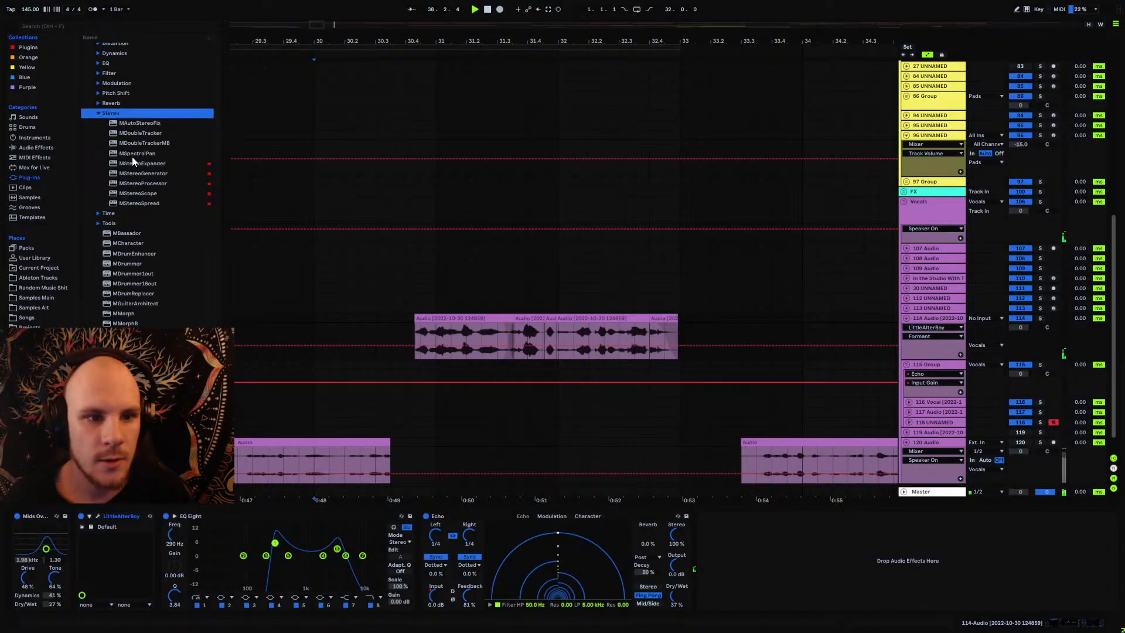
click(141, 203)
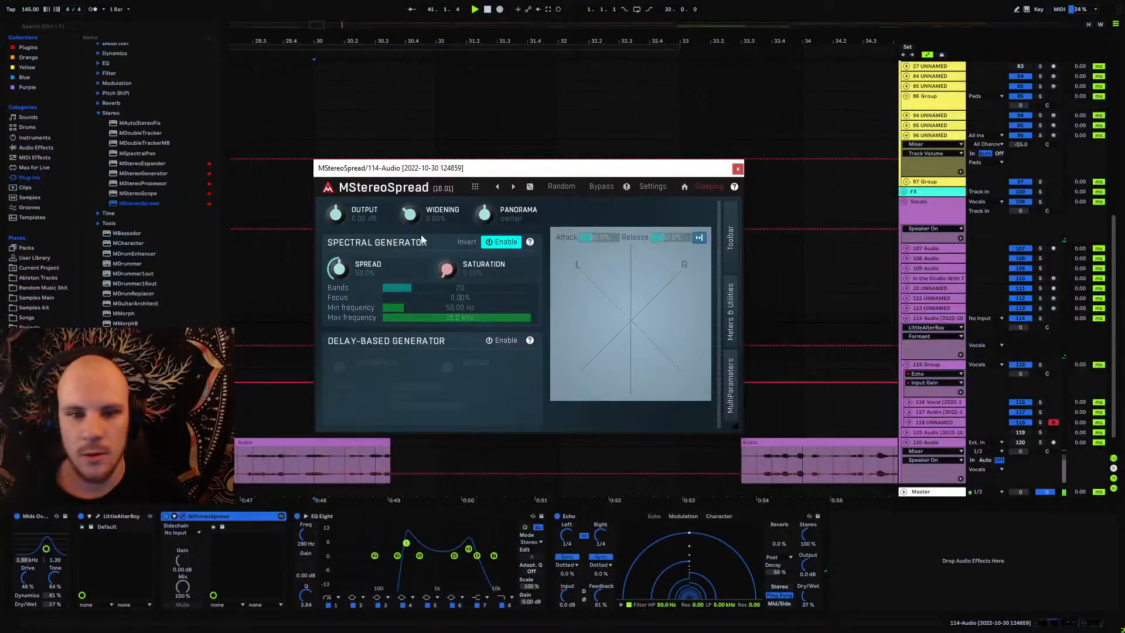
drag(409, 214, 410, 202)
click(338, 268)
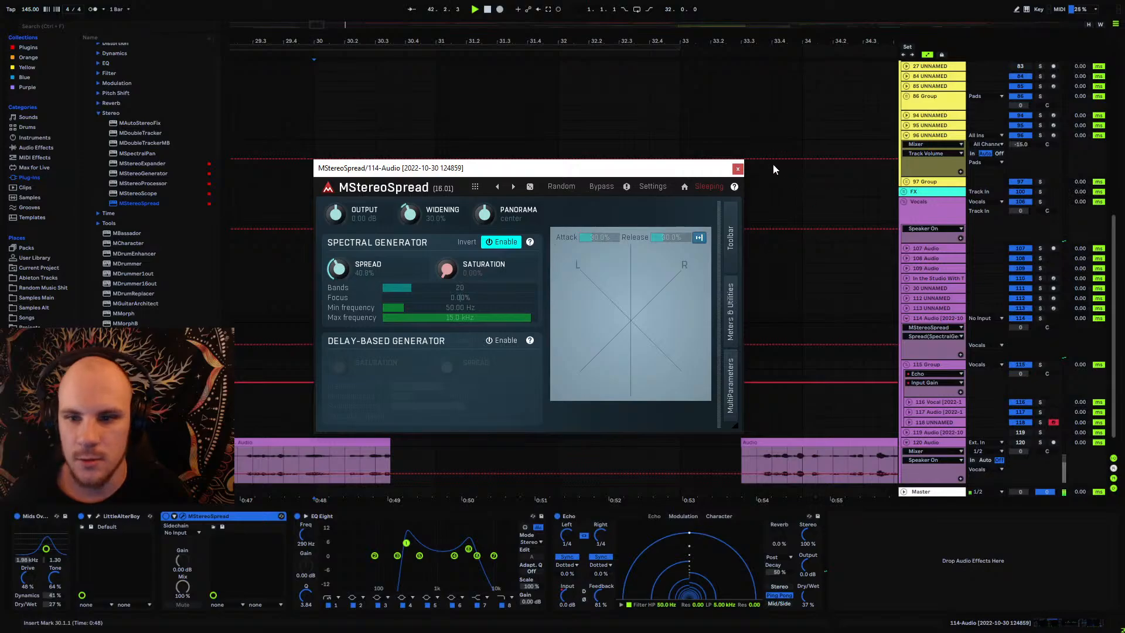
click(738, 169)
Step: Play the vocal line from 30.3.1 and switch LittleAlterBoy off on the 114 vocal track
drag(486, 46, 534, 13)
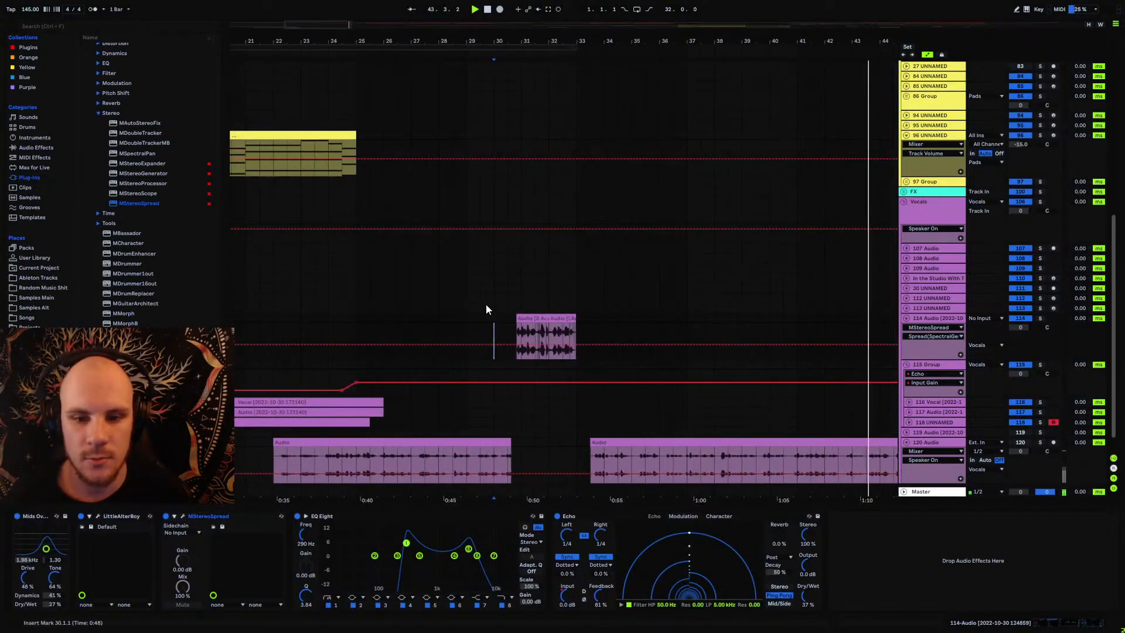
click(510, 317)
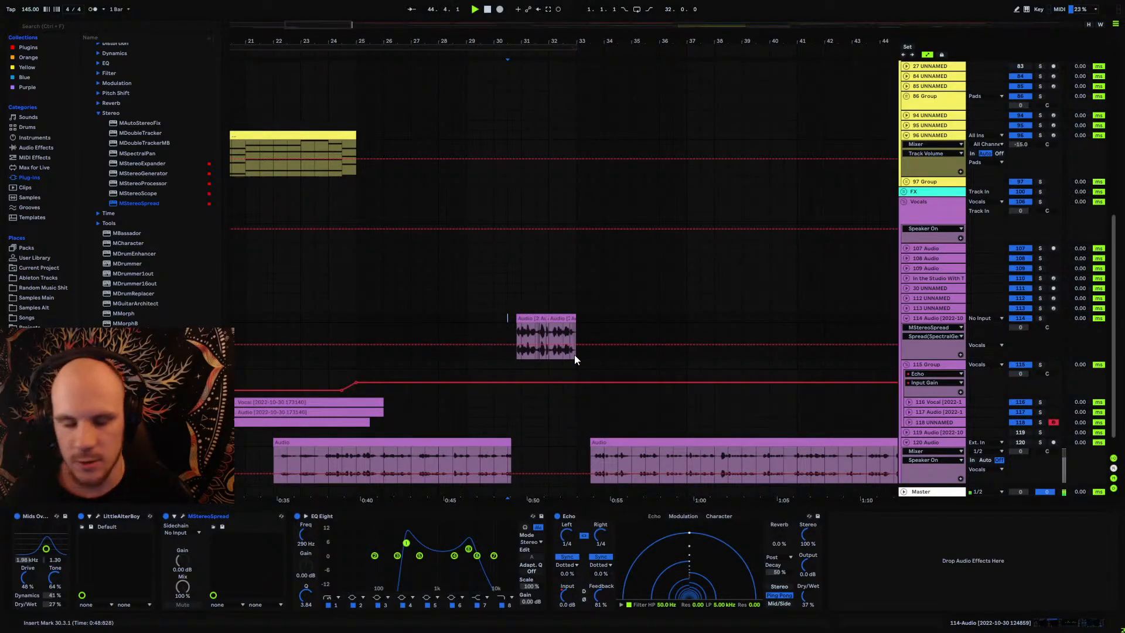
key(space)
key(space)
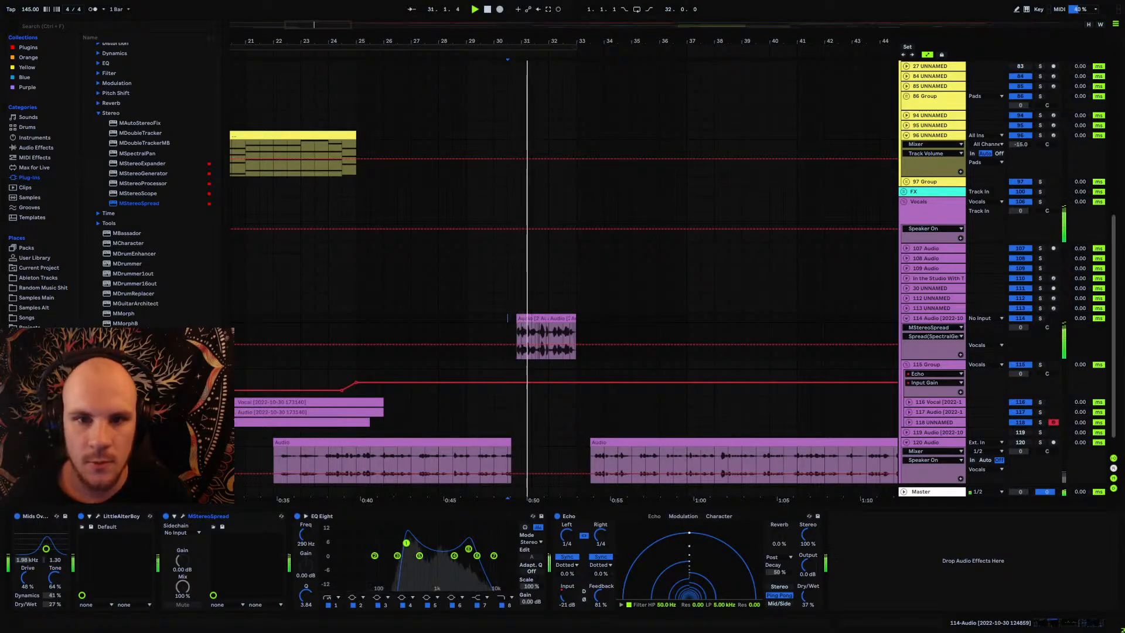
mouse_move(531, 43)
mouse_down()
mouse_move(530, 94)
mouse_move(531, 42)
mouse_up()
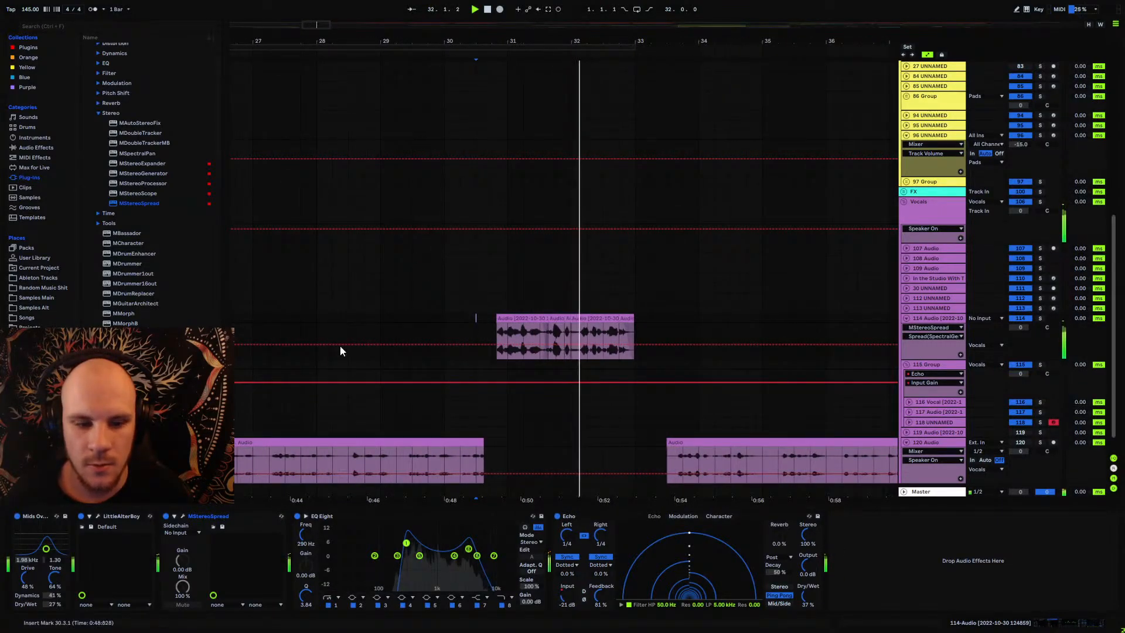
click(81, 516)
click(122, 516)
key(space)
key(space)
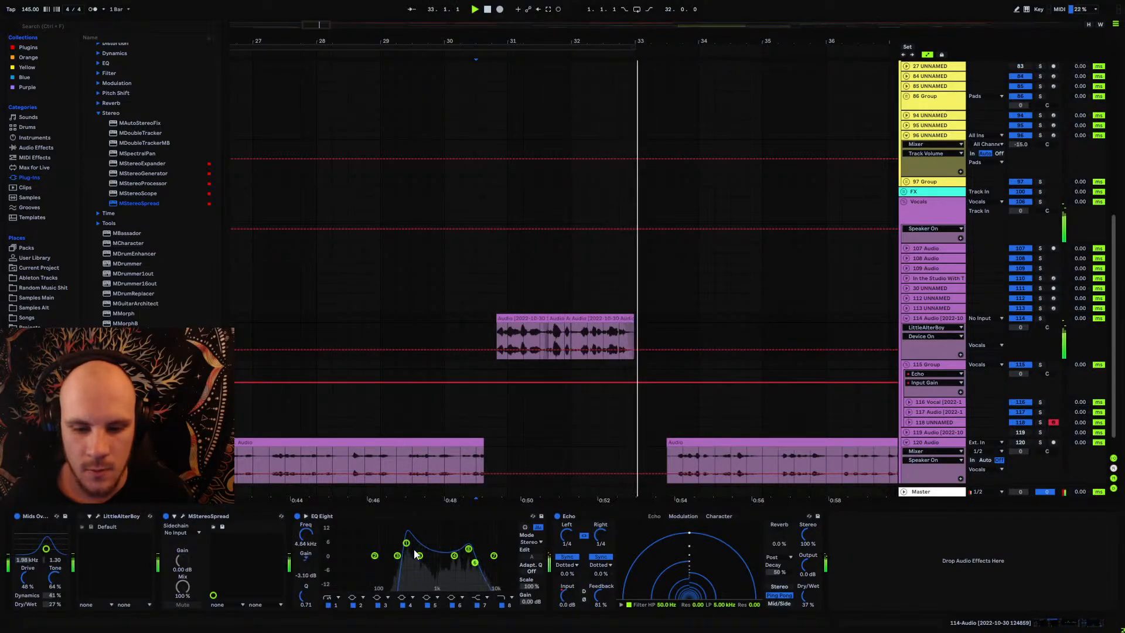
Step: Add the MCharmVerb reverb after Echo on the 114 vocal track and raise its dry/wet to 29.4%
click(106, 103)
click(107, 113)
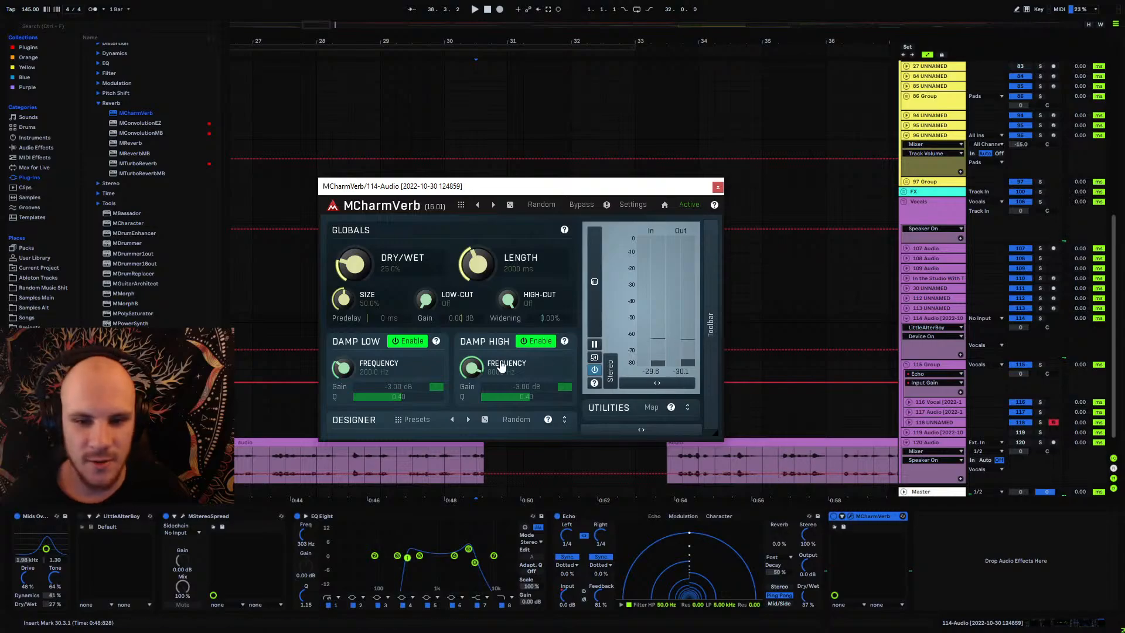
key(space)
drag(359, 274, 358, 269)
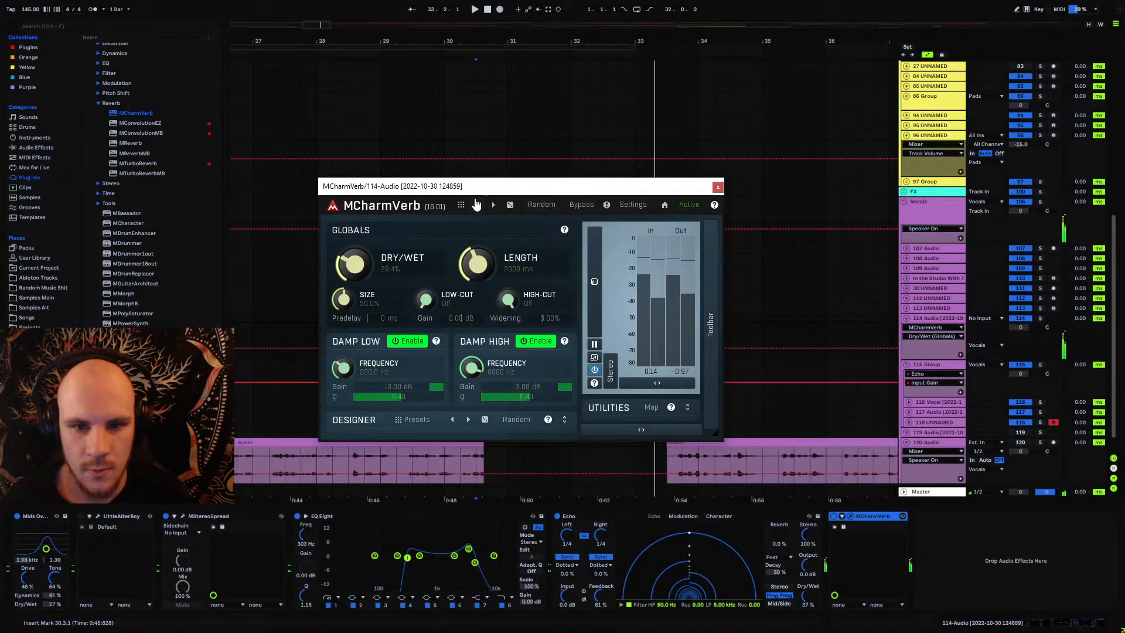
Step: Audition MCharmVerb's Ethereal presets while the vocal line plays, load Tiresome credit and close the preset browser
click(461, 204)
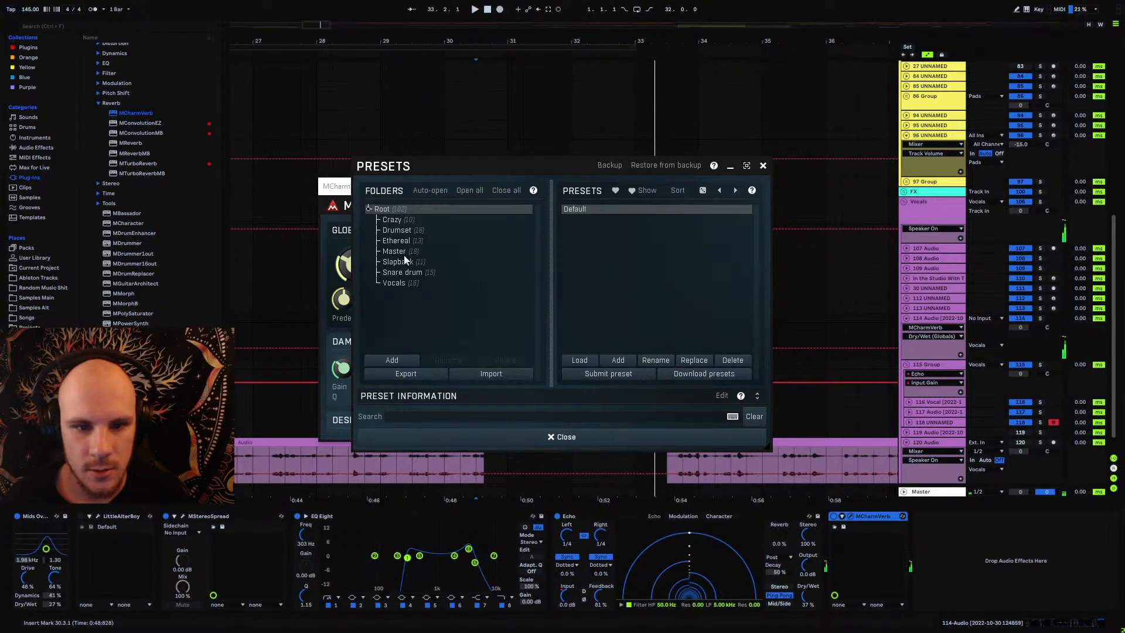
click(398, 241)
click(595, 232)
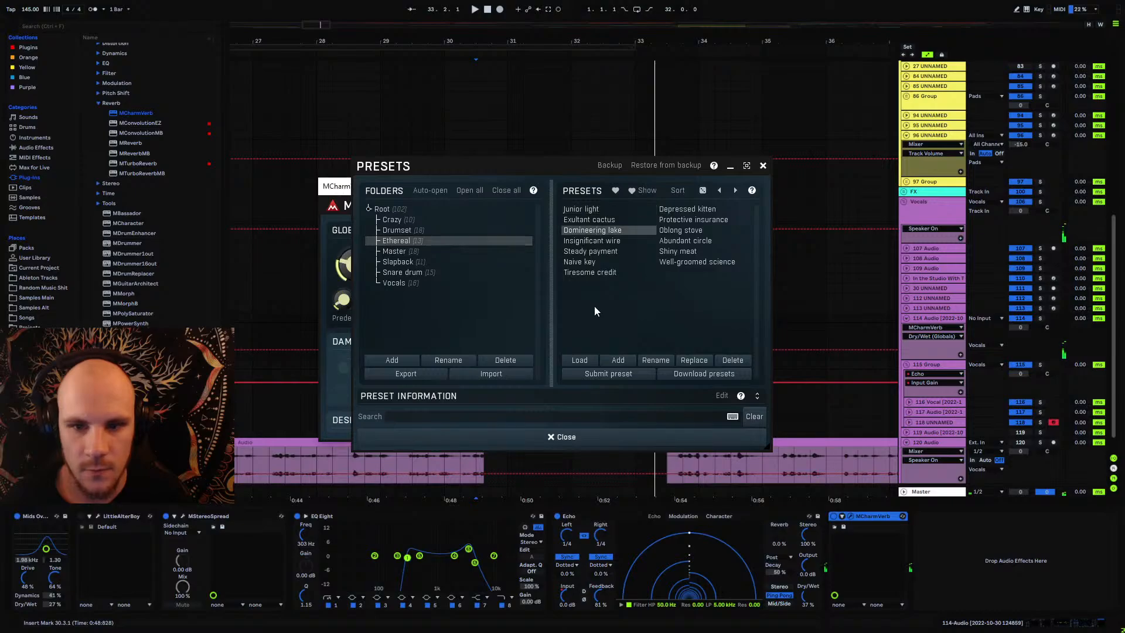
key(space)
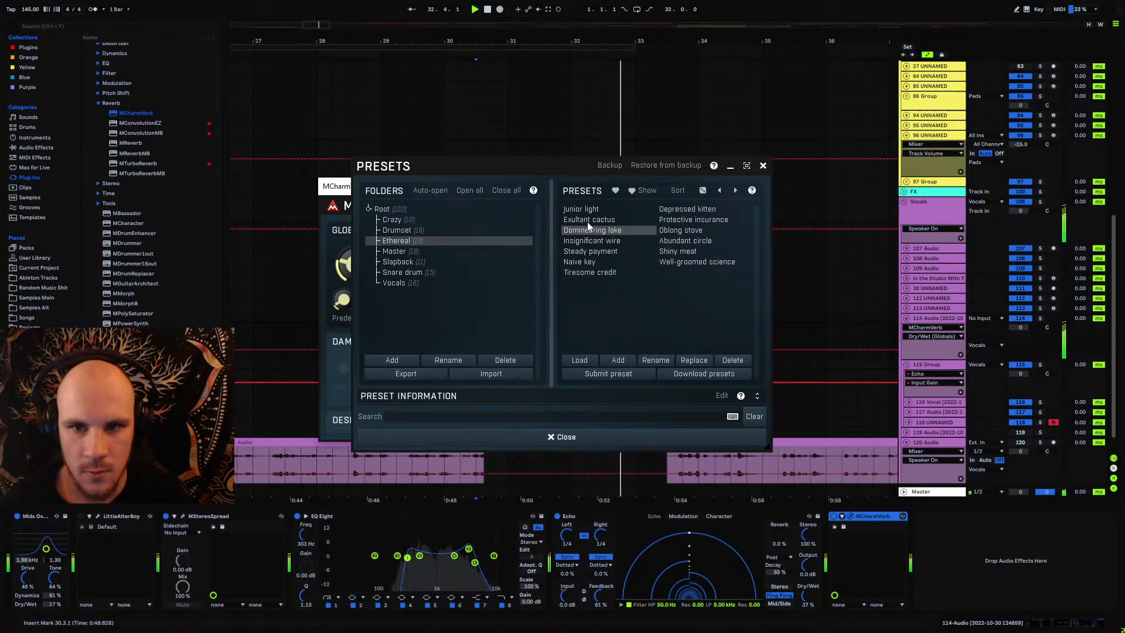
click(582, 264)
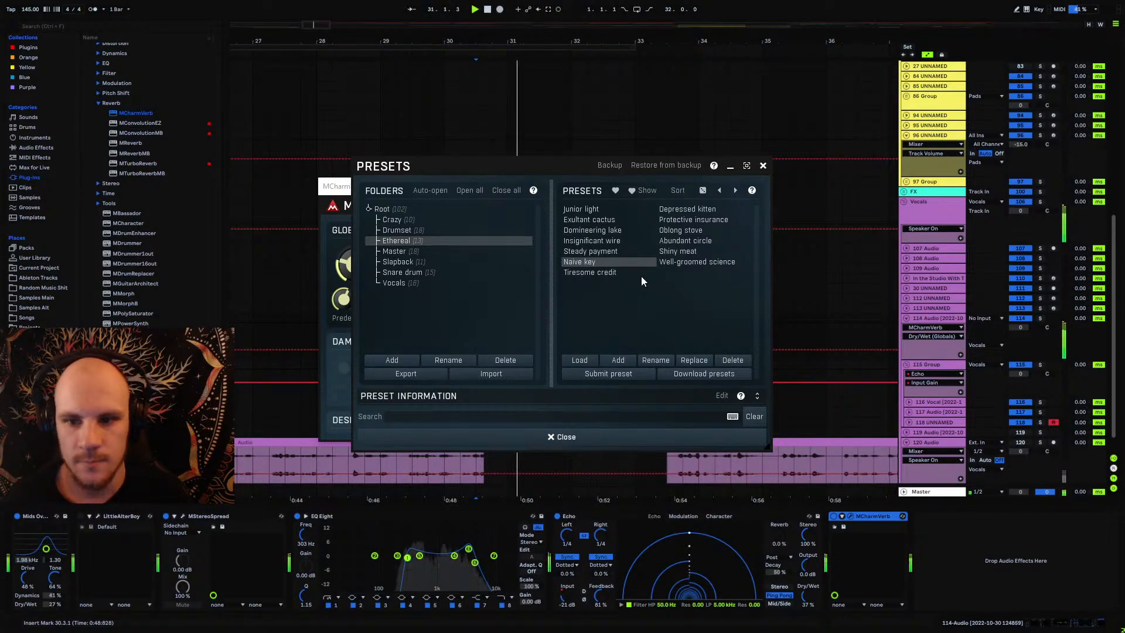
click(677, 252)
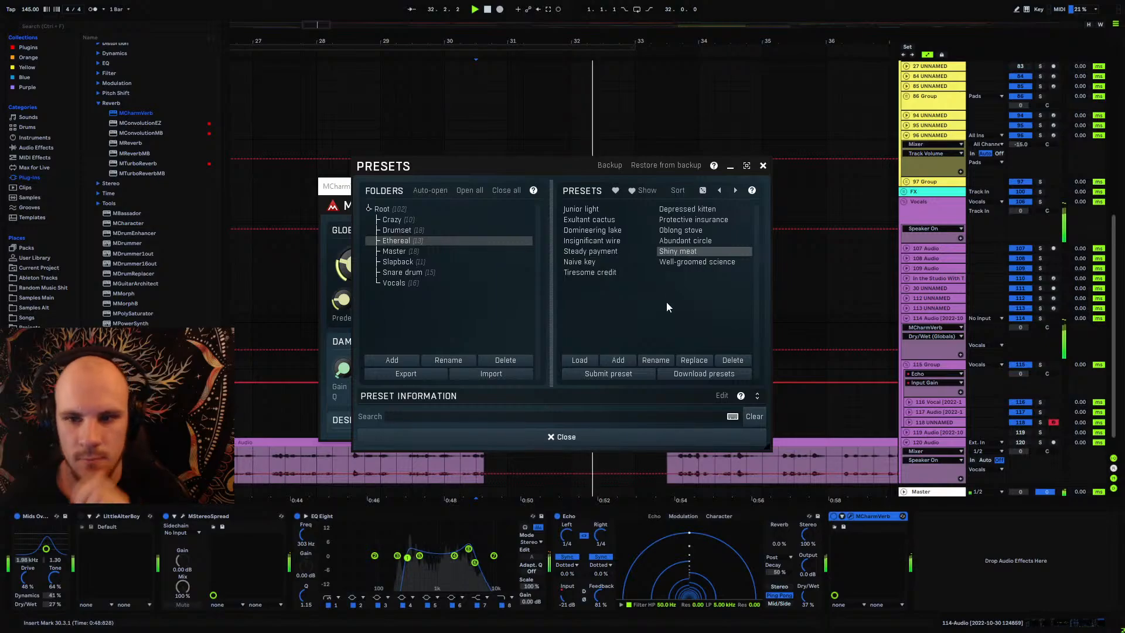
click(586, 209)
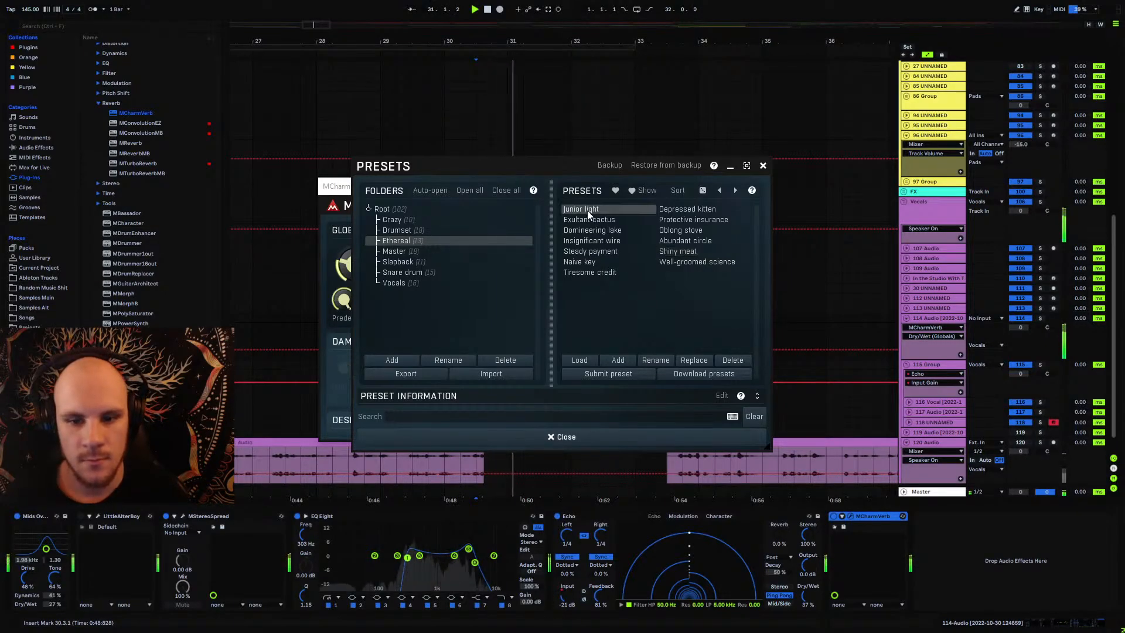
click(600, 273)
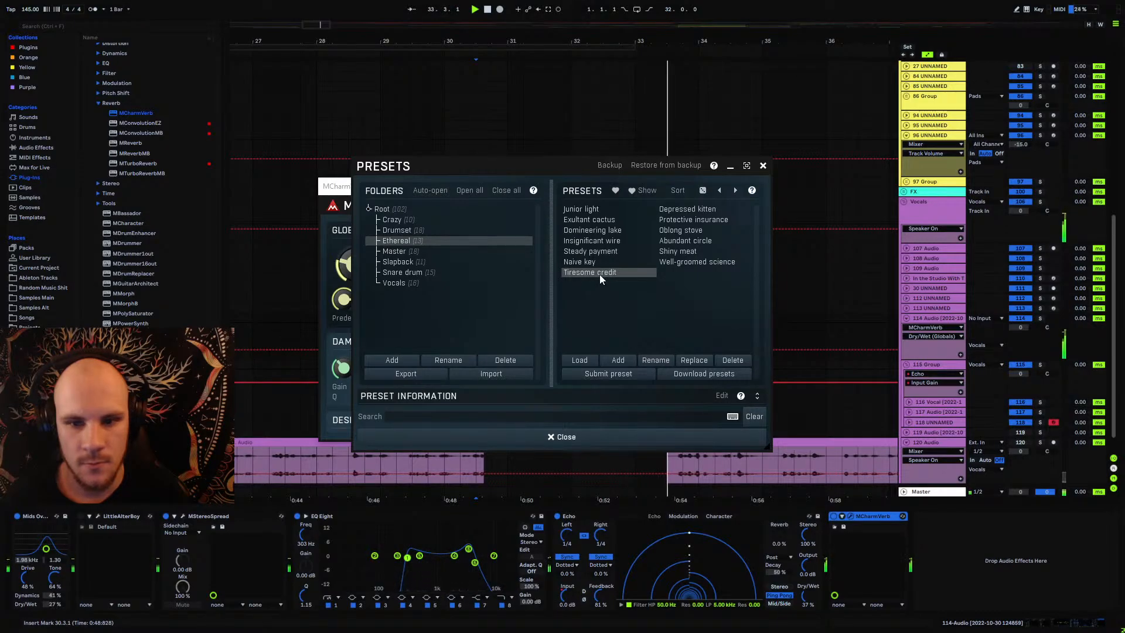
click(763, 166)
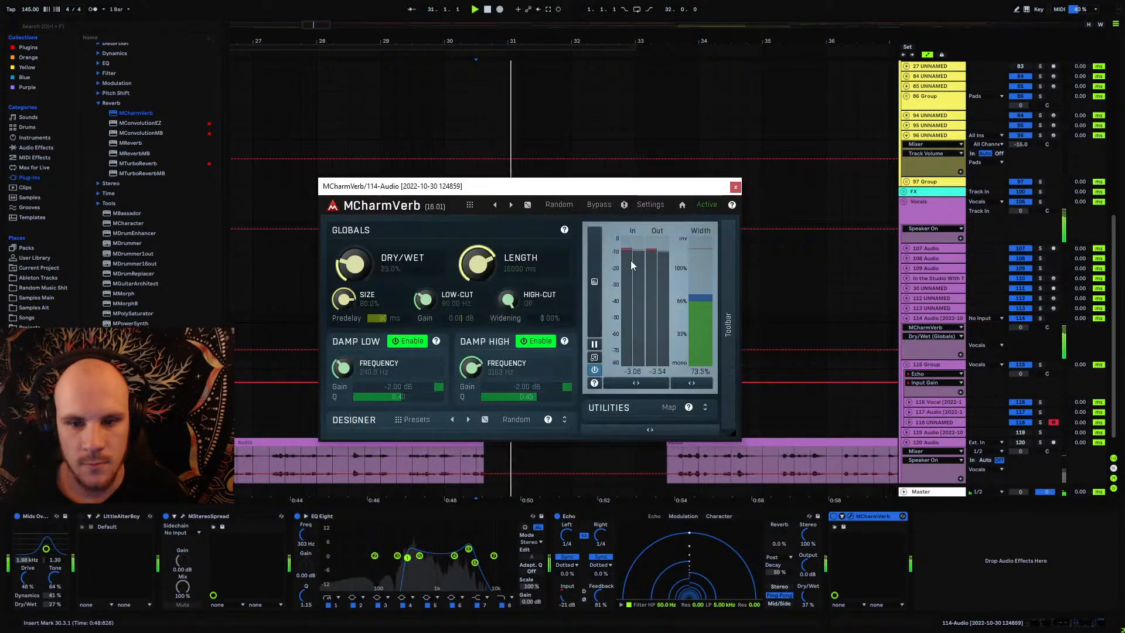
Step: Set MCharmVerb's length to 2485 ms, low-cut to 257.2 Hz, dry/wet to 15.8% and size to 31.8%, then close it and stop playback
drag(493, 265, 502, 298)
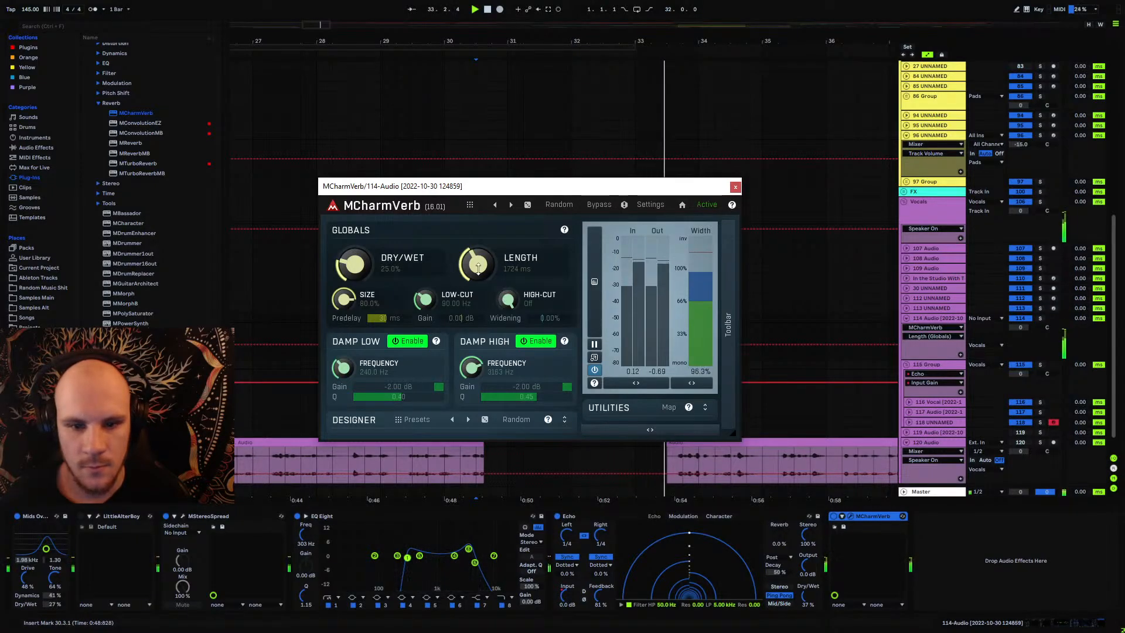
drag(441, 299, 441, 280)
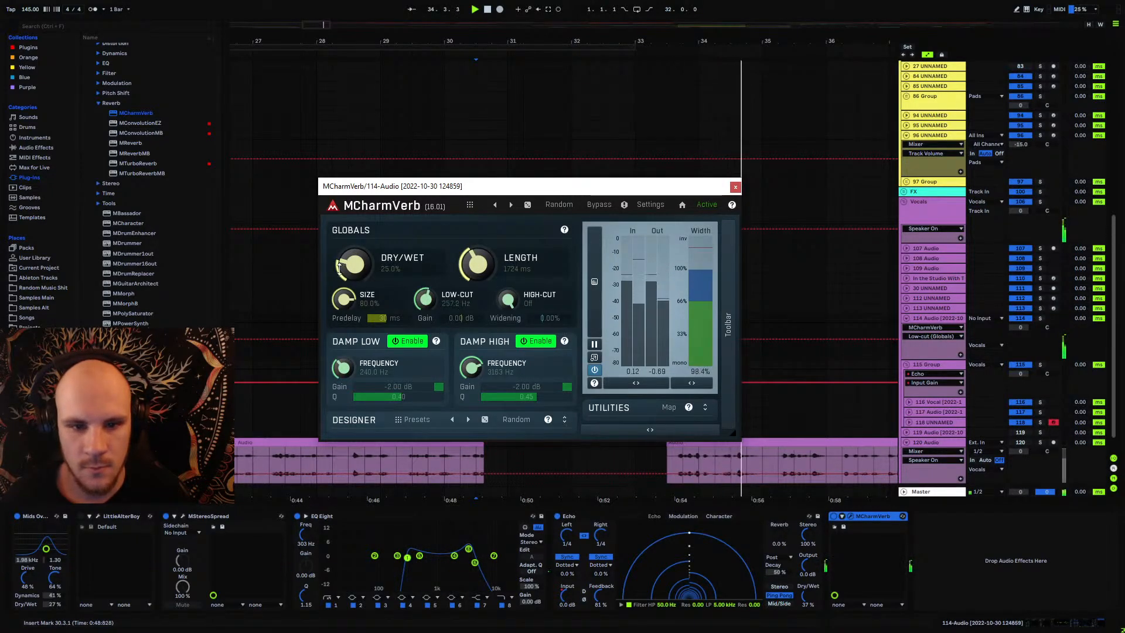
drag(362, 265, 344, 321)
click(491, 65)
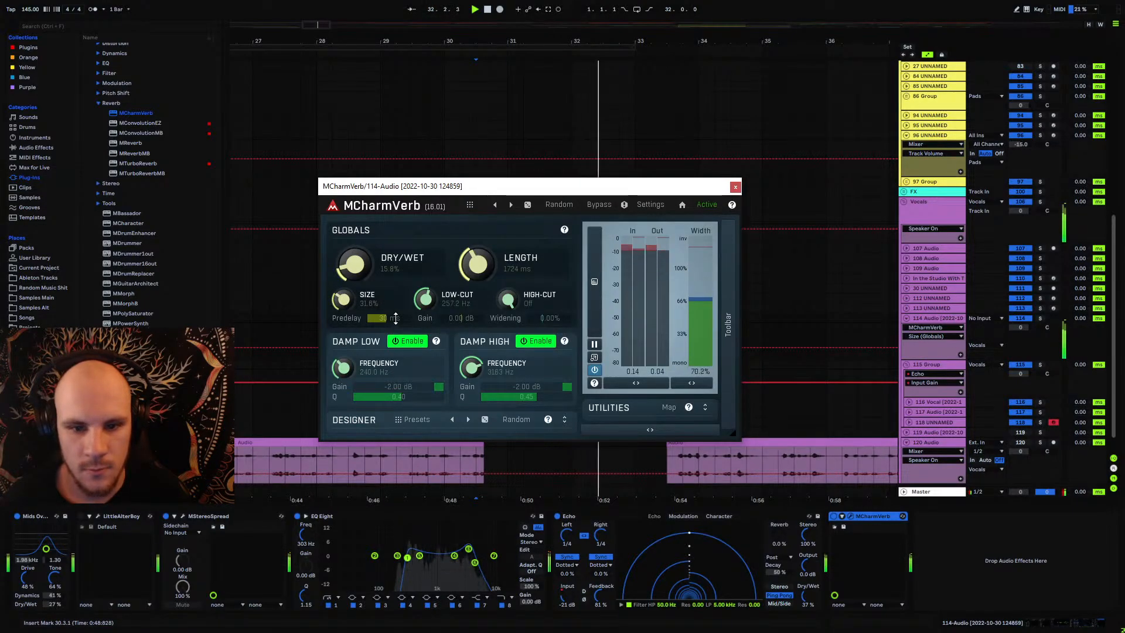
drag(477, 265, 477, 270)
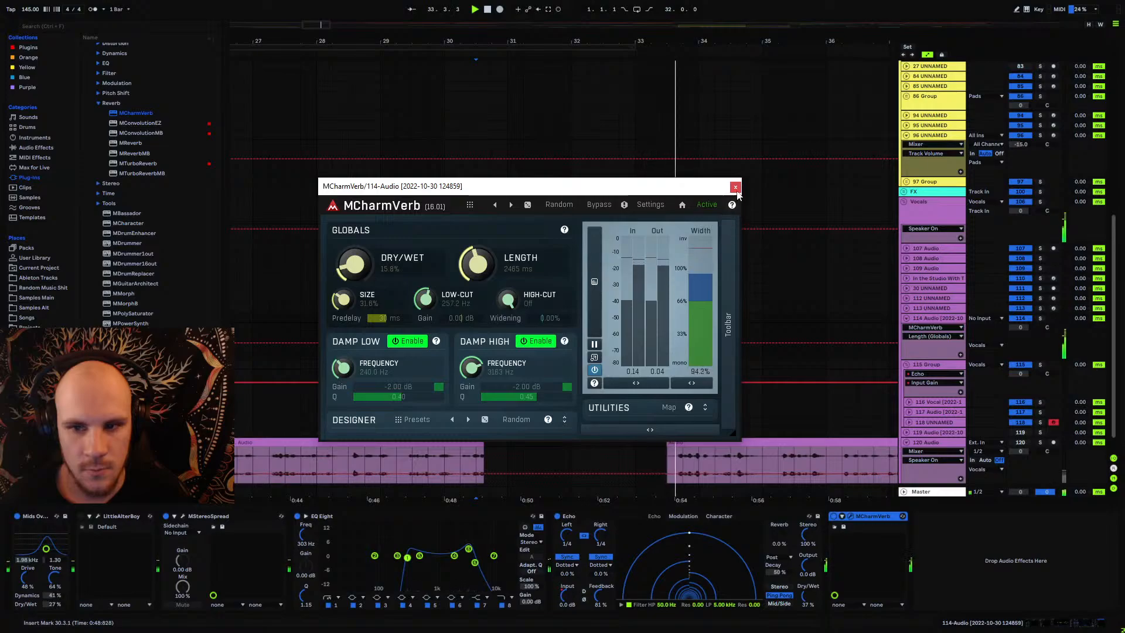
click(735, 186)
key(space)
Step: Set the 114 vocal track's volume to -13 dB
drag(507, 43, 599, 17)
click(1020, 328)
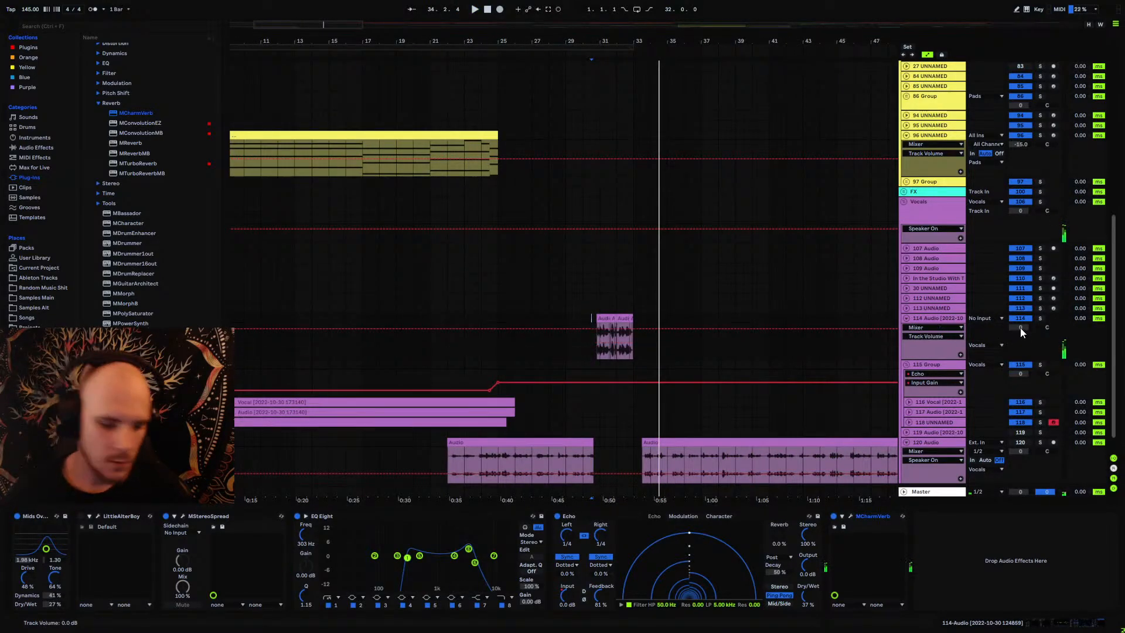
text(-13)
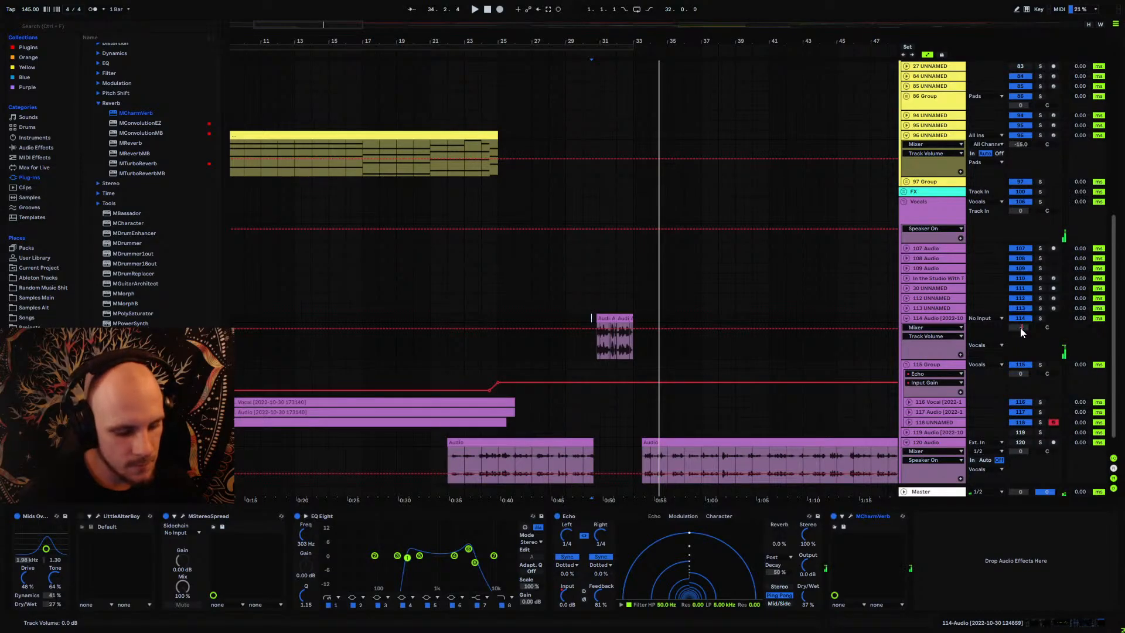
key(Return)
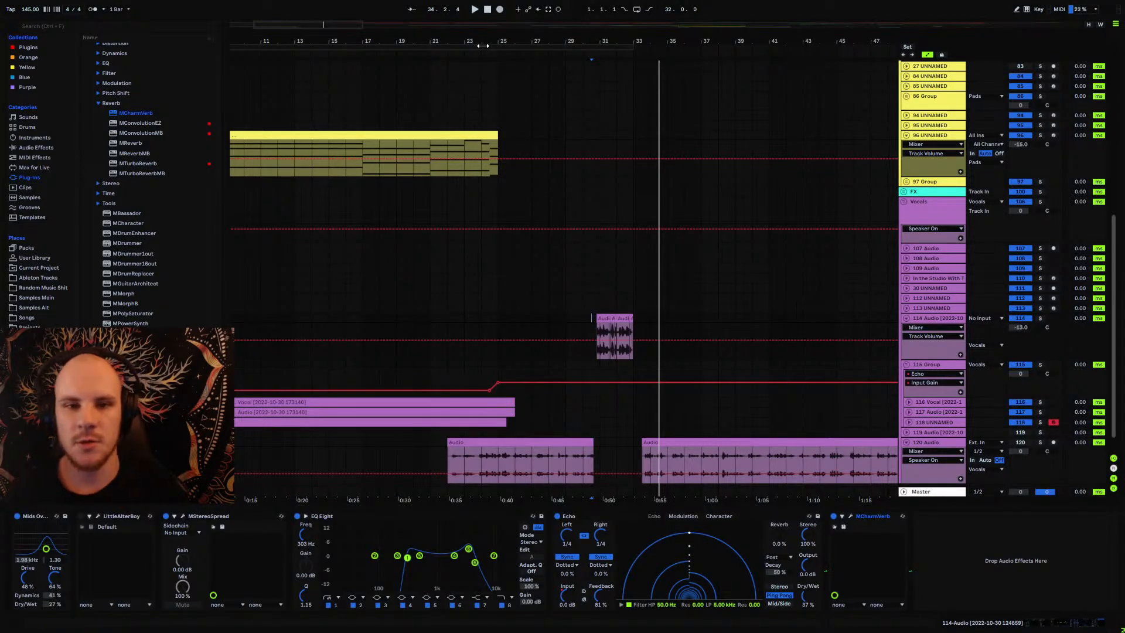
Step: Play the intro briefly from bar 1 and fold the 96 pad track
drag(484, 42, 504, 21)
click(482, 134)
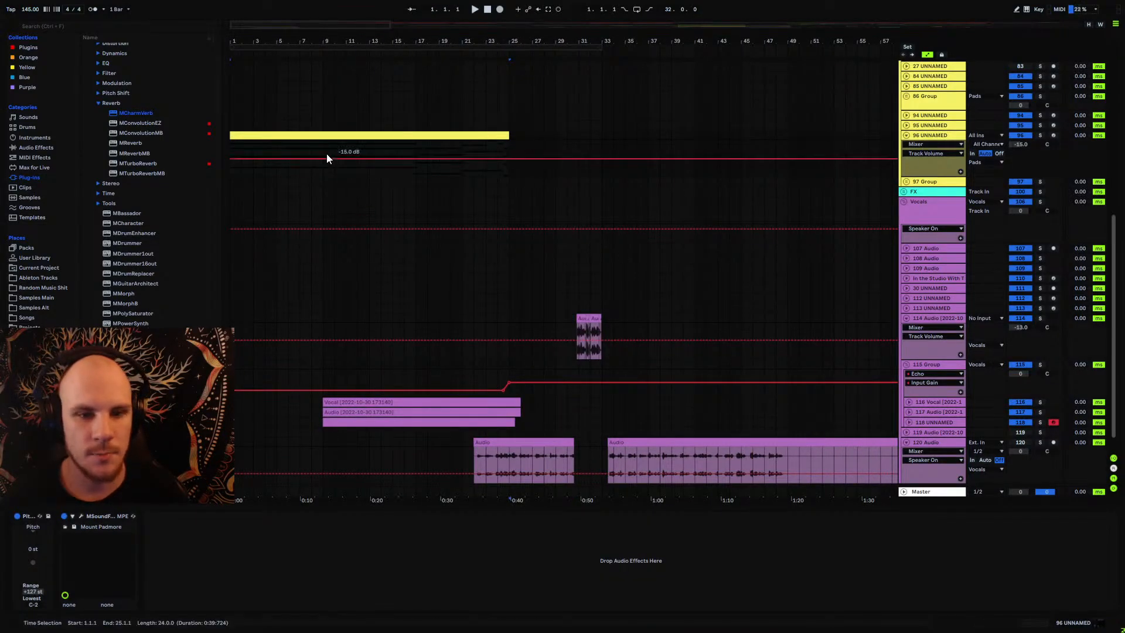
key(space)
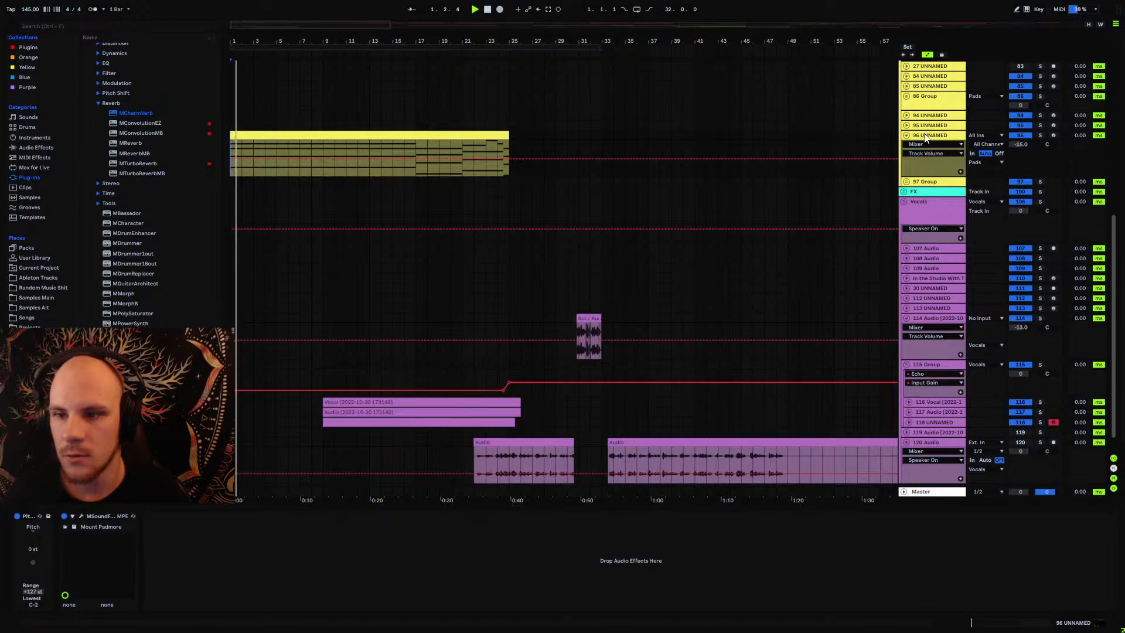
click(907, 135)
click(909, 137)
scroll(606, 233, up, 3)
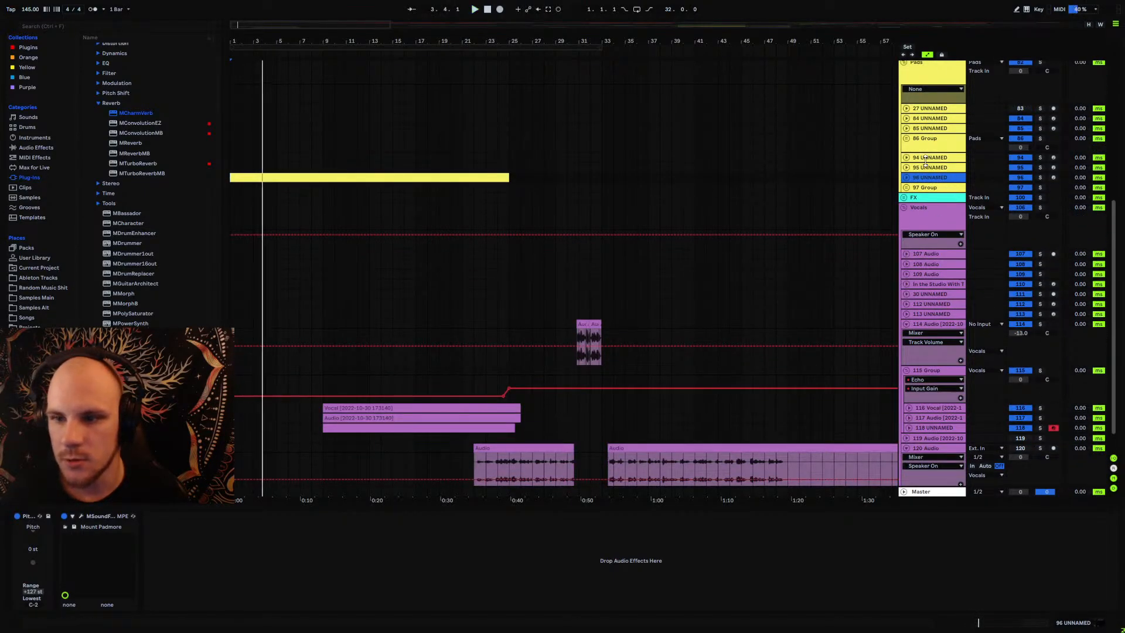
Step: Open the MIDI clip on pad track 96 and trim the start of its long chord notes from bar 1 to bar 9
double_click(376, 178)
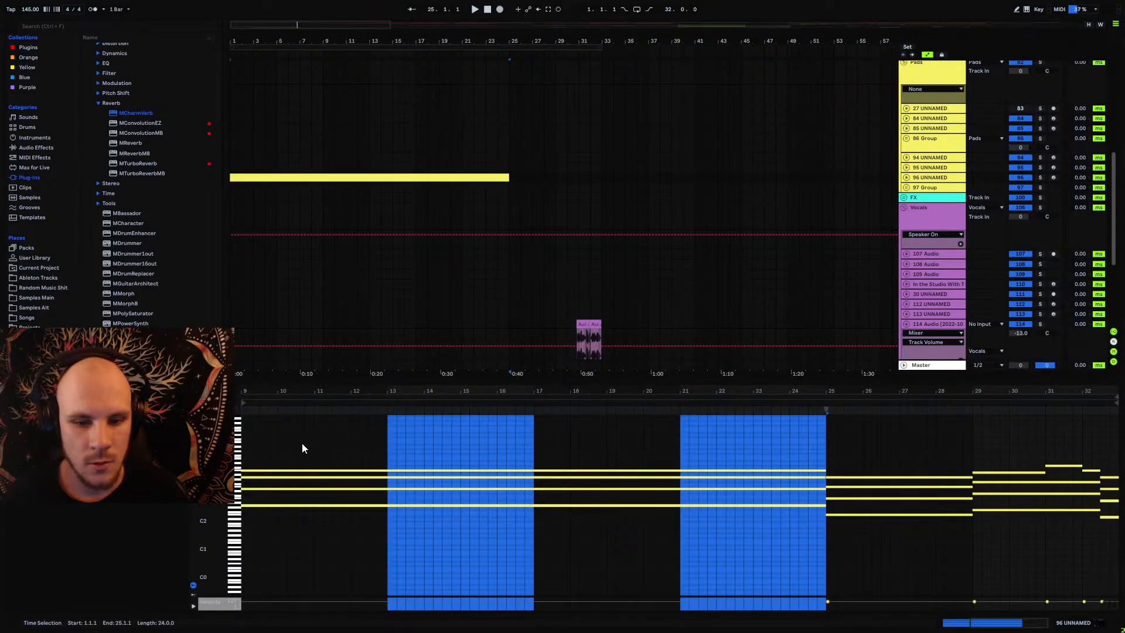
drag(358, 394, 358, 375)
click(368, 450)
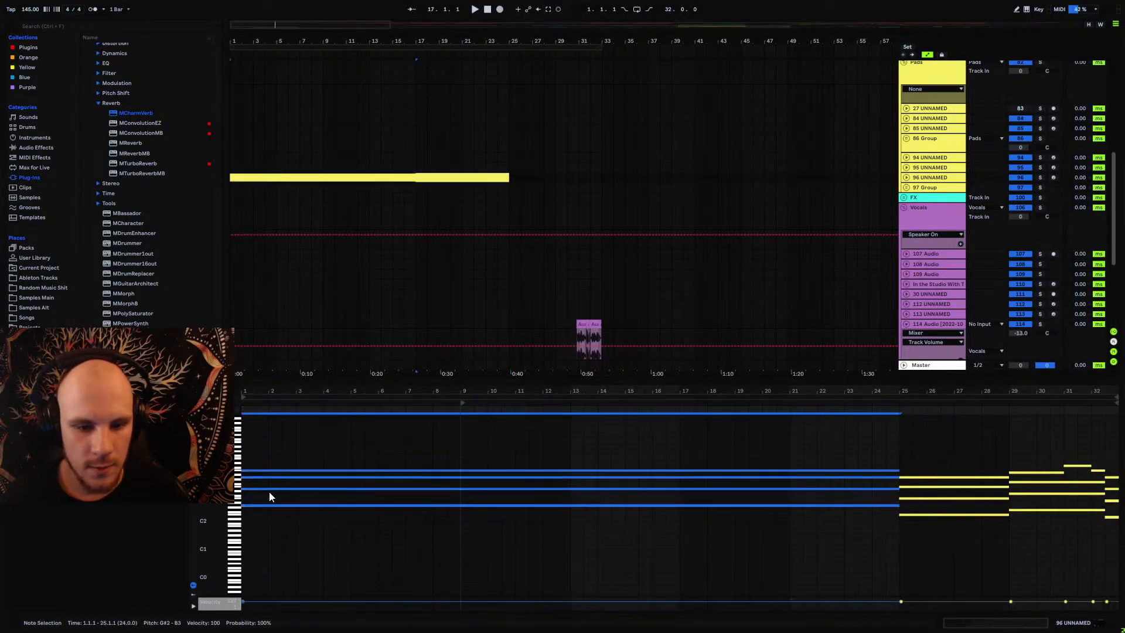
drag(244, 470, 459, 484)
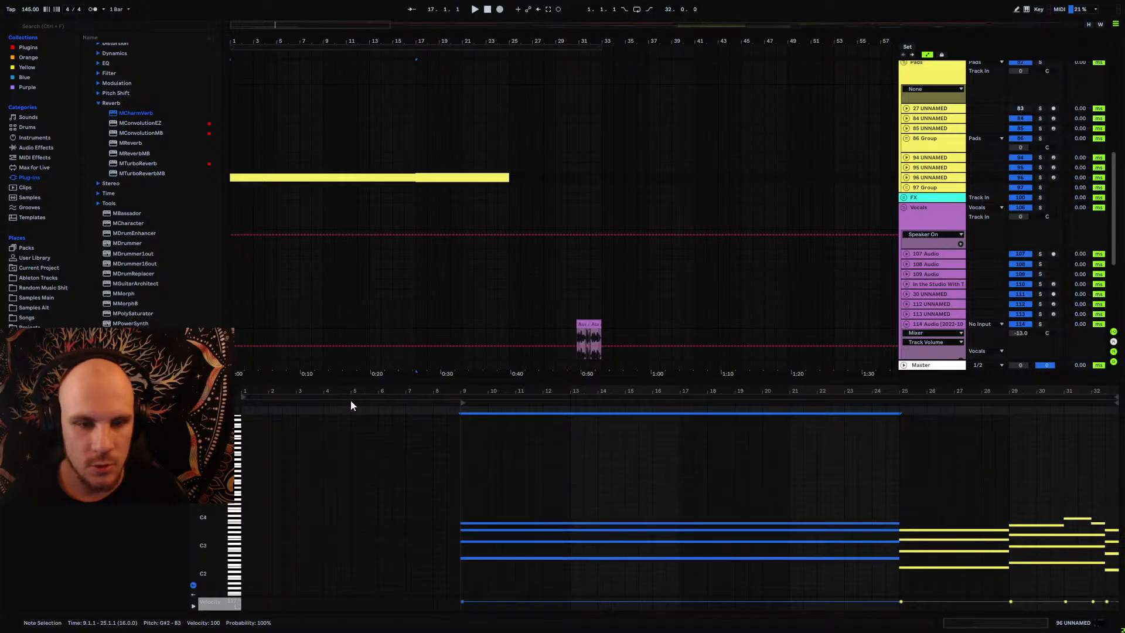
Step: Open the bass clip on track 41 and trim the start of its long G#0 note to bar 9
scroll(317, 205, up, 5)
click(275, 146)
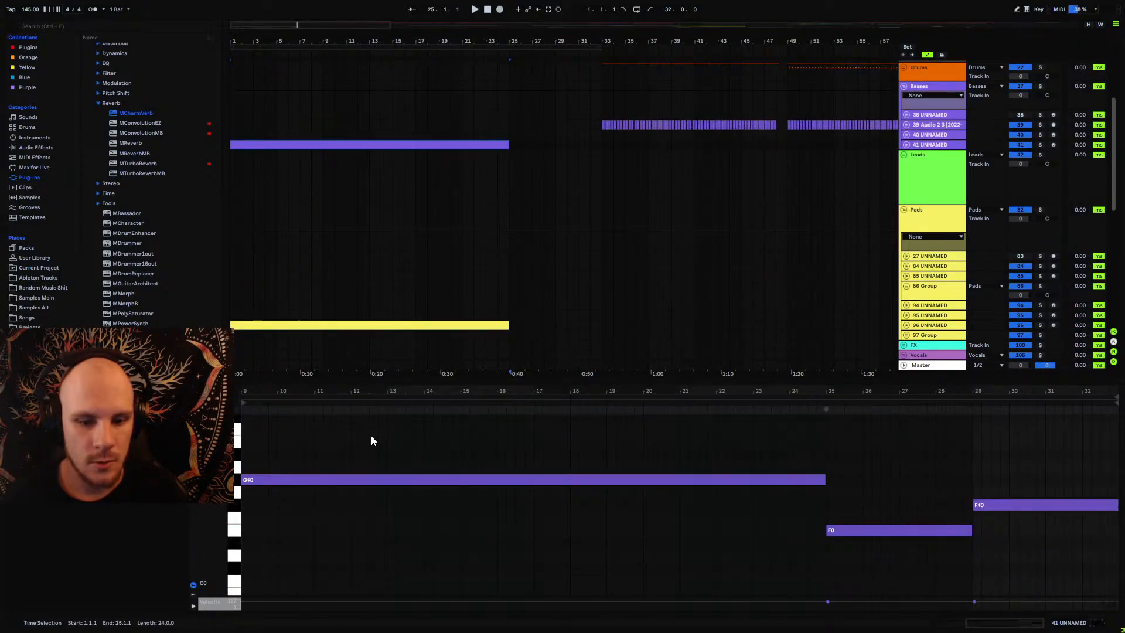
drag(378, 393, 378, 372)
drag(418, 468, 462, 487)
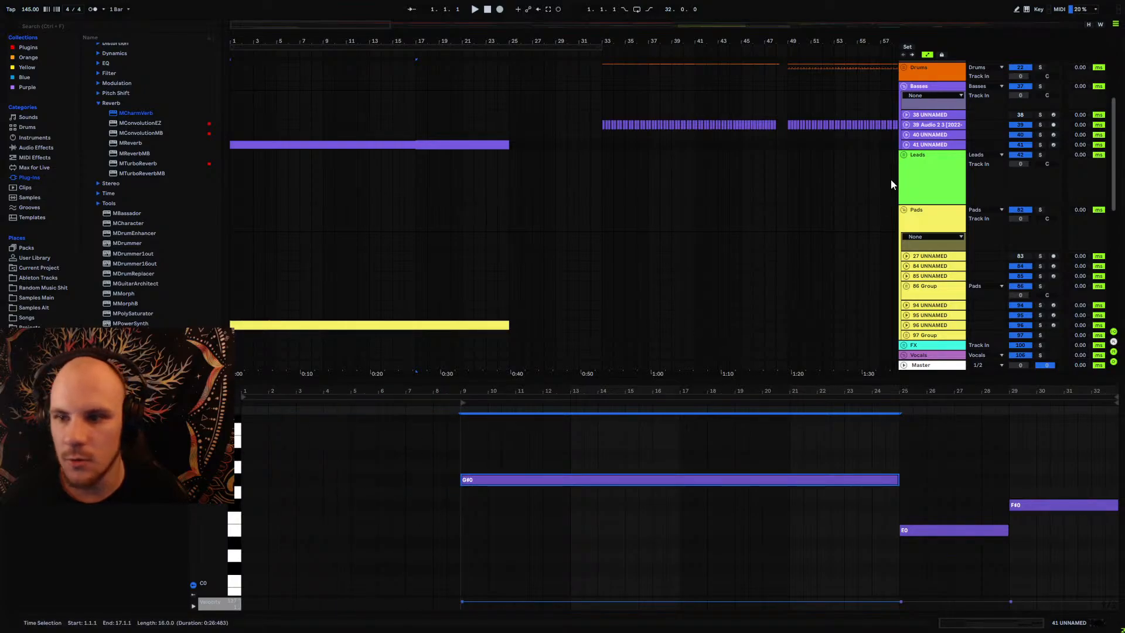
Step: Display the Serum x64 automation on bass track 41, then fold the track again
click(908, 145)
click(932, 154)
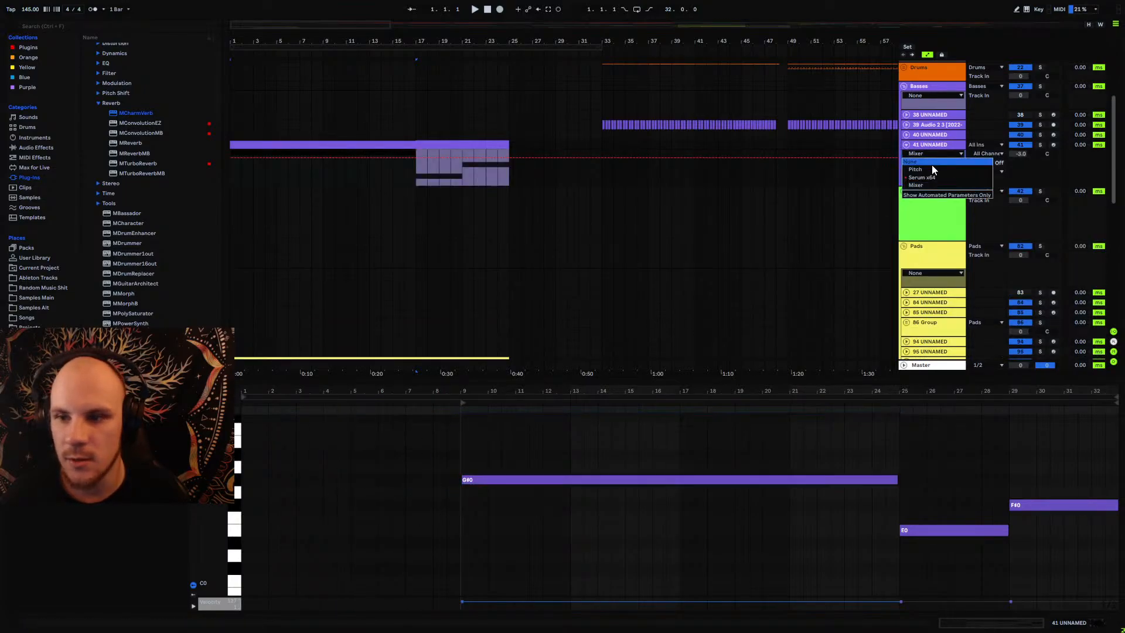
click(927, 178)
click(905, 146)
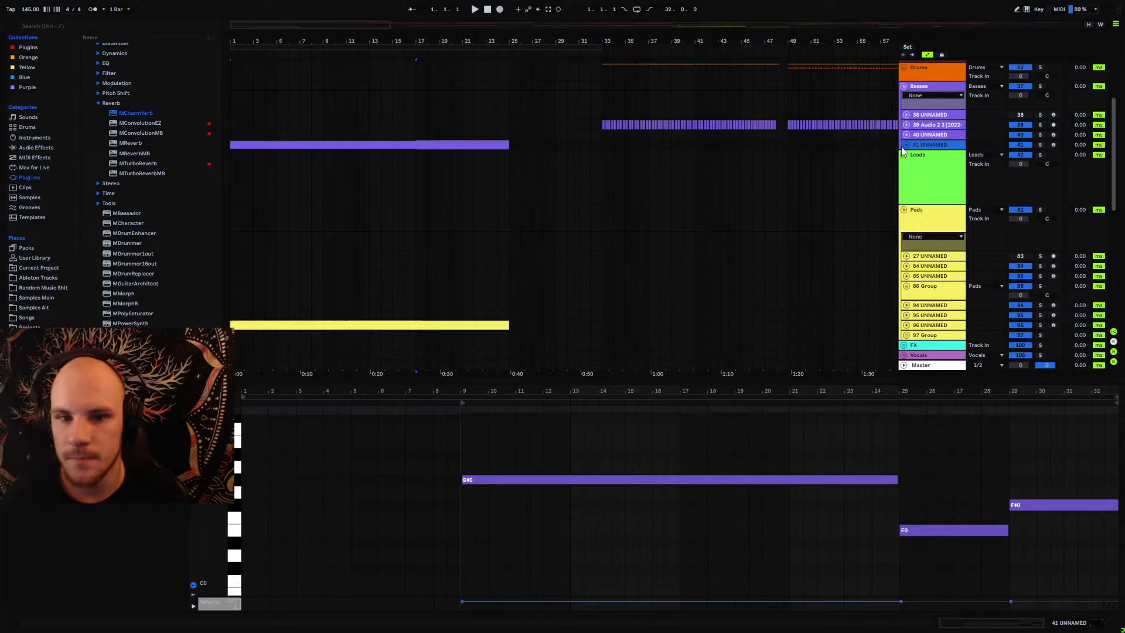
Step: Play the intro from bar 1 in a taller arrangement view and fold vocal track 114 and the 115 Group
click(335, 124)
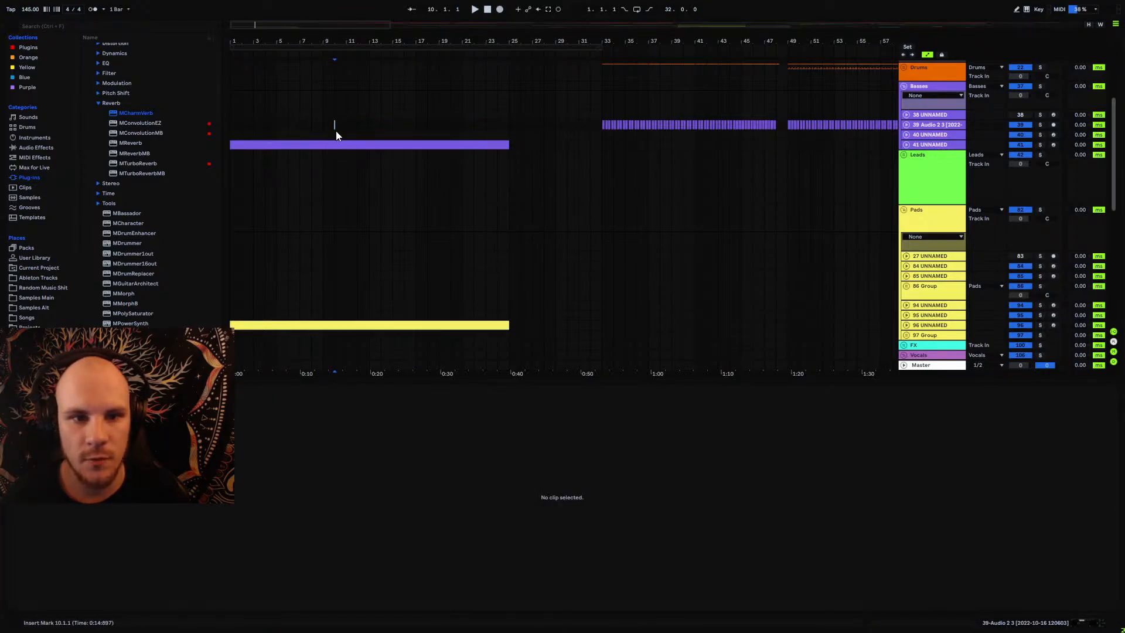
scroll(275, 217, down, 3)
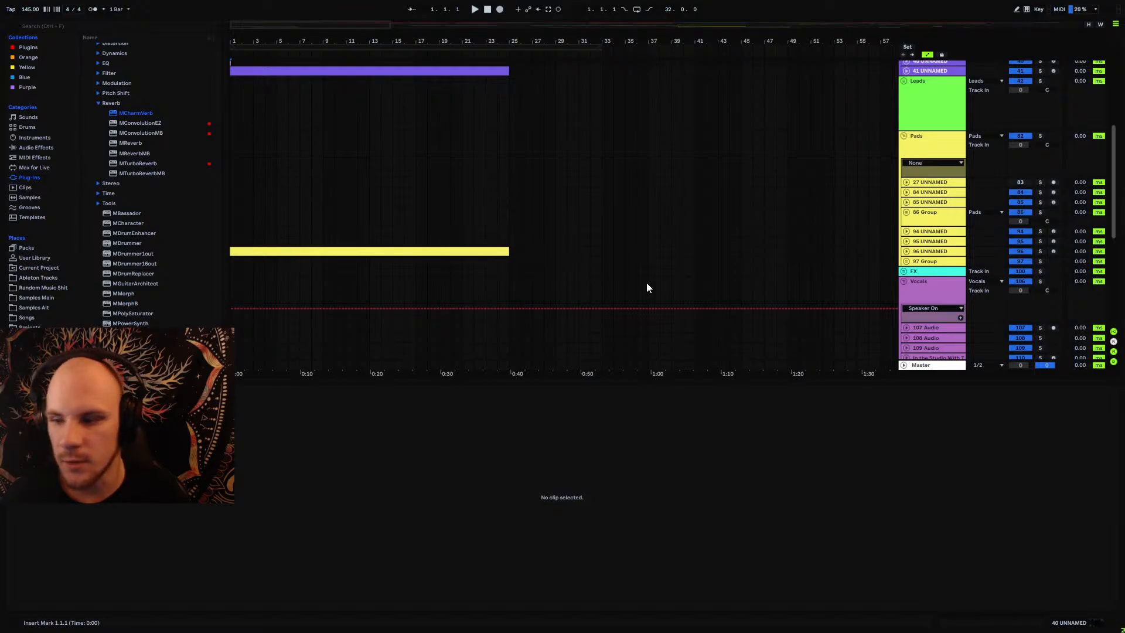
scroll(647, 284, down, 1)
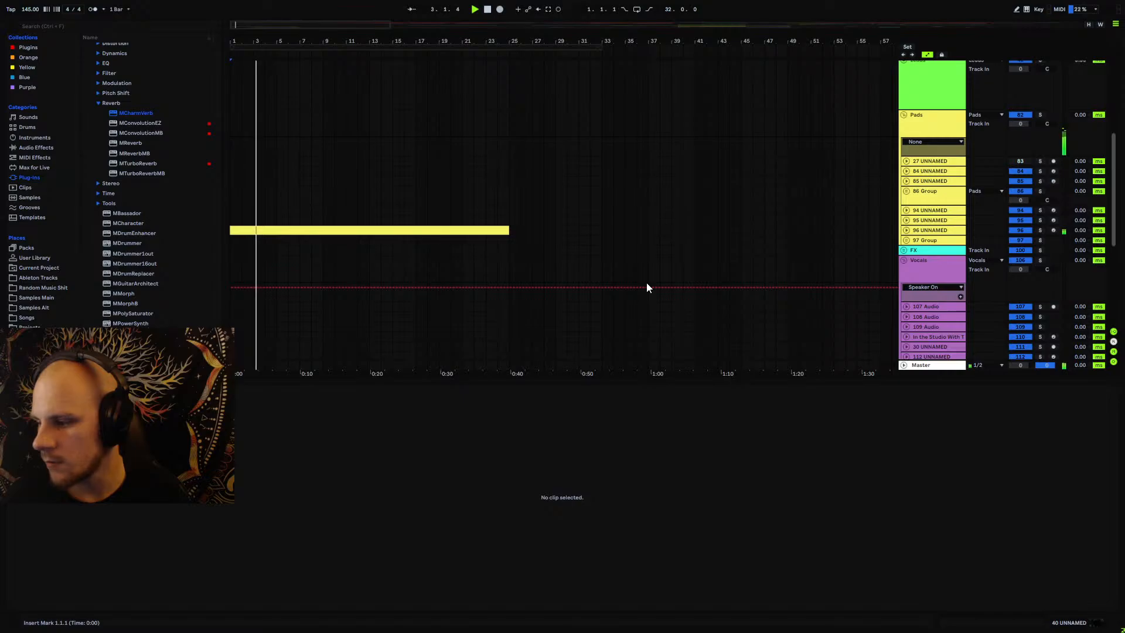
drag(900, 382, 894, 552)
click(906, 377)
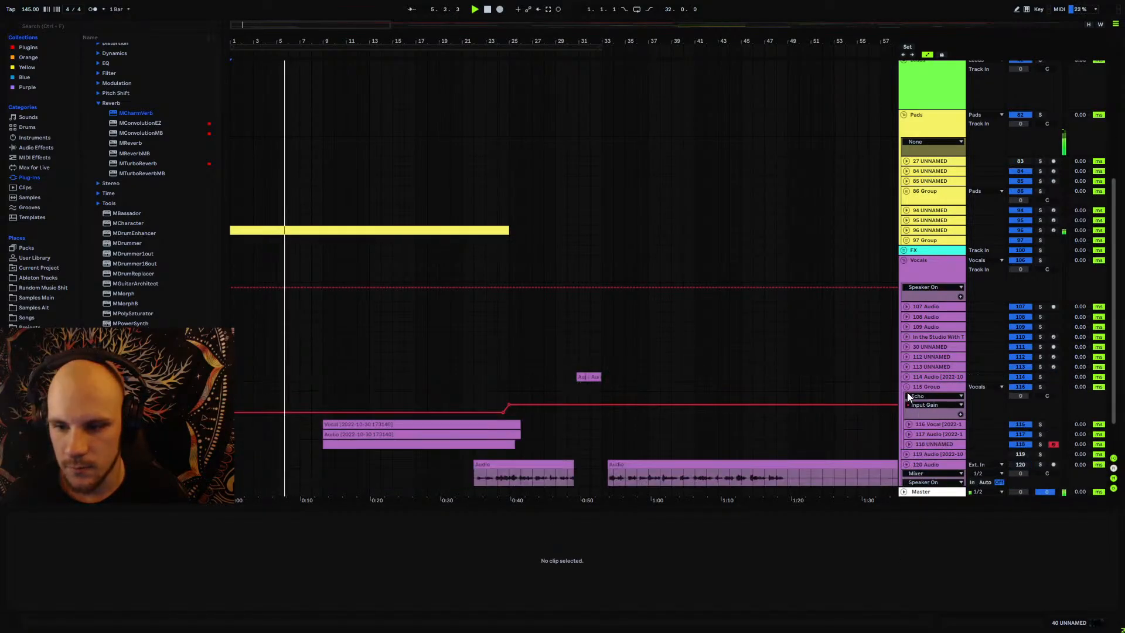
click(908, 388)
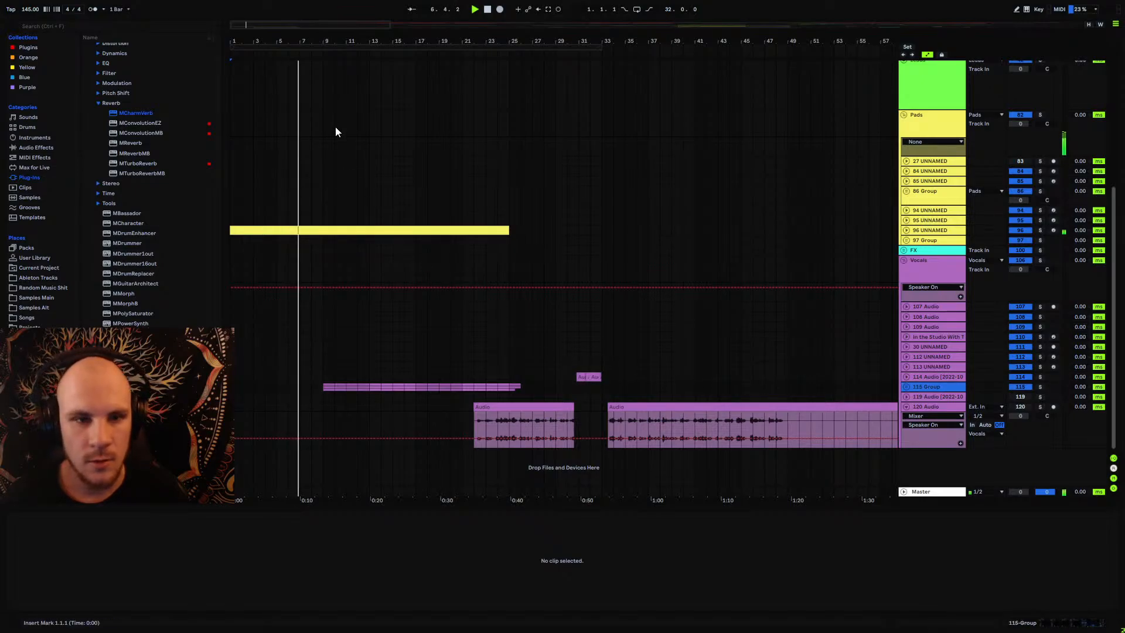
Step: Unfold bass track 41 and set its volume to -13 dB
drag(315, 43, 314, 71)
scroll(413, 223, up, 2)
scroll(416, 223, up, 2)
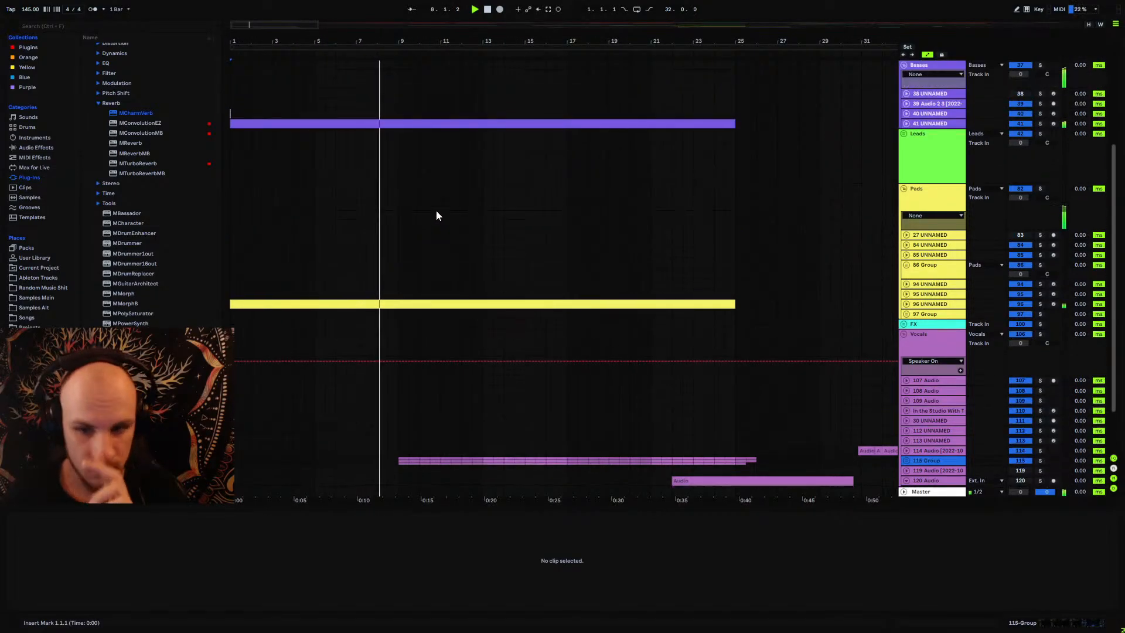
click(906, 124)
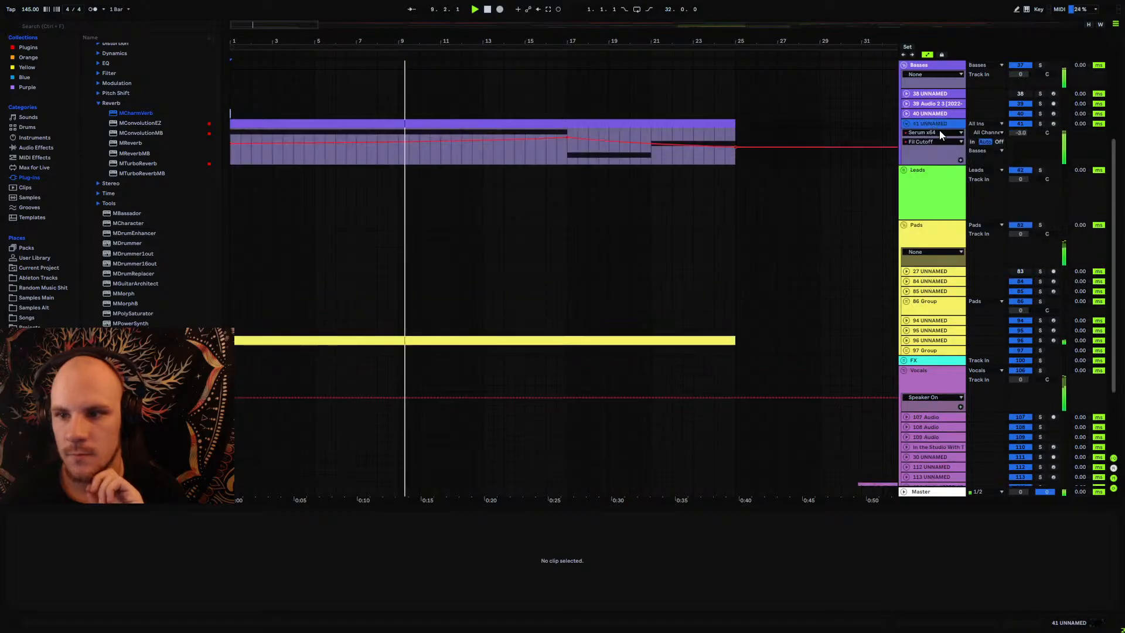
drag(1023, 132, 1023, 150)
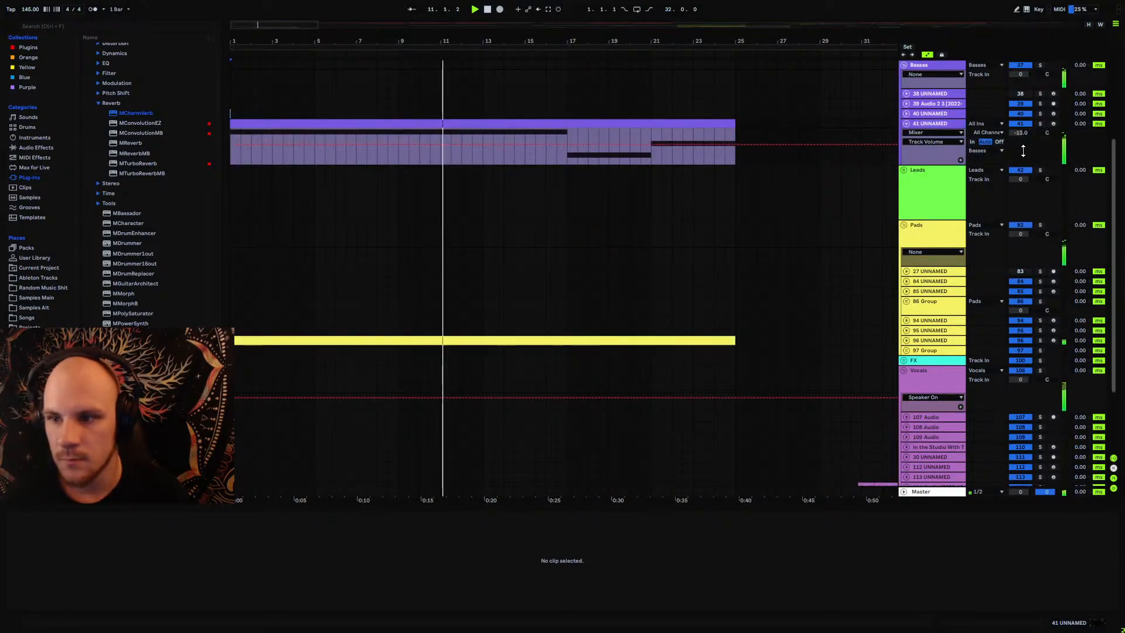
Step: Lower the Serum filter cutoff automation on bass track 41 at bar 1 and bar 25, and fold the track
double_click(947, 124)
click(169, 538)
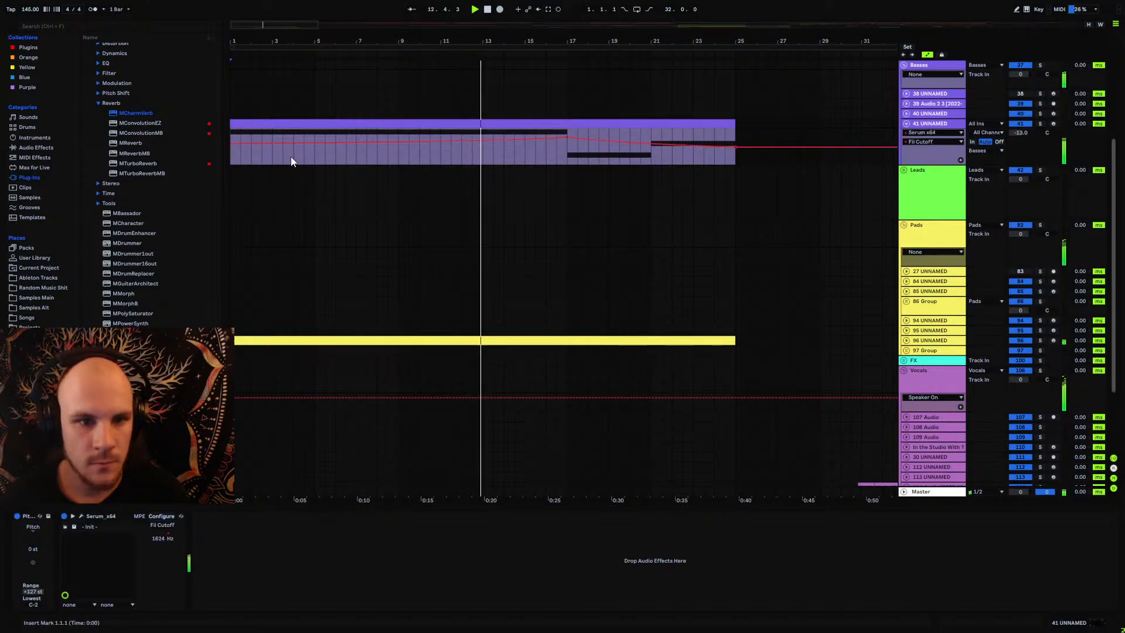
drag(231, 145, 233, 136)
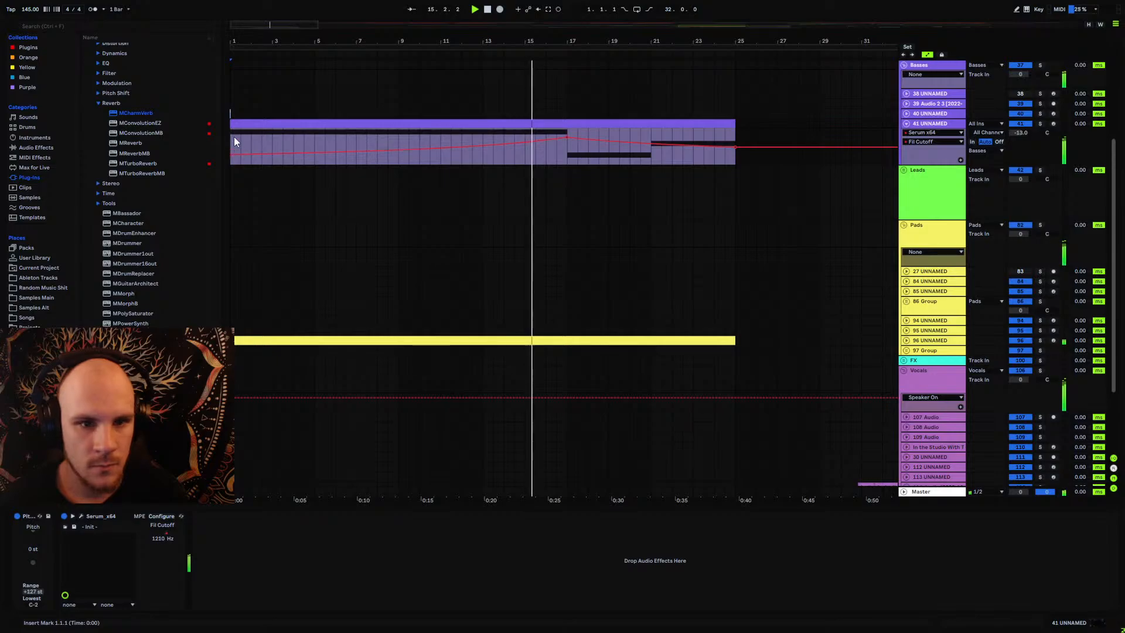
key(space)
key(space)
drag(735, 147, 735, 154)
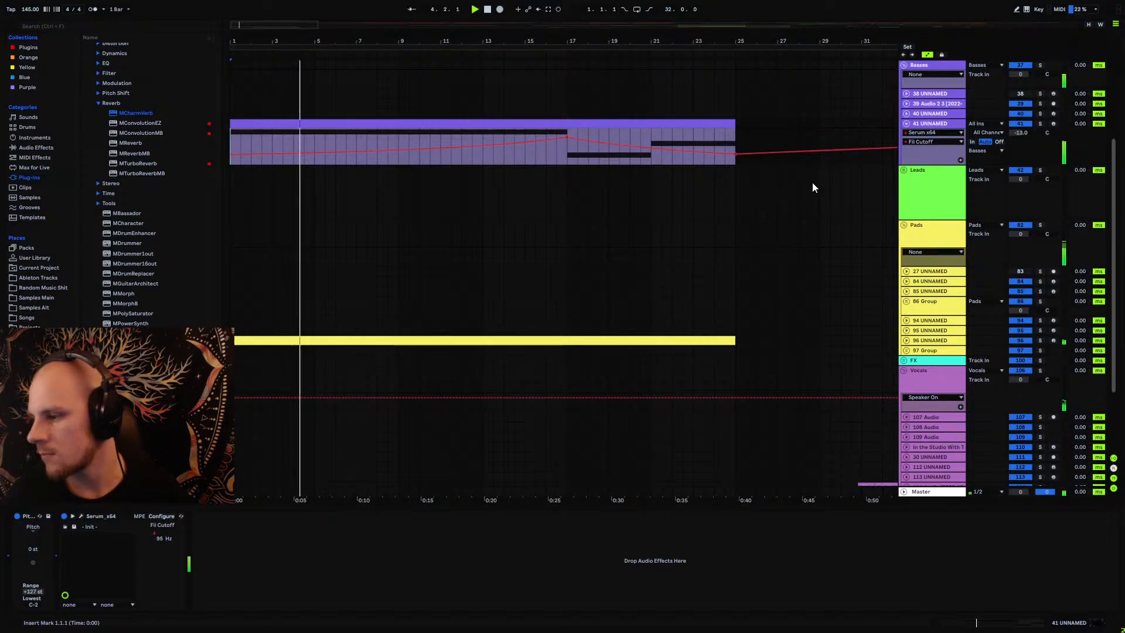
click(1022, 134)
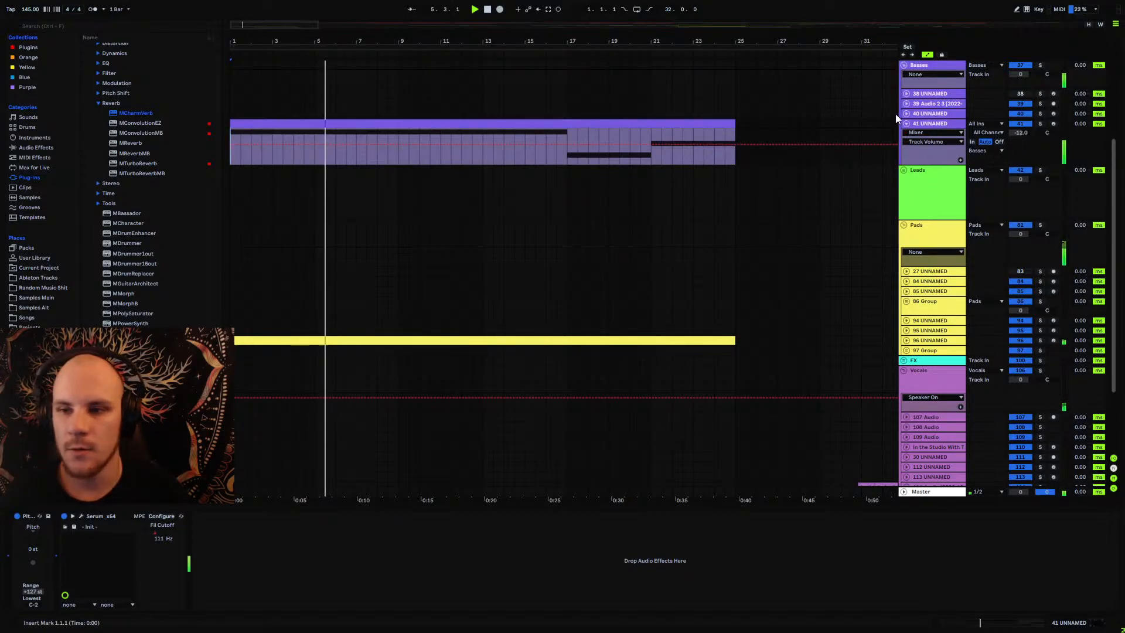
click(906, 124)
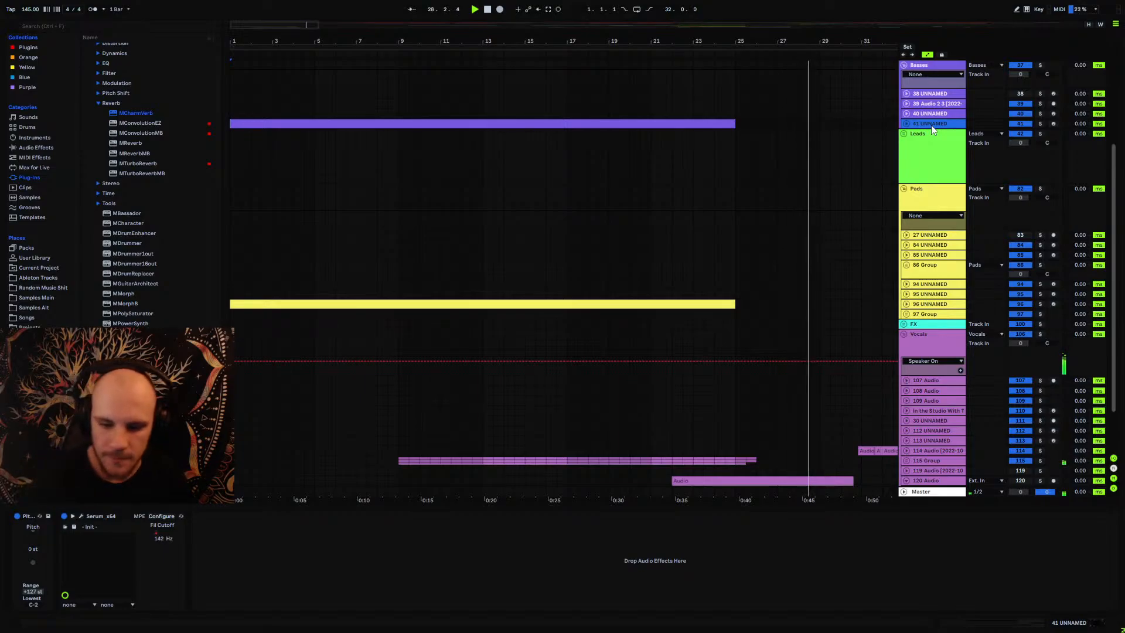
Step: Extend the loop region to 288 bars, from bar 1 to bar 289
drag(866, 39, 643, 76)
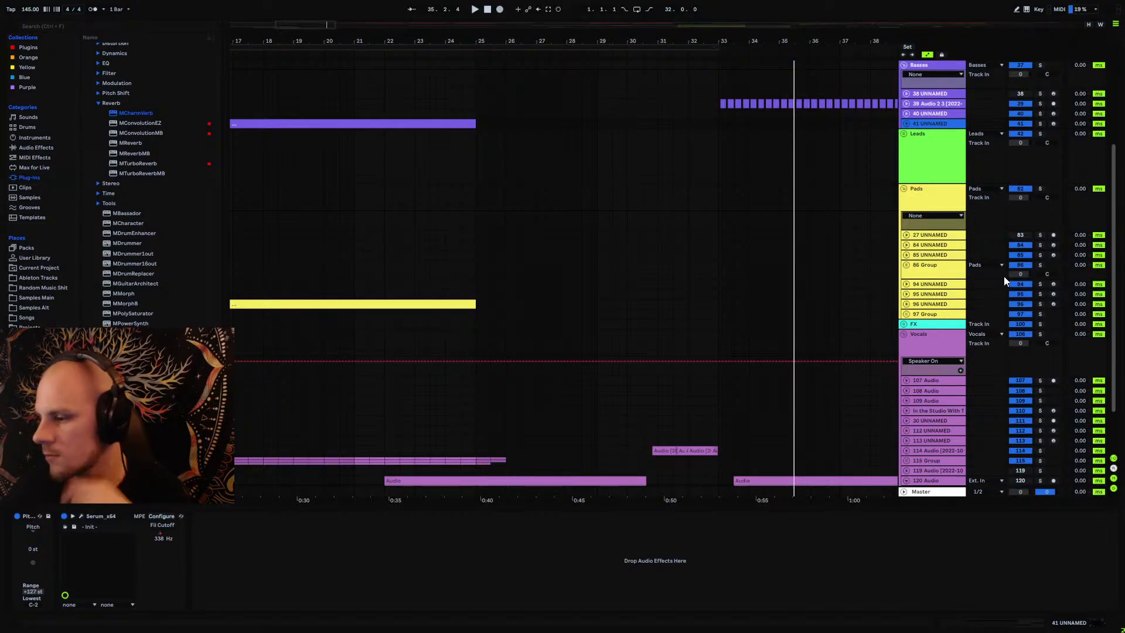
scroll(534, 89, down, 10)
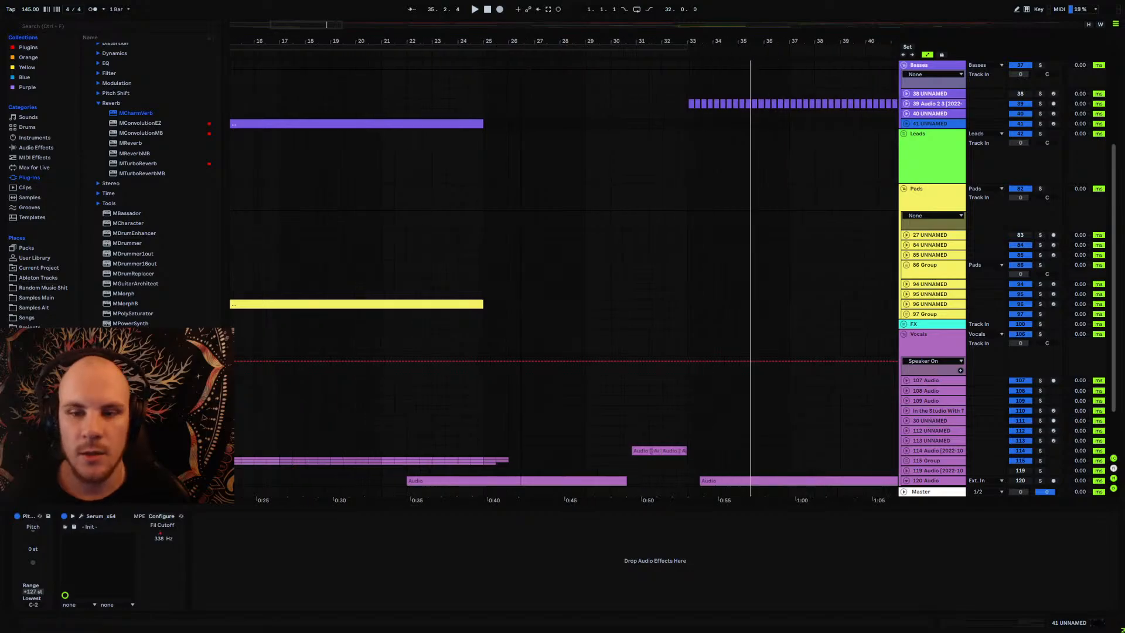
scroll(419, 204, up, 1)
scroll(419, 203, down, 5)
scroll(420, 203, up, 1)
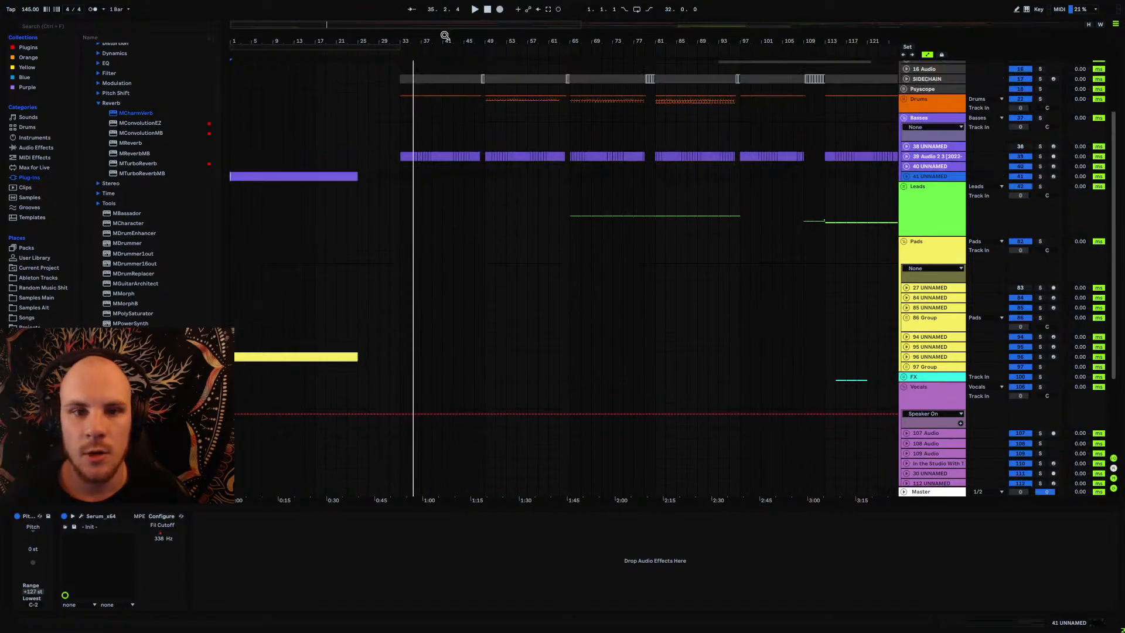
drag(300, 47, 862, 136)
drag(313, 40, 463, 123)
click(422, 47)
scroll(398, 189, down, 4)
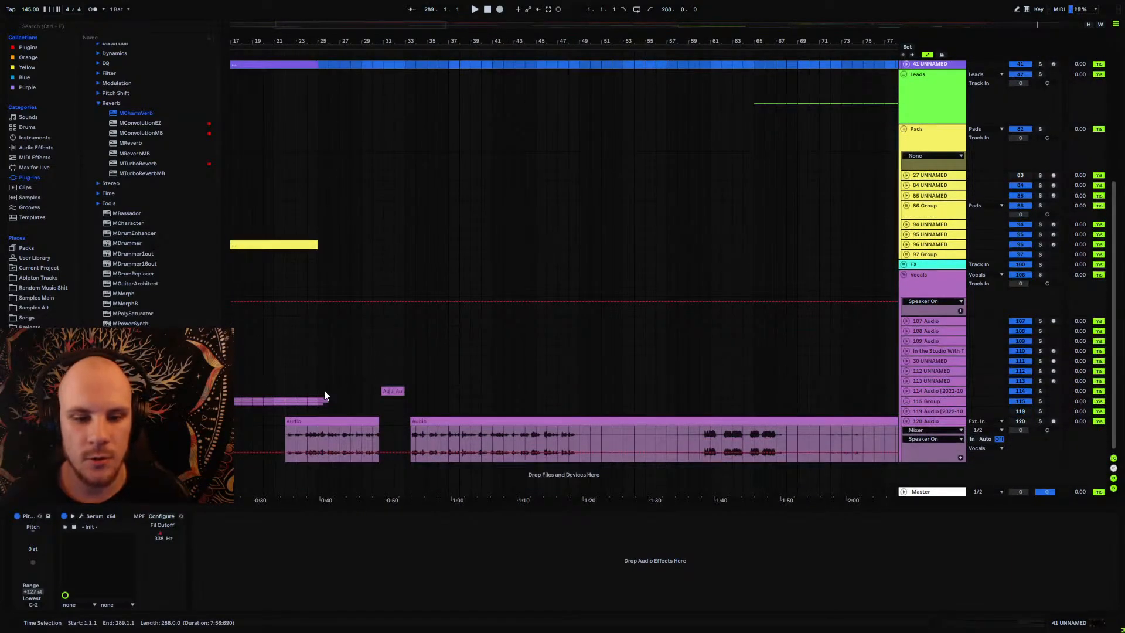
click(317, 393)
click(906, 401)
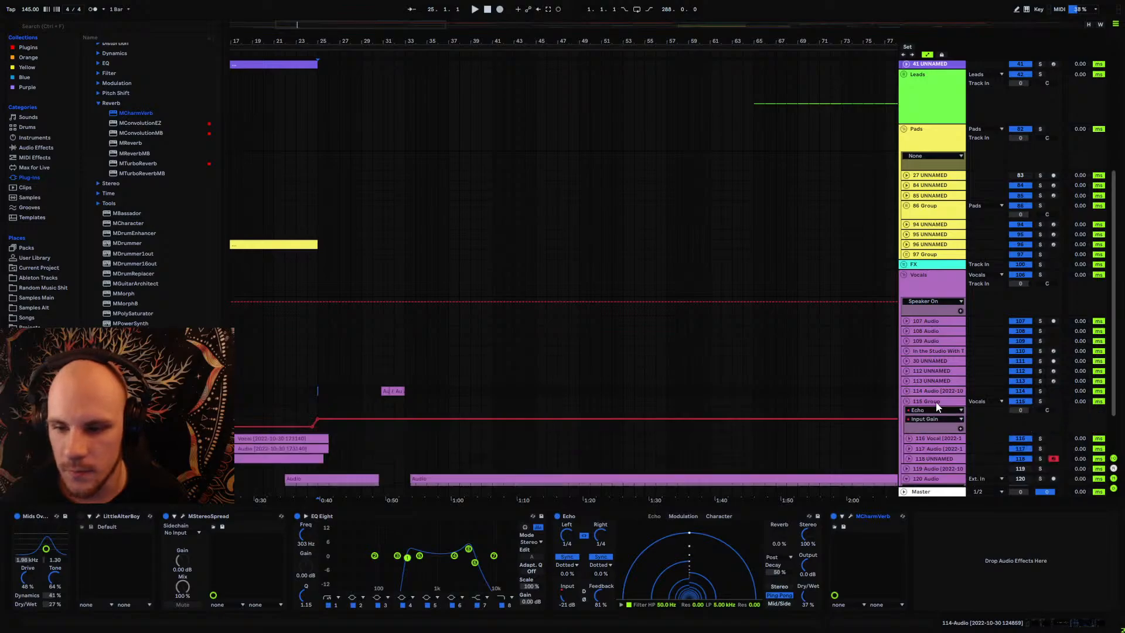
click(937, 405)
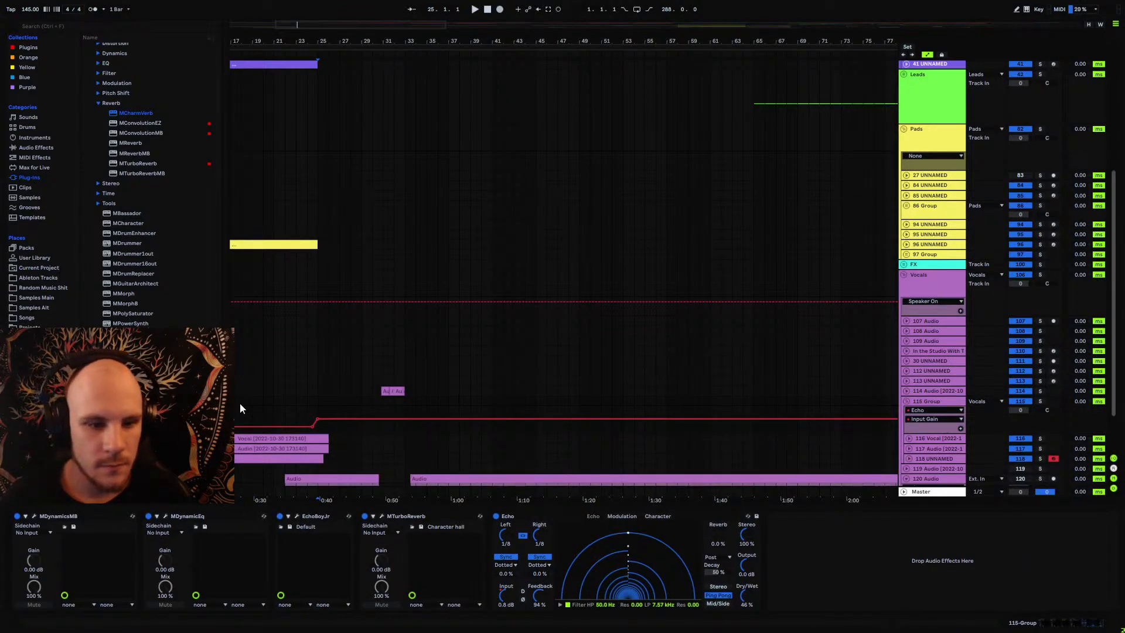
drag(424, 517, 350, 407)
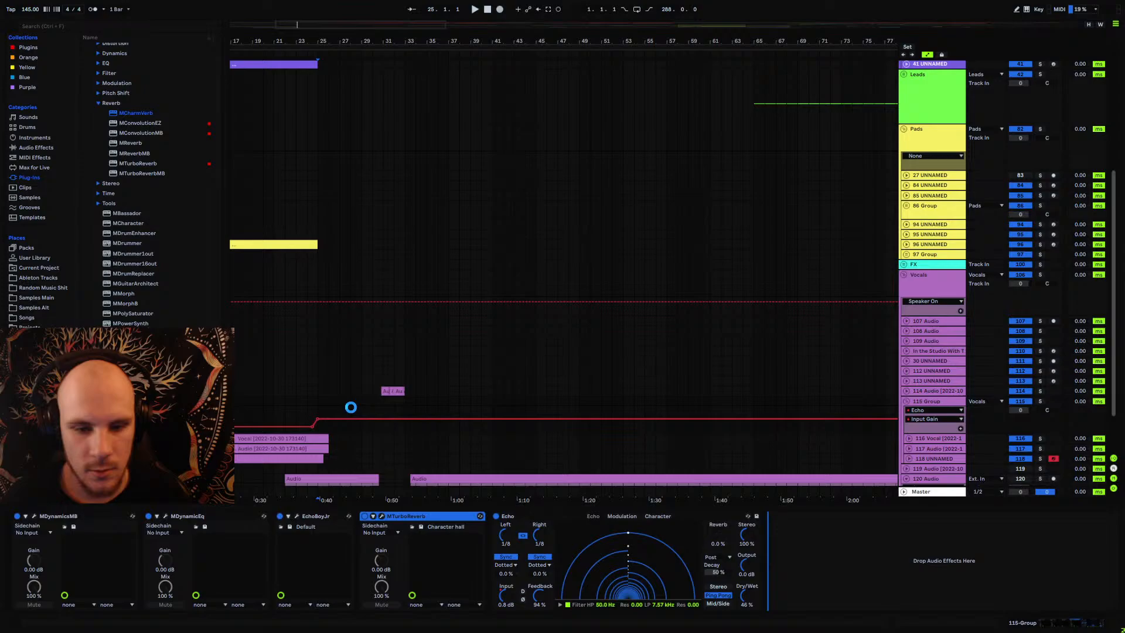
click(301, 400)
key(space)
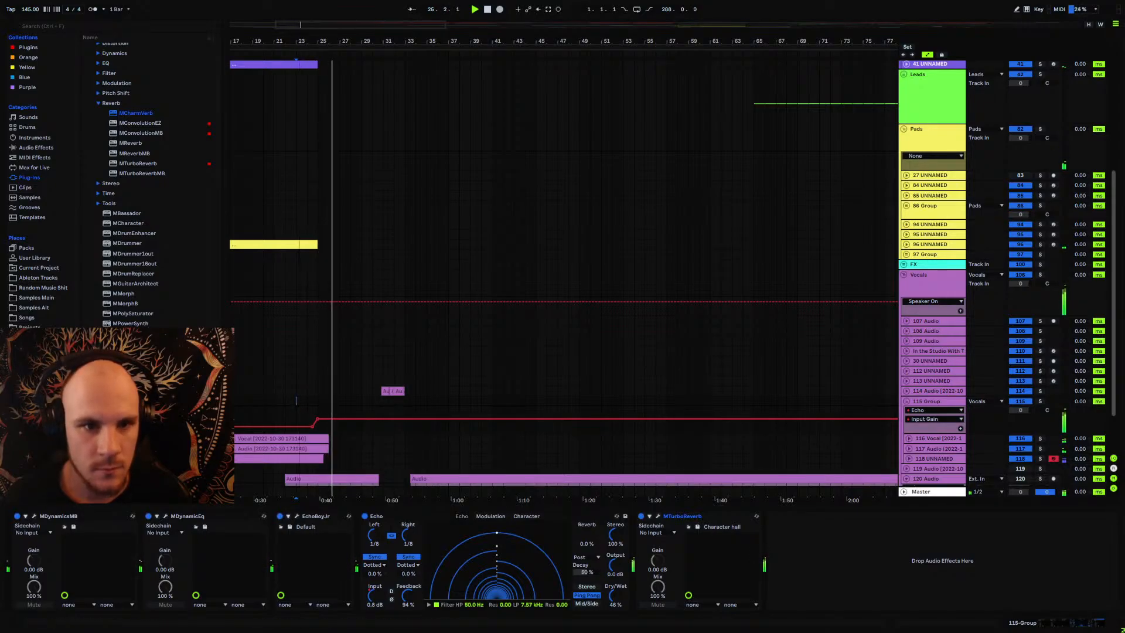
Step: Lower the 115 Group Echo's input gain automation at bar 25, and set its dry/wet to 41% and high-pass filter to 314 Hz
drag(301, 41, 495, 41)
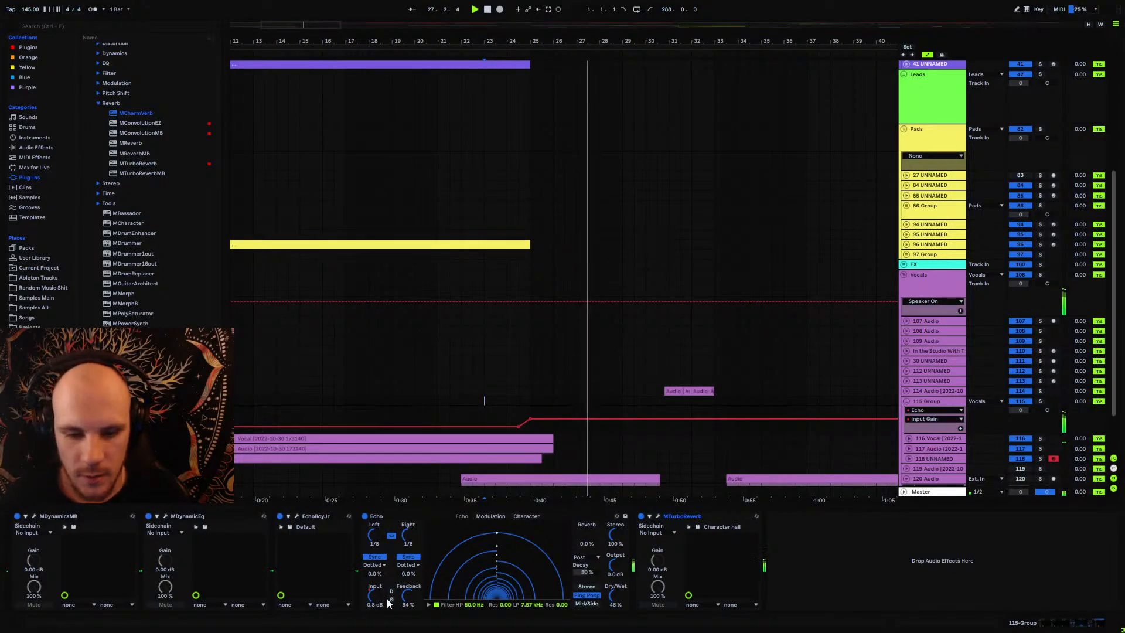
drag(530, 417, 530, 420)
drag(614, 593, 614, 598)
key(space)
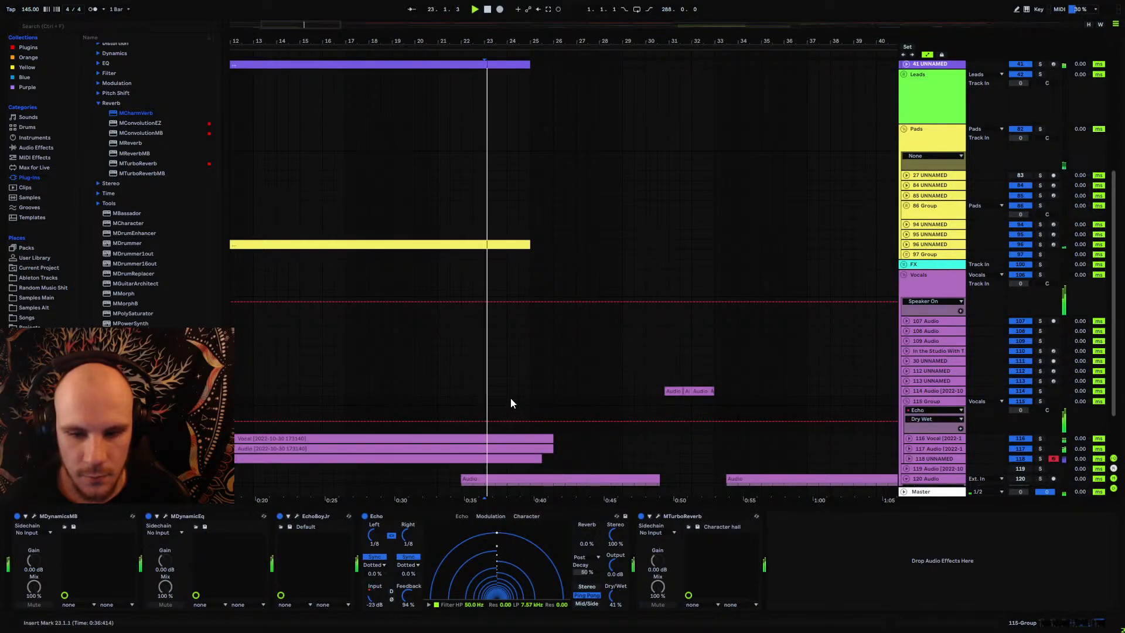
click(508, 400)
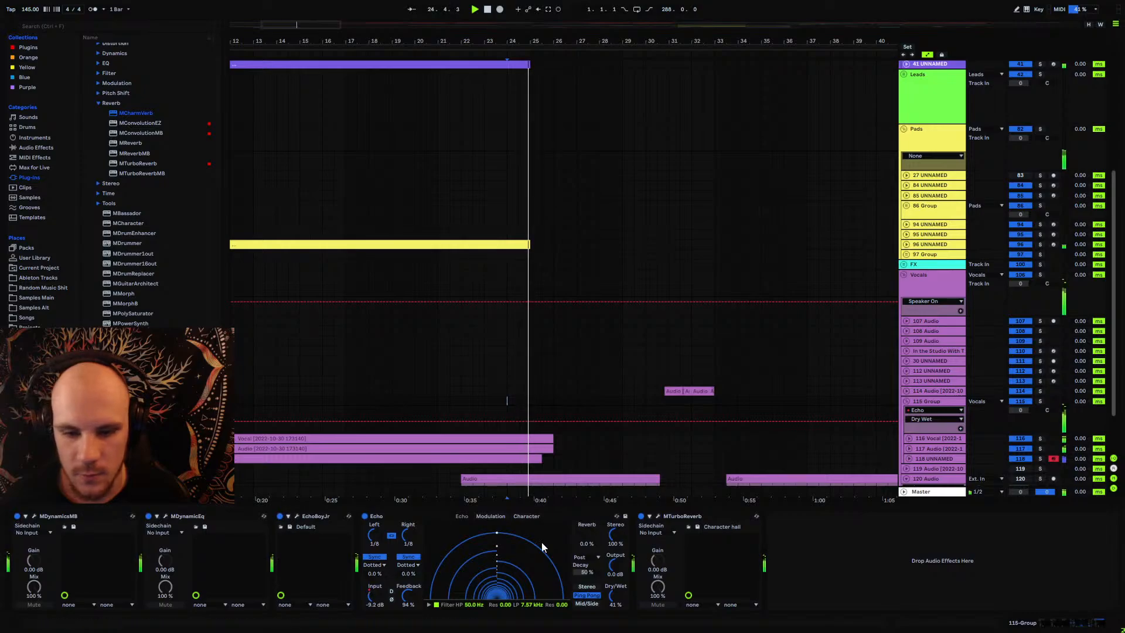
drag(469, 604, 469, 591)
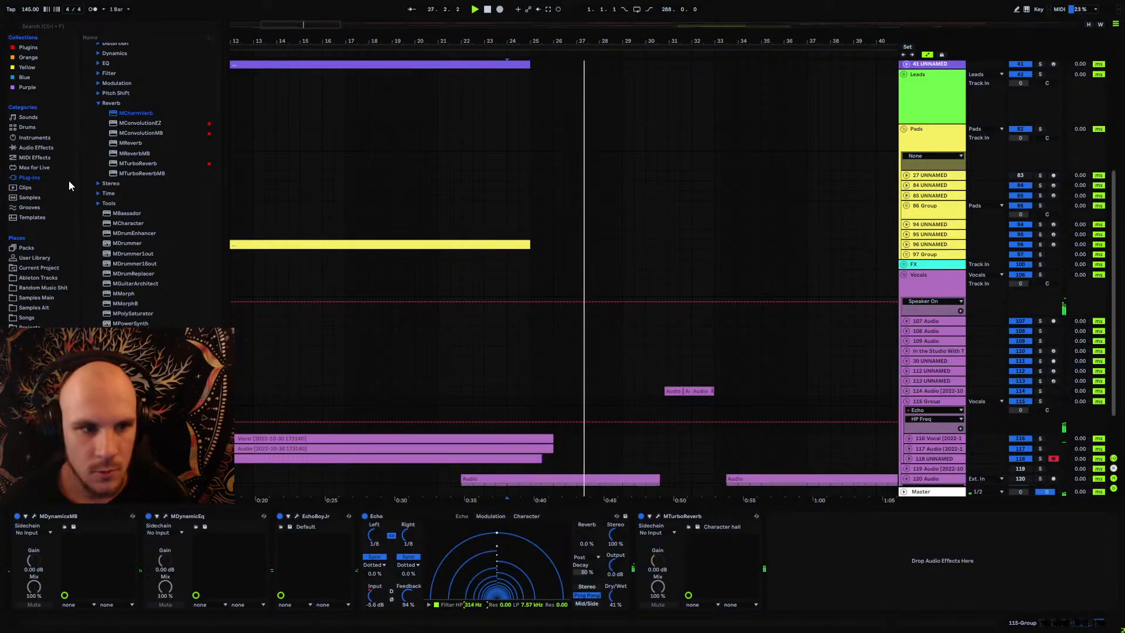
Step: Insert EQ Eight before EchoBoyJr on the 115 Group, enable its low cut, and boost around 1 kHz and 17 kHz
click(37, 148)
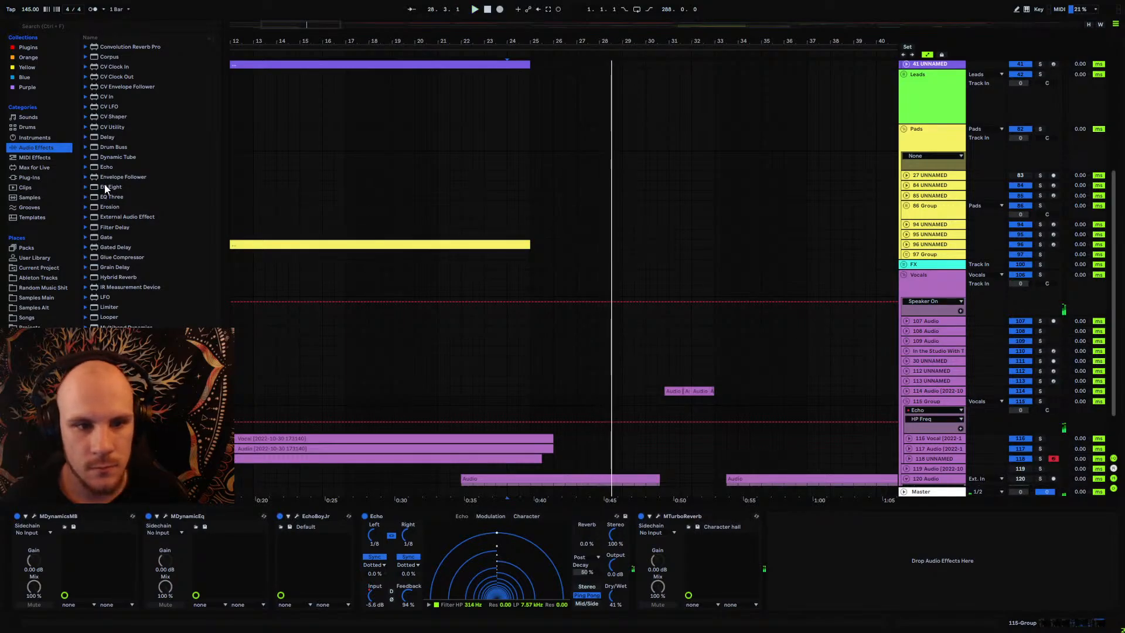
mouse_move(106, 188)
mouse_down()
mouse_move(155, 562)
mouse_move(324, 579)
mouse_move(285, 564)
mouse_up()
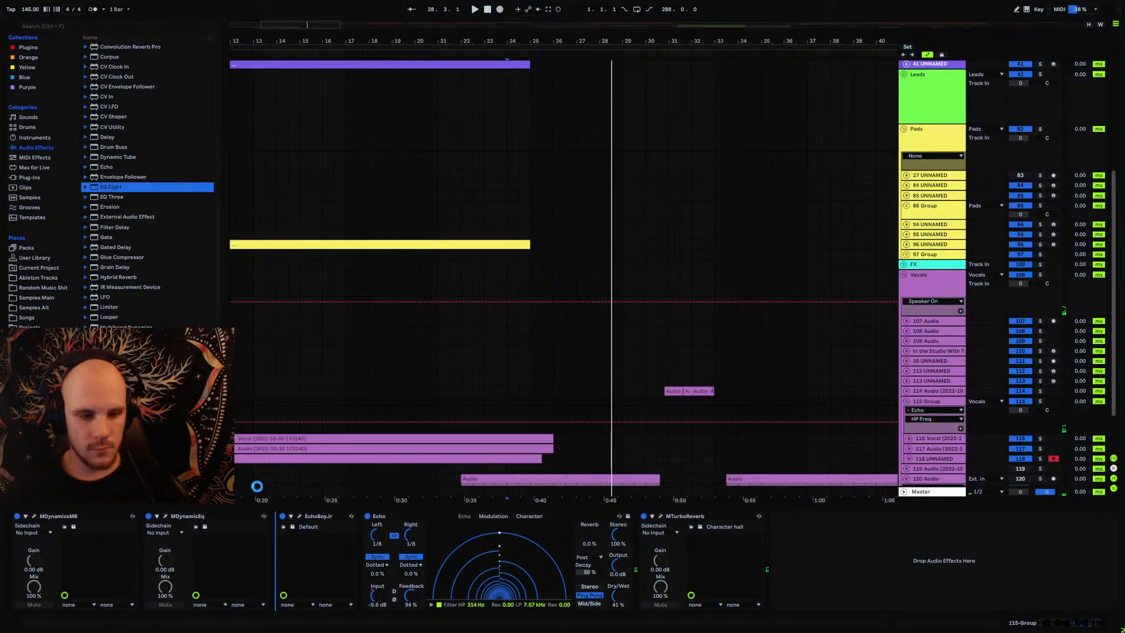
click(258, 399)
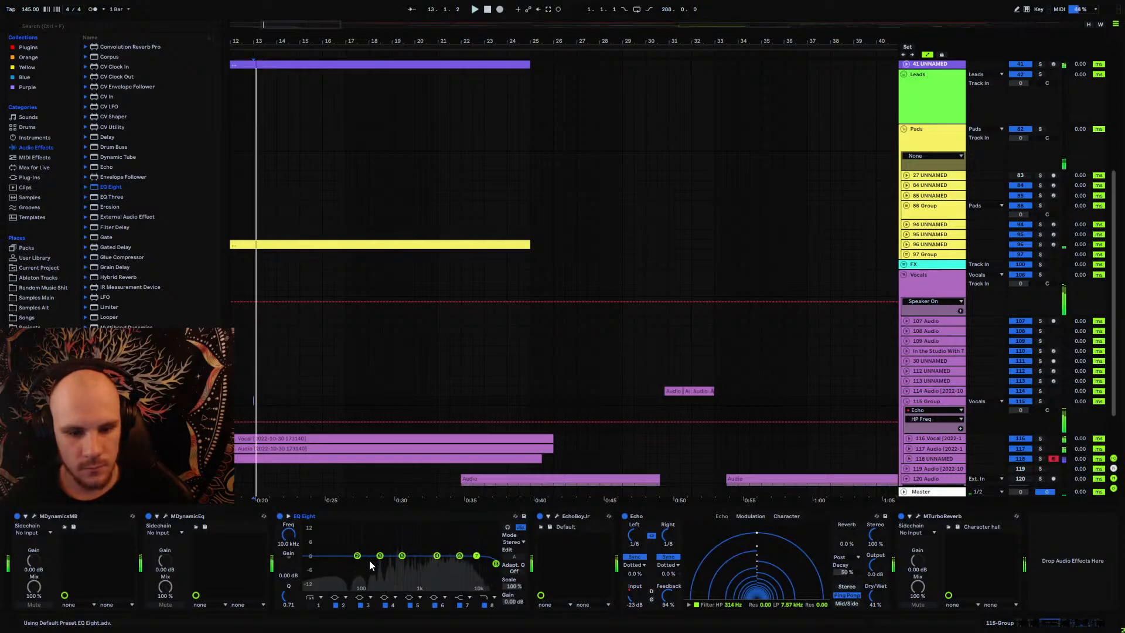
click(310, 604)
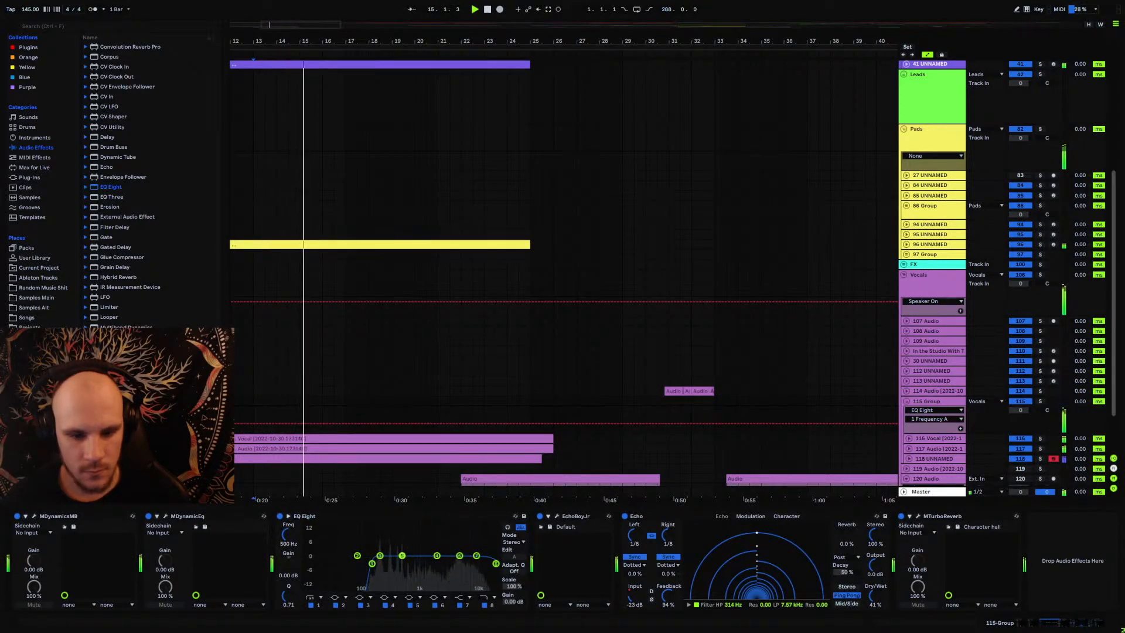
drag(402, 555, 489, 551)
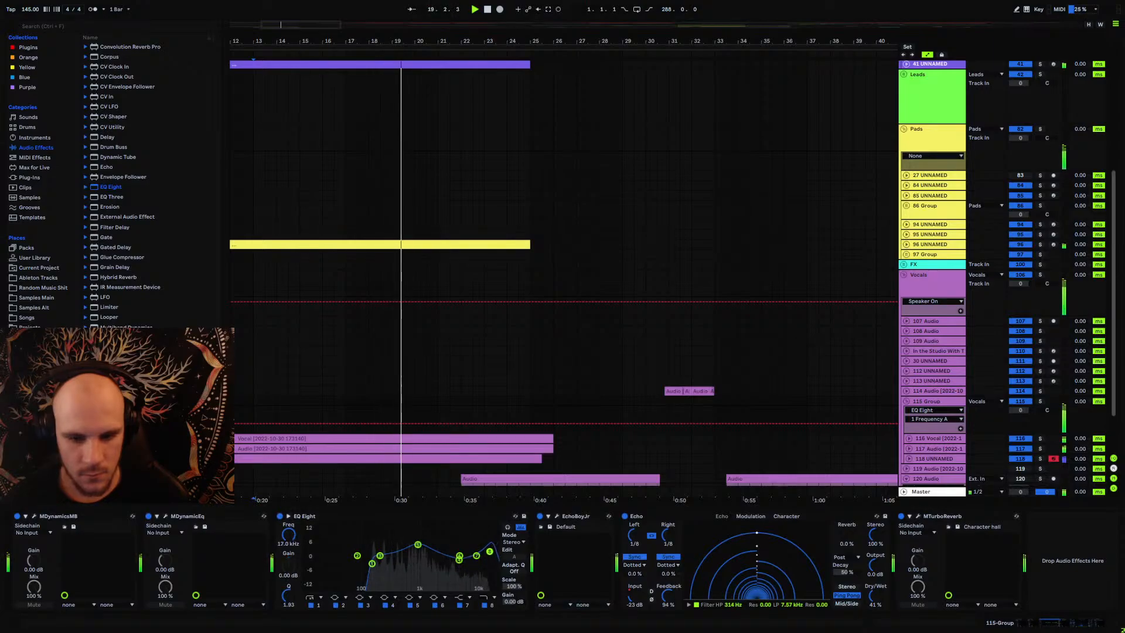
click(906, 401)
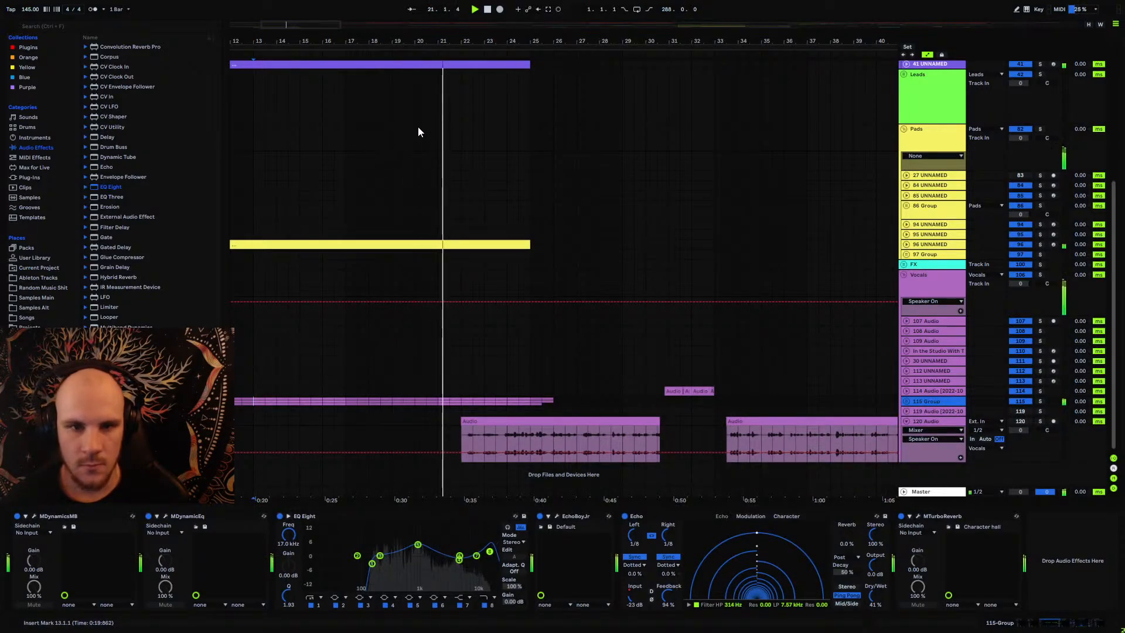
Step: Open track 96's MSoundFactory in edit mode and set its global envelope to a 341 ms attack and 222 ms release
drag(433, 41, 554, 40)
scroll(611, 286, up, 4)
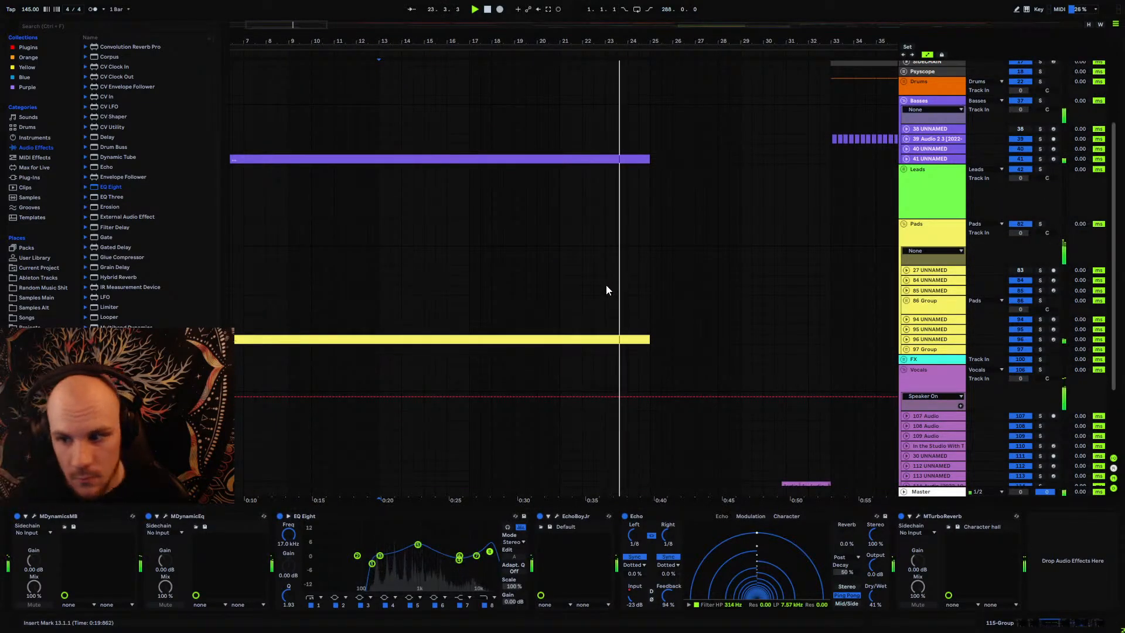
click(906, 339)
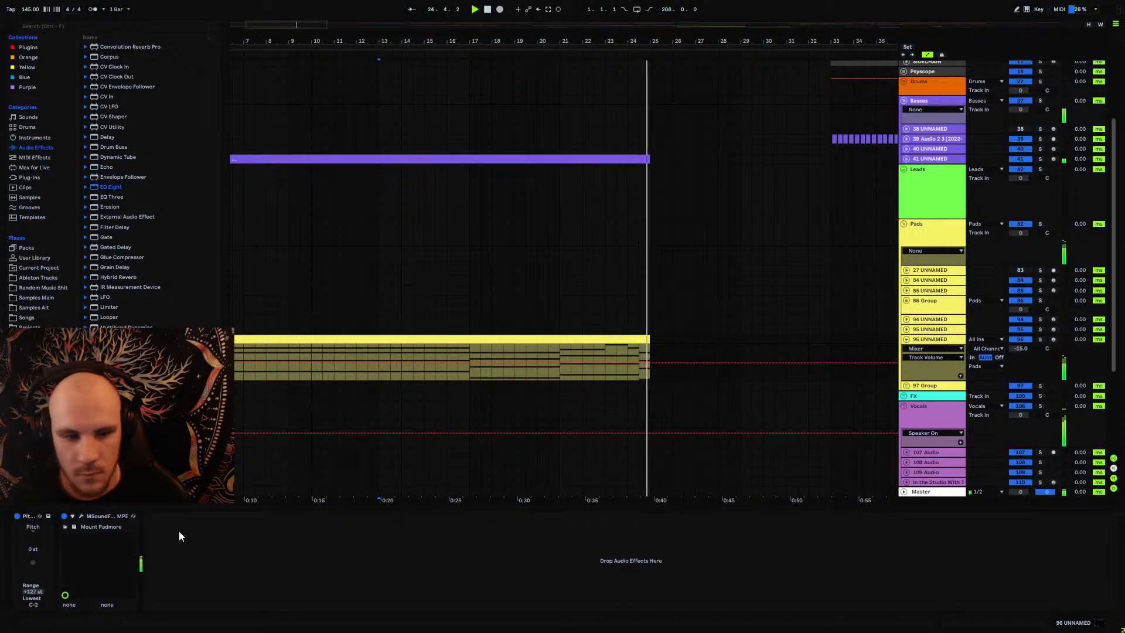
click(83, 520)
click(550, 93)
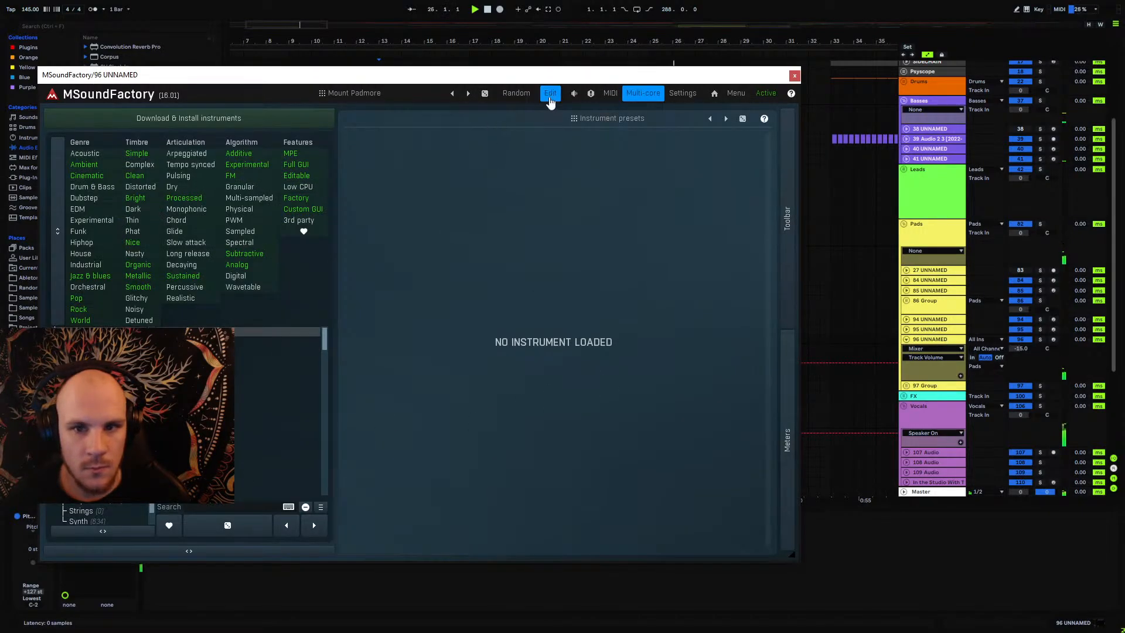
click(113, 129)
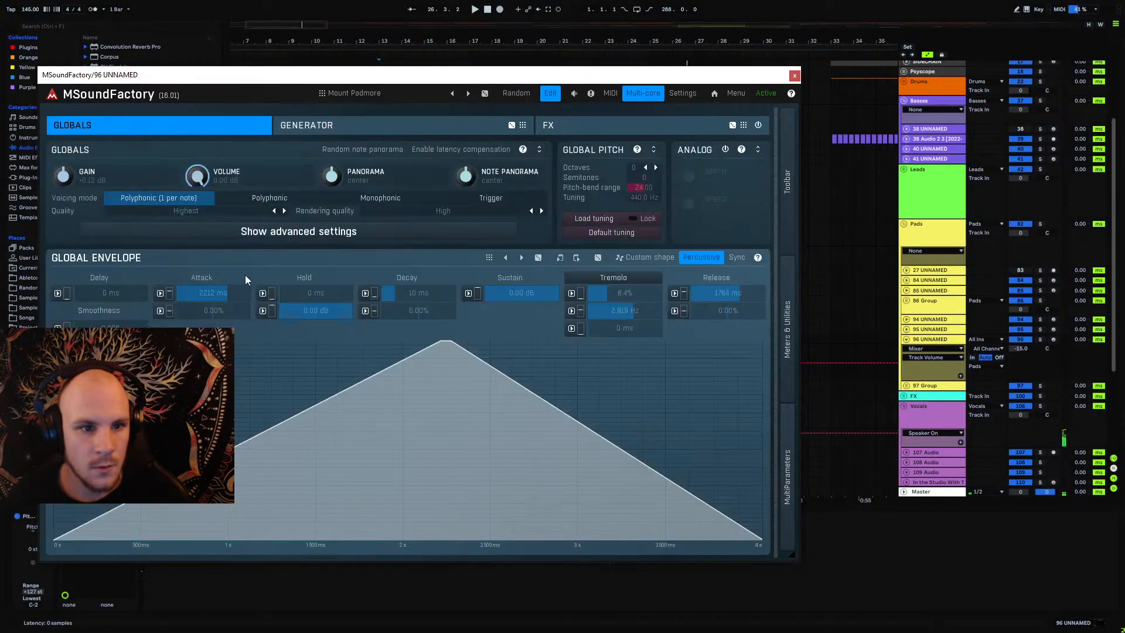
drag(222, 293, 222, 305)
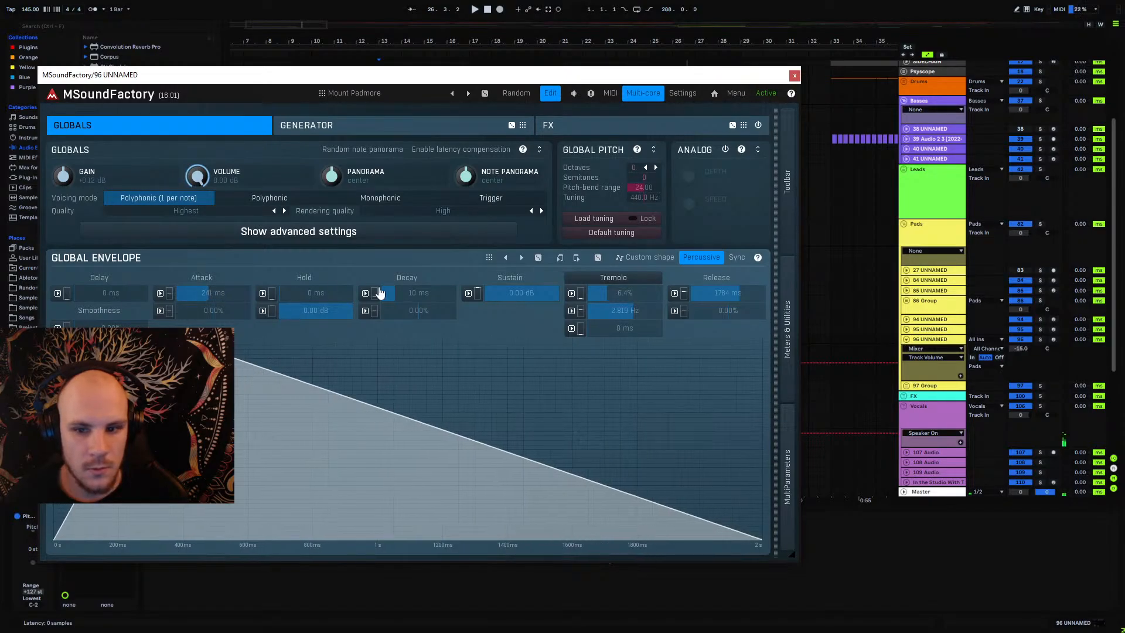
drag(719, 297, 719, 316)
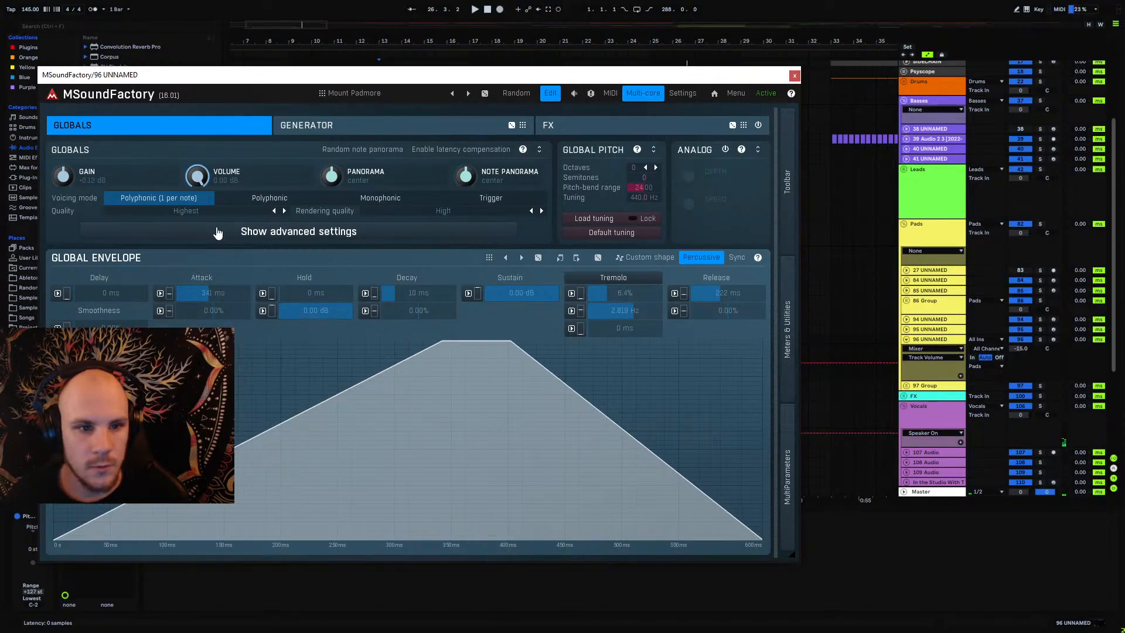
Step: Reduce the modulation depth of Filter 1's frequency to 2% in the MSoundFactory generator
click(304, 126)
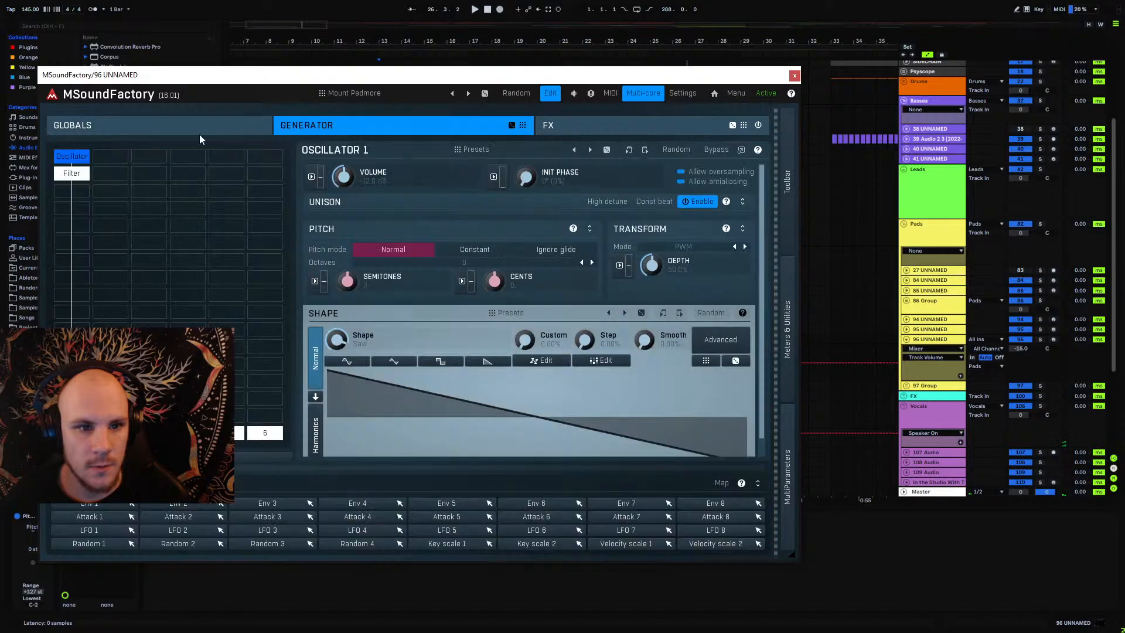
click(84, 174)
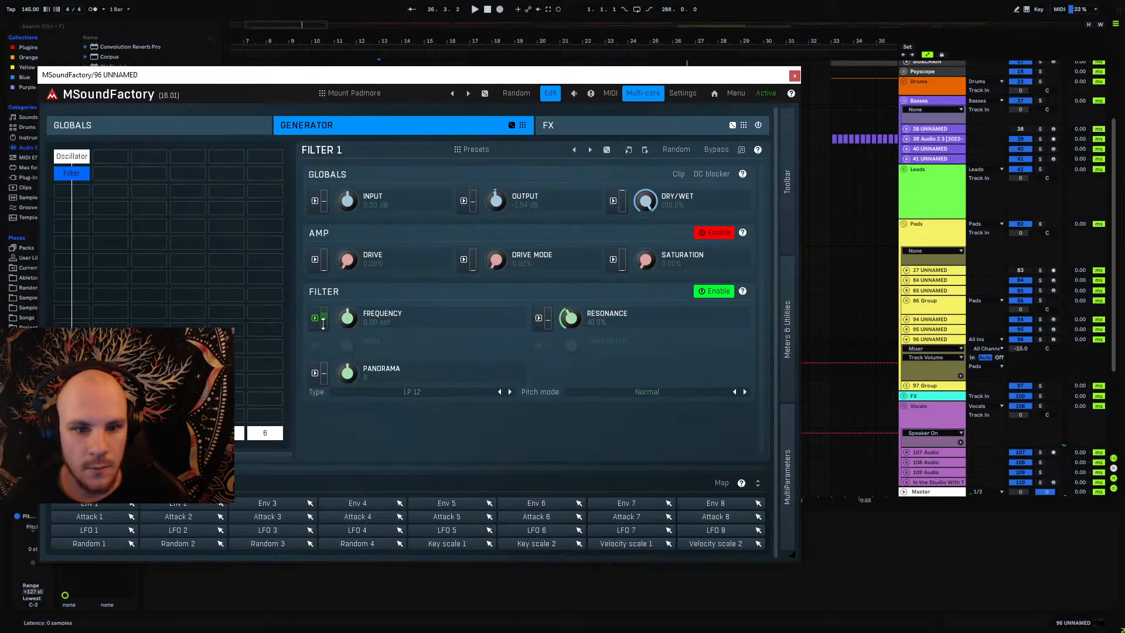
click(316, 321)
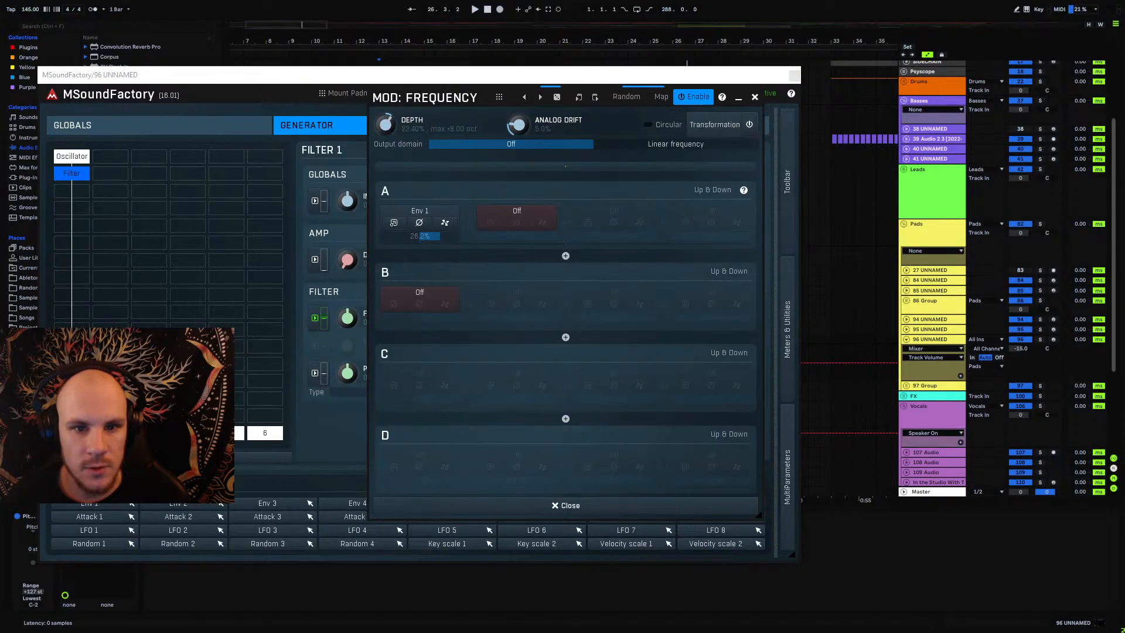
double_click(387, 122)
text(1)
key(Return)
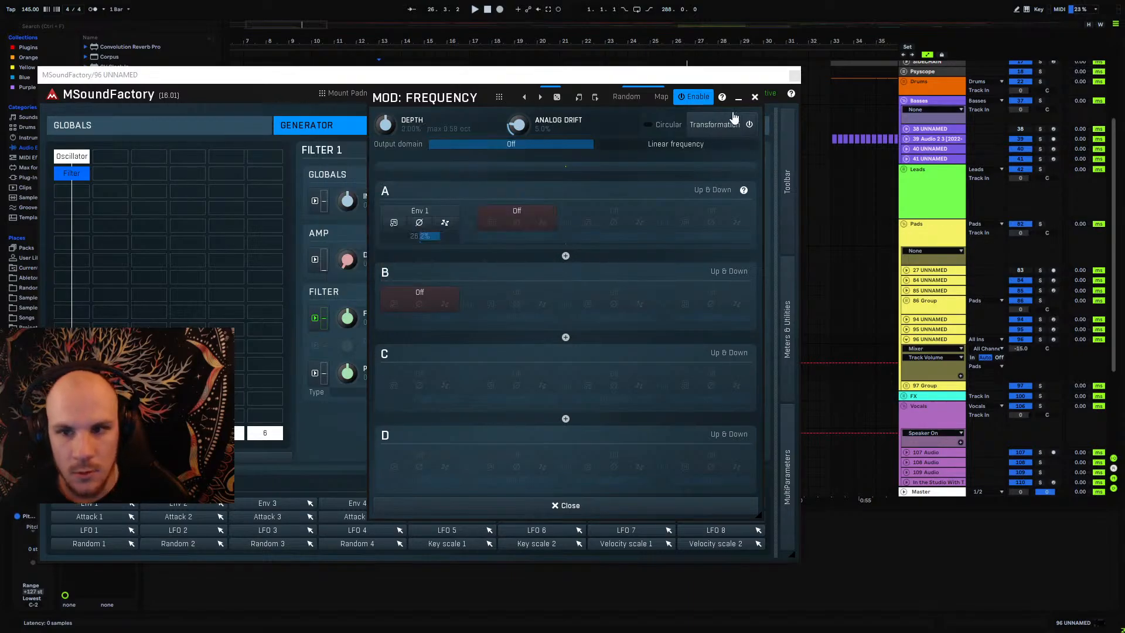
click(755, 97)
Step: Set Filter 1's frequency to about 4.35 oct and play the pad in the arrangement
key(space)
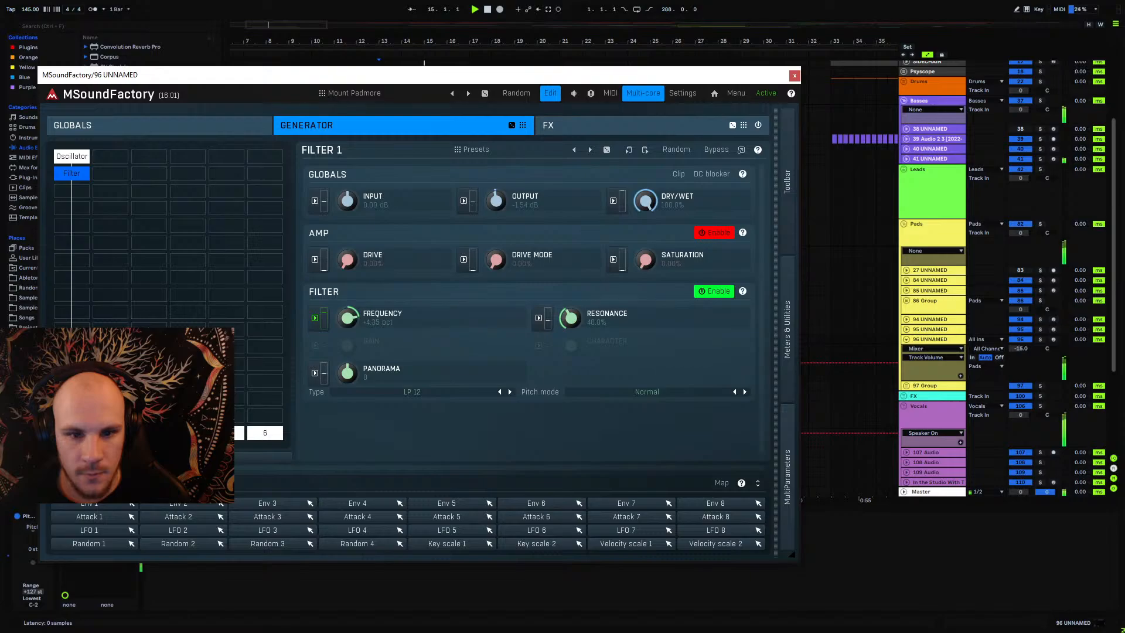
click(794, 75)
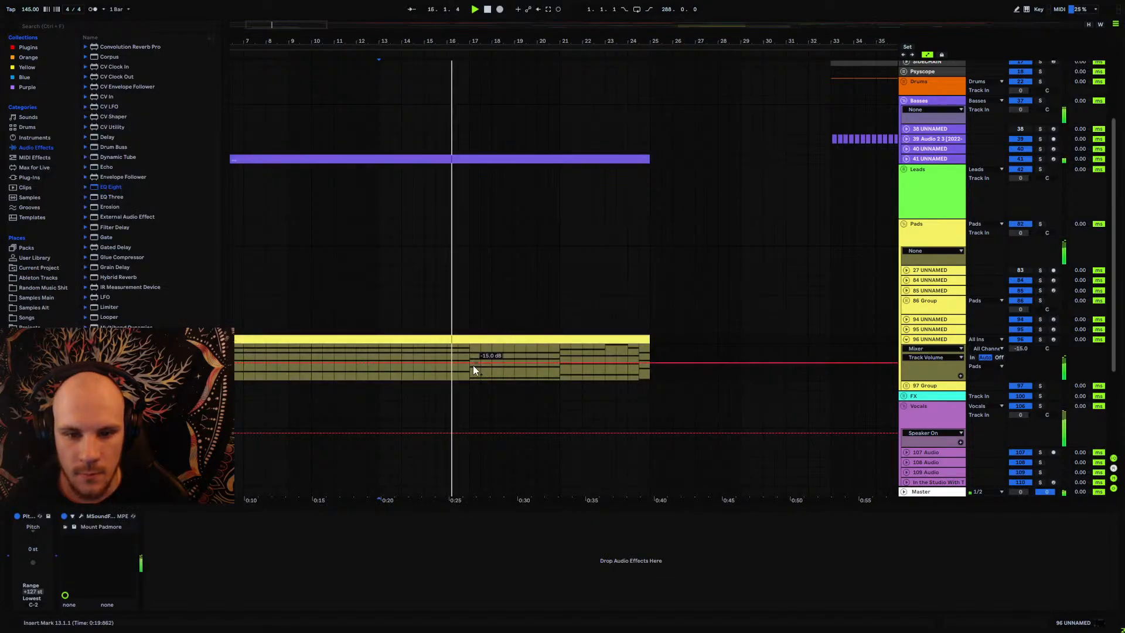
scroll(508, 164, down, 2)
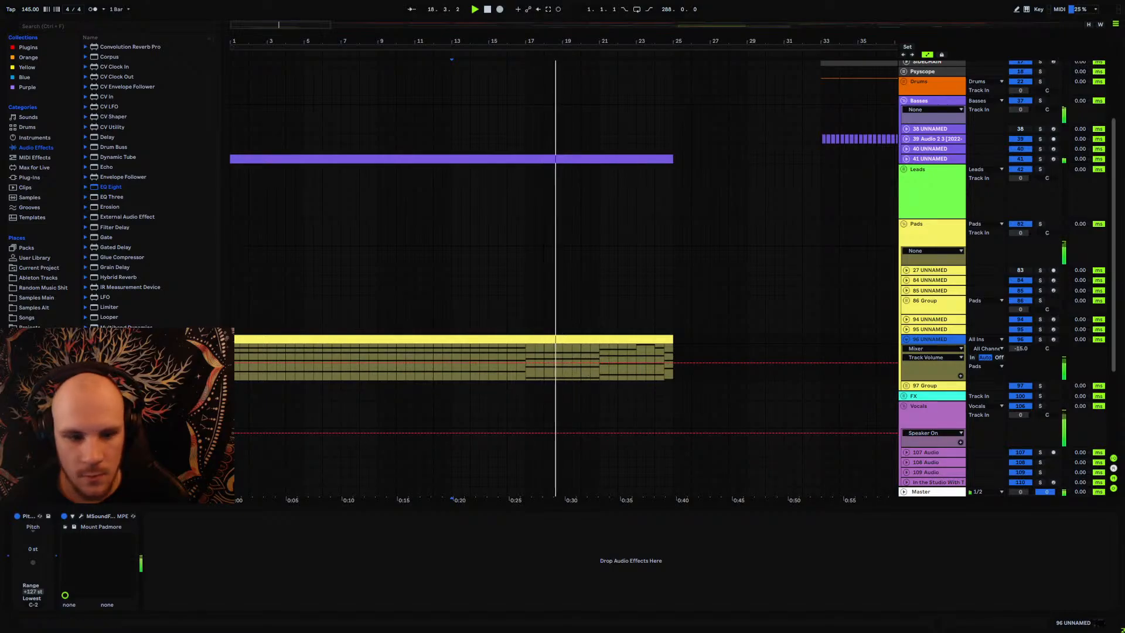
Step: Map Filter 1's frequency to Multiparameter 1 in MSoundFactory with a maximum of 5.83 oct, and expose Param 1 for automation on track 96
click(83, 516)
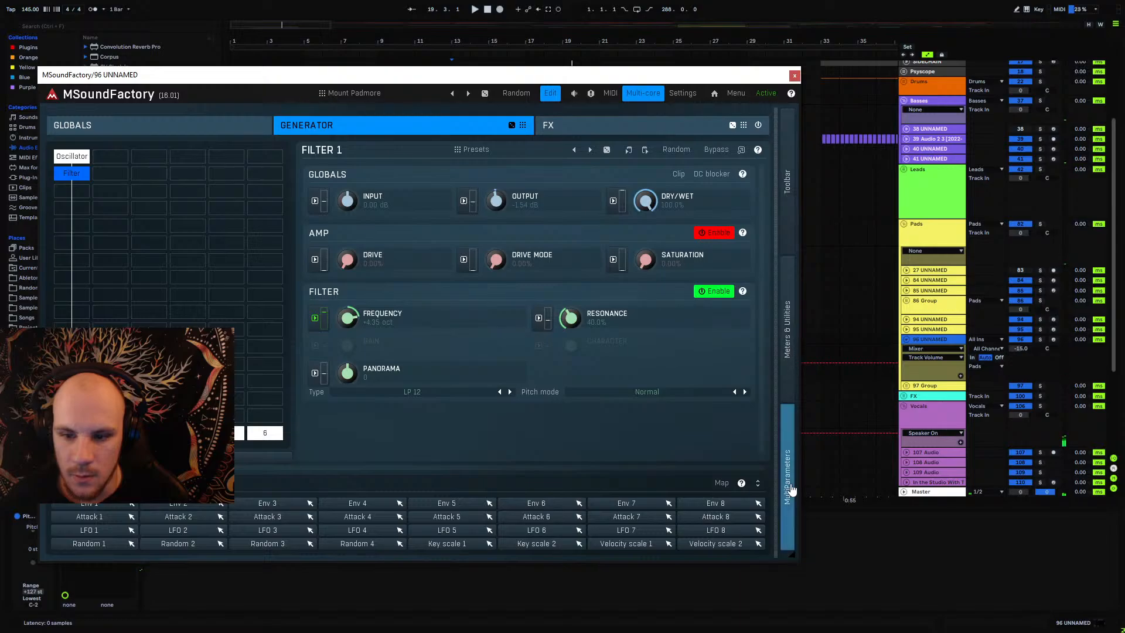
click(792, 487)
click(804, 118)
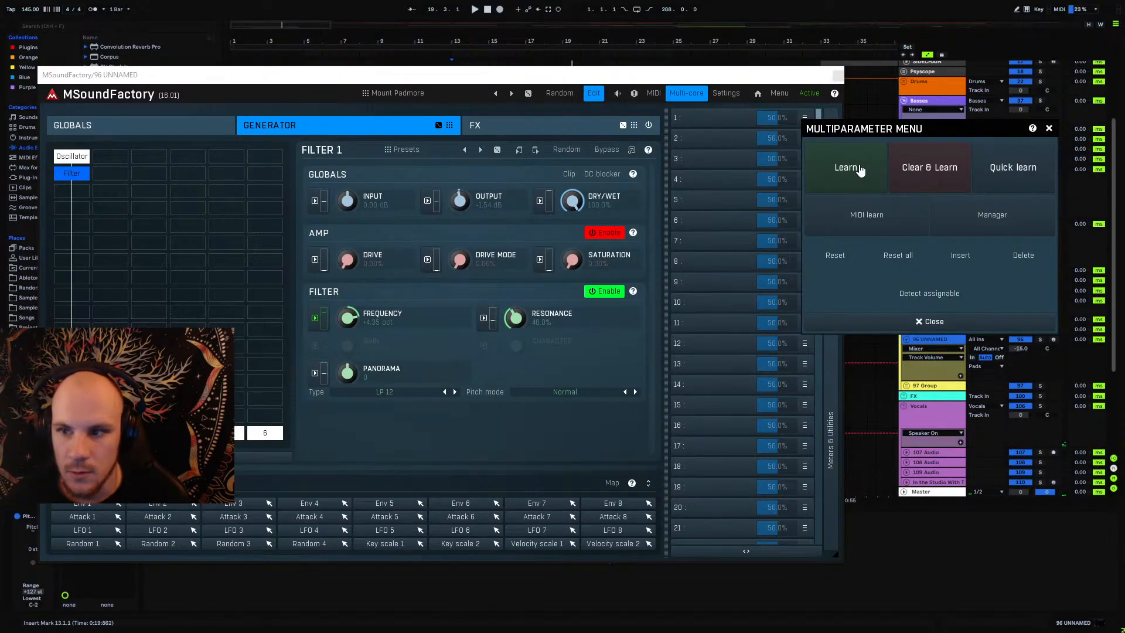
click(846, 167)
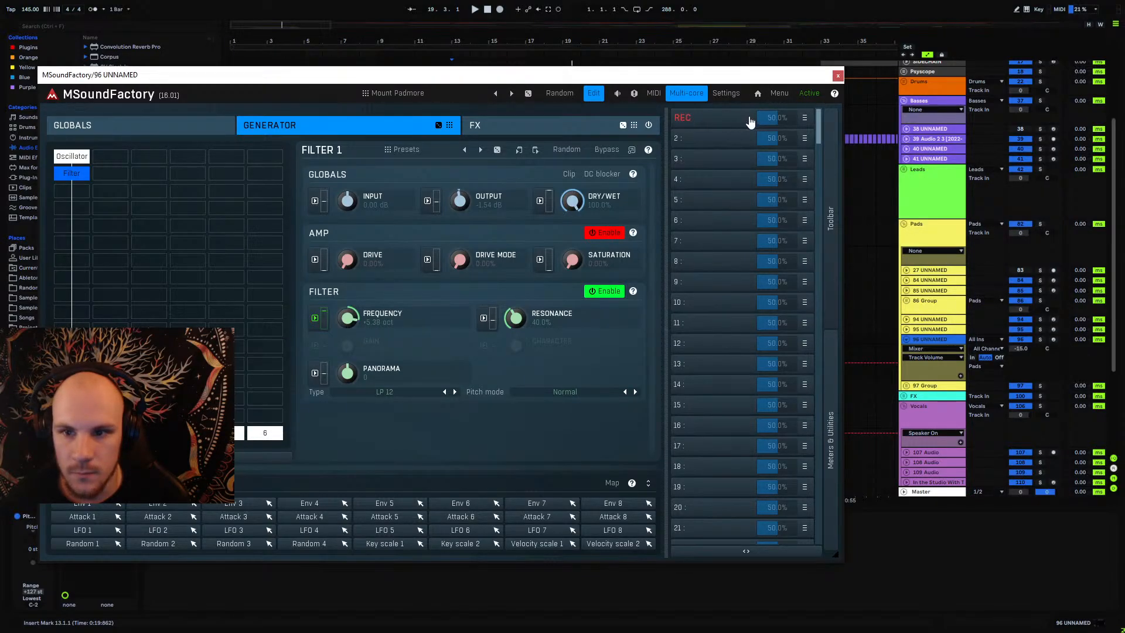
click(804, 118)
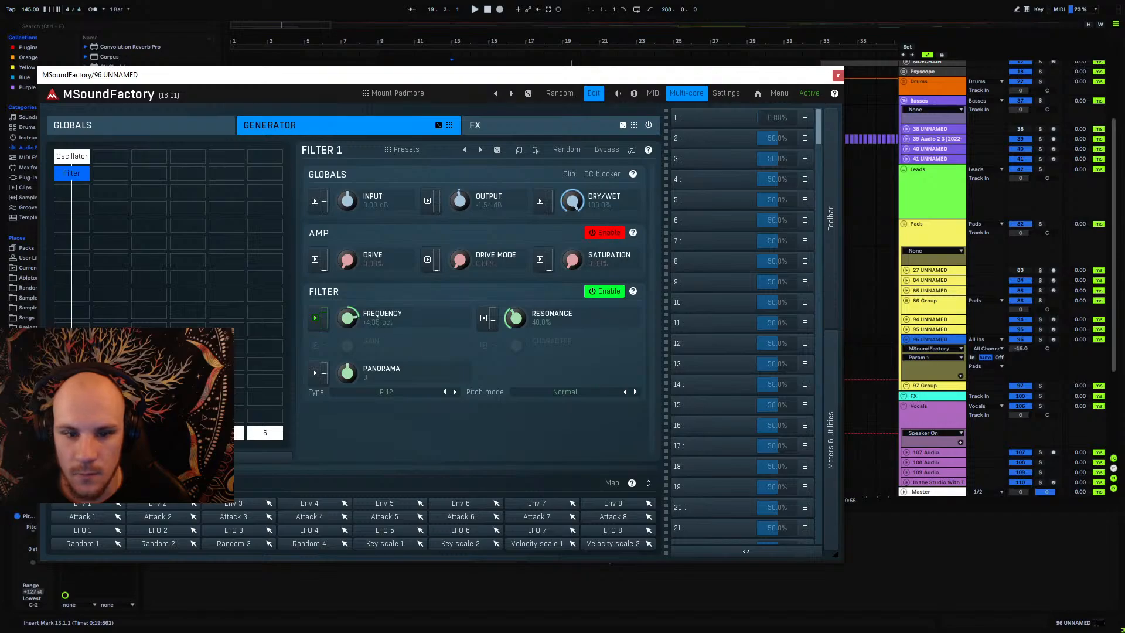
click(711, 118)
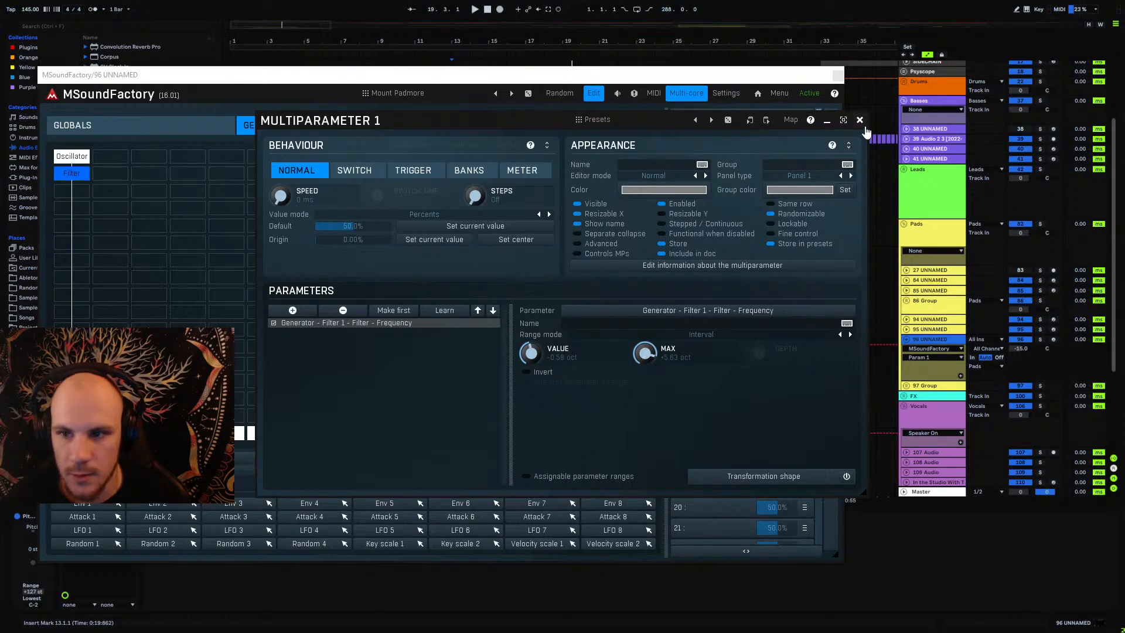
click(860, 119)
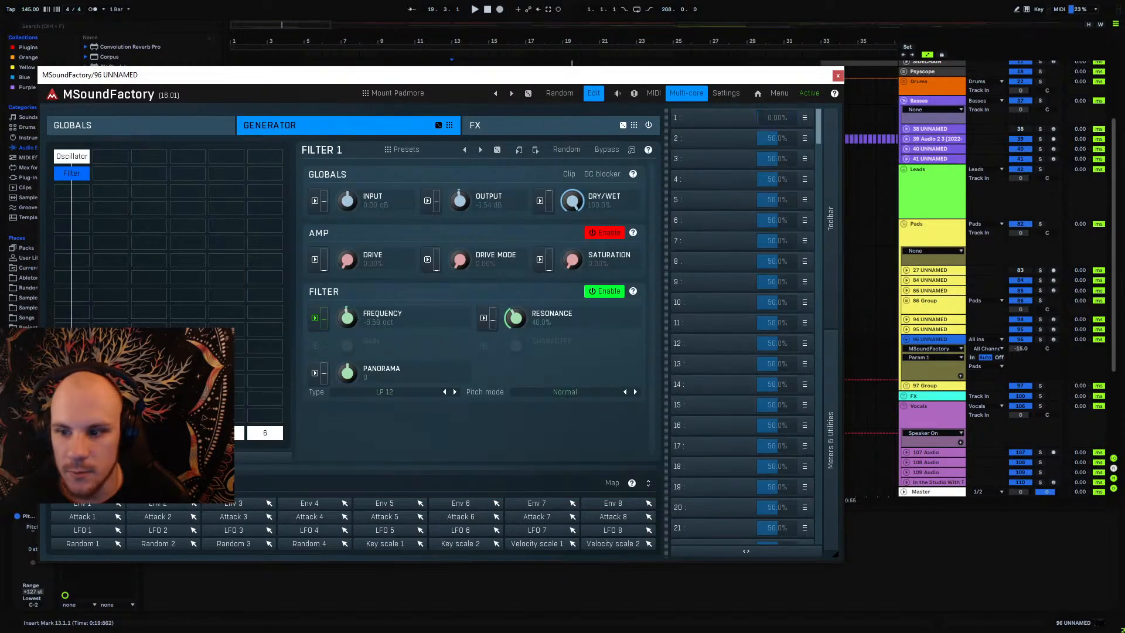
click(838, 75)
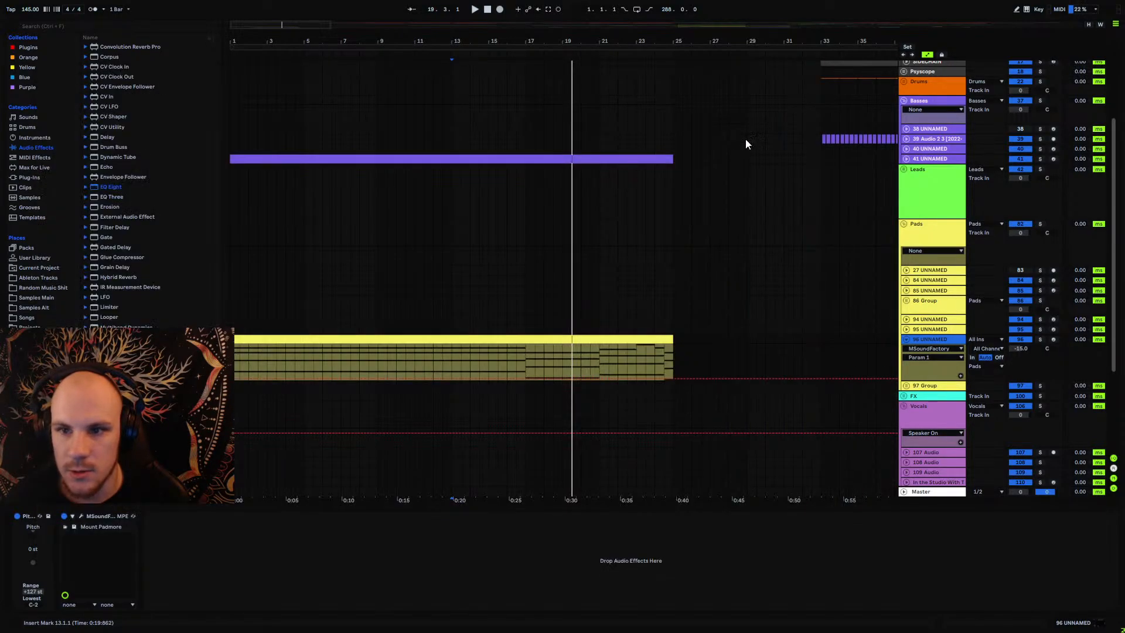
Step: Automate track 96's Param 1 in a smooth curve from 0% at bar 1 to full at bar 17, falling to about 40% at bar 25
click(295, 379)
drag(235, 383, 235, 387)
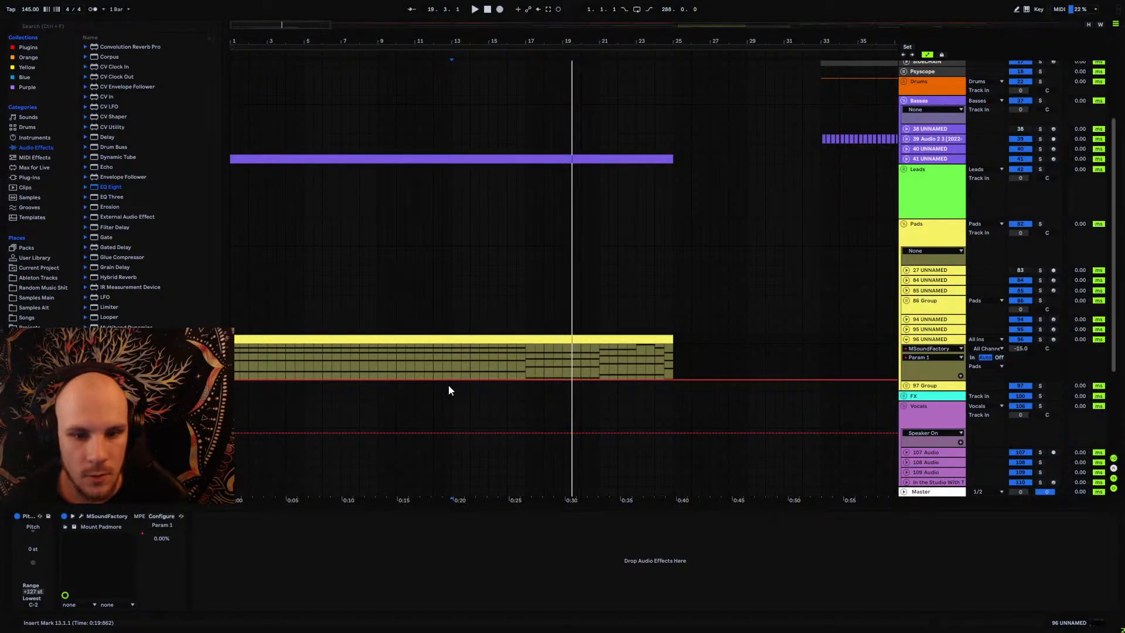
drag(526, 381, 526, 345)
key(space)
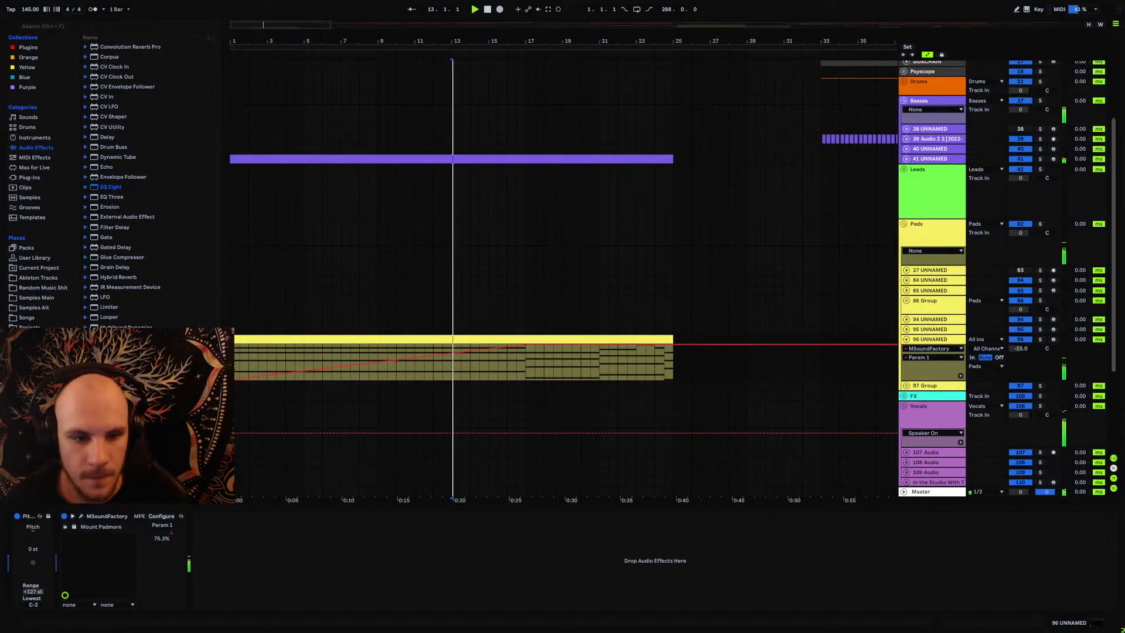
click(235, 364)
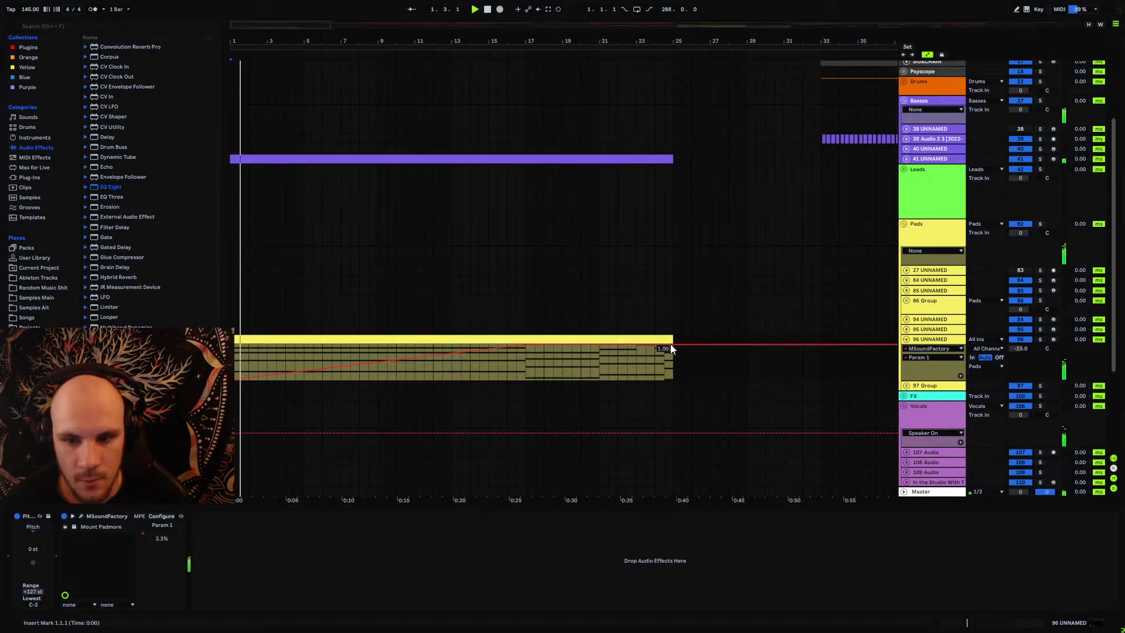
drag(671, 343, 672, 364)
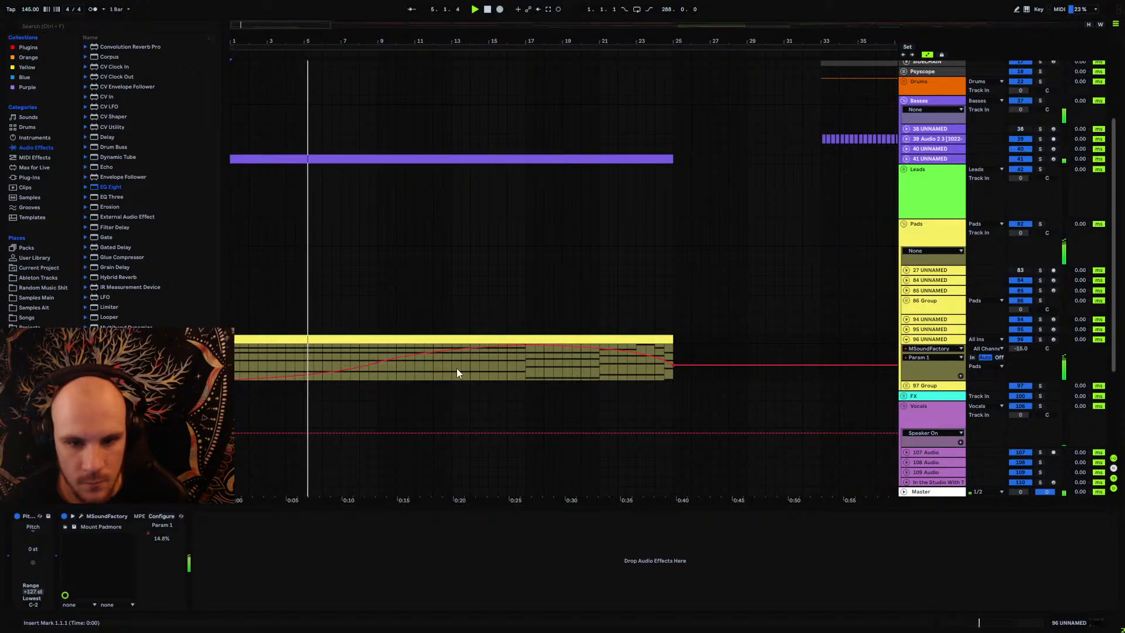
Step: Fold track 96 UNNAMED and the Pads group, and expand the Leads group
click(906, 339)
click(937, 339)
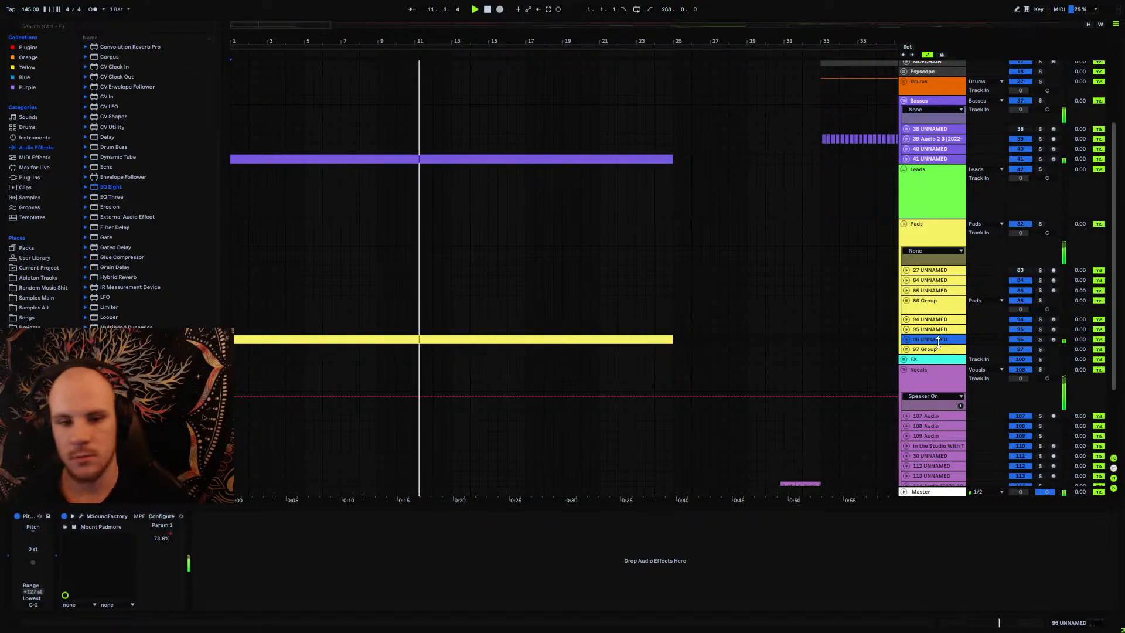
scroll(490, 68, down, 1)
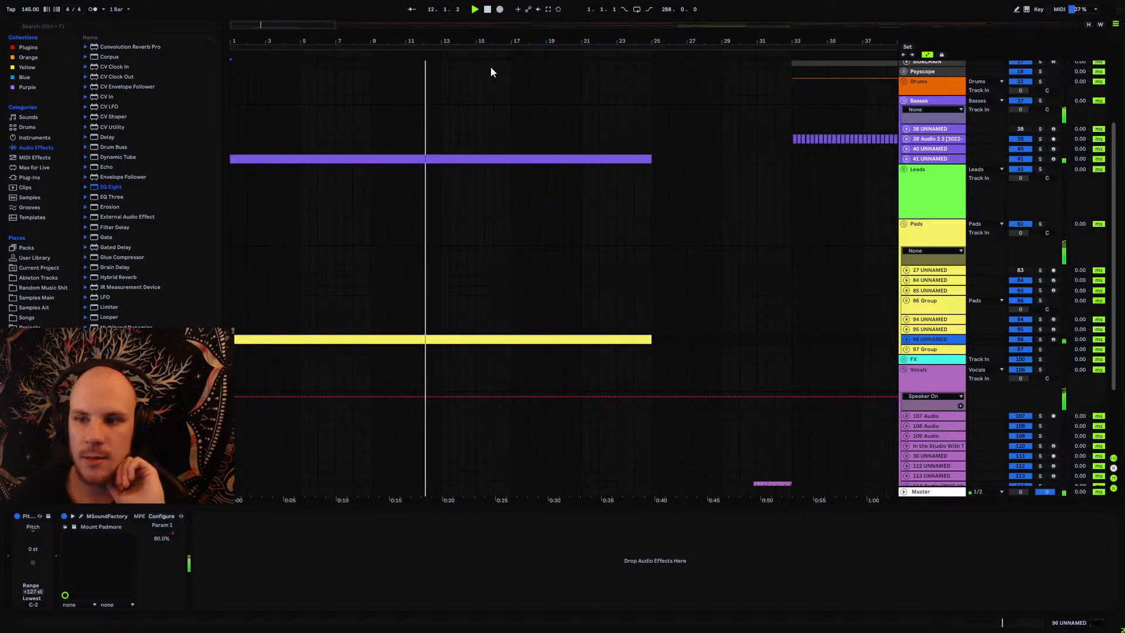
click(904, 224)
click(903, 170)
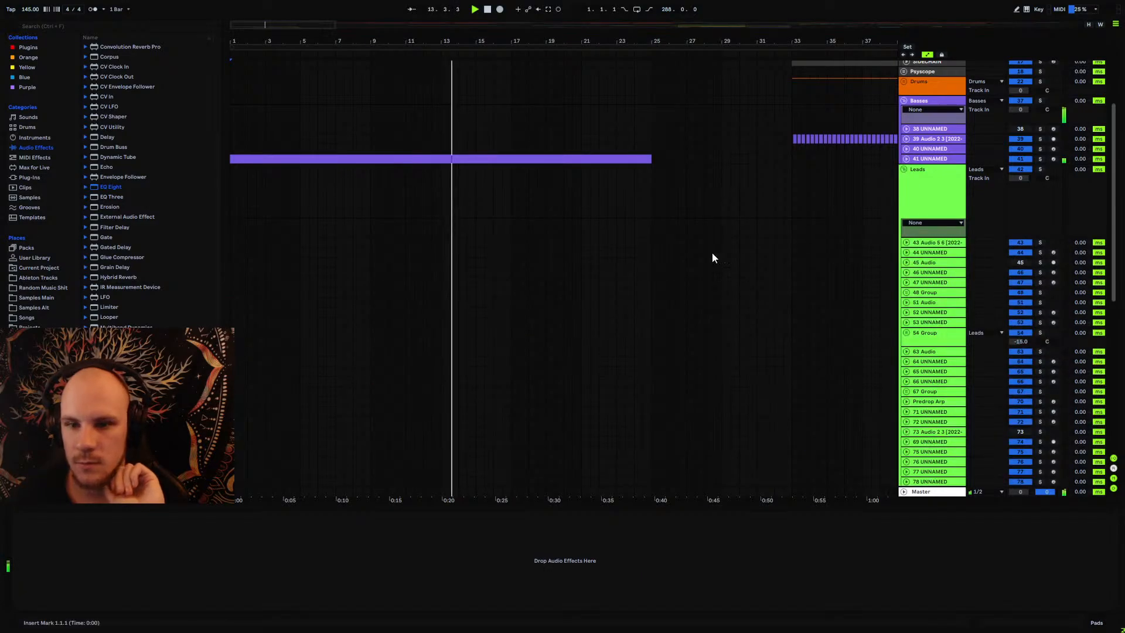
Step: Fold and select track 81 UNNAMED, the last track in the Leads group
scroll(645, 234, down, 3)
scroll(568, 214, down, 4)
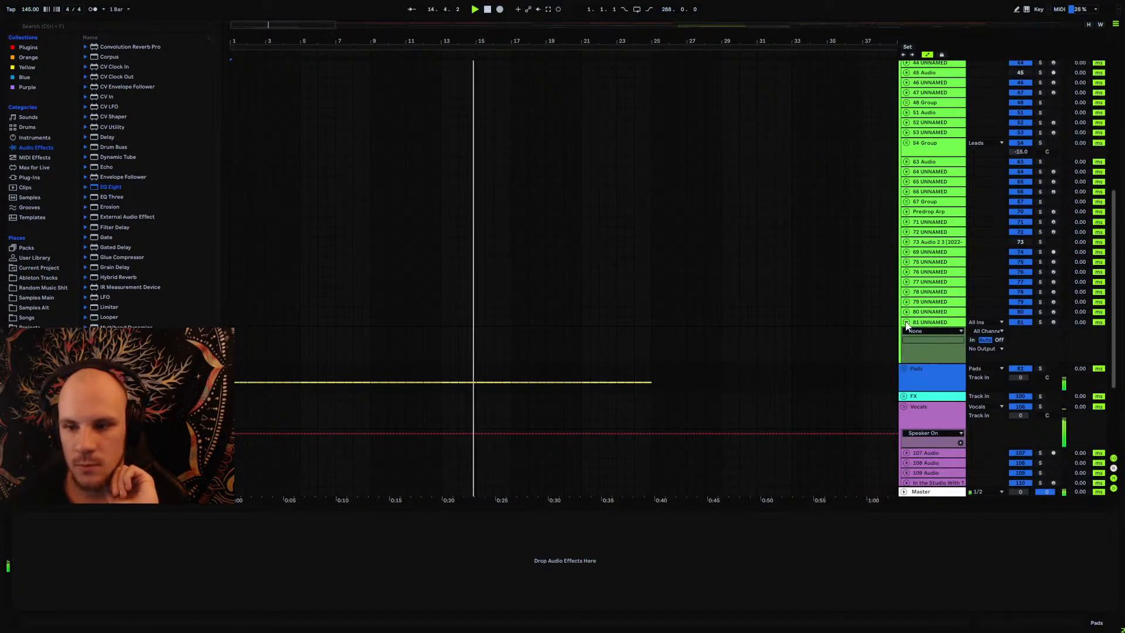
click(931, 323)
scroll(518, 234, down, 3)
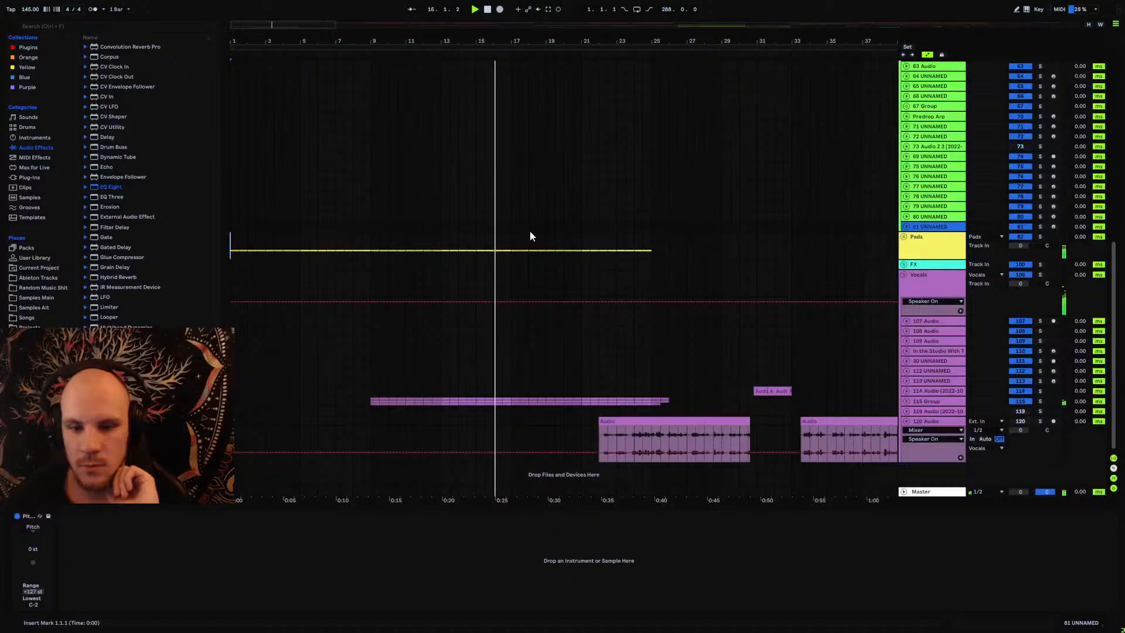
Step: Expand 115 Group inside the Vocals group and unfold its 116 Vocal track to show its device chain
scroll(529, 230, up, 2)
scroll(754, 281, down, 2)
click(907, 390)
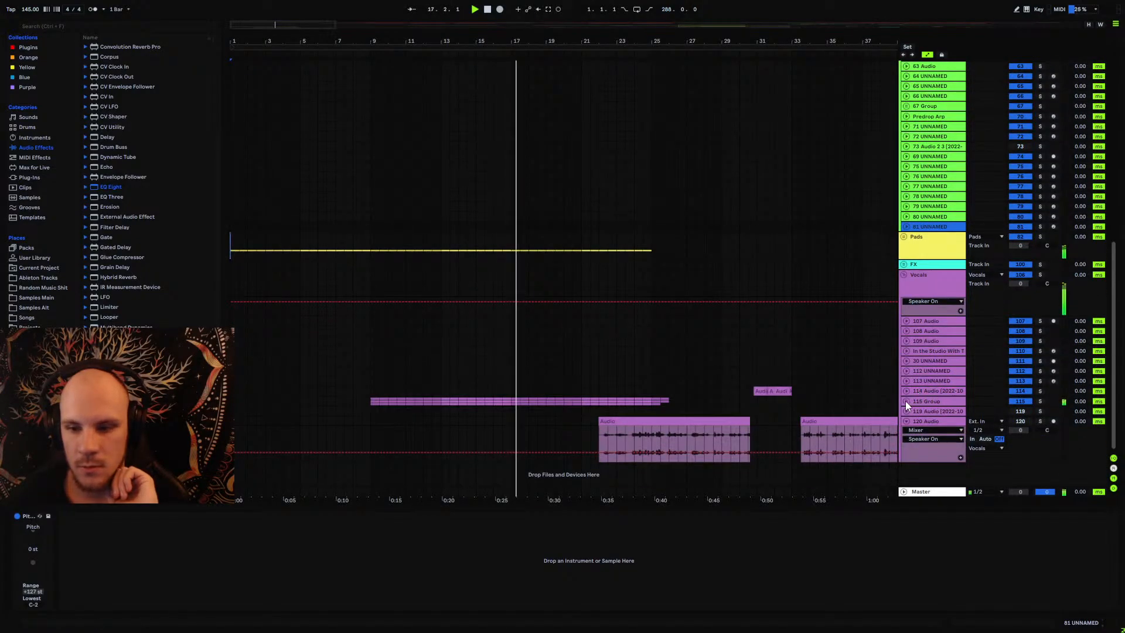
scroll(786, 372, down, 1)
click(910, 396)
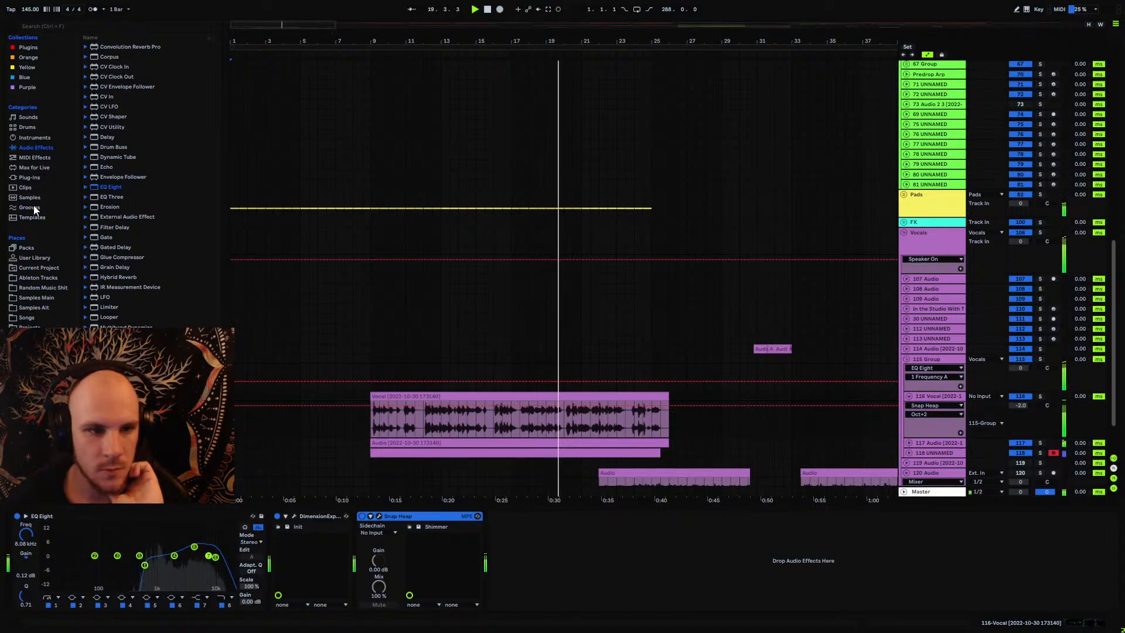
Step: Insert the LittleAlterBoy plug-in on the 116 Vocal track, directly after EQ Eight
click(39, 178)
scroll(147, 245, down, 6)
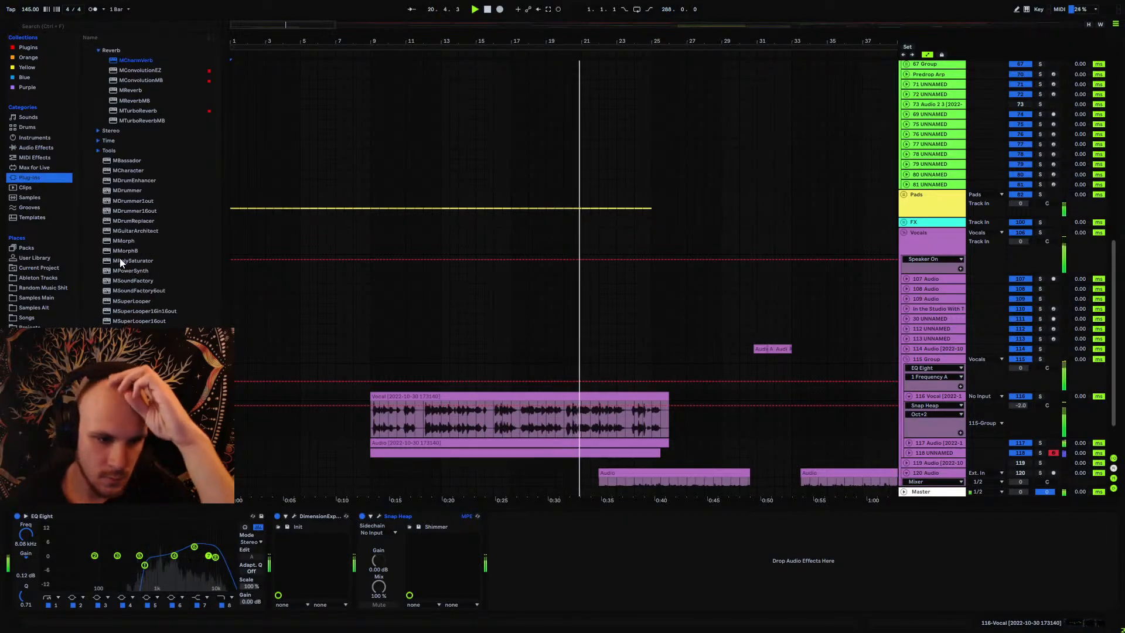
scroll(213, 237, down, 10)
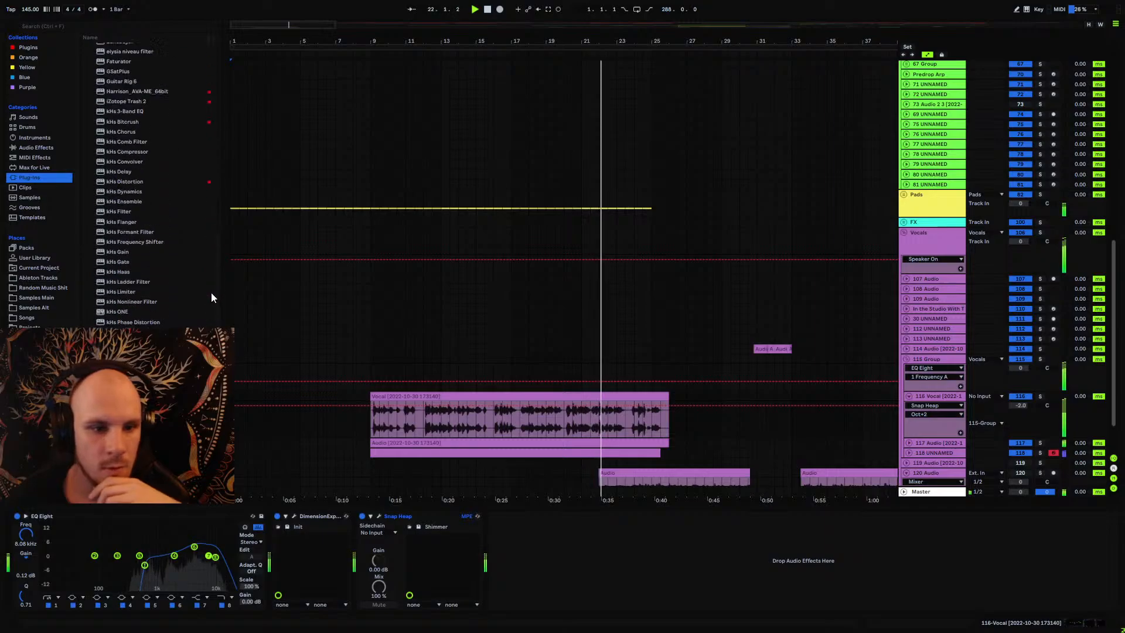
scroll(117, 305, down, 2)
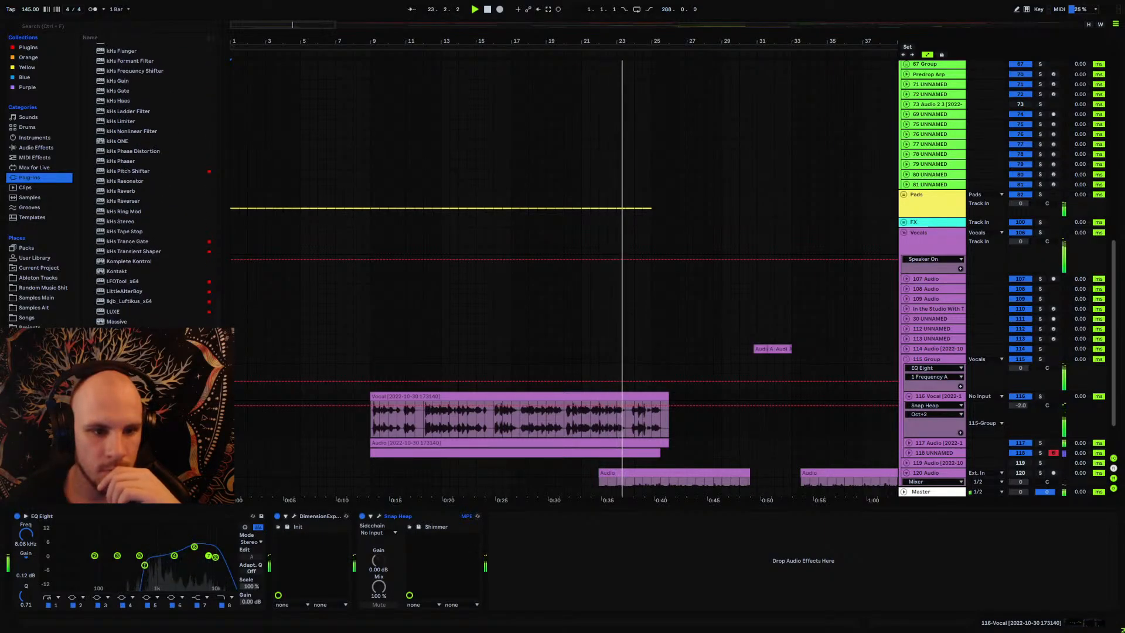
drag(121, 295, 293, 555)
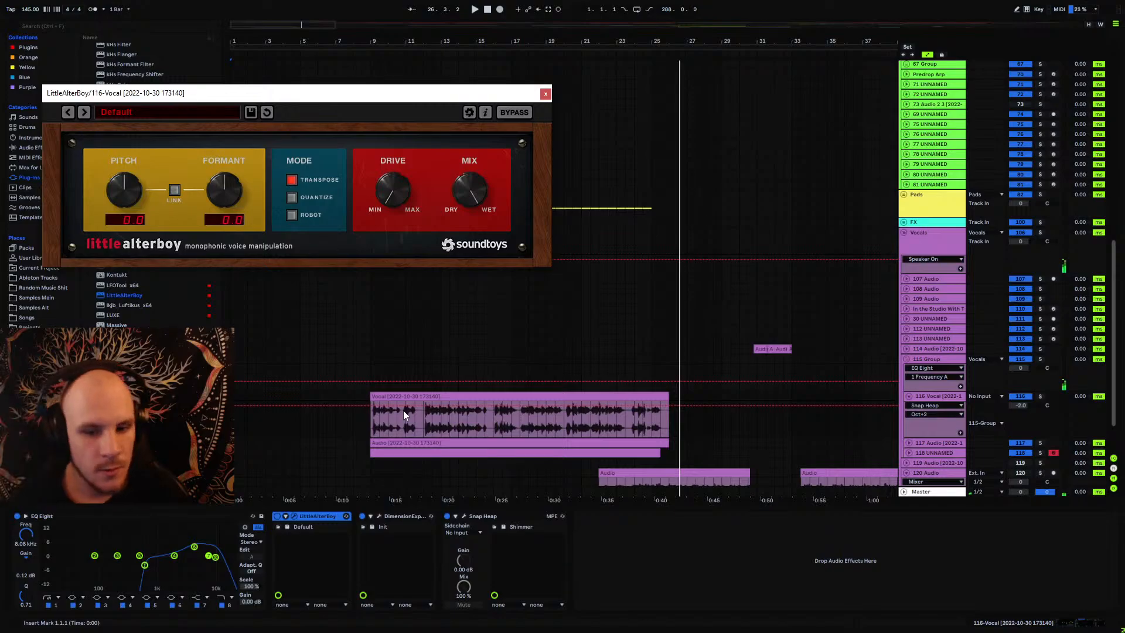
Step: Raise LittleAlterBoy's formant to 4.0 while auditioning the vocal clip from its start at bar 9
drag(226, 181, 229, 177)
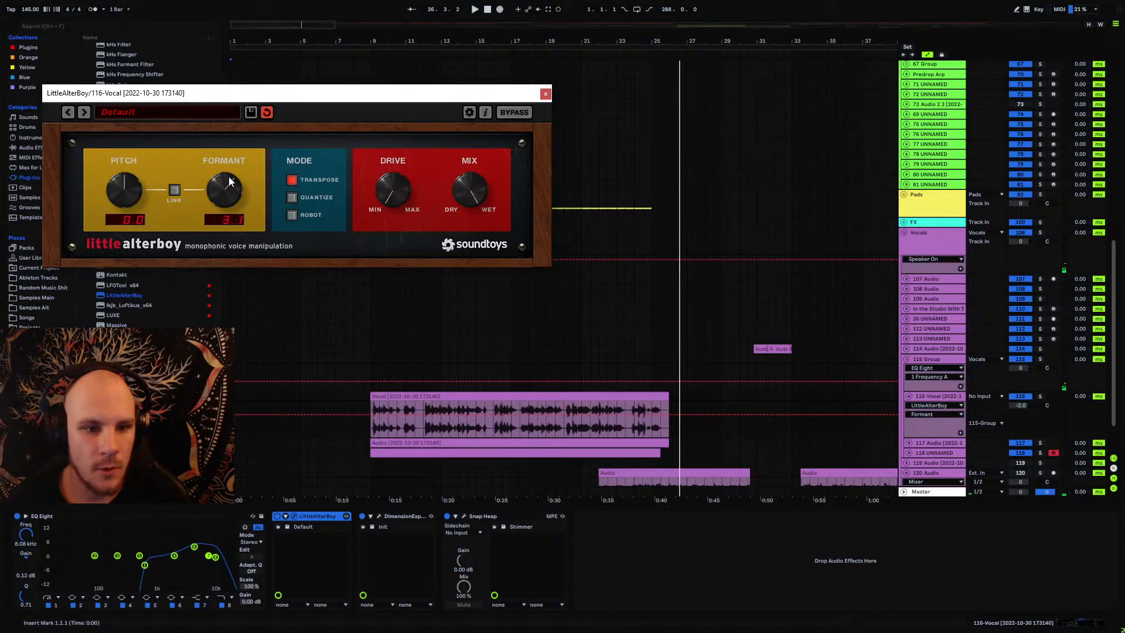
click(545, 94)
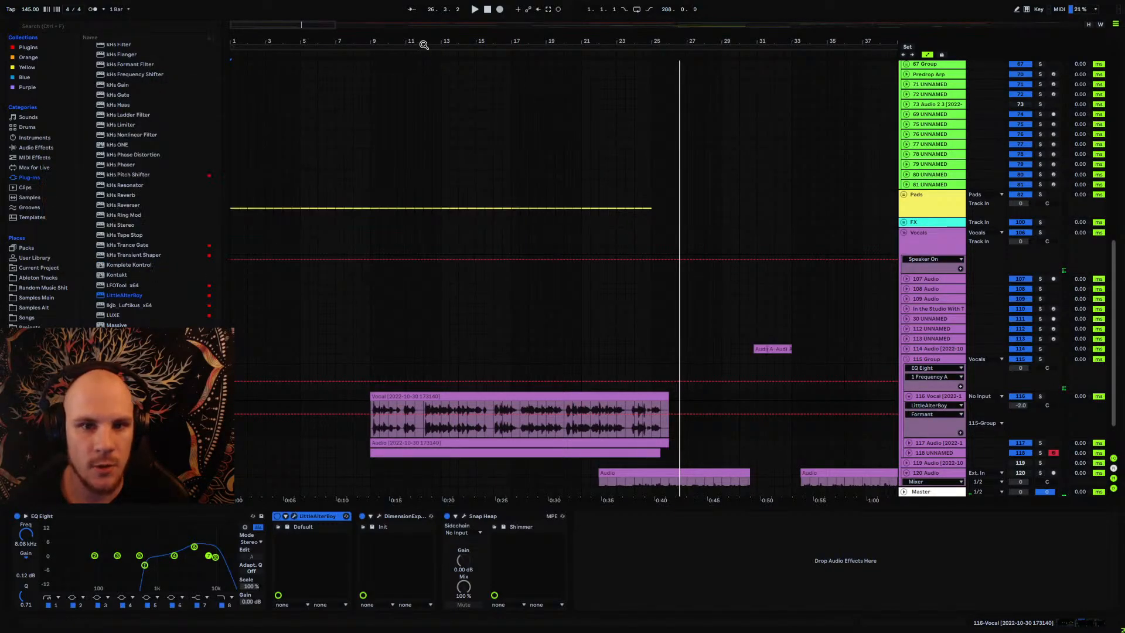
drag(423, 45, 387, 66)
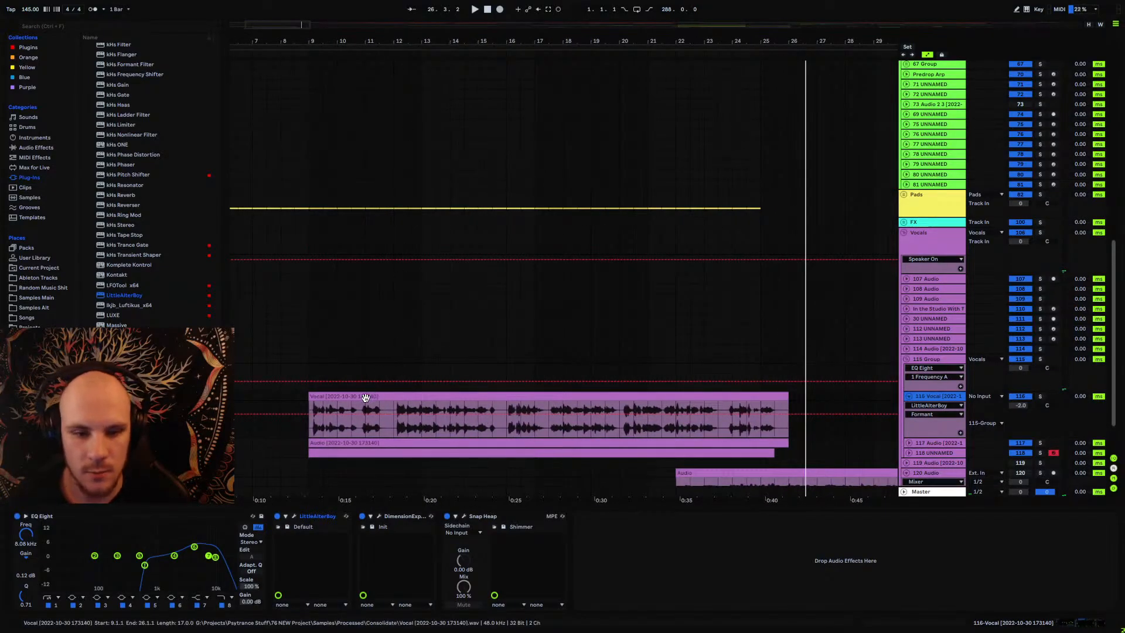
click(306, 410)
click(392, 408)
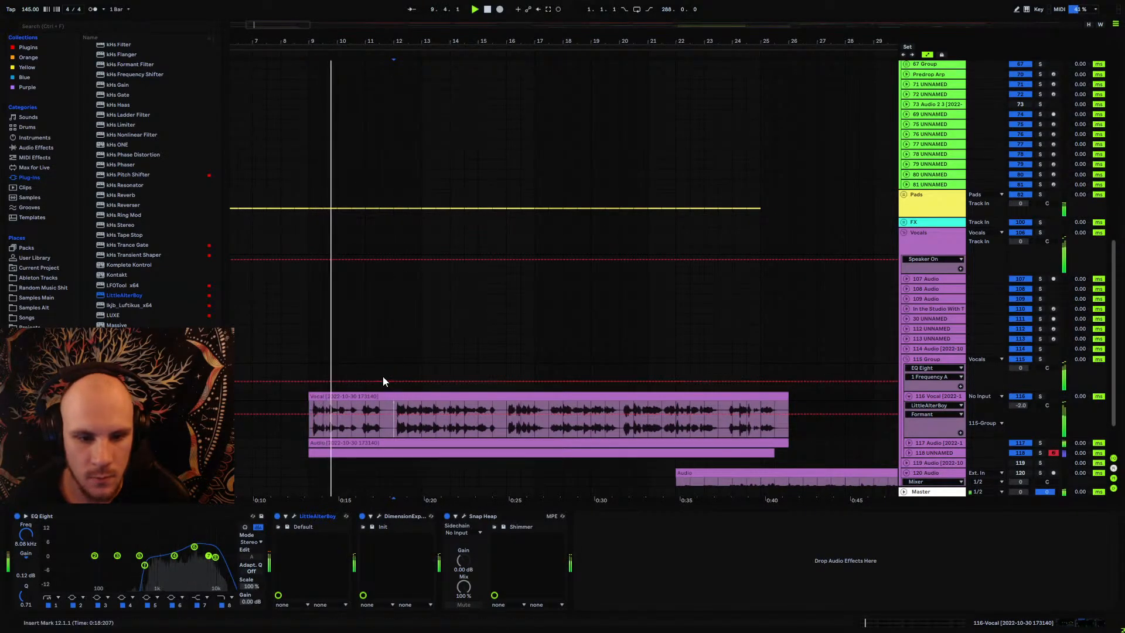
click(293, 516)
drag(238, 194, 230, 184)
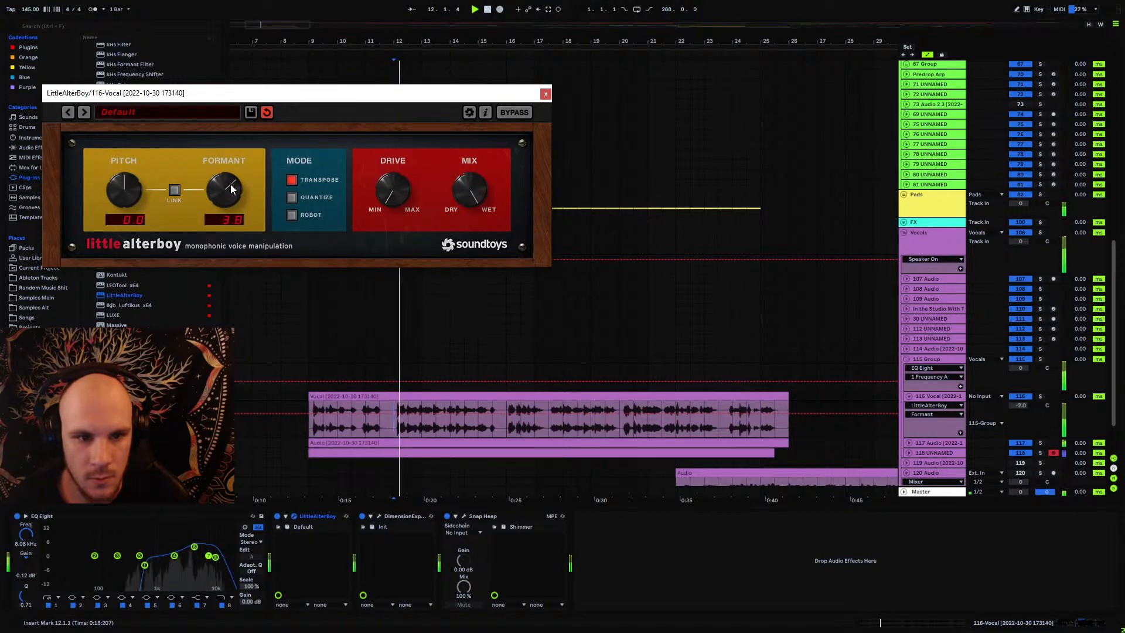
Step: Move LittleAlterBoy ahead of EQ Eight to the start of the vocal device chain and close its plug-in window
drag(307, 516, 70, 530)
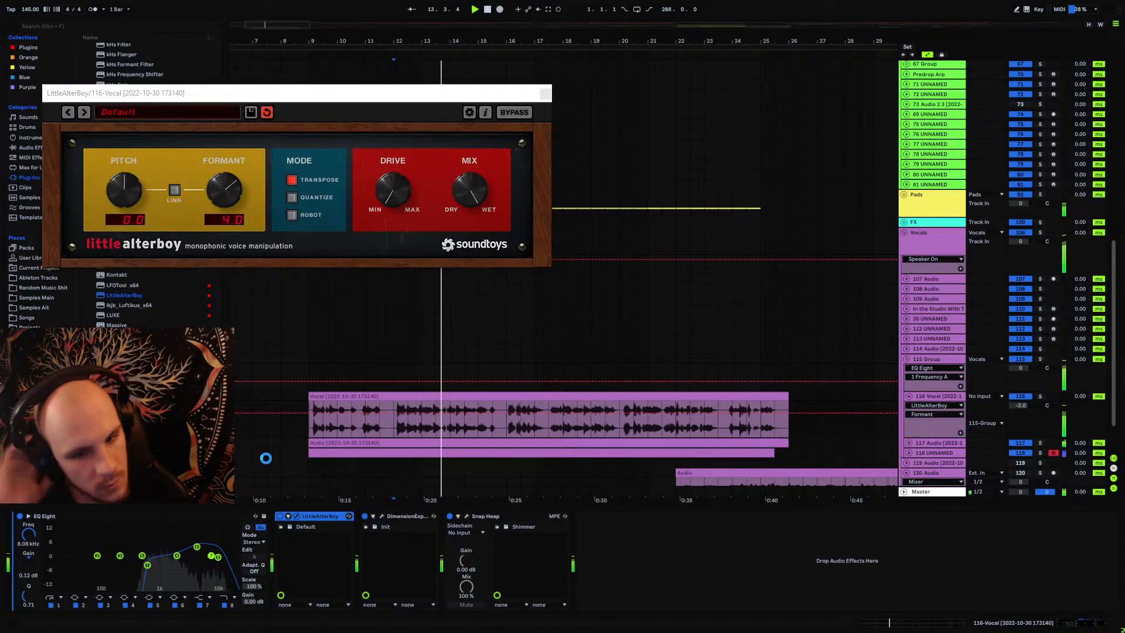
drag(266, 458, 266, 458)
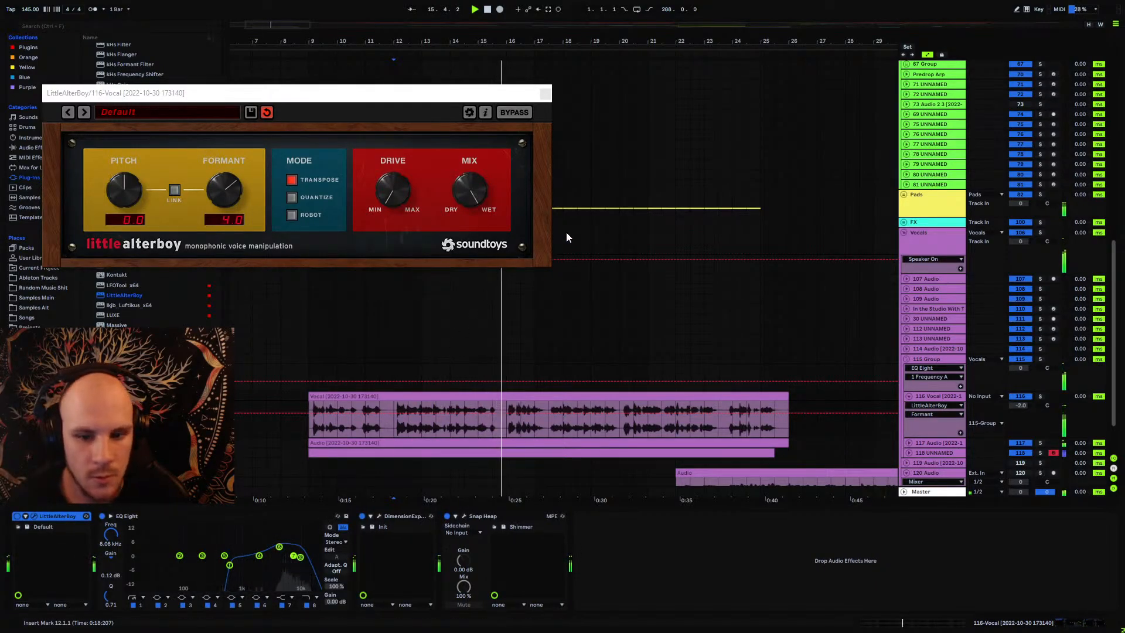
click(545, 93)
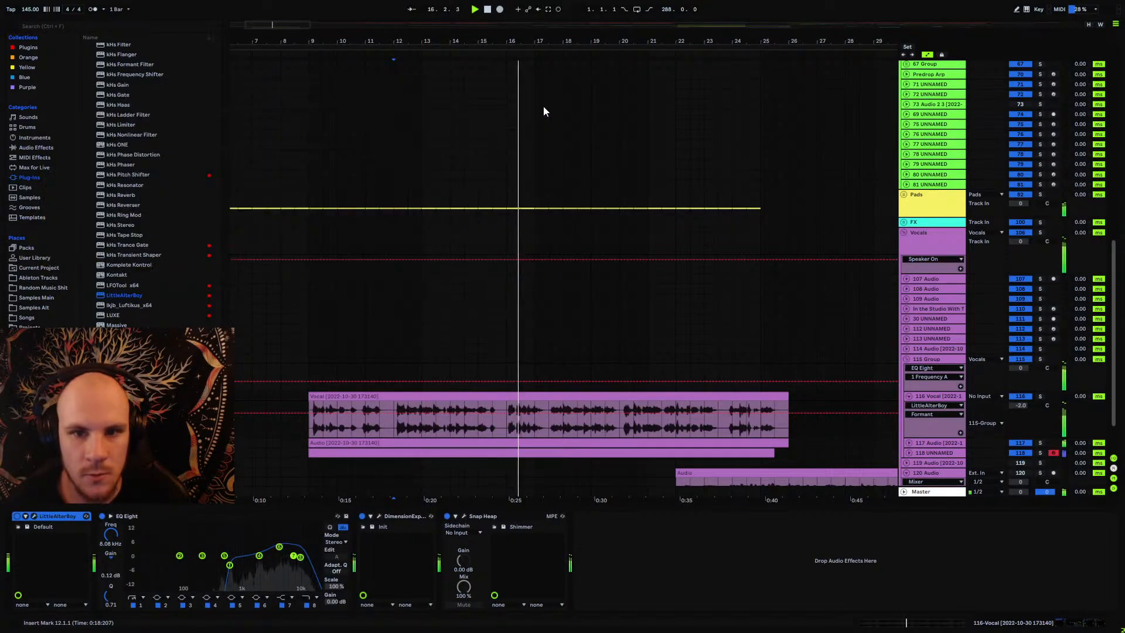
Step: Fold the 116 Vocal track and its 115 Group, leaving the group selected
click(906, 395)
click(908, 358)
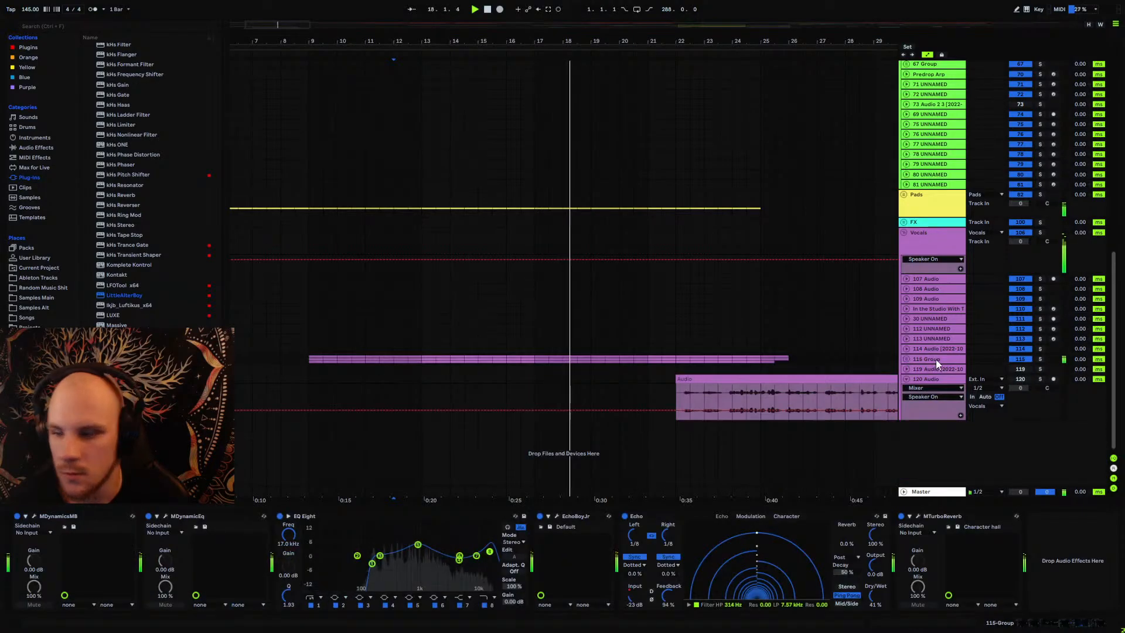
click(936, 359)
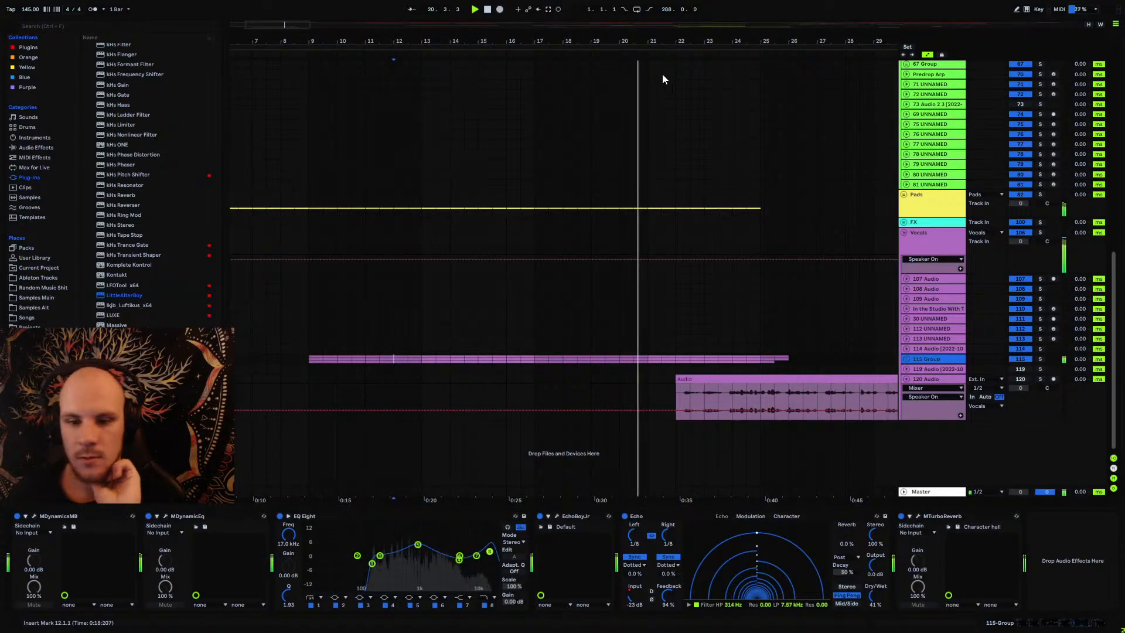
key(minus)
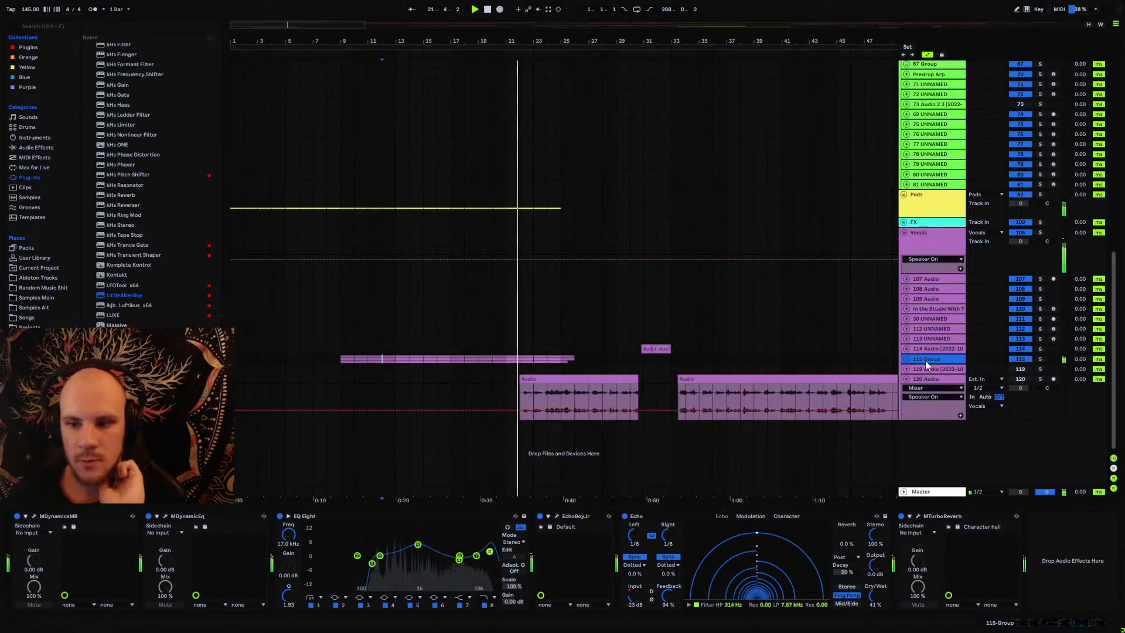
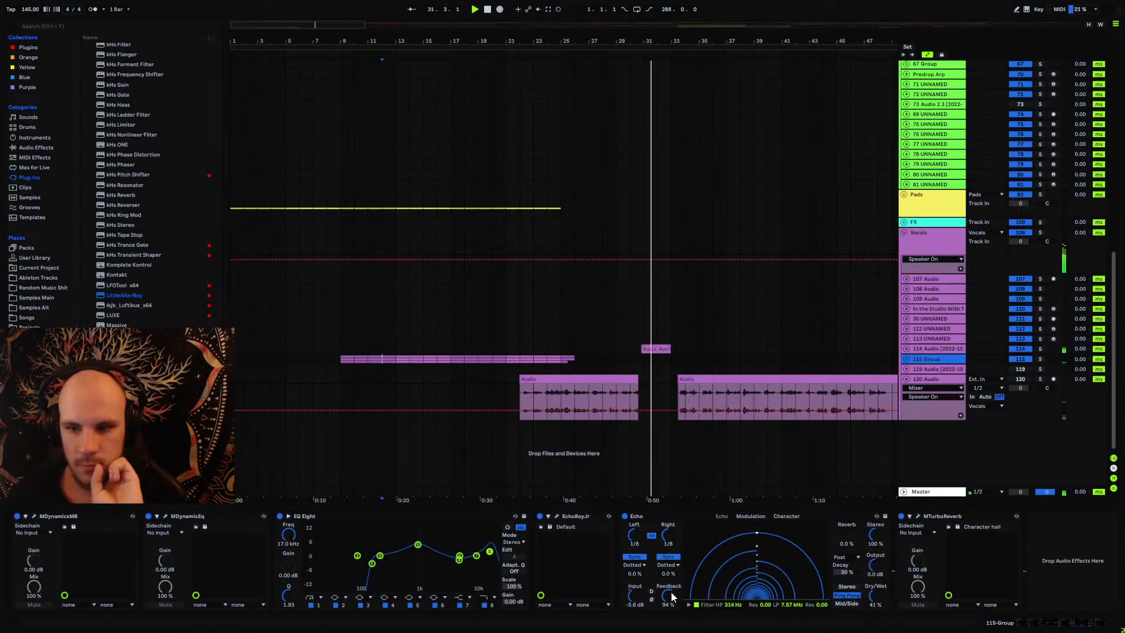
Step: Stop playback and expand the Pads group and the 86 Group inside it
drag(593, 41, 593, 6)
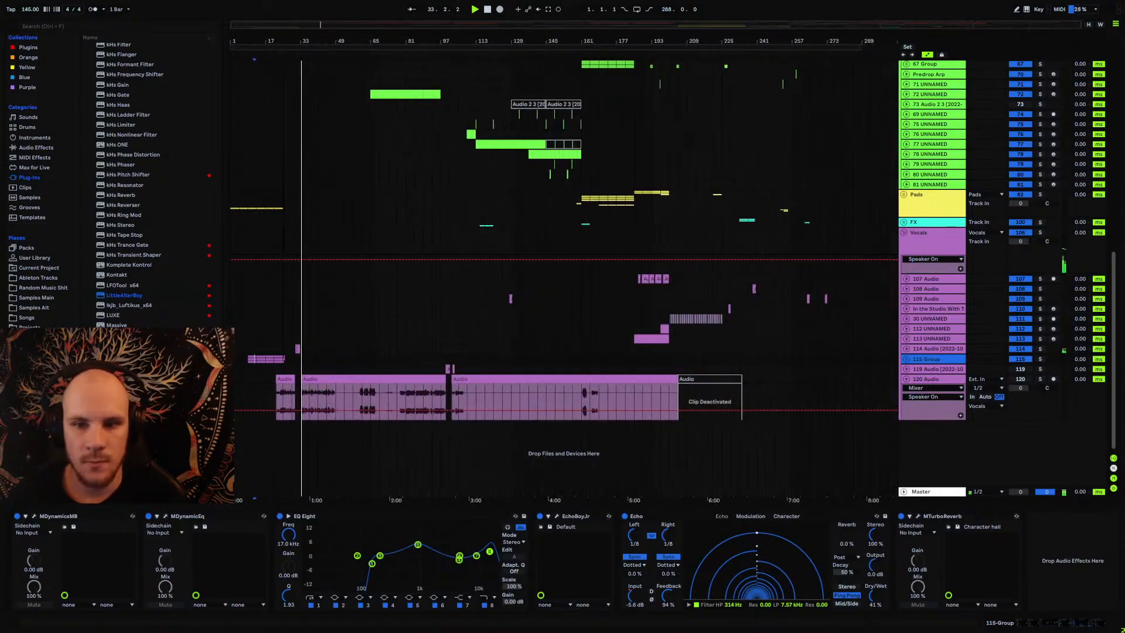
click(904, 195)
click(590, 280)
key(space)
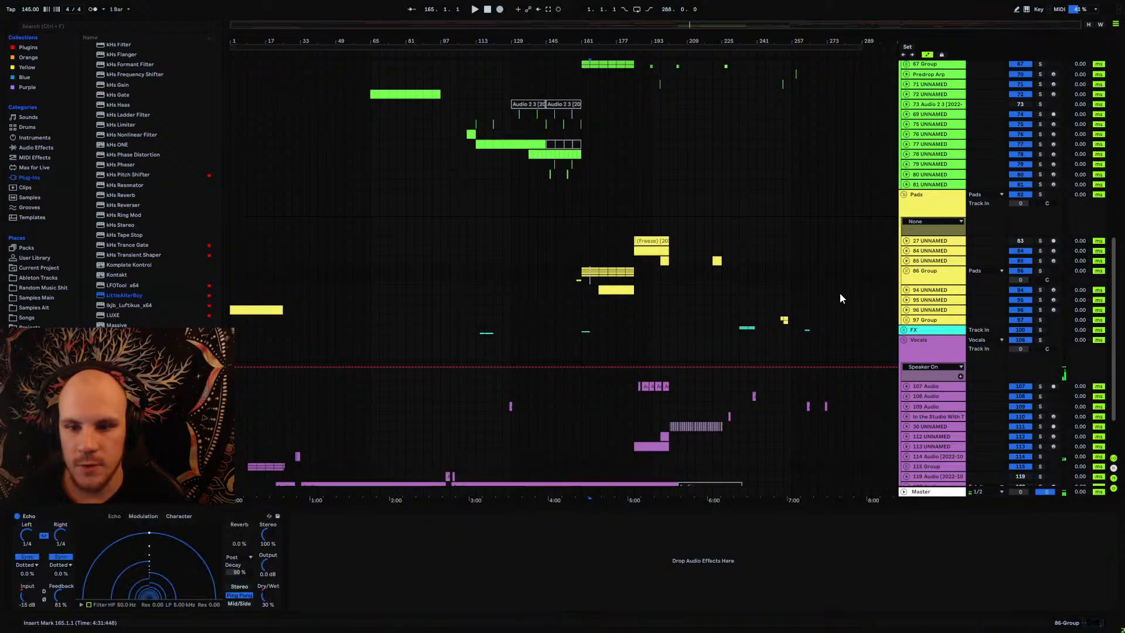
click(906, 272)
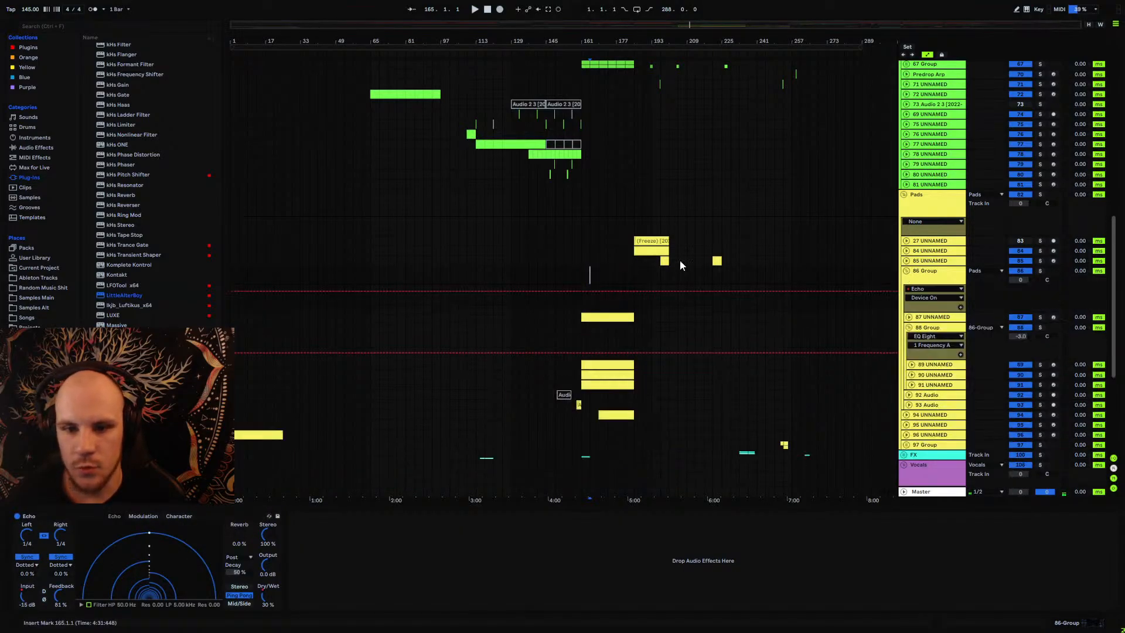
Step: Examine the device chains of Pads tracks 84 UNNAMED and 27 UNNAMED around bar 185
click(646, 251)
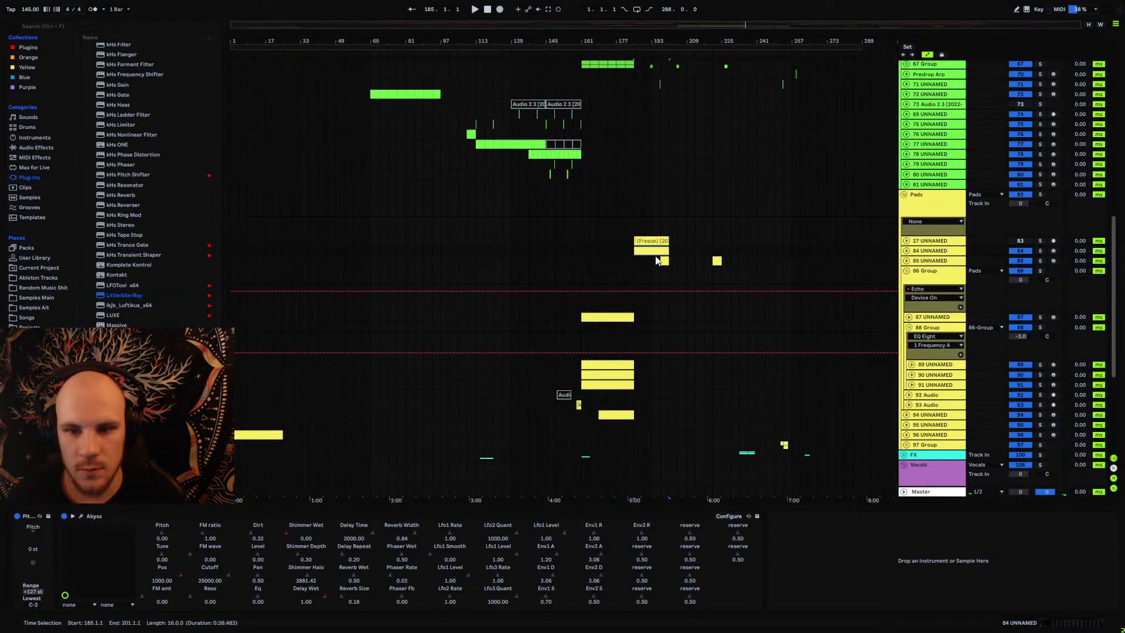
click(625, 243)
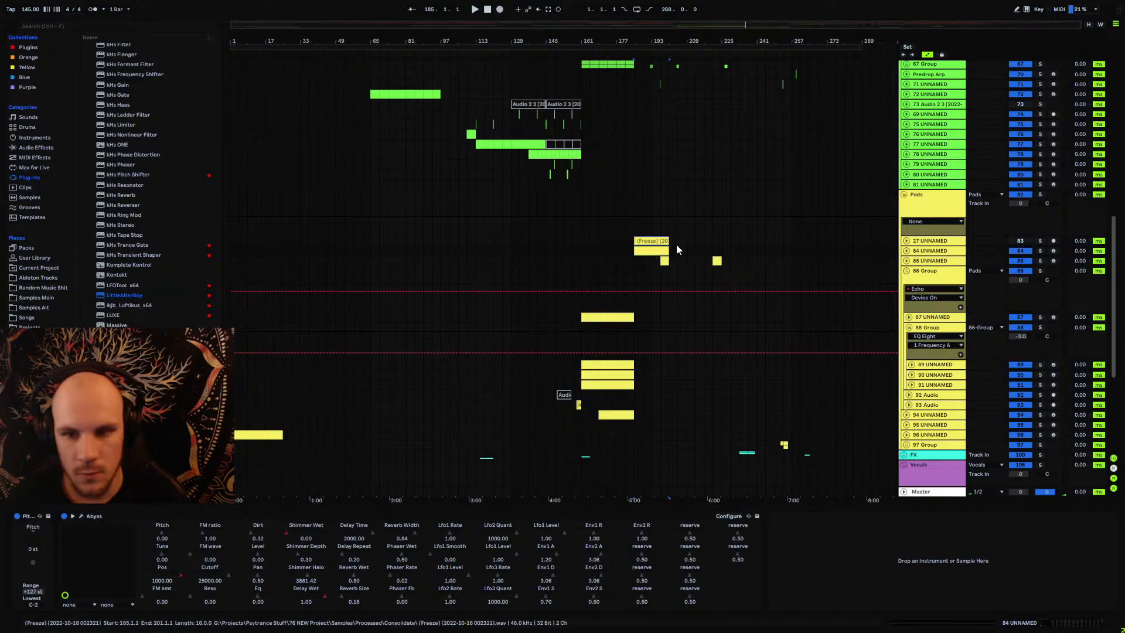
click(906, 241)
click(907, 241)
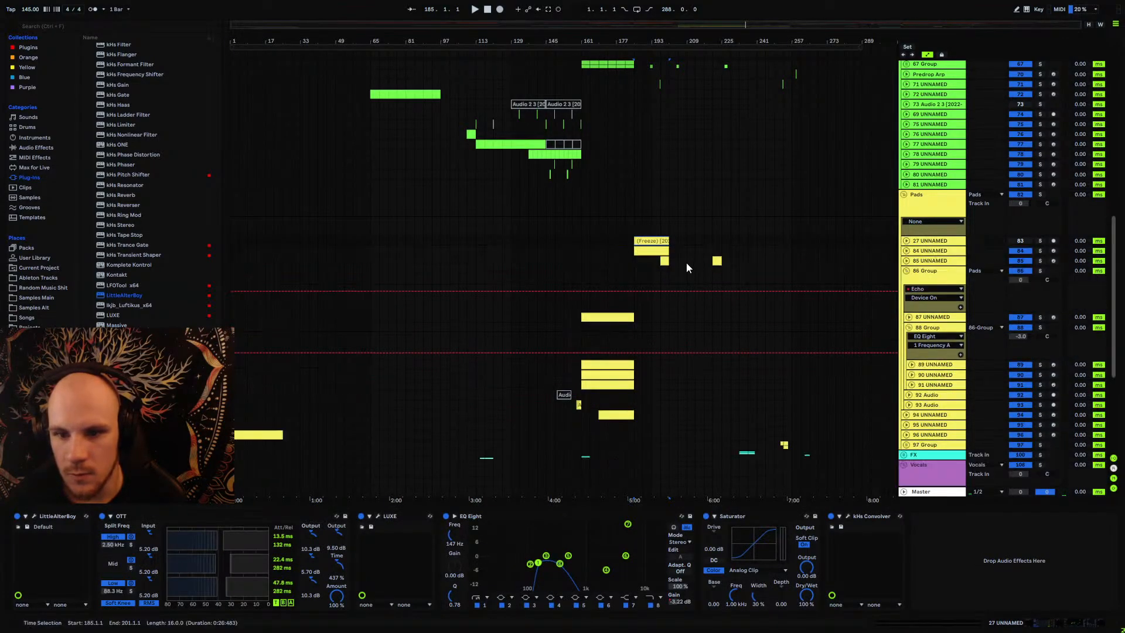
Step: Solo track 84 UNNAMED and audition its pad clip from bar 185, unfolding the track to see its notes
click(653, 249)
click(1036, 251)
key(space)
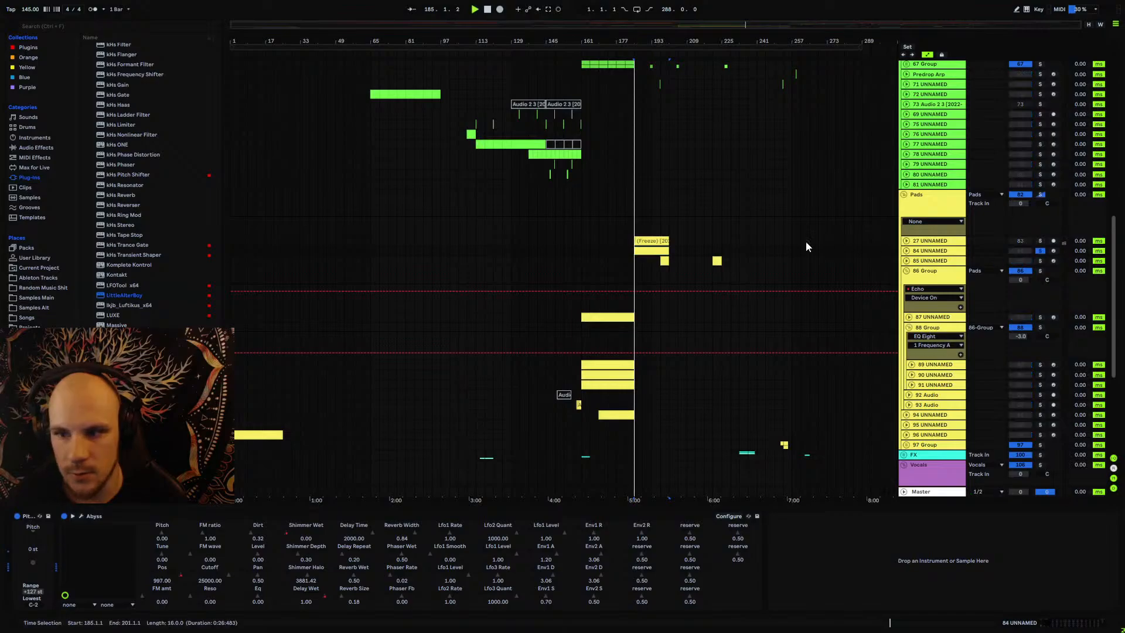
click(908, 252)
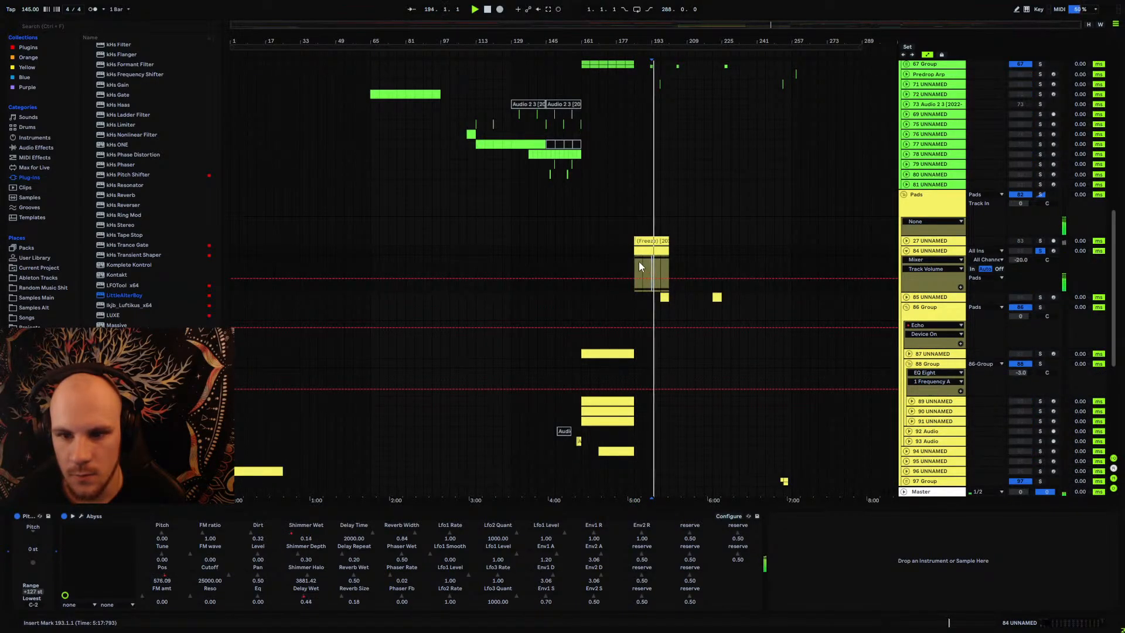
key(space)
Step: Copy bars 185 to 193 of the pad clip on track 84 UNNAMED to bar 25 of the same track
click(649, 246)
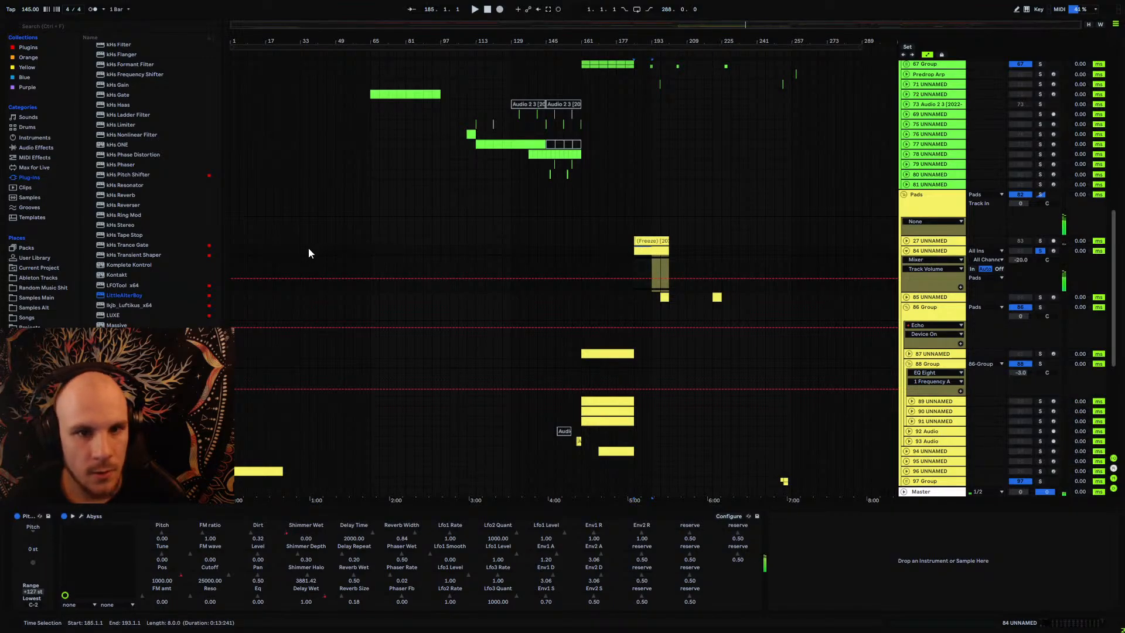
click(286, 252)
key(ctrl+v)
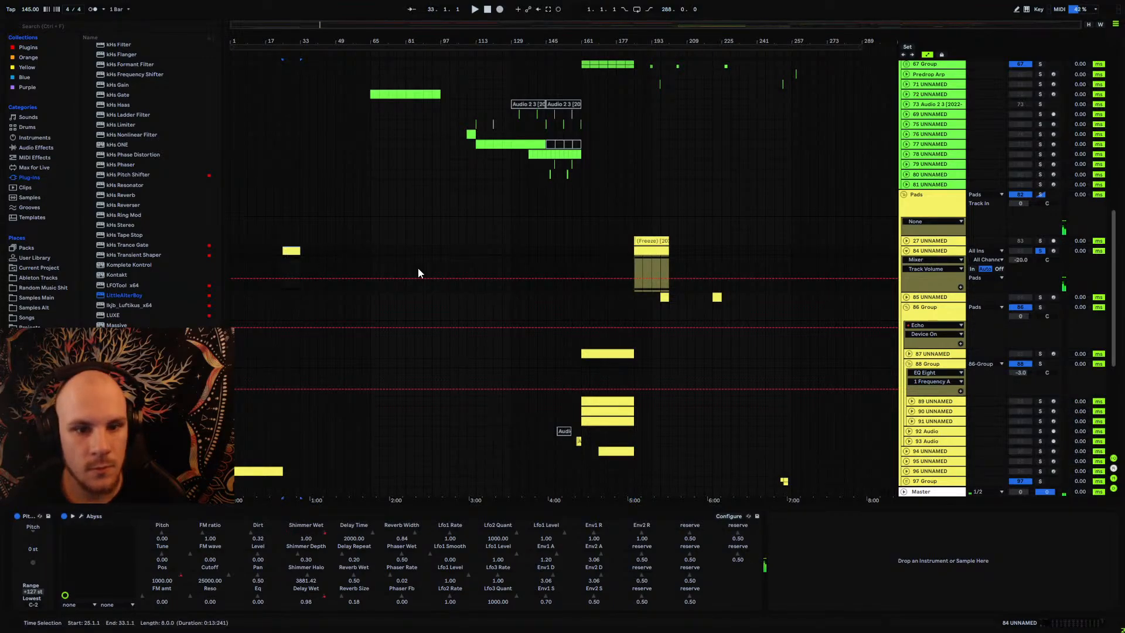
Step: Turn off the solo on track 84 UNNAMED and fold it along with the 86 Group
click(907, 251)
click(1039, 251)
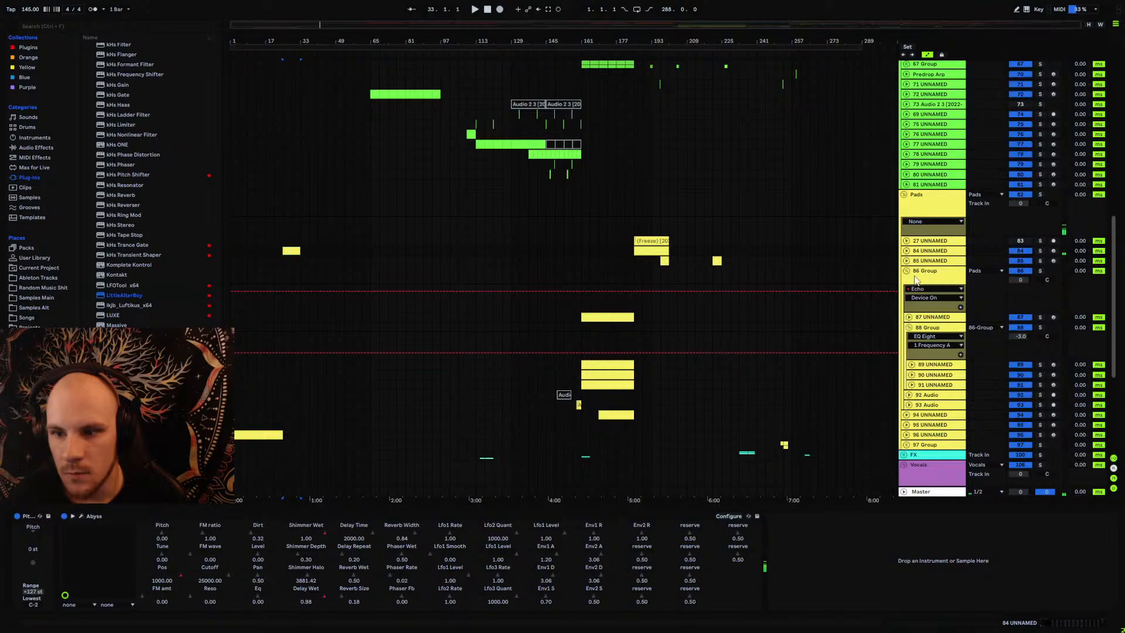
click(906, 271)
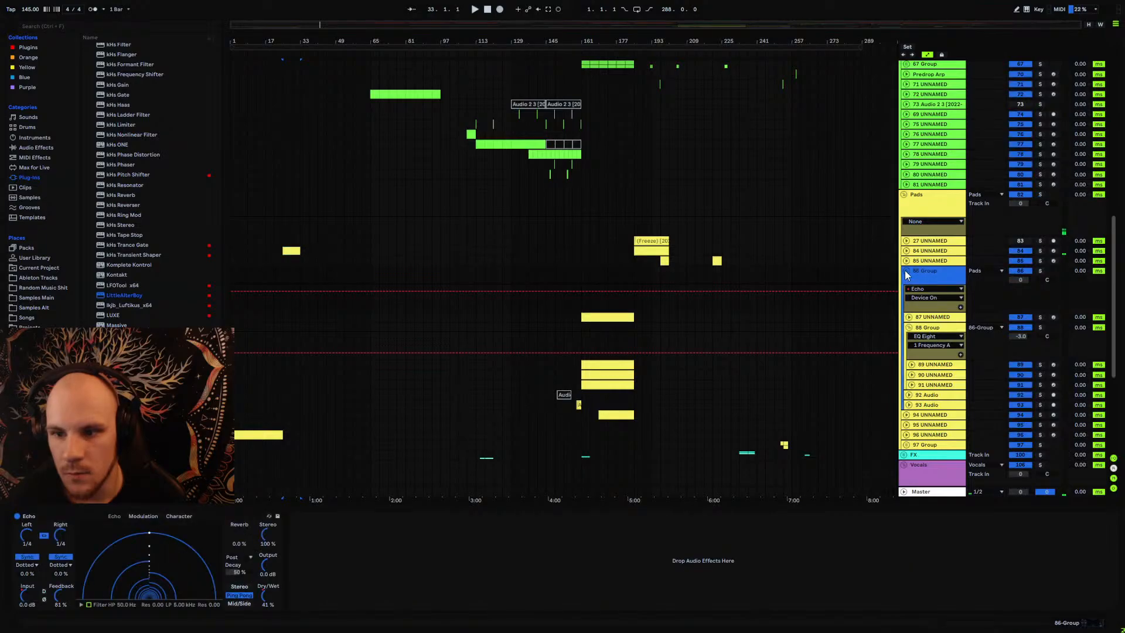
Step: Play back the copied pad clip on track 84 UNNAMED from bar 25 and check its notes
click(283, 256)
key(space)
drag(276, 41, 391, 43)
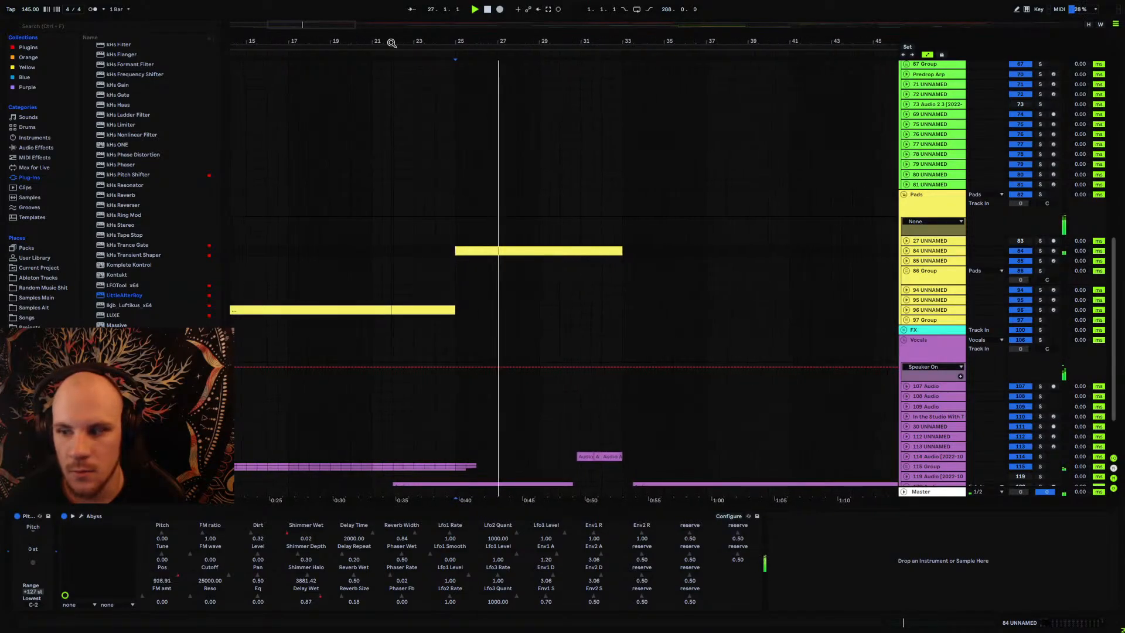
click(936, 252)
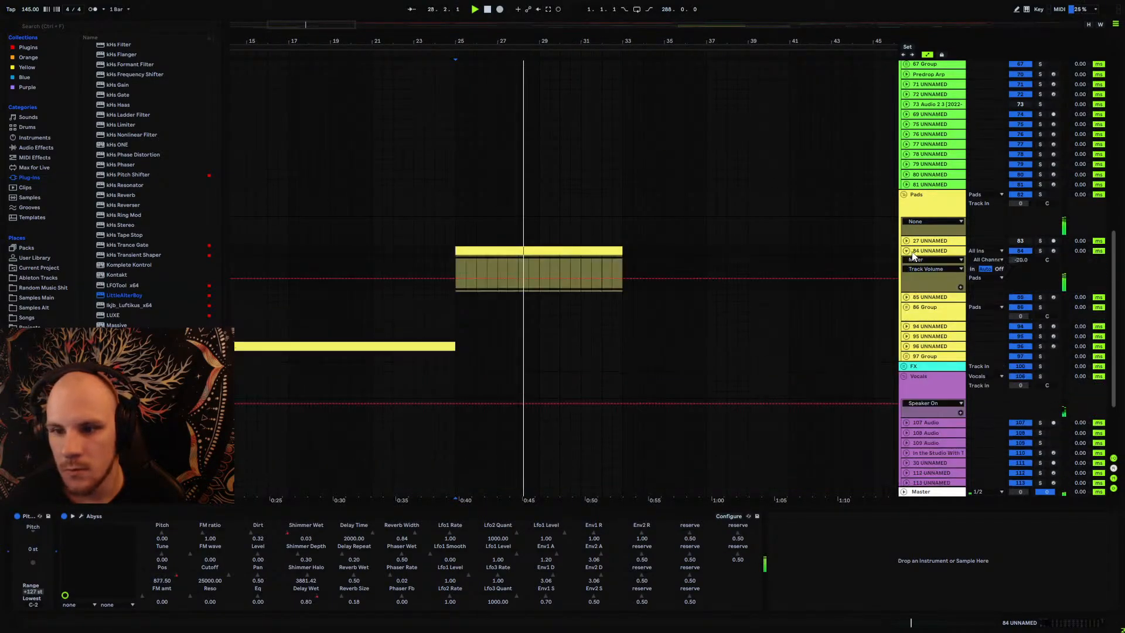
click(906, 251)
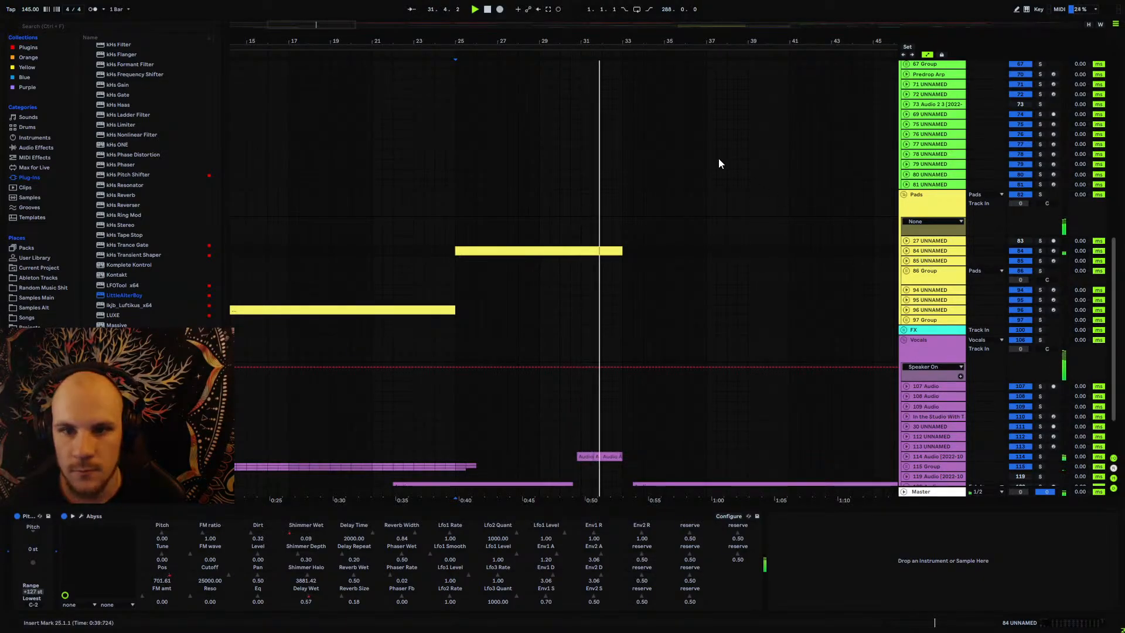
Step: Copy the four-bar clip at bar 197 on track 85 UNNAMED to bar 21 of the same track
key(w)
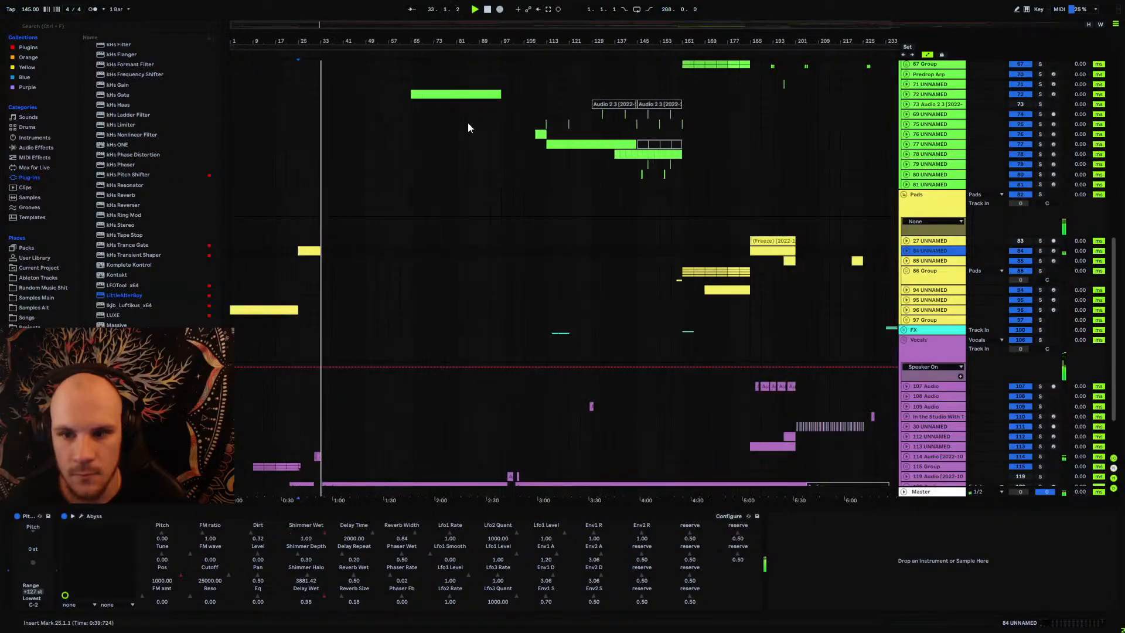
click(788, 261)
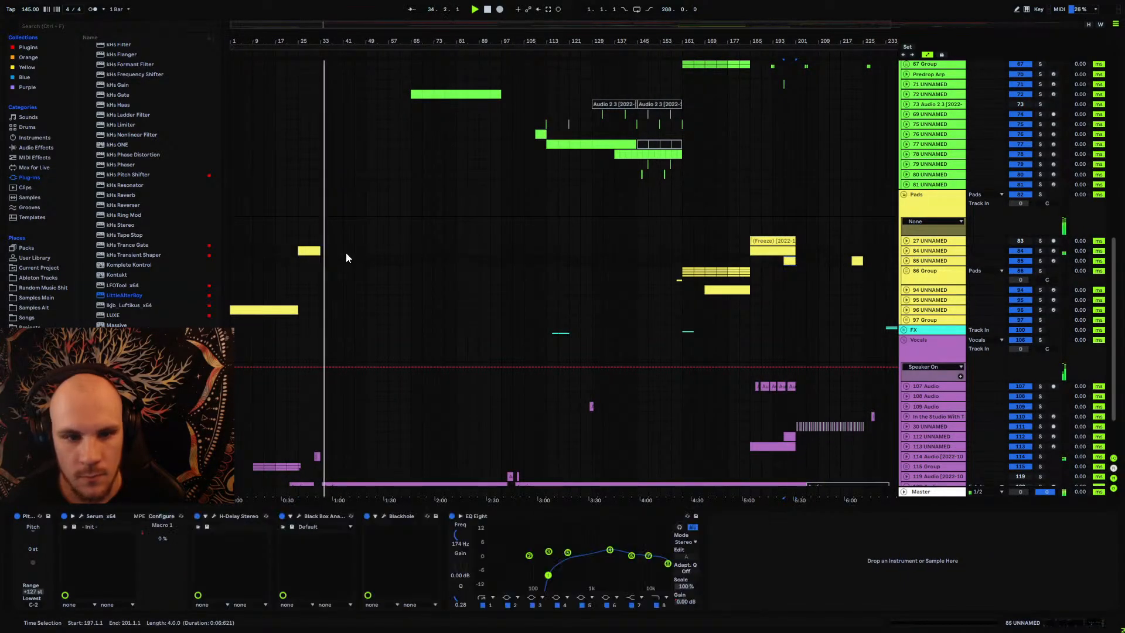
click(291, 261)
key(ctrl+v)
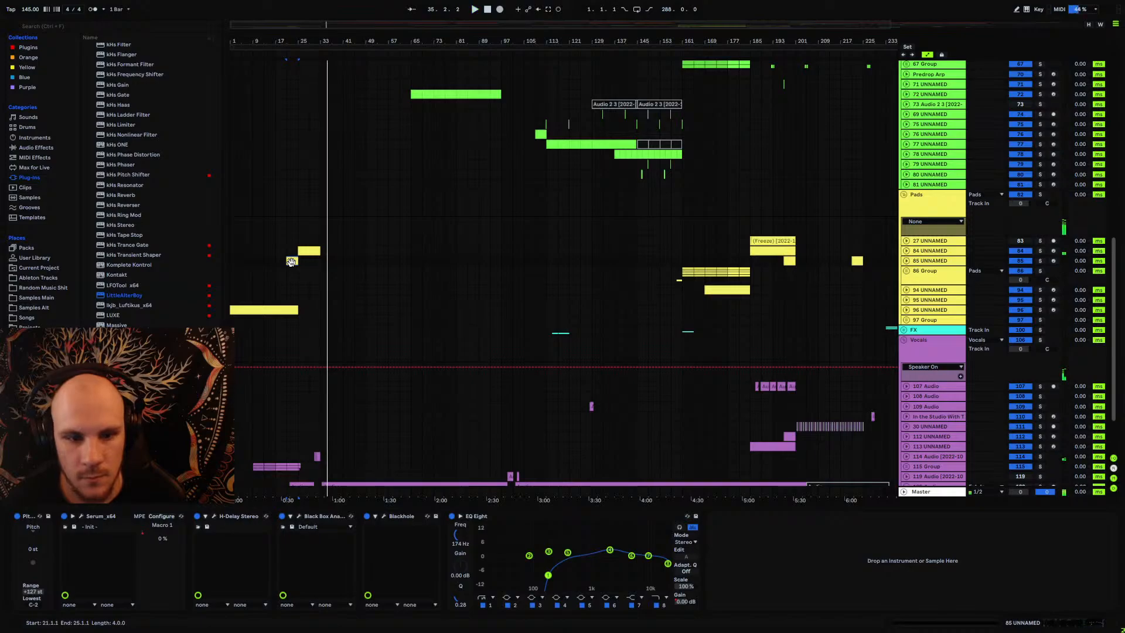
click(306, 260)
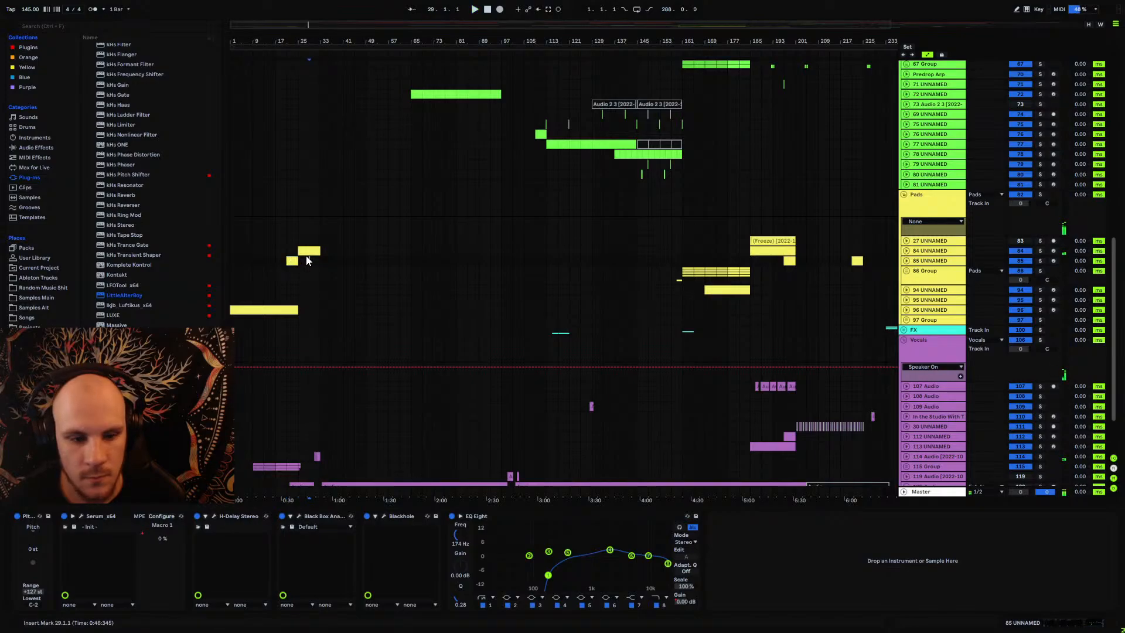
Step: Unfold track 84 UNNAMED and show its Abyss Shimmer Wet, Pos and Delay Wet automation in separate lanes
click(907, 251)
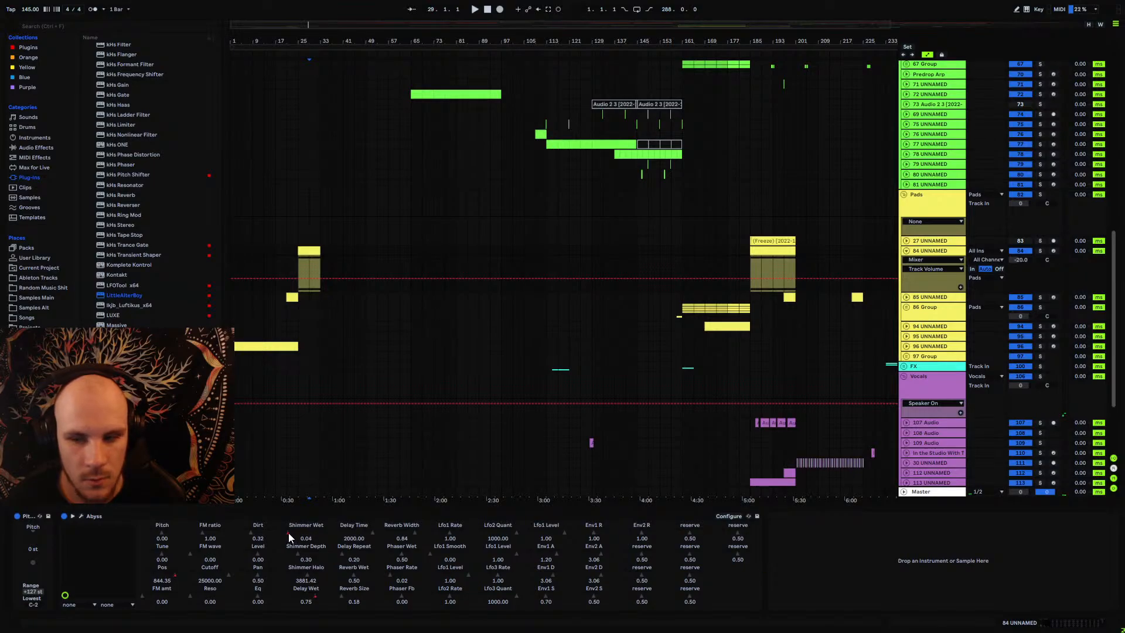
click(926, 283)
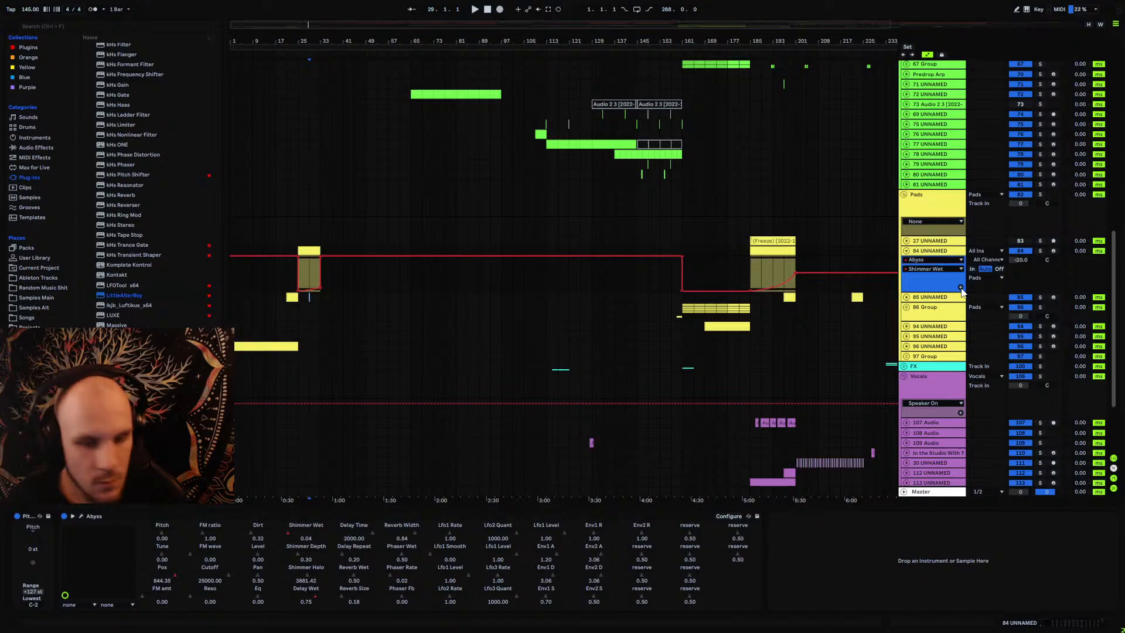
click(961, 288)
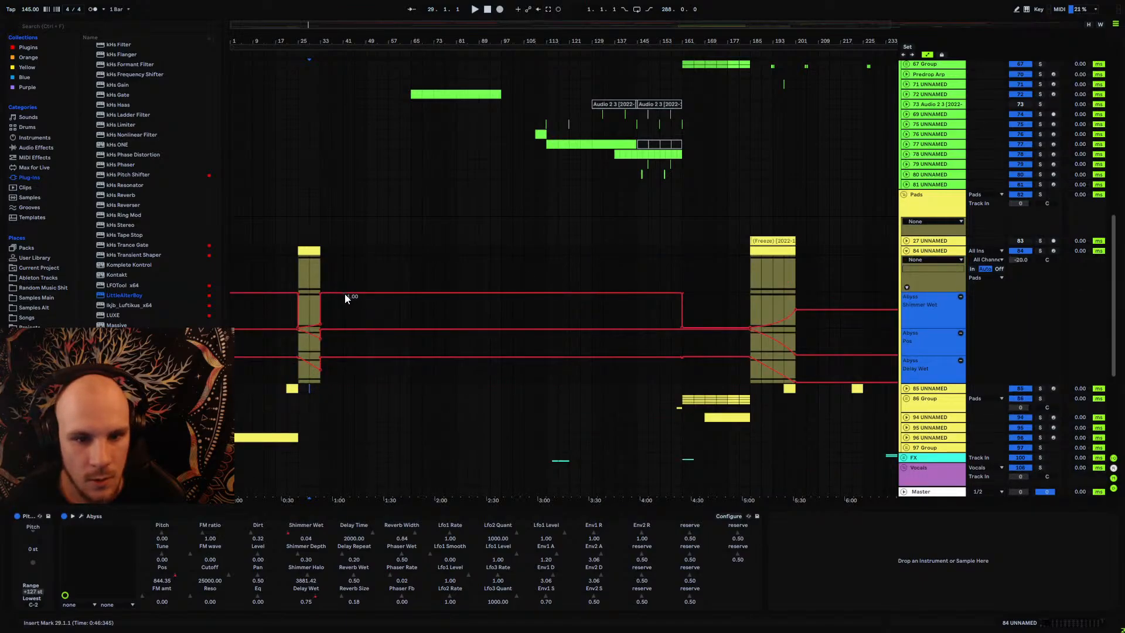
Step: Reshape the Abyss automation around the bar 25 pad clip, ramping Shimmer Wet down before it and extending the Shimmer Wet and Pos ramps past bar 33
drag(319, 322, 321, 293)
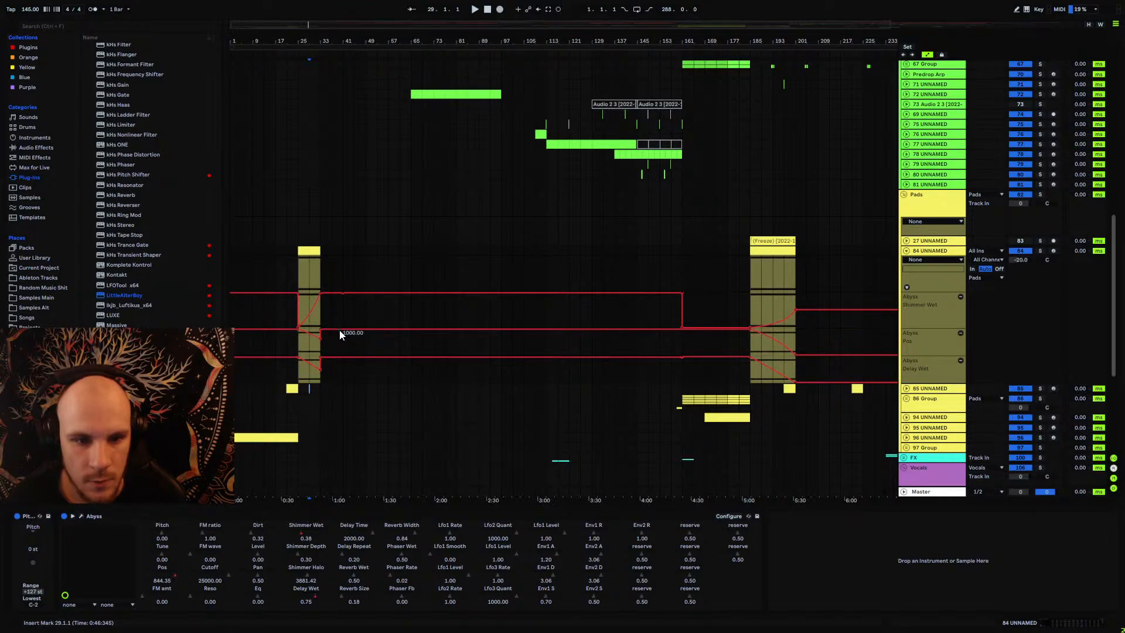
click(321, 329)
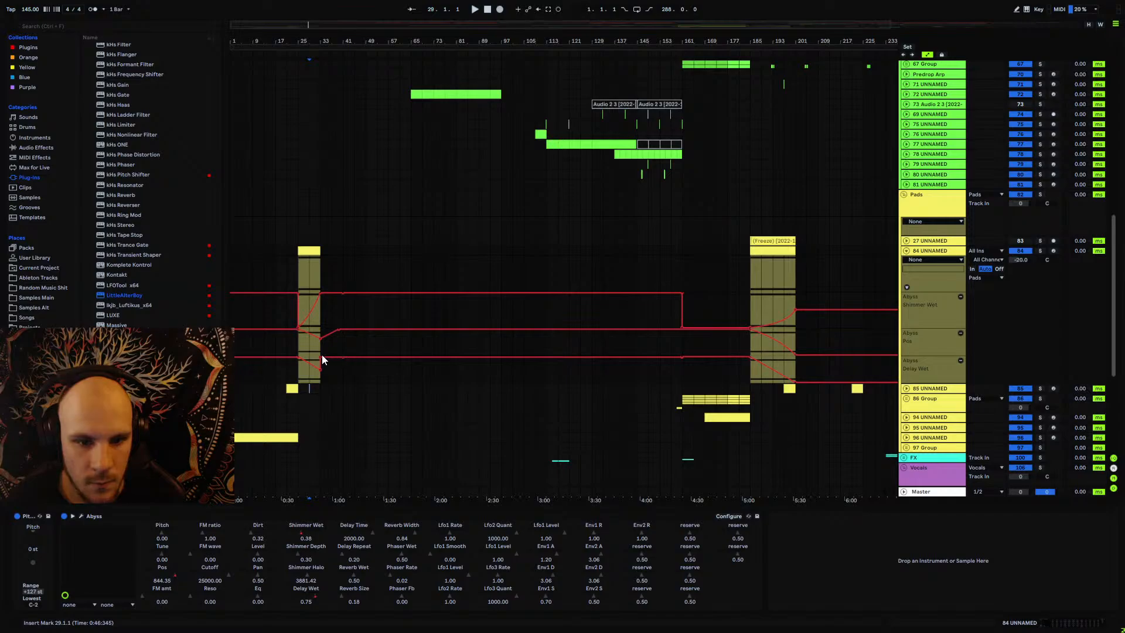
click(321, 351)
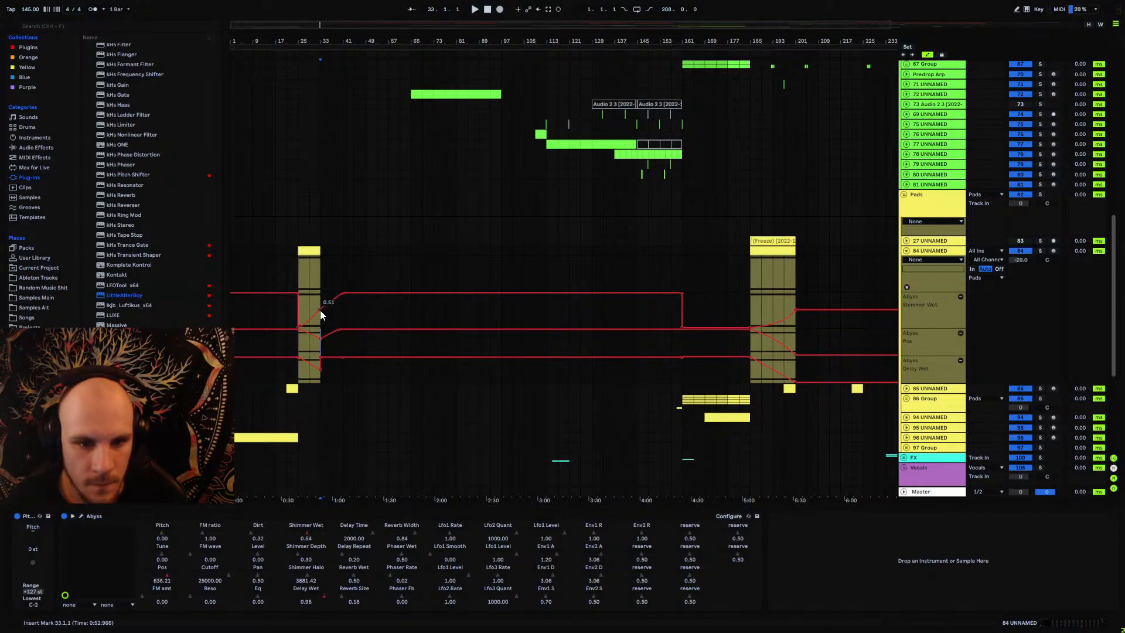
click(300, 261)
drag(290, 293, 289, 333)
Step: Audition the pad transition from bars 25 and 21, then fold track 84 UNNAMED
key(space)
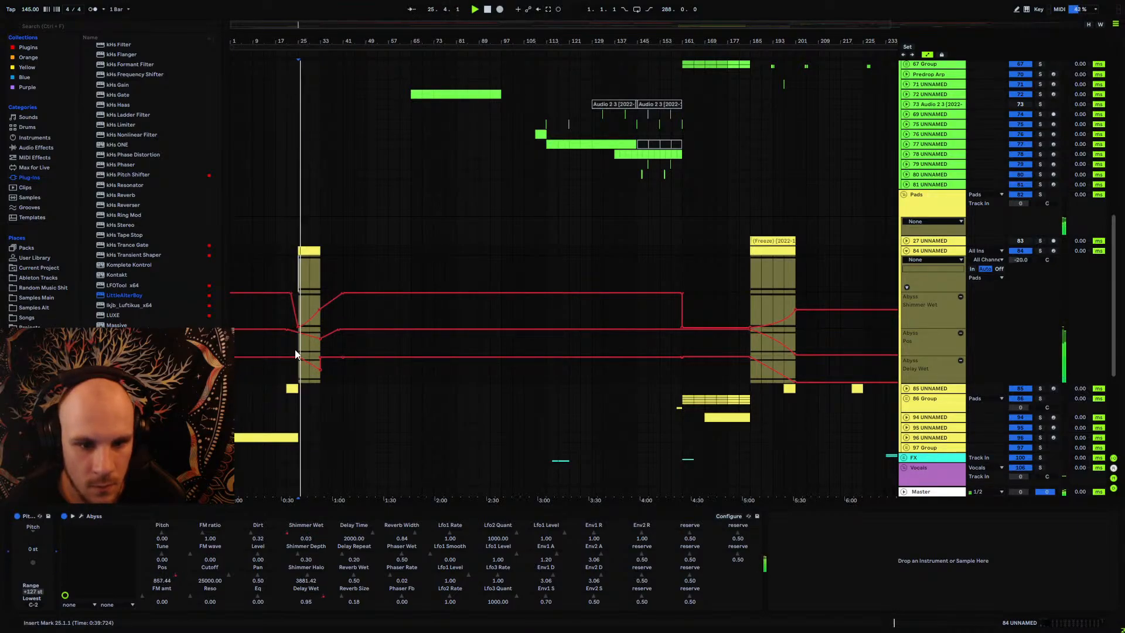
key(space)
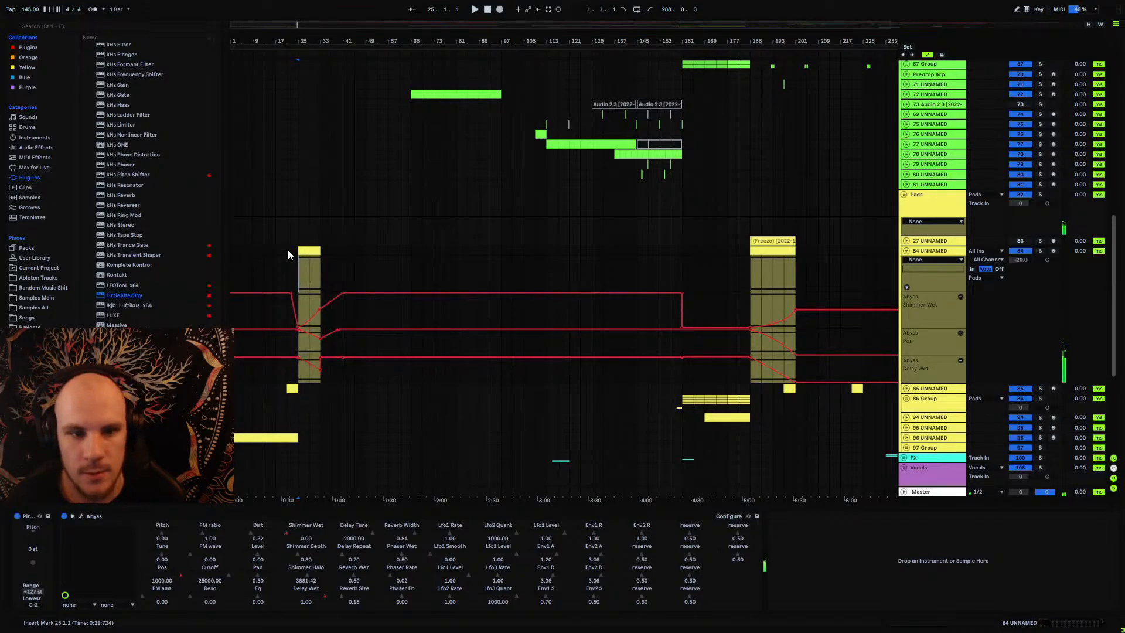
click(288, 252)
key(space)
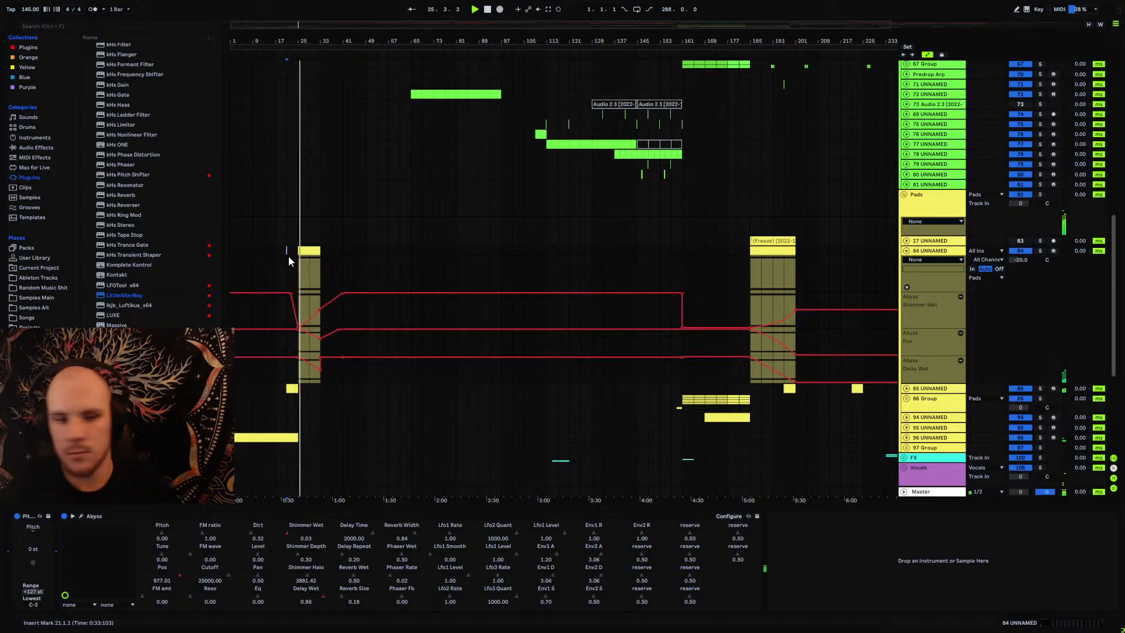
drag(293, 43, 305, 175)
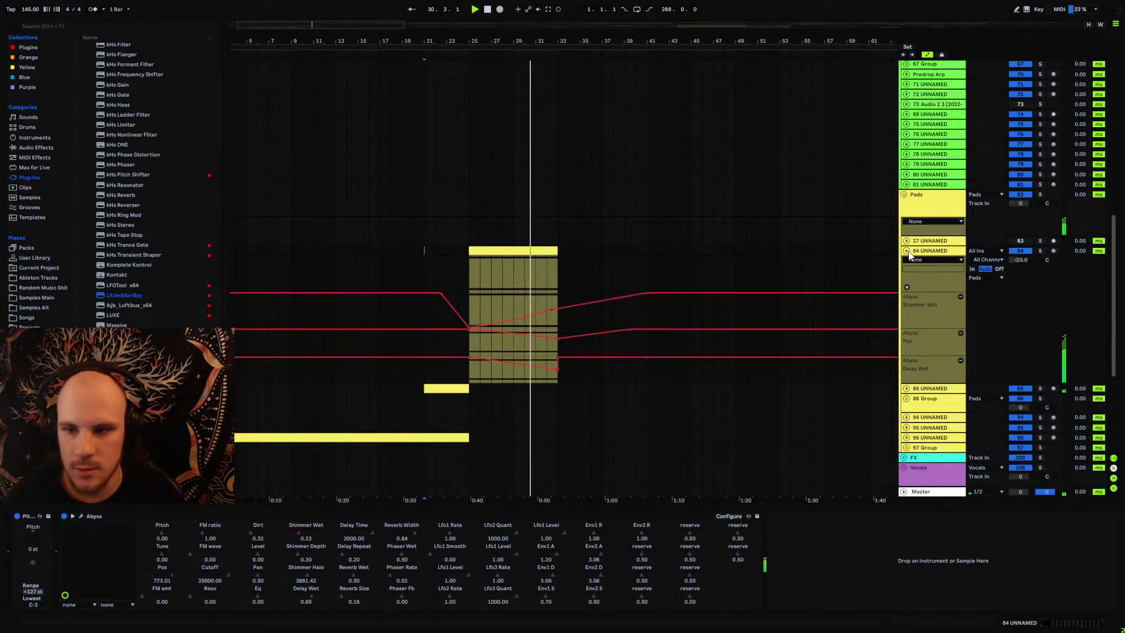
click(907, 251)
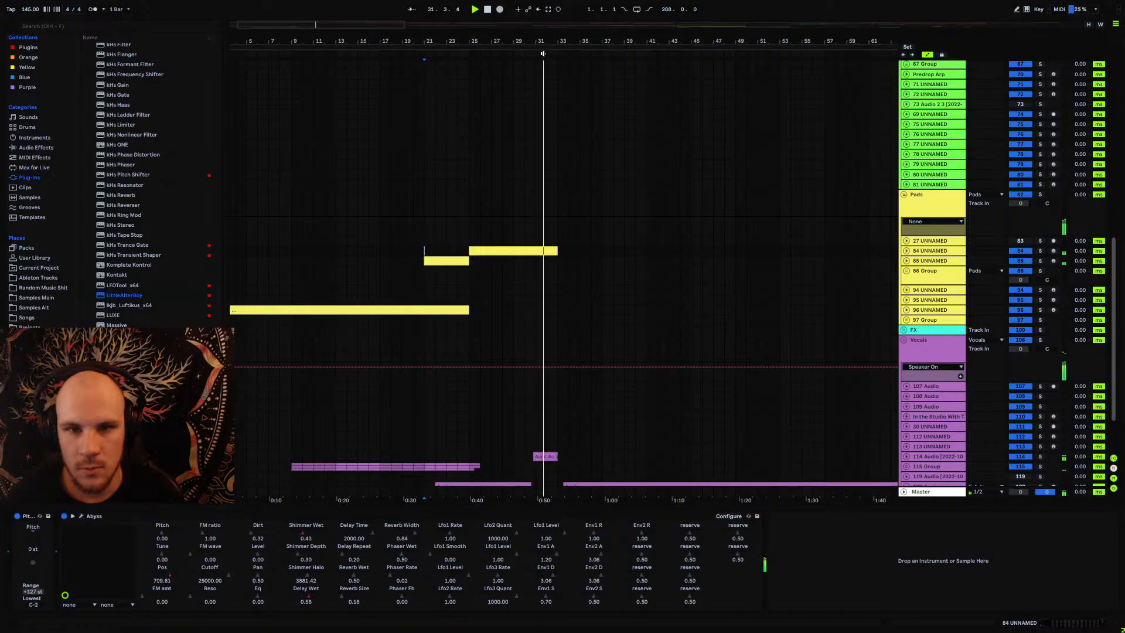
drag(543, 42, 653, 76)
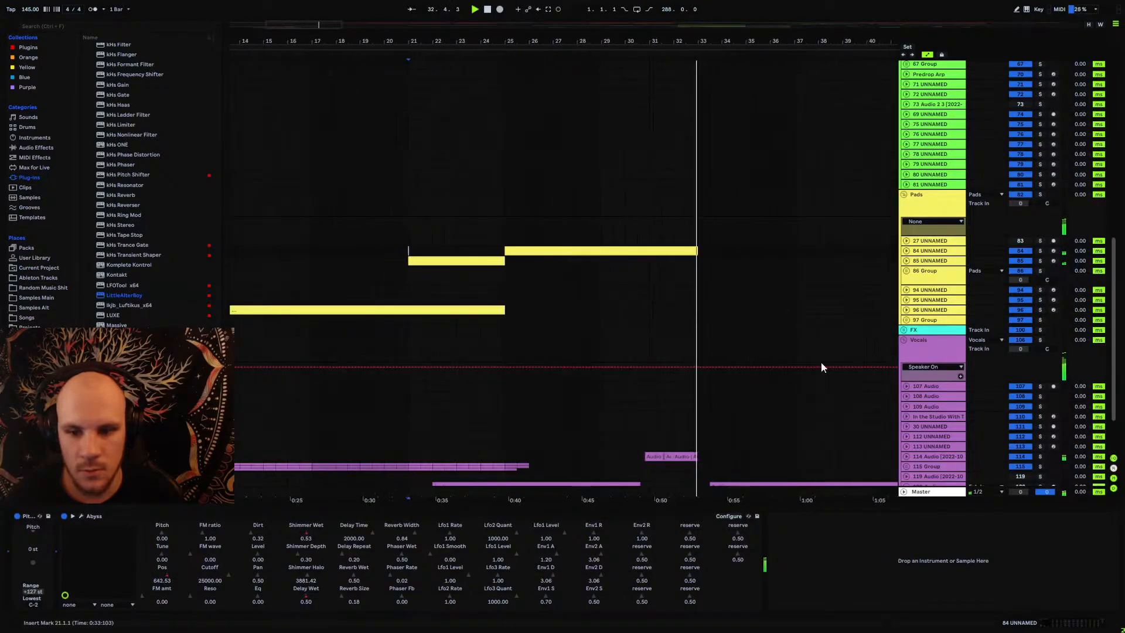
Step: Unfold vocal track 114 Audio and move its first two clips around bars 30 and 31 slightly earlier
scroll(821, 366, down, 4)
click(908, 390)
scroll(838, 376, down, 2)
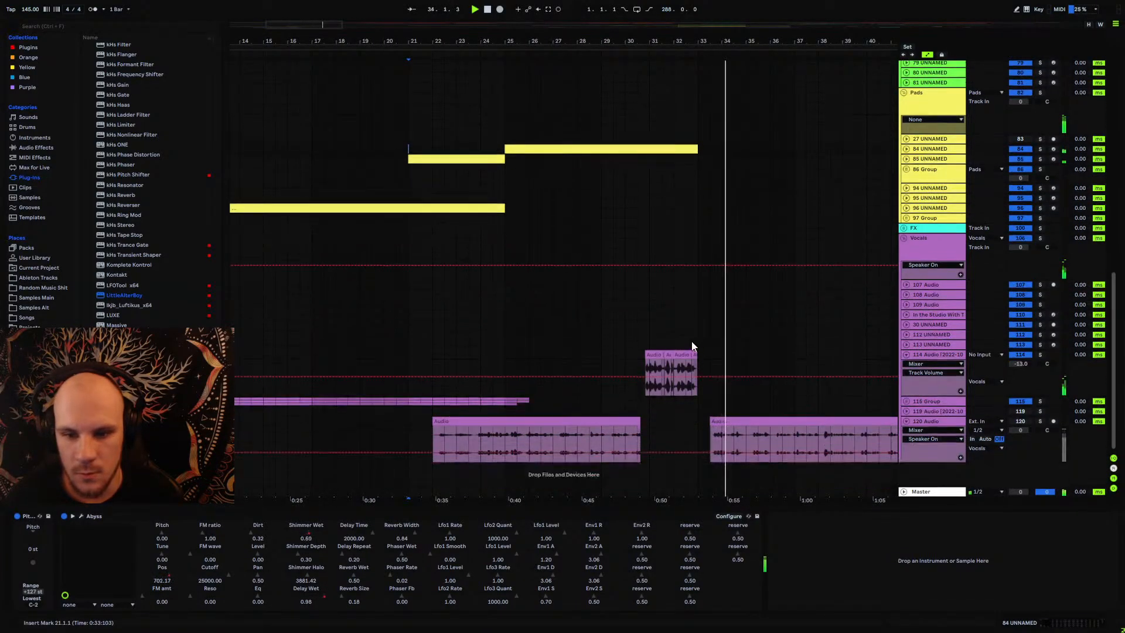
scroll(671, 346, up, 4)
click(626, 353)
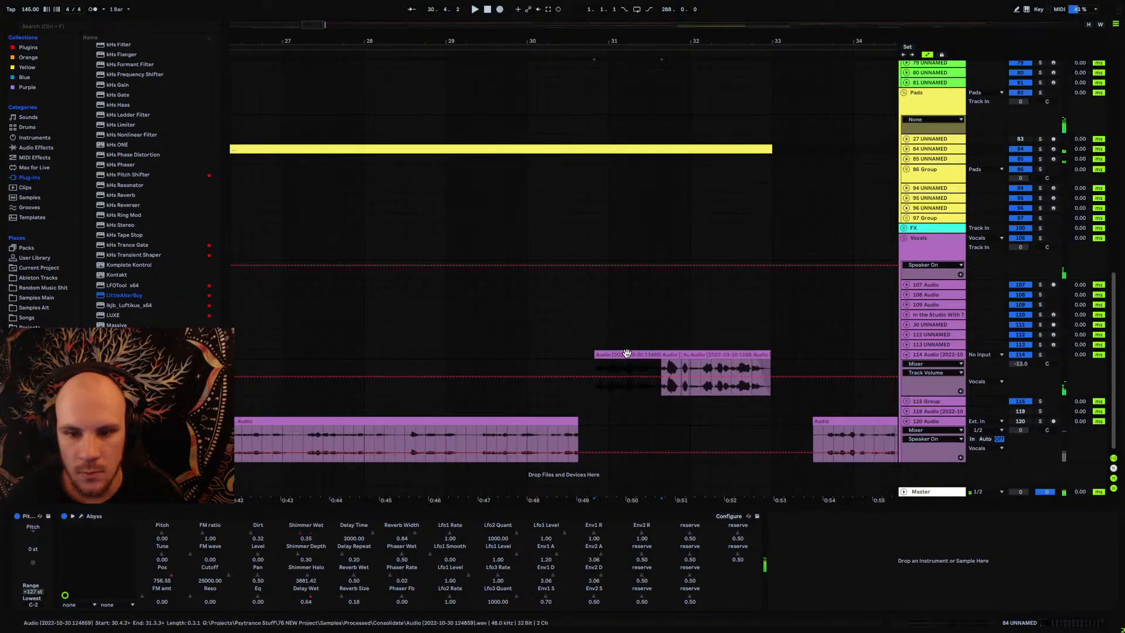
drag(626, 353, 598, 354)
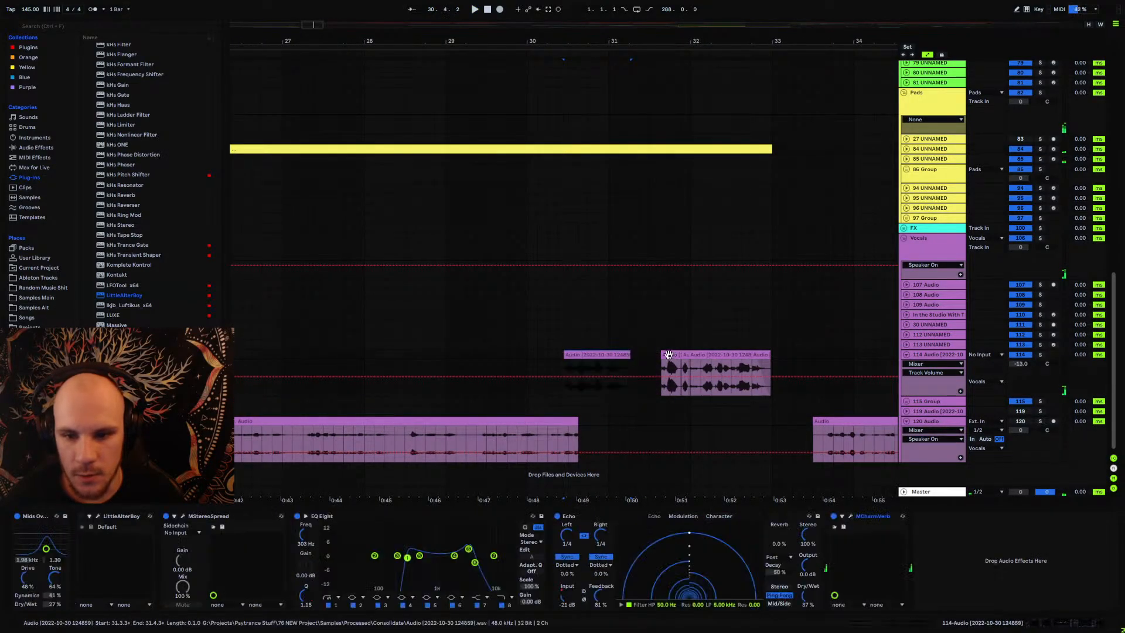
drag(670, 354, 650, 355)
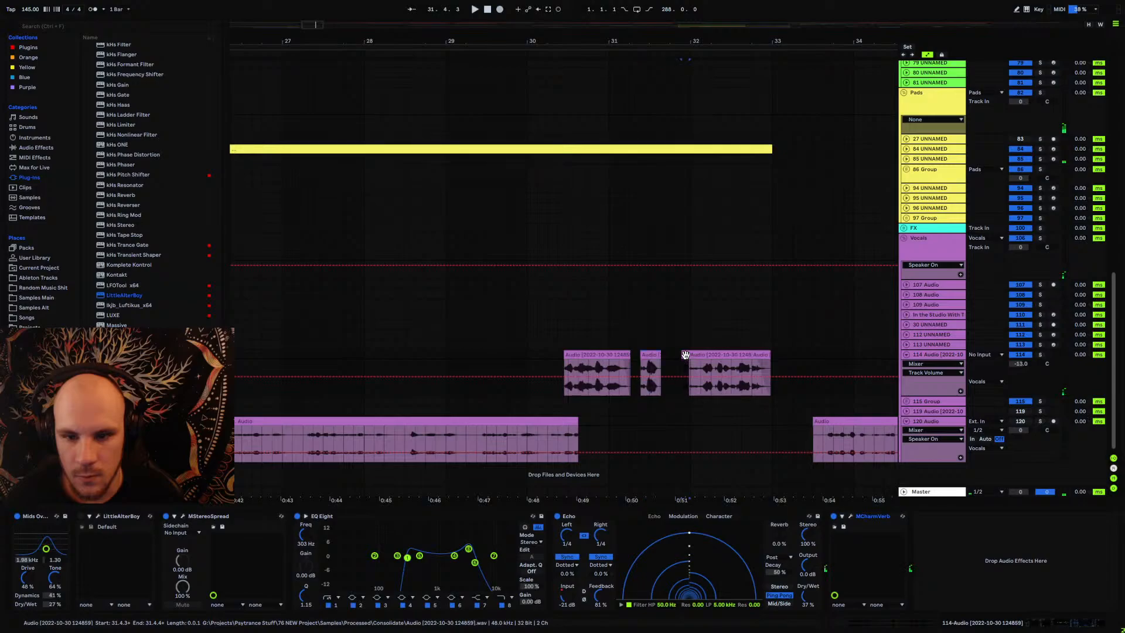
Step: Audition the vocal phrase from bar 30 and nudge its short second clip slightly later
key(space)
click(543, 354)
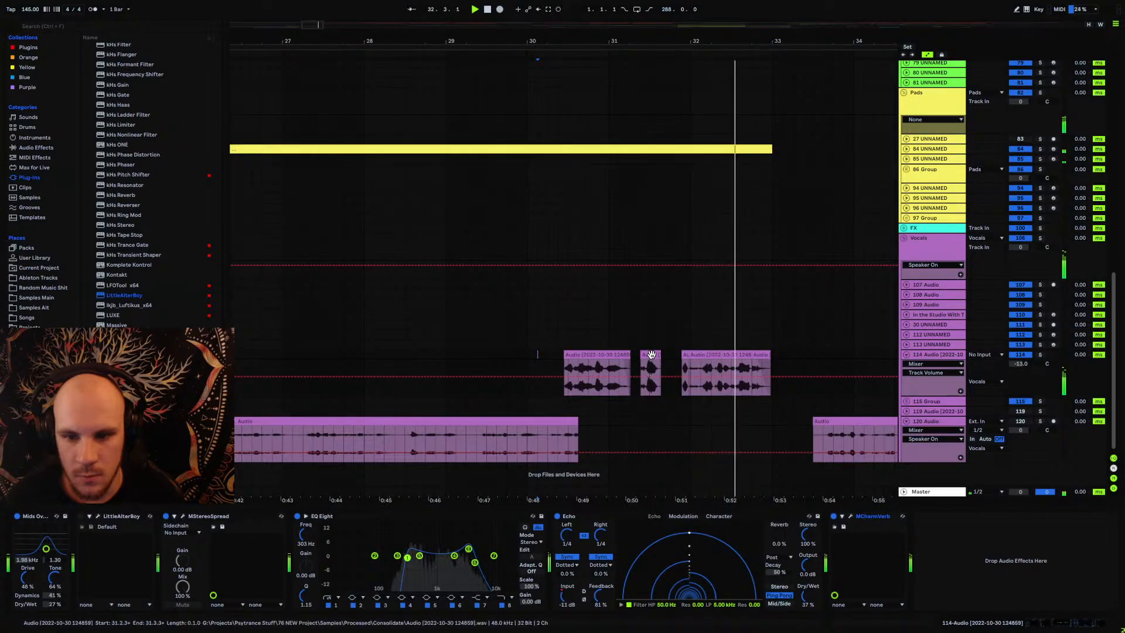
drag(651, 354, 661, 354)
click(558, 355)
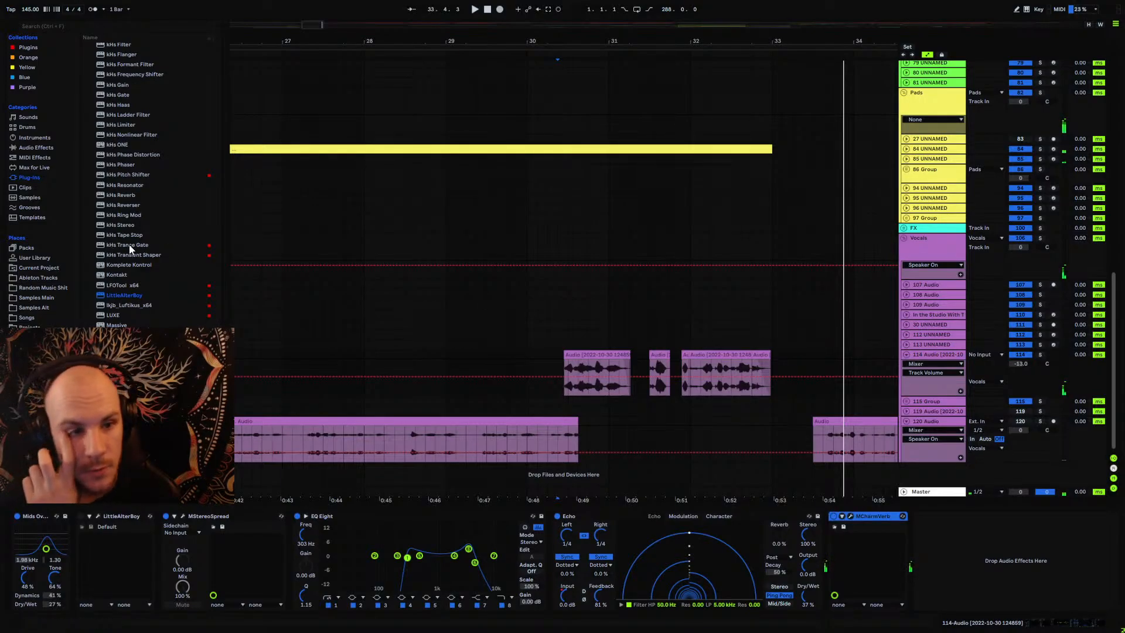
Step: Add a Multiband Dynamics effect before LittleAlterBoy on track 114 Audio and play the vocals from bar 30
click(44, 147)
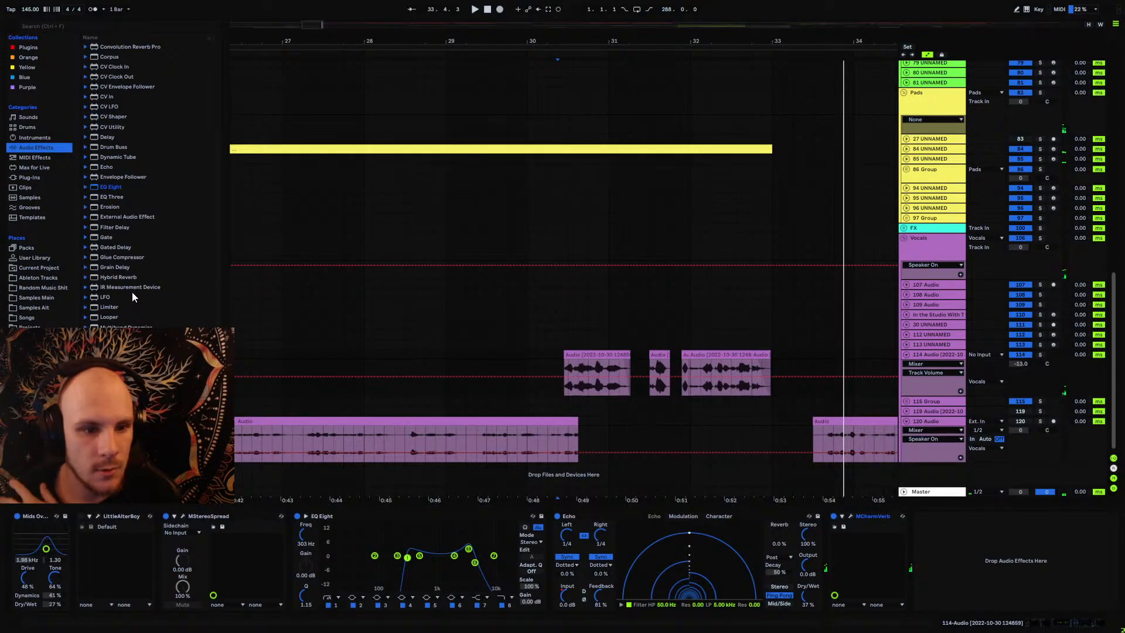
drag(126, 326, 79, 558)
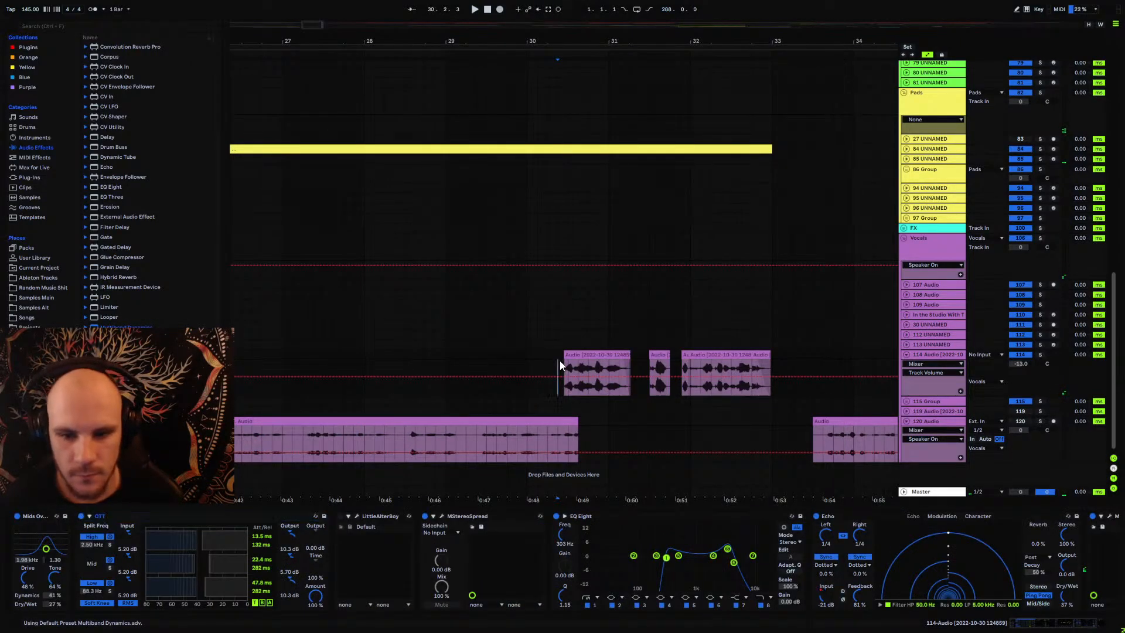
click(560, 360)
key(space)
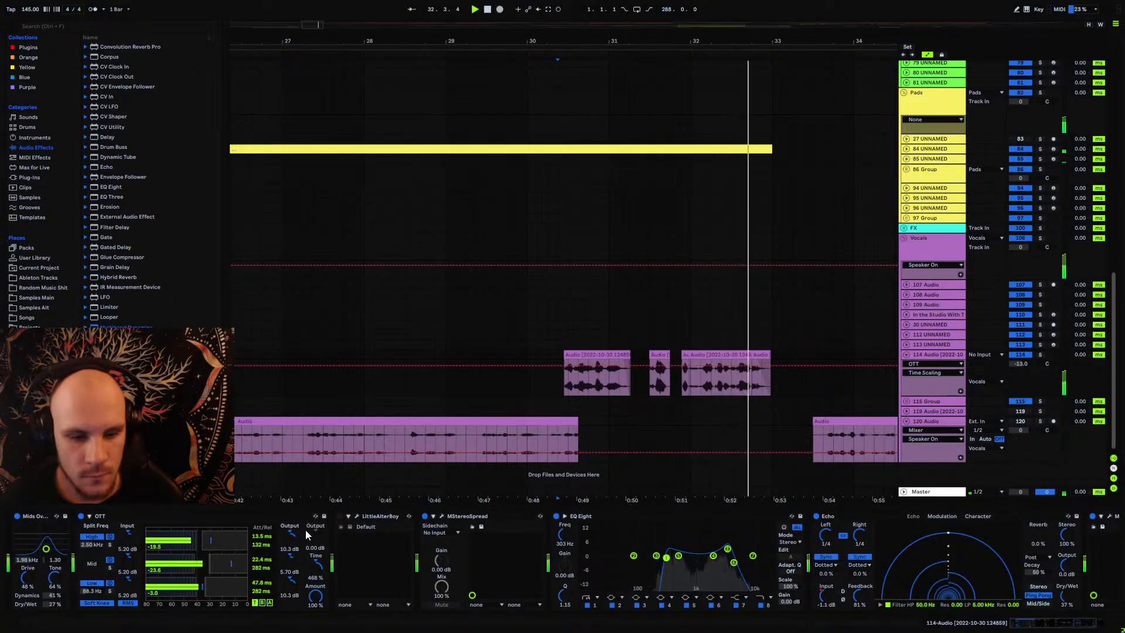
Step: Set the OTT device's overall output to 17.4 dB and its time to 39 % while the vocals play
drag(315, 535, 315, 519)
key(space)
key(space)
drag(315, 565, 315, 625)
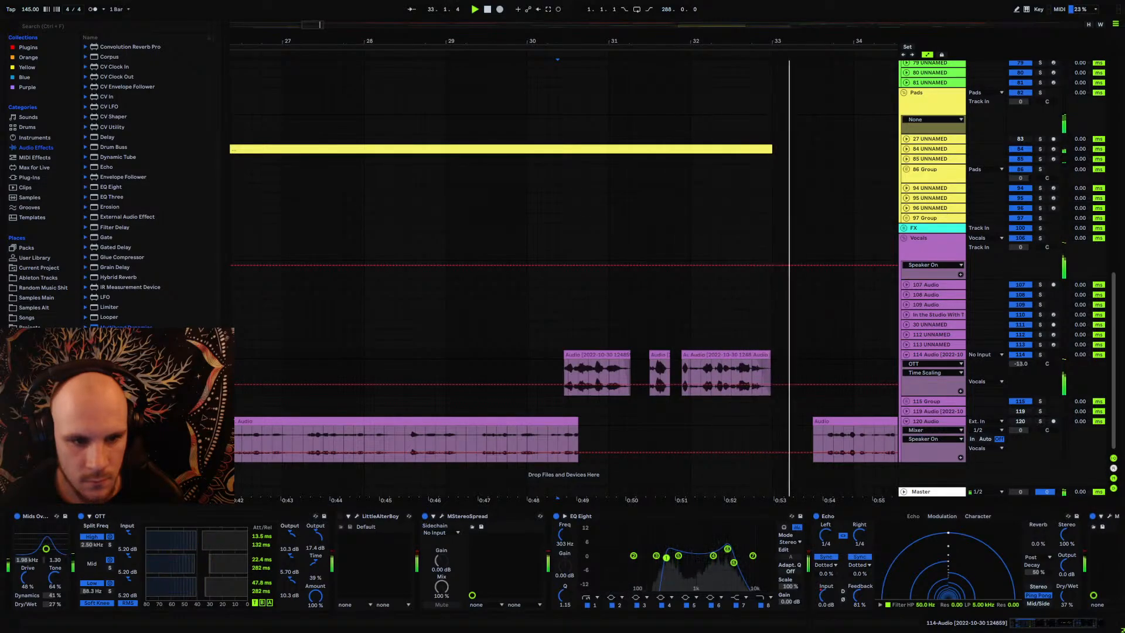
Step: Insert a Saturator before EQ Eight on the vocal track and move EQ Eight bands to 2.15 kHz and 400 Hz
click(494, 607)
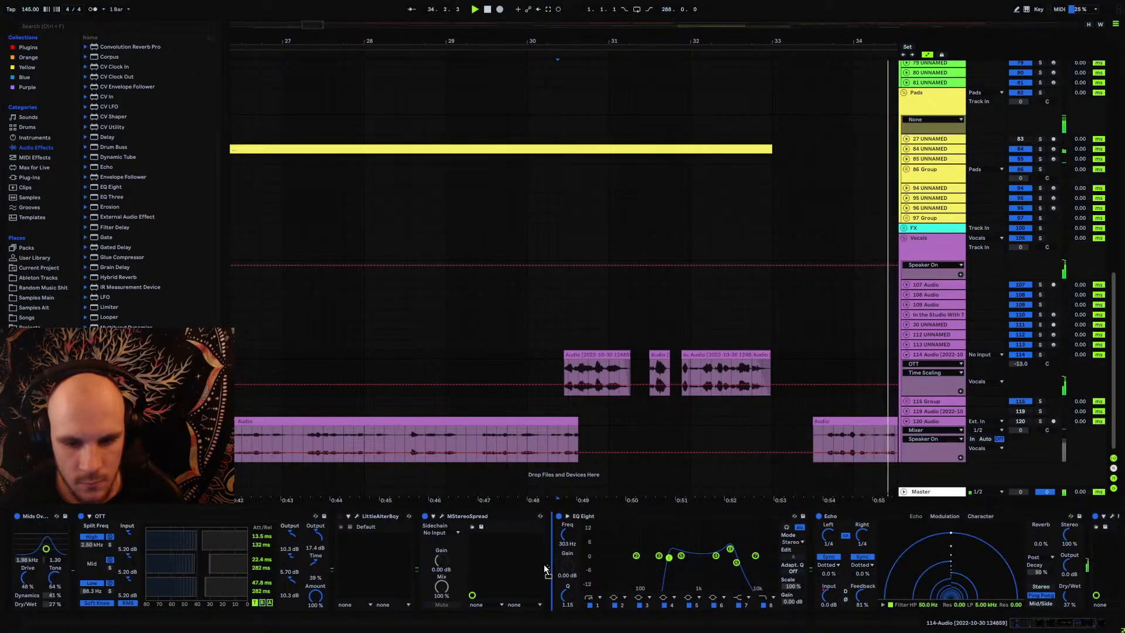
click(687, 576)
drag(737, 563, 738, 564)
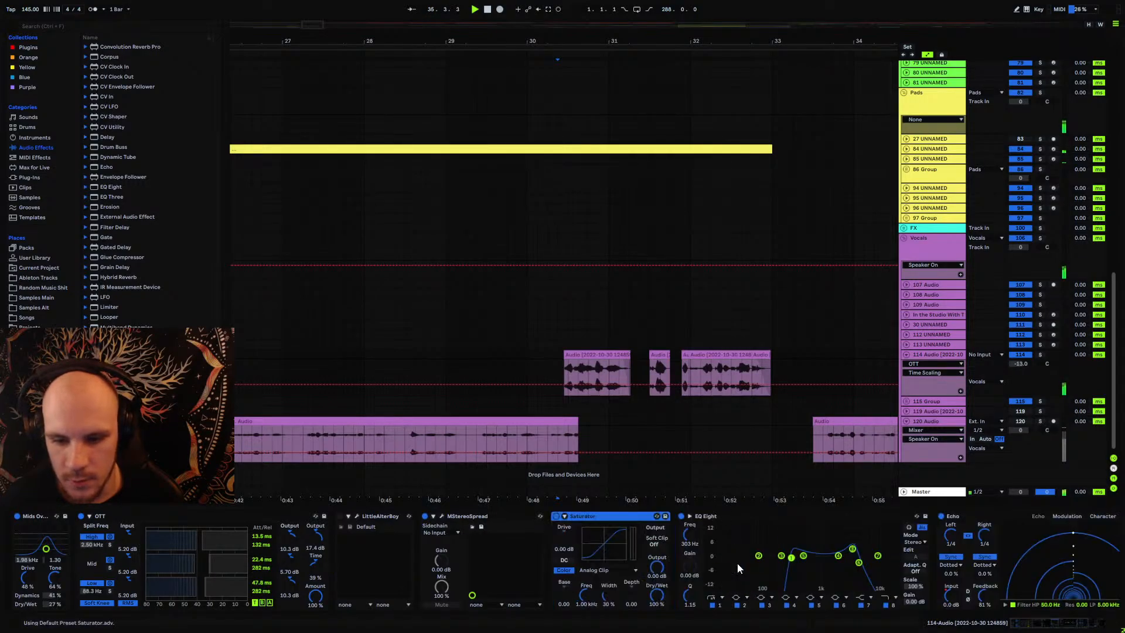
drag(858, 563, 847, 563)
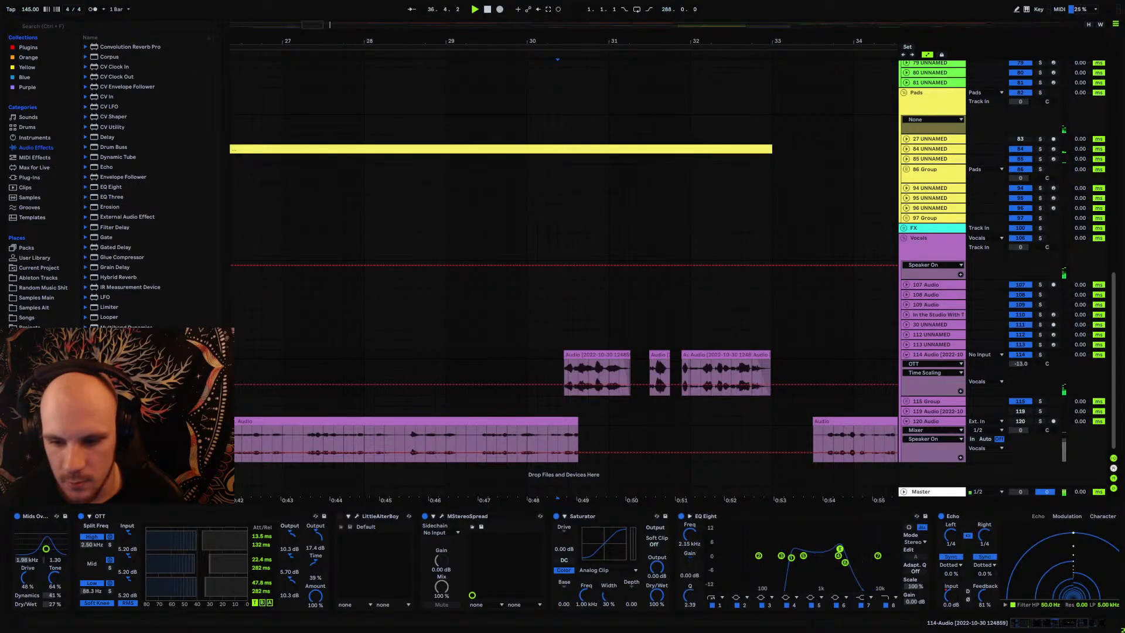
key(space)
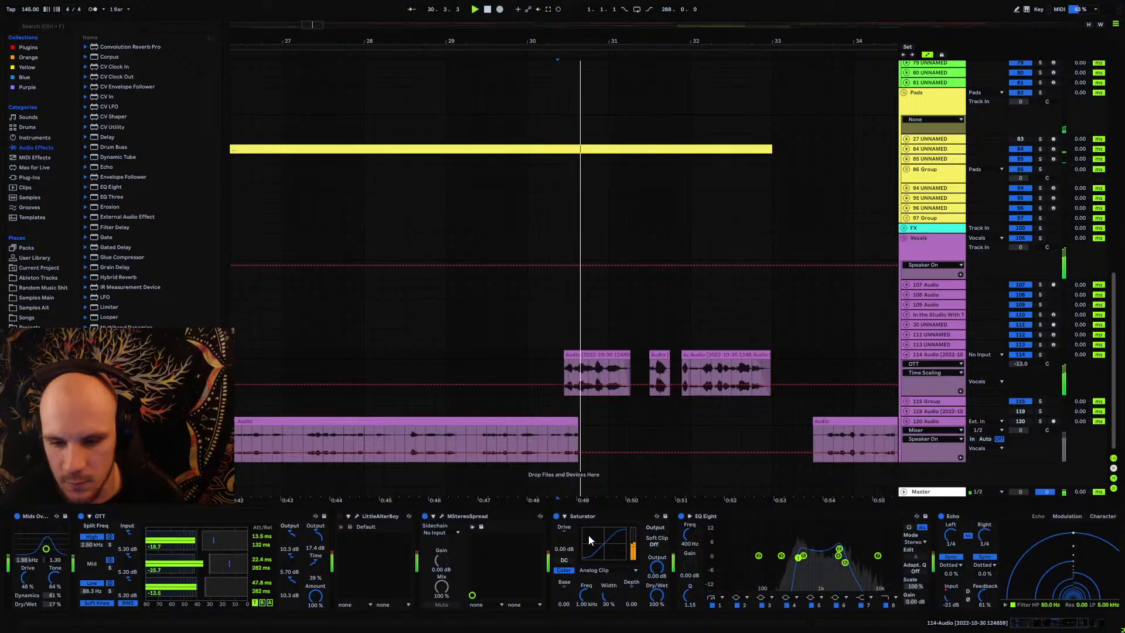
Step: Turn on Soft Clip in the Saturator and set its drive to 6.29 dB
drag(603, 545, 654, 549)
click(654, 546)
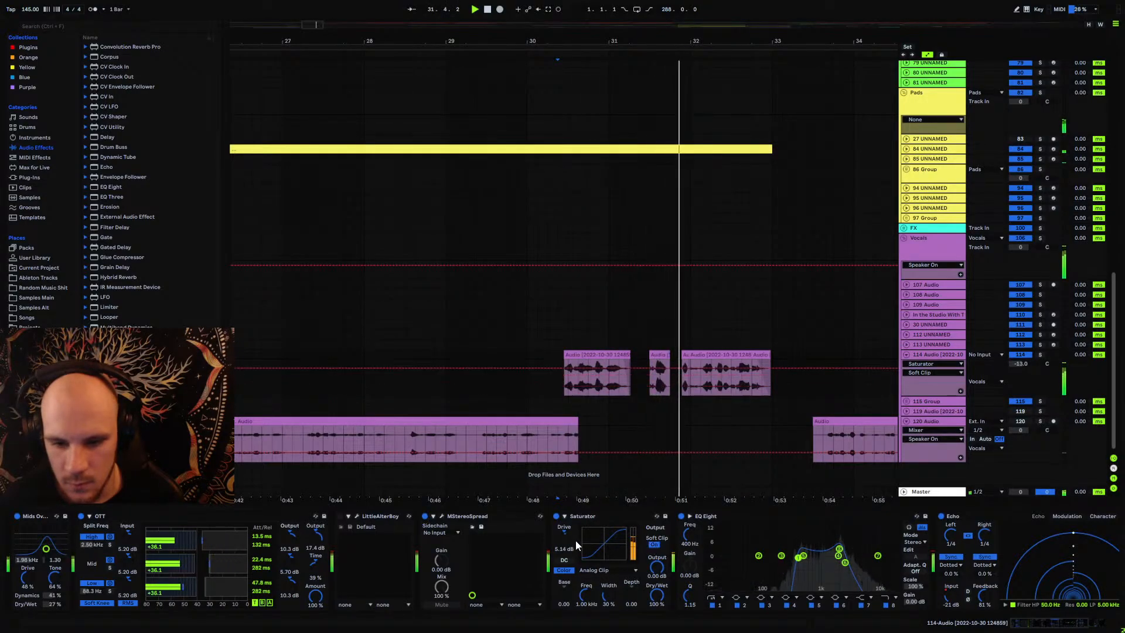
drag(566, 538, 567, 534)
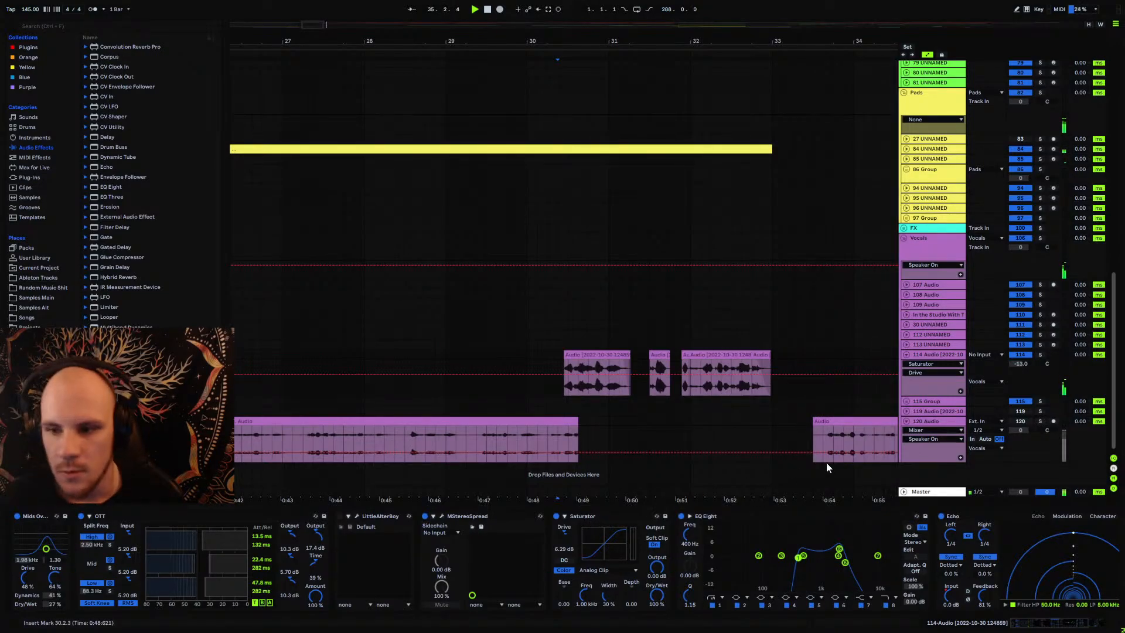
Step: Move the Saturator behind EQ Eight in the vocal track's device chain and replay the vocals from bar 30
scroll(674, 358, up, 1)
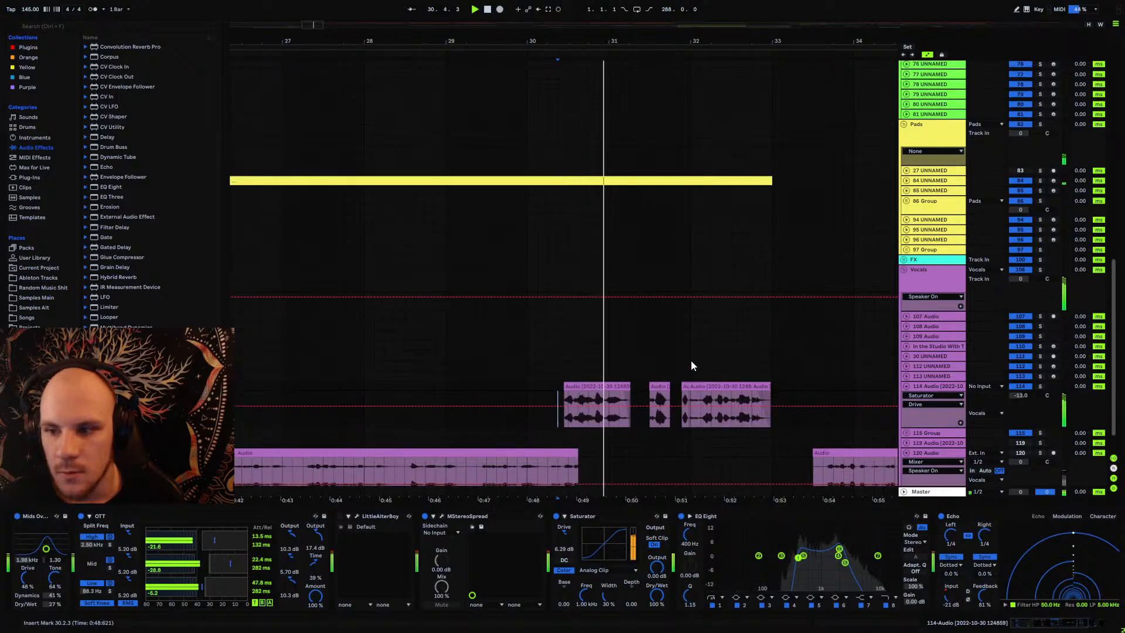
click(656, 579)
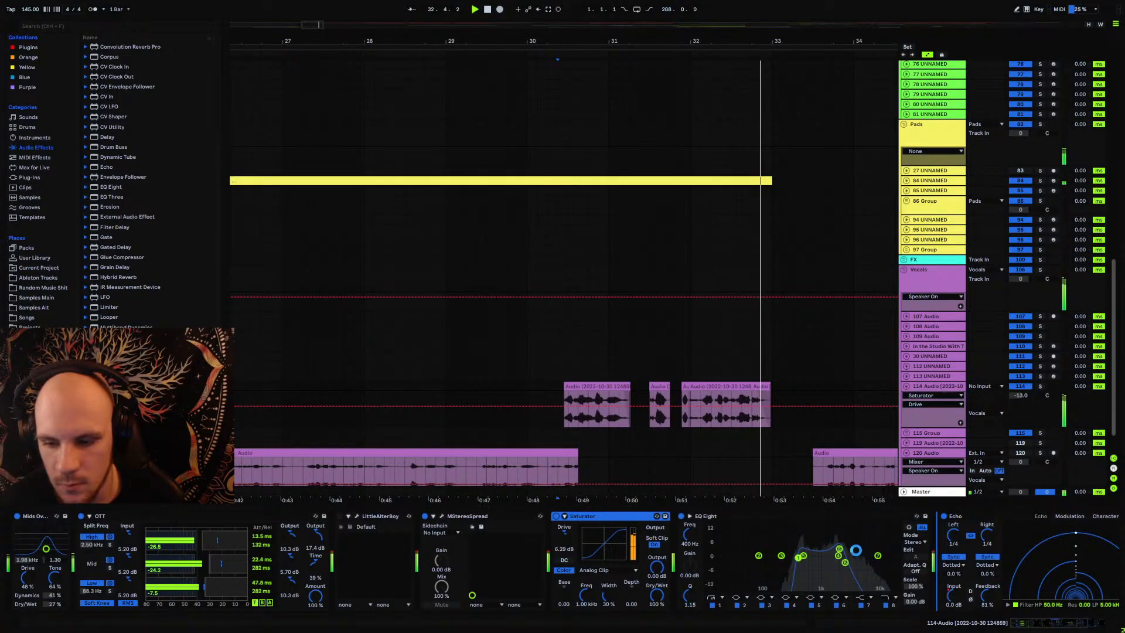
key(space)
key(space)
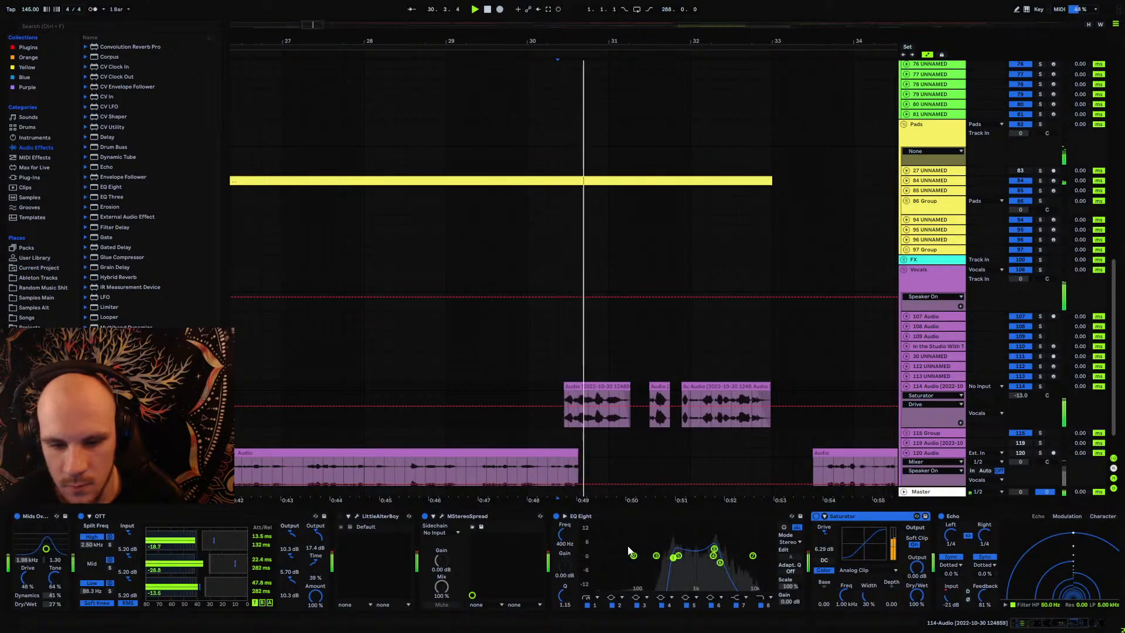
key(space)
key(space)
Step: Lower the OTT output to 11.7 dB and the Saturator drive to 4.00 dB, replaying the vocals from bar 30
drag(318, 537, 318, 553)
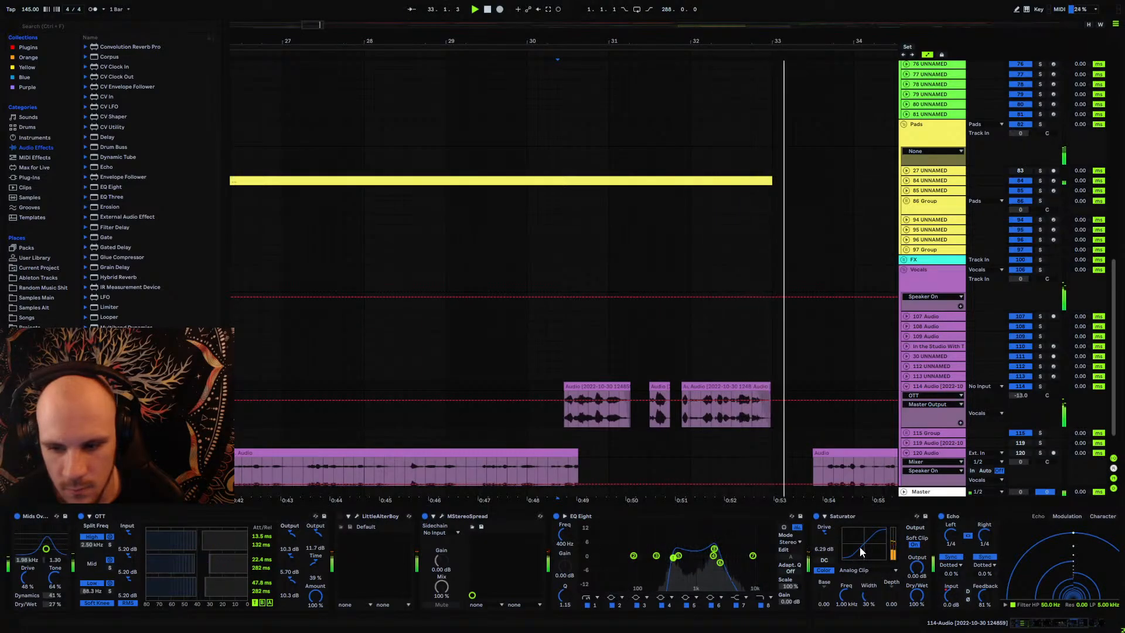
drag(824, 533, 825, 538)
key(space)
key(space)
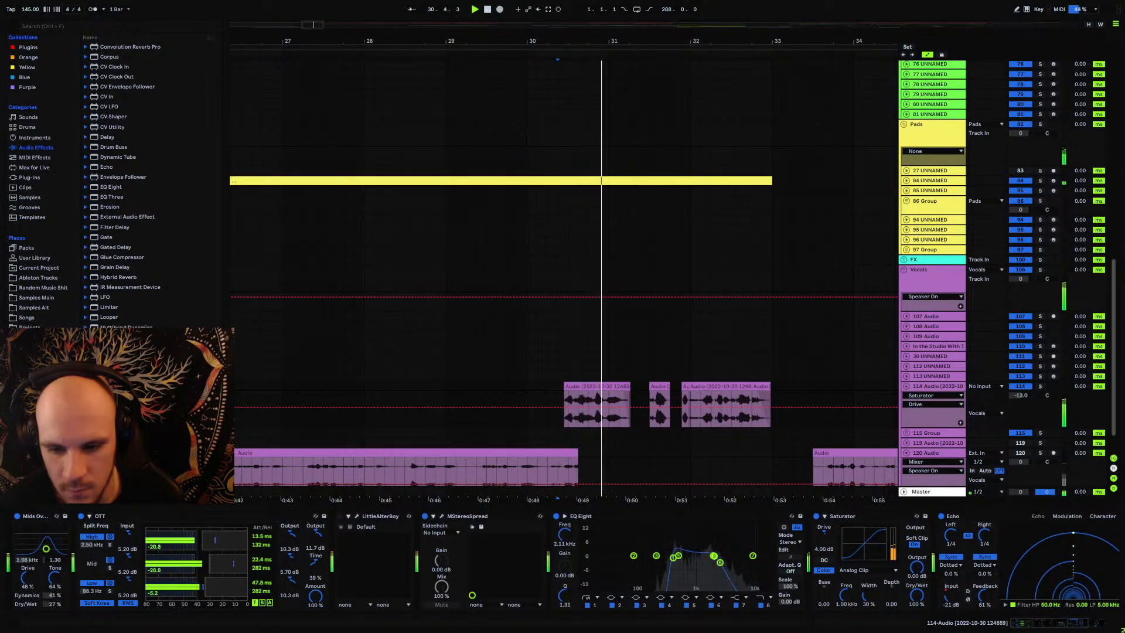
Step: Set the adjusted EQ Eight band to 3.16 kHz and fold track 114 Audio
drag(728, 558, 724, 556)
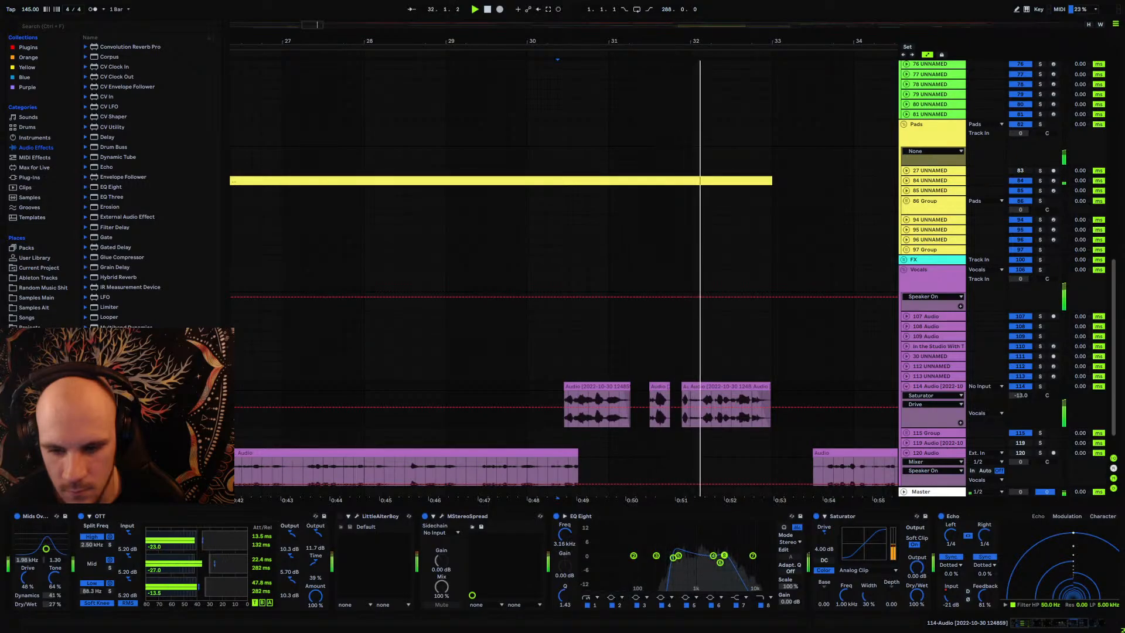
click(907, 387)
click(928, 385)
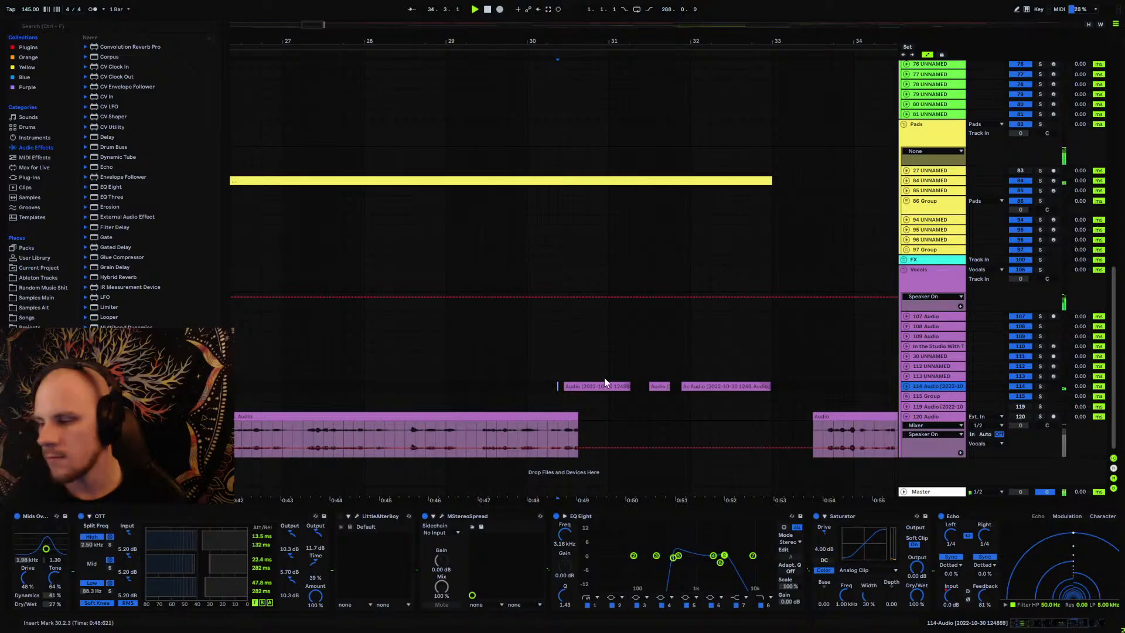
Step: Deactivate the pad clip from bar 25 to 33 on track 84 UNNAMED and play the arrangement from bar 25
drag(608, 43, 611, 9)
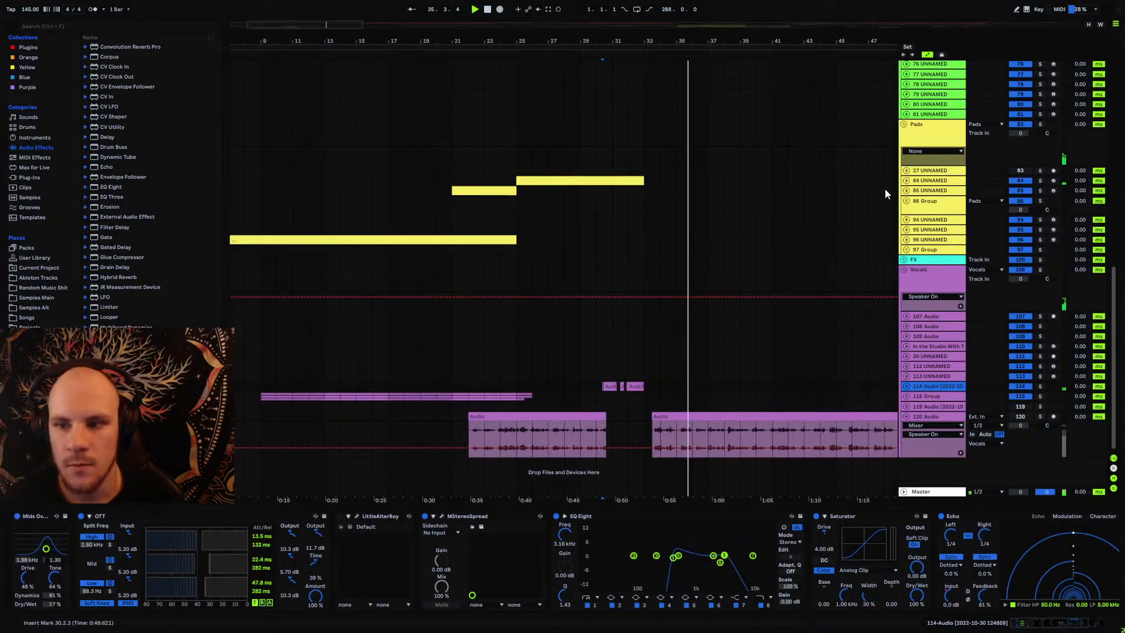
click(906, 181)
click(941, 182)
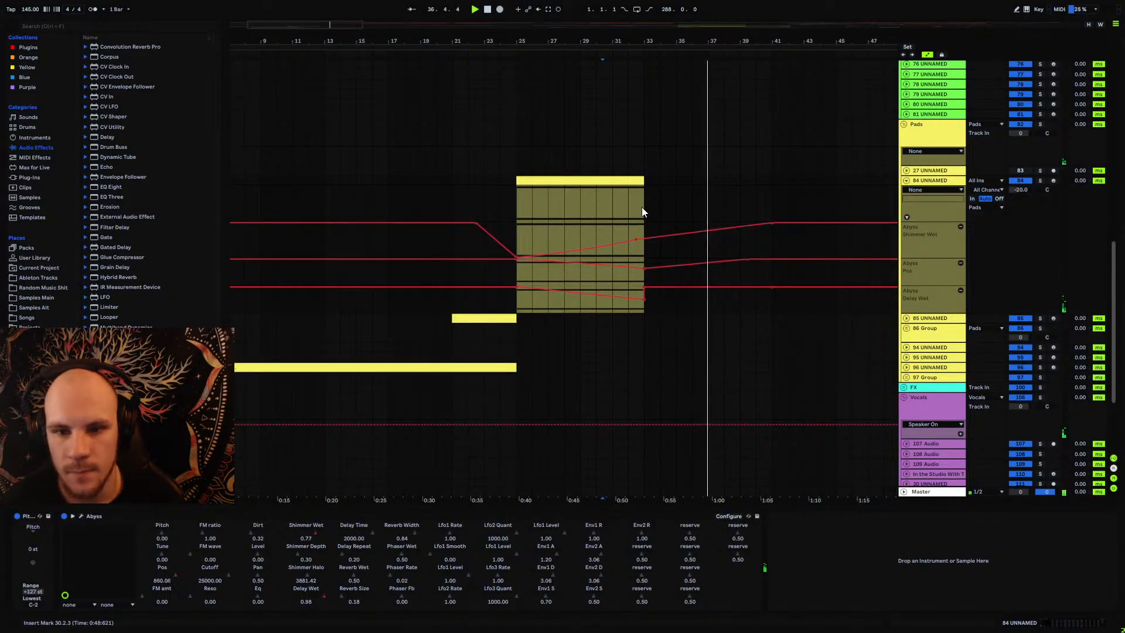
key(space)
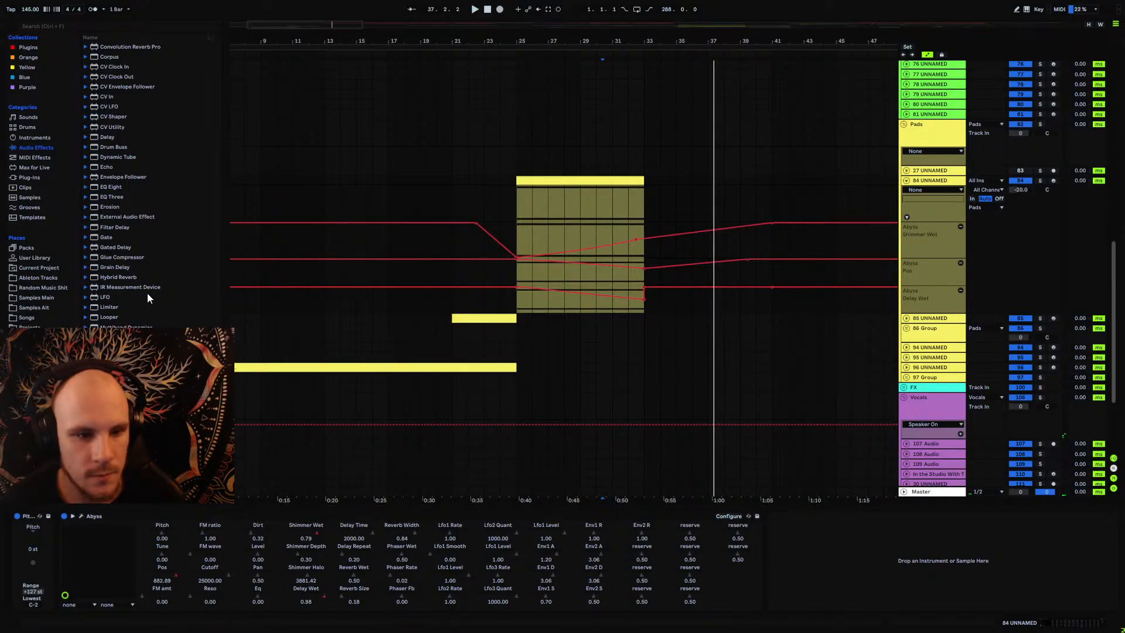
click(556, 183)
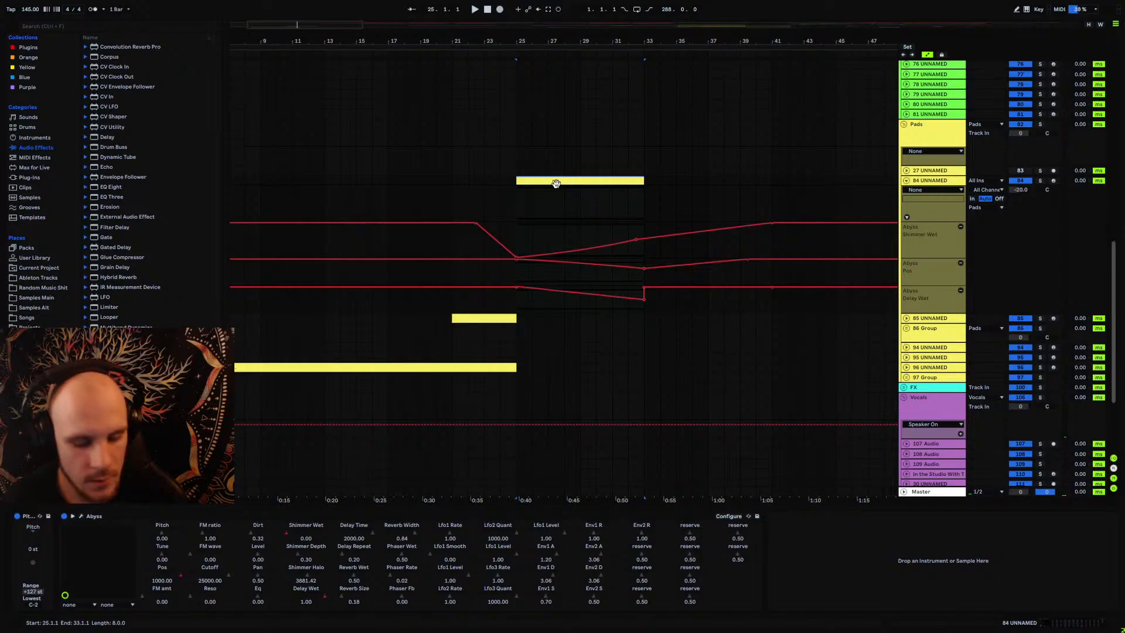
key(0)
key(space)
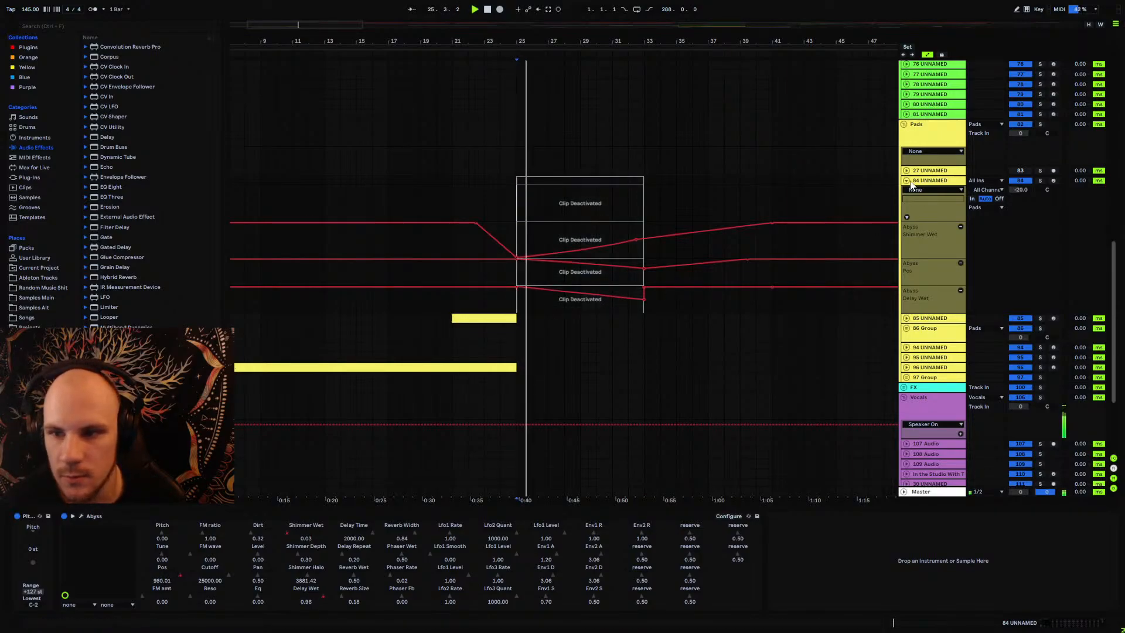
click(907, 181)
Step: Play from bar 21 and move the four-bar pad clip on track 85 UNNAMED to start at bar 25
click(453, 192)
key(space)
key(space)
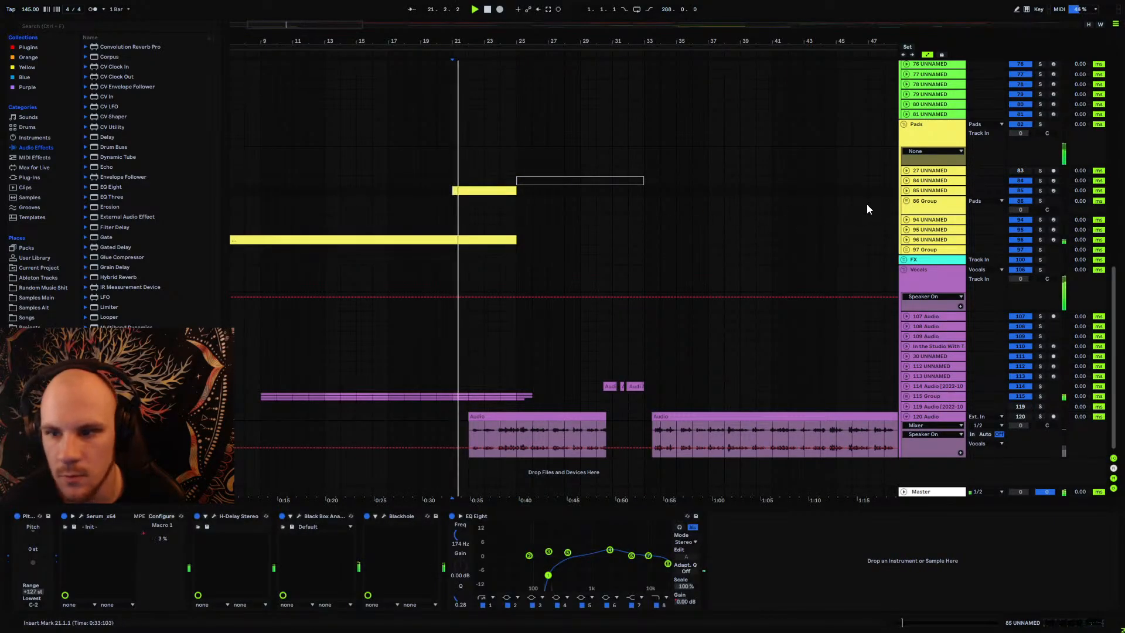
drag(454, 44, 469, 33)
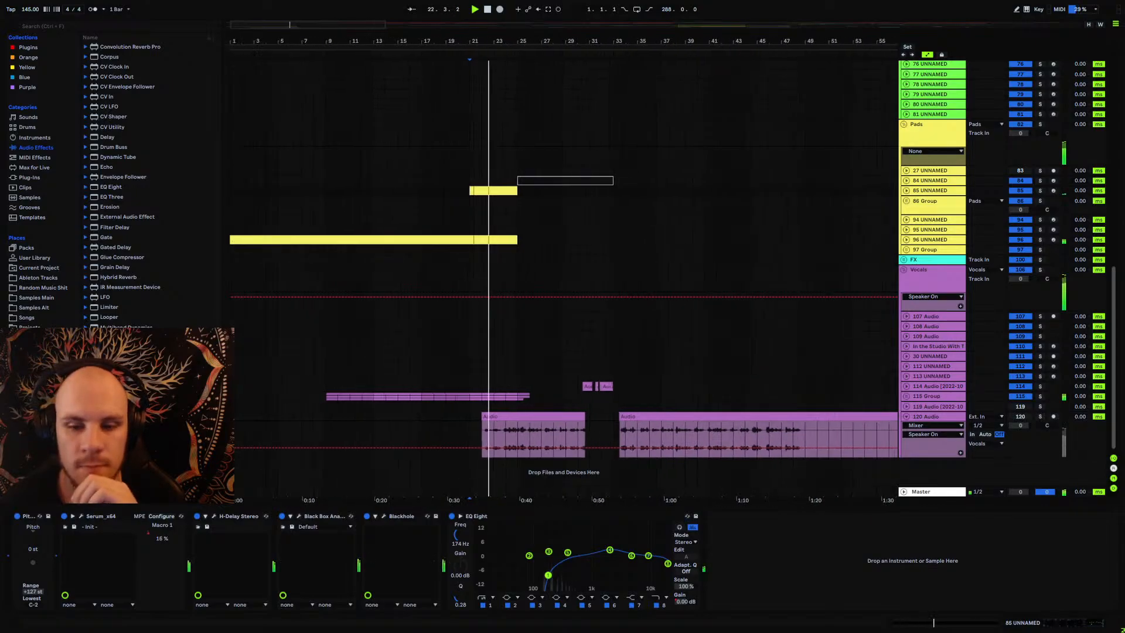
scroll(905, 322, up, 3)
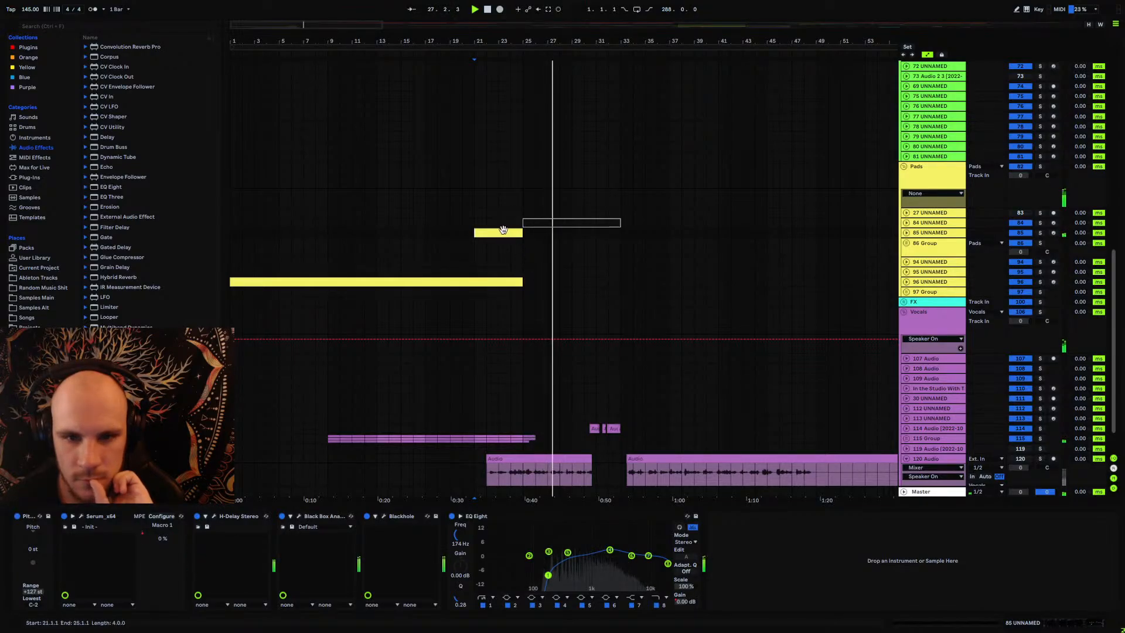
drag(503, 230, 551, 231)
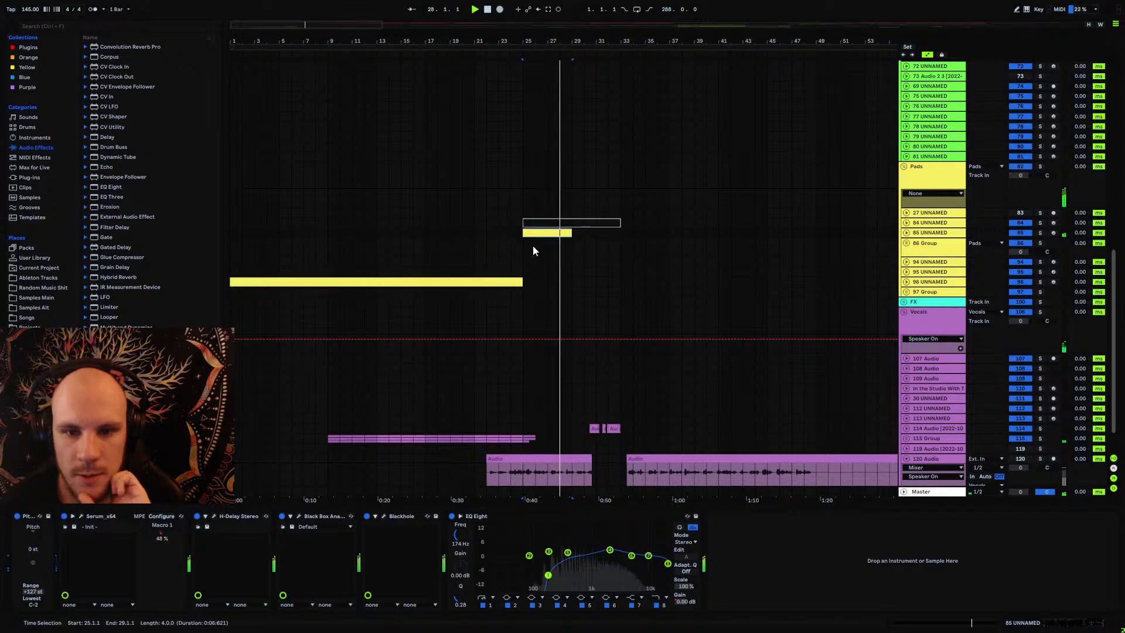
Step: Show all automated parameters of track 85 UNNAMED in separate automation lanes while playing on
click(475, 232)
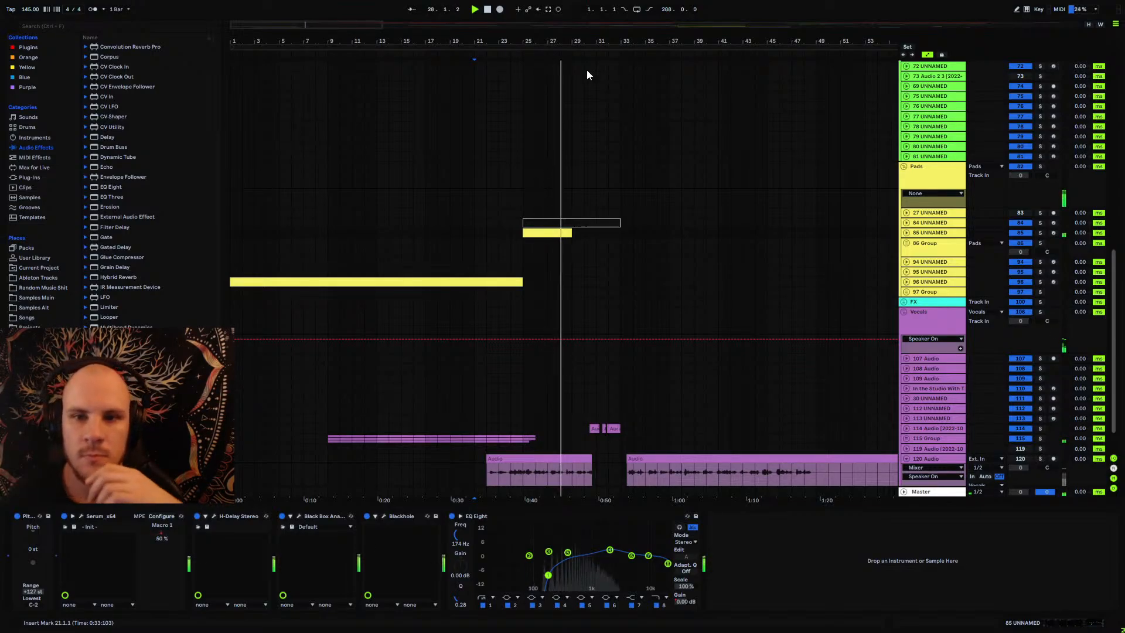
drag(580, 41, 683, 41)
click(906, 233)
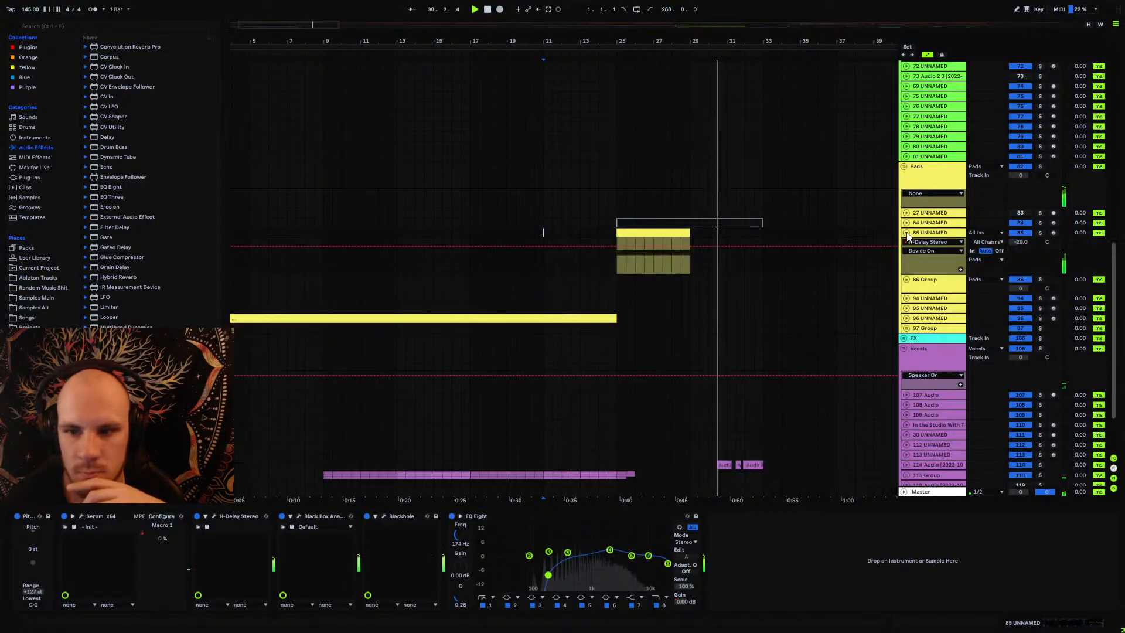
click(930, 241)
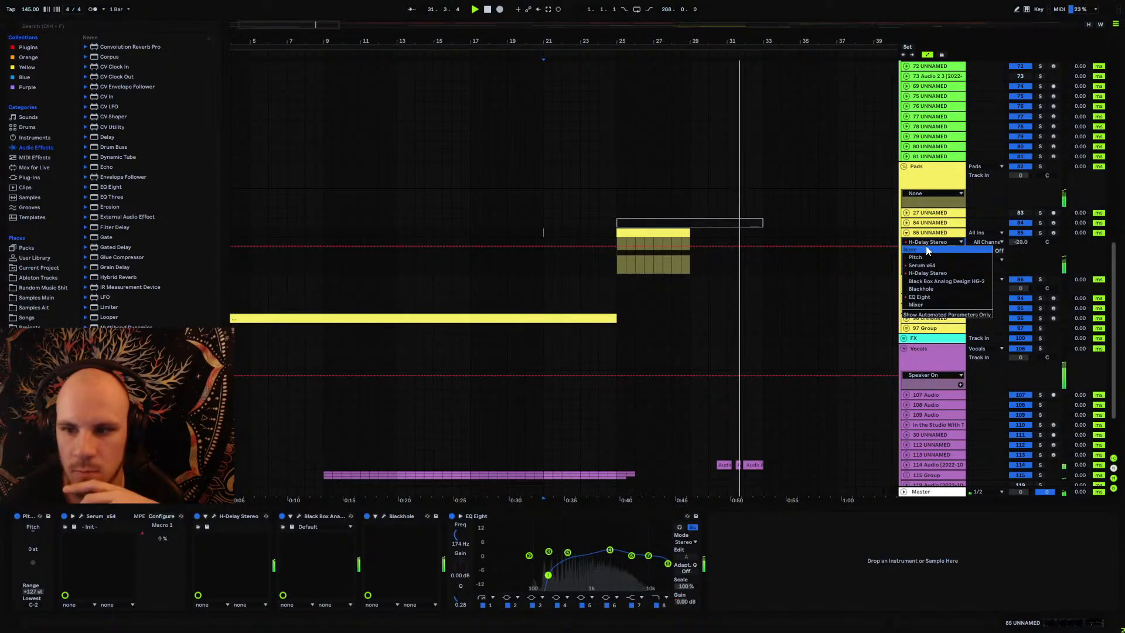
click(926, 265)
ctrl+click(961, 269)
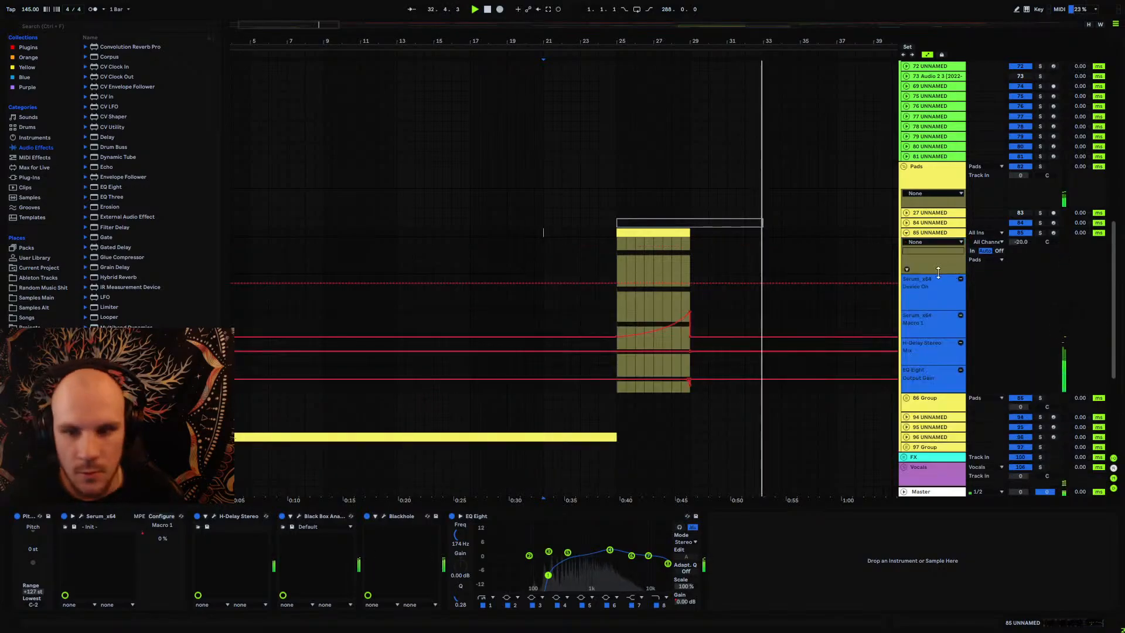
Step: Extend the peak of Serum's Macro 1 automation beyond the moved pad clip, removing the drop at bar 33, and check the automation further along
click(768, 337)
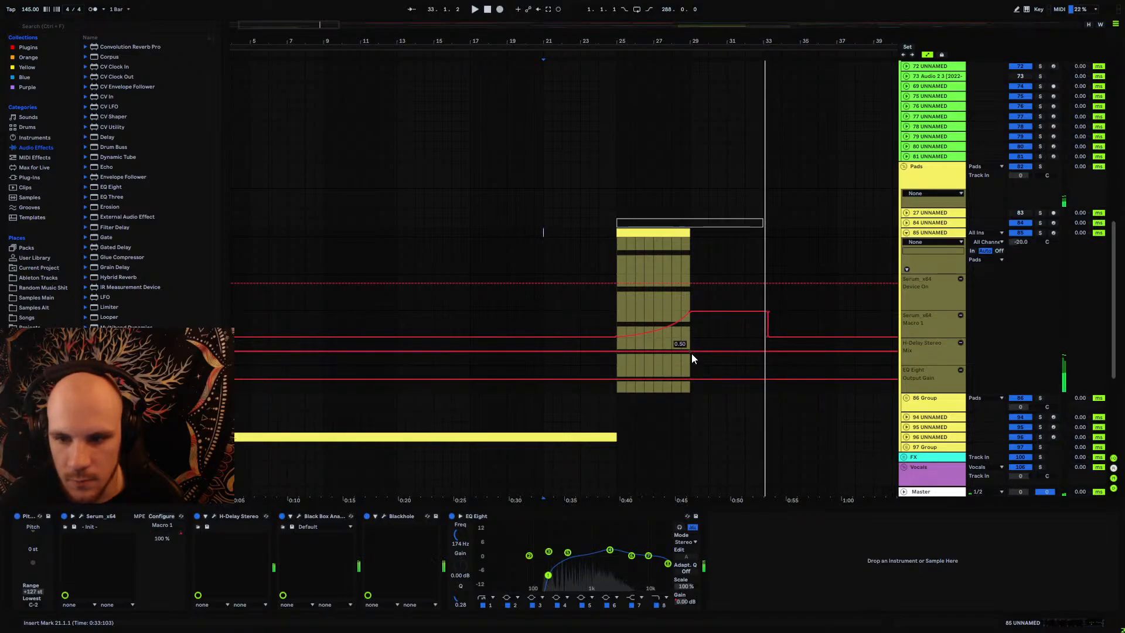
click(768, 312)
mouse_move(734, 44)
mouse_down()
mouse_move(730, 6)
mouse_move(730, 23)
mouse_up()
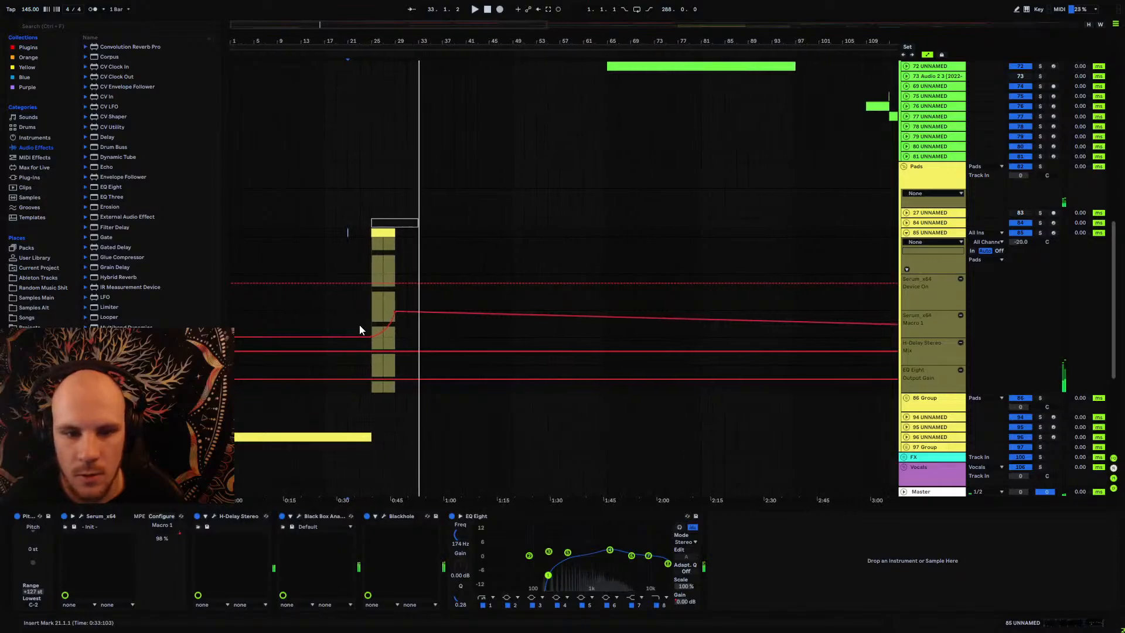
drag(671, 49, 293, 51)
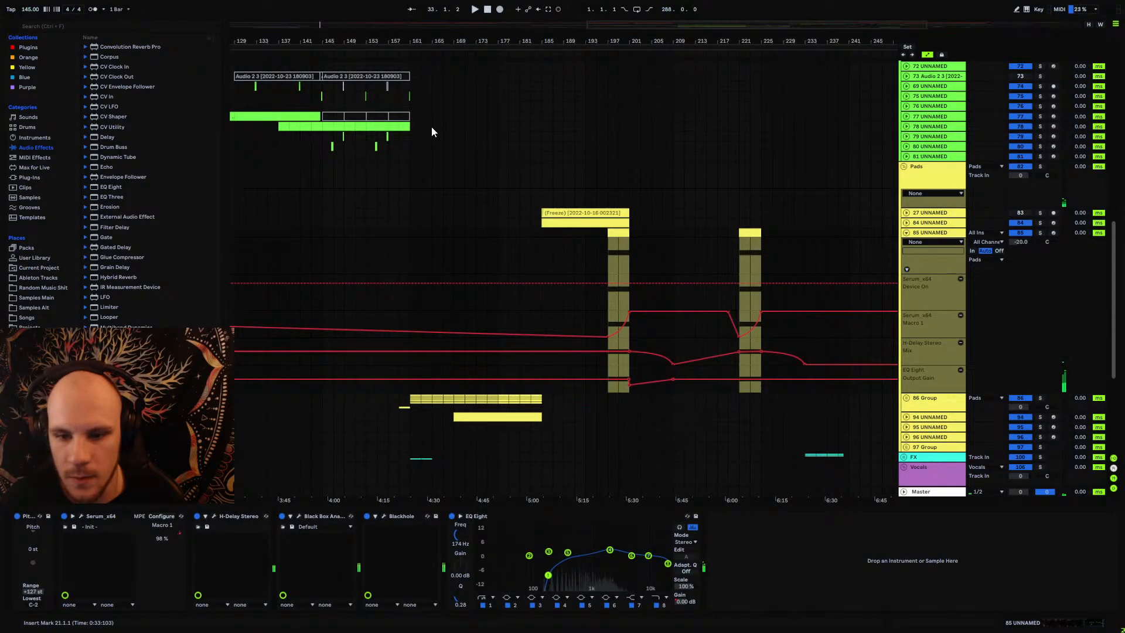
mouse_move(375, 42)
mouse_down()
mouse_move(820, 39)
mouse_move(820, 25)
mouse_up()
Step: Play the arrangement from bar 25 and fold tracks 85 UNNAMED and 120 Audio
click(300, 247)
key(space)
click(906, 234)
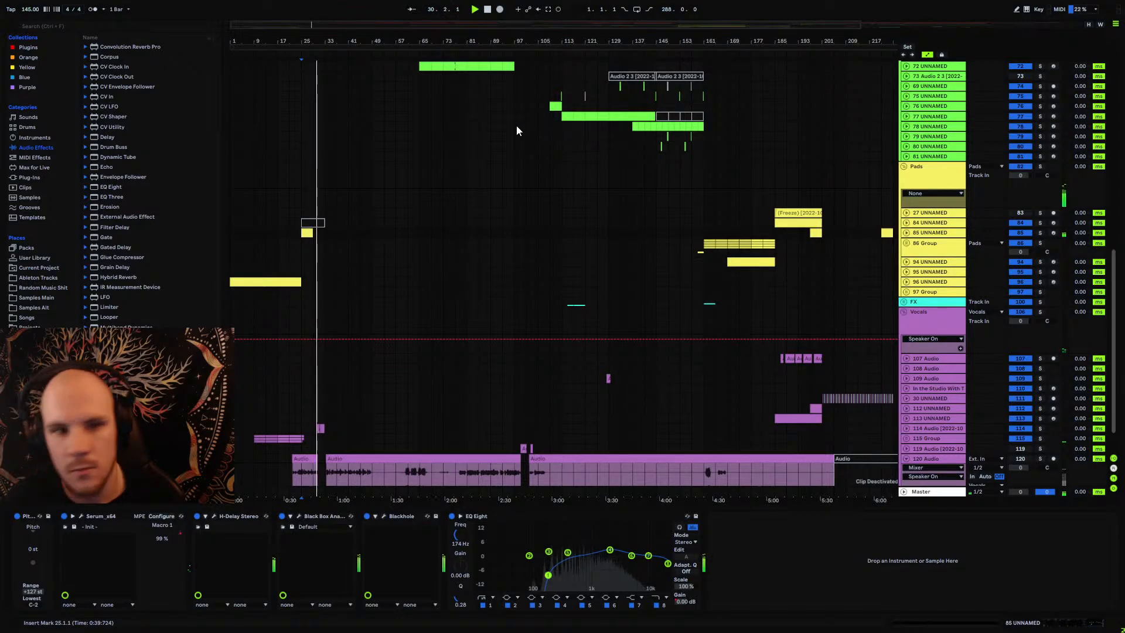
drag(301, 40, 492, 65)
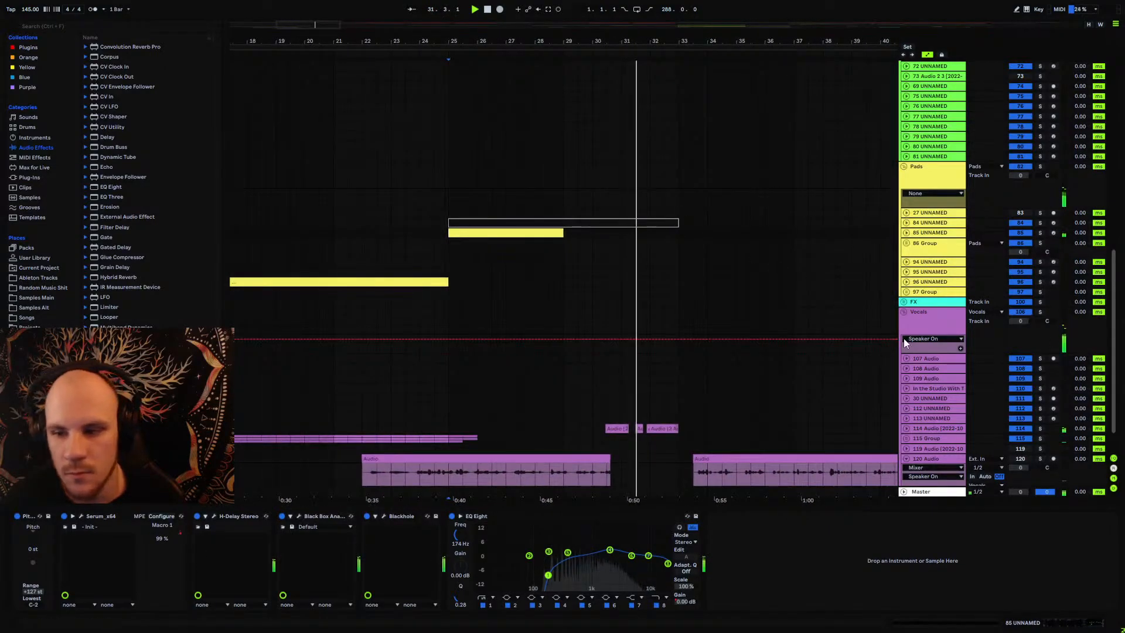
click(906, 459)
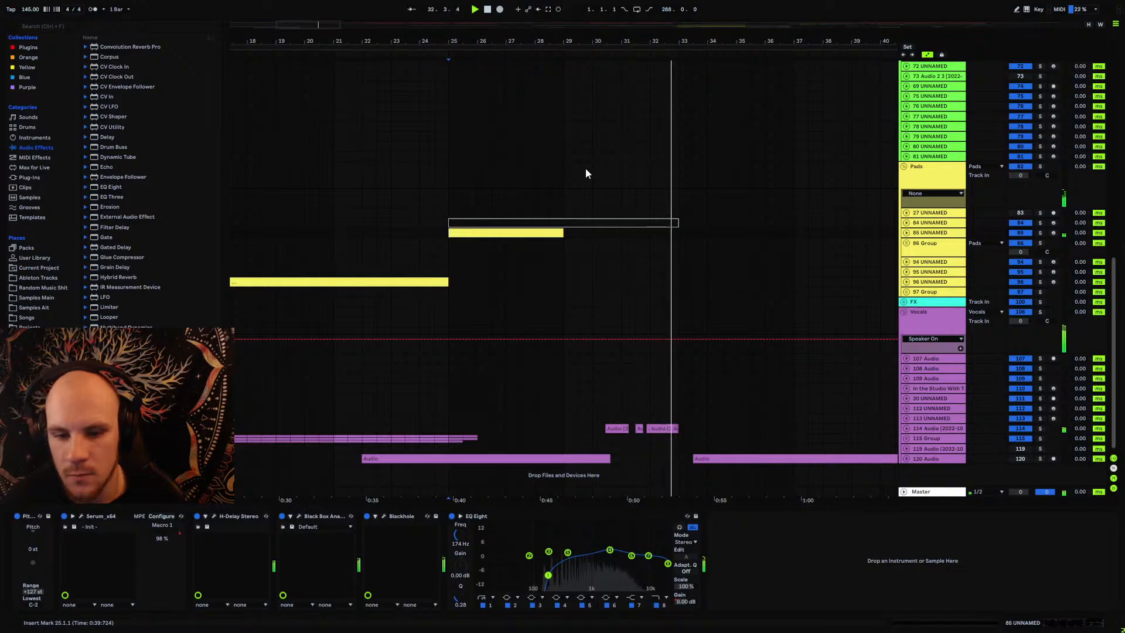
scroll(895, 300, up, 3)
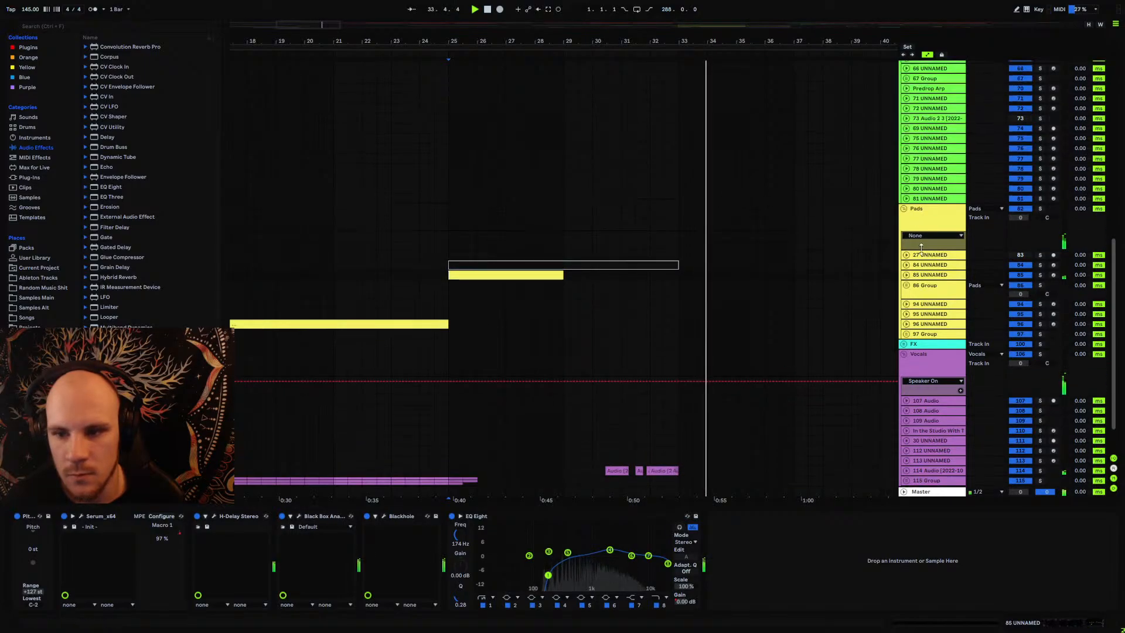
key(minus)
key(minus)
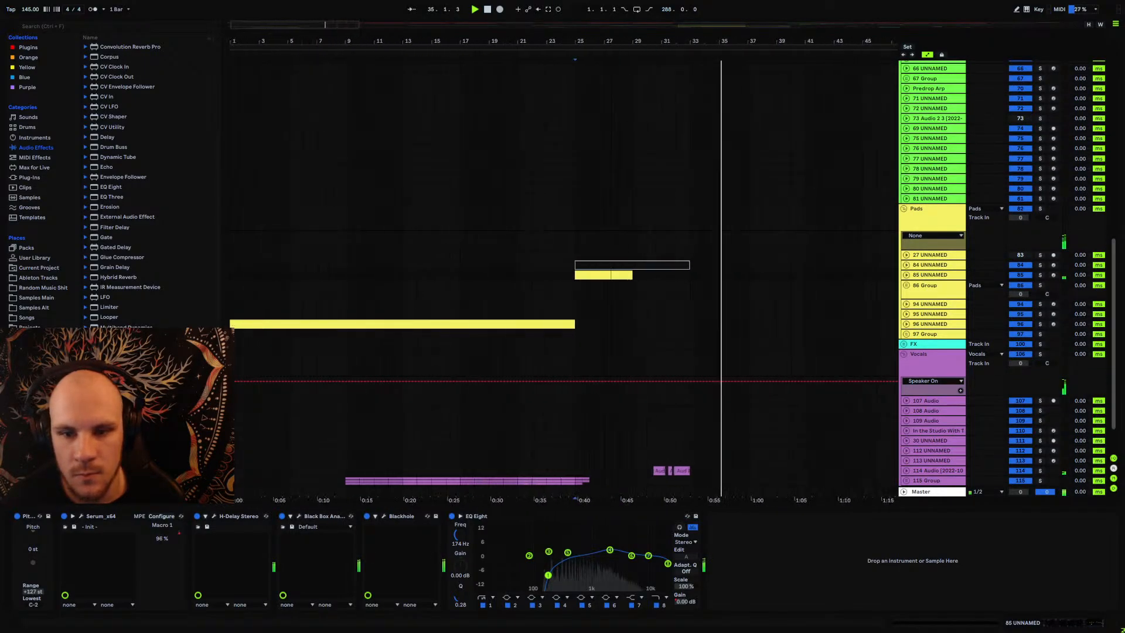
key(space)
Step: Add an empty MIDI track directly below track 81 UNNAMED, above the Pads group
scroll(606, 198, up, 6)
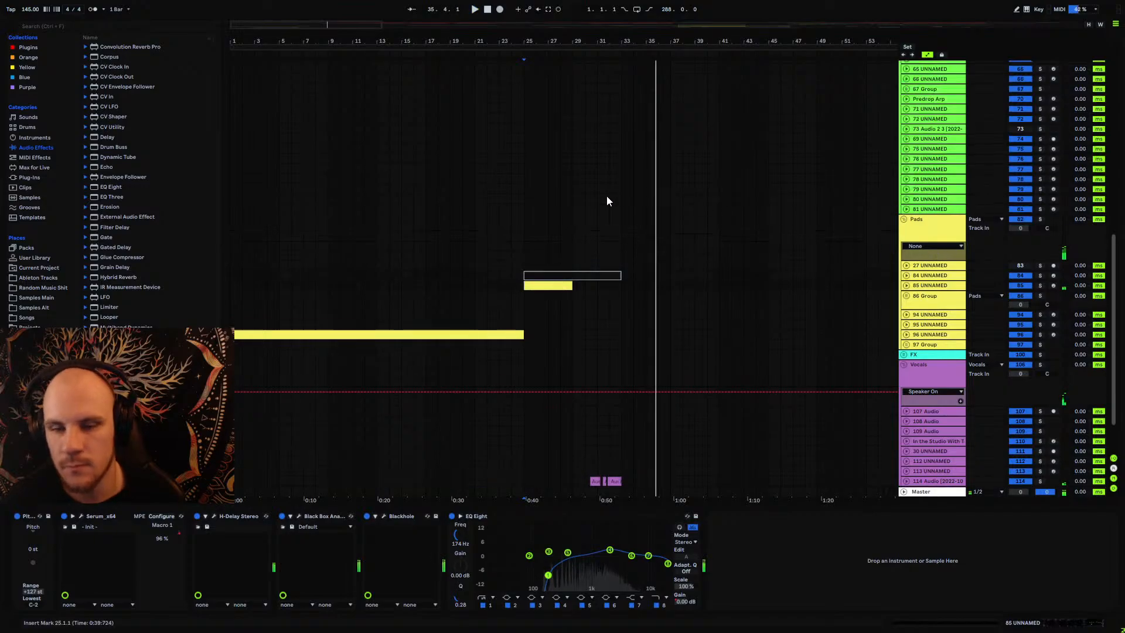
scroll(606, 201, up, 4)
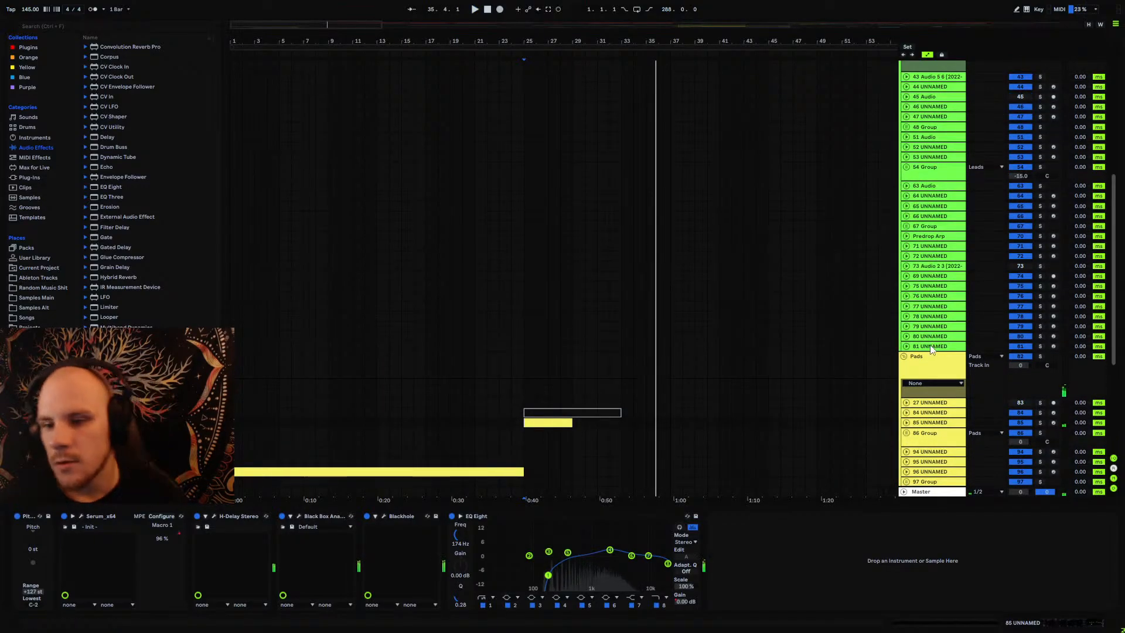
click(931, 347)
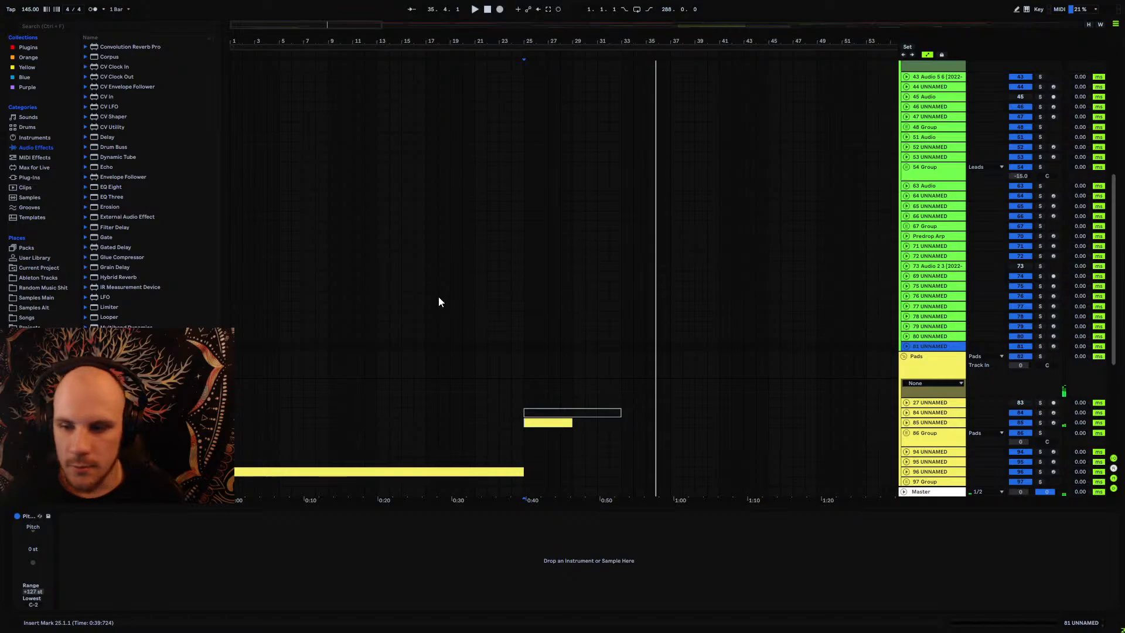
key(ctrl+d)
scroll(325, 341, down, 10)
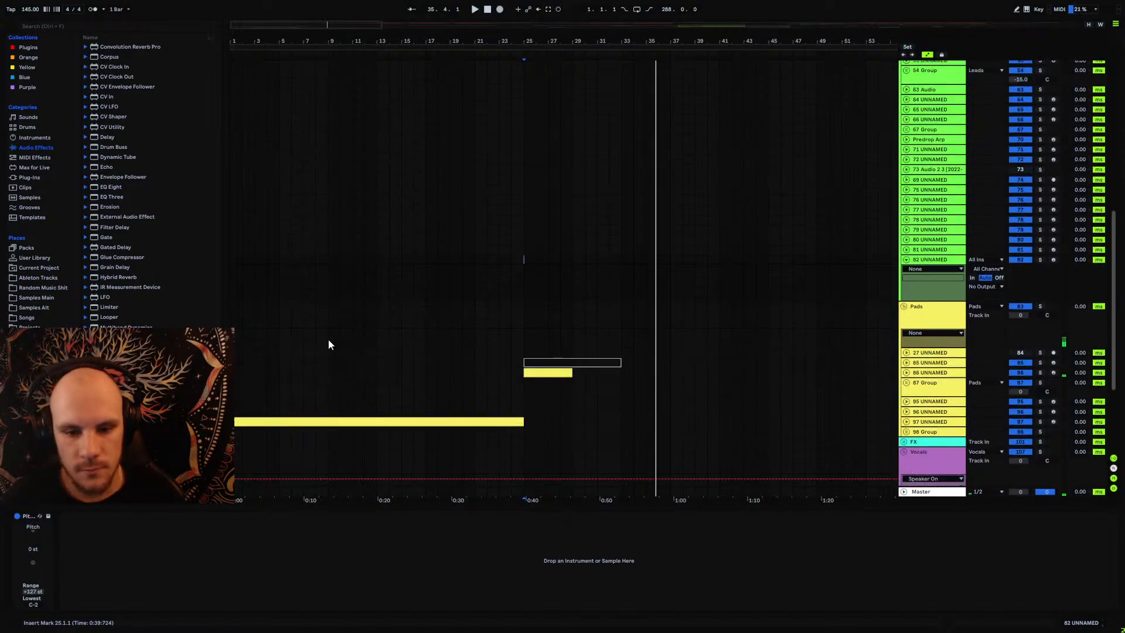
Step: Copy the pad clip spanning bars 1 to 25 on track 97 UNNAMED to bar 1 of the new track 82
drag(336, 46, 336, 48)
scroll(301, 323, down, 2)
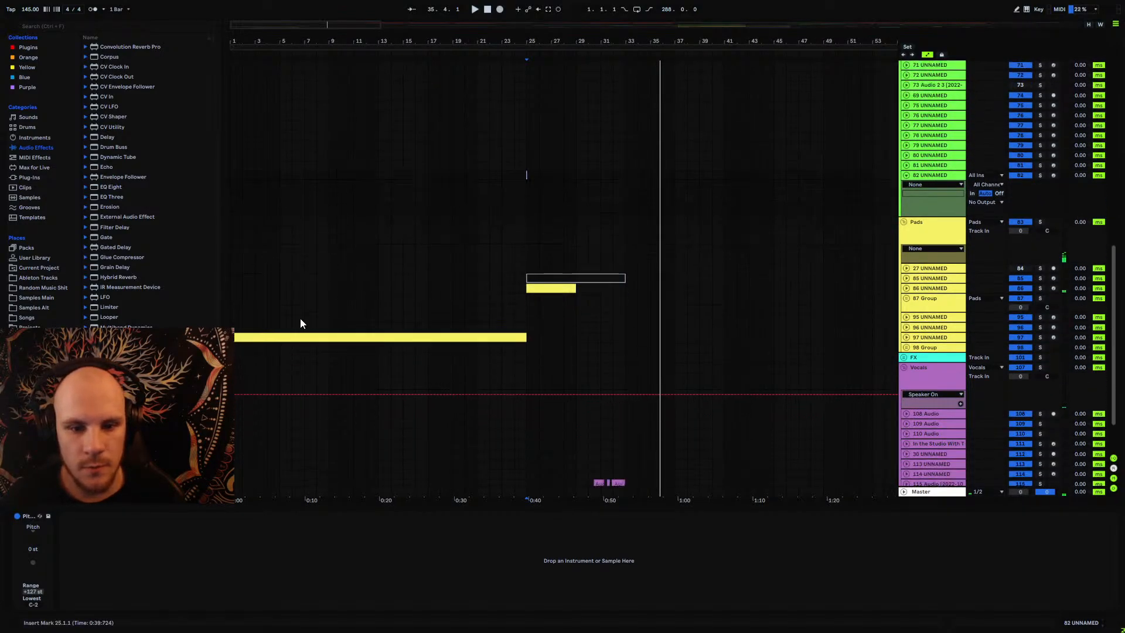
click(284, 334)
click(232, 175)
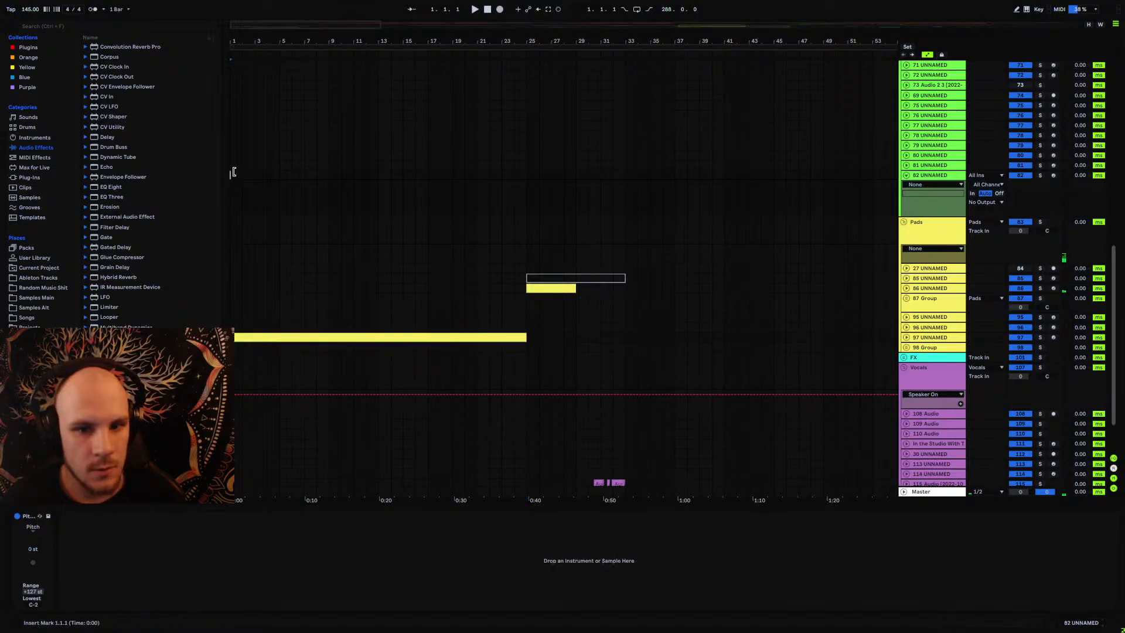
key(ctrl+v)
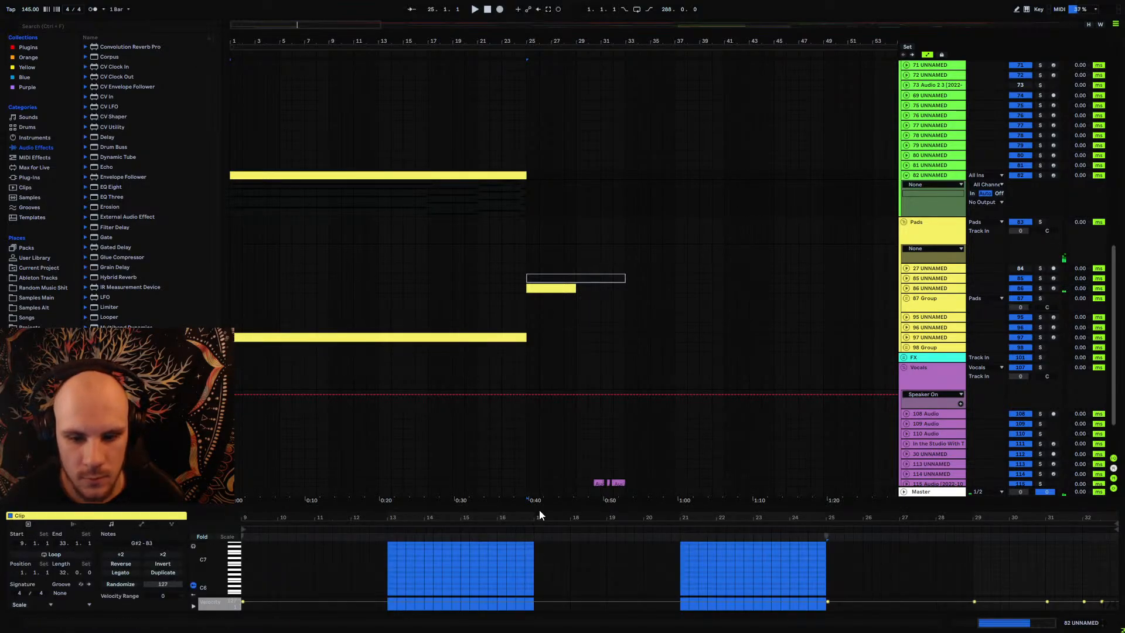
Step: Add higher notes above the chords in track 82's clip: D#4 over bars 9–25, B3 over 25–29 and D#4 from bar 29 to 32.3
drag(542, 508, 539, 244)
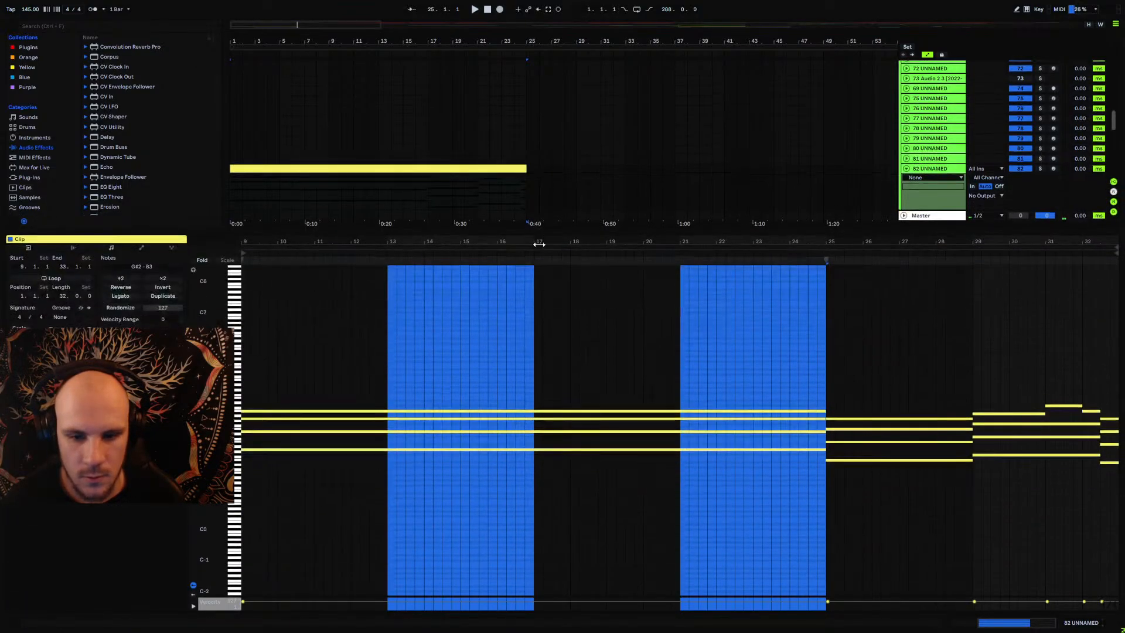
click(463, 431)
key(shift+Up)
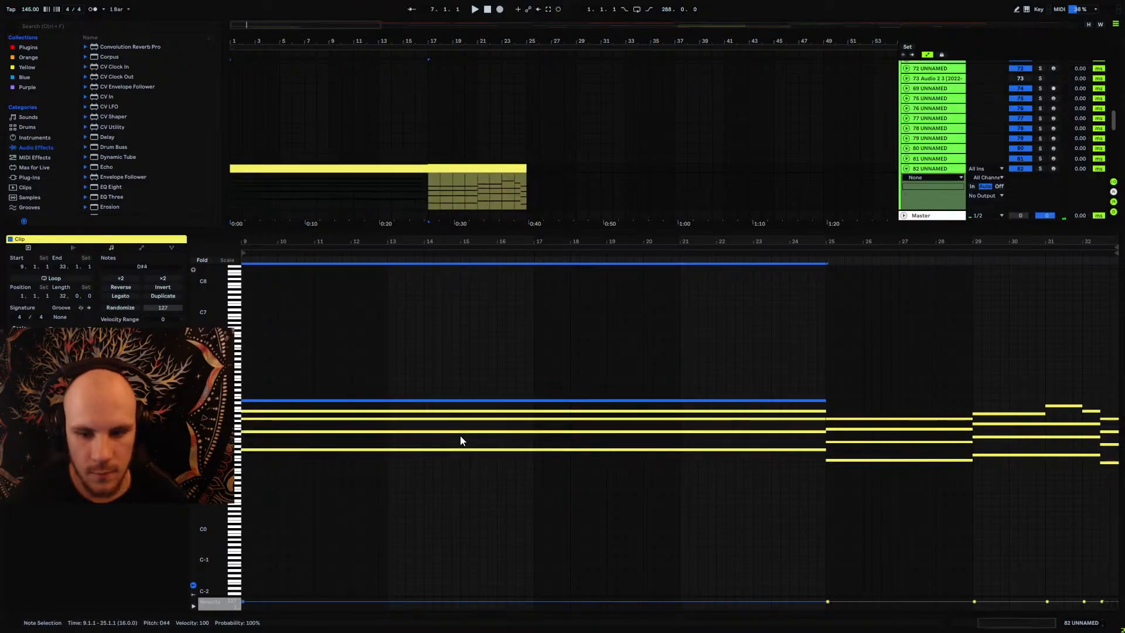
click(859, 441)
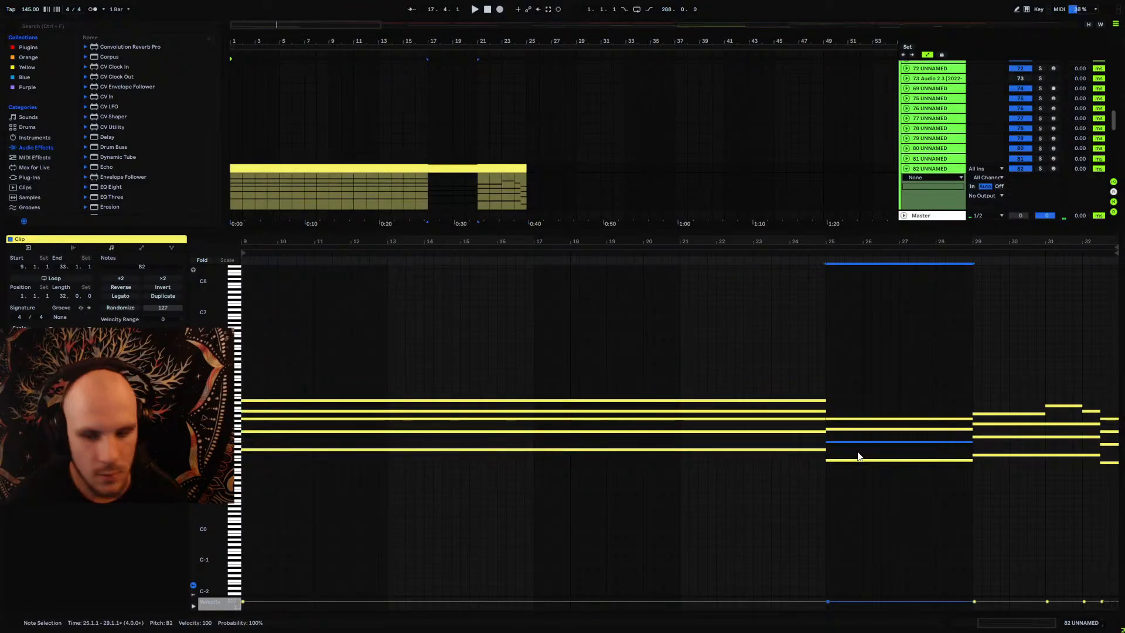
click(994, 437)
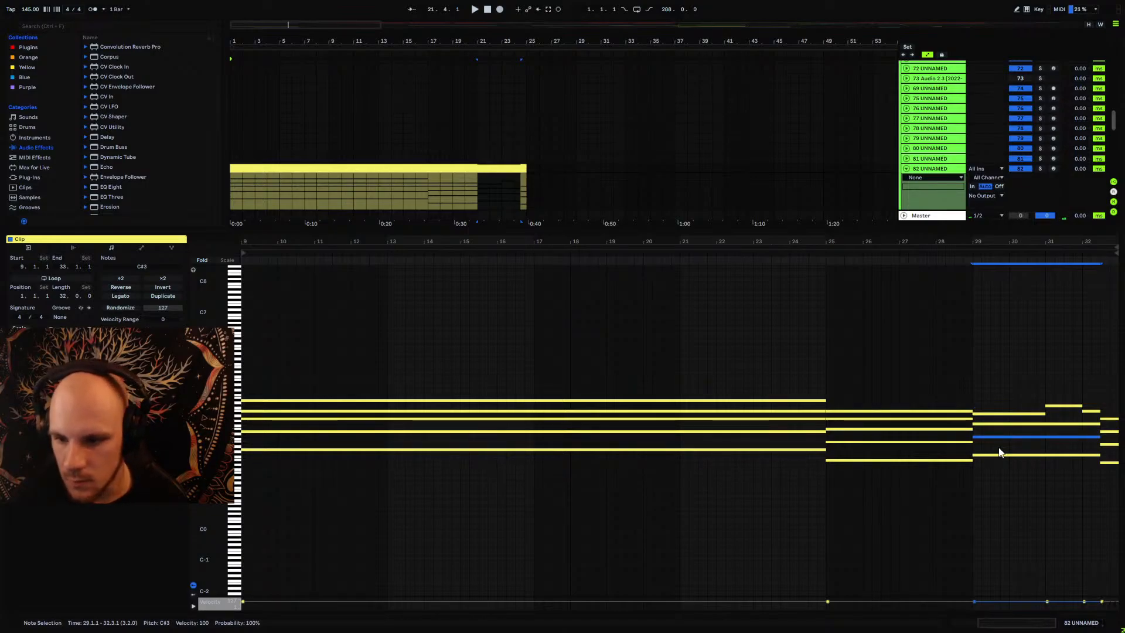
key(Up)
key(Up)
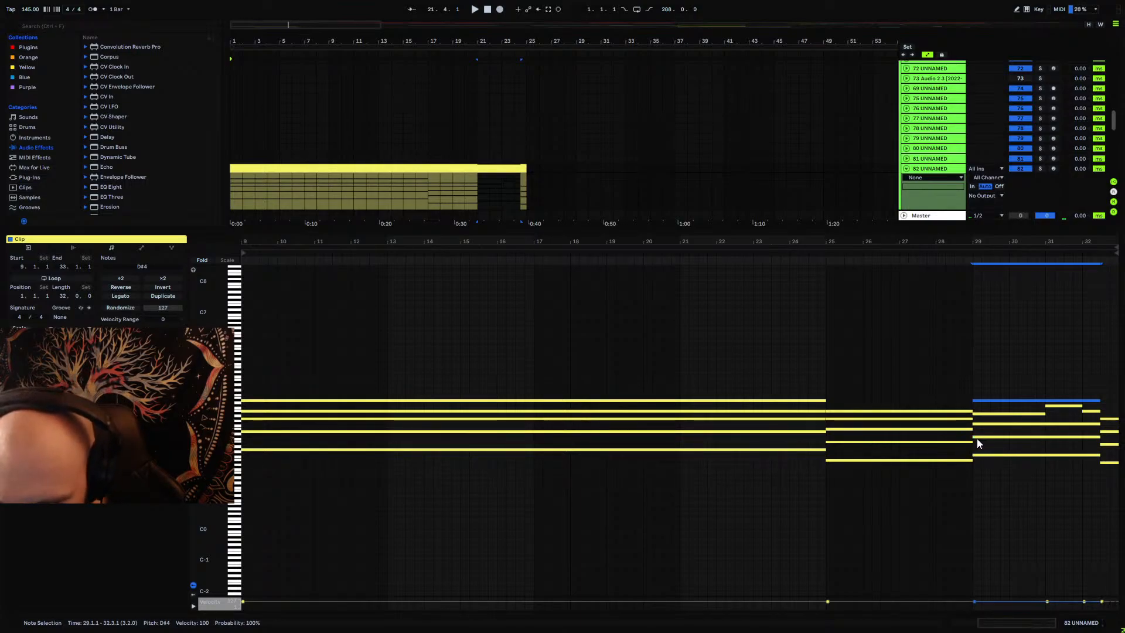
Step: Raise the top note at bar 29 by a semitone and add a C#4 note from 32.3 to the clip's end
key(ctrl+a)
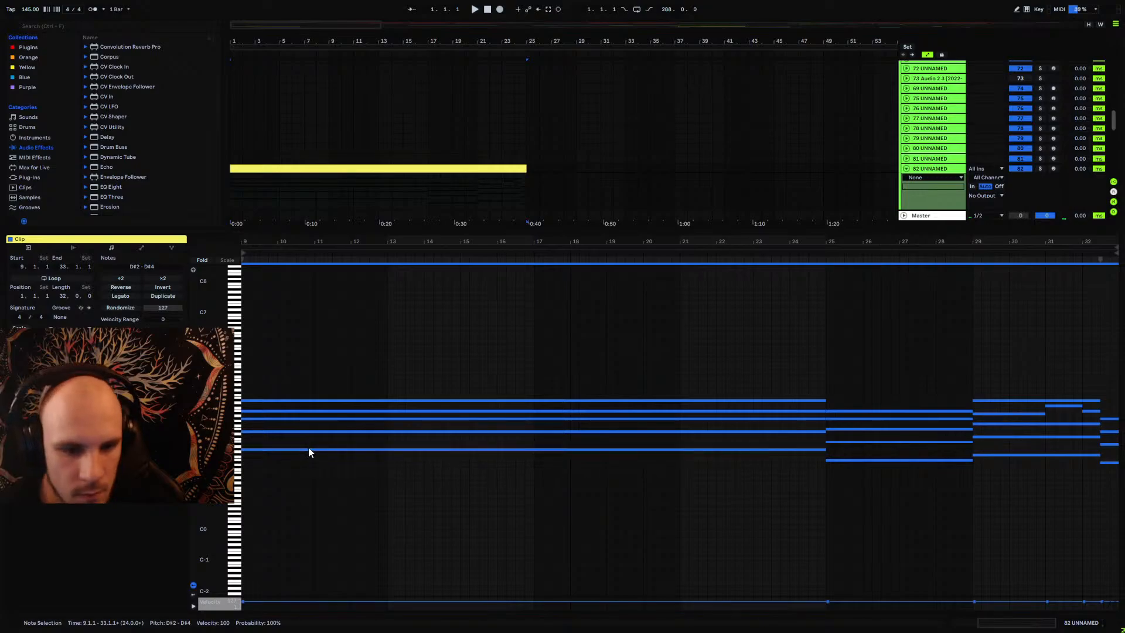
key(Up)
key(Up)
click(987, 396)
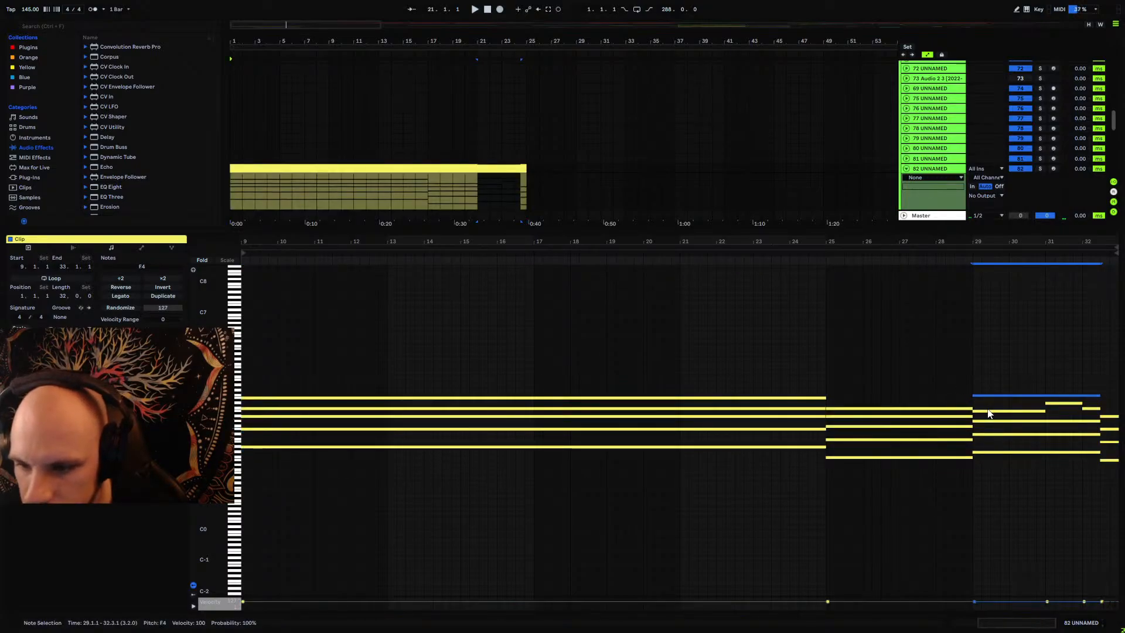
key(ctrl+a)
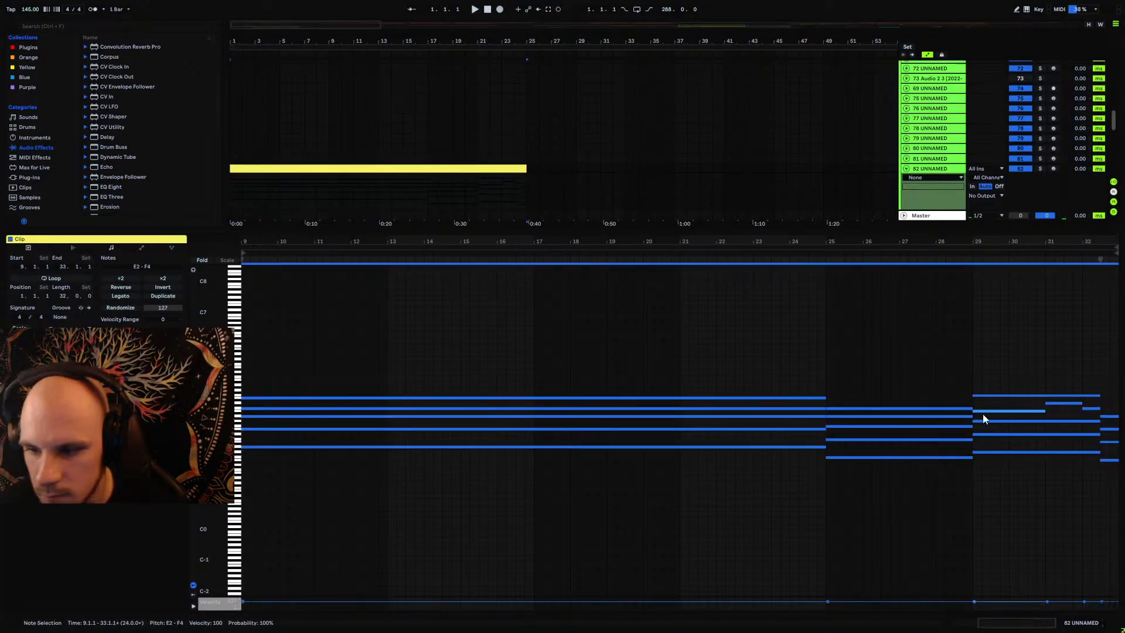
key(Down)
click(1102, 405)
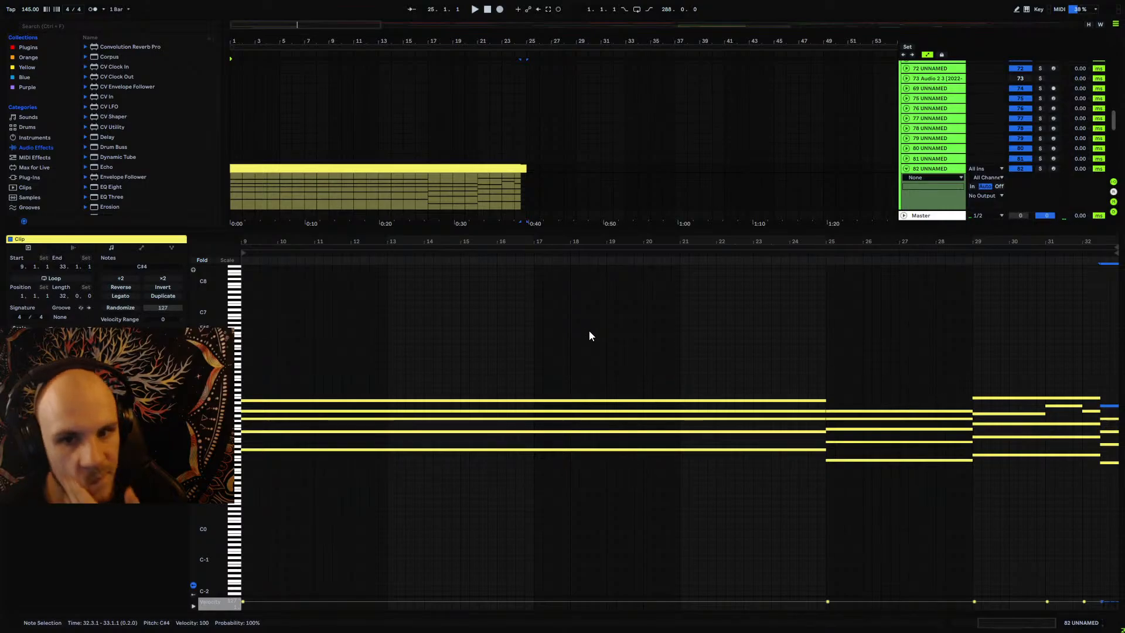
Step: Recolour the clip on track 82 to the track's green and reduce the height of the note editor
right_click(501, 170)
click(535, 339)
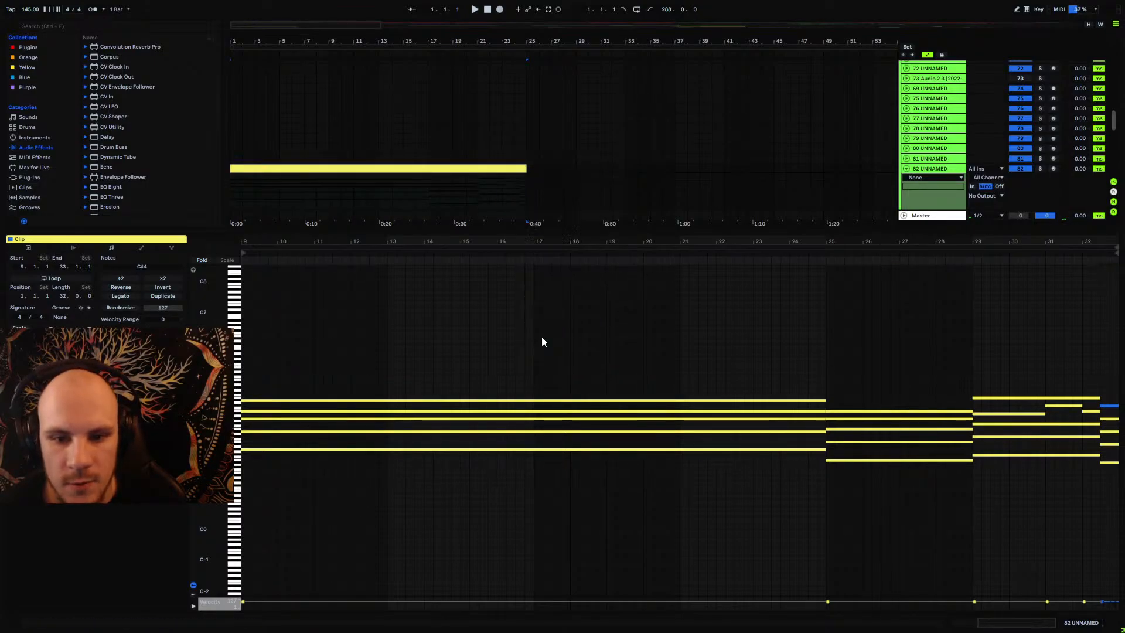
click(28, 177)
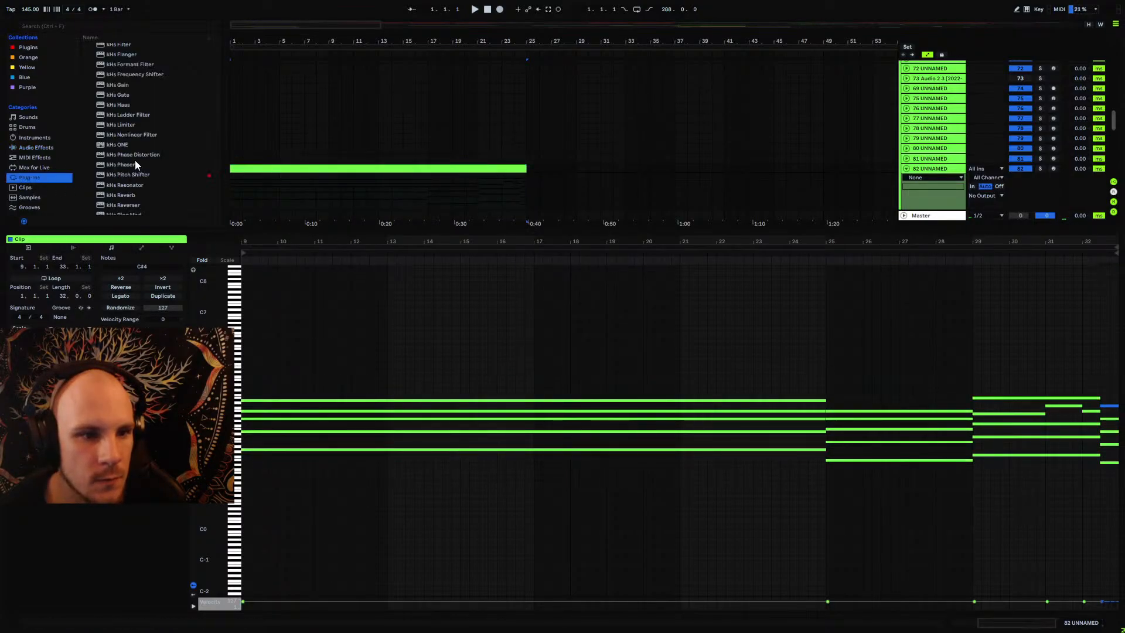
drag(335, 233, 308, 407)
key(space)
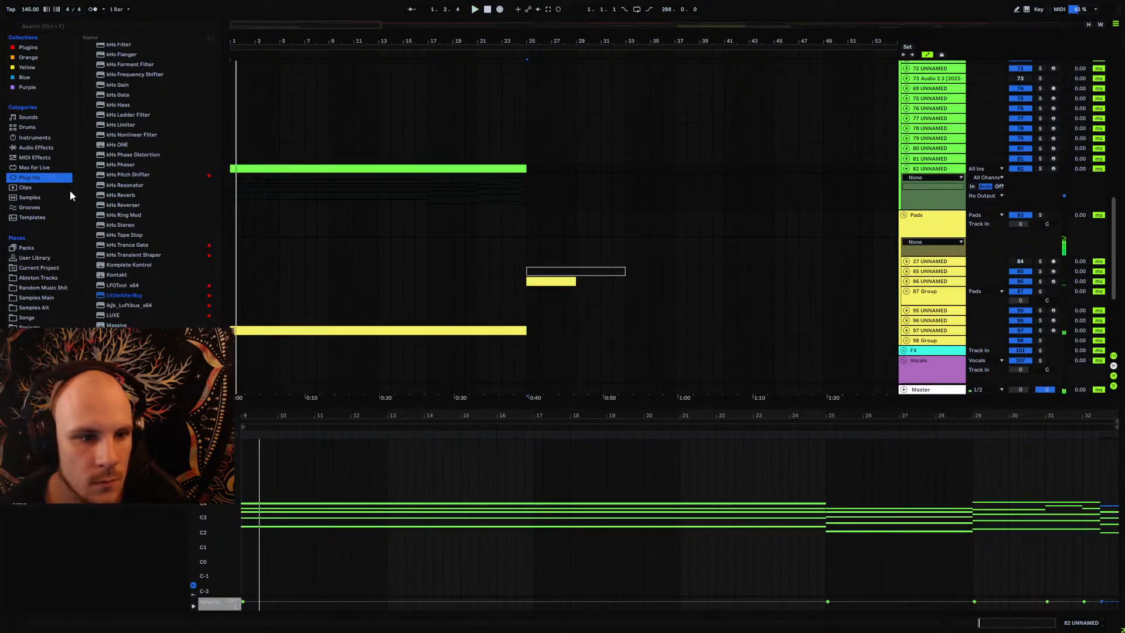
Step: Add an Arpeggiator MIDI effect to track 82
click(41, 149)
click(31, 158)
key(Right)
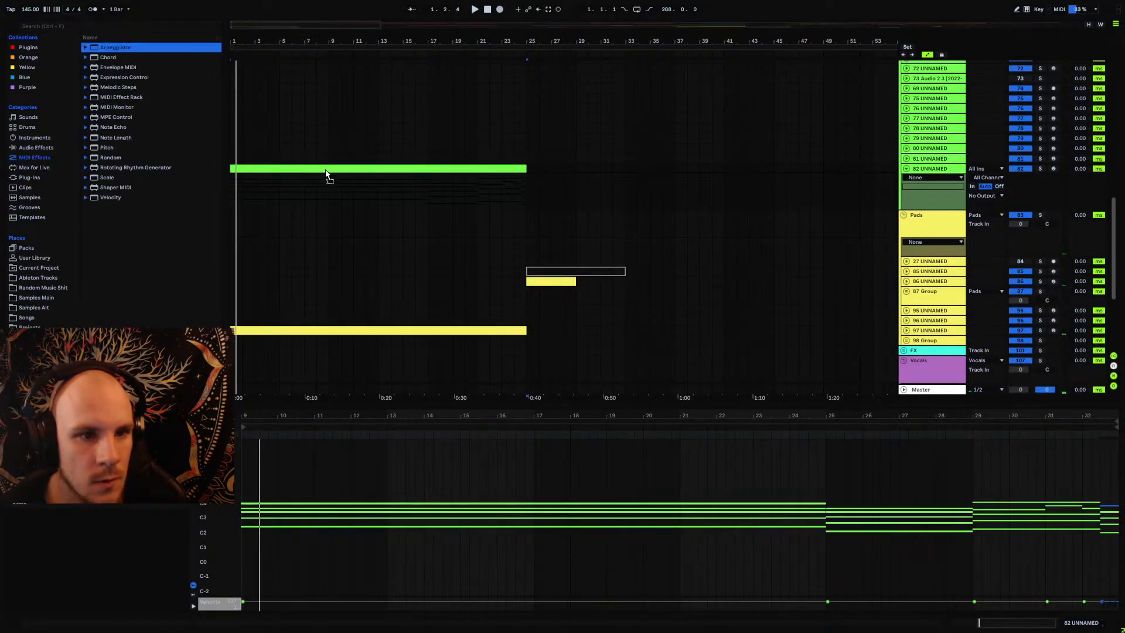
key(Return)
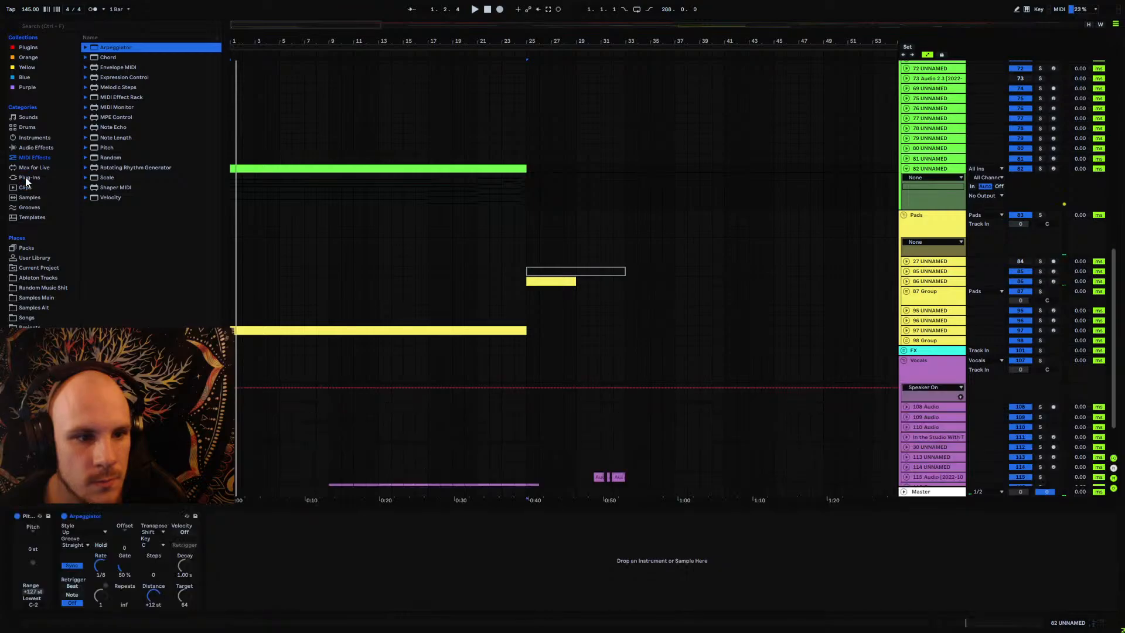
Step: Load Serum_x64 as the instrument on track 82, listen to its initial patch and close its window
click(28, 178)
scroll(129, 182, down, 6)
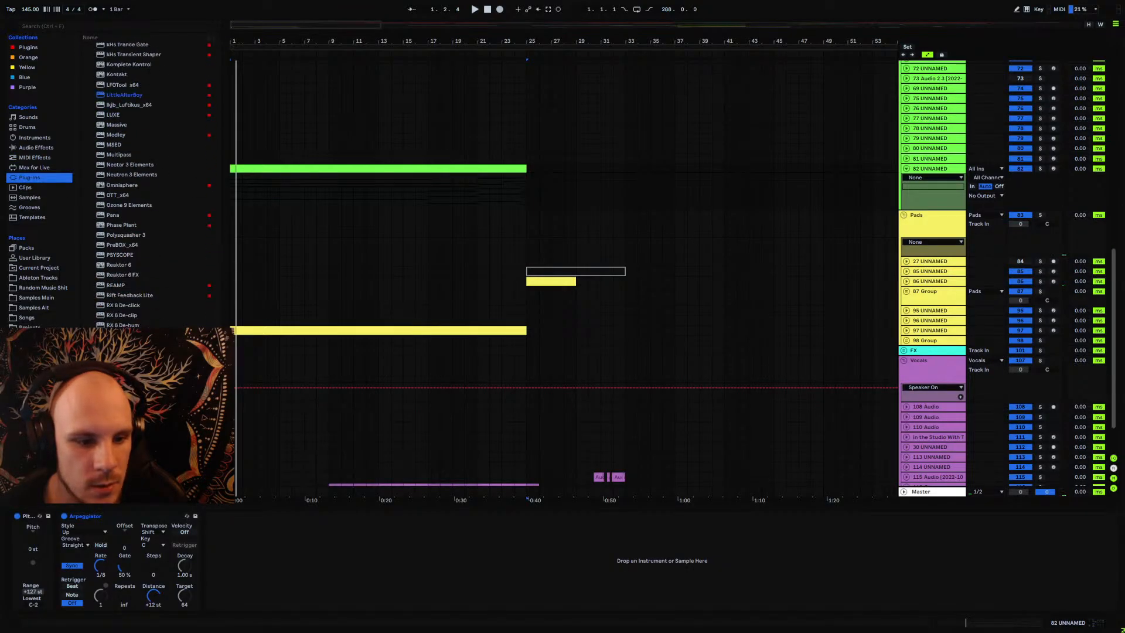
double_click(120, 306)
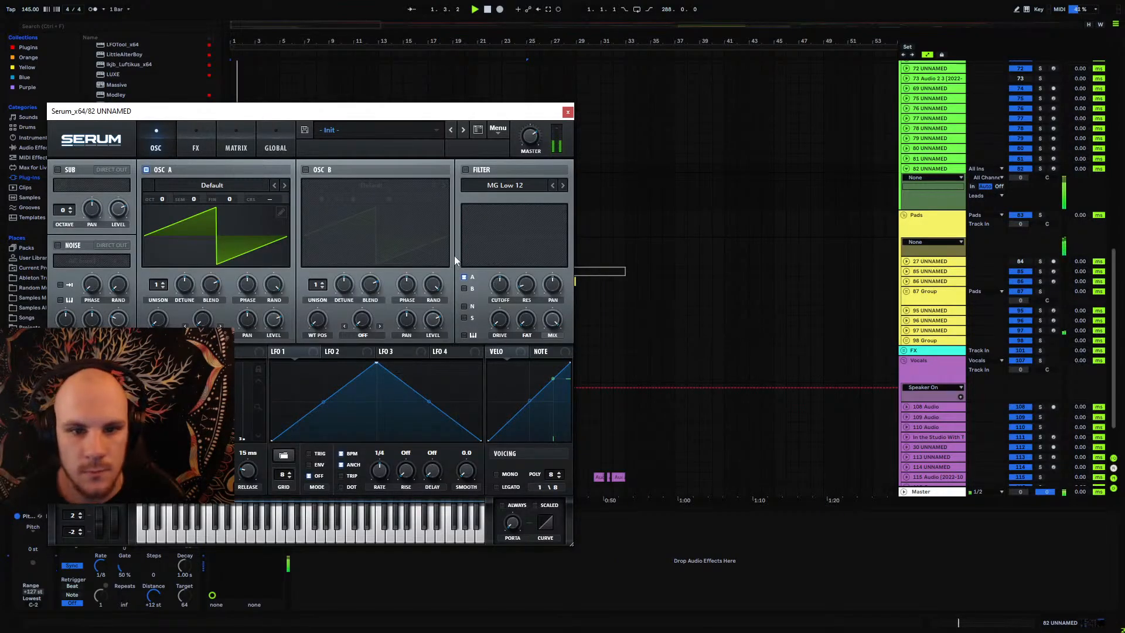
click(567, 111)
Step: Set the Arpeggiator's style to UpDown and its rate to 1/16 while the arrangement plays
click(71, 536)
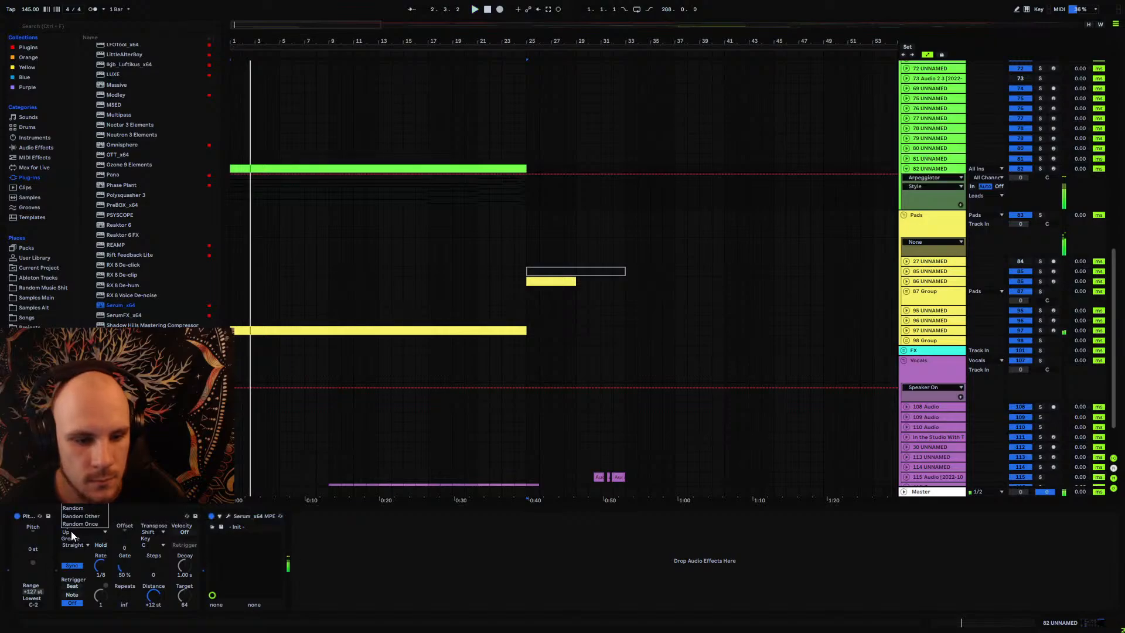
click(75, 406)
key(space)
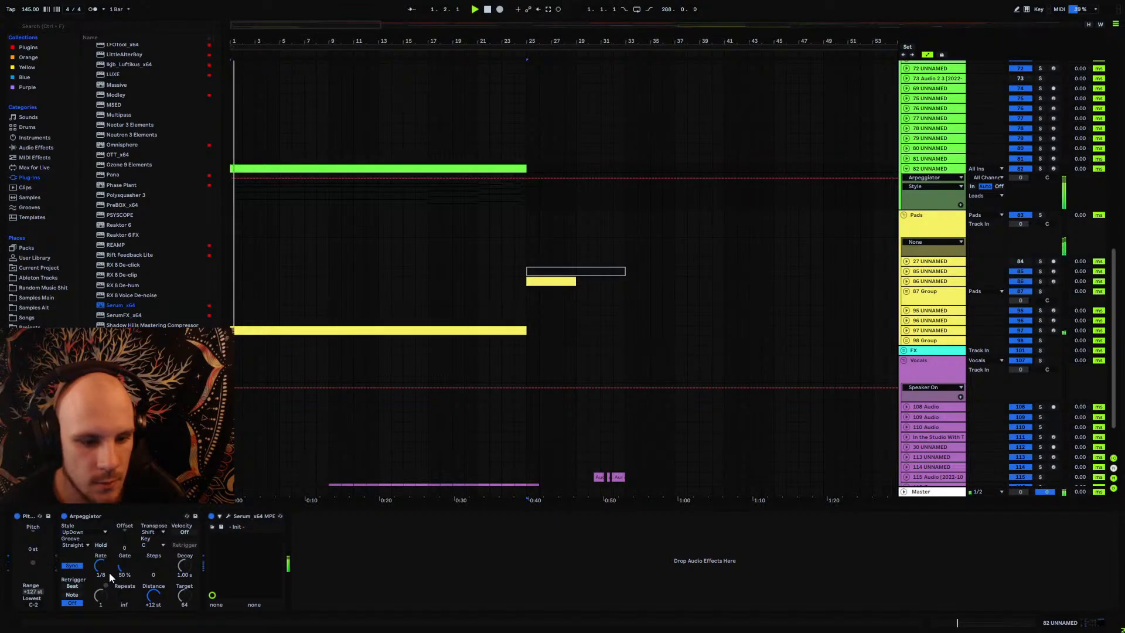
drag(100, 565, 101, 571)
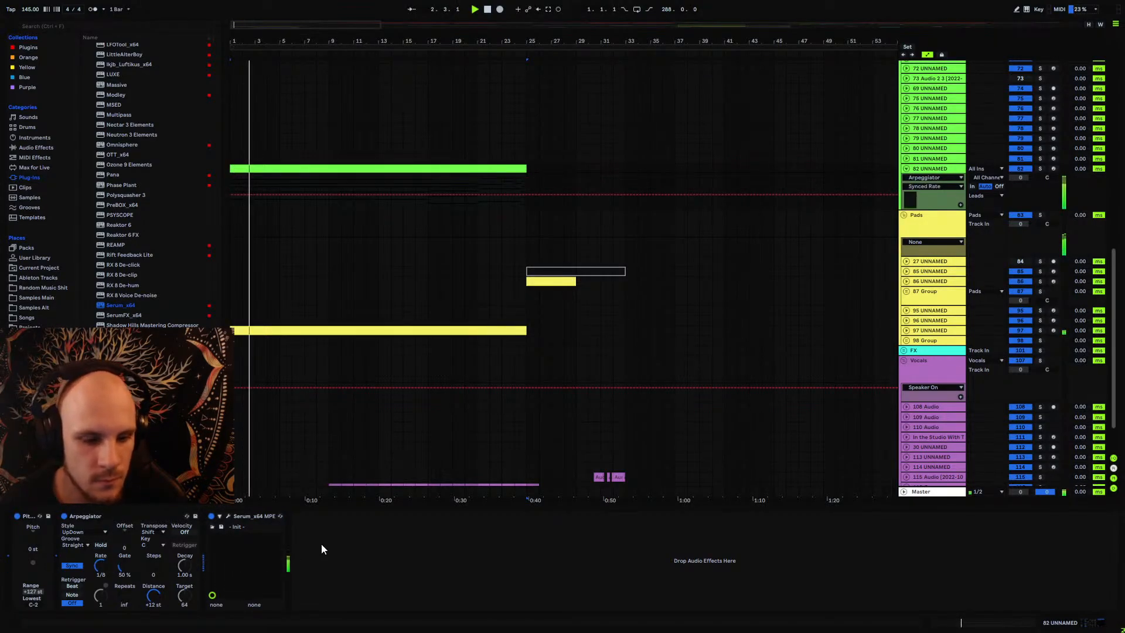
Step: Redraw Serum's oscillator A wavetable as a square wave
click(228, 516)
click(281, 212)
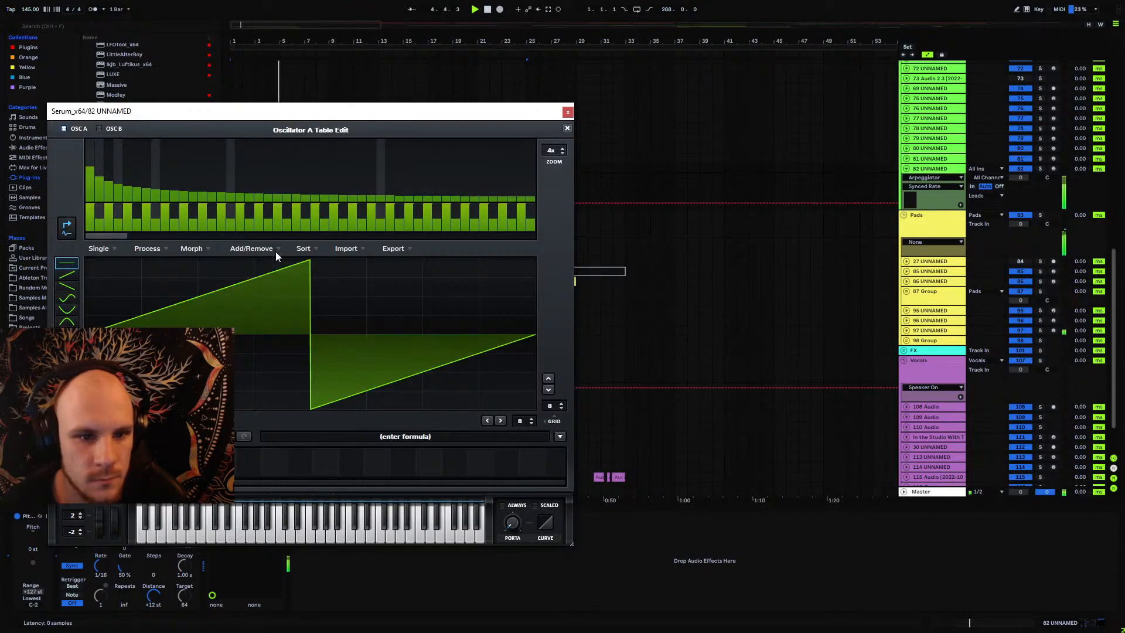
mouse_move(272, 258)
mouse_down()
mouse_move(140, 259)
mouse_move(329, 398)
mouse_move(534, 408)
mouse_up()
click(567, 128)
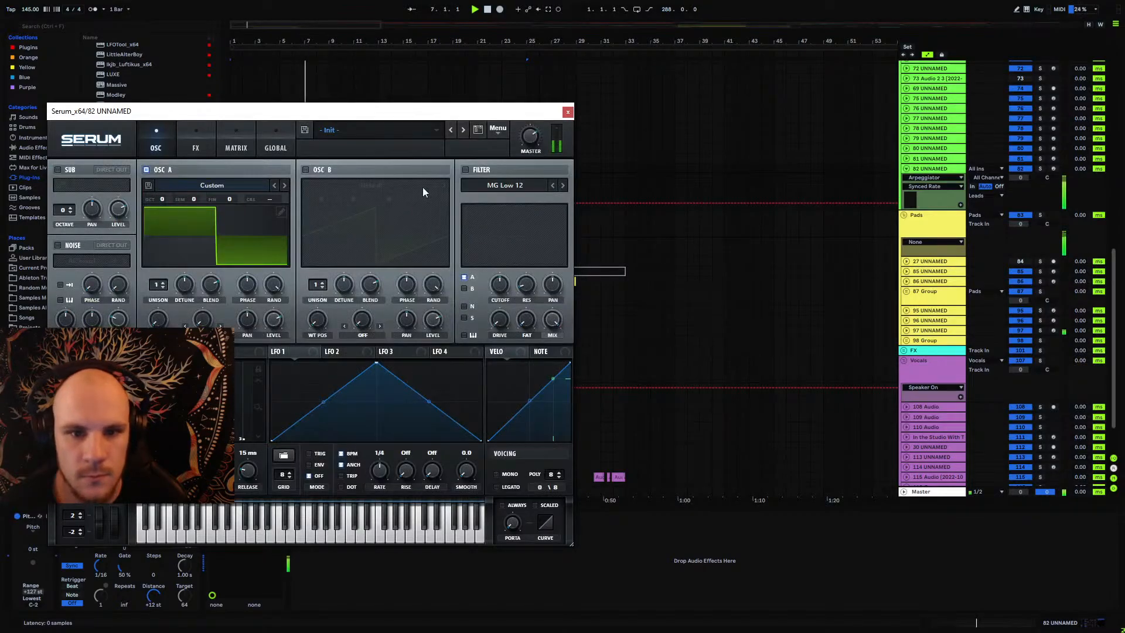
Step: Enable oscillator B at octave +1 and filter both oscillators through MG Low 12 with the cutoff at about 205 Hz
click(305, 170)
drag(324, 196, 324, 195)
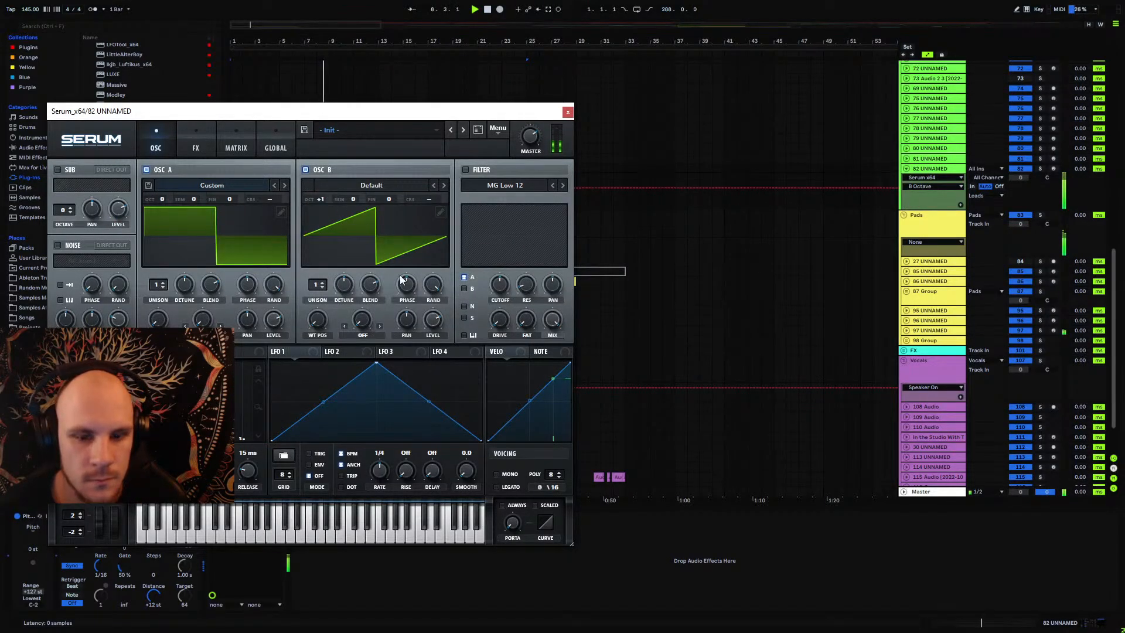
click(465, 170)
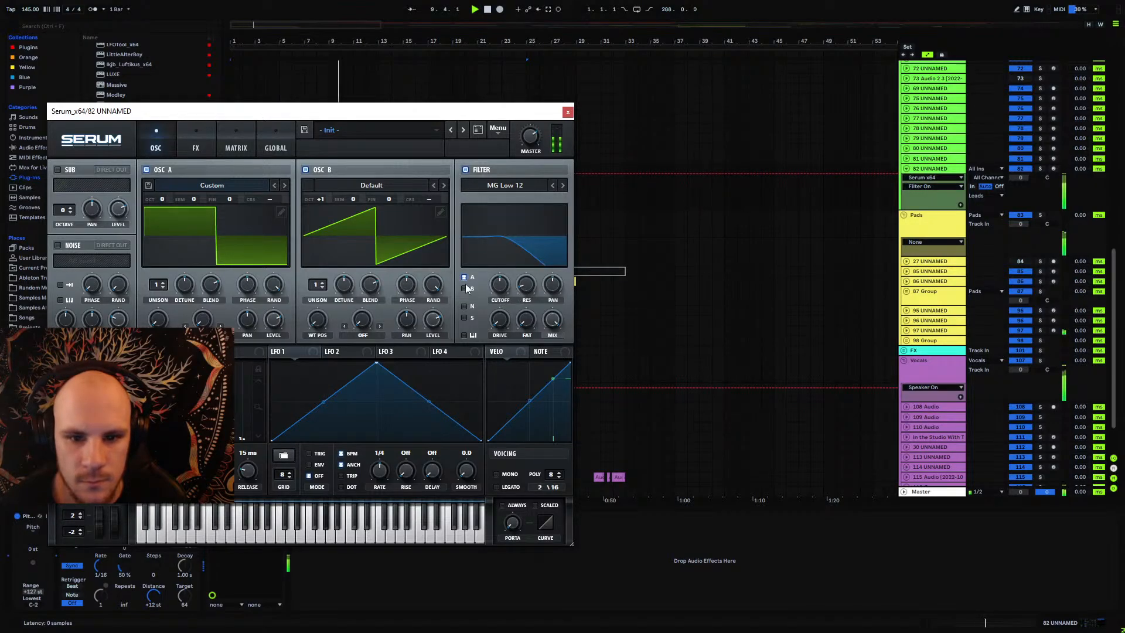
drag(495, 290, 502, 299)
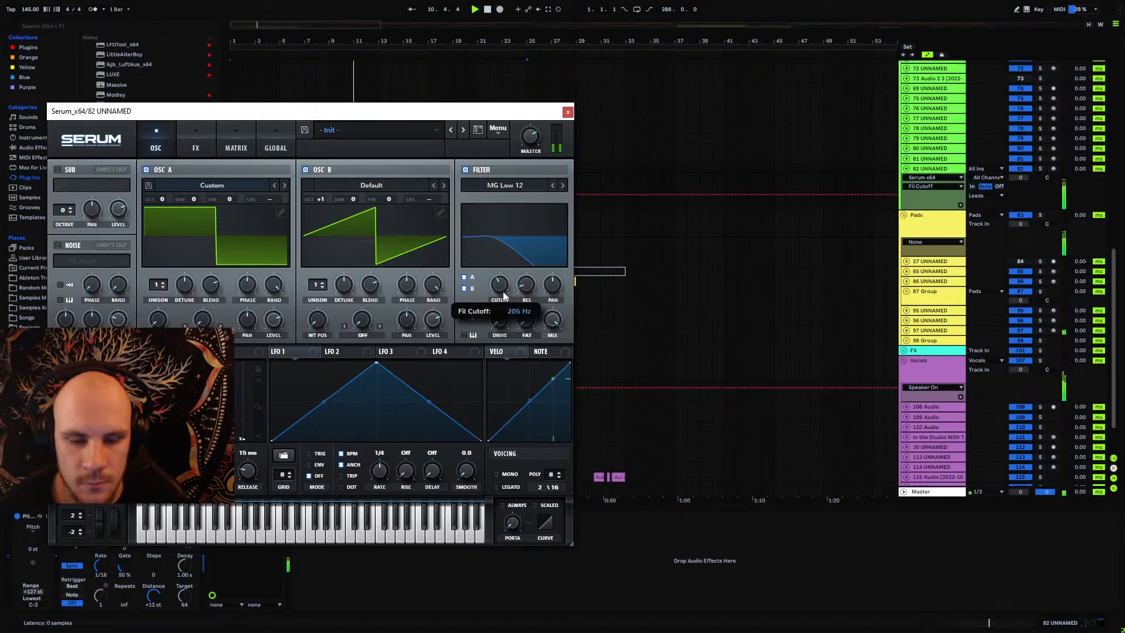
Step: Set both Serum oscillators to 3 unison voices and adjust their detune and phase settings
drag(321, 290, 322, 283)
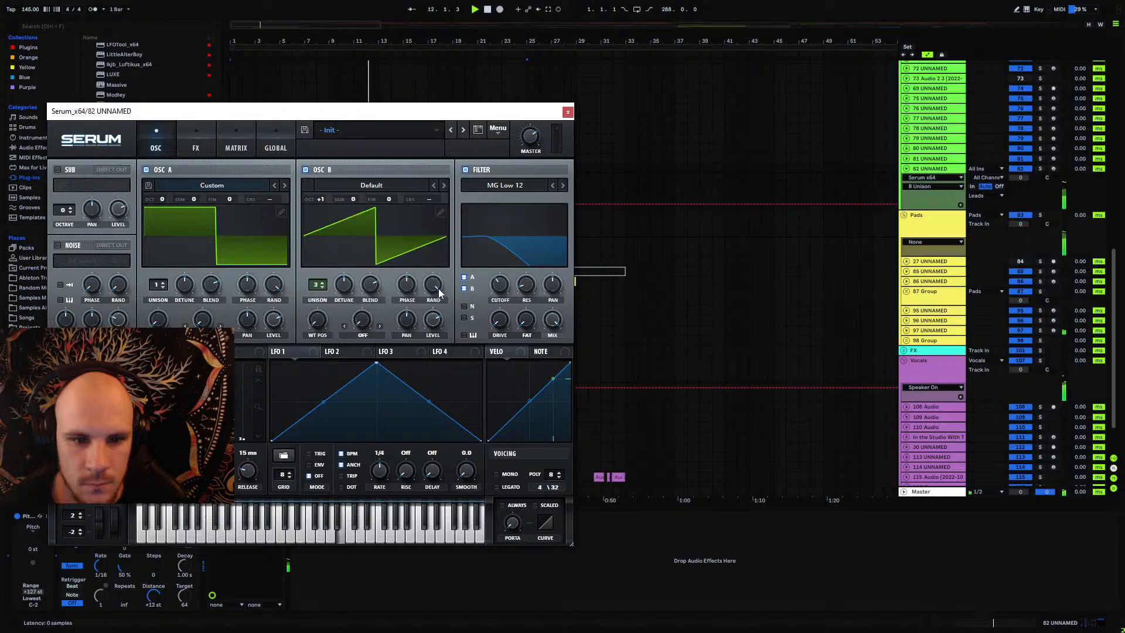
drag(437, 287, 432, 325)
drag(344, 286, 346, 295)
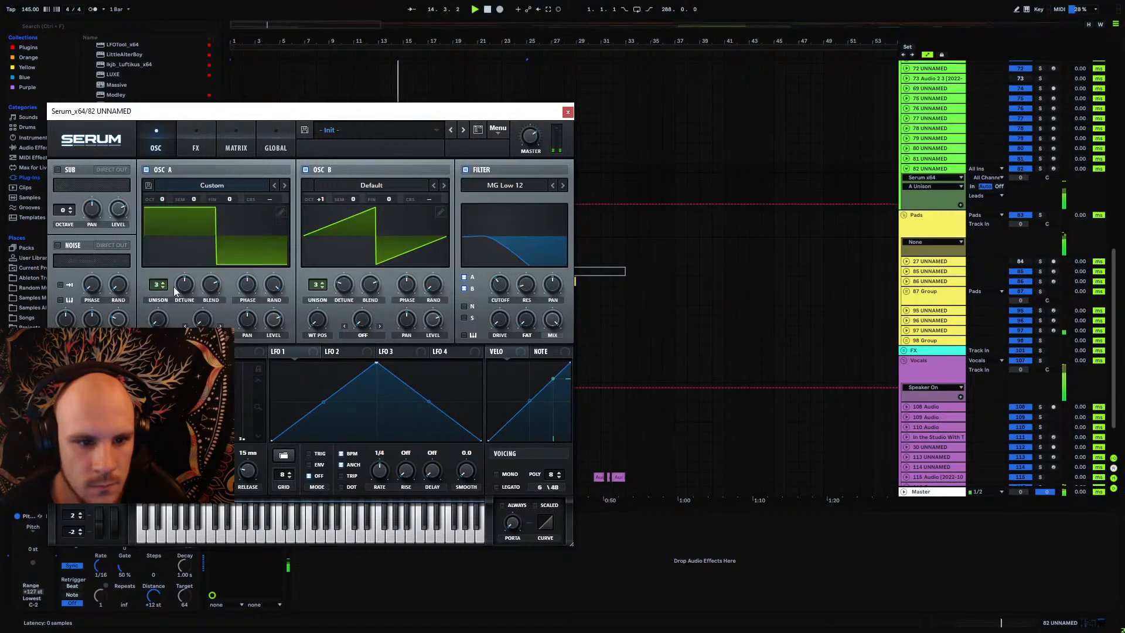
drag(170, 286, 170, 280)
drag(247, 286, 267, 479)
drag(248, 291, 248, 290)
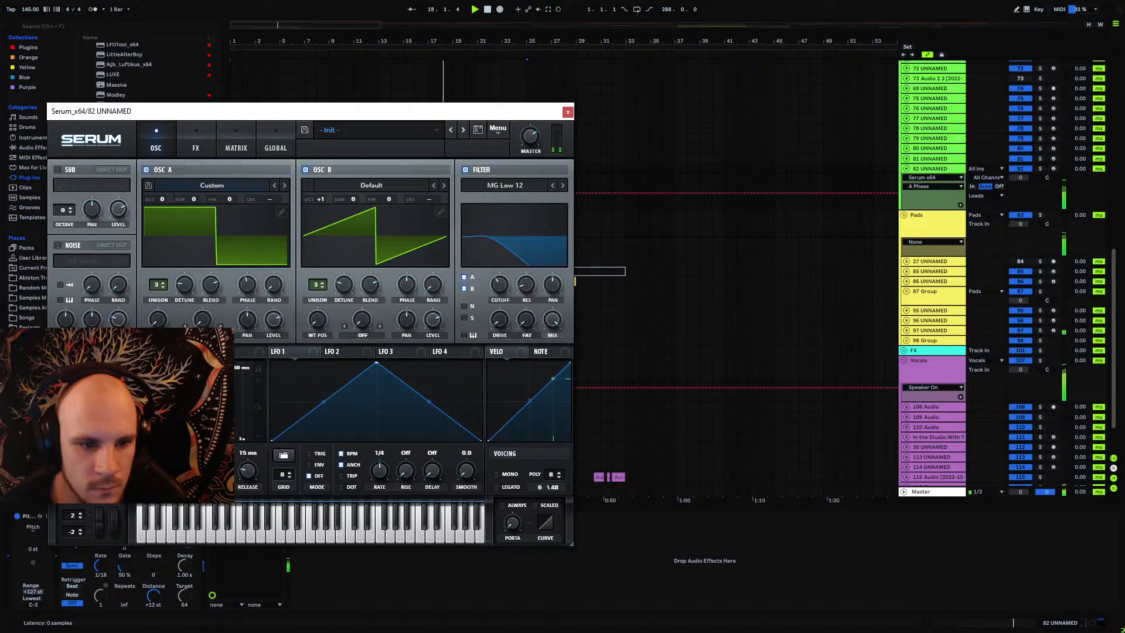
Step: Modulate the filter cutoff with Env 2, shape the envelope's decay, readjust the cutoff modulation and close Serum
drag(479, 290, 499, 285)
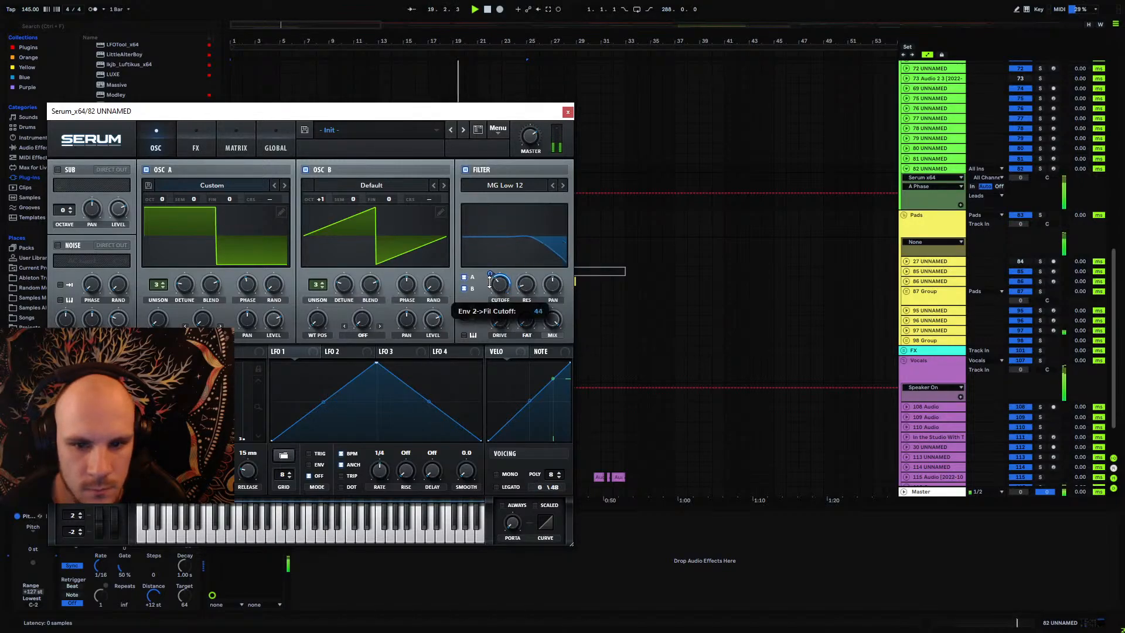
drag(158, 470, 158, 477)
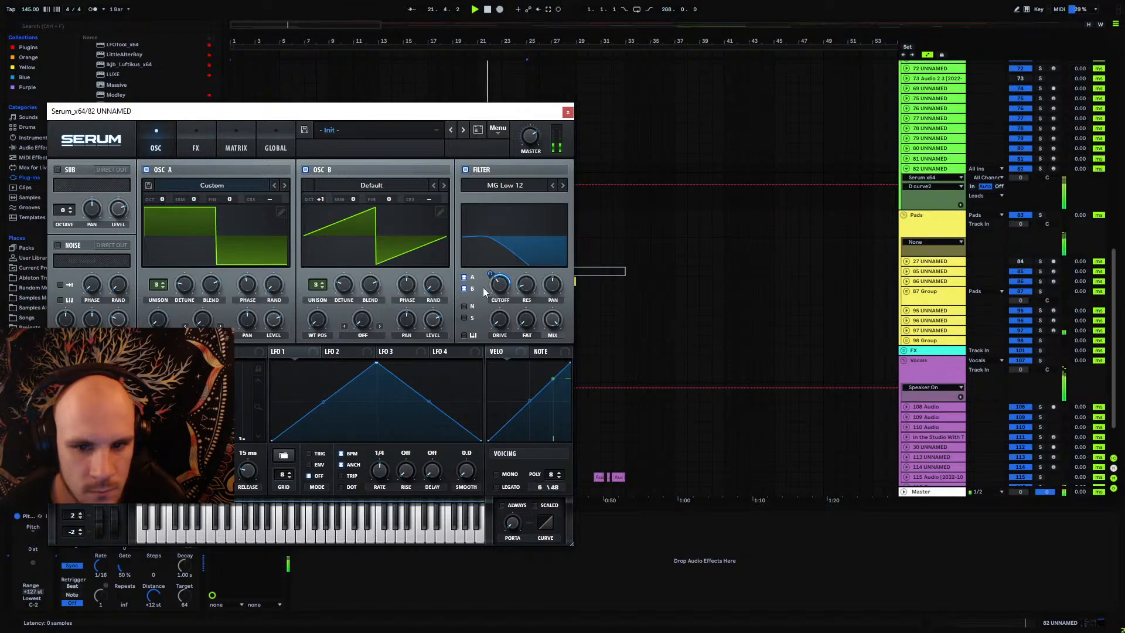
drag(490, 273, 490, 281)
key(space)
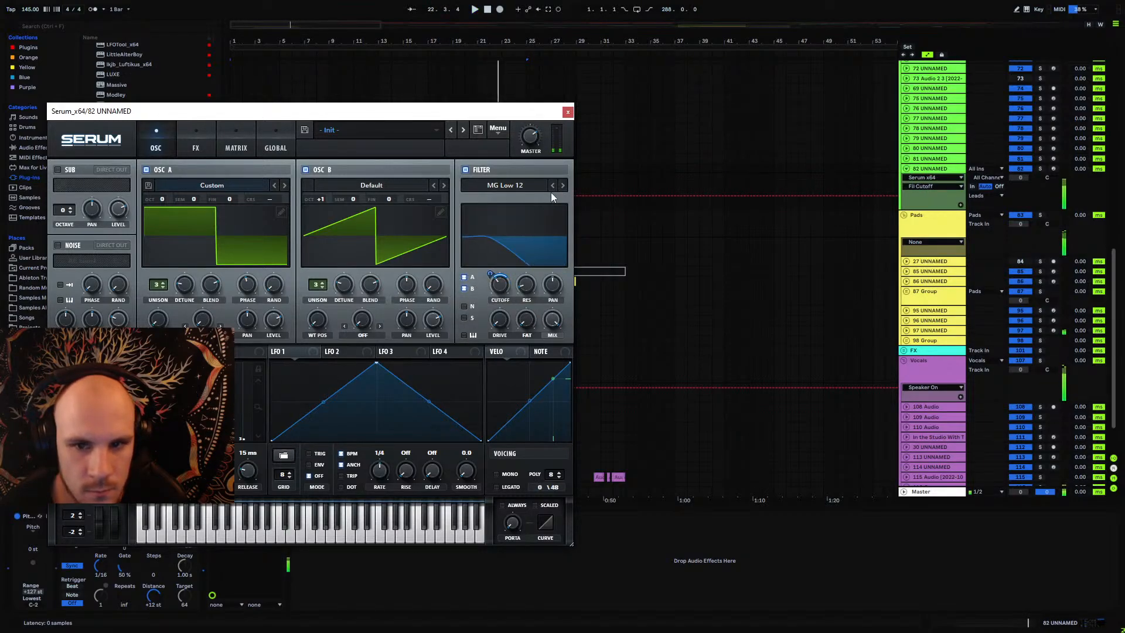
click(567, 112)
Step: Shorten the top note at bar 29 of track 82's clip to end at bar 31, lower it to C#4 and play the arrangement
double_click(505, 170)
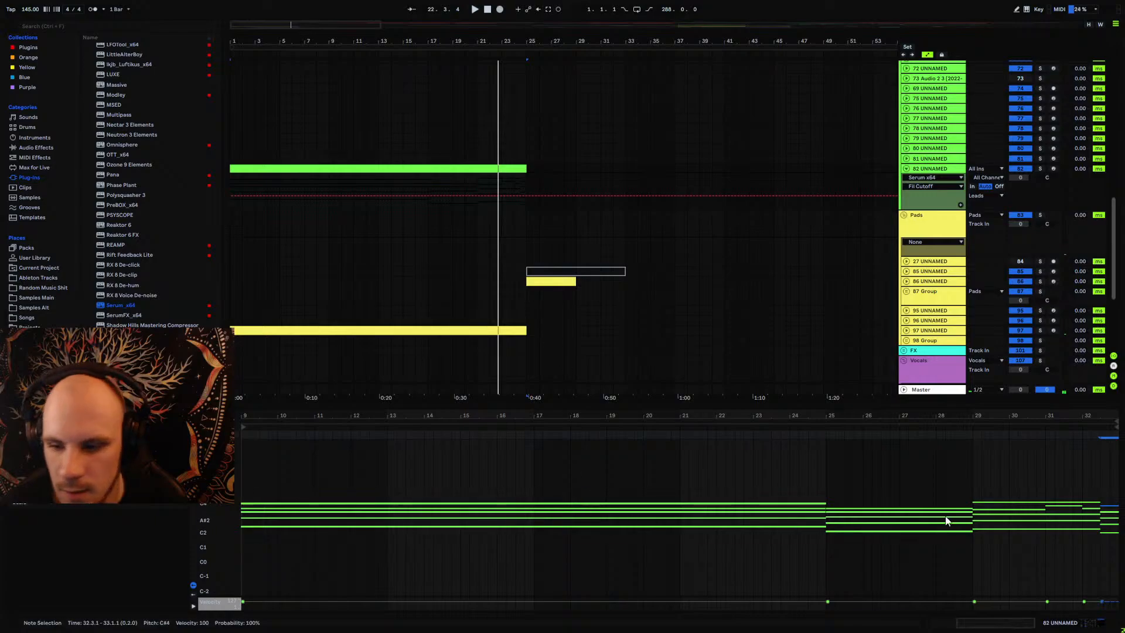
click(974, 488)
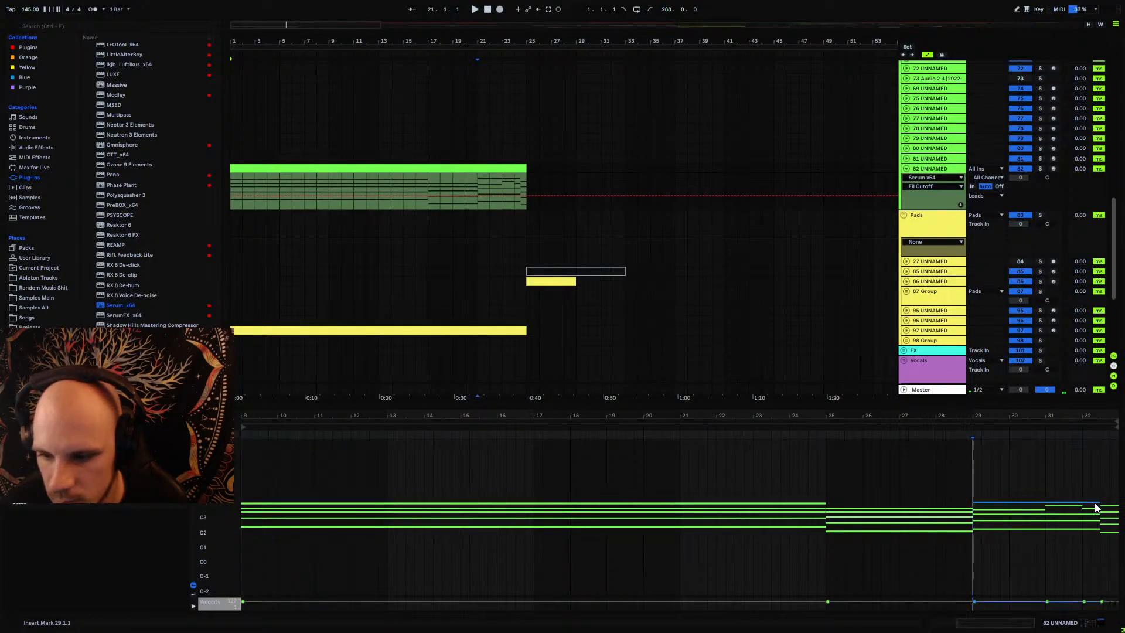
drag(215, 515, 911, 519)
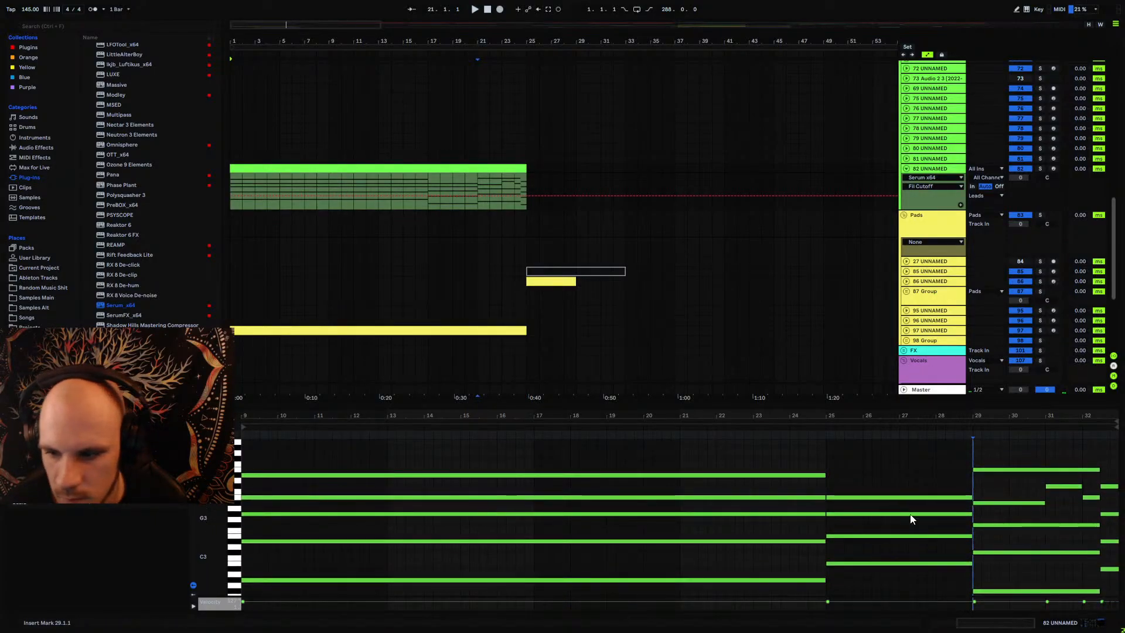
drag(1099, 470, 1034, 468)
key(Down)
key(Down)
key(Down)
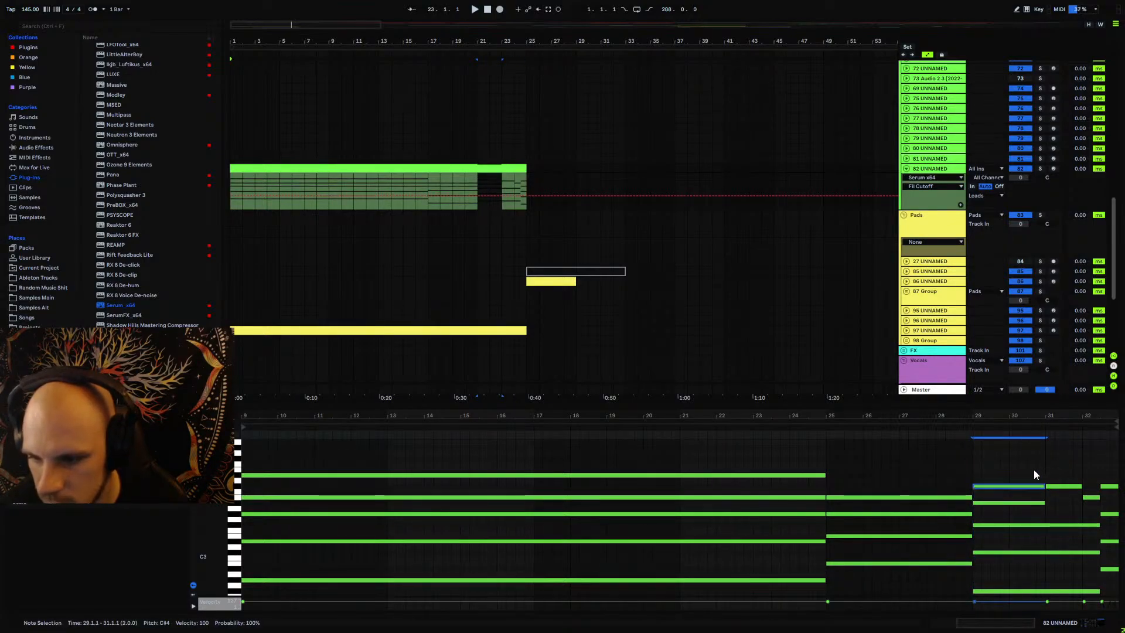
key(space)
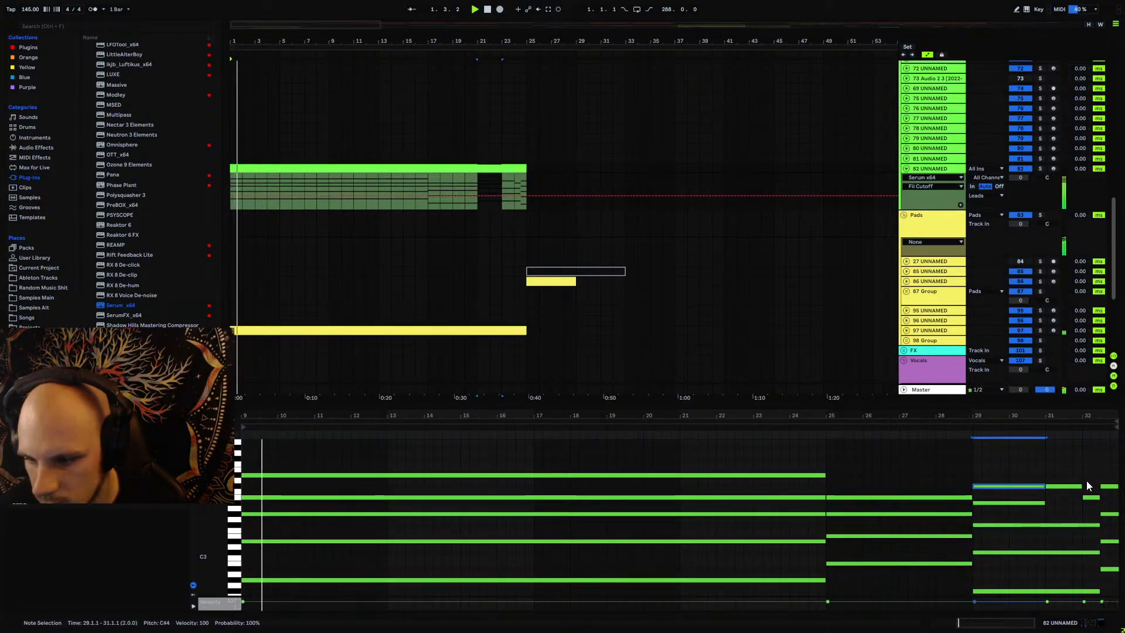
Step: Extend the two upper bar 29 notes of the clip to bar 32, start the G#3 note at bar 32 and play
click(478, 185)
drag(1043, 503, 1082, 488)
click(1045, 487)
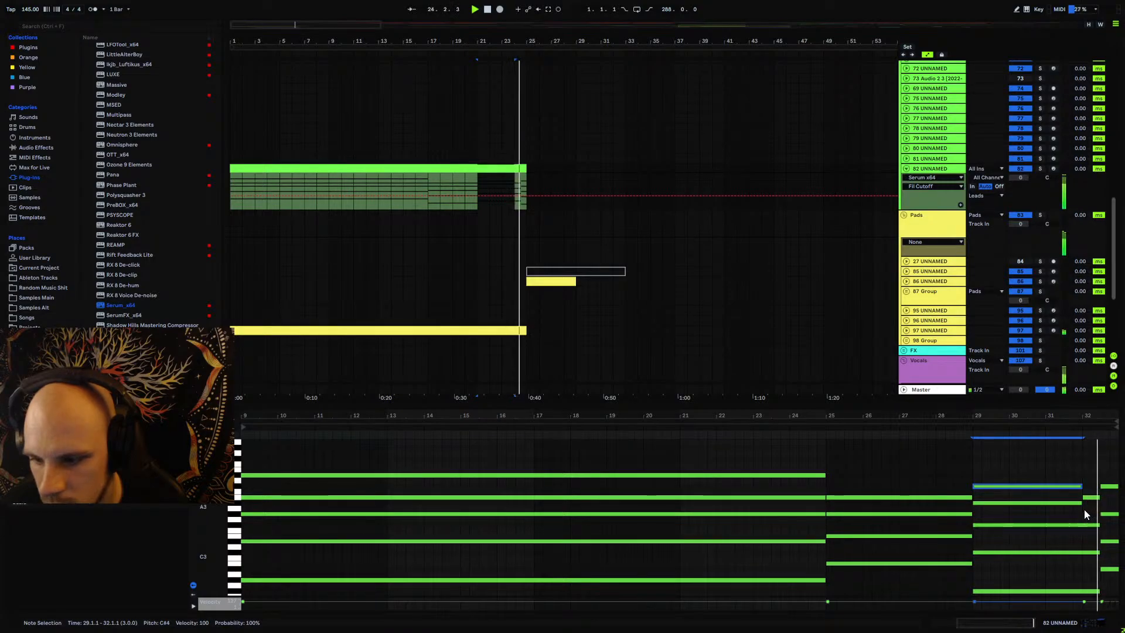
key(space)
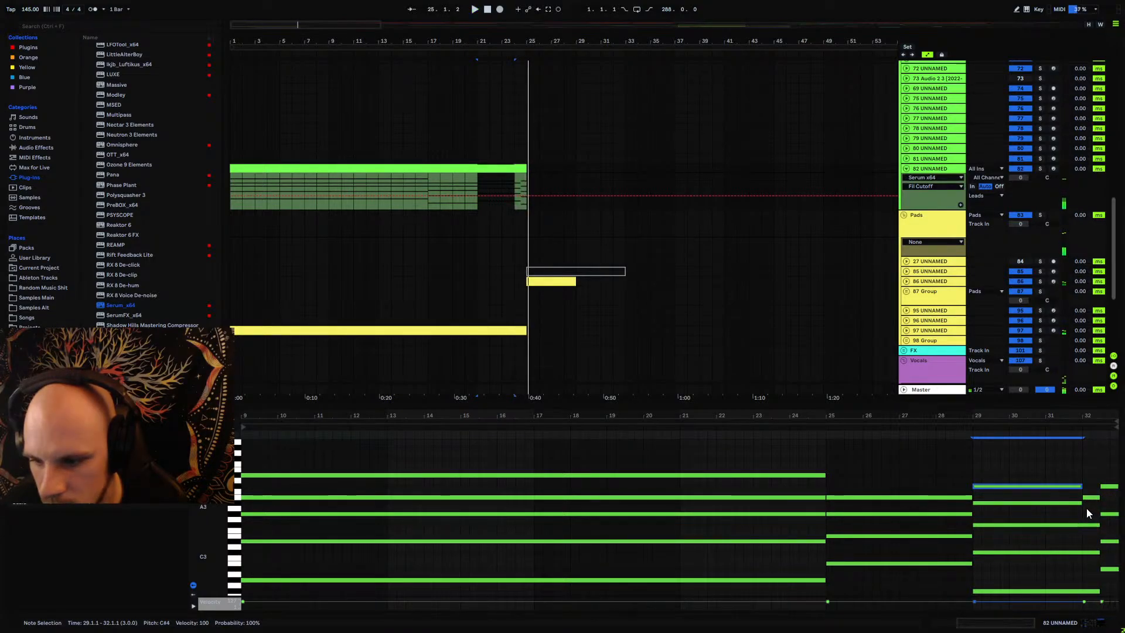
click(1089, 497)
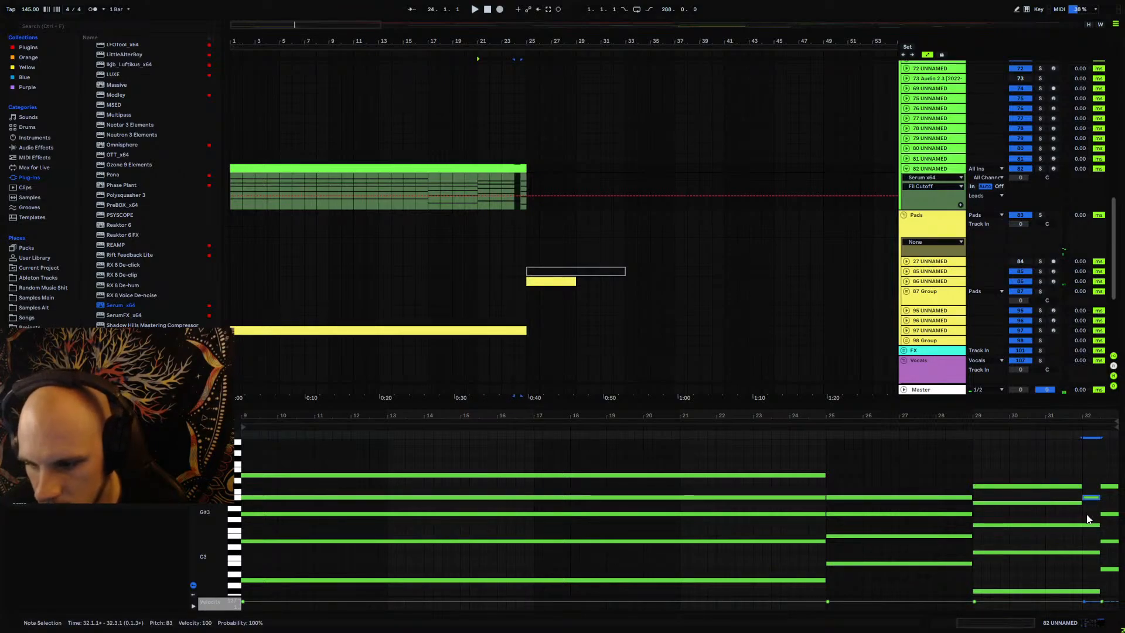
key(space)
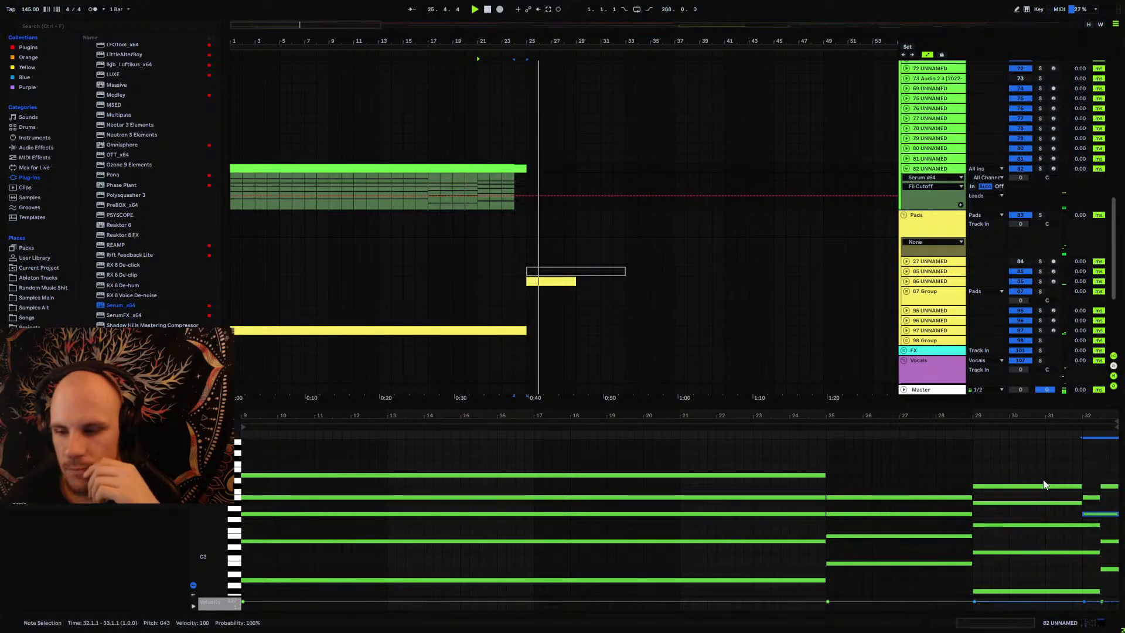
Step: Open track 82's Serum, switch the filter to MG Low 24 and modulate its cutoff with Macro 1 by 37
click(937, 170)
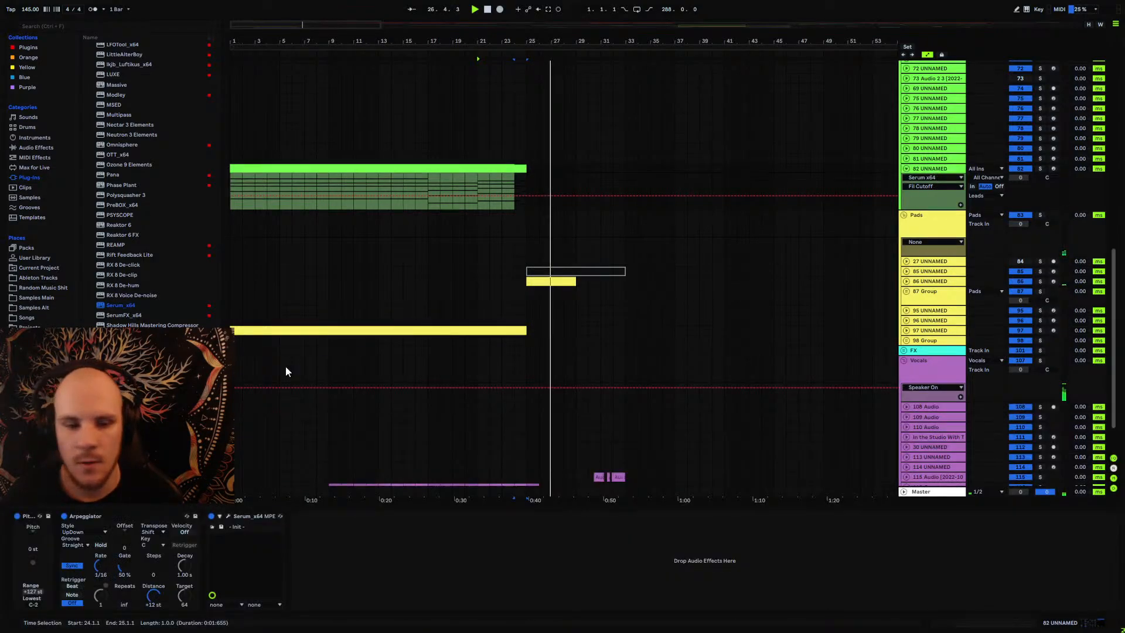
click(228, 515)
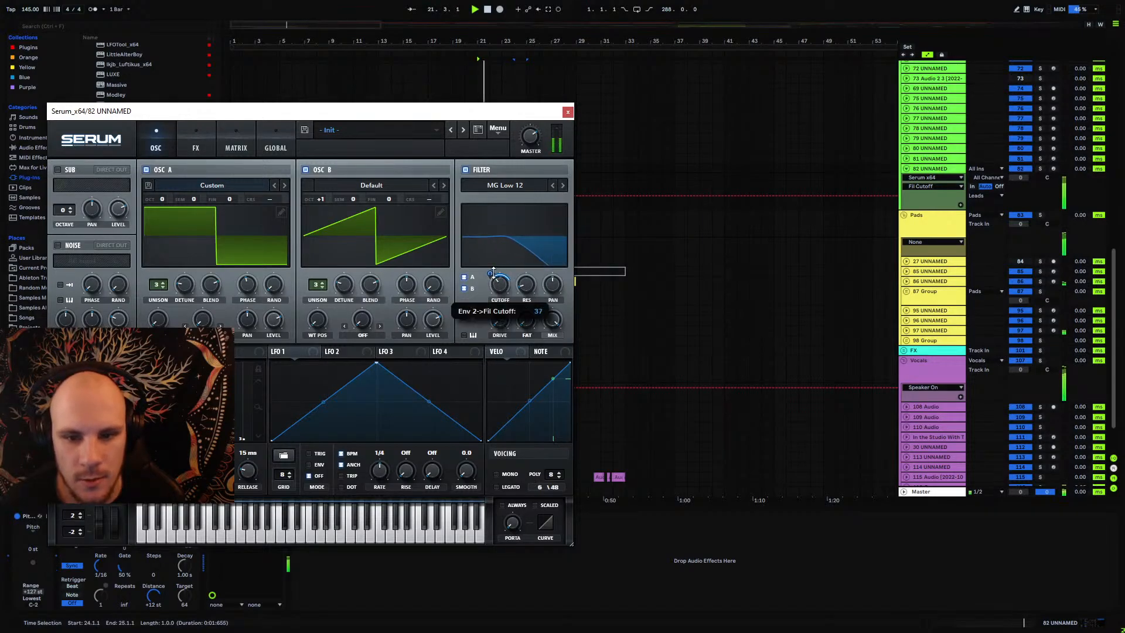
click(562, 185)
drag(491, 276, 494, 274)
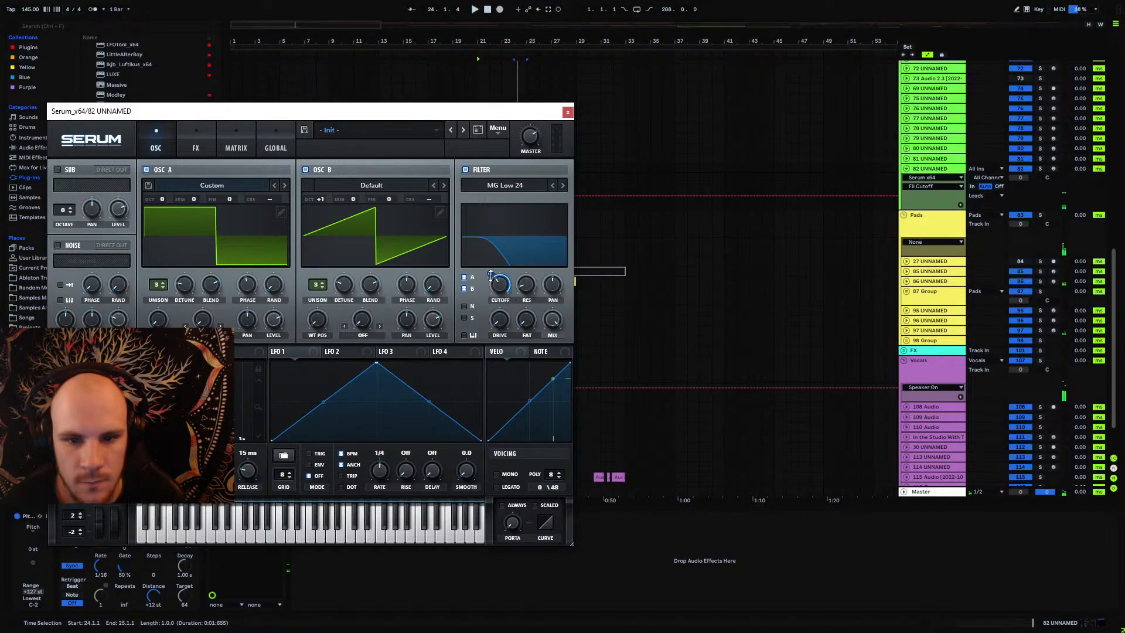
drag(490, 276, 489, 300)
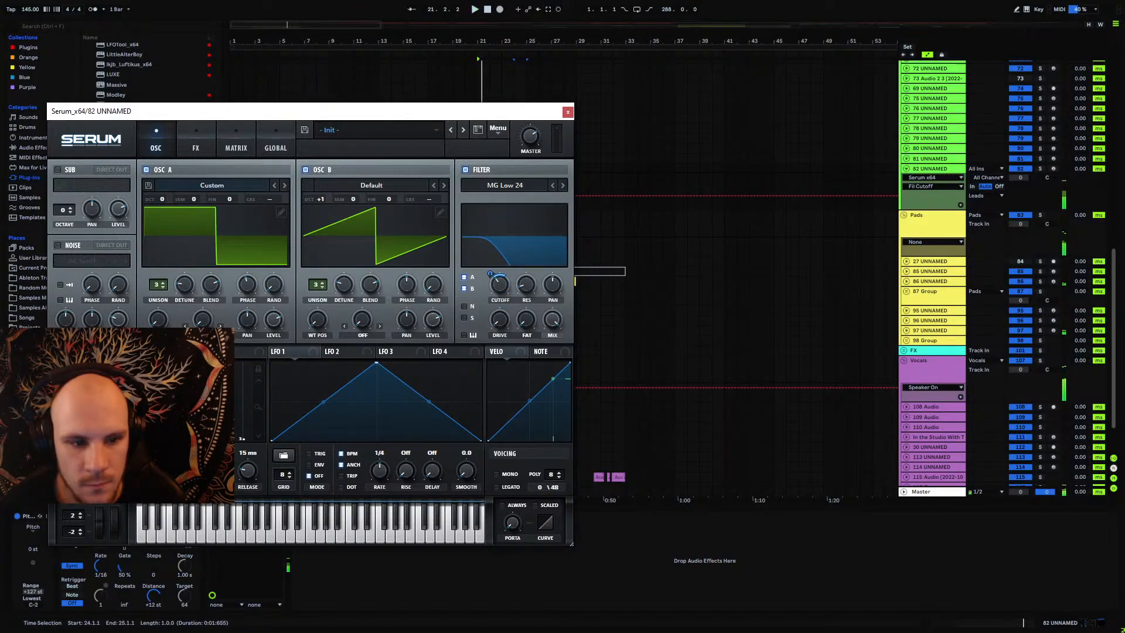
drag(490, 273, 495, 268)
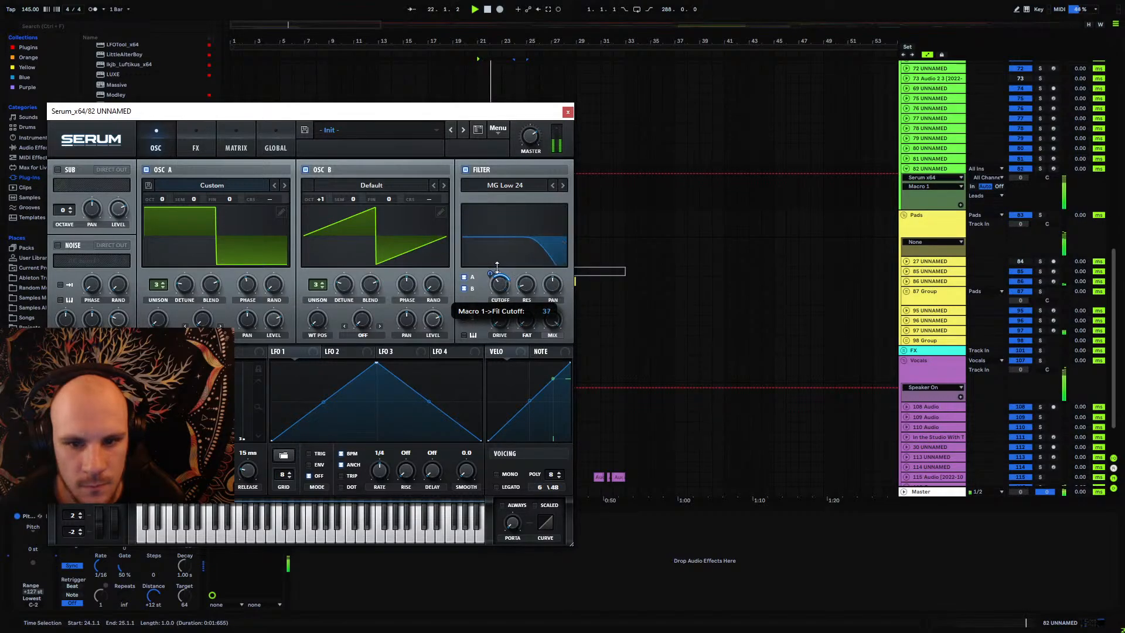
Step: Enable Serum's Hyper/Dimension effect with Retrig on and adjust its dimension mix, setting the dimension size to about 30%
click(196, 141)
click(62, 172)
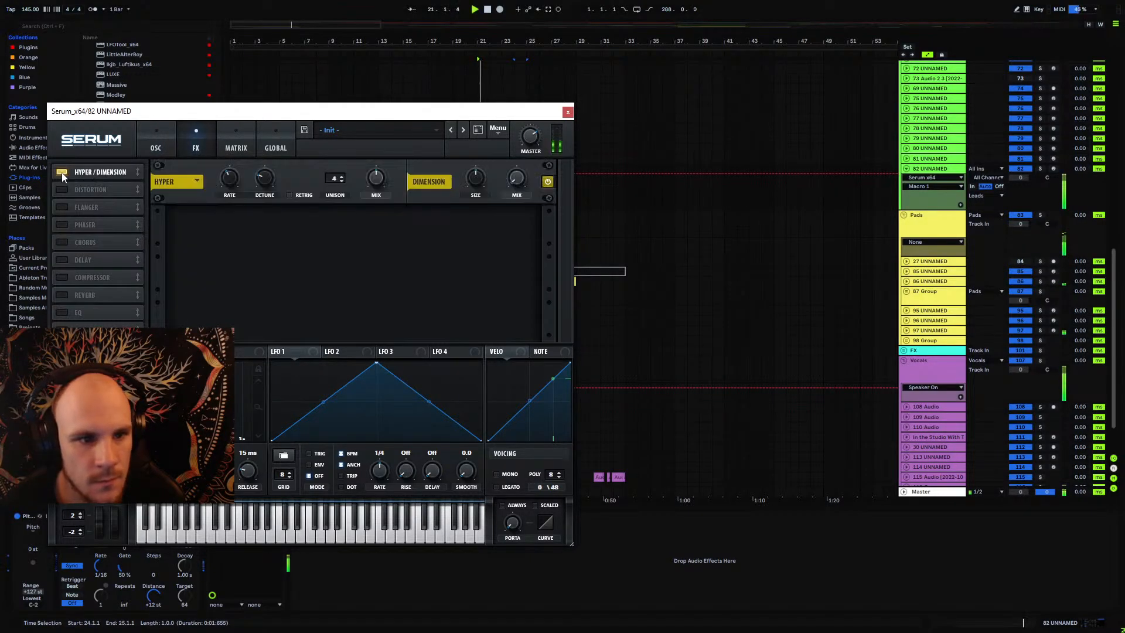
click(520, 179)
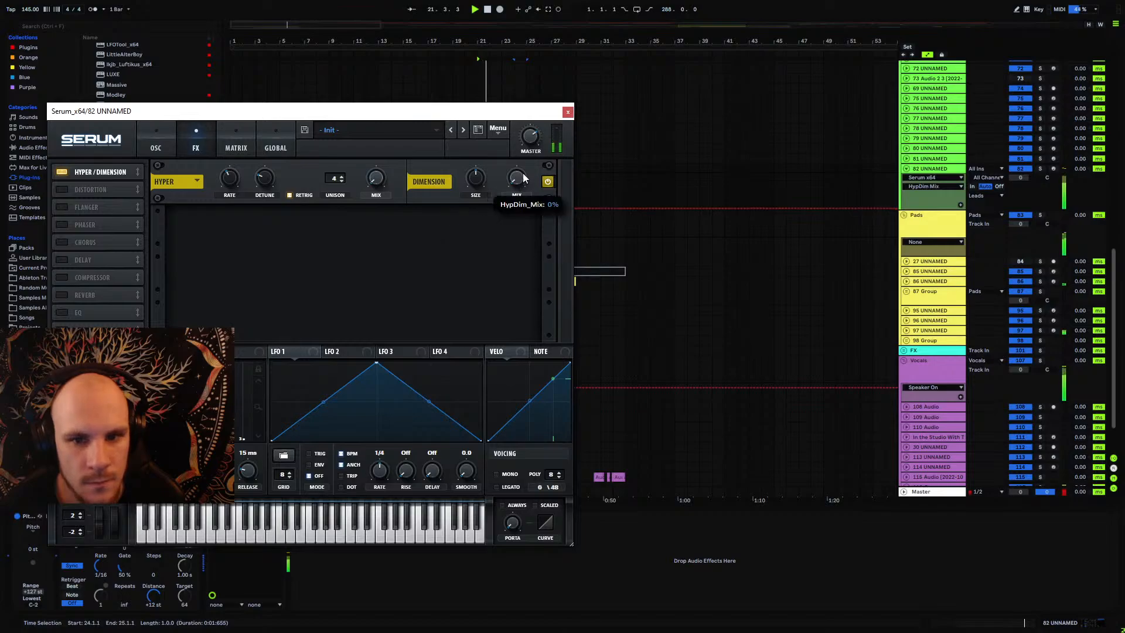
drag(475, 178, 464, 207)
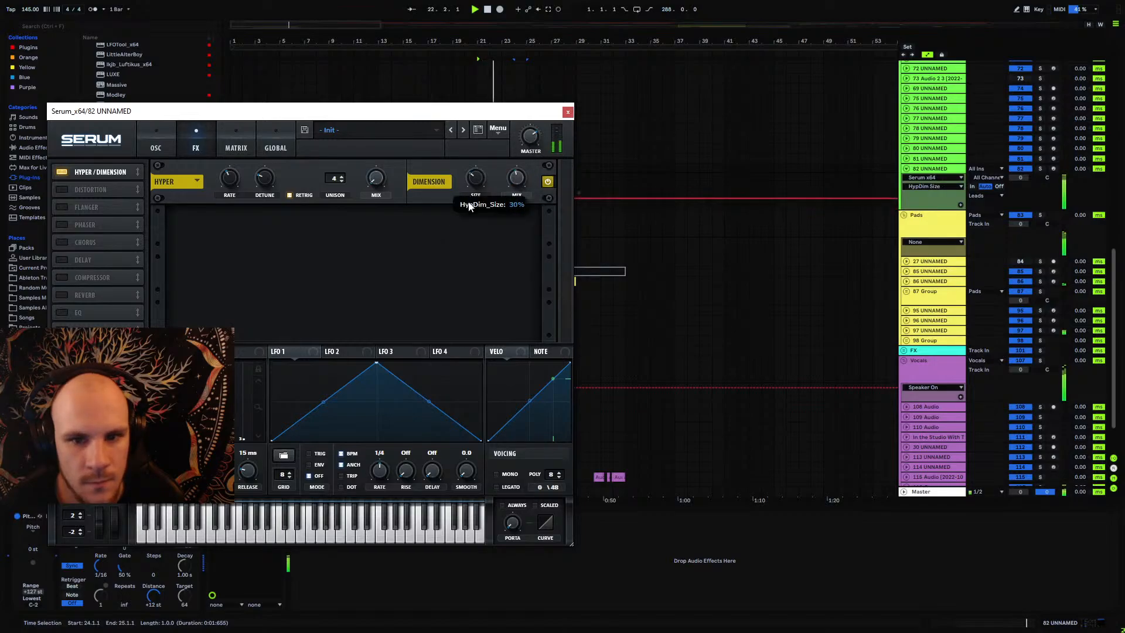
Step: Enable Serum's compressor in multiband mode and adjust its attack and release, with the release at about 332 ms
click(62, 278)
click(404, 241)
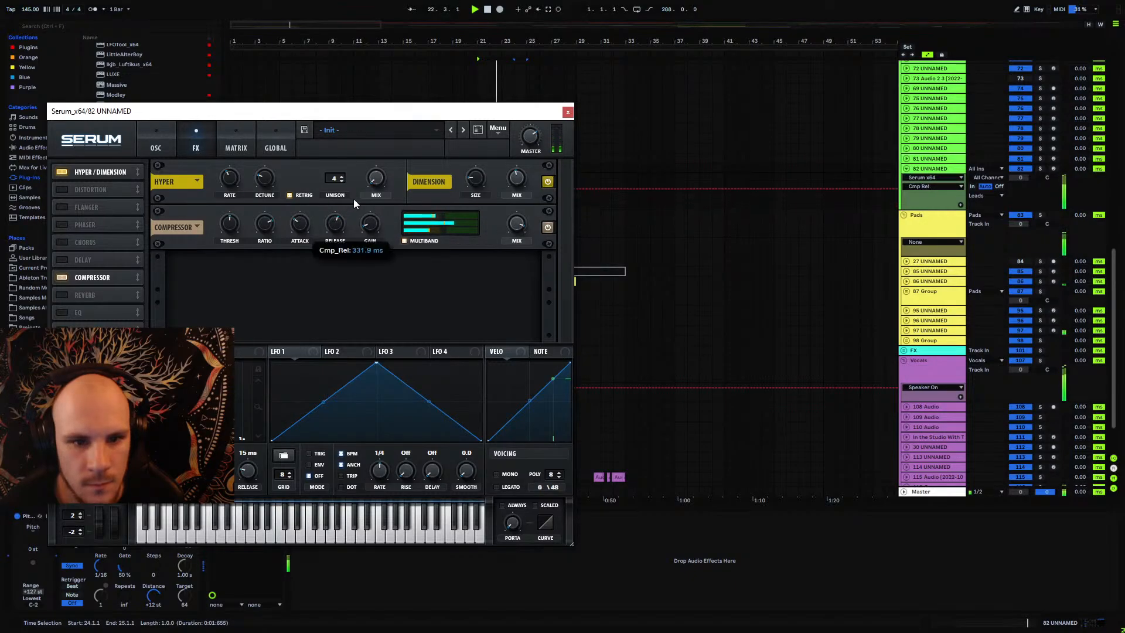
click(298, 230)
Step: Add chorus at a reduced mix and reverb at about 27% mix in Serum, then close the plugin
click(62, 243)
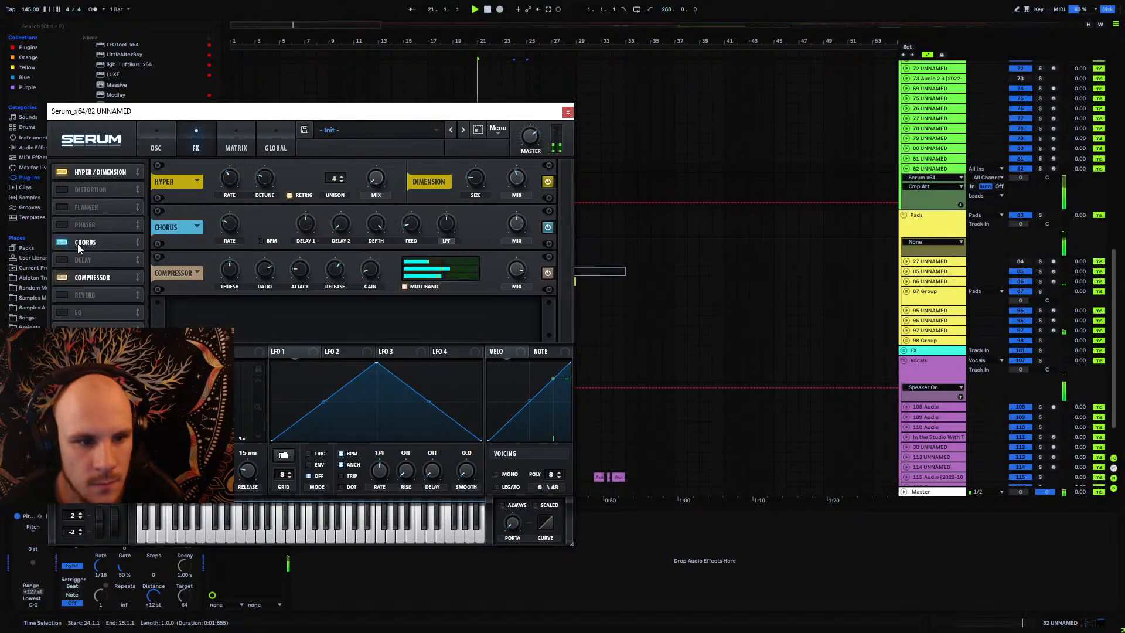
click(515, 228)
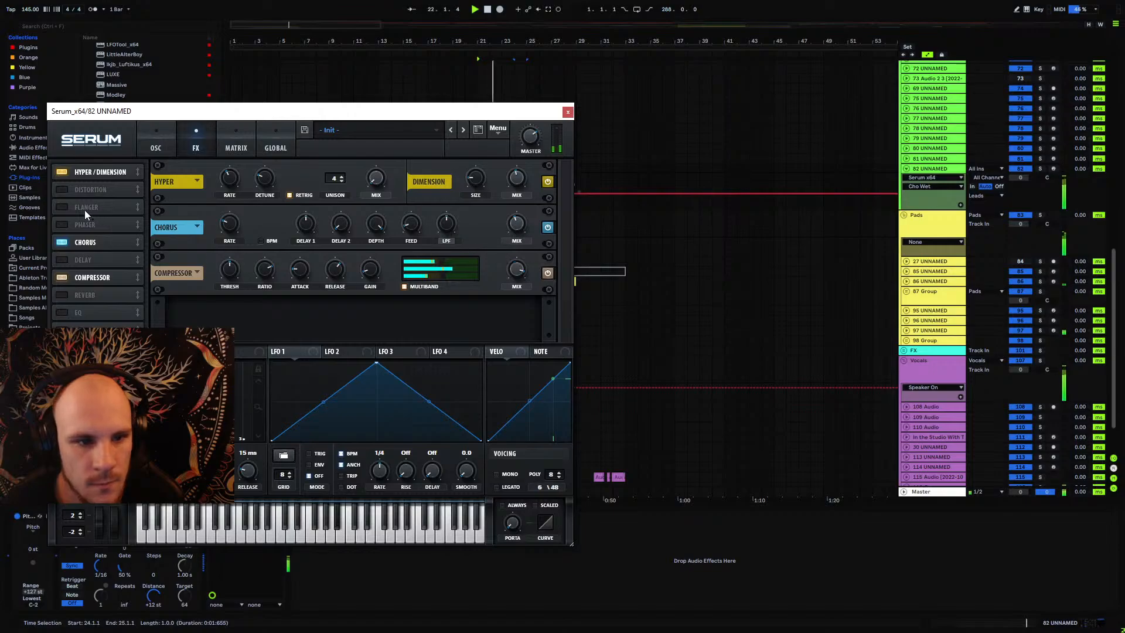
click(63, 296)
click(518, 316)
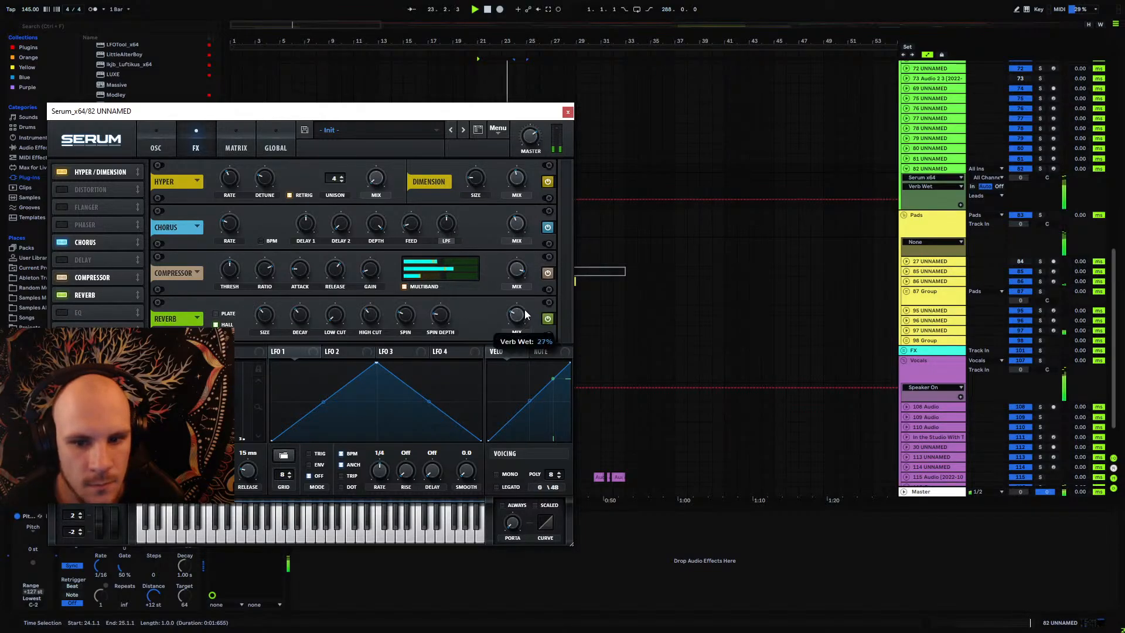
click(570, 112)
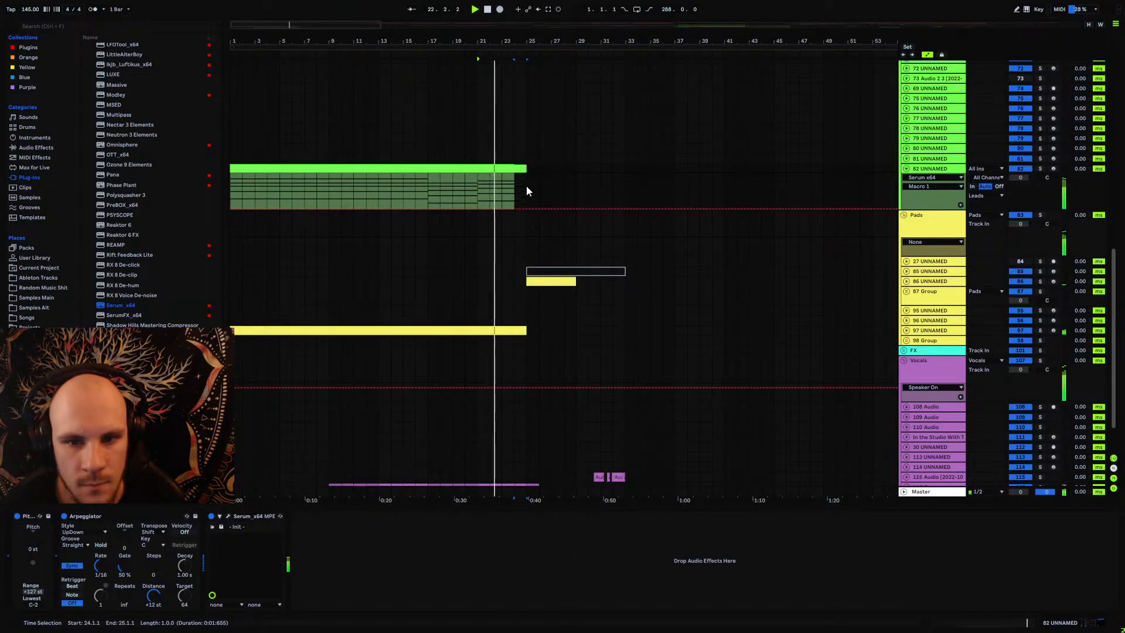
Step: Automate Macro 1 to rise from zero at bar 1 to 1.00 at bar 19, fall to zero by bar 25, and play
click(526, 191)
click(526, 209)
drag(453, 208, 452, 174)
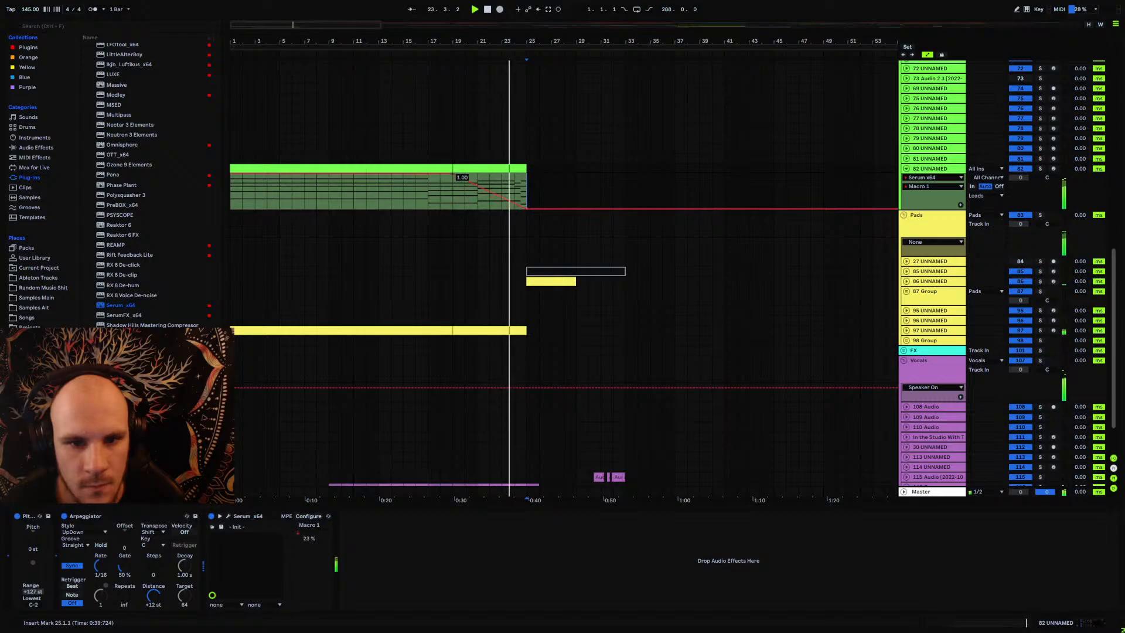
drag(304, 173, 231, 208)
click(235, 187)
key(space)
key(space)
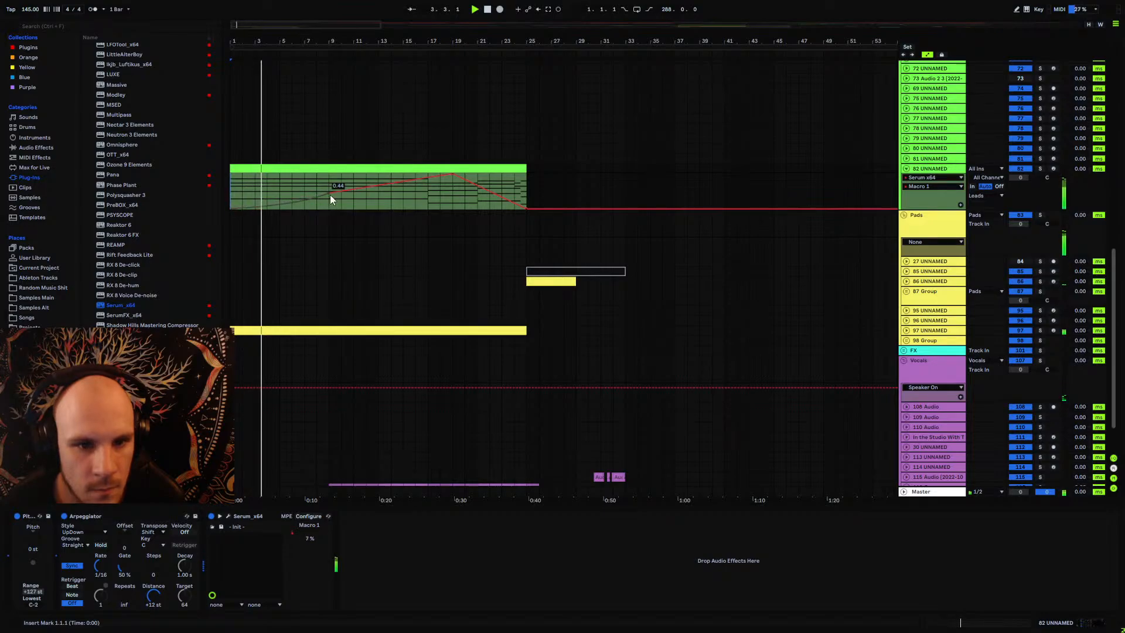
Step: Assign Macro 1 to the multiband compressor's high band in Serum and adjust the modulation amount
click(228, 516)
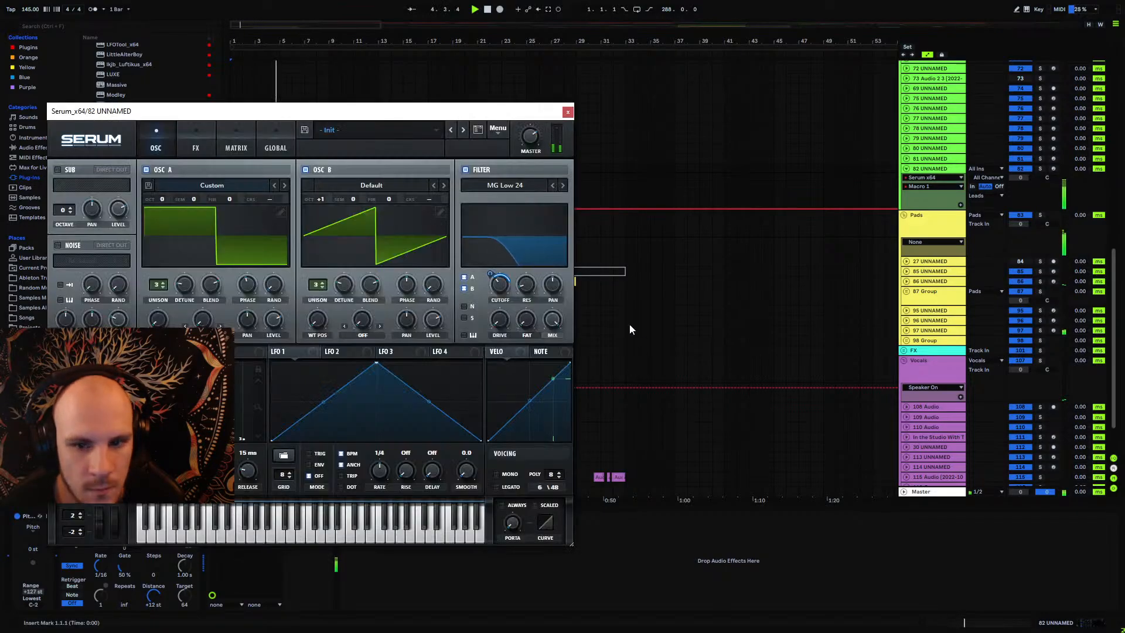
click(195, 146)
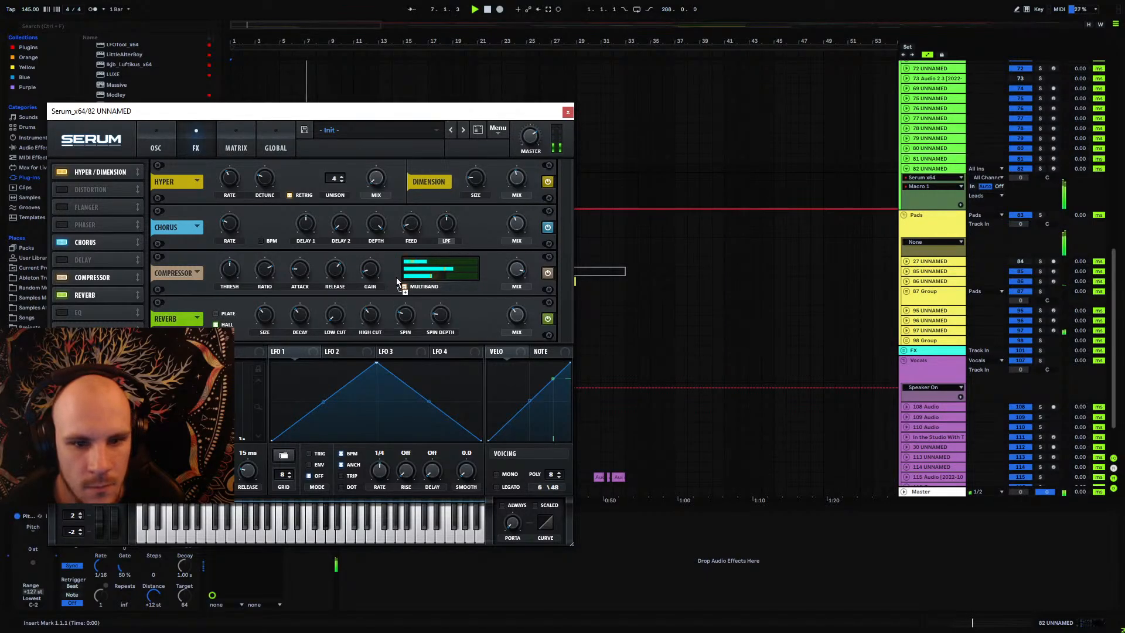
click(236, 146)
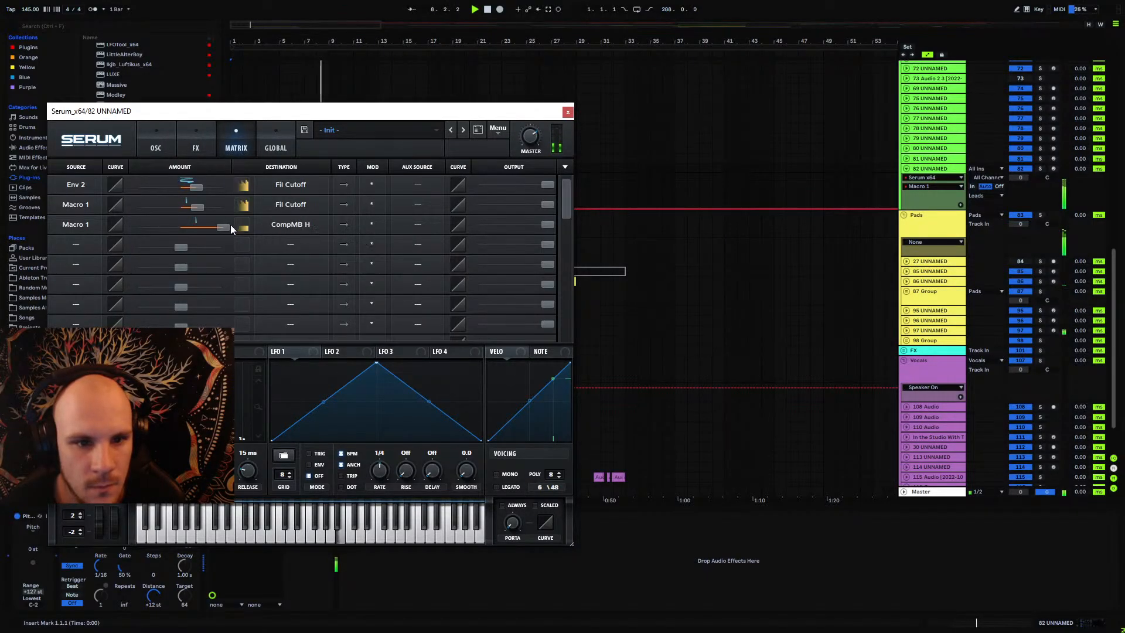
click(156, 145)
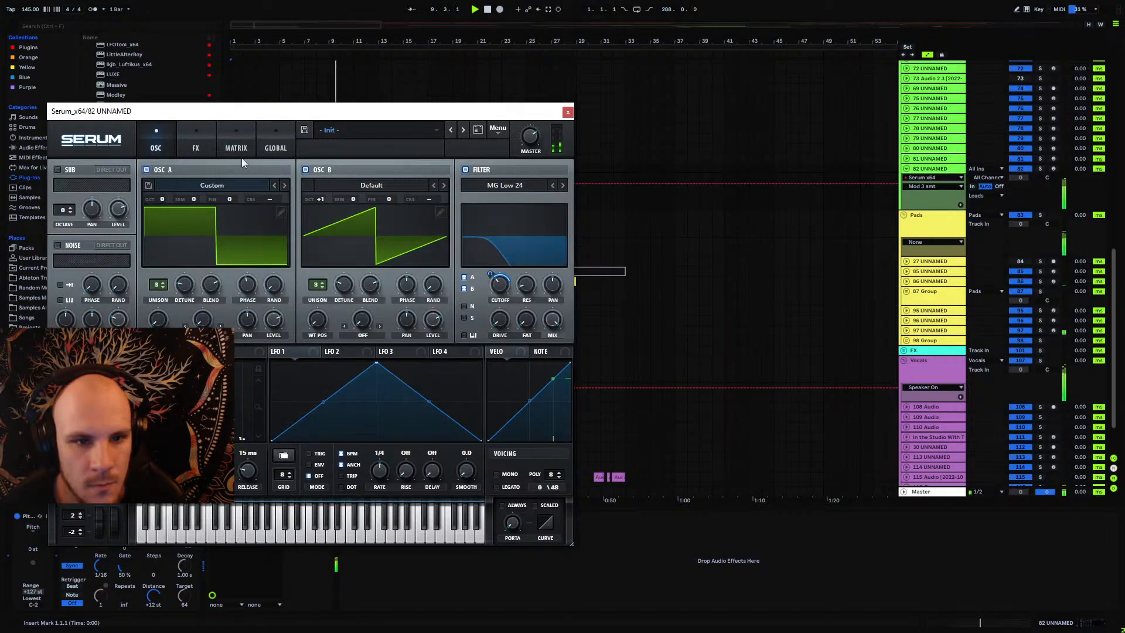
Step: Add a BPM-synced phaser in Serum with a rate of 6 bar and a reduced mix, then close the plugin
click(196, 146)
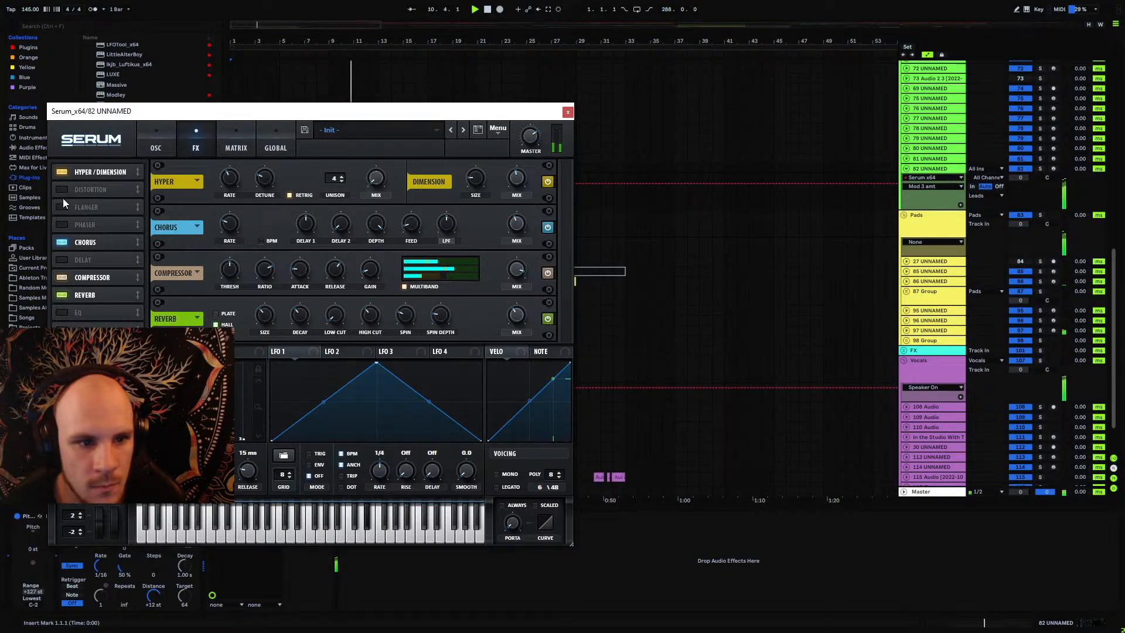
click(63, 225)
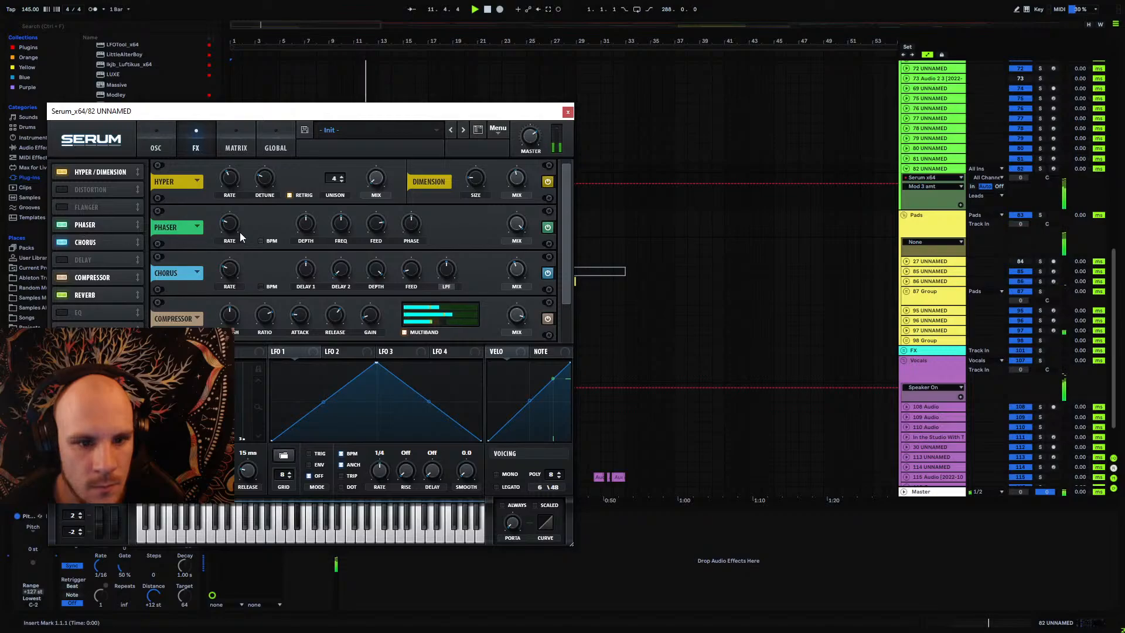
click(259, 241)
drag(233, 227, 232, 228)
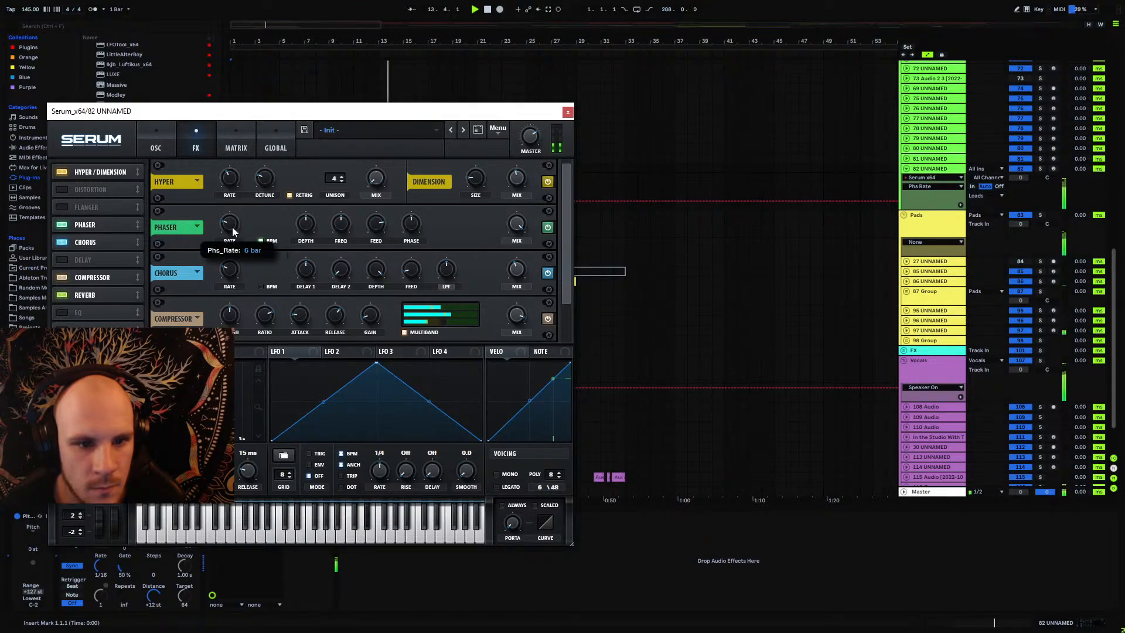
click(517, 223)
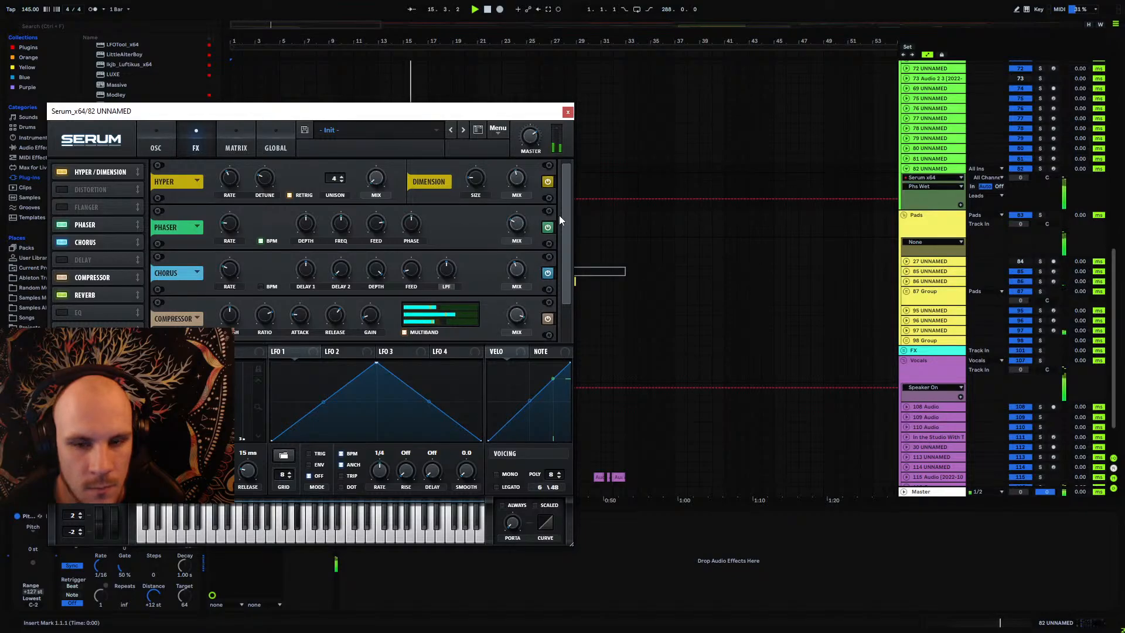
click(567, 111)
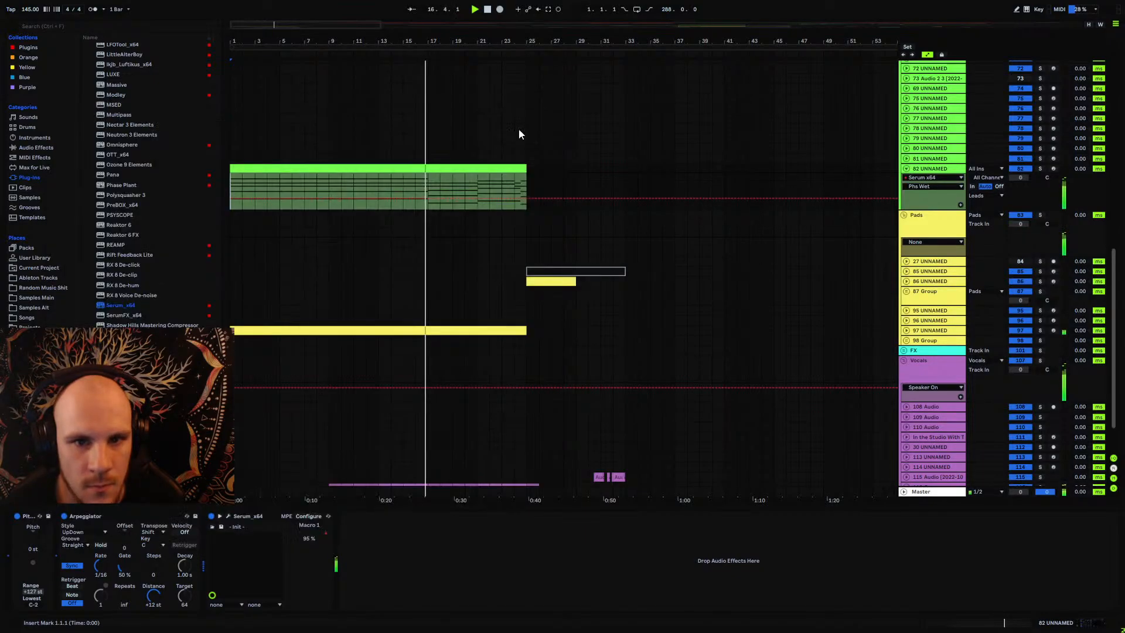
Step: Add Echo after Serum on track 82, set both delay channels to Notes sync and the Dry/Wet to 39%
click(932, 170)
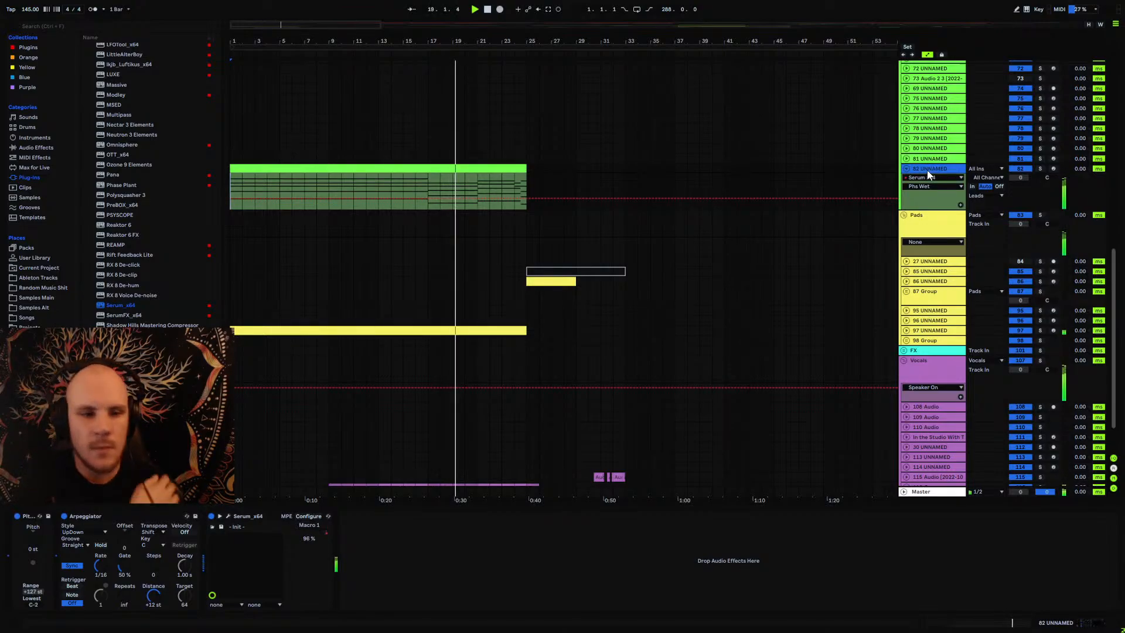
click(34, 147)
drag(106, 166, 384, 574)
click(391, 540)
click(387, 564)
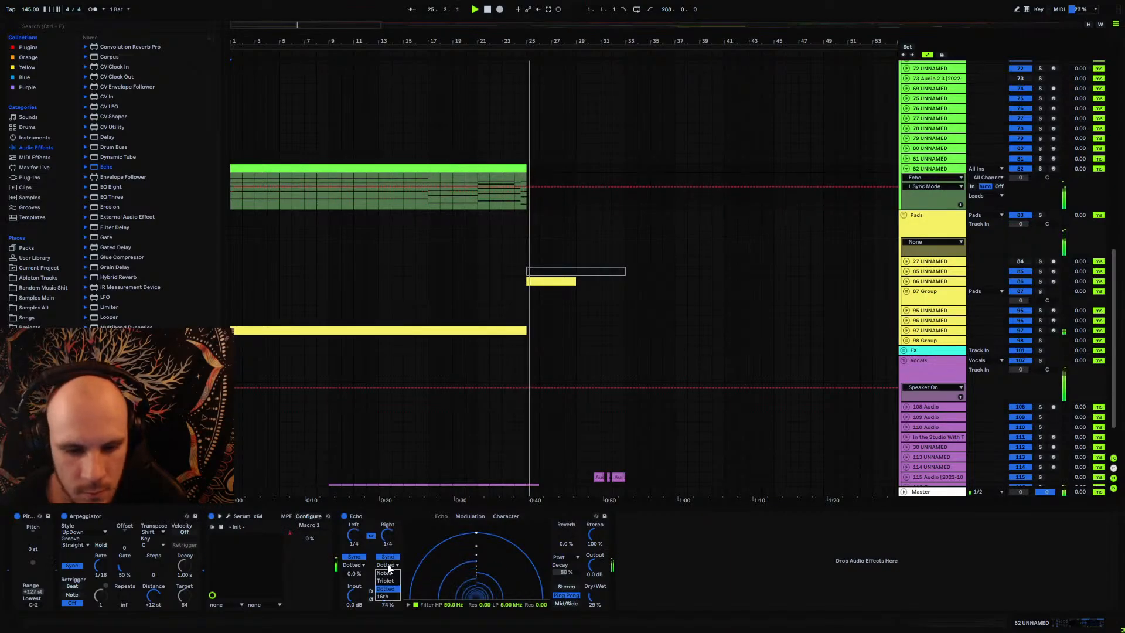
click(386, 570)
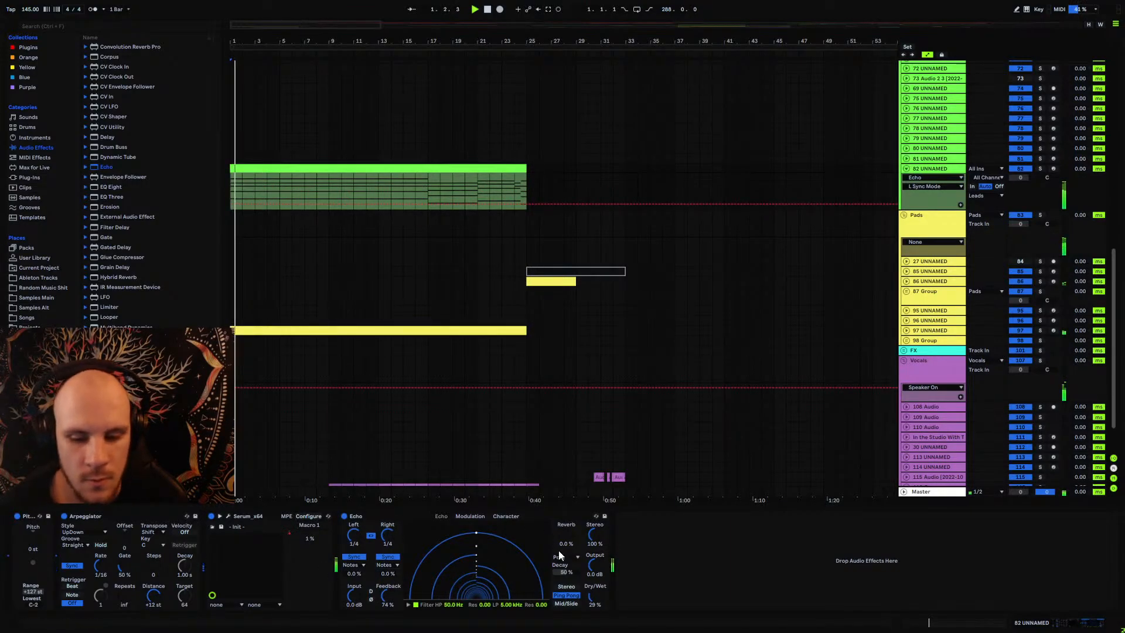
drag(591, 595, 591, 586)
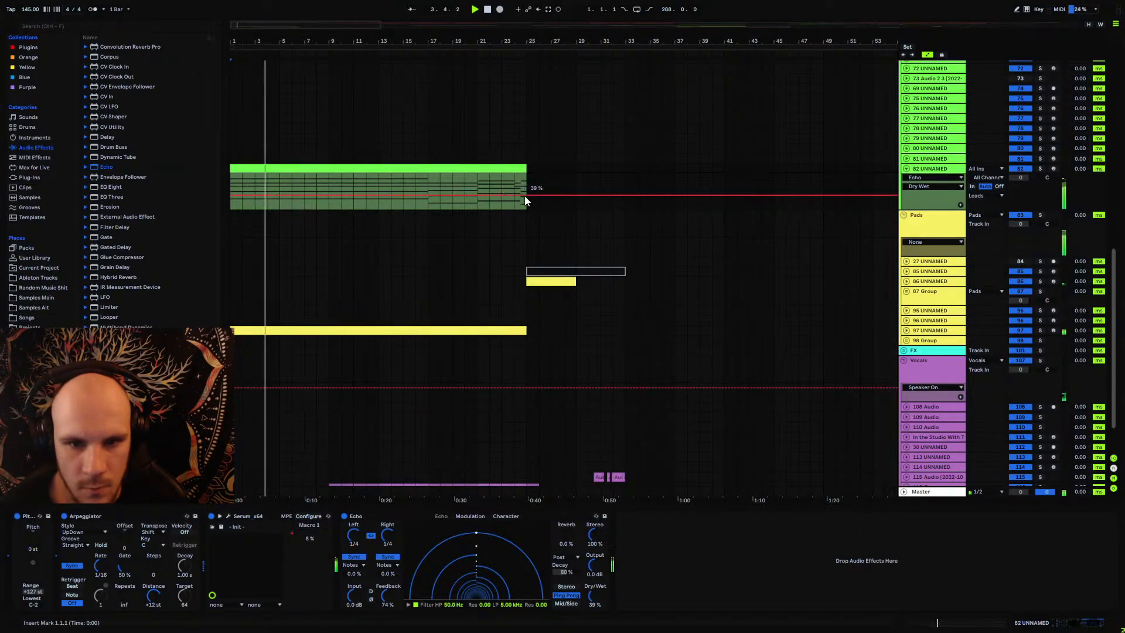
Step: Automate Echo's Dry/Wet to rise from a low level at bar 1 to about 66% by bar 25, bending upward after bar 21
drag(525, 197, 524, 187)
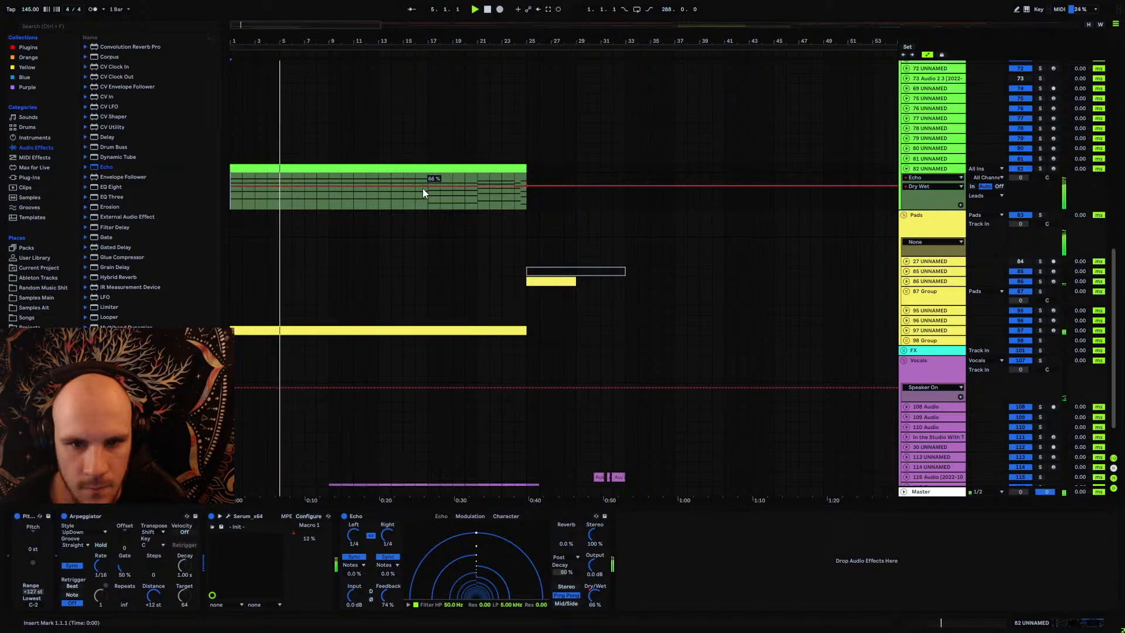
drag(376, 186, 231, 204)
drag(478, 188, 478, 195)
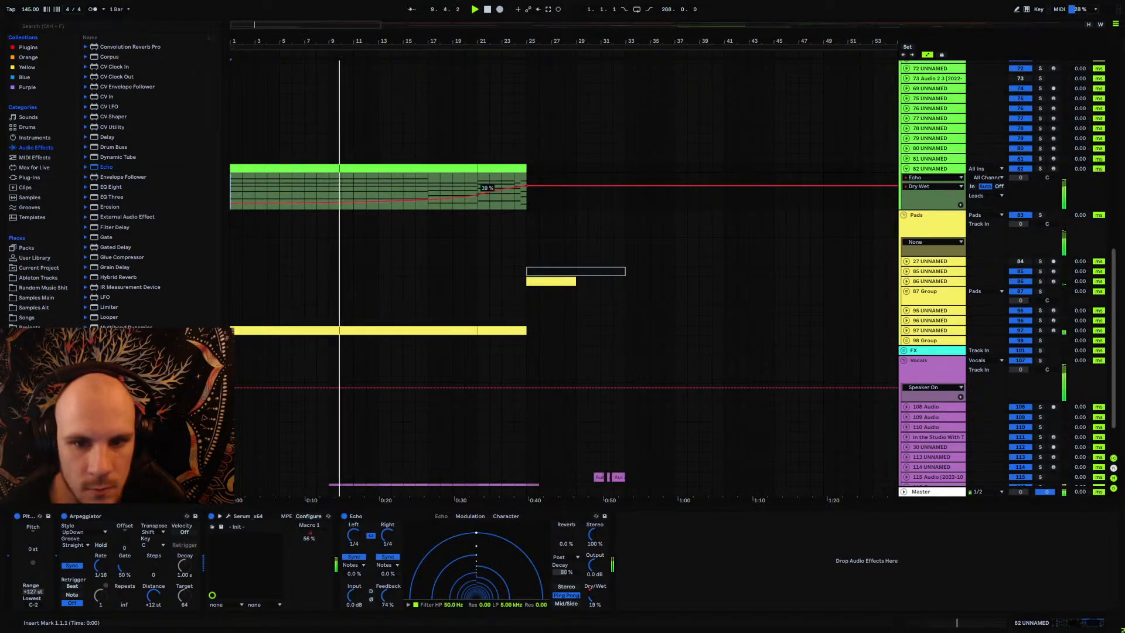
drag(478, 194, 490, 192)
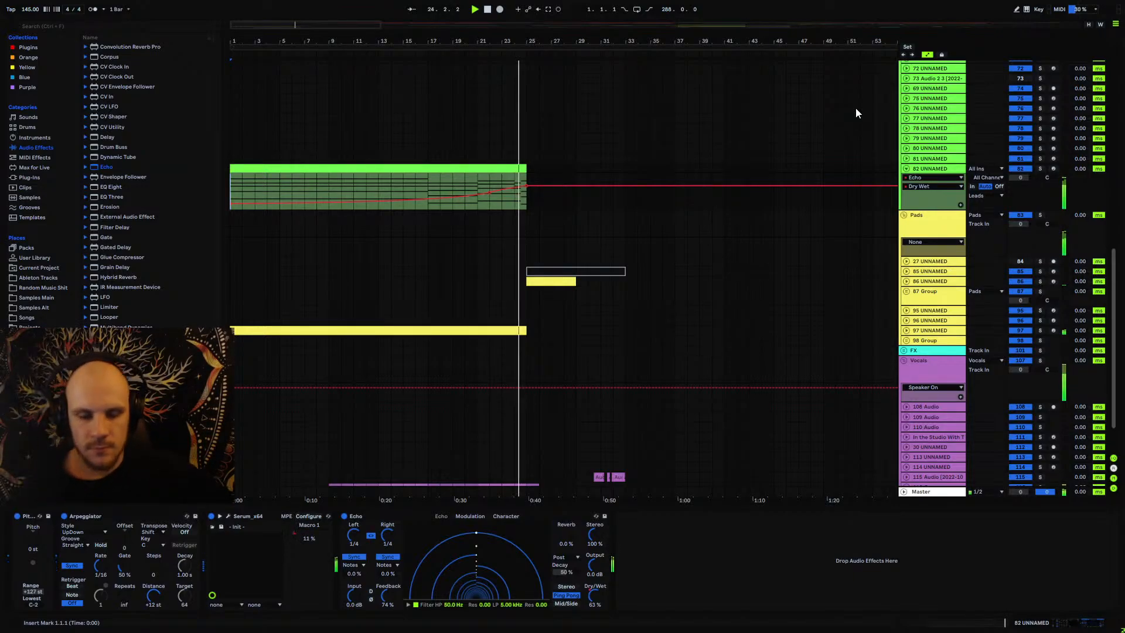
Step: Add EQ Eight after Echo on track 82, enable its band 8 low-pass filter and lower the cutoff frequency during playback
mouse_move(146, 186)
mouse_down()
mouse_move(530, 444)
mouse_move(666, 562)
mouse_up()
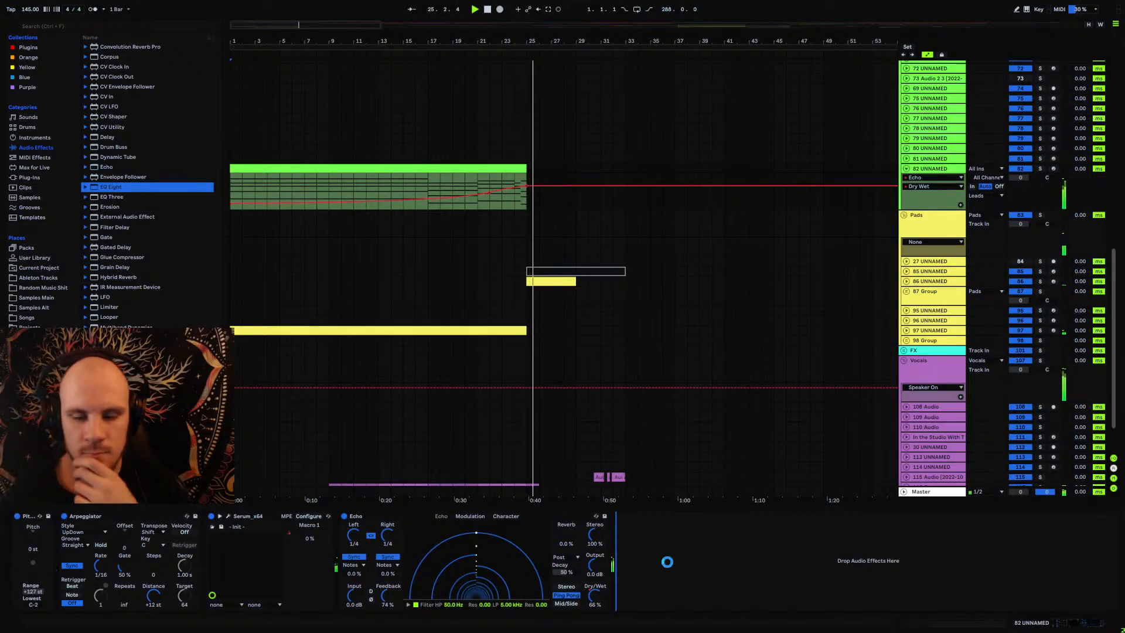
drag(665, 602, 667, 602)
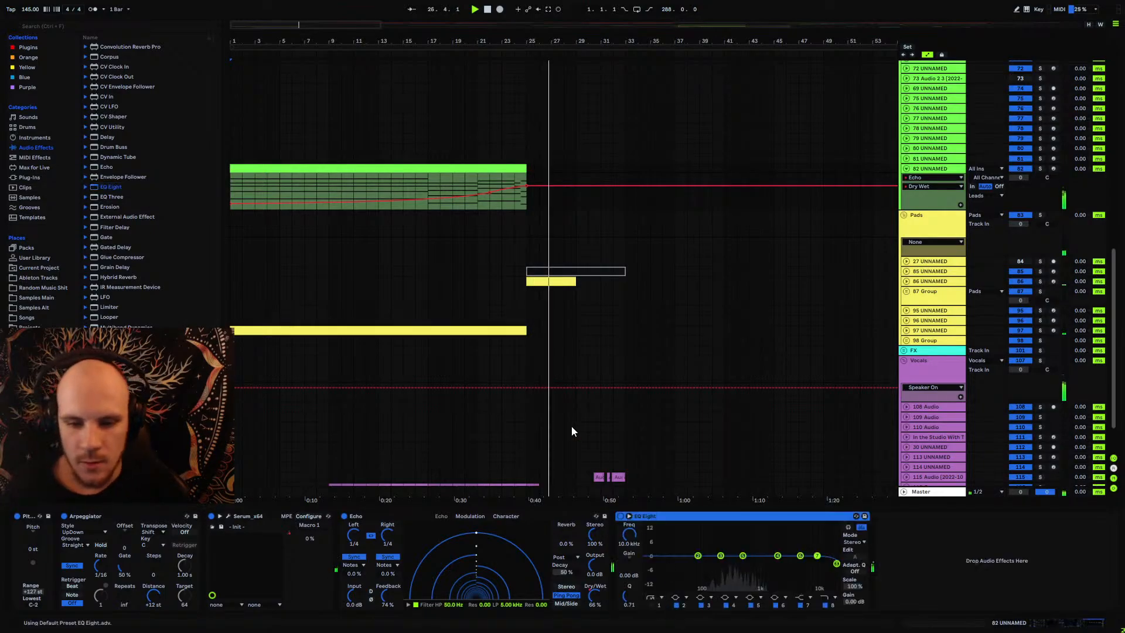
click(428, 187)
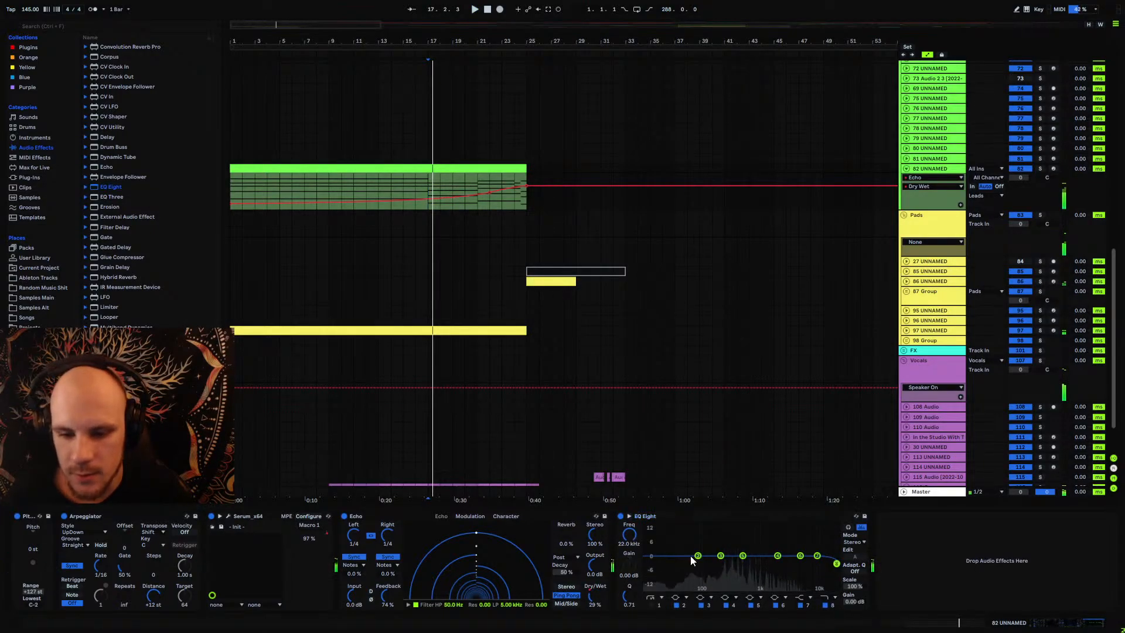
key(space)
drag(629, 535, 629, 582)
Step: Automate EQ Eight's band 8 frequency on track 82 to fall from bar 17 to about 139 Hz at bar 25
drag(429, 187, 429, 185)
drag(526, 186, 526, 191)
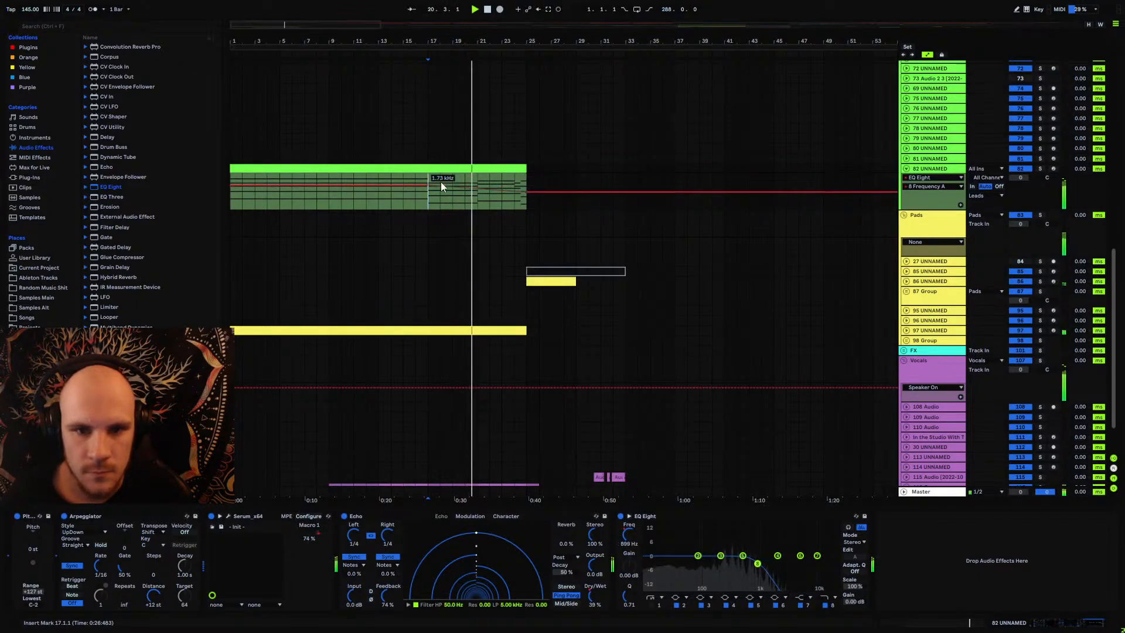
drag(429, 184, 518, 202)
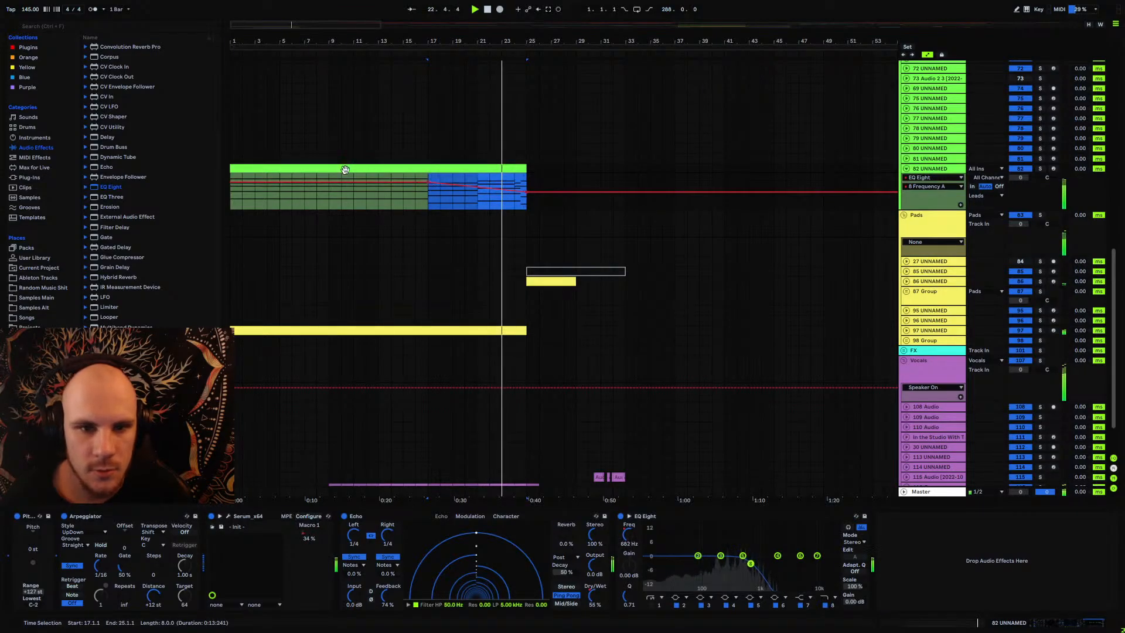
drag(429, 181, 526, 197)
click(481, 184)
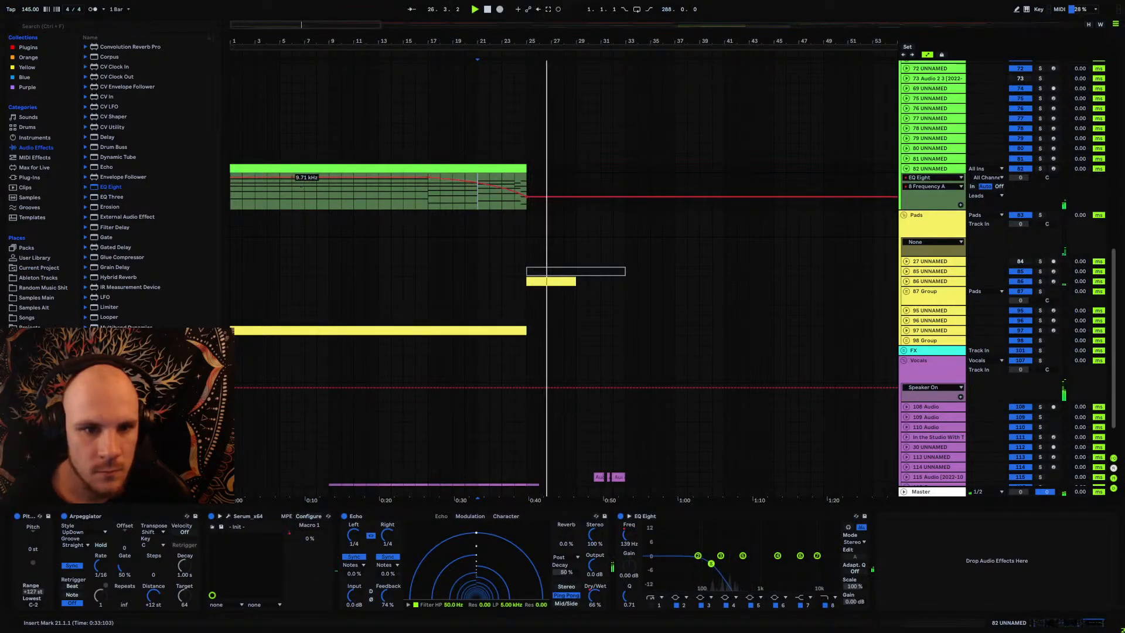
Step: Lower the band 8 frequency automation at bar 1 to about 174 Hz, rising toward bar 17, and play from the start
drag(230, 176, 265, 188)
click(230, 183)
key(space)
key(space)
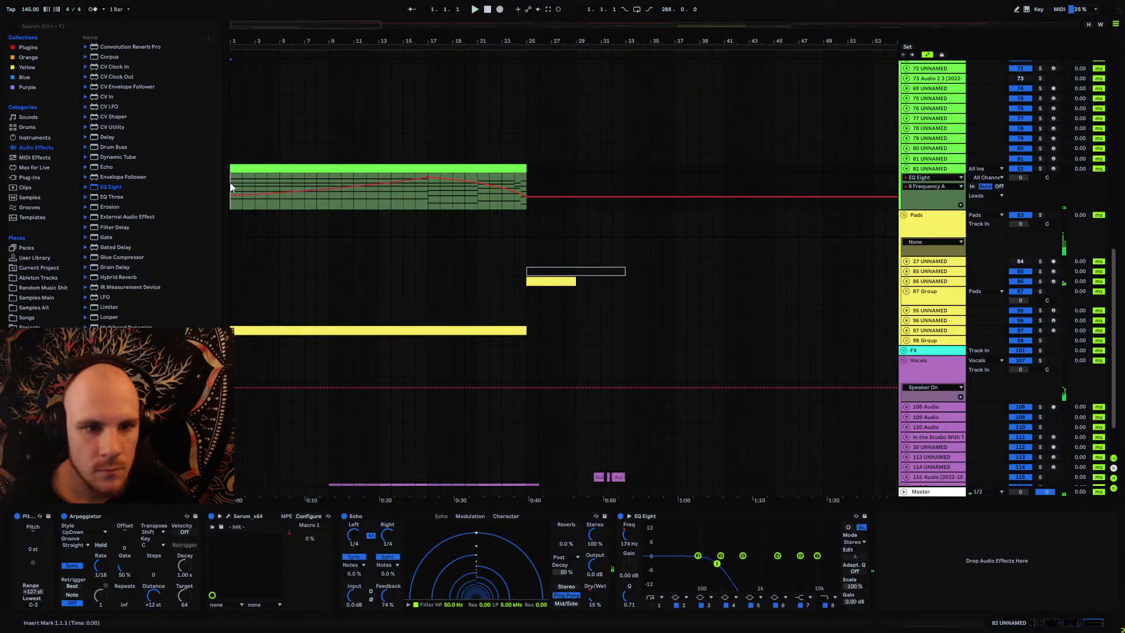
Step: Enable EQ Eight's band 1 high-pass filter at 156 Hz with a Q of about 0.19, and fold track 82
click(651, 603)
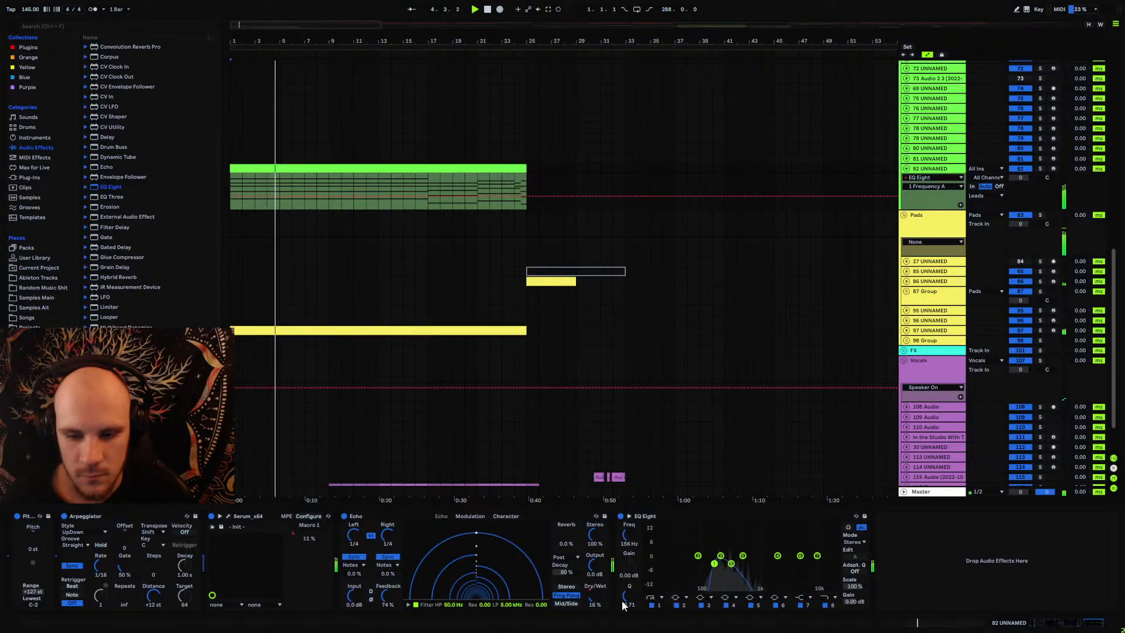
drag(715, 564, 714, 580)
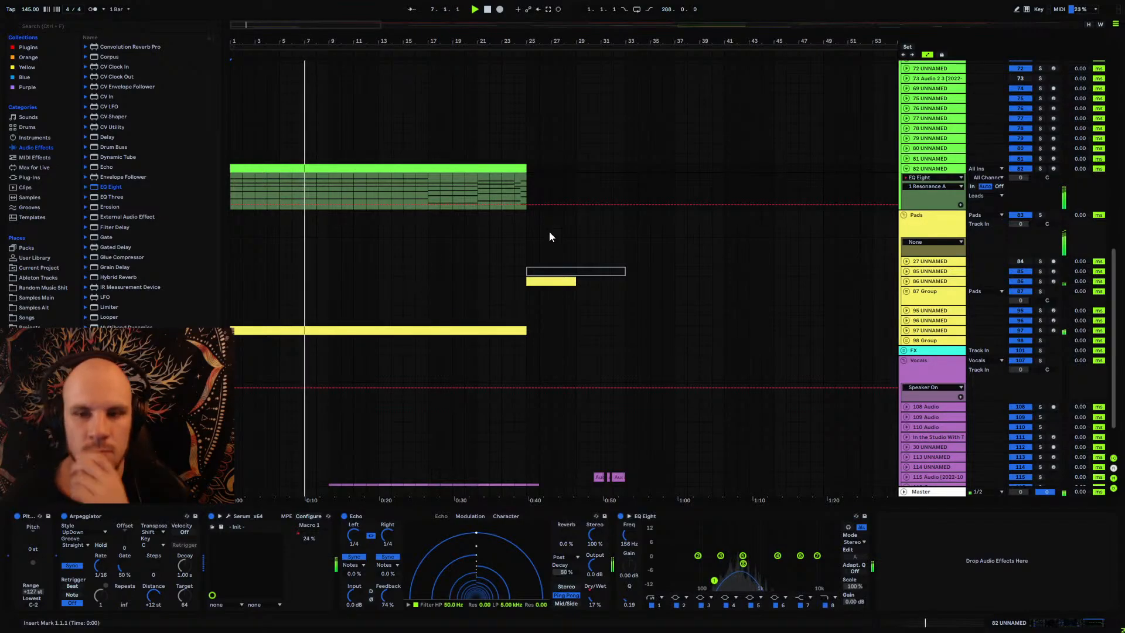
click(930, 169)
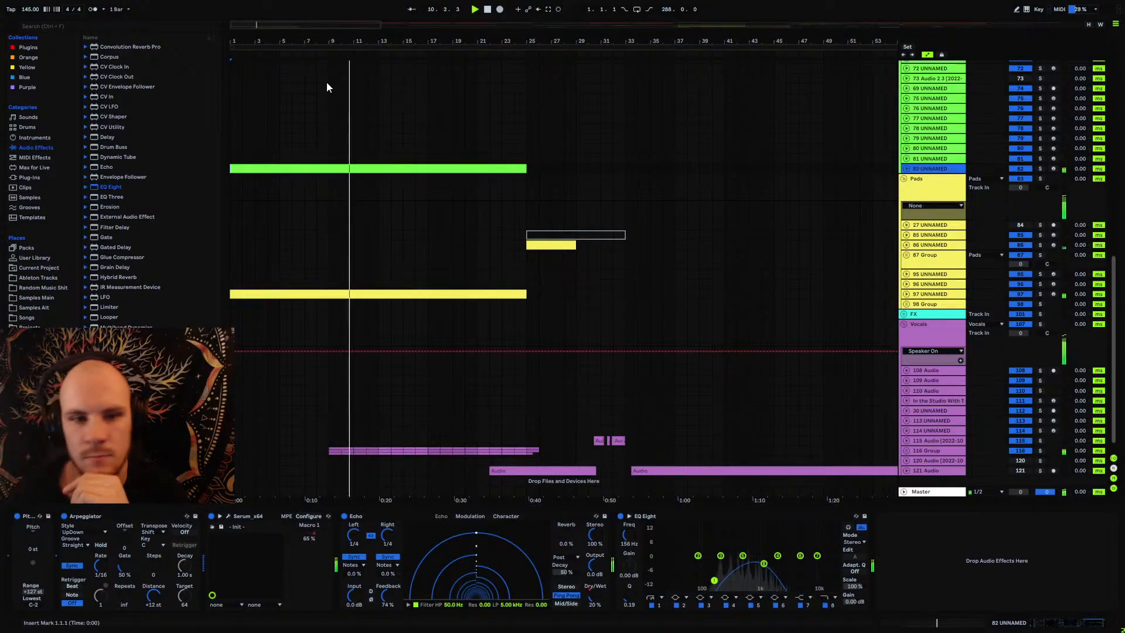
Step: Copy the 67 Group clips from bars 161 to 185 and paste them at bar 1
drag(300, 41, 301, 5)
scroll(369, 263, up, 5)
scroll(445, 288, up, 2)
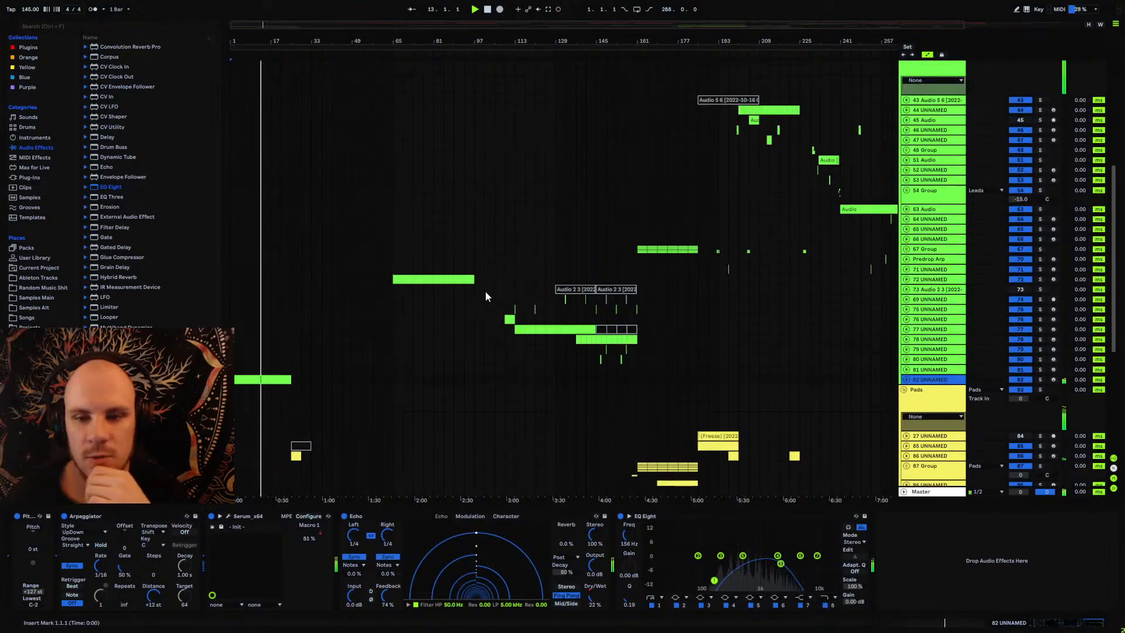
scroll(446, 300, down, 4)
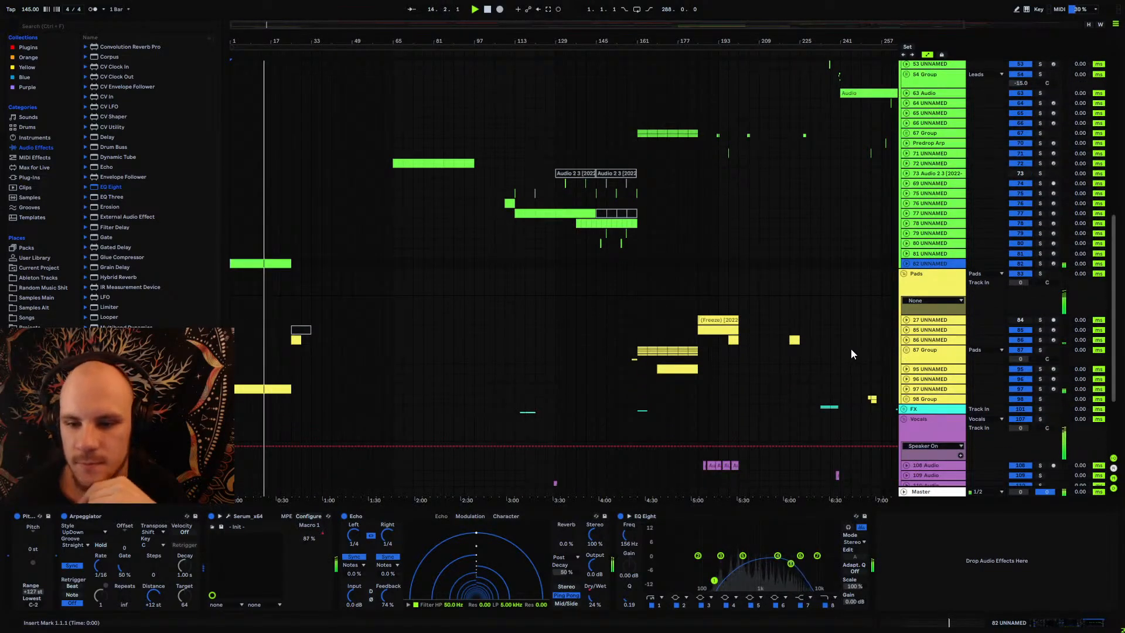
scroll(730, 318, up, 4)
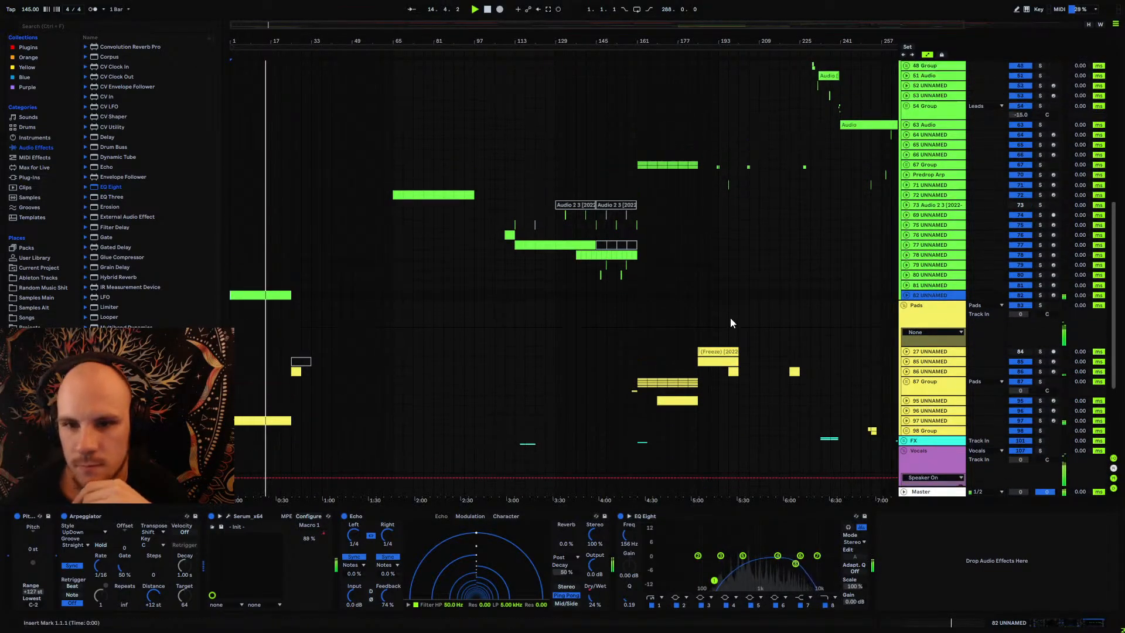
click(640, 179)
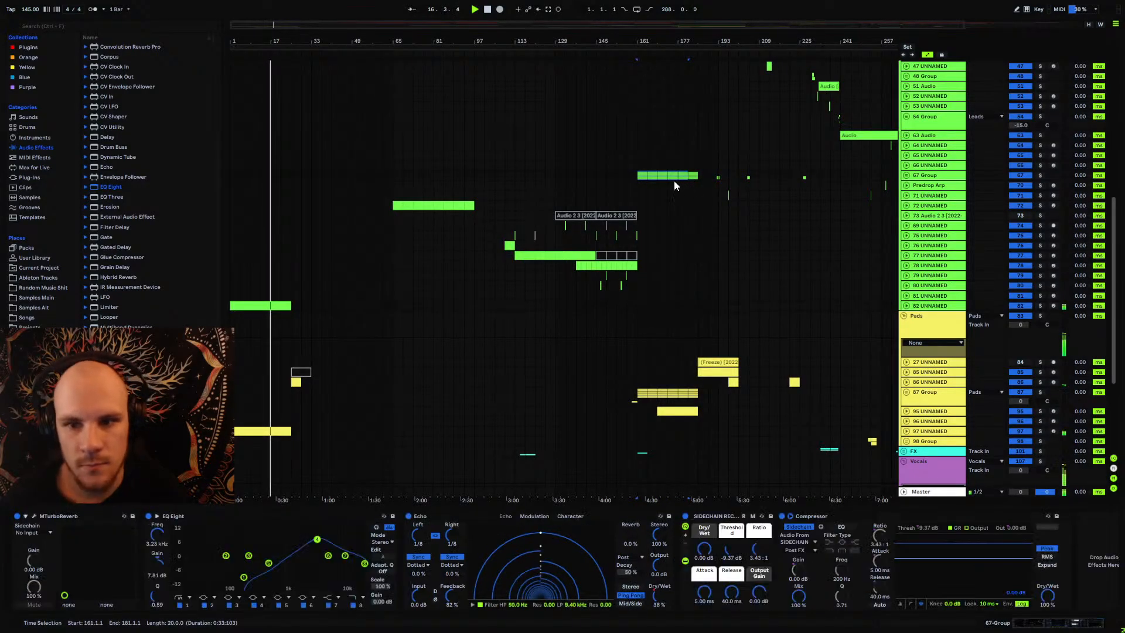
click(230, 175)
key(ctrl+v)
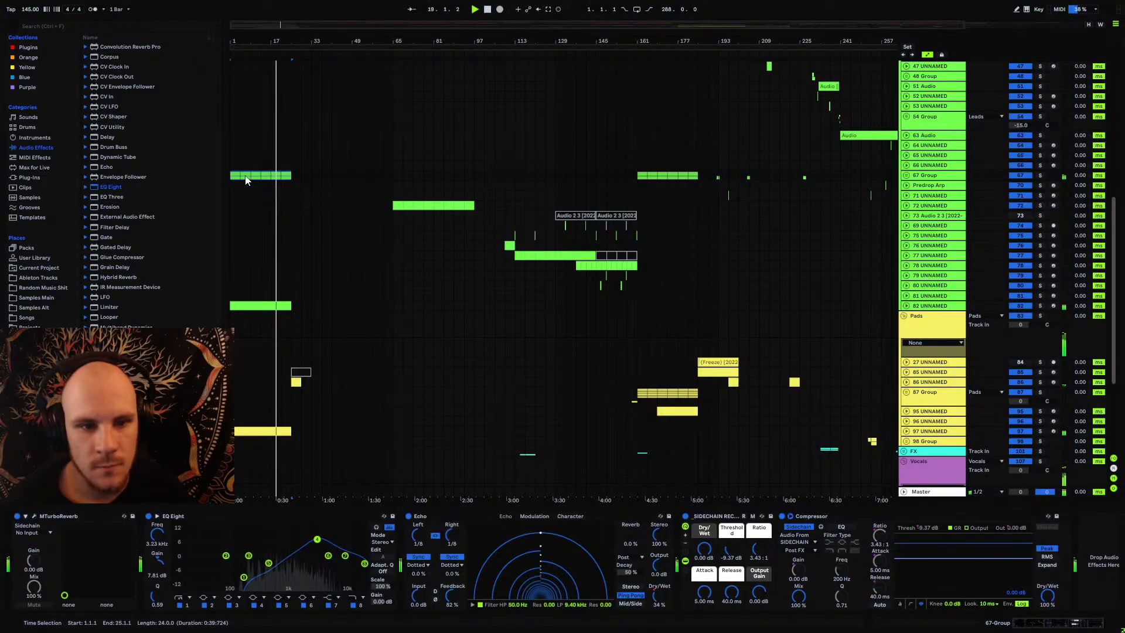
Step: Unfold 67 Group and duplicate bars 17 to 25 of tracks 68 and 69 so the copy starts at bar 25
click(906, 175)
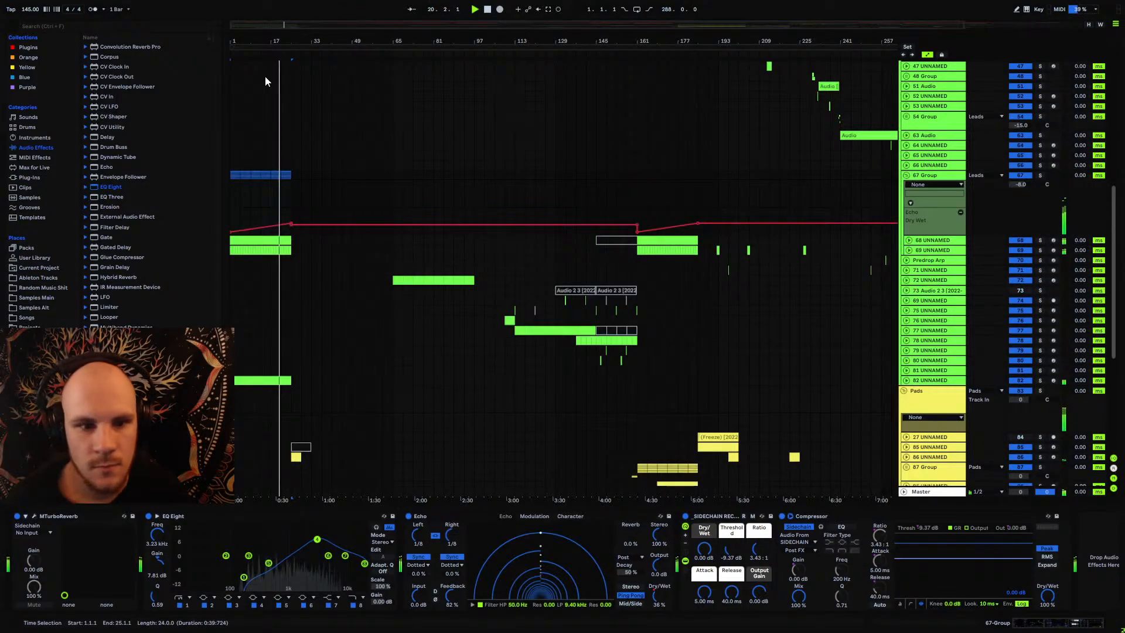
drag(264, 41, 263, 112)
scroll(368, 232, down, 3)
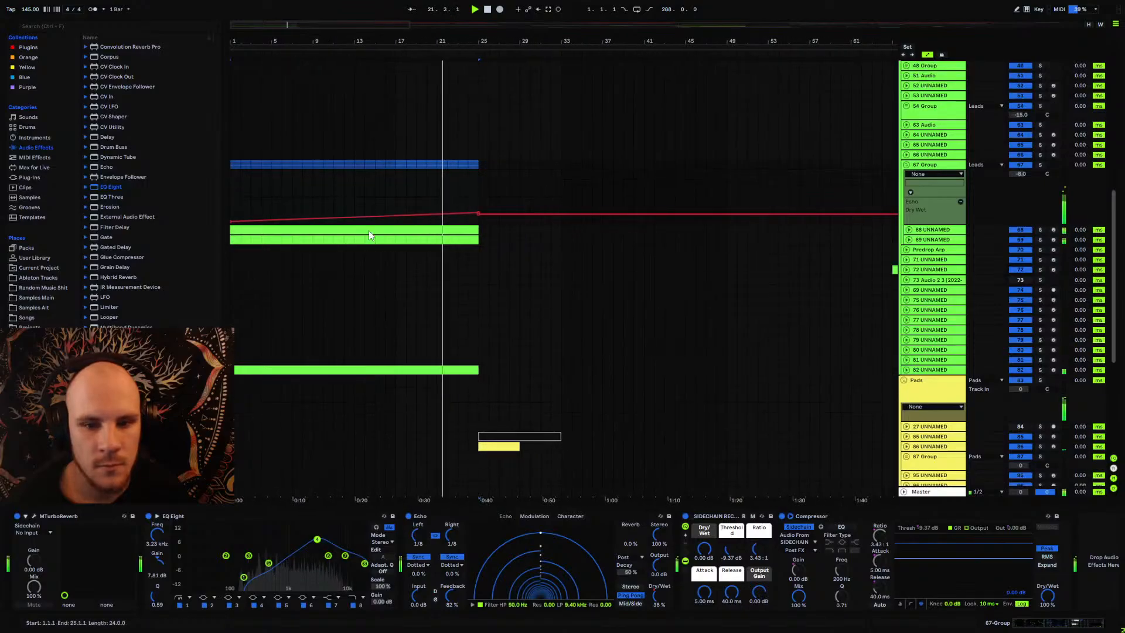
scroll(756, 187, up, 2)
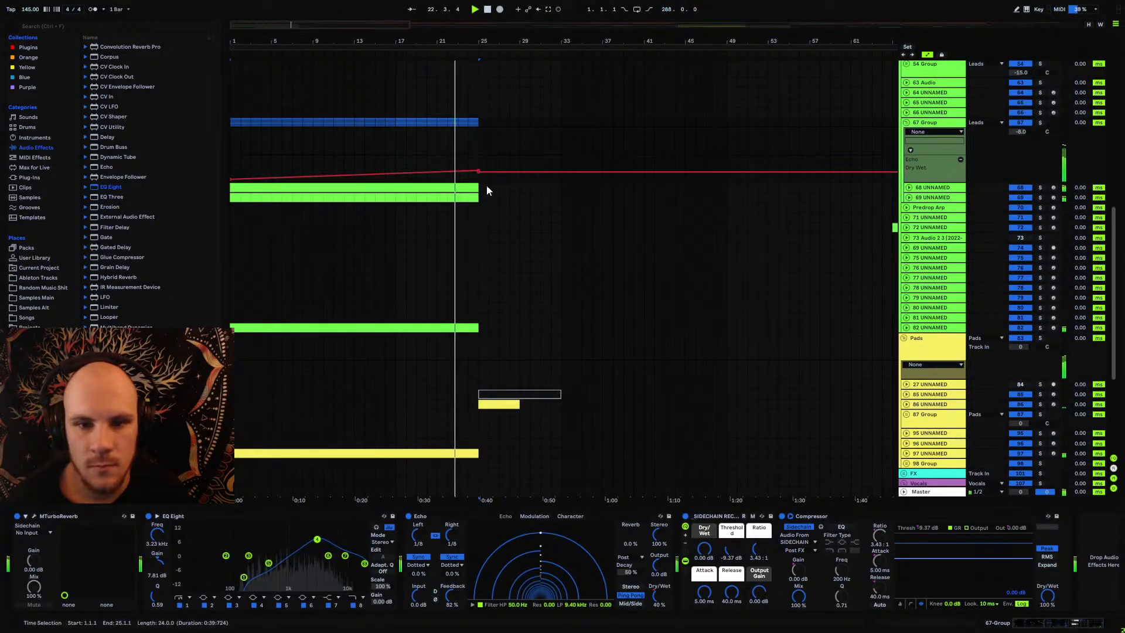
drag(484, 189, 437, 198)
click(392, 198)
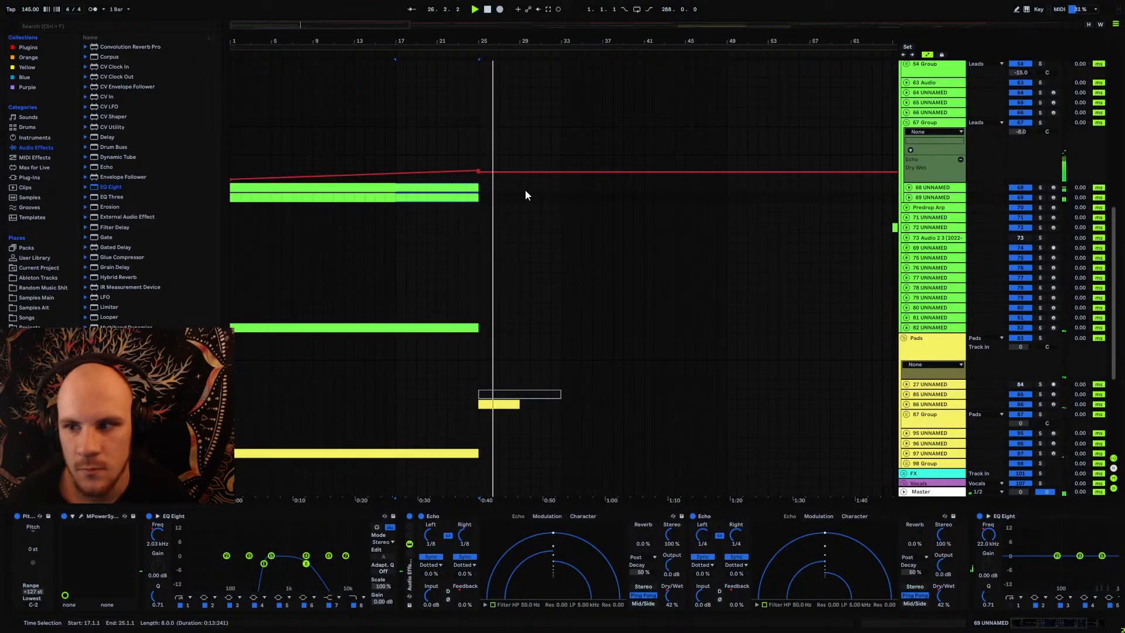
key(ctrl+d)
Step: Deactivate the track 68 and 69 clips in bars 1 to 25 and remove the group's extra Echo Dry/Wet point at bar 25
click(236, 198)
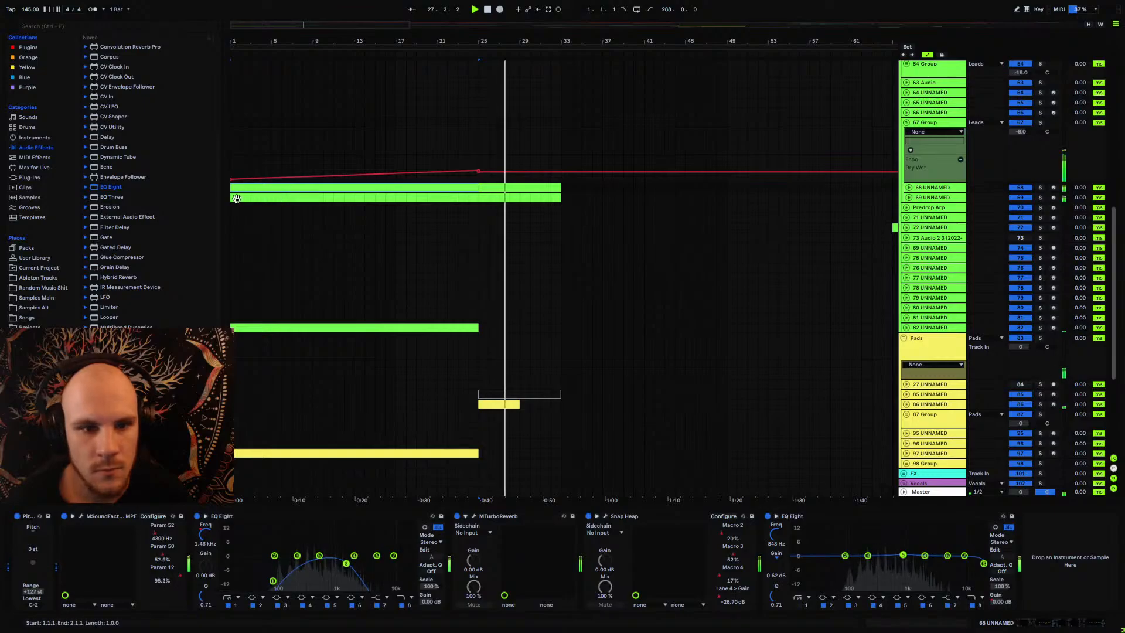
drag(236, 198, 478, 188)
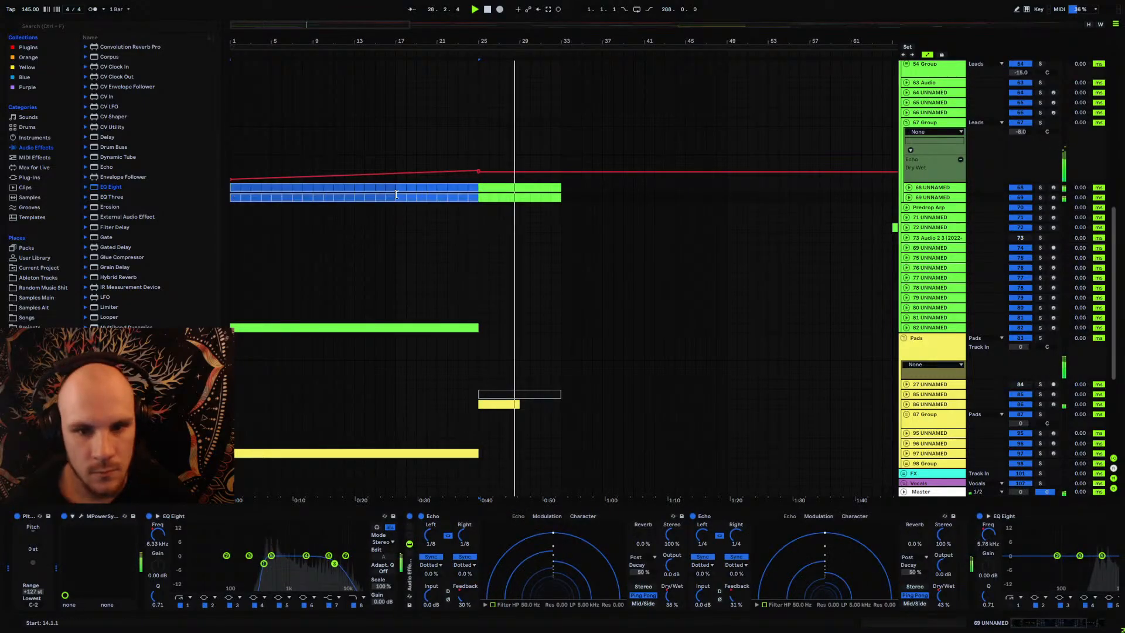
click(479, 174)
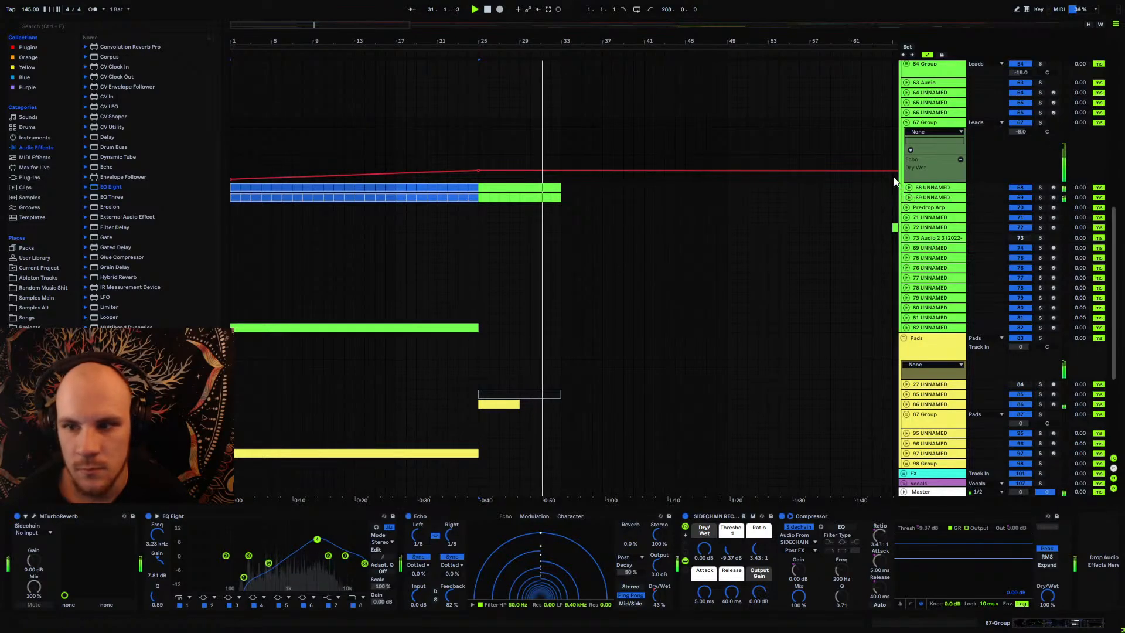
Step: Play the duplicated group section from bar 25 and listen to how it ends after bar 33
click(906, 123)
mouse_move(548, 41)
mouse_down()
mouse_move(547, 141)
mouse_move(540, 35)
mouse_up()
key(space)
click(907, 123)
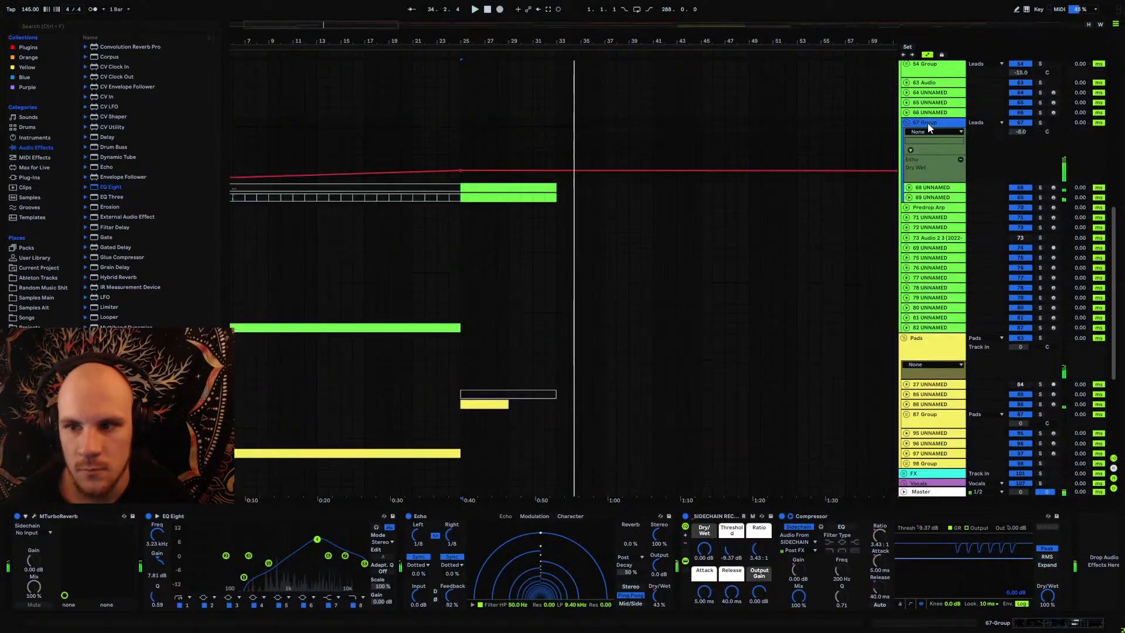
click(541, 158)
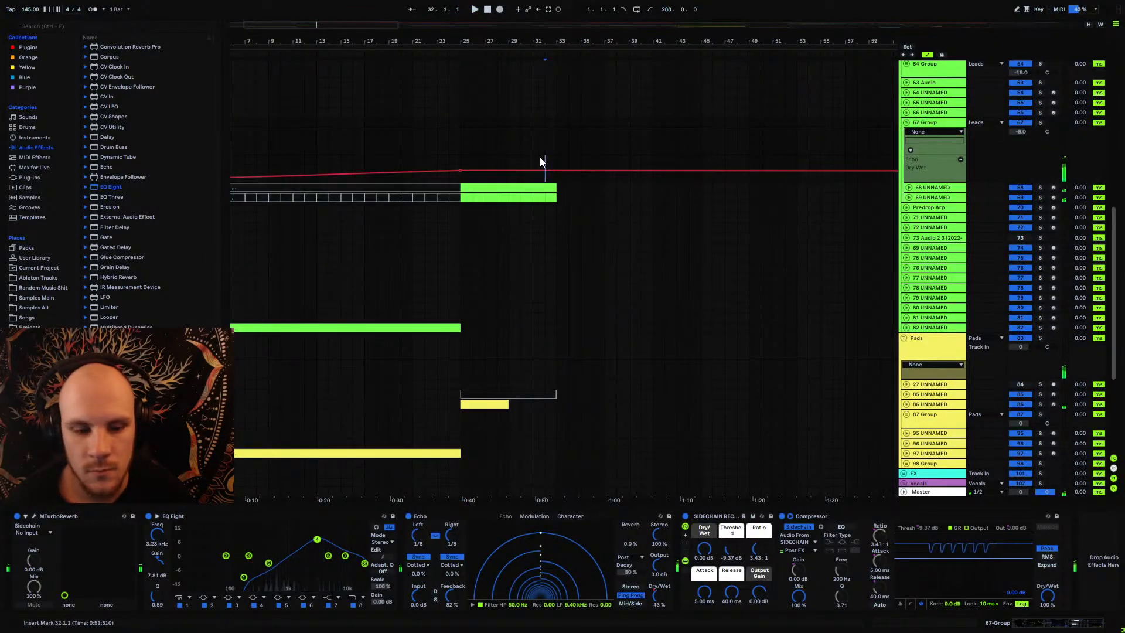
Step: Unfold track 68's automation lanes and delete the jump points at bar 33 for MSoundFactory Param 52 and Param 50
click(918, 188)
click(908, 188)
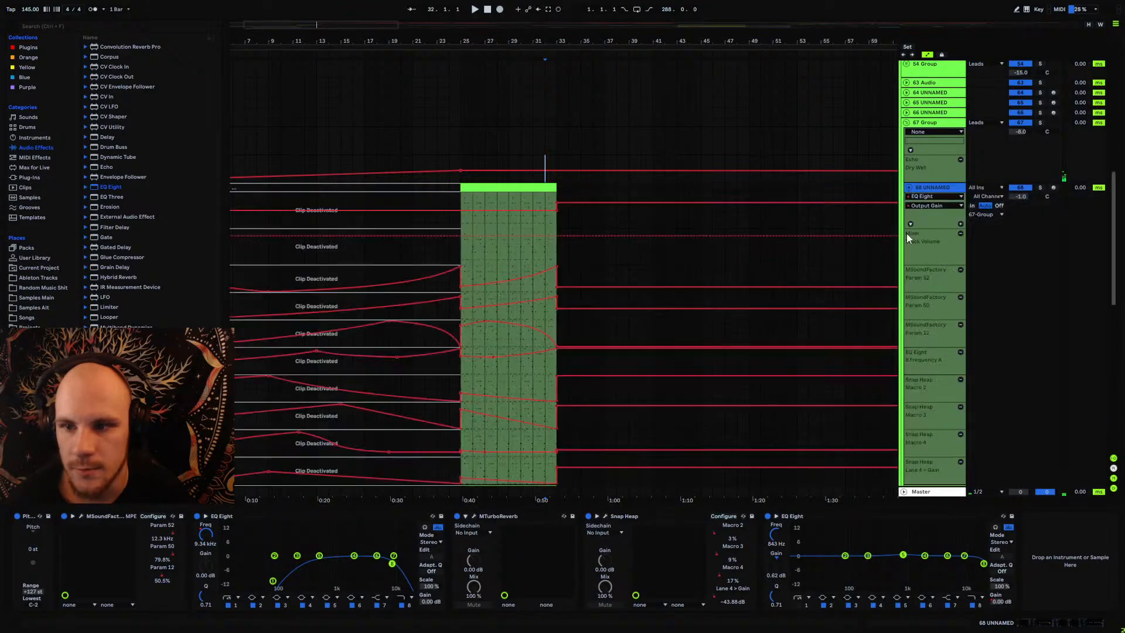
scroll(686, 274, down, 3)
click(558, 203)
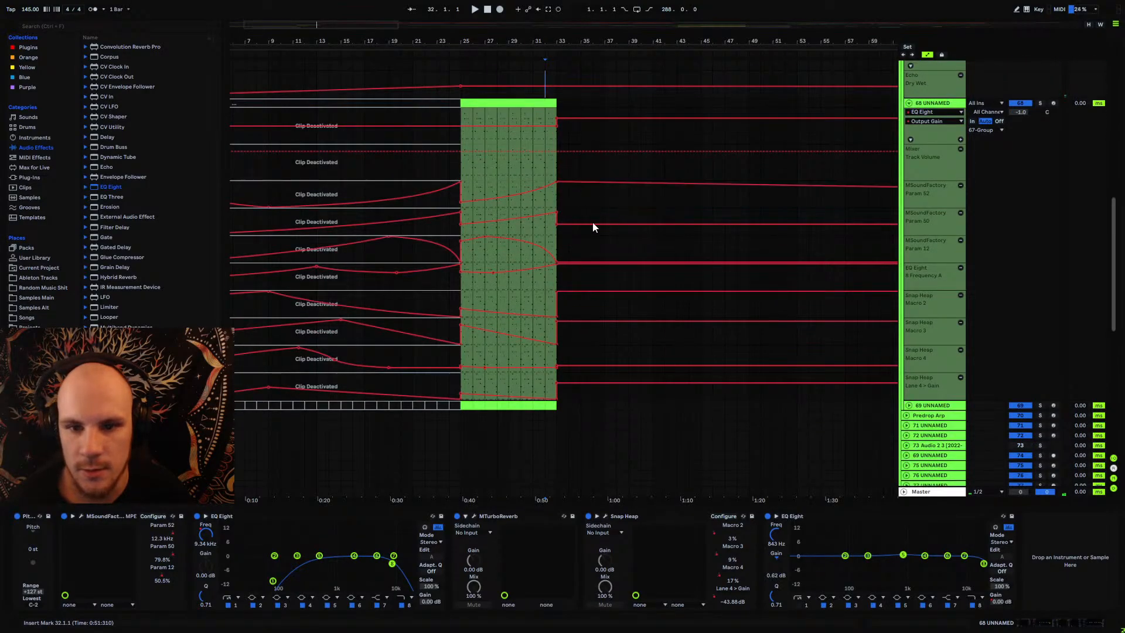
click(556, 225)
Step: Delete the bar 33 jump points for Snap Heap Macro 2, Macro 3, Macro 4 and Lane 4 Gain, and play from bar 31
click(556, 292)
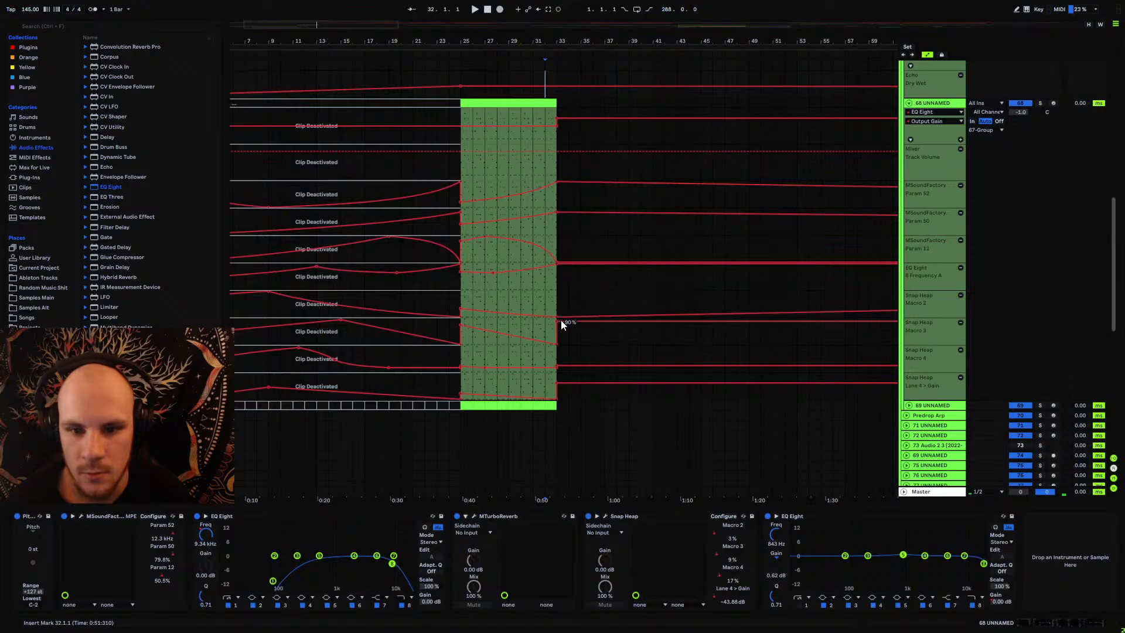
click(554, 321)
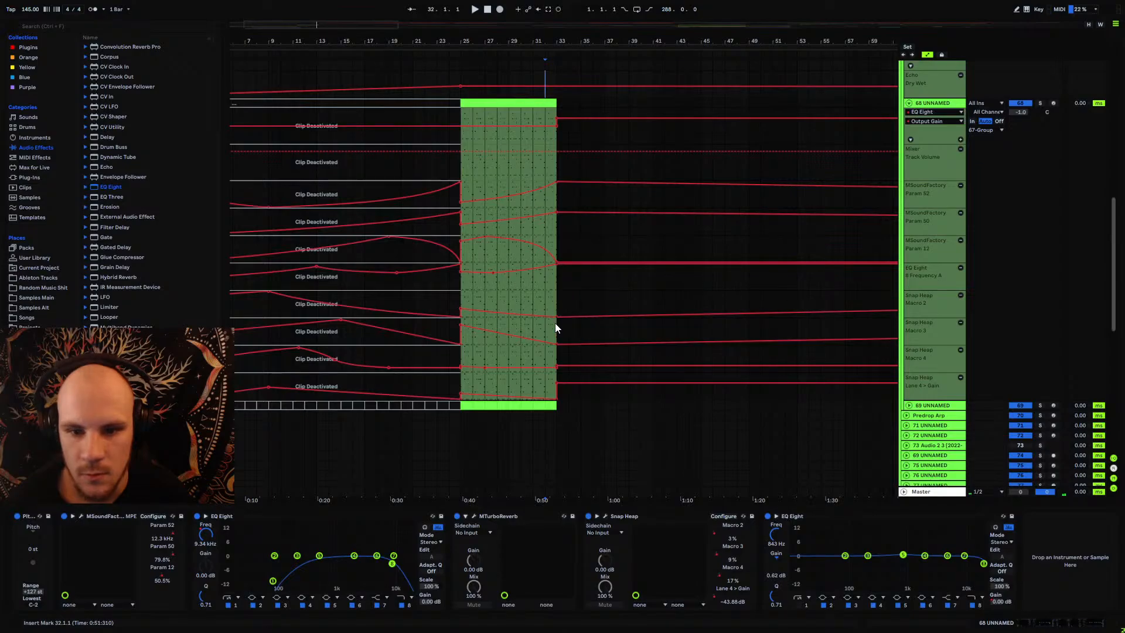
click(558, 383)
click(555, 367)
click(539, 358)
key(space)
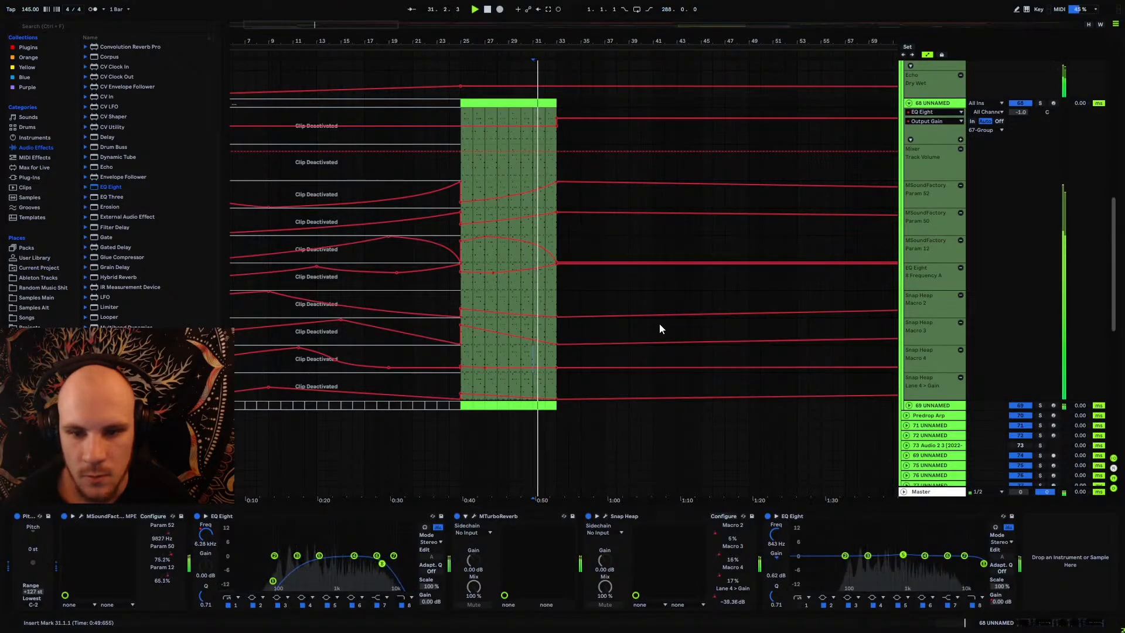
Step: Raise Snap Heap Macro 2 at bar 33 to about 76% and delete the EQ Eight Output Gain jump point there
drag(557, 310, 560, 298)
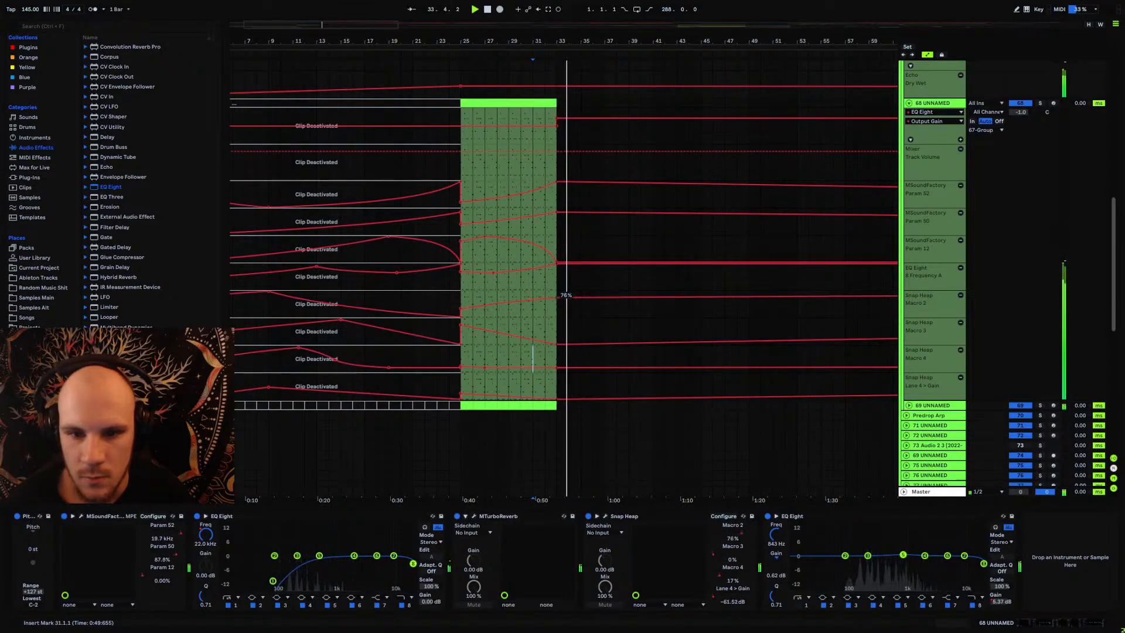
click(557, 118)
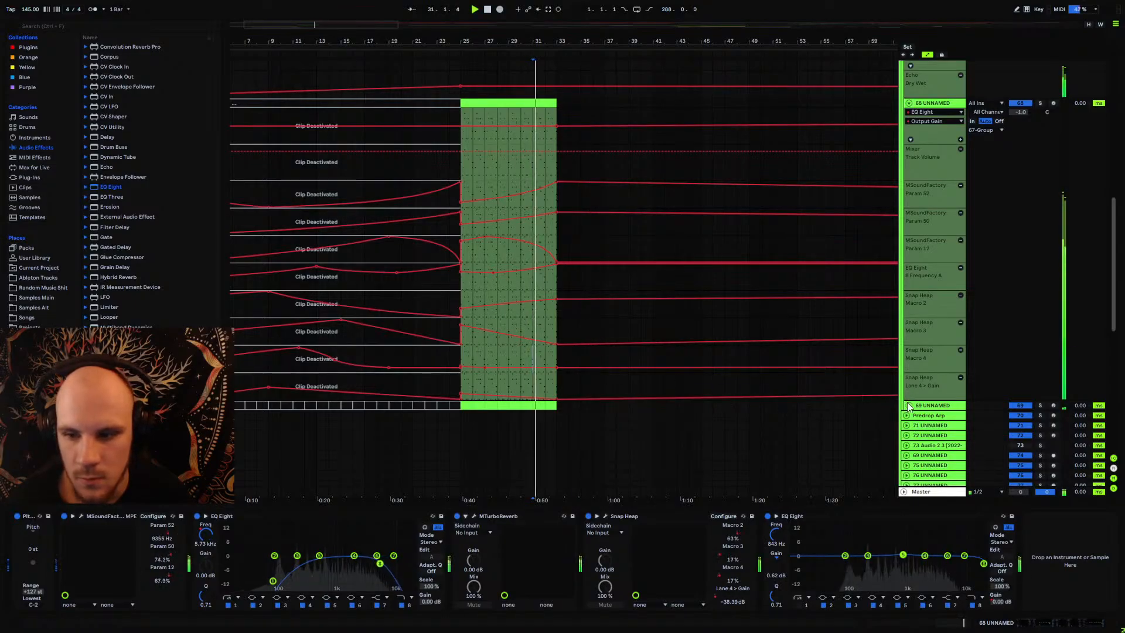
Step: Unfold track 69's automation and delete the bar 33 jump points for both Echo Feedback lanes and the second Echo Dry/Wet, and replay from bar 31
click(930, 405)
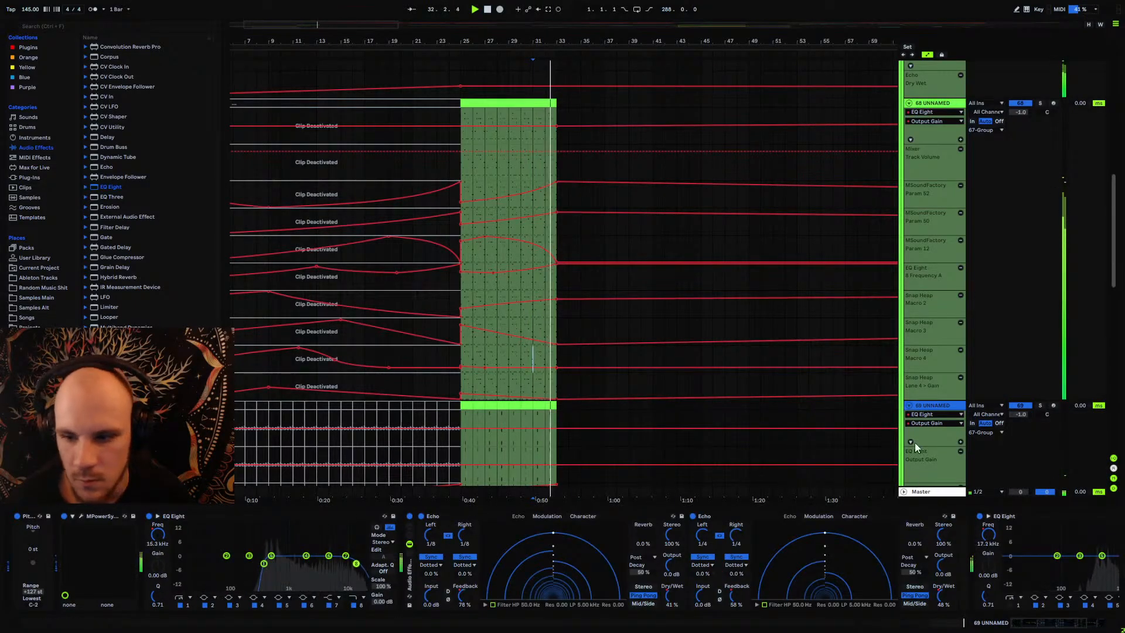
scroll(915, 442, down, 8)
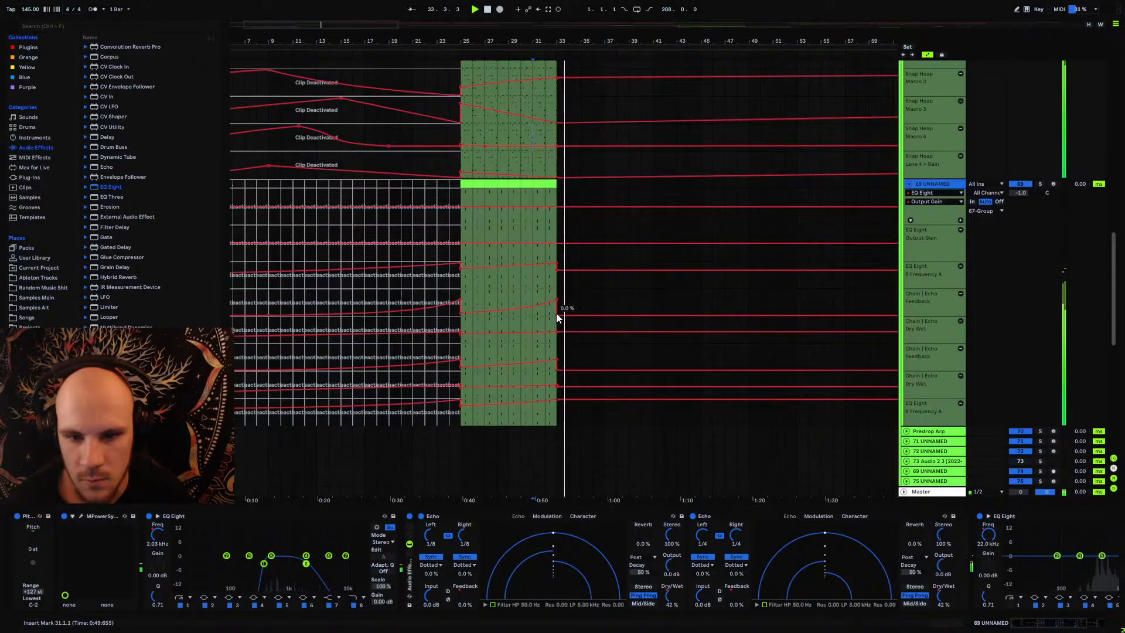
click(556, 313)
click(558, 368)
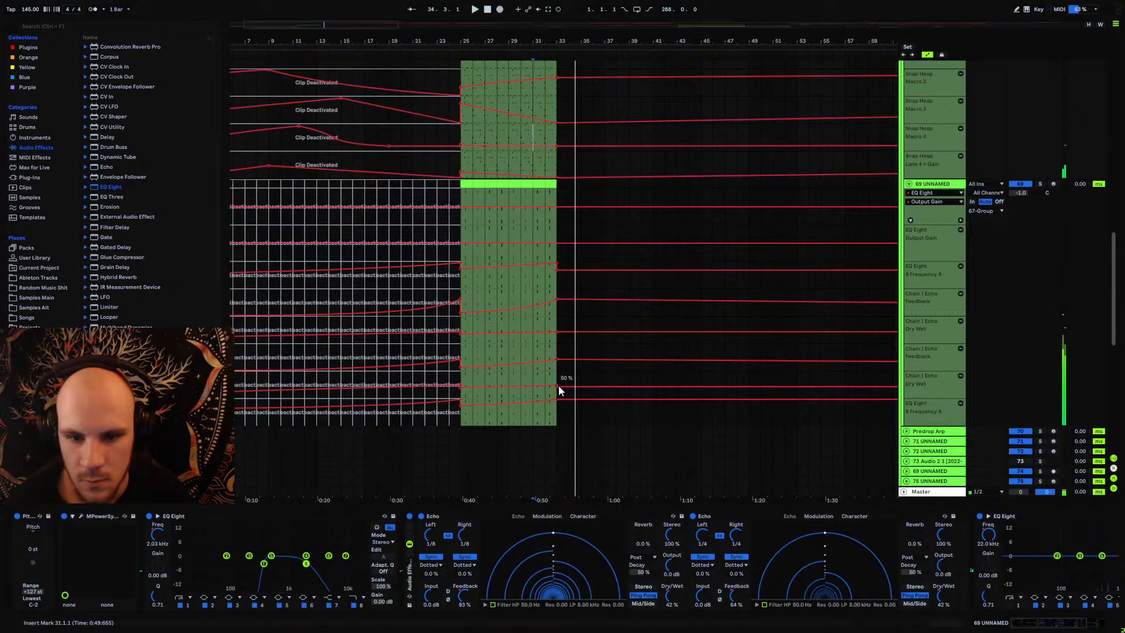
click(558, 386)
key(space)
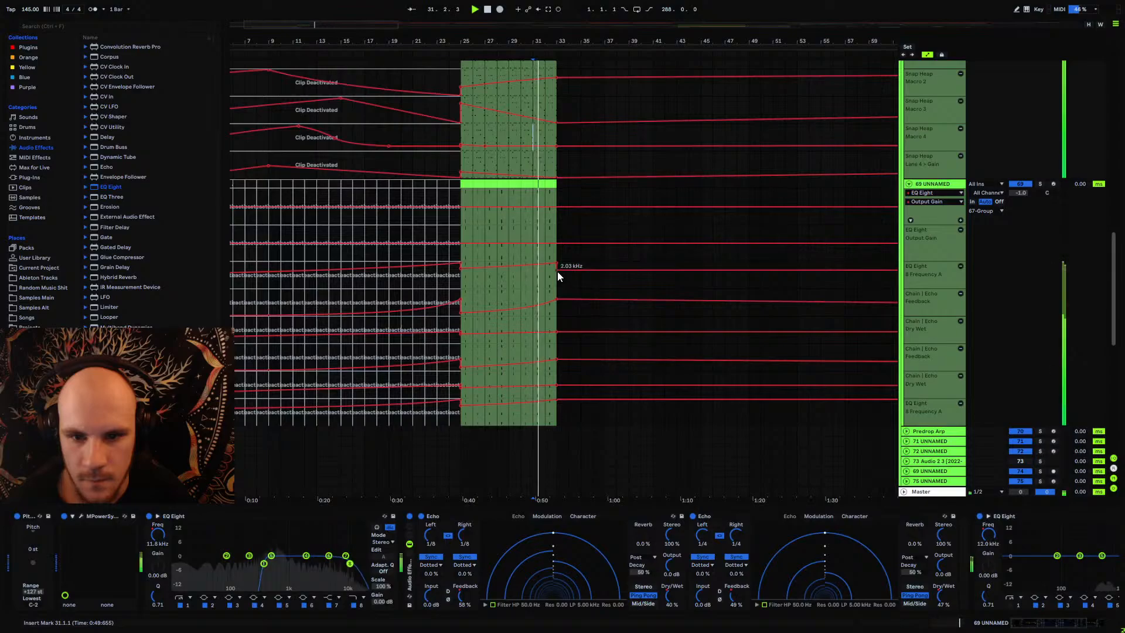
Step: Delete the bar 33 jump point for track 69's EQ Eight 8 Frequency A and check the 67 Group's automation device choices
click(557, 272)
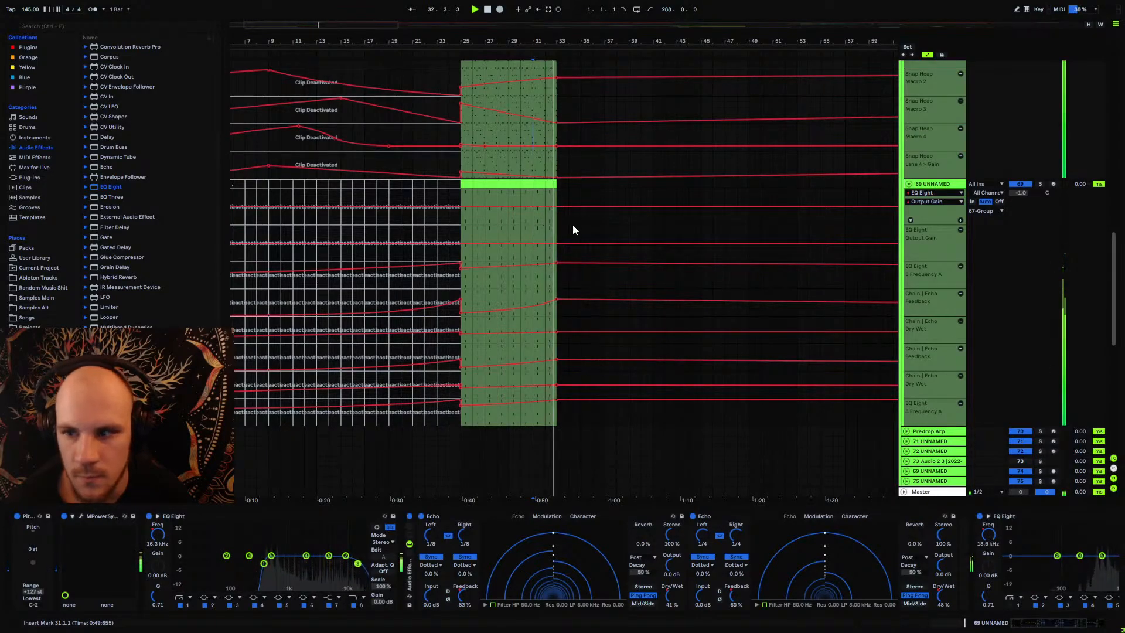
scroll(566, 319, up, 8)
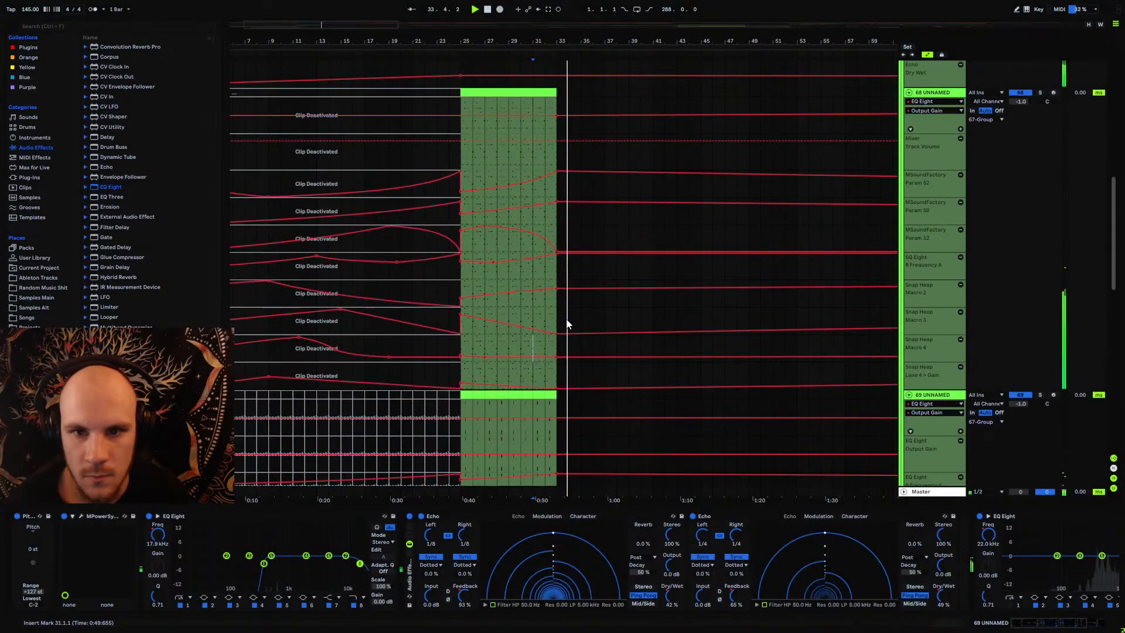
click(919, 82)
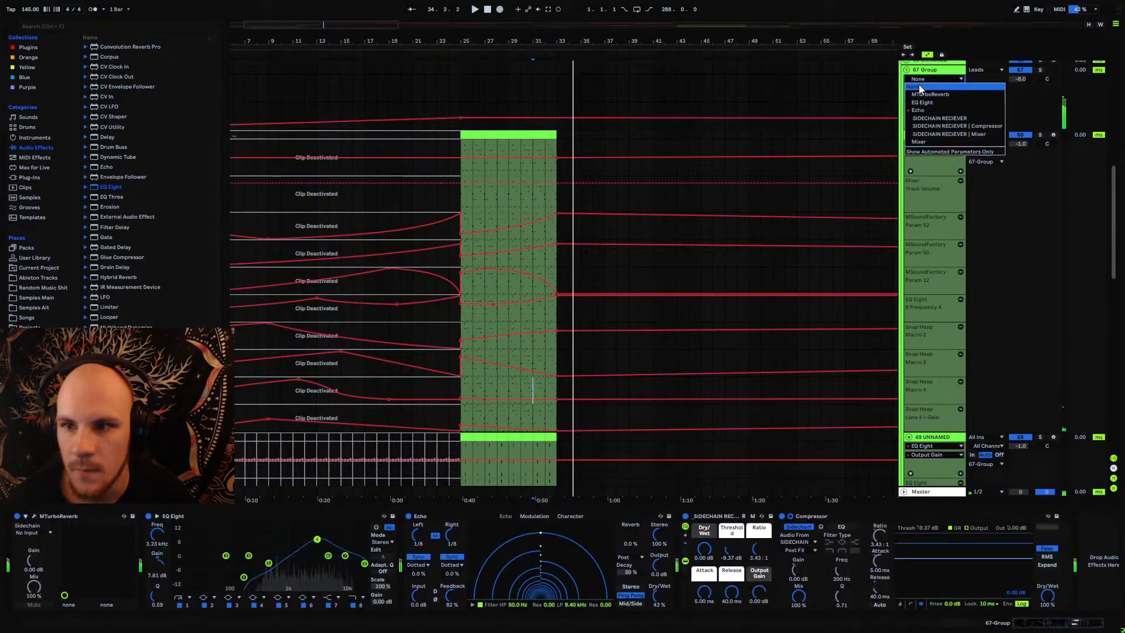
click(918, 85)
click(919, 88)
click(920, 88)
scroll(623, 304, down, 8)
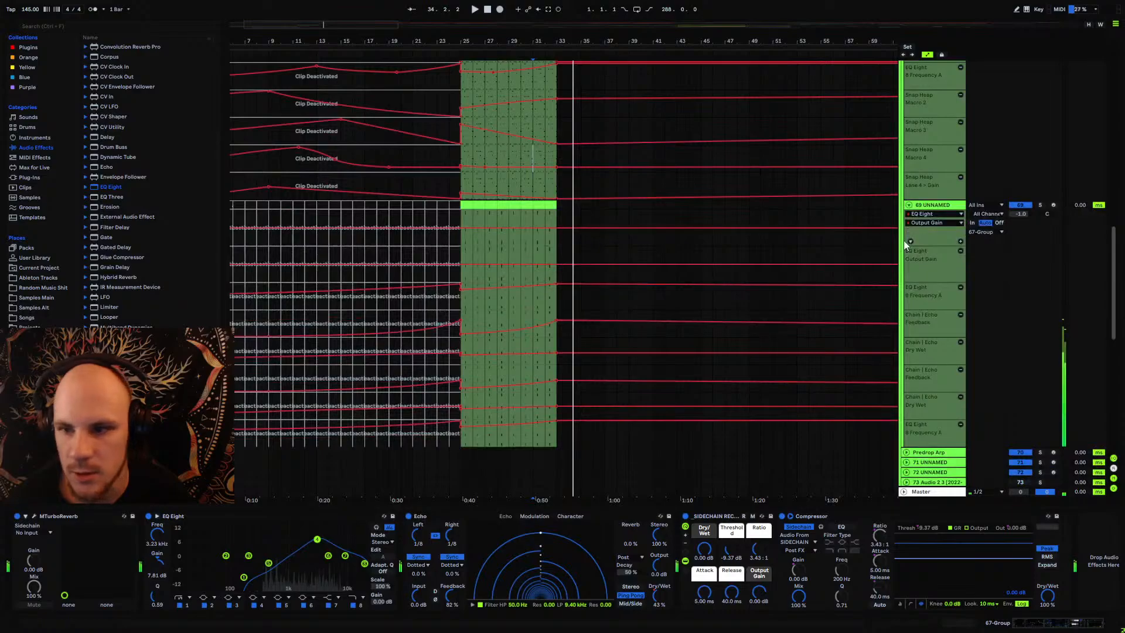
Step: Show all automated parameters of track 69 as lanes and delete the bar 33 jump points for kHs Reverb Decay and Mix
click(960, 242)
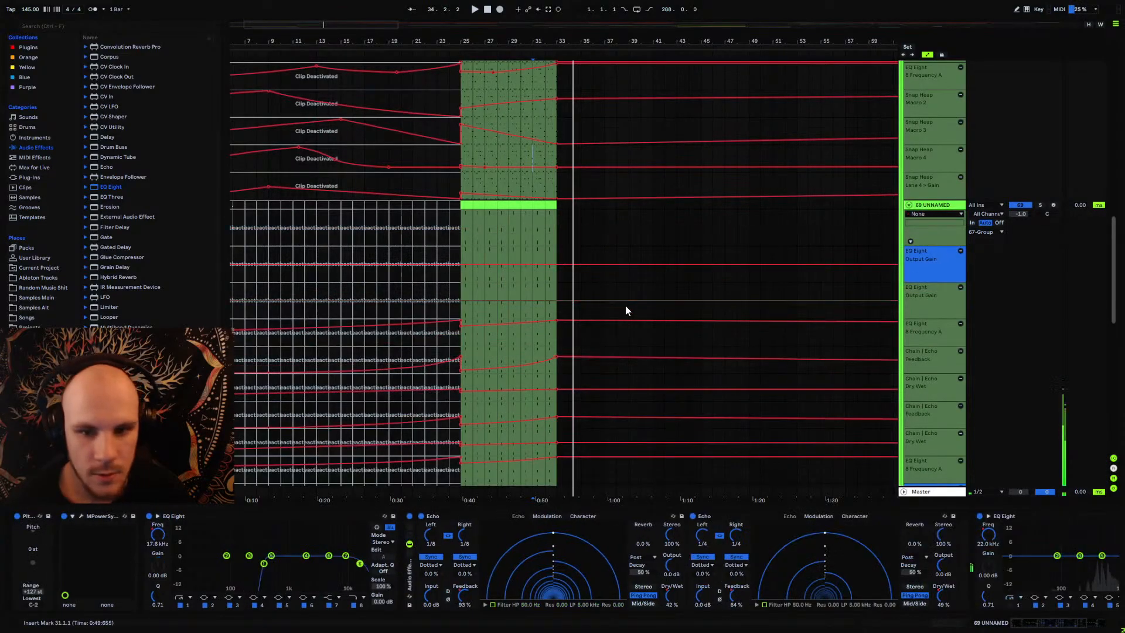
scroll(623, 305, down, 4)
click(555, 366)
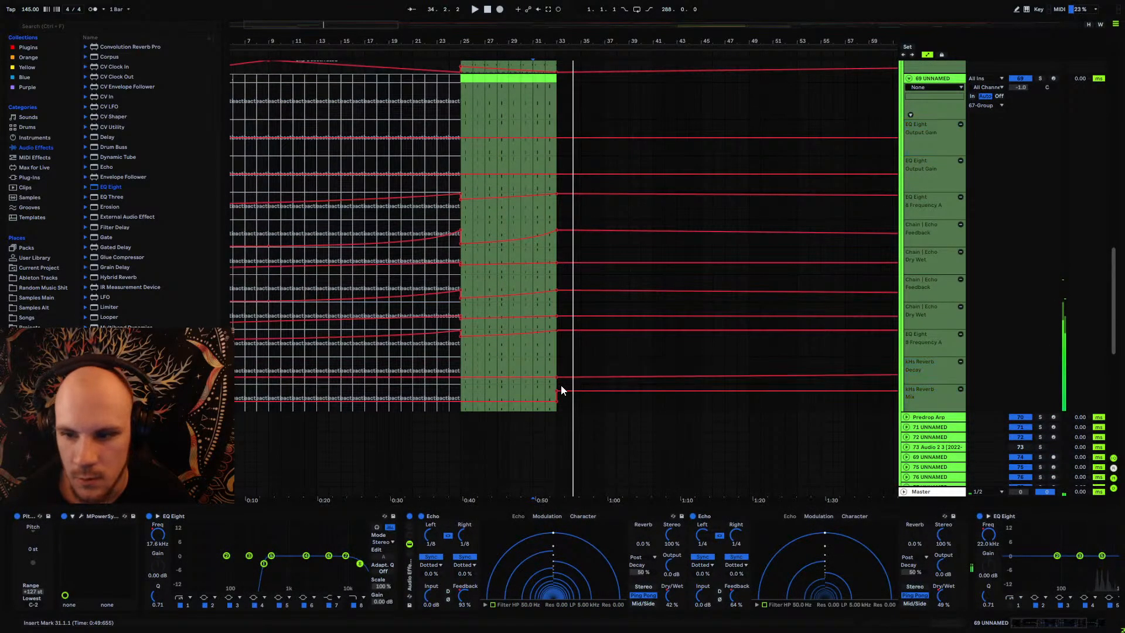
click(558, 391)
key(space)
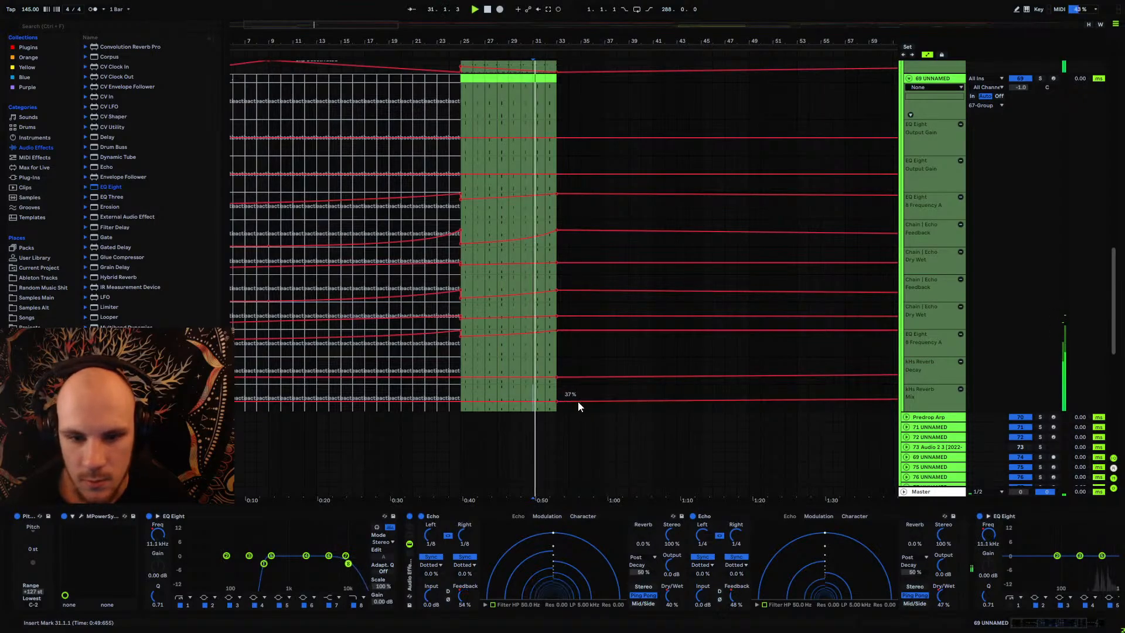
Step: Raise track 69's kHs Reverb Mix automation at bar 33 to about 96% and play from bar 25
drag(557, 401, 556, 386)
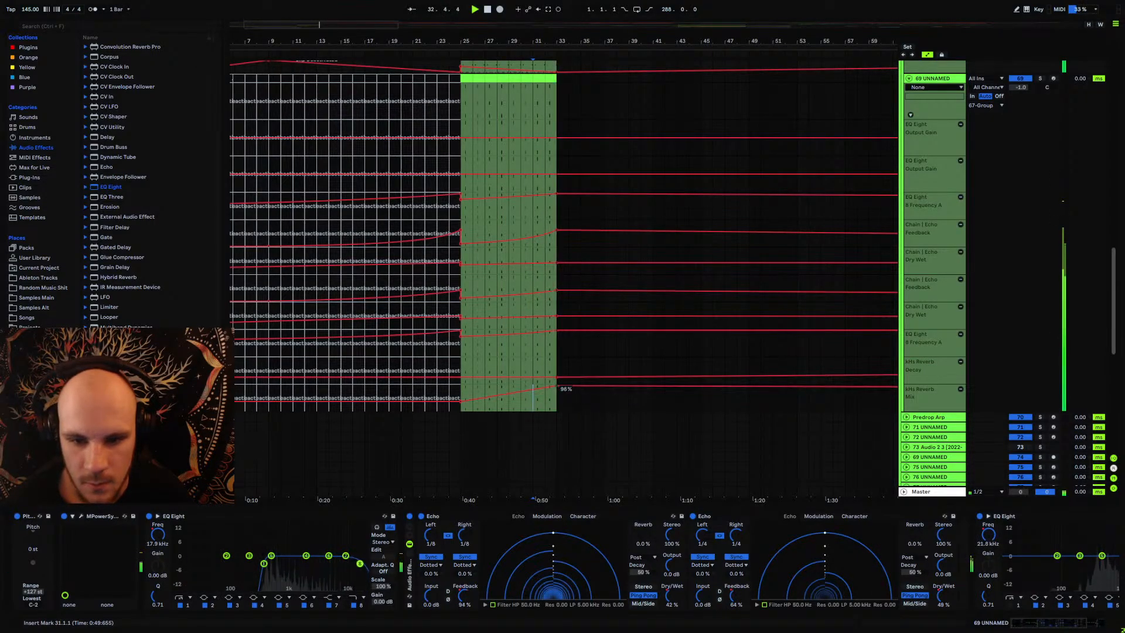
click(465, 387)
key(space)
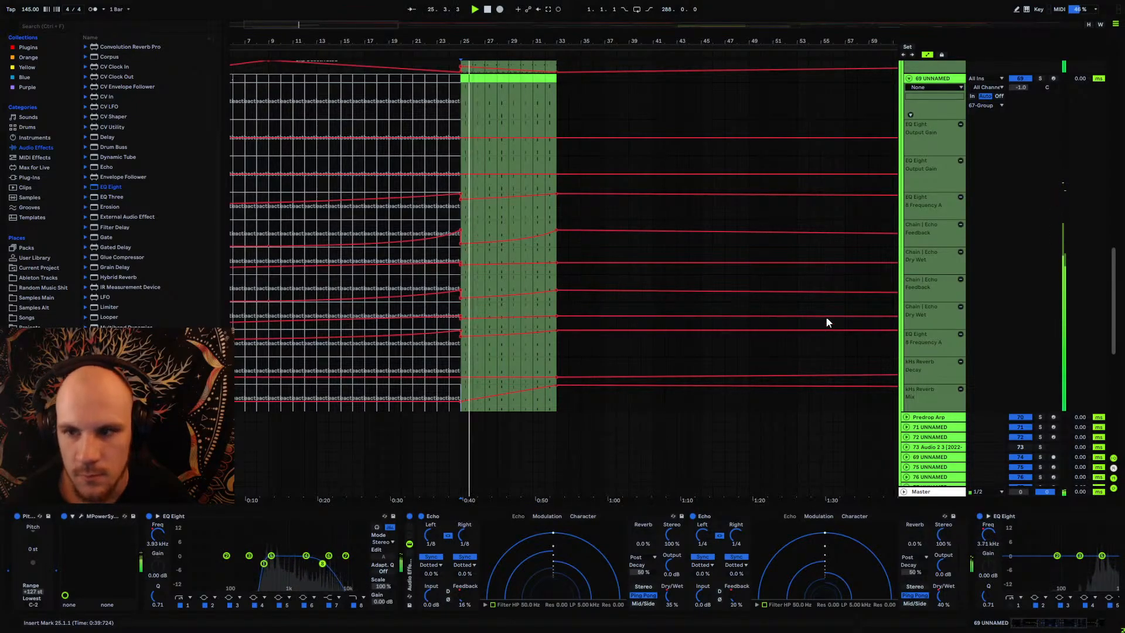
Step: Fold tracks 69 and 68 and collapse the 67 Group
scroll(825, 315, up, 1)
click(909, 131)
scroll(884, 222, up, 5)
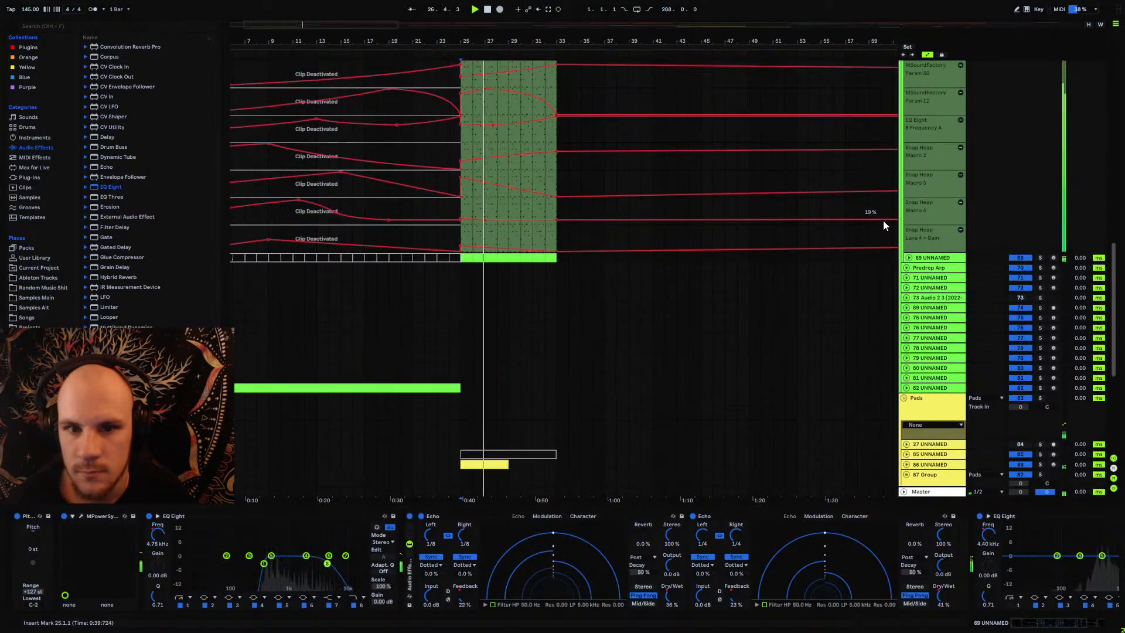
scroll(731, 234, up, 1)
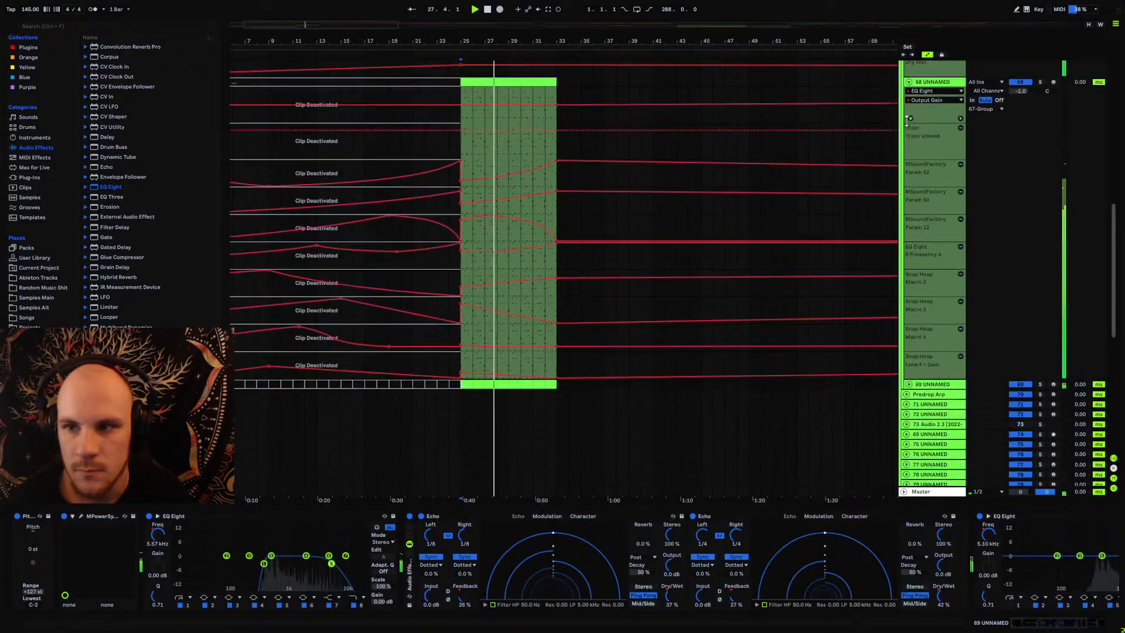
click(909, 82)
scroll(896, 209, up, 2)
click(907, 112)
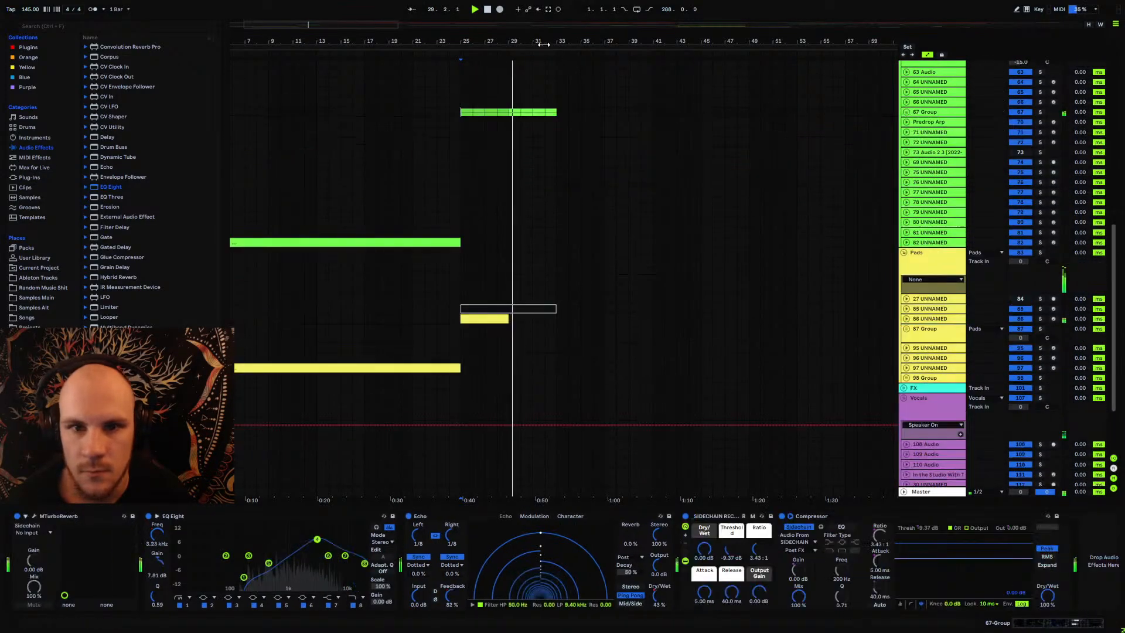
Step: Copy bars 193 to 201 of vocal tracks 113 and 114, paste them at bar 25 on tracks 30 and 113, and play
drag(545, 43, 547, 12)
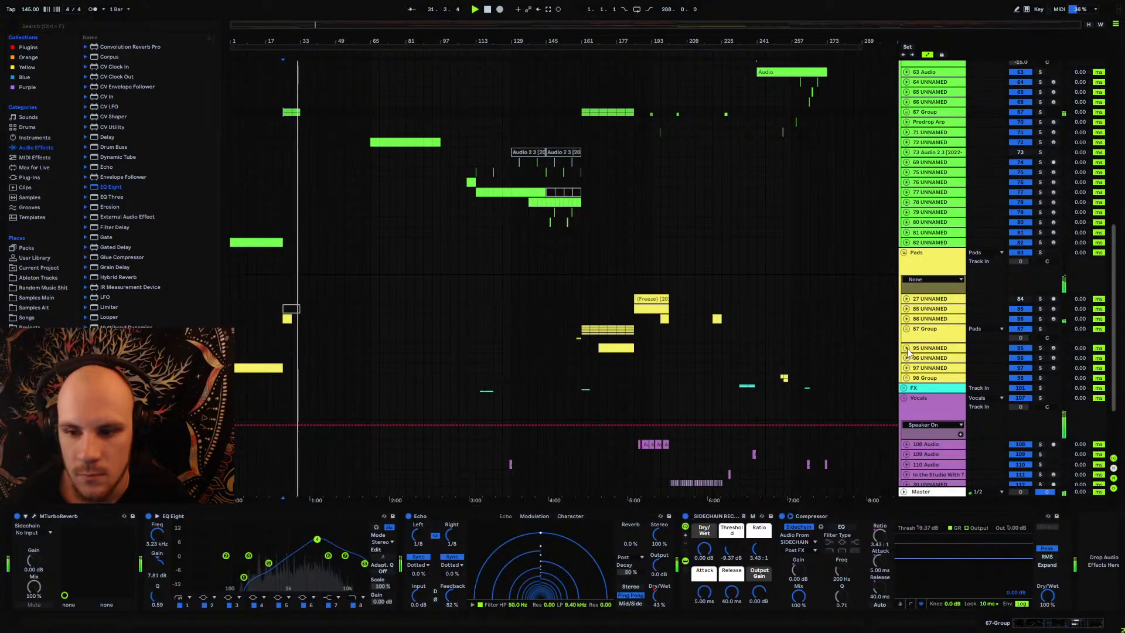
scroll(697, 330, down, 3)
click(644, 417)
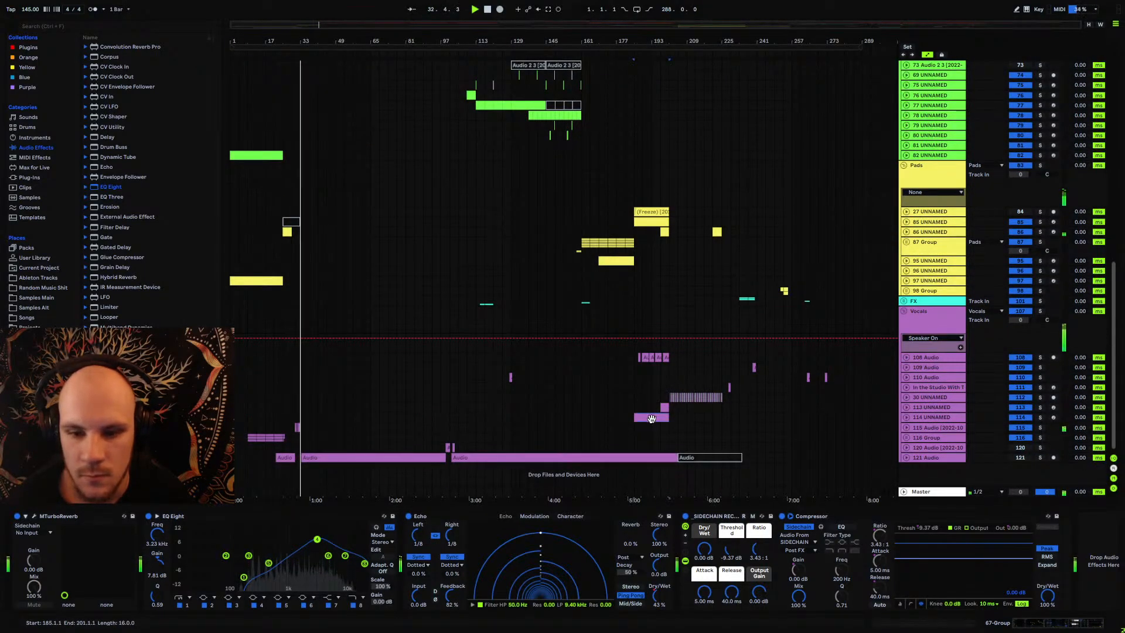
drag(644, 418, 669, 415)
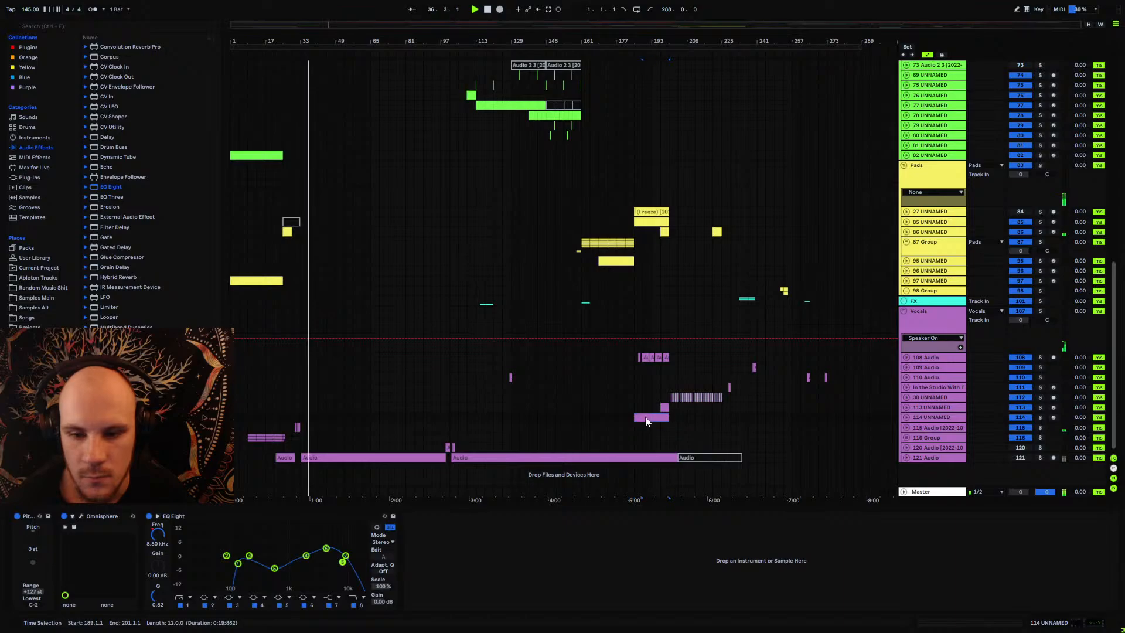
drag(673, 417, 655, 409)
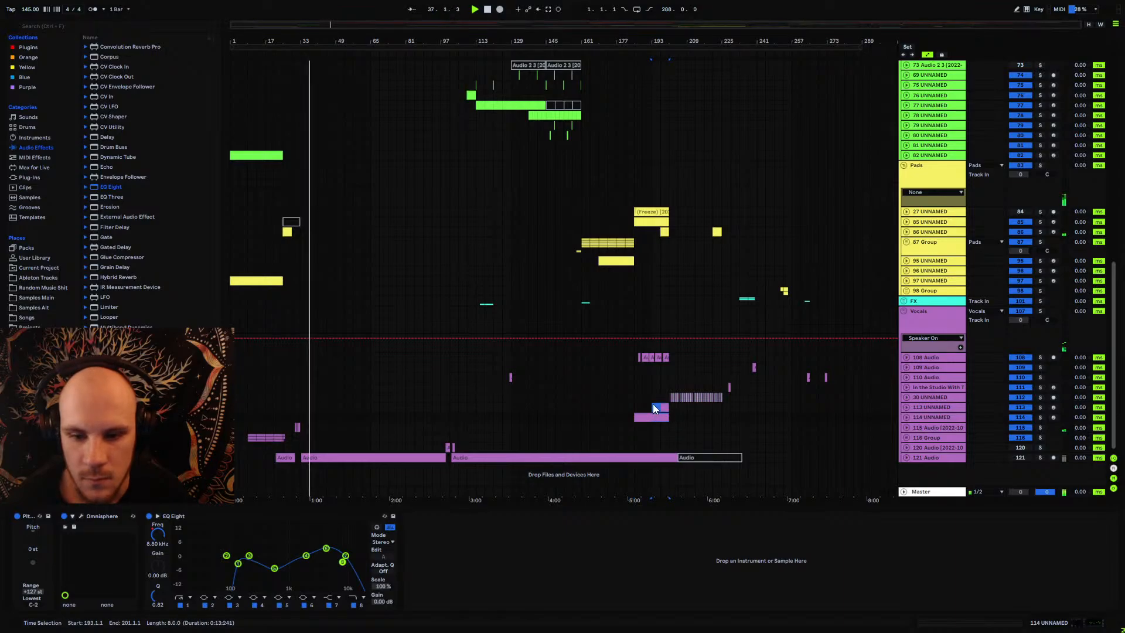
click(281, 397)
key(space)
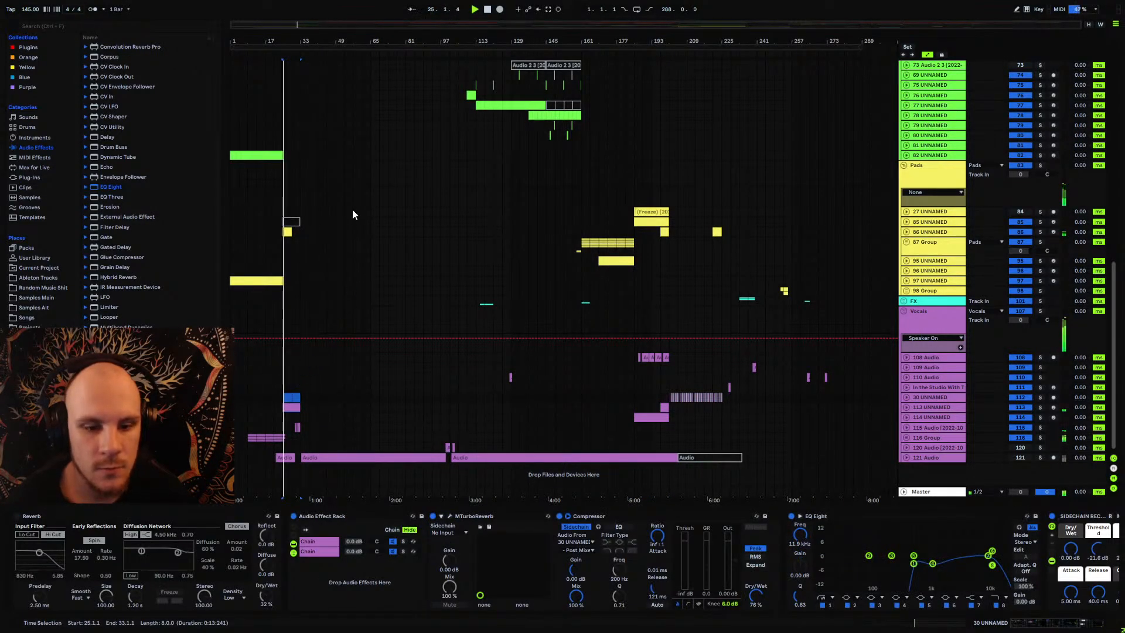
Step: Inspect the notes of the clip pasted on track 113, unfold track 114, and move the bar 25 clip down to it
double_click(288, 404)
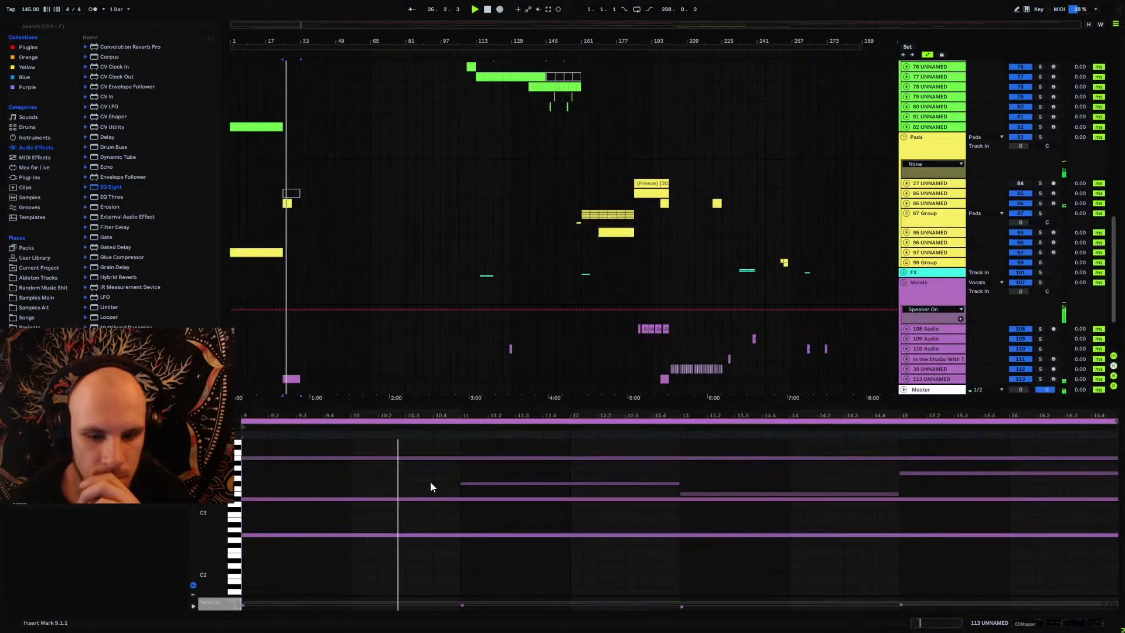
scroll(553, 368, down, 2)
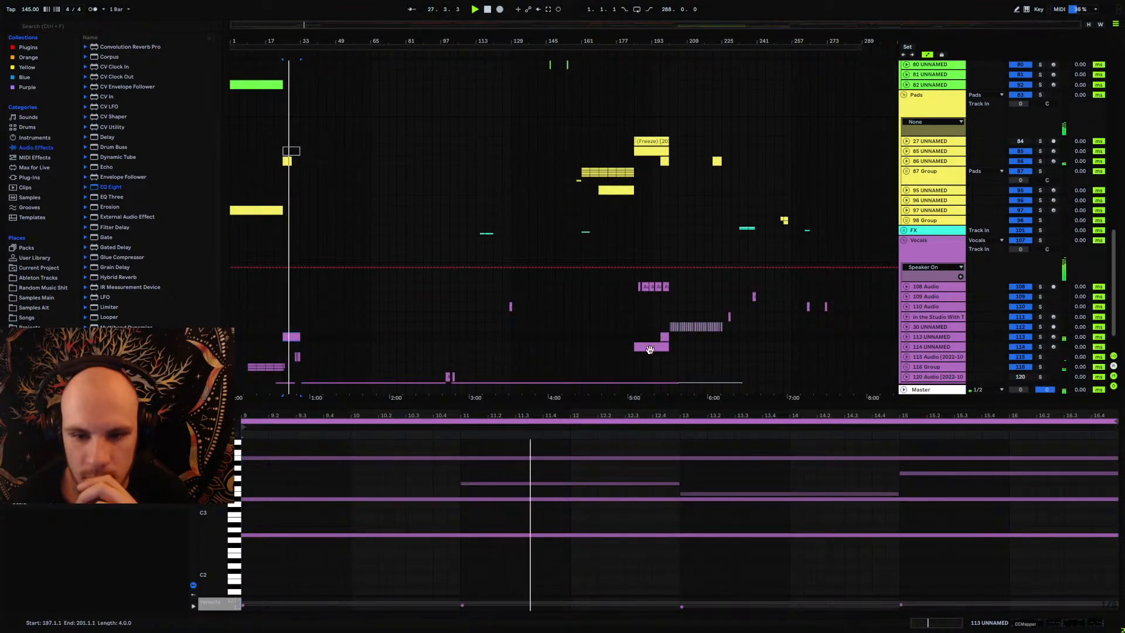
click(906, 347)
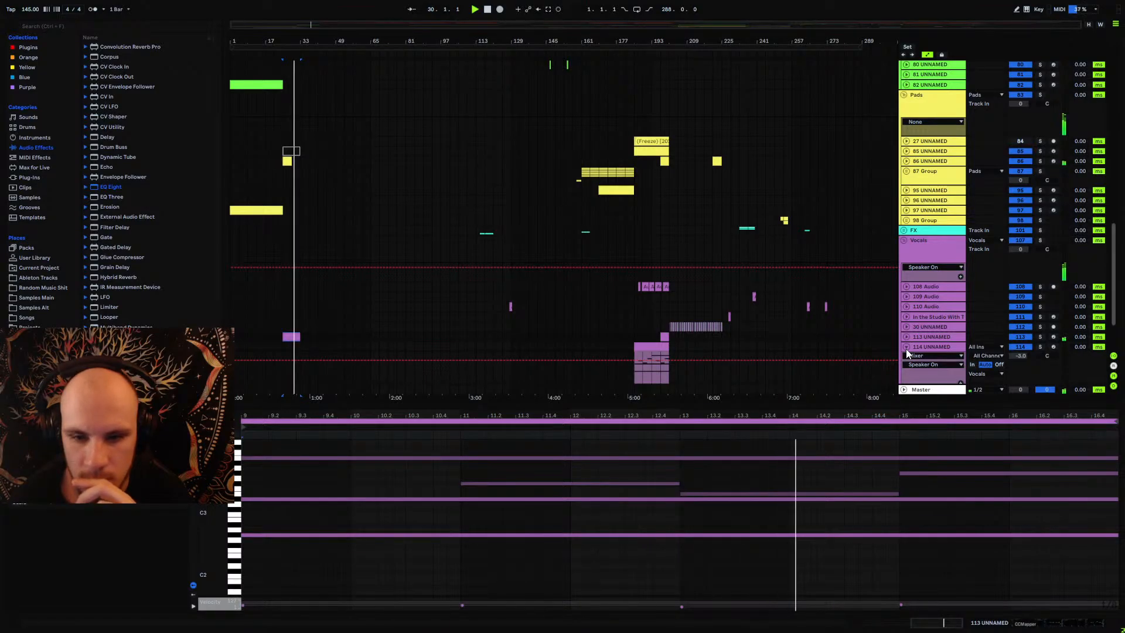
click(664, 336)
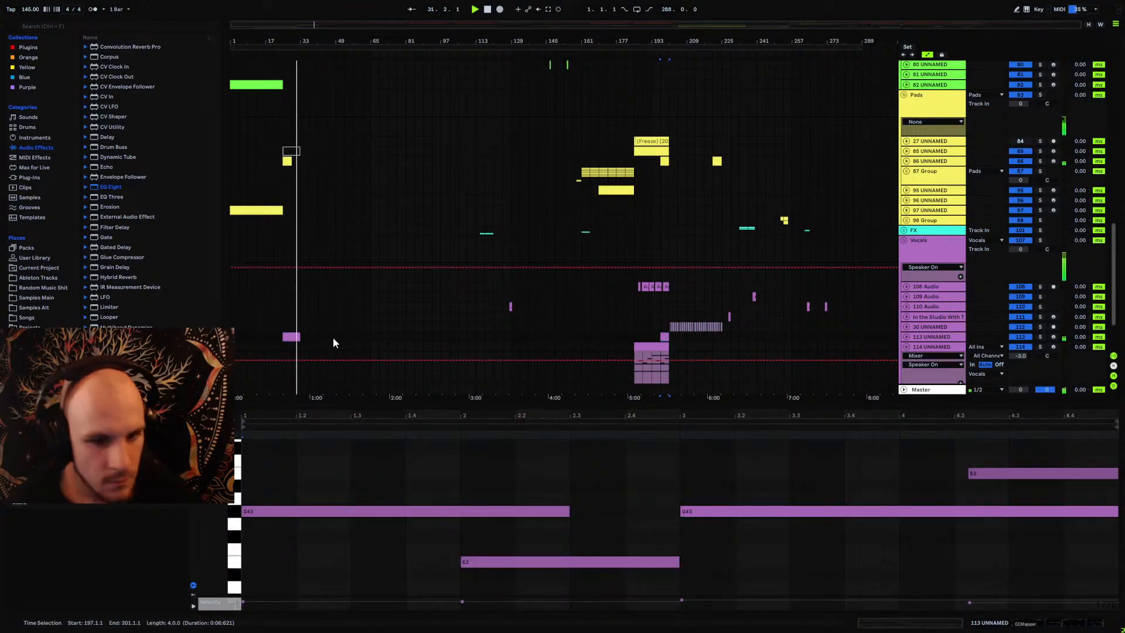
drag(295, 332, 288, 343)
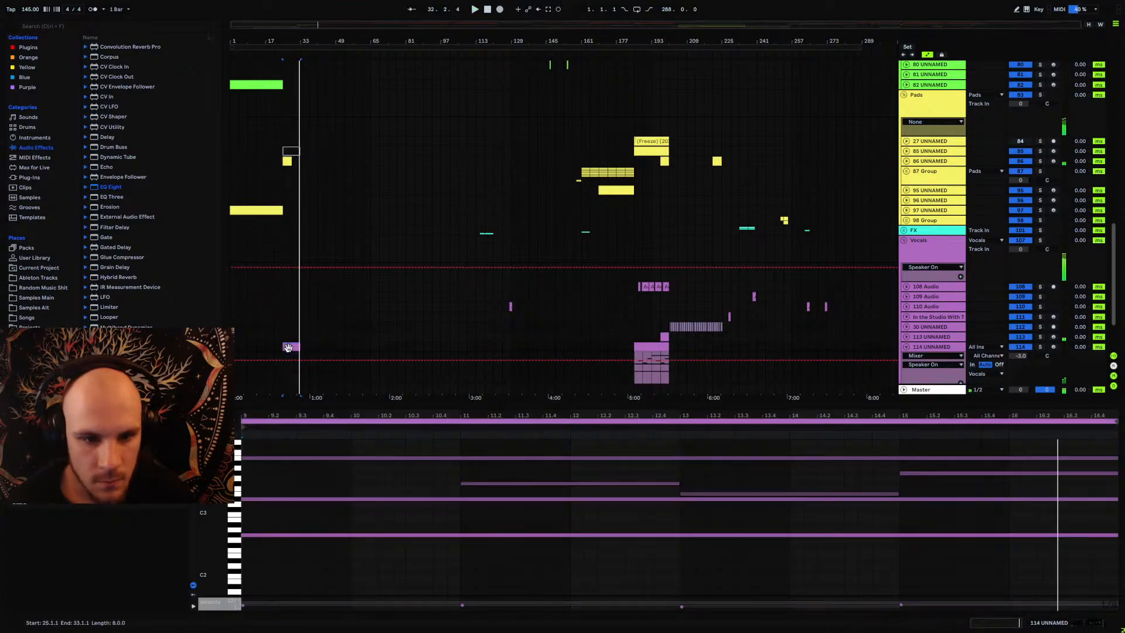
key(space)
Step: Copy track 113's four-bar clip at bar 197 and paste it at bar 29 on the same track
click(665, 335)
key(ctrl+c)
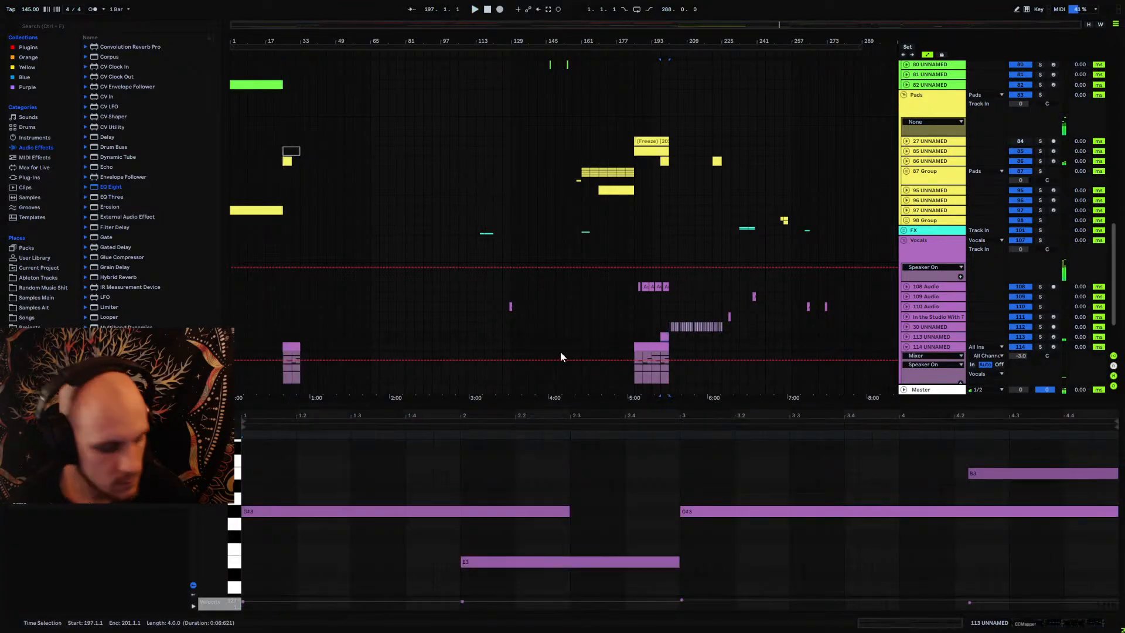
click(292, 336)
key(ctrl+v)
Step: Open track 114's bar 25 clip and delete its upper melody notes before clip bar 9
click(292, 344)
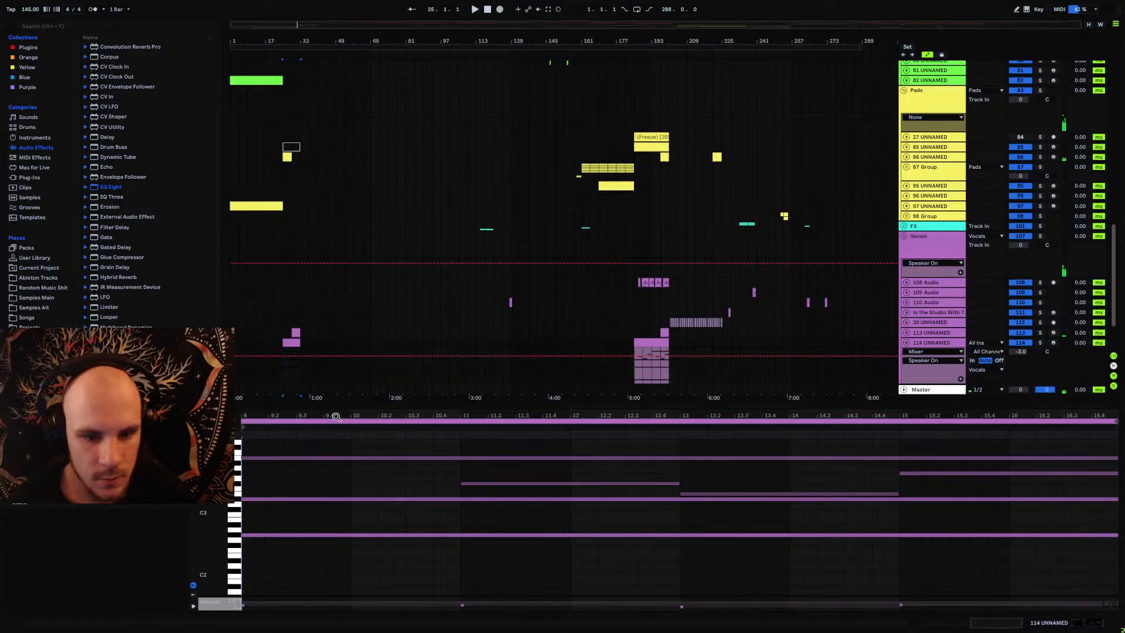
drag(336, 417, 337, 381)
drag(648, 450, 357, 494)
key(Delete)
Step: Trim the starts of the clip's sustained notes, including the low G#1, to clip bar 9
key(ctrl+a)
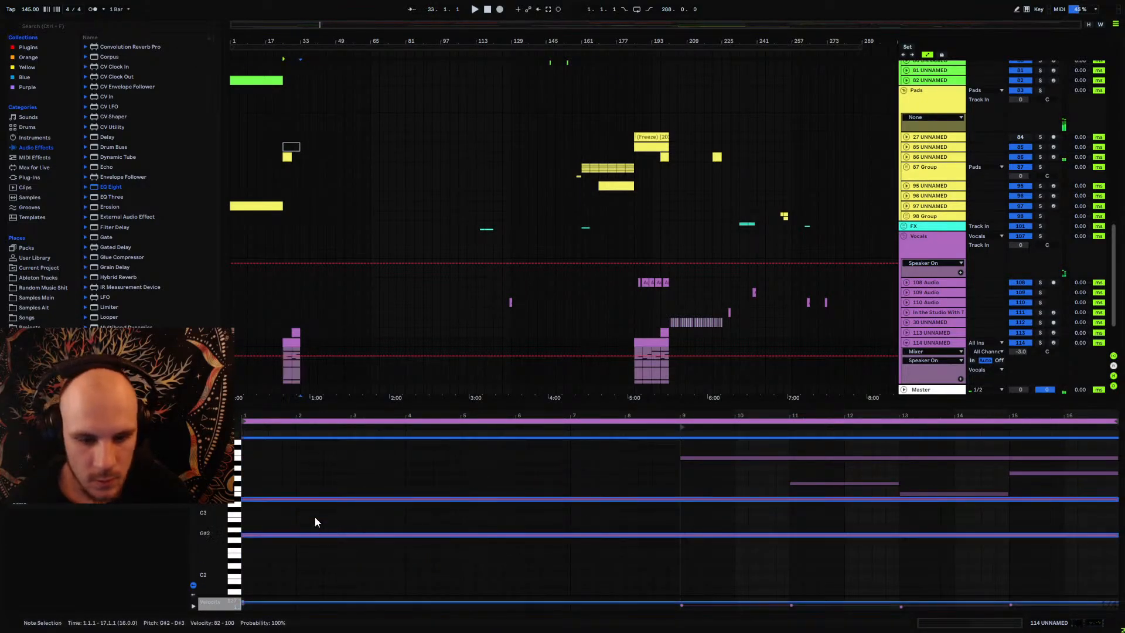
drag(244, 500, 662, 513)
scroll(481, 503, down, 3)
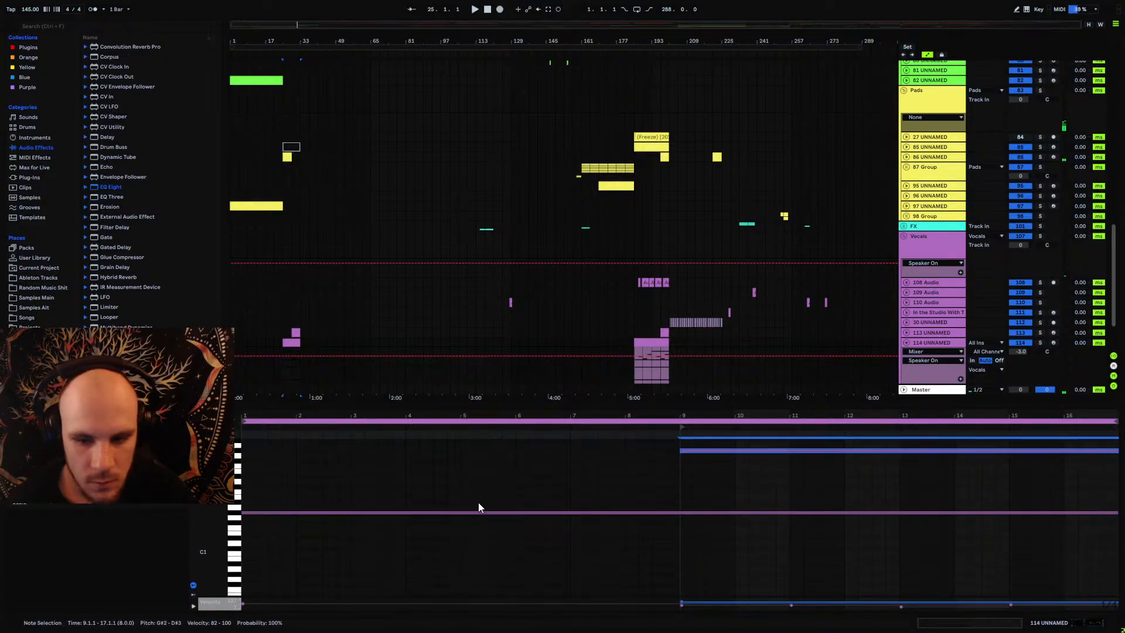
scroll(478, 502, up, 1)
click(367, 512)
drag(238, 517, 676, 527)
scroll(674, 527, down, 2)
scroll(673, 528, up, 8)
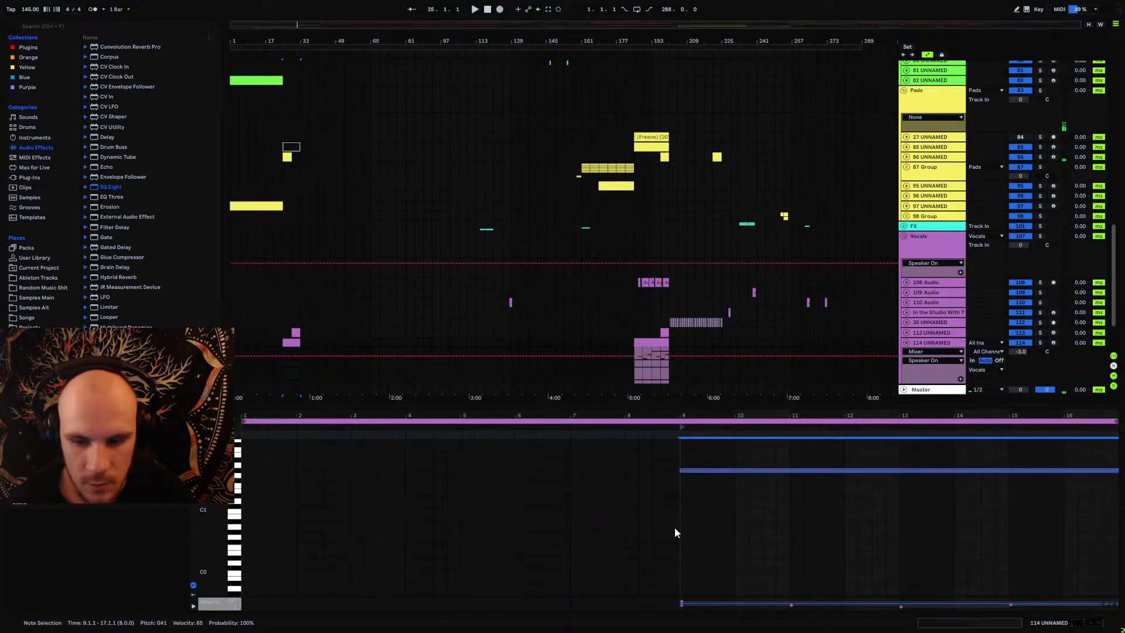
Step: Play the edited section from bar 25 and again from bar 21, checking track 115's automation lane
key(space)
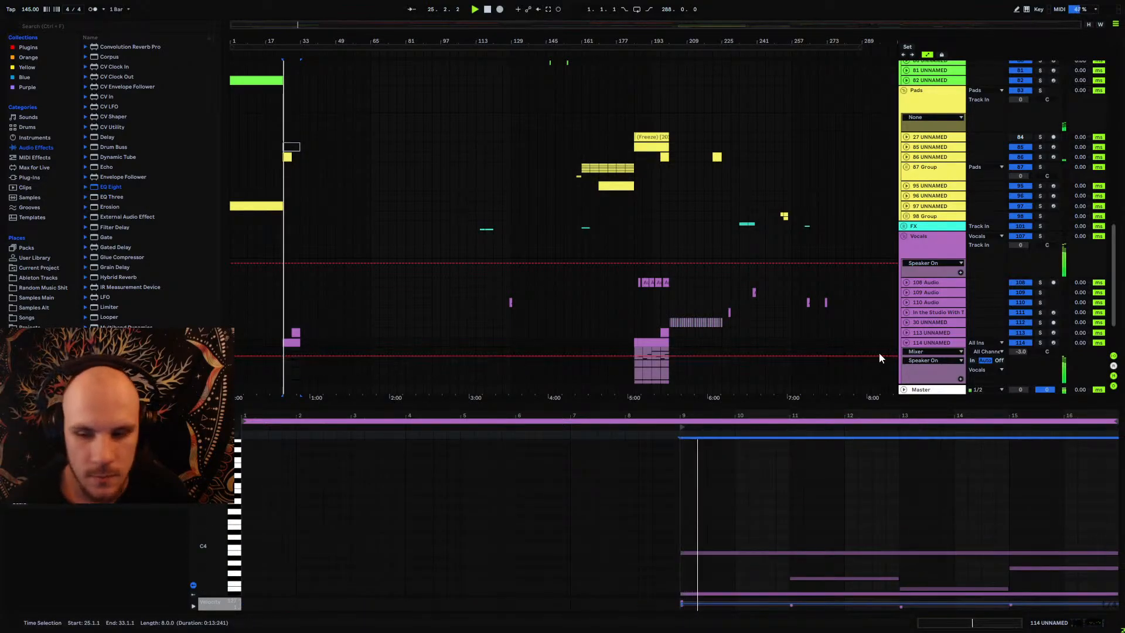
click(907, 343)
click(273, 340)
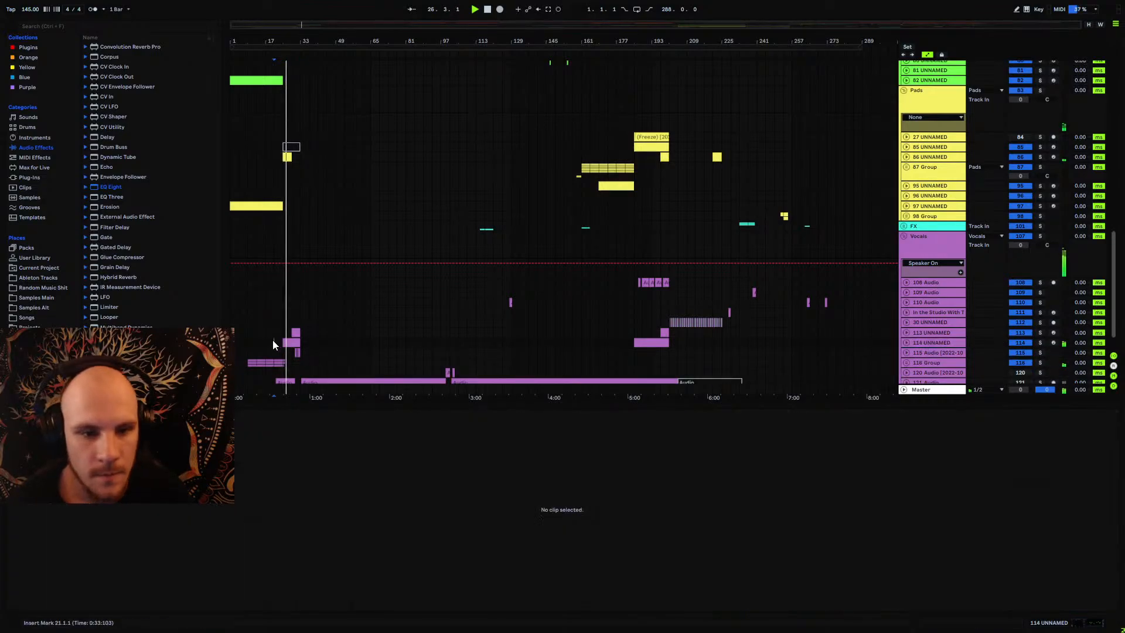
click(905, 353)
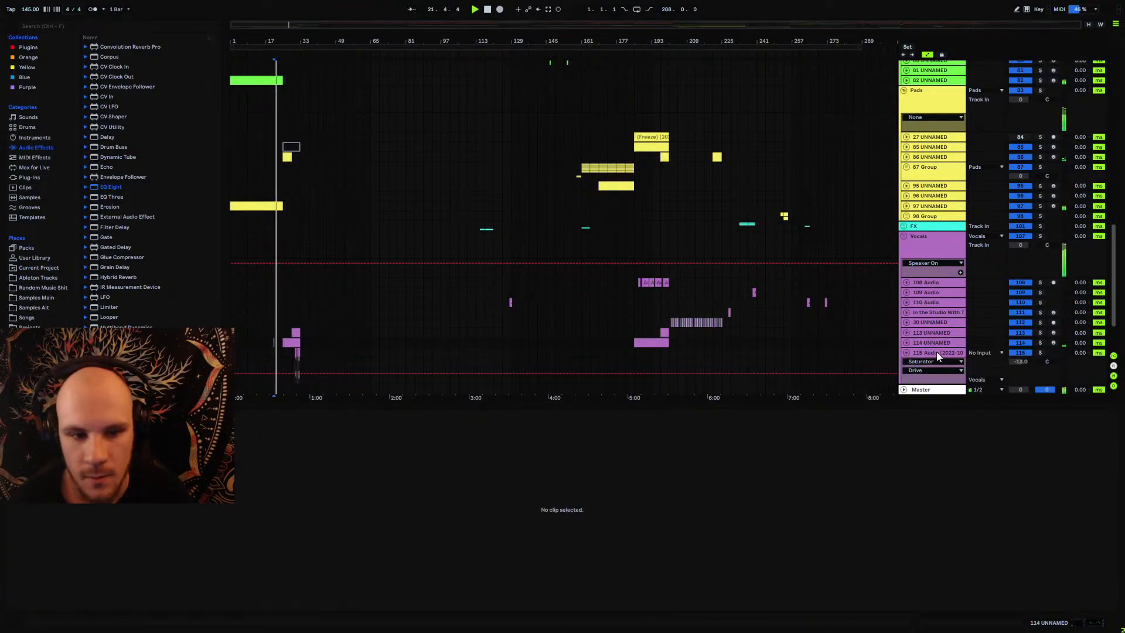
click(906, 353)
Step: Automate track 114's EQ Eight 8 Frequency A from low before bar 25 up to bar 33, with its clip reaching back to bar 1
click(906, 343)
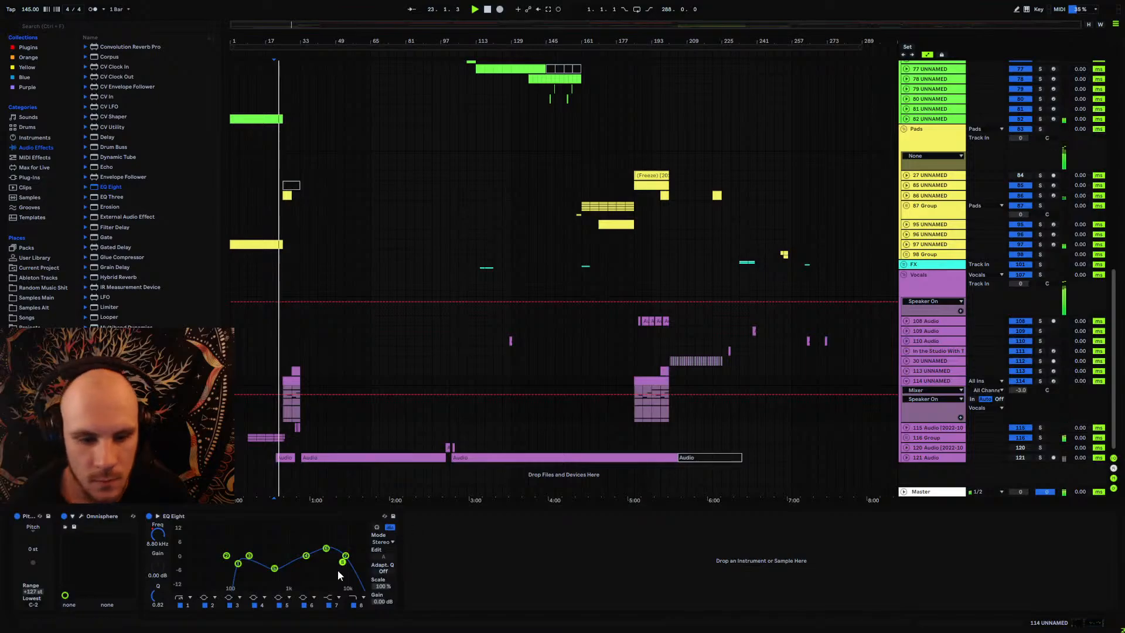
click(160, 543)
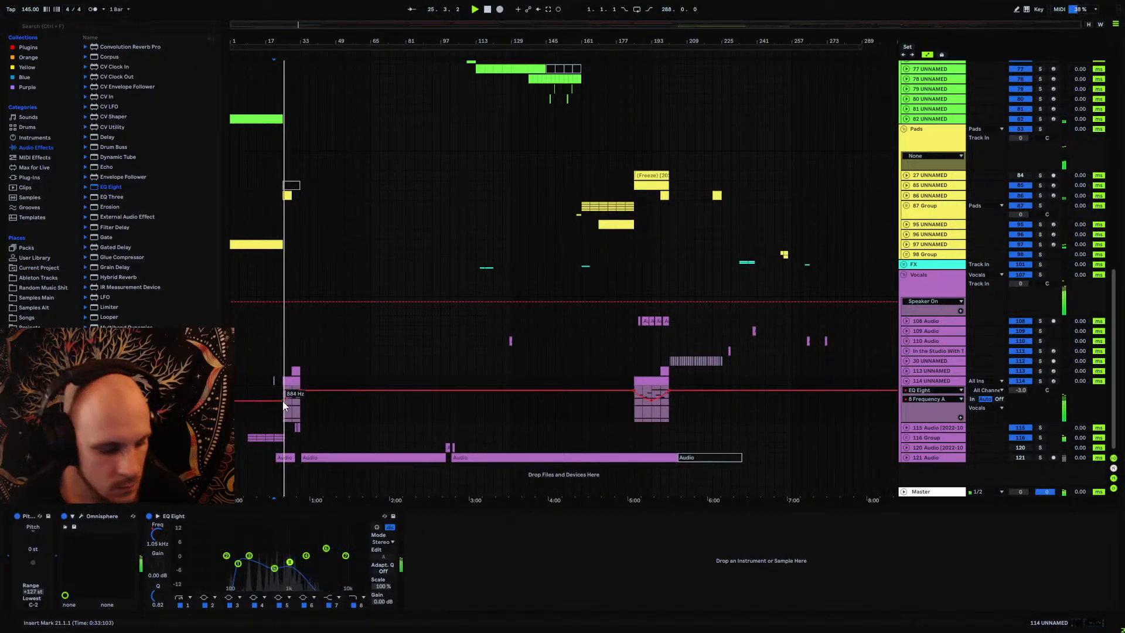
drag(282, 400, 270, 381)
key(space)
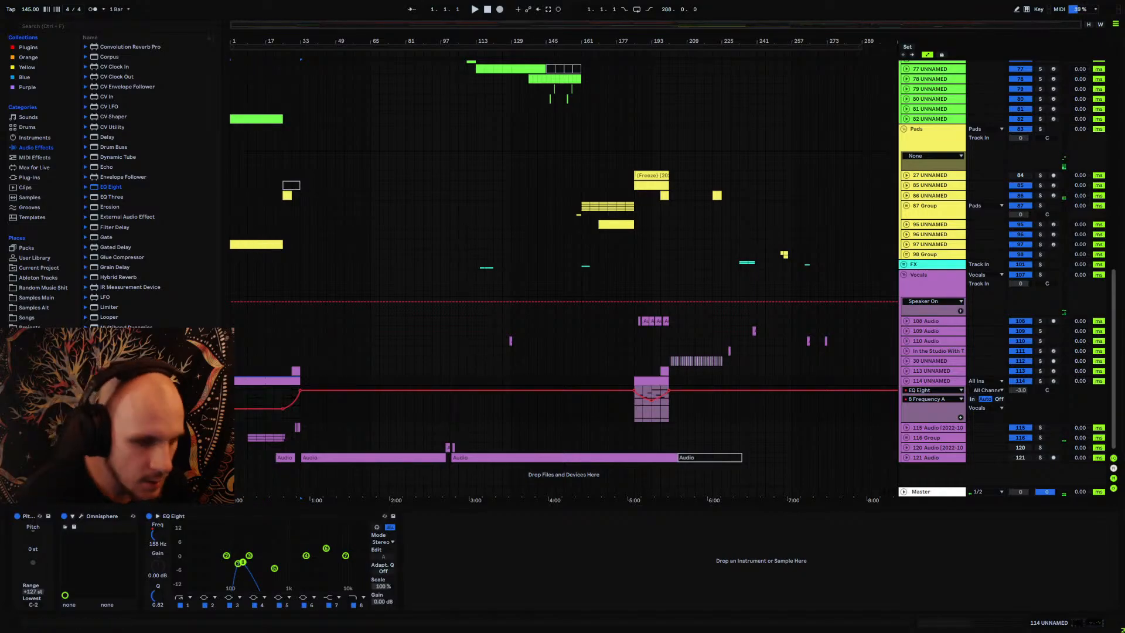
Step: Open track 114's clip and delete all its chord notes between bars 9 and 17
double_click(267, 379)
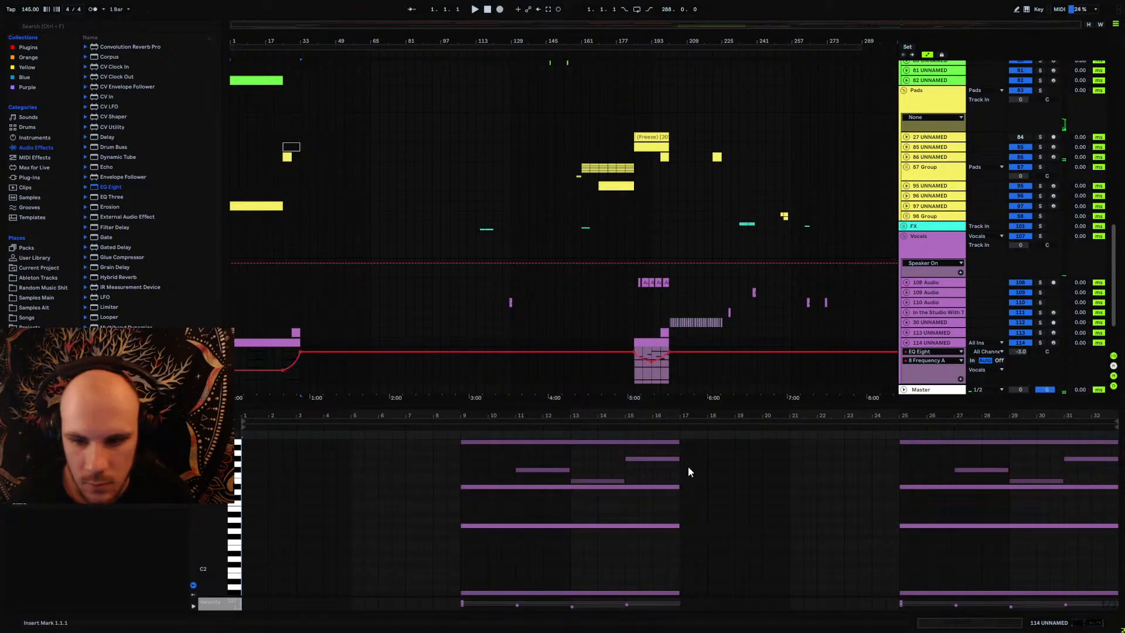
drag(691, 442, 527, 630)
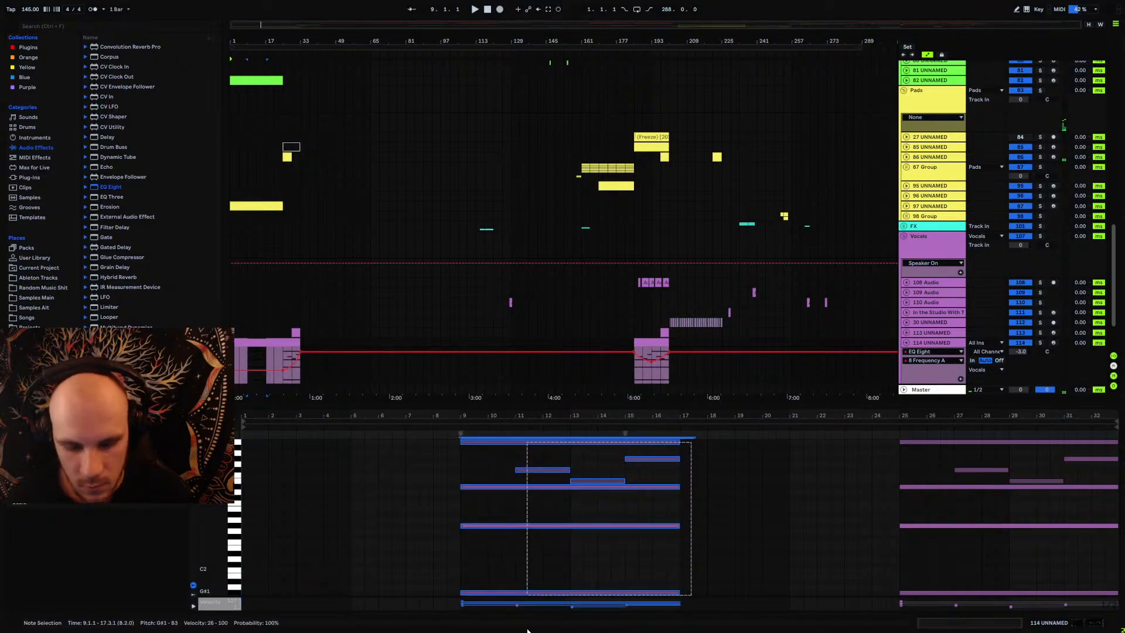
key(Delete)
Step: Copy all notes from track 97's pad clip into track 114's clip from bar 1 to bar 25, and play from the start
click(252, 206)
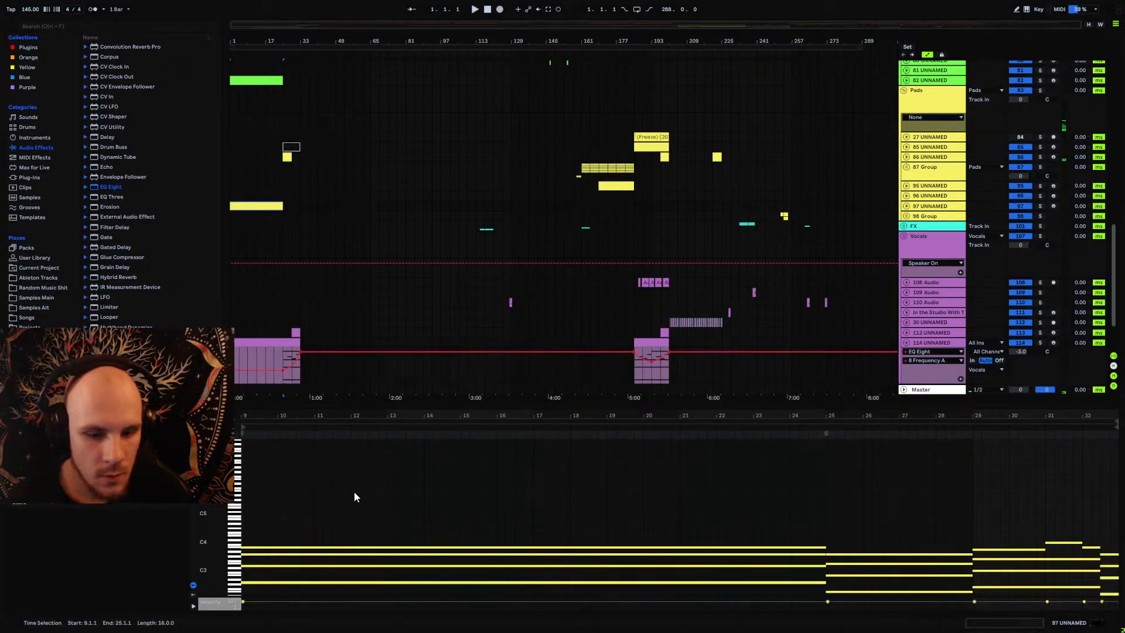
key(ctrl+a)
click(269, 362)
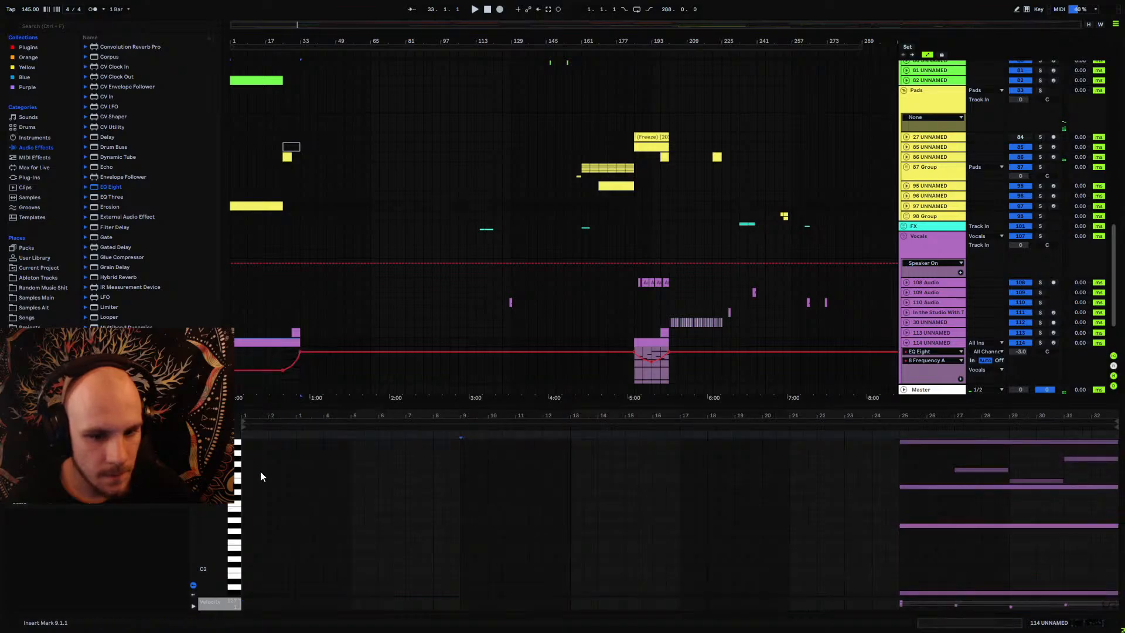
key(ctrl+a)
key(space)
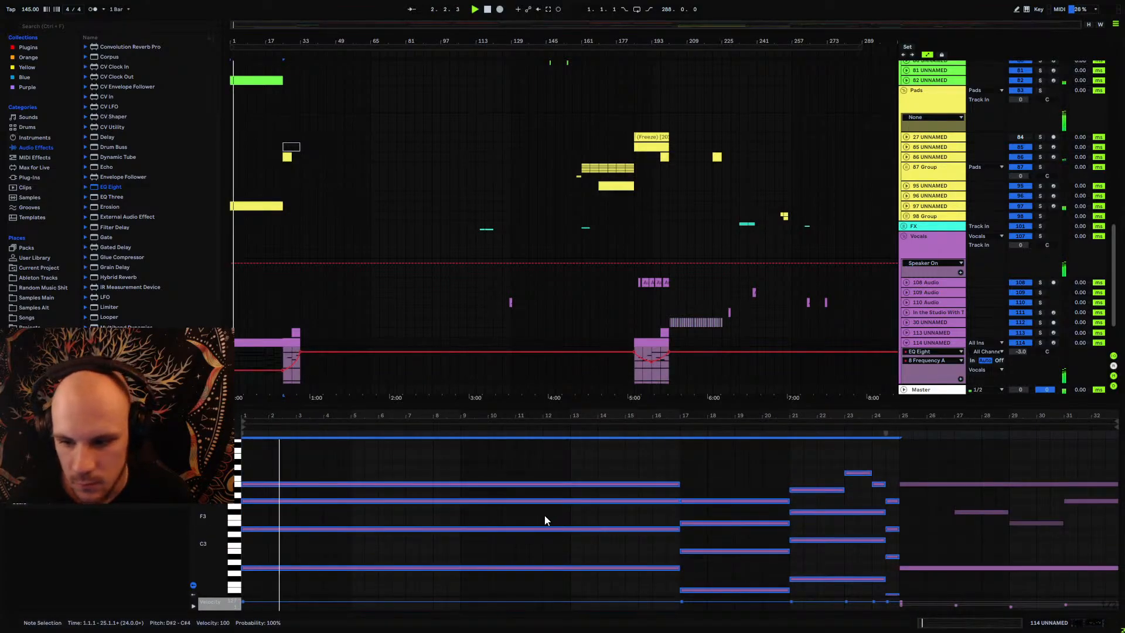
Step: Transpose the second-highest note of each pasted chord down two octaves, including the short D#3 just before bar 25
click(517, 500)
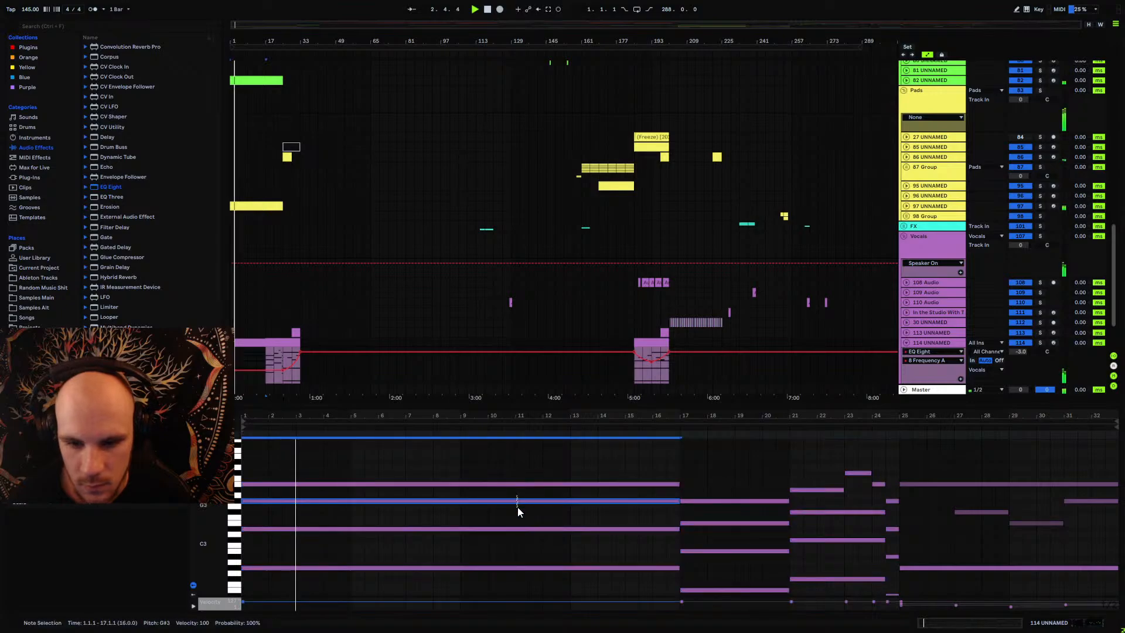
shift+click(709, 523)
shift+click(823, 512)
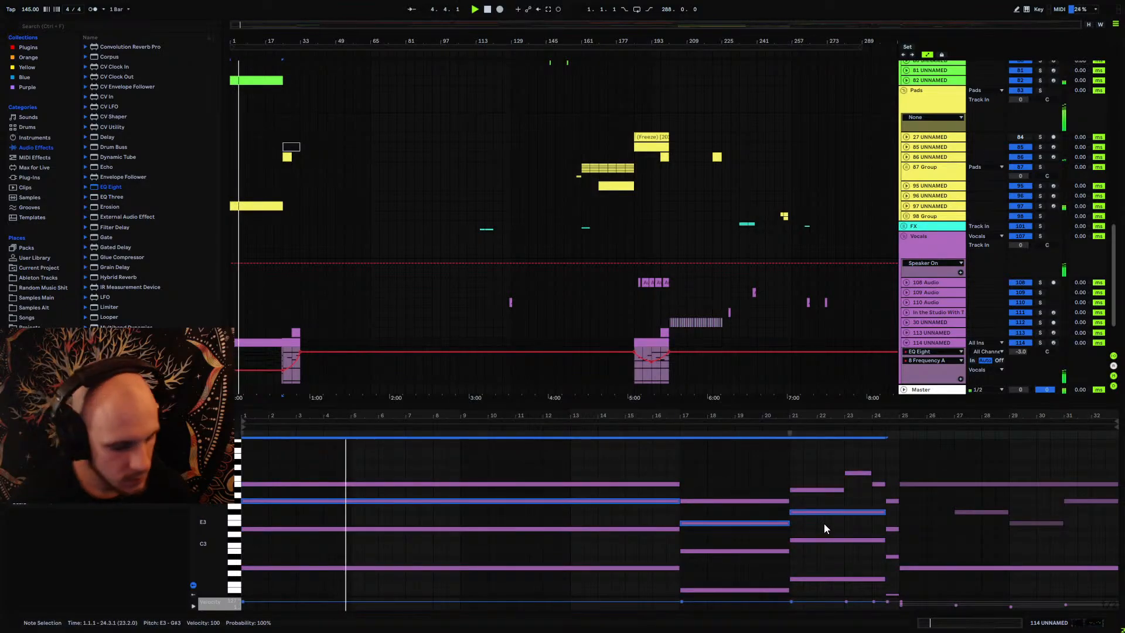
key(shift+Down)
key(shift+Down)
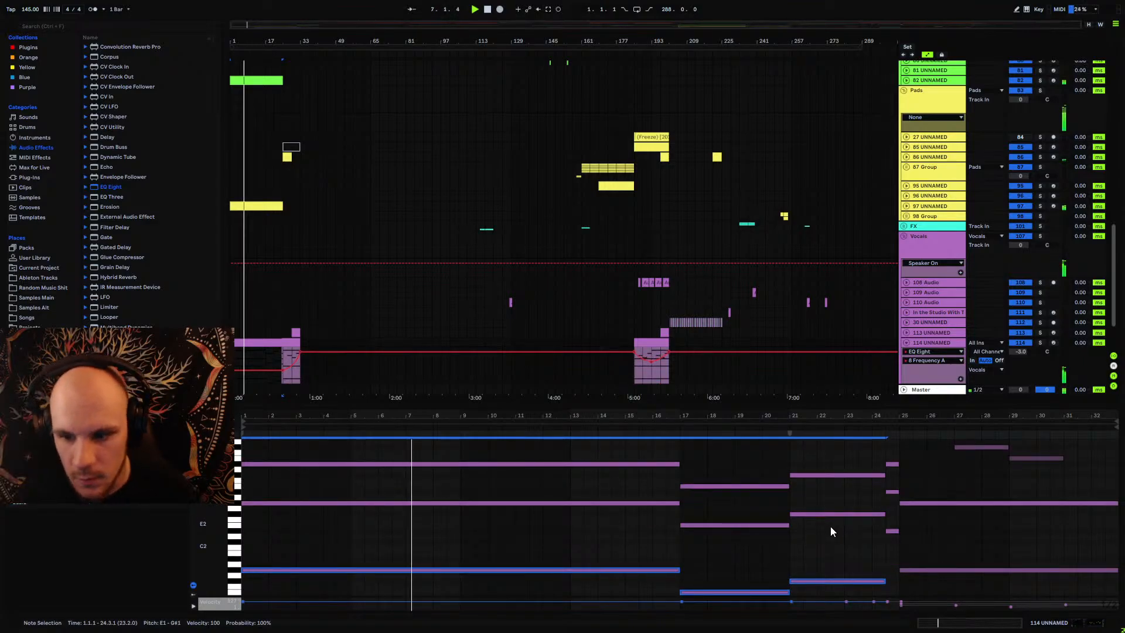
scroll(918, 495, up, 2)
click(892, 485)
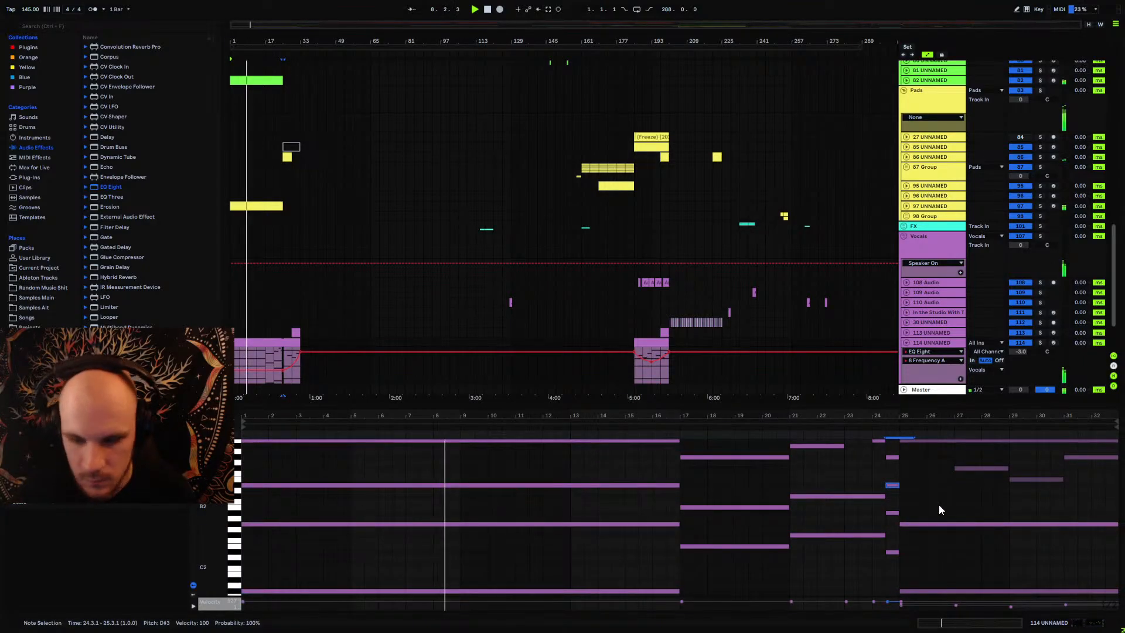
key(shift+Down)
key(shift+Down)
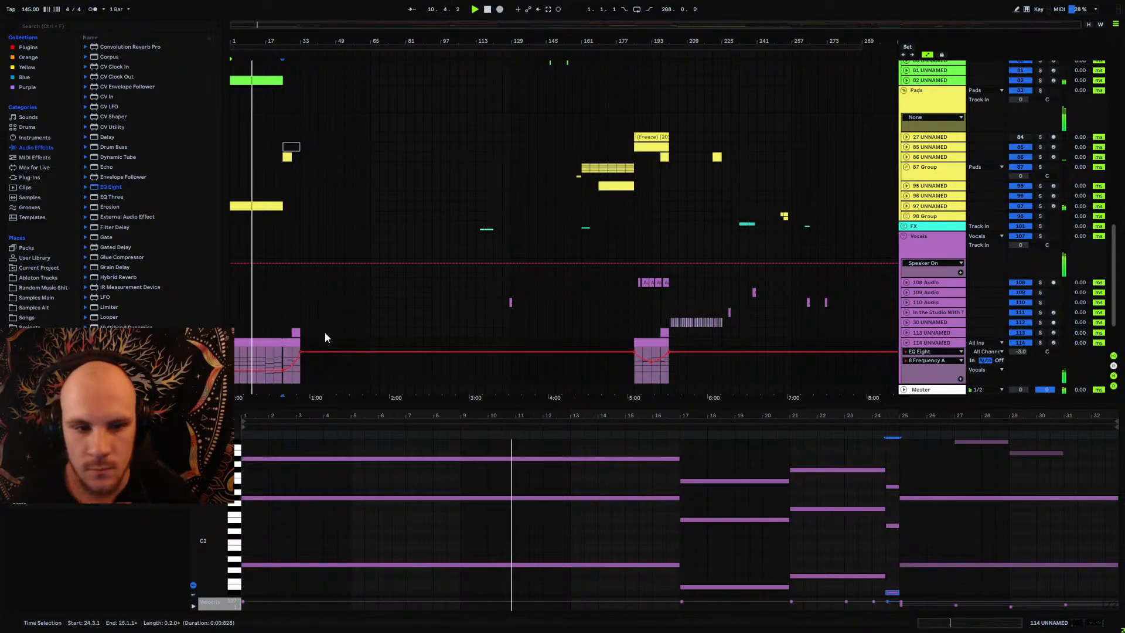
Step: Reshape track 114's 8 Frequency A automation to peak at 7.00 kHz at bar 17 and dip to about 1 kHz at bar 25
click(326, 263)
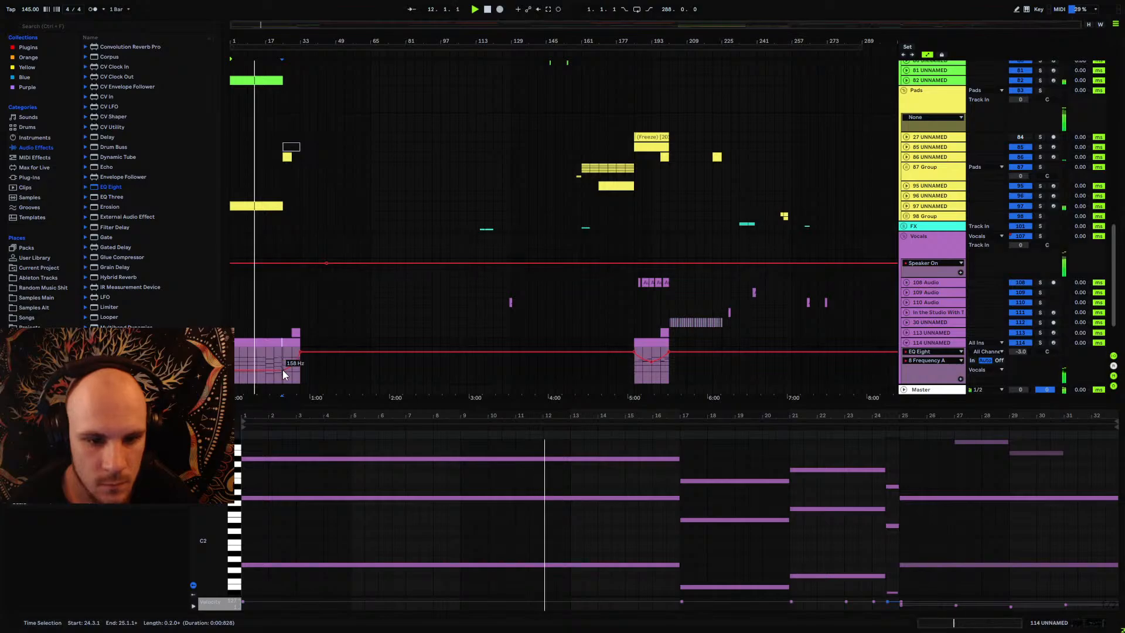
drag(282, 370, 282, 358)
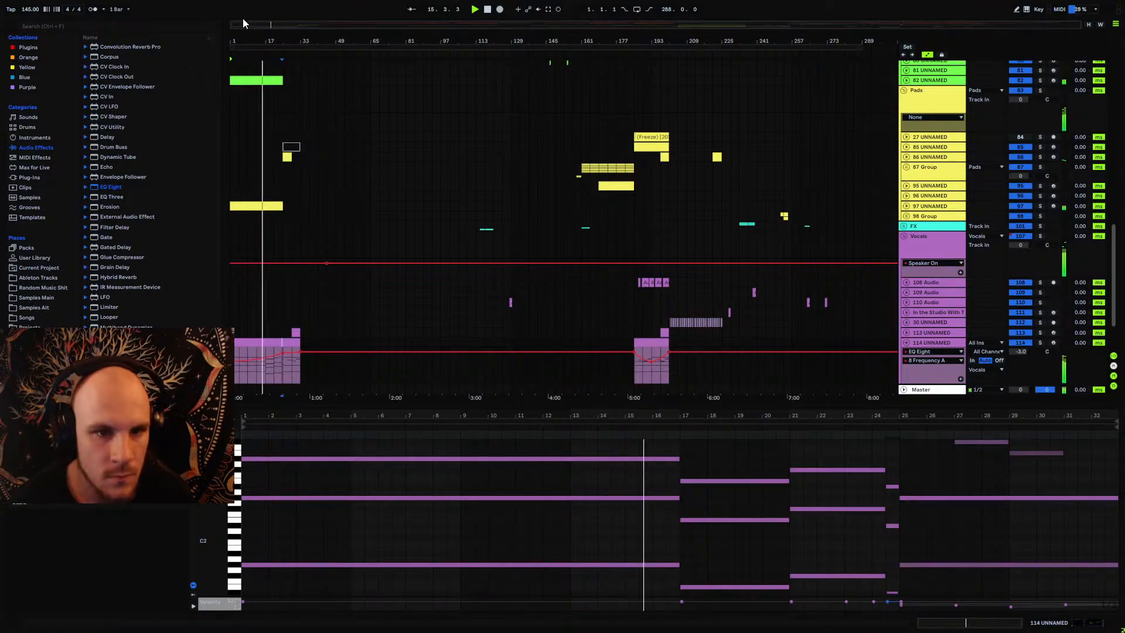
drag(244, 38, 627, 387)
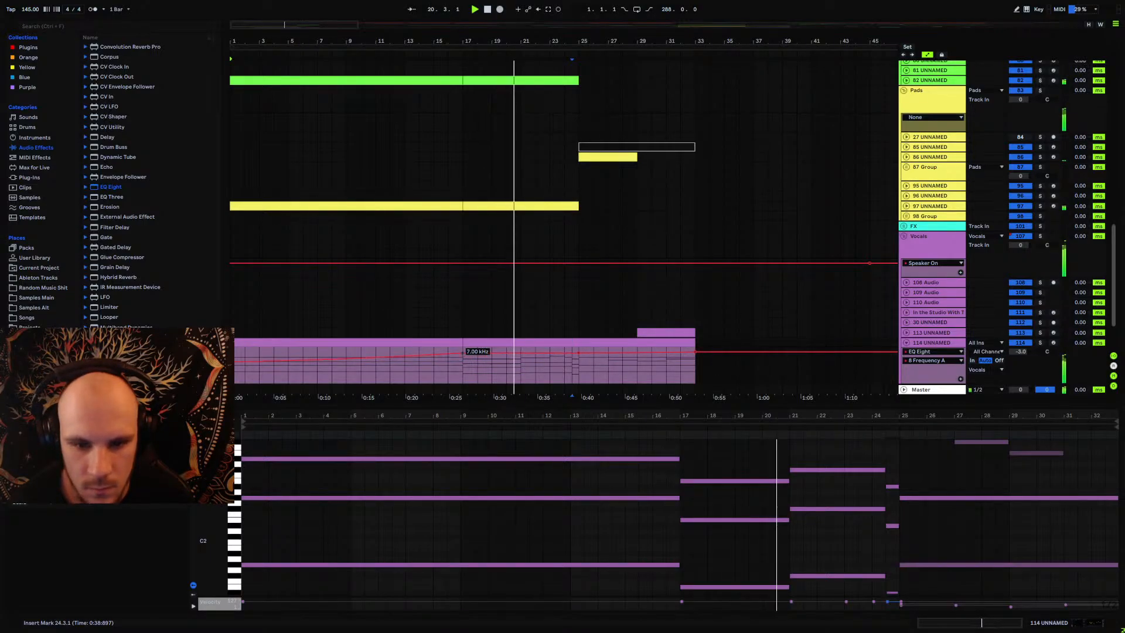
click(441, 363)
key(space)
key(space)
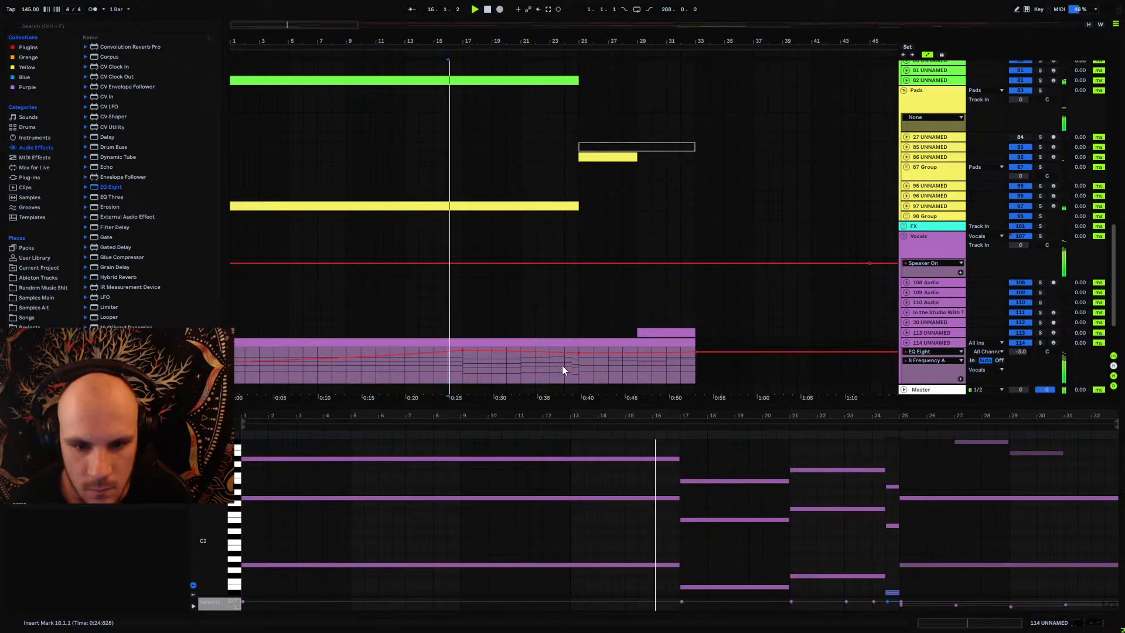
drag(578, 354, 579, 360)
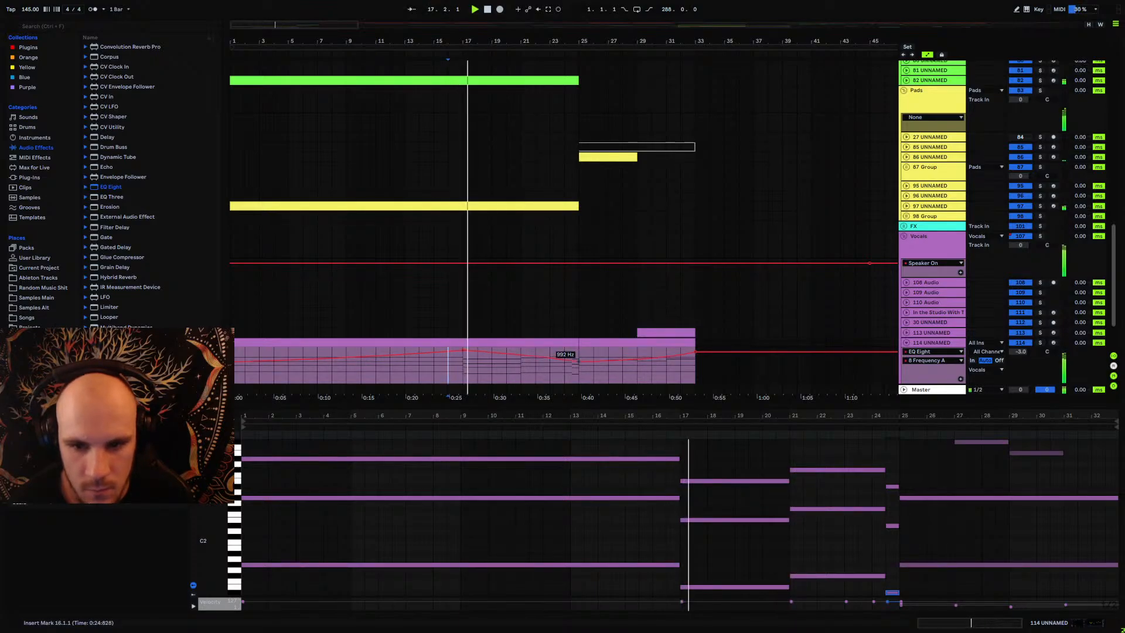
Step: Check track 114's device chain during playback up to bar 27, and reopen its clip at the bar 25 chord
click(906, 343)
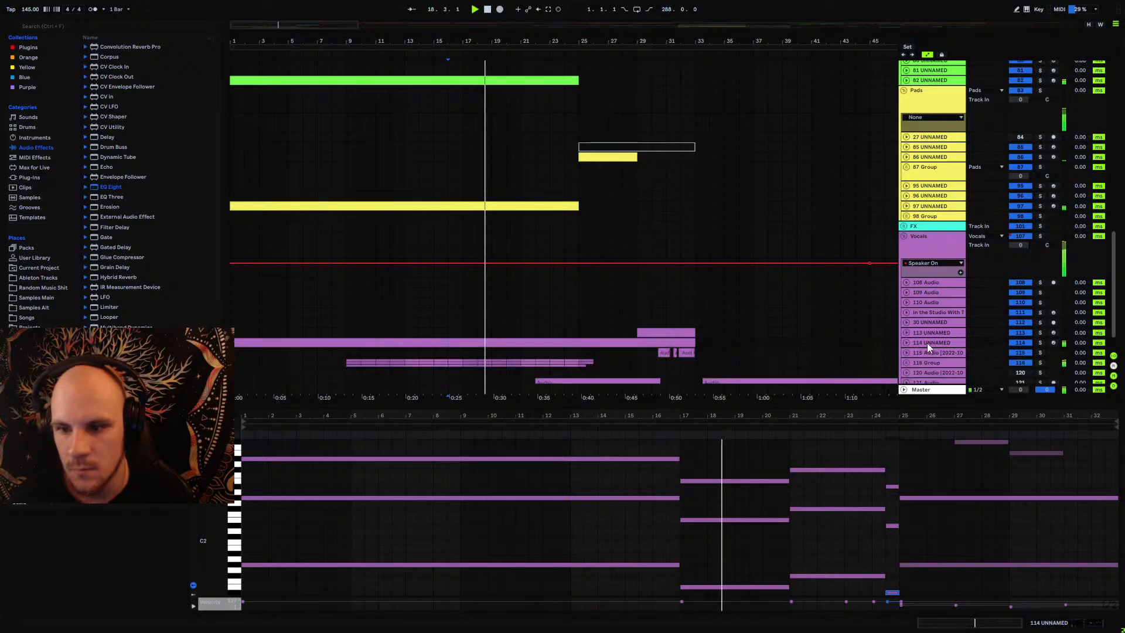
double_click(931, 343)
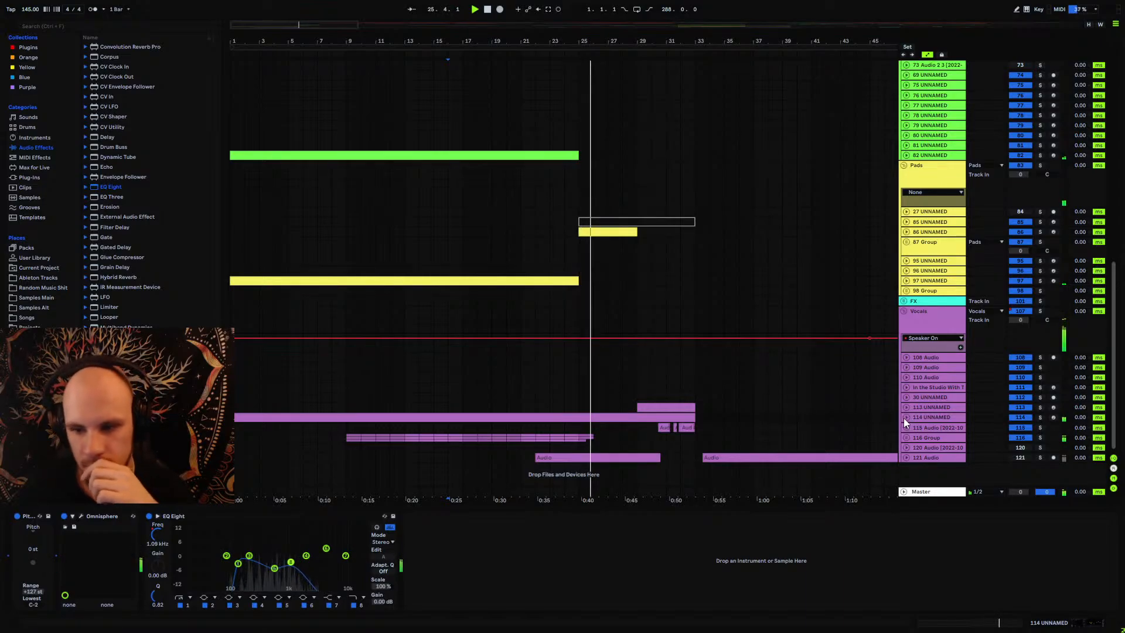
click(905, 417)
double_click(588, 415)
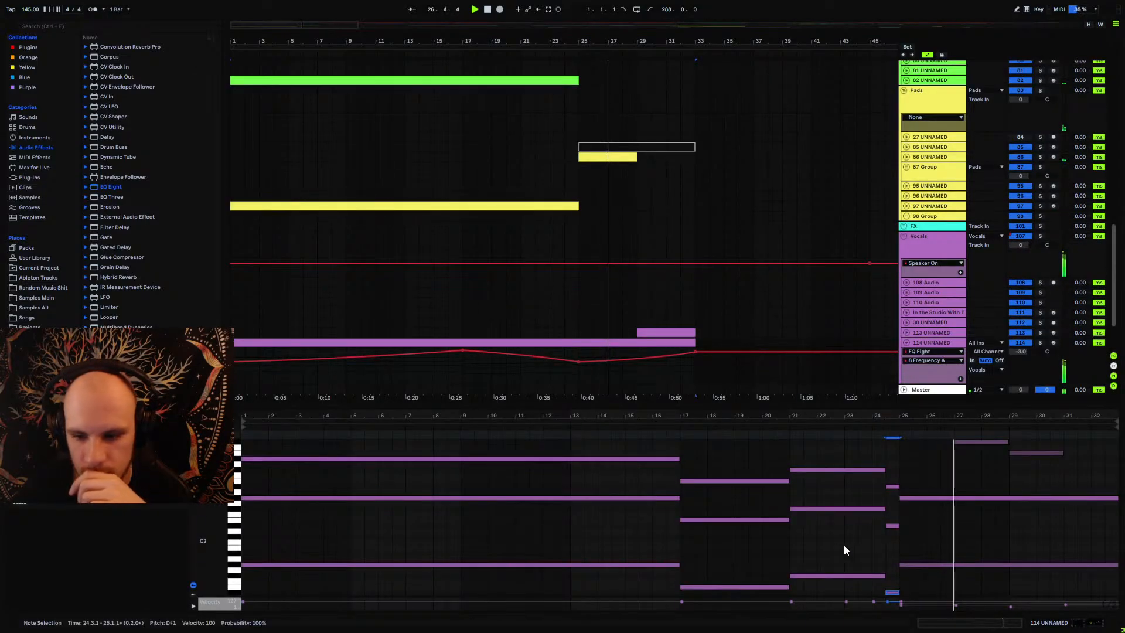
click(926, 478)
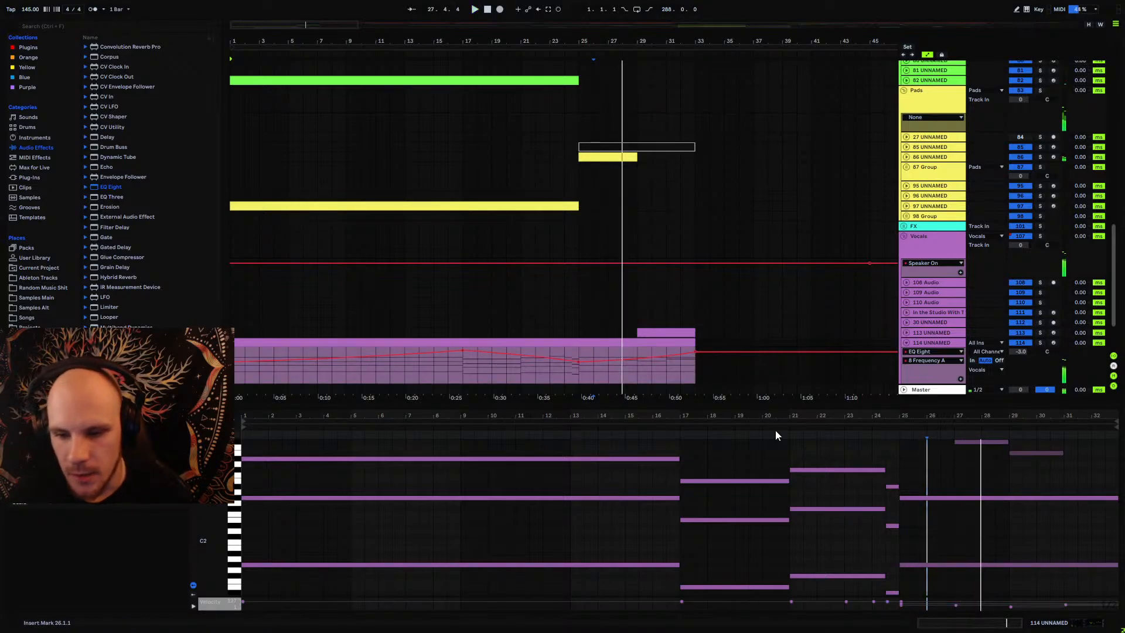
Step: Enlarge the clip's note editor and velocity lane, and inspect the velocity of the sustained B3 from bar 25
drag(768, 394, 761, 90)
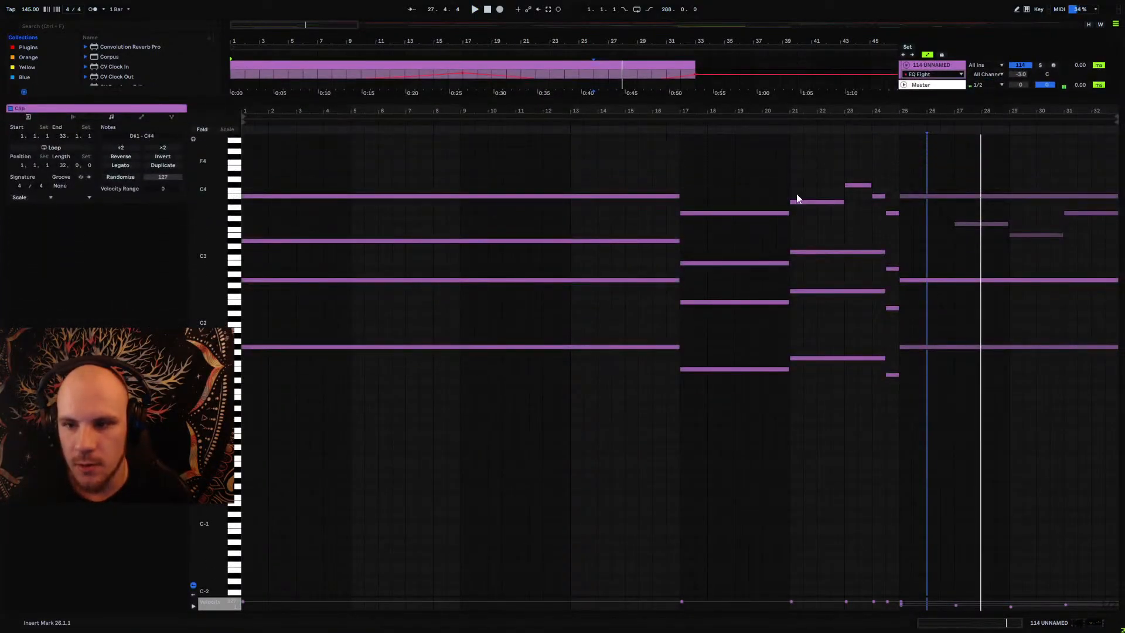
scroll(907, 357, up, 2)
scroll(907, 357, down, 3)
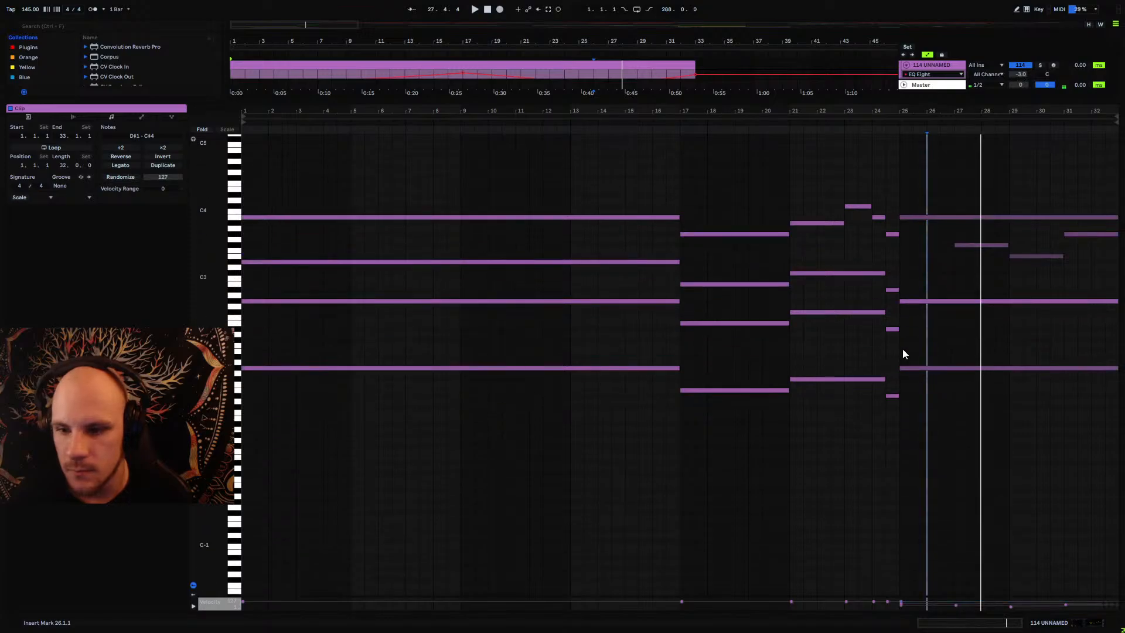
click(942, 340)
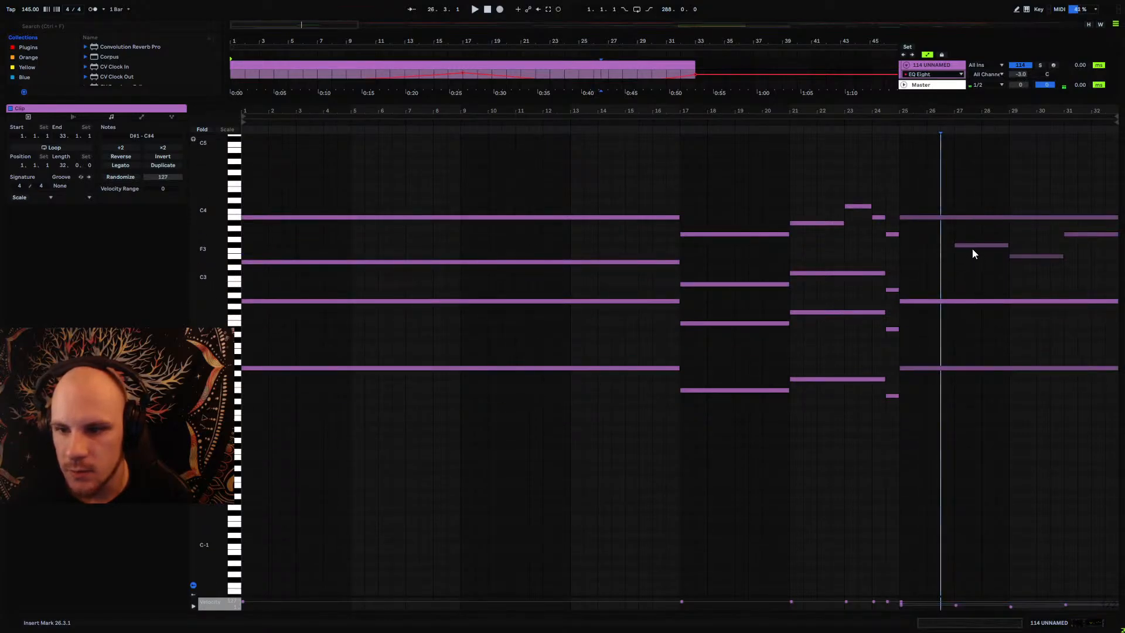
drag(926, 182, 939, 415)
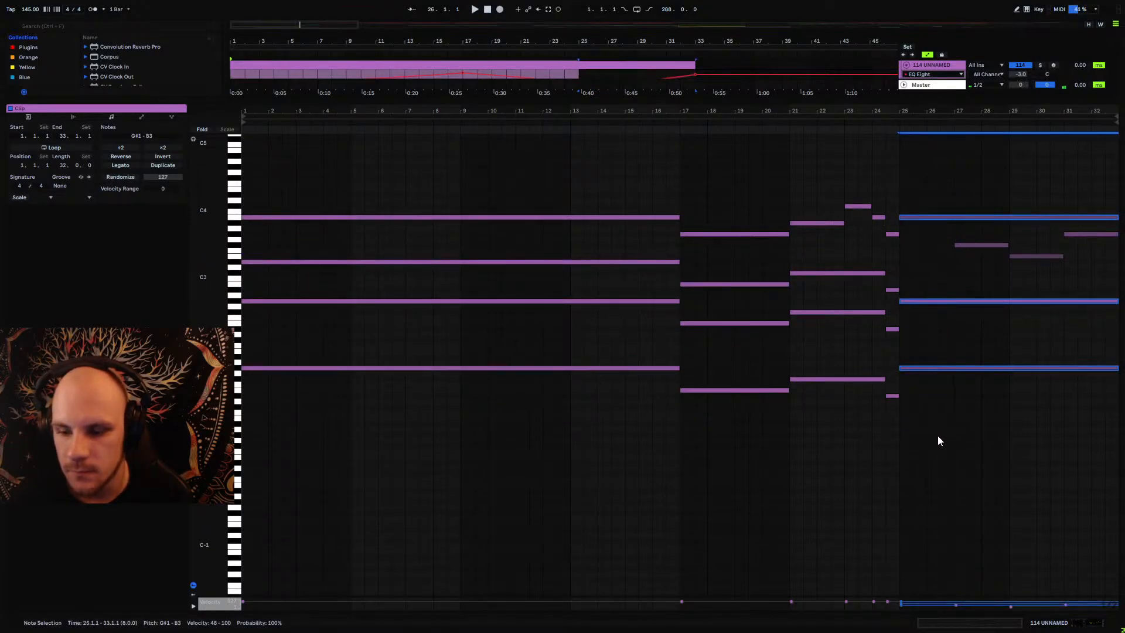
click(938, 437)
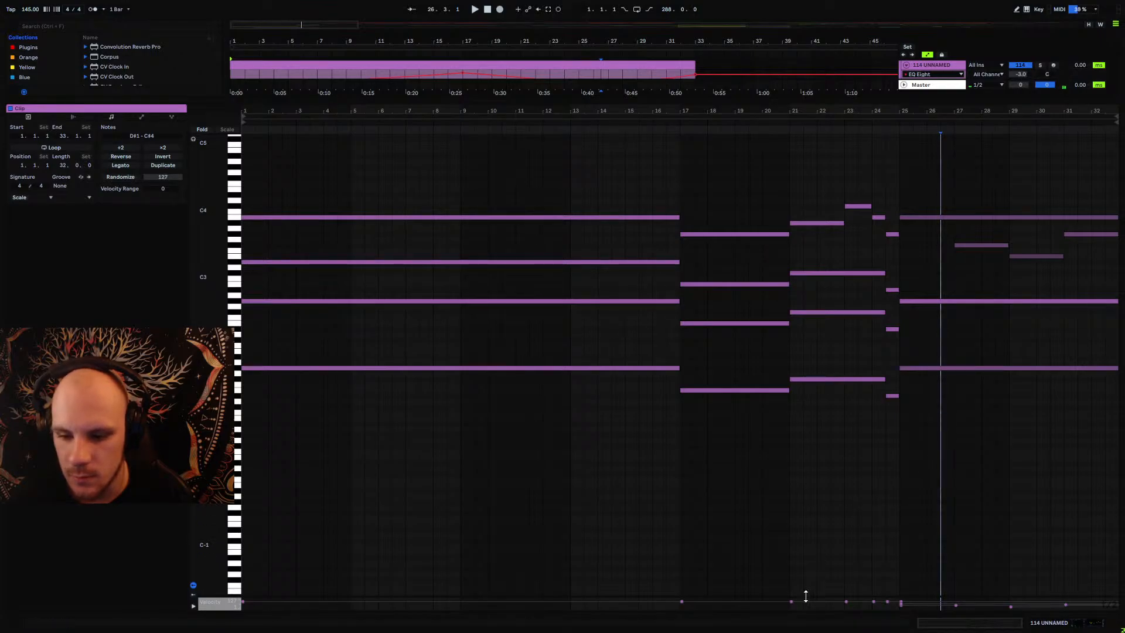
drag(809, 594, 804, 434)
click(949, 218)
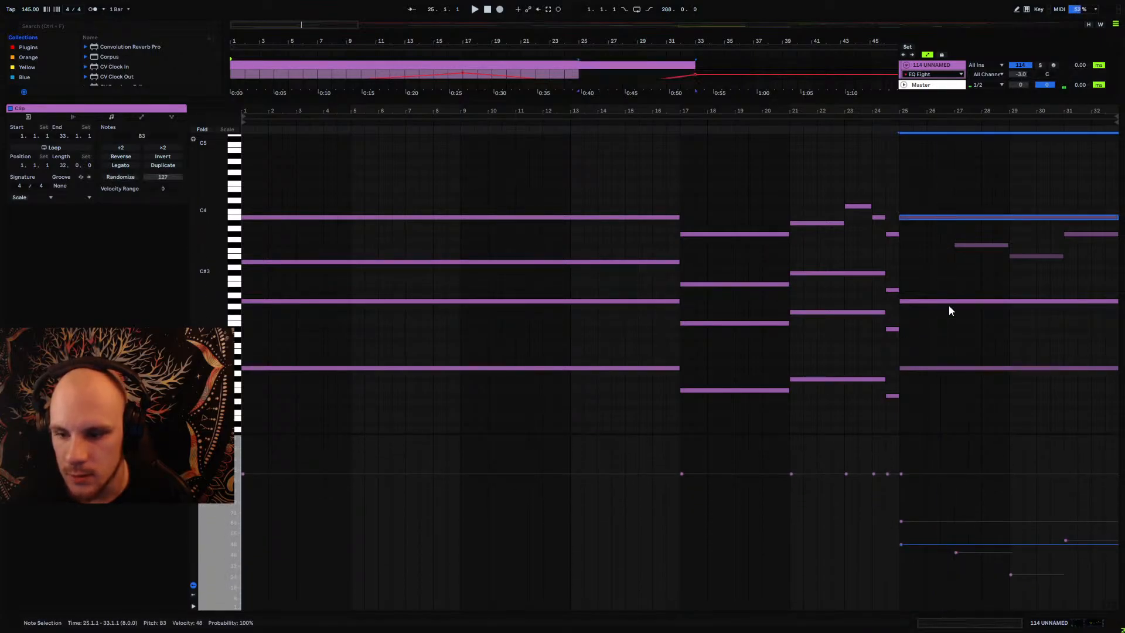
Step: Lower the velocity of all top-line notes from bar 1 to bar 25 to about 48
drag(889, 193, 567, 246)
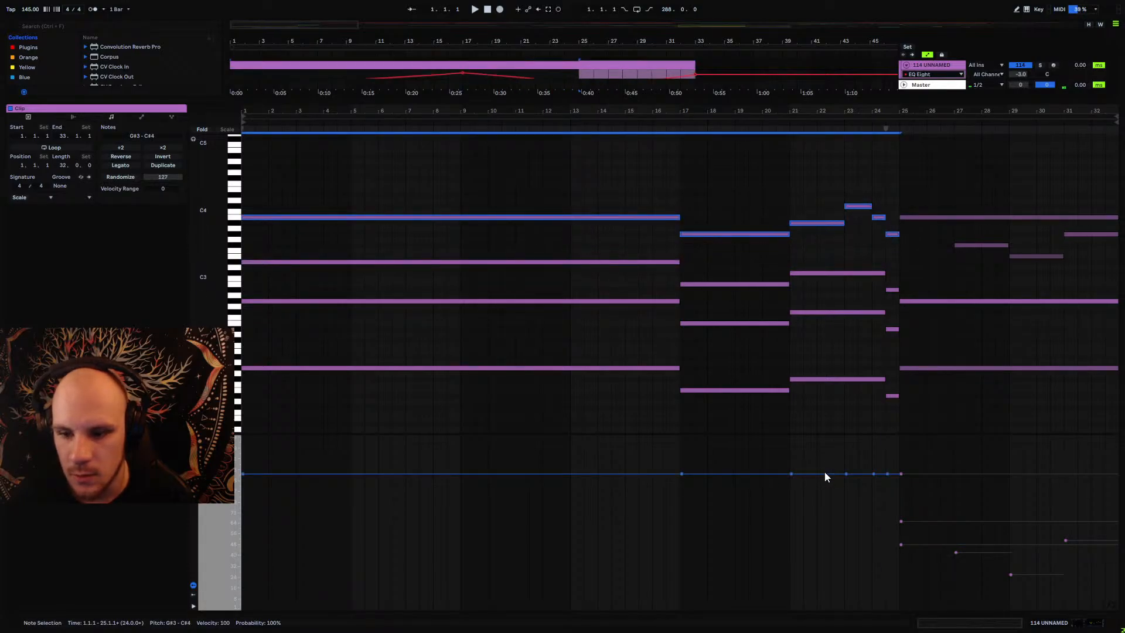
drag(829, 478, 829, 547)
click(806, 524)
Step: Raise the top-line velocities progressively at bars 17, 21 and 23, setting the C#4 at bar 23 to 106
mouse_move(739, 533)
mouse_down()
mouse_move(732, 558)
mouse_move(680, 564)
mouse_up()
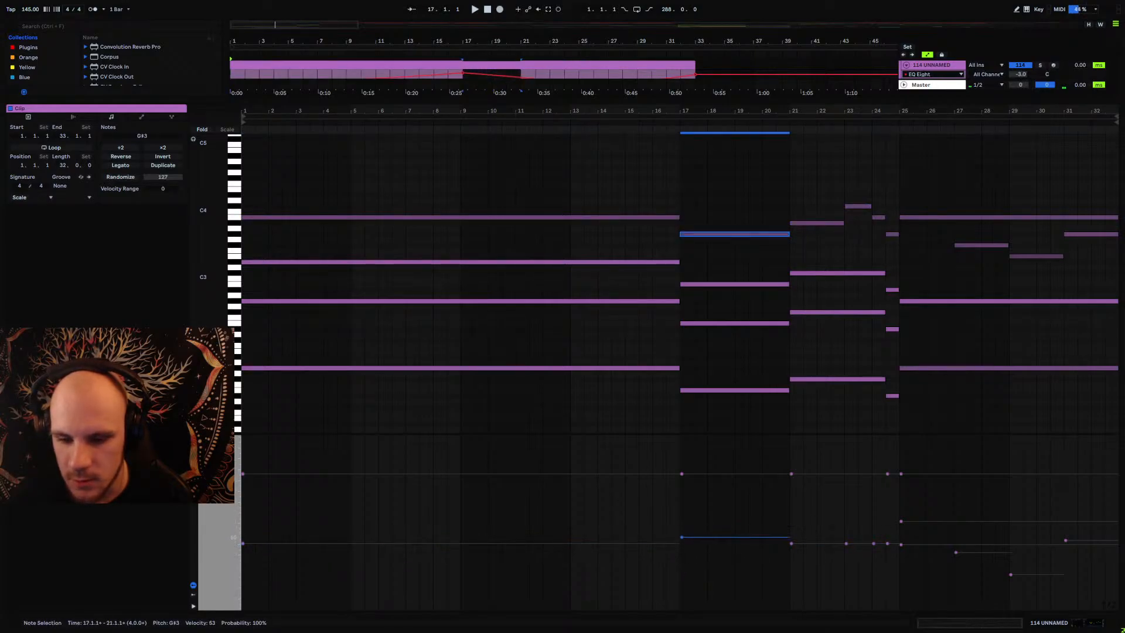
drag(799, 546, 849, 513)
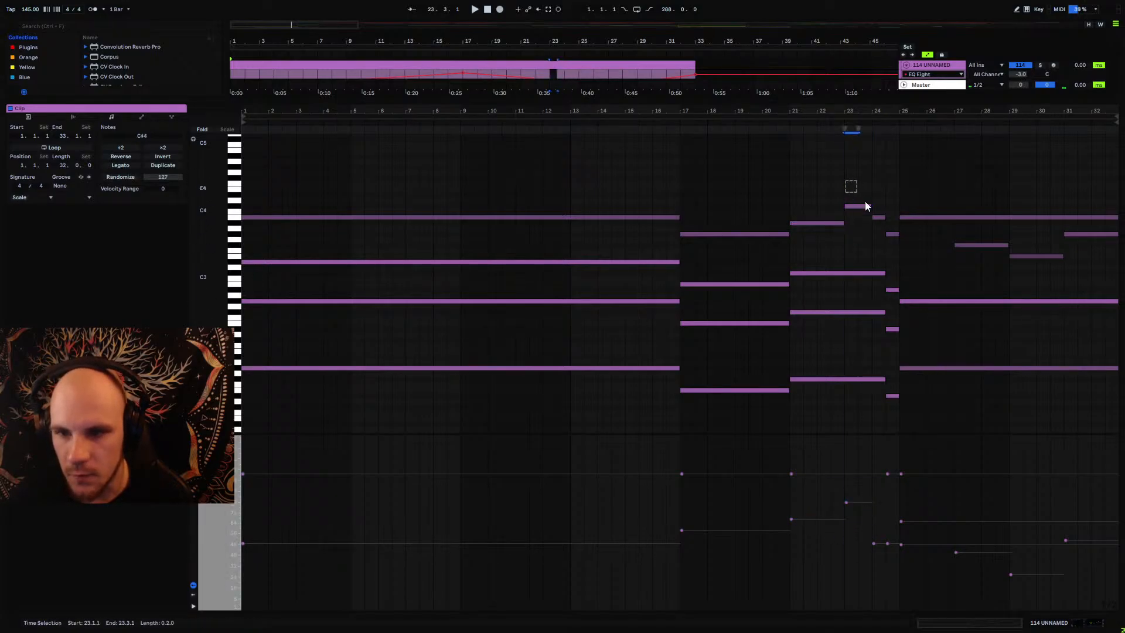
shift+click(878, 216)
click(873, 543)
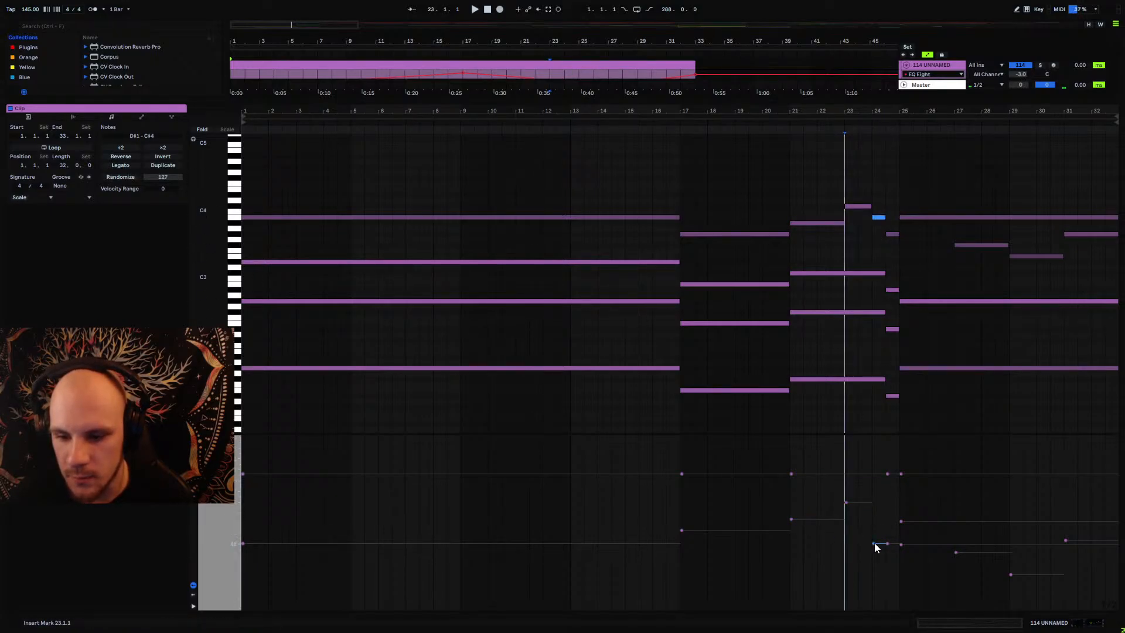
mouse_move(874, 542)
mouse_down()
mouse_move(874, 502)
mouse_move(817, 501)
mouse_move(773, 529)
mouse_move(774, 517)
mouse_up()
drag(848, 503, 848, 488)
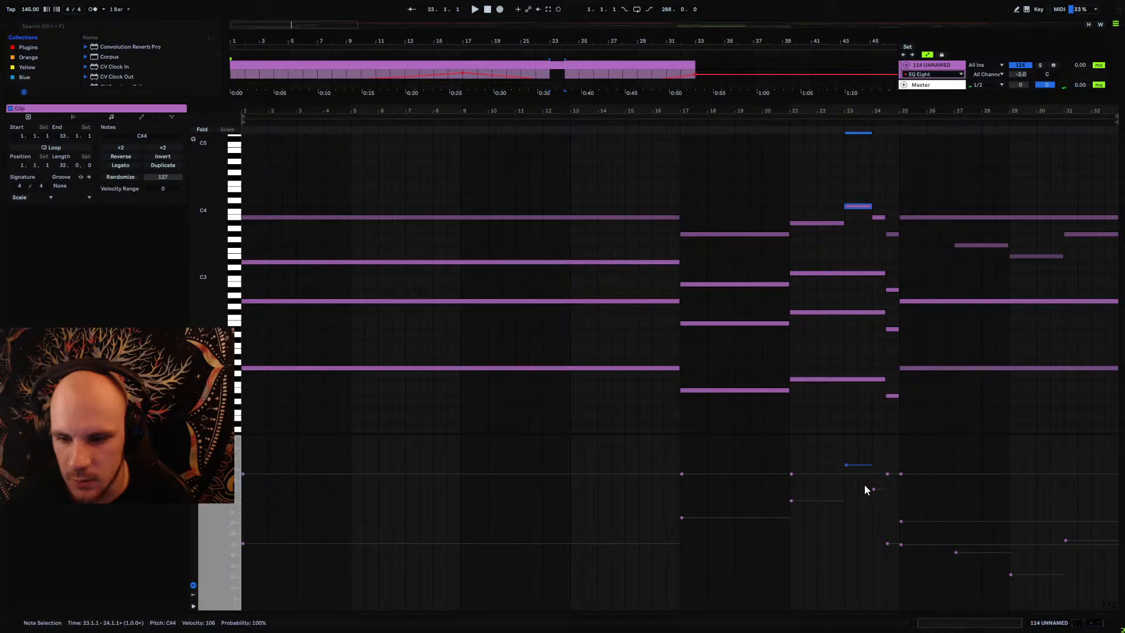
Step: Adjust the velocity of the short B3 at bar 24, and set the G#3 just before bar 25 to 76
drag(874, 488, 874, 463)
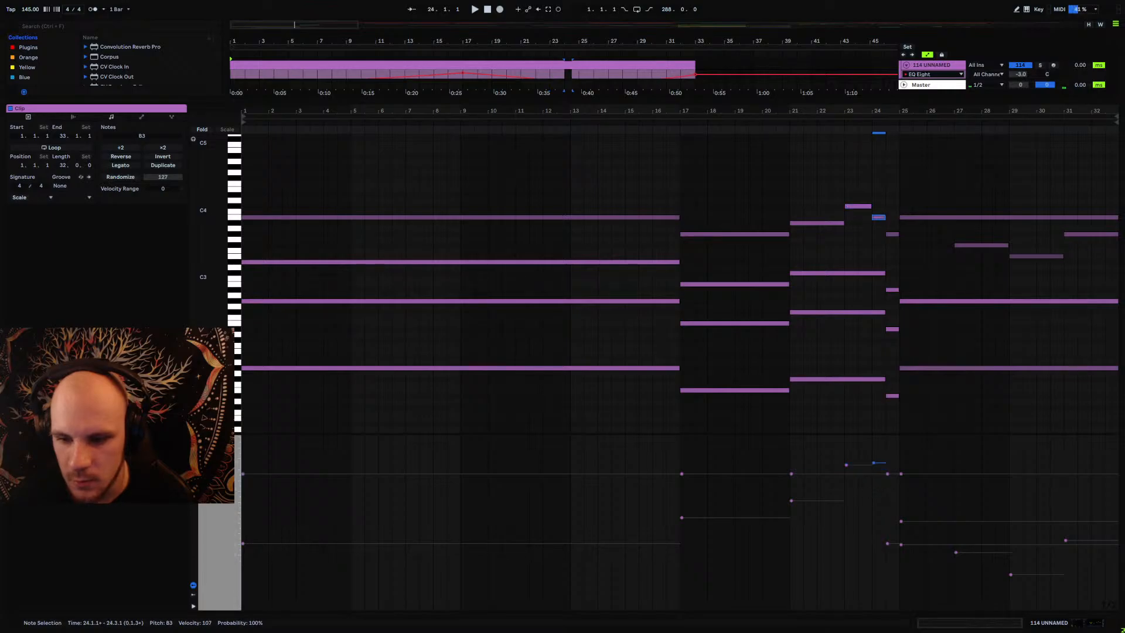
click(892, 234)
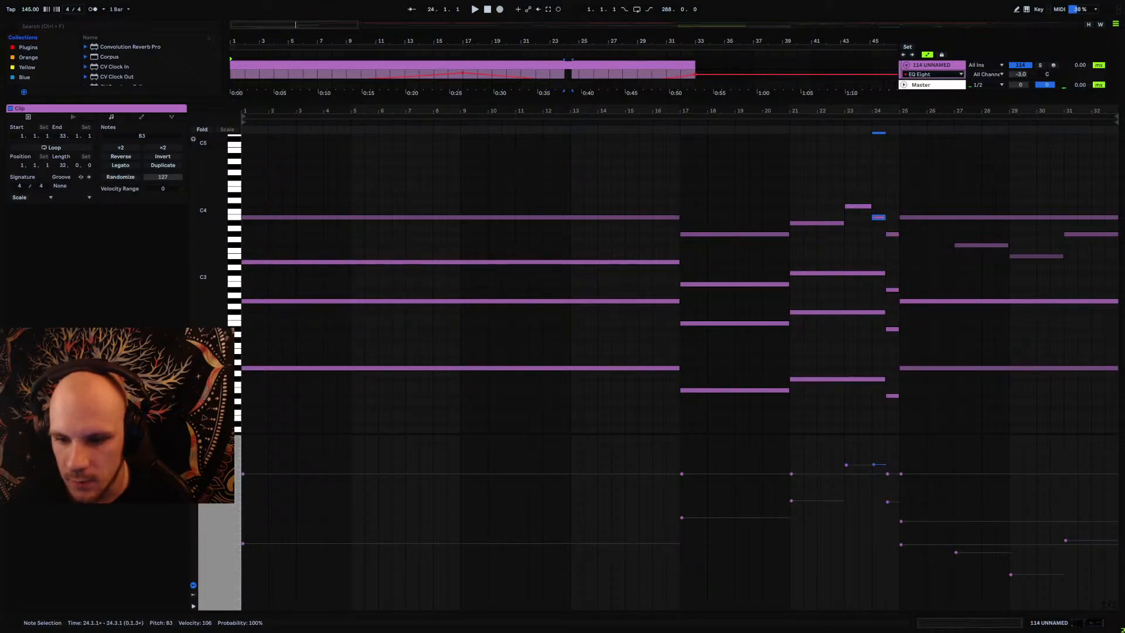
drag(889, 503, 890, 505)
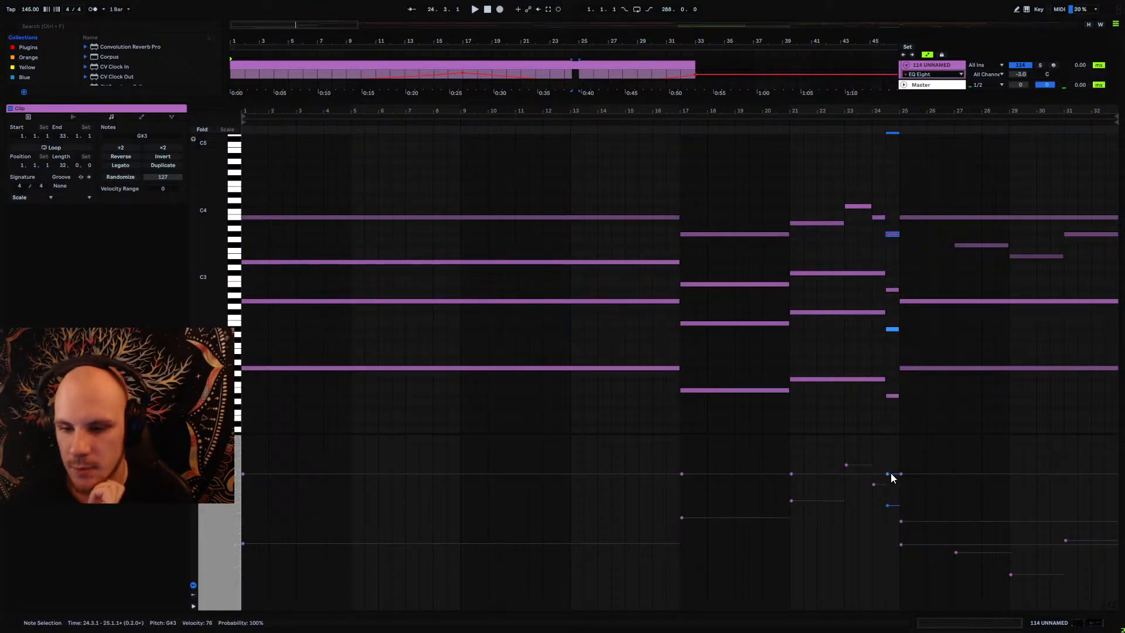
Step: Compare the velocities of the short chord before bar 25 with the sustained G#2 and G#1 from bar 25
drag(898, 266, 878, 294)
click(922, 302)
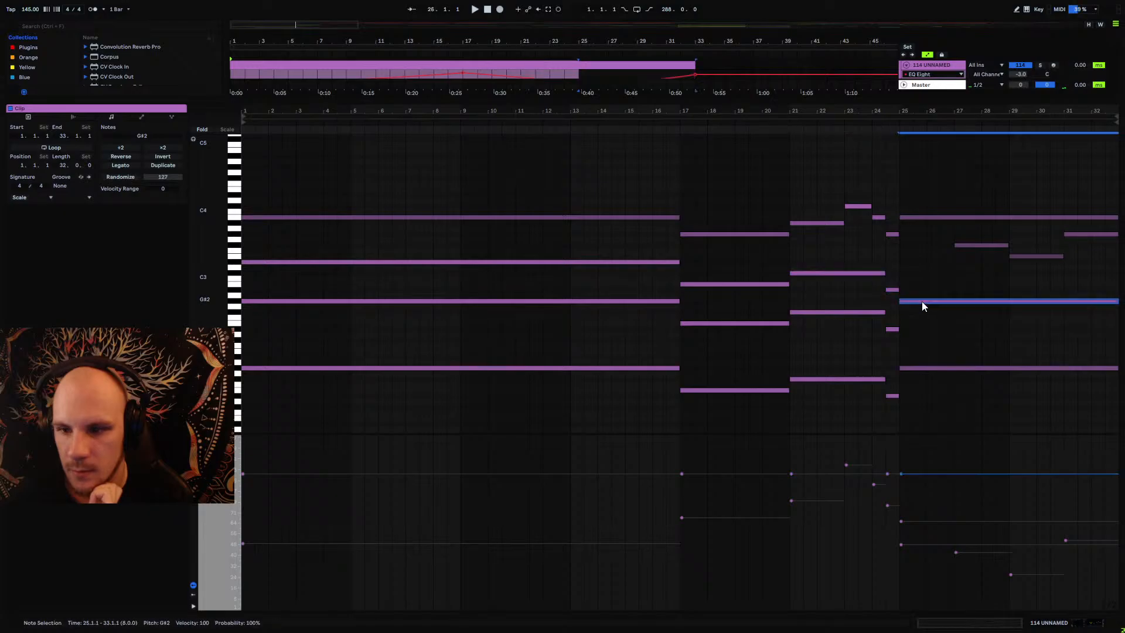
click(920, 368)
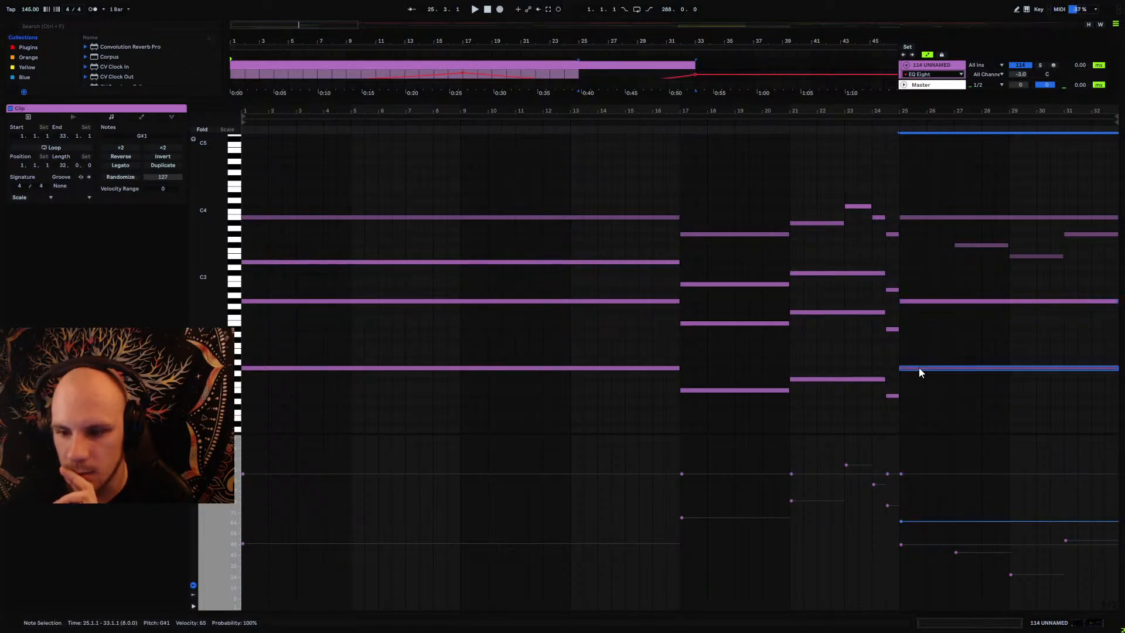
Step: Compare the velocities of the lower chord notes before bar 25 with the sustained G#1 from bar 25
drag(894, 312, 625, 430)
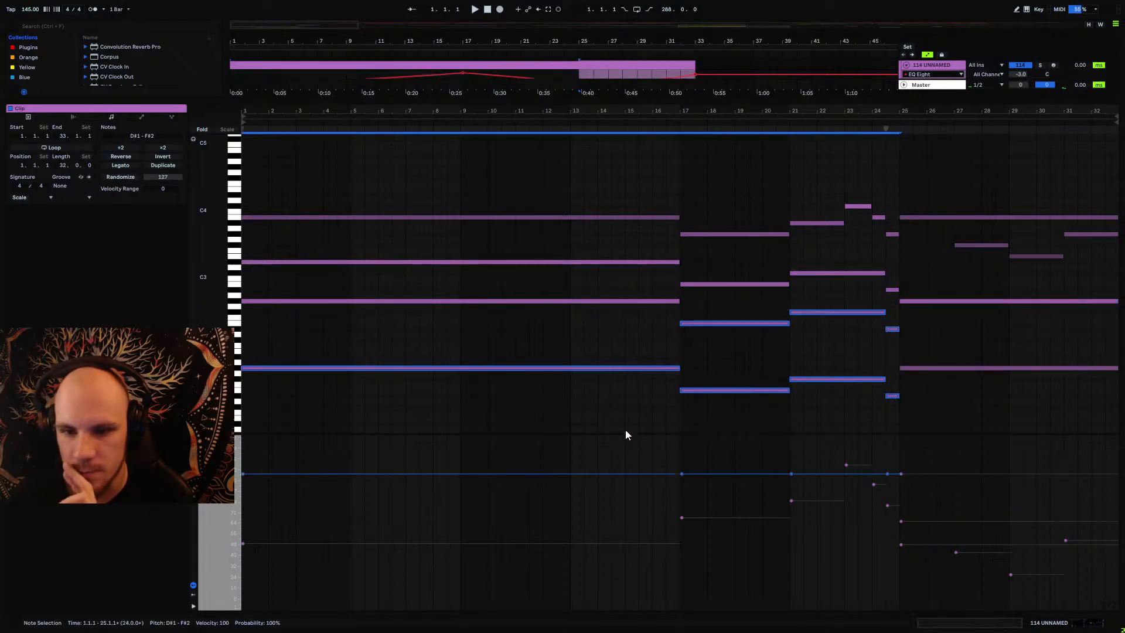
drag(896, 308, 882, 362)
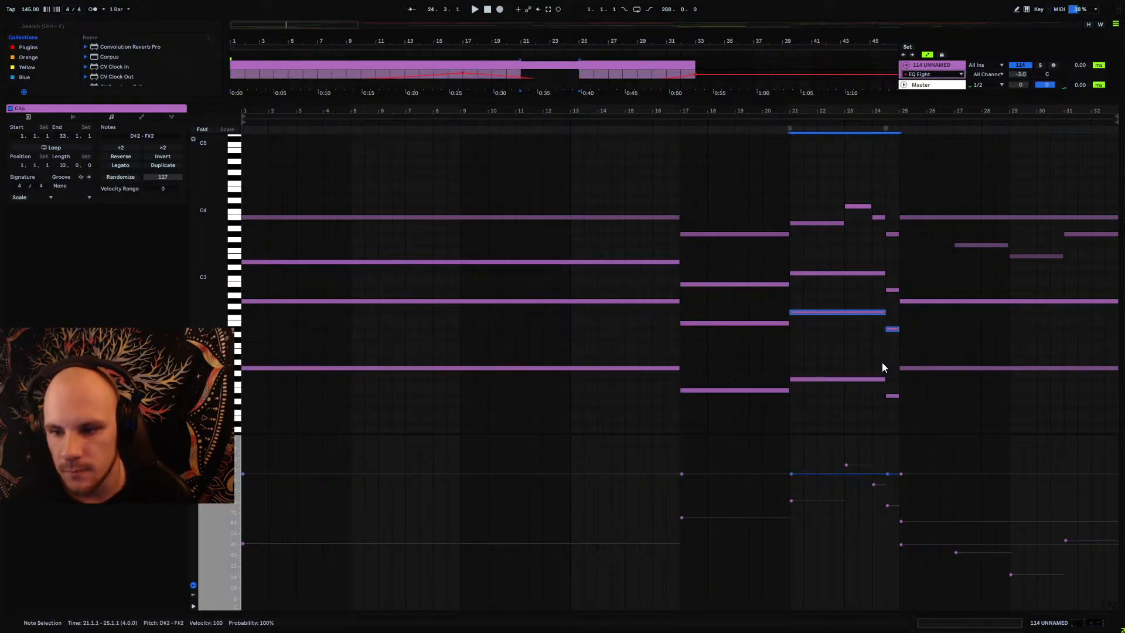
click(921, 367)
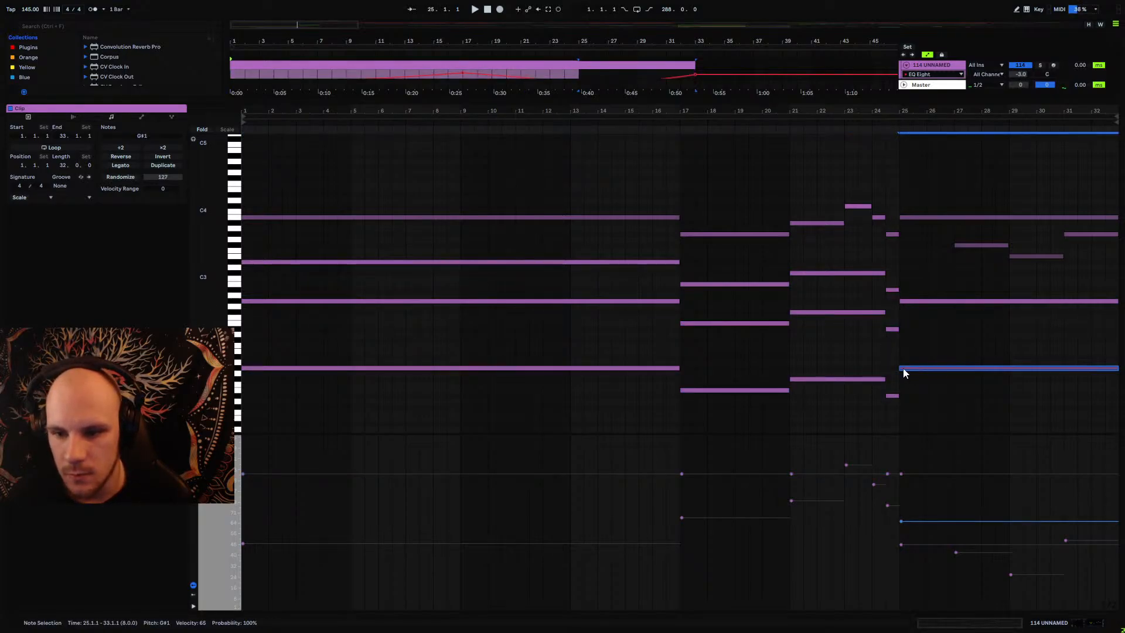
Step: Deactivate the inner-voice notes between bar 1 and bar 25: D#3, the note at bar 17, C#3 at bar 21 and the short A#2
click(671, 265)
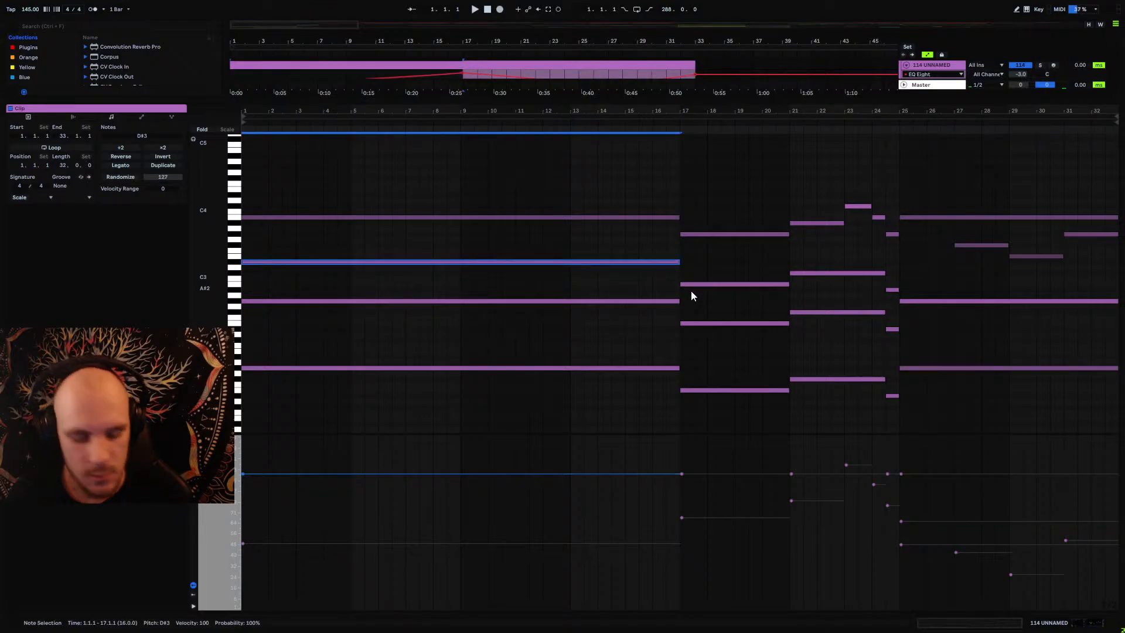
key(Delete)
click(721, 285)
click(800, 273)
click(892, 289)
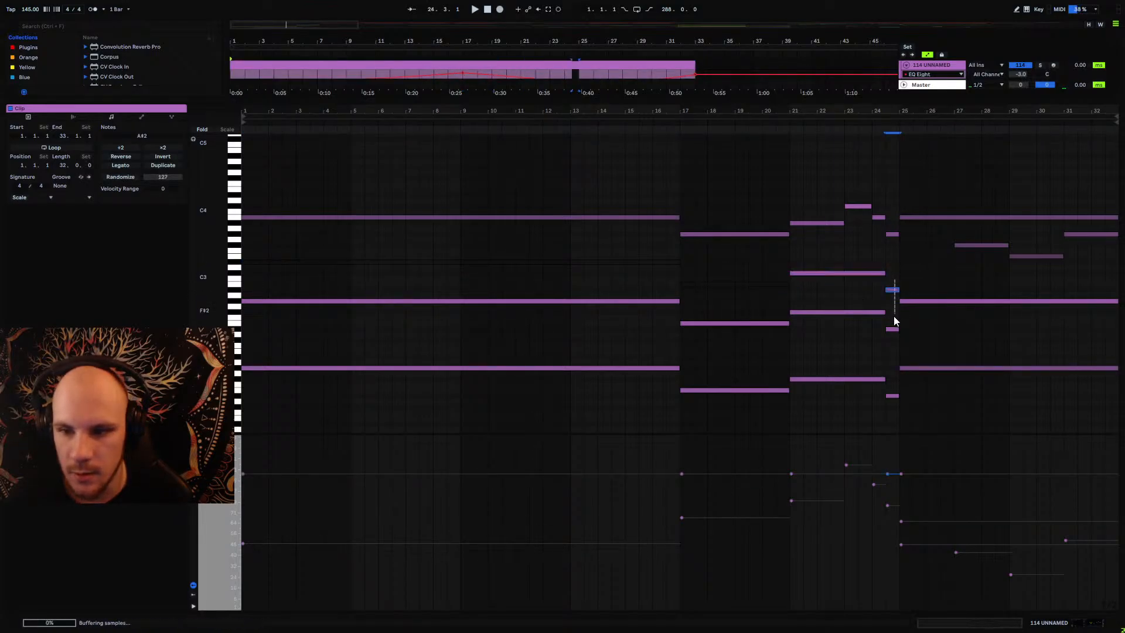
key(Delete)
click(860, 273)
key(Delete)
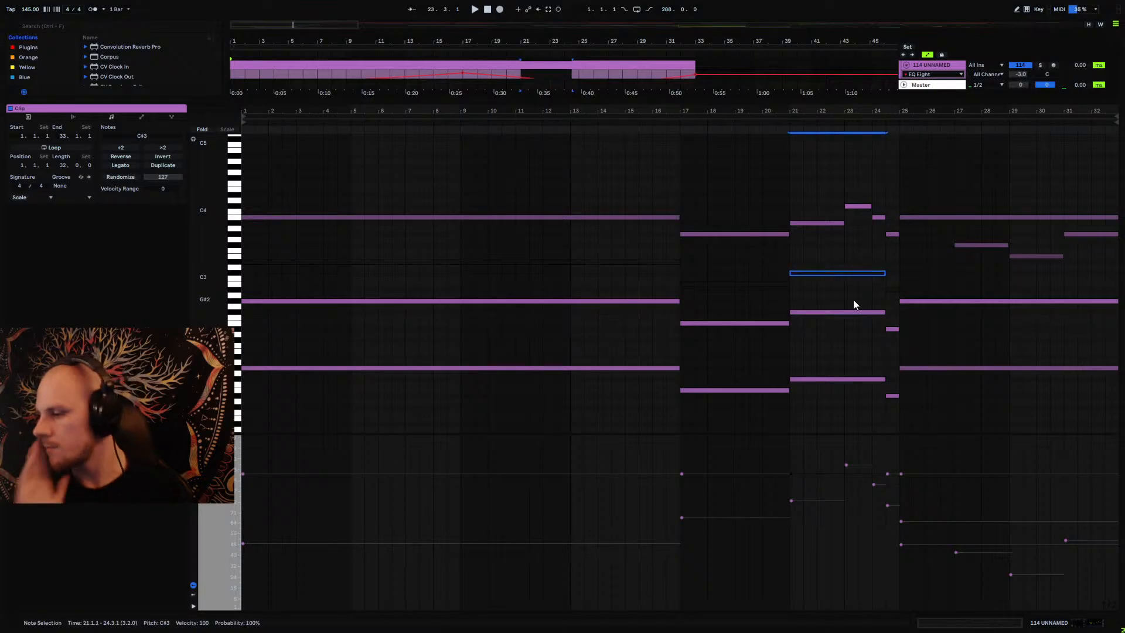
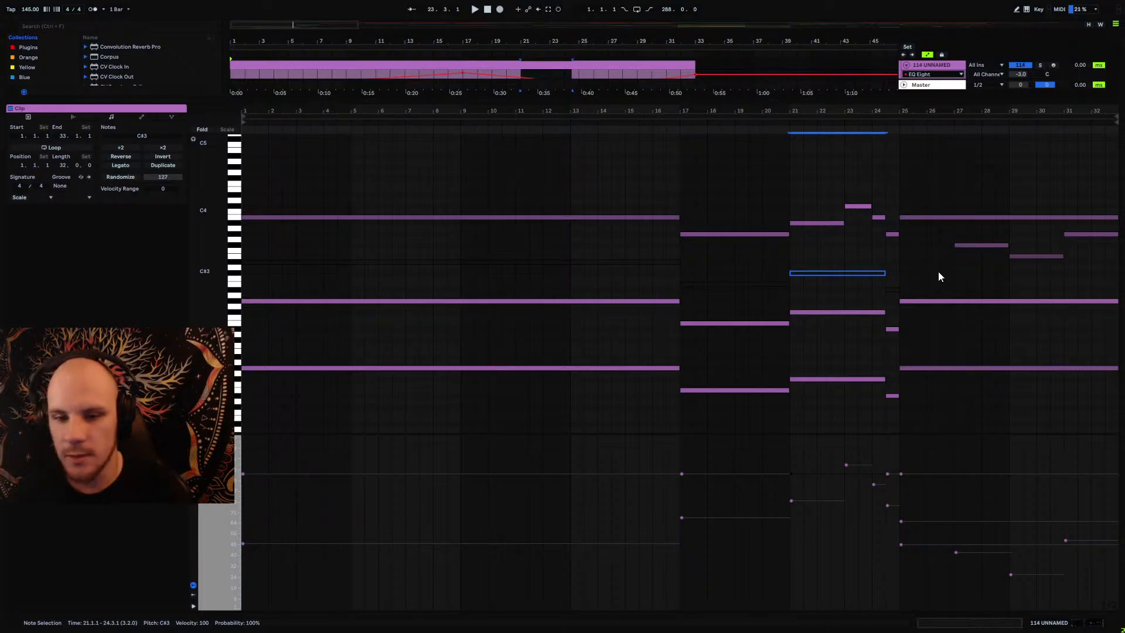
Step: Play the chords briefly and lower the velocity of the sustained G#1 from bar 1 to bar 17 to about 67
key(space)
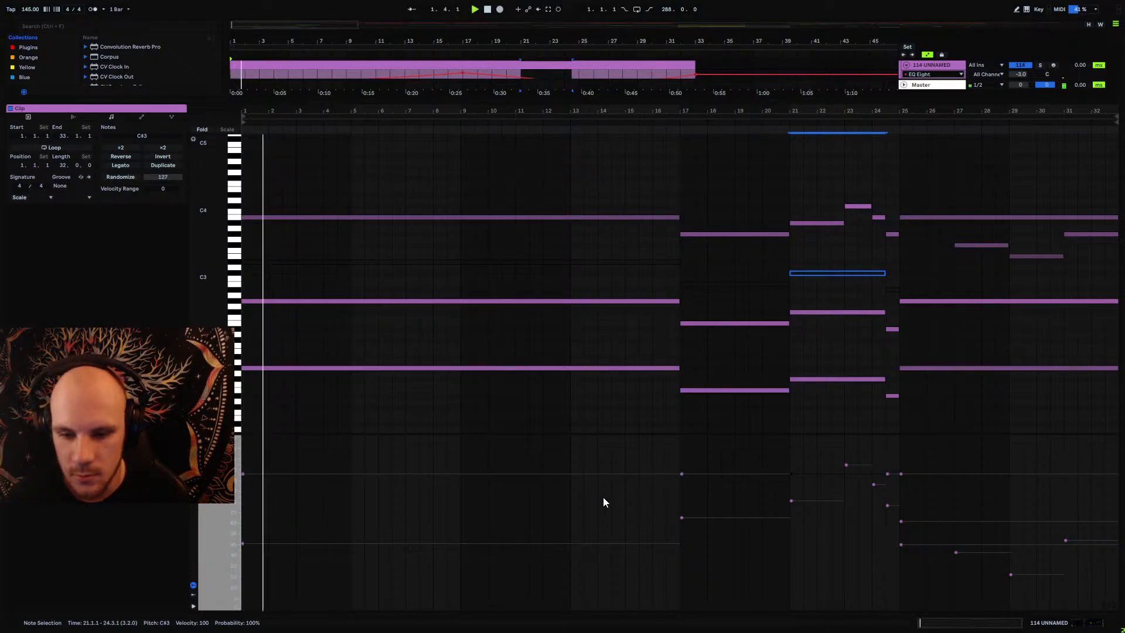
key(space)
click(603, 497)
click(916, 369)
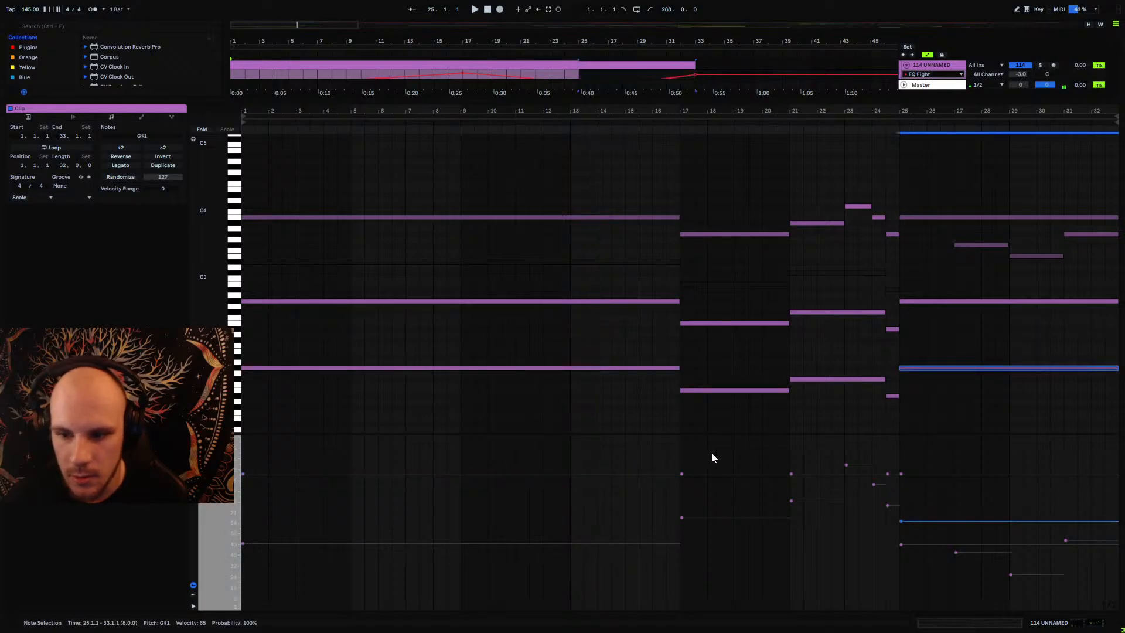
drag(589, 473, 589, 514)
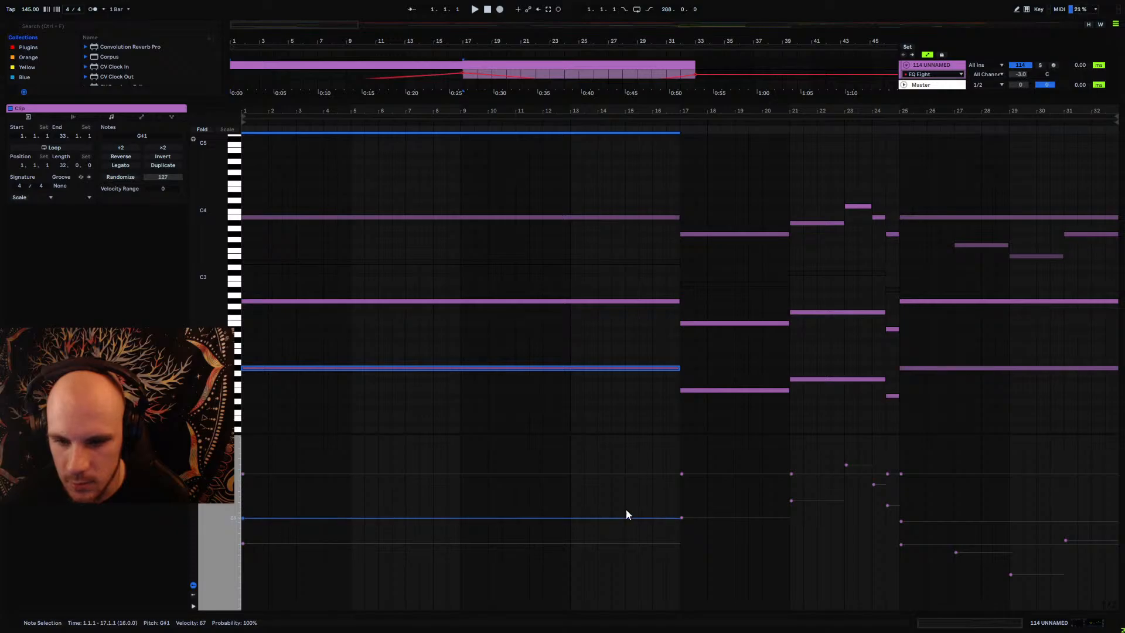
Step: Lower the velocities of the bar 17 bass and top notes, setting E1 to 66 and G#3 slightly below it
click(712, 324)
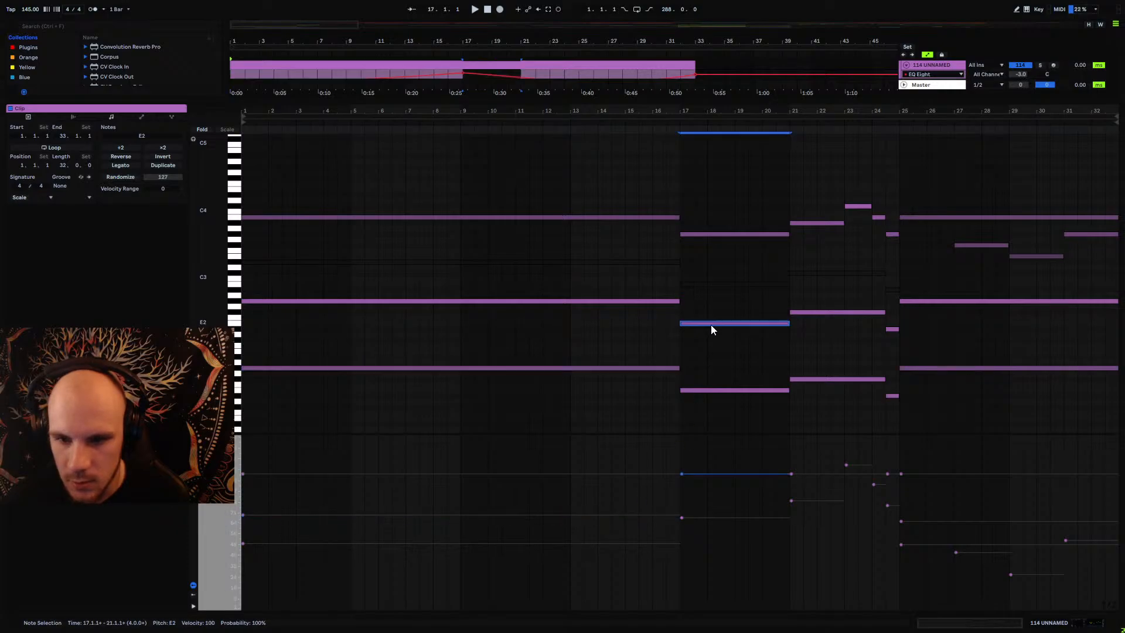
click(713, 391)
drag(719, 473, 719, 505)
click(719, 518)
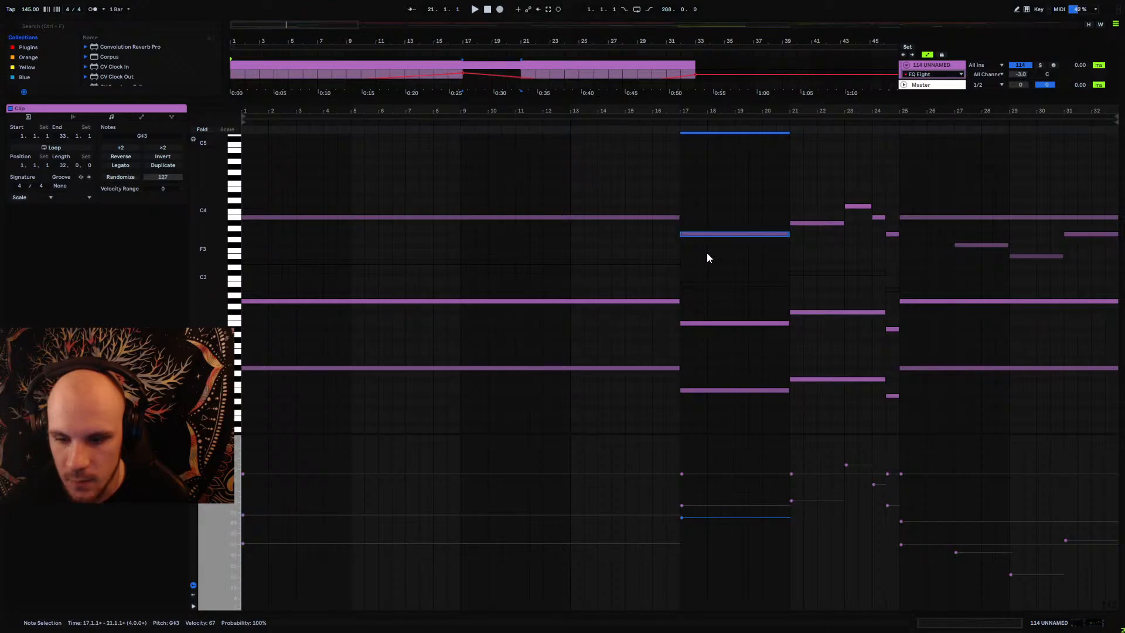
mouse_move(726, 518)
mouse_down()
mouse_move(726, 542)
mouse_move(730, 513)
mouse_up()
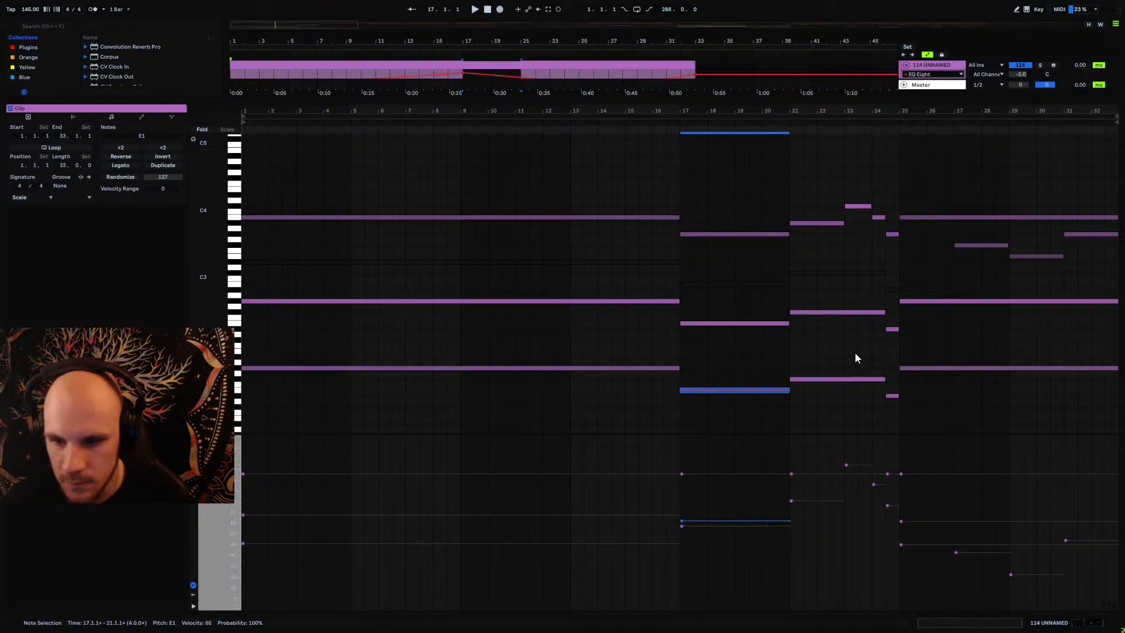
Step: Set the velocity of F#1 at bar 21 to 51 and the short D#1 before bar 25 to 37, and play the result
click(834, 380)
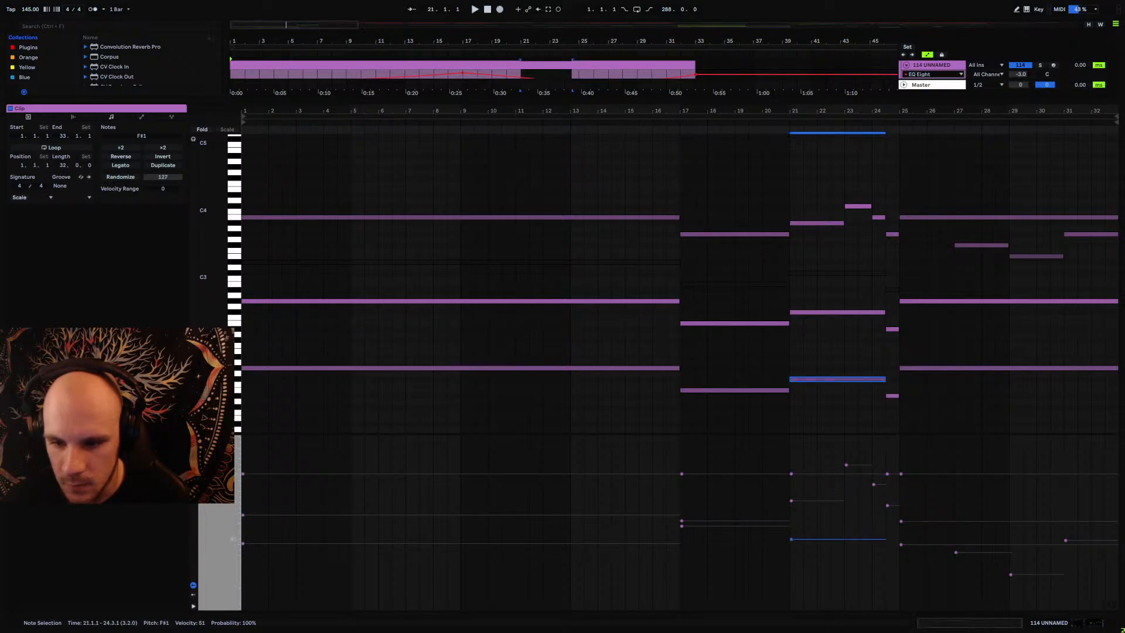
click(890, 396)
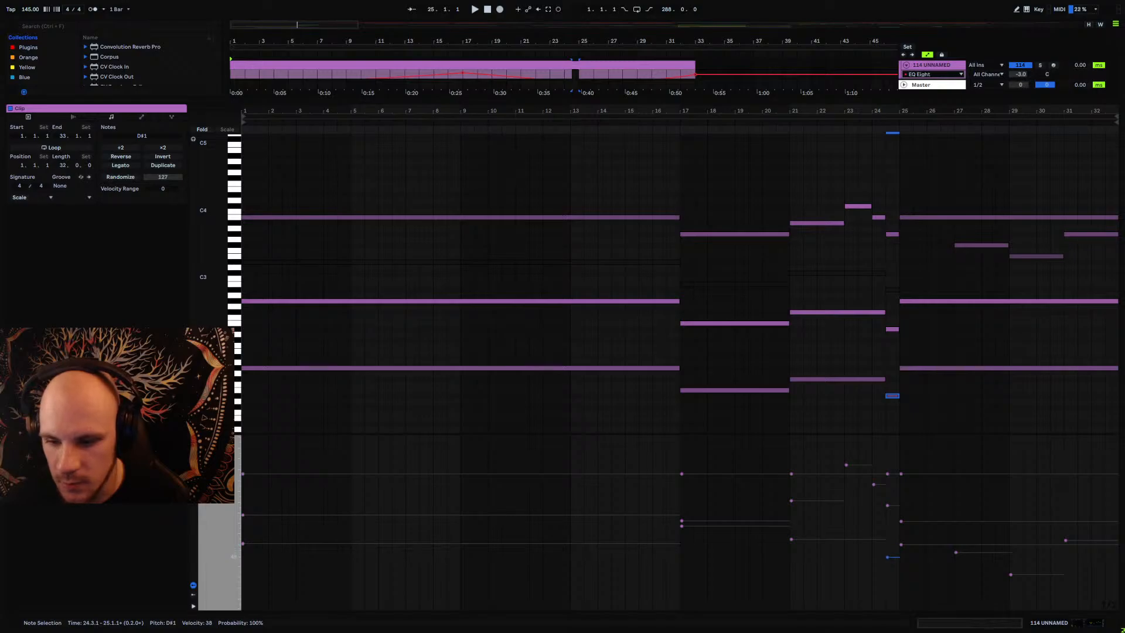
key(space)
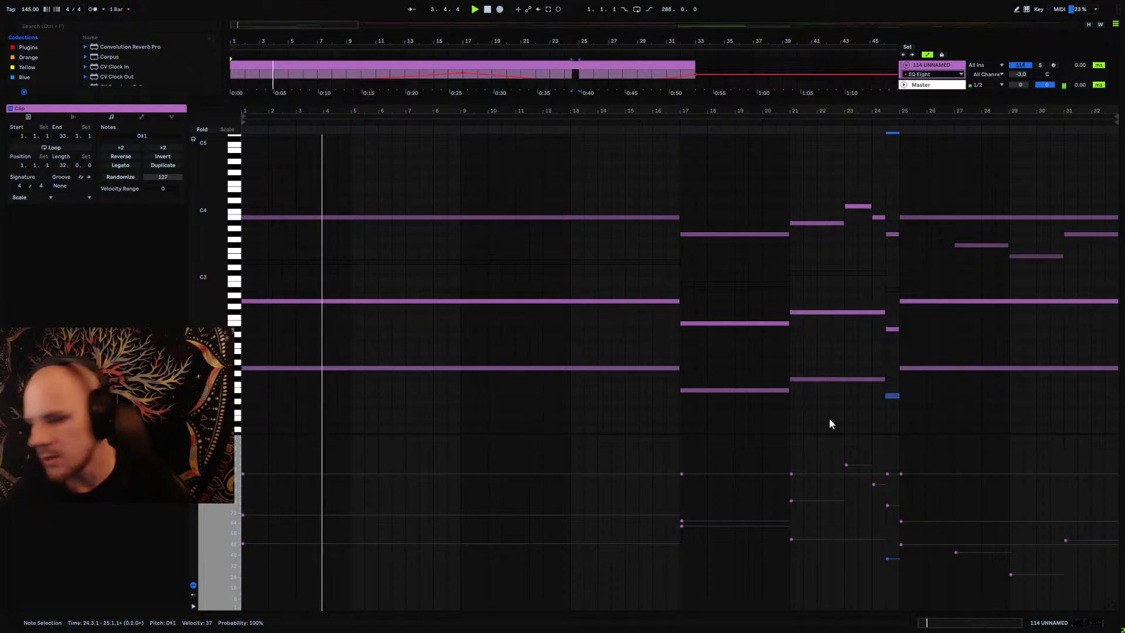
Step: Return to the arrangement and browse the sample packs in the Samples Main folder
drag(410, 97, 388, 465)
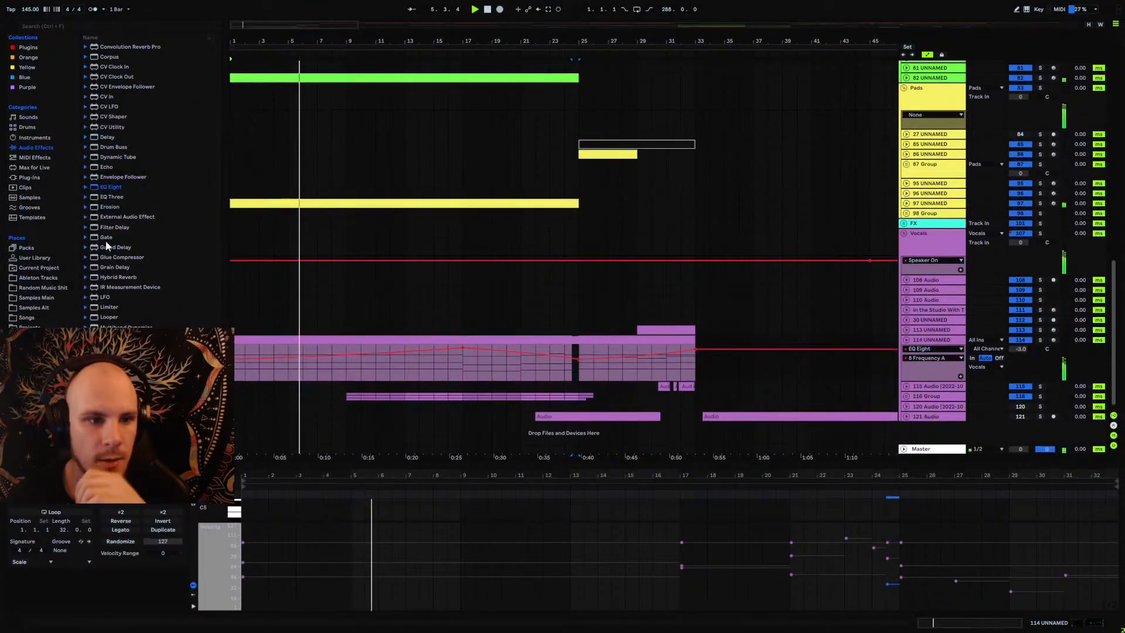
click(46, 286)
click(44, 298)
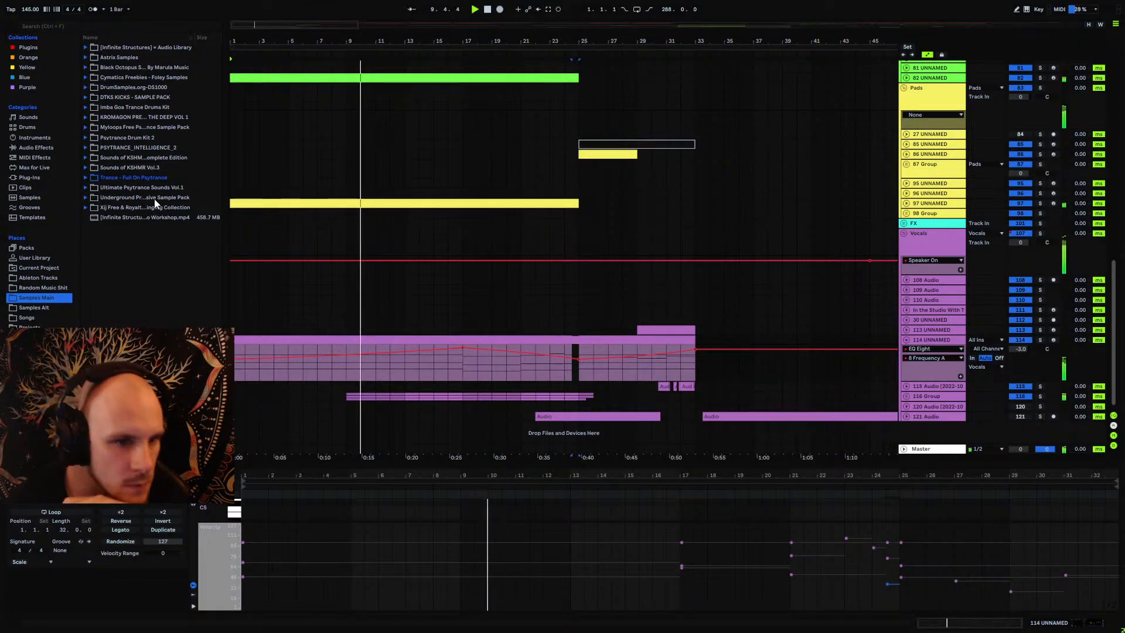
click(107, 207)
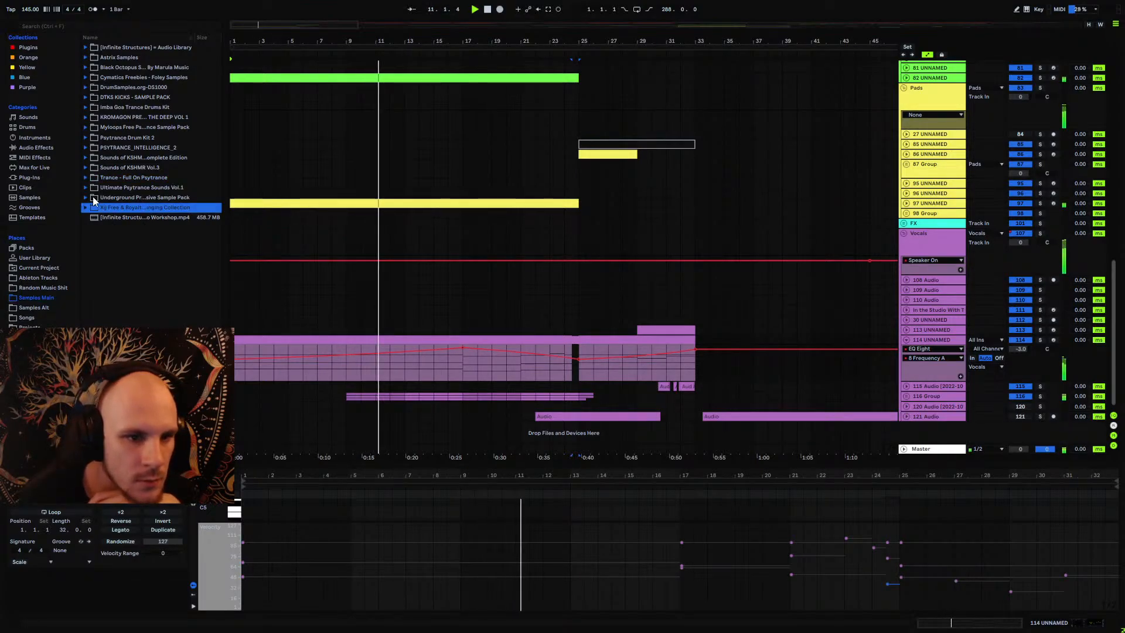
click(131, 197)
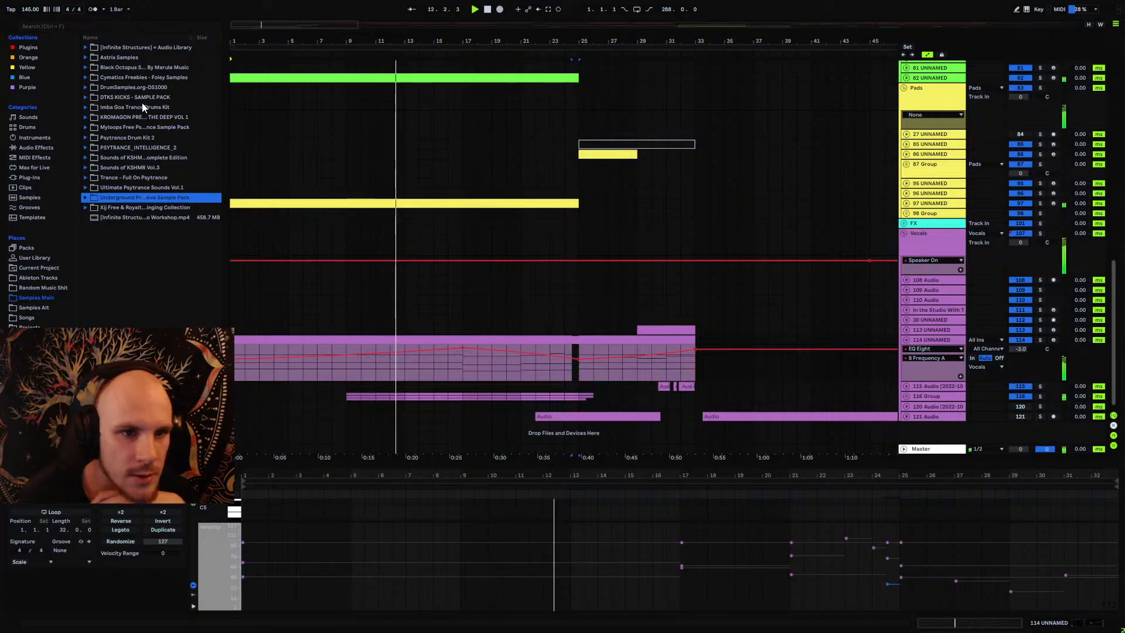
click(139, 68)
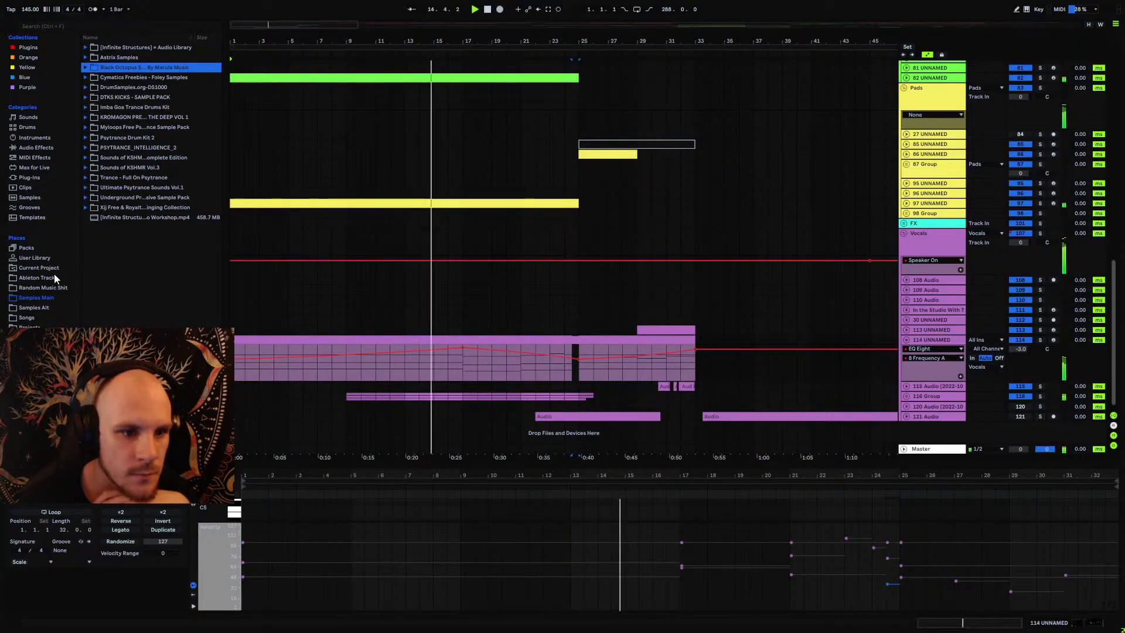
Step: Search the Samples Alt folder for "ze", look through the Zenhiser psytrance pack's folders, and clear the search
click(38, 308)
click(116, 28)
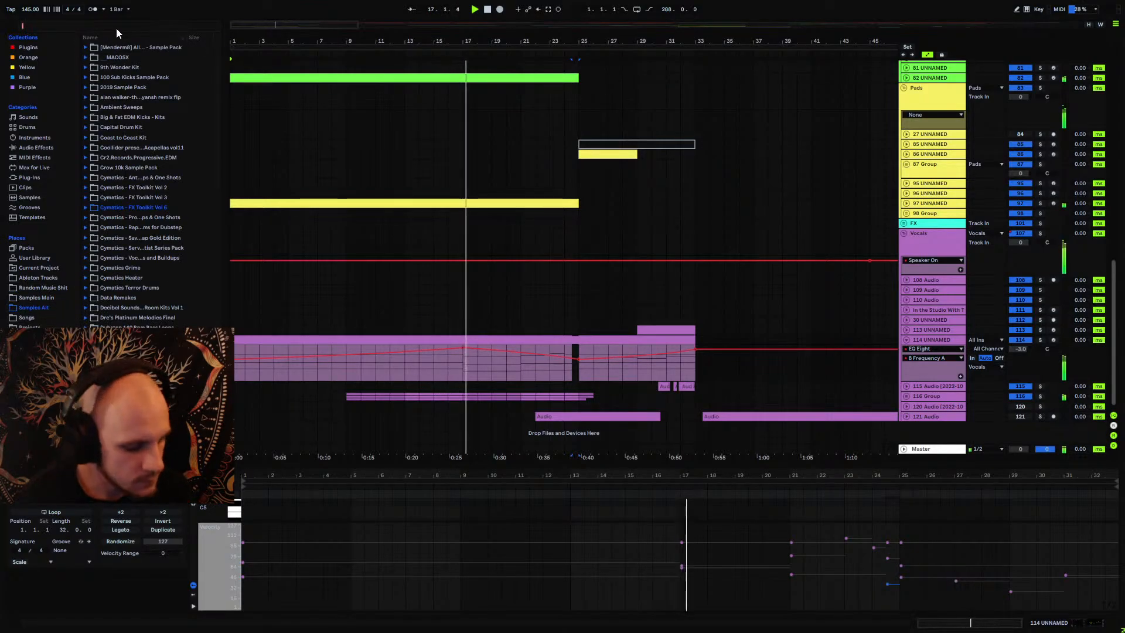
text(ze)
click(153, 117)
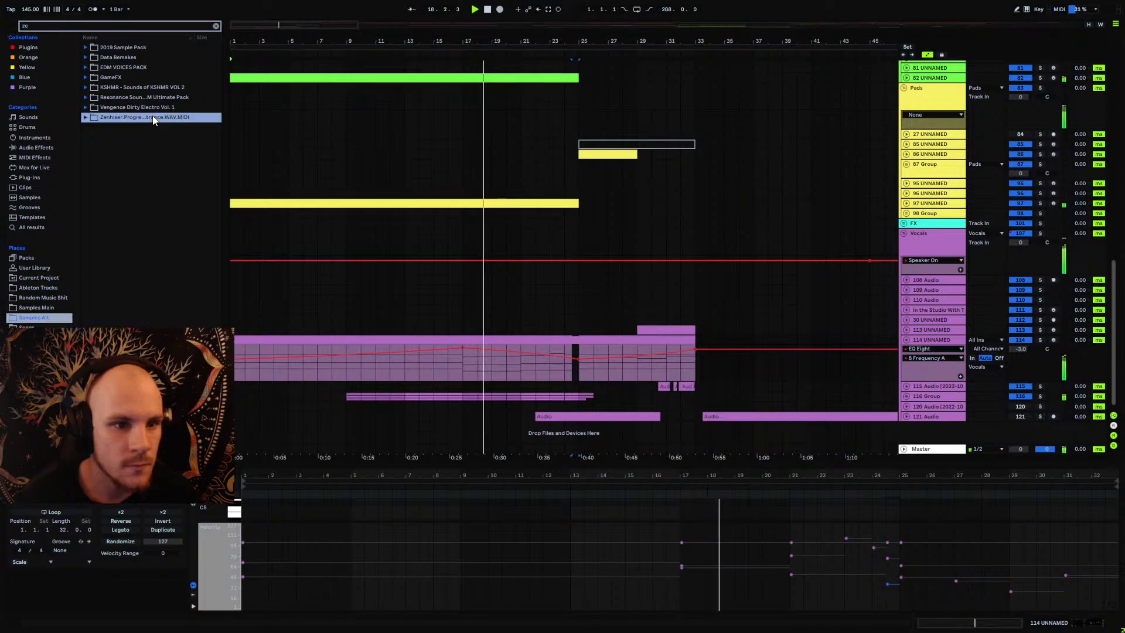
click(87, 119)
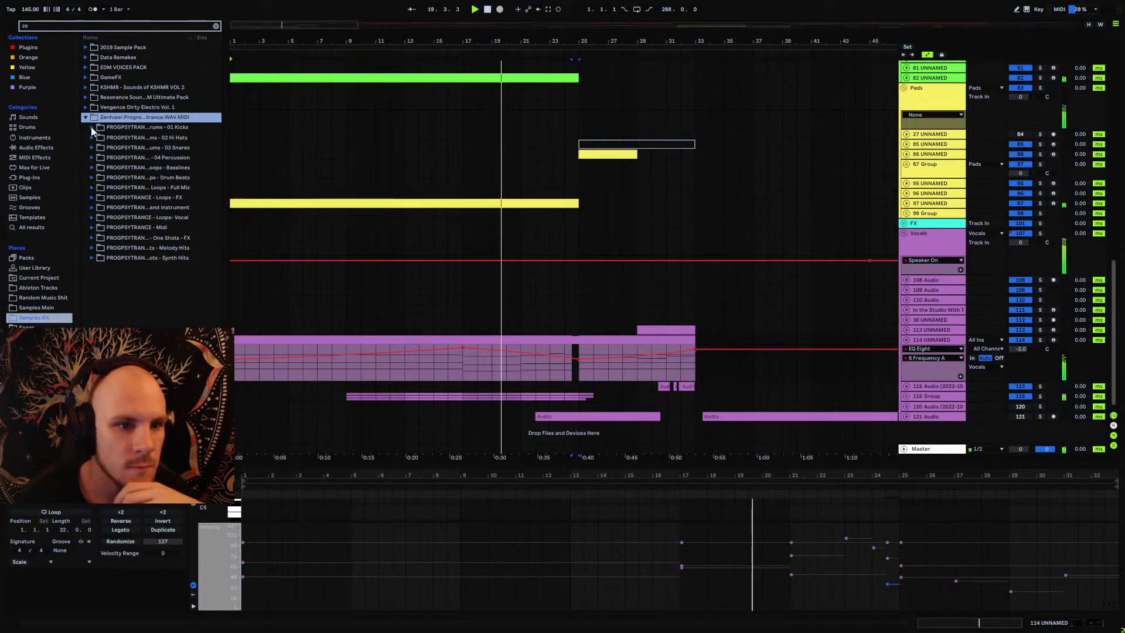
click(141, 199)
click(145, 262)
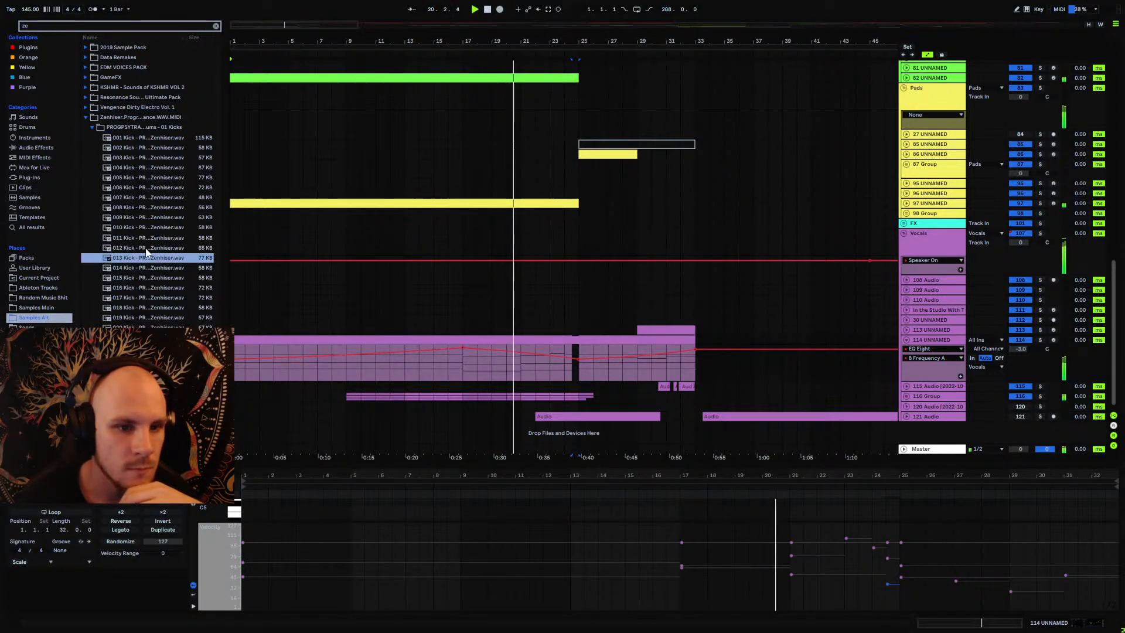
click(86, 119)
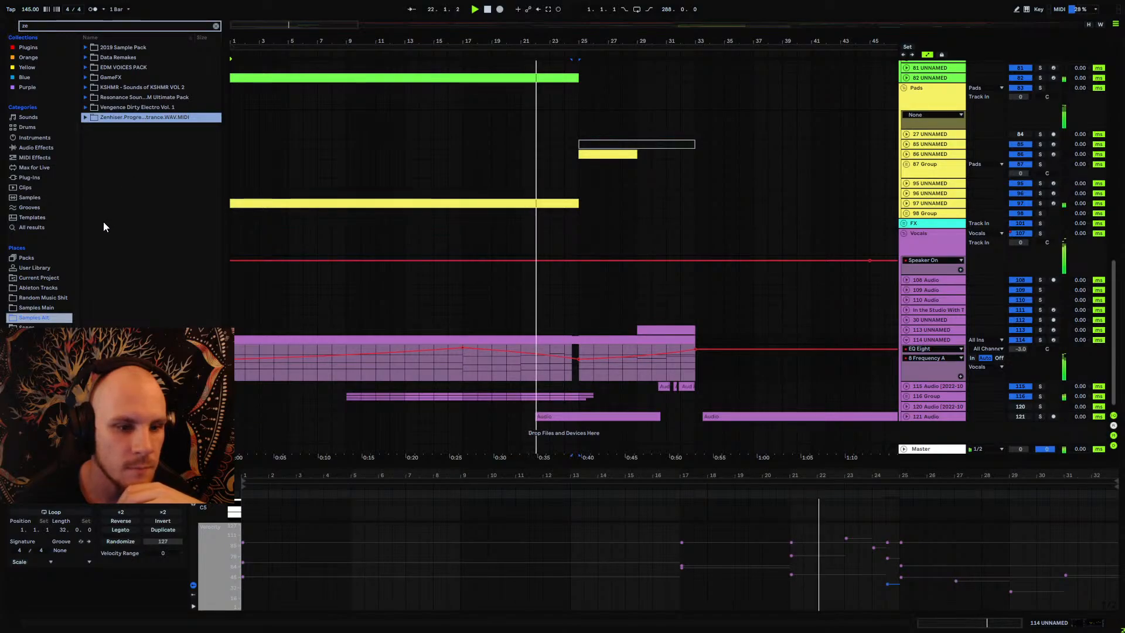
click(215, 26)
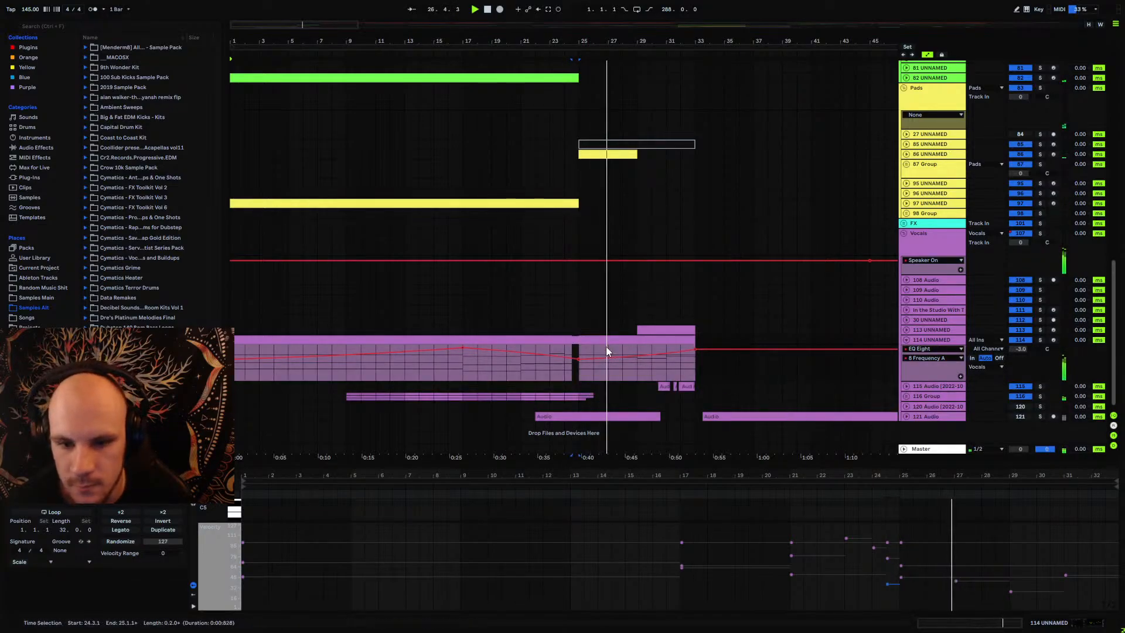
Step: Duplicate the 114 choir track together with its clips and EQ Eight filter automation
click(906, 340)
drag(562, 42, 562, 22)
click(906, 340)
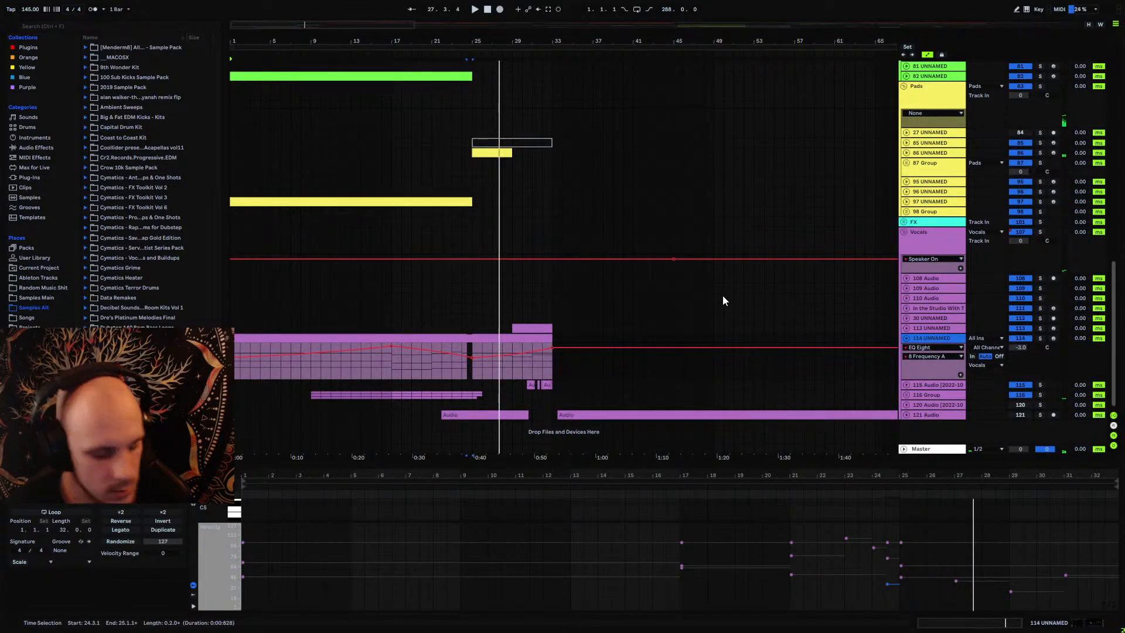
drag(571, 43, 572, 15)
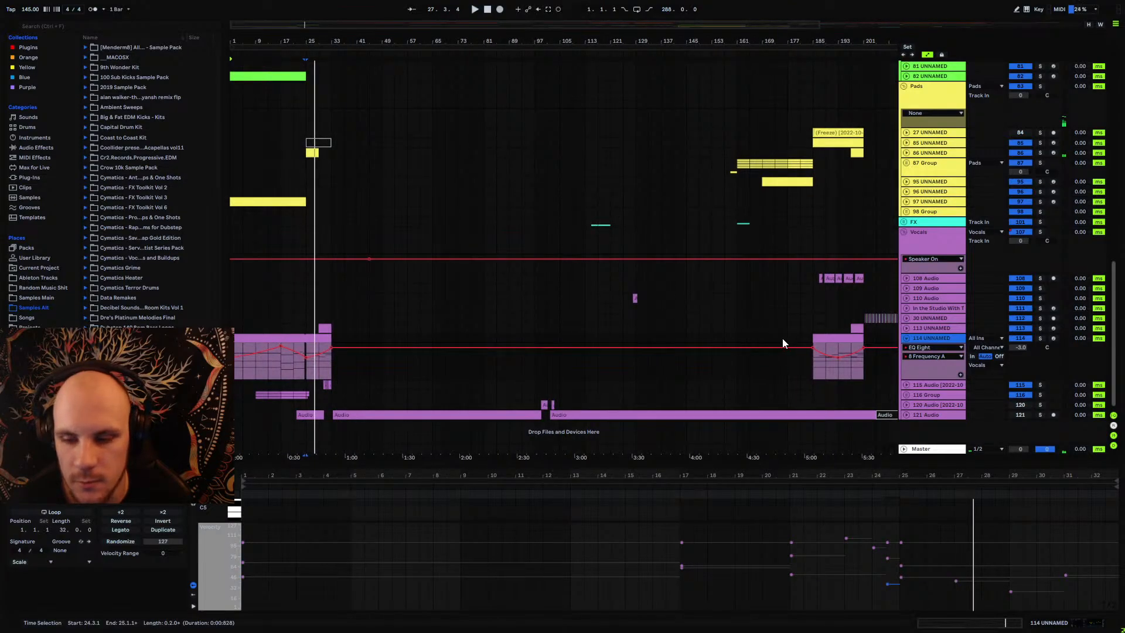
key(ctrl+d)
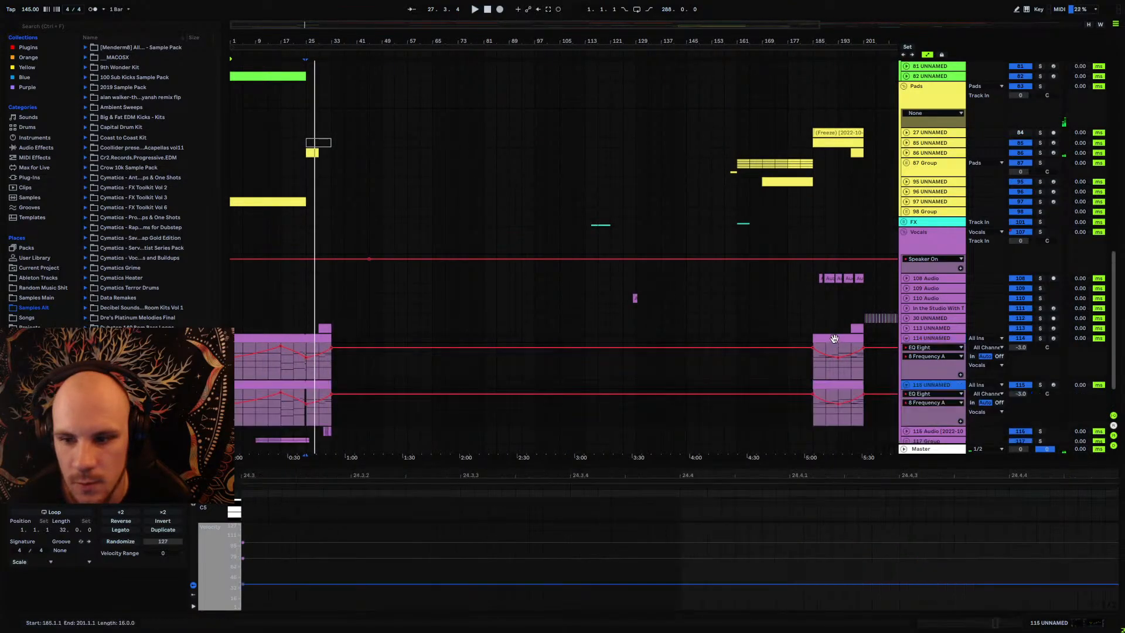
Step: Keep only the bar 185 to 201 clip on the original track and only the bar 1 to 33 clip on the duplicate
click(834, 339)
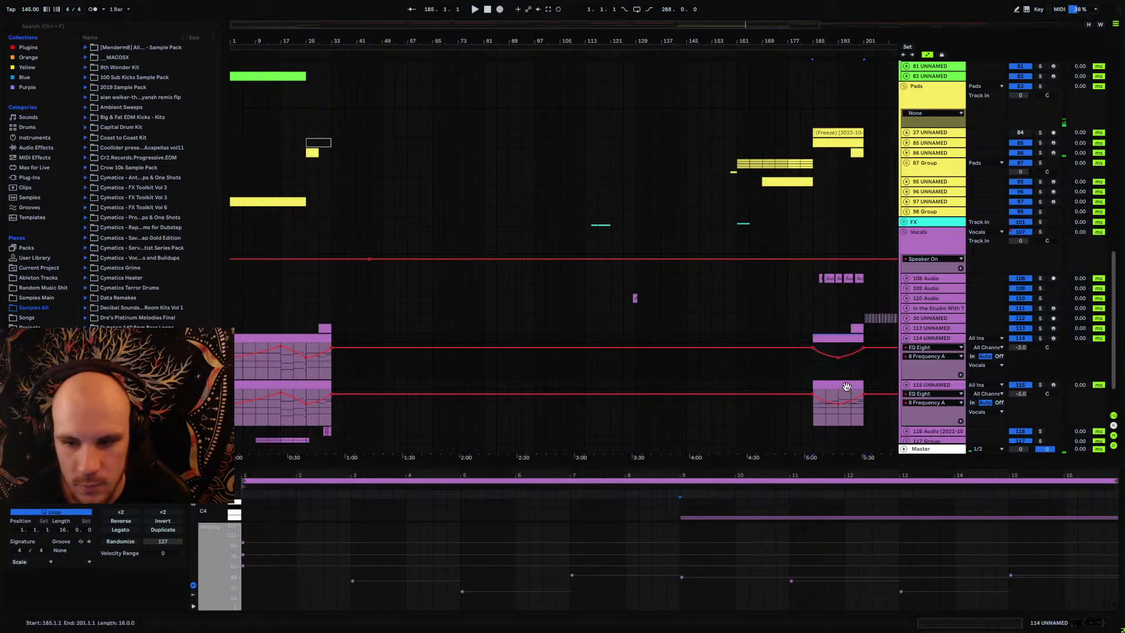
key(Delete)
click(299, 354)
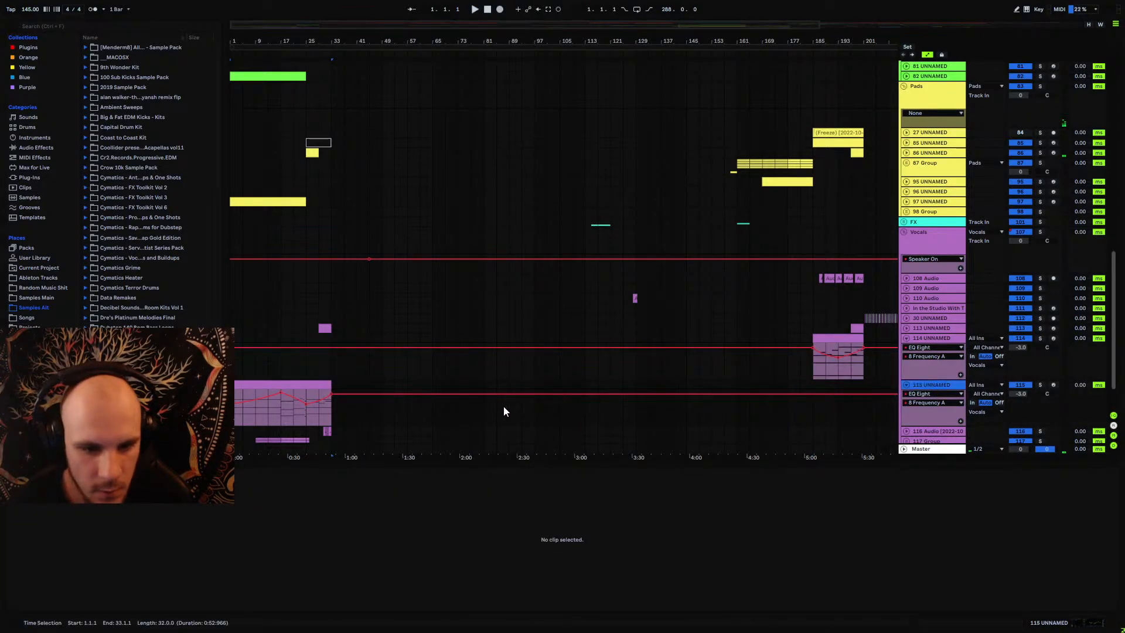
Step: Open the bar 1 to 33 clip on the duplicated track for note editing and adjust the editor's height
double_click(311, 385)
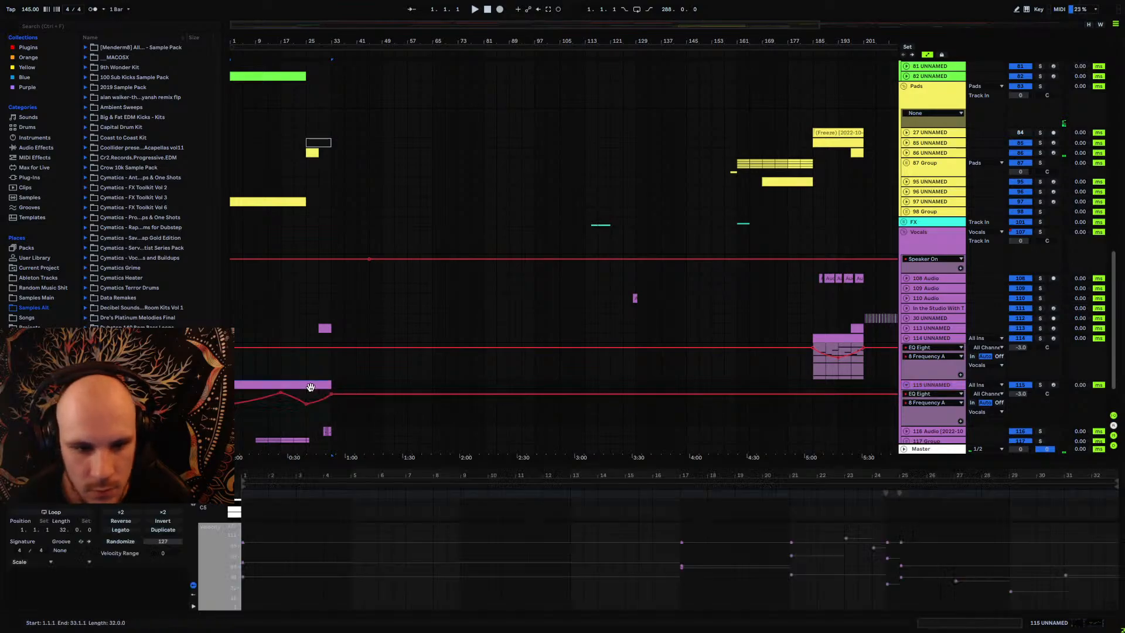
drag(948, 466, 952, 301)
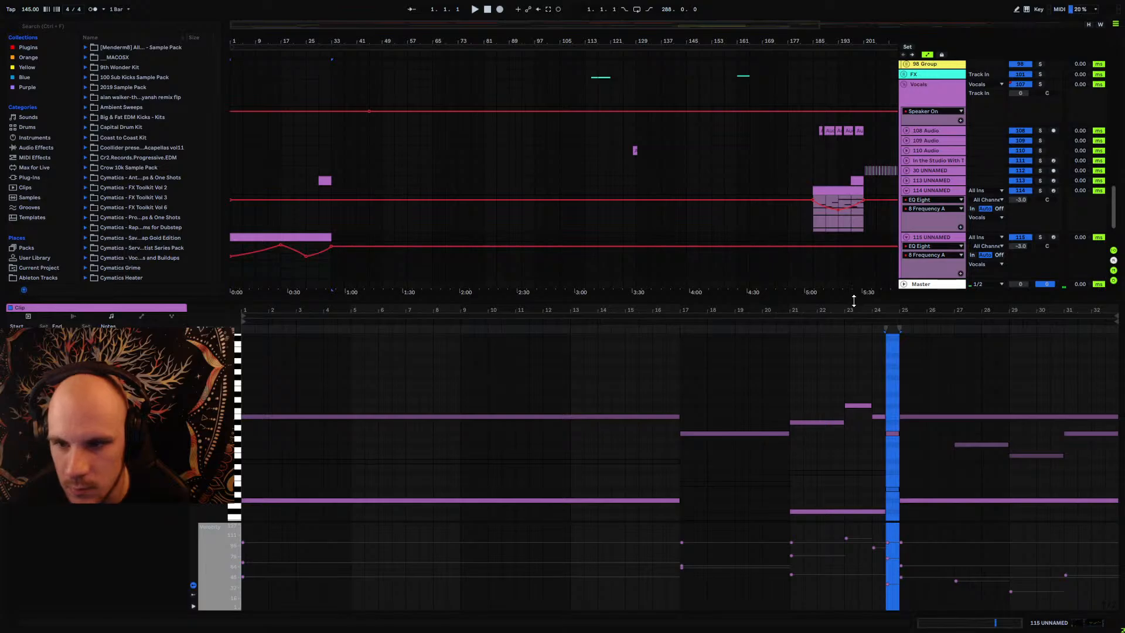
drag(854, 300, 871, 435)
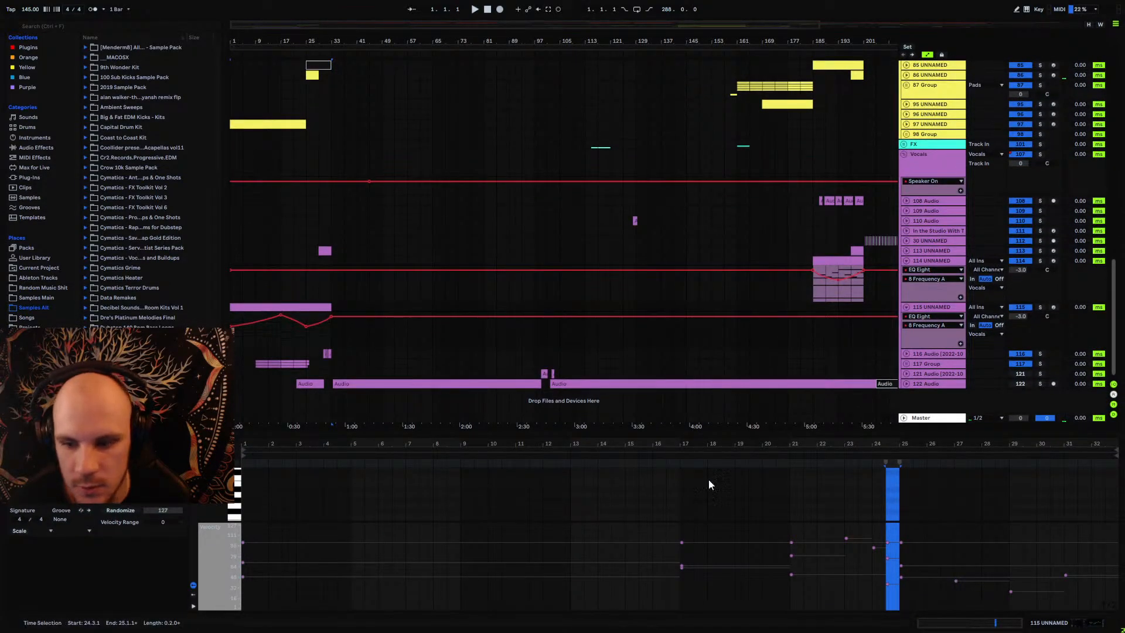
Step: Duplicate the 115 choir track three times, giving four identical tracks with the bar 1 to 33 clip
click(920, 306)
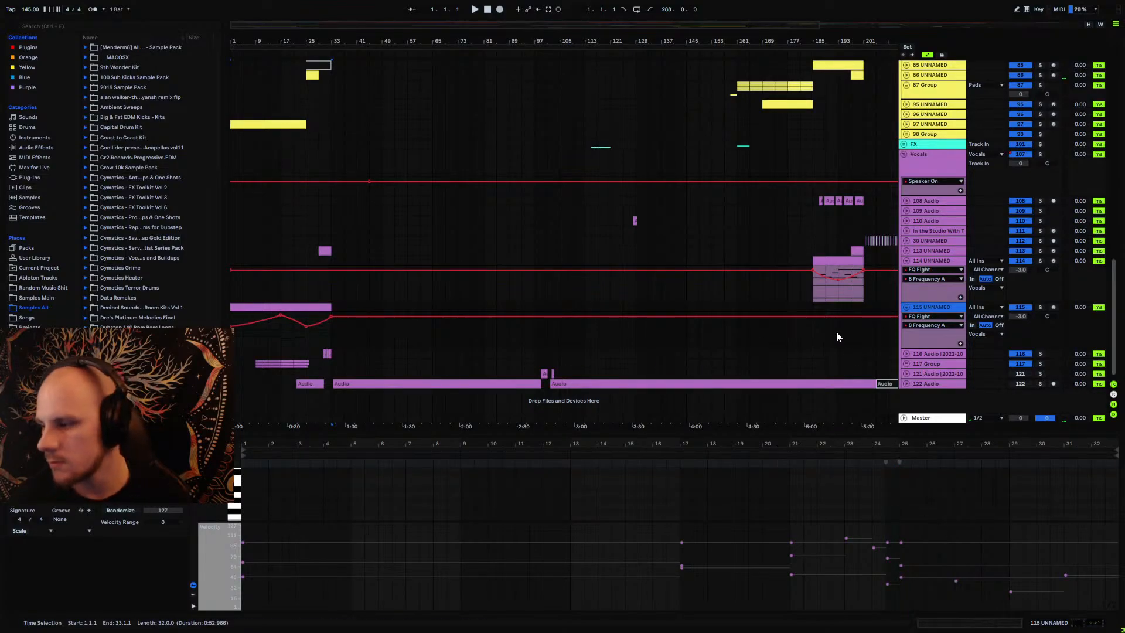
key(ctrl+d)
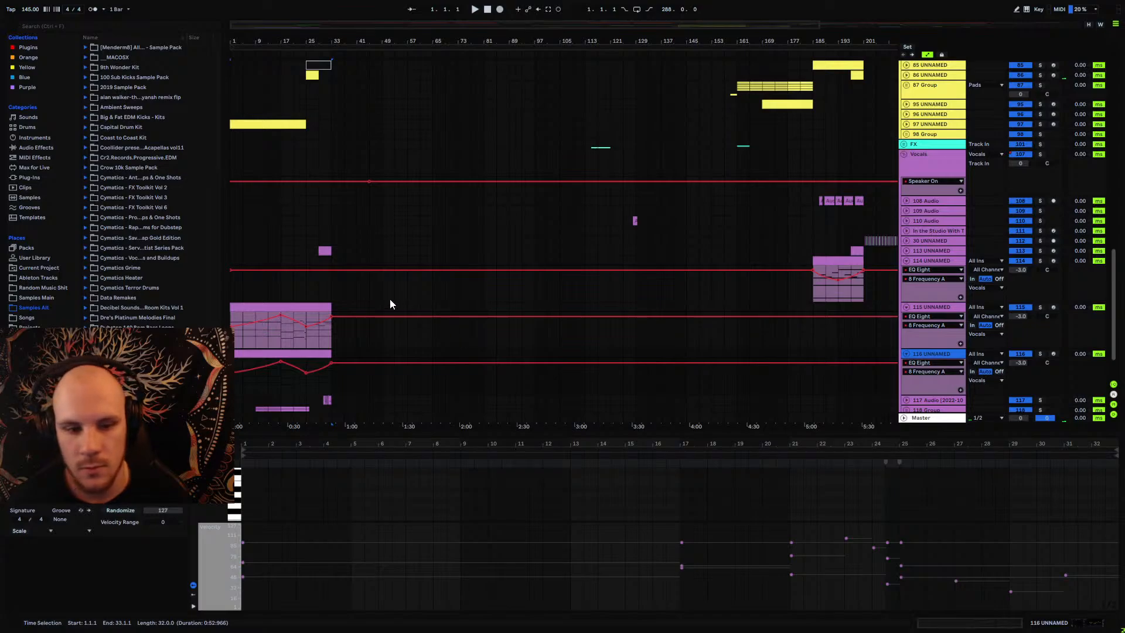
key(ctrl+d)
scroll(407, 304, down, 2)
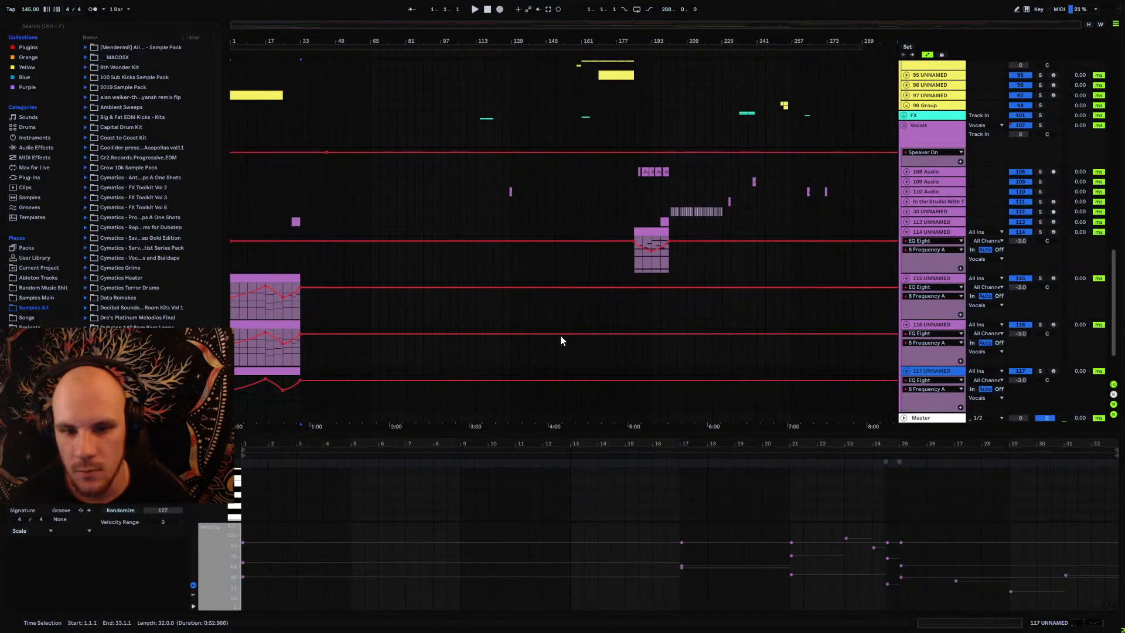
scroll(397, 306, down, 2)
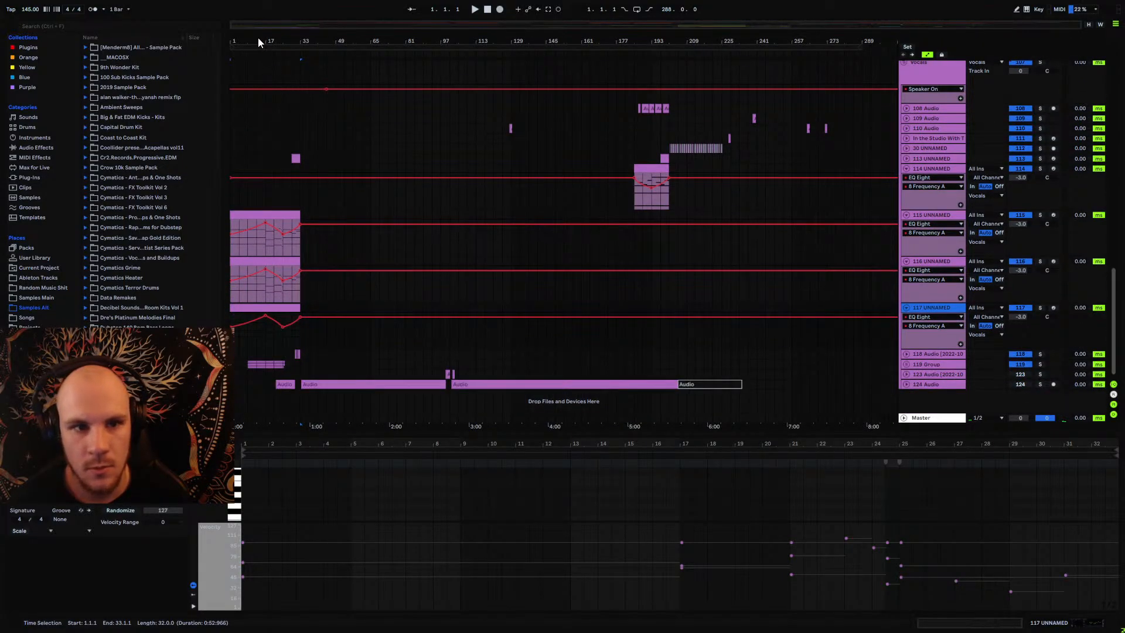
key(ctrl+d)
Step: In the track 115 clip, deactivate the three upper voices of the chords so only the lowest voice plays
drag(255, 38, 326, 214)
click(326, 214)
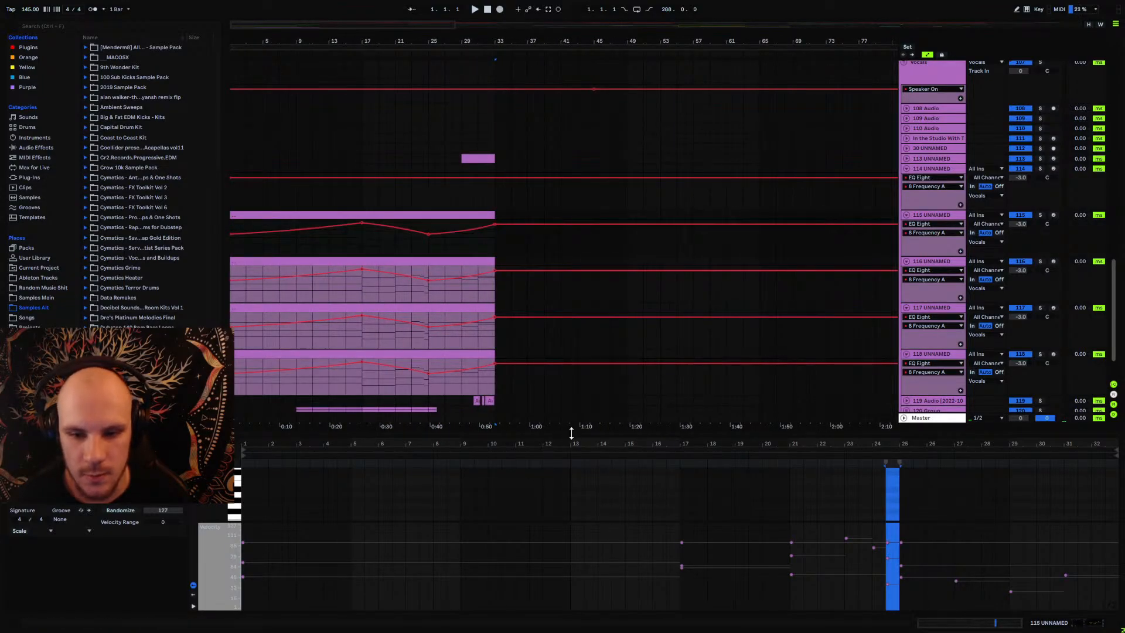
drag(571, 432, 583, 149)
drag(556, 206, 1089, 386)
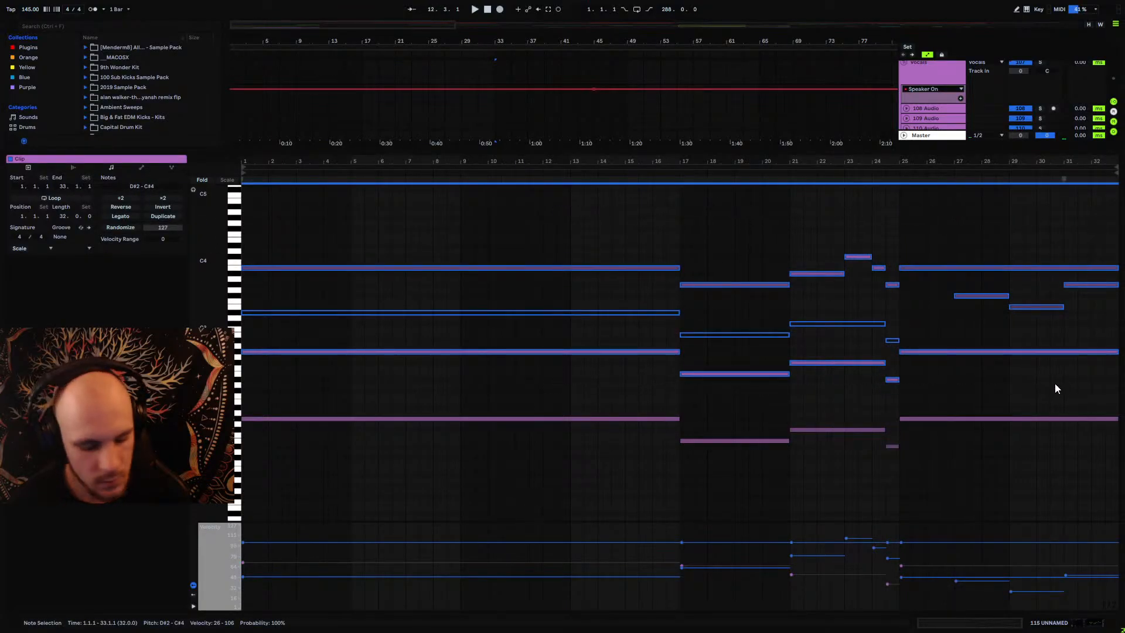
click(960, 362)
drag(452, 143, 440, 352)
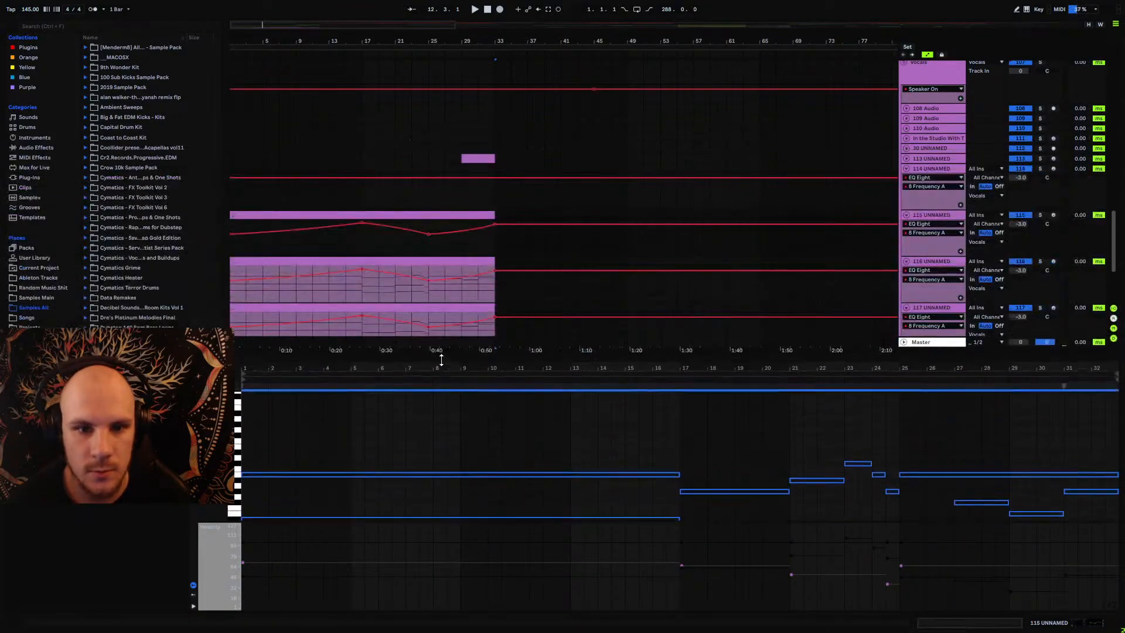
Step: In the track 116 clip, deactivate the lowest voice and the two upper voices, keeping only the second-lowest voice
click(390, 253)
scroll(630, 488, down, 10)
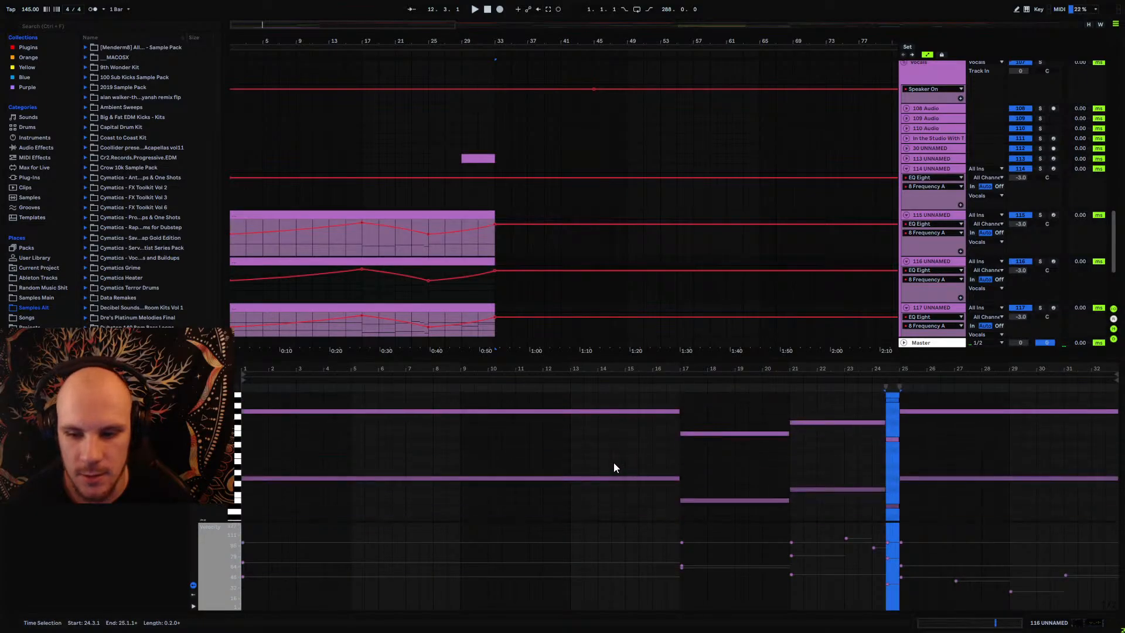
drag(582, 426, 1000, 508)
scroll(772, 478, up, 5)
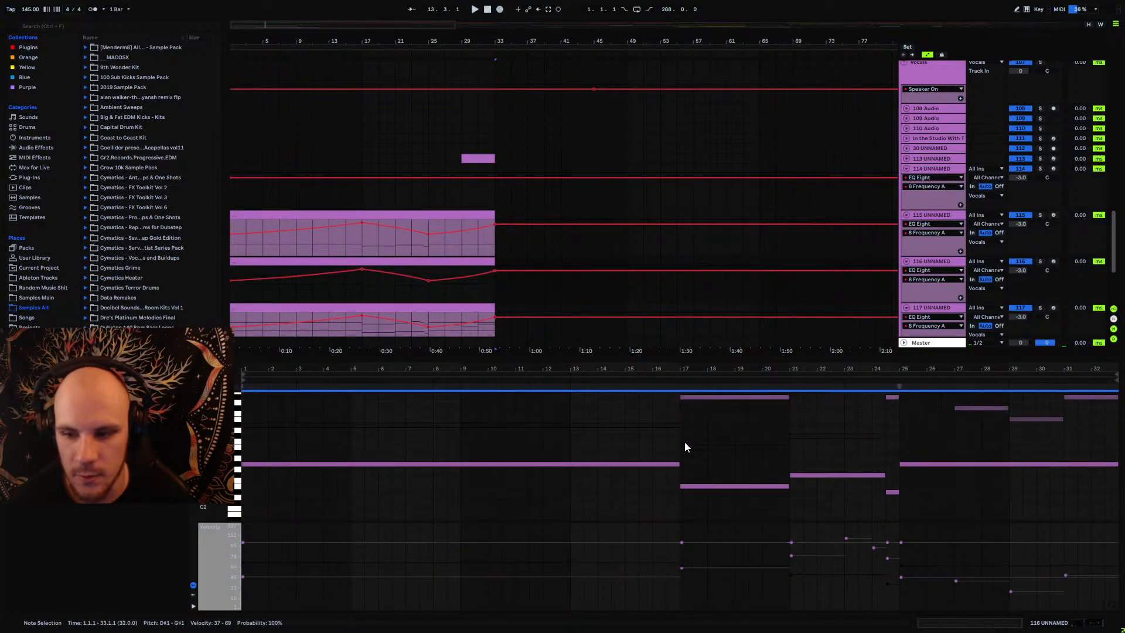
drag(579, 399, 1094, 478)
key(Delete)
scroll(437, 246, down, 2)
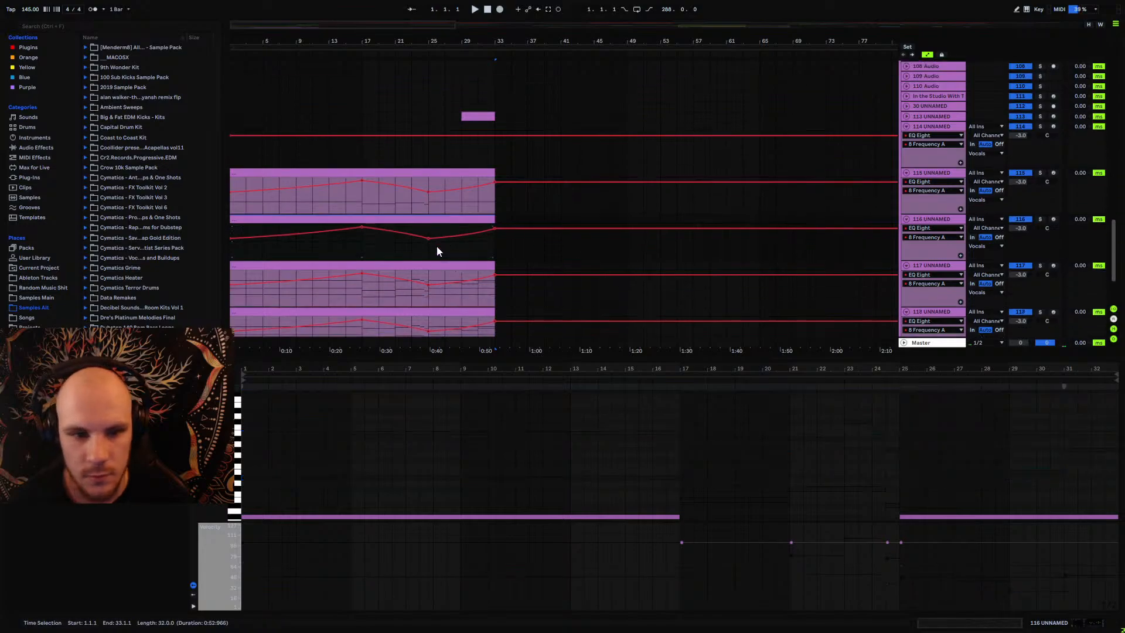
Step: In the track 117 clip, deactivate the top melody voice and the lower voices to isolate the second-highest voice
click(396, 223)
scroll(753, 466, down, 5)
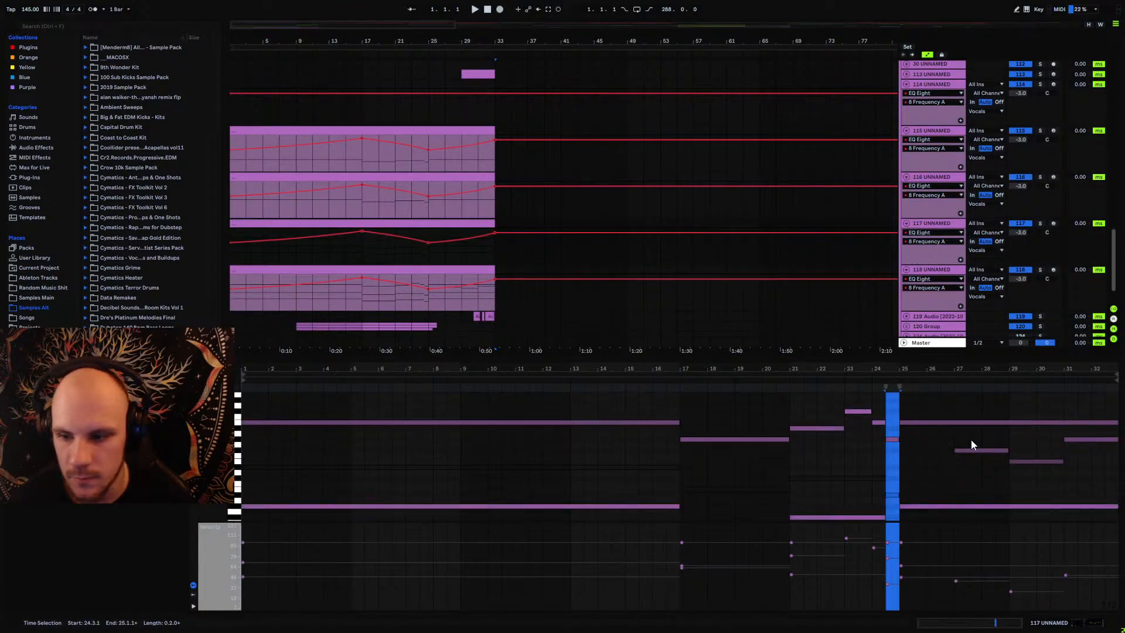
drag(979, 436, 1118, 486)
key(0)
scroll(929, 464, down, 4)
scroll(929, 464, down, 2)
drag(961, 414, 592, 536)
key(0)
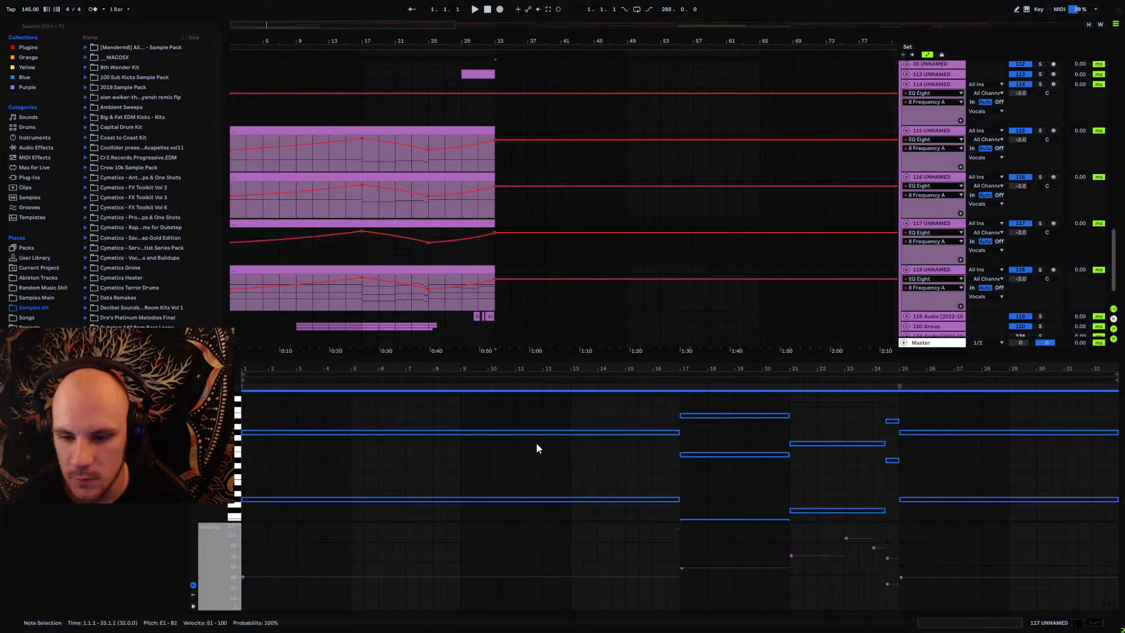
Step: Deactivate the leftover low note at bar 24.3 in the track 117 clip
click(418, 270)
click(434, 223)
click(857, 468)
key(ctrl+a)
scroll(878, 473, down, 1)
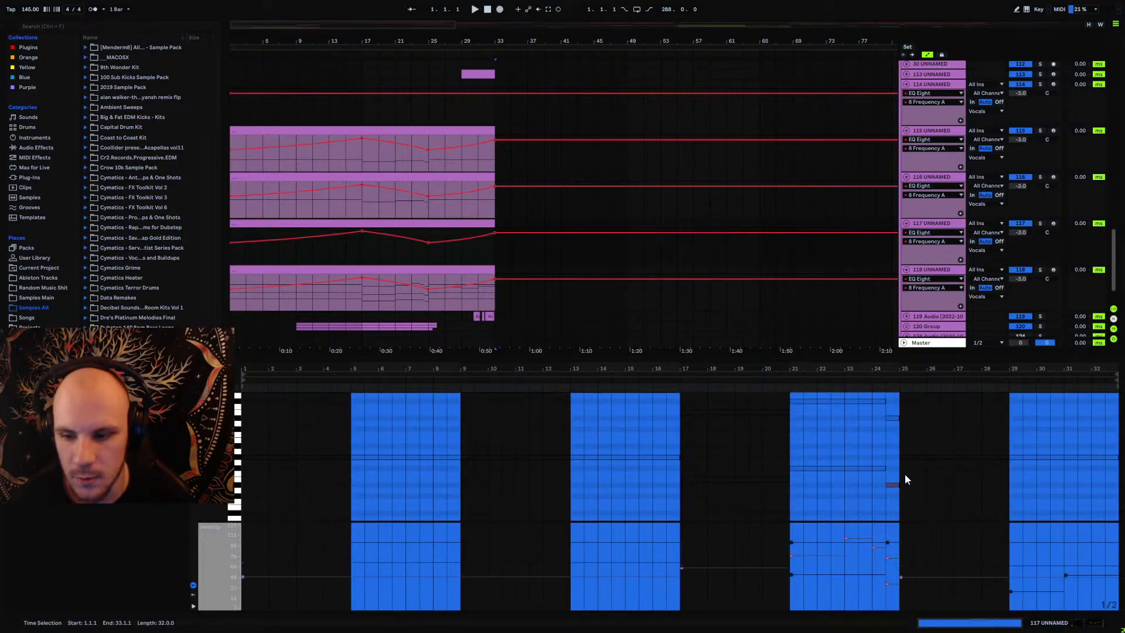
click(893, 485)
Step: In the track 118 clip, deactivate the three lower voices so only the top melody voice plays
click(415, 269)
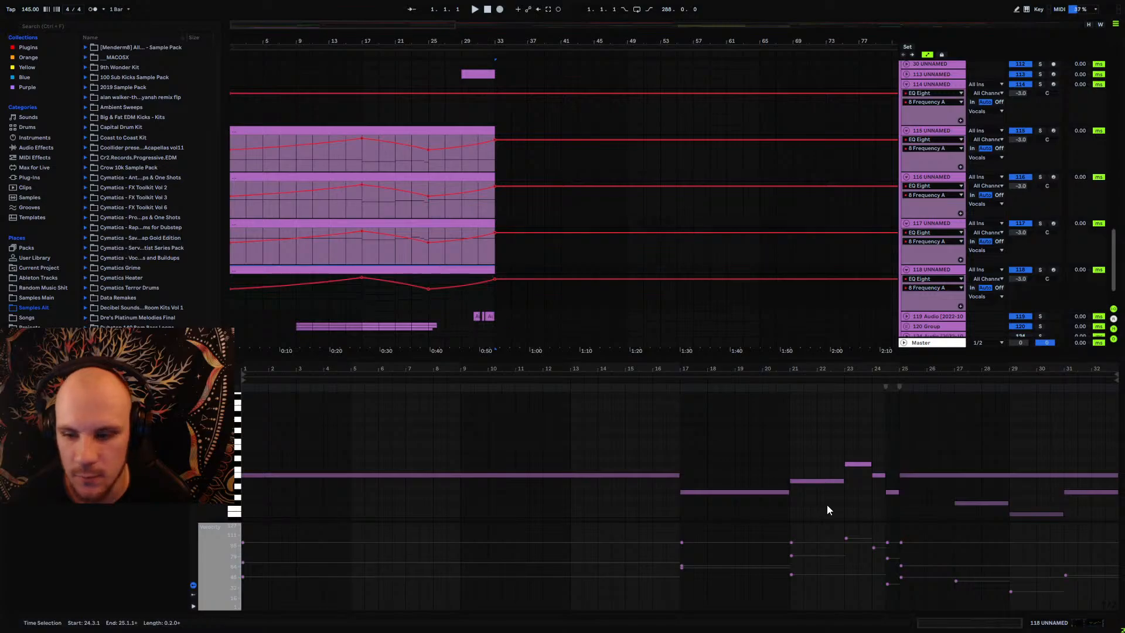
scroll(801, 469, down, 2)
drag(947, 418, 551, 467)
key(0)
scroll(571, 452, down, 4)
drag(918, 416, 560, 501)
key(0)
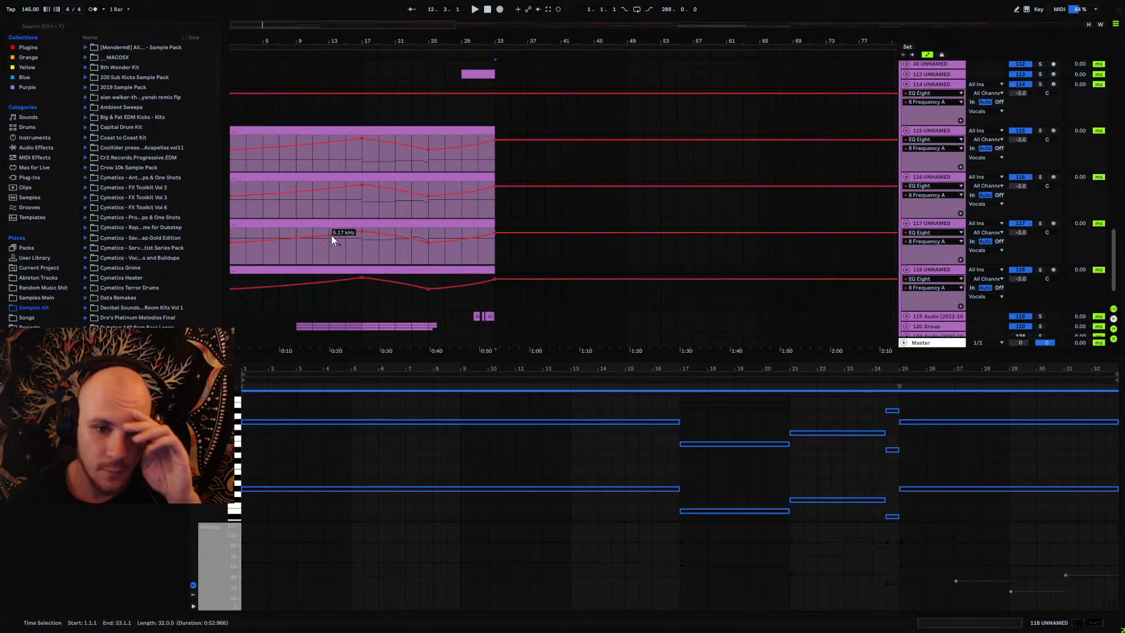
Step: Group the four single-voice choir tracks 115 to 118
click(948, 133)
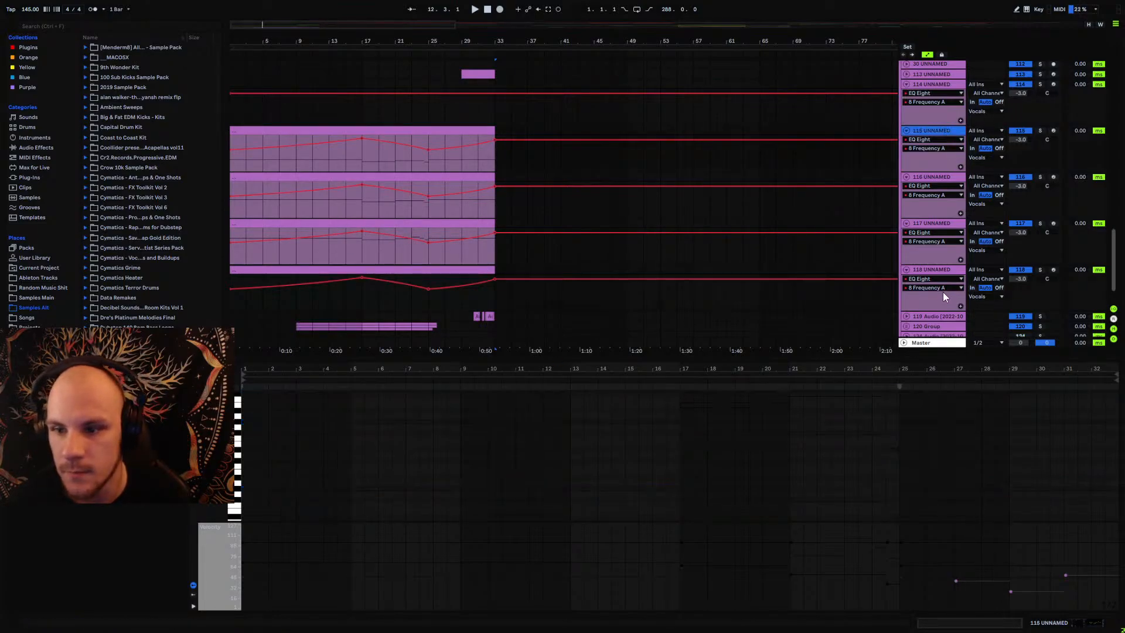
shift+click(932, 269)
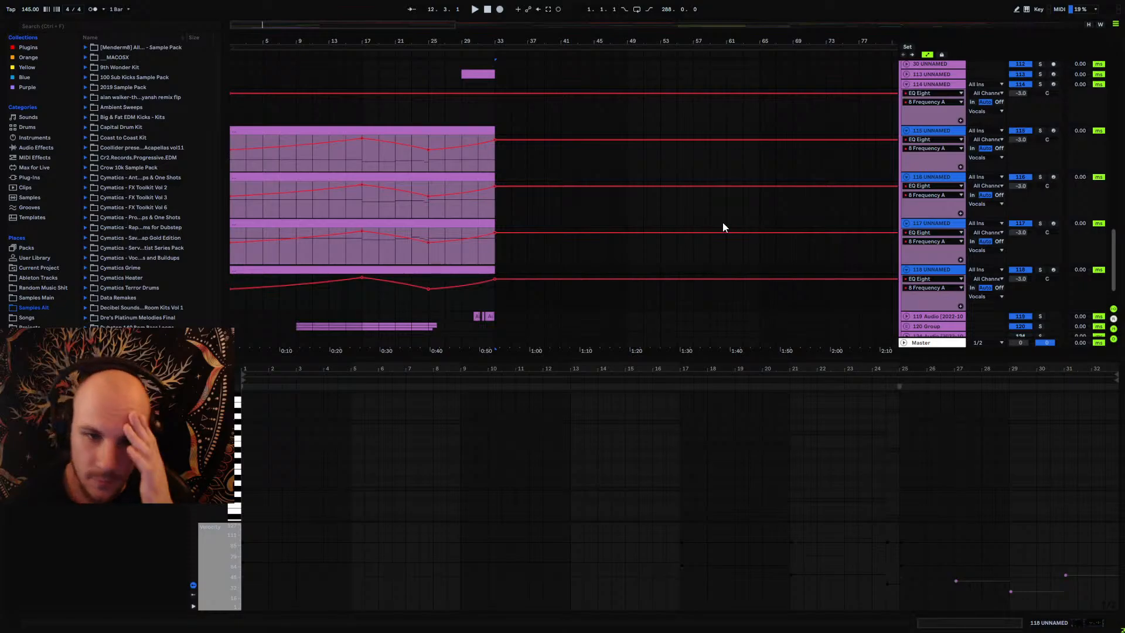
key(ctrl+g)
Step: In Omnisphere on track 116, turn on Solo and Glide for the Boys Choir Ahs - f patch with a 0.27 sec glide time
click(930, 169)
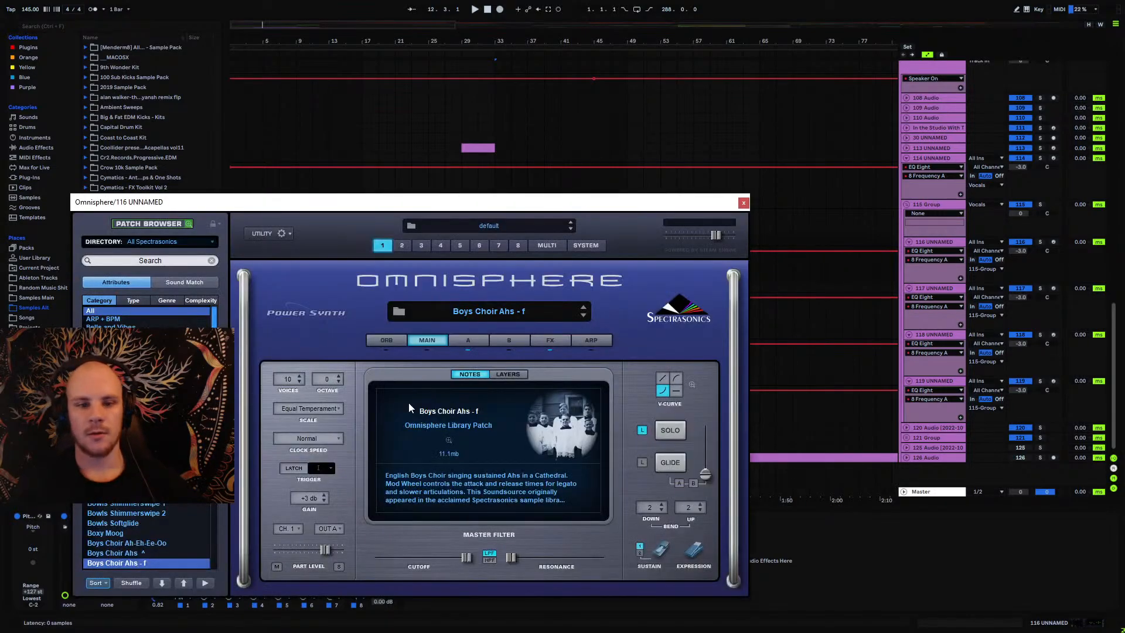
drag(338, 204, 512, 104)
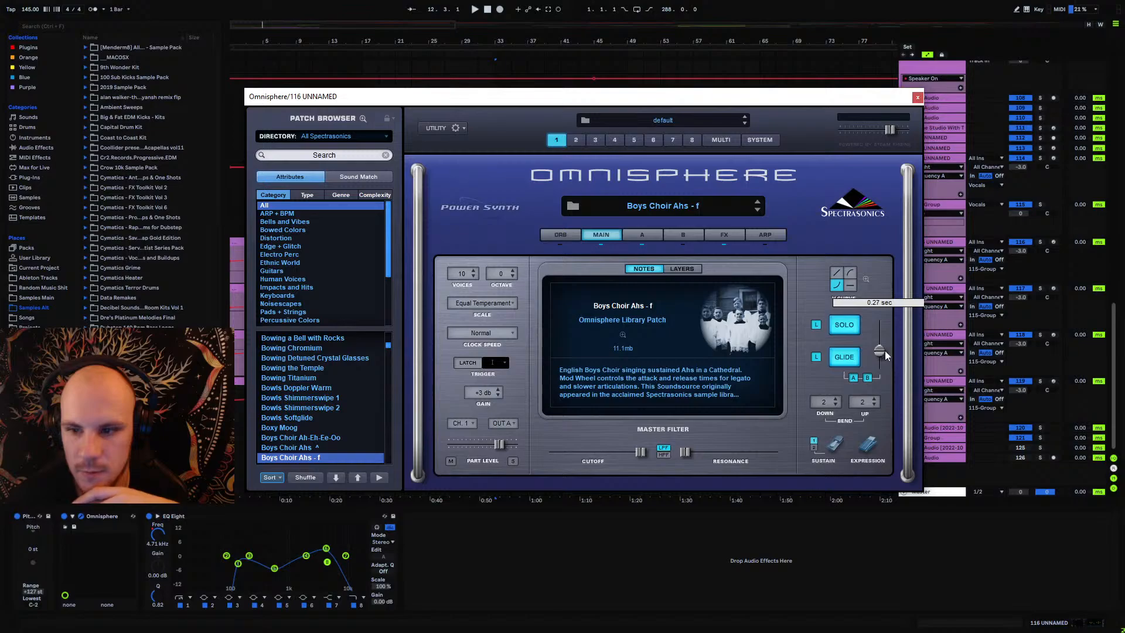
click(918, 98)
Step: Carry the Omnisphere instance with Solo and Glide enabled over to track 117 and check its settings
click(102, 515)
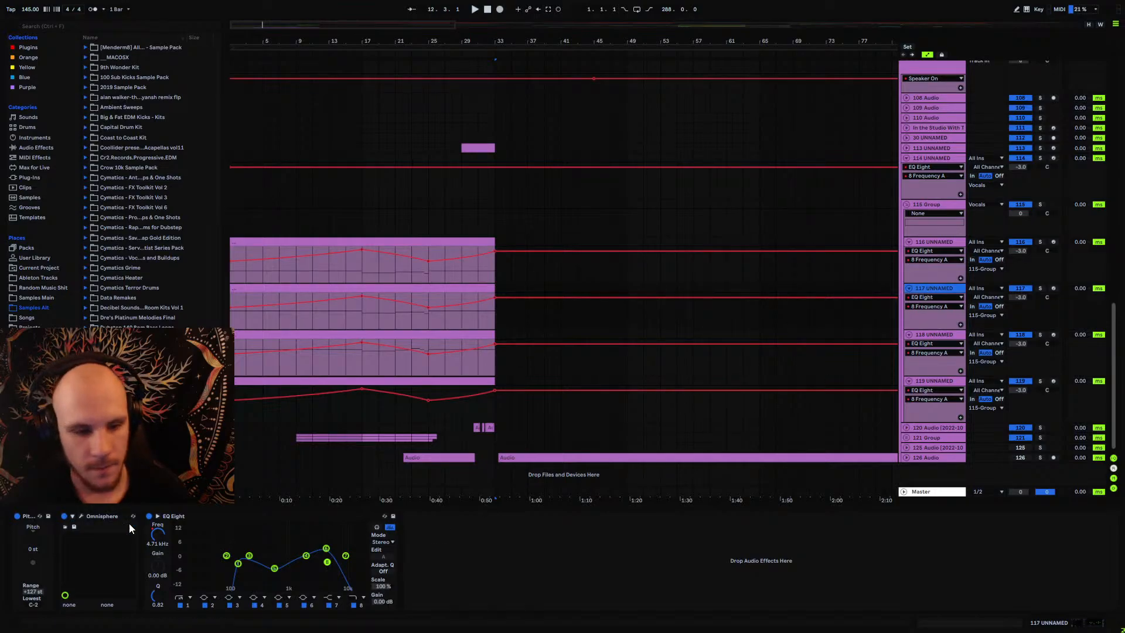
click(108, 515)
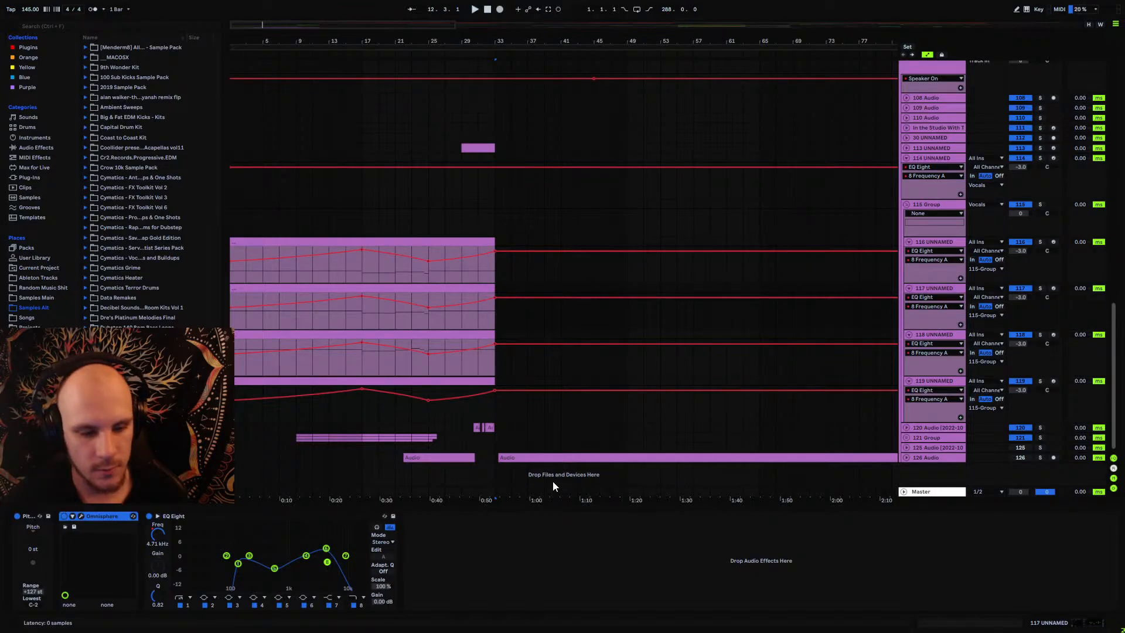
click(80, 517)
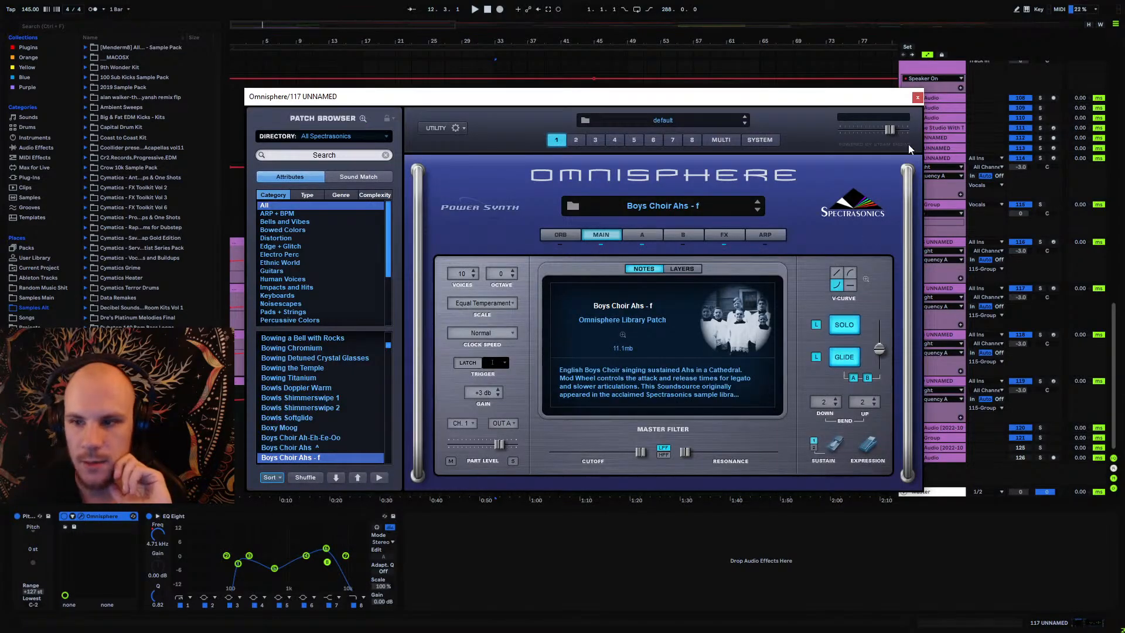
click(917, 99)
Step: Carry the same Solo and Glide Omnisphere instance over to tracks 118 and 119
click(932, 335)
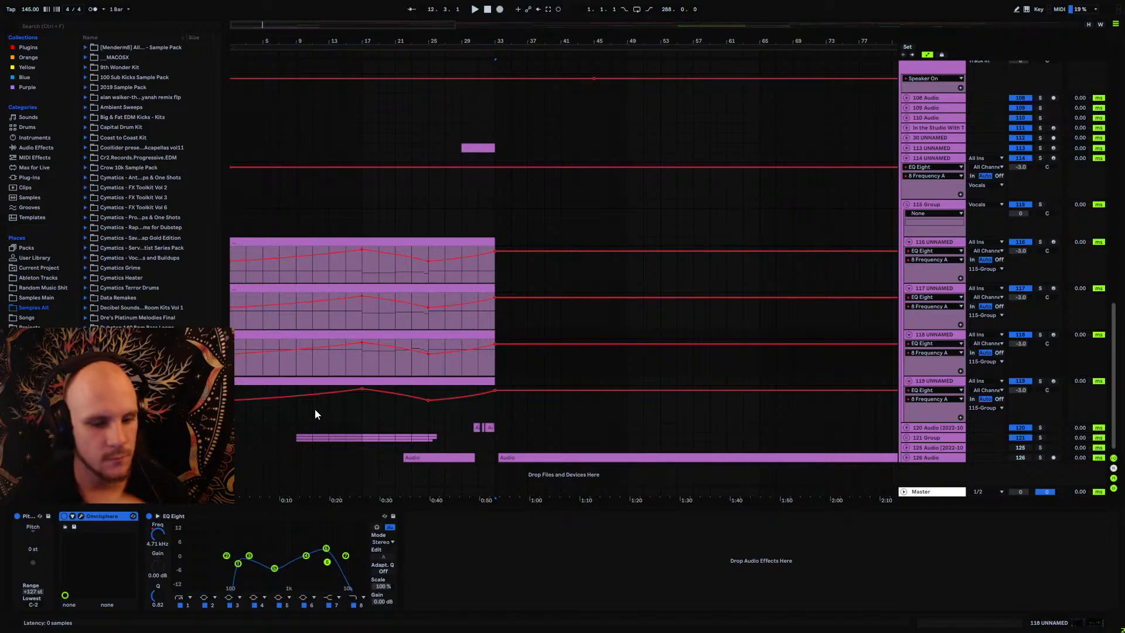
click(535, 383)
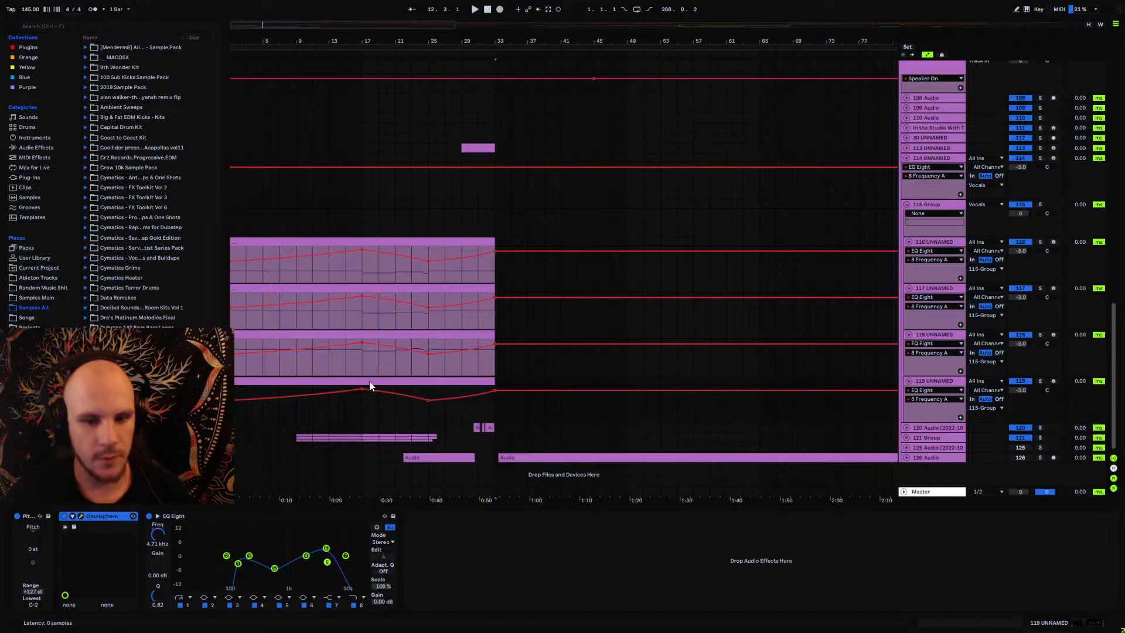
click(381, 356)
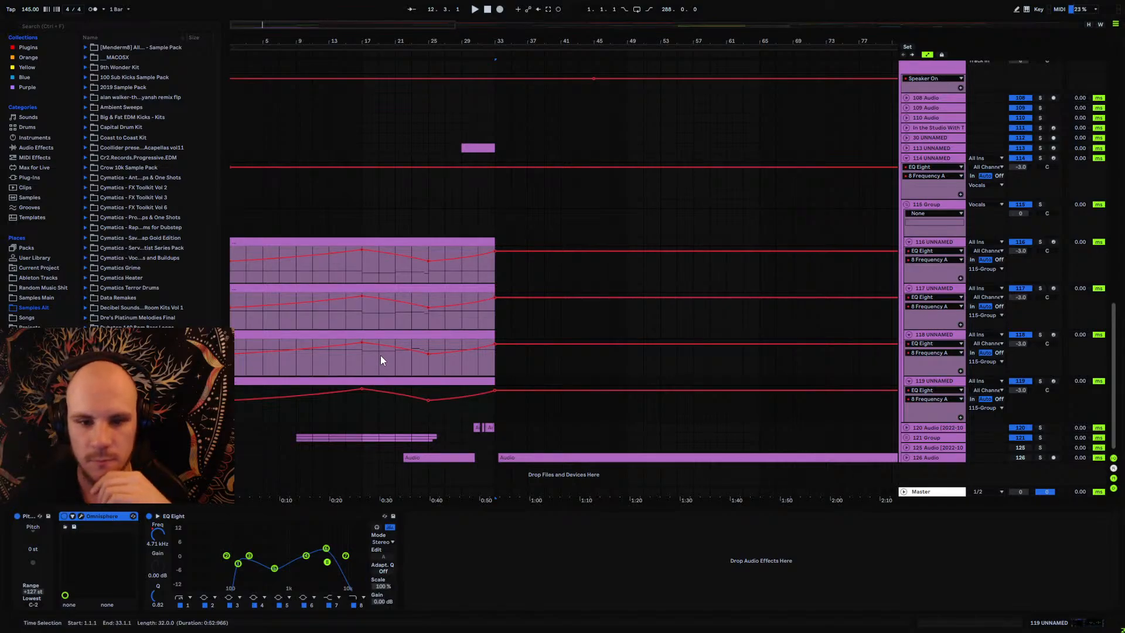
mouse_move(391, 345)
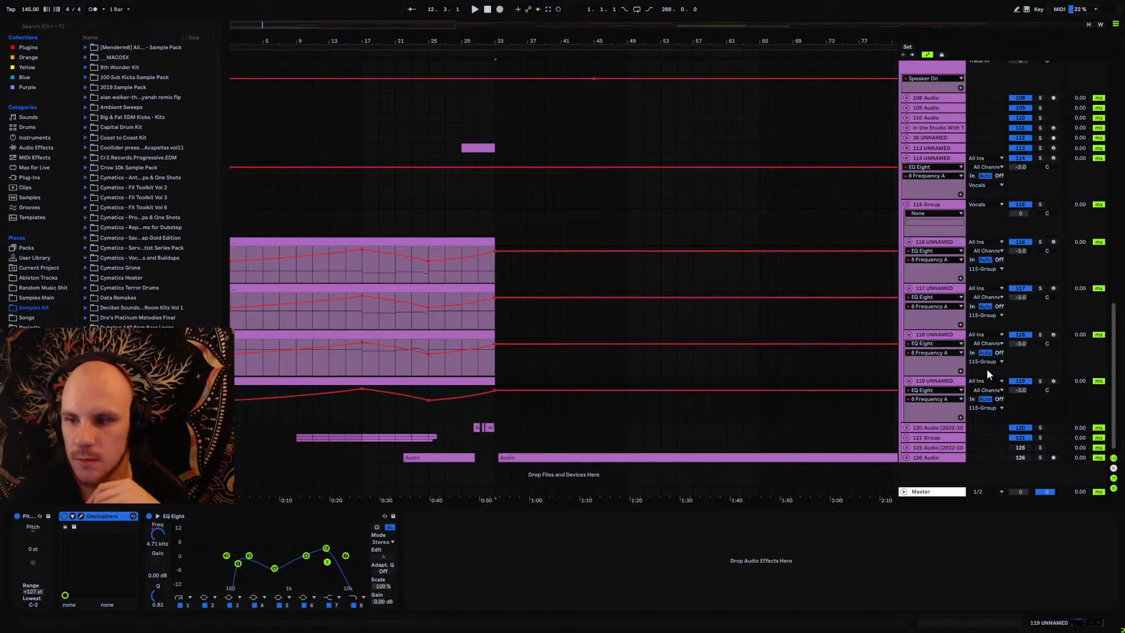
Step: Set the volume of tracks 116 to 119 to 0 dB and the 115 group to -3 dB
click(941, 240)
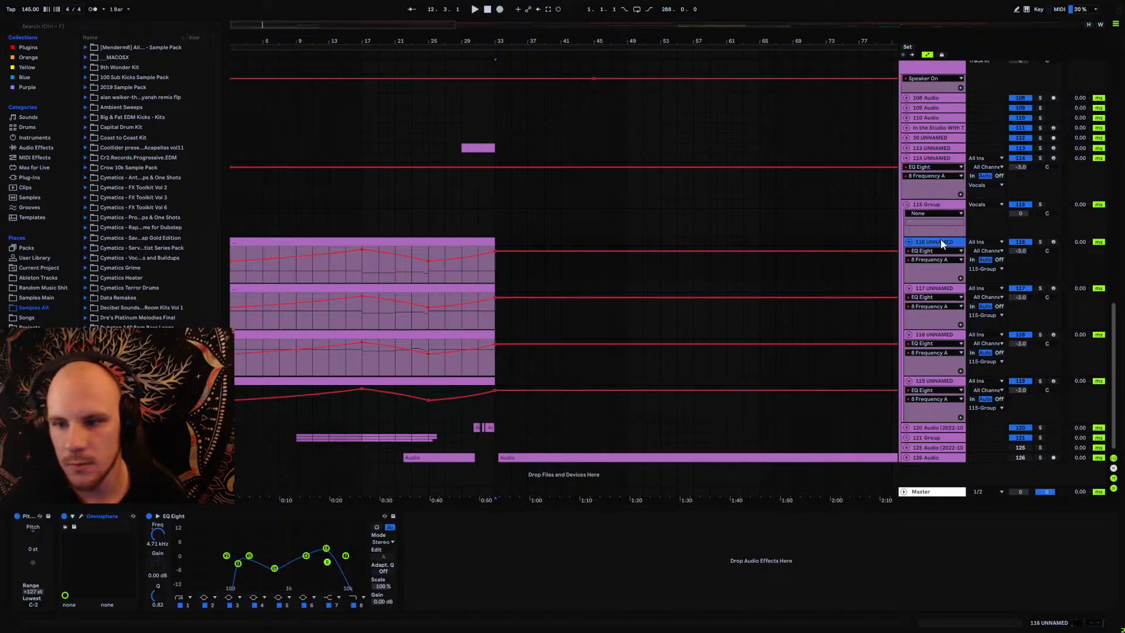
shift+click(943, 383)
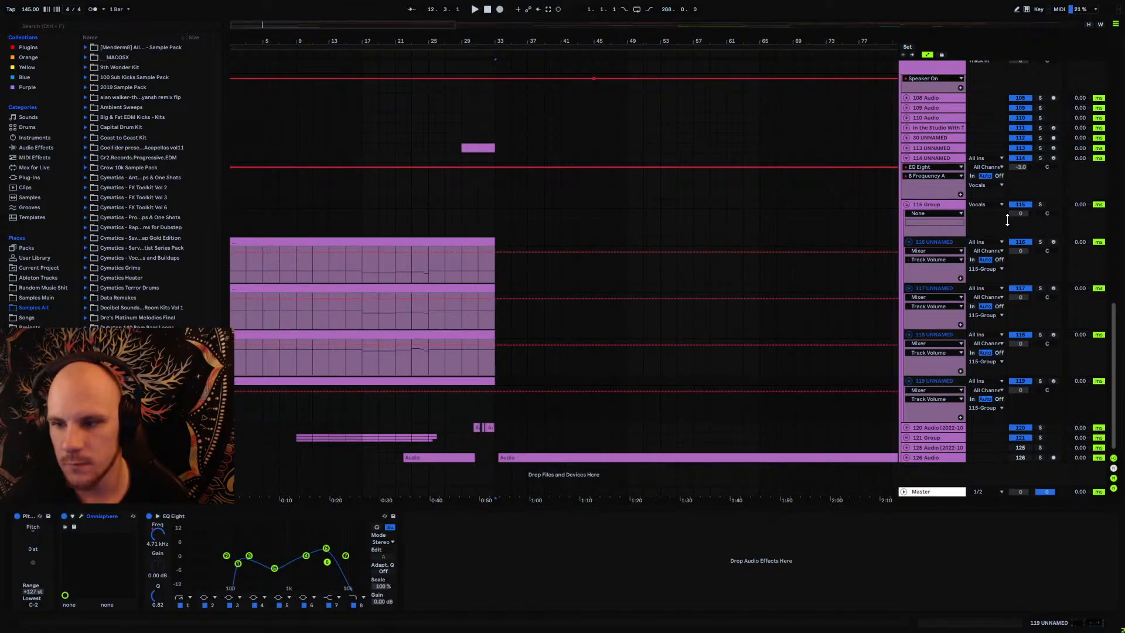
drag(1027, 214, 995, 242)
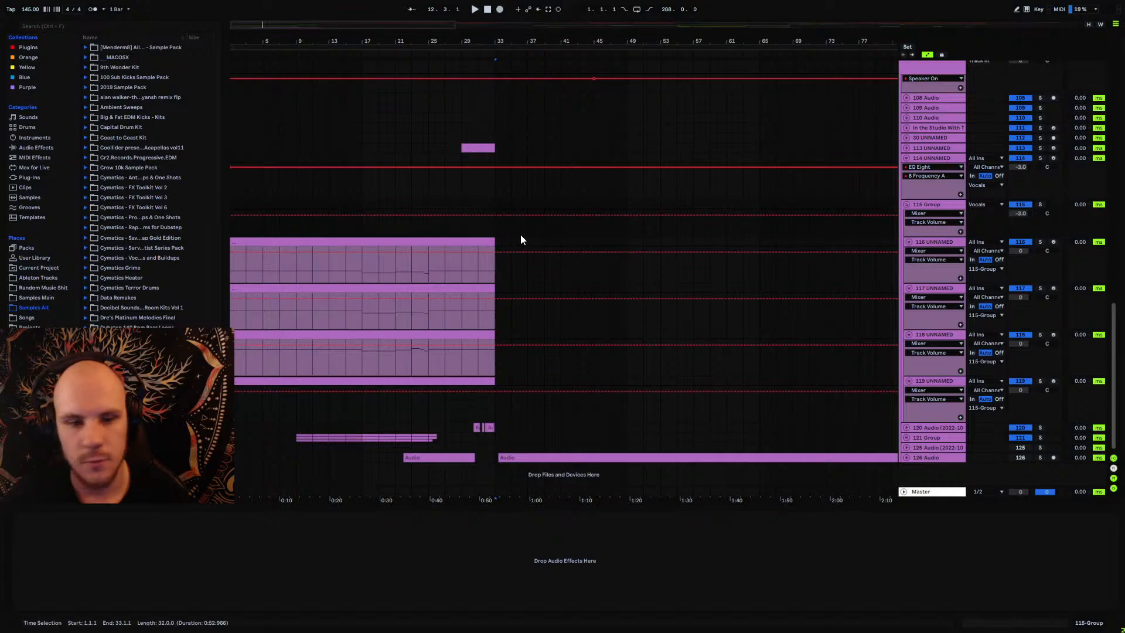
Step: Listen to the grouped choir voices from bar 17, soloed, and replay from around bar 15 in the full mix
click(366, 204)
key(space)
click(1039, 204)
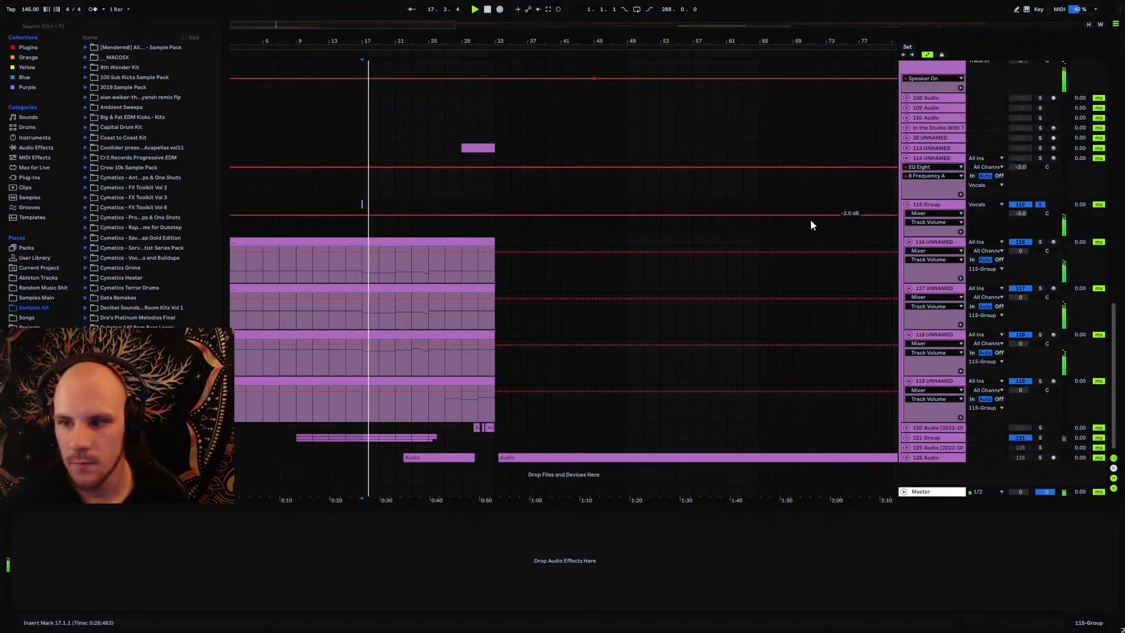
drag(366, 57, 499, 150)
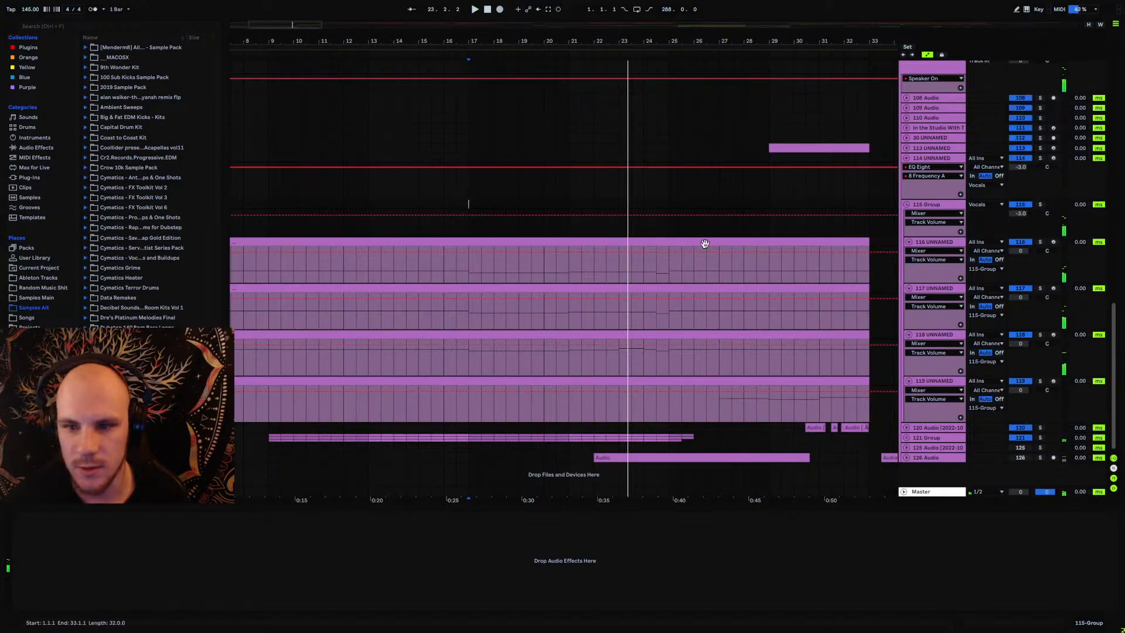
click(434, 267)
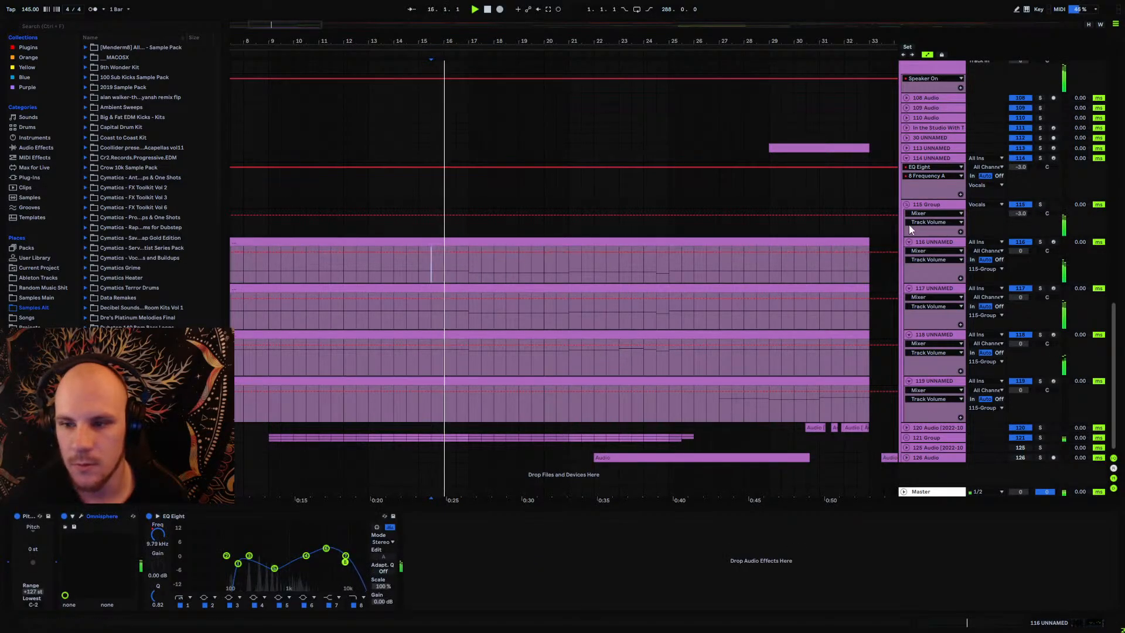
Step: Collapse tracks 116 to 119 inside the 115 group
click(910, 243)
click(910, 252)
click(909, 262)
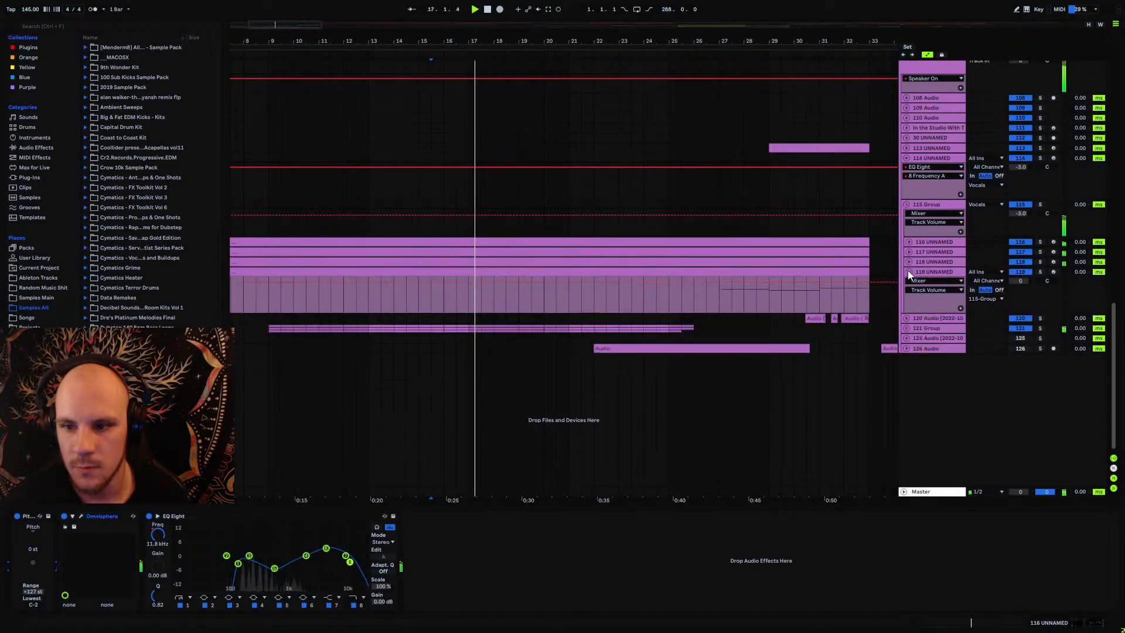
click(908, 271)
Step: Unfold track 116 in the 115 group and inspect its EQ Eight 8 Frequency A automation in a separate lane
click(930, 203)
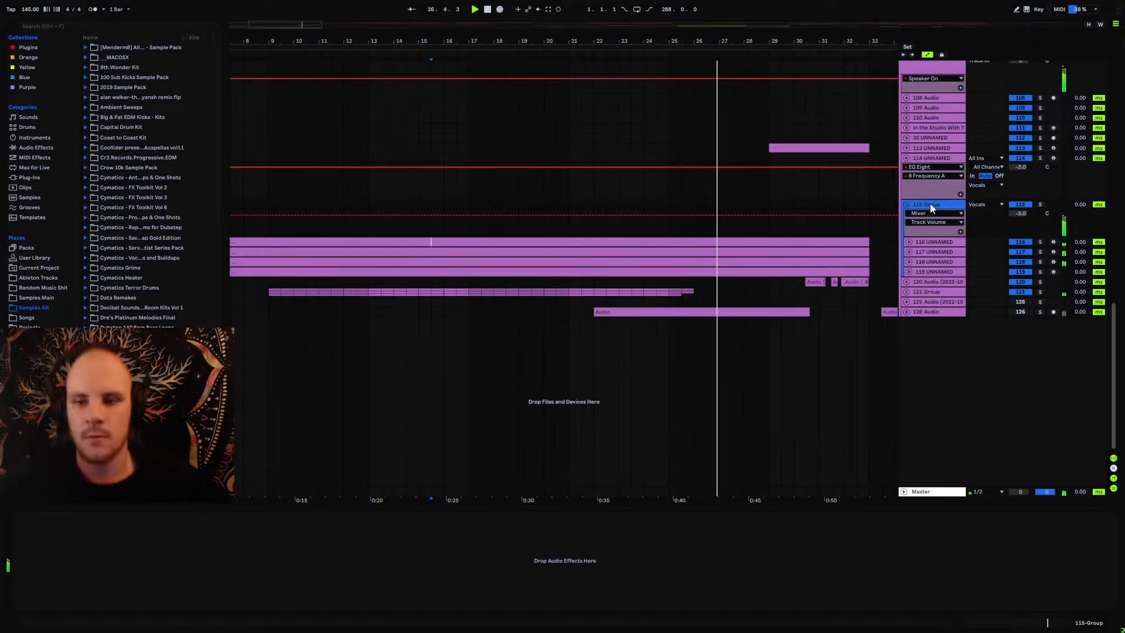
click(909, 242)
click(940, 268)
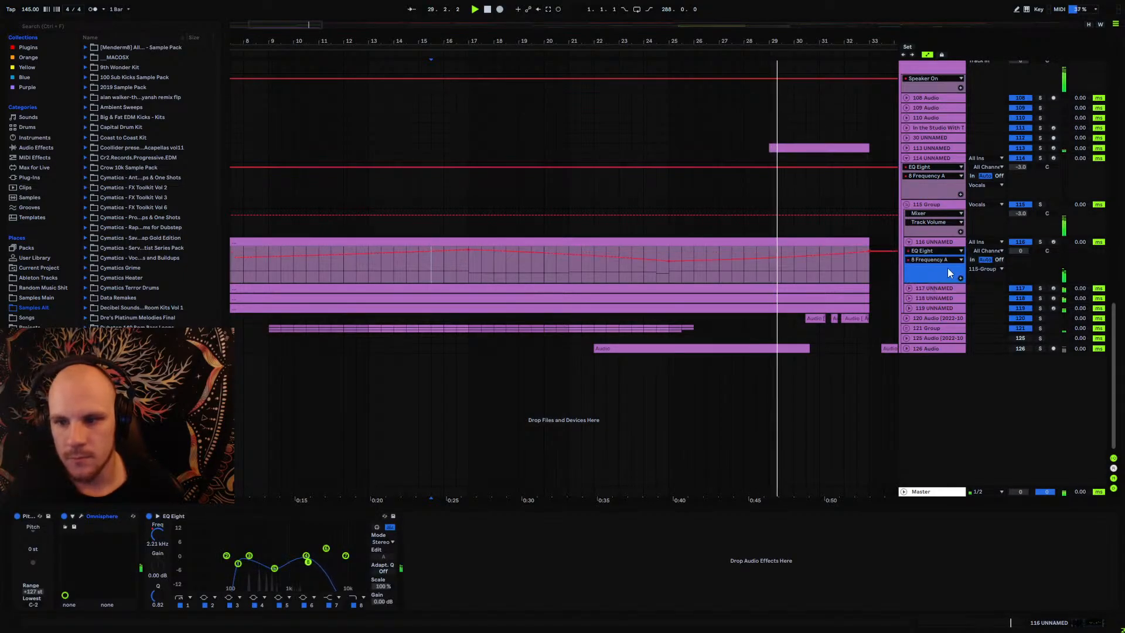
click(960, 277)
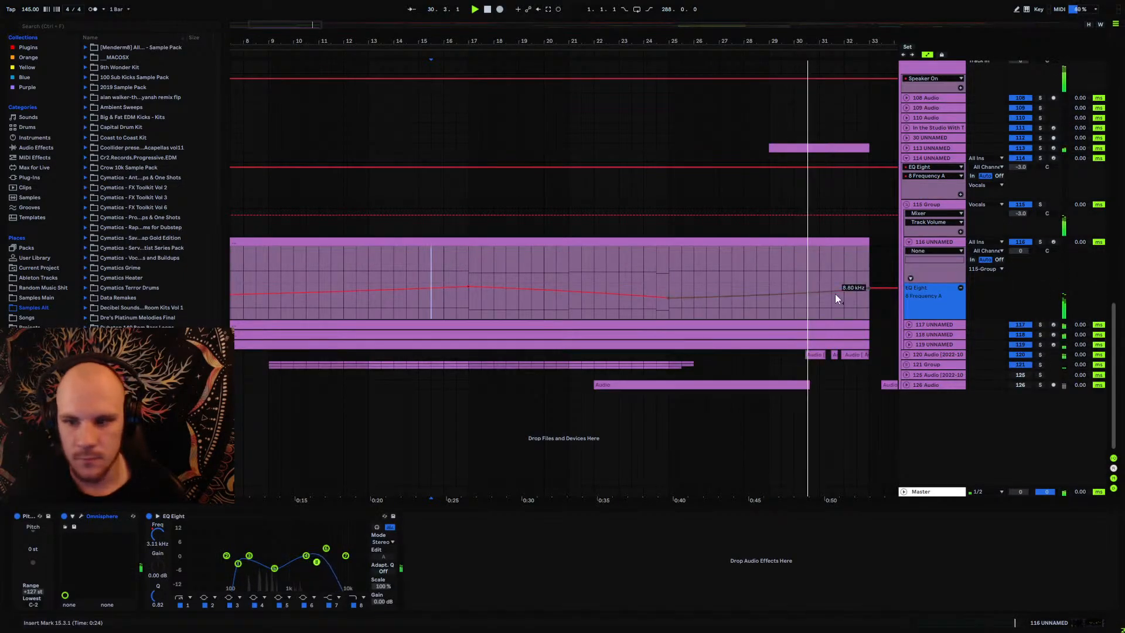
click(960, 288)
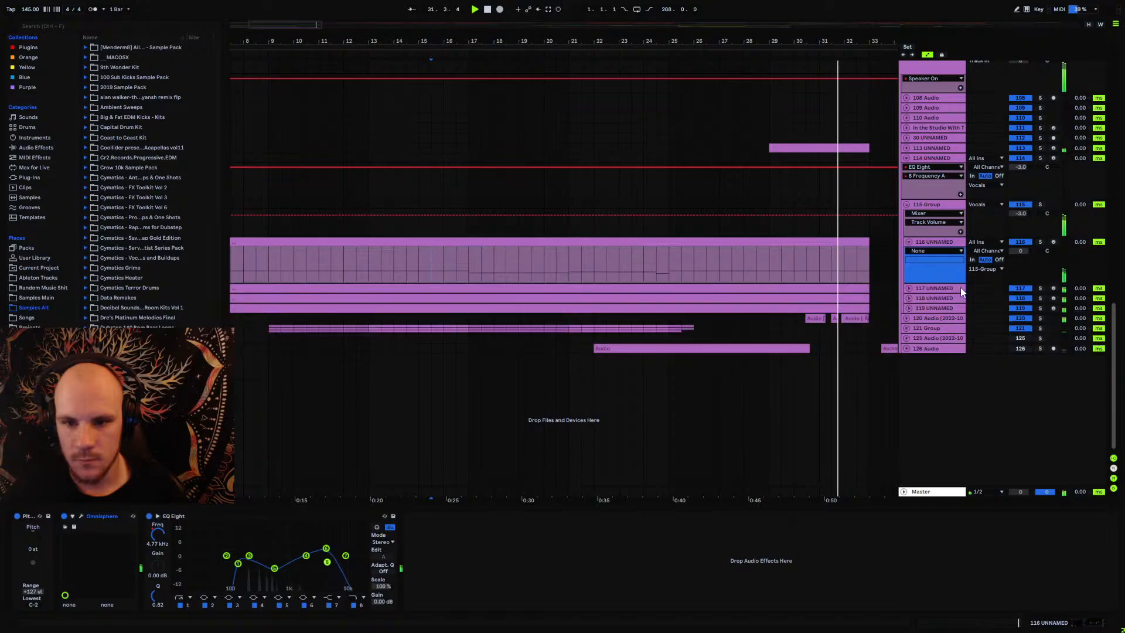
Step: In track 116's Omnisphere, shorten layer A's amp envelope attack and set its release to about 3.42 sec
click(82, 516)
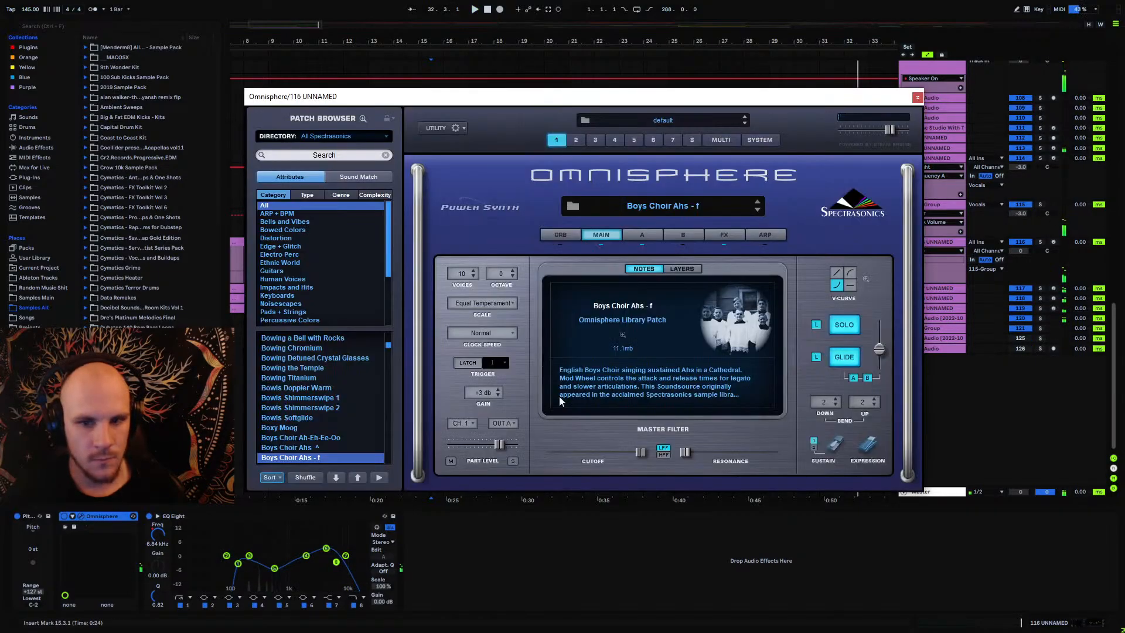
click(642, 235)
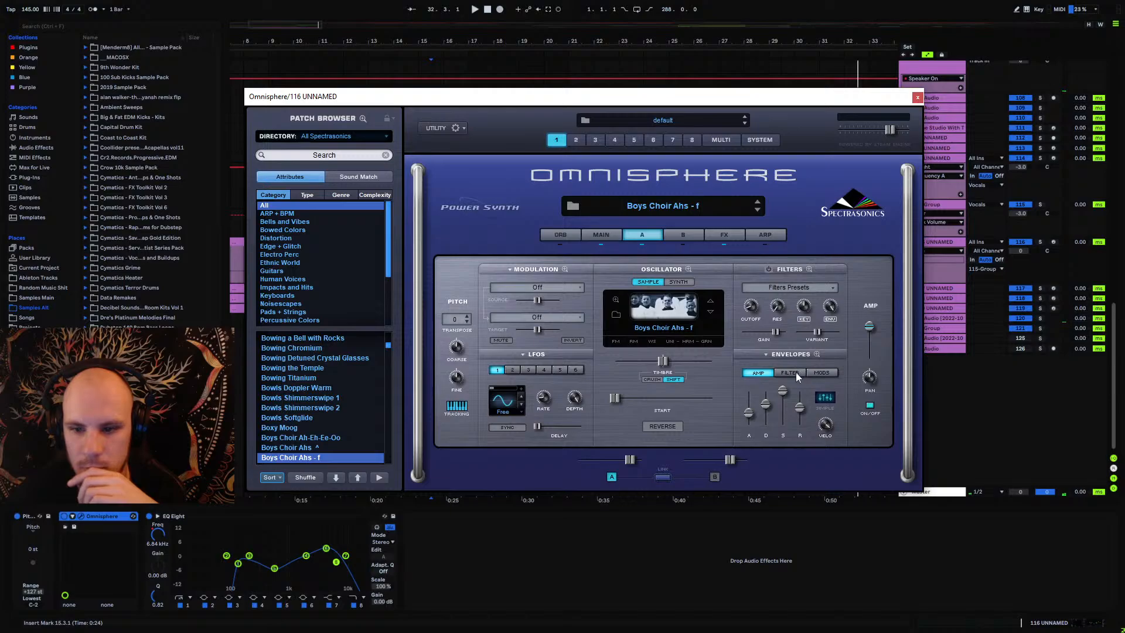
click(789, 373)
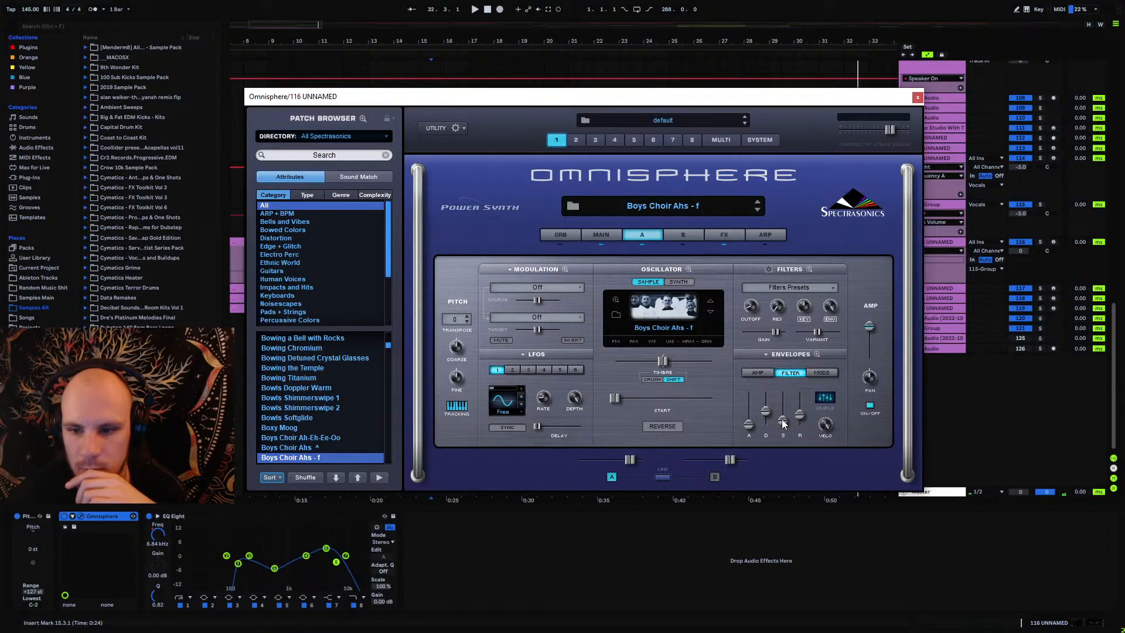
click(771, 373)
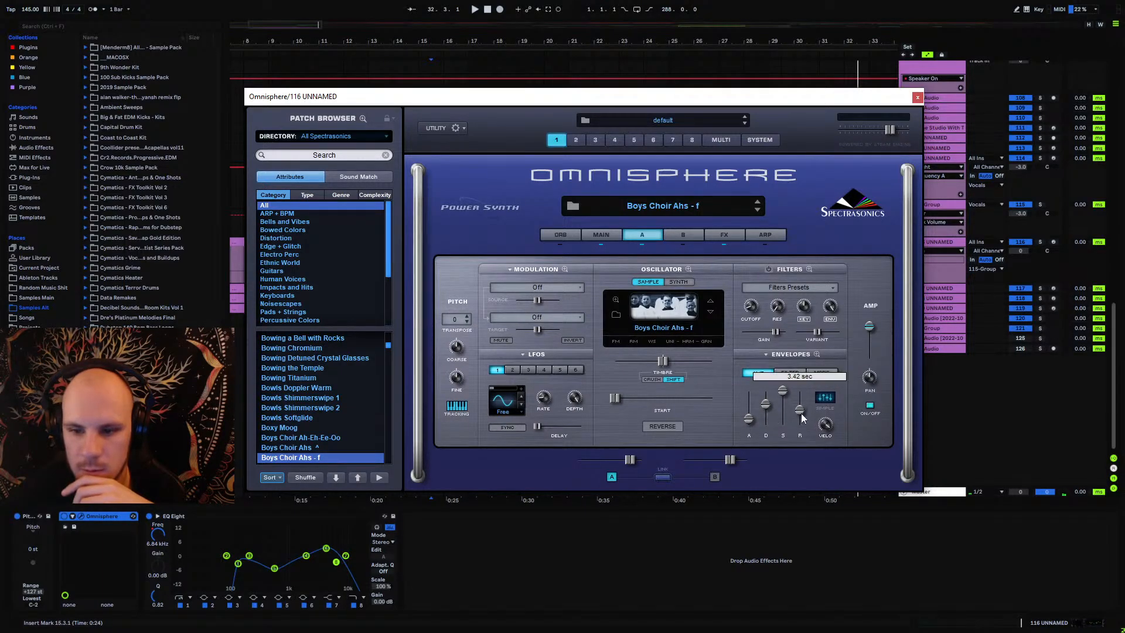
click(918, 98)
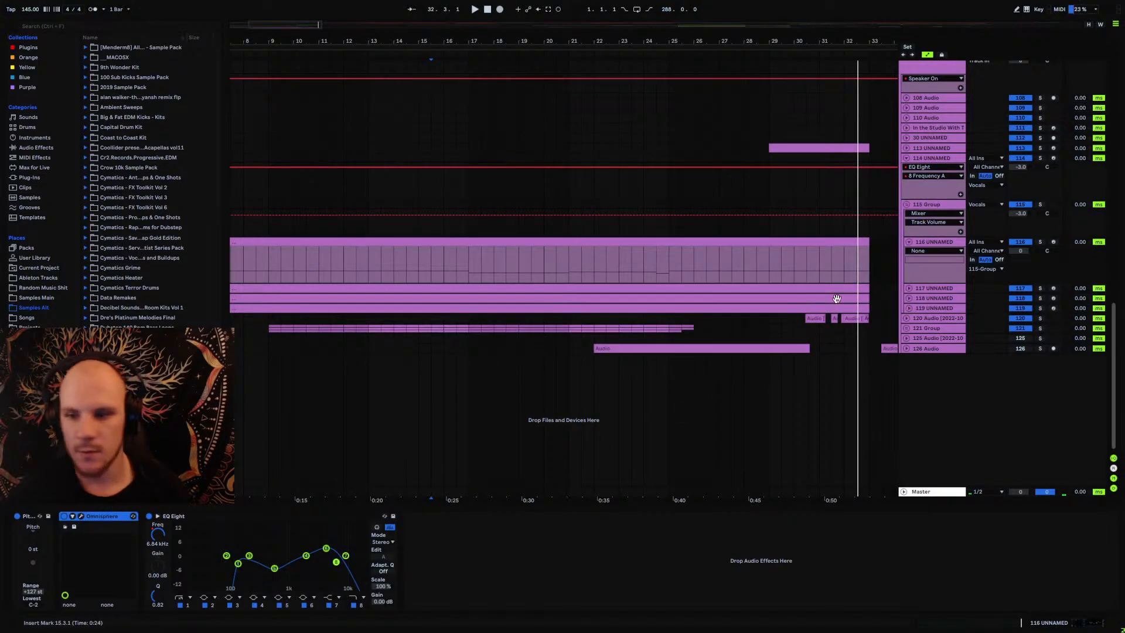
Step: Carry the Omnisphere instance with the adjusted amp envelope over from track 116 to tracks 117, 118 and 119
click(932, 289)
click(106, 518)
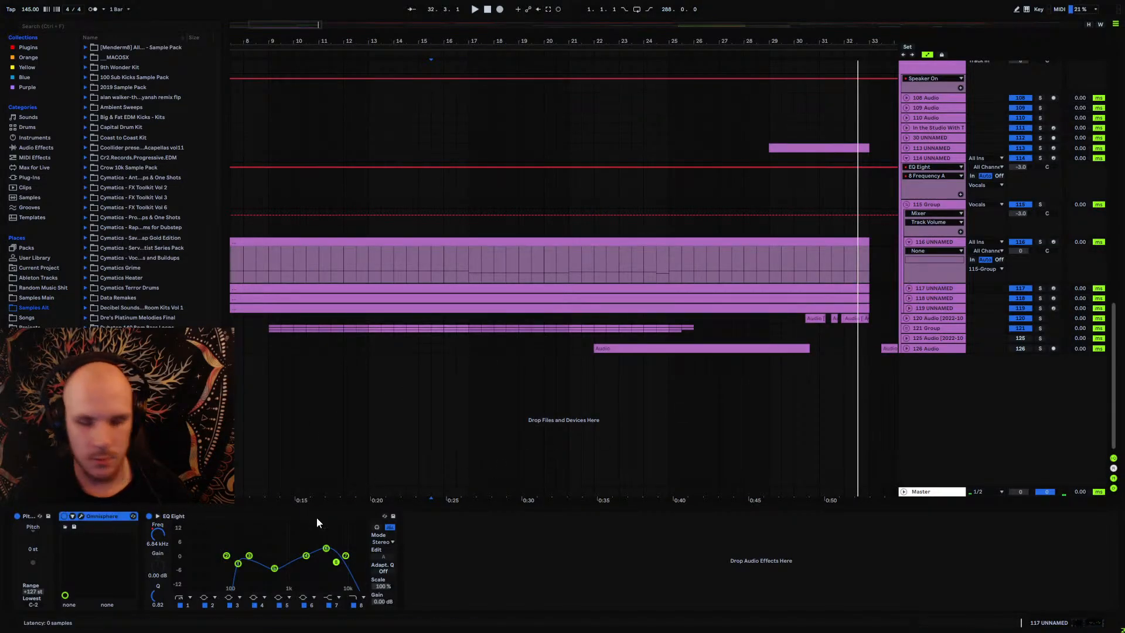
click(923, 299)
click(102, 516)
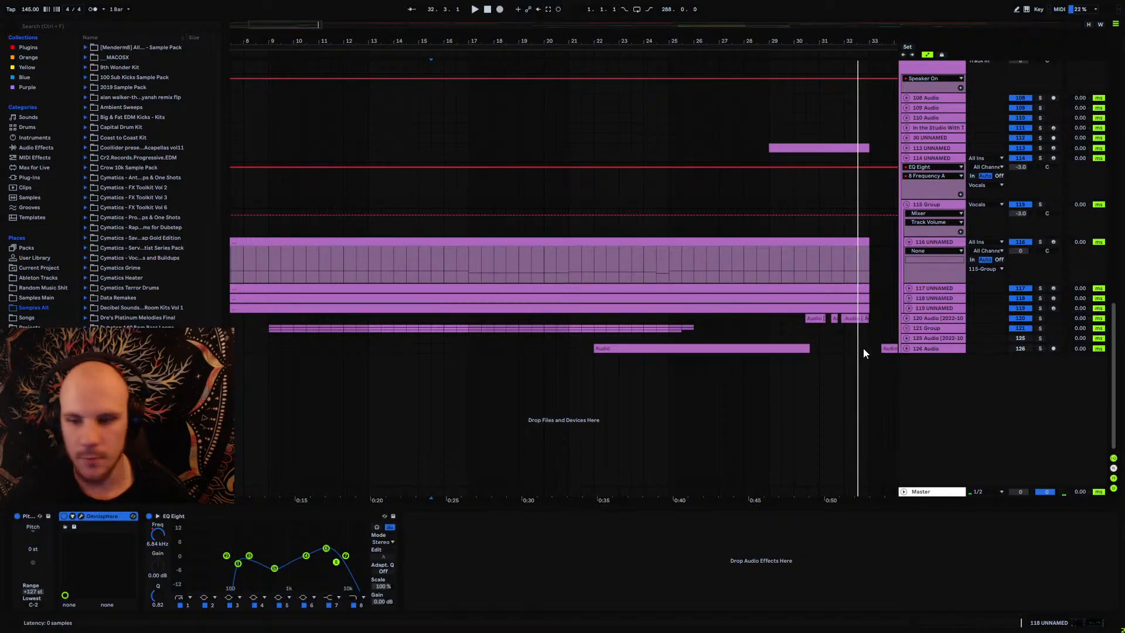
click(934, 309)
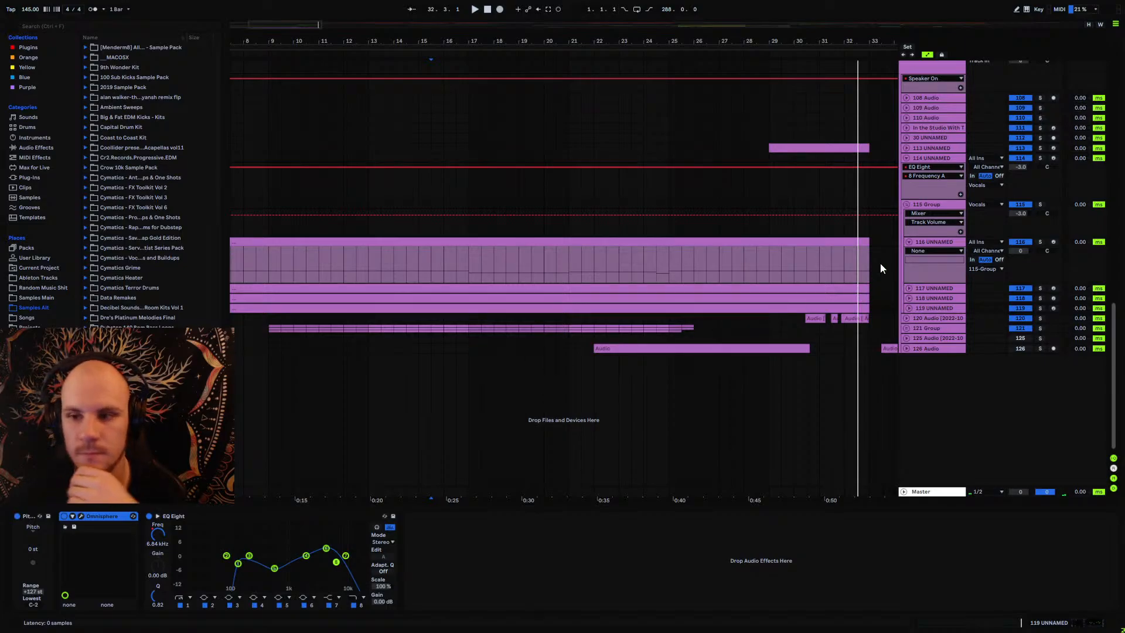
Step: Fold track 116, the 115 group and track 114
click(909, 242)
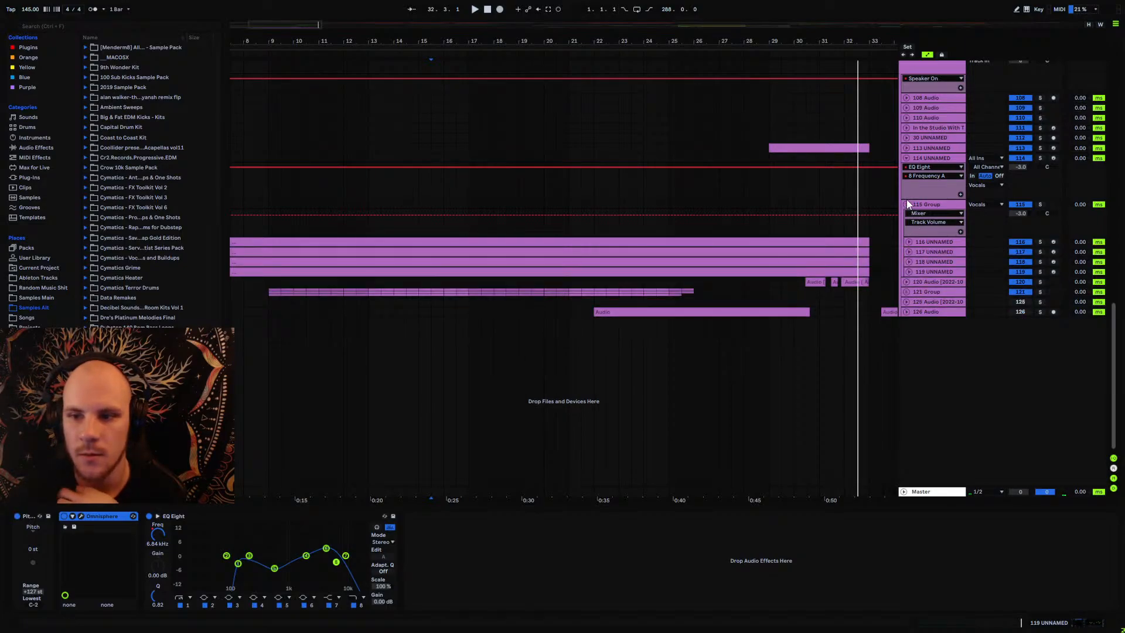
click(906, 204)
click(906, 158)
Step: Play the intro from bar 1 and review the lead, pad and vocal tracks across the arrangement
drag(367, 48, 486, 37)
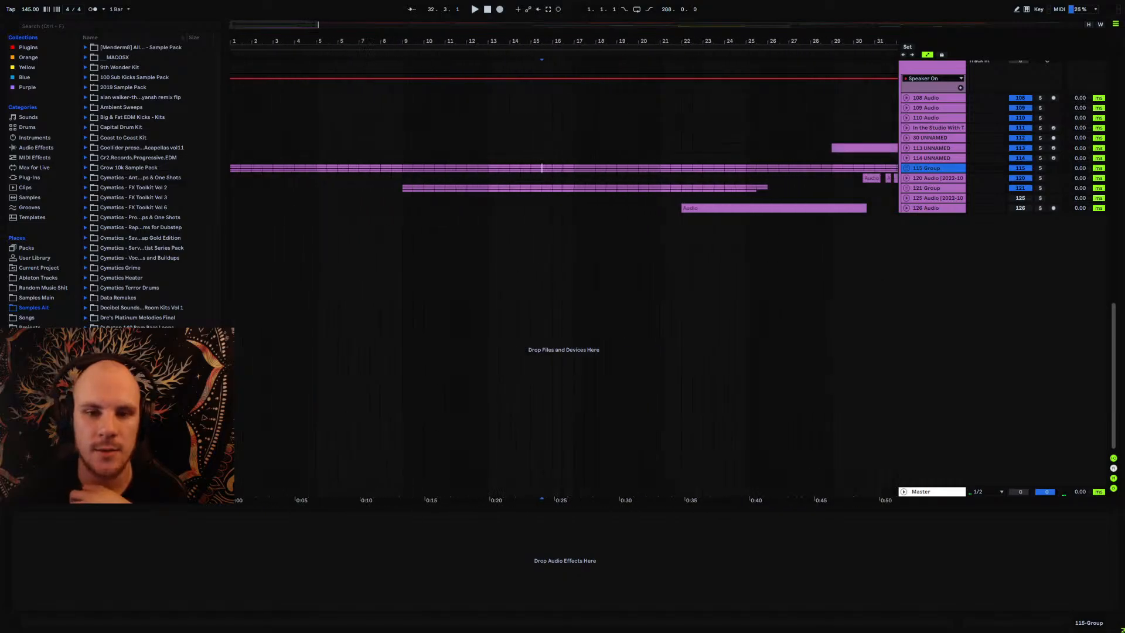
ctrl+scroll(401, 179, down, 3)
scroll(374, 242, up, 5)
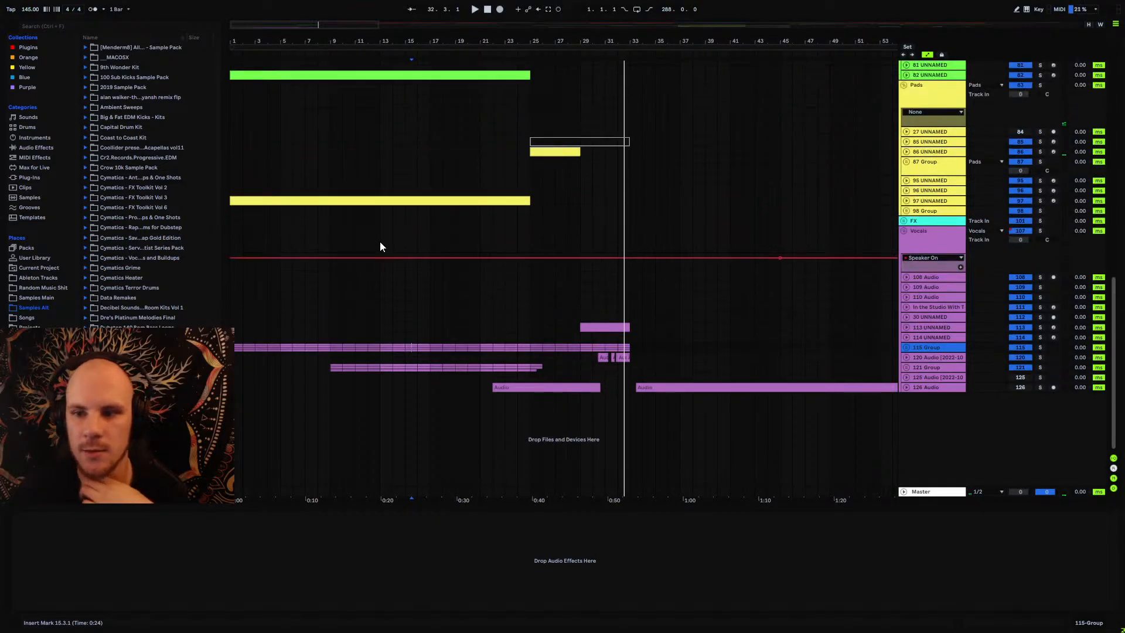
click(235, 336)
scroll(276, 332, up, 2)
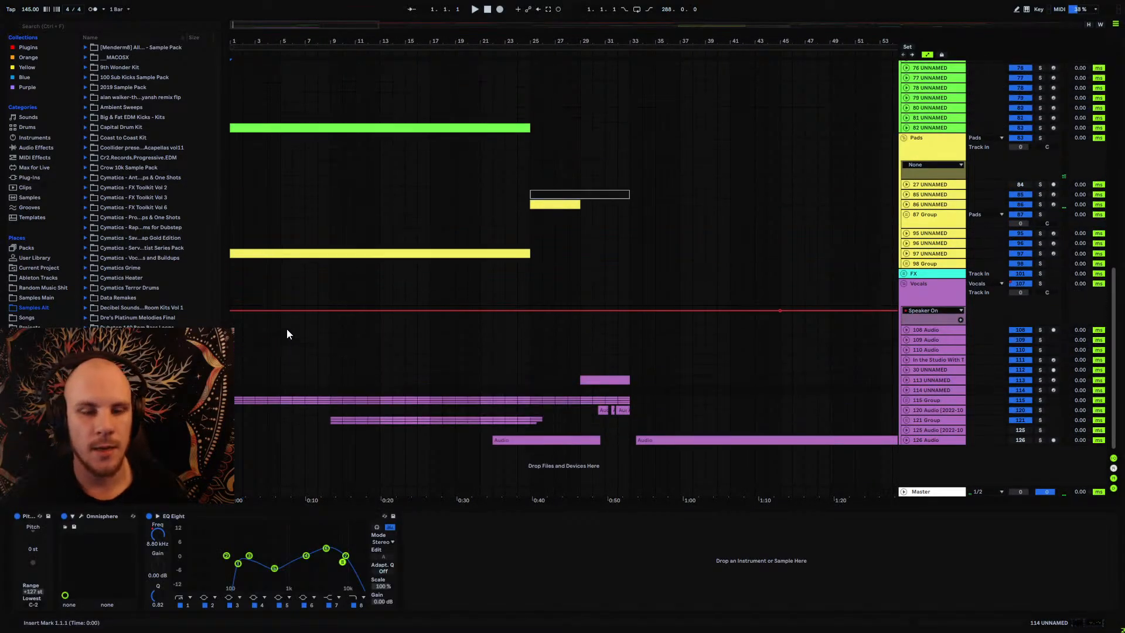
scroll(321, 261, up, 6)
key(space)
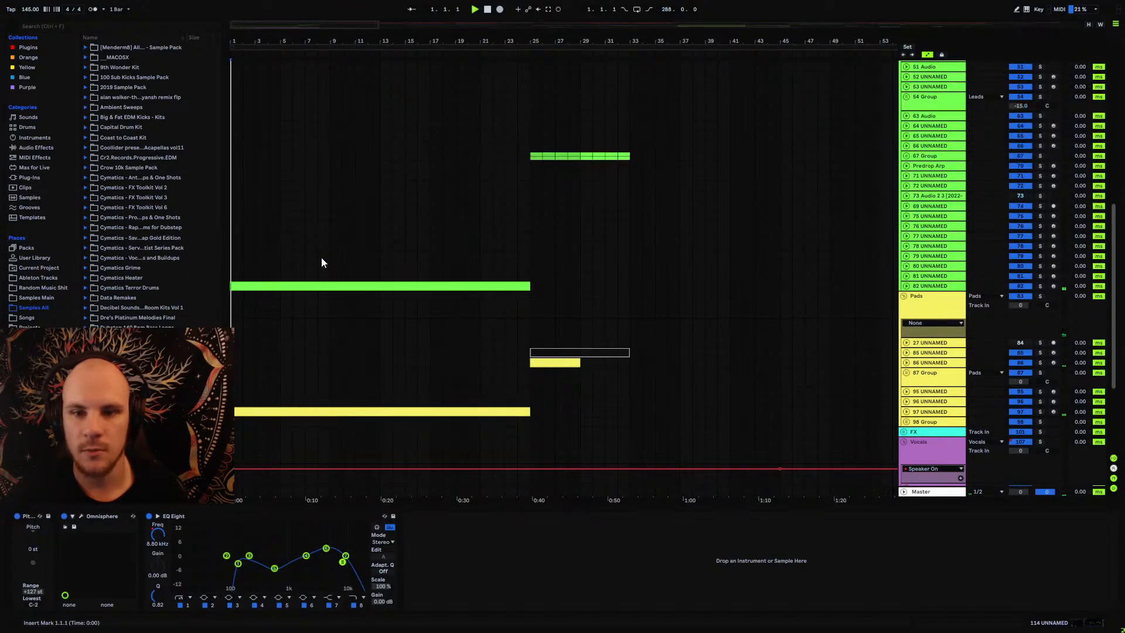
scroll(321, 257, up, 4)
scroll(322, 255, down, 3)
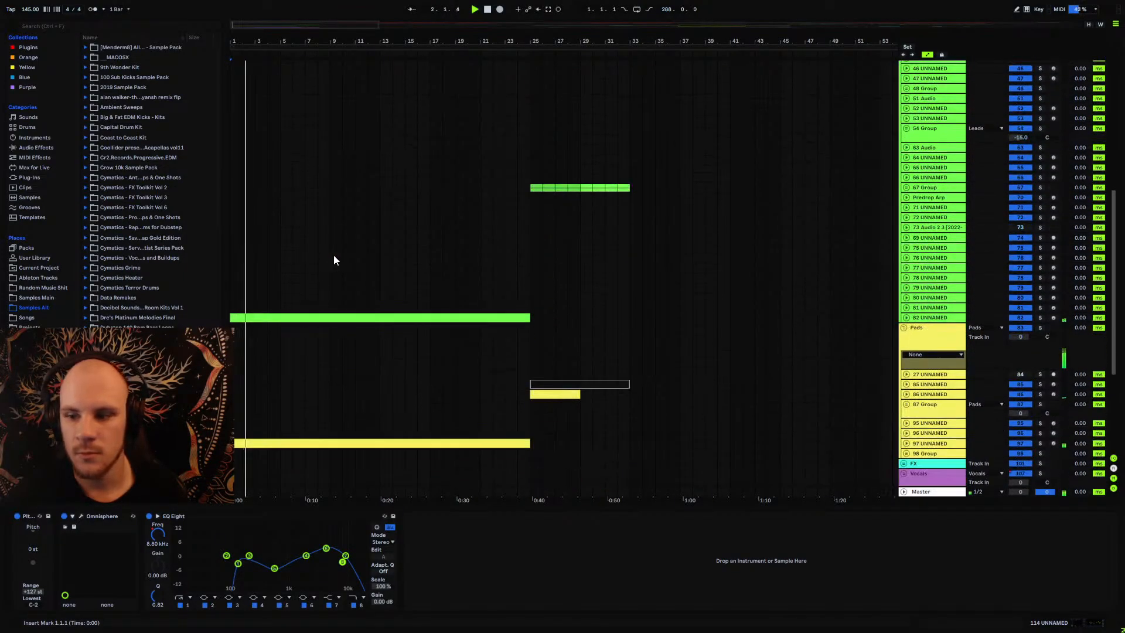
scroll(345, 258, down, 7)
Step: Stop playback and move the EQ Eight from track 116 onto the 115 group
click(926, 417)
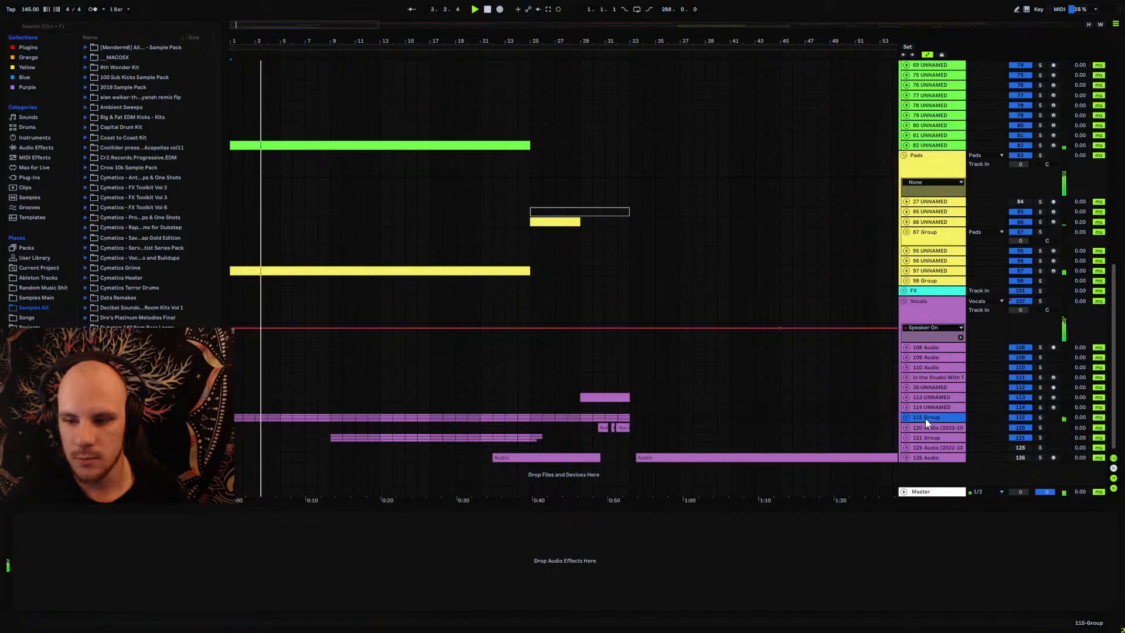
click(909, 417)
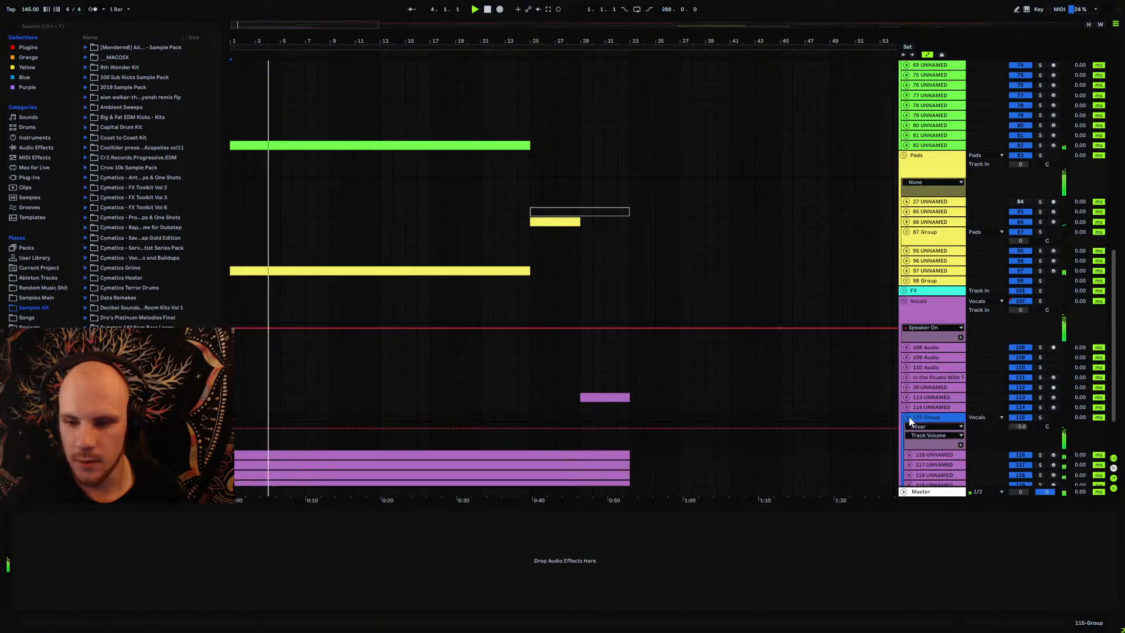
click(848, 456)
scroll(742, 464, down, 2)
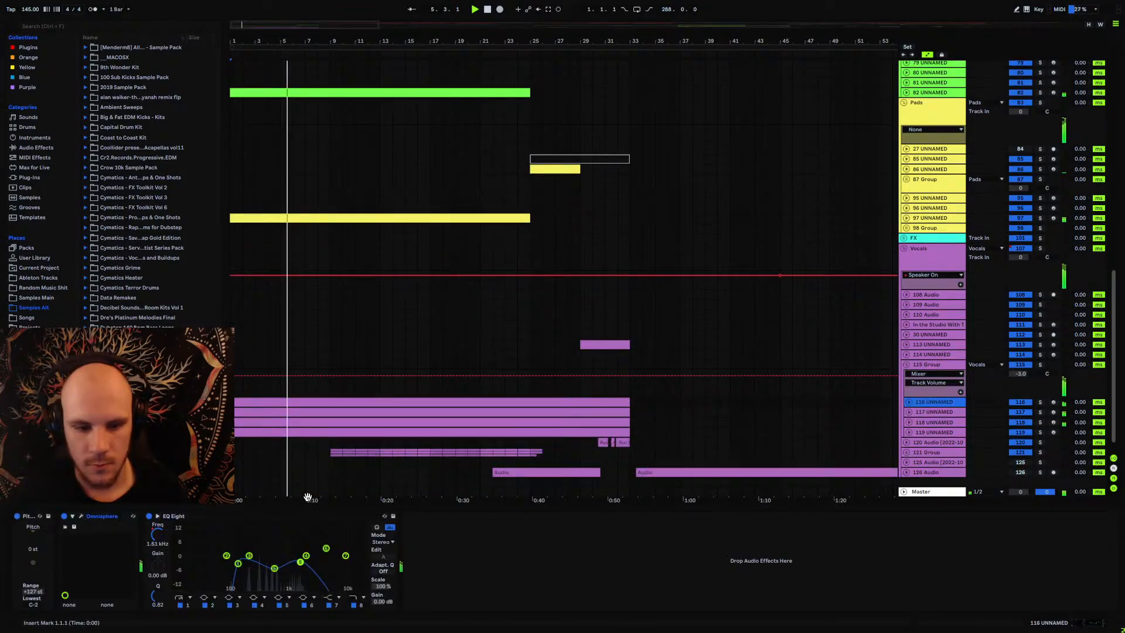
click(275, 517)
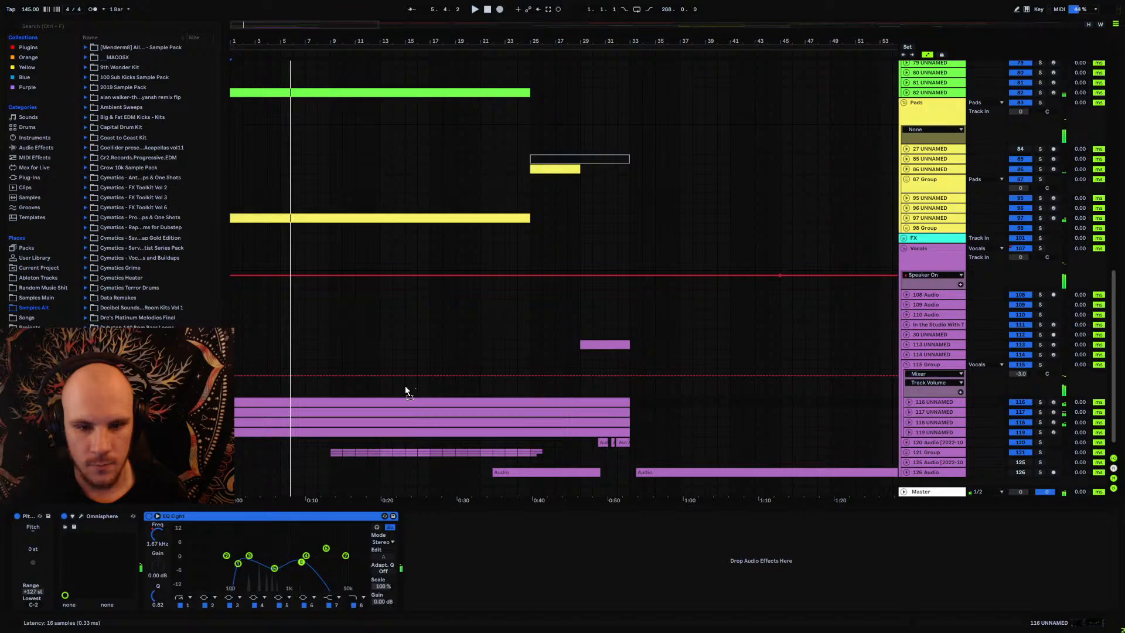
click(746, 436)
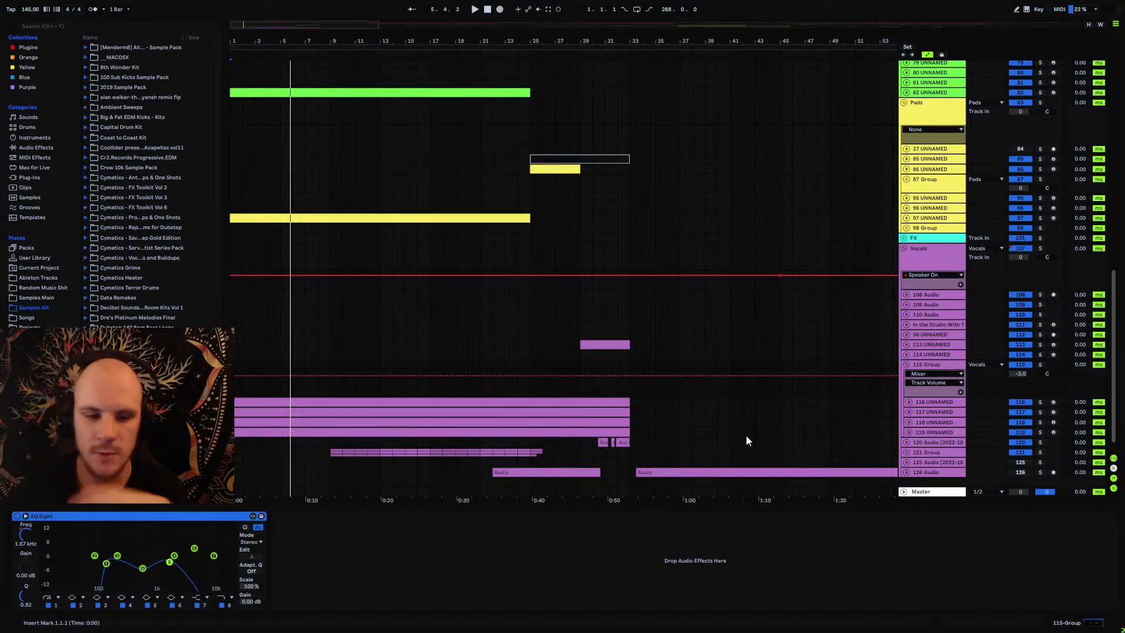
click(935, 402)
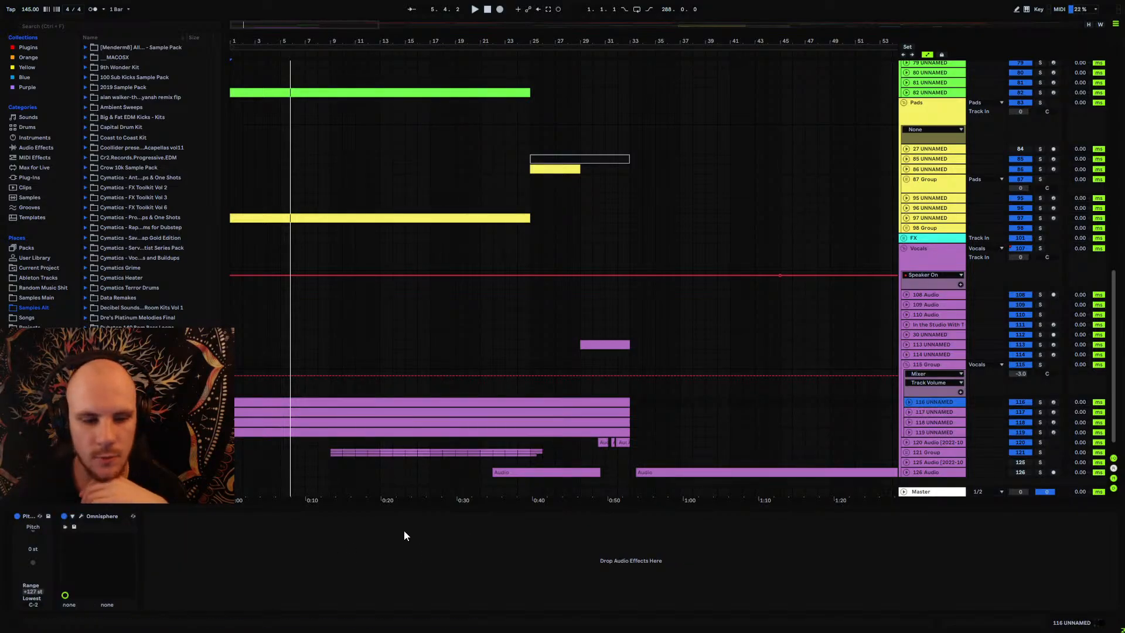
Step: Delete the EQ Eight from tracks 117, 118 and 119
click(944, 411)
click(323, 515)
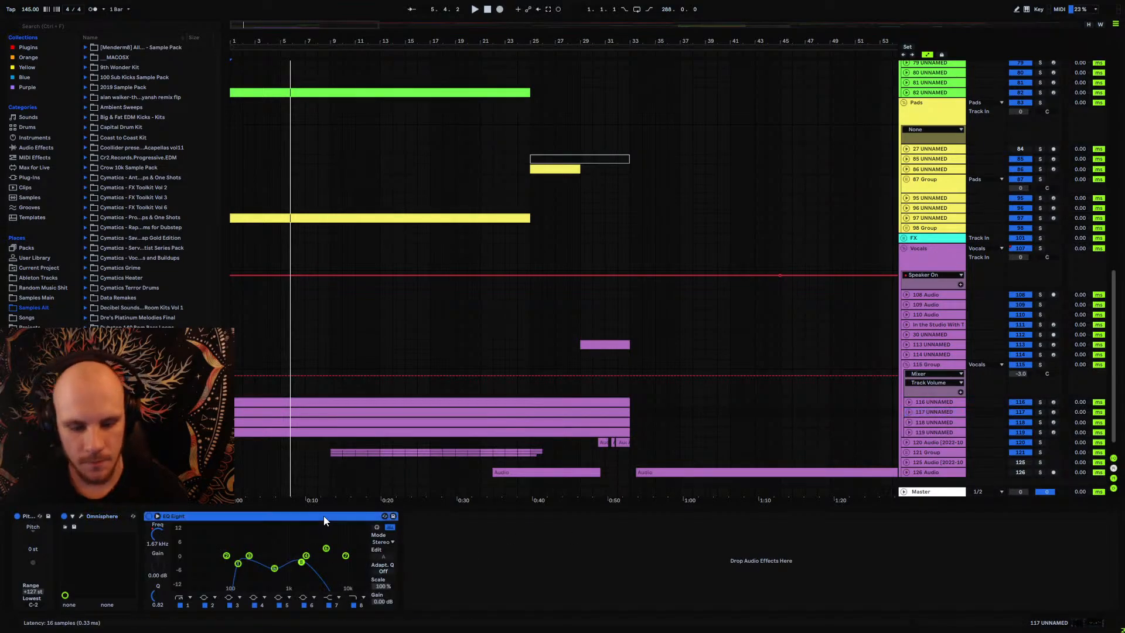
click(936, 423)
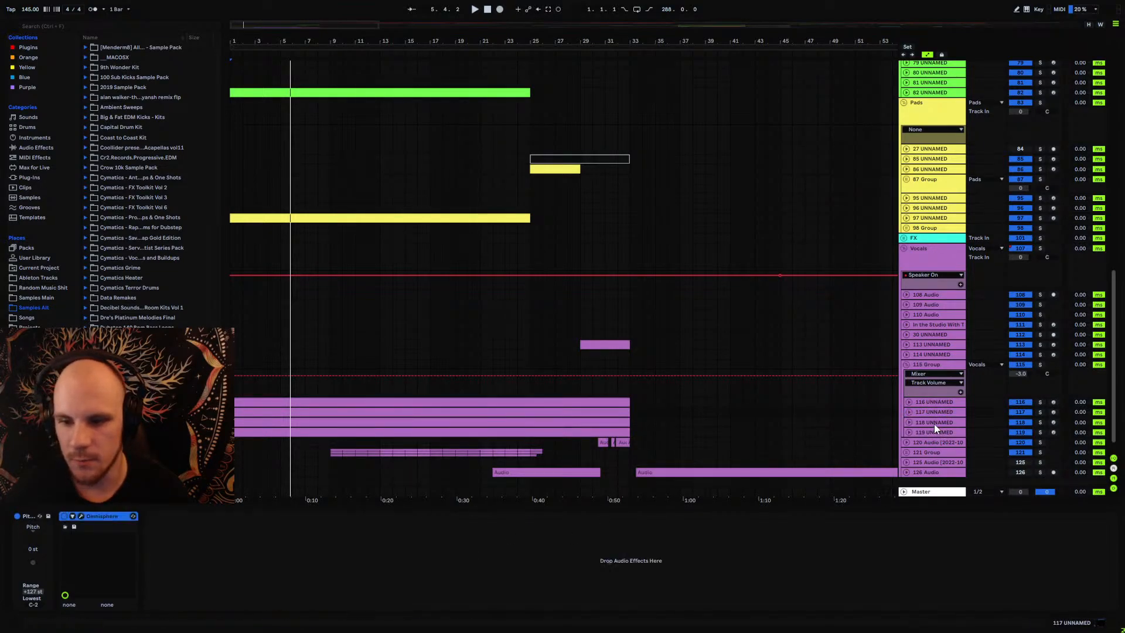
click(319, 517)
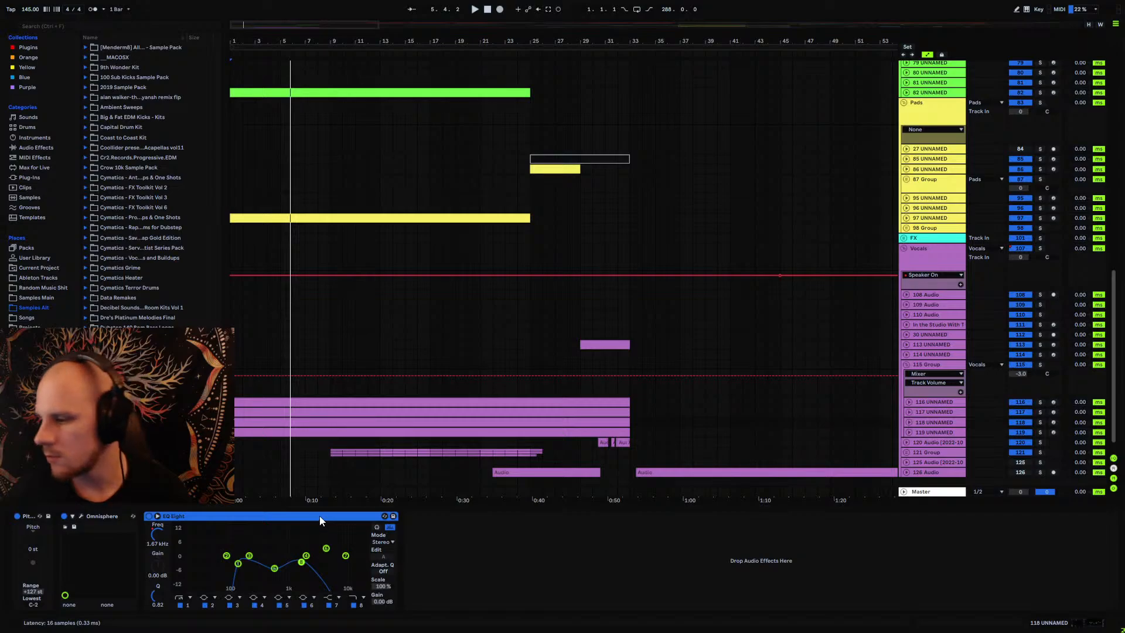
key(Delete)
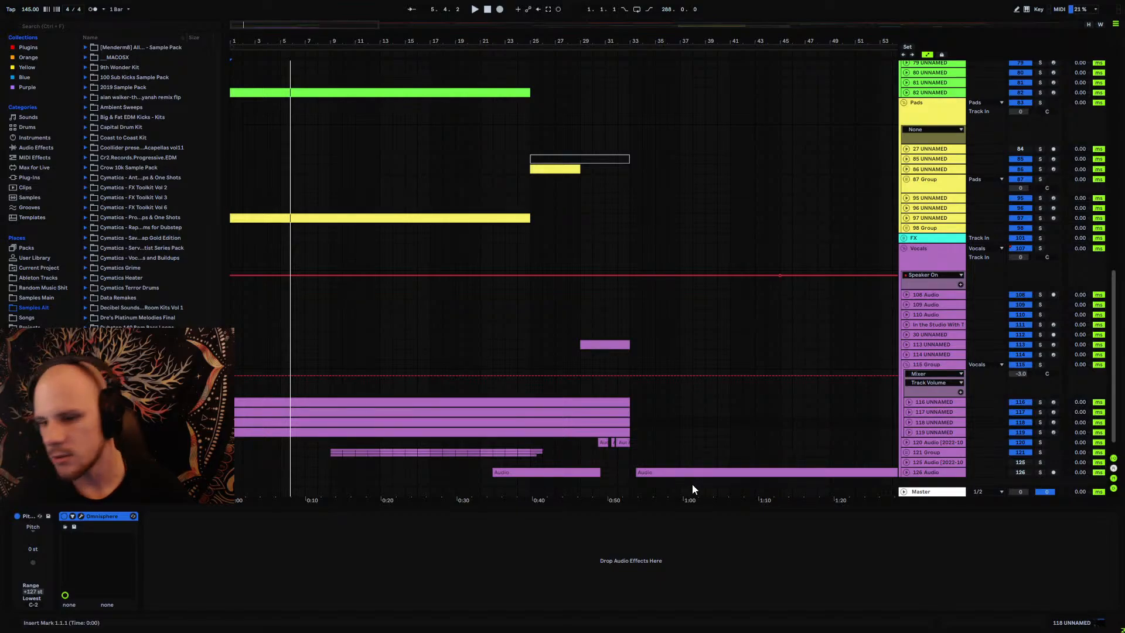
click(925, 433)
click(261, 518)
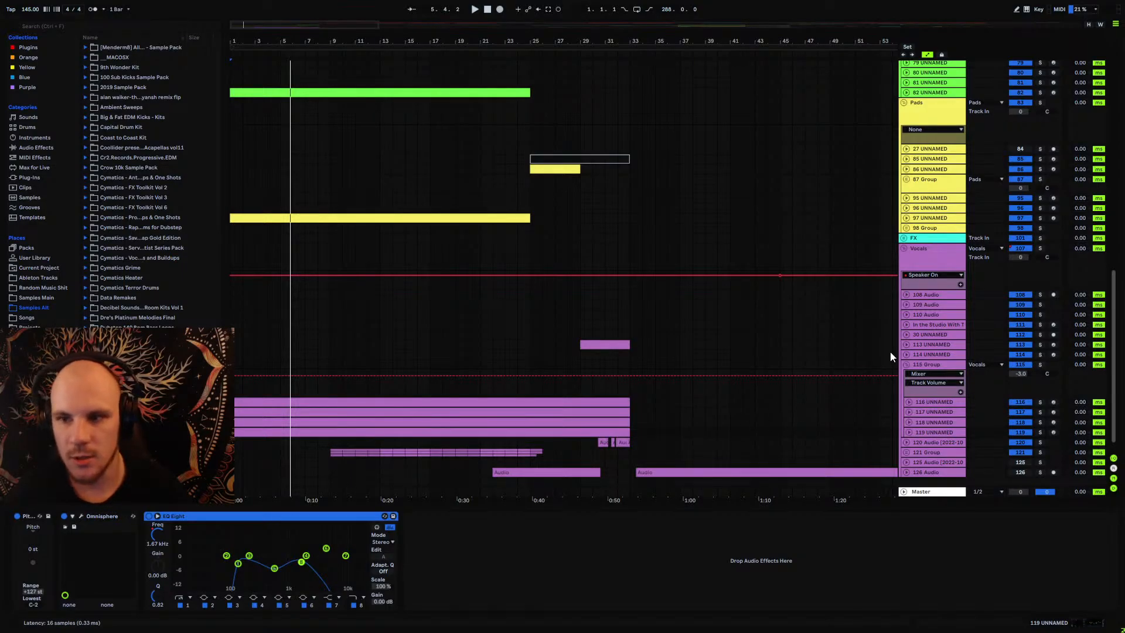
key(Delete)
Step: Locate the short bass clip at bar 197 on track 38 and examine its Serum oscillator, filter and LFO settings
scroll(891, 326, up, 5)
scroll(802, 174, up, 4)
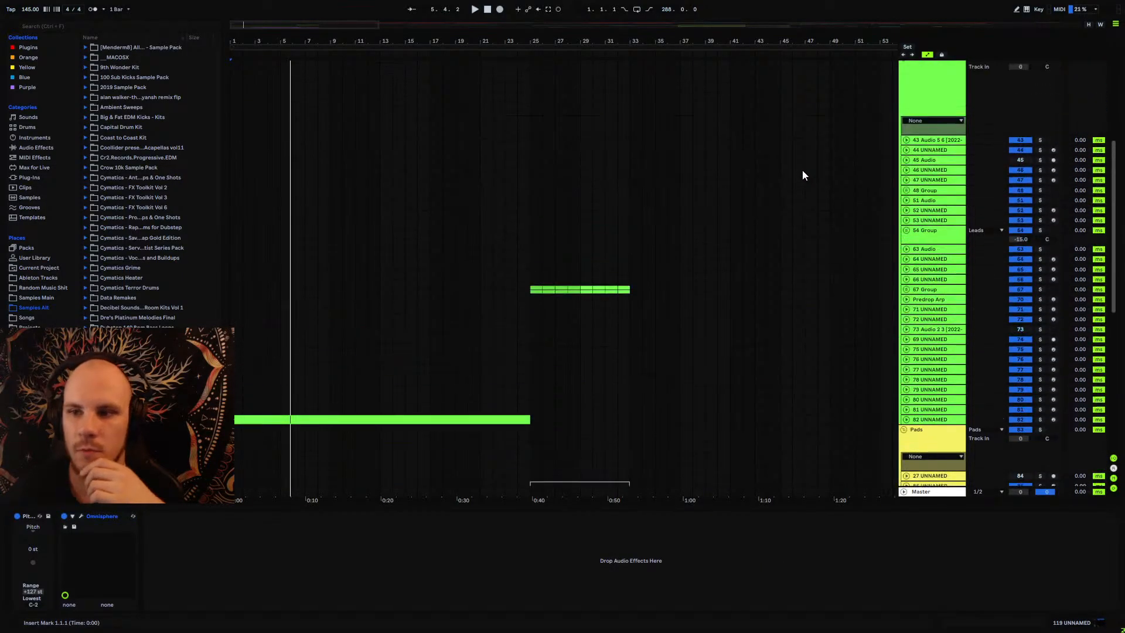
drag(791, 40, 791, 21)
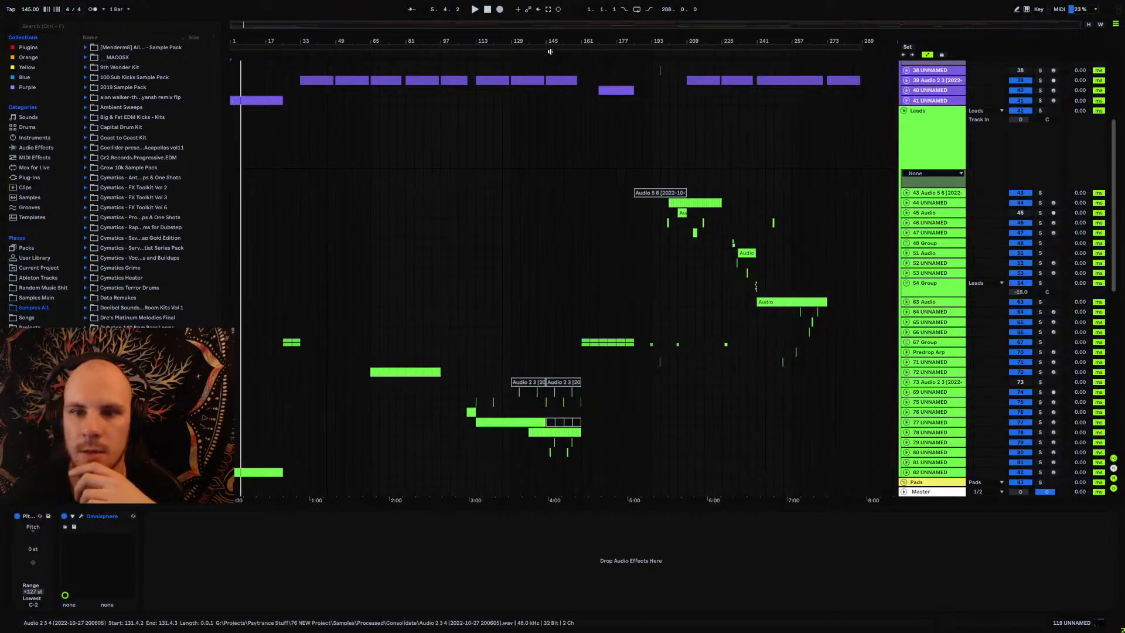
drag(666, 38, 666, 70)
click(623, 70)
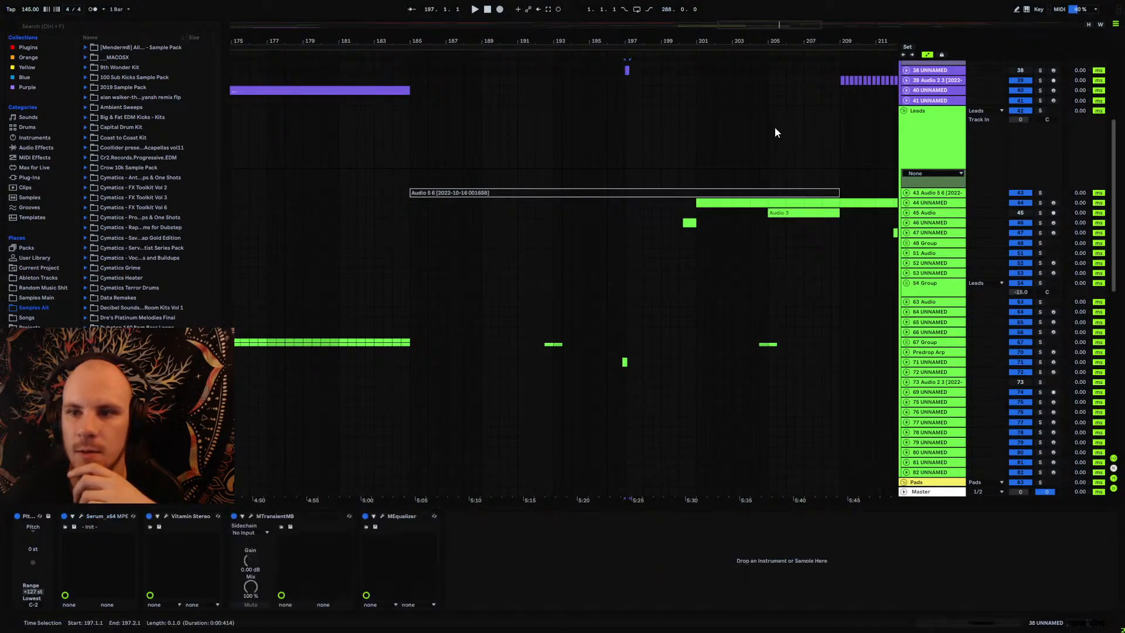
scroll(932, 115, up, 2)
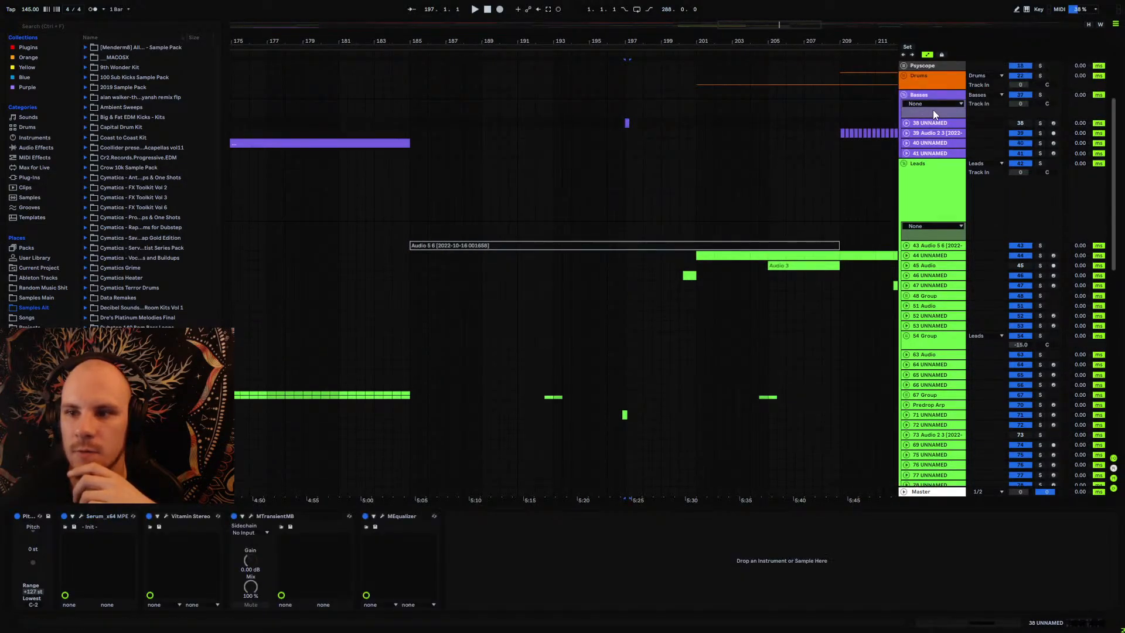
click(82, 517)
mouse_move(733, 352)
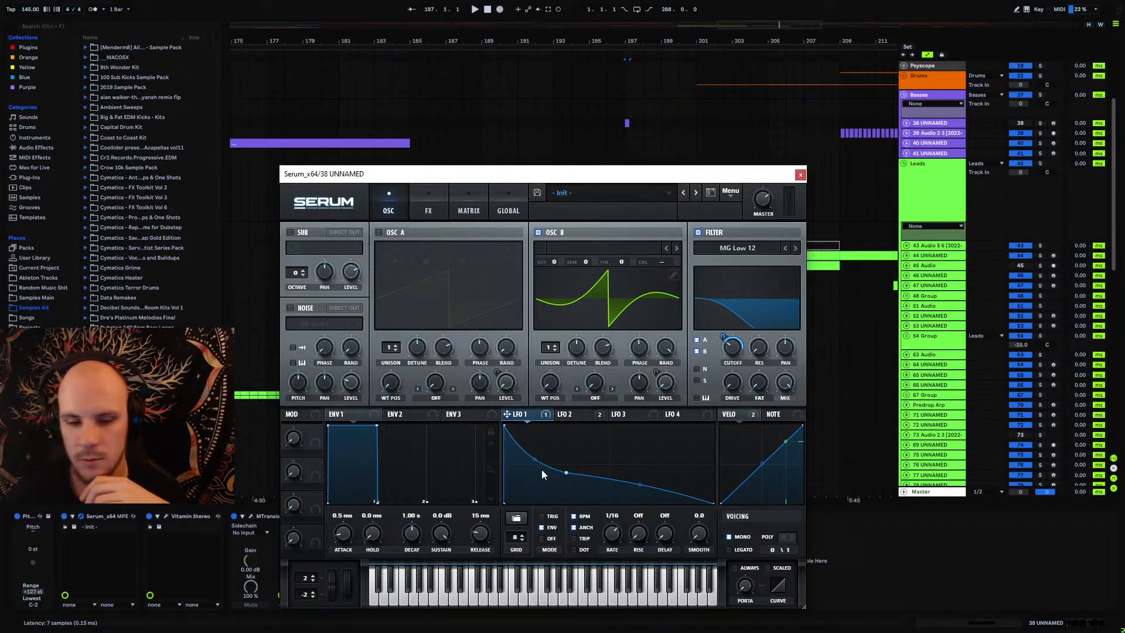
click(799, 175)
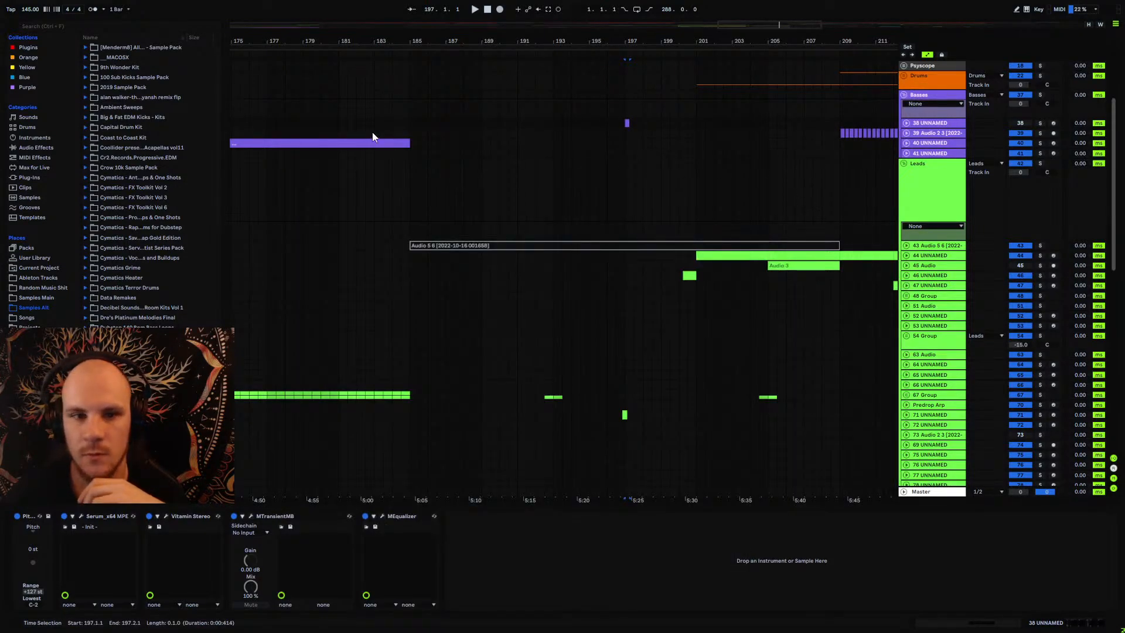
Step: Return to the arrangement start and play the intro from bar 1 at the 115 group
drag(403, 42, 434, 235)
scroll(430, 236, down, 10)
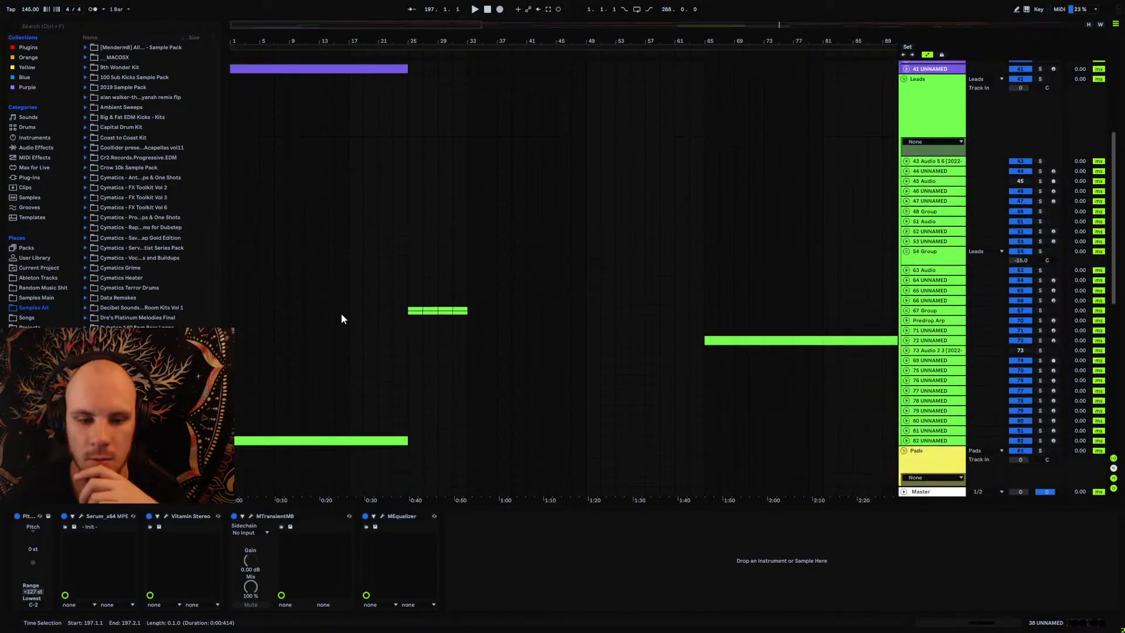
scroll(335, 343, down, 6)
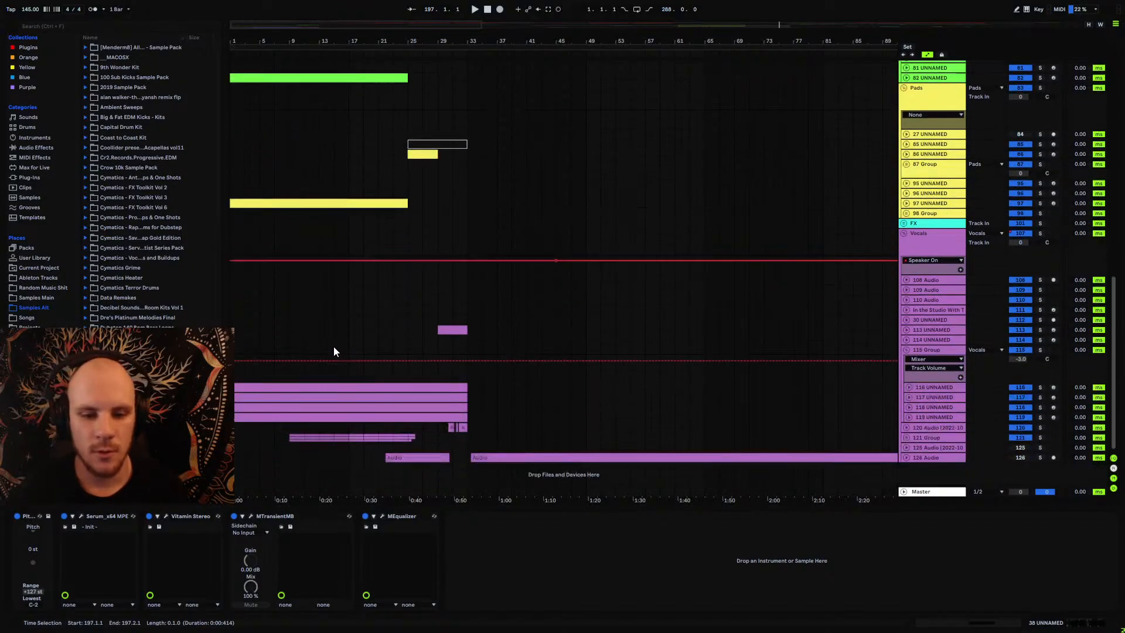
click(235, 354)
key(space)
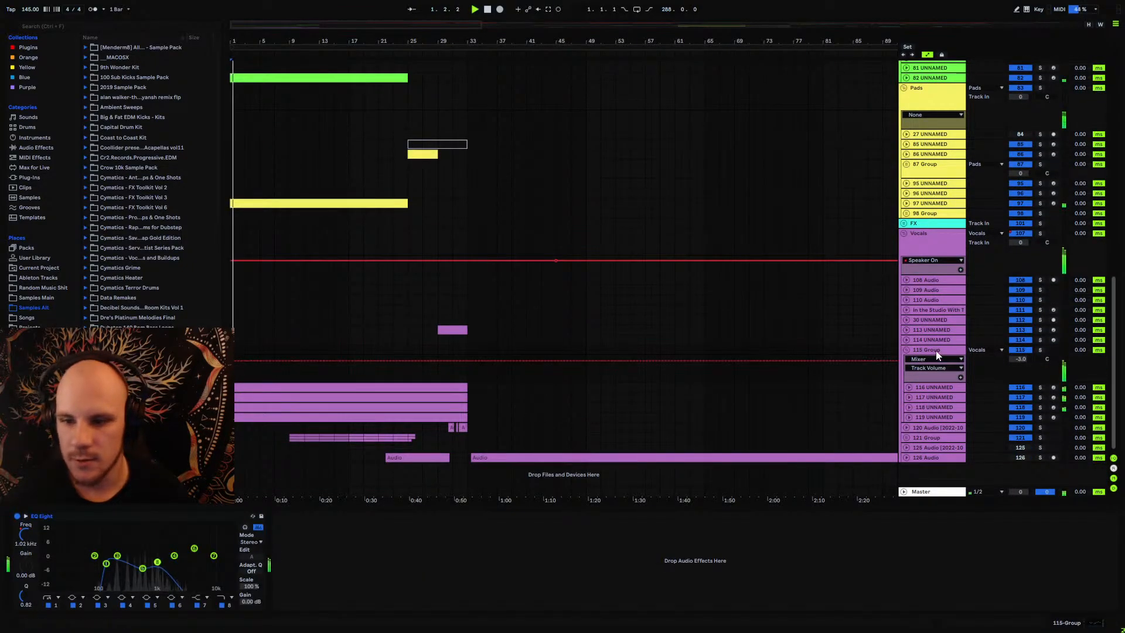
Step: Automate the 115 group's EQ Eight output gain to curve upward from about -8.5 dB at bar 1 to 0 dB at bar 25
click(252, 600)
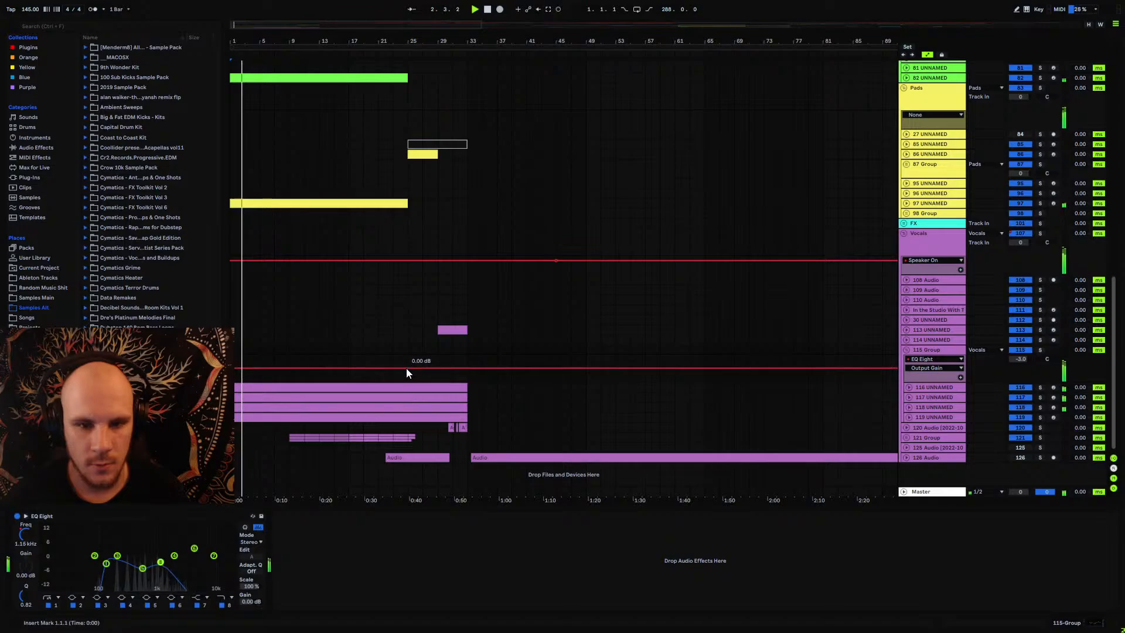
drag(250, 368, 287, 378)
key(space)
key(space)
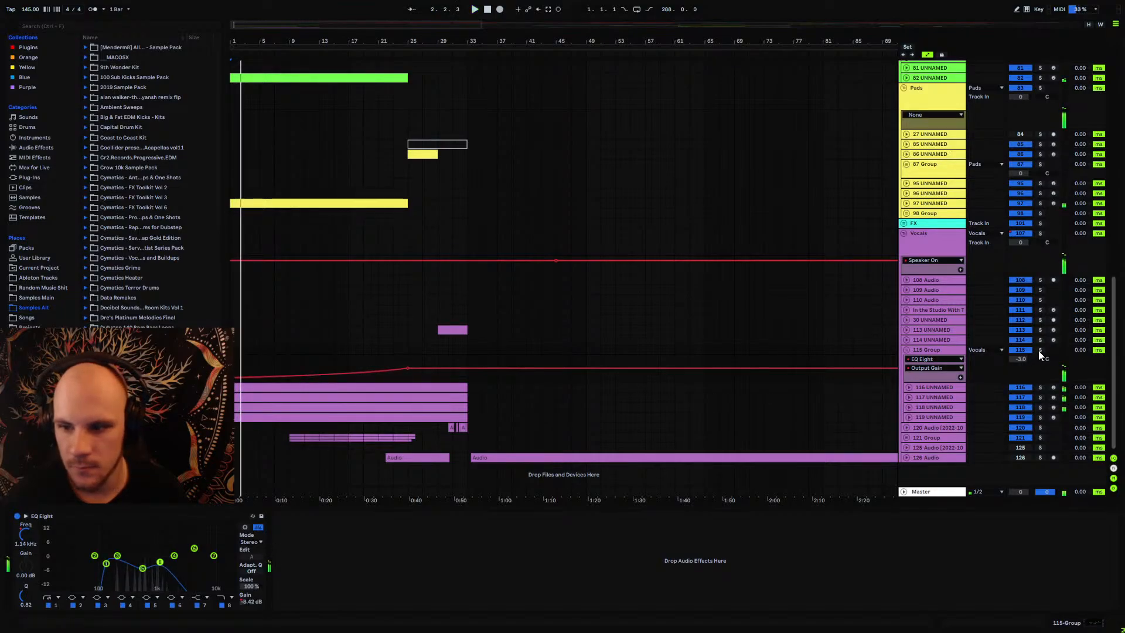
Step: Solo the 115 group and lower the starting point of its EQ Eight band 8 frequency automation at bar 1
click(929, 348)
click(230, 606)
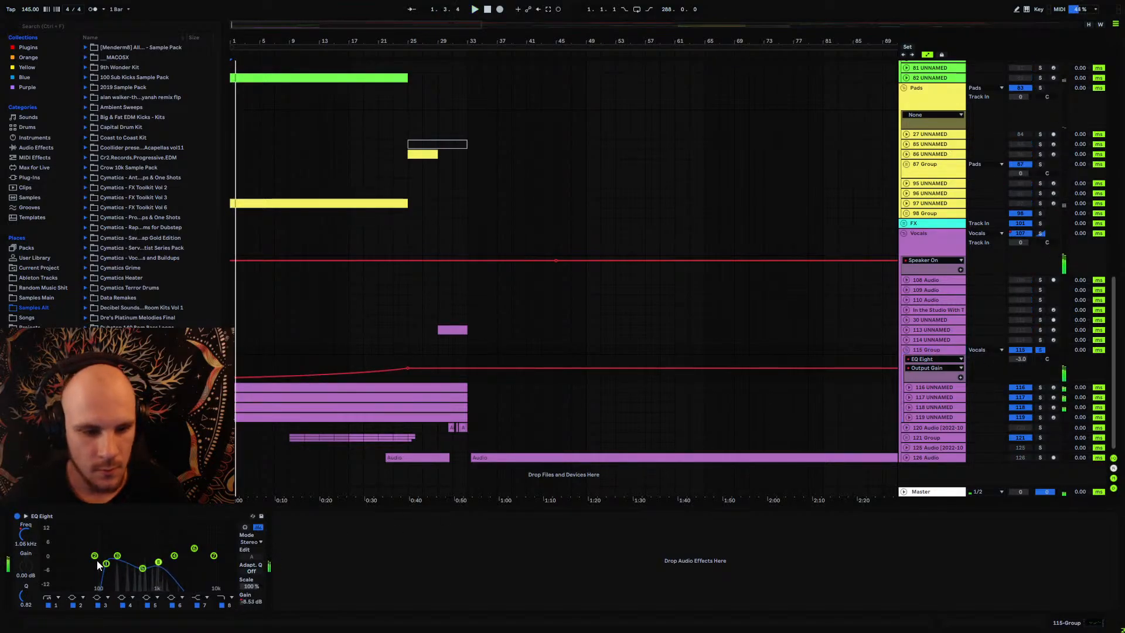
click(25, 534)
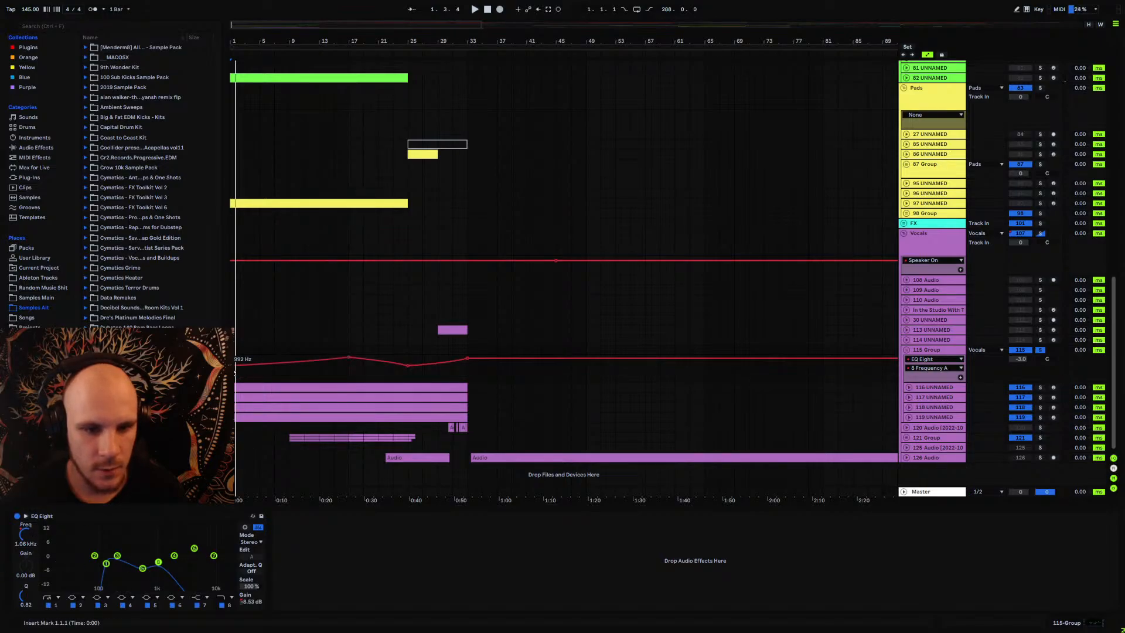
drag(232, 368, 232, 374)
Step: Play the group from bar 1, set EQ Eight band 8's Q to 1.09, and collapse the 115 group
key(space)
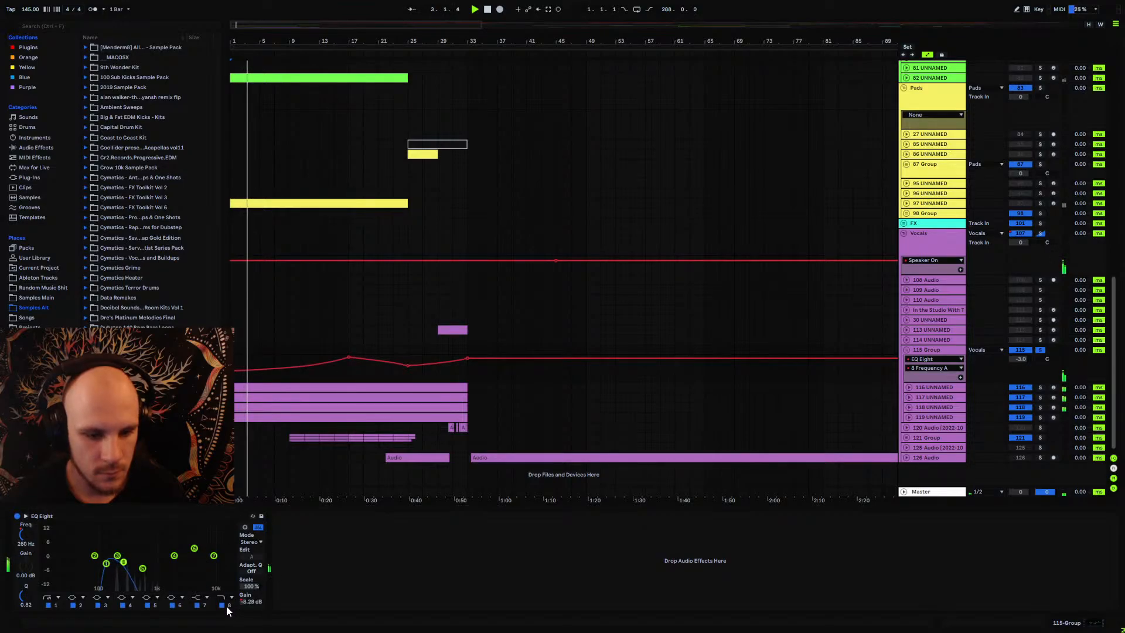
drag(24, 596, 24, 590)
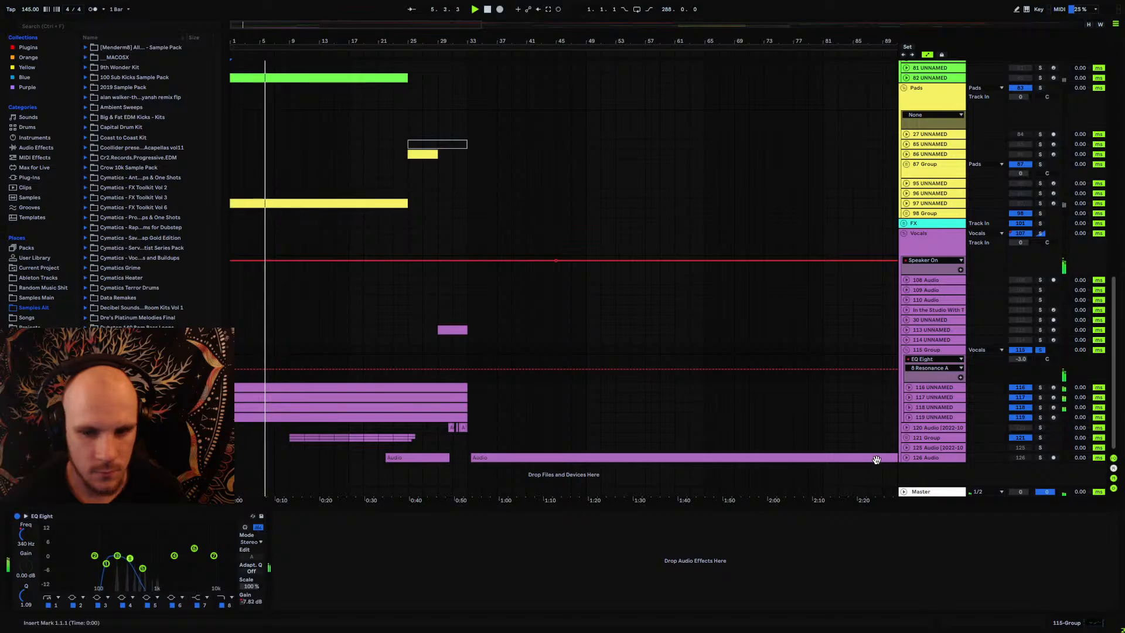
click(907, 351)
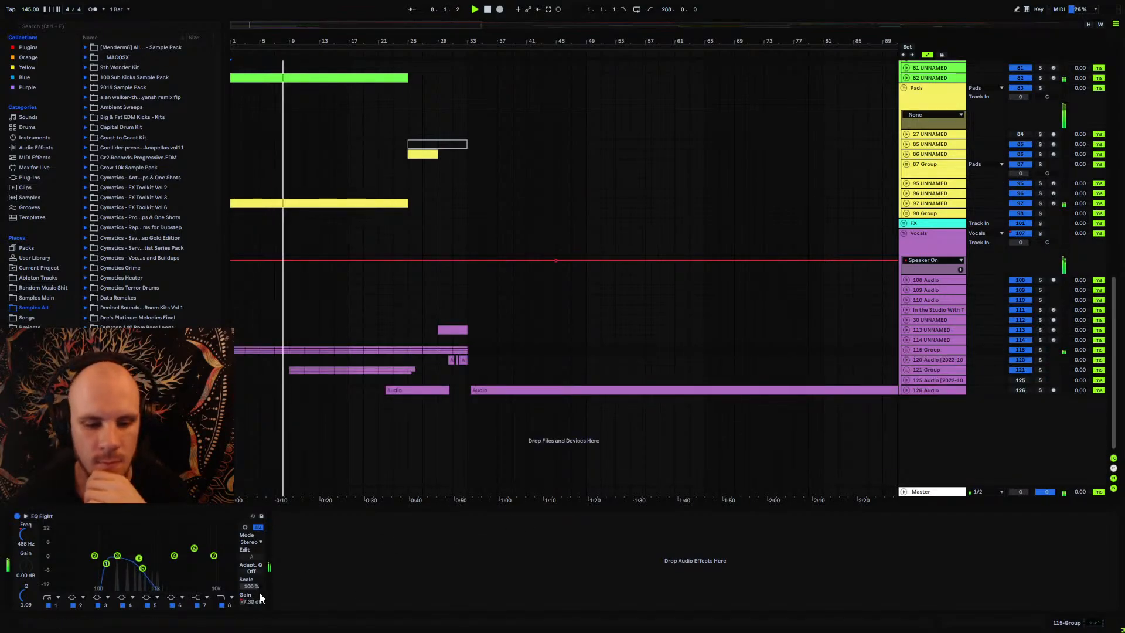
Step: Insert the OTT preset before EQ Eight on the 115 Group, with high-band output 5.70 dB, master output 7.70 dB and time 224 %
click(906, 349)
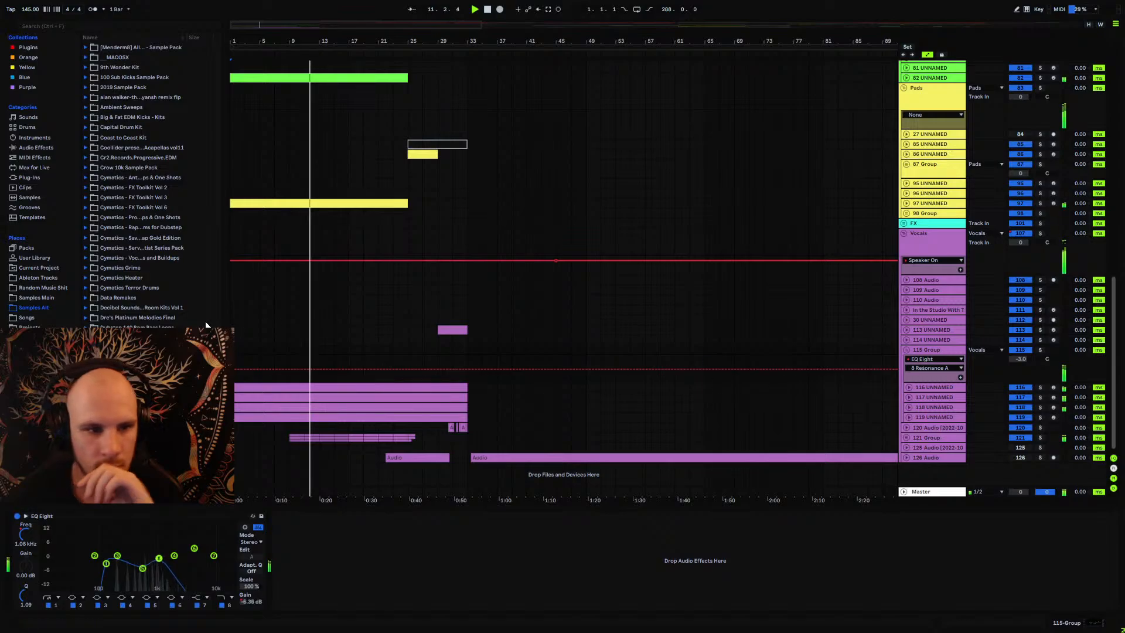
click(39, 147)
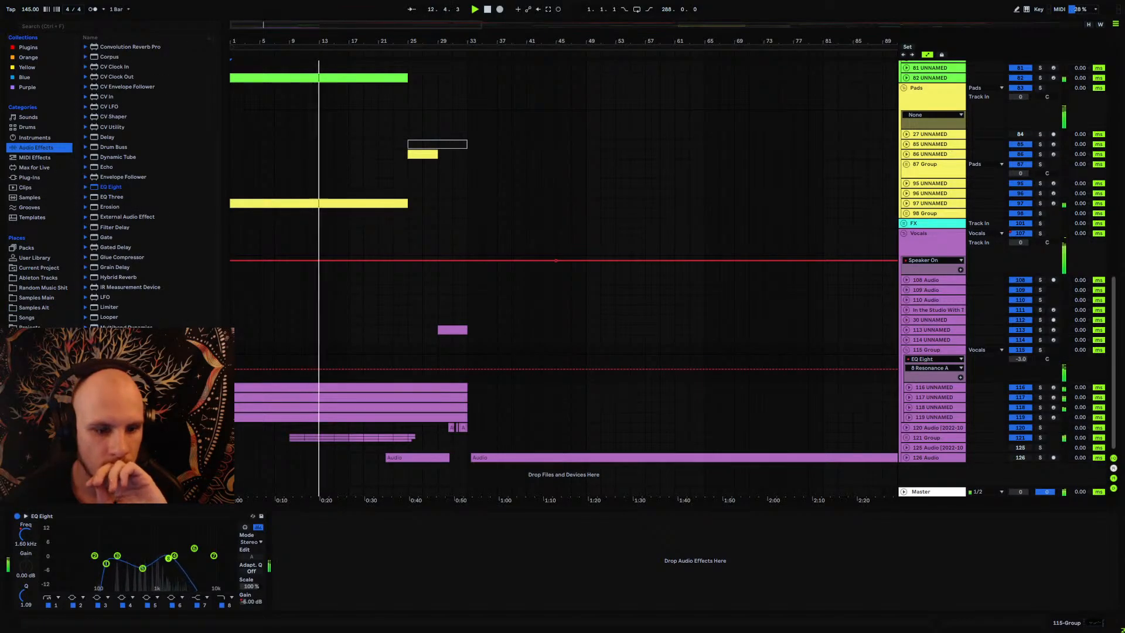
click(146, 326)
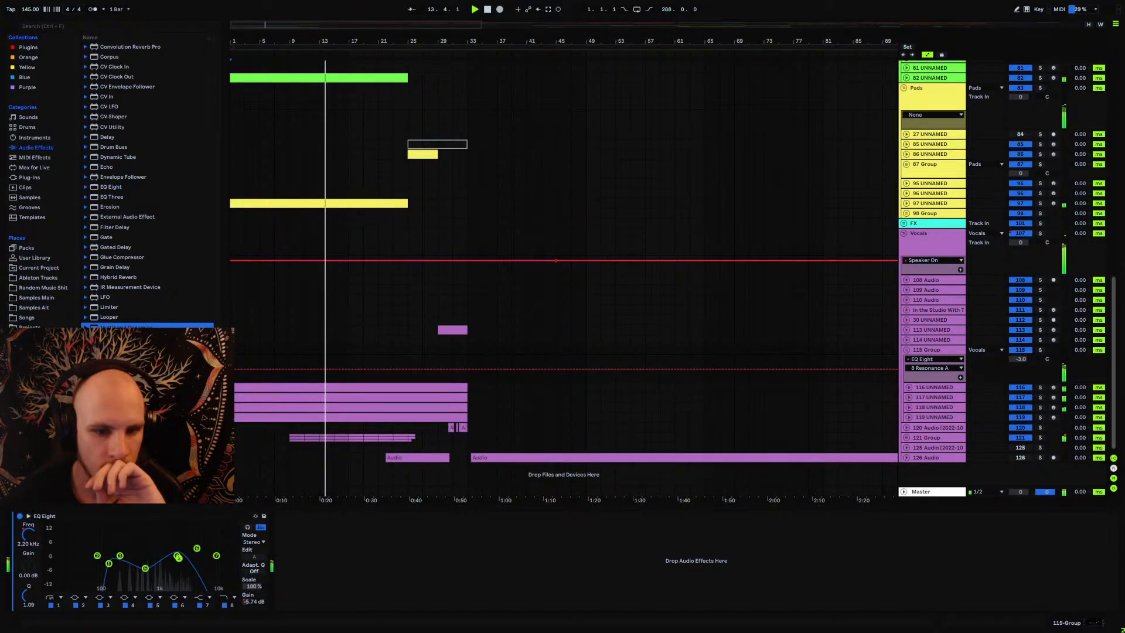
drag(147, 326, 128, 556)
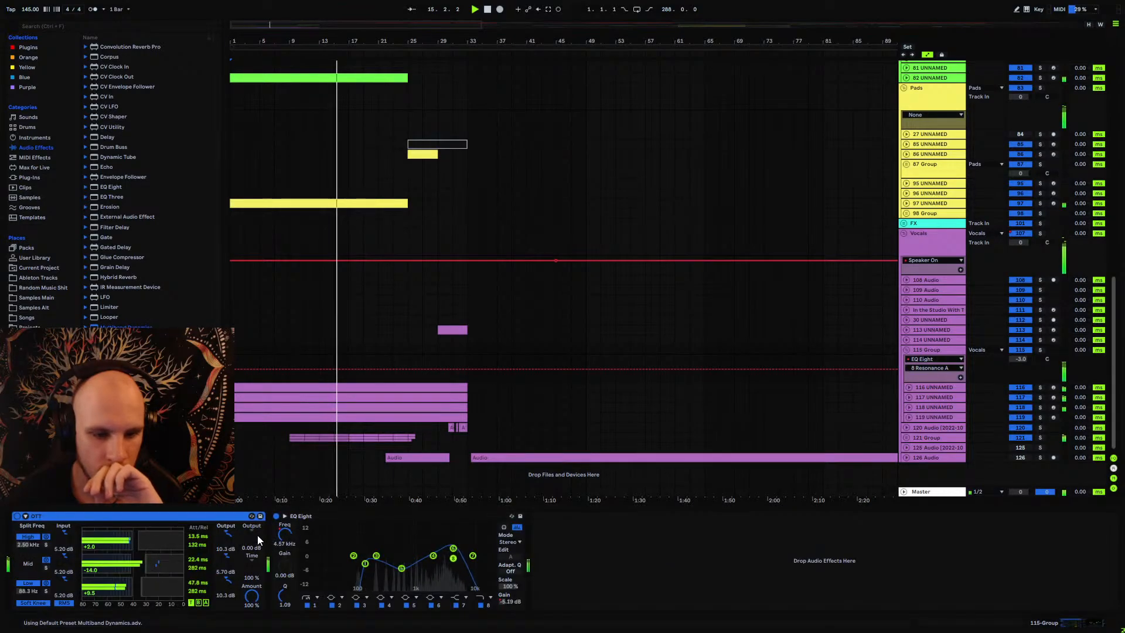
drag(252, 534, 228, 543)
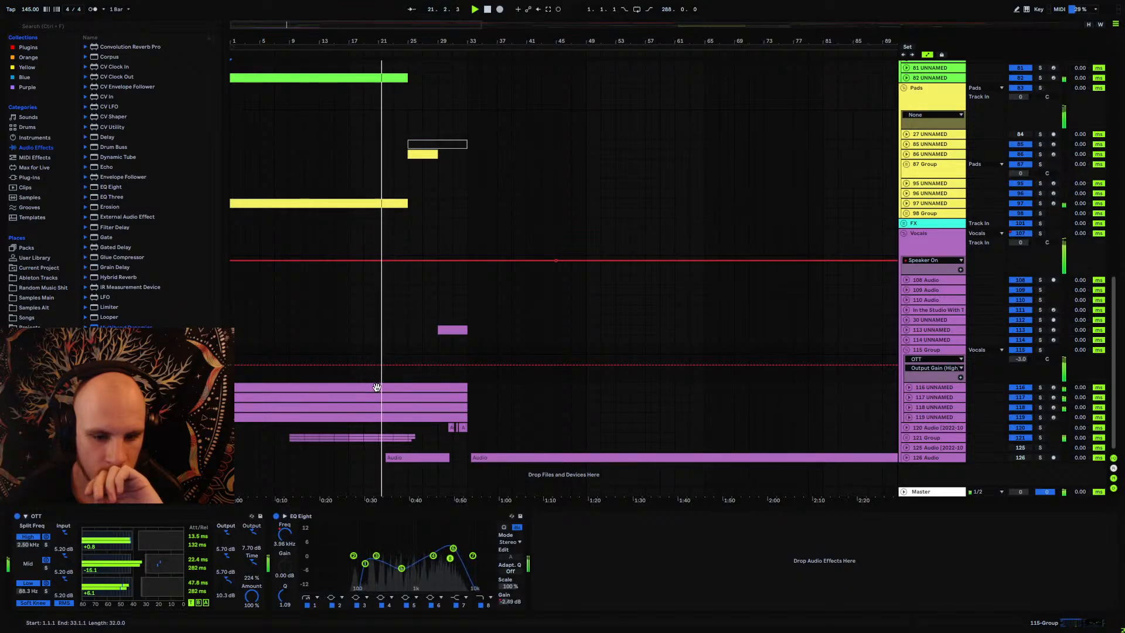
Step: Lengthen all notes in the 116 UNNAMED clip by half a bar so neighbouring notes overlap
double_click(339, 382)
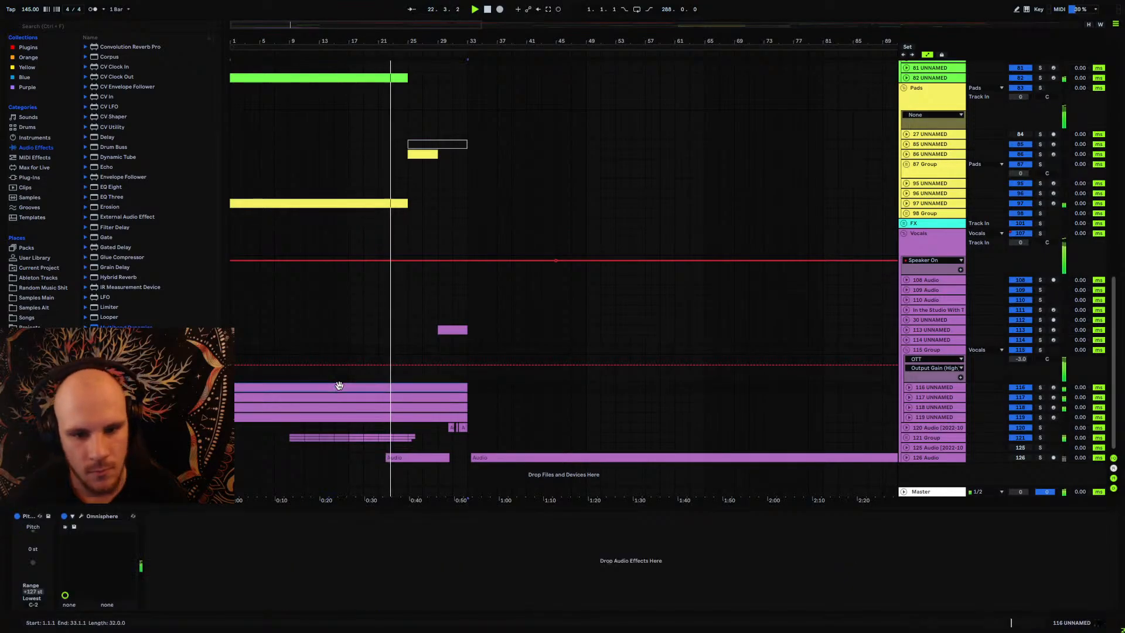
click(721, 498)
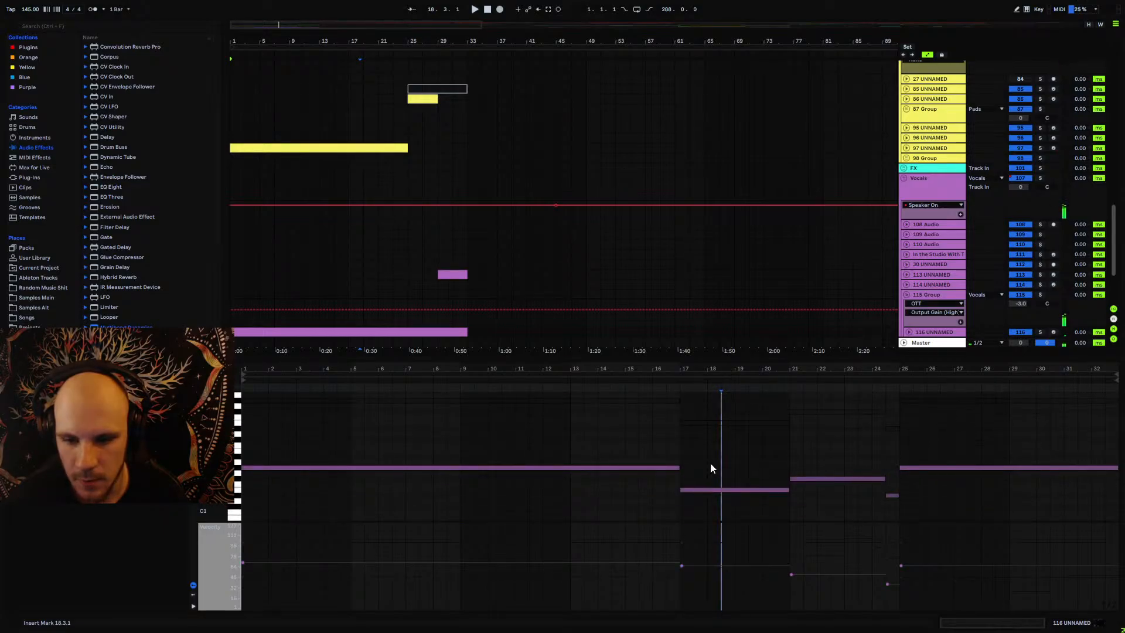
key(ctrl+a)
drag(678, 468, 693, 467)
Step: Extend every note of the 117 UNNAMED clip by half a bar past its end
click(413, 330)
scroll(412, 327, down, 3)
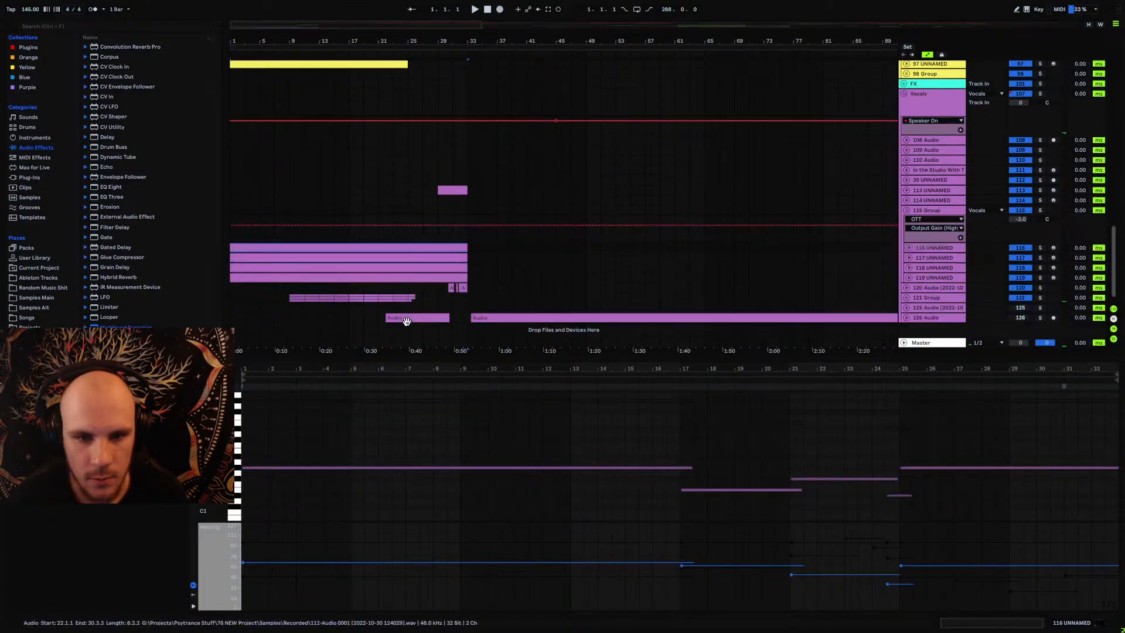
click(412, 258)
key(ctrl+a)
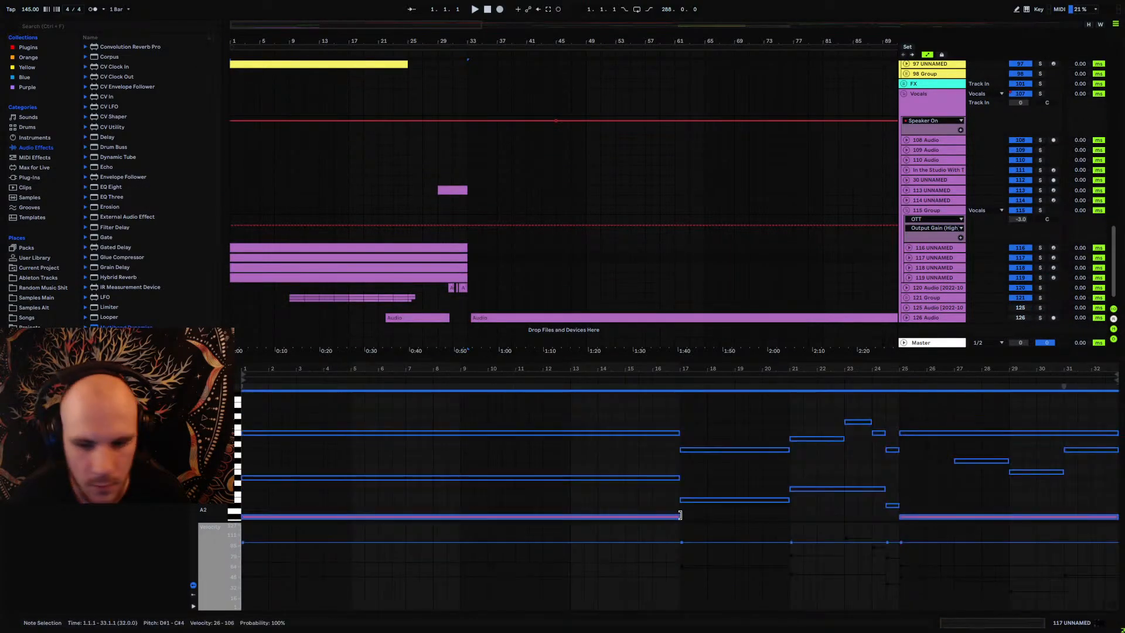
drag(680, 516, 690, 516)
Step: Lengthen all notes in the 118 UNNAMED clip by half a bar to overlap the following notes
scroll(420, 325, down, 1)
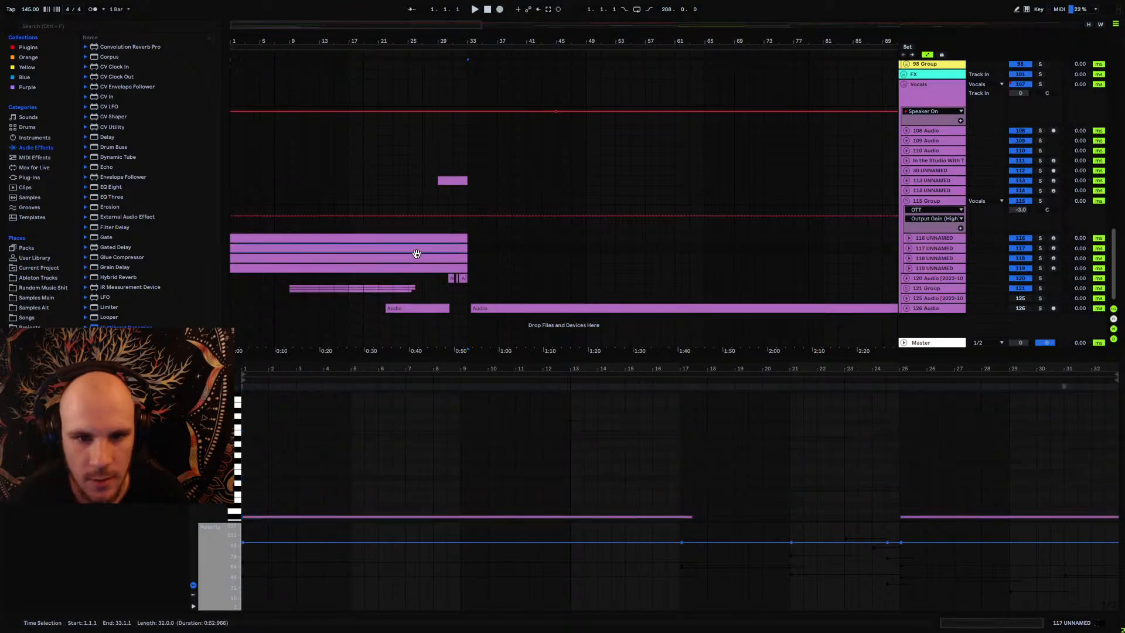
click(414, 256)
click(687, 491)
key(ctrl+a)
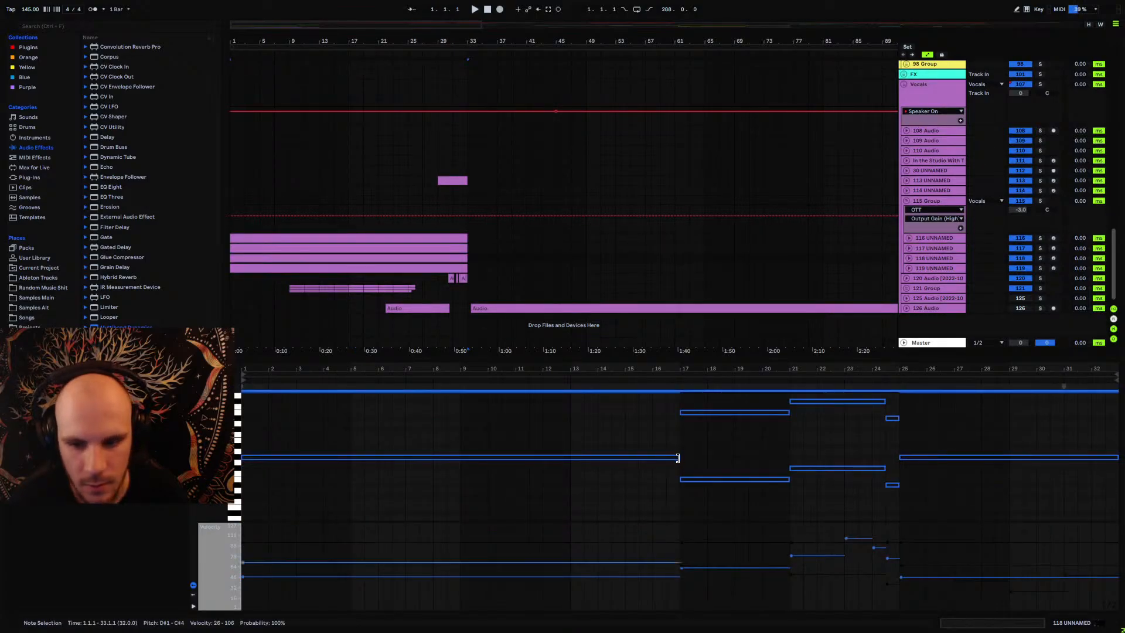
Step: Stretch the ends of all notes in the 119 UNNAMED clip by half a bar
click(422, 269)
click(668, 459)
key(ctrl+a)
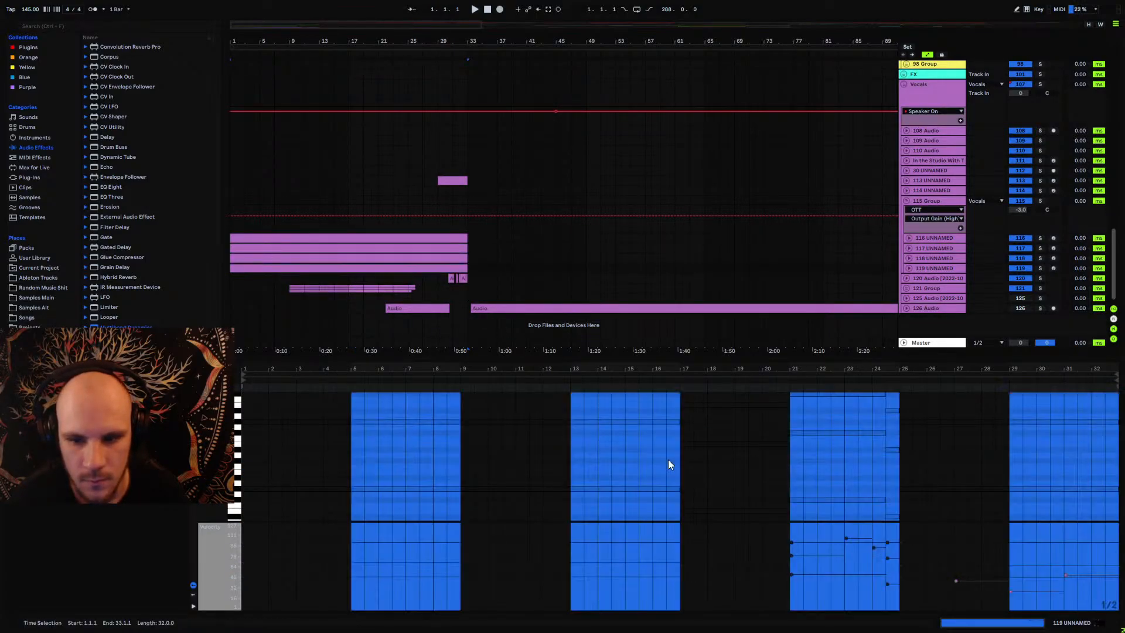
drag(678, 490, 686, 491)
Step: During playback, raise OTT's master output to 10.8 dB on the 115 Group and set the group's volume to -12.0 dB
key(space)
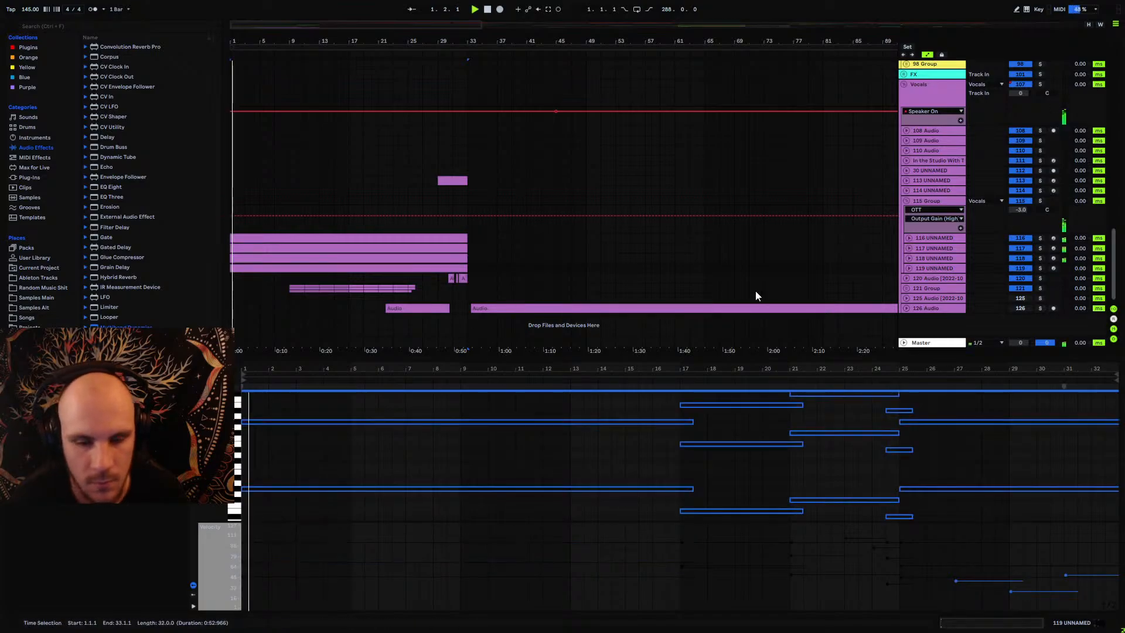
click(929, 203)
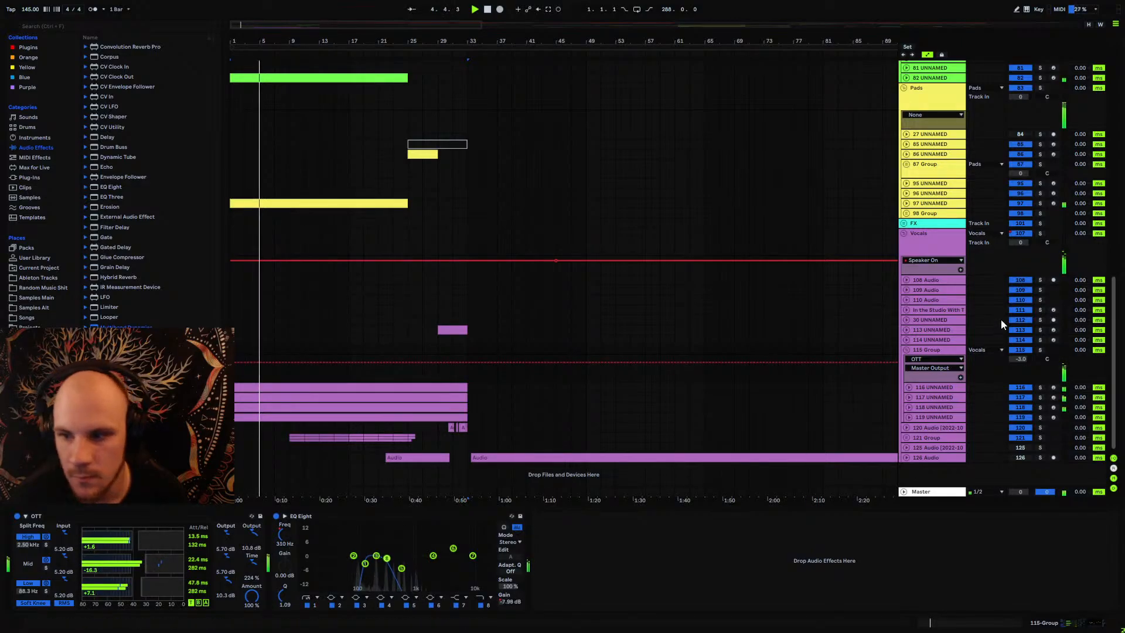
click(1016, 353)
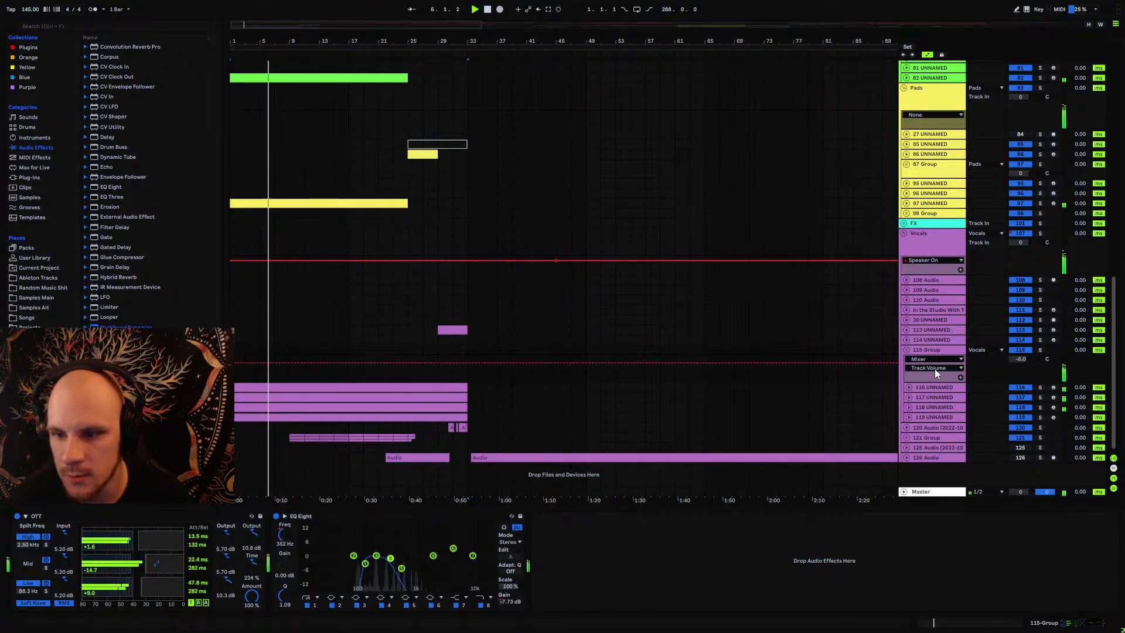
click(906, 350)
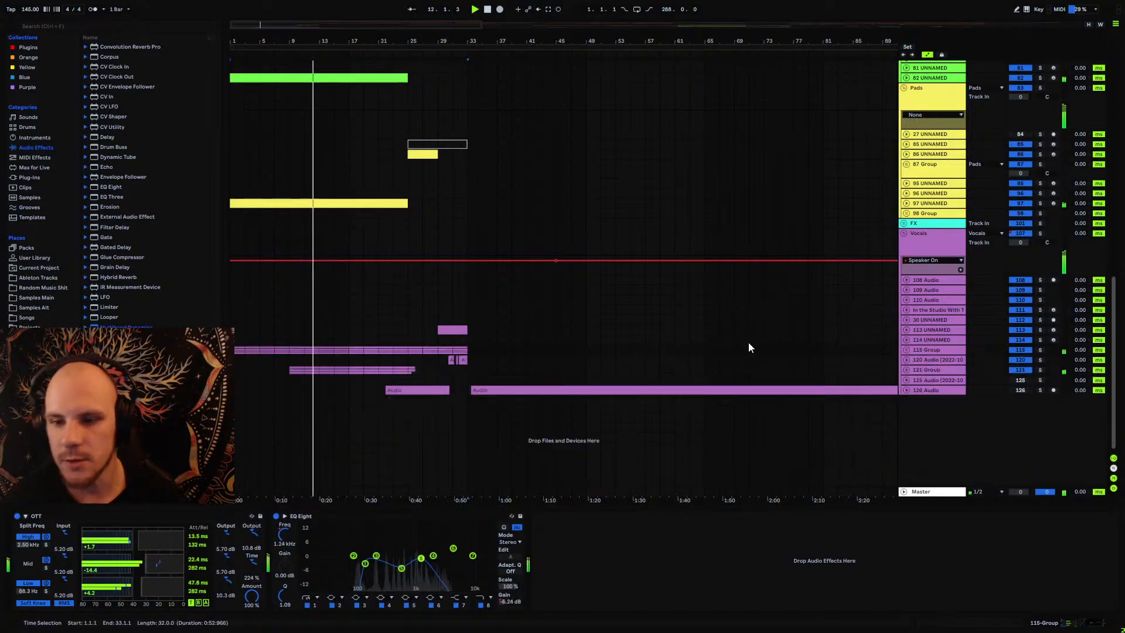
Step: Collapse the Vocals group and expand the FX group to examine its tracks over a longer stretch of the arrangement
click(905, 234)
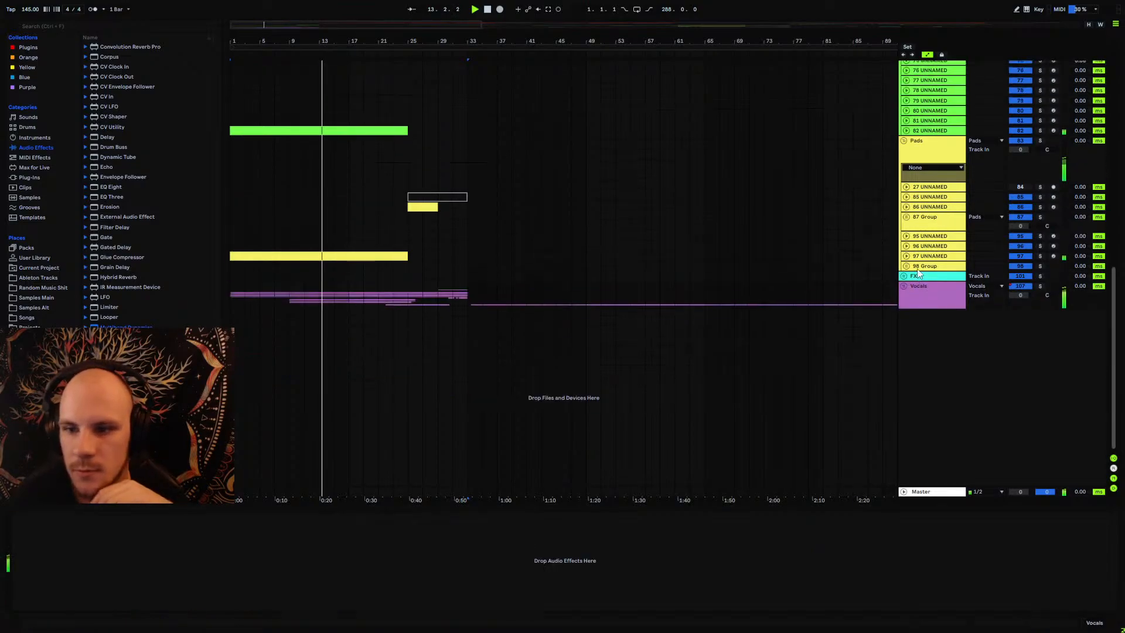
click(905, 277)
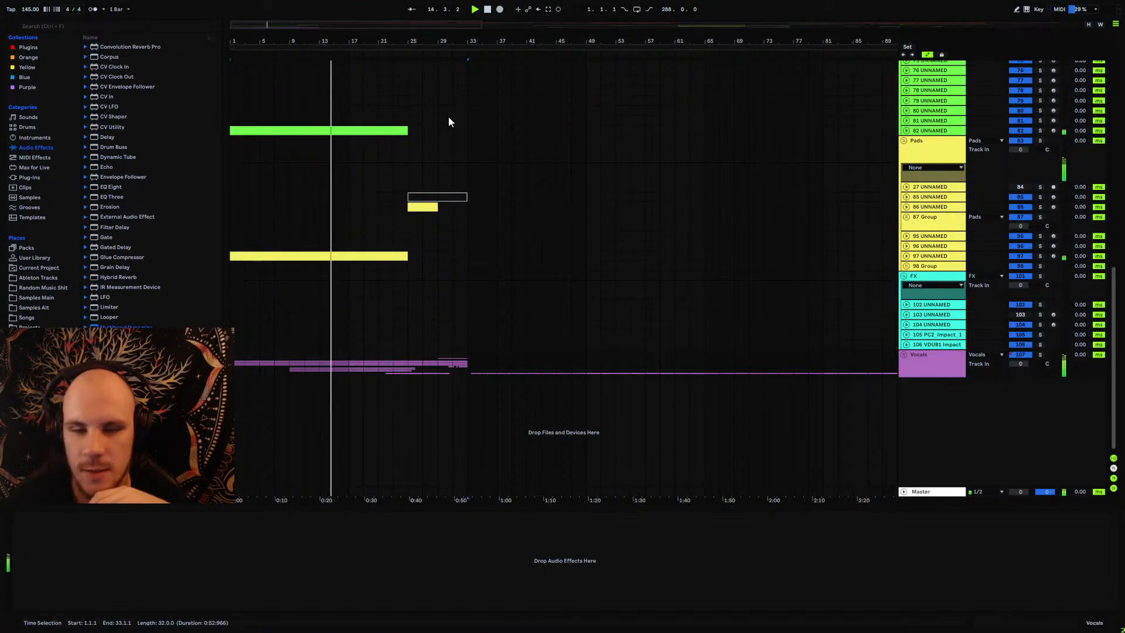
drag(324, 40, 322, 24)
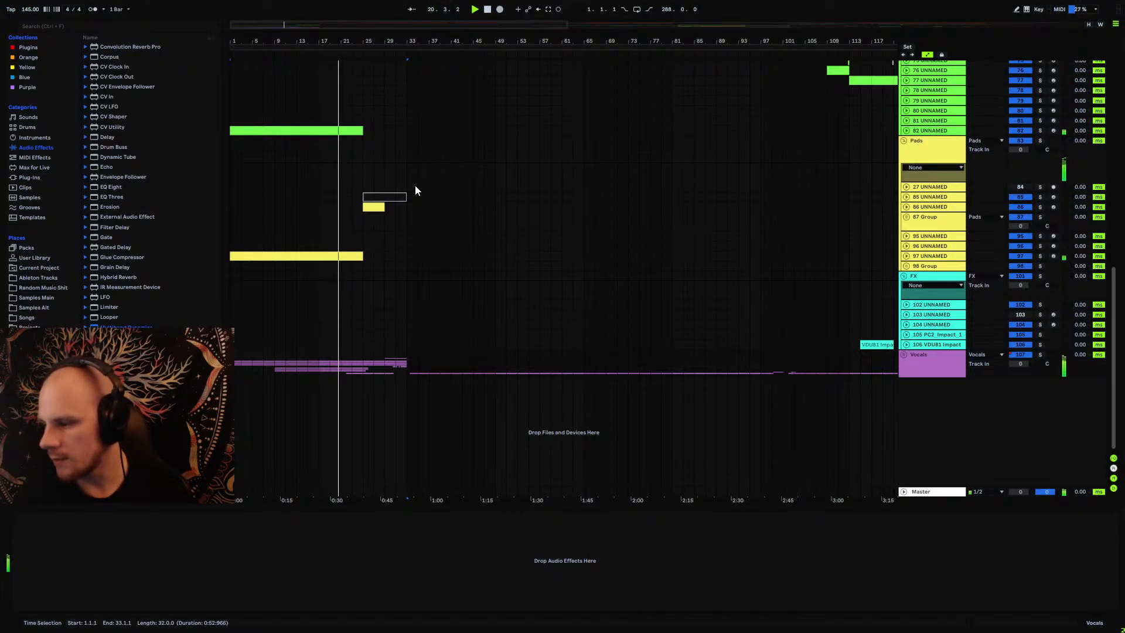
Step: Set the track volume of 41 UNNAMED in the Basses group to -11.0 dB
scroll(369, 183, up, 10)
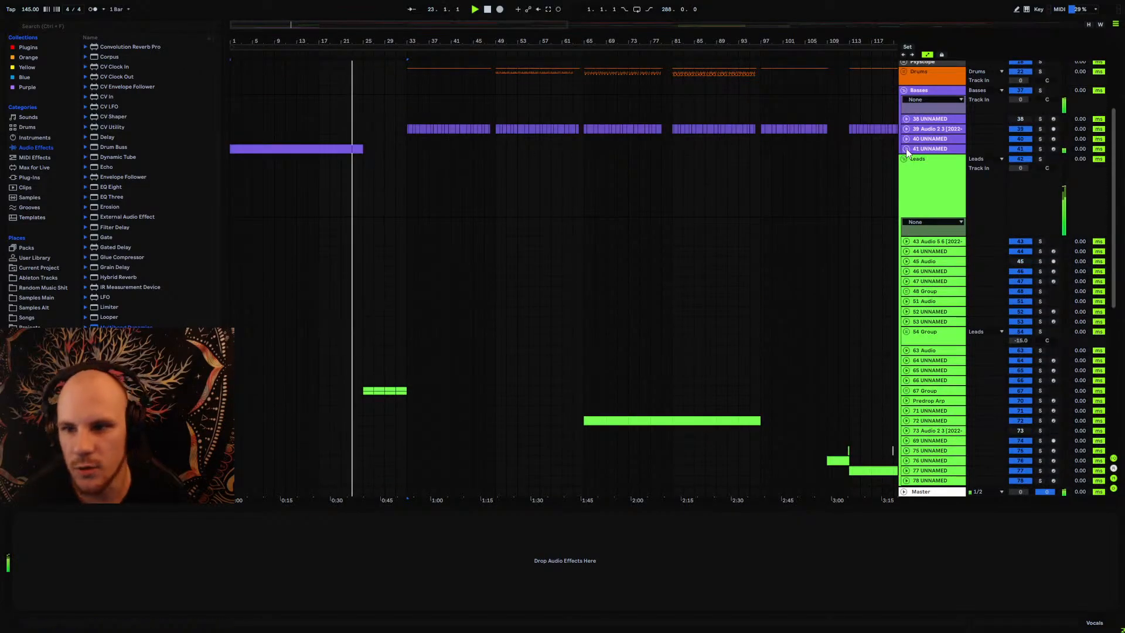
click(906, 149)
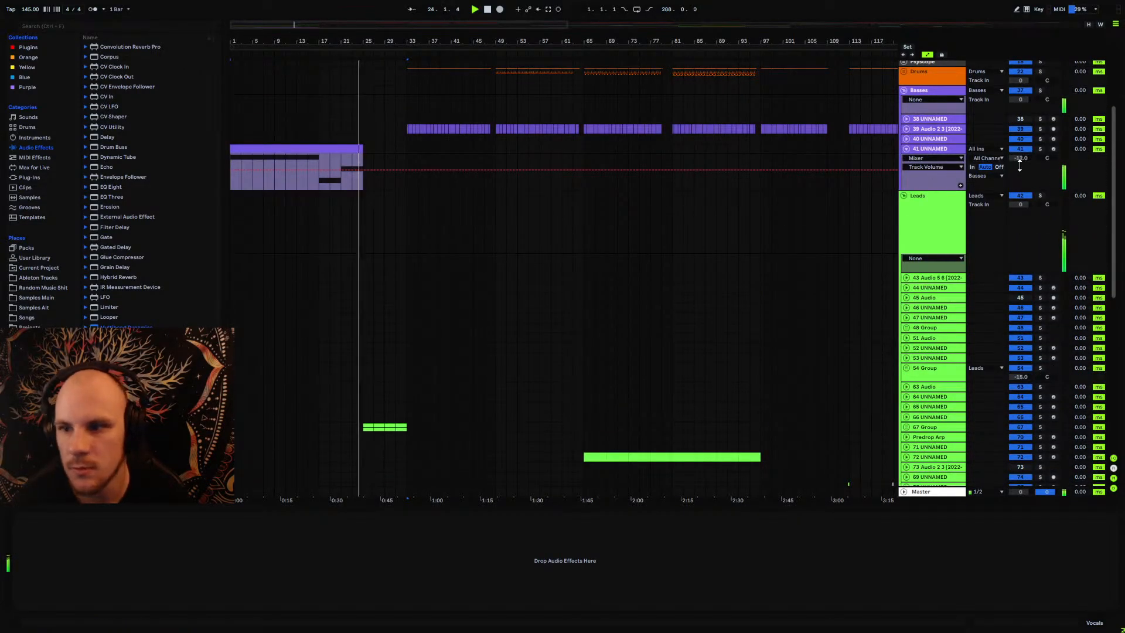
drag(1019, 166, 979, 159)
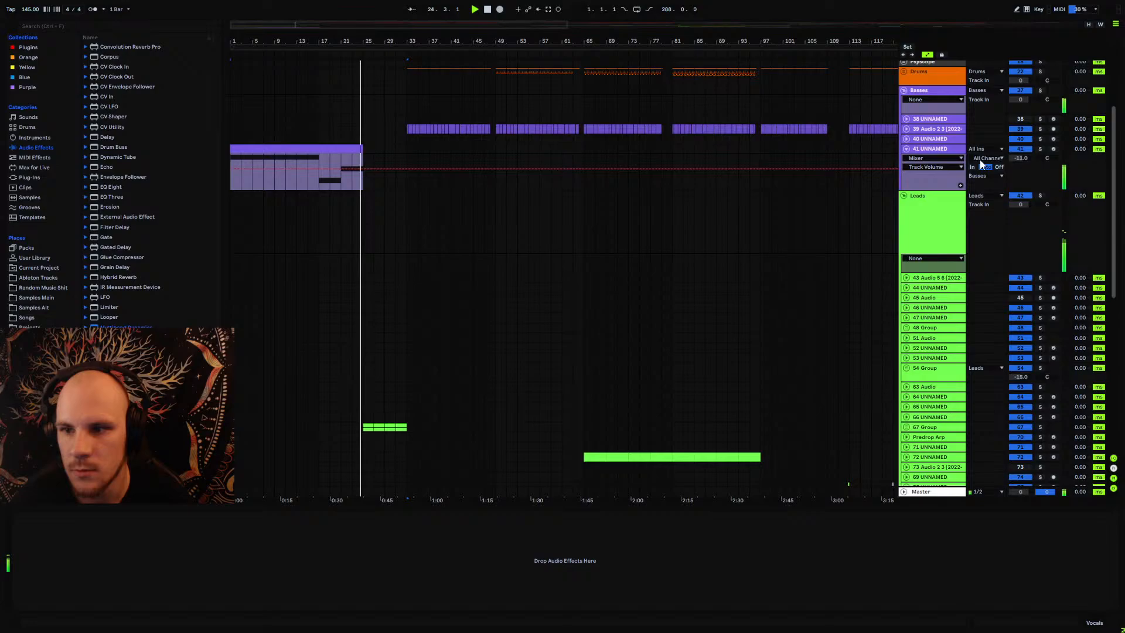
click(906, 149)
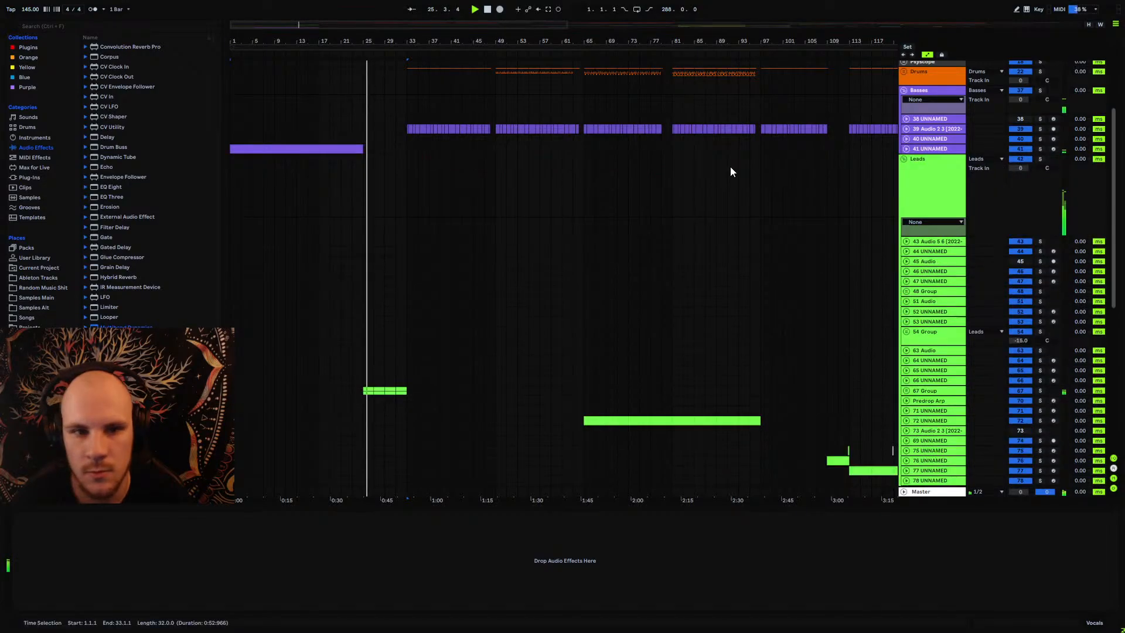
Step: Audition the arrangement from bar 17 and again from bar 23 to check the chord transitions
click(332, 143)
scroll(360, 251, down, 10)
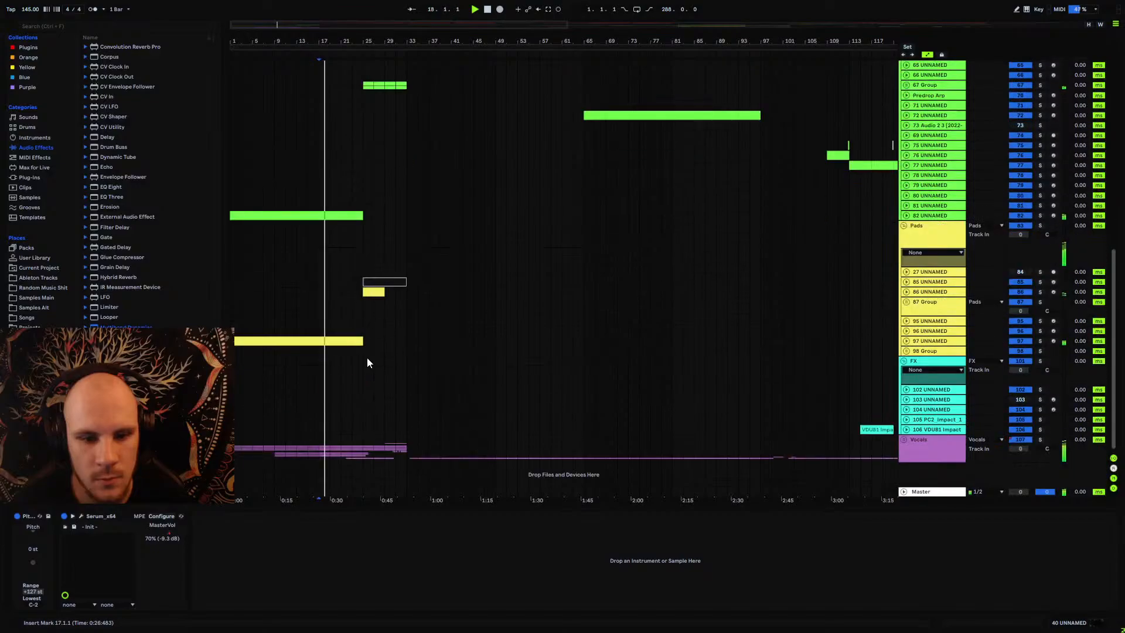
click(353, 331)
key(space)
key(space)
Step: Expand the Vocals group and the 115 Group inside it, and stop playback
click(903, 440)
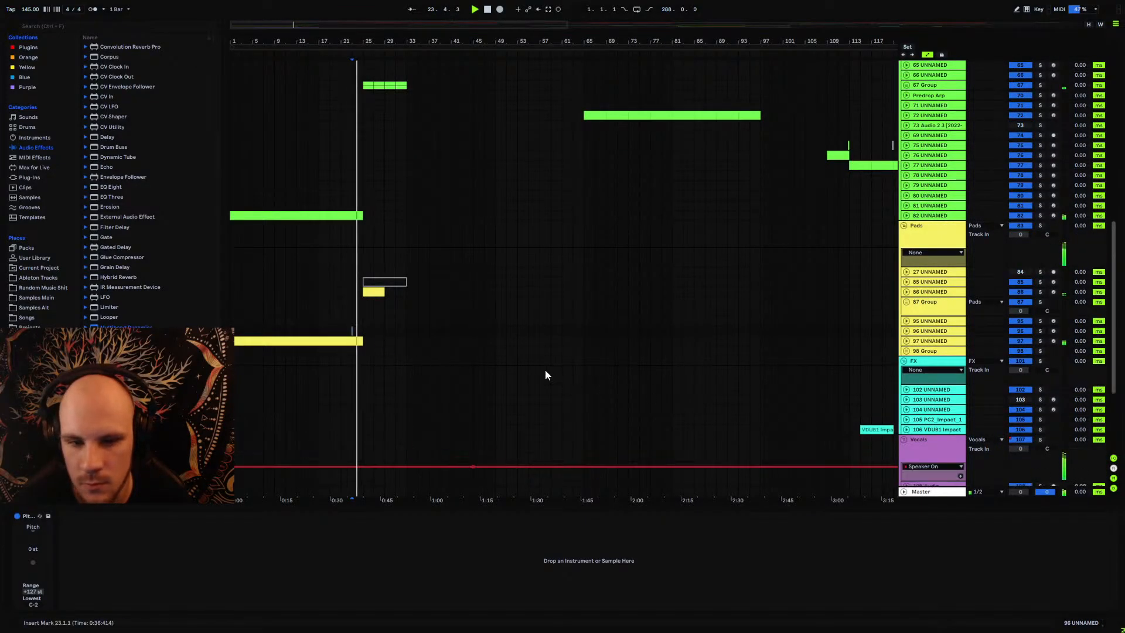
scroll(378, 320, down, 5)
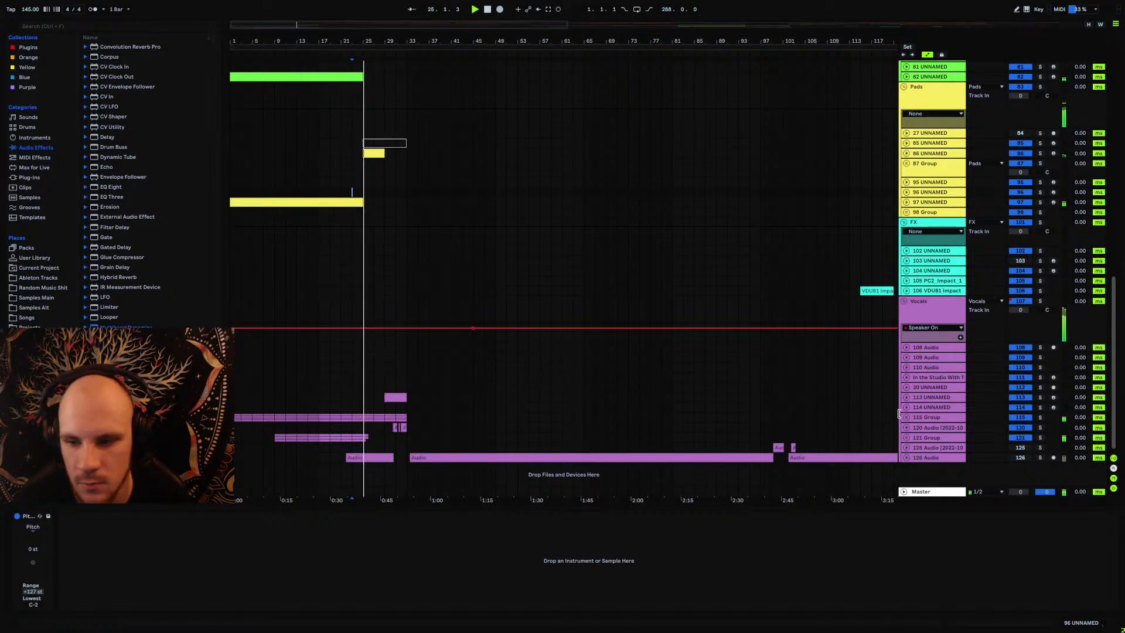
click(905, 417)
scroll(422, 410, down, 2)
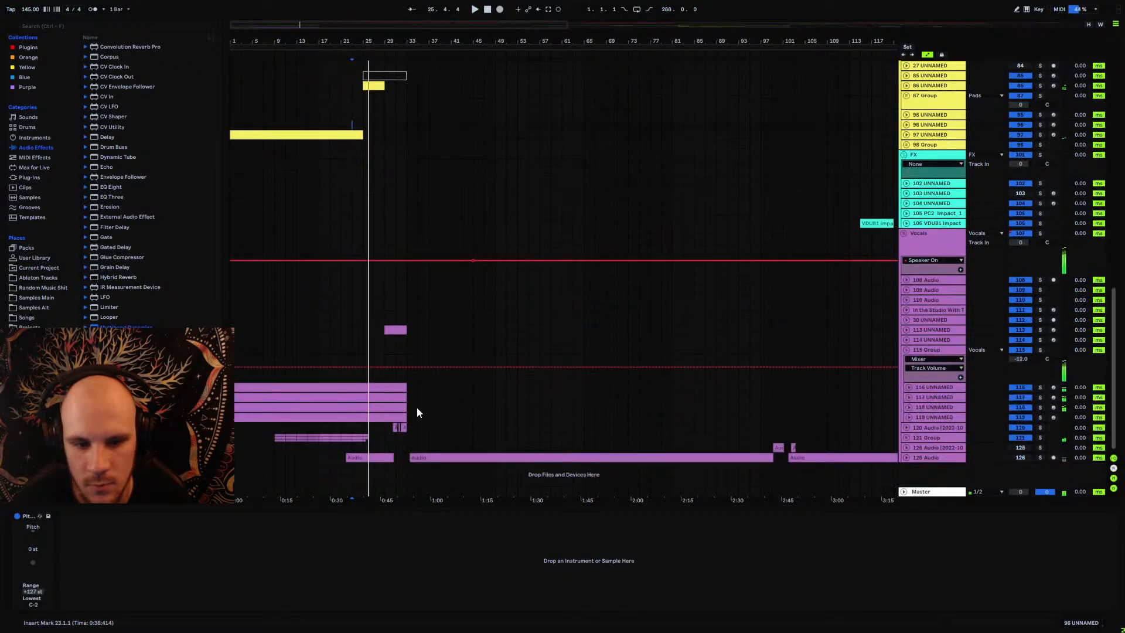
key(space)
Step: In the 116 UNNAMED clip, extend the bar 21 note to 25.3 and delete the short note starting at 24.3
double_click(364, 388)
scroll(996, 497, down, 2)
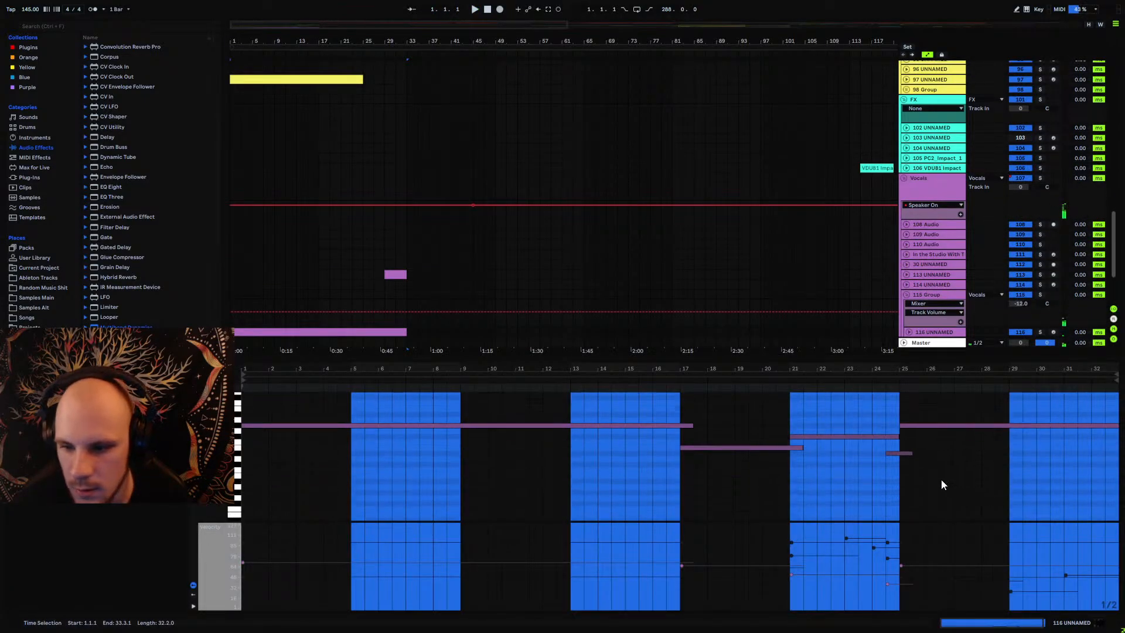
scroll(901, 464, up, 3)
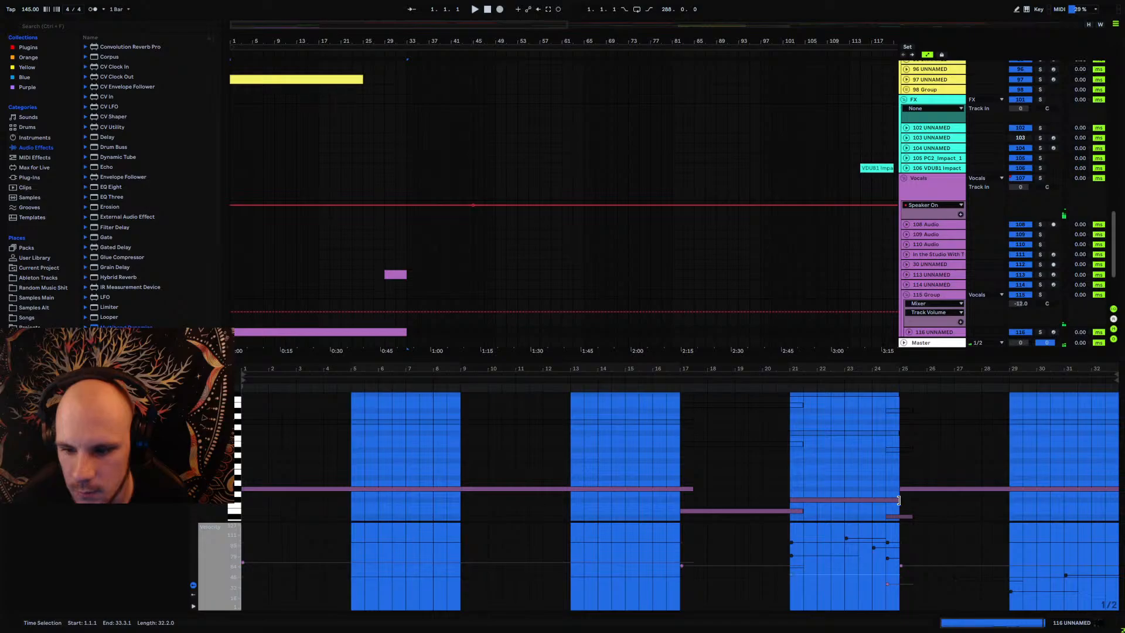
drag(899, 499, 905, 502)
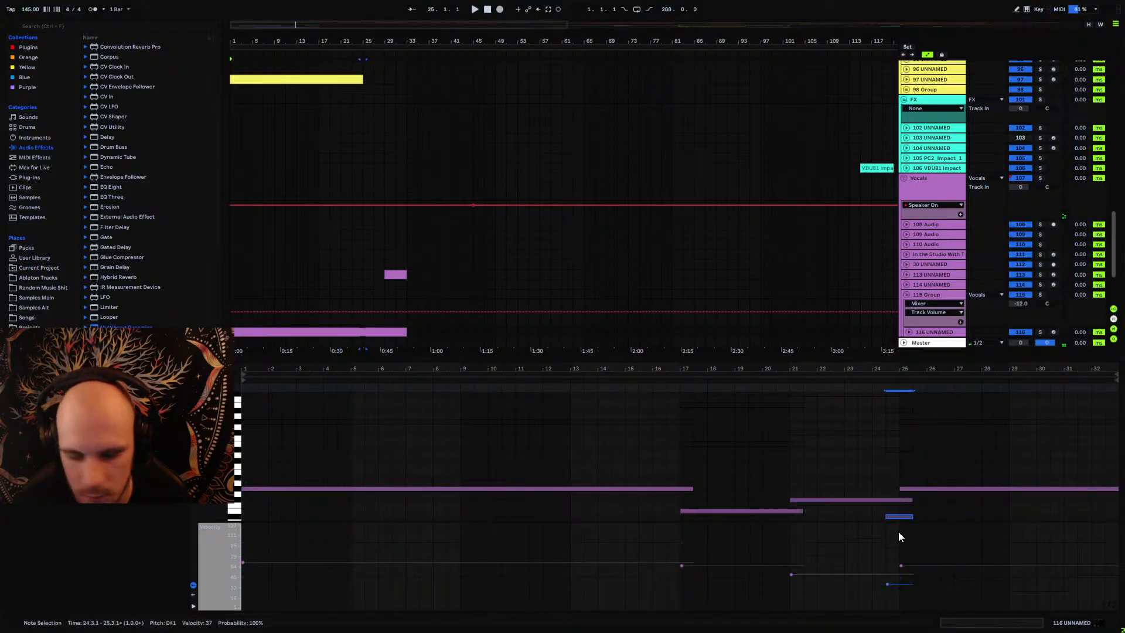
Step: In the 117 UNNAMED clip, remove the short note at 24.3 and extend the bar 21 note to 25.3
scroll(384, 276, down, 3)
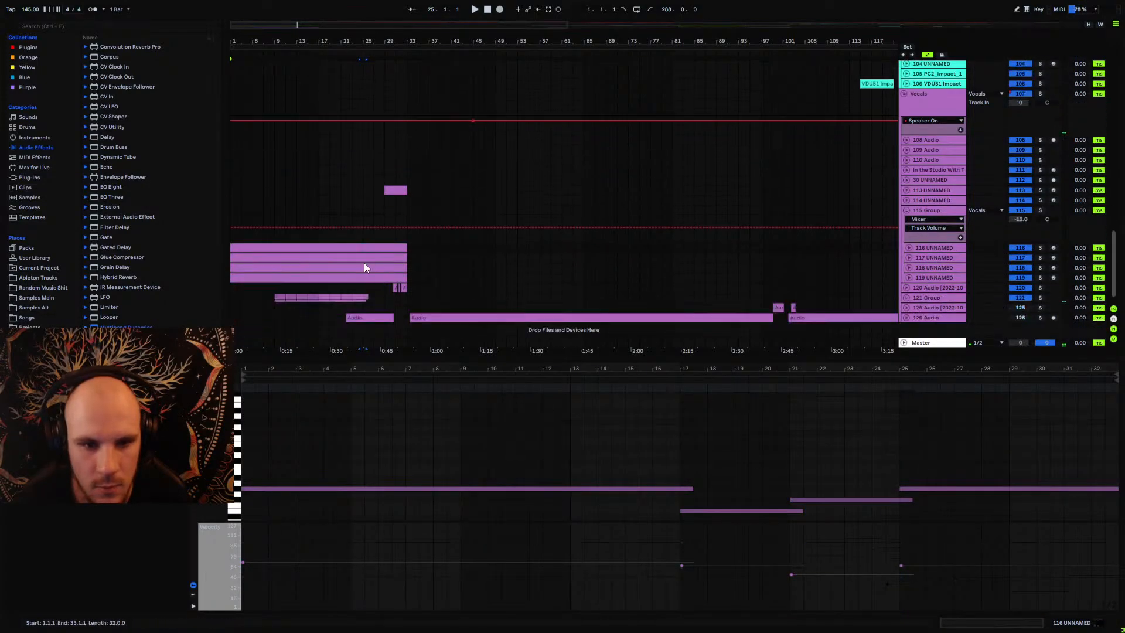
double_click(364, 260)
scroll(865, 493, down, 2)
scroll(866, 496, down, 2)
click(899, 440)
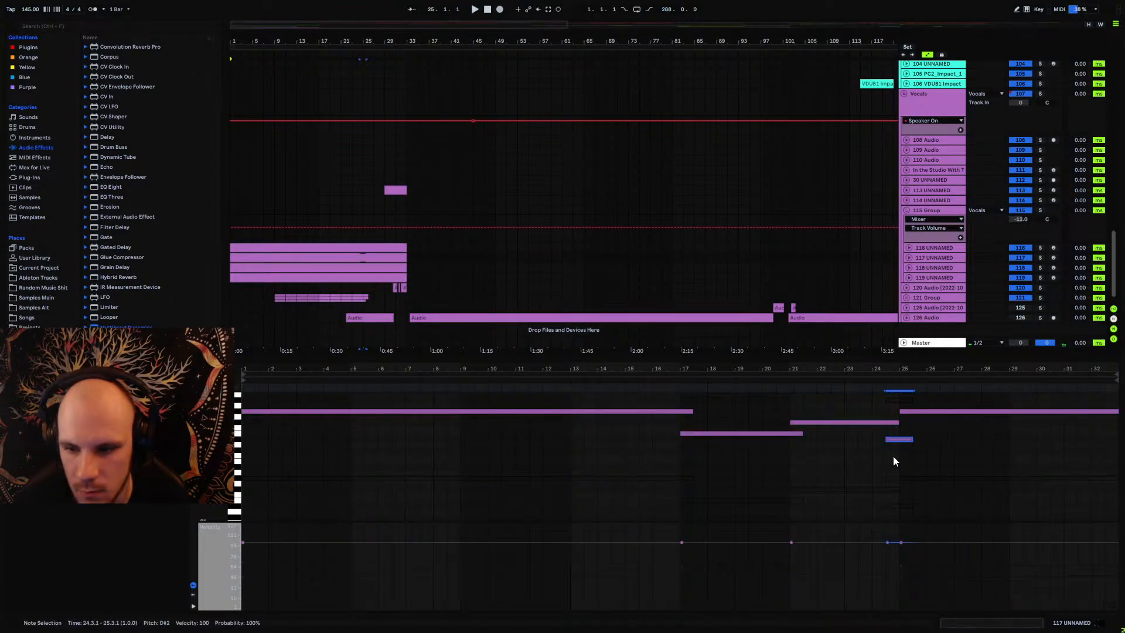
Step: In the 118 UNNAMED clip, extend the note starting at 24.1 to 30.1 and remove the short note at 24.3
scroll(398, 283, down, 1)
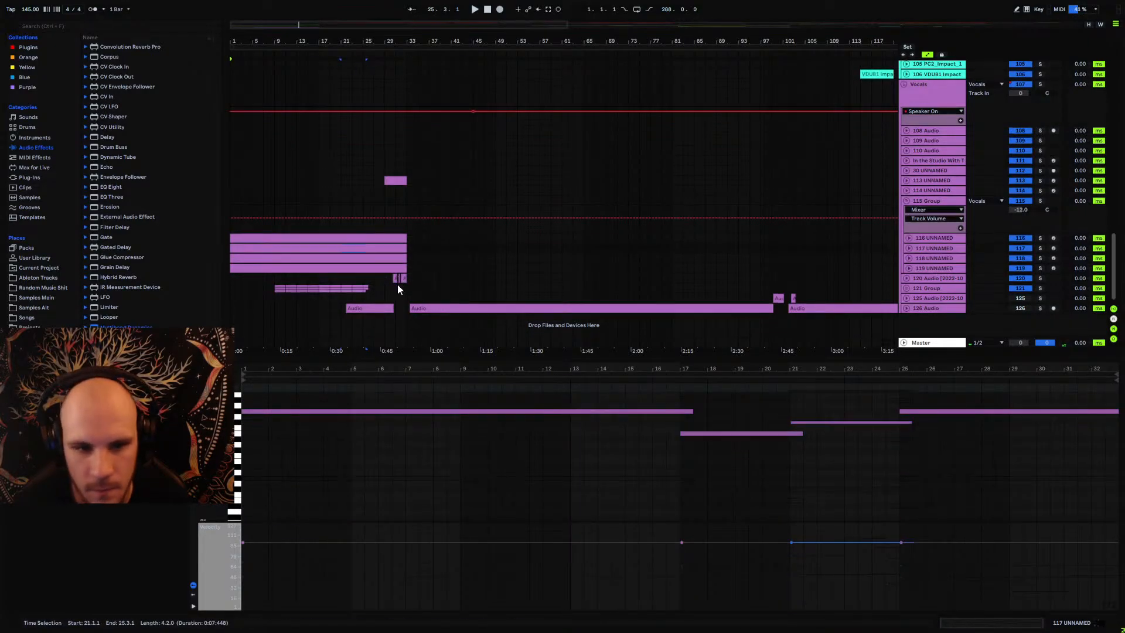
click(350, 257)
click(855, 428)
key(ctrl+a)
scroll(886, 479, up, 4)
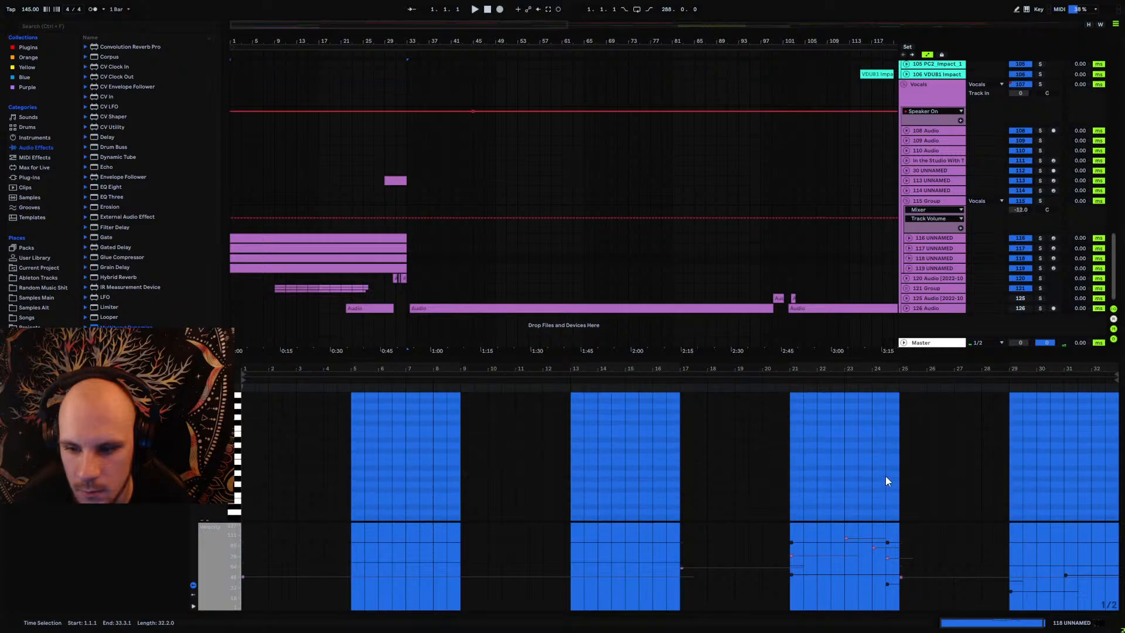
scroll(884, 475, up, 5)
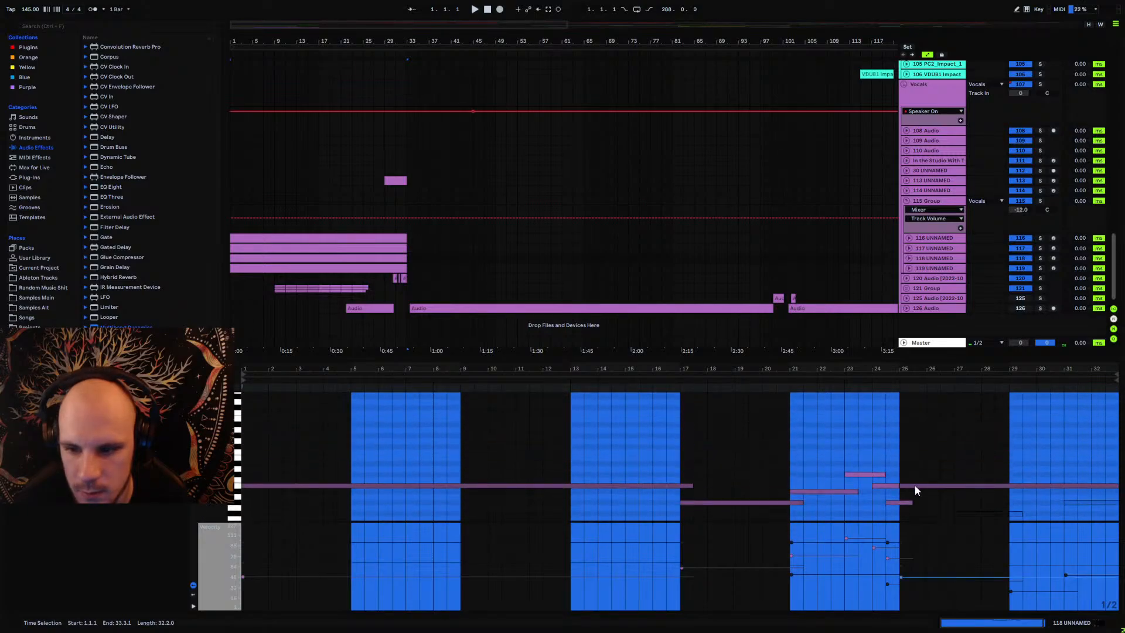
drag(912, 493, 1051, 495)
key(Delete)
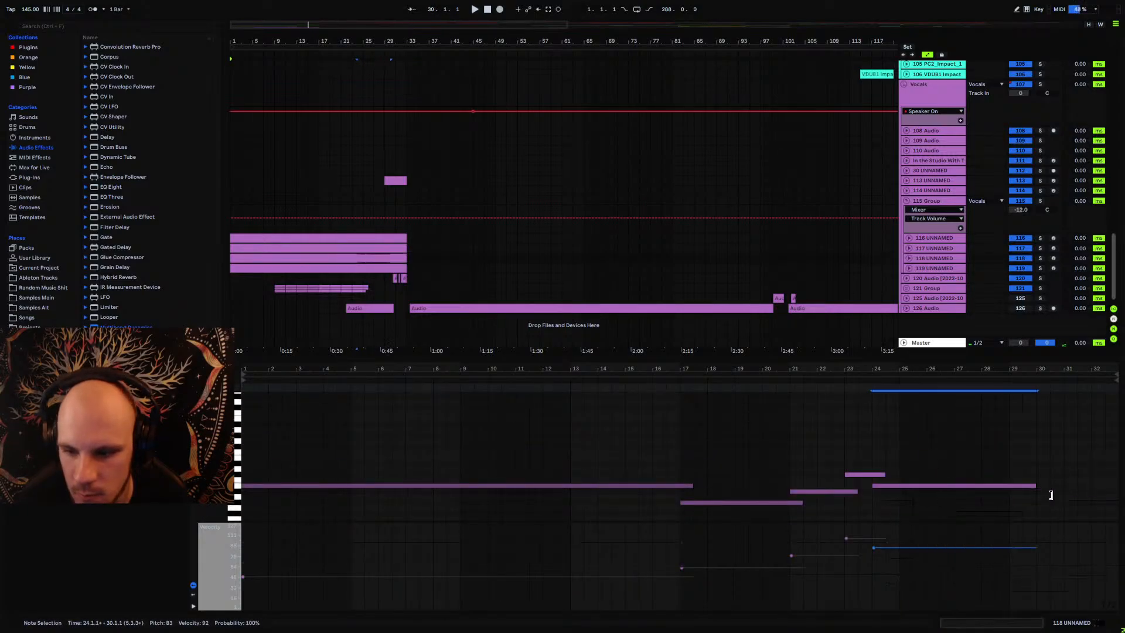
Step: Inspect the notes of the 119 UNNAMED clip around bars 21 to 33
click(380, 268)
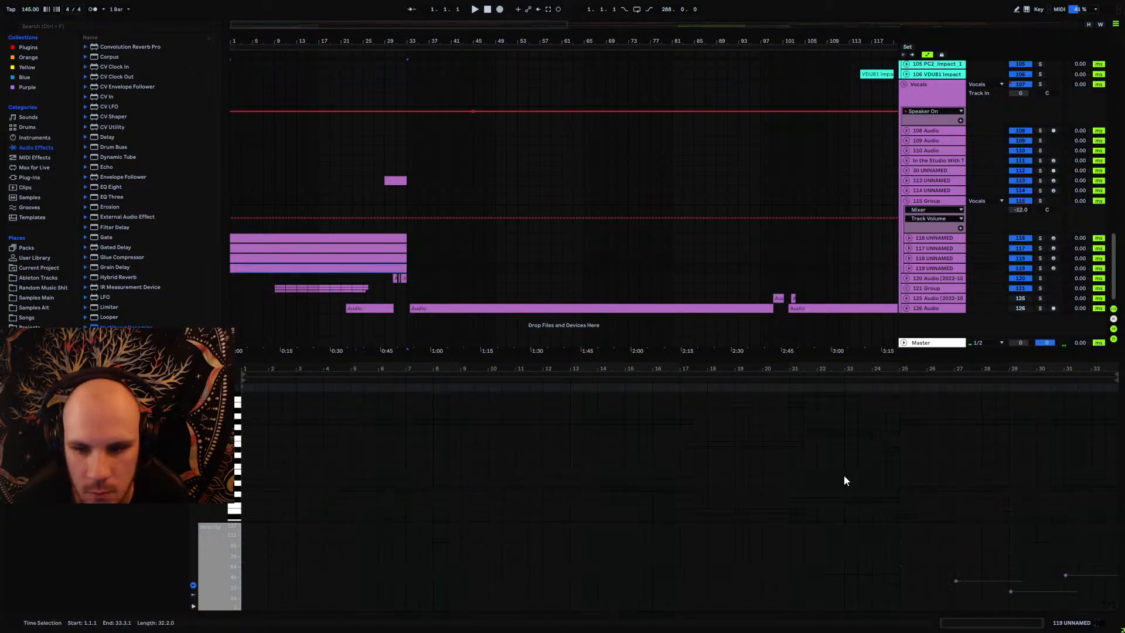
click(844, 473)
key(ctrl+a)
scroll(880, 473, down, 2)
scroll(912, 473, up, 3)
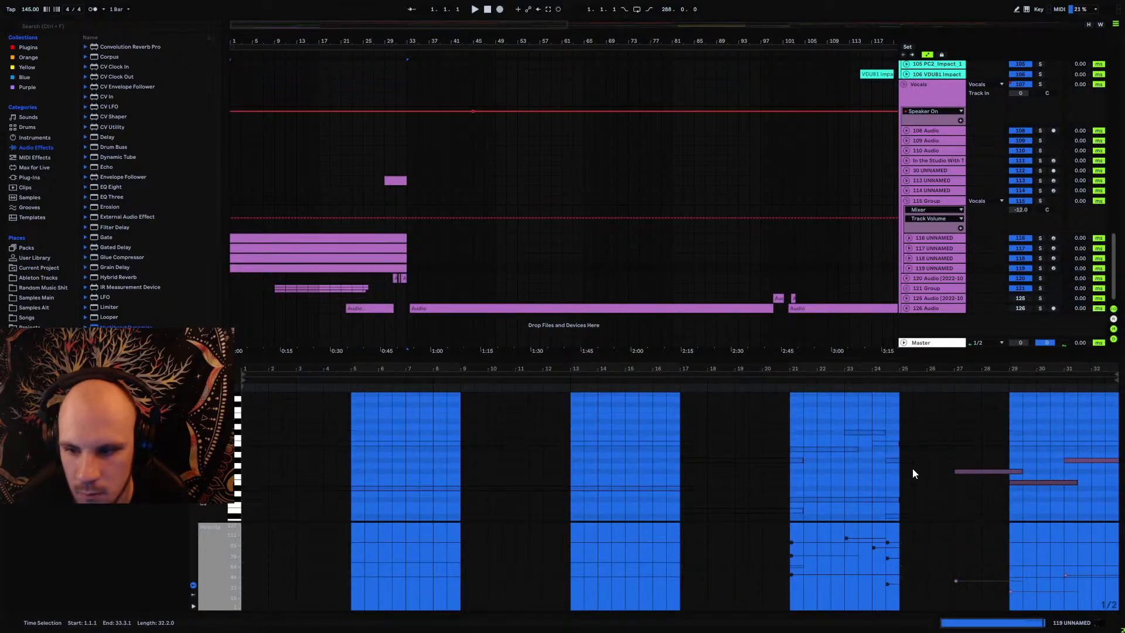
Step: Collapse the 115 Group and audition the chord transition from bar 25 and again from bar 21
click(360, 232)
key(space)
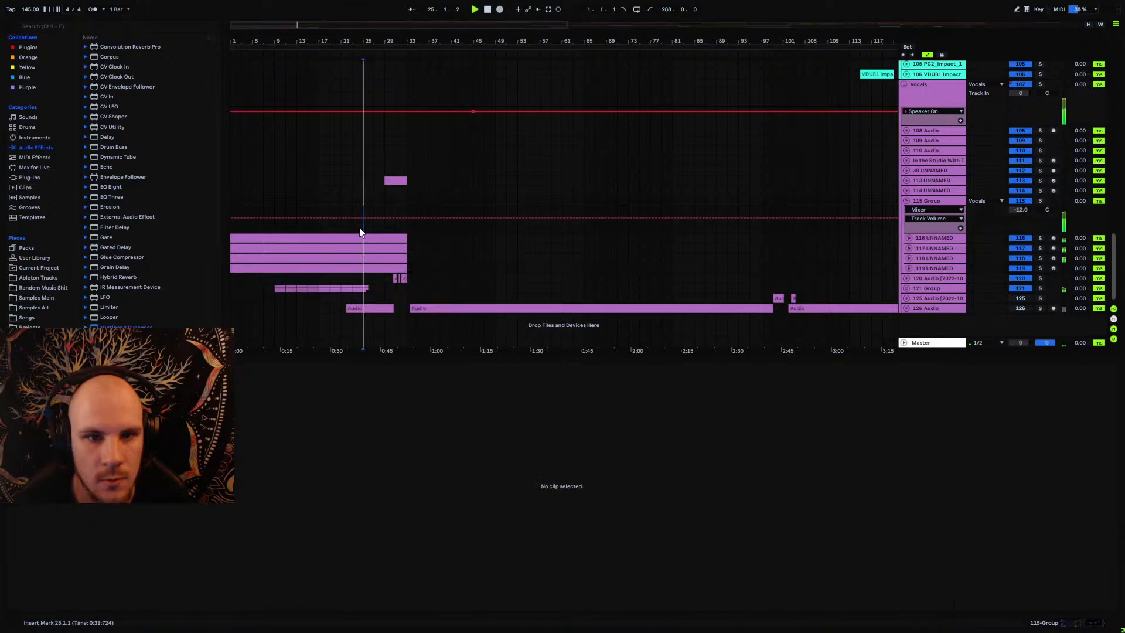
click(906, 201)
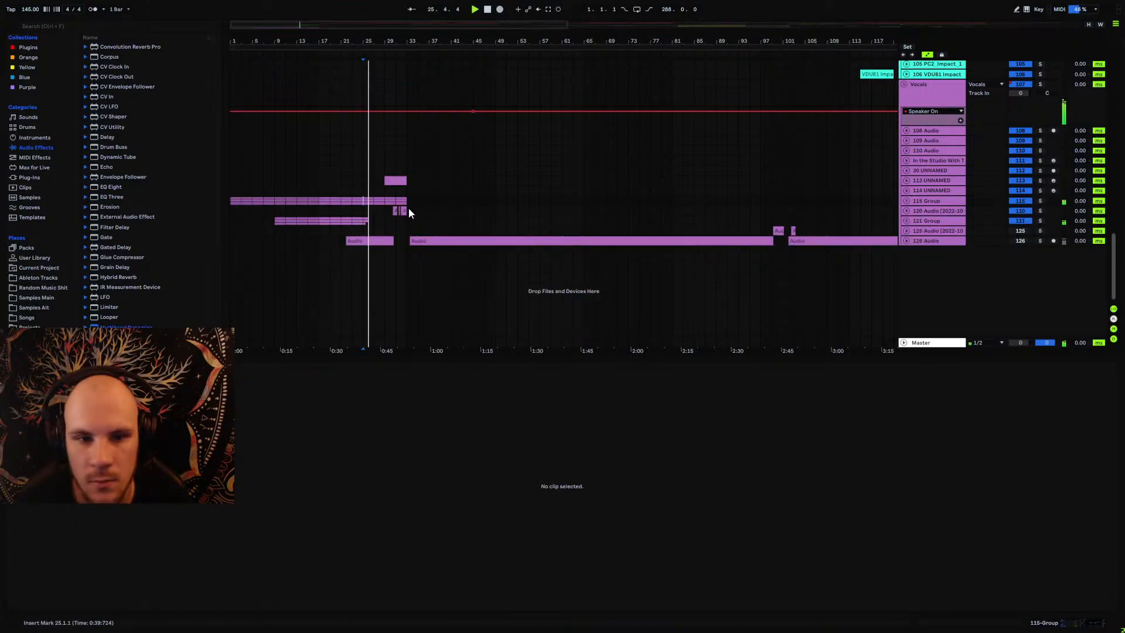
click(342, 190)
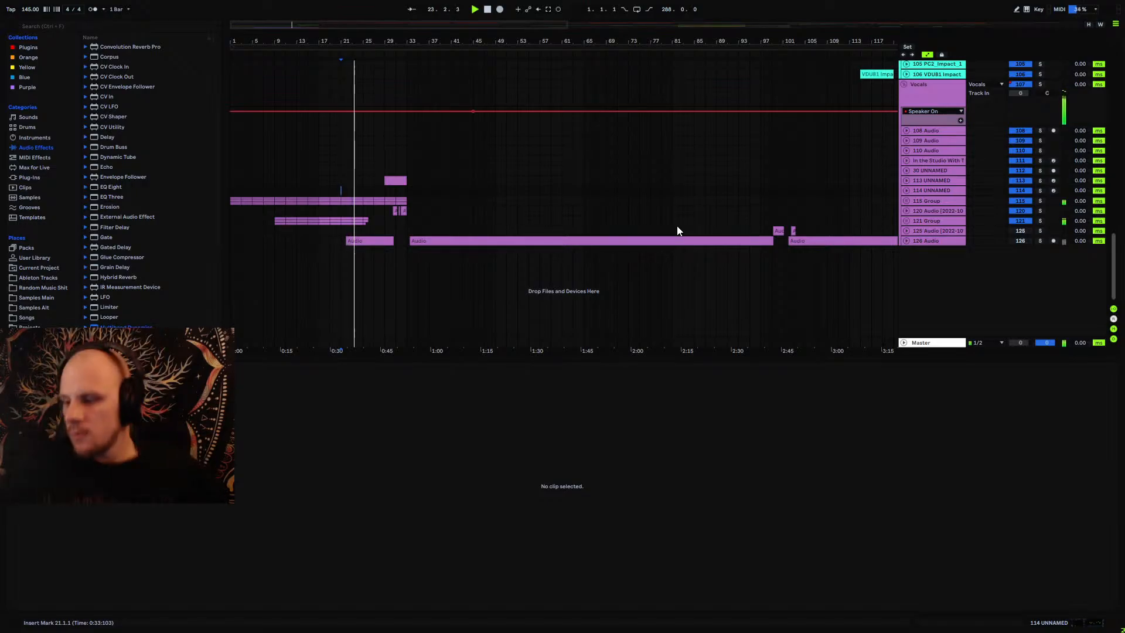
scroll(366, 187, up, 5)
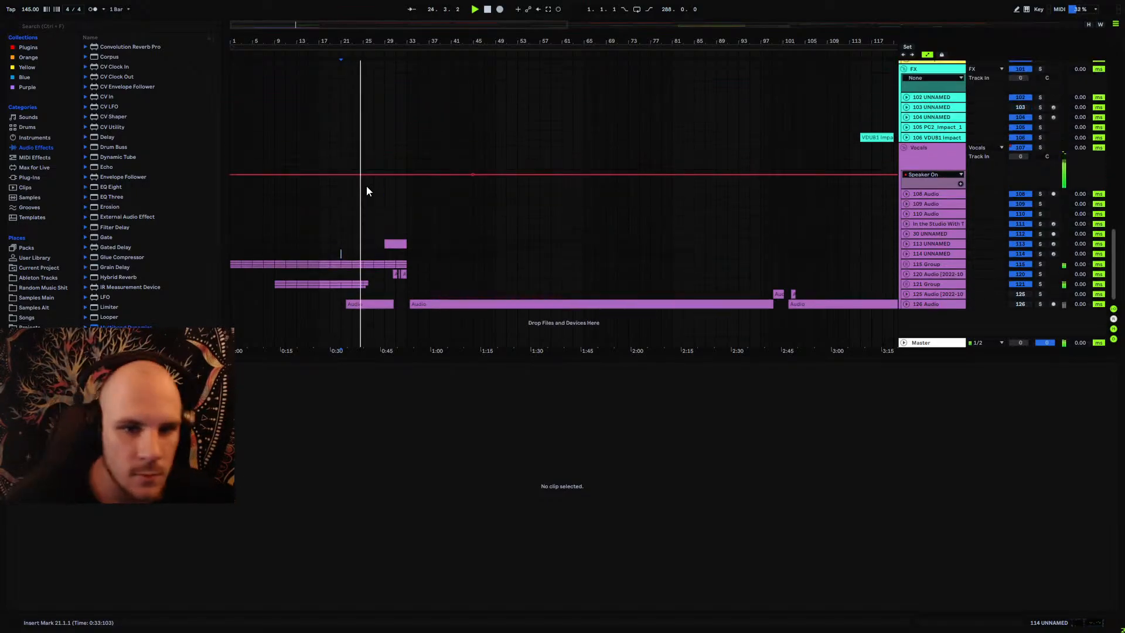
scroll(374, 219, up, 3)
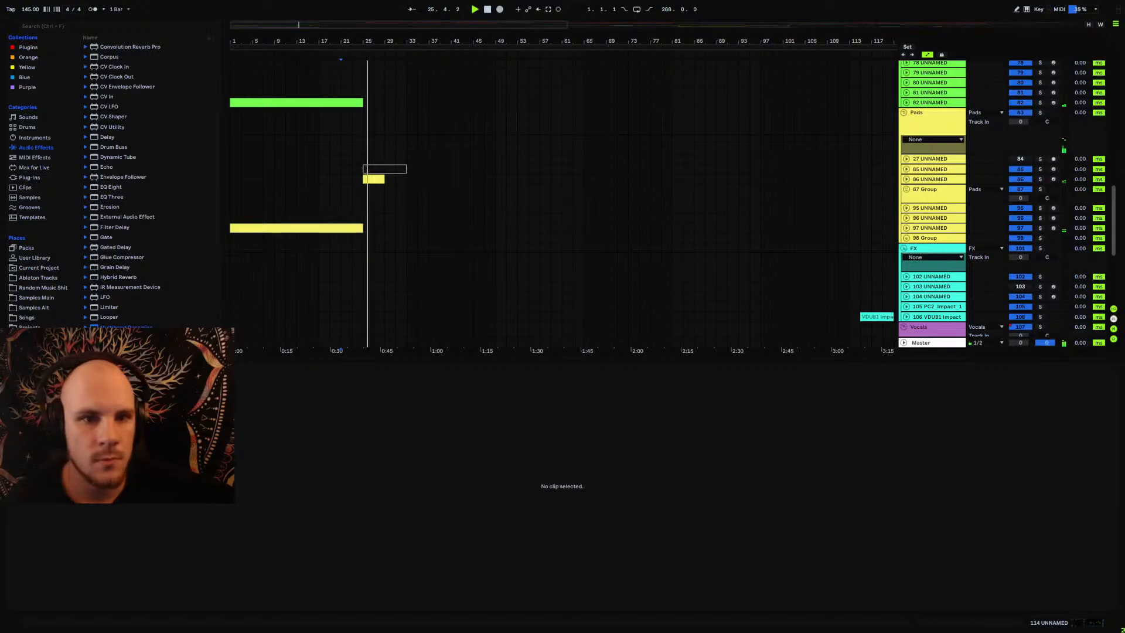
key(plus)
scroll(561, 201, down, 6)
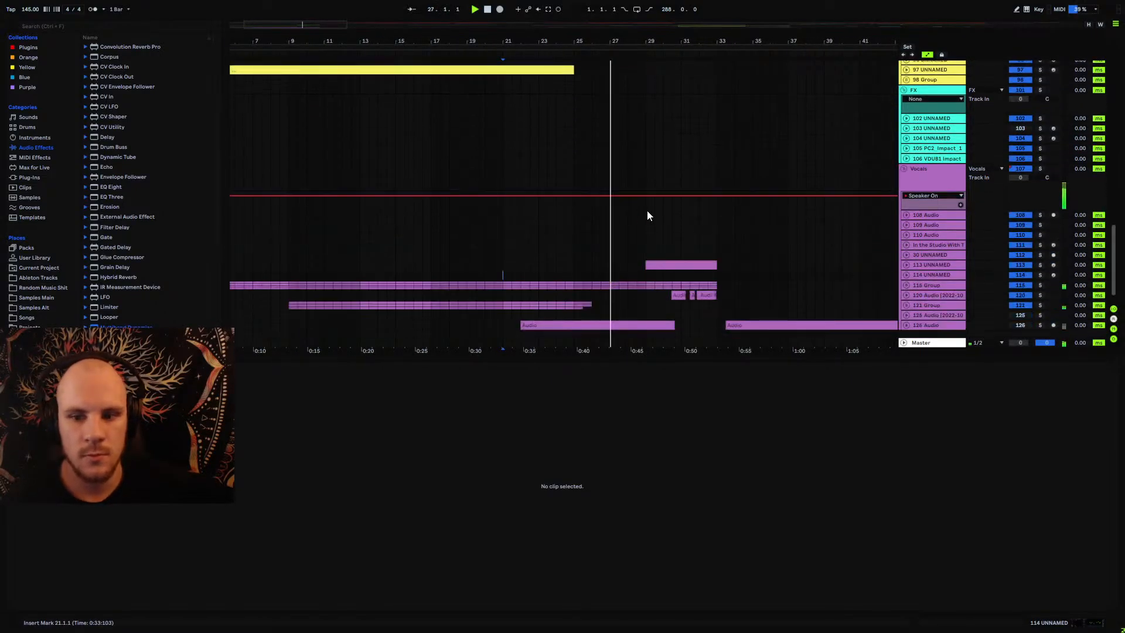
Step: On the 115 Group's EQ Eight 8 Frequency automation, lower the bar 25 breakpoint to about 134 Hz and add a breakpoint at bar 29
click(906, 268)
click(937, 268)
scroll(939, 269, up, 3)
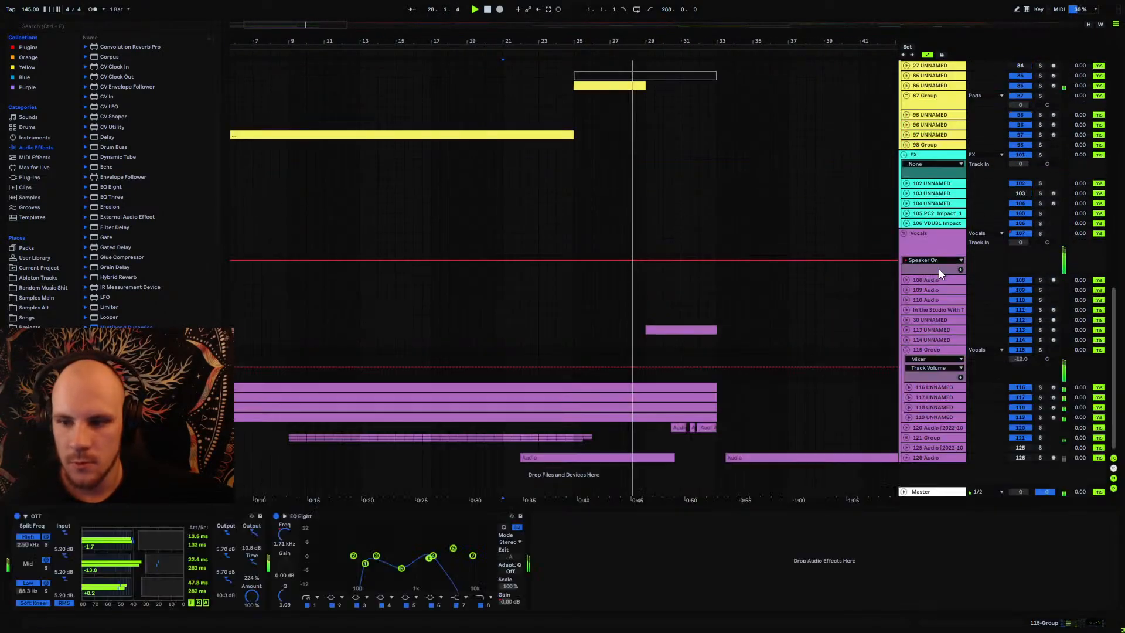
click(284, 535)
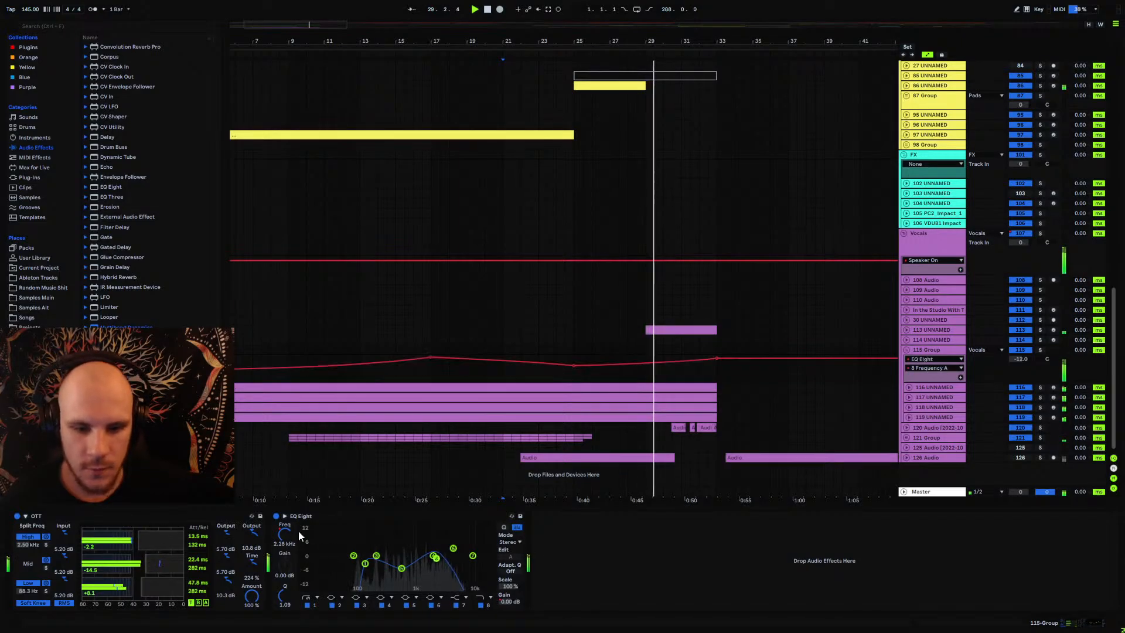
drag(573, 366, 574, 372)
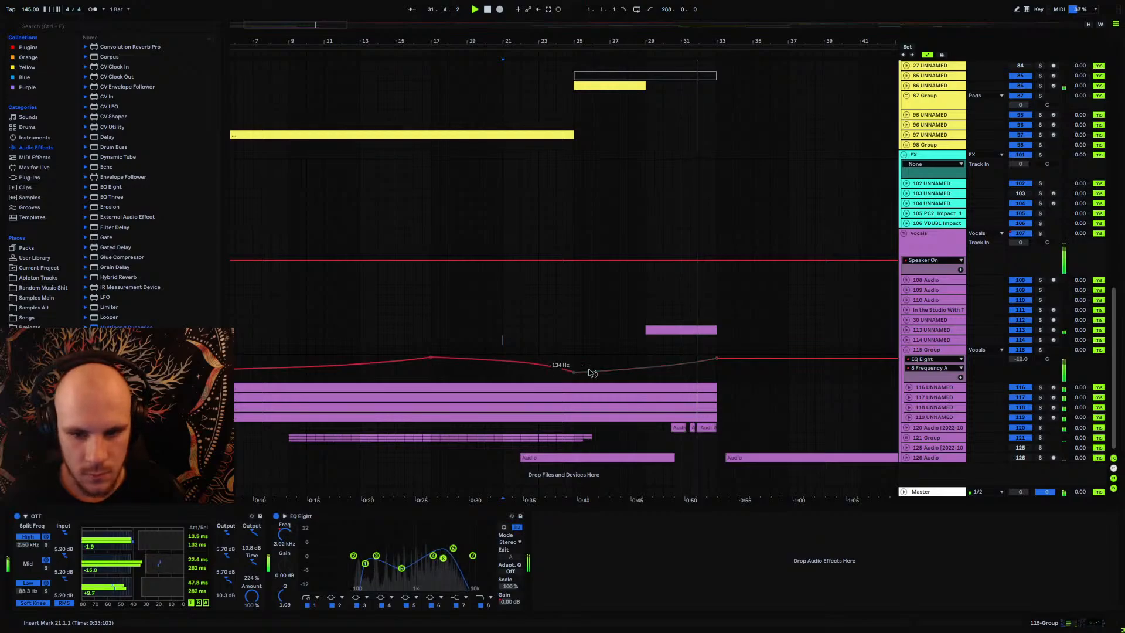
click(645, 368)
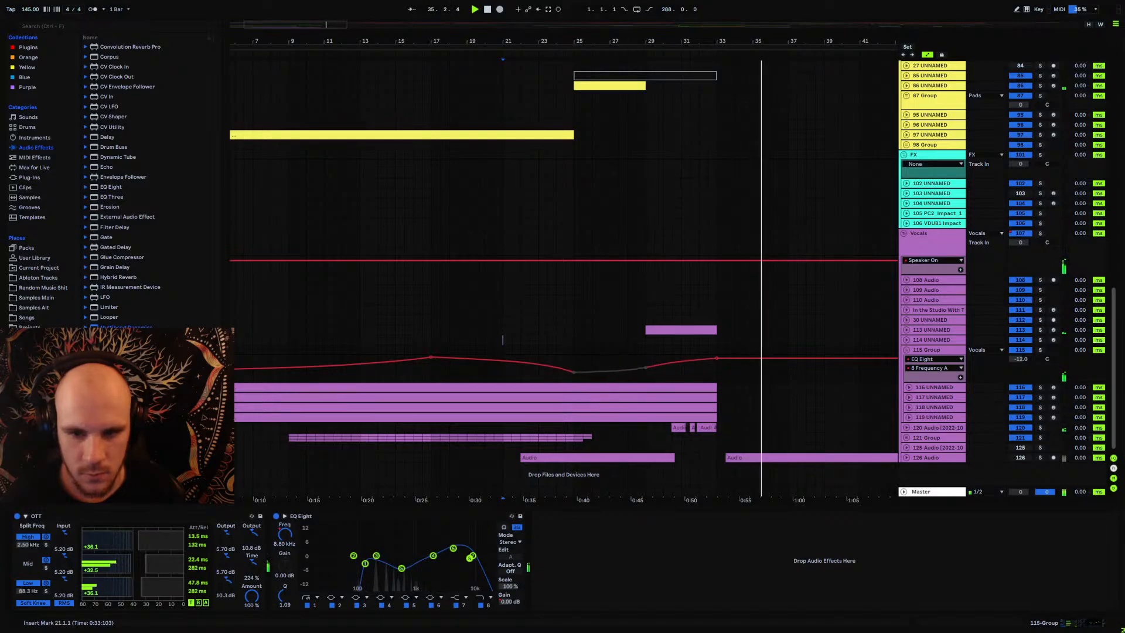
click(545, 351)
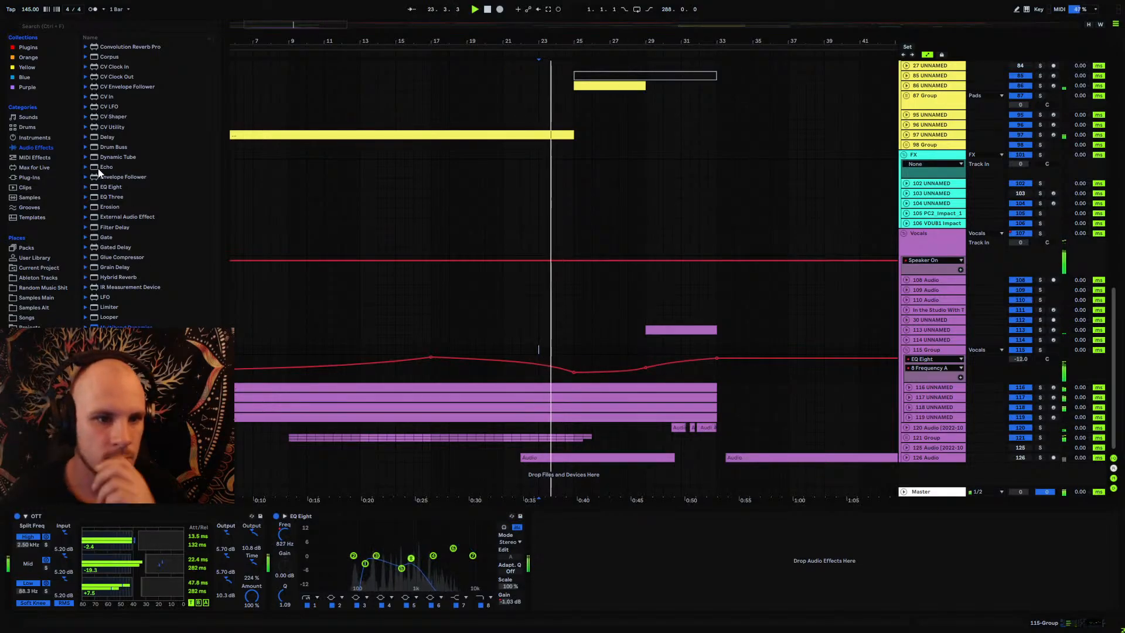
Step: Add an Echo after EQ Eight on the 115 Group and set its feedback to 82%
drag(100, 171, 549, 555)
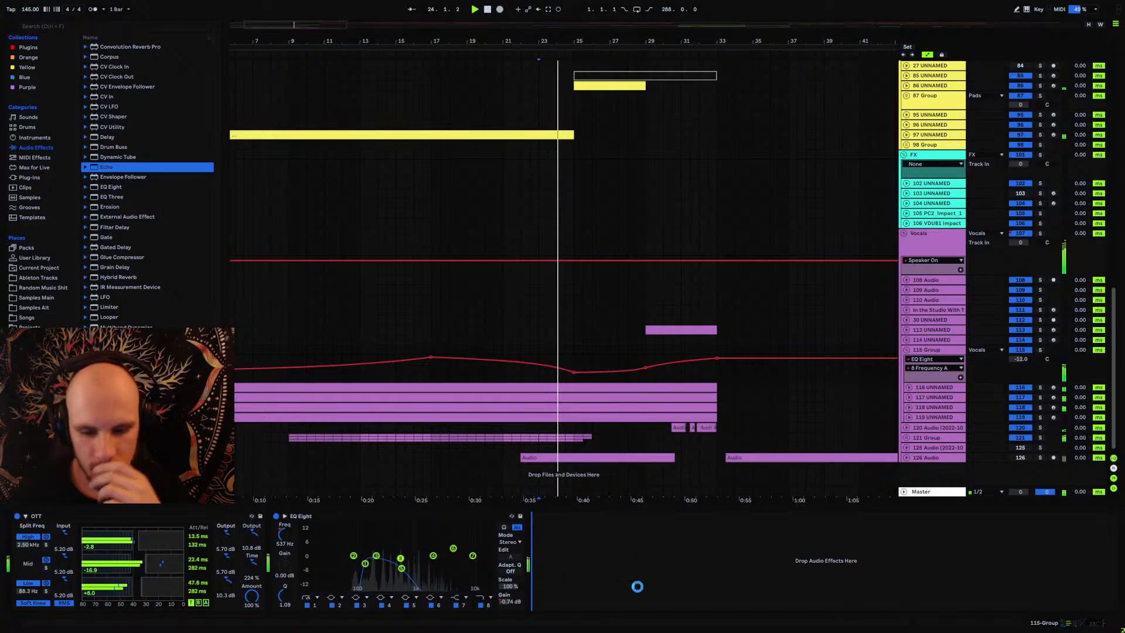
drag(637, 586, 652, 583)
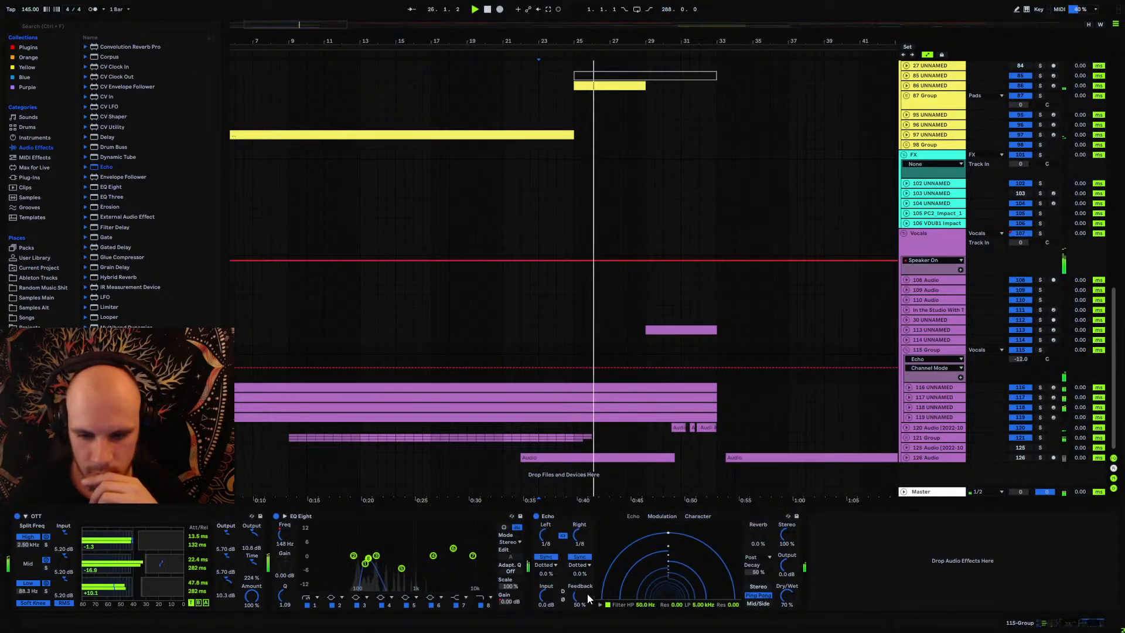
drag(589, 597, 588, 565)
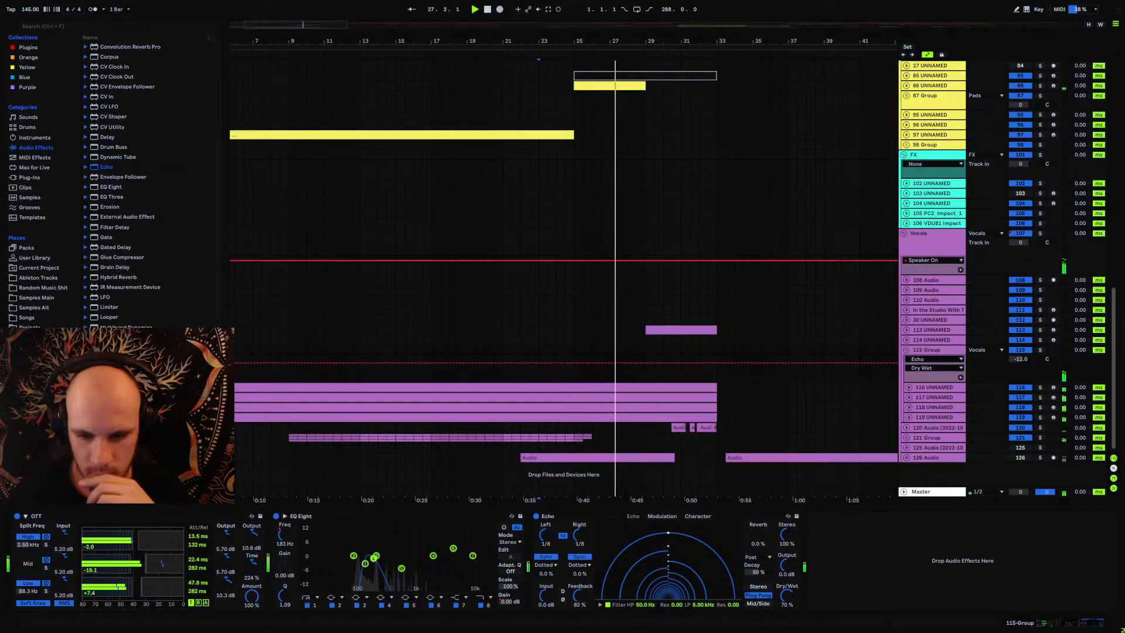
Step: Automate the Echo Dry/Wet to rise from bar 25 up to 70% at bar 33, and raise the feedback to 93%
click(716, 363)
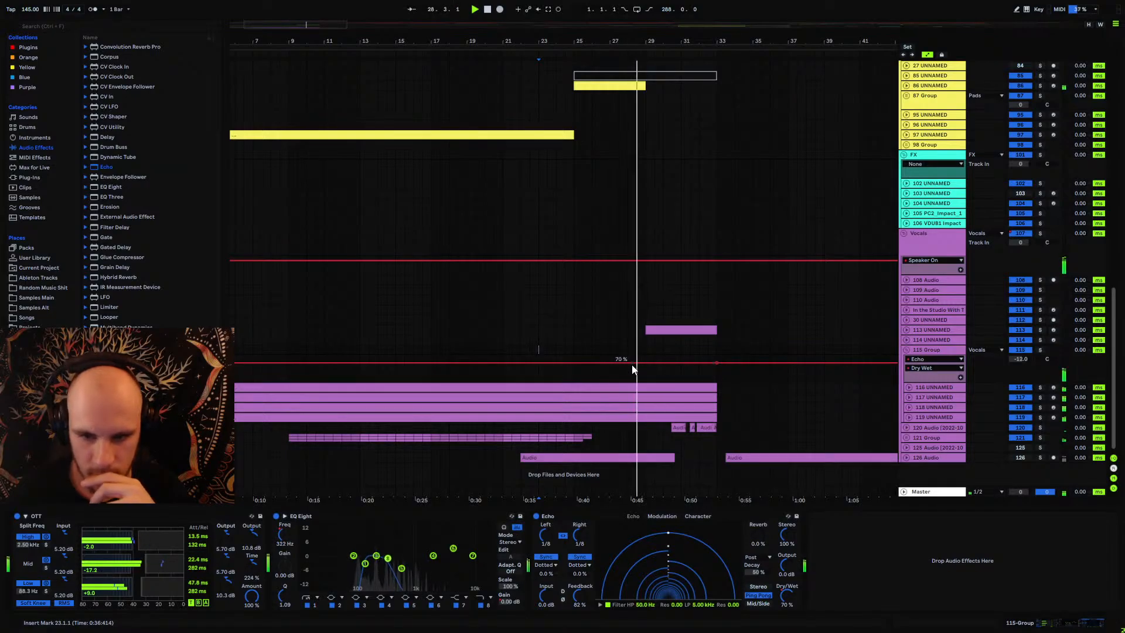
drag(631, 364, 574, 377)
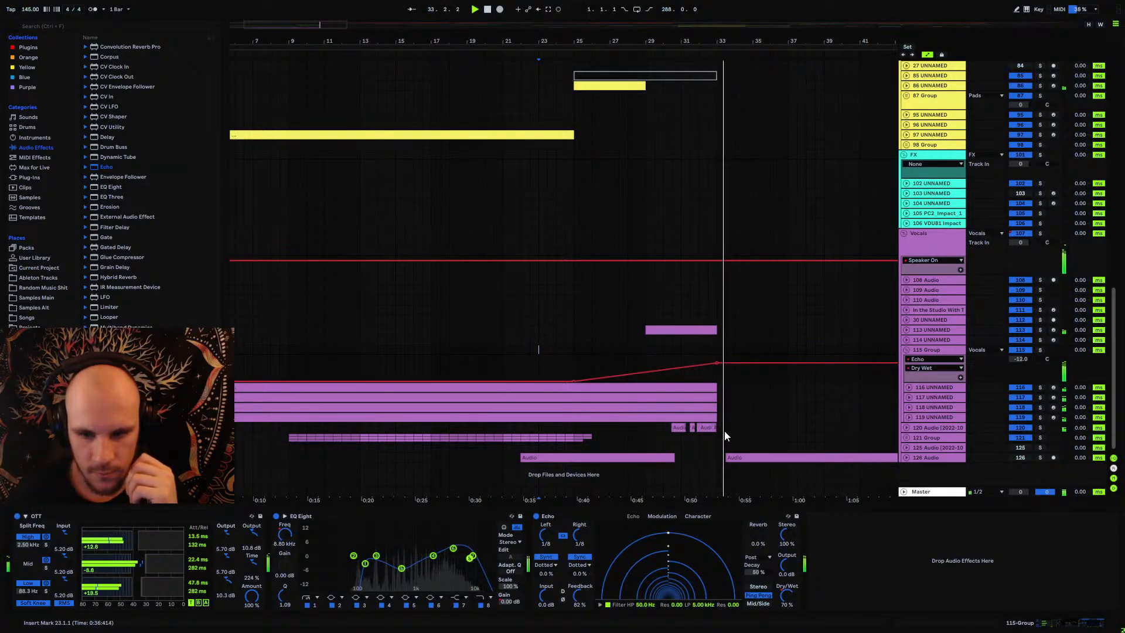
drag(579, 595, 579, 585)
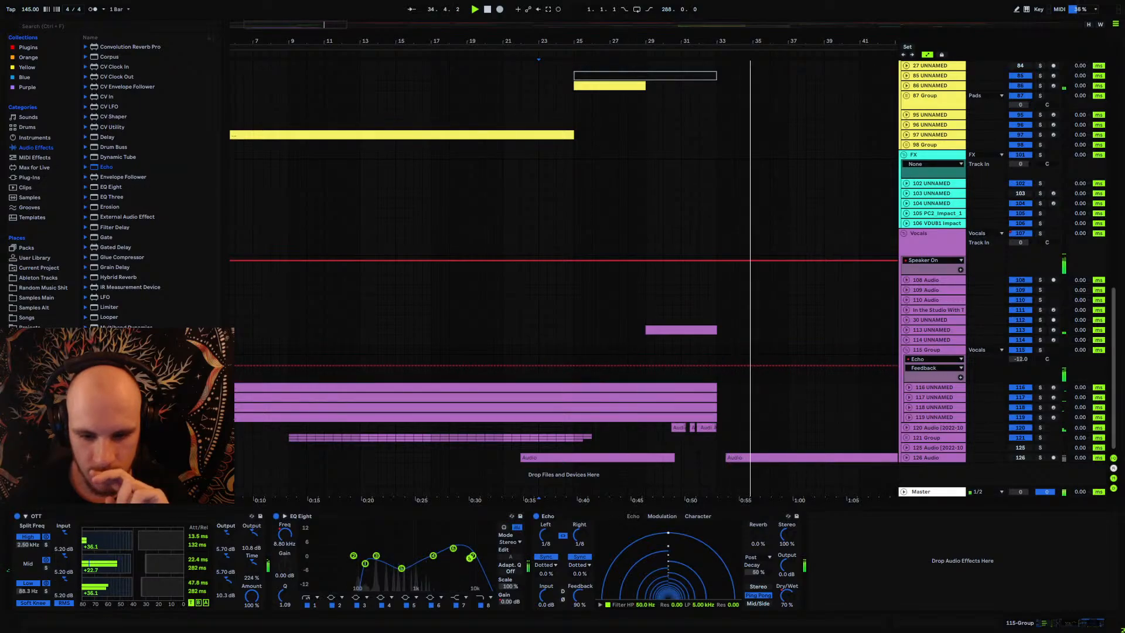
Step: Audition the echo build-up from 23.3 with the 115 Group collapsed
click(566, 357)
click(905, 350)
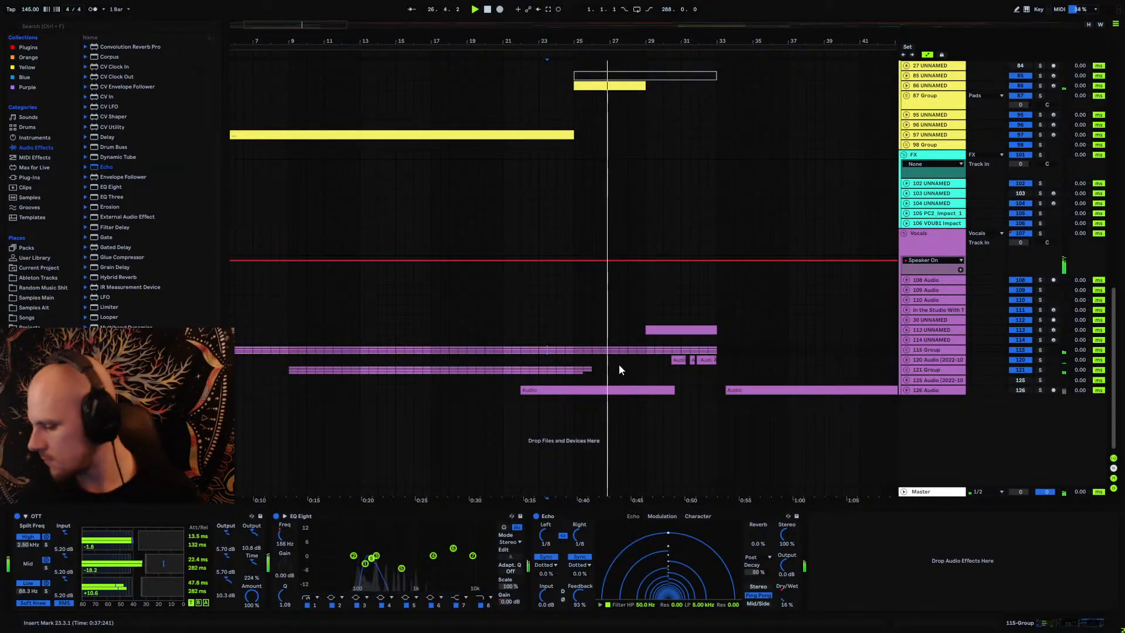
drag(480, 39, 481, 30)
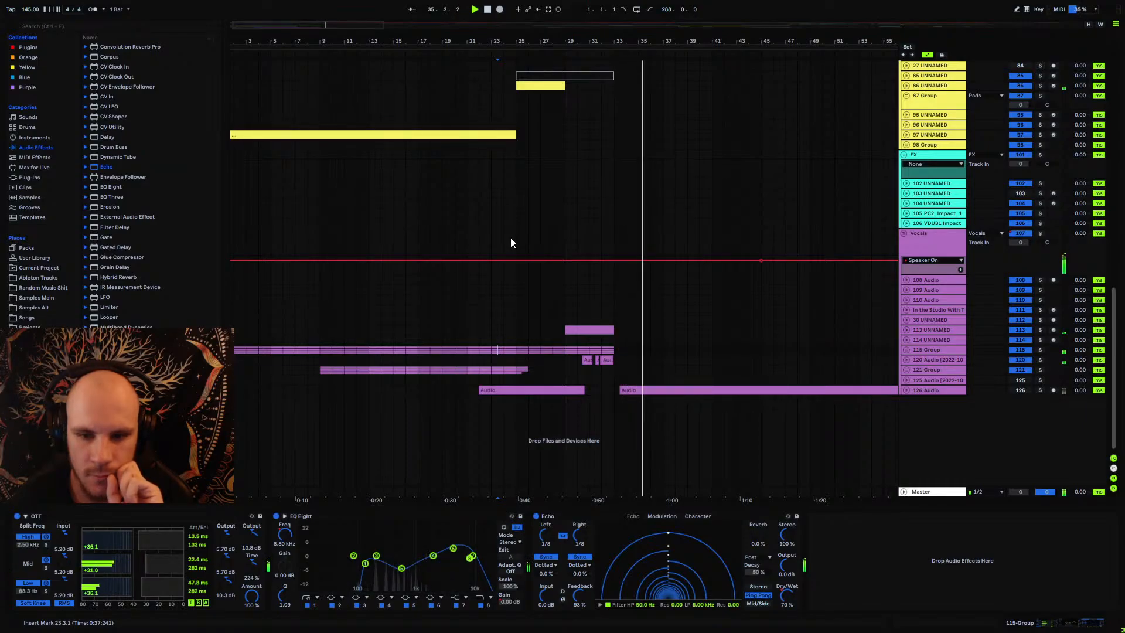
scroll(511, 238, up, 2)
scroll(511, 242, up, 2)
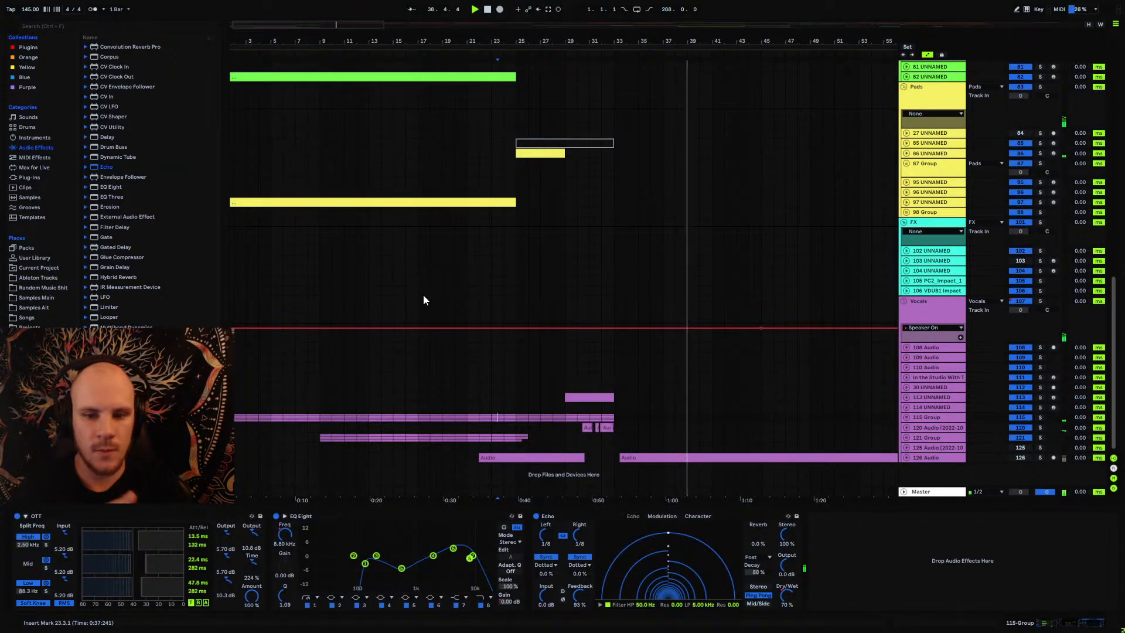
Step: Select the 121 Group, restart playback from bar 1 and expand the group
click(324, 436)
key(space)
drag(326, 45, 334, 46)
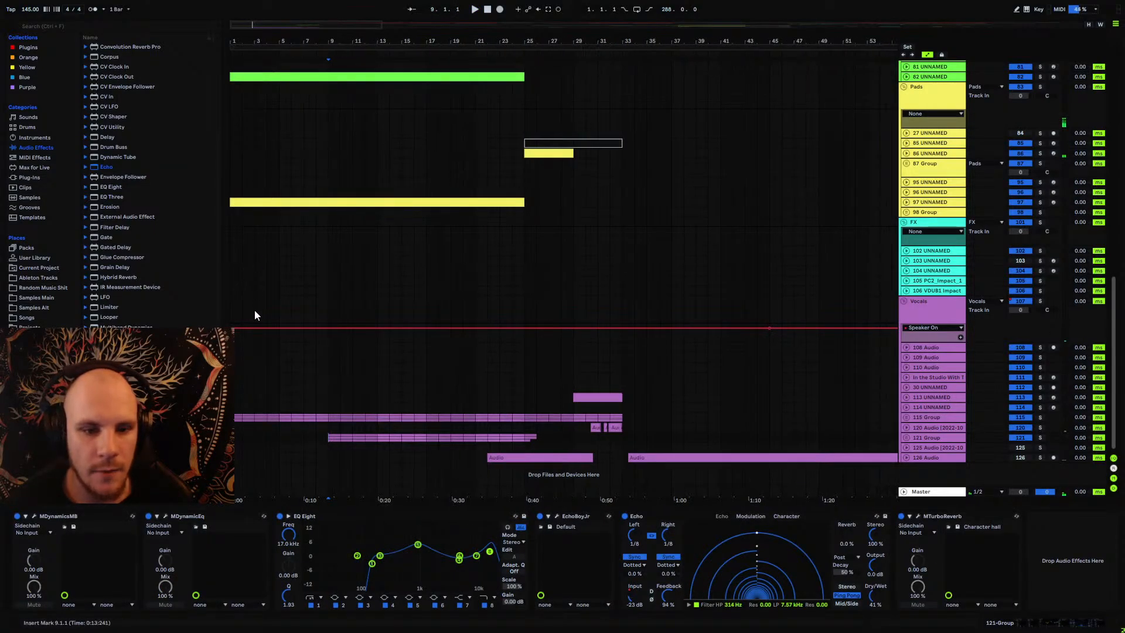
key(space)
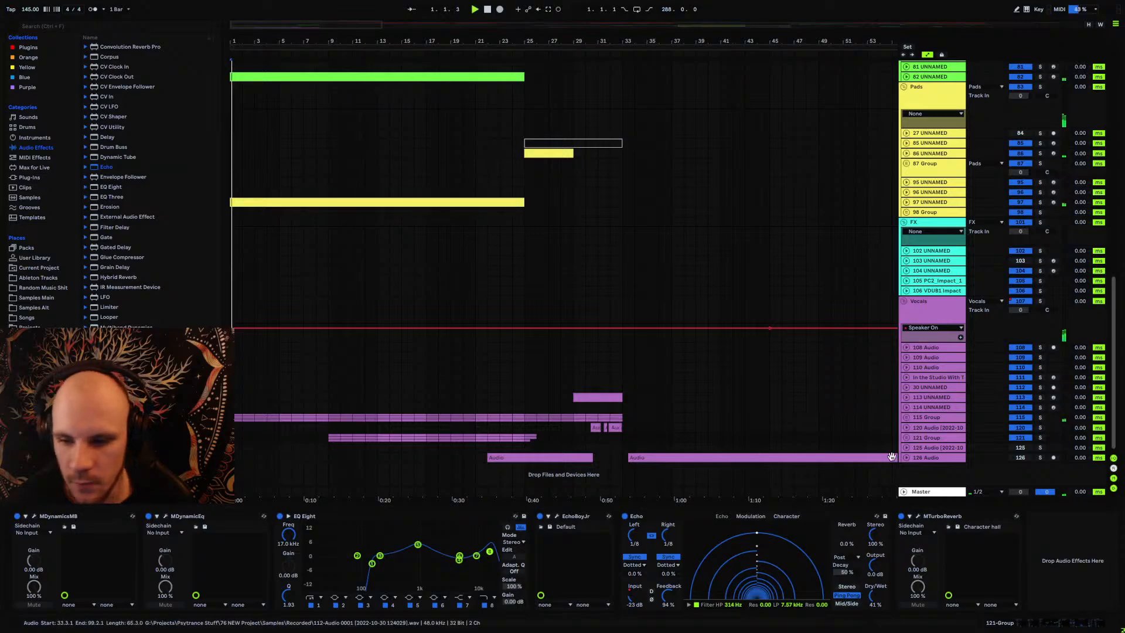
click(906, 437)
scroll(929, 436, down, 2)
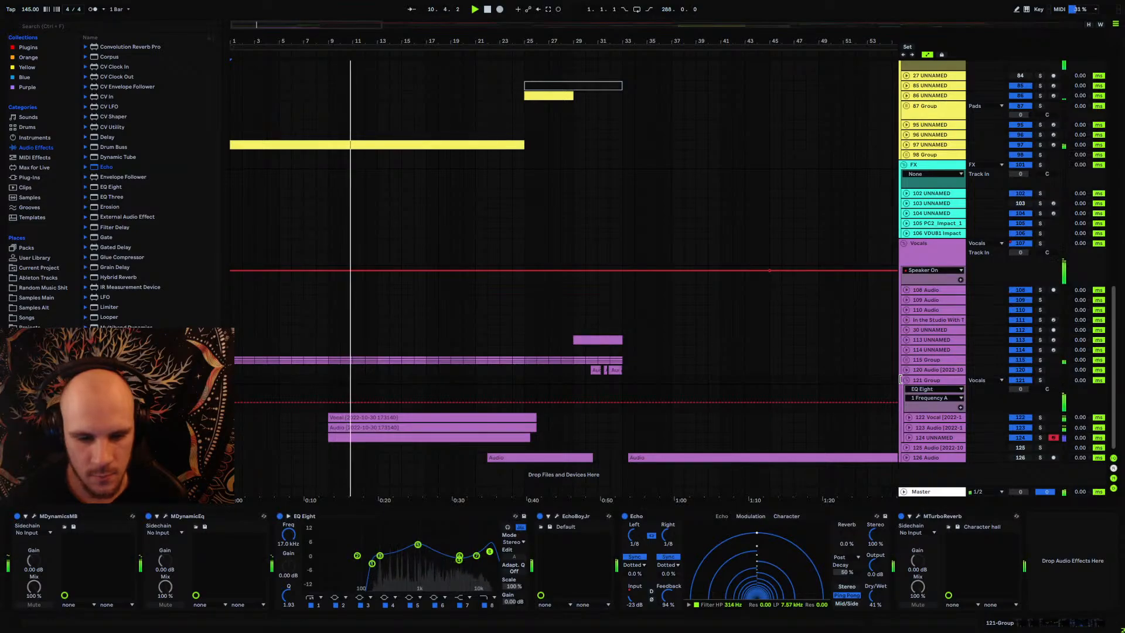
Step: Automate the 121 Group's EQ Eight 8 Frequency to rise from 1.80 kHz at bar 9 to about 21.1 kHz at bar 24
drag(288, 535, 288, 569)
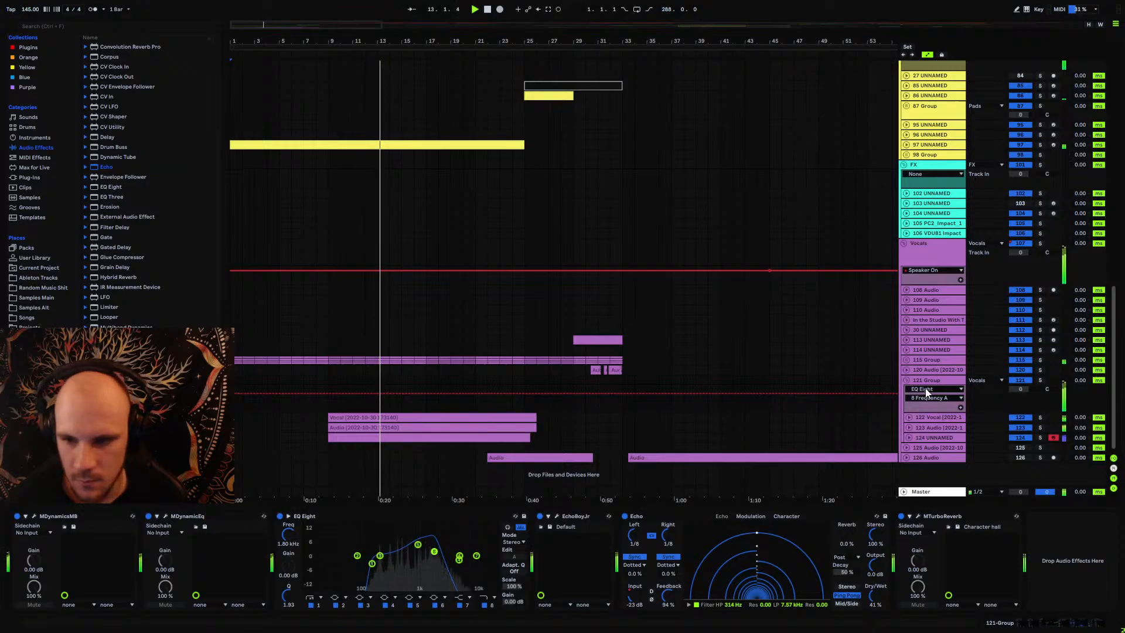
click(328, 394)
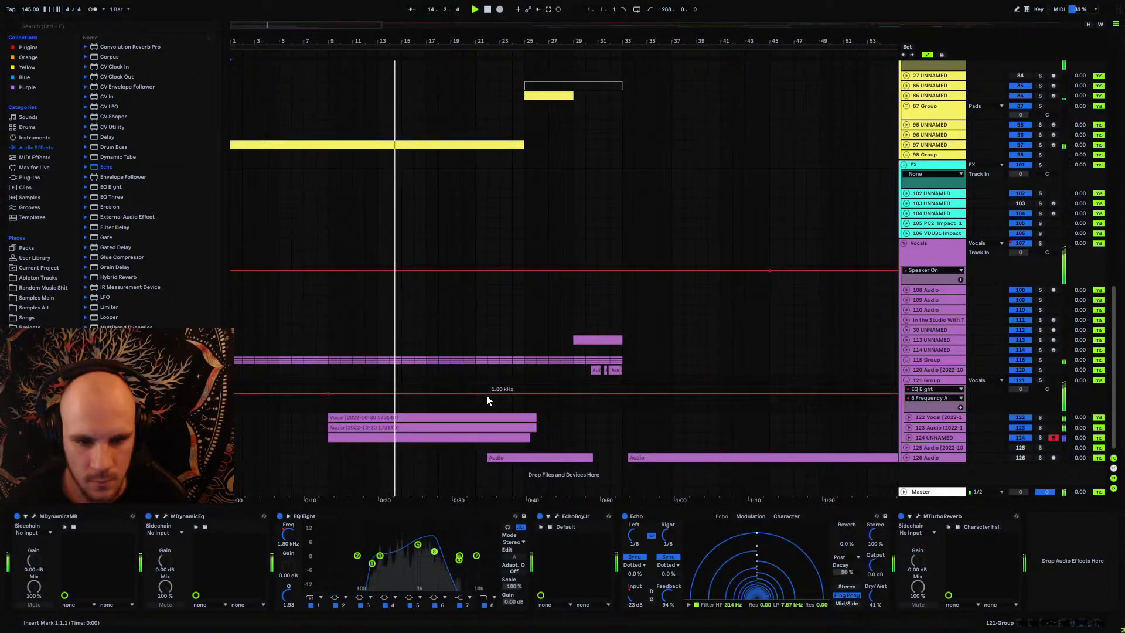
drag(509, 393, 512, 385)
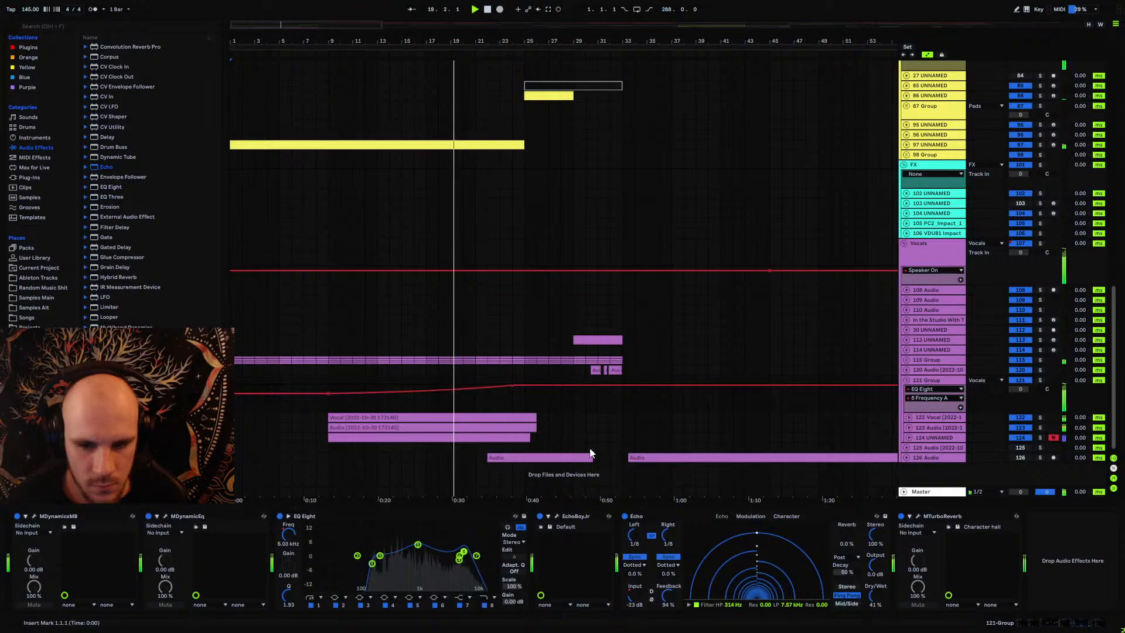
Step: Raise the Mix of EchoBoyJr on the 121 Group and solo the group
click(556, 516)
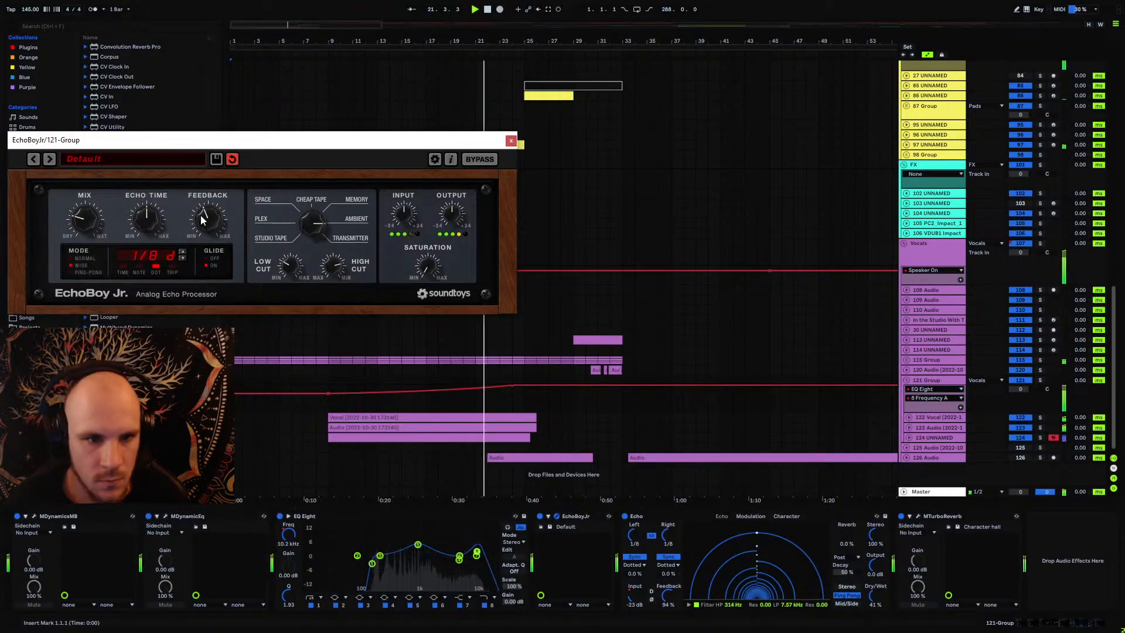
click(87, 212)
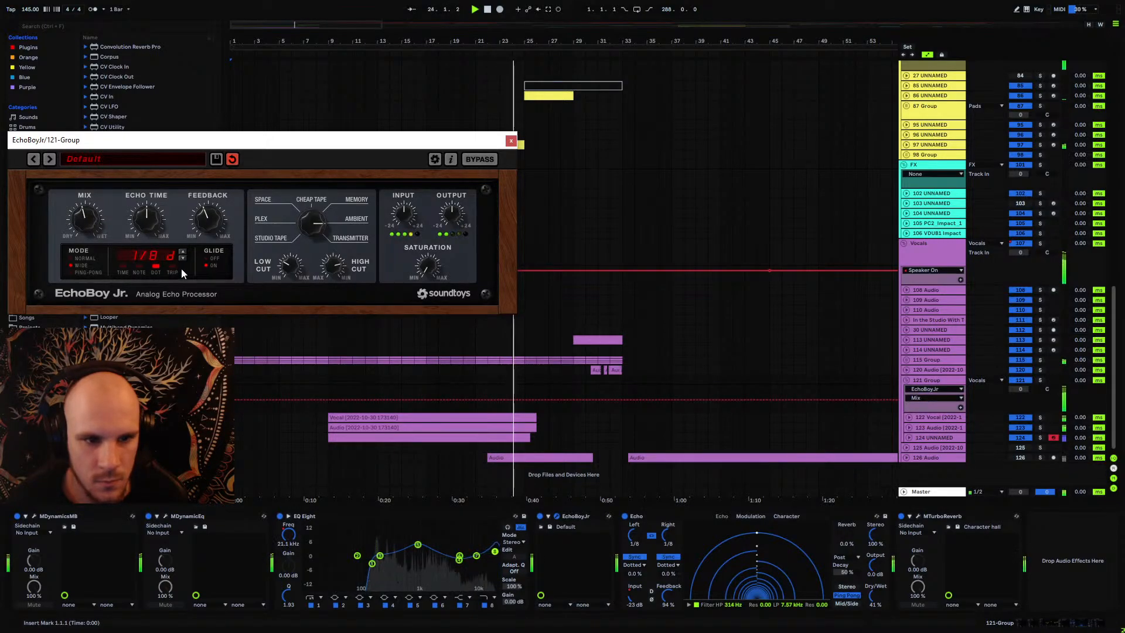
click(1040, 380)
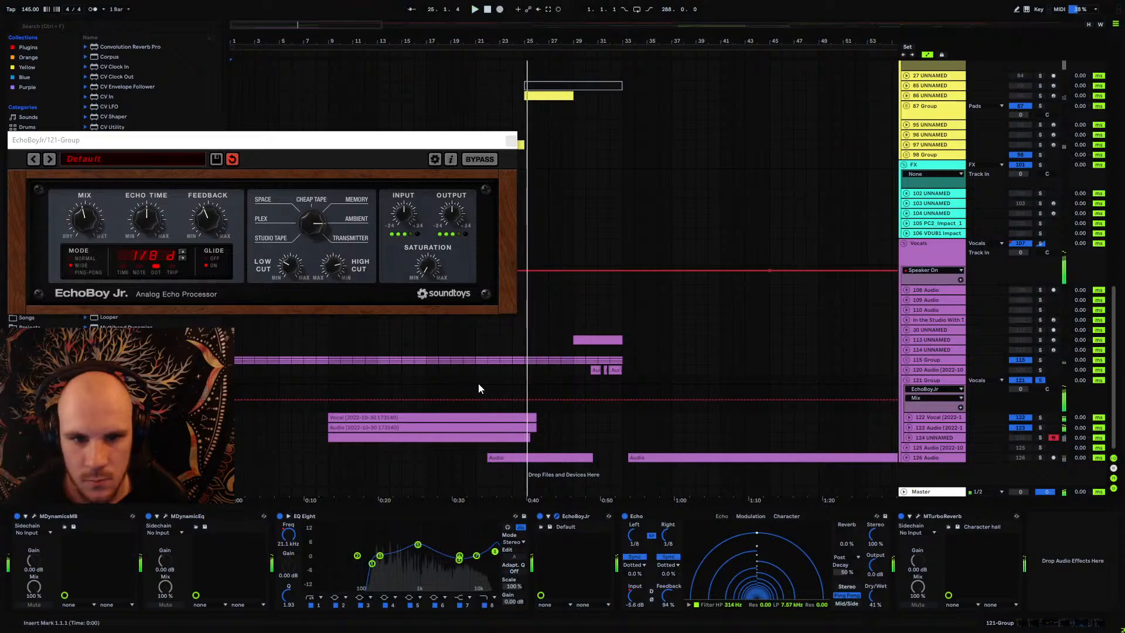
Step: Set EchoBoy Jr. on the 121 Group to the Studio Tape style and Ping-Pong mode, audition it and close its window
key(space)
key(space)
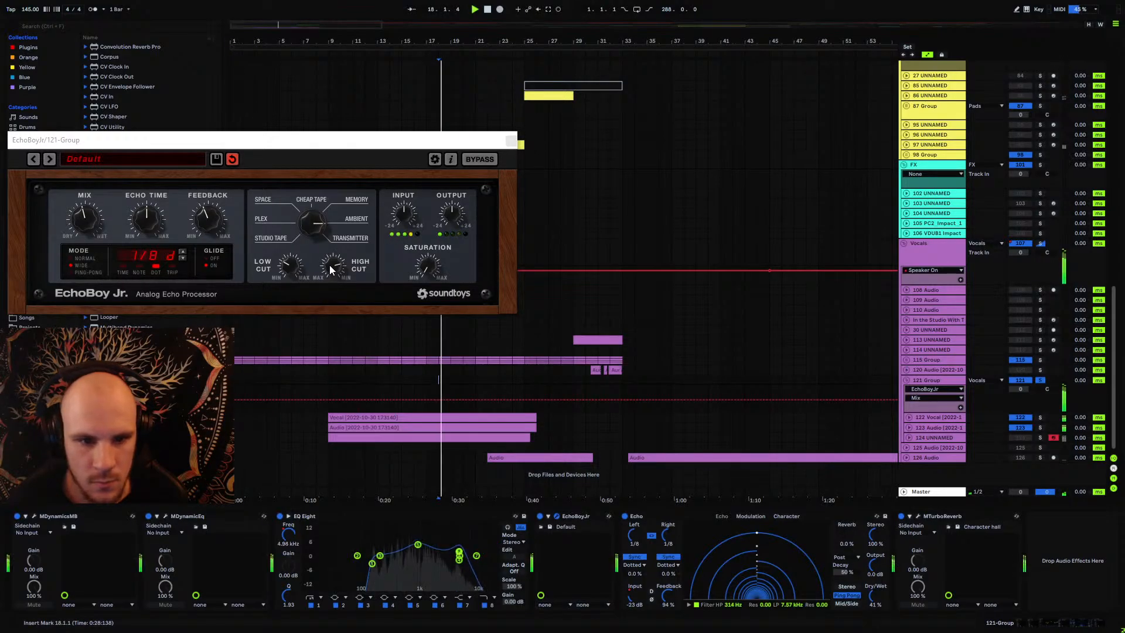
click(290, 269)
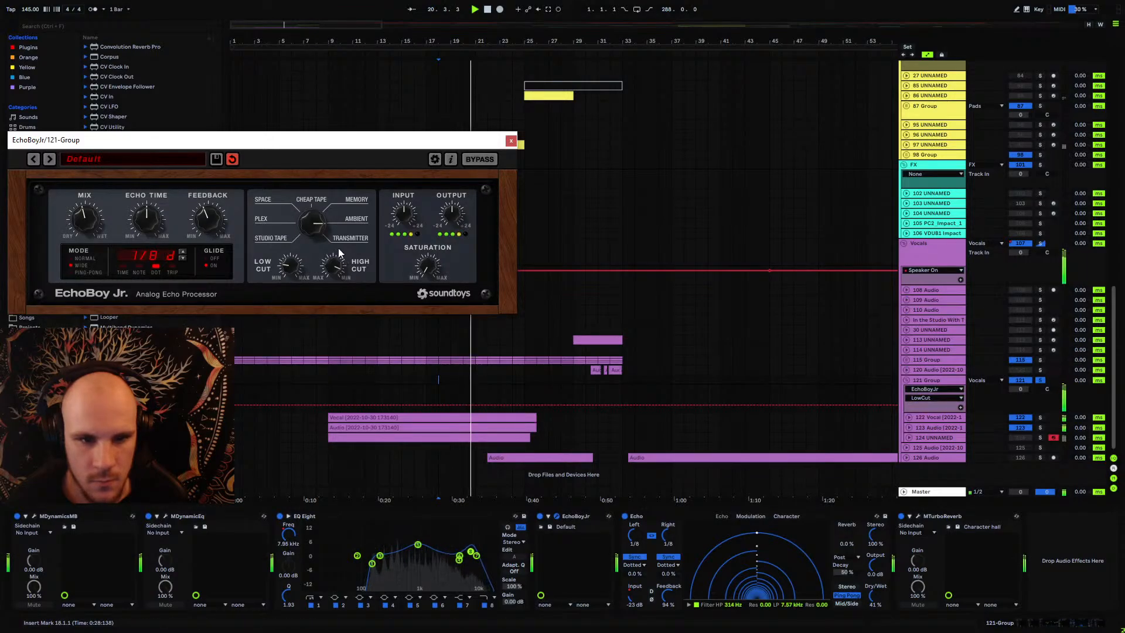
click(313, 230)
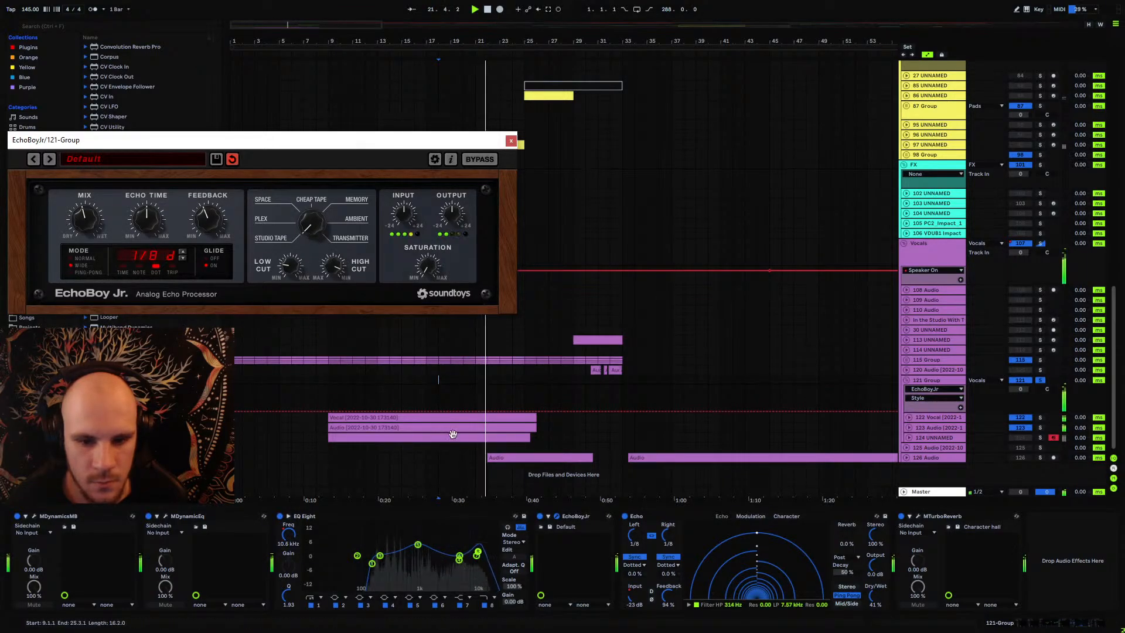
click(80, 271)
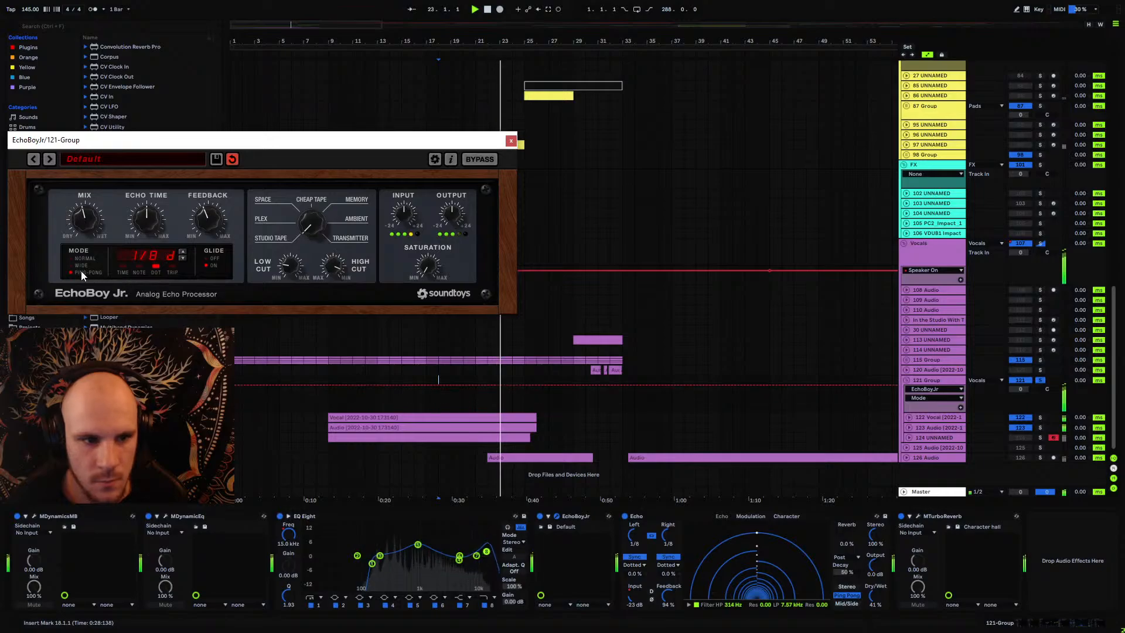
key(space)
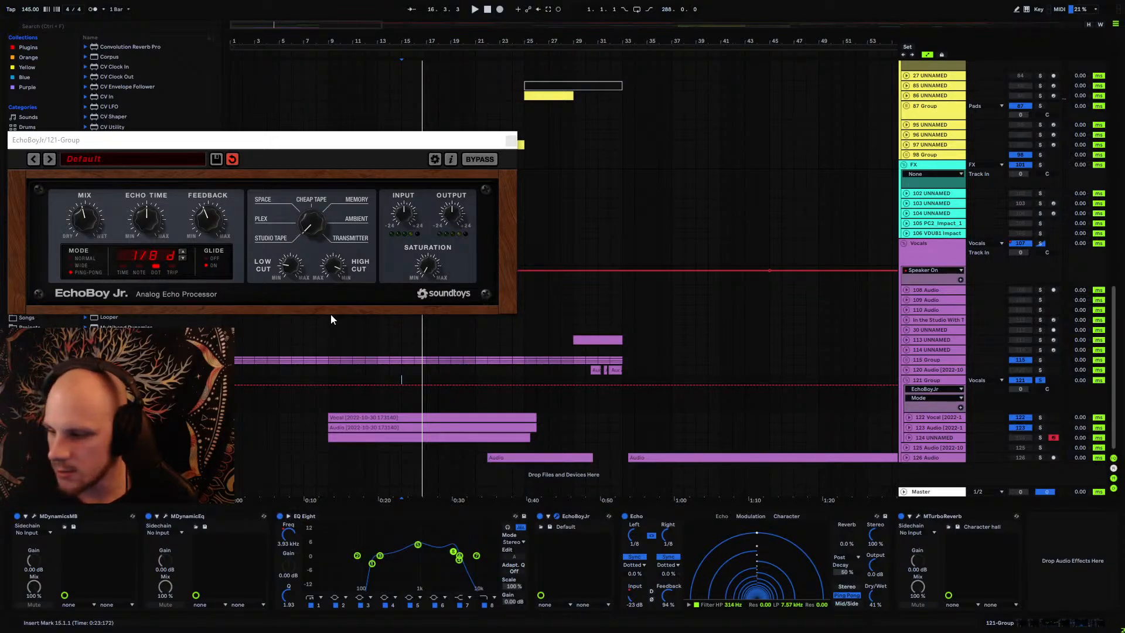
click(498, 145)
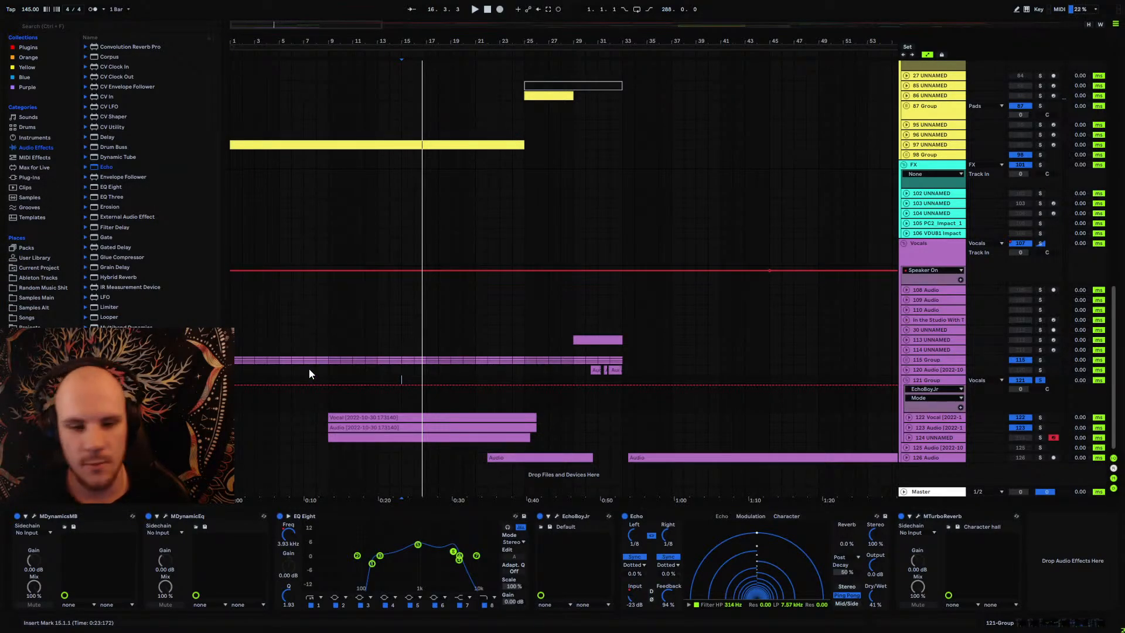
Step: Audition the vocals from bar 9, unsolo the 121 Group and replay the full mix from bar 8
click(328, 371)
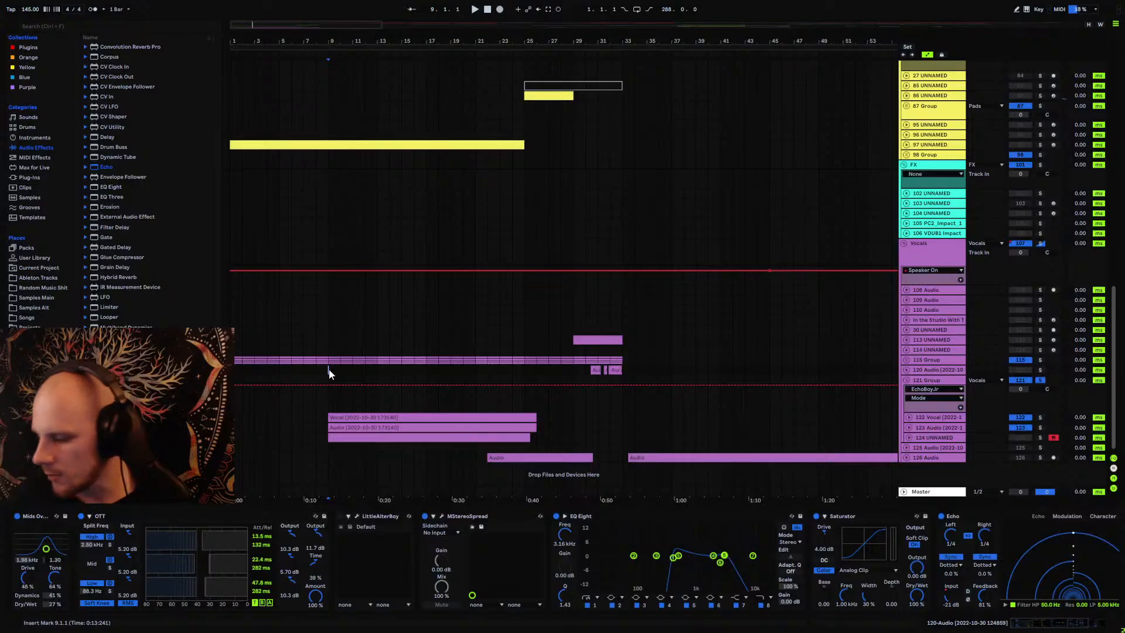
key(space)
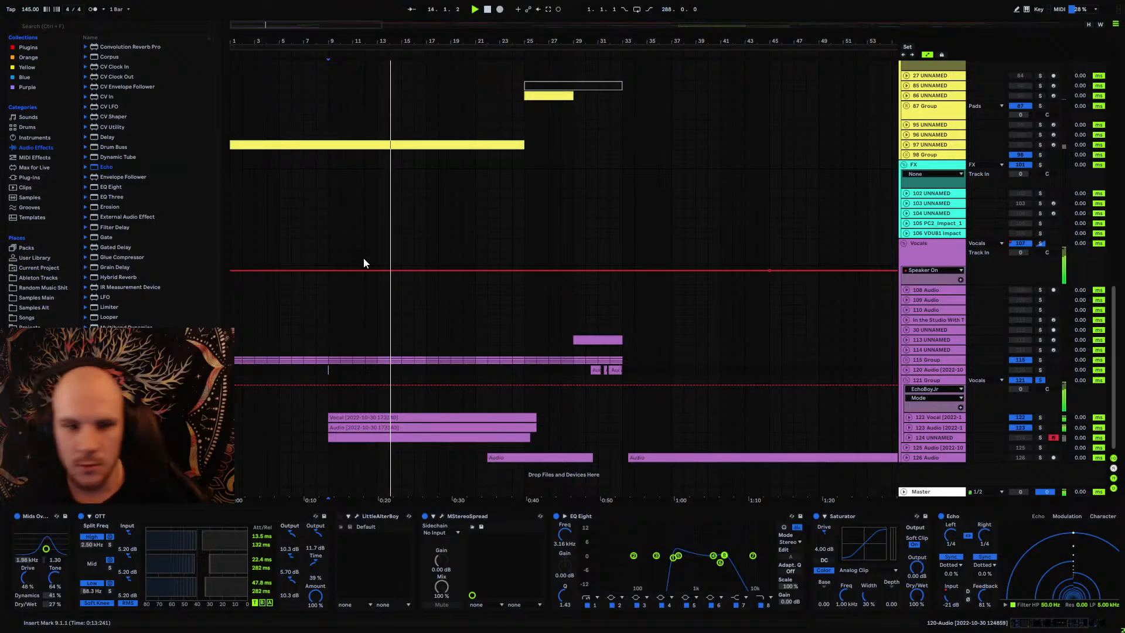
drag(380, 45, 376, 45)
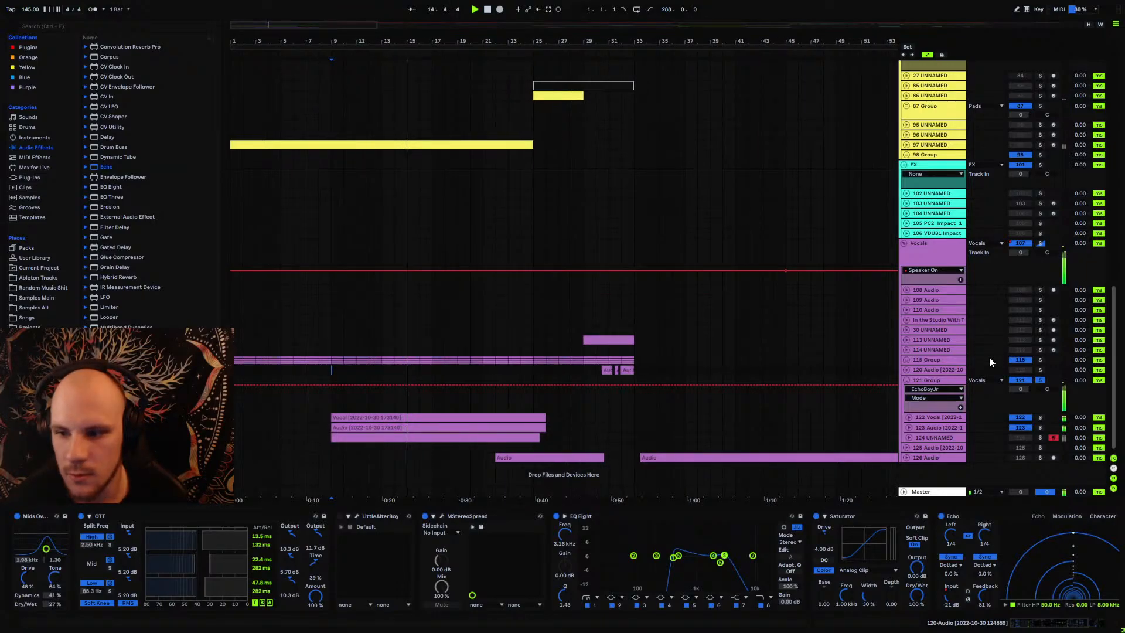
click(1040, 380)
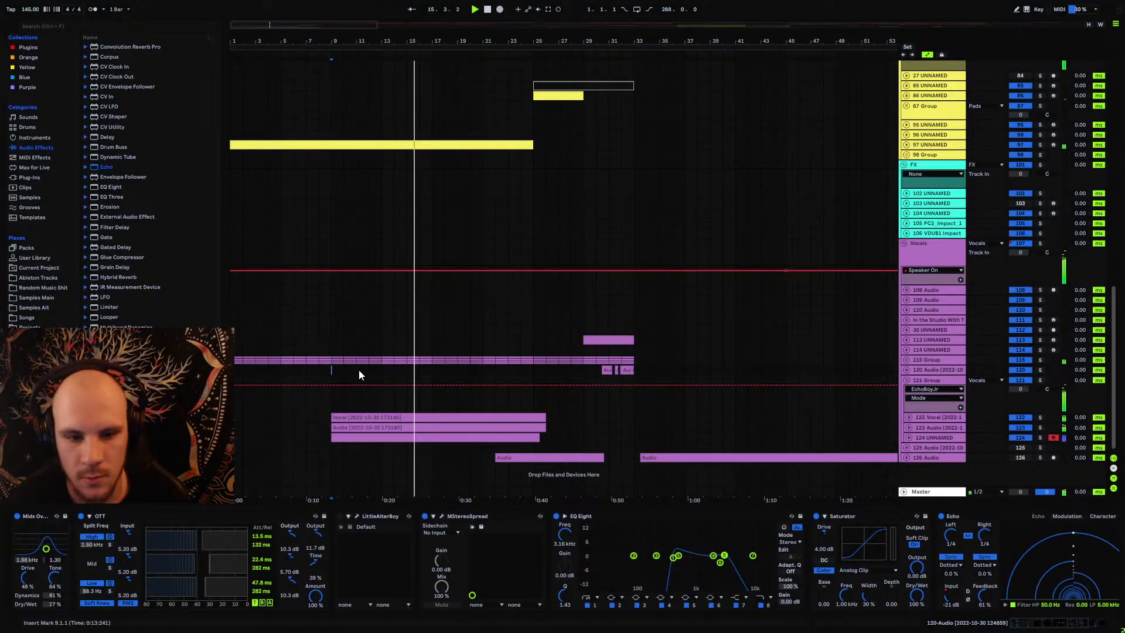
click(315, 368)
key(space)
key(space)
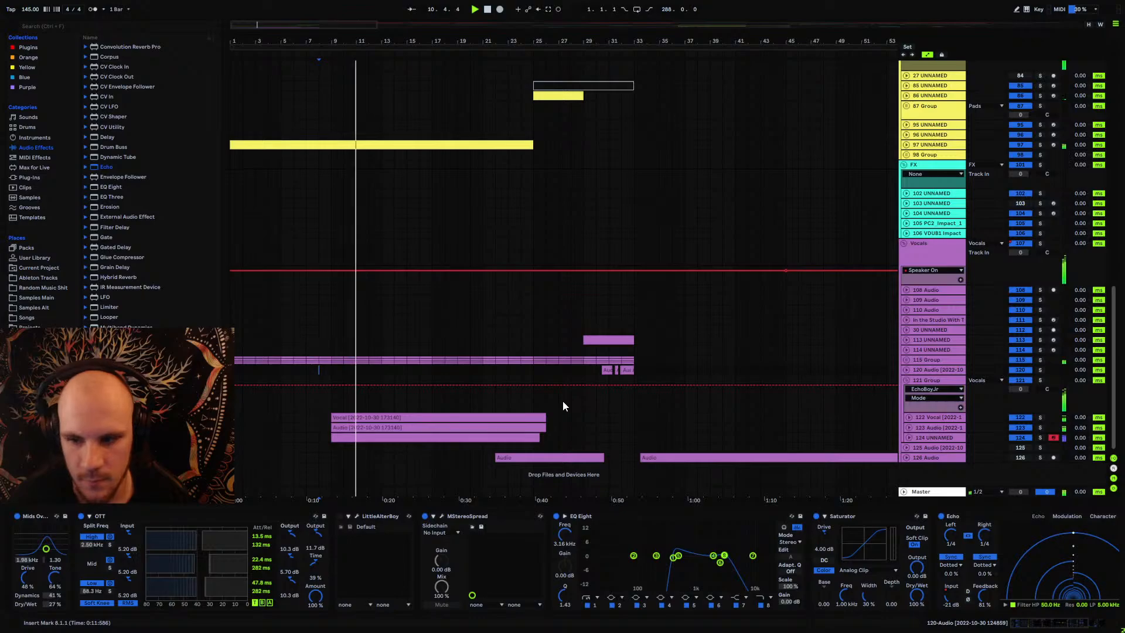
Step: Remove the breakpoints at bars 9 and 17 from track 97's MSoundFactory Param 1 automation, audition from bar 7 and collapse the track
click(945, 381)
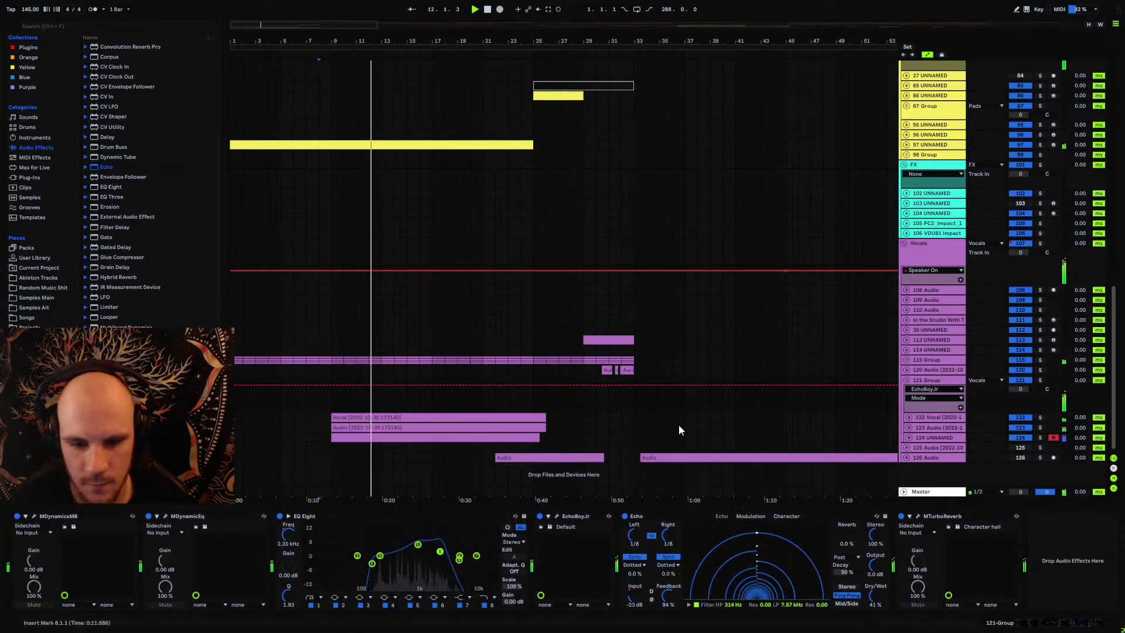
click(908, 145)
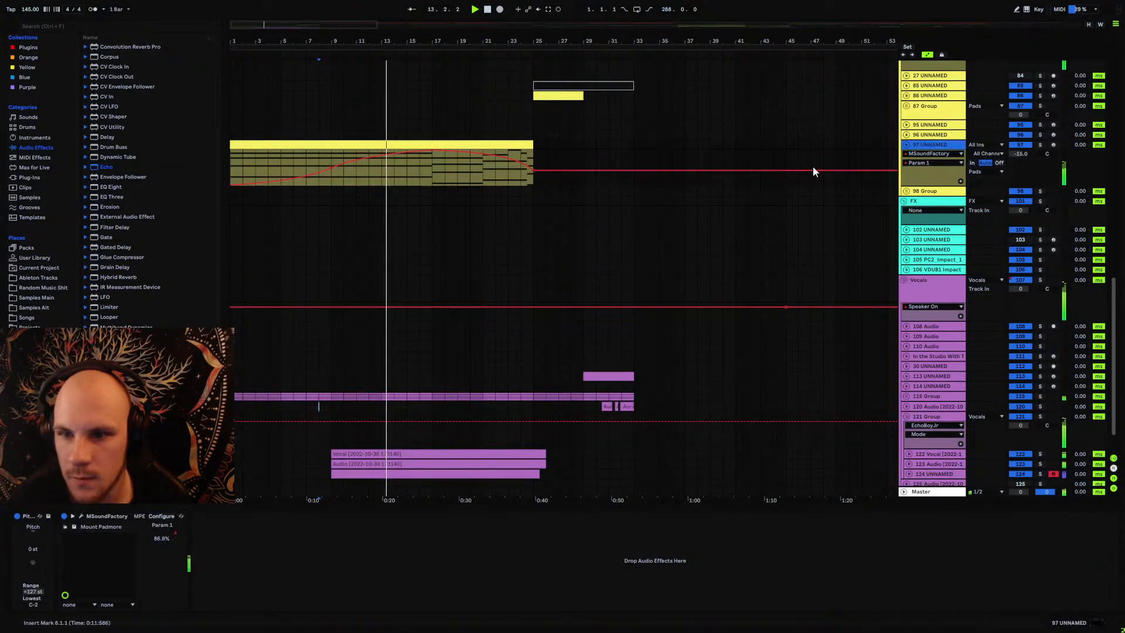
mouse_move(337, 166)
mouse_down()
mouse_move(331, 175)
mouse_move(359, 176)
mouse_move(334, 167)
mouse_up()
click(332, 175)
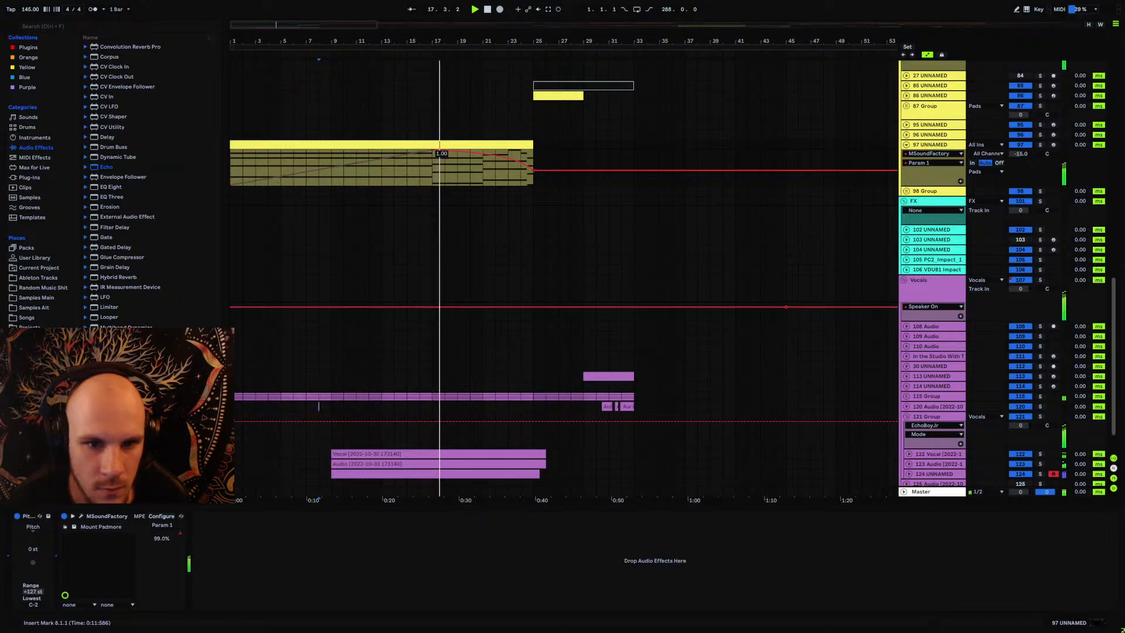
click(433, 153)
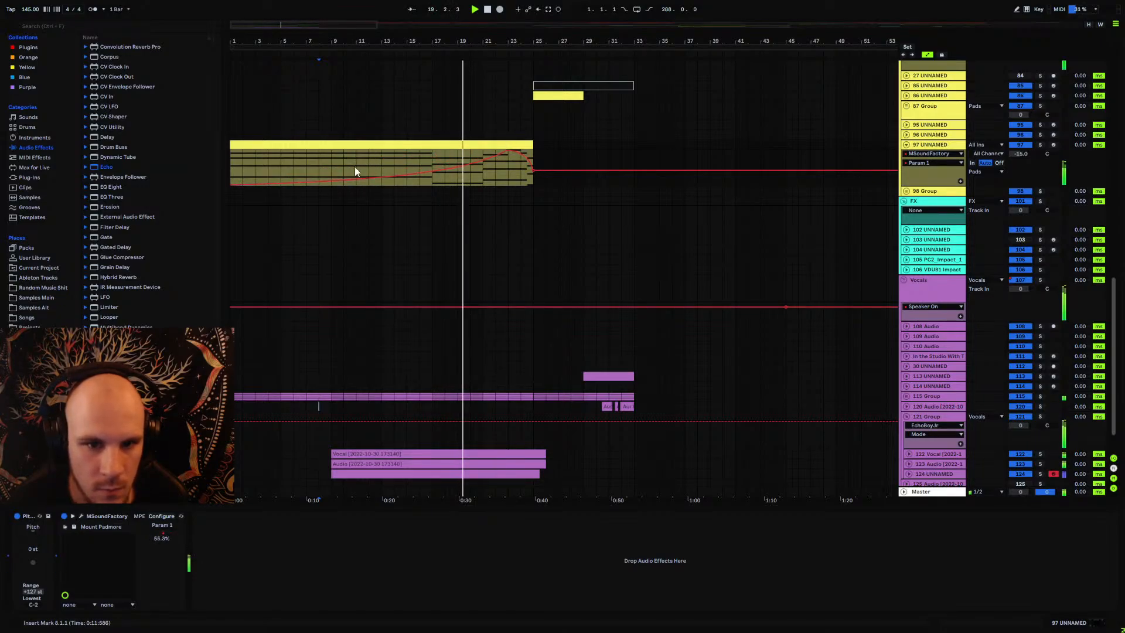
click(308, 164)
click(906, 146)
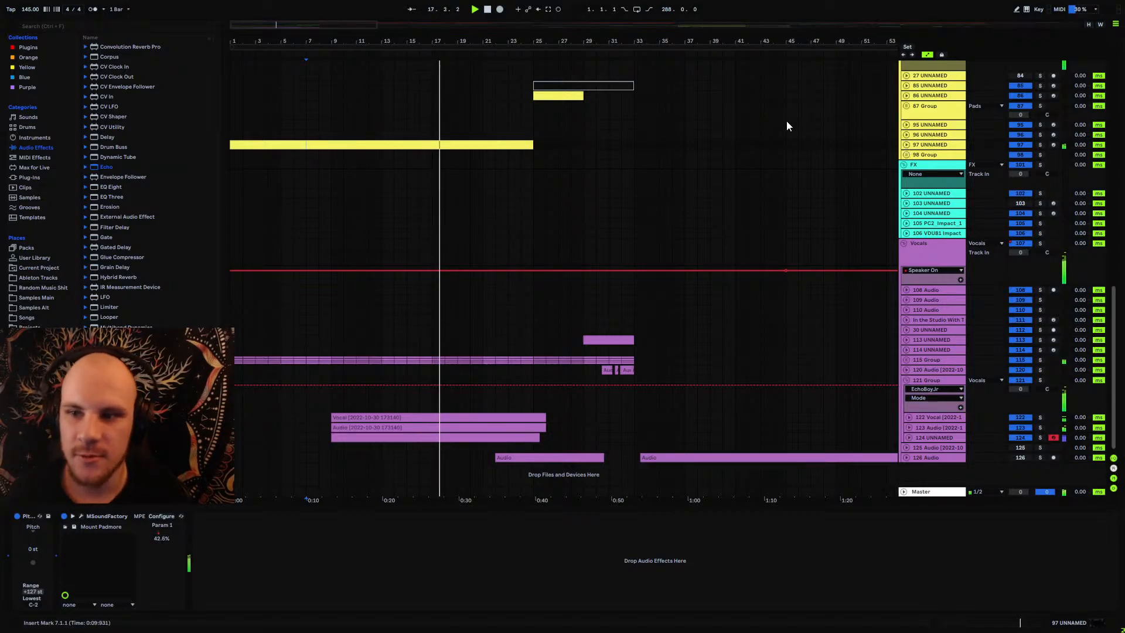
Step: Expand and solo track 41 in the Basses group, play it from bar 10 and add EQ Eight after Serum
scroll(434, 130, up, 3)
scroll(434, 125, up, 15)
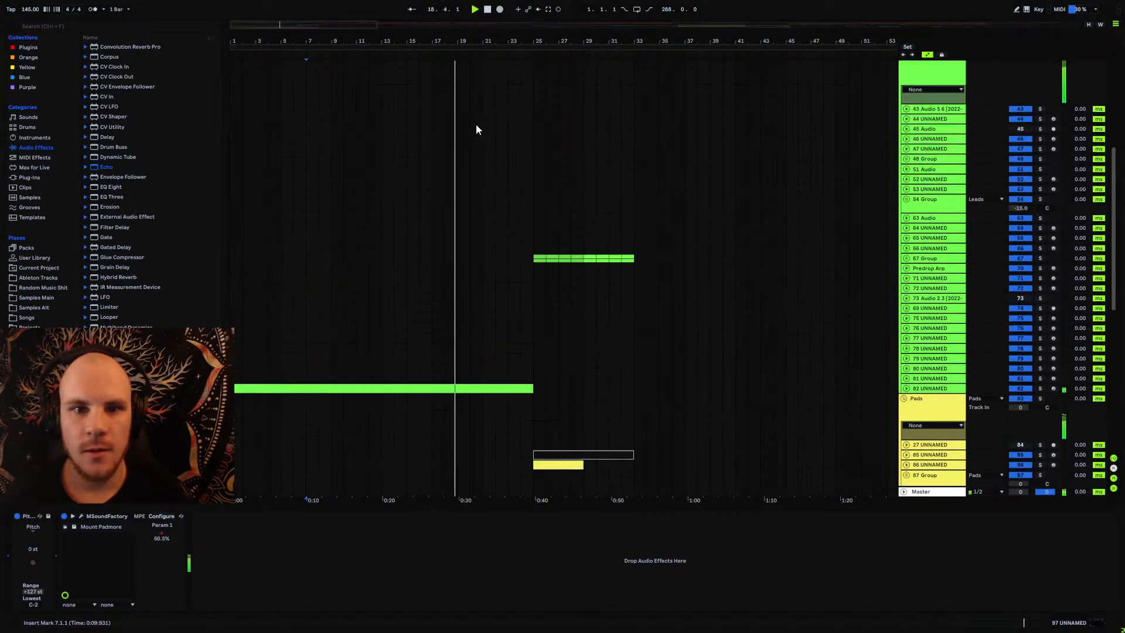
scroll(476, 125, up, 3)
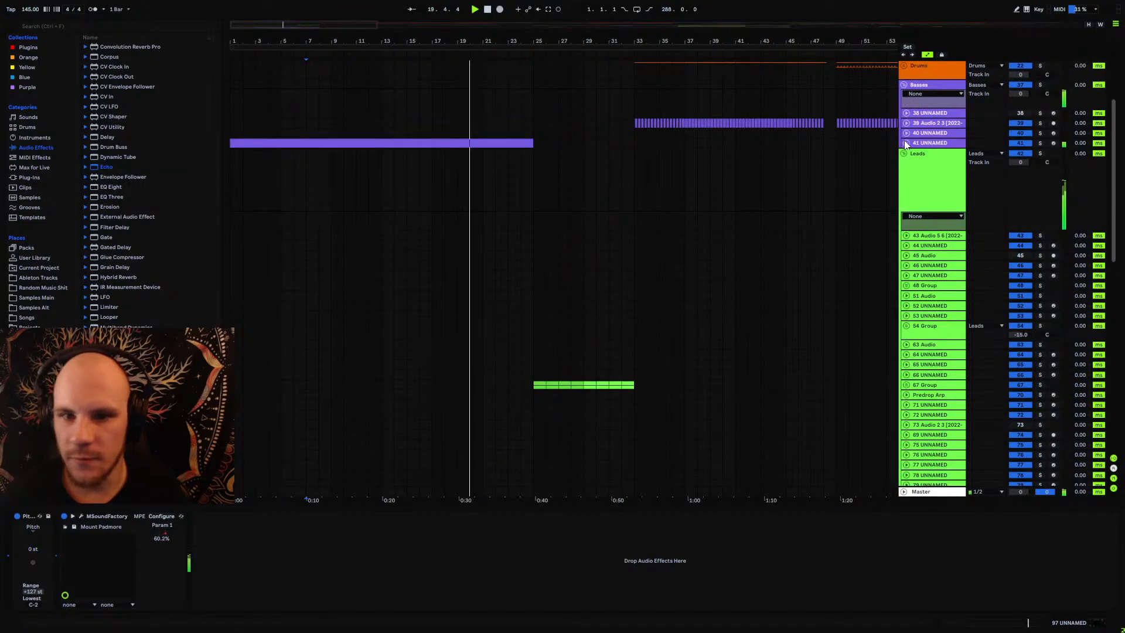
click(907, 143)
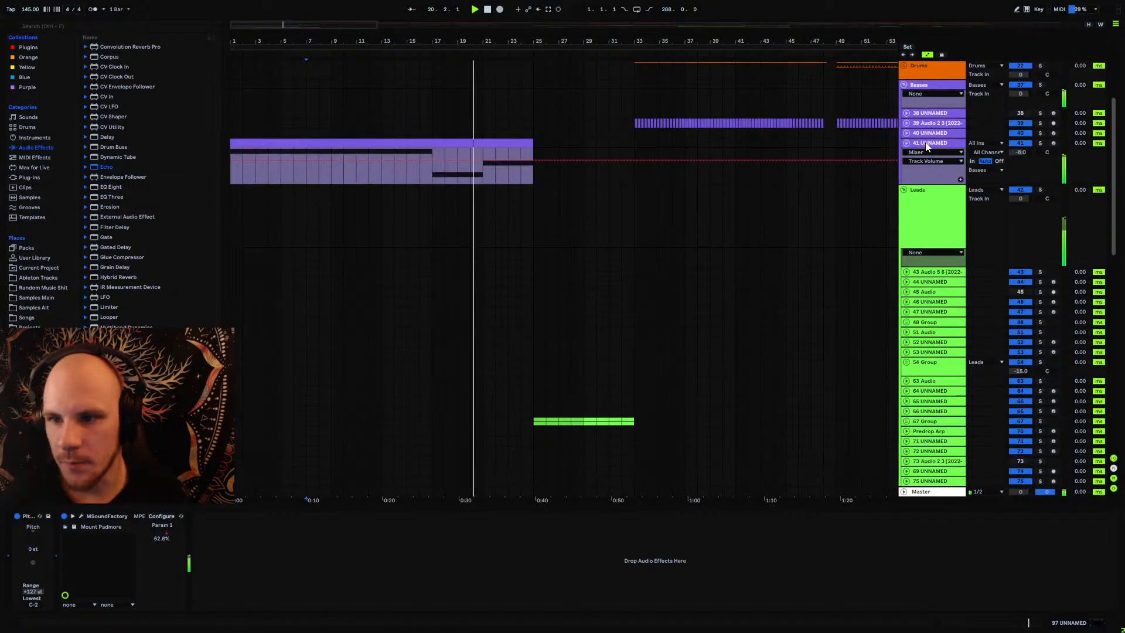
click(347, 153)
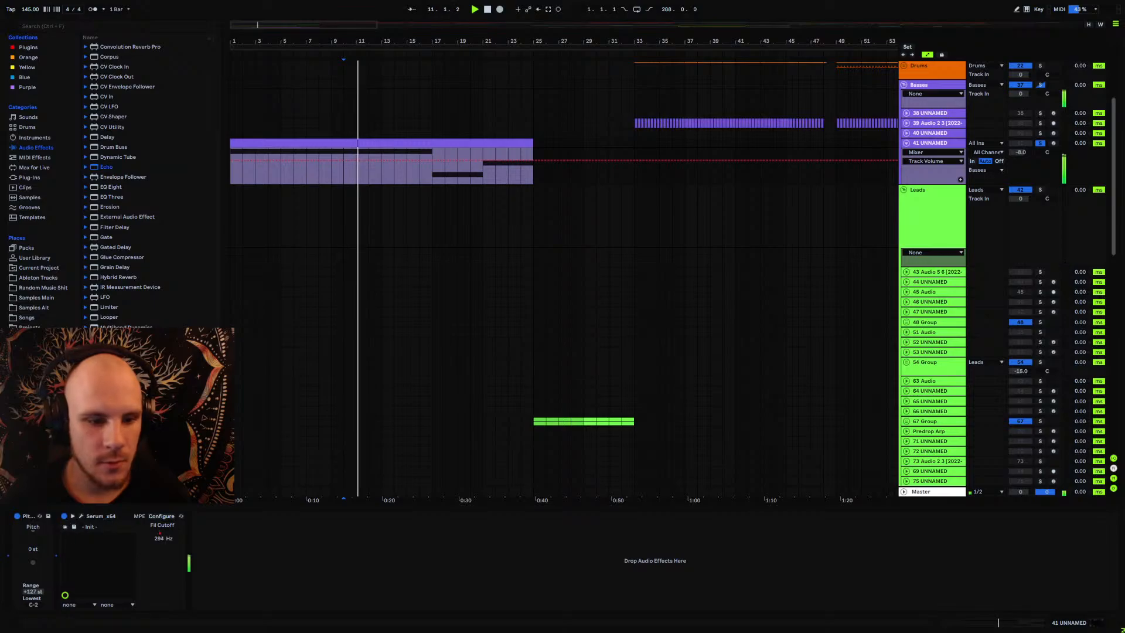
drag(111, 186, 273, 546)
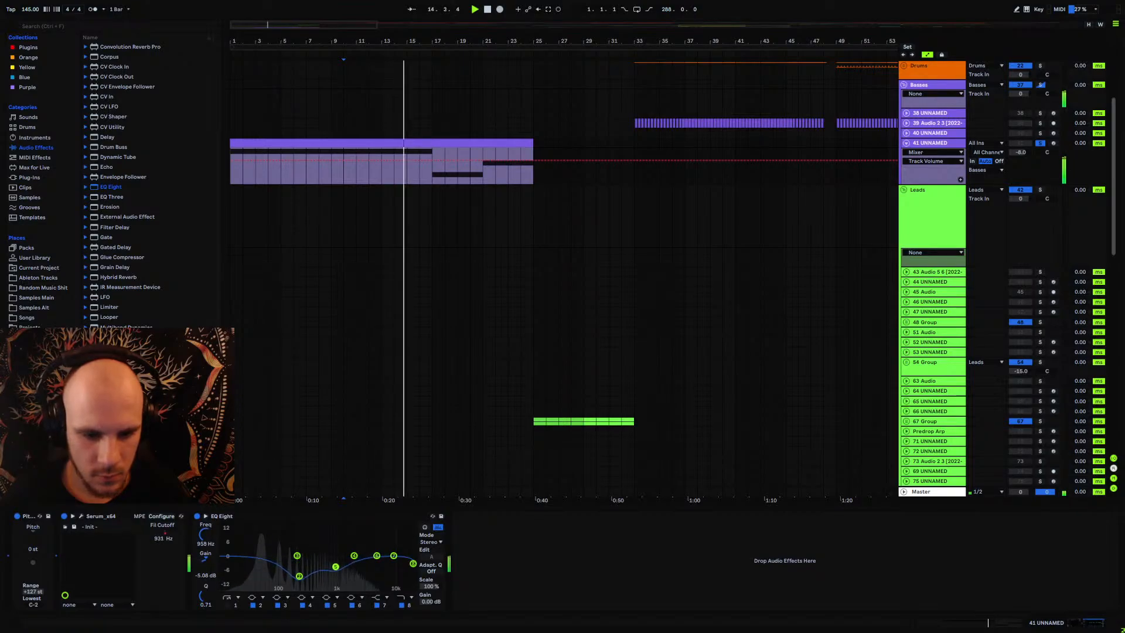
Step: Shape track 41's EQ Eight with a high cut and broad dips: -4.29 dB at 220 Hz, -5.58 dB at 574 Hz and -2.11 dB at 1.86 kHz
drag(336, 567, 349, 577)
drag(413, 563, 363, 561)
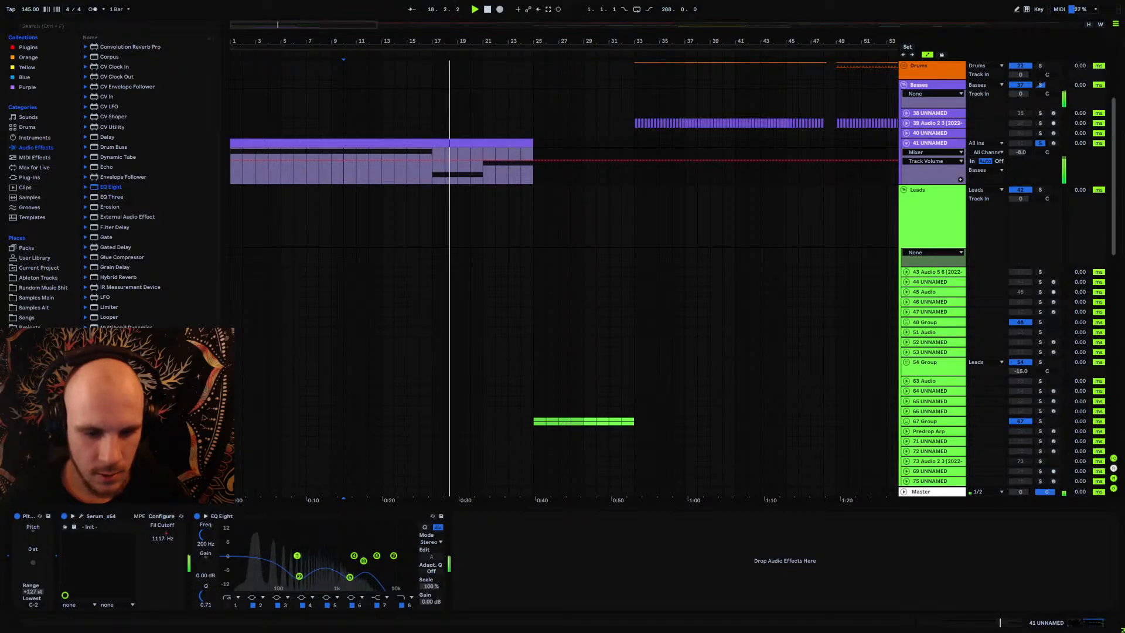
click(299, 577)
drag(202, 595, 201, 605)
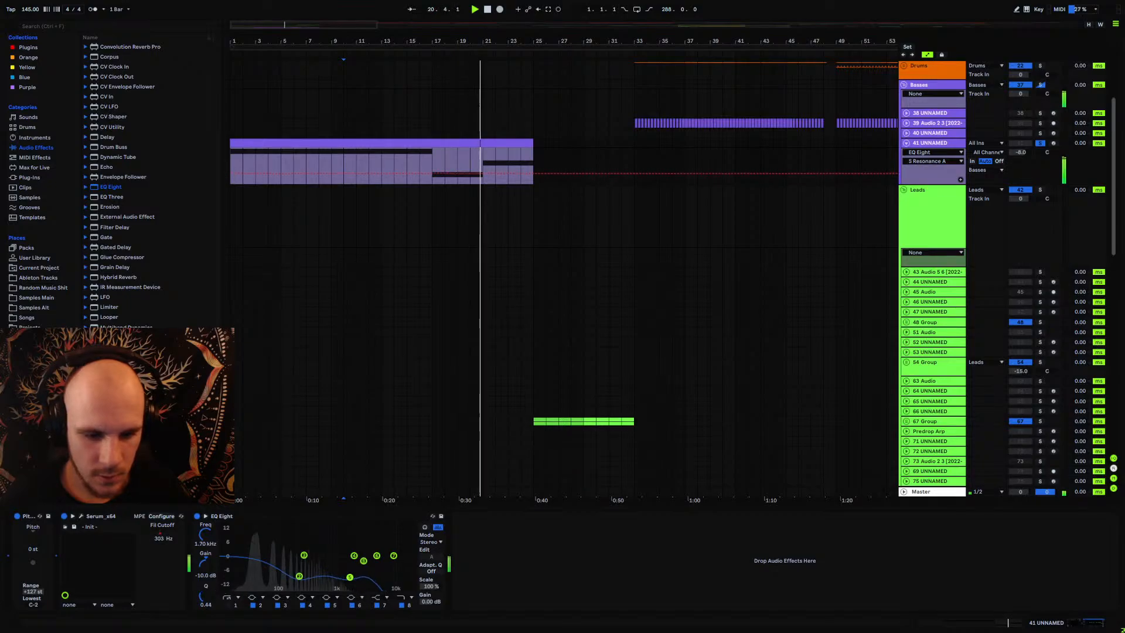
click(349, 578)
drag(304, 555, 323, 567)
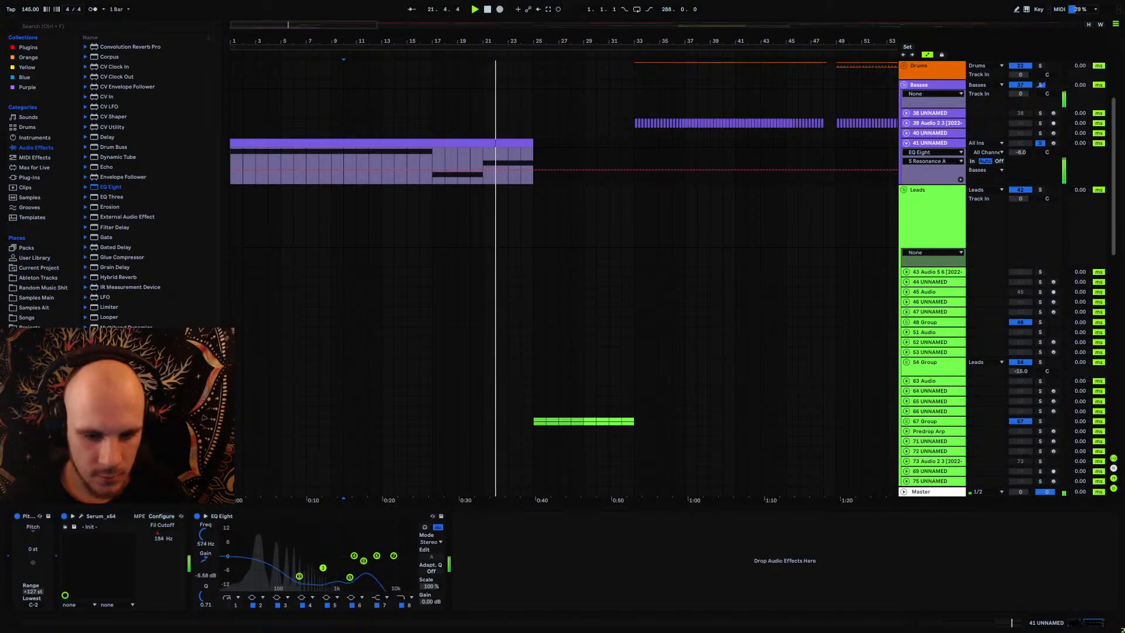
drag(202, 597, 207, 567)
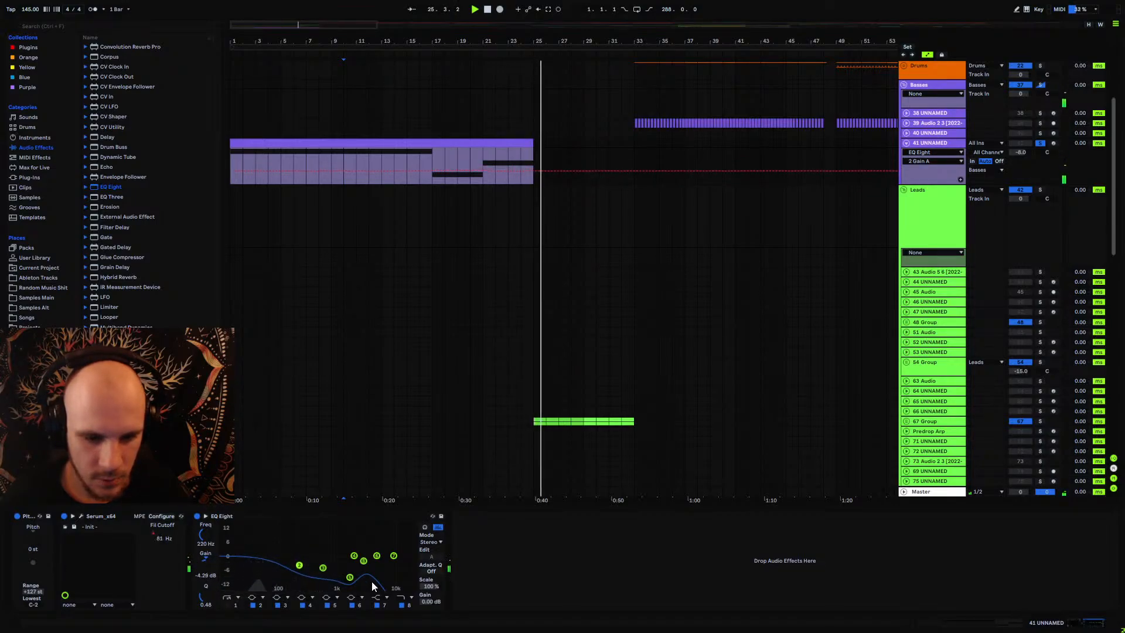
drag(350, 577, 351, 567)
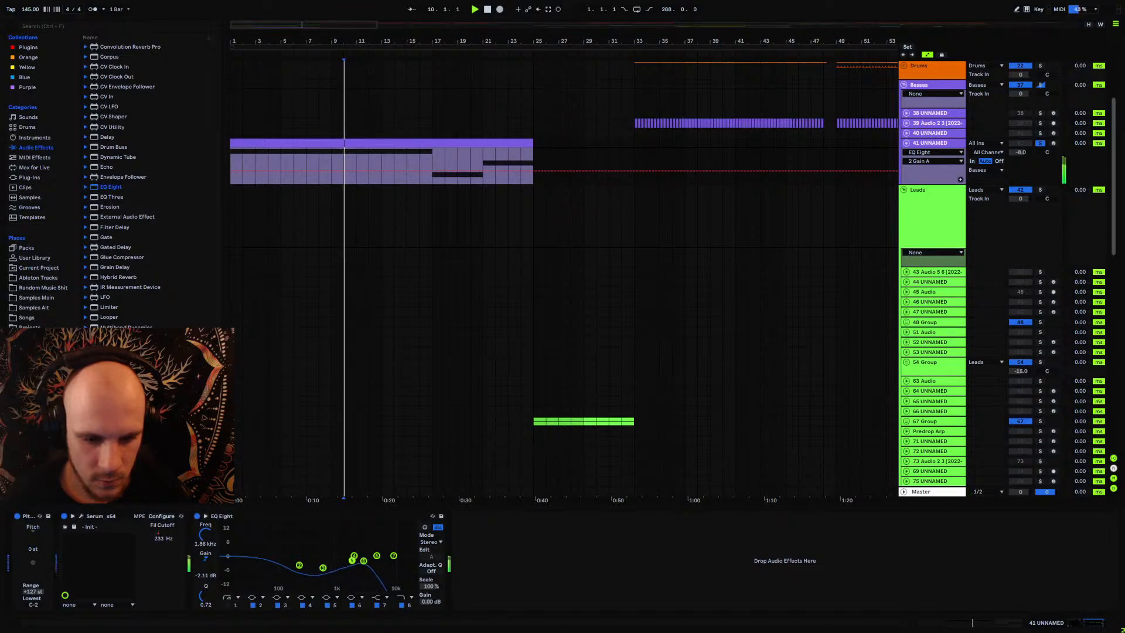
Step: Unsolo track 41, boost EQ Eight band 6 by 10.8 dB at 40.8 Hz with Q 1.65, and enable band 1
click(1040, 143)
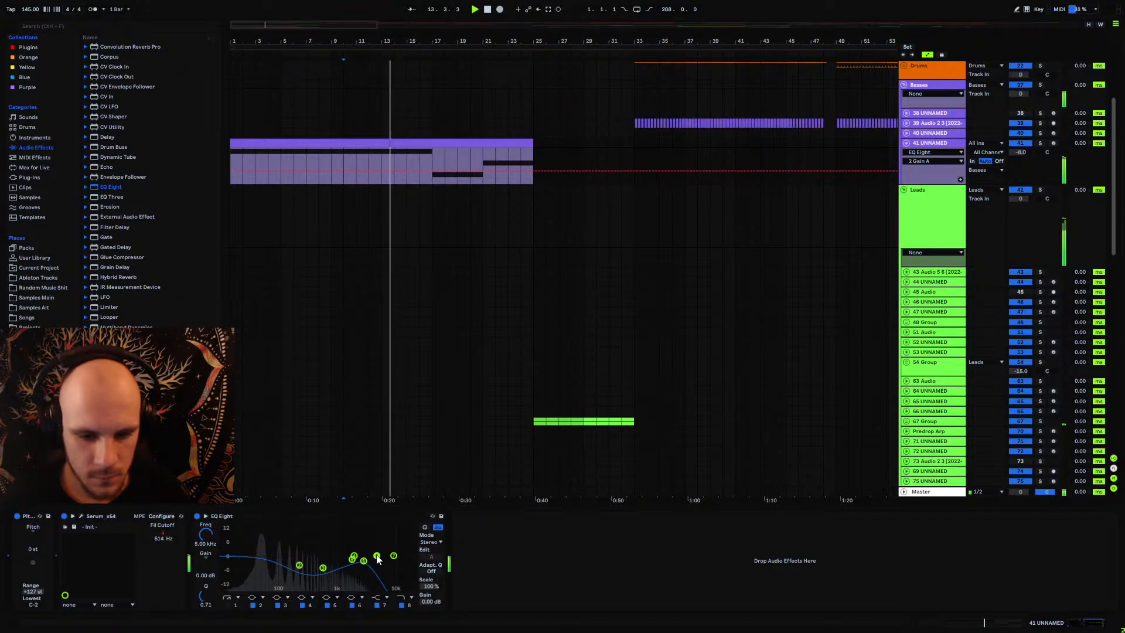
drag(377, 555, 264, 535)
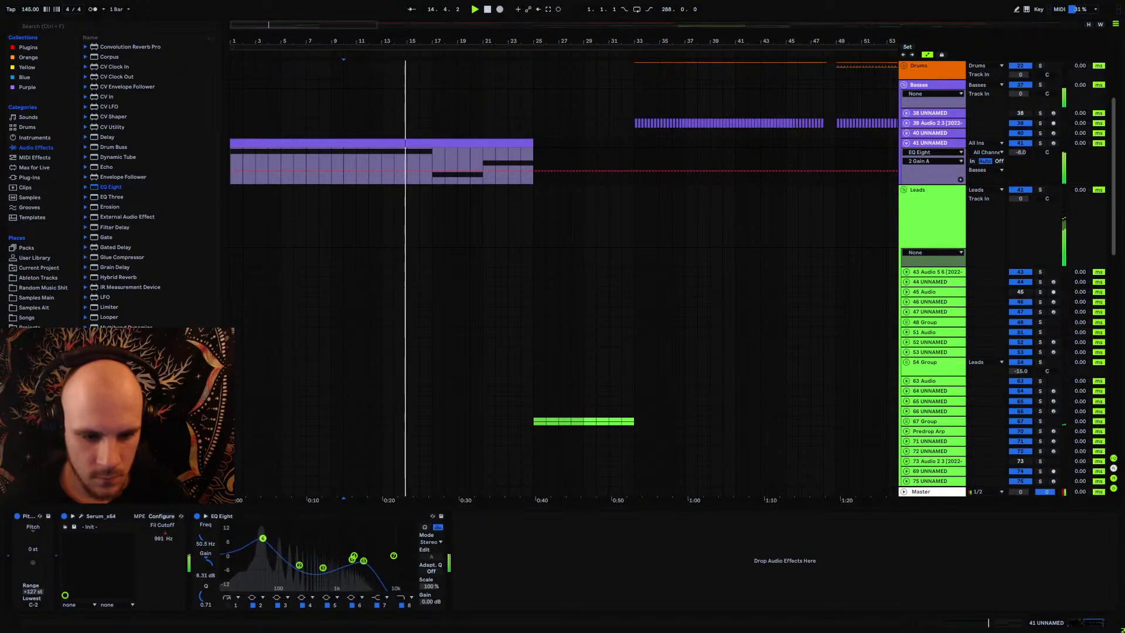
mouse_move(211, 601)
mouse_down()
mouse_move(212, 577)
mouse_move(207, 618)
mouse_up()
drag(262, 538, 255, 532)
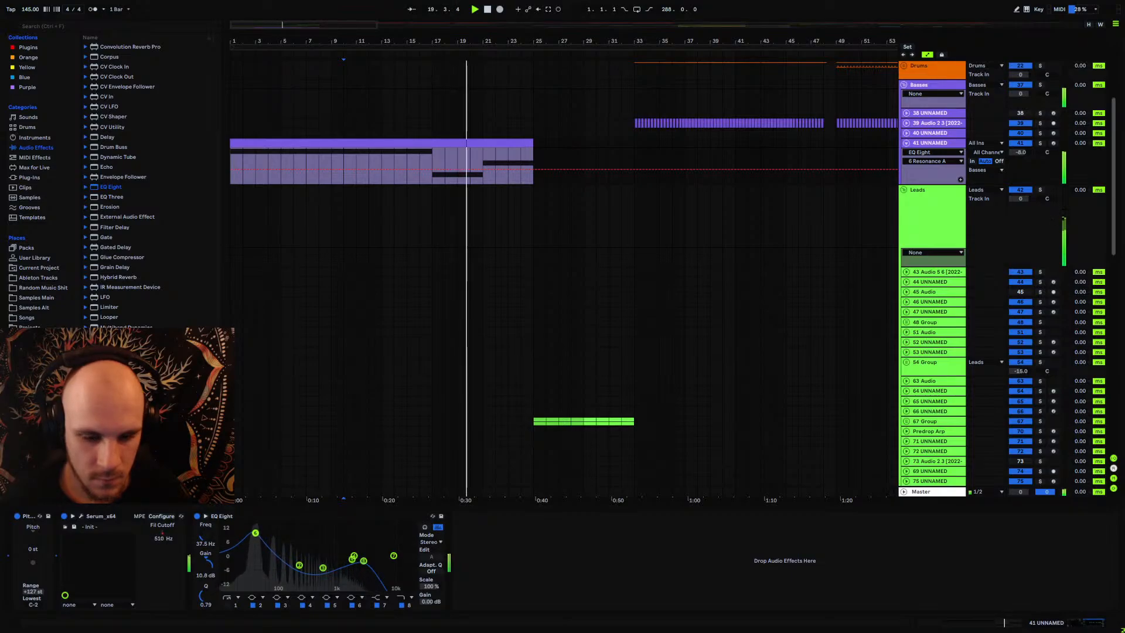
click(228, 604)
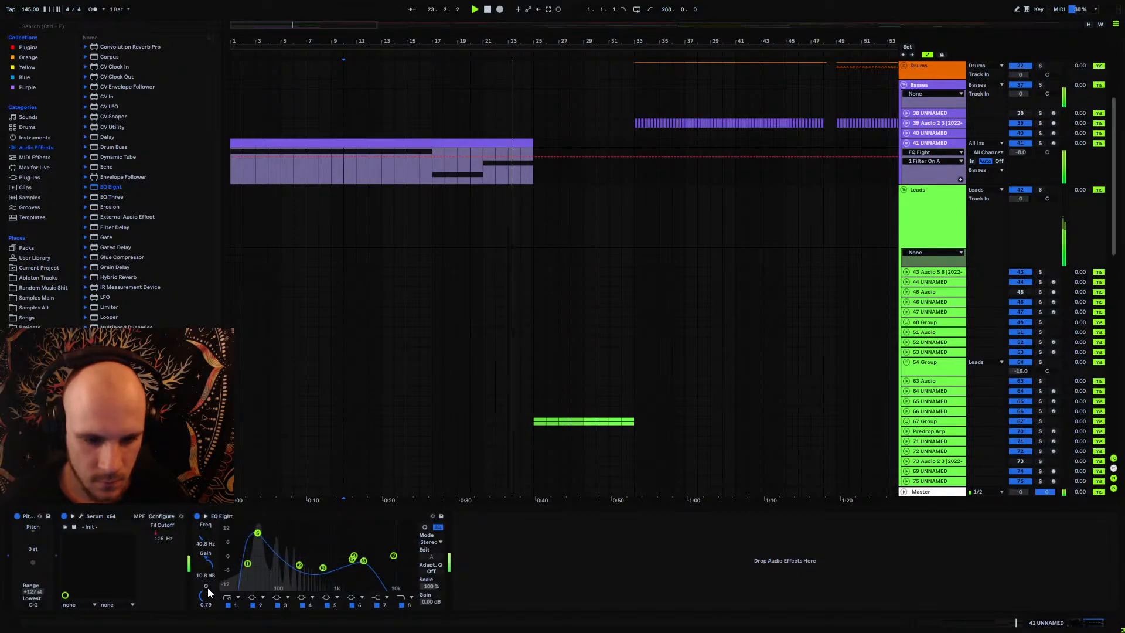
drag(209, 593, 218, 592)
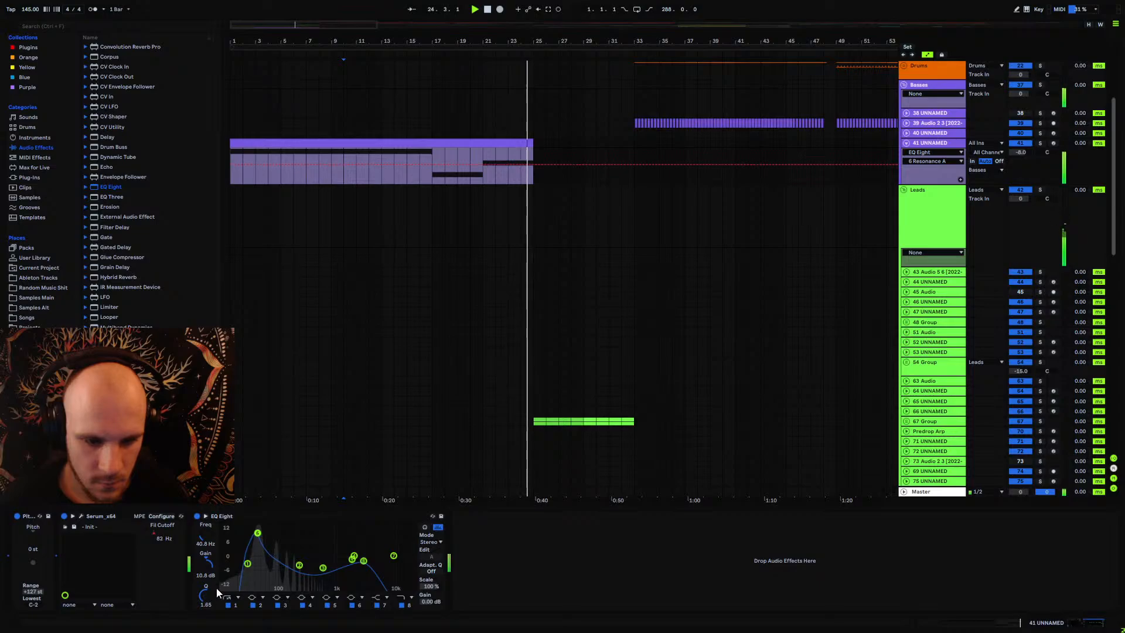
Step: Automate track 41's EQ Eight band 6 gain to rise from a lowered level at bar 1 to 10.8 dB at bar 17
click(381, 163)
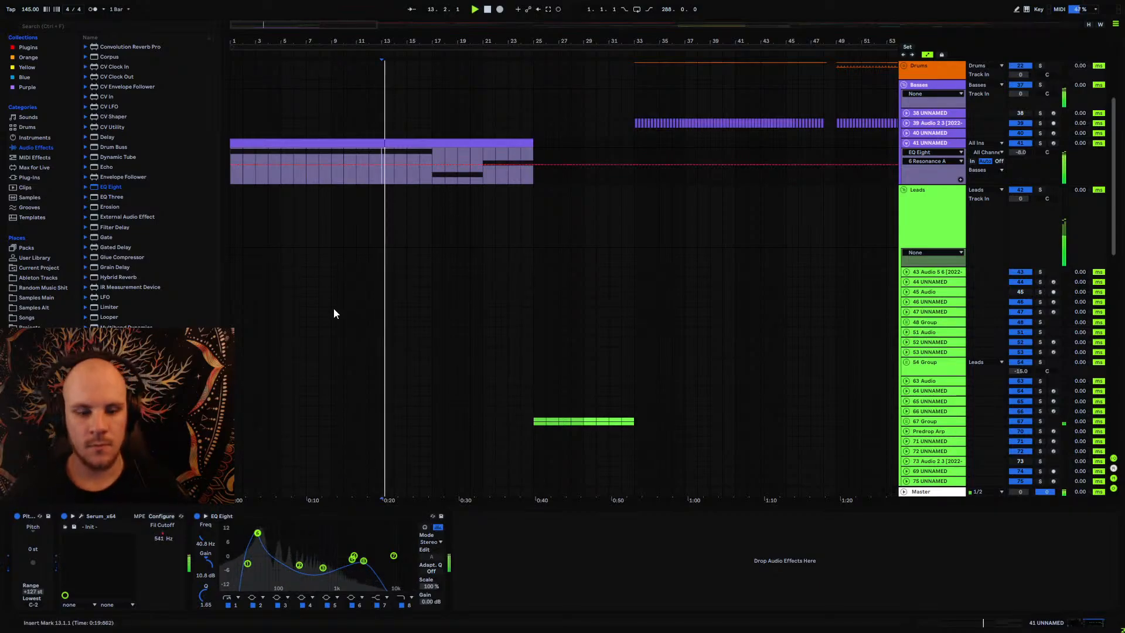
click(211, 558)
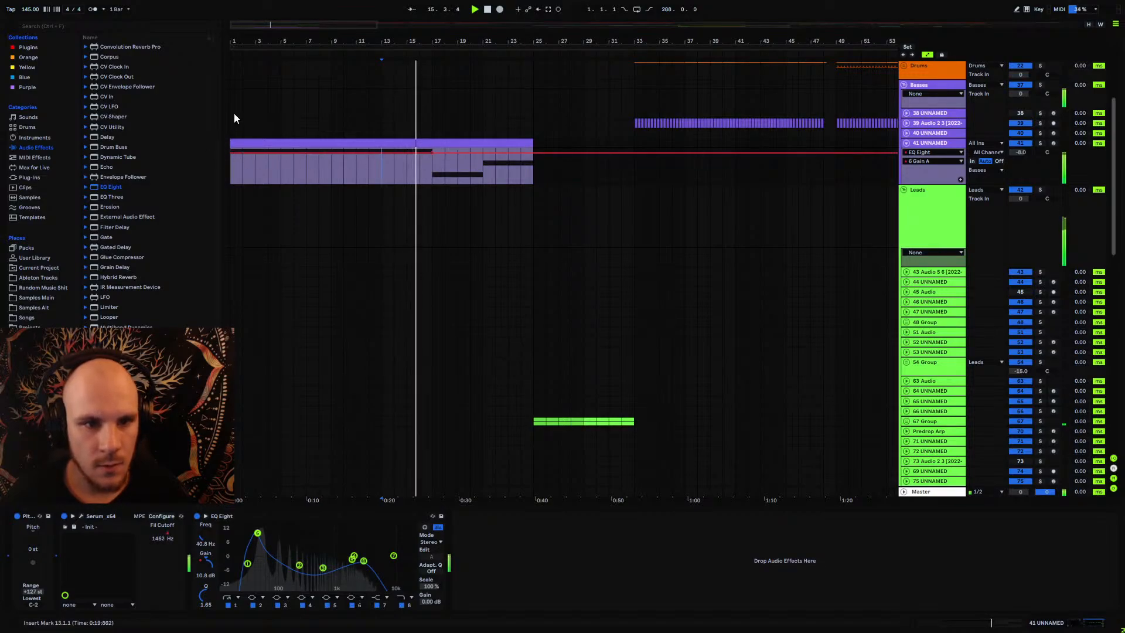
click(235, 172)
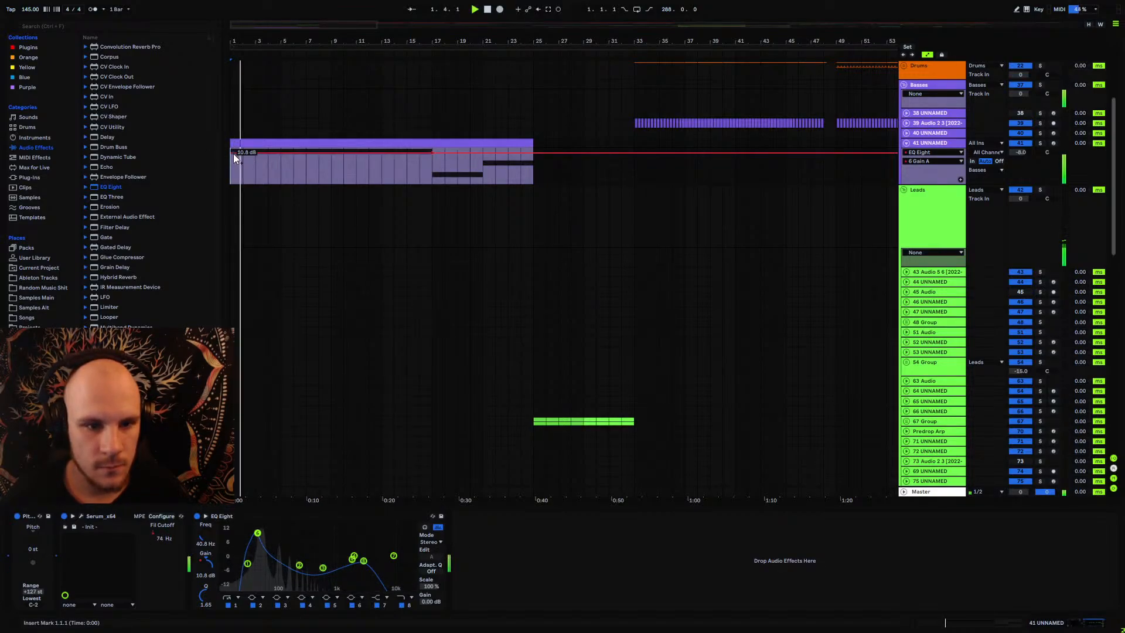
drag(233, 153, 284, 168)
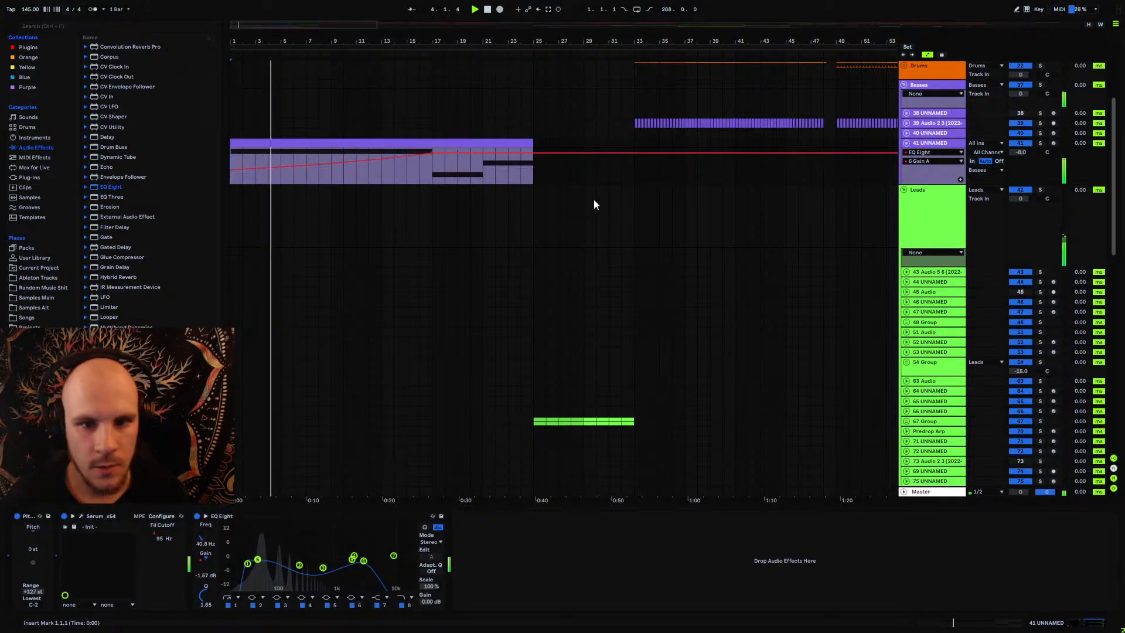
Step: Collapse track 41, expand the MASTER RECORDING track and record the master output into it from bar 1
click(905, 142)
scroll(324, 255, up, 5)
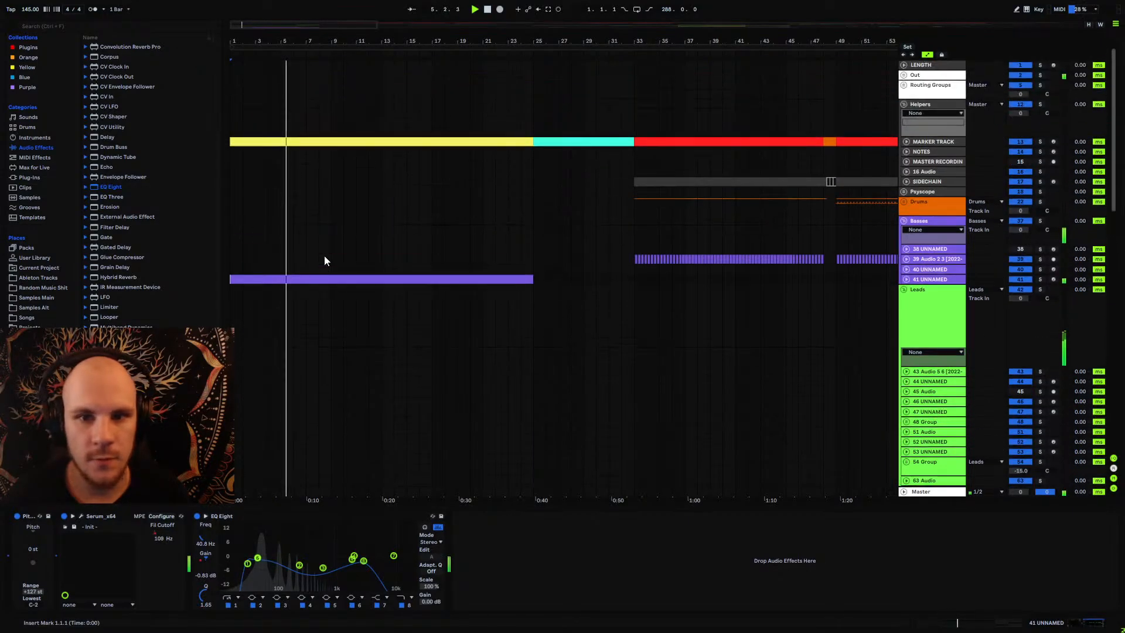
click(906, 162)
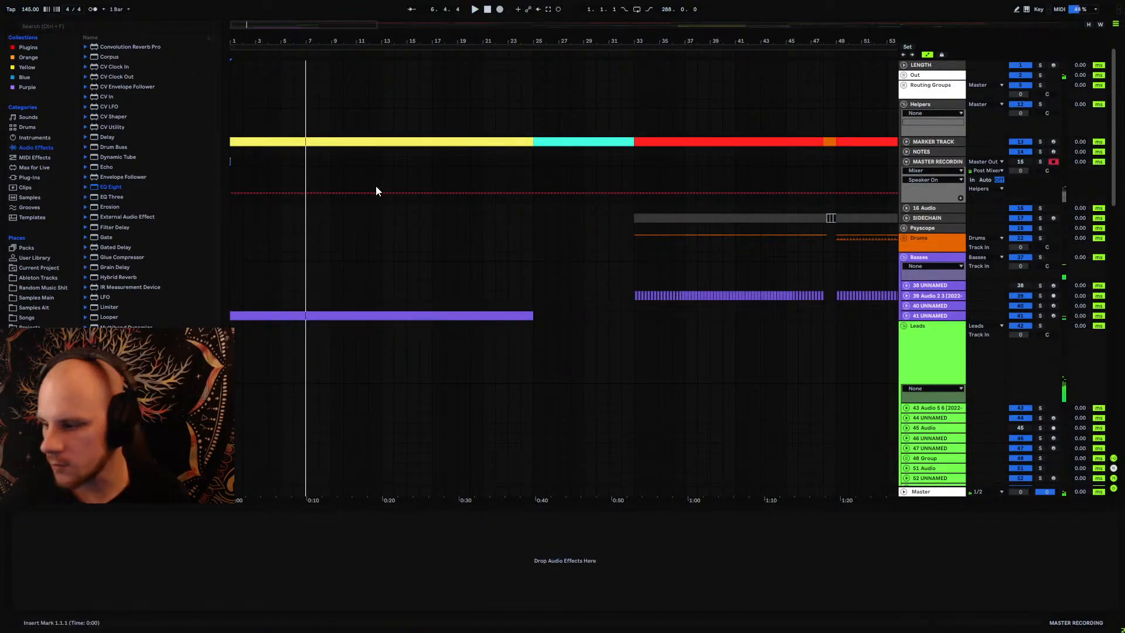
click(299, 135)
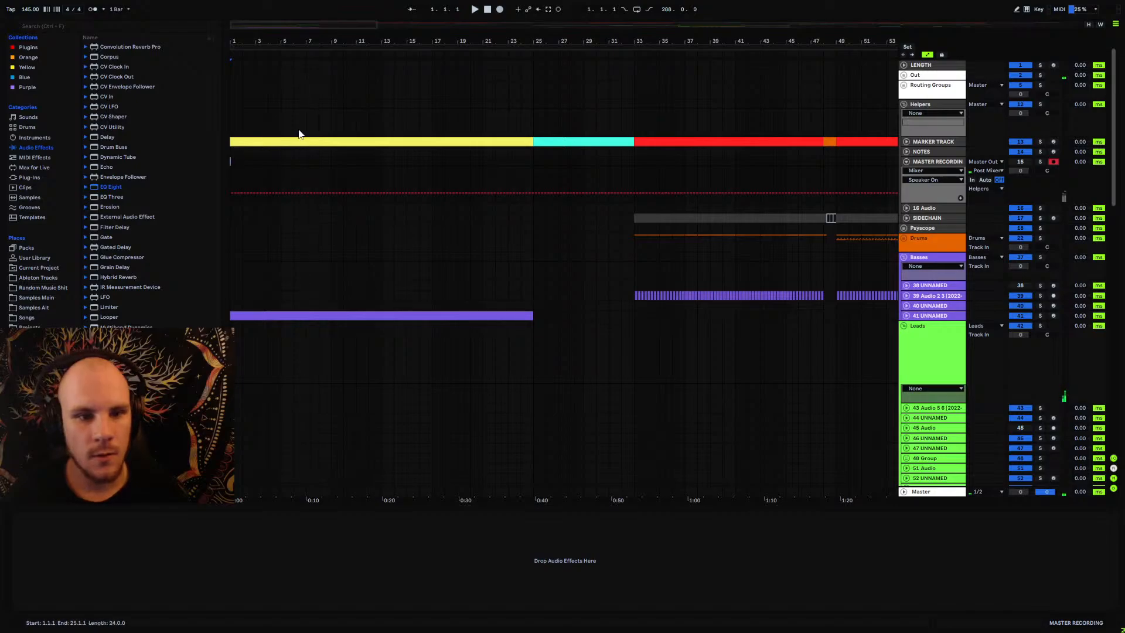
click(500, 9)
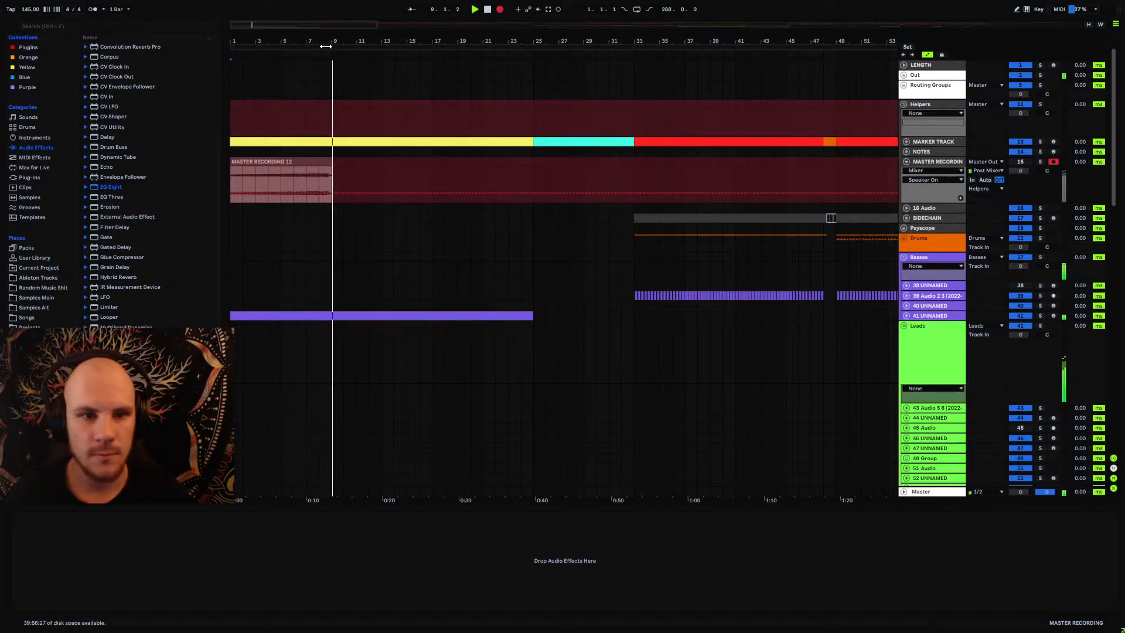
drag(324, 44, 376, 76)
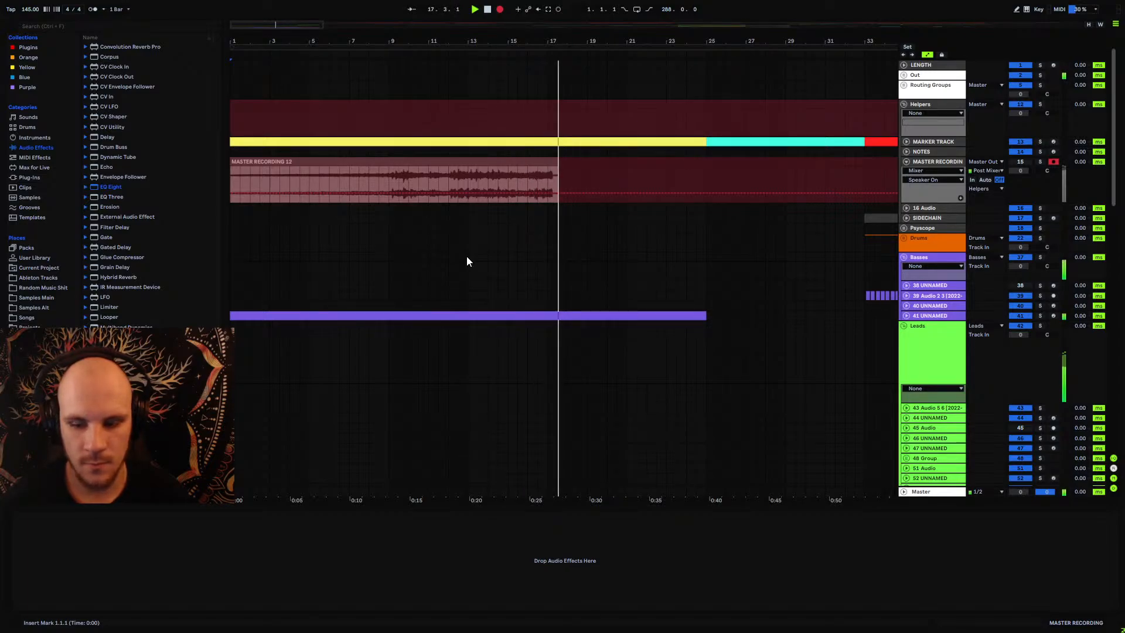
Step: Set the track volume of 115 Group in the Vocals group to -15.0 dB
scroll(495, 273, down, 10)
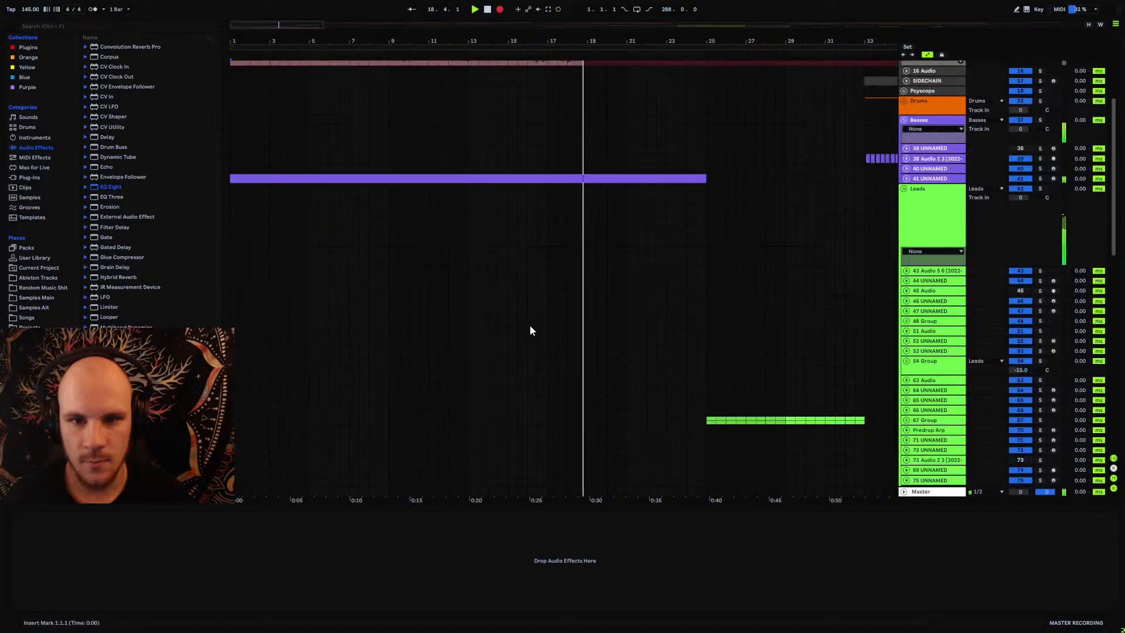
scroll(527, 334, down, 10)
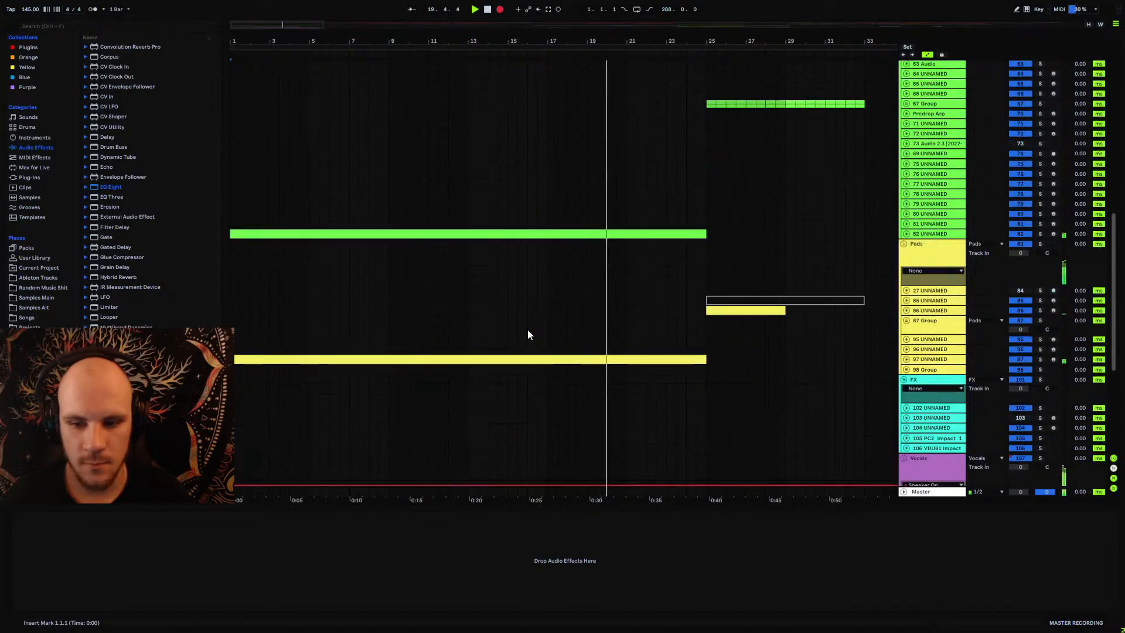
click(906, 359)
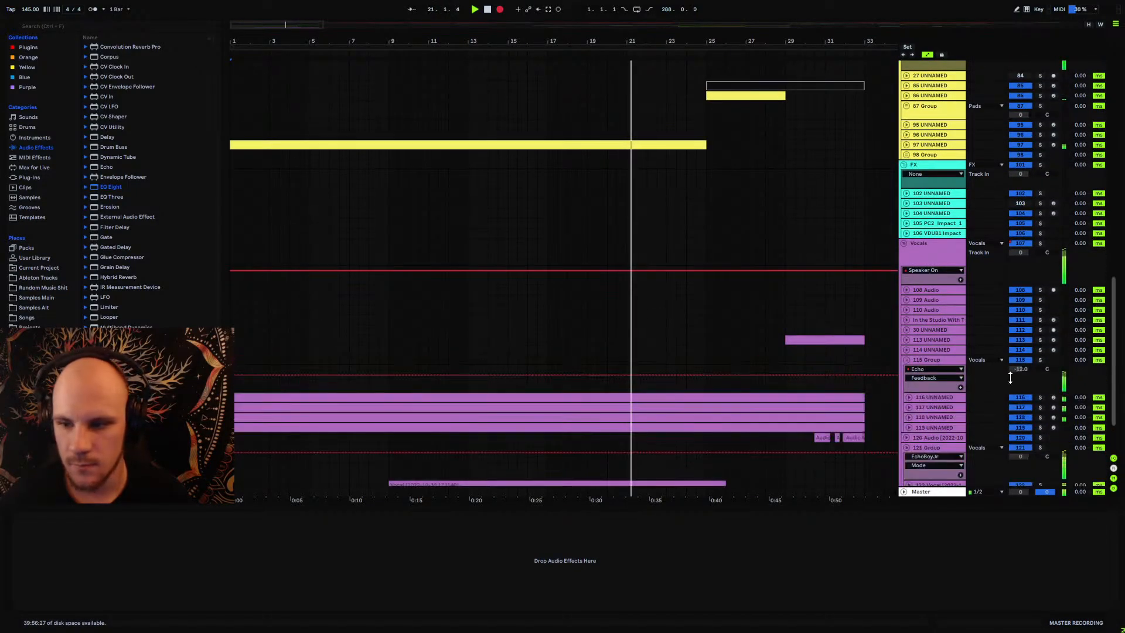
drag(992, 378, 988, 380)
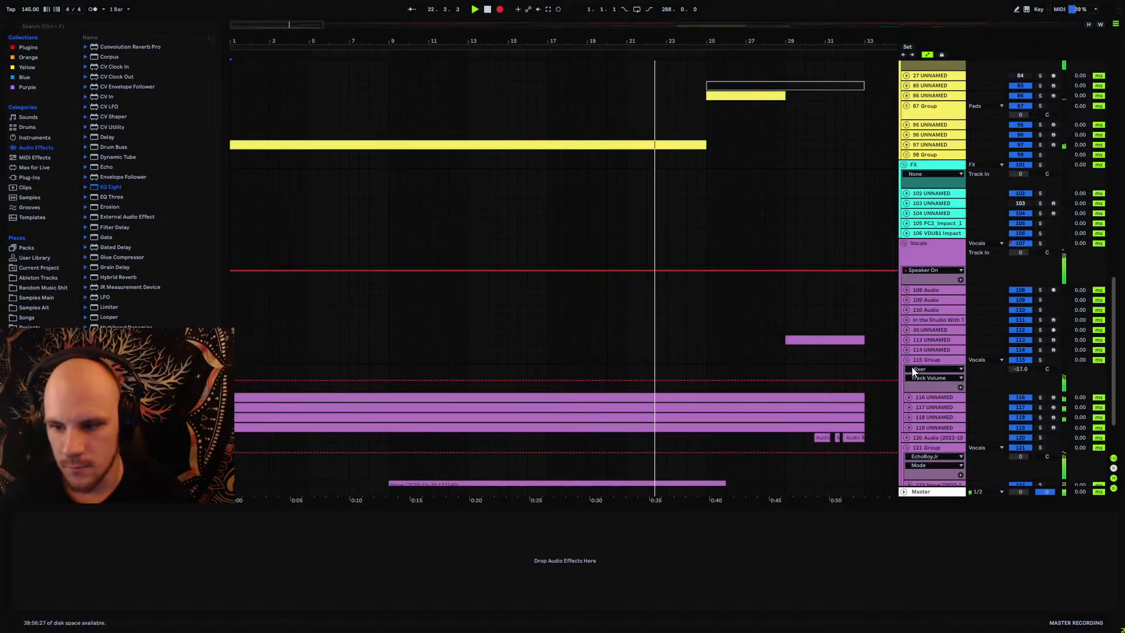
key(Up)
key(Up)
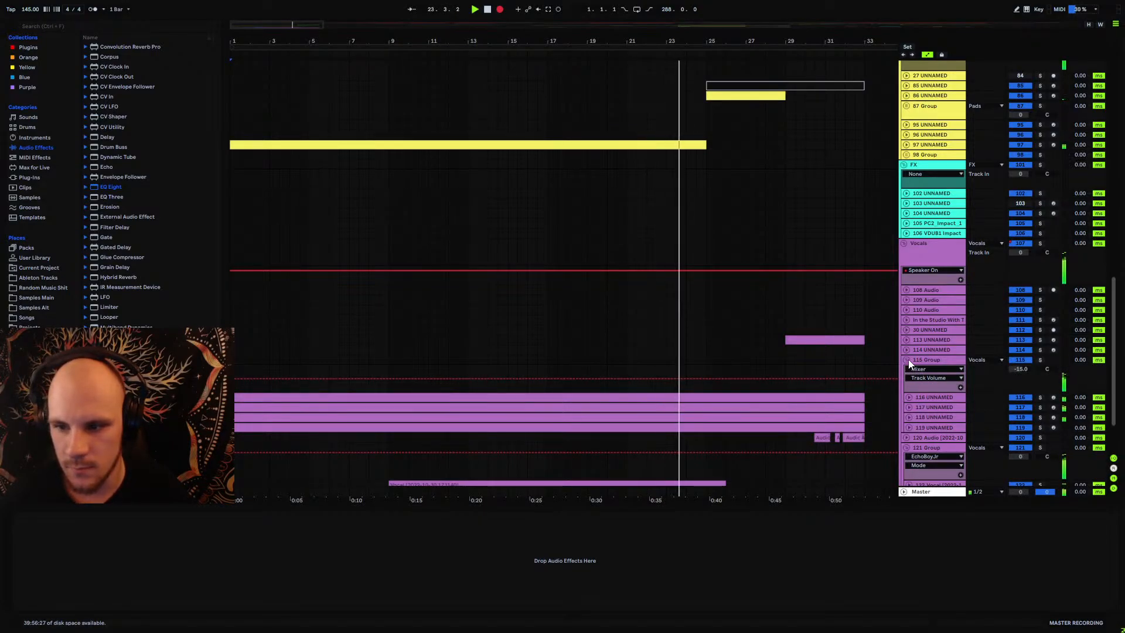
Step: Deactivate the clips of tracks 68 and 69 inside 67 Group from bar 25 to bar 33, and collapse the group
scroll(715, 387, up, 10)
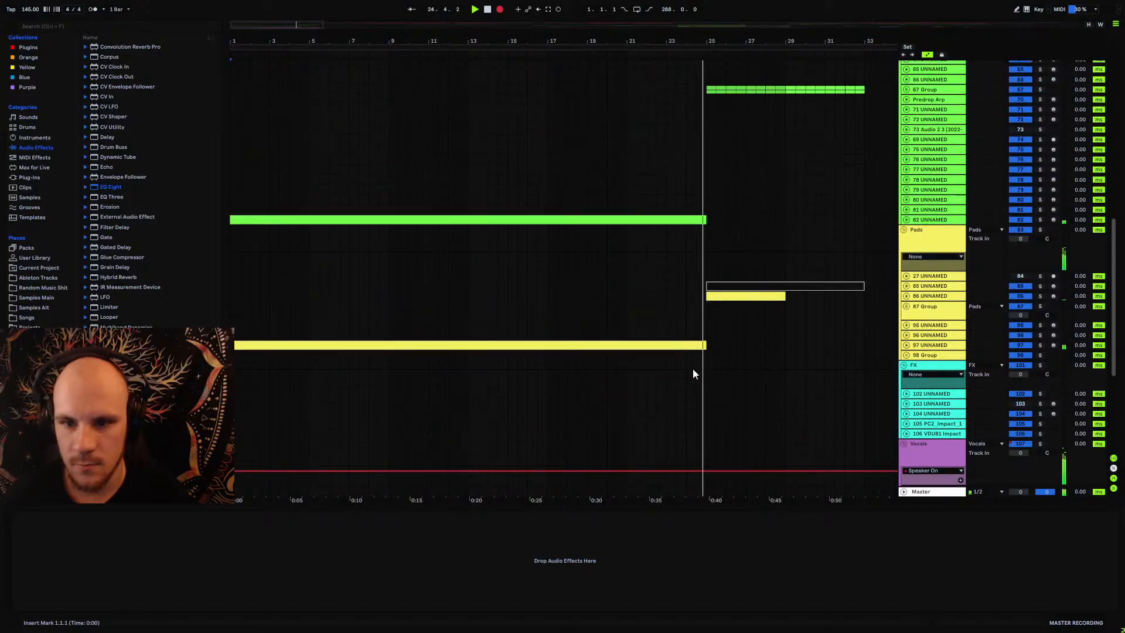
scroll(693, 368, up, 13)
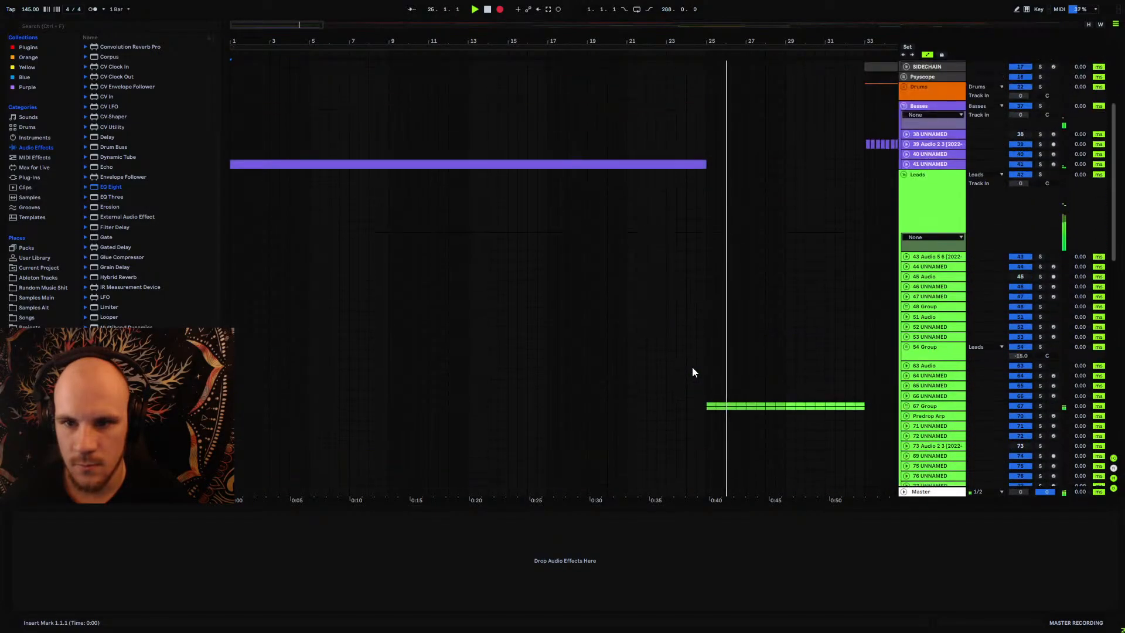
scroll(693, 371, up, 3)
scroll(692, 372, down, 6)
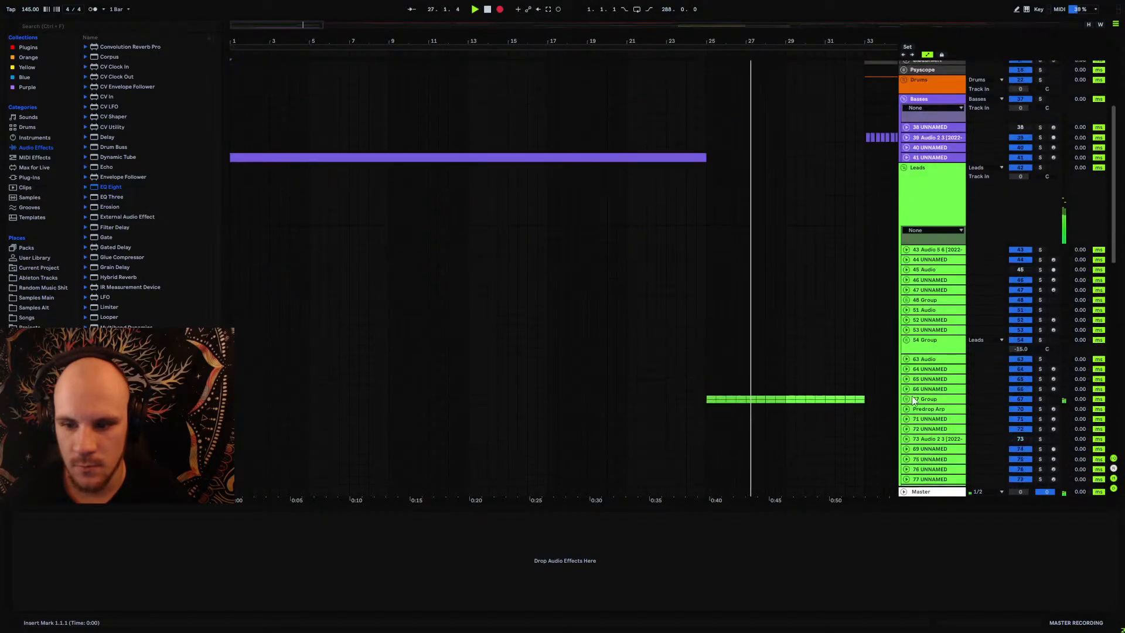
click(907, 399)
click(924, 399)
scroll(783, 416, down, 2)
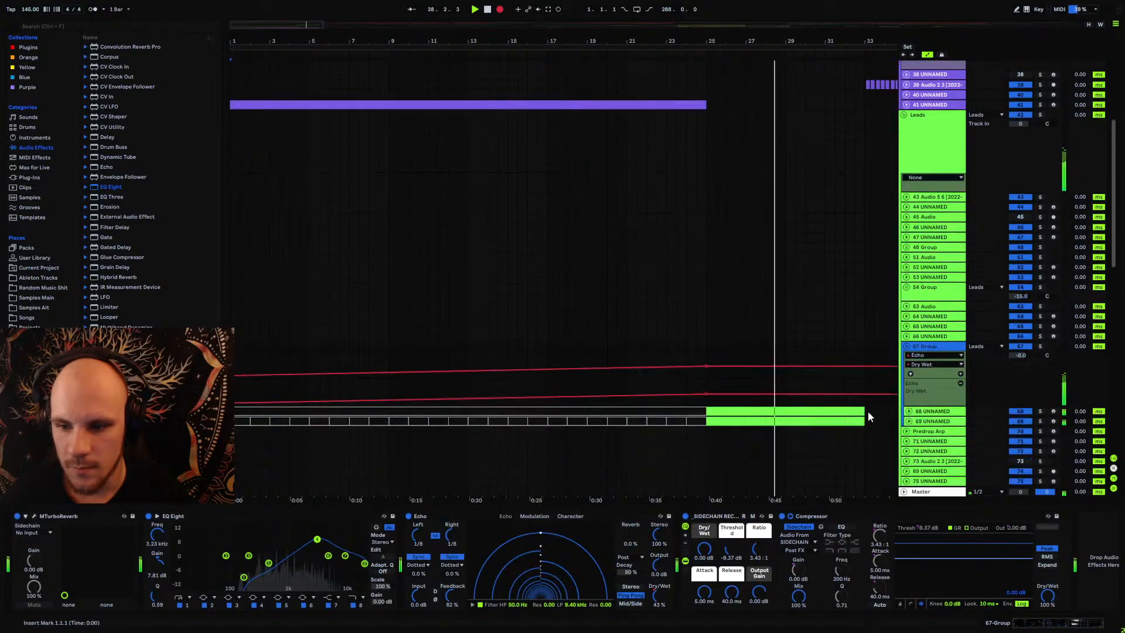
drag(867, 420, 706, 420)
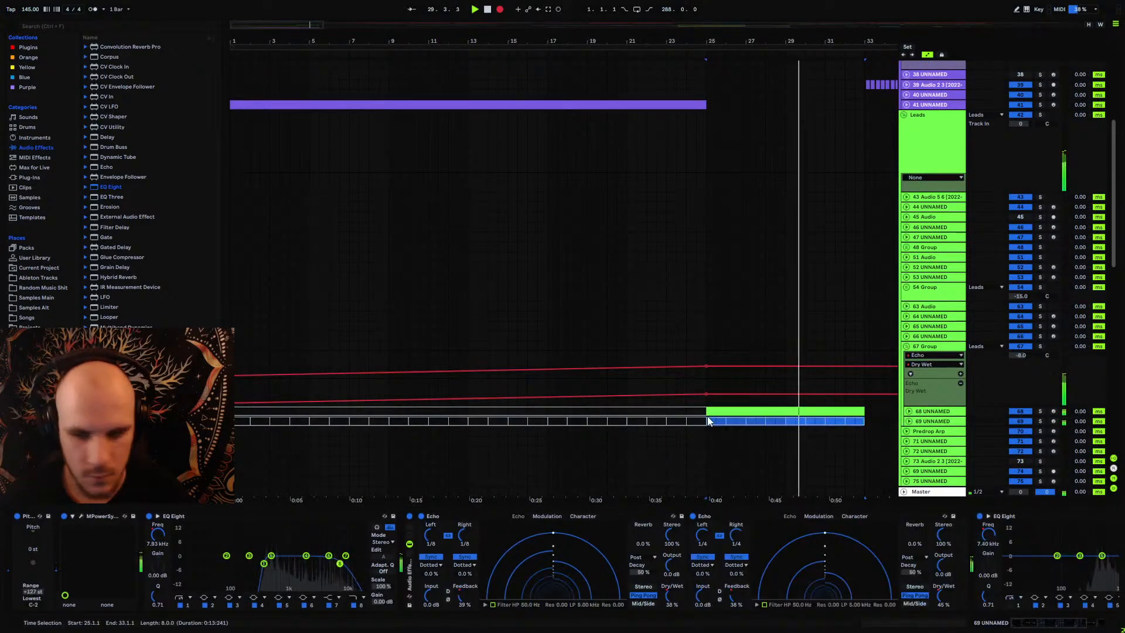
click(720, 409)
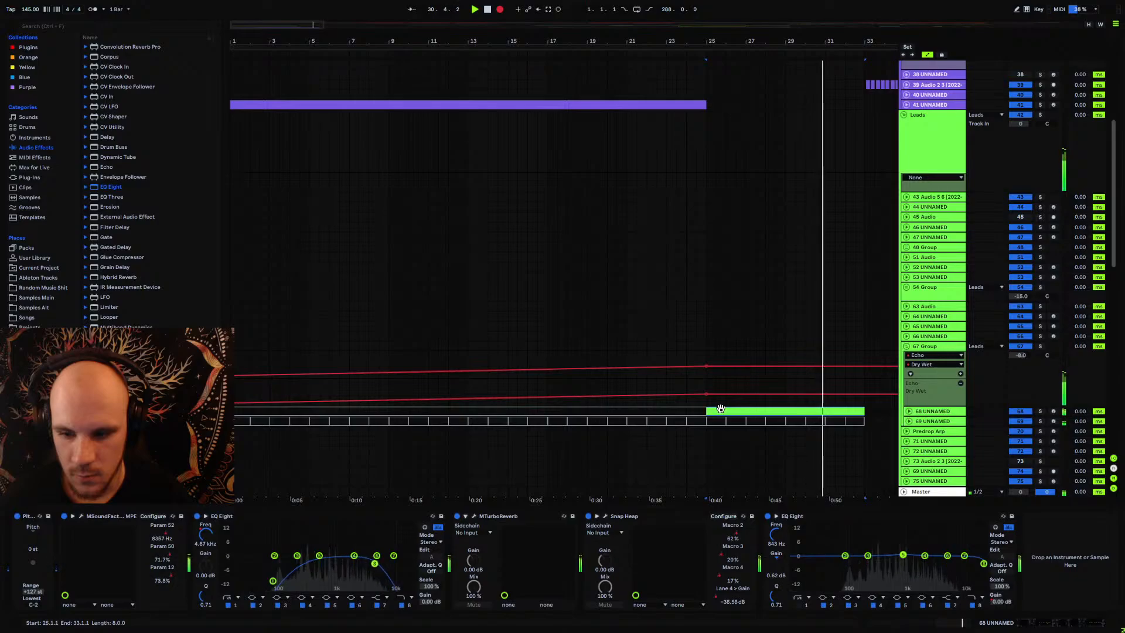
click(720, 409)
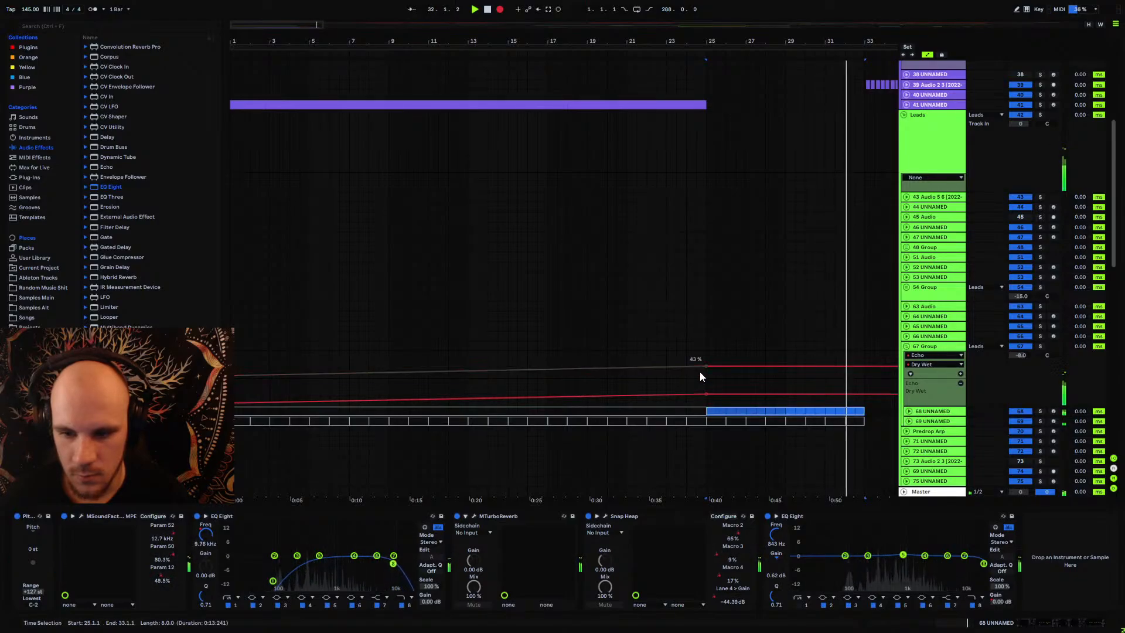
click(626, 346)
click(906, 346)
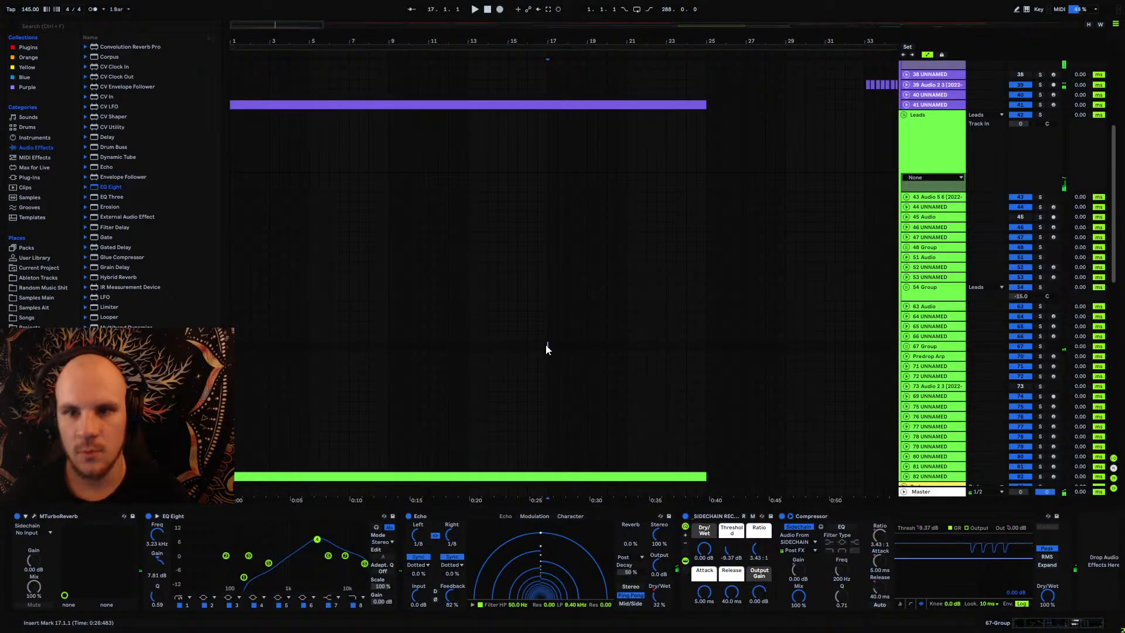
Step: Play from bar 17, expand track 82 and raise its Echo feedback to 93%
key(space)
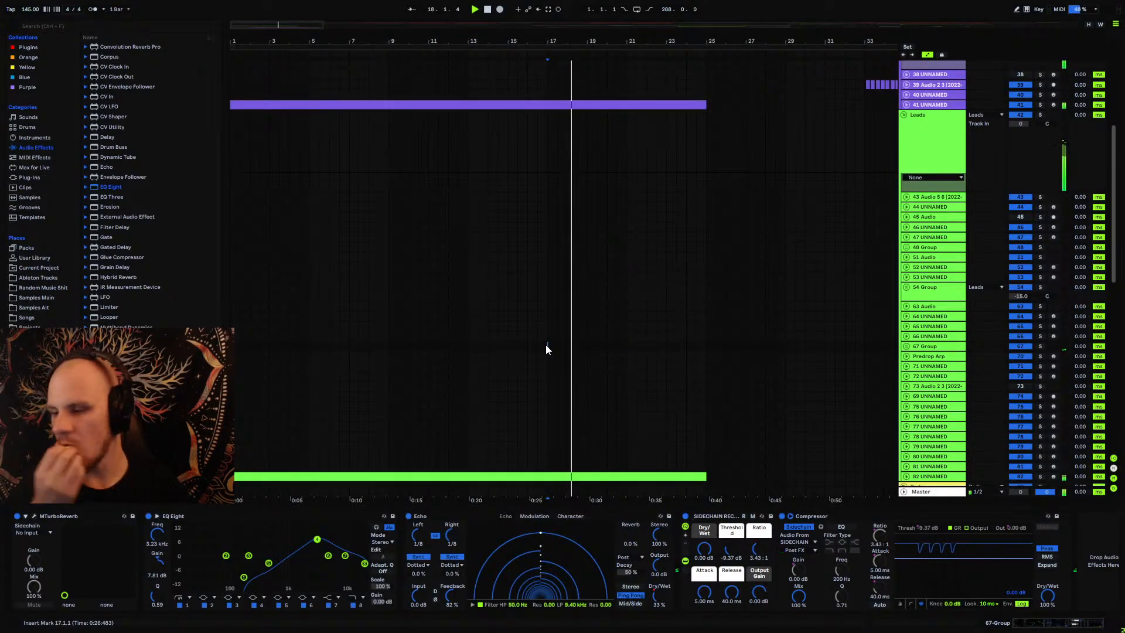
scroll(898, 420, down, 3)
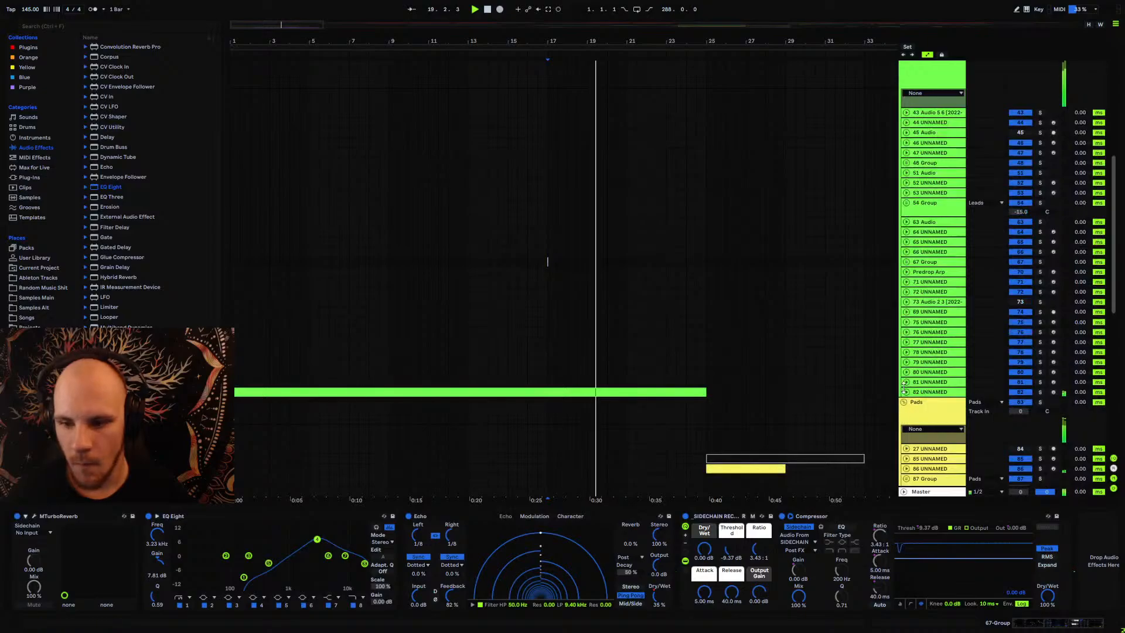
click(906, 392)
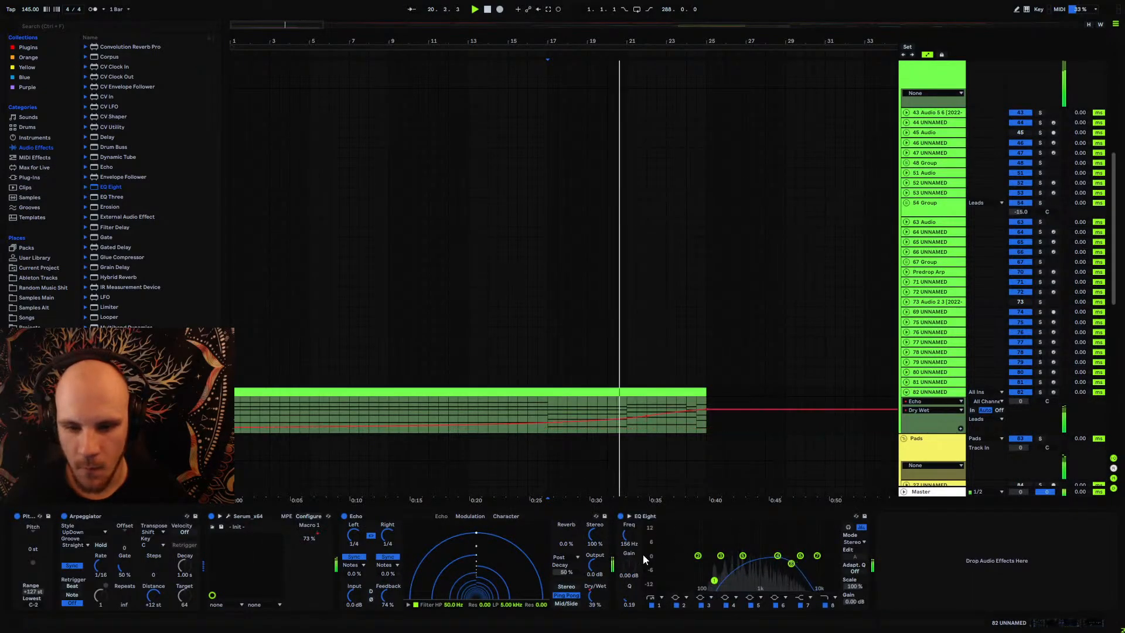
click(386, 595)
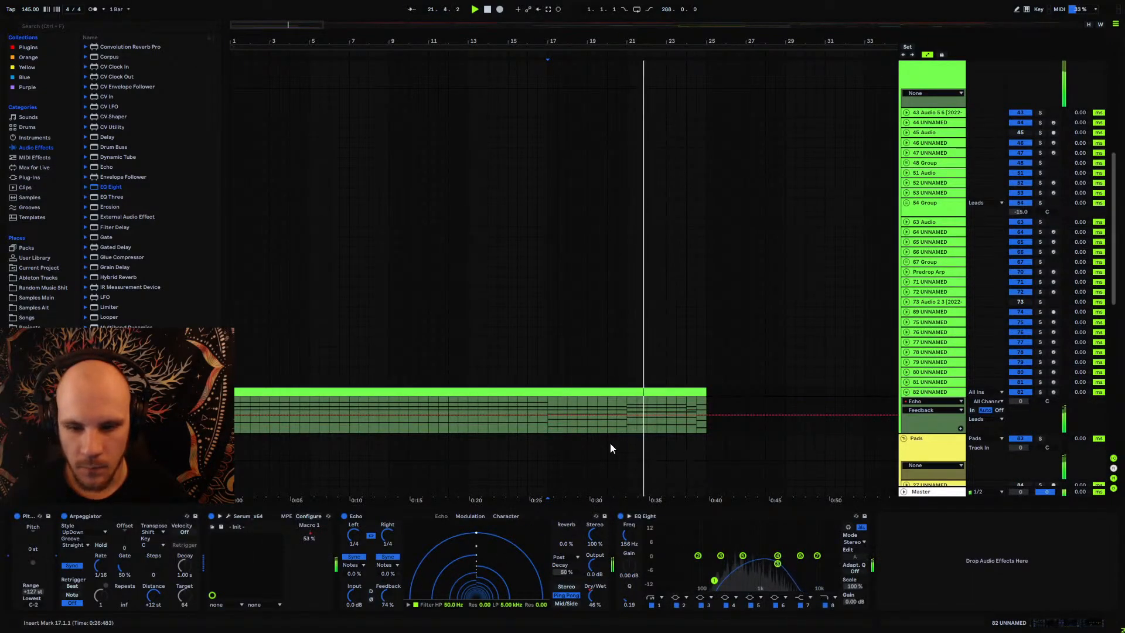
drag(388, 595, 388, 588)
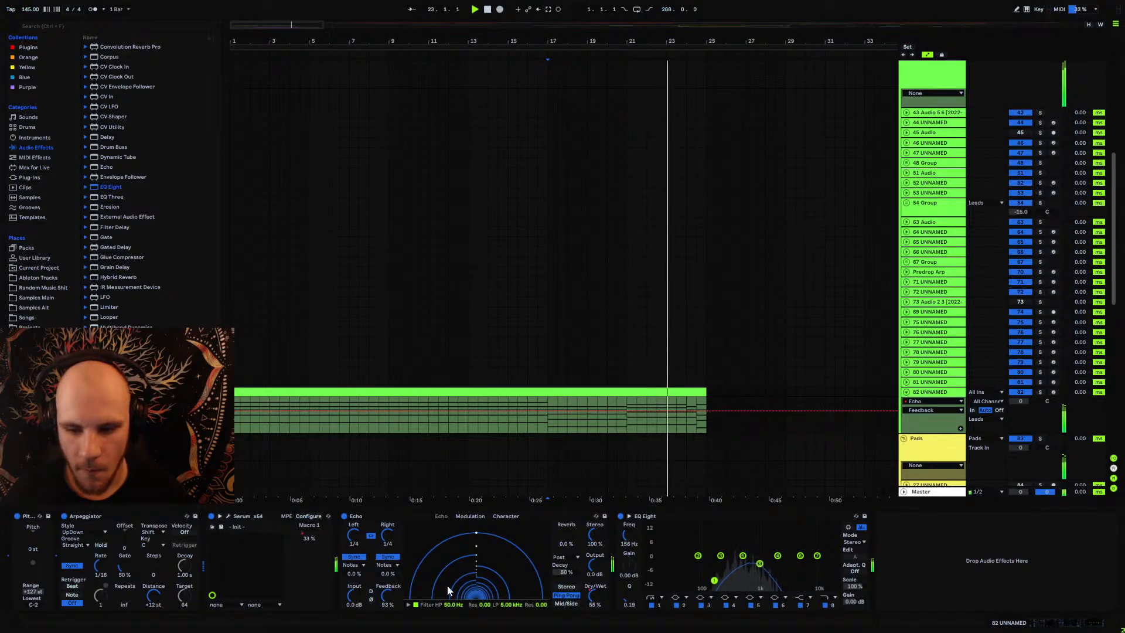
Step: Raise the bar 25 end point of track 82's EQ Eight band 8 frequency automation to 1.94 kHz and collapse the track
click(629, 536)
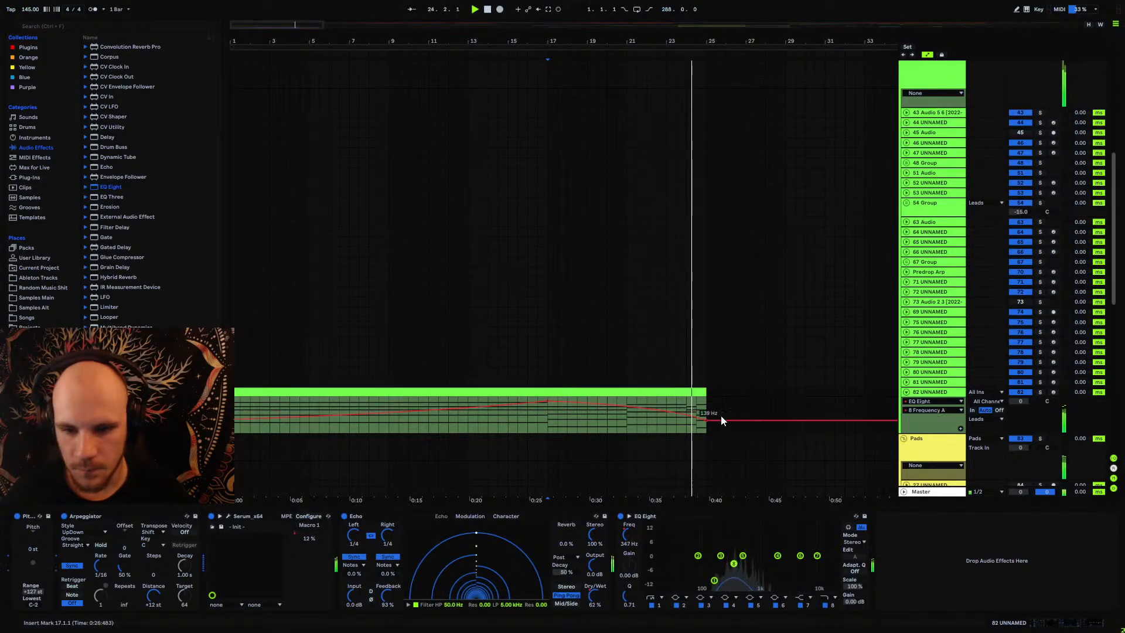
drag(706, 426, 706, 415)
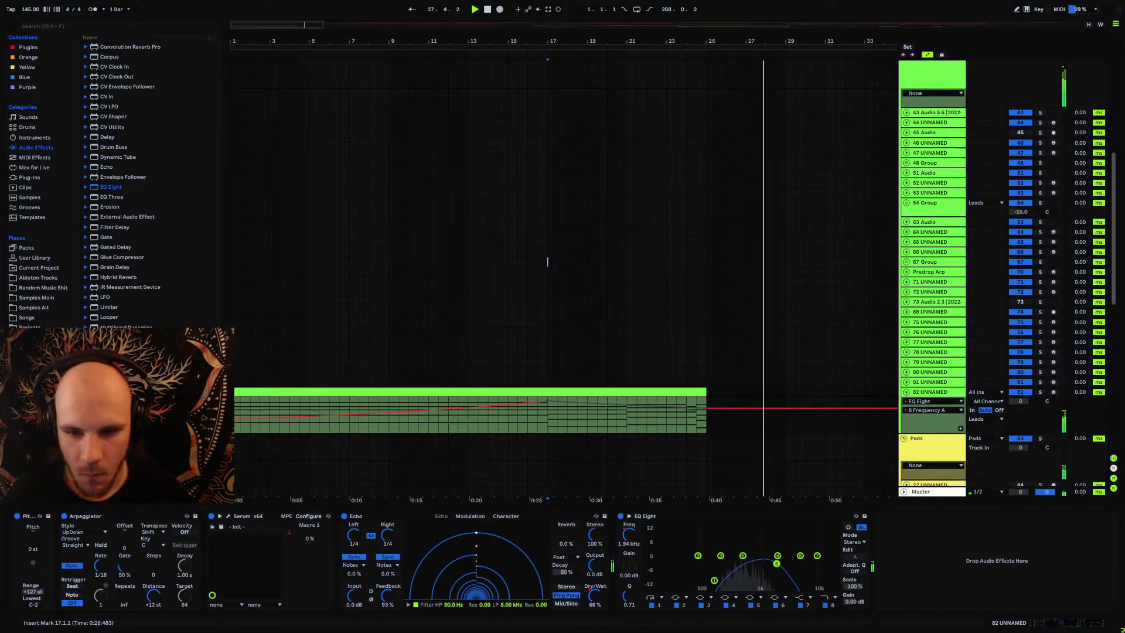
click(906, 392)
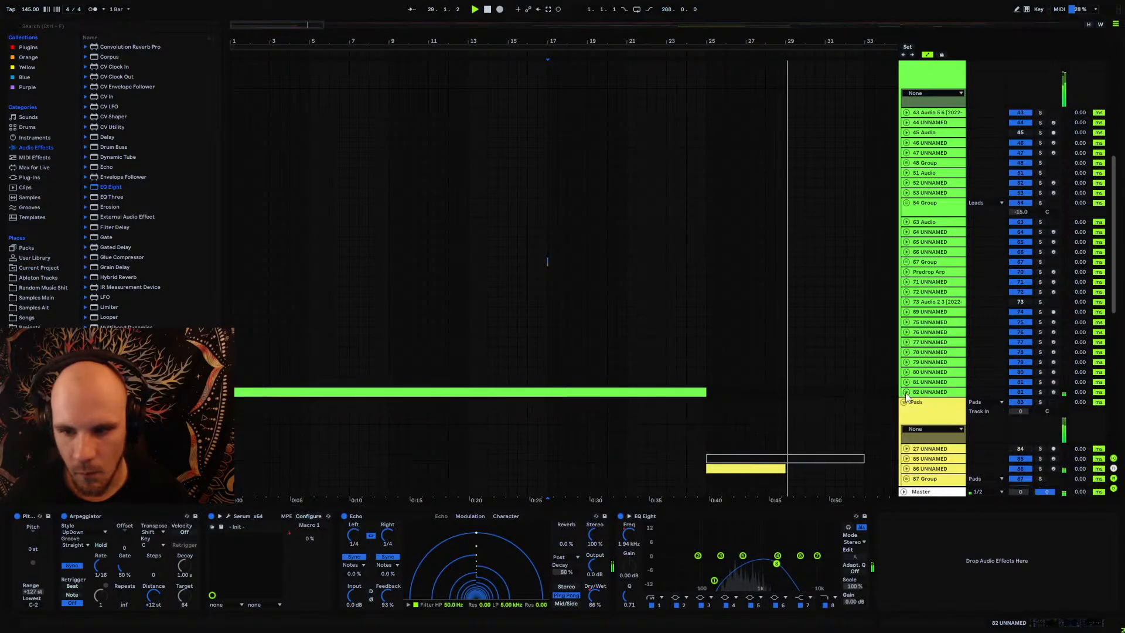
Step: Insert a new audio track below track 106 VDUB1 Impact in the FX group
scroll(683, 406, down, 8)
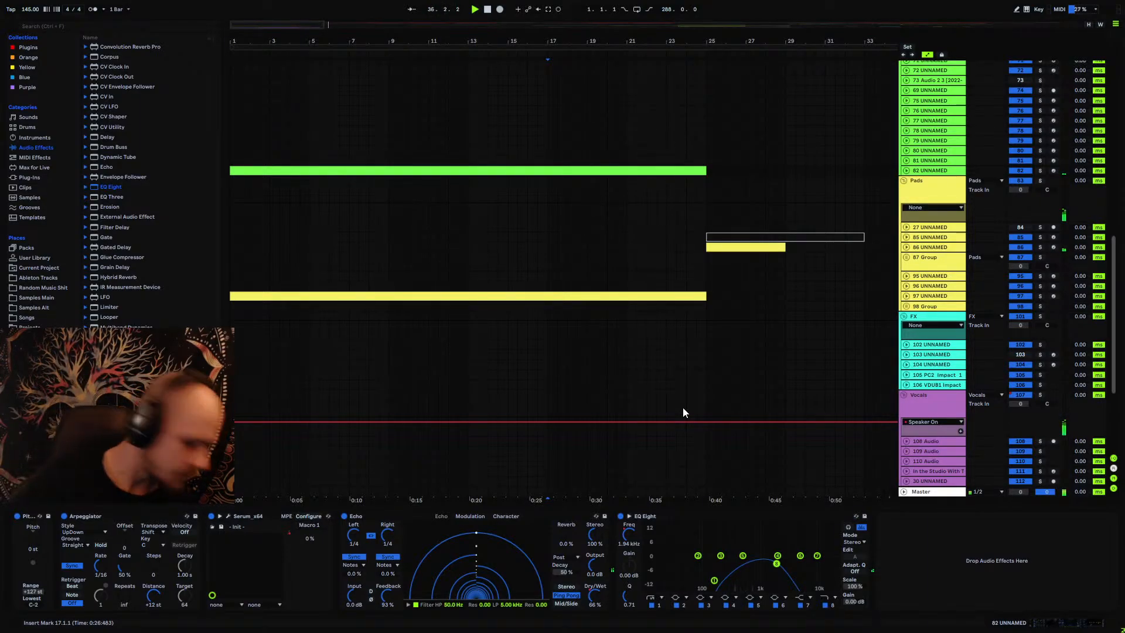
drag(726, 41, 727, 5)
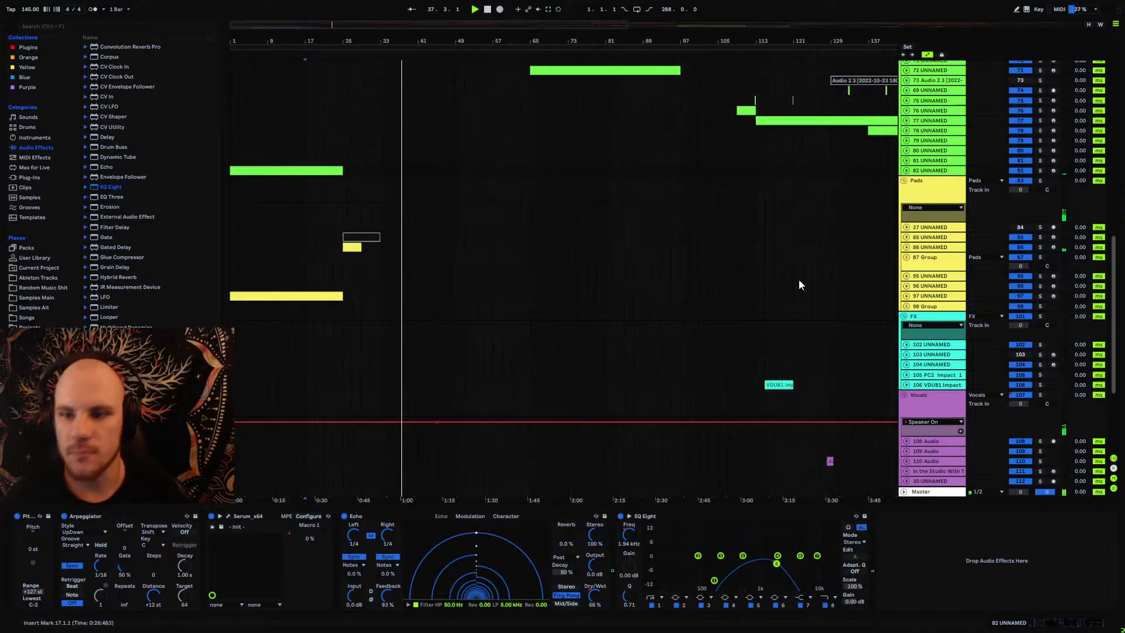
click(929, 384)
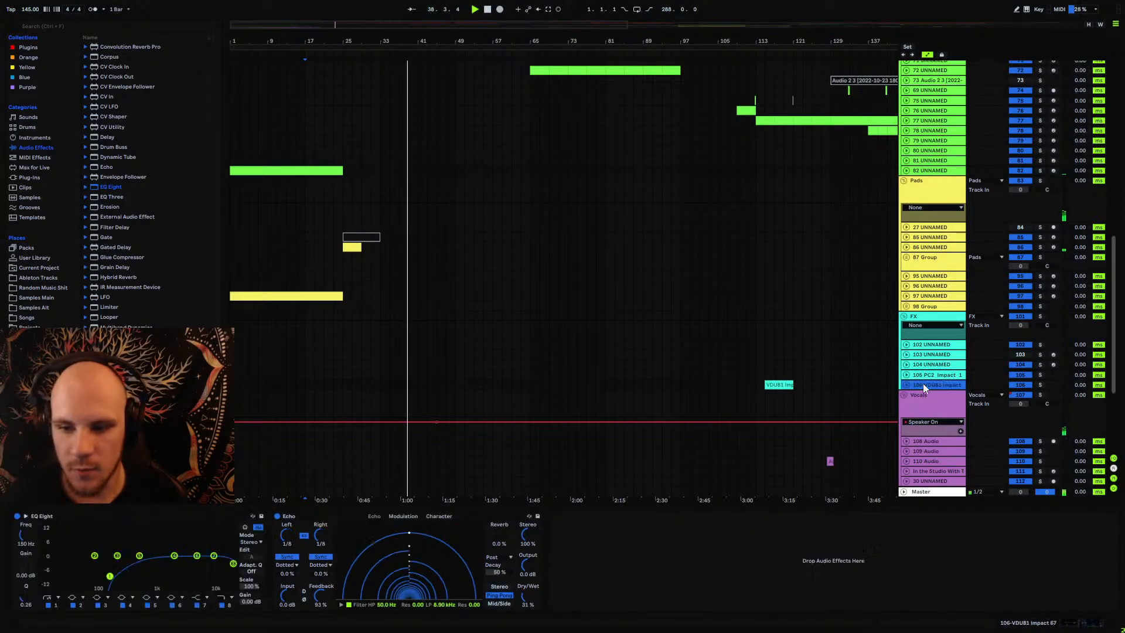
drag(448, 41, 454, 53)
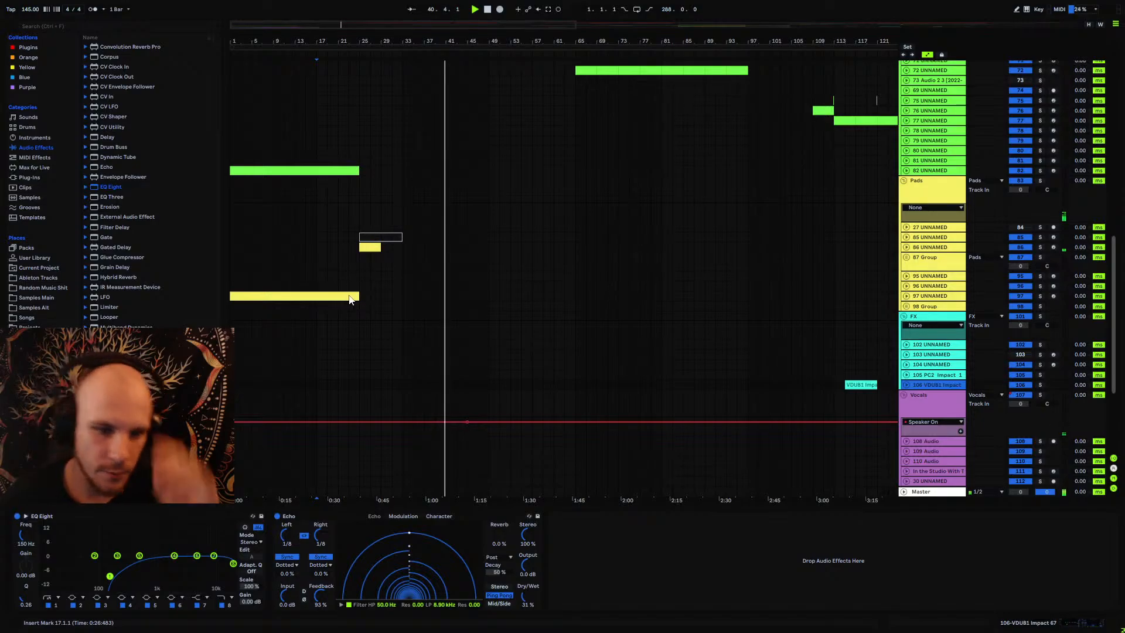
key(ctrl+shift+t)
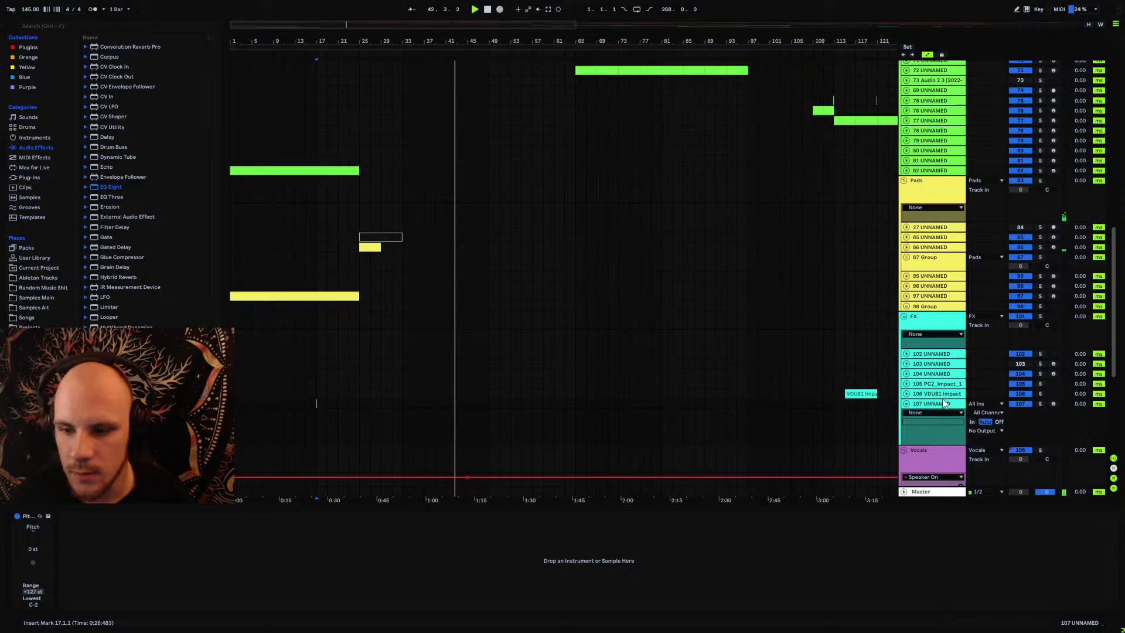
key(Delete)
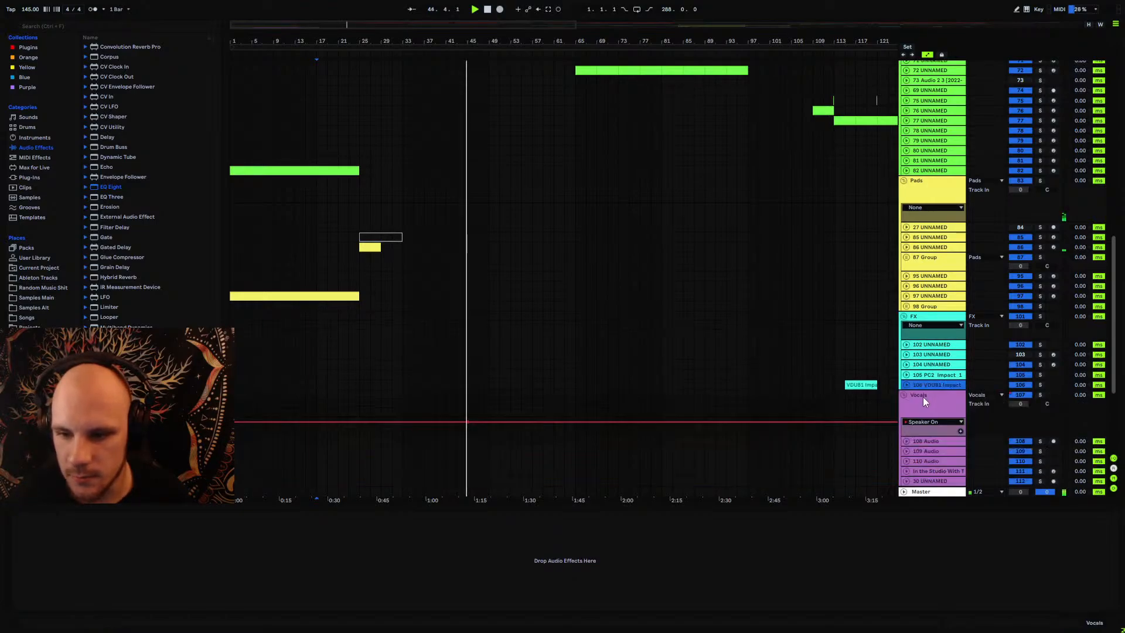
click(930, 383)
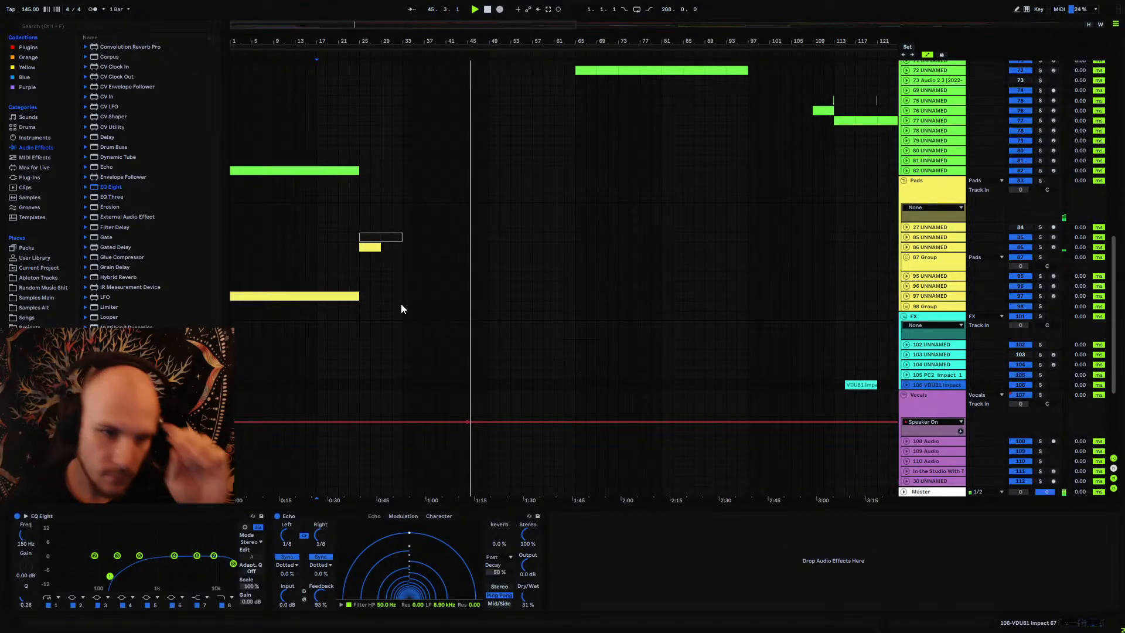
key(ctrl+t)
Step: Set the insert mark to bar 1 on the new FX audio track and briefly play the intro's opening
click(234, 406)
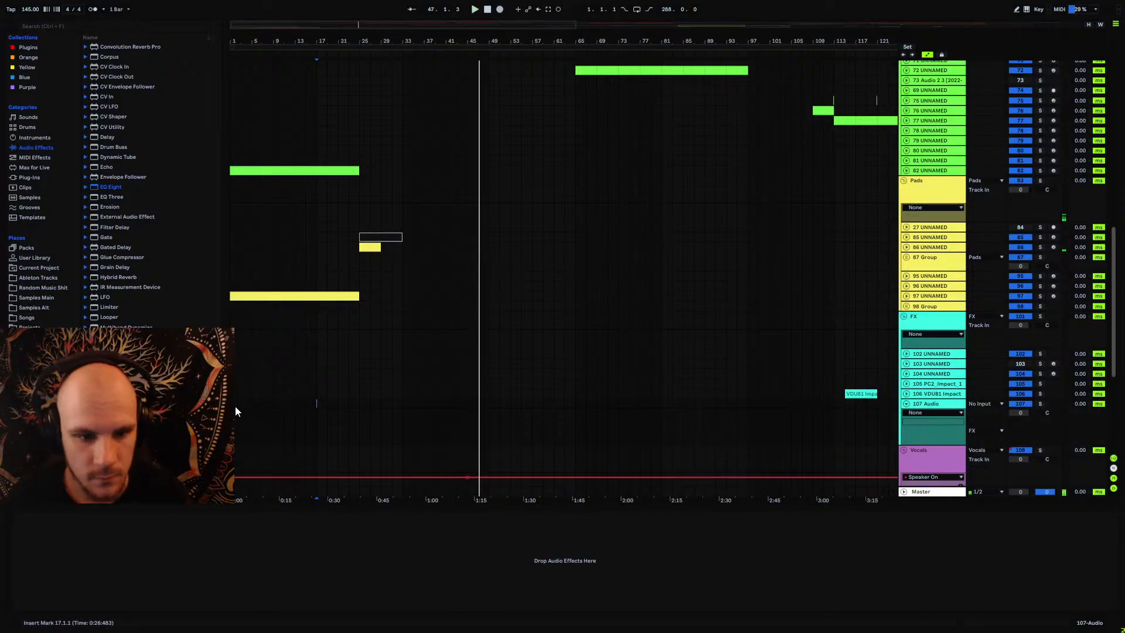
key(space)
key(space)
drag(243, 43, 243, 74)
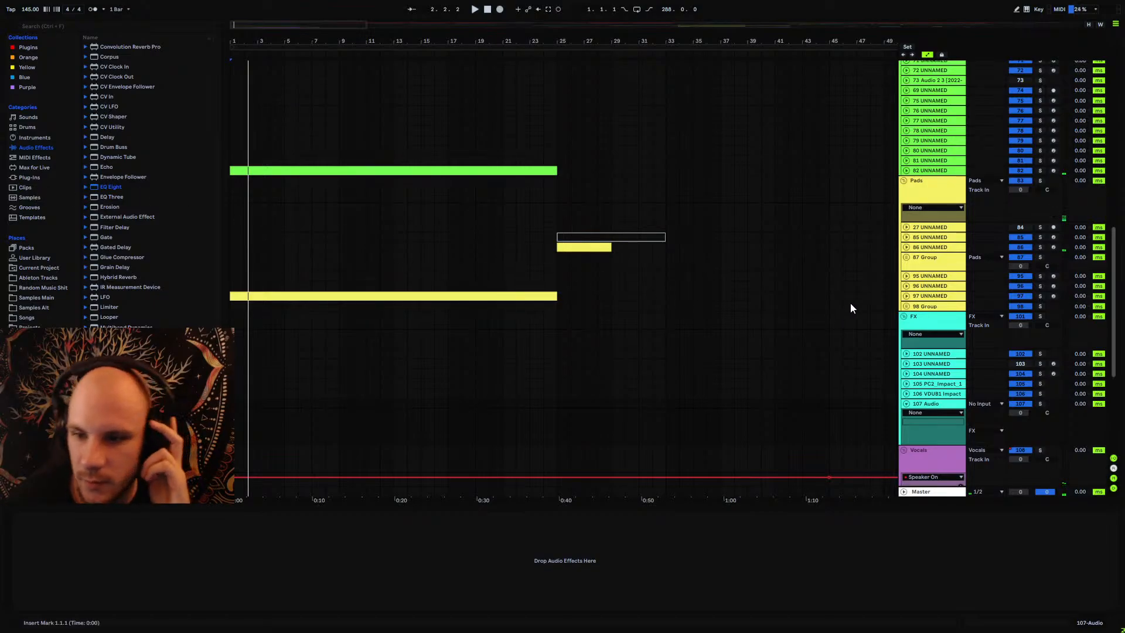
Step: Expand pad track 97 and bring up the automation lane for MSoundFactory's global Semitones parameter
click(906, 296)
click(927, 294)
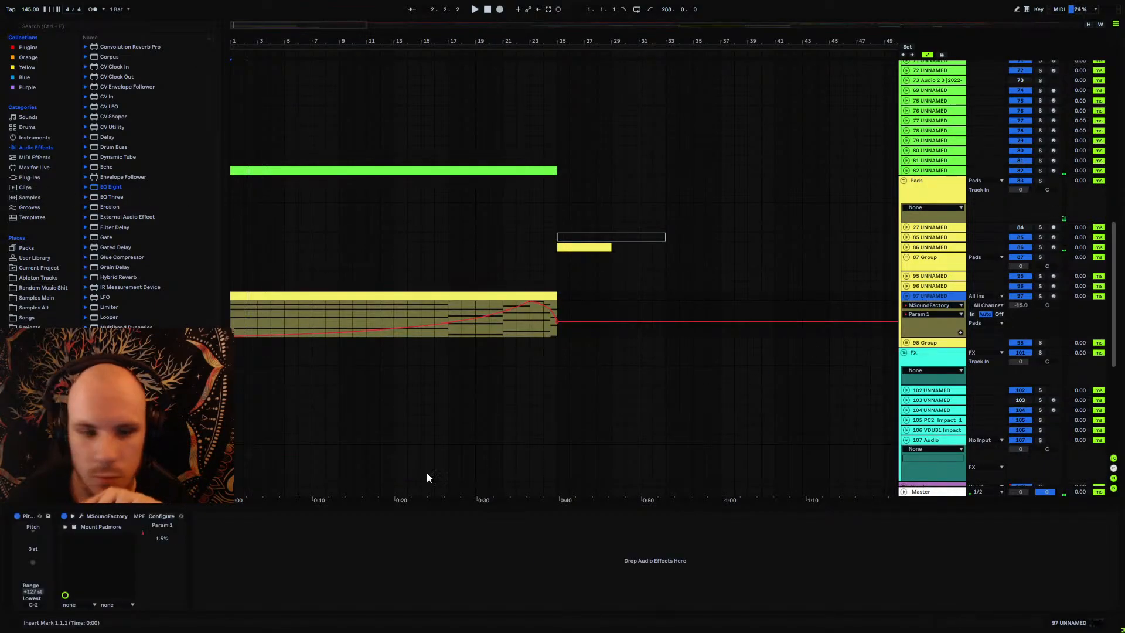
click(82, 517)
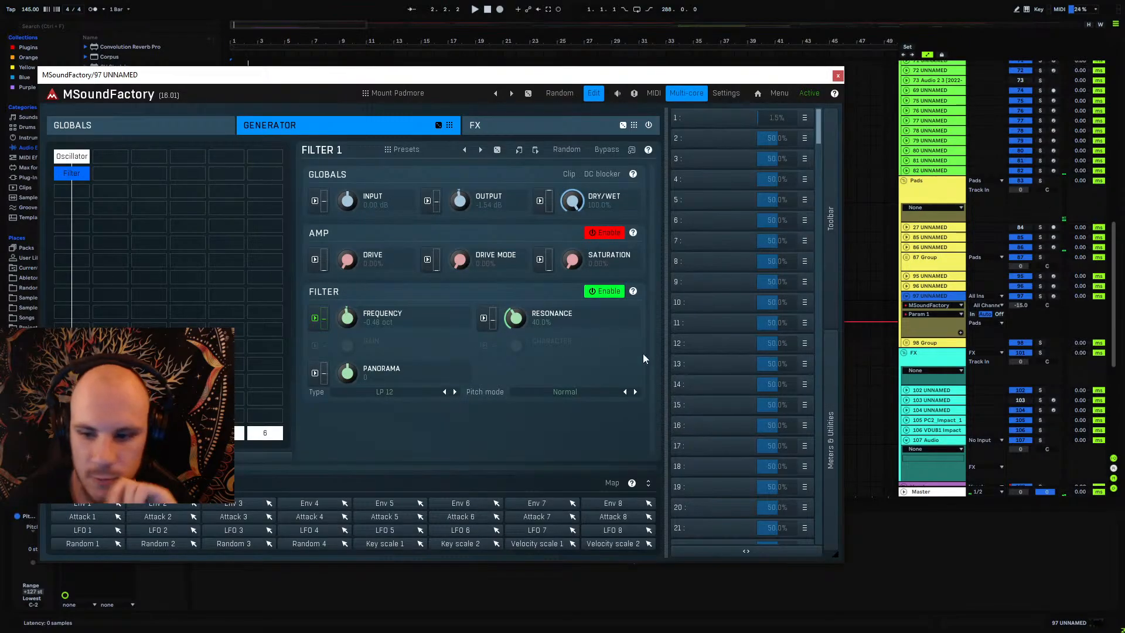
click(159, 123)
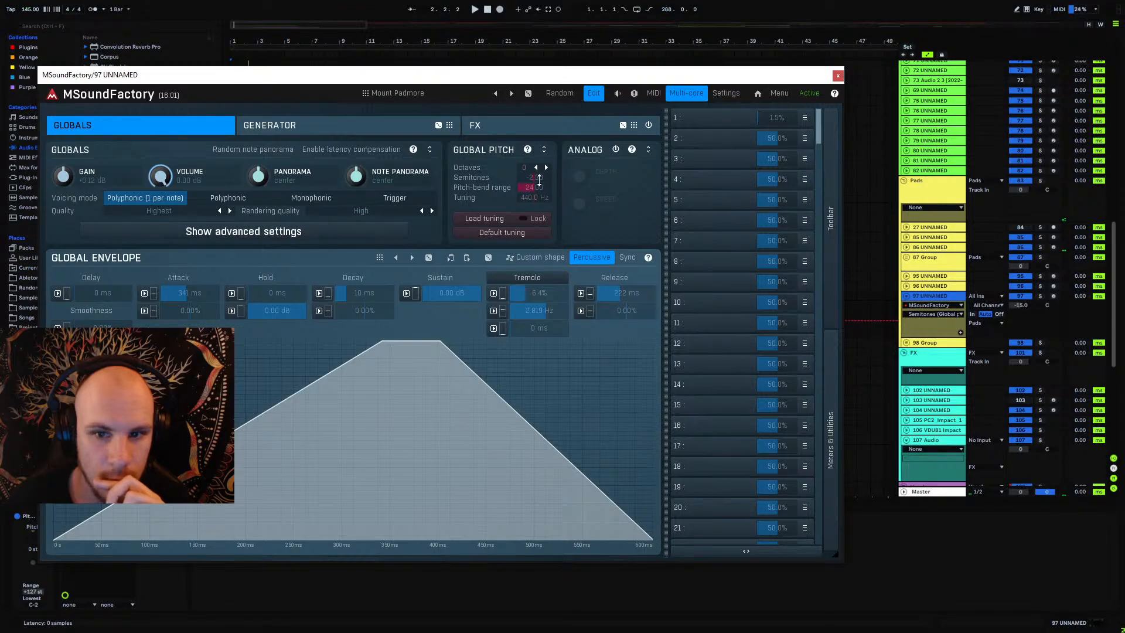
click(838, 76)
Step: Add a breakpoint at 1.1.3 on track 97's Semitones automation and set its value to 0.50
drag(244, 33, 194, 273)
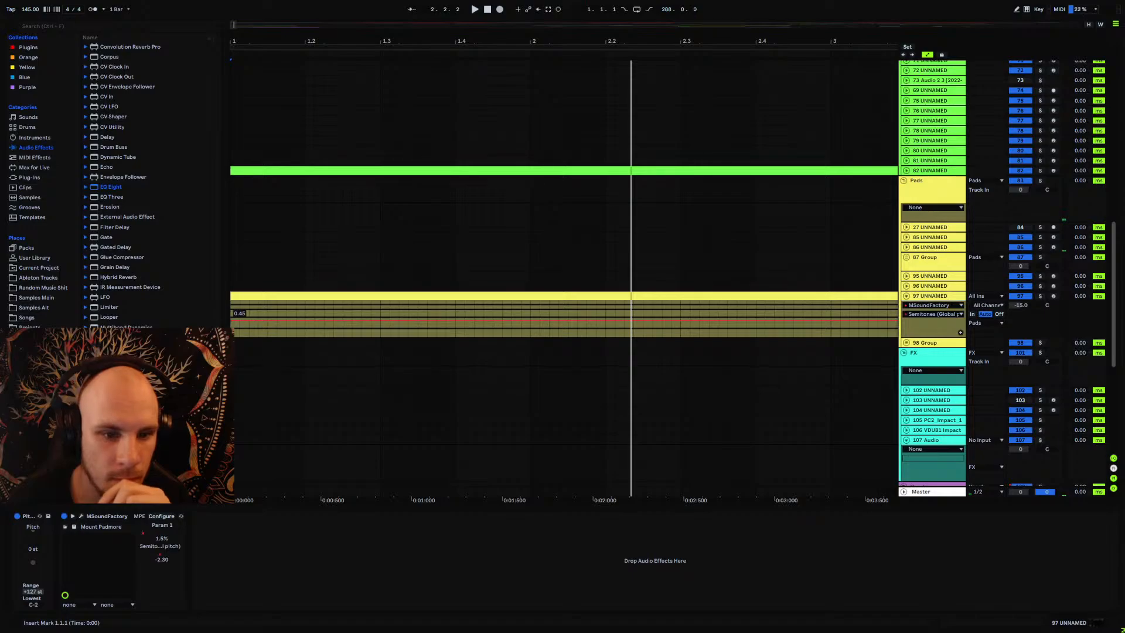
key(space)
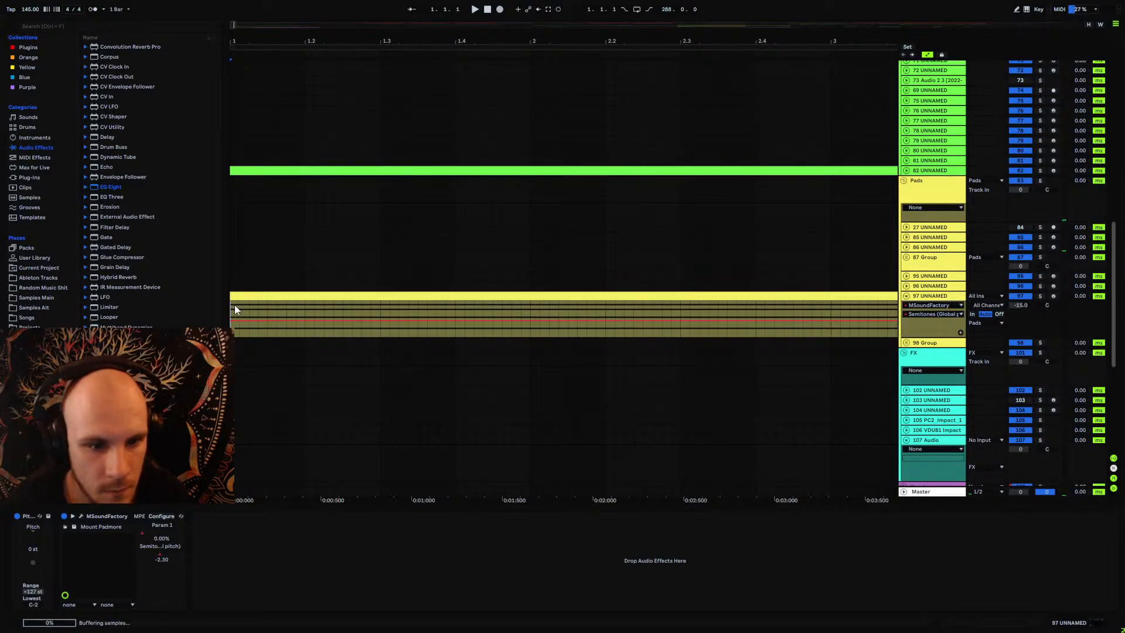
drag(276, 320, 271, 317)
right_click(268, 317)
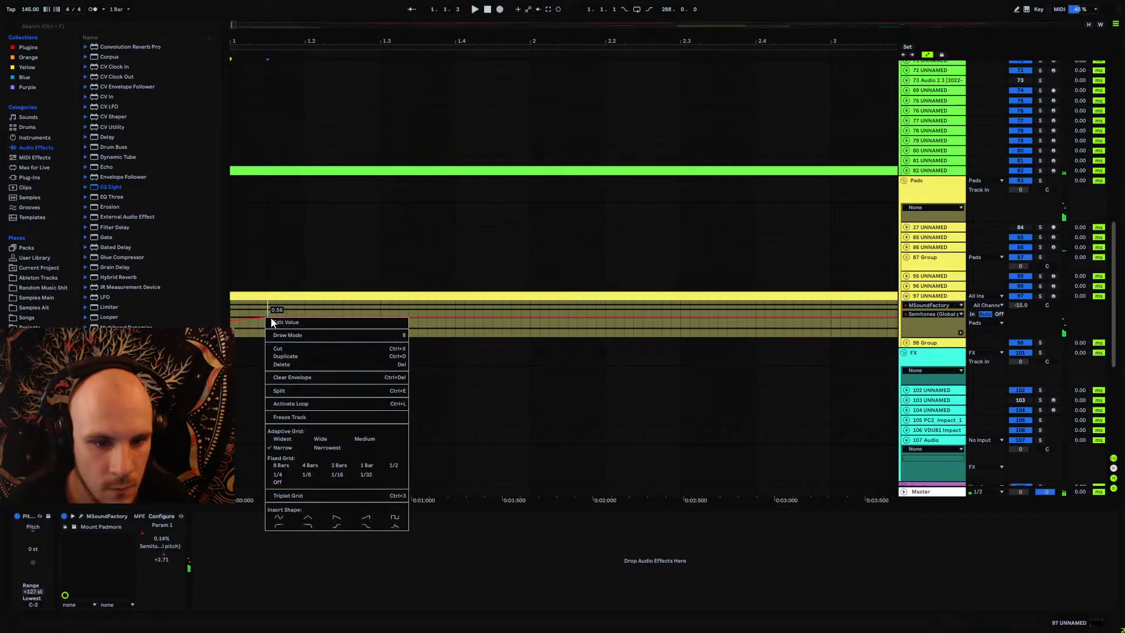
click(294, 322)
text(0.)
key(Return)
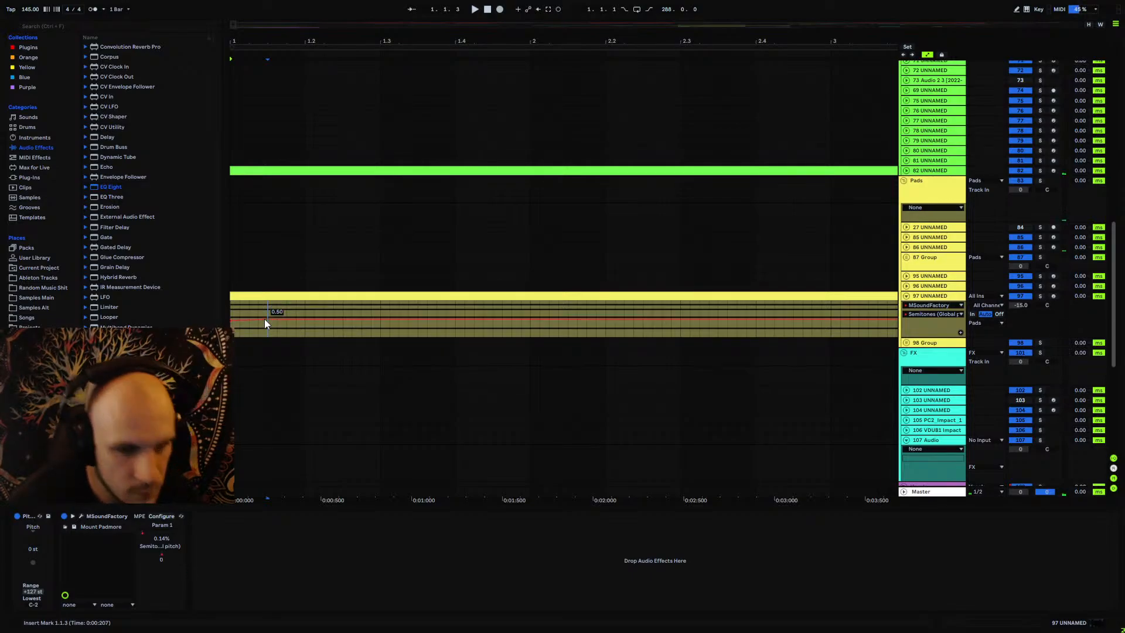
Step: Audition the opening pitch rise and move the Semitones breakpoint from 1.1.3 to beat 1.2
key(space)
key(space)
click(237, 310)
key(space)
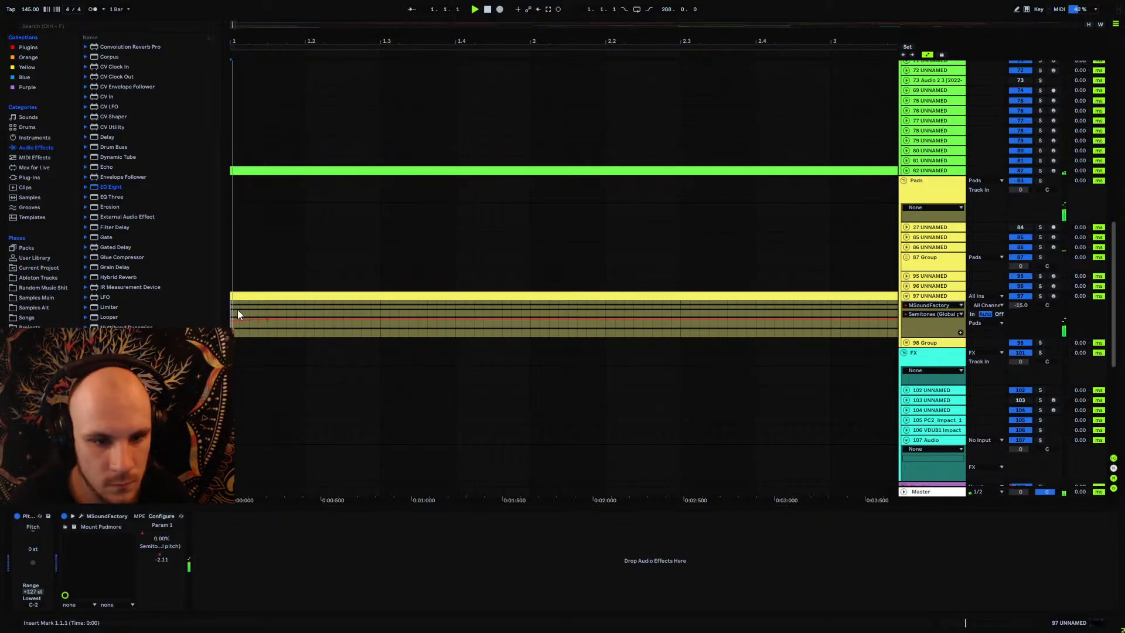
key(space)
drag(269, 318, 305, 319)
key(space)
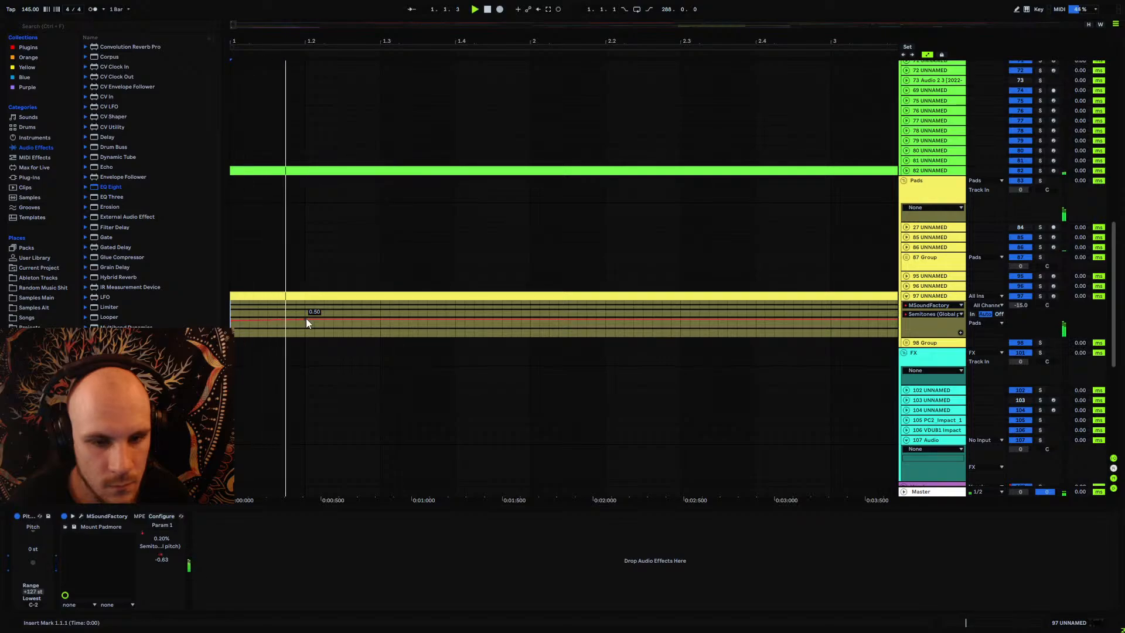
key(space)
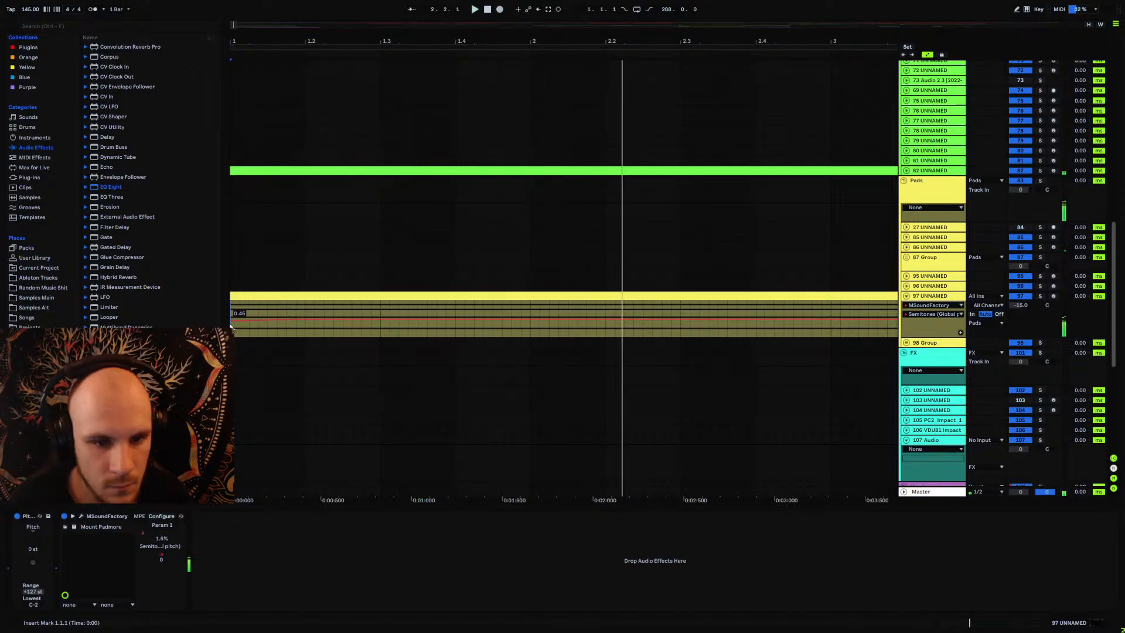
Step: Lower the Semitones automation start point at bar 1, curve the rise to beat 1.2 upward and audition the opening
drag(231, 321, 231, 327)
key(space)
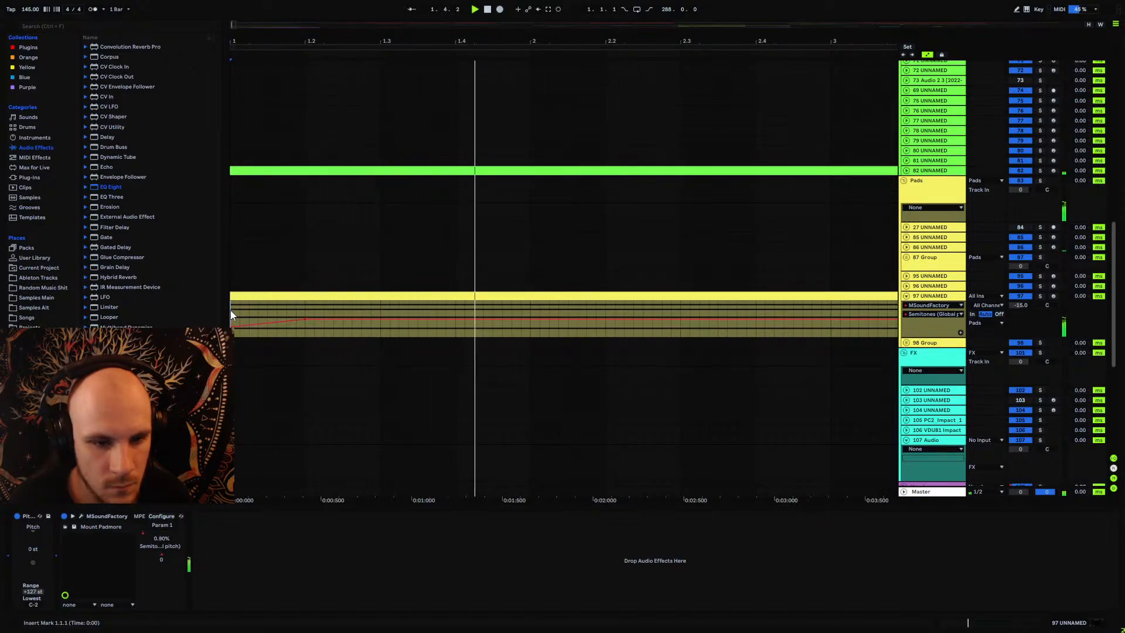
key(space)
key(space)
drag(267, 324, 267, 317)
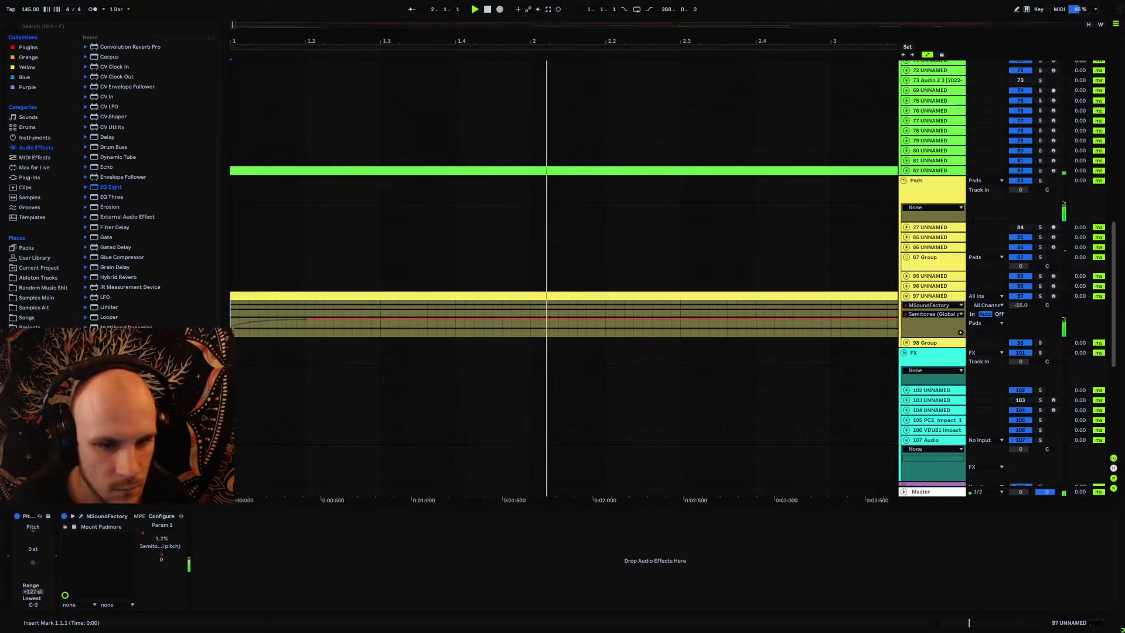
key(space)
key(space)
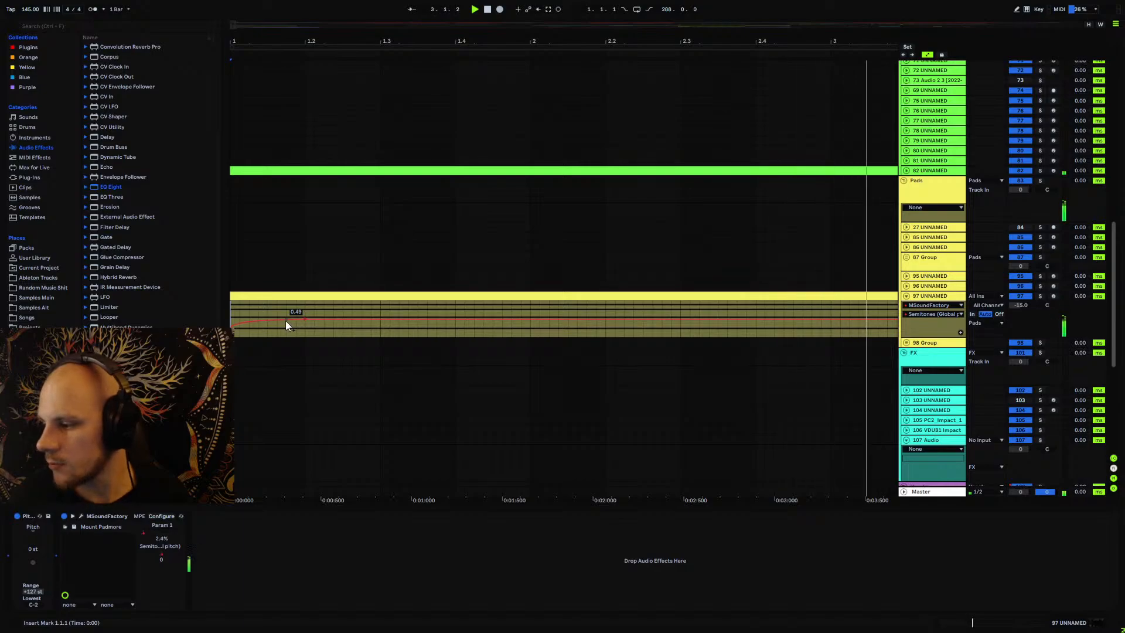
key(space)
Step: Collapse track 97 and the Pads and Leads groups, and select the FX audio track 107 over the intro
drag(435, 38, 235, 37)
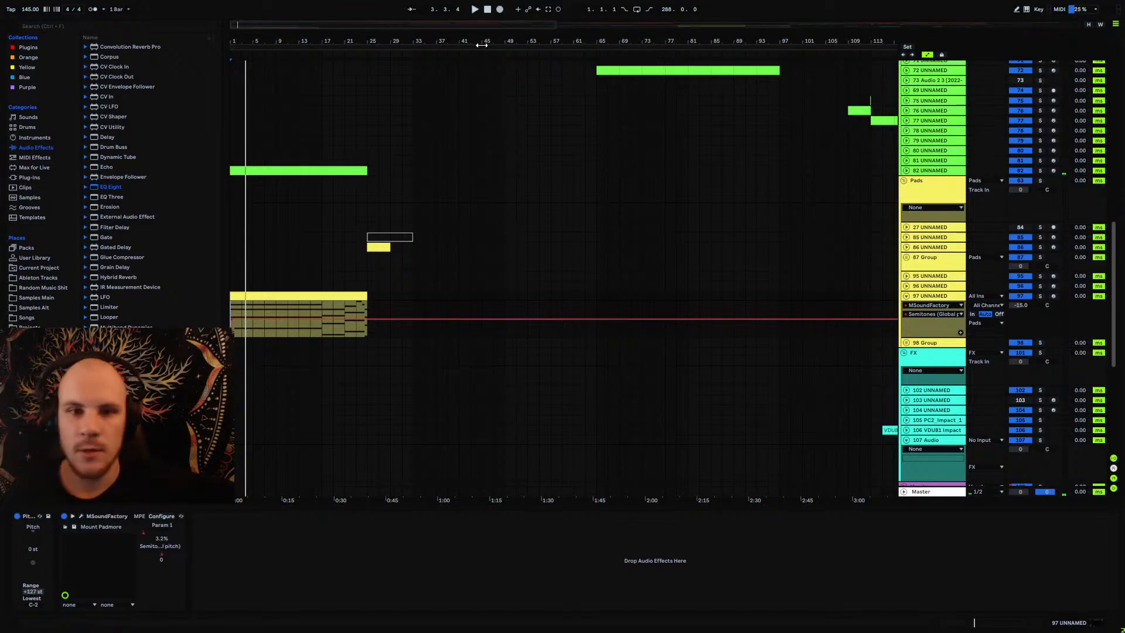
drag(482, 43, 480, 17)
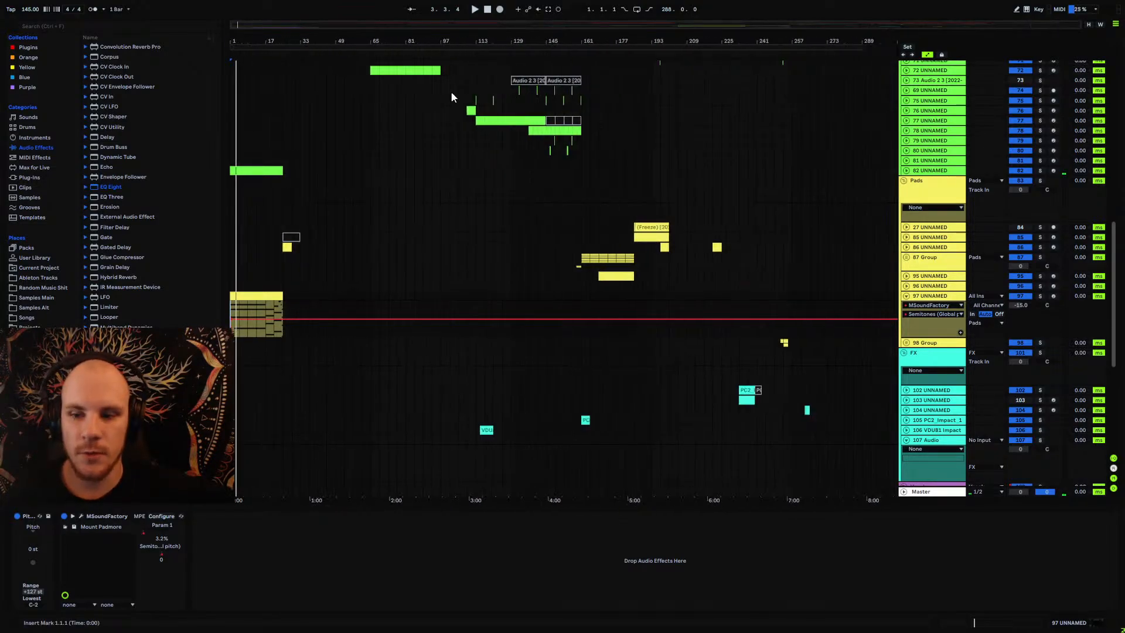
click(910, 297)
click(903, 181)
scroll(911, 265, up, 10)
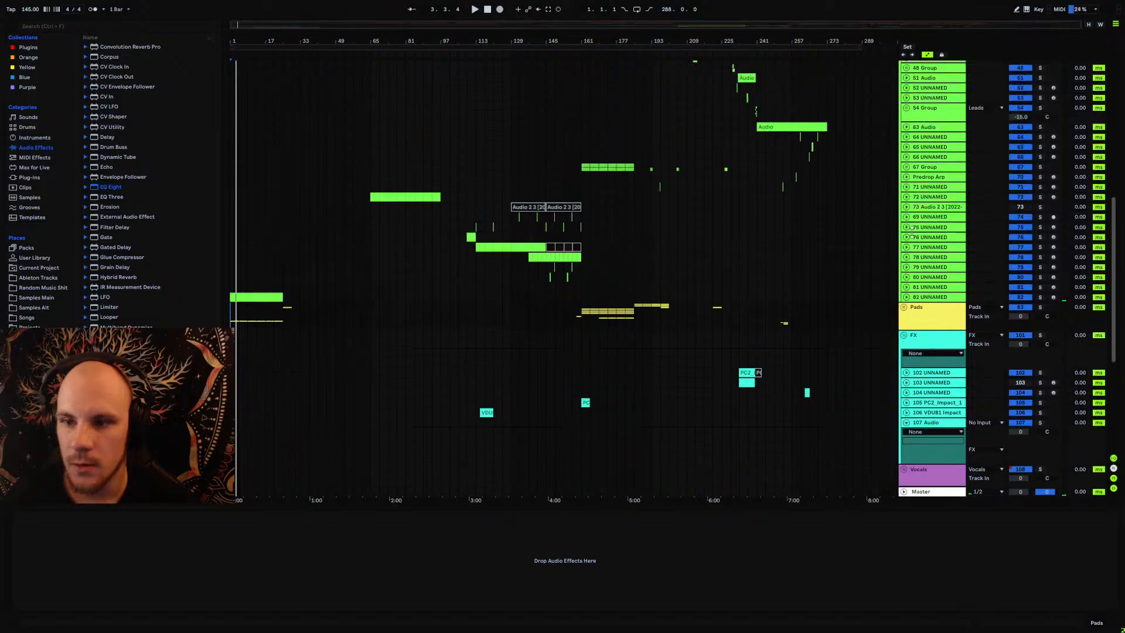
scroll(908, 106, up, 1)
click(903, 73)
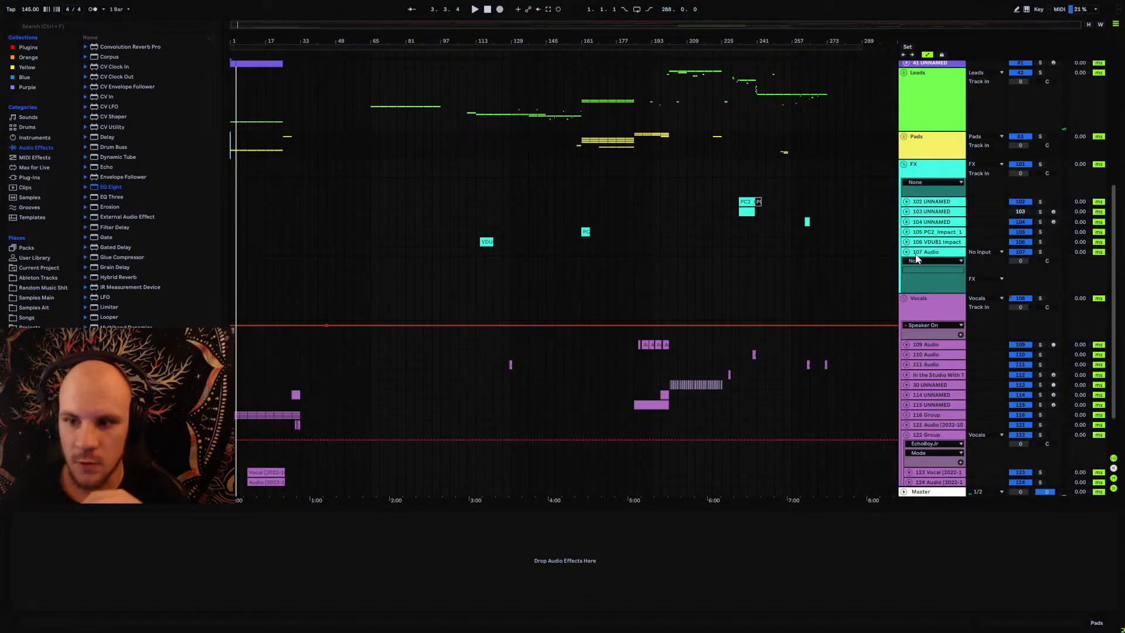
drag(251, 46, 318, 45)
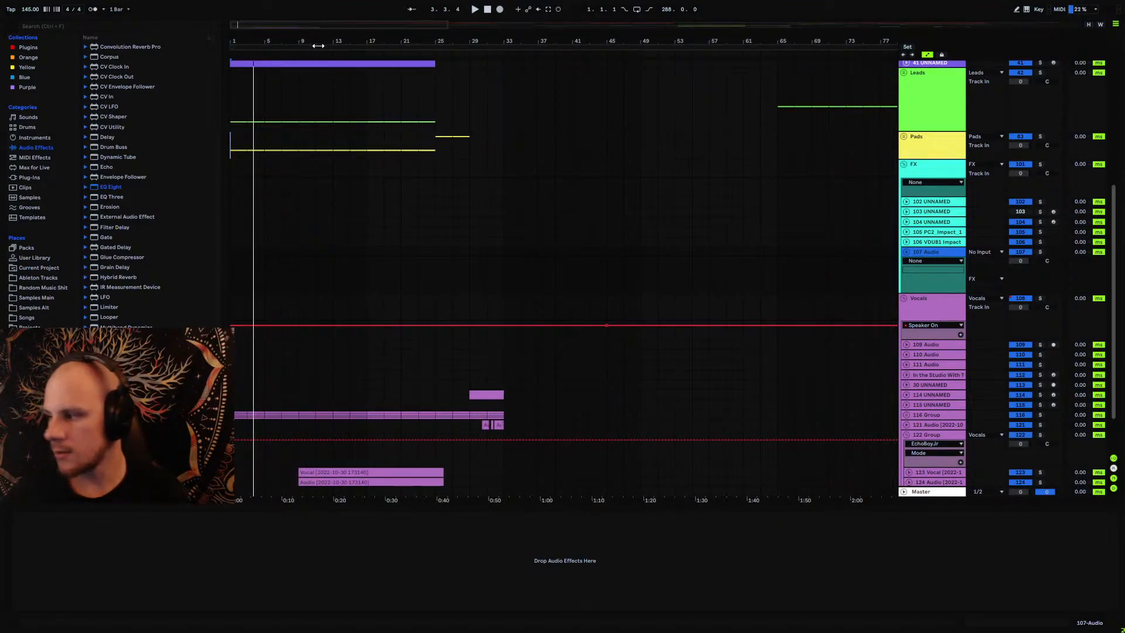
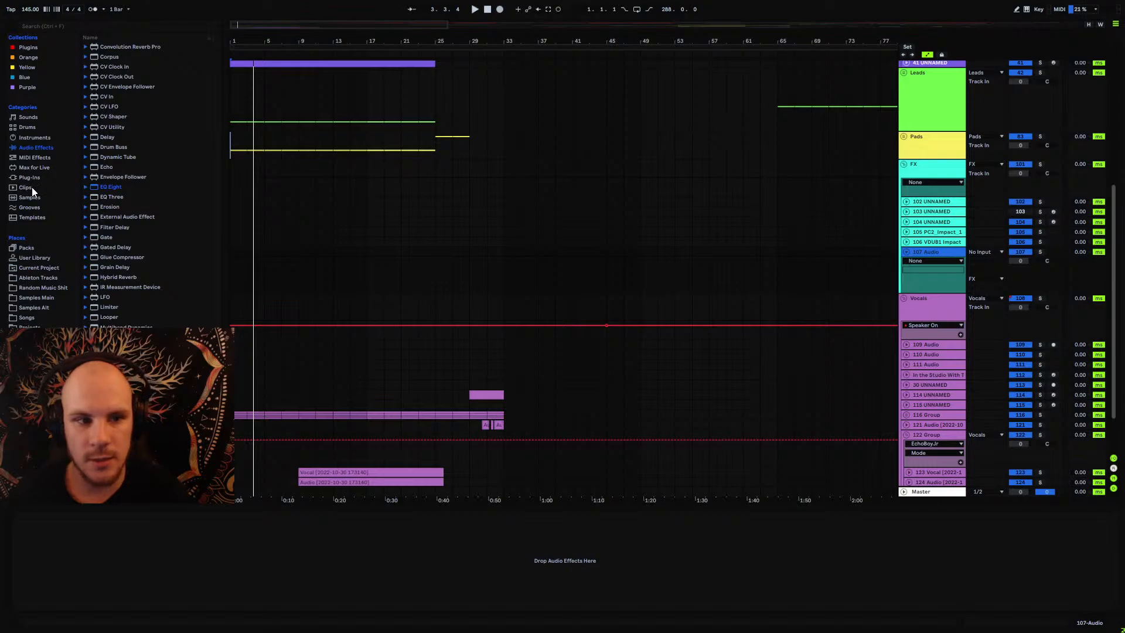
Step: Browse the Data Remakes folder in the Samples Alt place for FX, impact and sweep samples
click(41, 307)
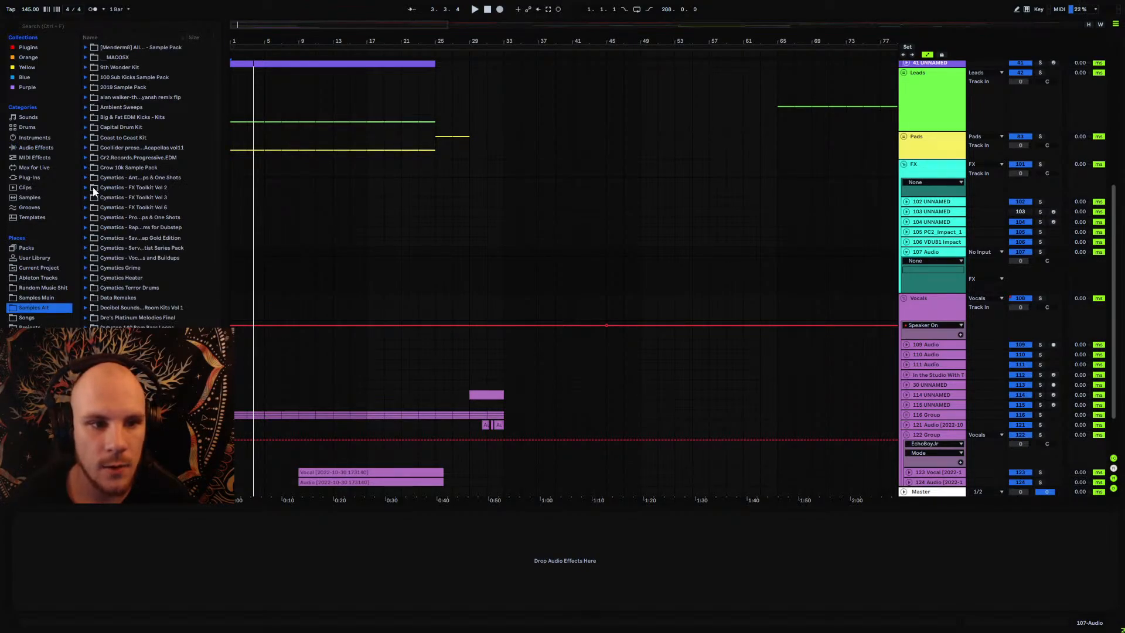
click(85, 297)
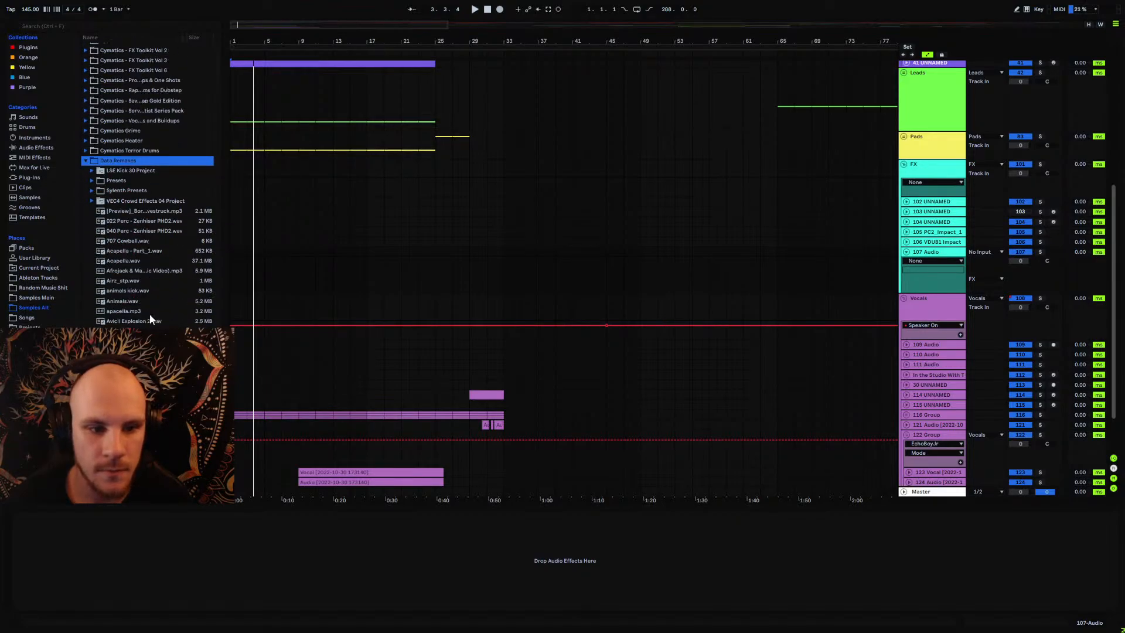
scroll(149, 314, down, 10)
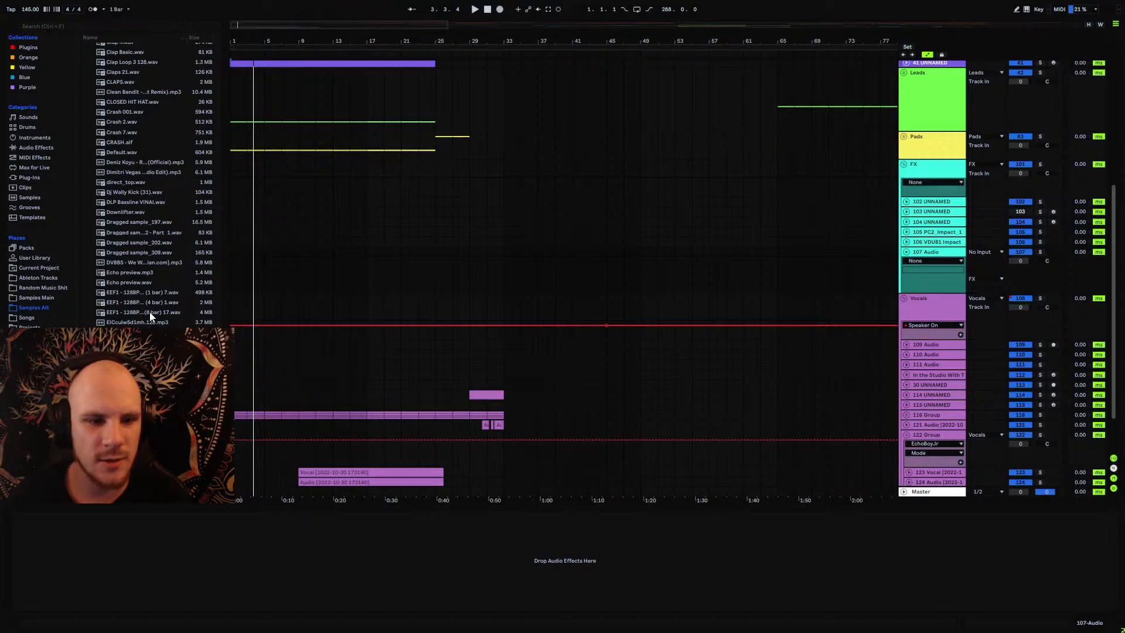
scroll(149, 314, down, 3)
scroll(149, 311, down, 5)
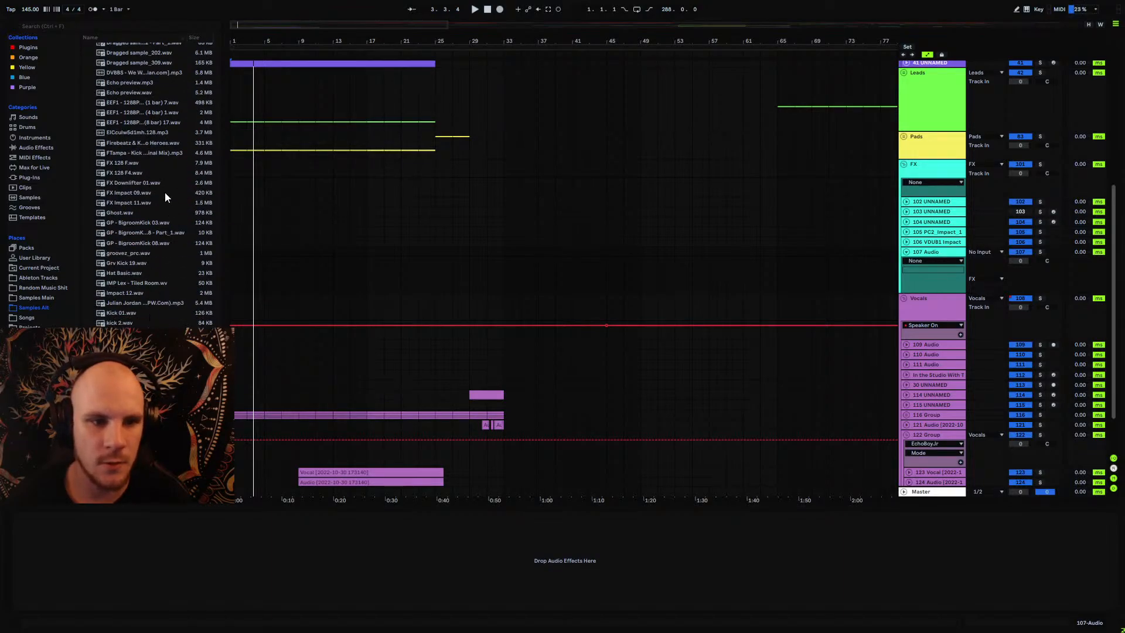
scroll(147, 219, down, 2)
click(230, 185)
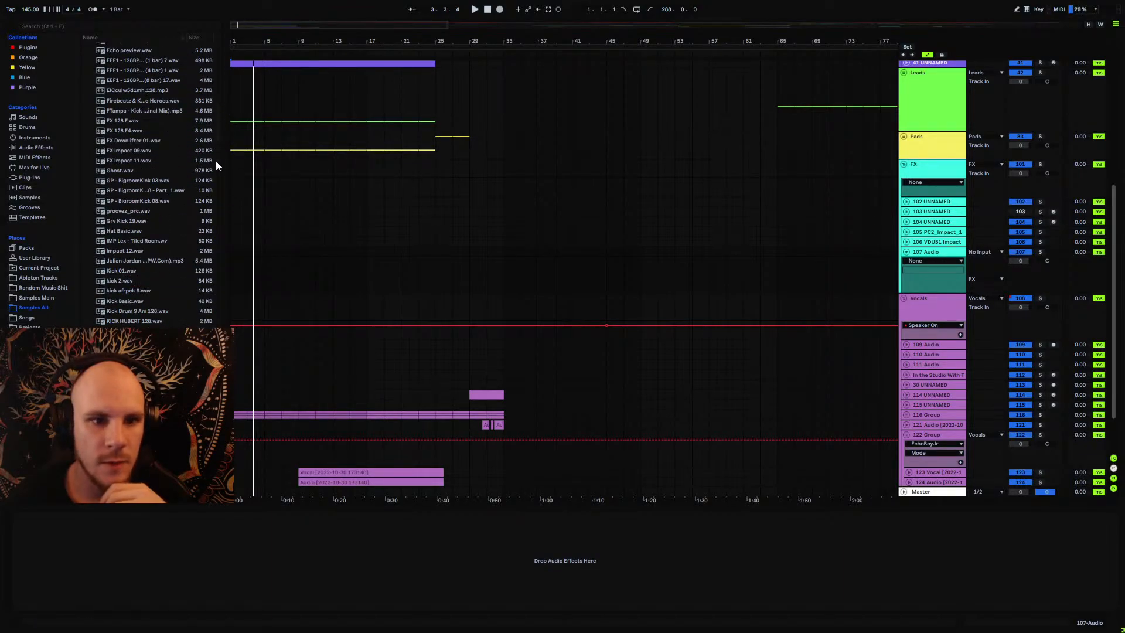
scroll(217, 124, down, 20)
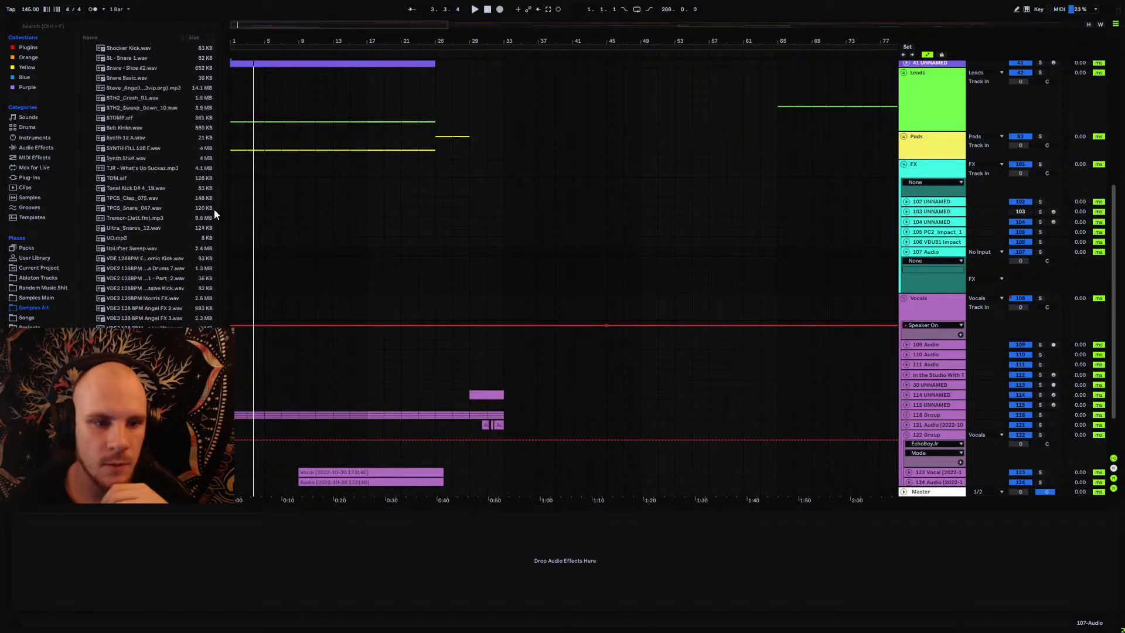
scroll(213, 234, down, 10)
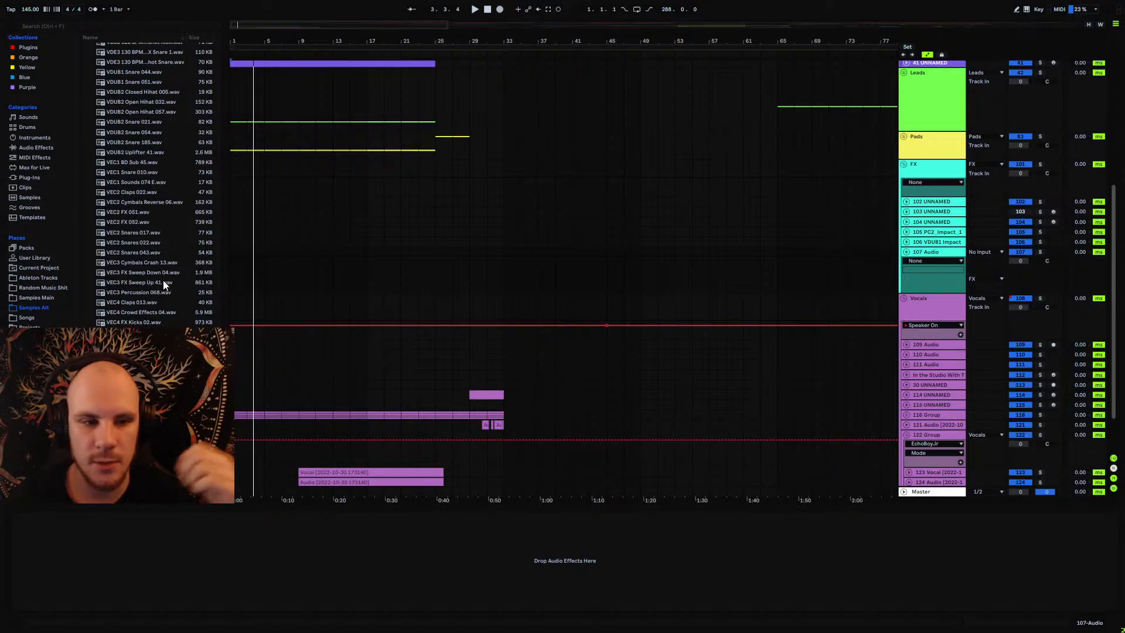
scroll(164, 285, down, 2)
scroll(163, 280, down, 4)
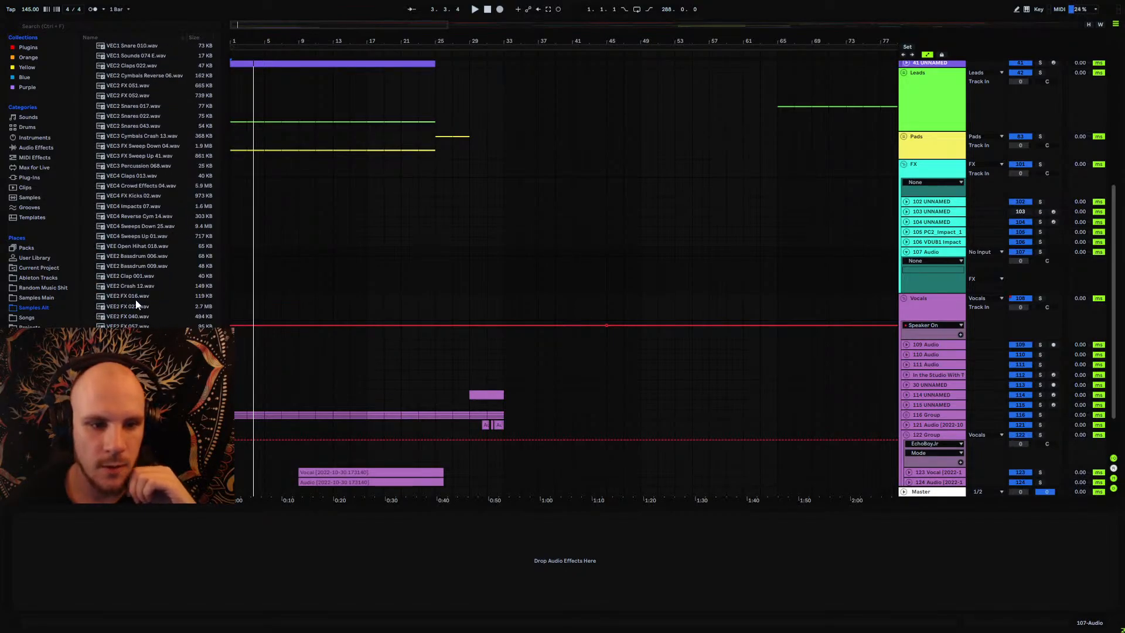
Step: Preview the VEE2 FX samples, starting with 016, 023 and 040
click(134, 298)
click(141, 307)
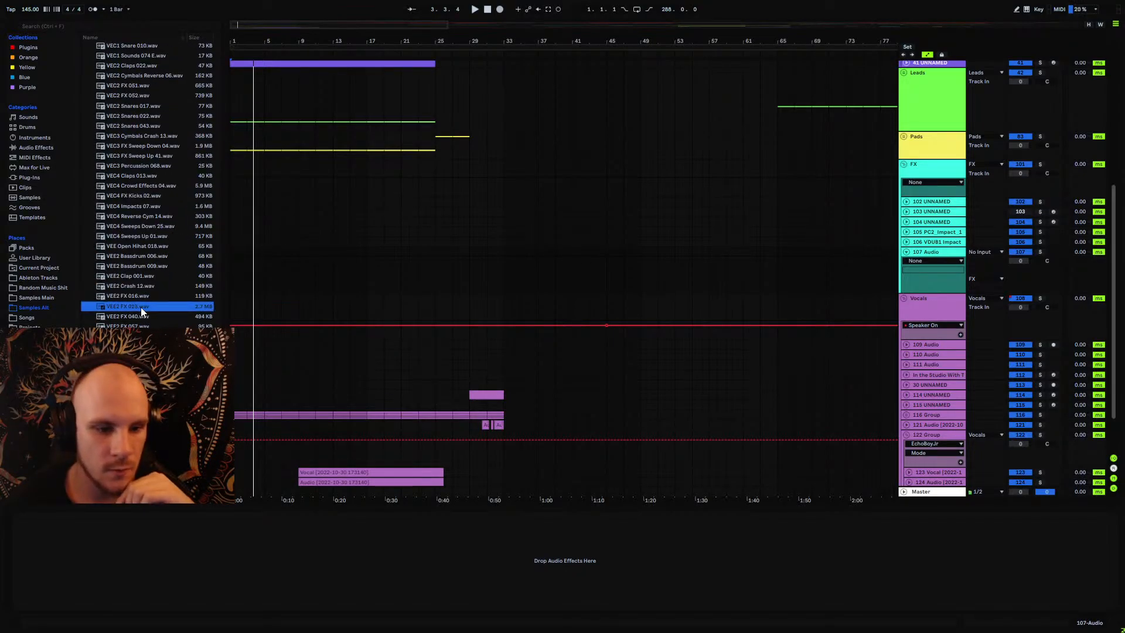
click(141, 316)
click(142, 325)
scroll(145, 321, down, 5)
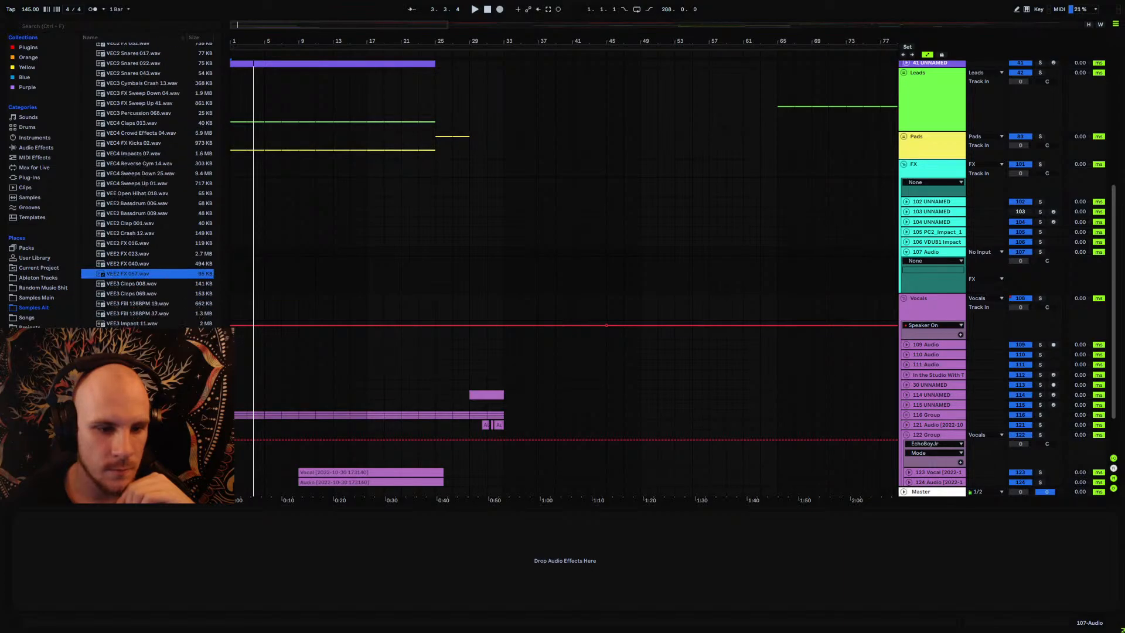
Step: Place the sample VEH2 FX - 002 at bar 17 on track 107 and adjust its clip so the peak falls close to bar 25
scroll(144, 321, down, 10)
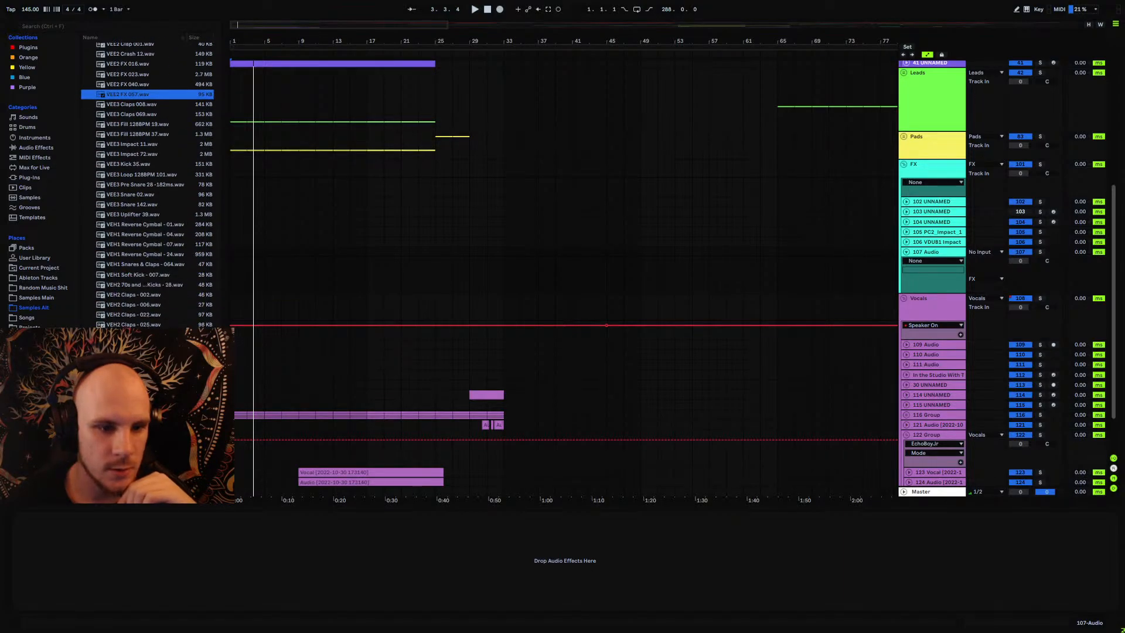
scroll(145, 322, down, 2)
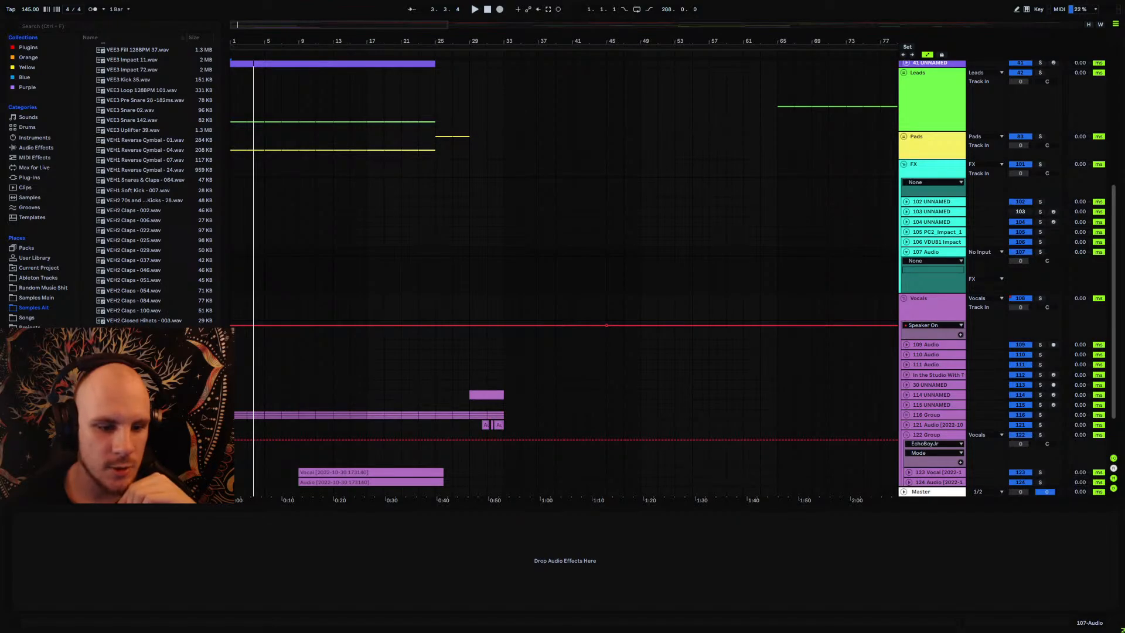
drag(141, 352, 363, 252)
double_click(439, 255)
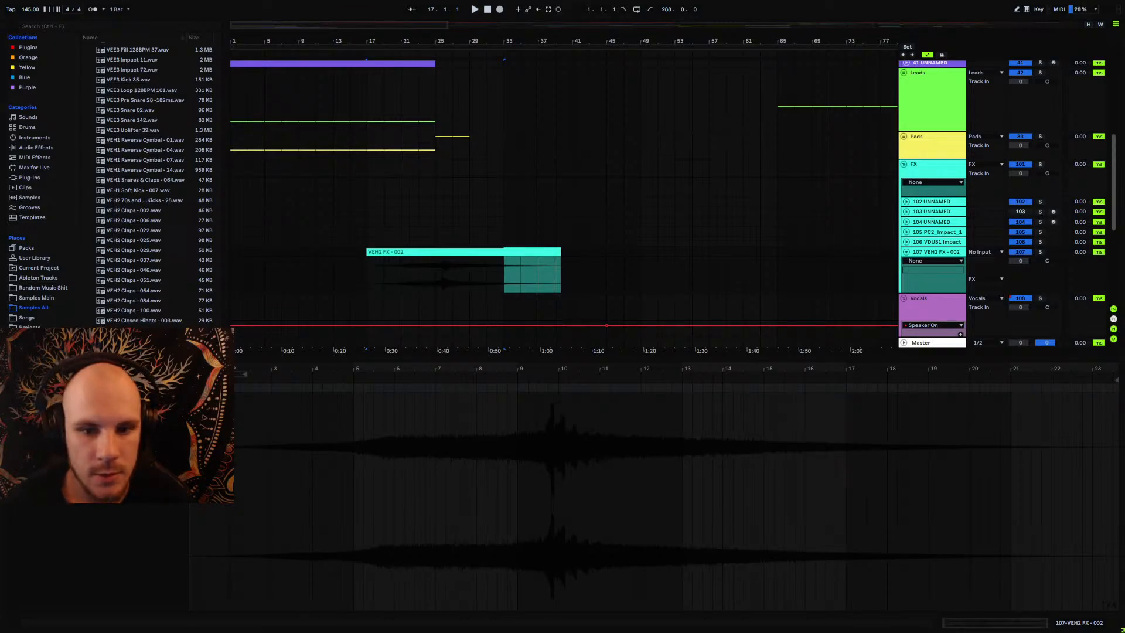
key(Return)
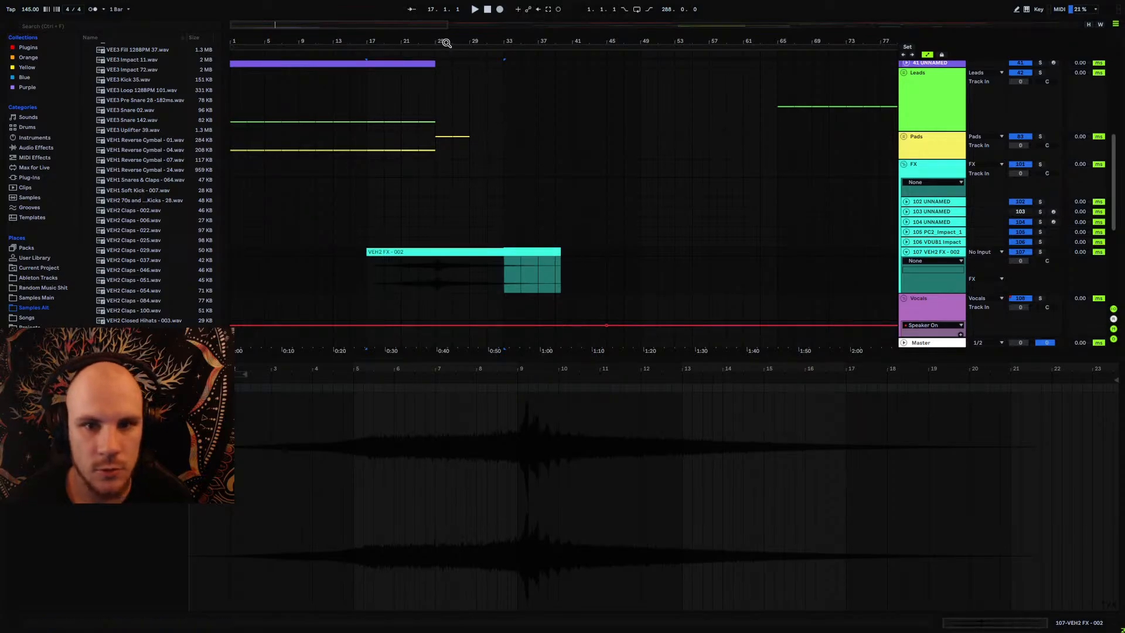
drag(446, 43, 446, 105)
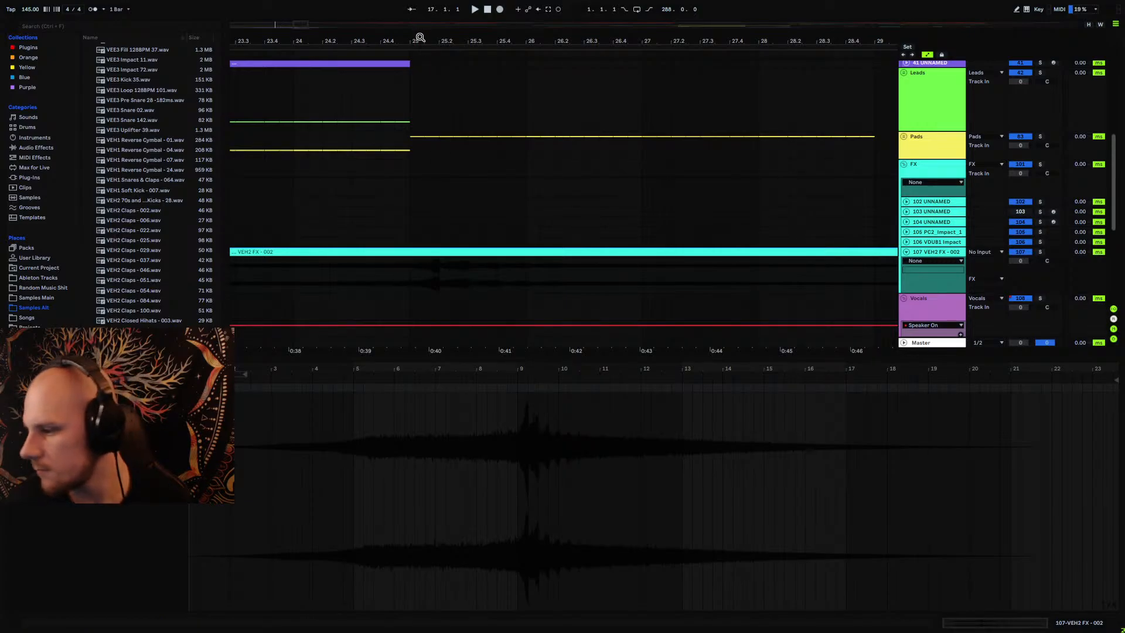
drag(420, 37, 539, 3)
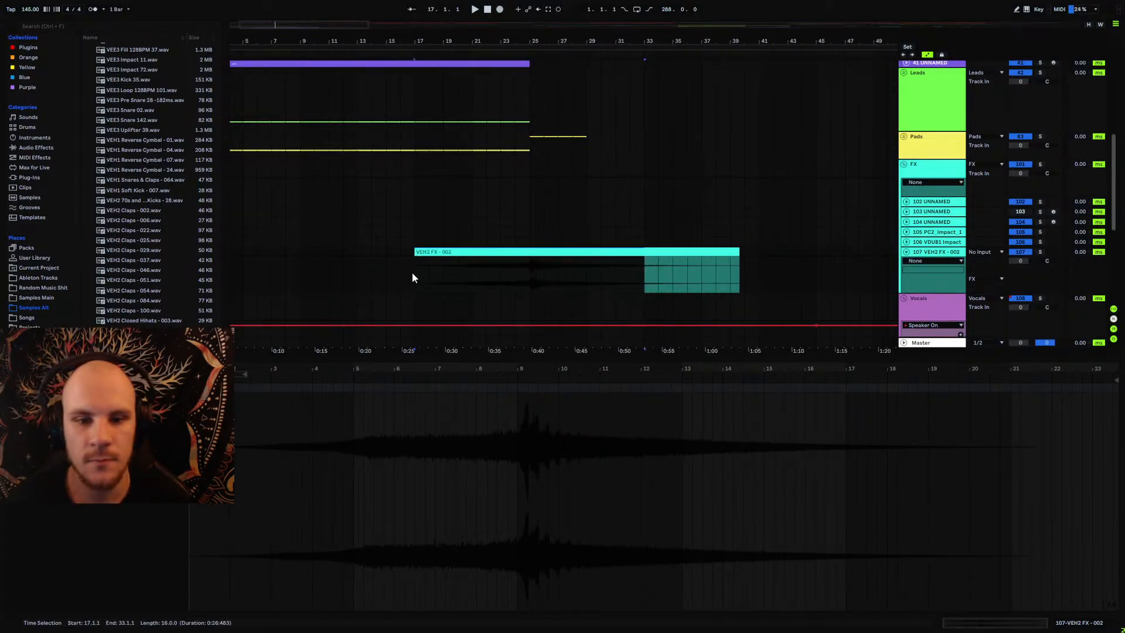
Step: Set the volume of FX track 107 to -25 dB and play the intro from bar 17
click(1014, 264)
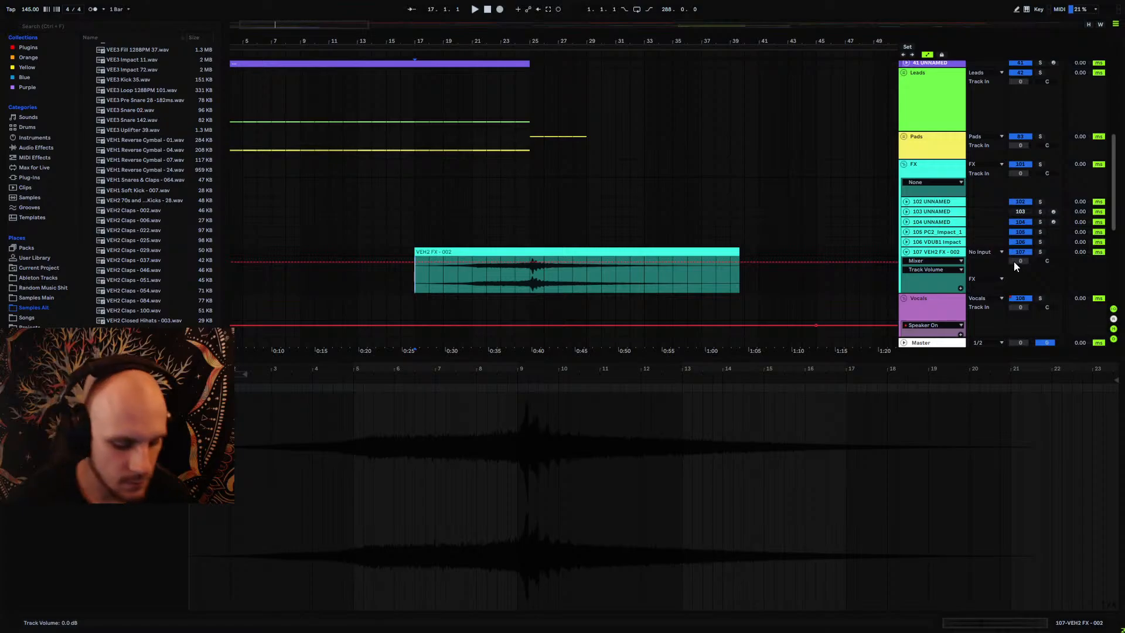
text(-25)
key(Return)
key(space)
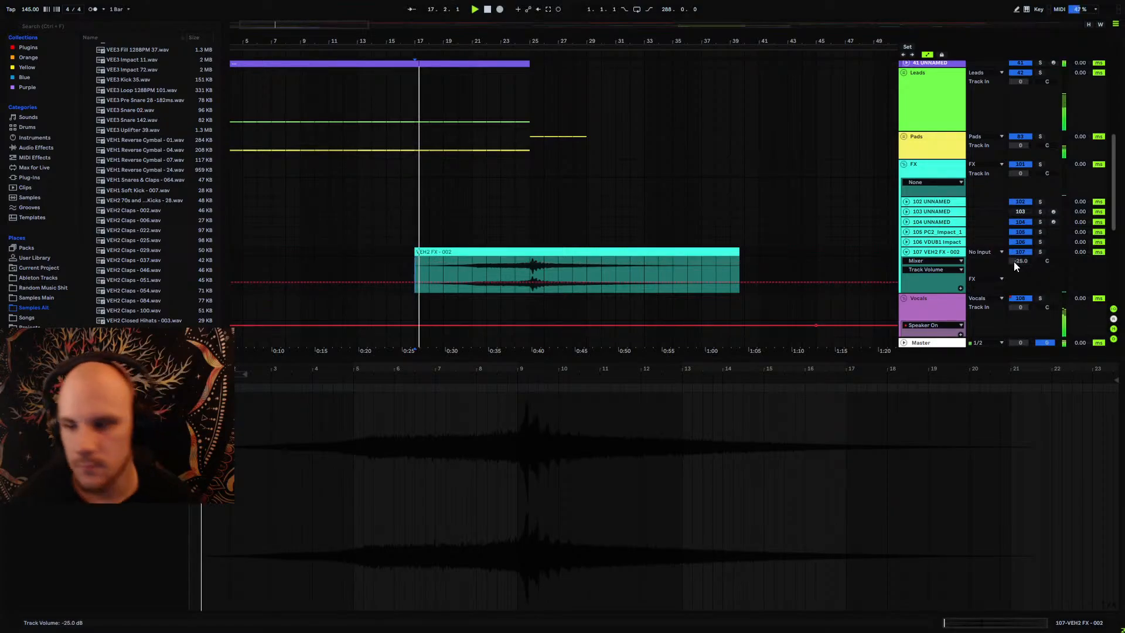
Step: Audition the VEH2 FX - 002 swell from bar 21, enlarge the arrangement area and collapse track 107
click(907, 253)
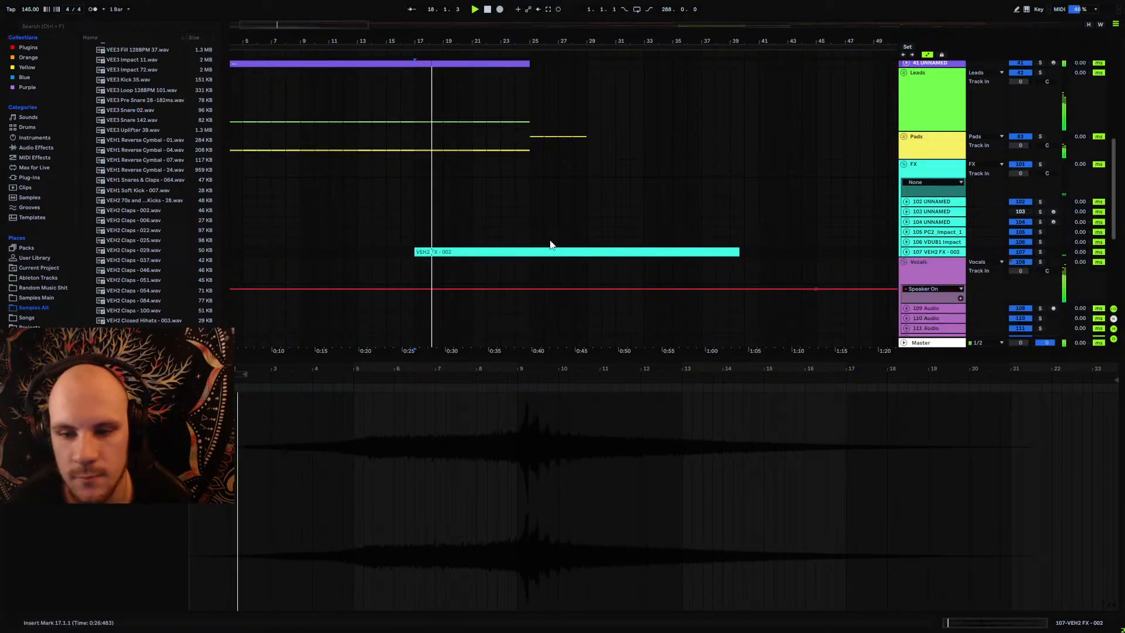
click(906, 253)
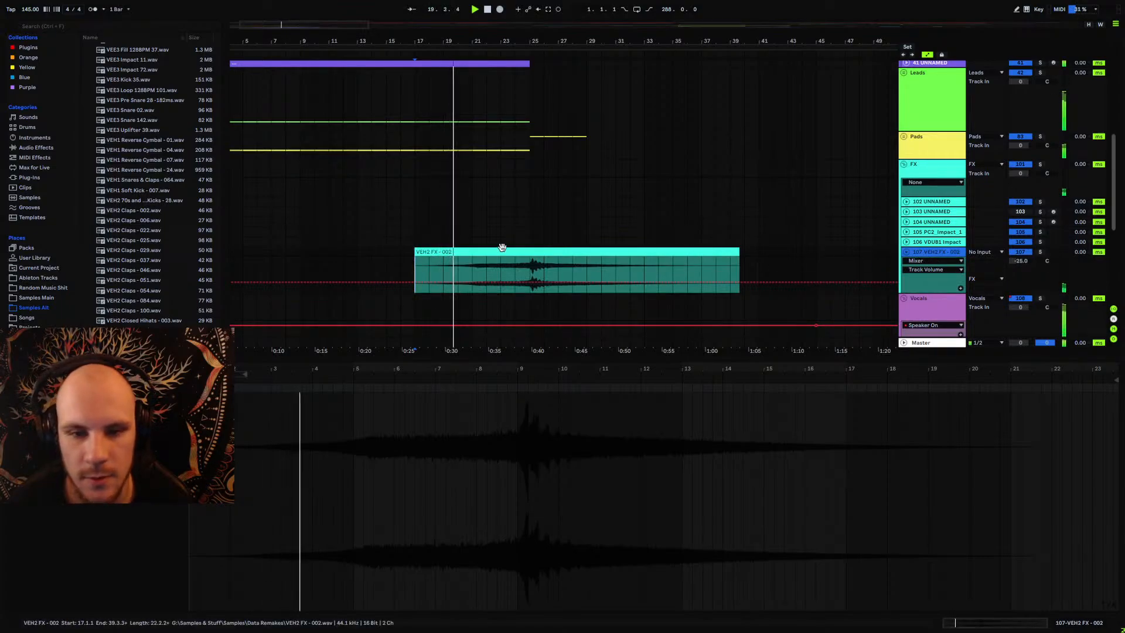
click(475, 266)
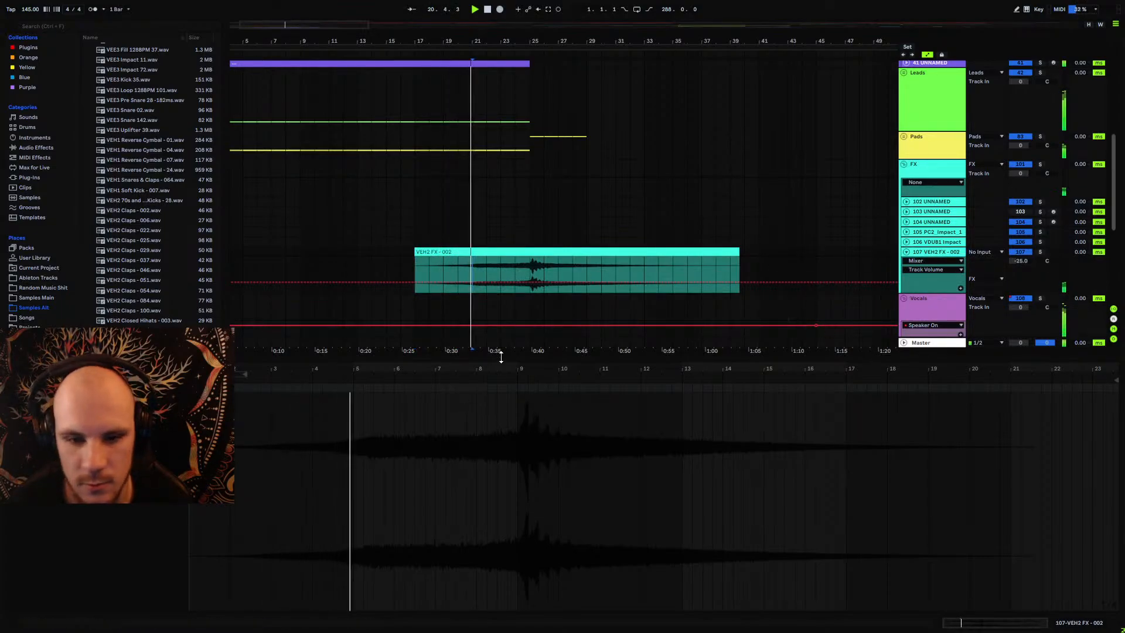
drag(514, 355, 497, 494)
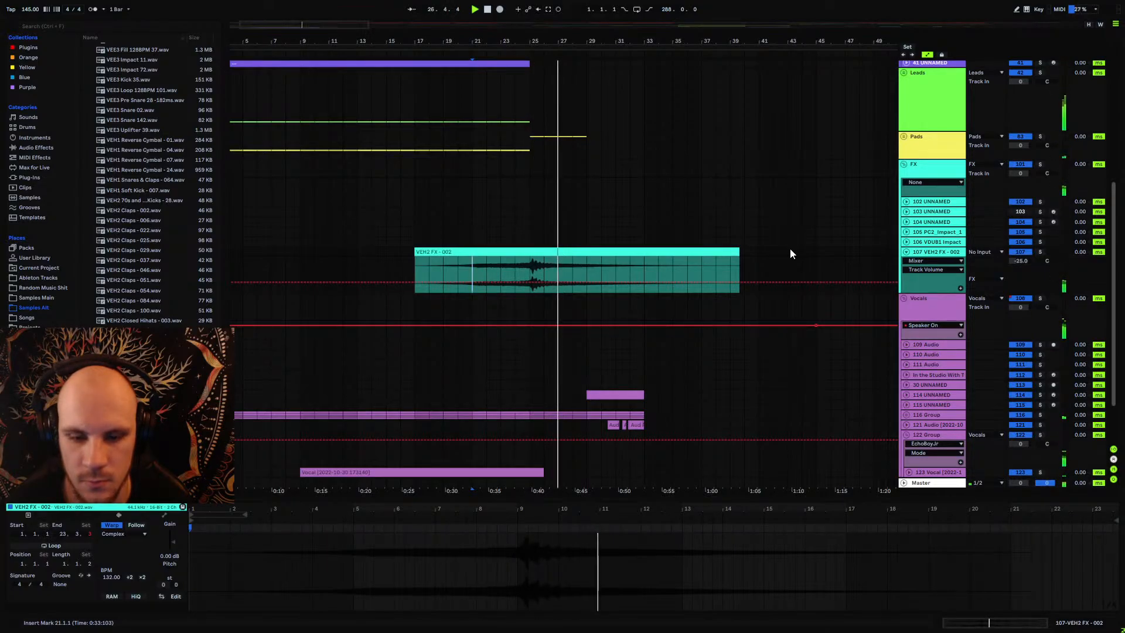
click(910, 253)
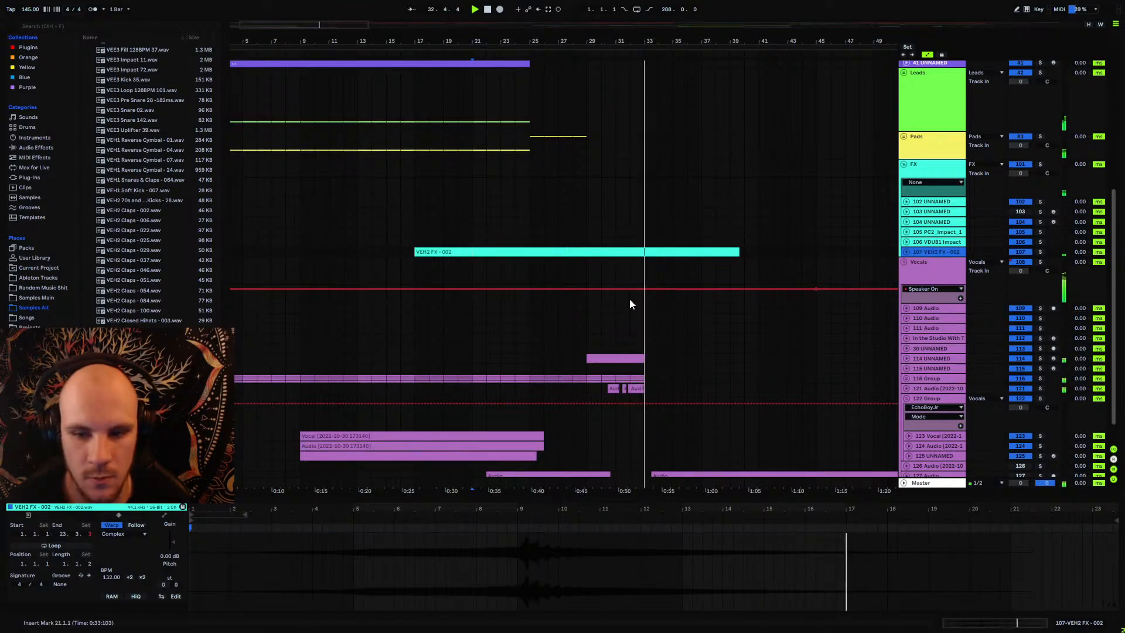
Step: Deactivate the MIDI clip at bars 29 to 33 on track 114 and play from bar 29
click(628, 358)
key(space)
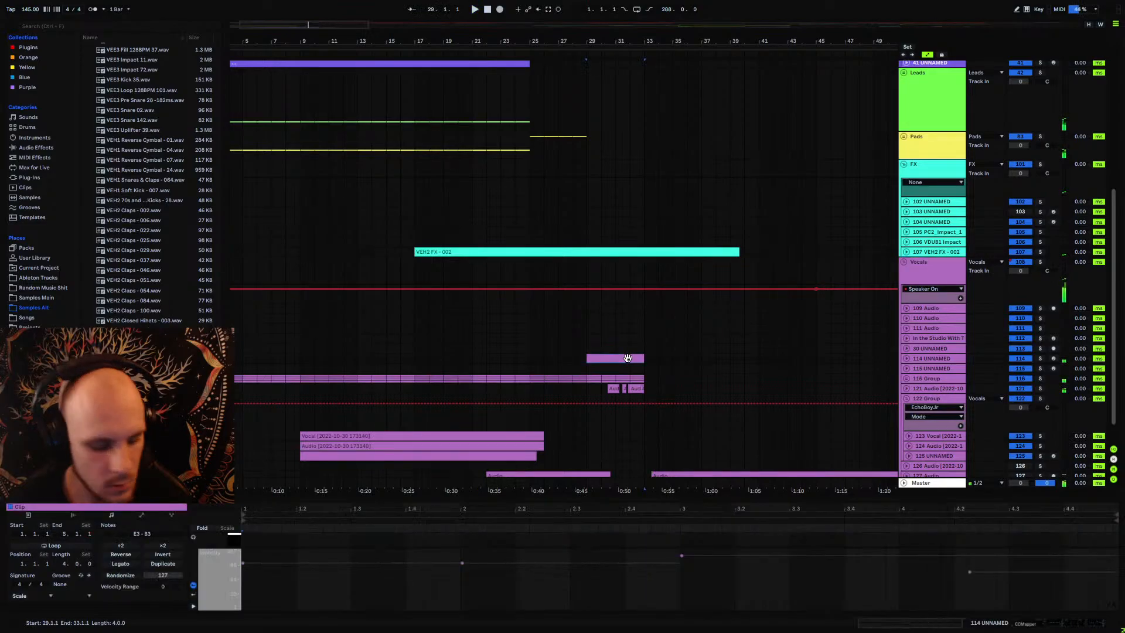
click(586, 364)
key(space)
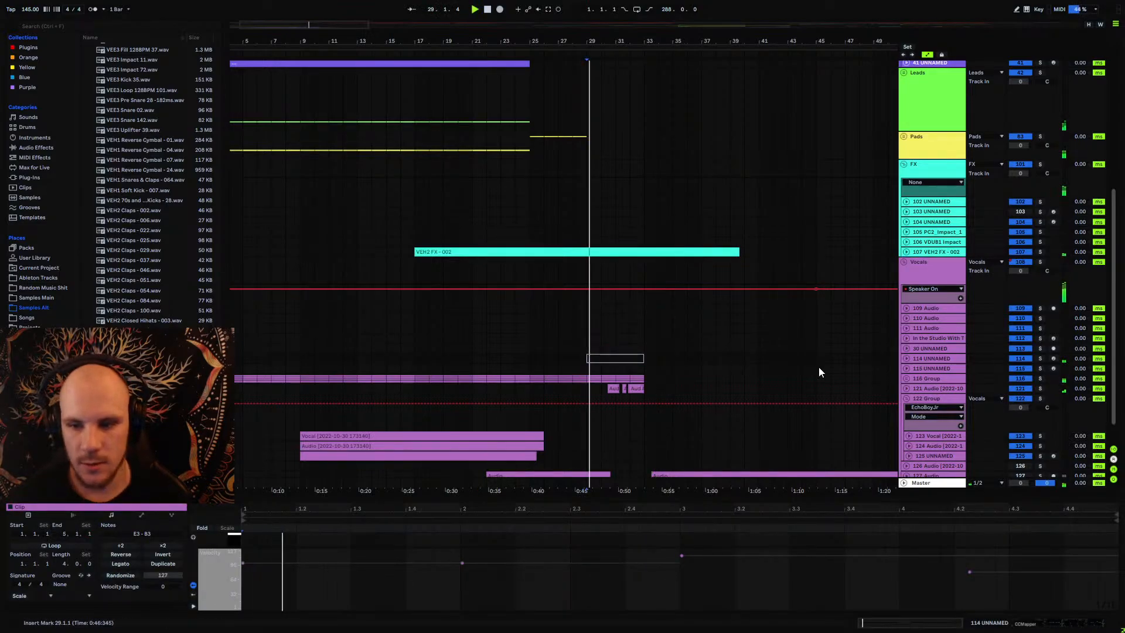
Step: Expand the 116 Group, play from bar 25 and briefly audition track 120 in solo
click(906, 378)
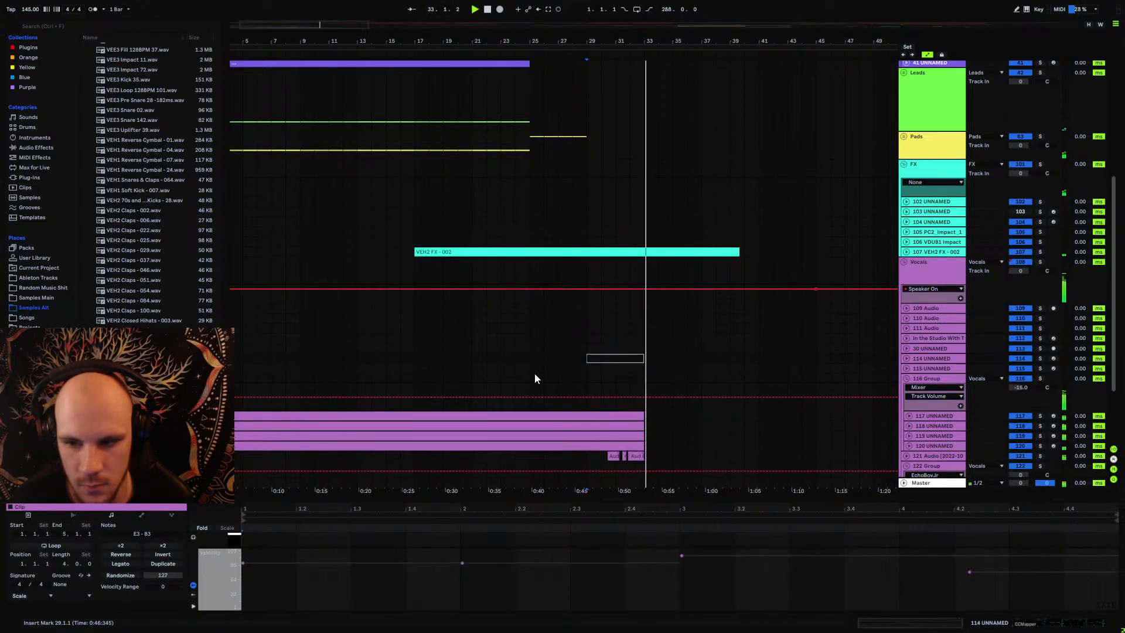
scroll(557, 375, down, 3)
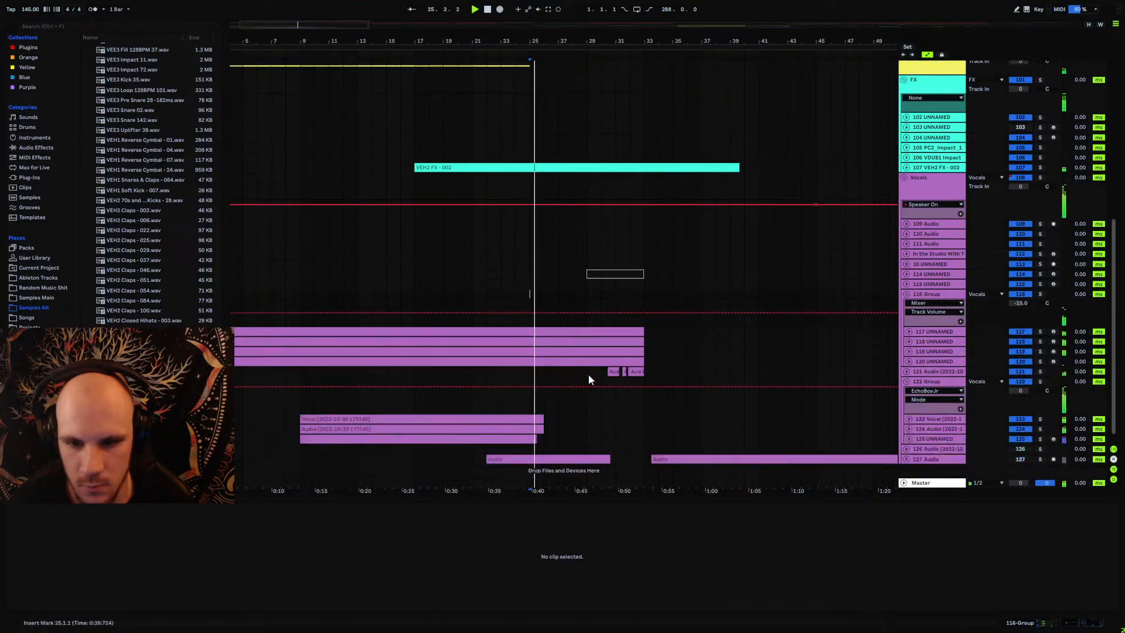
click(933, 361)
click(634, 381)
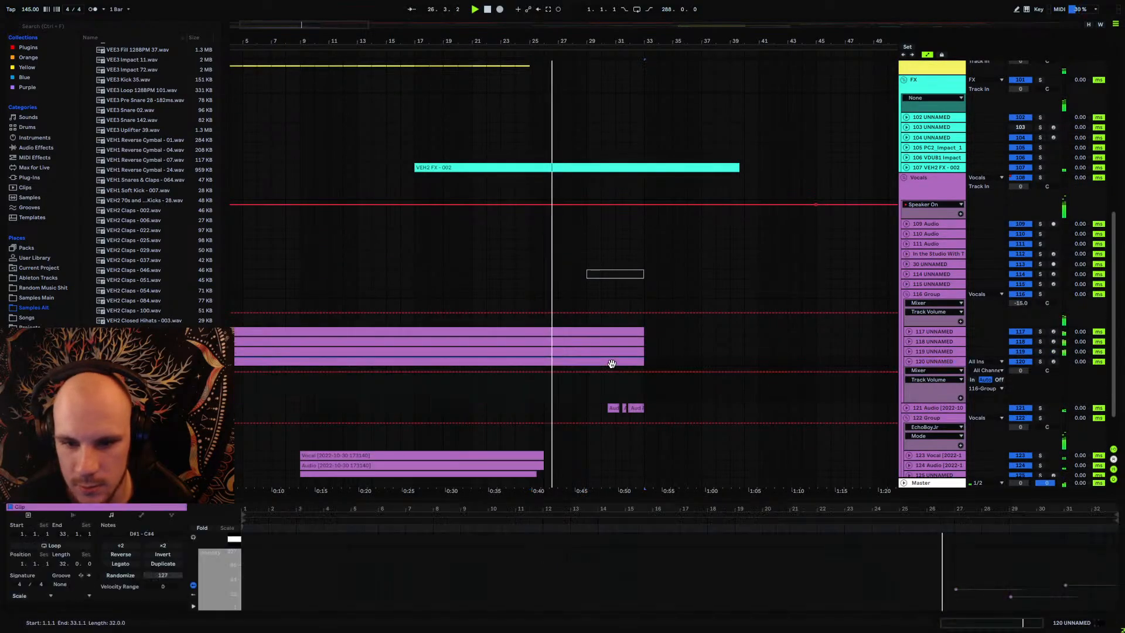
click(1040, 361)
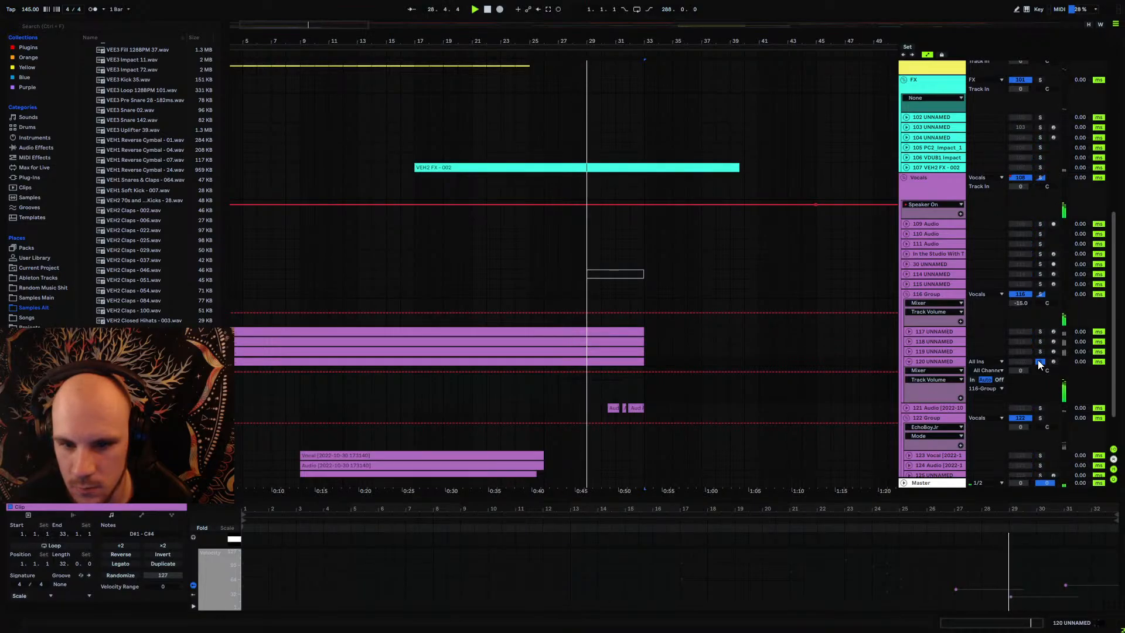
click(1039, 362)
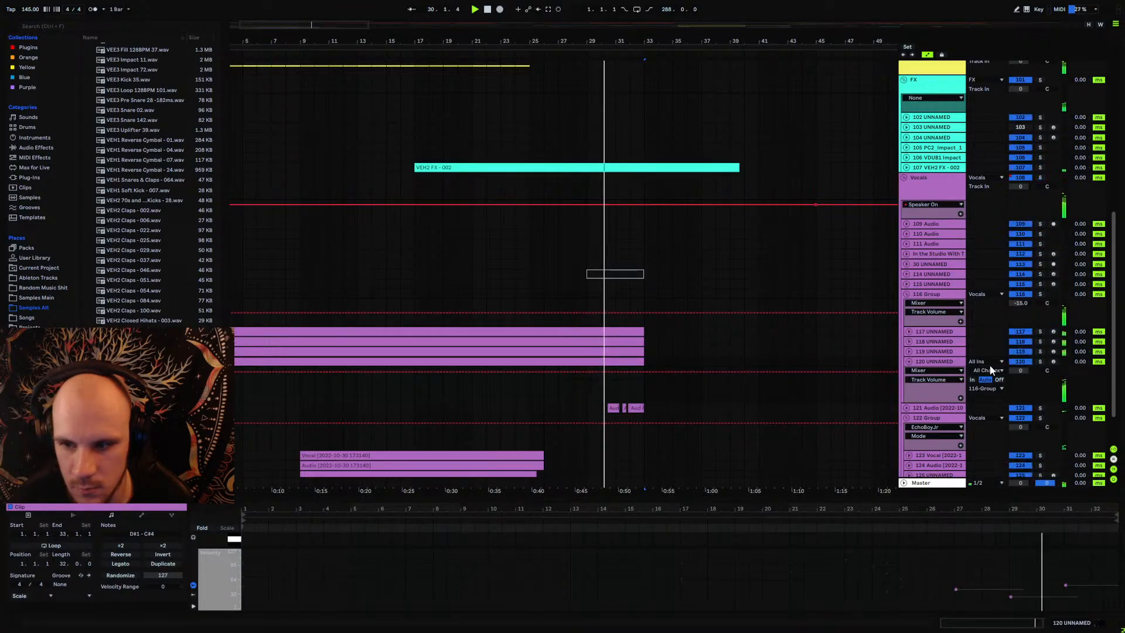
Step: Collapse track 120, solo track 119 and add a Utility effect after its Omnisphere instrument
click(909, 361)
click(909, 352)
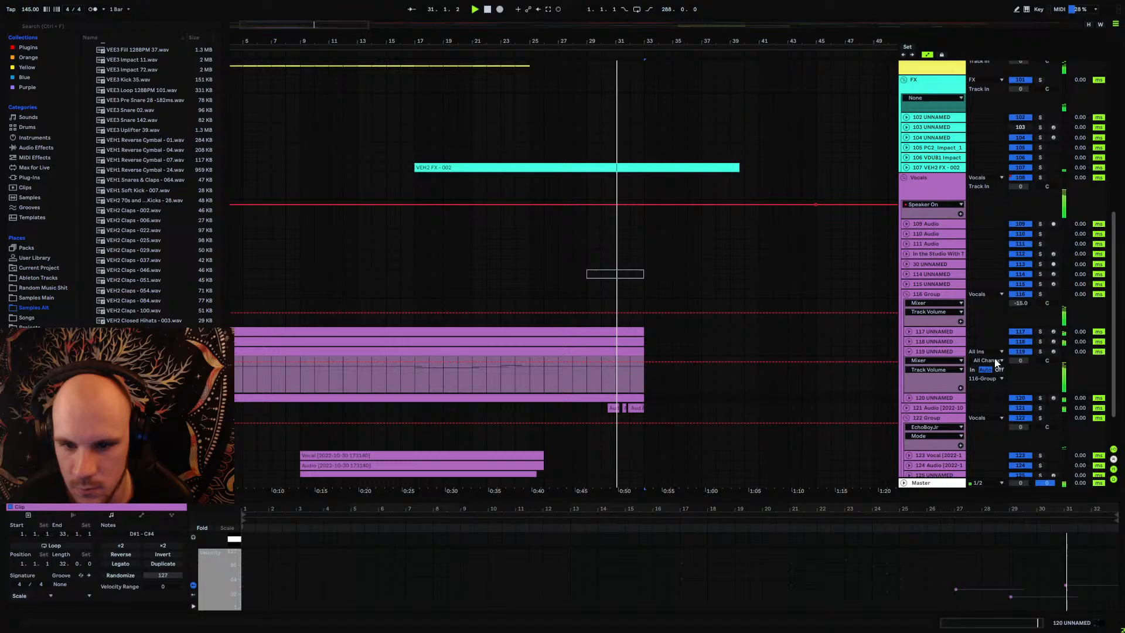
click(1040, 352)
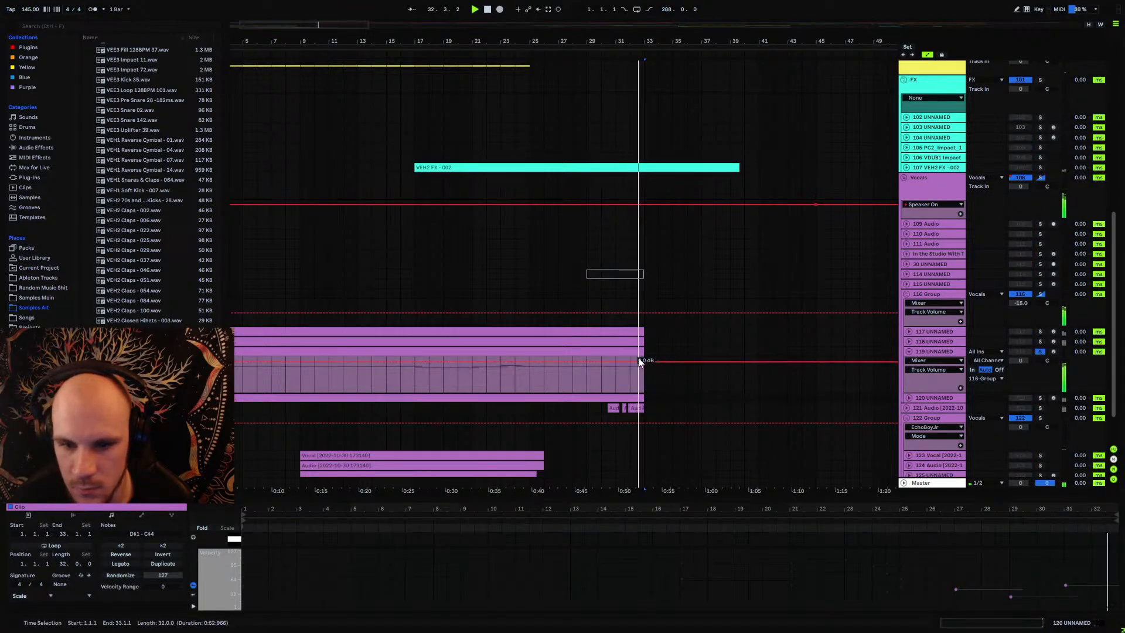
click(909, 352)
click(933, 353)
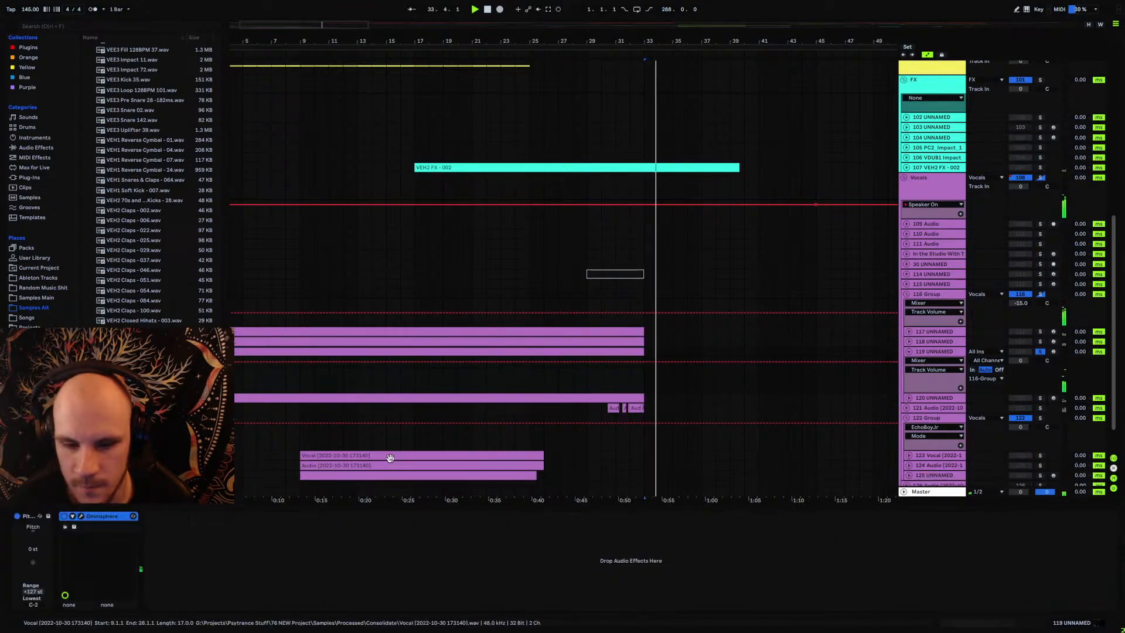
click(31, 149)
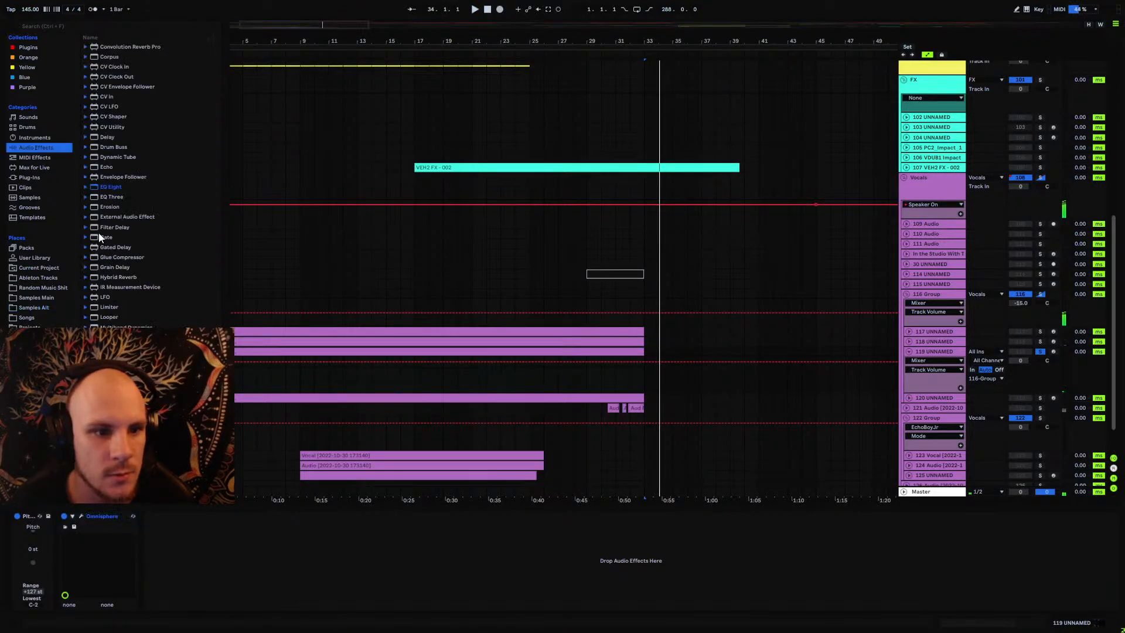
scroll(123, 182, down, 2)
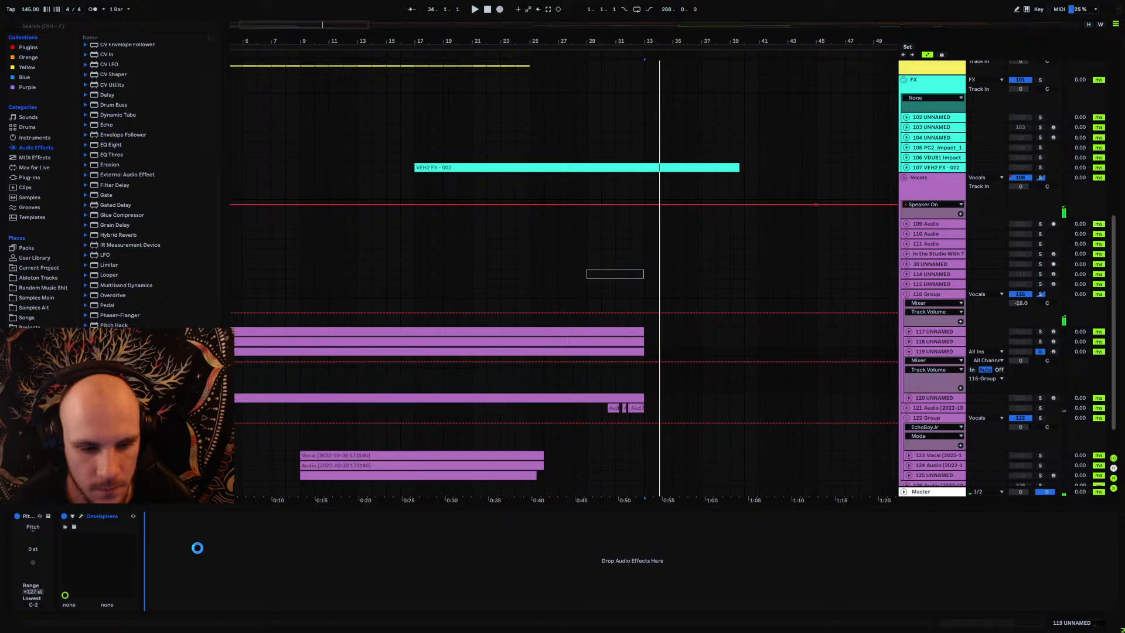
Step: Examine the MIDI notes of track 119's clip in an enlarged note editor
click(580, 350)
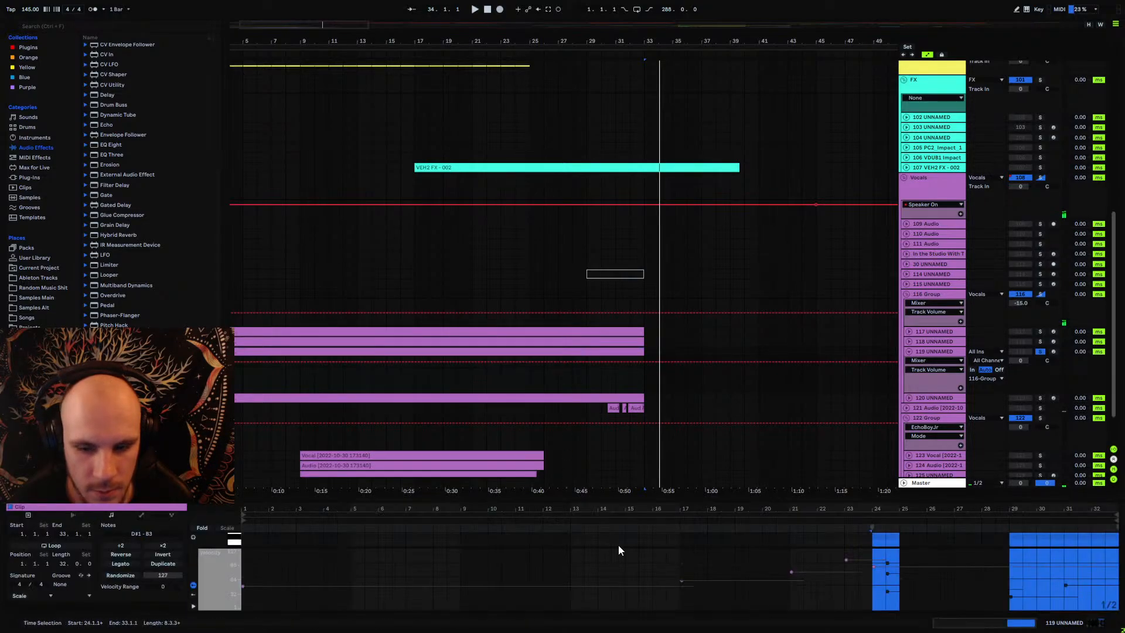
drag(668, 498, 668, 295)
scroll(839, 455, down, 1)
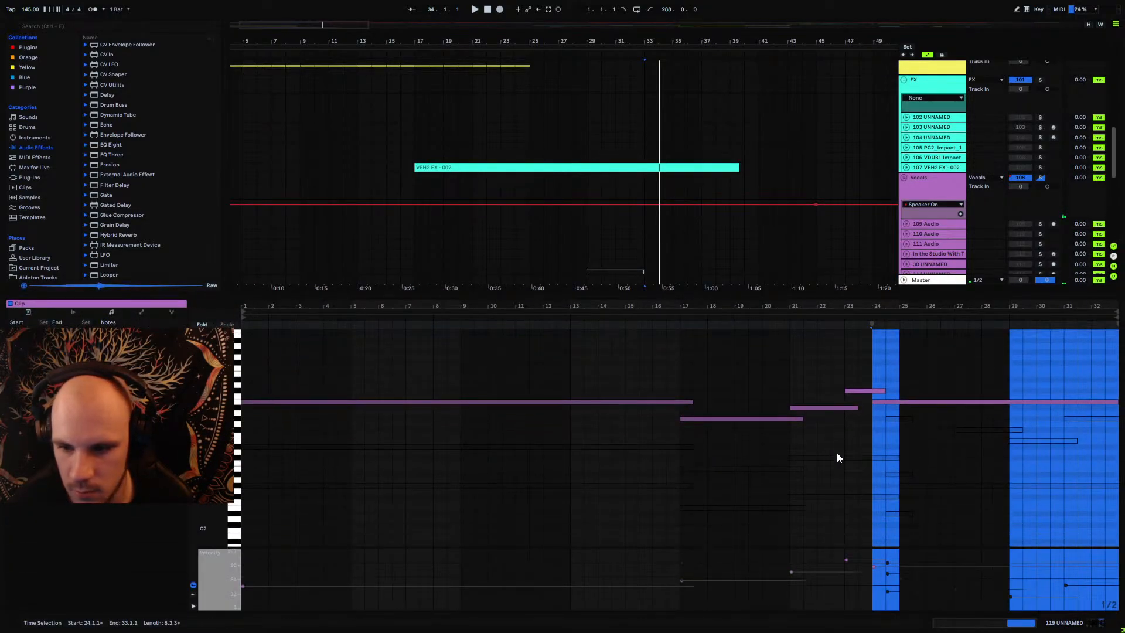
scroll(709, 431, up, 1)
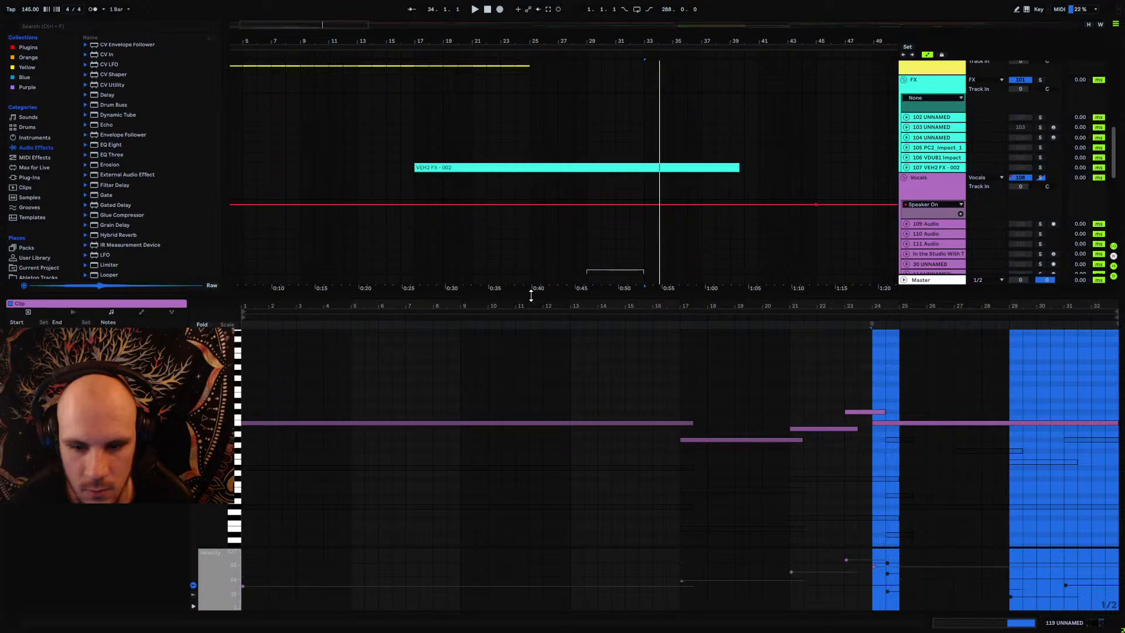
drag(531, 296, 528, 467)
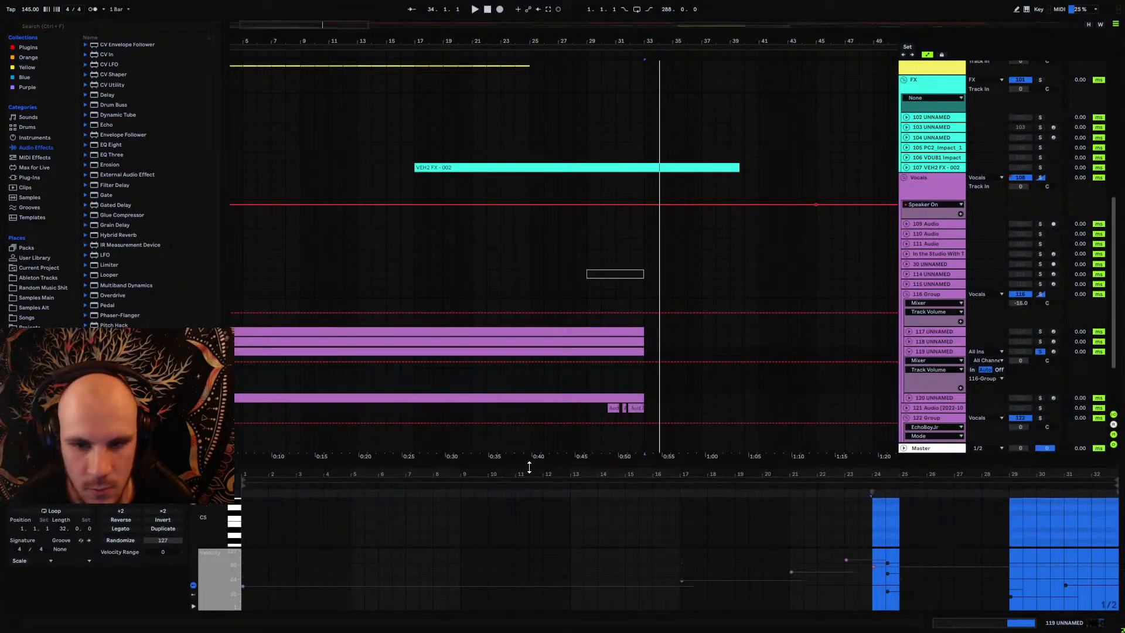
Step: Show the Utility Gain automation on track 119 and add a breakpoint at bar 29
click(940, 351)
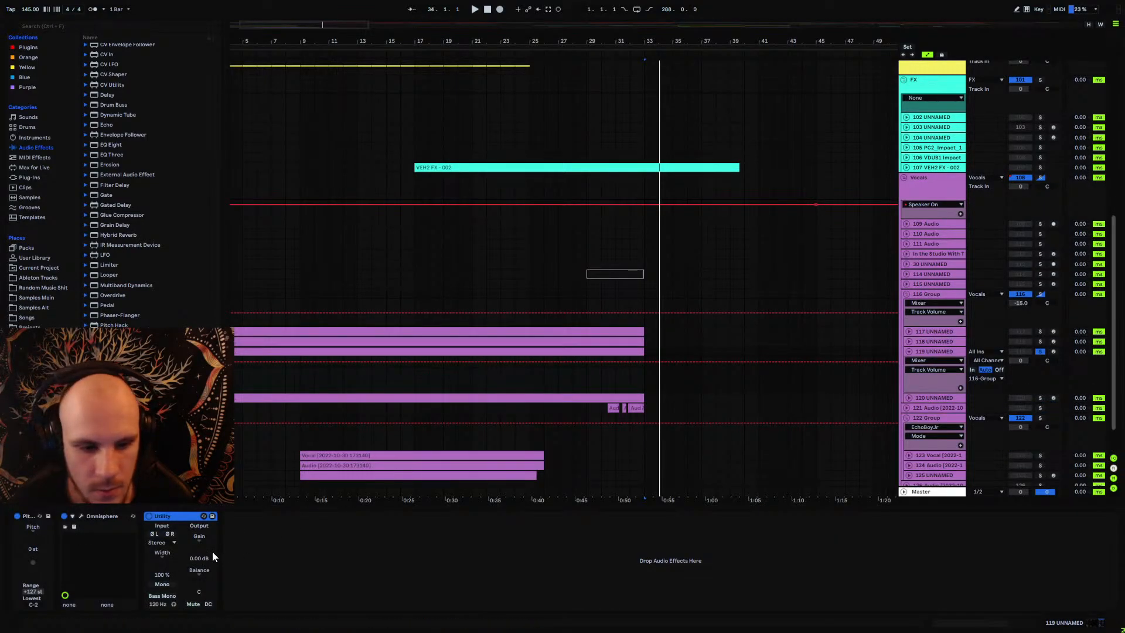
click(586, 375)
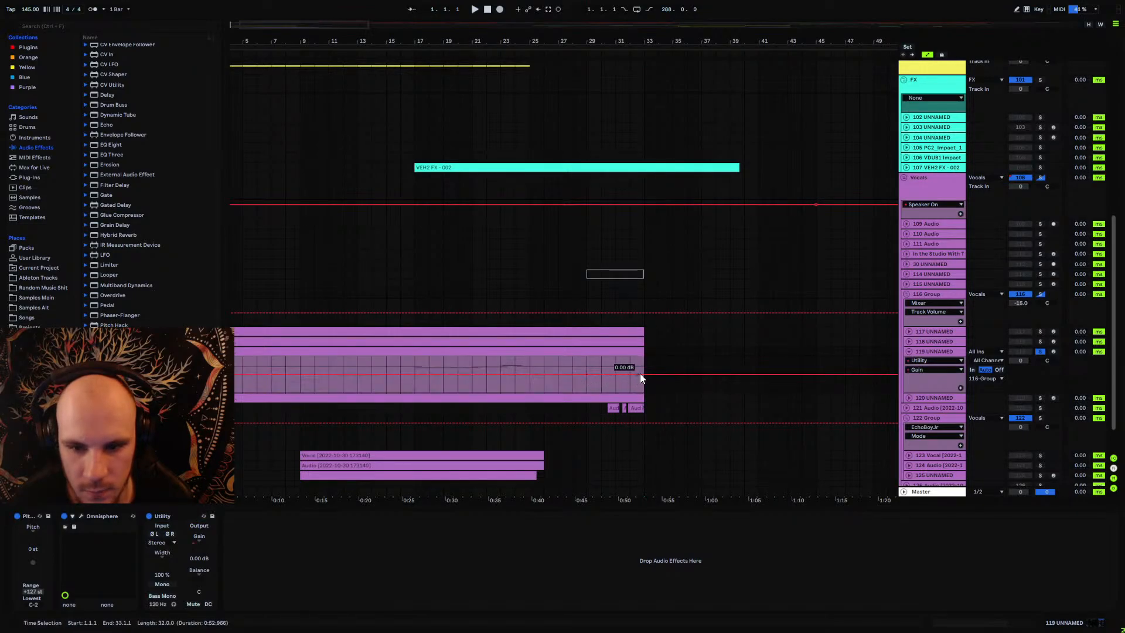
drag(337, 42, 378, 42)
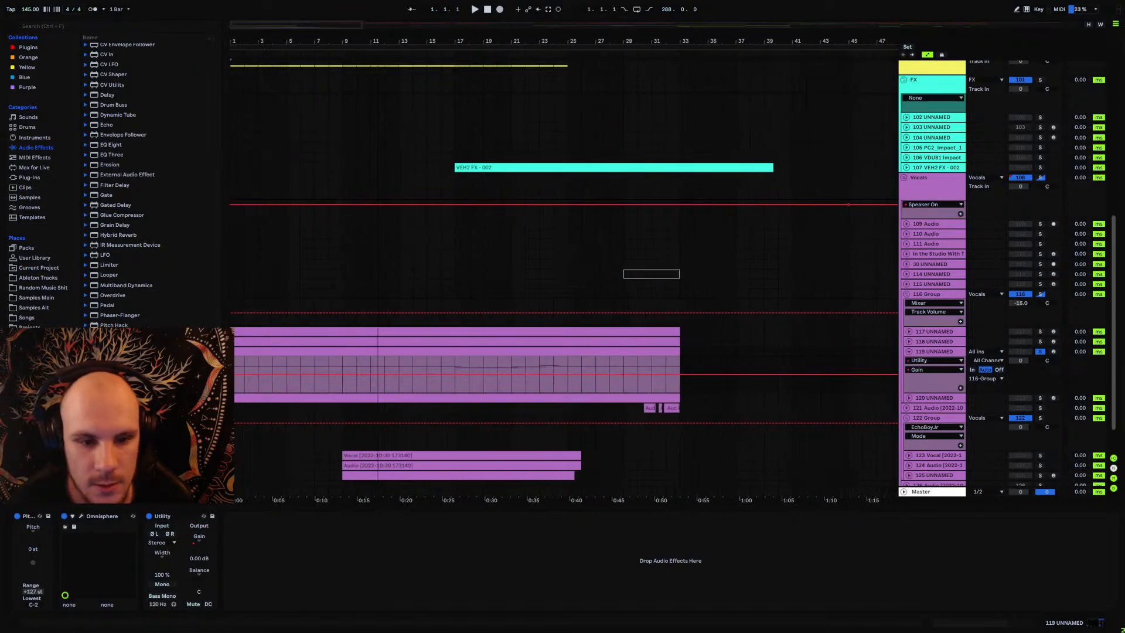
Step: Compare the MIDI notes of the clips on tracks 119, 118 and 117, enlarging the note editor
double_click(248, 350)
scroll(327, 526, down, 5)
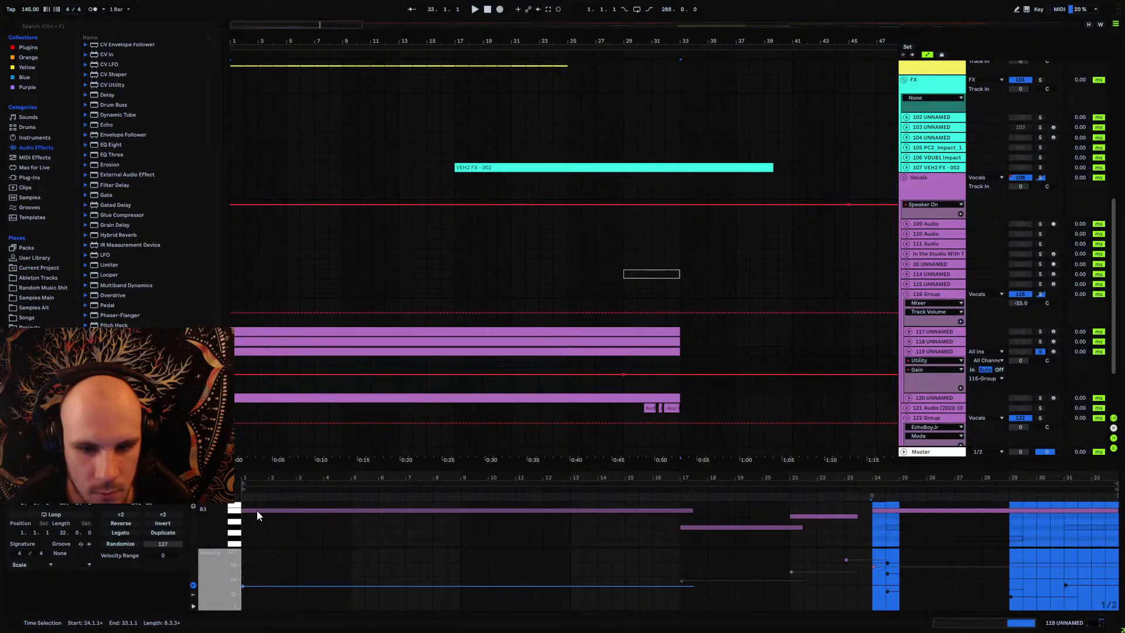
click(277, 340)
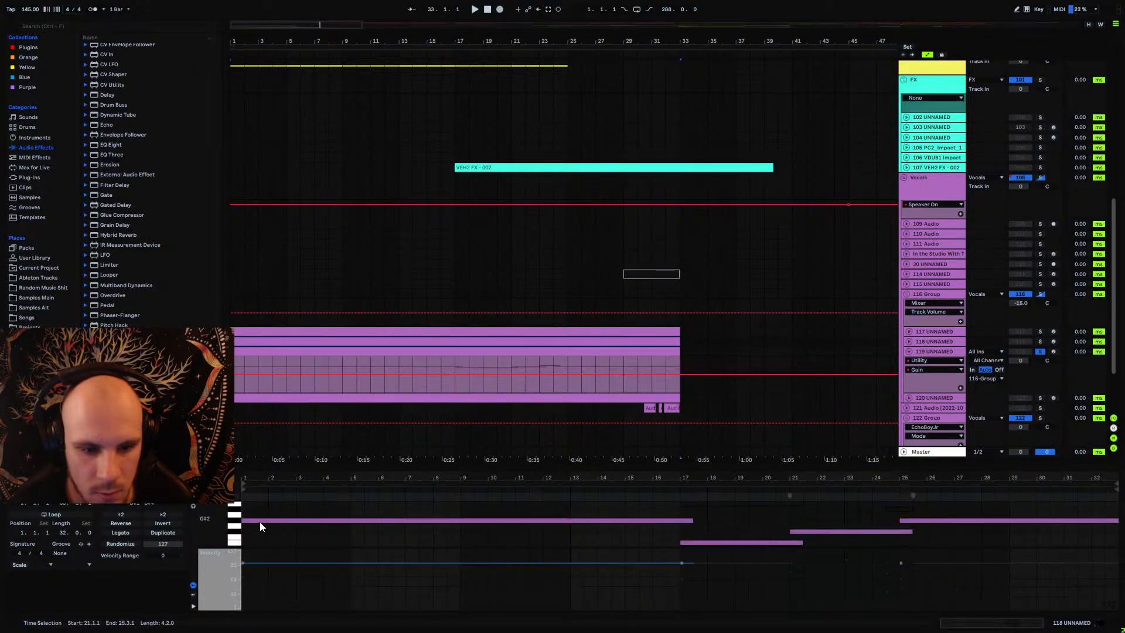
click(287, 331)
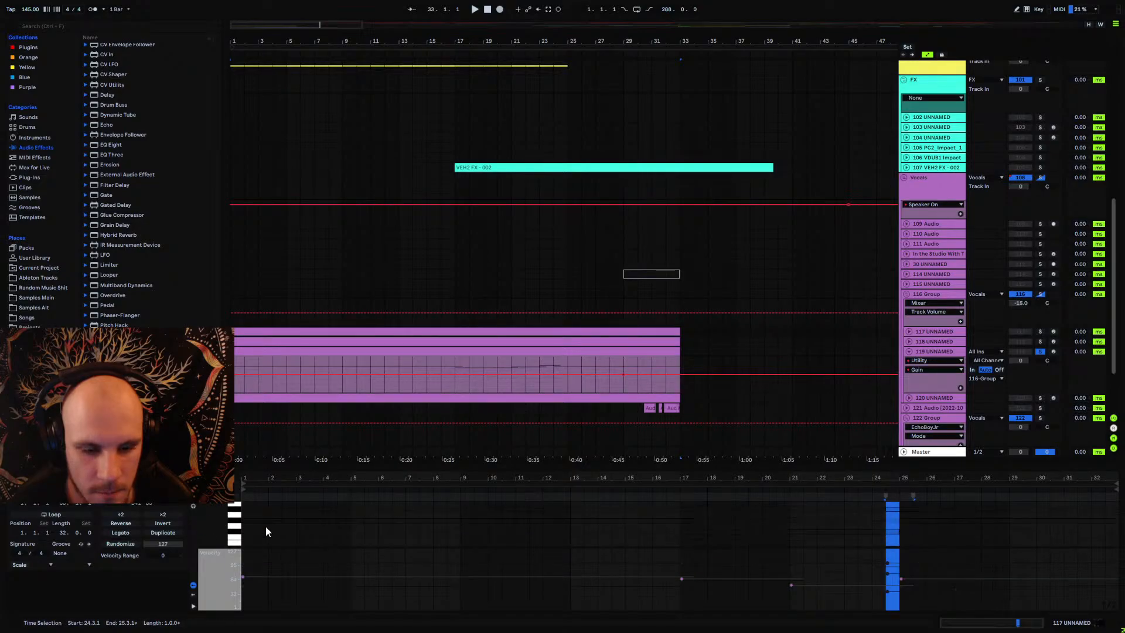
drag(319, 469, 347, 193)
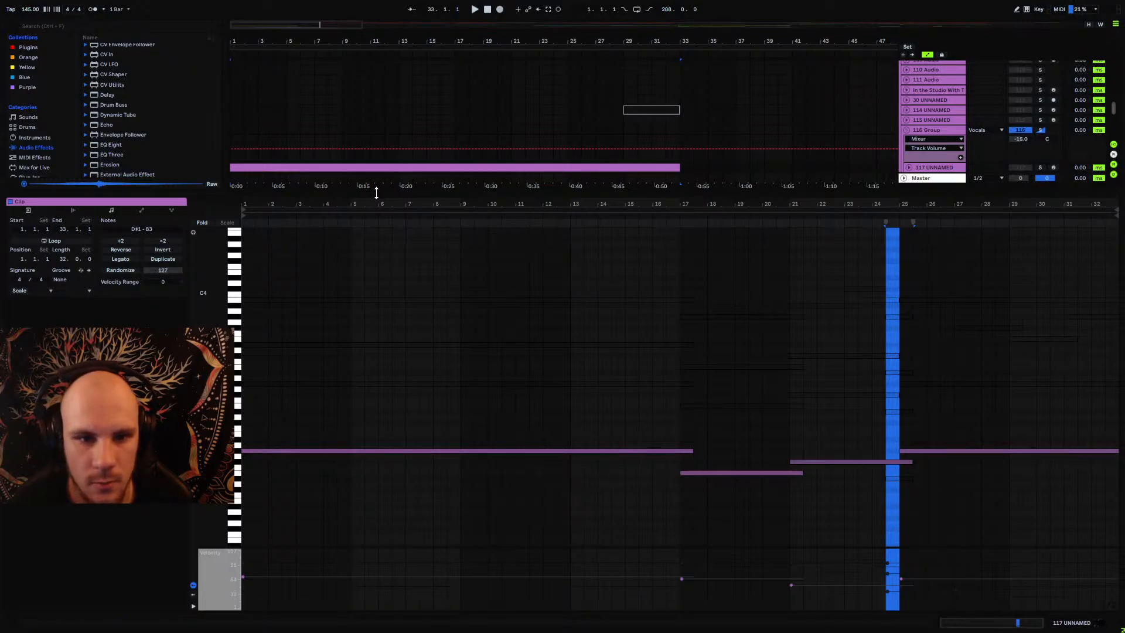
Step: Try lower pitches for the B3 note starting at bar 1 in track 117's clip
click(260, 299)
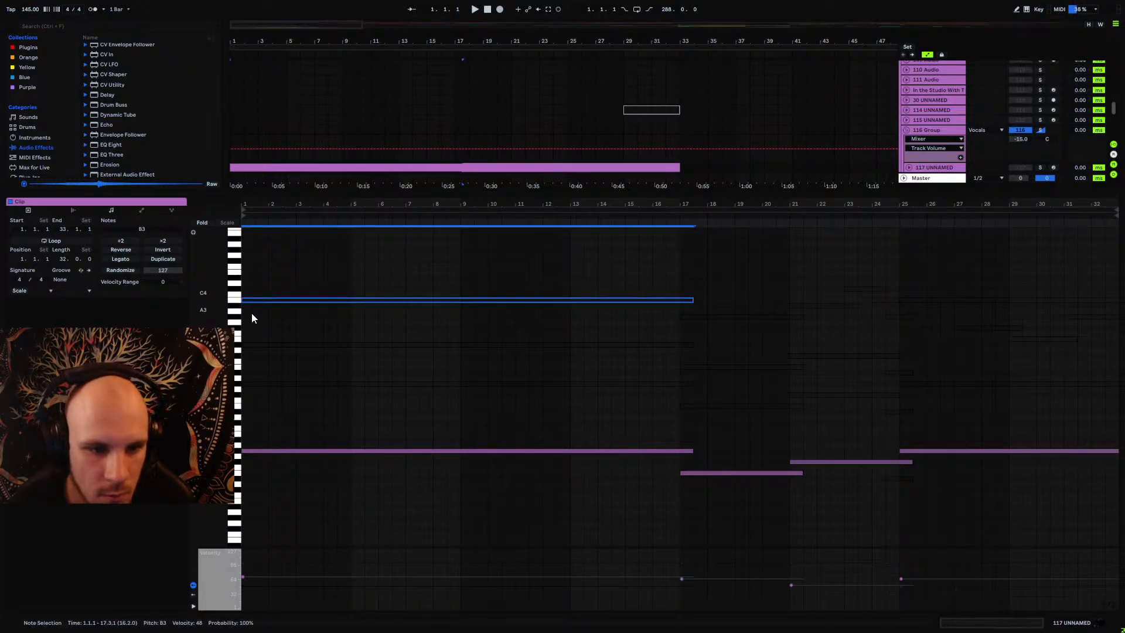
key(Down)
key(Down)
key(Down)
key(Up)
key(Up)
key(Up)
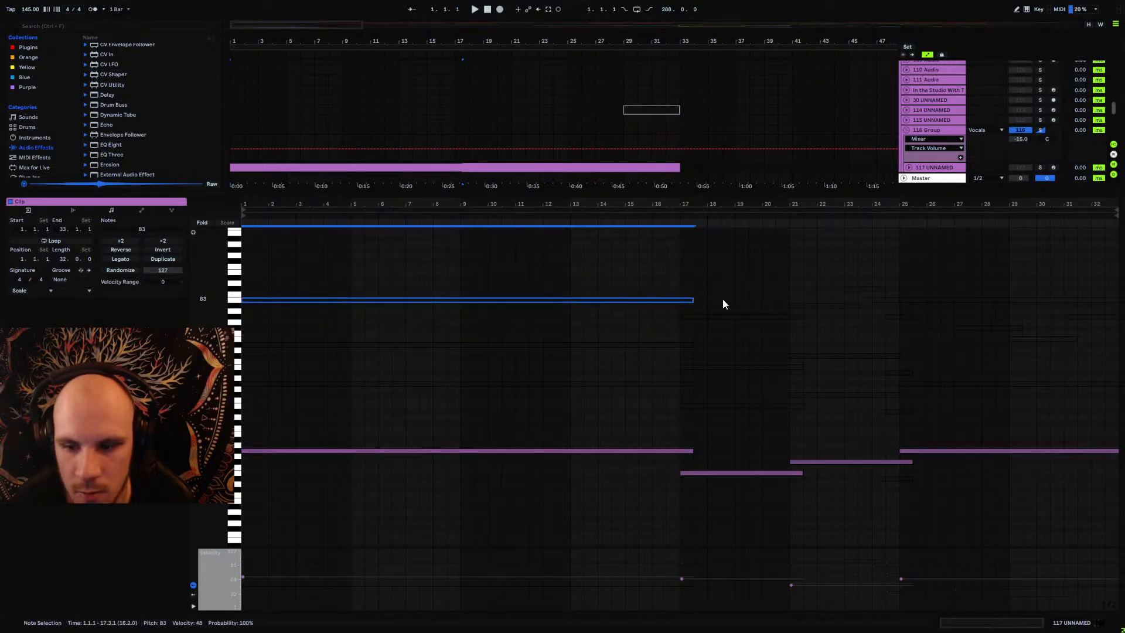
Step: Unsolo track 119, lower its Utility Gain automation at bar 33 to about -8.4 dB, and play from bar 25
drag(538, 193, 538, 478)
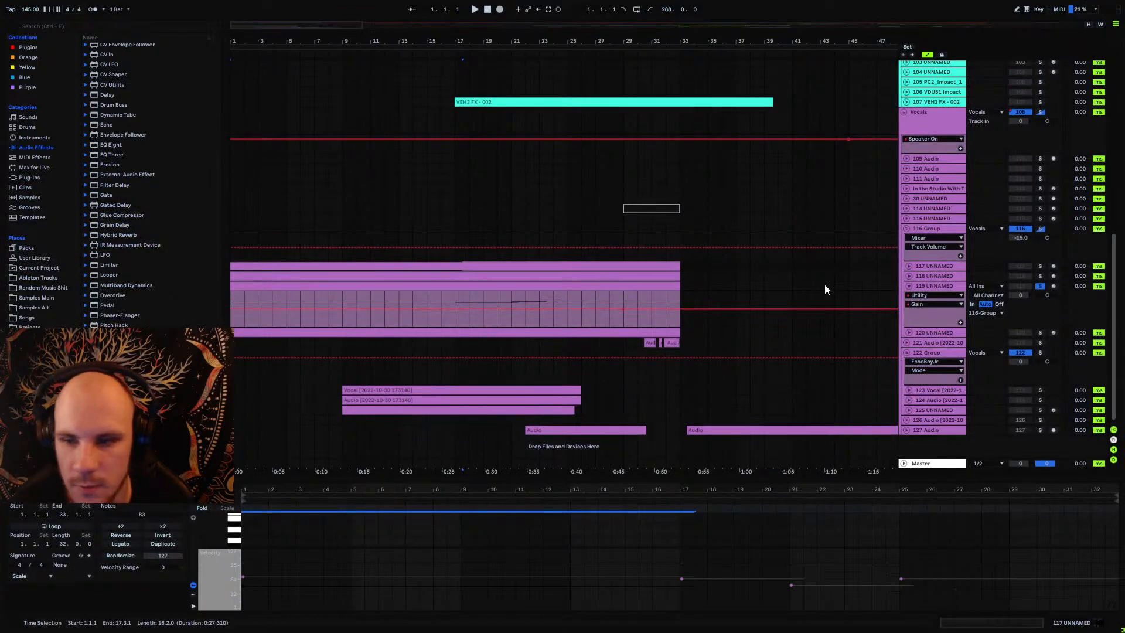
click(1039, 286)
drag(676, 308, 678, 315)
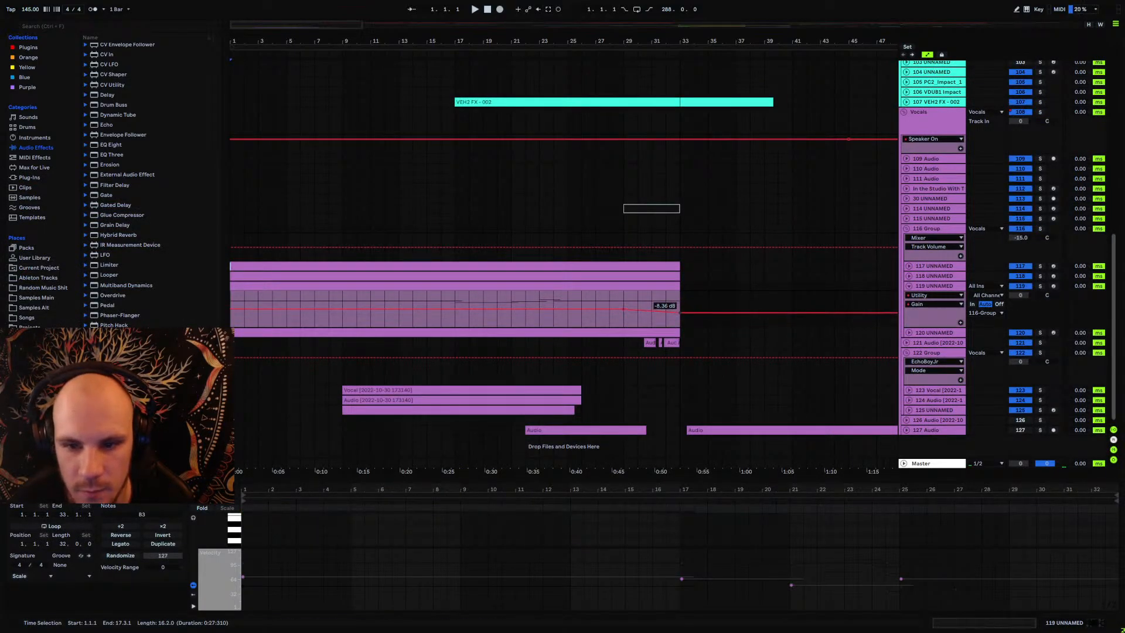
click(567, 300)
key(space)
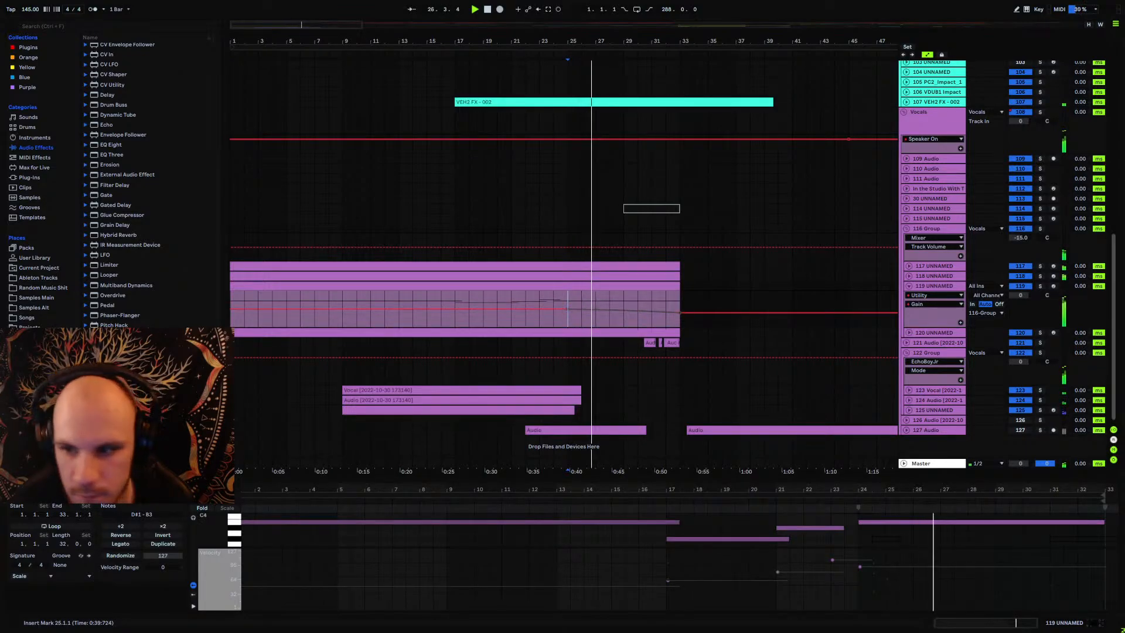
Step: Fold track 119 and groups 116 and 122, and delete the Vocals group's Speaker On breakpoint near bar 45
click(906, 286)
click(906, 228)
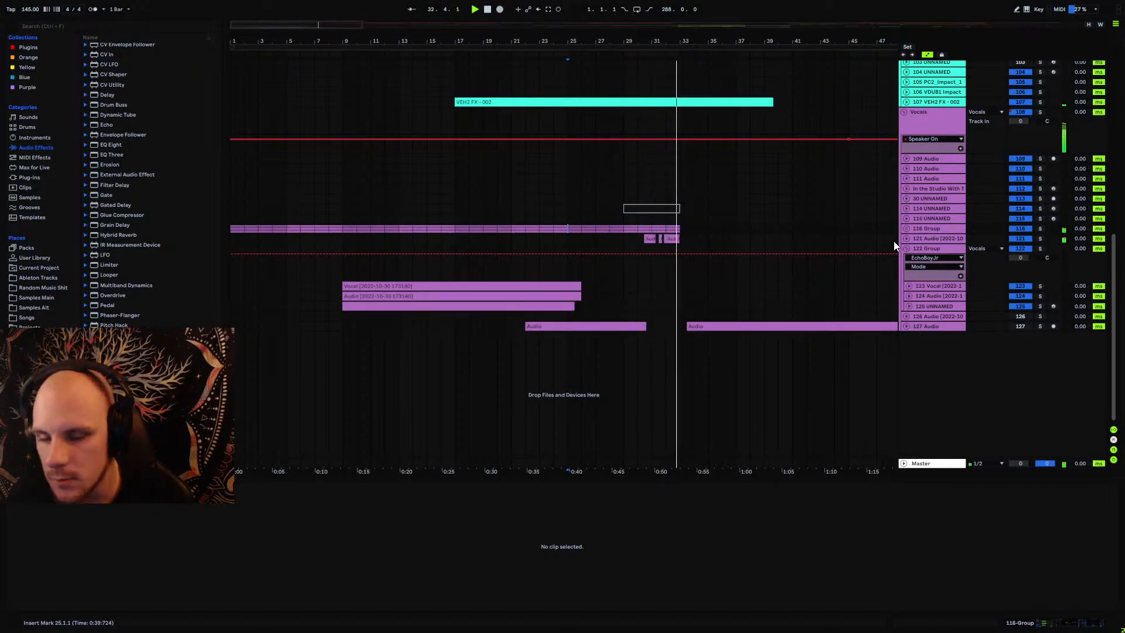
click(907, 249)
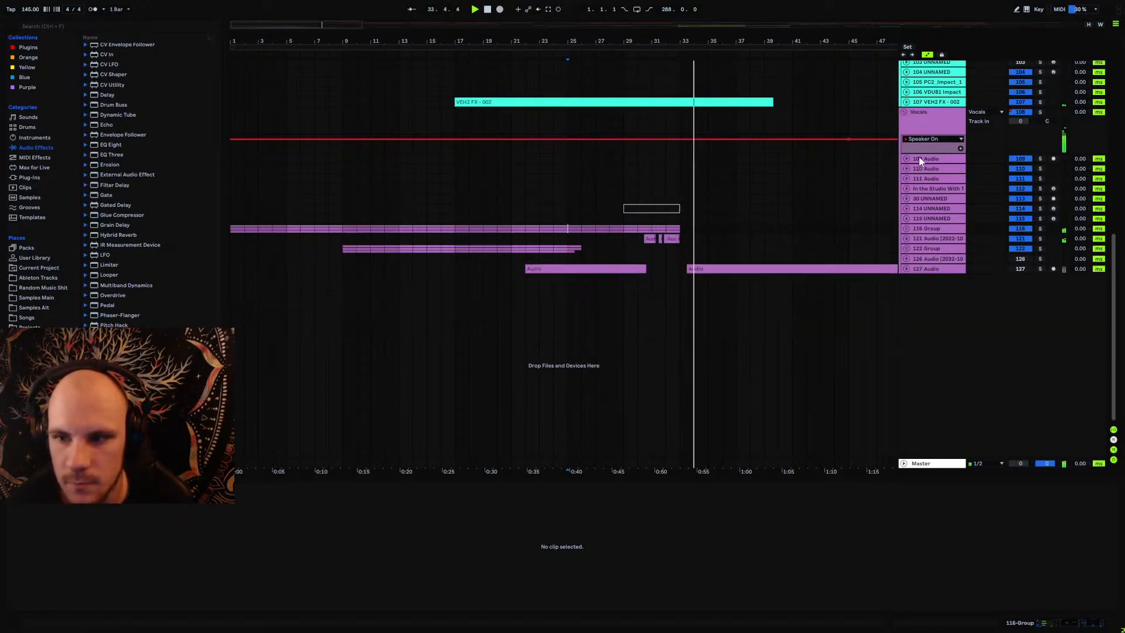
click(932, 120)
scroll(826, 170, up, 2)
click(850, 178)
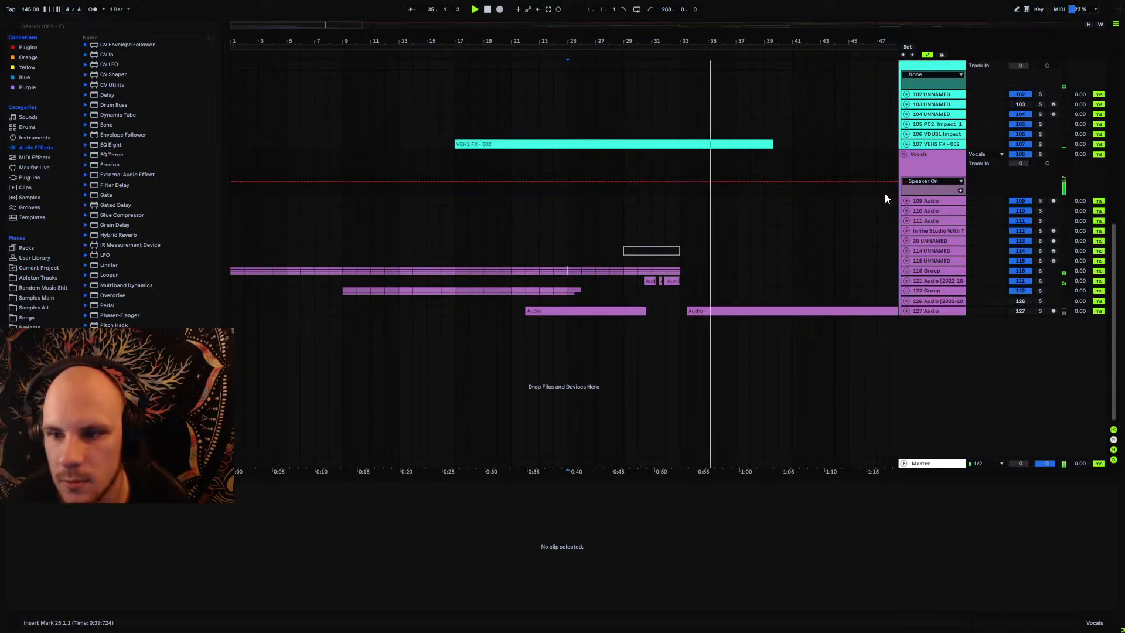
Step: Look over the whole arrangement during playback, examining the clips inside the Drums group and the section after bar 33
drag(713, 37, 423, 70)
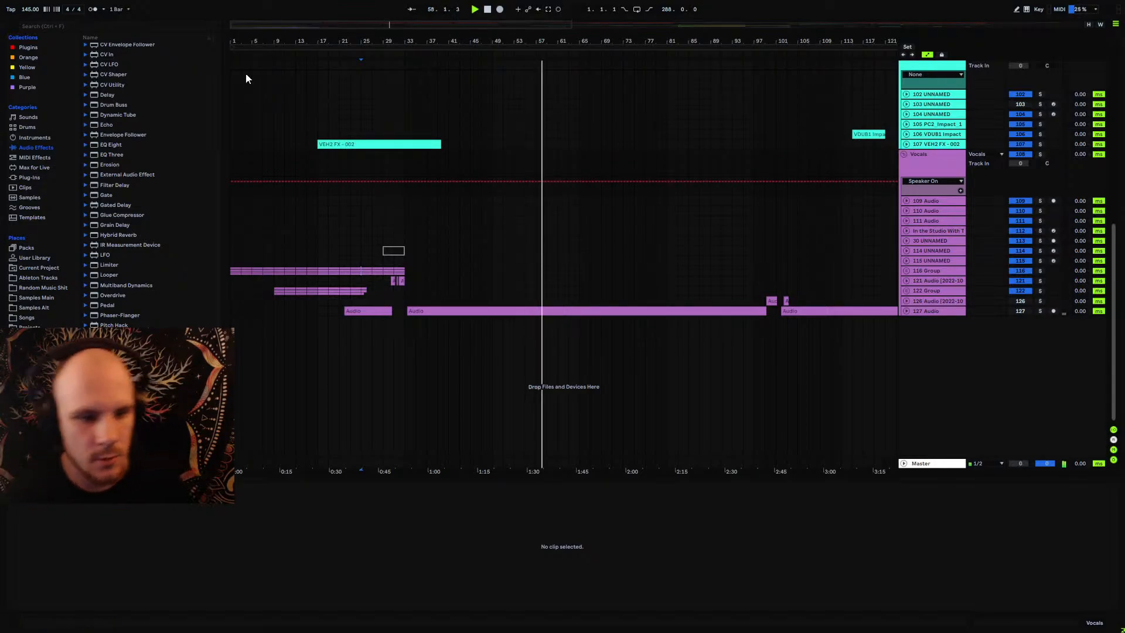
scroll(706, 159, up, 3)
scroll(706, 160, up, 4)
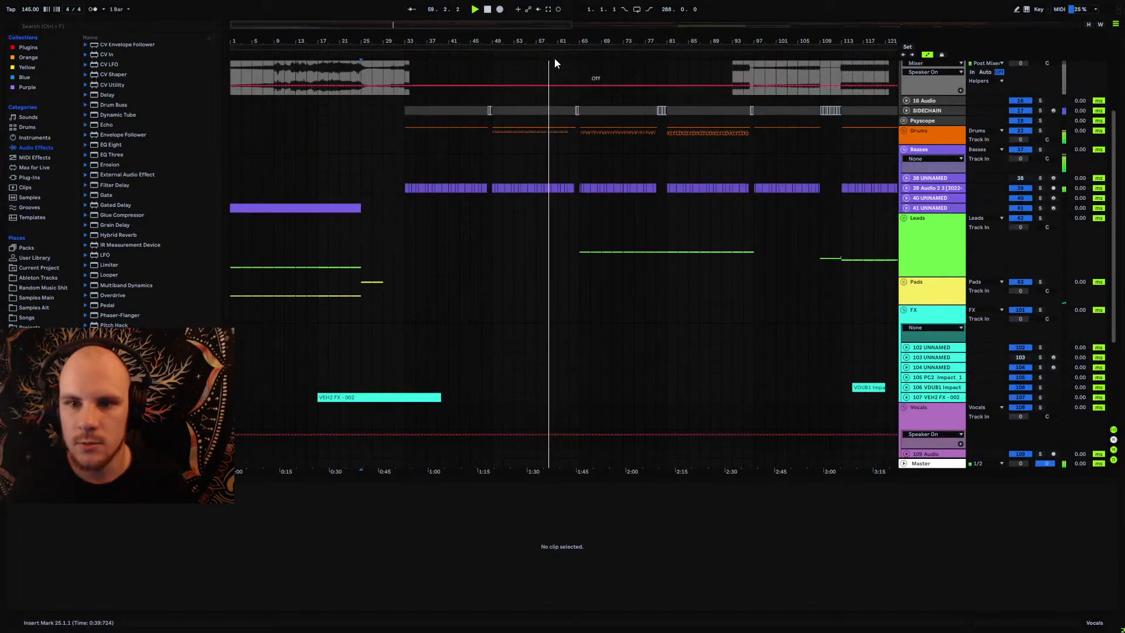
key(plus)
click(905, 133)
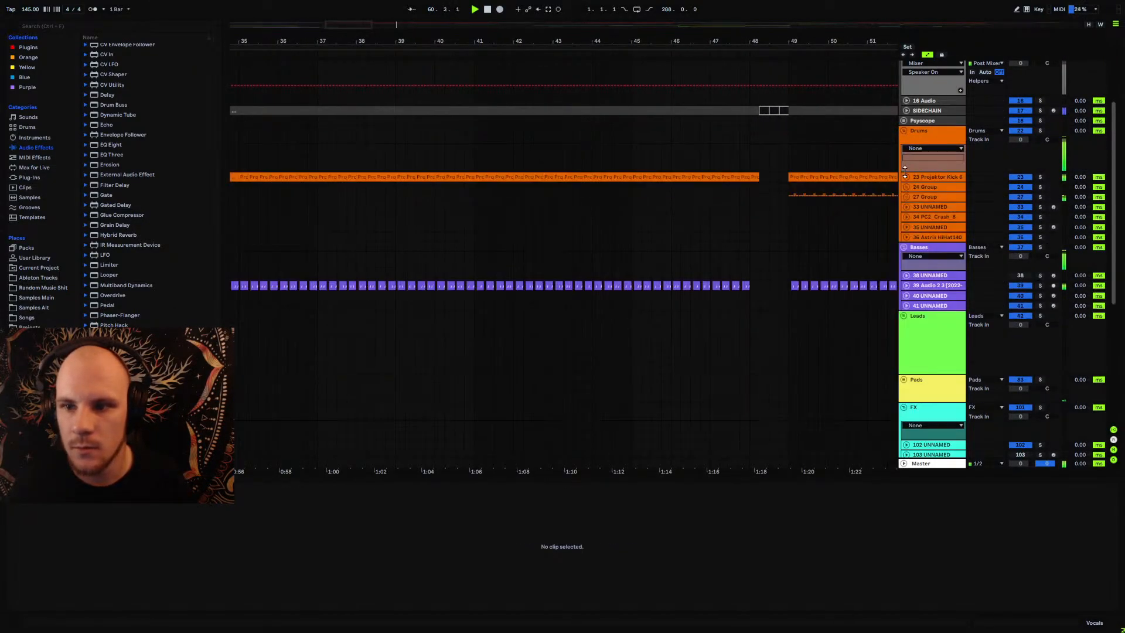
drag(535, 40, 495, 74)
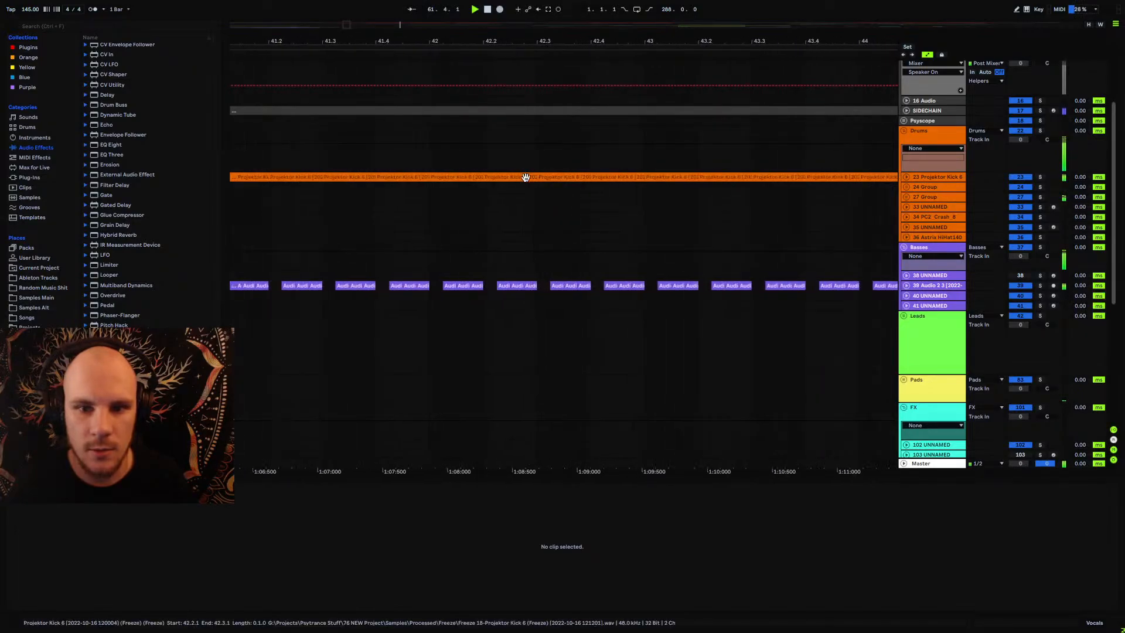
double_click(502, 42)
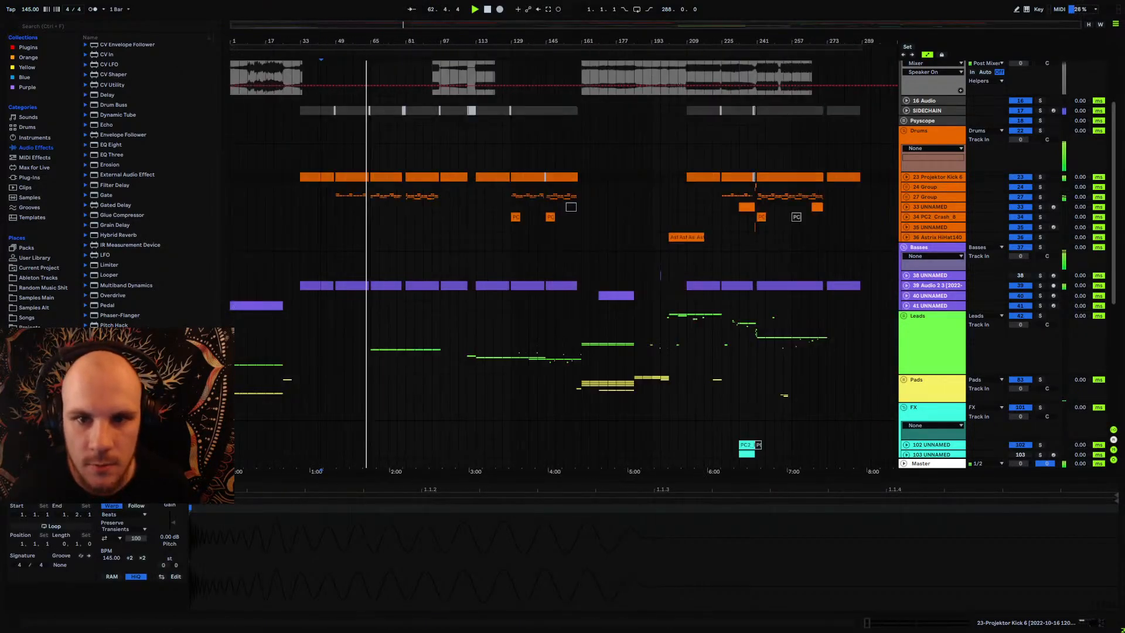
click(903, 130)
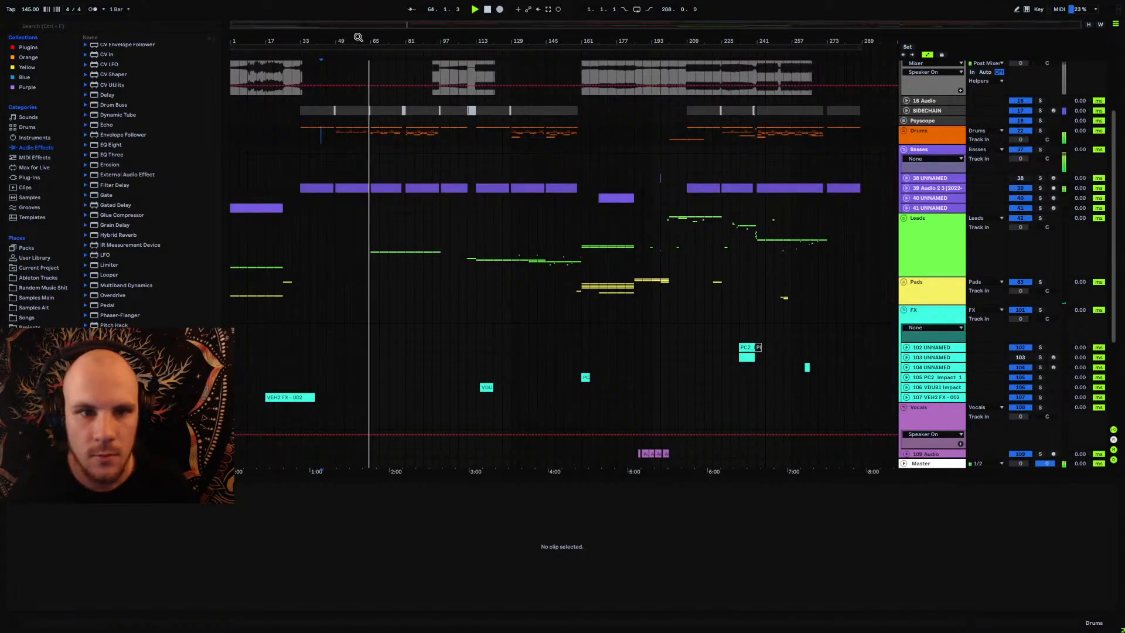
drag(359, 40, 598, 38)
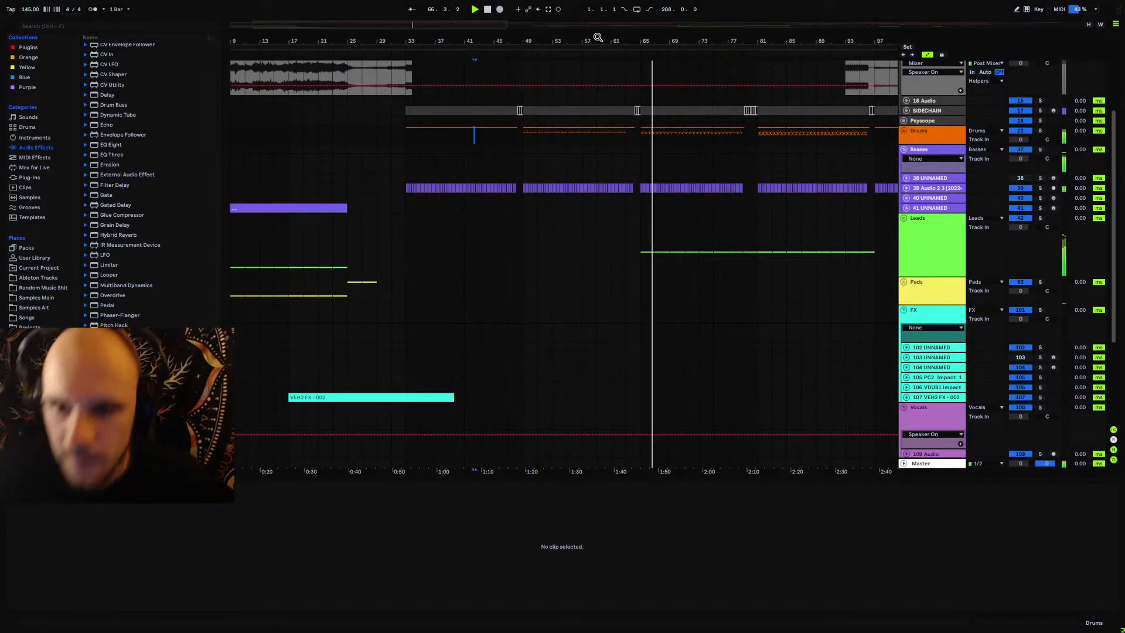
Step: Stop playback and start recording a fresh master pass from bar 1 over the existing intro recording
click(389, 134)
drag(410, 44, 470, 37)
scroll(328, 101, up, 1)
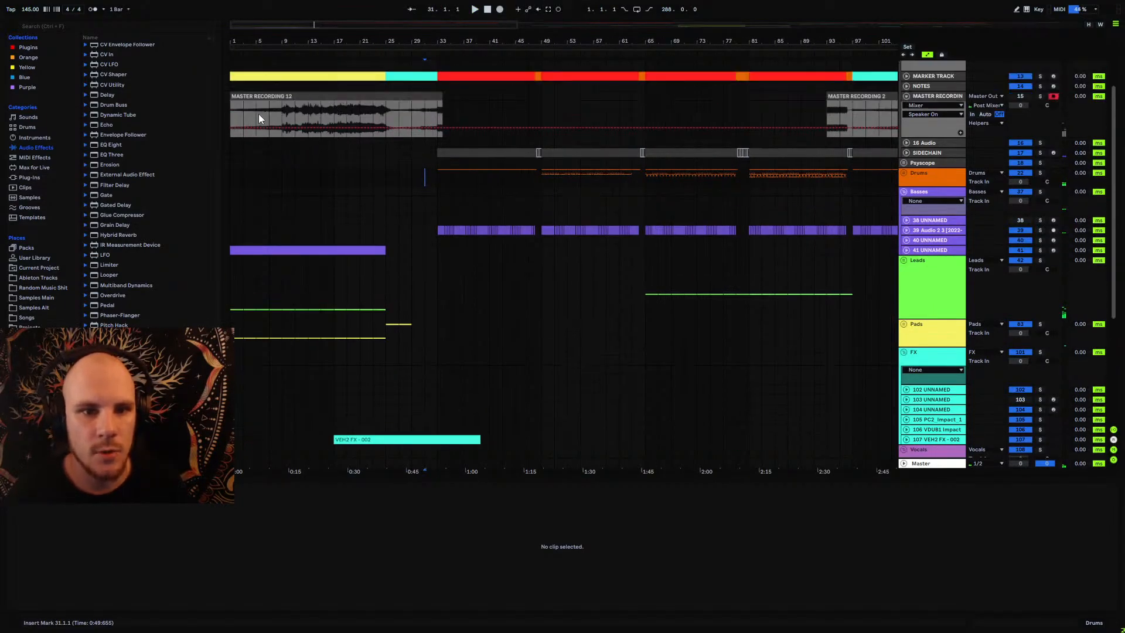
click(234, 113)
click(760, 117)
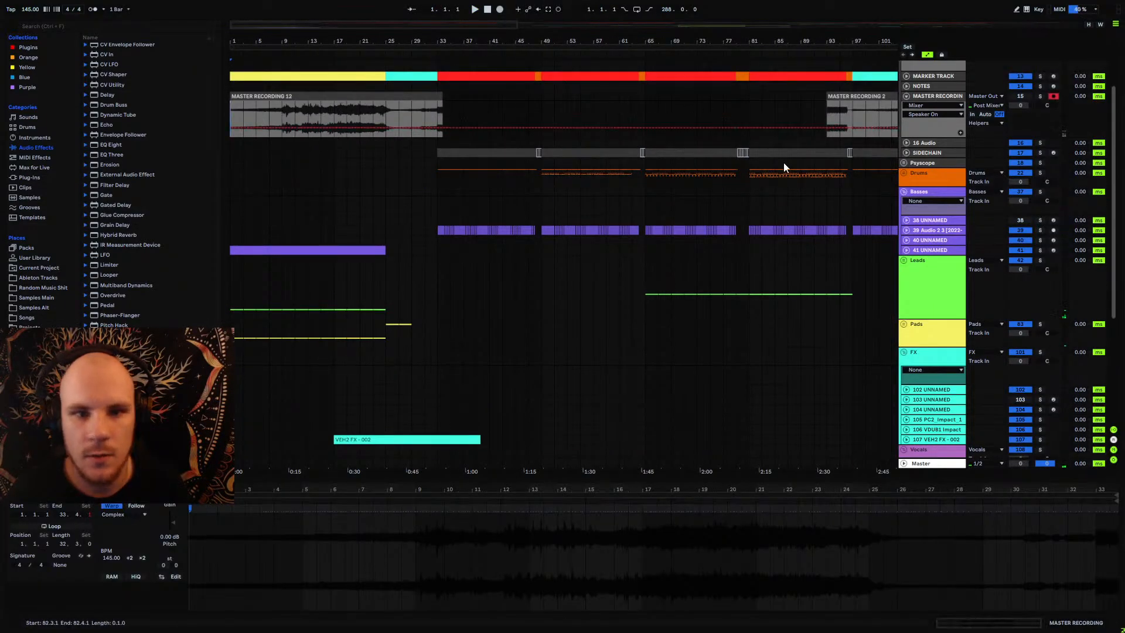
click(499, 9)
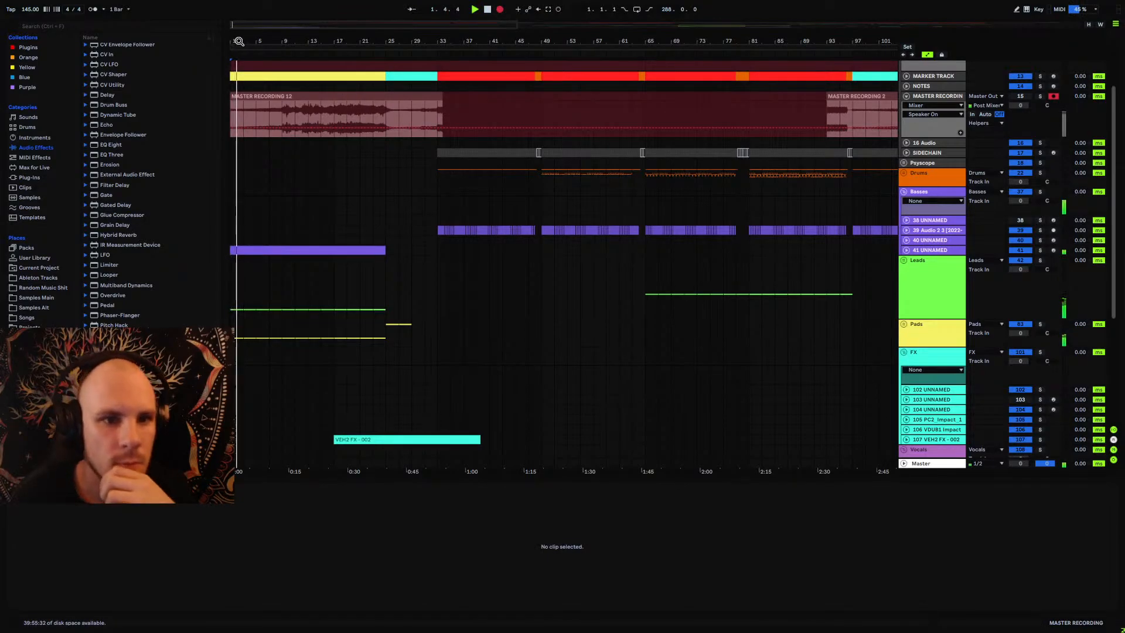
drag(239, 41, 238, 82)
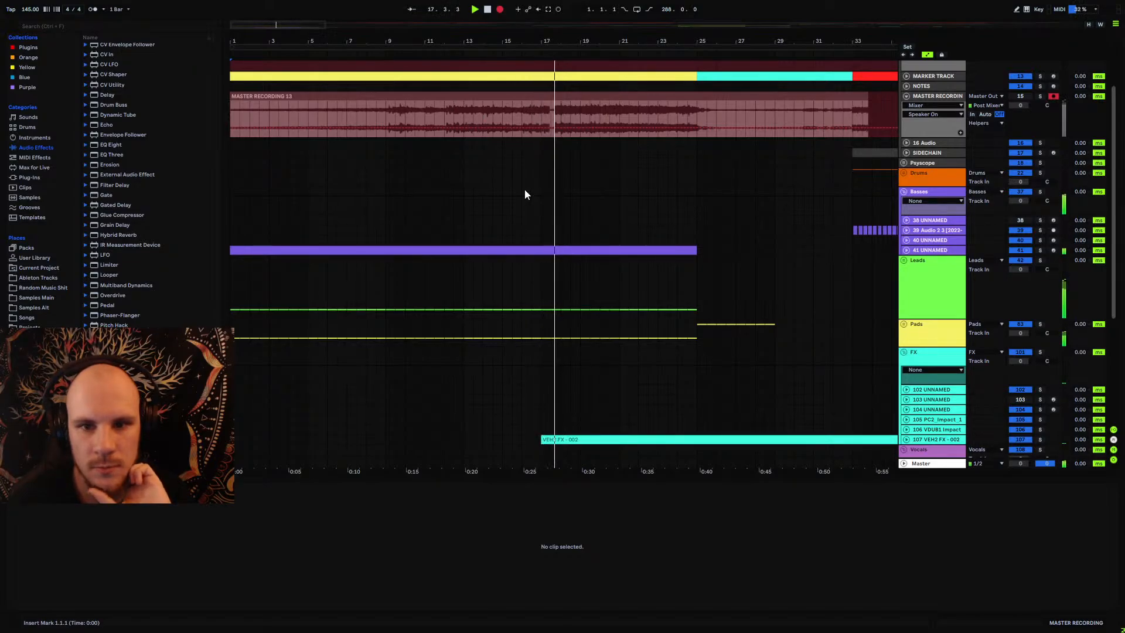
Step: Unfold bass track 41 and lower its volume to -13.0 dB while the master recording runs
scroll(525, 189, down, 2)
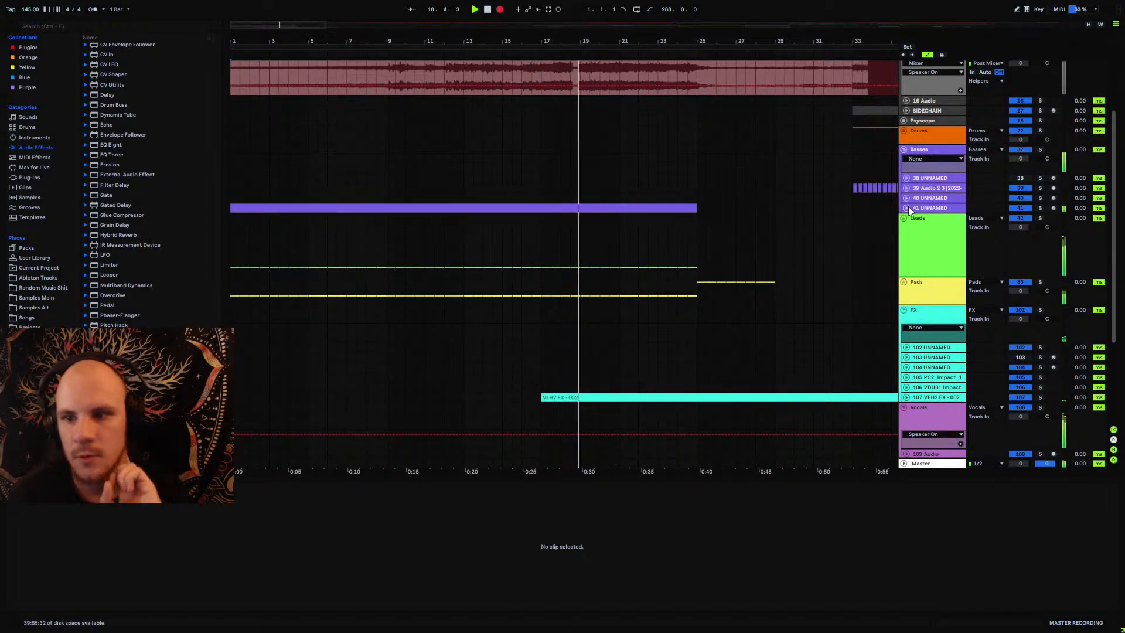
click(906, 208)
mouse_move(547, 42)
mouse_down()
mouse_move(548, 140)
mouse_move(548, 42)
mouse_up()
drag(1021, 217, 1008, 231)
scroll(744, 176, up, 3)
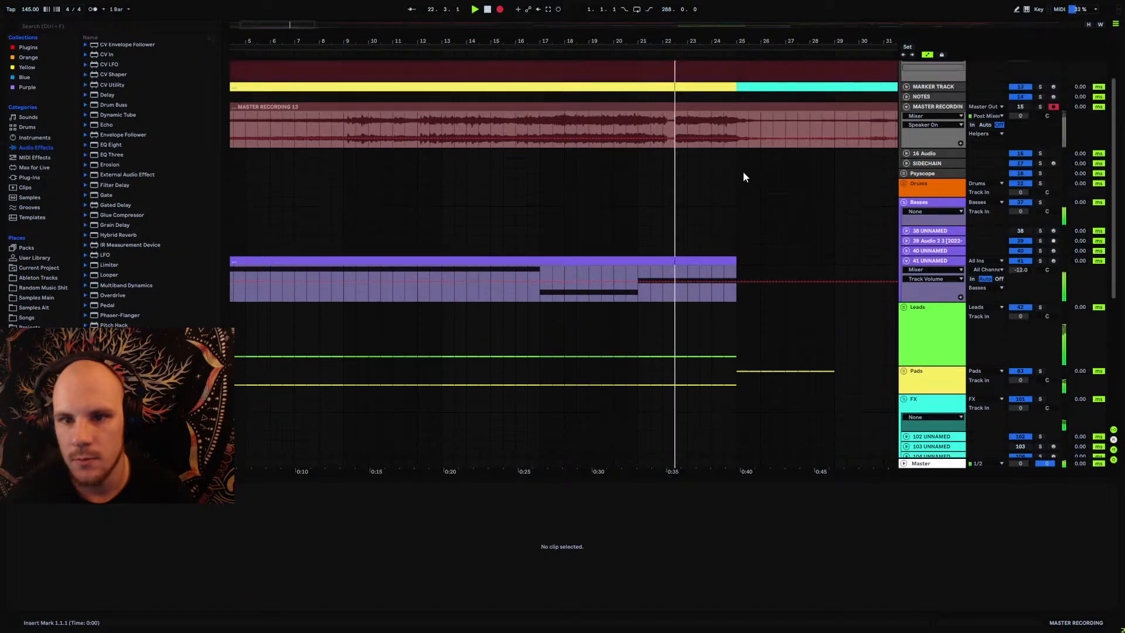
scroll(743, 176, up, 3)
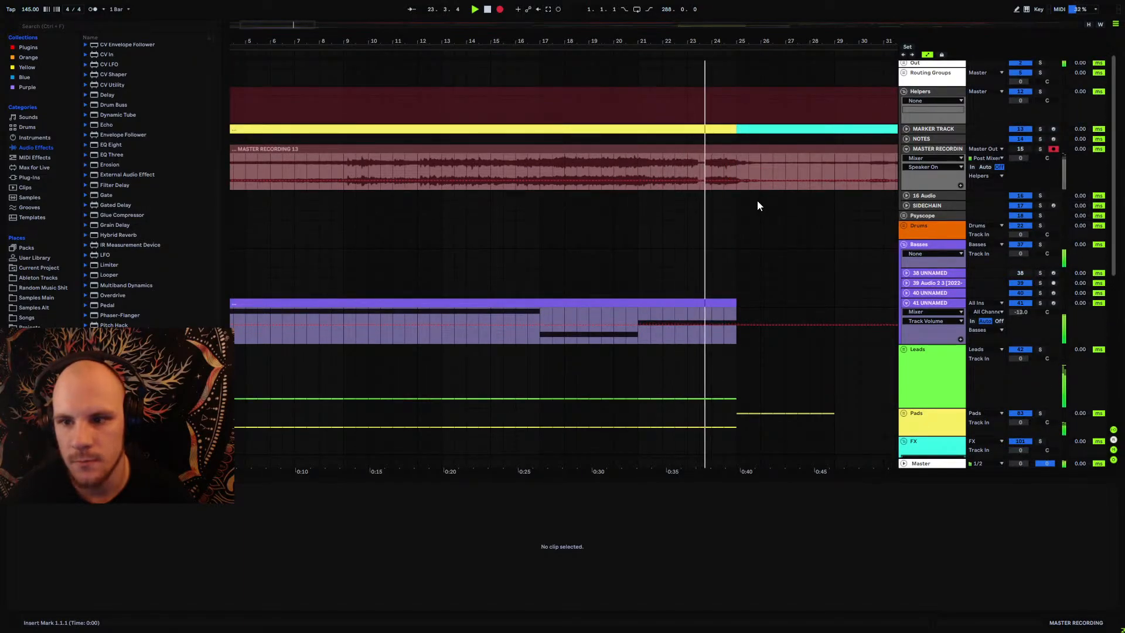
Step: Review the new master waveform across the intro and stop the recording at about bar 36
drag(756, 42, 617, 41)
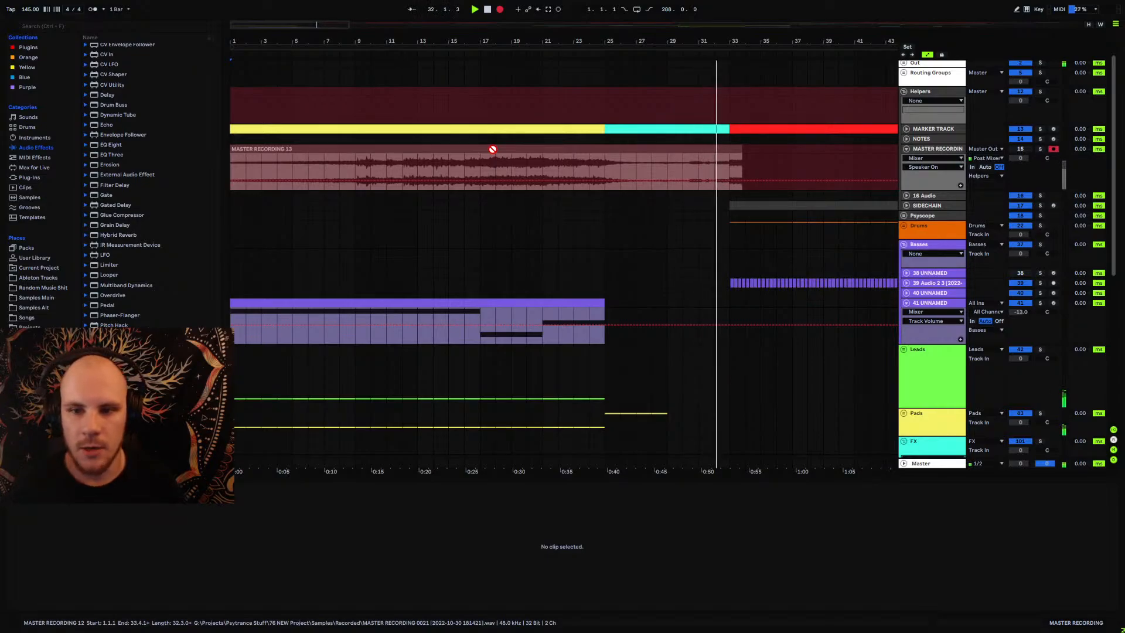
drag(732, 42, 733, 35)
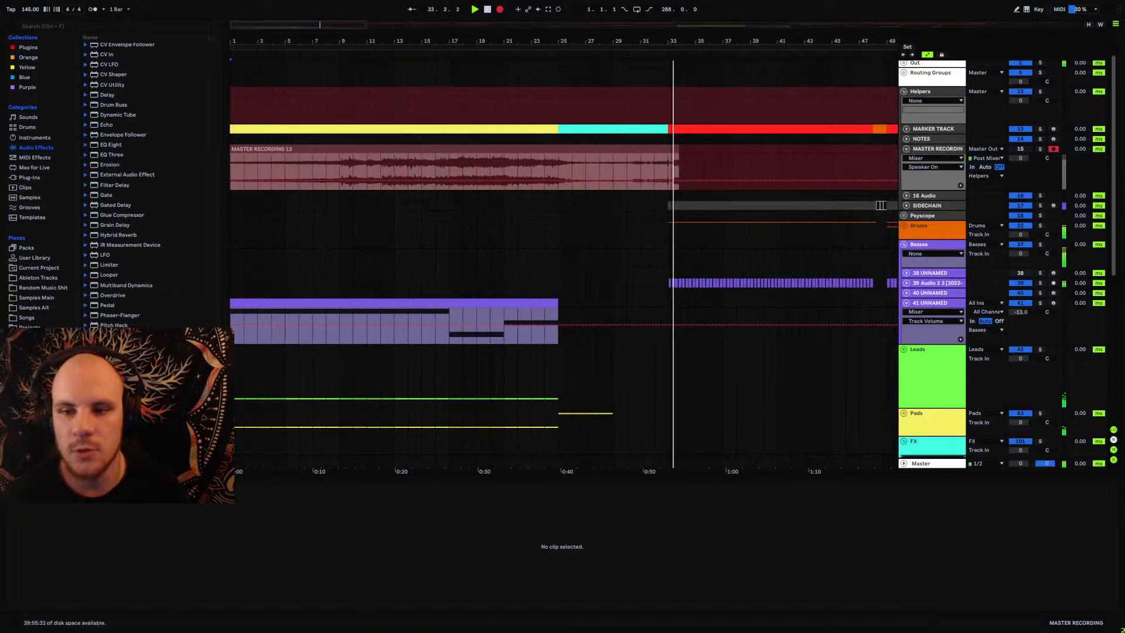
key(minus)
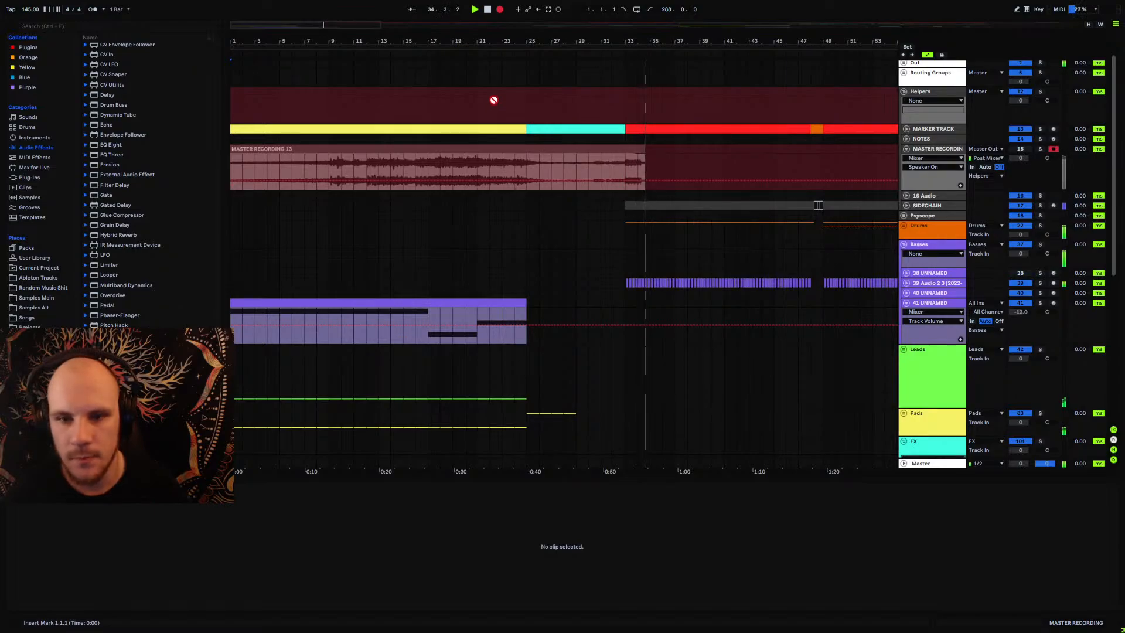
drag(466, 39, 614, 153)
scroll(613, 150, down, 3)
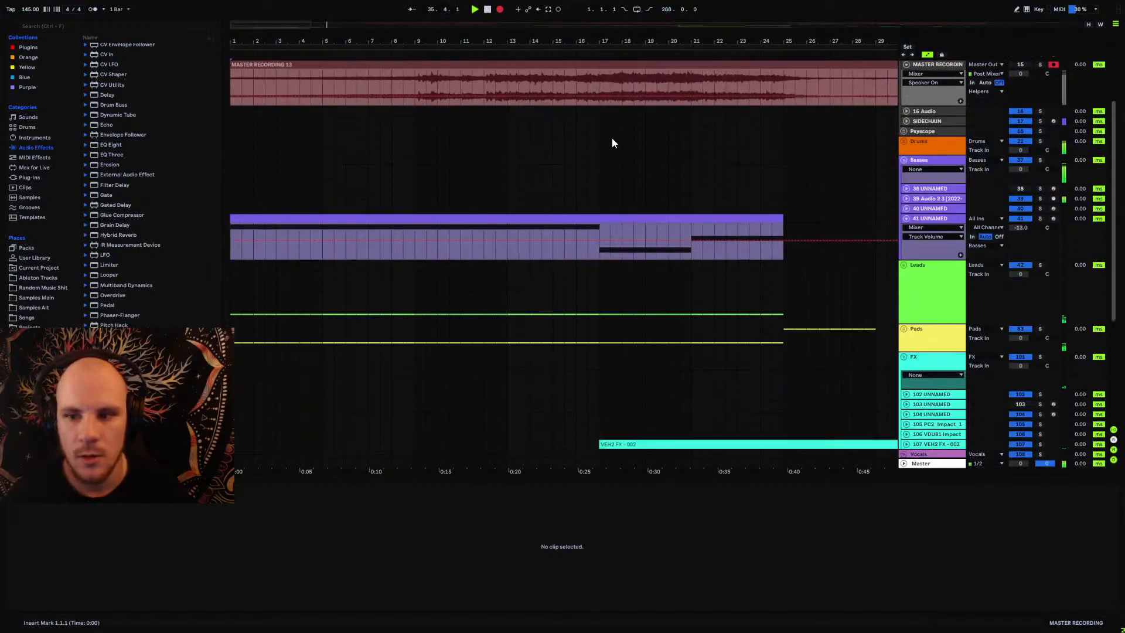
key(space)
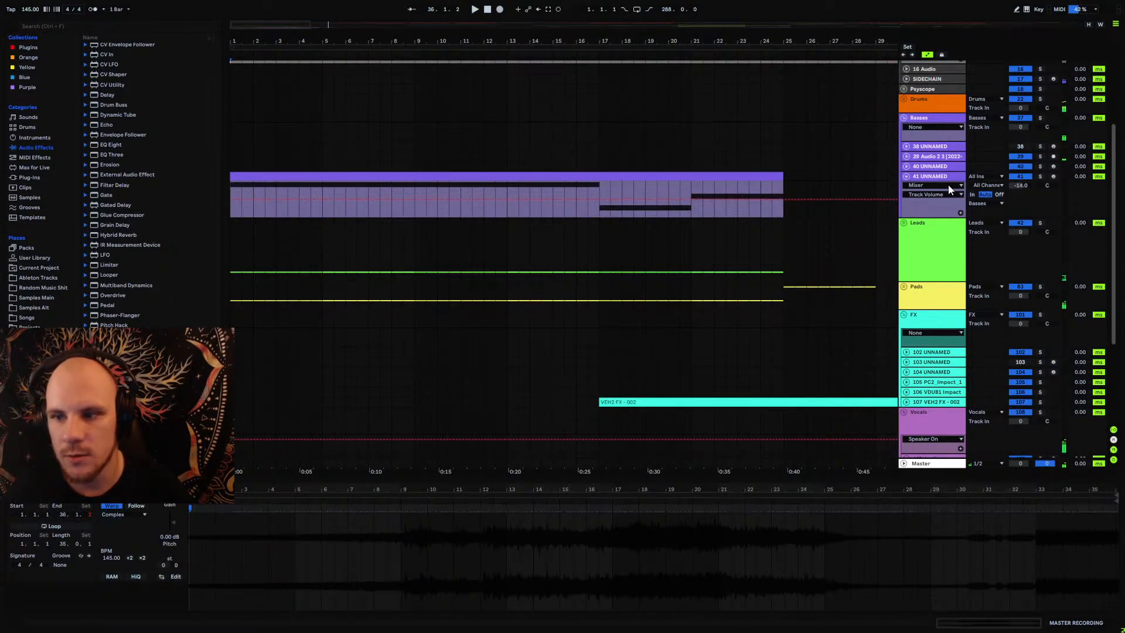
Step: Unfold the Leads group and track 82, solo the track, play from about bar 6 and show its devices
scroll(949, 187, down, 4)
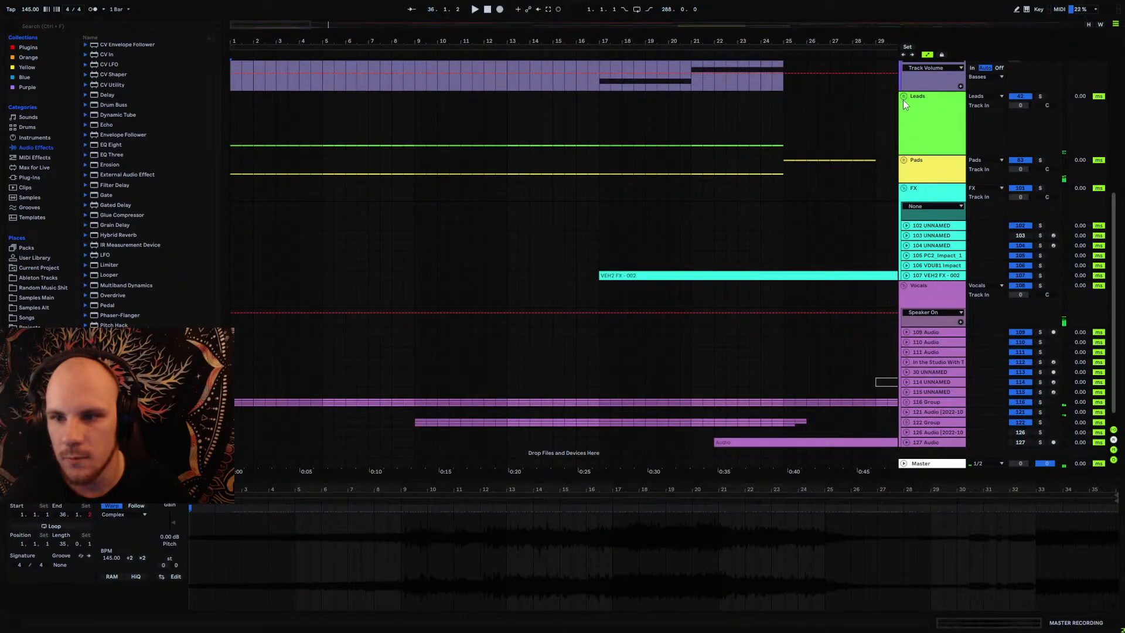
click(903, 98)
scroll(915, 351, down, 5)
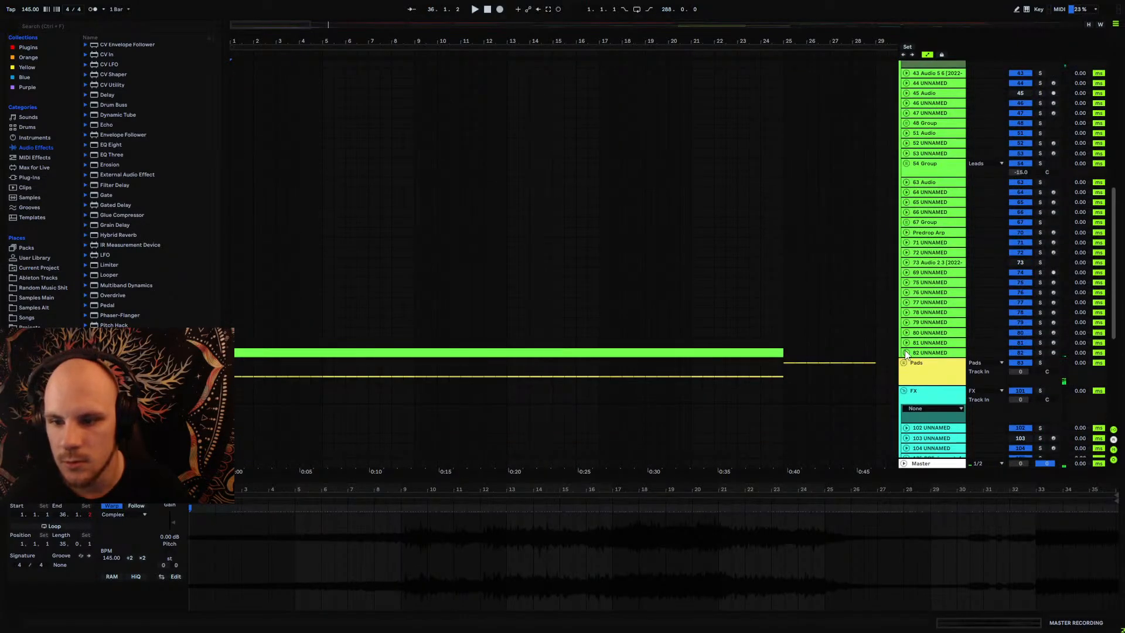
click(906, 353)
click(1041, 354)
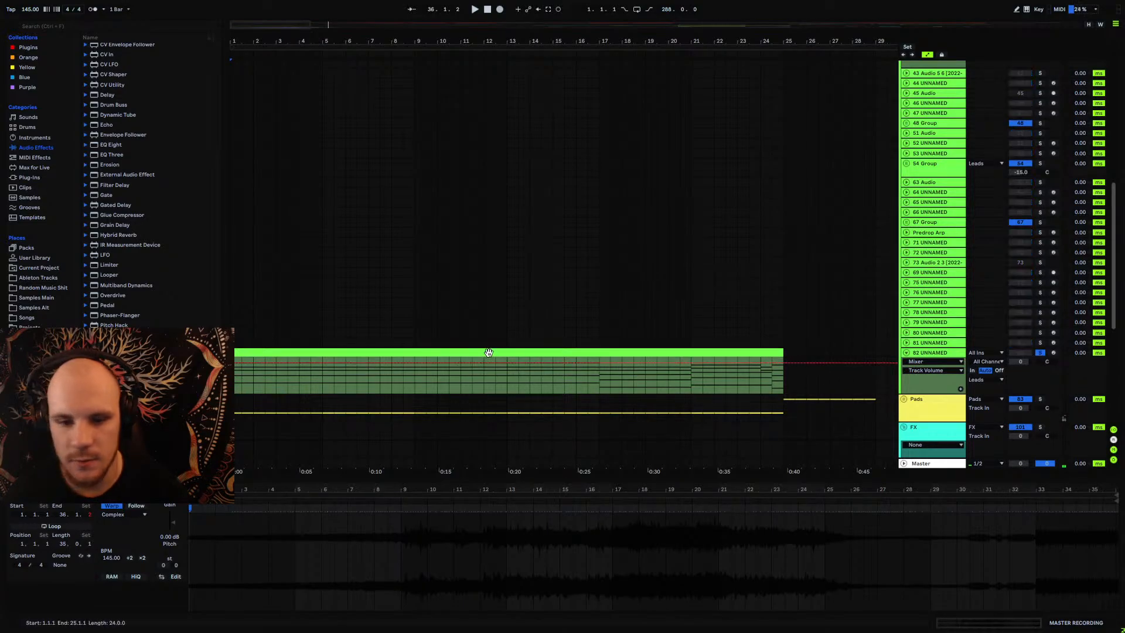
click(354, 380)
key(space)
double_click(937, 355)
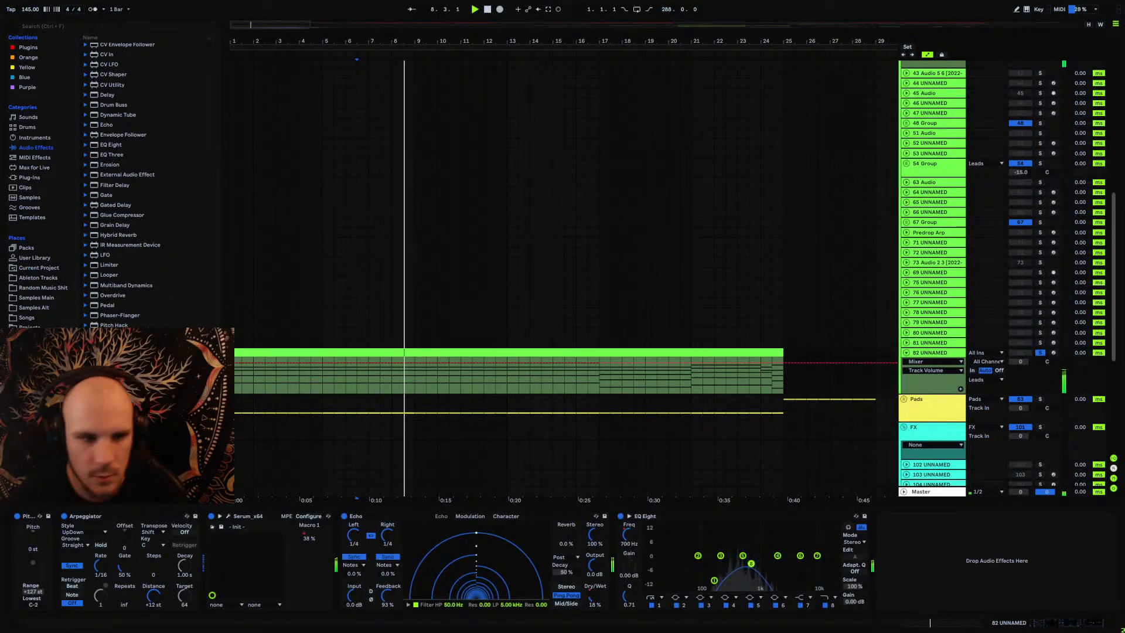
Step: Add OTT multiband dynamics before track 82's Echo, with output 12.8 dB, high-band output 4.70 dB, time 604% and amount 63%
click(126, 285)
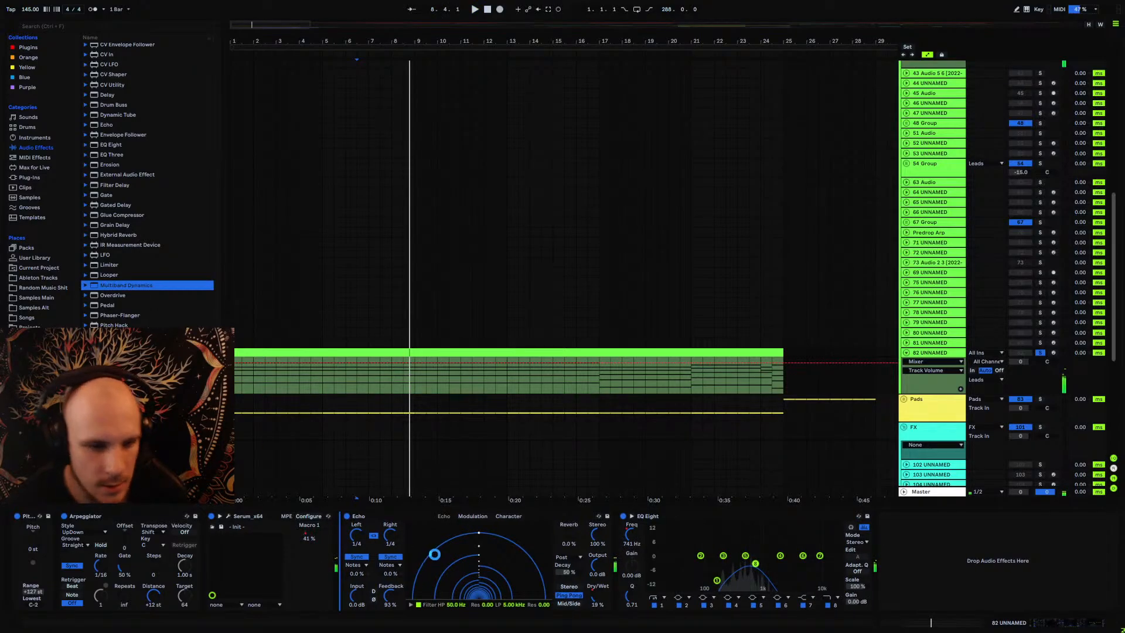
key(space)
drag(579, 534, 579, 511)
mouse_move(579, 566)
mouse_down()
mouse_move(578, 515)
mouse_move(554, 547)
mouse_up()
drag(577, 597, 577, 615)
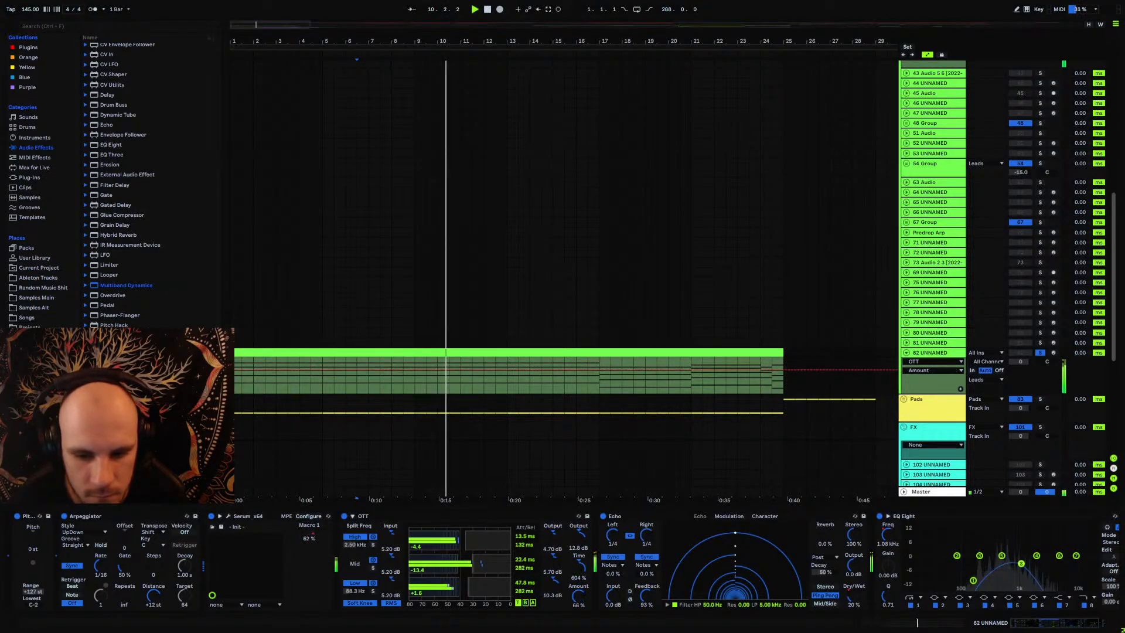
Step: Insert a Limiter with 5.00 dB gain after OTT and set track 82's volume to -14 dB
click(109, 266)
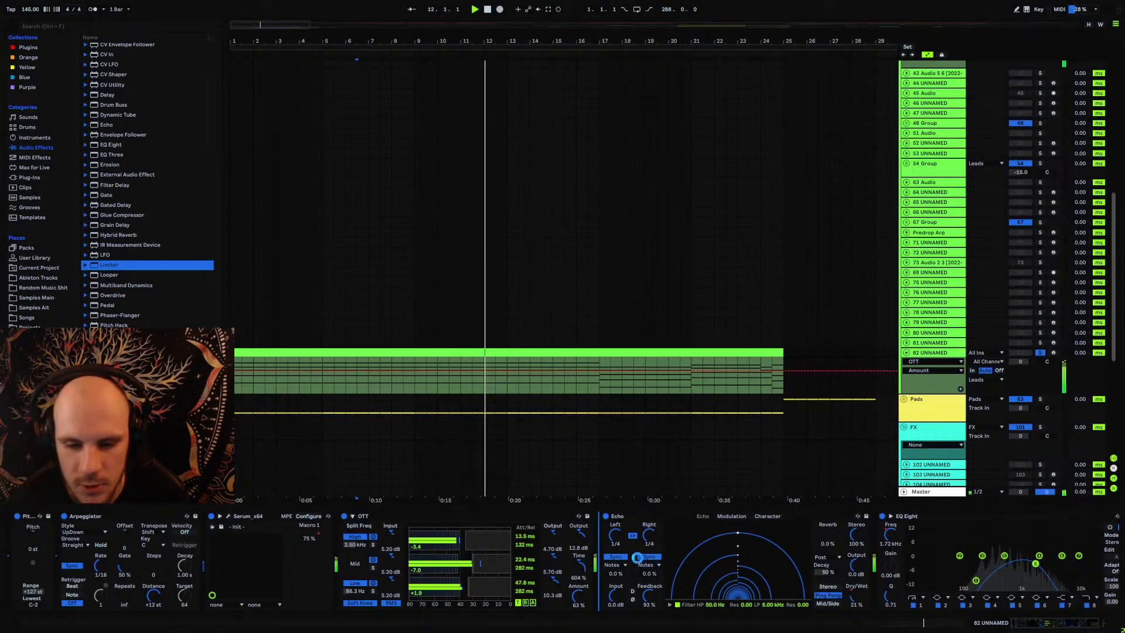
drag(617, 559, 615, 548)
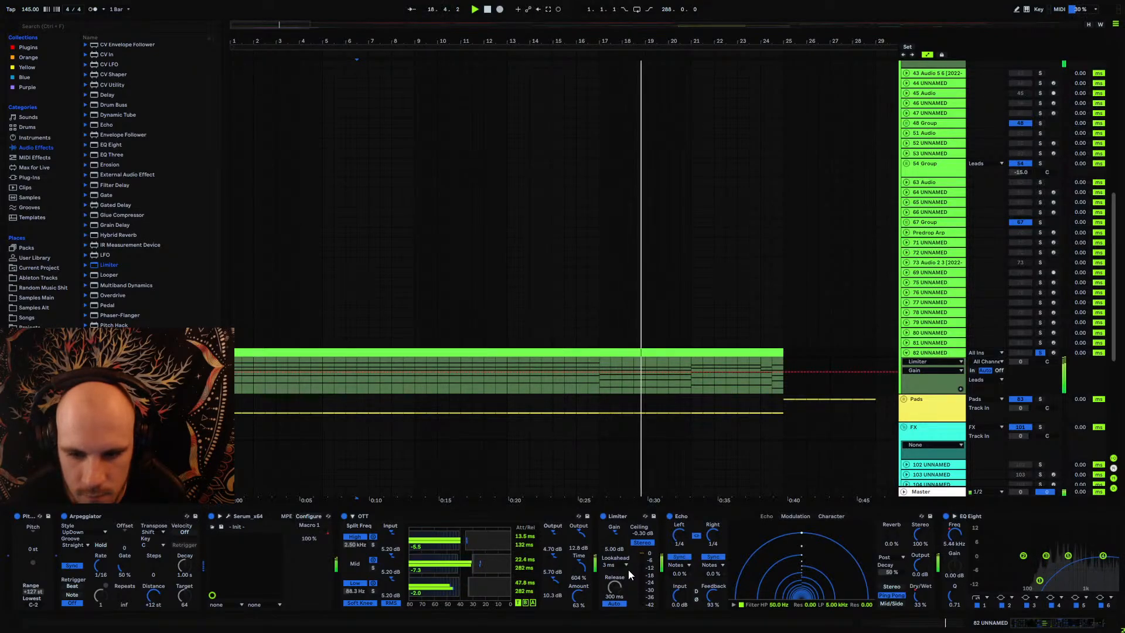
click(1019, 361)
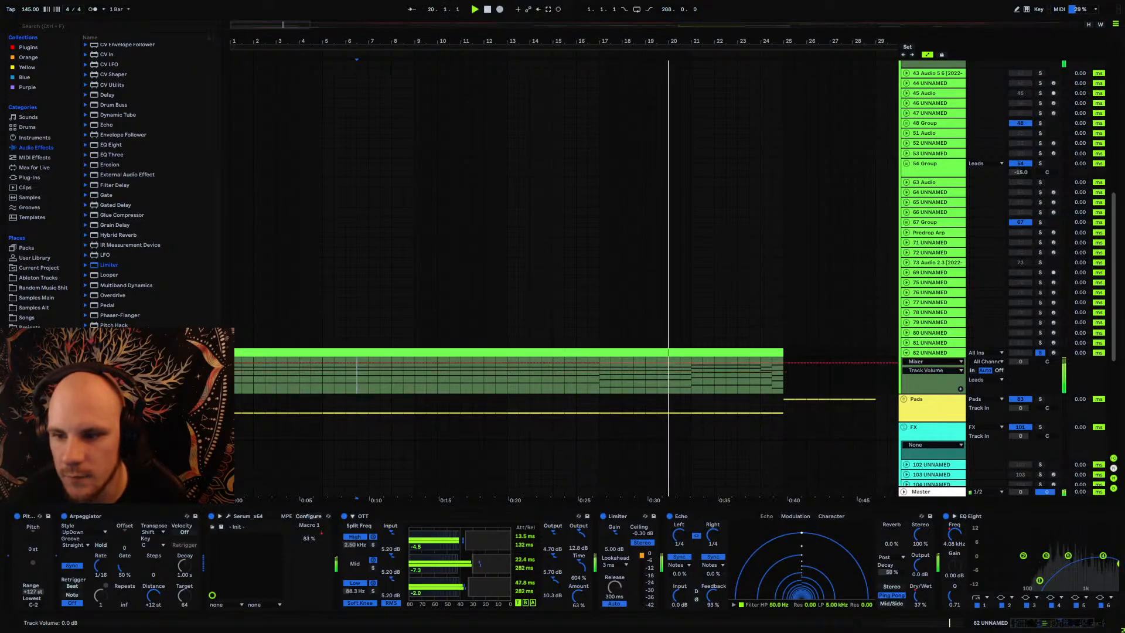
text(-1)
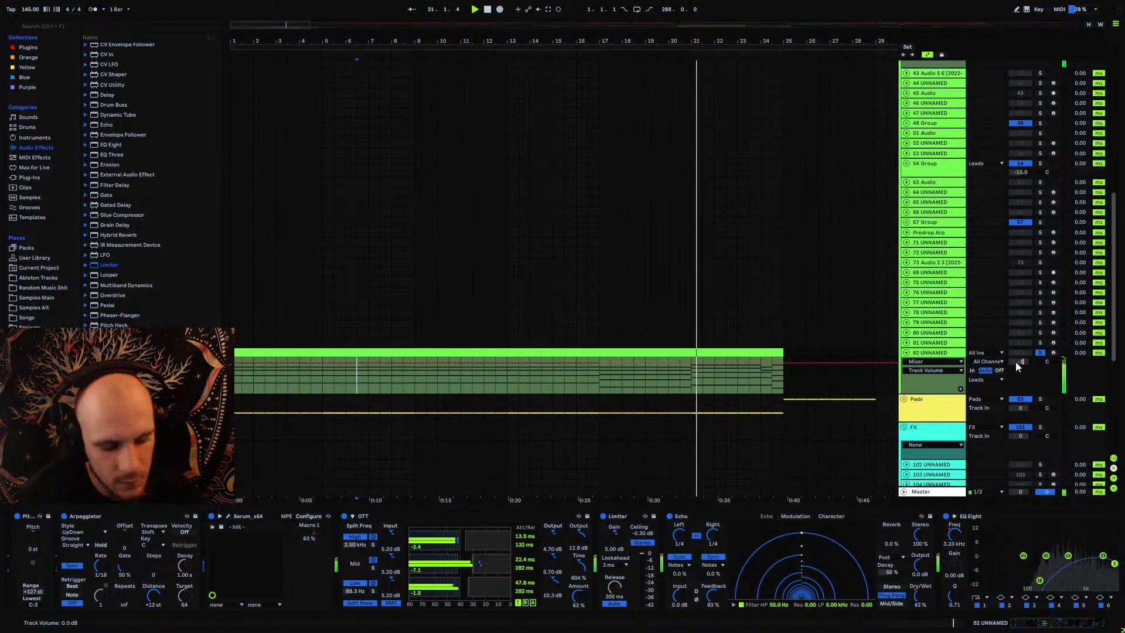
text(4)
key(Return)
Step: Stop playback, unsolo and fold track 82, and unfold the Pads group
key(space)
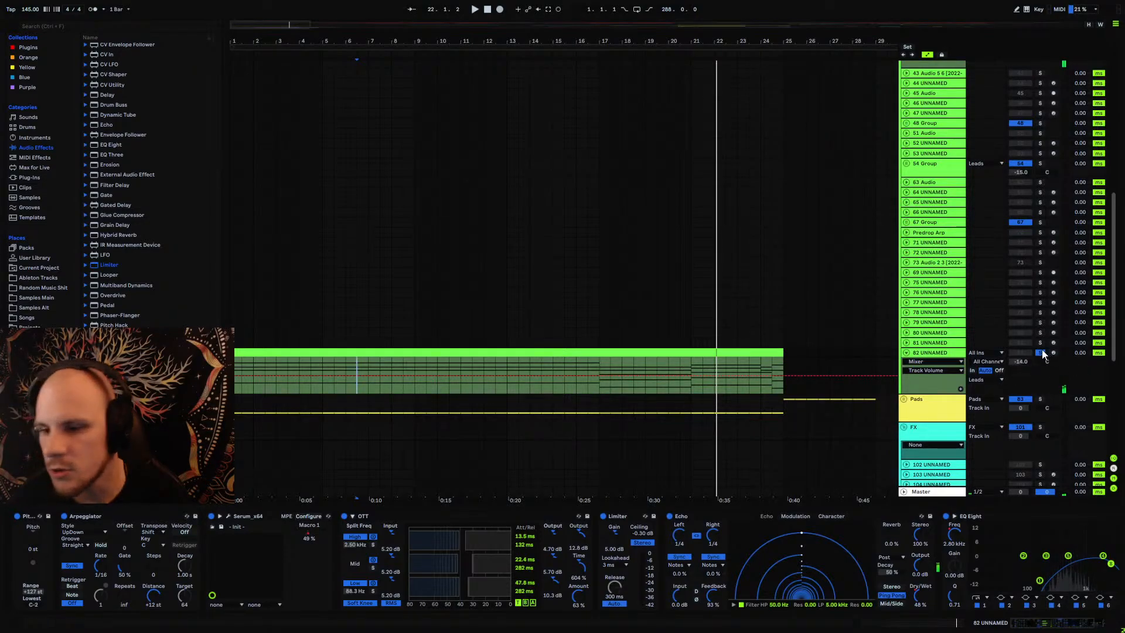
click(1041, 352)
click(905, 353)
scroll(835, 388, down, 2)
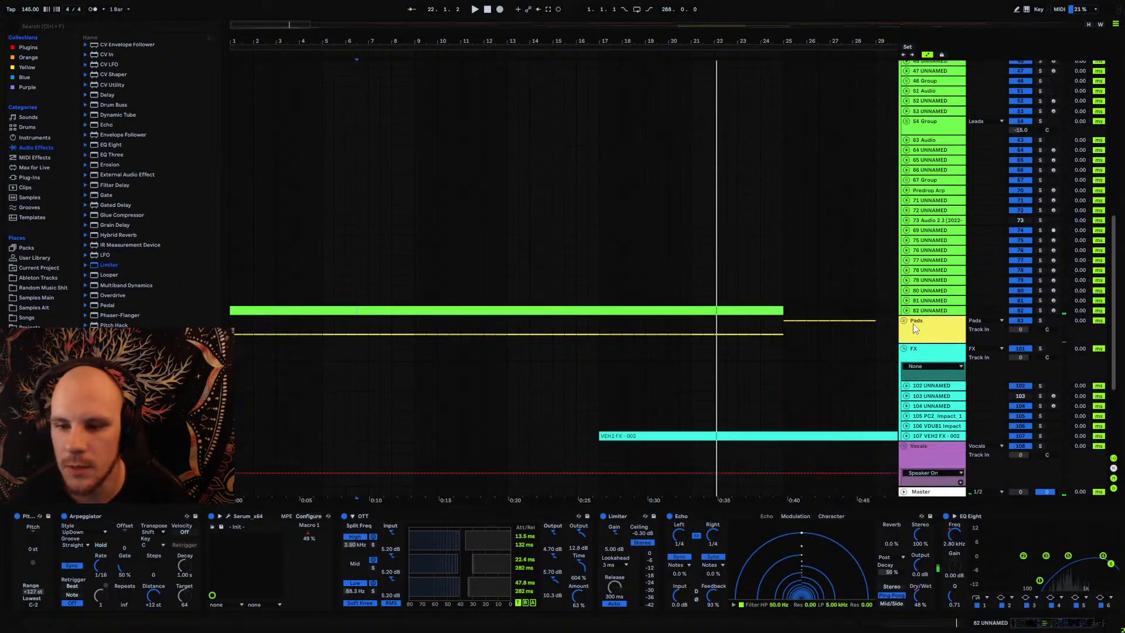
click(907, 321)
click(903, 321)
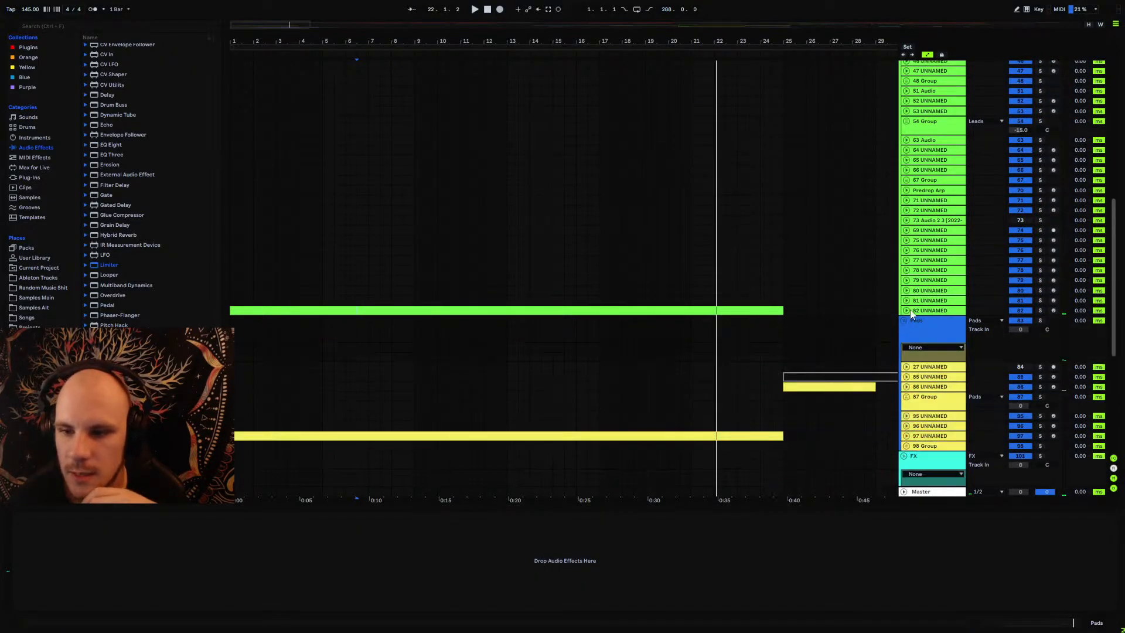
Step: Set pad track 97's volume to -16 dB, fold it, and check track 82's volume
scroll(911, 377, down, 1)
click(907, 393)
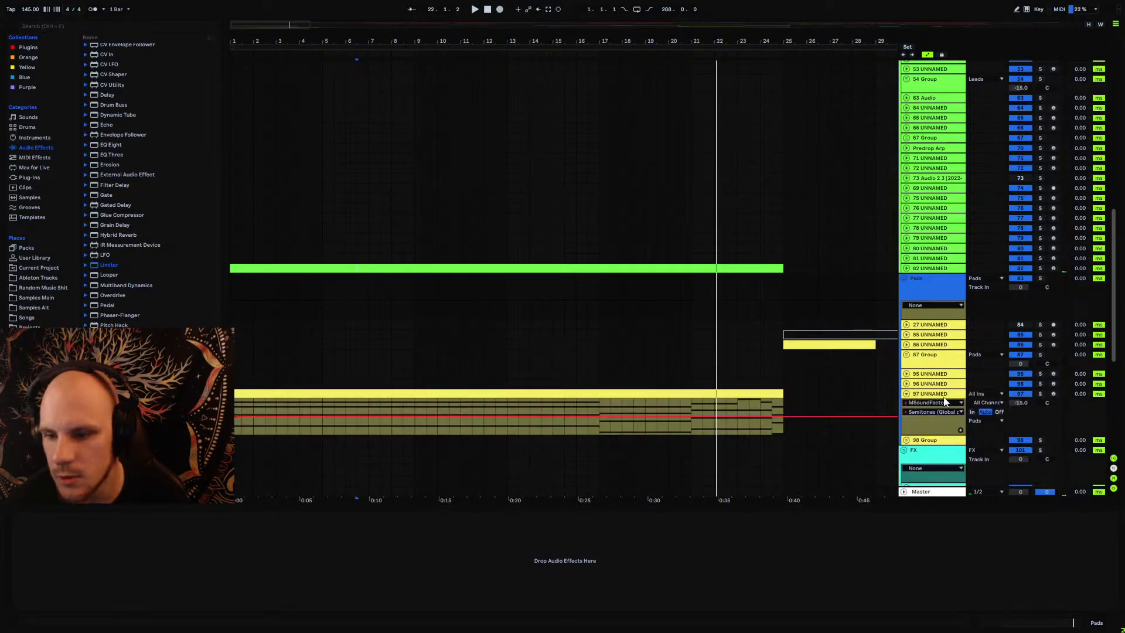
drag(1016, 404, 1000, 408)
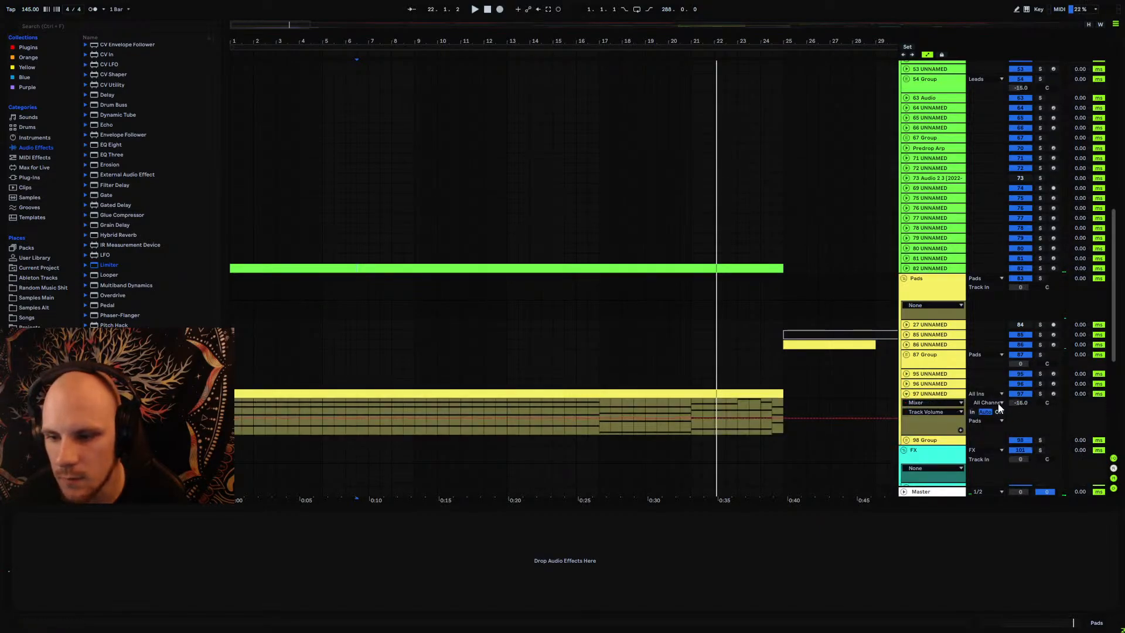
click(907, 394)
click(906, 268)
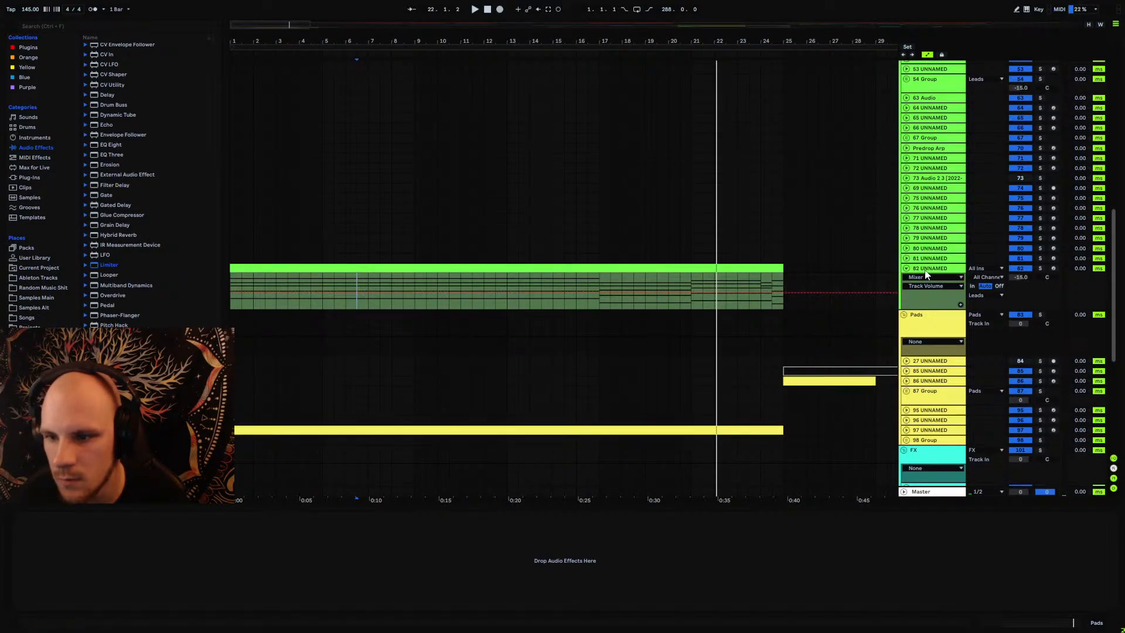
click(906, 268)
Step: Play the intro from about bar 6 and check the volume of 116 Group in the Vocals
key(space)
scroll(671, 332, down, 8)
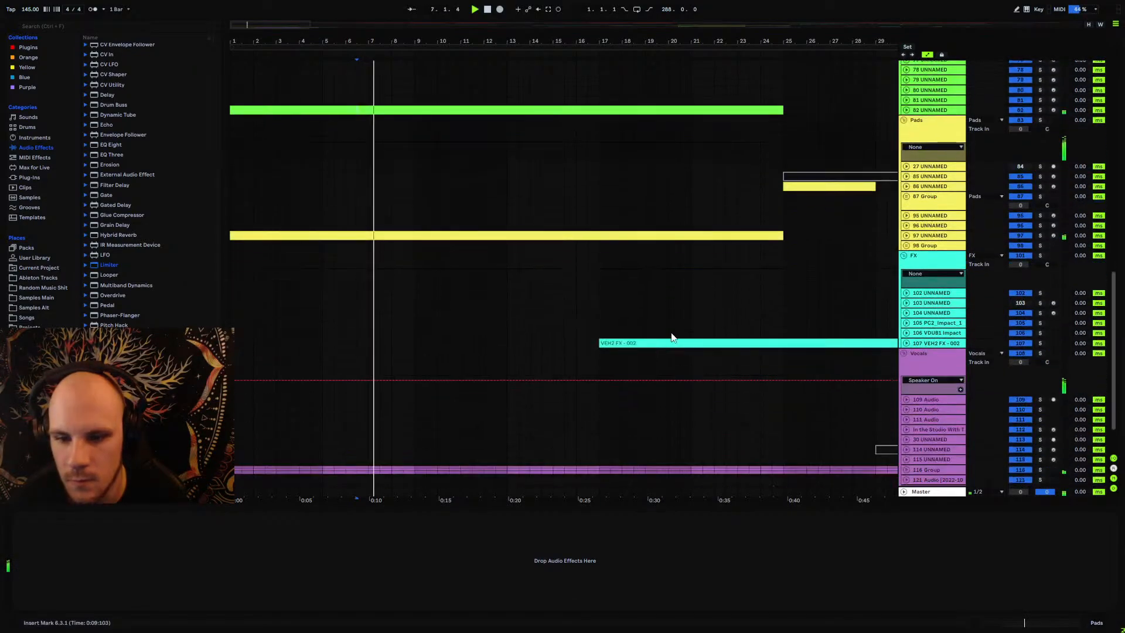
click(906, 417)
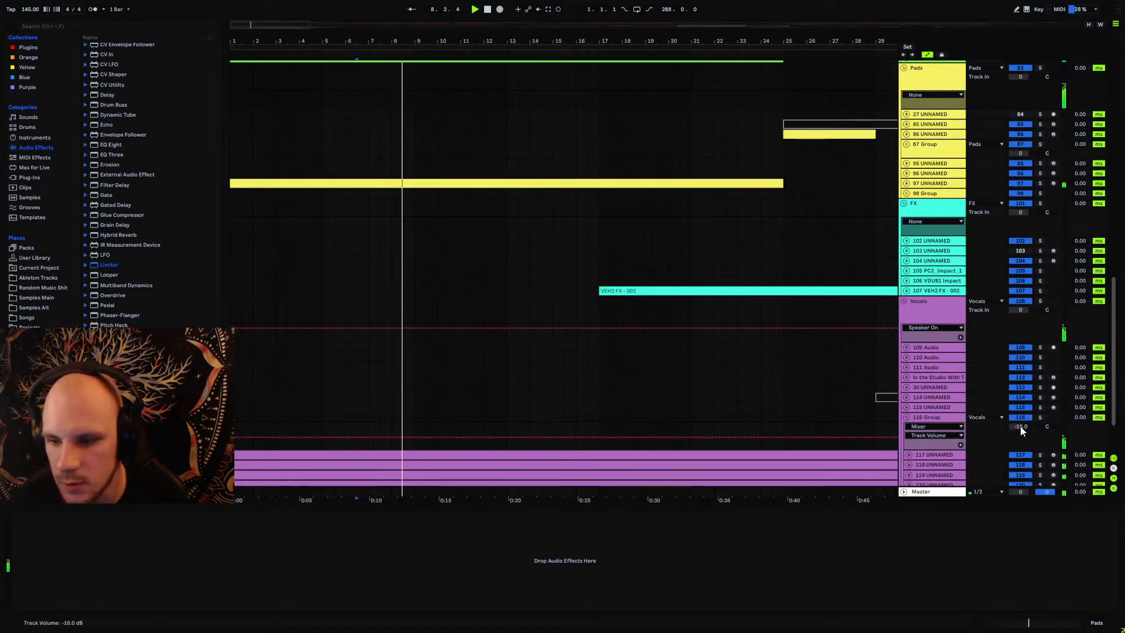
click(905, 417)
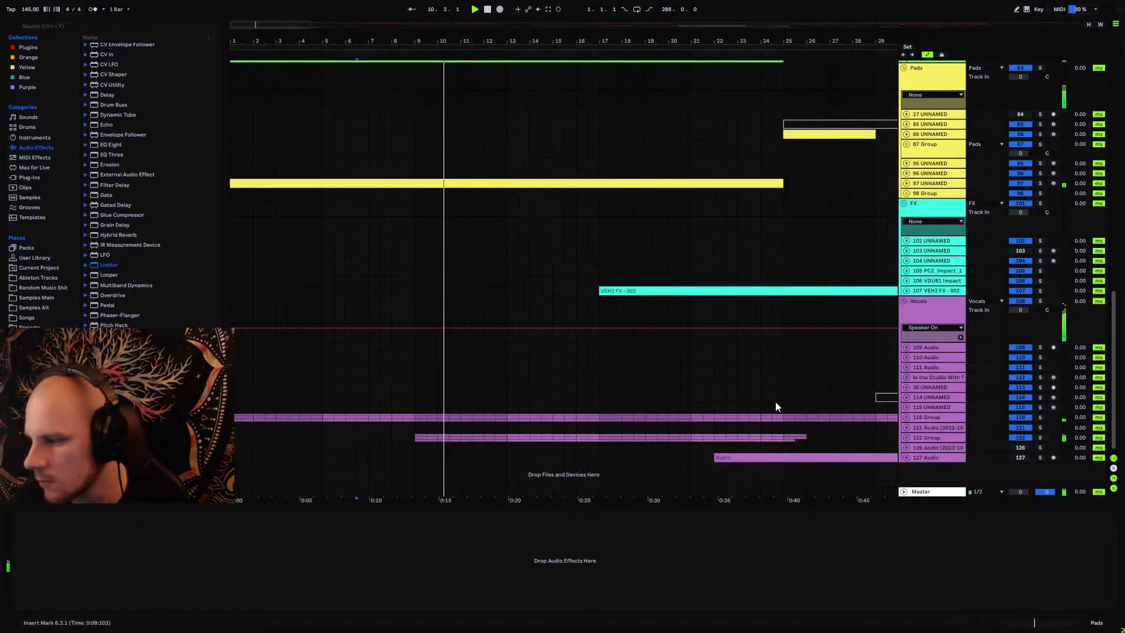
Step: Unfold vocal group 122 to show its devices, stop playback and place the insert marker at bar 9
click(906, 437)
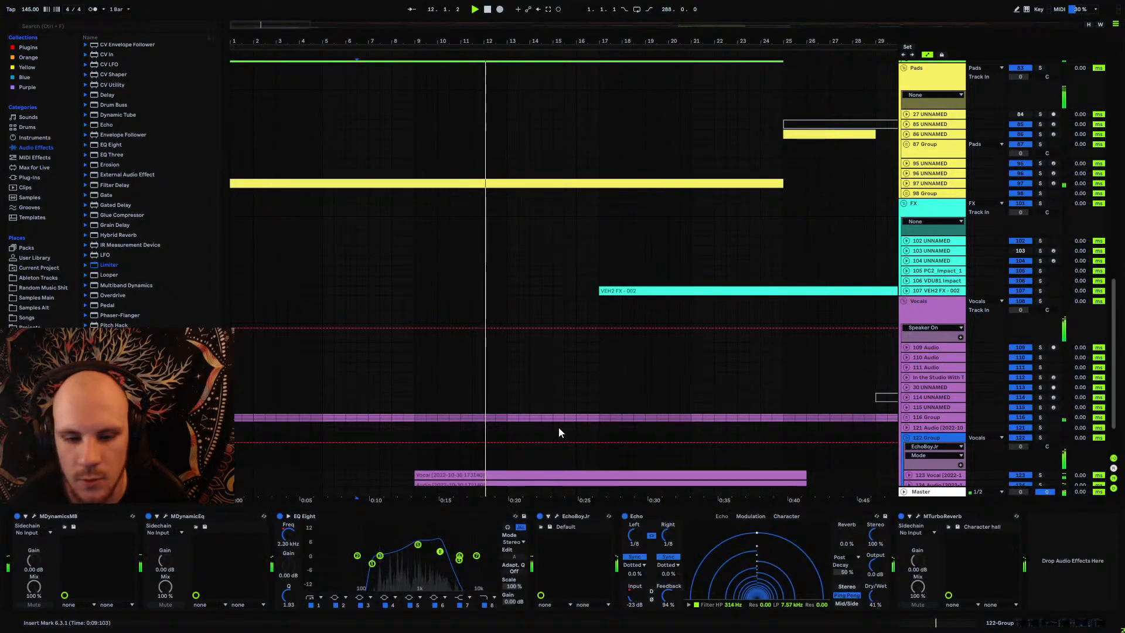
key(alt+space)
click(416, 427)
scroll(770, 450, down, 2)
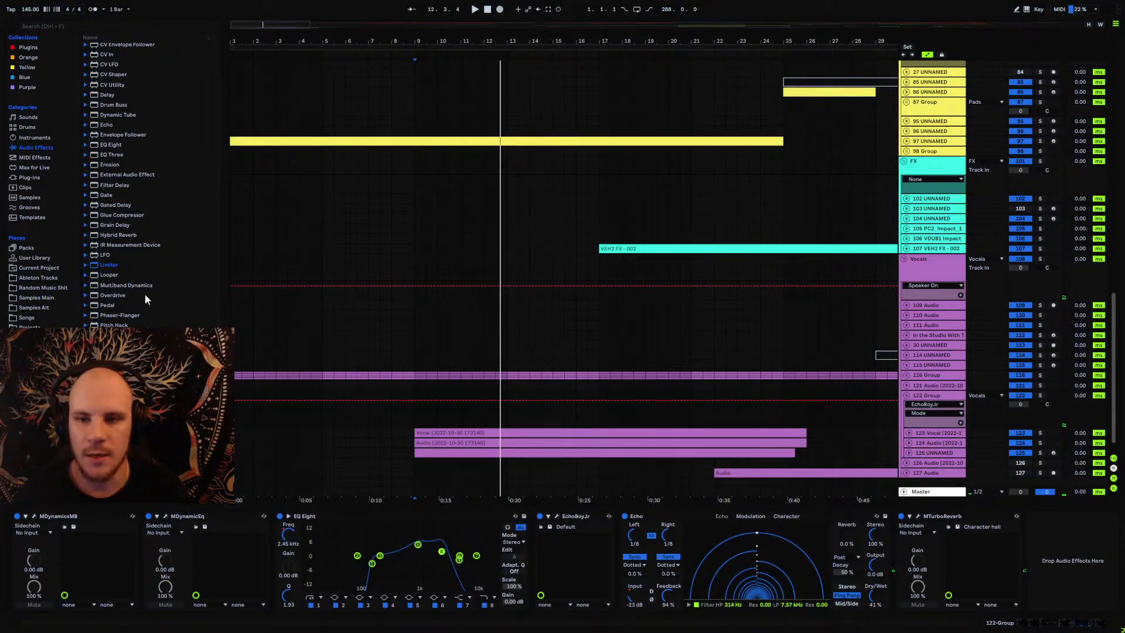
scroll(134, 247, up, 1)
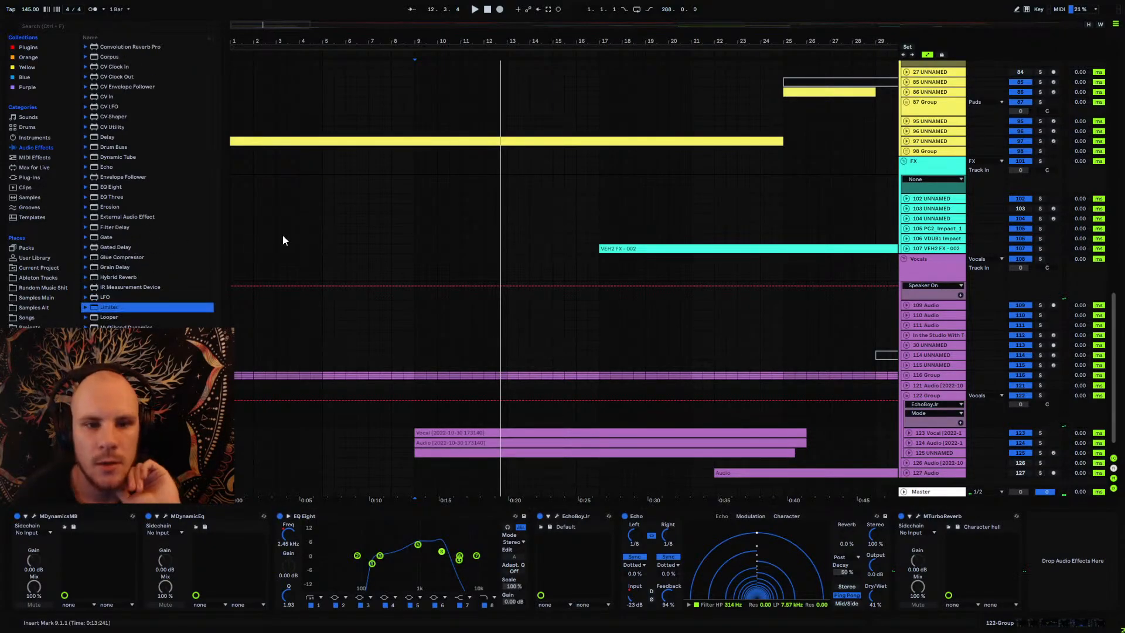
Step: Play the opening of the kick and bass section briefly from bar 33
drag(628, 38, 628, 15)
scroll(455, 245, up, 3)
scroll(460, 249, up, 5)
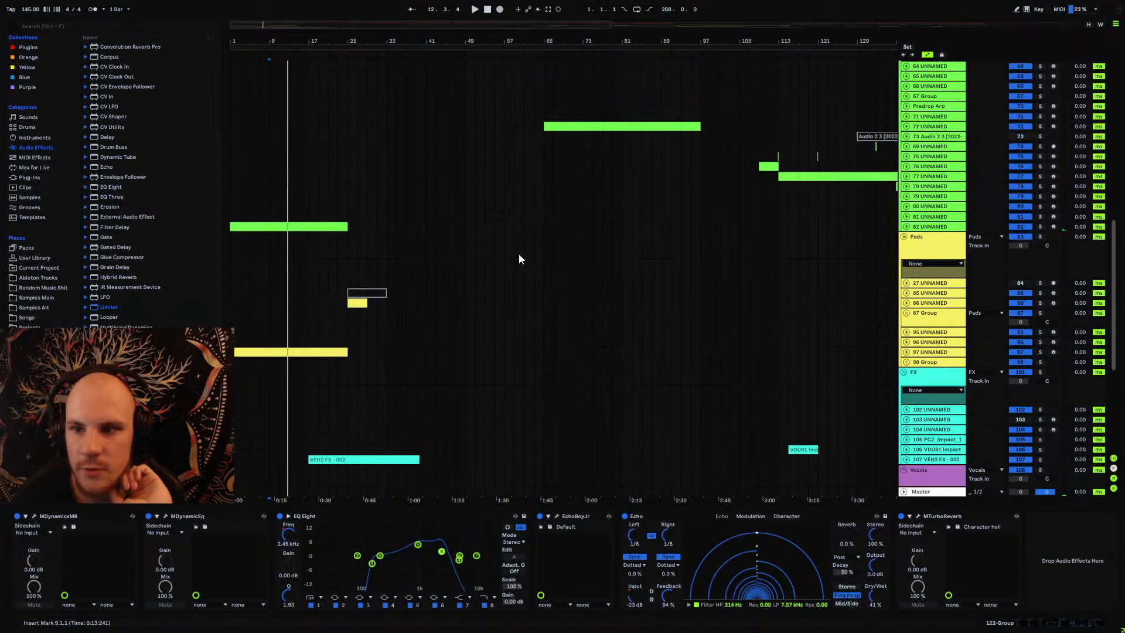
drag(597, 41, 597, 18)
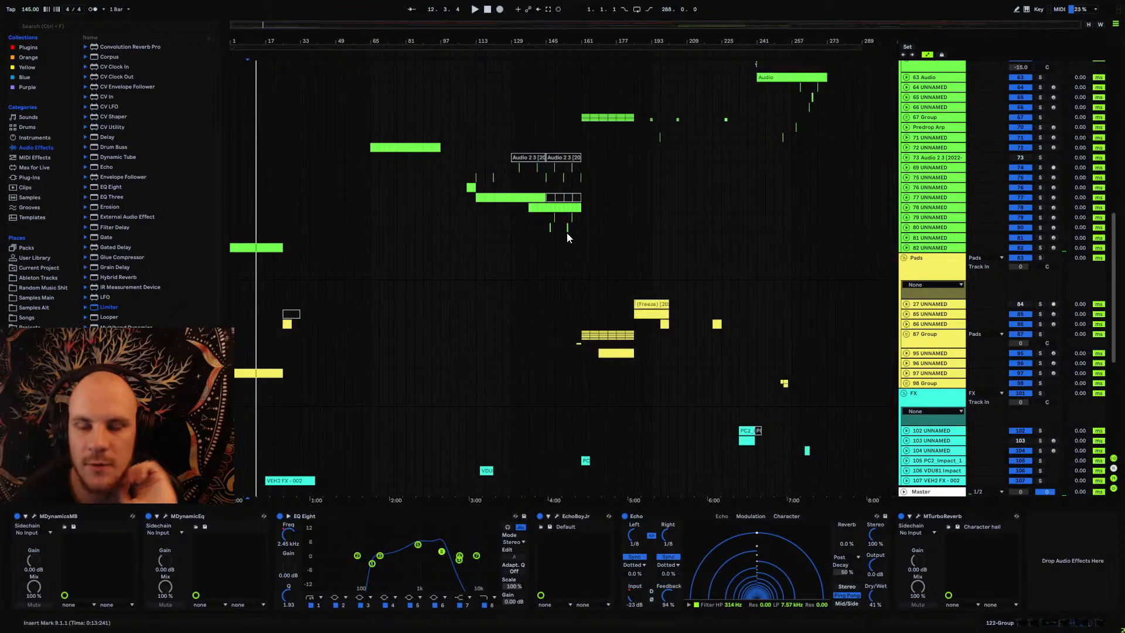
scroll(633, 271, up, 6)
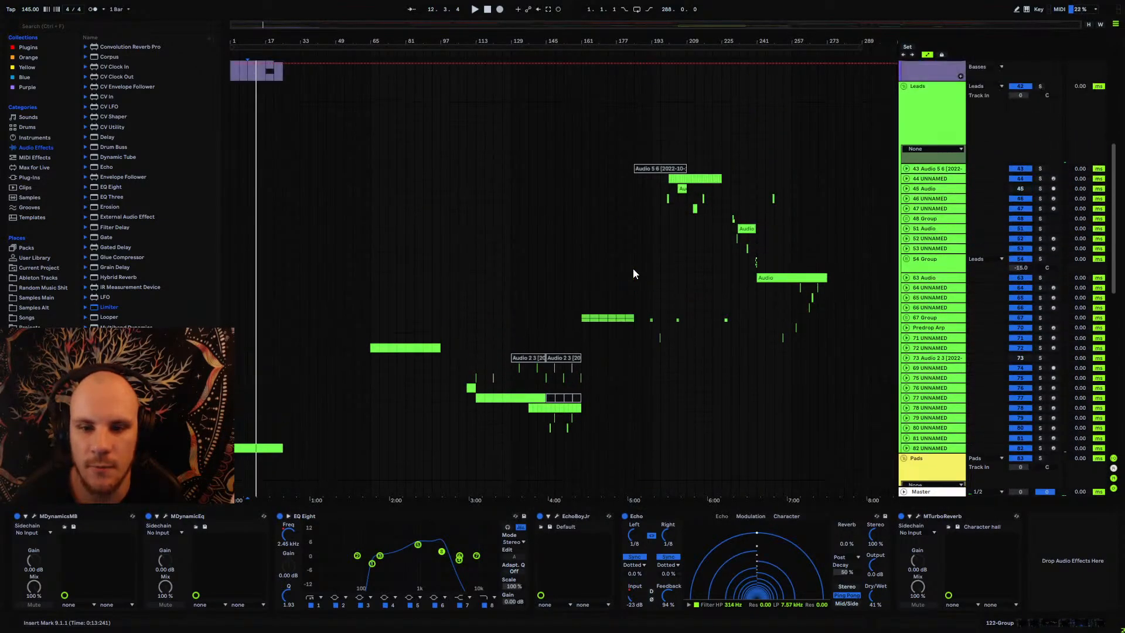
scroll(633, 274, up, 5)
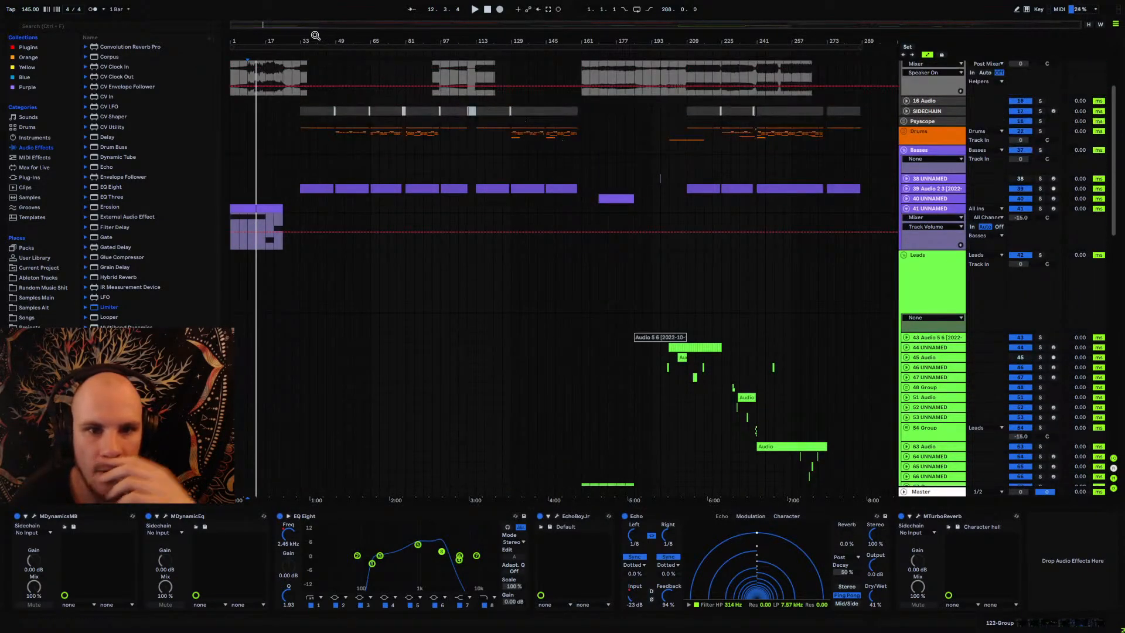
drag(316, 35, 408, 127)
click(373, 135)
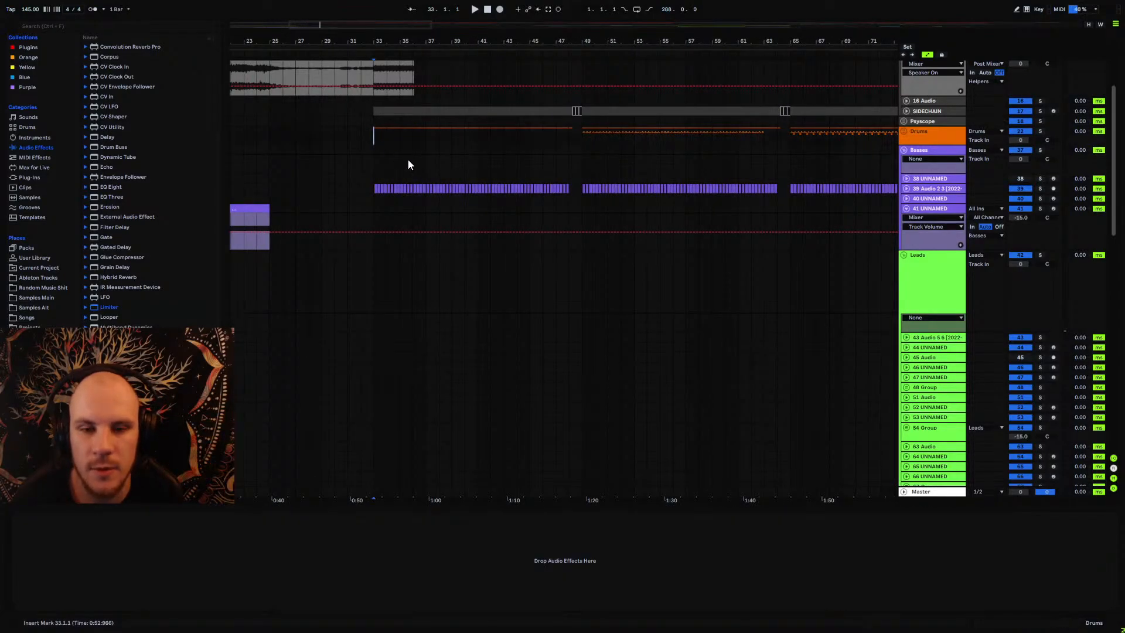
drag(363, 47, 365, 117)
click(366, 141)
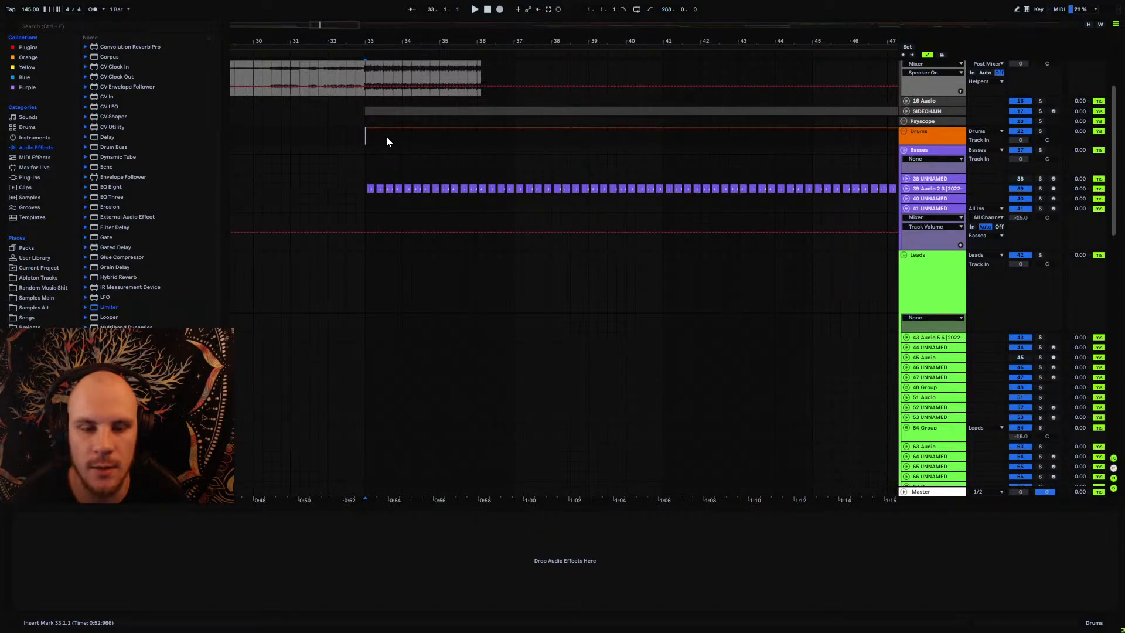
key(space)
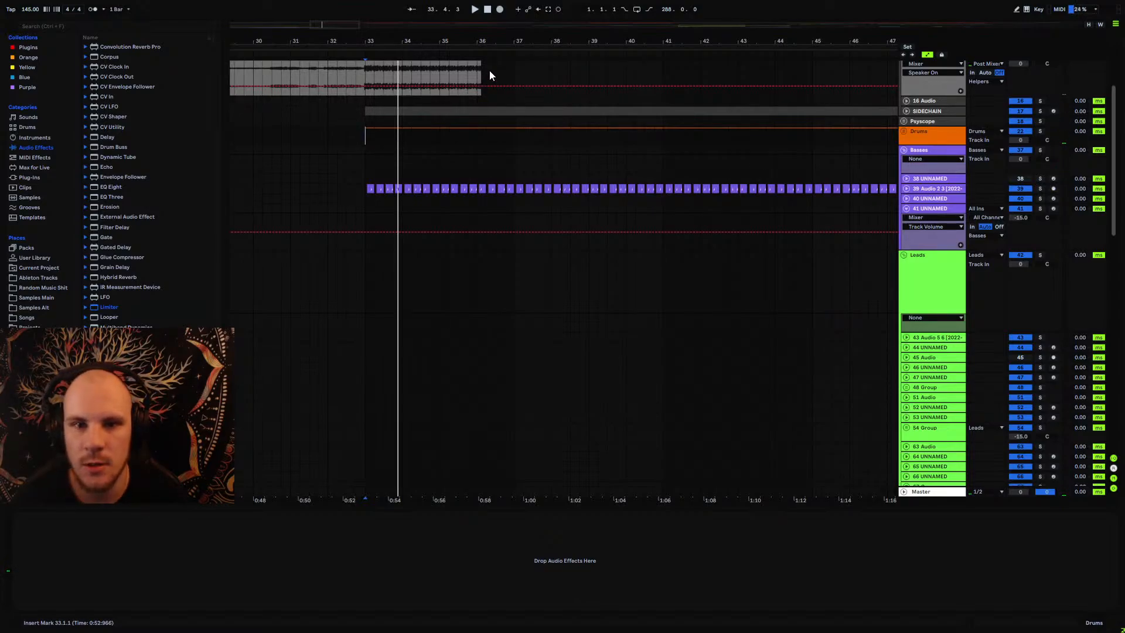
Step: Unfold the Drums group and kick track 23, and examine the first kick clip at bar 33 against the bass
drag(497, 41, 345, 41)
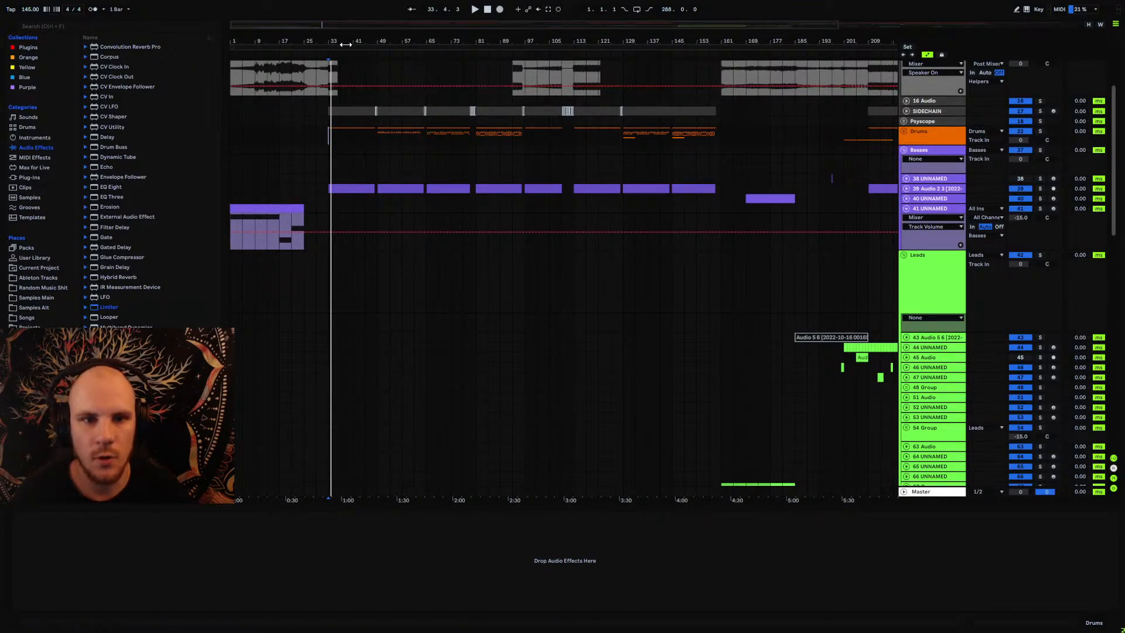
drag(305, 41, 306, 54)
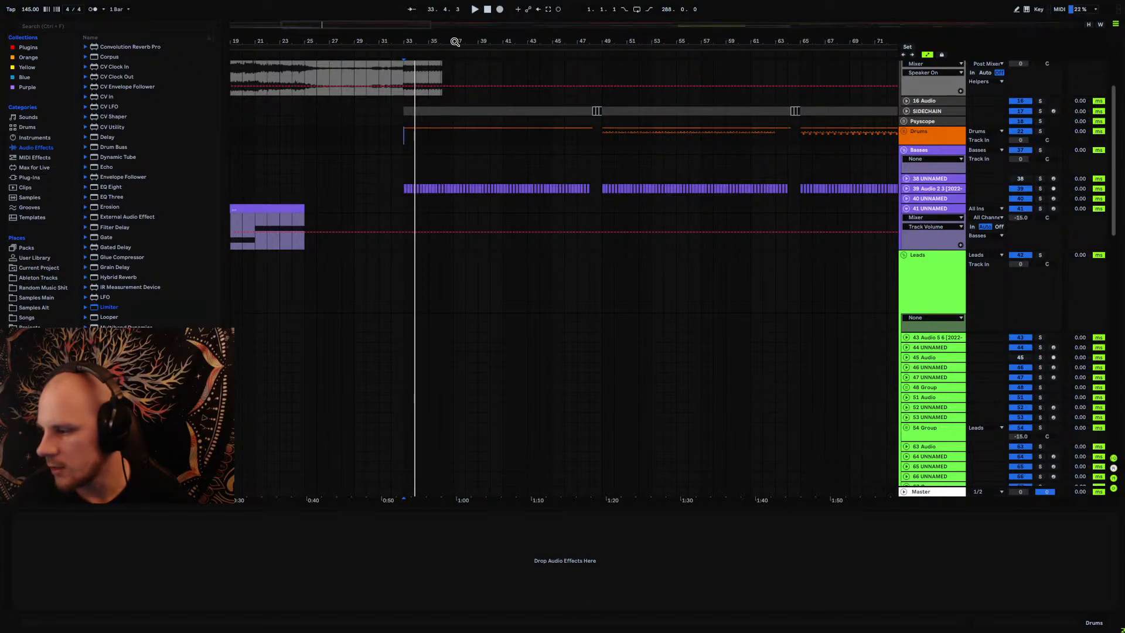
drag(408, 44, 417, 28)
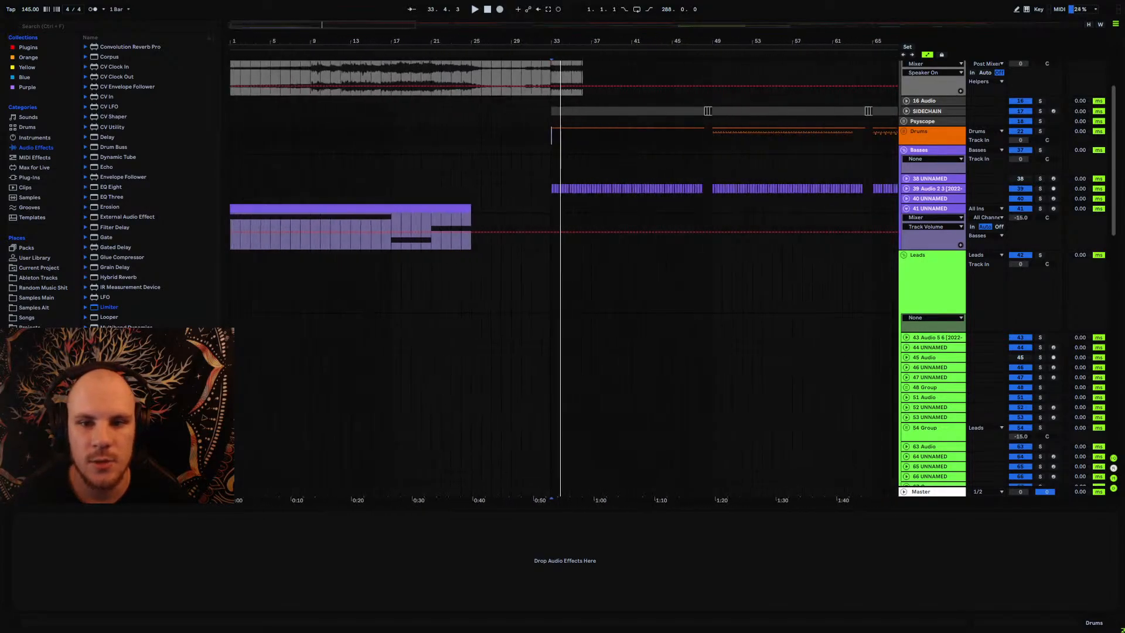
click(903, 131)
click(906, 177)
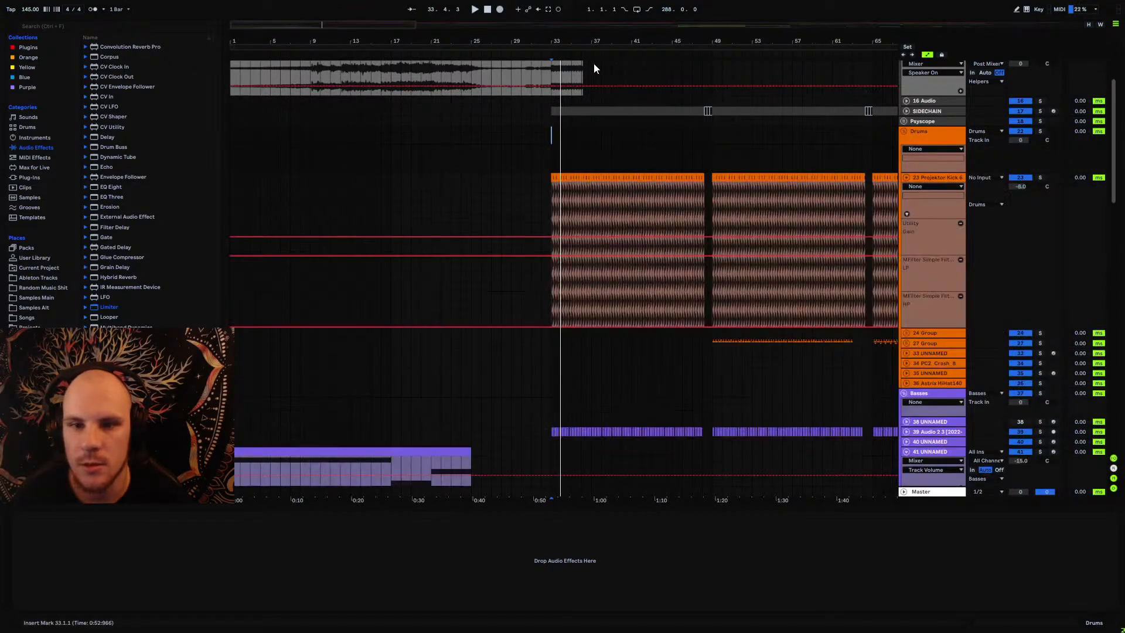
key(plus)
drag(558, 42, 558, 123)
click(382, 178)
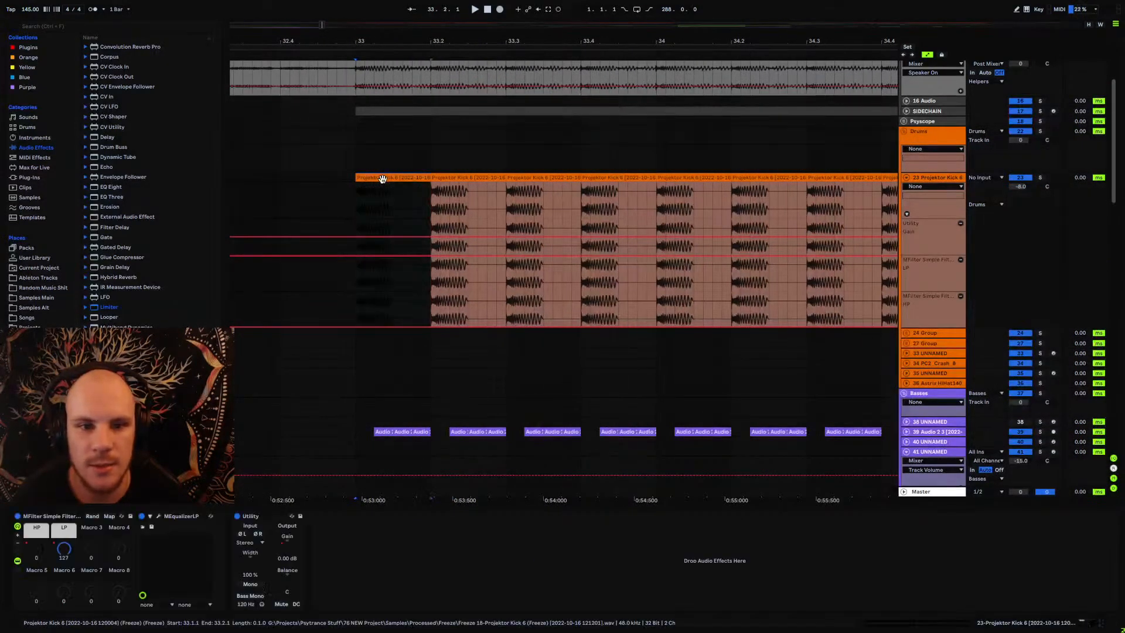
click(922, 179)
key(plus)
key(plus)
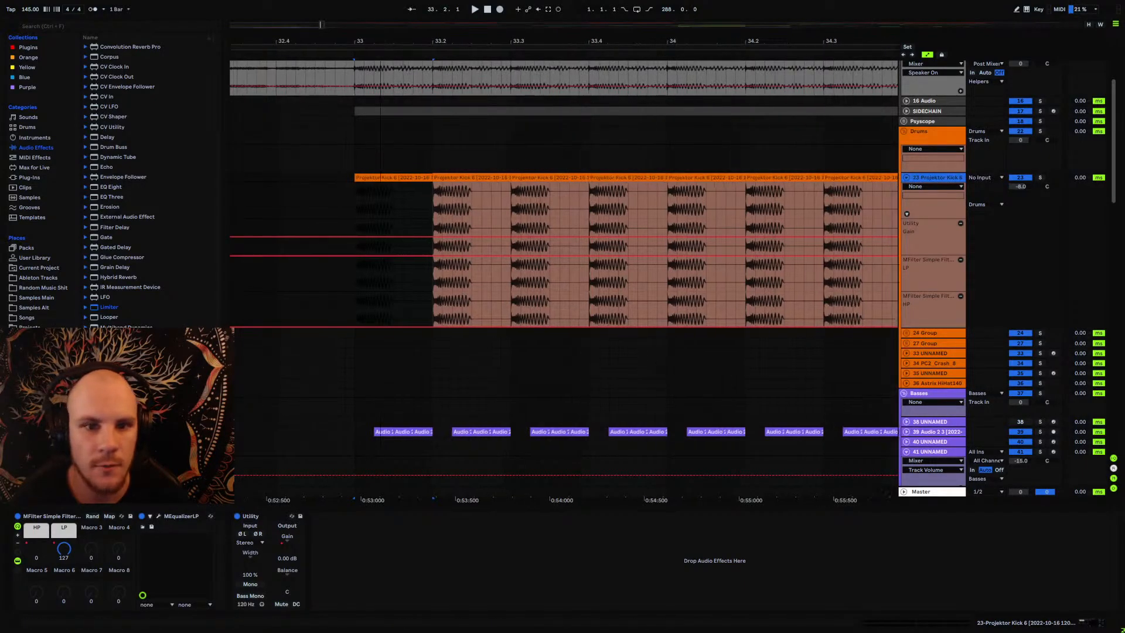
drag(352, 43, 388, 41)
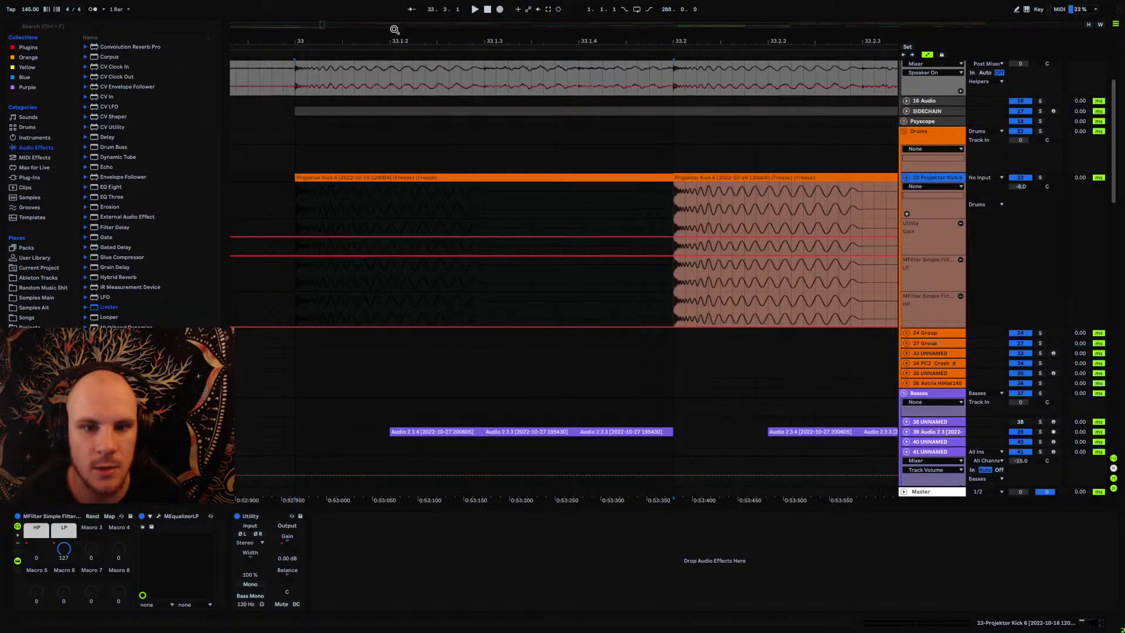
drag(376, 36, 713, 107)
Step: Fold the Drums group and select vocal group 122 to show its devices
click(905, 131)
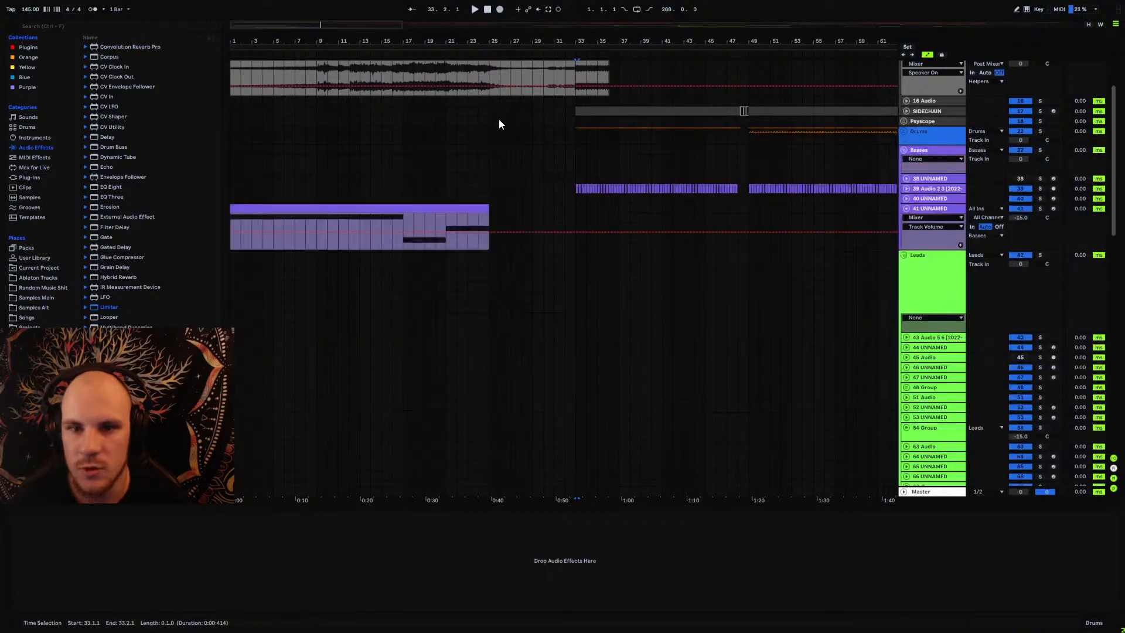
drag(425, 43, 423, 34)
scroll(351, 204, down, 5)
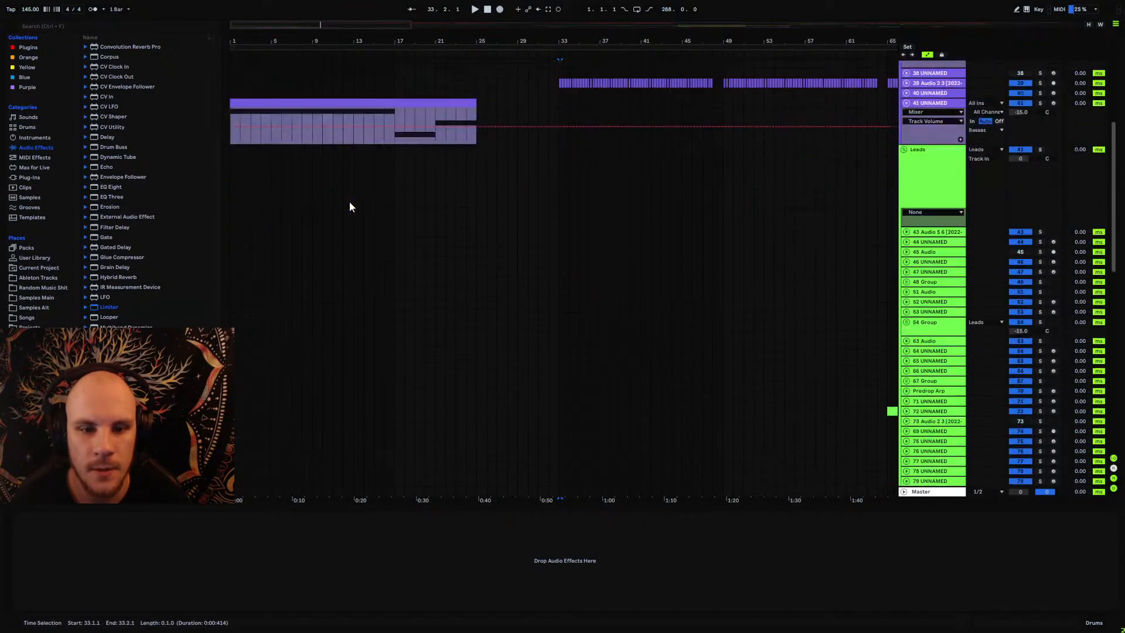
scroll(350, 206, down, 10)
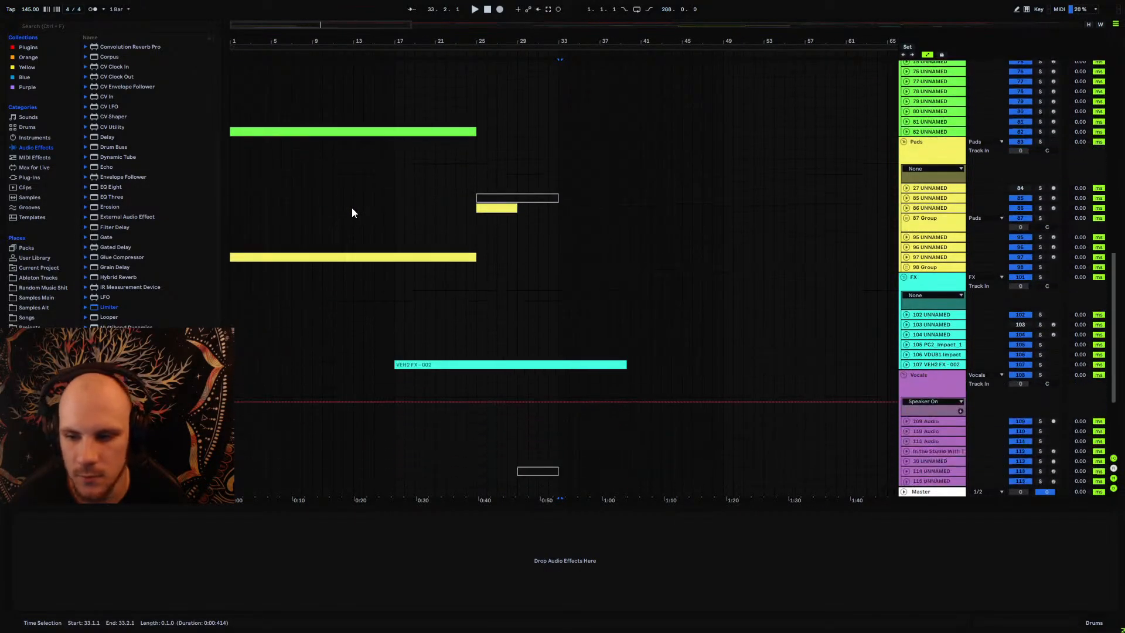
scroll(352, 208, down, 3)
click(926, 384)
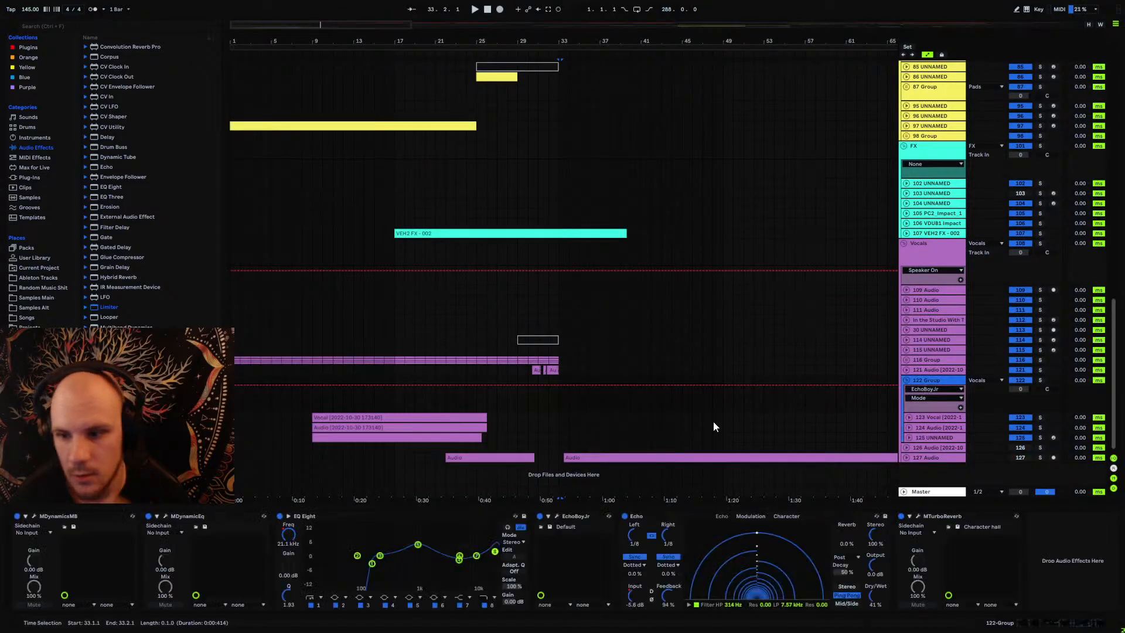
Step: Solo vocal group 122 and play it from bar 9
click(1043, 381)
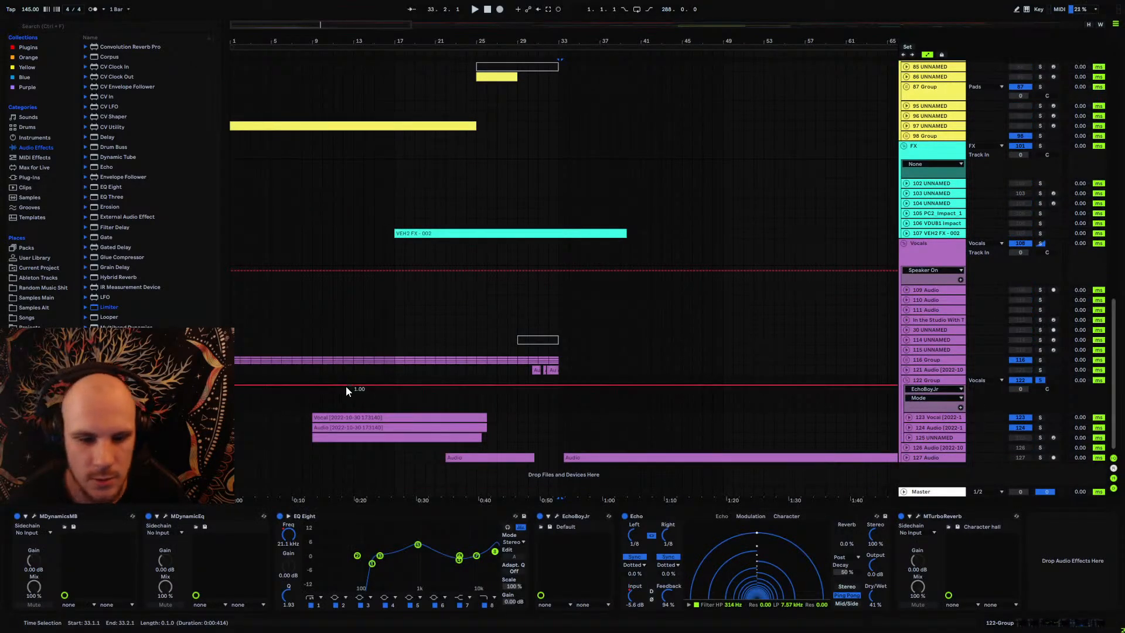
click(311, 403)
key(space)
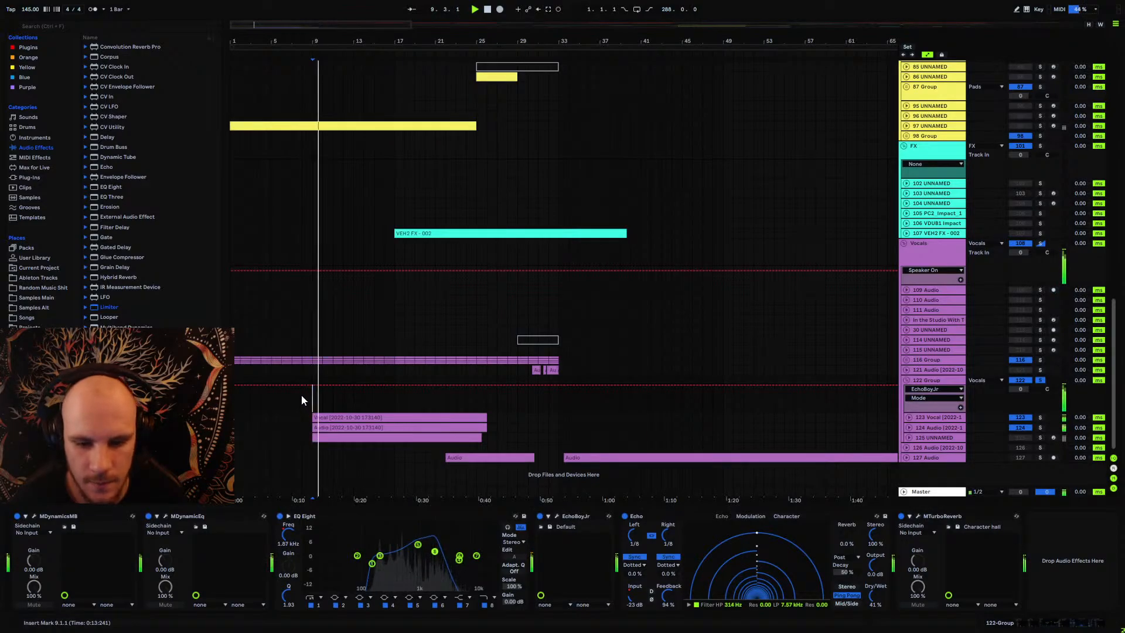
Step: Add the CLA-76 Stereo compressor from WaveShell1-VST 13.0 to vocal group 122, just before EQ Eight
click(30, 177)
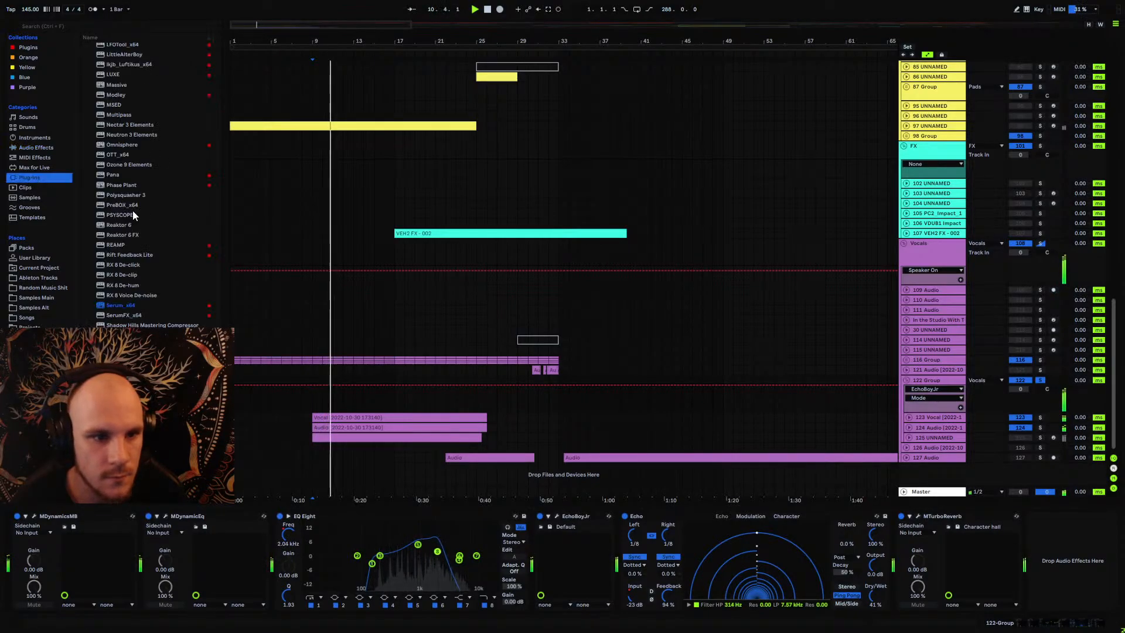
scroll(135, 211, down, 10)
scroll(145, 207, up, 2)
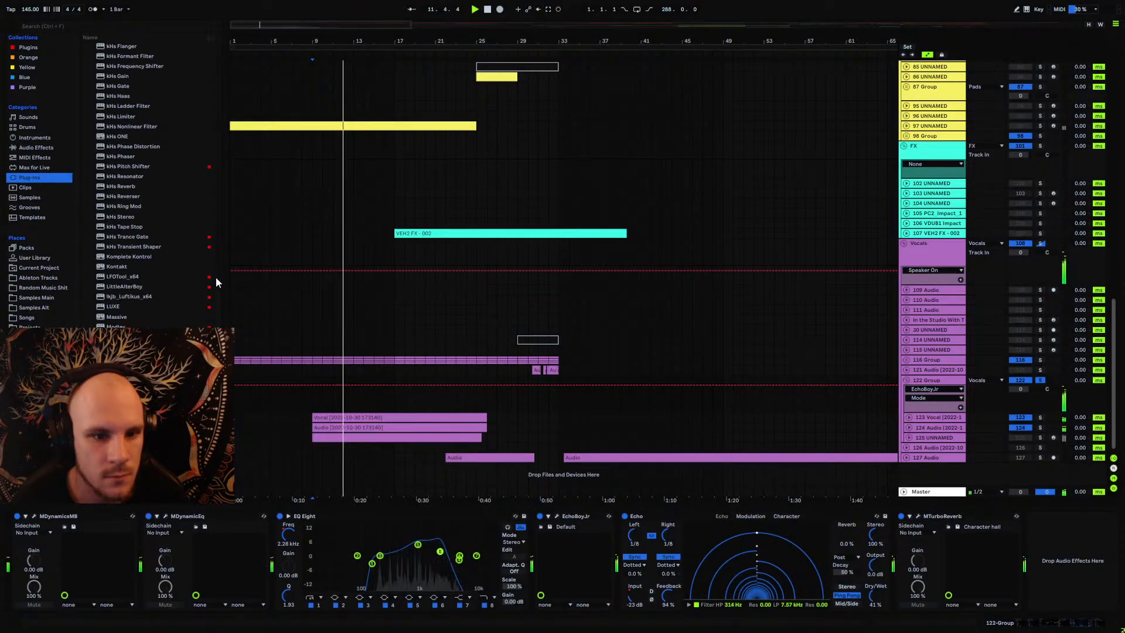
drag(216, 277, 217, 107)
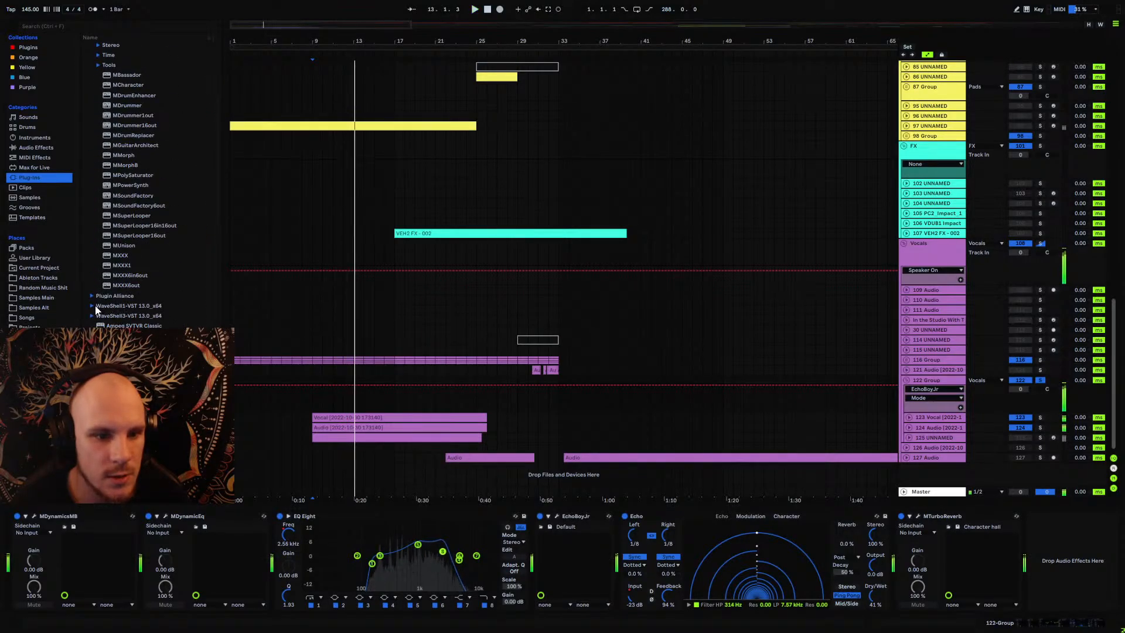
click(129, 284)
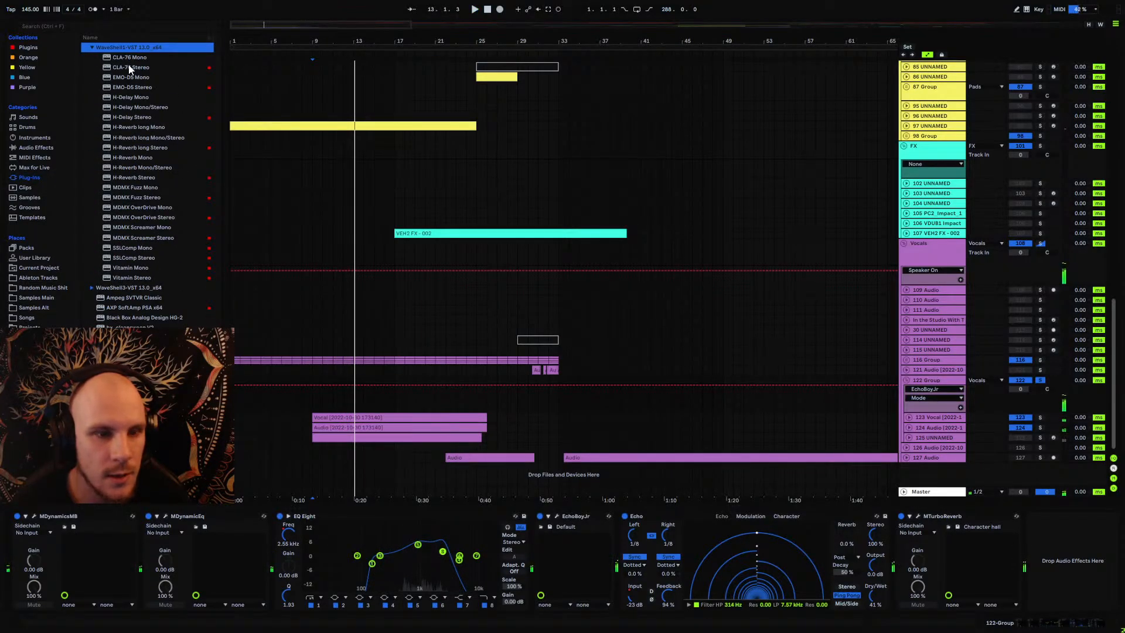
drag(175, 278, 275, 543)
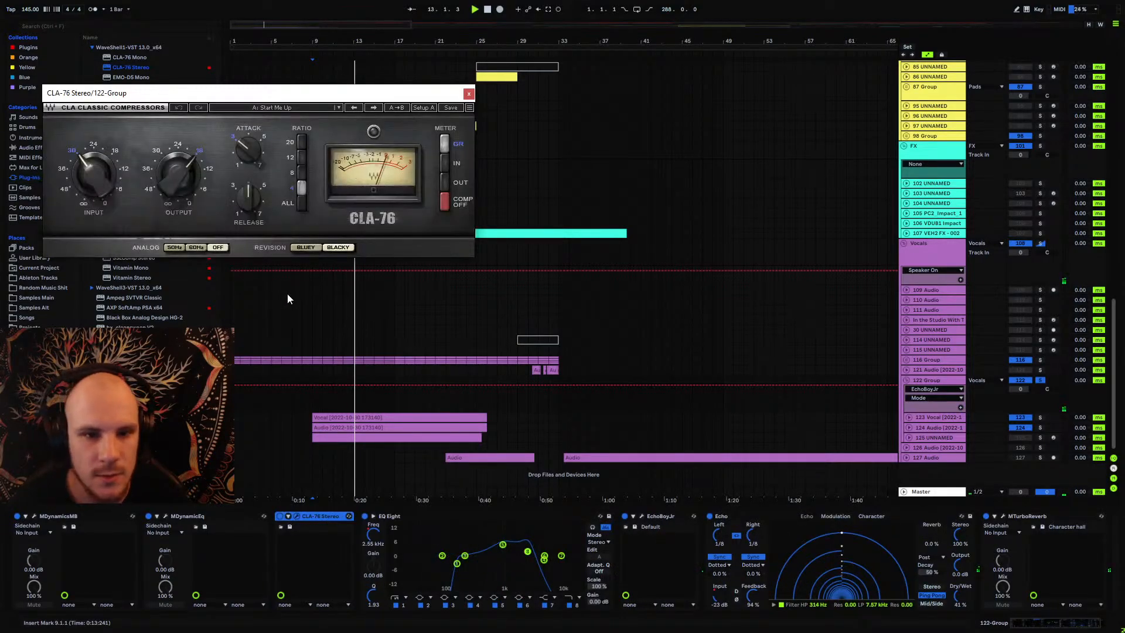
Step: Restart playback and adjust the CLA-76's attack and release on vocal group 122
key(space)
drag(249, 148, 248, 143)
drag(249, 198, 248, 203)
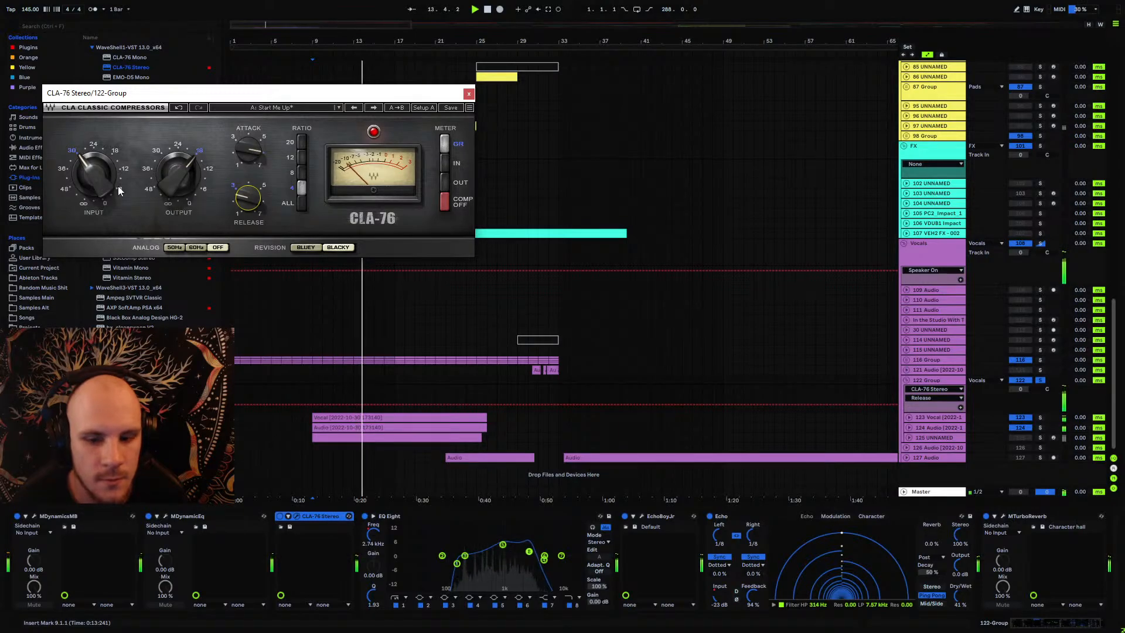
Step: Set the CLA-76 on vocal group 122 to the Bluey revision with the ALL ratio, then rebalance input near 30 and output at -14.5
drag(87, 185, 86, 176)
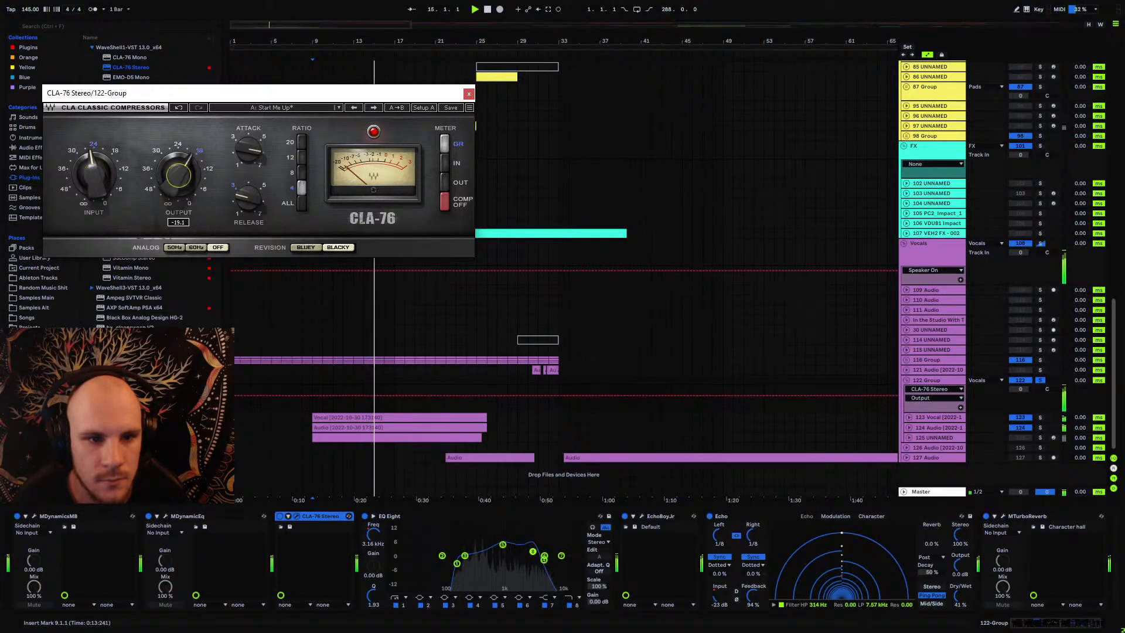
click(315, 247)
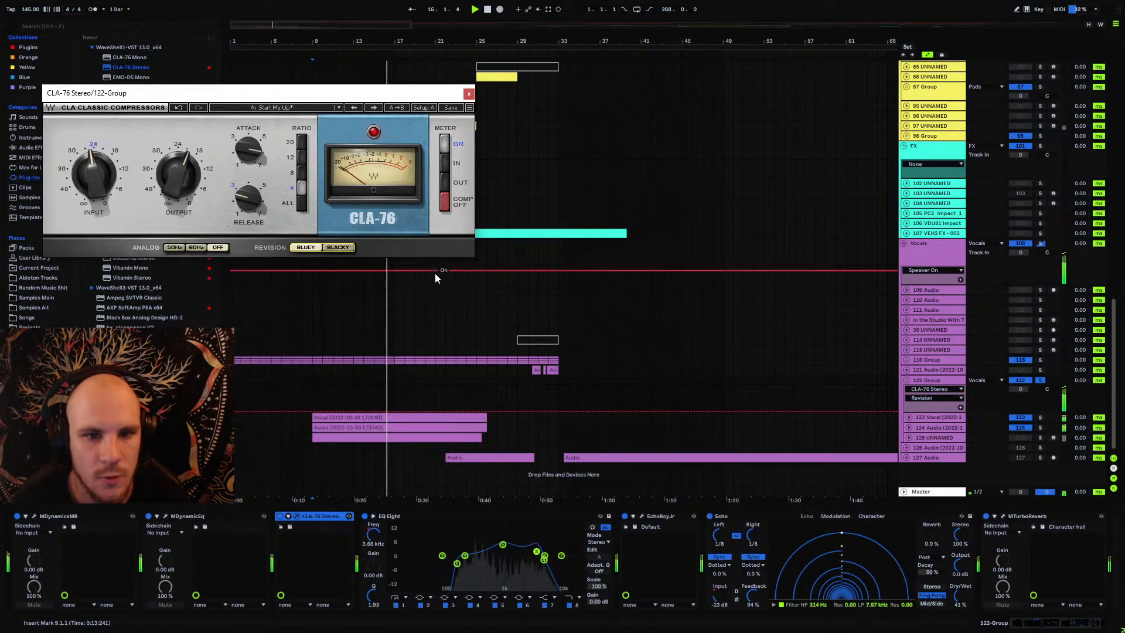
click(300, 204)
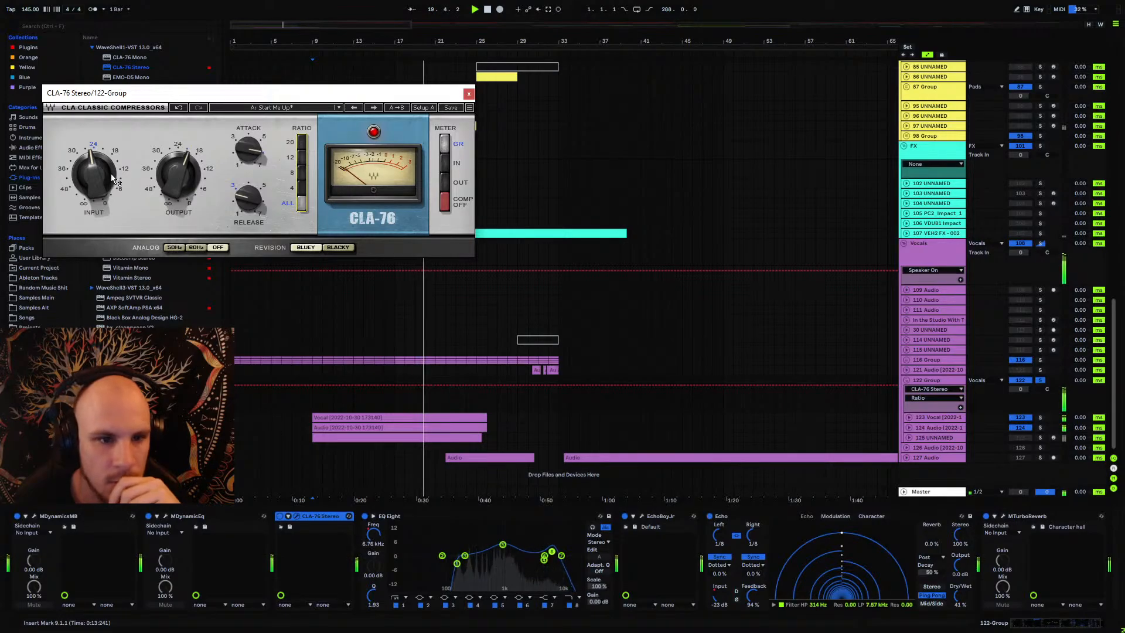
drag(105, 177, 106, 187)
drag(180, 177, 180, 166)
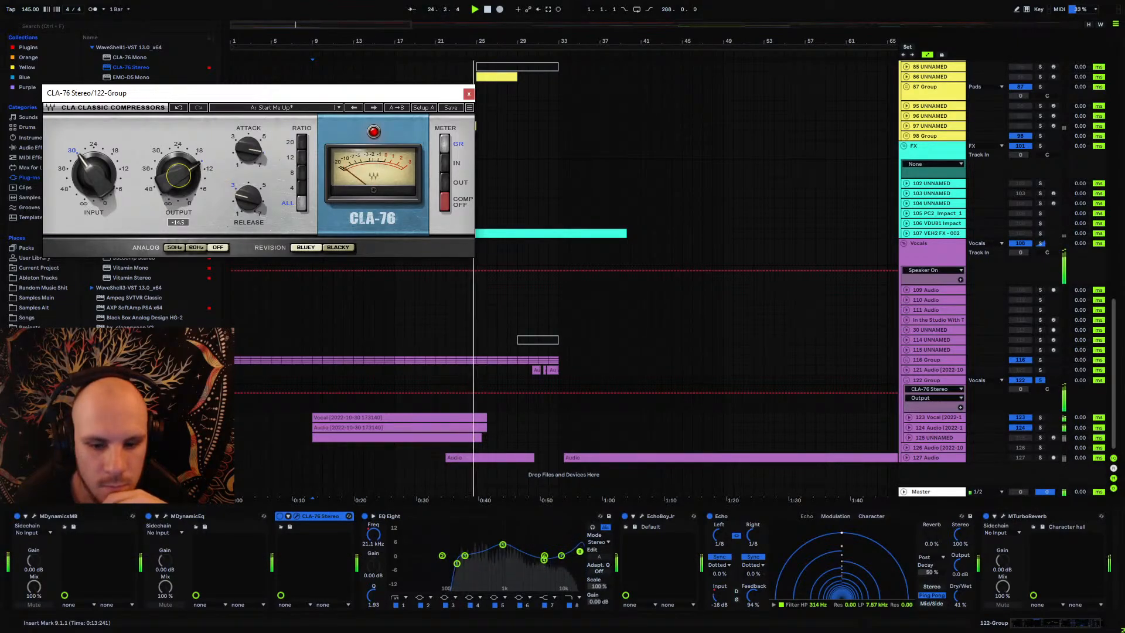
click(468, 93)
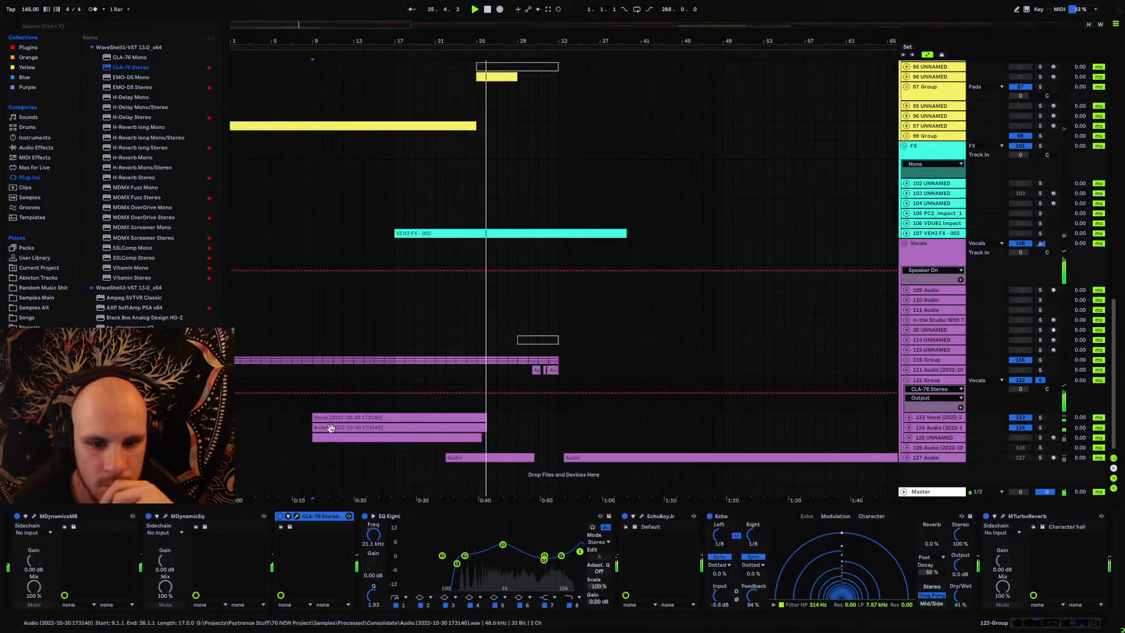
Step: Restart playback from bar 9 with track 124 Audio soloed and show that track's devices
key(space)
key(space)
click(1040, 427)
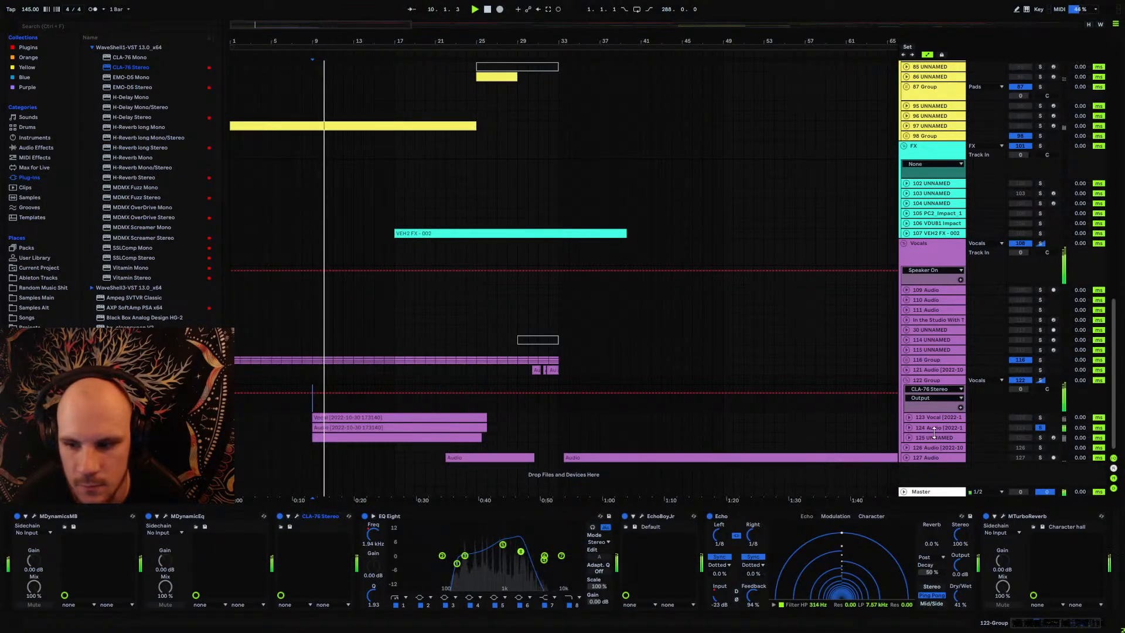
click(931, 428)
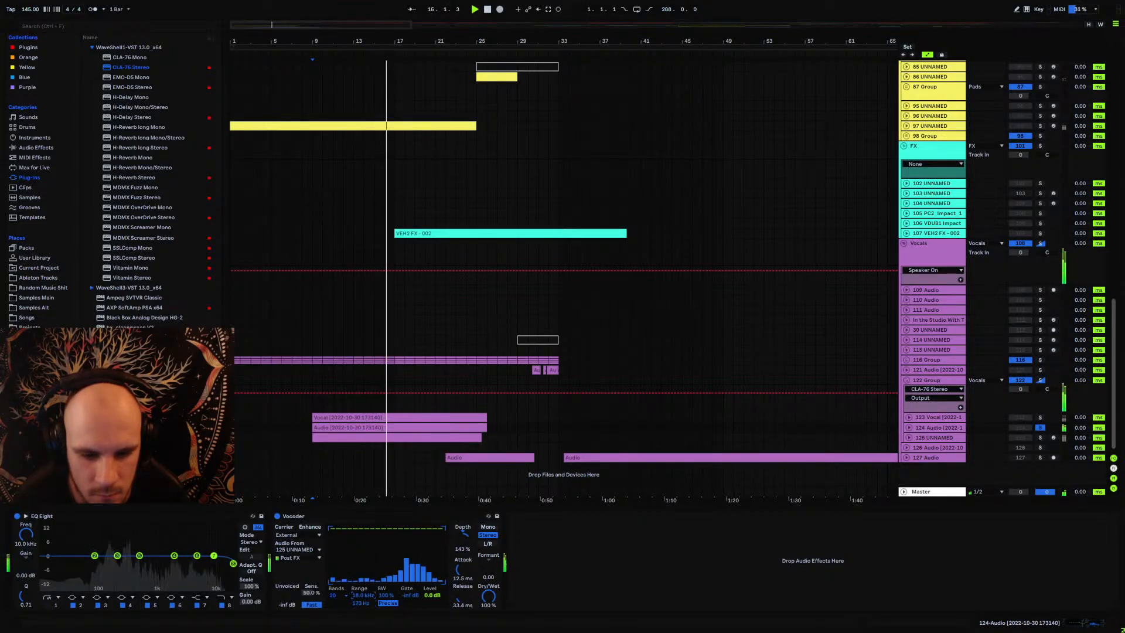
Step: Set track 124's Vocoder to 5.6 dB level, 95% depth and 94.6% bandwidth in Retro mode while listening
drag(431, 596, 431, 563)
drag(386, 595, 386, 574)
mouse_move(466, 542)
mouse_down()
mouse_move(466, 559)
mouse_move(462, 536)
mouse_up()
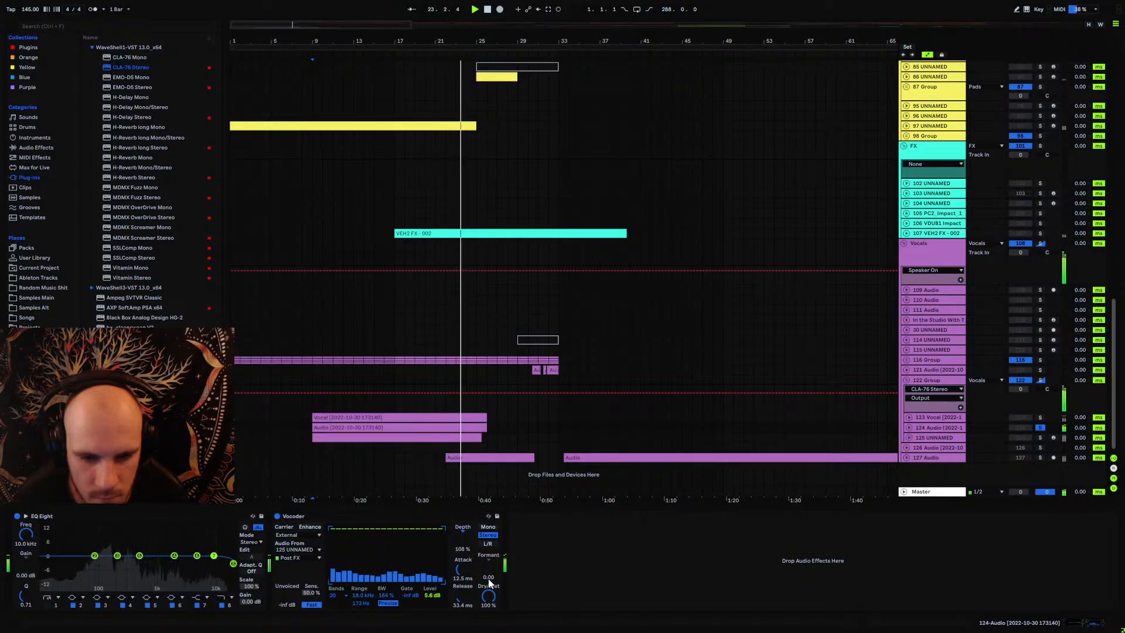
drag(392, 596, 392, 613)
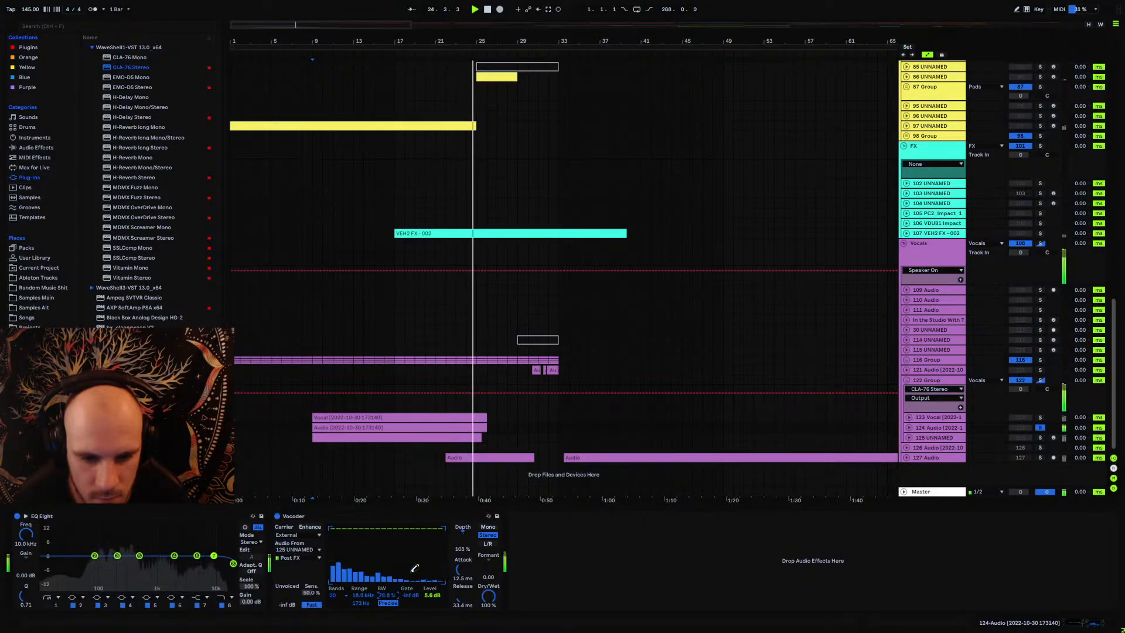
drag(462, 549, 462, 559)
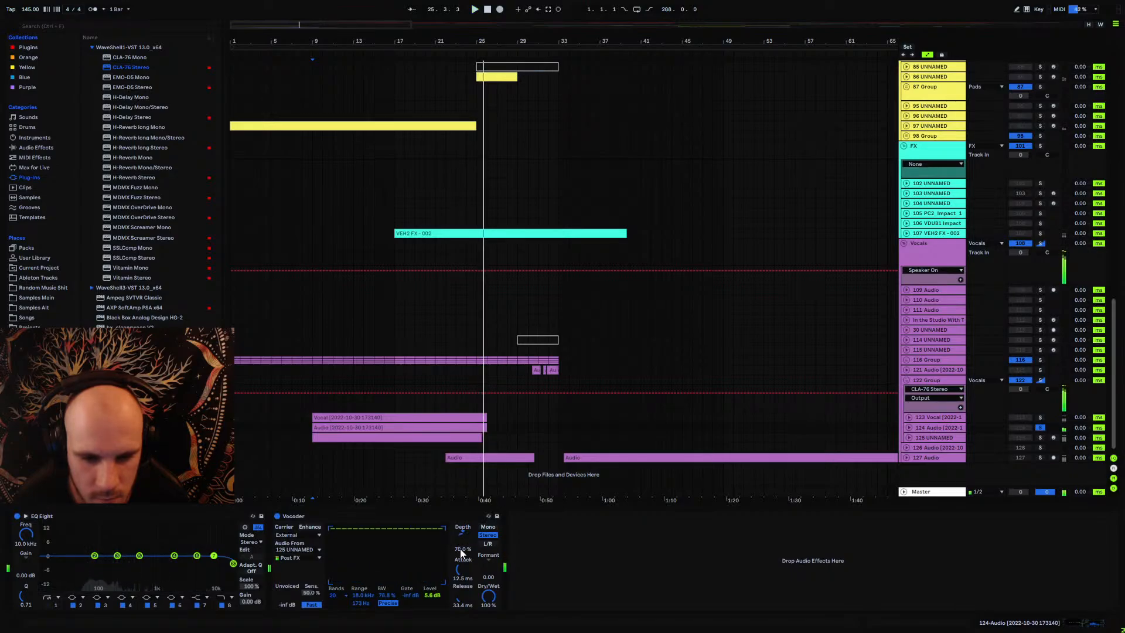
key(space)
mouse_move(387, 595)
mouse_down()
mouse_move(397, 606)
mouse_move(387, 581)
mouse_move(401, 603)
mouse_up()
click(397, 603)
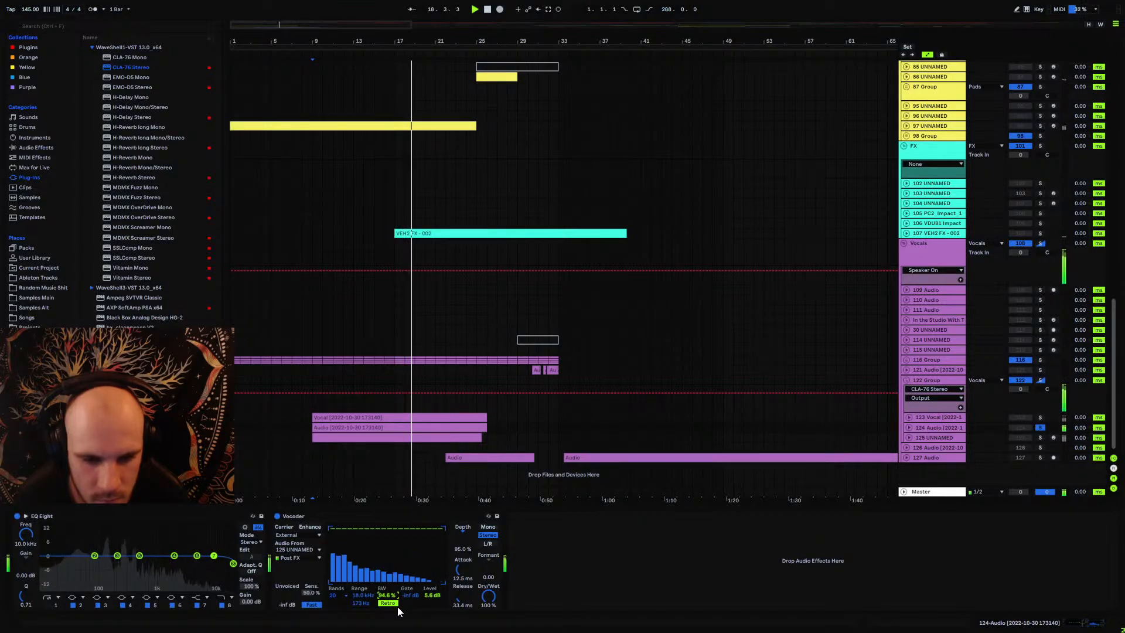
Step: Enable the low cut in track 124's EQ Eight at 69.6 Hz with a Q of 0.22
click(48, 604)
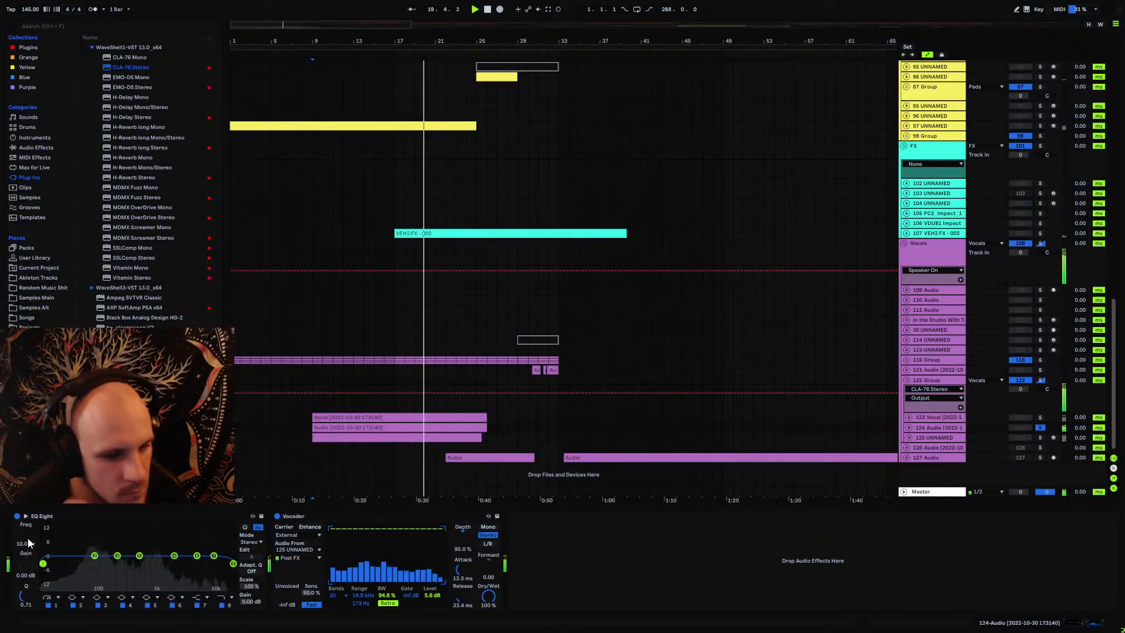
drag(42, 564, 91, 578)
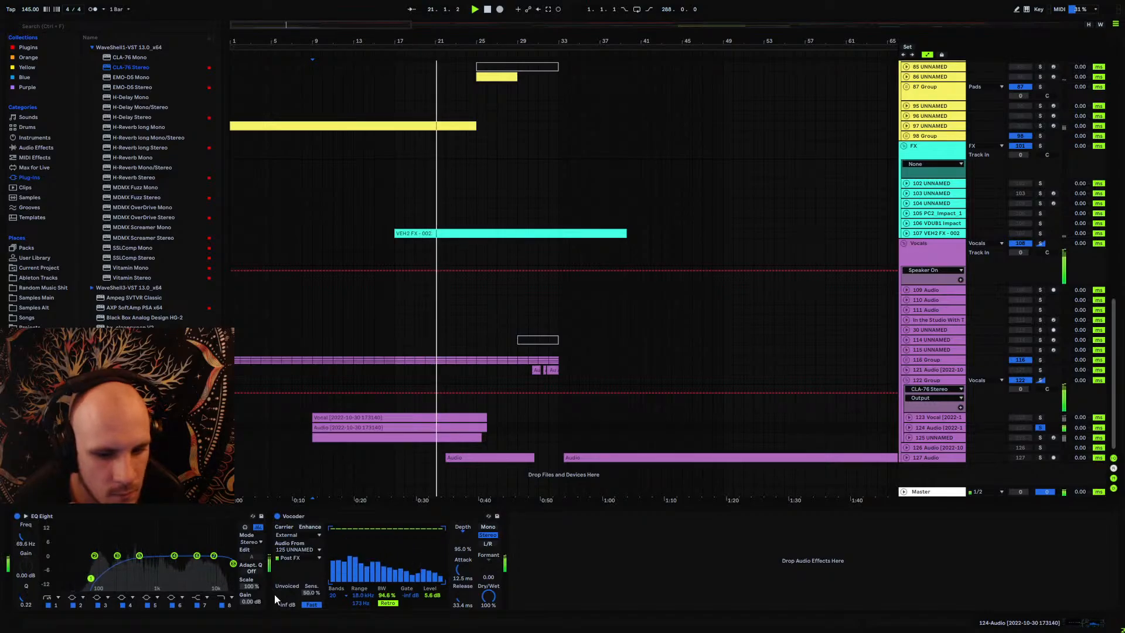
Step: Unfold and solo track 125 UNNAMED, route its output to Master and play it from bar 9
click(908, 437)
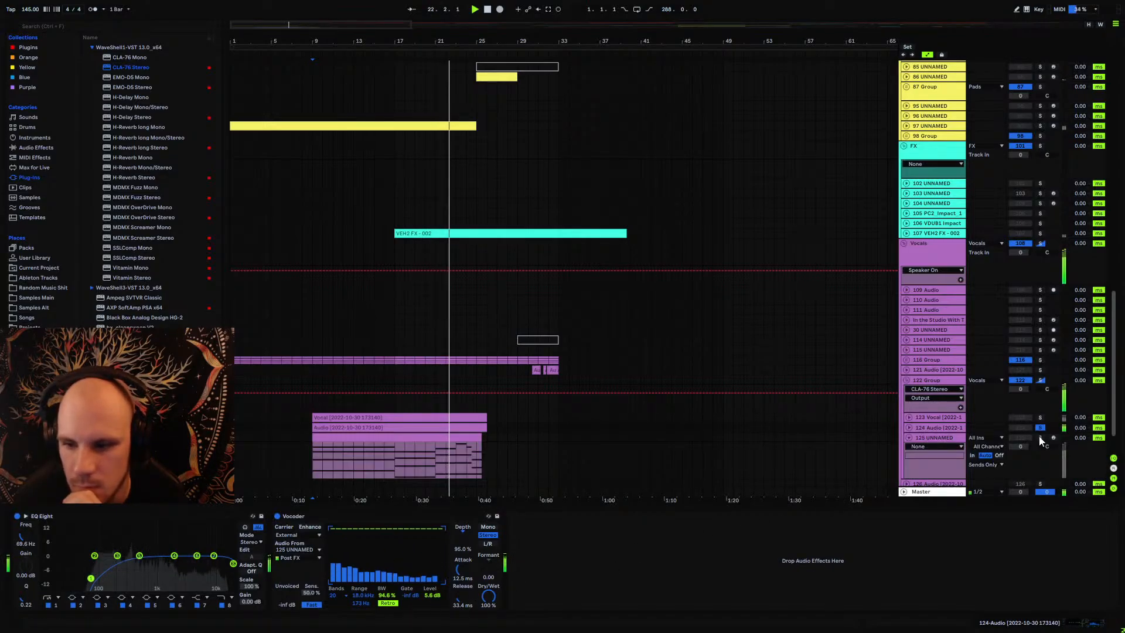
click(944, 439)
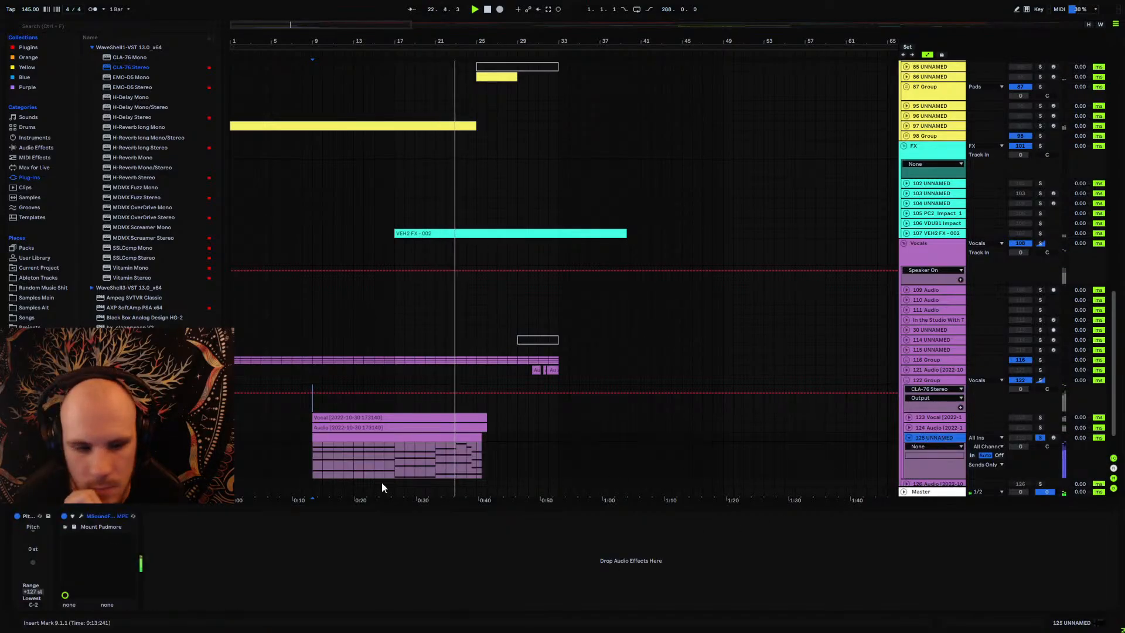
click(994, 462)
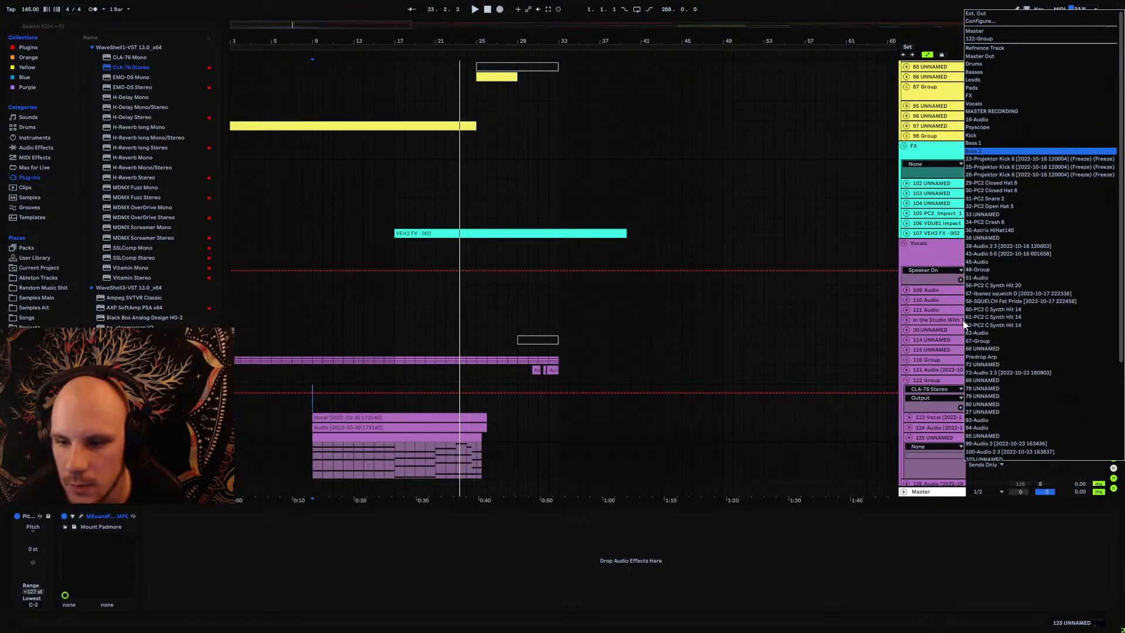
click(552, 268)
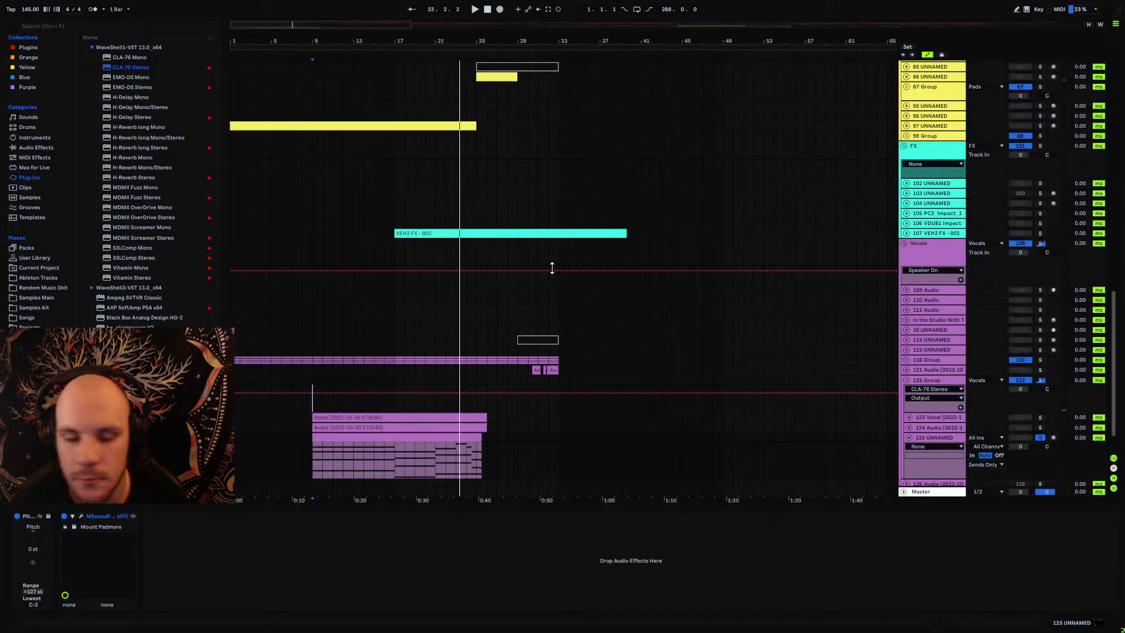
key(space)
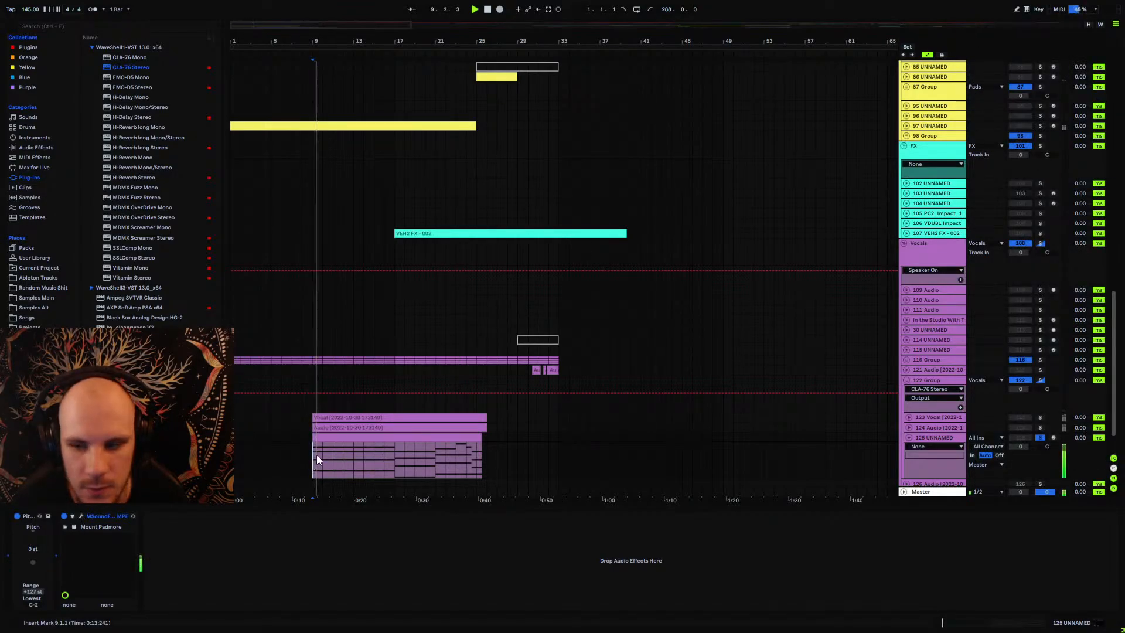
Step: Add EQ Eight at the end of track 125's chain with a low cut at 177 Hz and a high cut near 2.9 kHz
click(41, 147)
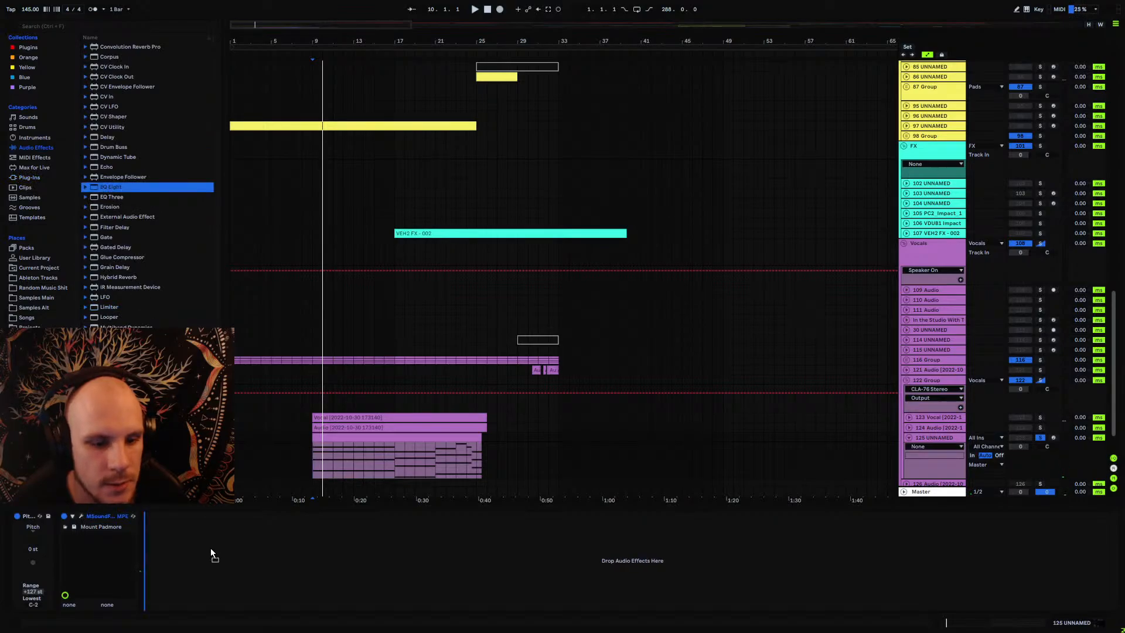
drag(336, 451, 337, 452)
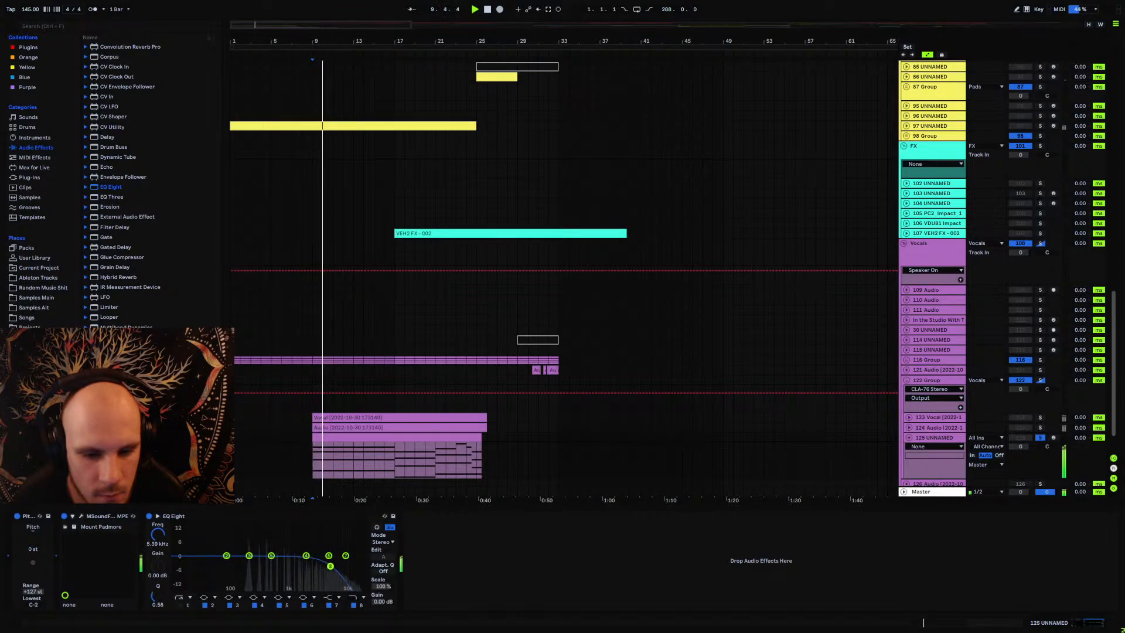
click(178, 606)
drag(156, 536, 156, 500)
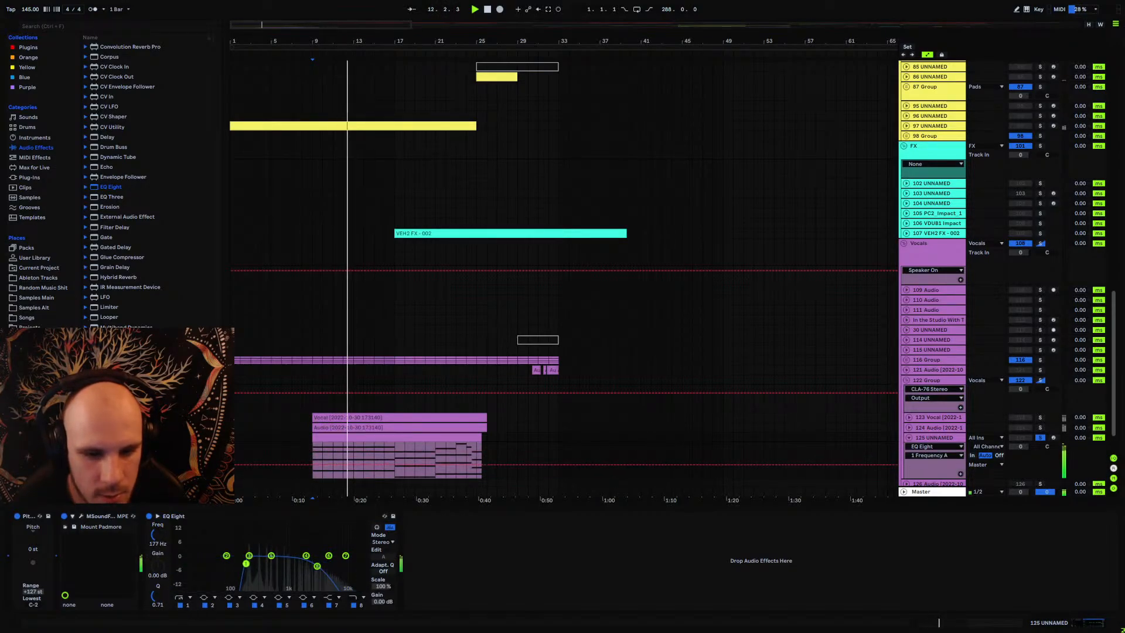
drag(316, 565, 315, 566)
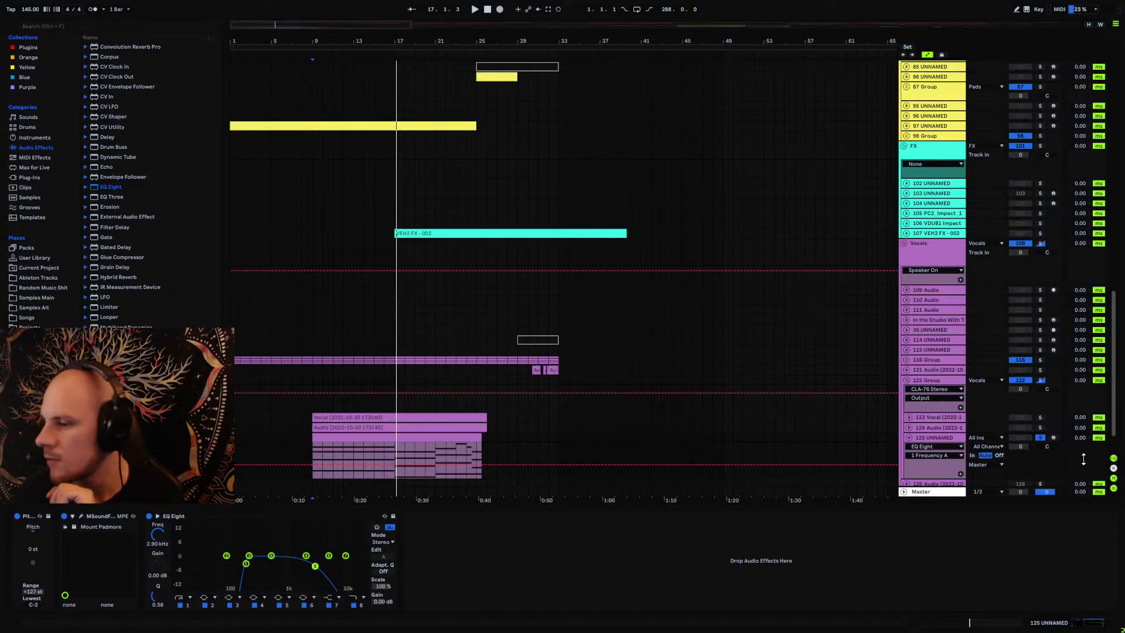
Step: Fold track 125, then play track 124 Audio soloed from bar 9 and unfold it to check its sound
click(315, 405)
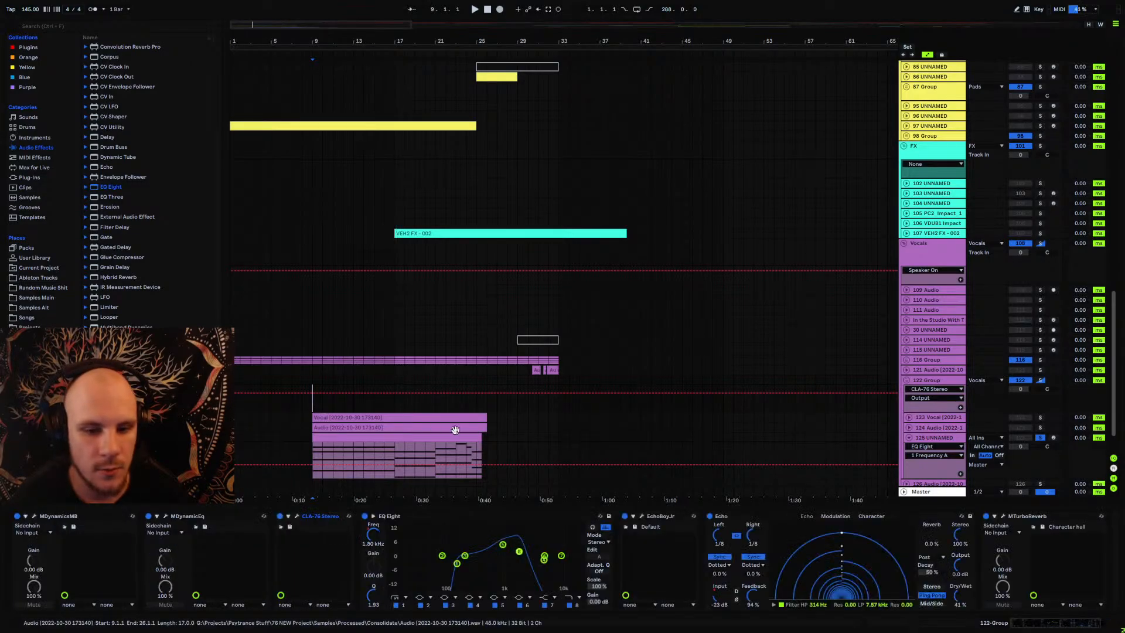
click(907, 432)
key(space)
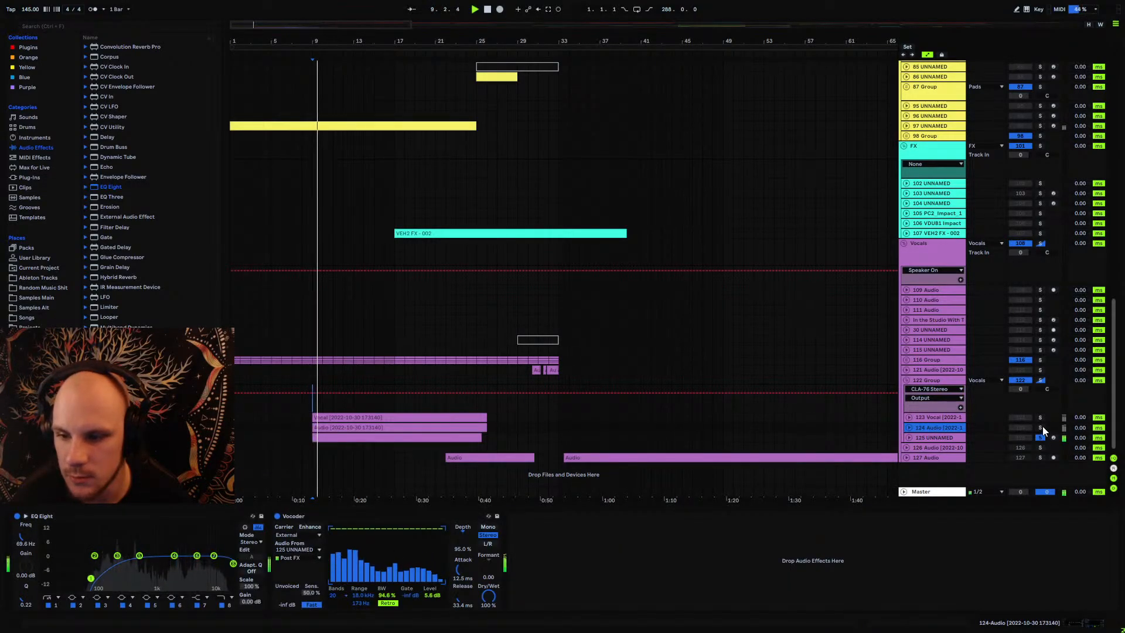
click(1040, 427)
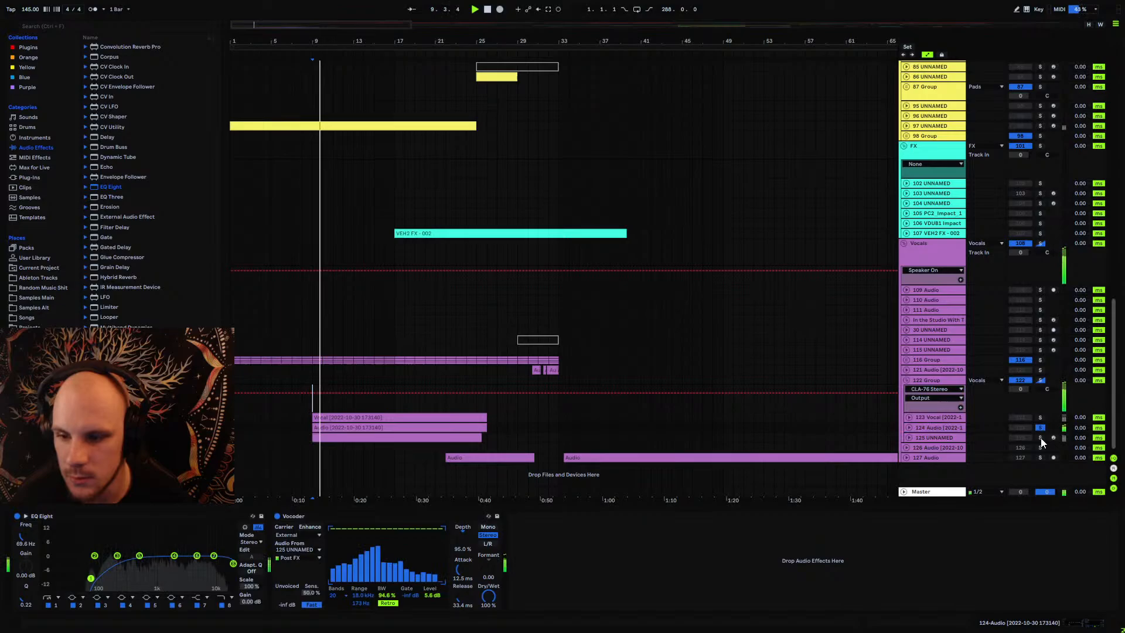
click(910, 428)
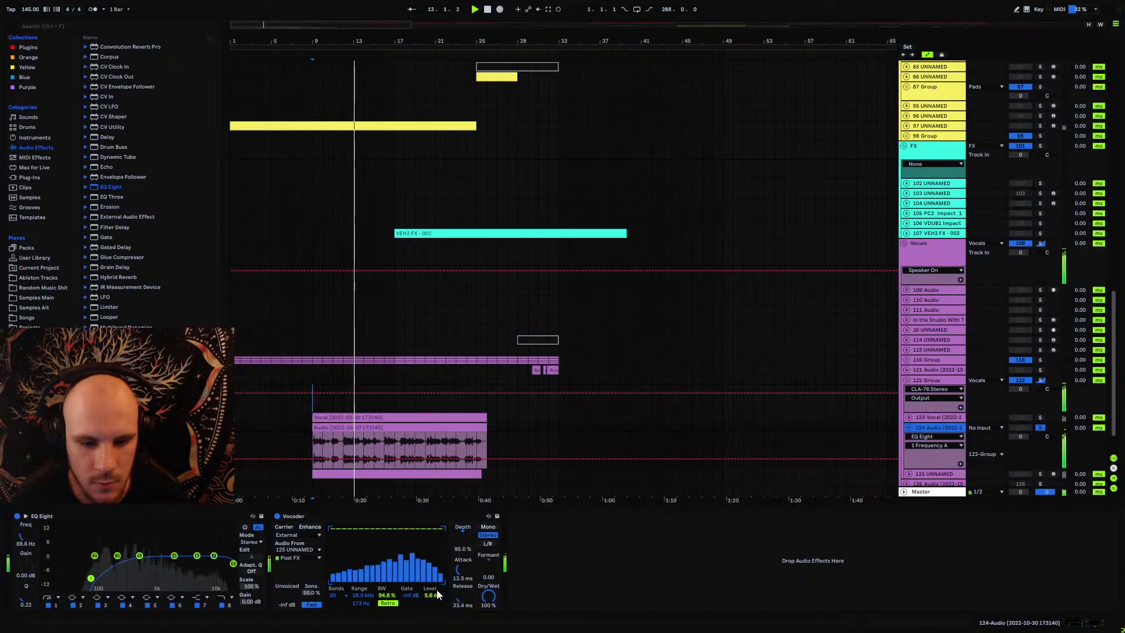
Step: Solo vocal group 122, lower track 124's volume to -2 dB and fold tracks 123 and 124
click(1039, 380)
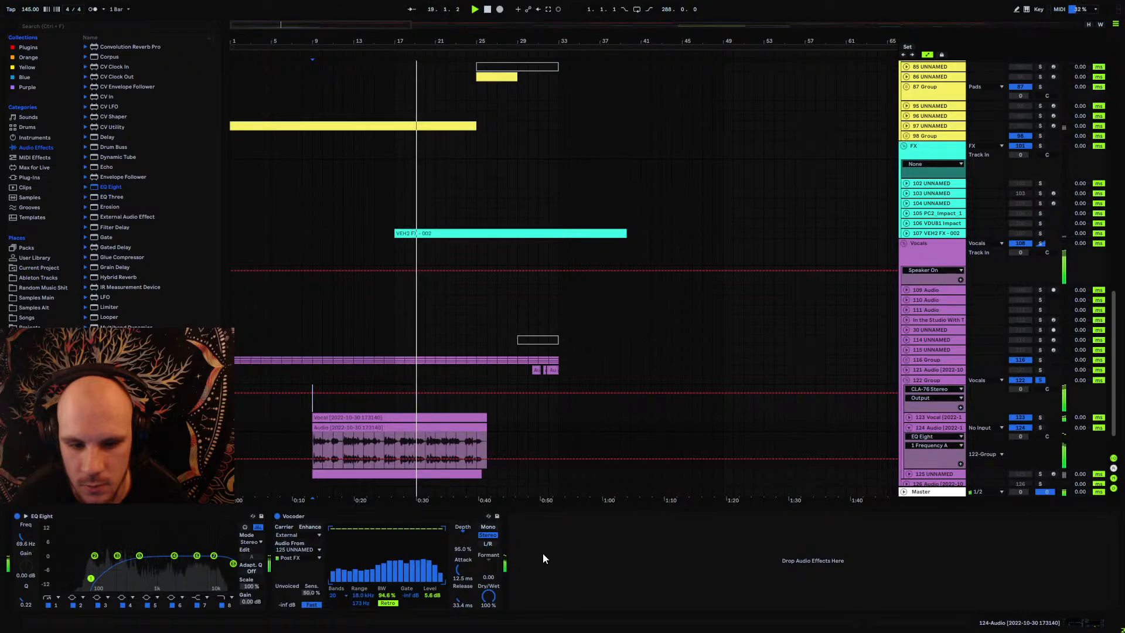
click(909, 417)
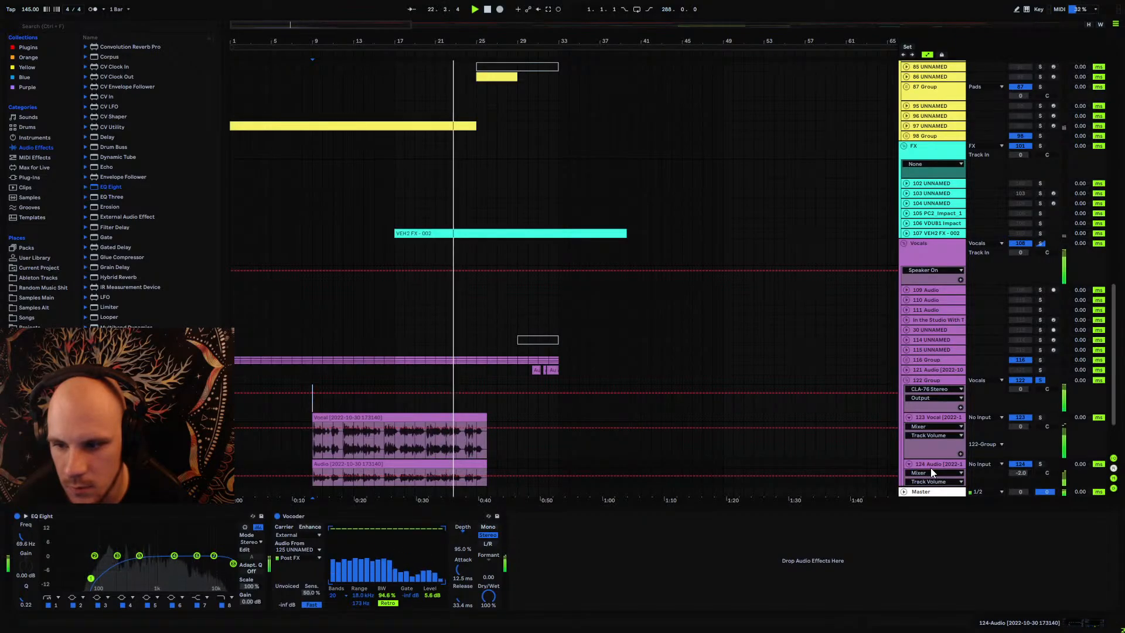
click(908, 463)
click(909, 417)
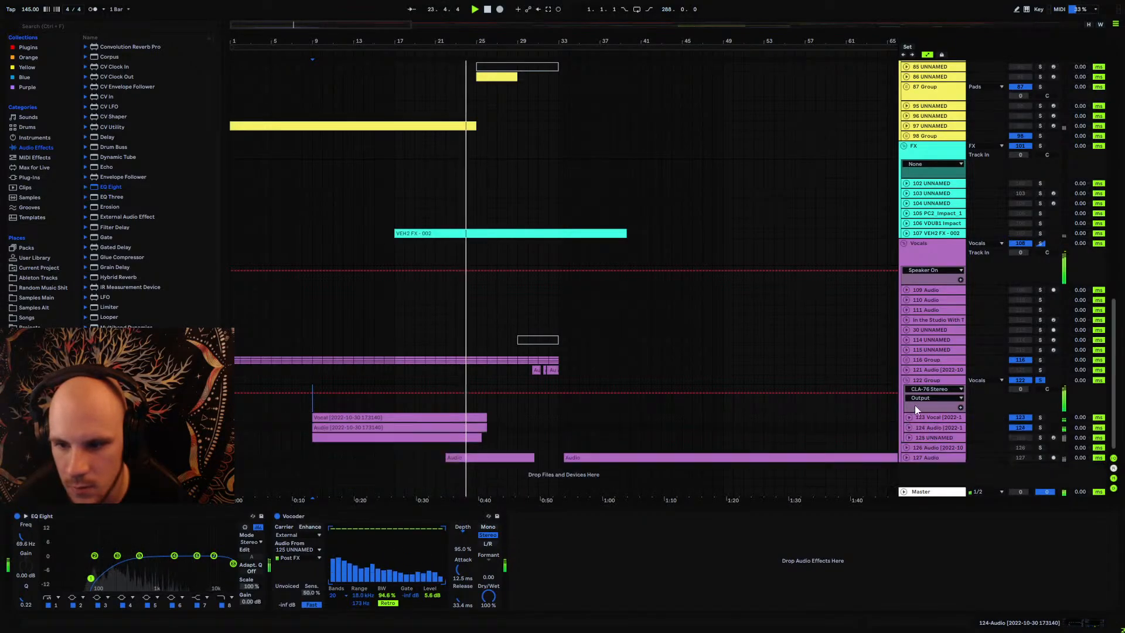
Step: Replay vocal group 122 from bar 9, unsolo it and lower its volume to -8 dB against the full mix
click(929, 380)
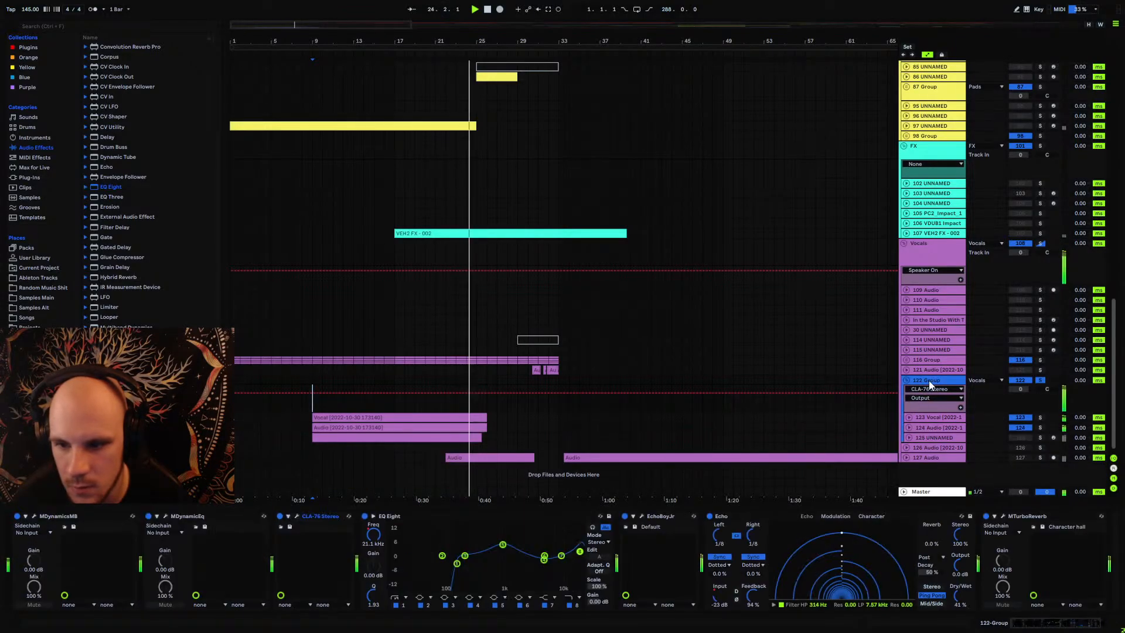
click(408, 532)
click(312, 392)
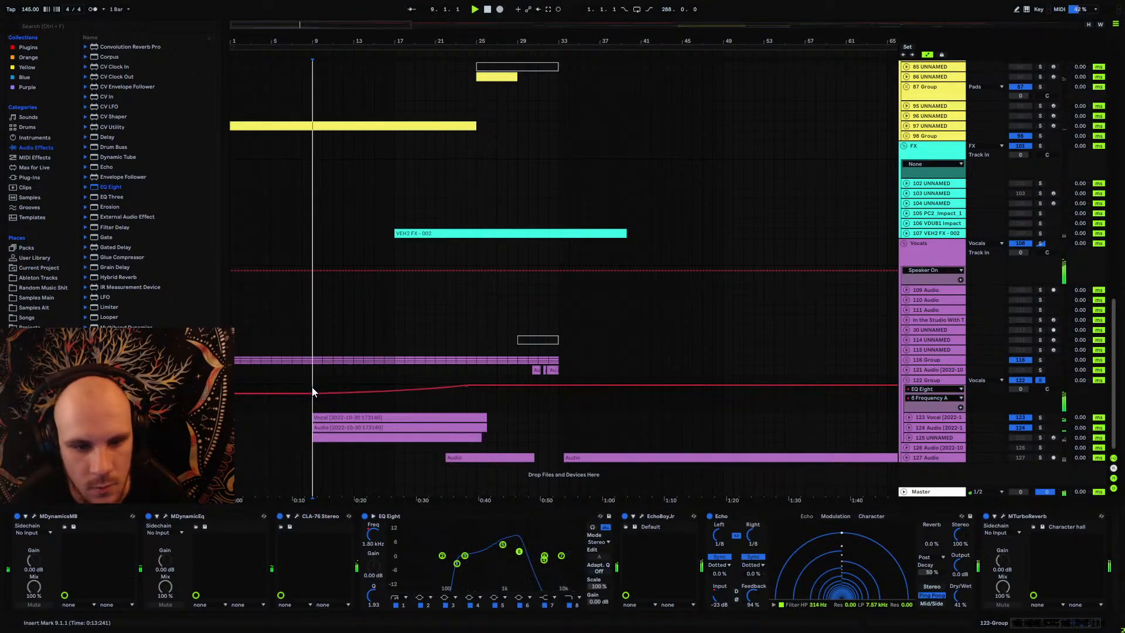
click(1040, 380)
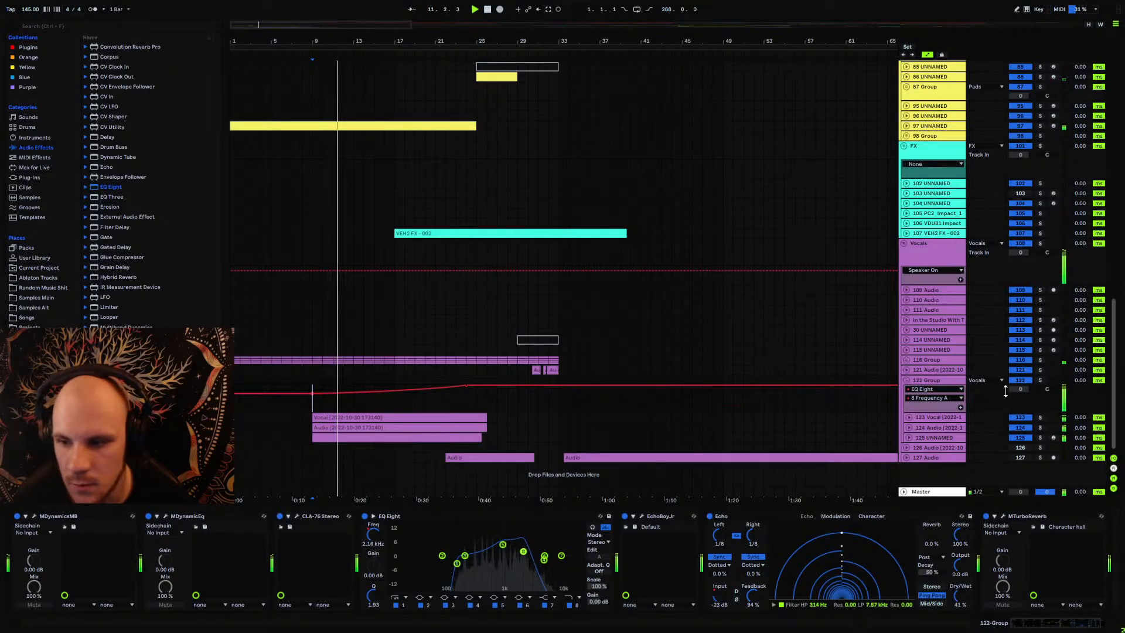
drag(1021, 390, 988, 402)
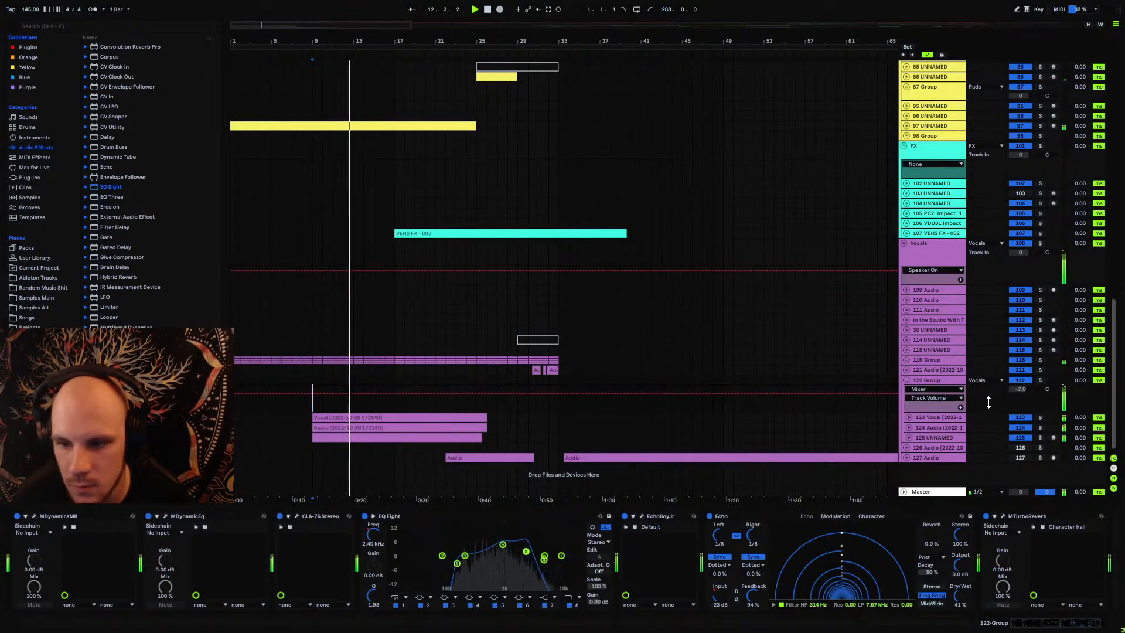
Step: Unfold track 125, set its output routing to Sends Only and replay the intro to check the change
click(911, 436)
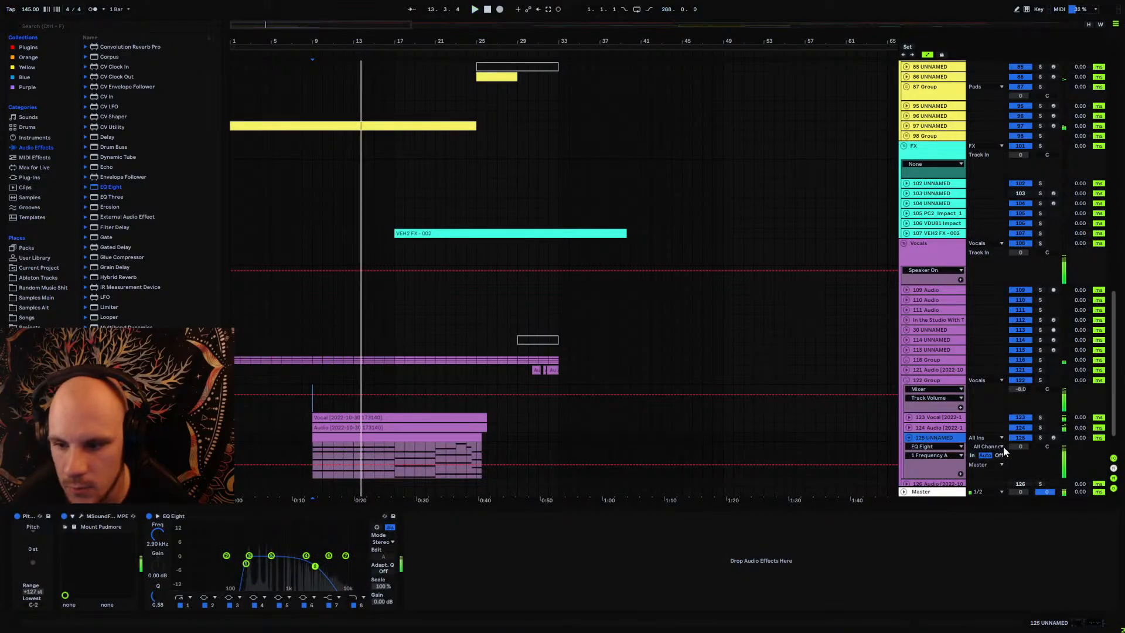
click(986, 438)
click(979, 461)
click(982, 462)
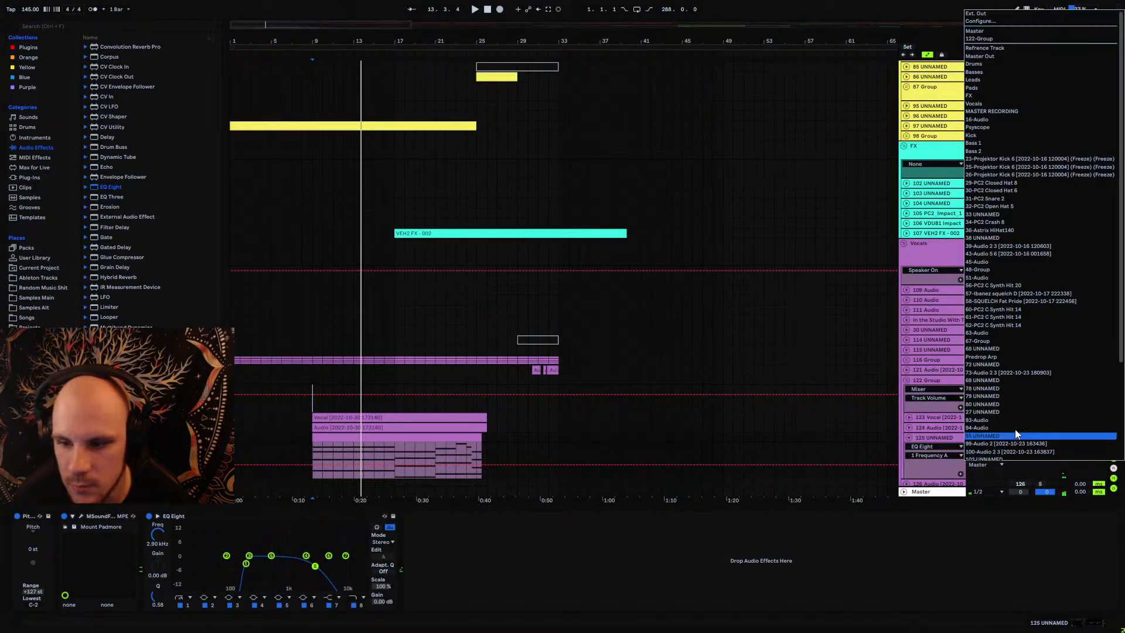
scroll(1025, 396, down, 5)
click(947, 469)
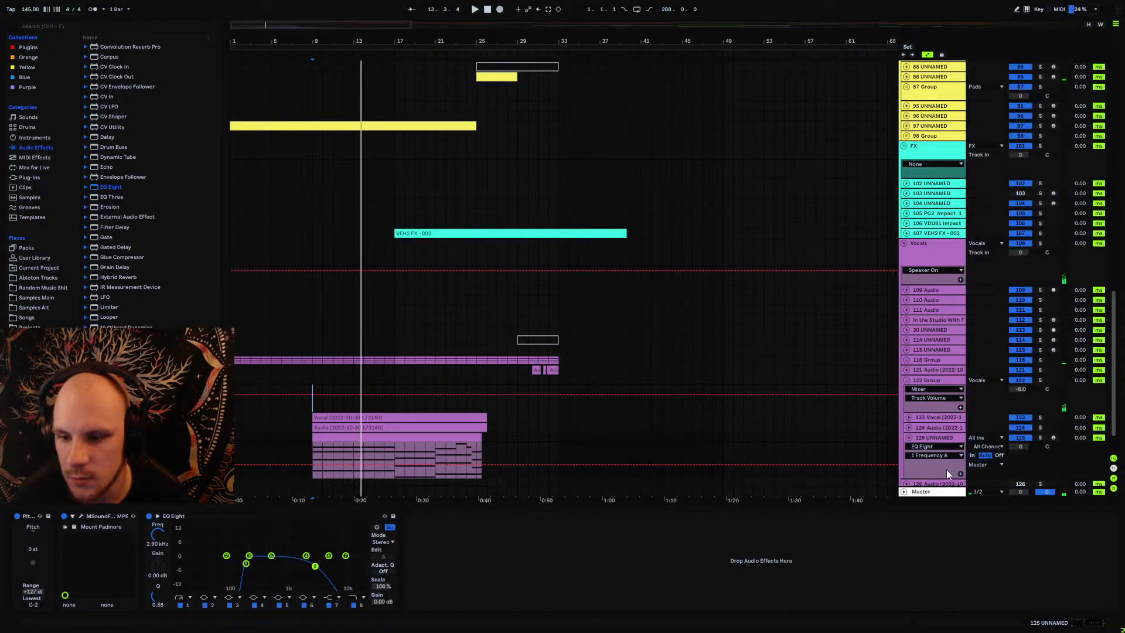
key(space)
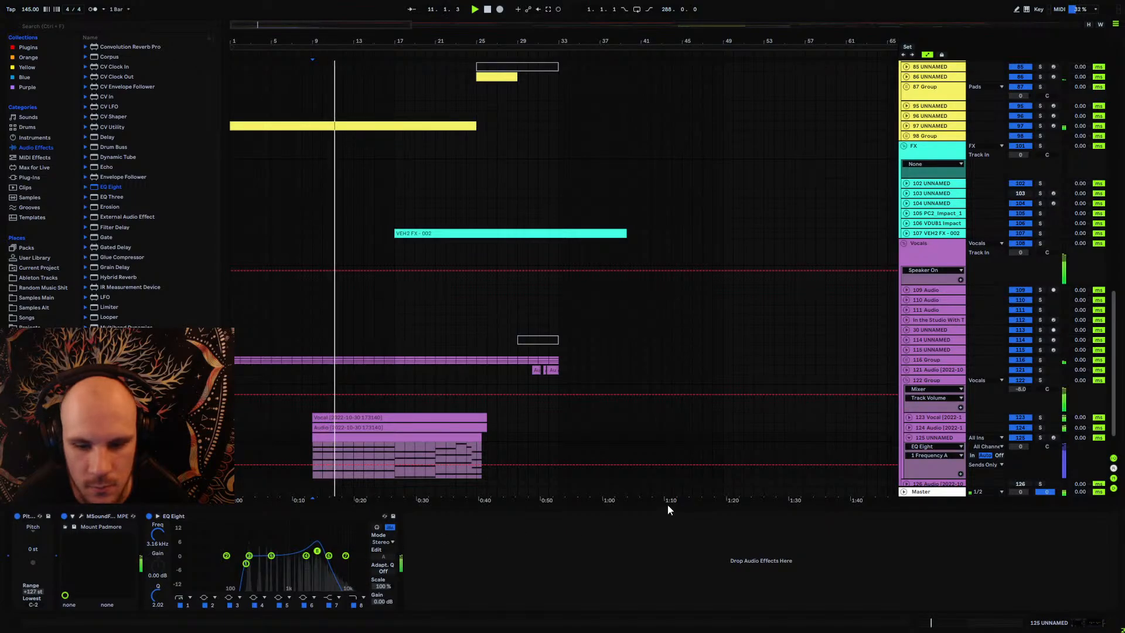
Step: Fold track 125 and fine-tune its EQ Eight high cut to 3.36 kHz with a Q of 1.99
click(909, 437)
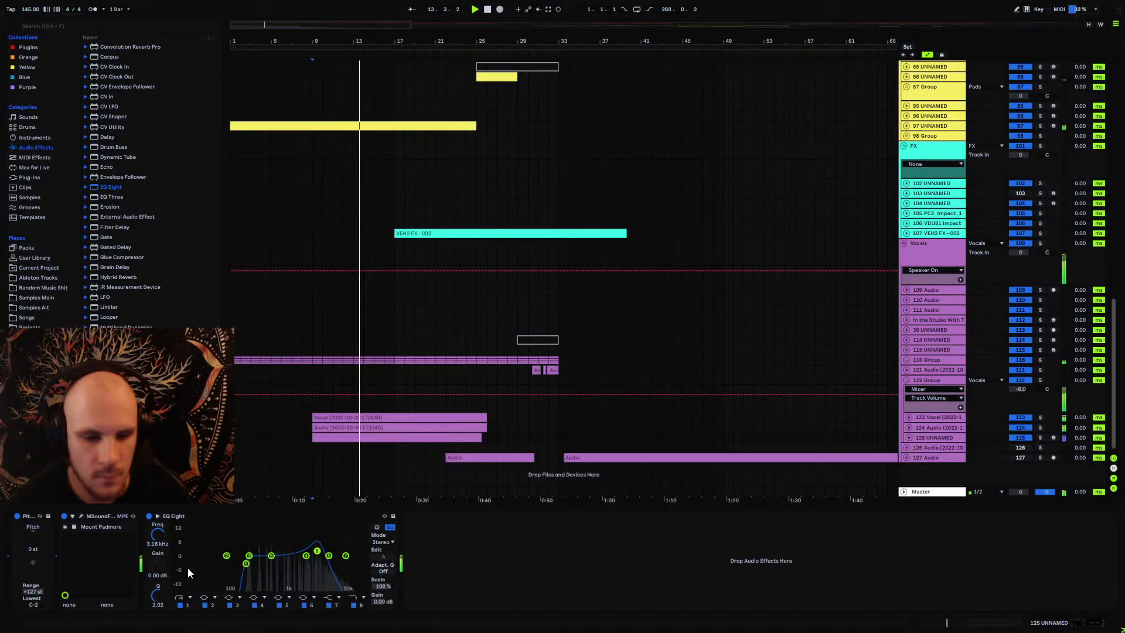
click(157, 516)
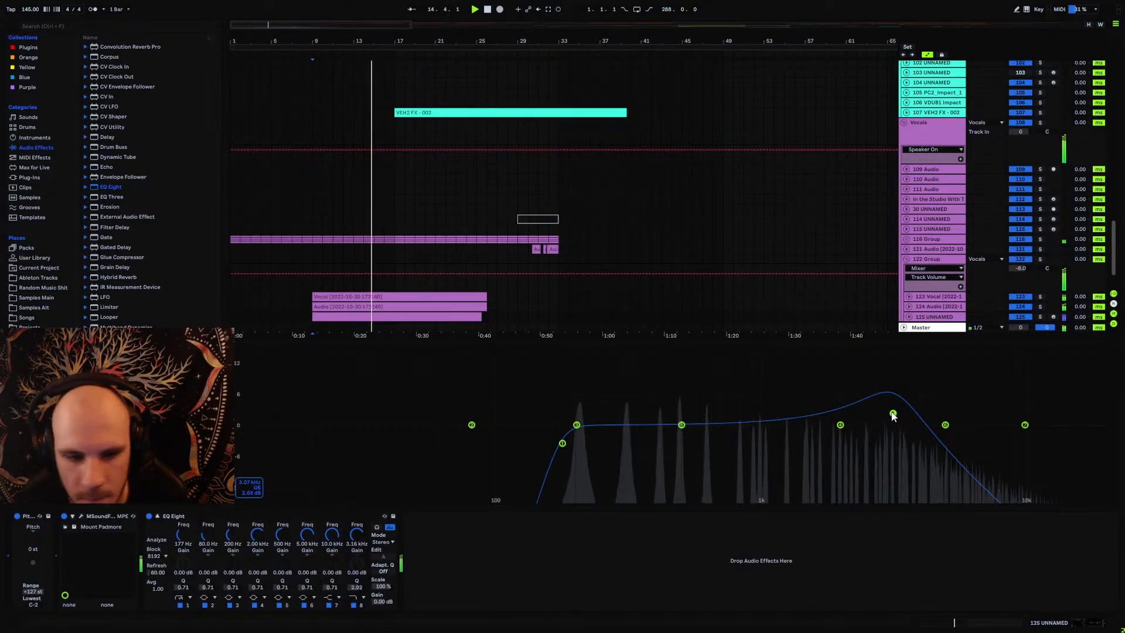
drag(892, 414, 900, 414)
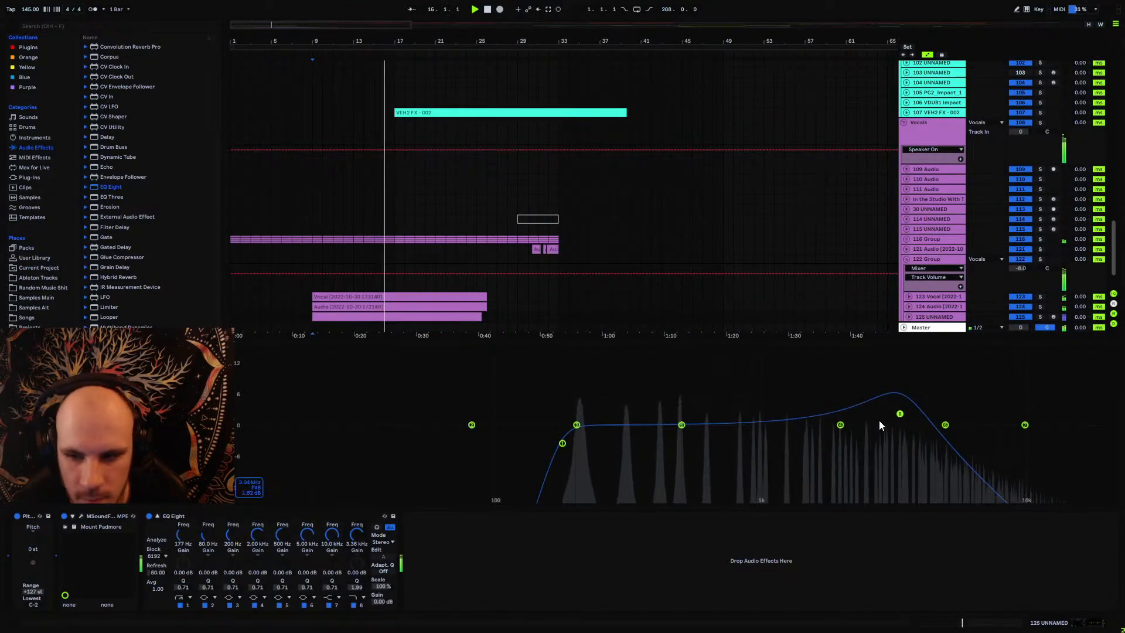
click(157, 516)
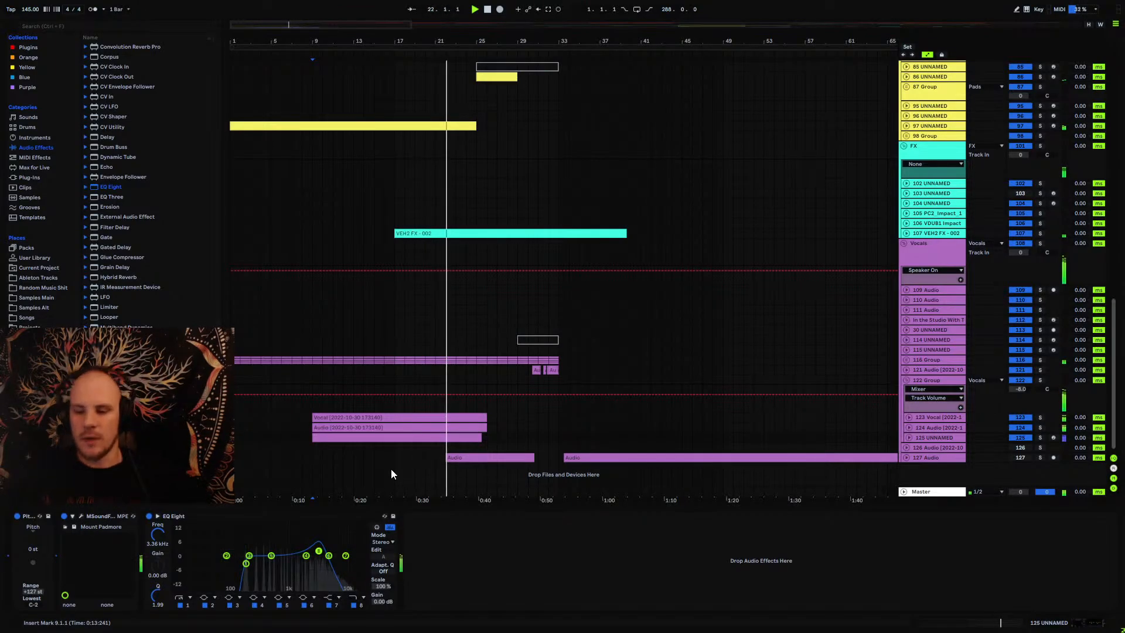
Step: Fold vocal group 122 and adjust the release of its CLA-76 Stereo compressor
click(906, 379)
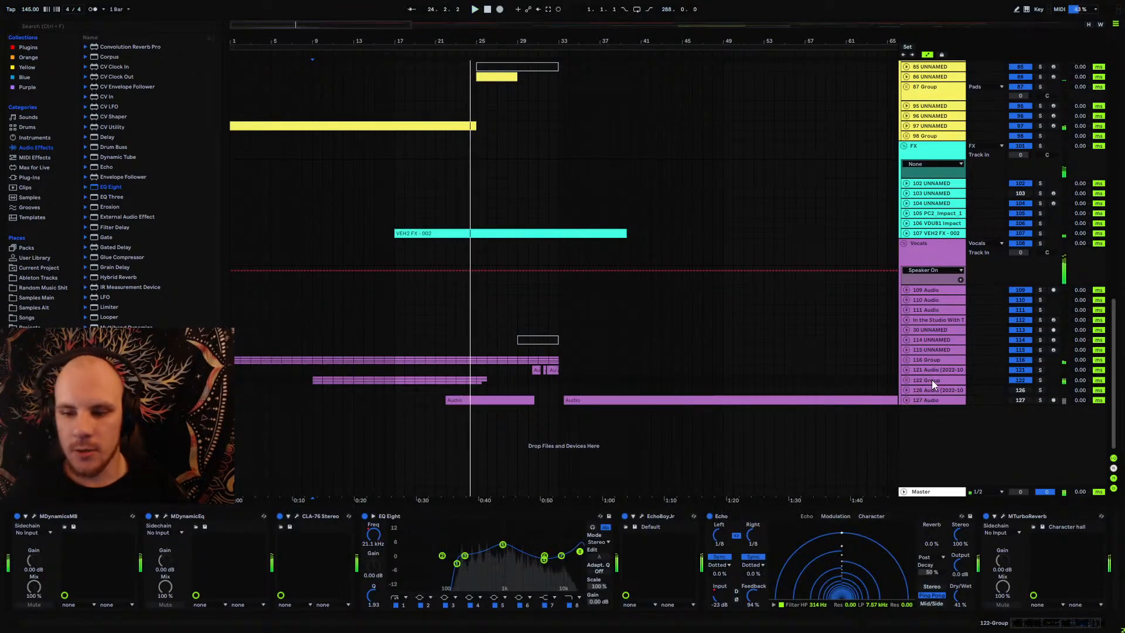
click(296, 516)
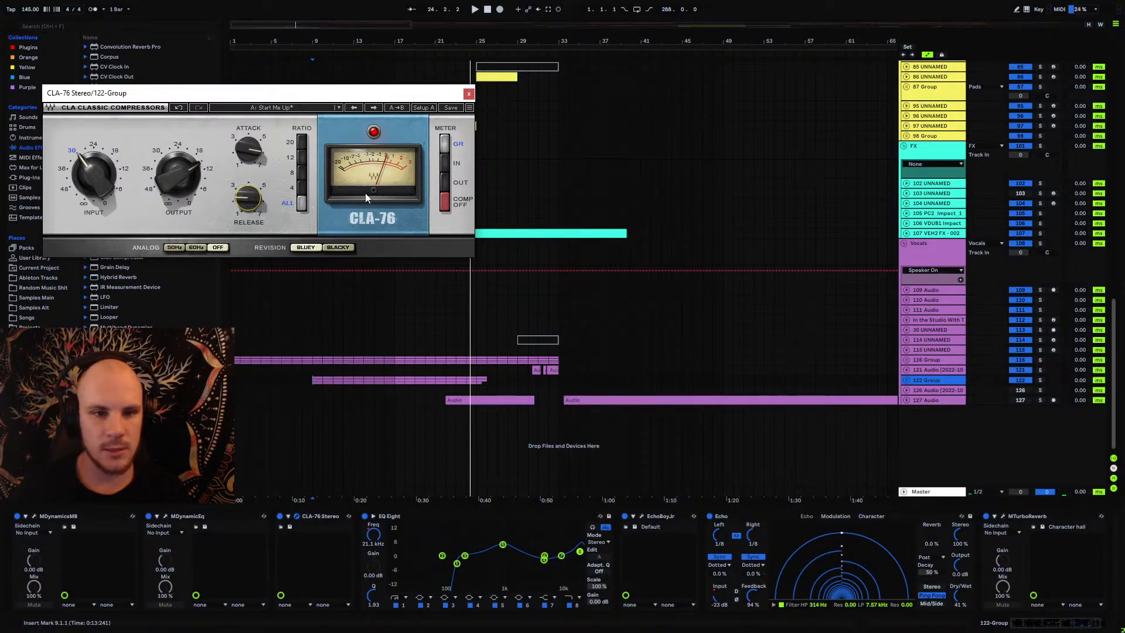
click(469, 95)
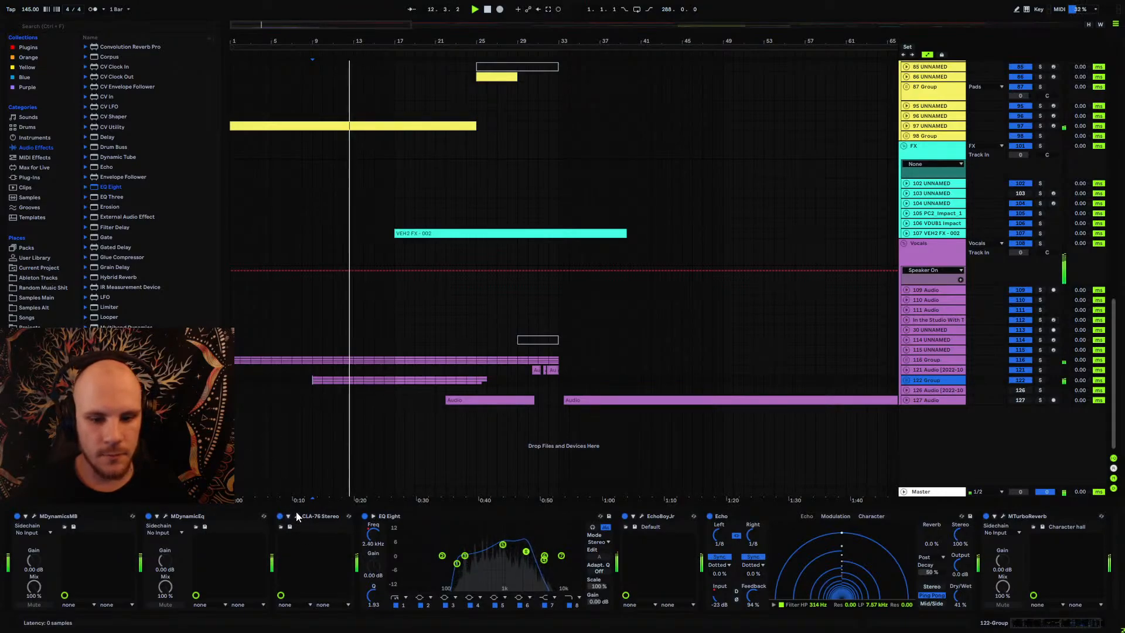
Step: Start a new recording of the mix from bar 1 on the MASTER RECORDING track
scroll(396, 224, up, 10)
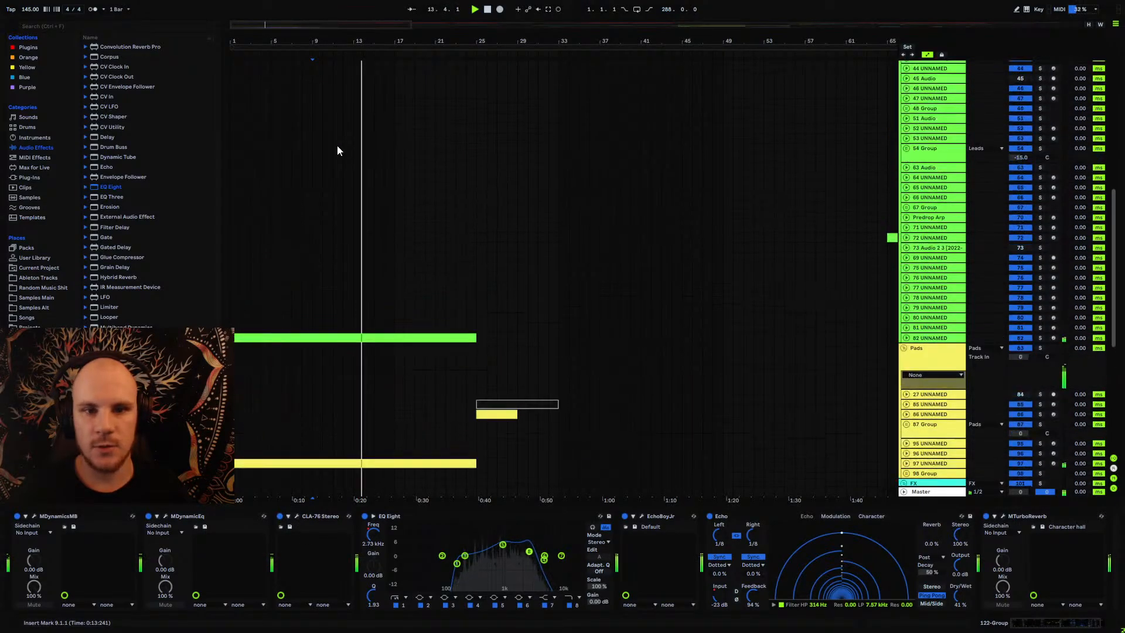
scroll(338, 150, up, 10)
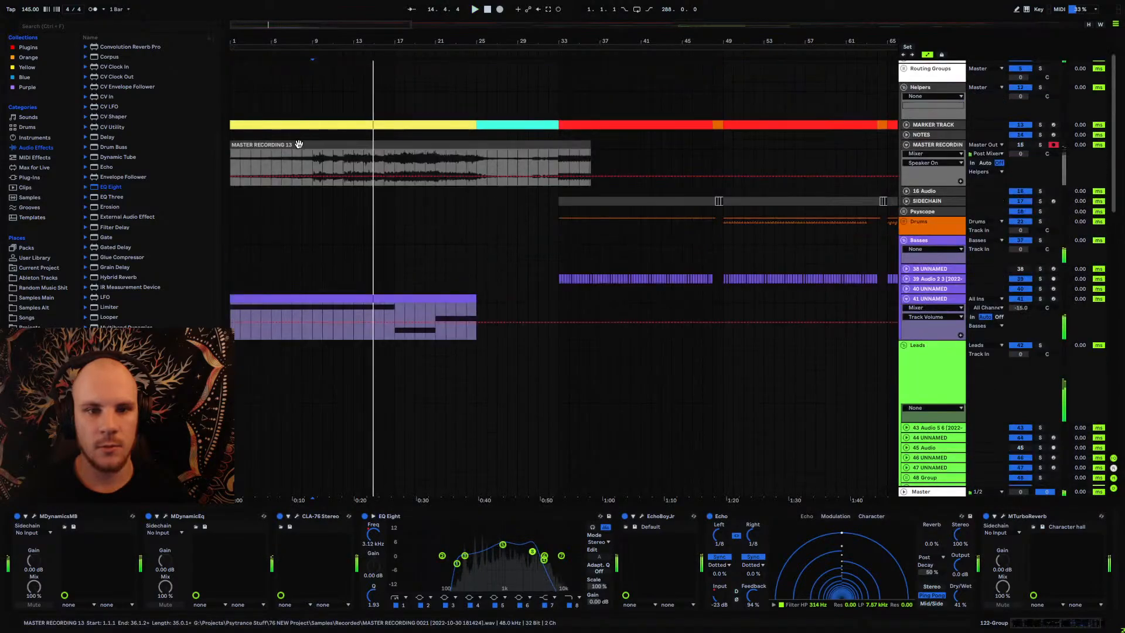
click(229, 159)
key(space)
click(500, 10)
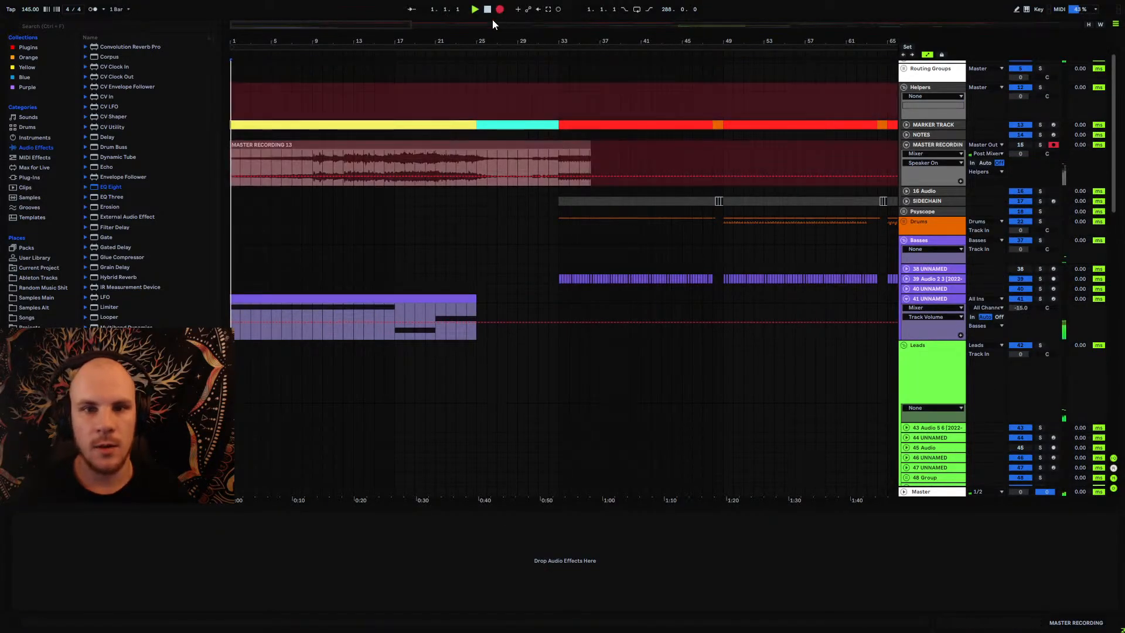
Step: In the Vocoder on track 124 of vocal group 122, enable Enhance and set depth 120 %, attack 2.68 ms and release 105 ms
scroll(403, 150, down, 3)
scroll(363, 155, down, 15)
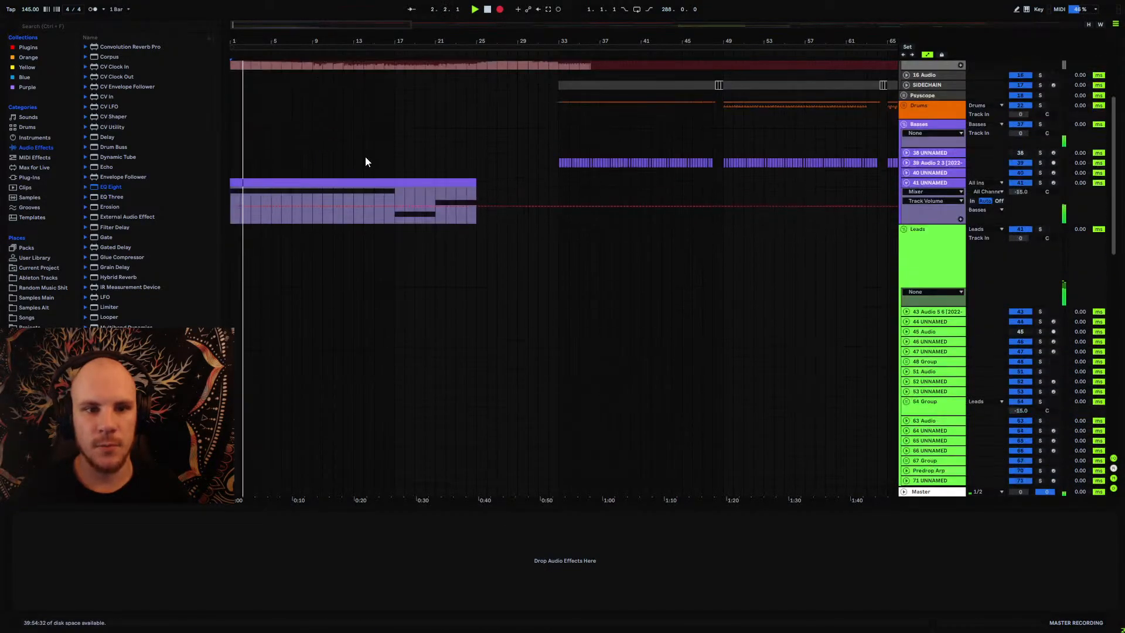
scroll(454, 223, down, 12)
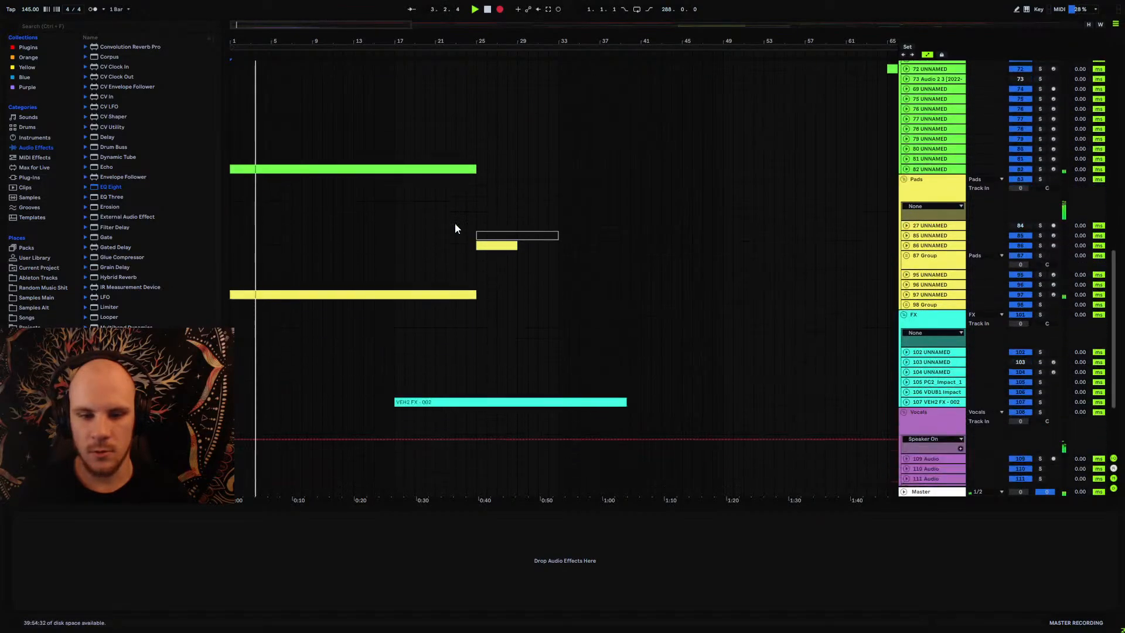
click(936, 439)
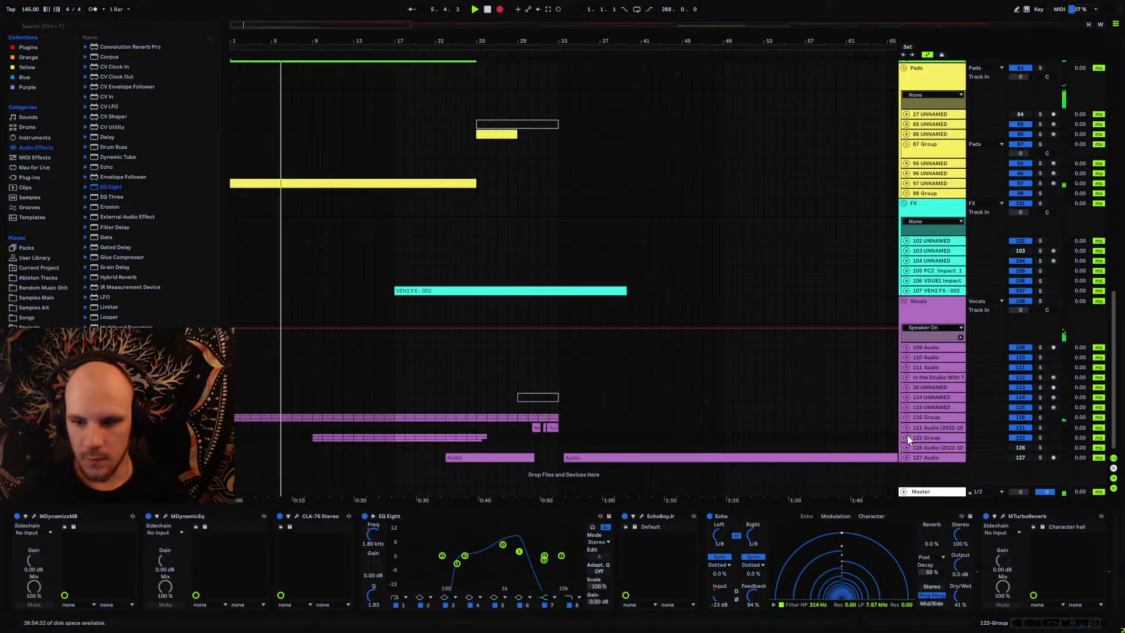
click(906, 438)
click(935, 452)
click(934, 442)
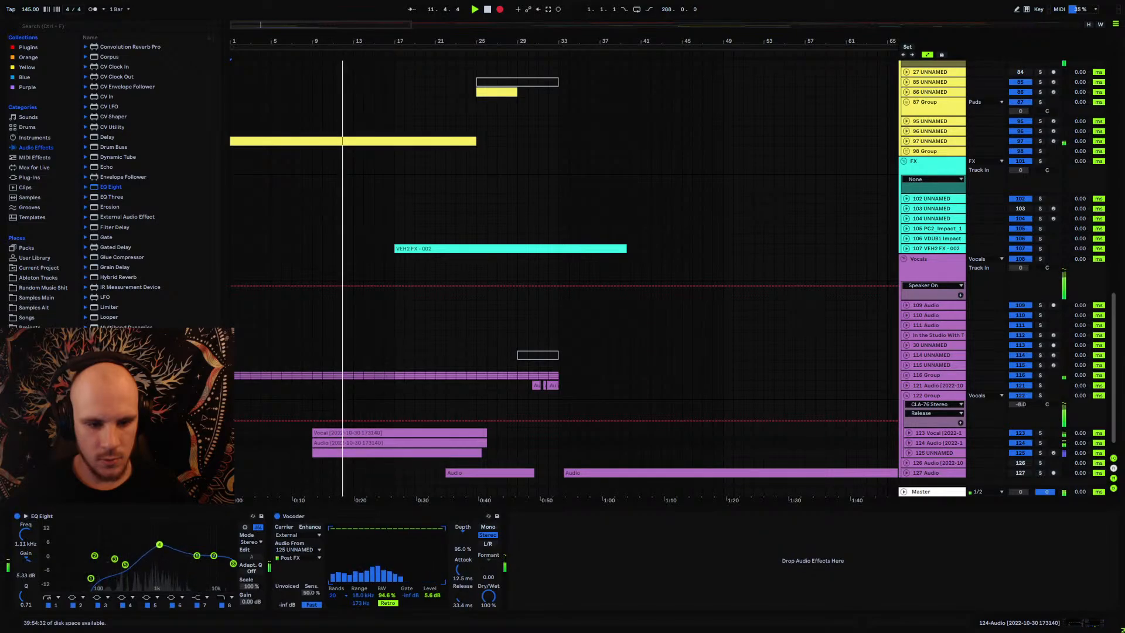
drag(283, 601, 283, 534)
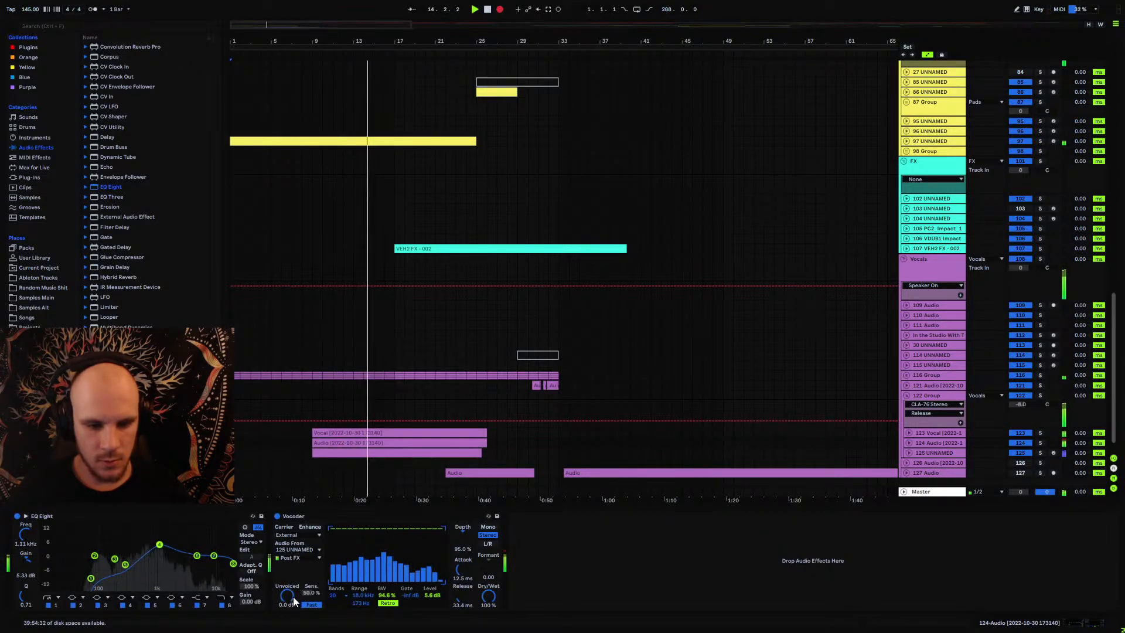
drag(287, 598, 286, 632)
click(314, 526)
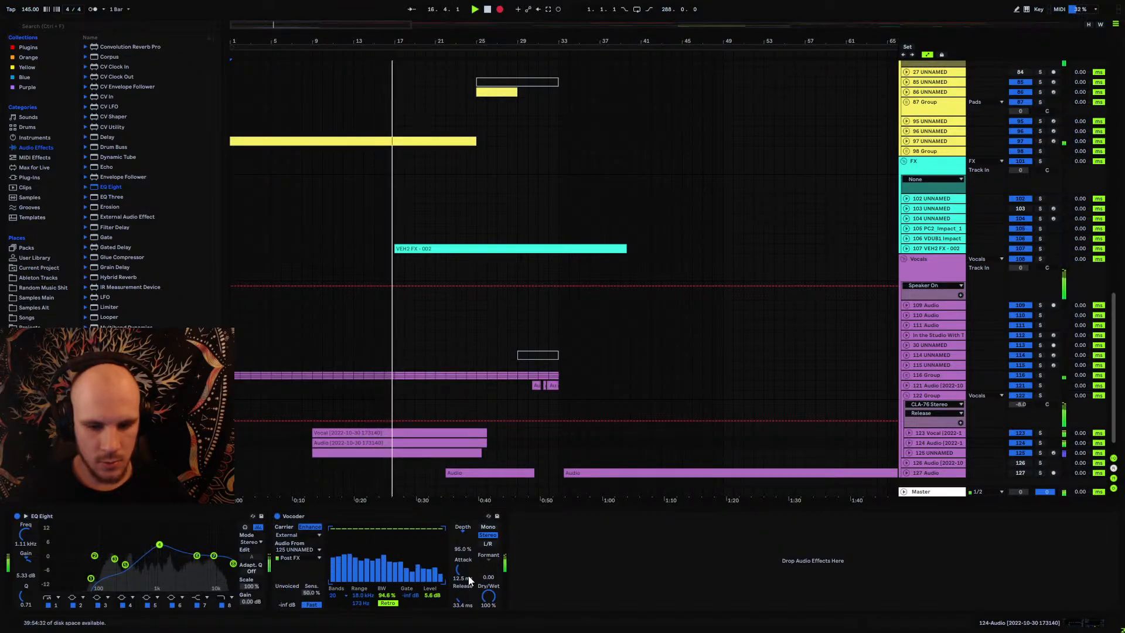
mouse_move(465, 541)
mouse_down()
mouse_move(465, 532)
mouse_move(464, 559)
mouse_move(463, 526)
mouse_up()
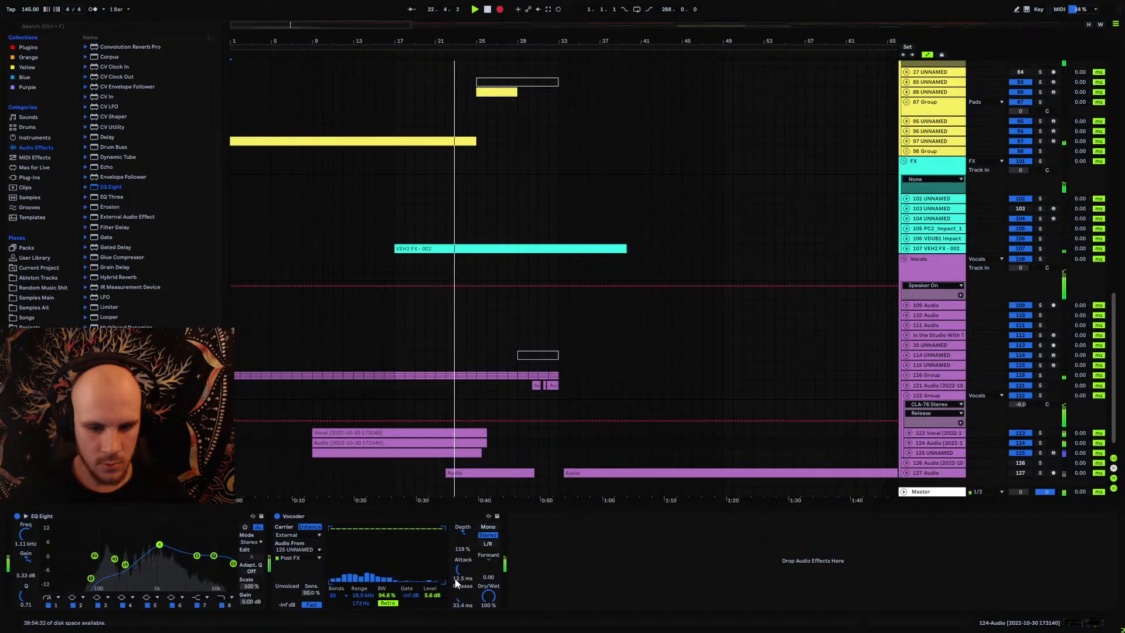
drag(464, 588, 465, 548)
Step: Unfold tracks 123 to 125, replay from bar 9 and raise track 124's volume to 0 dB
click(908, 443)
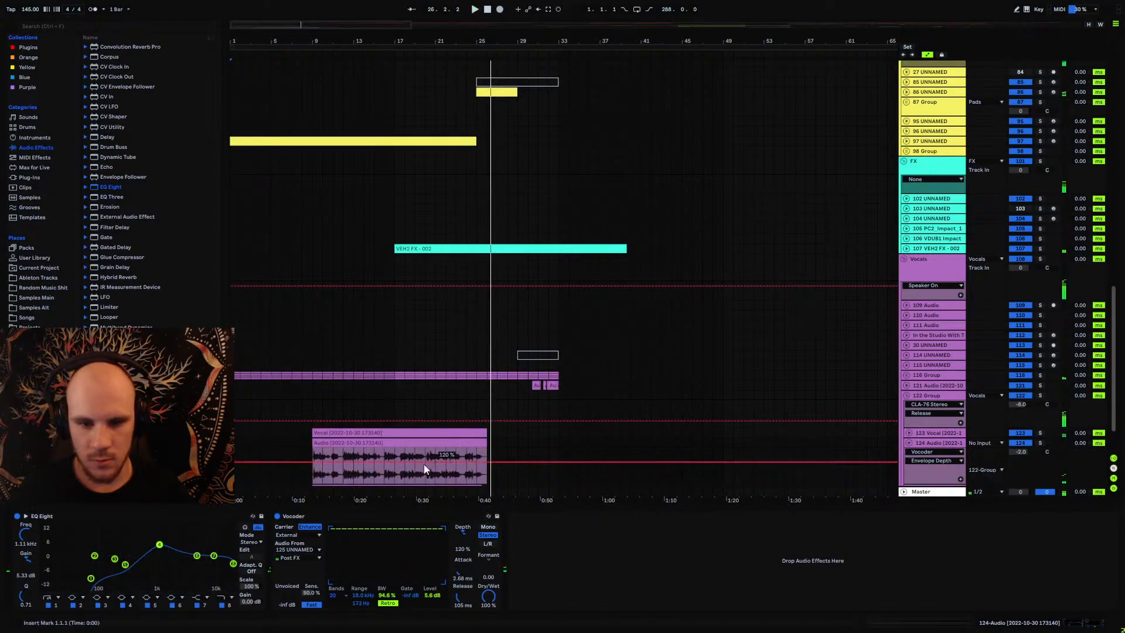
scroll(352, 434, down, 3)
key(space)
click(315, 423)
key(space)
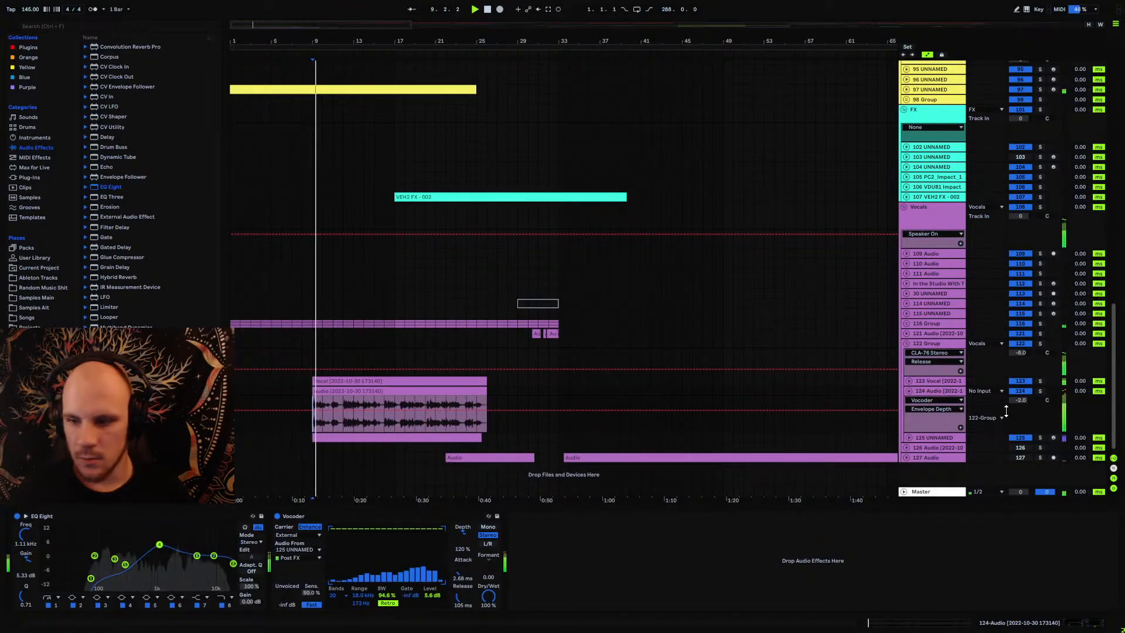
click(906, 438)
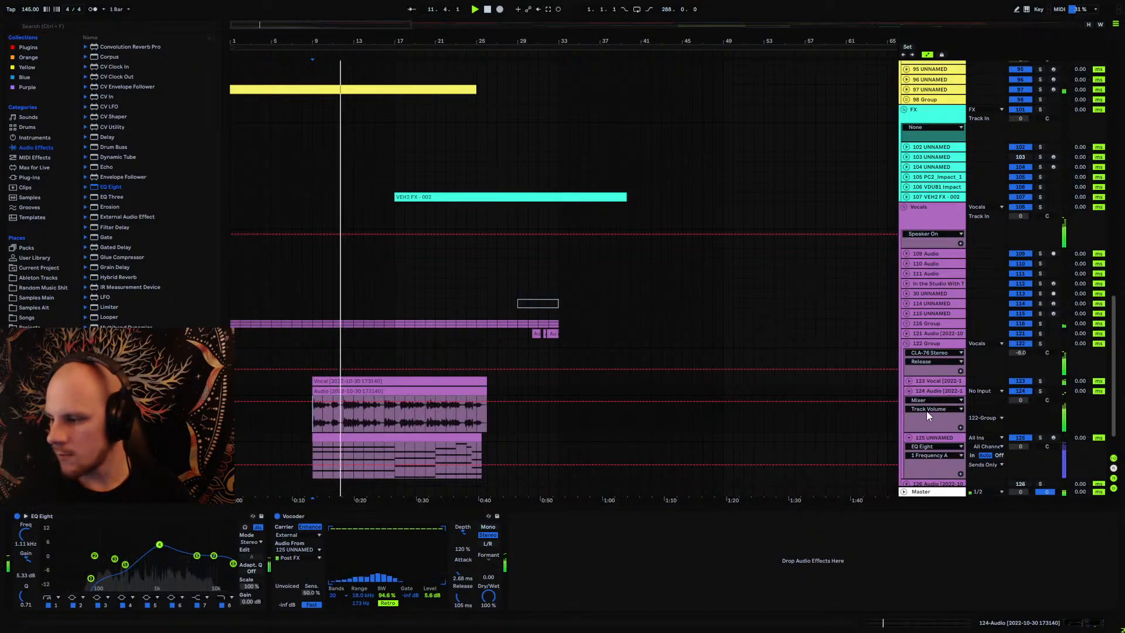
click(910, 381)
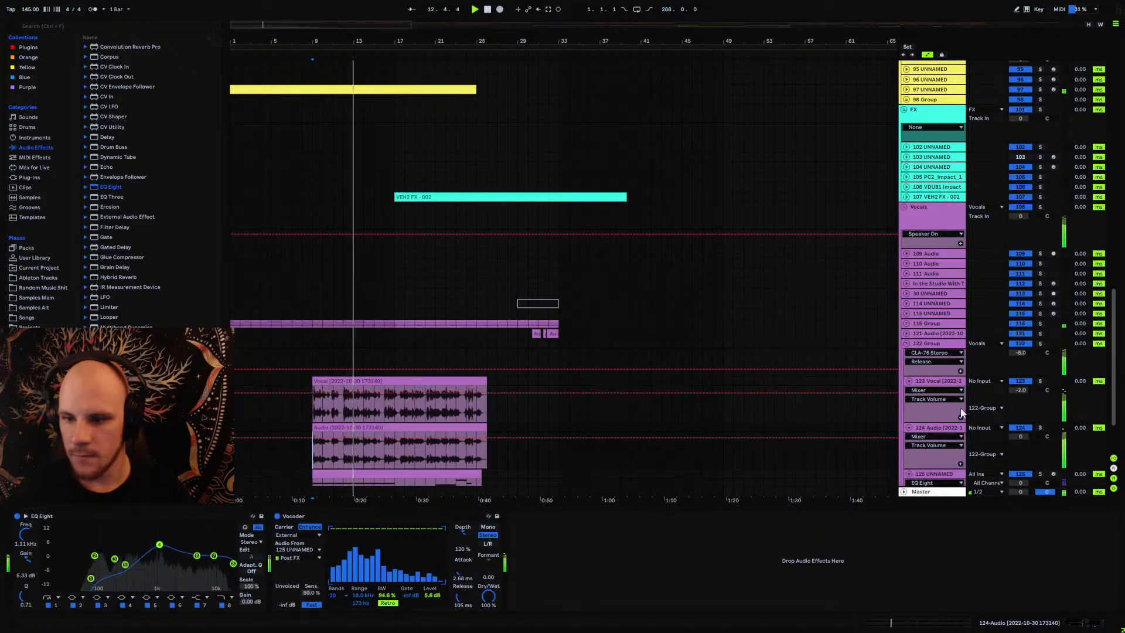
Step: Fold tracks 123, 124 and 125, fold vocal group 122 and select it
click(909, 381)
click(908, 390)
click(909, 401)
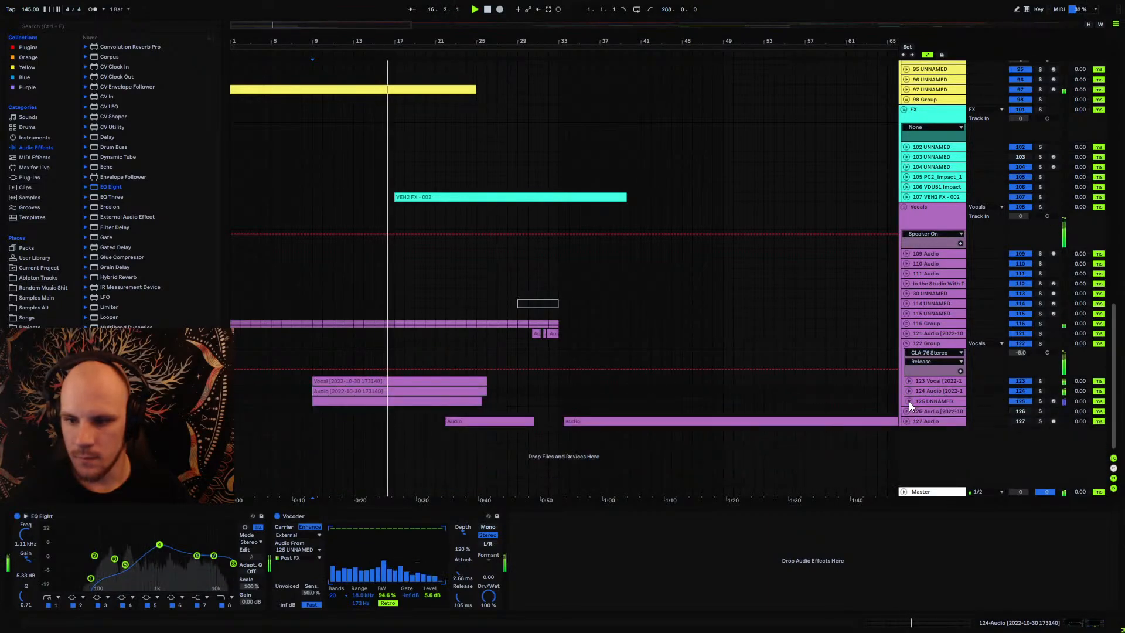
click(907, 343)
click(935, 343)
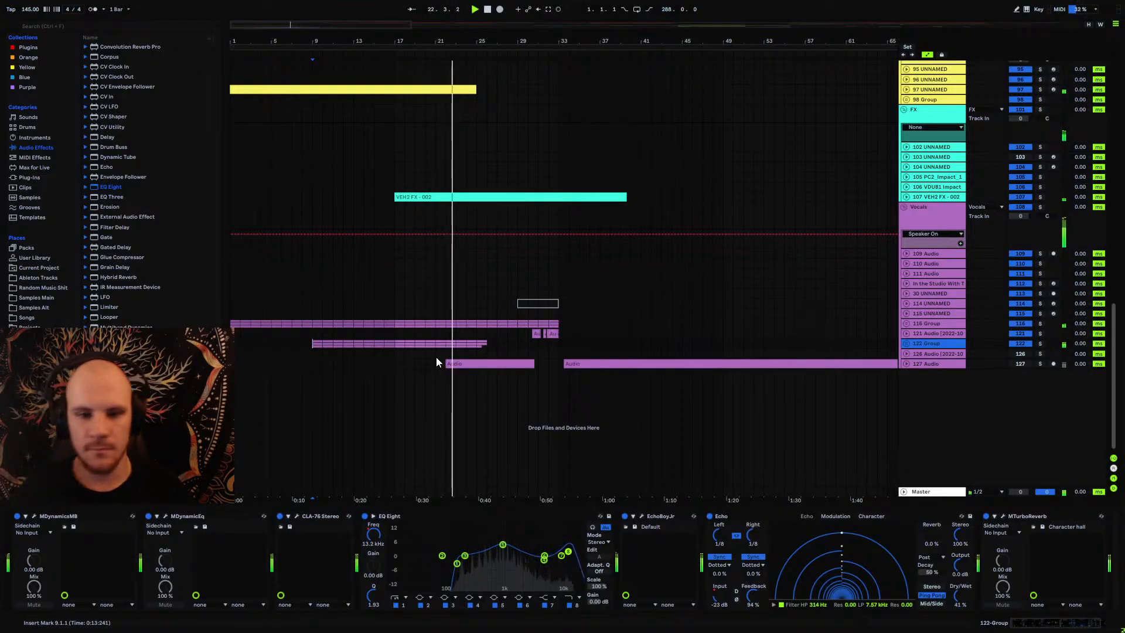
Step: Collapse the Vocals, FX, Pads, Leads, Basses and Helpers groups to get a compact arrangement overview
scroll(726, 289, up, 2)
click(905, 250)
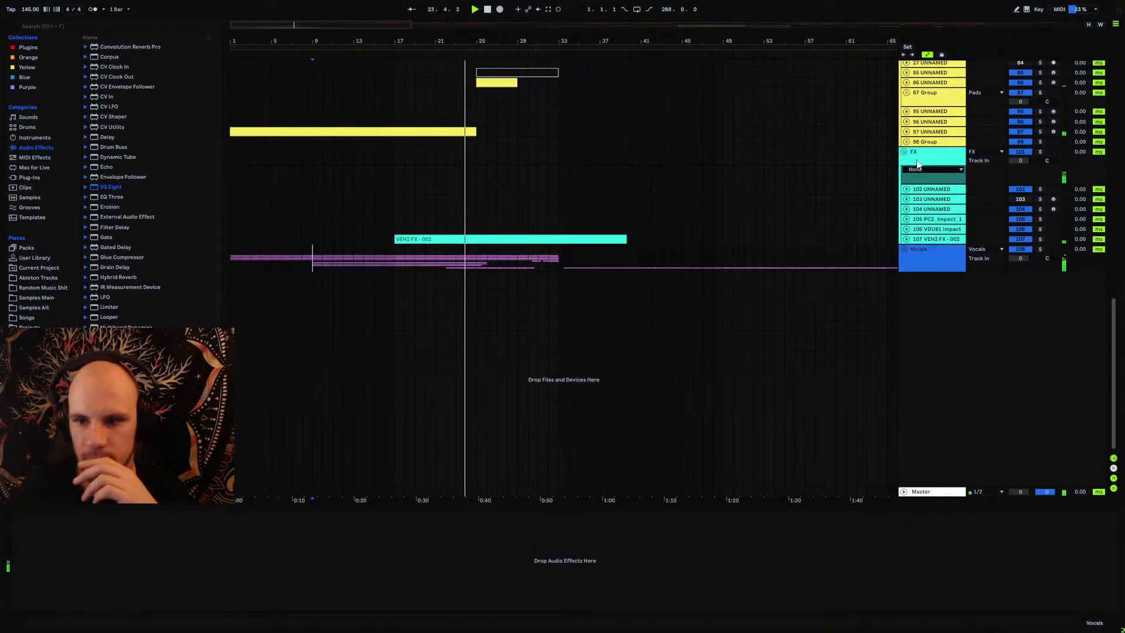
click(905, 152)
scroll(906, 151, up, 6)
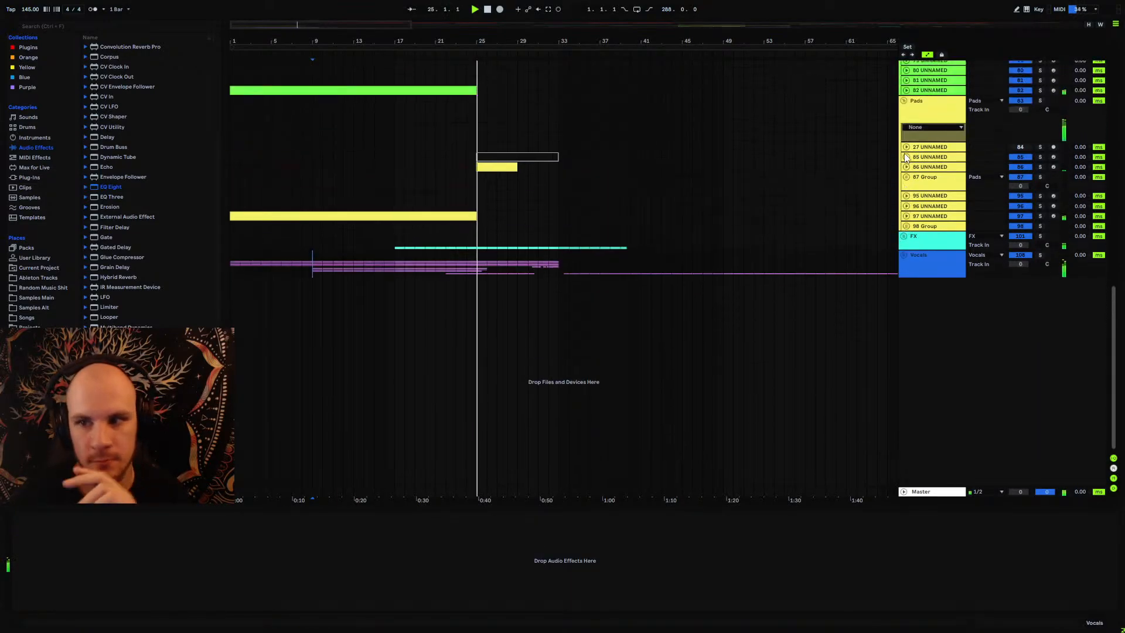
click(905, 146)
scroll(905, 147, up, 15)
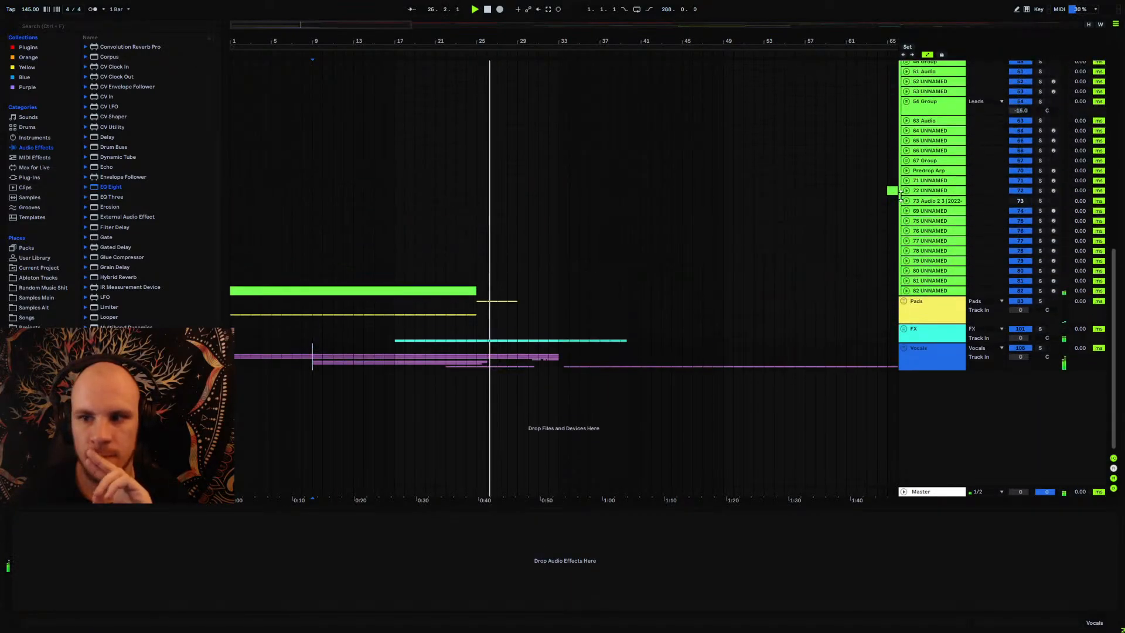
click(905, 87)
scroll(914, 146, up, 8)
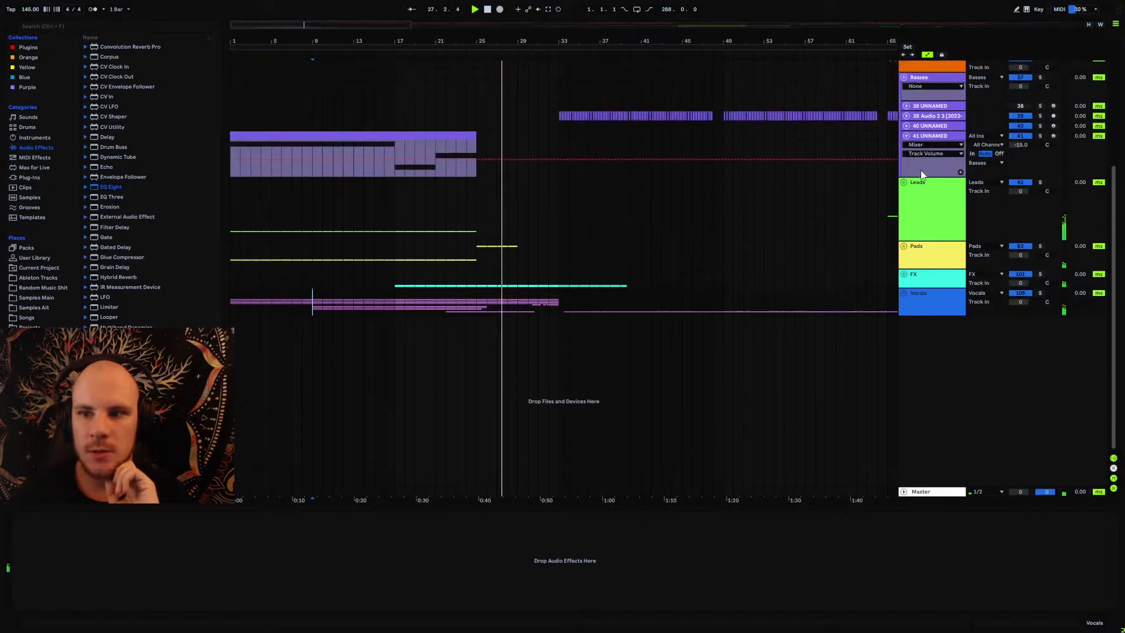
click(904, 142)
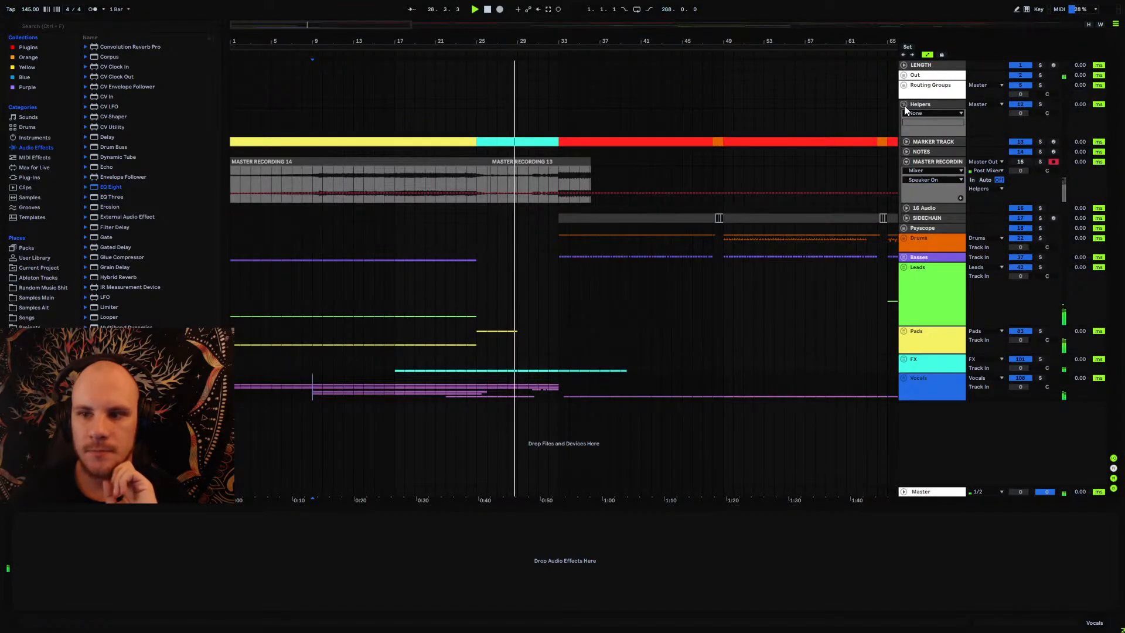
click(904, 105)
Step: Zoom out the timeline and look over the arrangement past the intro, placing the insert mark at bar 121 in Leads
drag(543, 37, 543, 18)
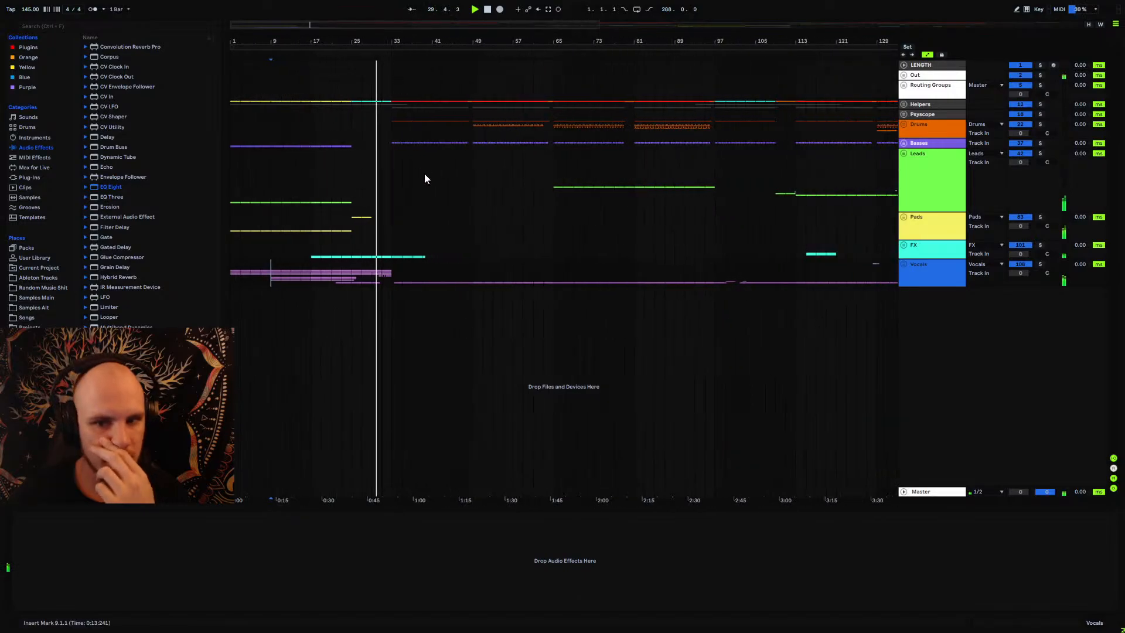
drag(395, 162, 537, 174)
drag(696, 186, 842, 188)
click(836, 188)
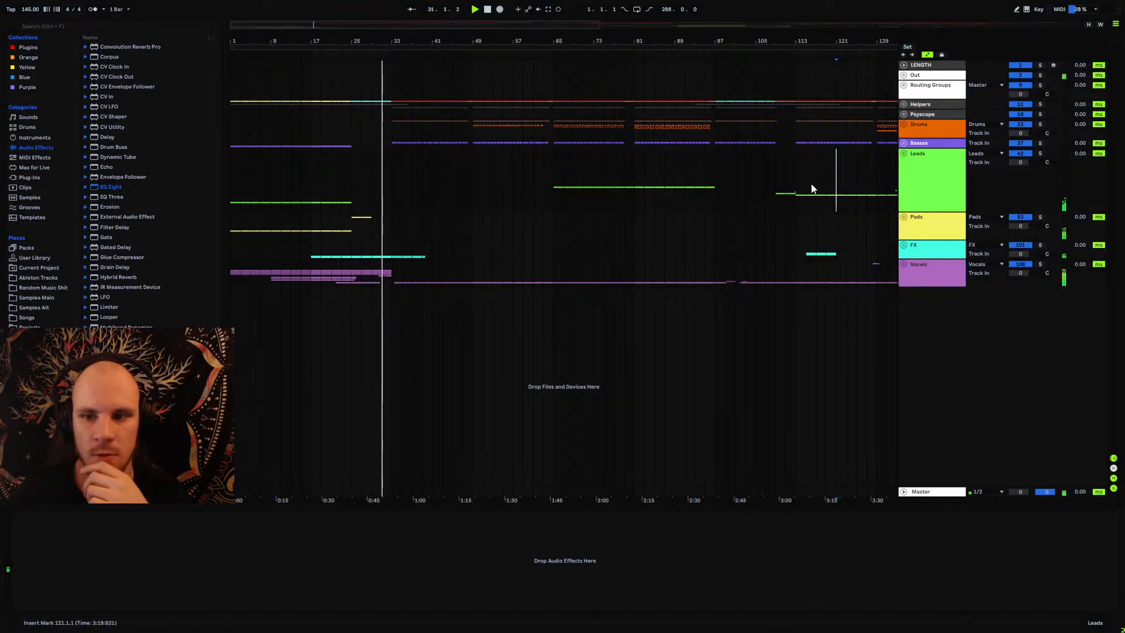
drag(564, 43, 435, 39)
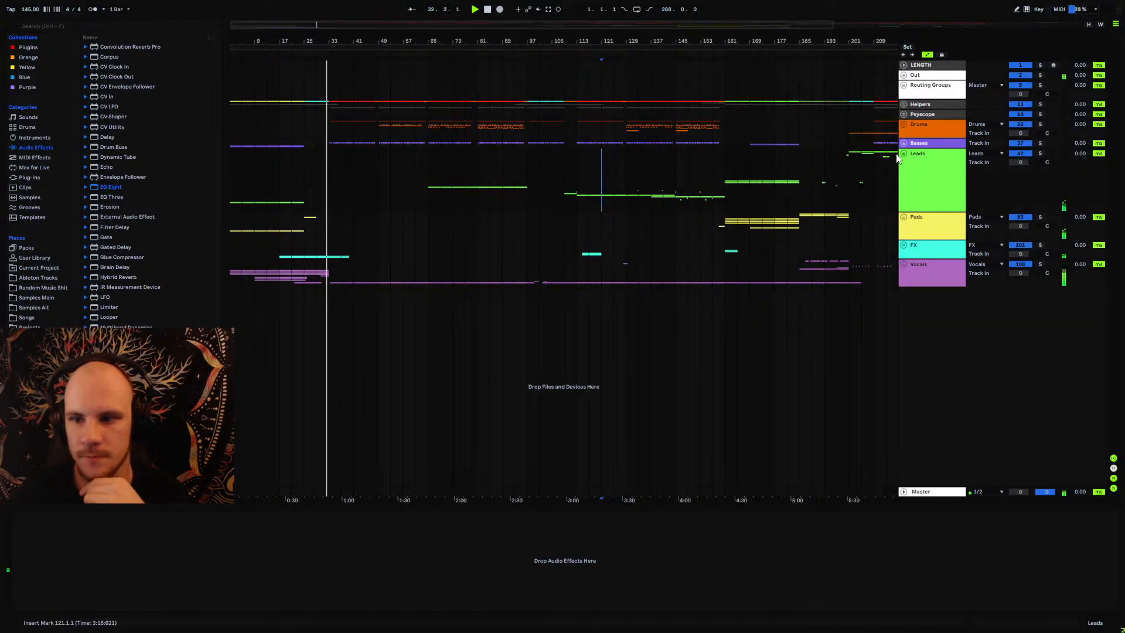
Step: Import 70 Forest Creatures (DEMO).wav onto a new audio track starting at bar 1, beneath the Vocals group
drag(340, 46, 650, 31)
click(933, 177)
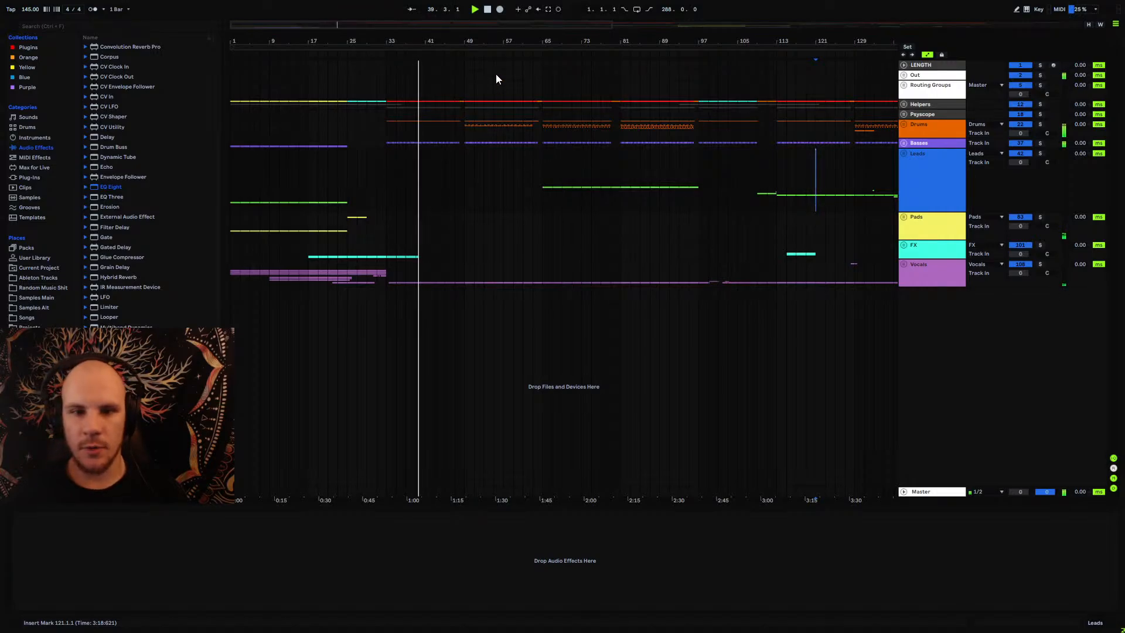
drag(495, 56, 365, 52)
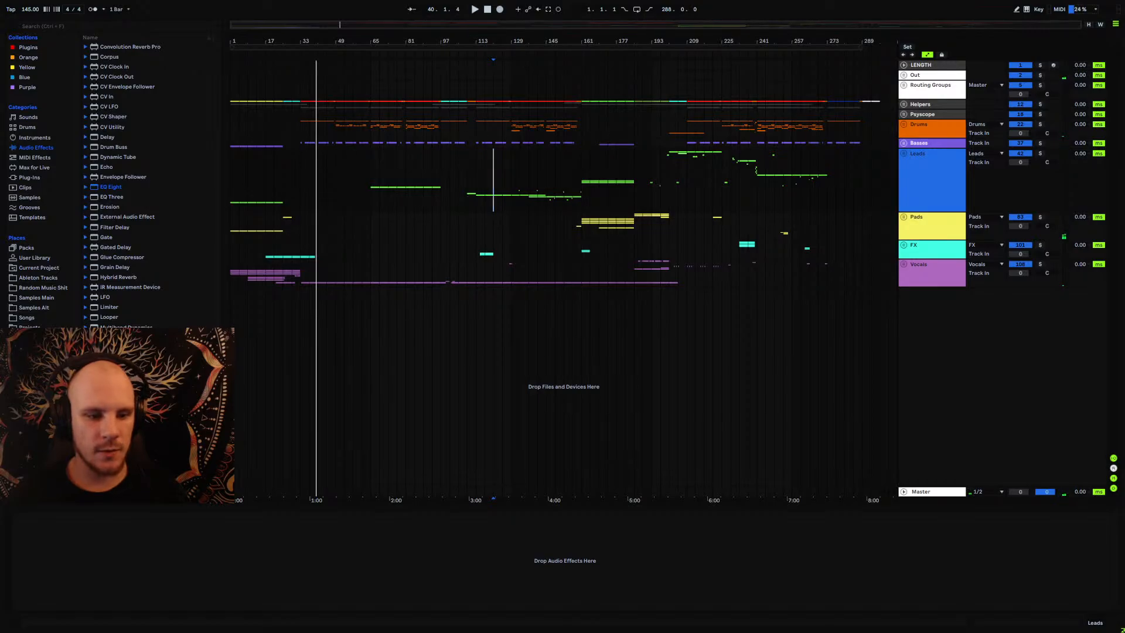
scroll(39, 293, down, 2)
click(35, 345)
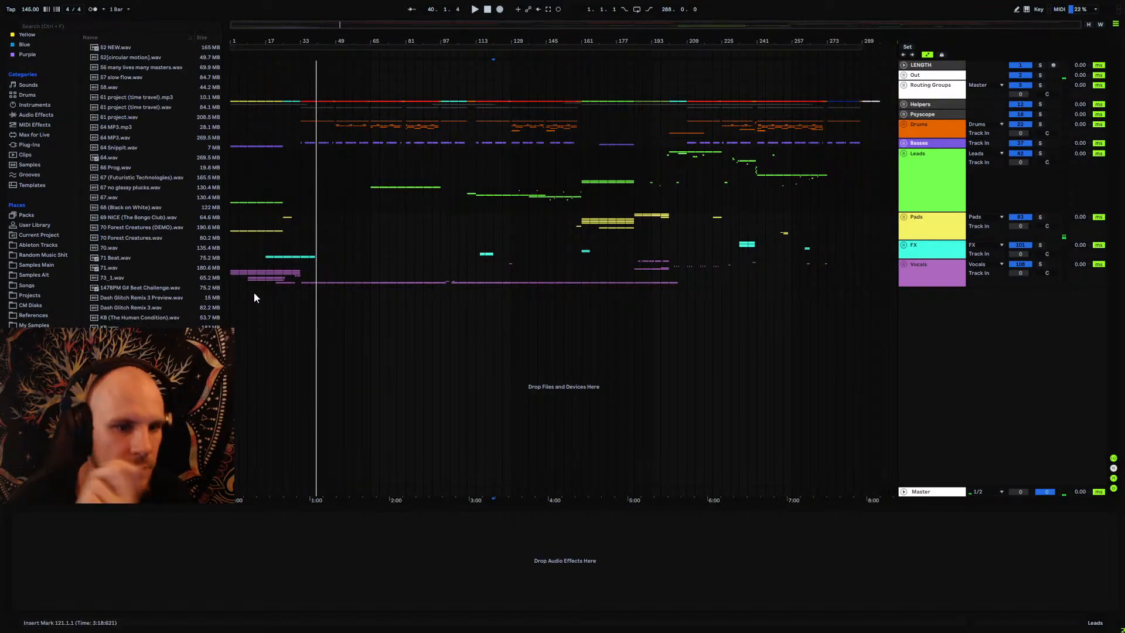
drag(146, 228, 235, 350)
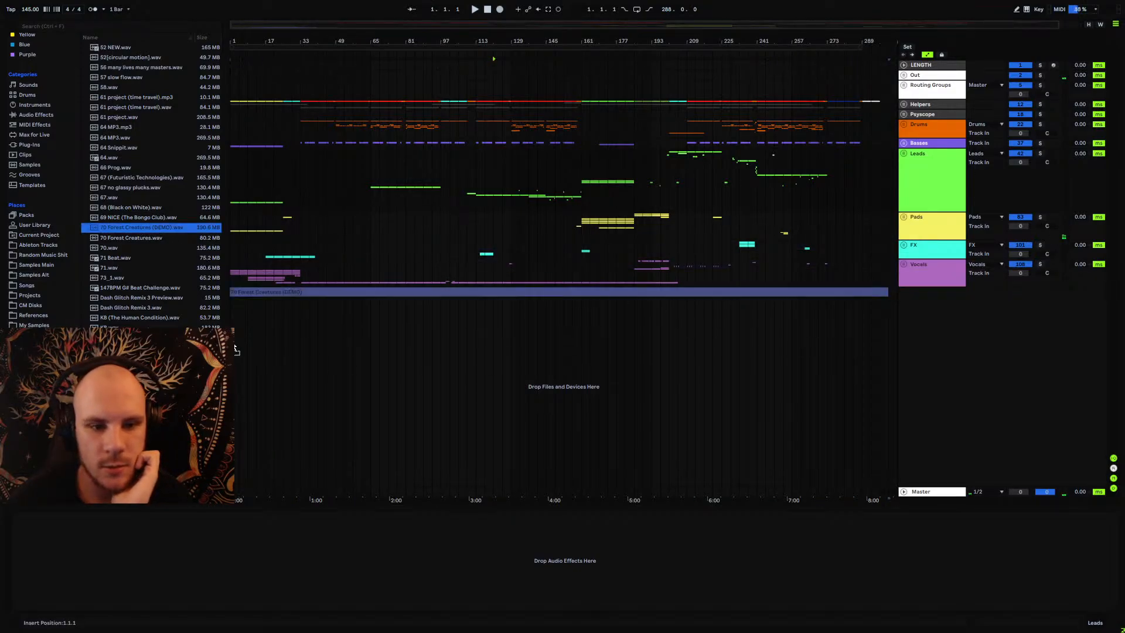
drag(628, 350, 638, 345)
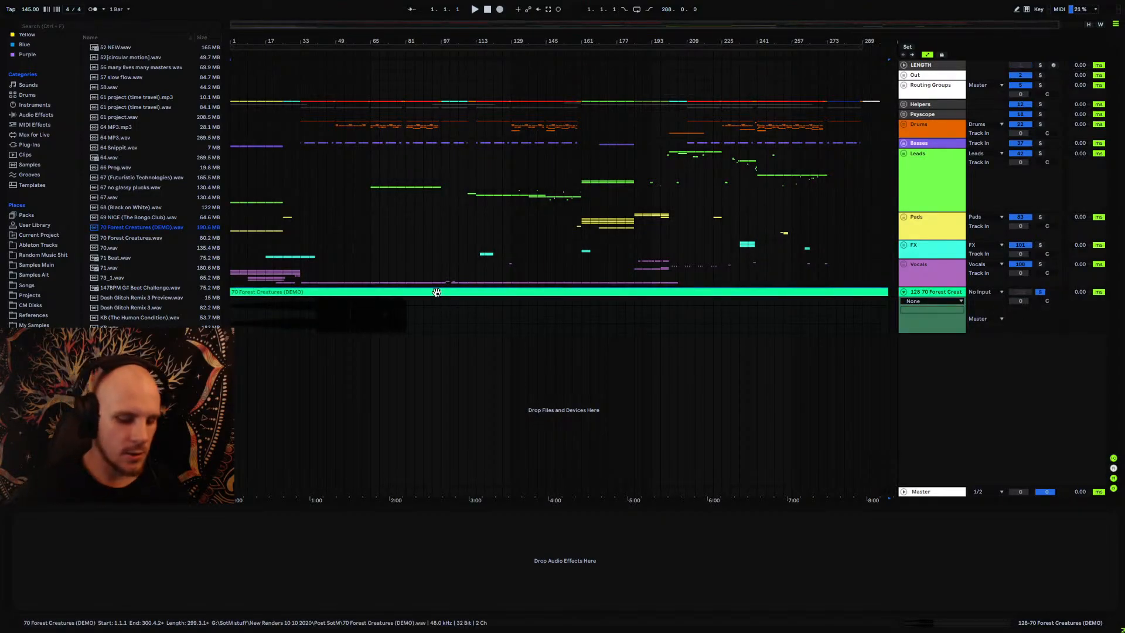
Step: Loop the full length of the demo clip, inspect its waveform at bars 41 and 89, and return the insert mark to bar 1
key(ctrl+l)
click(317, 306)
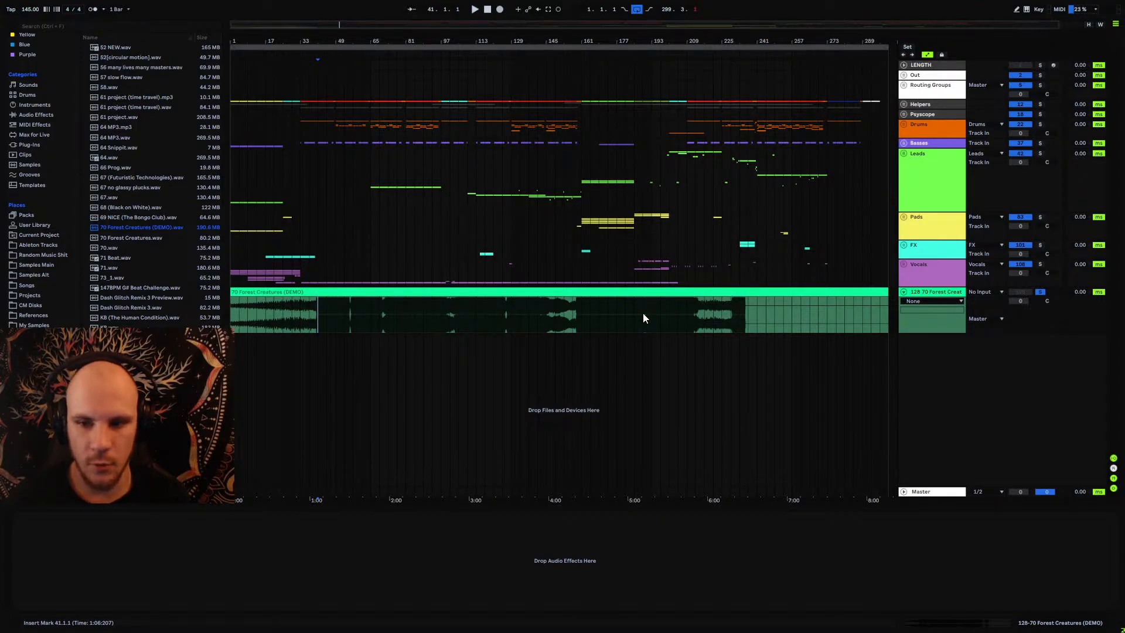
click(421, 311)
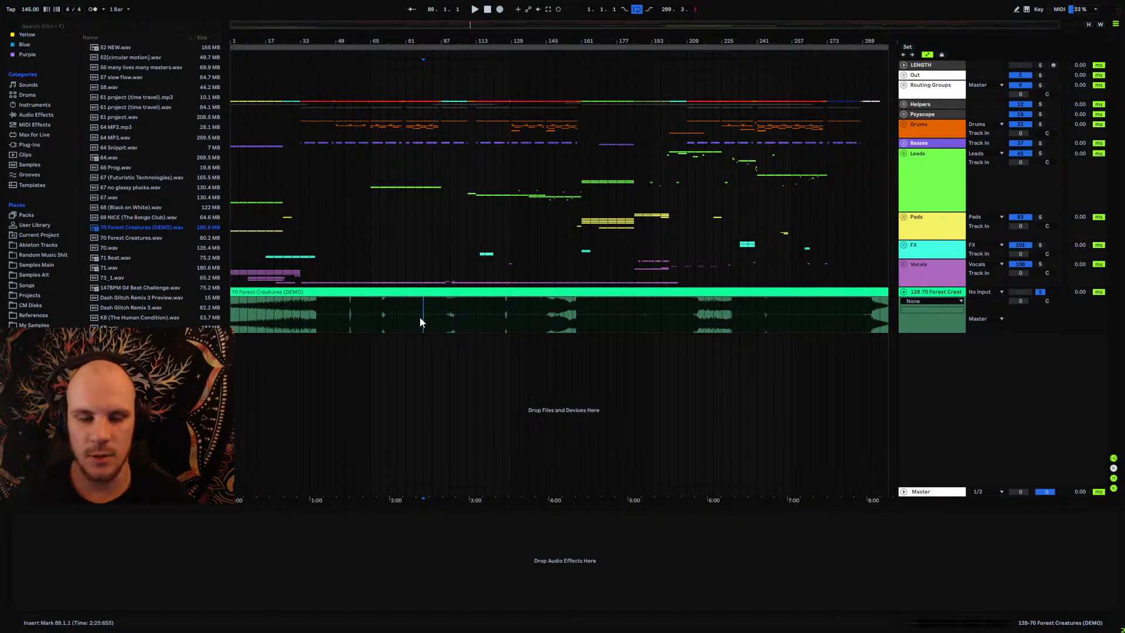
click(231, 308)
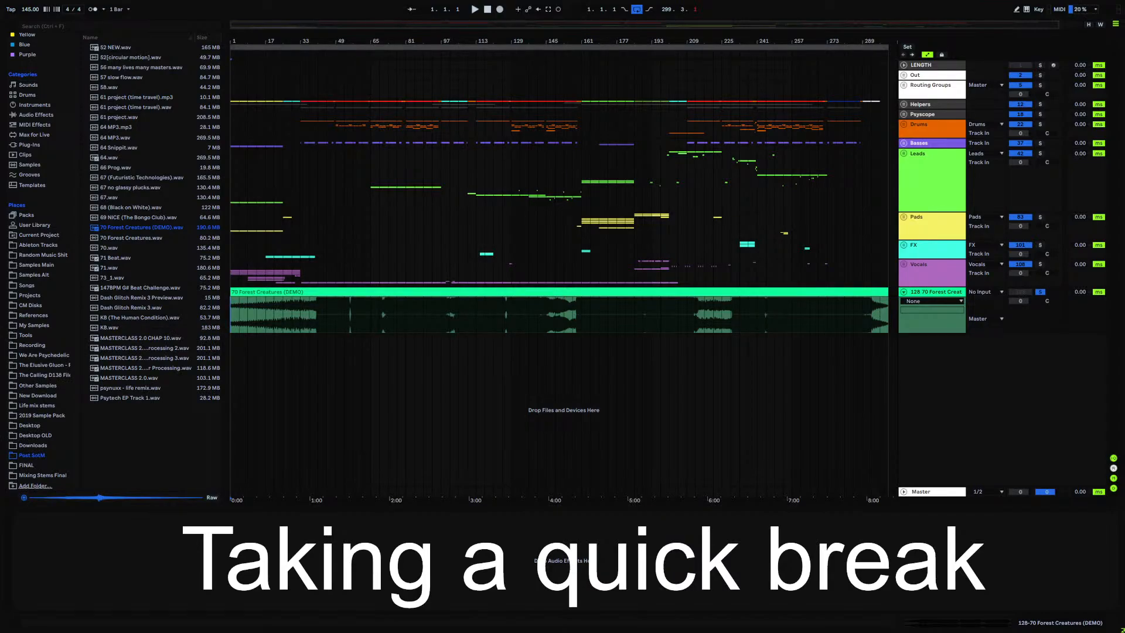
Step: Select the demo clip, listen through it and examine the end of the arrangement from about bar 225 onward
click(654, 291)
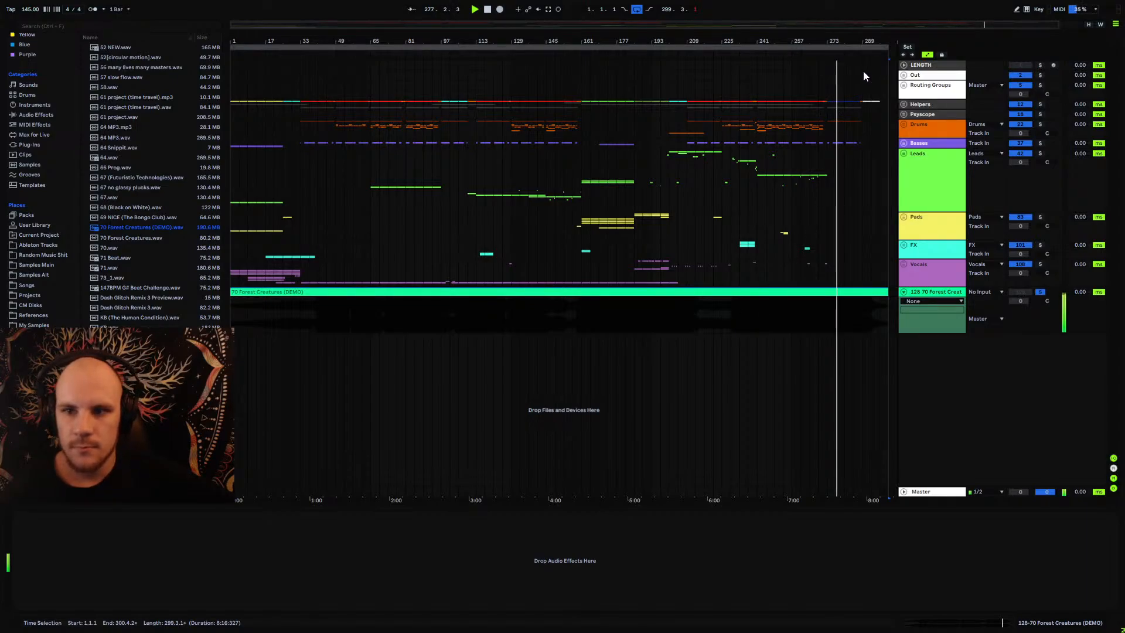
drag(855, 41, 747, 40)
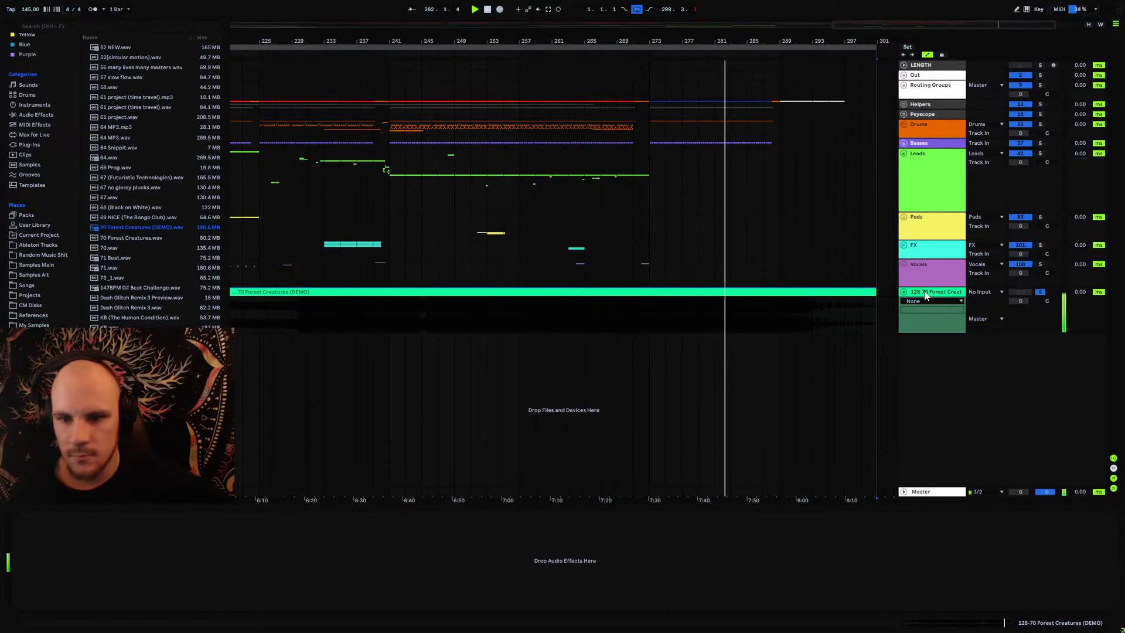
drag(670, 39, 772, 55)
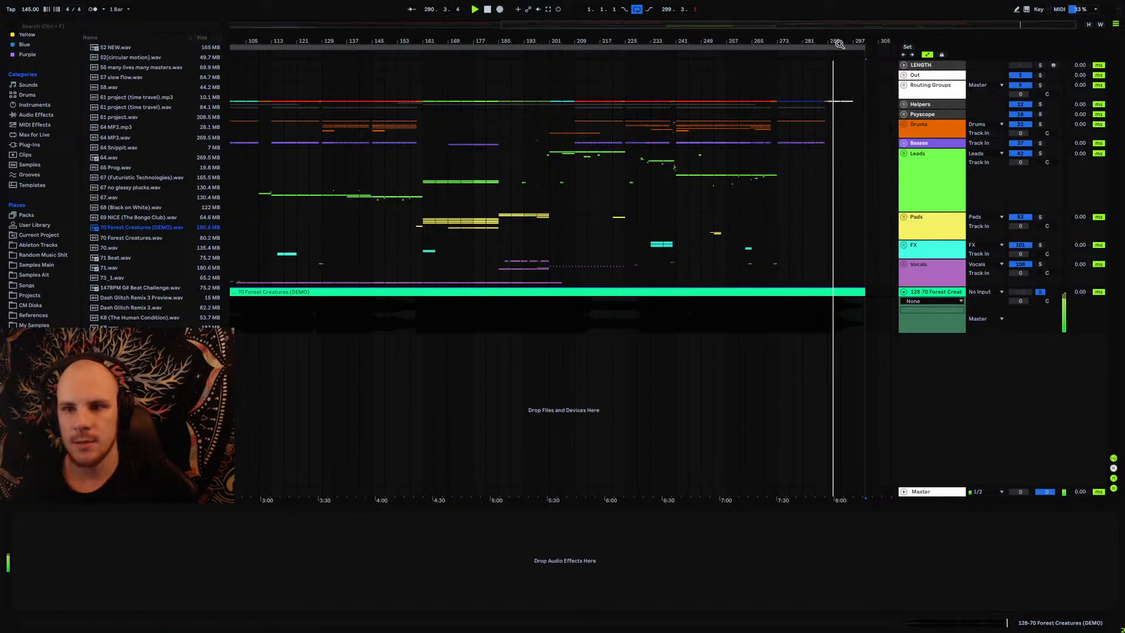
drag(838, 42, 814, 53)
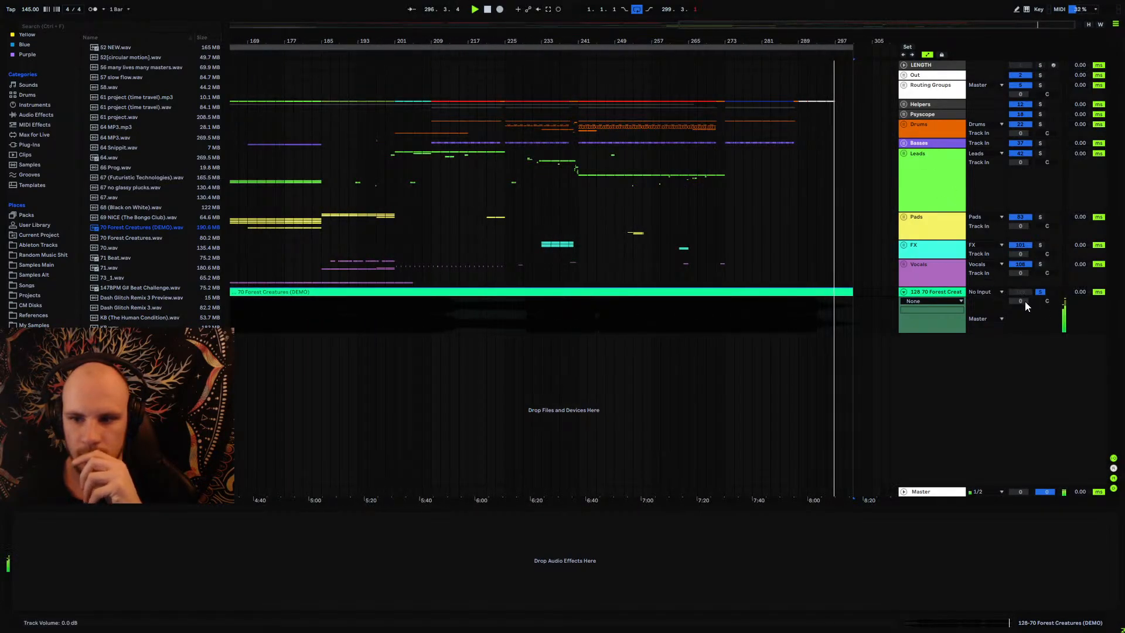
Step: Lower the demo track's volume to -inf dB, return playback to bar 1 and delete the track
drag(1025, 301, 1025, 350)
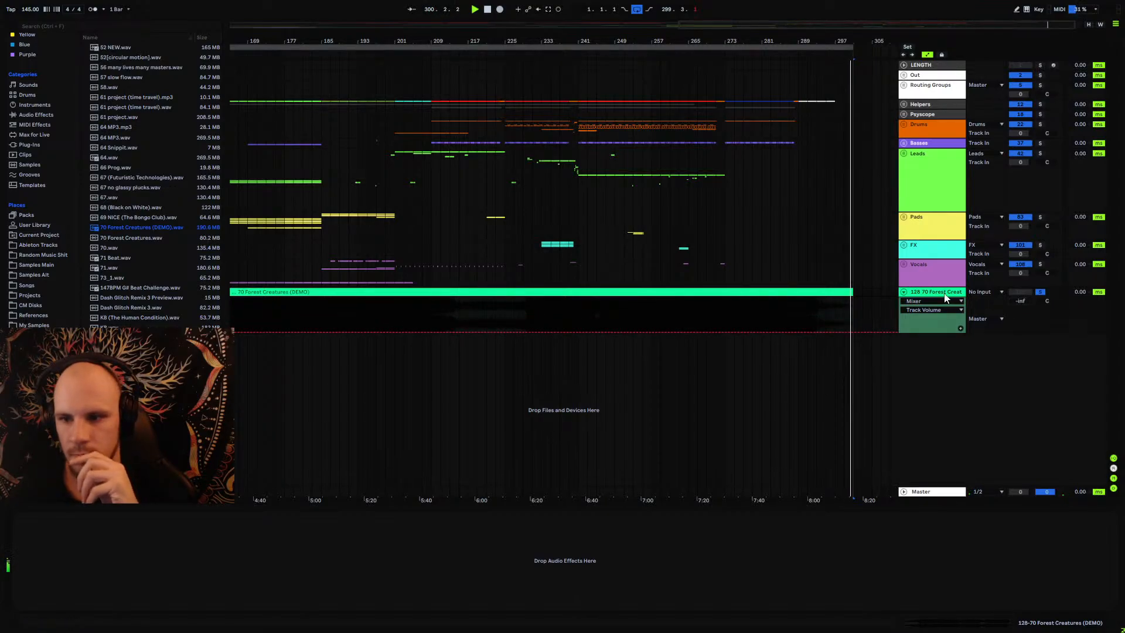
key(Home)
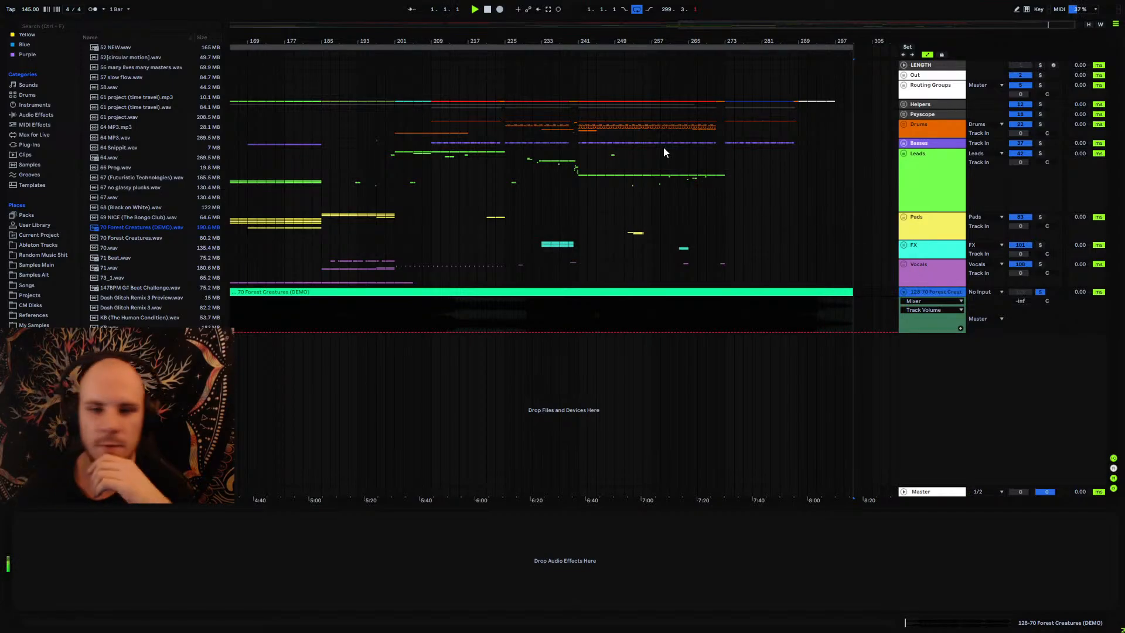
key(Delete)
Step: Replay the intro, unfold the Helpers group to expose the master recording track, and start a new recording from bar 1
drag(390, 39, 654, 11)
drag(253, 38, 301, 37)
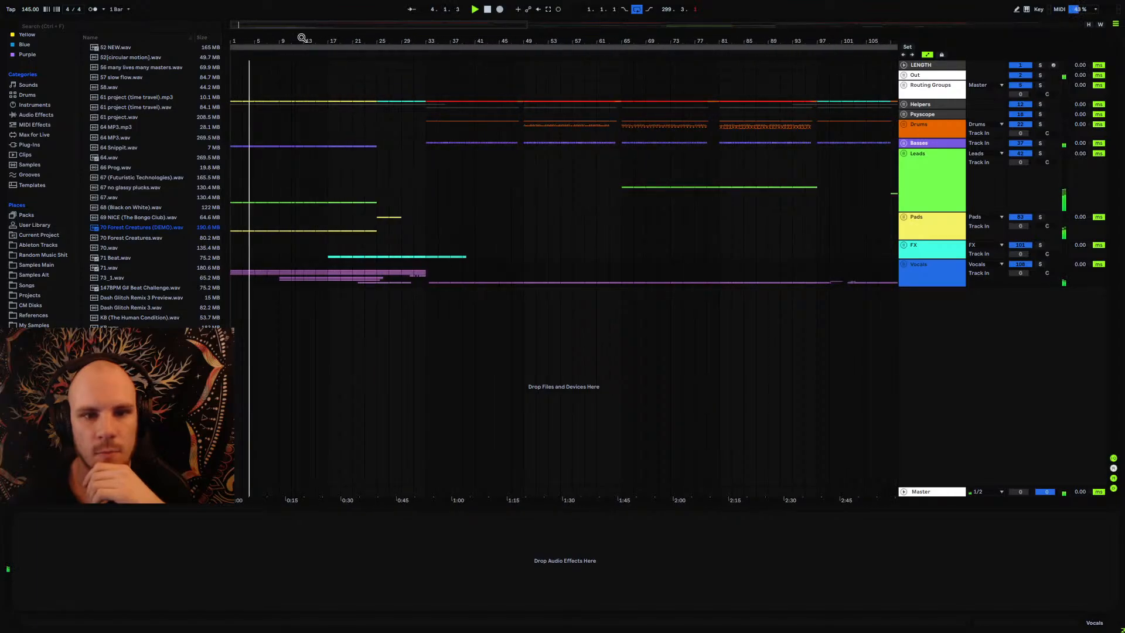
click(903, 105)
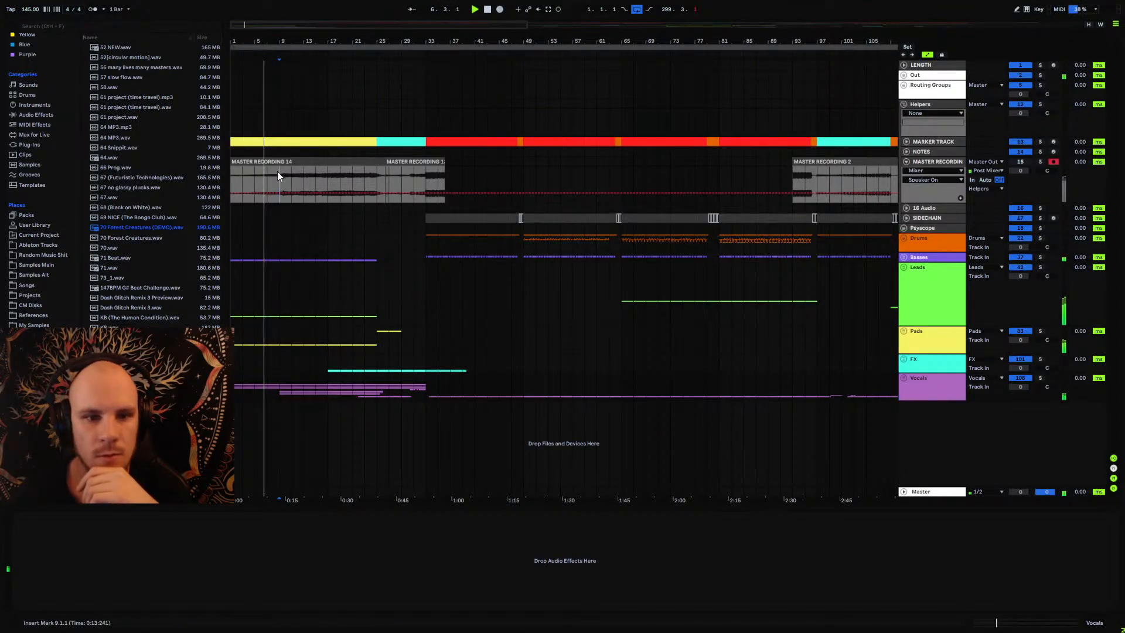
drag(285, 58, 507, 58)
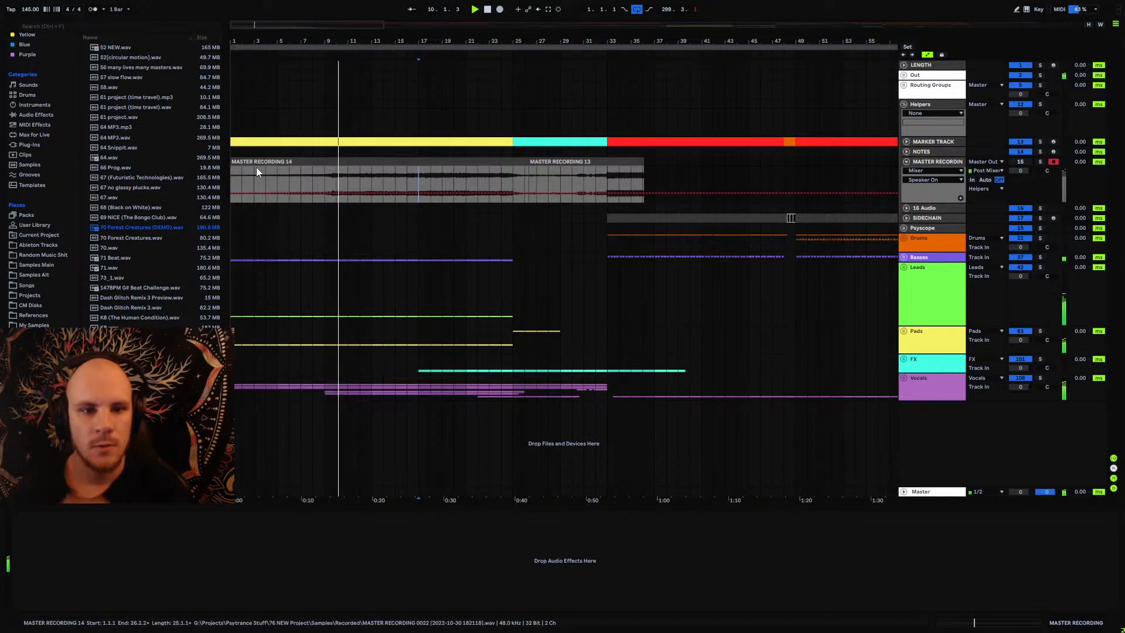
key(space)
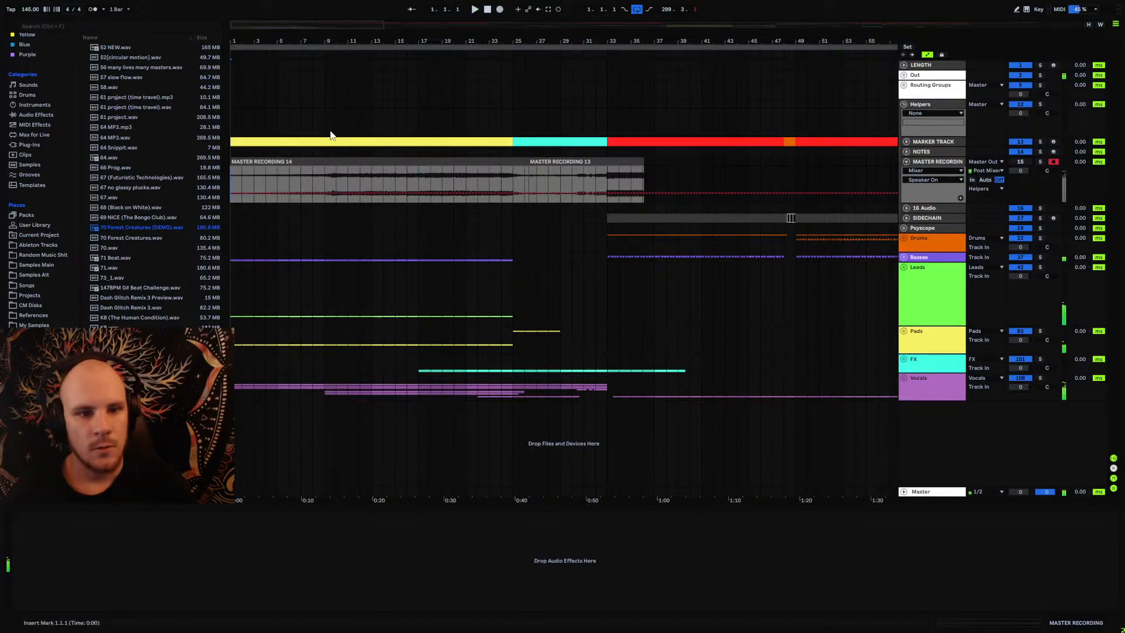
click(500, 9)
Step: While recording, unfold the Vocals group, set vocal group 122's volume to -11 dB and fold group 122 again
click(905, 378)
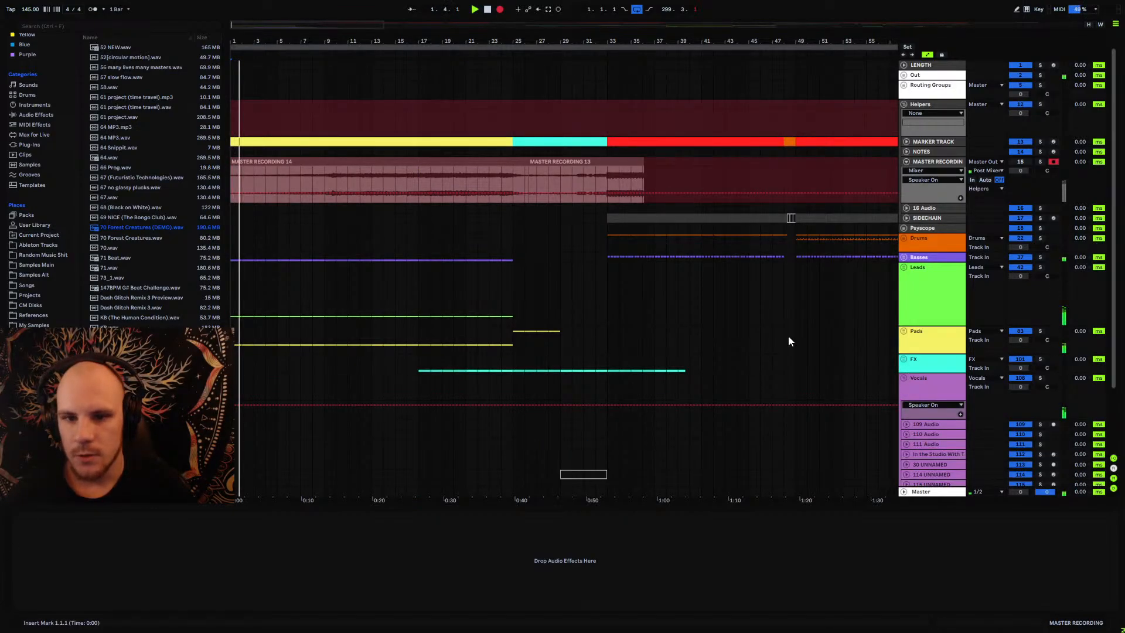
scroll(488, 244, down, 3)
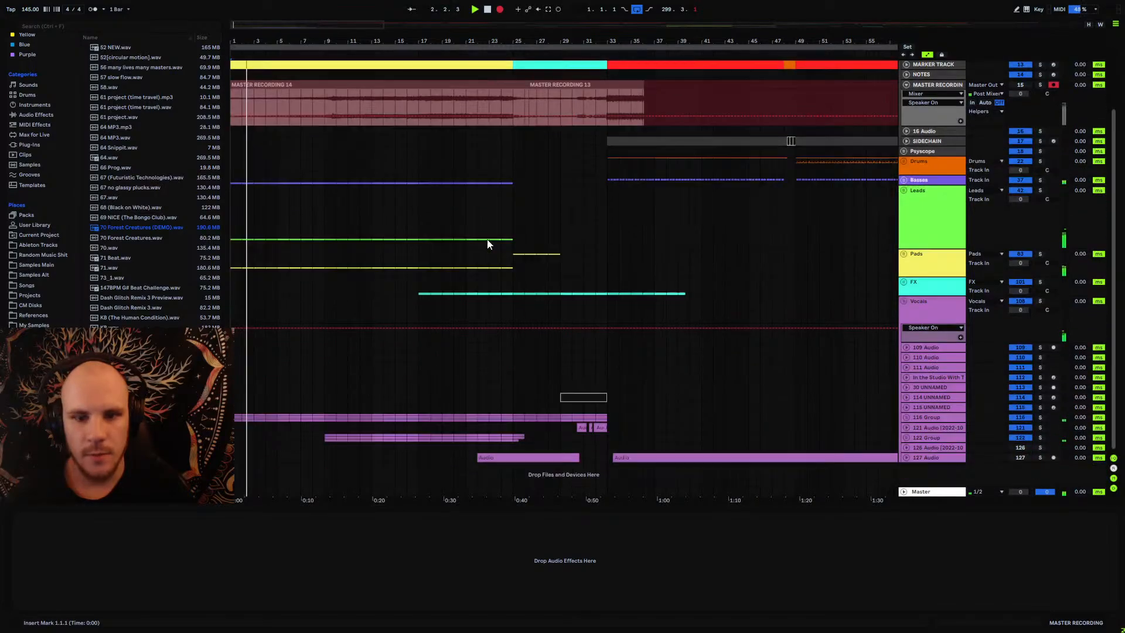
click(906, 439)
click(929, 437)
scroll(930, 437, down, 1)
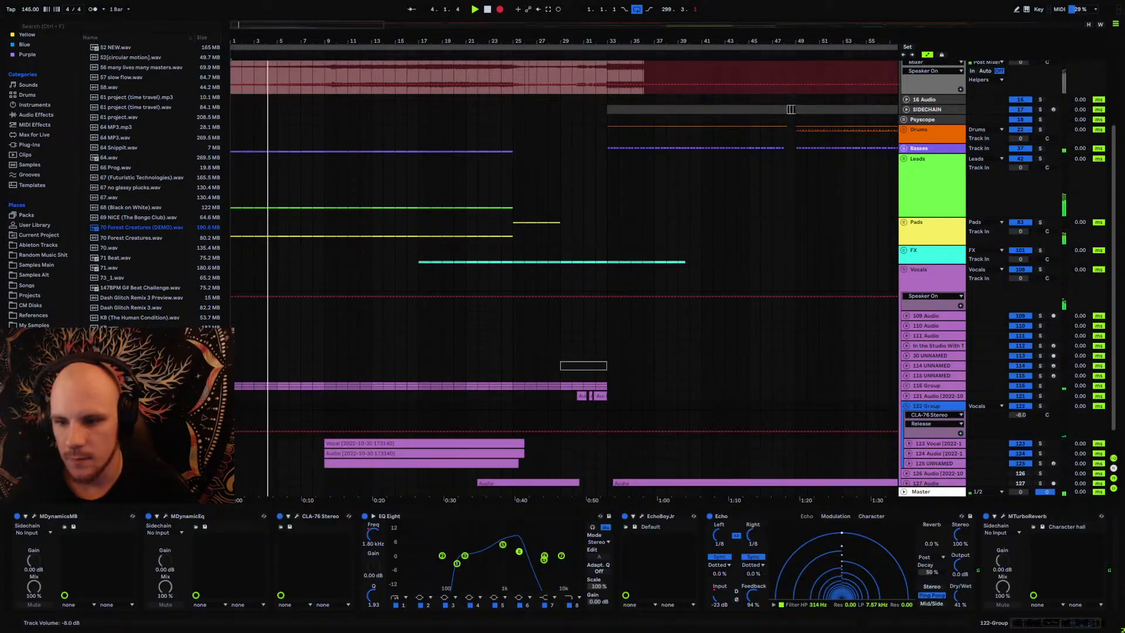
click(934, 415)
click(948, 412)
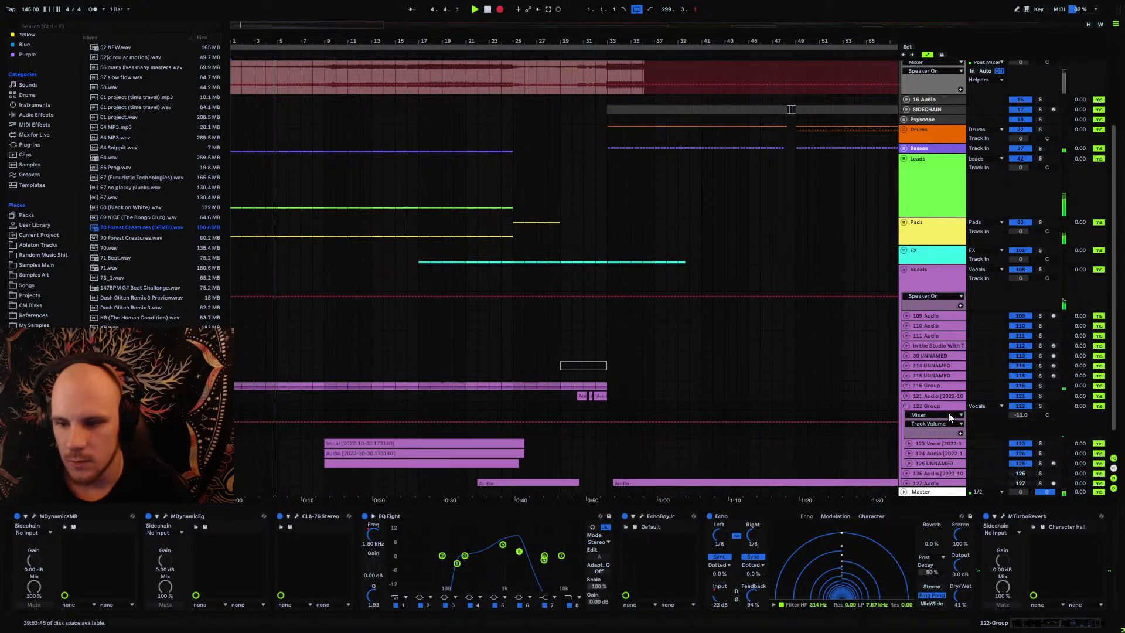
click(906, 405)
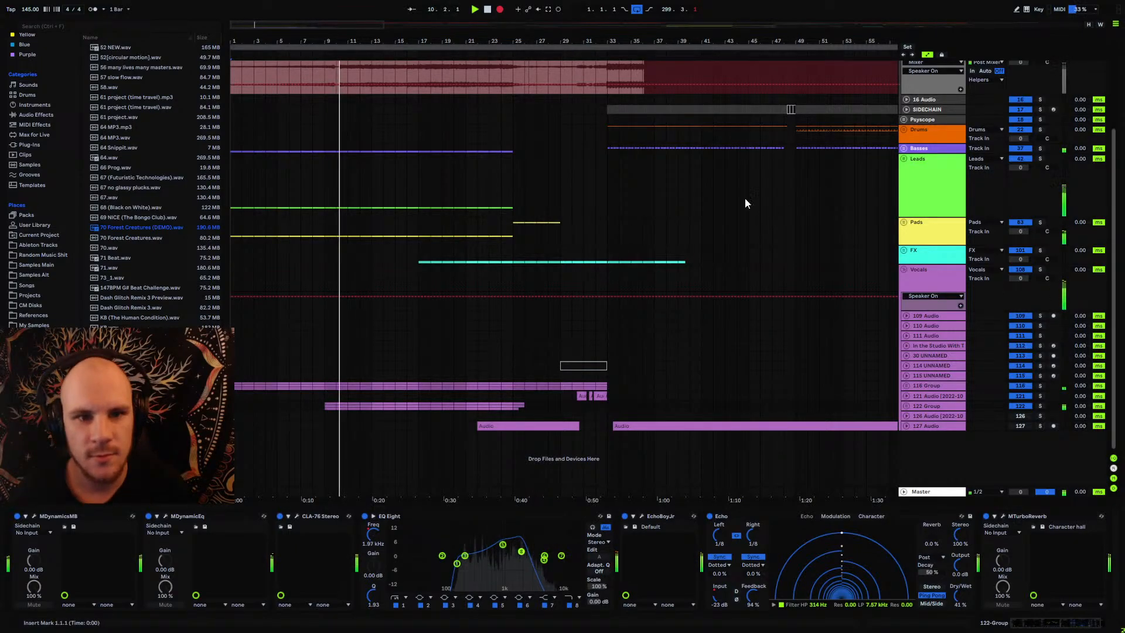
Step: Keep recording the intro, unfold the Leads group and check the volume of track 82
drag(337, 39, 381, 40)
scroll(482, 143, up, 3)
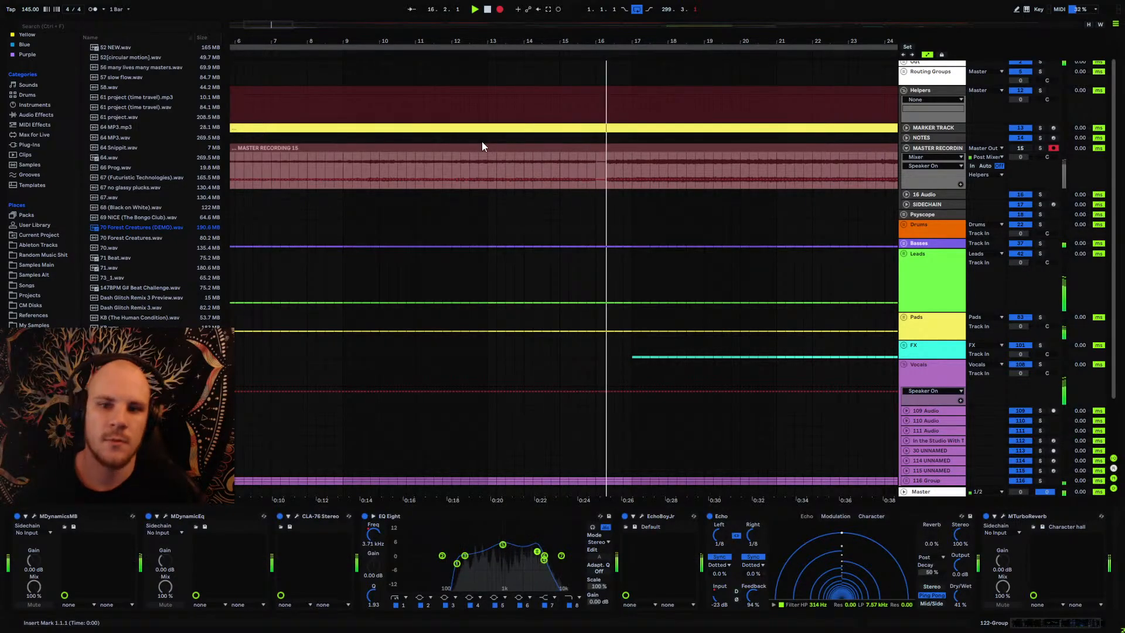
scroll(614, 249, down, 2)
scroll(615, 249, down, 3)
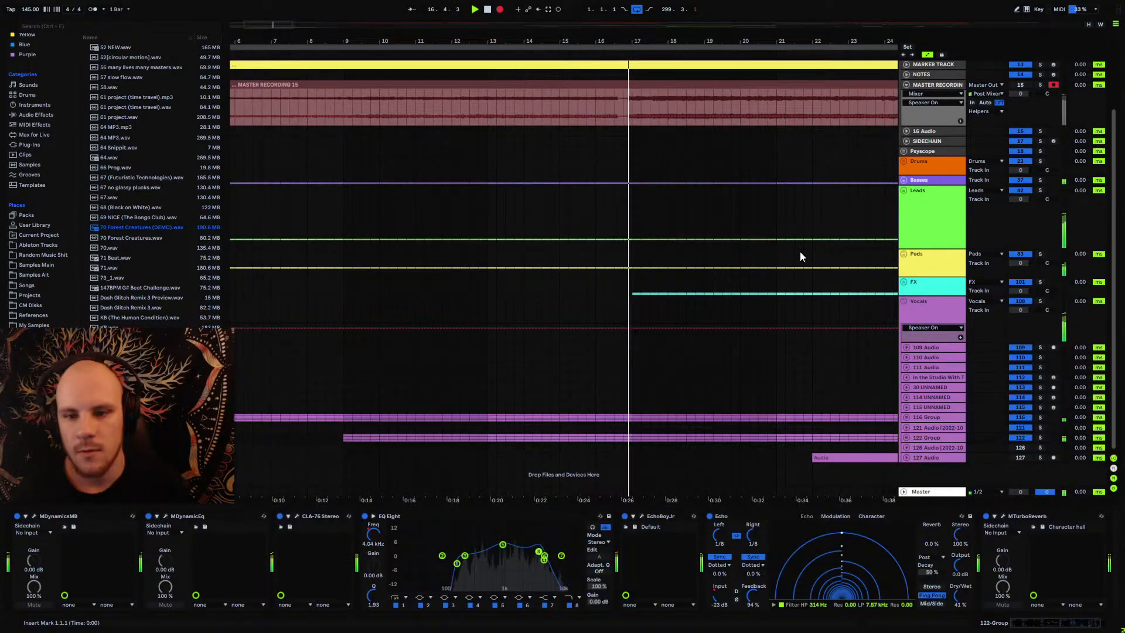
click(904, 190)
scroll(863, 304, down, 4)
scroll(798, 297, down, 5)
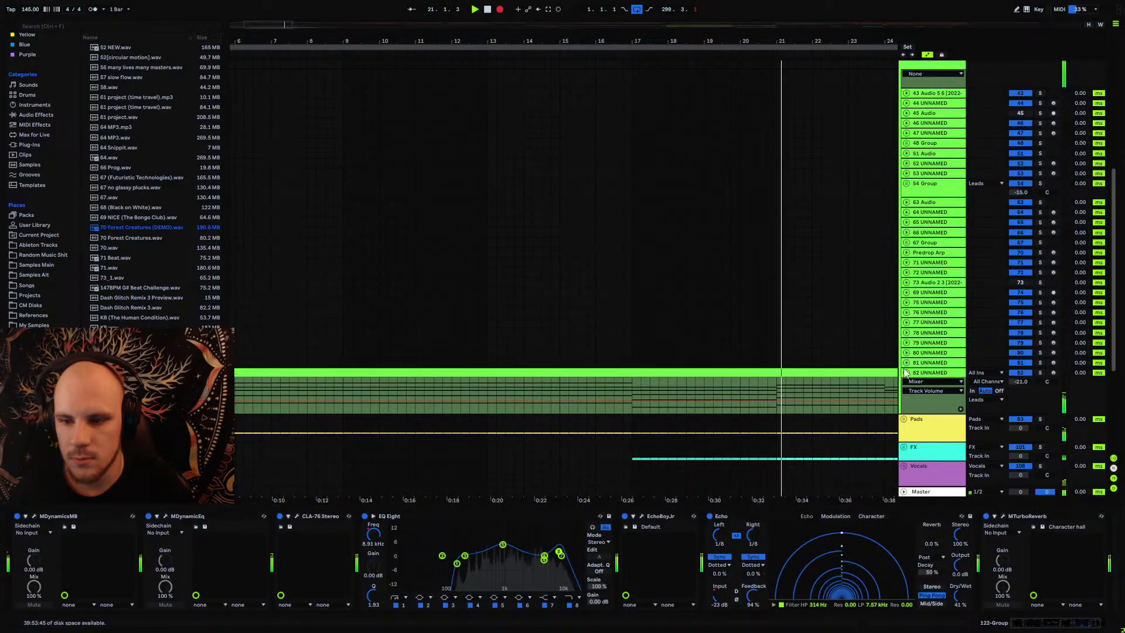
scroll(516, 282, up, 9)
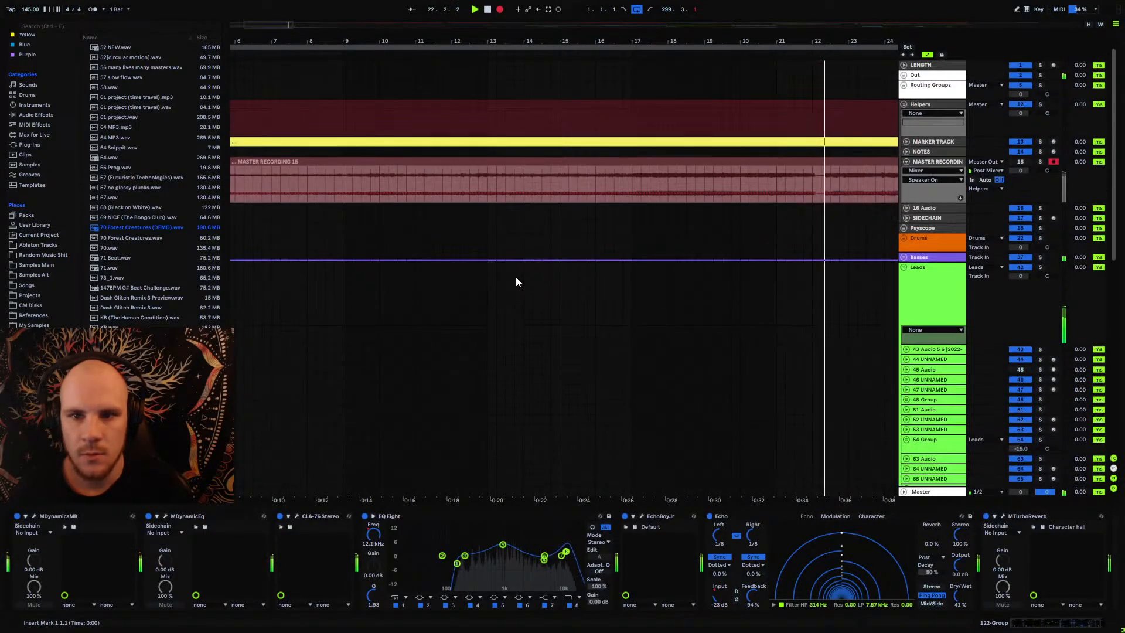
Step: Stop the master recording and place the insert mark at bar 8.3 on the recorded clip
drag(469, 49, 469, 46)
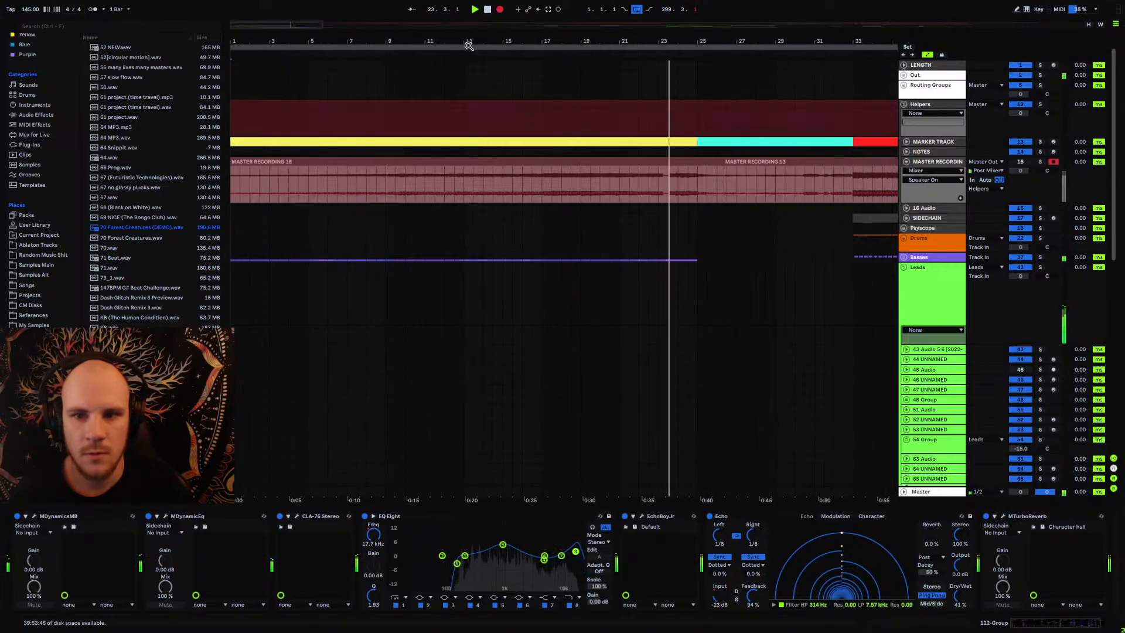
click(375, 185)
key(space)
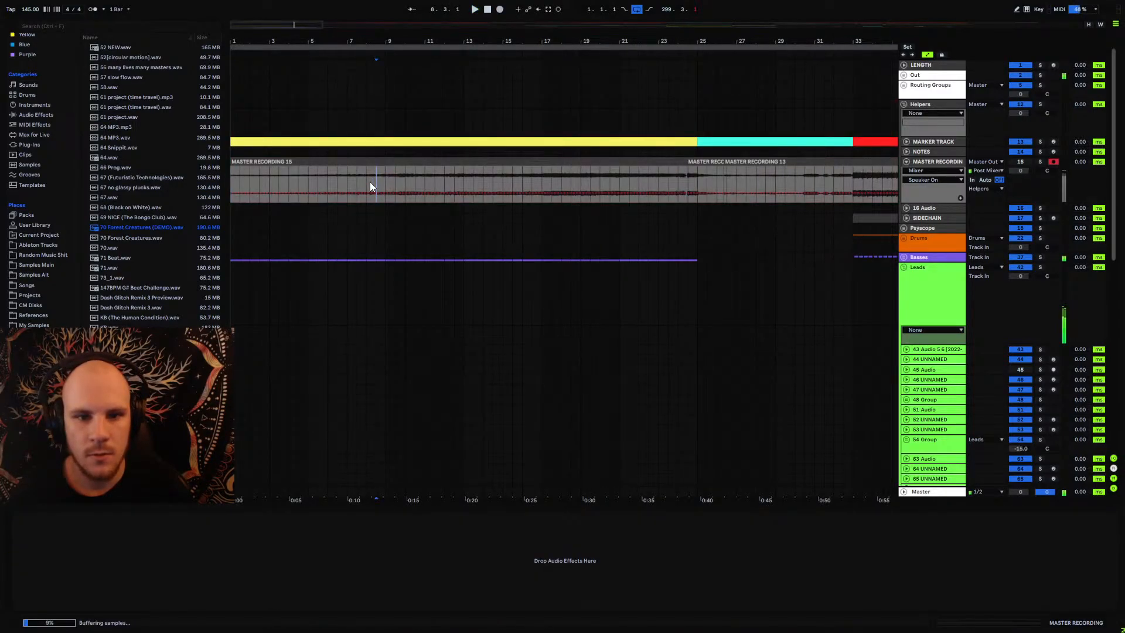
drag(355, 38, 354, 41)
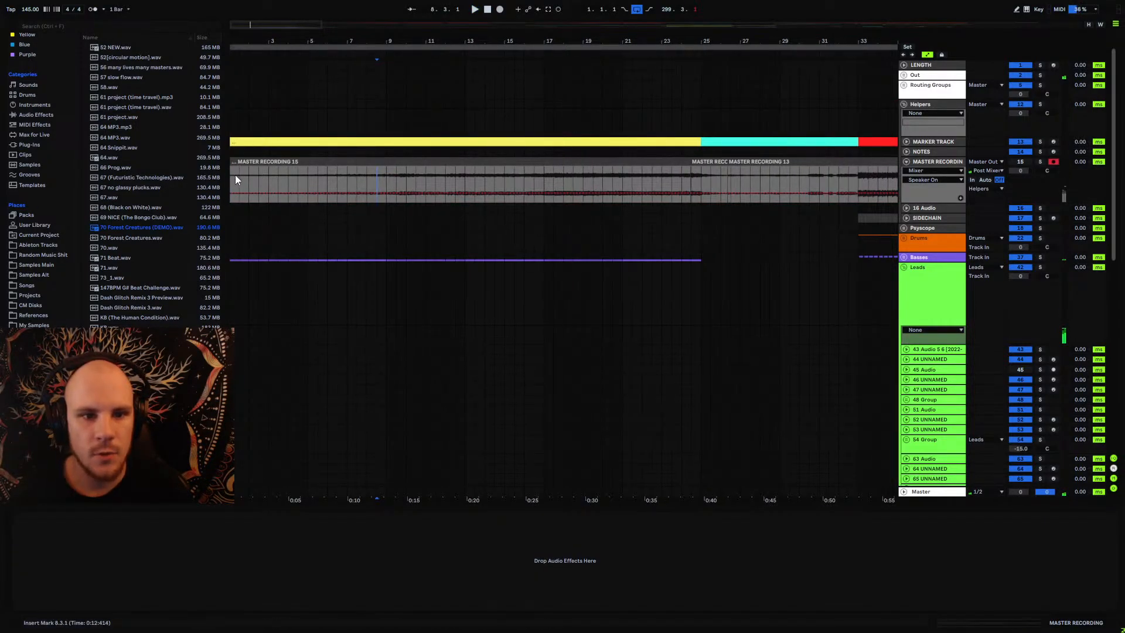
Step: Check the volumes of vocal groups 116 and 122, fold both groups and replay the intro from bar 1
scroll(579, 303, down, 10)
click(600, 311)
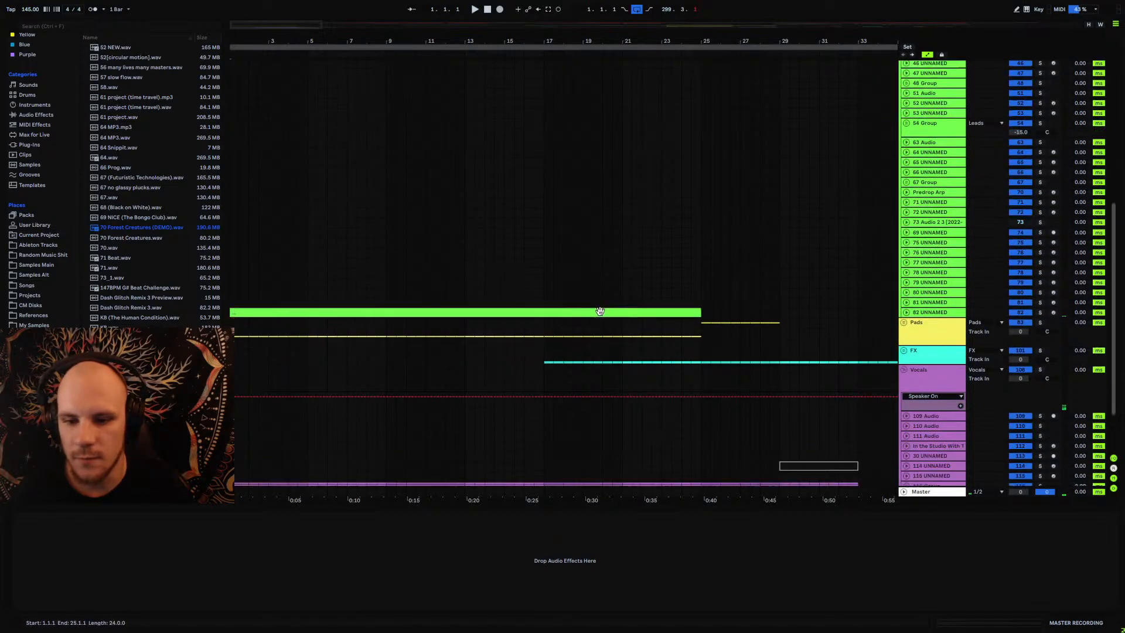
scroll(783, 358, down, 3)
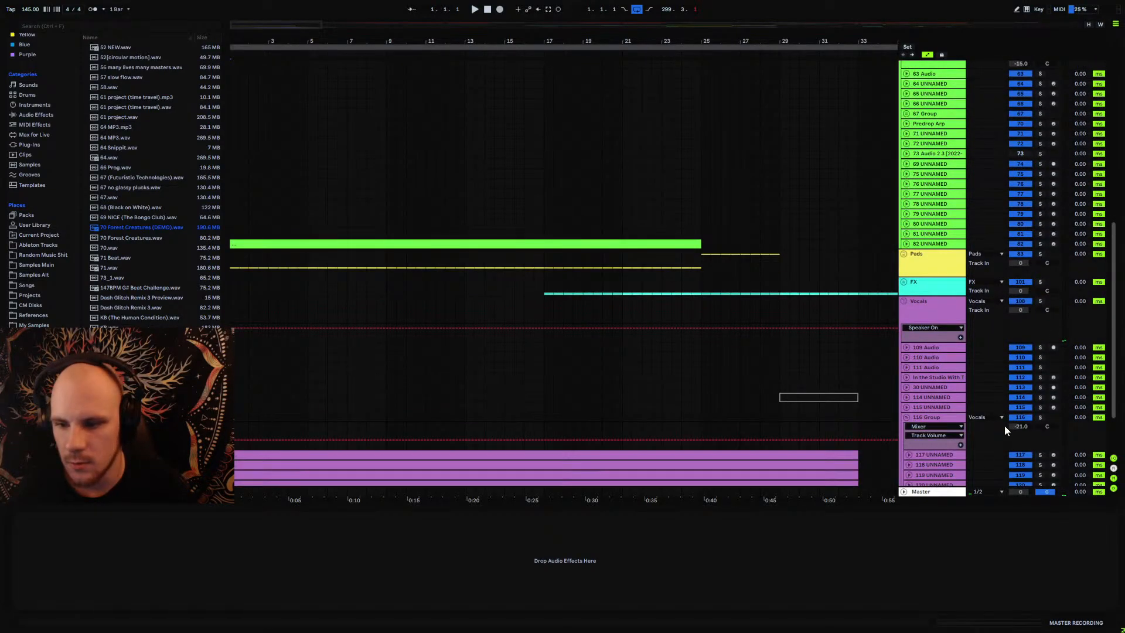
click(906, 417)
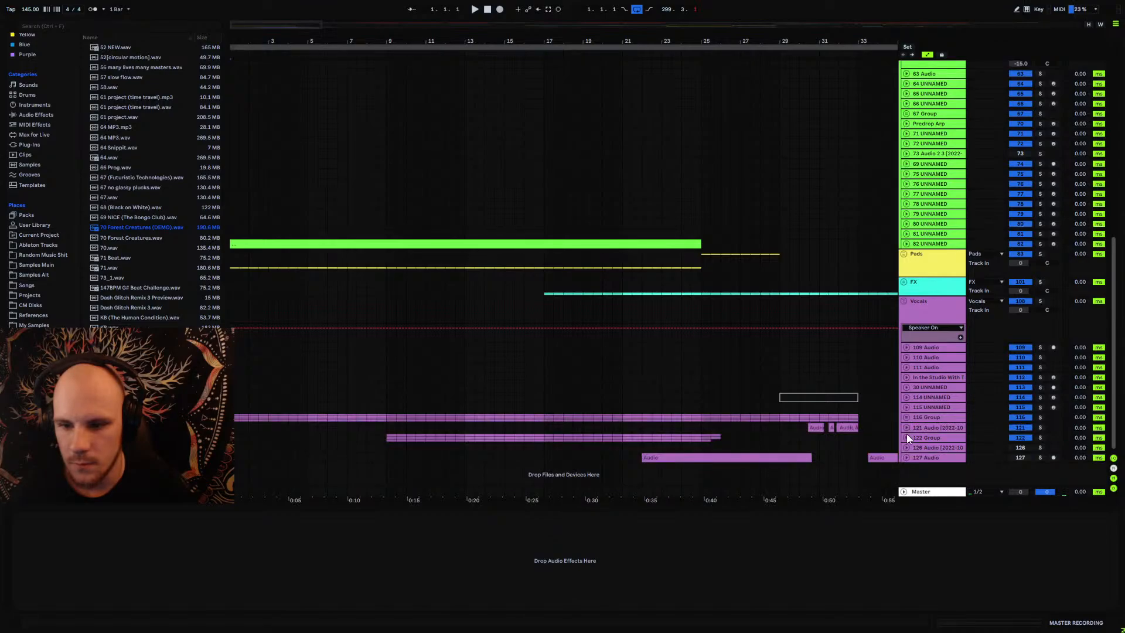
click(906, 438)
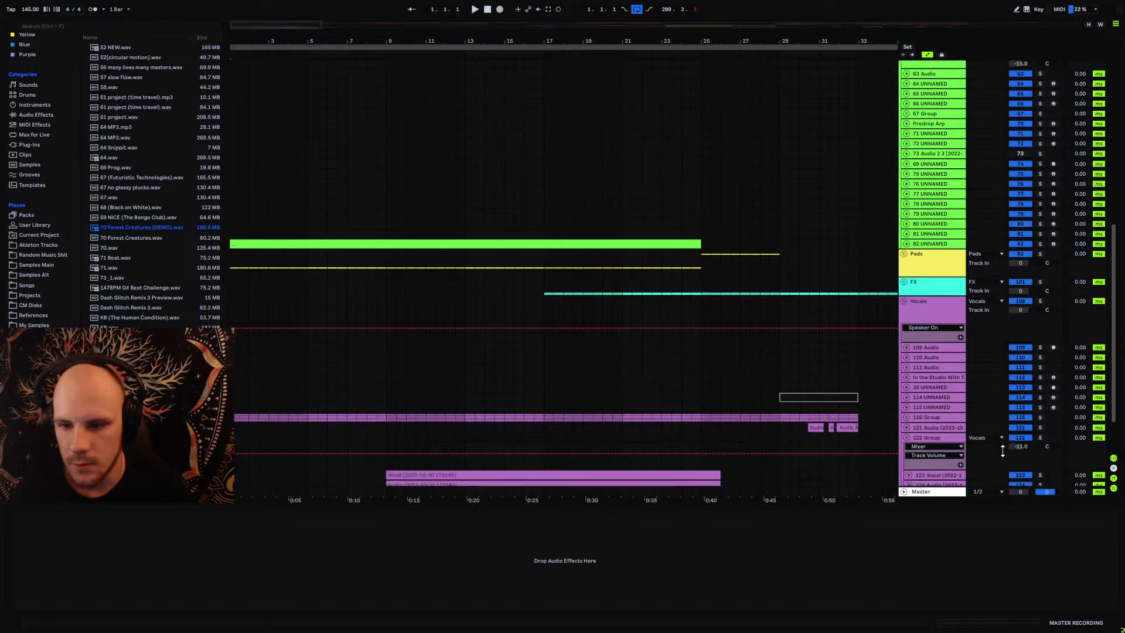
click(906, 437)
scroll(344, 161, up, 15)
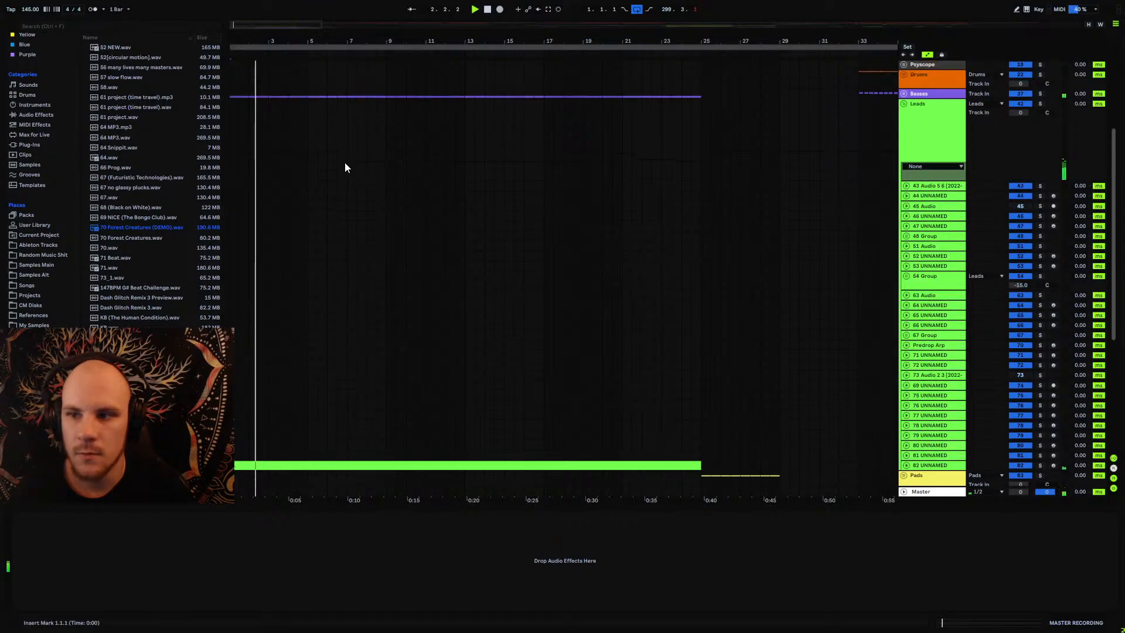
Step: Stop playback and start a new master recording of the intro from bar 1
scroll(345, 167, up, 2)
click(487, 9)
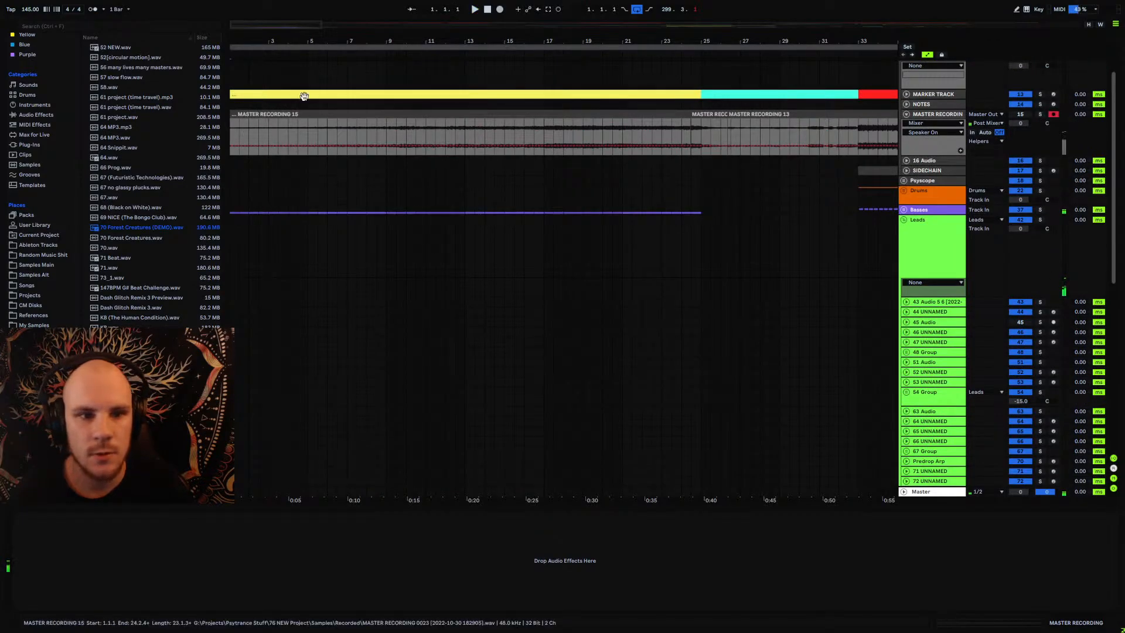
click(499, 9)
drag(364, 41, 394, 113)
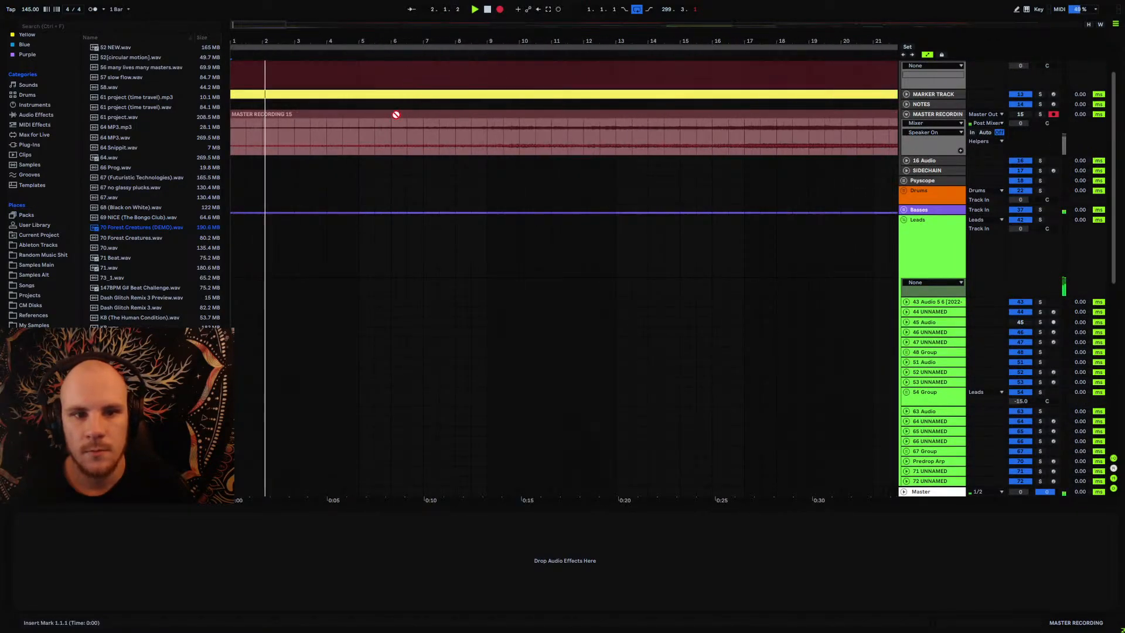
Step: While recording, unfold the Pads group, set track 97's volume to -21 dB and fold track 97 again
scroll(860, 247, down, 12)
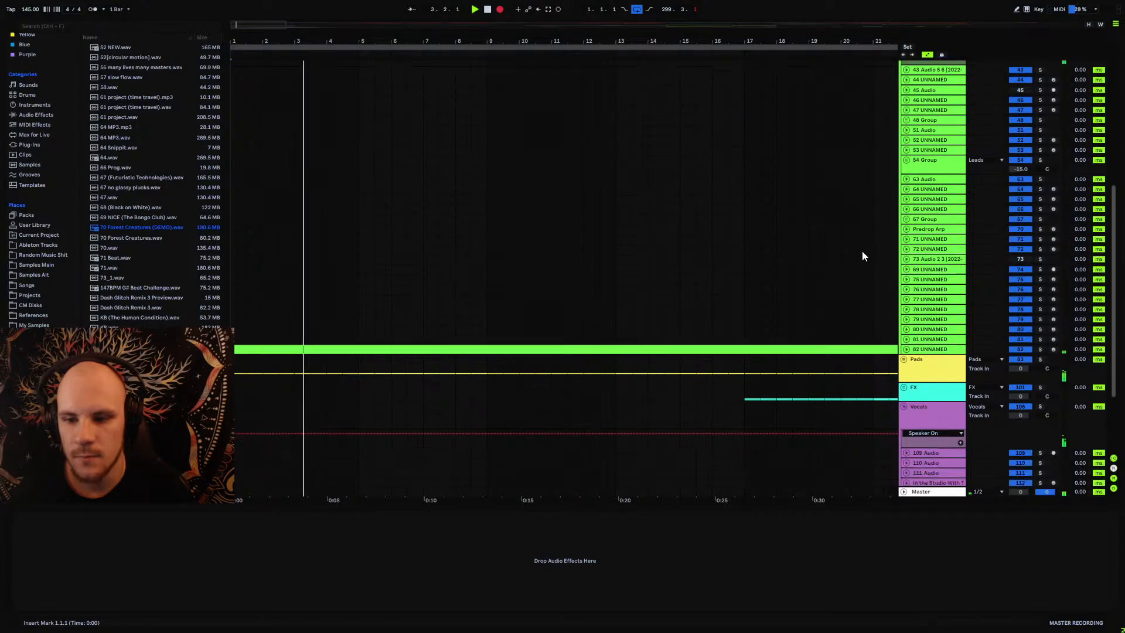
click(904, 349)
scroll(811, 329, down, 3)
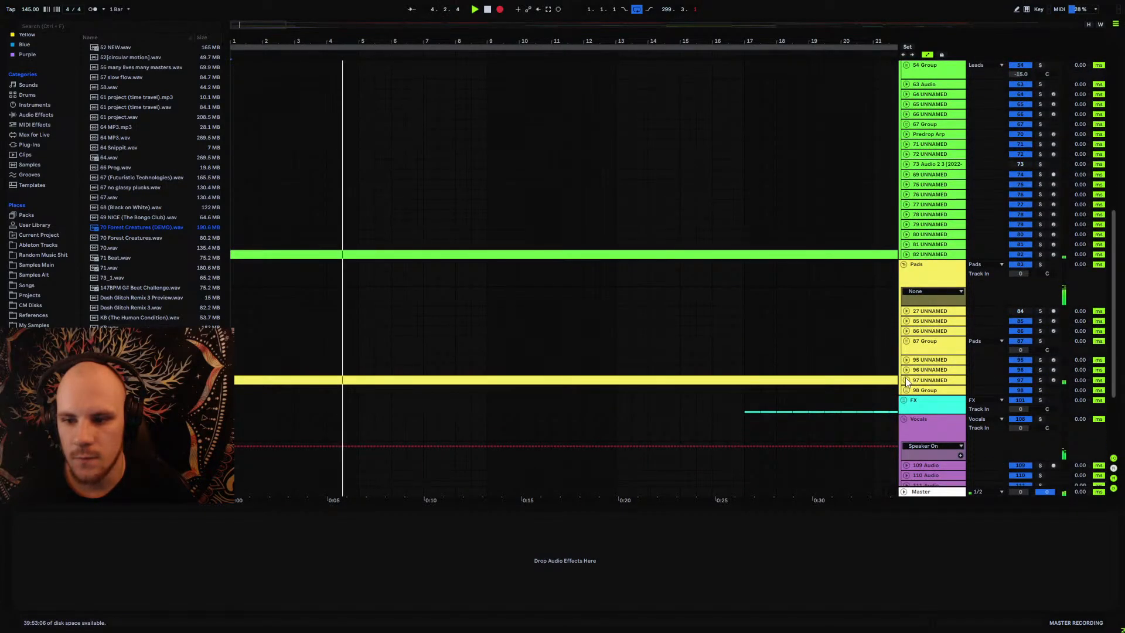
click(937, 380)
drag(1021, 389, 1021, 397)
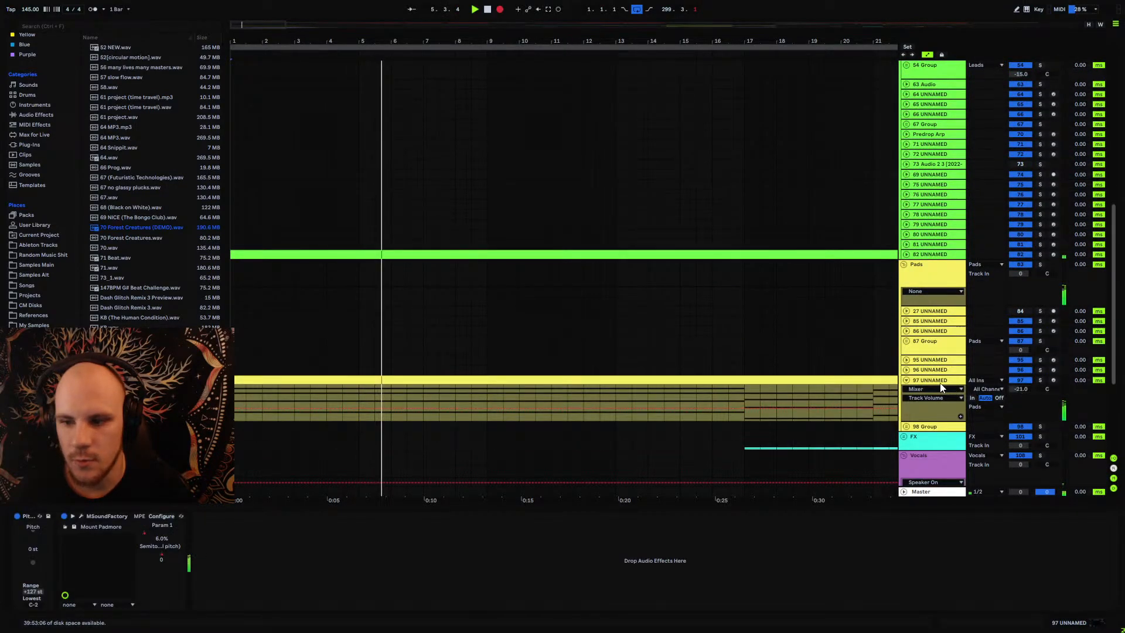
click(906, 381)
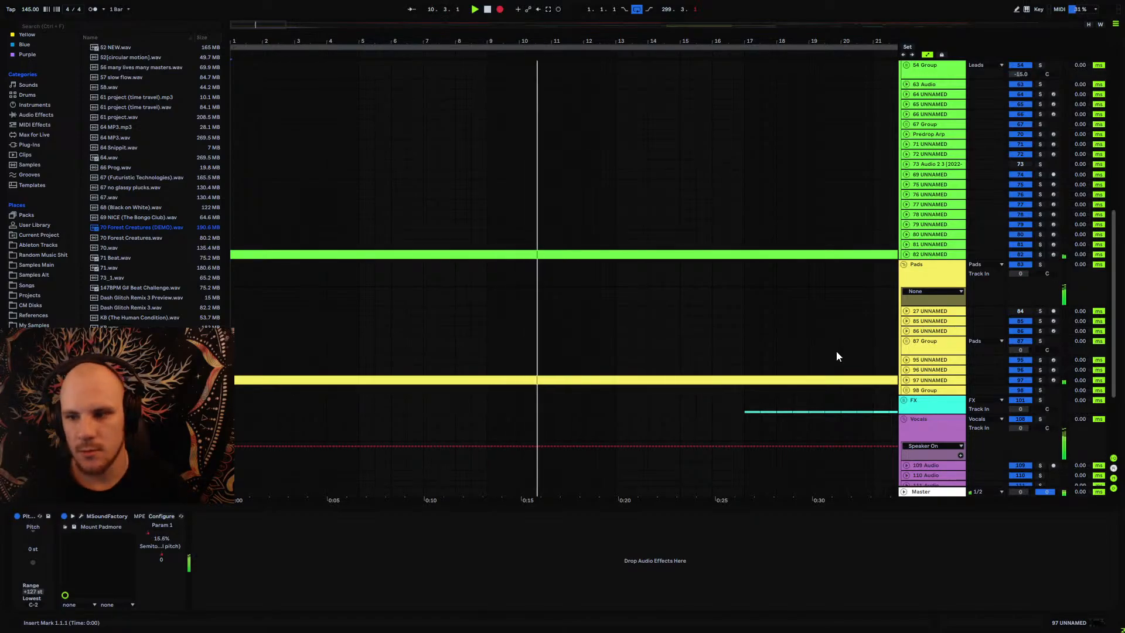
Step: Examine the waveform of the new master recording across the intro while recording continues
scroll(623, 145, up, 4)
scroll(534, 117, up, 10)
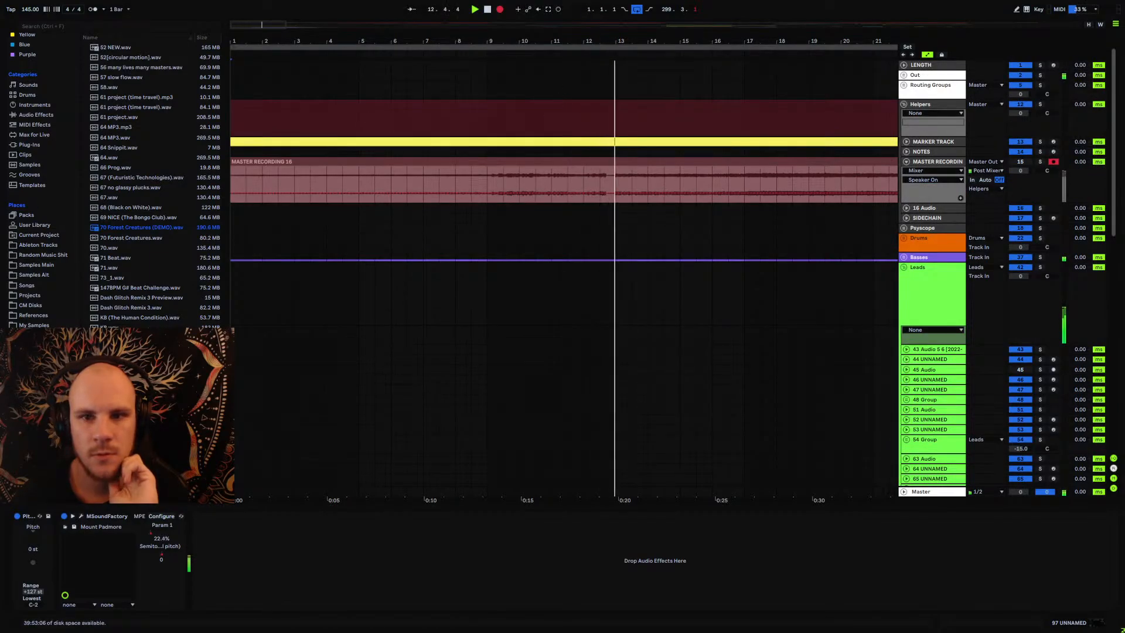
drag(598, 41, 598, 77)
key(minus)
key(minus)
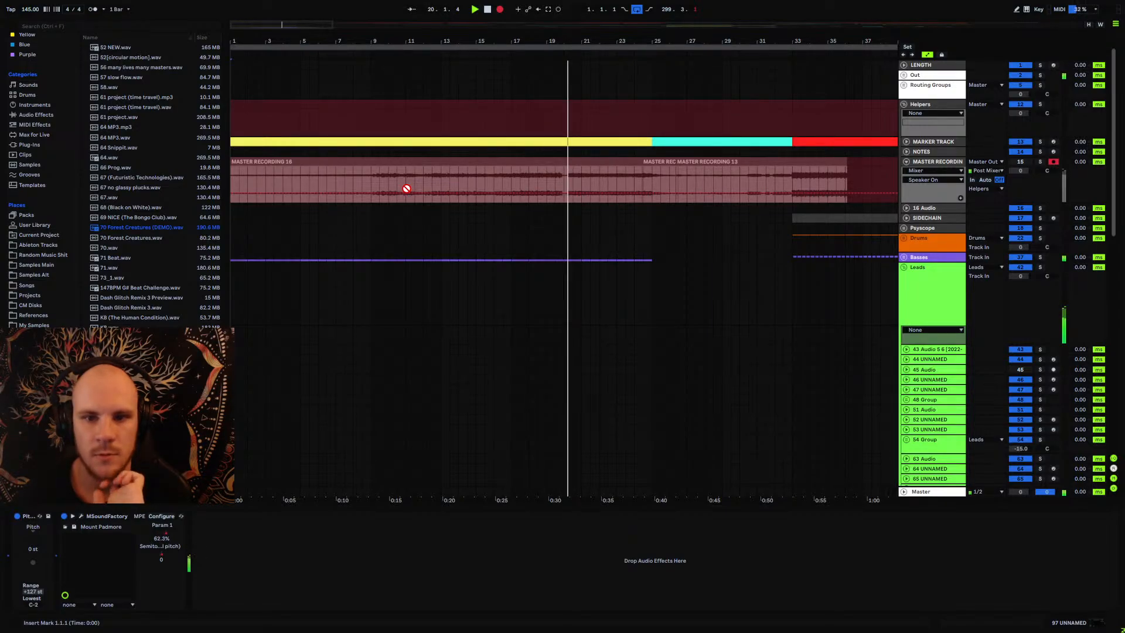
Step: Keep recording and unfold vocal group 122 to inspect its tracks and effects chain
scroll(406, 189, down, 5)
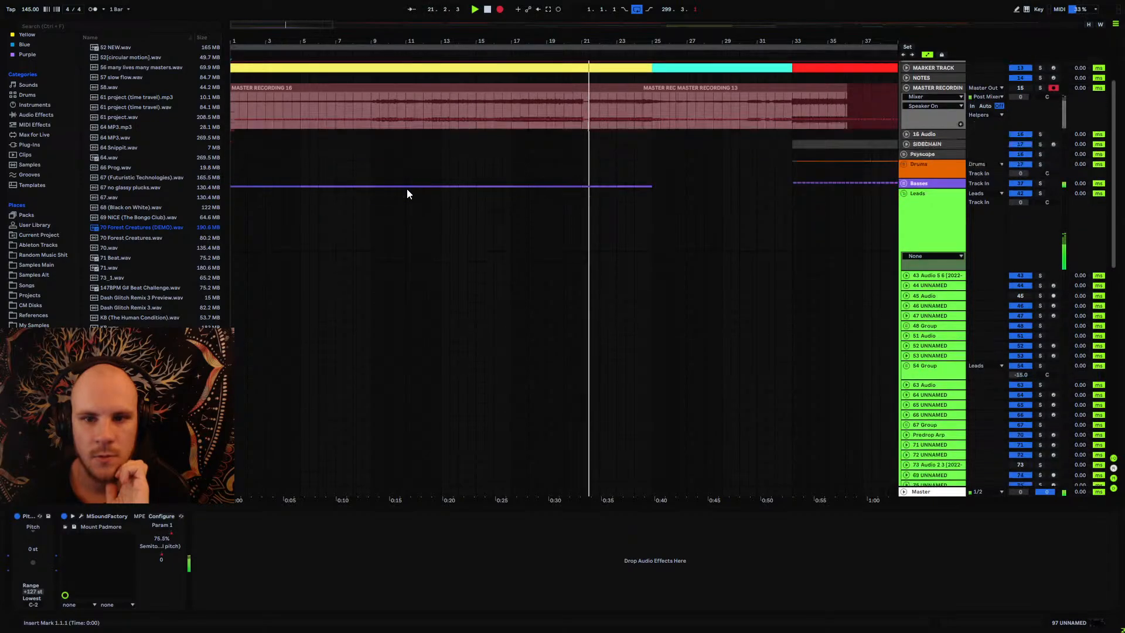
scroll(407, 188, down, 12)
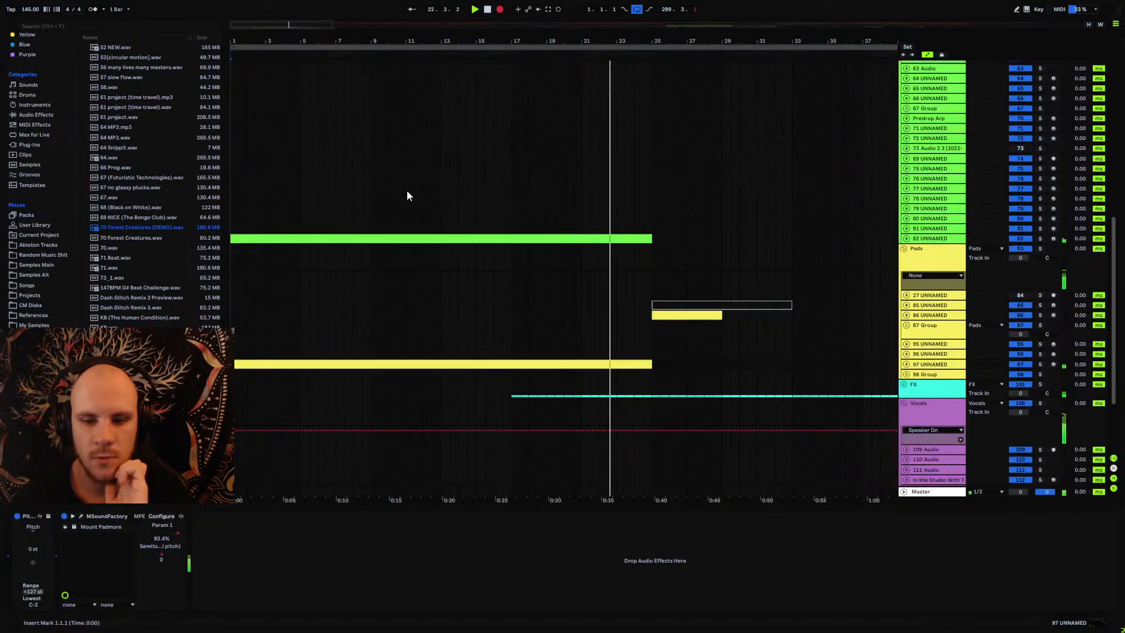
scroll(407, 193, down, 2)
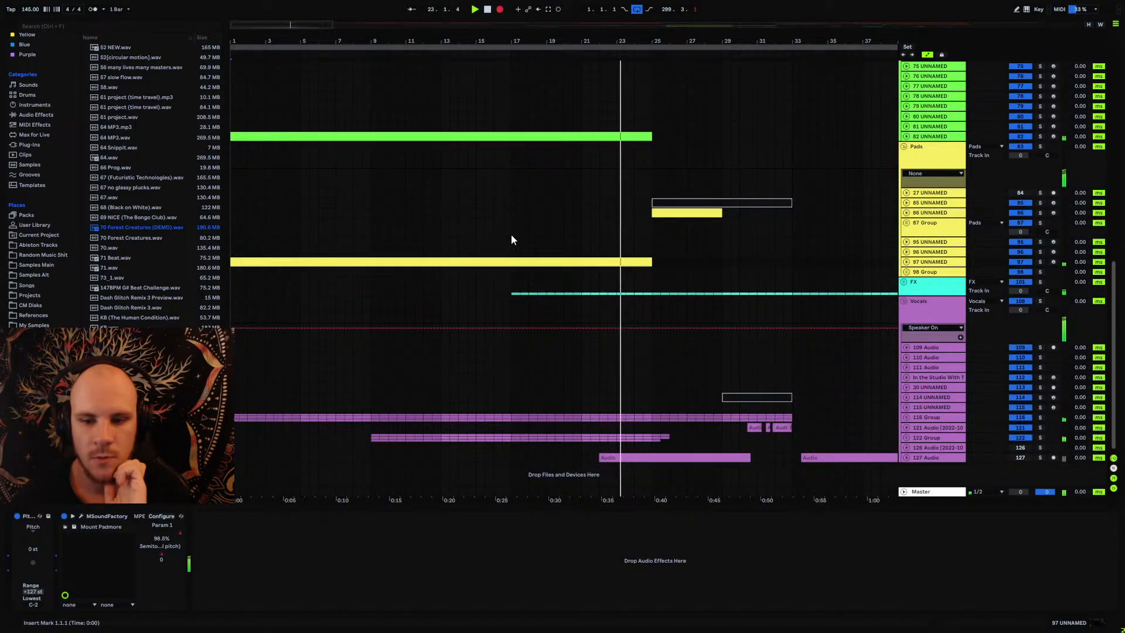
click(921, 438)
scroll(743, 405, down, 2)
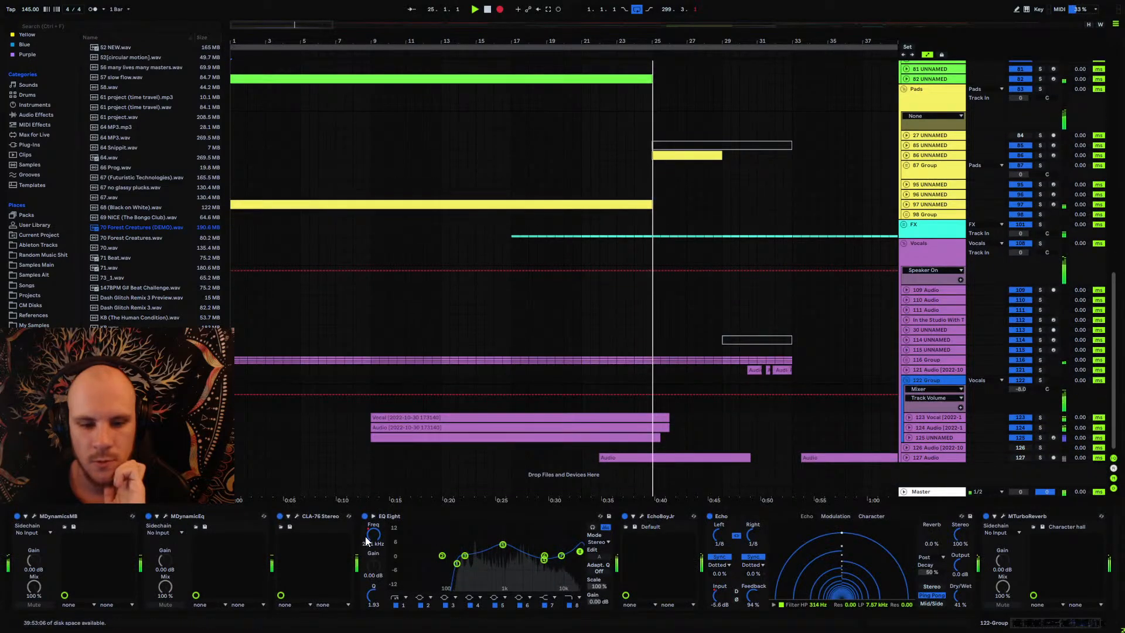
Step: Raise the EQ Eight frequency automation at bar 9 on the 122 group slightly and set the group volume to -10 dB
click(374, 535)
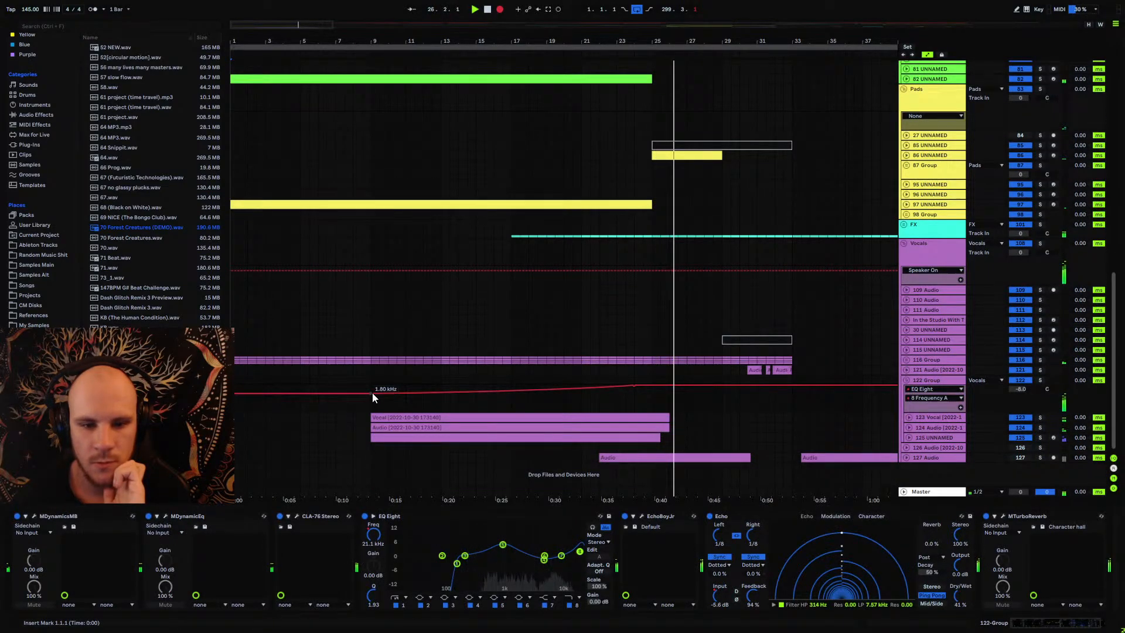
drag(372, 393, 372, 390)
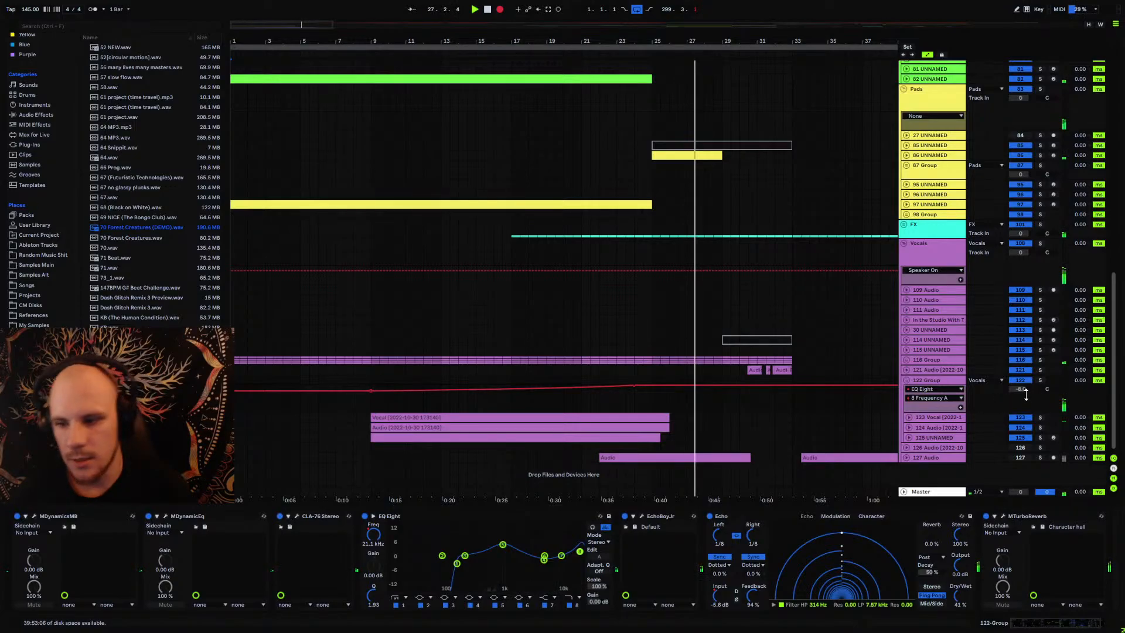
drag(1019, 390, 1009, 399)
Step: Tune the 122 group's EQ Eight to about 4.34 dB at 4.35 kHz, 0.12 dB at 206 Hz and -2.36 dB at 808 Hz
click(369, 376)
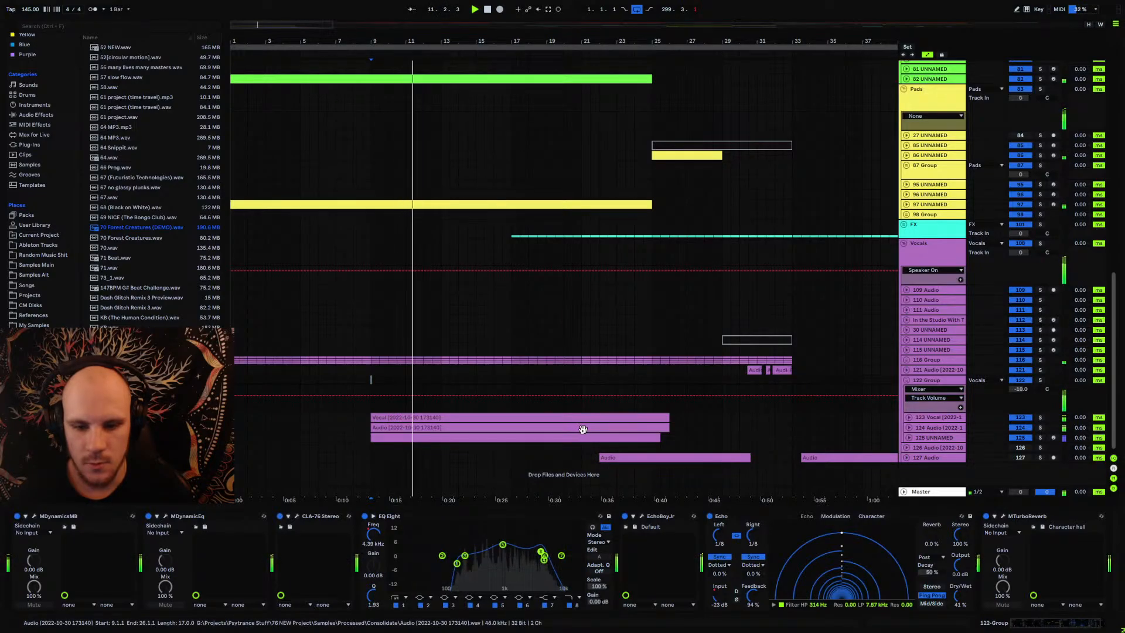
click(928, 381)
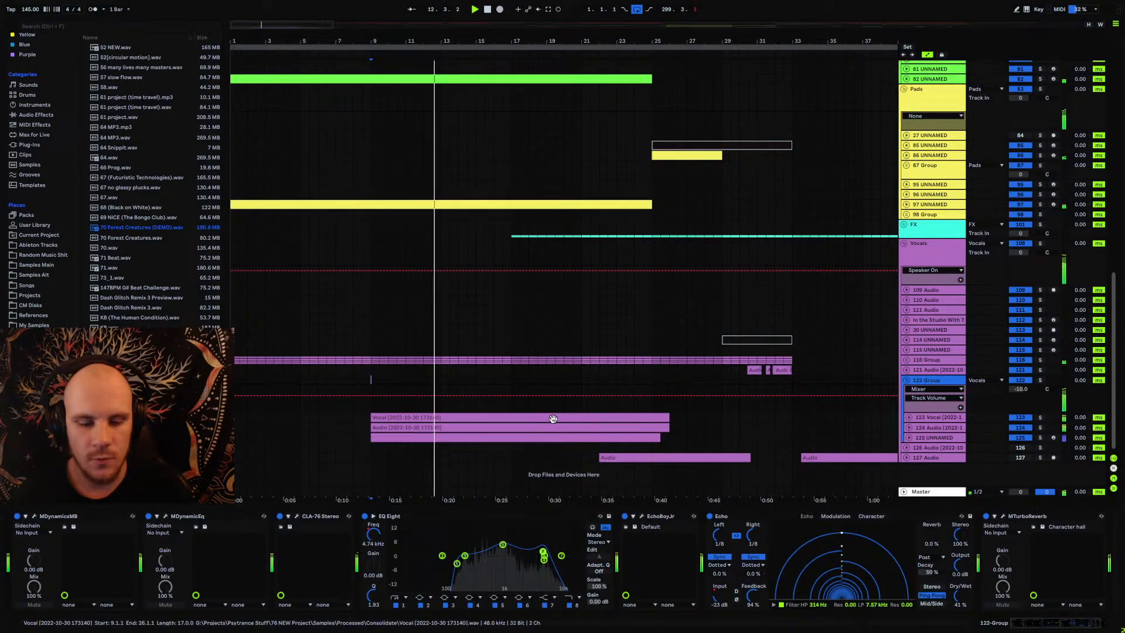
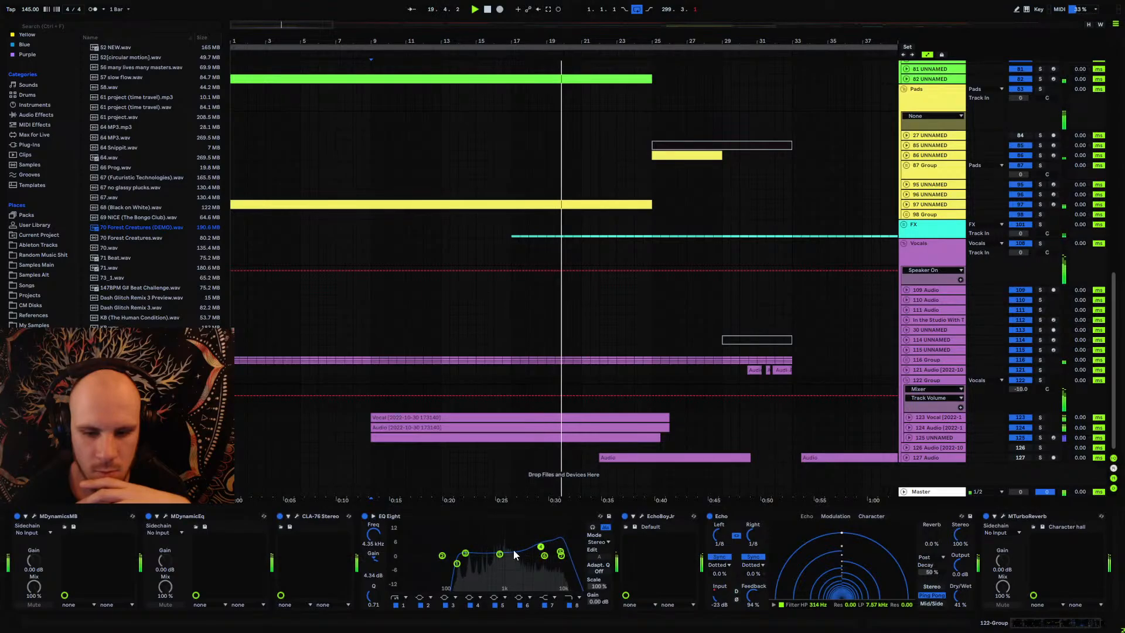
click(465, 554)
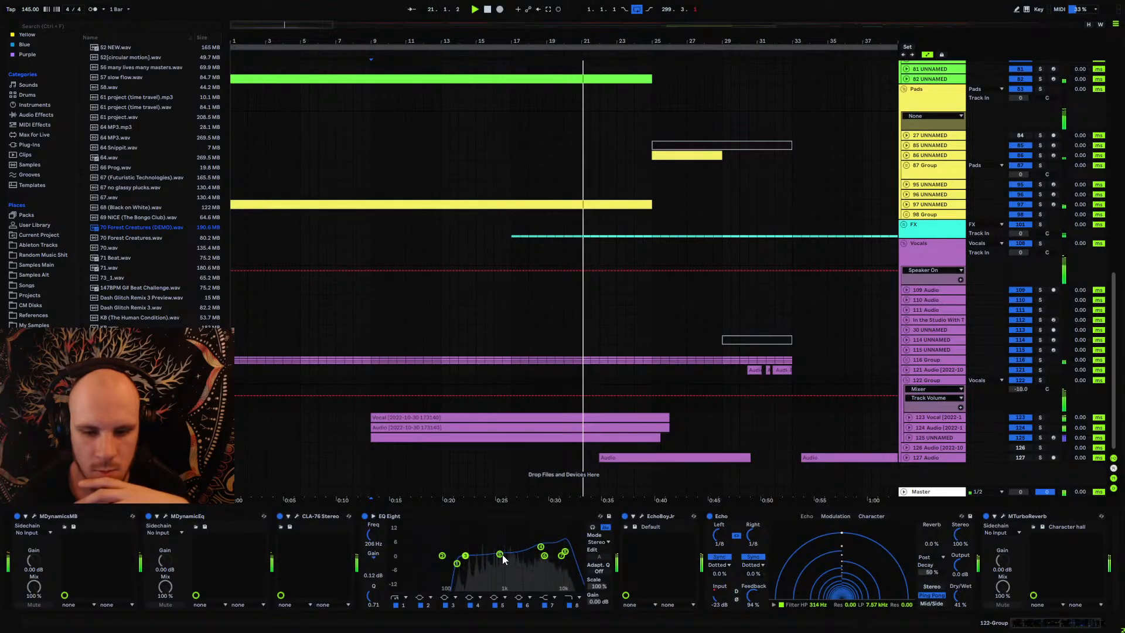
drag(499, 553, 499, 562)
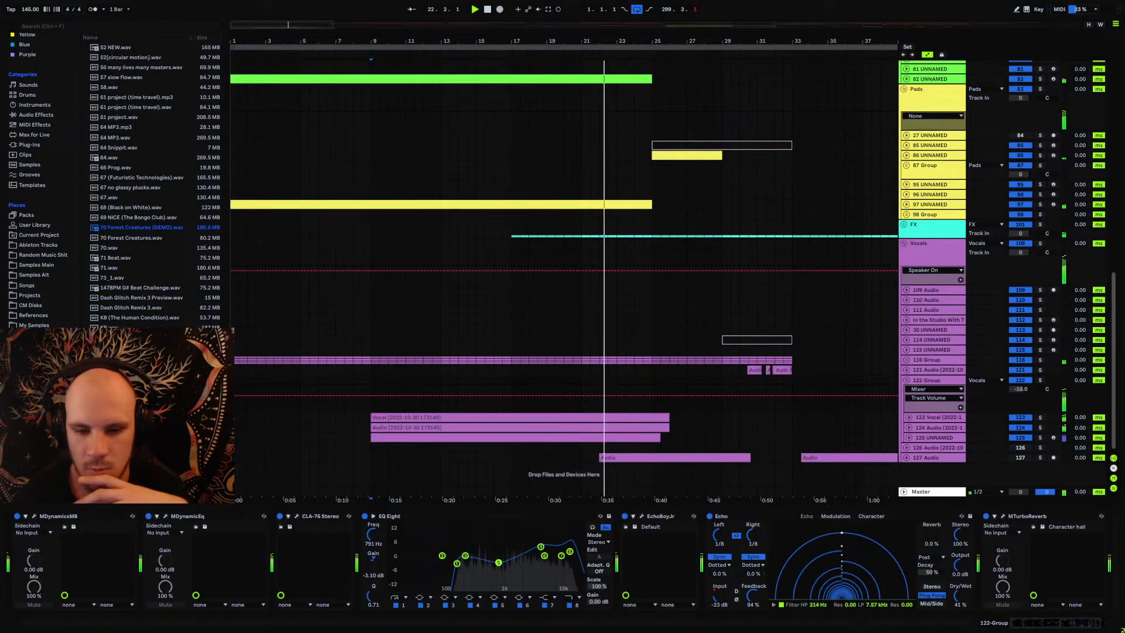
click(908, 417)
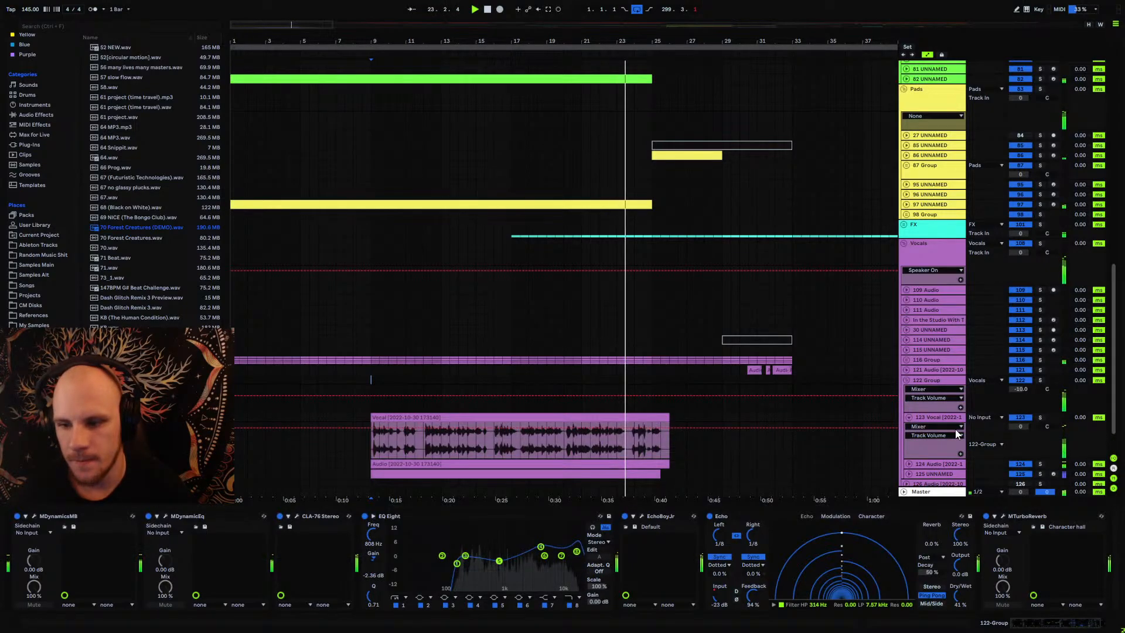
click(908, 417)
Step: Try recording the master output onto the MASTER RECORDING track from bar 9
scroll(587, 396, up, 6)
scroll(616, 381, up, 12)
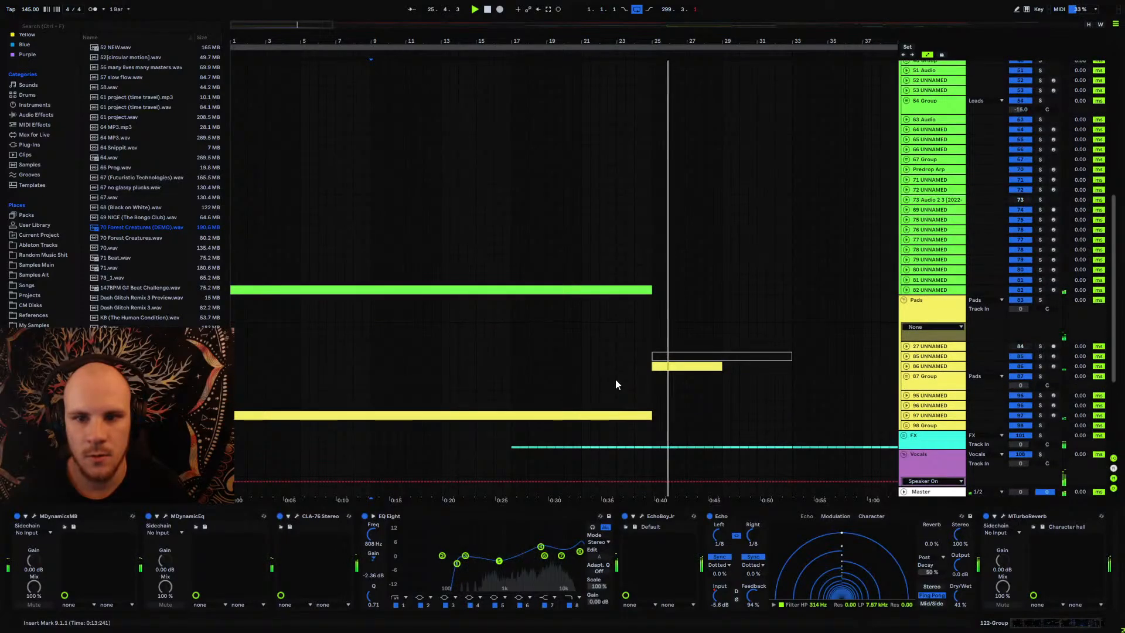
scroll(615, 379, up, 2)
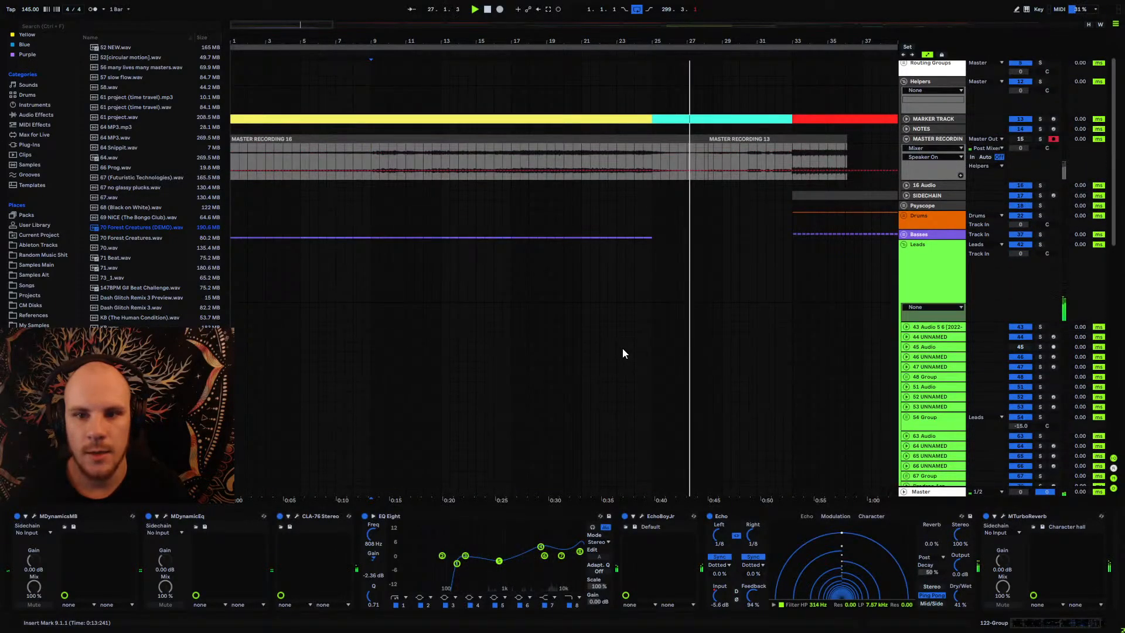
click(371, 158)
key(space)
click(499, 9)
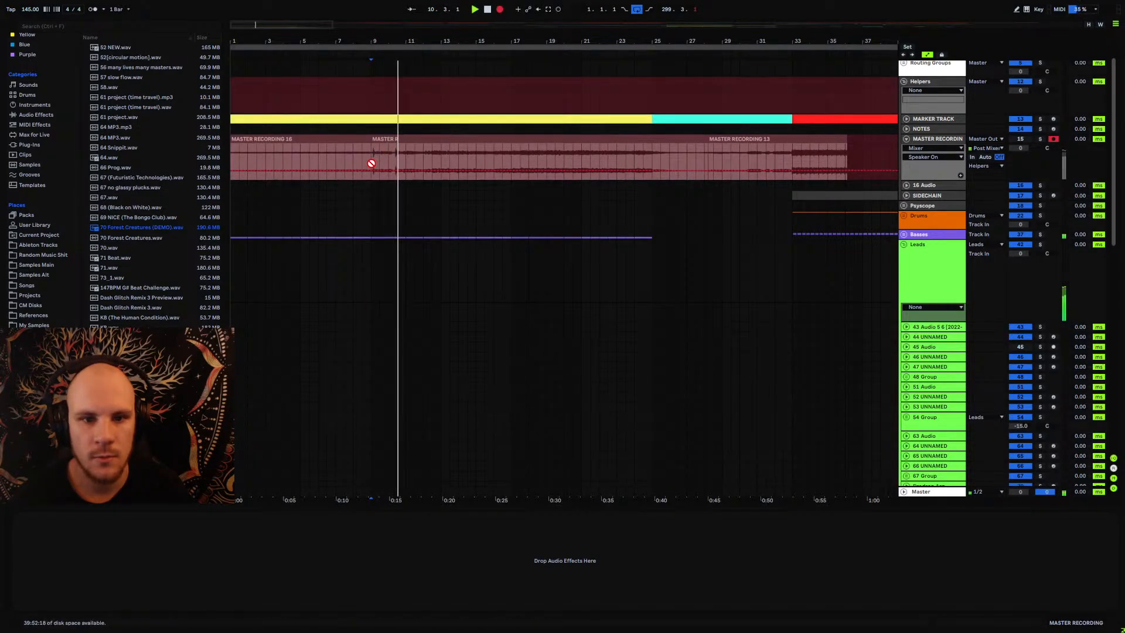
key(space)
Step: Record the master output onto the MASTER RECORDING track from 8.1.1 until shortly after bar 10
click(342, 157)
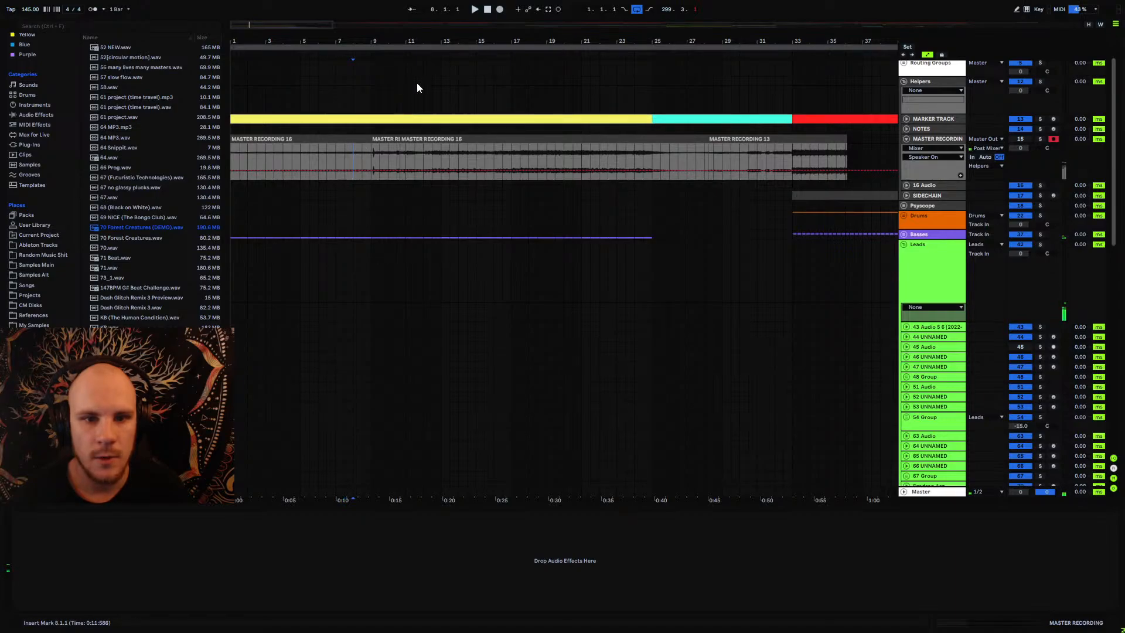
click(500, 9)
drag(364, 41, 450, 82)
key(space)
Step: Unfold the 122 group and its 123 vocal track, and place the insert marker at 9.1.4 in the vocal clip
scroll(469, 152, down, 10)
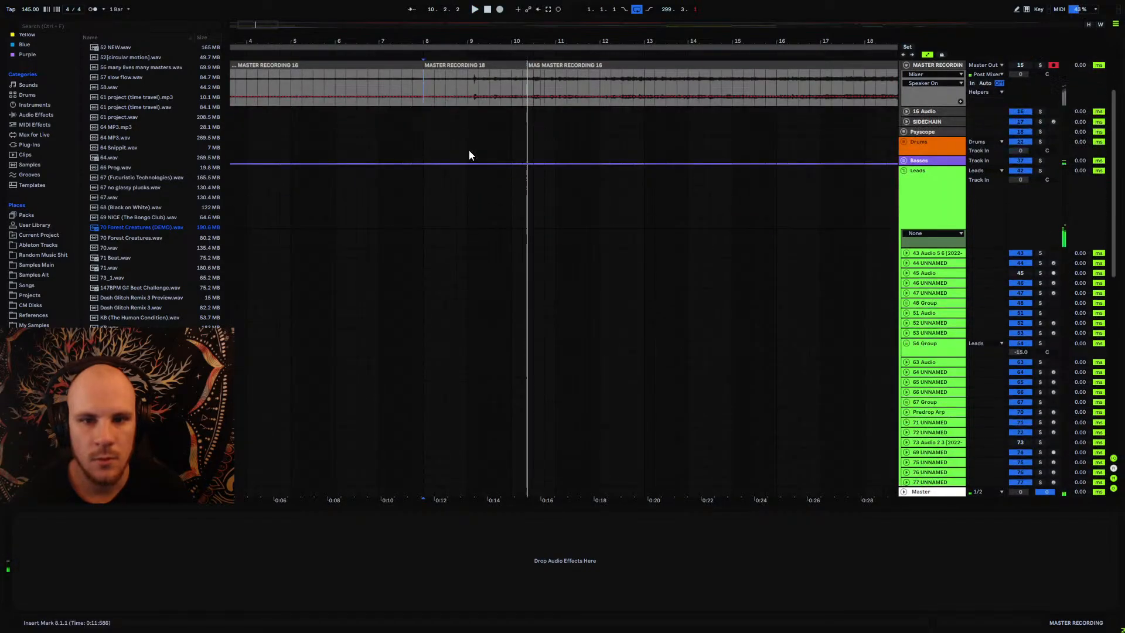
scroll(469, 154, down, 12)
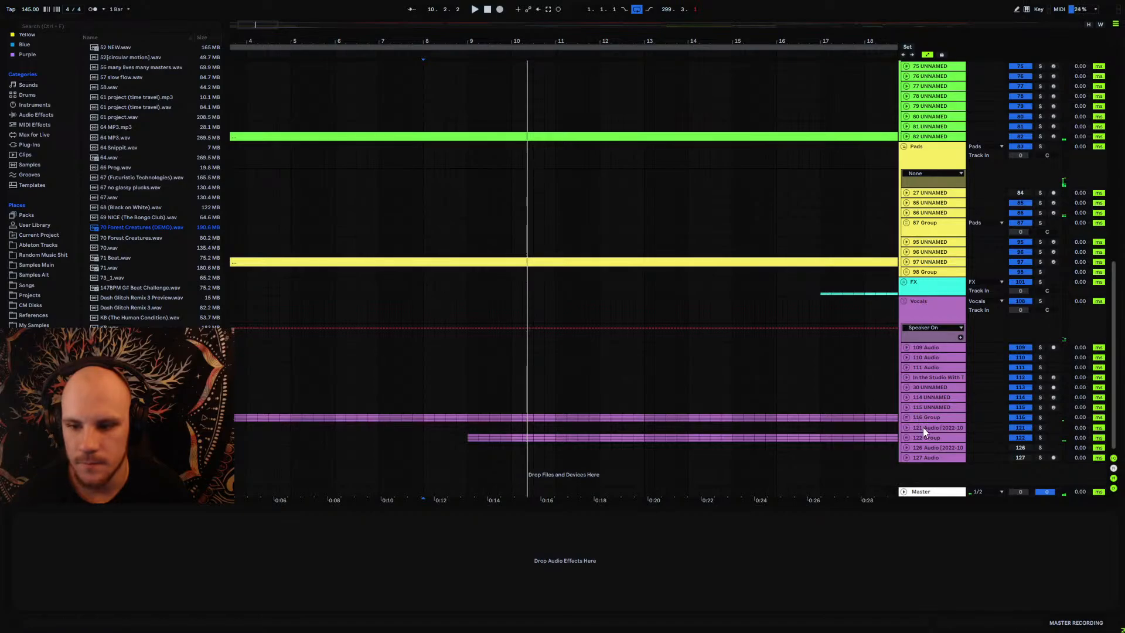
click(921, 438)
click(906, 438)
scroll(622, 386, down, 3)
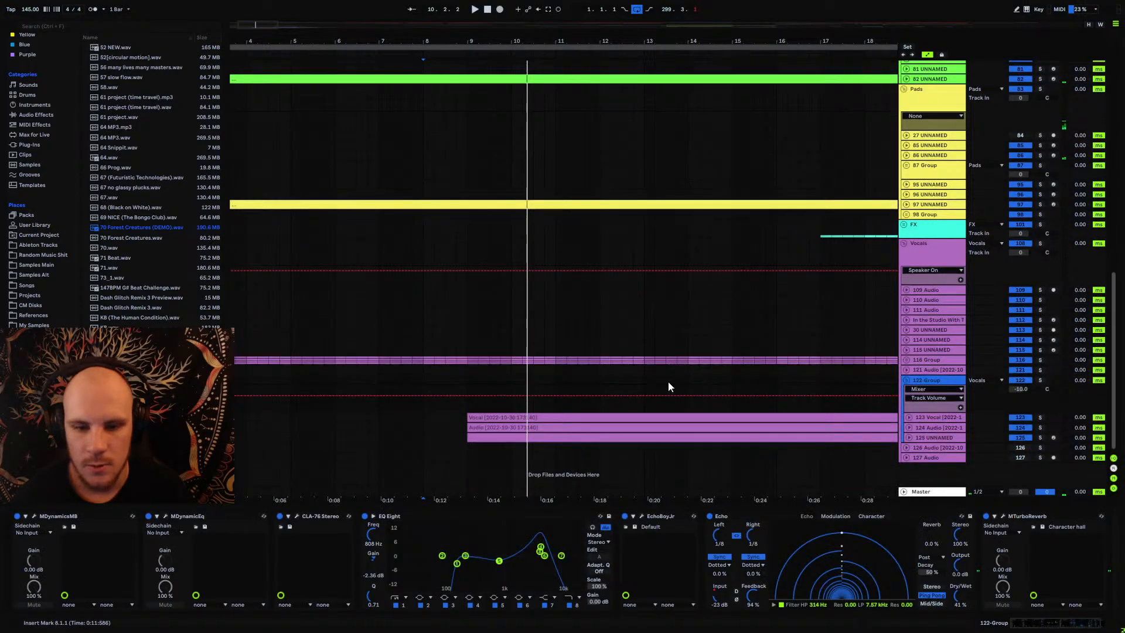
click(908, 419)
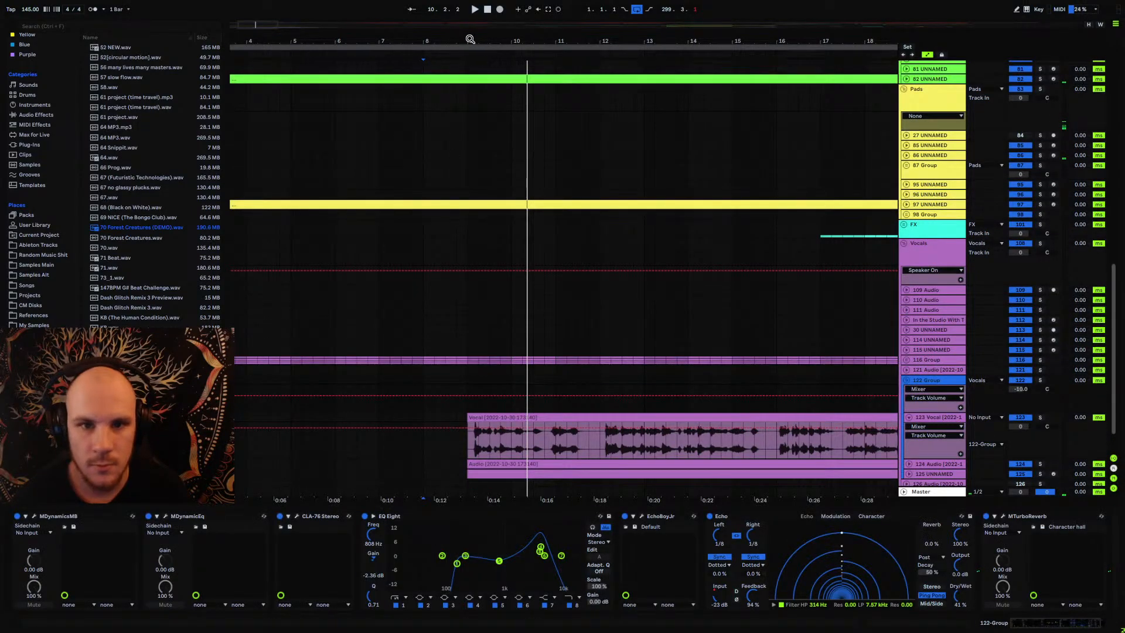
drag(469, 39, 472, 76)
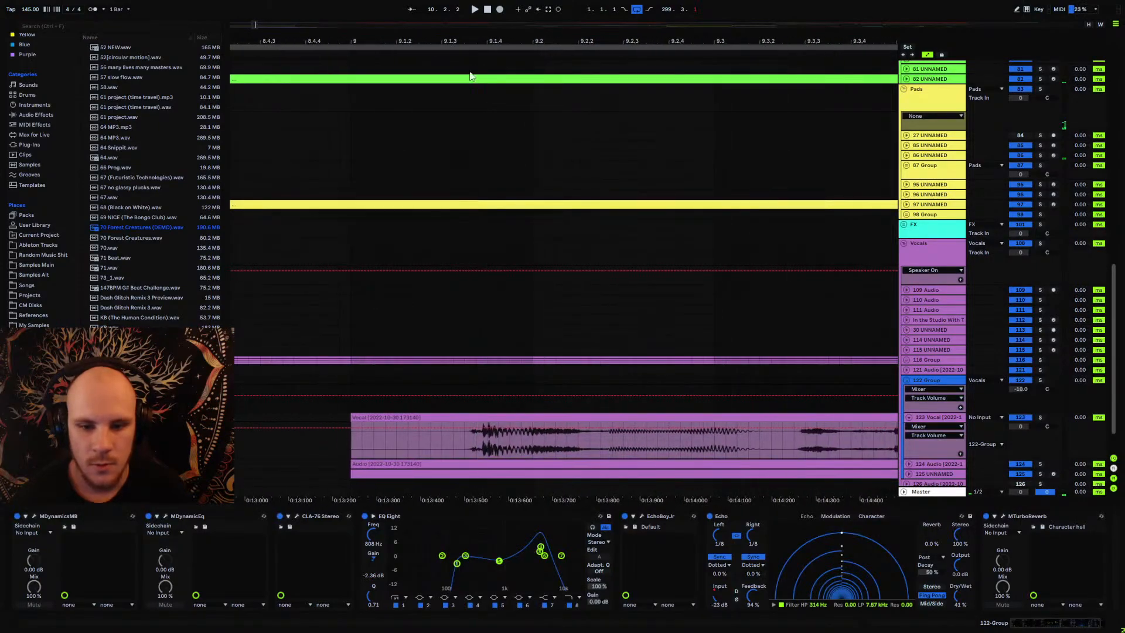
click(516, 438)
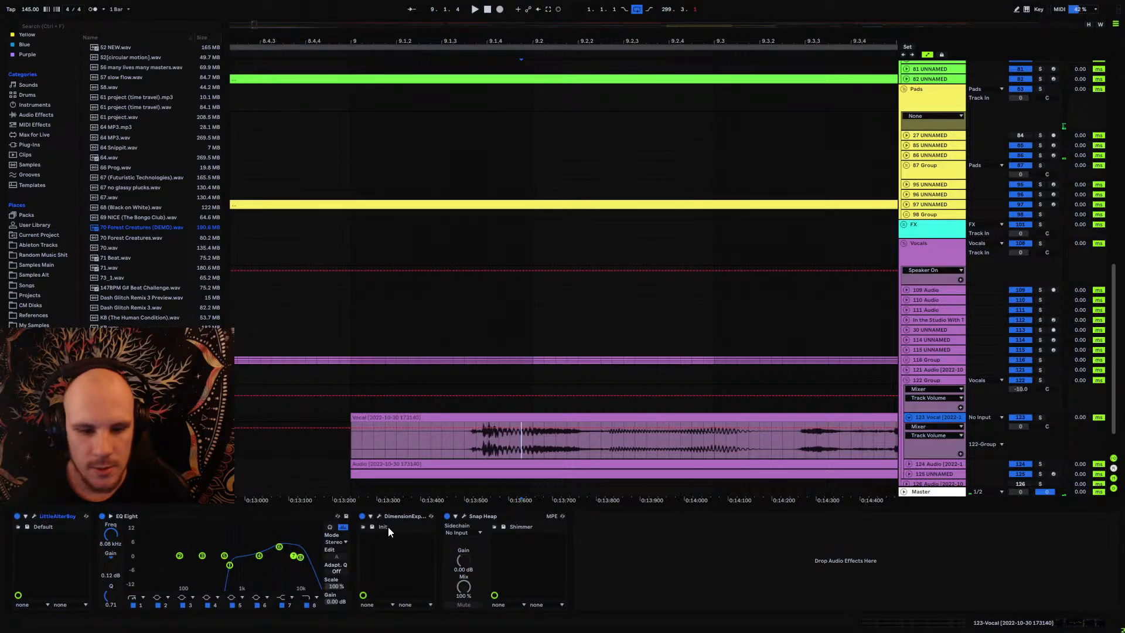
Step: Open the CLA-76 Stereo compressor on the 122 group, nudge its attack slightly and close the plugin
key(Up)
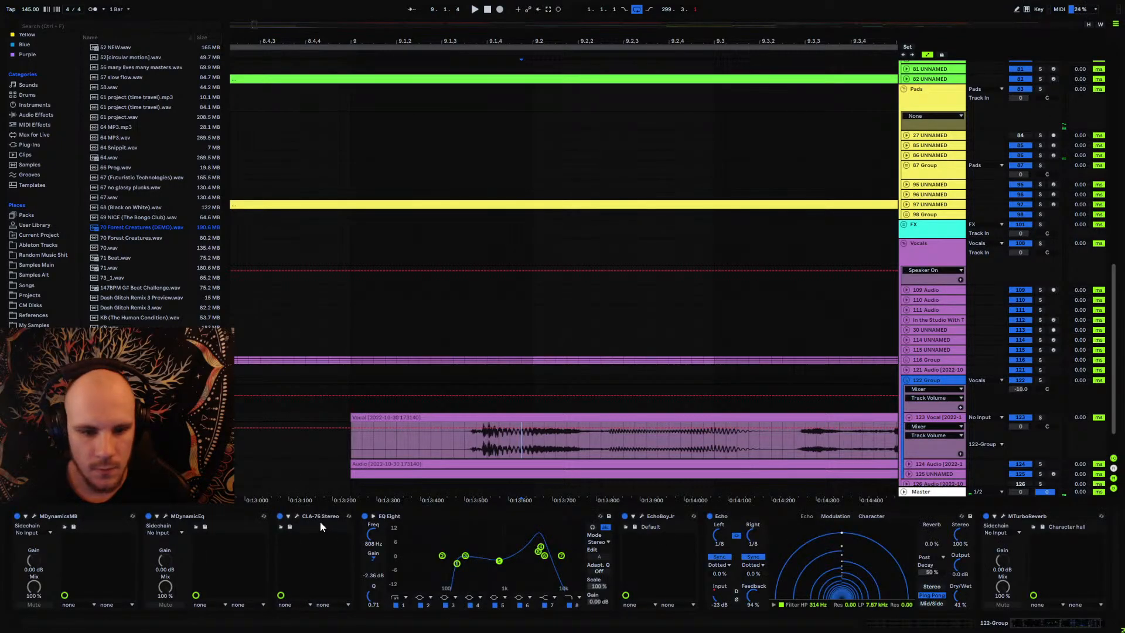
click(296, 517)
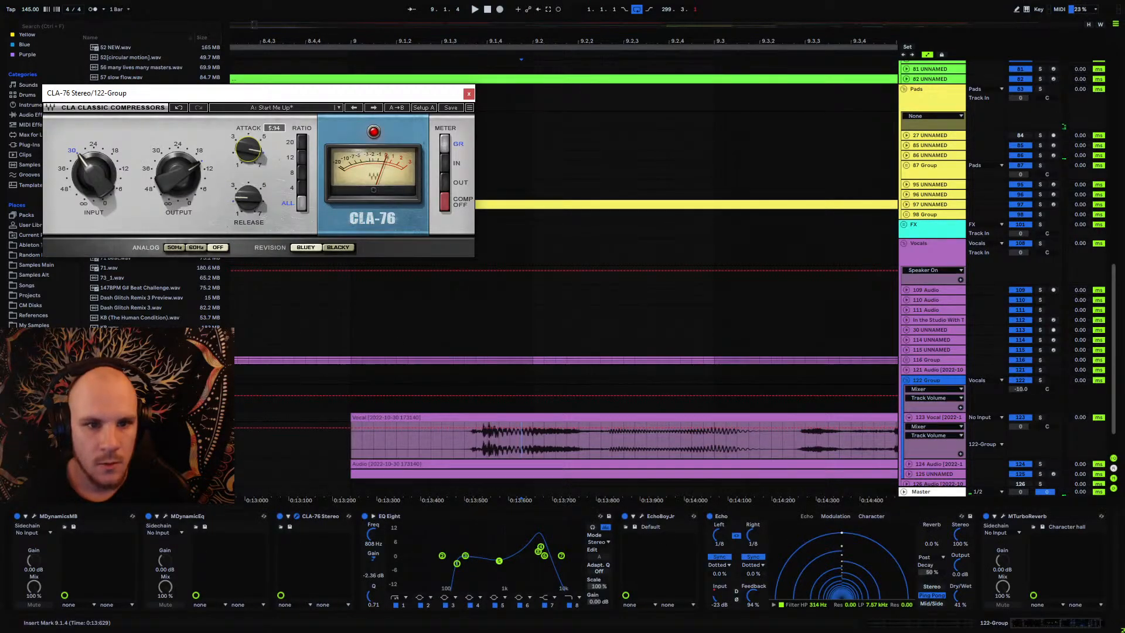
drag(249, 150, 249, 149)
click(469, 94)
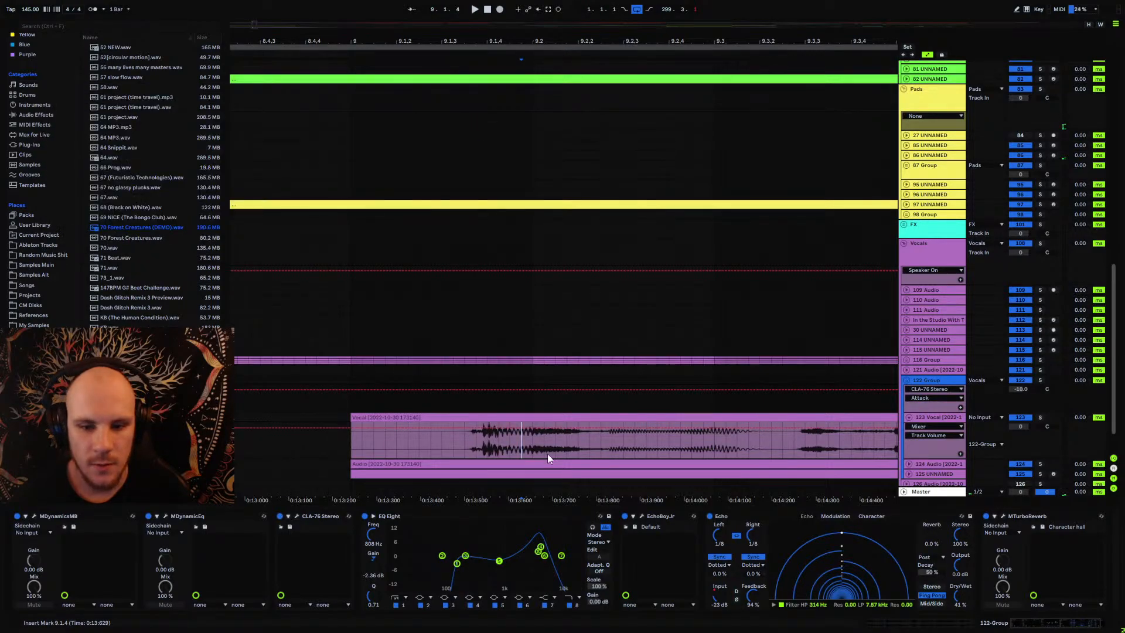
Step: Split the 123 vocal clip at 9.1.4, with the first piece's gain lowered to about -5.33 dB, and crossfade the two pieces
key(ctrl+e)
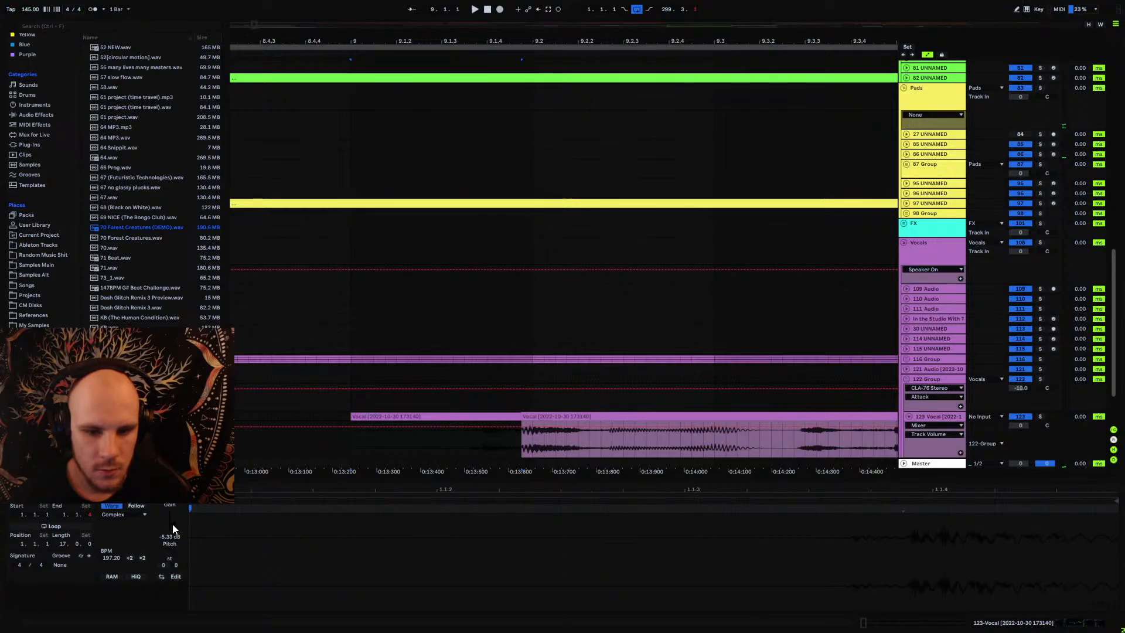
click(523, 422)
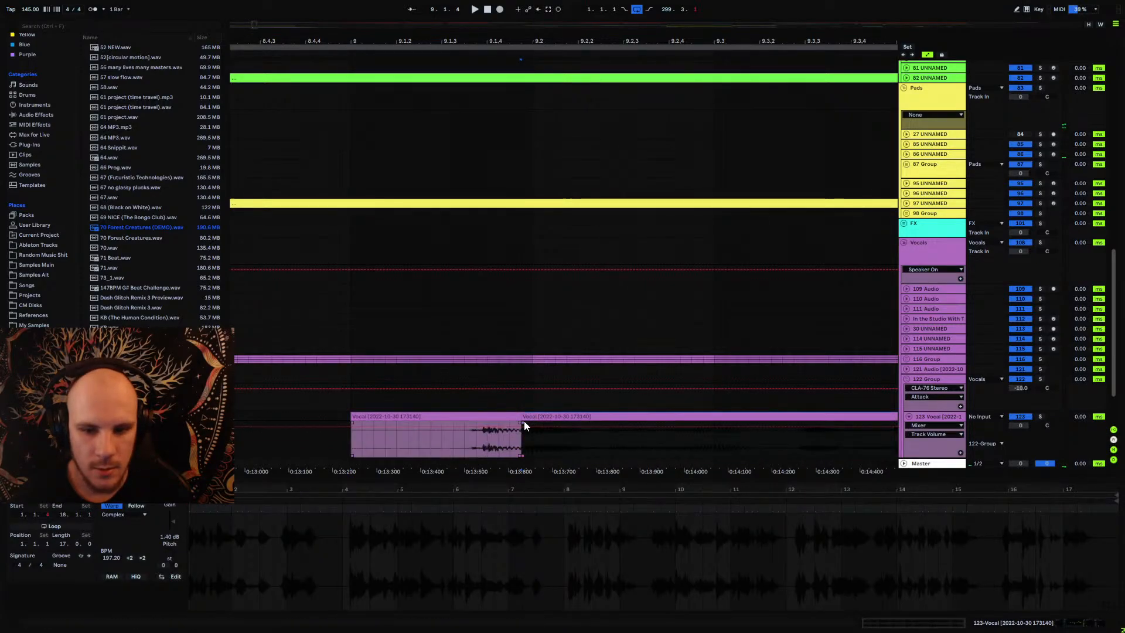
shift+click(524, 420)
Step: Split the 124 audio clip at 9.1.4, with the first piece's gain lowered to -6.99 dB, and crossfade the two pieces
scroll(505, 431, down, 2)
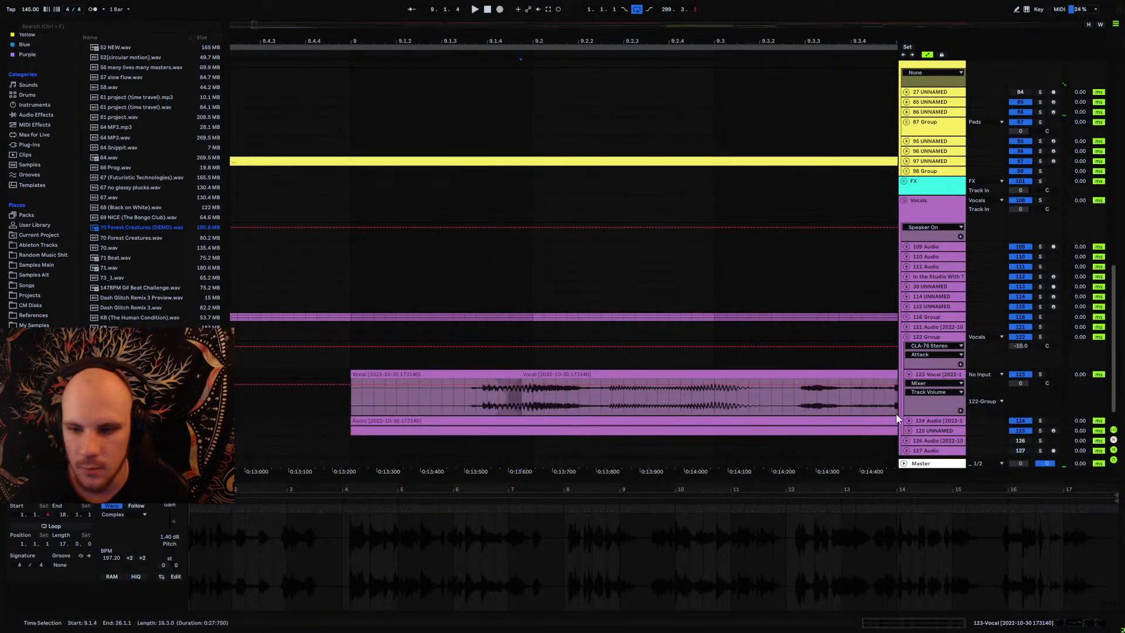
click(908, 421)
click(522, 444)
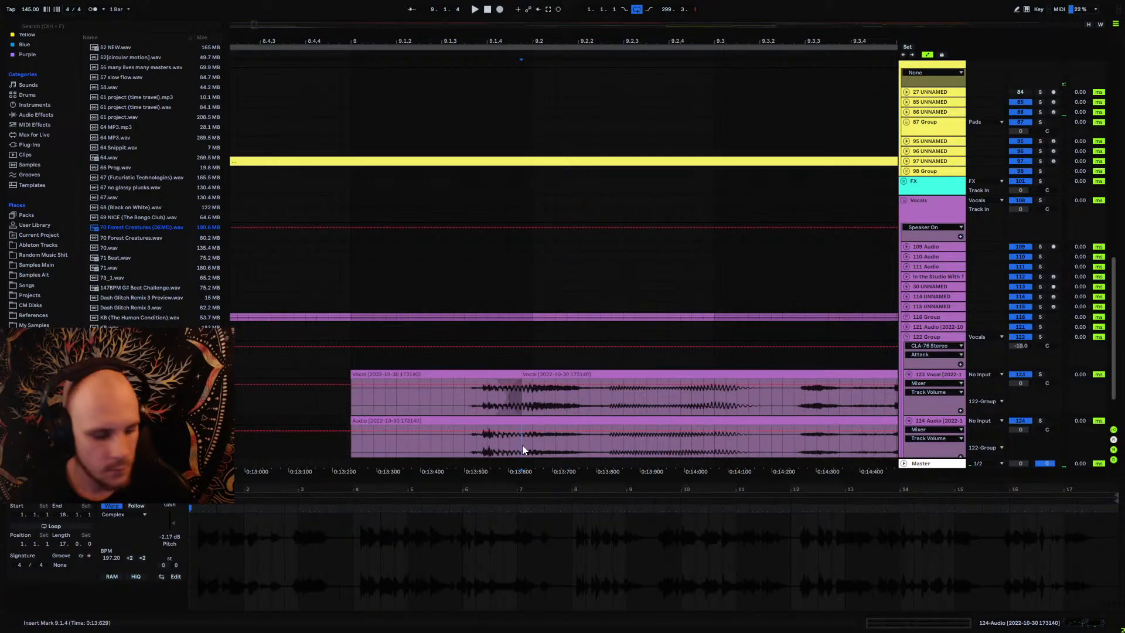
click(475, 437)
key(Delete)
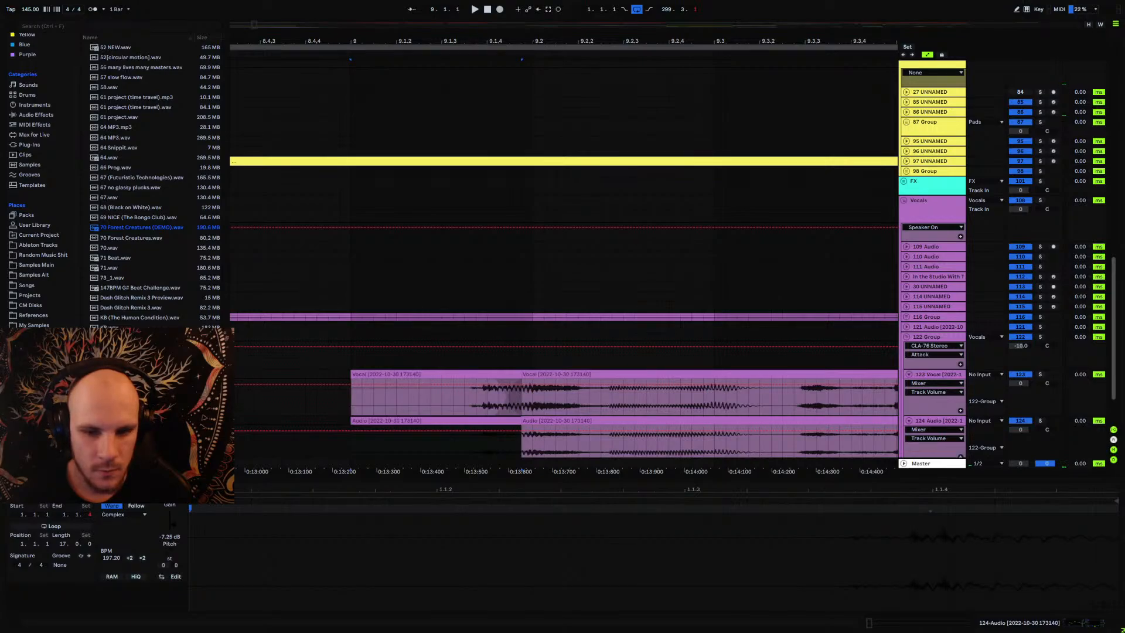
click(534, 421)
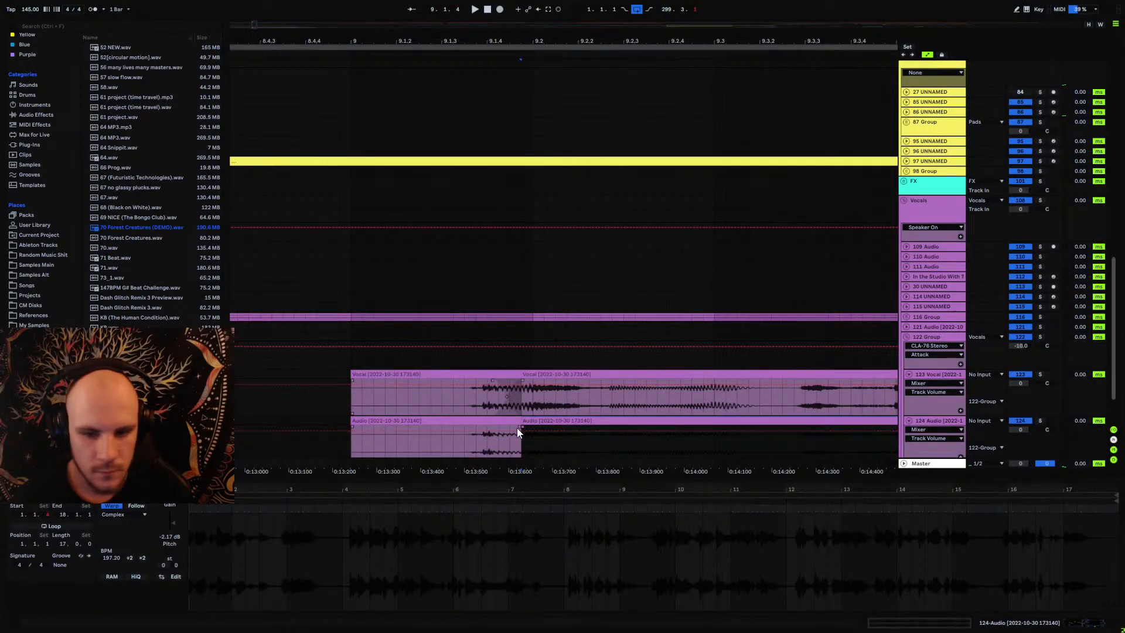
drag(517, 427, 505, 428)
Step: Play the arrangement from 9.1.1 to check the vocal edits and fold the 123 and 124 tracks
click(342, 448)
key(space)
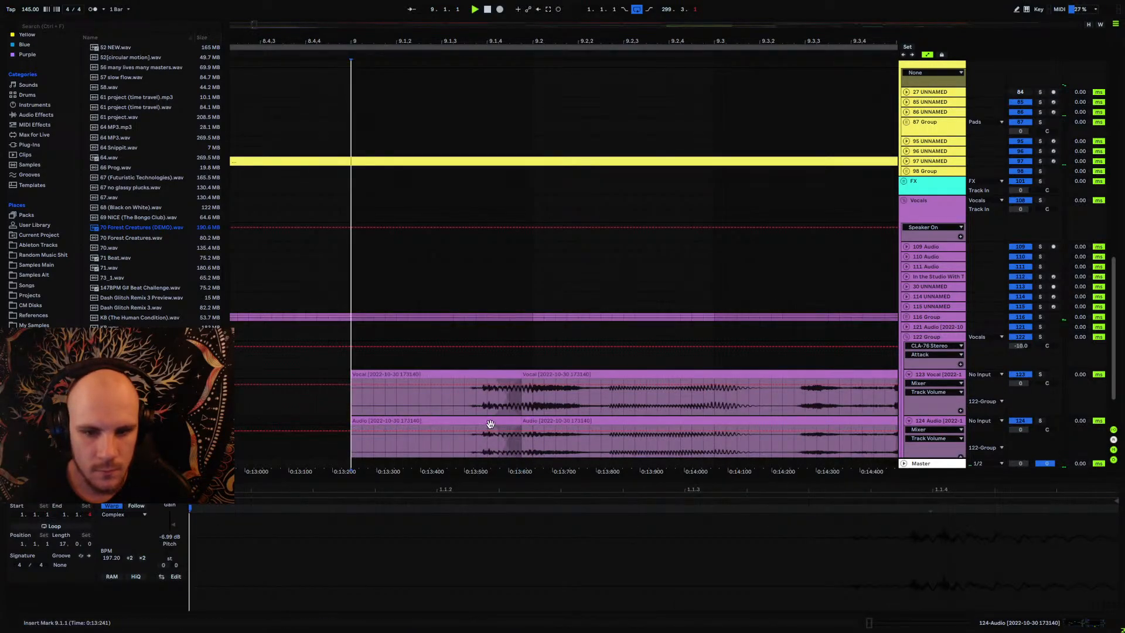
click(908, 374)
click(909, 384)
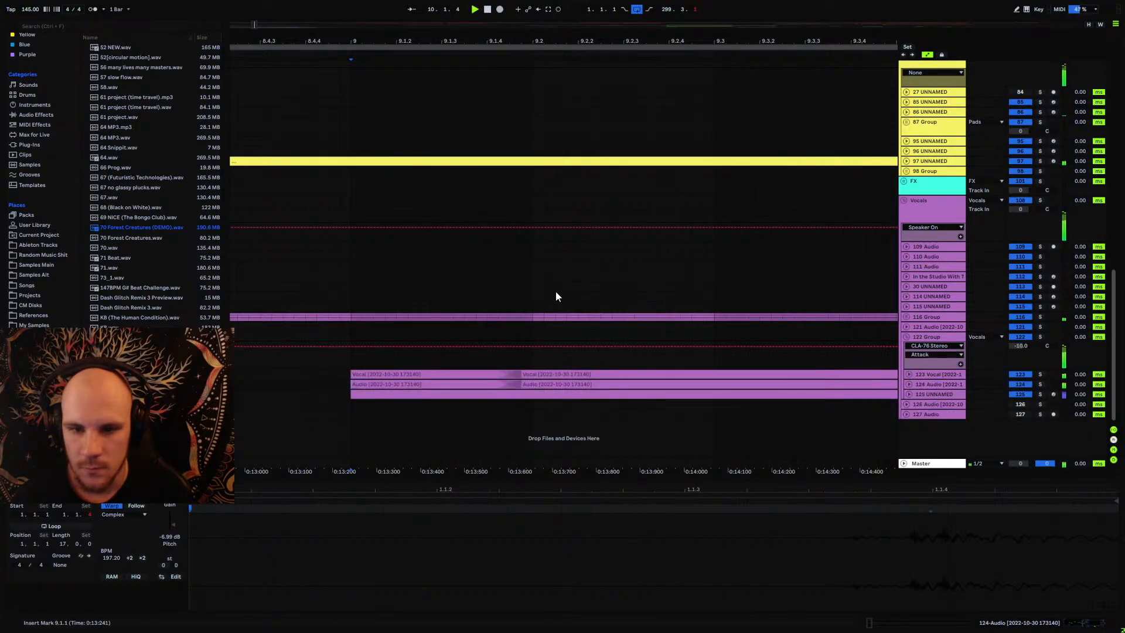
Step: Record the master output onto the MASTER RECORDING track again, starting from 8.4.1
drag(511, 45, 545, 26)
scroll(574, 190, up, 4)
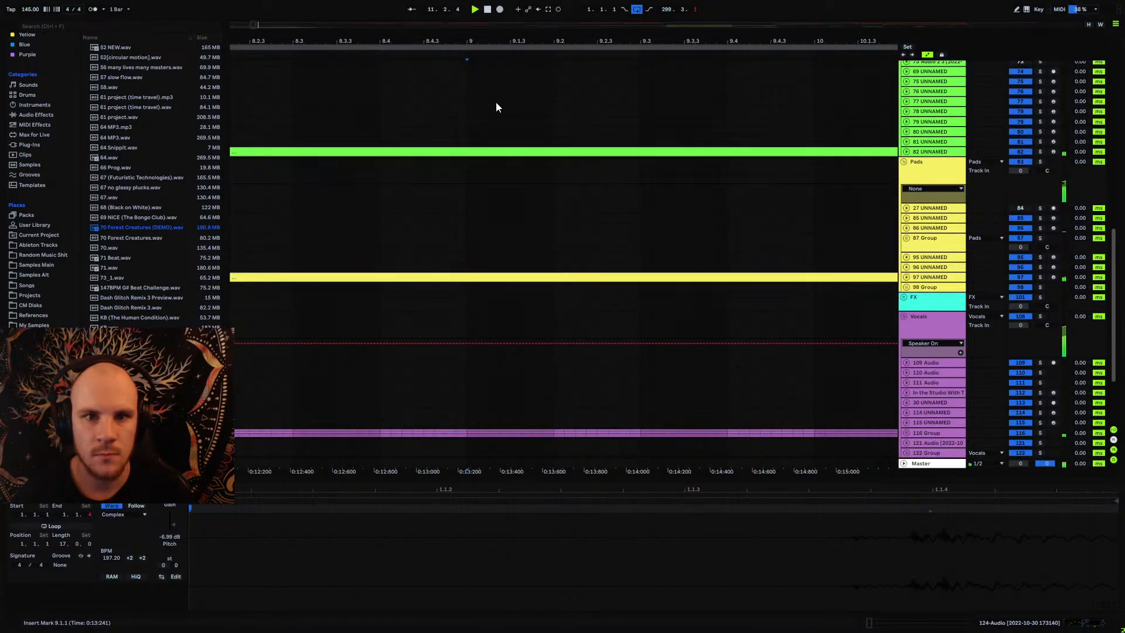
scroll(488, 93, up, 10)
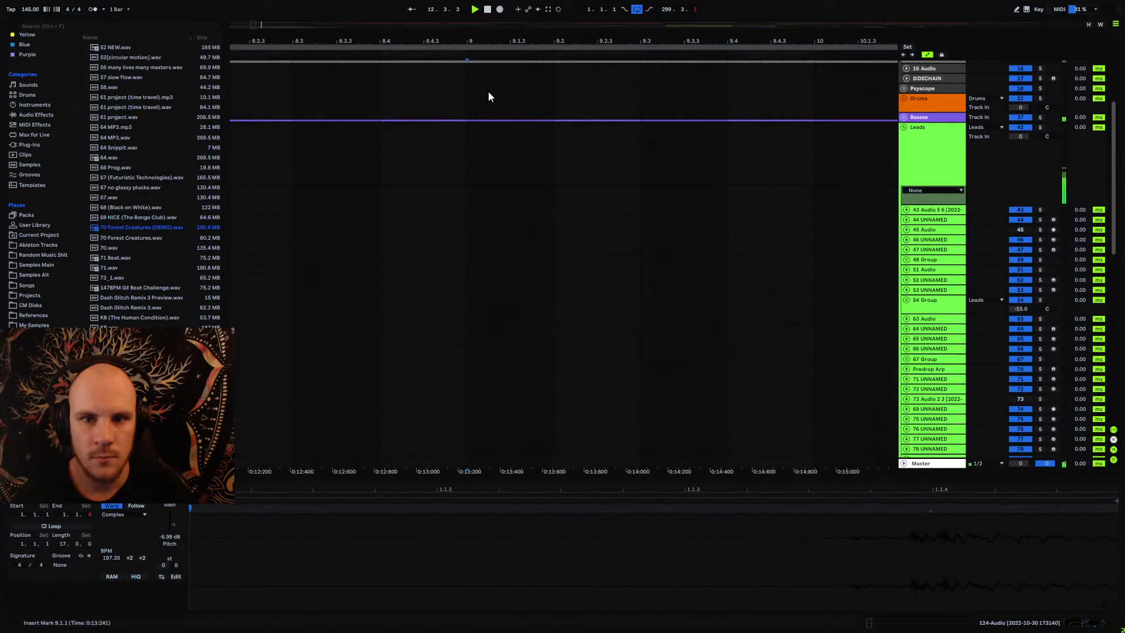
click(382, 142)
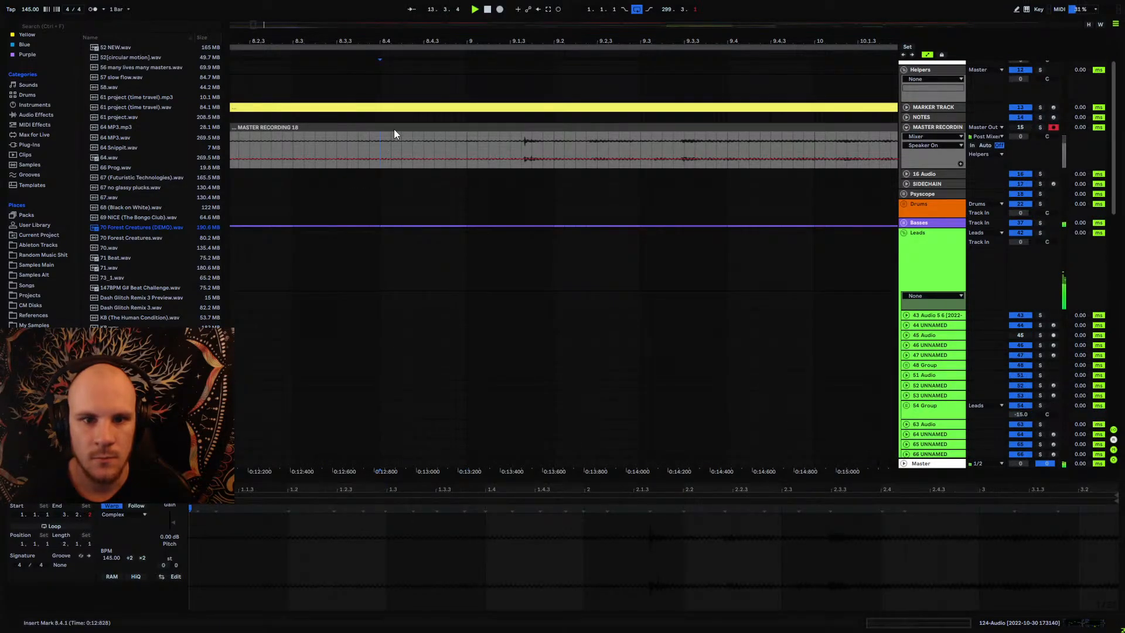
click(500, 10)
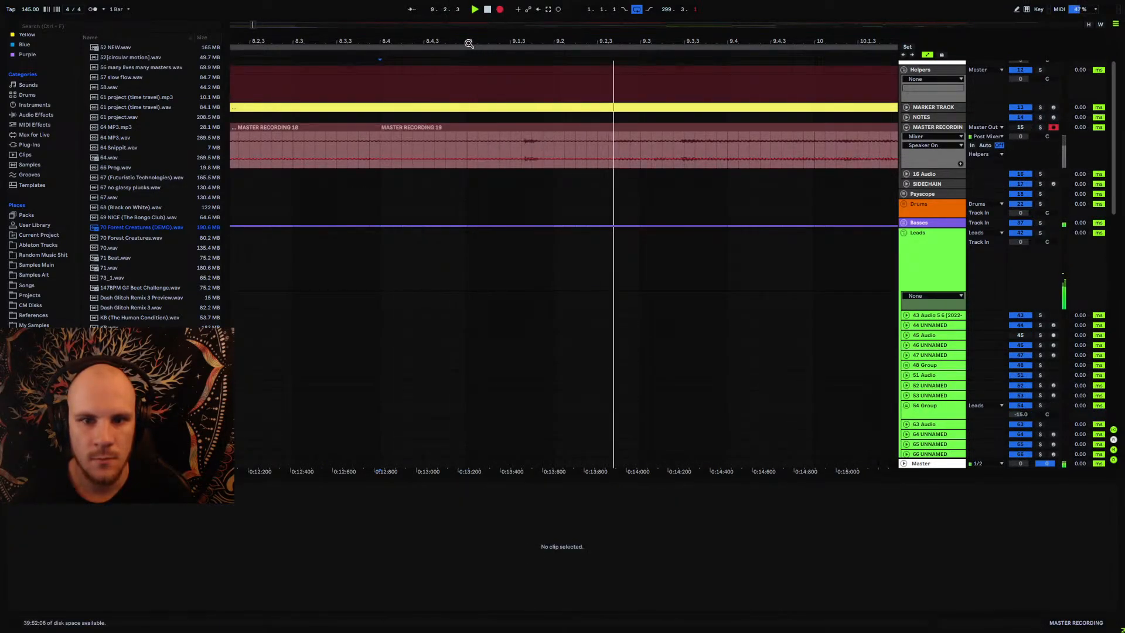
drag(510, 41, 411, 40)
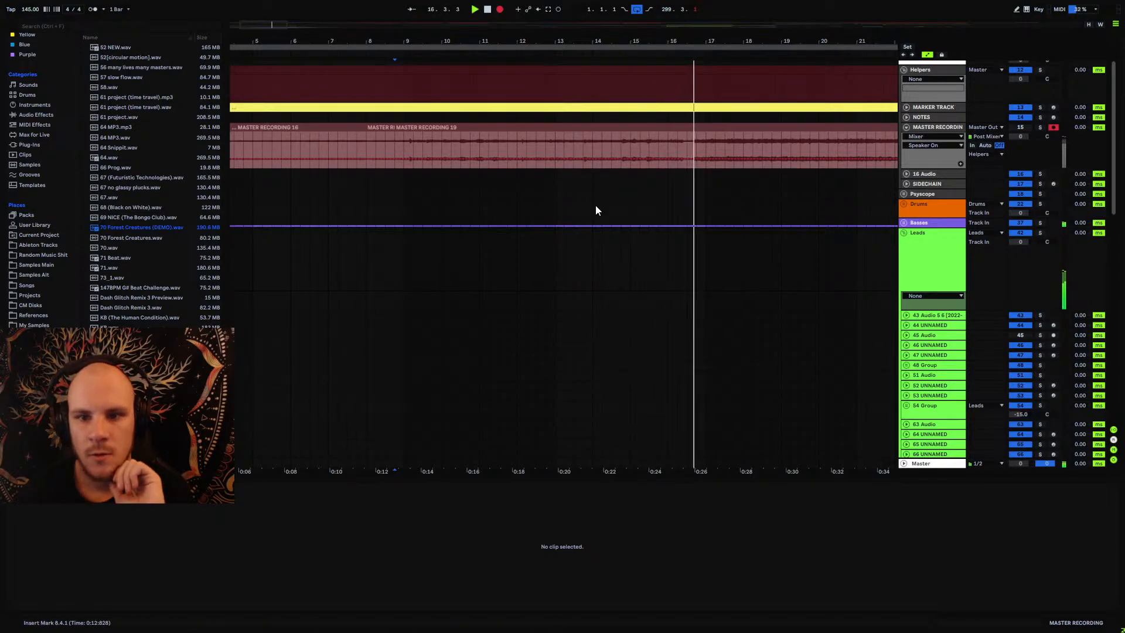
scroll(622, 271, down, 10)
scroll(746, 259, up, 10)
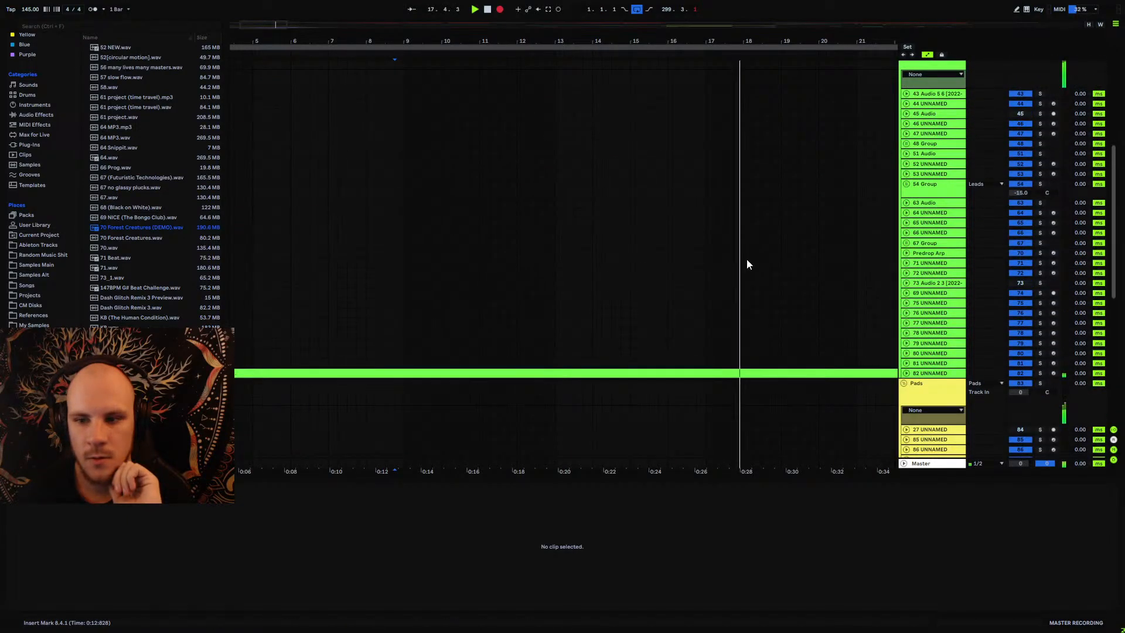
Step: In the EQ Eight of the 41 UNNAMED bass track, move a mid band to about 587 Hz and -8.06 dB
click(904, 161)
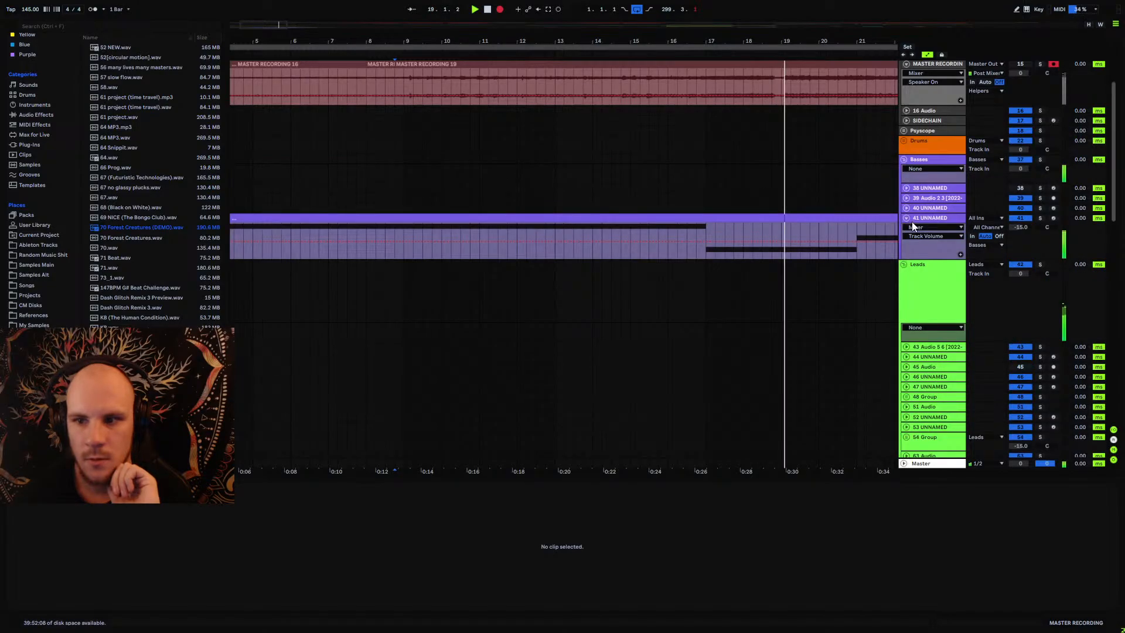
click(929, 218)
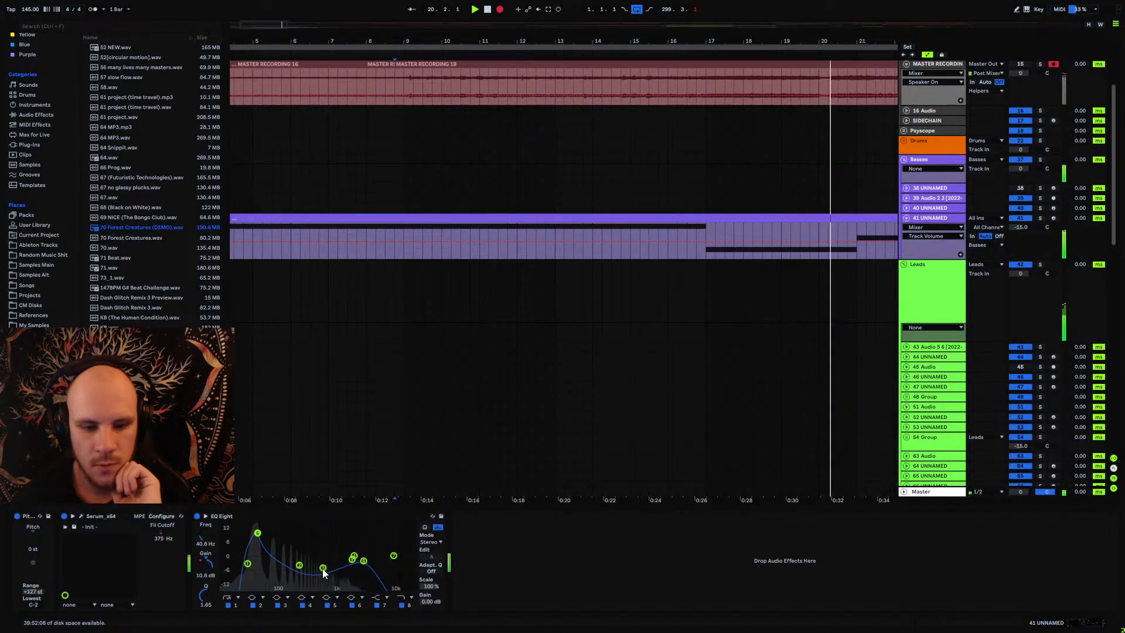
drag(352, 560, 323, 573)
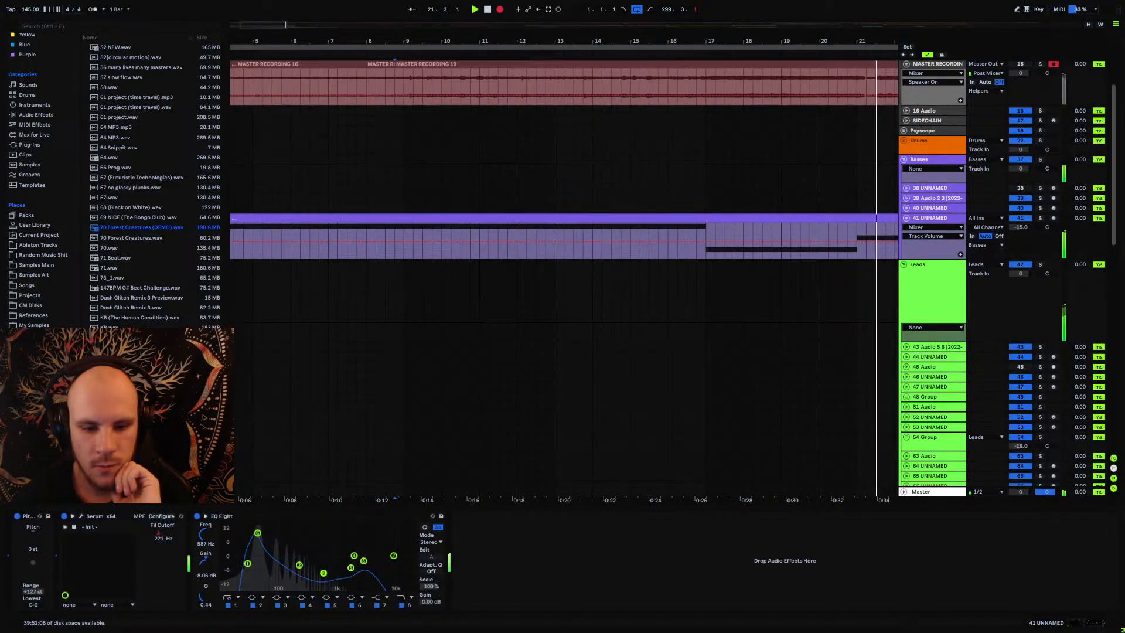
Step: Fold the 41 UNNAMED track and the Basses, Leads, Pads and Vocals groups to compact the arrangement
click(906, 218)
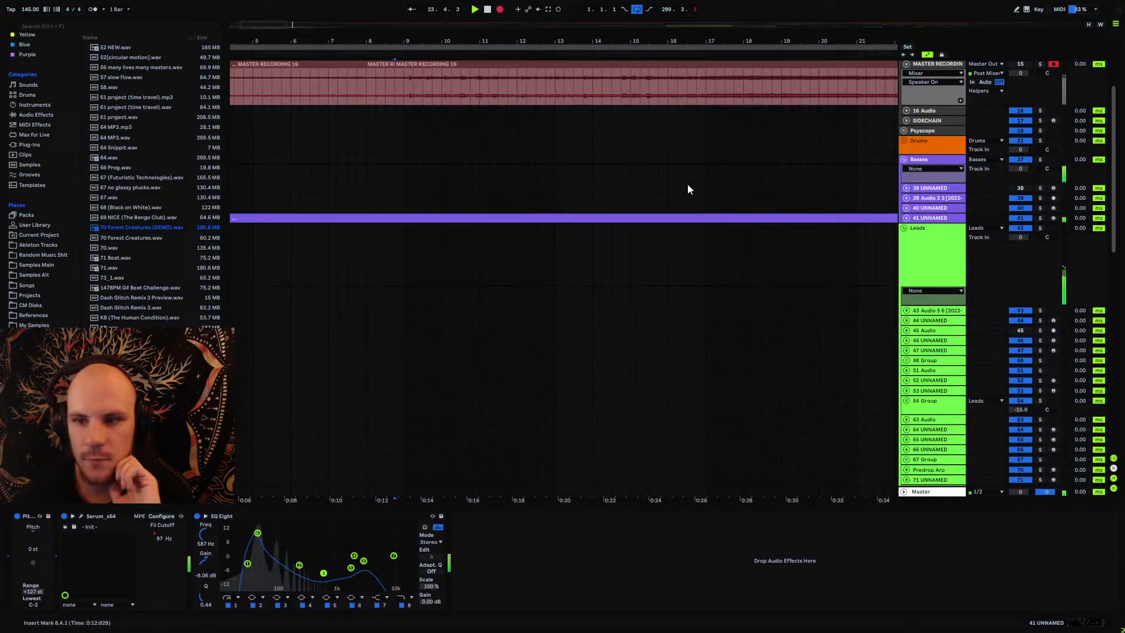
drag(553, 42, 552, 27)
click(906, 159)
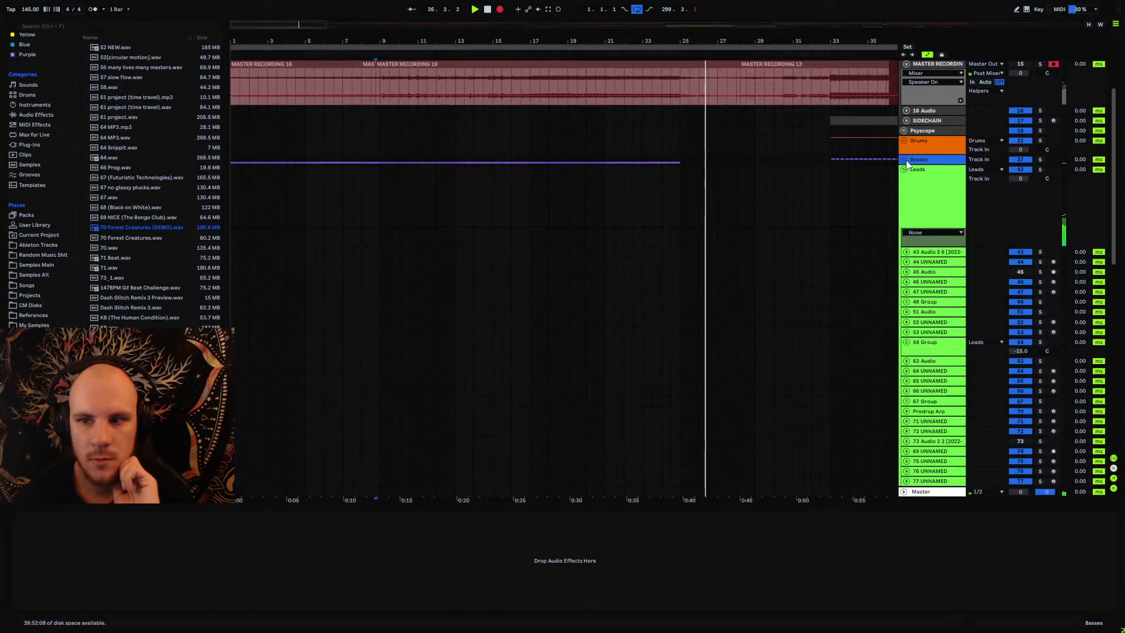
click(904, 169)
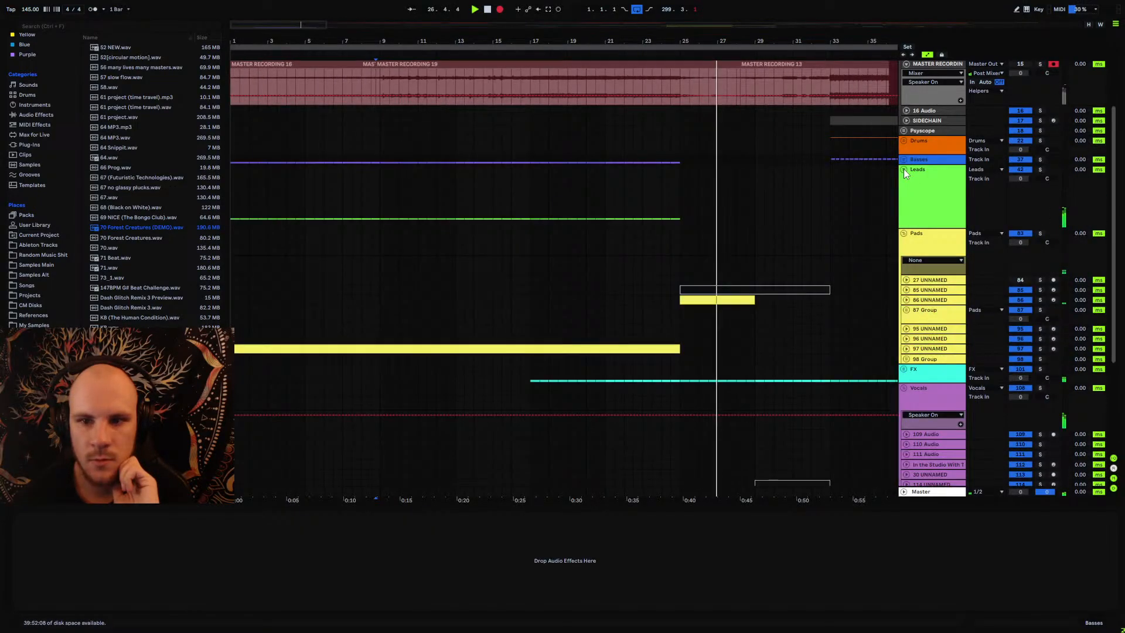
click(903, 233)
click(905, 281)
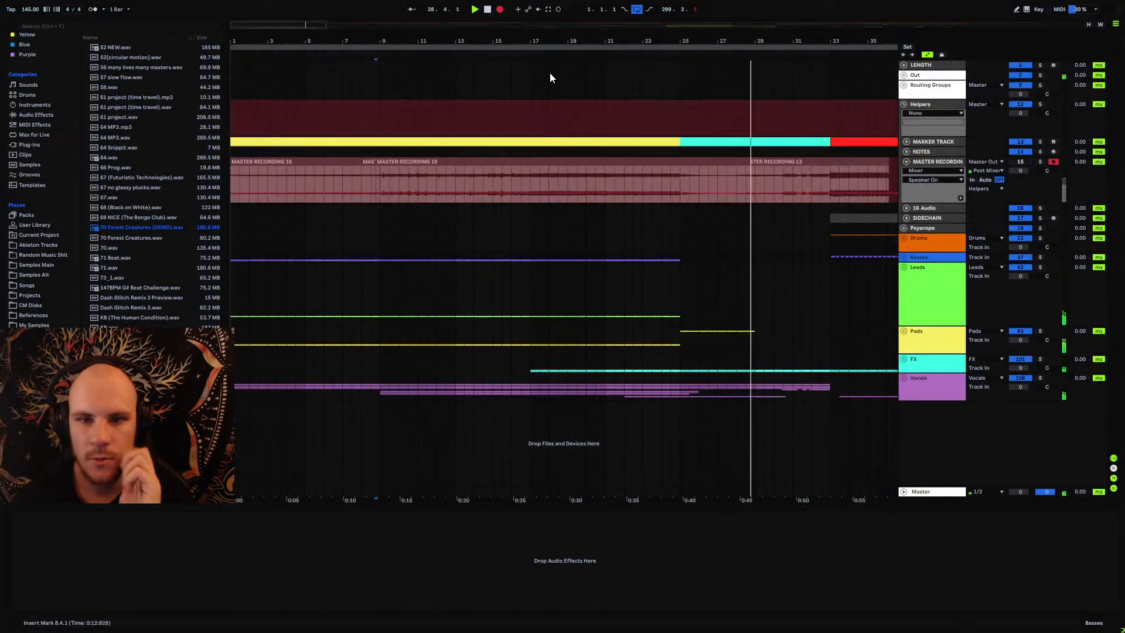
drag(552, 42, 553, 29)
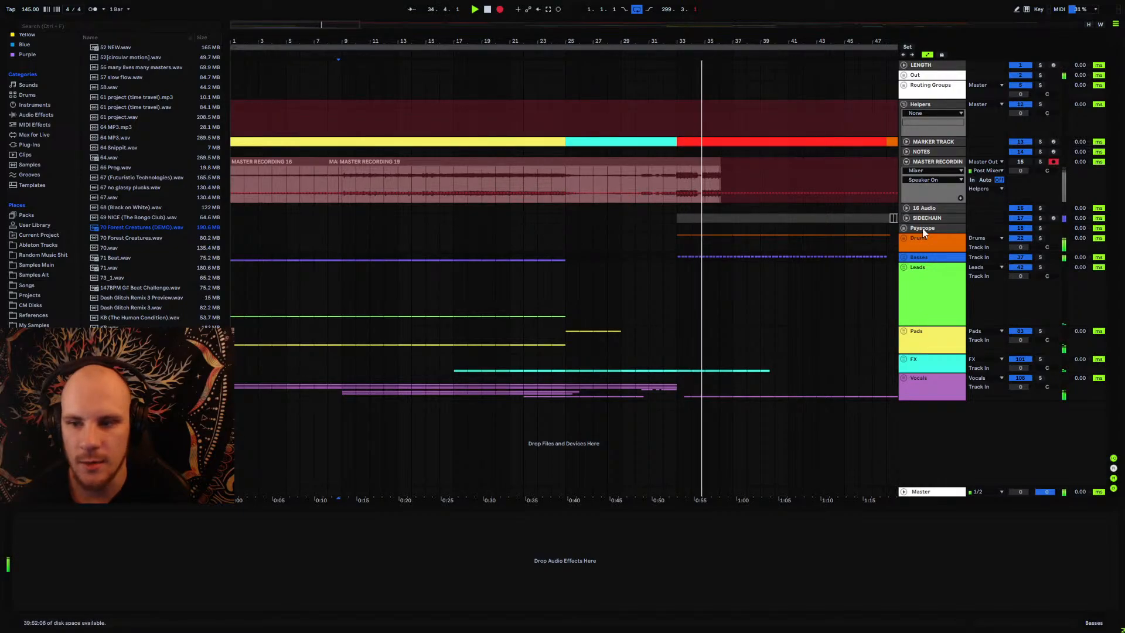
click(906, 162)
click(903, 105)
drag(329, 45, 329, 40)
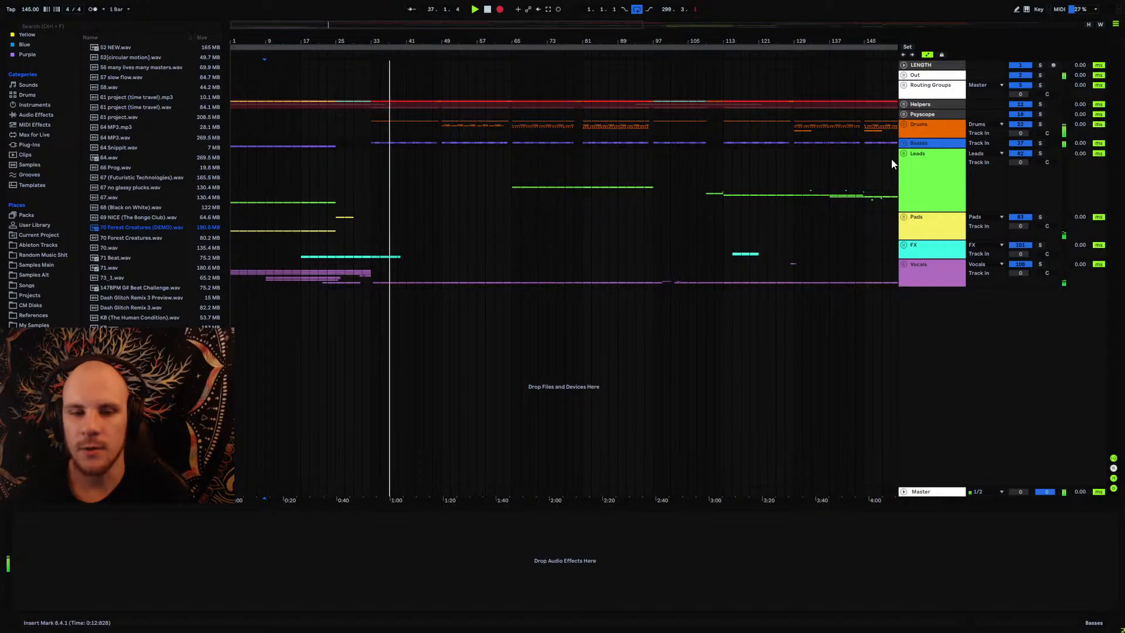
drag(375, 38, 454, 69)
click(904, 105)
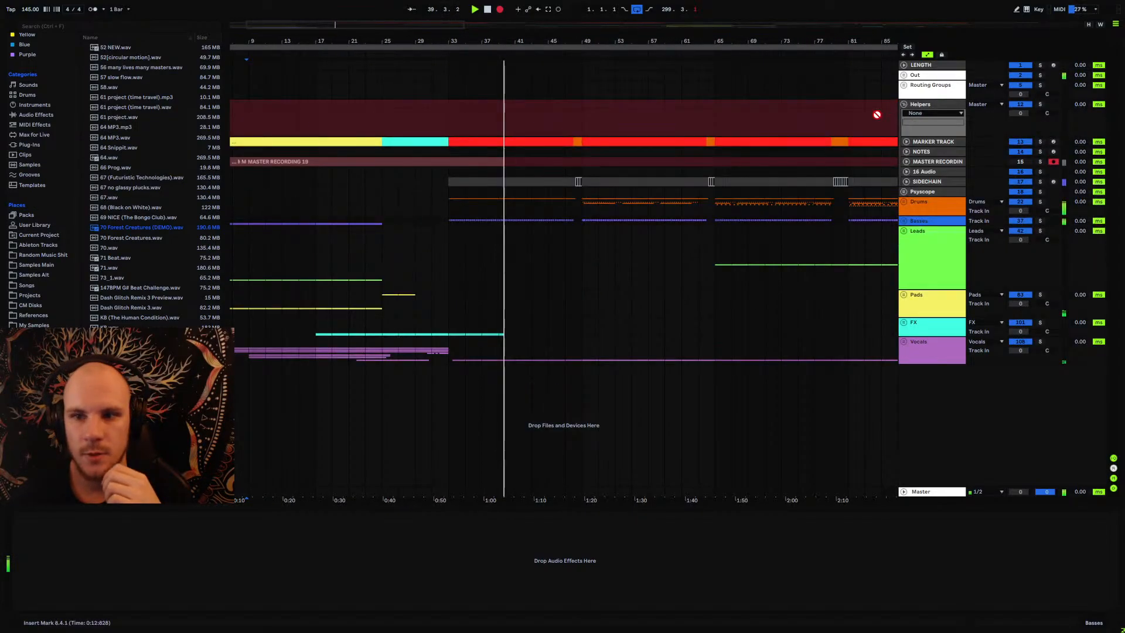
click(905, 162)
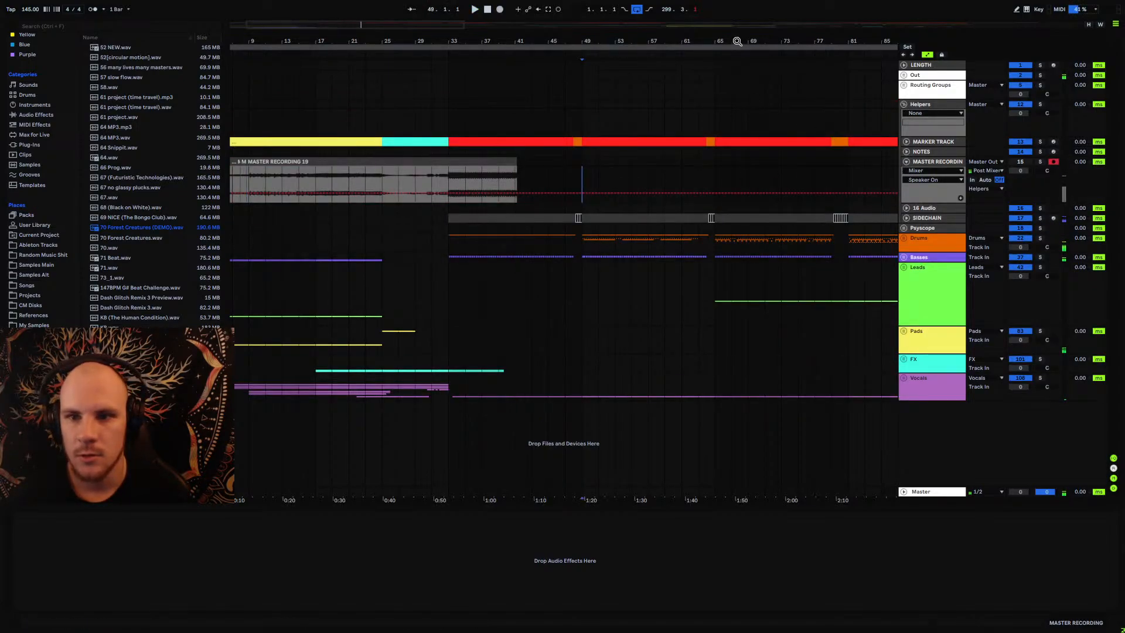
Step: Examine the whole arrangement's sections and master recordings, from the intro through to the section around bars 217 to 251
drag(737, 42, 843, 21)
click(264, 181)
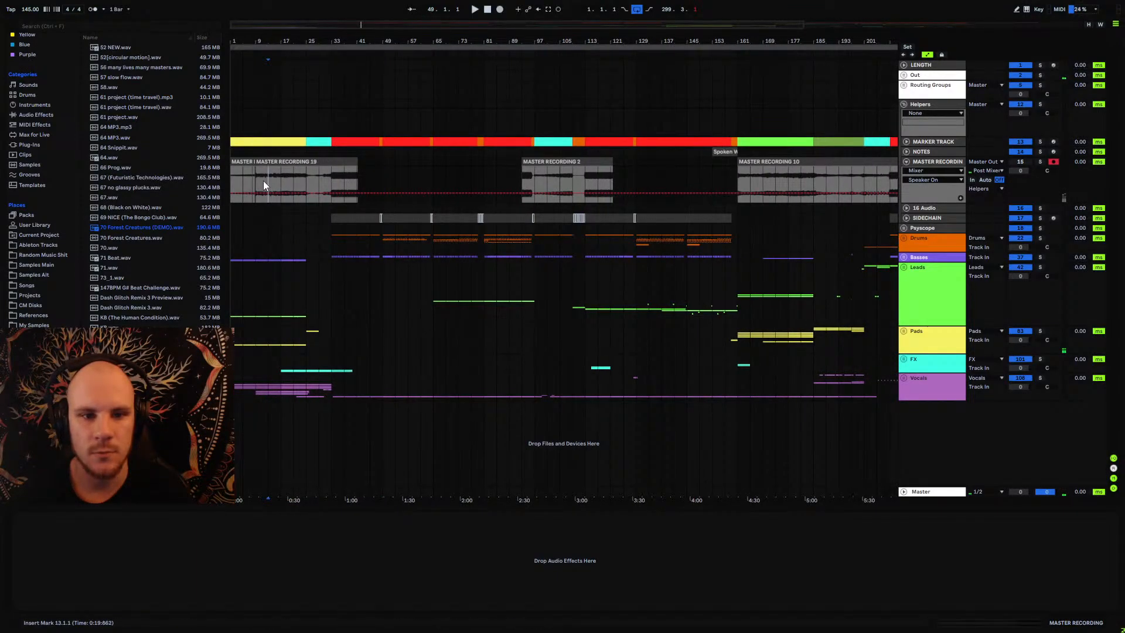
click(326, 181)
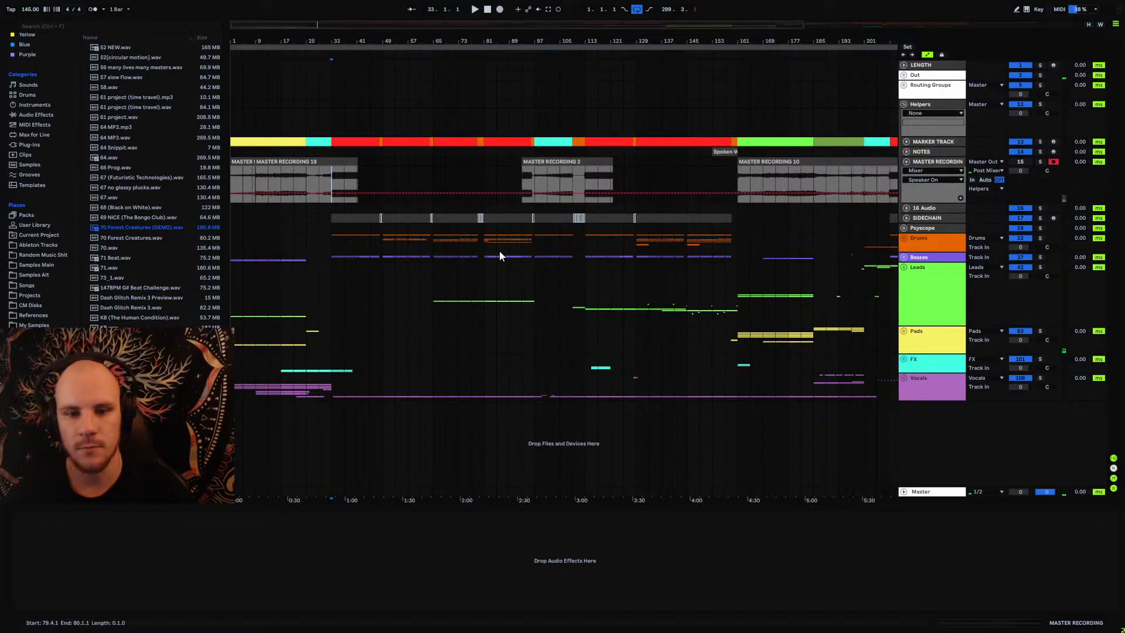
click(486, 241)
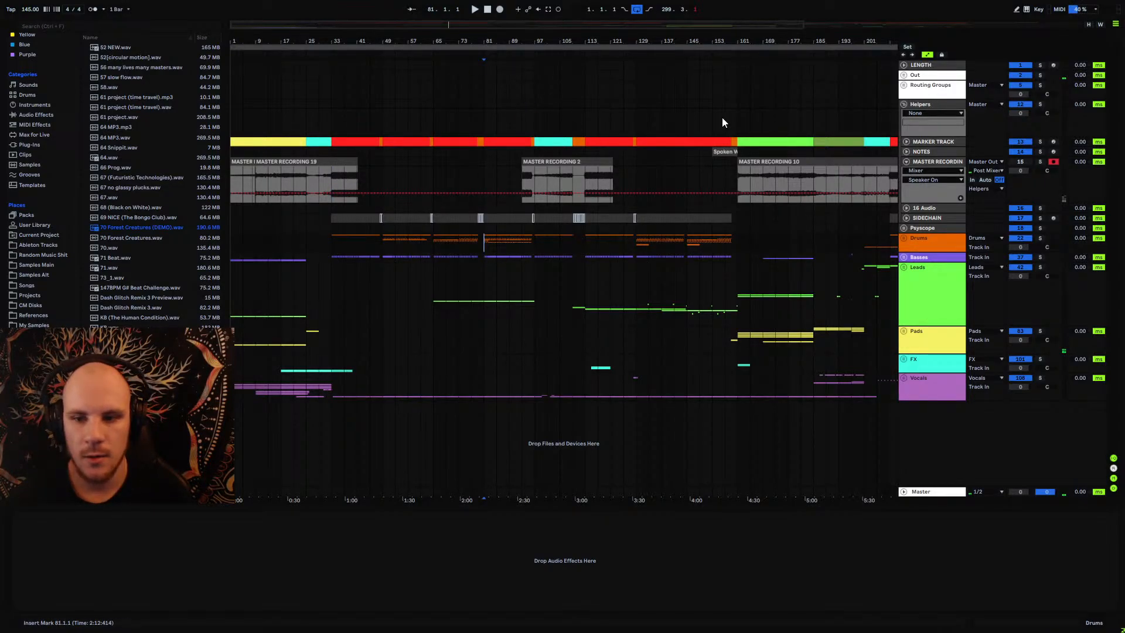
drag(737, 47, 516, 46)
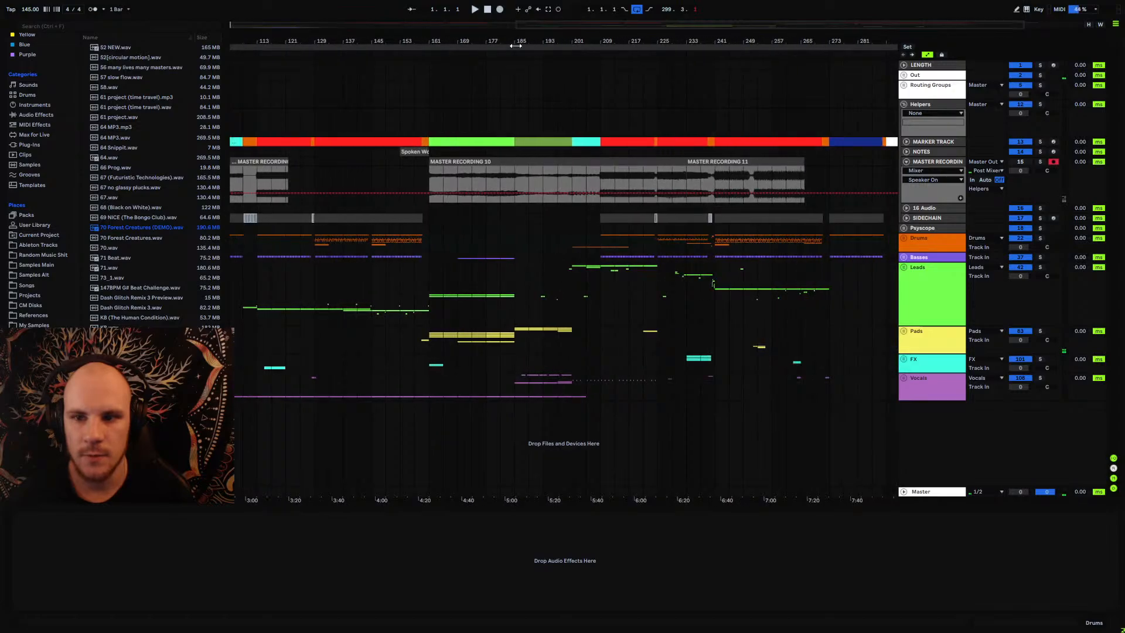
drag(708, 41, 644, 118)
Step: Unfold the NOTES track and insert an empty MIDI clip on it from 225.1.1 to 241.1.1 while playing the section
click(907, 151)
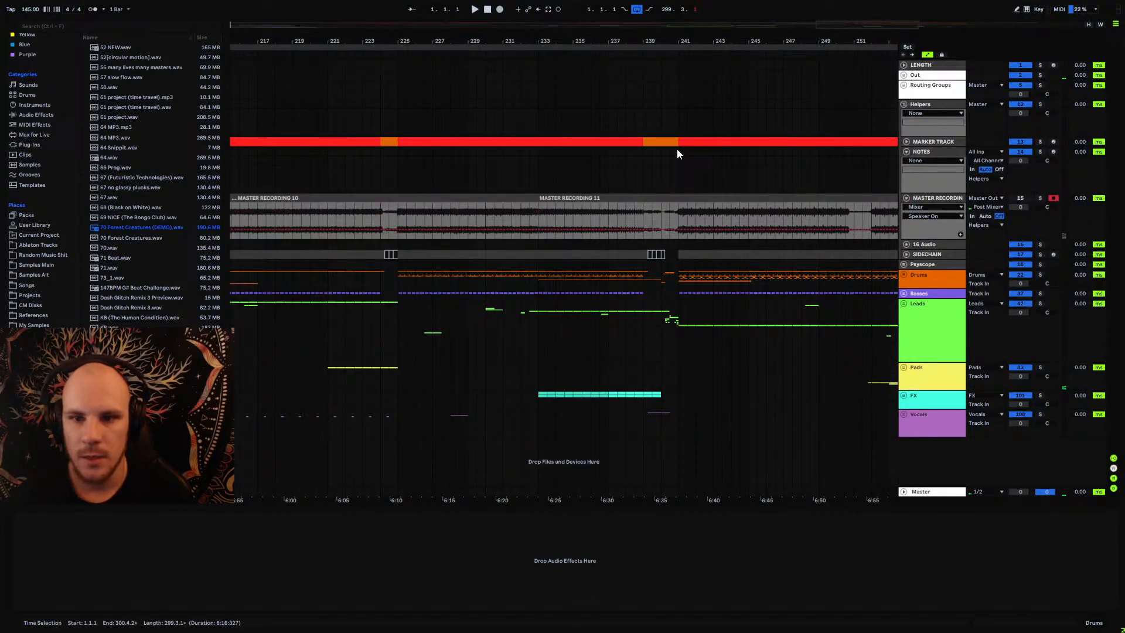
drag(677, 153, 531, 163)
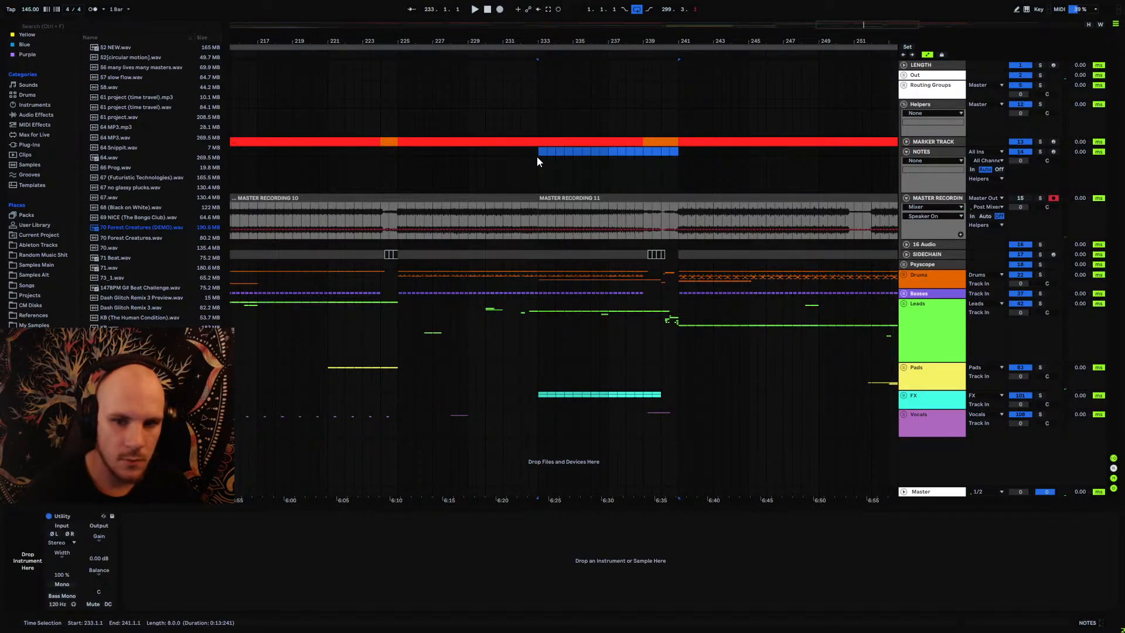
click(401, 157)
key(space)
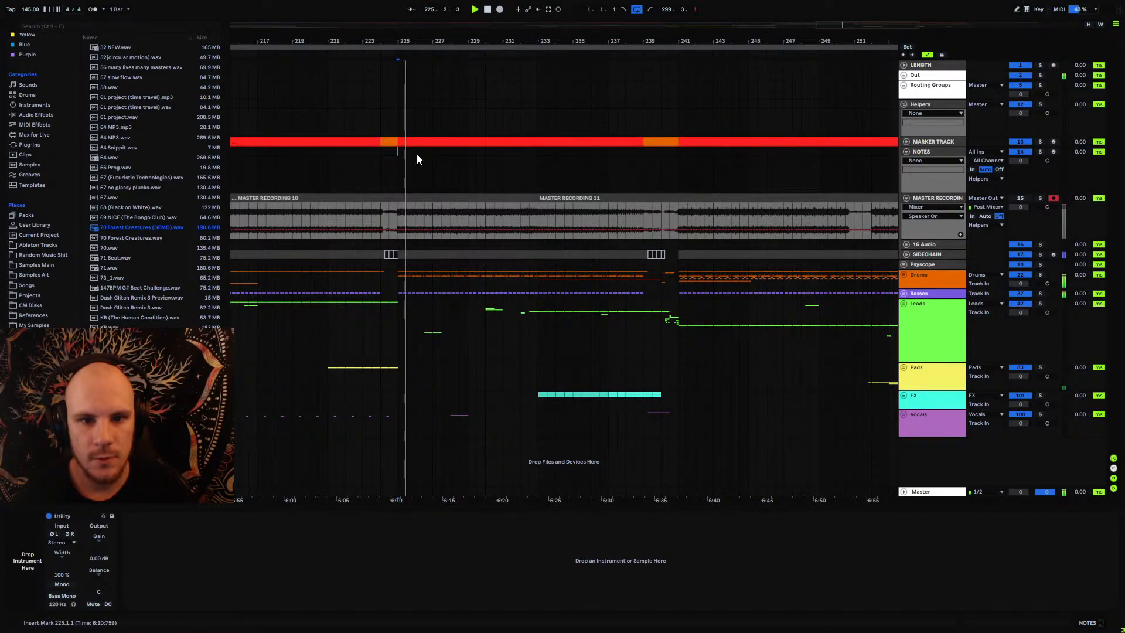
shift+click(675, 157)
key(ctrl+shift+m)
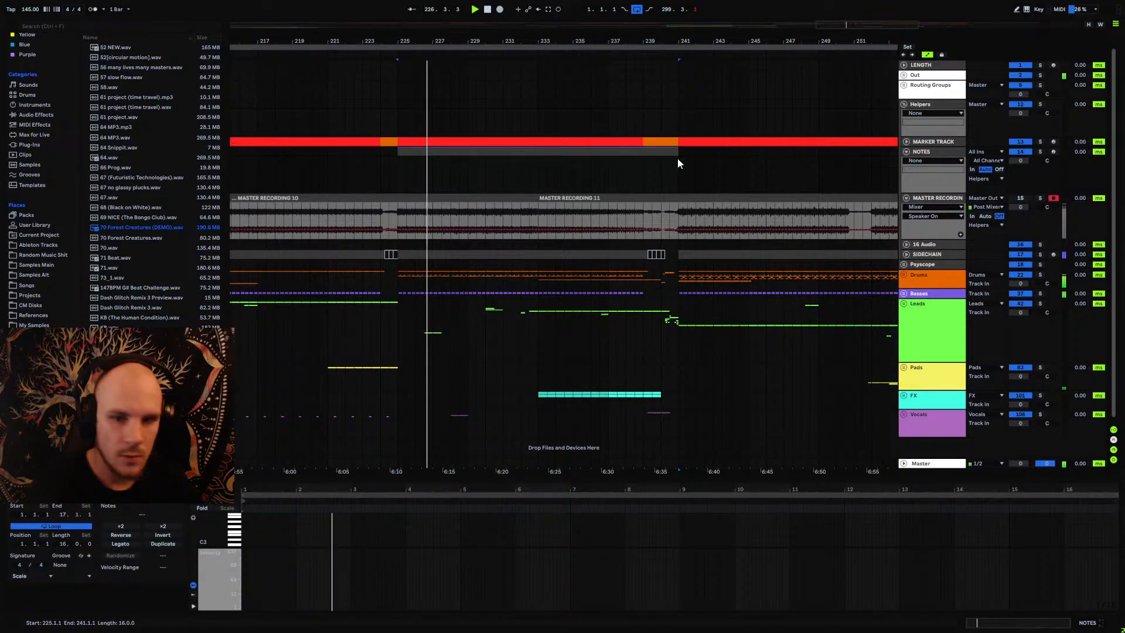
Step: Insert a new MIDI track below NOTES and rename it NOTES 2
click(924, 153)
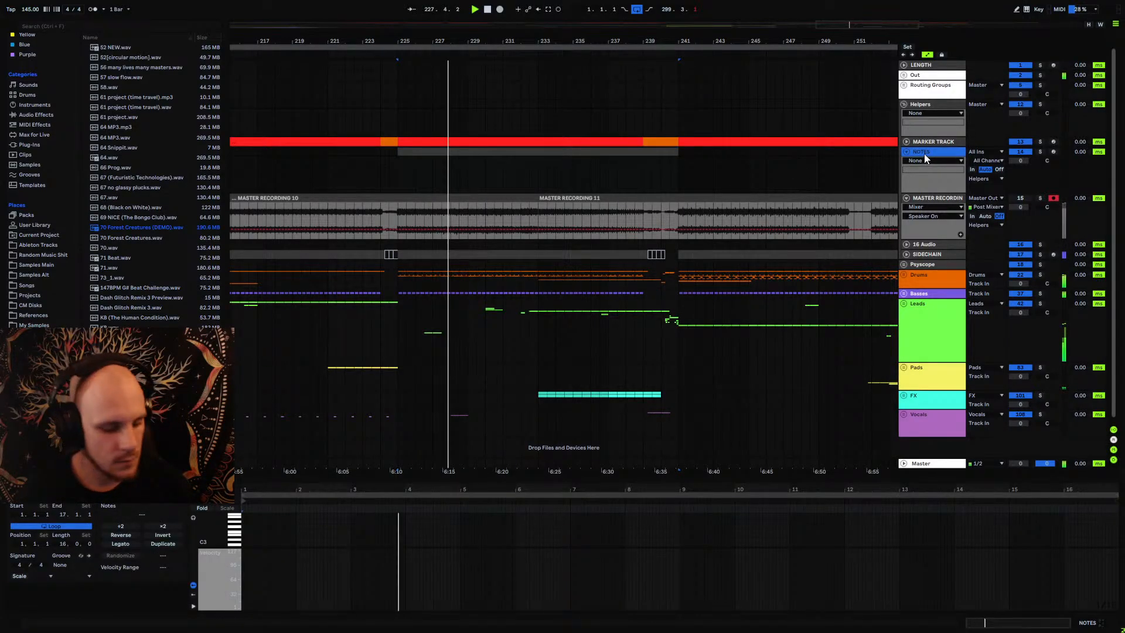
key(ctrl+shift+t)
right_click(924, 208)
click(943, 251)
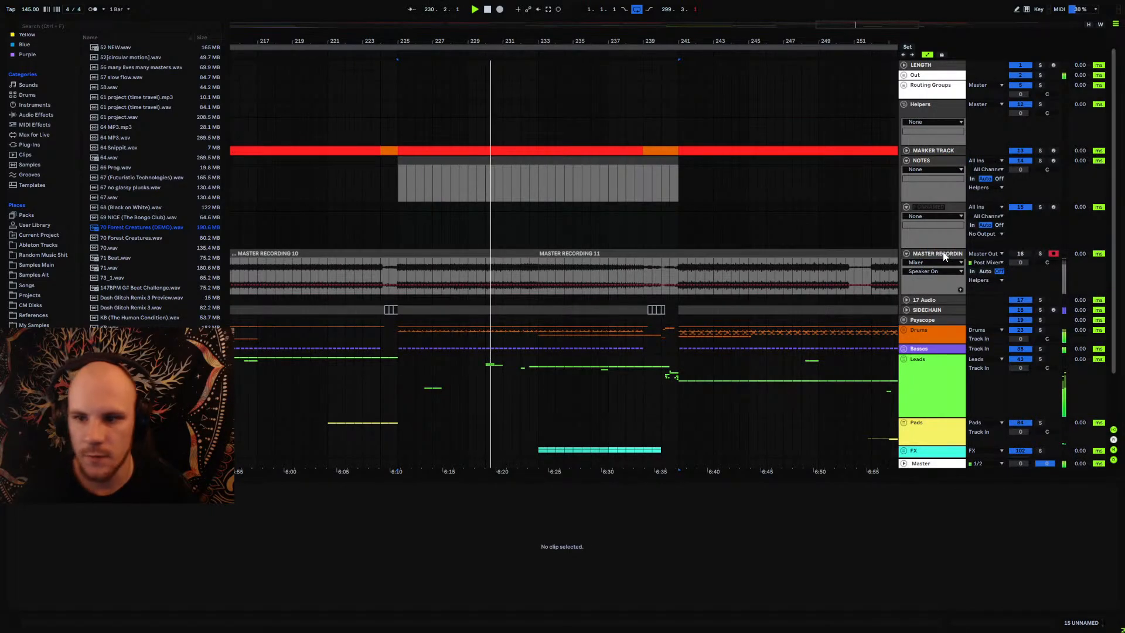
key(BackSpace)
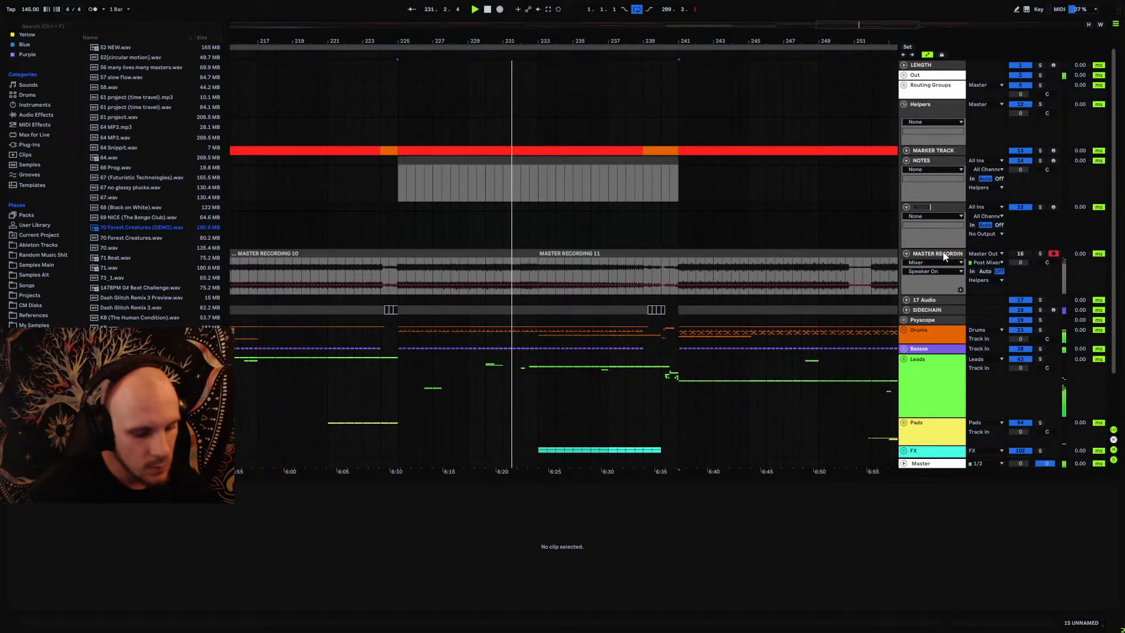
text(NOTES 2)
key(Return)
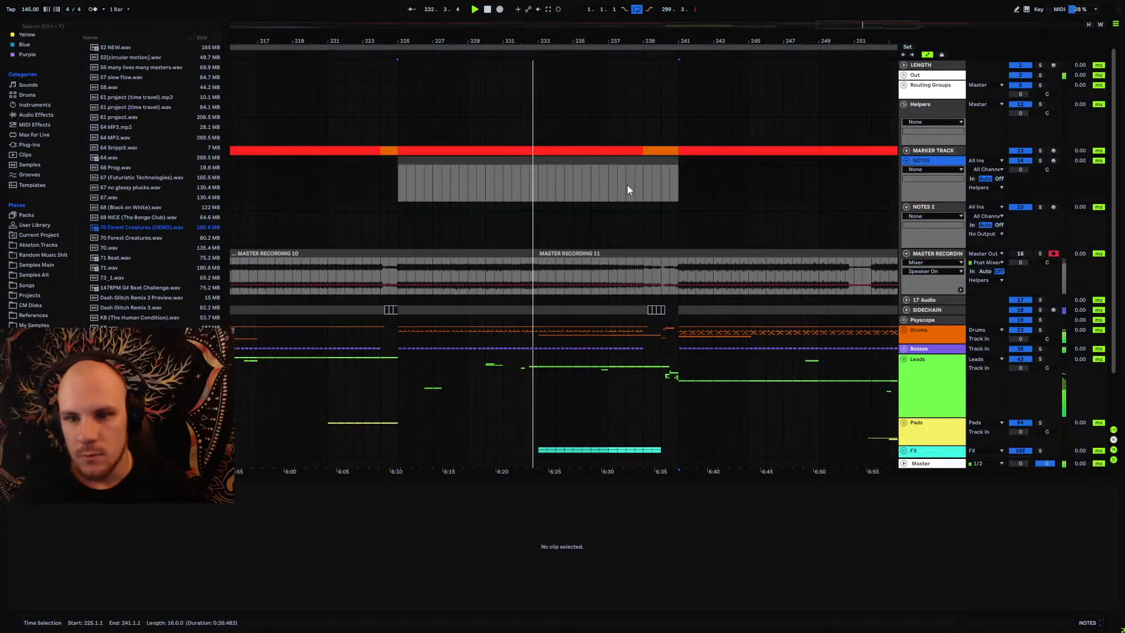
Step: Rename the MIDI clip at 225.1.1 on the NOTES track as "extra atmospheres"
key(ctrl+shift+m)
right_click(480, 159)
click(513, 226)
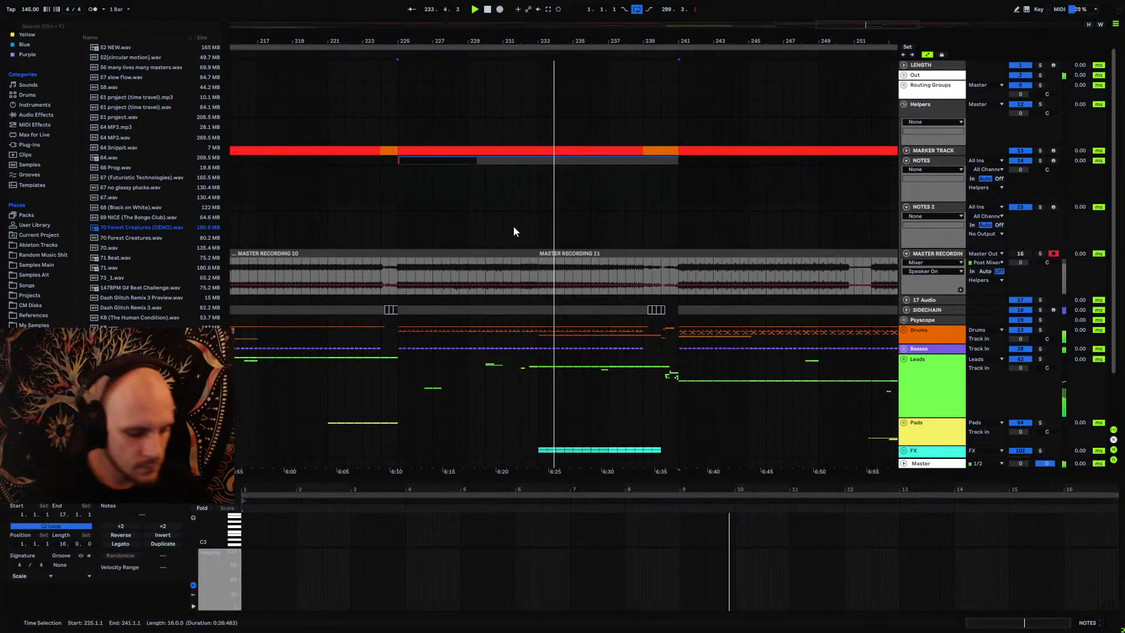
text(extra)
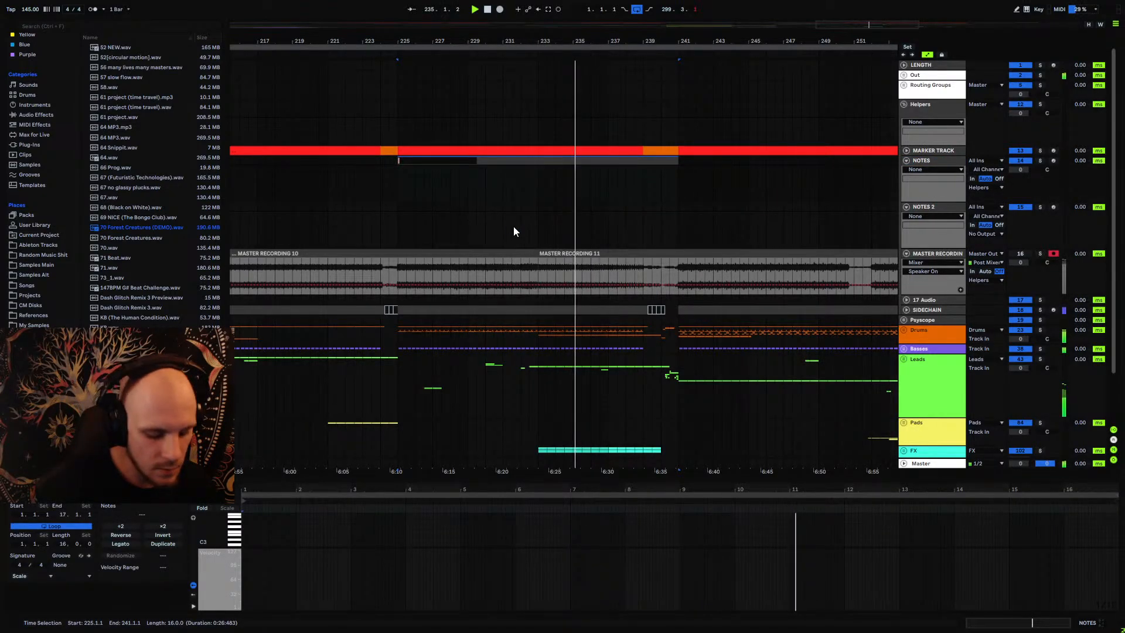
text( at)
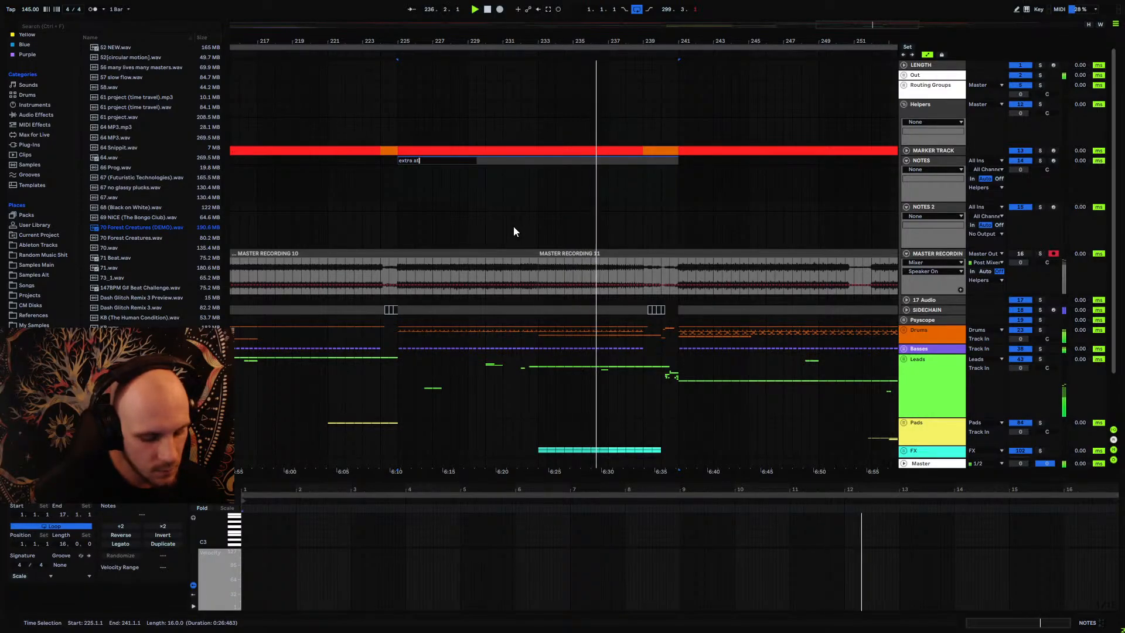
text(mospheres)
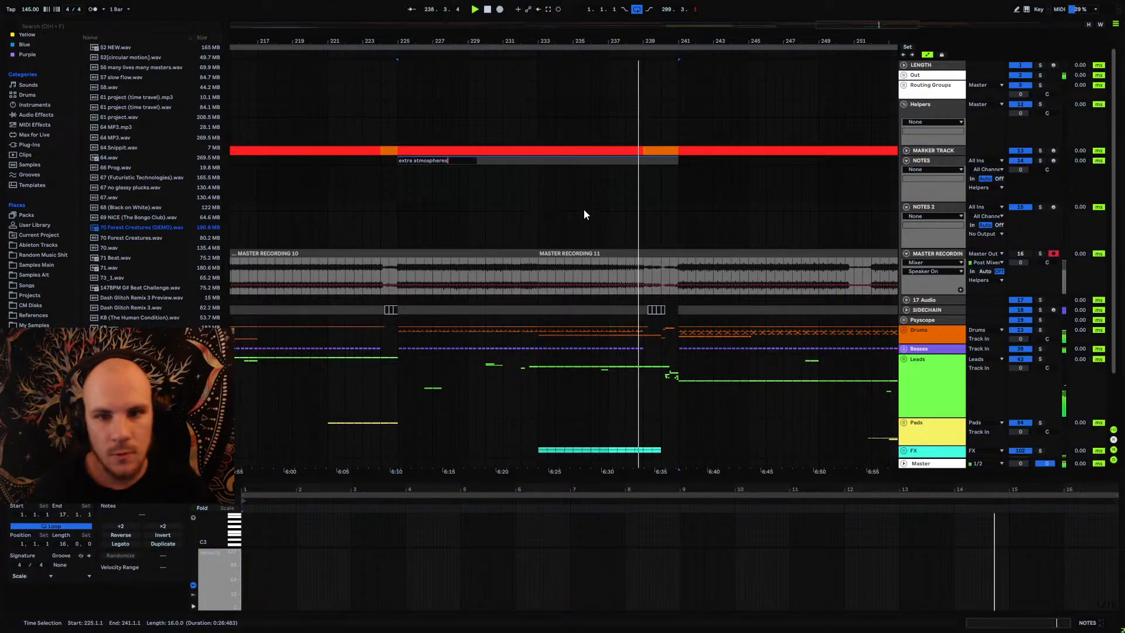
click(689, 191)
Step: Insert an empty MIDI clip on NOTES 2 from 233.1.1 to 239.1.1 and rename it "More stuff"
drag(543, 208, 643, 206)
key(ctrl+shift+m)
right_click(621, 207)
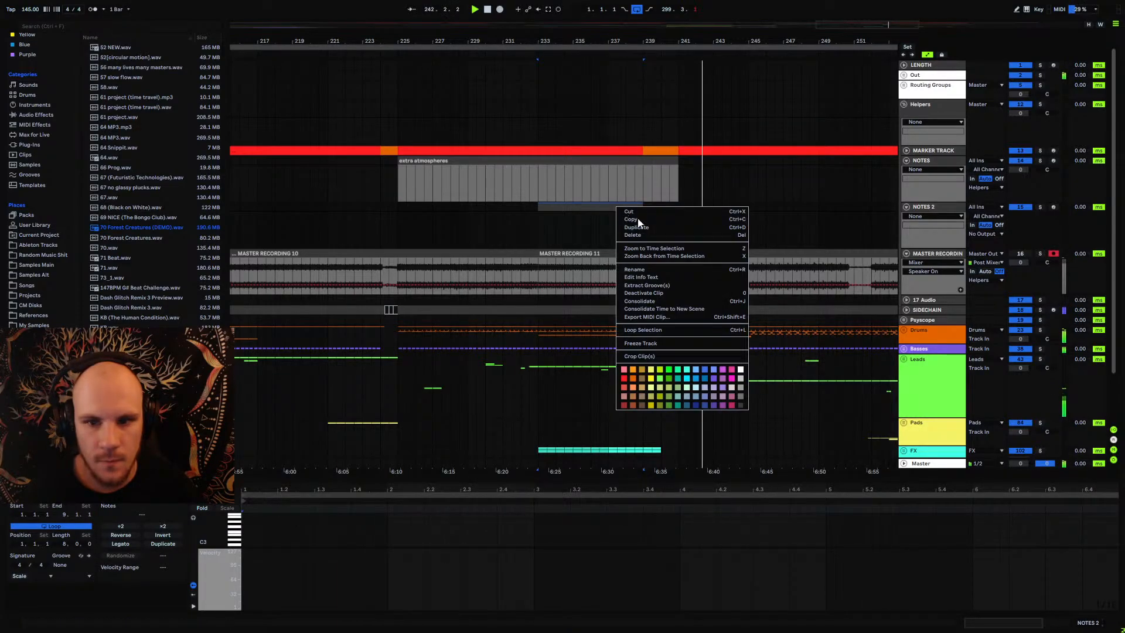
click(648, 271)
text(More stuff)
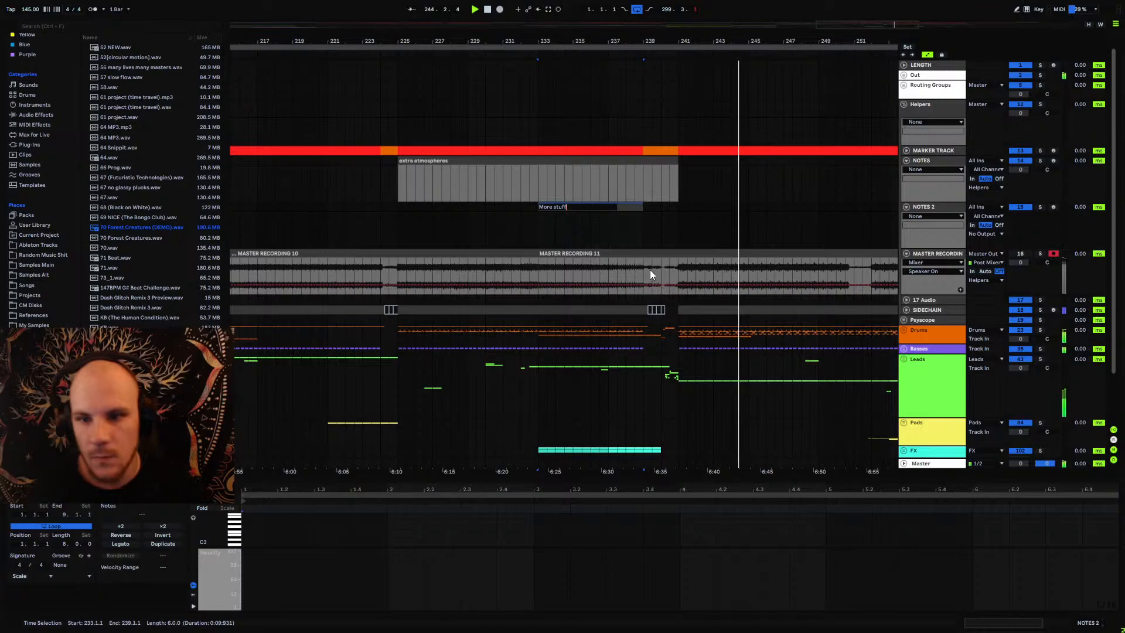
click(678, 208)
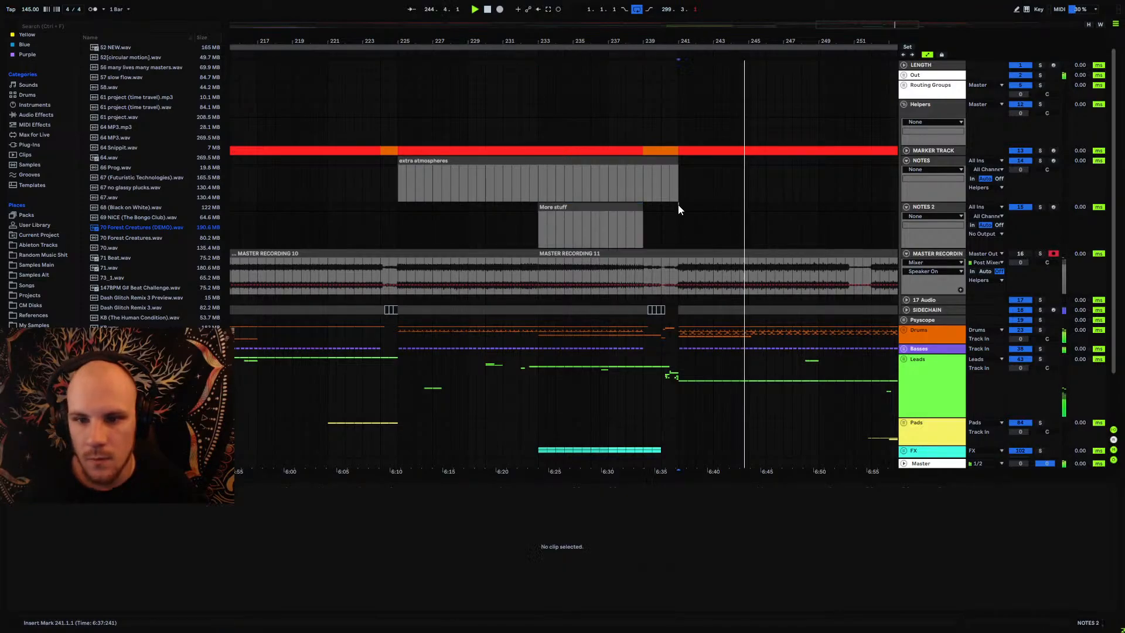
Step: Insert an empty MIDI clip on the NOTES 2 track from 241.1.1 to 273.1.1
drag(726, 36, 543, 14)
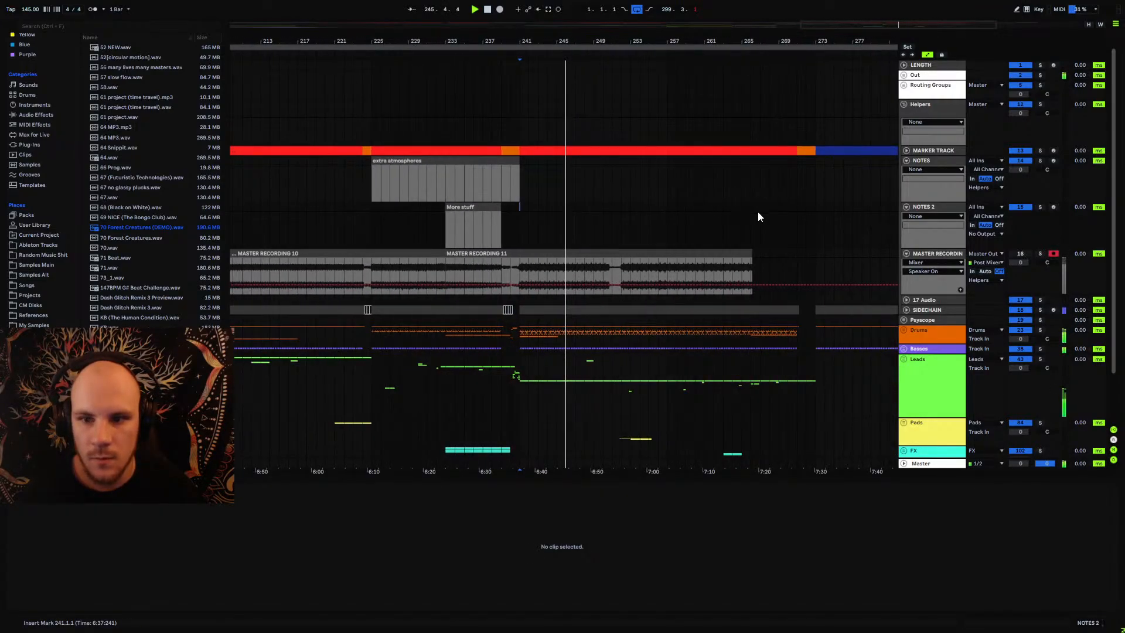
shift+click(814, 208)
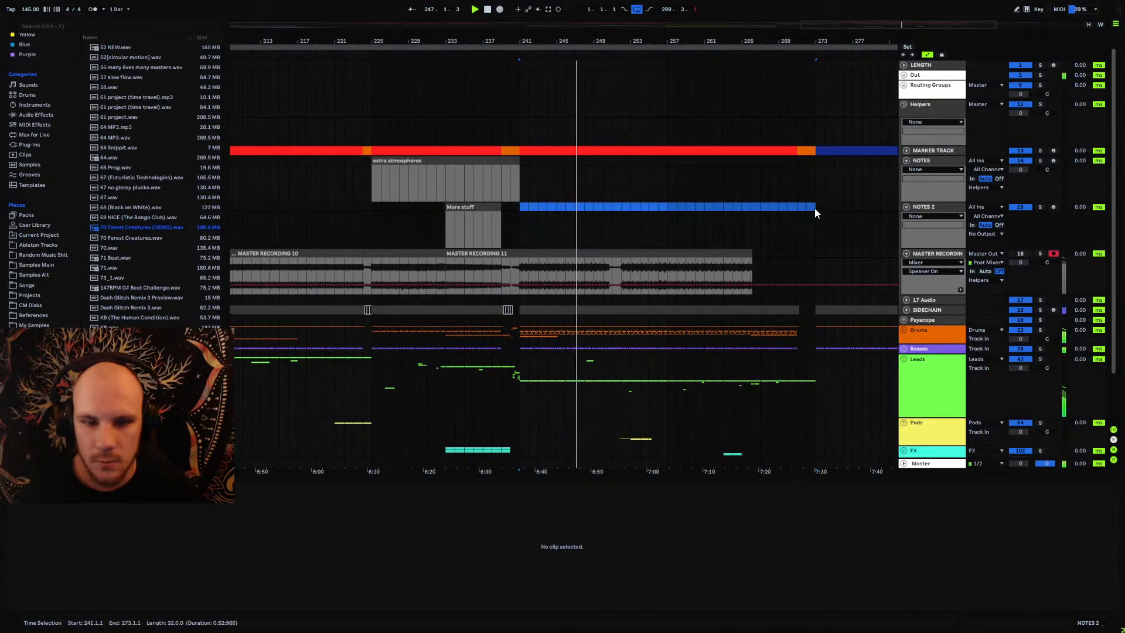
key(ctrl+shift+m)
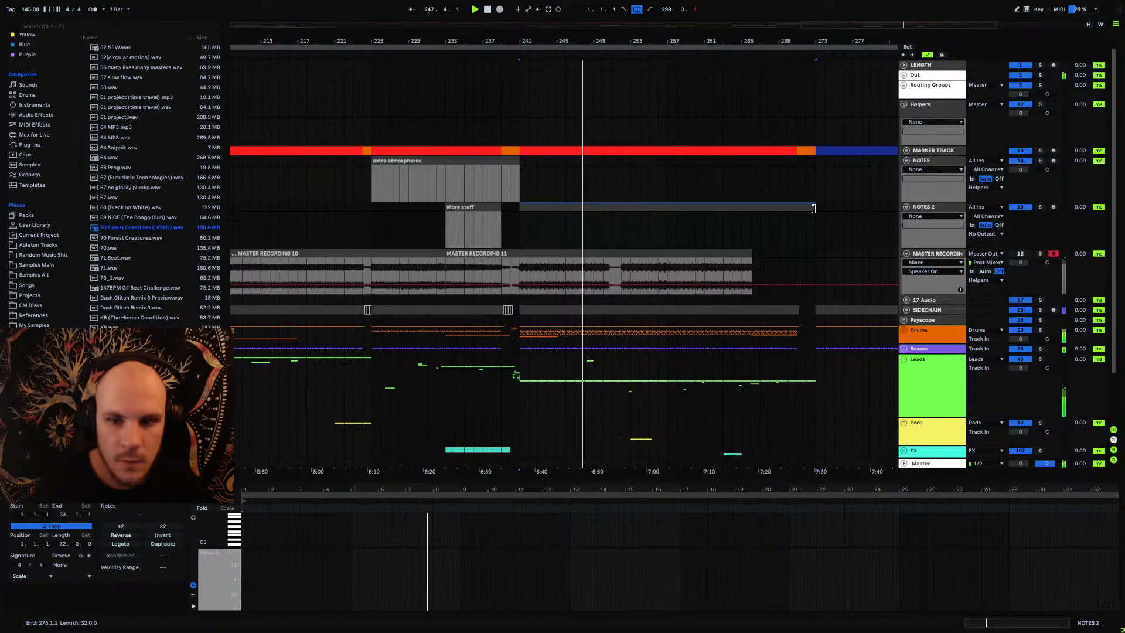
Step: Rename the clip at 241.1.1 on NOTES 2 as "Few more leads + more atmosphere" and fold both notes tracks
right_click(637, 210)
click(659, 272)
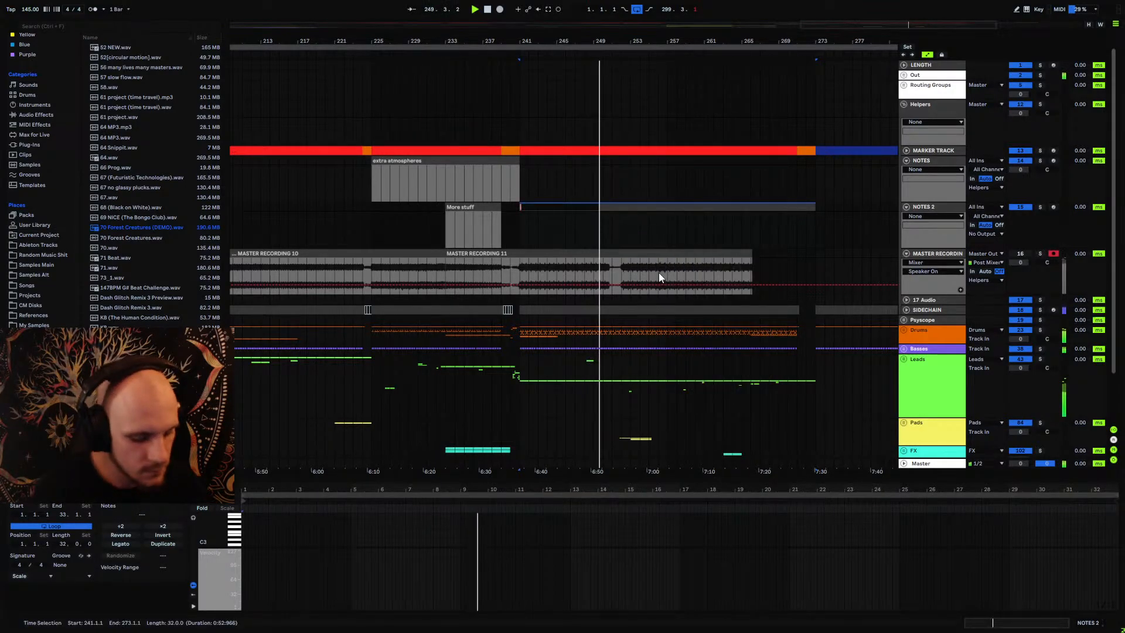
text(Few more lea)
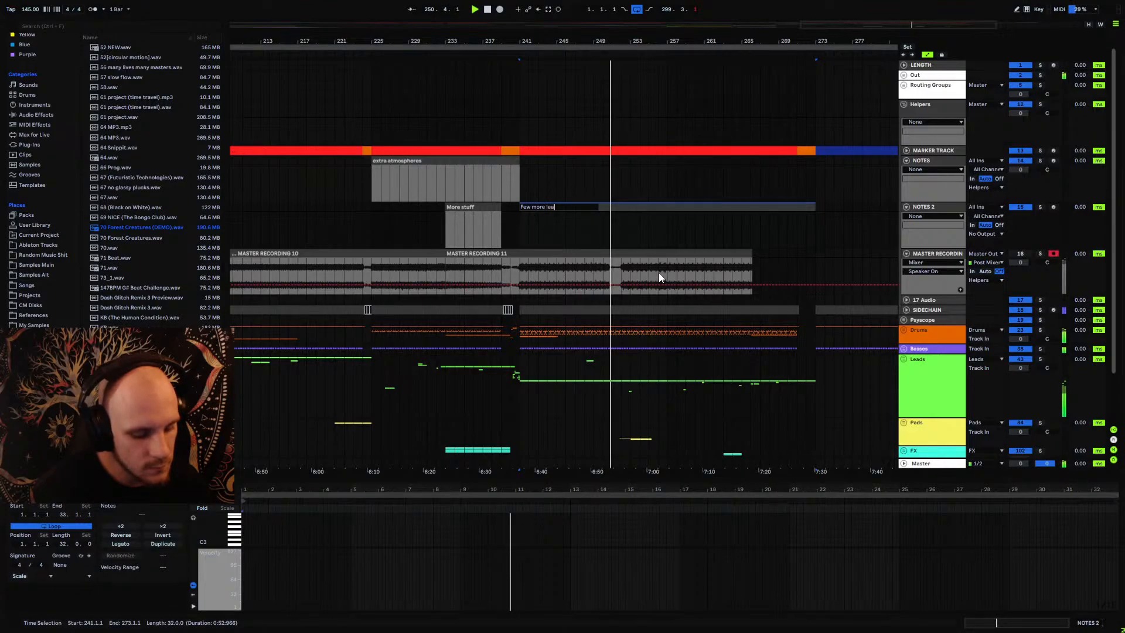
text(ds + m)
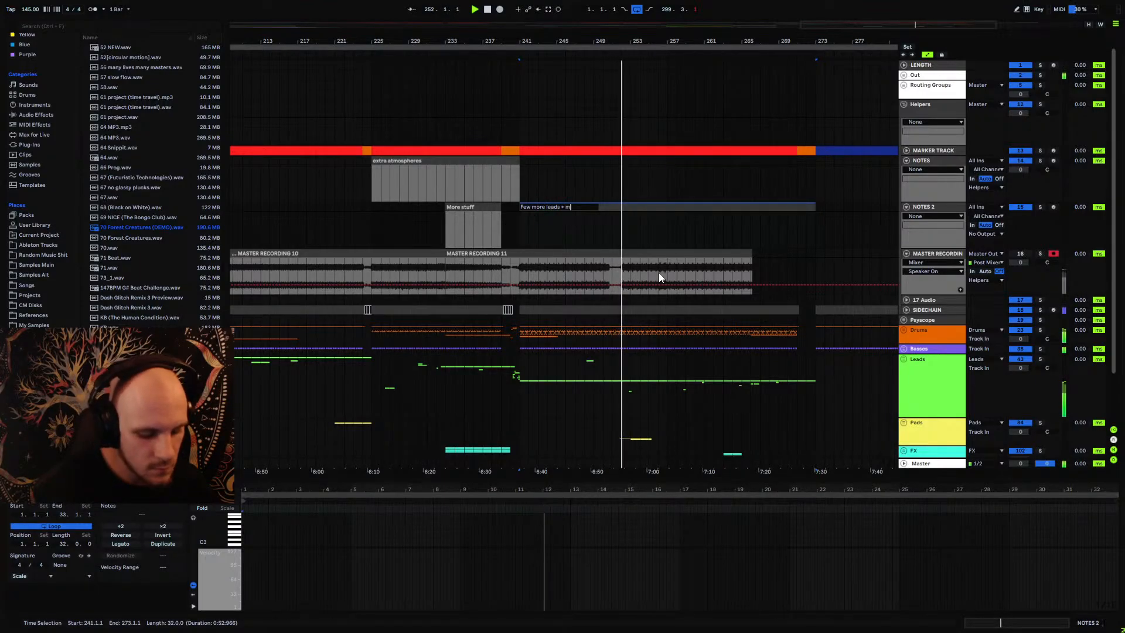
text(ore atmosph)
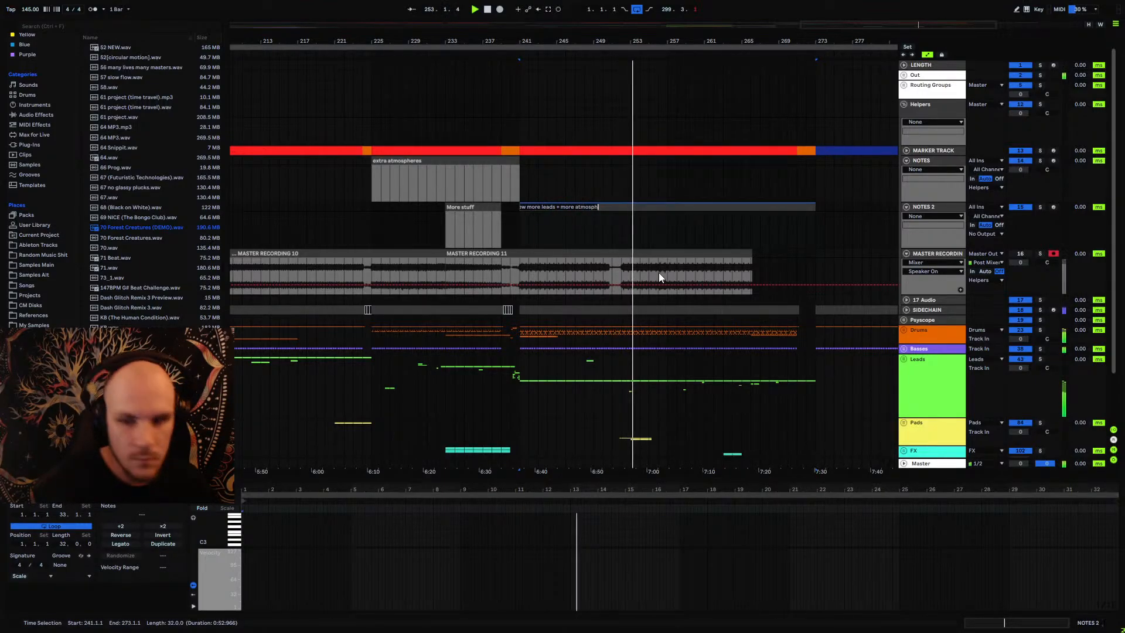
text(ere)
click(621, 182)
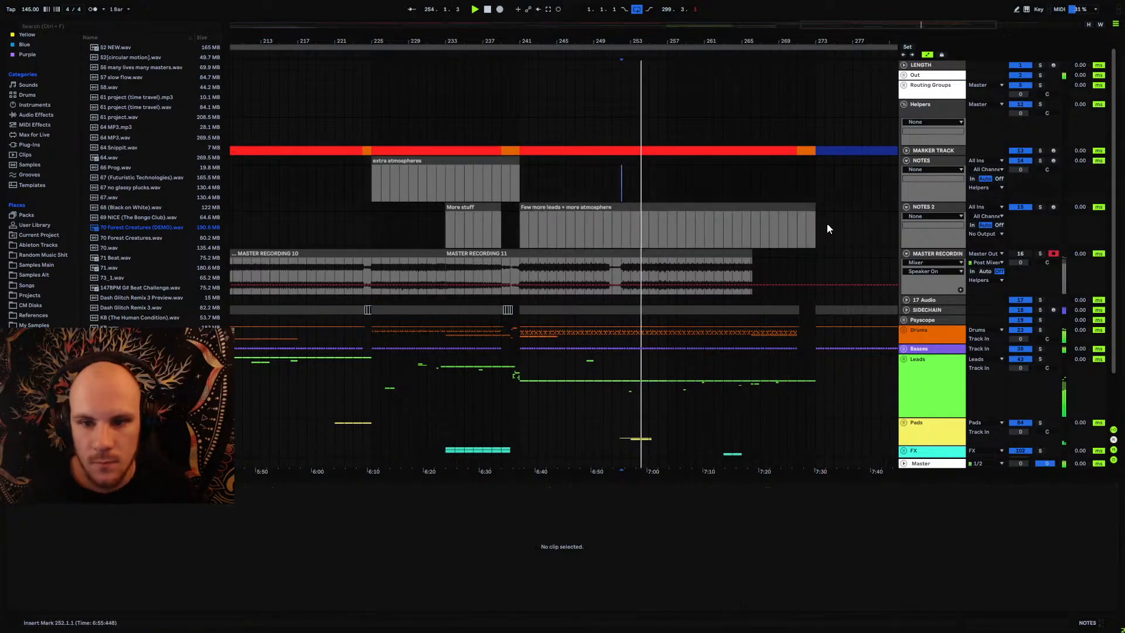
click(906, 207)
click(907, 161)
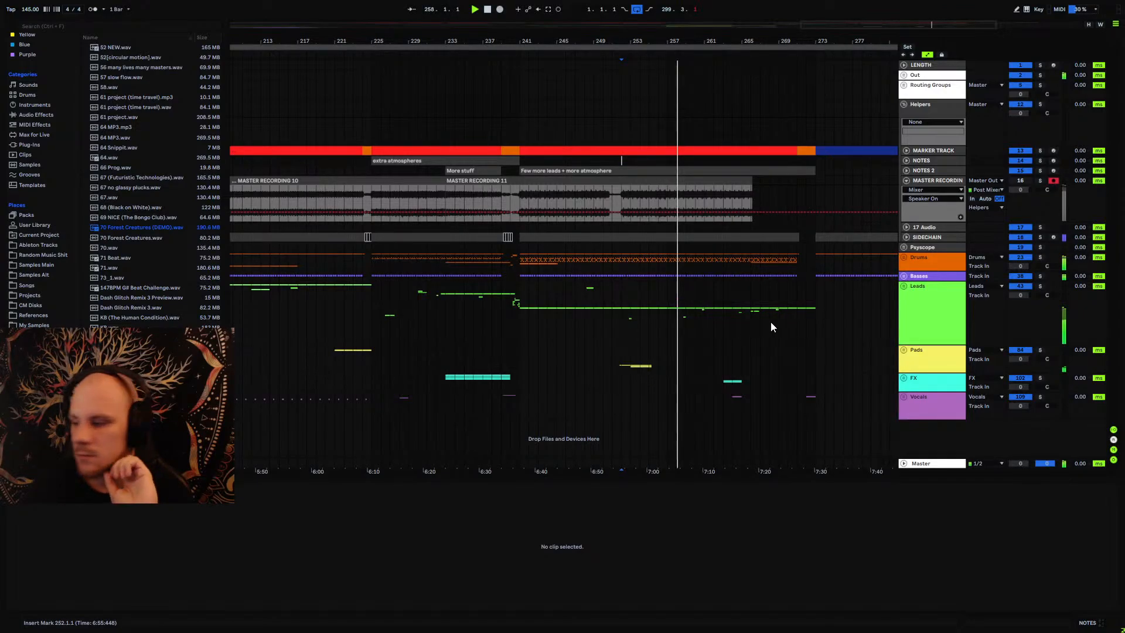
Step: Insert an empty MIDI clip on NOTES 2 from 217.1.1 to 225.1.1 and rename it "More synths"
drag(662, 43, 796, 8)
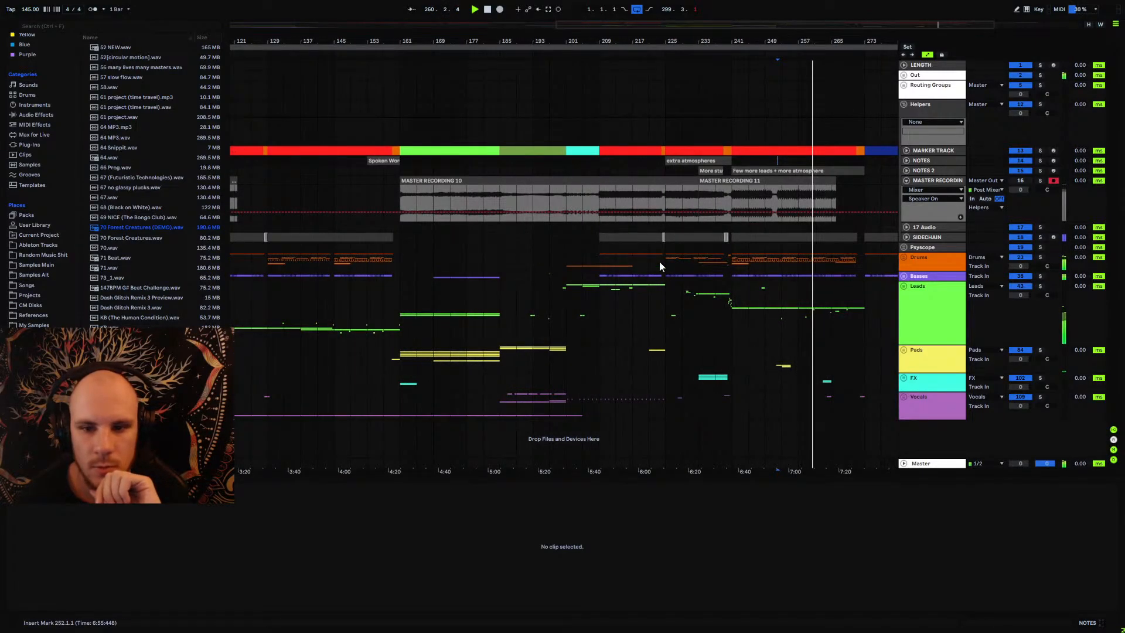
click(636, 315)
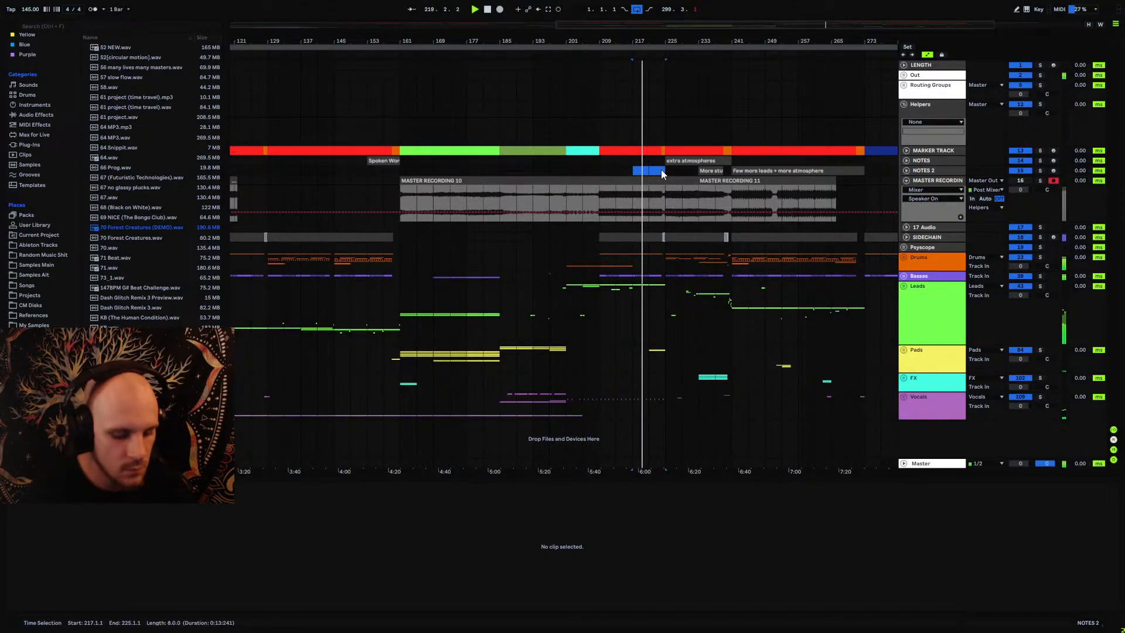
click(661, 170)
right_click(648, 169)
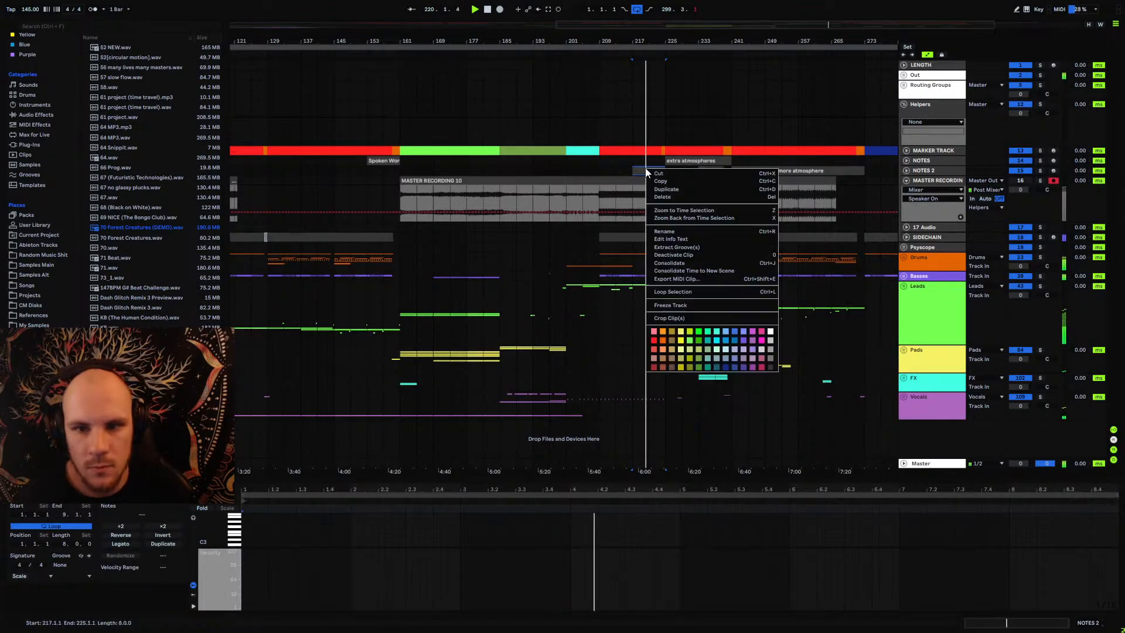
click(669, 233)
text(More synths)
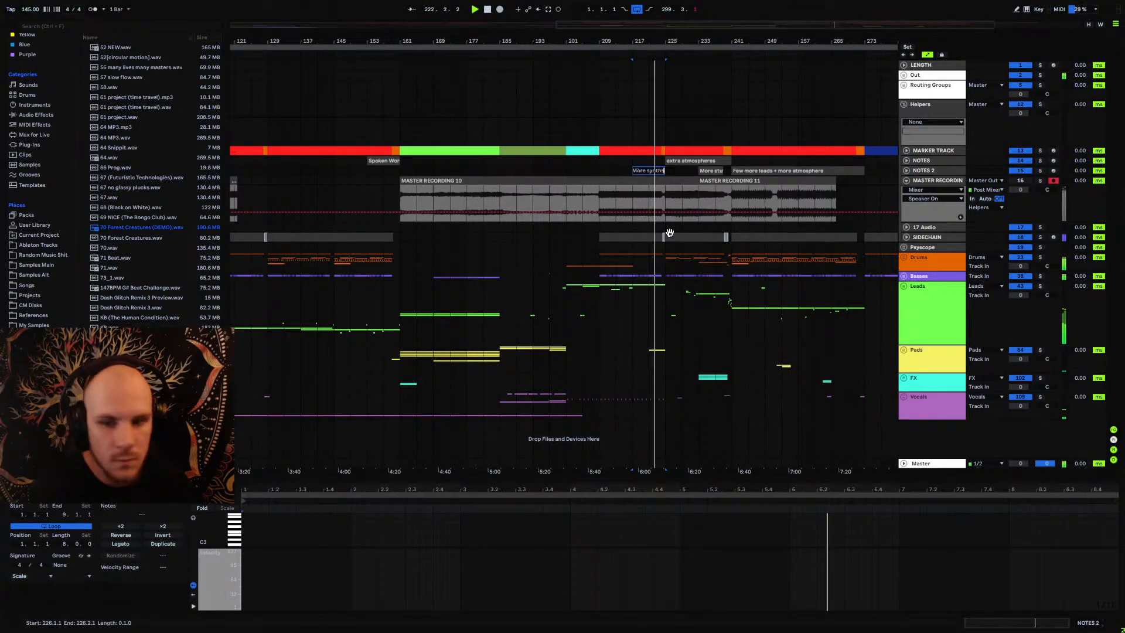
key(Return)
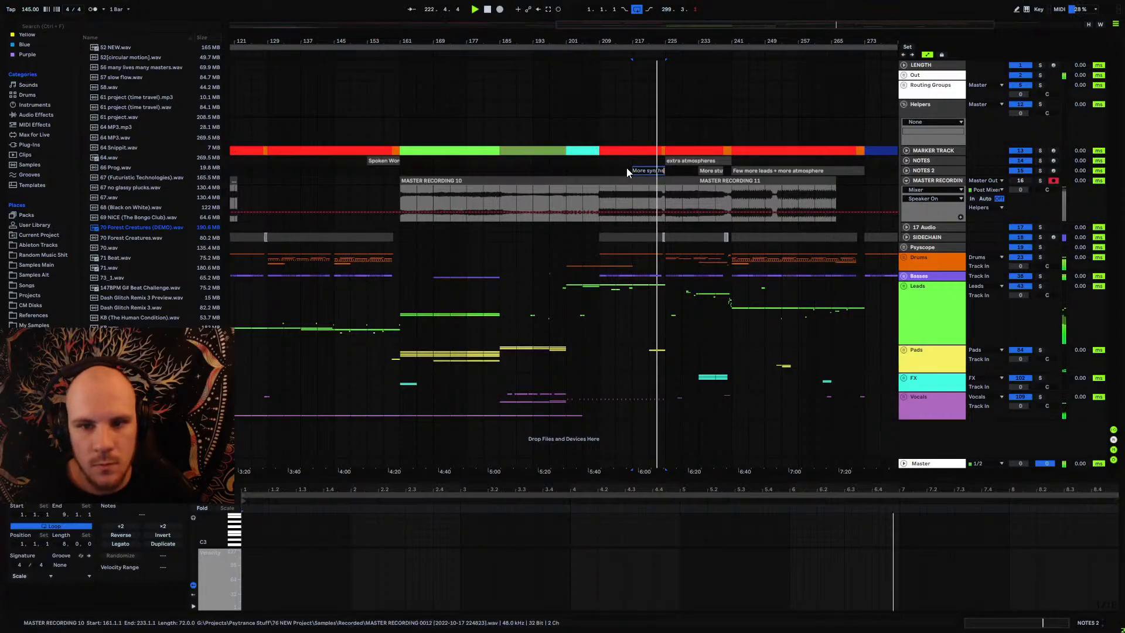
Step: Unfold the Leads group and insert a new MIDI track directly below the 55 Group
drag(638, 41, 539, 40)
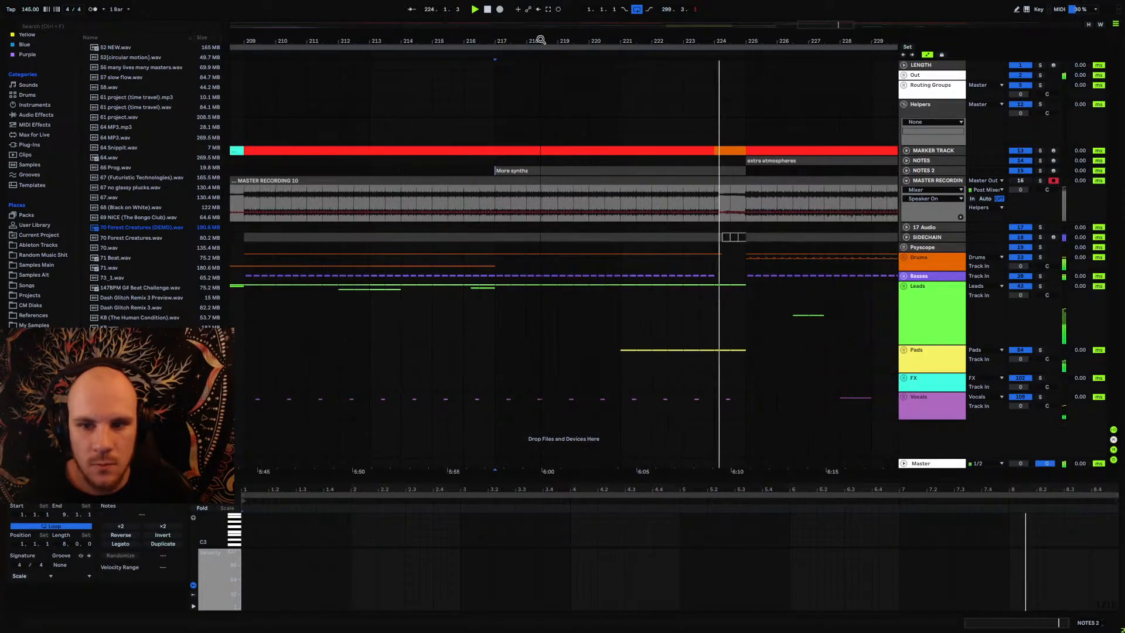
click(904, 287)
scroll(831, 311, down, 2)
scroll(857, 320, down, 4)
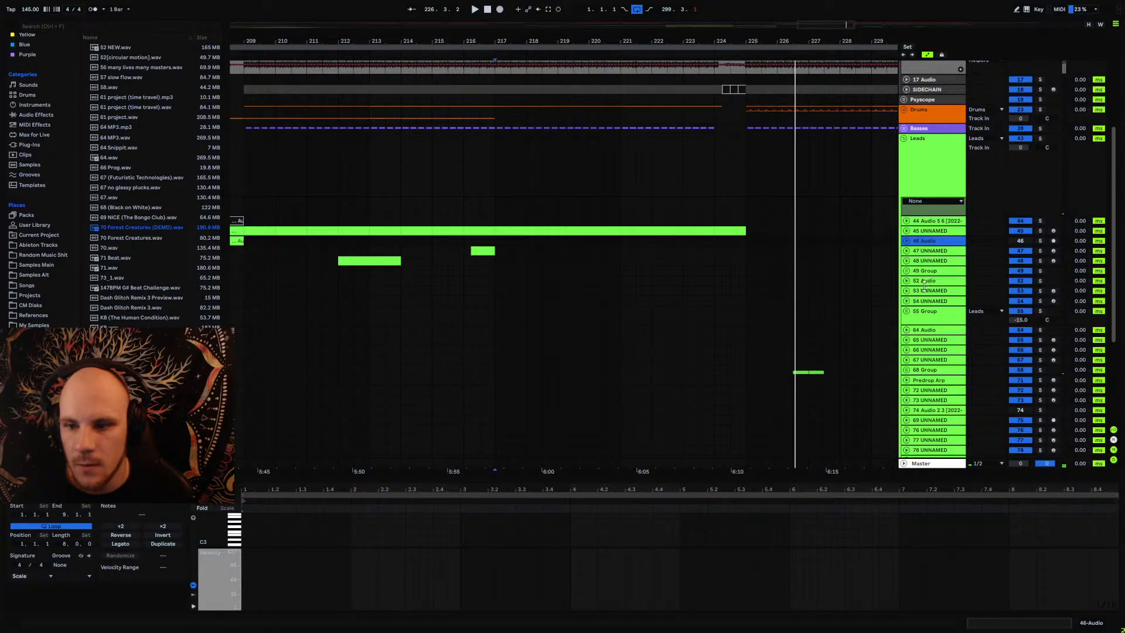
click(924, 315)
ctrl+scroll(541, 85, down, 3)
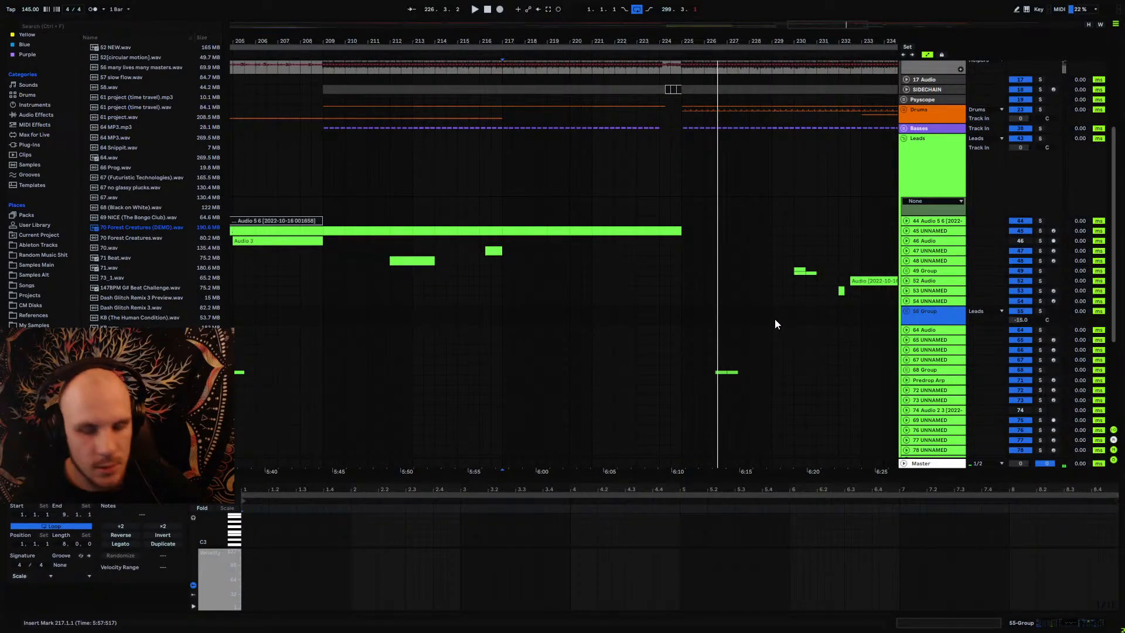
key(ctrl+shift+t)
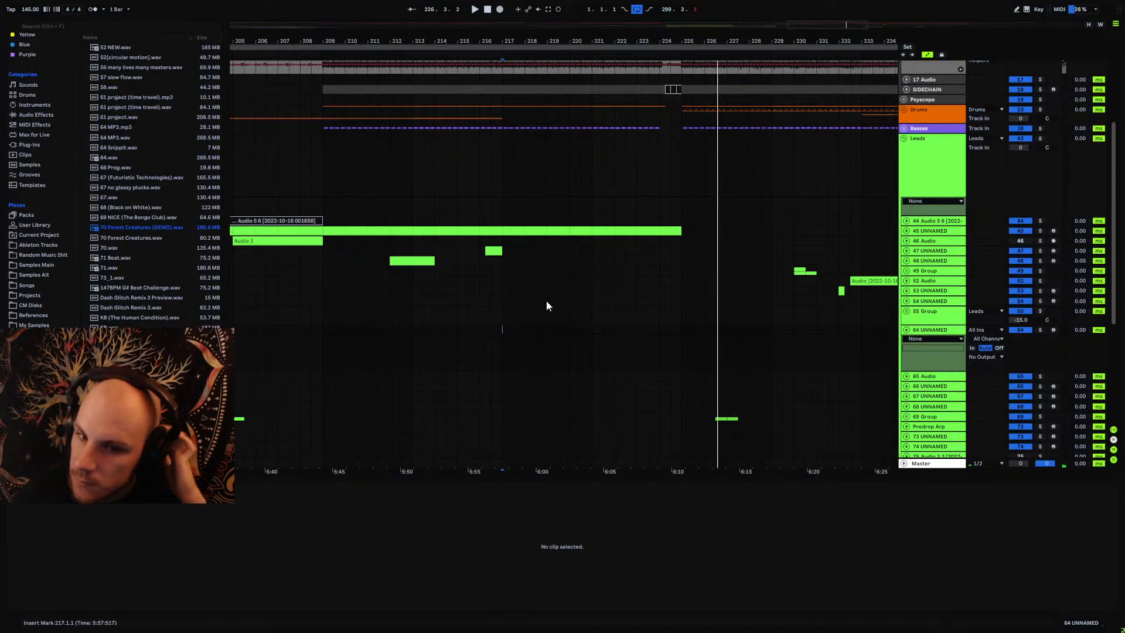
Step: Play the section from 216.1.1 and insert a short MIDI clip on the new track from 218.4.3 to 219.1.1
click(480, 328)
key(space)
mouse_move(502, 41)
mouse_down()
mouse_move(502, 76)
mouse_move(532, 111)
mouse_move(531, 96)
mouse_up()
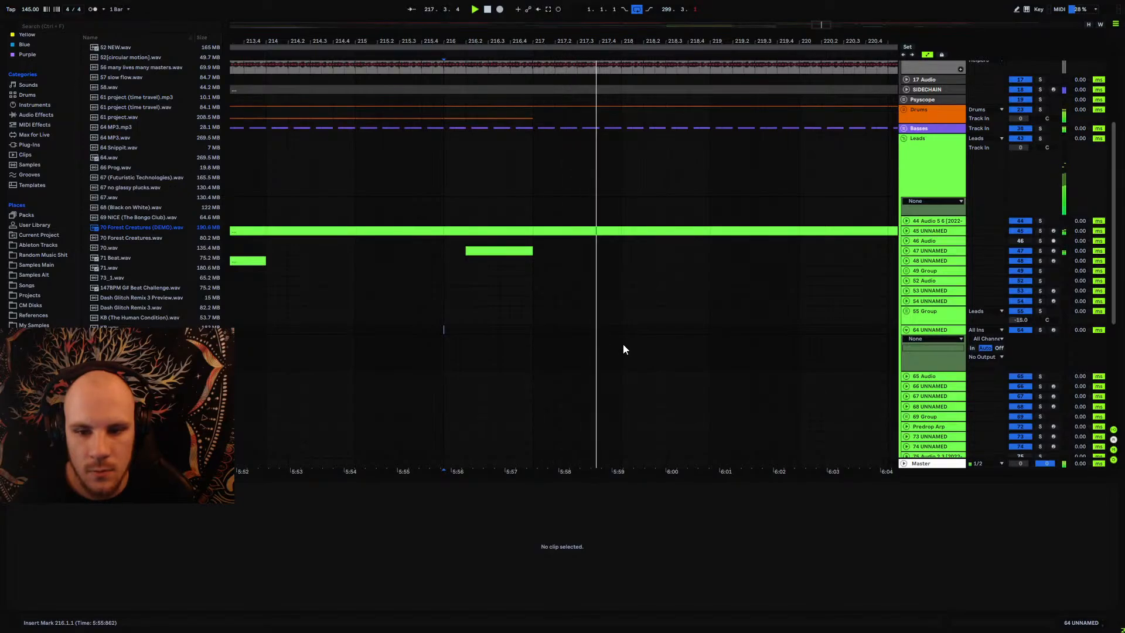
drag(698, 329, 706, 332)
double_click(704, 330)
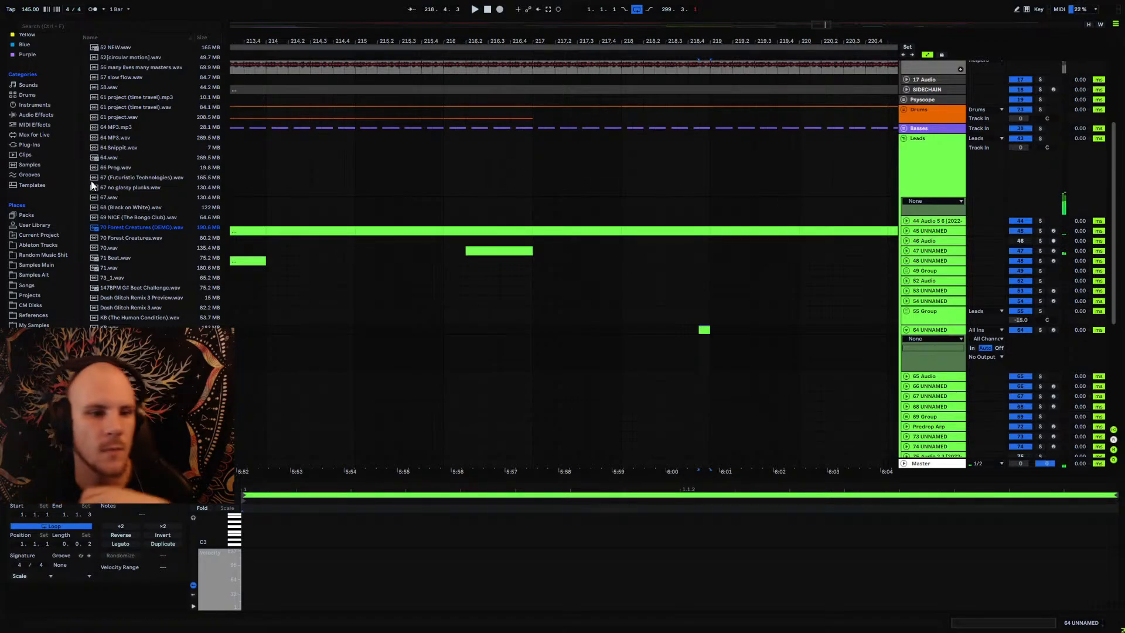
Step: Find the Vital synth among the VST plug-ins and load it on the new MIDI track
click(31, 144)
scroll(143, 313, up, 1)
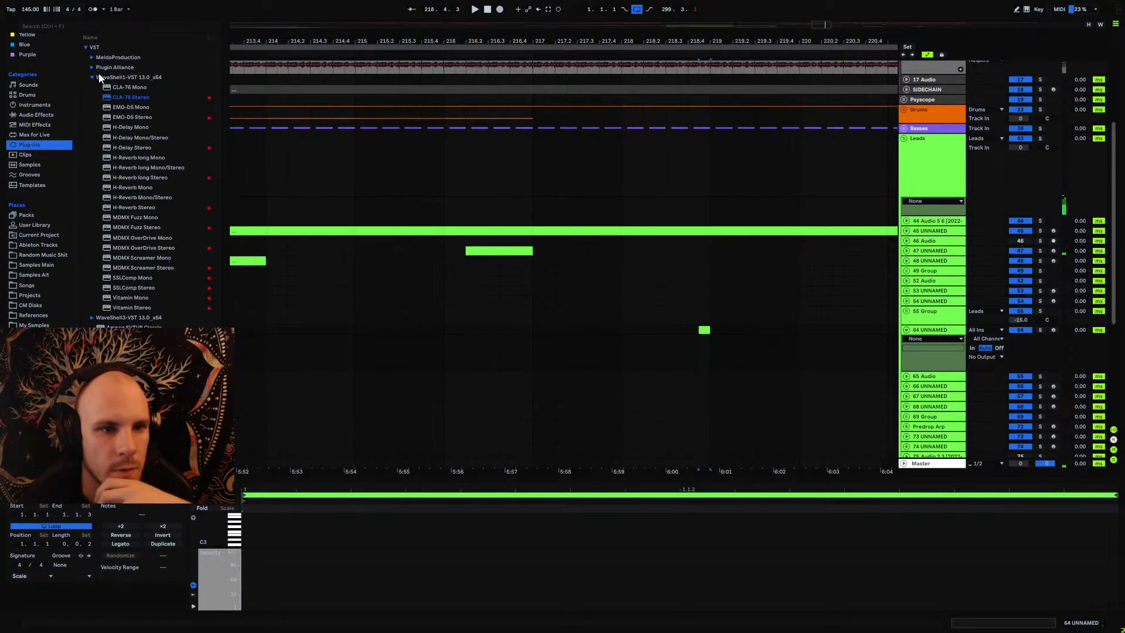
click(92, 77)
scroll(133, 287, down, 3)
scroll(217, 191, down, 10)
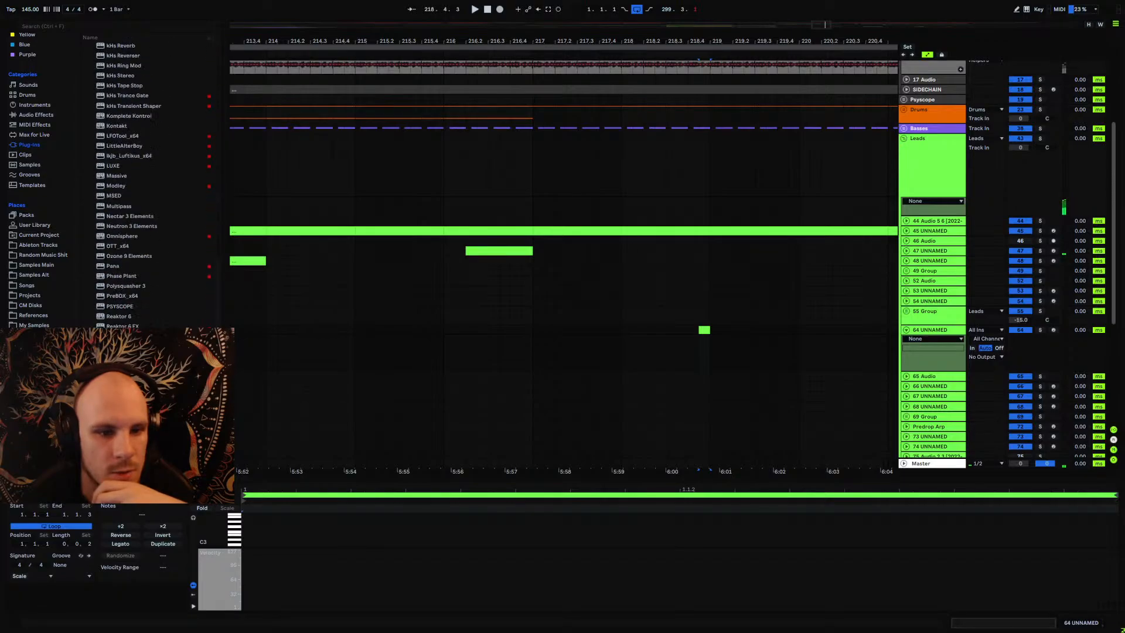
click(700, 363)
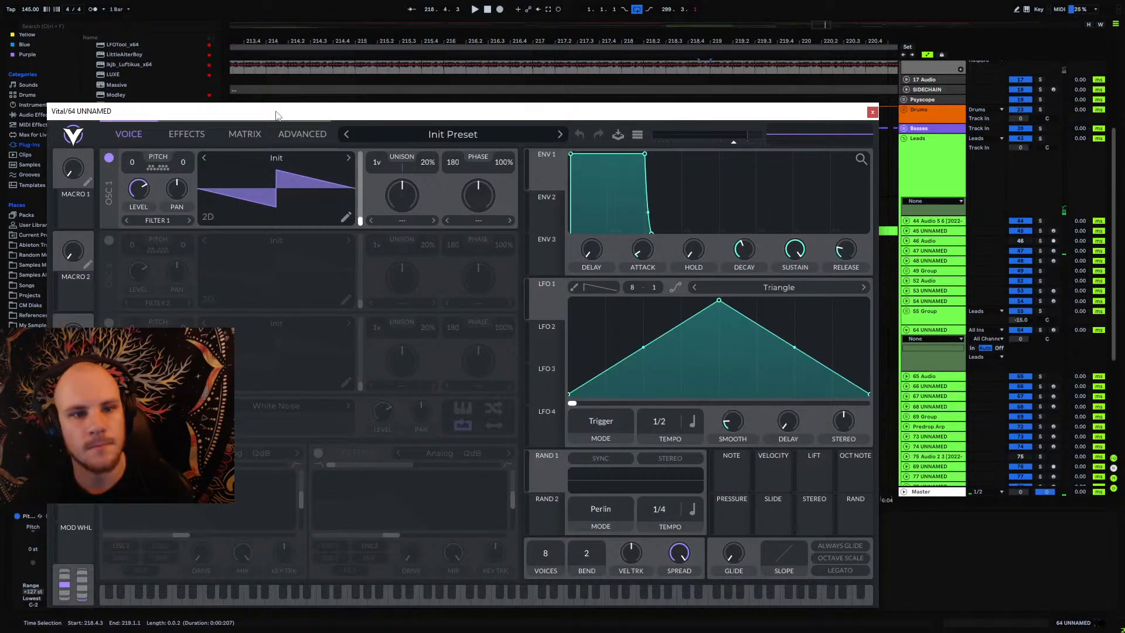
drag(272, 117, 455, 42)
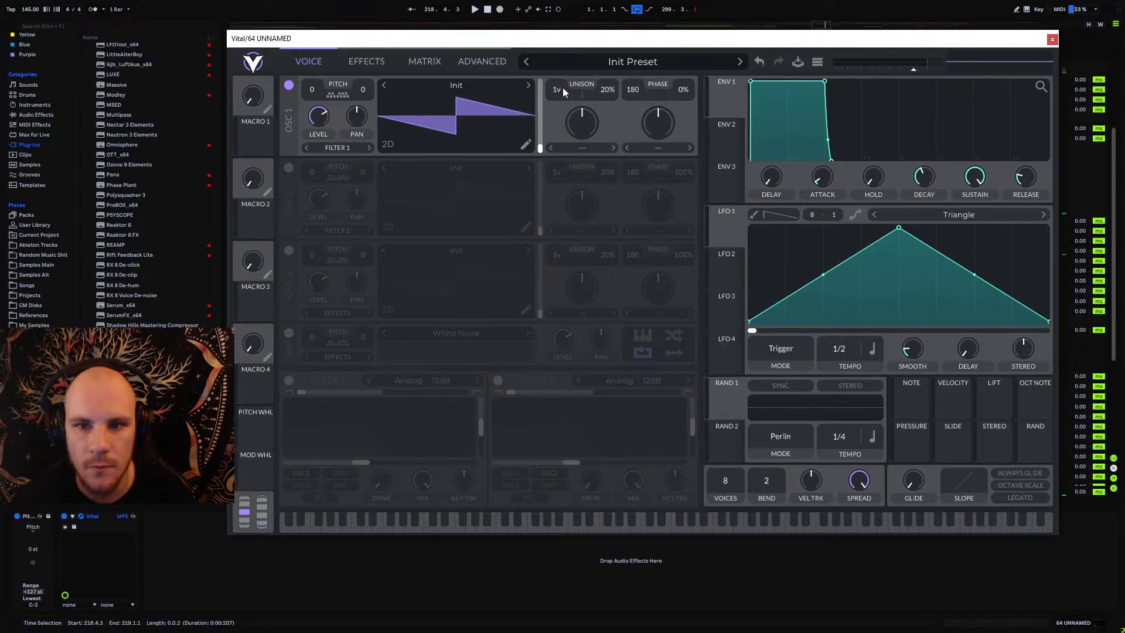
Step: Set Vital's oscillator 1 to 5 unison voices with 8% detune and audition notes from the computer keyboard at a lower octave
scroll(562, 72, down, 1)
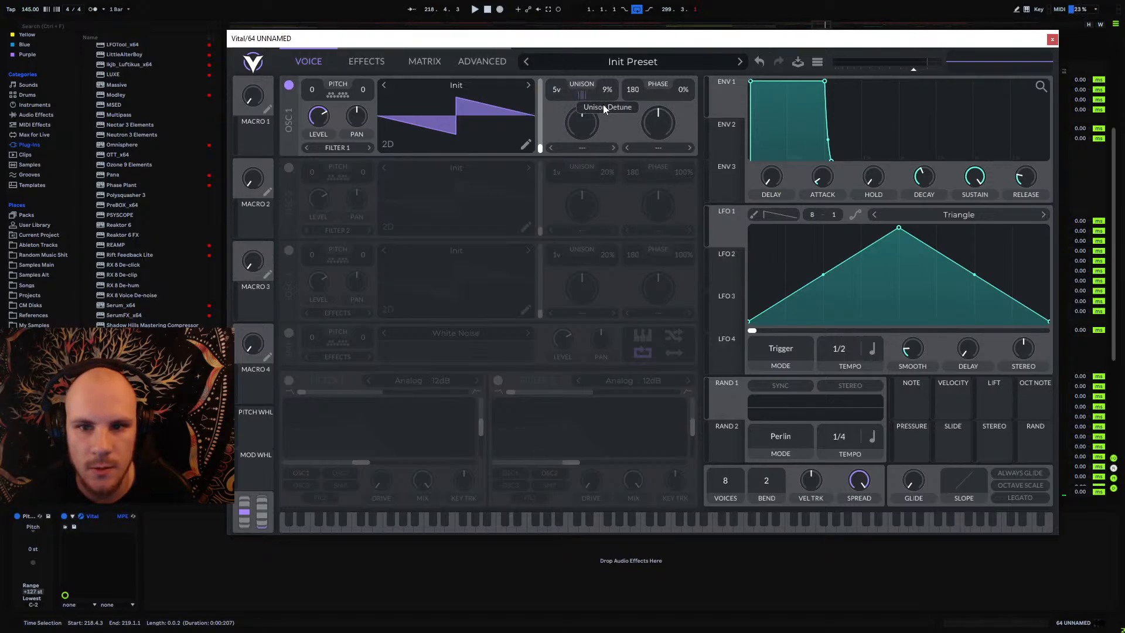
drag(886, 40, 793, 48)
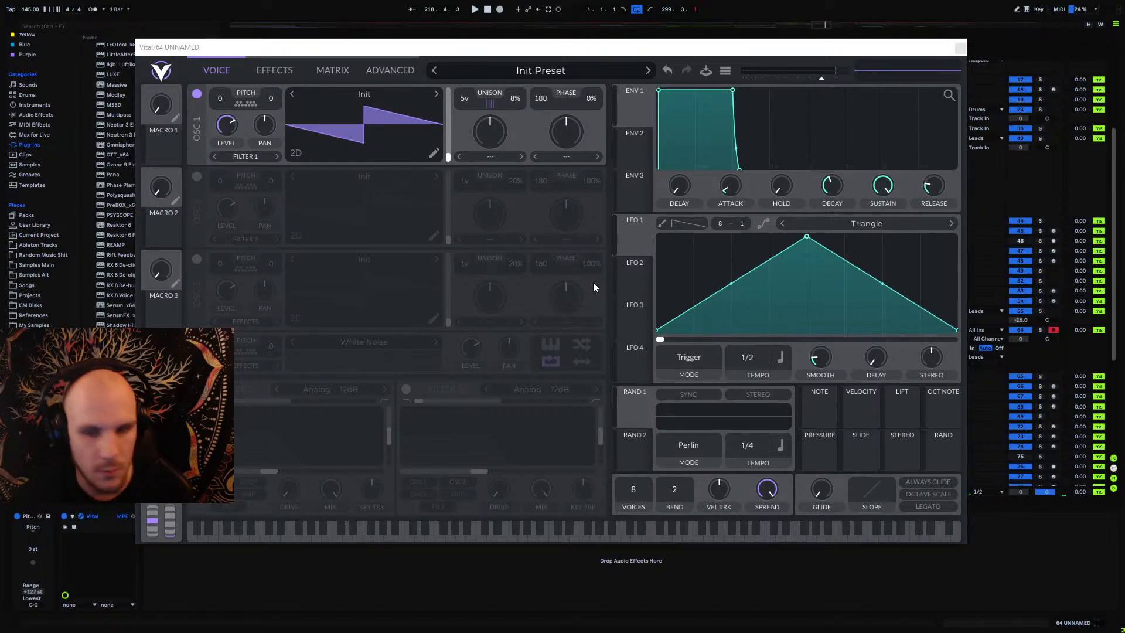
key(m)
key(a)
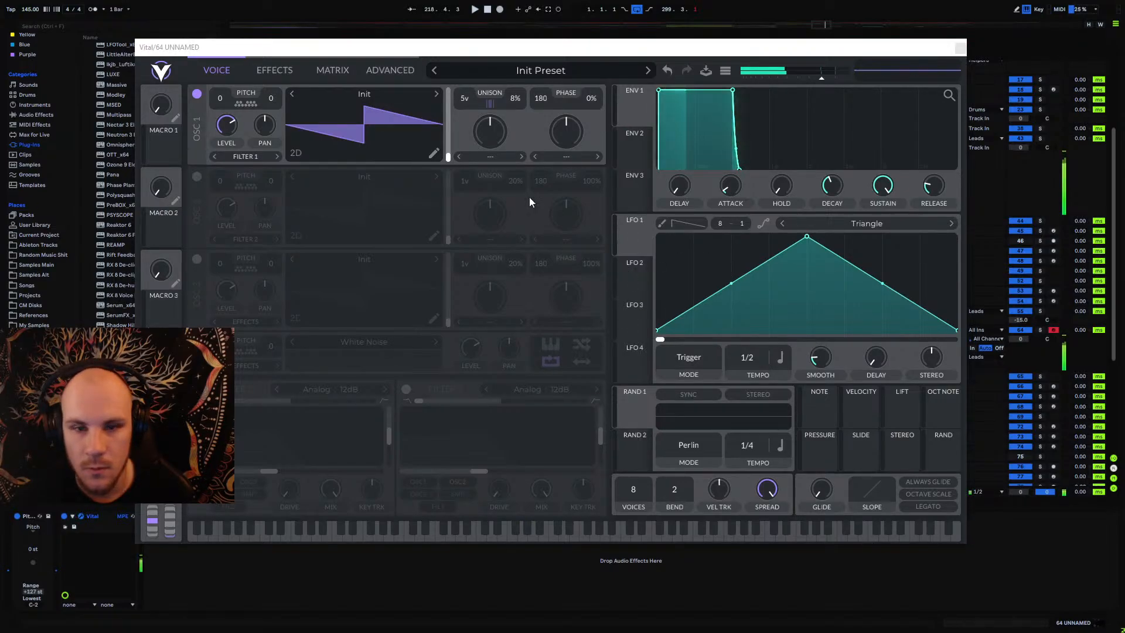
key(z)
key(a)
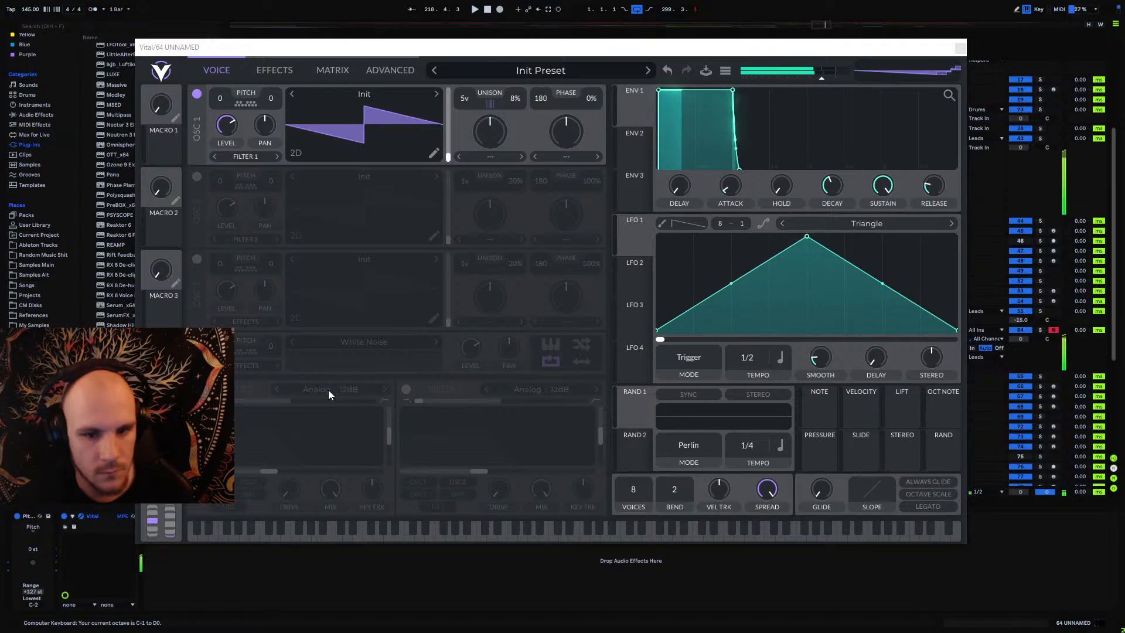
key(a)
key(a)
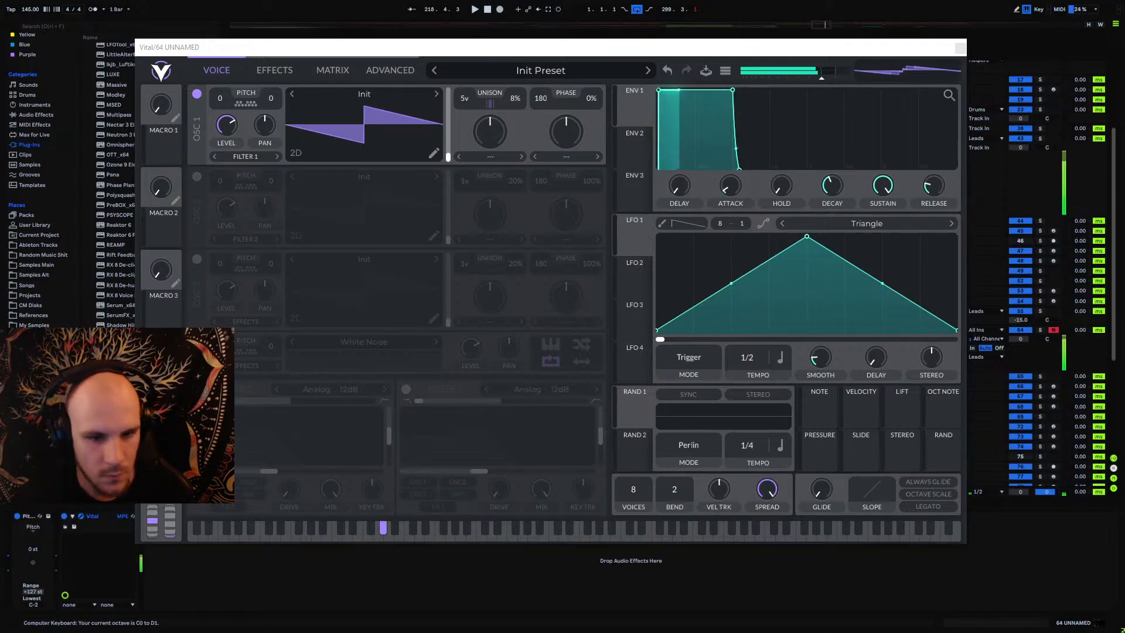
Step: Enable oscillators 2 and 3, transpose them up 7 and 12 semitones, and set their phase randomization to 0%
click(197, 177)
drag(219, 180, 230, 168)
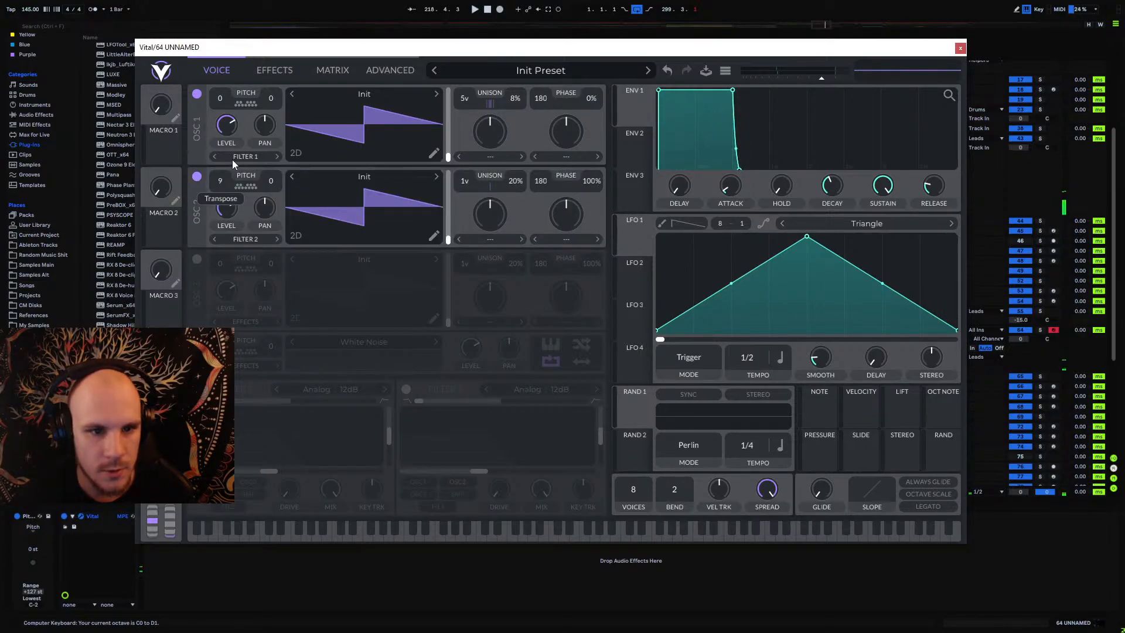
key(a)
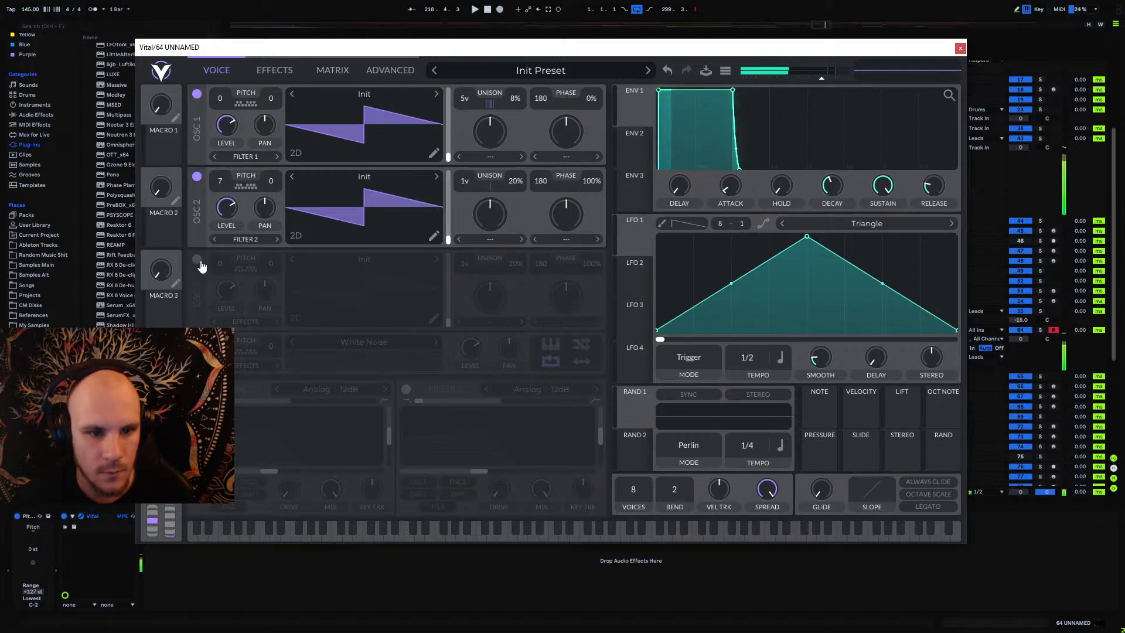
click(197, 259)
drag(220, 263, 235, 233)
key(a)
drag(590, 263, 574, 452)
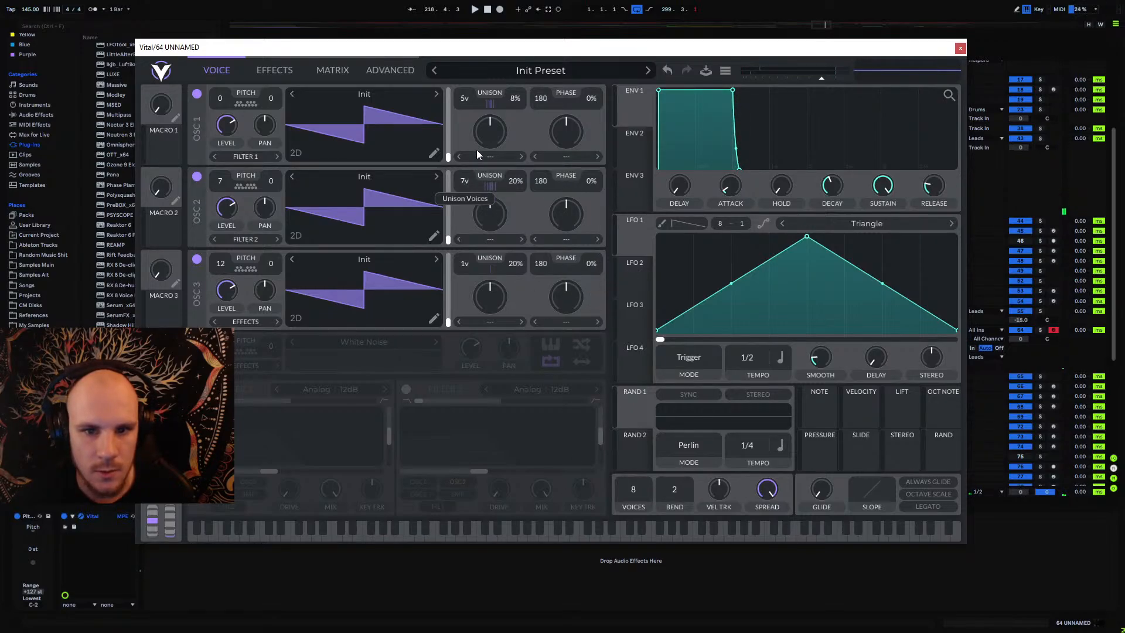
Step: Set 8 unison voices on oscillator 2 and 9 on oscillator 3, set oscillator 1's detune to 2%, and lower oscillator 3's level
drag(476, 145, 516, 187)
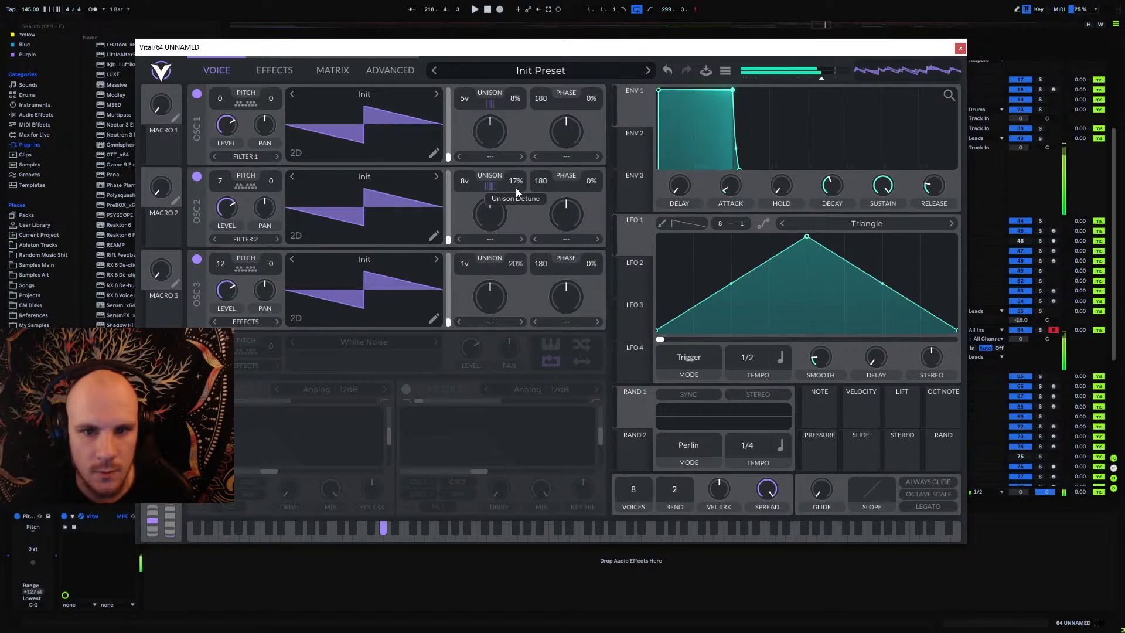
drag(465, 265, 513, 190)
drag(515, 98, 515, 110)
drag(516, 263, 465, 283)
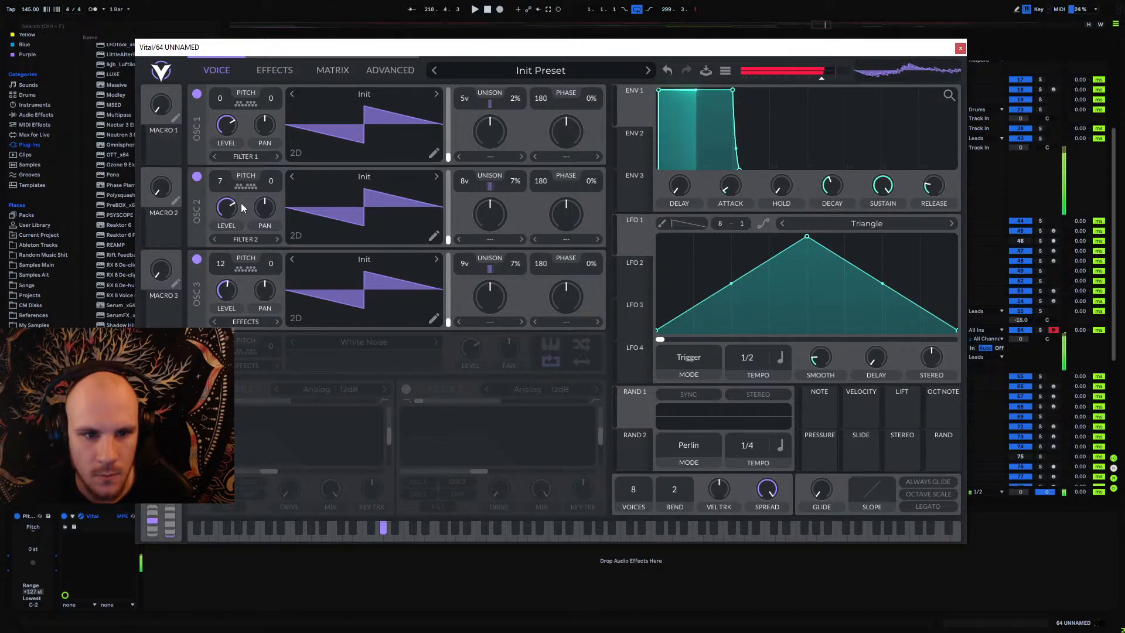
drag(226, 290, 226, 300)
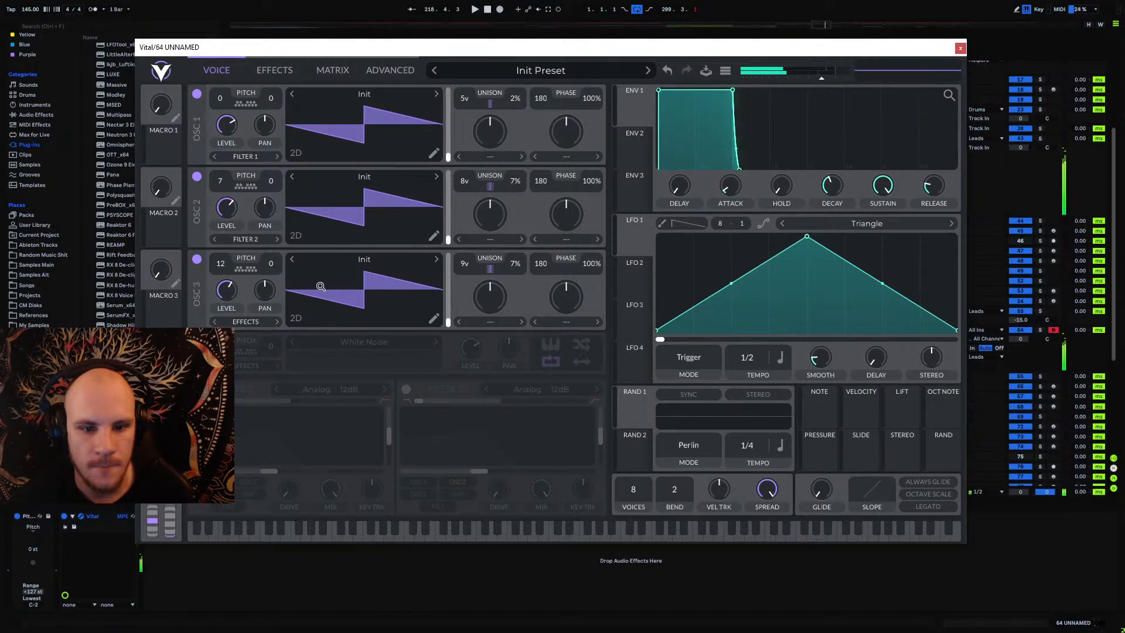
Step: Enable filter 1, route oscillator 2 to Filter 1+2 and oscillator 3 to Filter 1, and raise the cutoff slightly
click(197, 389)
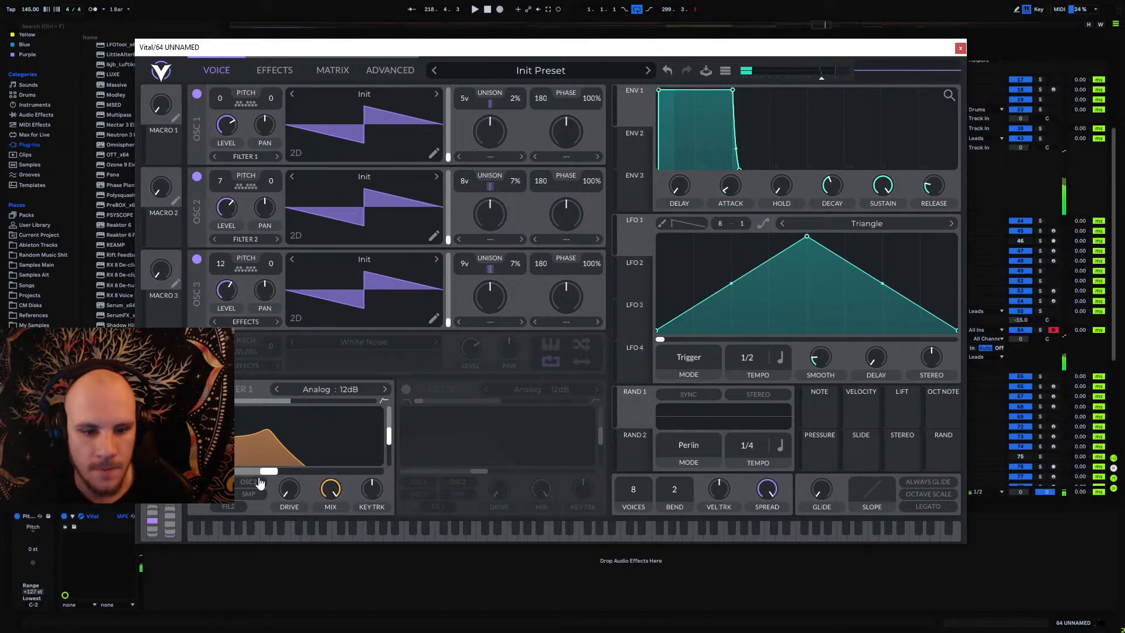
drag(276, 472, 290, 470)
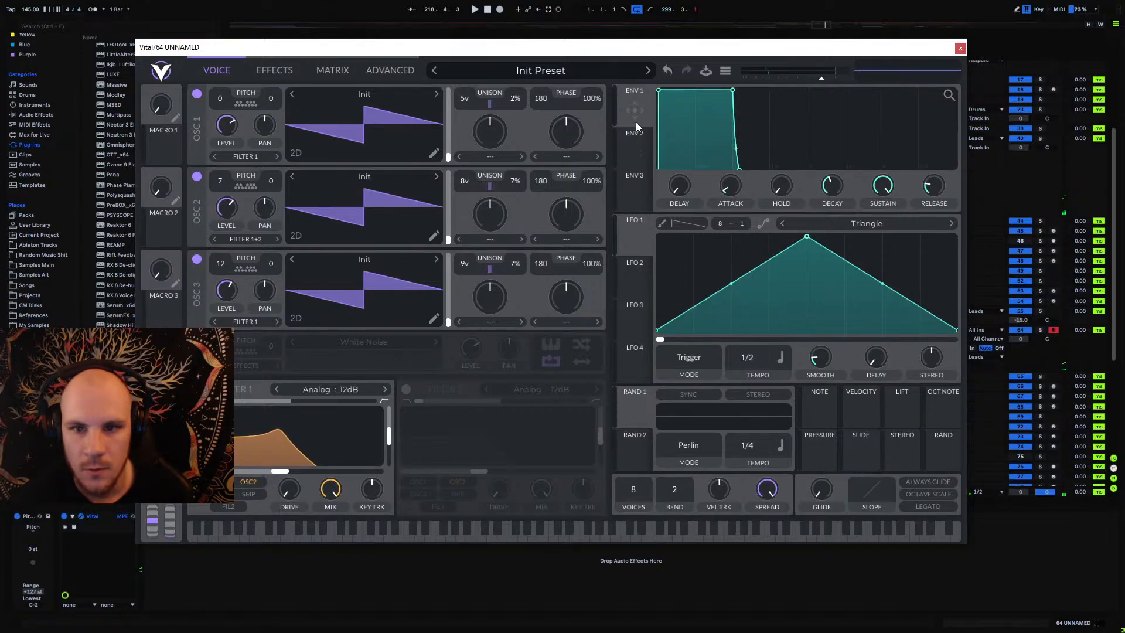
drag(635, 111, 287, 459)
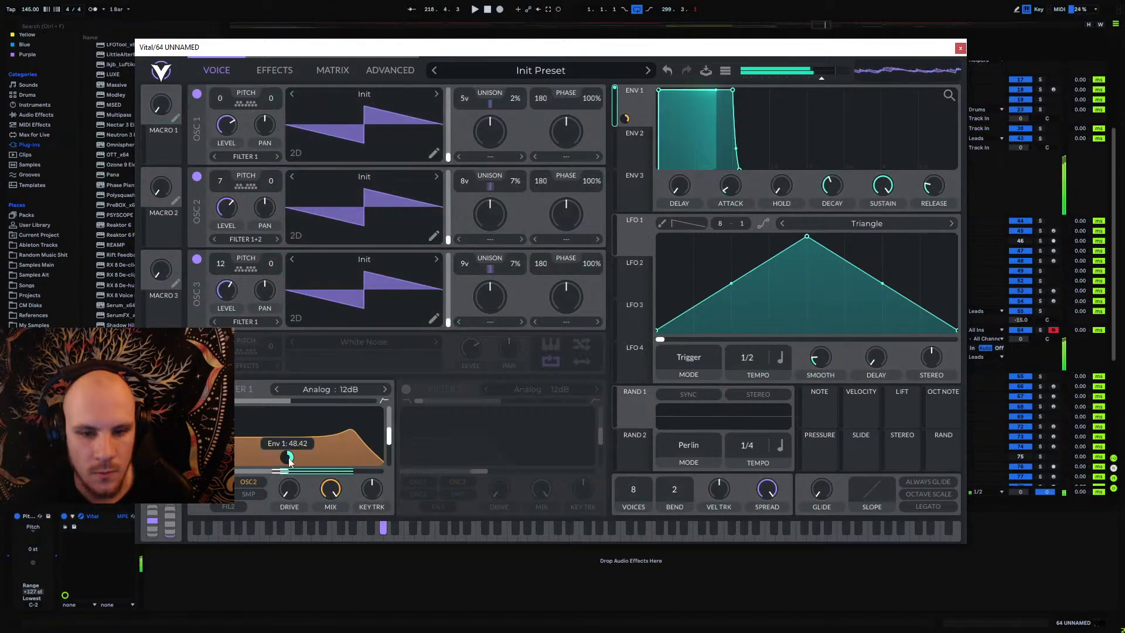
drag(737, 108, 675, 209)
right_click(626, 119)
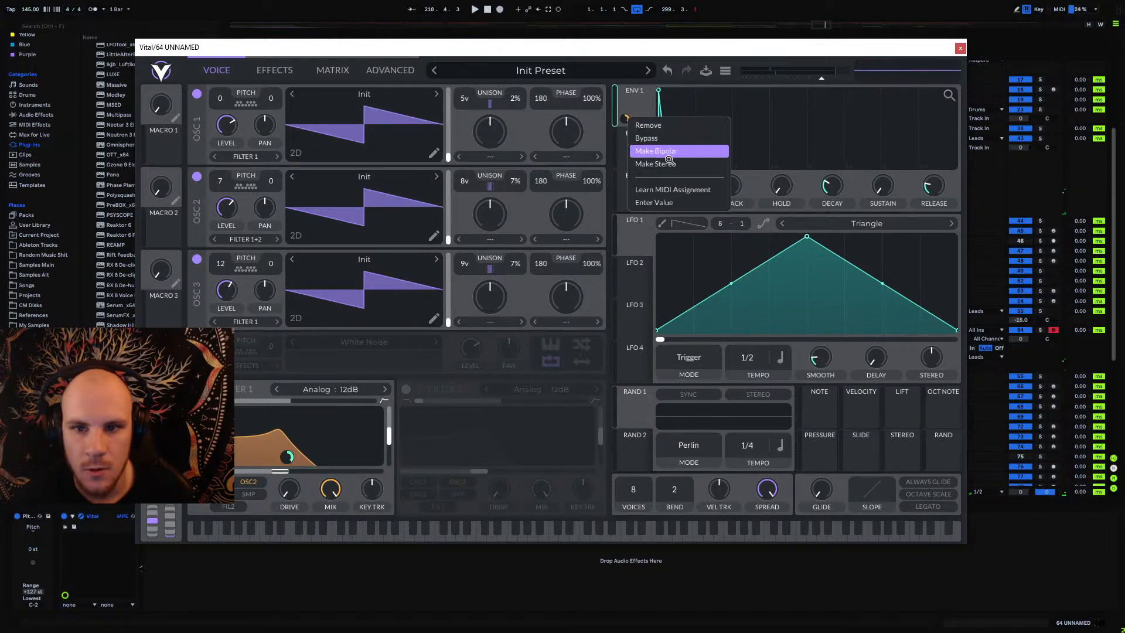
click(665, 126)
drag(678, 167, 667, 126)
Step: Shape ENV 2 with no sustain, a short decay and a release of about 0.678 seconds, and assign it to filter 1's cutoff
drag(937, 190, 935, 176)
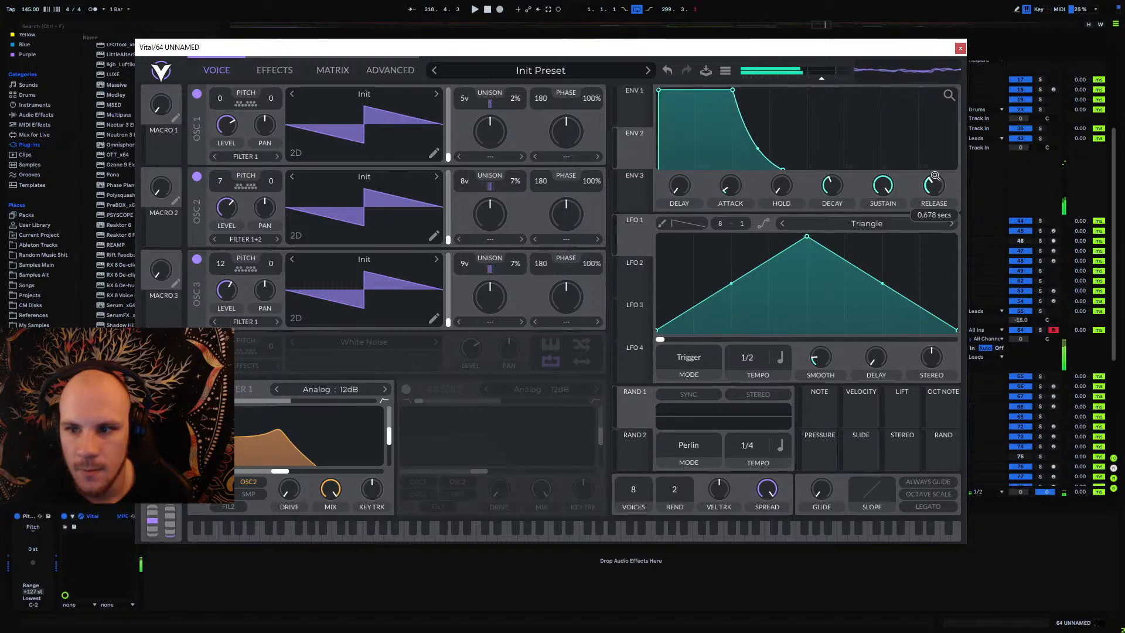
drag(737, 95, 680, 187)
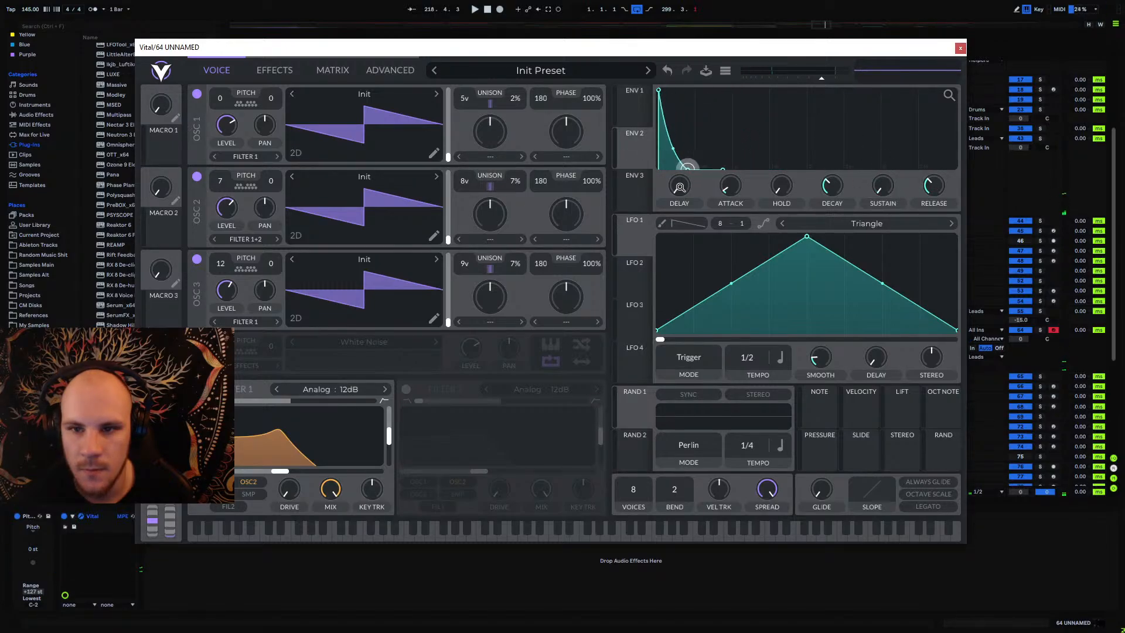
drag(634, 152, 287, 460)
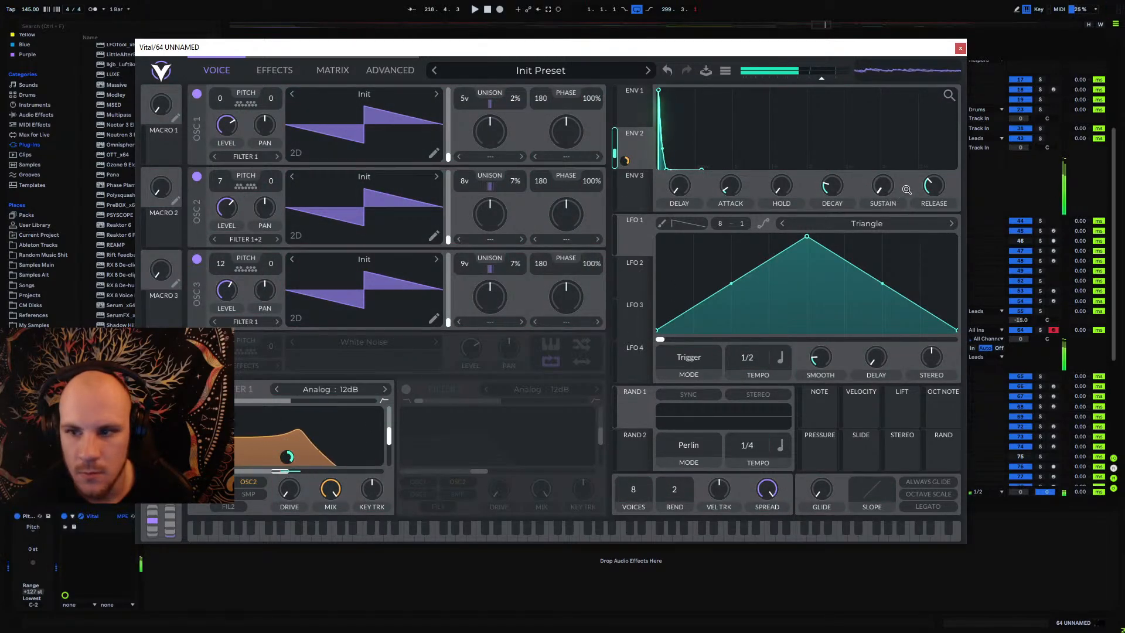
Step: Fine-tune ENV 2's decay and switch filter 1 to Analog 24dB with lower resonance
drag(823, 186, 823, 167)
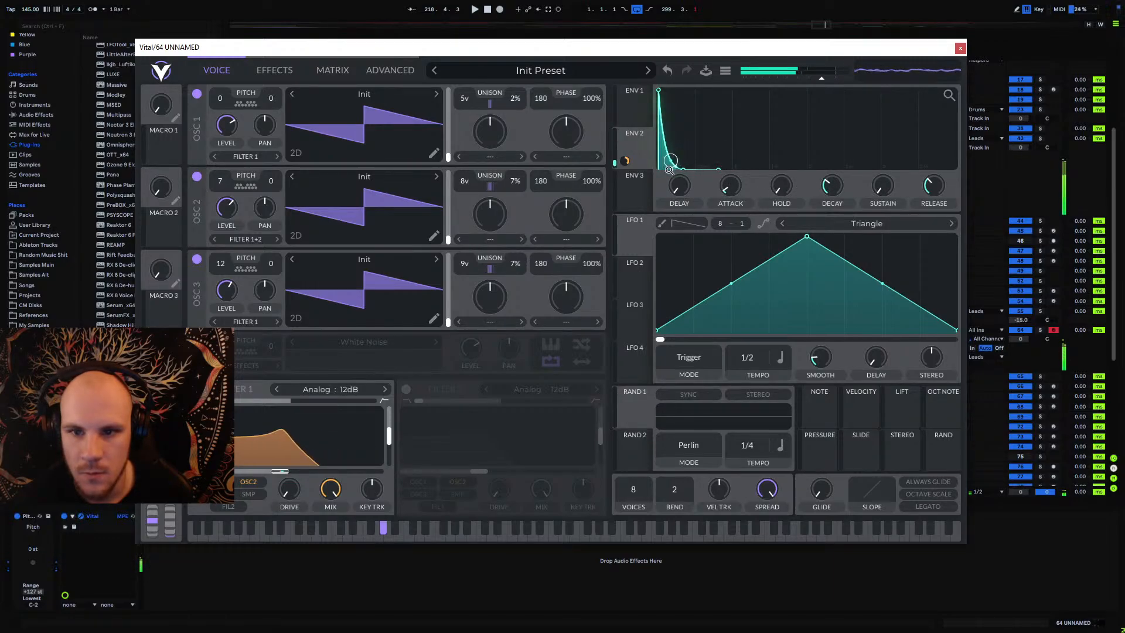
drag(378, 461, 381, 466)
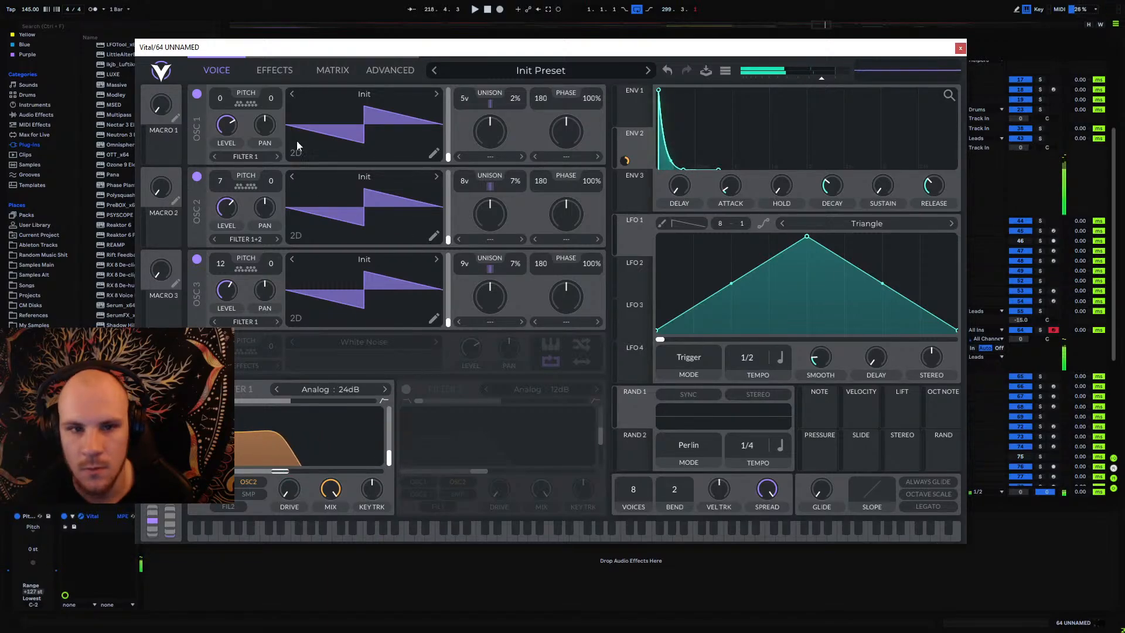
Step: Enable the Chorus effect, reduce its mix and second delay, and lower its depth to about 20%
click(260, 76)
click(197, 94)
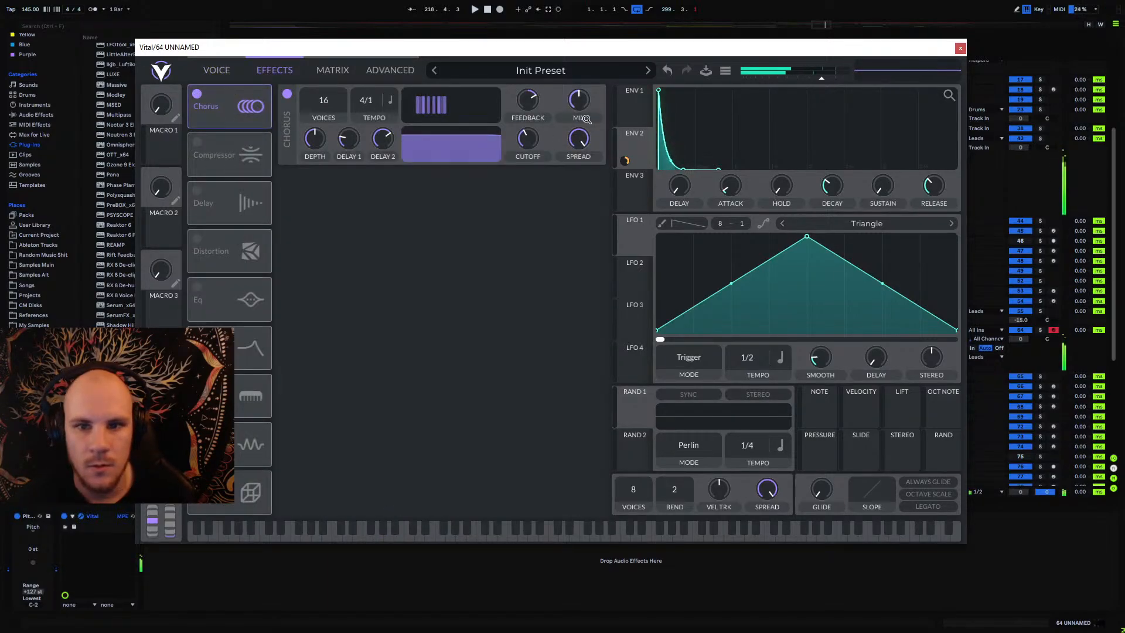
drag(577, 106, 575, 118)
drag(315, 137, 313, 162)
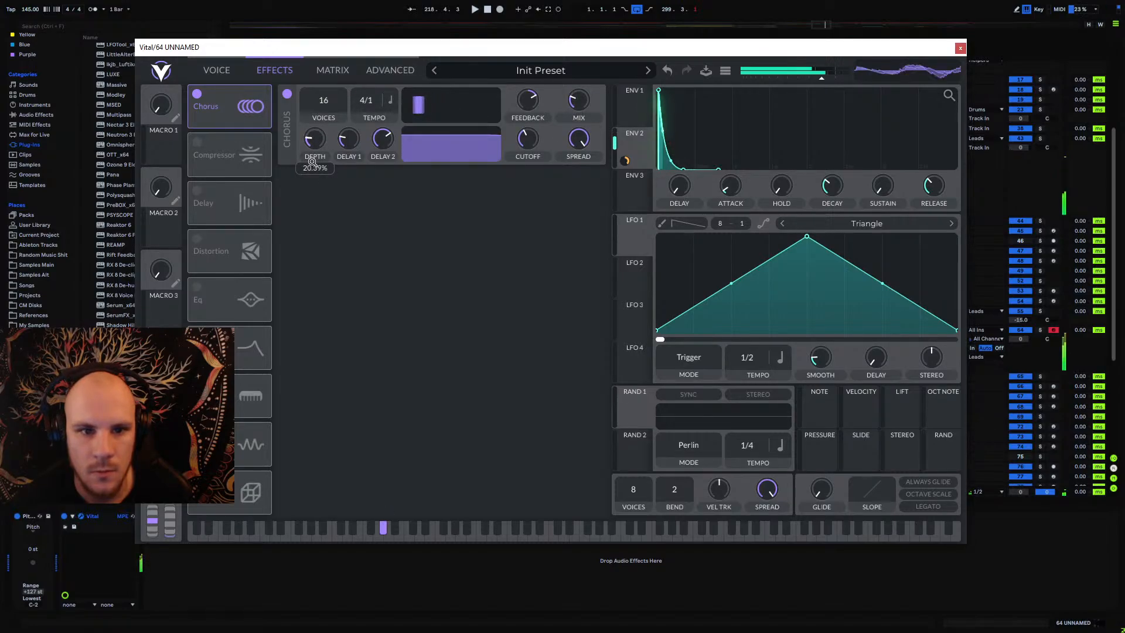
drag(382, 139, 382, 168)
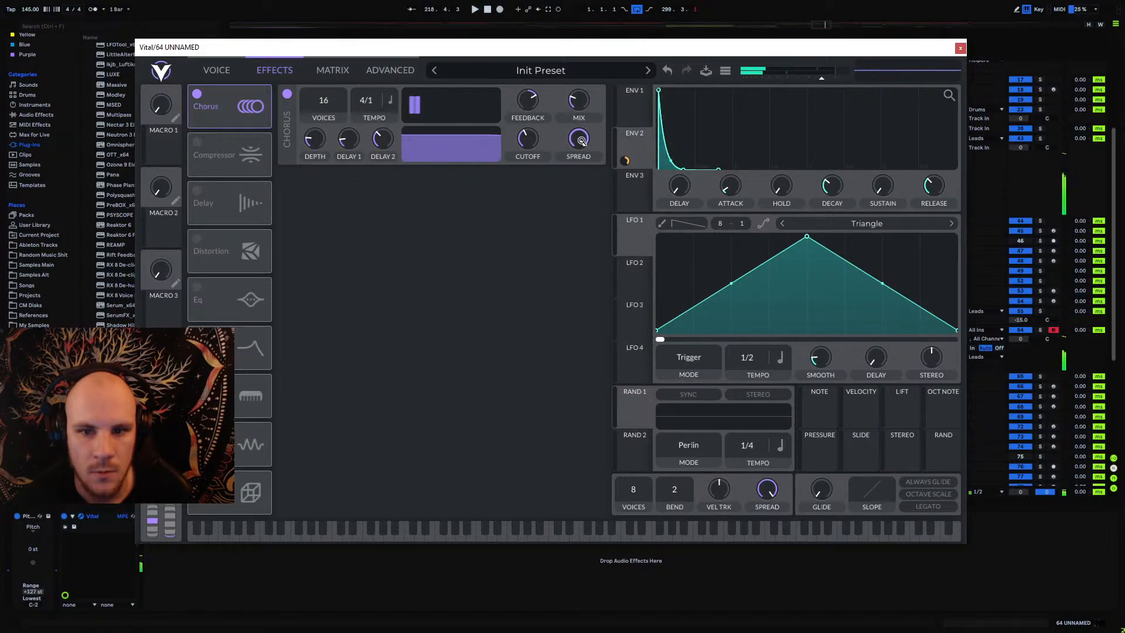
Step: Enable the multiband Compressor with lower attack, higher release and about 20.64 dB high-band gain, and add Soft Clip Distortion with more drive and a reduced mix
click(202, 143)
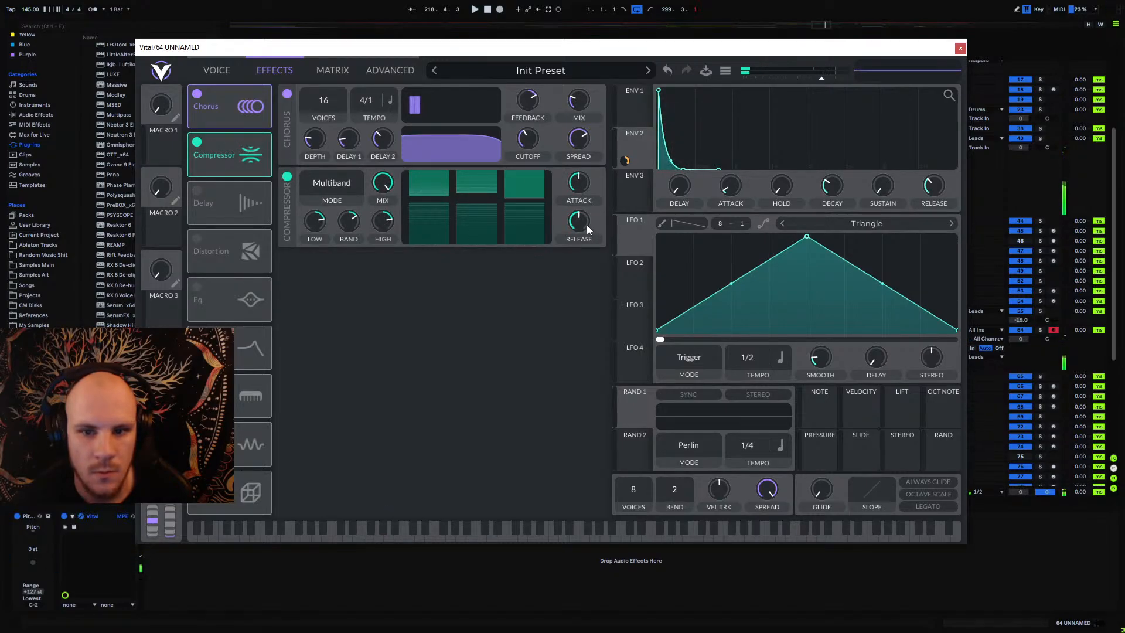
drag(578, 183, 577, 202)
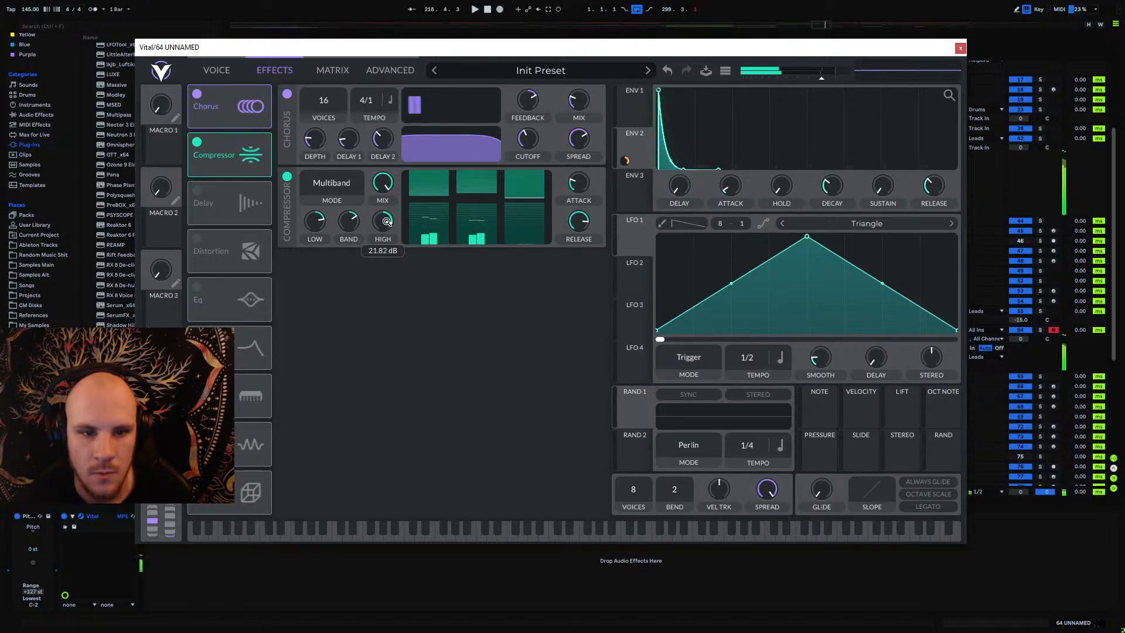
drag(382, 230, 388, 223)
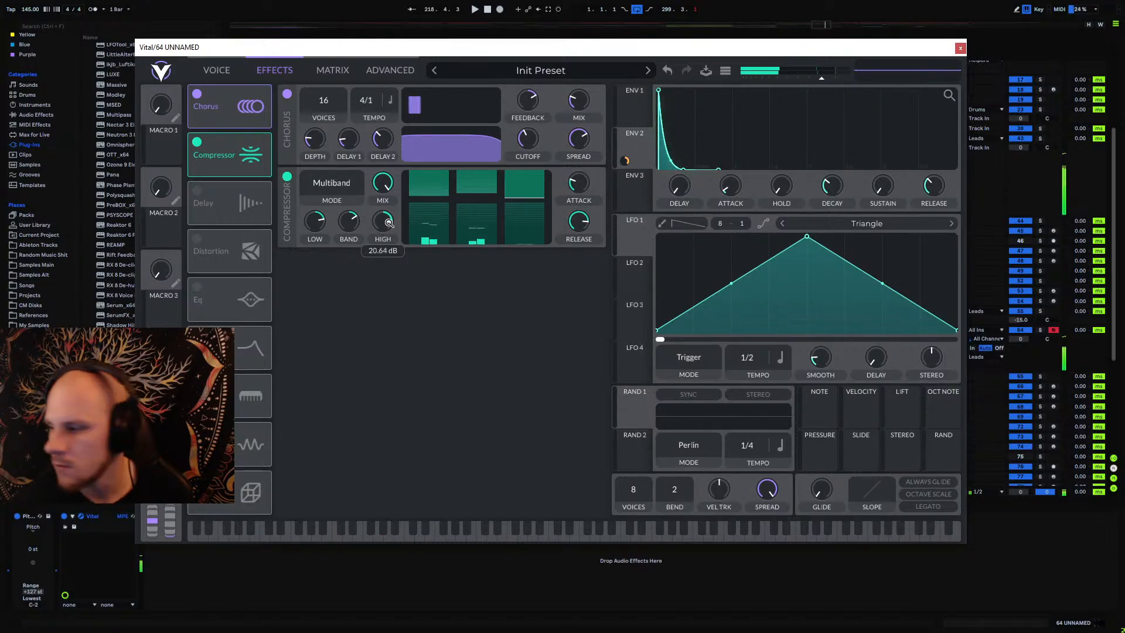
click(197, 238)
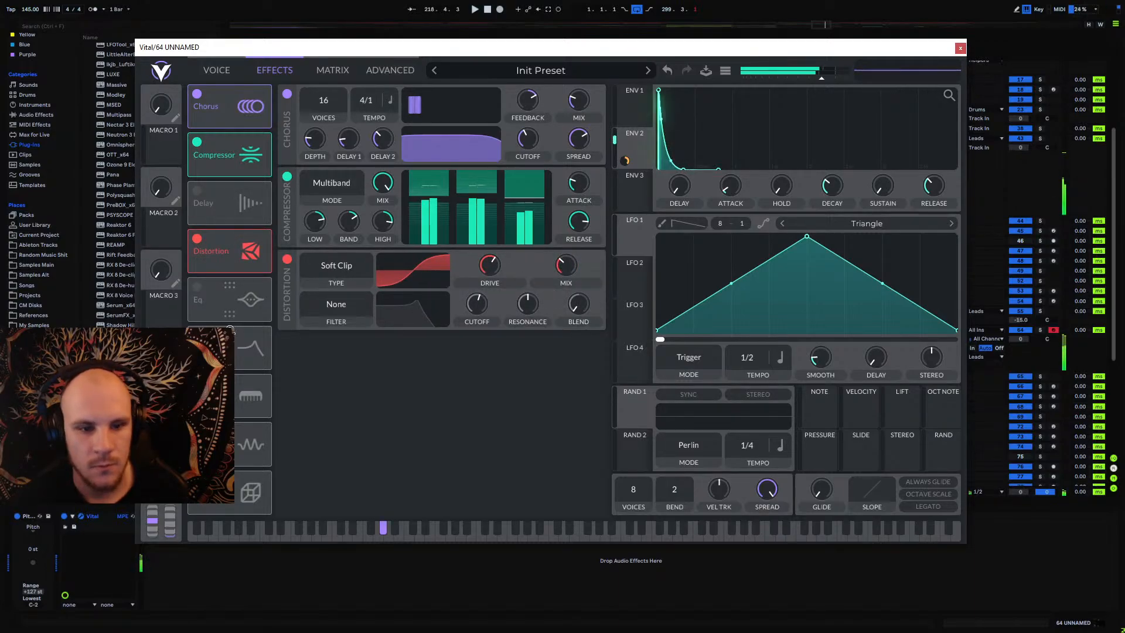
Step: Apply the Random Amplitudes spectral morph to oscillator 1 at about 4.6% and regenerate its random pattern
click(226, 66)
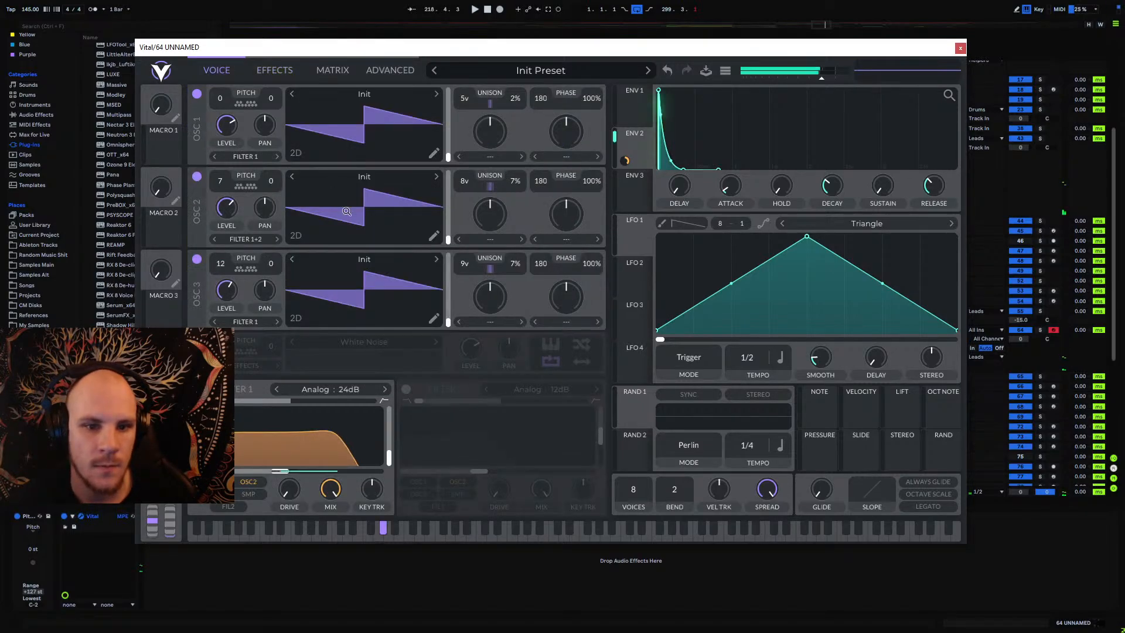
click(481, 158)
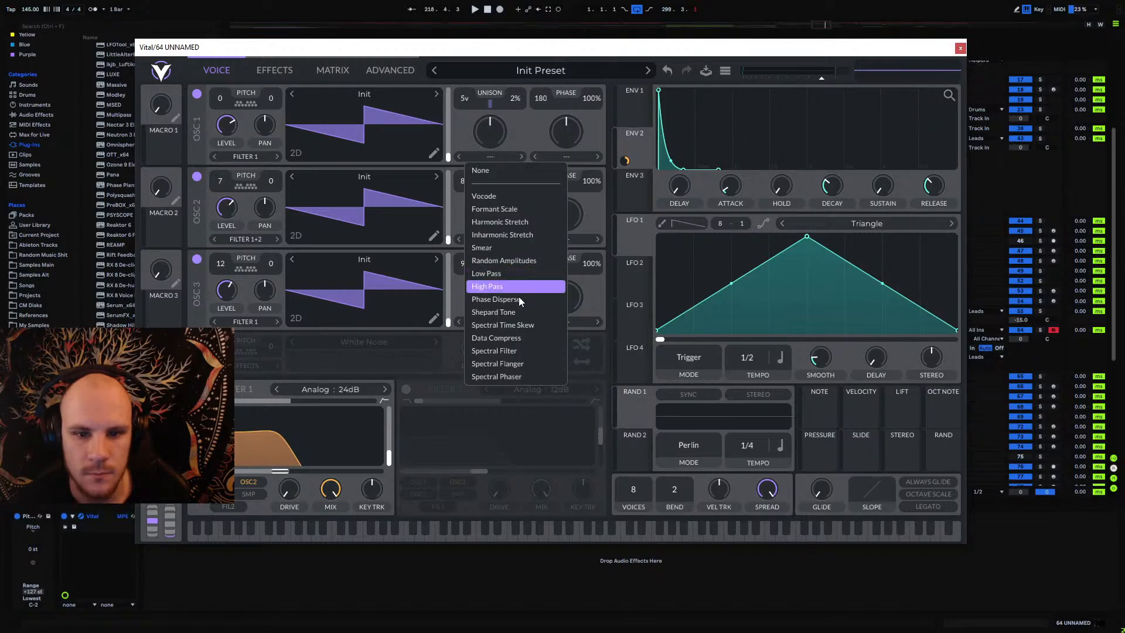
click(518, 261)
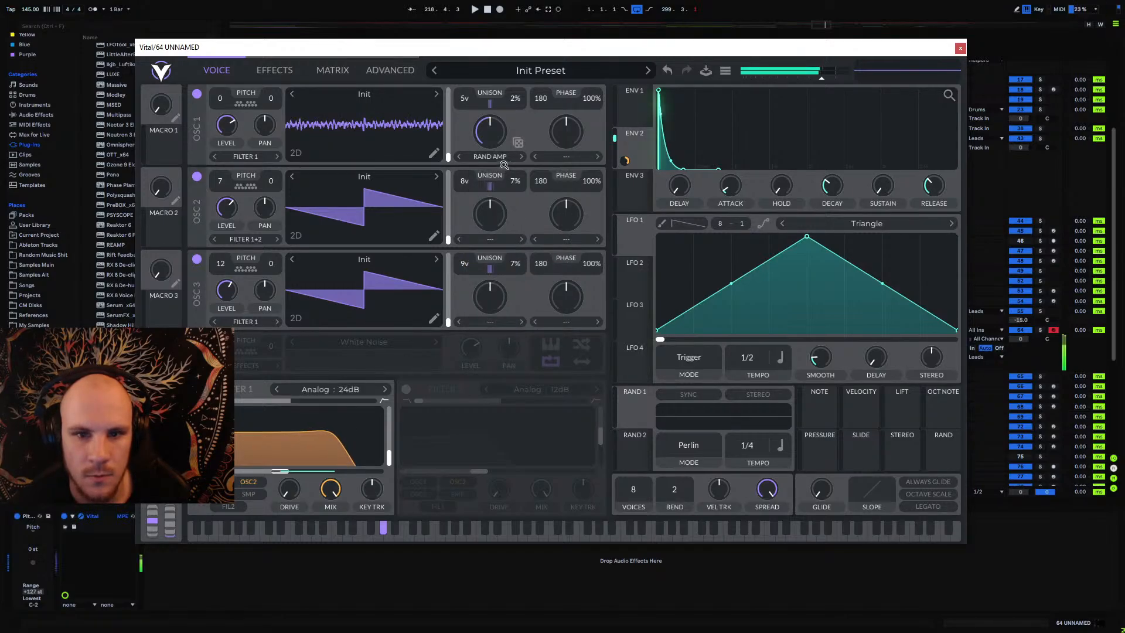
drag(493, 137, 494, 136)
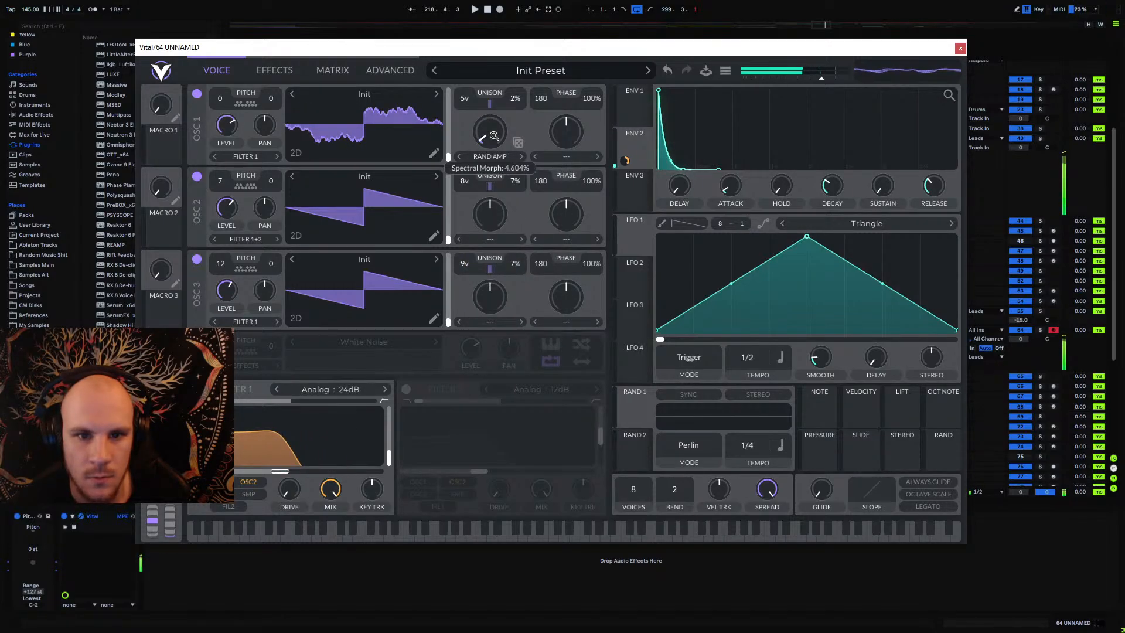
click(518, 143)
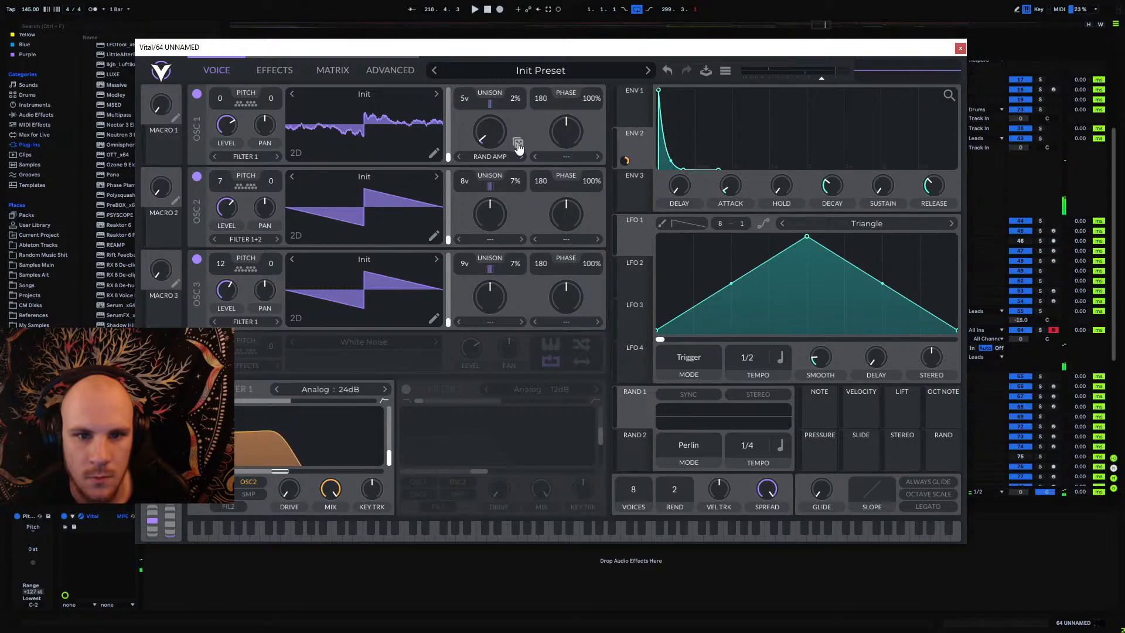
click(518, 144)
Step: Apply the Phase Disperse spectral morph to oscillator 2 and lower its amount
click(490, 239)
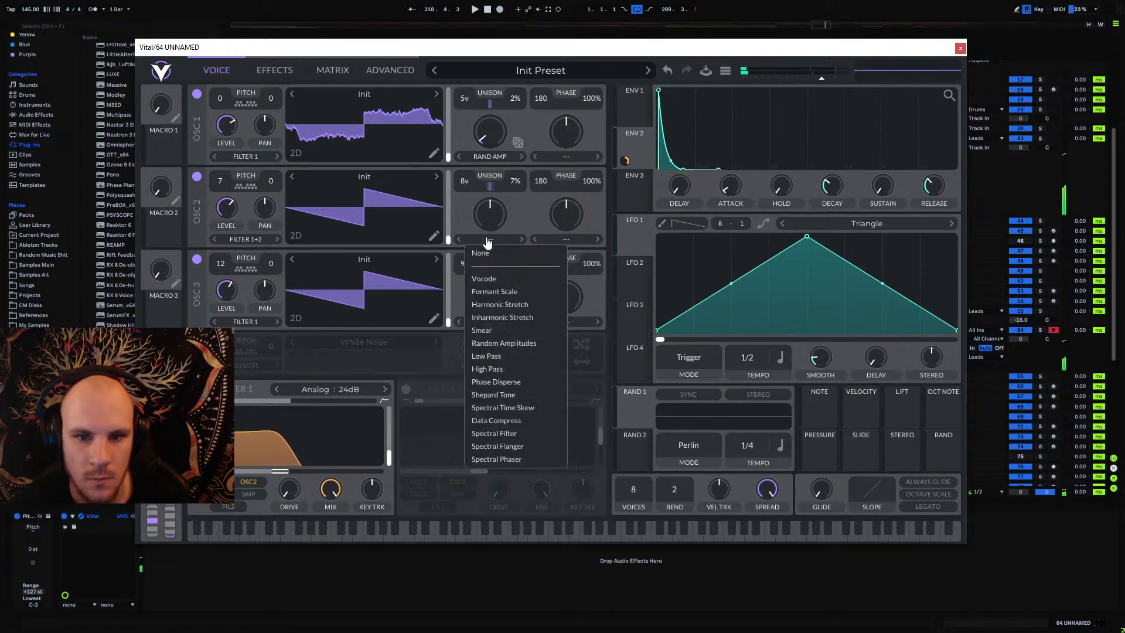
click(507, 388)
drag(493, 220, 492, 248)
Step: Try the Spectral Filter morph on oscillator 3 with its amount at 0%
click(491, 322)
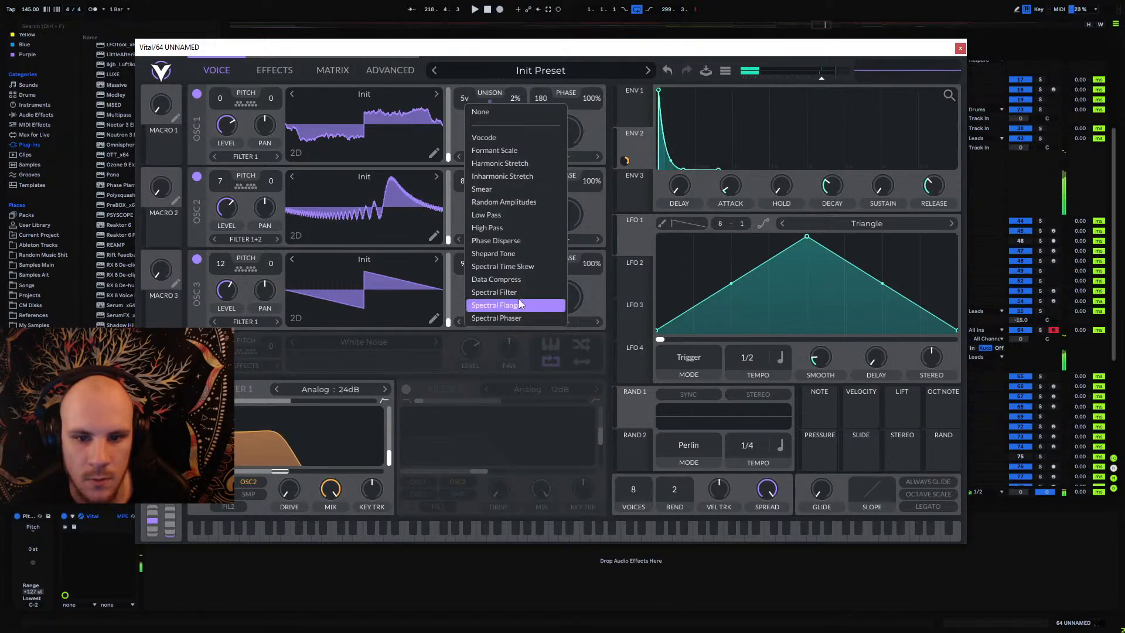
click(518, 297)
drag(490, 297, 489, 330)
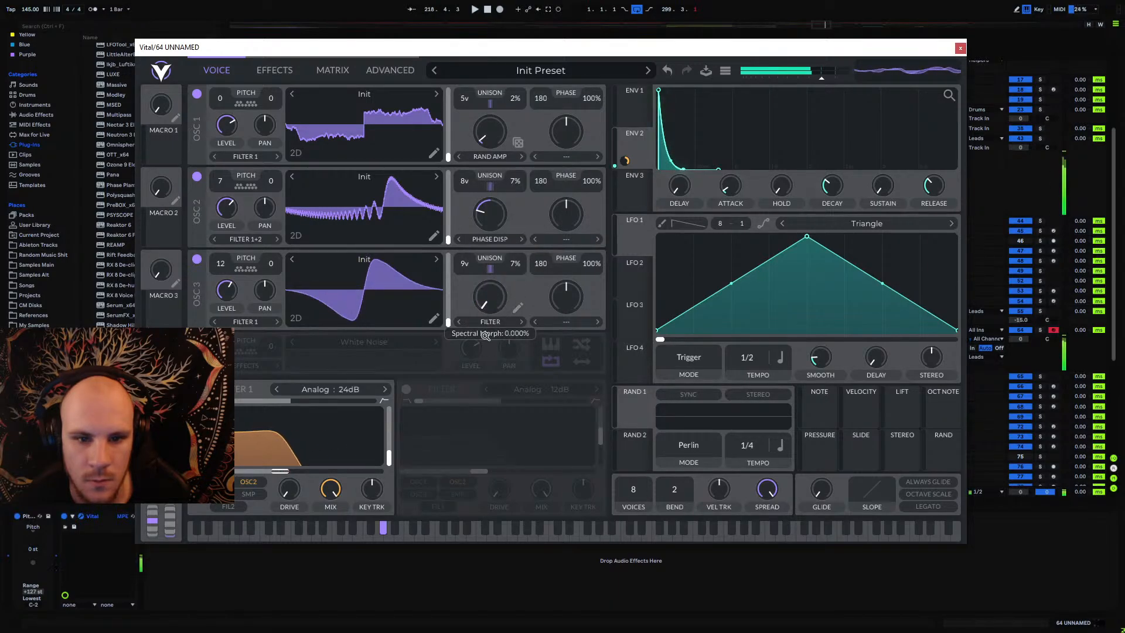
Step: Apply the Random Amplitudes spectral morph to oscillator 3, regenerate its random pattern several times, and keep the morph amount low
click(491, 321)
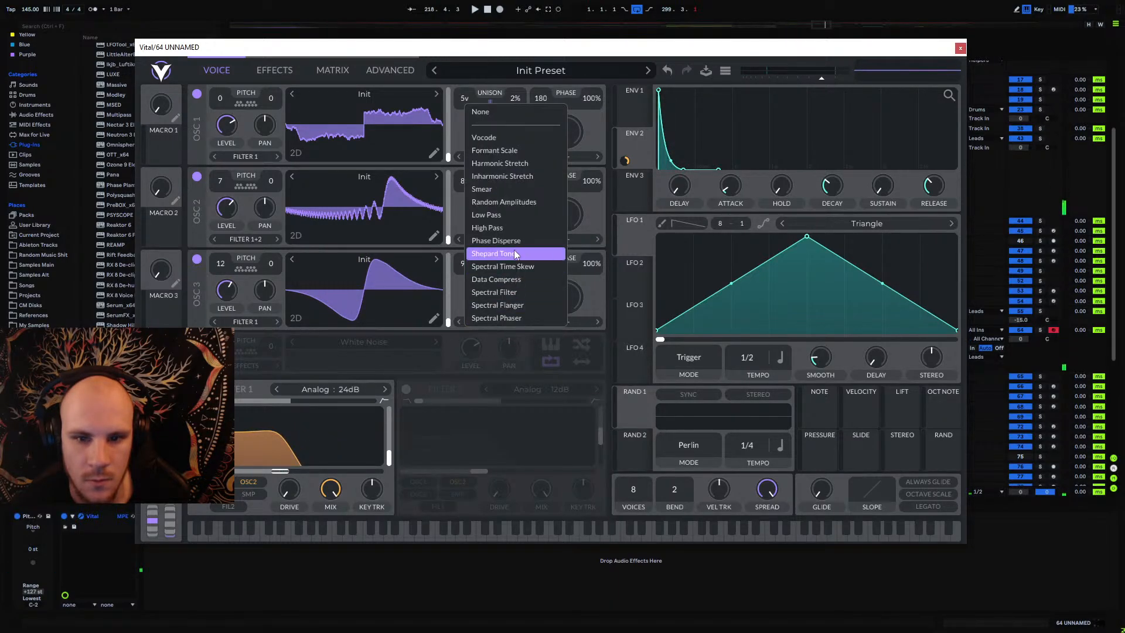
click(512, 241)
click(517, 308)
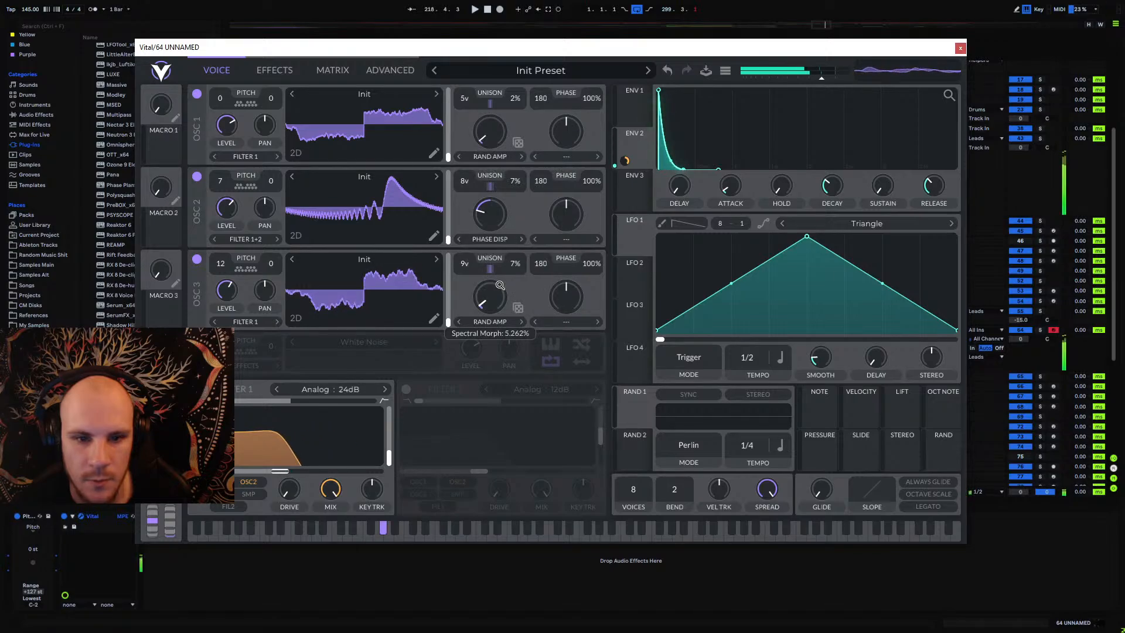
click(517, 309)
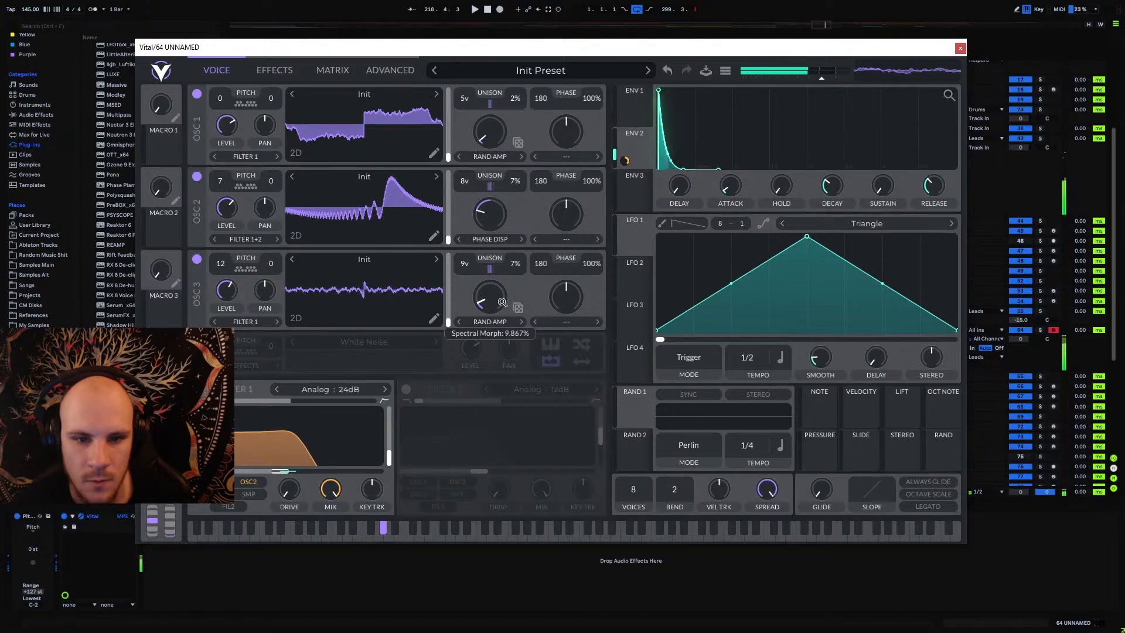
click(517, 309)
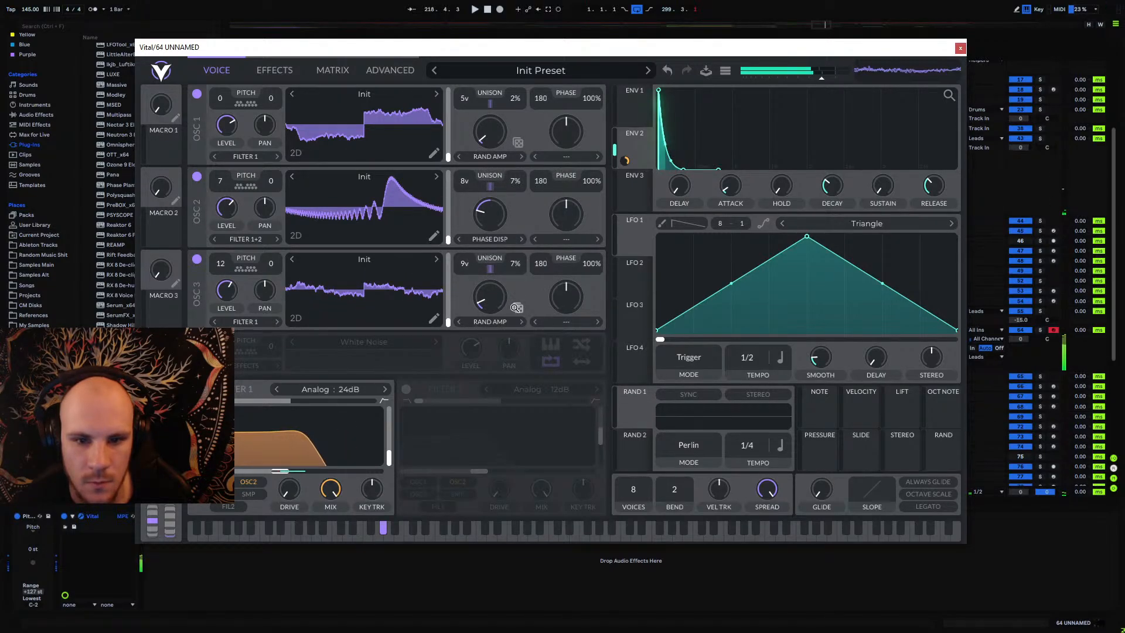
mouse_move(486, 301)
drag(486, 302, 484, 301)
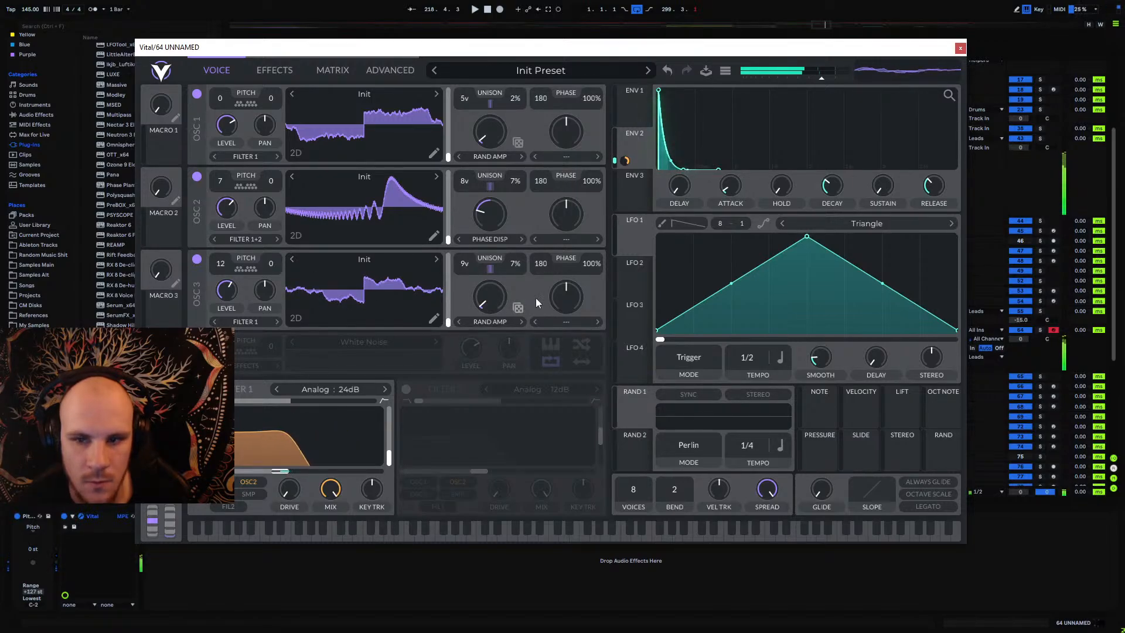
Step: Set filter 1 to Analog 12dB, lower its cutoff, and increase ENV 2's modulation amount on the cutoff
click(263, 64)
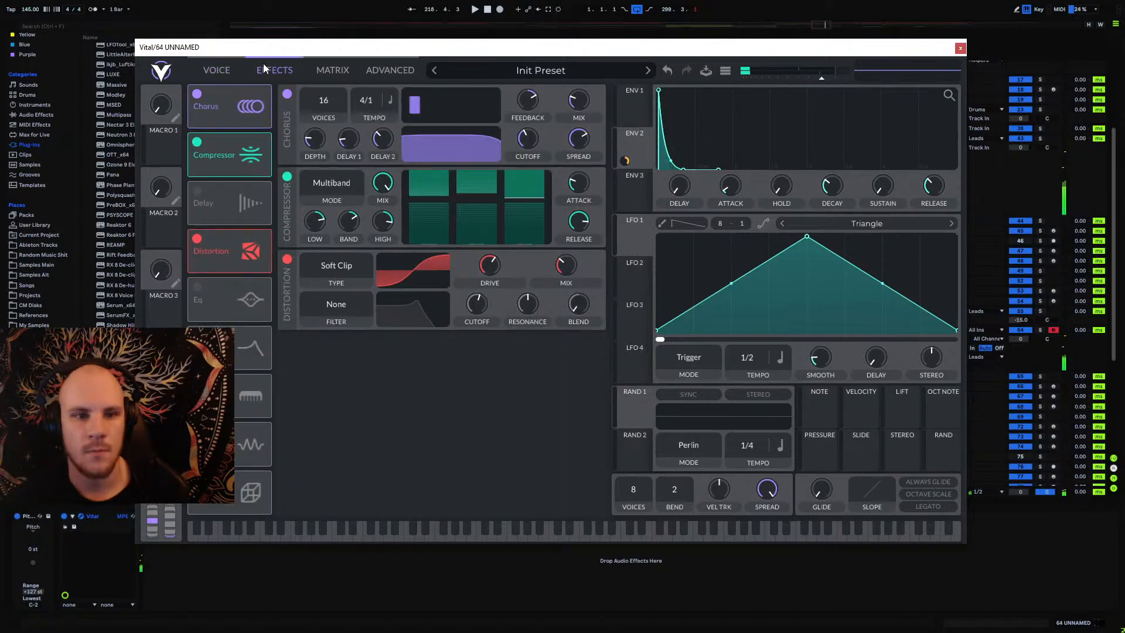
click(217, 70)
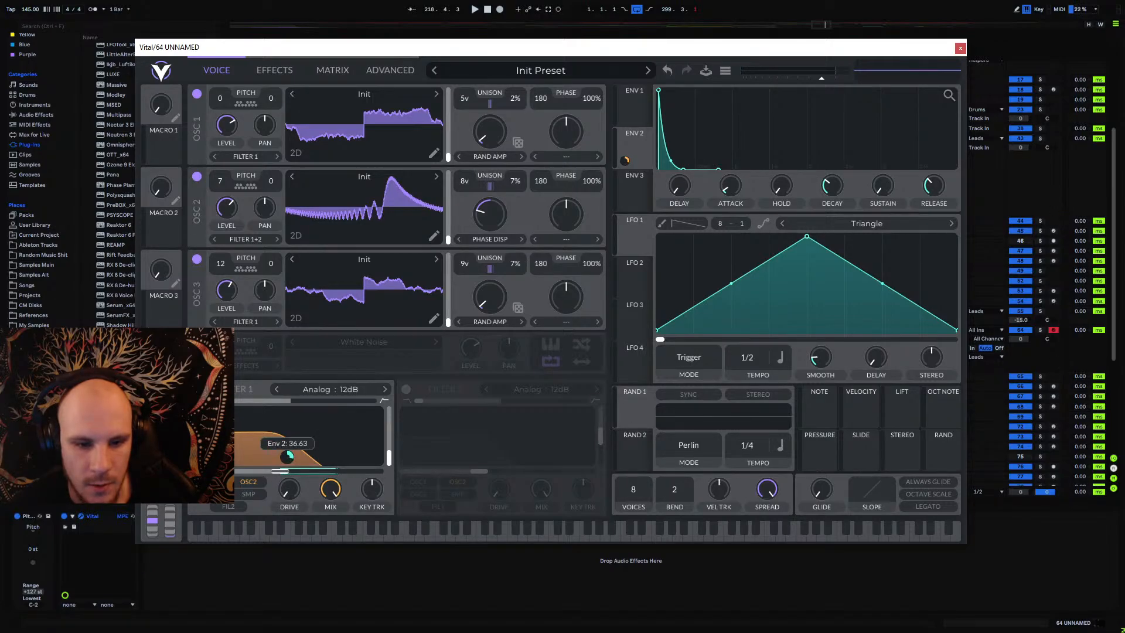
drag(287, 456, 290, 455)
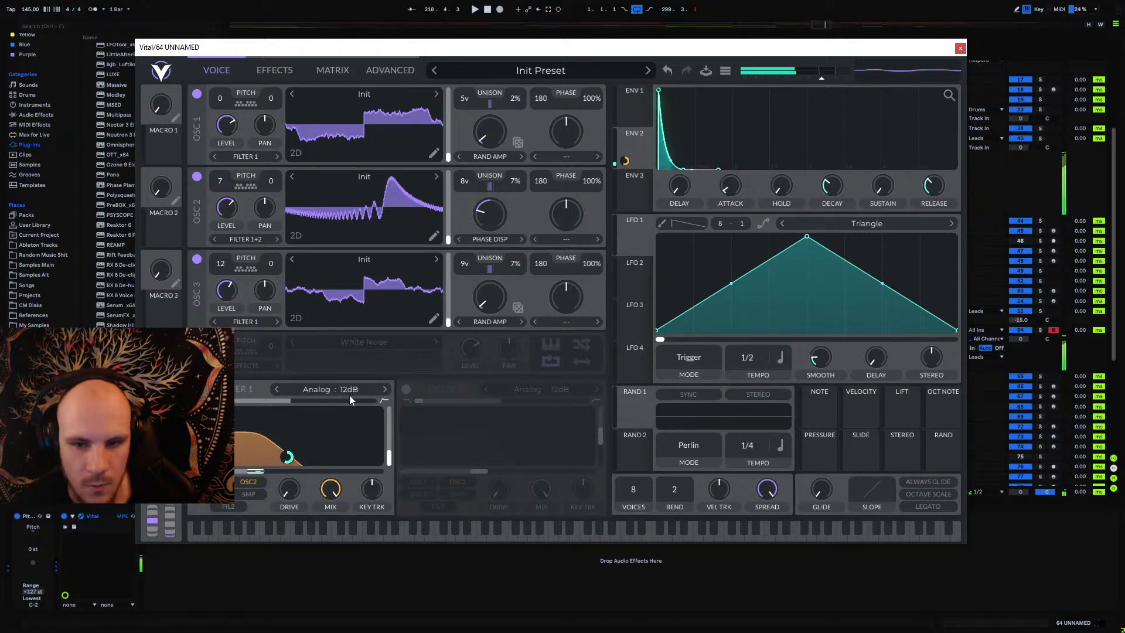
Step: Open the short clip at the end of bar 218 and write a G#0 note across the clip's length
click(960, 49)
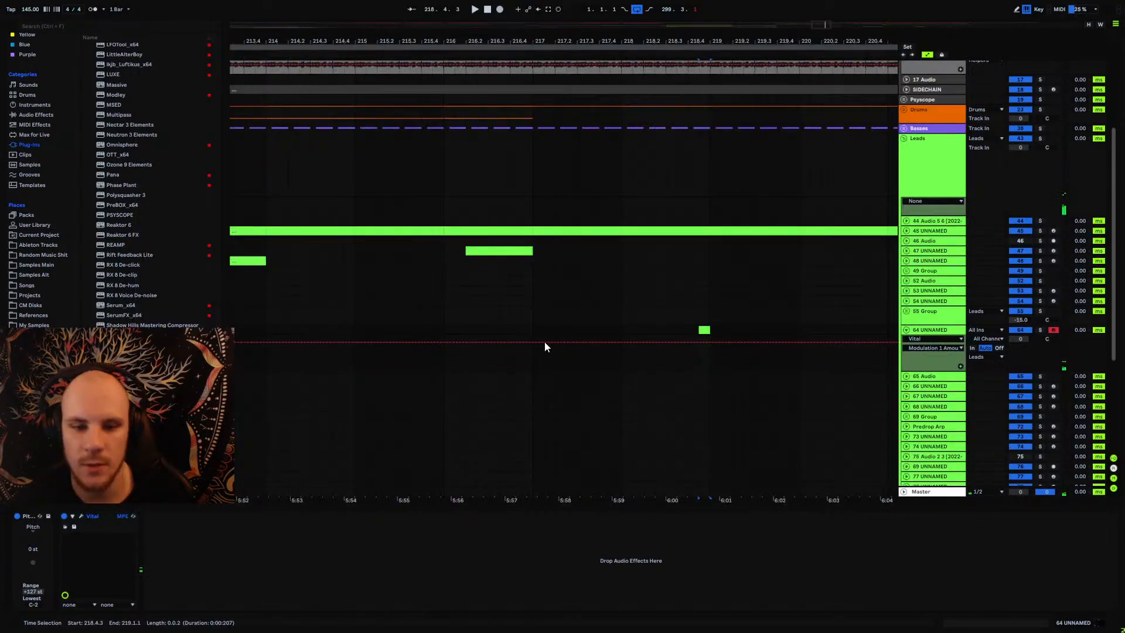
double_click(704, 330)
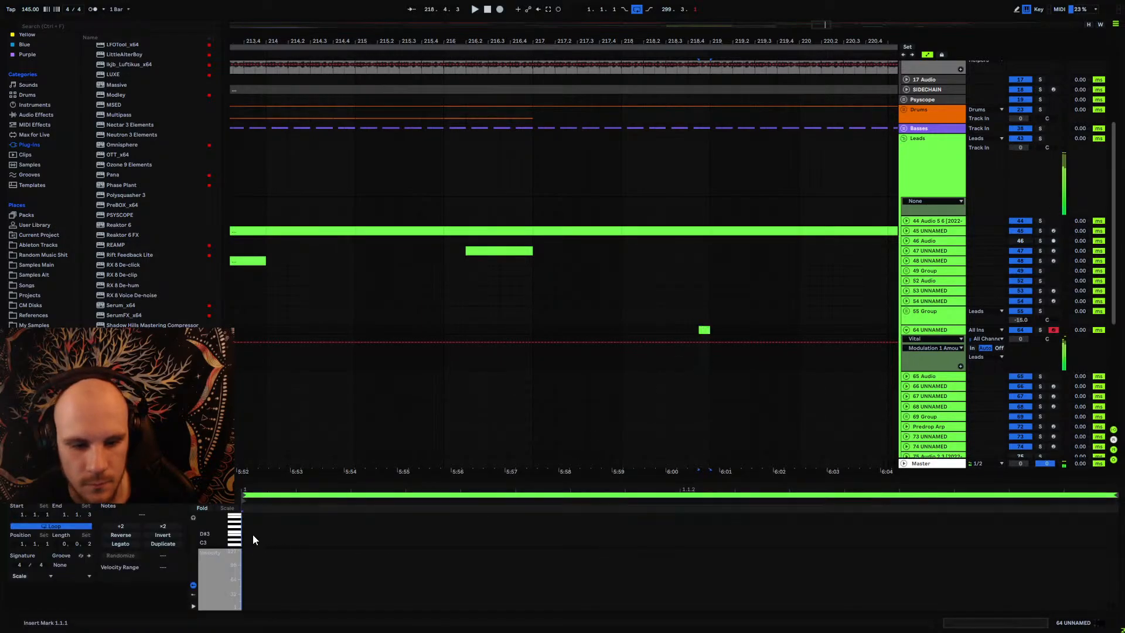
drag(216, 533, 216, 538)
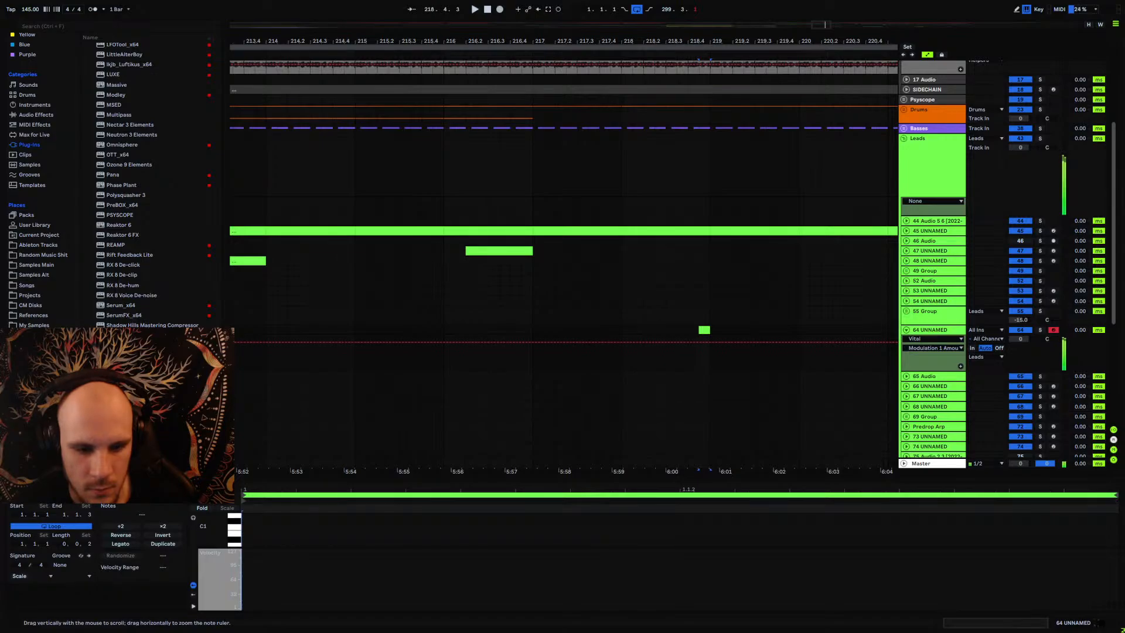
double_click(249, 536)
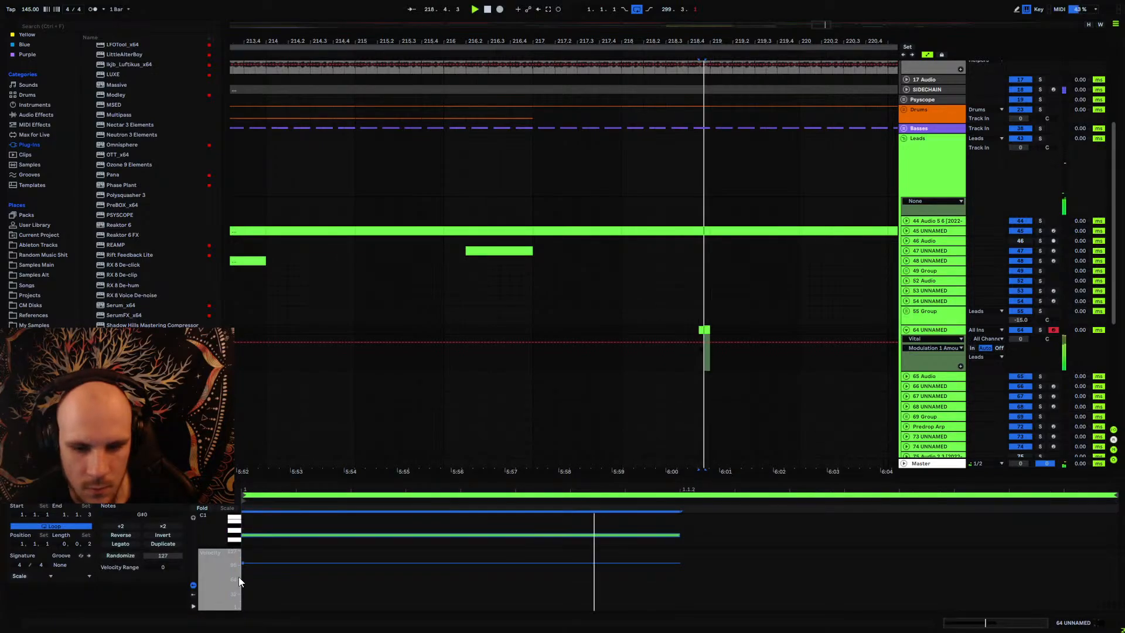
drag(807, 539, 987, 537)
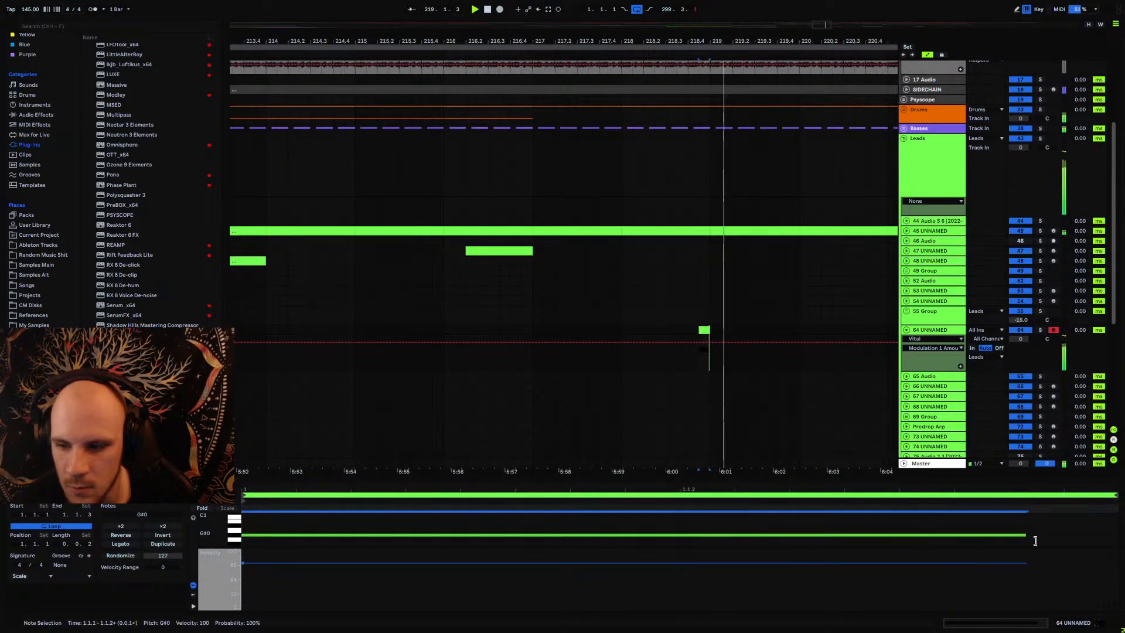
Step: Solo track 64 and insert MFreeformPhase from the MeldaProduction tools after Vital
click(1041, 330)
click(705, 331)
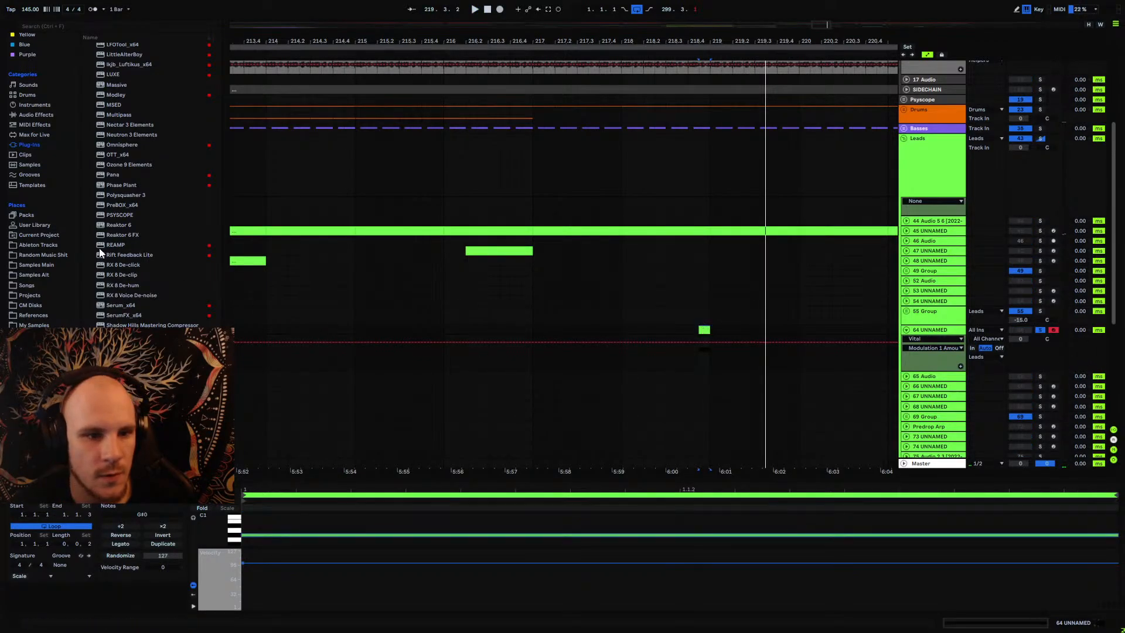
scroll(110, 231, up, 15)
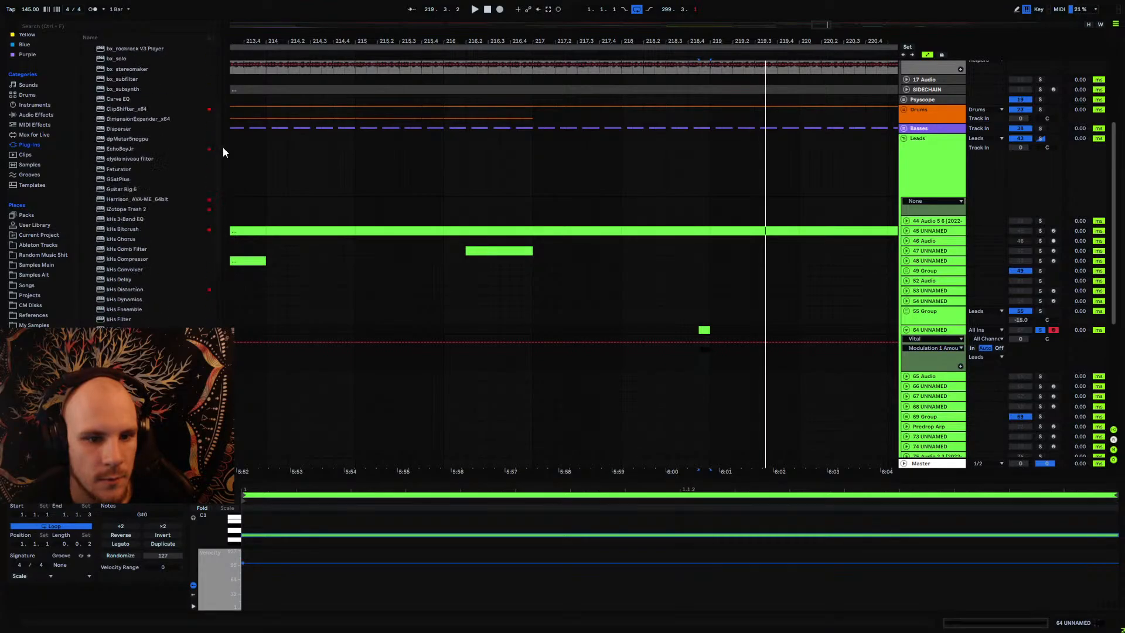
click(92, 58)
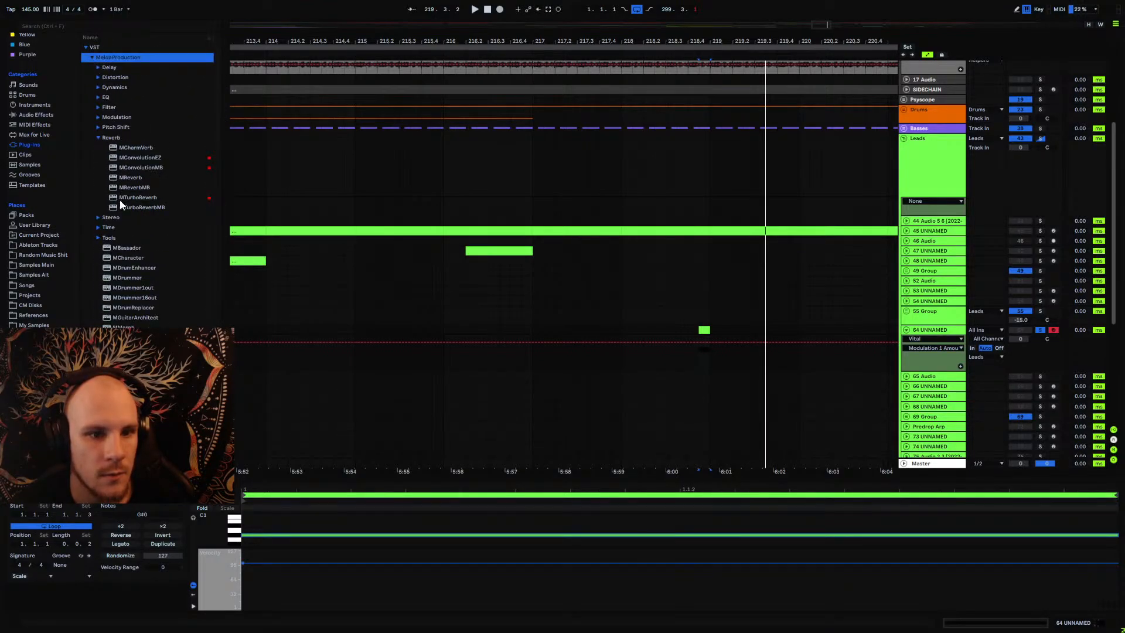
click(97, 237)
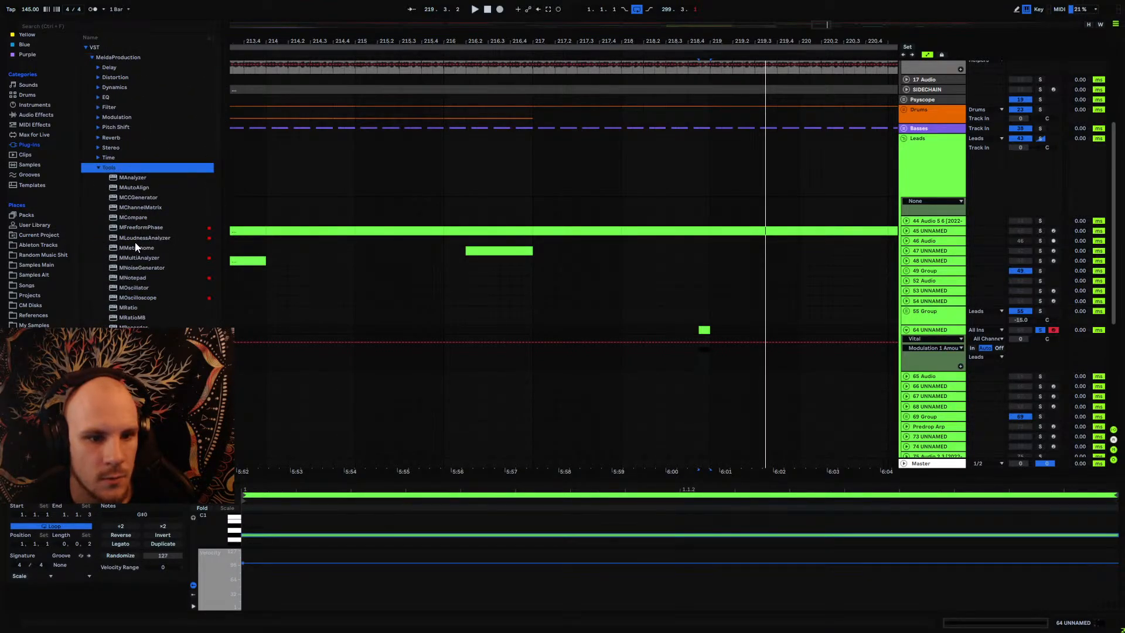
drag(141, 227, 231, 261)
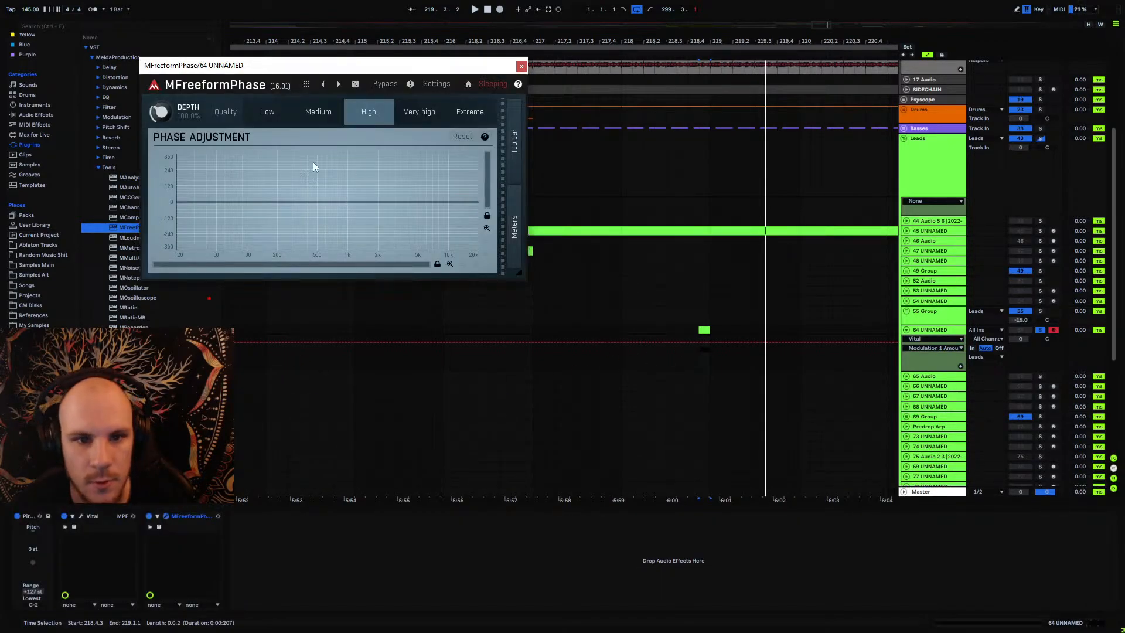
Step: Sketch a zigzag phase curve in the upper frequencies and turn off drawing mode for its points
drag(488, 206, 438, 257)
drag(421, 165, 393, 250)
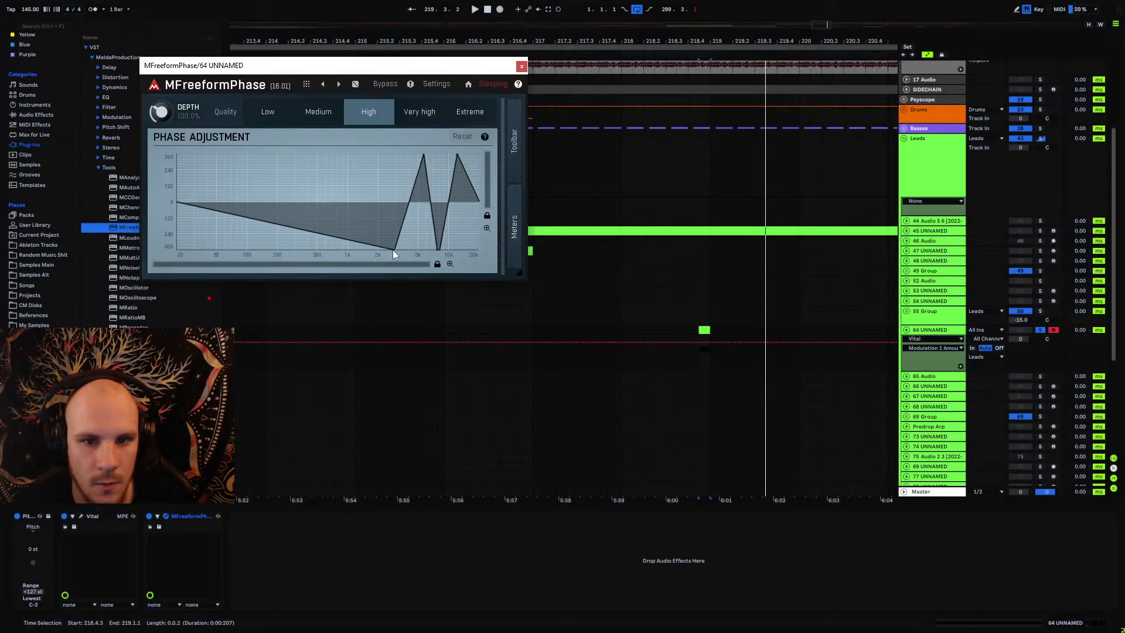
right_click(360, 202)
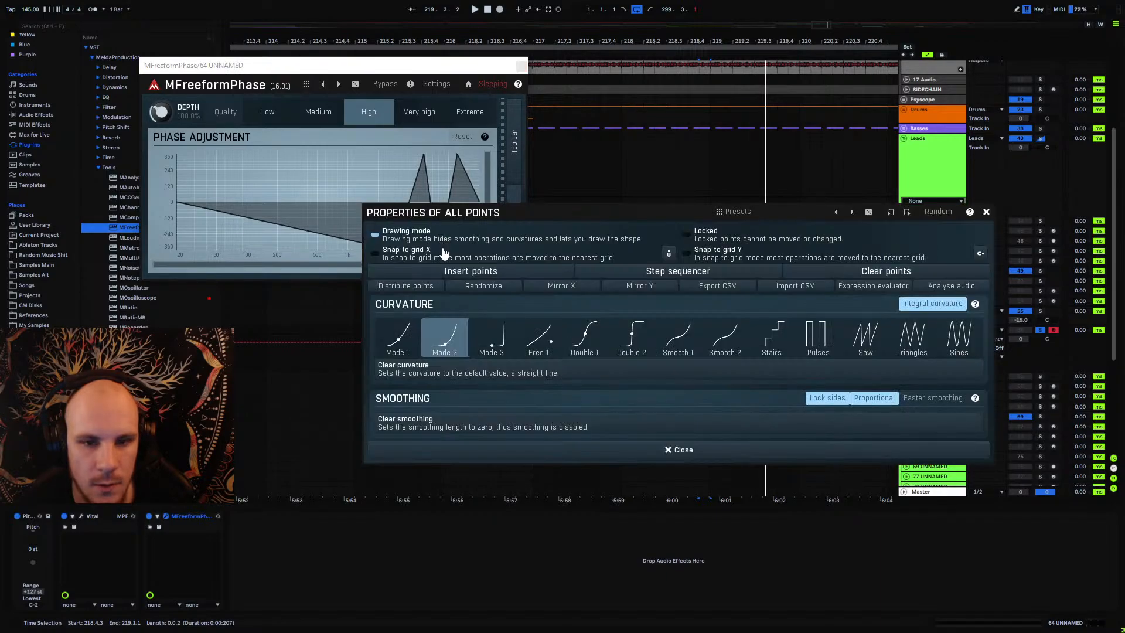
click(987, 212)
Step: Remove the zigzag's intermediate points and raise the phase curve's highest-frequency end above zero
double_click(423, 155)
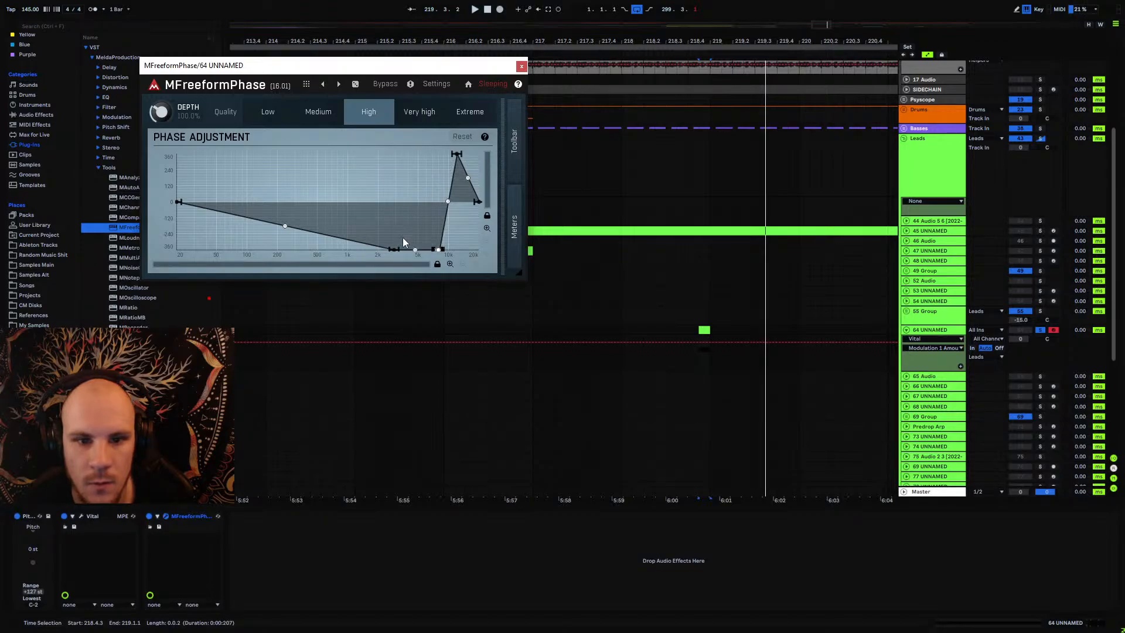
drag(395, 251, 434, 247)
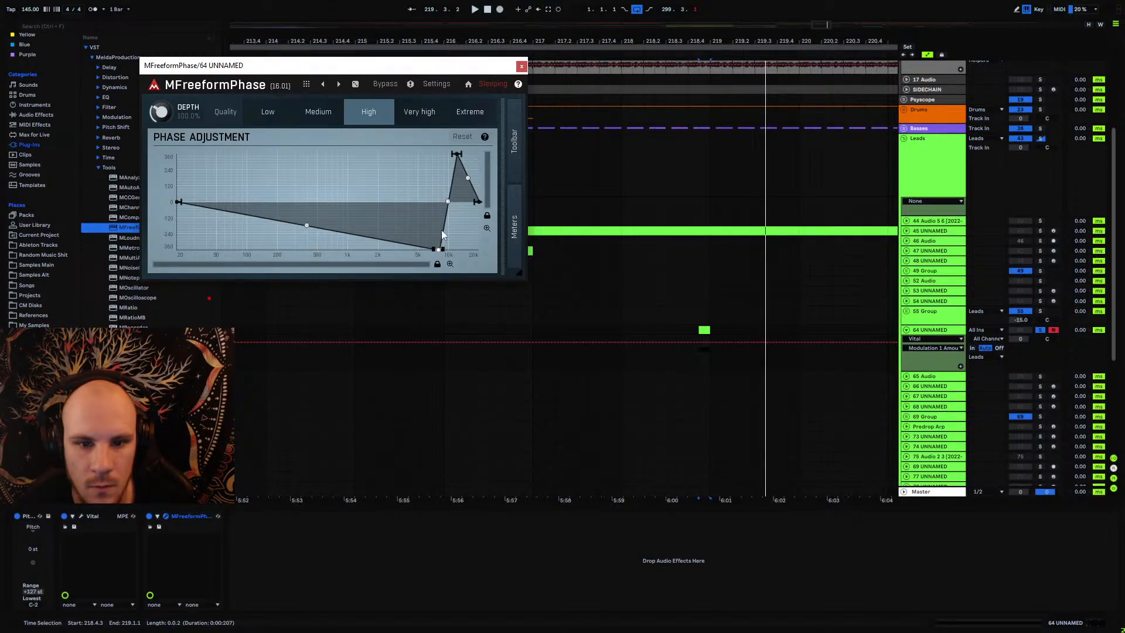
double_click(459, 154)
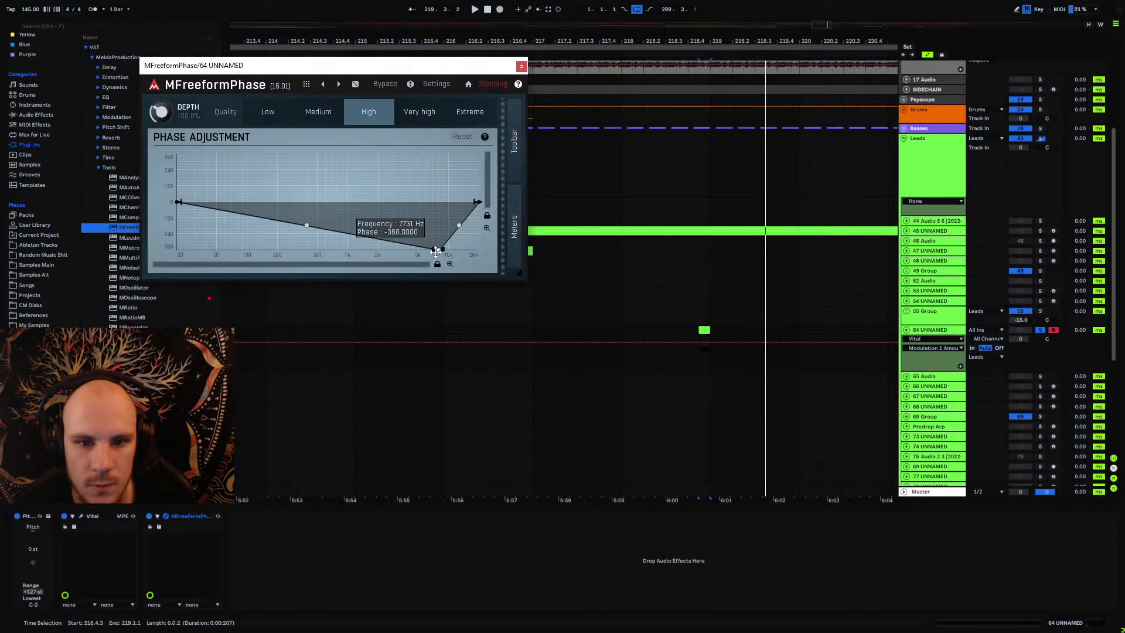
drag(439, 249, 434, 206)
key(ctrl+z)
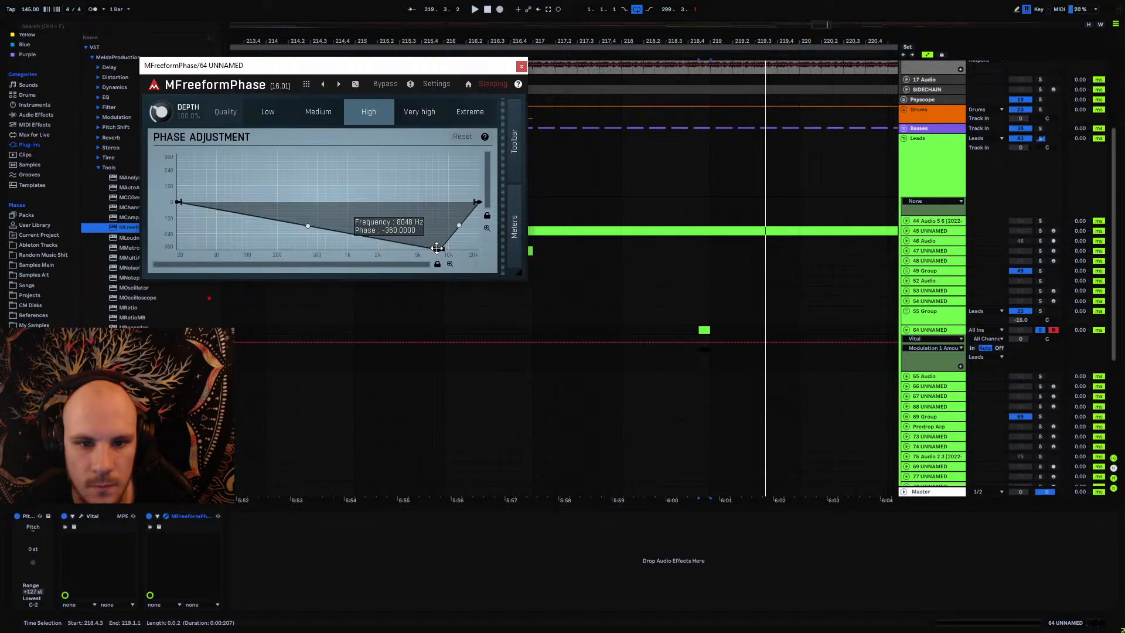
drag(437, 248, 476, 182)
double_click(439, 204)
Step: Apply Sines curvature to the highest-frequency point and to a new point at about 5759 Hz and +215 phase
right_click(476, 181)
click(1010, 316)
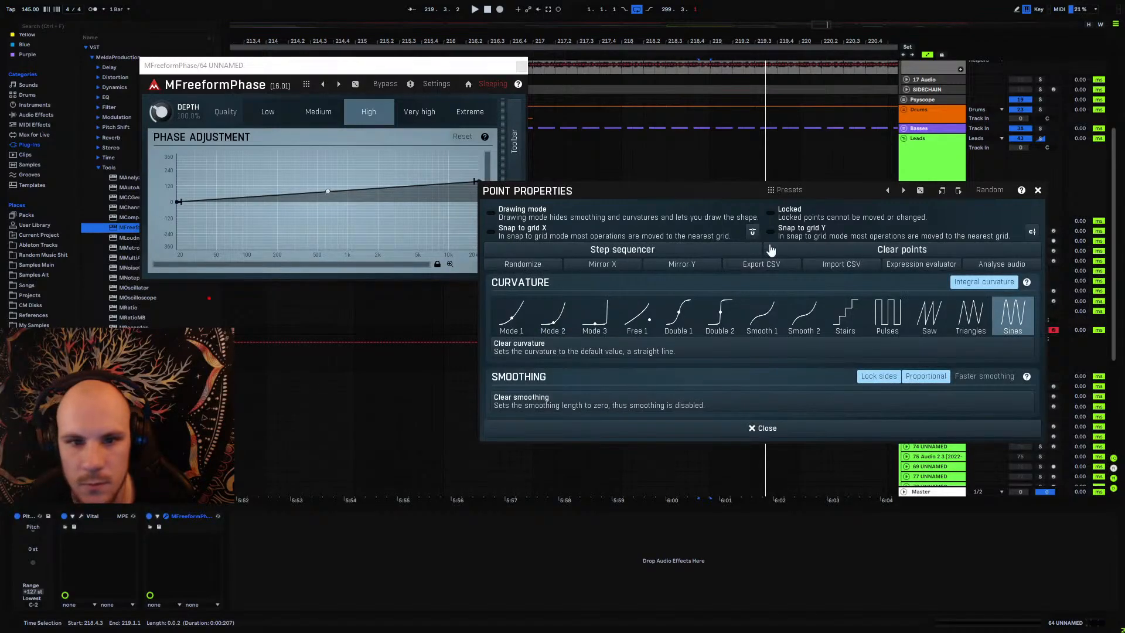
double_click(402, 184)
drag(402, 185, 425, 173)
right_click(425, 173)
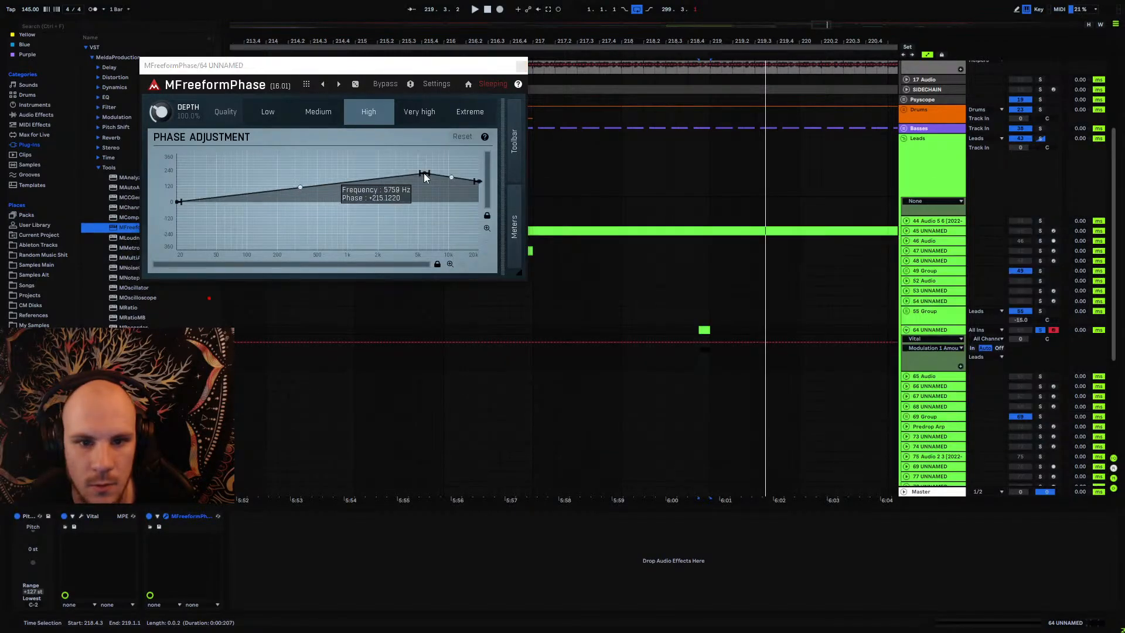
click(952, 315)
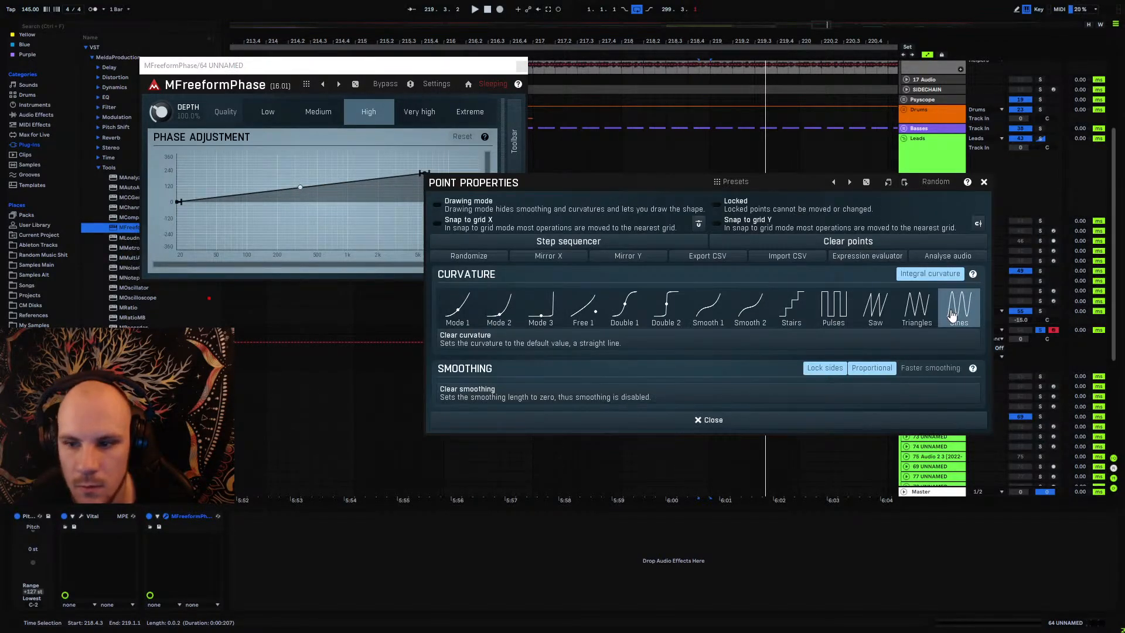
click(301, 188)
drag(304, 184, 306, 211)
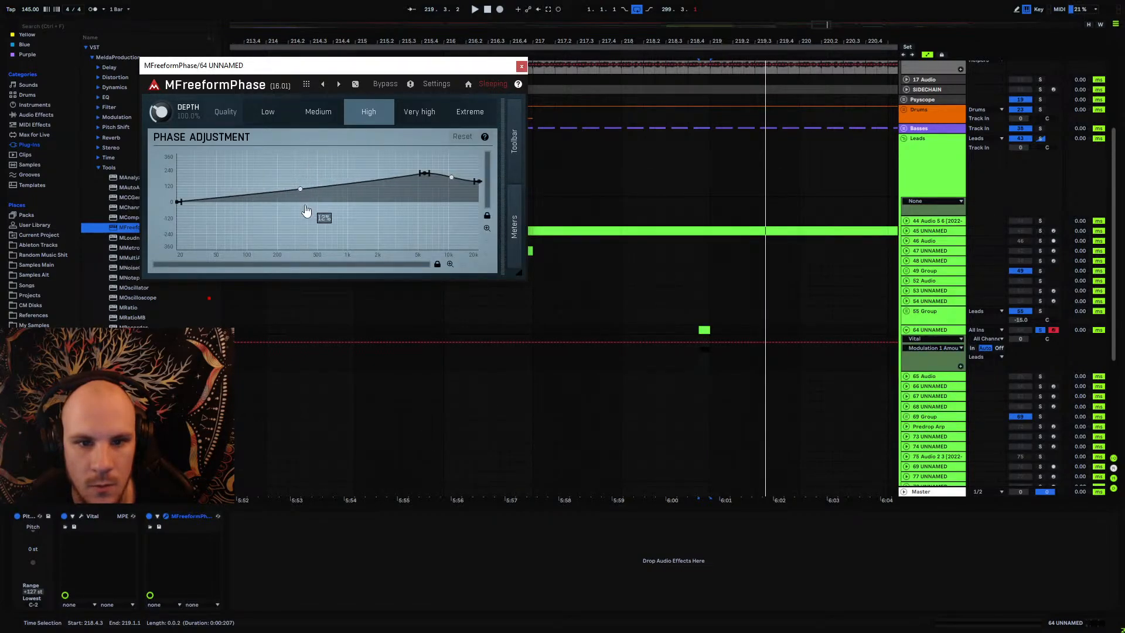
right_click(424, 175)
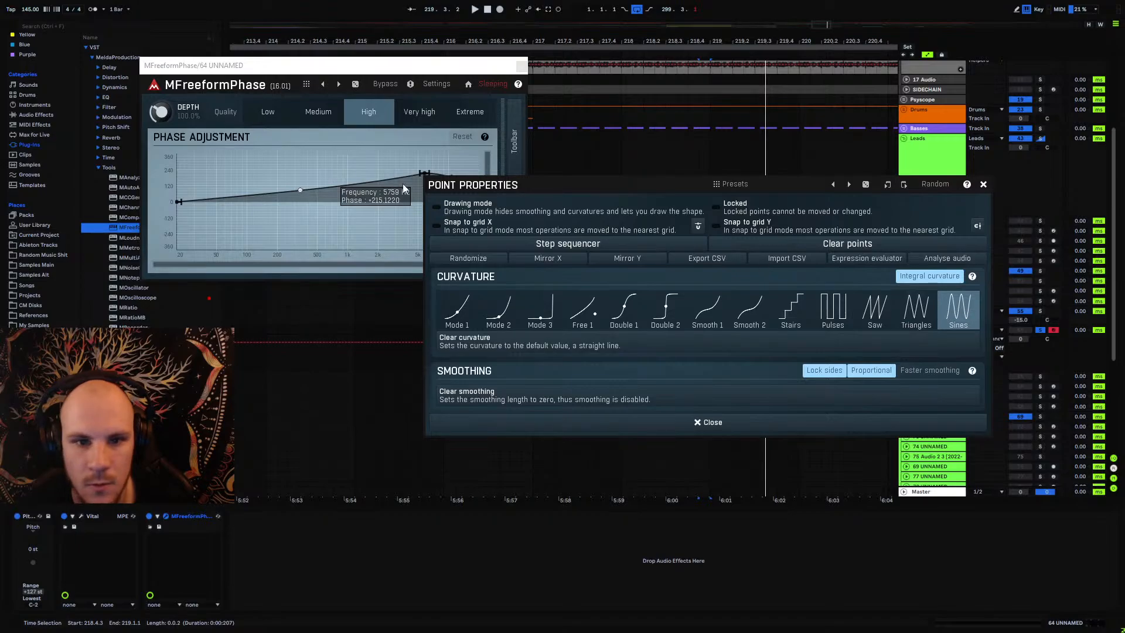
click(404, 188)
Step: Apply Sines curvature to the lowest-frequency point and shape the curve into many cycles spanning -360 to +360 across all frequencies
right_click(178, 201)
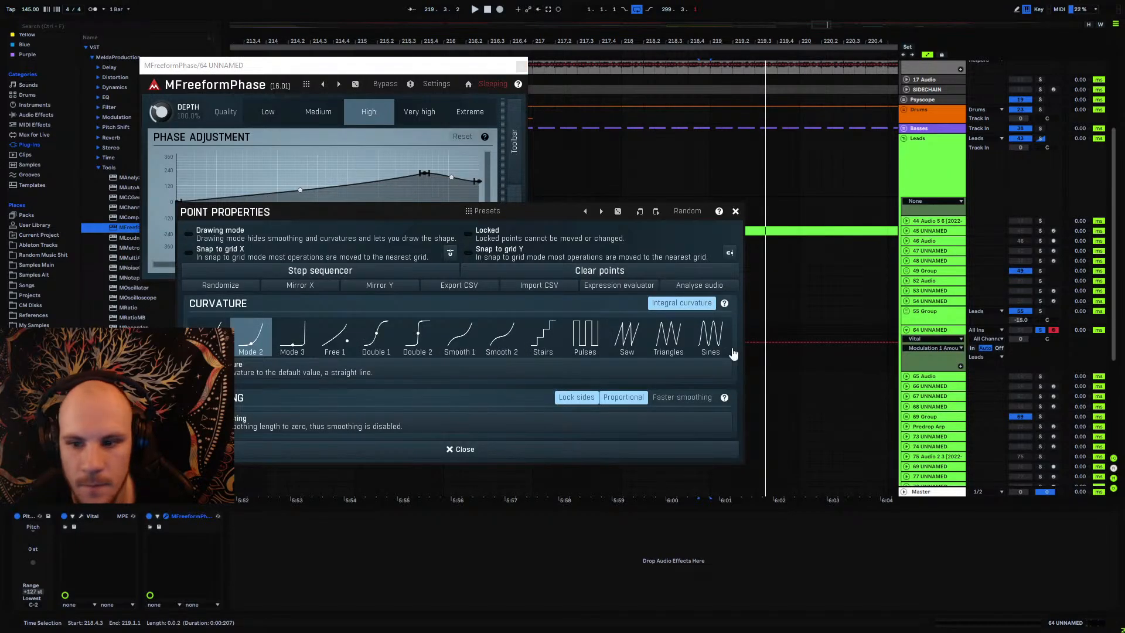
click(711, 339)
click(735, 212)
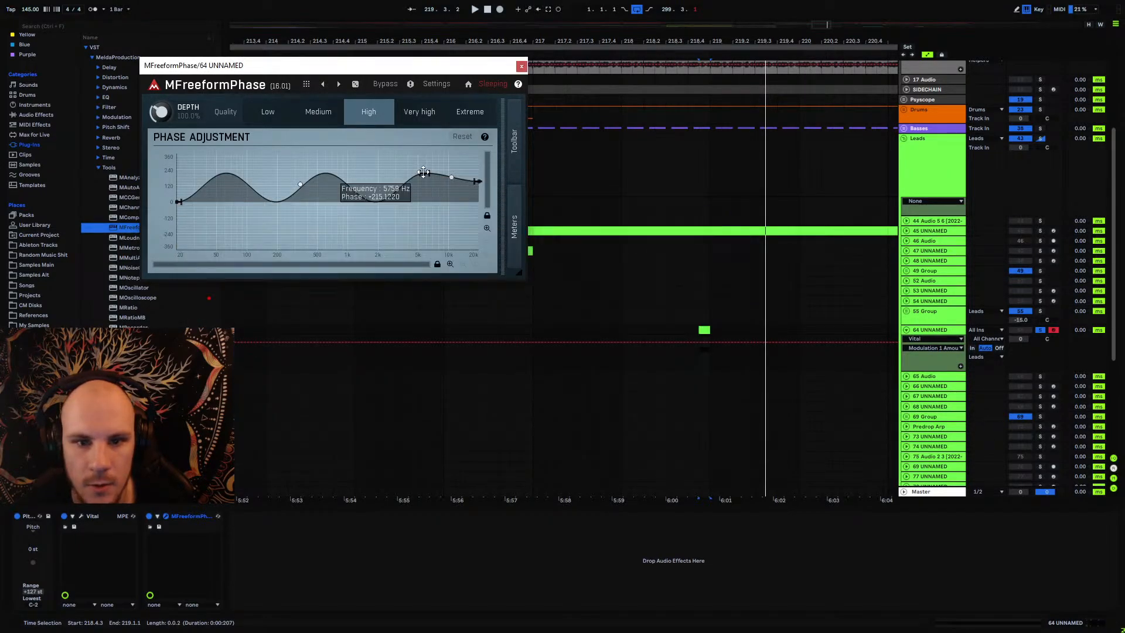
drag(424, 173, 535, 150)
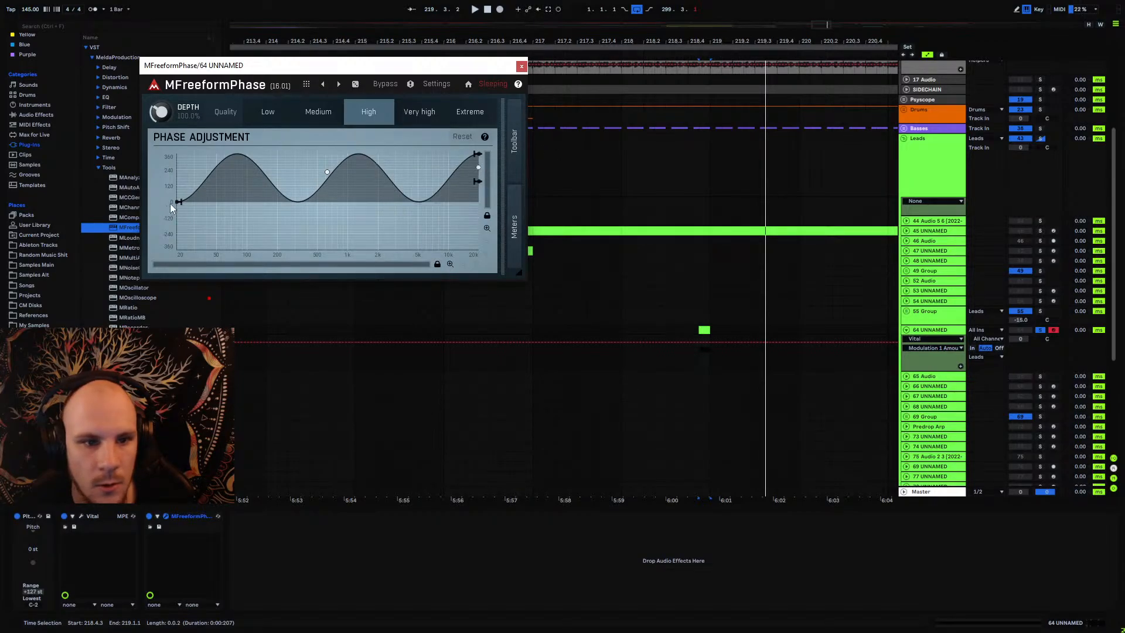
drag(170, 203, 174, 249)
drag(328, 193, 328, 182)
Step: Lower MFreeformPhase's depth to about 29% and reduce the number of sine cycles in its curve while auditioning the clip
key(space)
scroll(171, 118, down, 3)
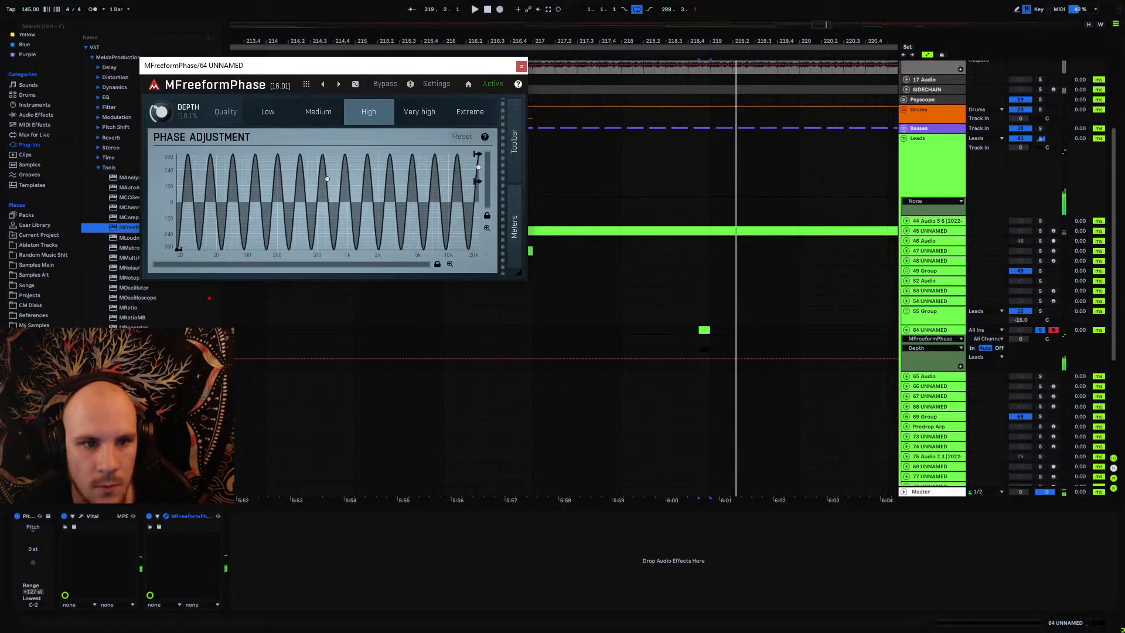
scroll(170, 119, down, 10)
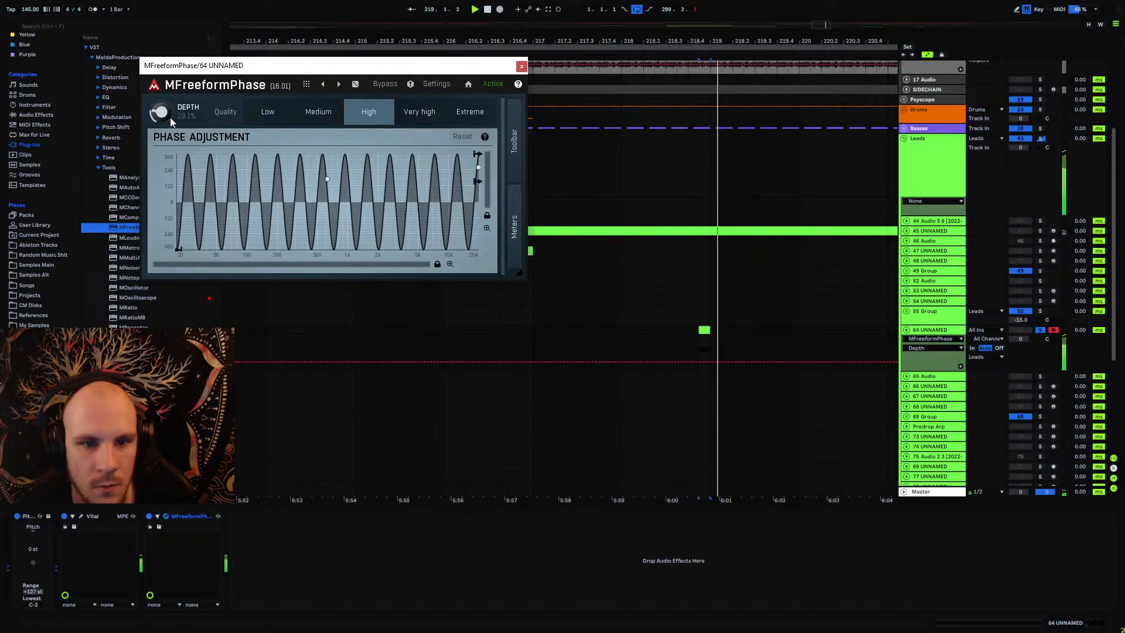
click(693, 331)
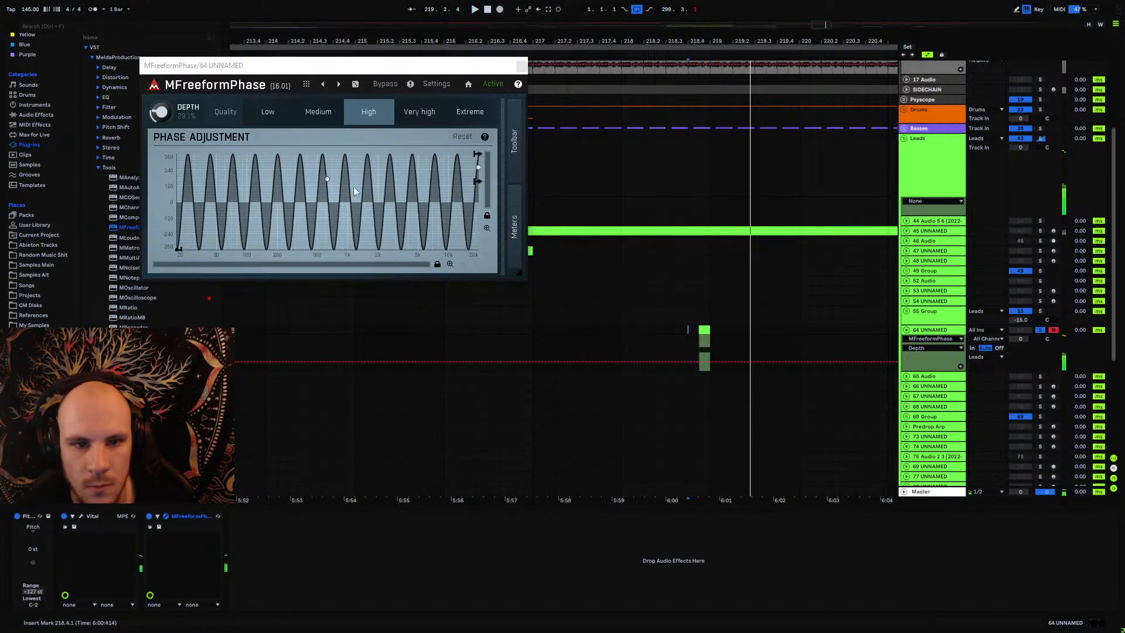
drag(327, 179, 324, 184)
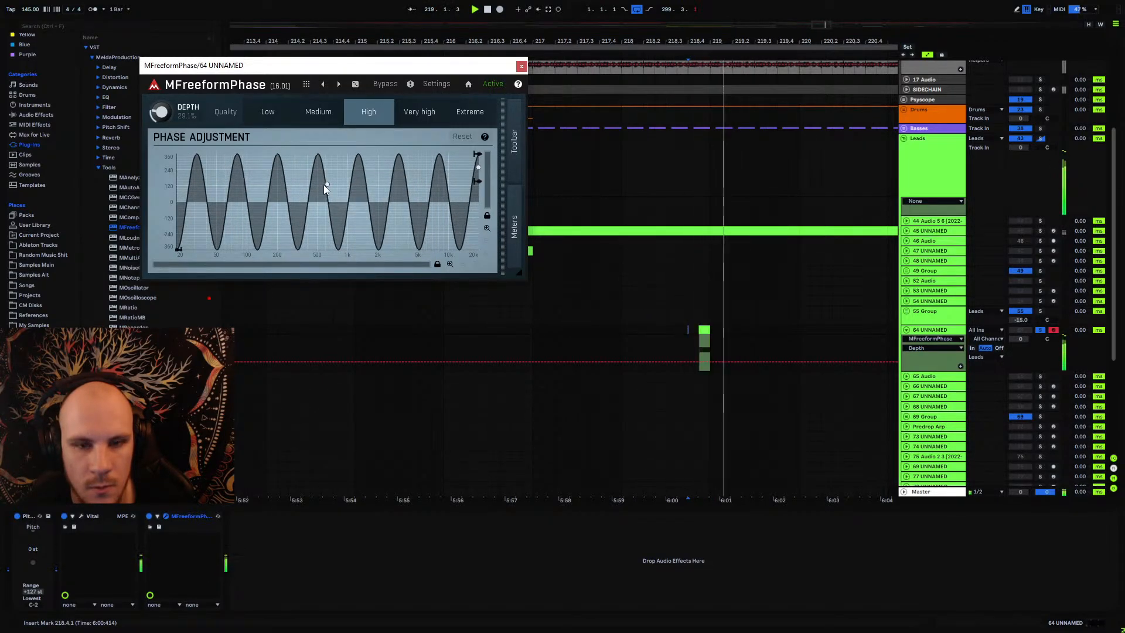
key(space)
key(space)
Step: Insert EQ Eight after MFreeformPhase and enable band 1 as a low cut at about 76 Hz with Q about 0.35
click(521, 66)
click(41, 114)
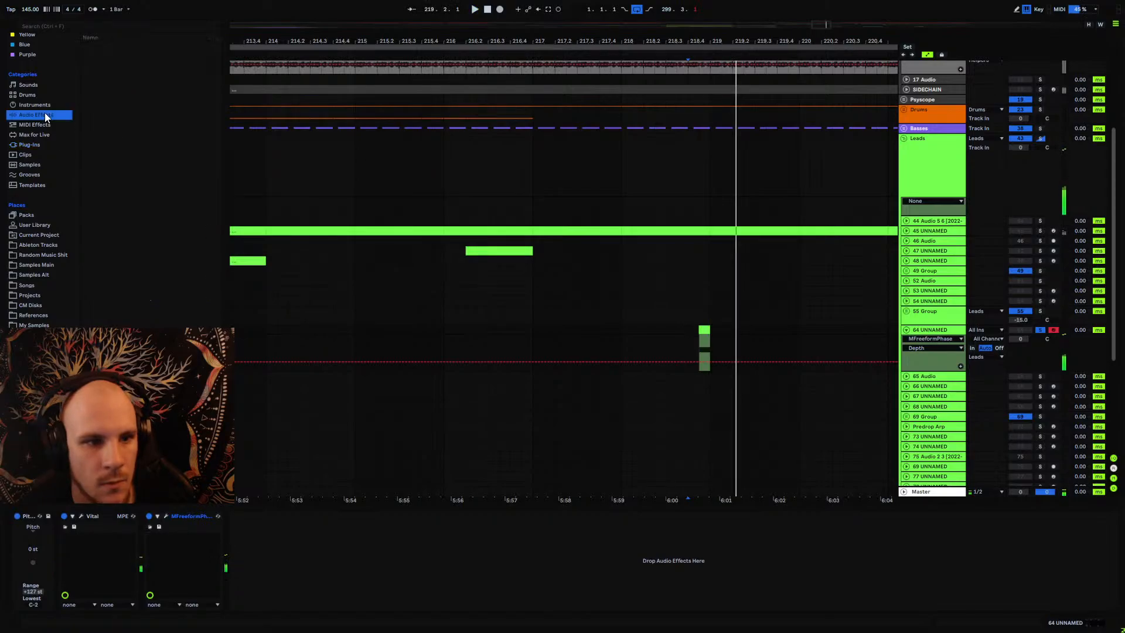
drag(109, 187, 609, 314)
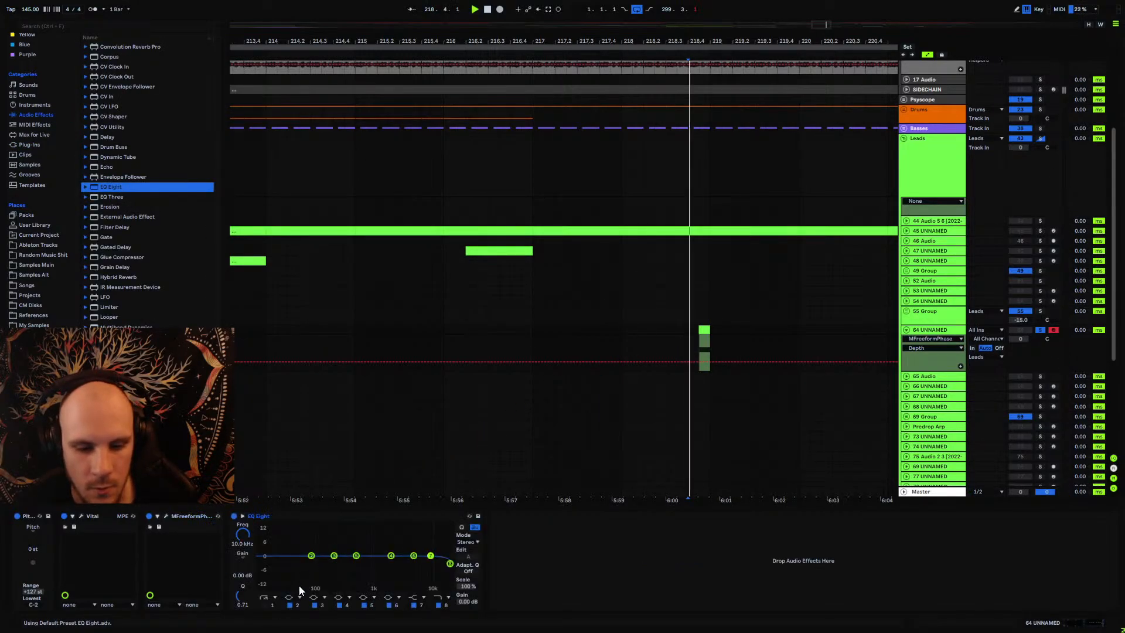
click(264, 604)
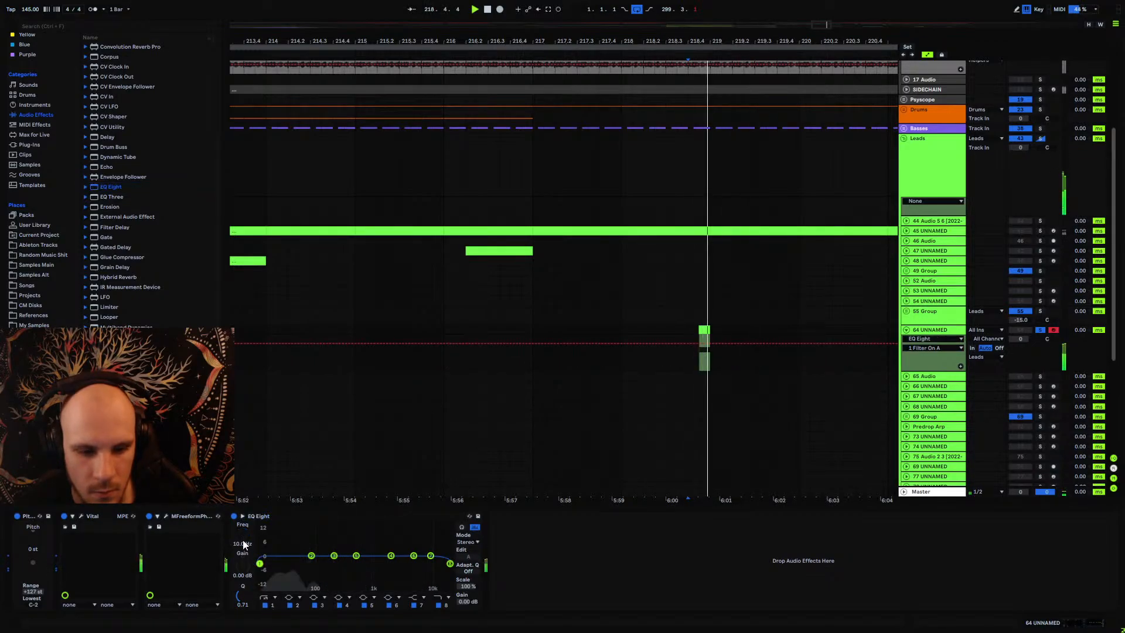
drag(258, 563, 309, 572)
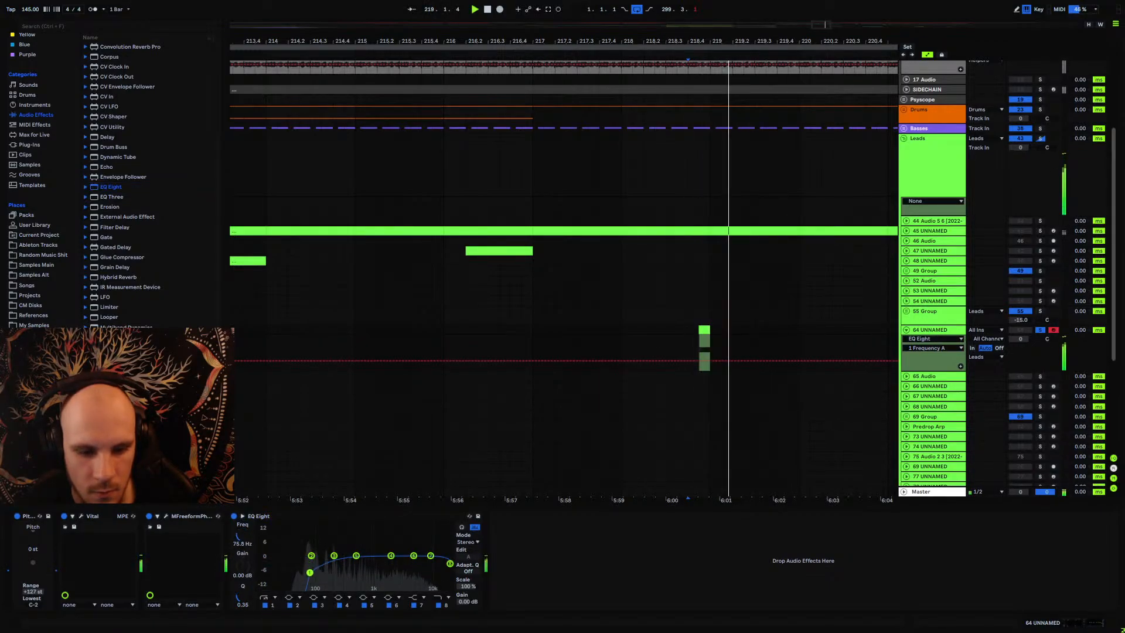
Step: Unsolo track 64, audition the clip in the full mix, and add the OTT multiband preset after EQ Eight
click(1041, 329)
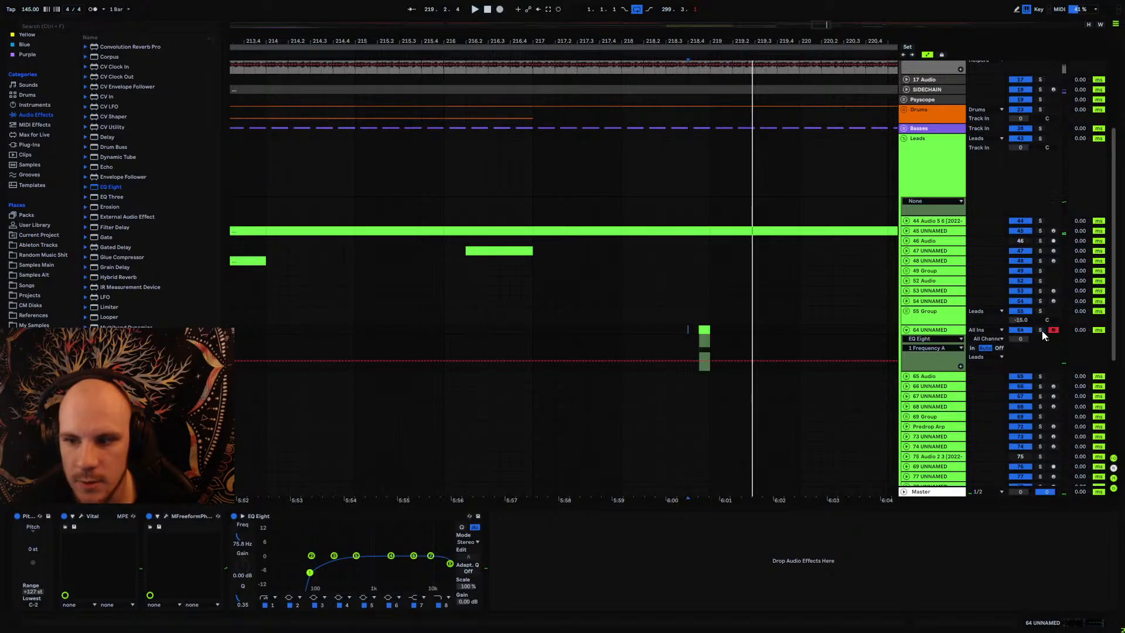
click(670, 328)
key(space)
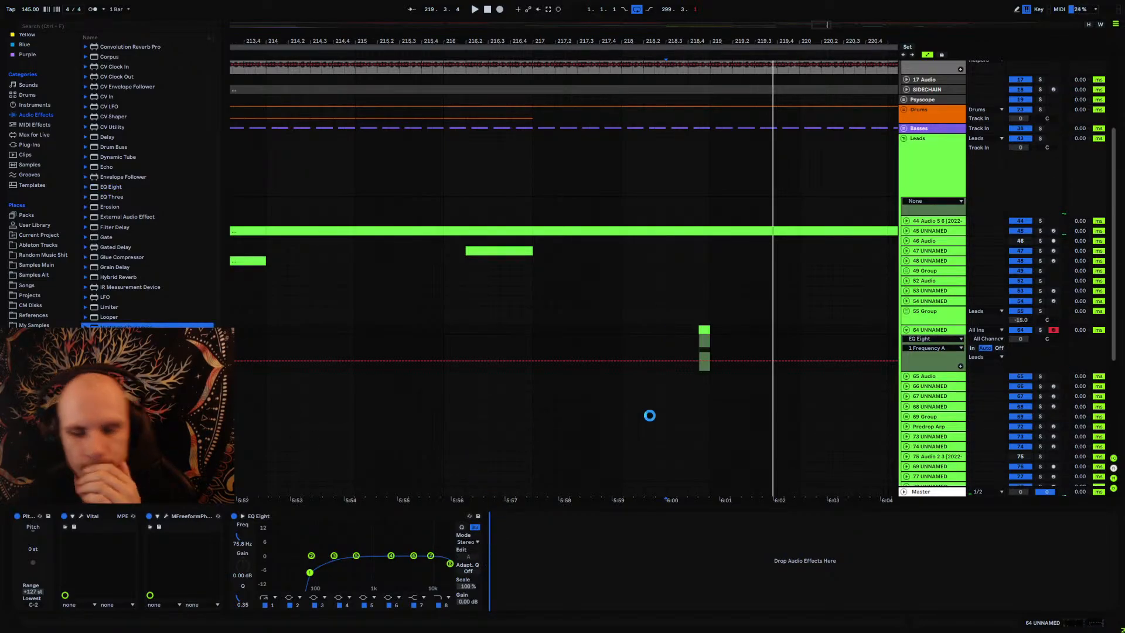
click(691, 332)
key(space)
Step: Set OTT's time to 257% and amount to 18%, raise its overall output, and lower its high-band output gain
drag(728, 535, 729, 516)
drag(729, 564, 728, 552)
key(space)
key(space)
drag(728, 596, 728, 628)
key(space)
key(space)
key(space)
drag(704, 533, 704, 544)
key(space)
key(space)
Step: Add a second EQ Eight after OTT and shape it with reduced lows, boosted mids and a high band around 12.1 kHz with Q 0.78
drag(106, 186, 763, 573)
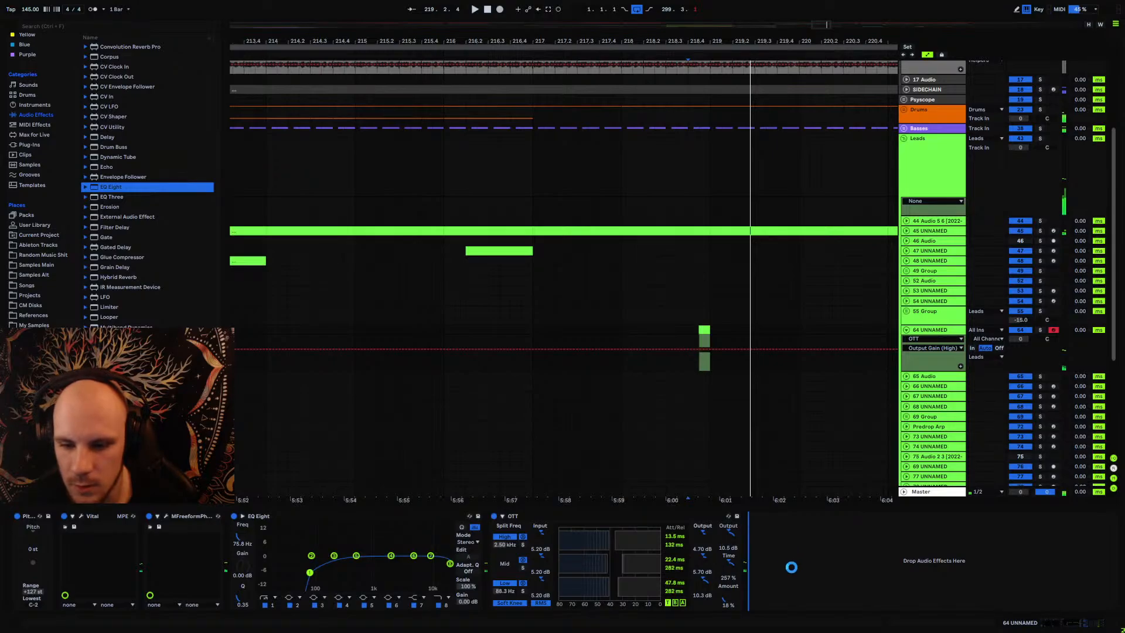
key(space)
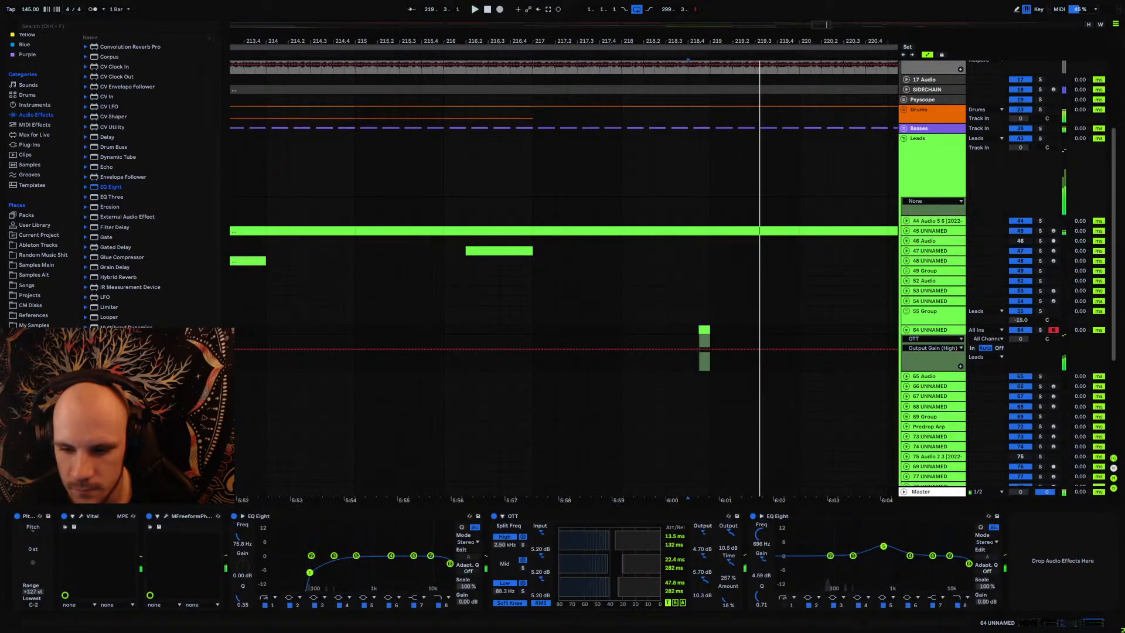
drag(830, 555, 830, 571)
key(space)
key(space)
drag(969, 563, 953, 563)
key(space)
key(space)
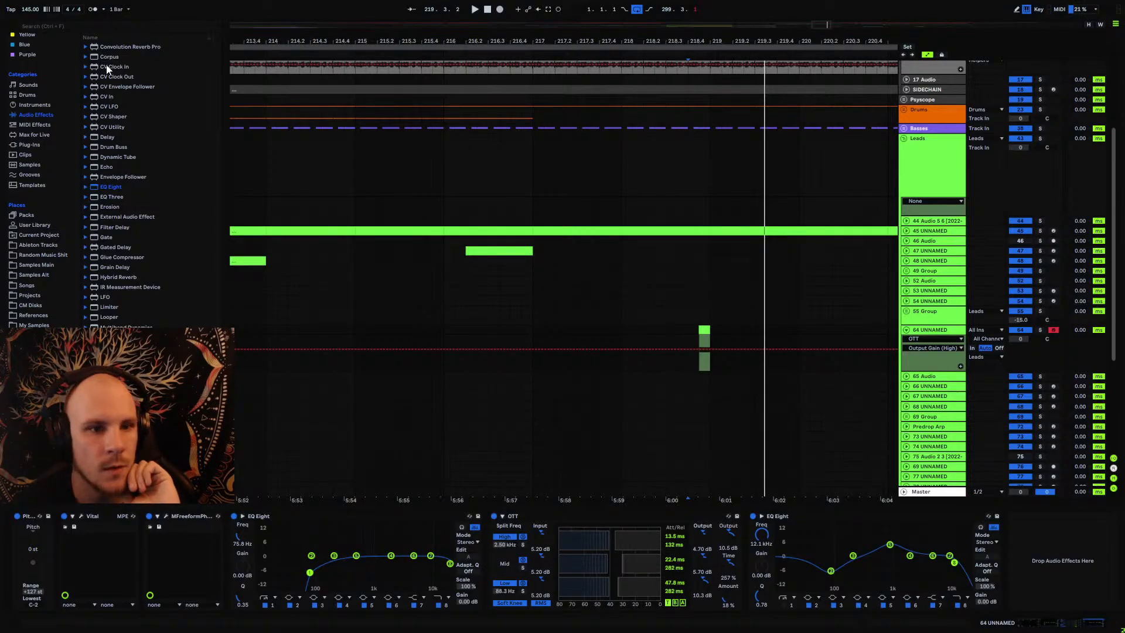
Step: Add Convolution Reverb Pro after the second EQ Eight and audition the hit through it
click(83, 47)
click(85, 47)
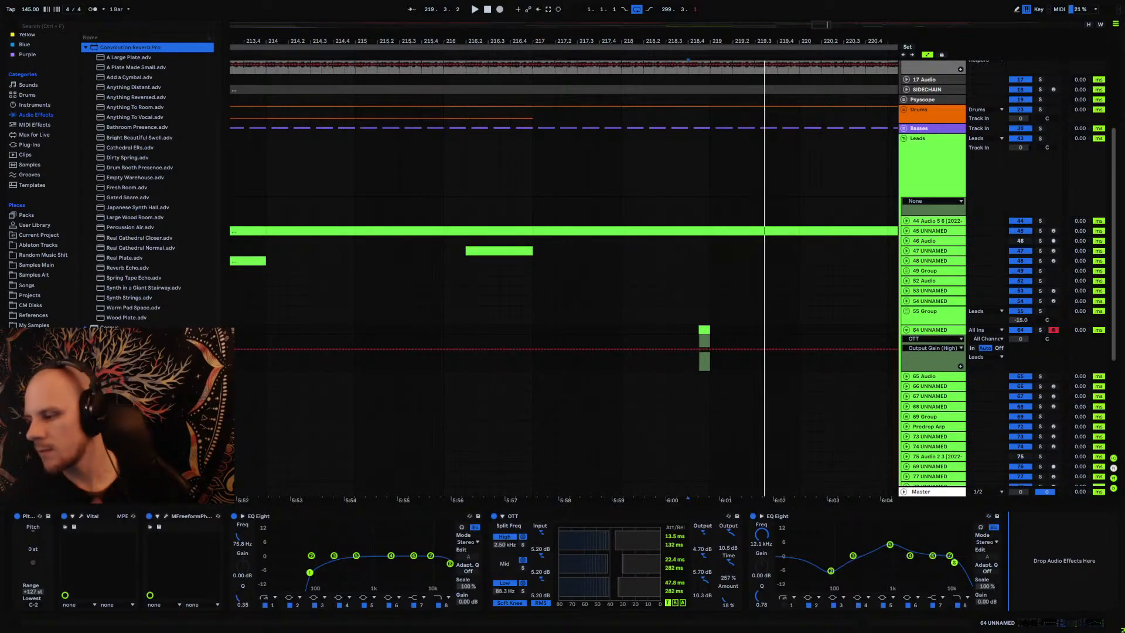
key(Return)
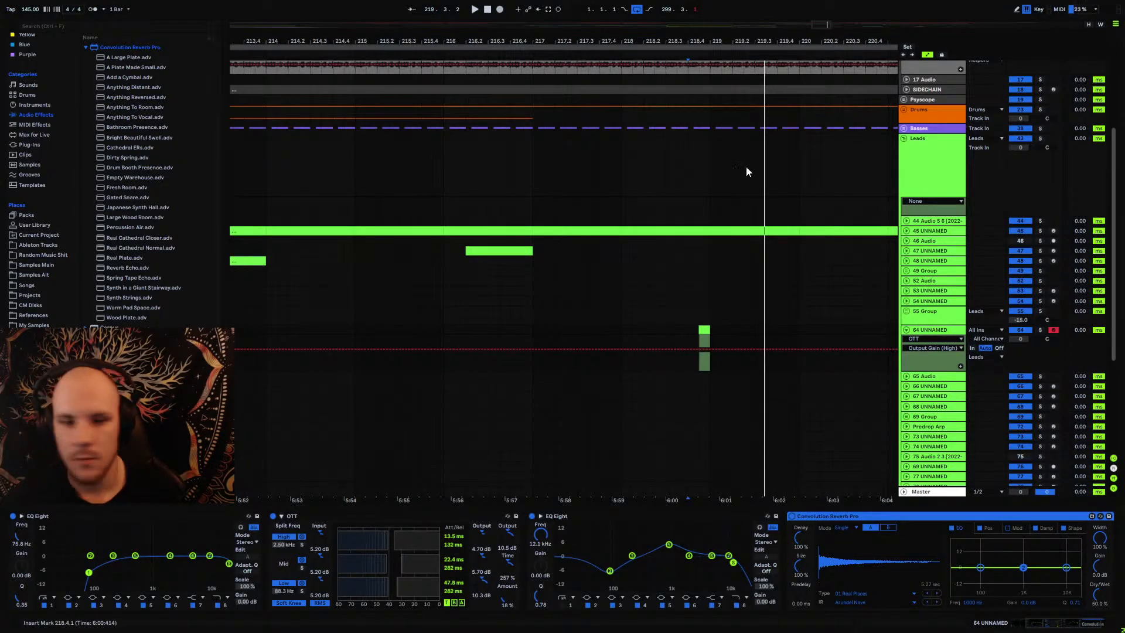
key(space)
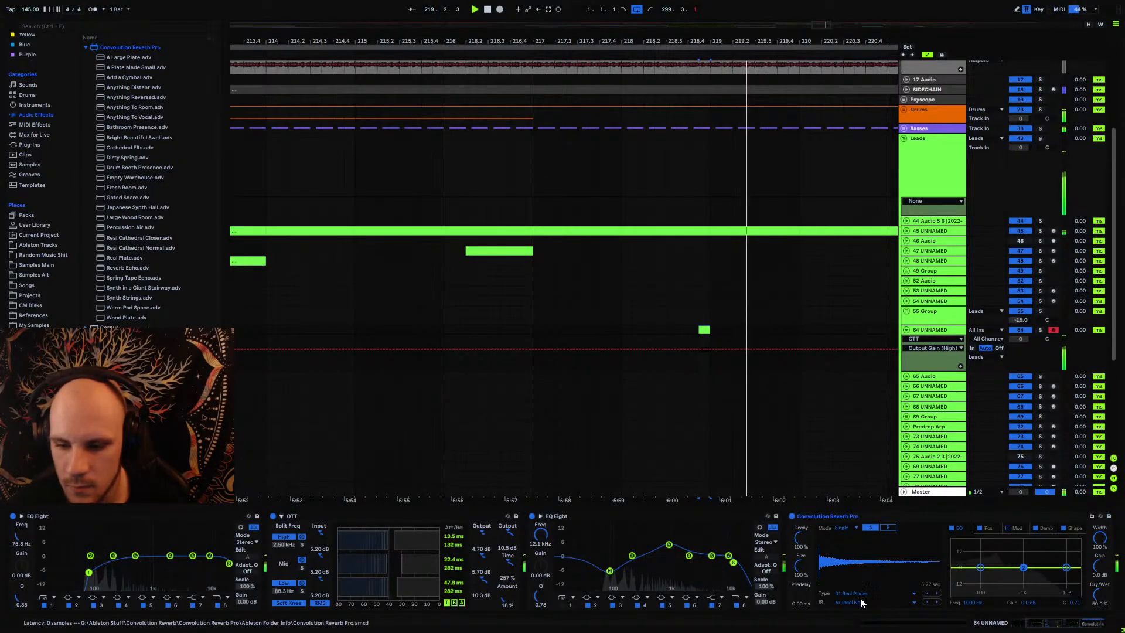
Step: Load the Large Choir Hall impulse response, shape the reverb EQ with cut lows and an 11 dB boost near 3.3 kHz, and lower dry/wet to about 28%
click(856, 602)
click(881, 161)
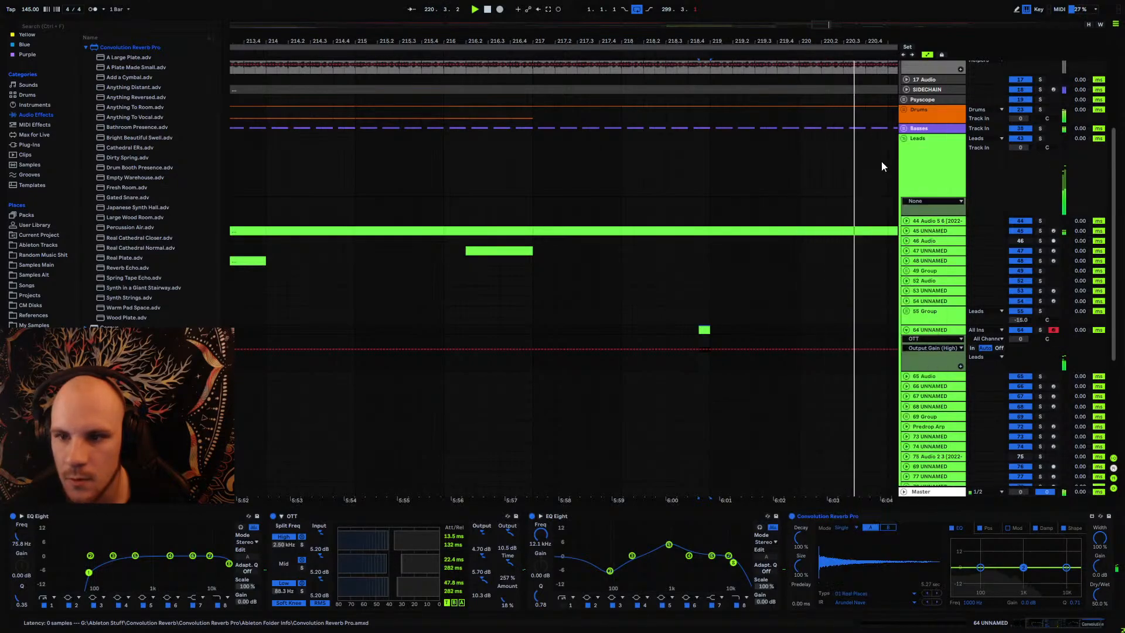
drag(980, 567, 1047, 553)
drag(1101, 592, 1101, 608)
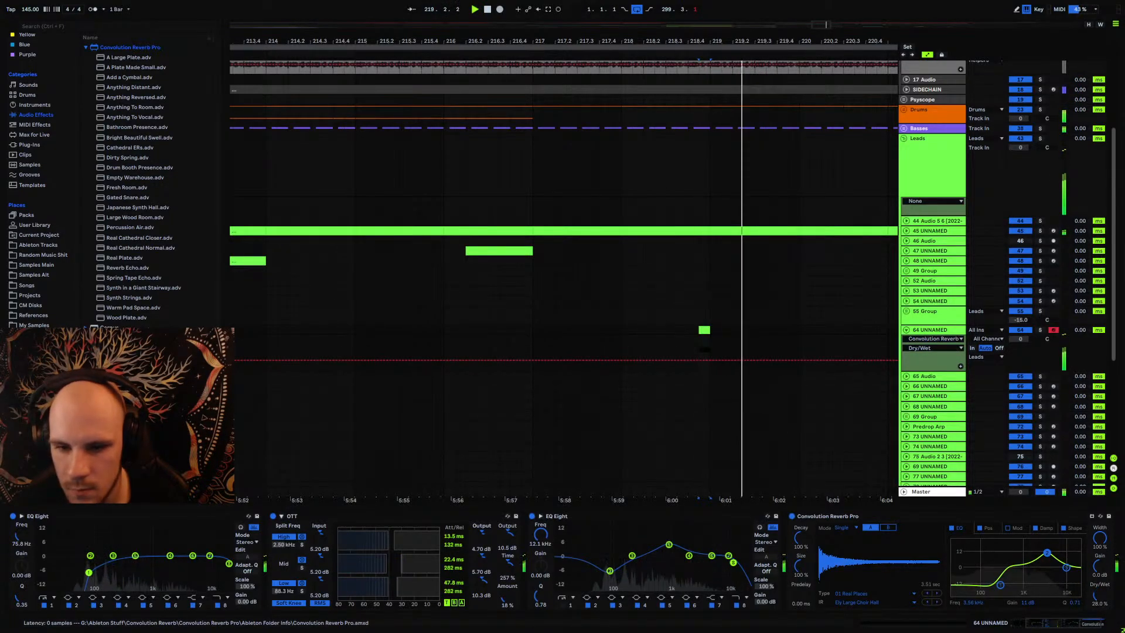
Step: Insert Echo between the second EQ Eight and Convolution Reverb Pro
click(90, 91)
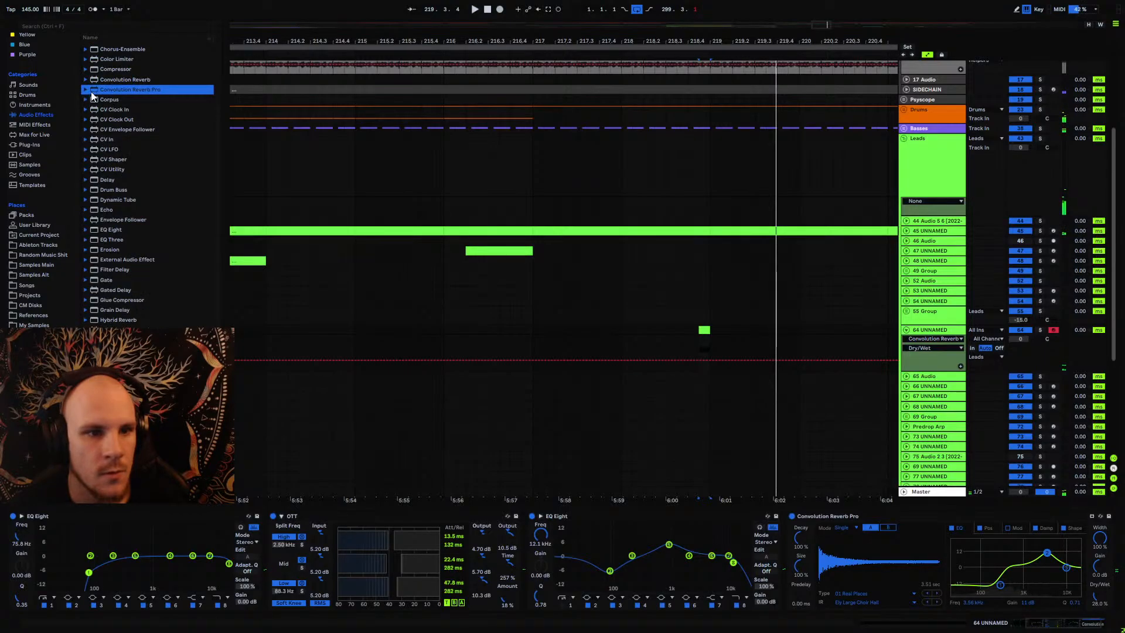
click(107, 210)
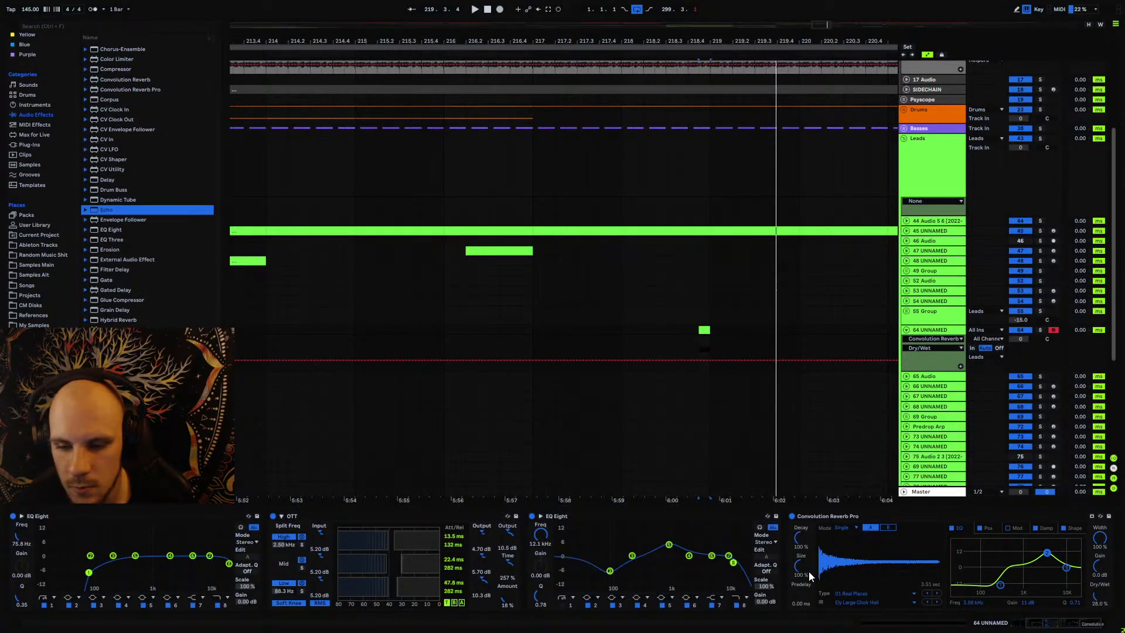
scroll(1026, 599, right, 3)
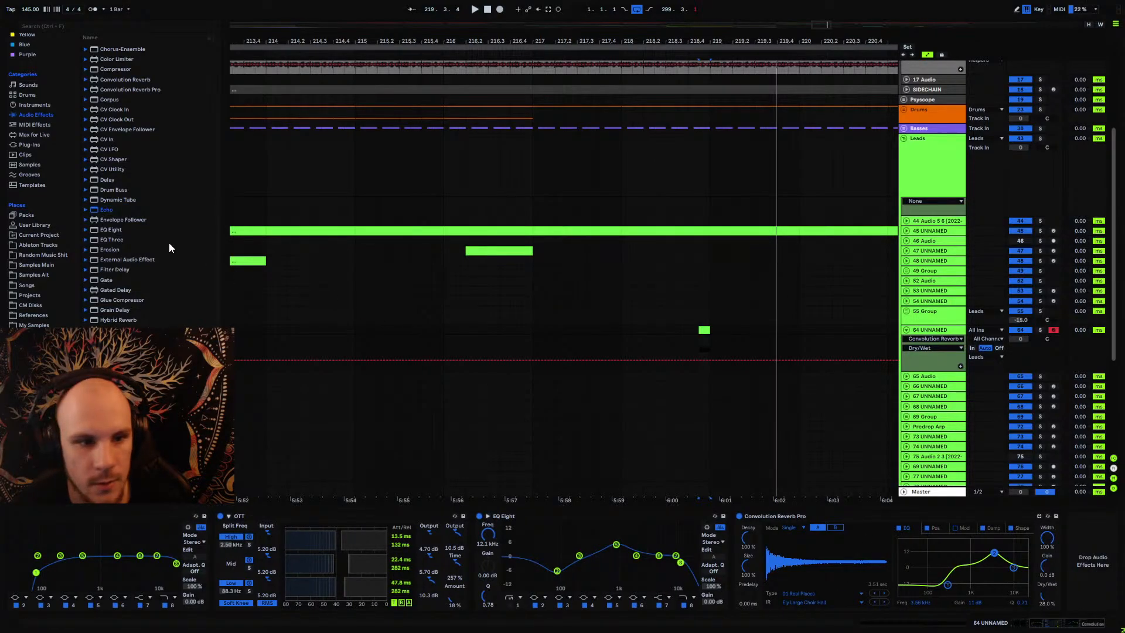
drag(107, 210, 684, 581)
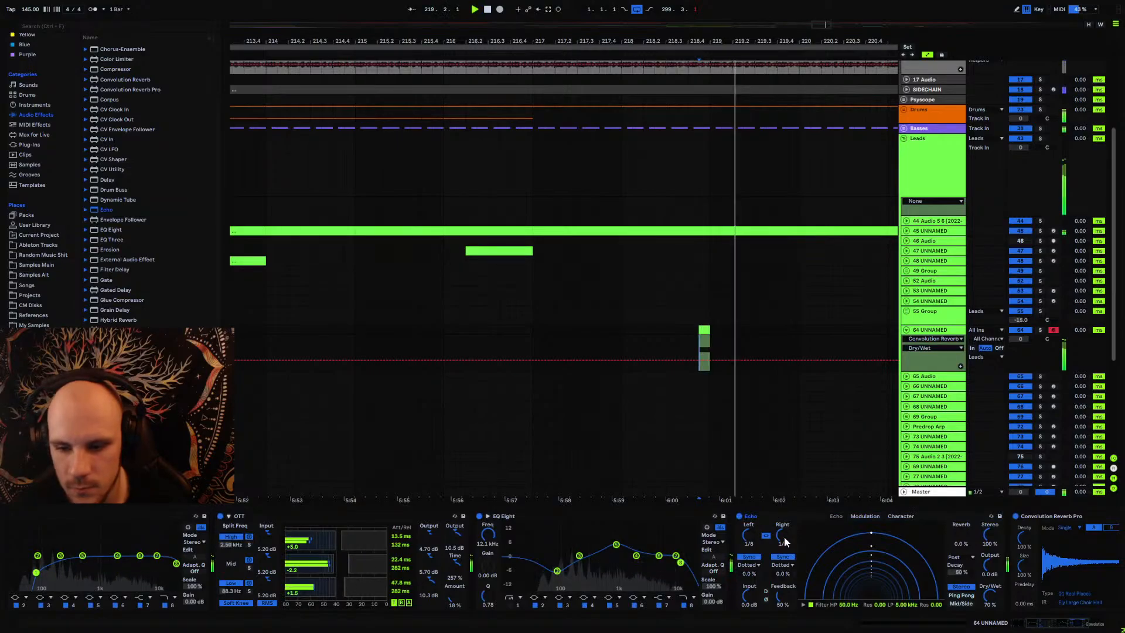
Step: Set Echo to 1/4 on both sides in Ping Pong mode with dry/wet about 33%, auditioning the result in the mix
drag(784, 536, 783, 523)
key(space)
key(space)
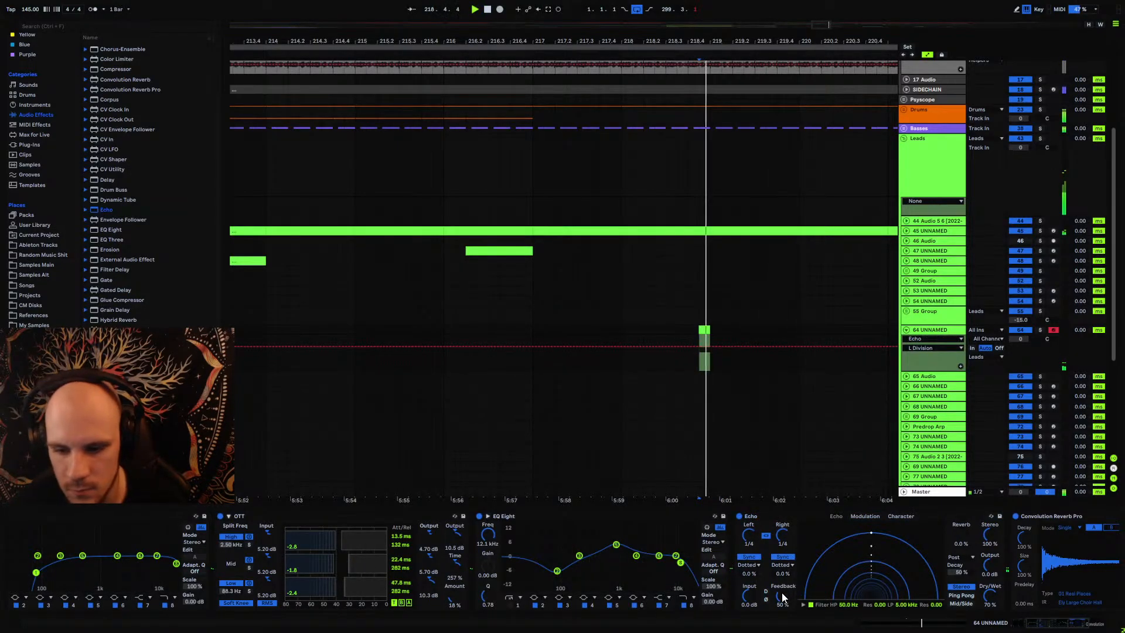
click(783, 595)
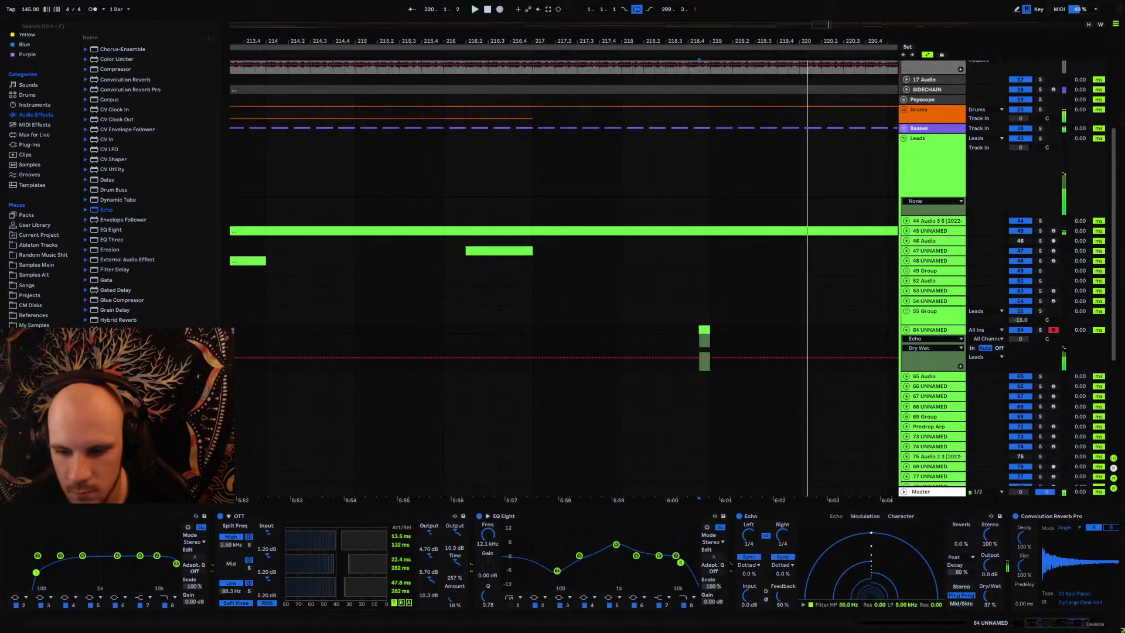
click(988, 597)
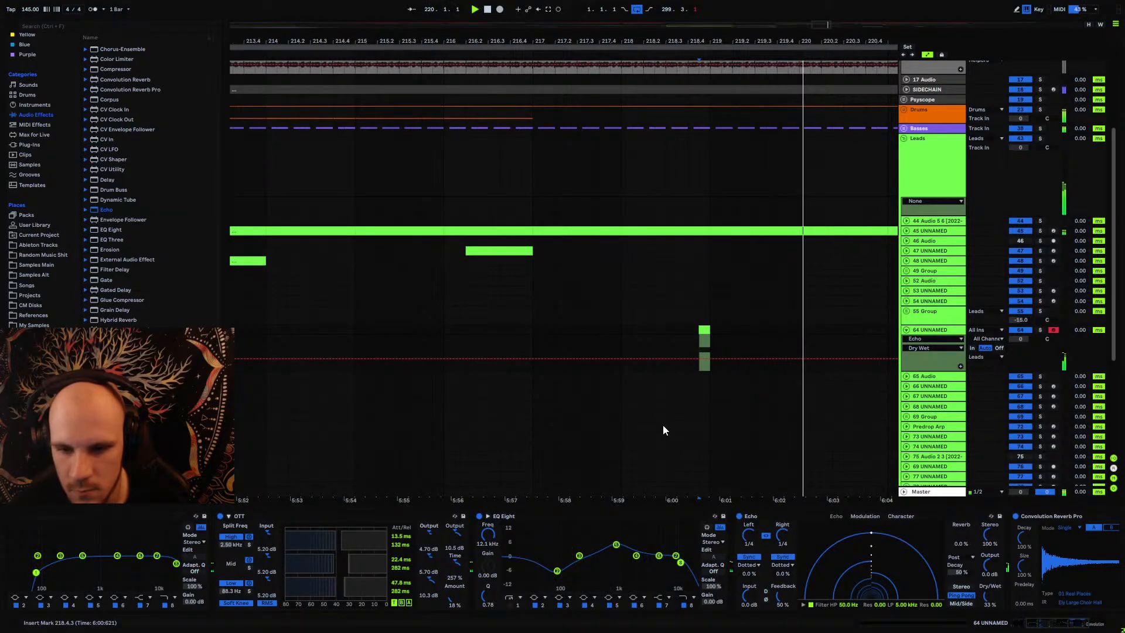
click(410, 329)
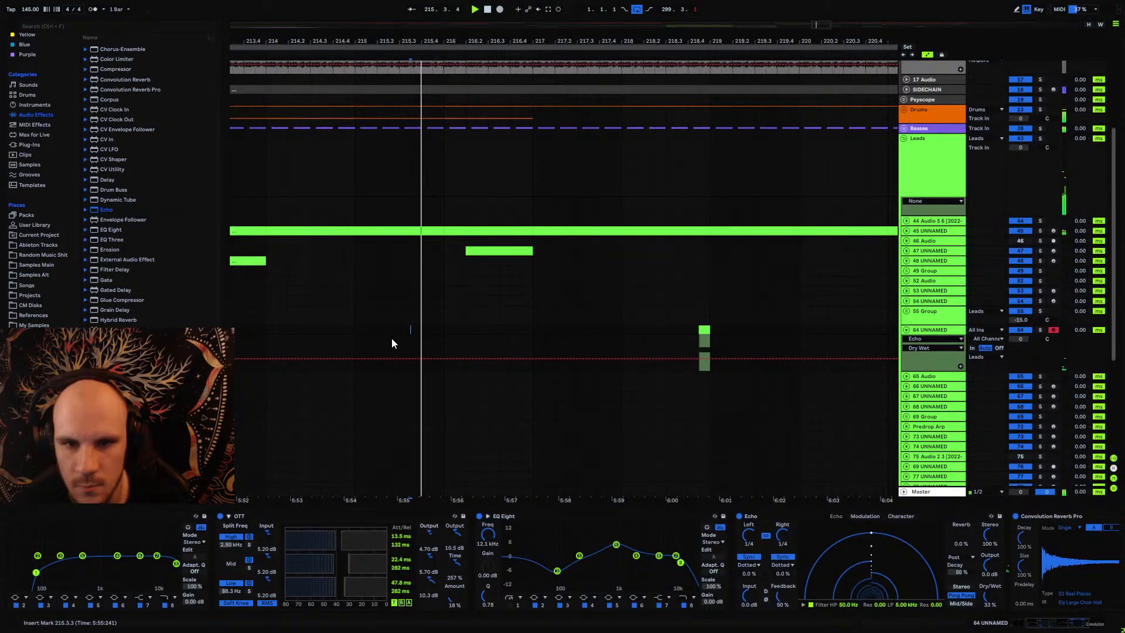
key(minus)
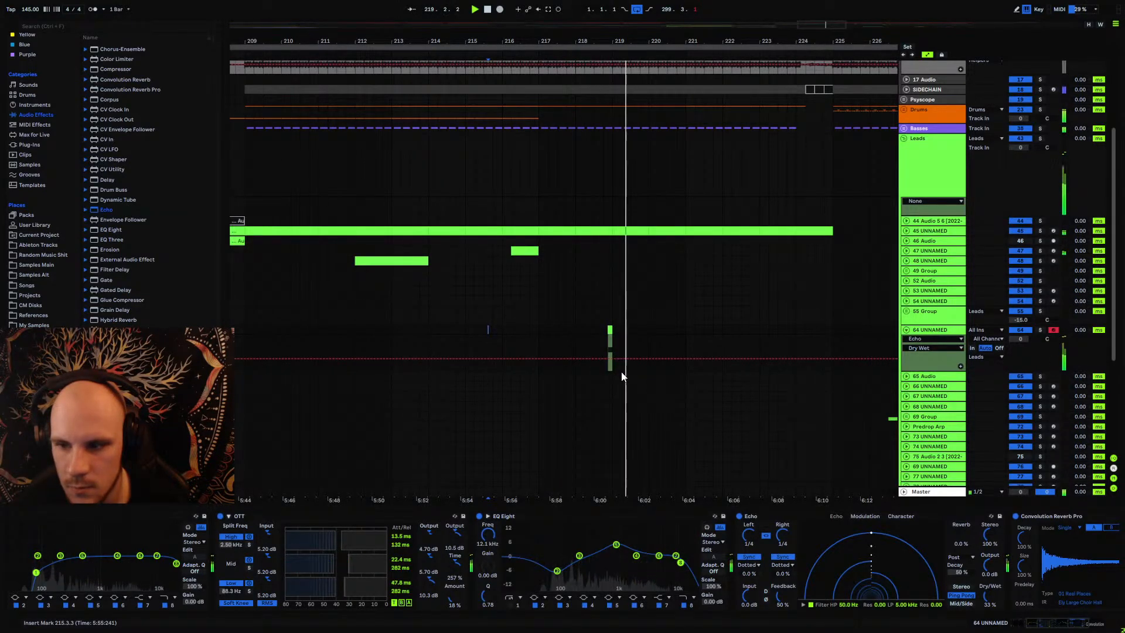
Step: Set the second EQ Eight's output gain to 5 dB and replay the section
click(712, 602)
text(5)
key(Return)
key(space)
key(space)
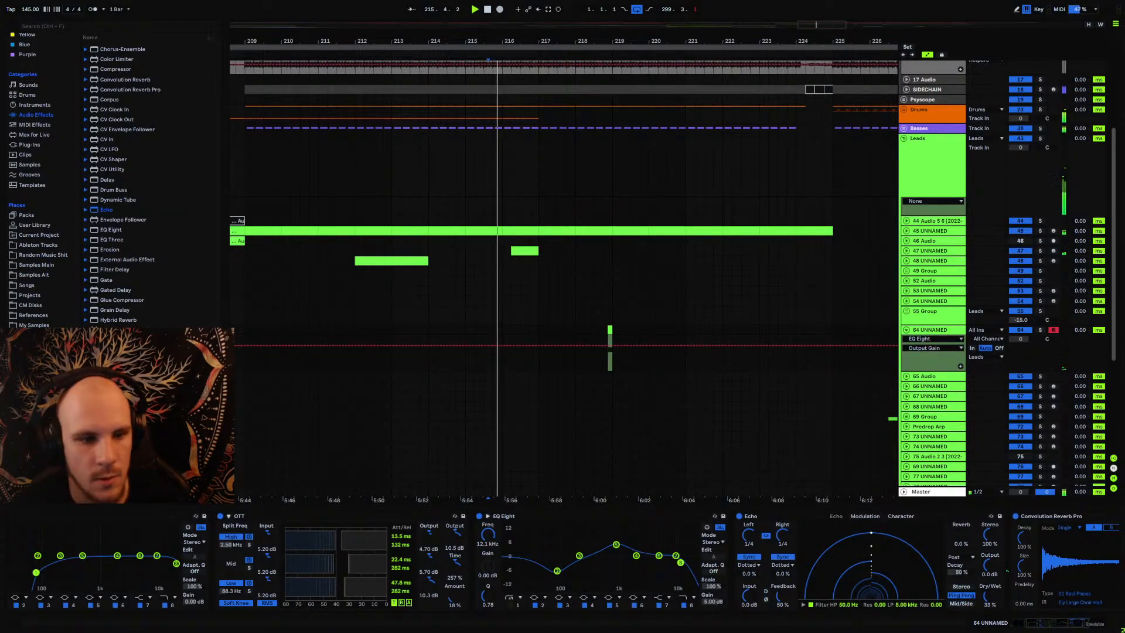
Step: Insert Saturator before Echo, set its drive to about 2 dB with Soft Clip on, and audition the hit
scroll(117, 170, down, 1)
drag(112, 168, 681, 561)
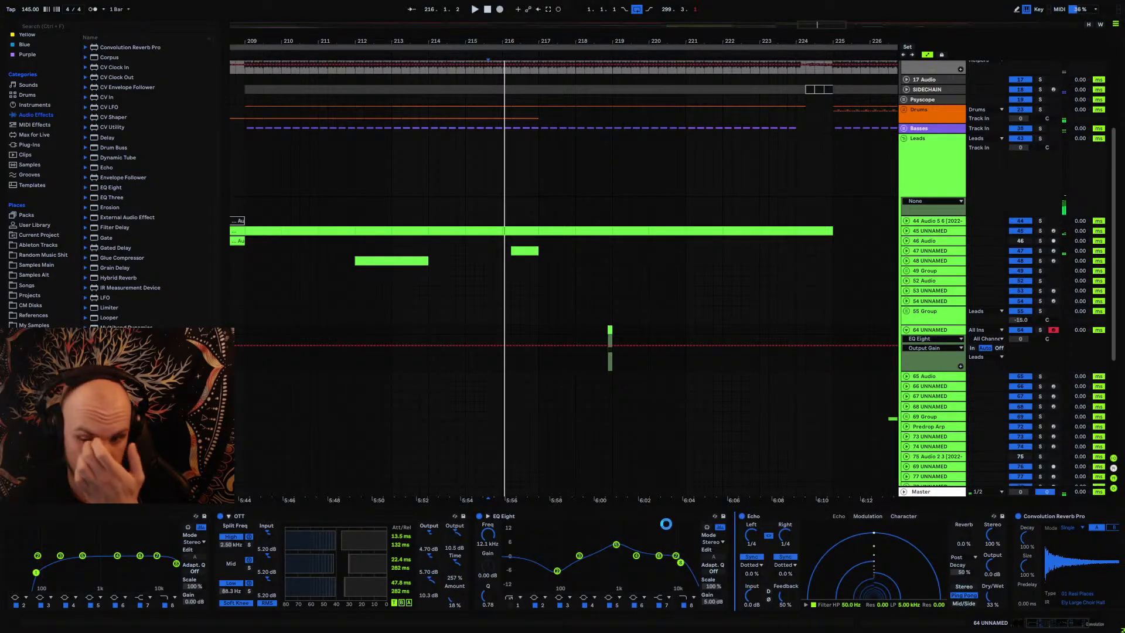
drag(666, 523, 712, 508)
click(760, 540)
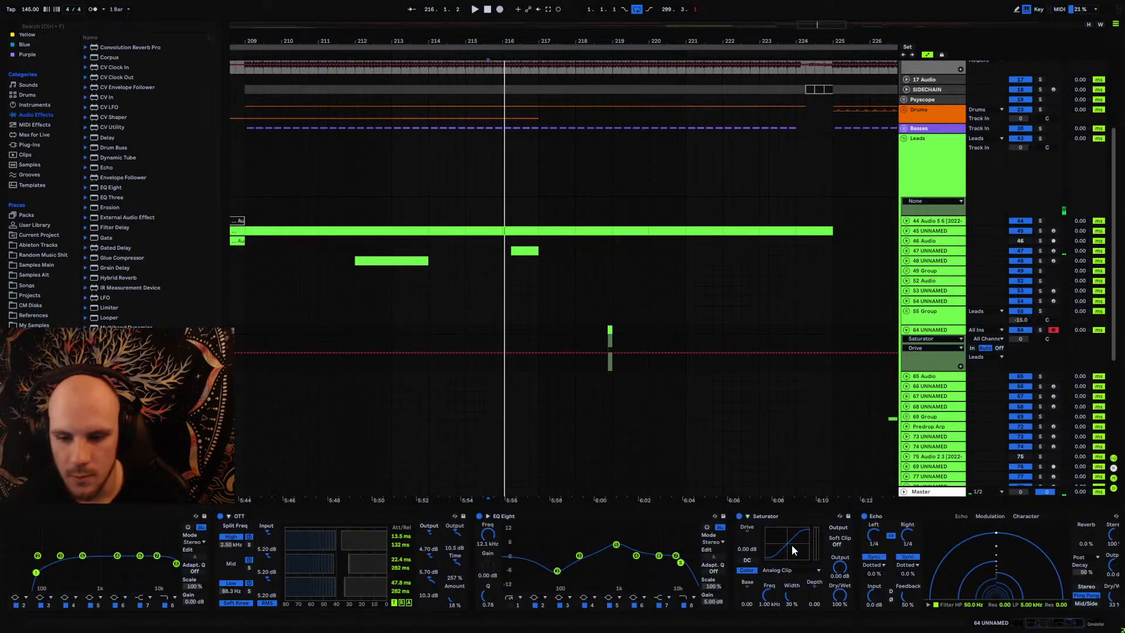
click(834, 536)
key(space)
click(597, 331)
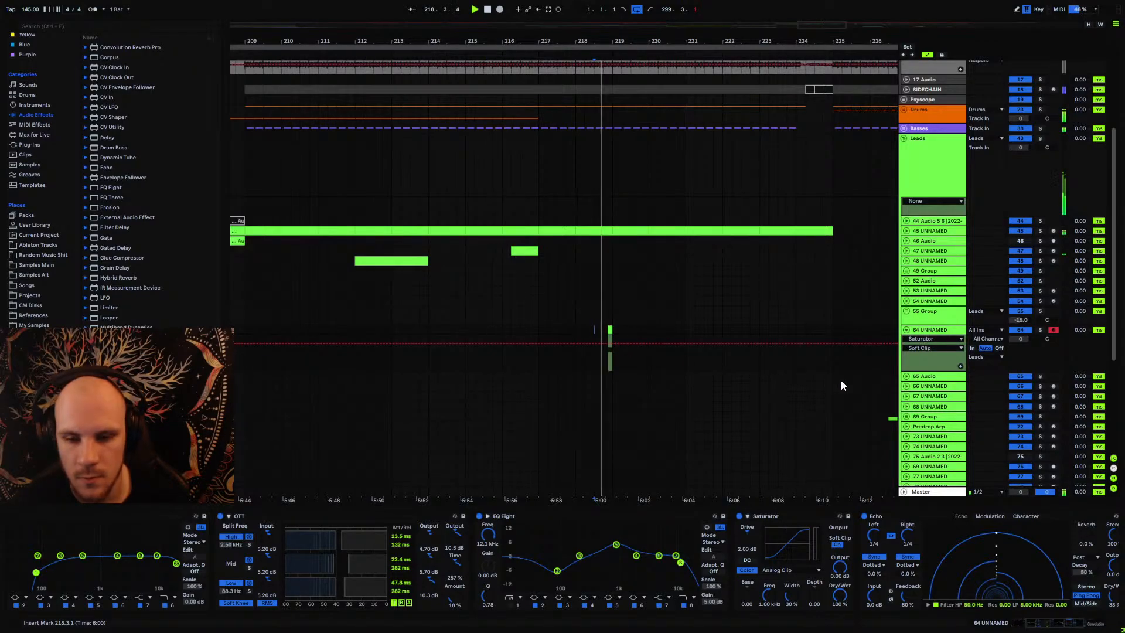
Step: Lower track 64's volume to -17 dB, trying -14 dB first while auditioning the hit
click(1027, 340)
text(14)
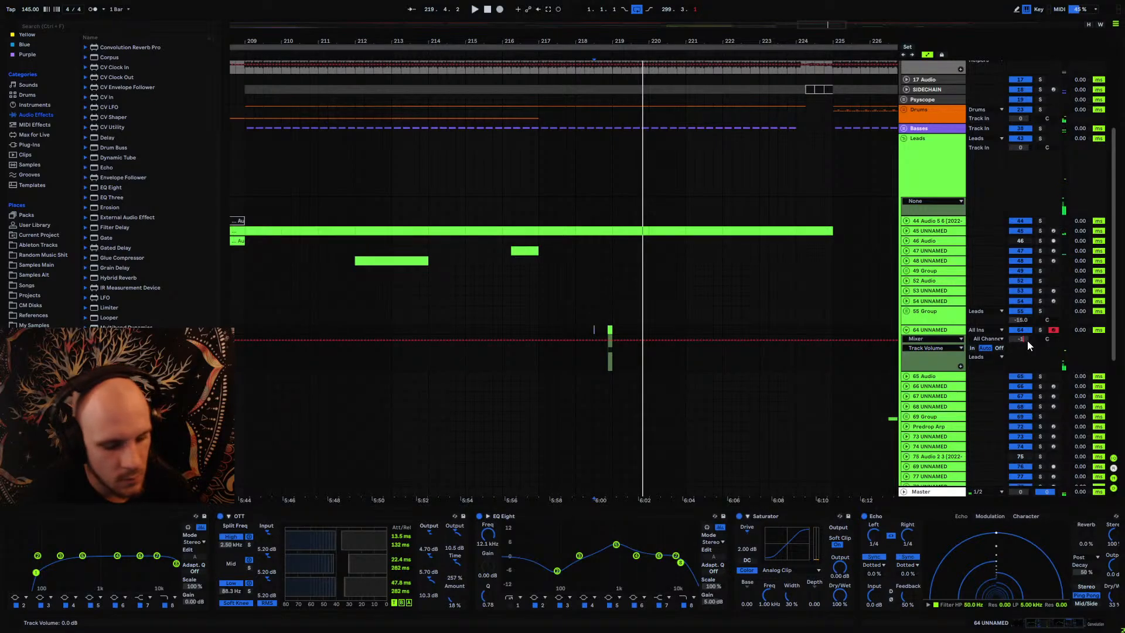
key(Return)
key(space)
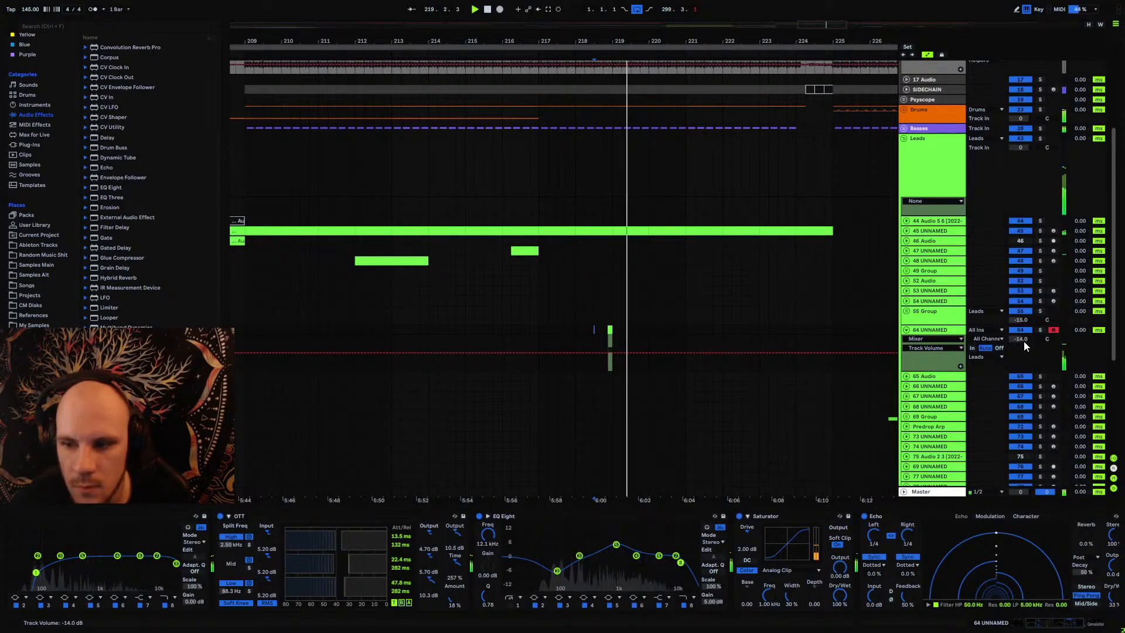
text(-17)
key(Return)
key(space)
Step: Fold track 64, add a new MIDI track below it, and create an empty four-bar MIDI clip from bar 220 to 224
click(906, 330)
key(space)
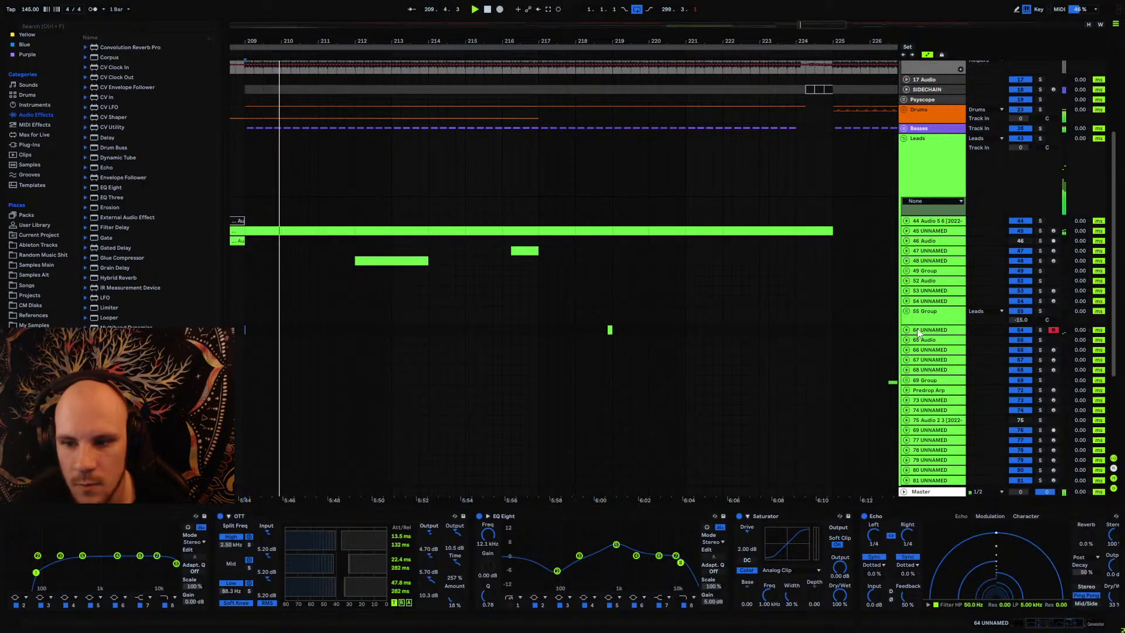
click(887, 328)
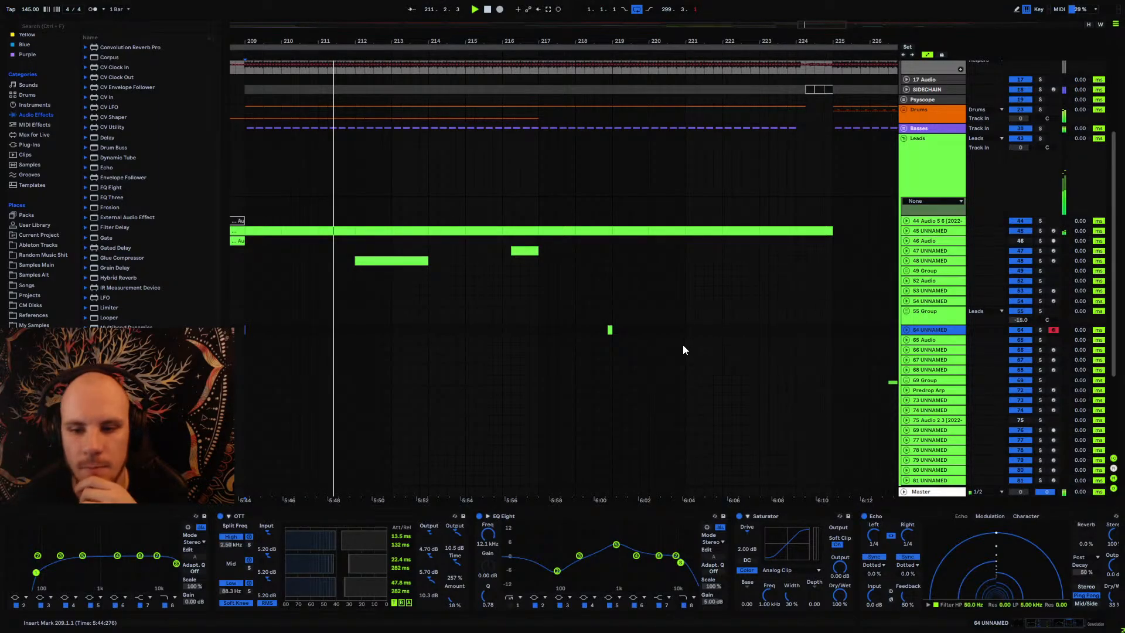
drag(650, 342, 795, 352)
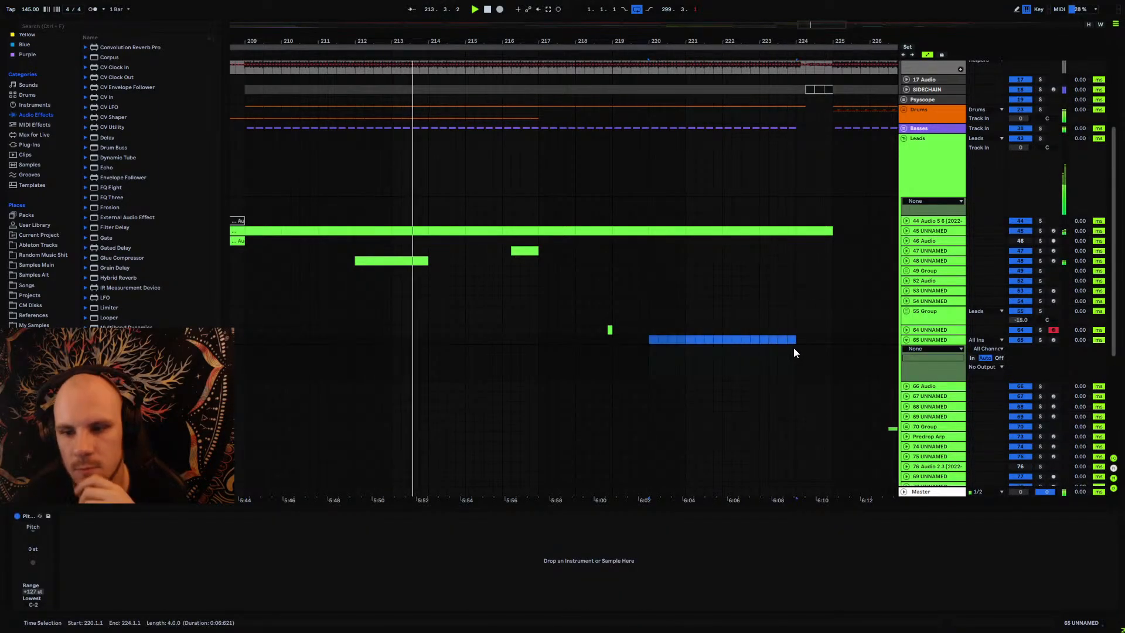
key(ctrl+shift+m)
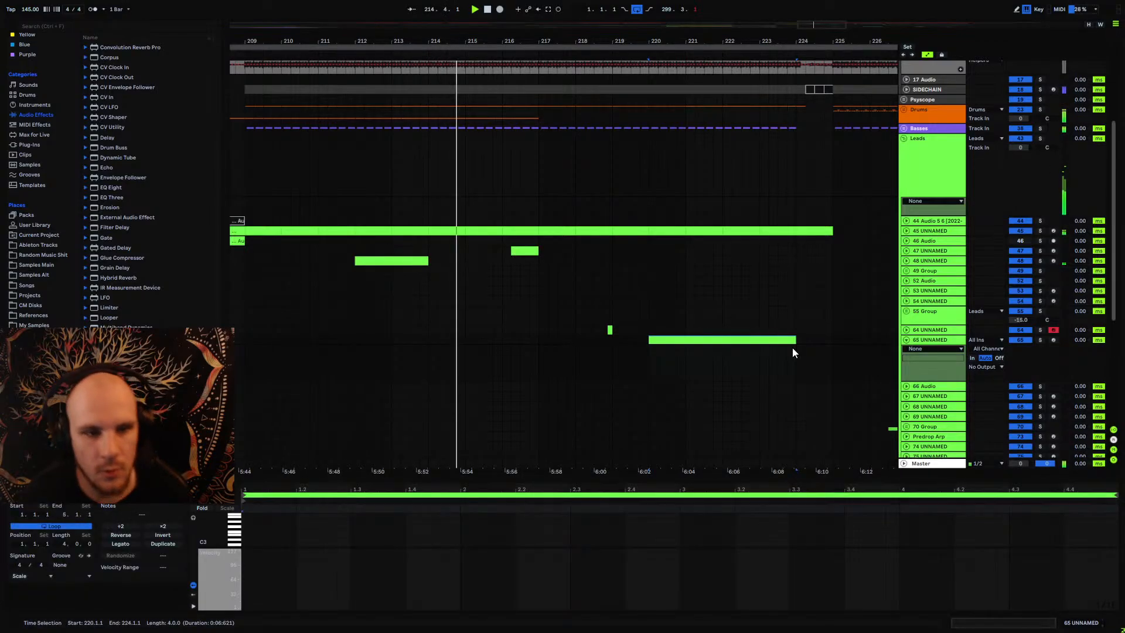
click(27, 145)
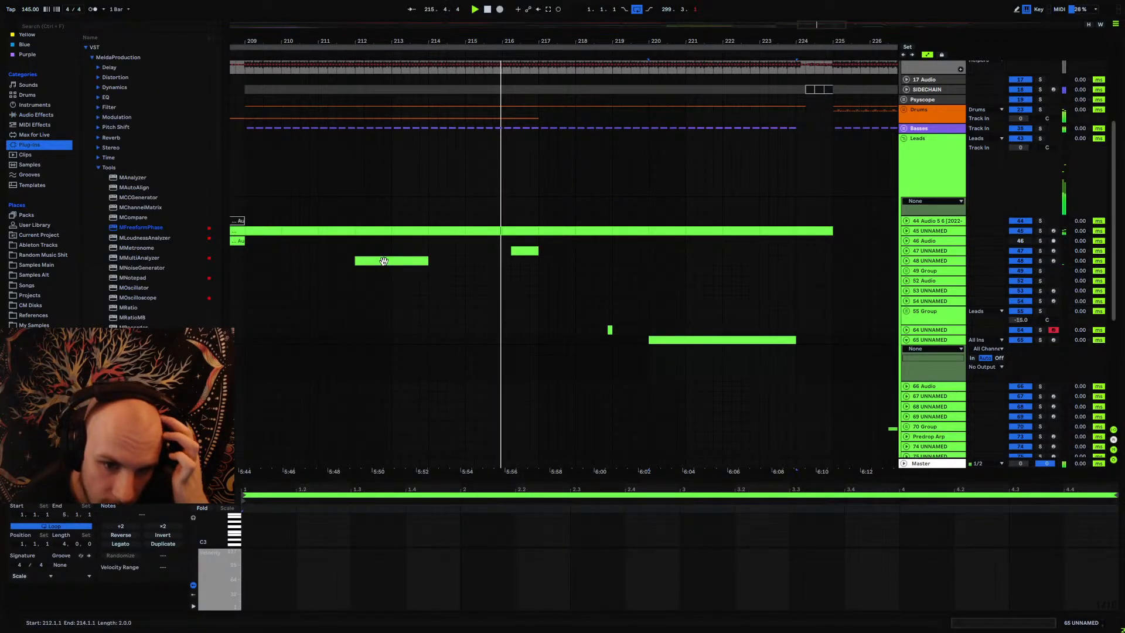
click(412, 313)
drag(652, 351, 794, 360)
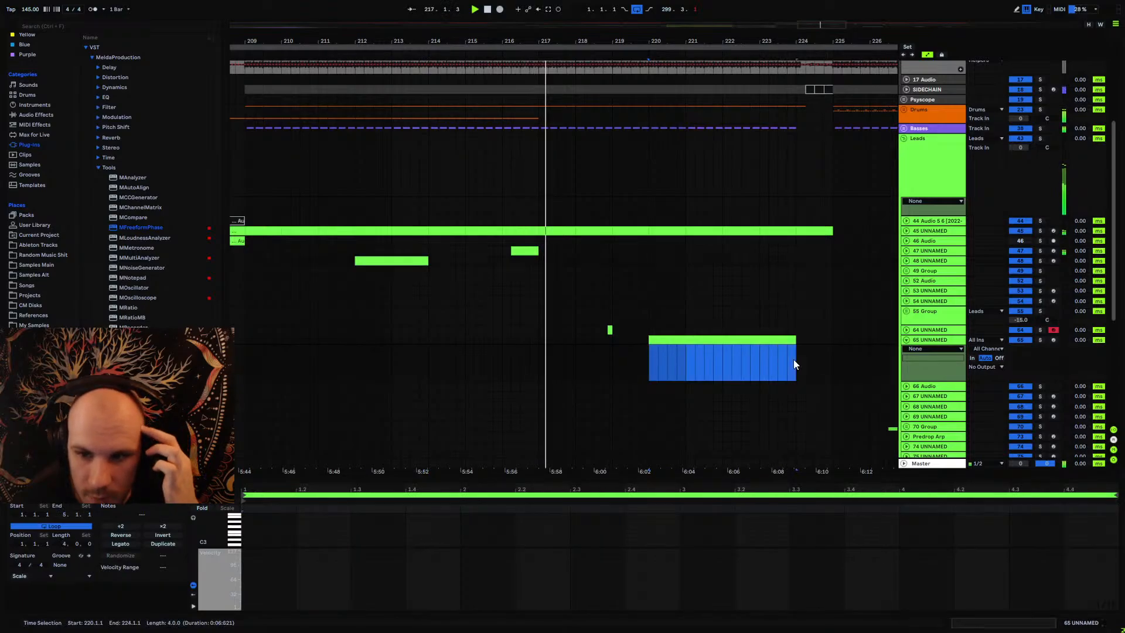
click(793, 359)
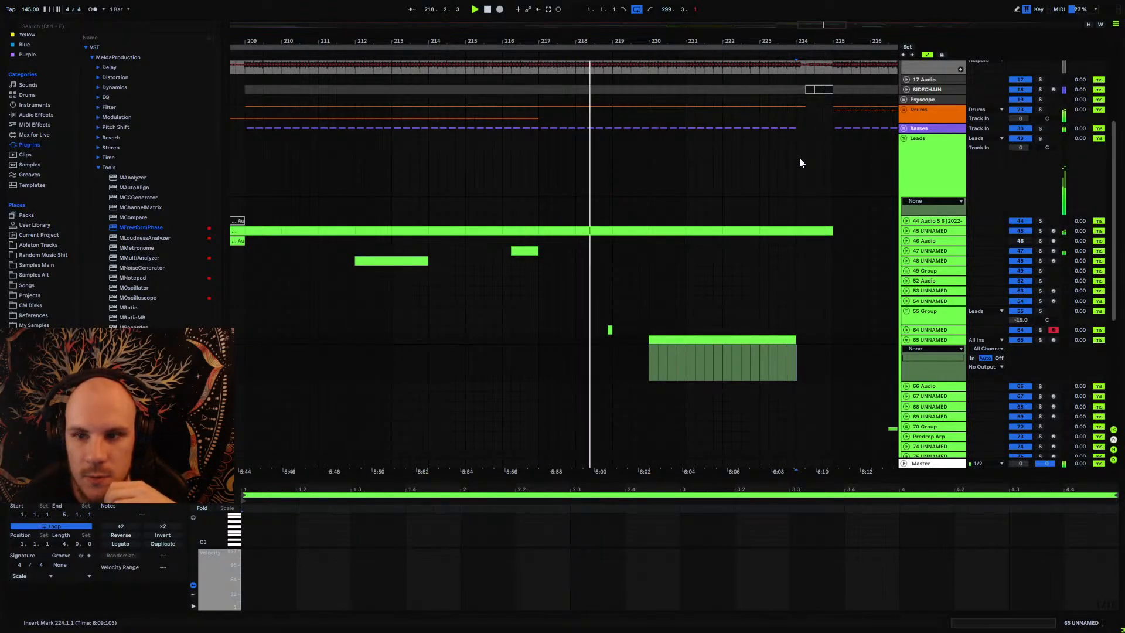
drag(801, 163, 843, 170)
click(832, 171)
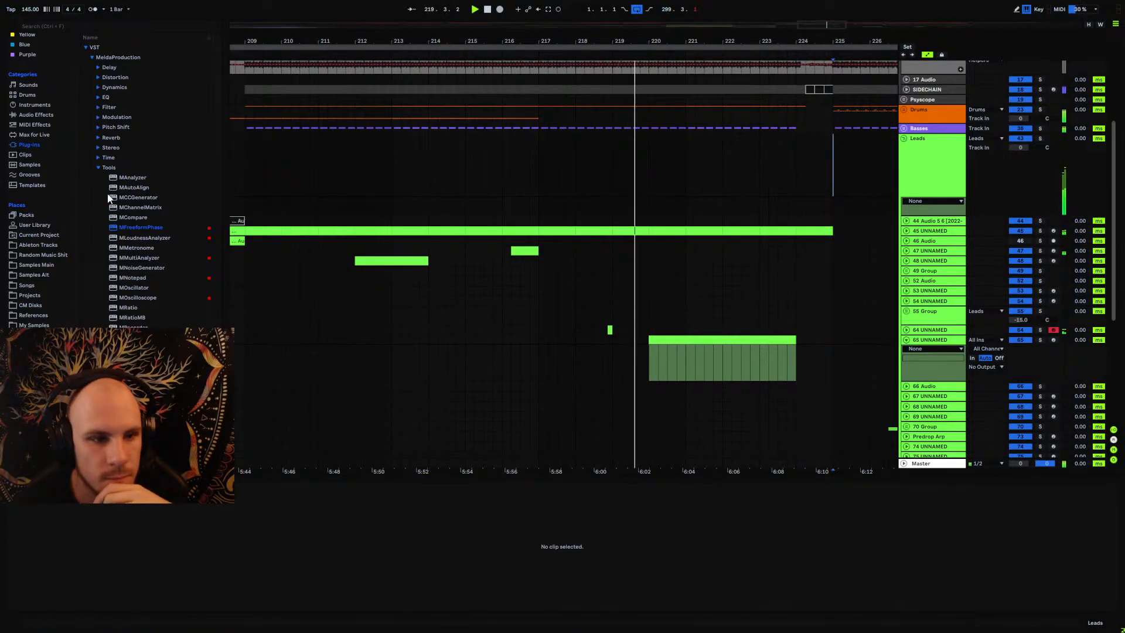
click(906, 331)
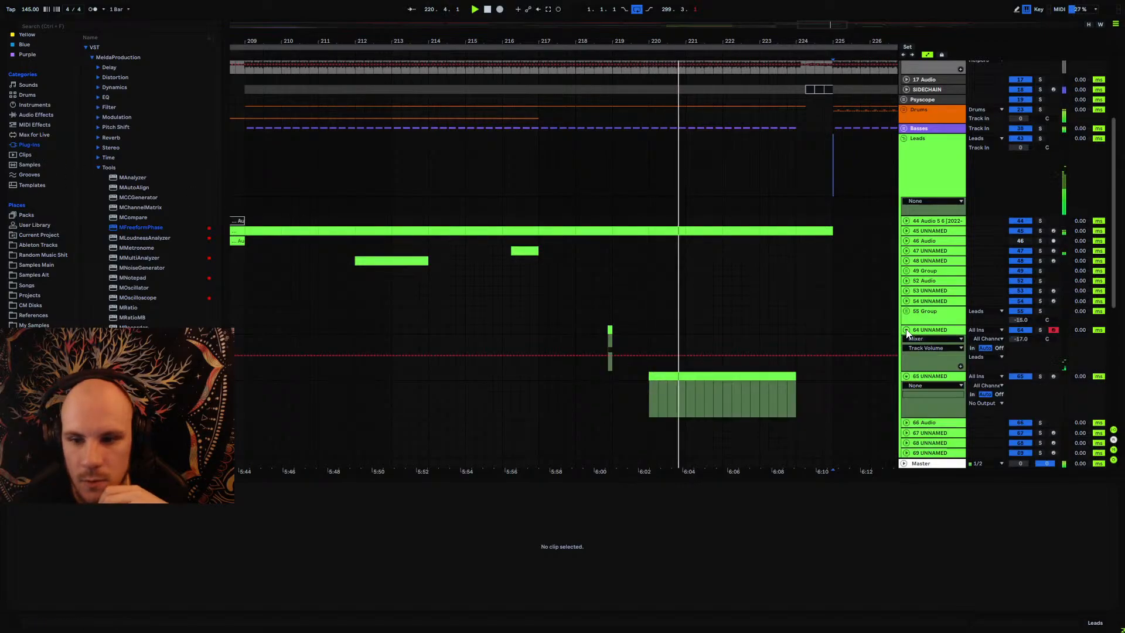
click(906, 330)
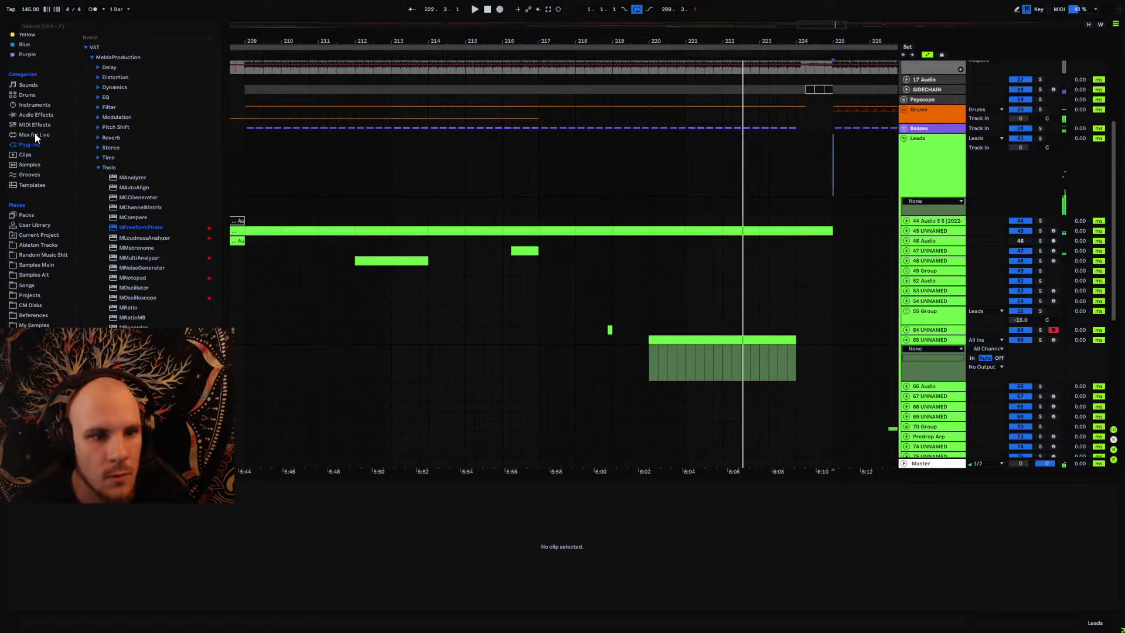
Step: Unfold track 64, show its device chain, and bypass Echo
click(610, 329)
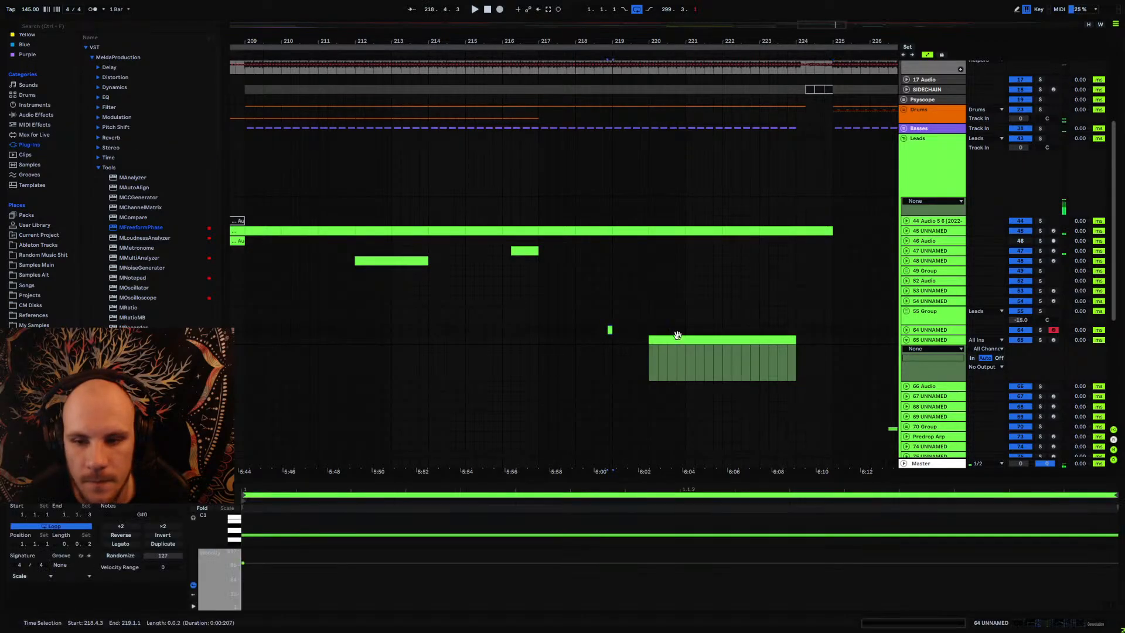
click(906, 330)
click(929, 329)
click(865, 516)
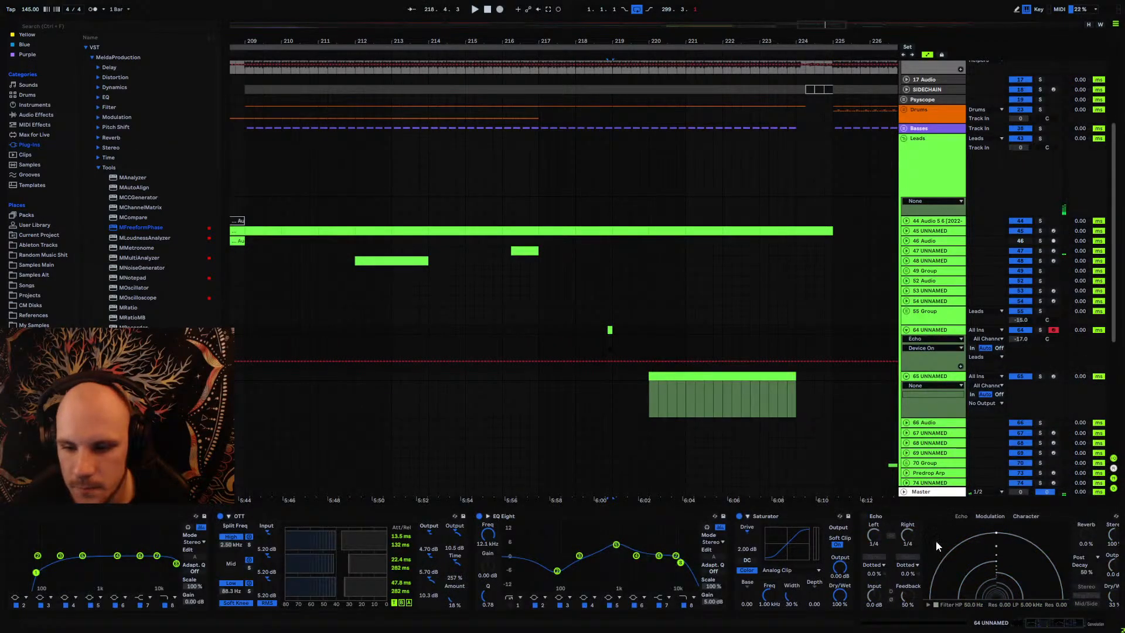
Step: Bypass Convolution Reverb Pro on track 64, freeze the track, and flatten it to audio
click(1040, 626)
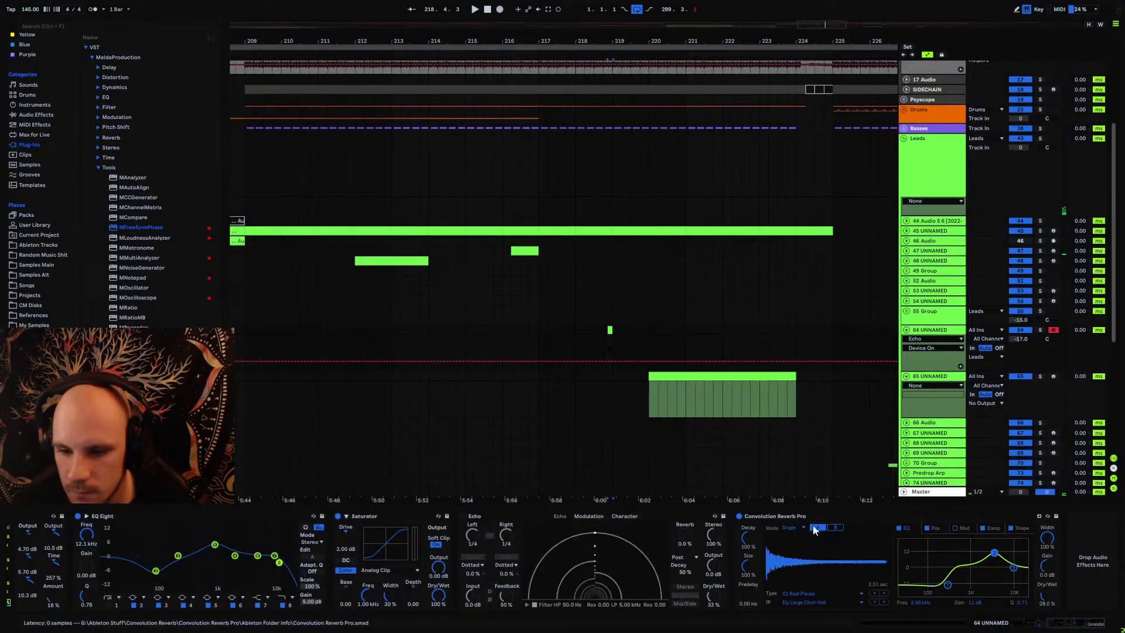
click(736, 515)
right_click(925, 332)
click(964, 396)
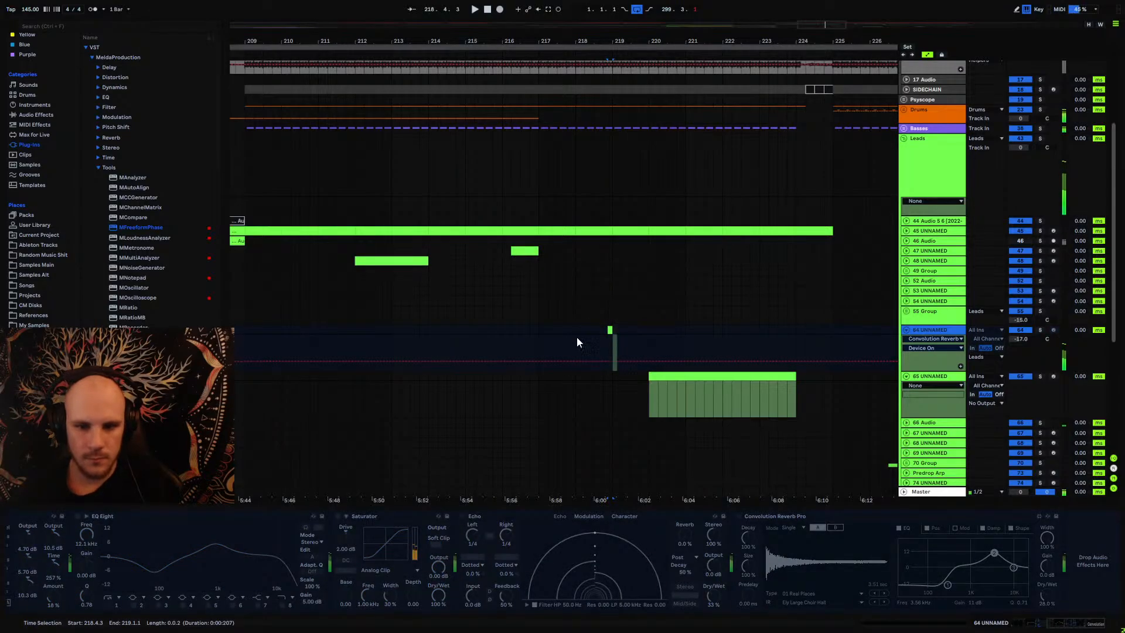
right_click(909, 329)
click(944, 404)
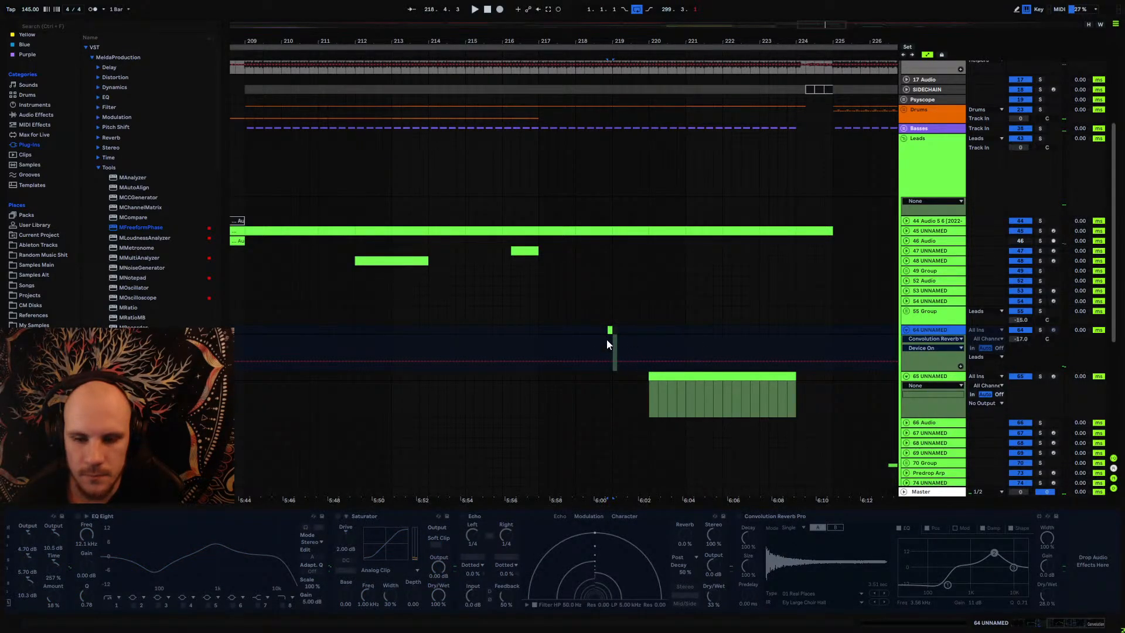
Step: Clear track 64 before bar 217 and after bar 233, keeping only the flattened hit
drag(607, 42, 695, 41)
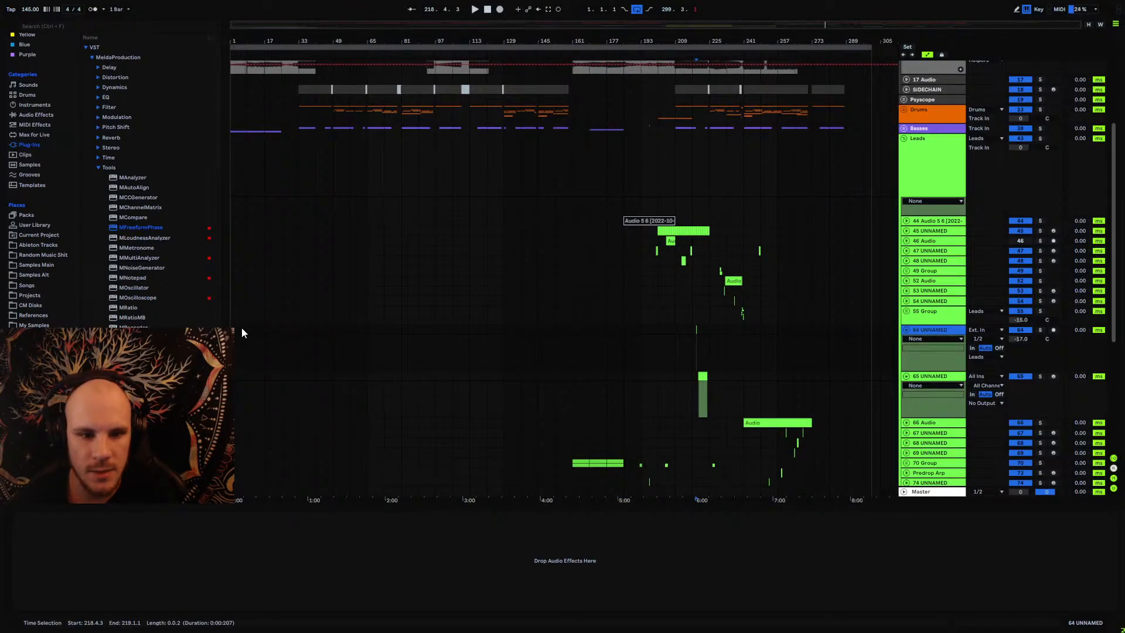
drag(243, 329, 694, 331)
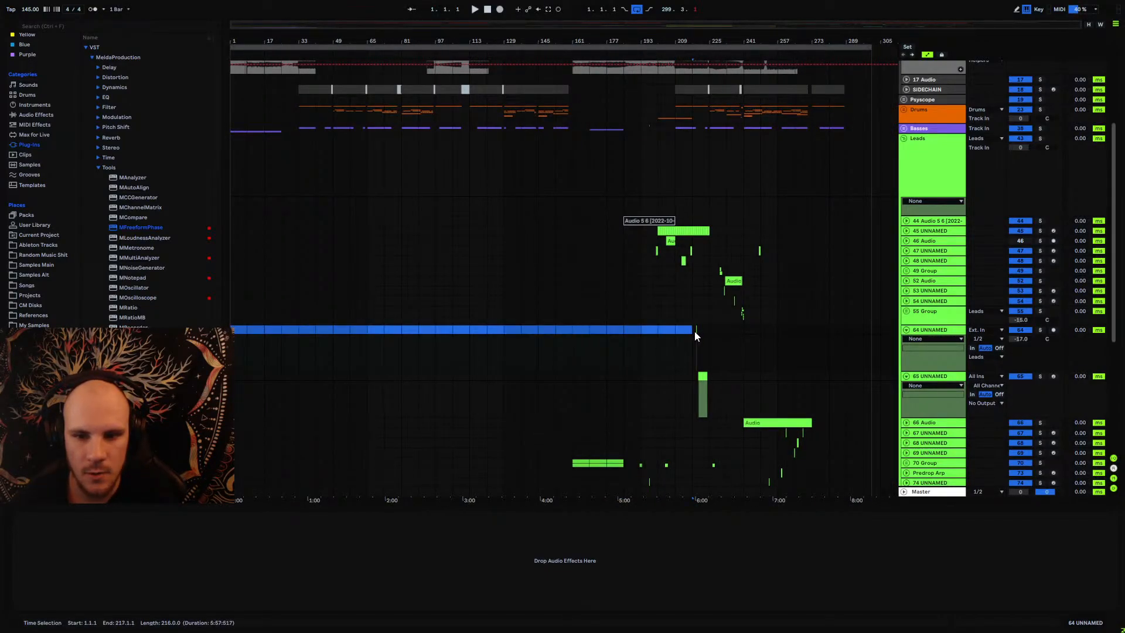
click(696, 333)
drag(900, 328, 867, 332)
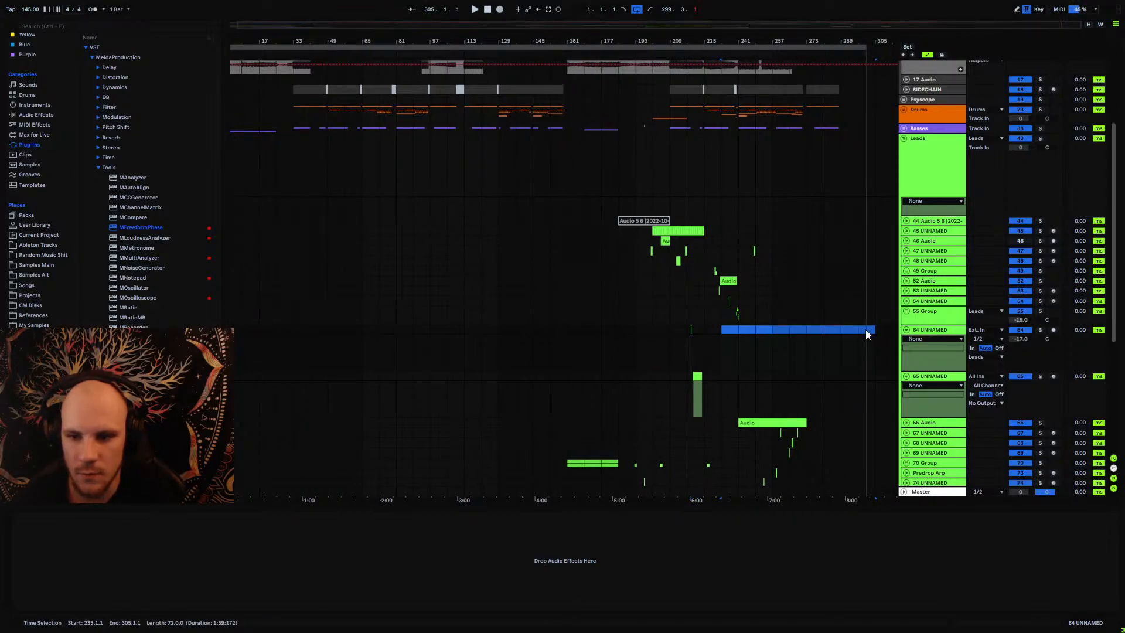
drag(714, 32, 713, 17)
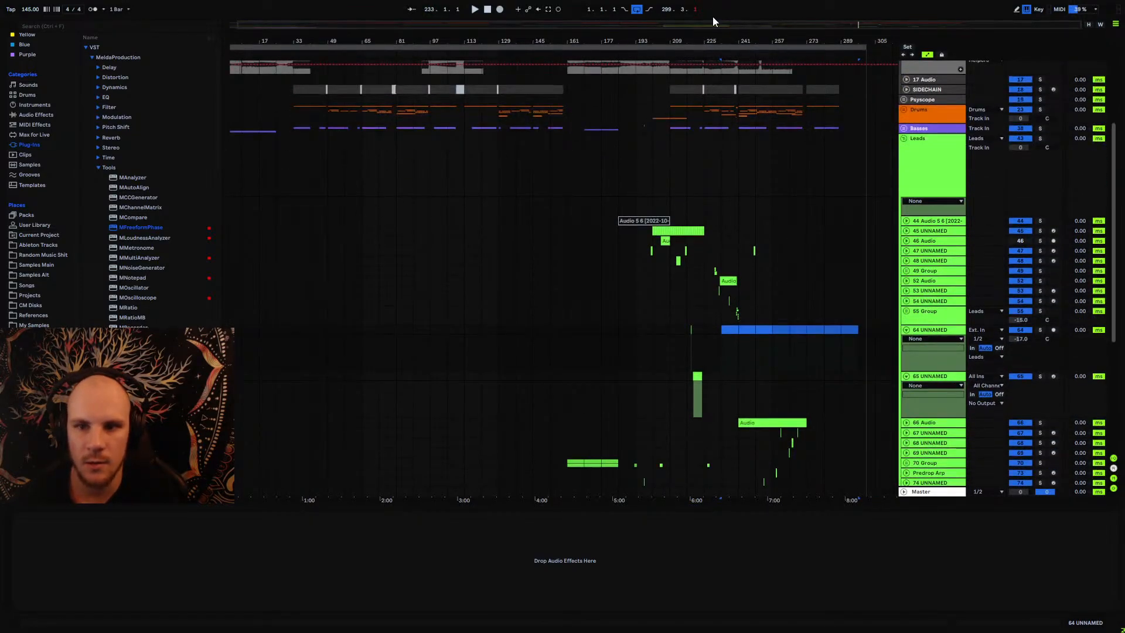
scroll(464, 227, up, 10)
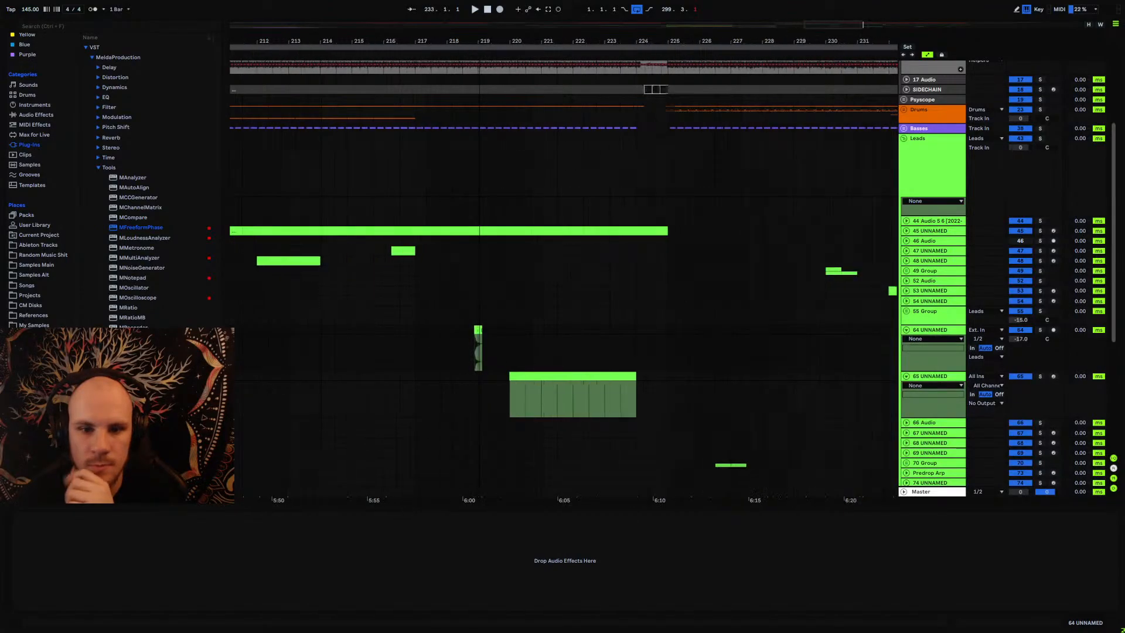
Step: Reverse the flattened hit clip at 218.4.3 on track 64, auditioning it before and after reversing
click(444, 348)
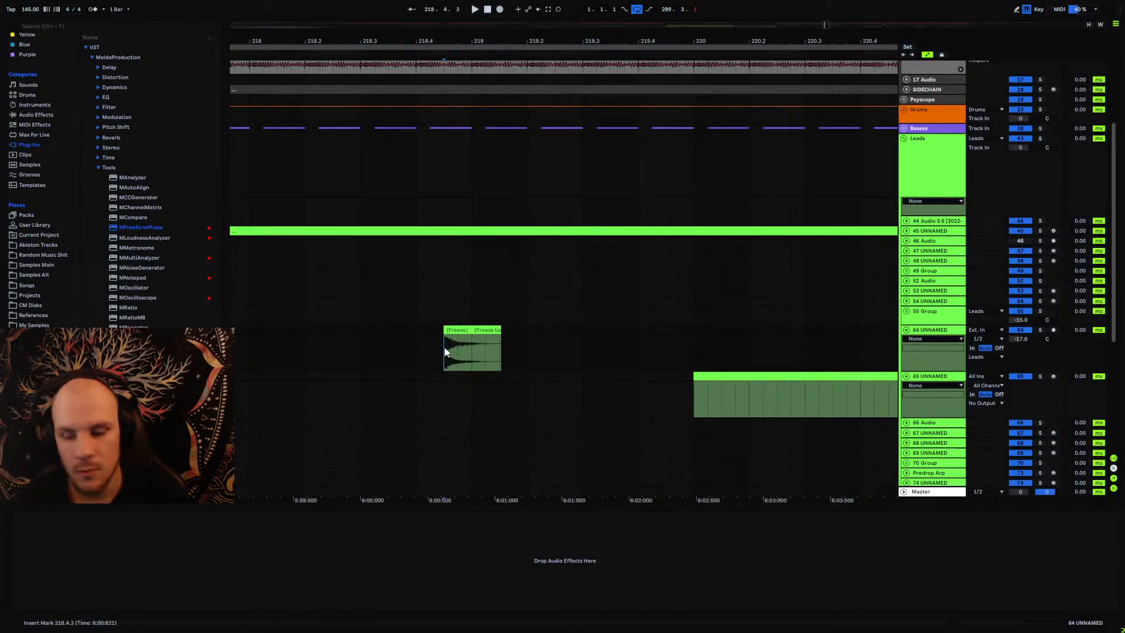
key(space)
key(space)
key(space)
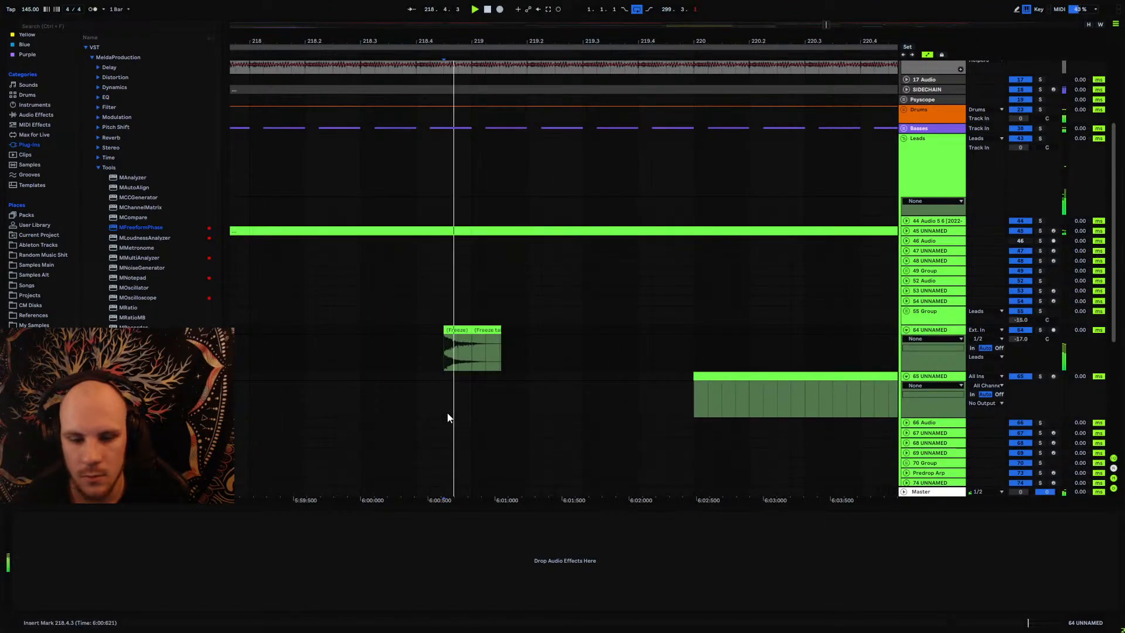
click(458, 330)
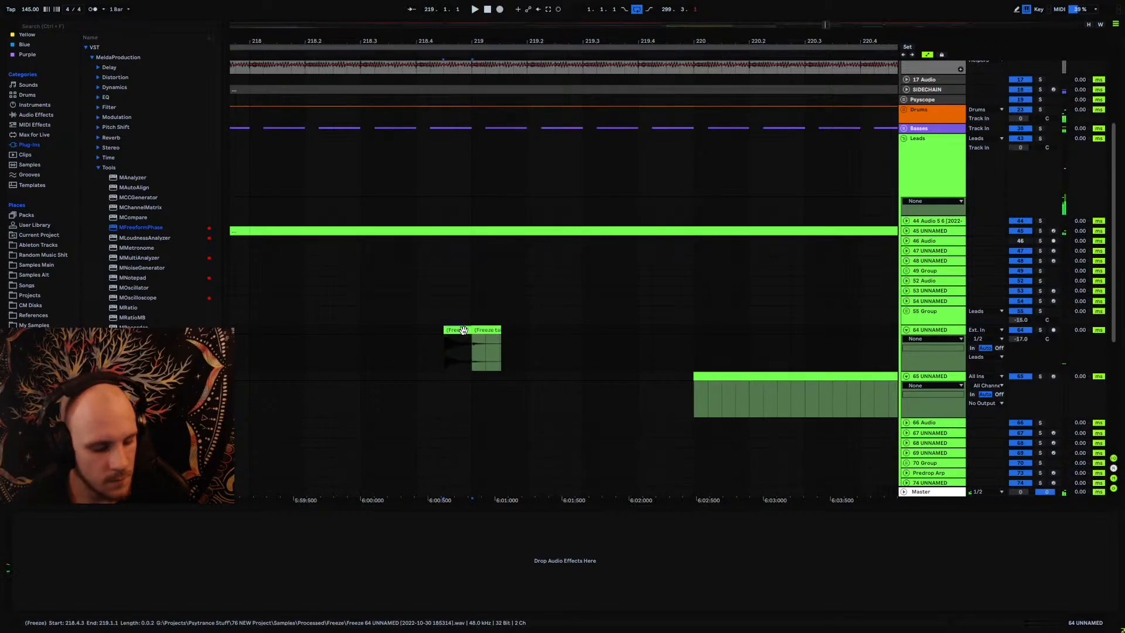
key(r)
key(space)
click(443, 350)
key(space)
key(space)
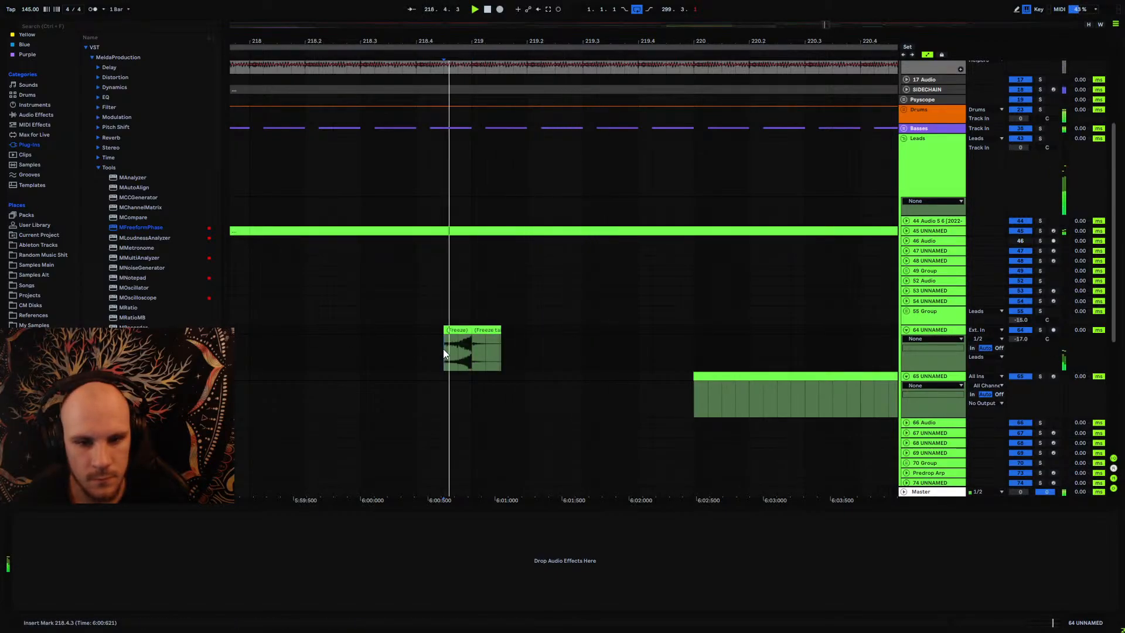
Step: Add Echo to track 64 and set its left and right delay times to 1/4
click(59, 115)
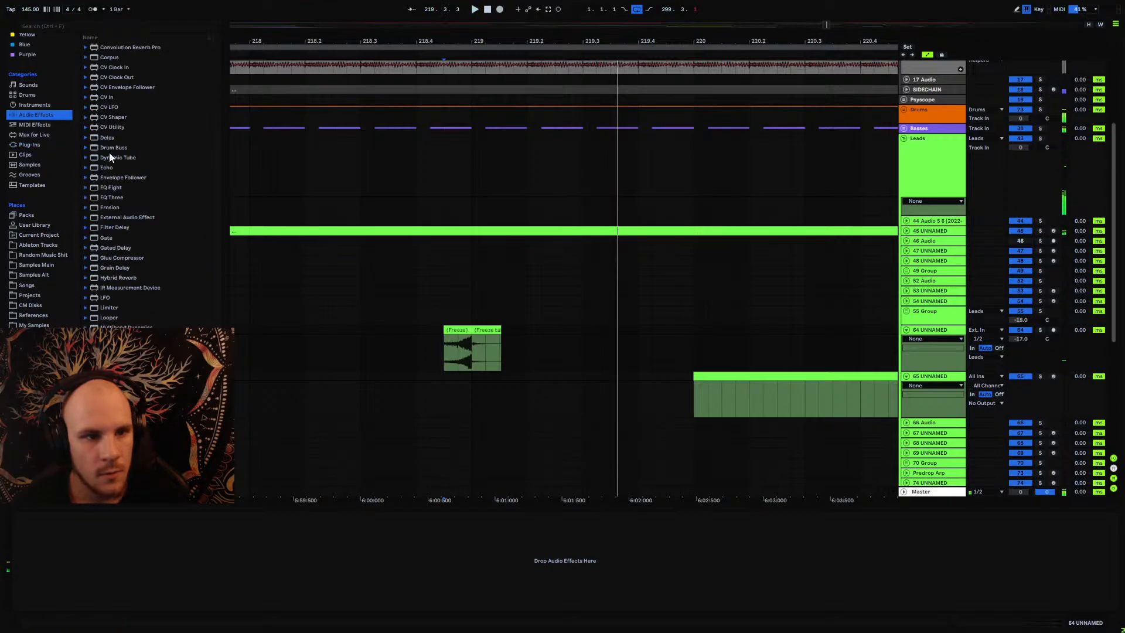
click(106, 168)
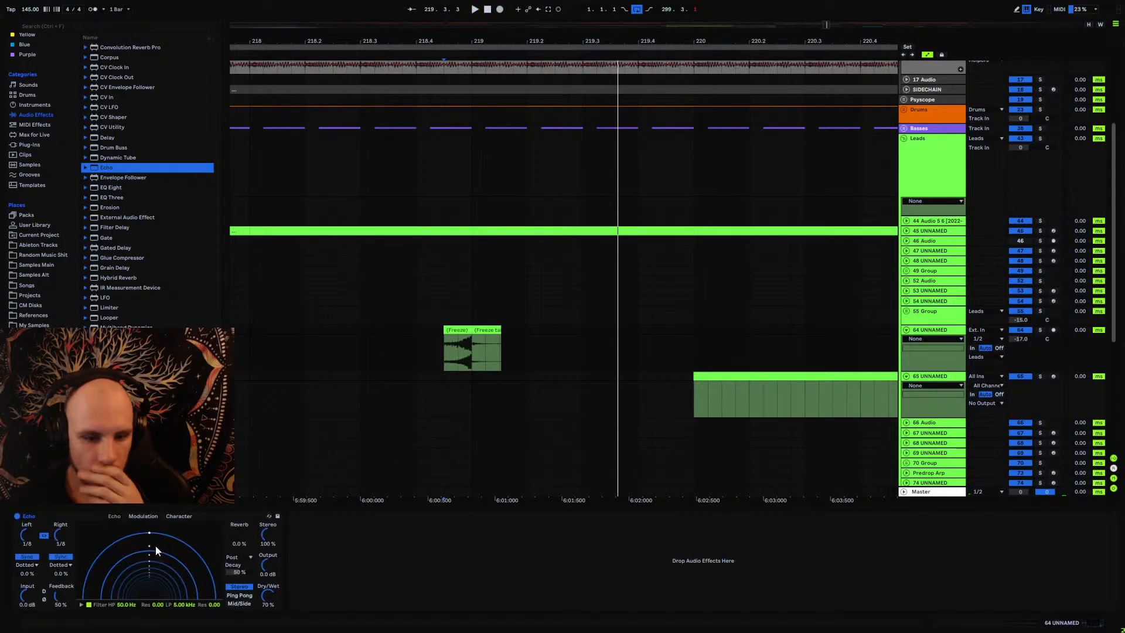
click(151, 567)
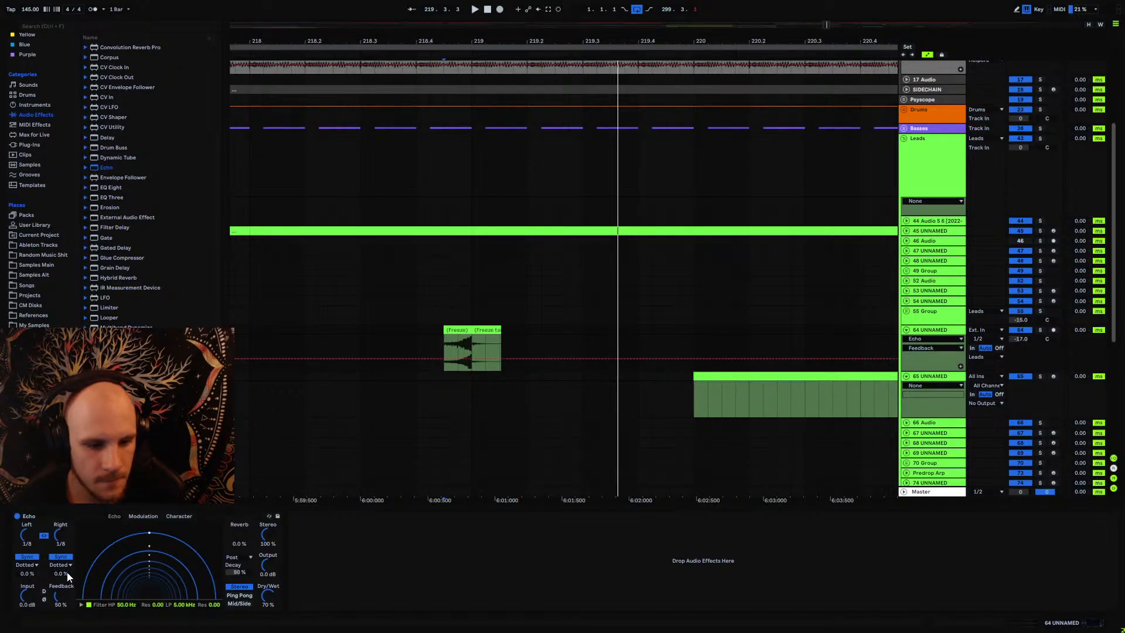
drag(65, 538, 64, 527)
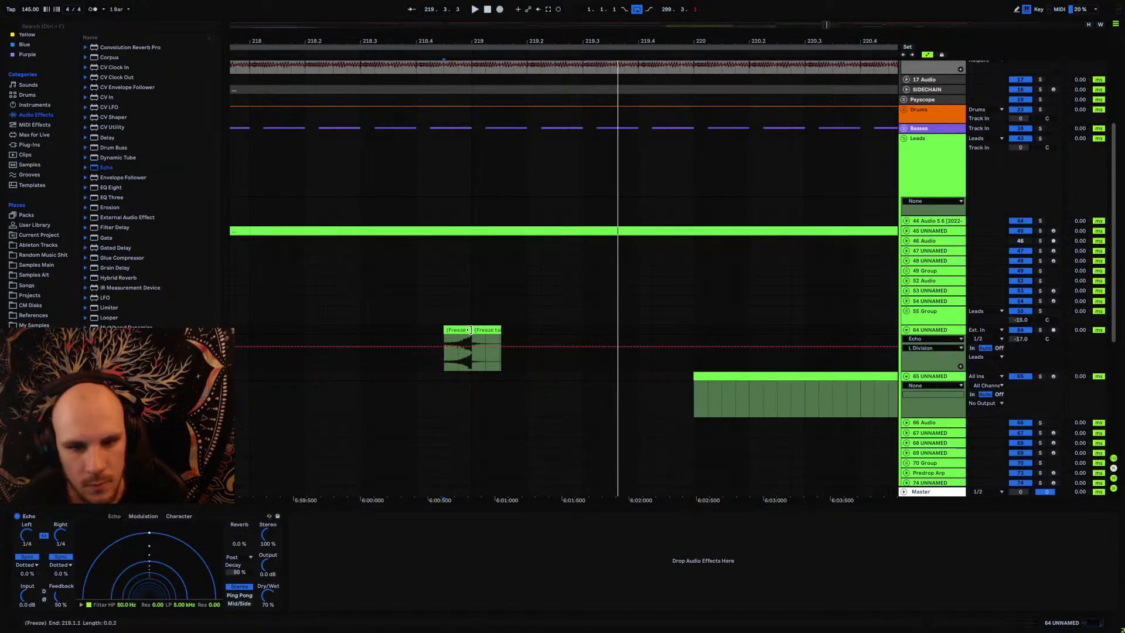
Step: Stretch the reversed clip to a 0.2.2 length with Complex Pro warping, and move it to start at 218.2.3
drag(473, 331, 532, 337)
key(space)
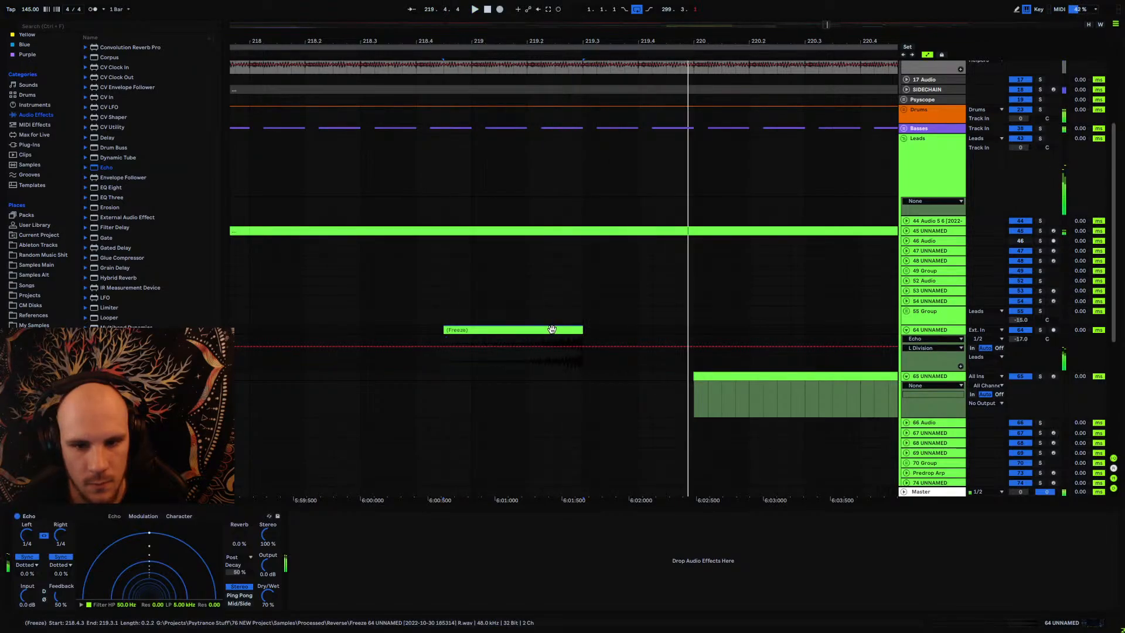
click(542, 330)
click(121, 515)
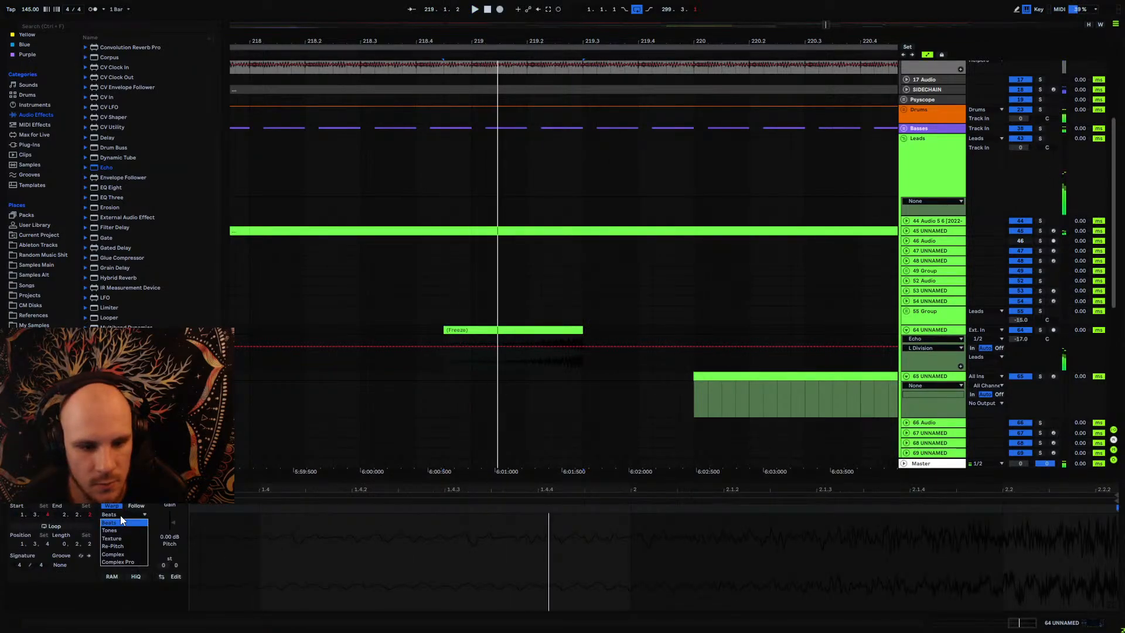
click(128, 560)
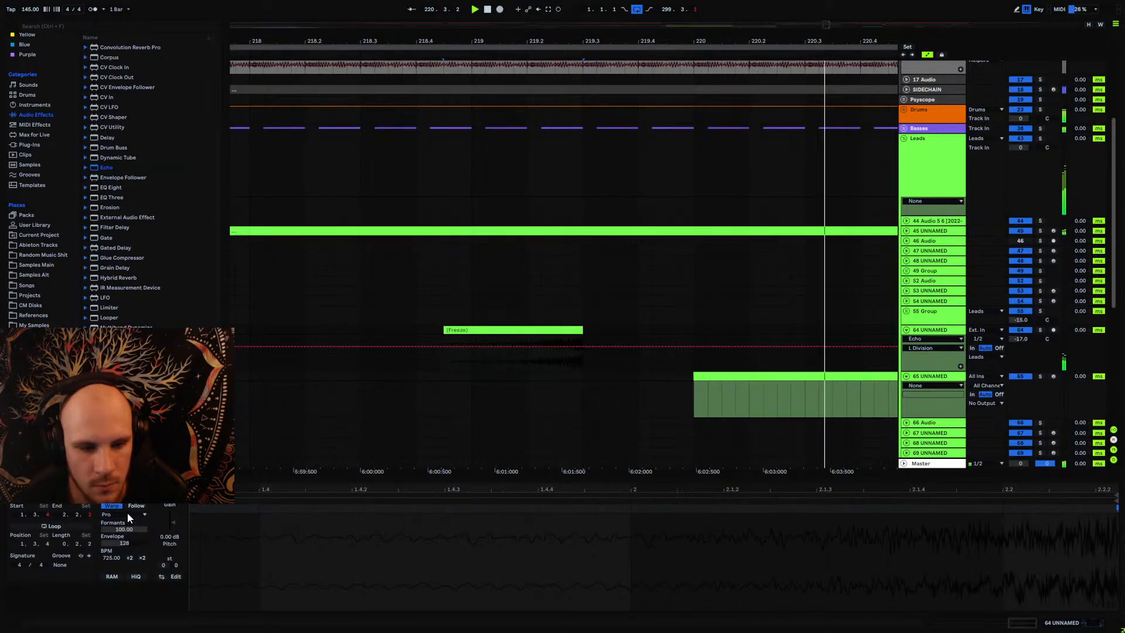
click(543, 336)
drag(542, 336, 432, 331)
Step: Switch track 64's Echo to Ping Pong mode and lower its dry/wet to 36%
double_click(942, 330)
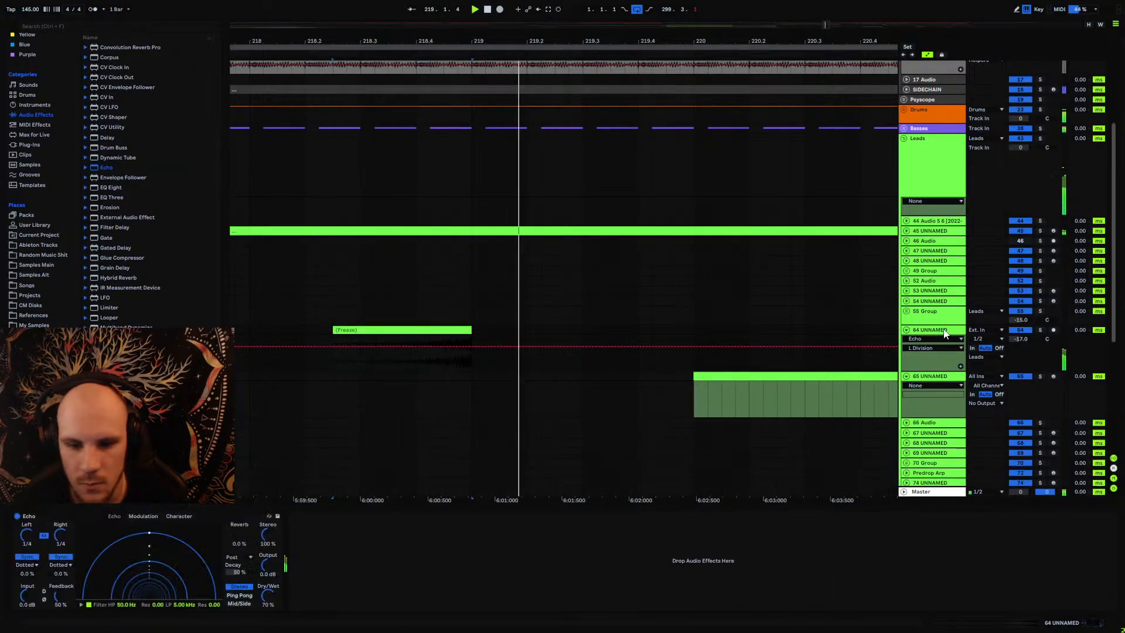
click(246, 595)
mouse_move(271, 599)
mouse_down()
mouse_move(270, 616)
mouse_move(271, 600)
mouse_up()
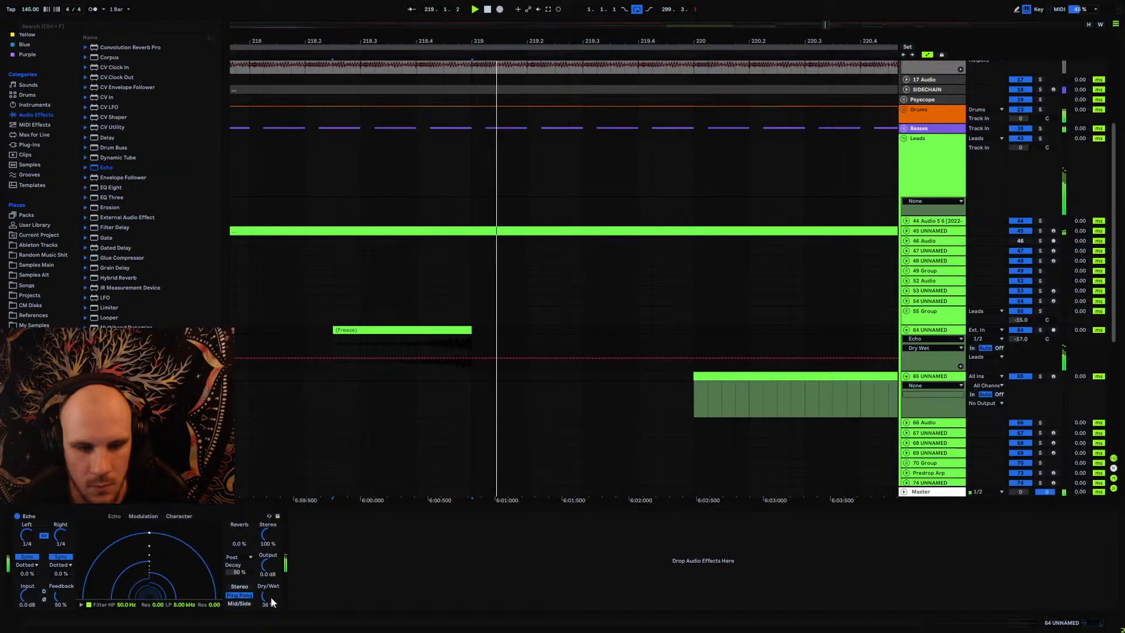
Step: Insert EQ Eight before Echo on track 64, with a low cut at about 75 Hz and a lowered high cut
click(118, 187)
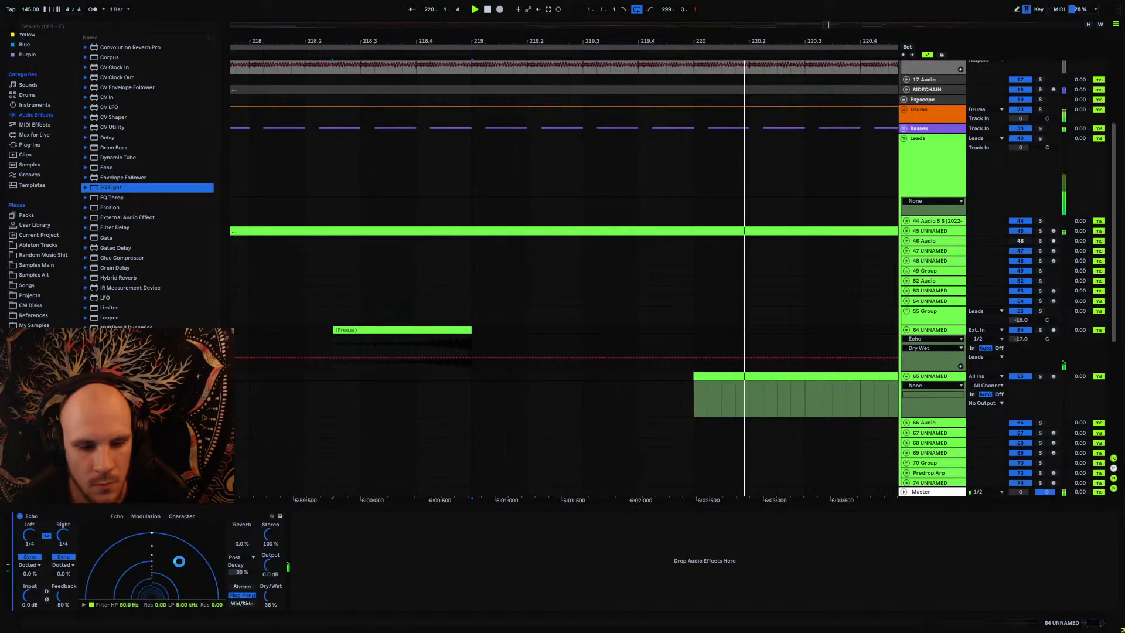
double_click(118, 187)
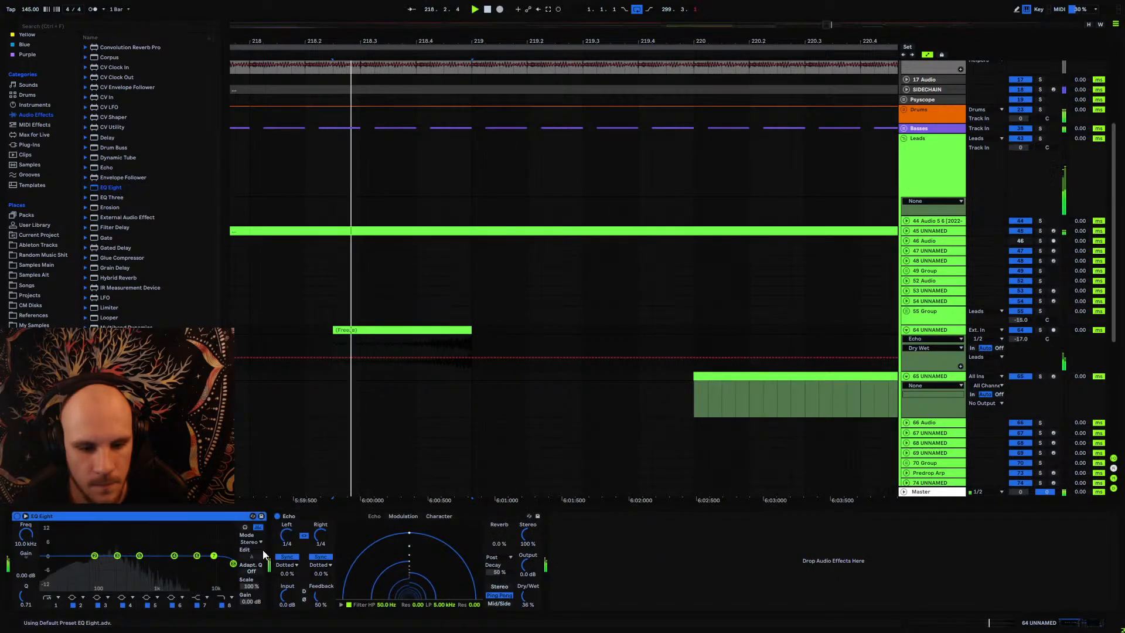
click(48, 606)
drag(27, 535, 27, 520)
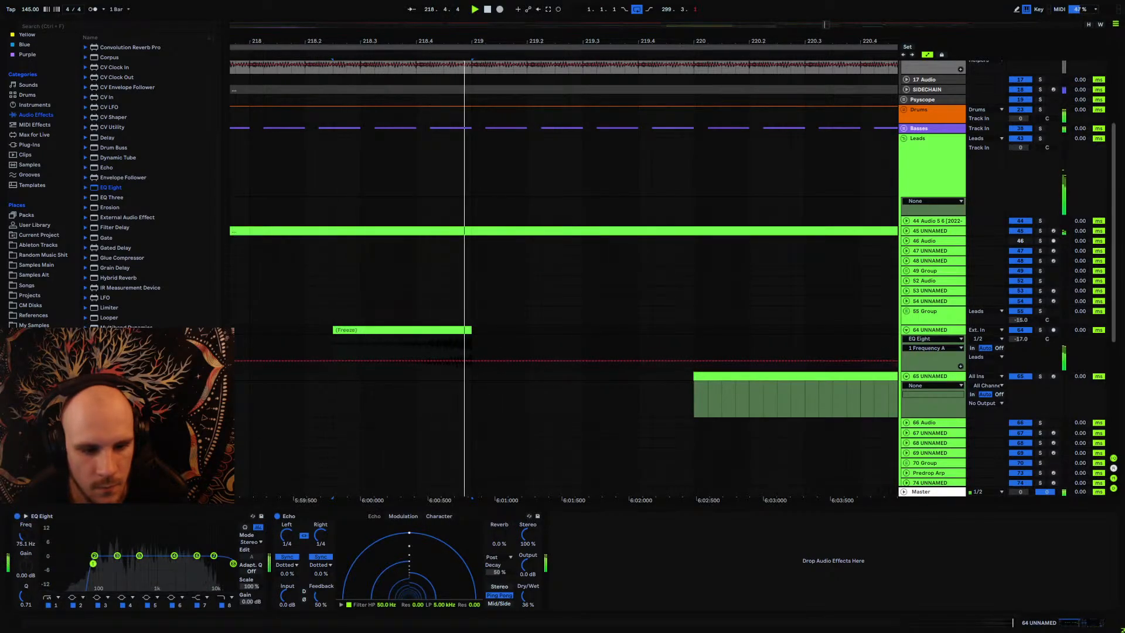
drag(232, 564, 139, 555)
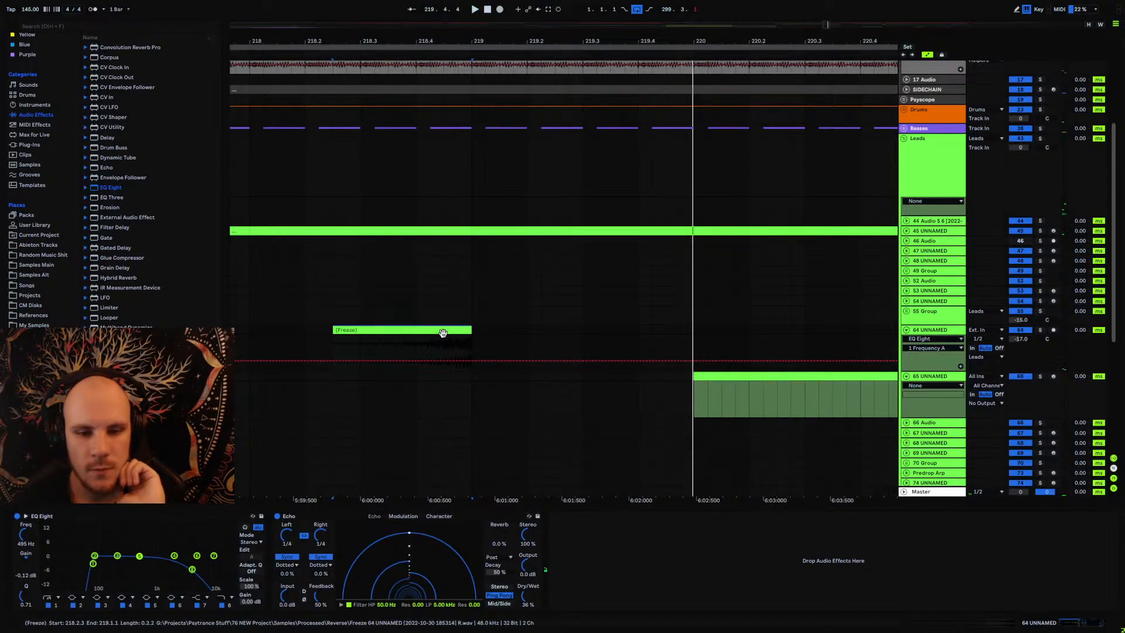
Step: Fold track 64, select the empty track 65, and bring up the plug-ins for choosing an instrument
click(906, 330)
click(949, 342)
click(32, 146)
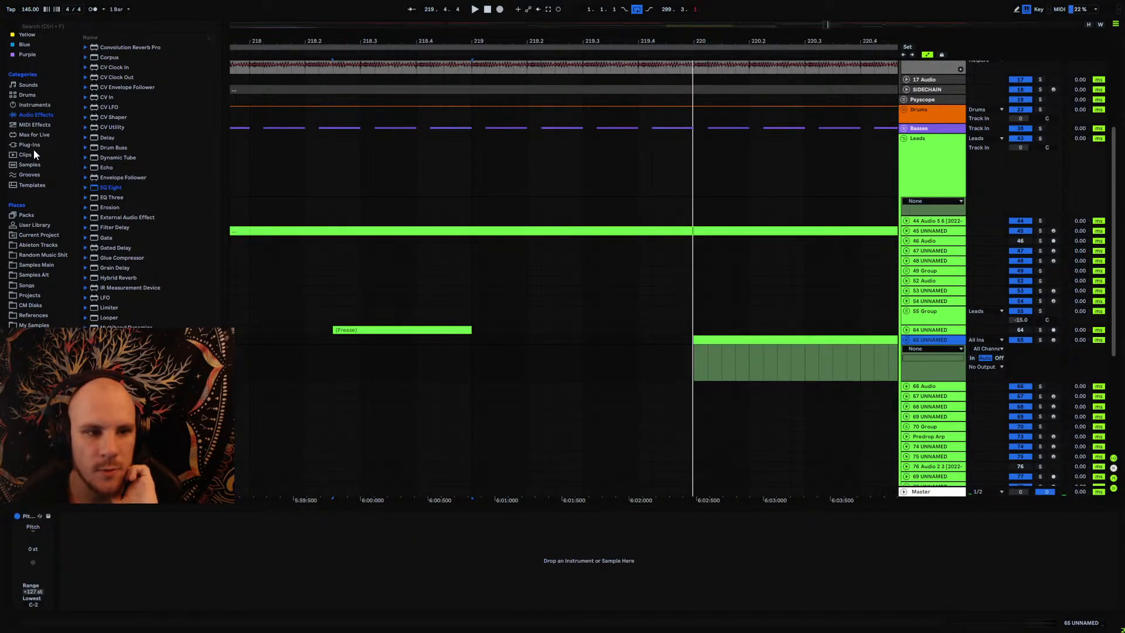
scroll(609, 73, down, 8)
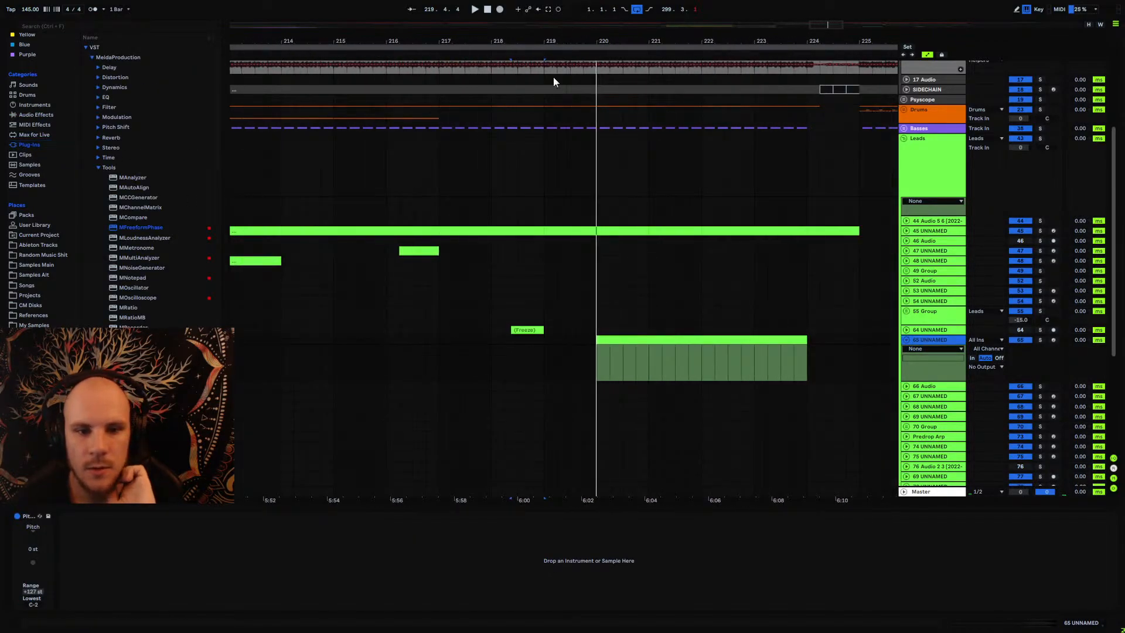
Step: Audition the lead clip on track 48 from bar 212
click(261, 260)
key(space)
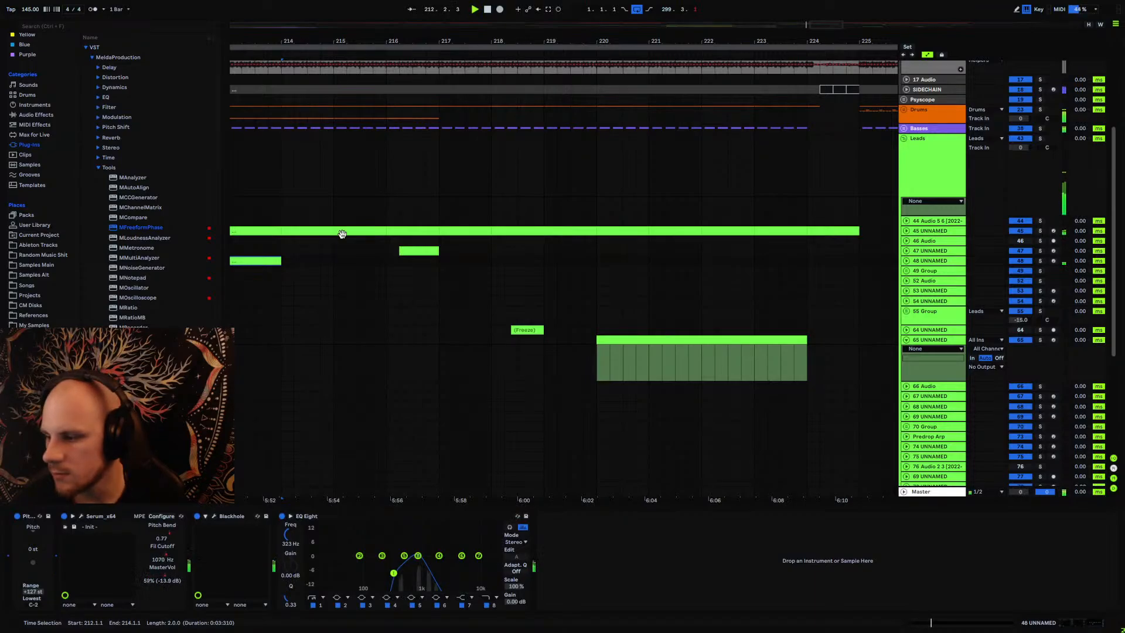
key(space)
Step: Transpose the reversed clip on track 64 up 12 semitones and audition it with the track soloed and unfolded
click(535, 330)
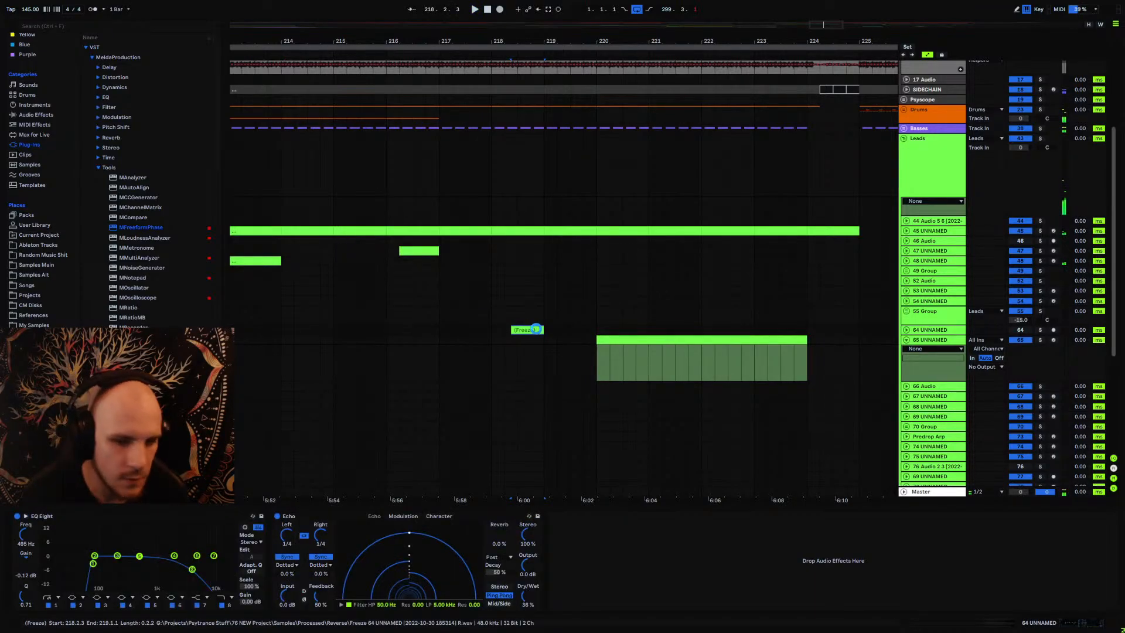
double_click(536, 328)
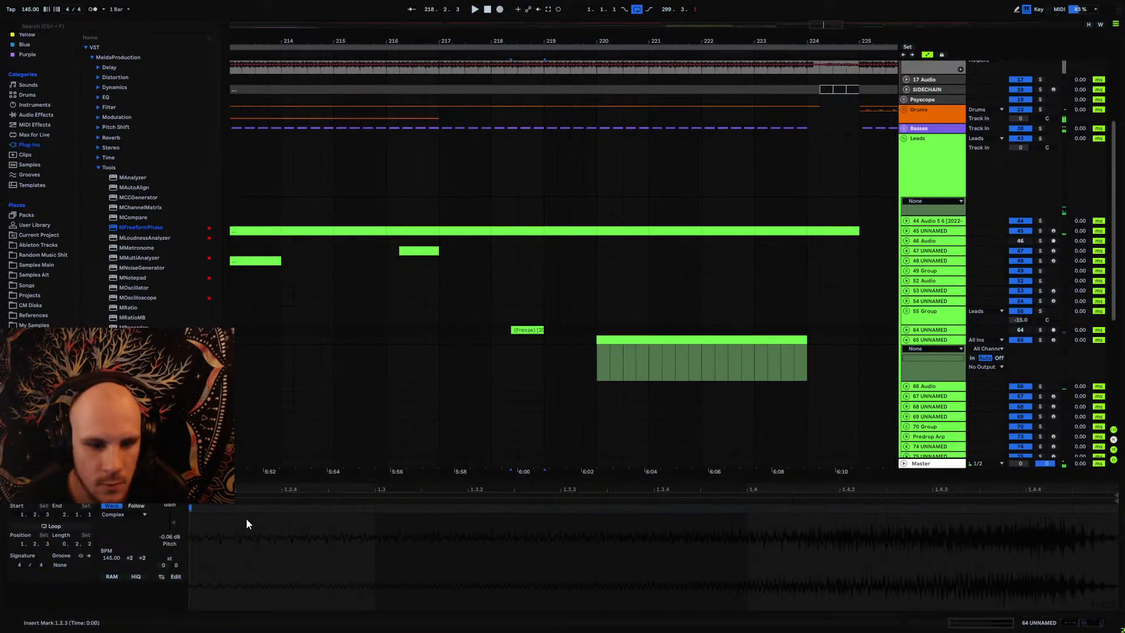
drag(171, 549, 171, 522)
key(space)
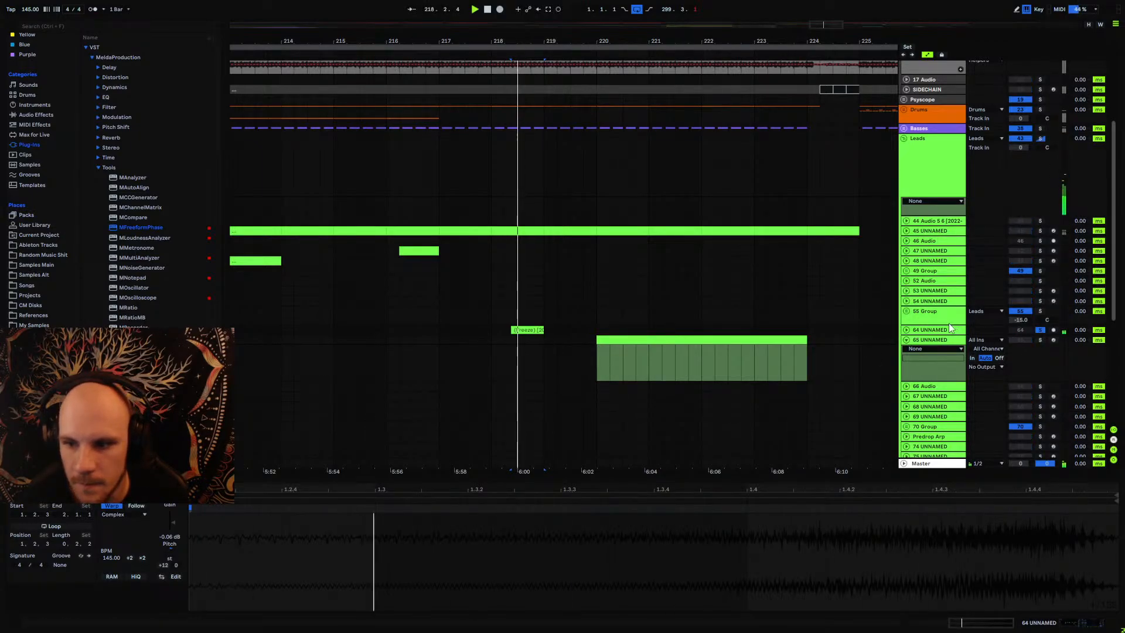
click(917, 331)
key(space)
key(space)
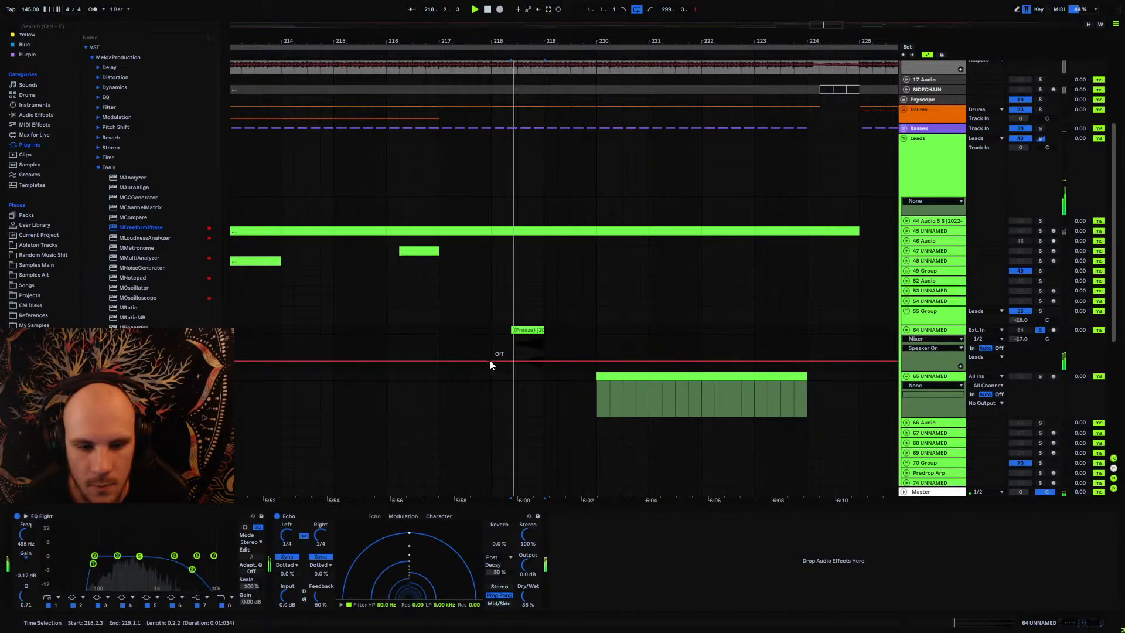
key(space)
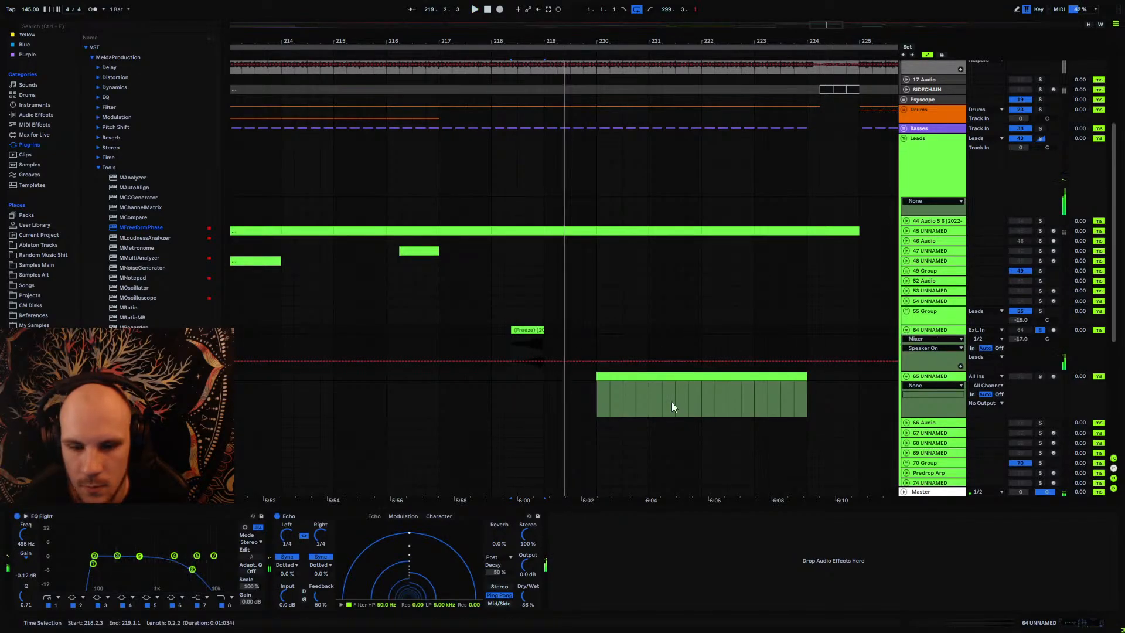
Step: Change the reversed clip's warp mode to Beats
click(529, 329)
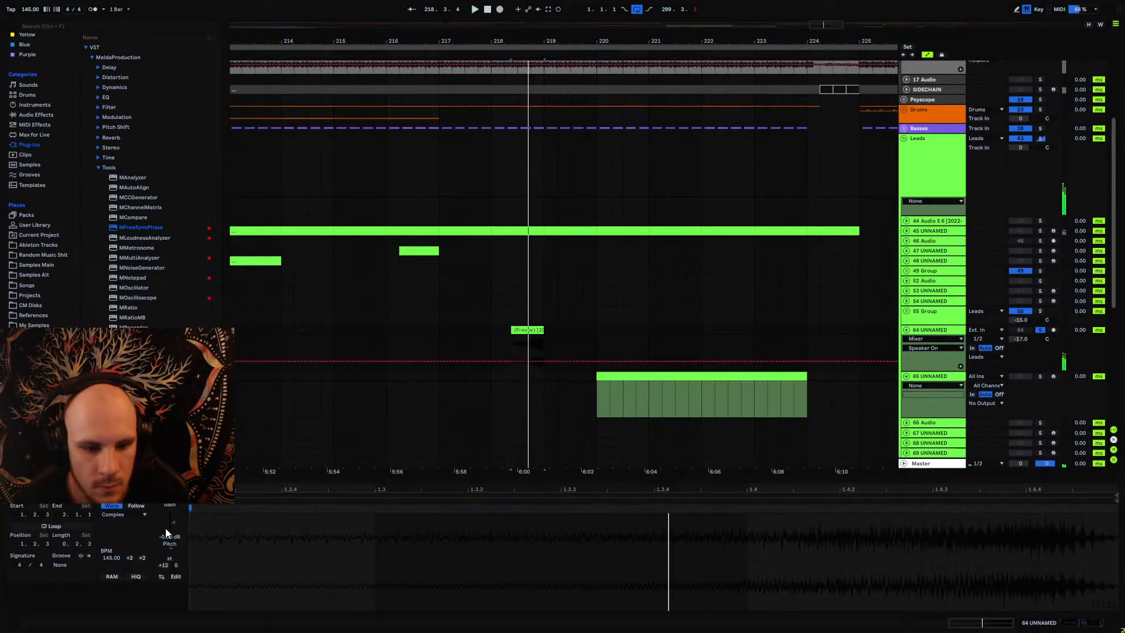
click(128, 515)
click(122, 523)
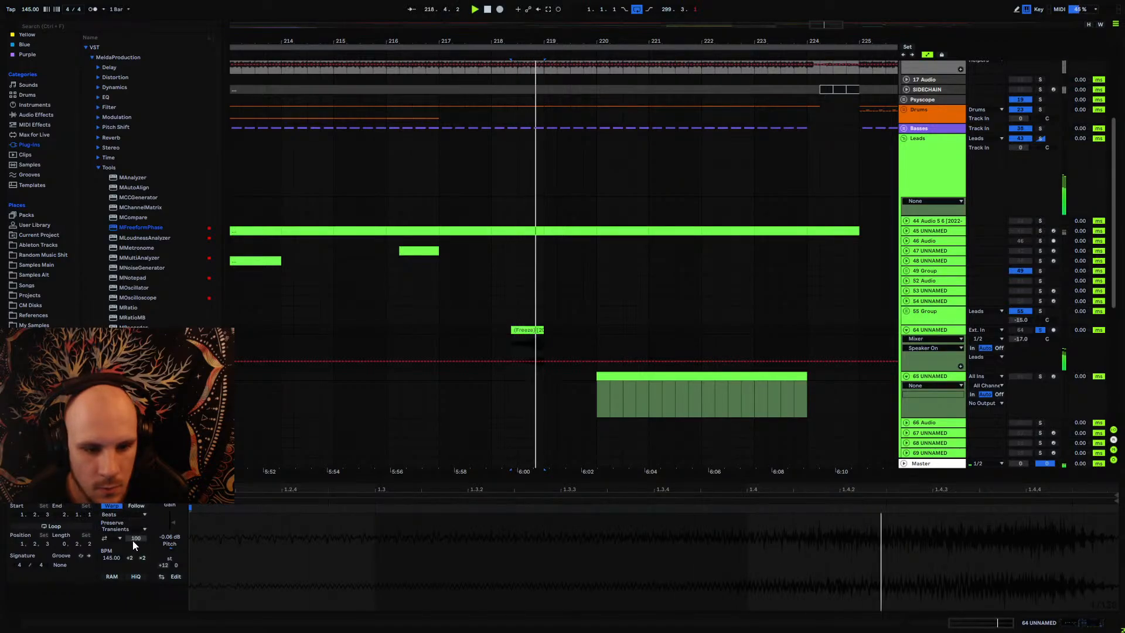
Step: Set the reversed clip's Beats warp to preserve 1/16 divisions, make its loop mode forward, lower its transient envelope, and audition it
click(121, 538)
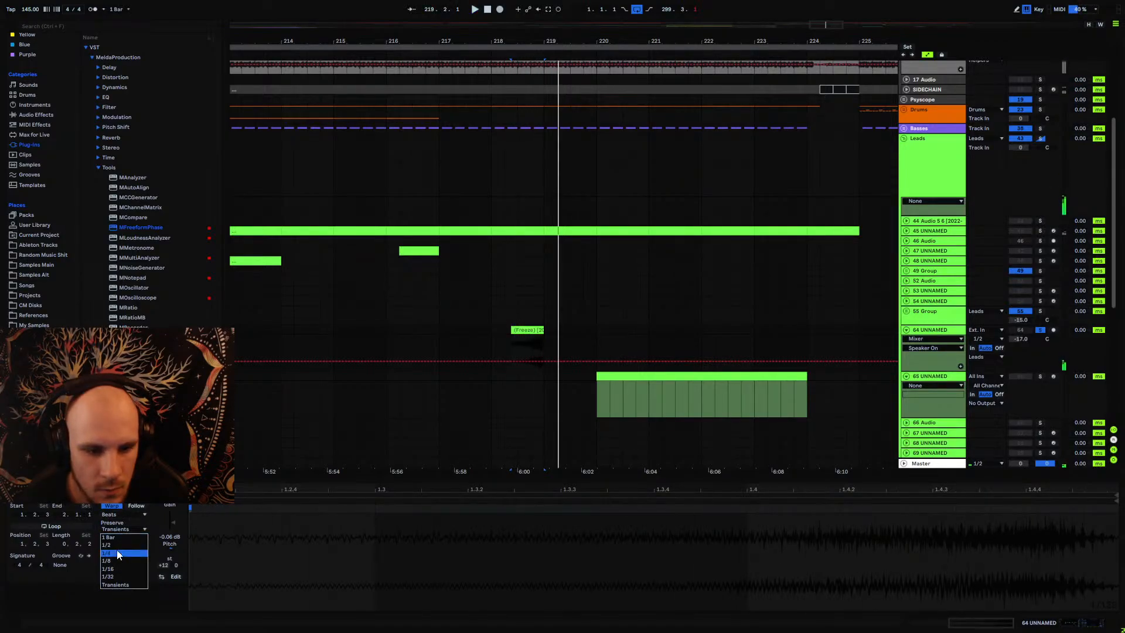
click(113, 567)
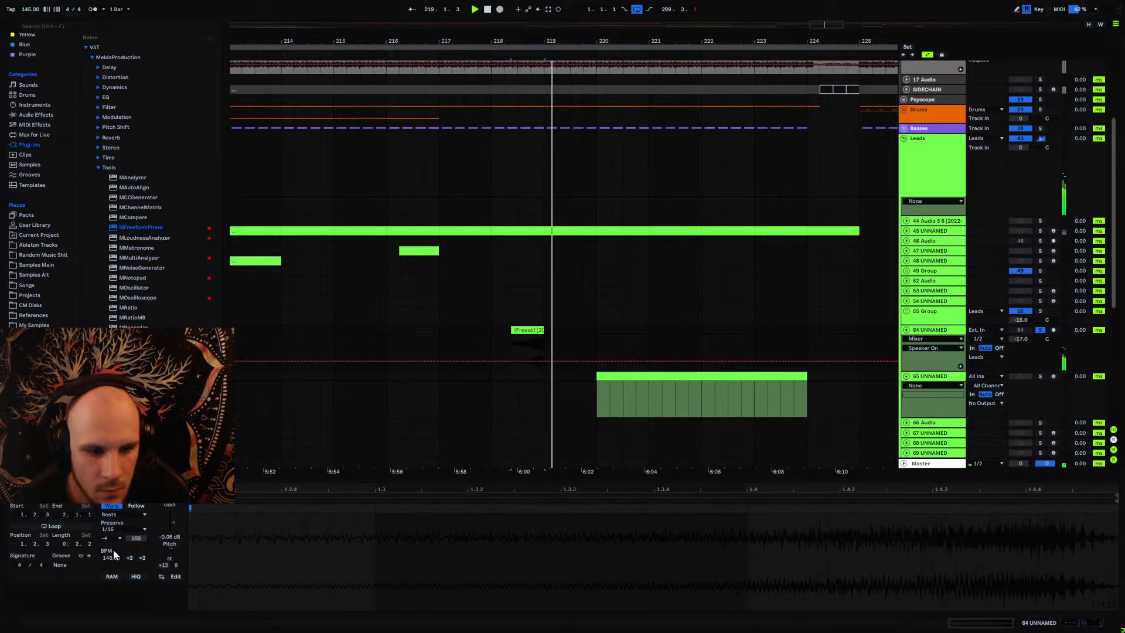
drag(135, 539, 135, 563)
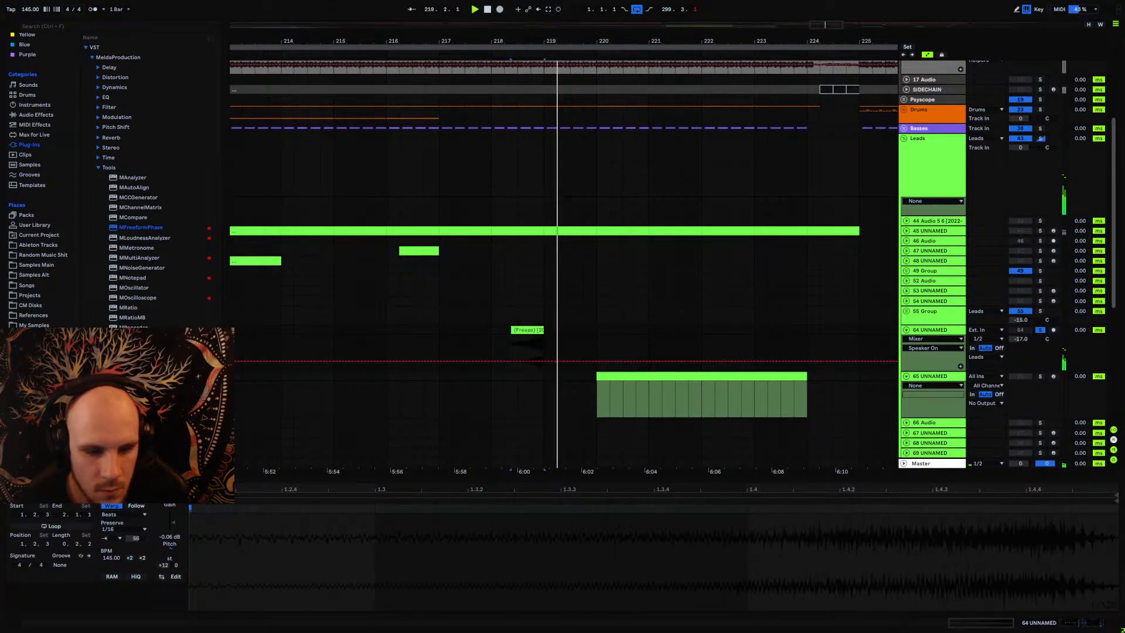
key(space)
key(space)
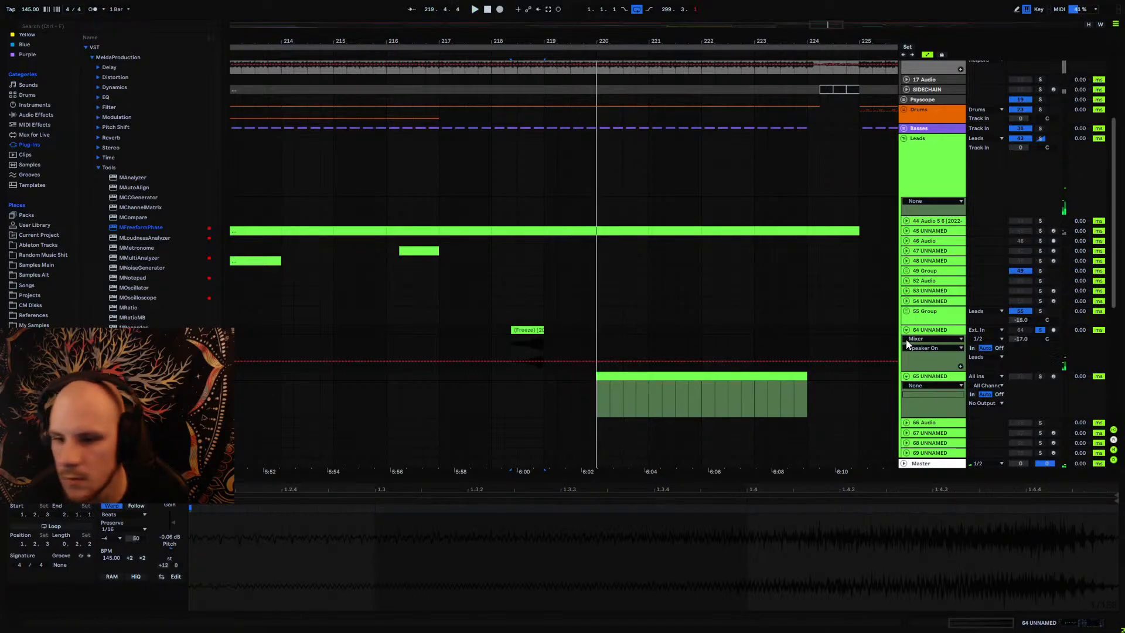
Step: Take track 64 out of solo and audition the reversed clip within the full mix
click(1039, 330)
key(space)
key(space)
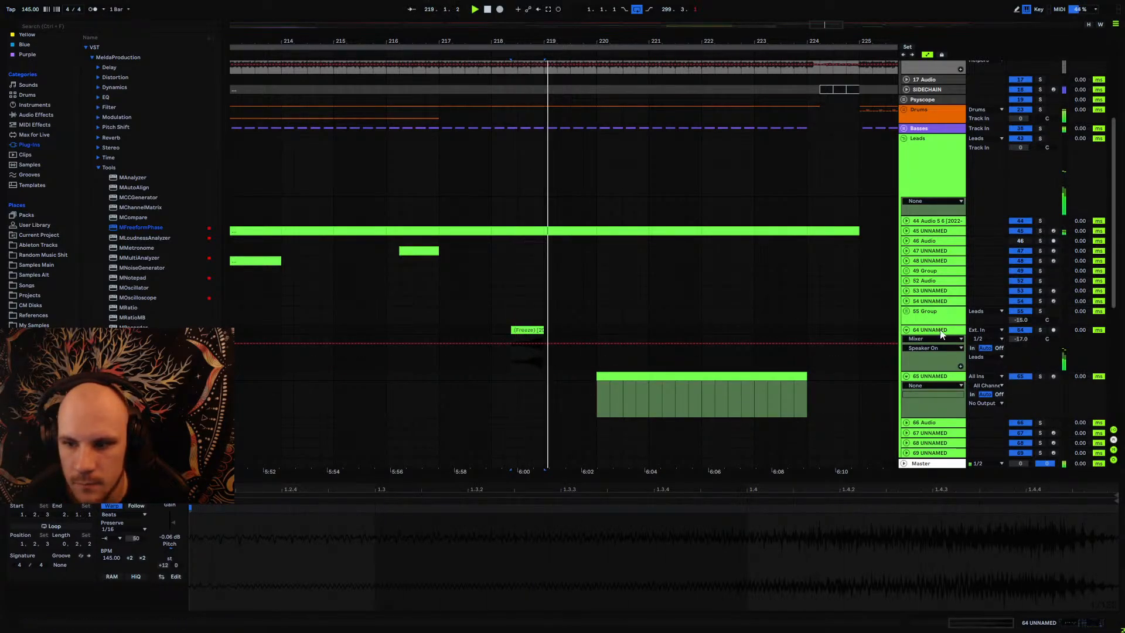
key(space)
key(space)
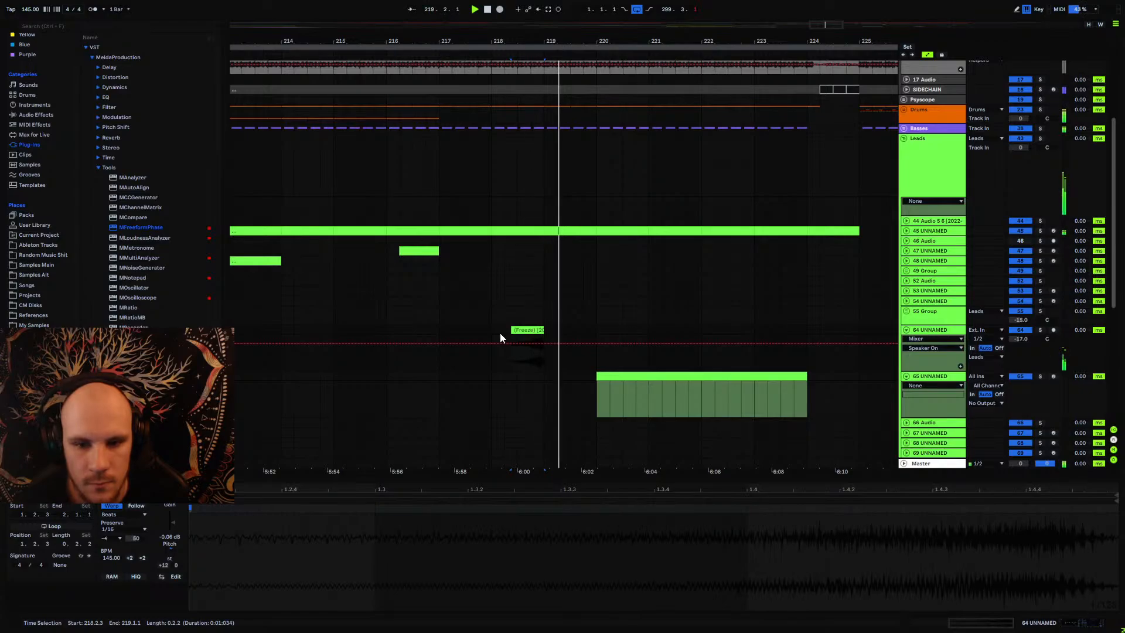
Step: Play the arrangement from bar 215.4, raise track 64's volume to -14.0 dB, and show its device chain
click(372, 330)
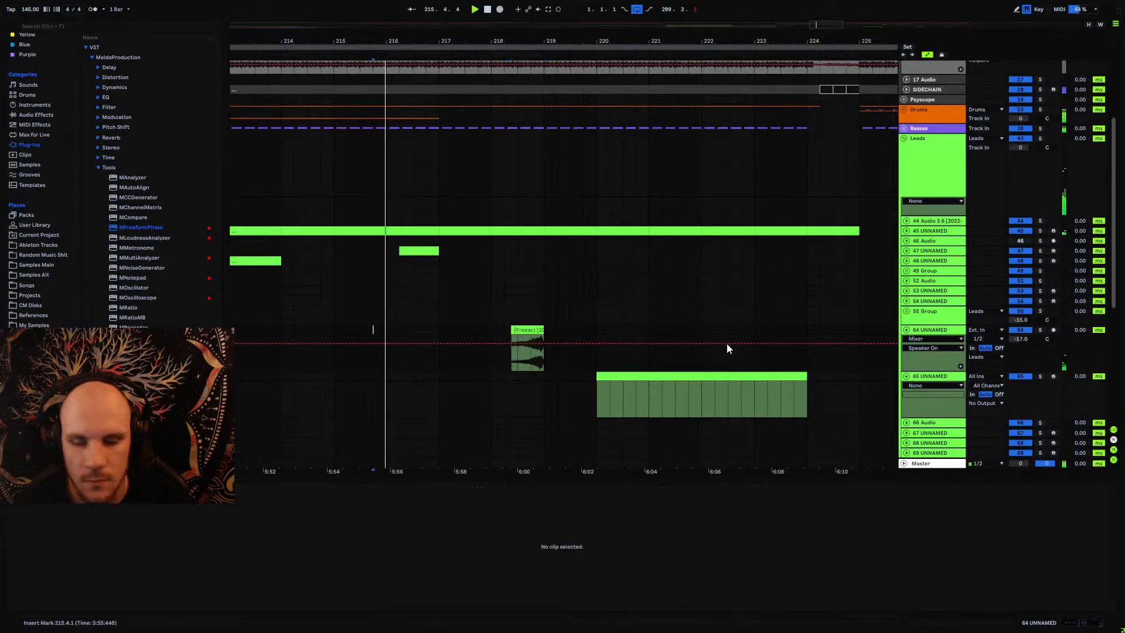
click(1020, 339)
drag(1020, 339, 1021, 332)
double_click(939, 330)
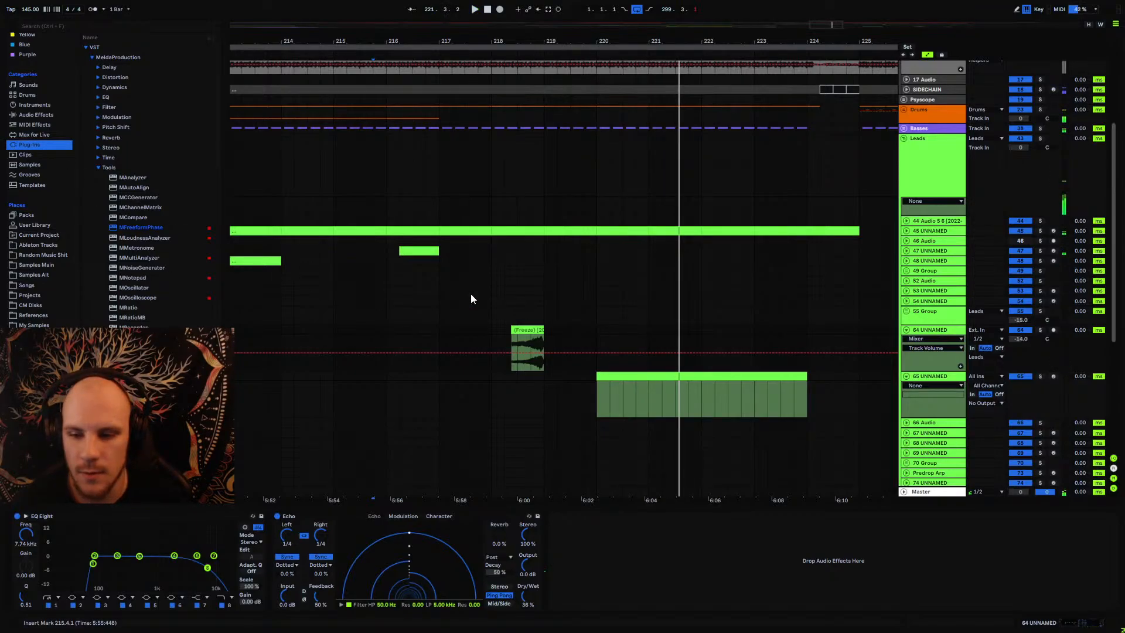
Step: Load Serum_x64 onto track 65 and set oscillator A's wavetable to Analog_BD_Sin
scroll(117, 176, down, 15)
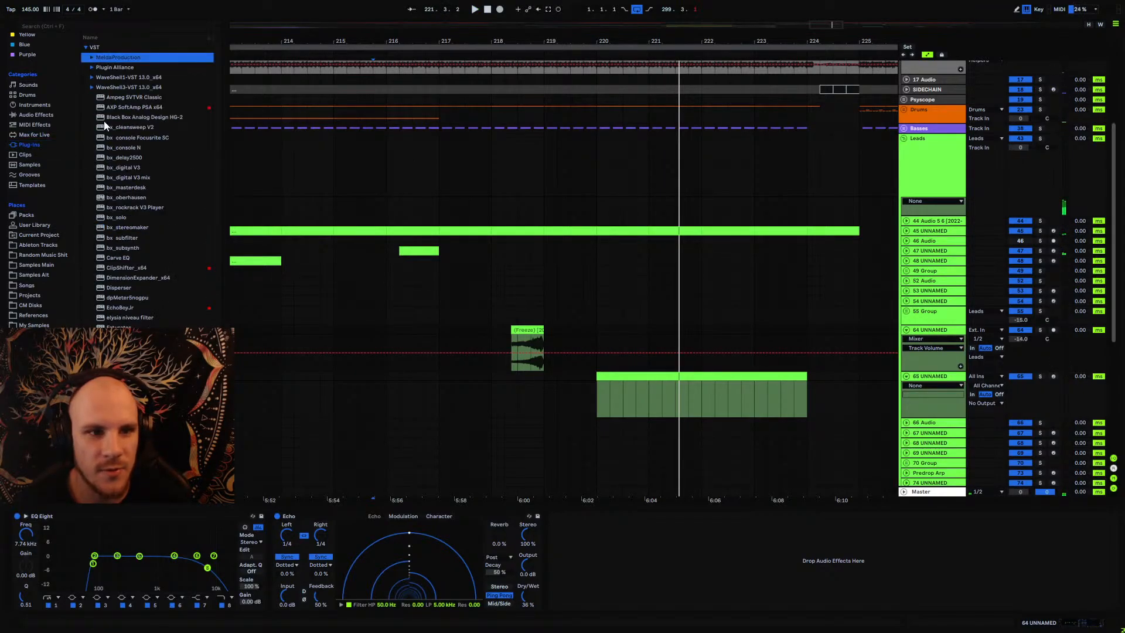
scroll(146, 182, down, 6)
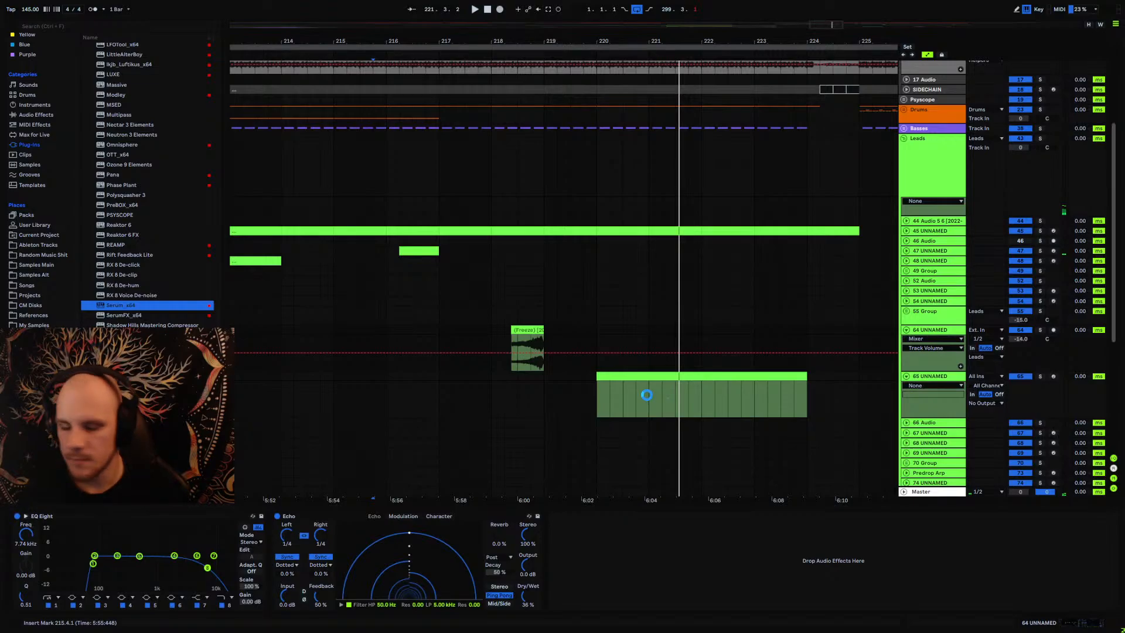
click(646, 395)
click(310, 157)
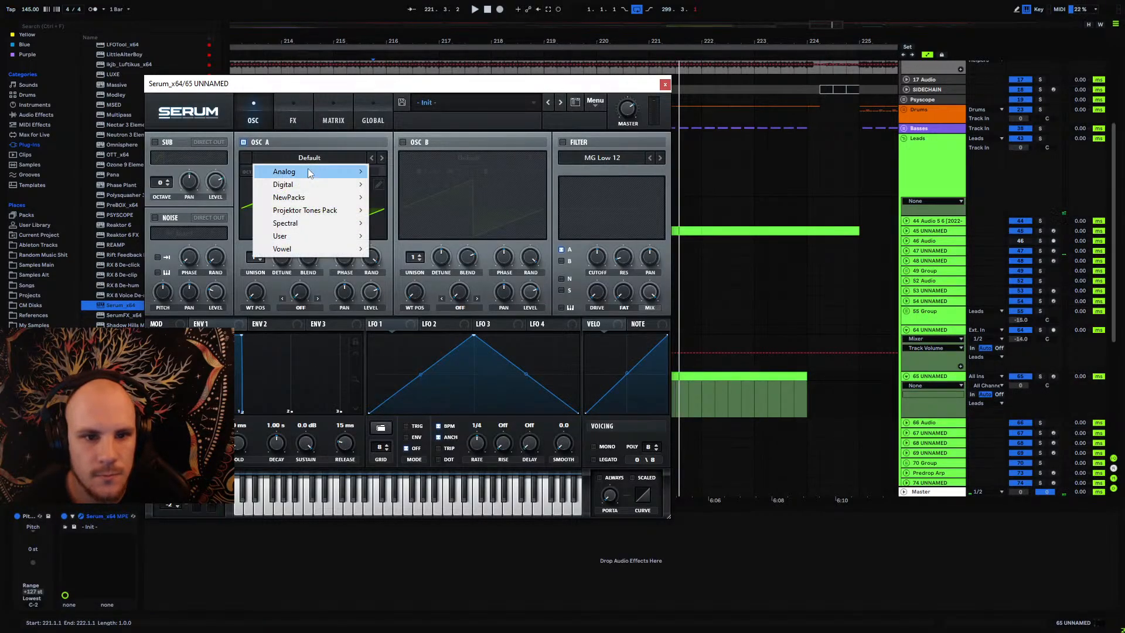
mouse_move(332, 173)
click(412, 193)
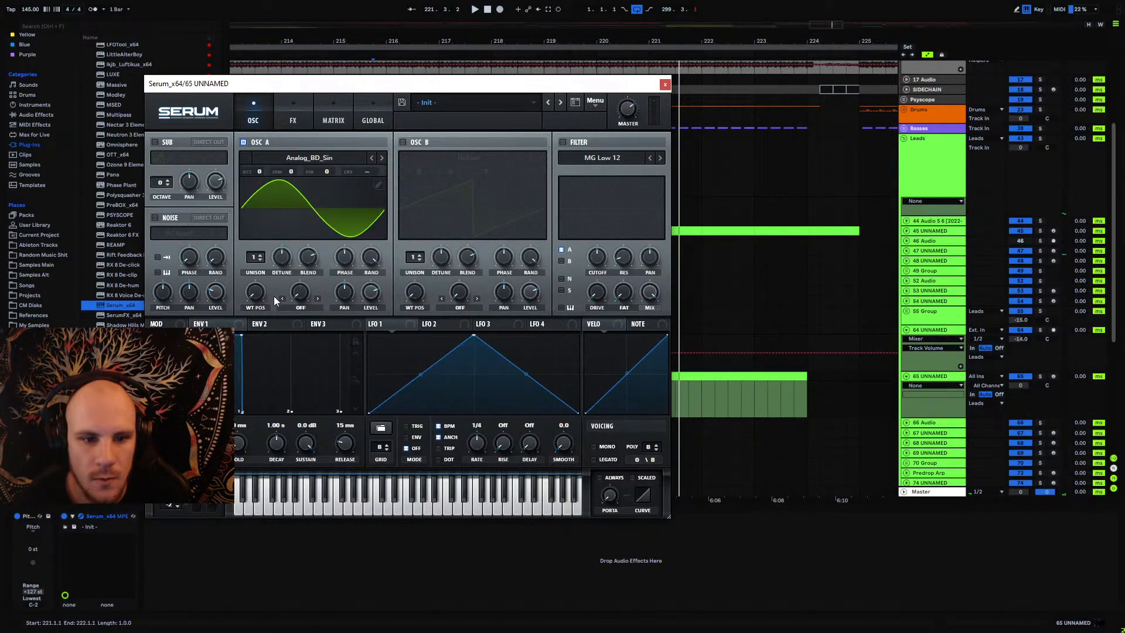
Step: Set Serum's pitch bend range to 24 semitones and close the plug-in window
double_click(168, 492)
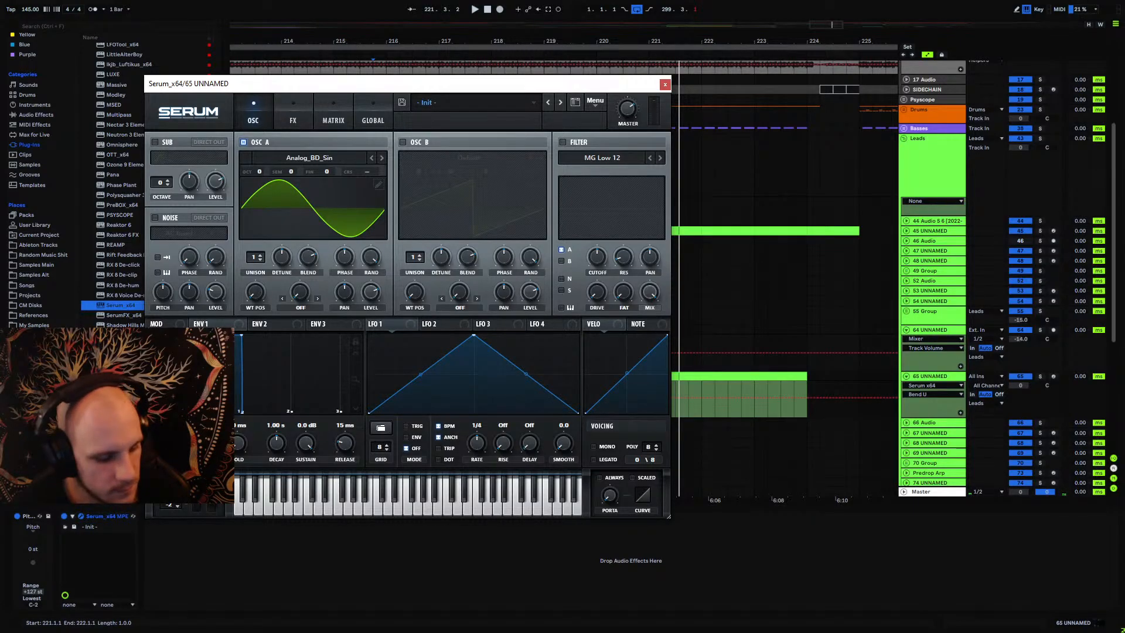
text(24)
key(Return)
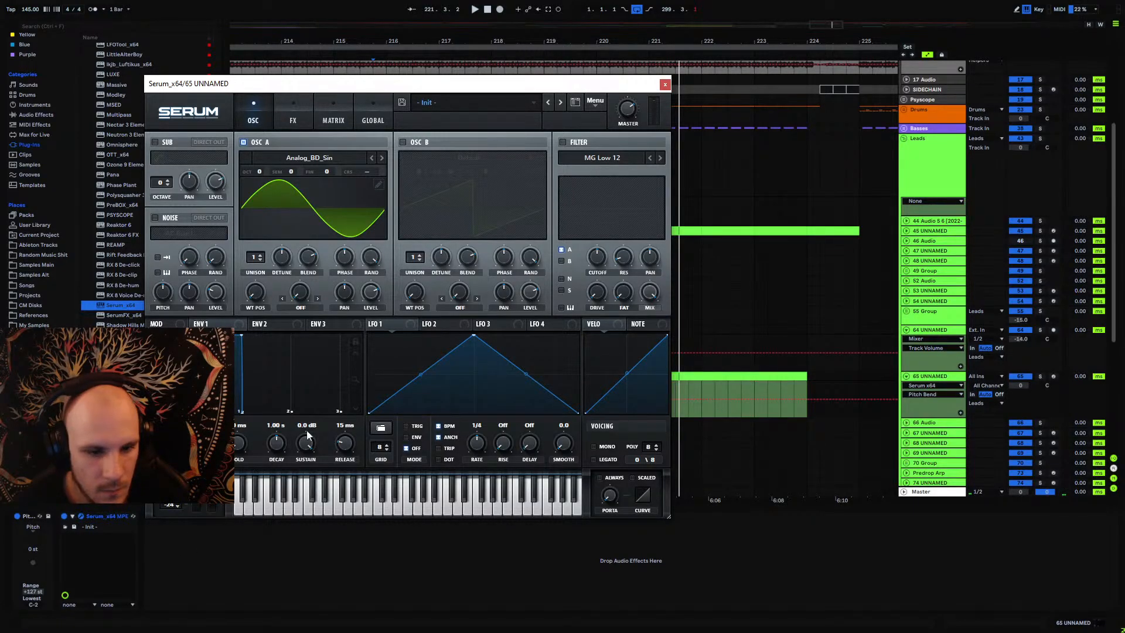
click(664, 83)
Step: Draw a four-bar G#3 note across the MIDI clip at bar 220 on track 65
double_click(648, 375)
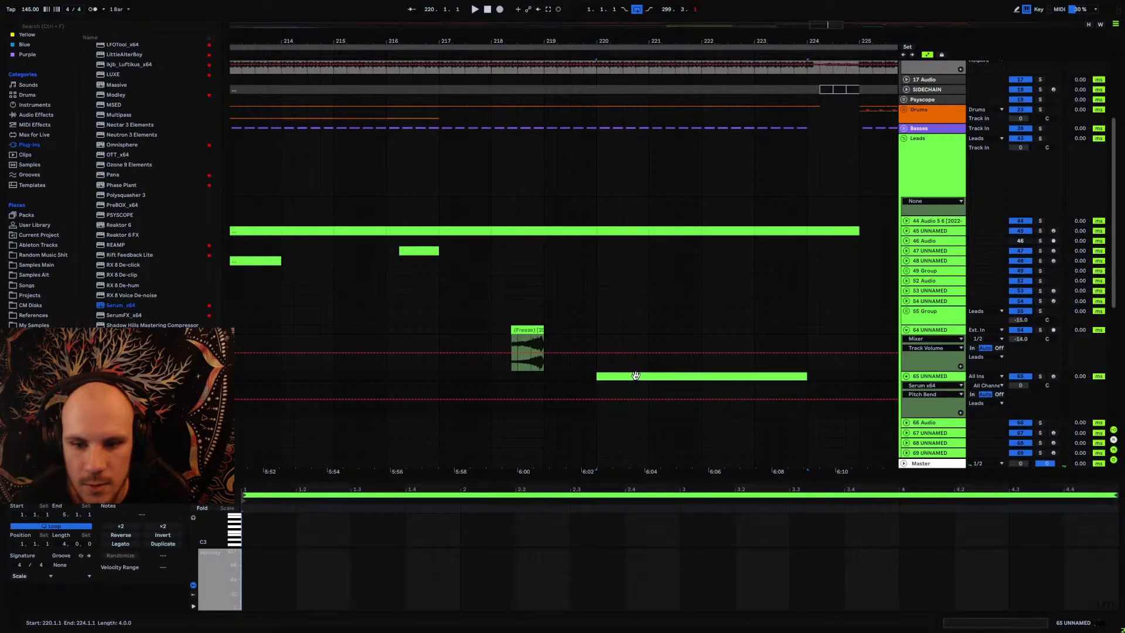
drag(215, 533, 1115, 543)
double_click(250, 540)
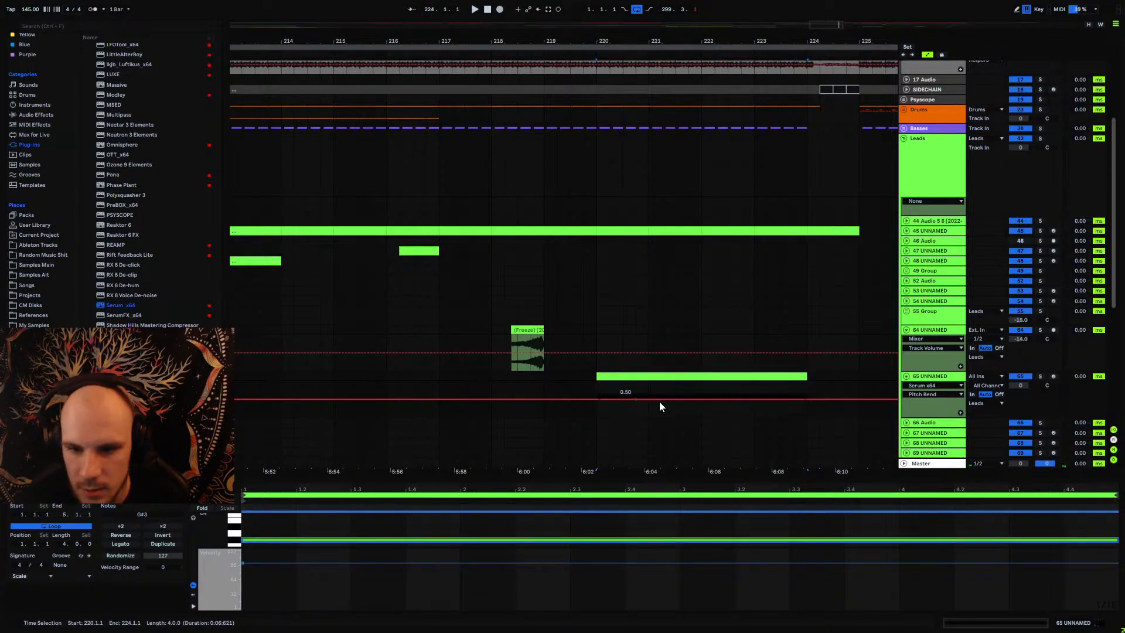
Step: Automate track 65's pitch bend to fall from 1.00 at bar 220 to its minimum at bar 224, and audition it soloed
click(675, 387)
drag(597, 399, 597, 380)
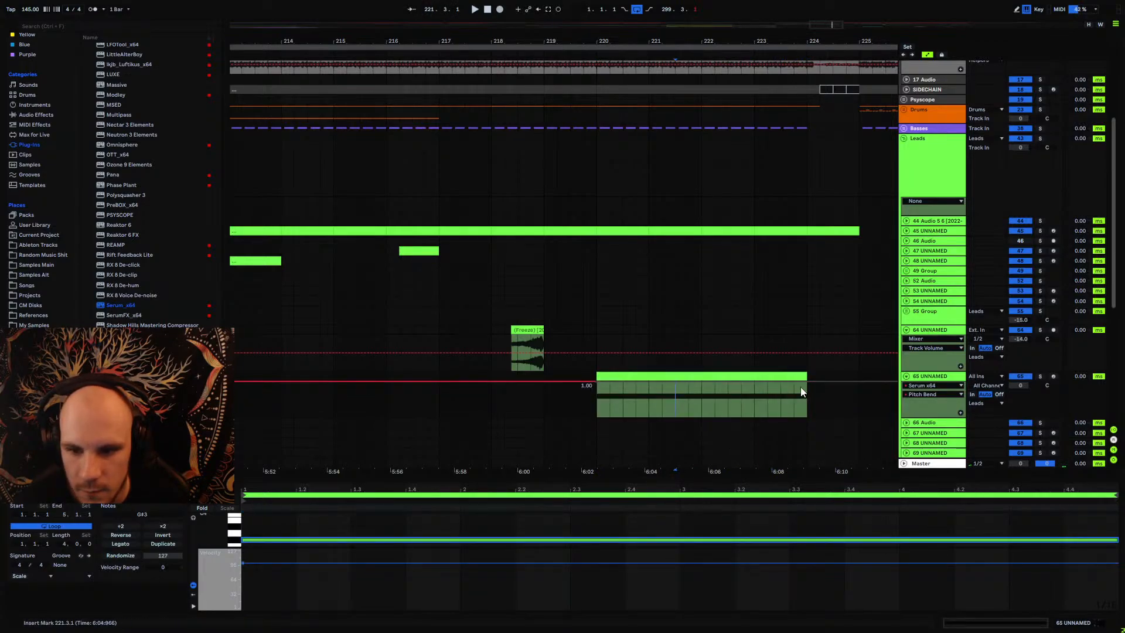
drag(807, 382, 807, 418)
key(space)
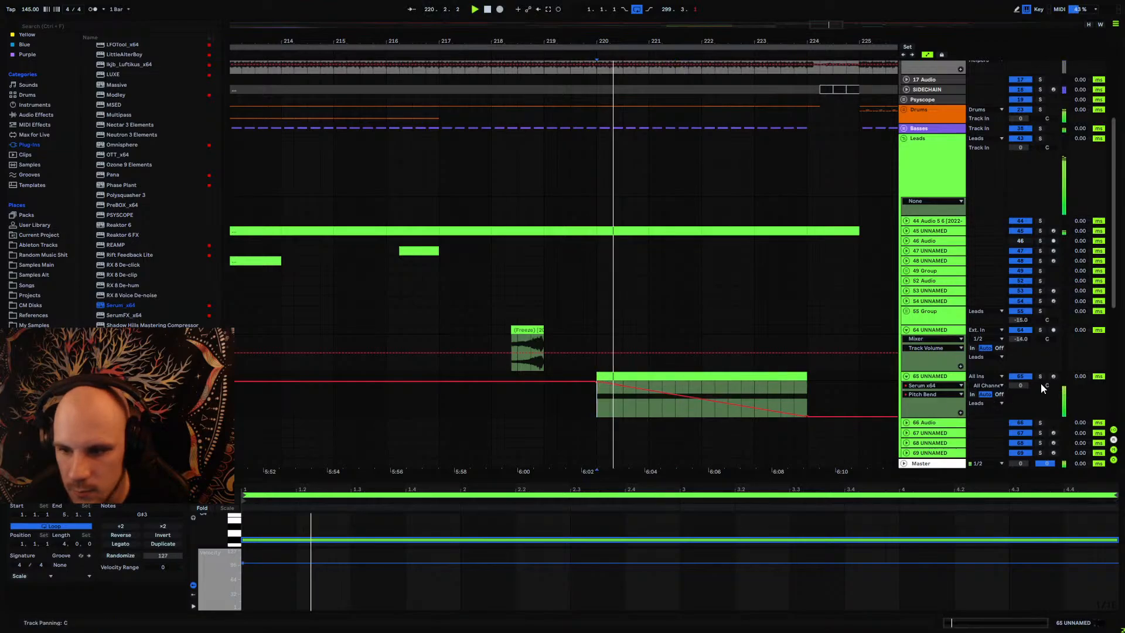
key(space)
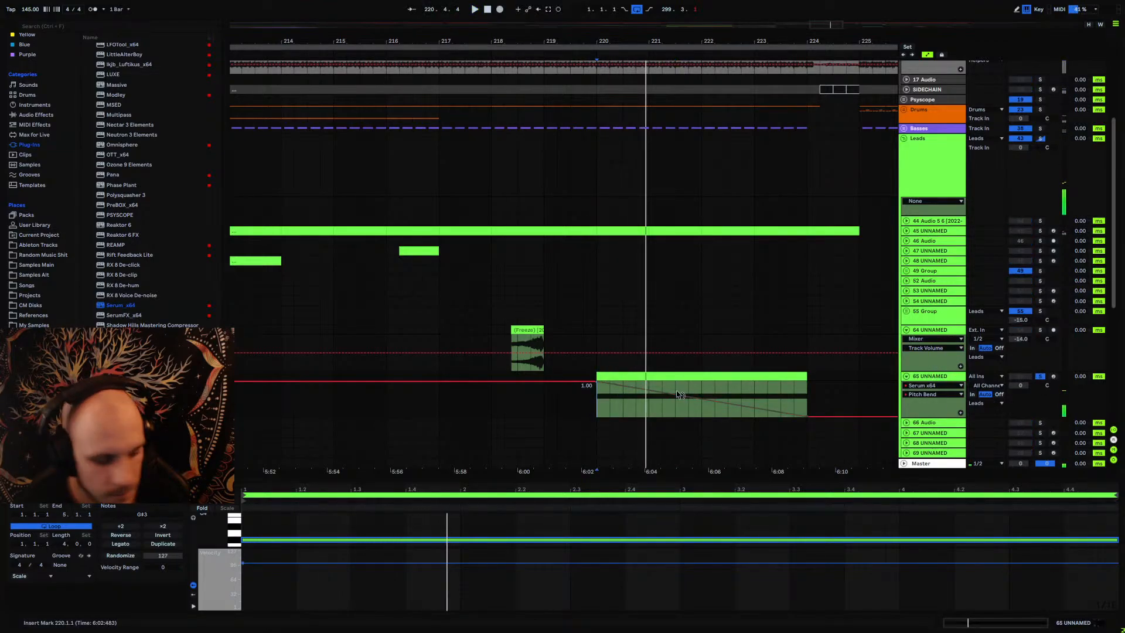
Step: Curve the falling pitch bend ramp downward, audition it from bar 219.4, and check the sound's settings in Serum
drag(681, 396, 680, 402)
key(Left)
key(space)
key(shift+Tab)
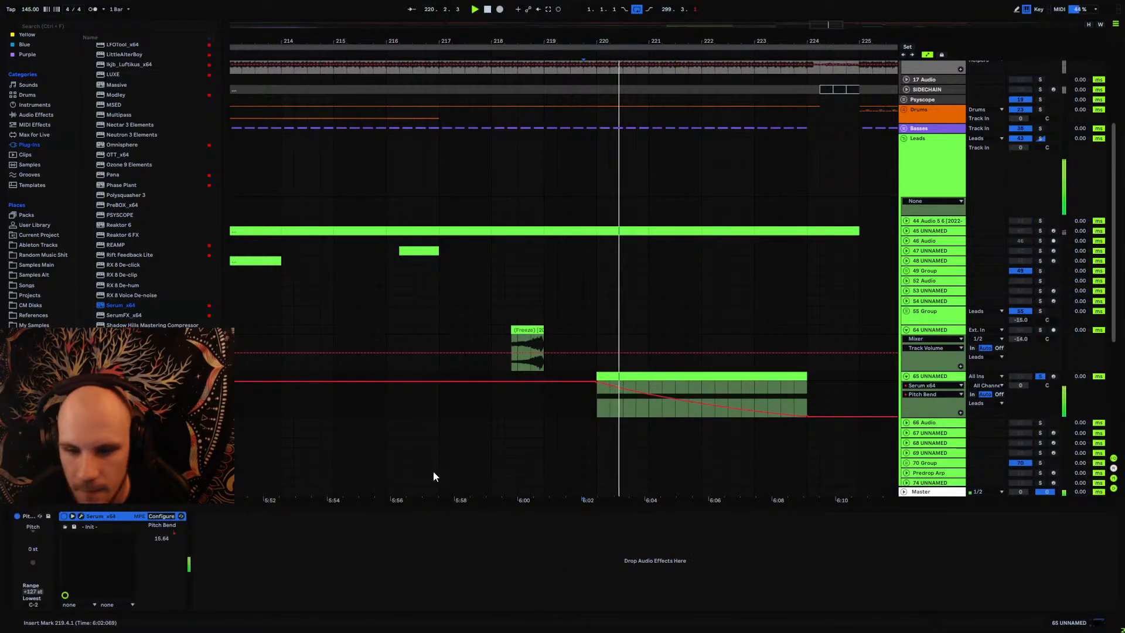
click(81, 515)
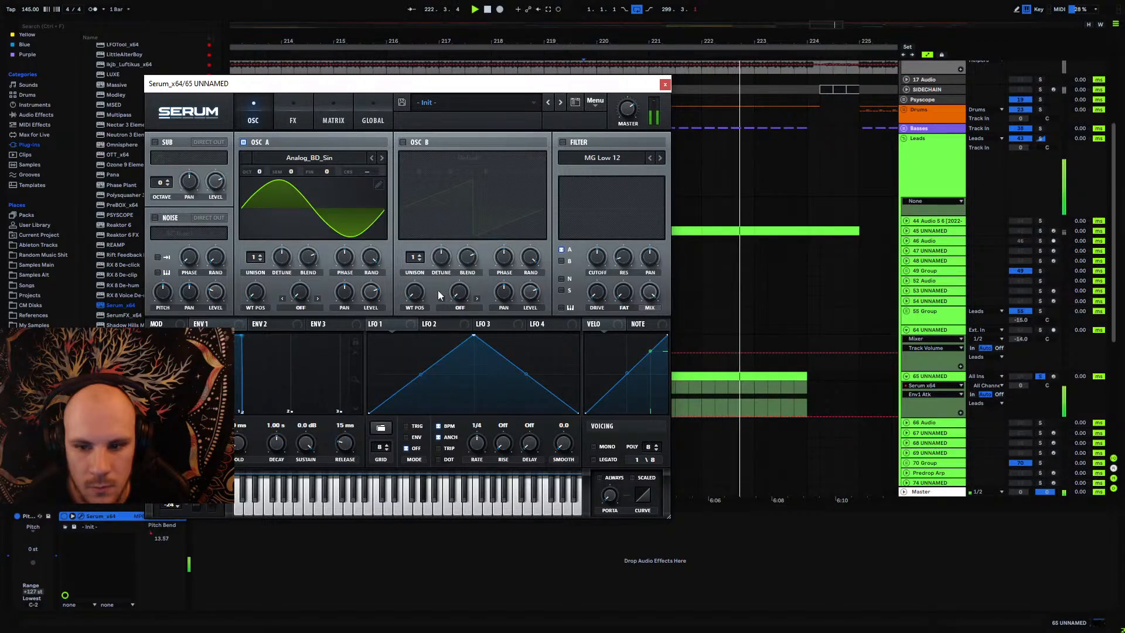
click(665, 84)
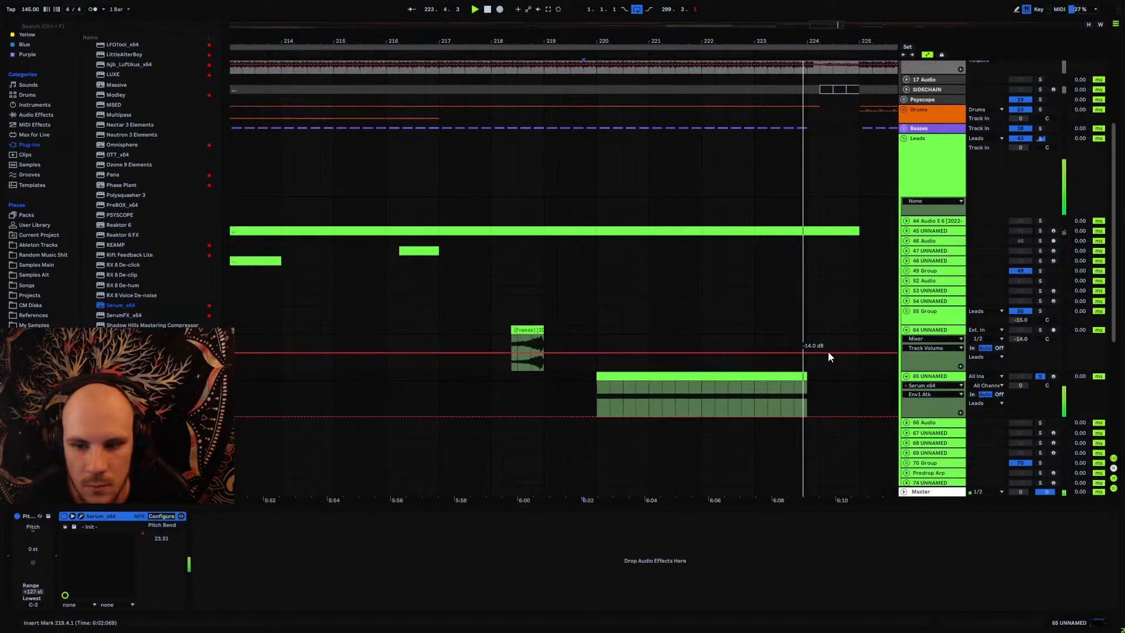
Step: Transpose the long note in track 65's clip up one octave to G#4 and audition it
right_click(932, 379)
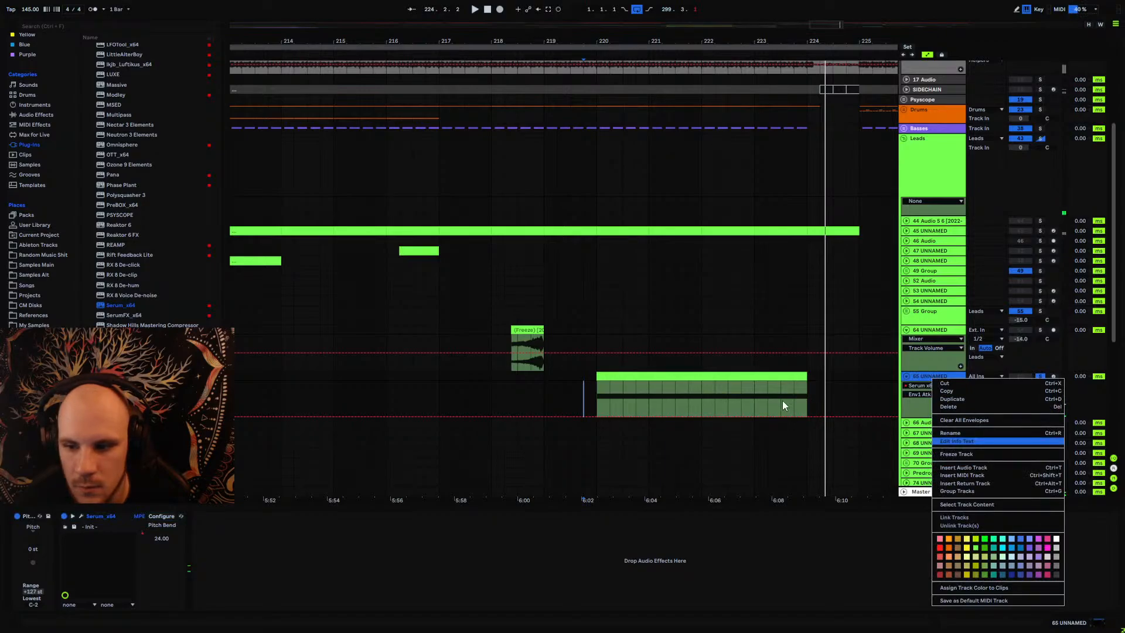
click(736, 381)
double_click(736, 381)
click(575, 540)
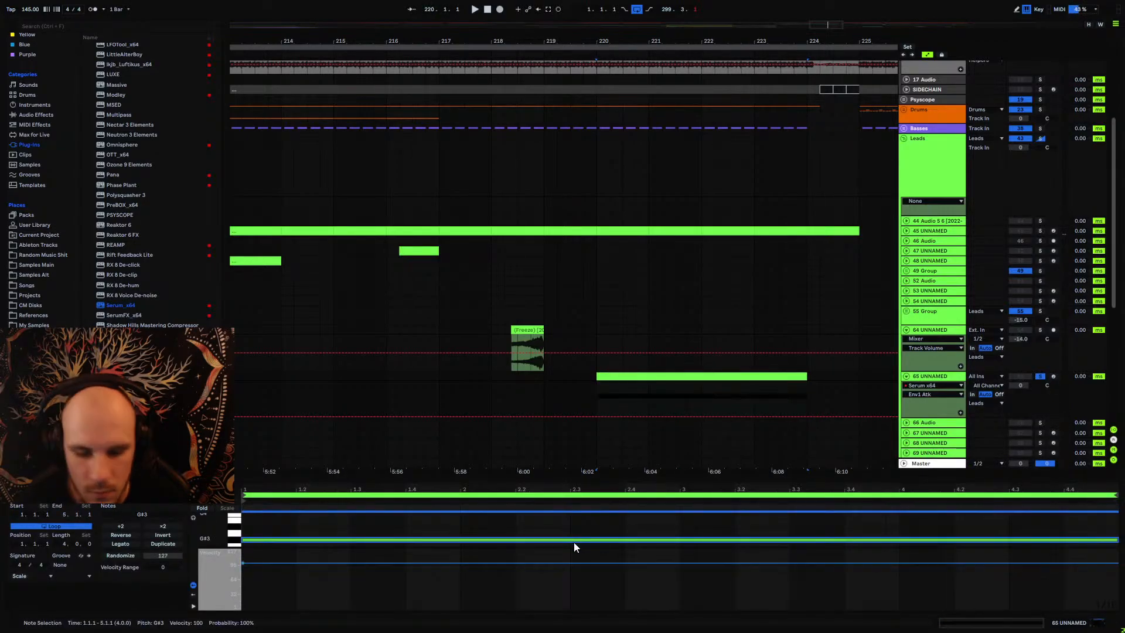
key(shift+Up)
key(space)
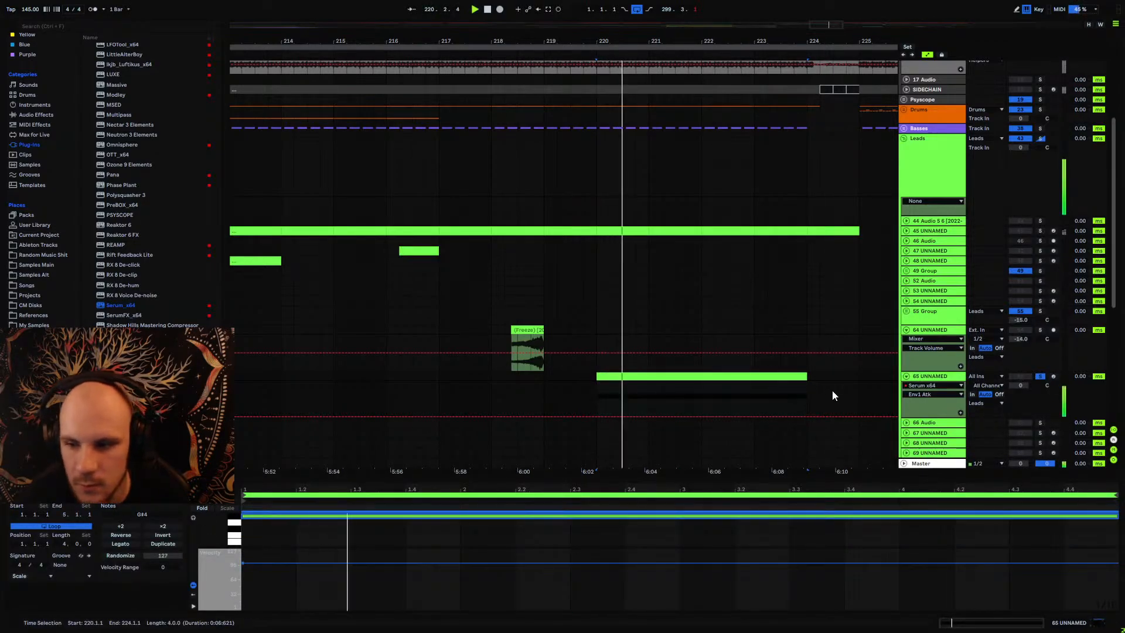
Step: Freeze and flatten track 65 to turn the Serum pitch sweep into audio
right_click(930, 378)
click(950, 452)
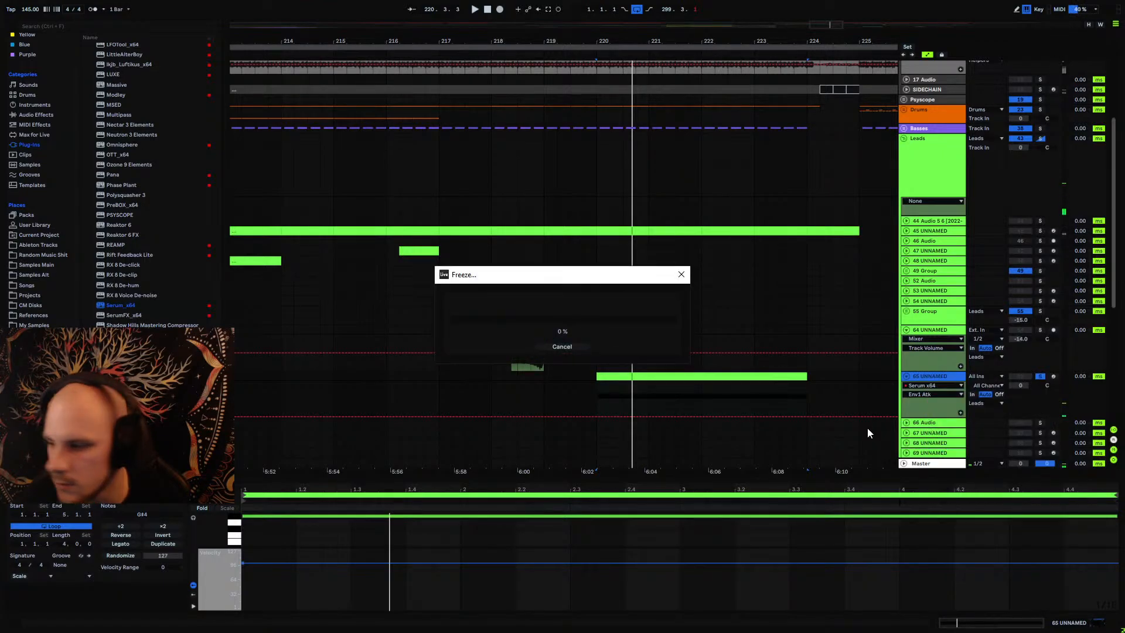
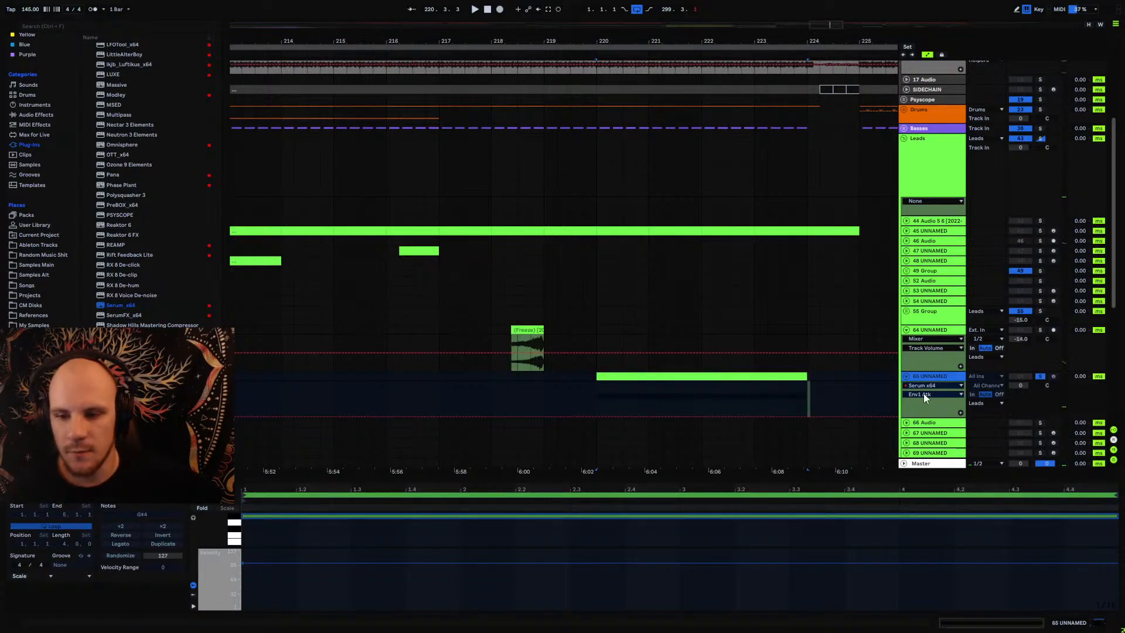
right_click(932, 376)
click(861, 435)
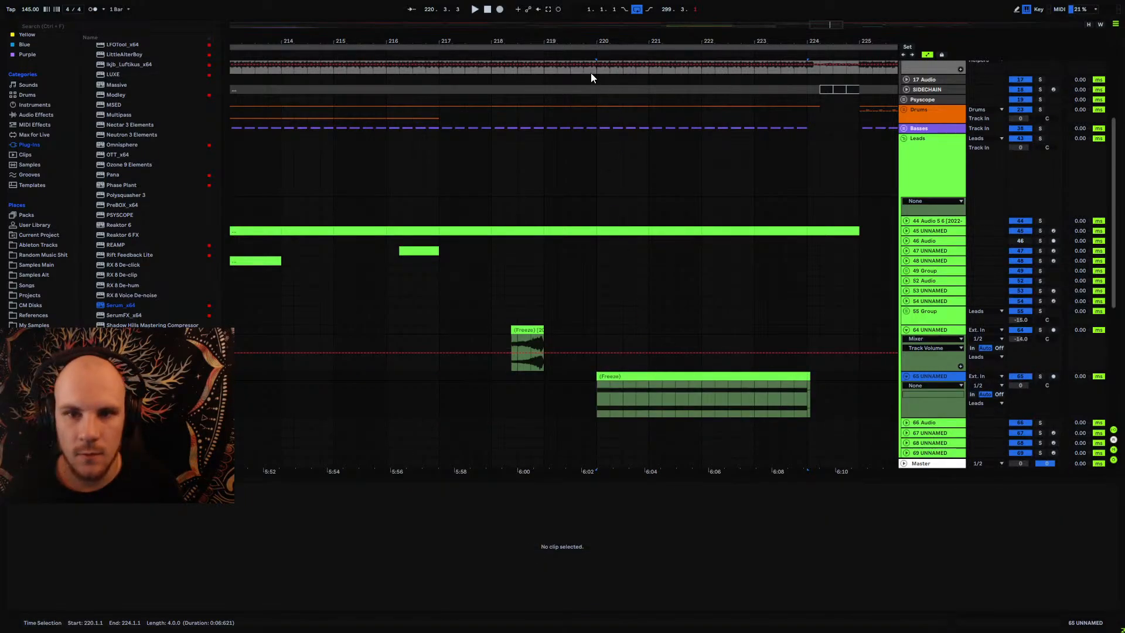
Step: Examine the start and end of the flattened clip on track 65 and audition it from bar 220
scroll(591, 73, up, 15)
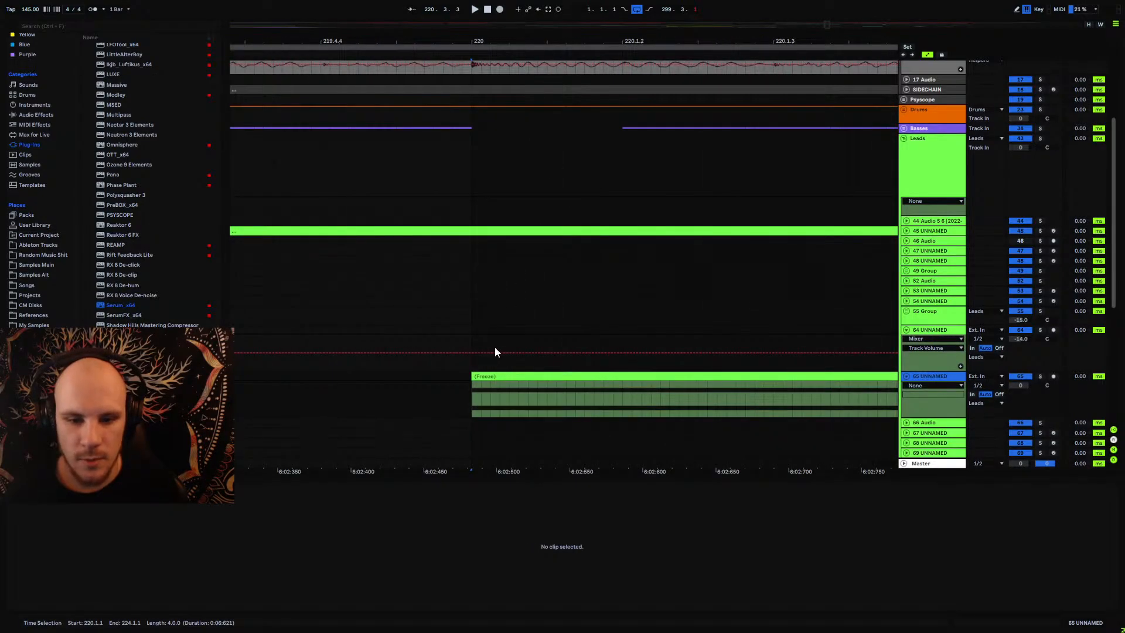
click(505, 391)
key(space)
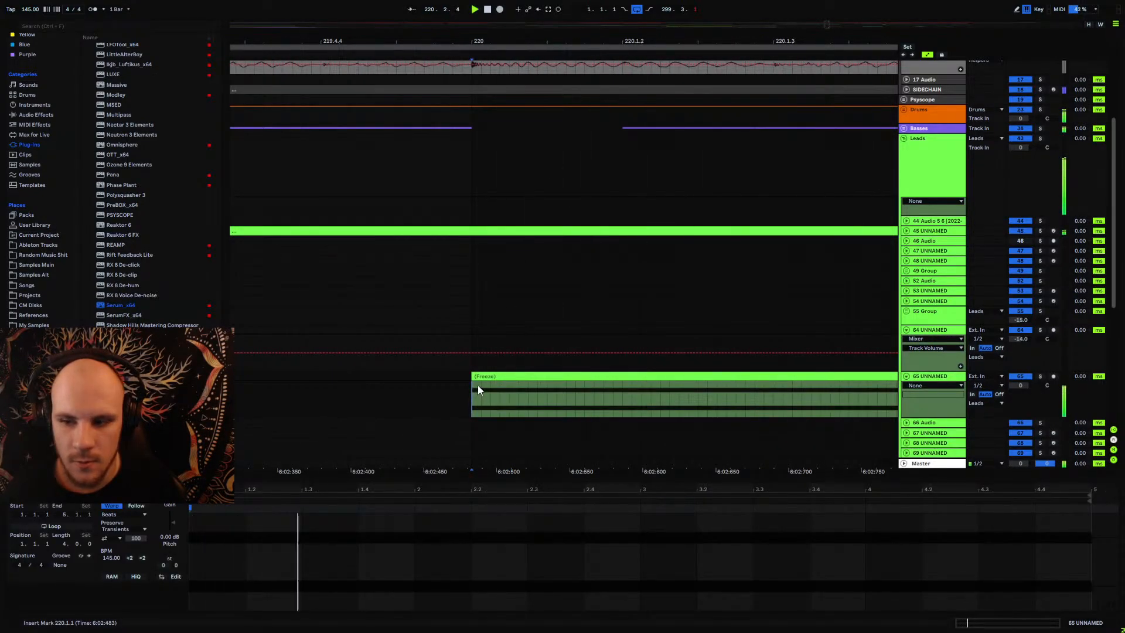
scroll(519, 62, down, 10)
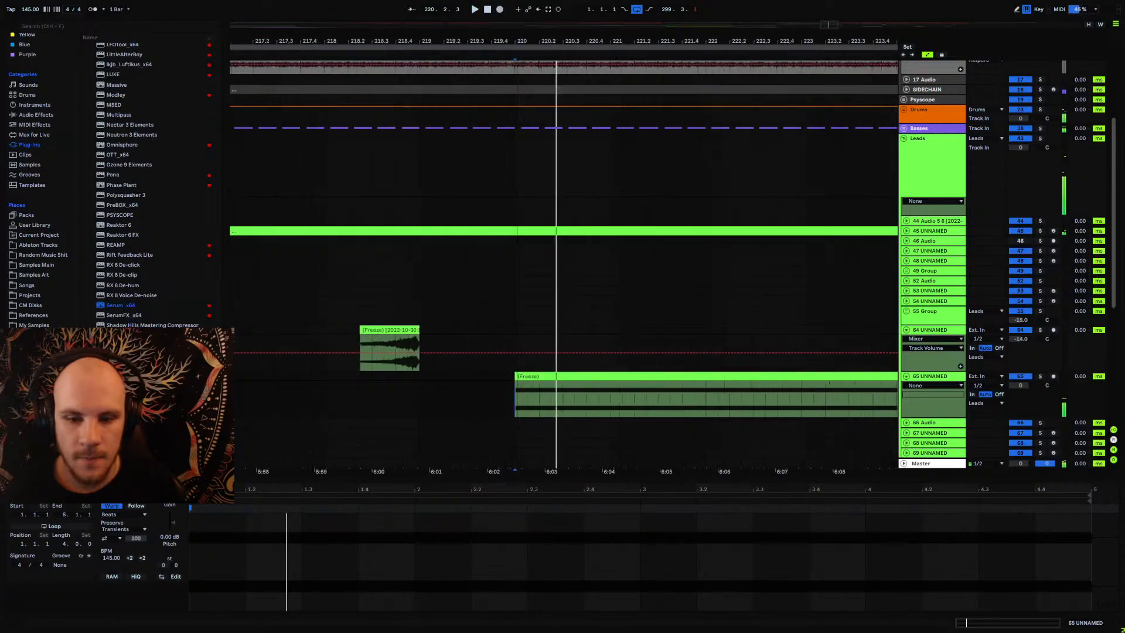
scroll(519, 62, down, 6)
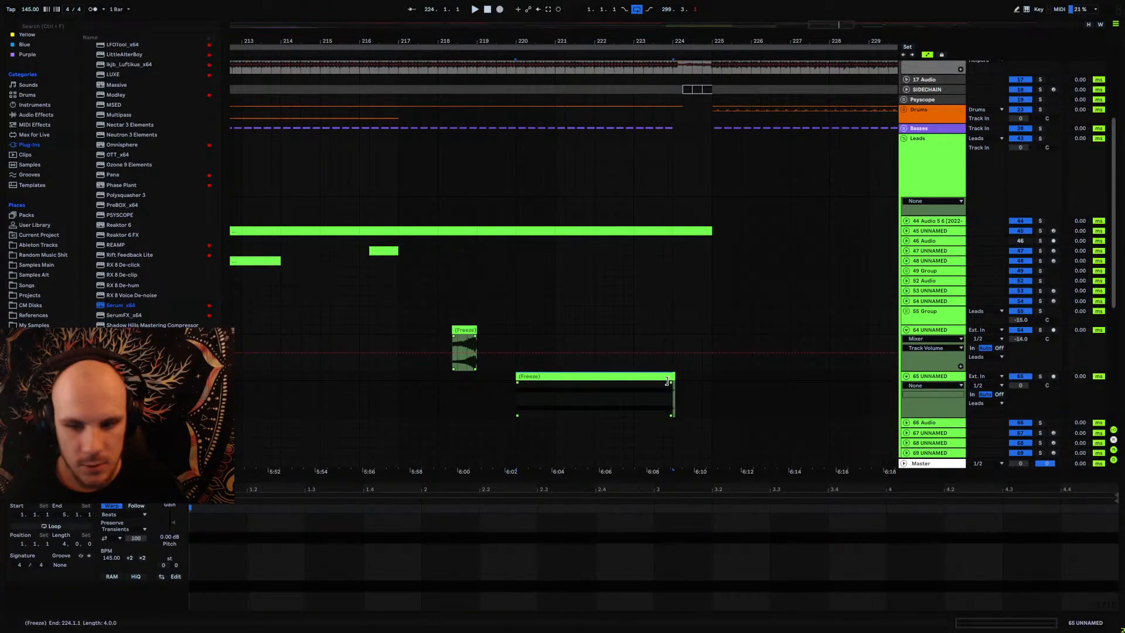
Step: Play the flattened sweep from bar 220 and add the Echo audio effect to track 65
click(643, 386)
key(space)
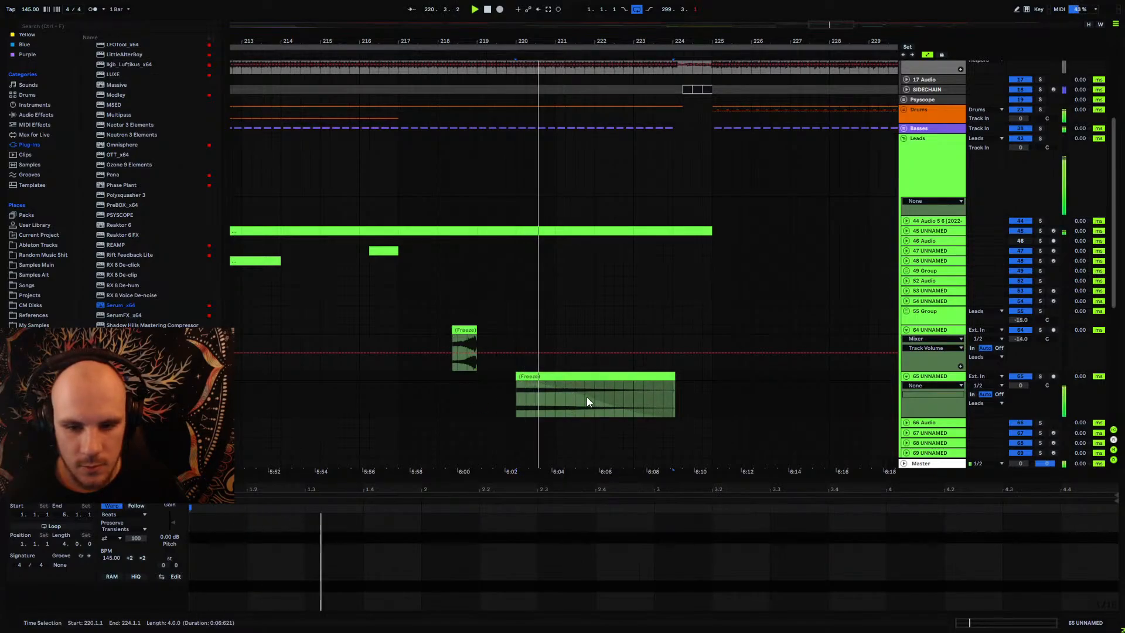
click(35, 114)
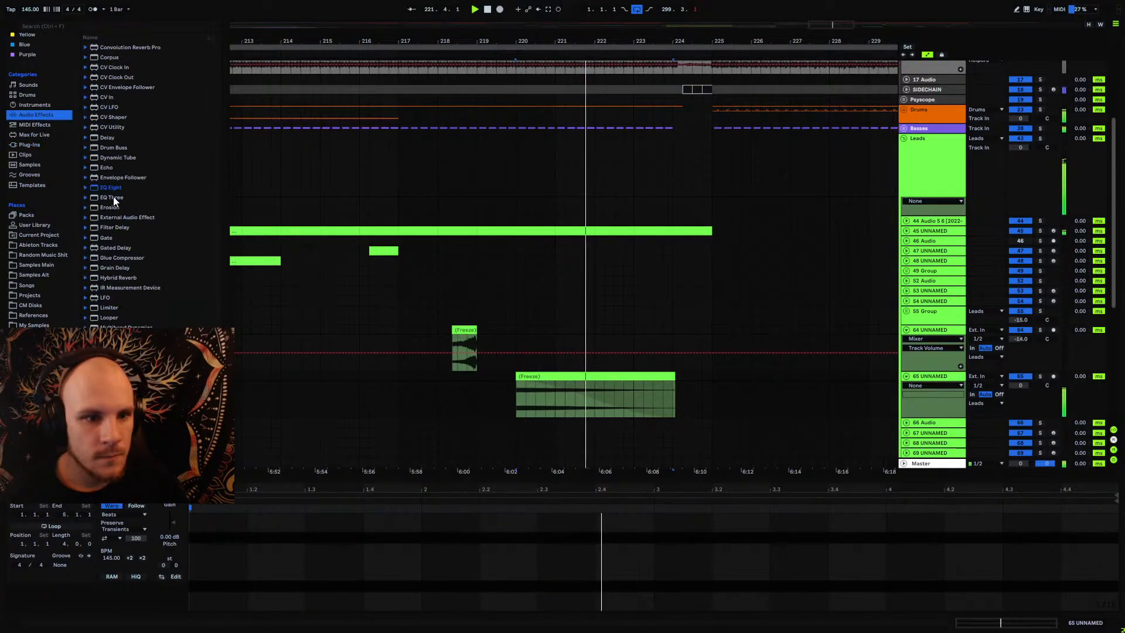
click(107, 167)
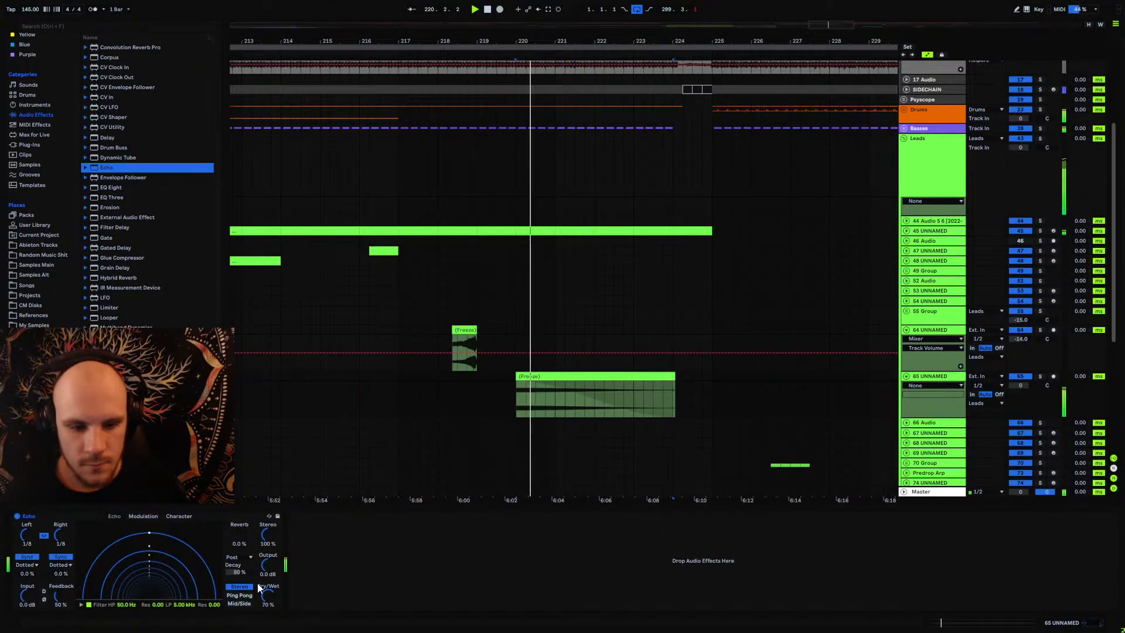
Step: Set track 65's Echo to Ping Pong with 82% feedback and 43% dry/wet, and lower its low-pass filter below 600 Hz
drag(64, 597, 64, 574)
key(space)
key(space)
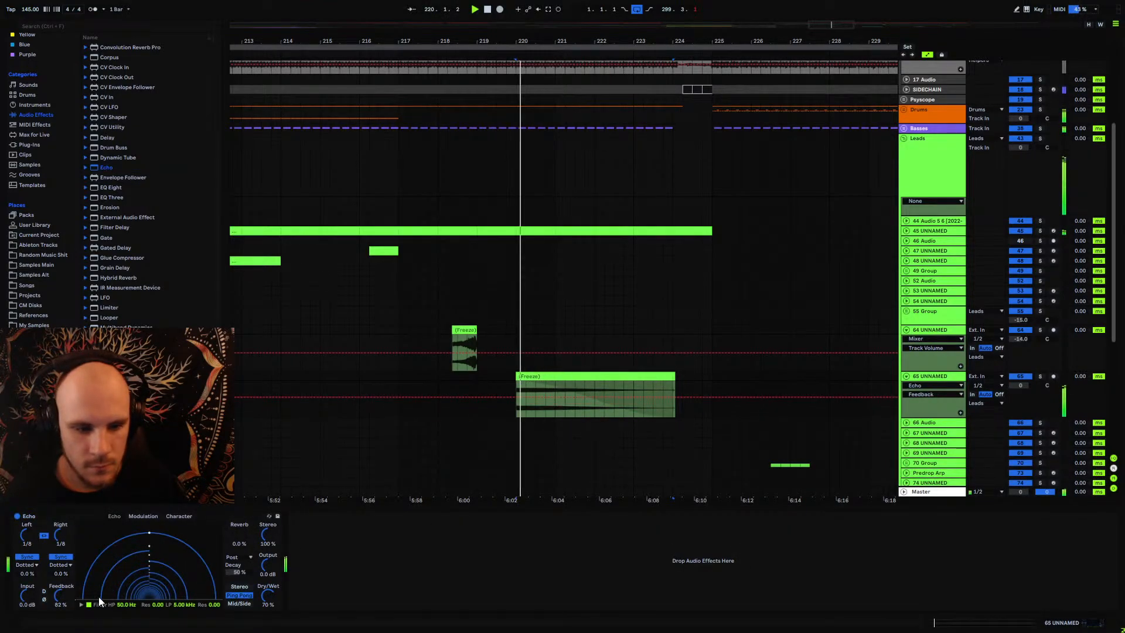
drag(269, 596, 264, 612)
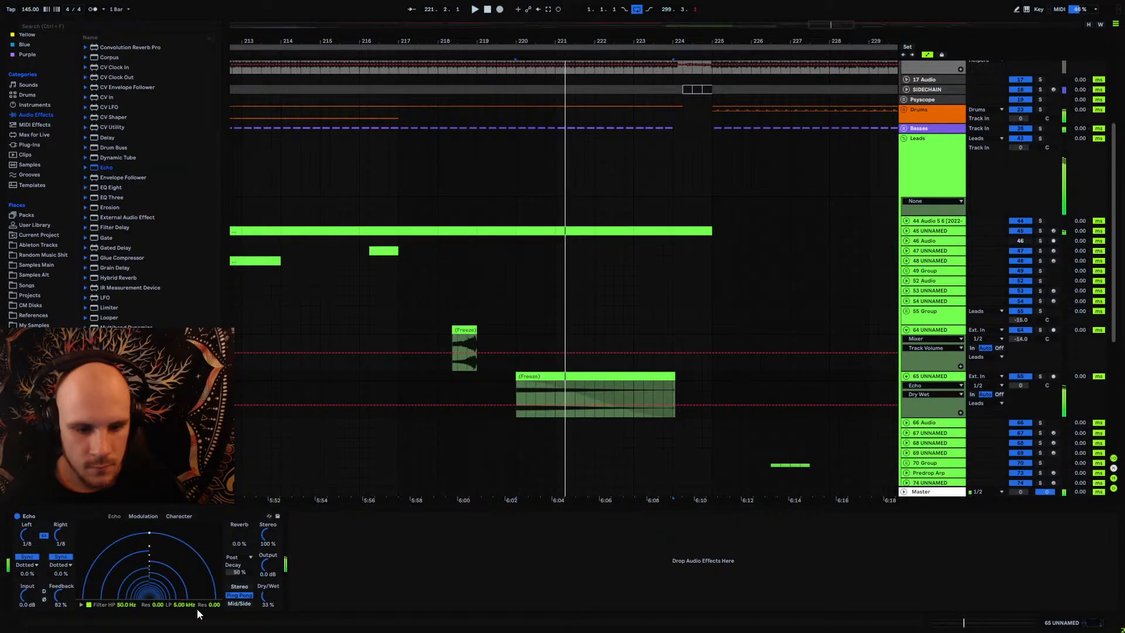
key(space)
key(space)
drag(179, 604, 179, 618)
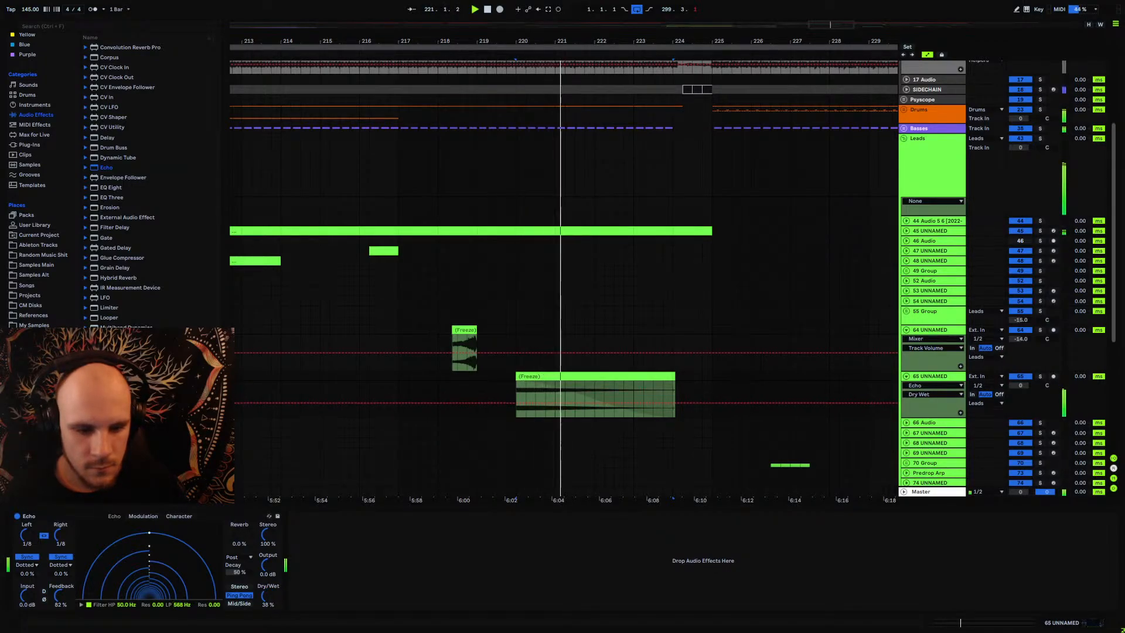
drag(264, 597, 265, 588)
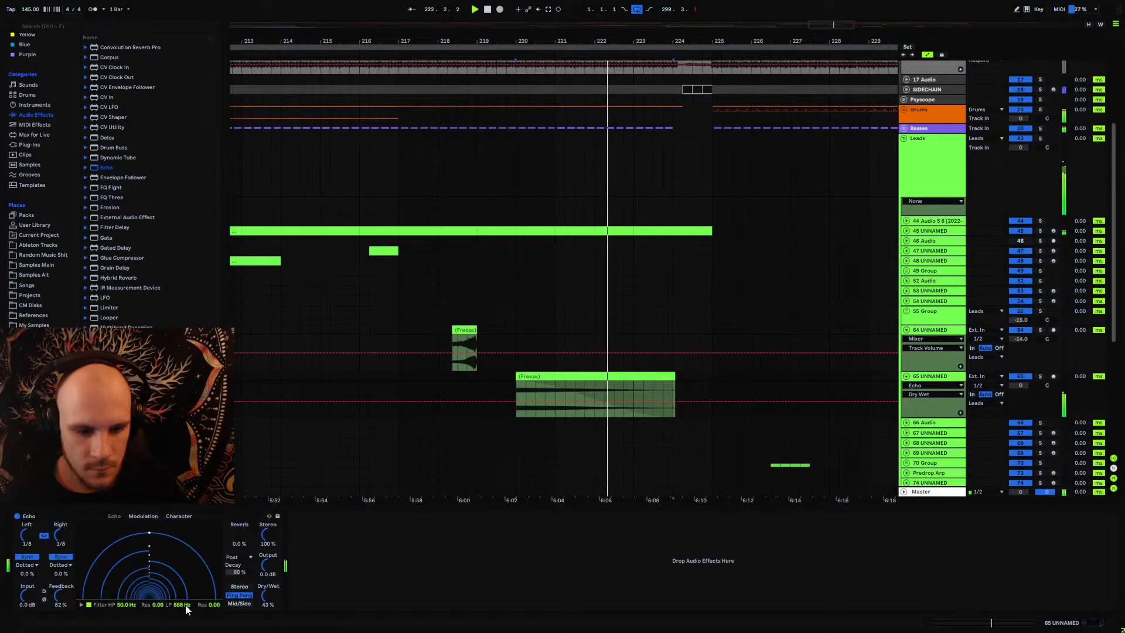
Step: Add Hybrid Reverb after Echo on track 65 at 45% dry/wet, and raise Echo's low-pass frequency to 923 Hz
drag(129, 282, 395, 568)
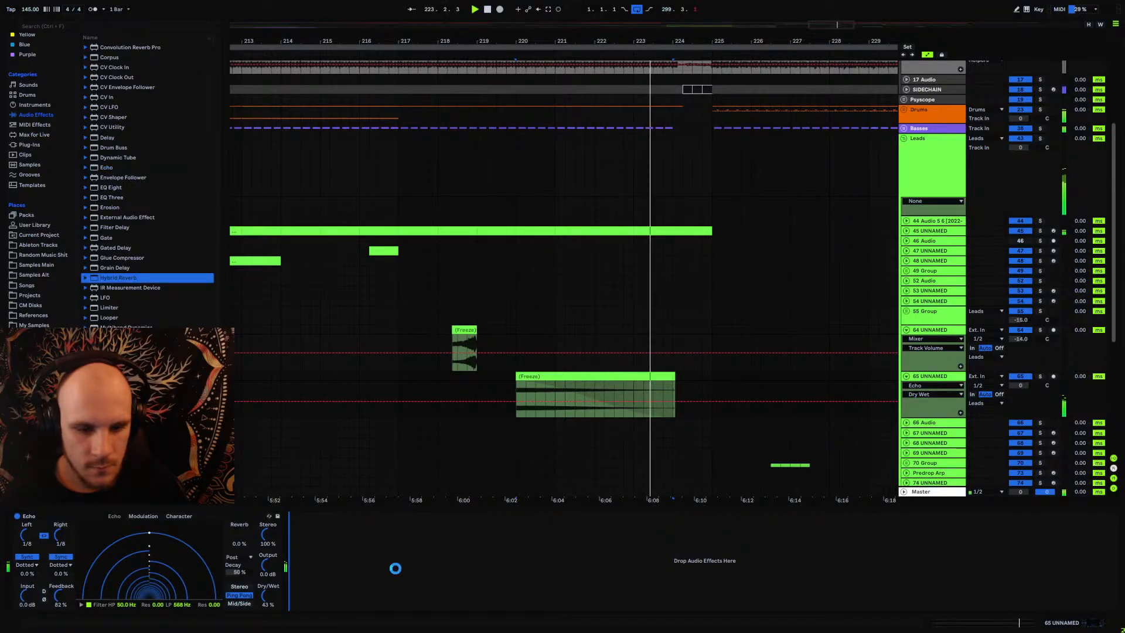
drag(224, 606, 281, 586)
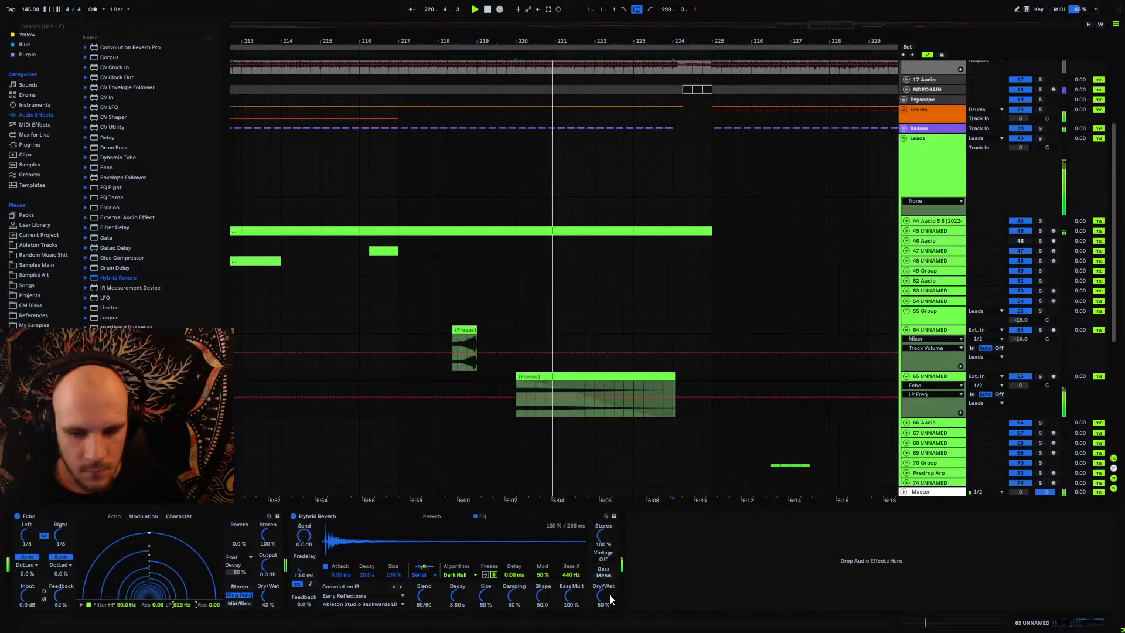
drag(602, 597, 603, 602)
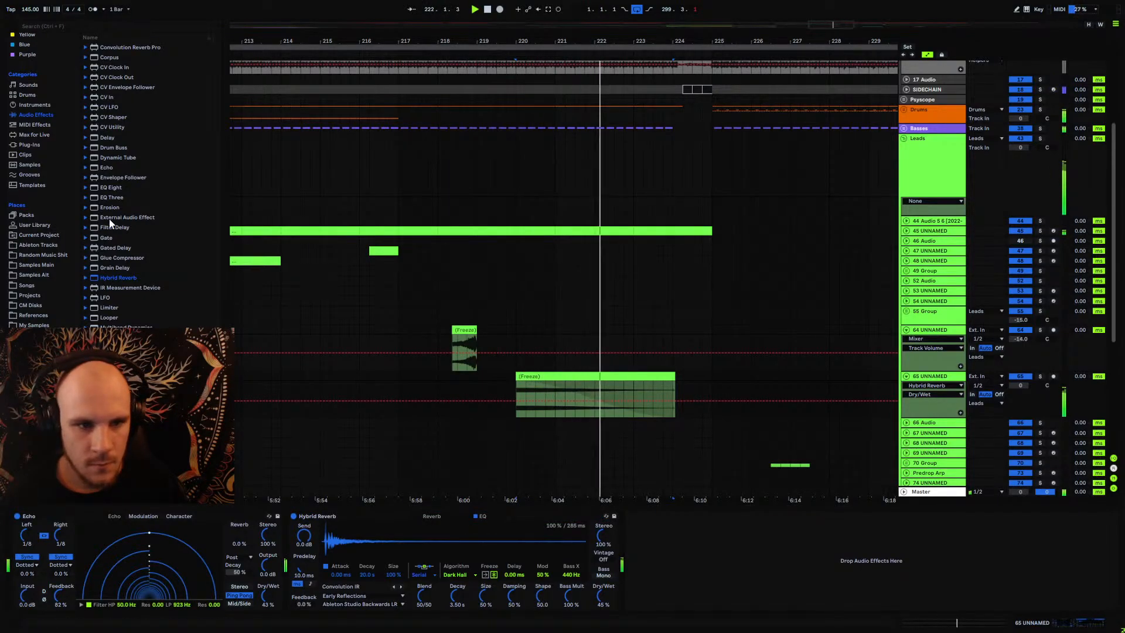
Step: Add EQ Eight after Hybrid Reverb with a 107 Hz low cut on band 1, and set Echo's low-pass to 1.67 kHz
drag(111, 187, 662, 579)
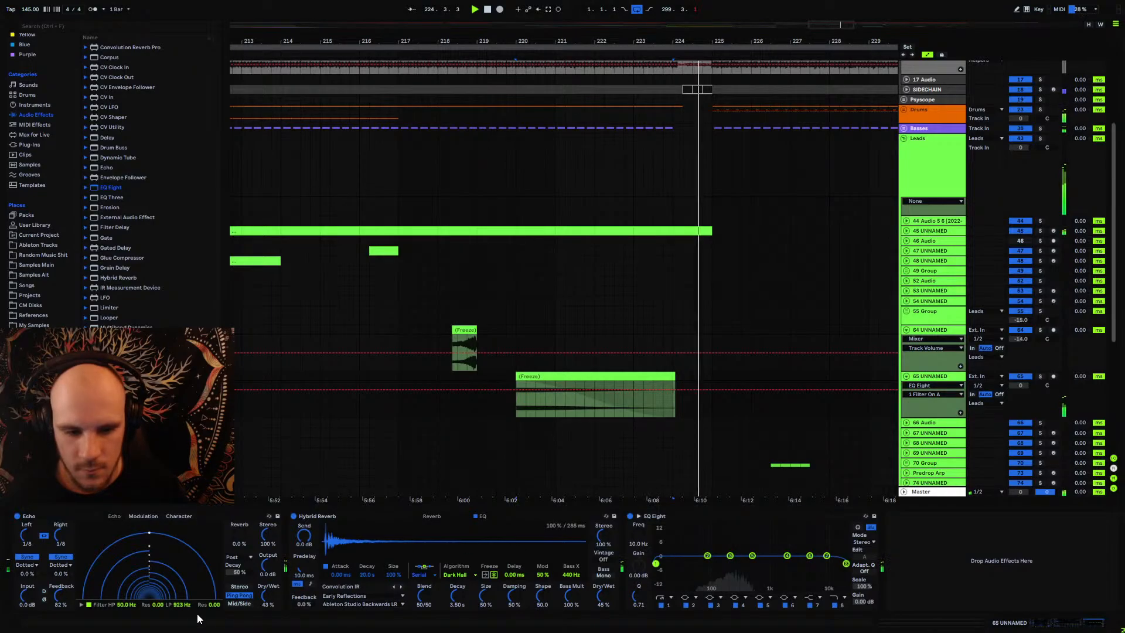
mouse_move(182, 604)
mouse_down()
mouse_move(174, 595)
mouse_move(184, 607)
mouse_up()
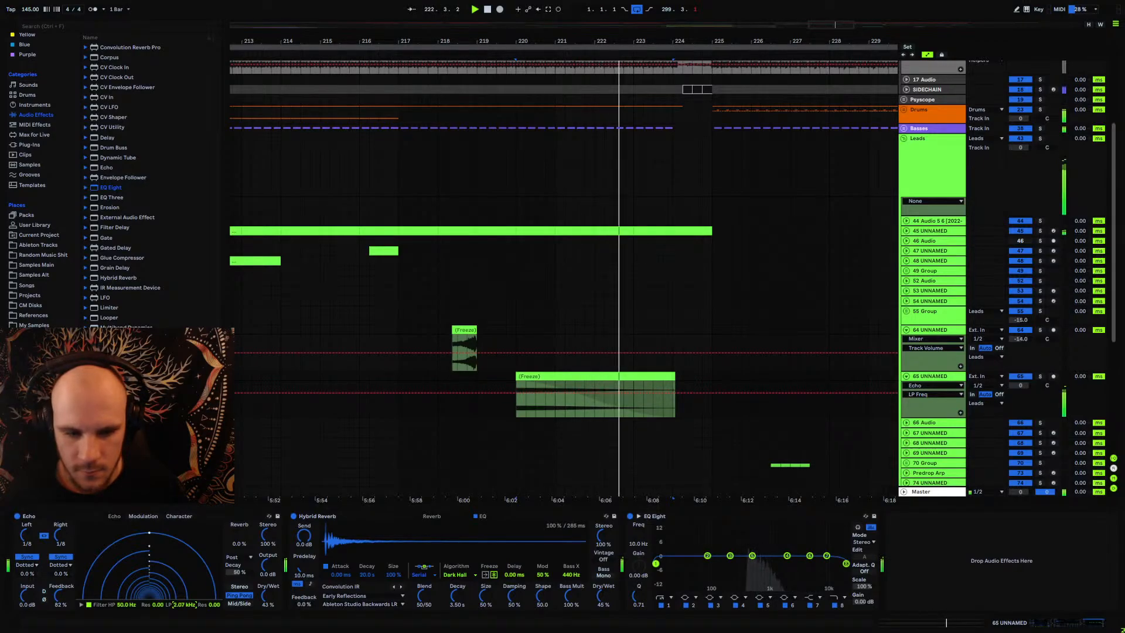
drag(174, 604, 174, 610)
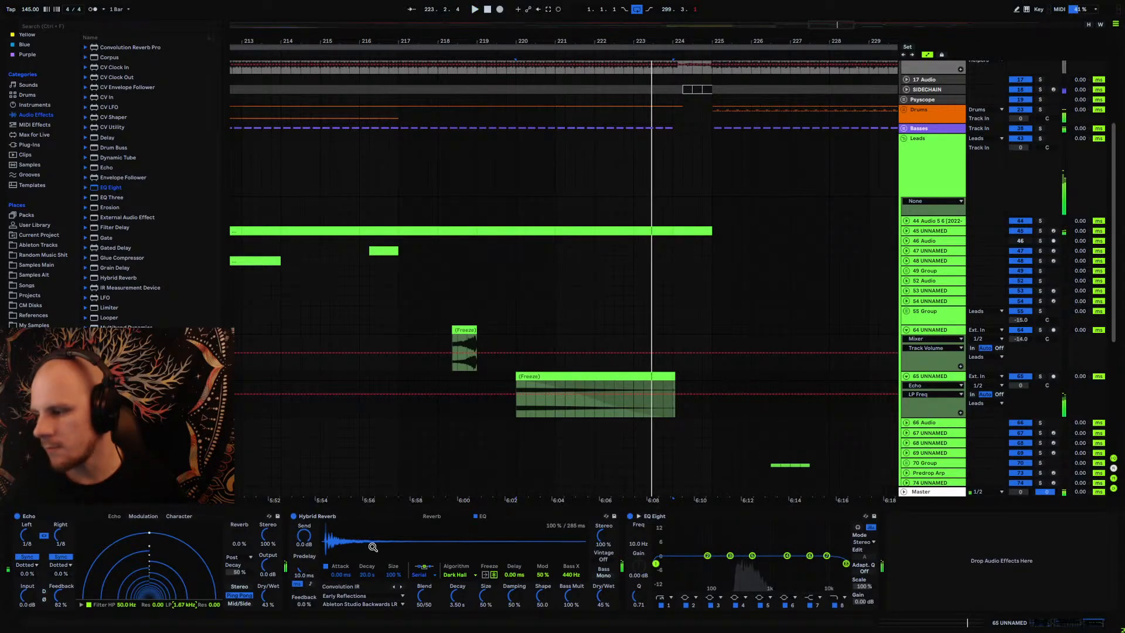
key(space)
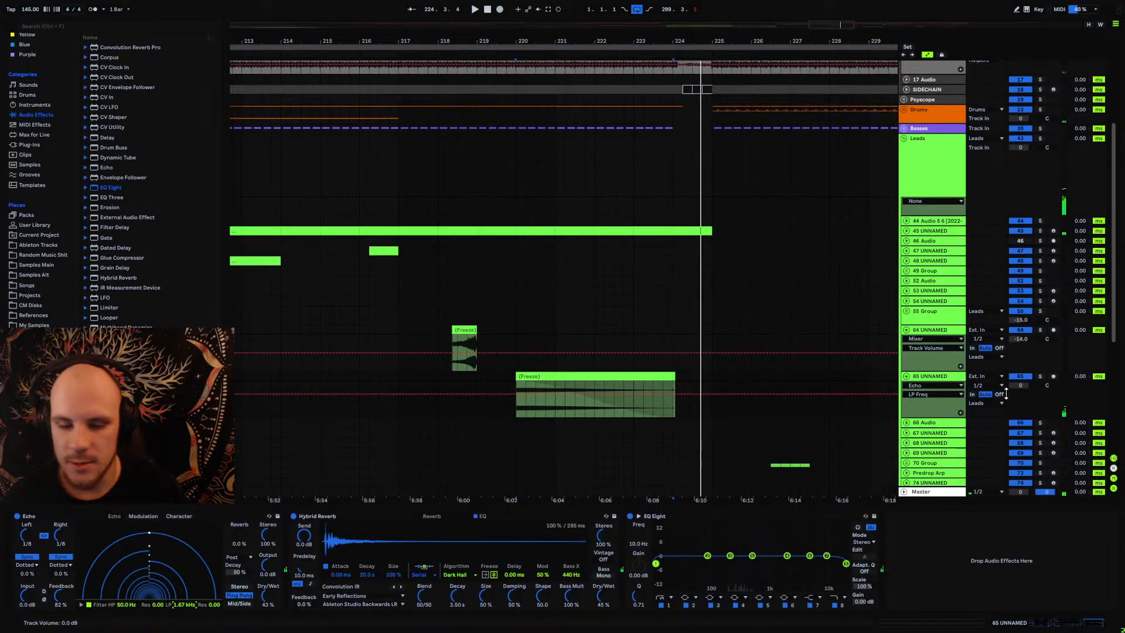
drag(656, 571, 714, 578)
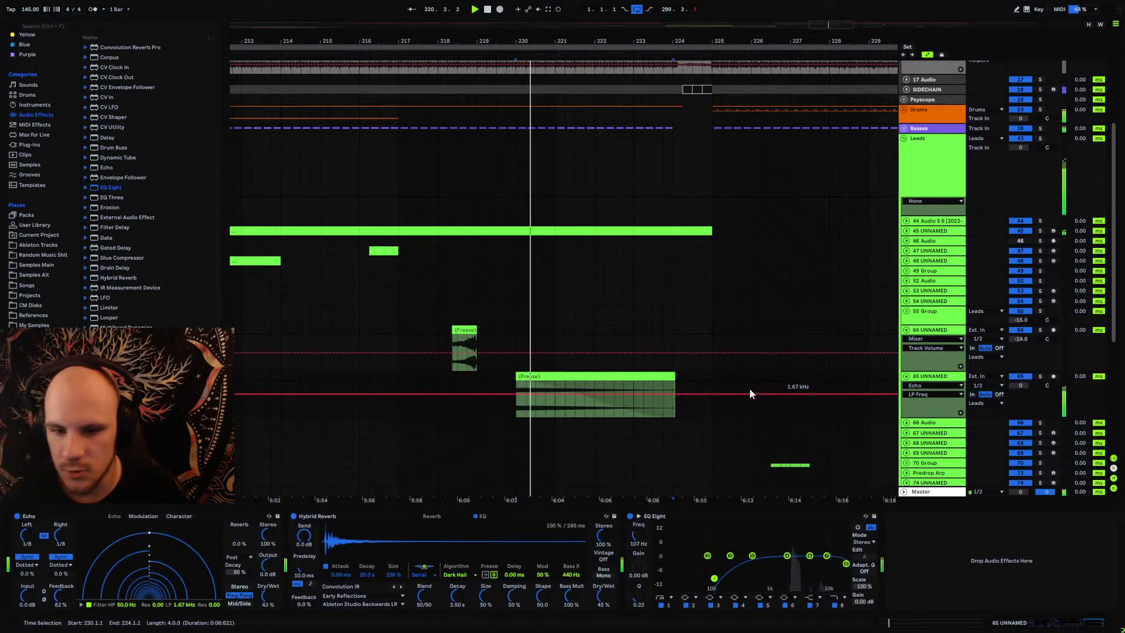
Step: Set track 65's volume to -15 dB and fold tracks 64 and 65
click(1014, 386)
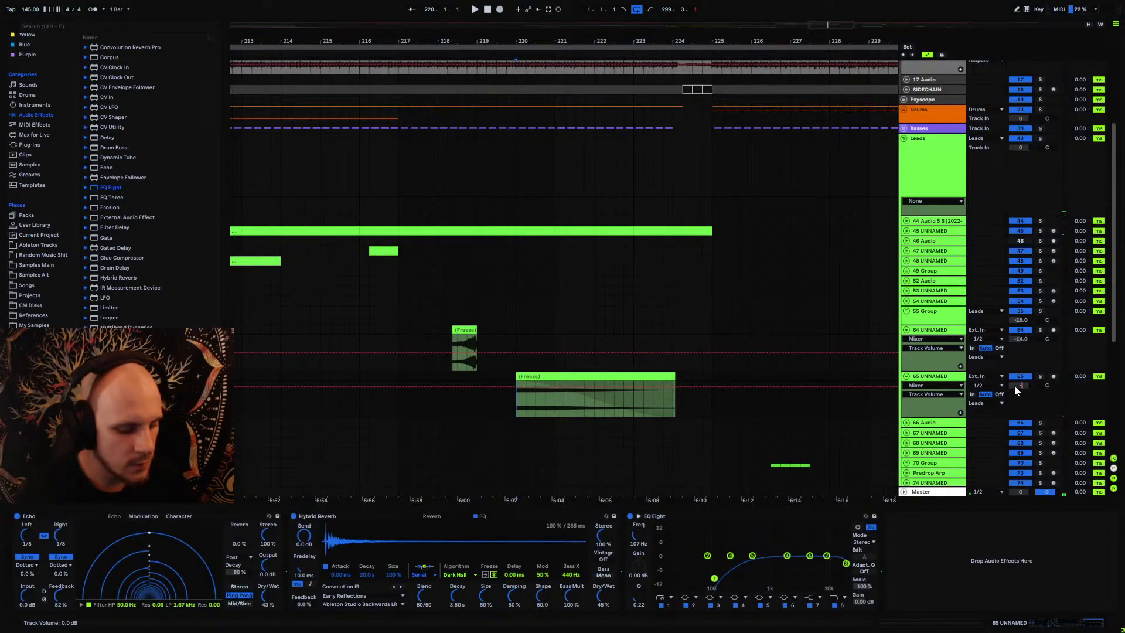
text(-15)
key(Return)
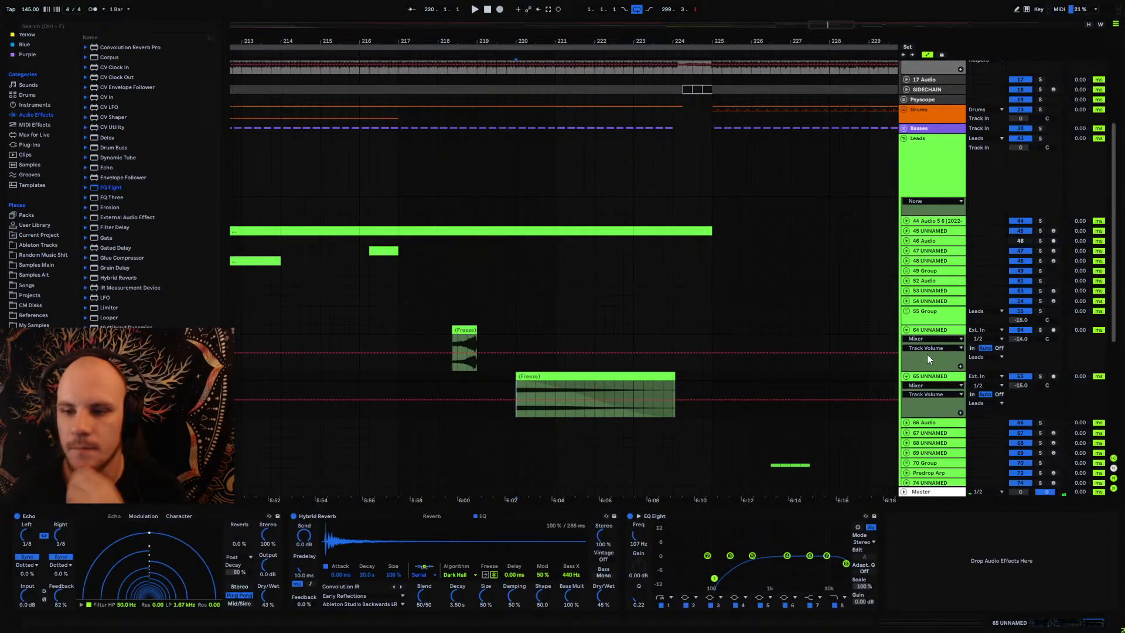
click(906, 330)
click(906, 340)
click(507, 318)
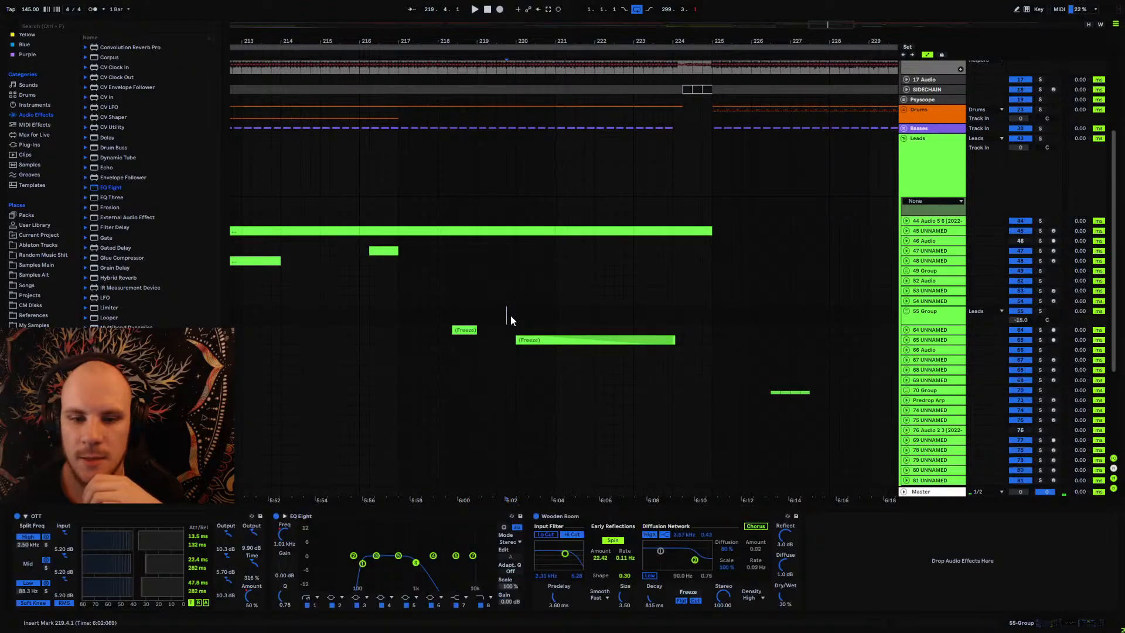
drag(543, 42, 573, 42)
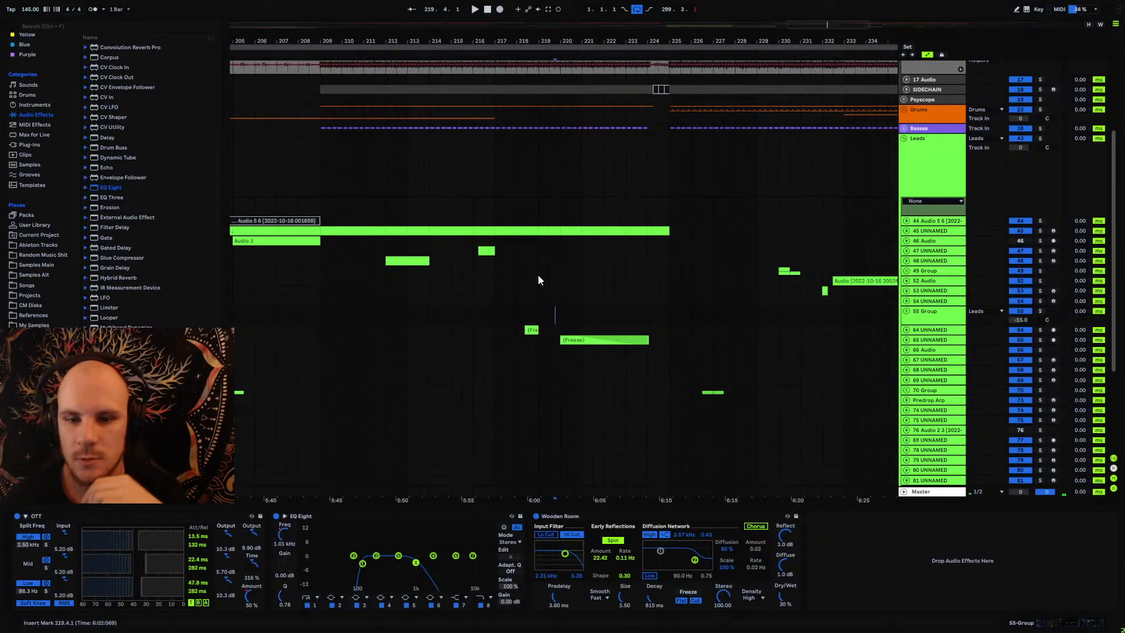
Step: Solo track 47 and audition its short clip from bar 216 with its effect chain shown
click(517, 310)
click(922, 330)
click(906, 329)
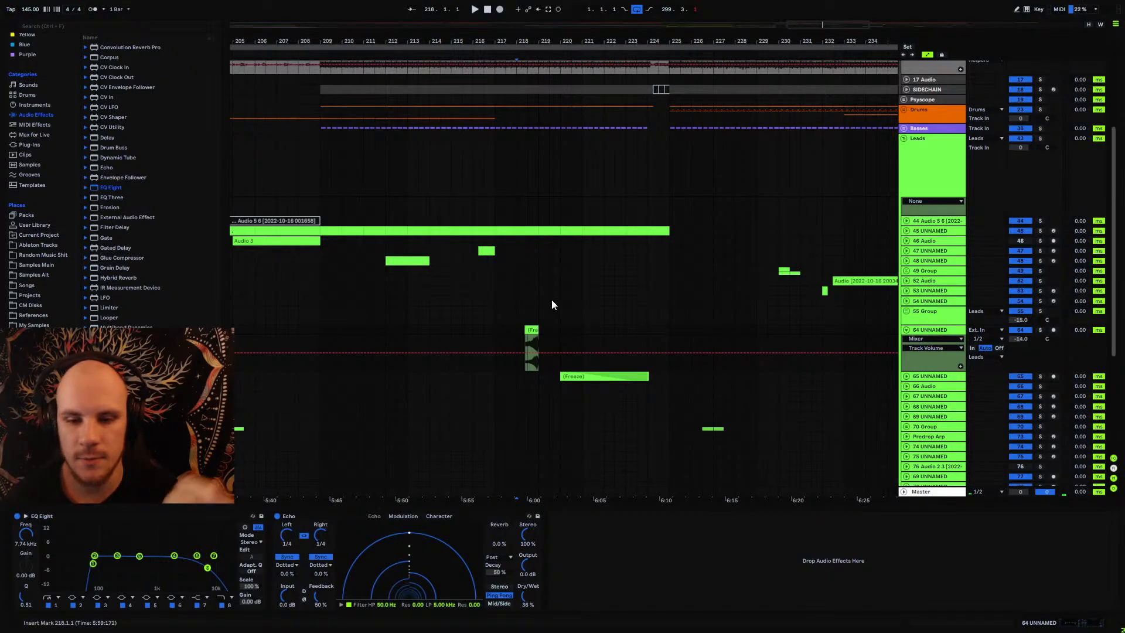
click(486, 251)
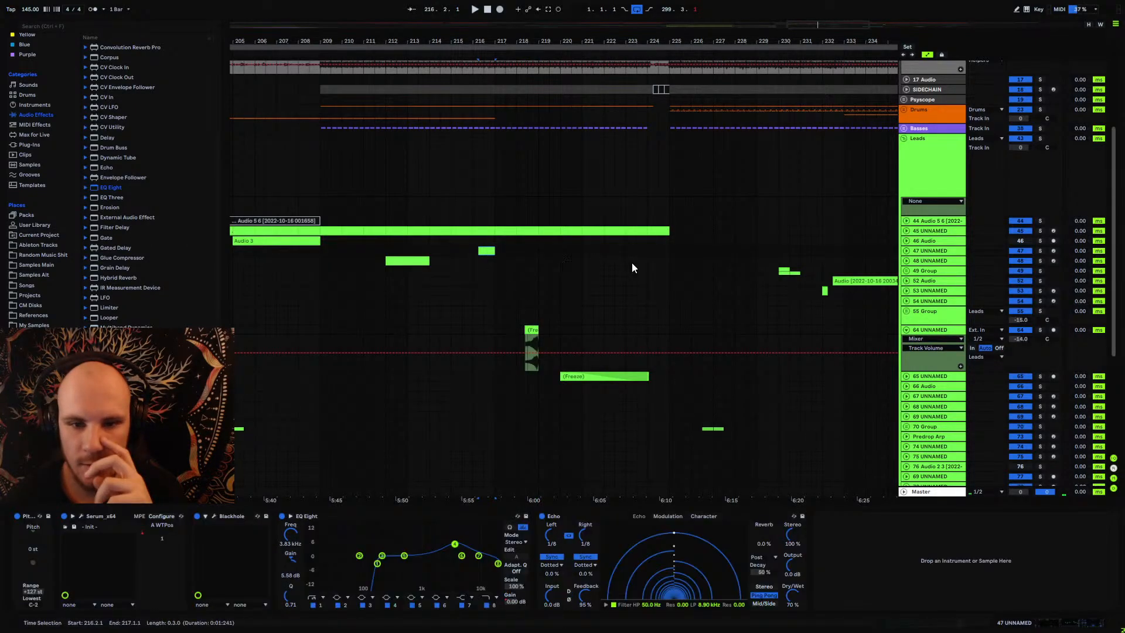
click(907, 250)
click(1040, 251)
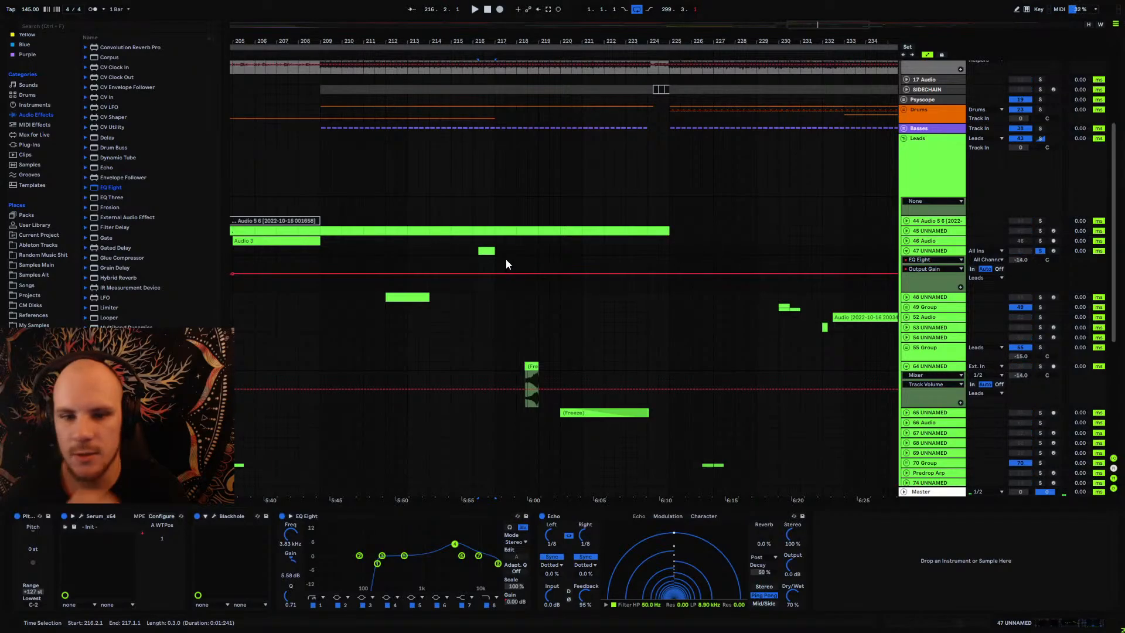
key(space)
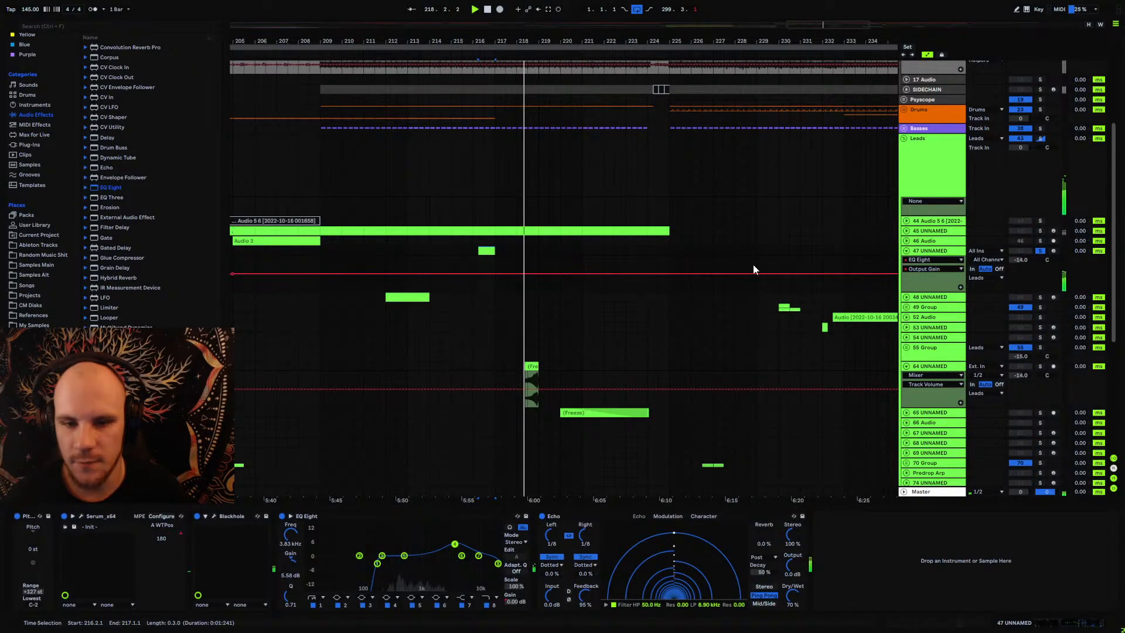
Step: Fold tracks 47 and 64, solo track 64 and audition its reversed clip near bar 218
click(907, 250)
click(906, 329)
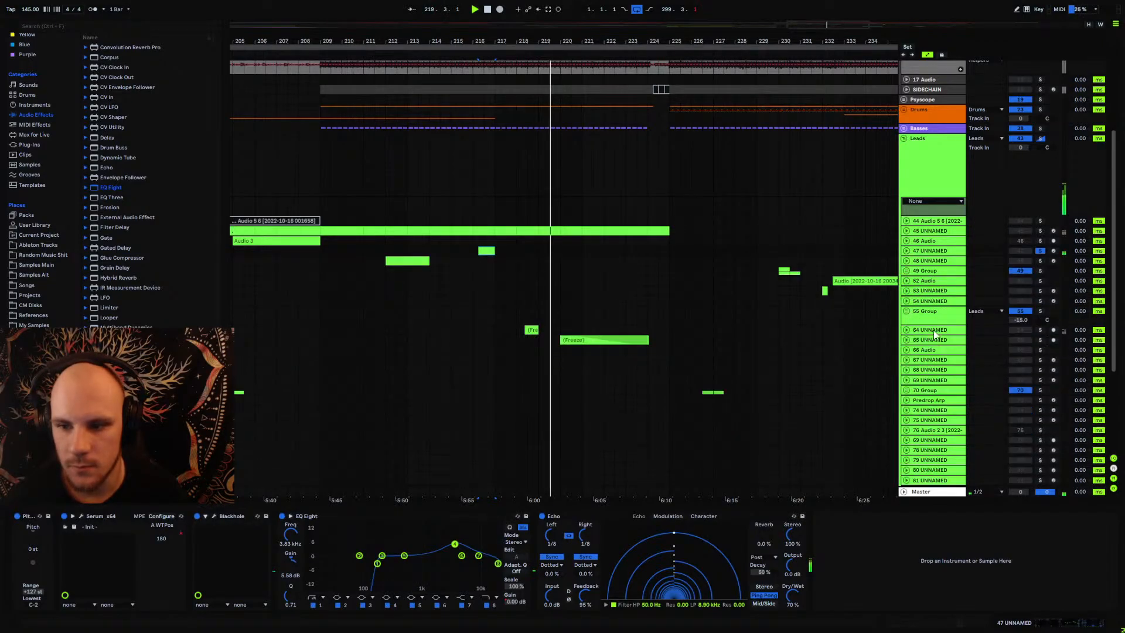
click(924, 328)
click(1039, 329)
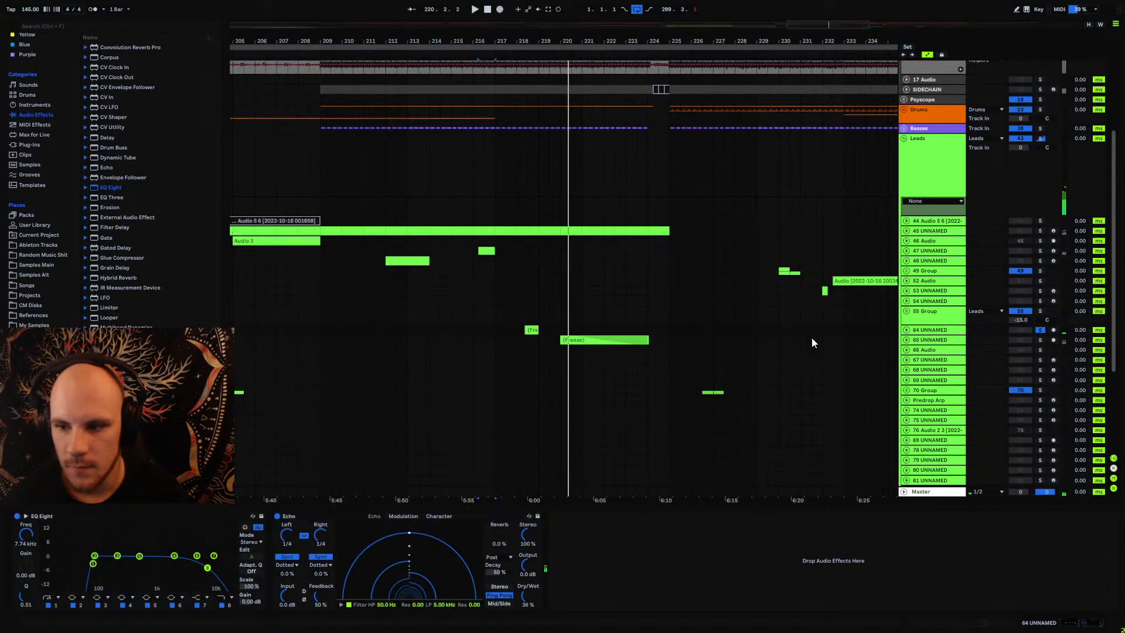
click(531, 329)
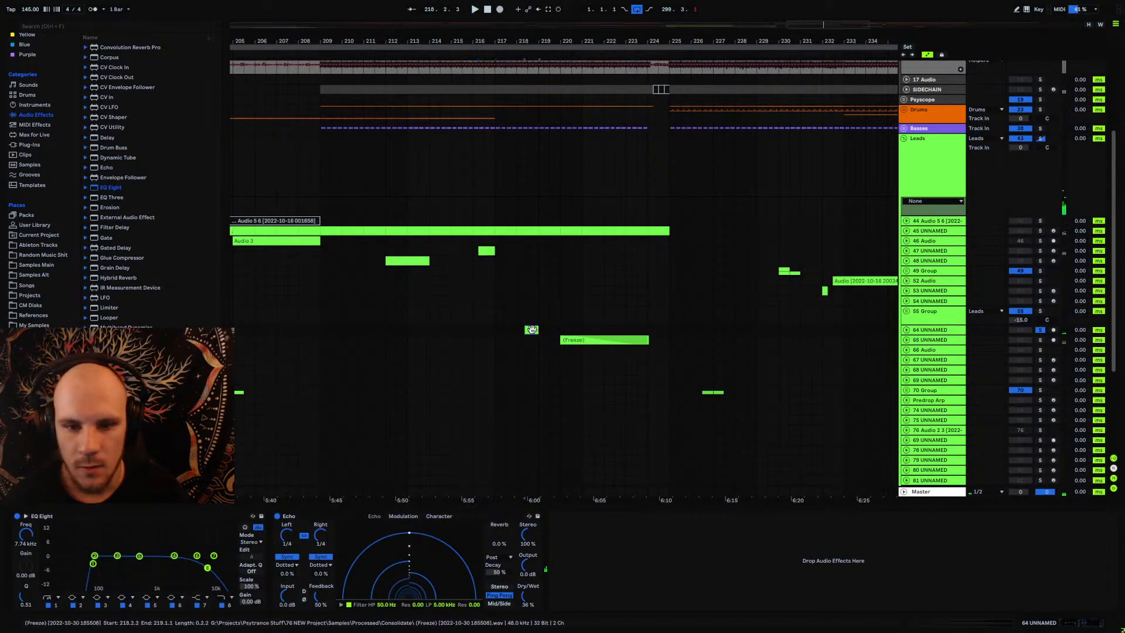
Step: Copy the Blackhole reverb from track 47 to the end of track 64's effect chain and audition the clip
click(921, 252)
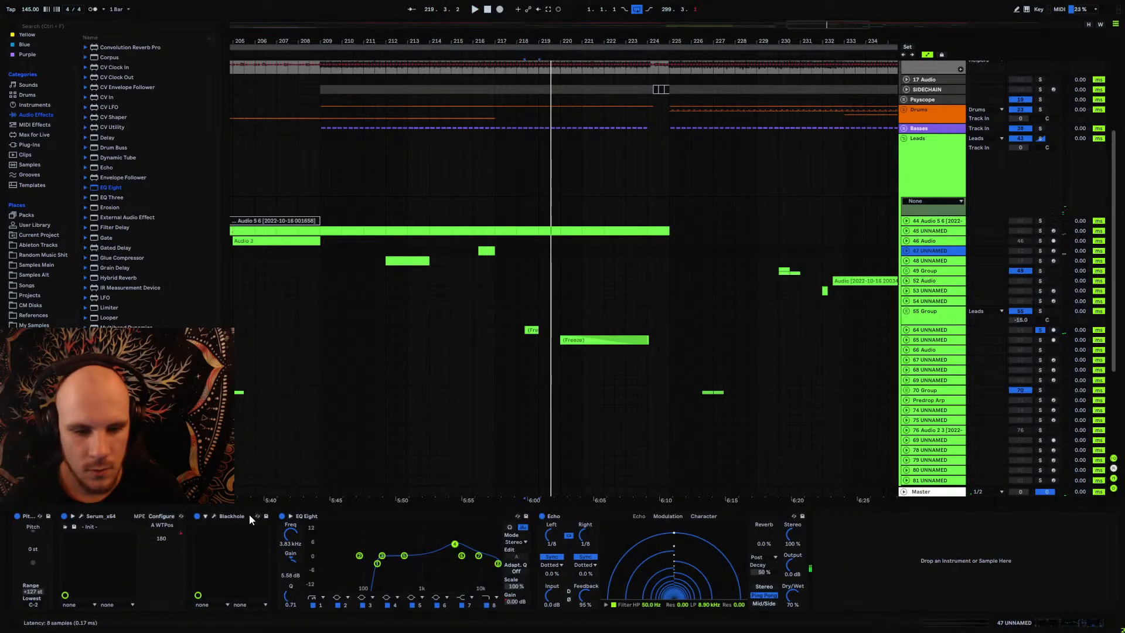
click(924, 330)
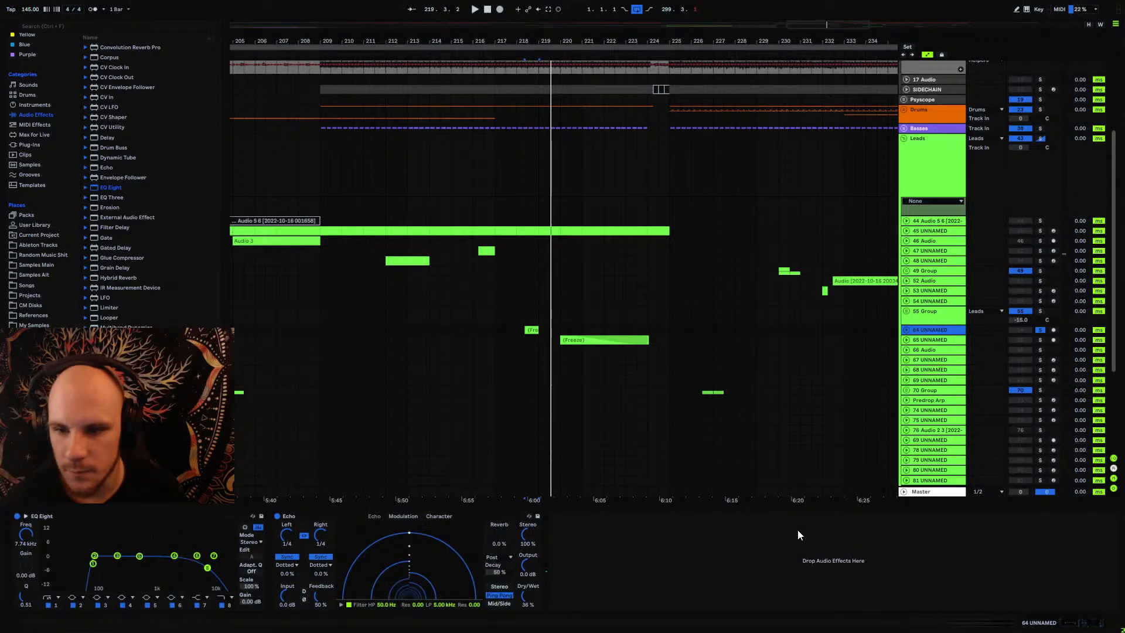
click(749, 543)
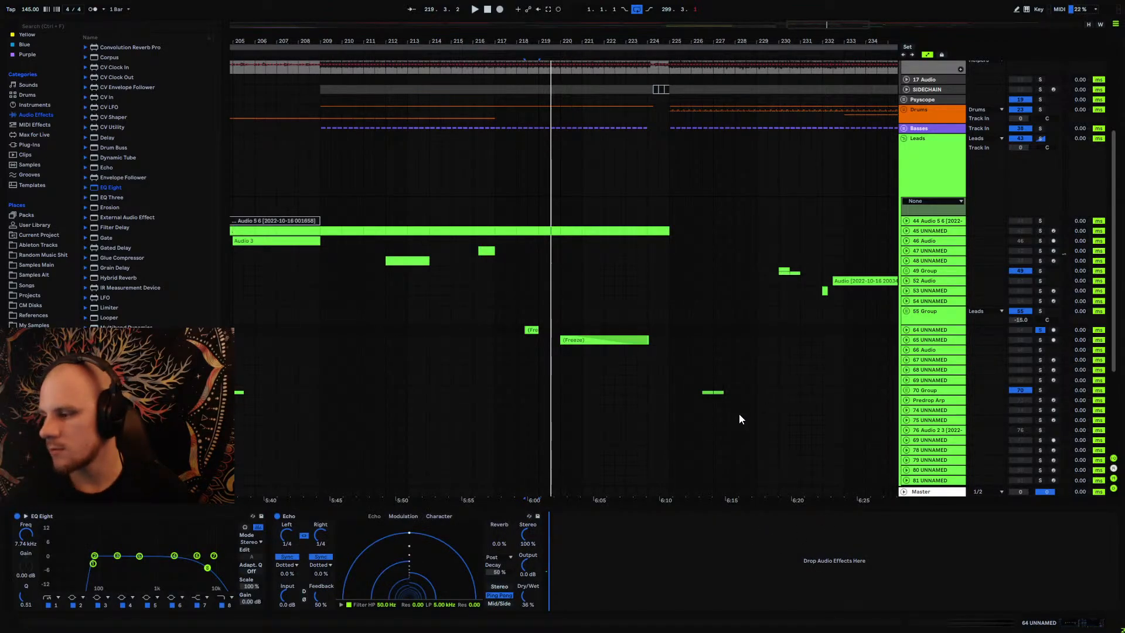
key(ctrl+v)
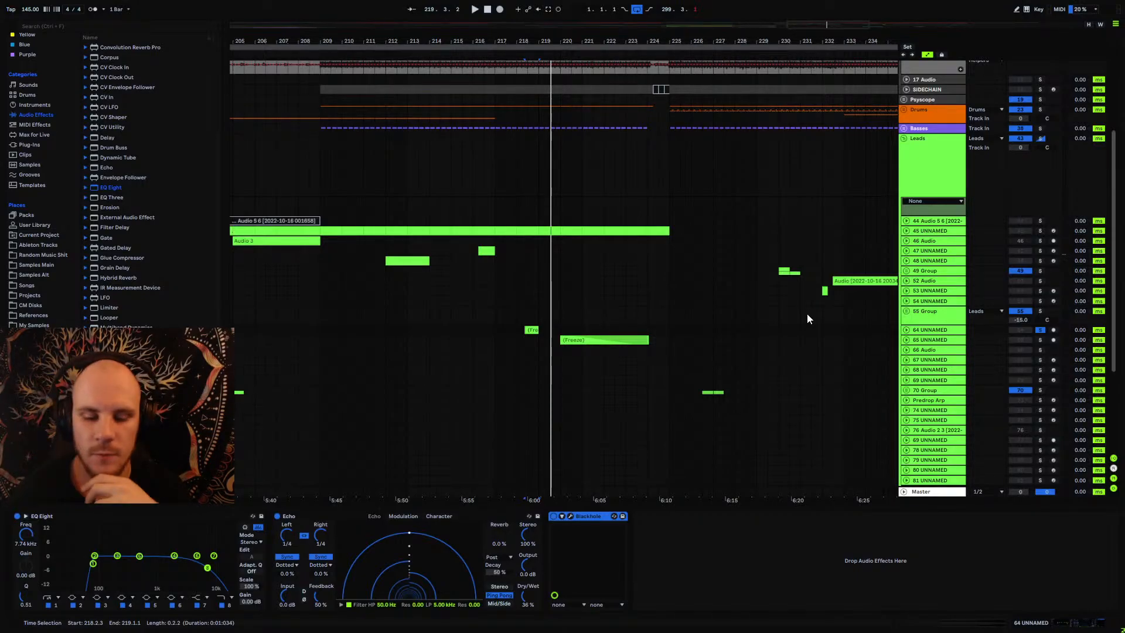
click(527, 338)
key(space)
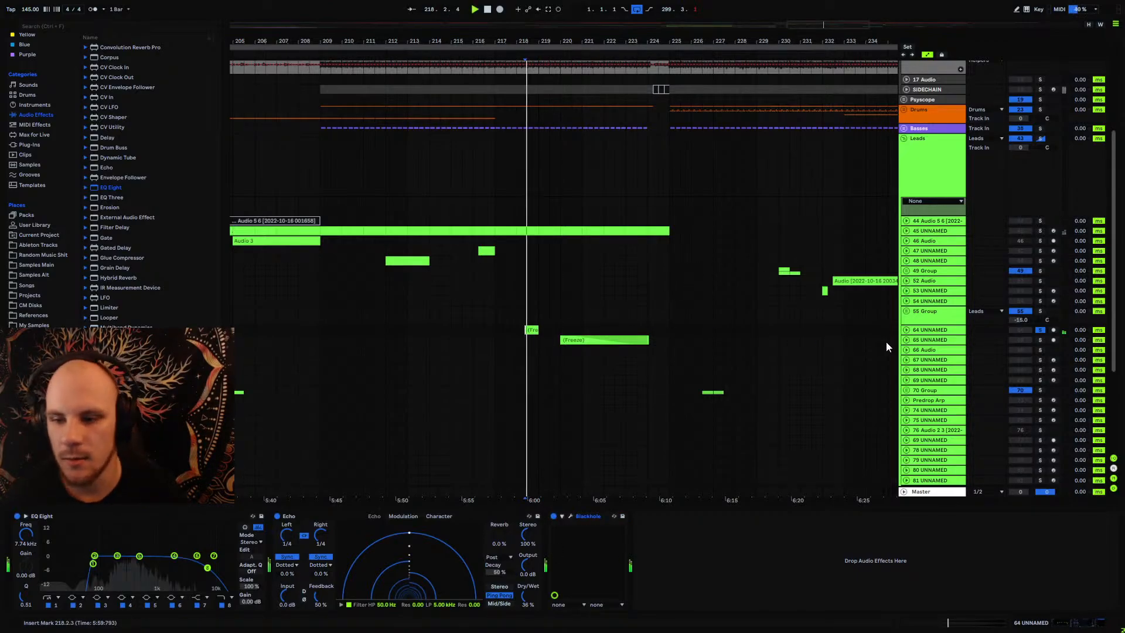
Step: Insert OTT between EQ Eight and Echo on track 64, and load Blackhole's 16th Note Arpeg preset
double_click(919, 330)
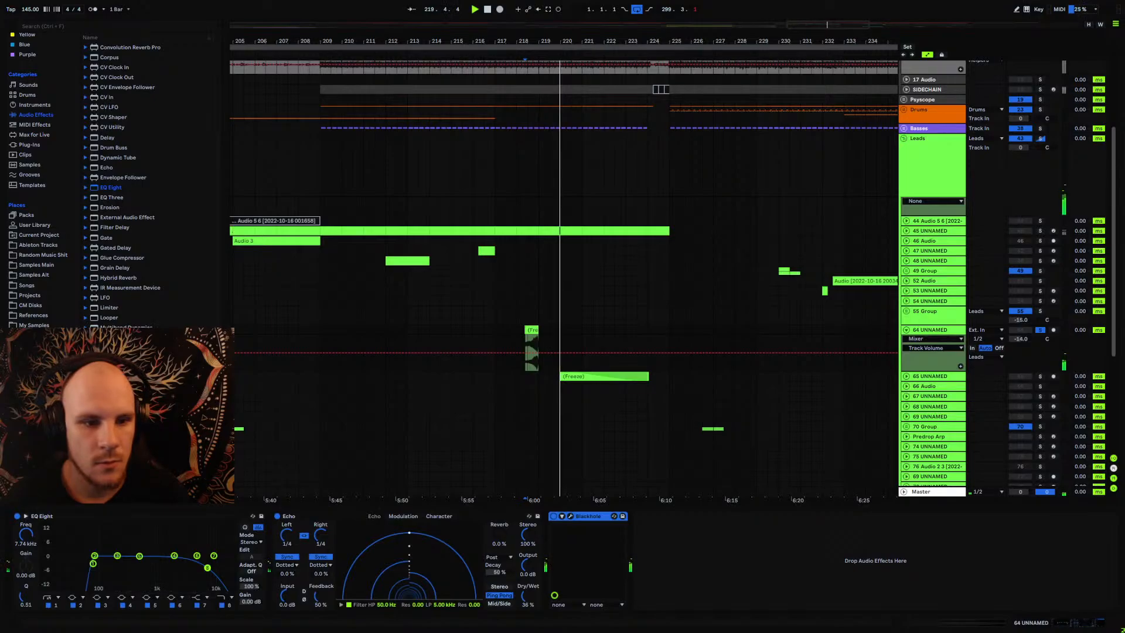
drag(126, 329, 187, 553)
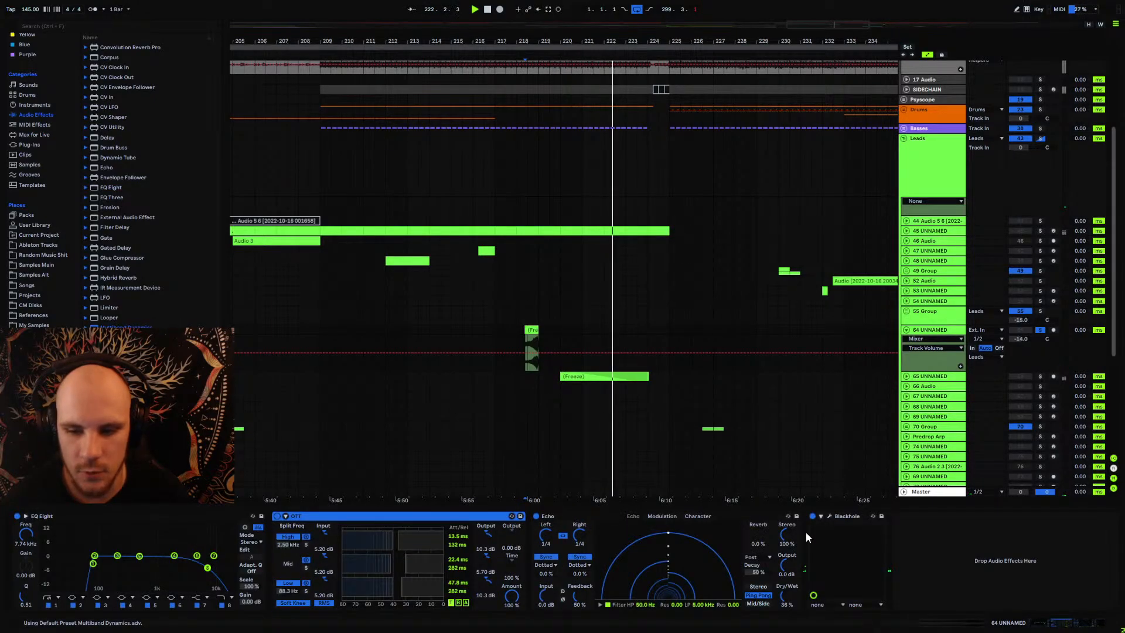
click(828, 516)
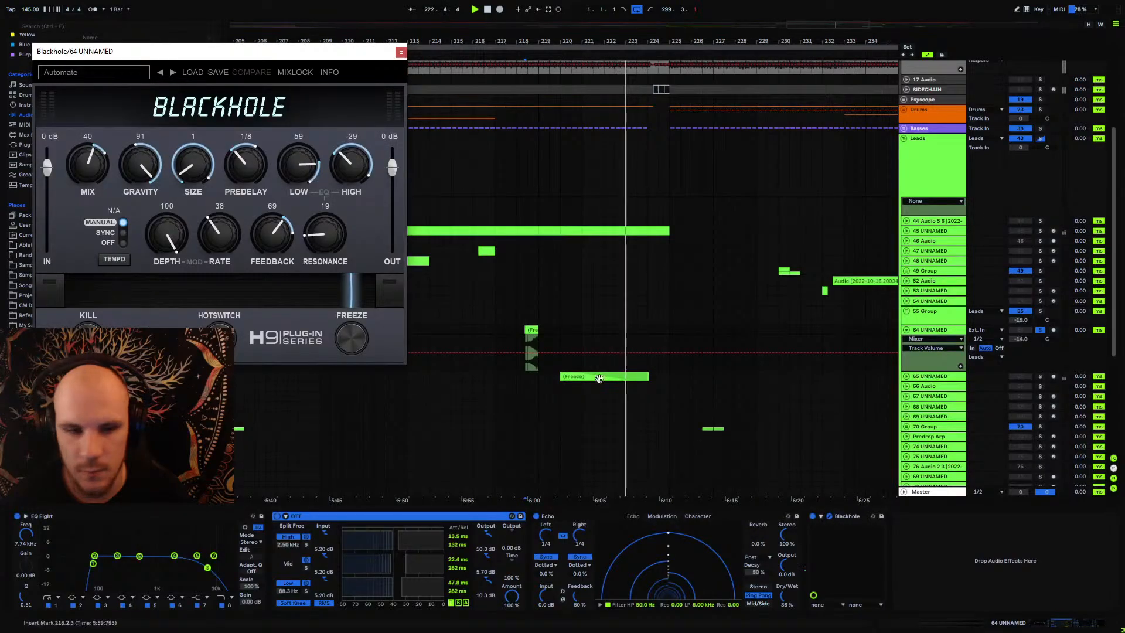
click(92, 73)
mouse_move(159, 153)
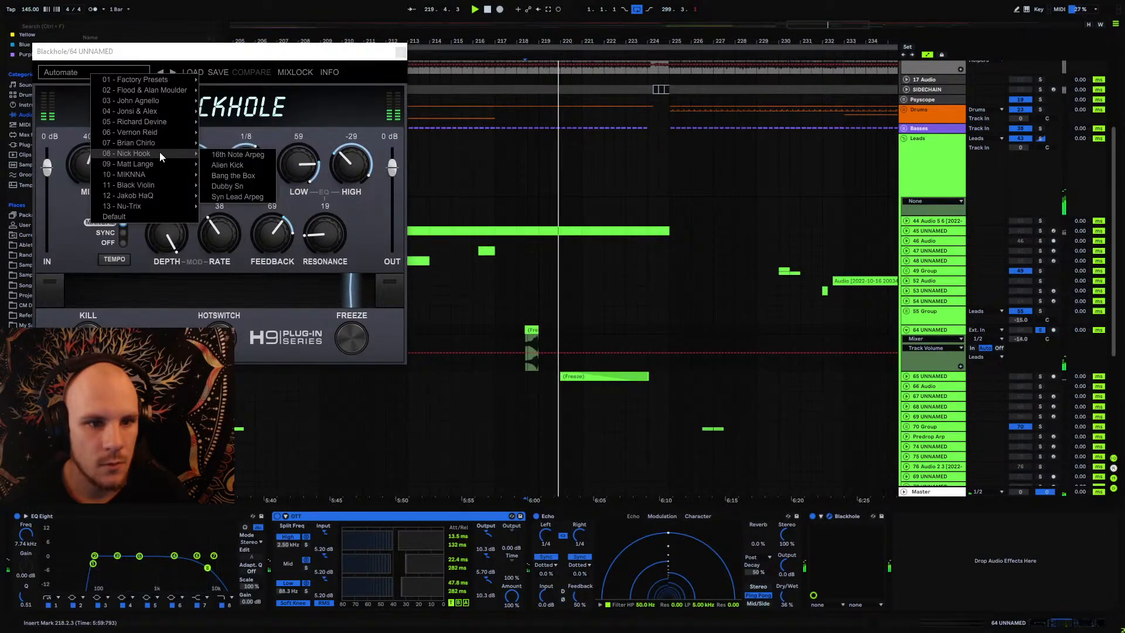
click(234, 154)
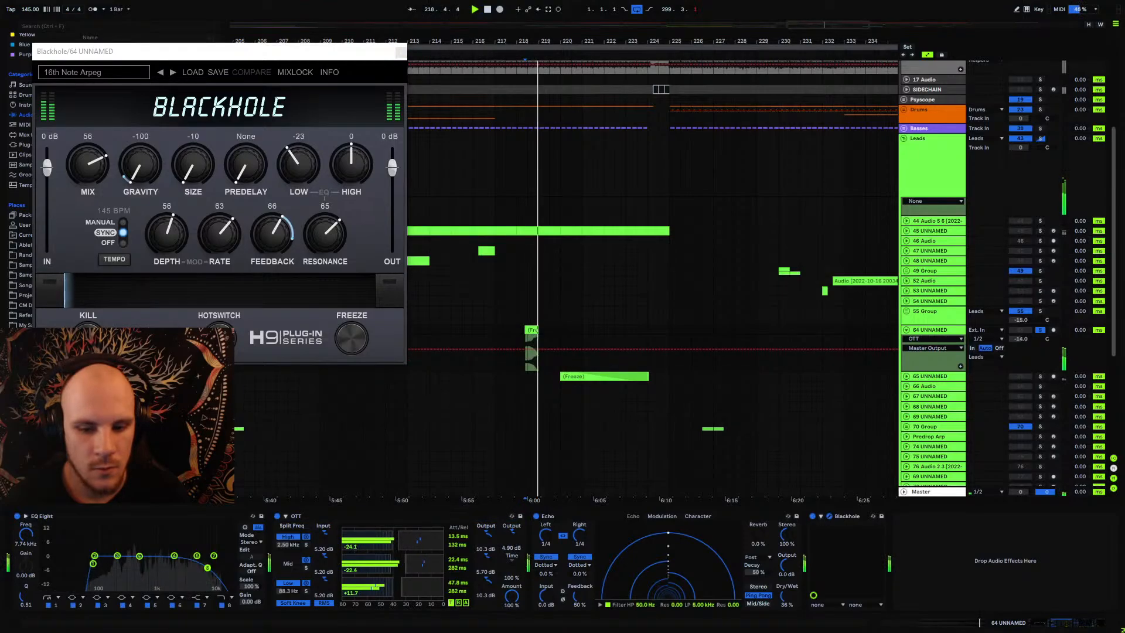
Step: Set track 64's OTT output to 10.3 dB and its time to 214% while auditioning the clip
drag(511, 534, 511, 518)
drag(512, 562, 511, 544)
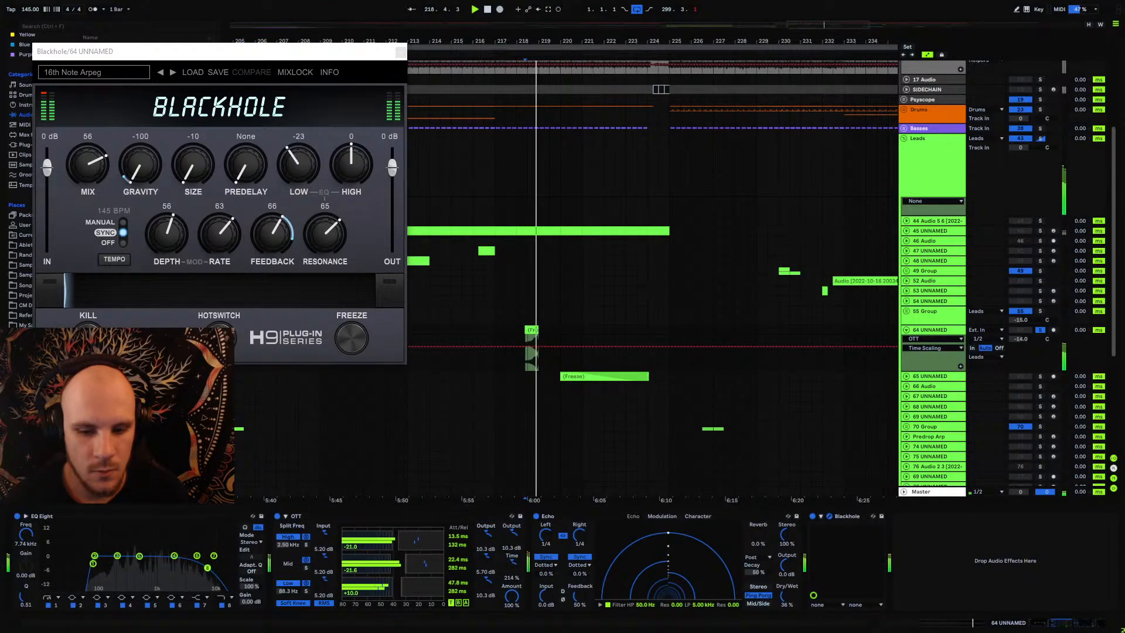
key(space)
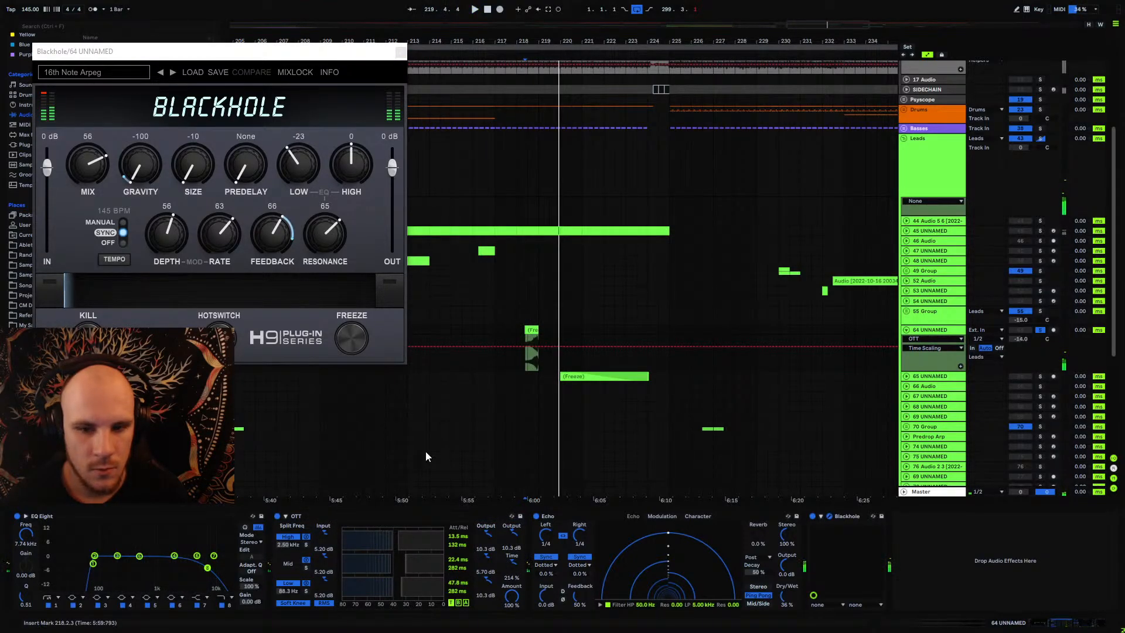
Step: Set the high-band output of track 64's OTT to 1.80 dB, close Blackhole and audition the reversed clip
key(space)
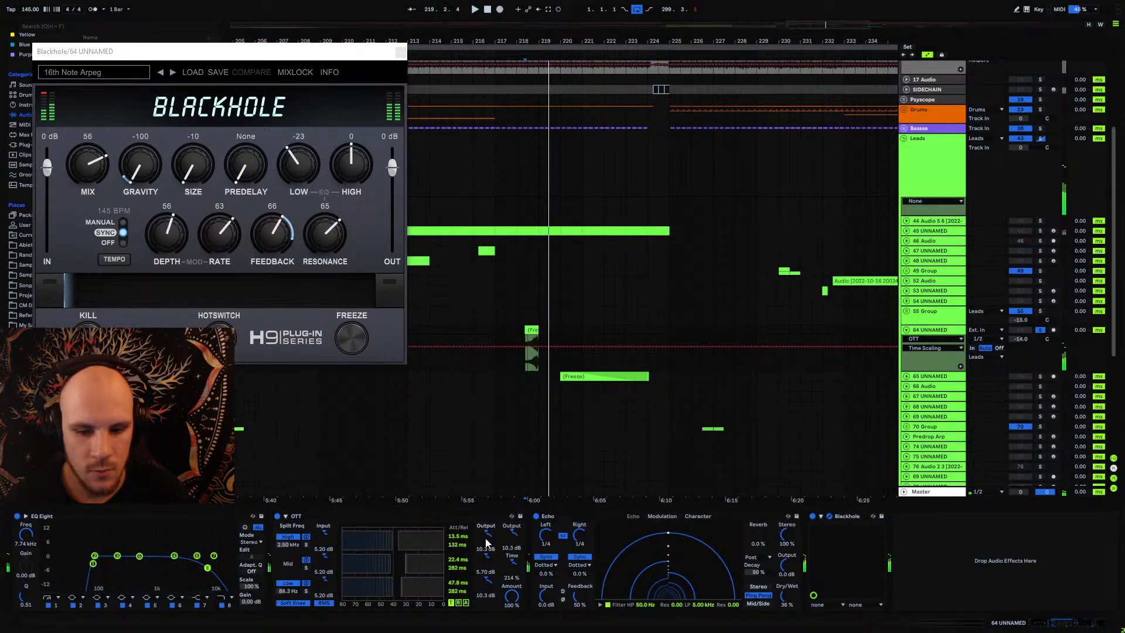
drag(486, 534, 485, 542)
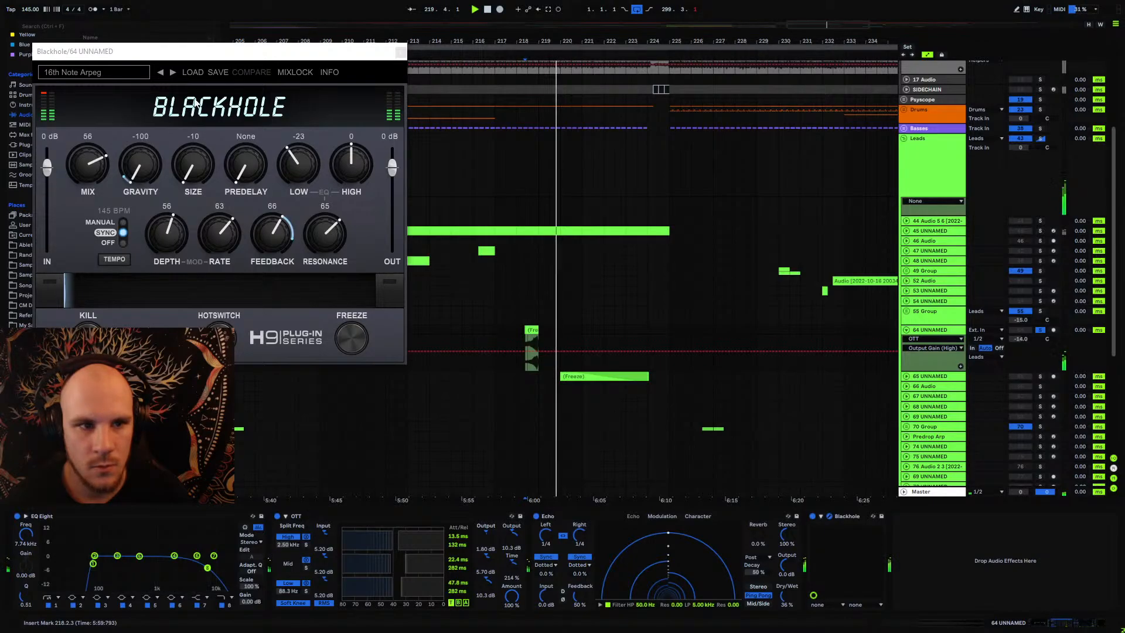
click(401, 52)
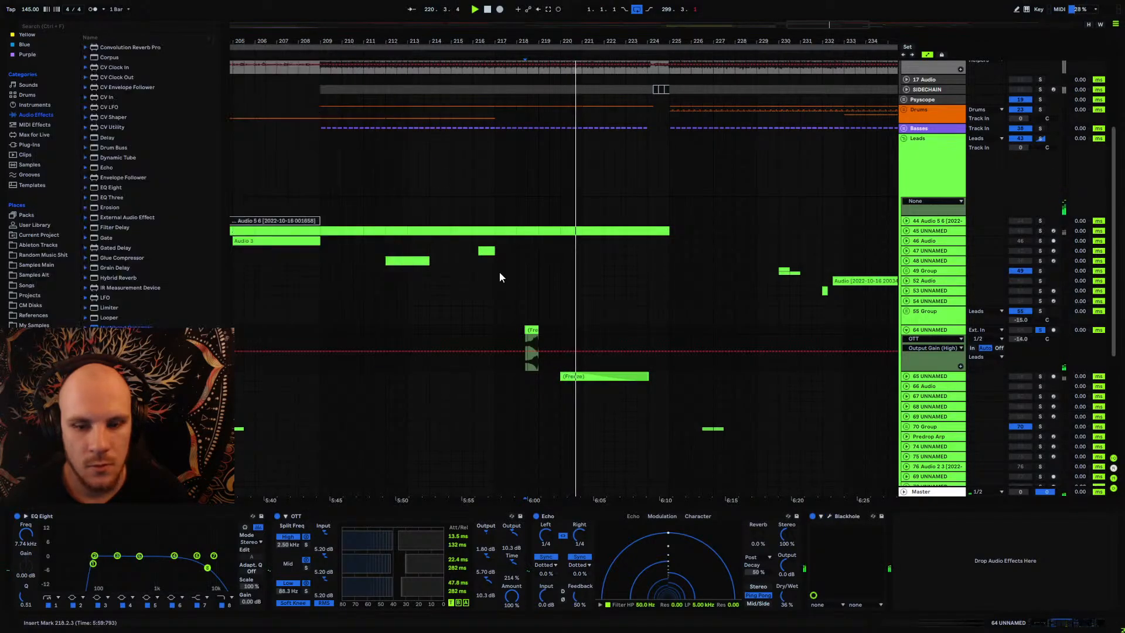
click(533, 332)
key(space)
key(space)
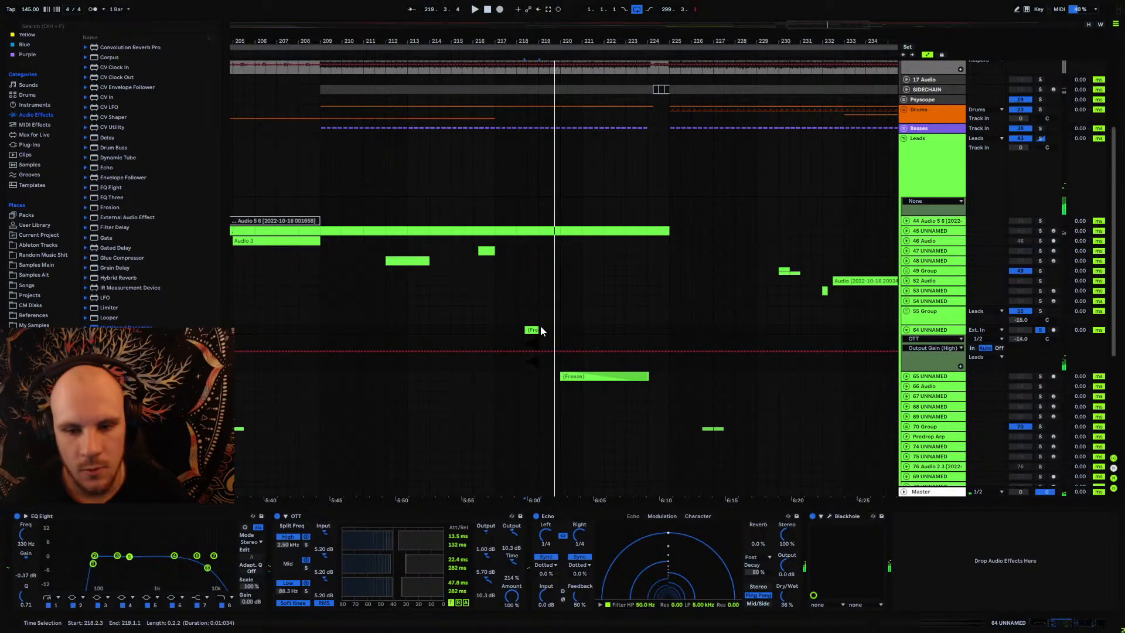
Step: Deactivate and unsolo track 64, play the arrangement from bar 217 and fold the track
click(1020, 330)
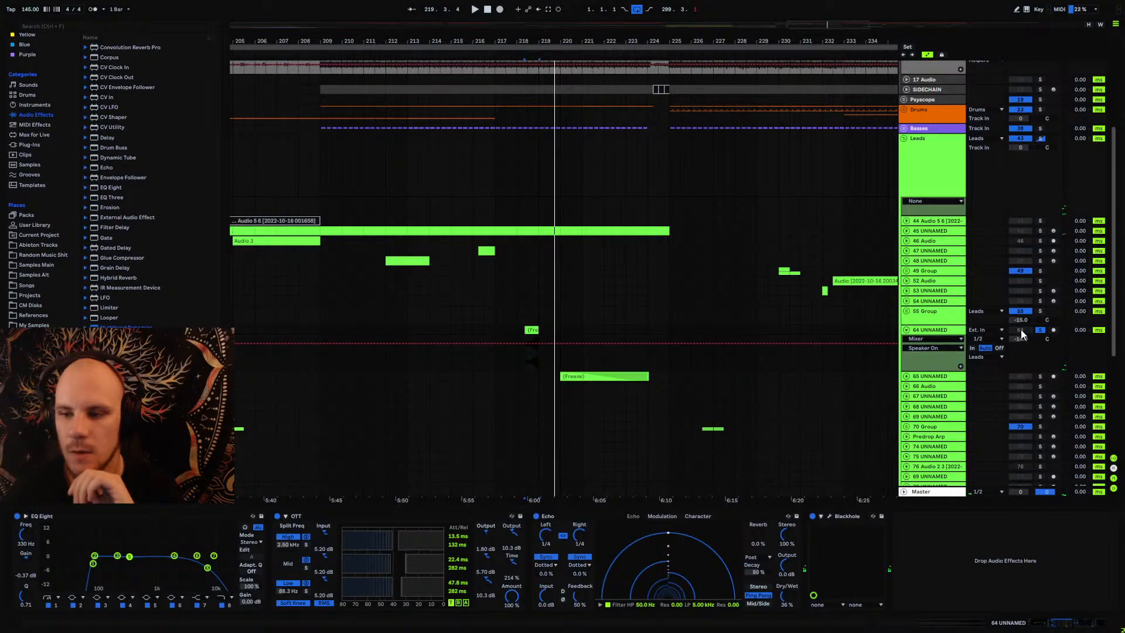
click(1038, 330)
click(493, 330)
key(space)
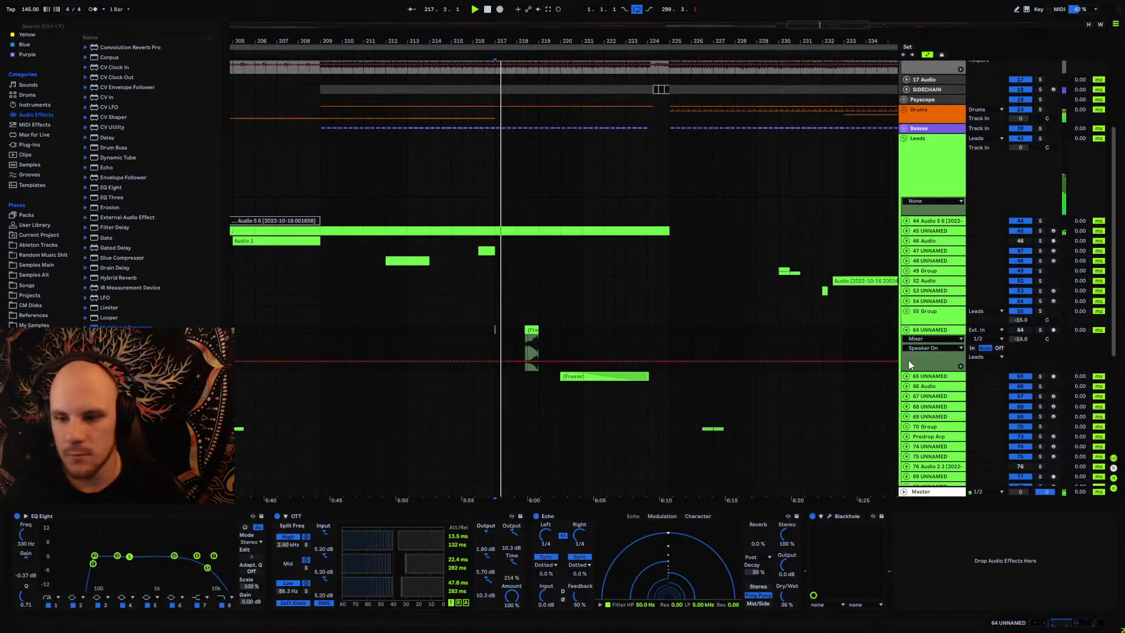
click(906, 330)
scroll(550, 380, down, 2)
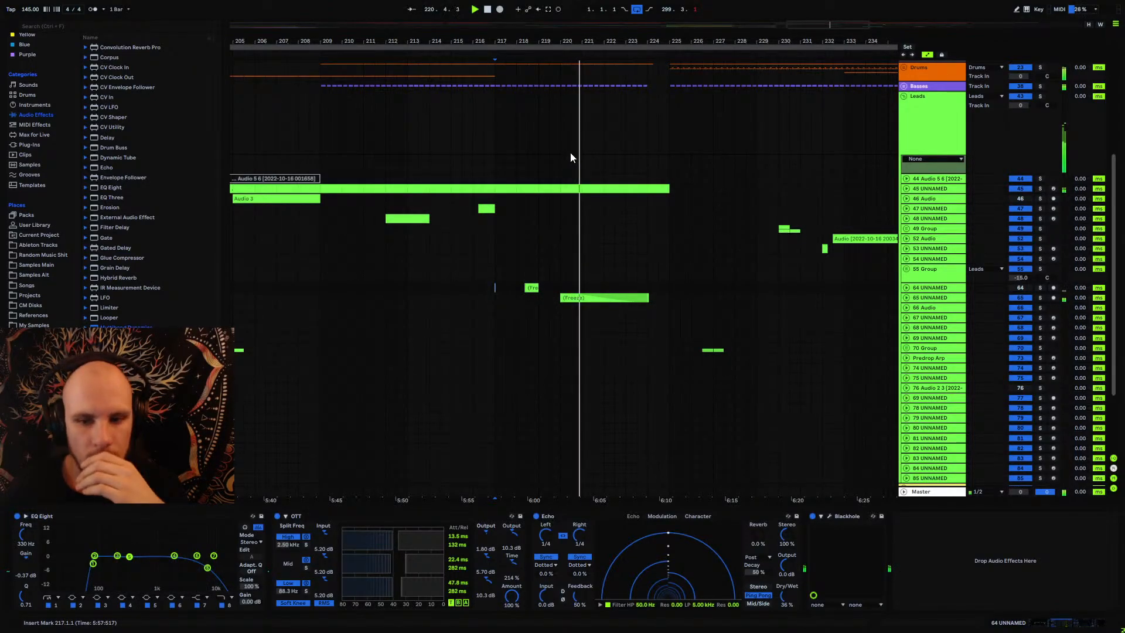
Step: Insert a new MIDI track below track 65 in the Leads group and load Serum_x64 on it
click(930, 299)
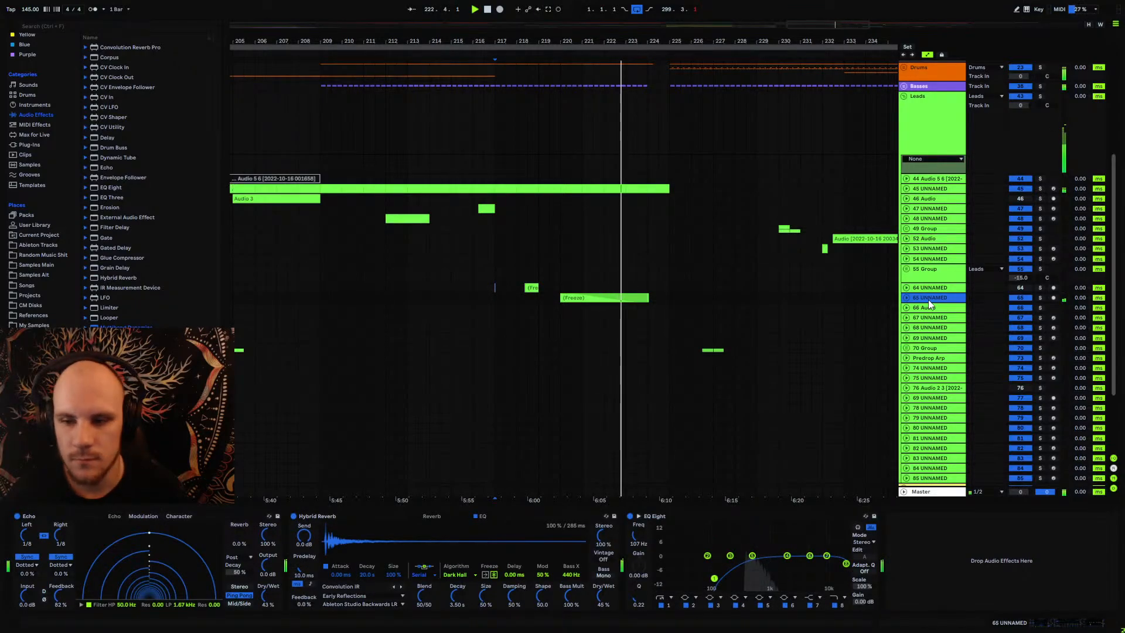
key(ctrl+shift+t)
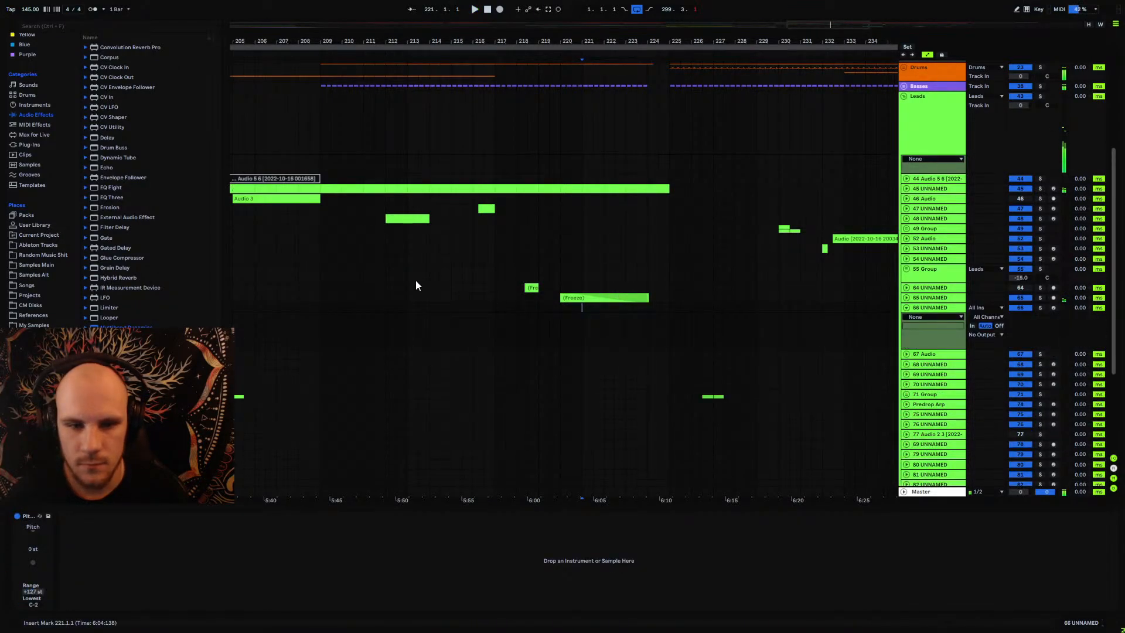
click(29, 145)
double_click(130, 306)
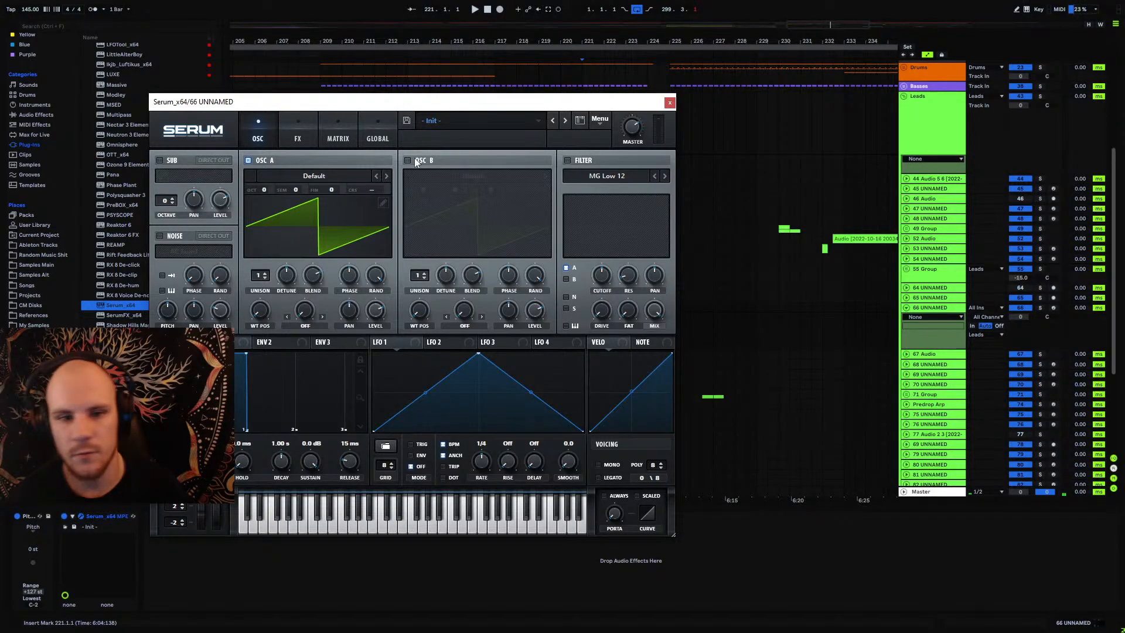
Step: Load wavetable 150 from Projektor Tones Pack Part 2 into Serum's oscillator A and arm track 66 to play it
click(308, 177)
mouse_move(305, 229)
mouse_move(471, 242)
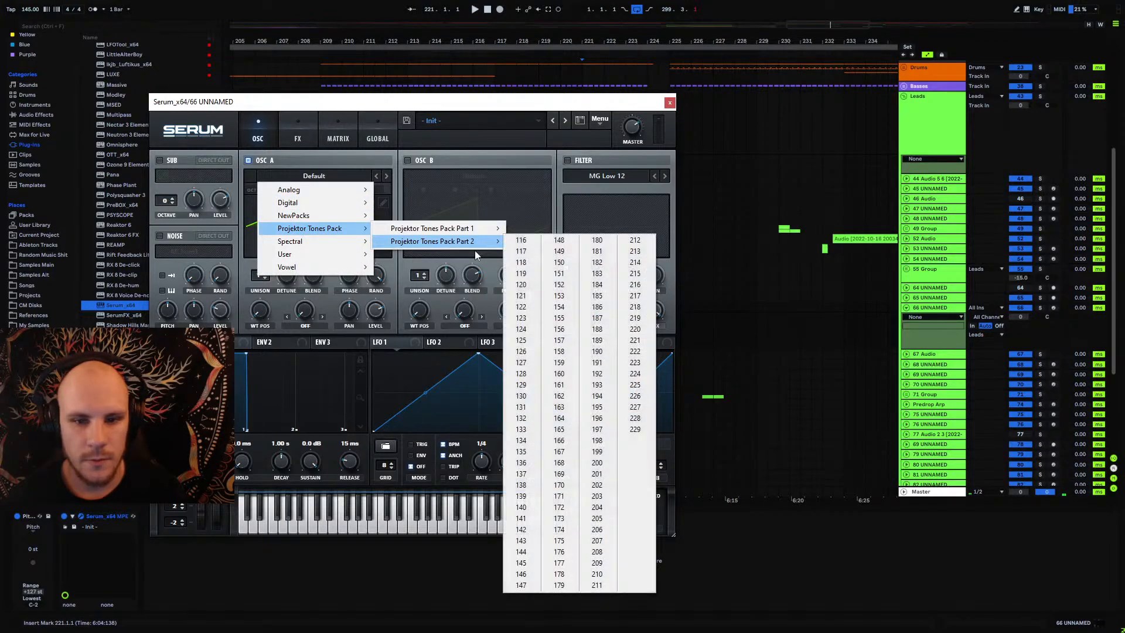
click(556, 265)
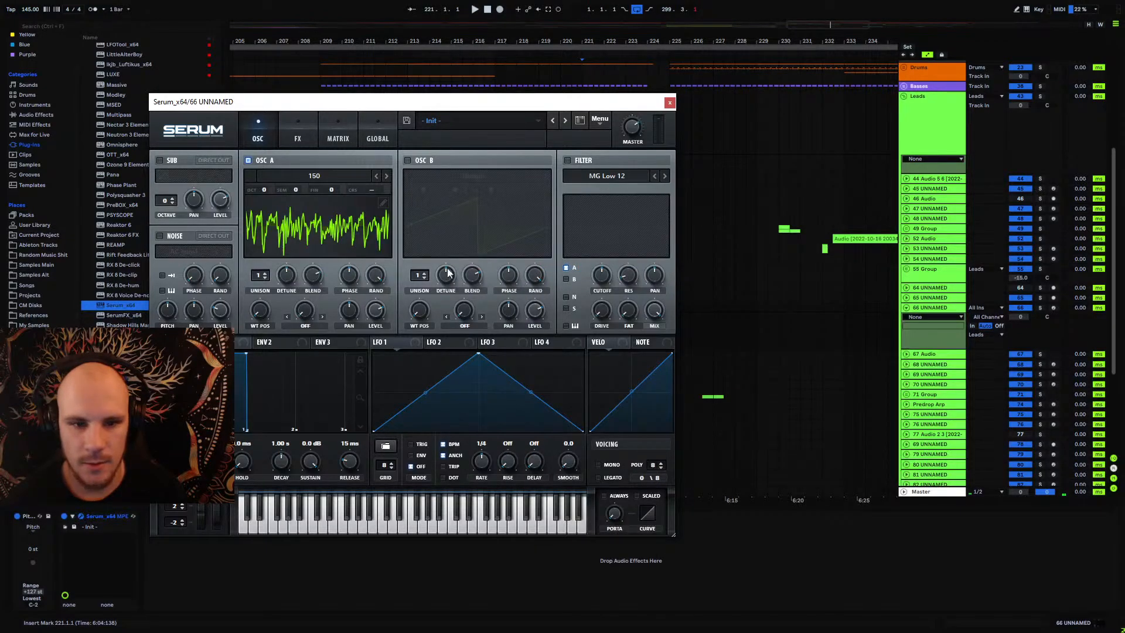
click(1052, 308)
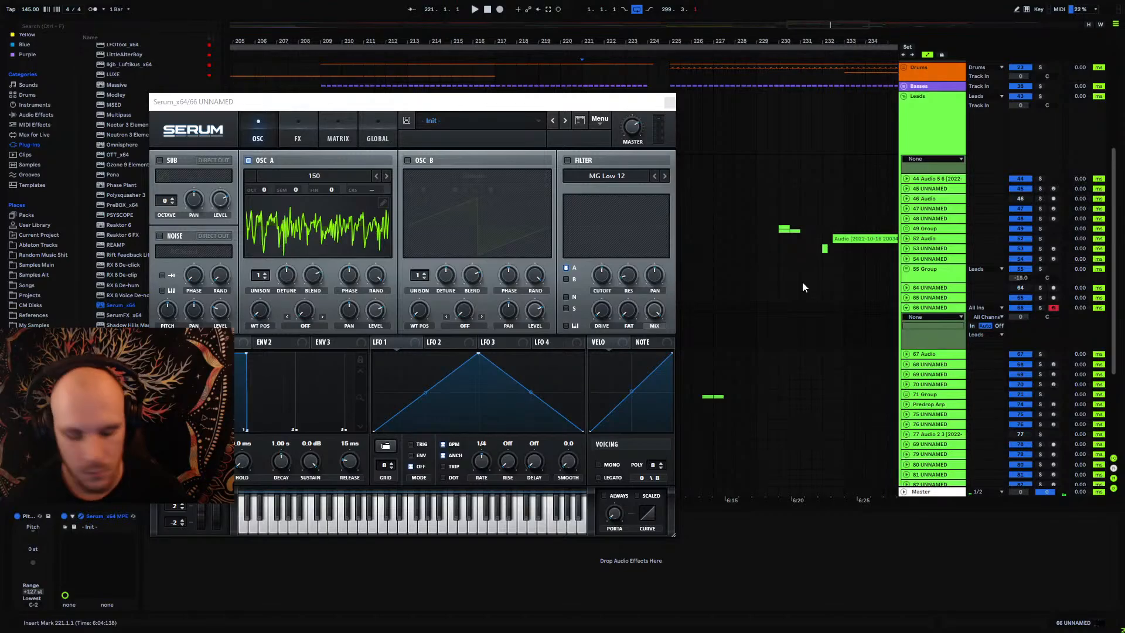
click(669, 103)
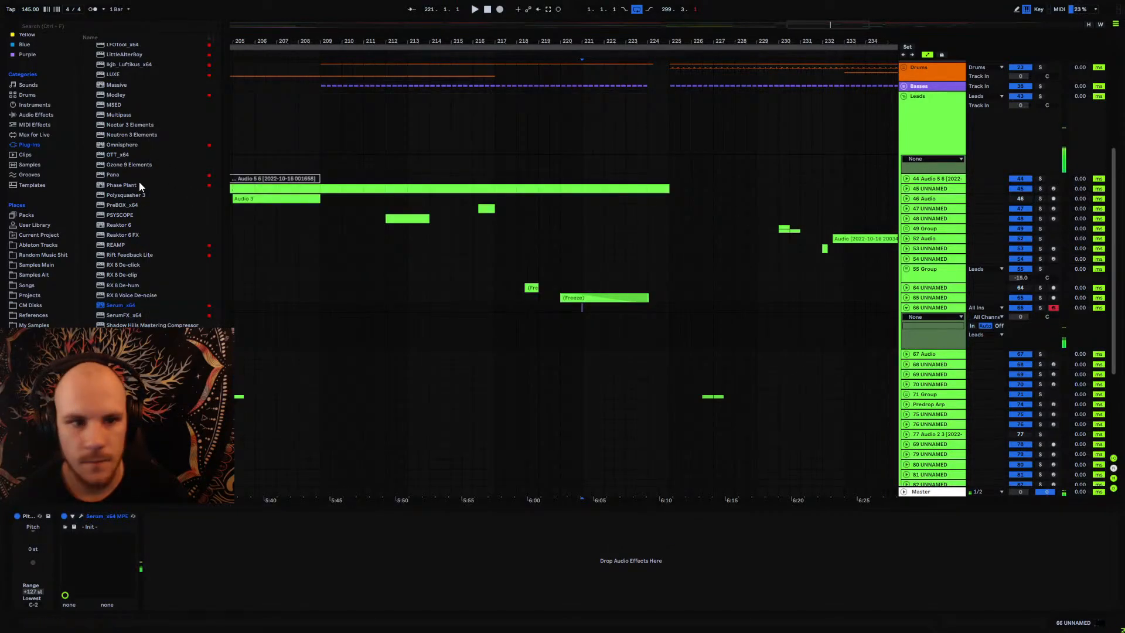
Step: Enable Serum's reverb on track 66, set its mix to 39% and close the synth window
click(82, 516)
click(298, 139)
click(164, 285)
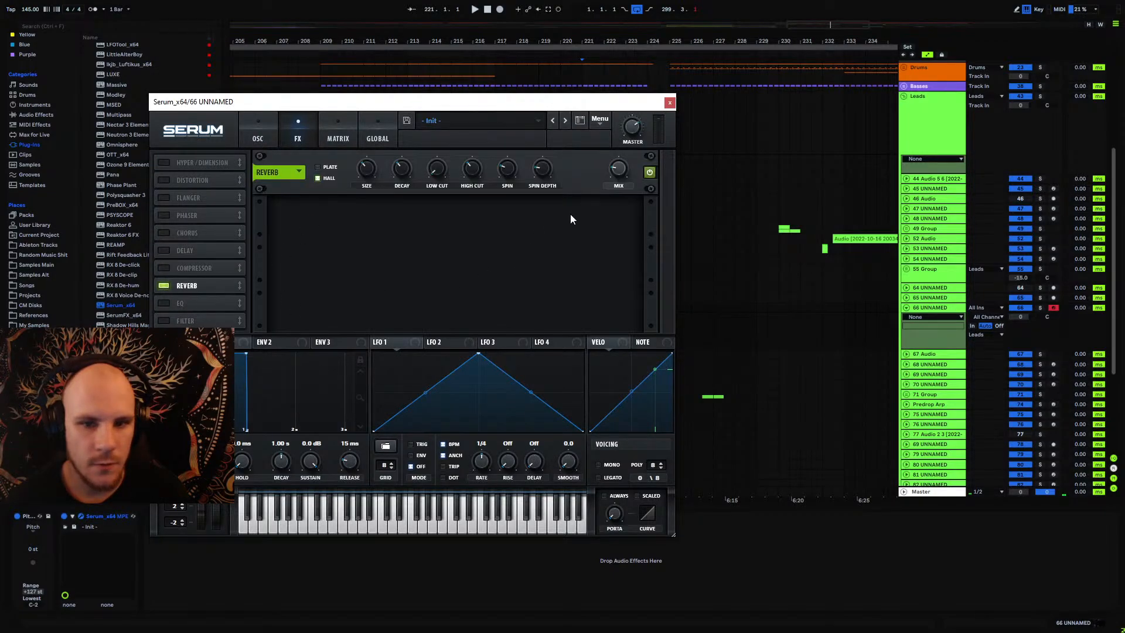
drag(618, 169, 617, 154)
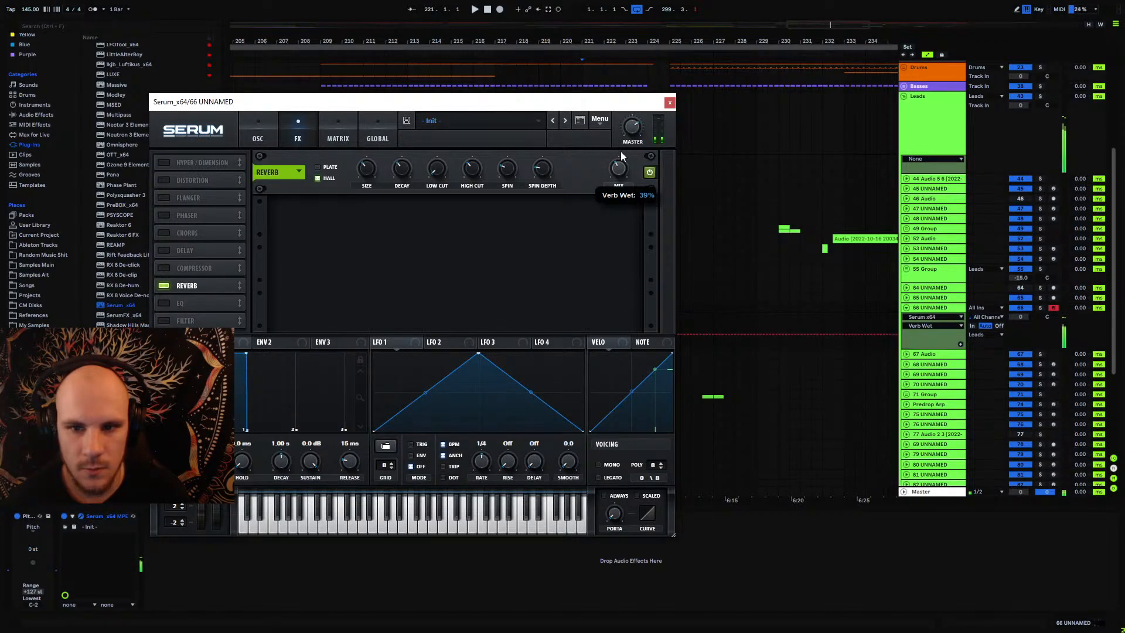
click(669, 103)
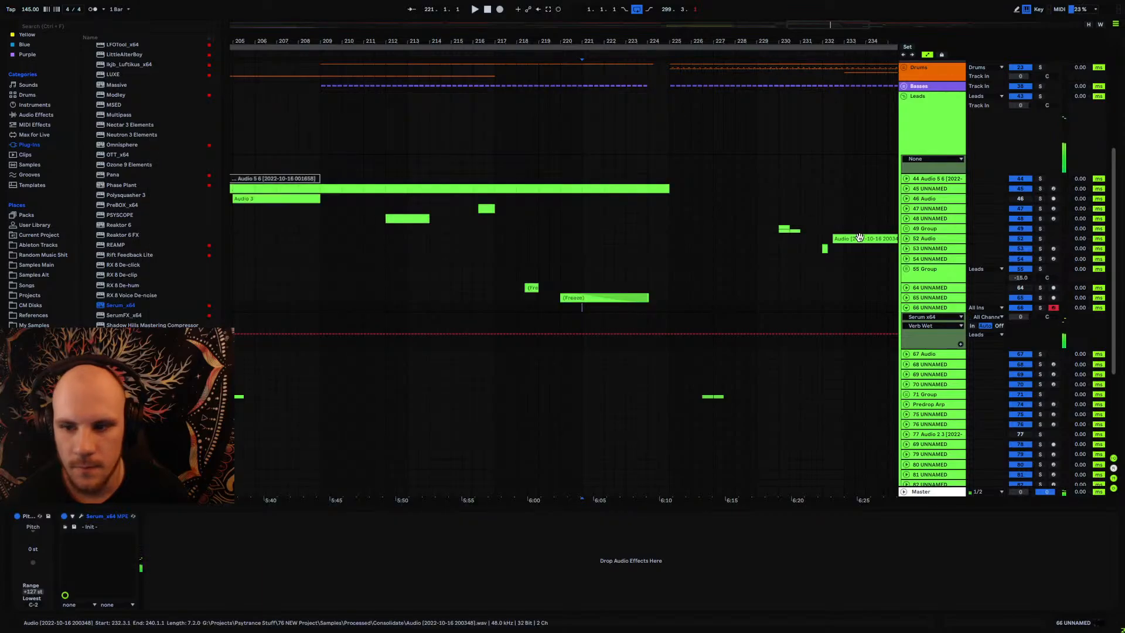
Step: Copy the Blackhole reverb from track 64 to after Serum on track 66 and open it
click(938, 288)
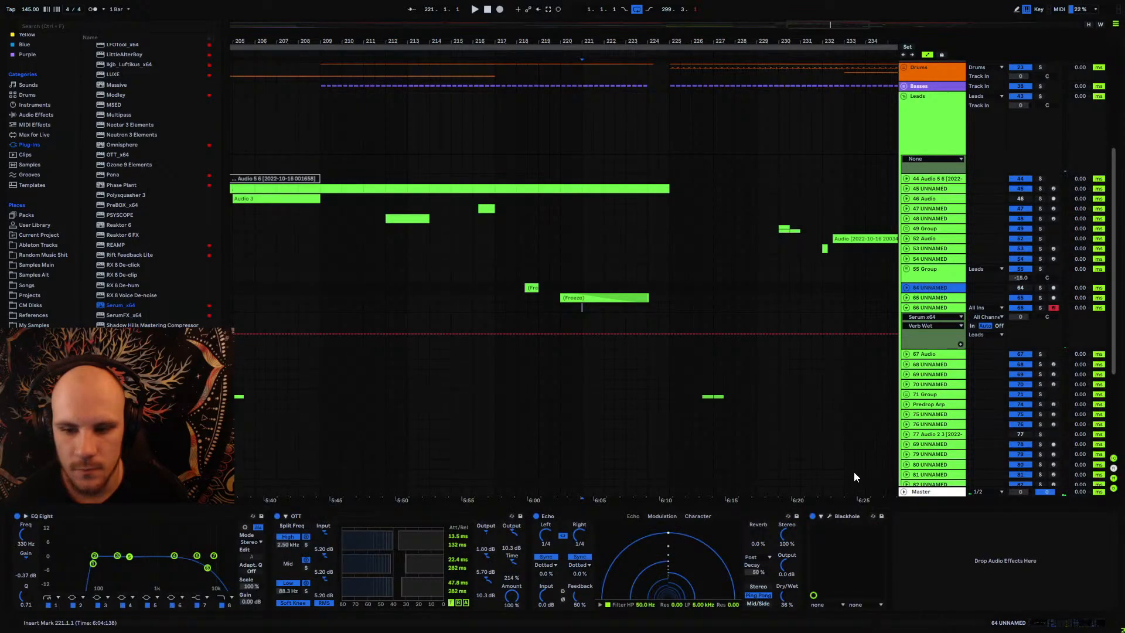
click(925, 310)
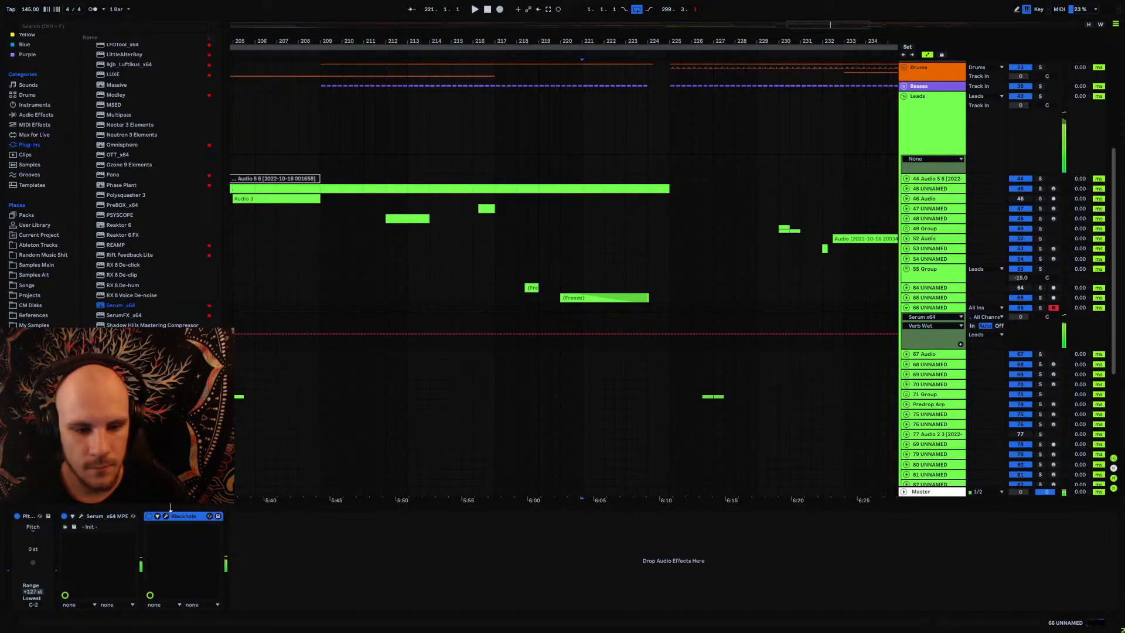
click(167, 516)
Step: Try Blackhole's FishHole preset, load Hey Honey instead and look through the remaining preset categories
click(71, 74)
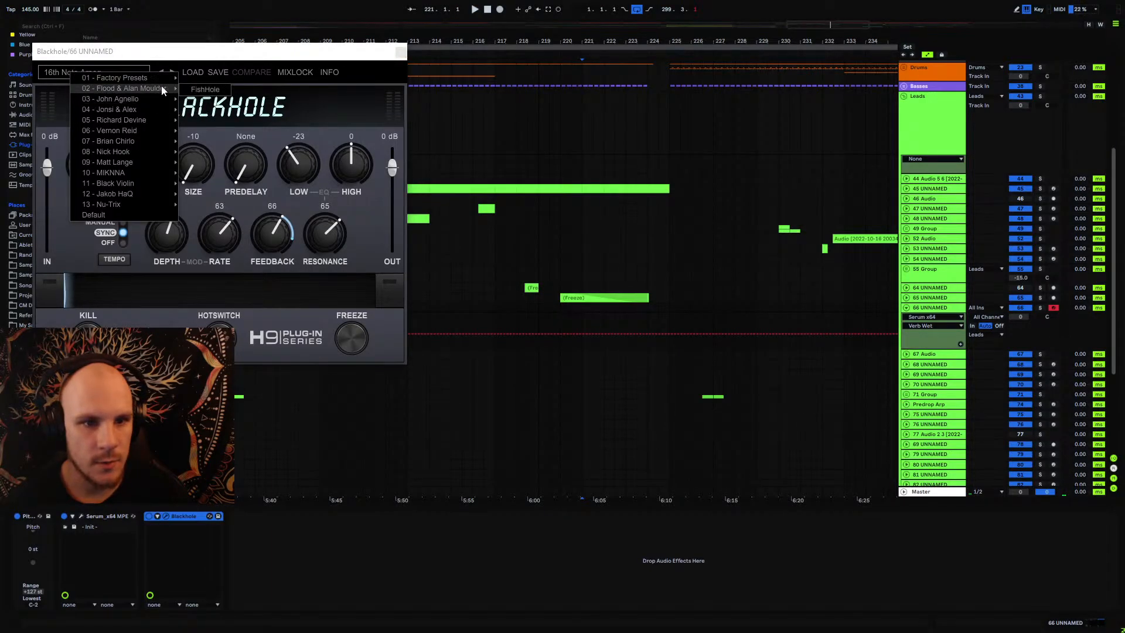
click(206, 109)
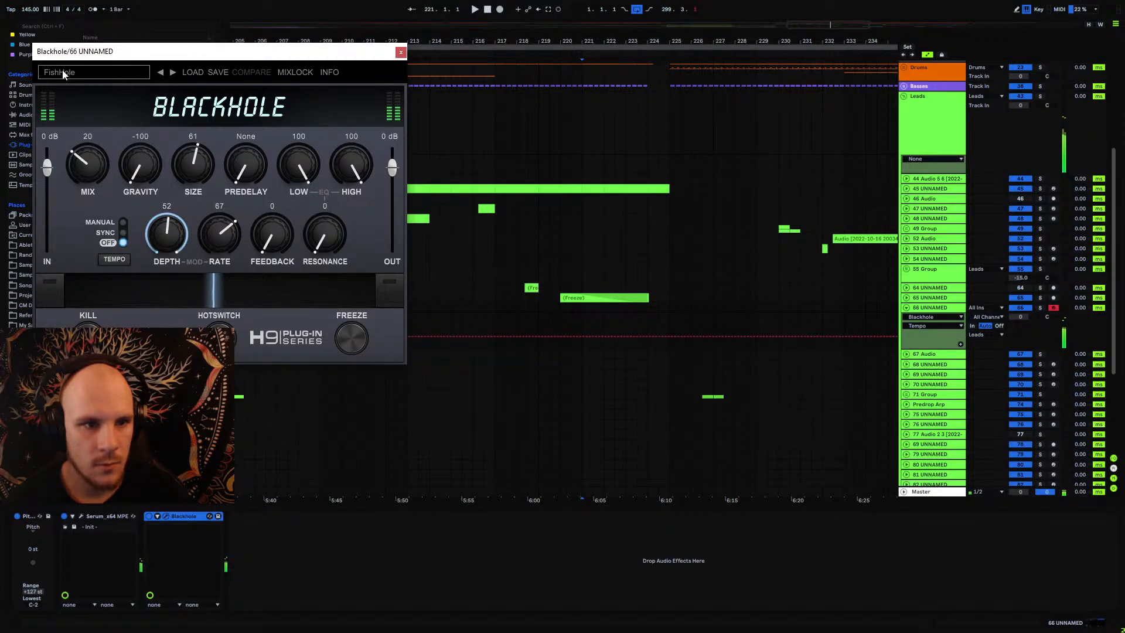
click(96, 70)
mouse_move(115, 97)
click(199, 100)
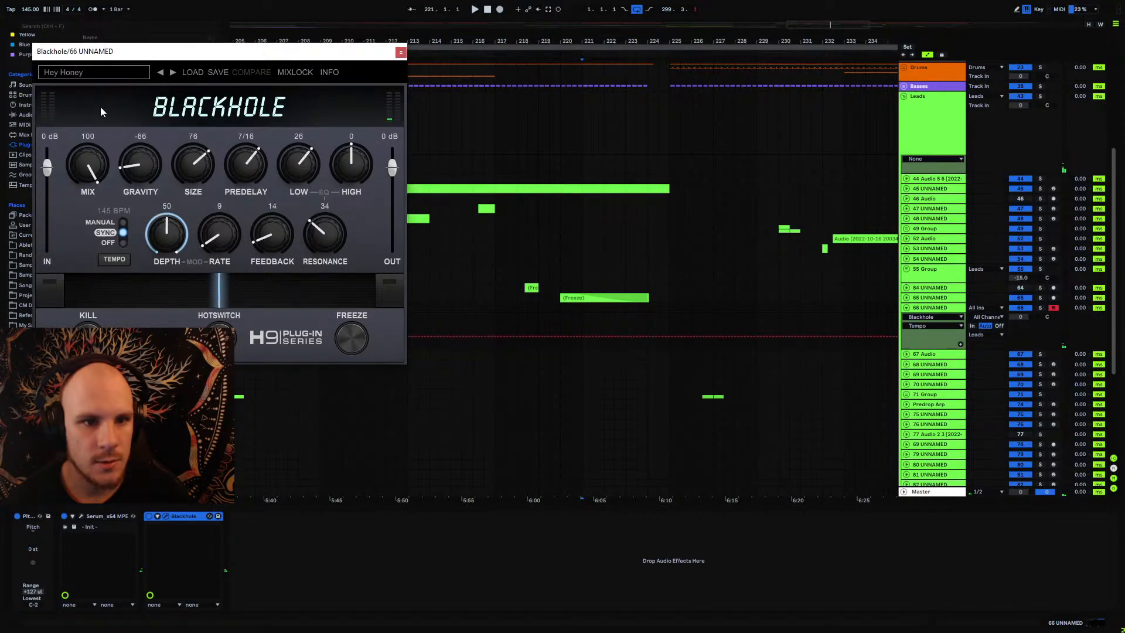
click(75, 75)
mouse_move(131, 121)
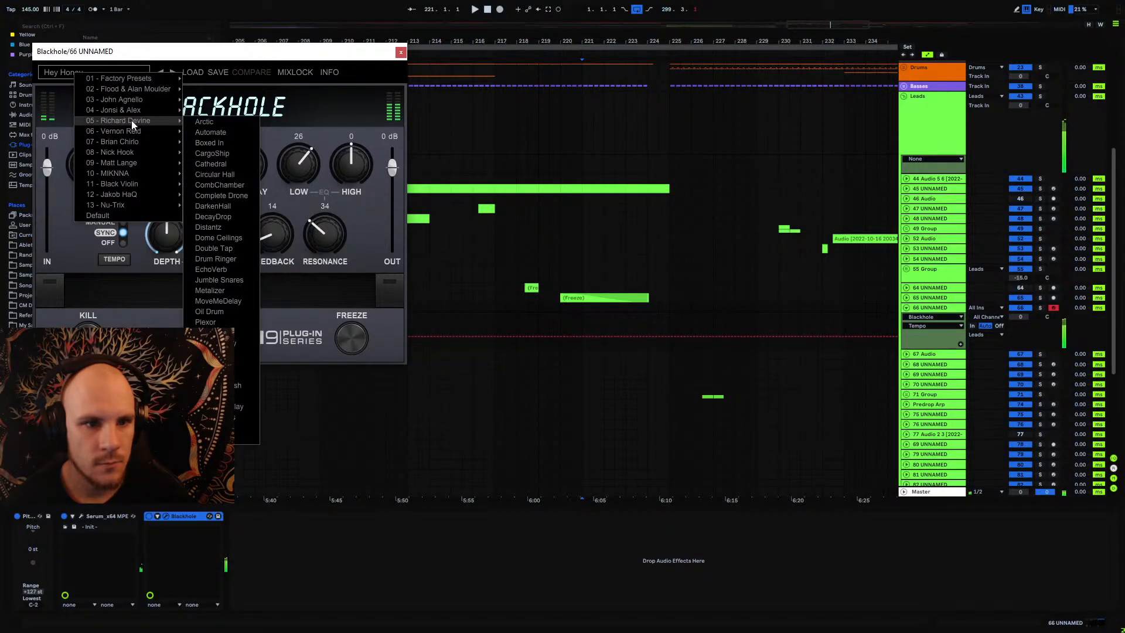
click(160, 56)
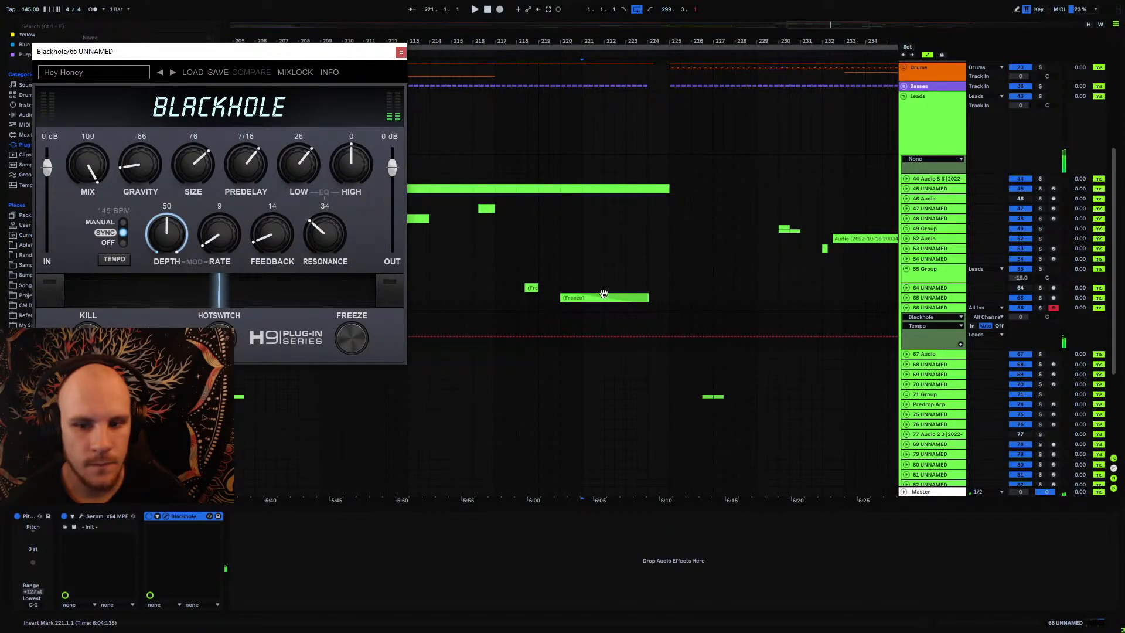
Step: Duplicate track 66 and insert an empty three-bar MIDI clip from bar 221 to 224 on the copy
click(937, 309)
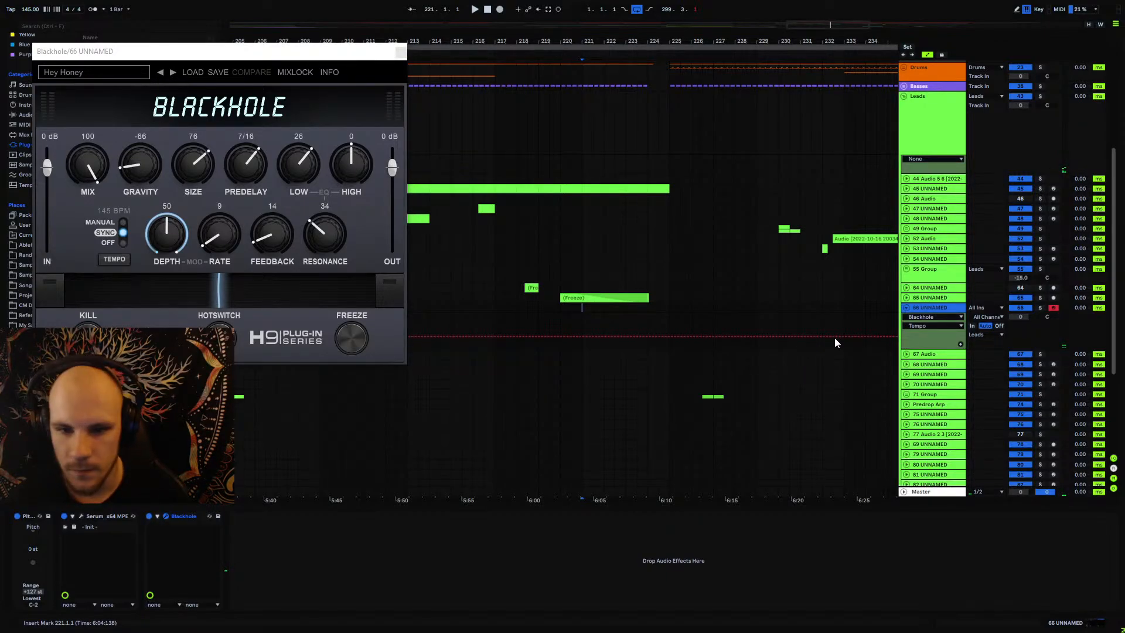
key(ctrl+d)
drag(587, 351, 649, 355)
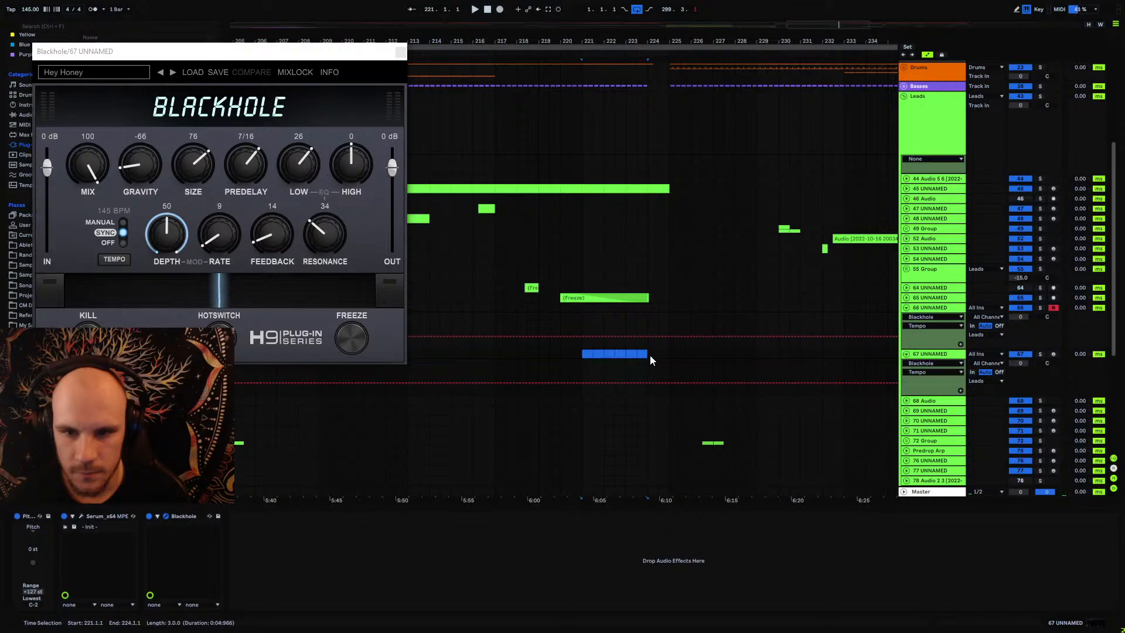
key(ctrl+shift+m)
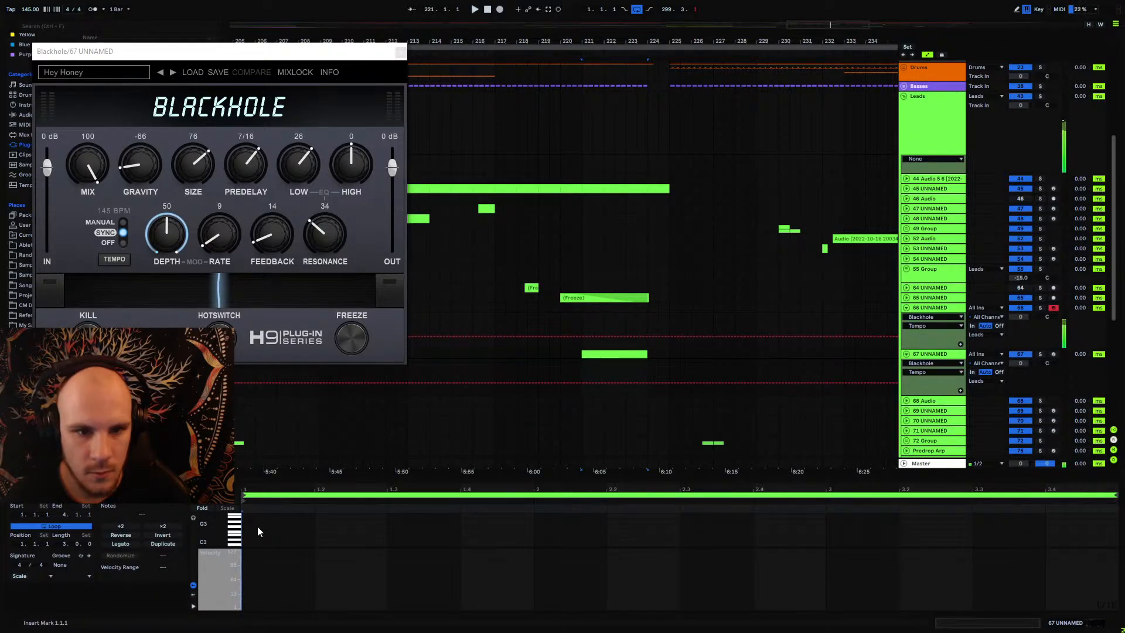
Step: Set track 67's Blackhole predelay to None, draw a G#0 note across the whole clip and close Blackhole
drag(251, 174, 232, 283)
click(584, 355)
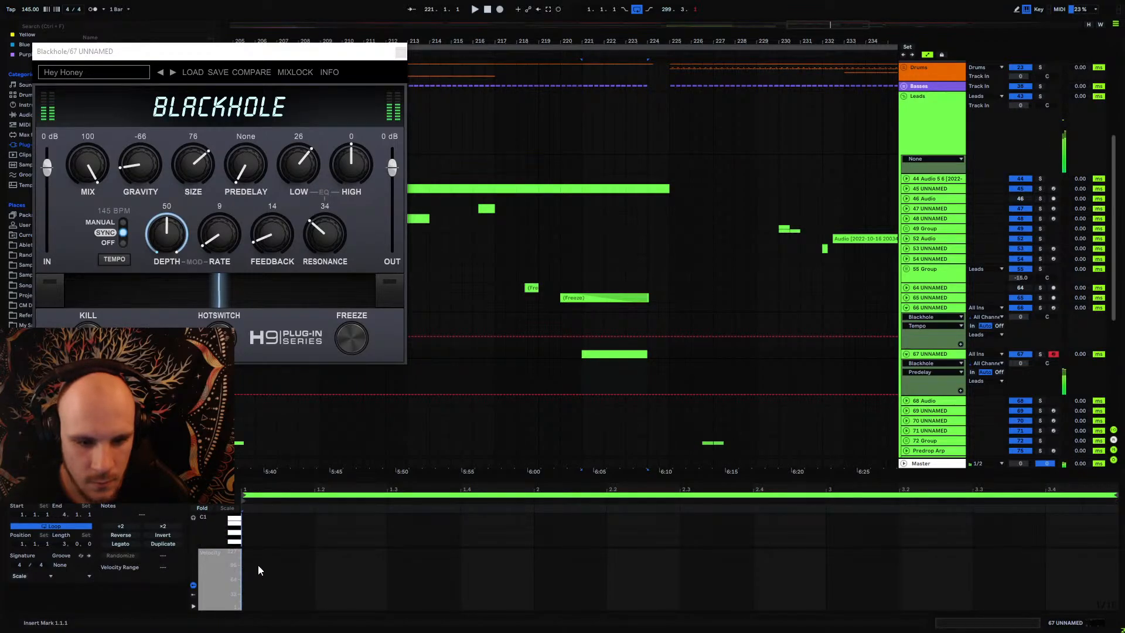
drag(251, 537, 1117, 553)
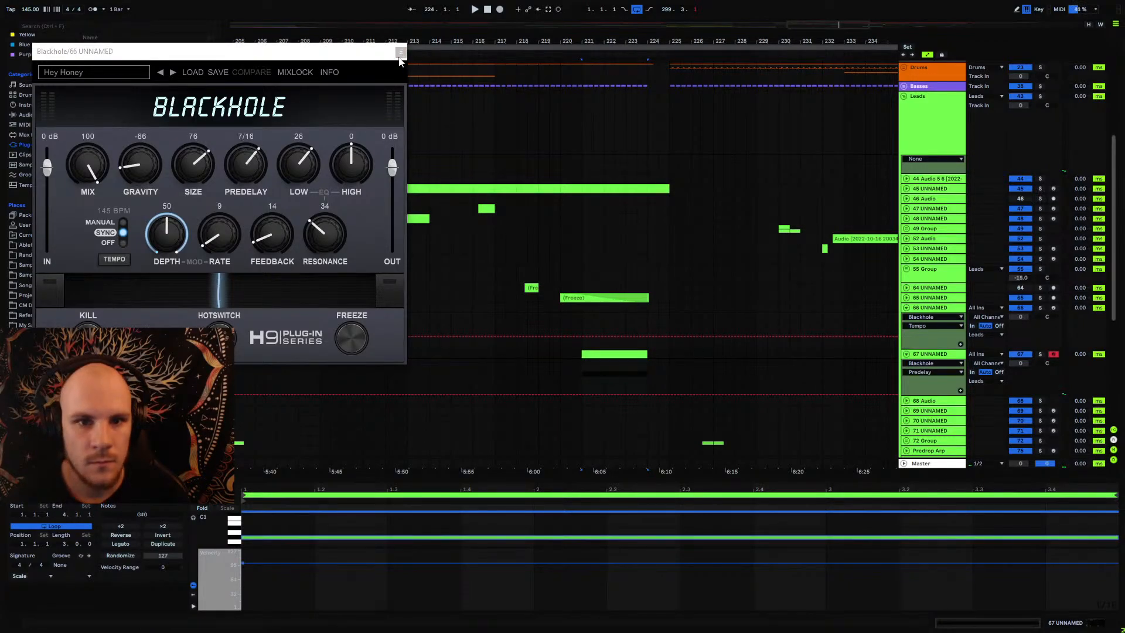
click(400, 54)
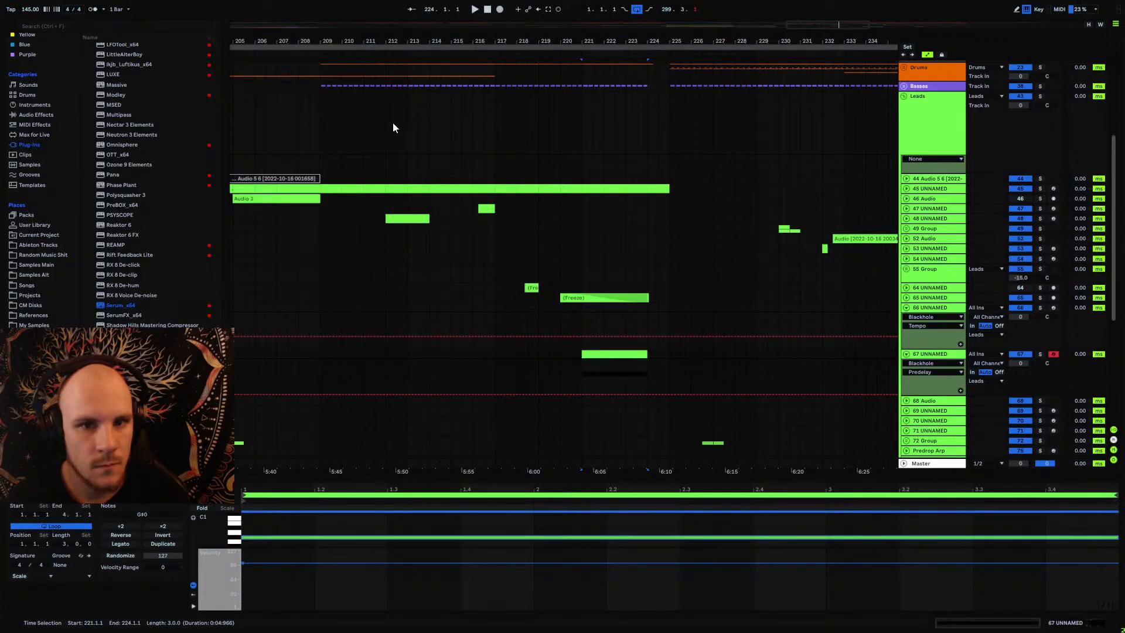
Step: Play the new MIDI clip and insert EQ Eight after Blackhole on track 67
key(space)
click(34, 115)
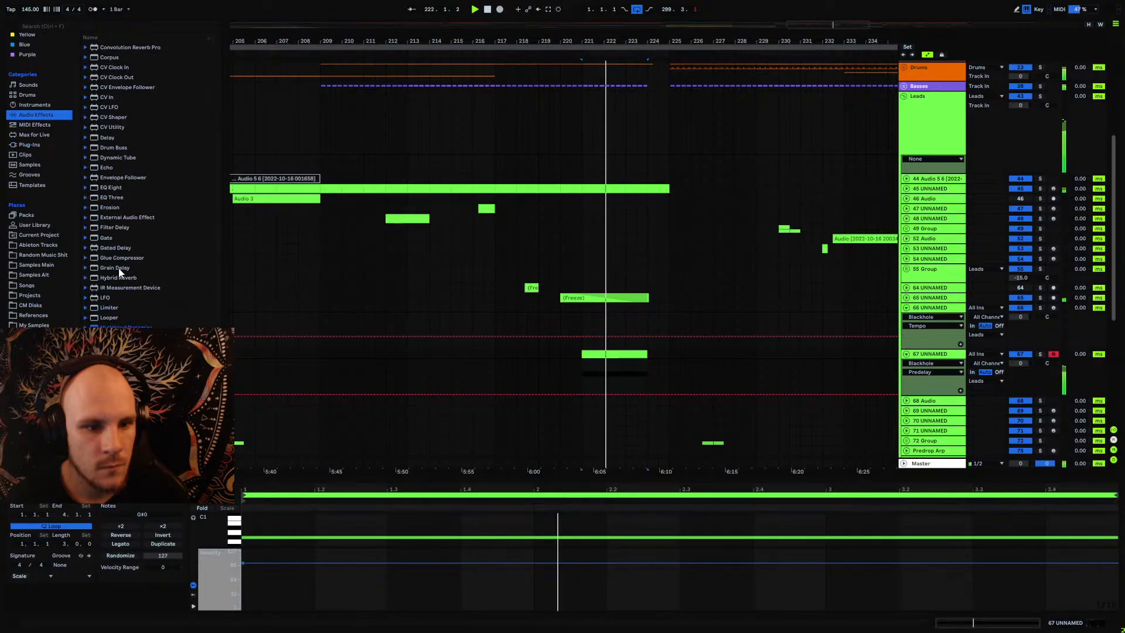
click(109, 187)
click(596, 369)
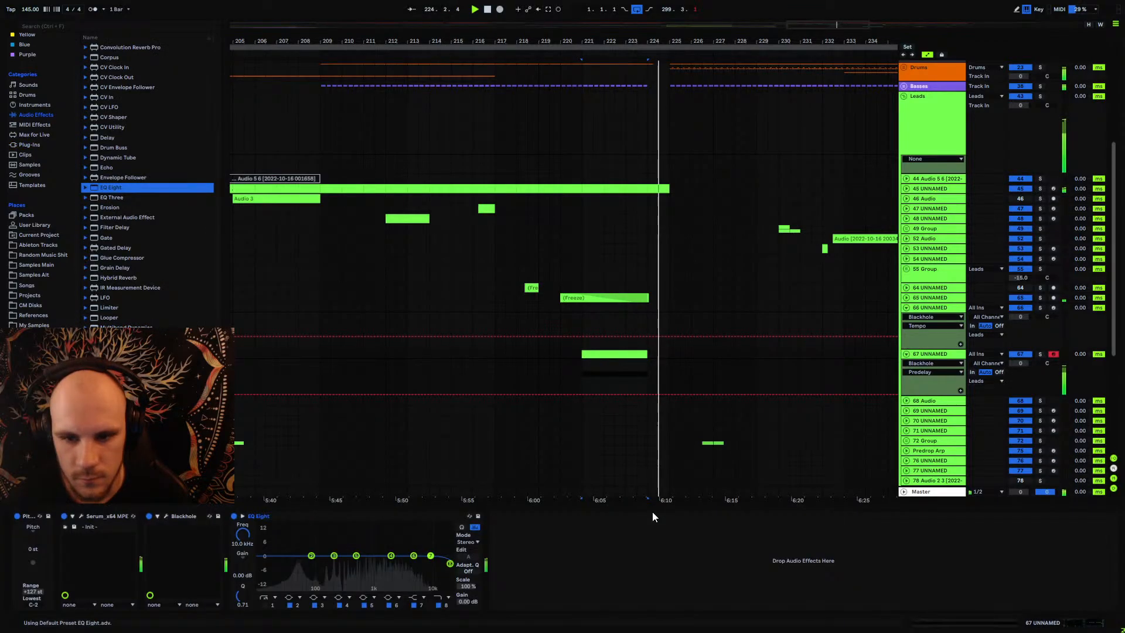
Step: Automate the band 8 frequency of track 67's EQ Eight to rise to 15.5 kHz from bar 221 to 224
key(space)
key(space)
drag(450, 563, 376, 563)
click(581, 372)
drag(581, 373, 648, 360)
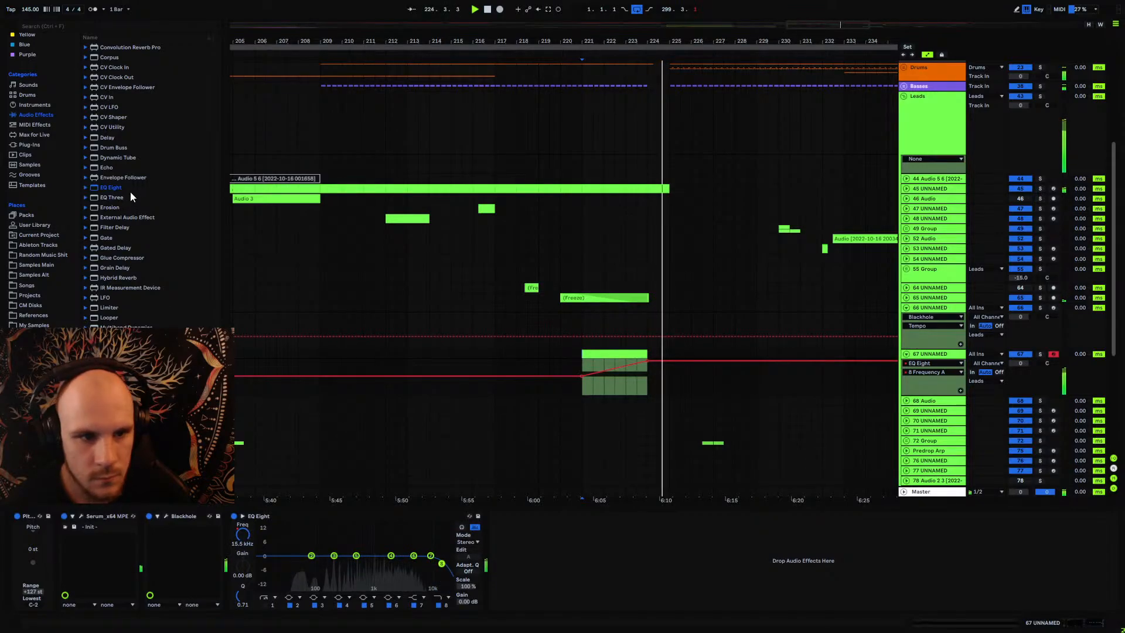
Step: Add Echo after EQ Eight on track 67 with 1/4 delay times and 79% feedback, and show its Device On automation
drag(106, 168, 527, 580)
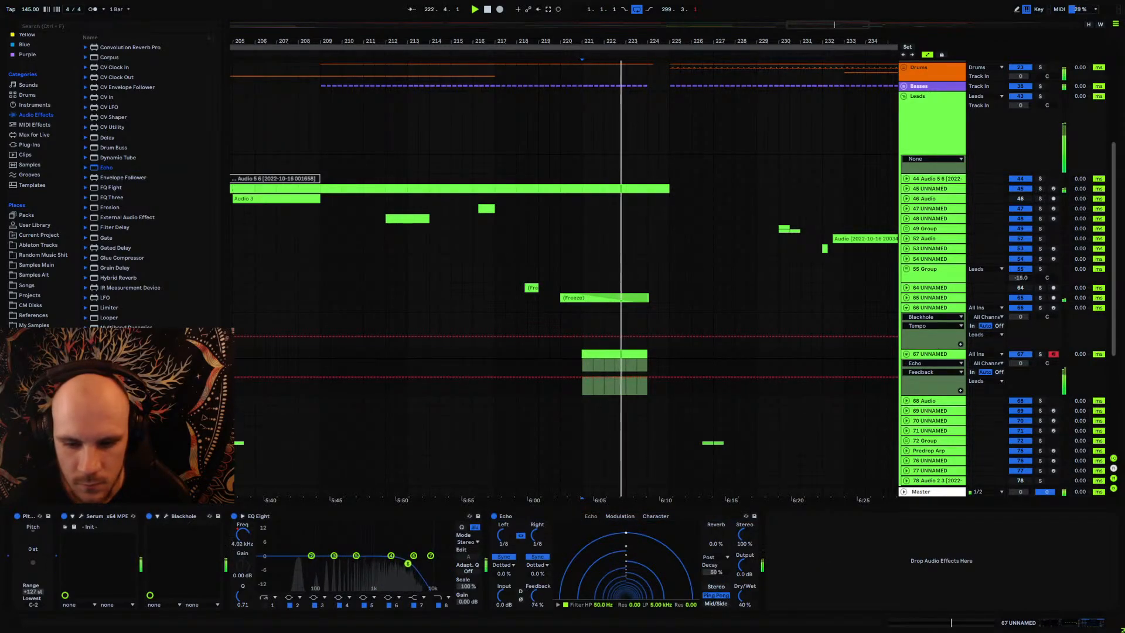
drag(534, 595, 536, 525)
double_click(494, 516)
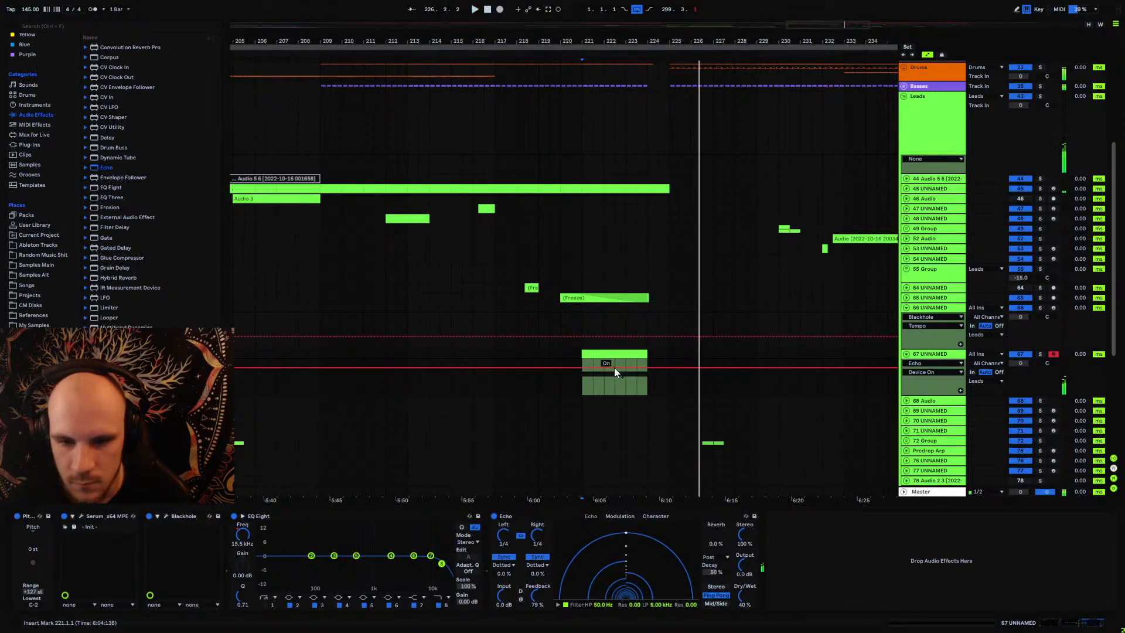
Step: Play track 67's drone from bar 221, solo the track and set its volume to -14 dB
click(583, 385)
key(space)
click(1040, 354)
key(space)
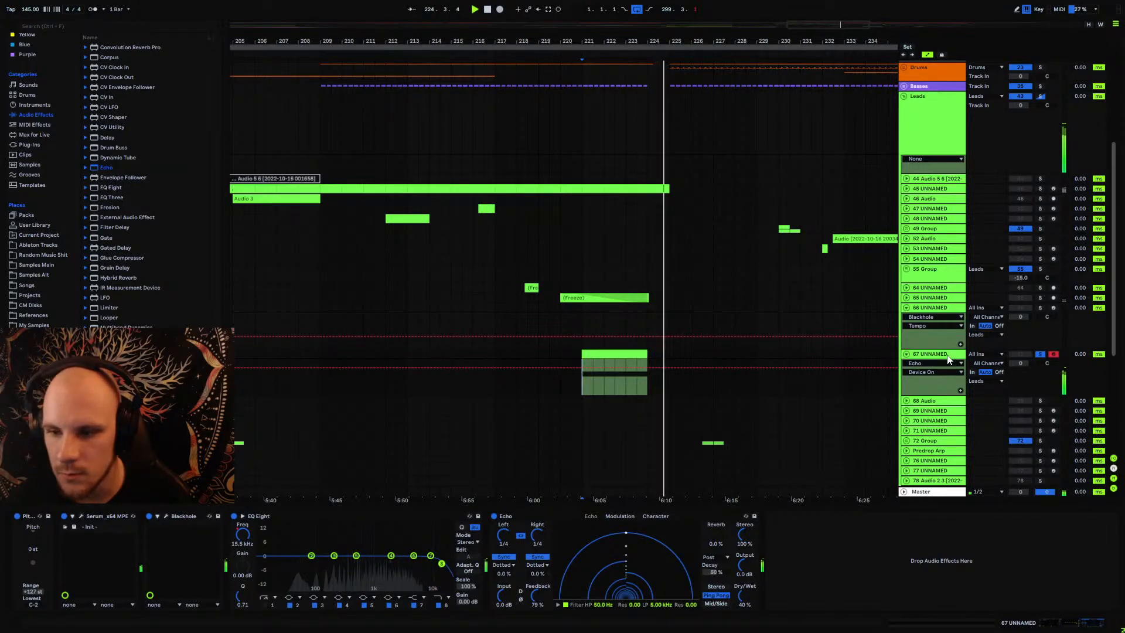
click(1017, 365)
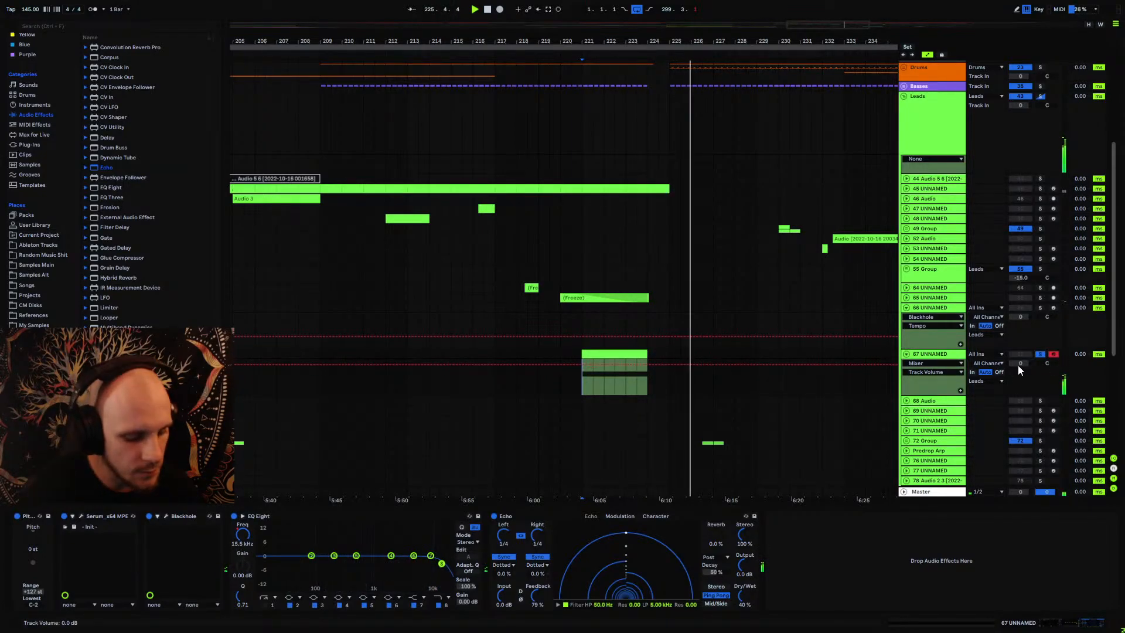
text(-14)
key(Return)
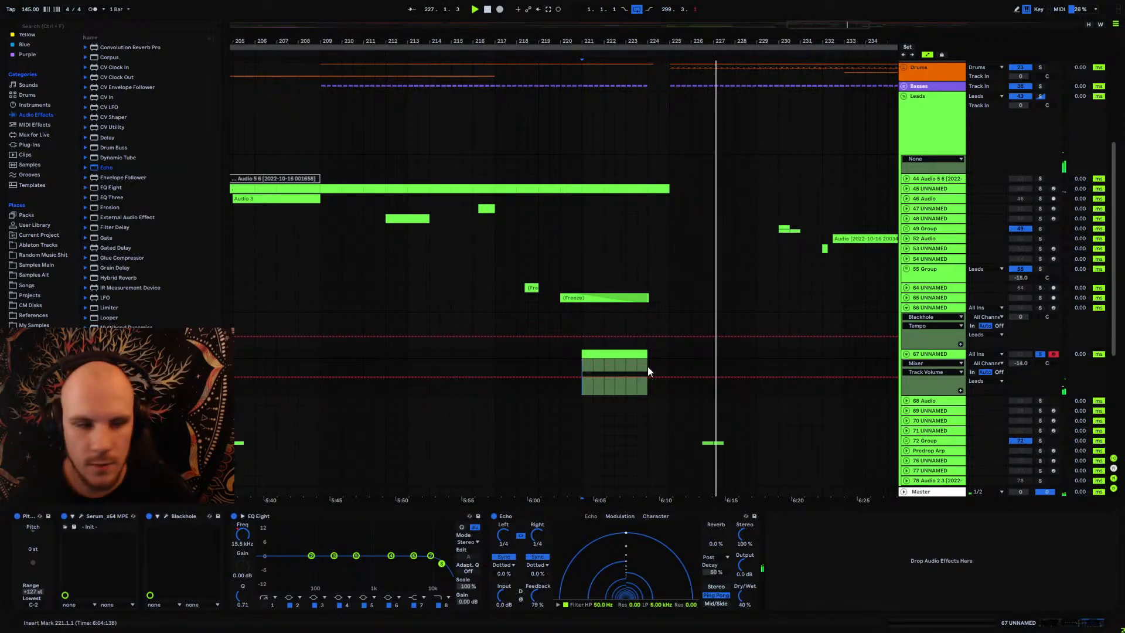
Step: Insert OTT between Blackhole and EQ Eight on track 67 with 155% time and 90% amount, and enable EQ Eight's band 1
key(space)
key(space)
mouse_move(141, 328)
mouse_down()
mouse_move(255, 575)
mouse_move(242, 539)
mouse_up()
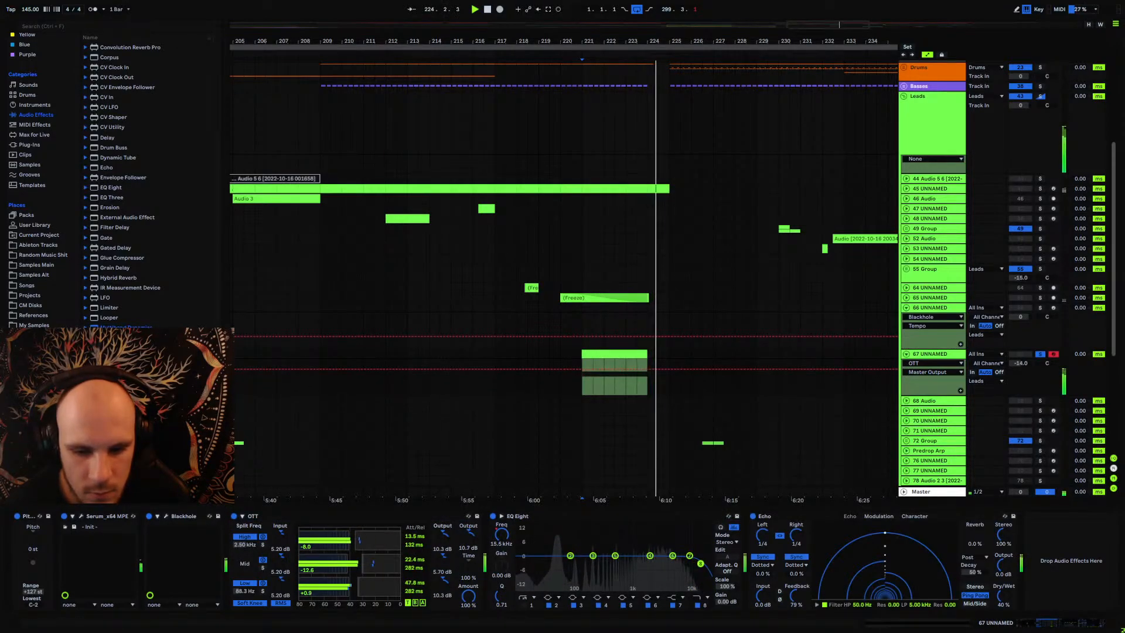
click(525, 604)
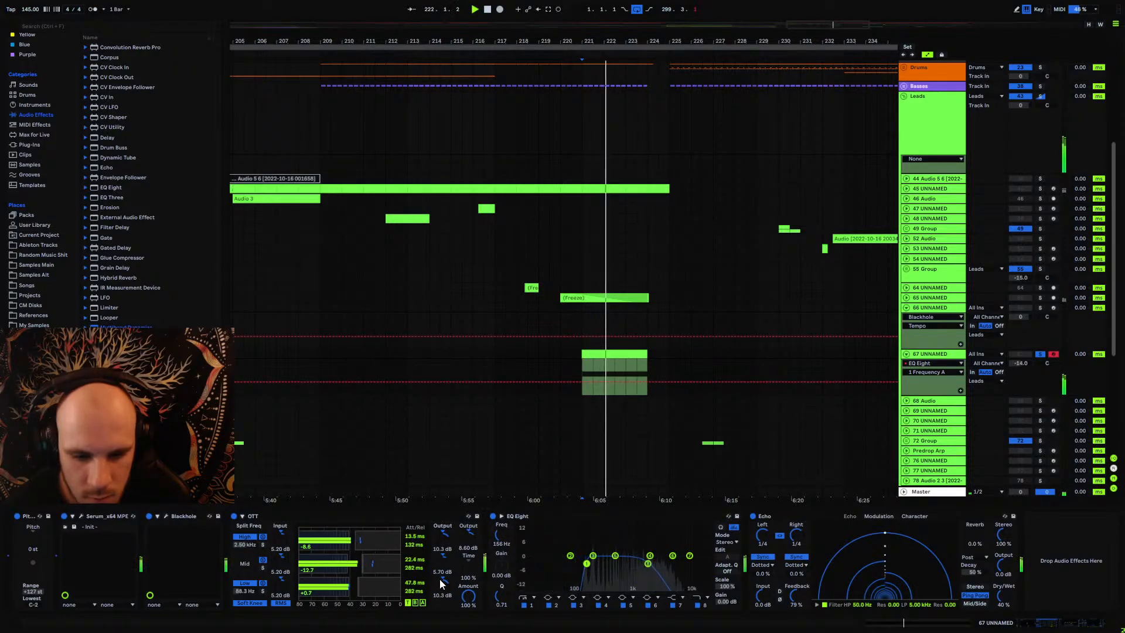
drag(468, 562, 468, 550)
drag(468, 595, 468, 607)
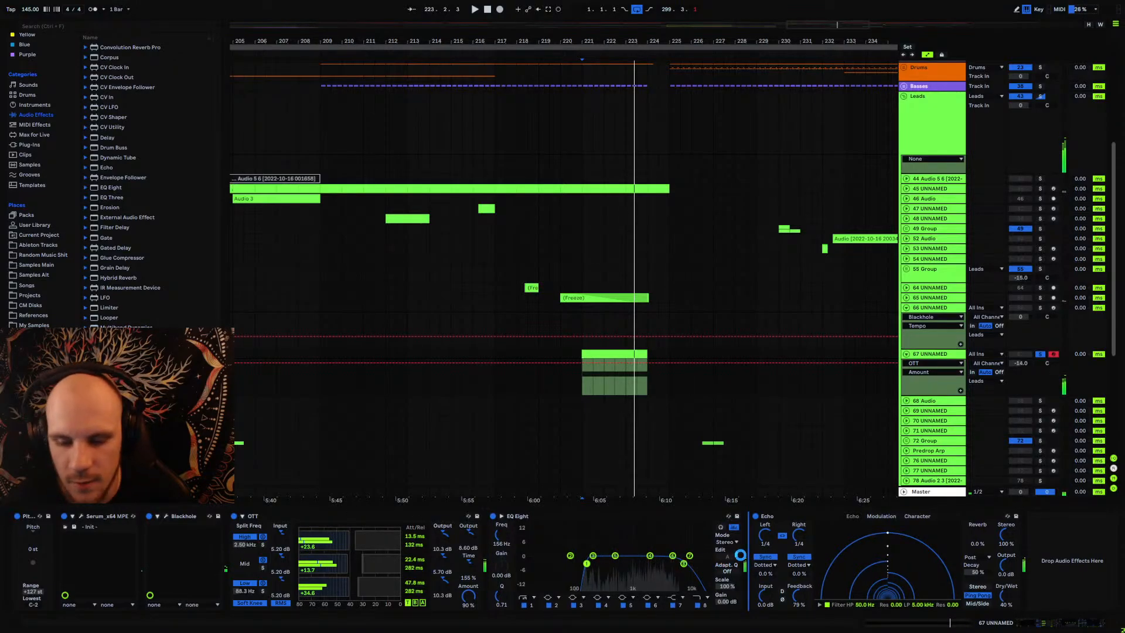
Step: Insert Saturator before Echo on track 67 with Soft Clip on and drive at 4 dB
drag(759, 549, 762, 549)
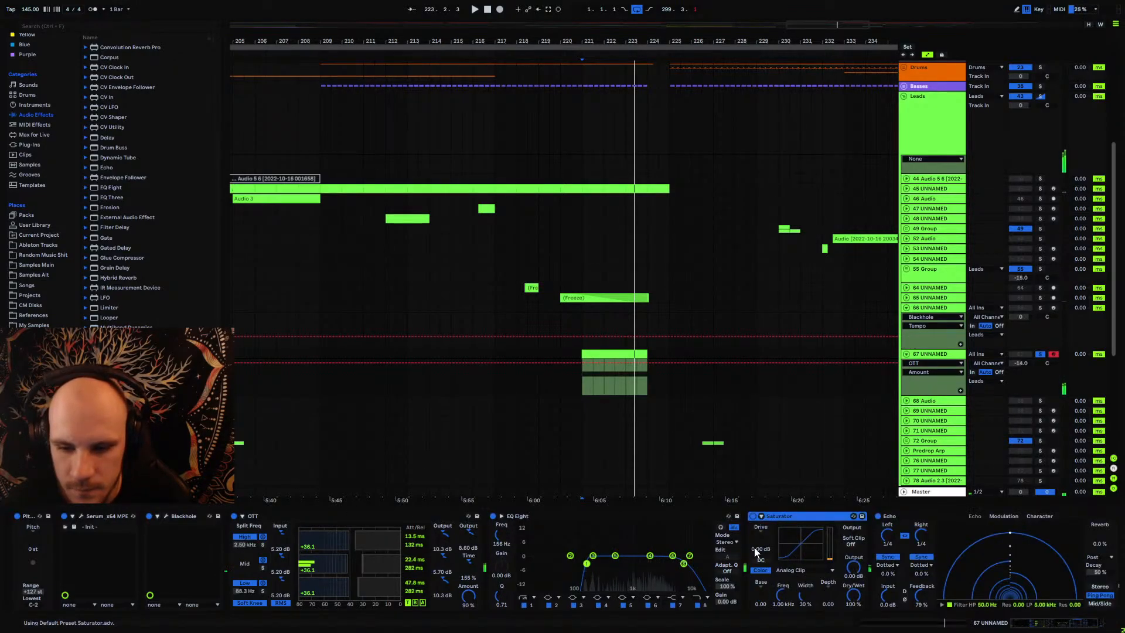
click(850, 545)
key(space)
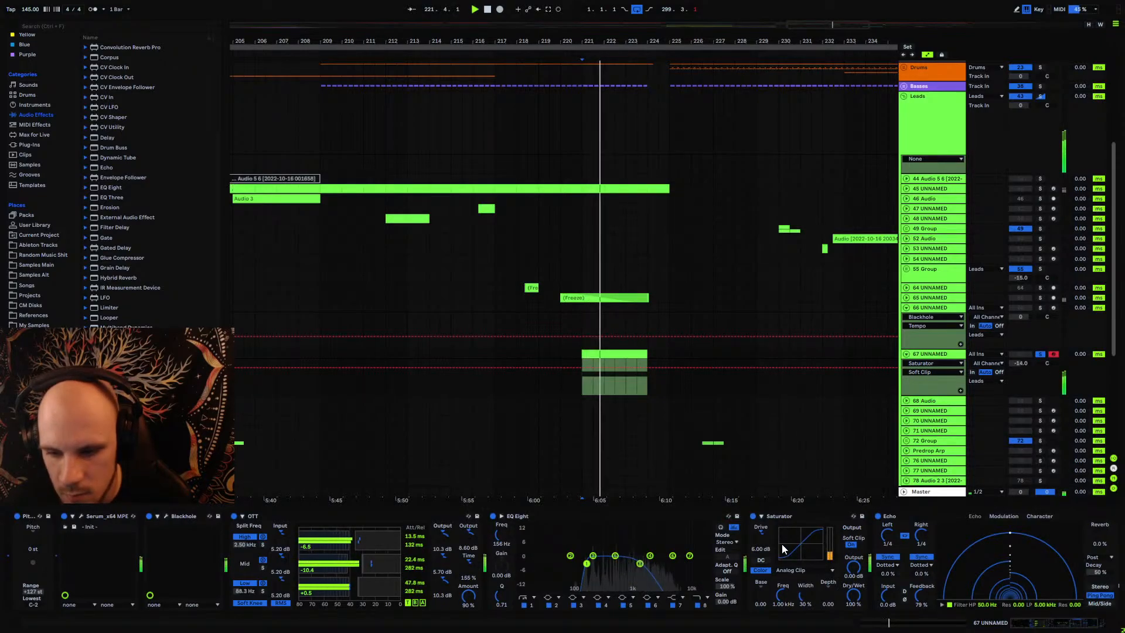
drag(766, 544, 767, 548)
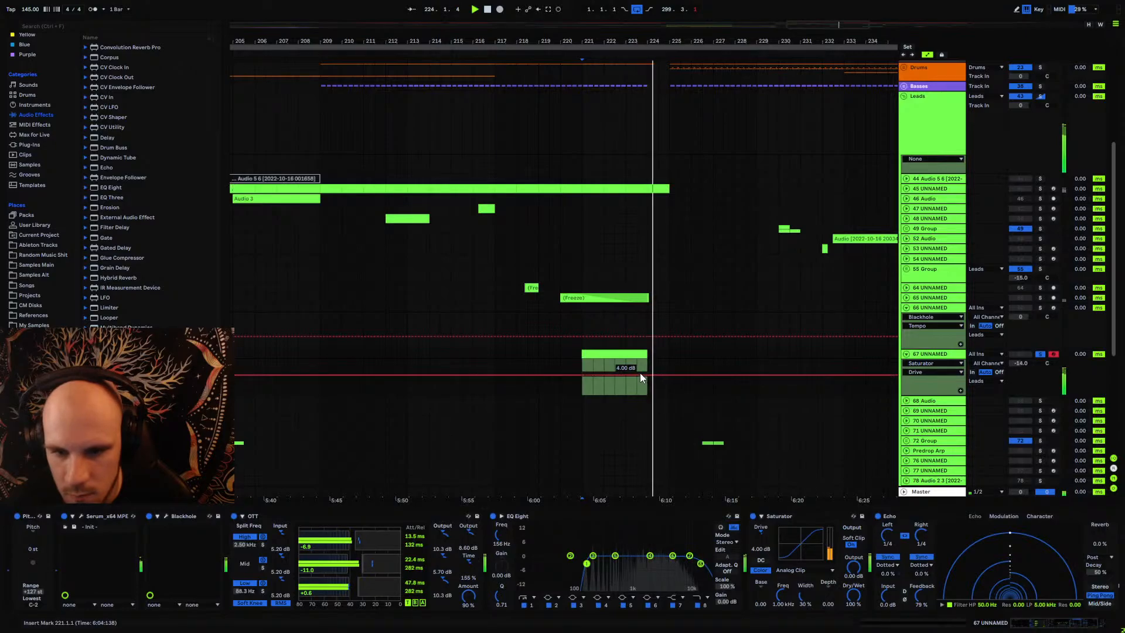
Step: Automate the Saturator drive to rise from -0.30 dB at bar 221 to 4 dB at bar 224, and play it back
drag(581, 376, 581, 378)
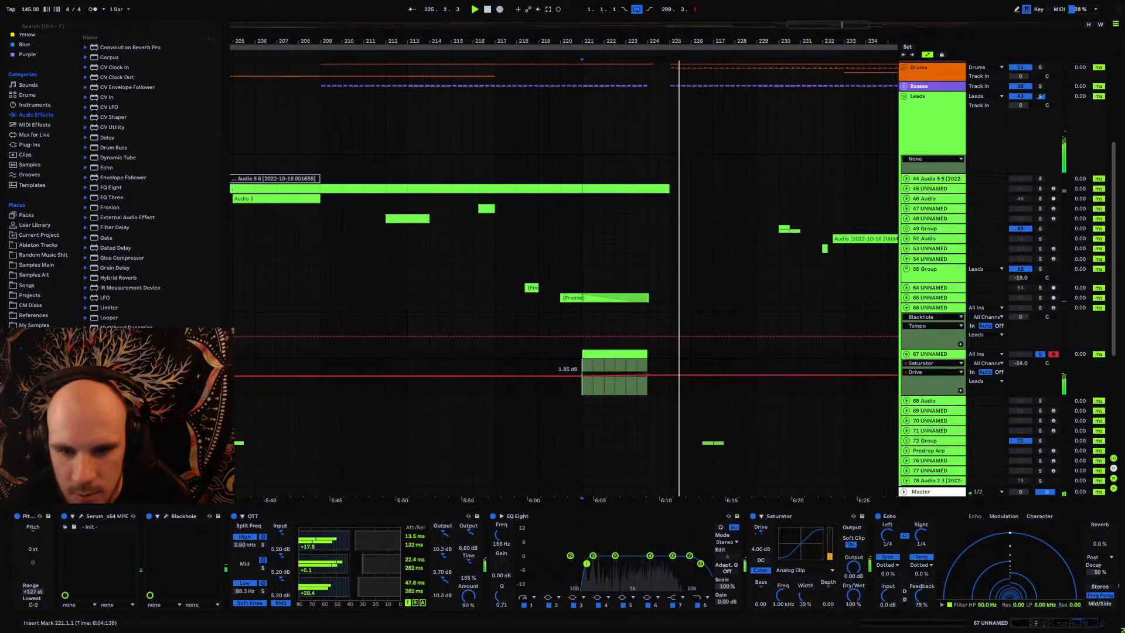
key(space)
key(space)
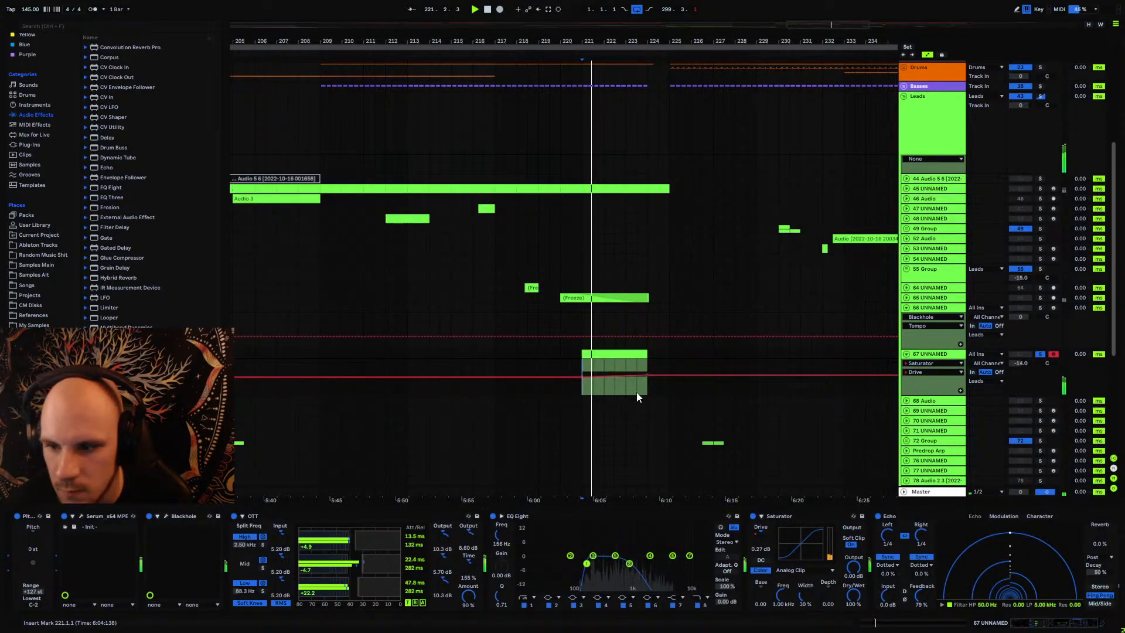
Step: Unsolo track 67, lower its volume to -19 dB and play the mix from bar 217
click(1039, 353)
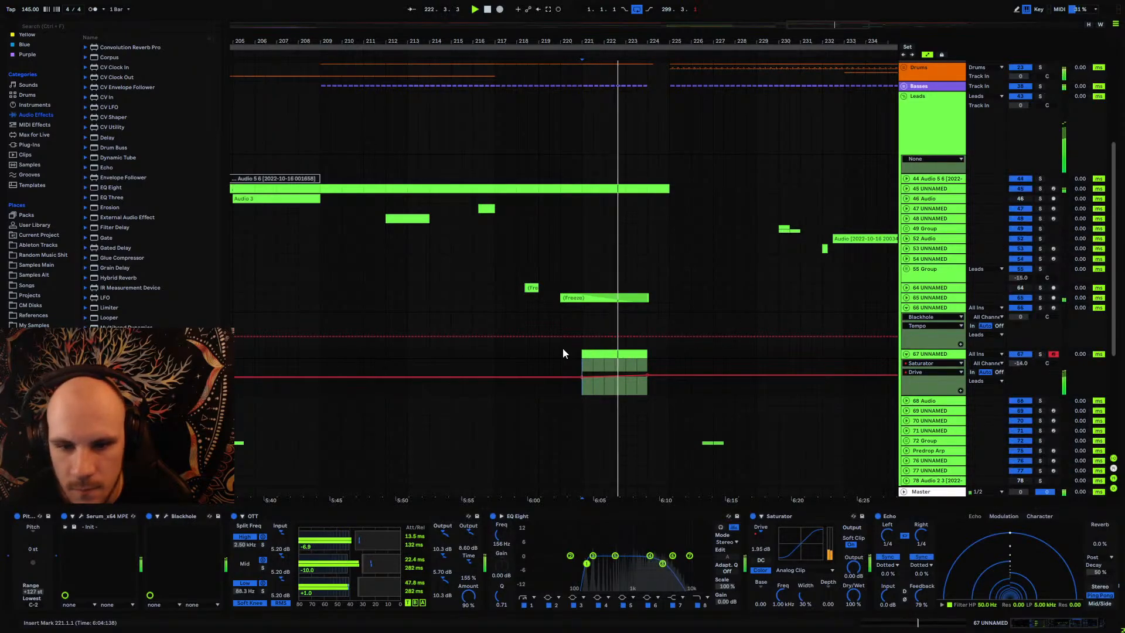
drag(1022, 363, 1022, 369)
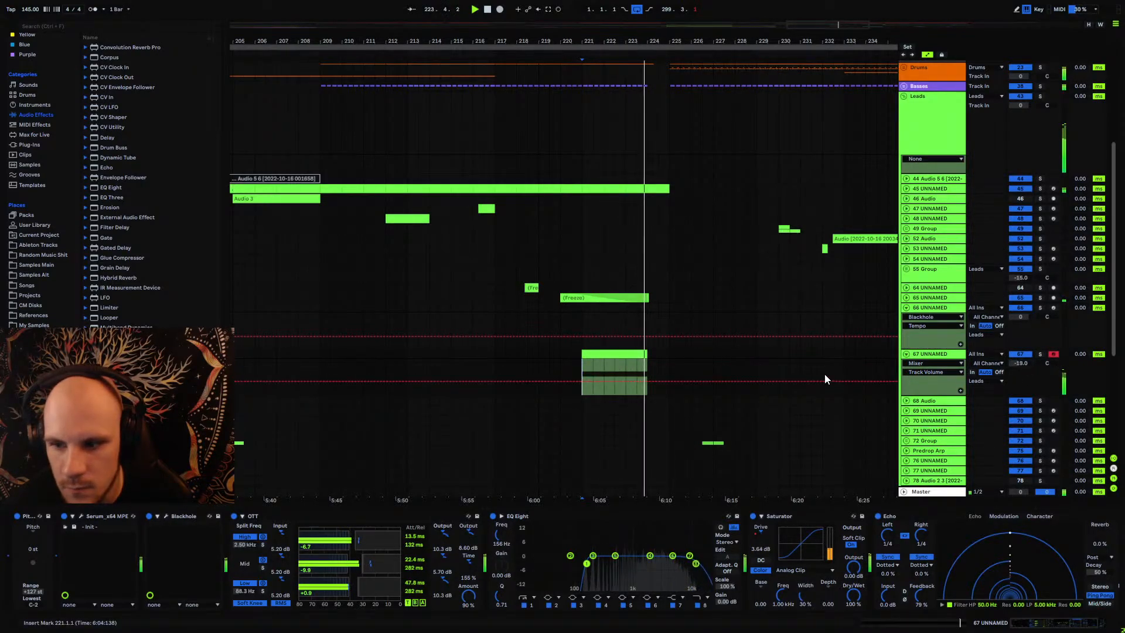
click(608, 352)
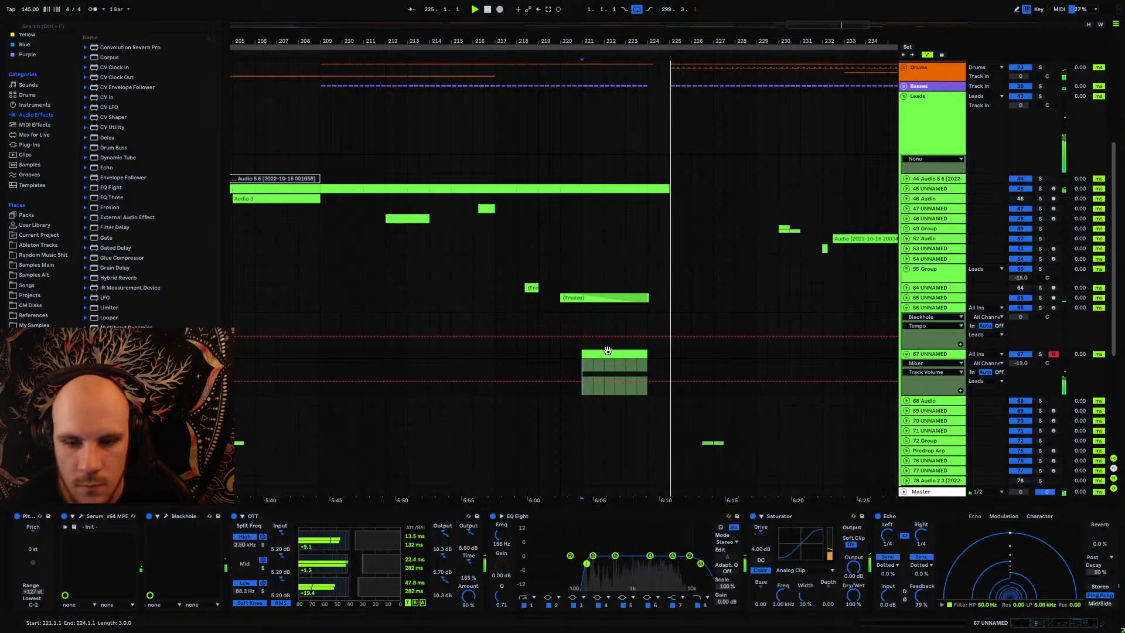
click(496, 355)
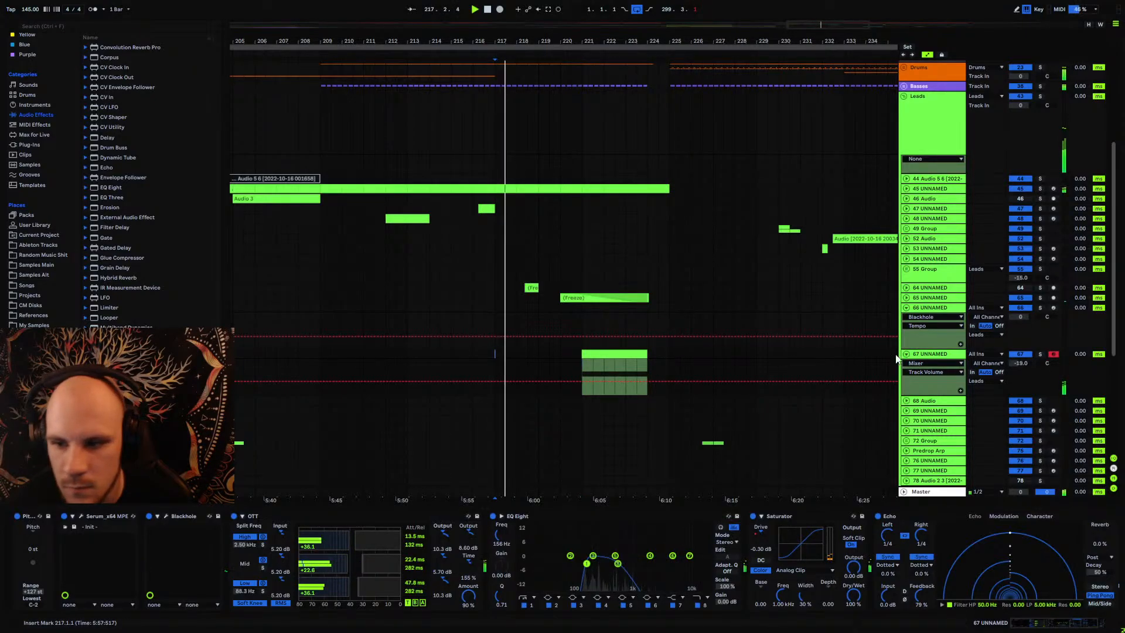
Step: Fold track 66, lower the start of track 67's EQ Eight band 8 sweep to about 345 Hz and fold track 67
click(906, 308)
click(906, 317)
click(906, 318)
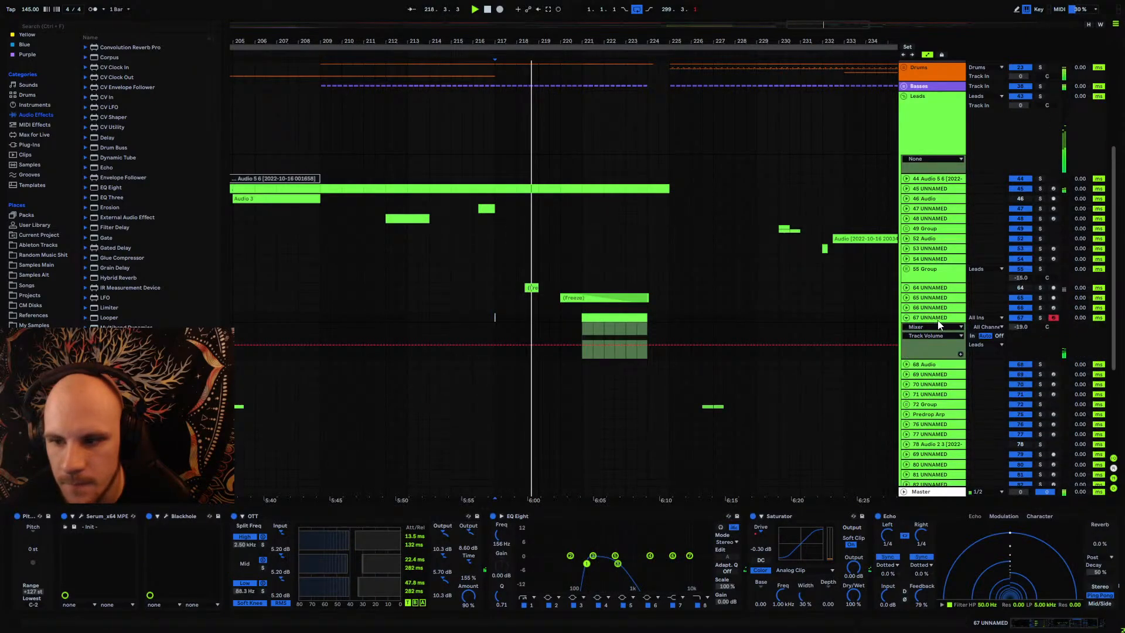
click(617, 563)
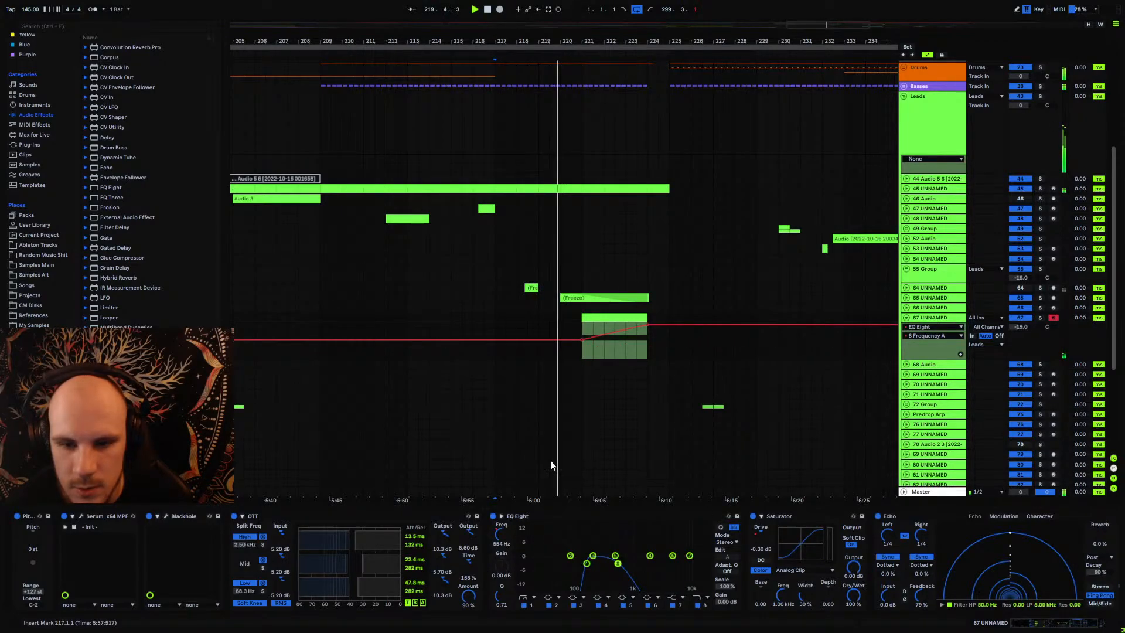
drag(584, 337, 582, 341)
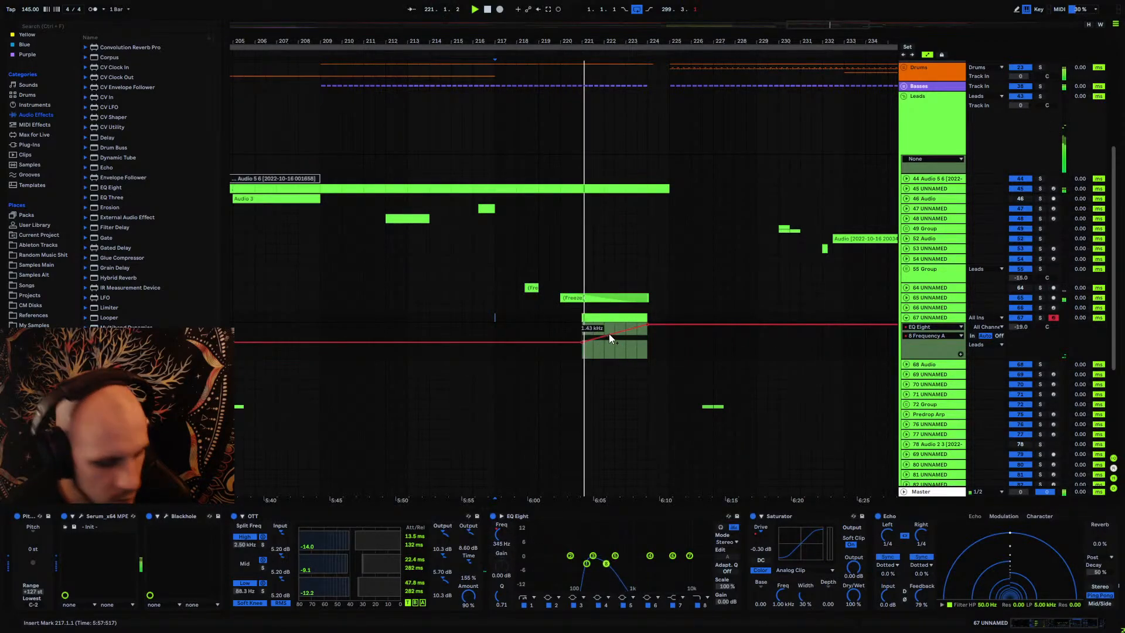
click(906, 318)
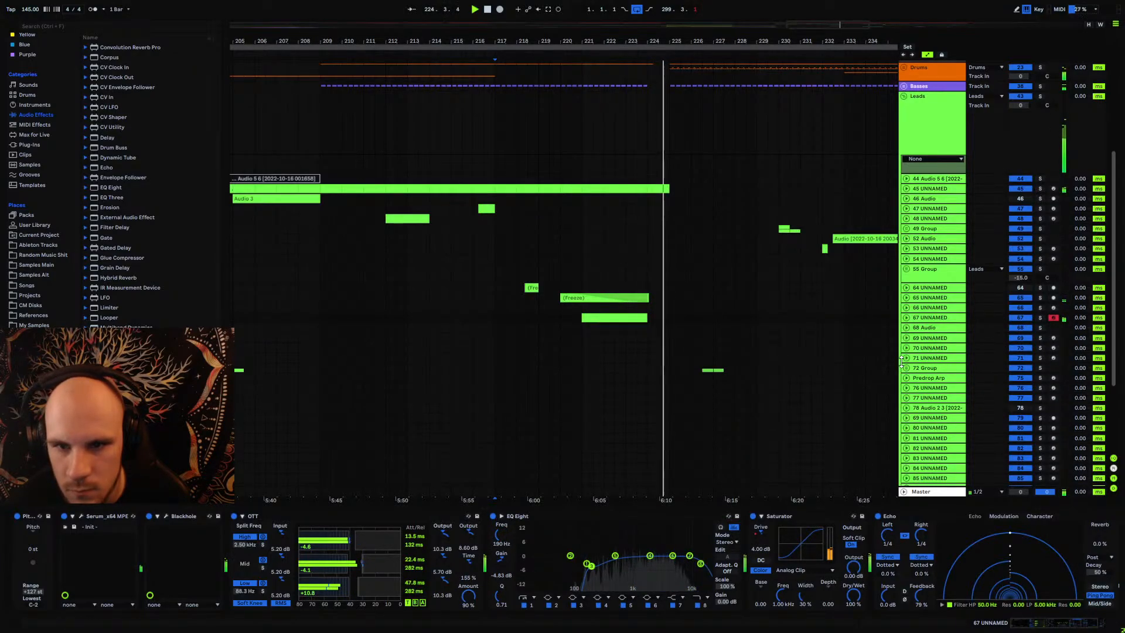
Step: Play from bar 224, deactivate track 45's clip section from bar 224 to 225, recheck the transition and fold track 67
click(906, 317)
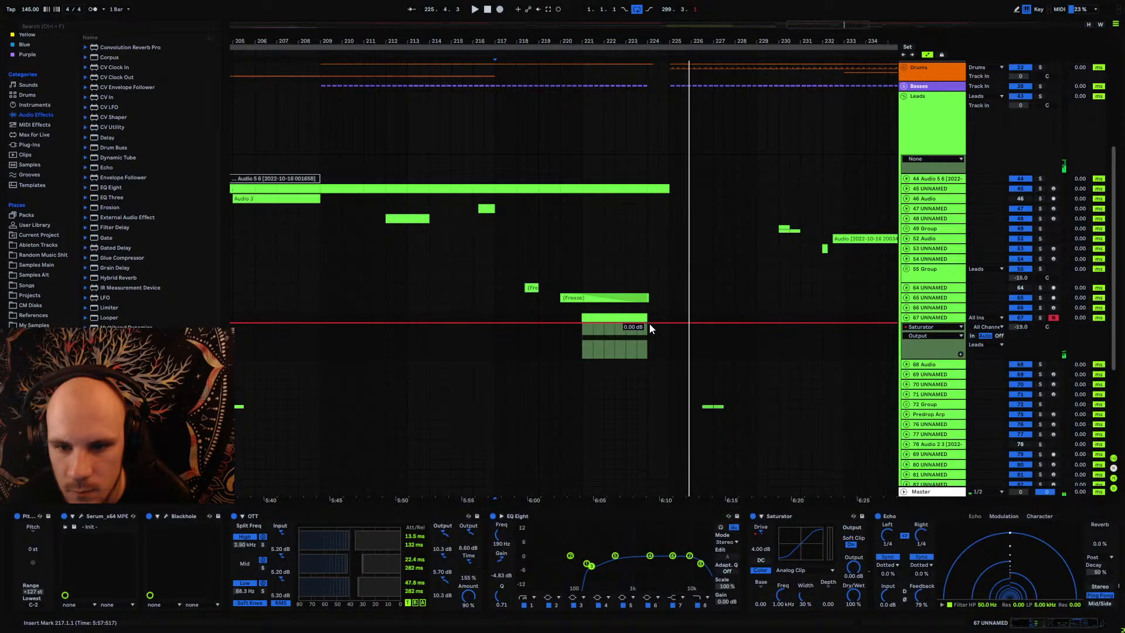
click(645, 338)
key(space)
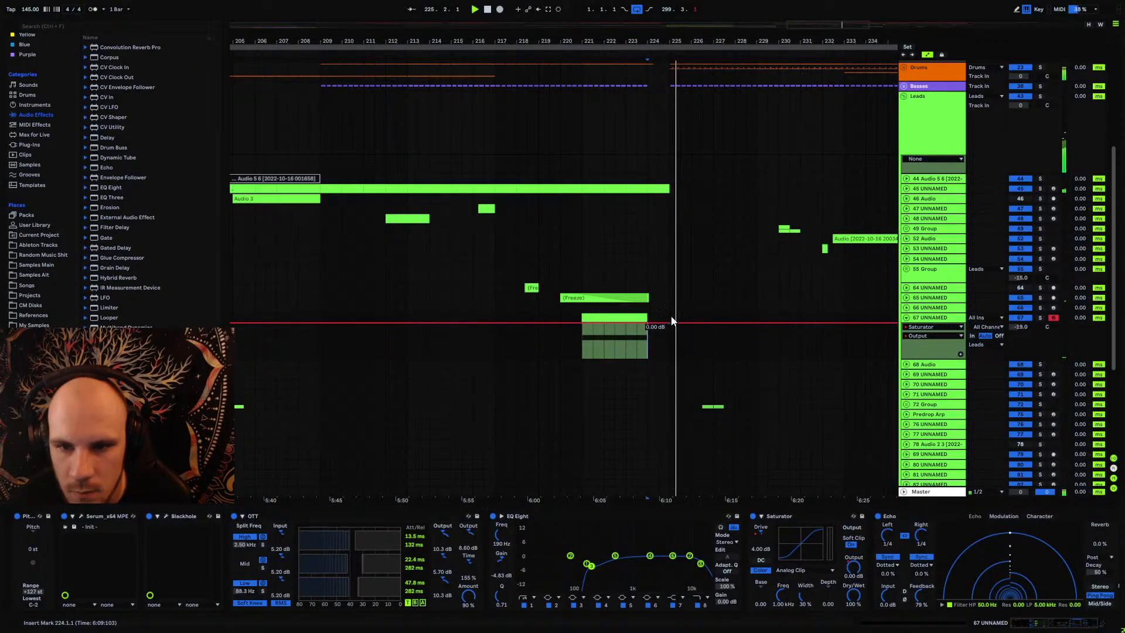
key(space)
drag(670, 190, 652, 190)
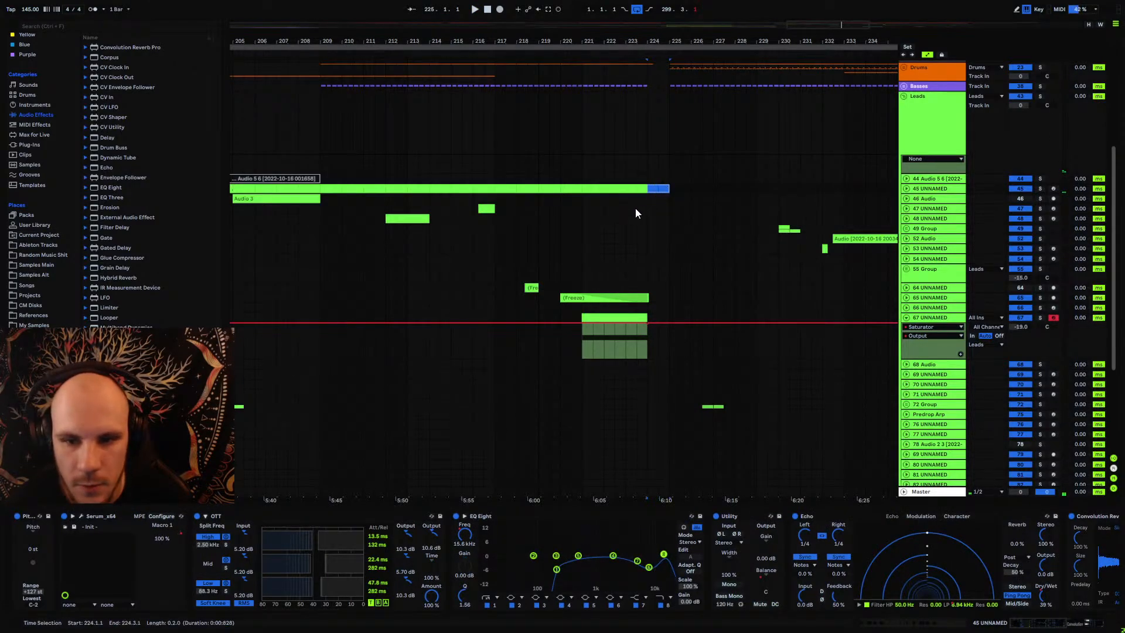
click(636, 209)
key(space)
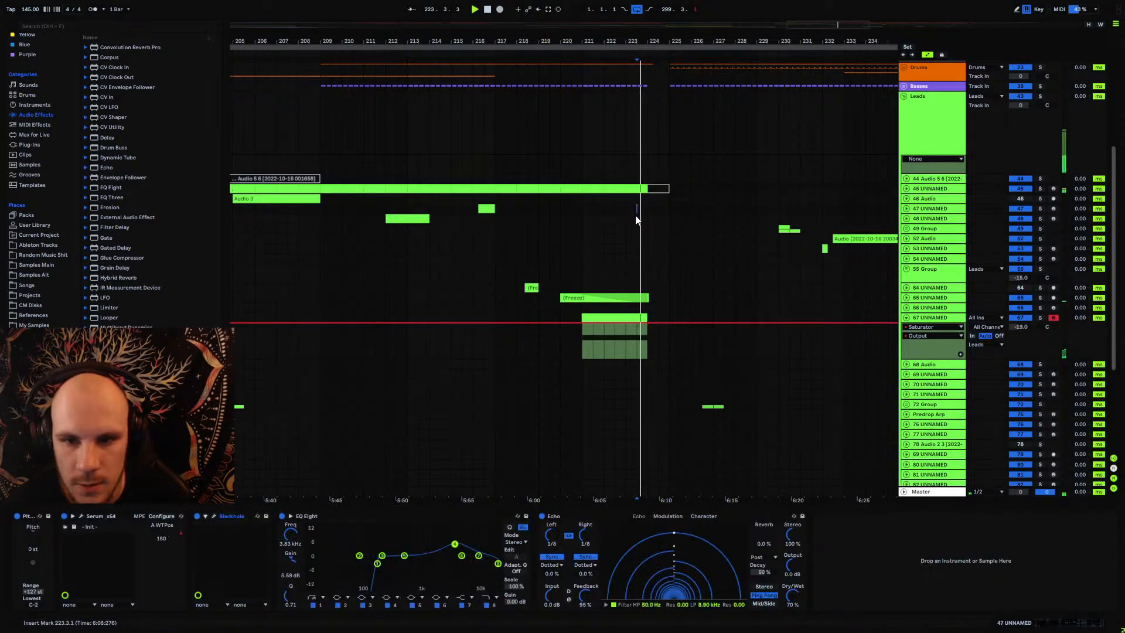
click(906, 319)
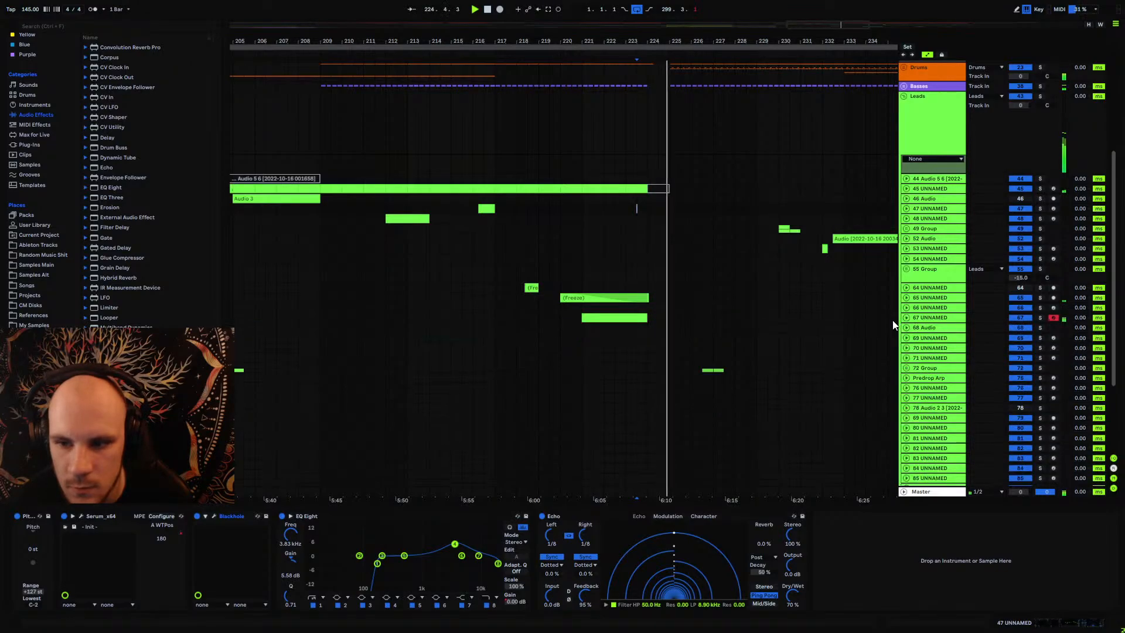
Step: Play the arrangement from bar 217 and look over the tracks through the section after bar 225
click(495, 317)
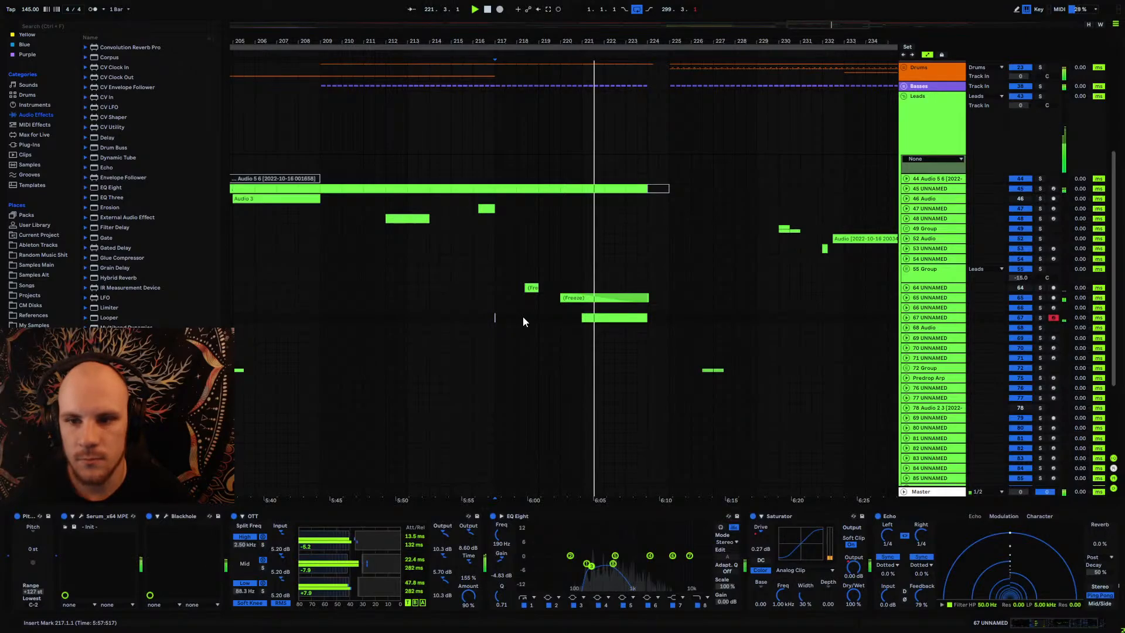
drag(633, 42, 516, 44)
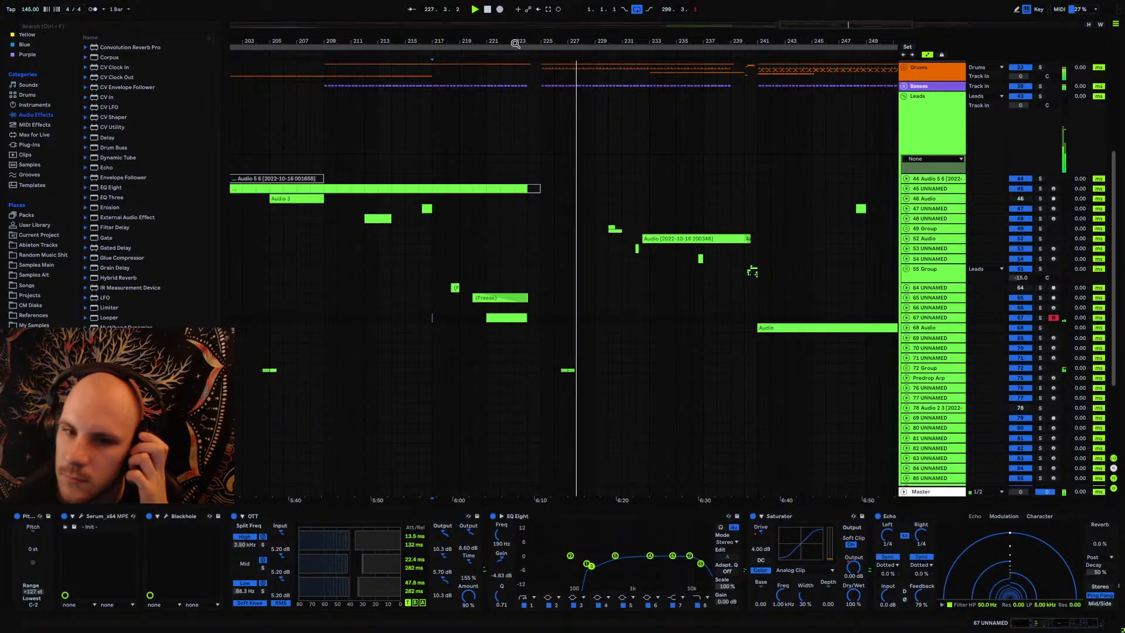
scroll(626, 252, down, 3)
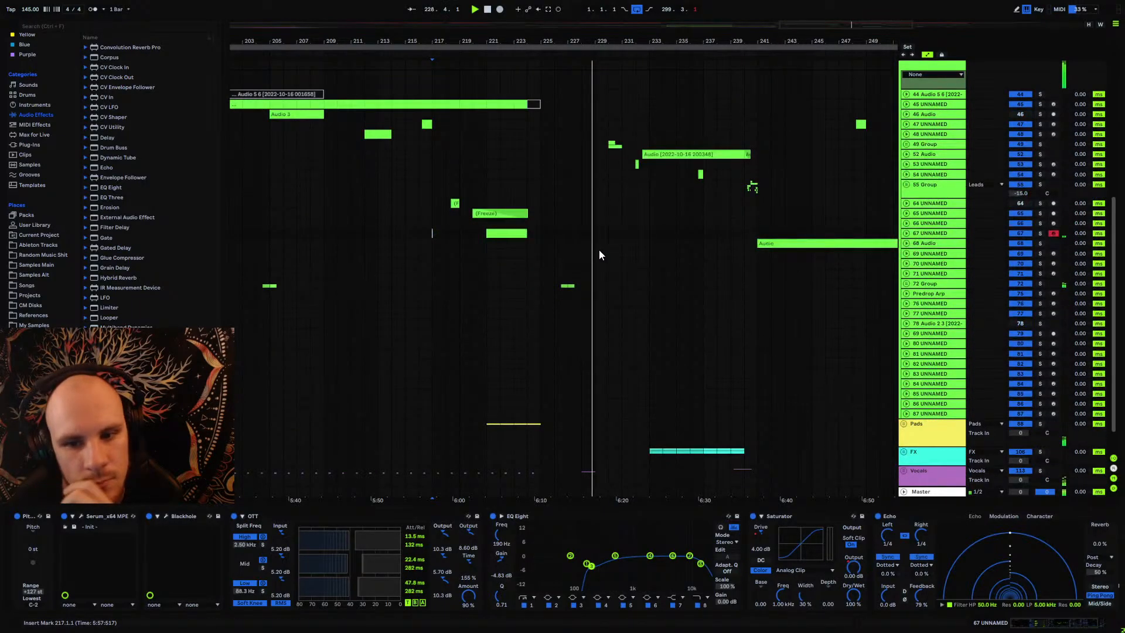
scroll(599, 250, down, 1)
scroll(599, 246, up, 2)
scroll(599, 246, down, 2)
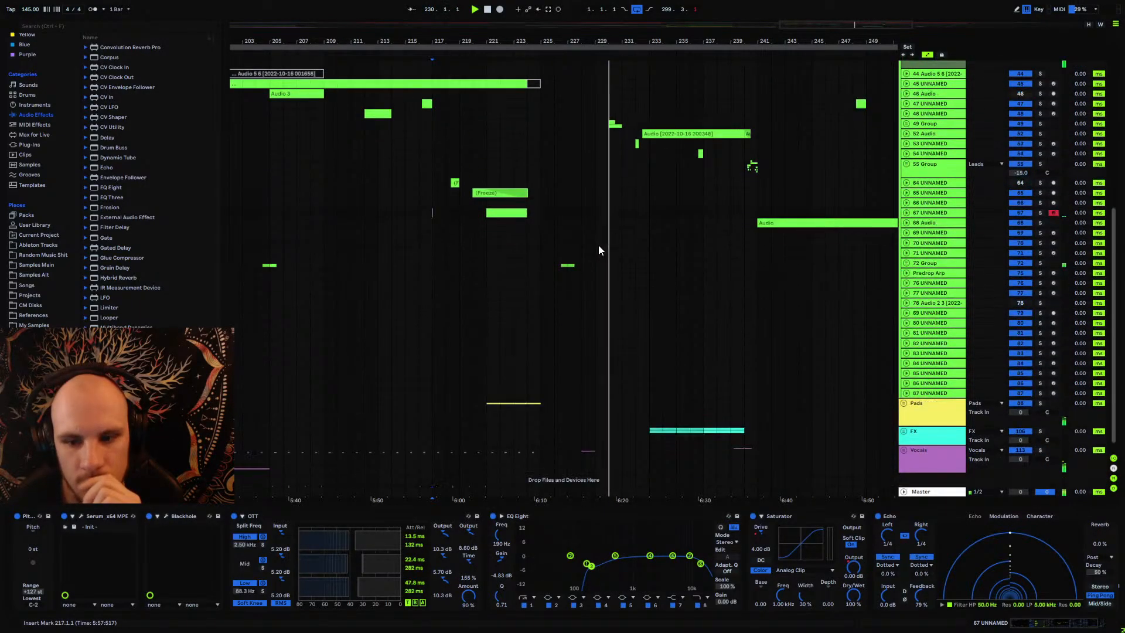
scroll(599, 250, down, 1)
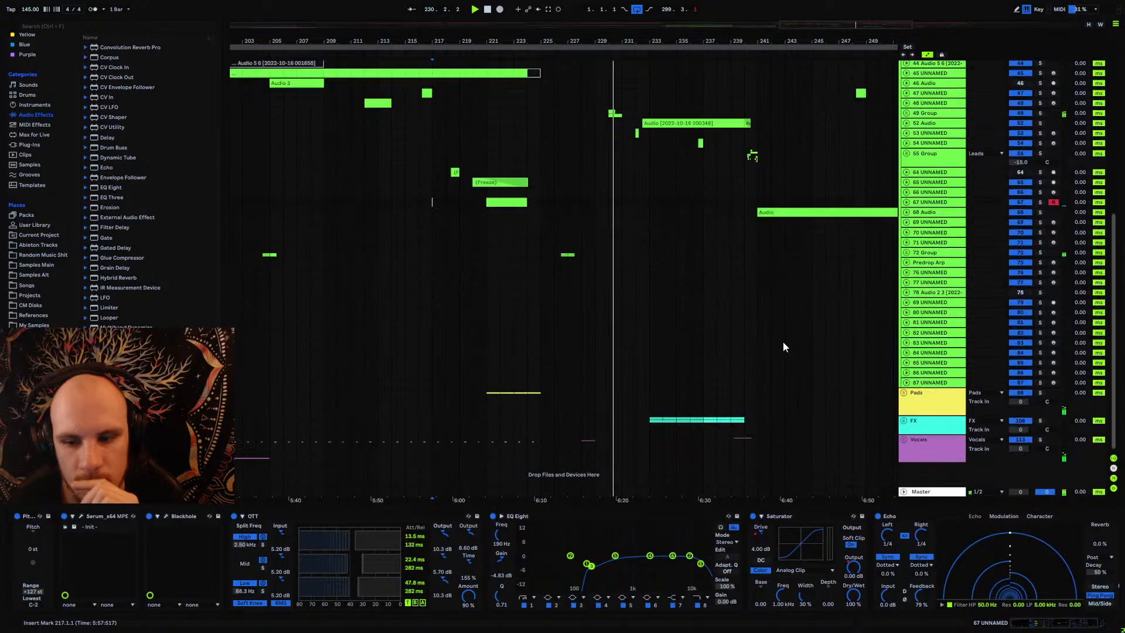
Step: Expand the Vocals group and duplicate bars 225 to 233 of vocal track 117 to bar 233
click(903, 439)
scroll(644, 405, down, 3)
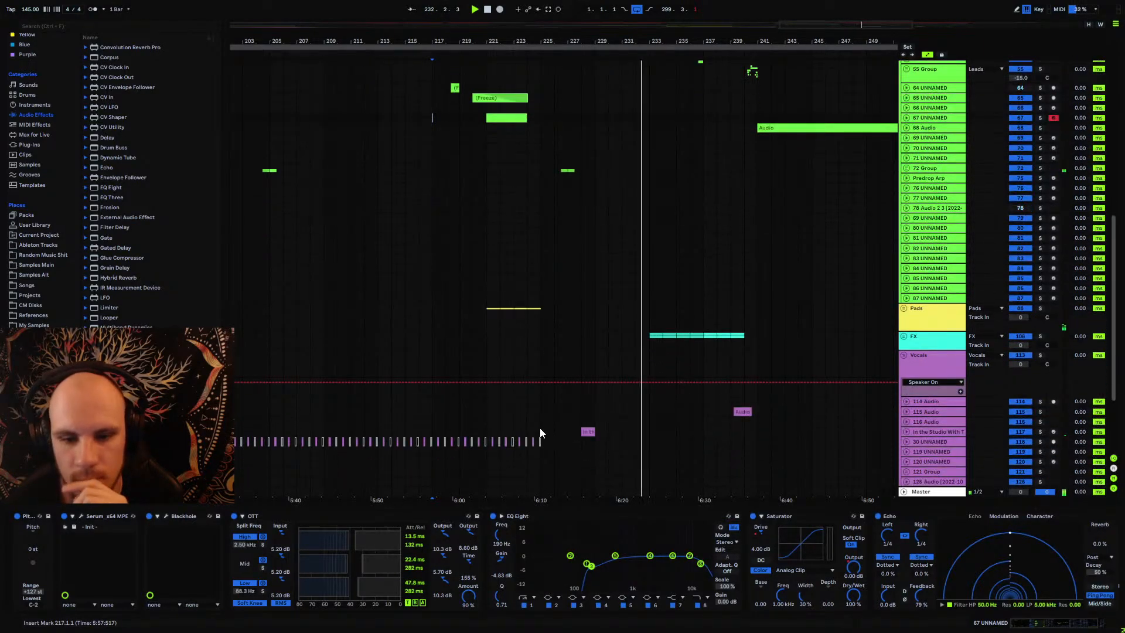
drag(540, 432, 649, 434)
key(ctrl+d)
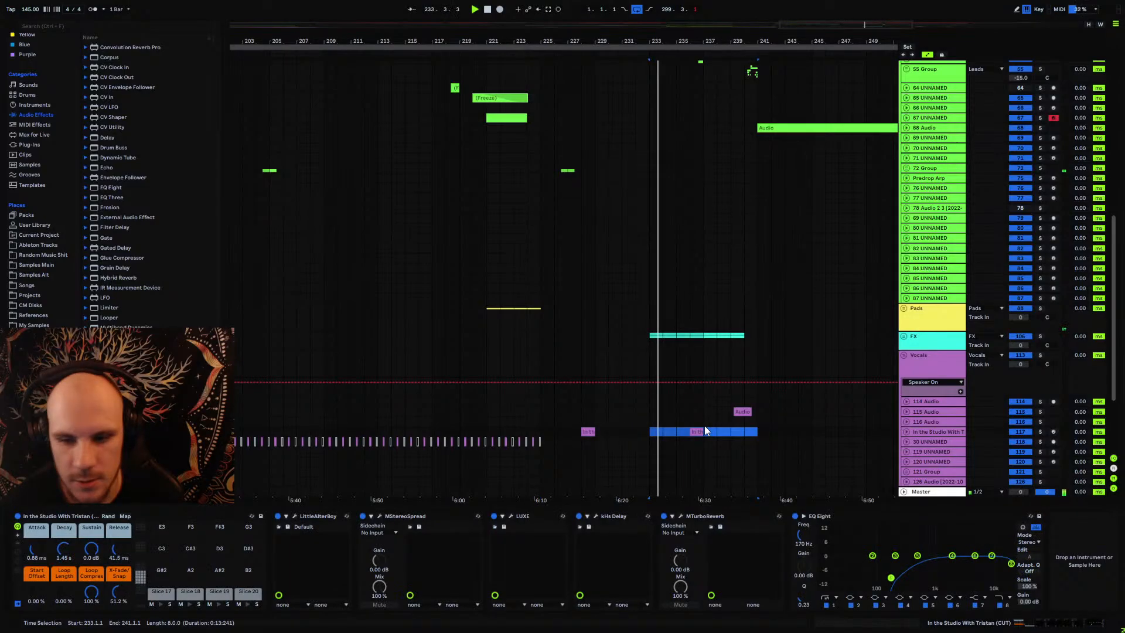
Step: In the duplicated vocal clip, raise the third and fourth notes to Slice 9 and join them into one note
double_click(704, 431)
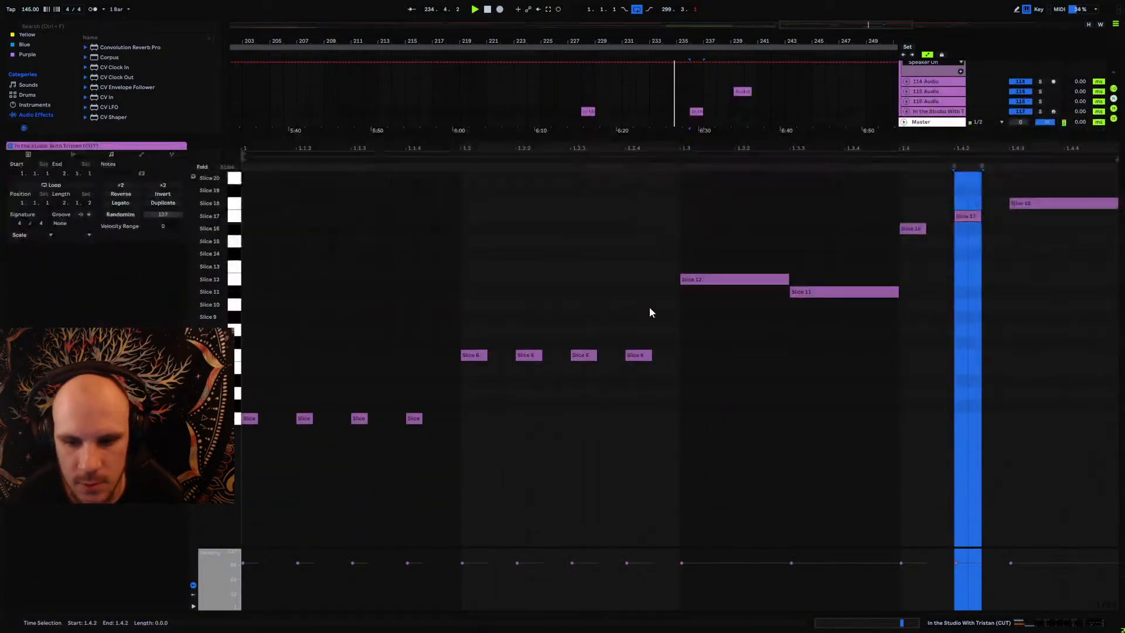
drag(663, 342, 325, 429)
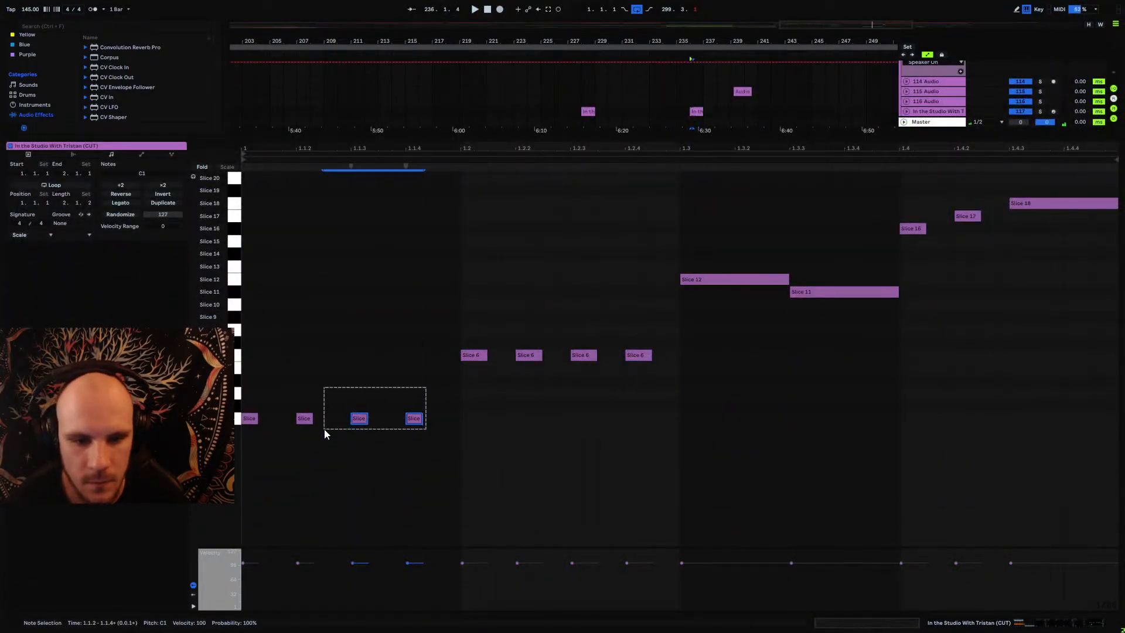
key(Up)
key(Up)
key(Up)
key(Up)
key(Up)
key(Up)
key(Up)
key(Up)
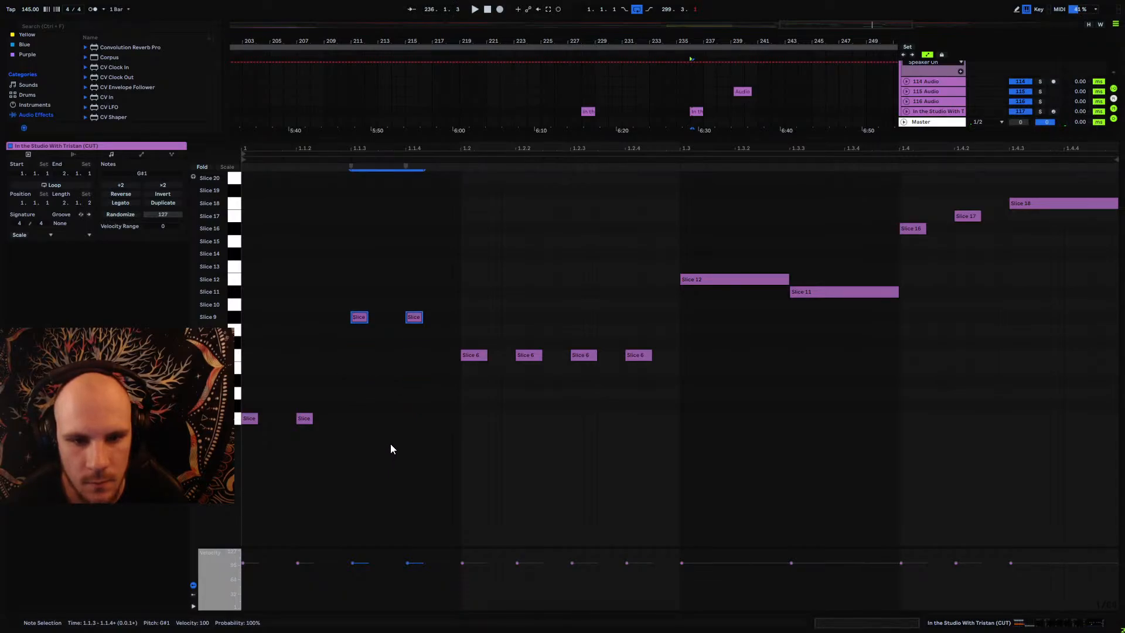
key(ctrl+j)
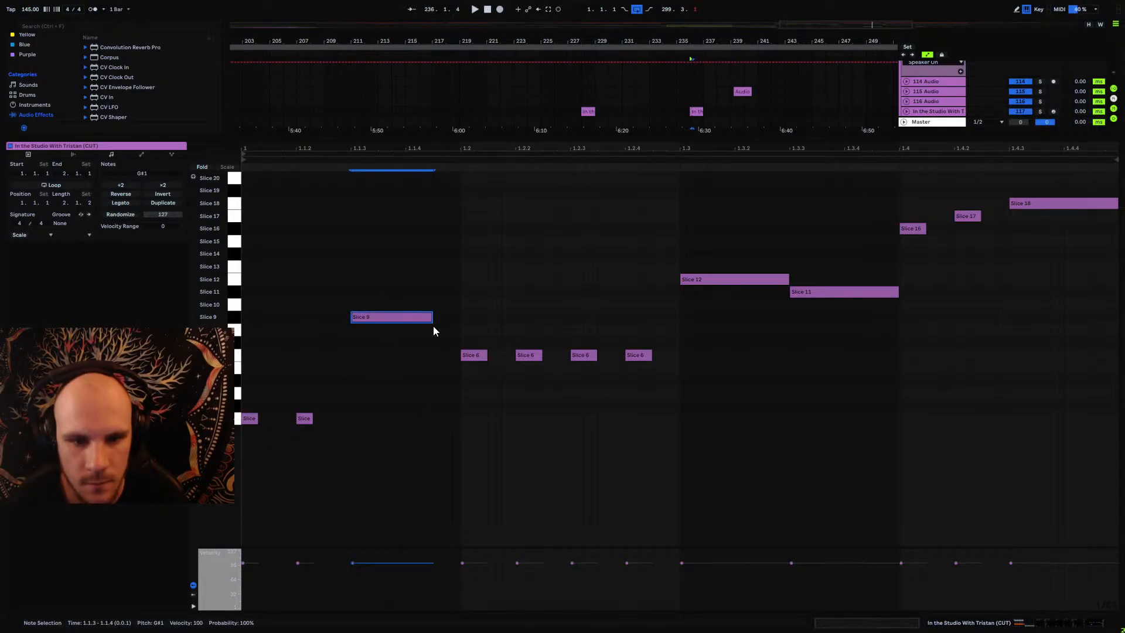
Step: Solo vocal track 117 and raise the long note at 1.1.3 to Slice 18 while auditioning each slice in playback
key(space)
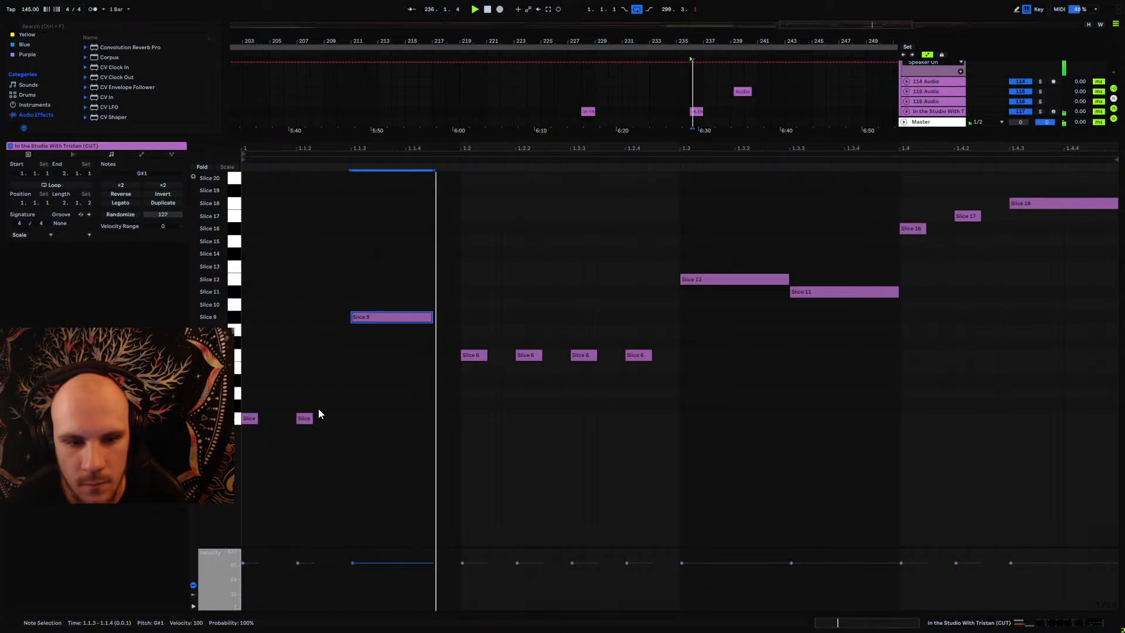
mouse_move(381, 318)
mouse_down()
mouse_move(379, 343)
mouse_move(382, 310)
mouse_up()
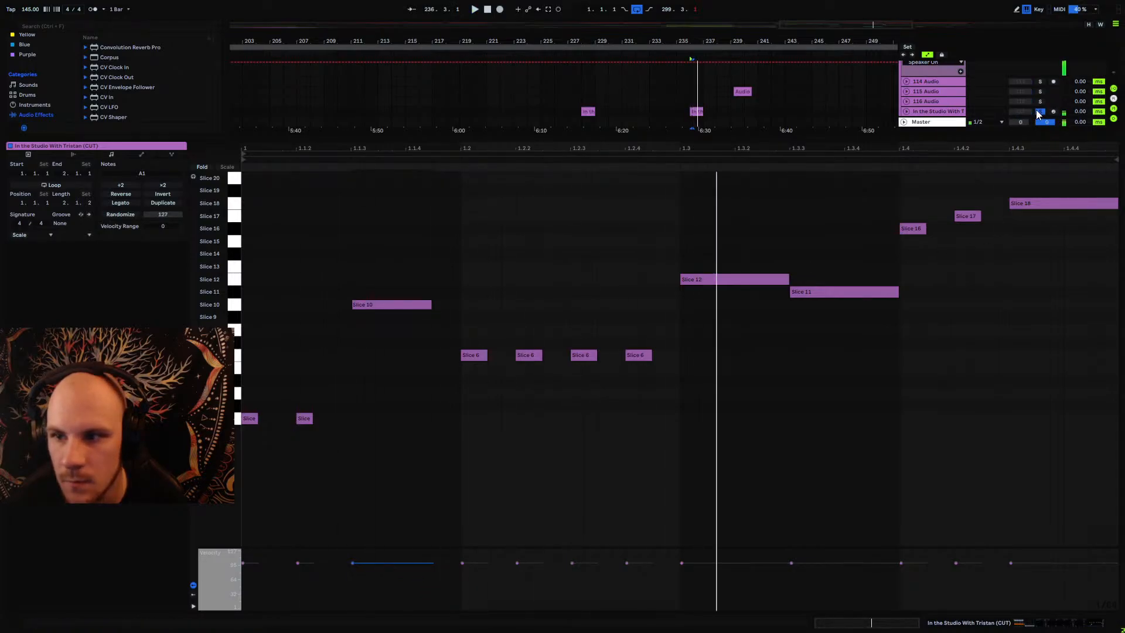
click(382, 302)
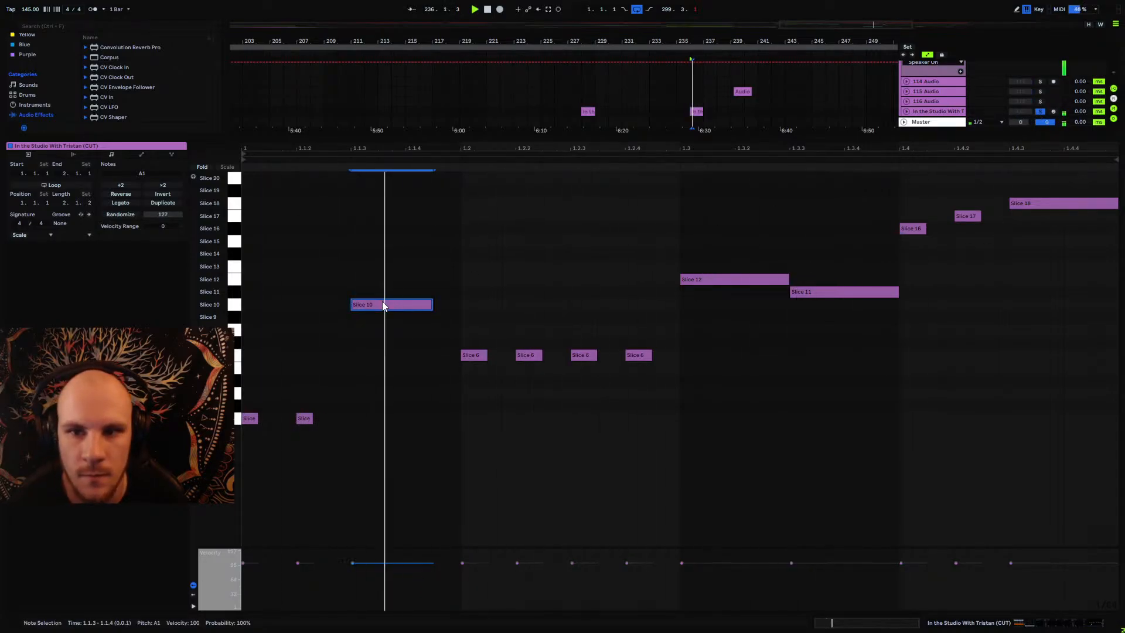
key(Up)
key(Up)
key(Down)
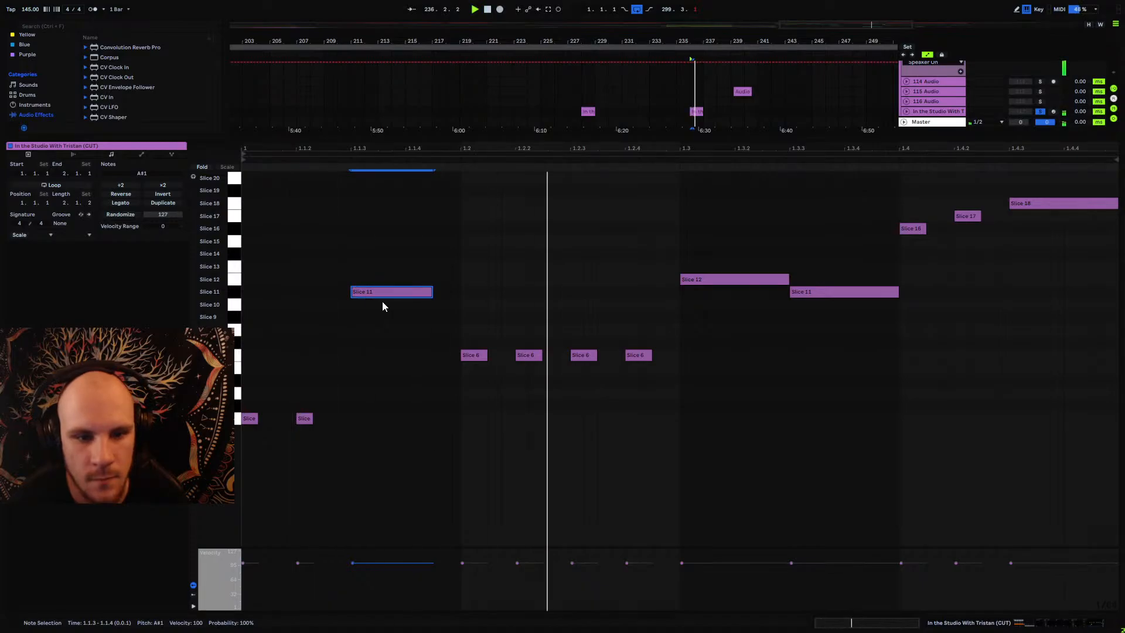
key(Up)
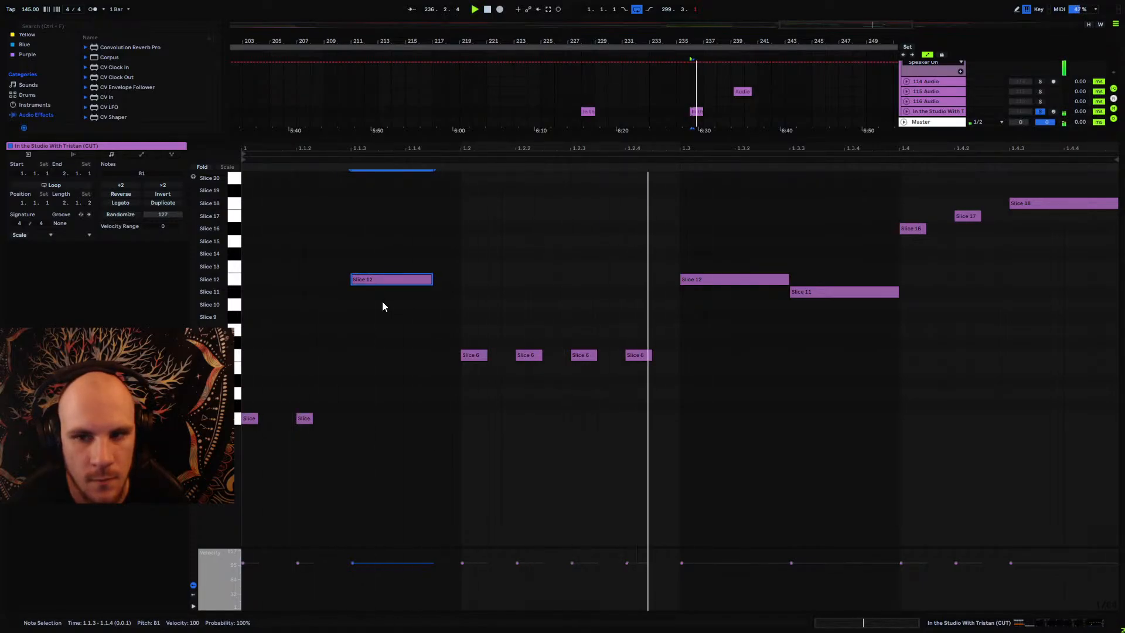
key(Up)
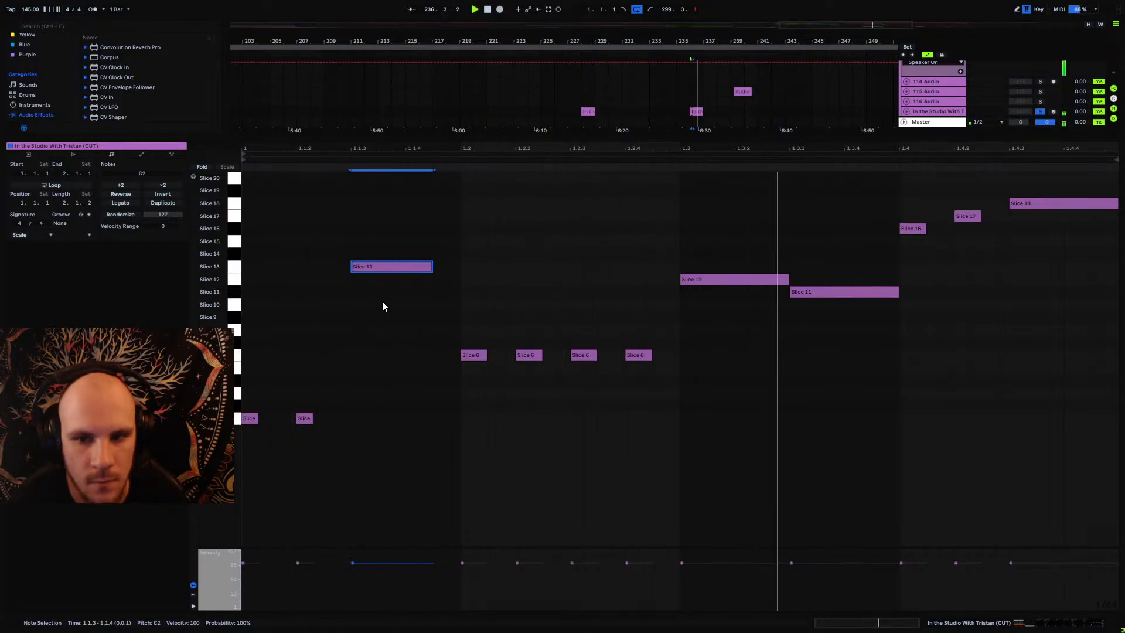
key(Up)
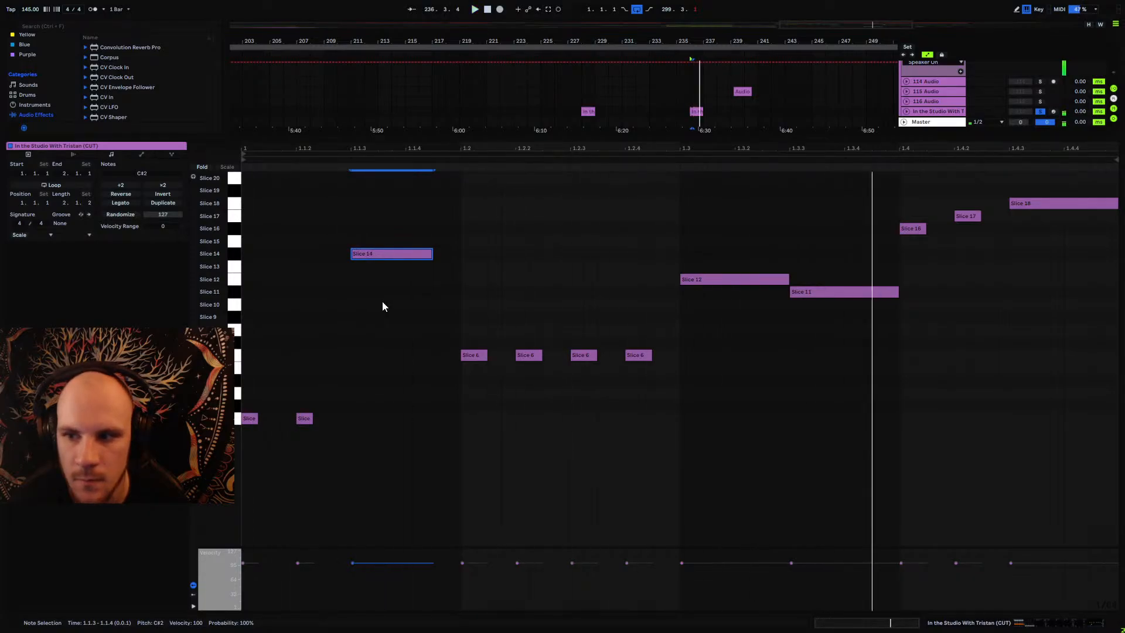
key(Up)
key(Up)
key(Up)
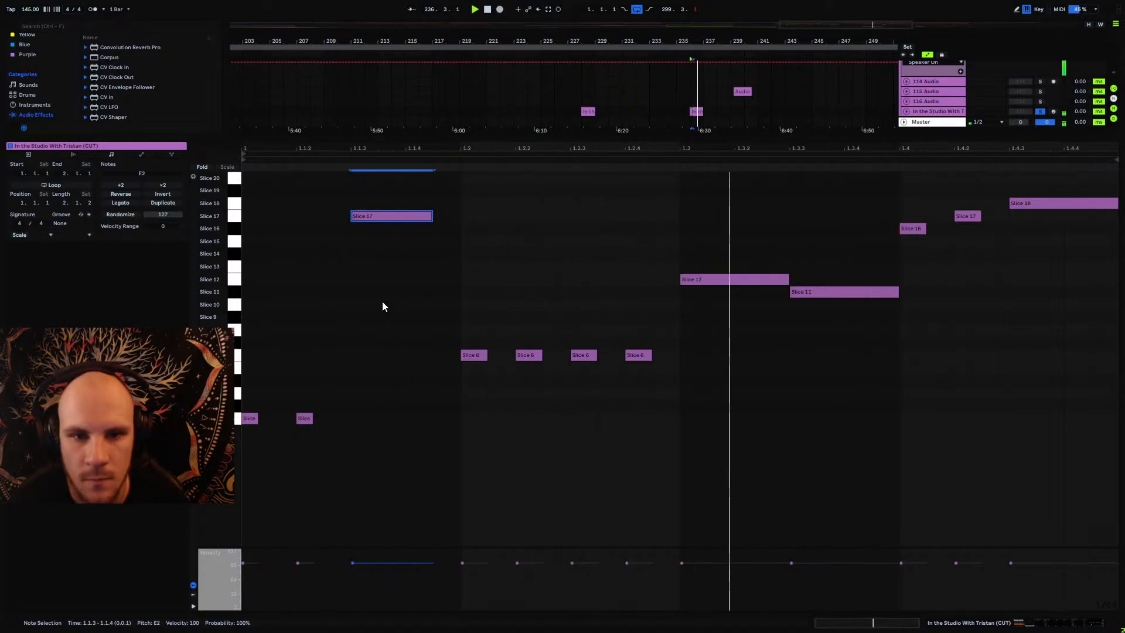
key(Up)
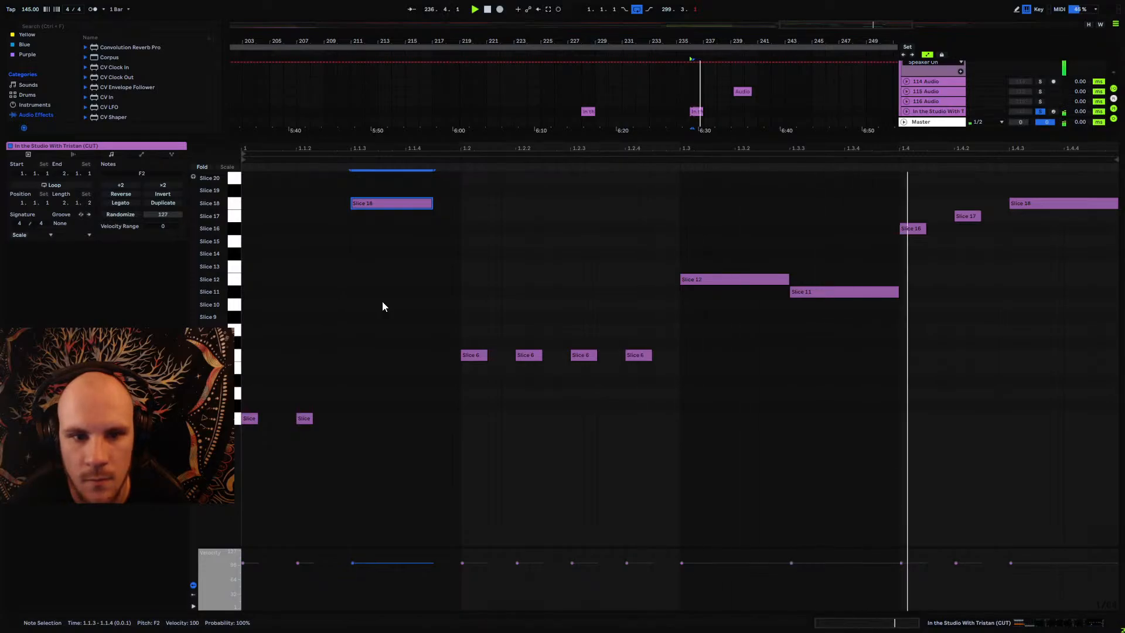
Step: Lengthen the first Slice 6 note at 1.2 to fill the whole beat, raise it to Slice 19, and play the clip
drag(550, 324, 639, 382)
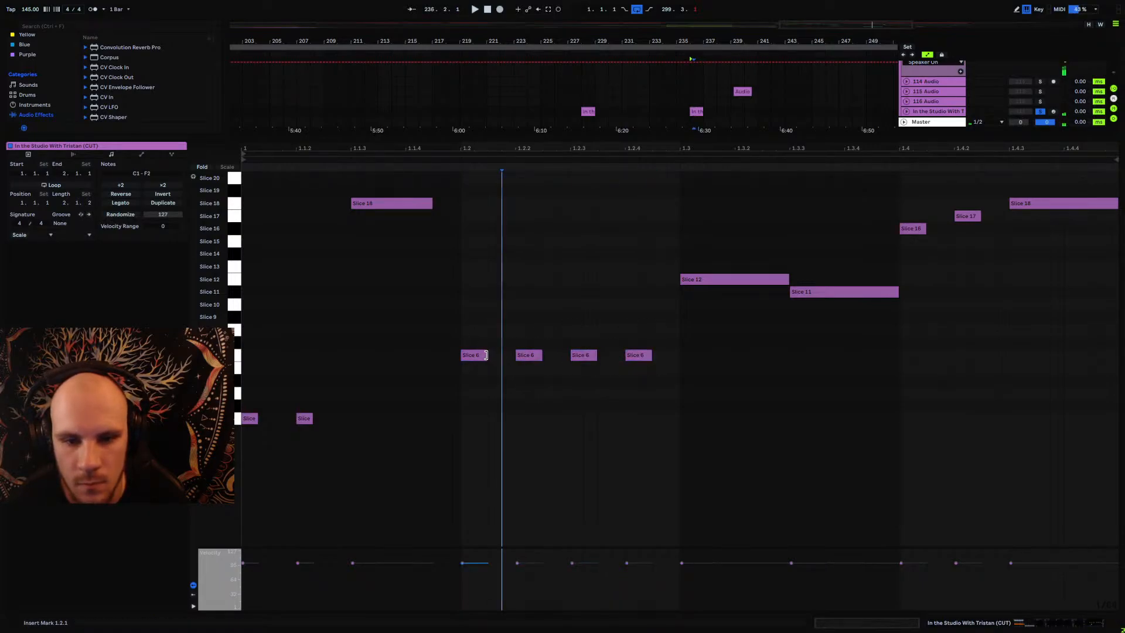
key(ctrl+j)
key(Up)
key(Up)
key(Up)
key(Up)
key(Up)
key(Up)
key(Up)
key(Up)
key(Up)
key(Up)
key(Up)
key(Up)
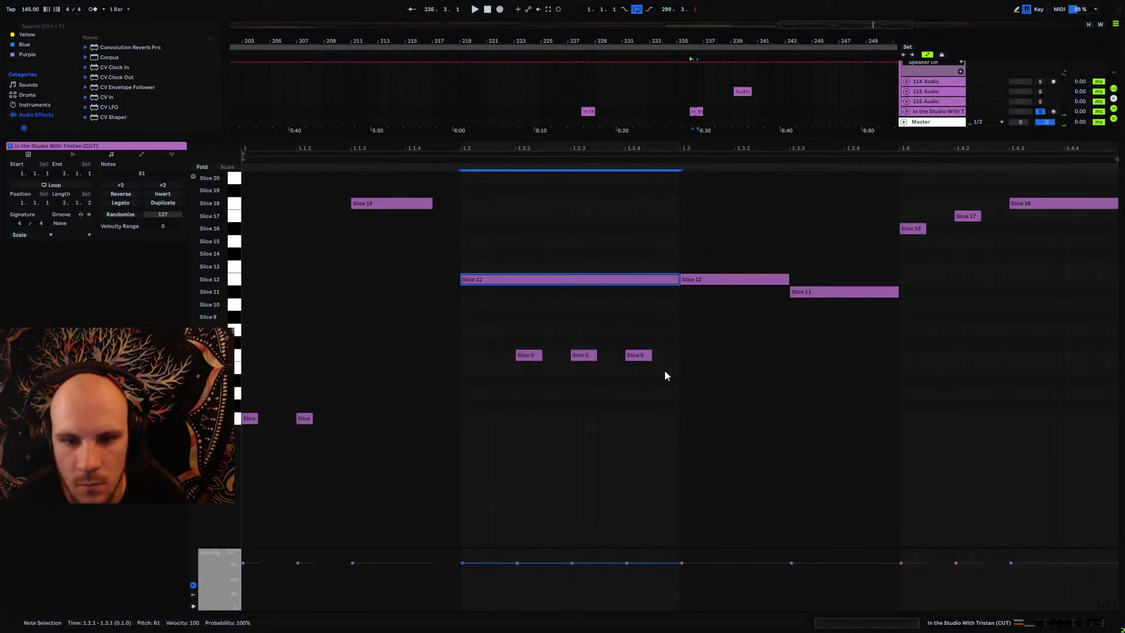
key(Up)
key(space)
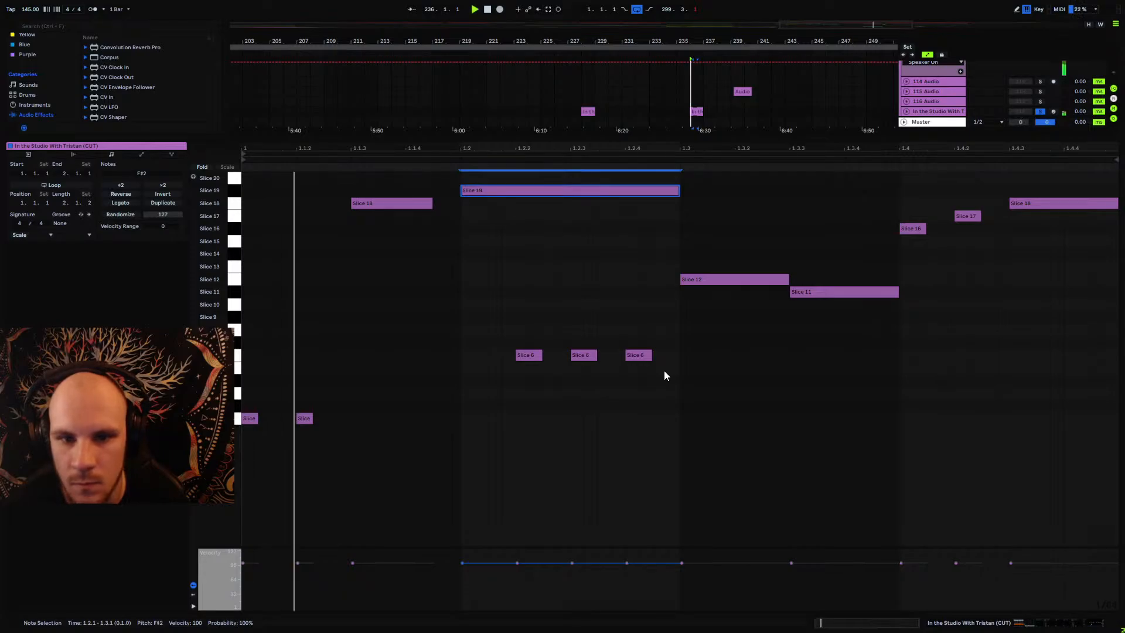
Step: Deactivate the three remaining Slice 6 notes, and make the long note above them start at 1.2.3 on Slice 16
drag(518, 332, 644, 389)
key(0)
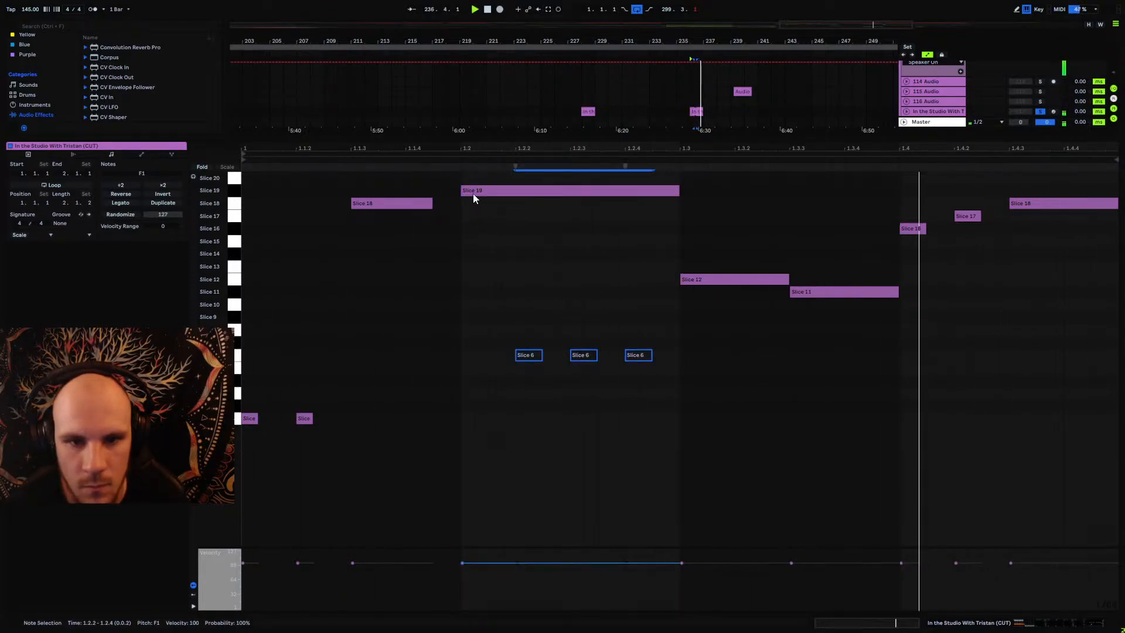
drag(462, 191, 606, 229)
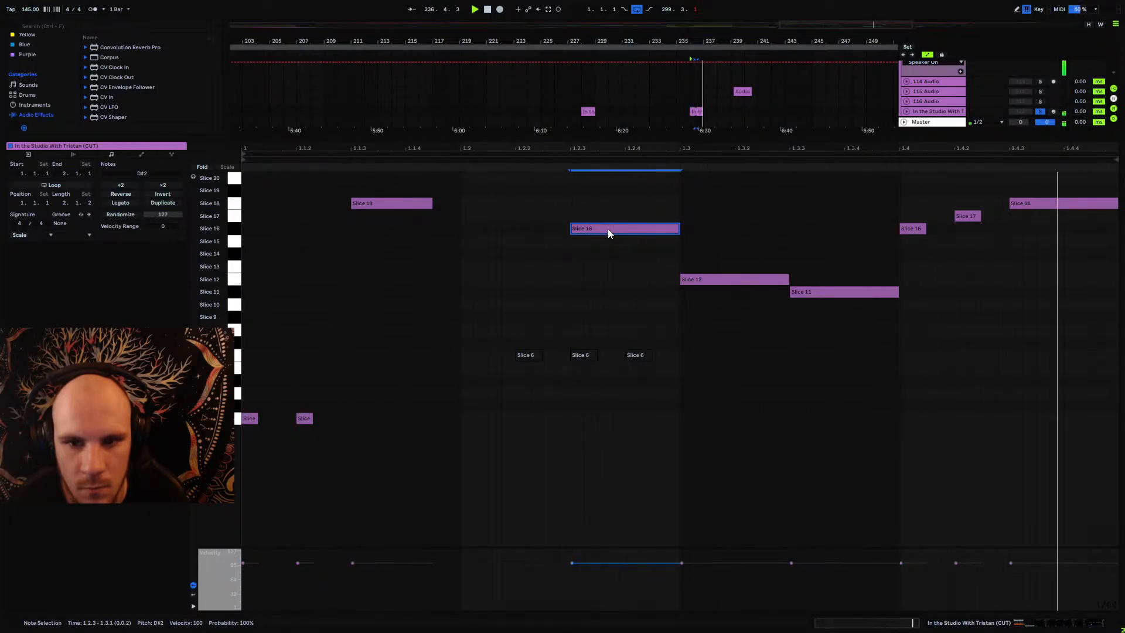
mouse_move(607, 229)
mouse_down()
mouse_move(607, 241)
mouse_move(607, 228)
mouse_up()
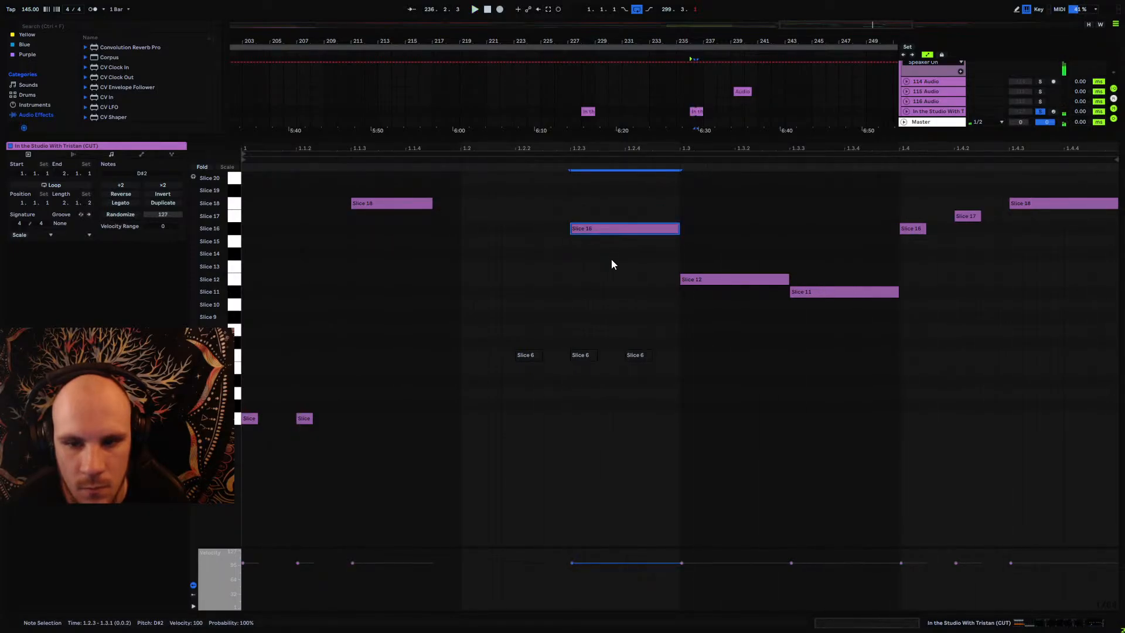
Step: Shorten the Slice 12 note at 1.3 to about half a sixteenth
drag(779, 280, 739, 282)
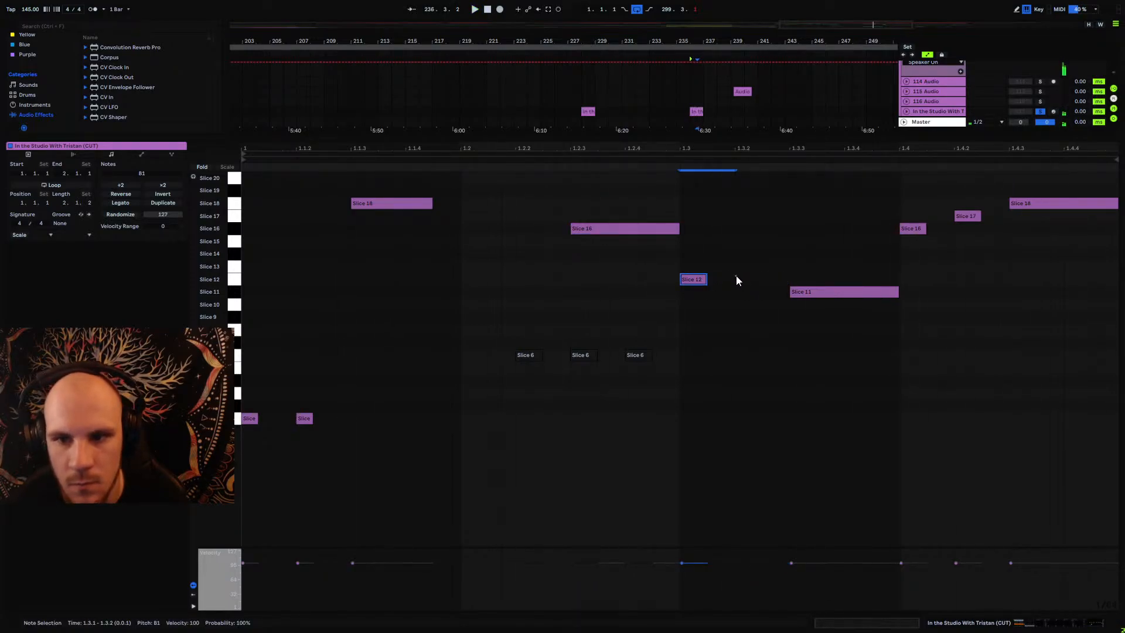
Step: Duplicate the selected Slice 12 note directly after itself and play back the pattern
key(ctrl+d)
key(space)
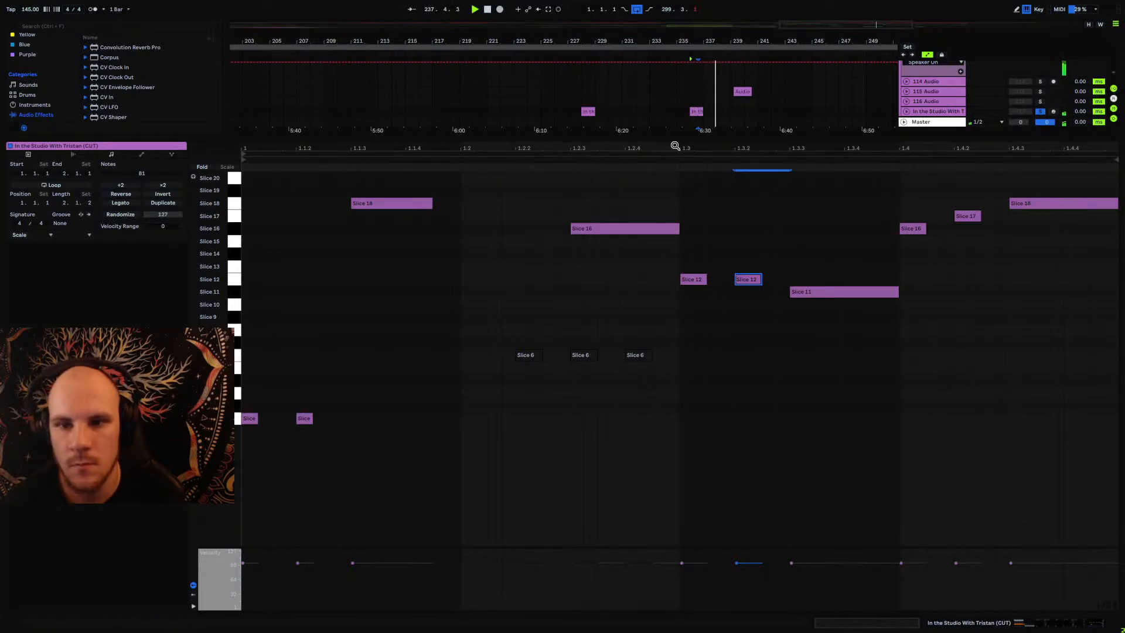
Step: Enlarge the arrangement, reveal the sliced vocal track's LittleAlterBoy Formant automation, and lower its point at the end of the bar 236 clip
drag(680, 137, 682, 276)
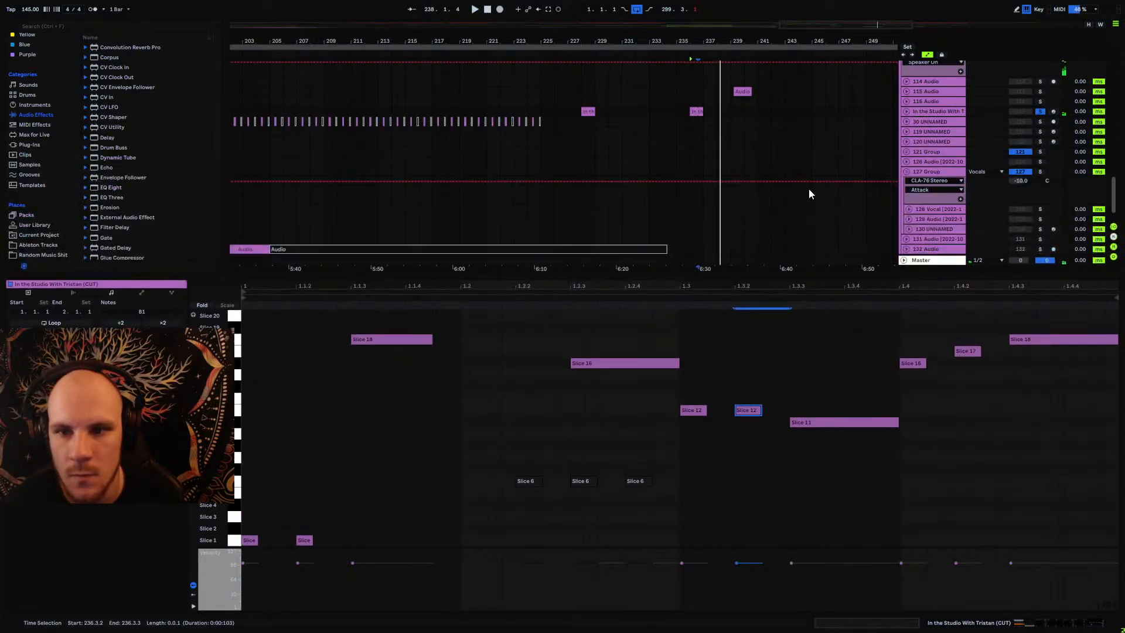
click(906, 111)
click(921, 130)
click(921, 153)
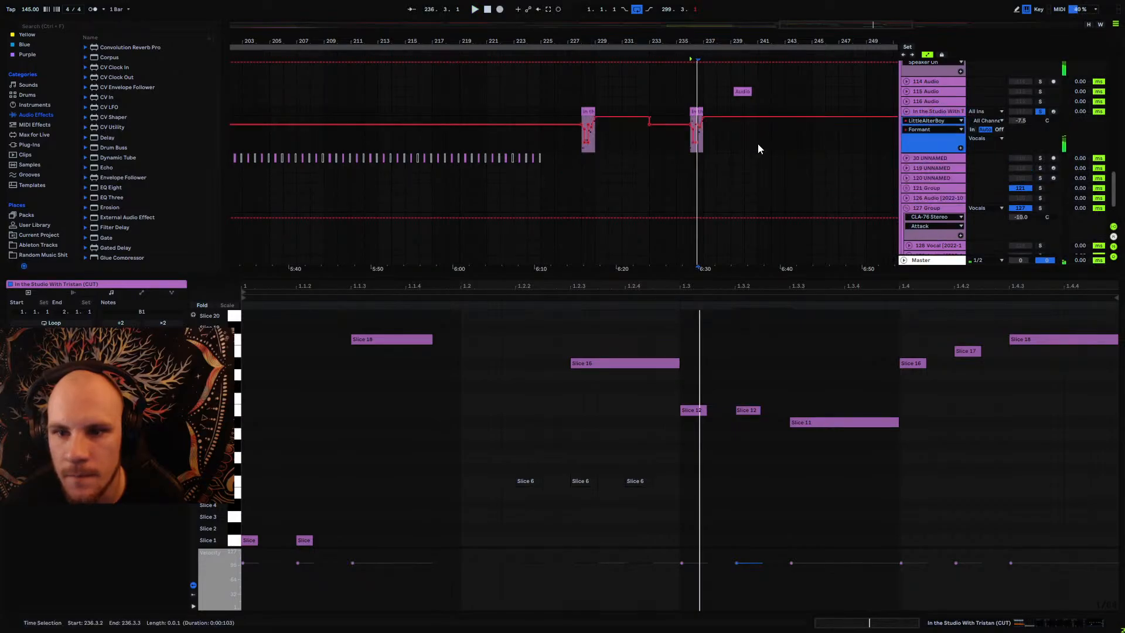
drag(703, 45, 683, 139)
click(753, 150)
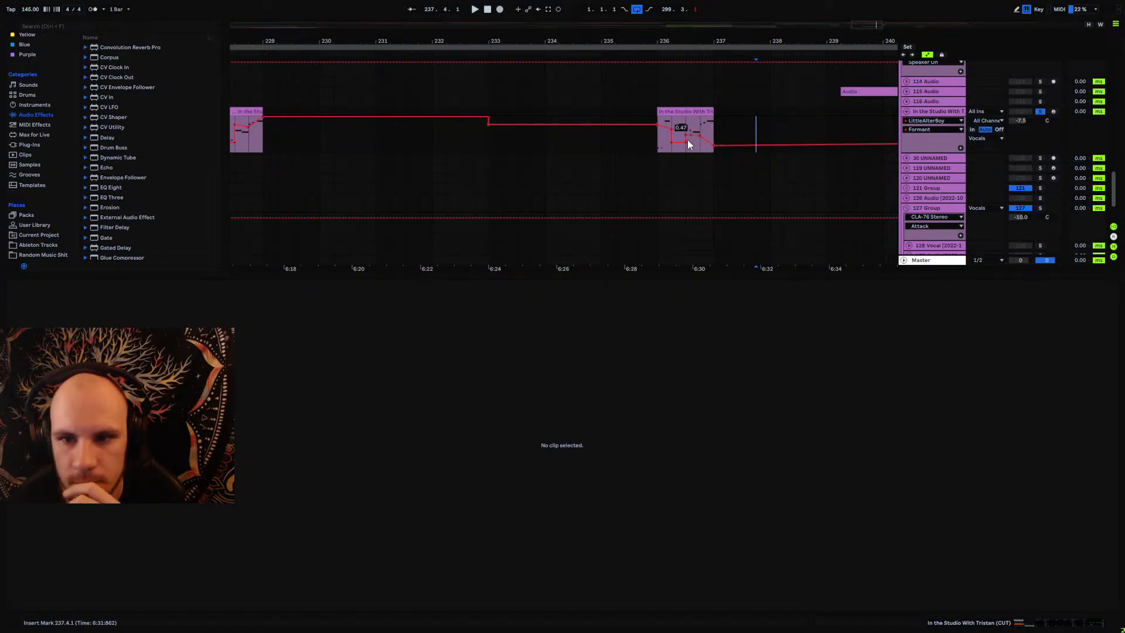
Step: Play from bar 236 and lower the Formant automation at the start of the vocal clip there
click(660, 146)
key(space)
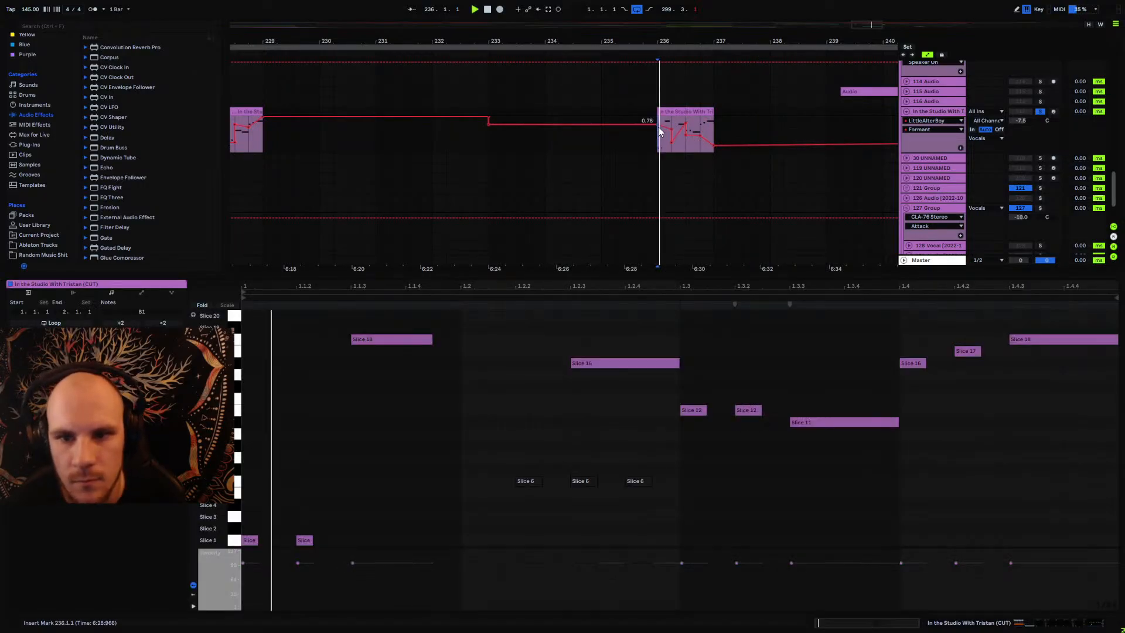
drag(659, 125, 658, 141)
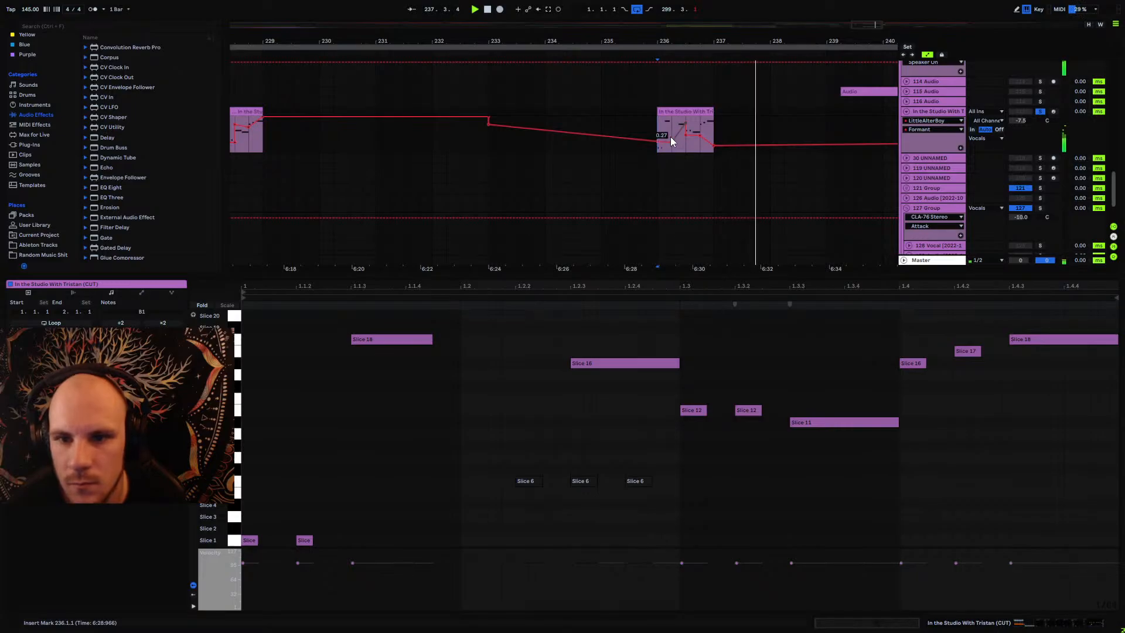
click(706, 111)
key(space)
click(721, 134)
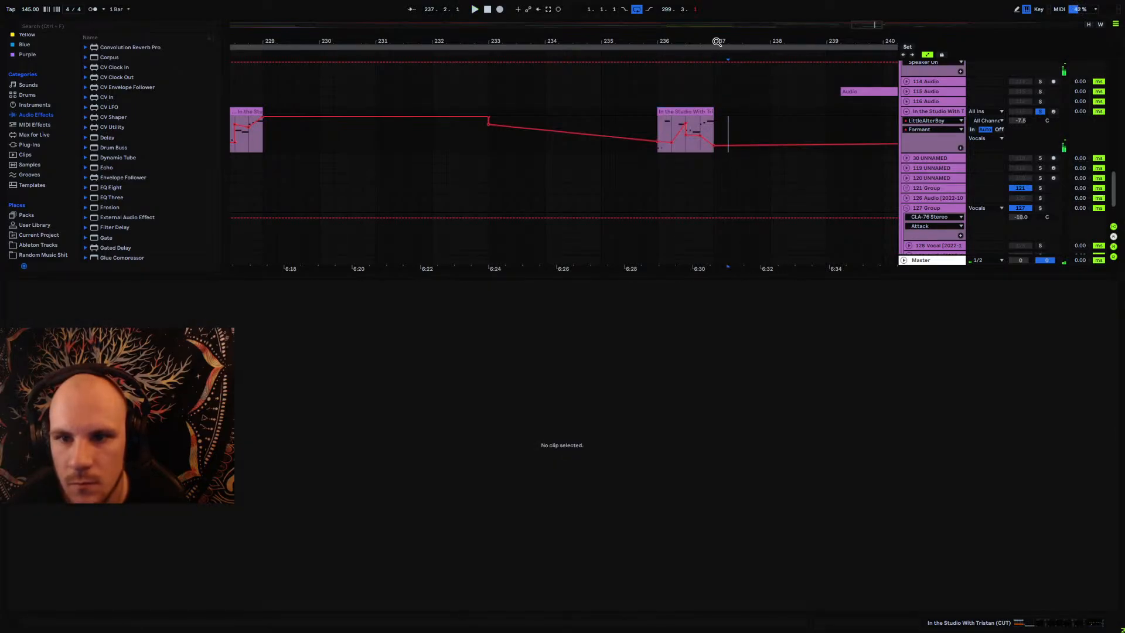
Step: Raise the Formant automation point at the vocal clip's end to about 0.90 and audition the clip's last beats
ctrl+scroll(722, 134, up, 3)
click(693, 140)
drag(710, 145, 710, 120)
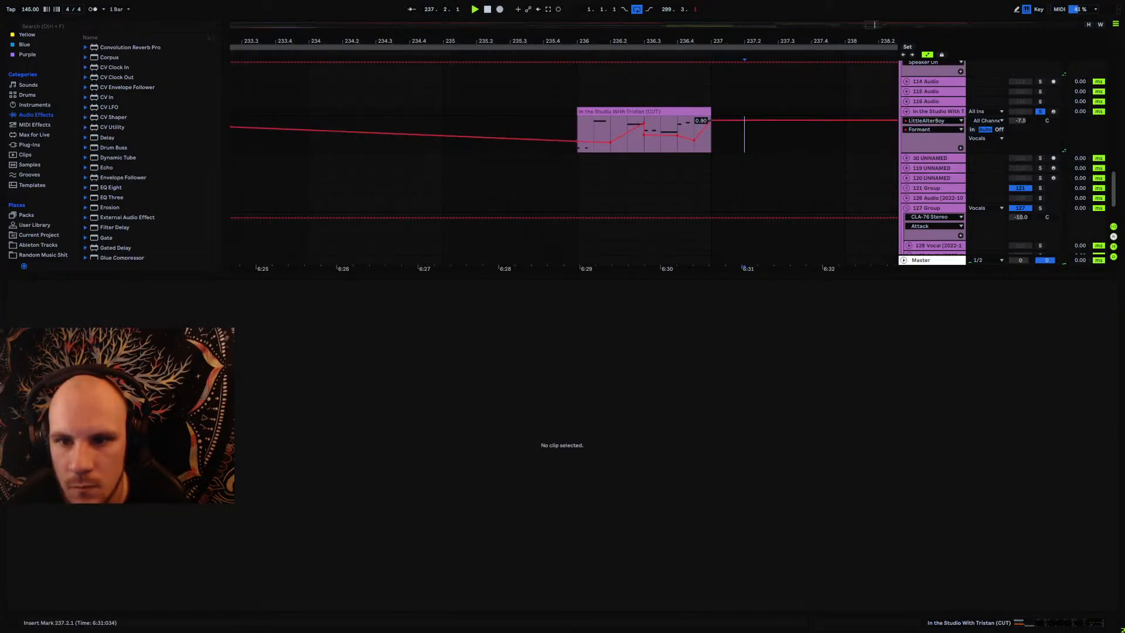
key(space)
click(693, 123)
key(space)
key(space)
key(space)
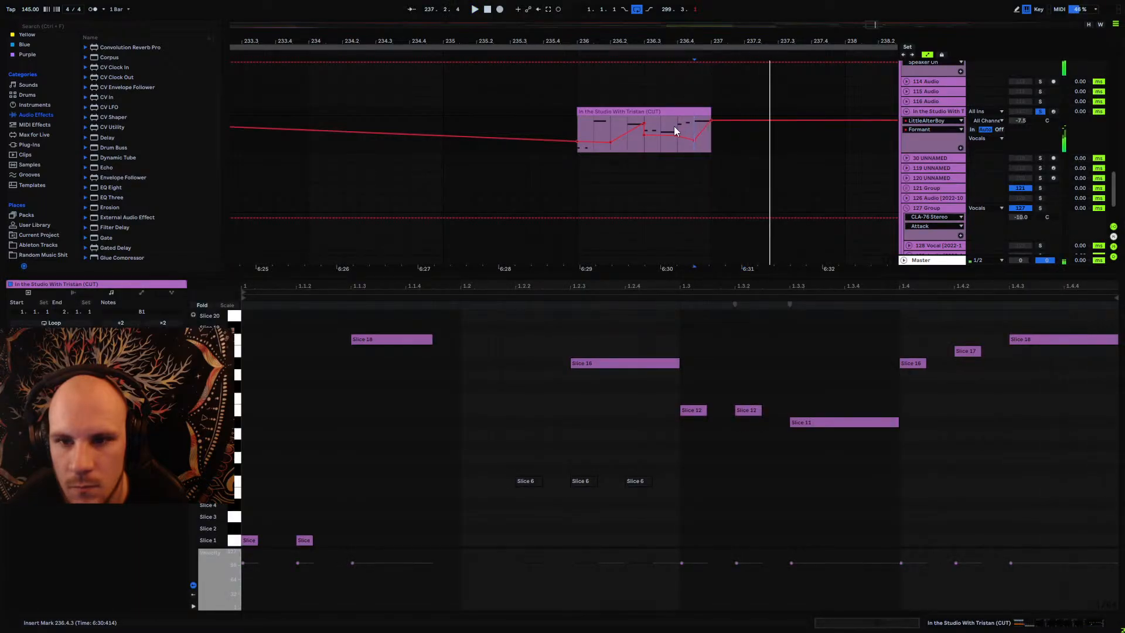
click(670, 125)
key(space)
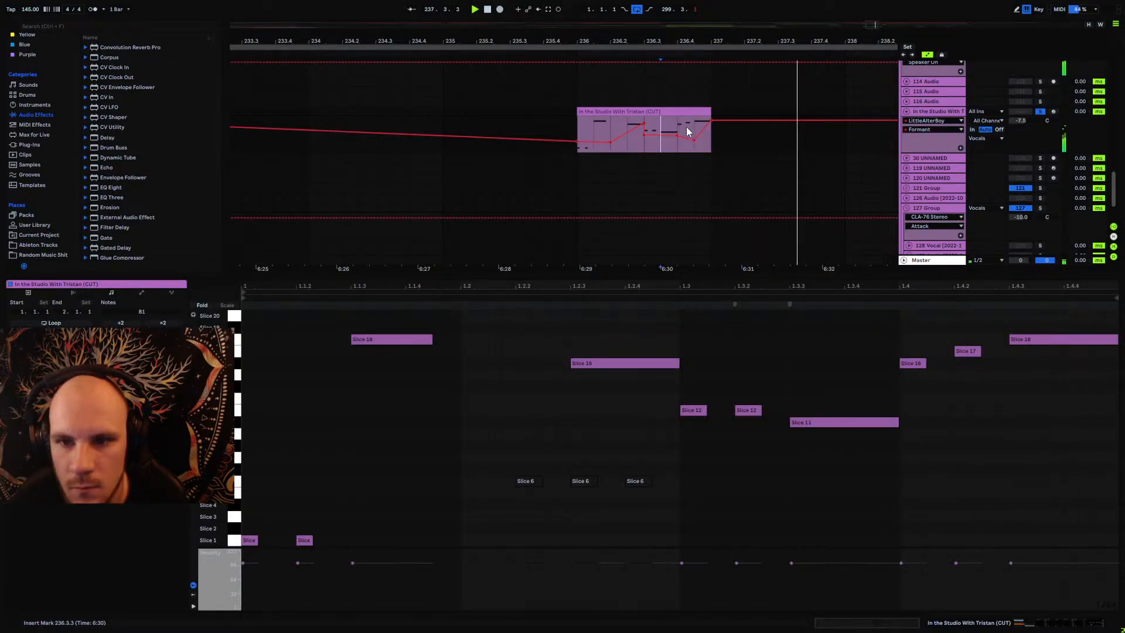
Step: Unsolo the sliced vocal track, play from bar 233, and lower the track's volume to -10.5 dB
click(1040, 110)
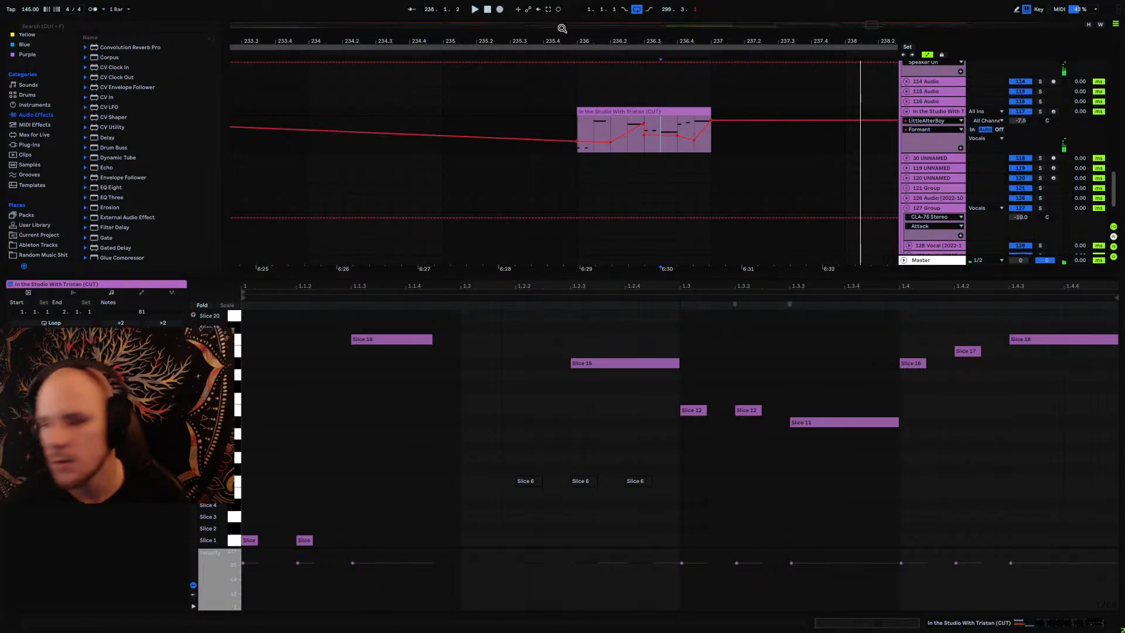
drag(557, 40, 557, 23)
click(471, 113)
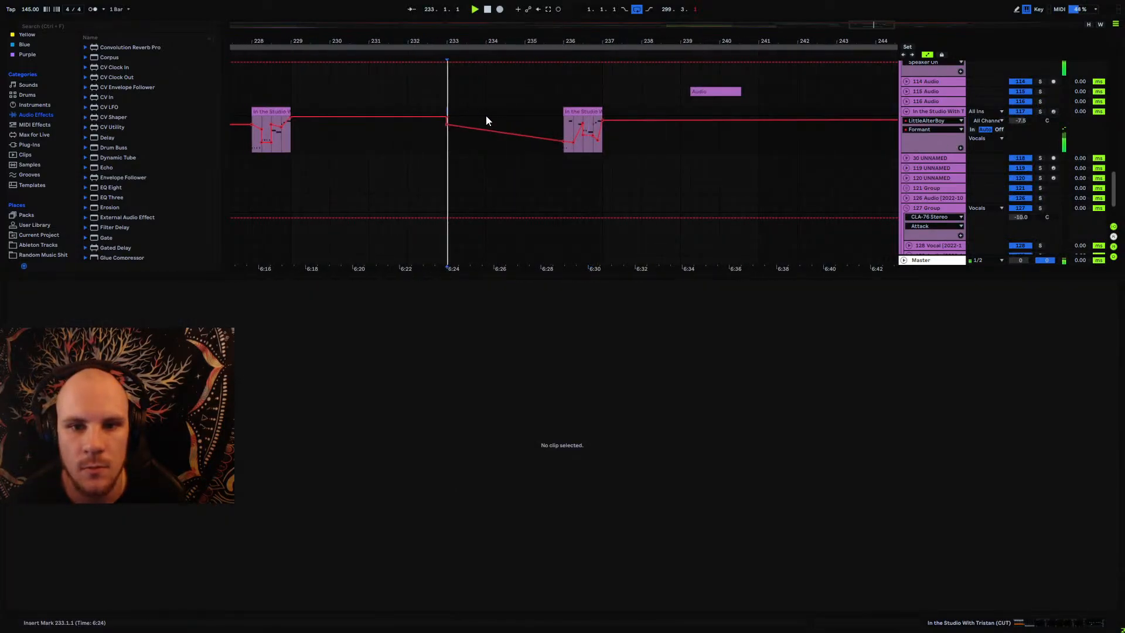
drag(1020, 120, 1020, 127)
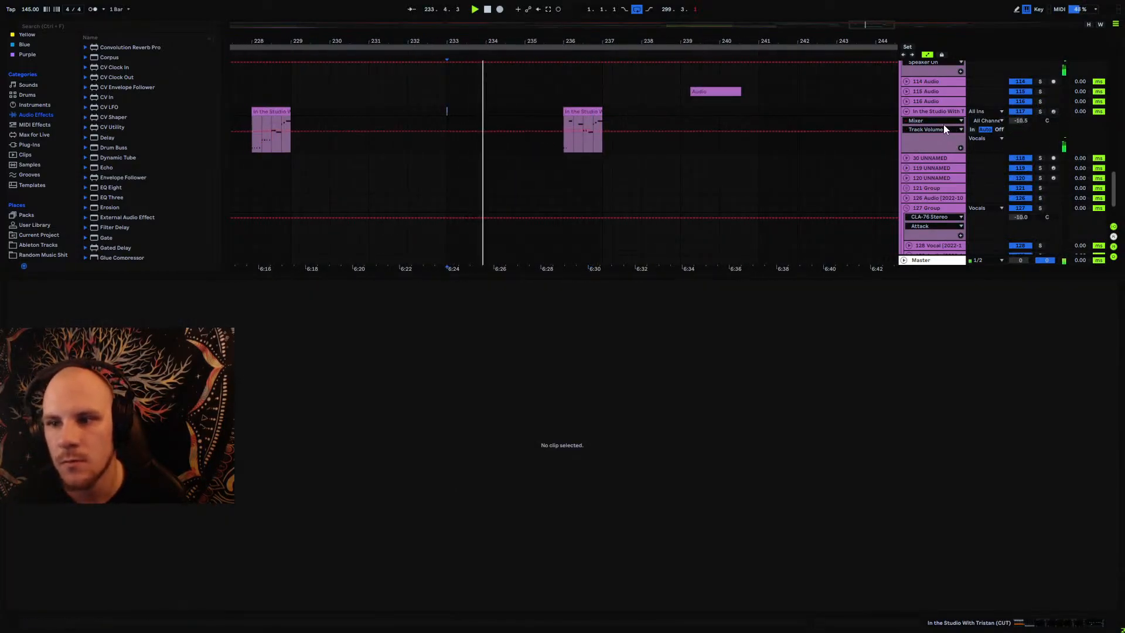
click(906, 111)
Step: Enlarge the arrangement, play from bar 227, and set the sliced vocal track's volume to -8.5 dB
scroll(527, 176, up, 5)
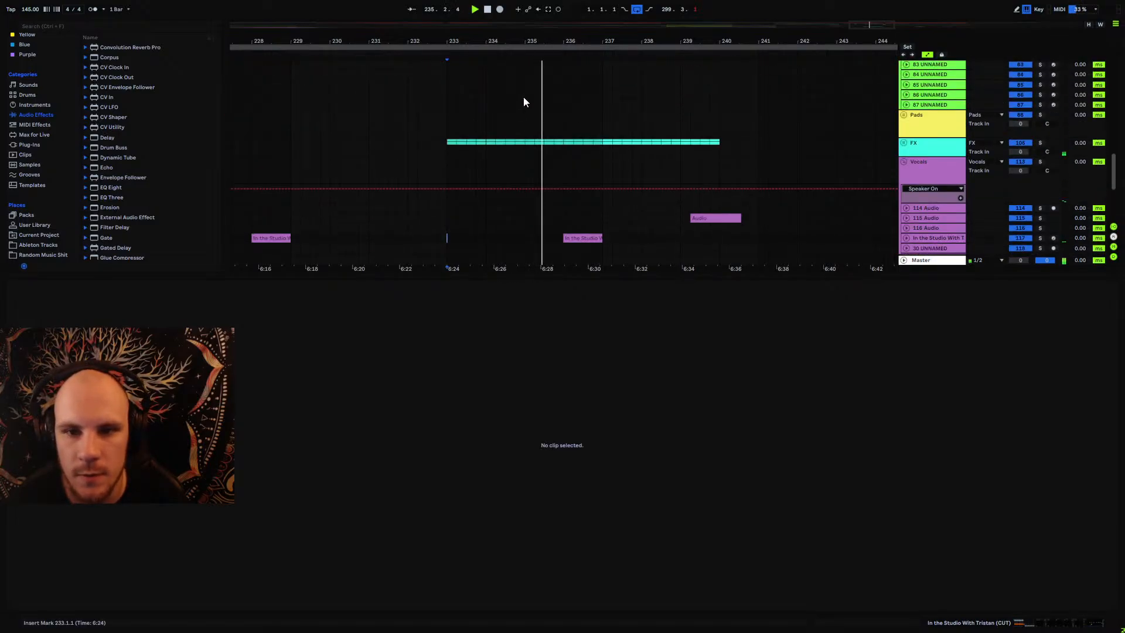
drag(557, 41, 622, 22)
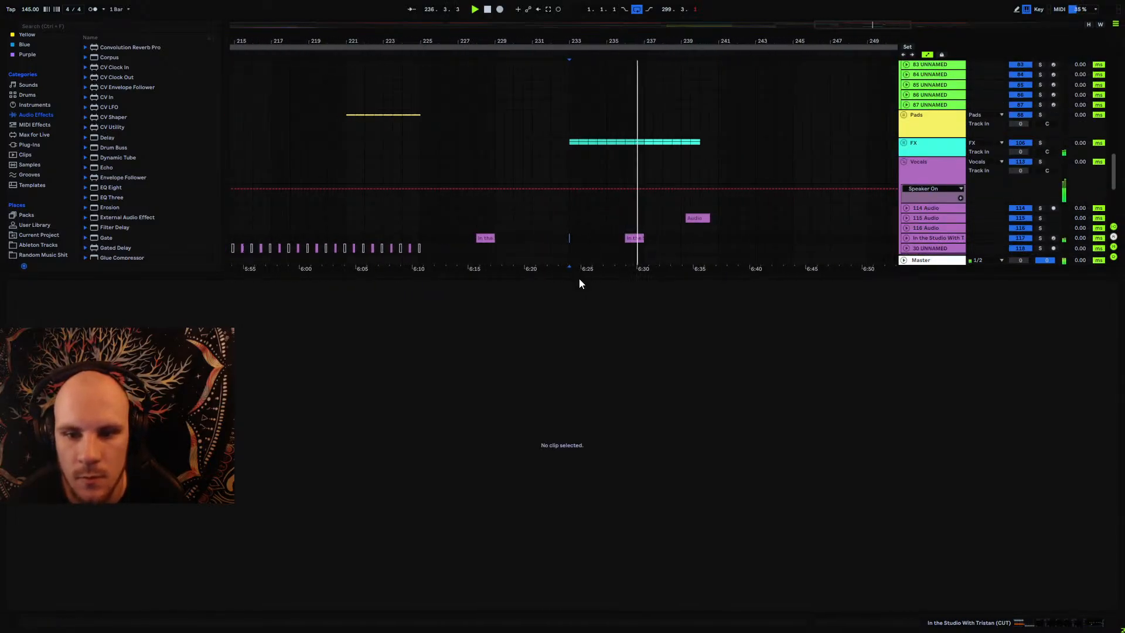
drag(582, 272, 585, 448)
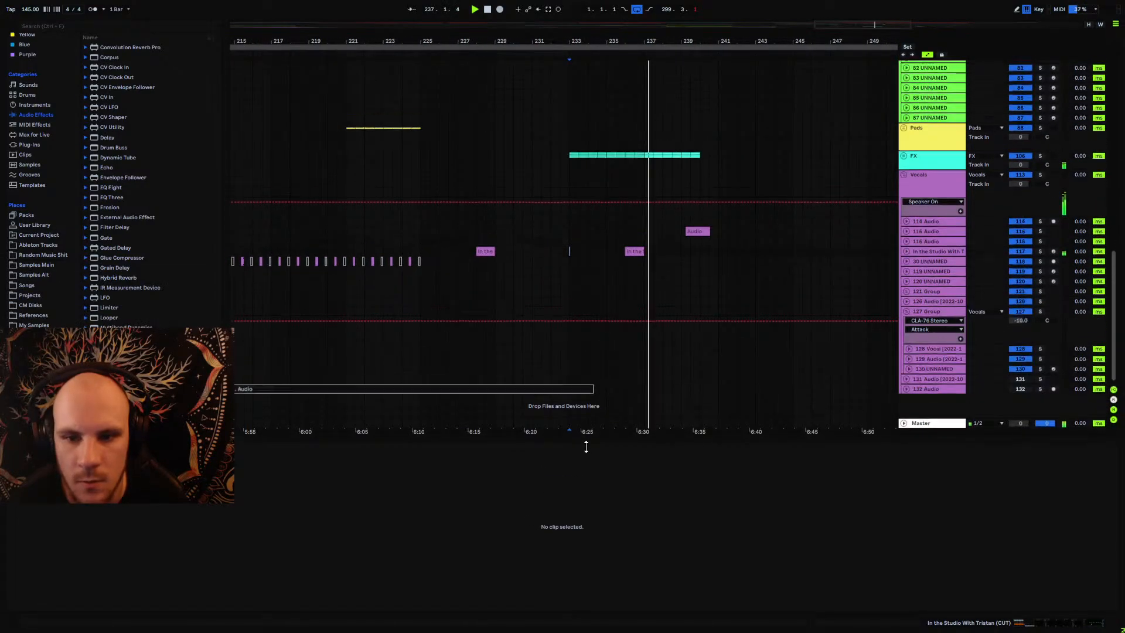
click(457, 281)
click(907, 282)
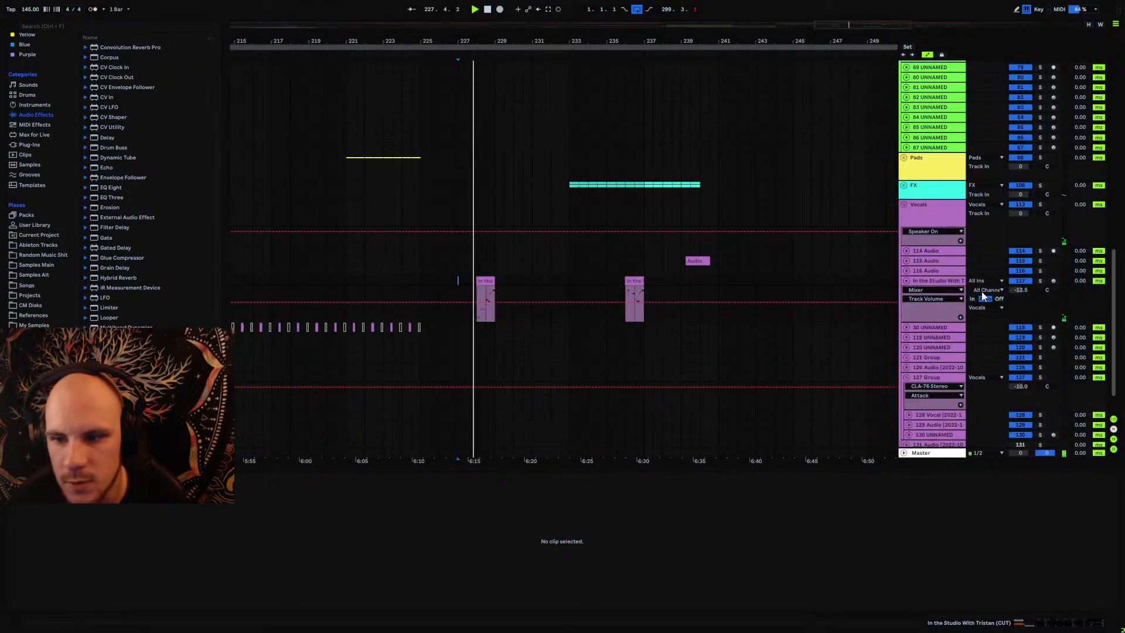
drag(1020, 290, 1020, 283)
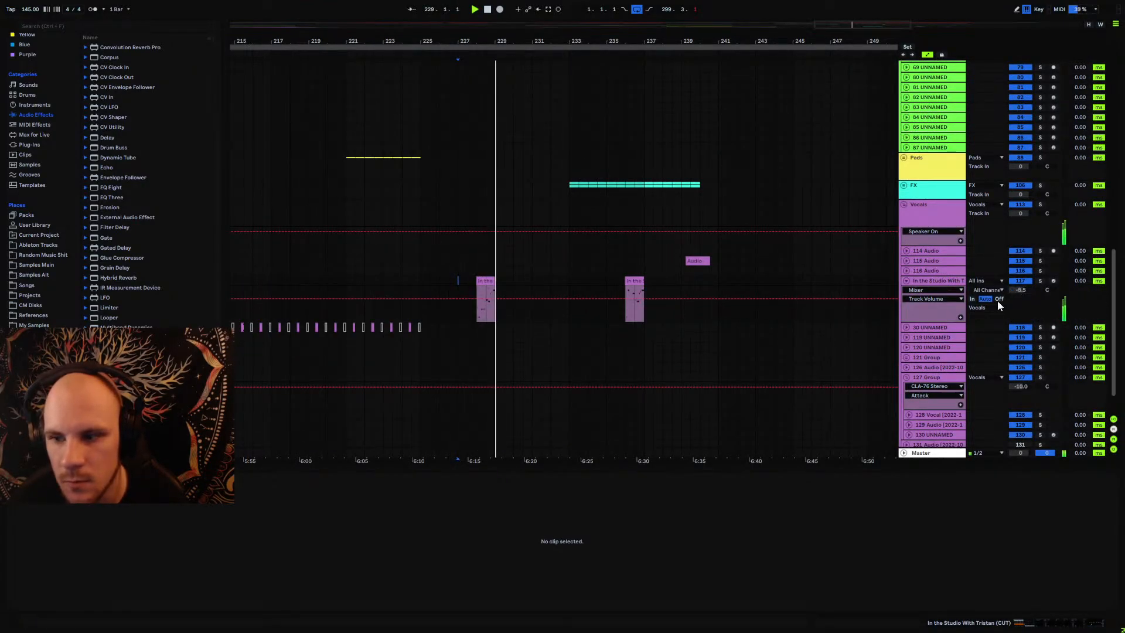
click(908, 280)
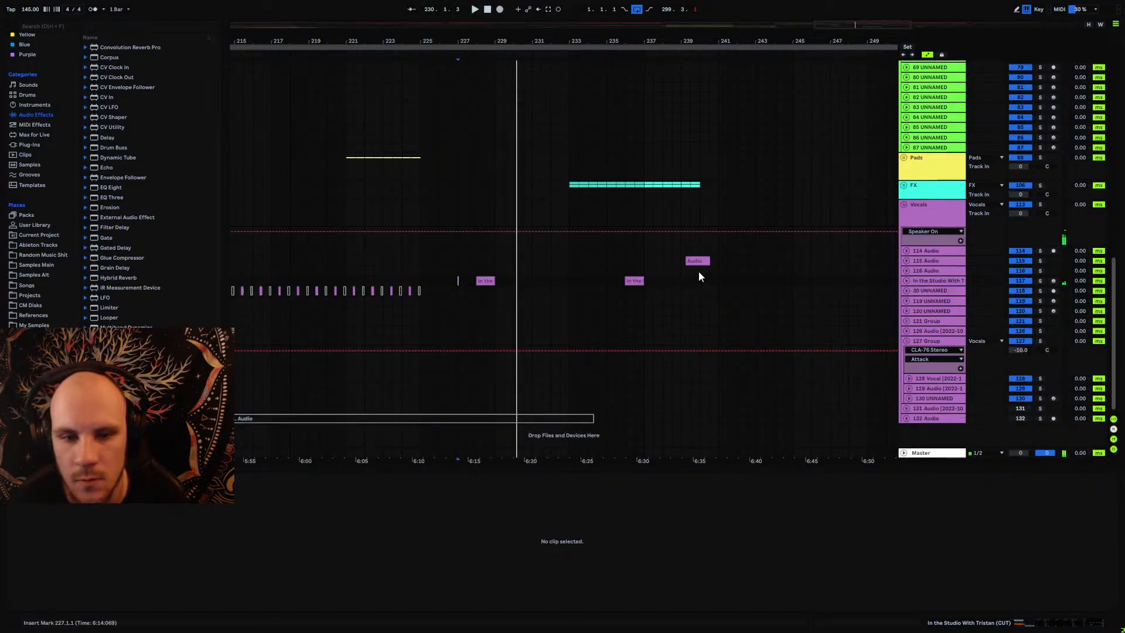
Step: Play the section from bar 227 in the full mix and check the volumes of 49 Group and 53 UNNAMED
key(space)
scroll(492, 276, up, 4)
scroll(455, 65, down, 3)
scroll(473, 203, up, 3)
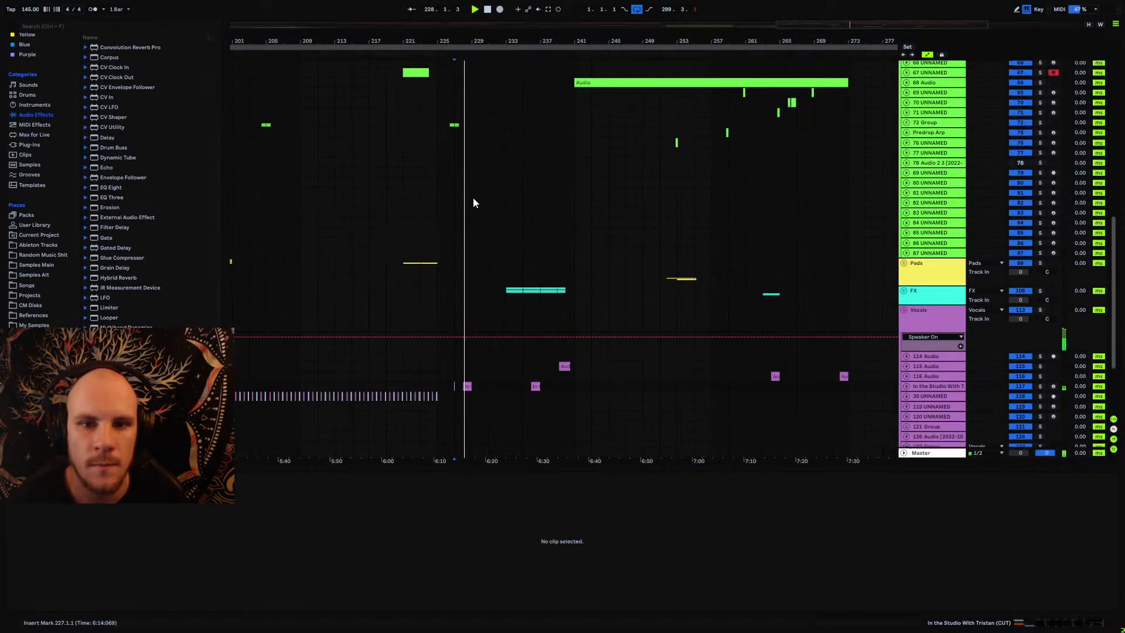
scroll(469, 201, up, 5)
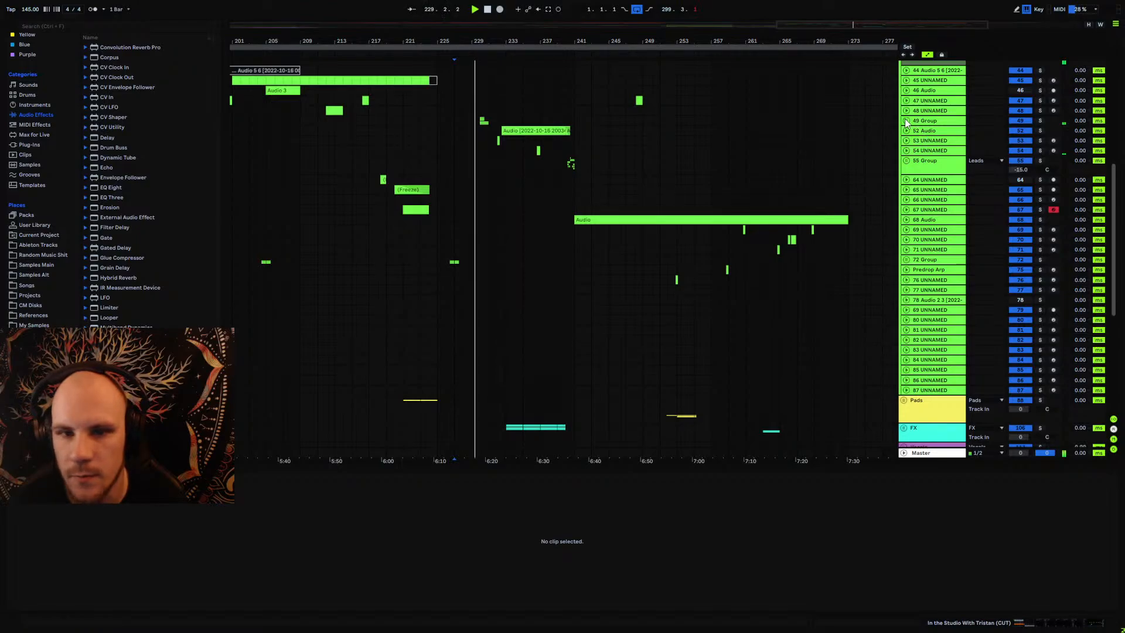
click(906, 120)
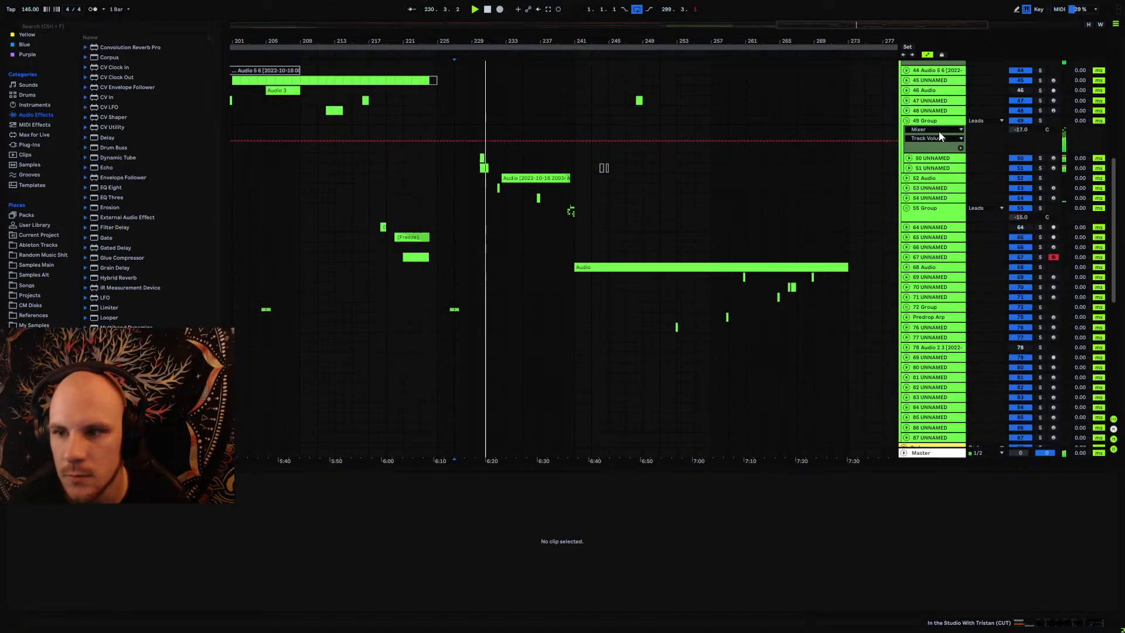
click(906, 121)
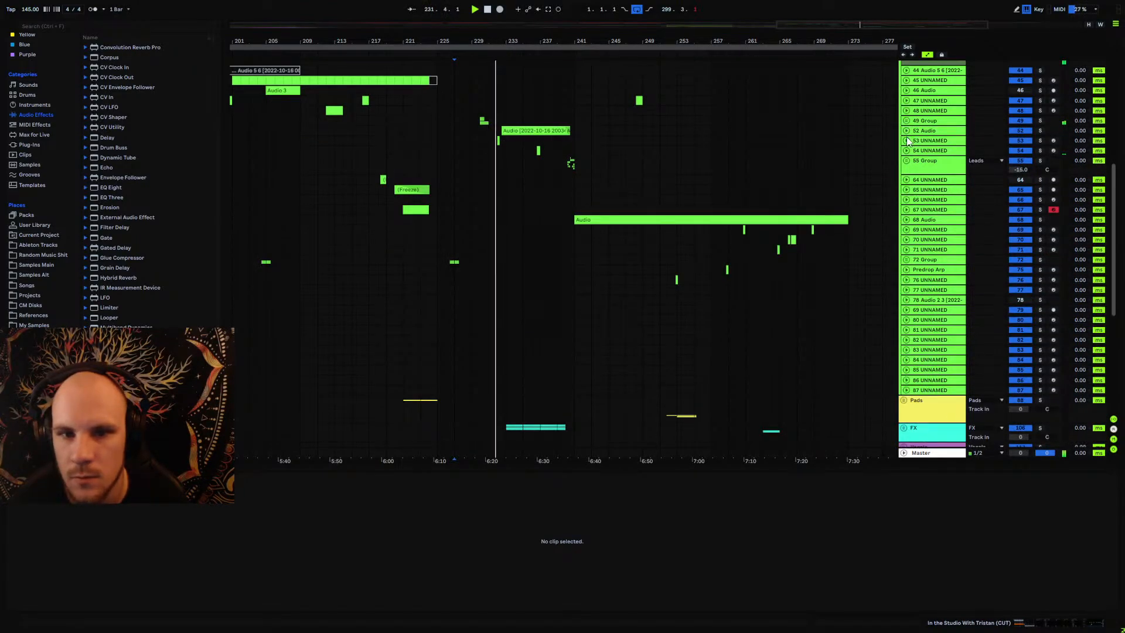
click(906, 141)
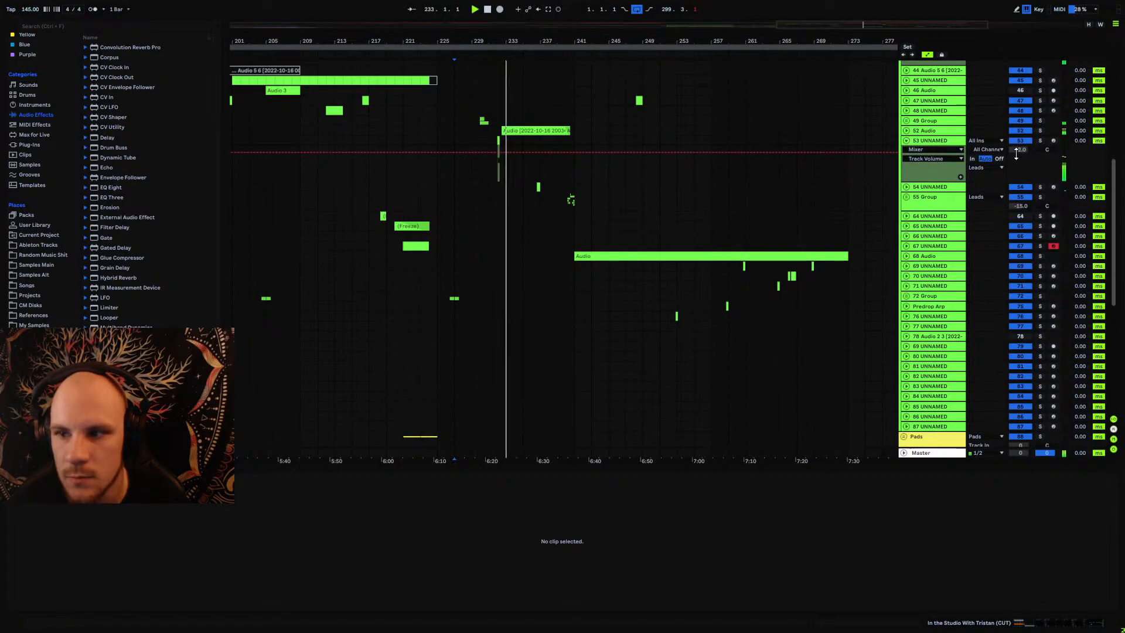
click(906, 141)
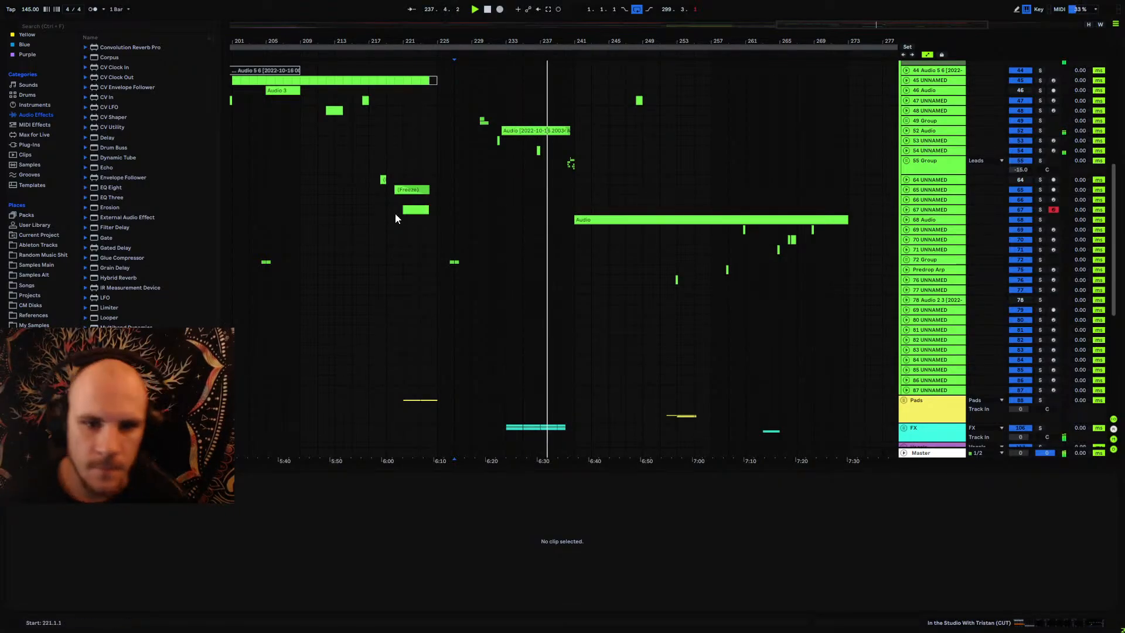
Step: Copy the bar 221 MIDI clip on track 67 UNNAMED to bar 237 on the same track
drag(403, 209, 438, 210)
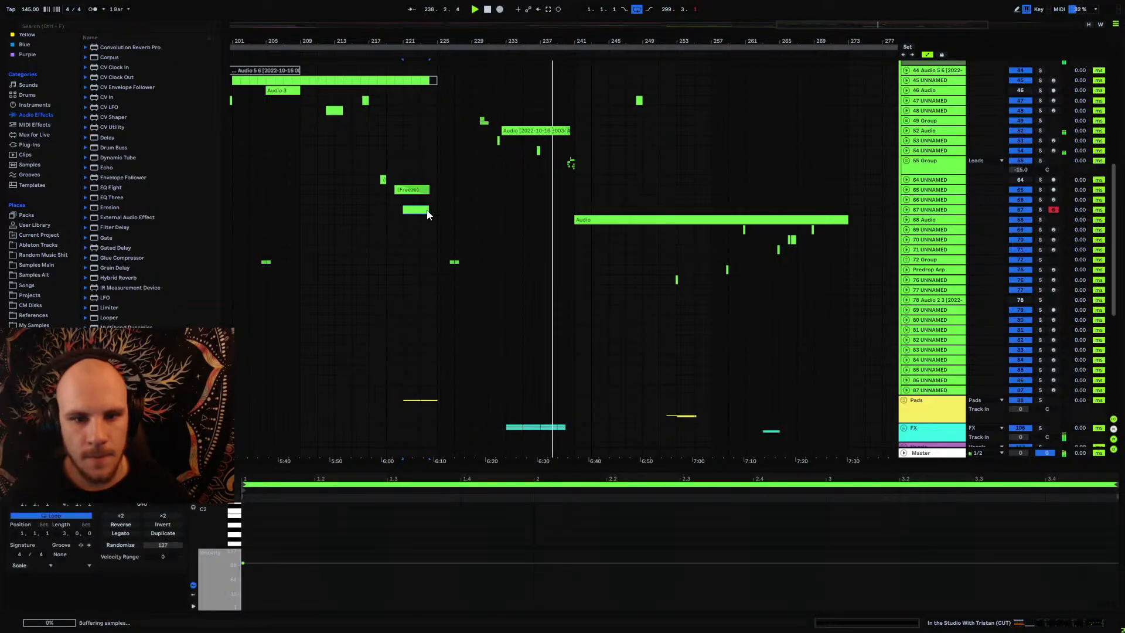
key(ctrl+c)
click(536, 214)
key(ctrl+v)
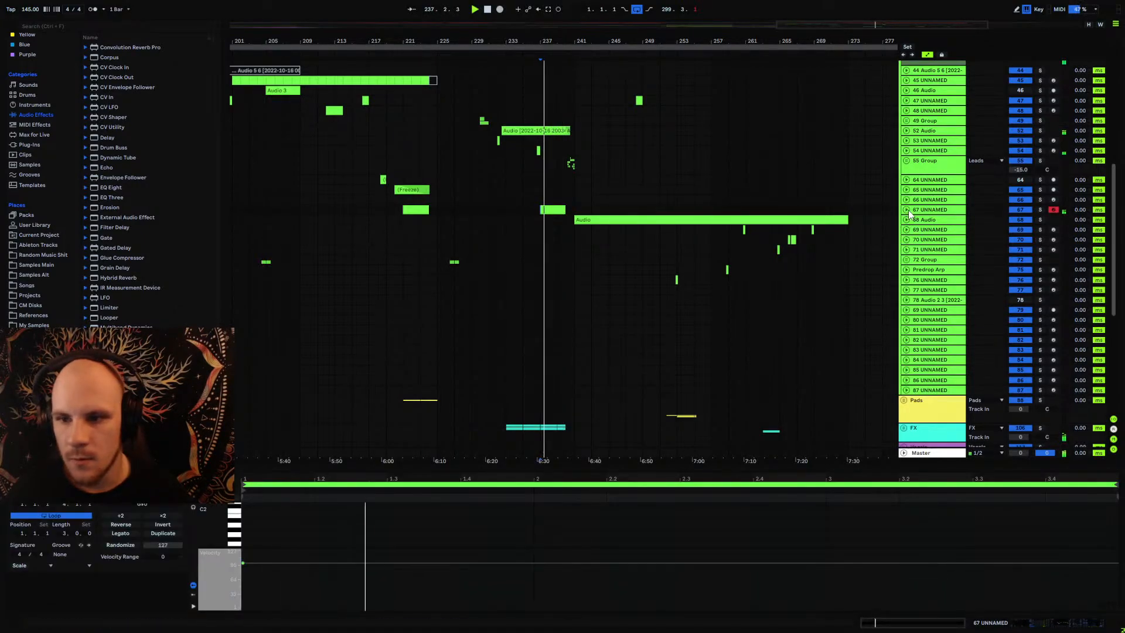
Step: Set the upward pitch bend range to 12 in track 67's Serum and close the synth window
click(908, 211)
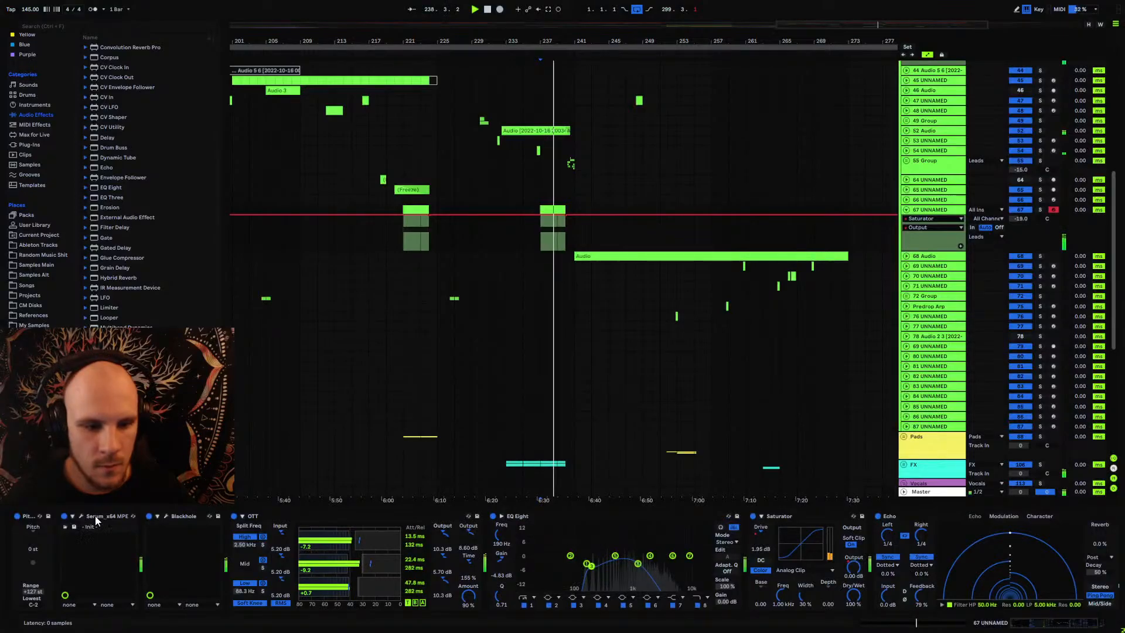
click(80, 516)
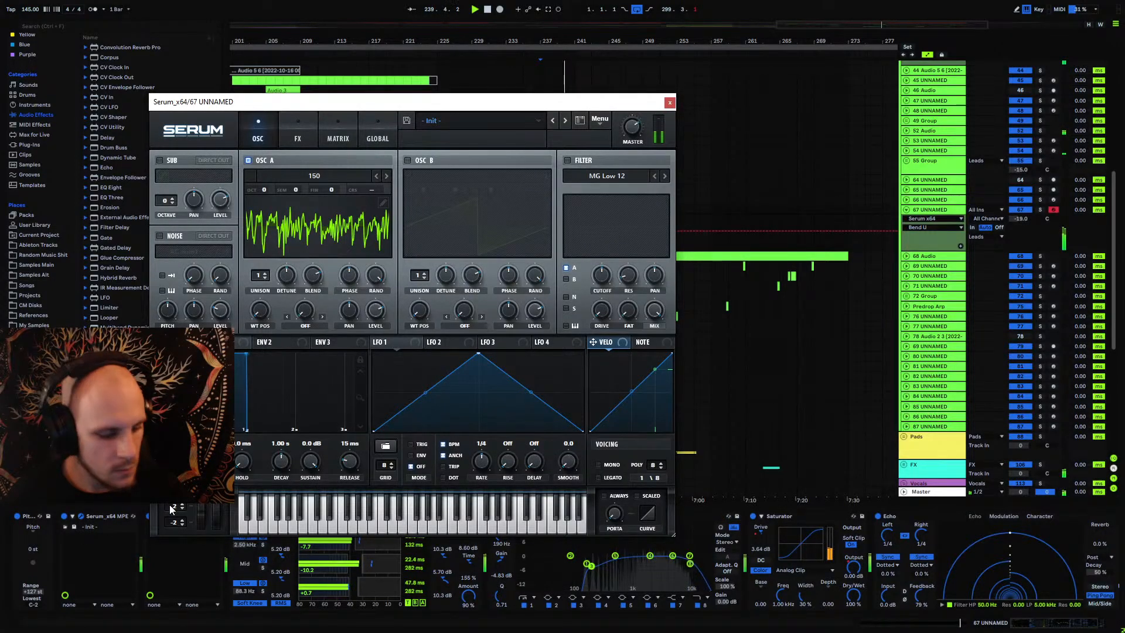
drag(172, 506, 172, 485)
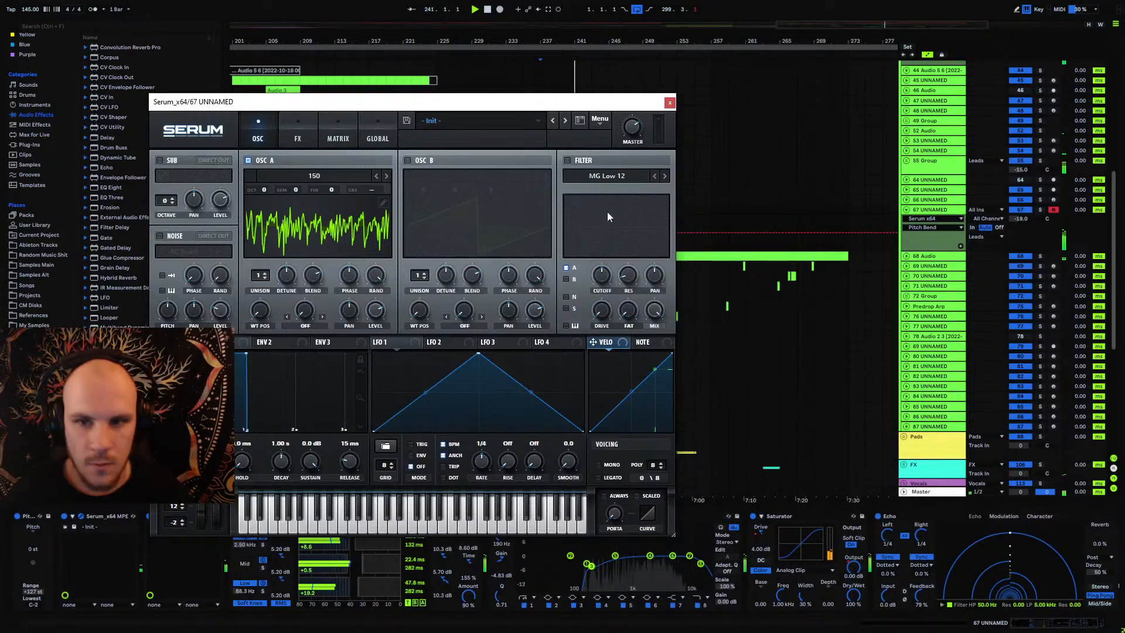
click(669, 102)
scroll(586, 240, up, 5)
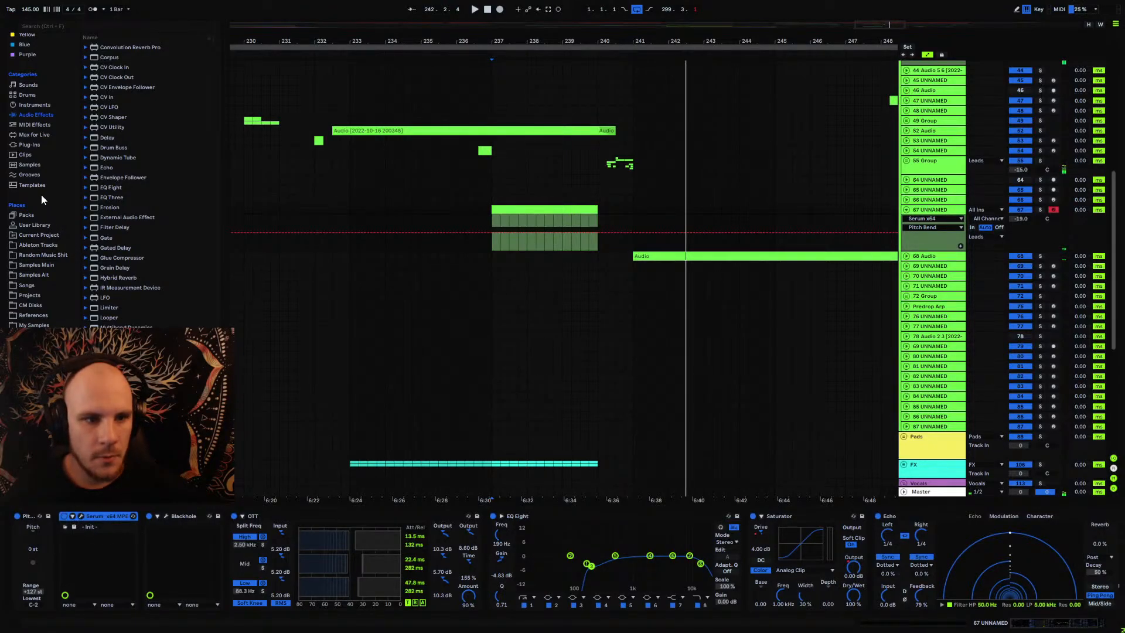
Step: Add MeldaProduction's MTransformer pitch-shift plug-in at the end of track 67's device chain and close its window
click(26, 144)
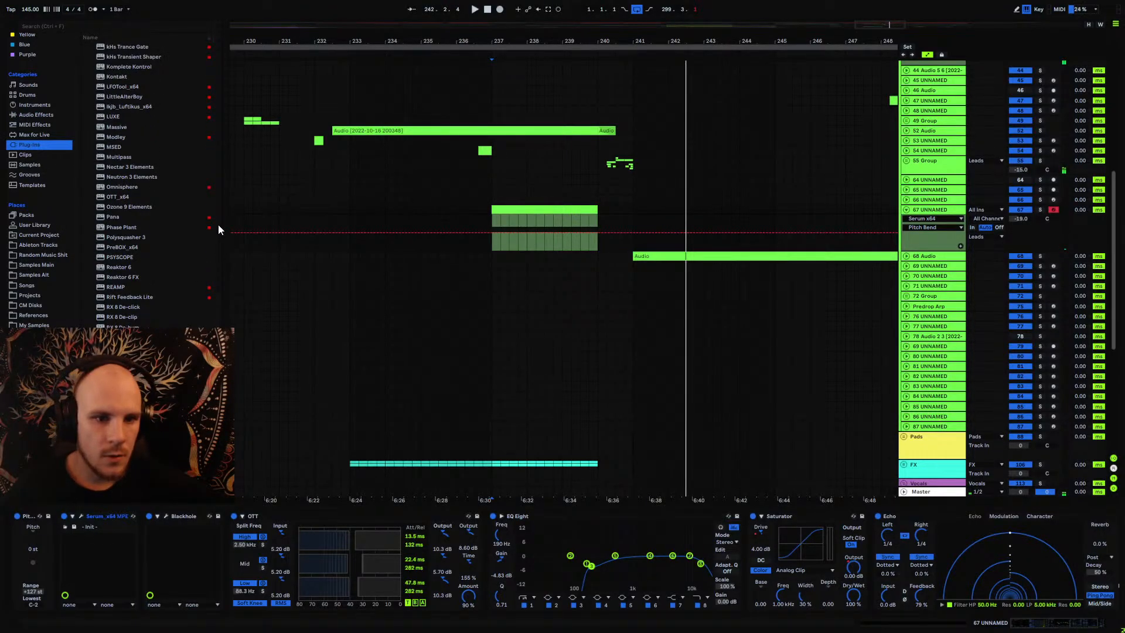
scroll(219, 226, up, 5)
scroll(215, 144, up, 4)
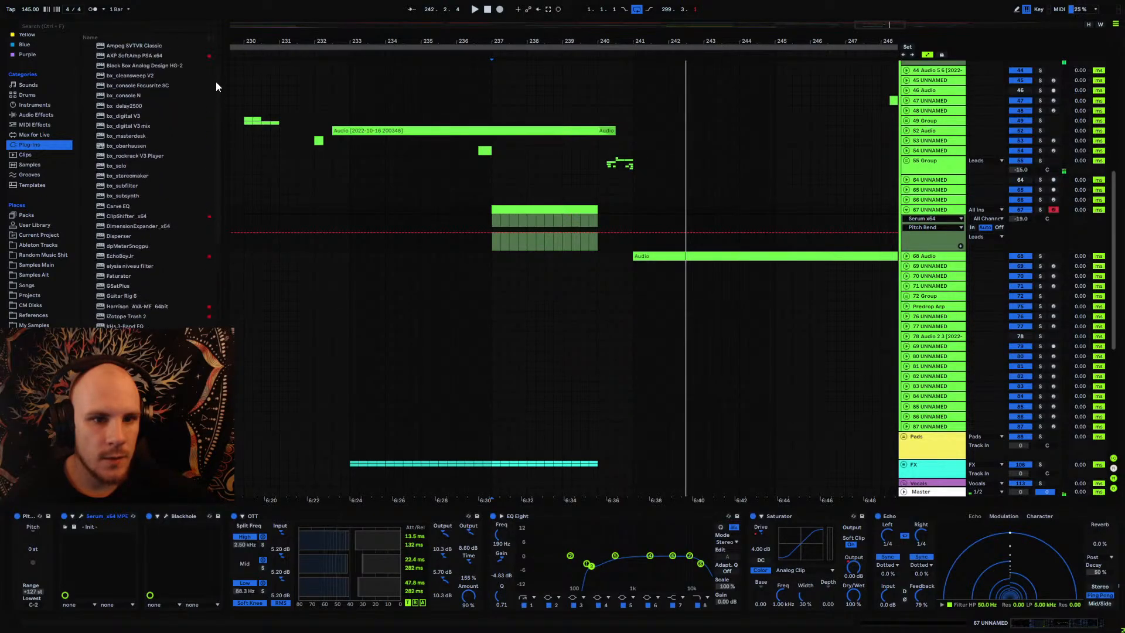
click(91, 58)
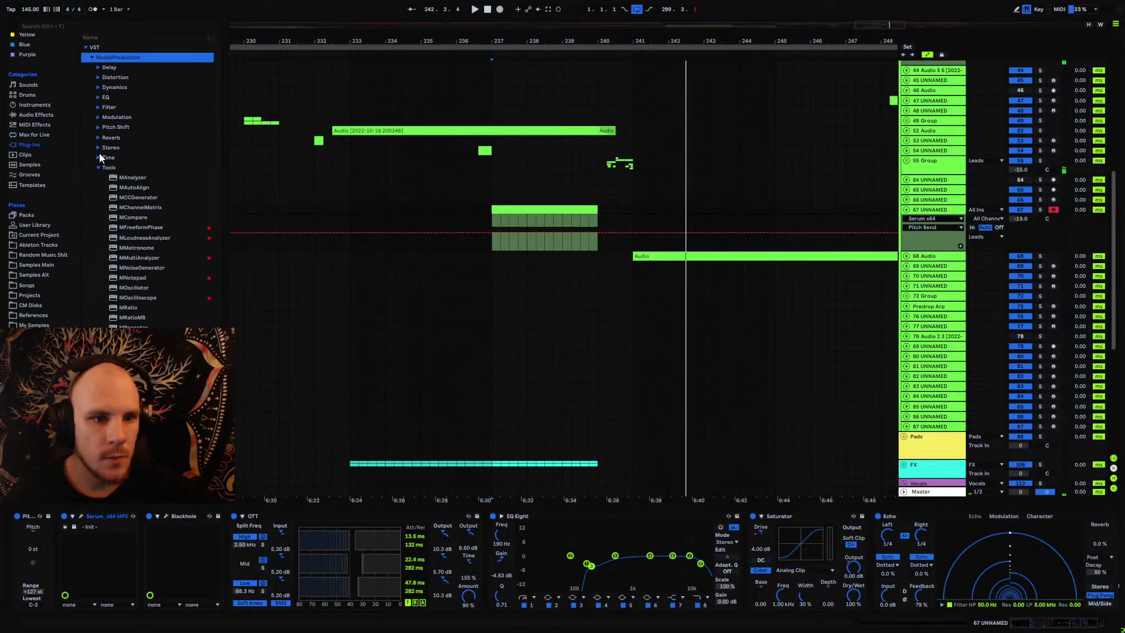
click(98, 128)
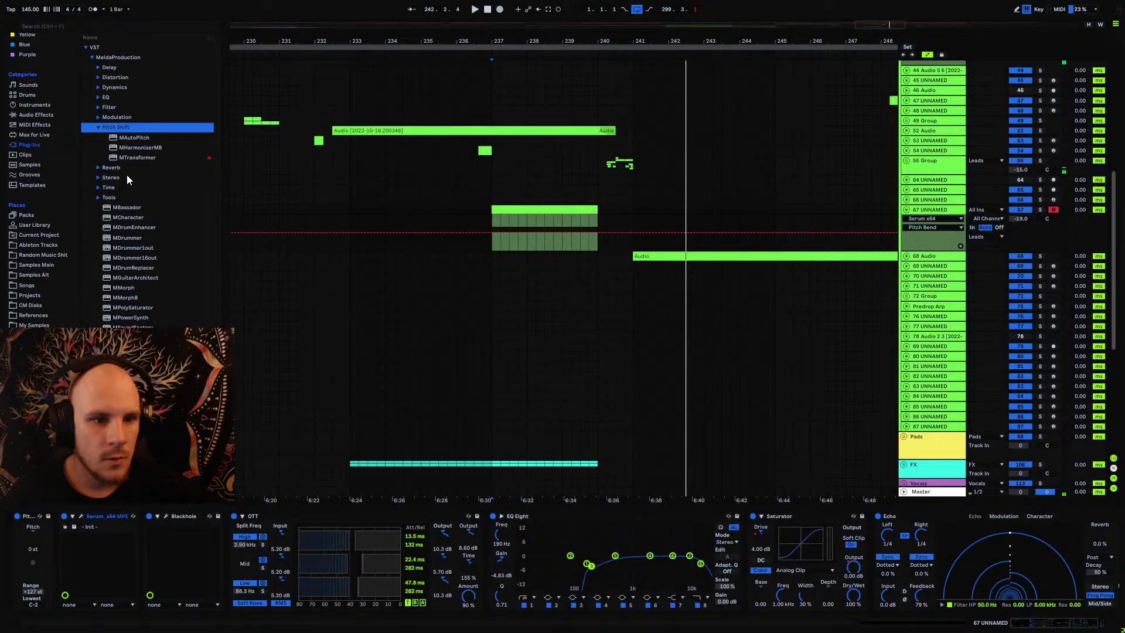
drag(140, 157, 1080, 568)
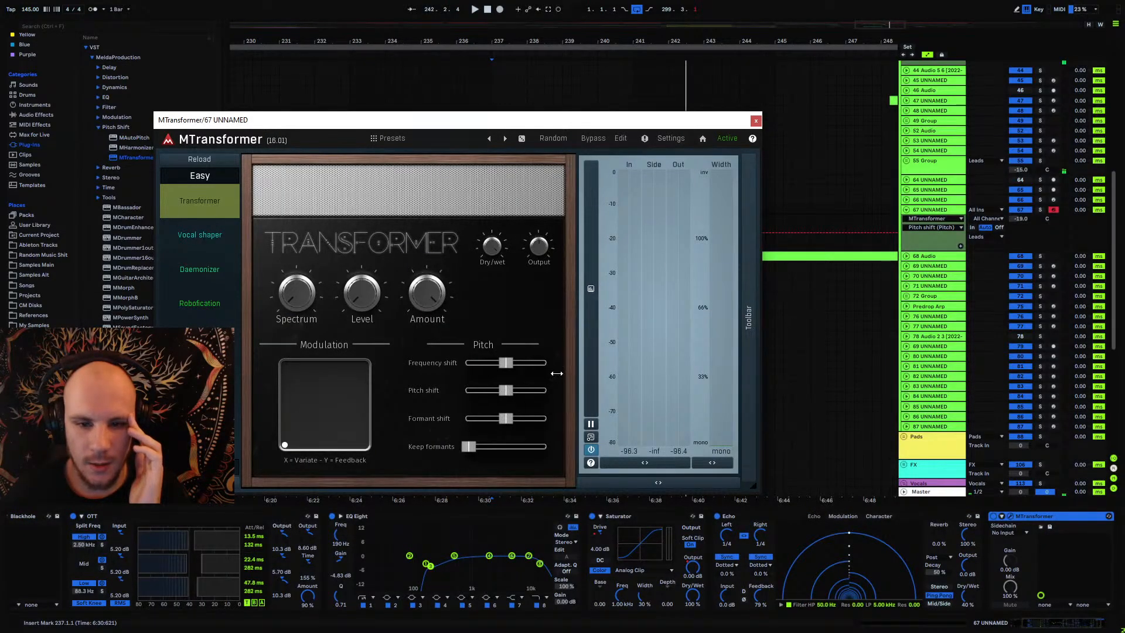
click(756, 121)
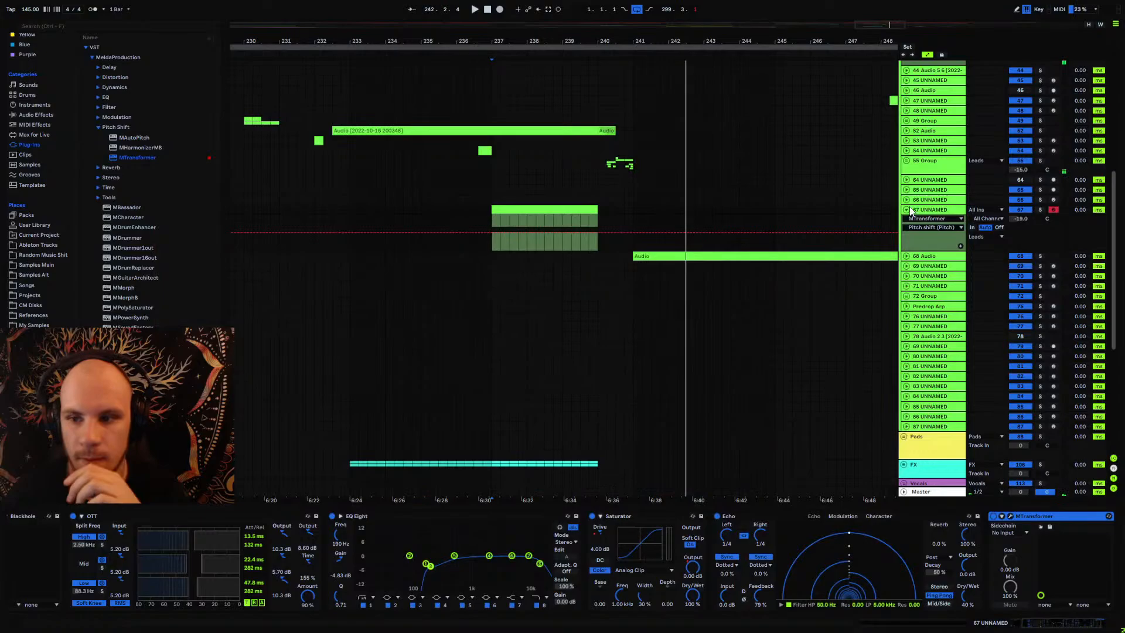
Step: Automate MTransformer's pitch shift on track 67 to climb from bar 237 through 0.75 at bar 240 to maximum at bar 241, and play it
click(491, 232)
drag(600, 234, 600, 224)
right_click(602, 226)
click(563, 239)
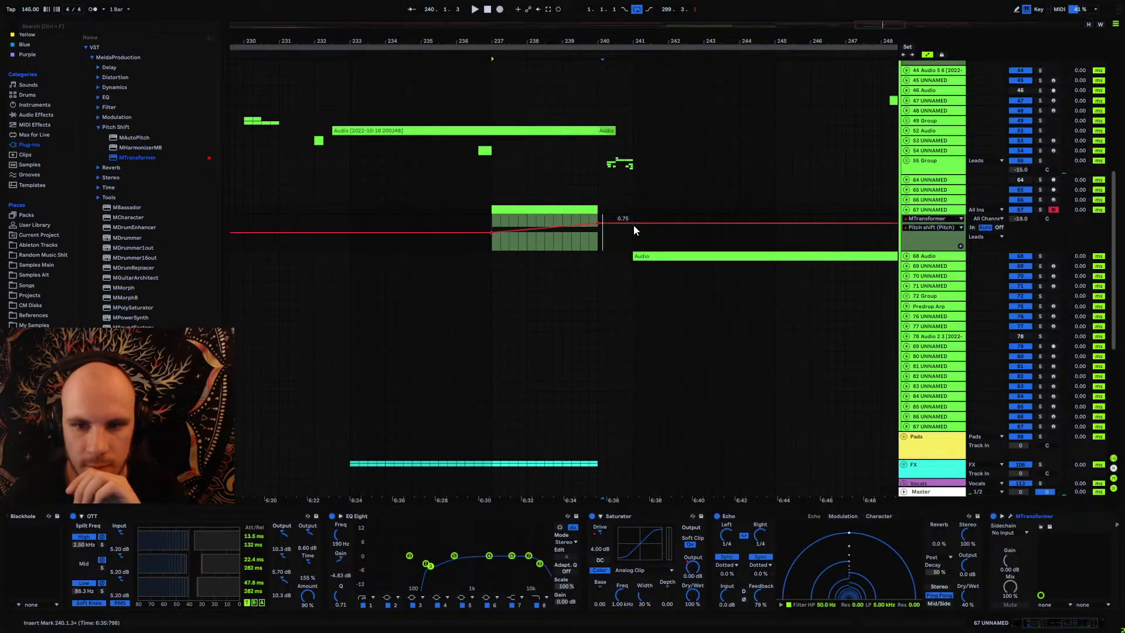
click(491, 219)
key(space)
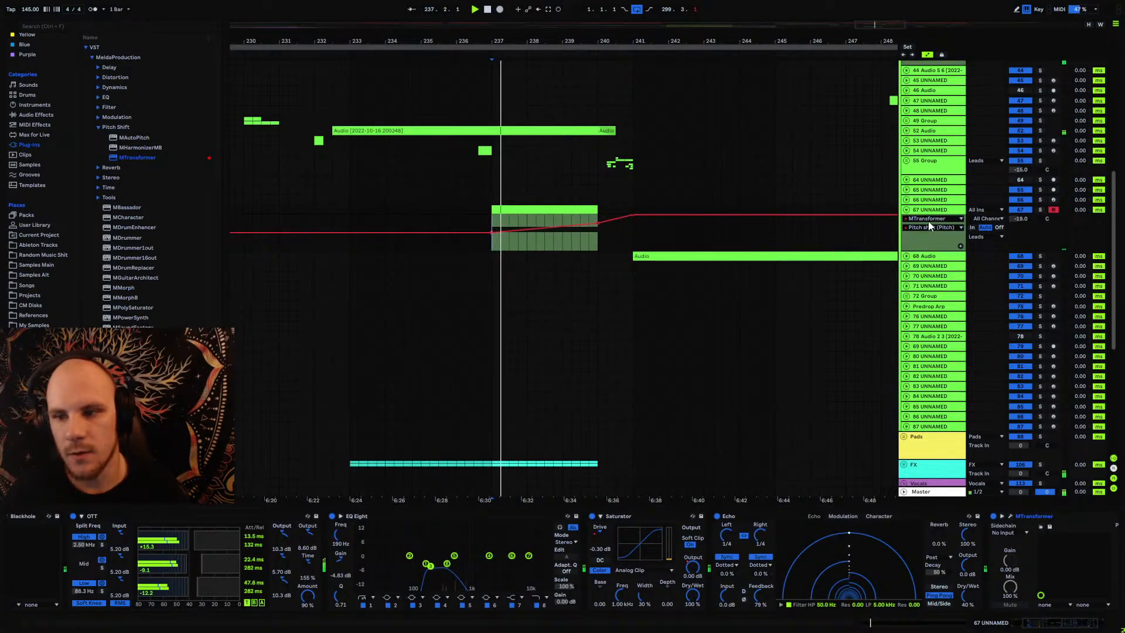
Step: Check MTransformer's pitch shift slider during playback, close the plug-in window and replay from bar 237
click(1013, 556)
click(1010, 517)
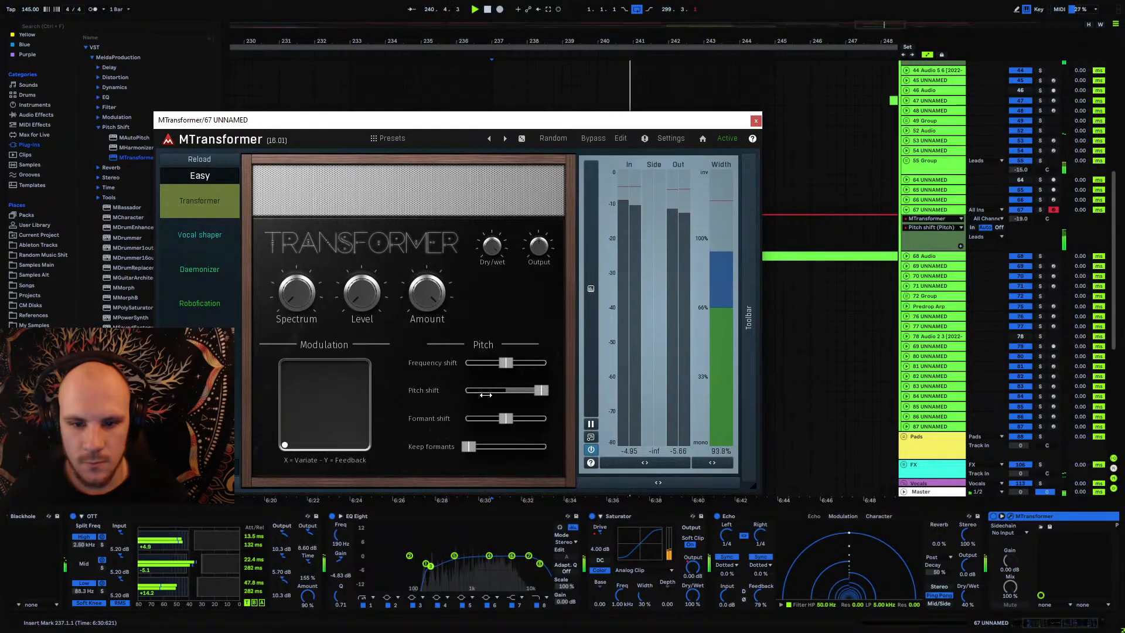
click(755, 121)
key(space)
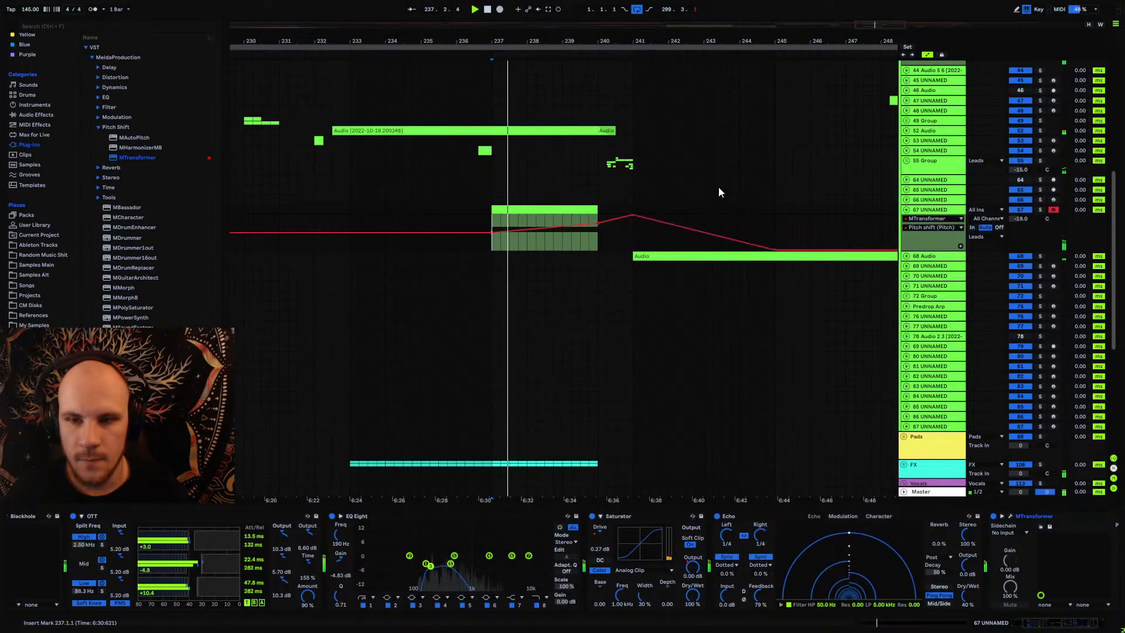
Step: Remove the pitch shift breakpoint after bar 241 so the envelope holds its maximum
drag(710, 40, 590, 27)
drag(638, 250, 747, 250)
click(747, 250)
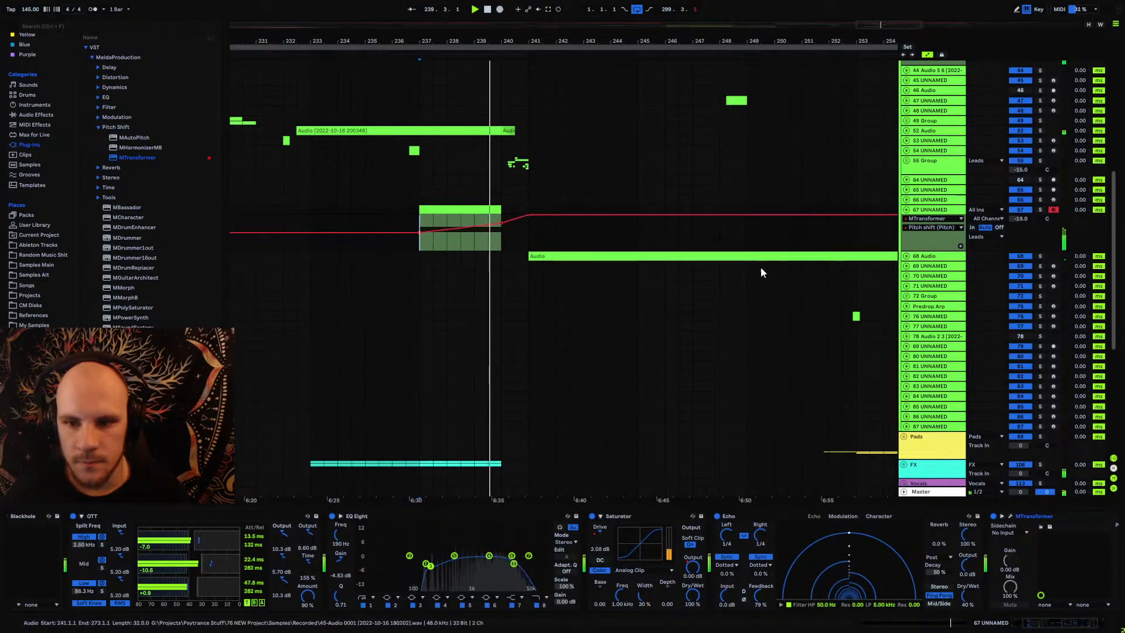
Step: Automate MTransformer's Keep formants at zero until bar 240, rising to maximum at bar 241 and falling to zero by about bar 249
click(1008, 517)
drag(468, 446, 543, 446)
click(755, 121)
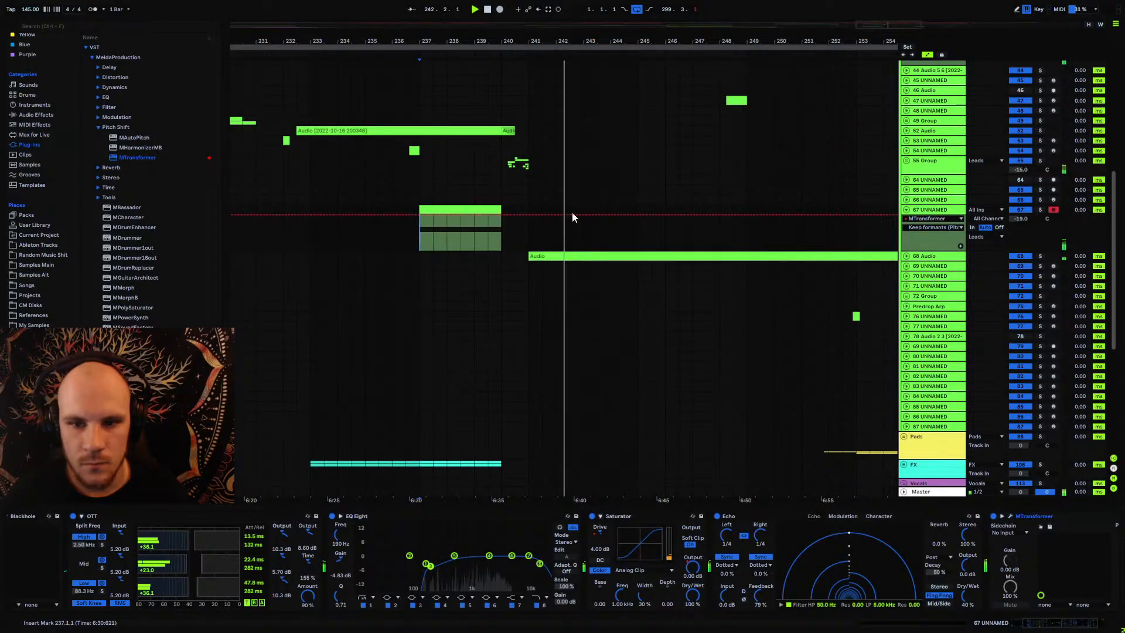
drag(502, 215, 501, 250)
key(space)
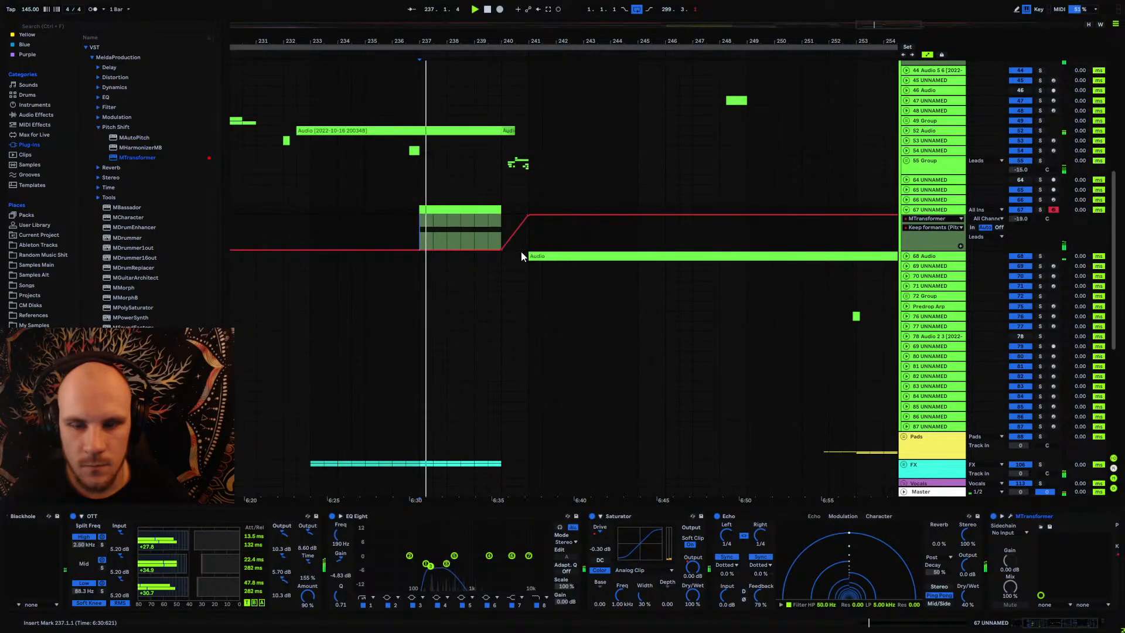
drag(746, 216, 742, 251)
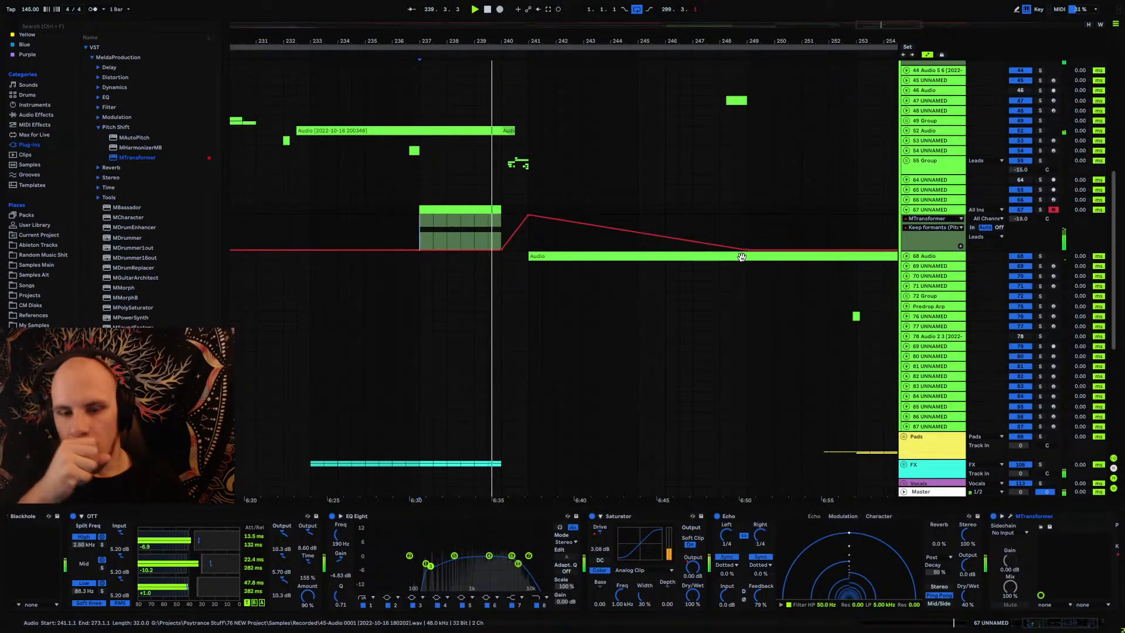
Step: Try an EQ Eight output gain dip on track 67 at bar 240 that recovers to 0 dB at bar 241, playing from bar 239
click(563, 601)
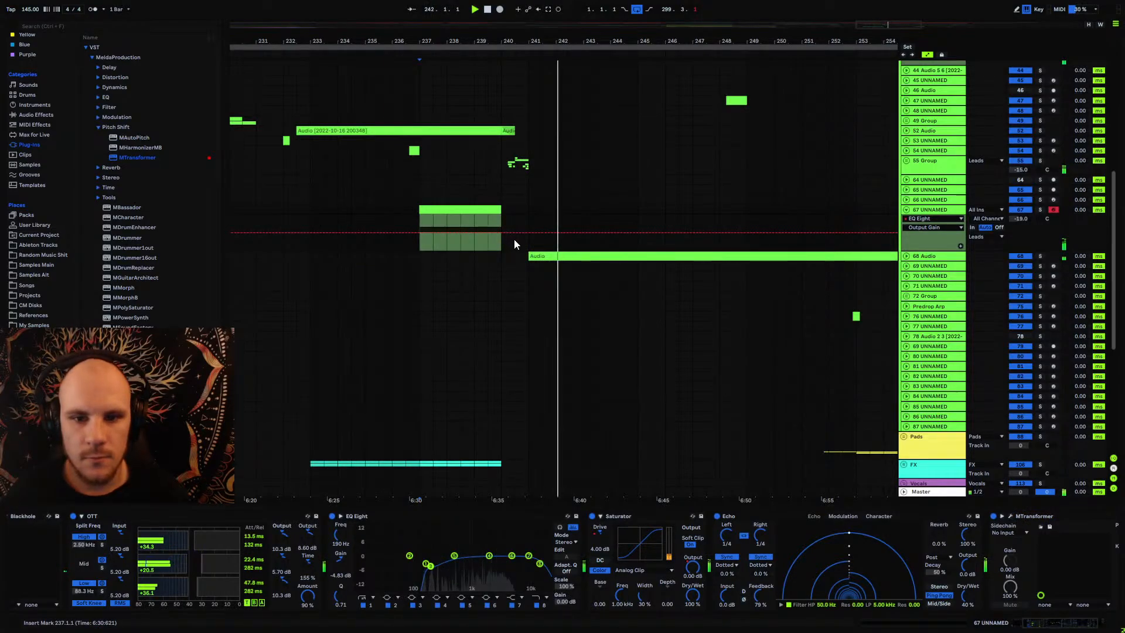
key(space)
drag(513, 42, 513, 85)
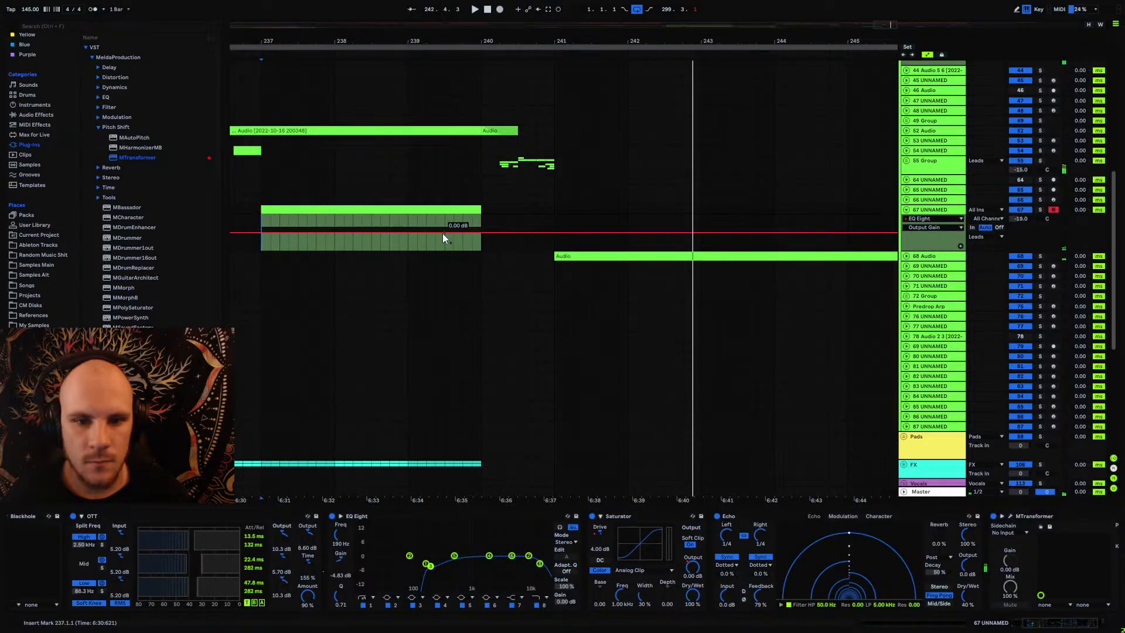
click(411, 234)
key(space)
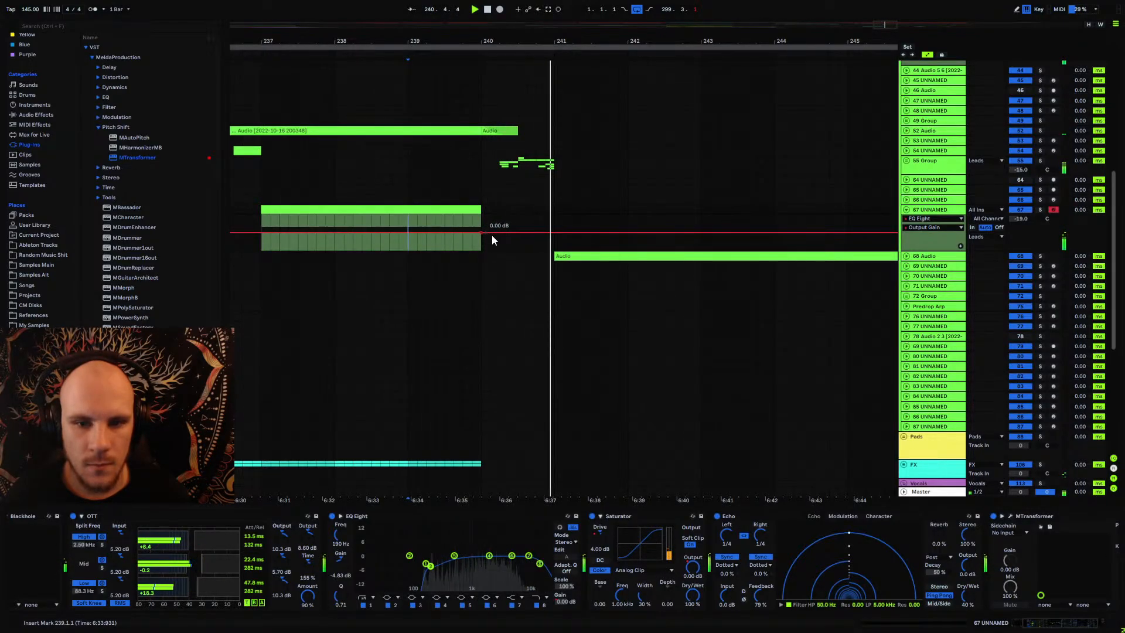
drag(486, 234, 487, 249)
key(space)
key(space)
drag(555, 248, 553, 232)
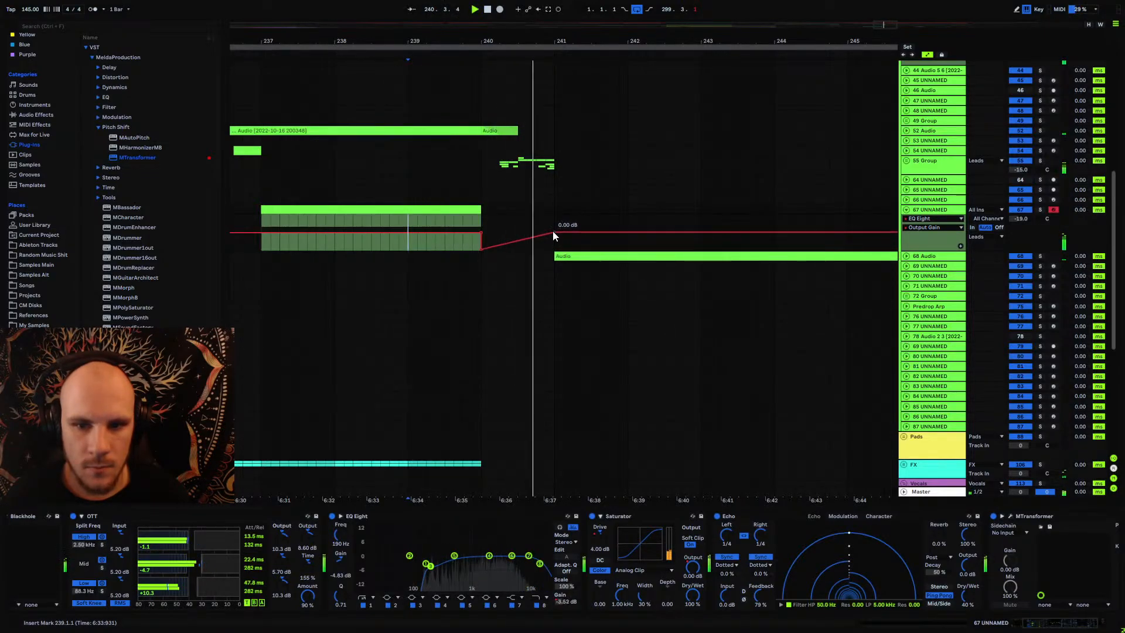
key(space)
key(space)
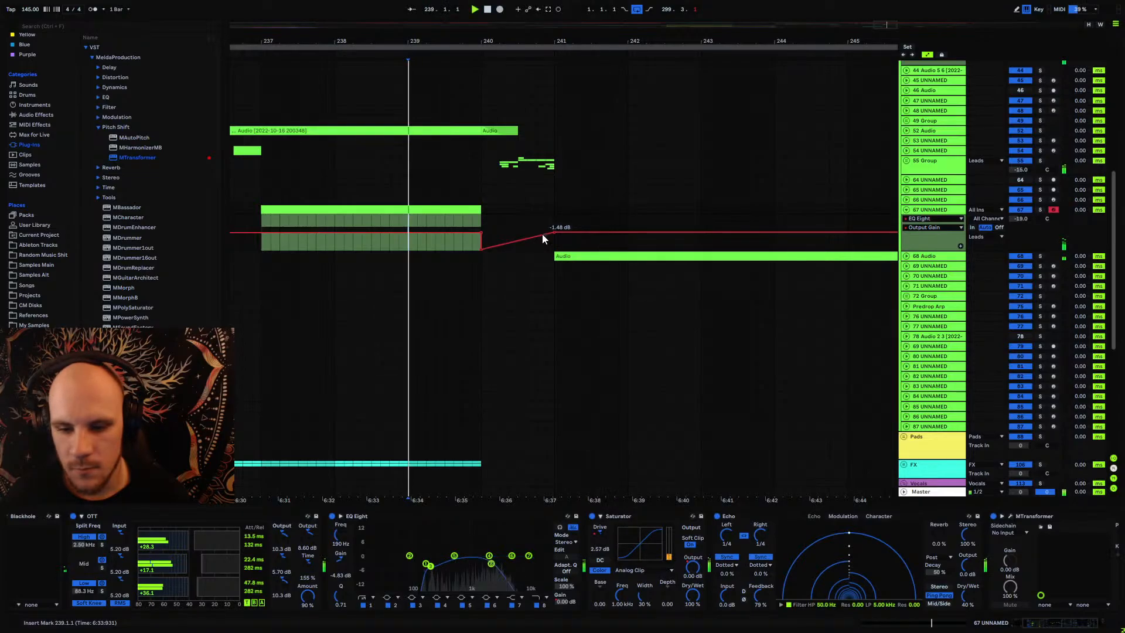
key(space)
drag(484, 247, 483, 234)
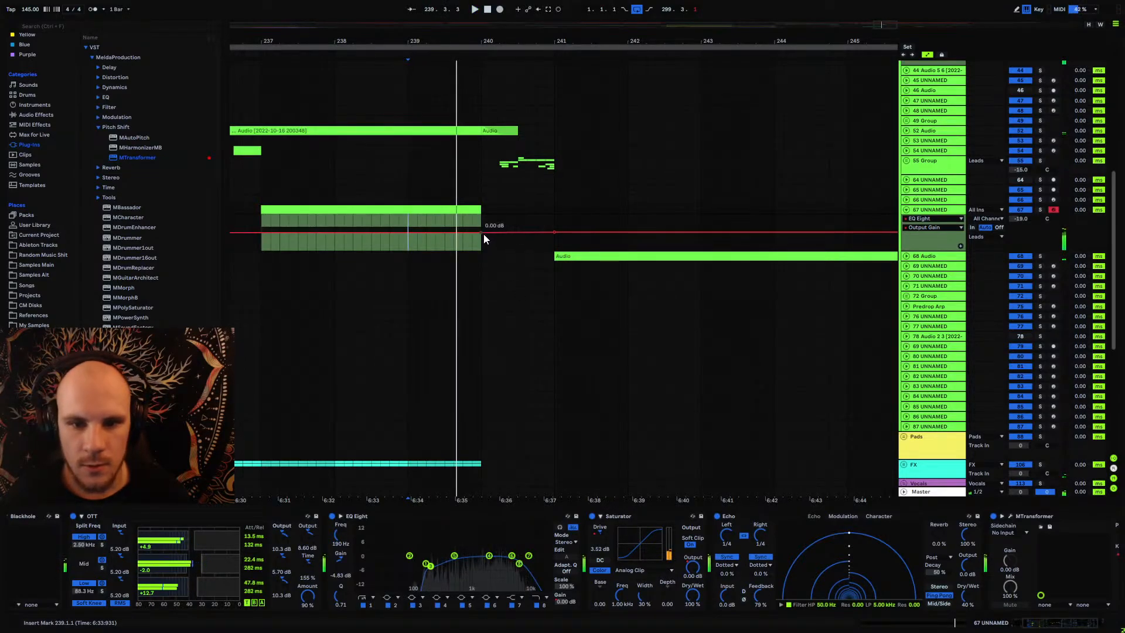
Step: Automate MTransformer's output on track 67 to dip at bar 240 and return to 0.50 at bar 241
click(1010, 515)
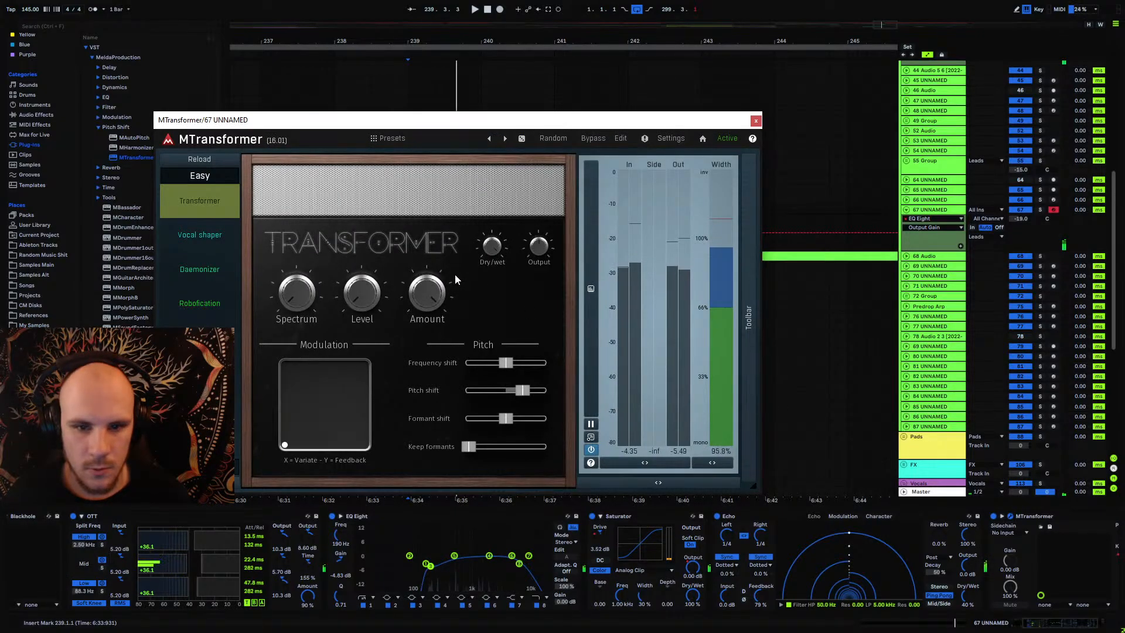
click(548, 249)
click(756, 122)
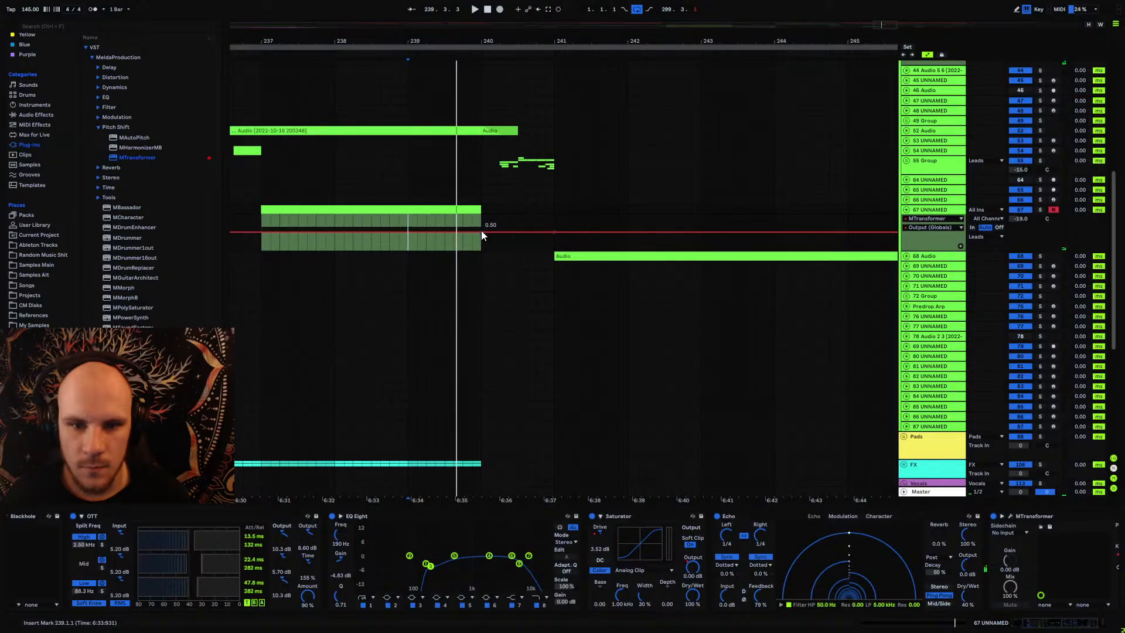
key(space)
mouse_move(484, 232)
mouse_down()
mouse_move(508, 272)
mouse_move(489, 238)
mouse_up()
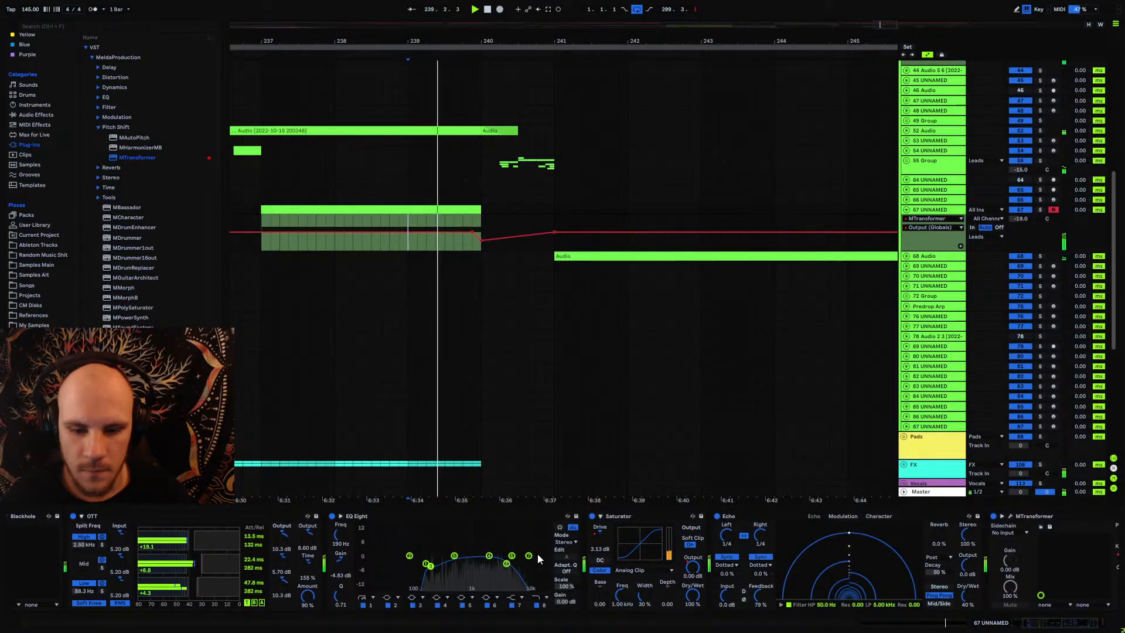
Step: Automate EQ Eight's band 8 frequency on track 67 to drop at bar 240 and rise in a curve to 22.0 kHz at bar 241
click(543, 605)
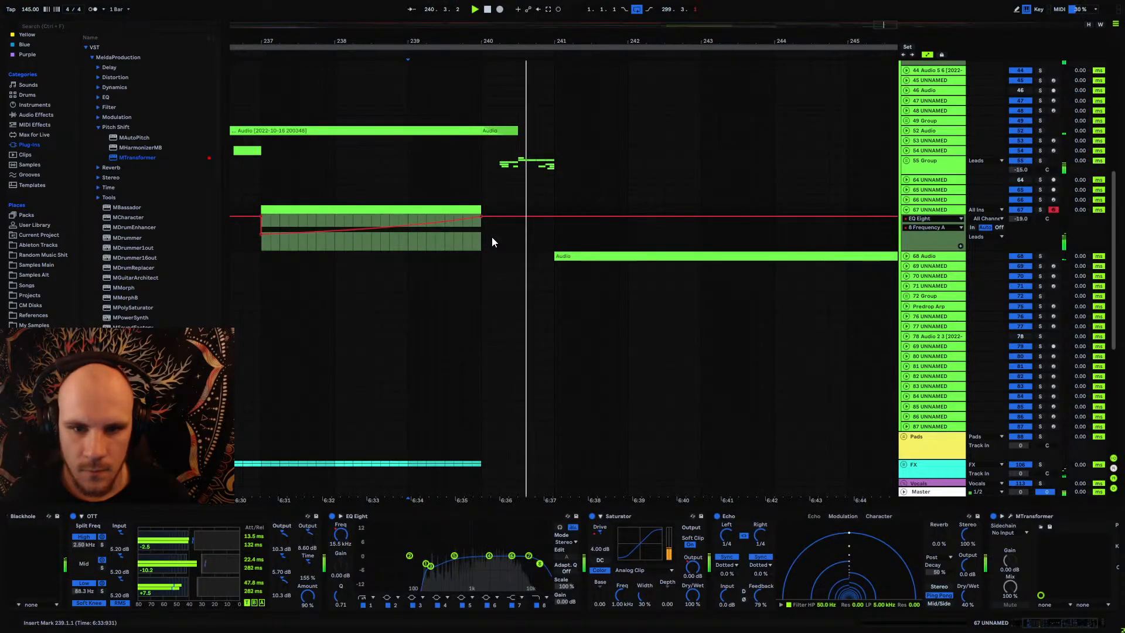
mouse_move(516, 218)
mouse_down()
mouse_move(537, 236)
mouse_move(553, 214)
mouse_move(519, 223)
mouse_up()
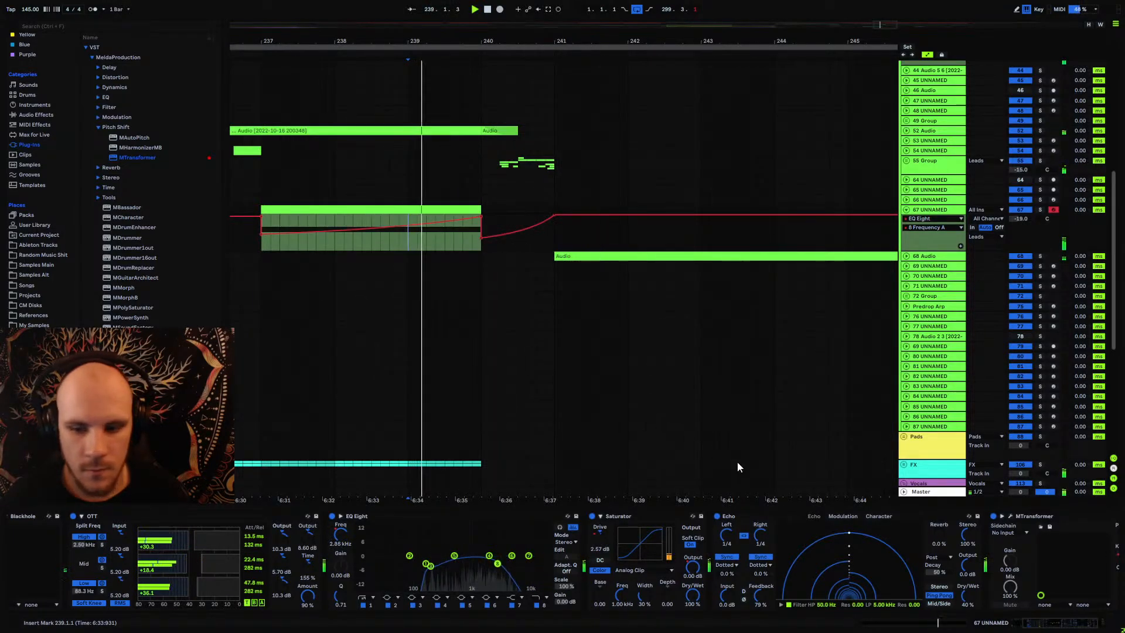
Step: Automate Echo's dry/wet on track 67 to drop to zero at bar 240 and rise to about 63% at bar 241
click(926, 563)
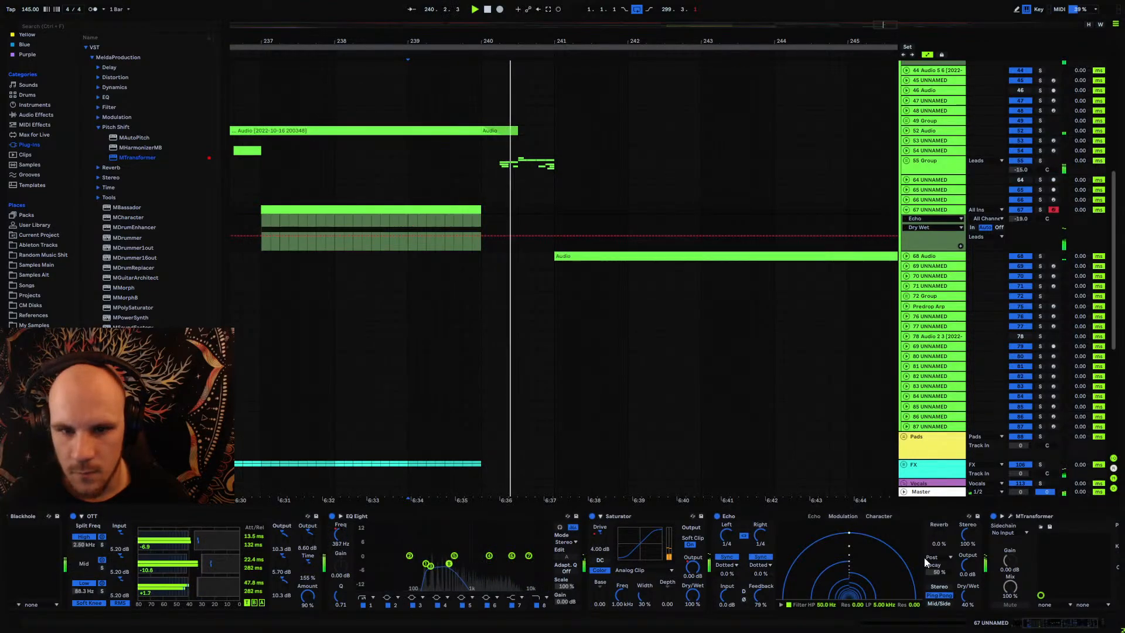
click(553, 236)
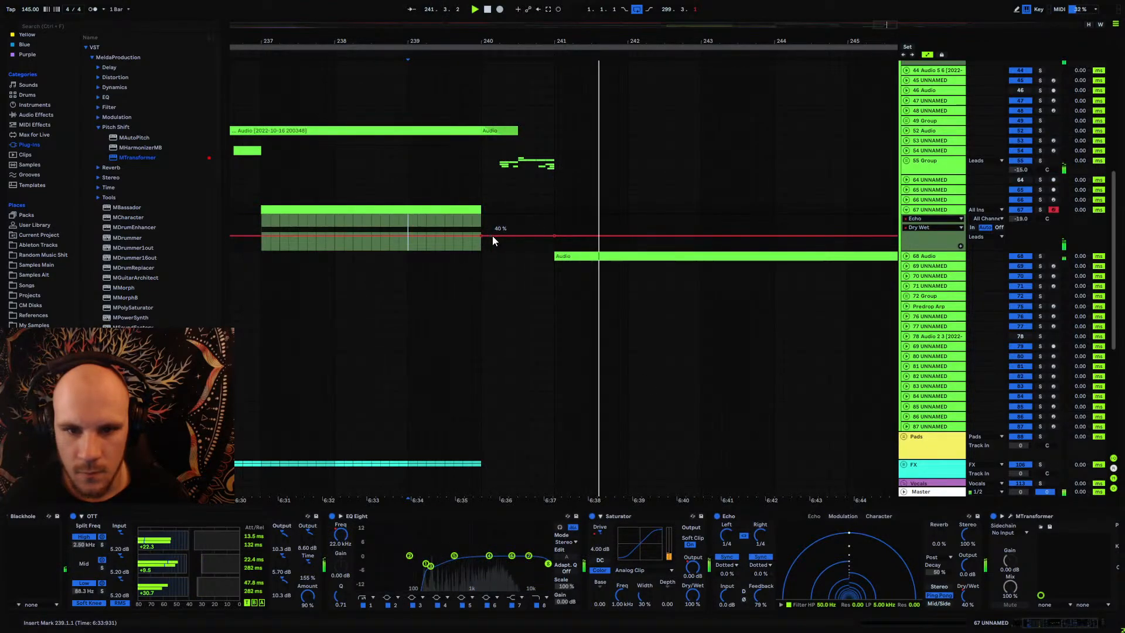
drag(481, 237, 482, 248)
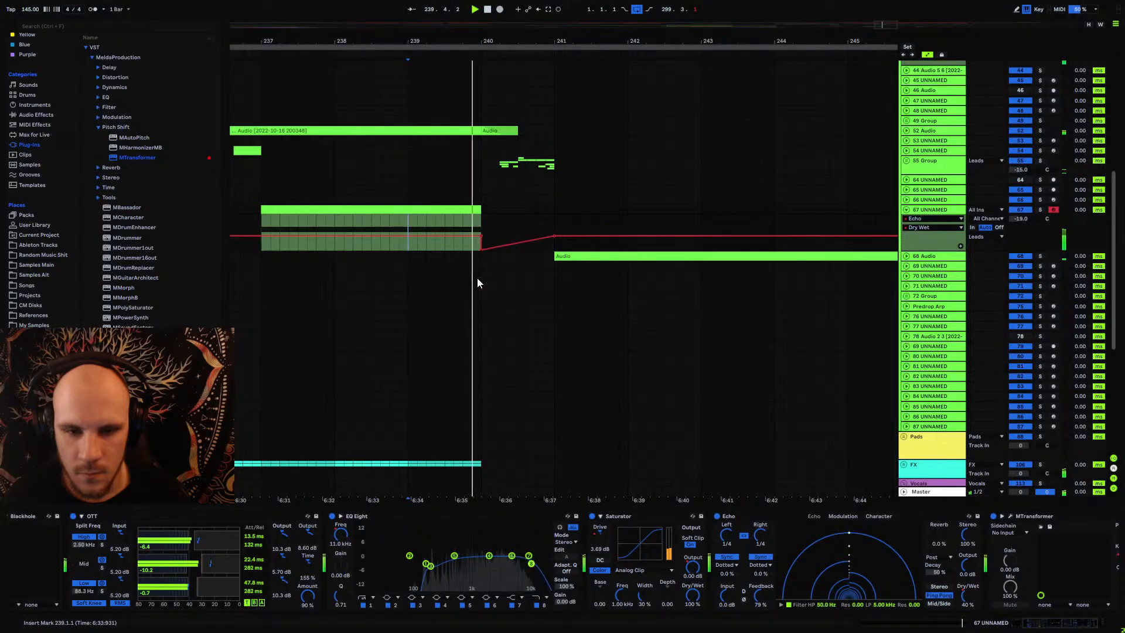
click(476, 237)
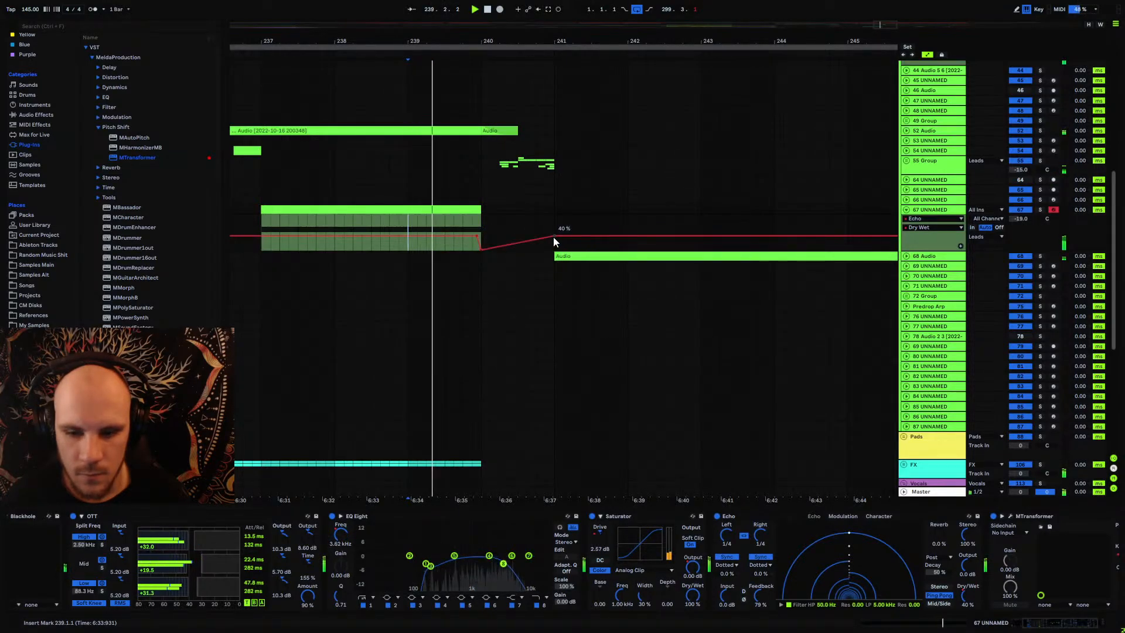
drag(553, 237, 554, 228)
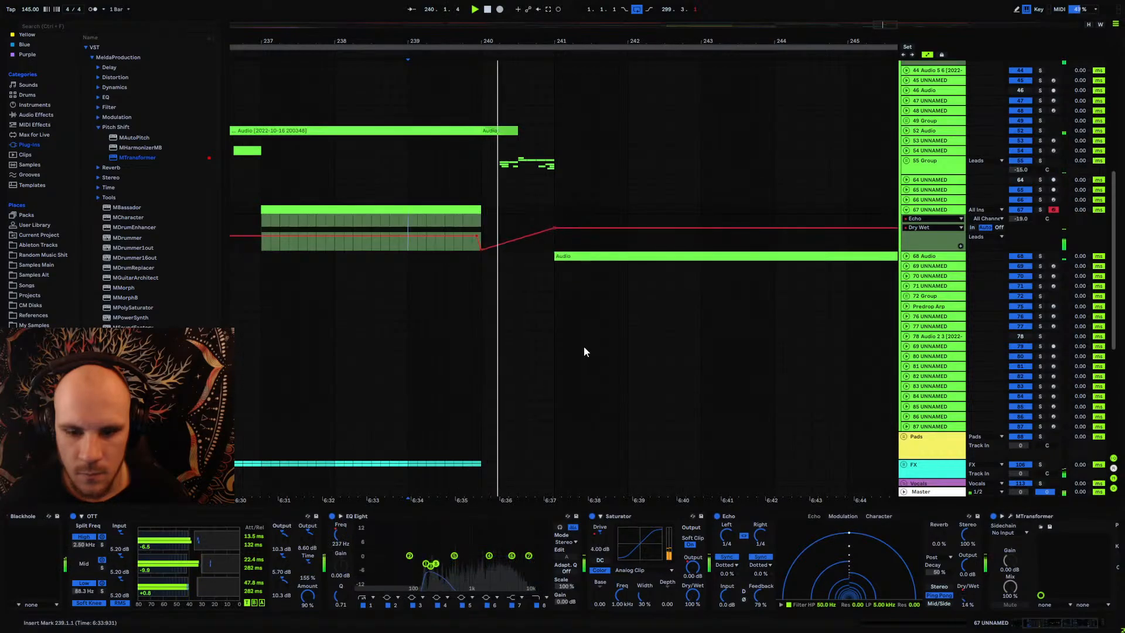
Step: Automate the Saturator's drive on track 67 to rise in a curve from bar 240 to 15.8 dB at bar 241
click(600, 546)
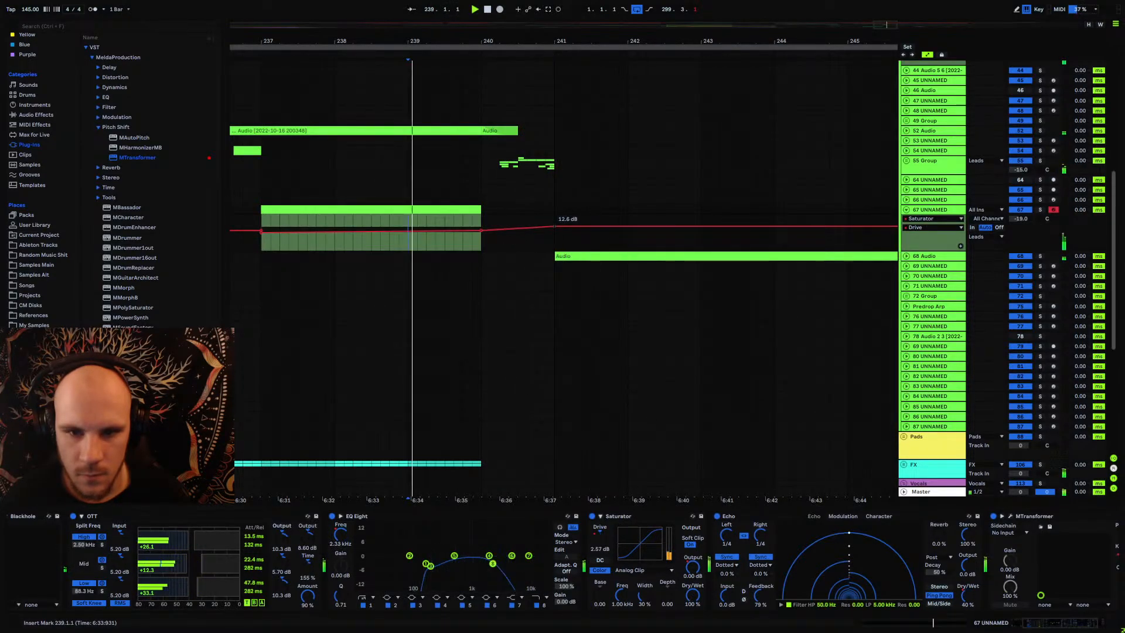
drag(554, 226, 532, 240)
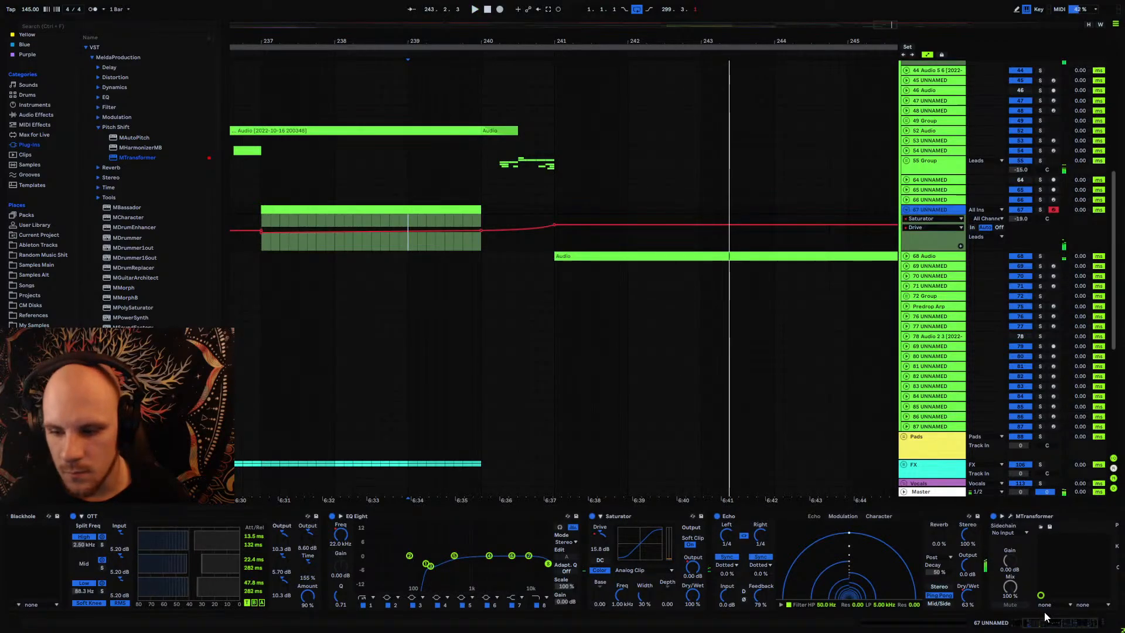
click(1088, 625)
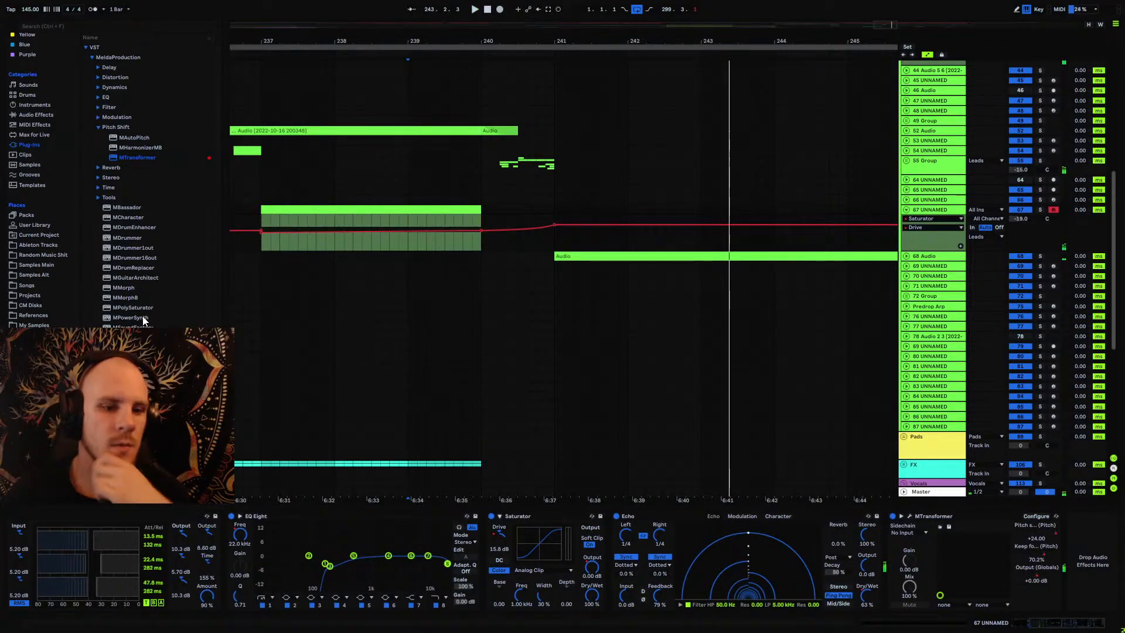
scroll(139, 301, down, 4)
scroll(98, 155, up, 1)
scroll(98, 154, up, 3)
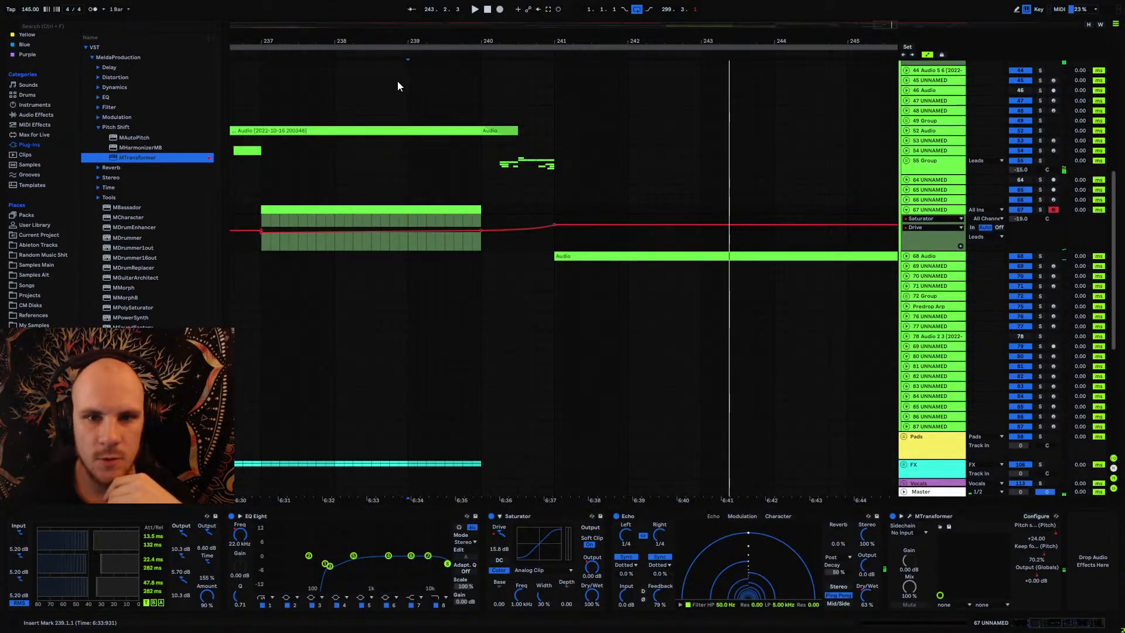
mouse_move(408, 41)
mouse_down()
mouse_move(408, 8)
mouse_move(410, 39)
mouse_up()
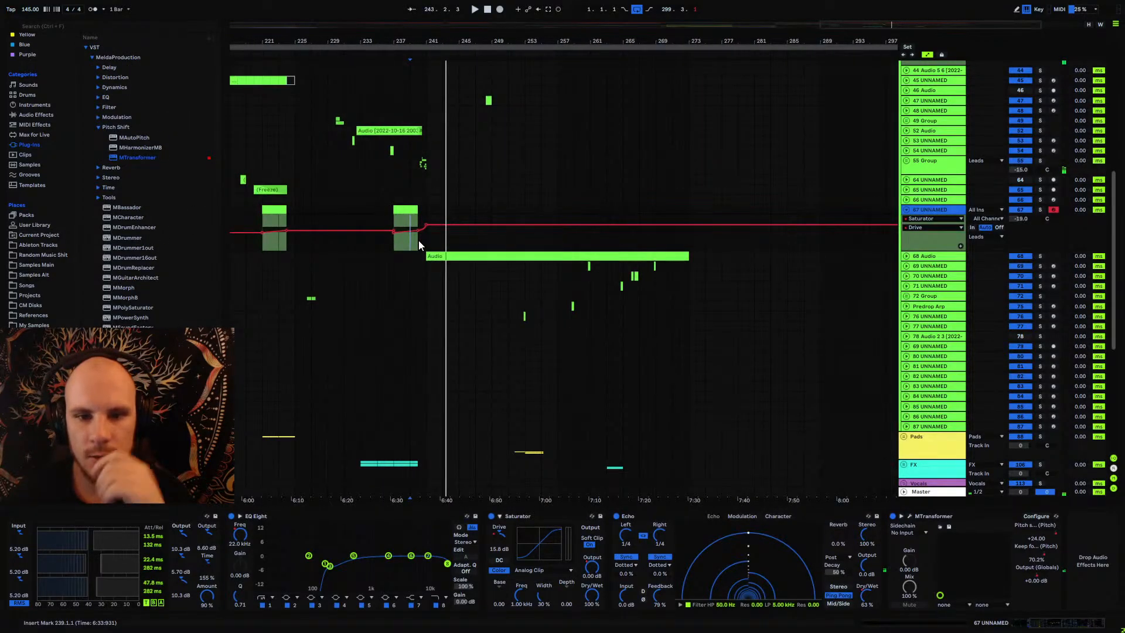
Step: Move track 67's bars 233–257, including the riser clip and its automation, to bar 265 and play it
drag(389, 211, 424, 211)
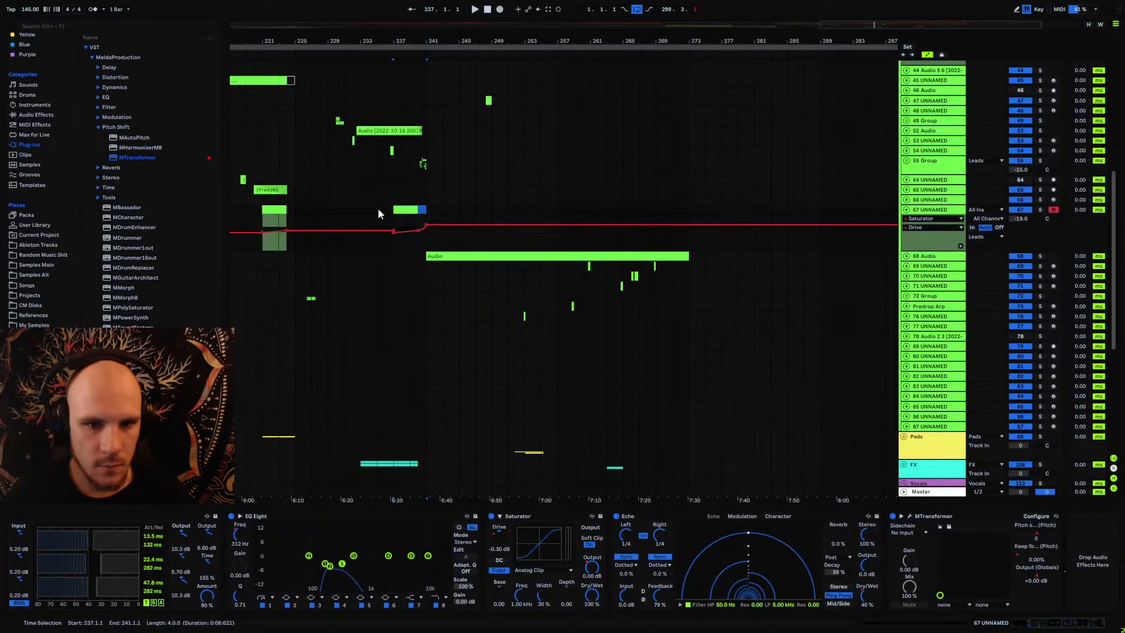
drag(361, 208, 523, 220)
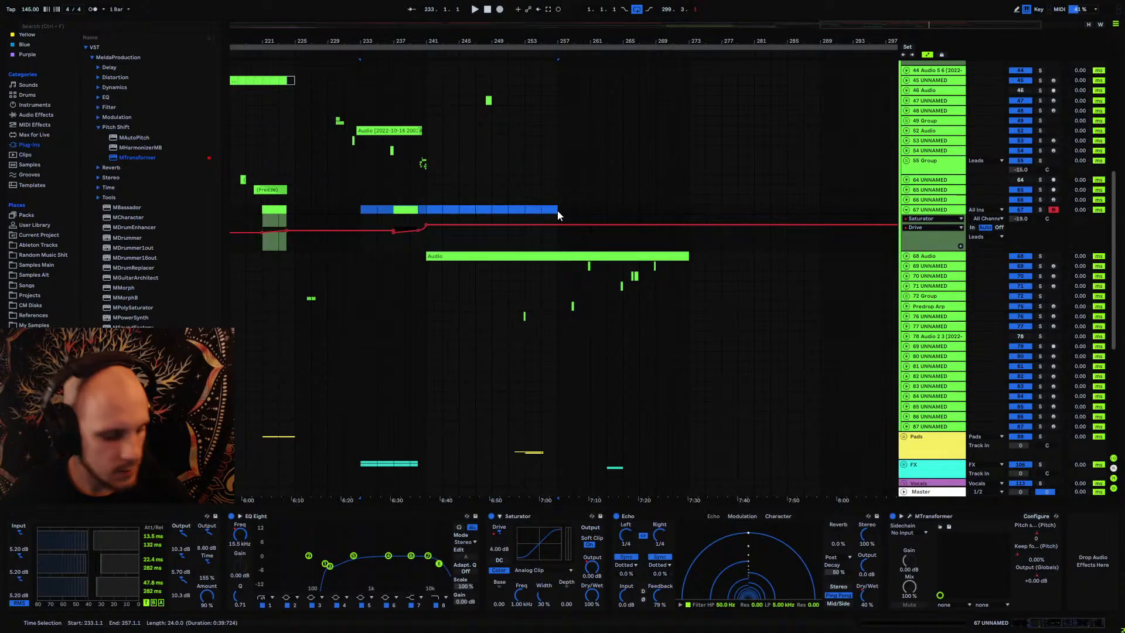
key(Delete)
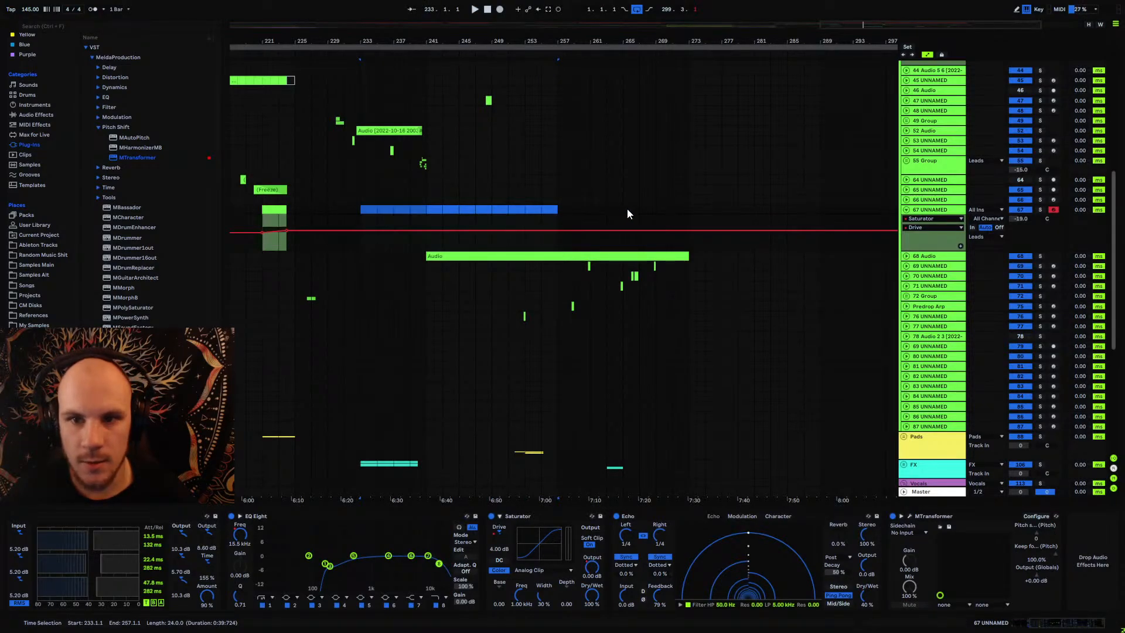
click(622, 212)
key(ctrl+v)
key(space)
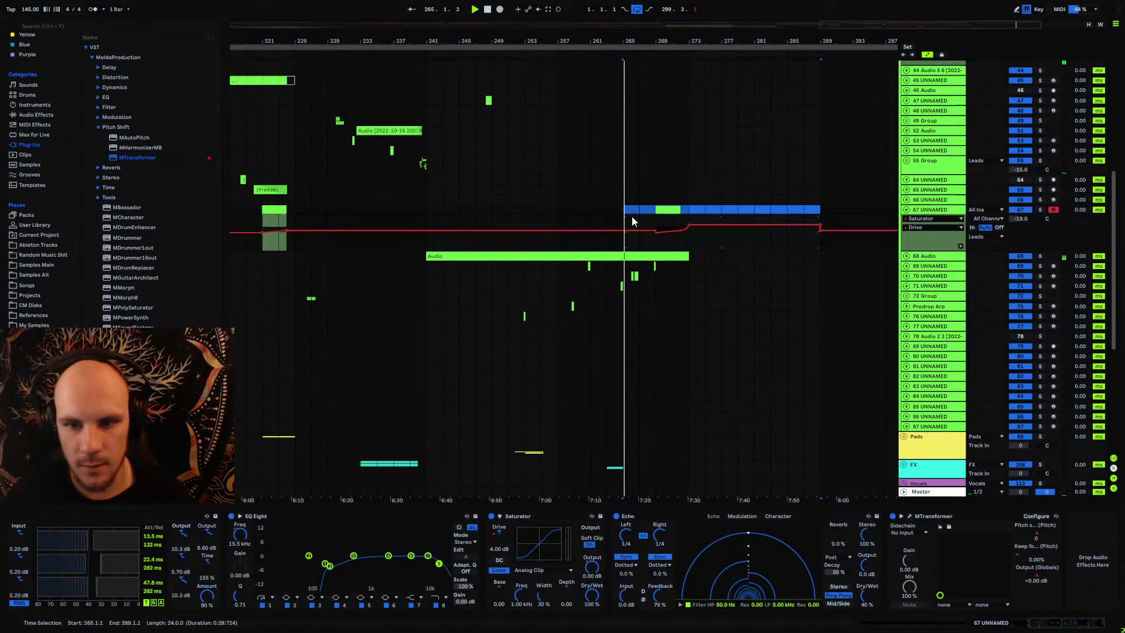
Step: Show track 67's automation lanes and remove the bar 272 dips from EQ Eight's frequency, Echo's dry/wet and MTransformer's output
drag(693, 40, 693, 71)
click(684, 188)
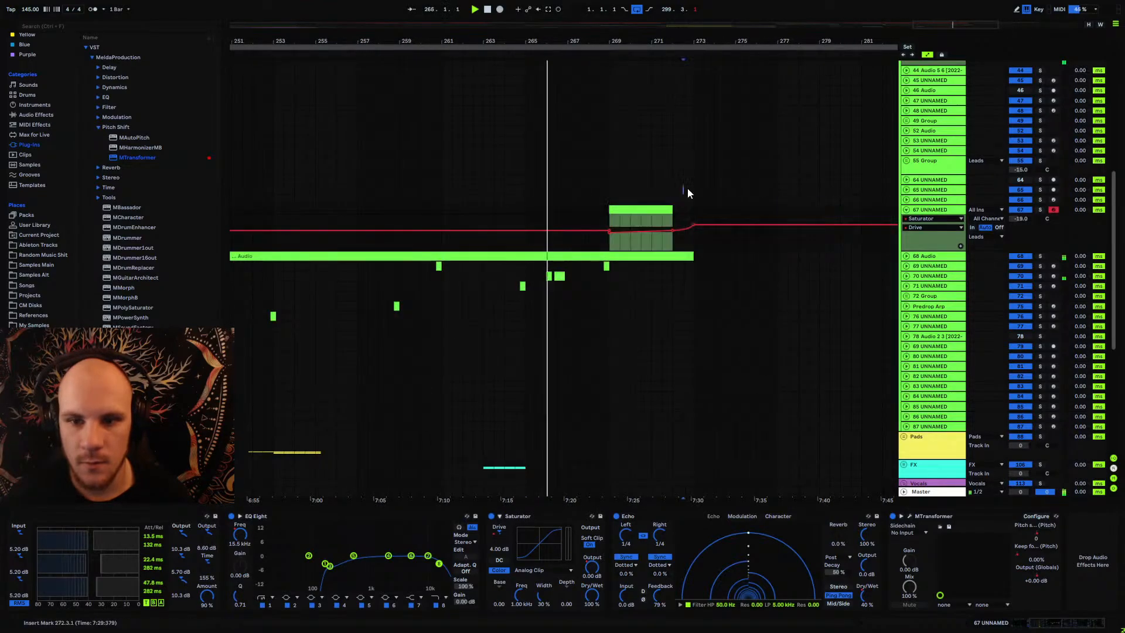
click(929, 227)
click(922, 251)
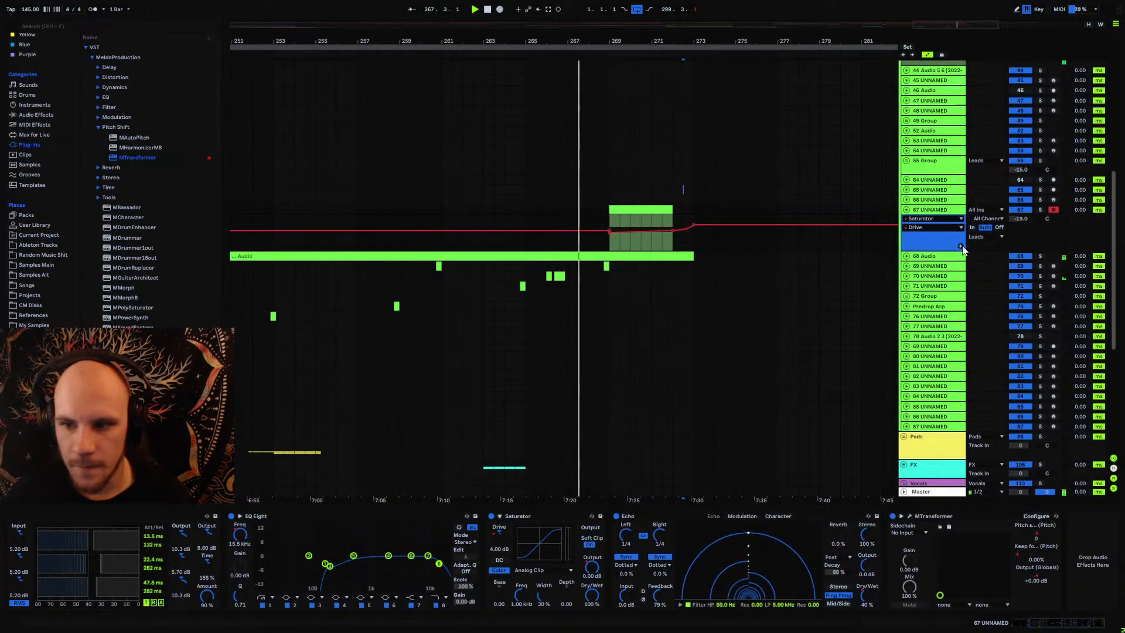
click(960, 246)
scroll(755, 223, down, 2)
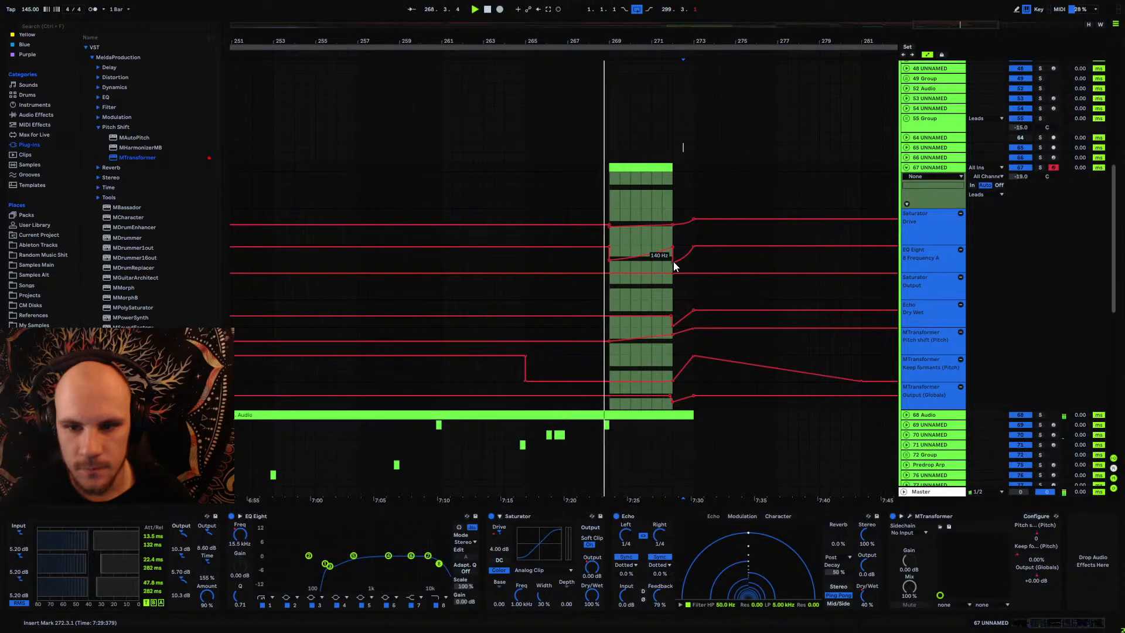
click(673, 326)
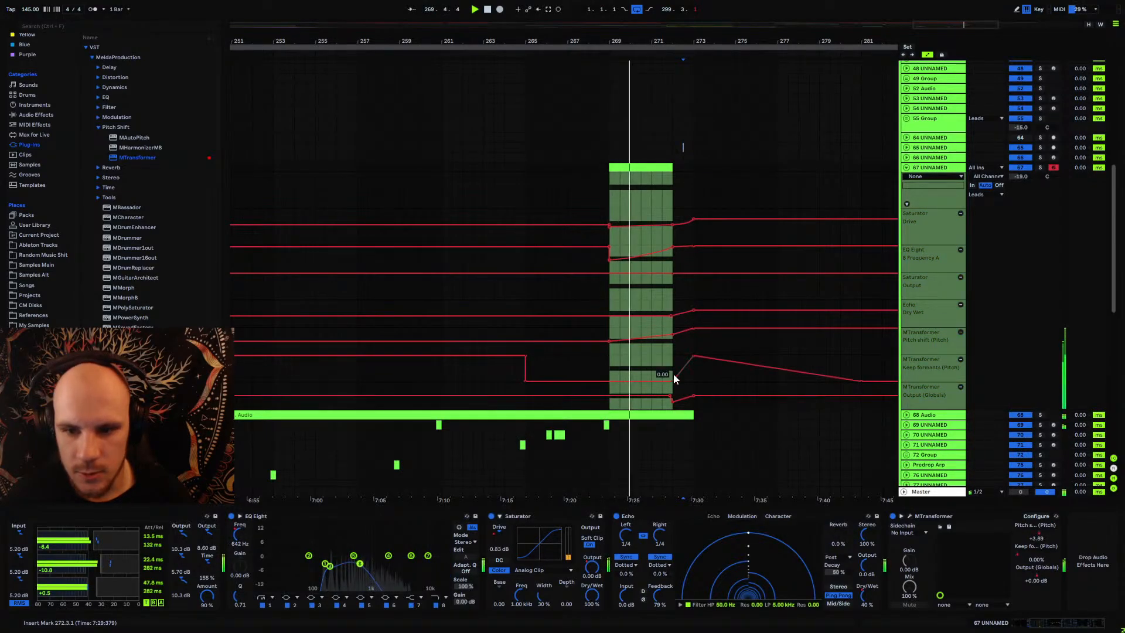
click(673, 401)
click(694, 395)
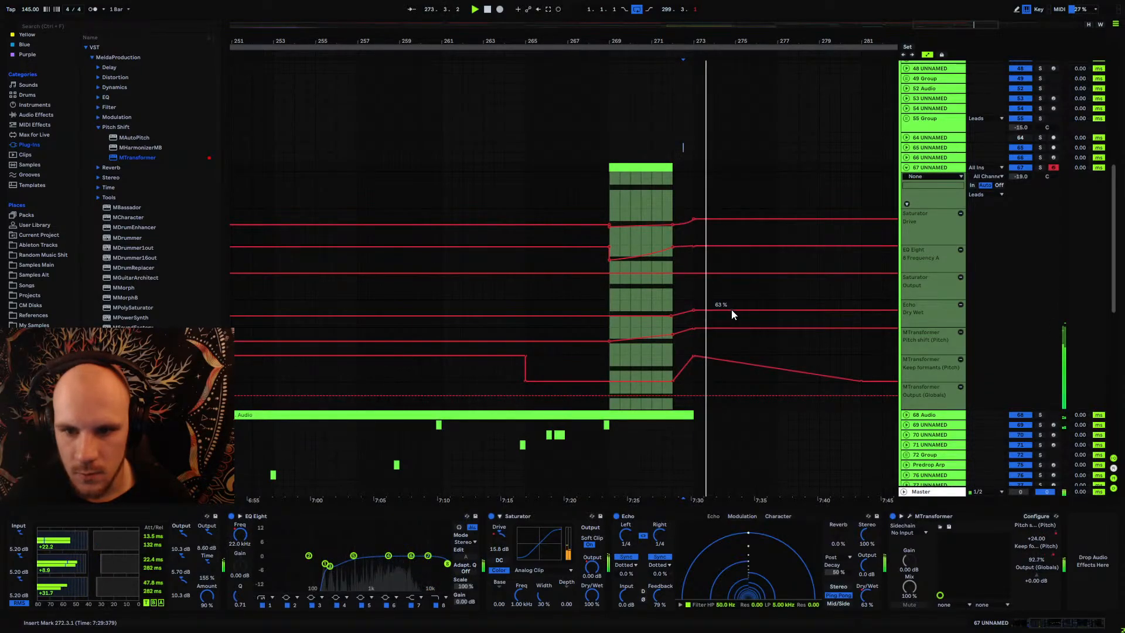
Step: Shorten the long audio clip on track 68 to end at bar 271 and play from bar 269
scroll(711, 298, down, 3)
scroll(708, 294, down, 4)
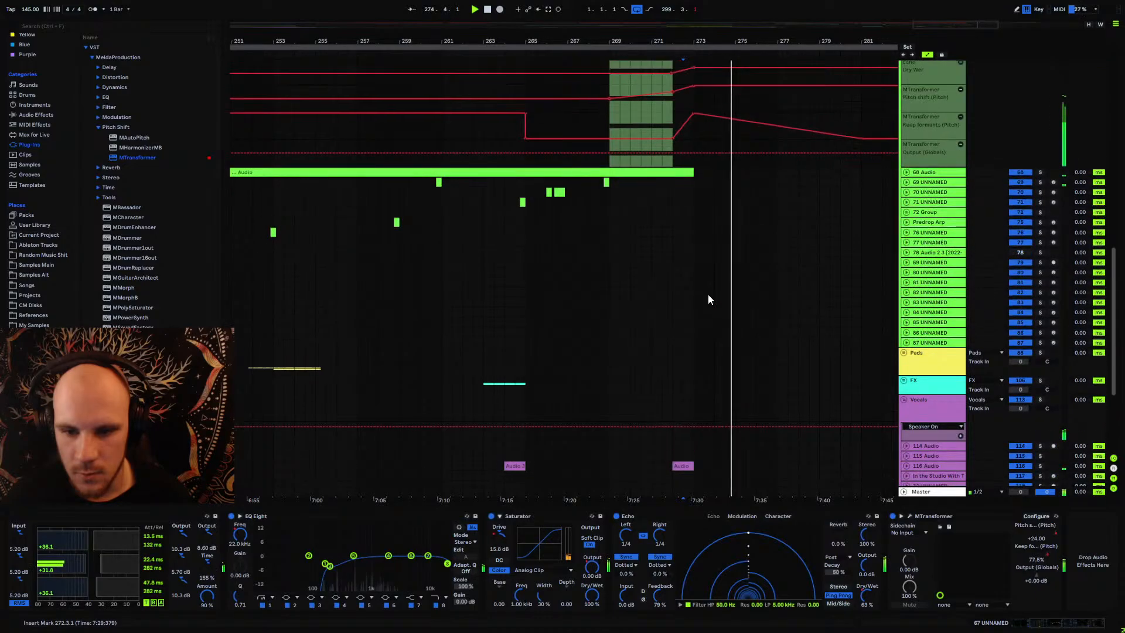
scroll(702, 280, down, 3)
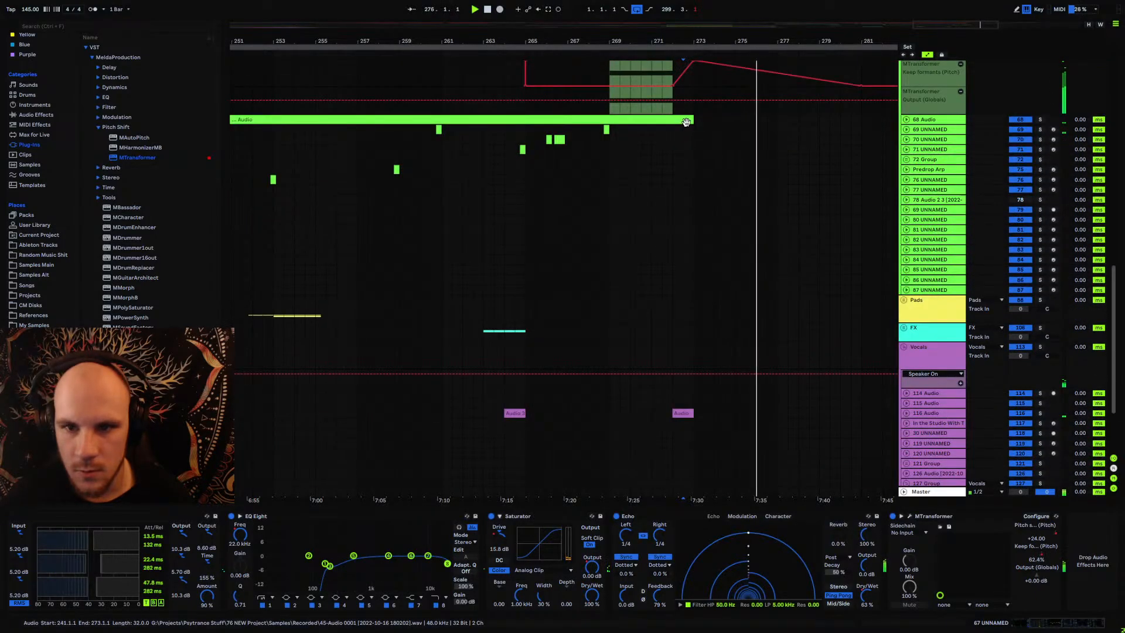
click(650, 121)
click(610, 111)
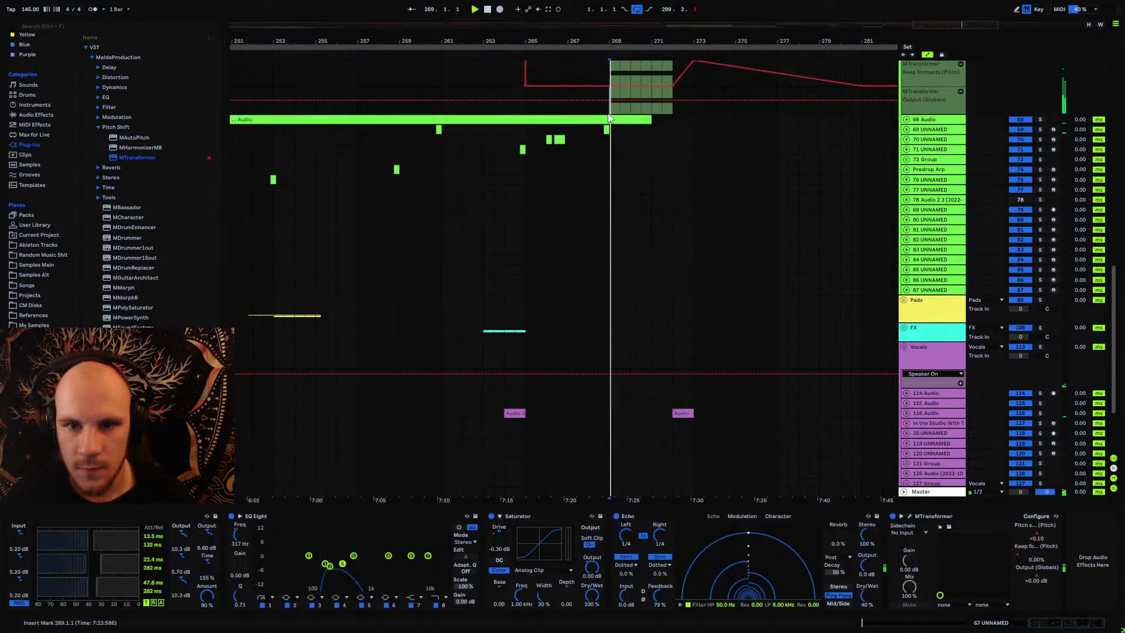
Step: Check track 68's Saturator output automation around bars 271–273, and collapse tracks 67 and 68
click(905, 120)
scroll(677, 192, up, 4)
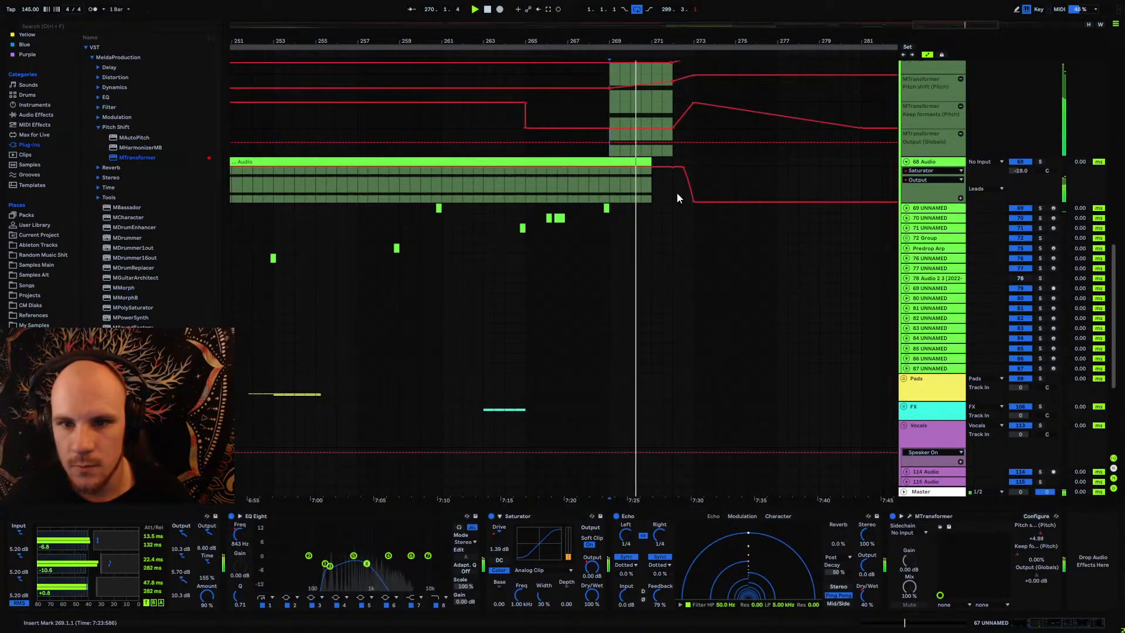
scroll(676, 191, up, 2)
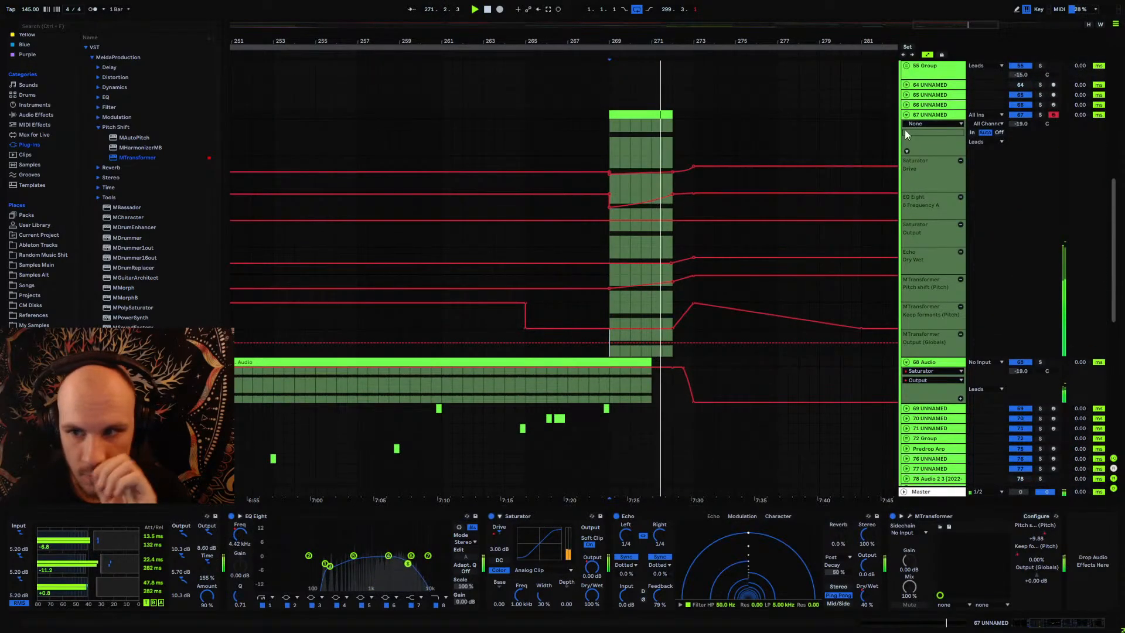
click(906, 128)
click(906, 125)
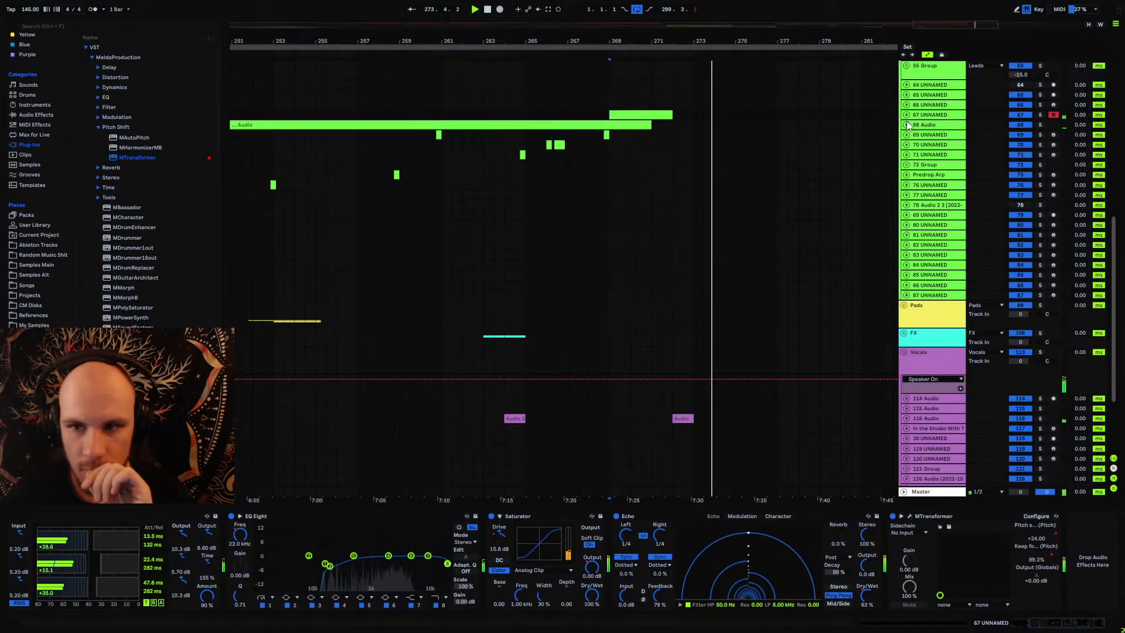
Step: Automate MTransformer's pitch shift on track 67 to fall gradually from about bar 277 to bar 281
click(922, 115)
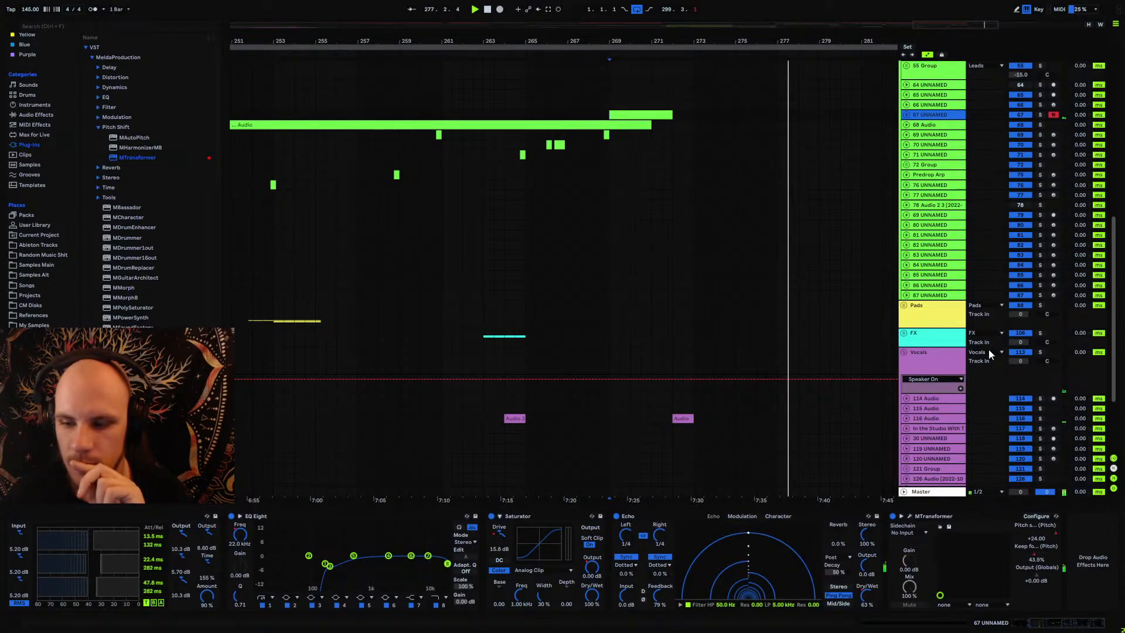
click(1055, 530)
click(906, 123)
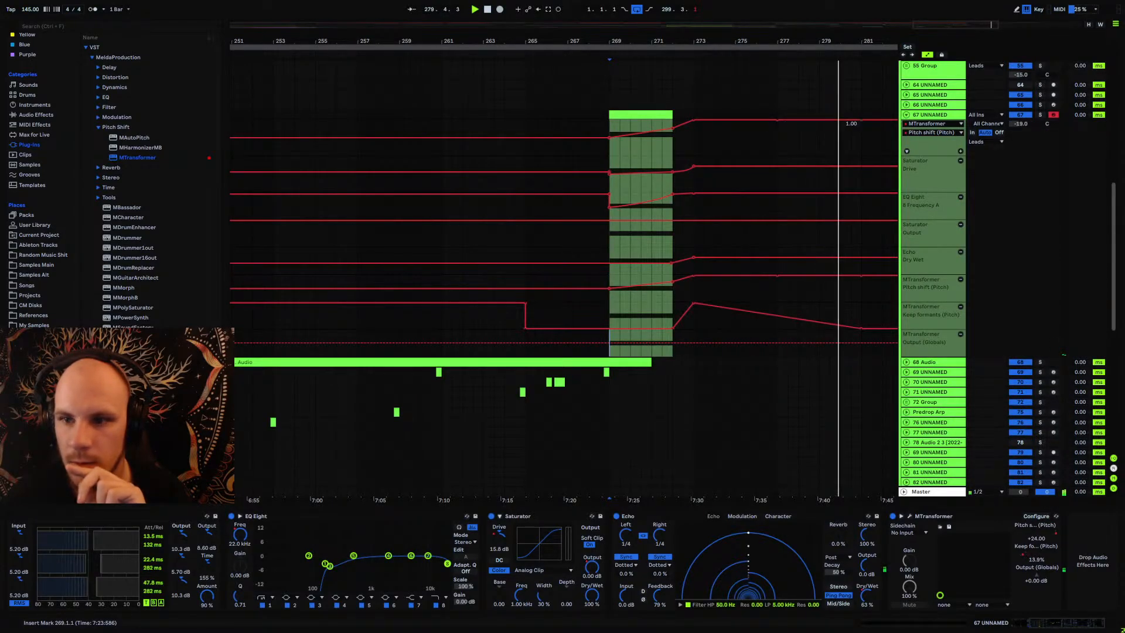
drag(860, 121, 859, 130)
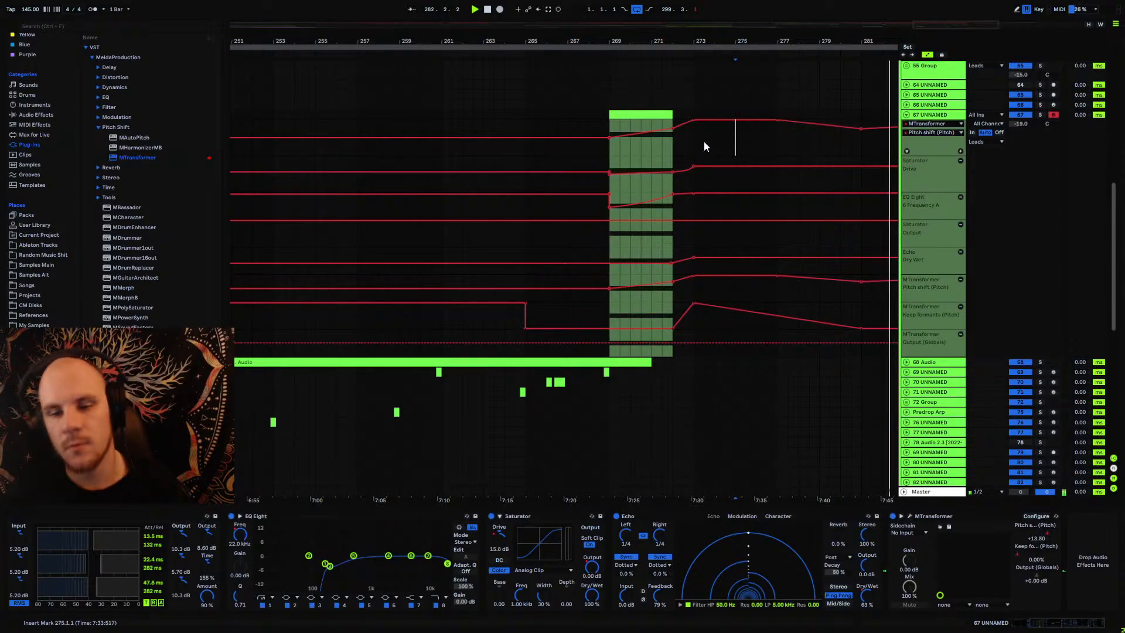
Step: Automate Echo's feedback on track 67 to rise to 94% at bar 272, and set its low-pass filter to 11.7 kHz
click(599, 123)
click(660, 595)
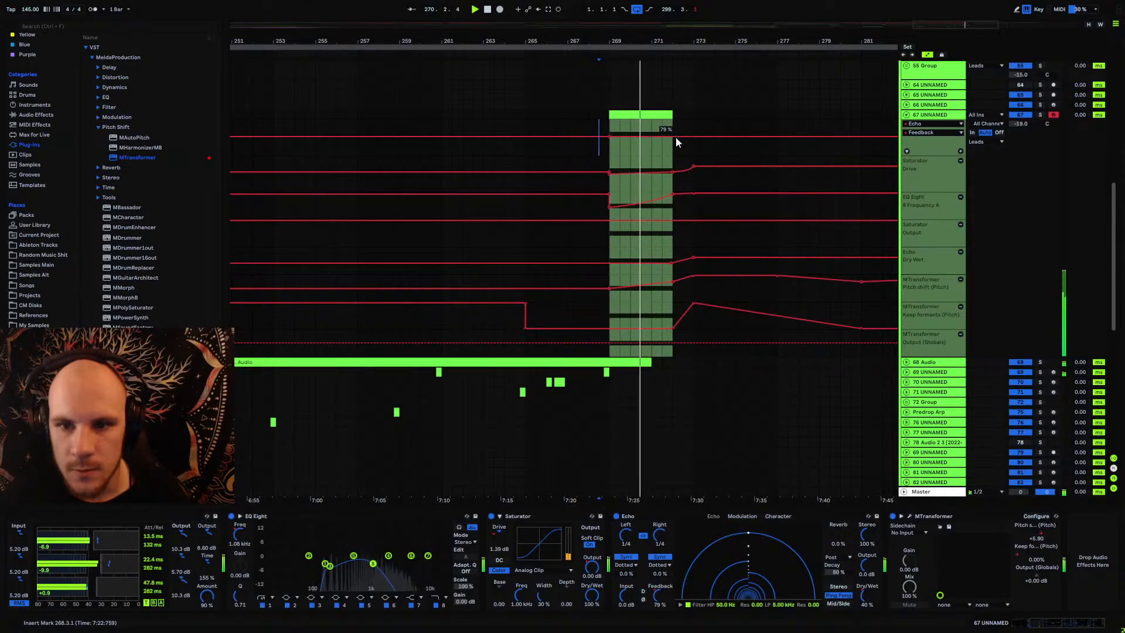
drag(674, 136, 674, 133)
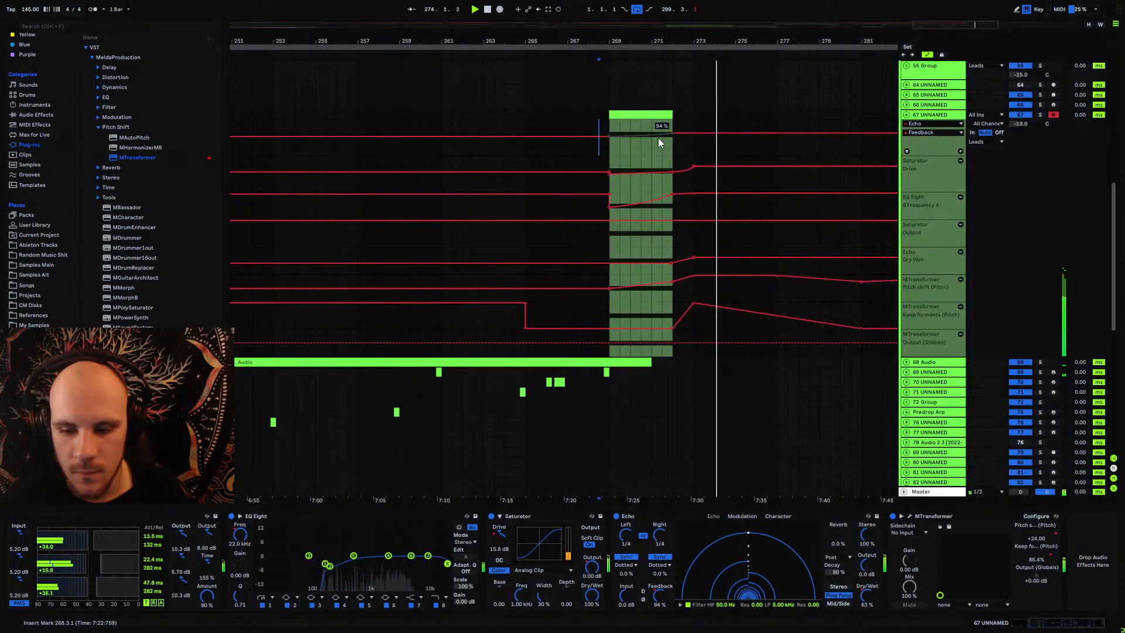
mouse_move(774, 604)
mouse_down()
mouse_move(774, 591)
mouse_move(783, 601)
mouse_up()
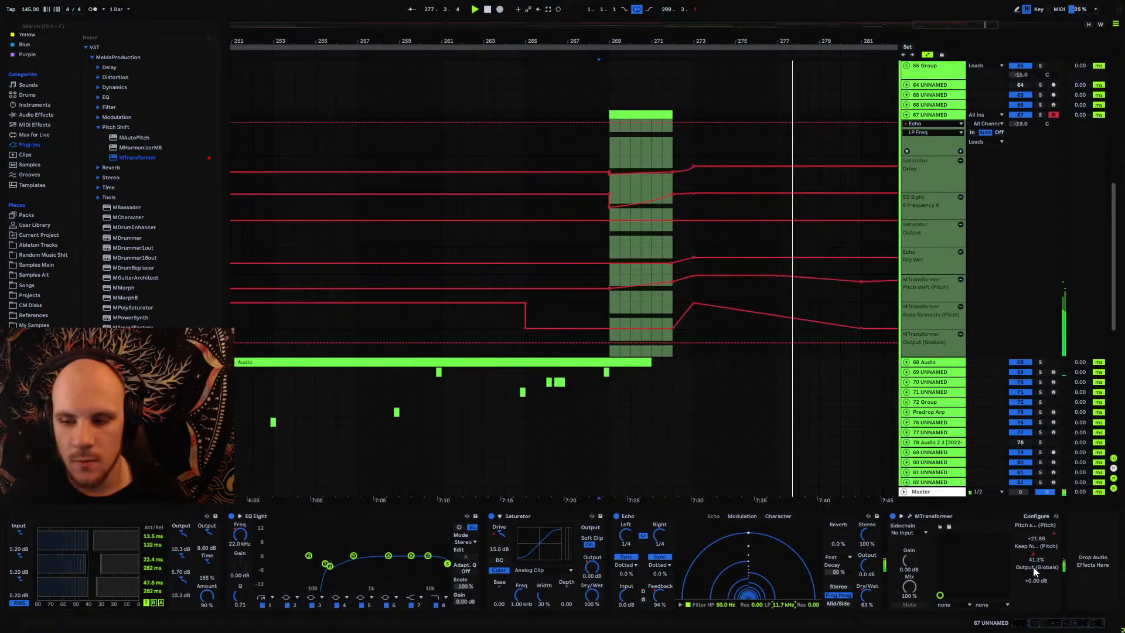
Step: Remove the pitch-shift fall before bar 281 from MTransformer's automation on track 67
click(1050, 535)
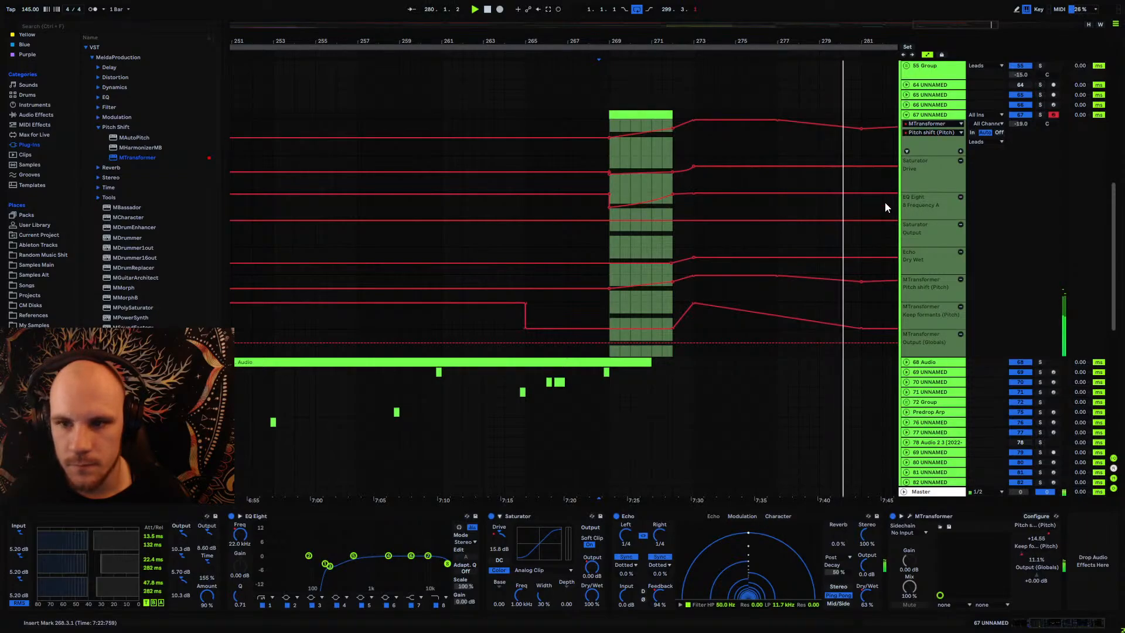
click(860, 129)
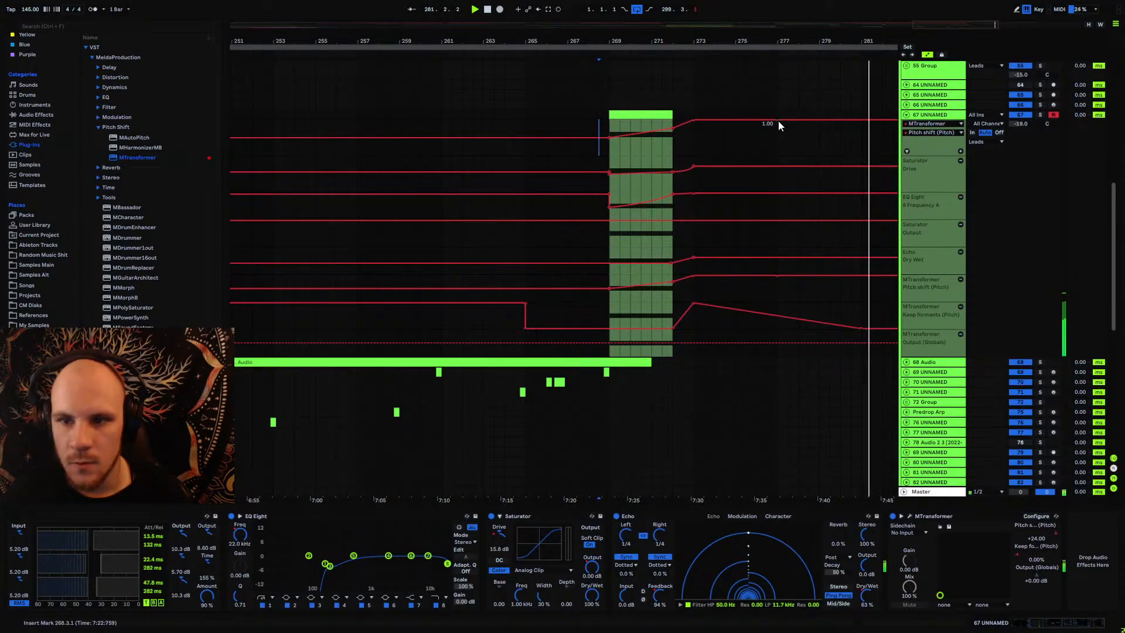
drag(643, 41, 643, 34)
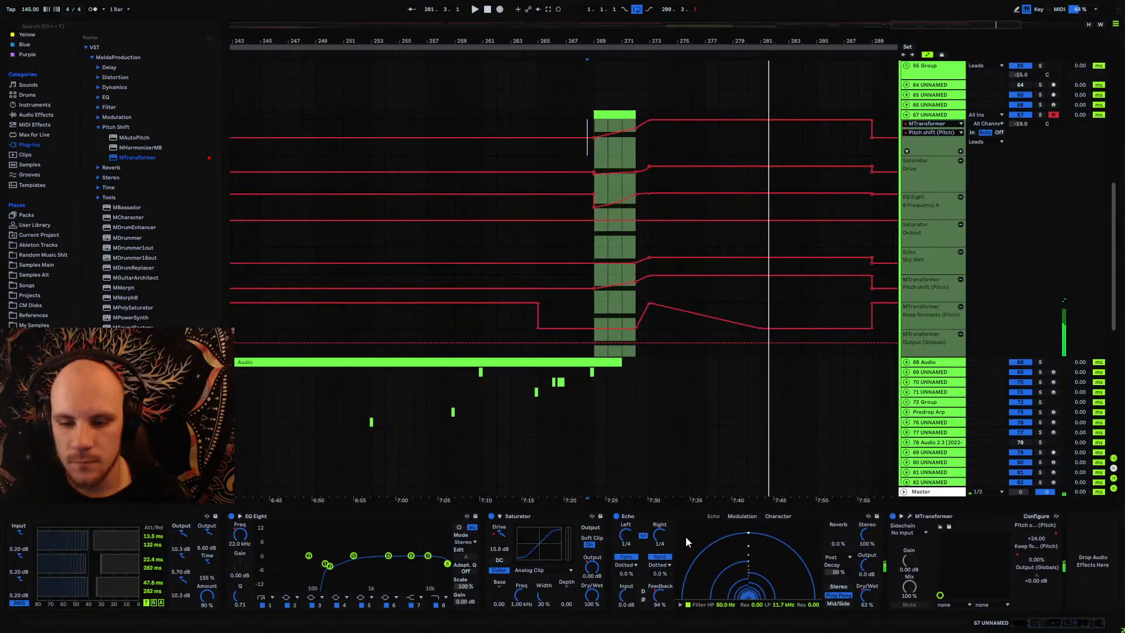
Step: Automate Echo's dry/wet and feedback on track 67 to decline gradually to about 42% and 47% at bar 289, and play the riser
click(876, 603)
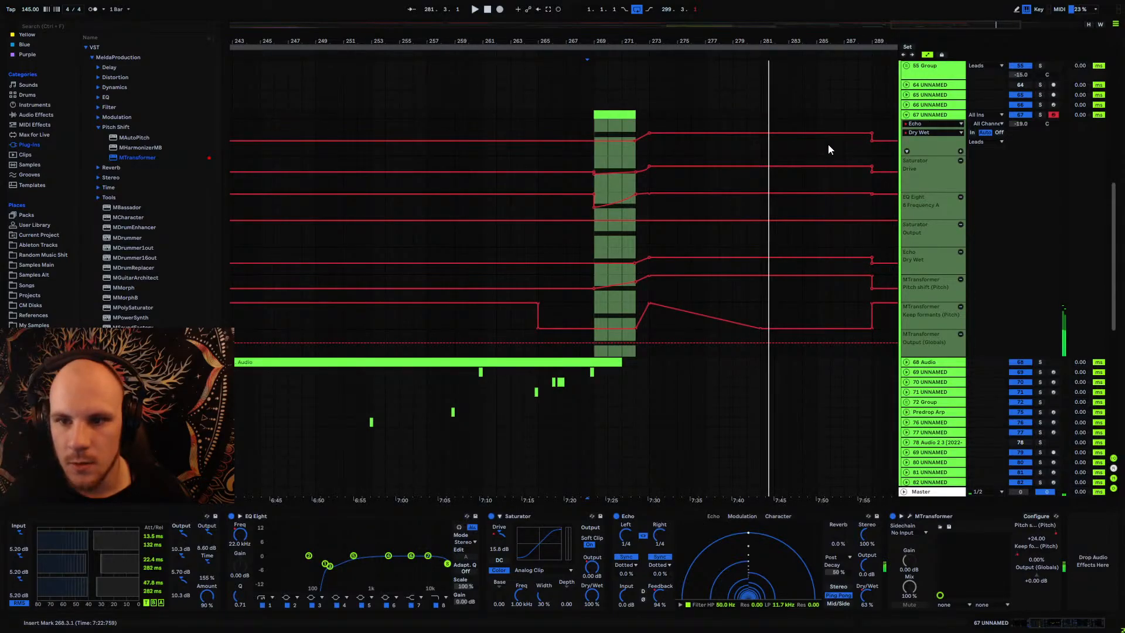
drag(871, 135, 860, 146)
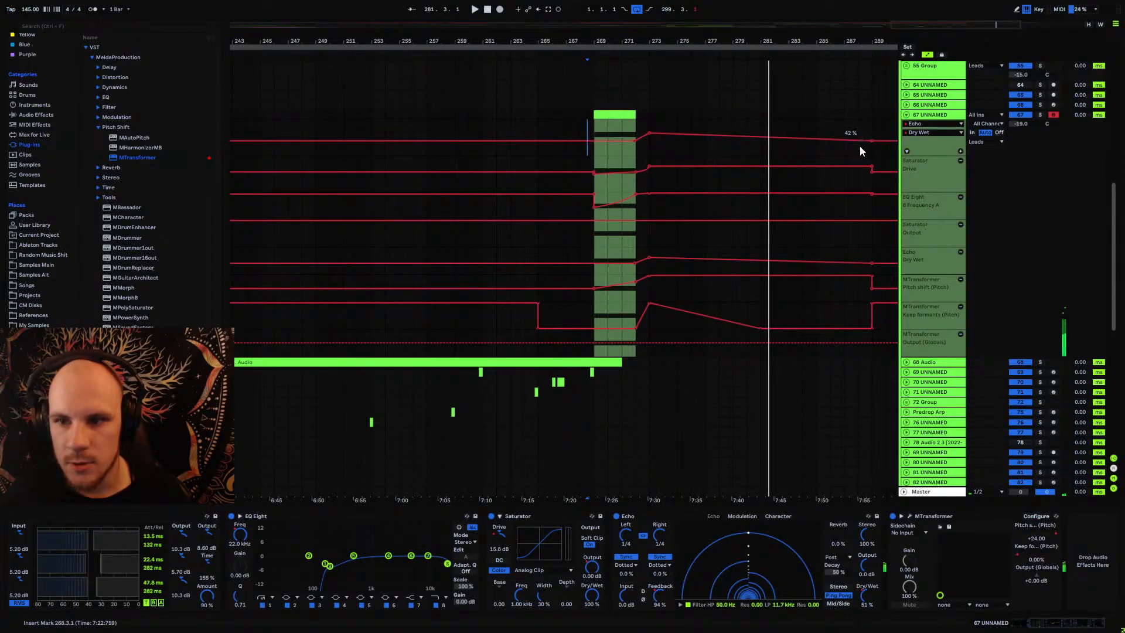
click(666, 599)
drag(870, 135, 870, 144)
key(space)
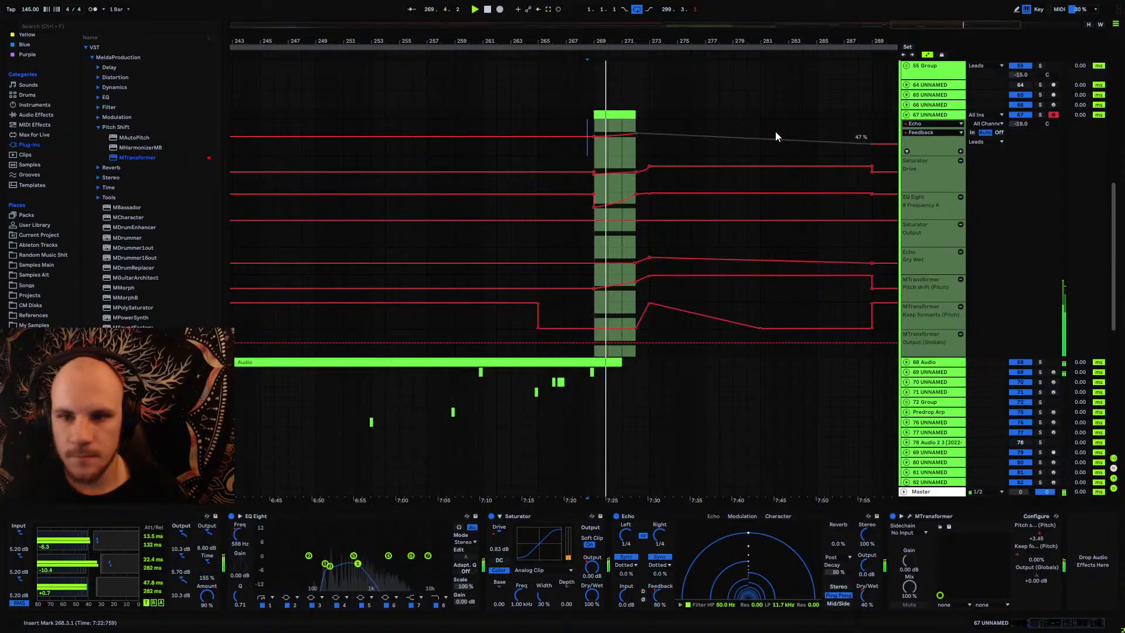
Step: Collapse track 67, stop playback, and select track 66 at bar 221 with its automation unfolded
click(907, 115)
click(925, 117)
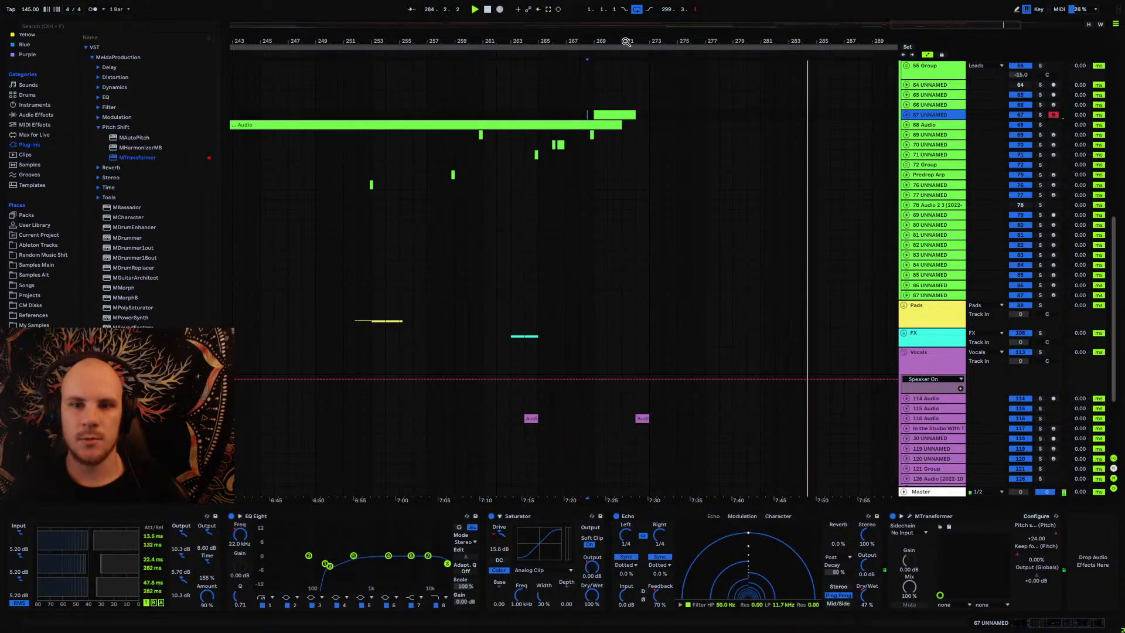
drag(625, 40, 878, 23)
key(space)
click(631, 107)
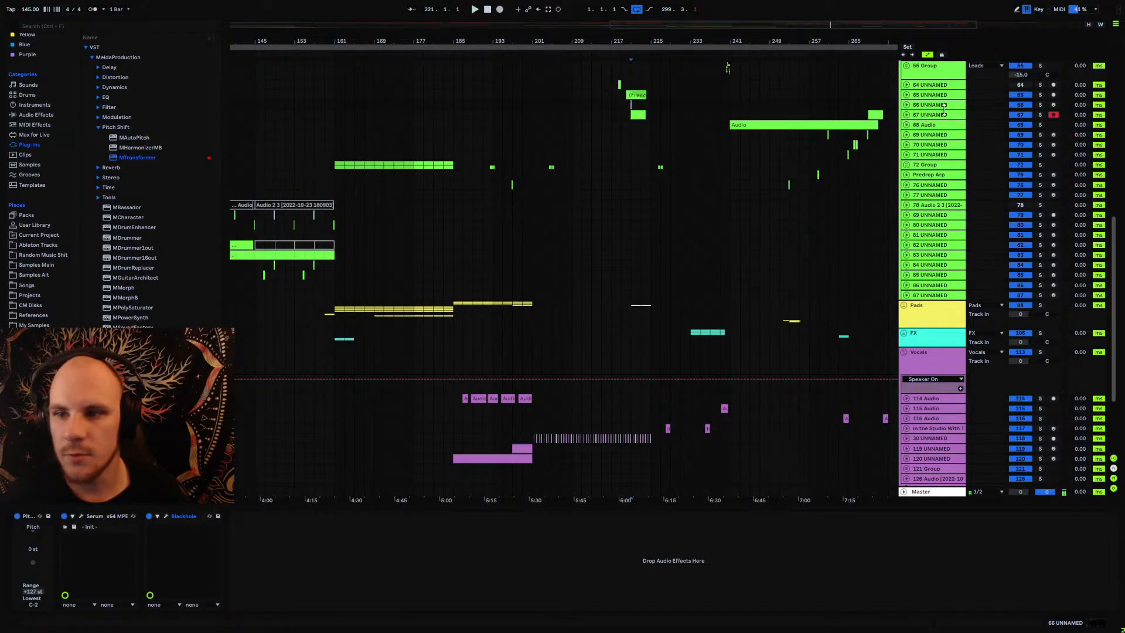
click(907, 105)
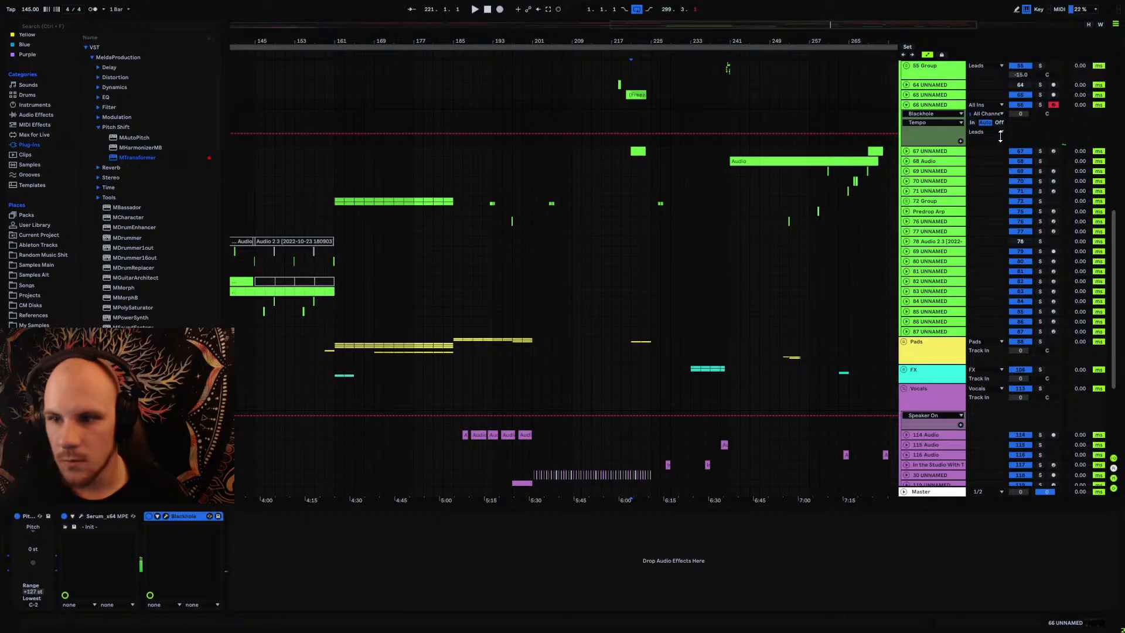
click(926, 106)
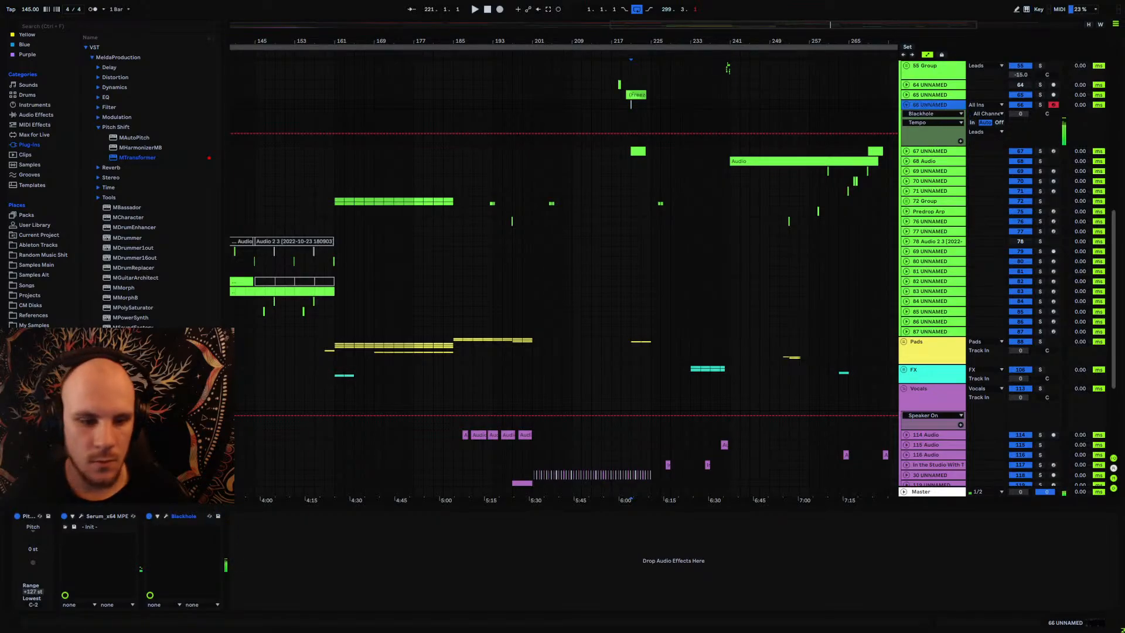
Step: Open Blackhole on track 66, load the 16th Note Arpeg preset, and switch to Alien Kick to audition it
click(167, 516)
click(98, 77)
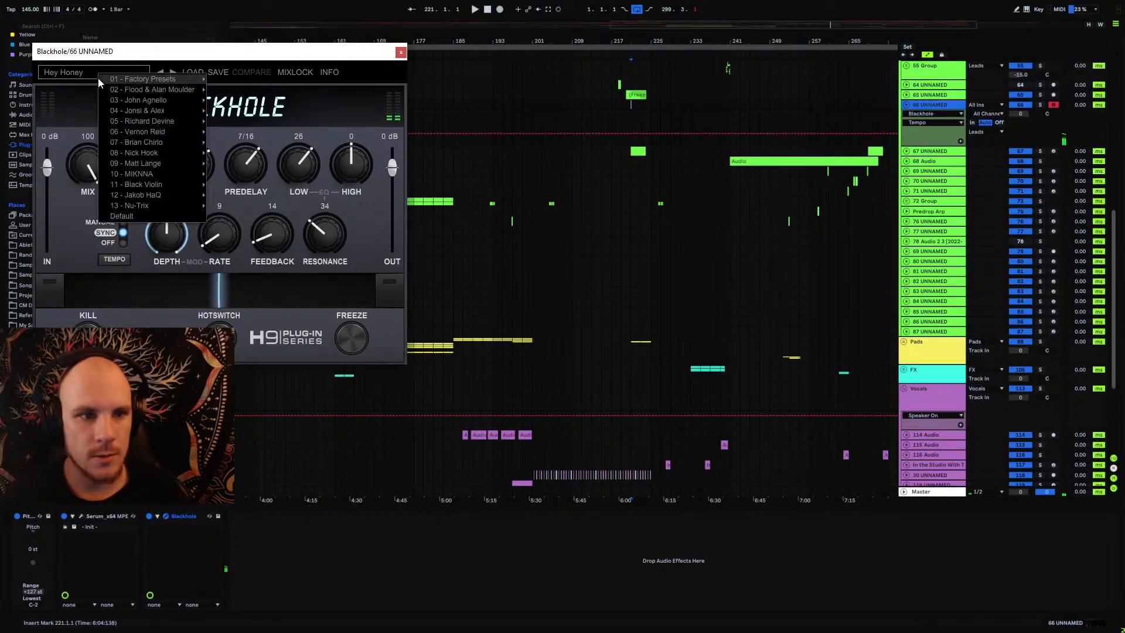
mouse_move(197, 153)
click(221, 169)
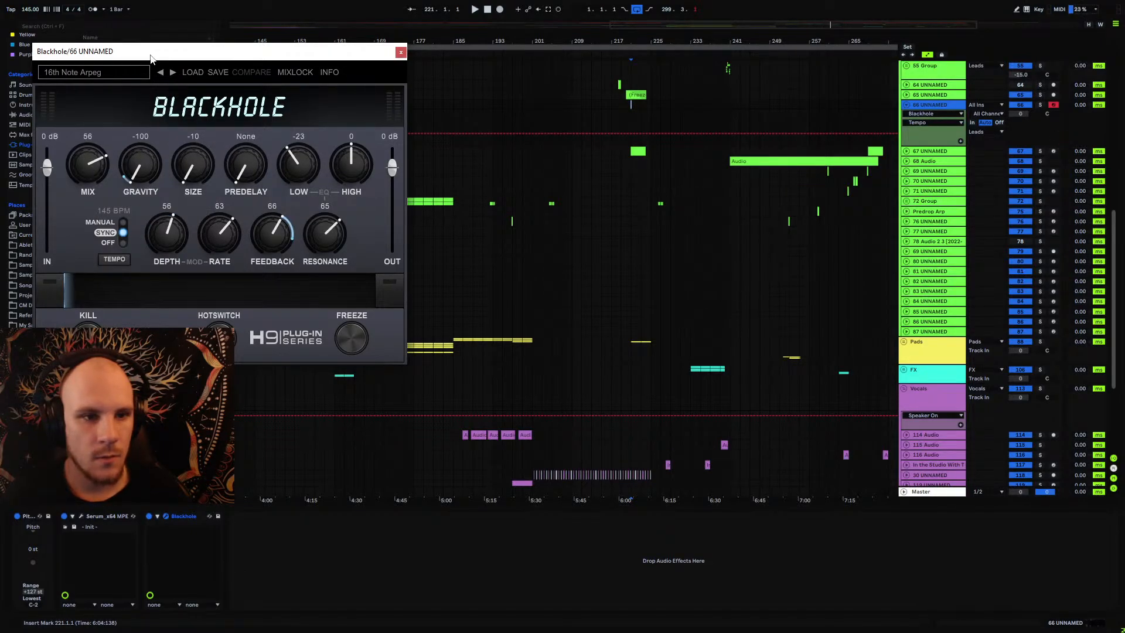
drag(171, 52, 410, 101)
click(412, 123)
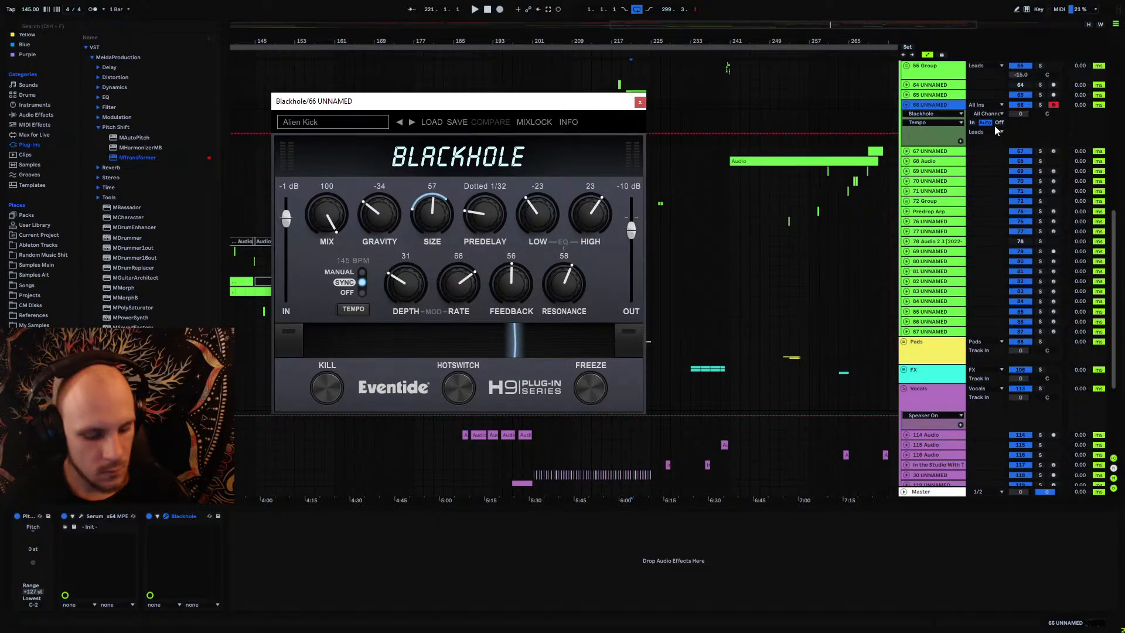
key(m)
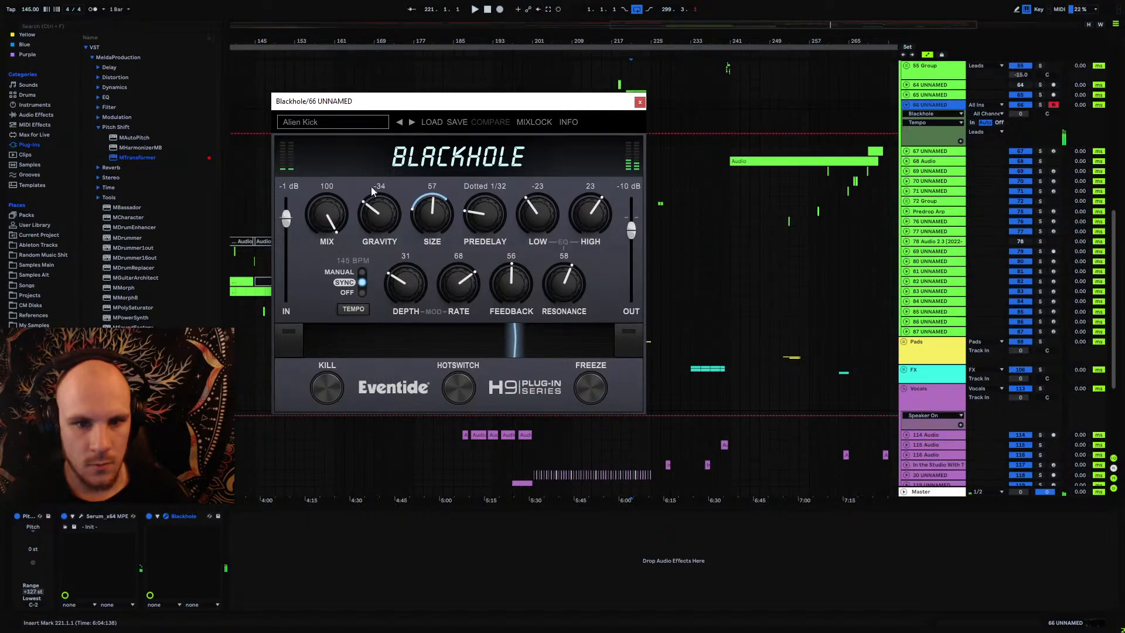
Step: Set Blackhole's gravity to 22 and its predelay to None on track 66, keeping the mix at 100, and close the plug-in
drag(384, 220, 417, 173)
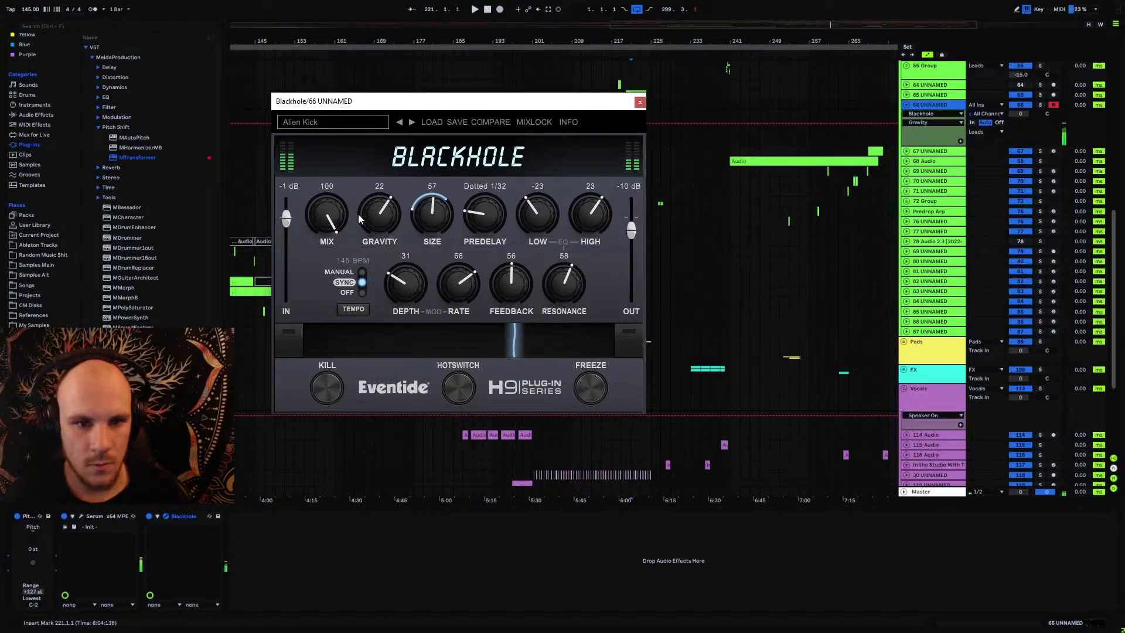
drag(479, 227, 479, 264)
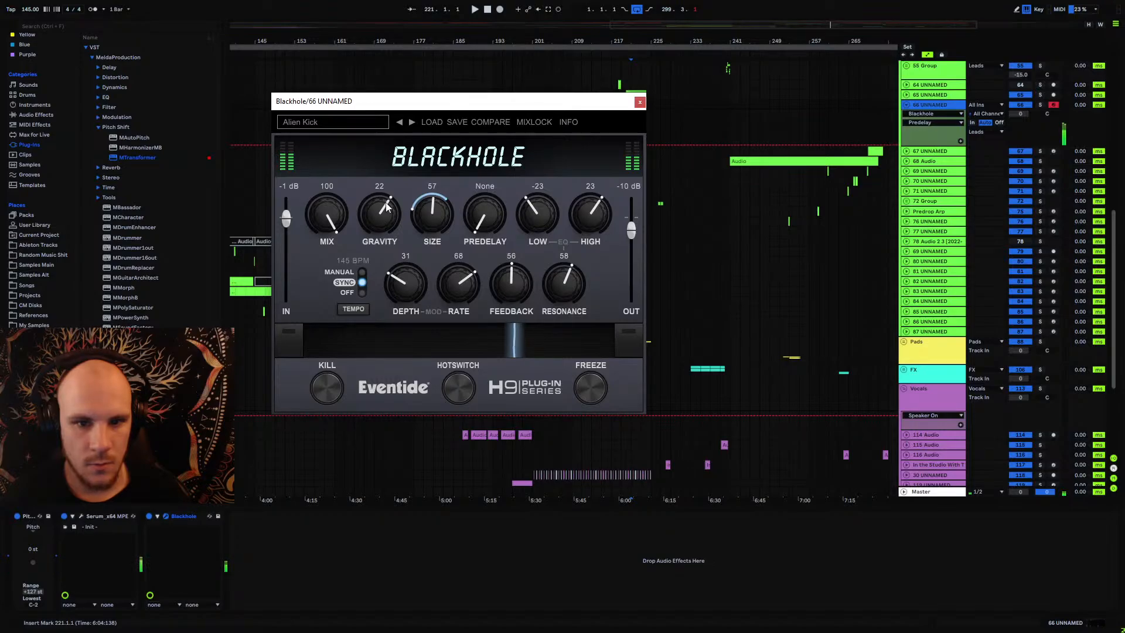
drag(326, 215, 344, 189)
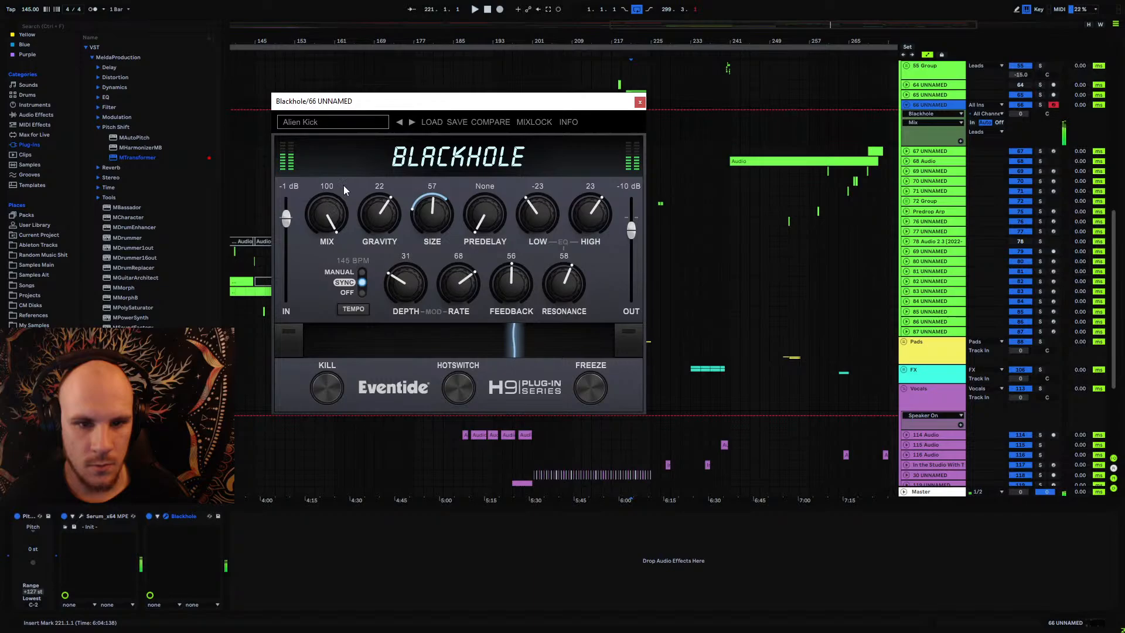
click(640, 102)
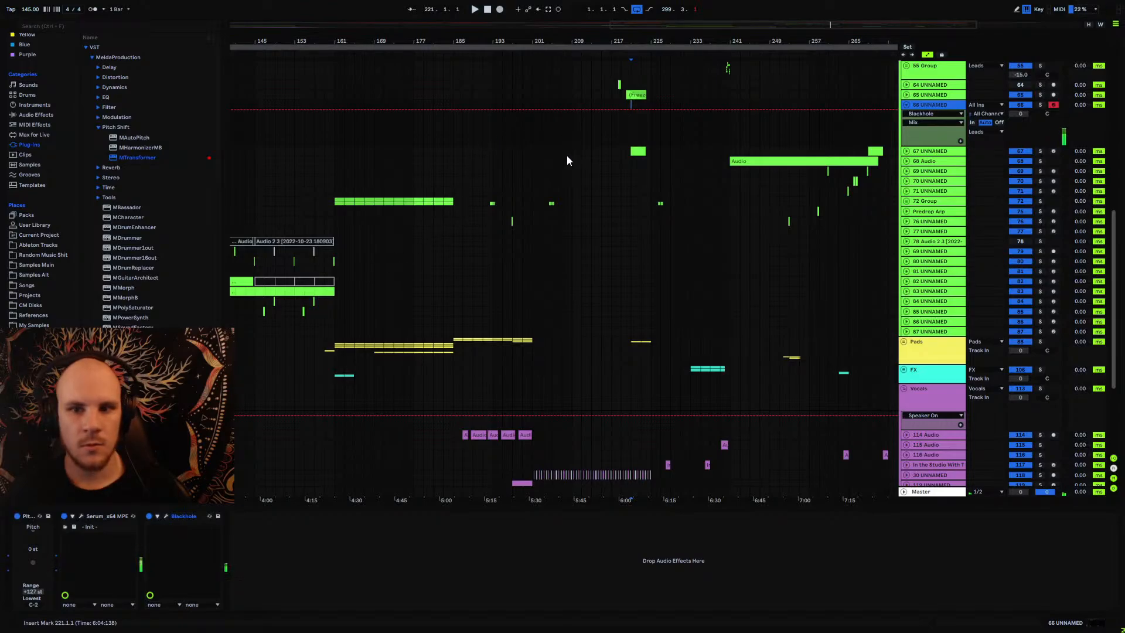
Step: Check the Serum patch on track 66, and set Blackhole's gravity to -30 and its output level to 0 dB
drag(583, 57, 583, 111)
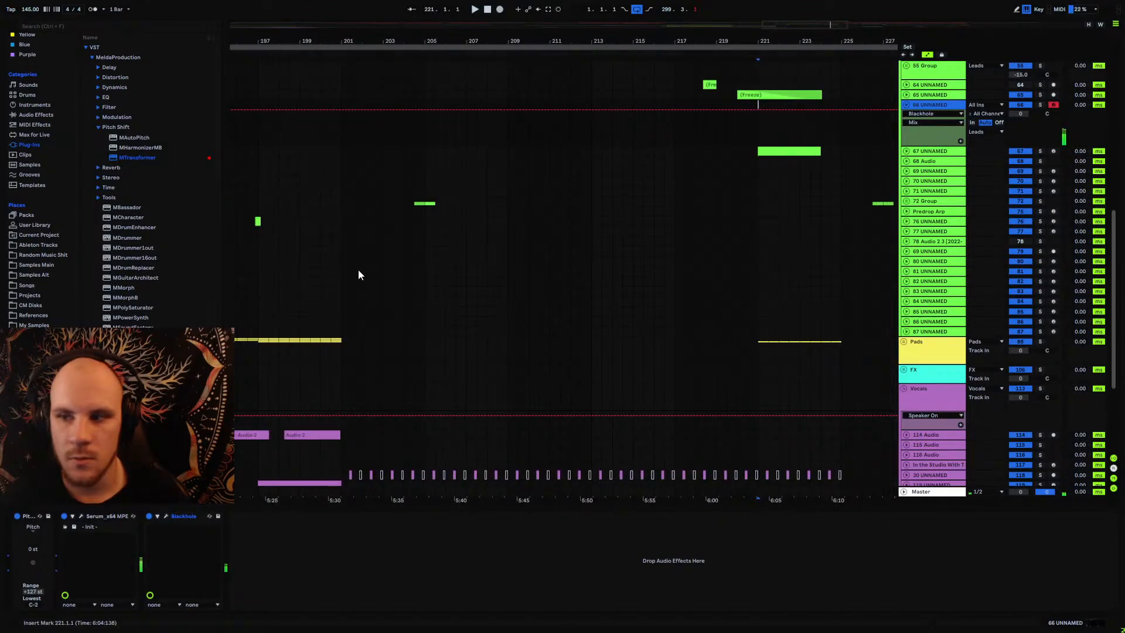
click(133, 516)
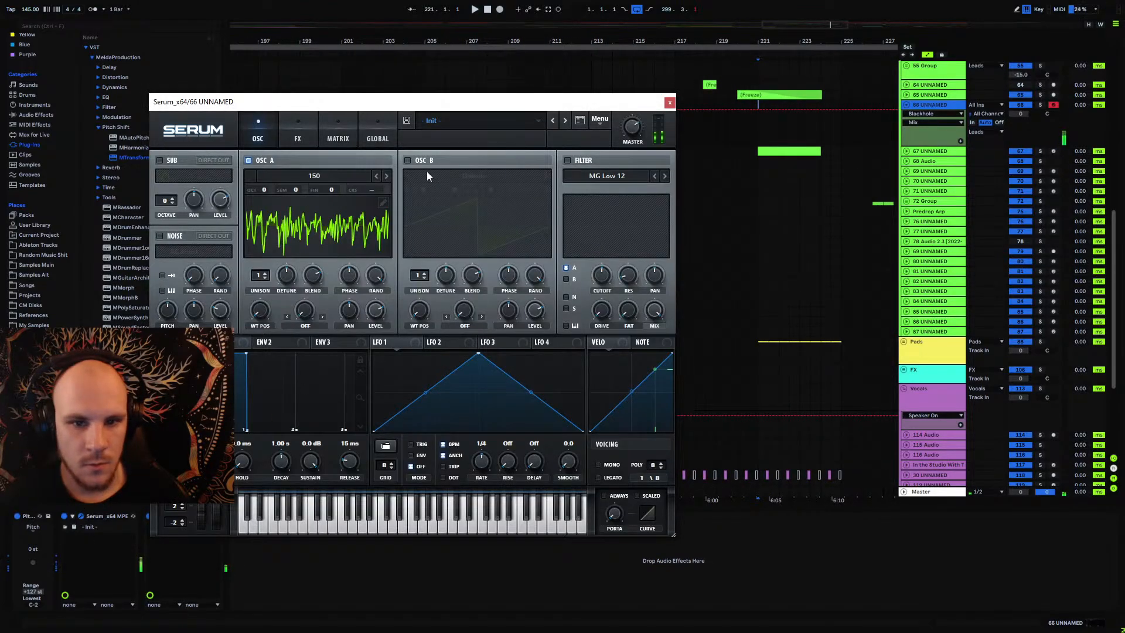
click(669, 103)
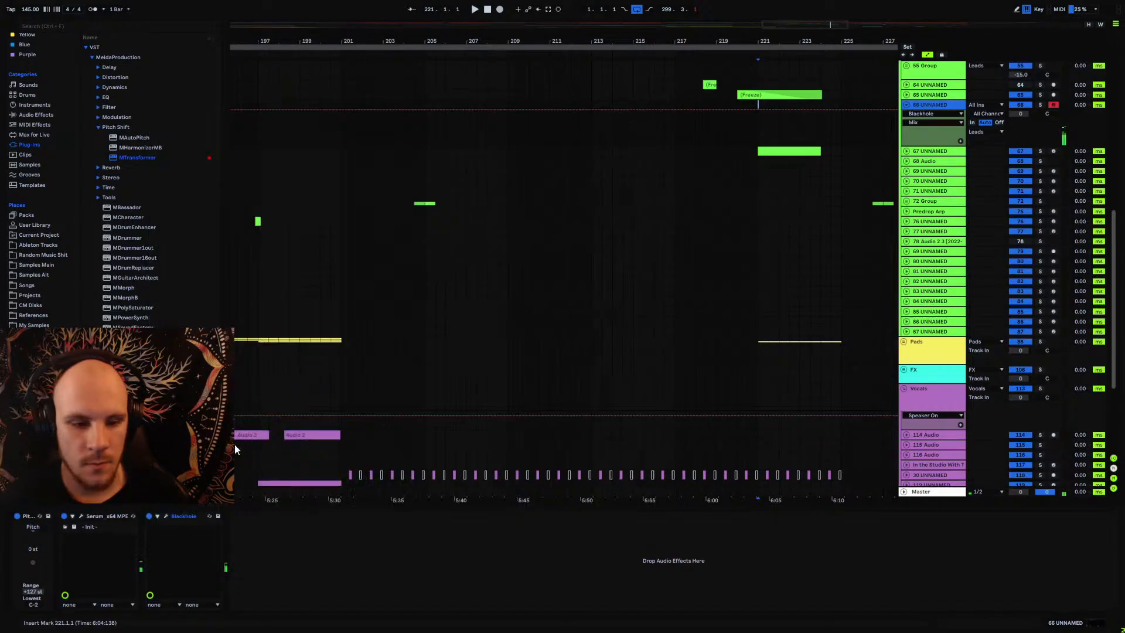
click(165, 516)
drag(399, 223, 375, 262)
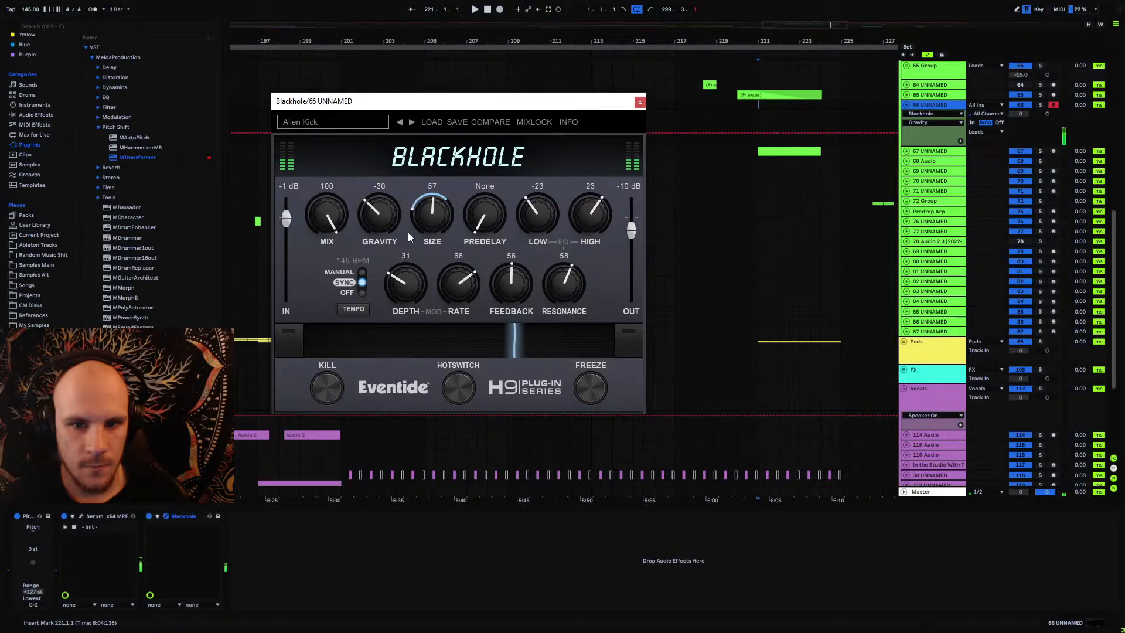
drag(632, 233, 638, 220)
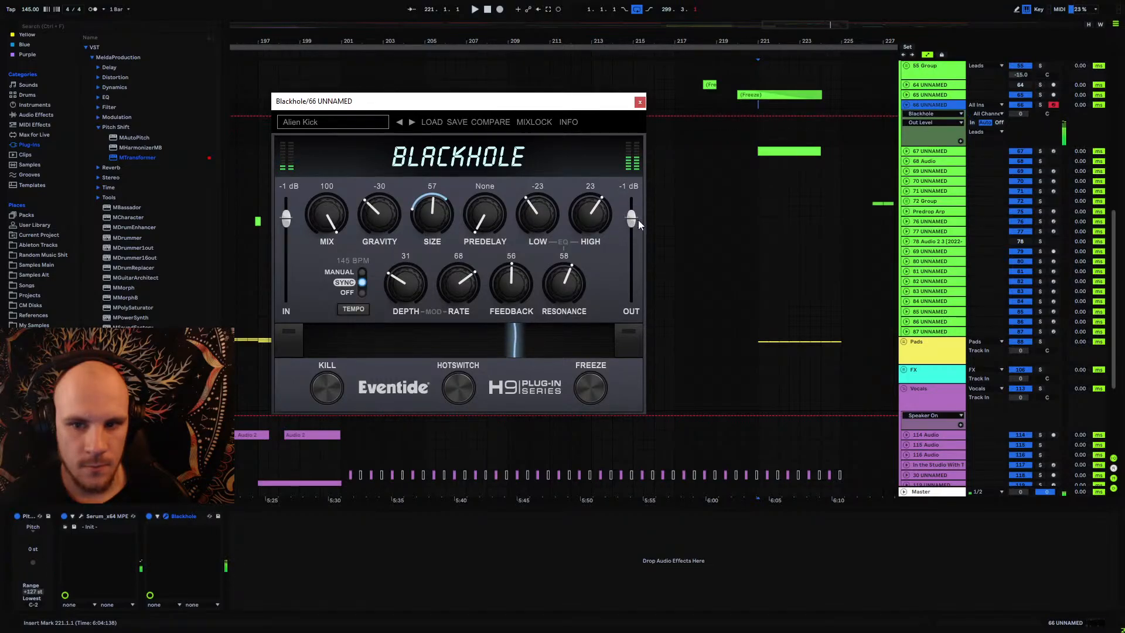
click(640, 101)
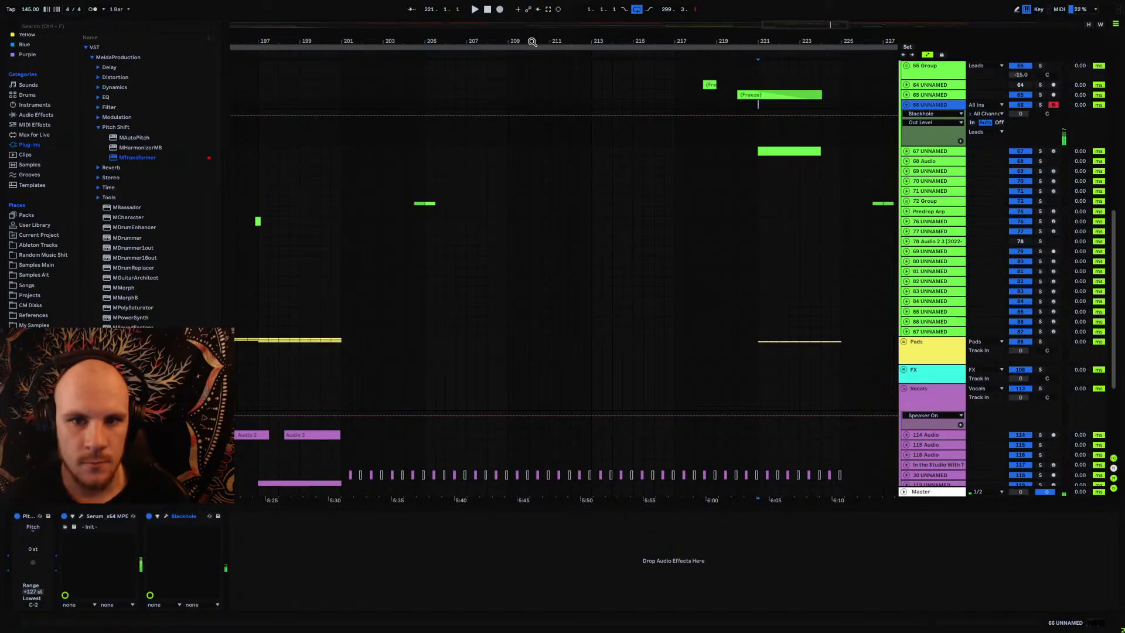
Step: Insert an empty one-beat MIDI clip on track 66 from 214.4 to bar 215
ctrl+scroll(593, 201, up, 3)
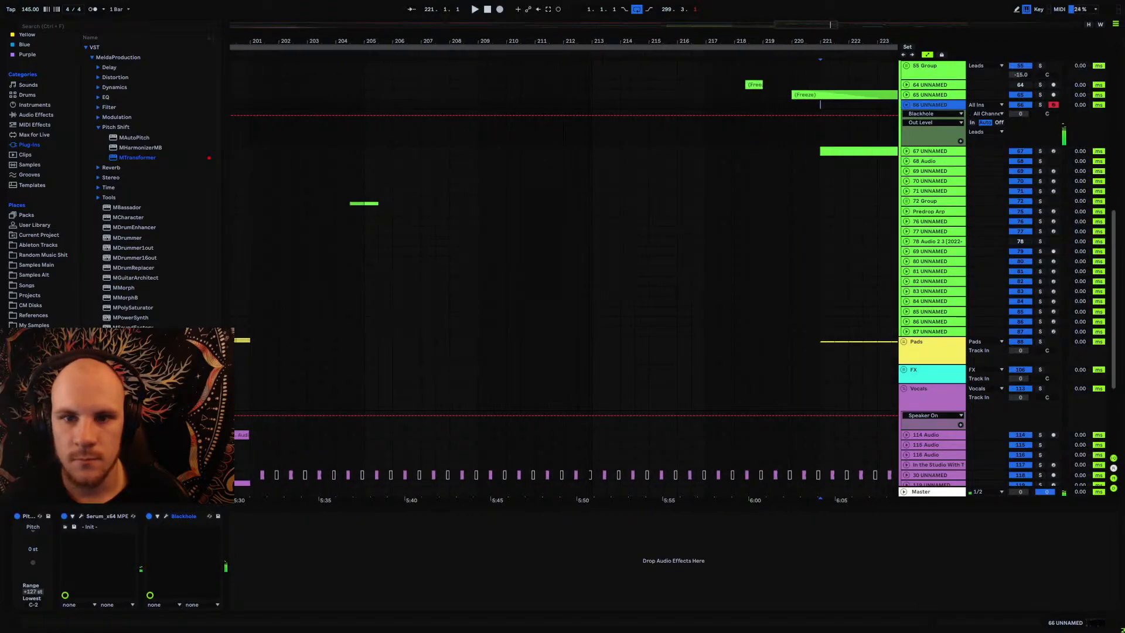
scroll(592, 202, up, 5)
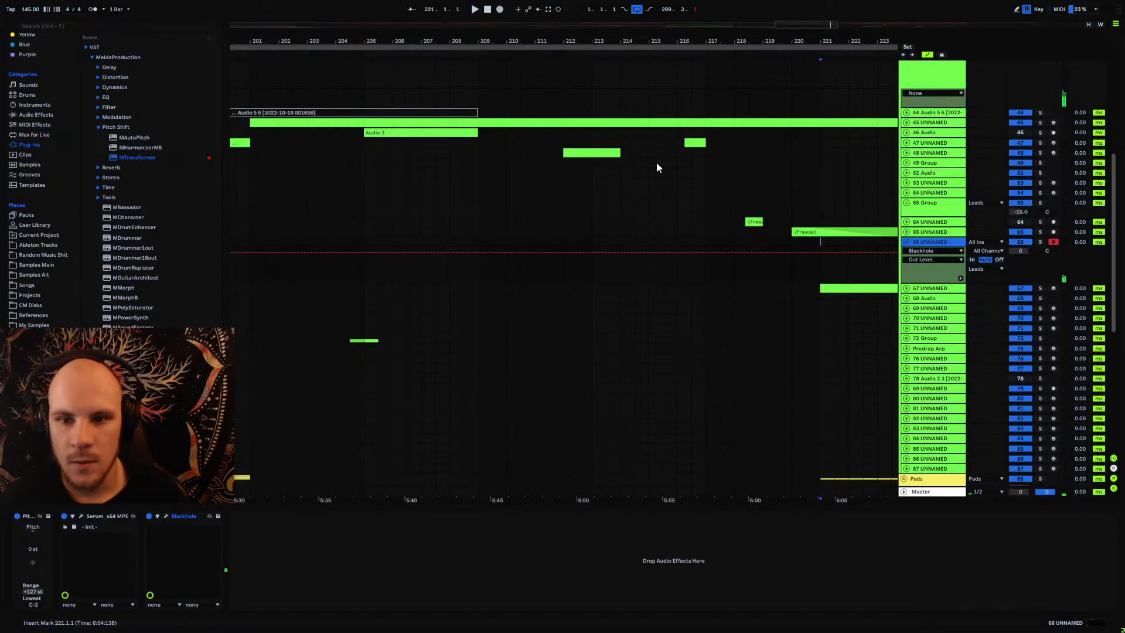
ctrl+scroll(656, 167, up, 2)
click(638, 240)
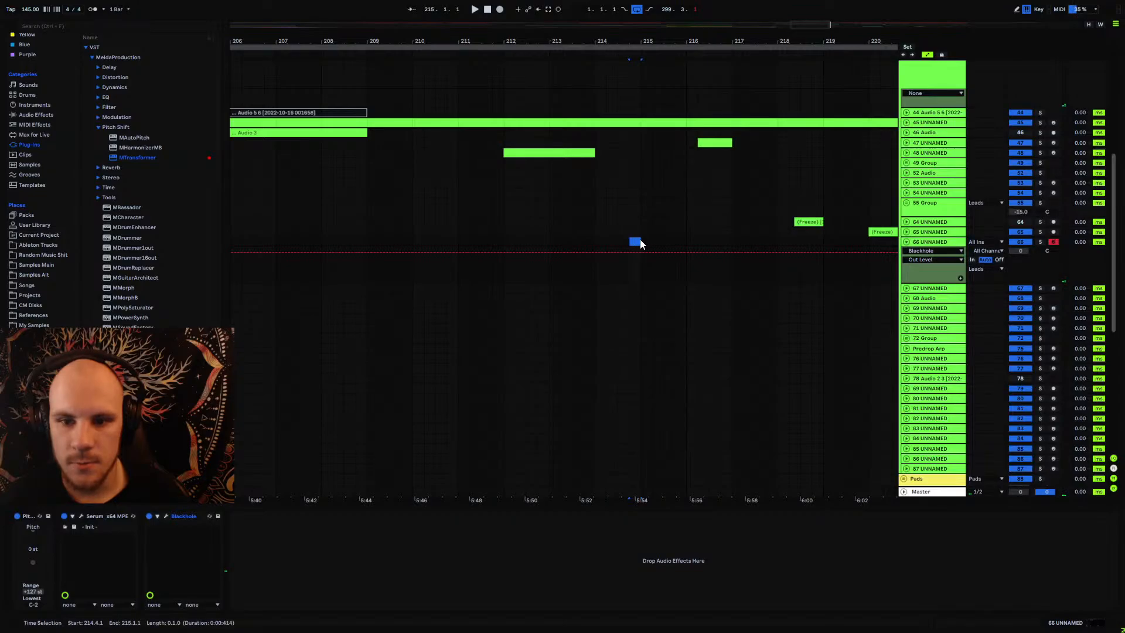
key(ctrl+shift+m)
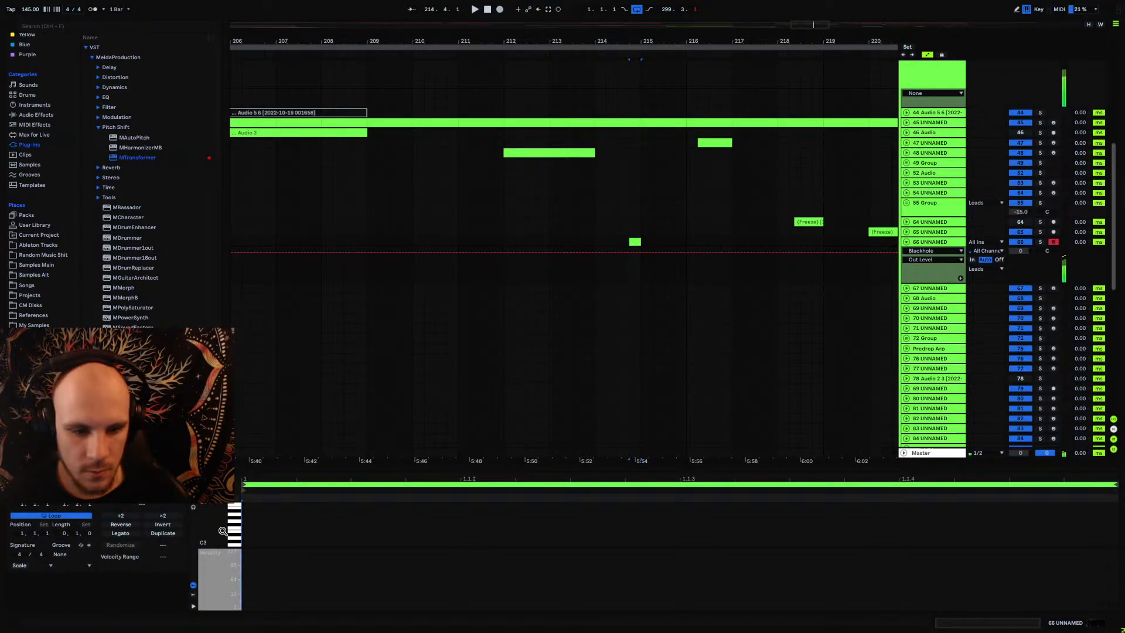
Step: Draw a G#0 note across the whole length of the new clip and play it in the arrangement
drag(223, 531, 229, 552)
double_click(252, 518)
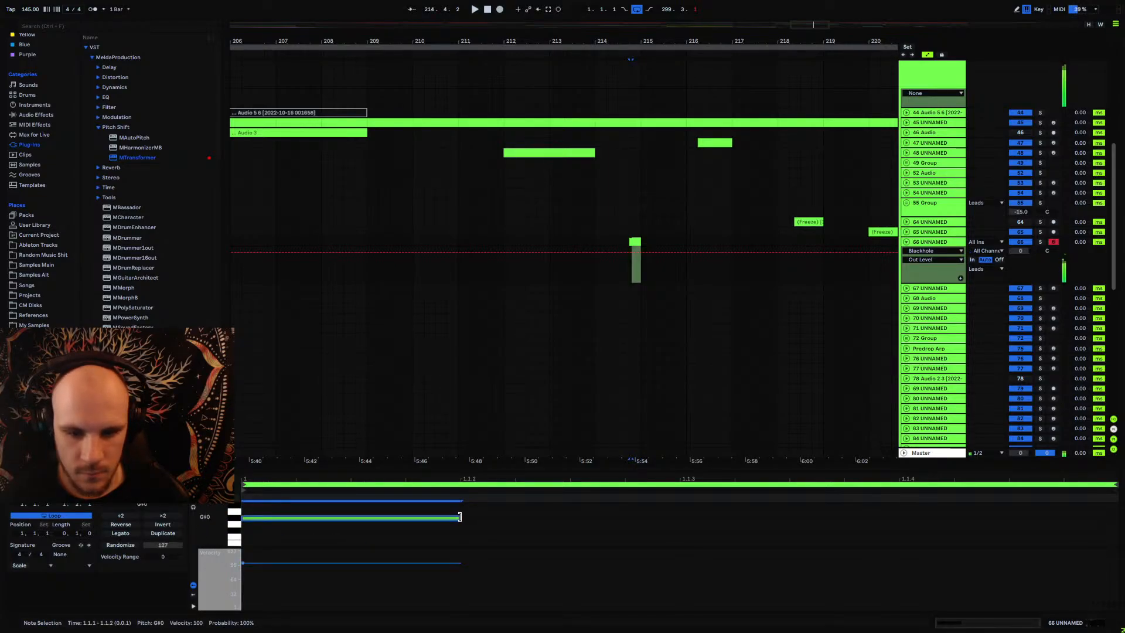
drag(460, 517, 1049, 545)
key(space)
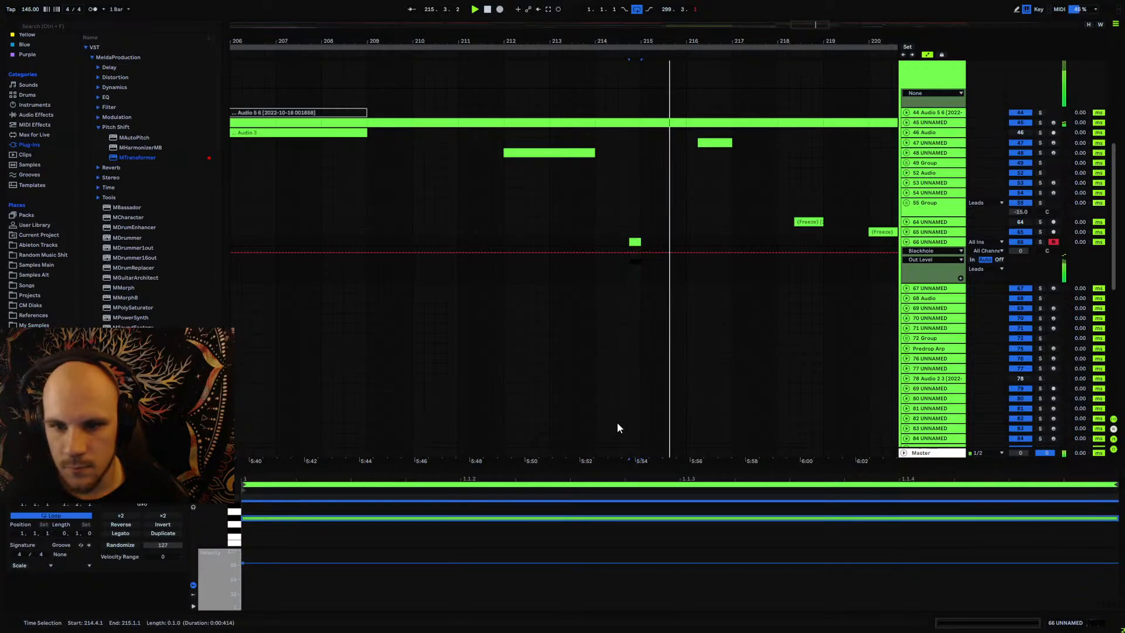
drag(614, 41, 510, 18)
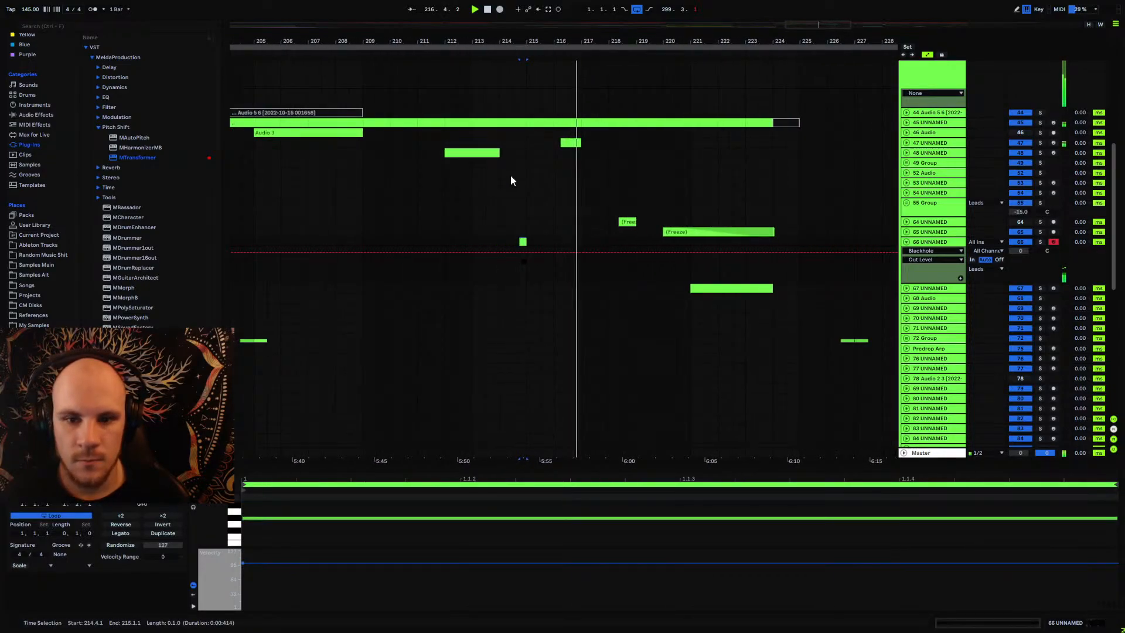
key(space)
Step: Move the one-beat clip on track 66 so that it starts at bar 213
drag(365, 240, 417, 240)
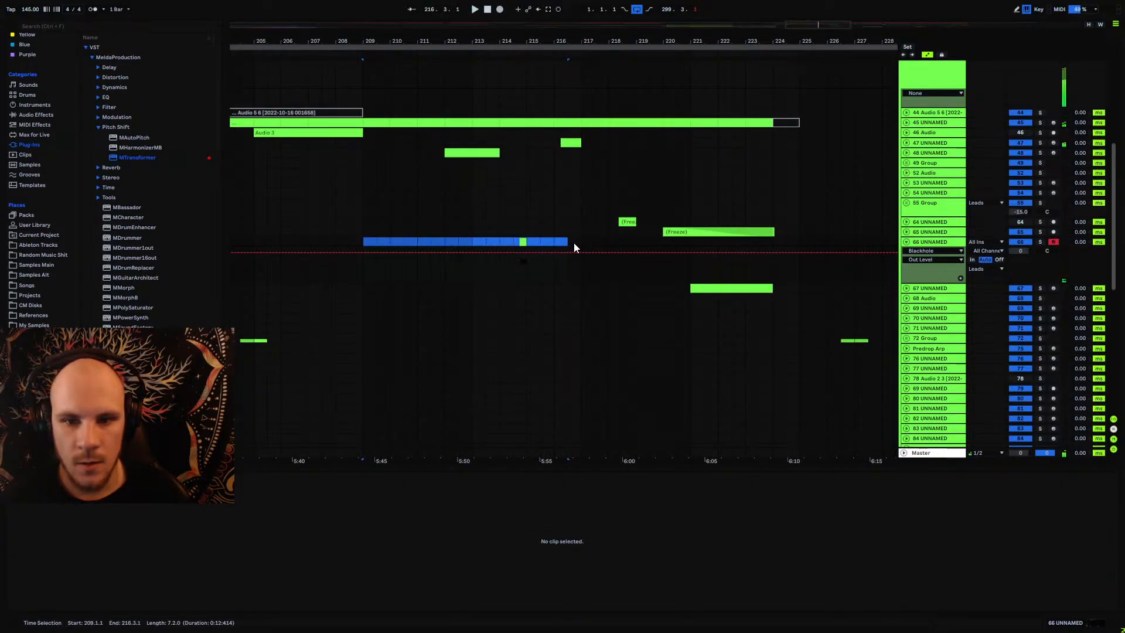
drag(574, 242, 467, 242)
click(539, 242)
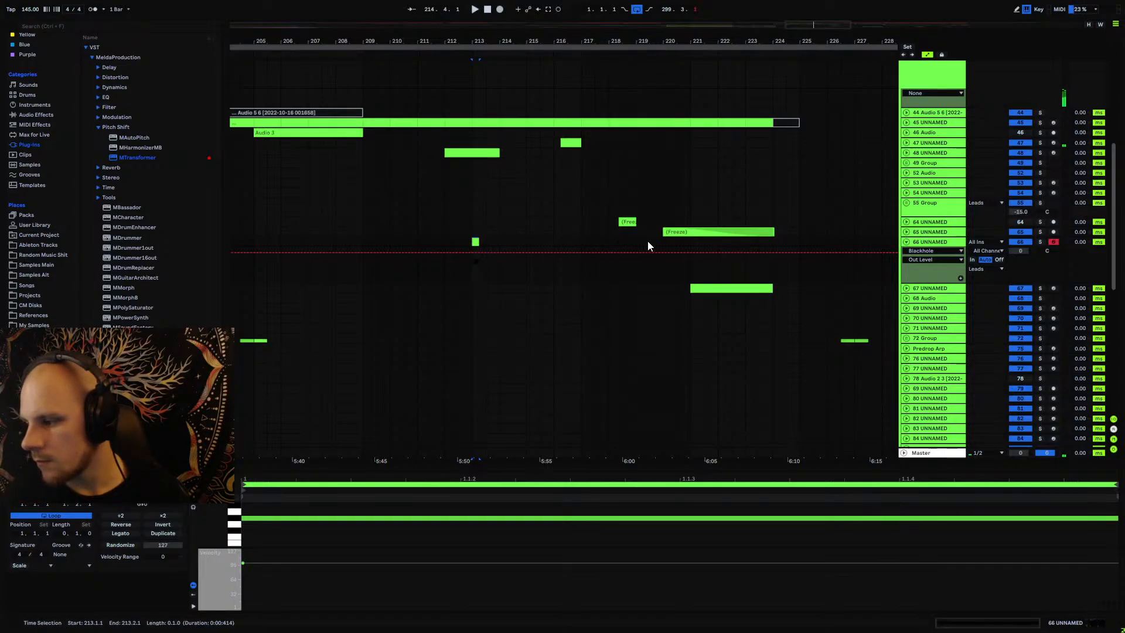
Step: Review Blackhole's settings on track 66 and play the clip at bar 213
click(192, 505)
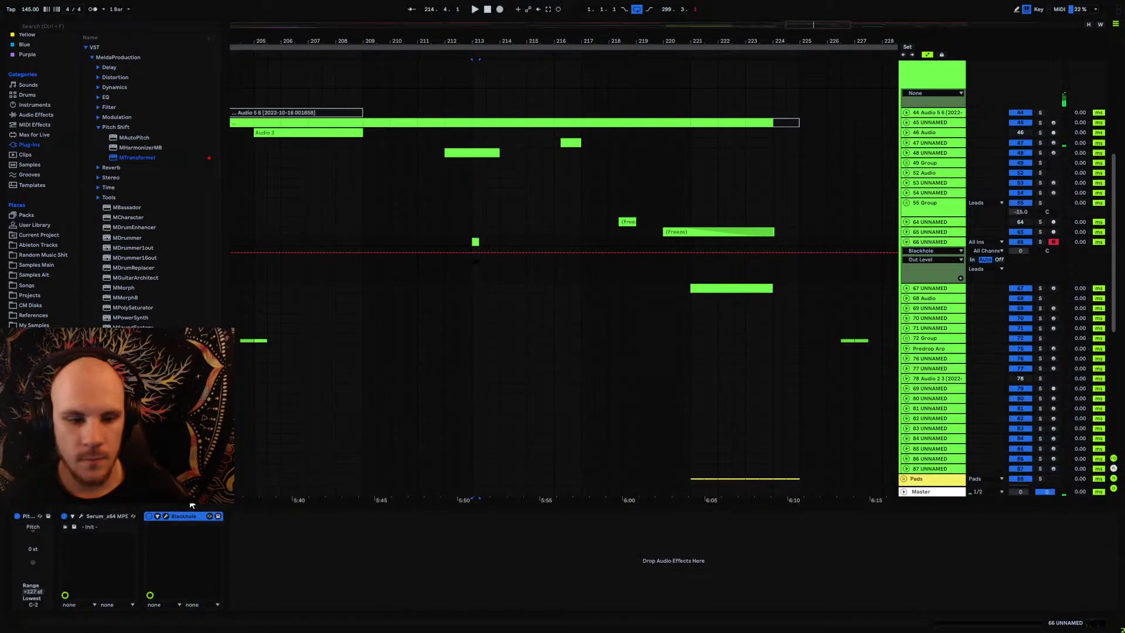
click(166, 516)
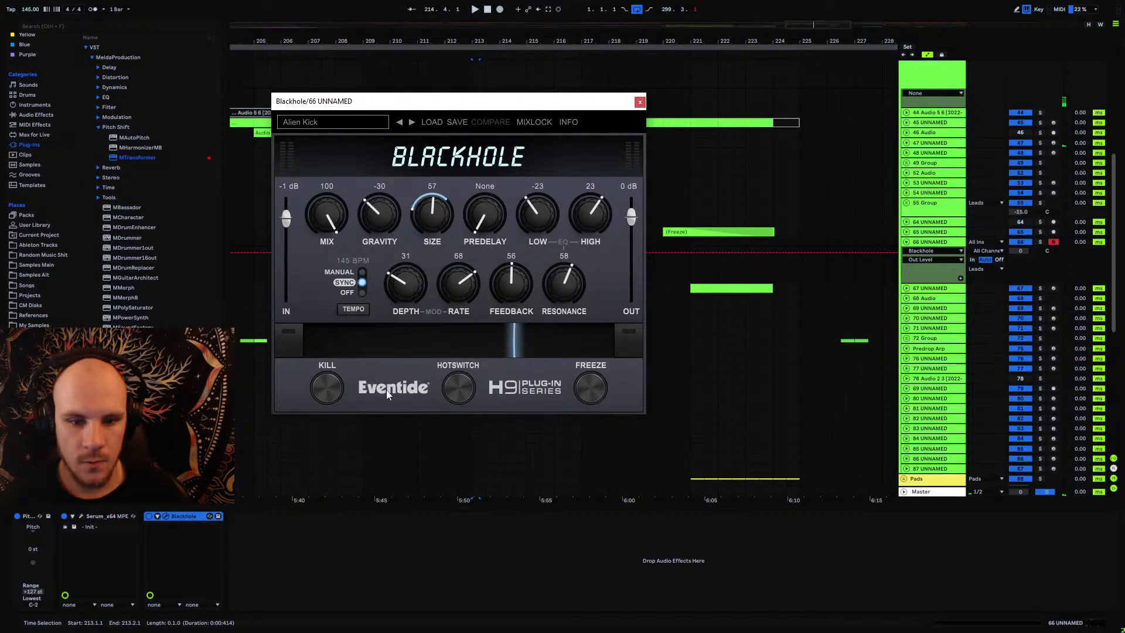
click(640, 102)
click(475, 243)
key(space)
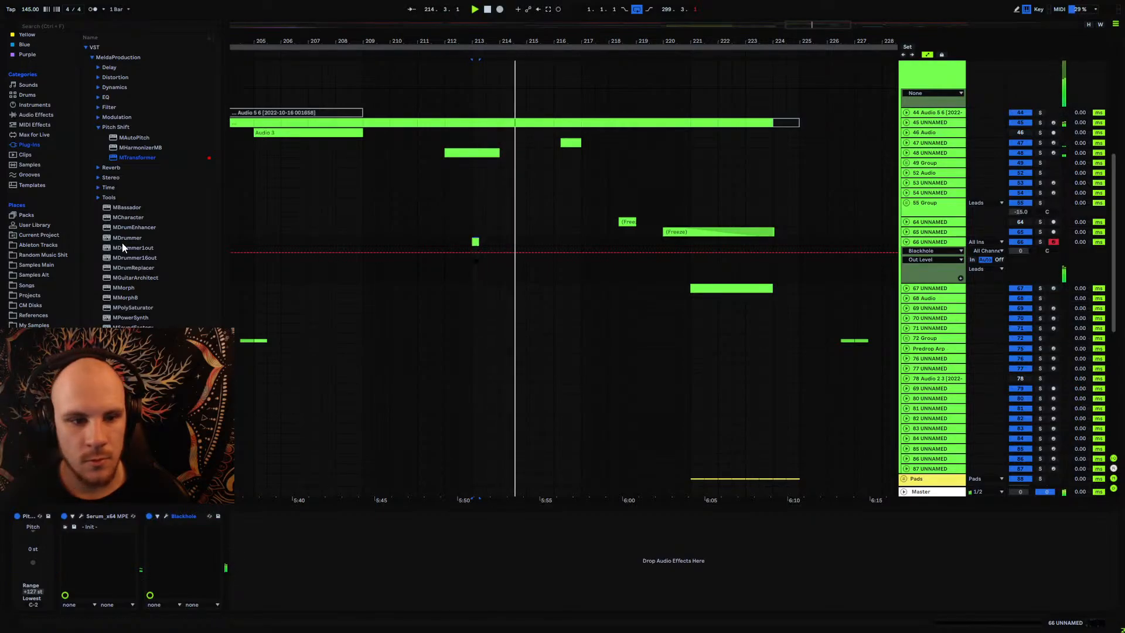
Step: List the audio effects in the browser, and replay the arrangement from bar 213 and from bar 209
click(36, 114)
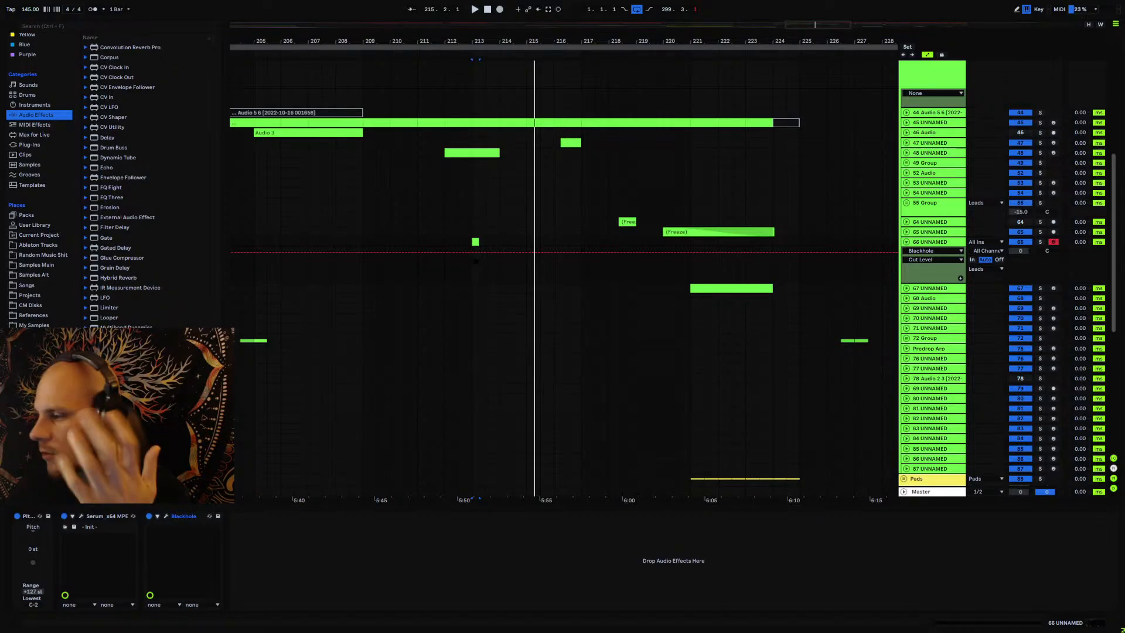
click(470, 269)
key(space)
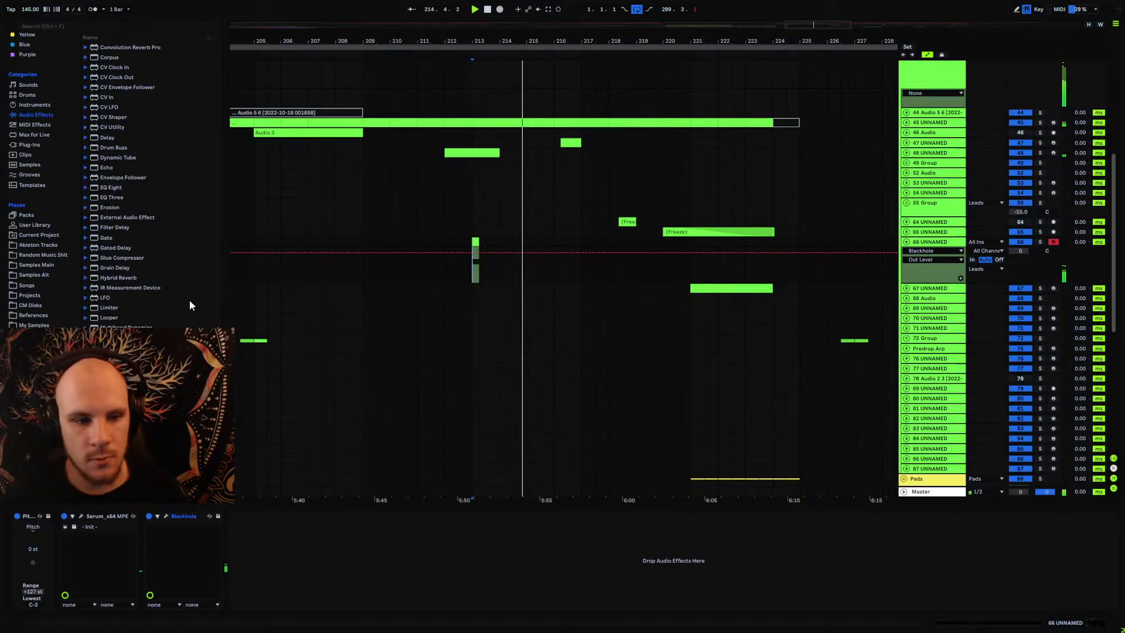
click(364, 240)
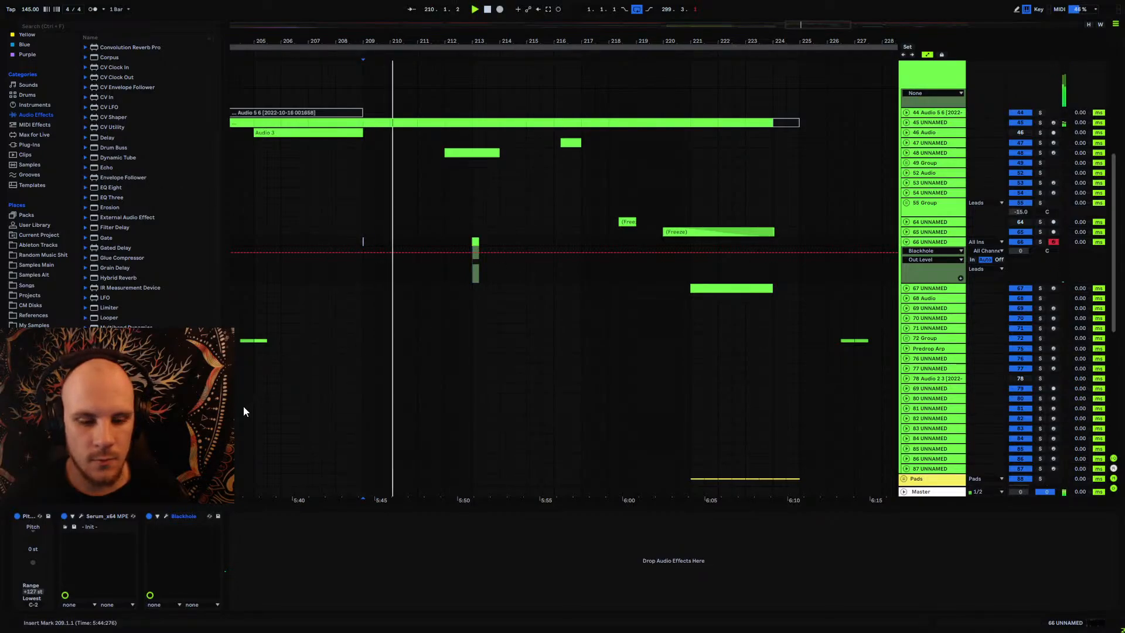
Step: Stop playback and collapse track 66, leaving it unfrozen
right_click(949, 243)
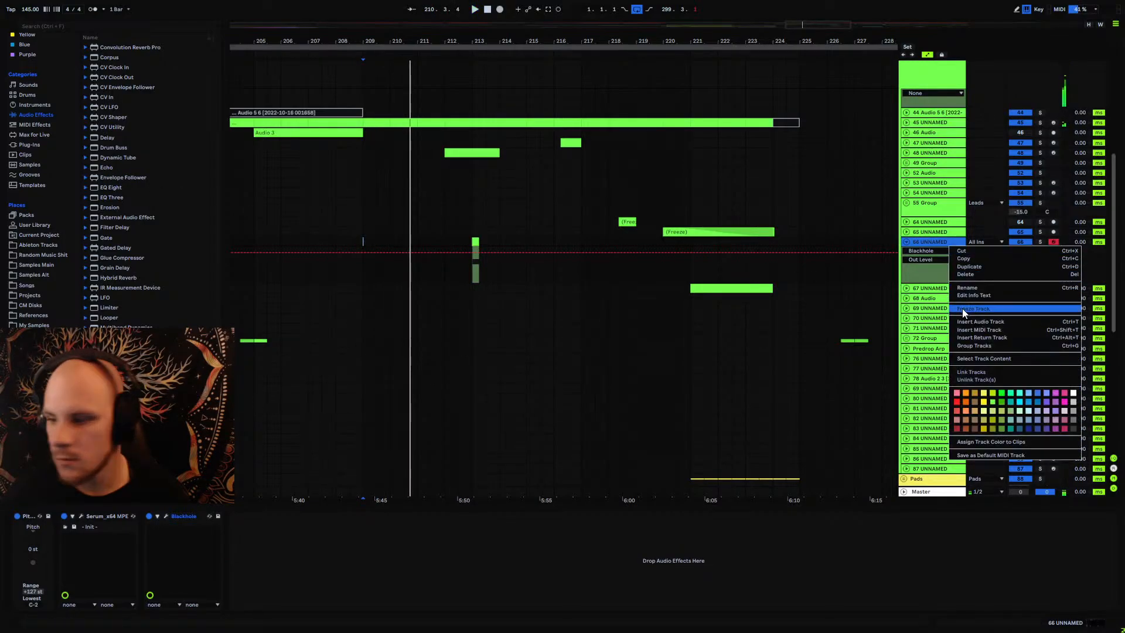
click(930, 246)
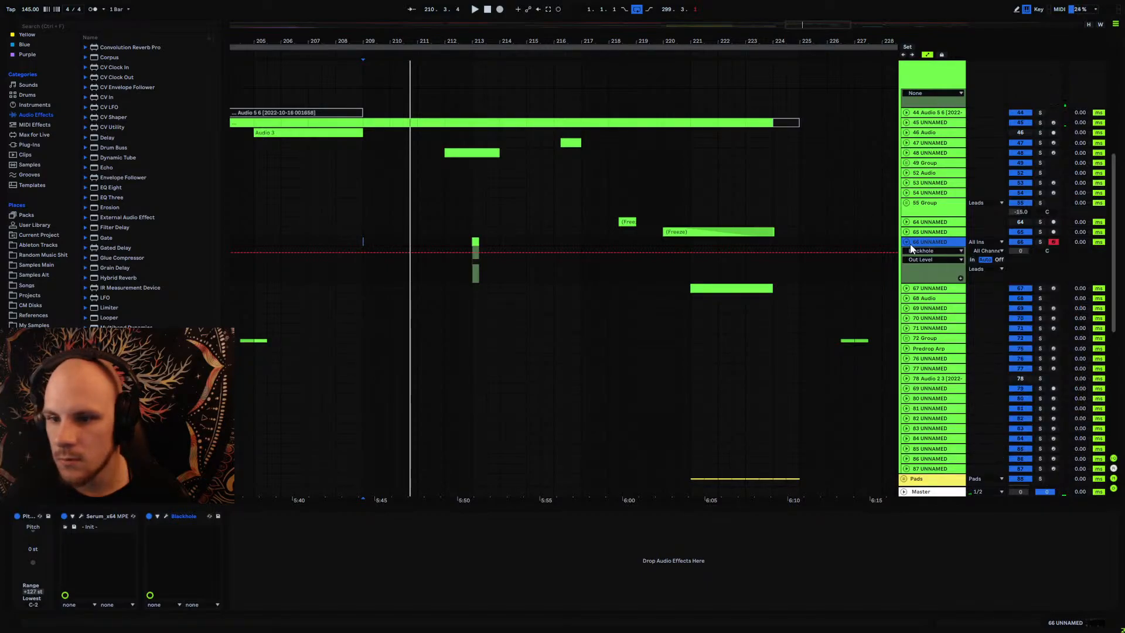
click(907, 243)
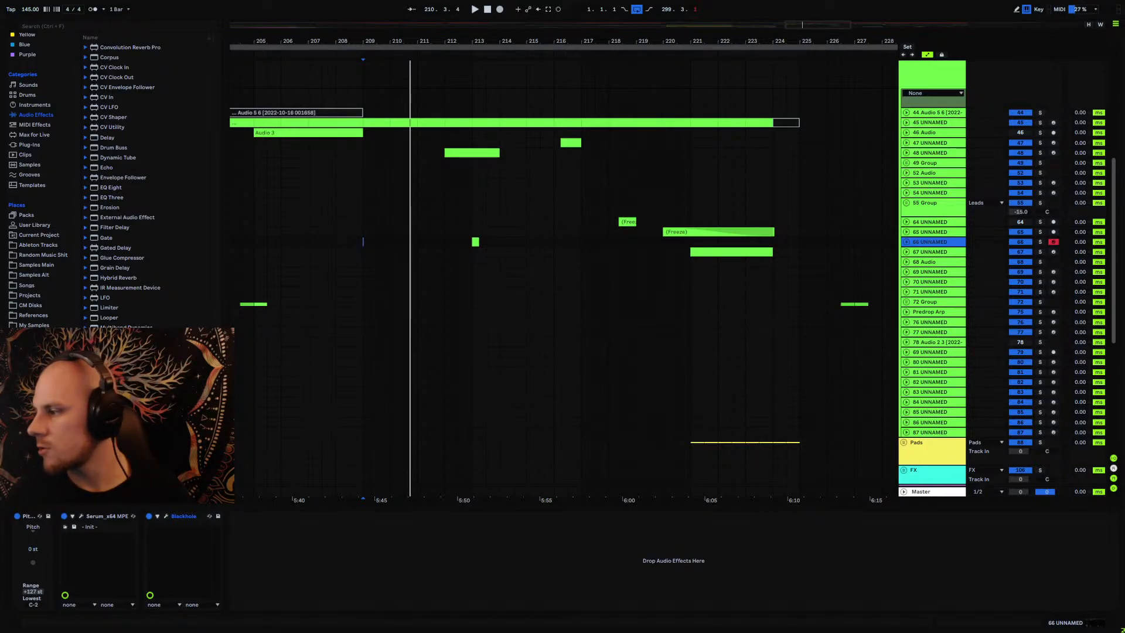
Step: Switch to Chrome to read the conversion of 200 United States Dollars to euros, and return to Ableton Live
key(alt+Tab)
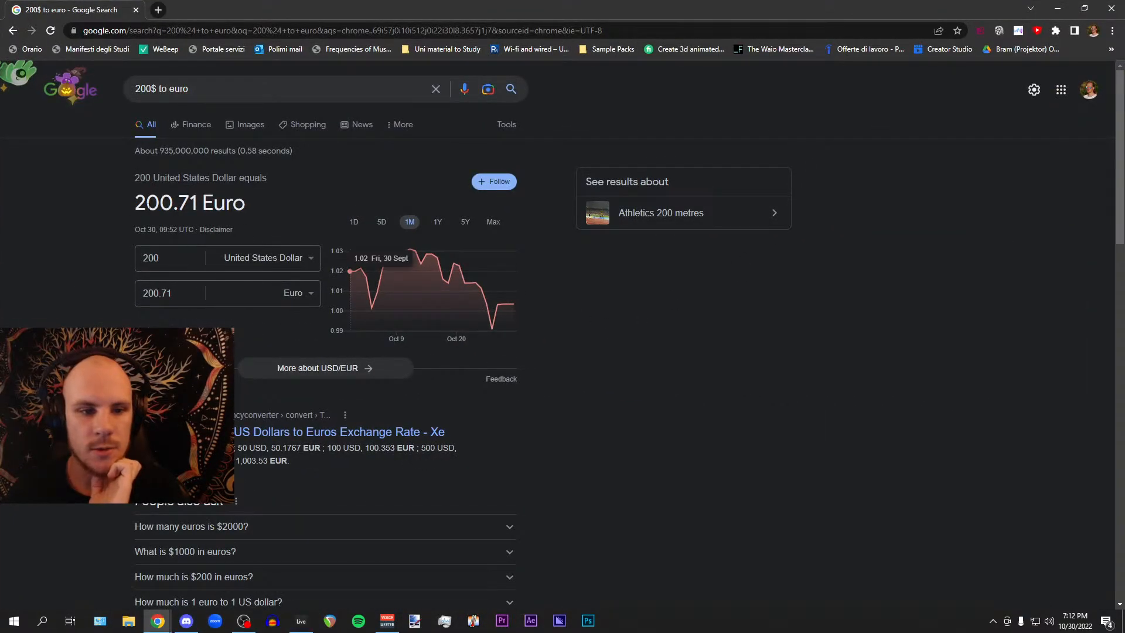
drag(135, 205, 236, 214)
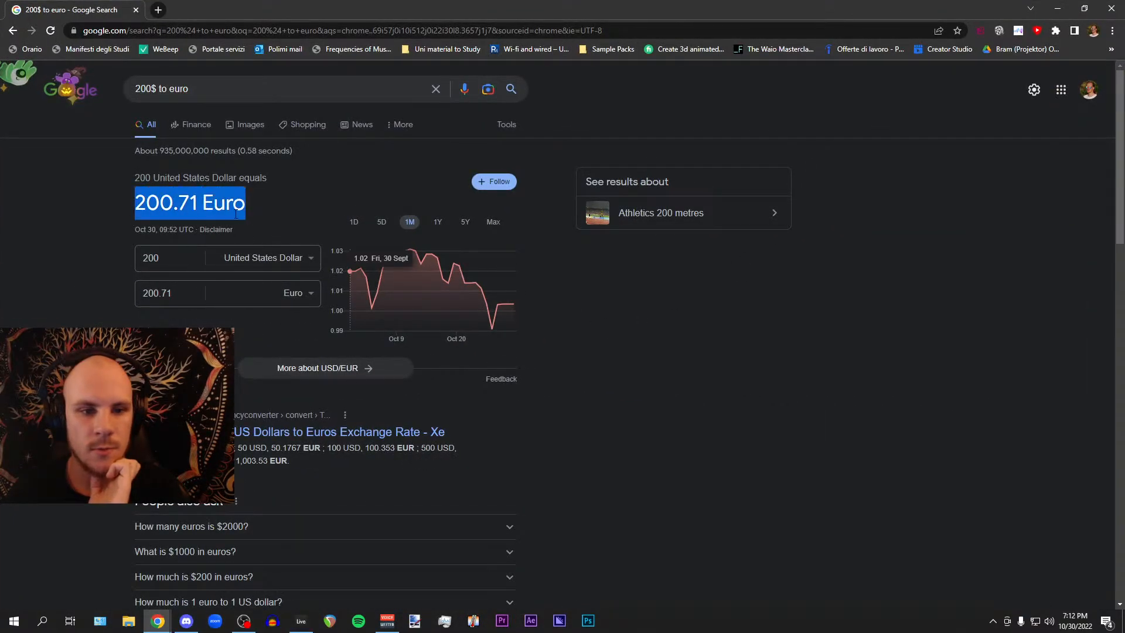
drag(141, 182, 268, 180)
click(235, 221)
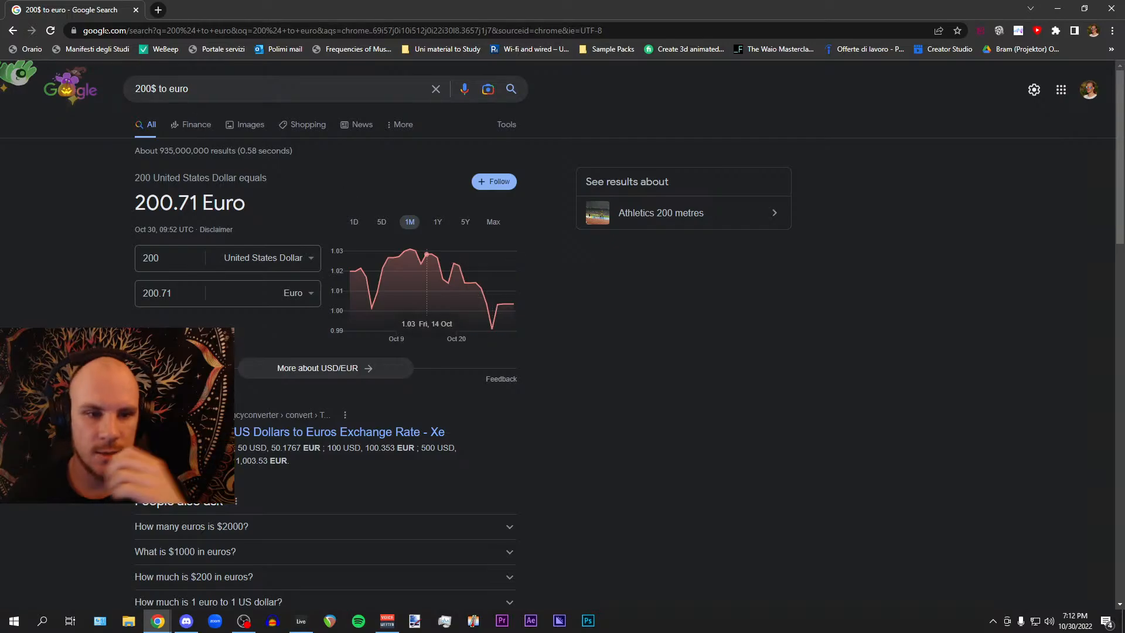
key(alt+Tab)
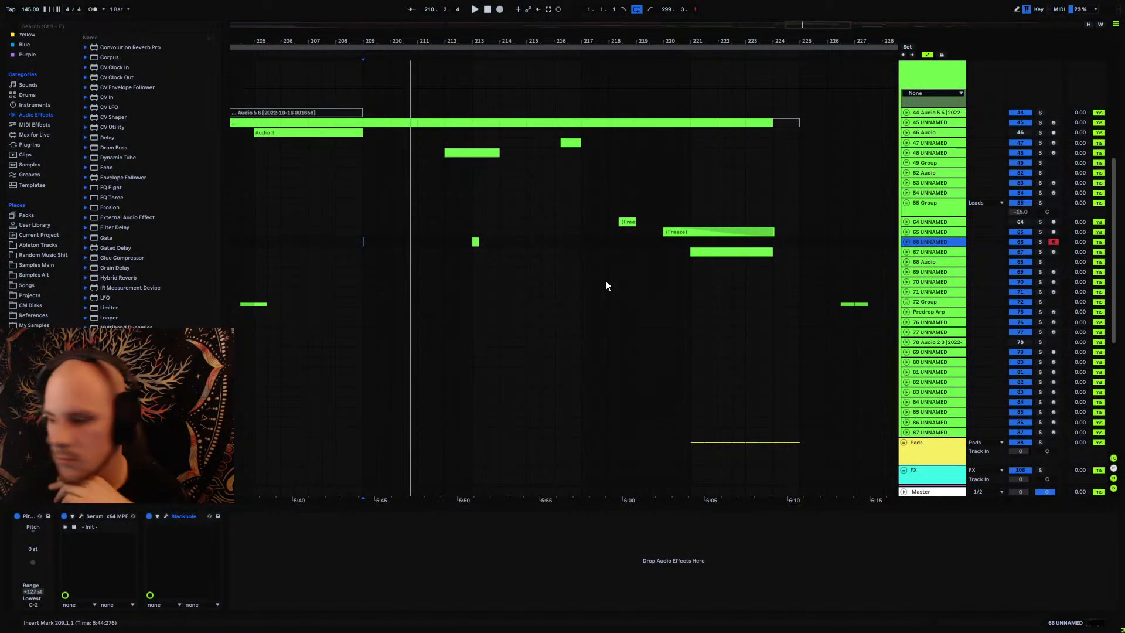
Step: Duplicate bars 209 to 217 of track 66 so the clip repeats at bar 221, and lower the track's volume to -5.3 dB
drag(363, 241, 577, 245)
key(ctrl+d)
click(666, 251)
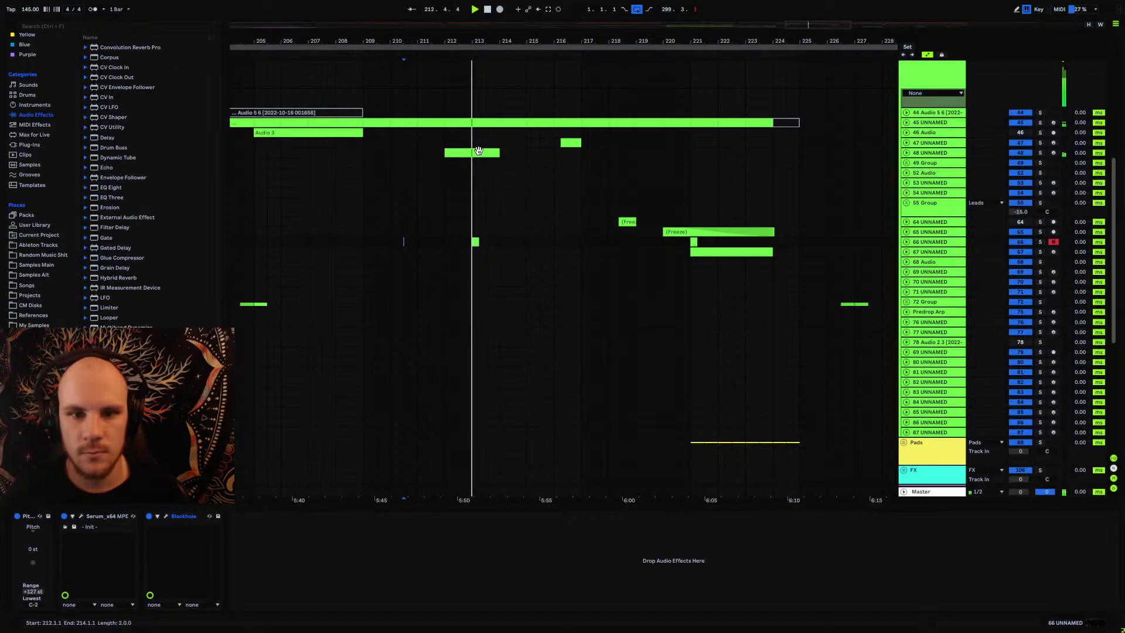
click(907, 242)
drag(1022, 251, 1025, 258)
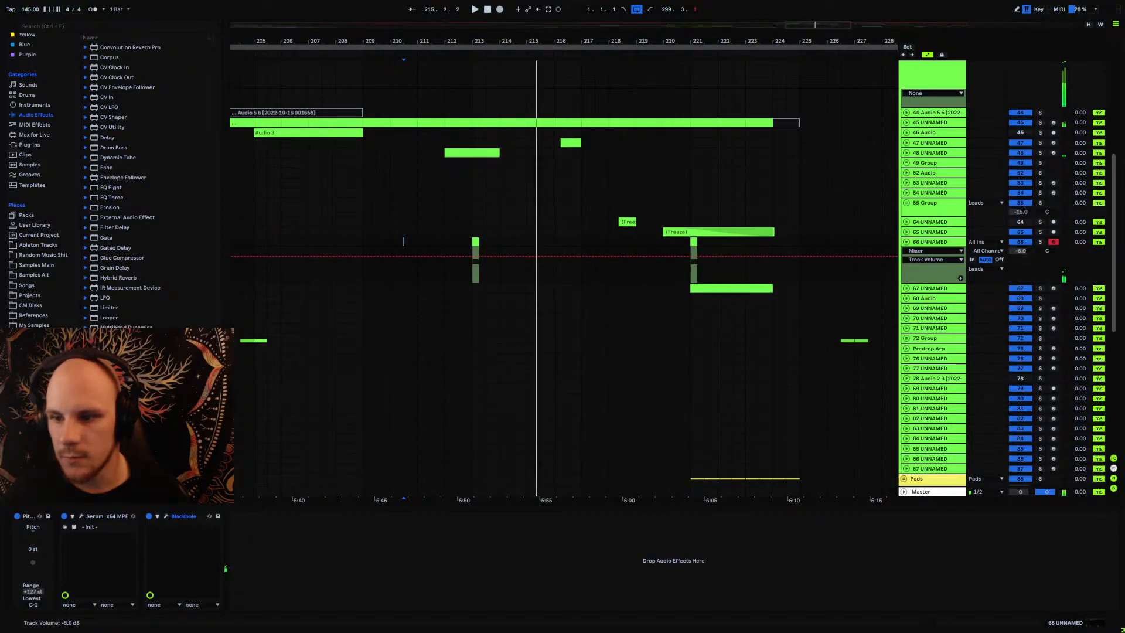
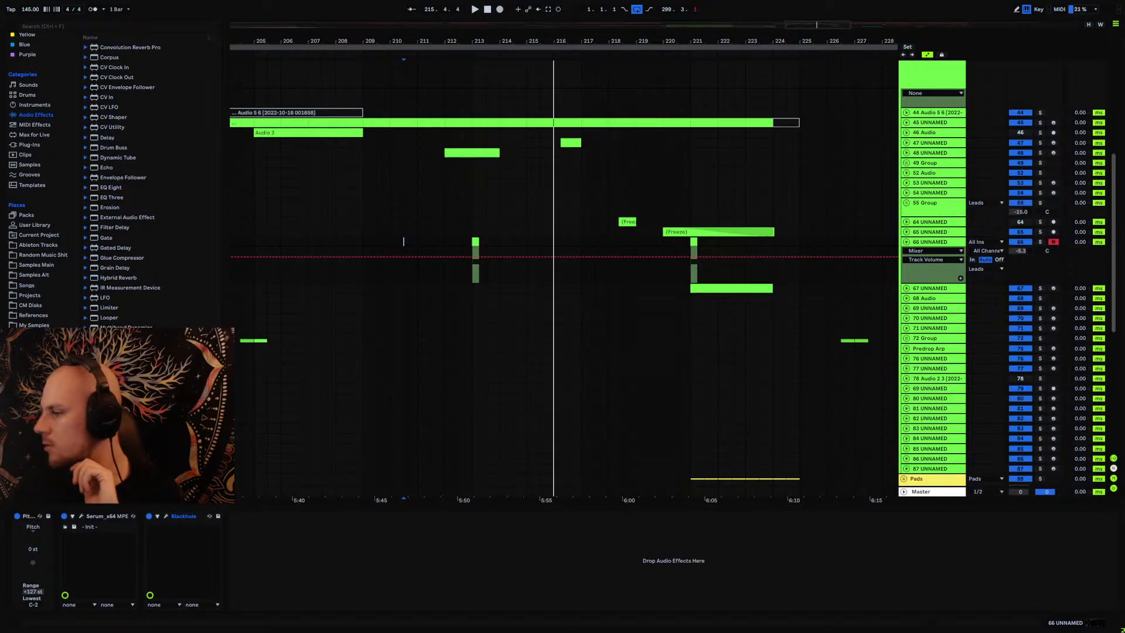
Step: Set the insert marker at bar 213 on track 66 and collapse the track
click(472, 240)
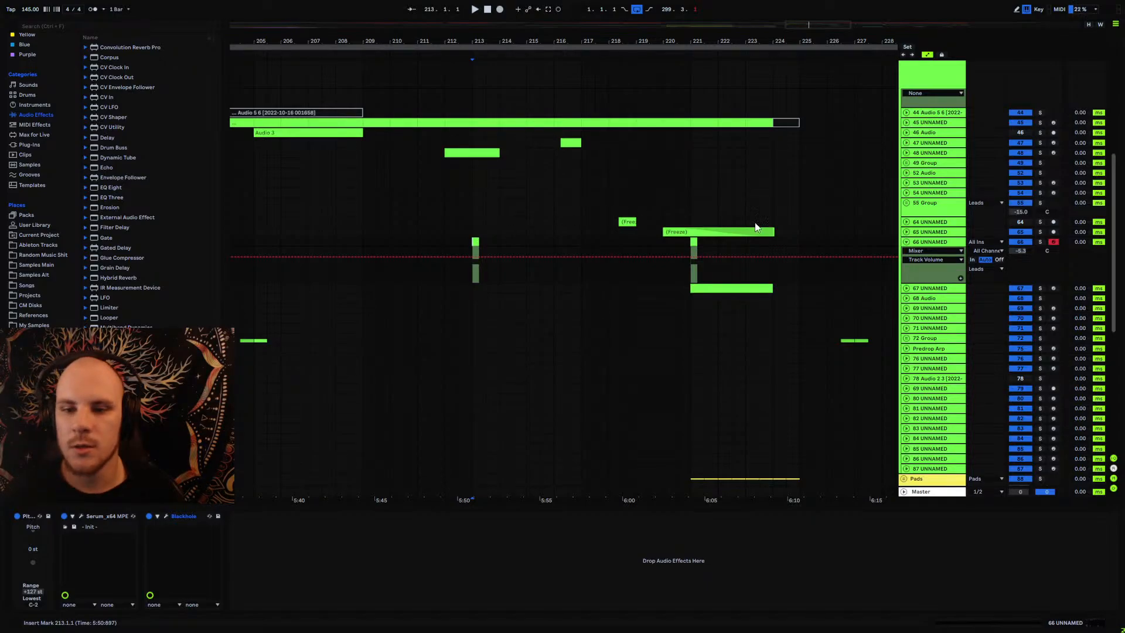
click(906, 242)
click(925, 242)
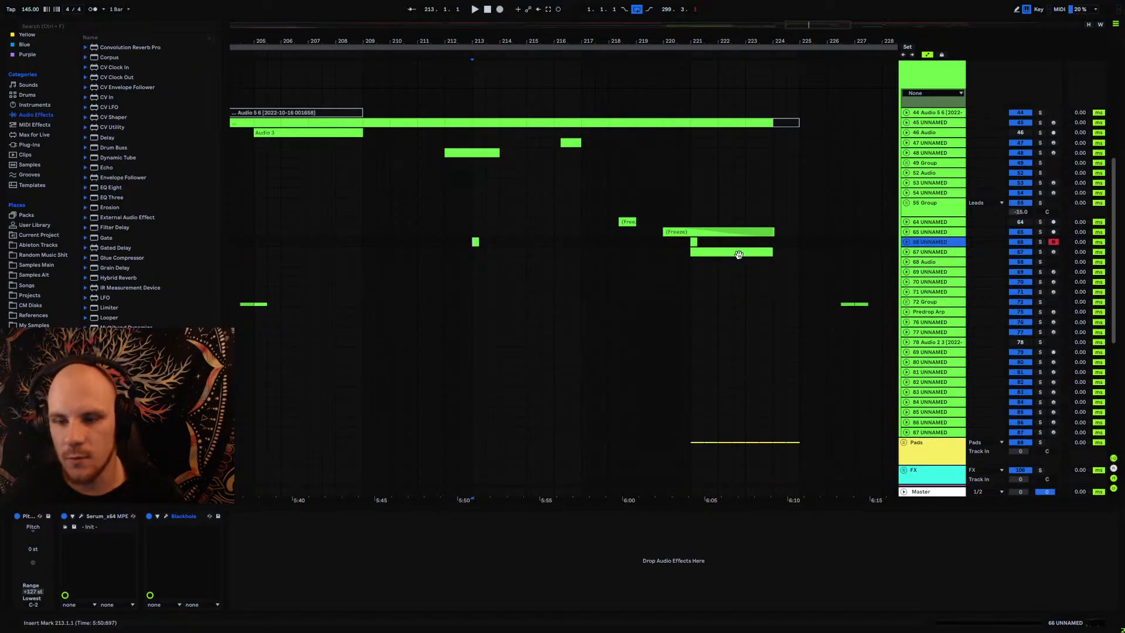
double_click(920, 243)
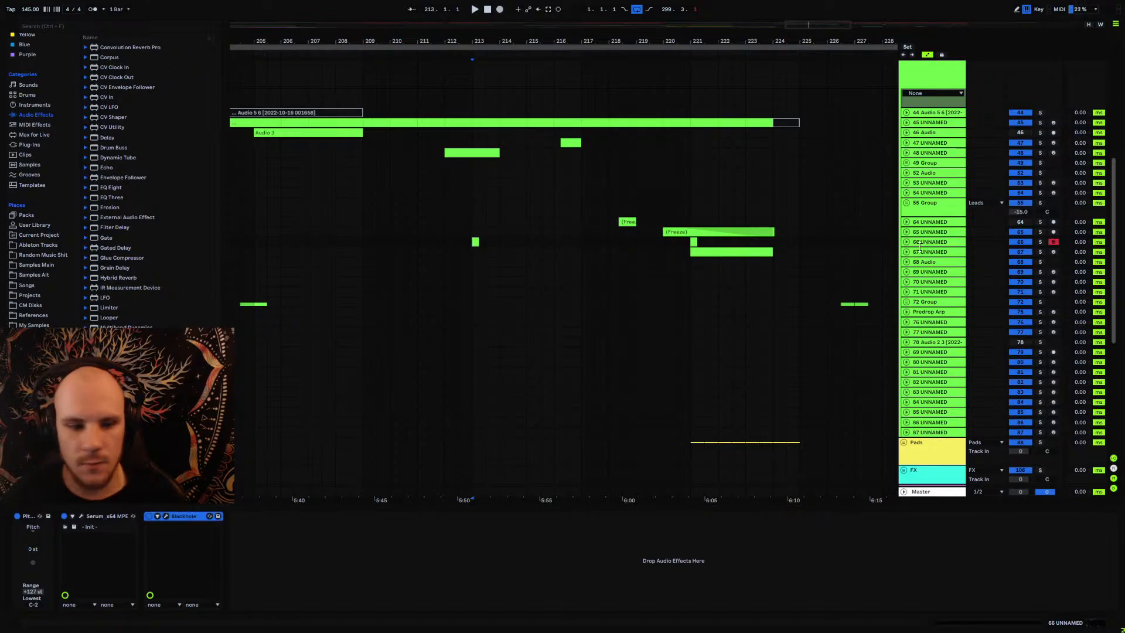
Step: Review the Blackhole settings on track 66, close the plug-in window, and briefly expand the track to check its clips
click(167, 515)
drag(475, 109, 621, 129)
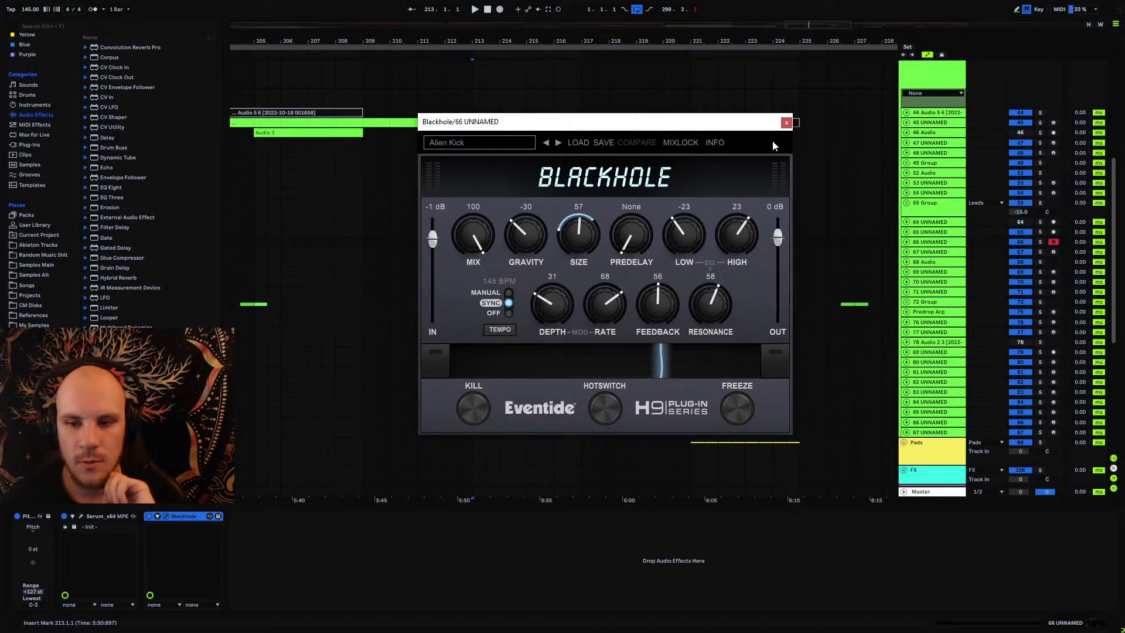
click(786, 122)
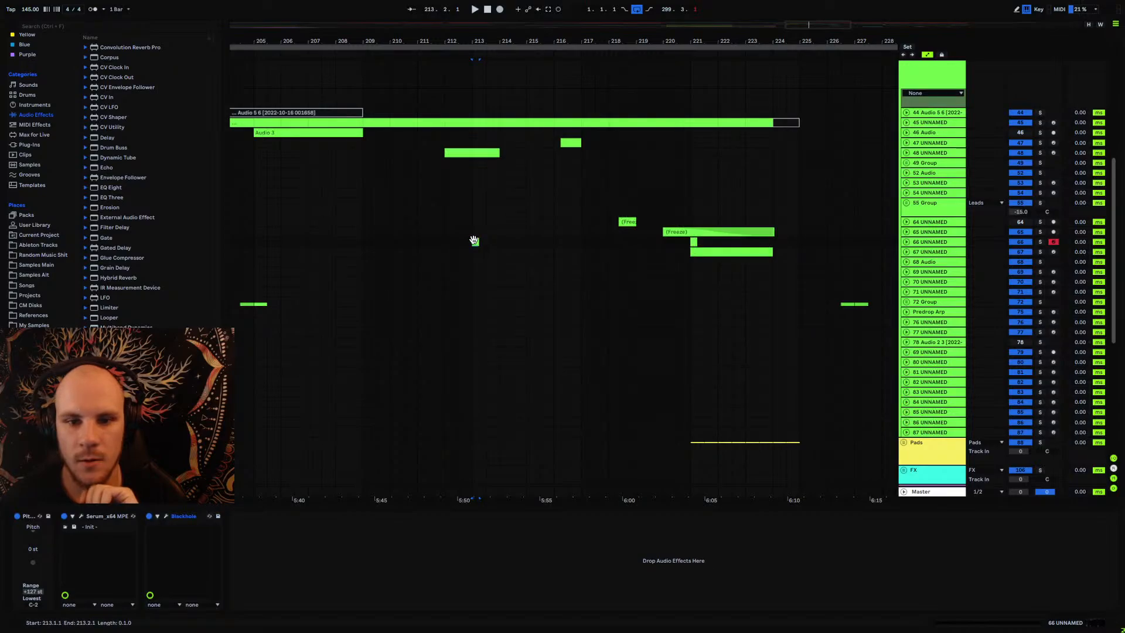
click(906, 242)
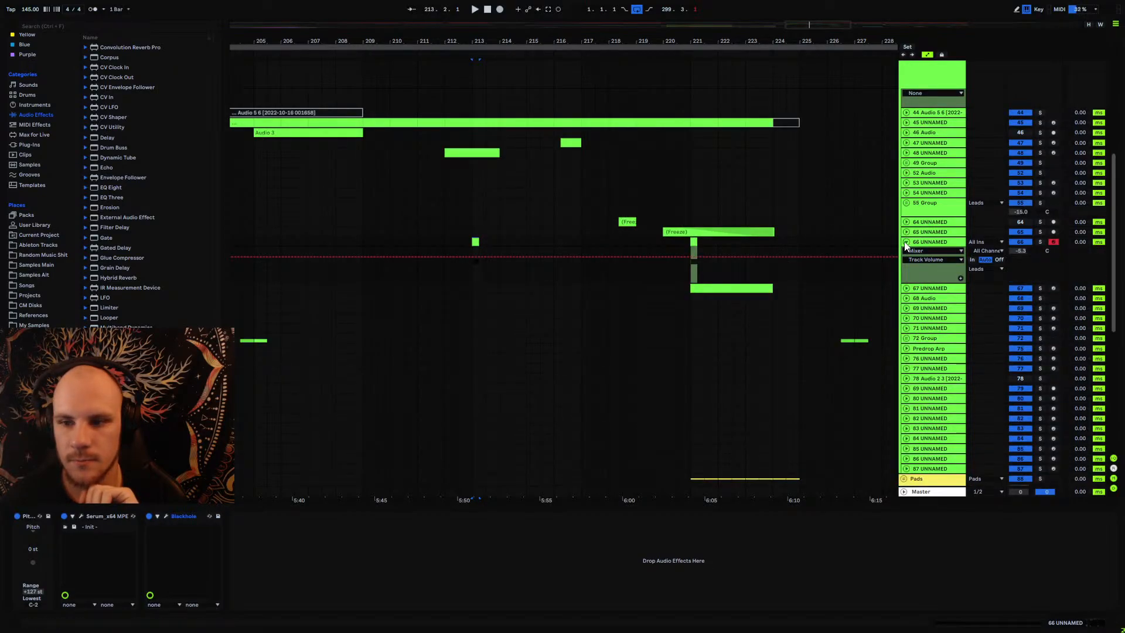
click(906, 242)
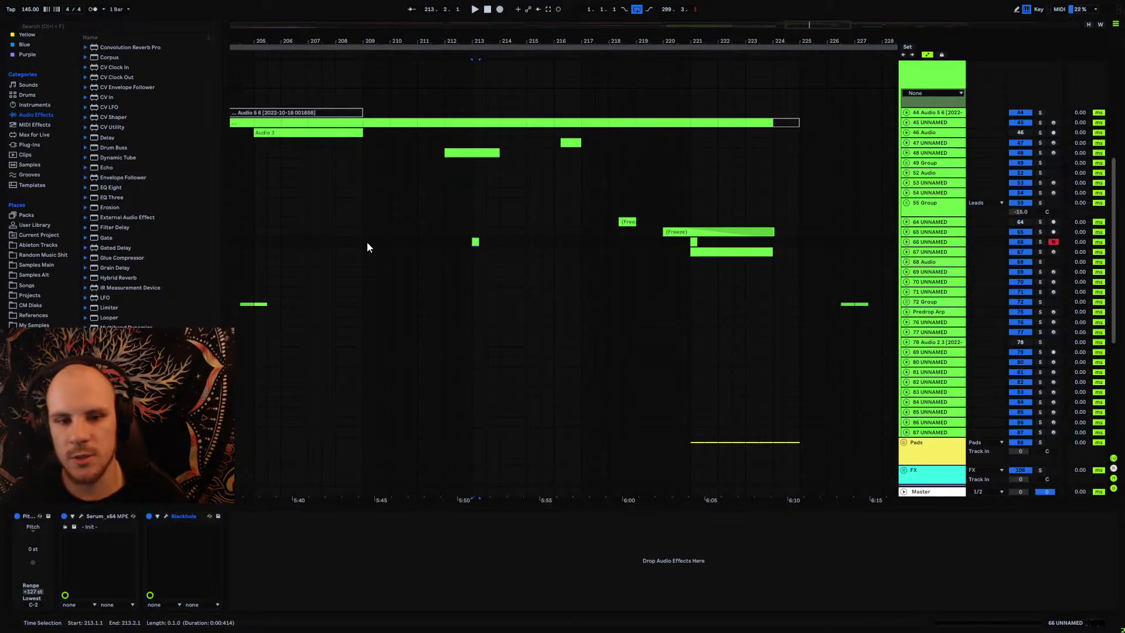
Step: Play the arrangement from bar 207 and expand track 46 Audio
click(322, 241)
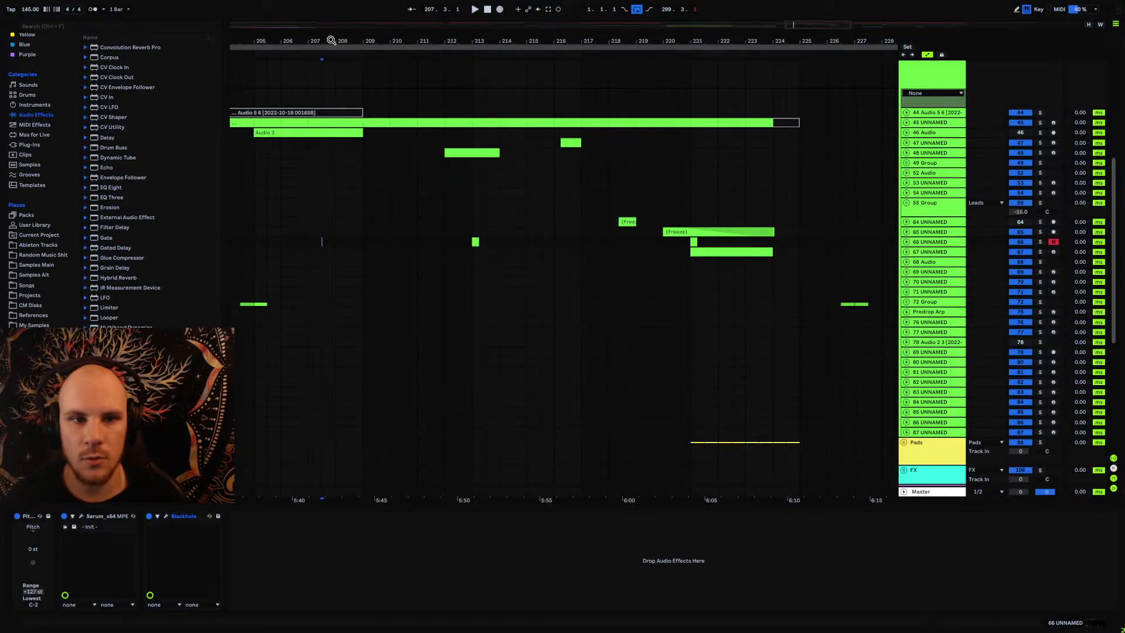
drag(331, 40, 398, 41)
key(space)
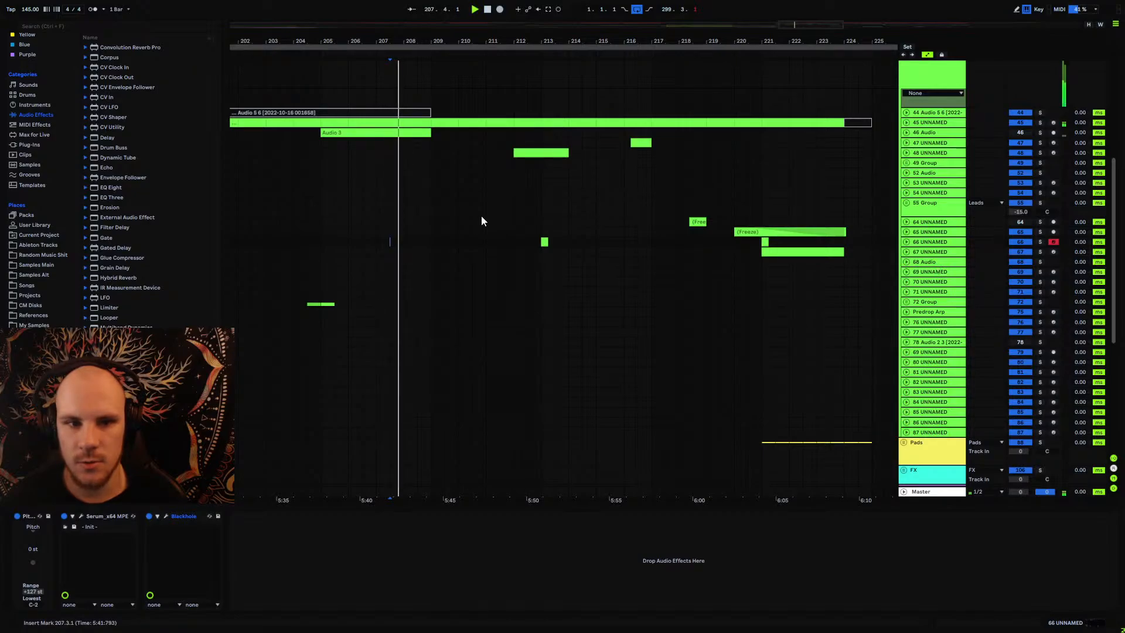
scroll(431, 235, up, 1)
click(907, 165)
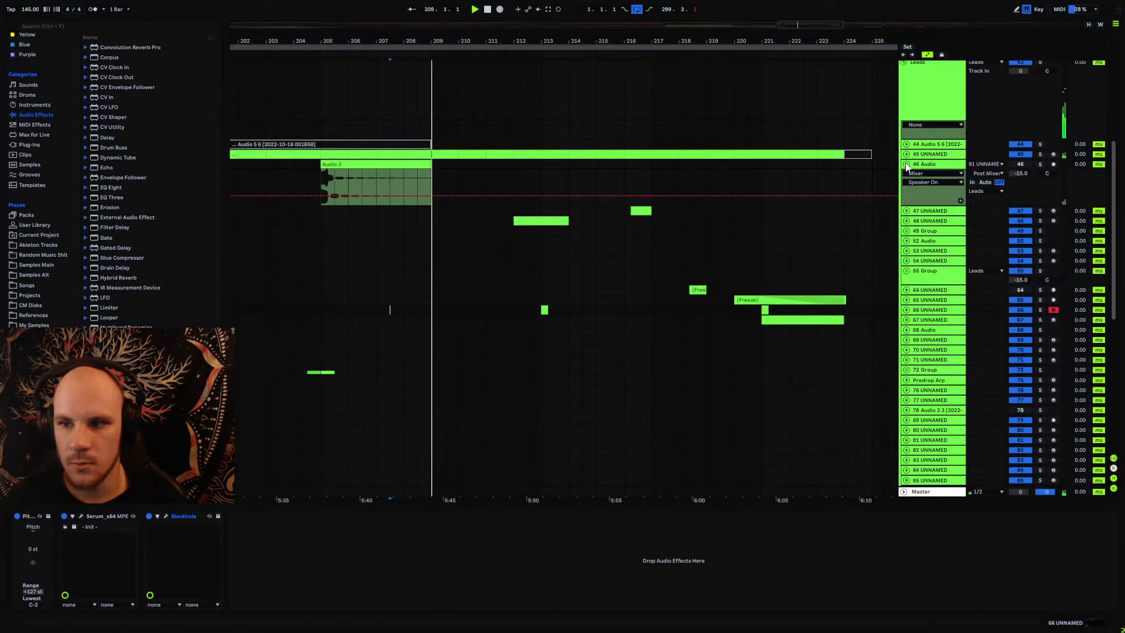
Step: Audition track 46 Audio soloed from bar 205, and unsolo it
click(320, 178)
key(space)
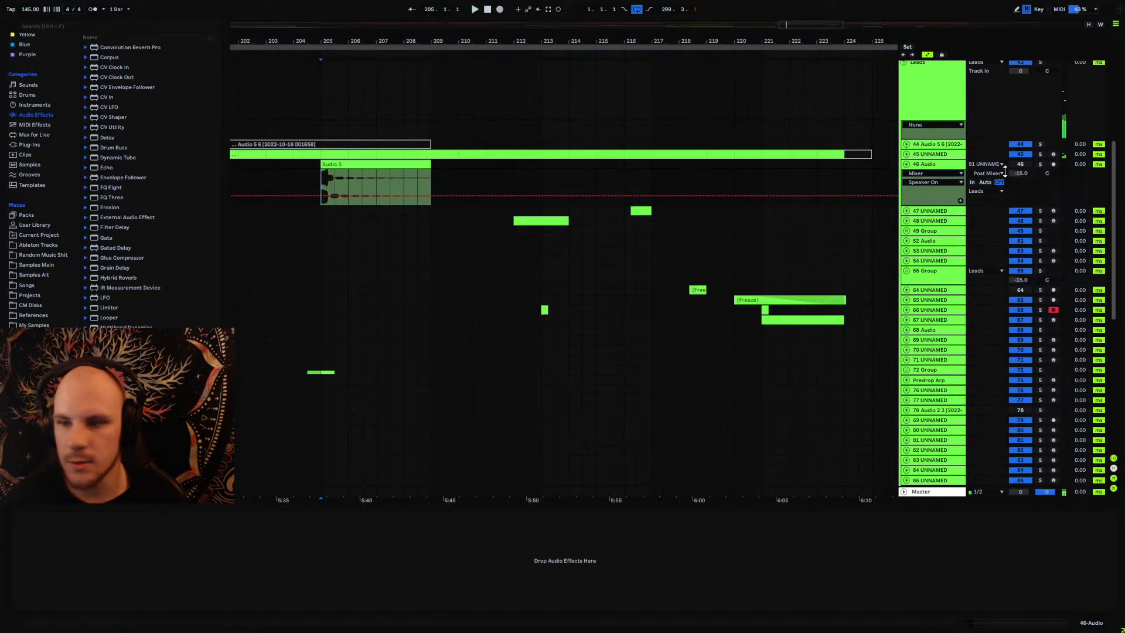
click(1039, 164)
key(space)
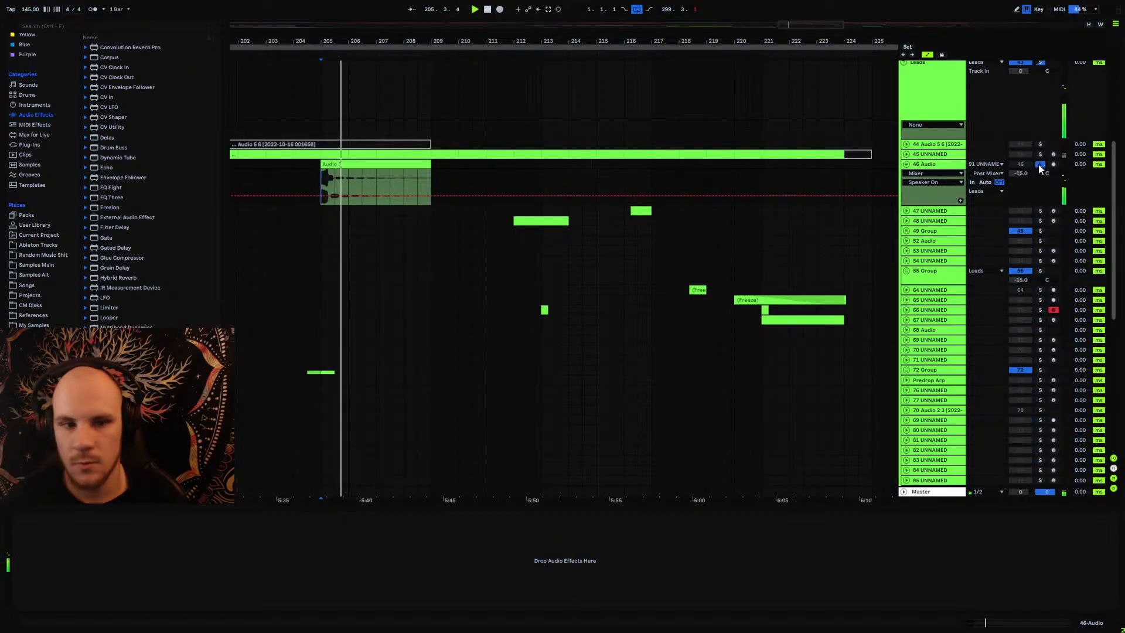
click(1040, 164)
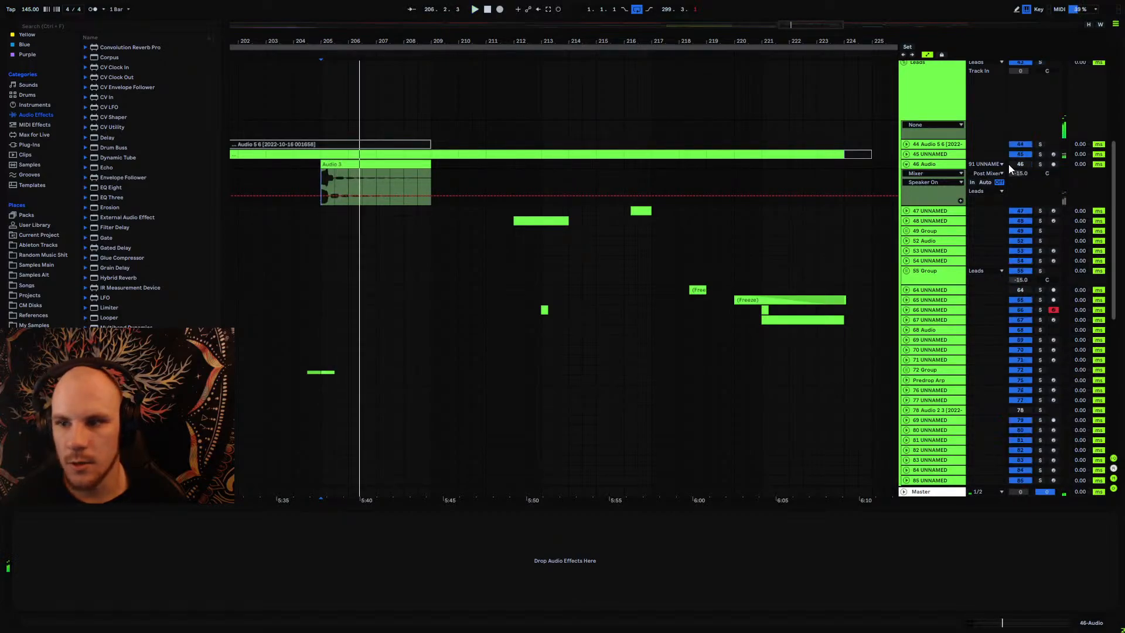
Step: Collapse track 46 Audio and delete it
click(907, 164)
key(ctrl+r)
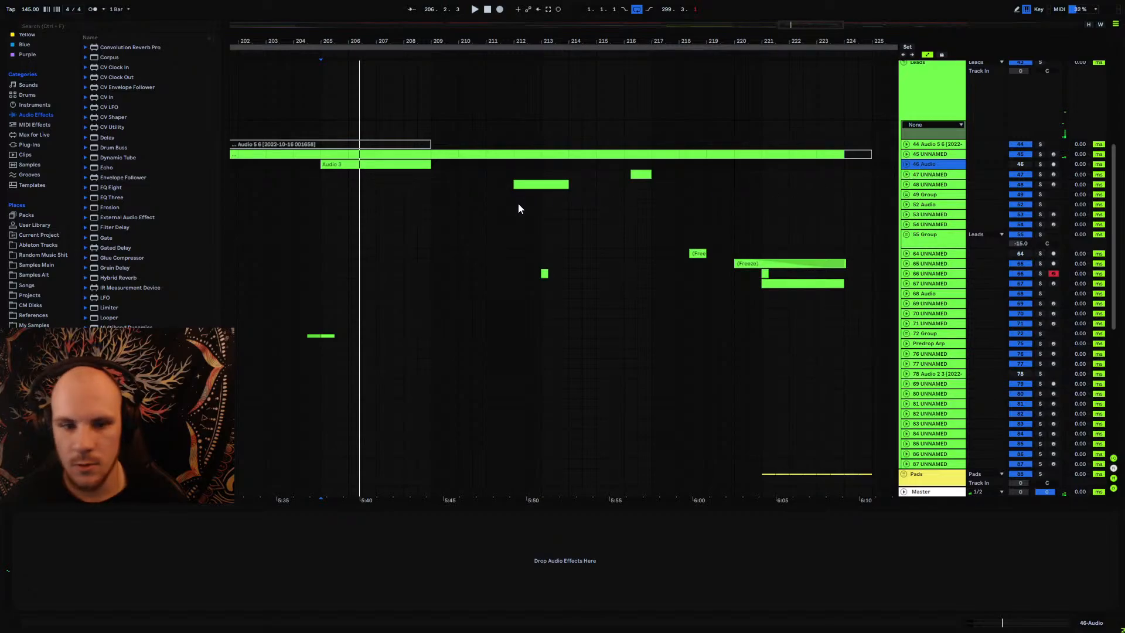
key(Delete)
Step: Reactivate the two Audio 2 3 clips on track 77 and audition the track soloed from bar 137
click(936, 364)
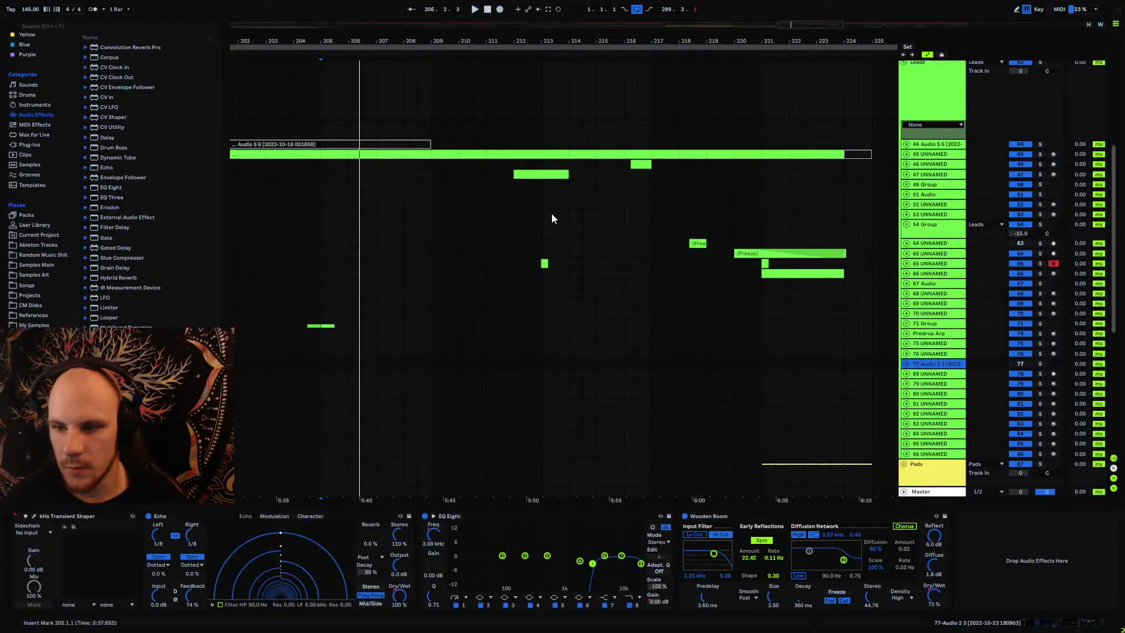
drag(475, 44, 469, 14)
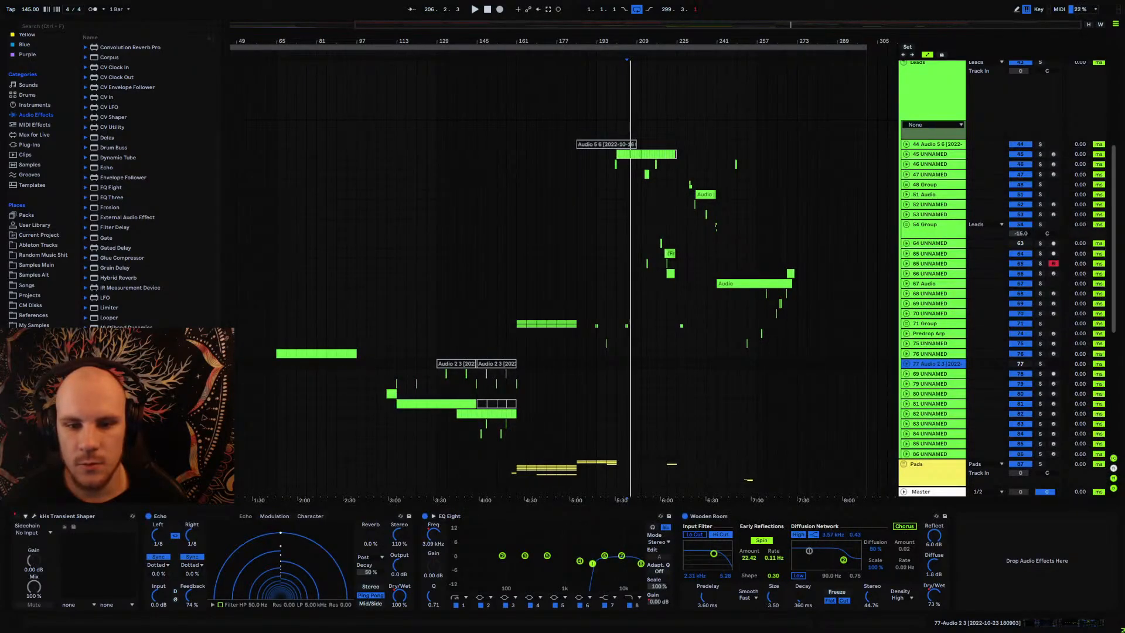
click(906, 364)
click(457, 364)
shift+click(497, 365)
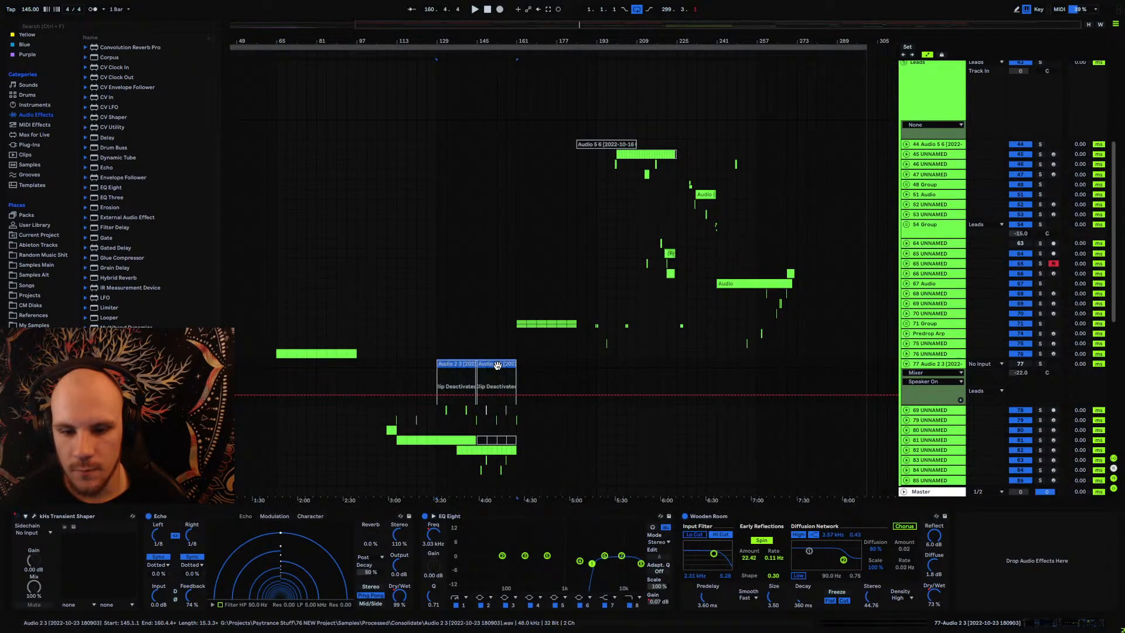
key(0)
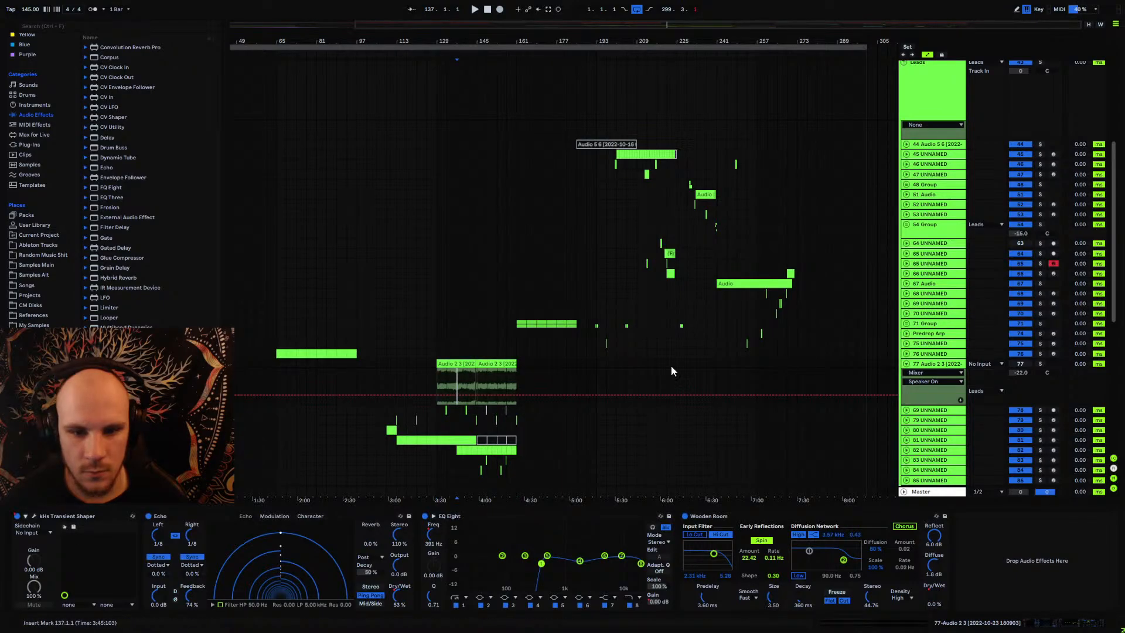
click(1040, 364)
key(space)
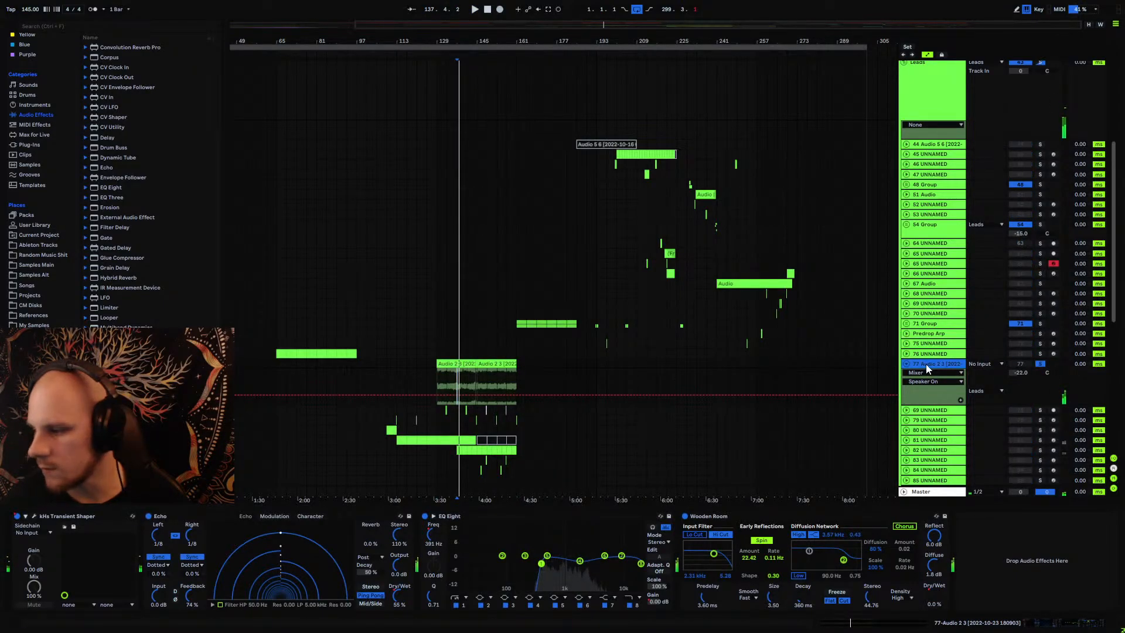
Step: Delete track 77 Audio 2 3 and the track named 64 UNNAMED in the Leads group
key(Delete)
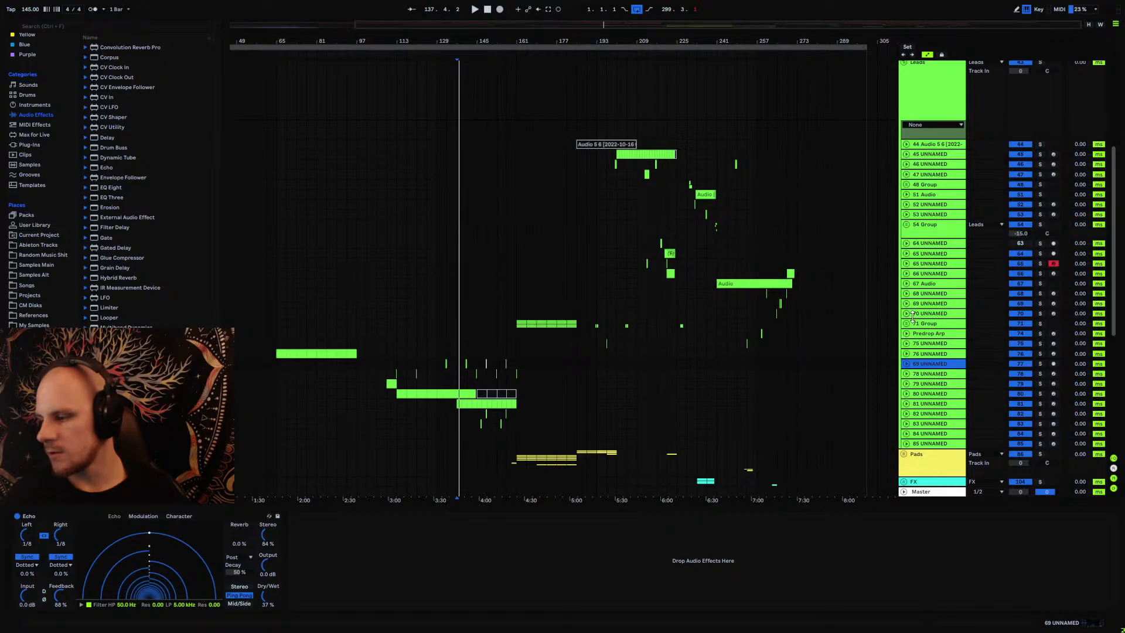
click(937, 244)
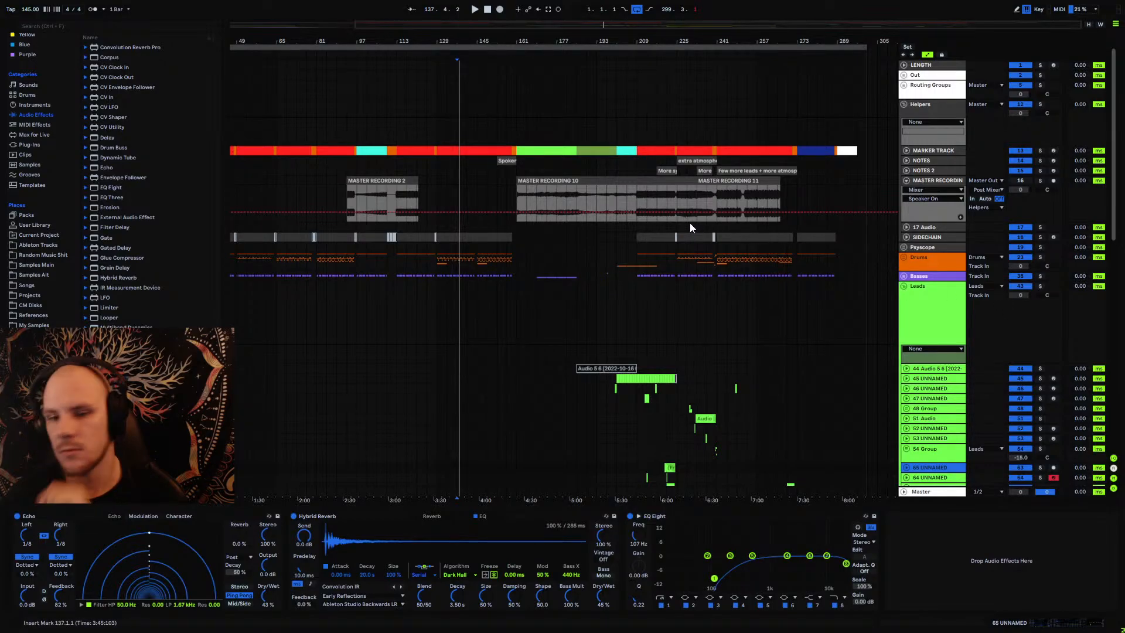
Step: Play briefly from bar 125, and reactivate the Audio 5 6 clip on track 44
click(432, 264)
scroll(474, 280, down, 4)
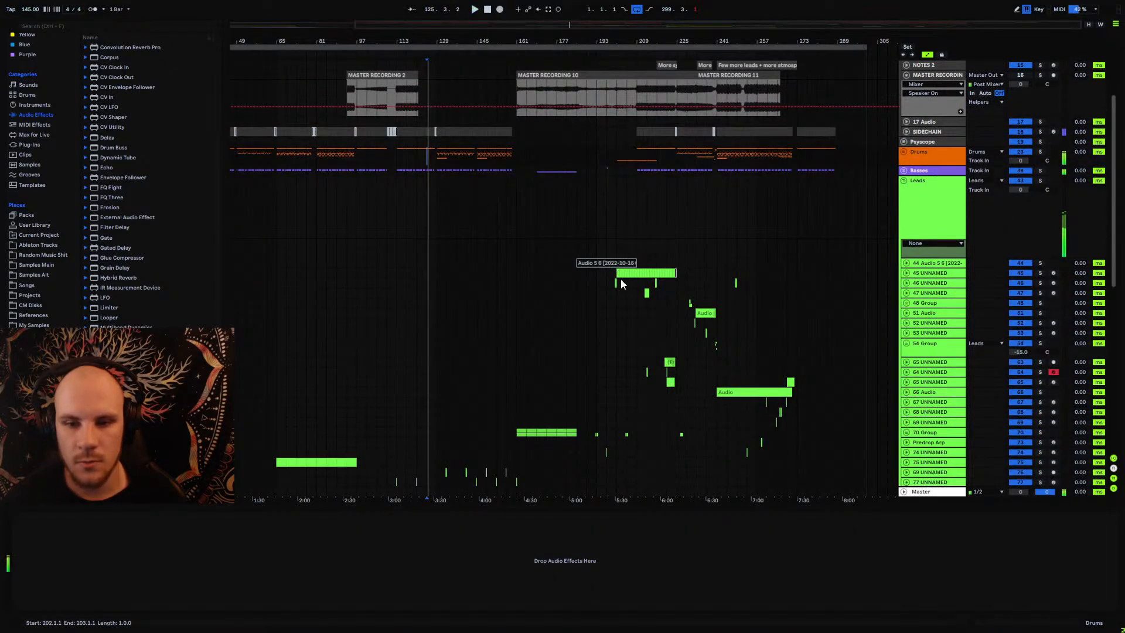
click(935, 263)
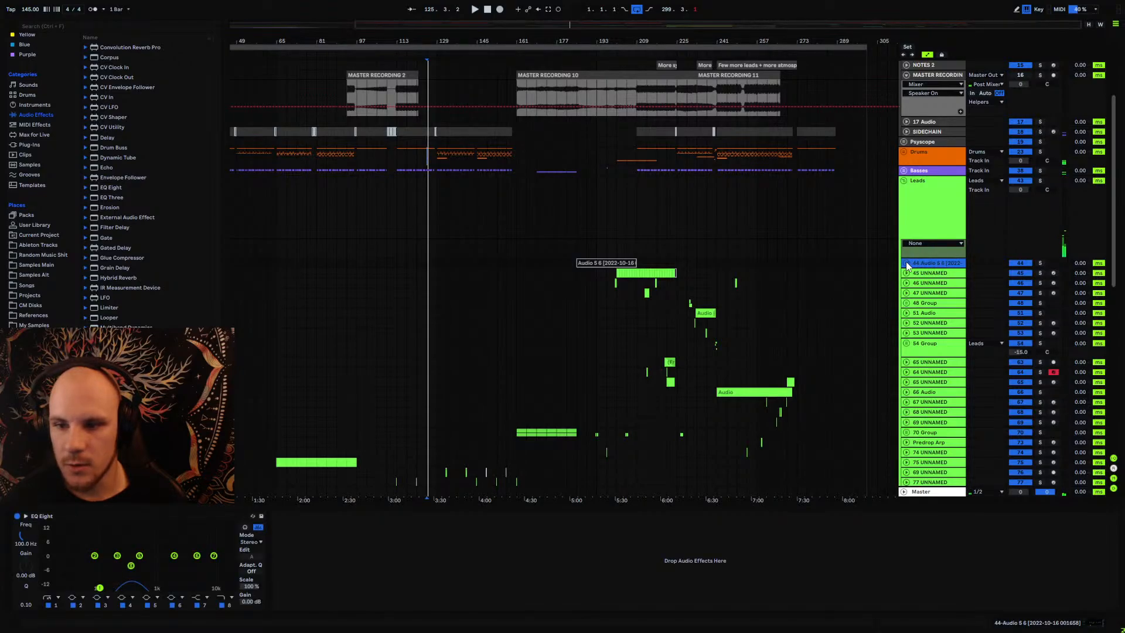
click(906, 263)
click(610, 262)
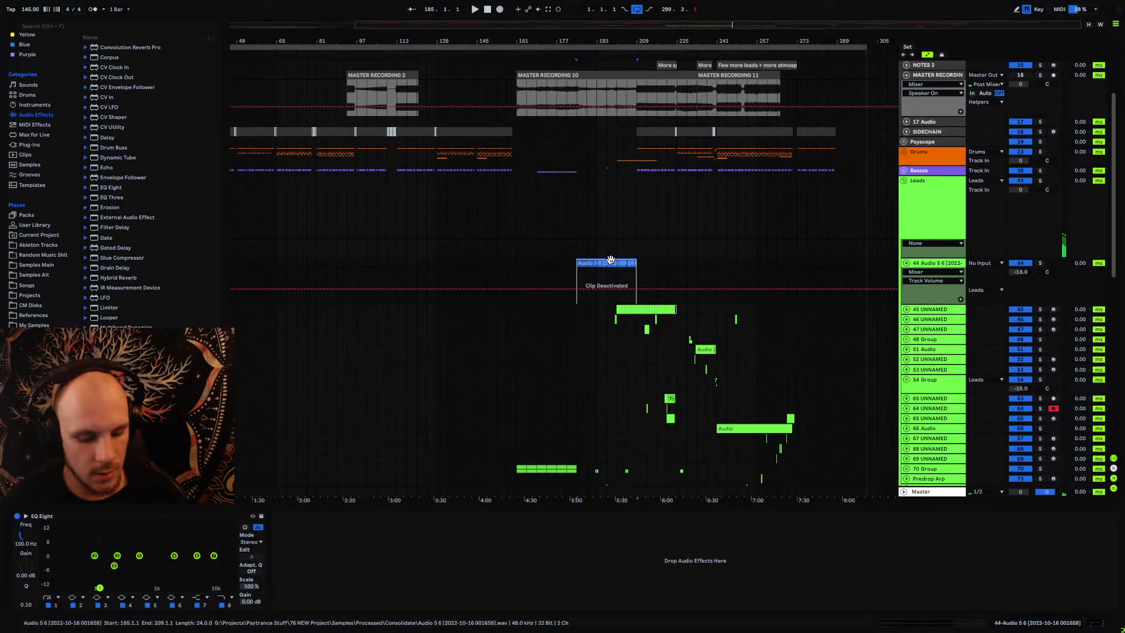
key(0)
Step: Audition track 44 Audio 5 6 from bar 193, both in the mix and soloed
key(space)
click(596, 276)
key(space)
key(space)
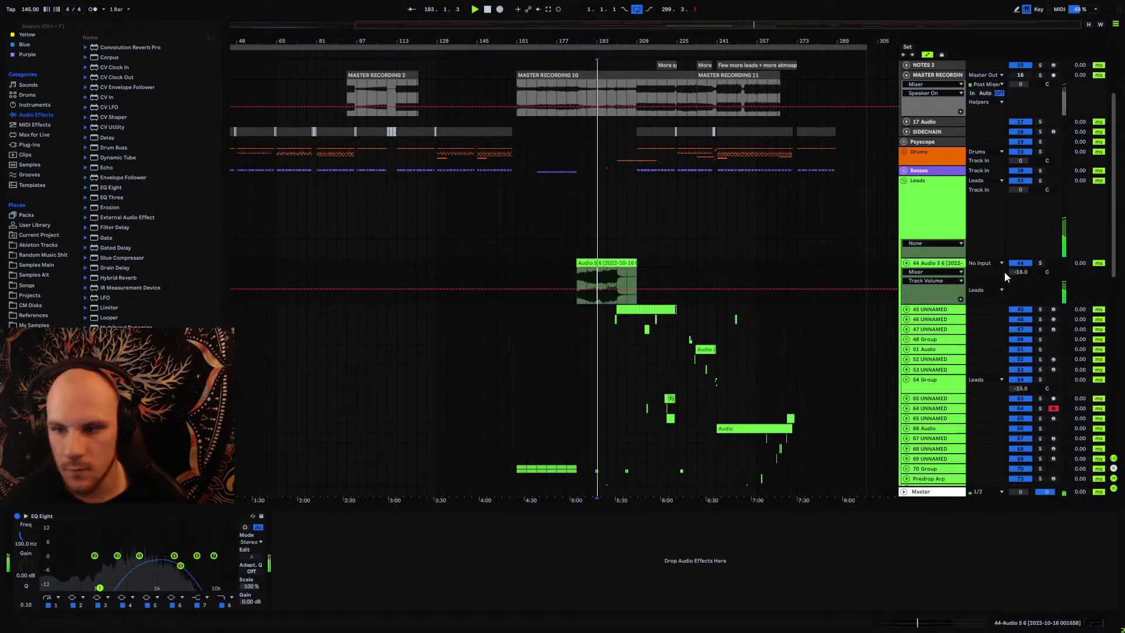
click(1040, 263)
drag(610, 41, 652, 41)
key(space)
Step: Delete track 44 Audio 5 6 and look over the remaining Leads tracks
click(925, 261)
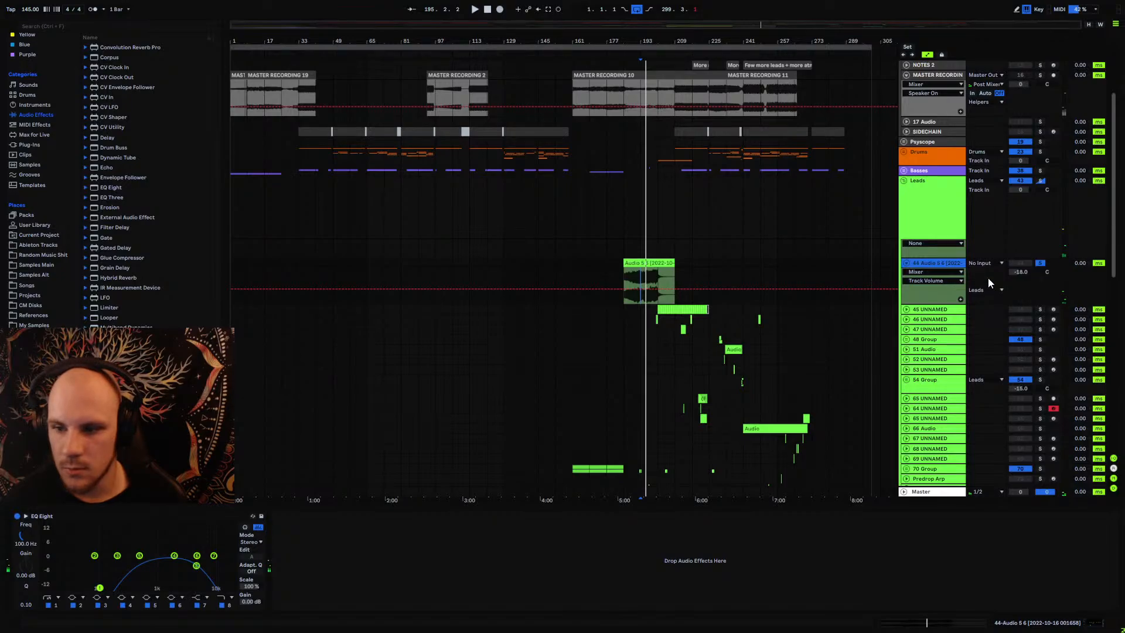
key(Delete)
scroll(733, 338, down, 3)
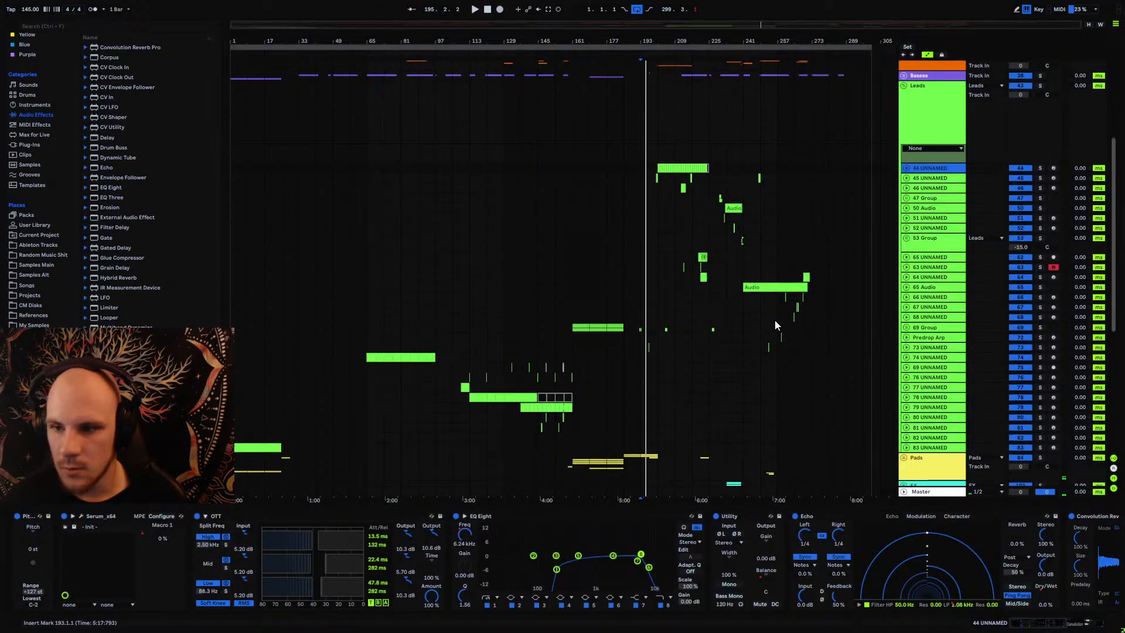
scroll(676, 272, down, 3)
scroll(685, 244, up, 3)
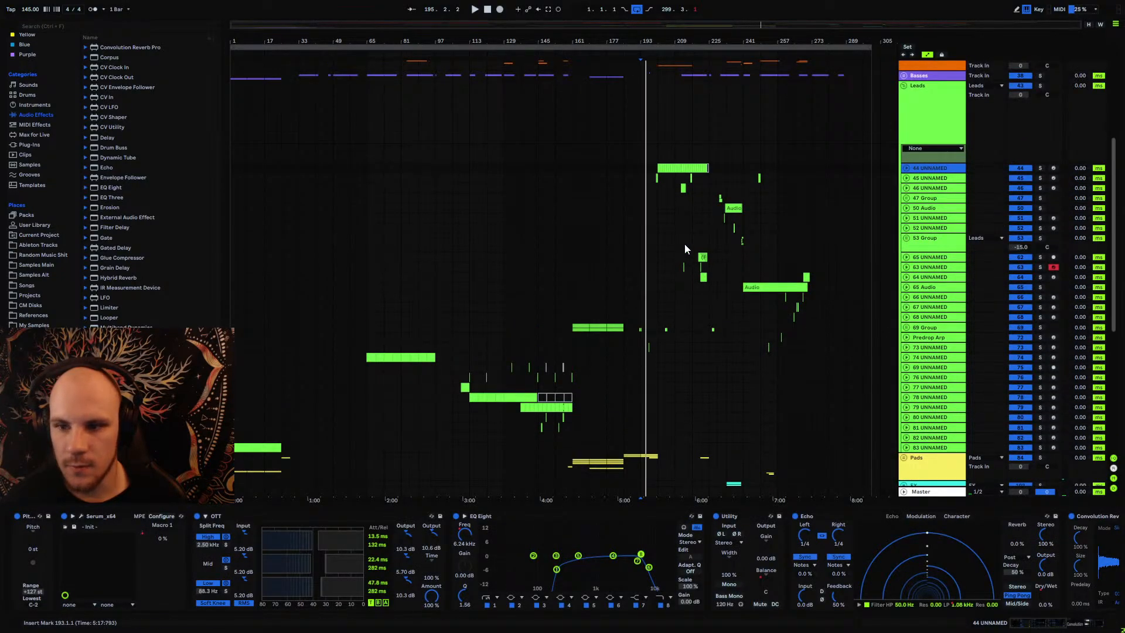
Step: Play the arrangement from bar 193, collapsing the Leads group to see the other groups and expanding it again
key(space)
drag(668, 41, 578, 118)
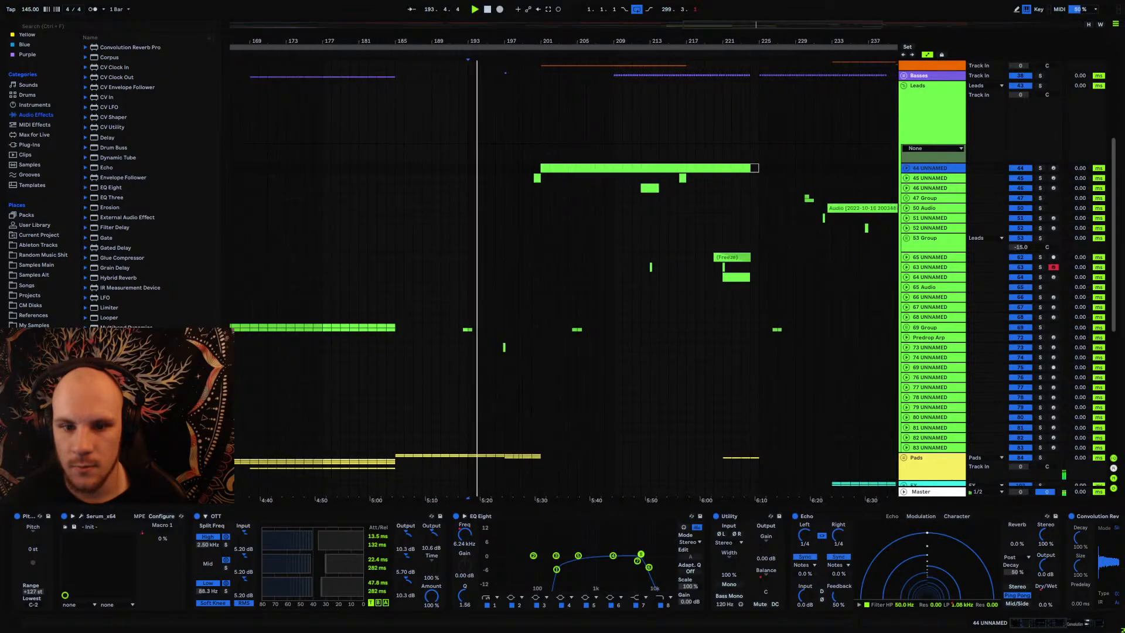
click(903, 86)
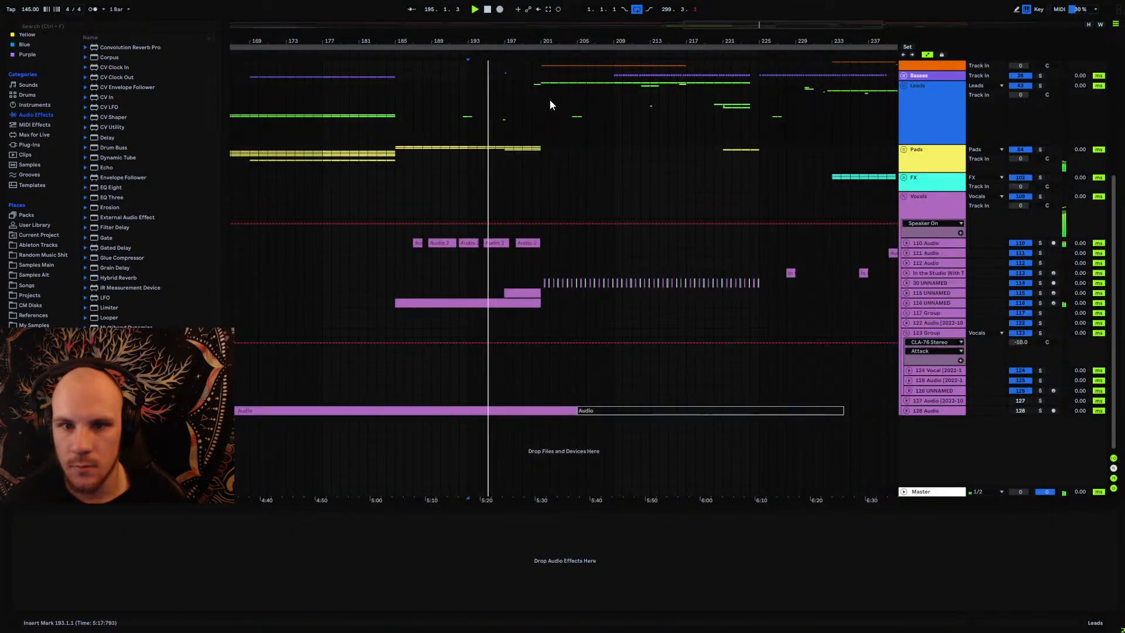
drag(535, 39, 558, 32)
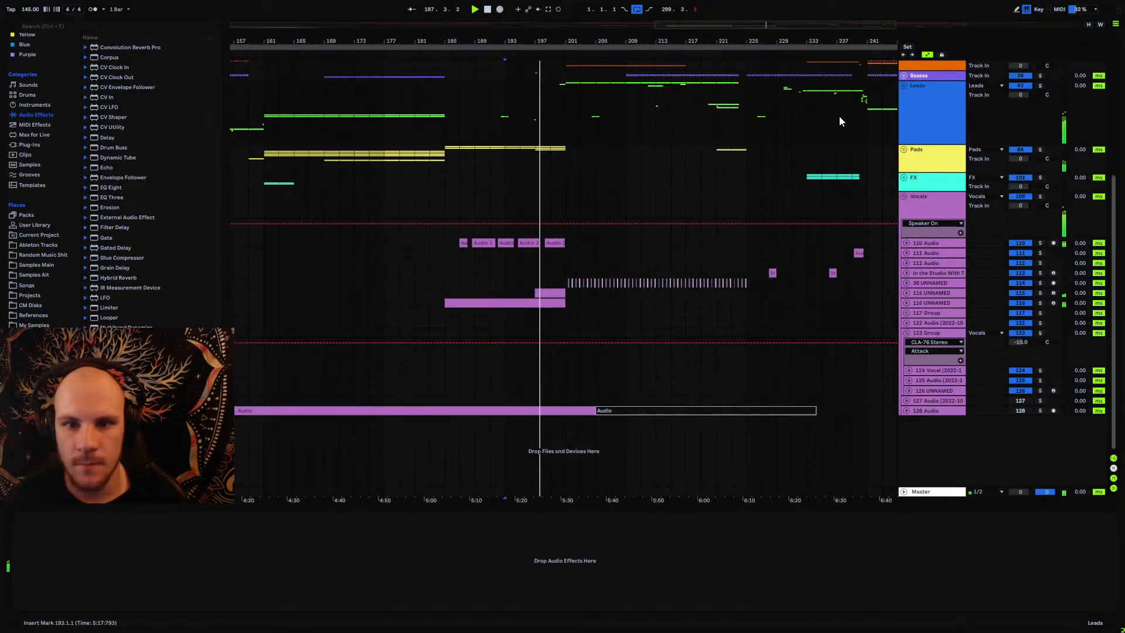
click(903, 86)
scroll(645, 187, down, 2)
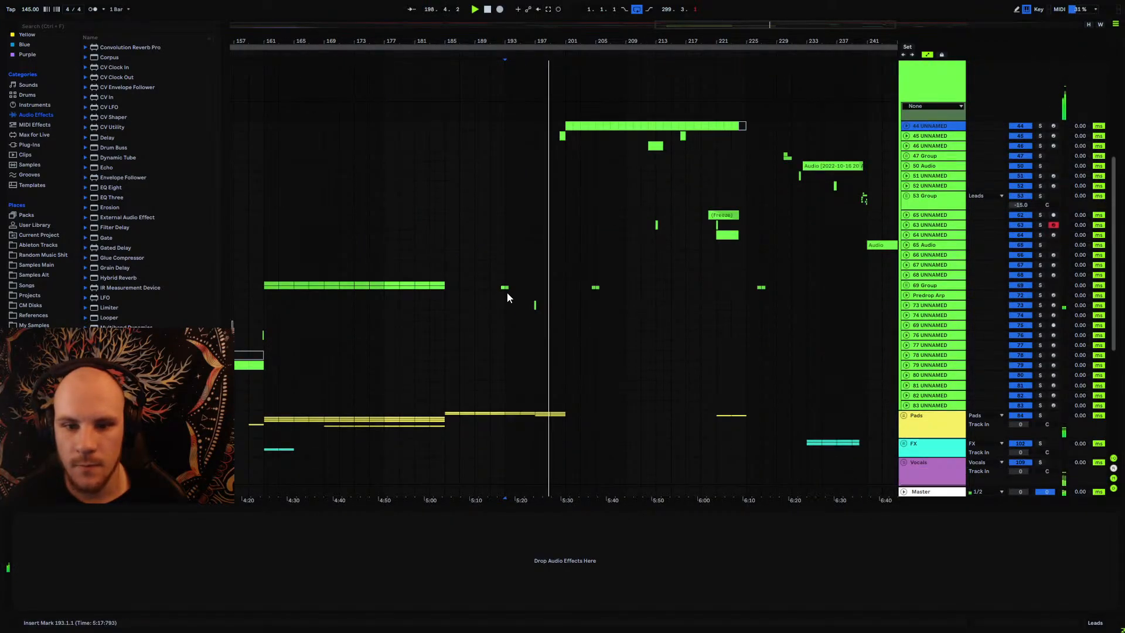
Step: Try to duplicate bars 193 to 201 of track 73, and undo the duplication
drag(505, 305, 560, 306)
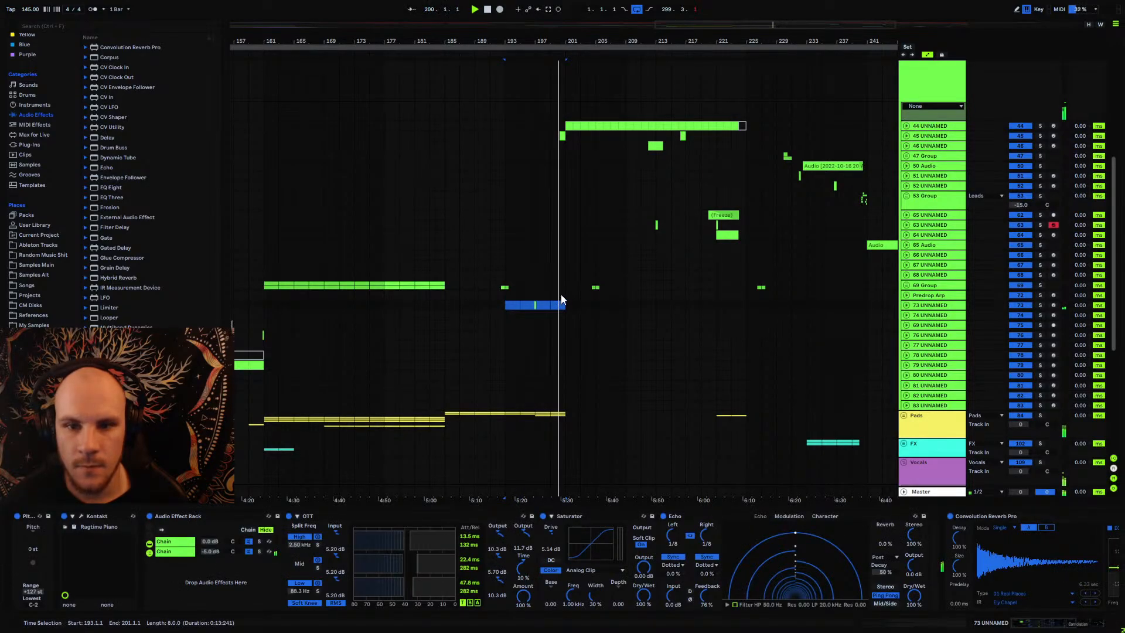
key(ctrl+d)
key(ctrl+z)
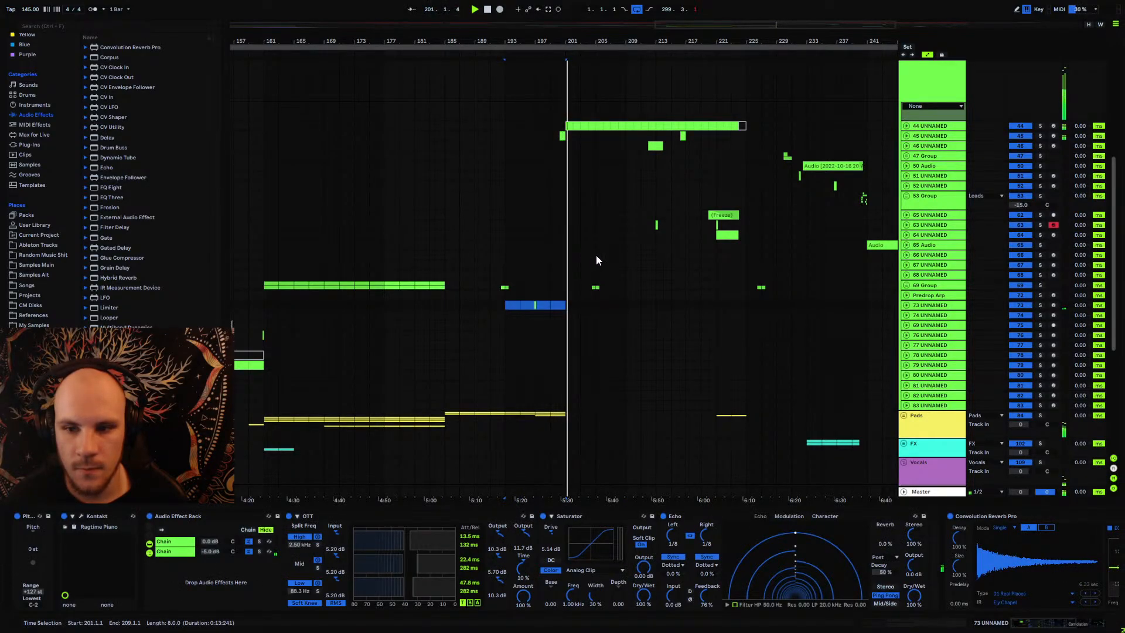
drag(619, 45, 620, 70)
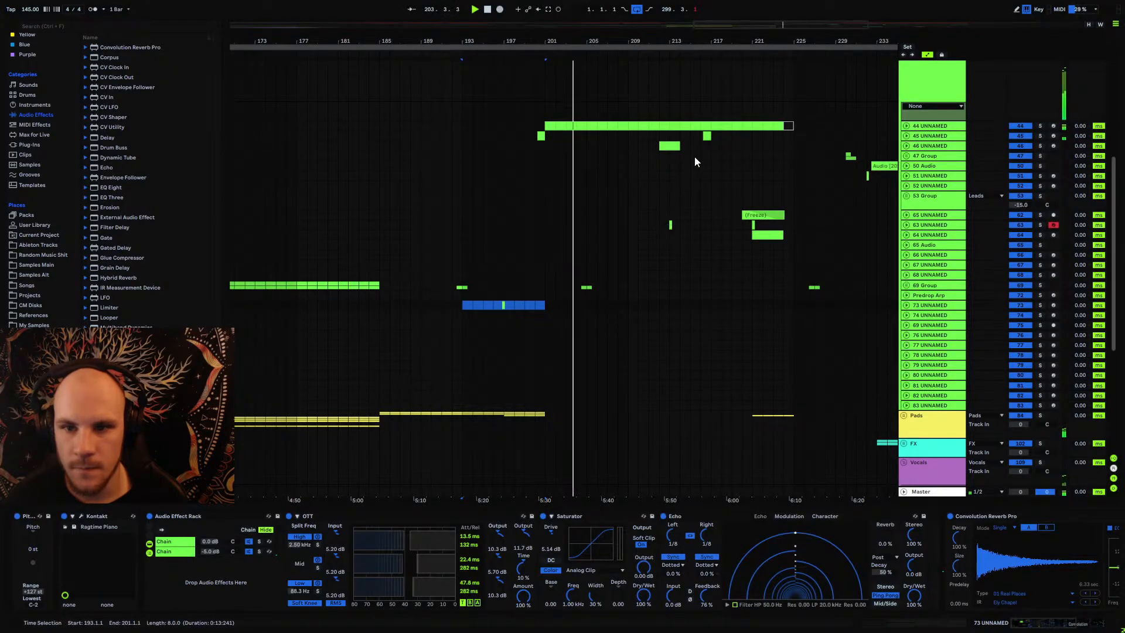
Step: Copy the clip at bar 216 on track 45 to start at 208.2.1, and deactivate the original clip
click(706, 136)
drag(706, 135, 621, 136)
click(906, 136)
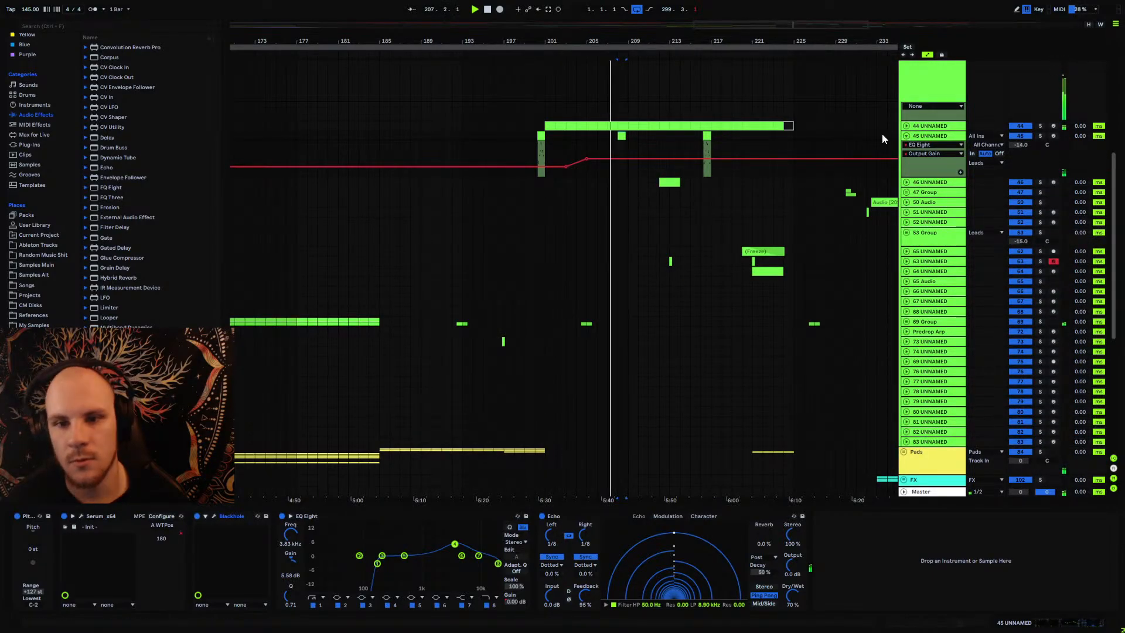
drag(615, 43, 615, 82)
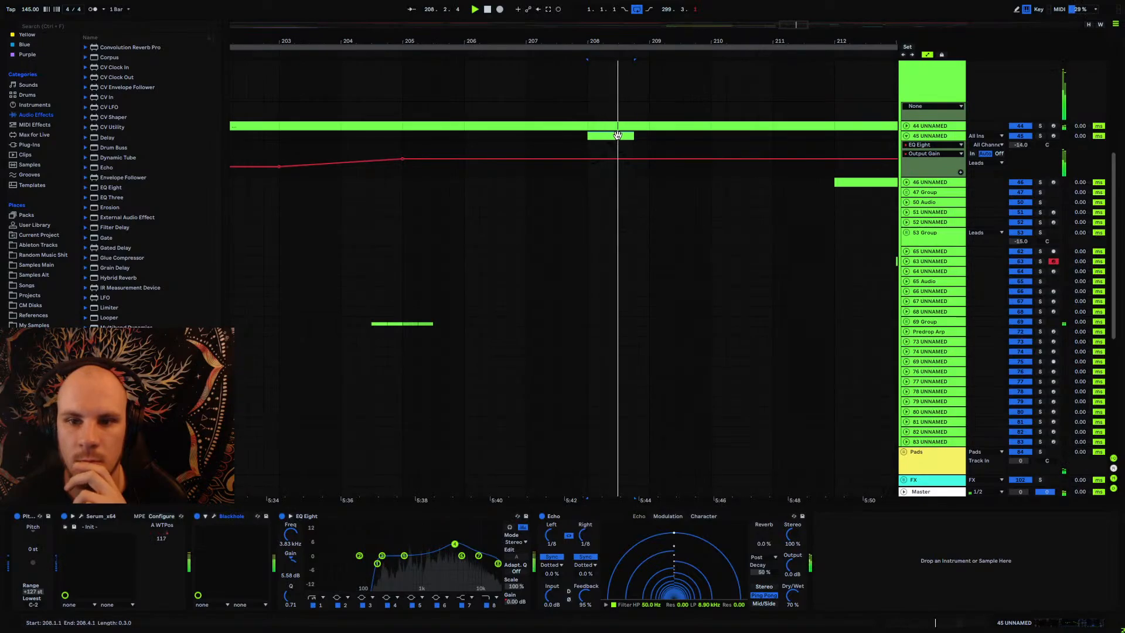
drag(615, 135, 630, 135)
click(906, 136)
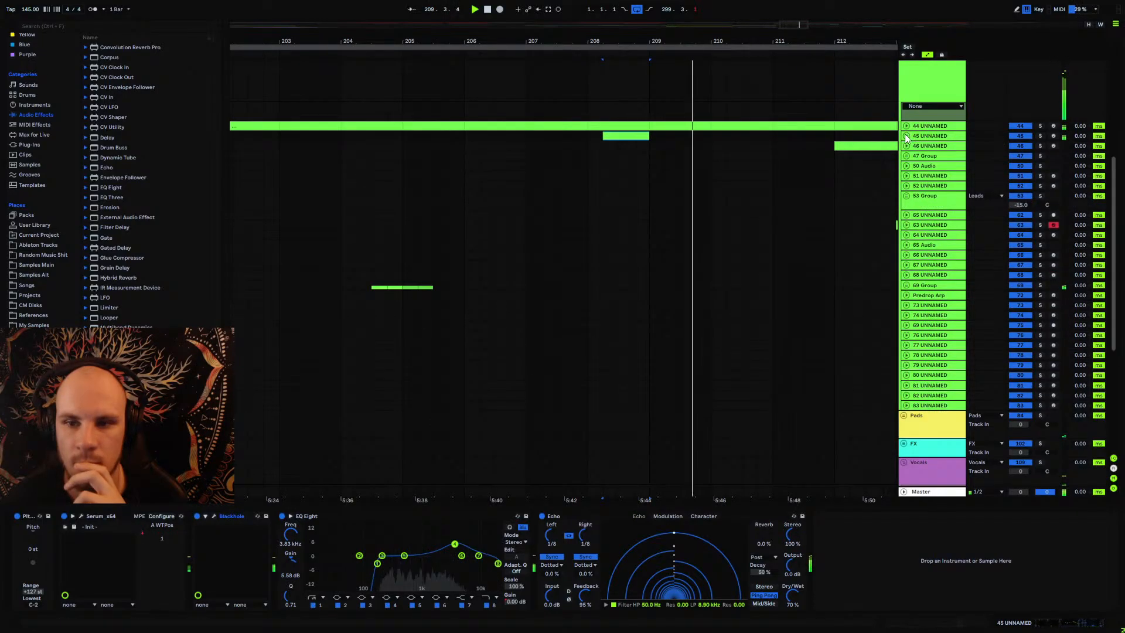
drag(633, 39, 633, 7)
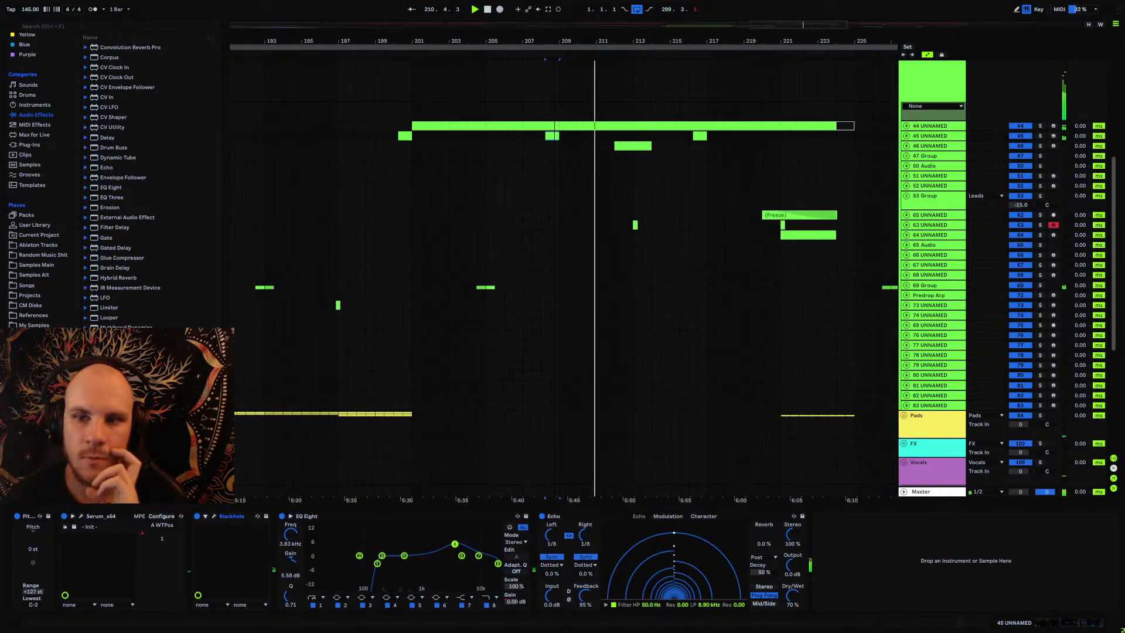
click(692, 136)
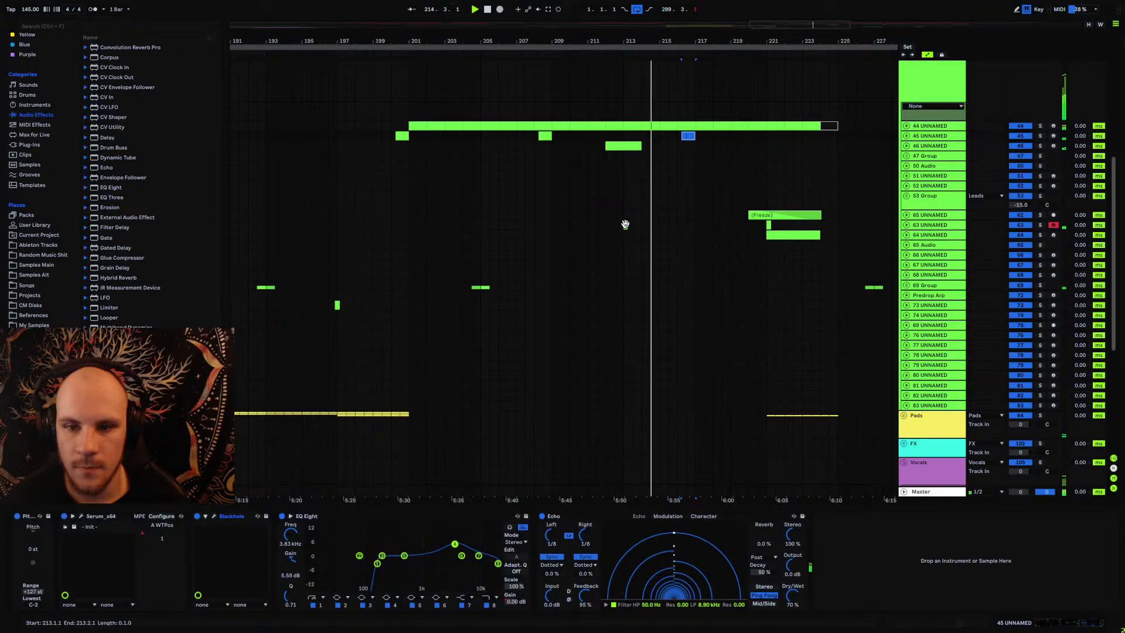
Step: Move the track 63 clip at bar 213 to bar 217 and deactivate that track's clip at bar 221
click(696, 225)
drag(696, 225, 696, 225)
click(768, 225)
key(0)
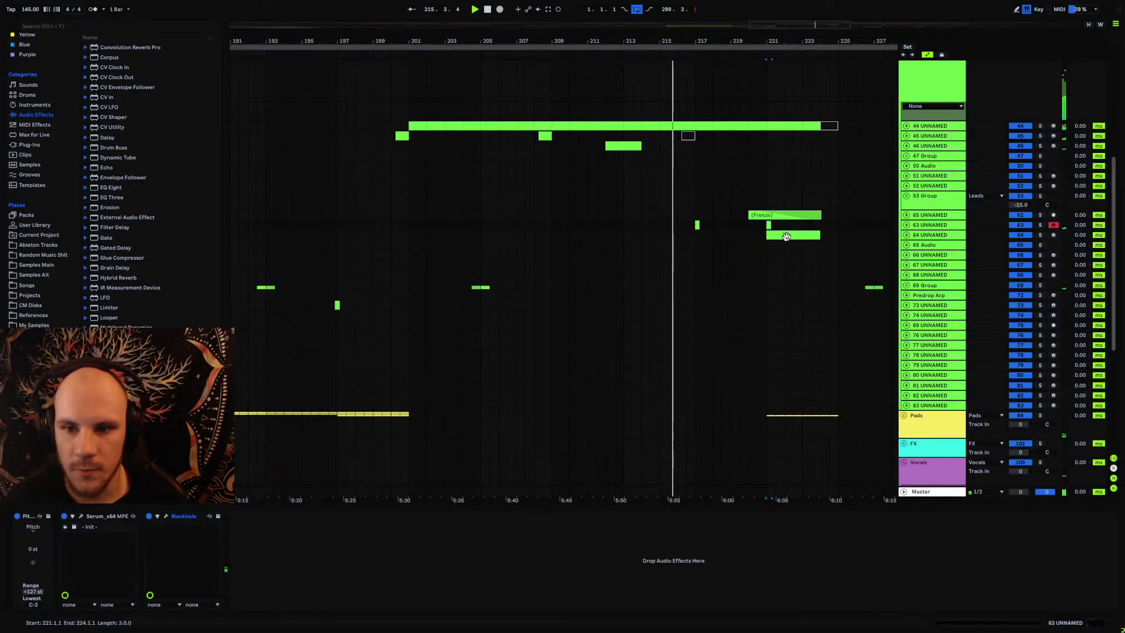
Step: Add an Echo after Blackhole on track 63, set to Ping Pong with 89% feedback and 40% dry/wet
click(931, 227)
click(184, 515)
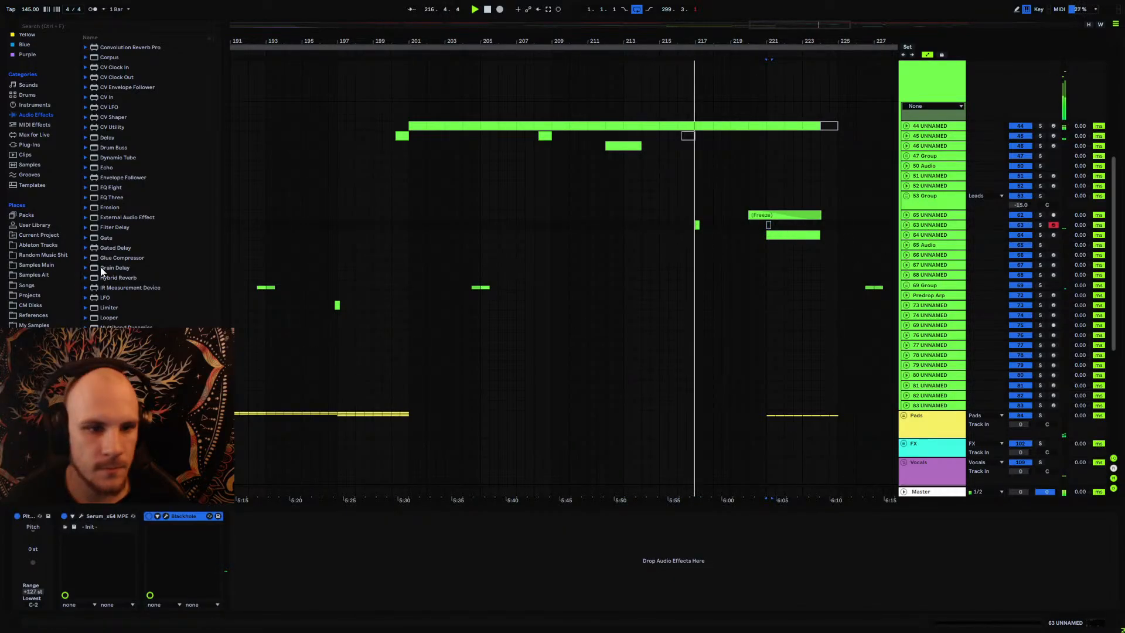
mouse_move(107, 168)
mouse_down()
mouse_move(276, 527)
mouse_move(296, 522)
mouse_up()
drag(456, 502, 290, 565)
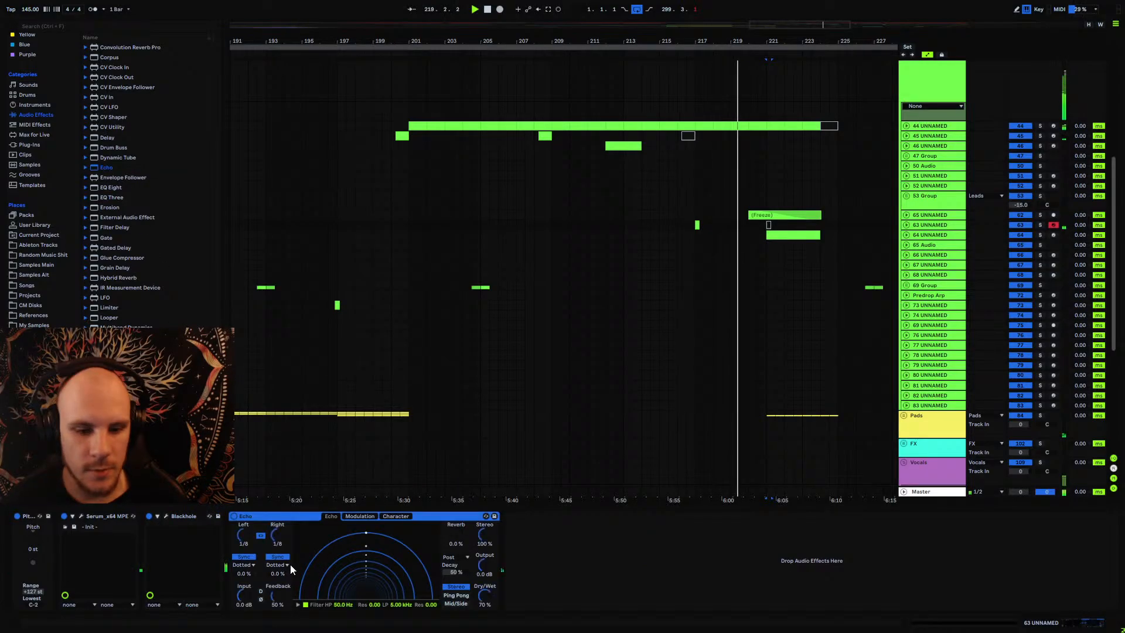
click(456, 595)
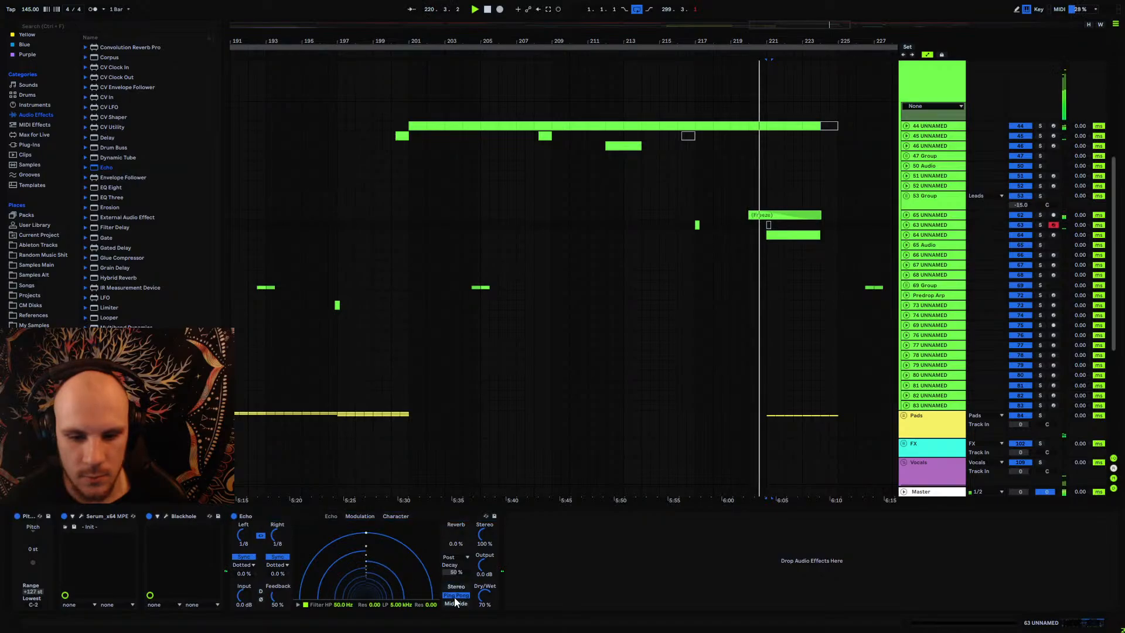
drag(282, 591, 282, 571)
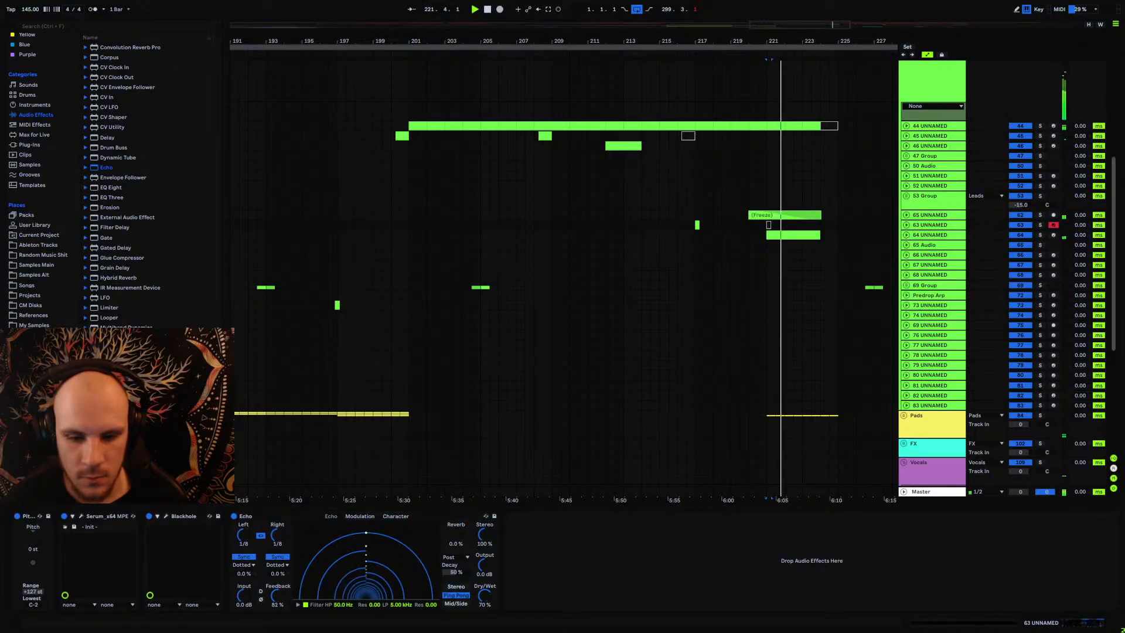
drag(484, 595, 484, 615)
drag(278, 595, 278, 591)
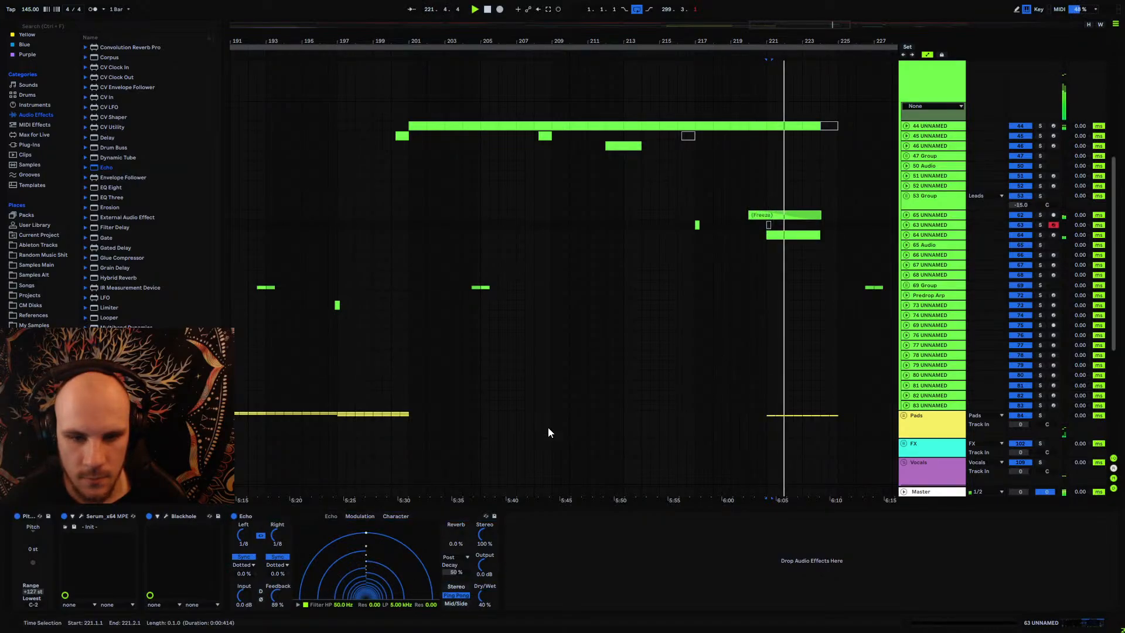
Step: Play the arrangement from bar 217 and adjust track 63's volume to about -9 dB
click(697, 225)
key(space)
key(space)
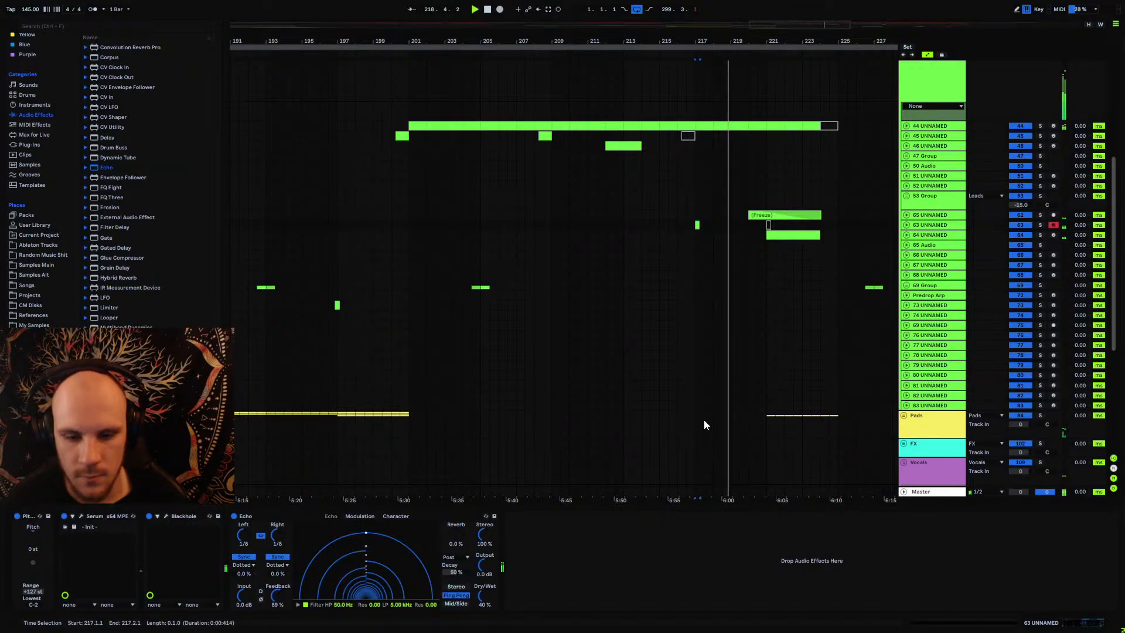
click(906, 225)
drag(1016, 236, 1015, 235)
Step: Move the deactivated track 45 clip from bar 216 to 224.2.1 and make it active again
click(686, 223)
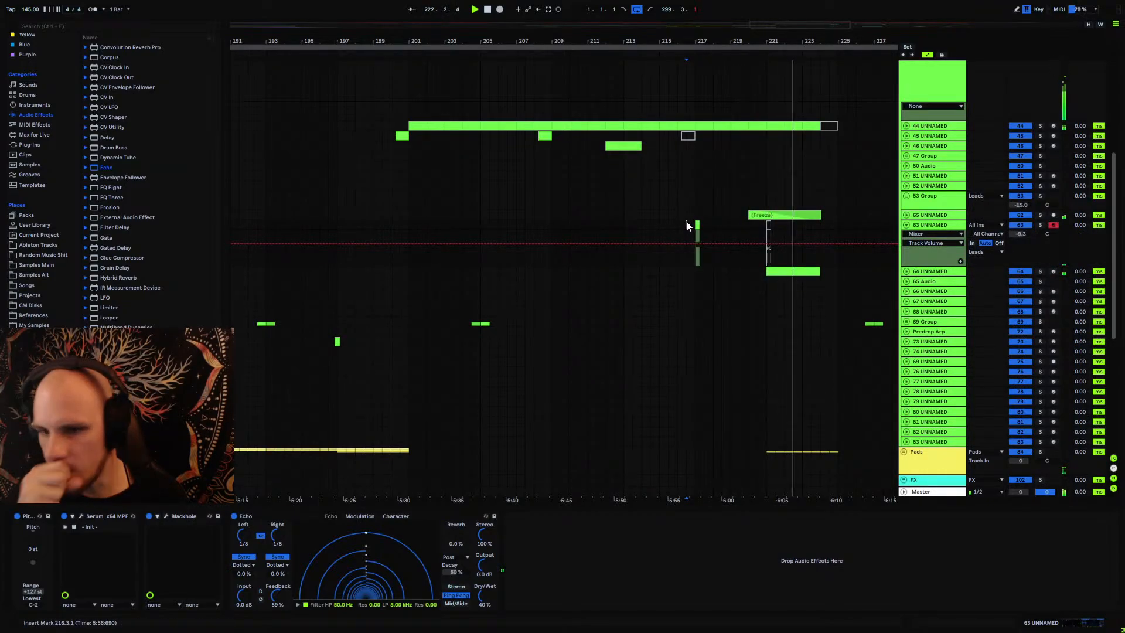
drag(690, 136, 828, 136)
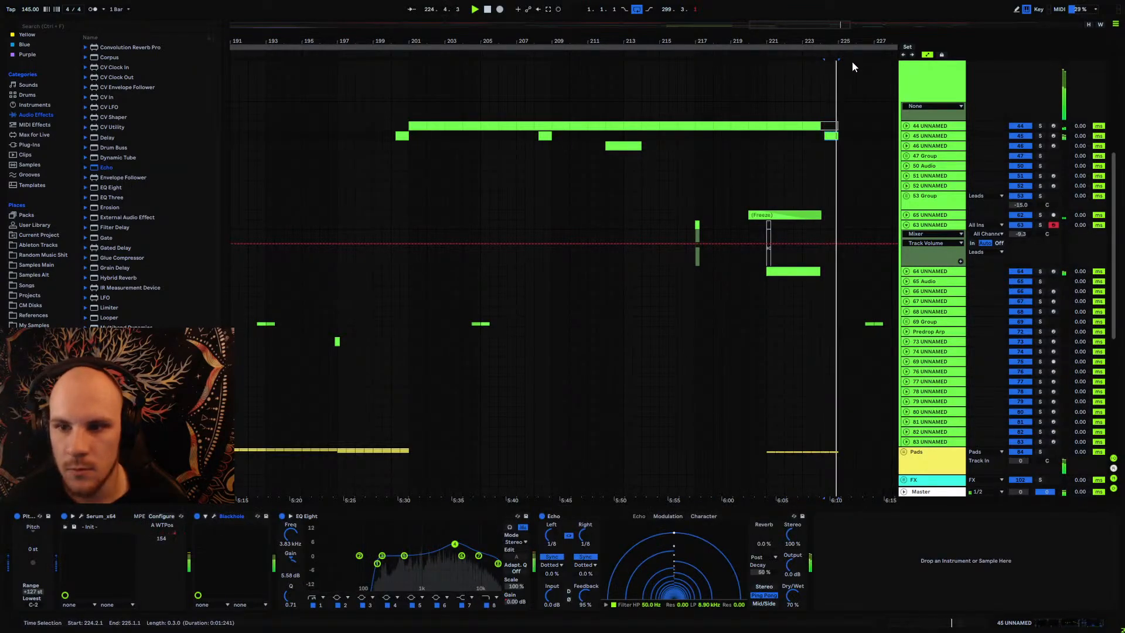
Step: Collapse track 63 and duplicate bars 209 to 225 of track 64 into bars 225 to 241
mouse_move(853, 42)
mouse_down()
mouse_move(841, 129)
mouse_move(851, 37)
mouse_move(849, 58)
mouse_up()
drag(676, 59, 652, 38)
scroll(690, 131, down, 5)
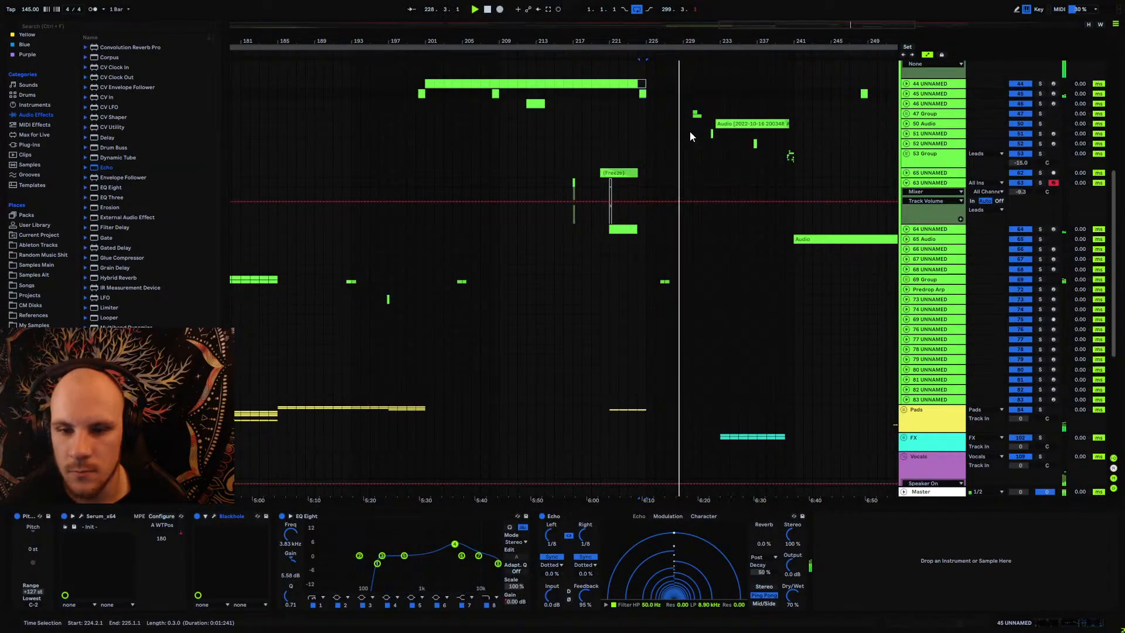
scroll(690, 132, up, 6)
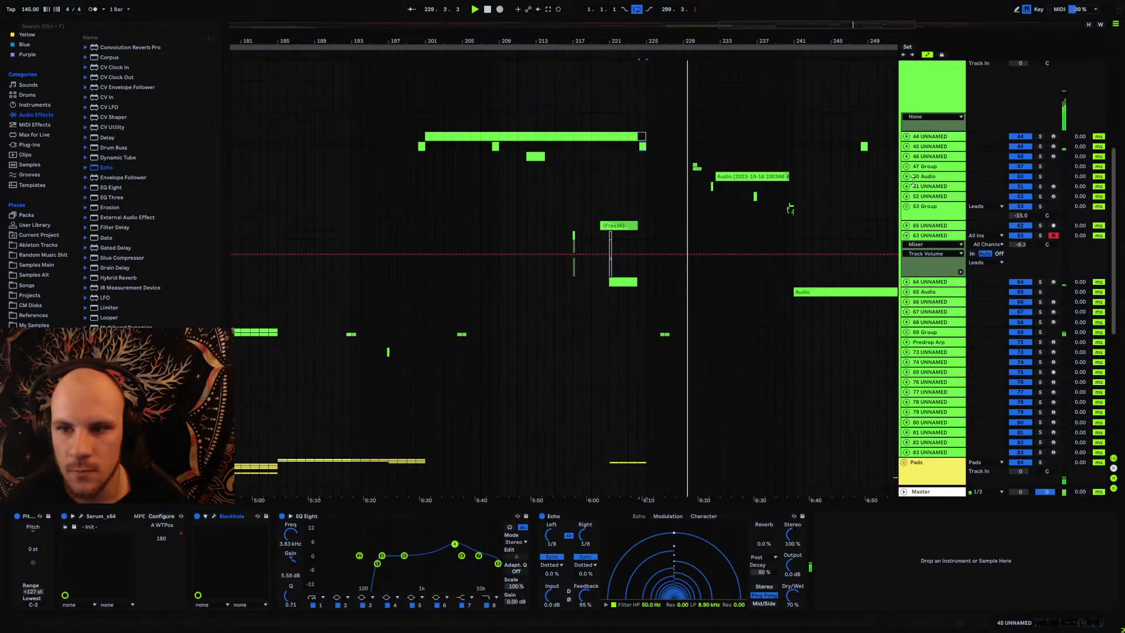
click(906, 235)
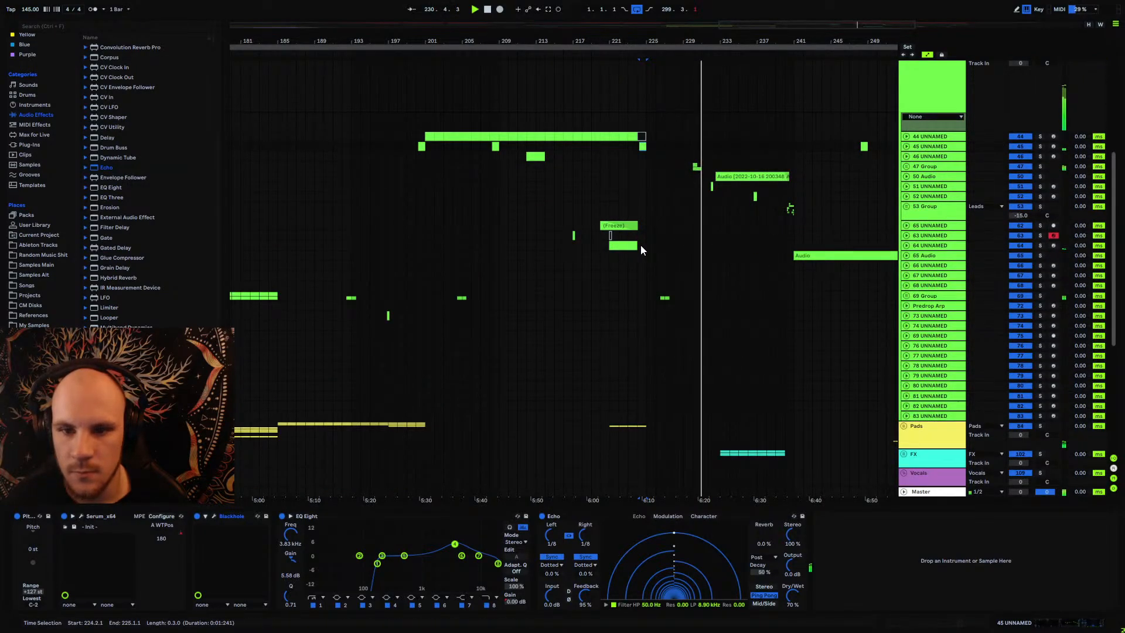
drag(647, 245, 501, 247)
key(ctrl+d)
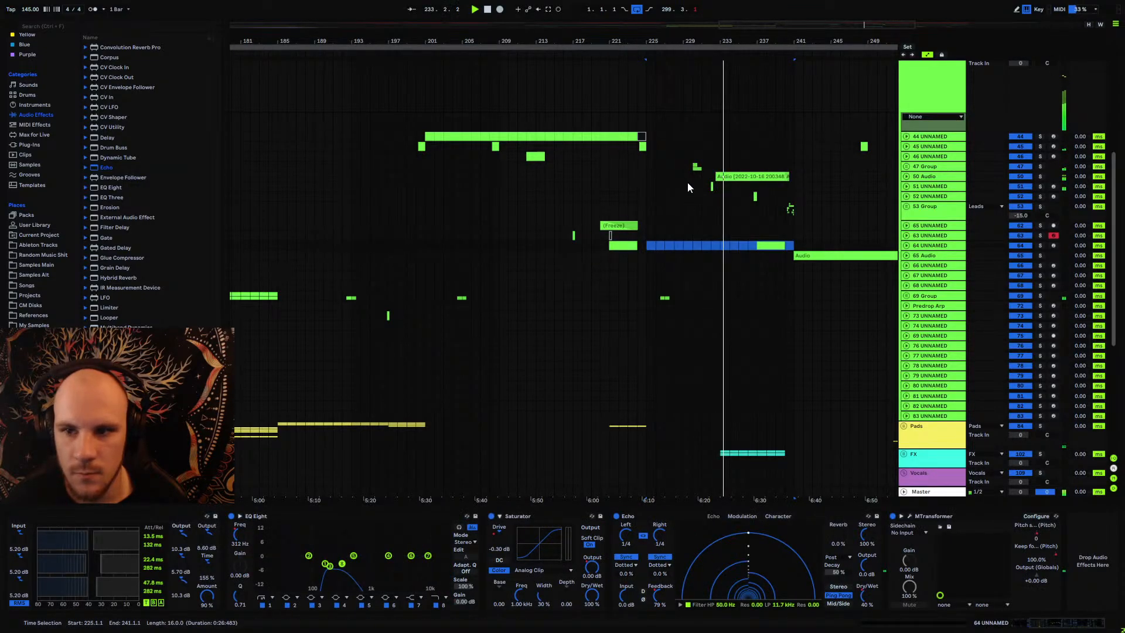
Step: Move the track 45 clip at bar 248 eight bars on to bar 256
drag(746, 42, 465, 31)
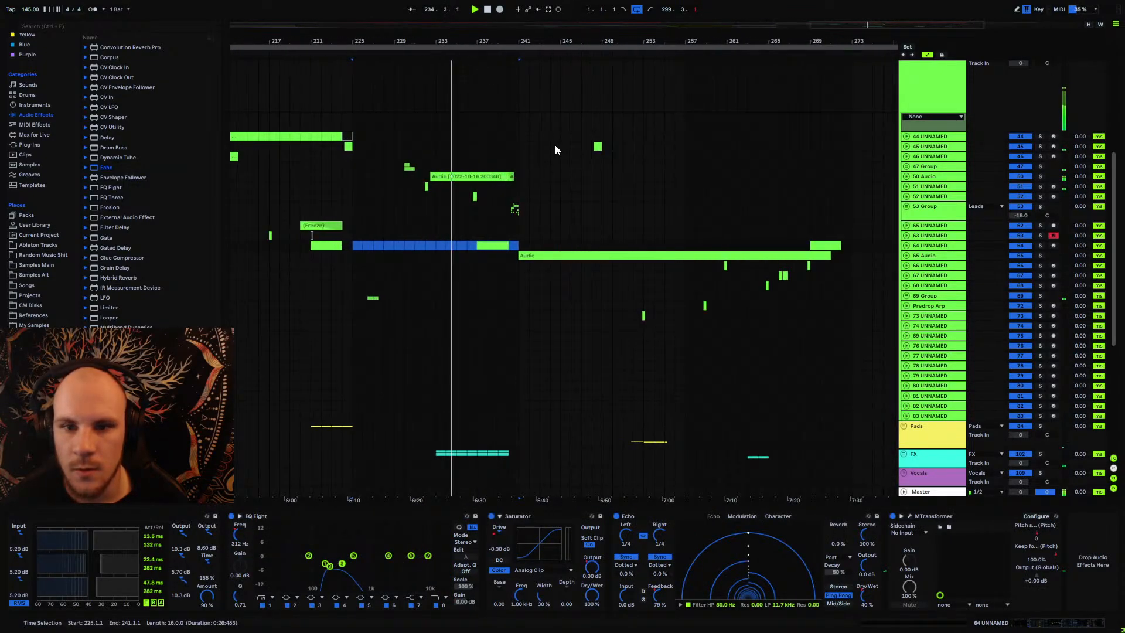
click(566, 146)
key(plus)
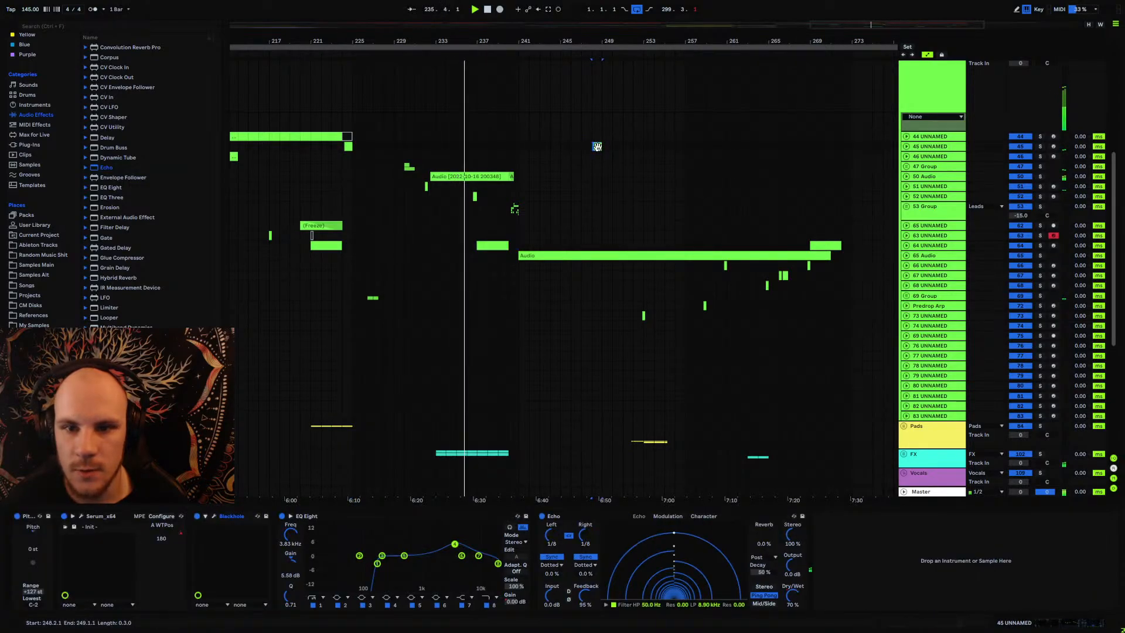
click(680, 146)
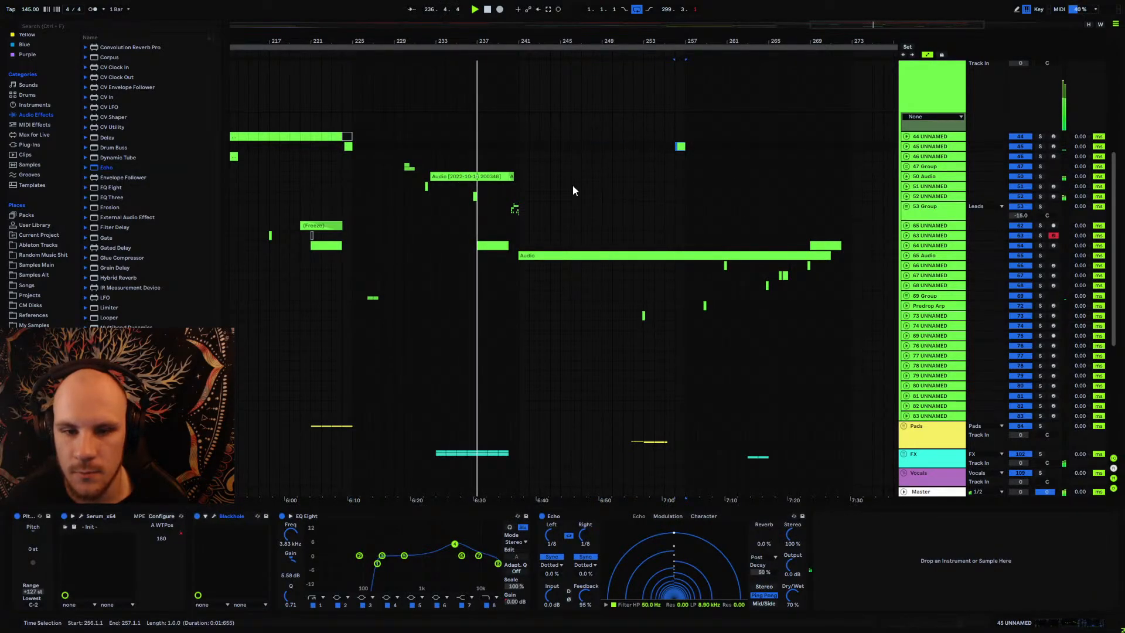
Step: Expand track 64 and show the MTransformer Output (Globals) automation in its main lane
scroll(572, 187, down, 3)
drag(482, 38, 504, 58)
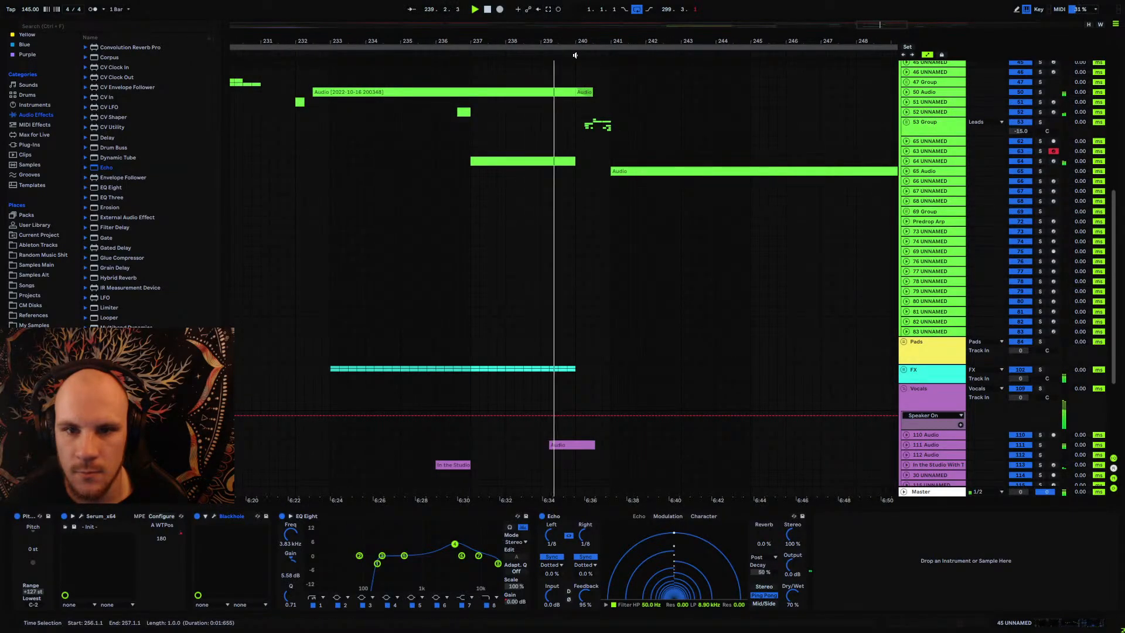
mouse_move(569, 42)
mouse_down()
mouse_move(569, 118)
mouse_move(572, 21)
mouse_up()
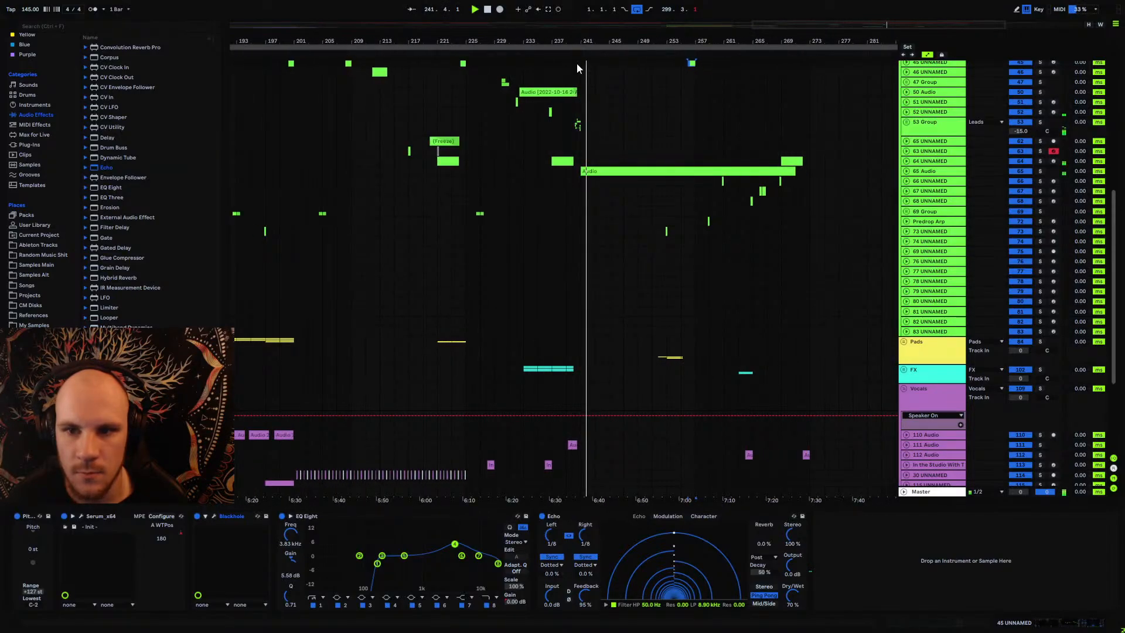
click(907, 164)
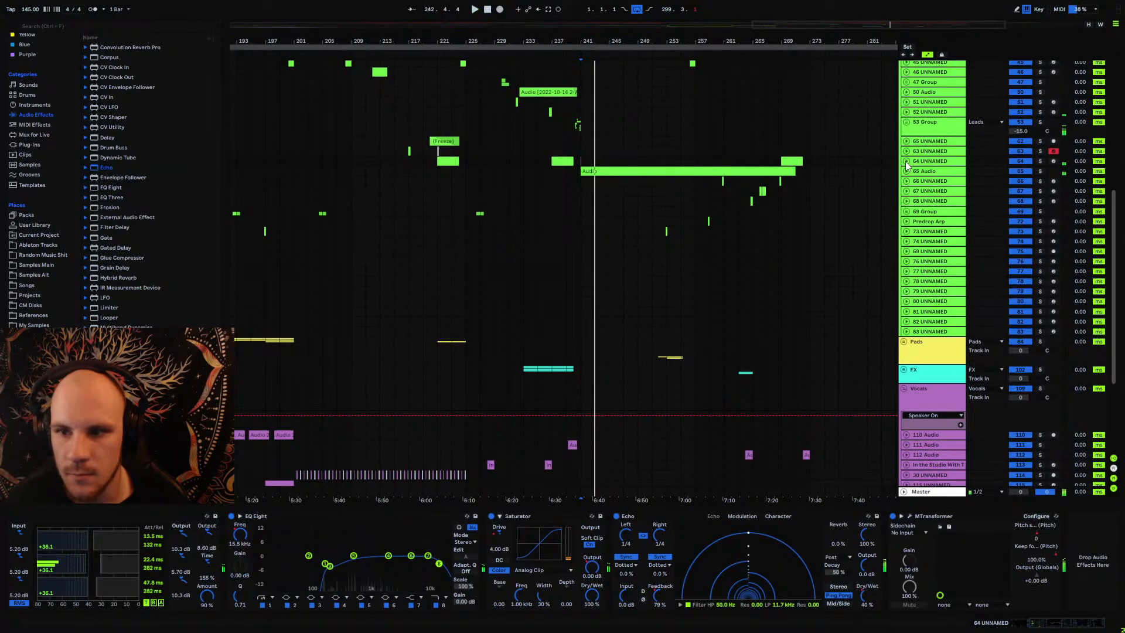
click(906, 164)
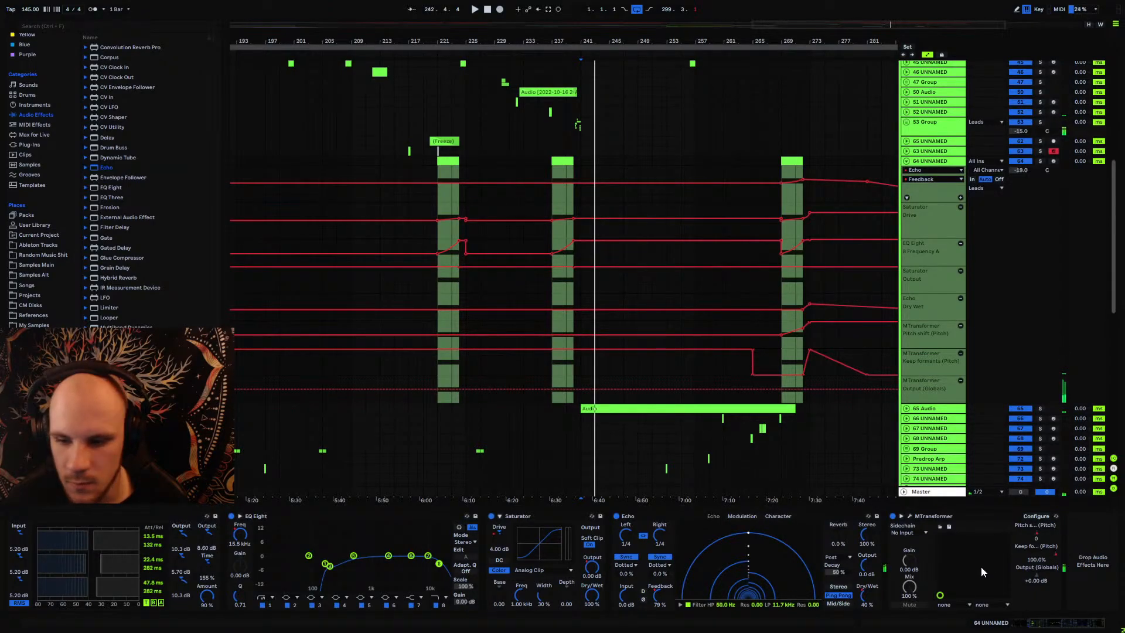
click(1034, 578)
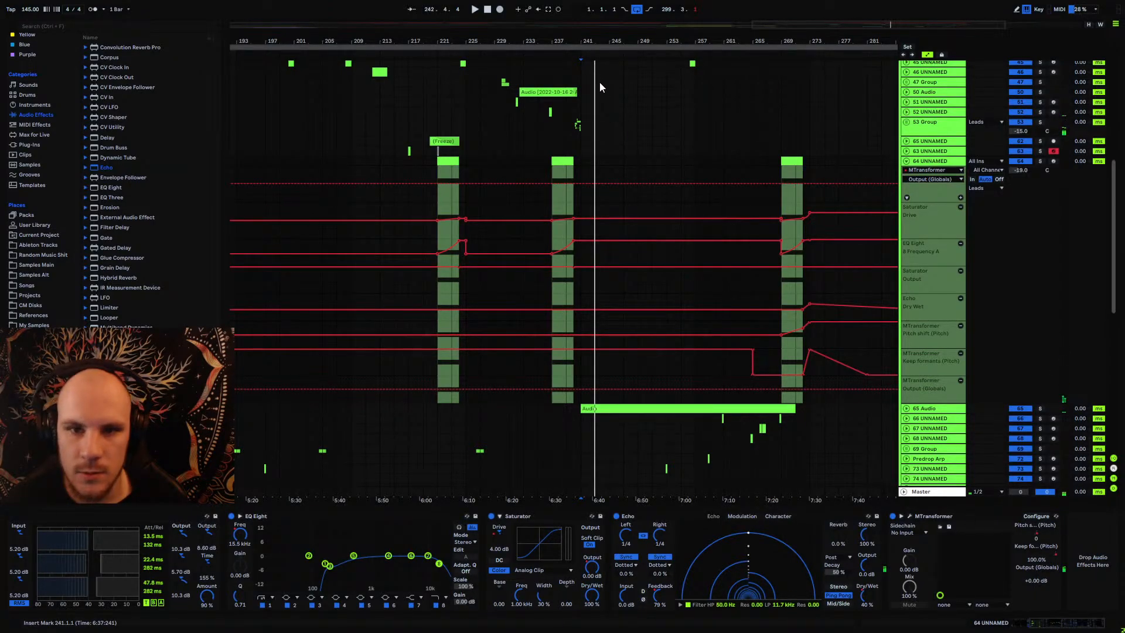
Step: Draw a dip in track 64's MTransformer output automation from bar 239 down at bar 241 and back up by bar 249, and play from bar 237
drag(574, 44, 575, 53)
click(578, 185)
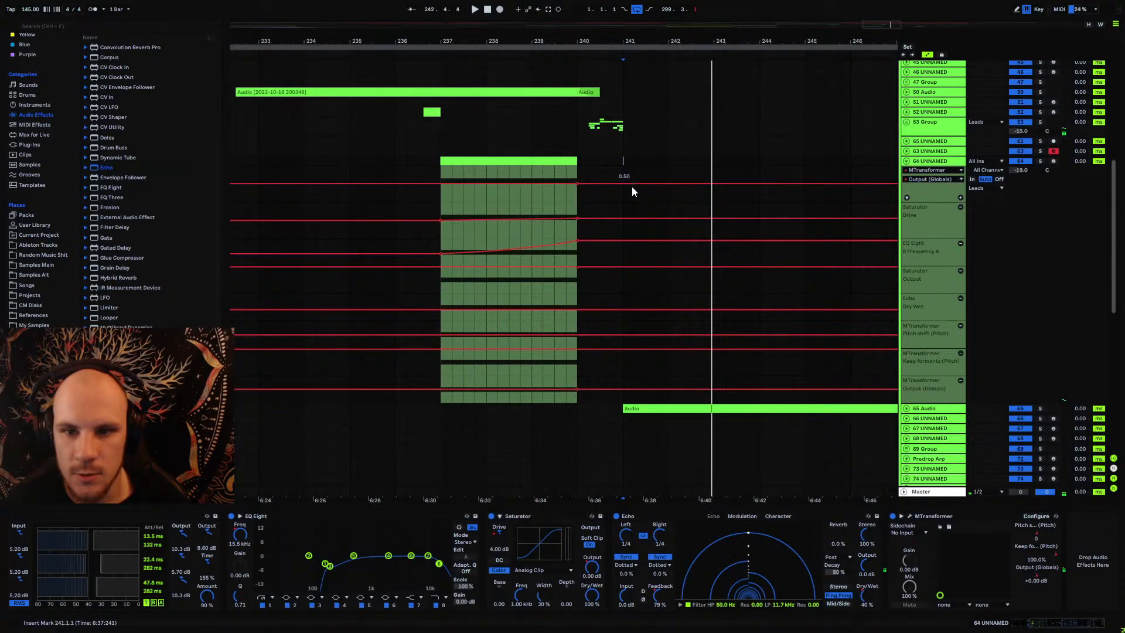
click(850, 184)
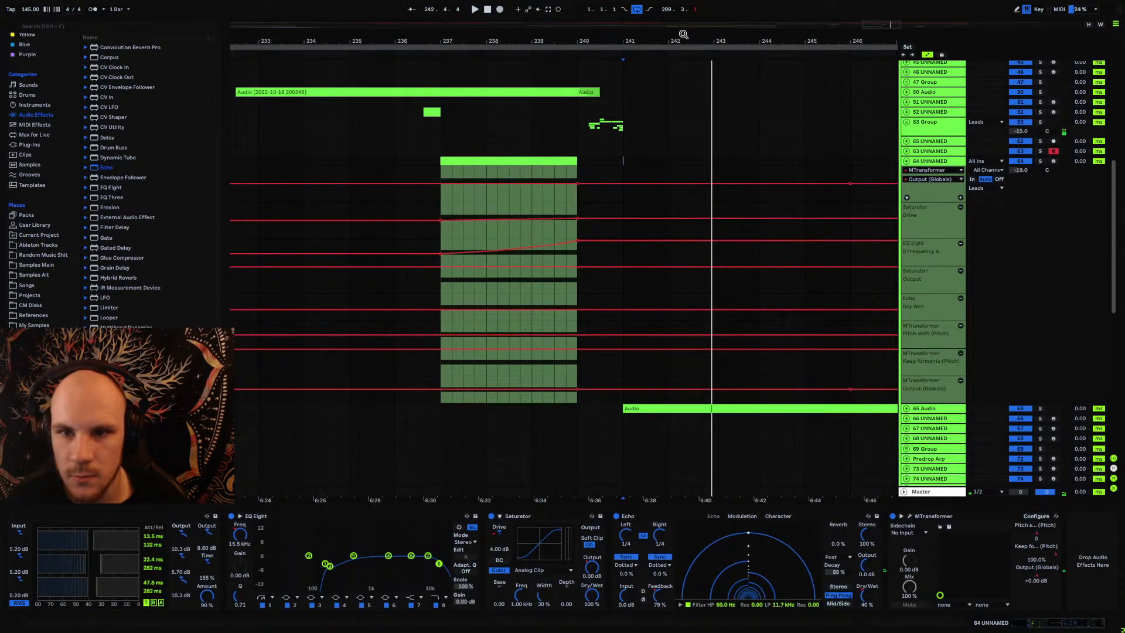
drag(683, 34, 685, 12)
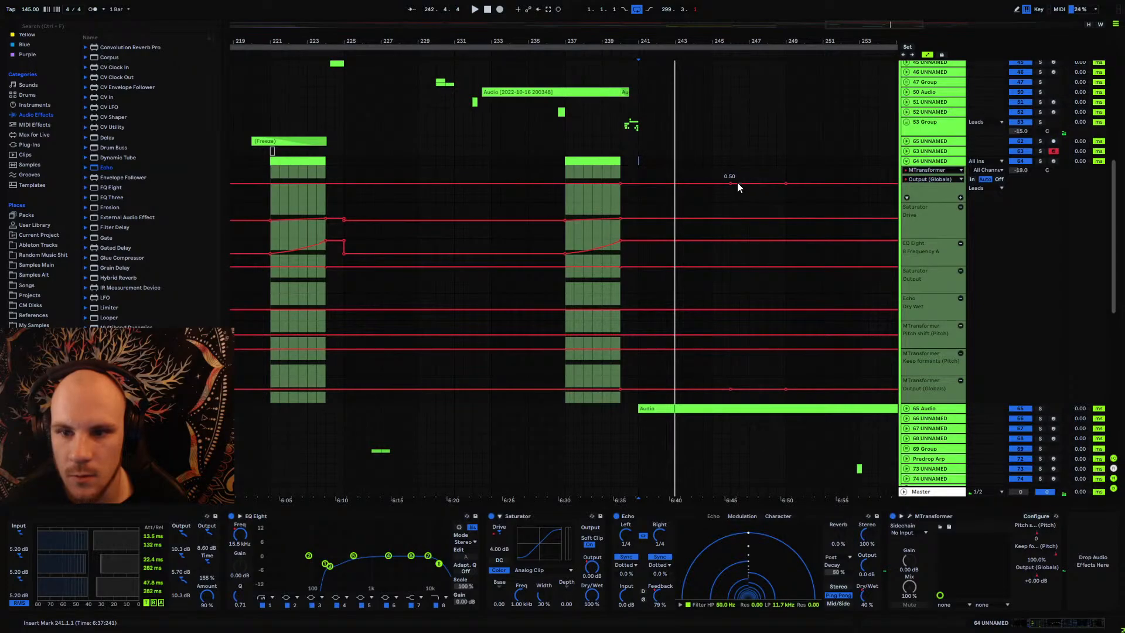
drag(638, 185, 602, 184)
click(564, 170)
key(space)
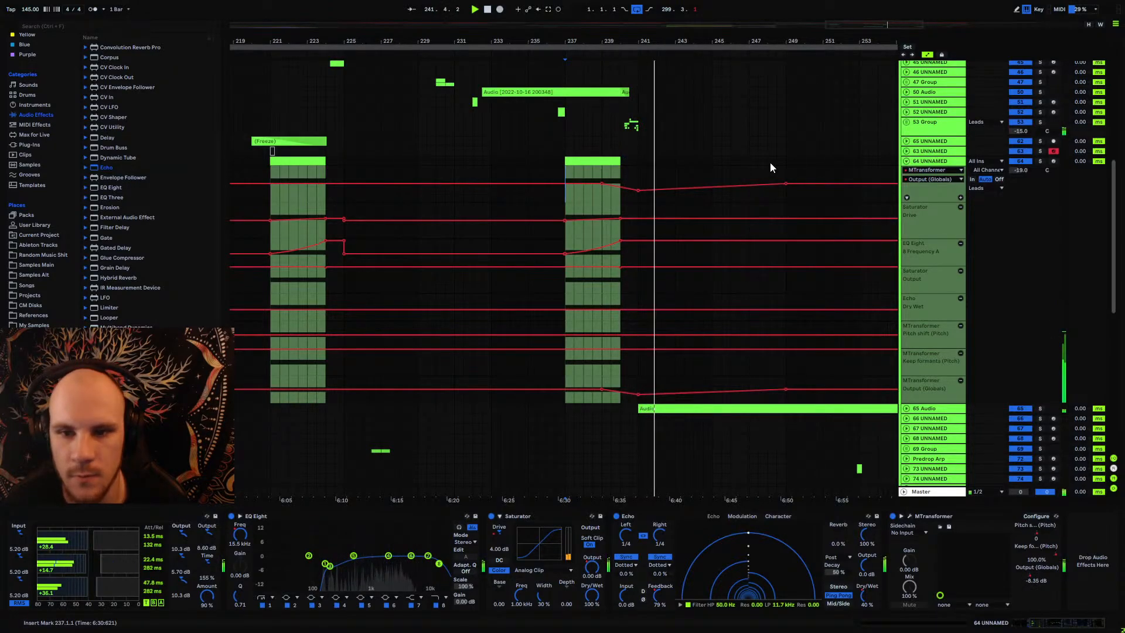
Step: Lower the bar 241 breakpoint of the output dip further and curve the falling and rising segments around it
drag(640, 189, 639, 197)
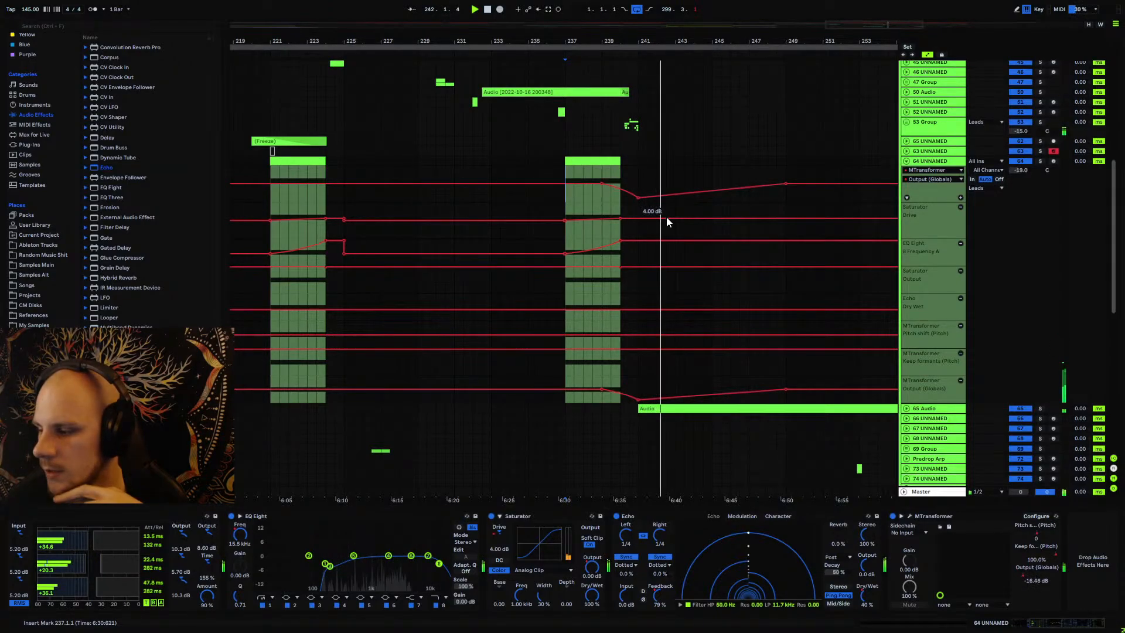
click(621, 192)
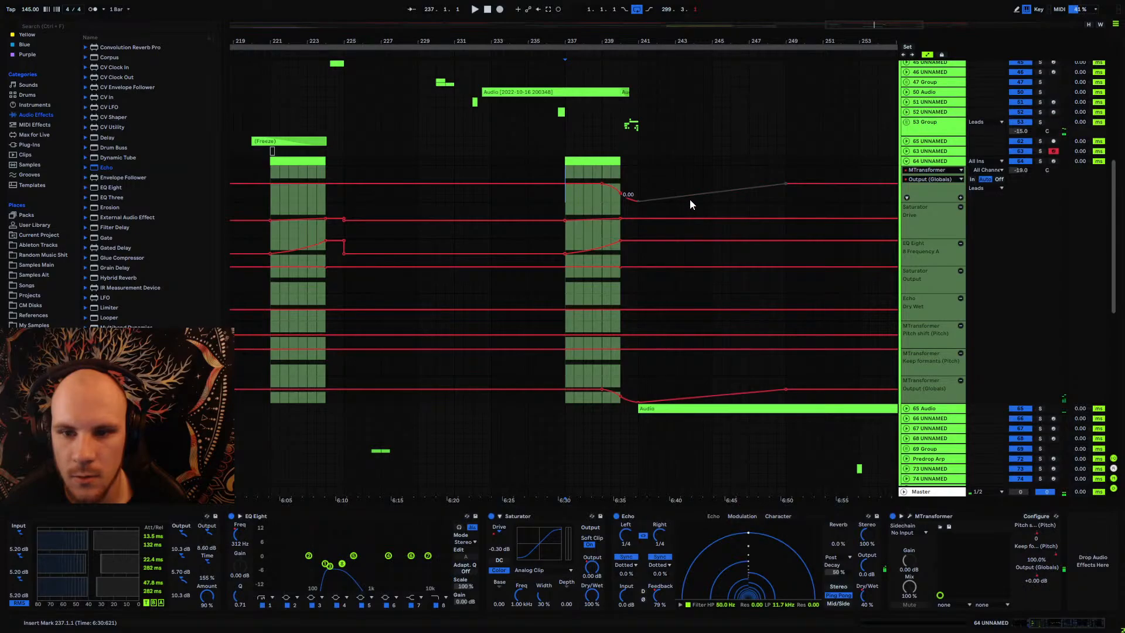
drag(689, 196, 689, 188)
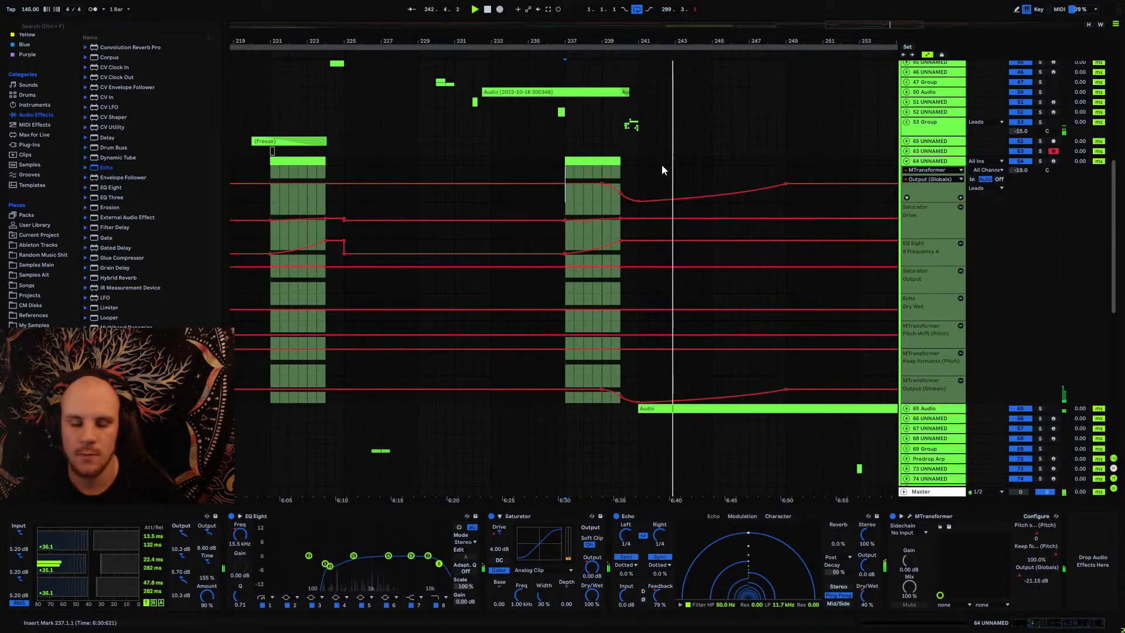
Step: Replay track 64's output dip from bar 237 and move its starting breakpoint from bar 239 to bar 237
key(space)
key(space)
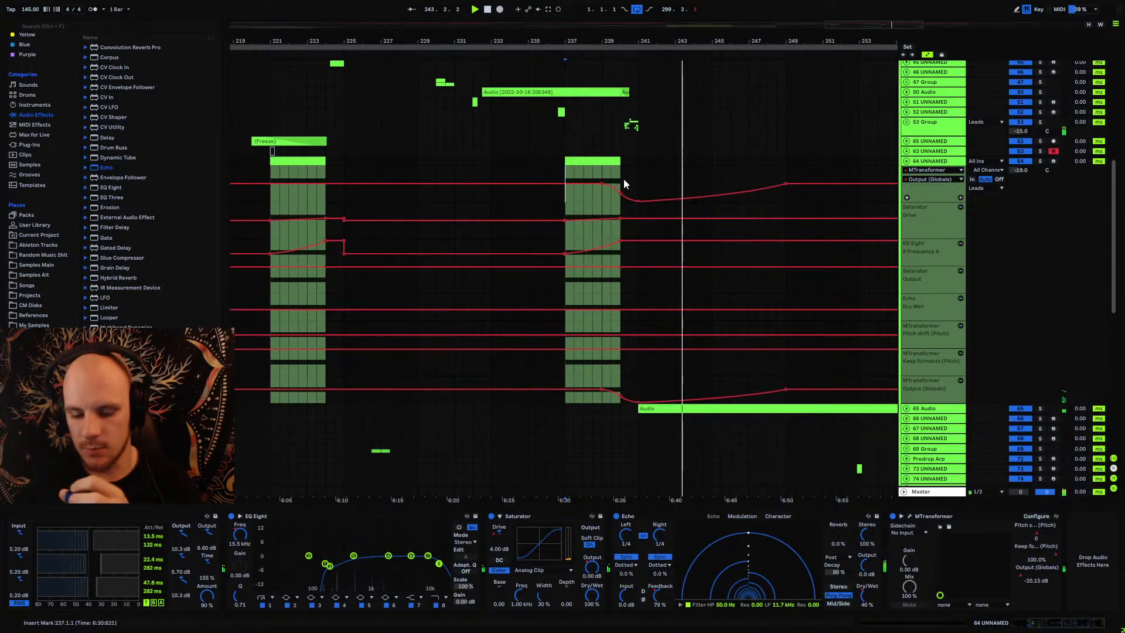
drag(602, 184, 565, 183)
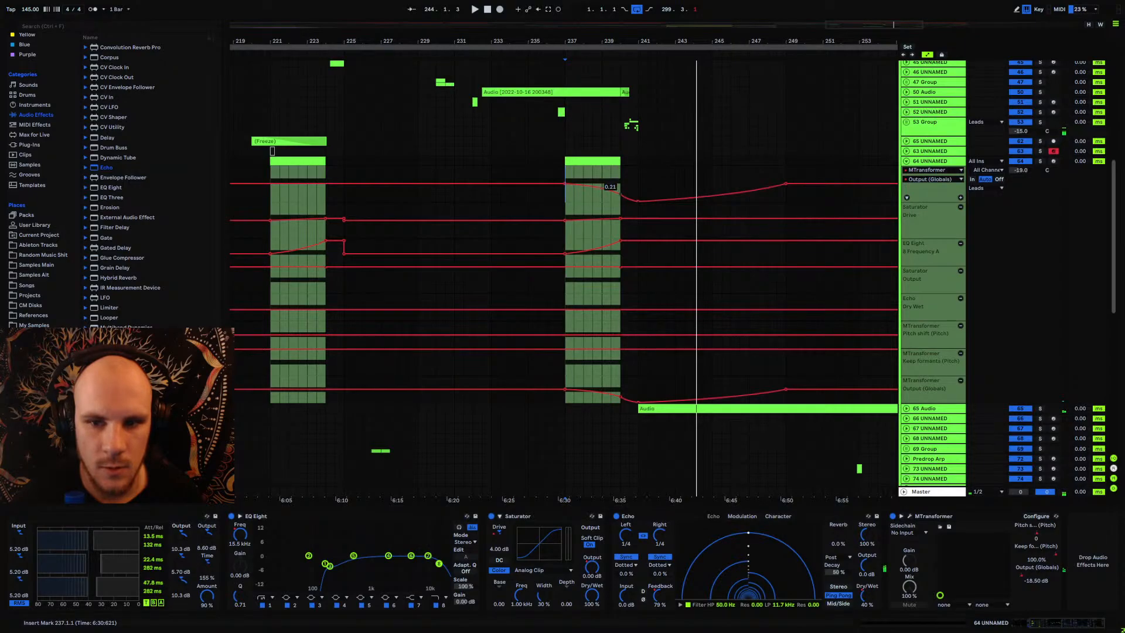
Step: Play the section from bar 237 once more and fold away track 64's automation lanes
click(620, 194)
click(565, 168)
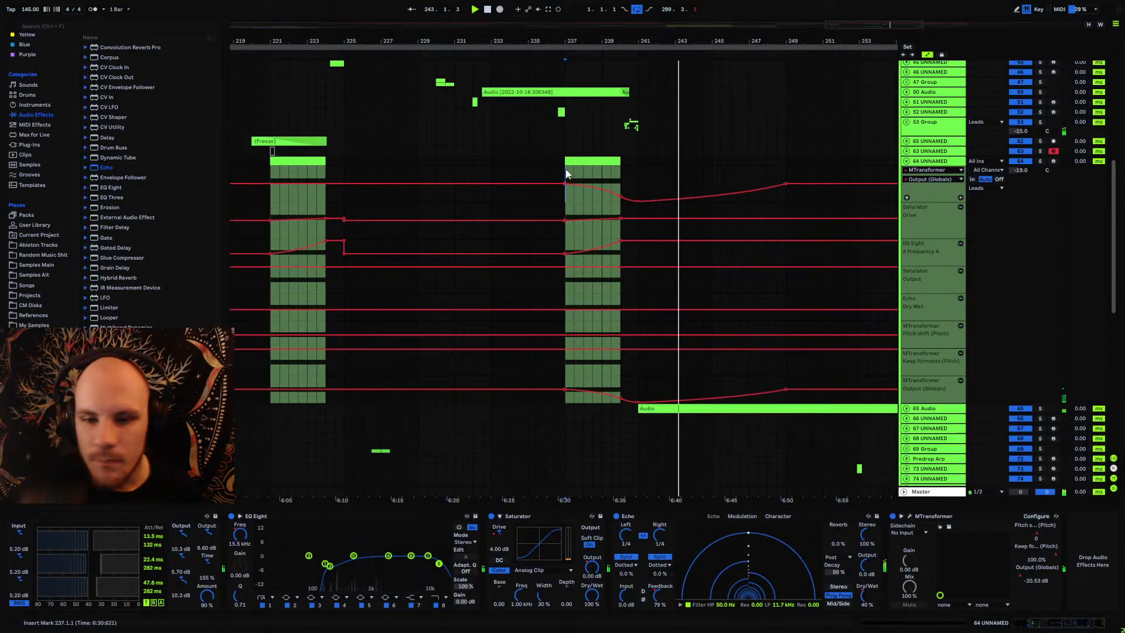
drag(632, 42, 566, 42)
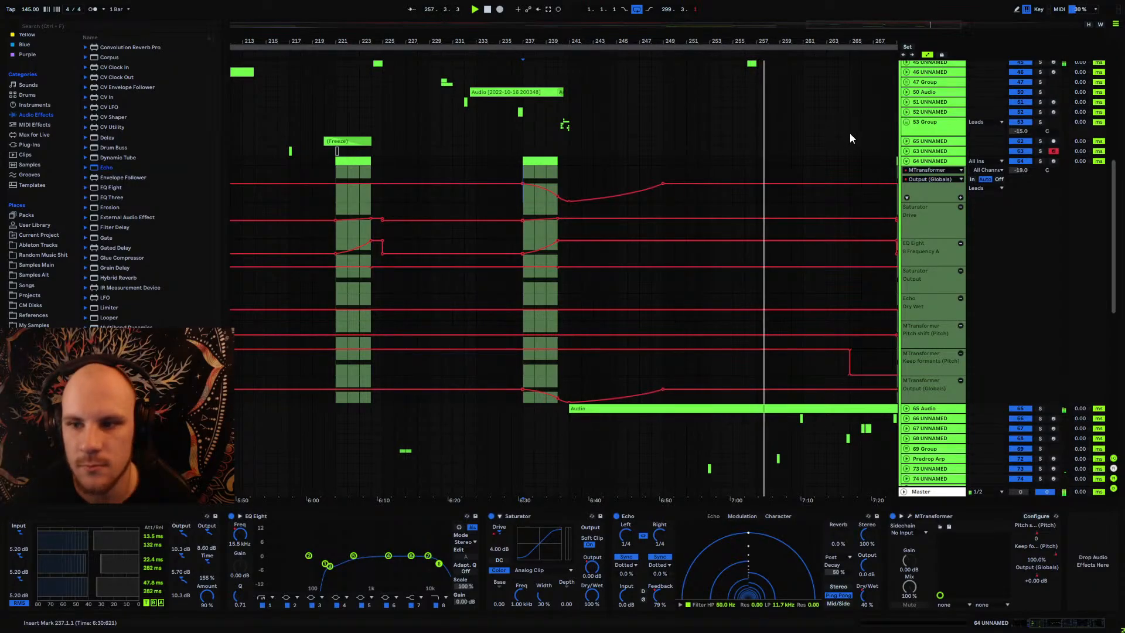
key(u)
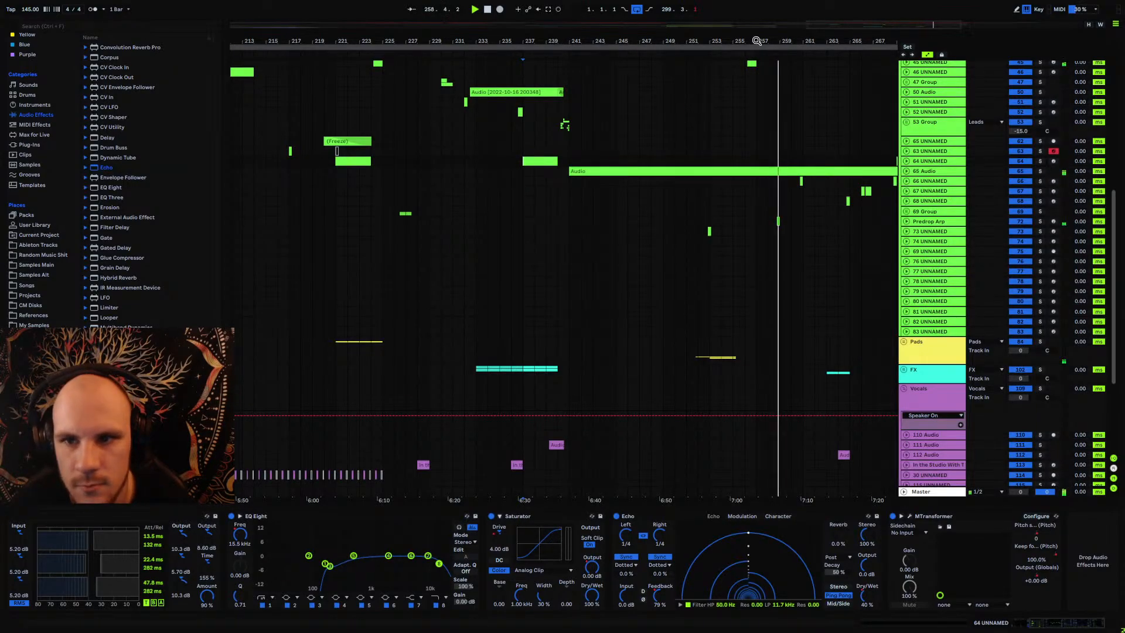
drag(758, 41, 625, 84)
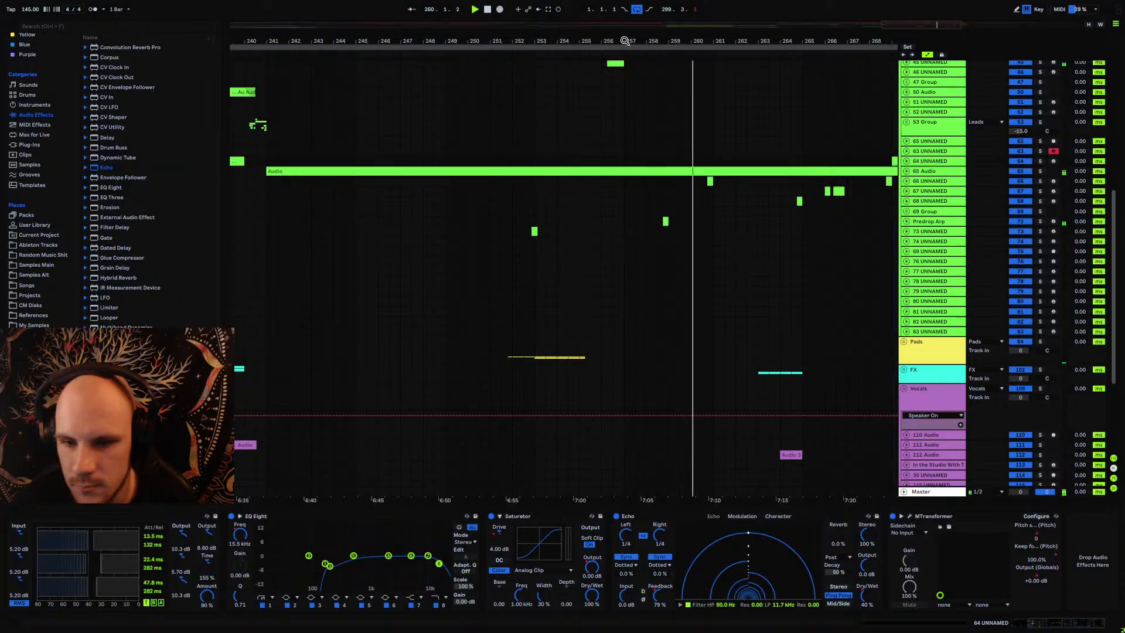
Step: Solo the Predrop Arp track, audition its clip around bar 258, and delete the track
key(space)
click(924, 223)
key(u)
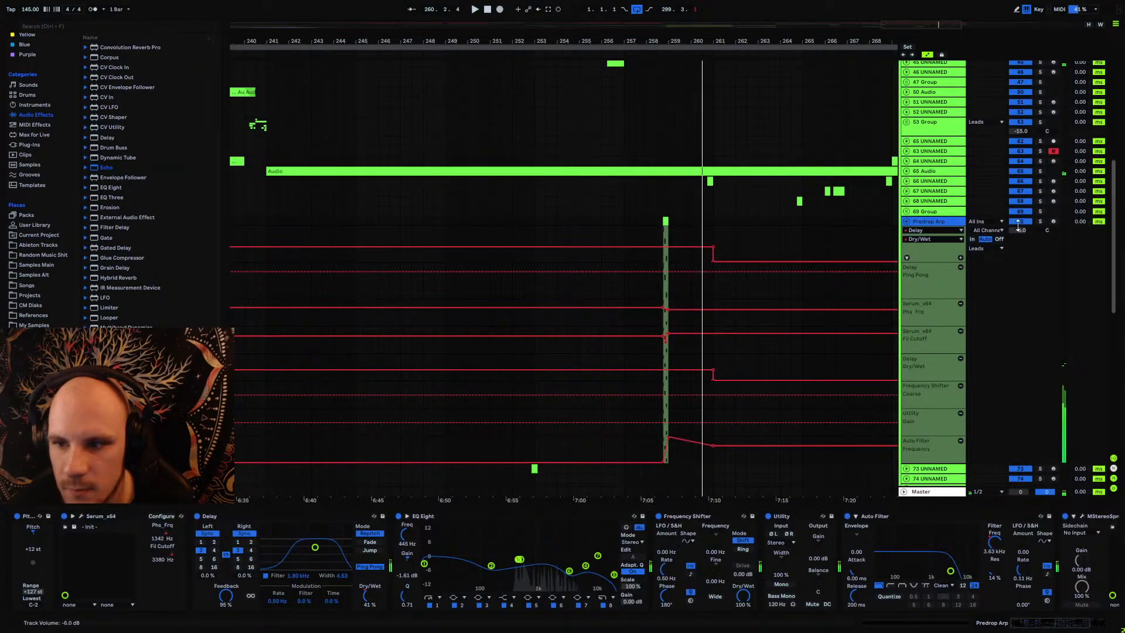
click(1040, 221)
click(666, 221)
key(space)
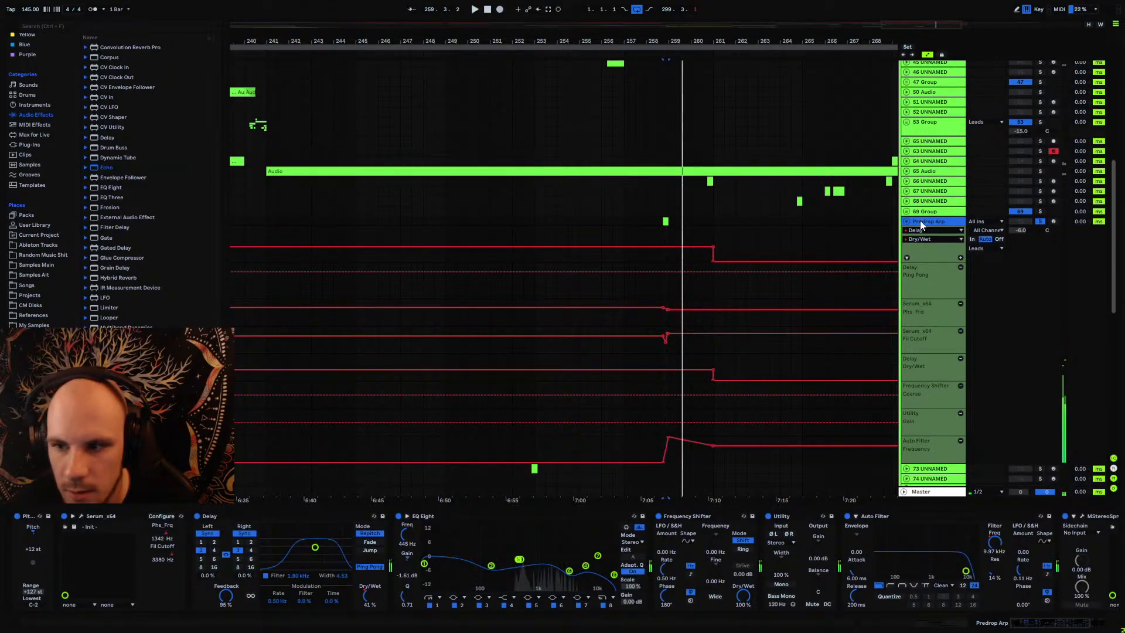
key(Delete)
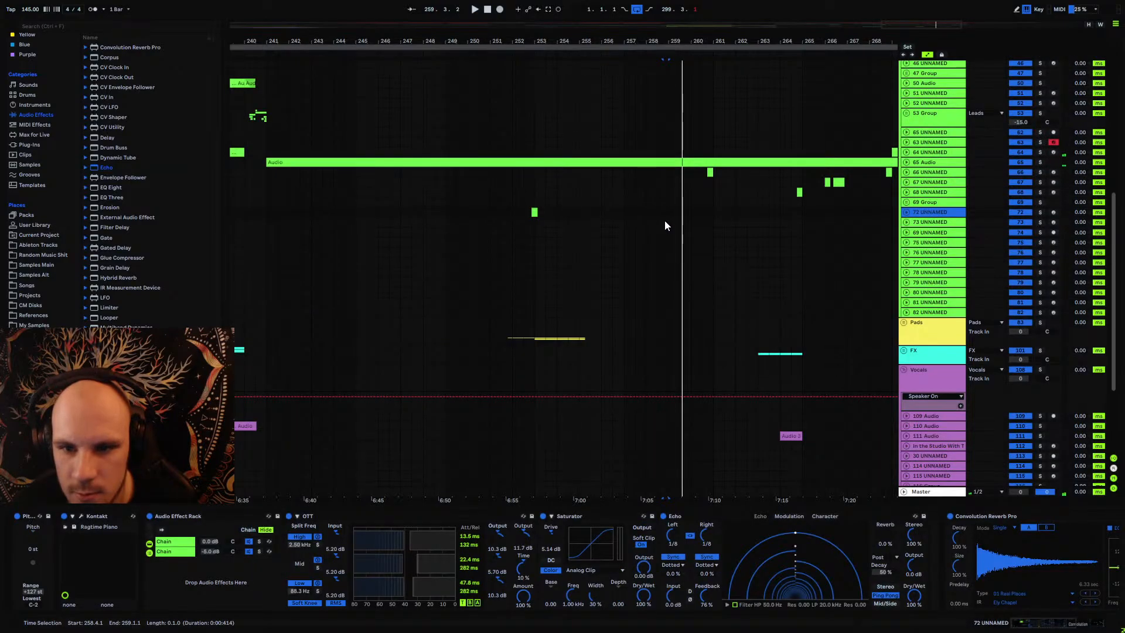
Step: Play on from about bar 258 and set track 66's volume to -18 dB, leaving the track folded
click(659, 210)
key(space)
drag(668, 51, 709, 36)
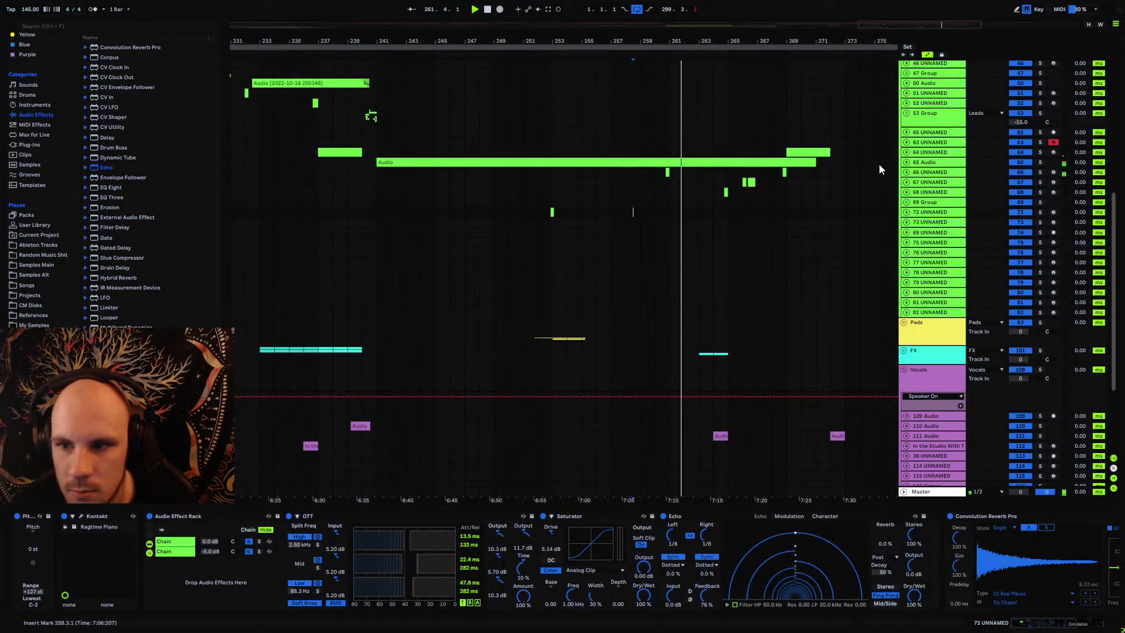
click(934, 171)
click(1020, 181)
text(-18)
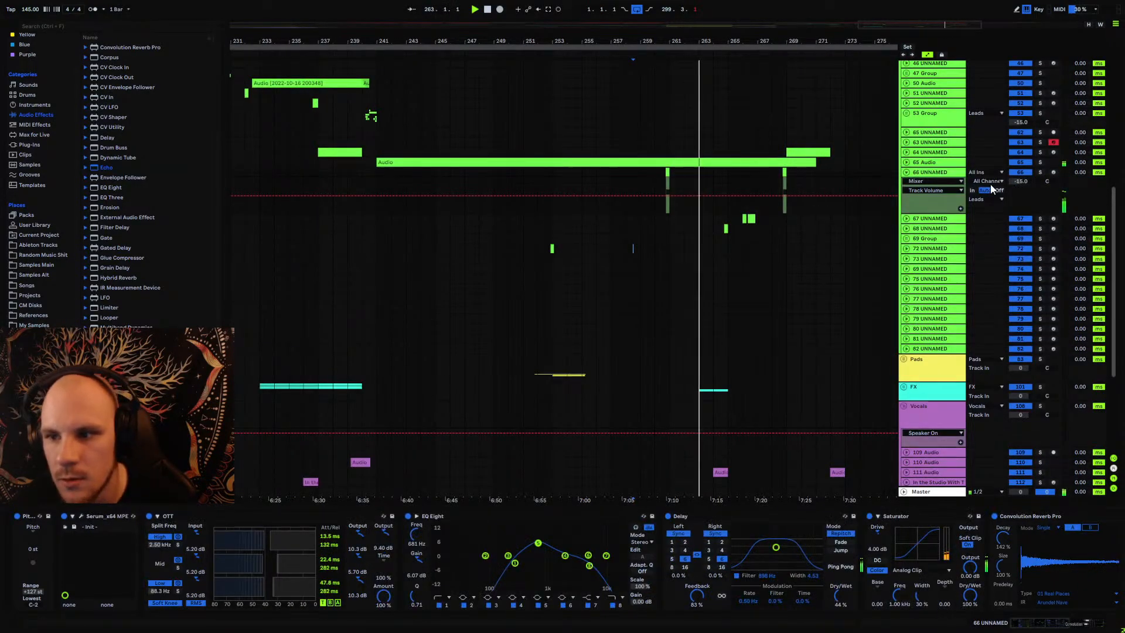
key(Return)
click(906, 172)
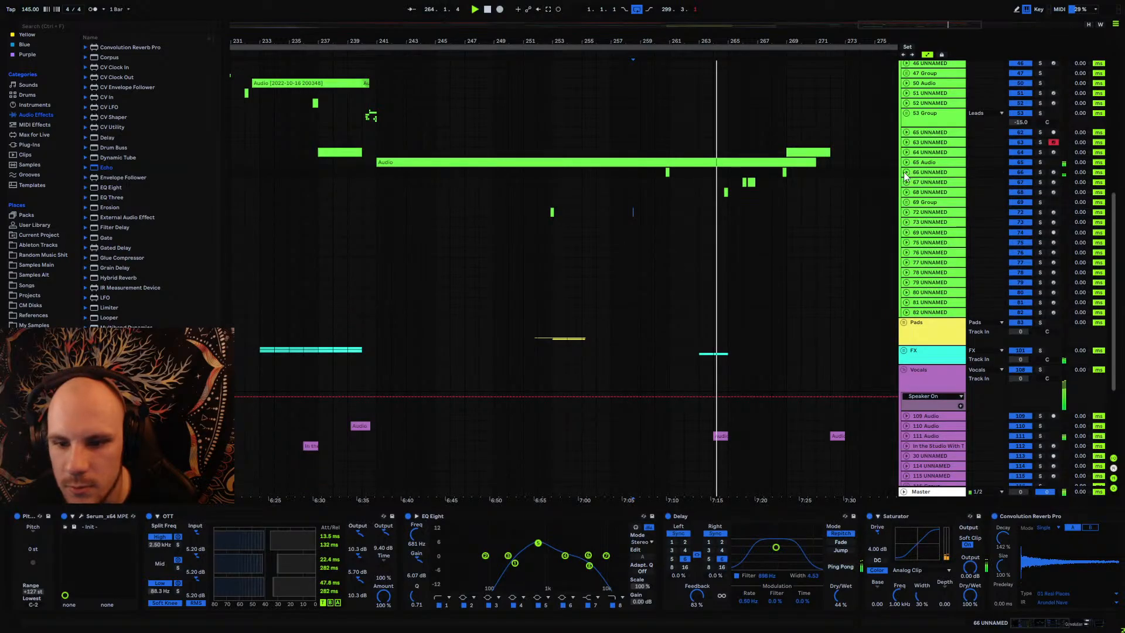
Step: Duplicate track 68's eight-bar section from bars 257 to 265 directly after itself
scroll(724, 176, up, 5)
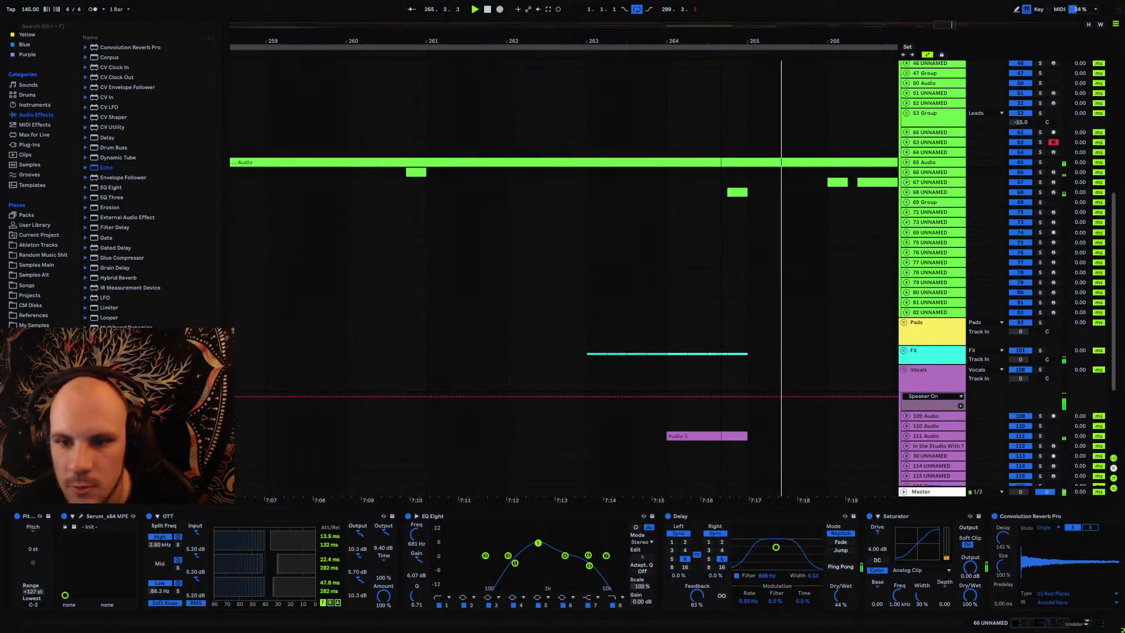
scroll(724, 175, down, 6)
scroll(809, 167, up, 3)
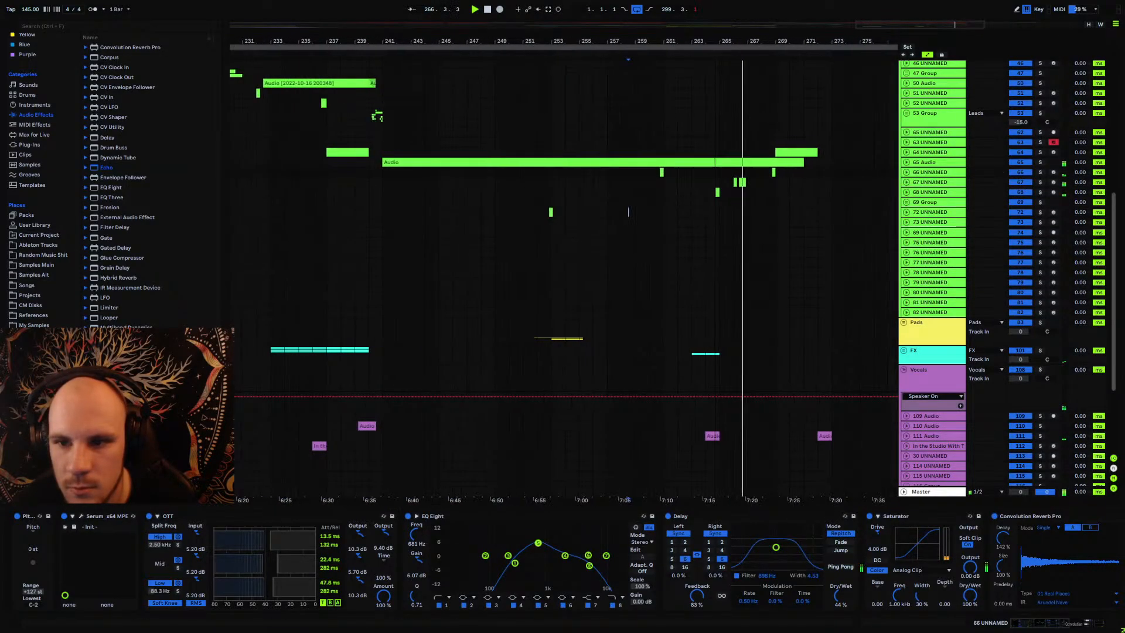
scroll(808, 167, down, 1)
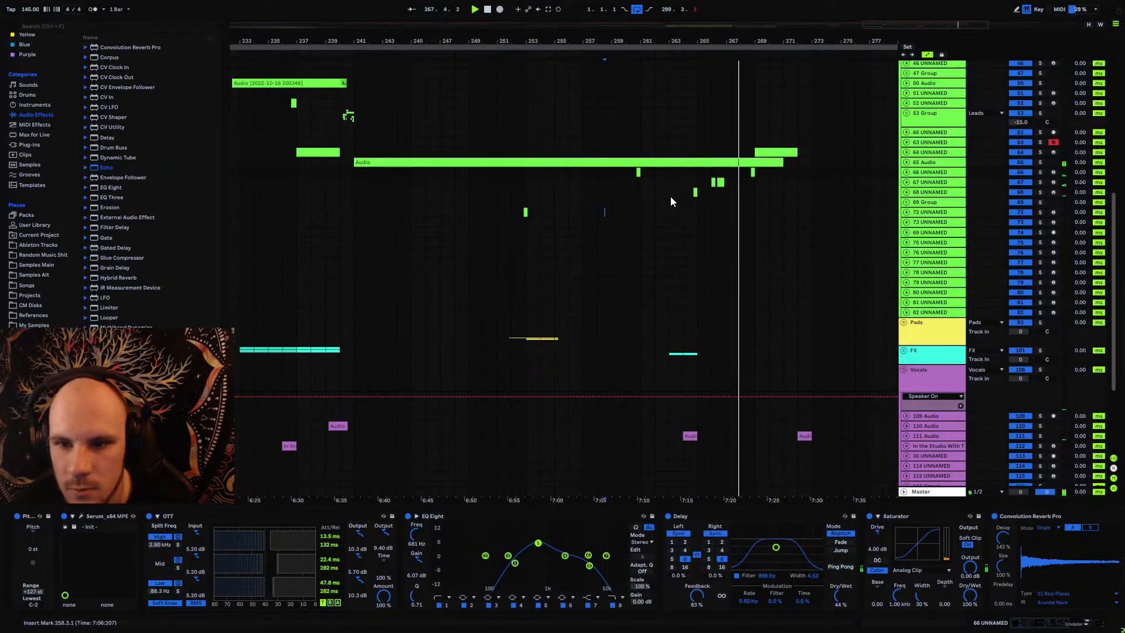
drag(585, 192, 701, 194)
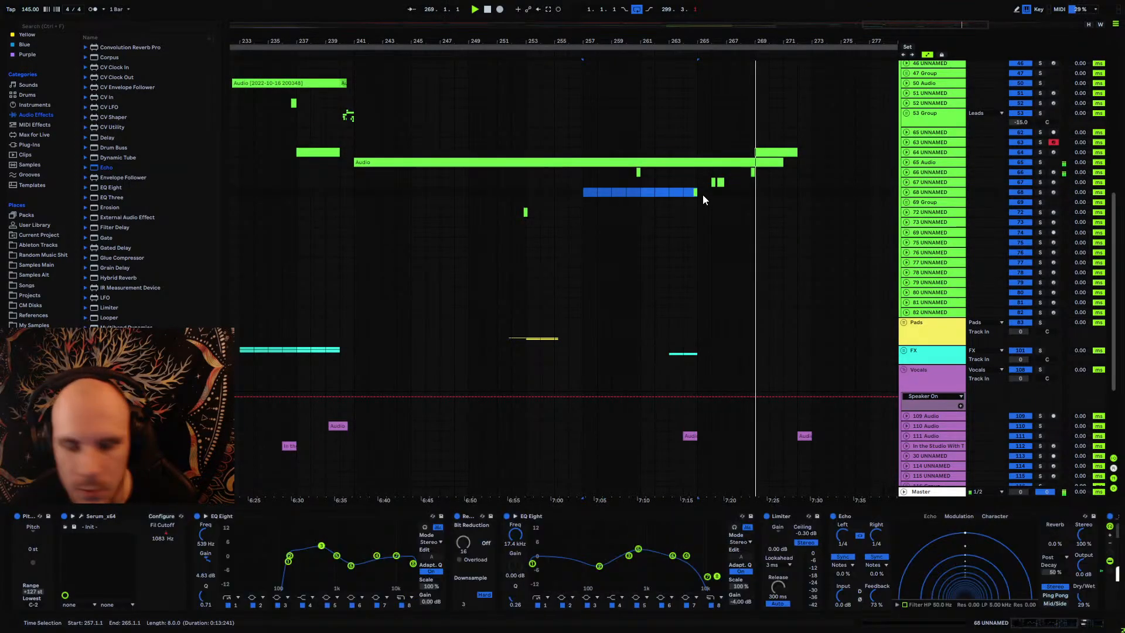
key(ctrl+d)
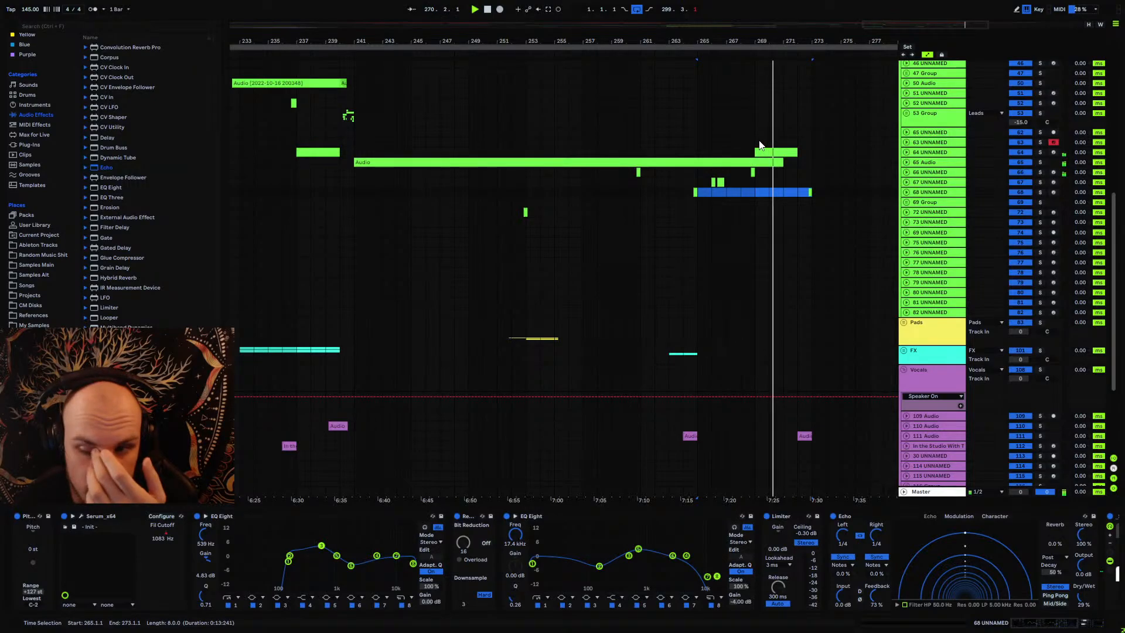
key(z)
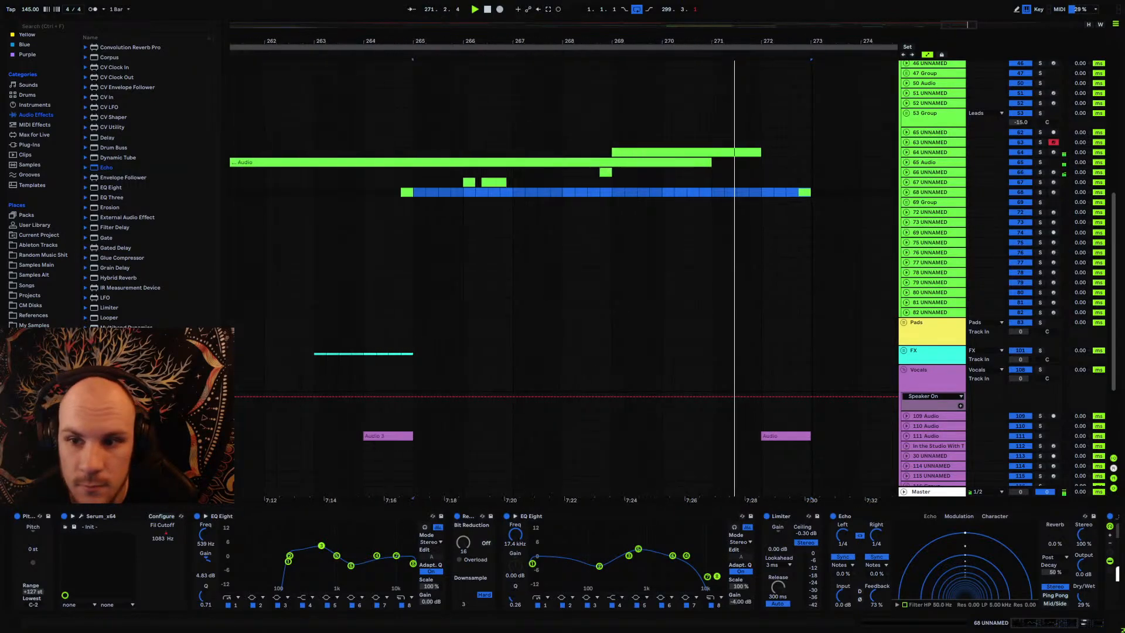
drag(812, 41, 792, 3)
Step: List the plug-ins in the browser and select bars 273 to 281 on tracks 64 and 65
click(927, 153)
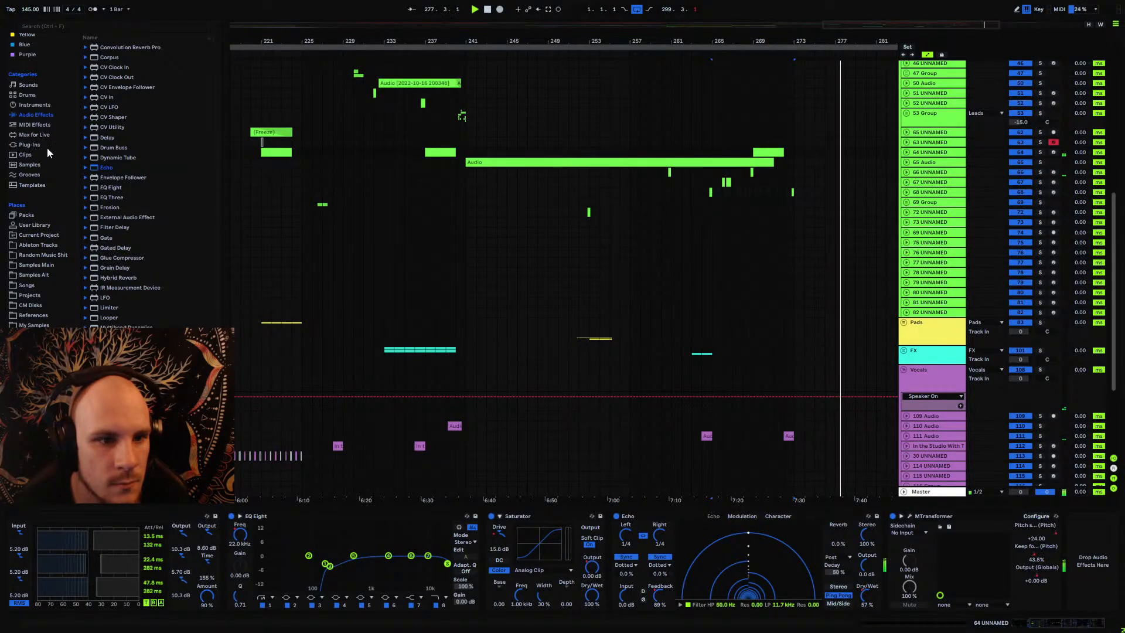
click(29, 145)
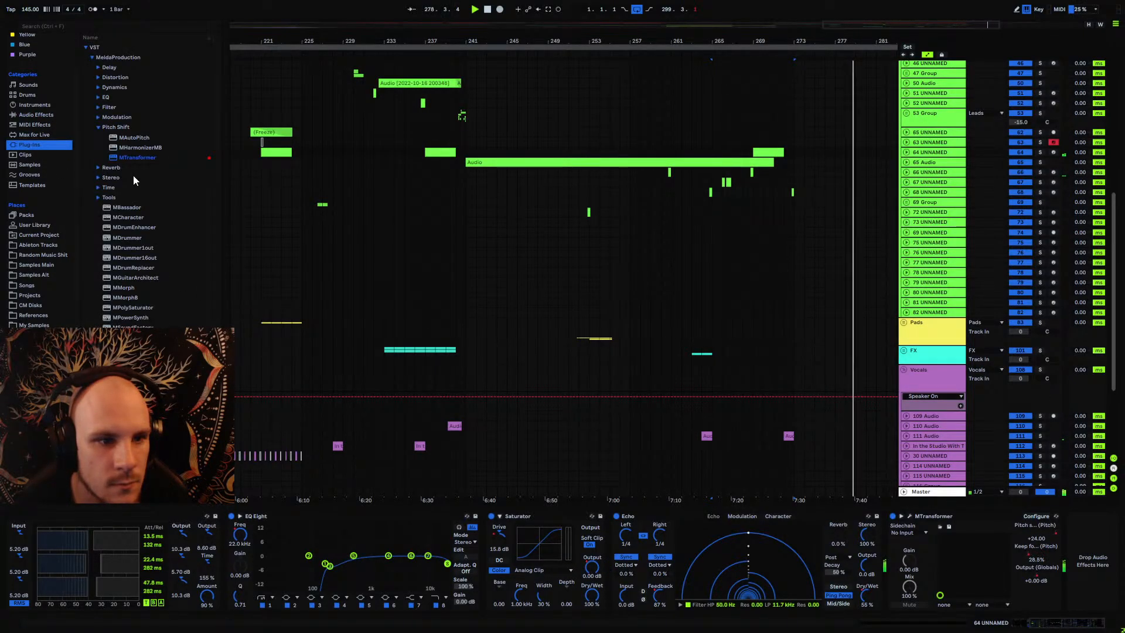
drag(797, 150, 879, 159)
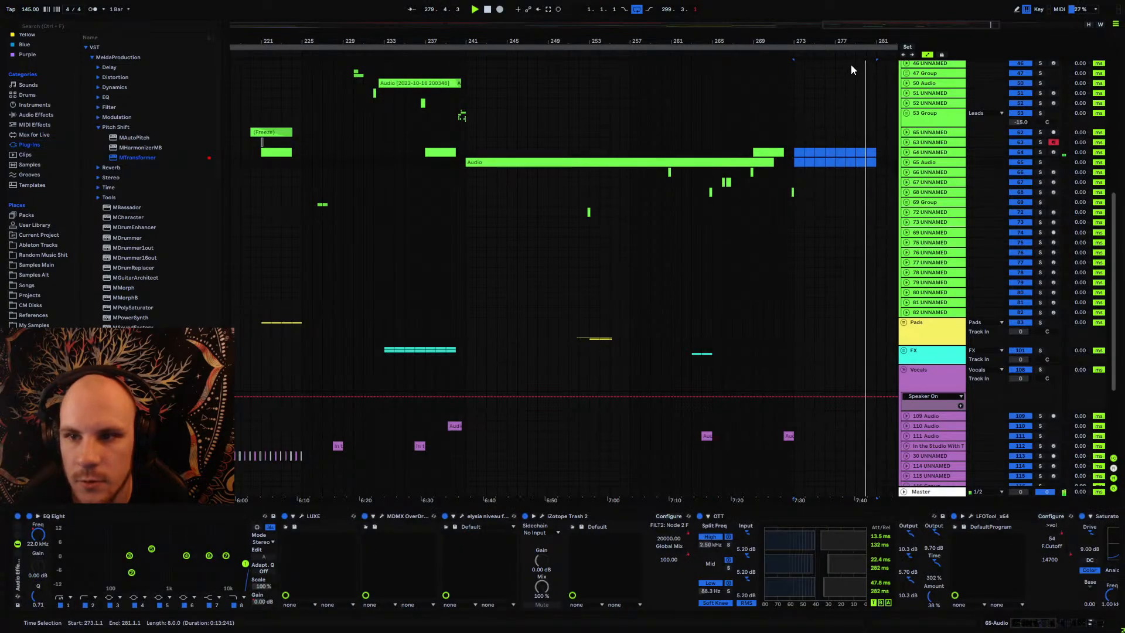
drag(850, 41, 635, 41)
scroll(695, 239, up, 3)
scroll(696, 241, up, 3)
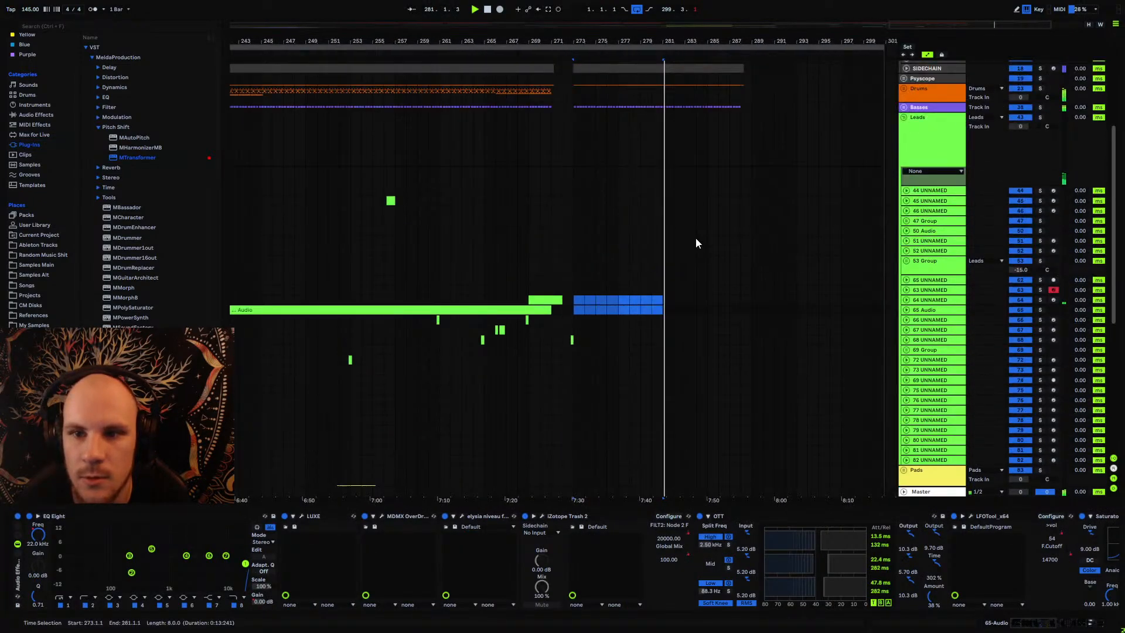
scroll(621, 221, up, 2)
scroll(616, 317, down, 2)
scroll(616, 317, down, 2)
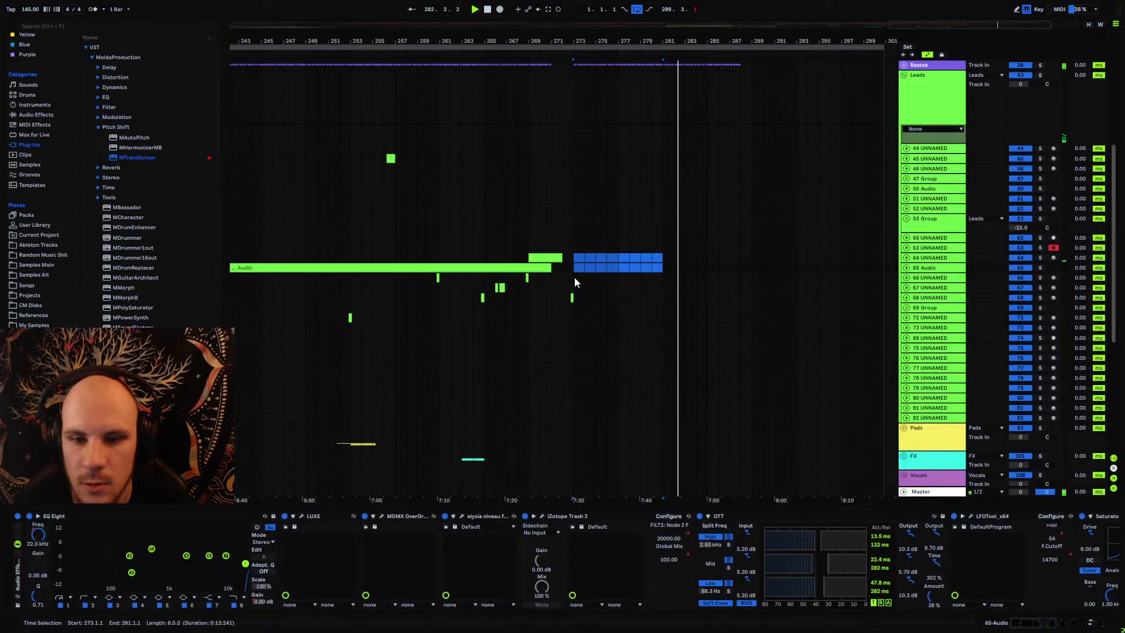
Step: Place the insert marker at bar 273 on track 65 and stop playback
click(574, 277)
scroll(627, 298, up, 2)
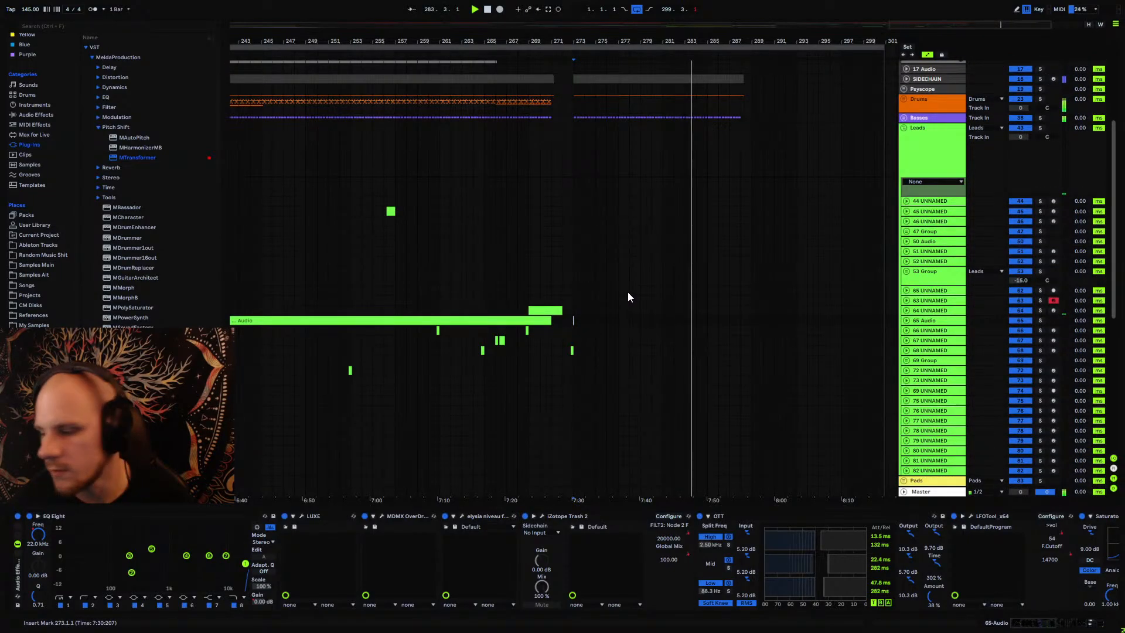
key(space)
drag(541, 41, 712, 58)
scroll(826, 230, down, 2)
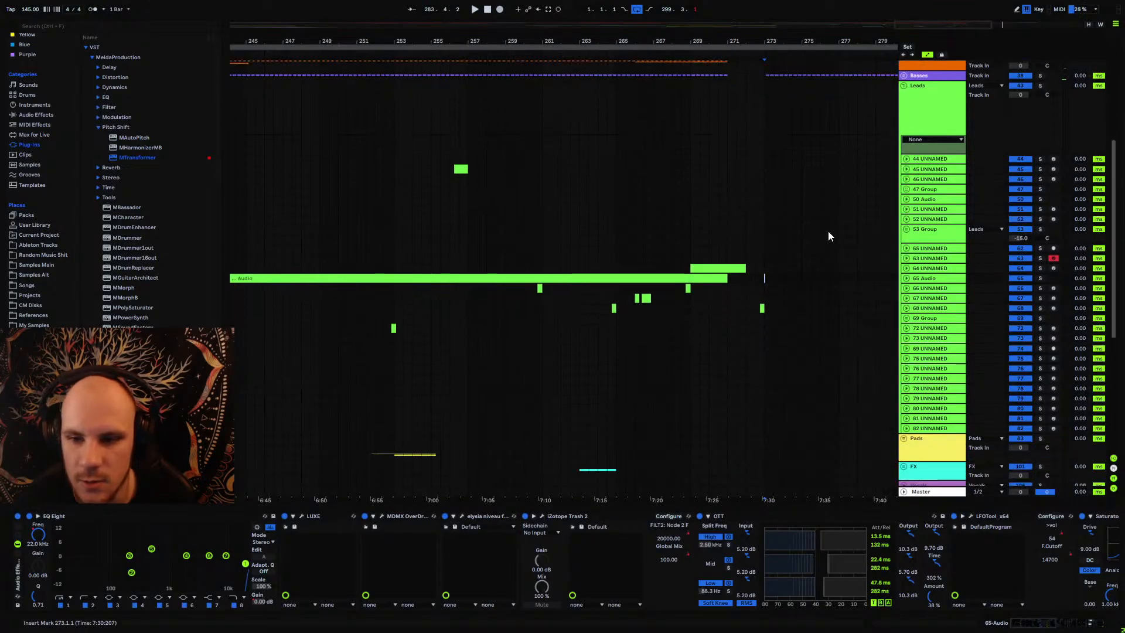
Step: Open track 64's MTransformer in its edit view and expand the spectral settings
click(924, 268)
click(909, 516)
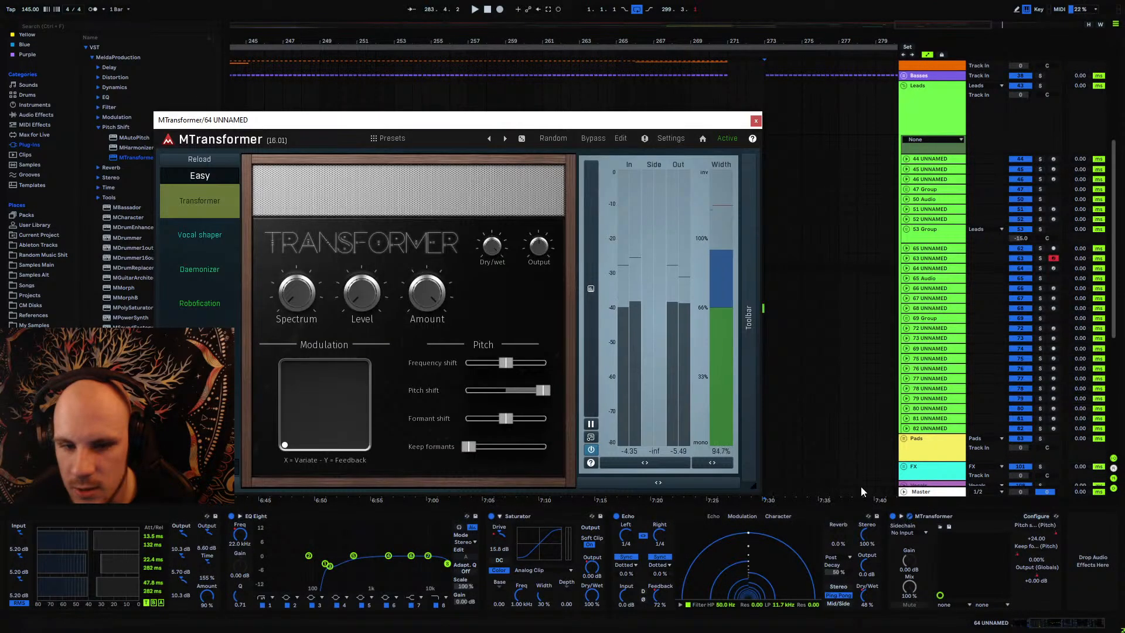
click(621, 139)
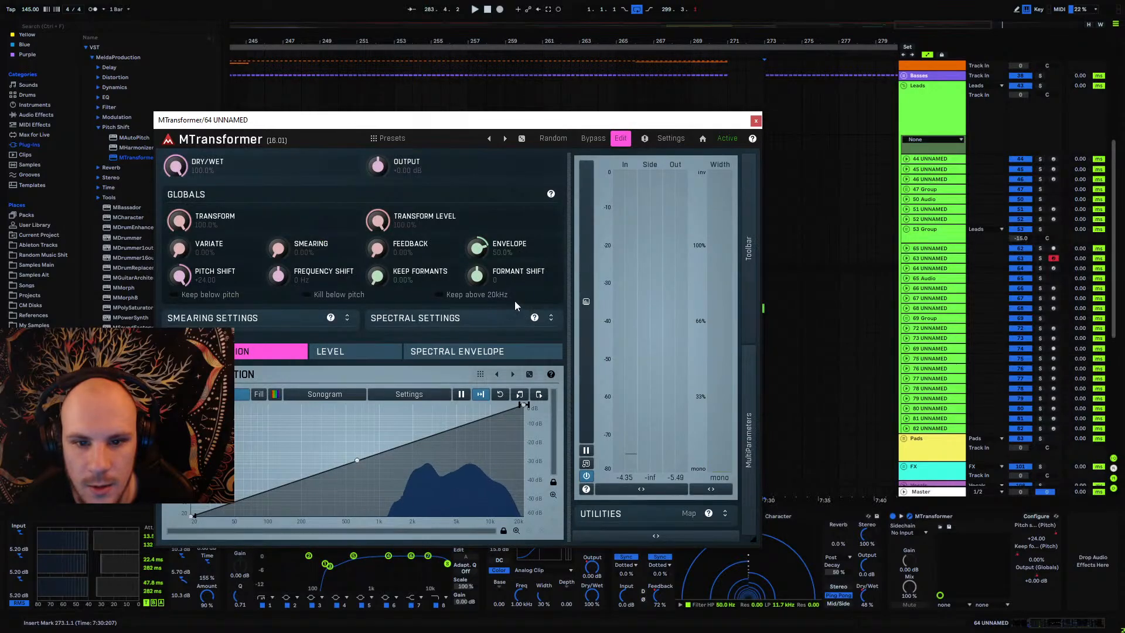
click(551, 318)
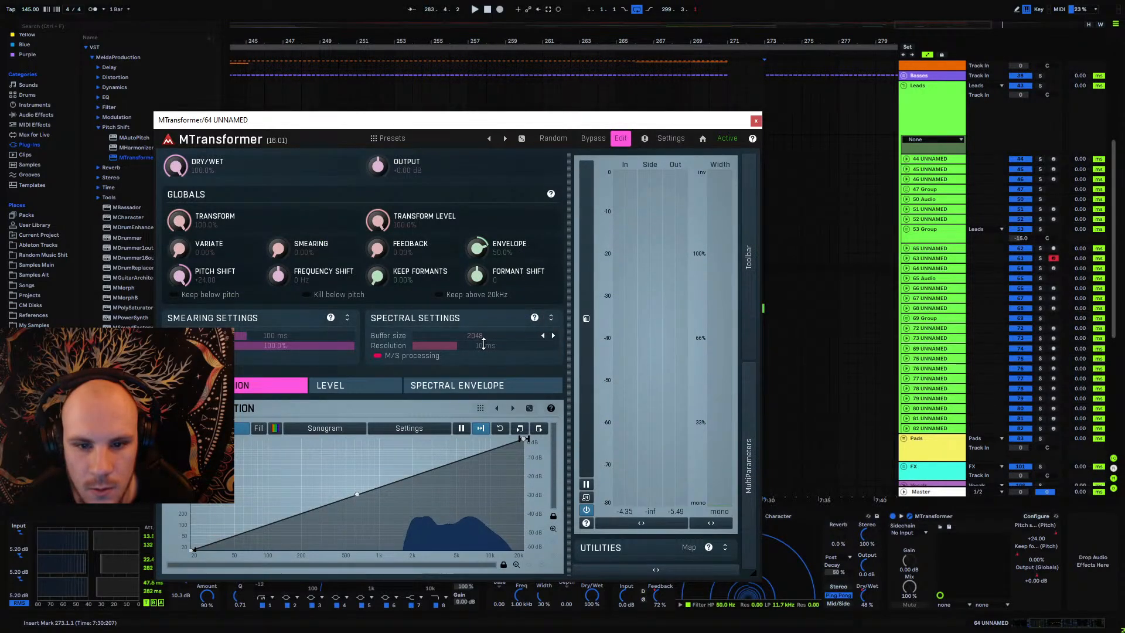
Step: Set MTransformer's buffer size to 8192 and resolution to 35 ms, and listen to the result with the plugin window repositioned
drag(506, 343, 504, 343)
key(space)
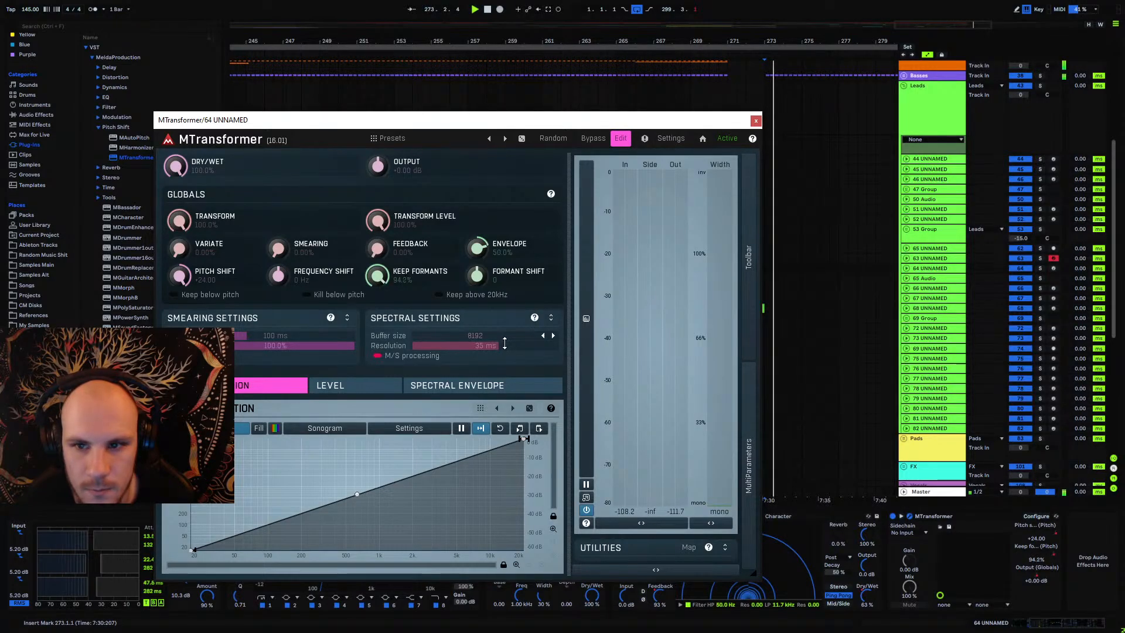
drag(670, 121, 634, 216)
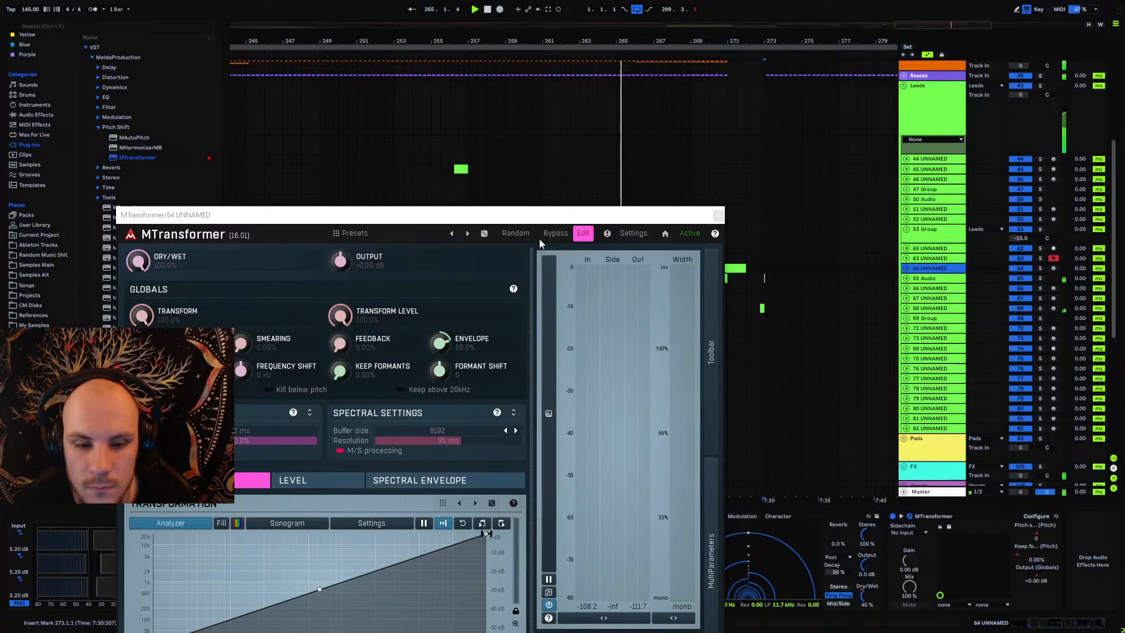
drag(476, 218, 581, 92)
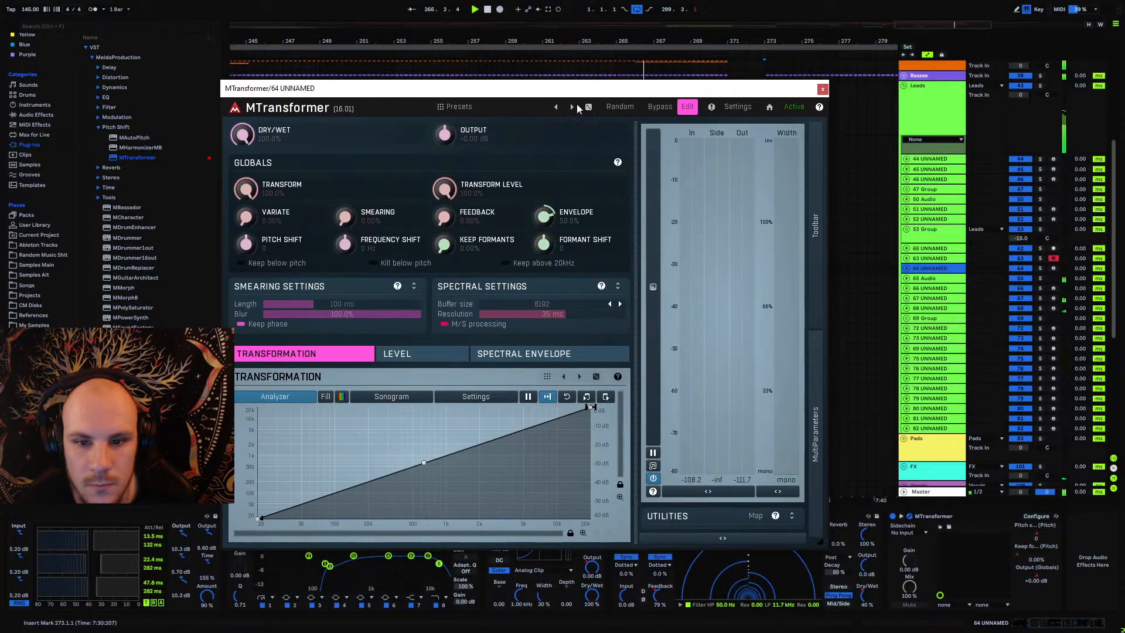
Step: Read MTransformer's help on the spectral settings, including buffer size, resolution and M/S processing
click(601, 286)
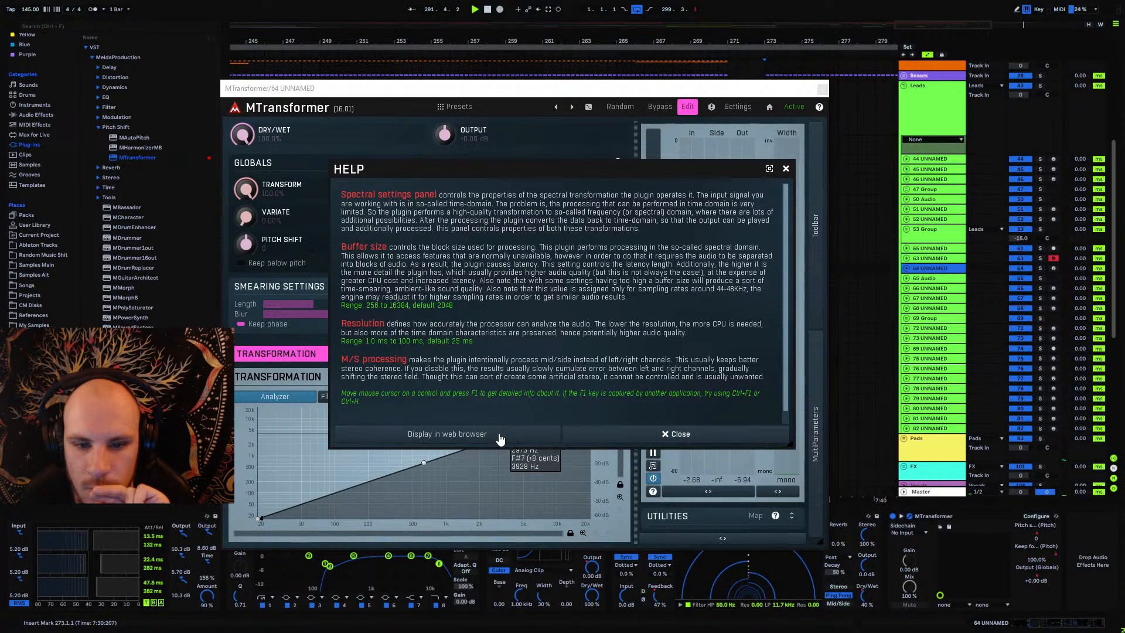
click(668, 434)
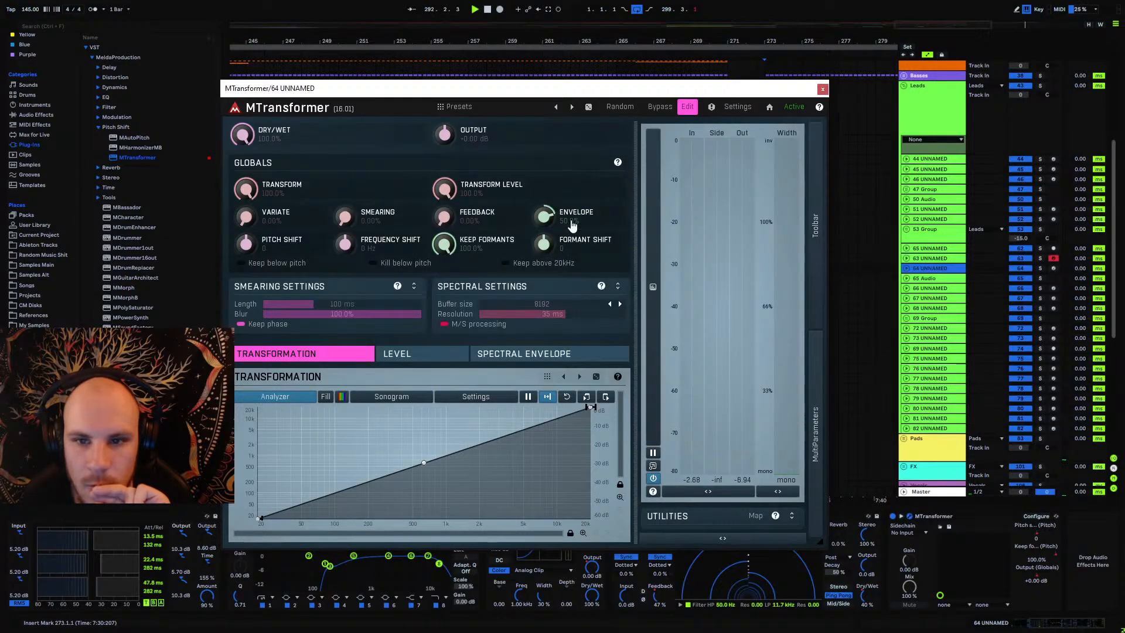
Step: Expand MTransformer's toolbar and set its smart interpolation to Extreme for both normal playback and rendering
click(739, 107)
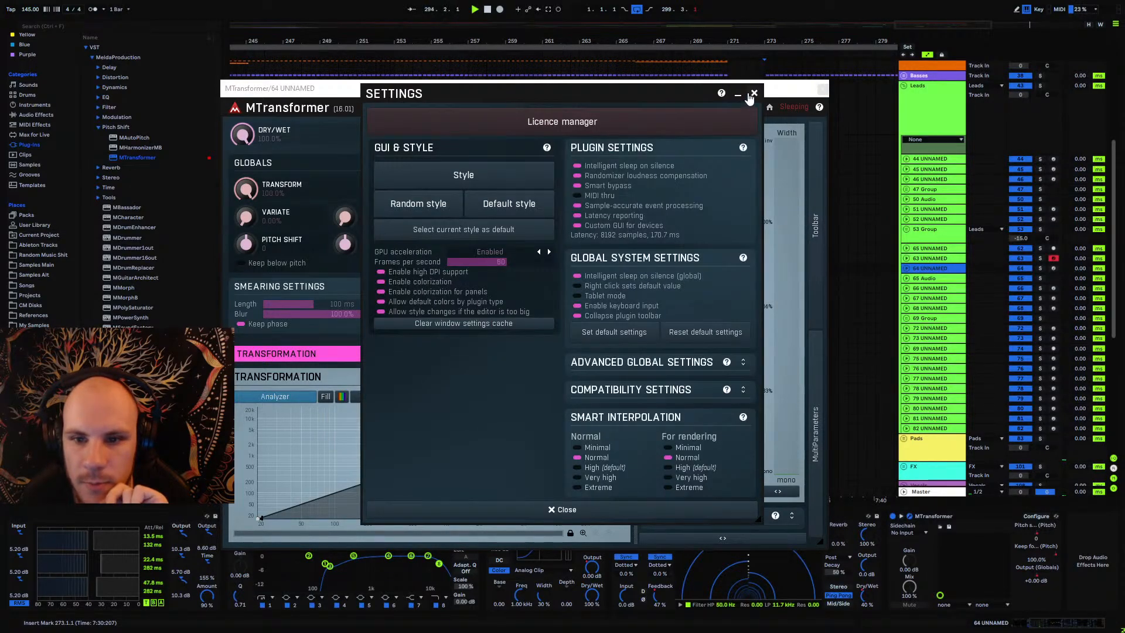
click(753, 94)
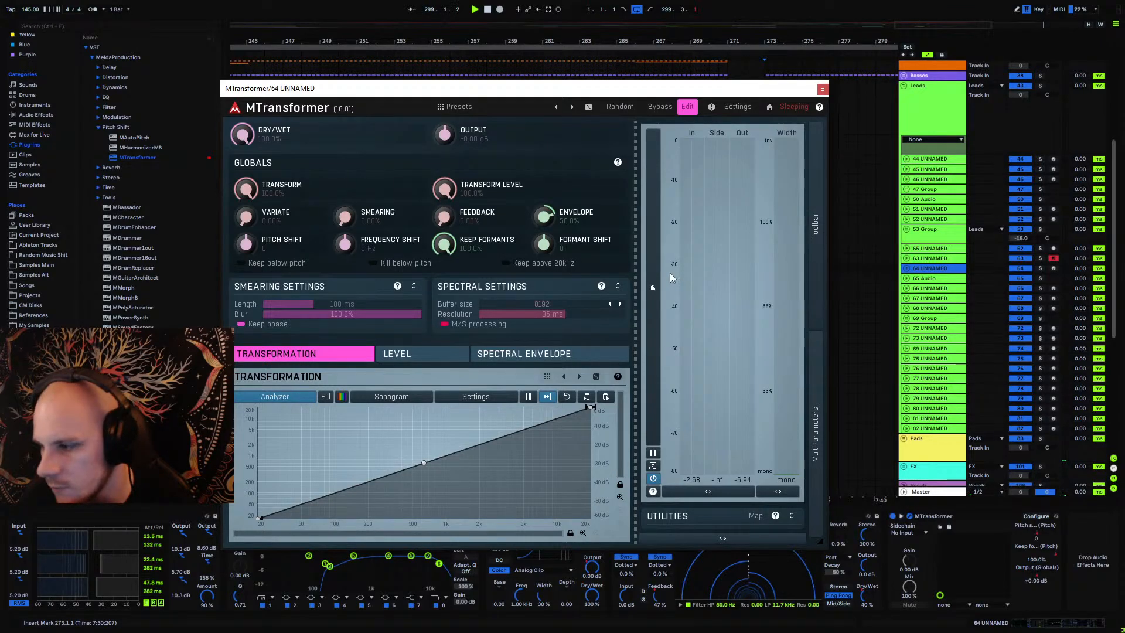
click(819, 243)
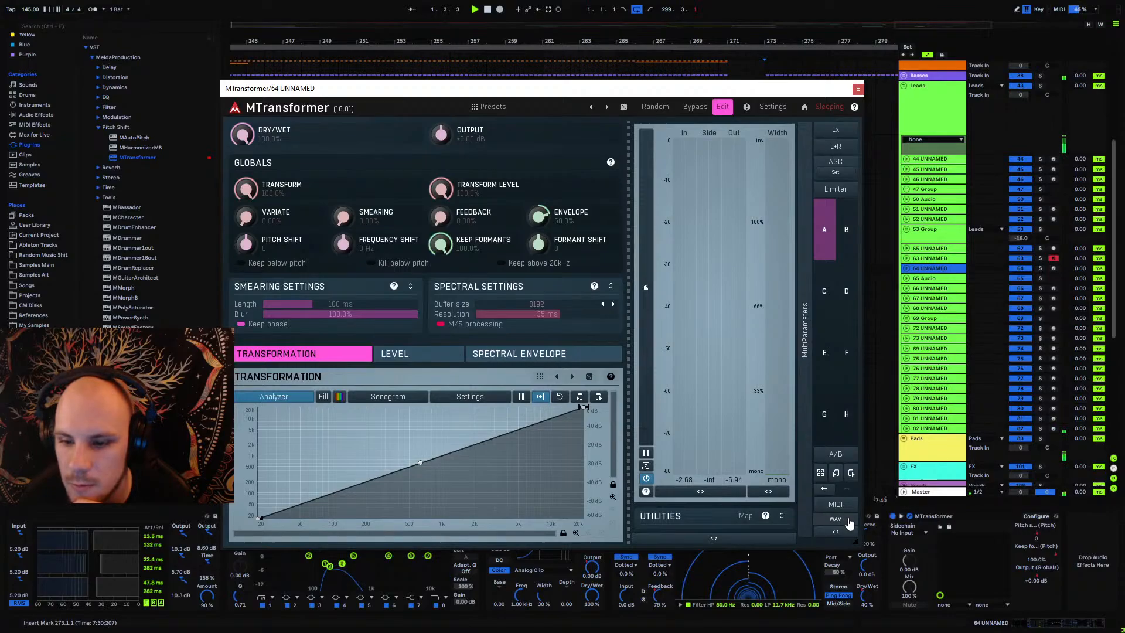
click(768, 108)
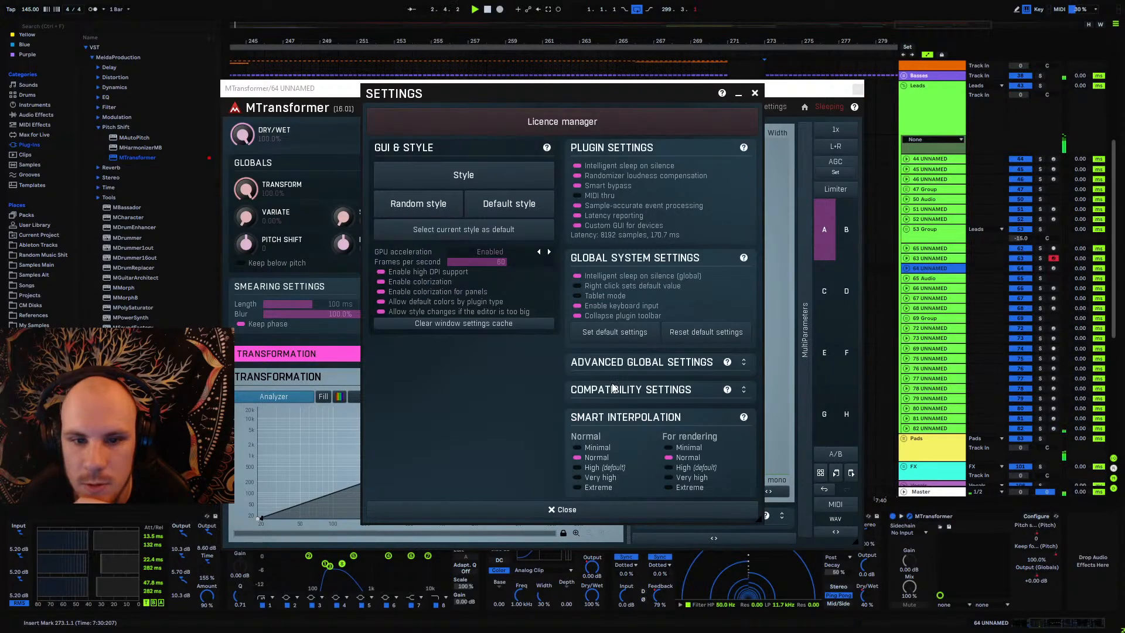
click(598, 488)
click(689, 487)
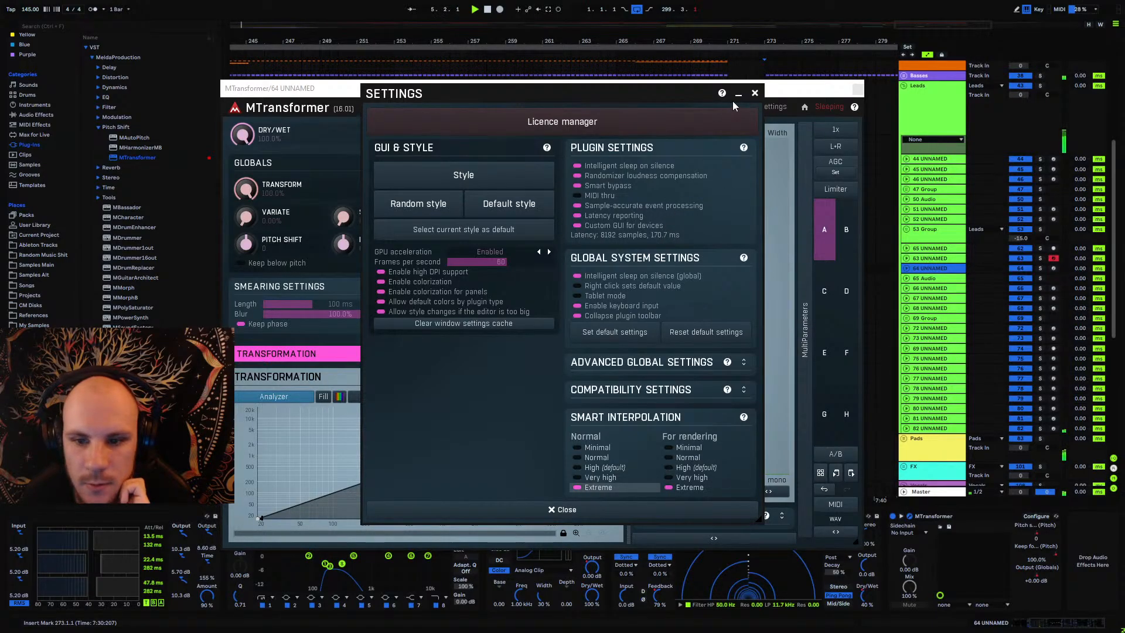
click(755, 93)
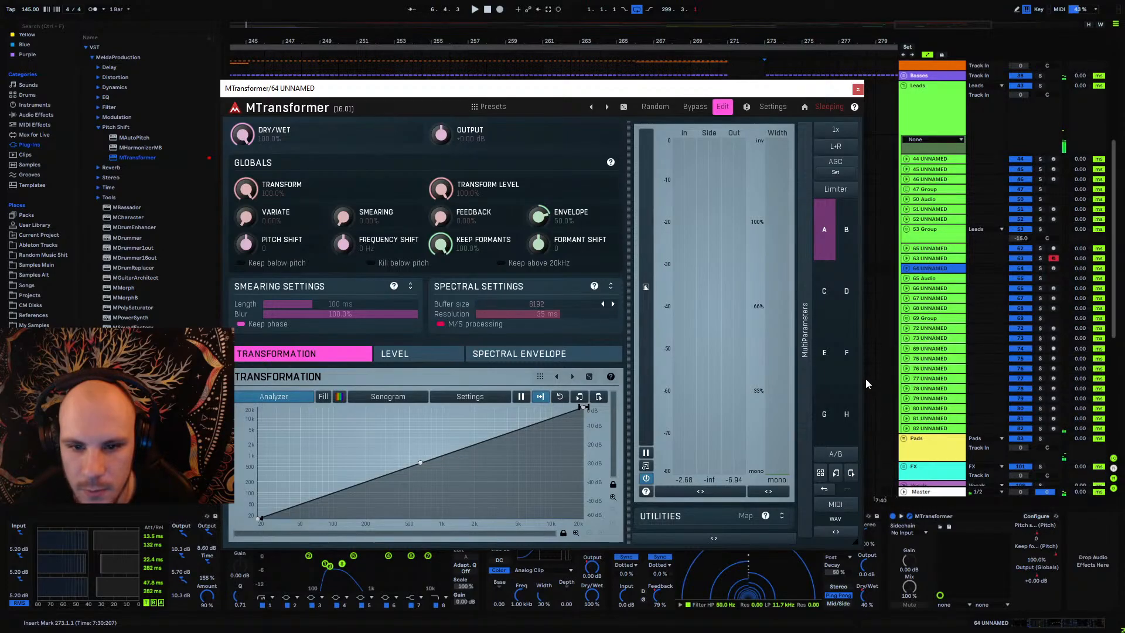
Step: Widen the MTransformer window and review its advanced global settings and compatibility settings
drag(862, 363, 1035, 379)
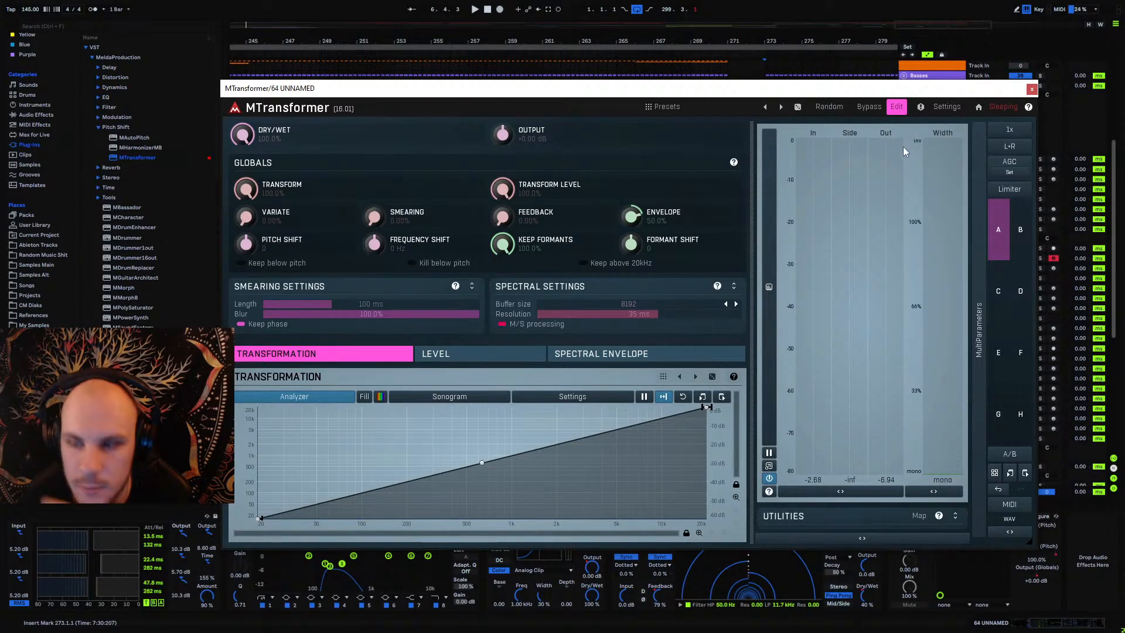
click(947, 107)
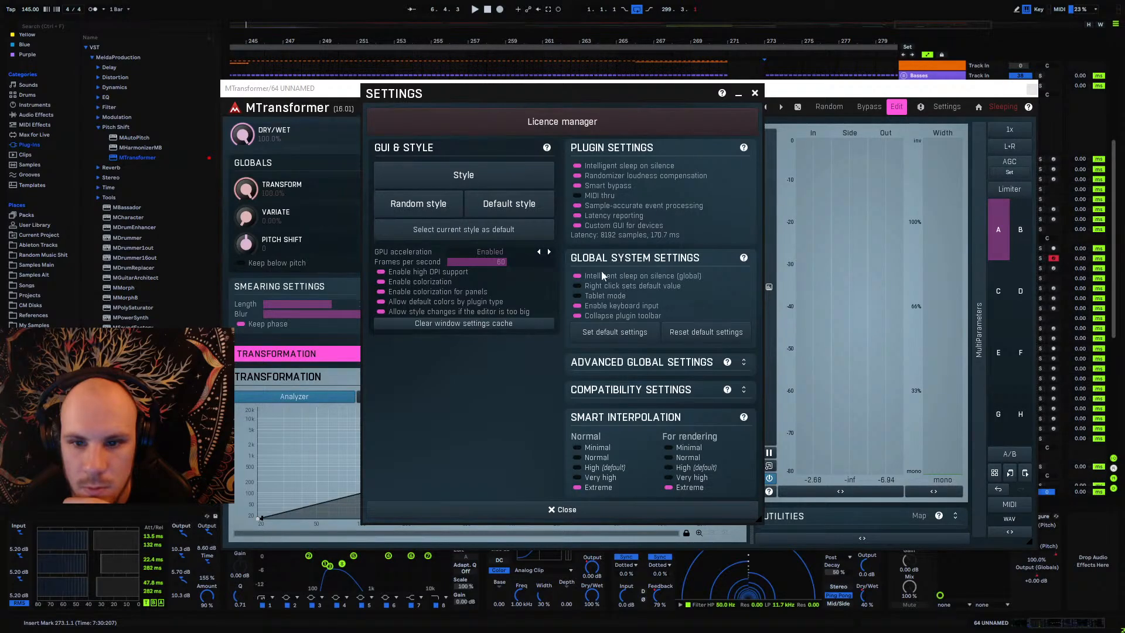
click(744, 363)
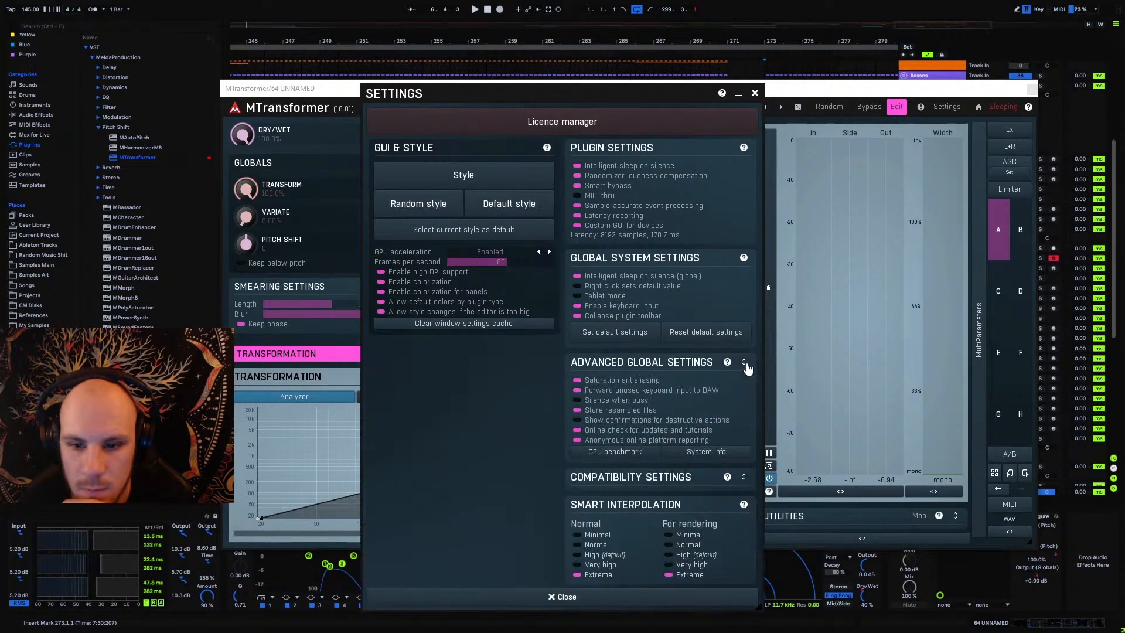
click(744, 477)
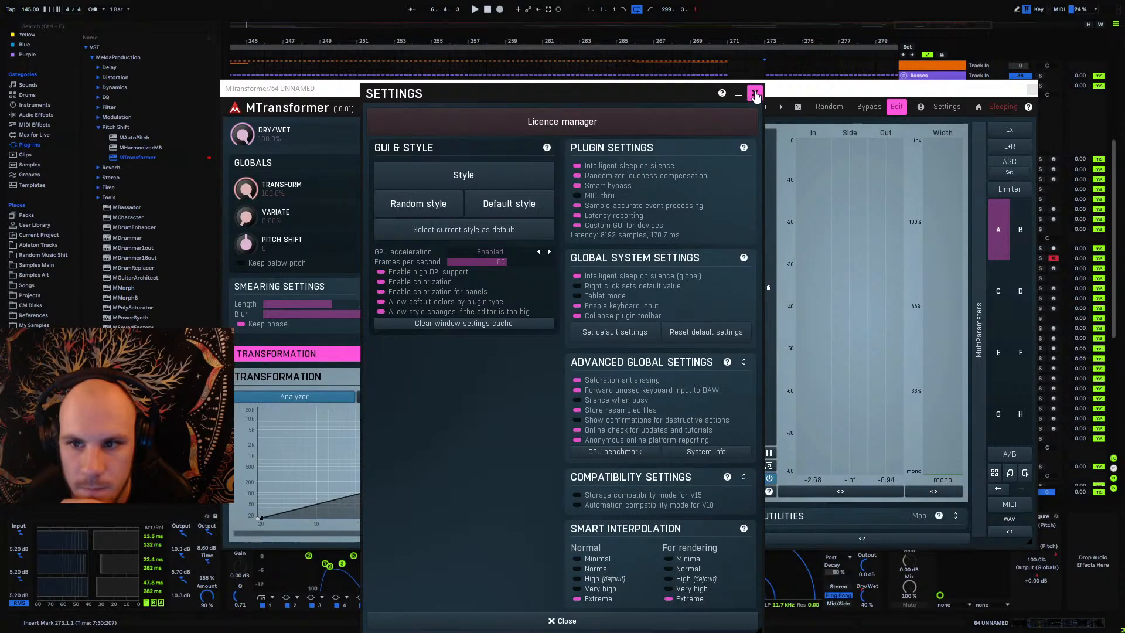
click(755, 93)
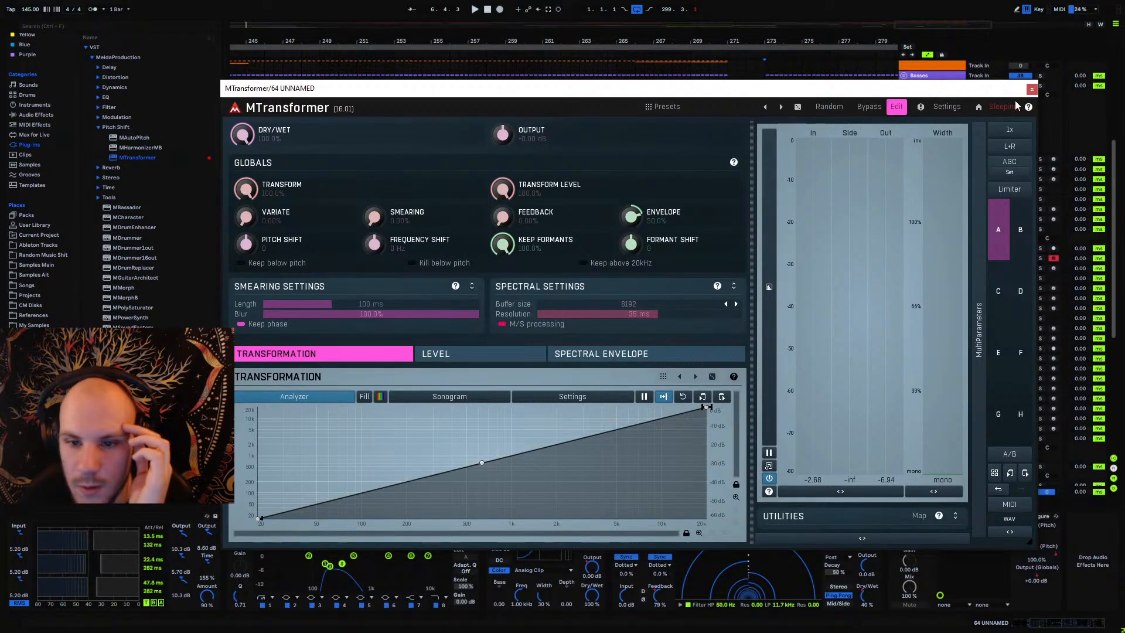
Step: Try enabling MTransformer's spectral envelope, inspect its analyzer settings, and close the plugin window
click(475, 359)
click(585, 352)
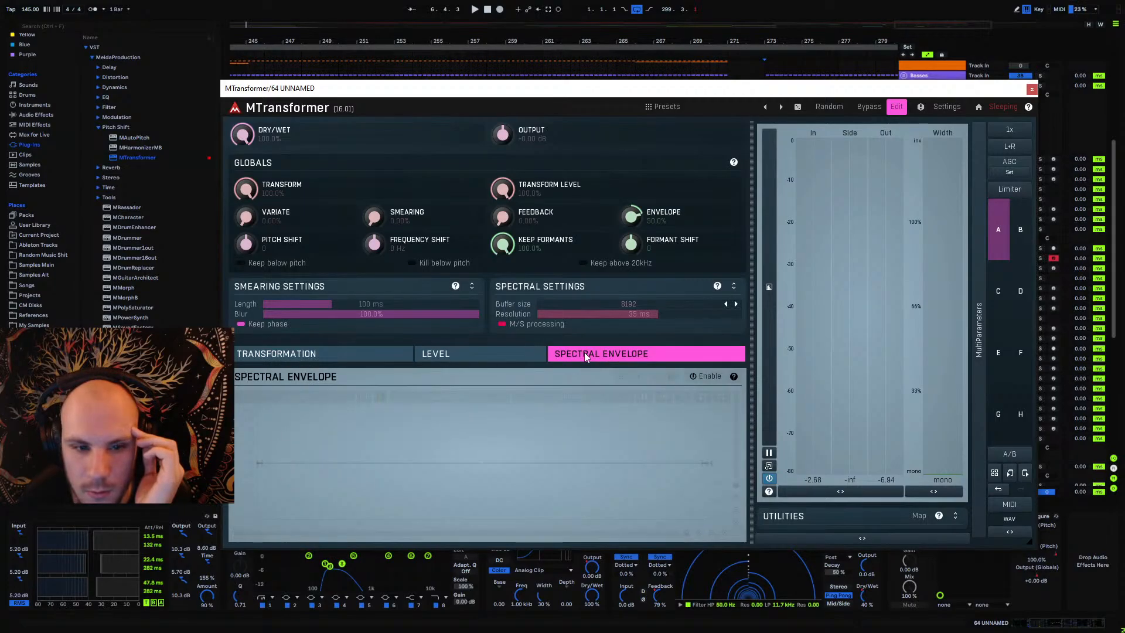
click(711, 376)
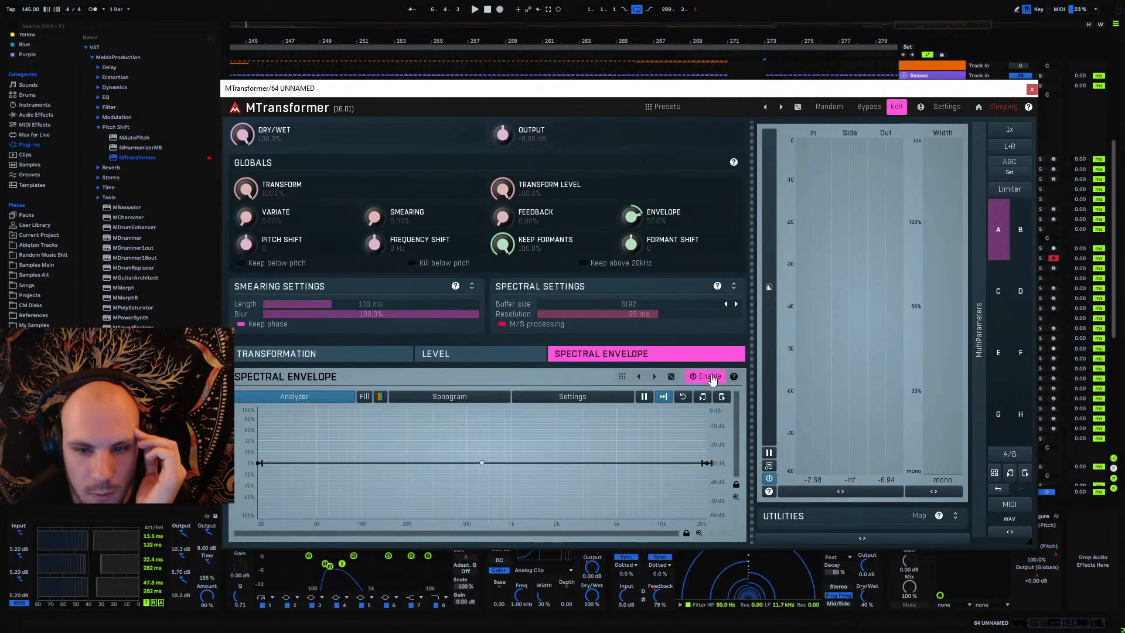
click(602, 398)
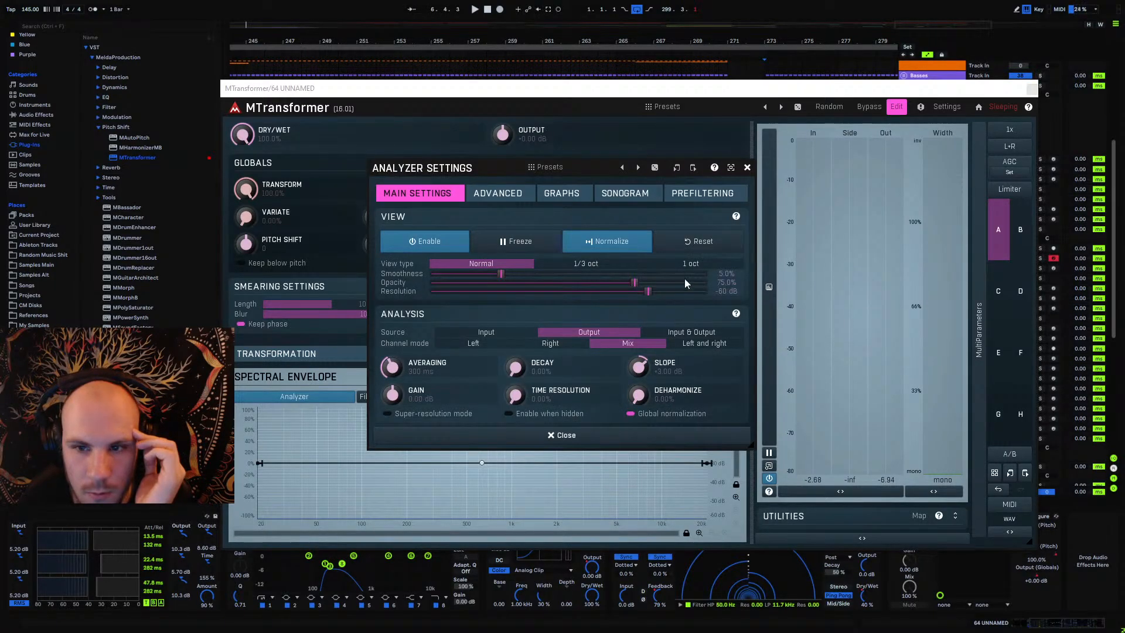
click(748, 170)
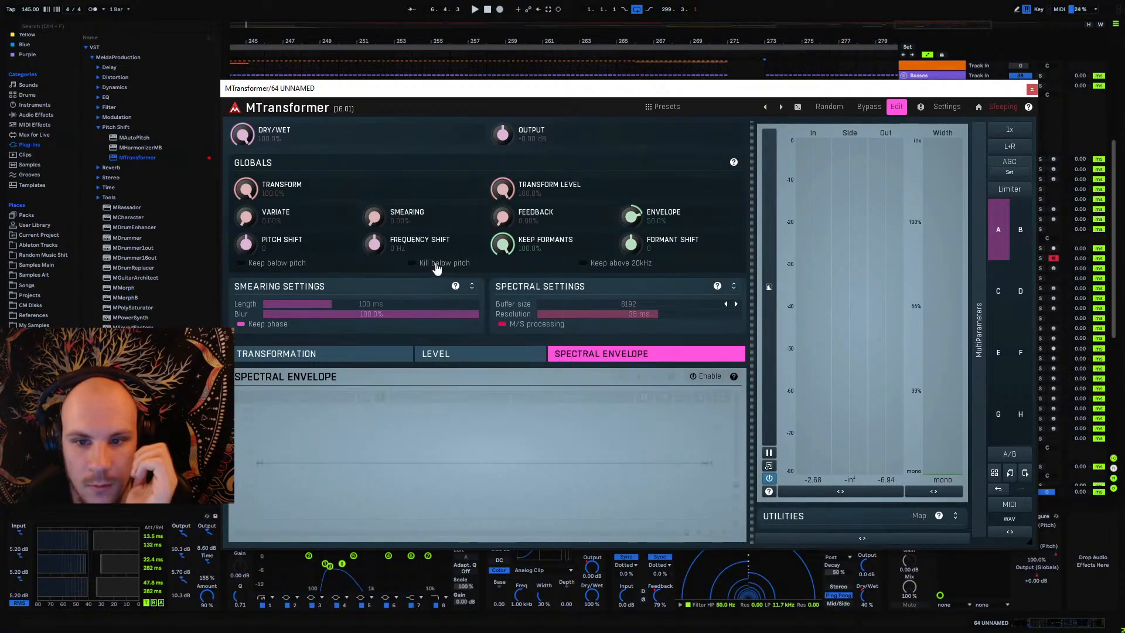
click(1031, 89)
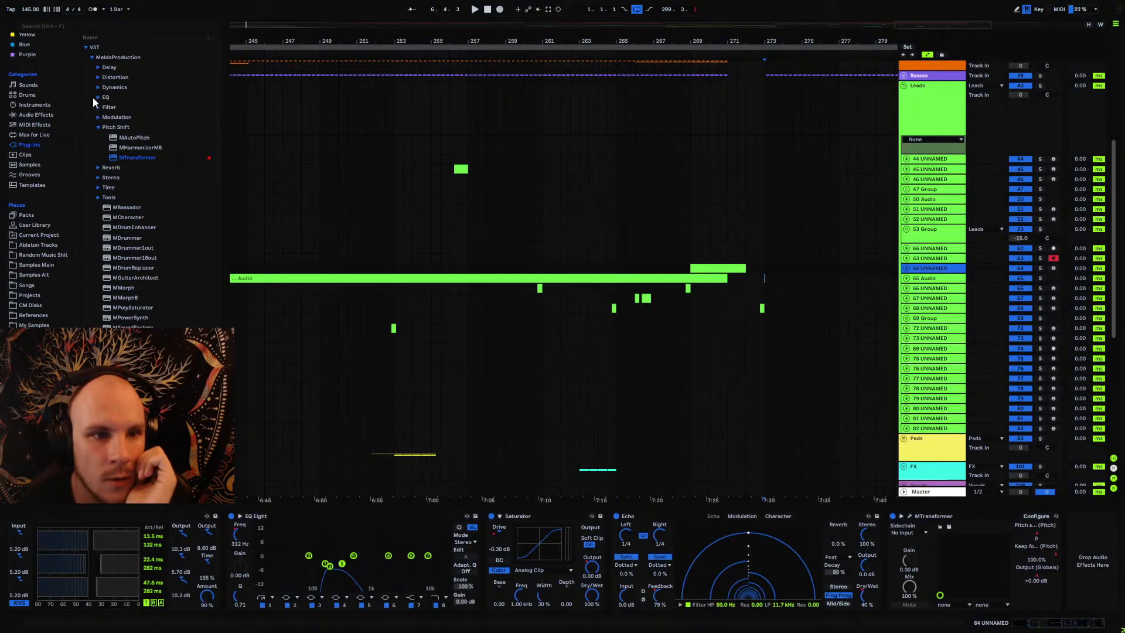
Step: Insert MSaturator before MTransformer on track 64 and inspect its plugin settings
click(103, 78)
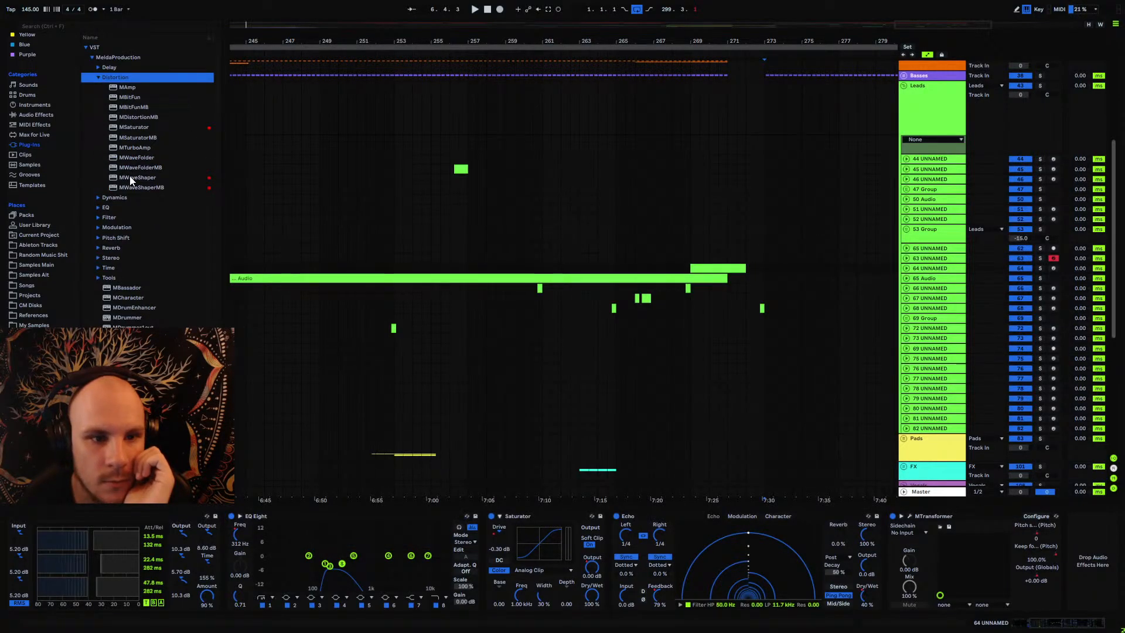
drag(133, 127, 898, 570)
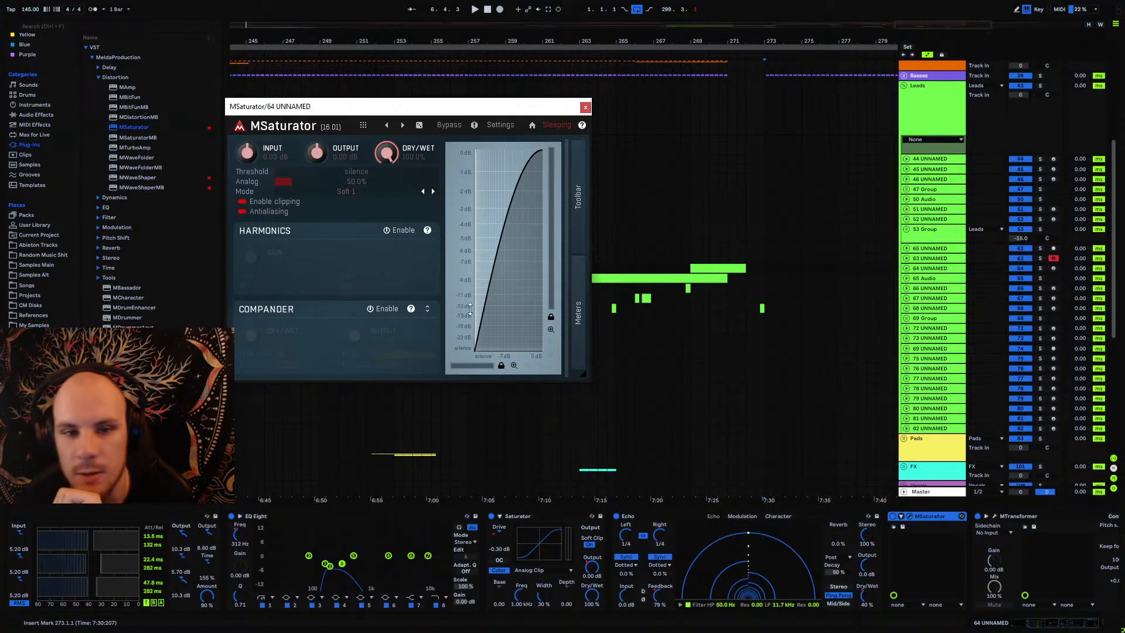
drag(472, 106, 650, 133)
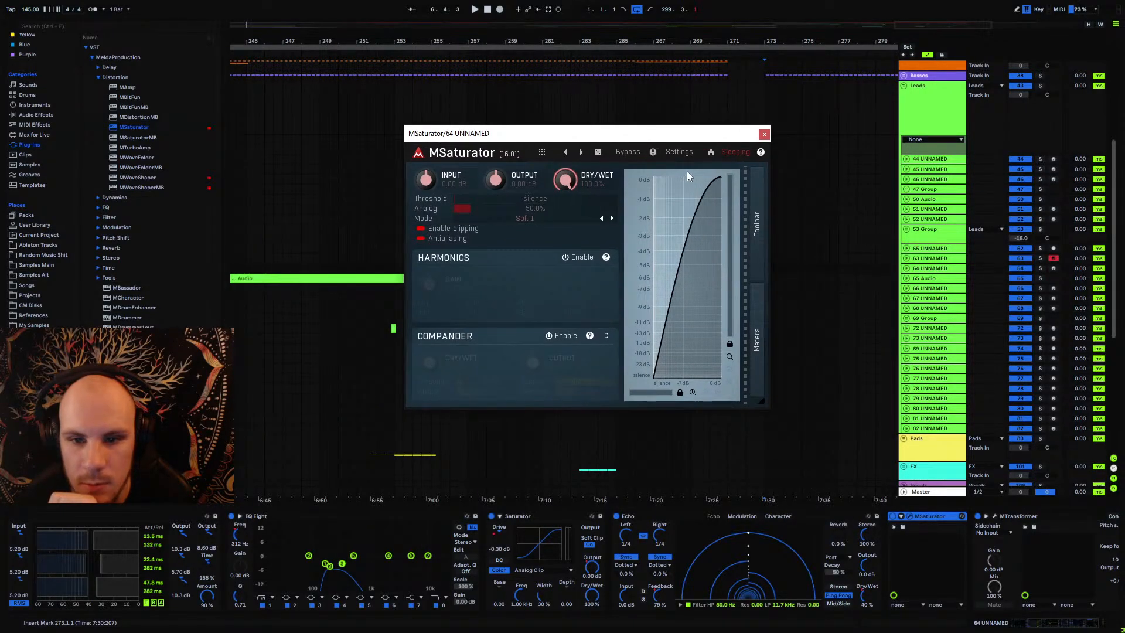
click(692, 152)
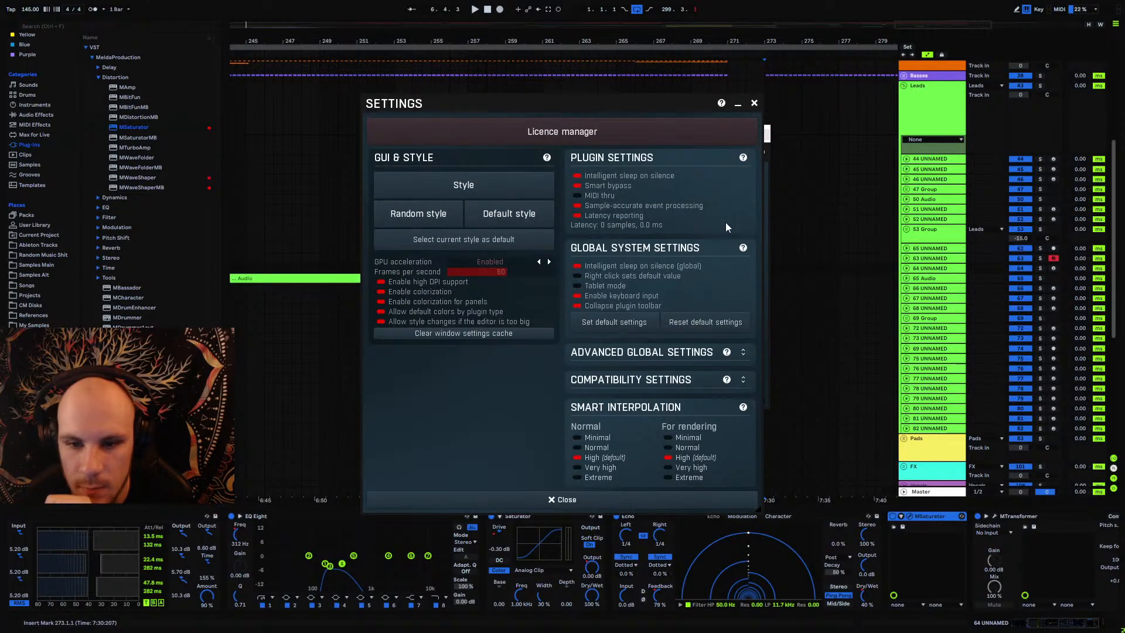
click(754, 105)
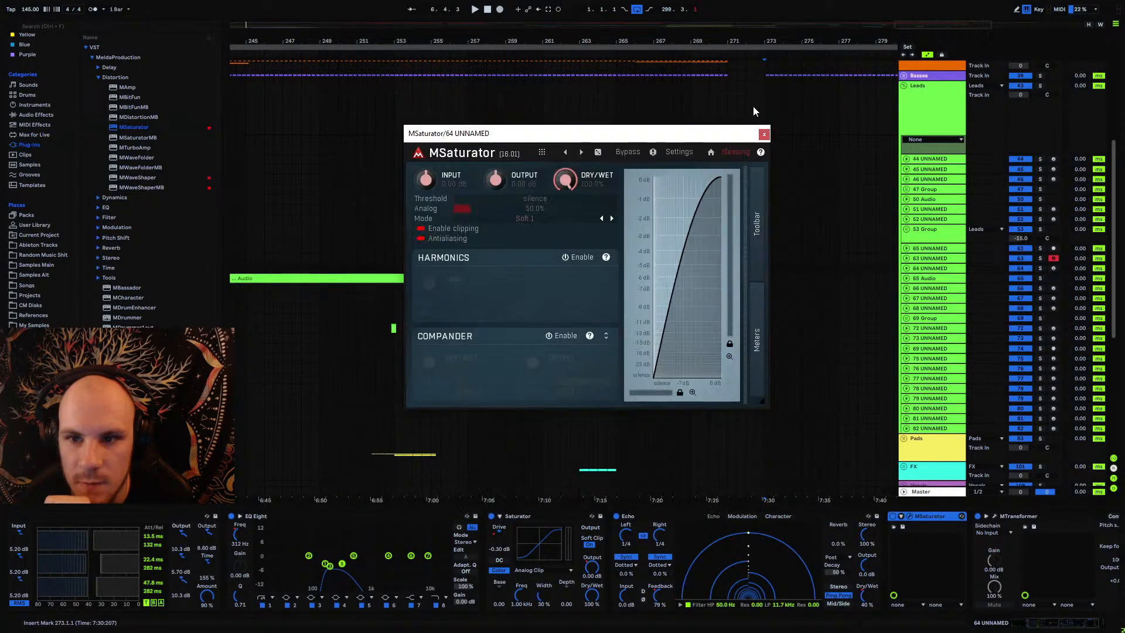
Step: Inspect MSaturator's toolbar and oversampling options in the enlarged window, and remove the plugin from track 64
drag(705, 132, 686, 78)
click(737, 169)
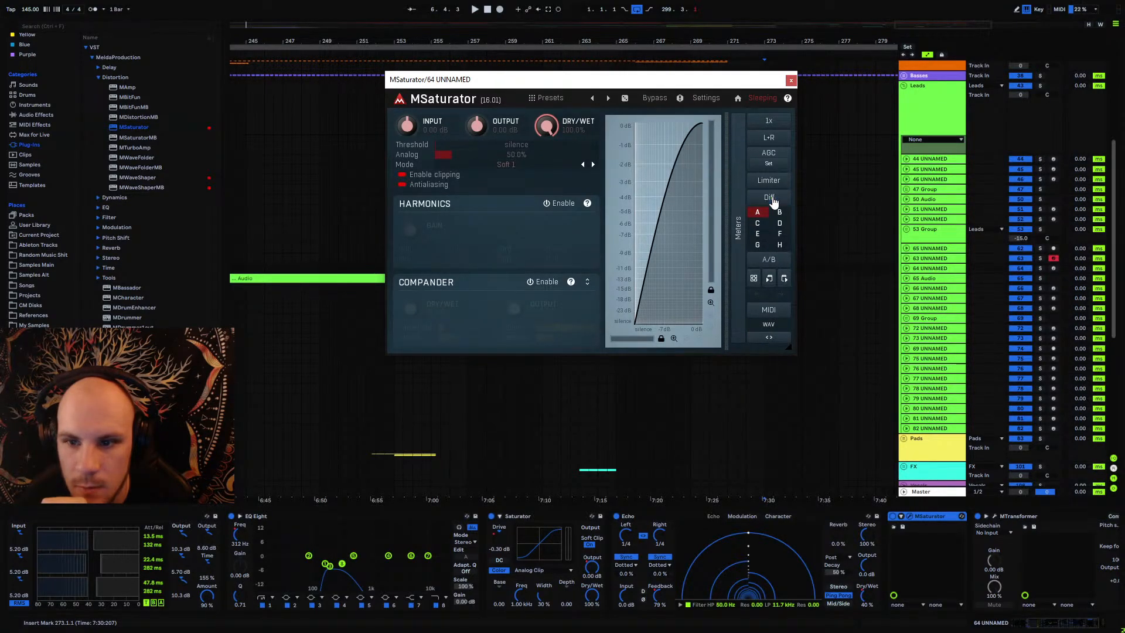
drag(789, 352, 801, 469)
click(768, 257)
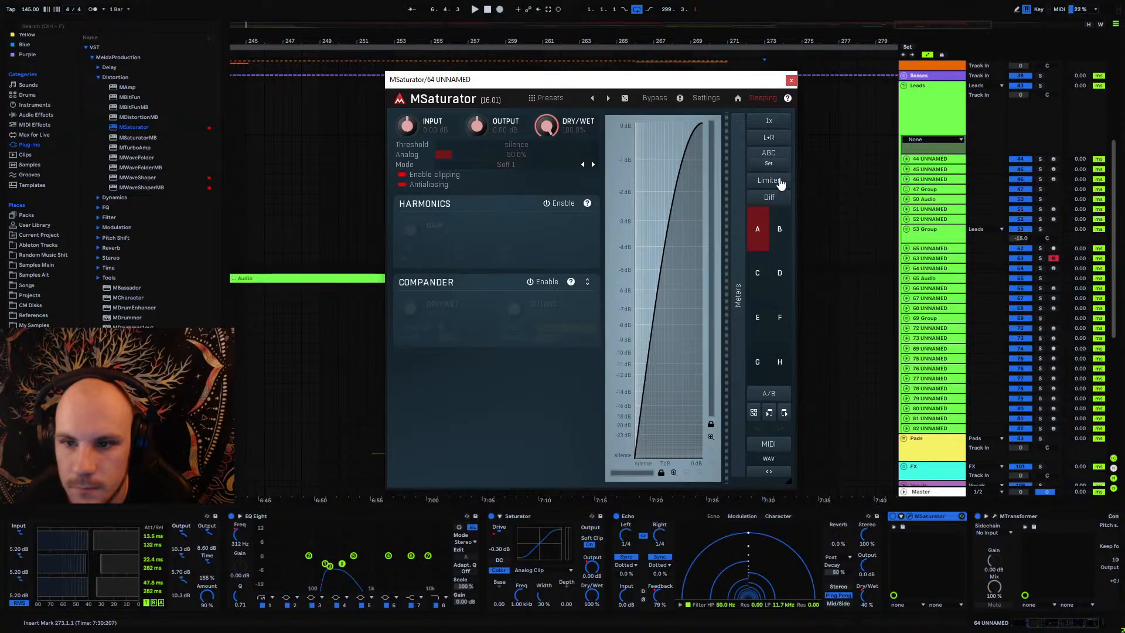
click(777, 122)
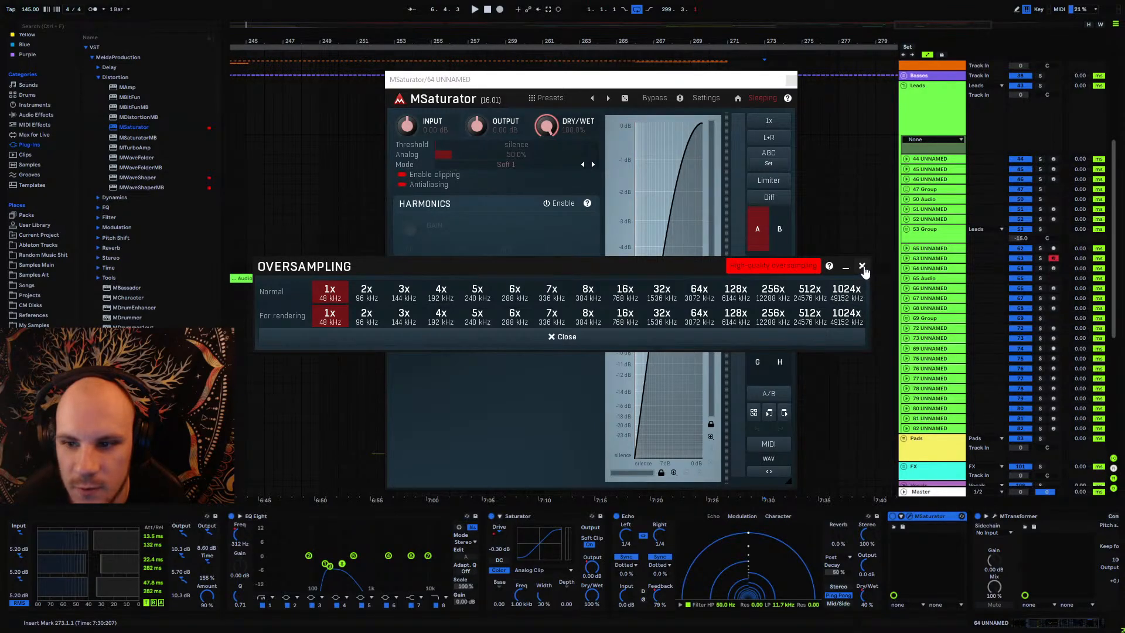
click(862, 265)
click(791, 79)
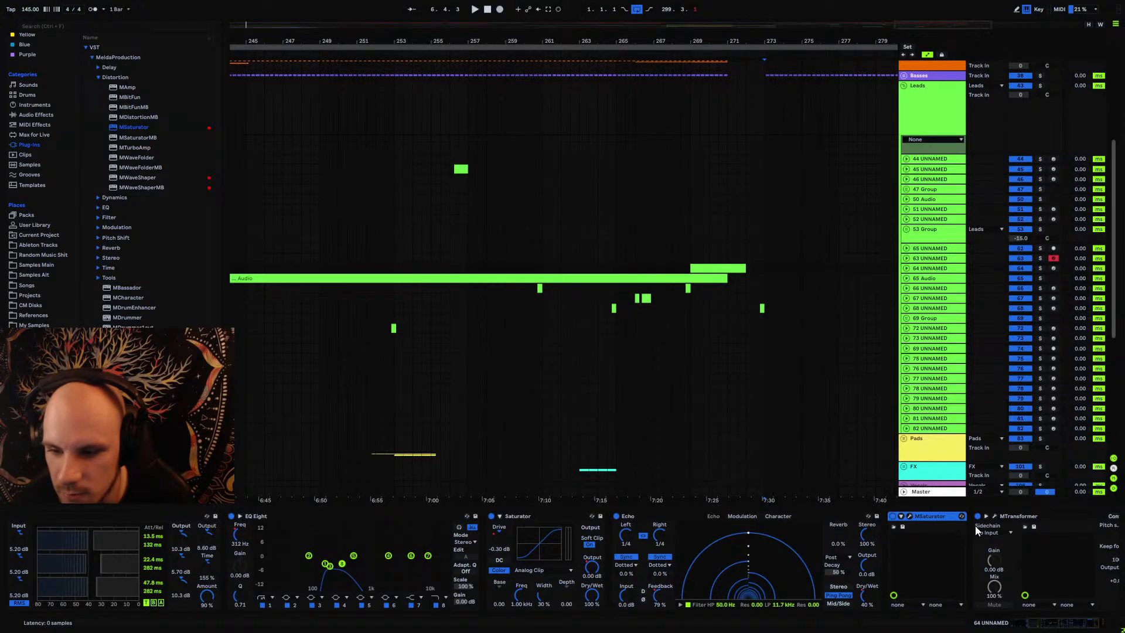
key(Delete)
Step: Set MTransformer's oversampling to 16x for both normal playback and rendering on track 64
click(911, 517)
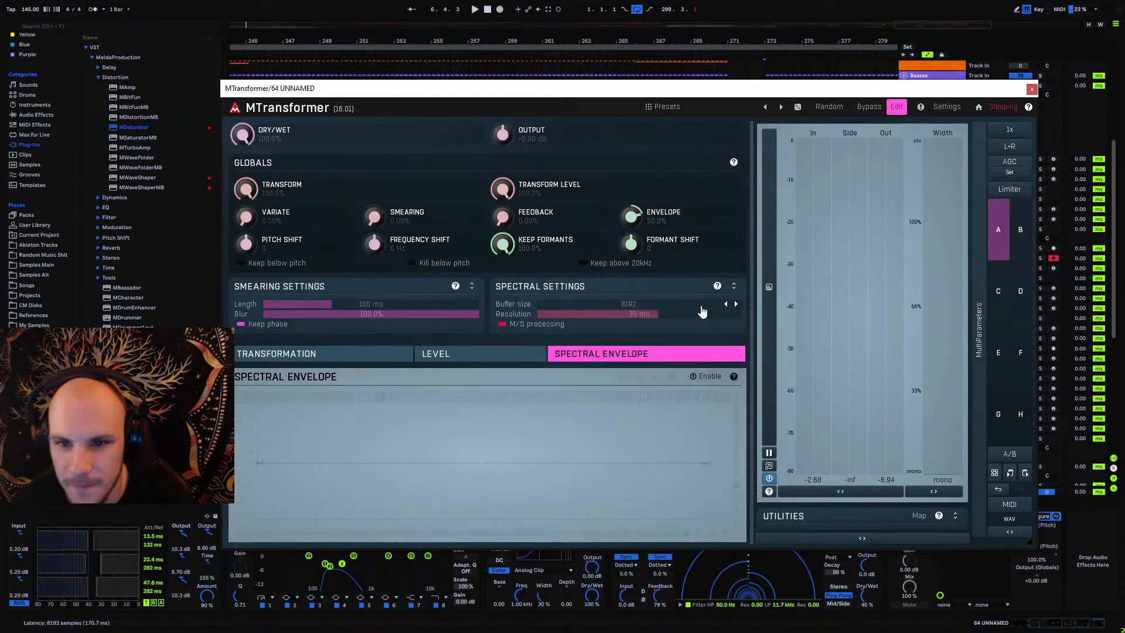
click(999, 131)
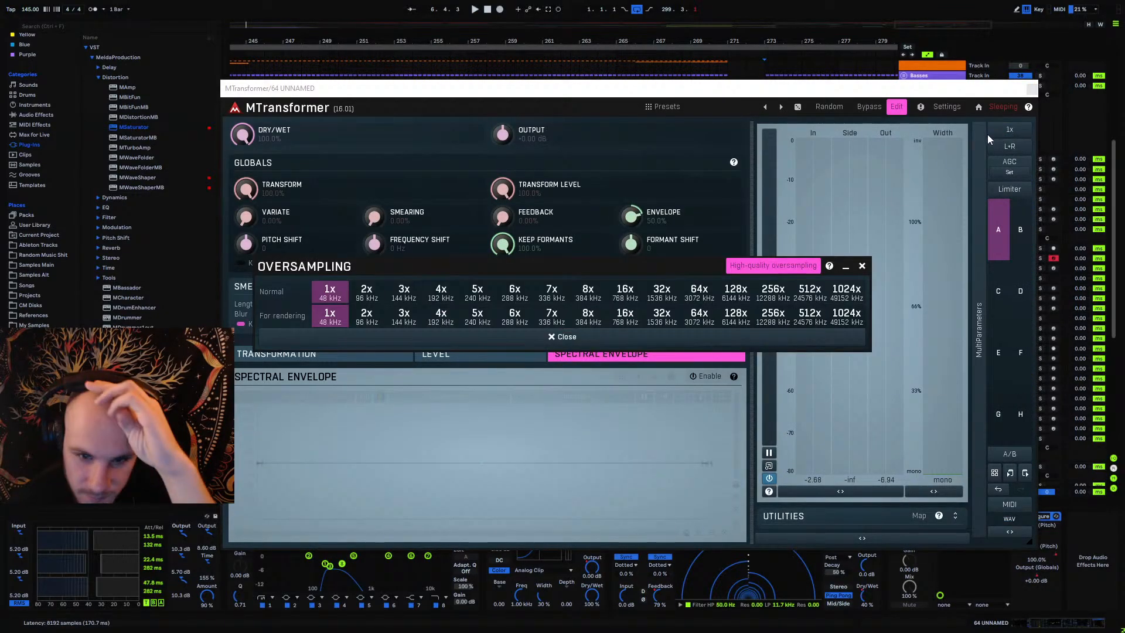
click(627, 296)
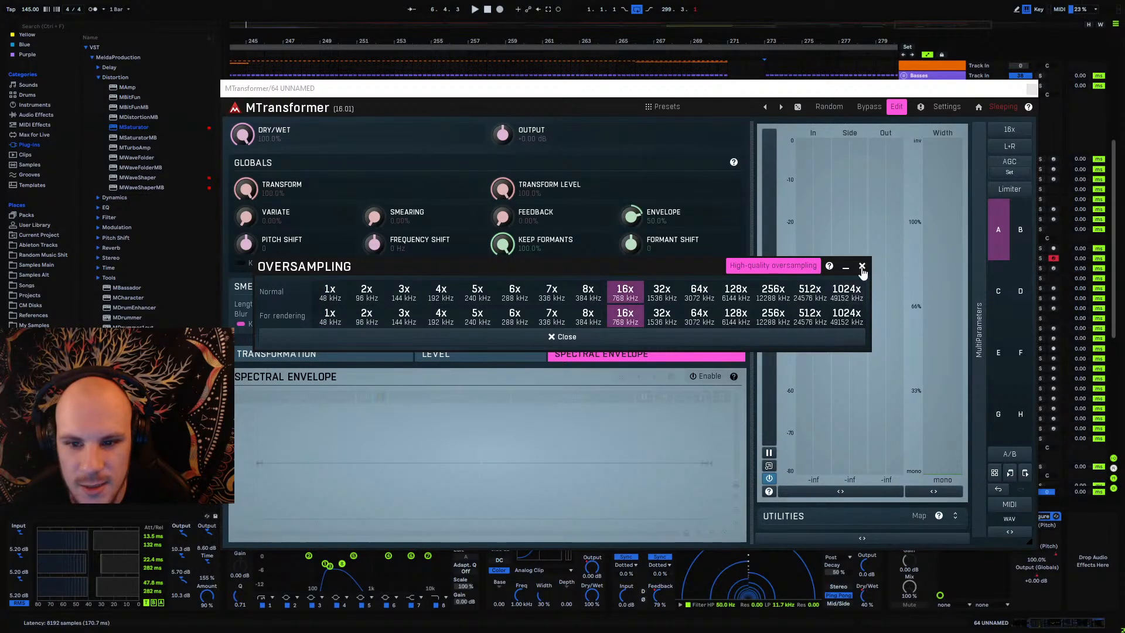
click(862, 265)
click(1032, 89)
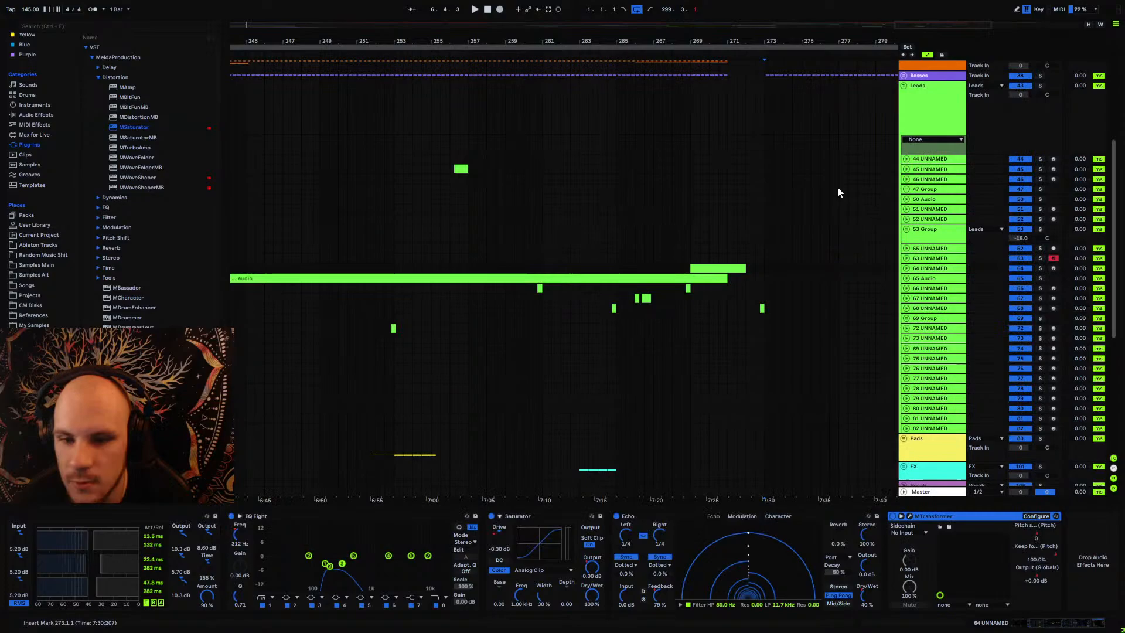
Step: Play track 64 from bar 269 and review its automation lanes while listening
click(688, 268)
key(space)
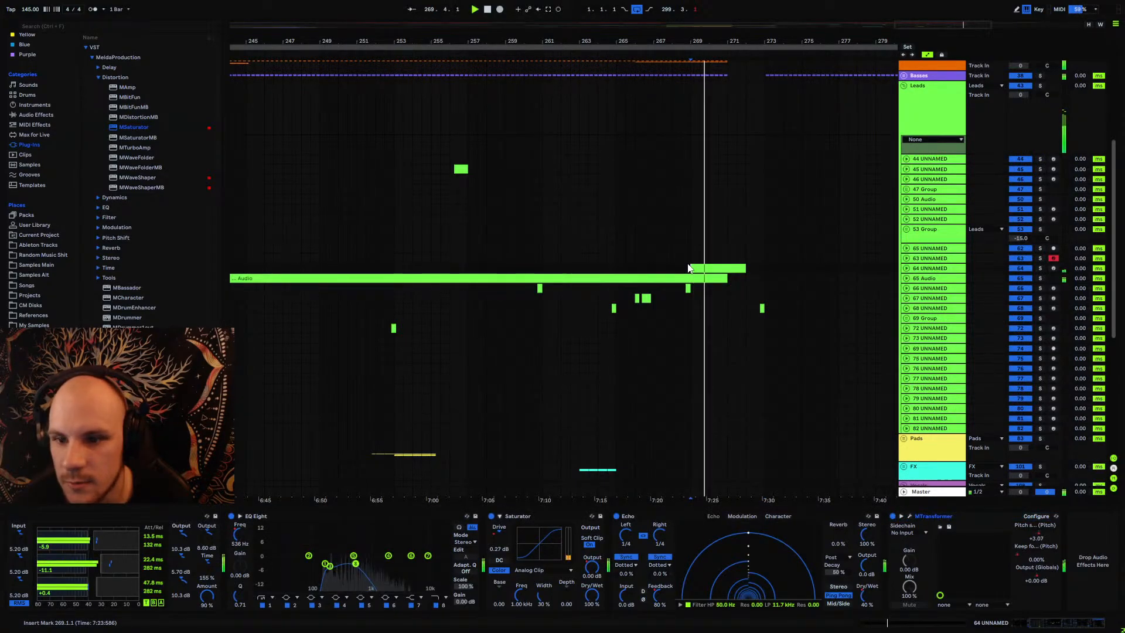
click(937, 270)
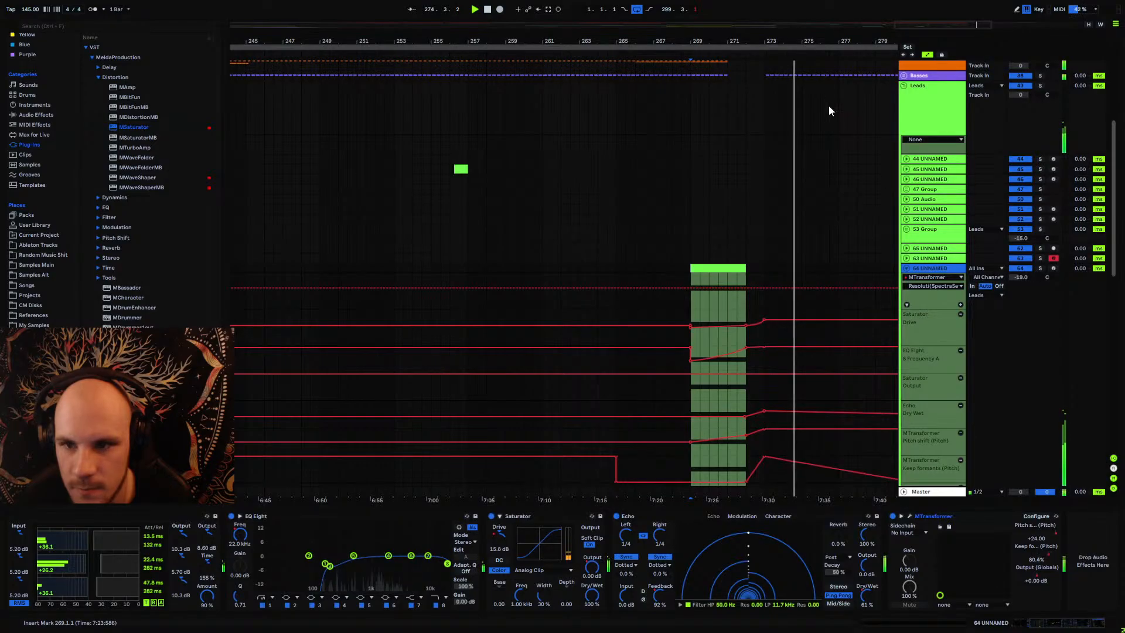
drag(801, 40, 666, 38)
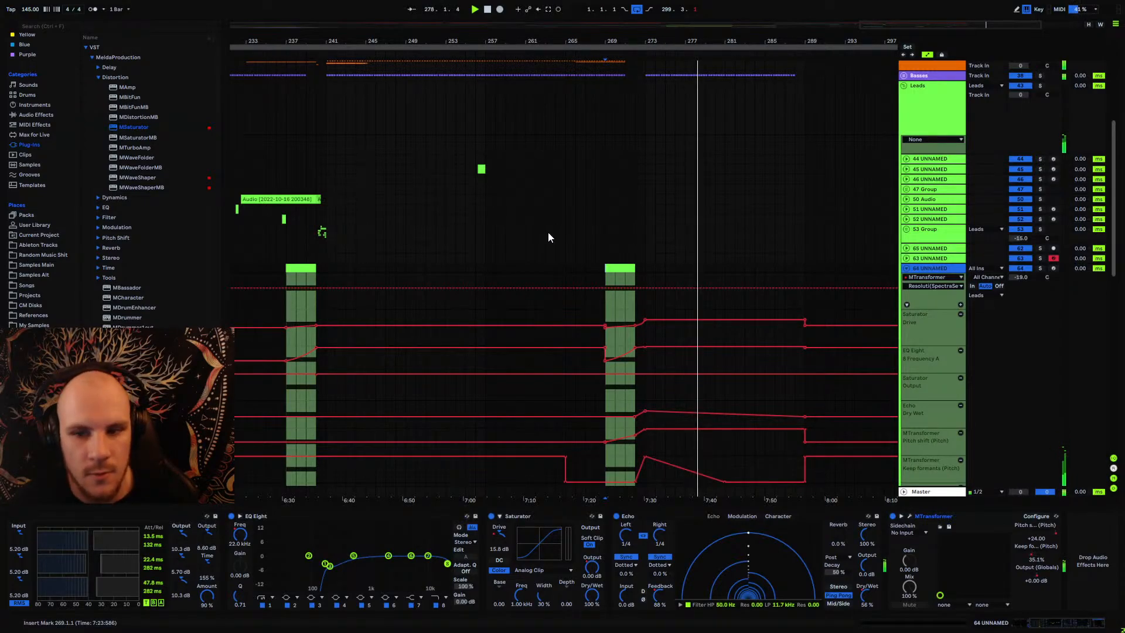
click(905, 267)
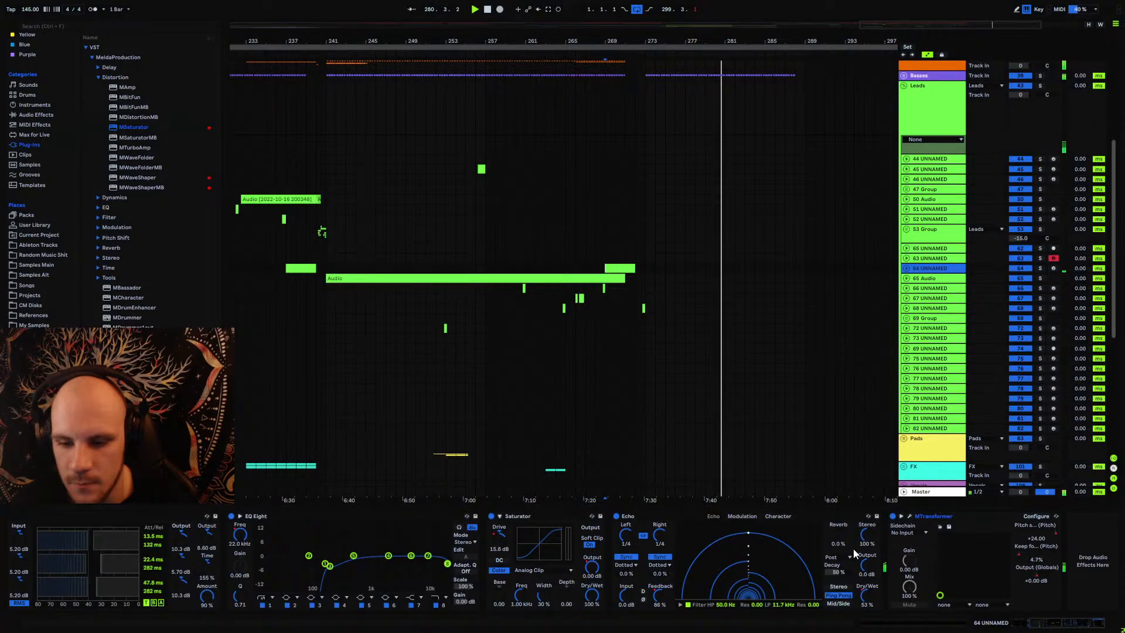
Step: Freeze track 64 and flatten it to audio
click(907, 268)
right_click(930, 266)
click(955, 344)
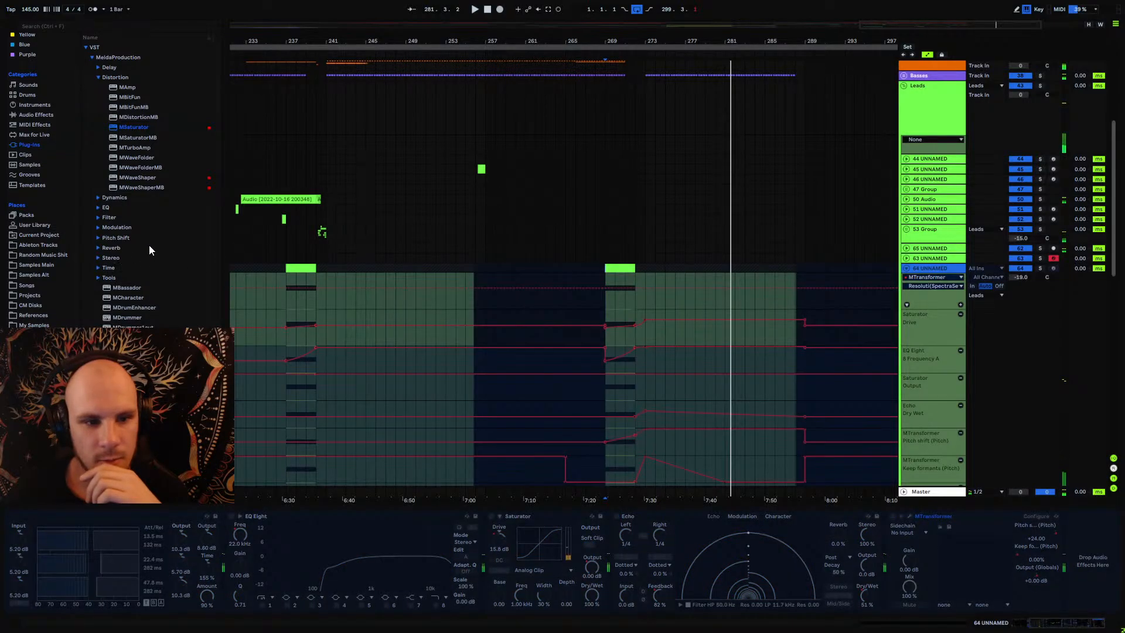
right_click(933, 268)
key(Escape)
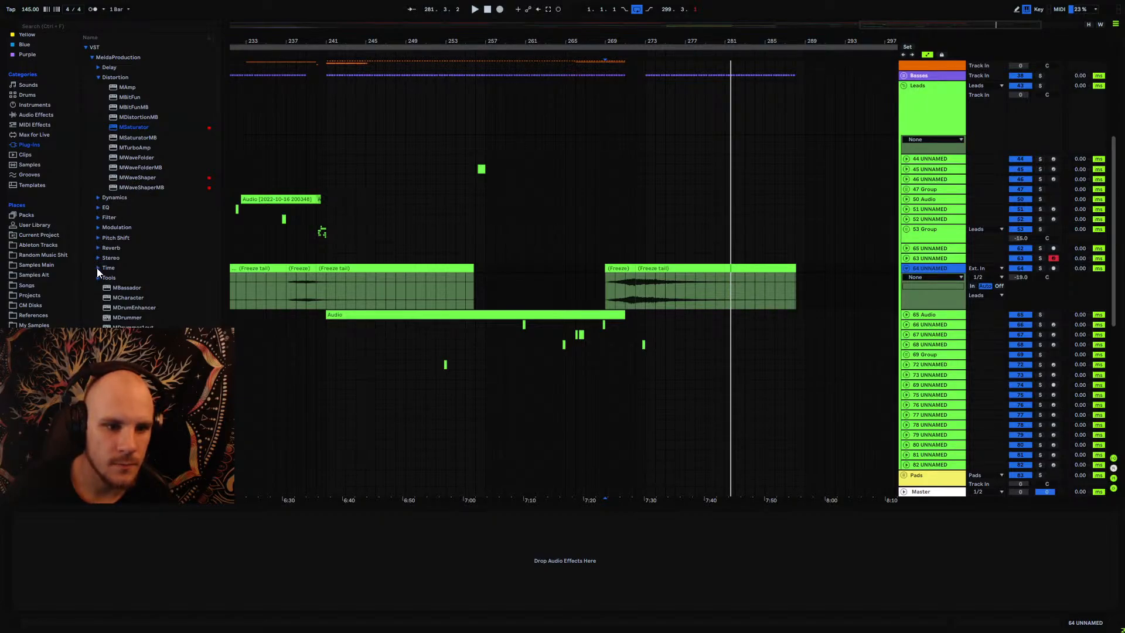
Step: Load MTransformer on track 64 and set its oversampling to 1024x for both normal playback and rendering
click(103, 238)
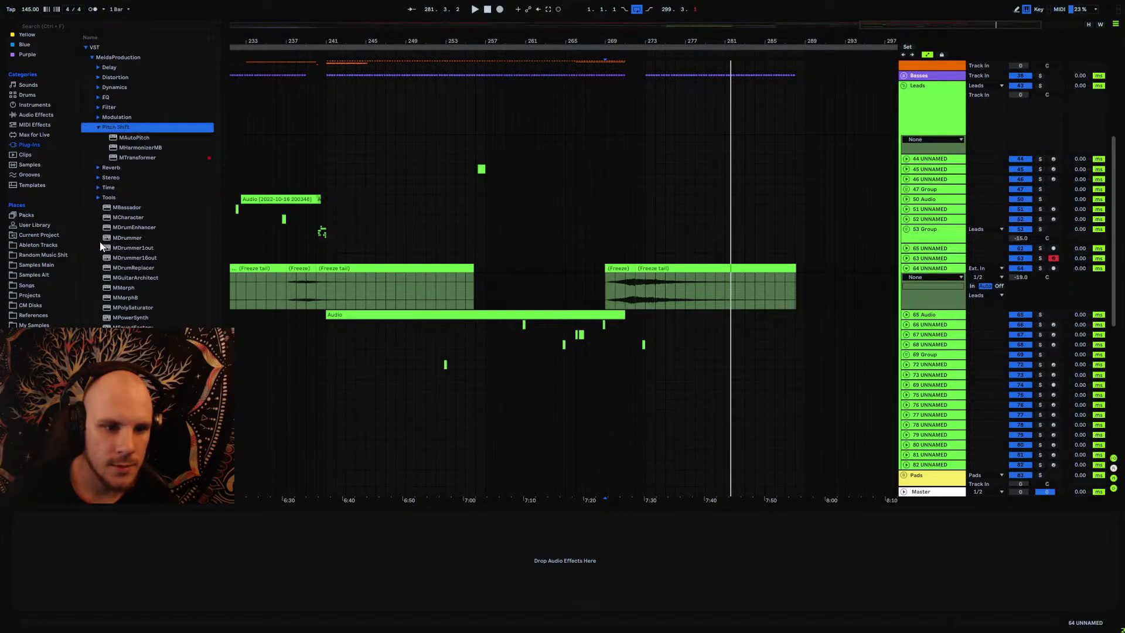
click(130, 159)
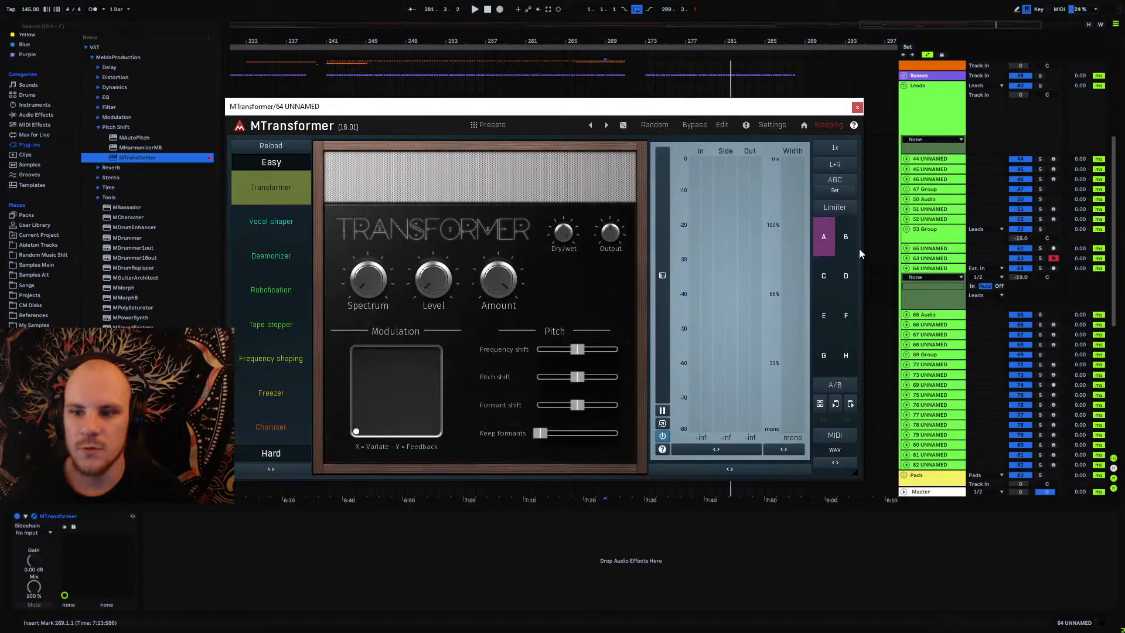
click(834, 147)
click(846, 291)
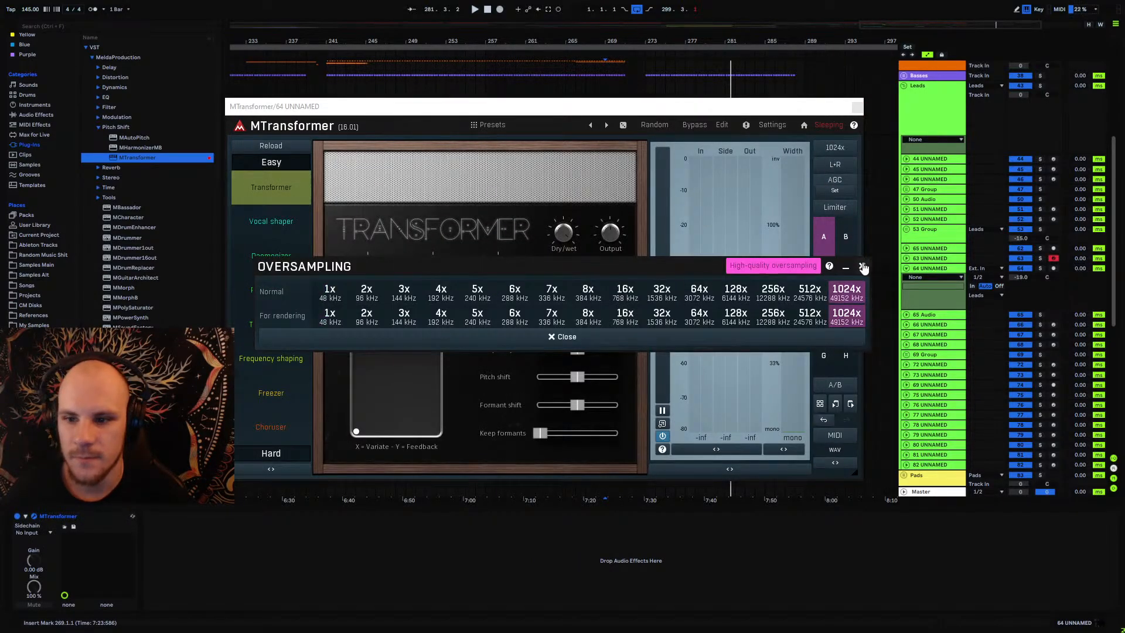
click(862, 267)
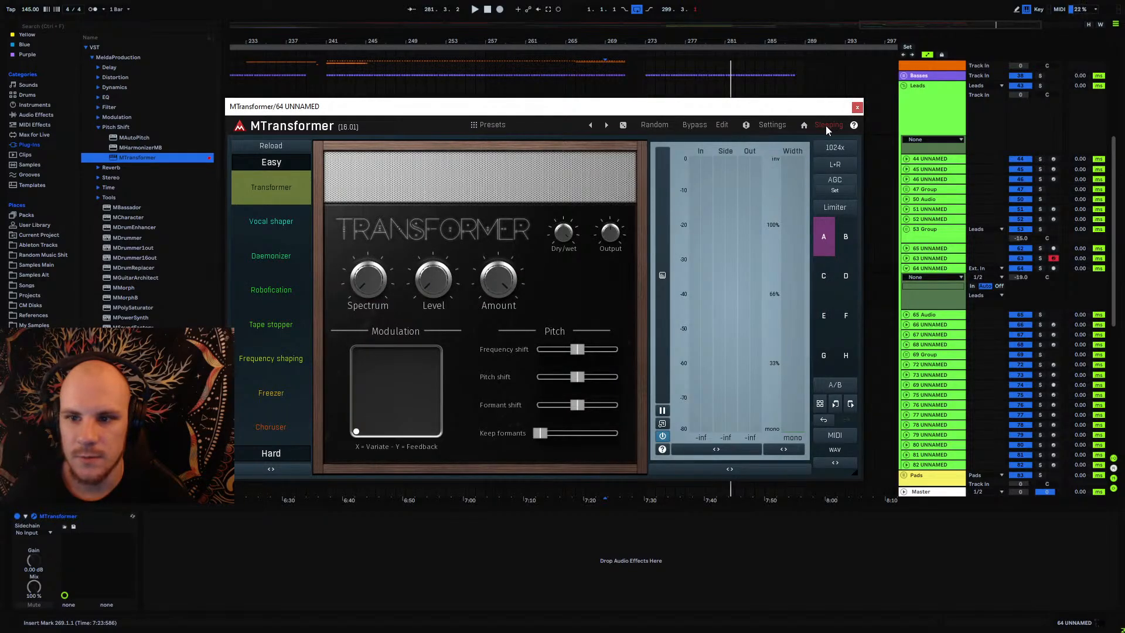
Step: Open MTransformer's advanced global settings and run the CPU benchmark
click(760, 125)
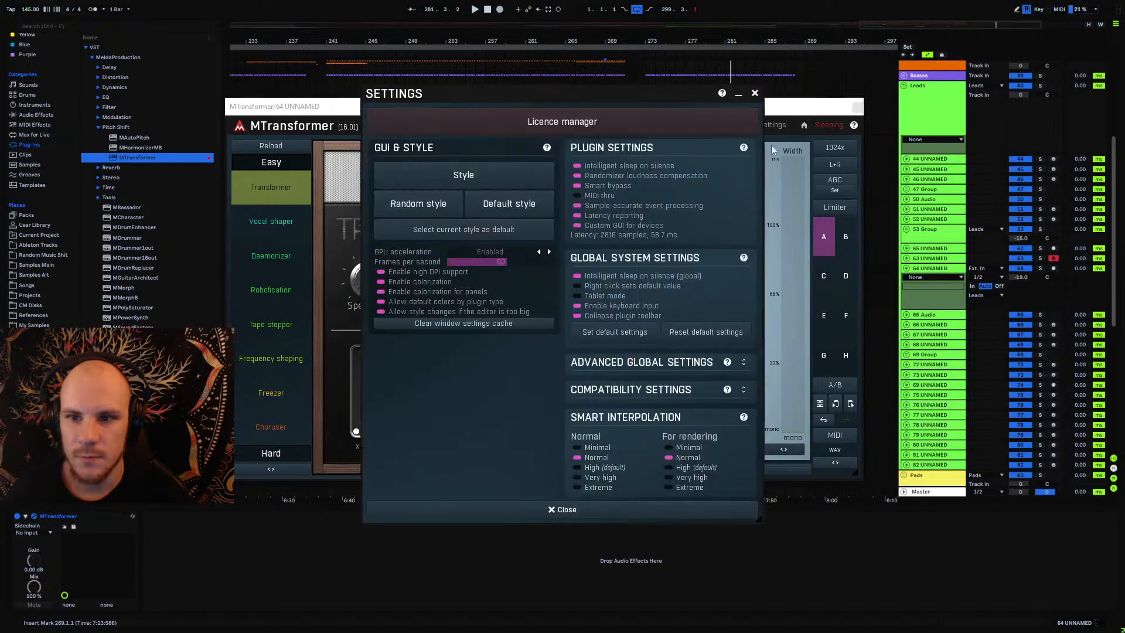
click(743, 362)
click(638, 453)
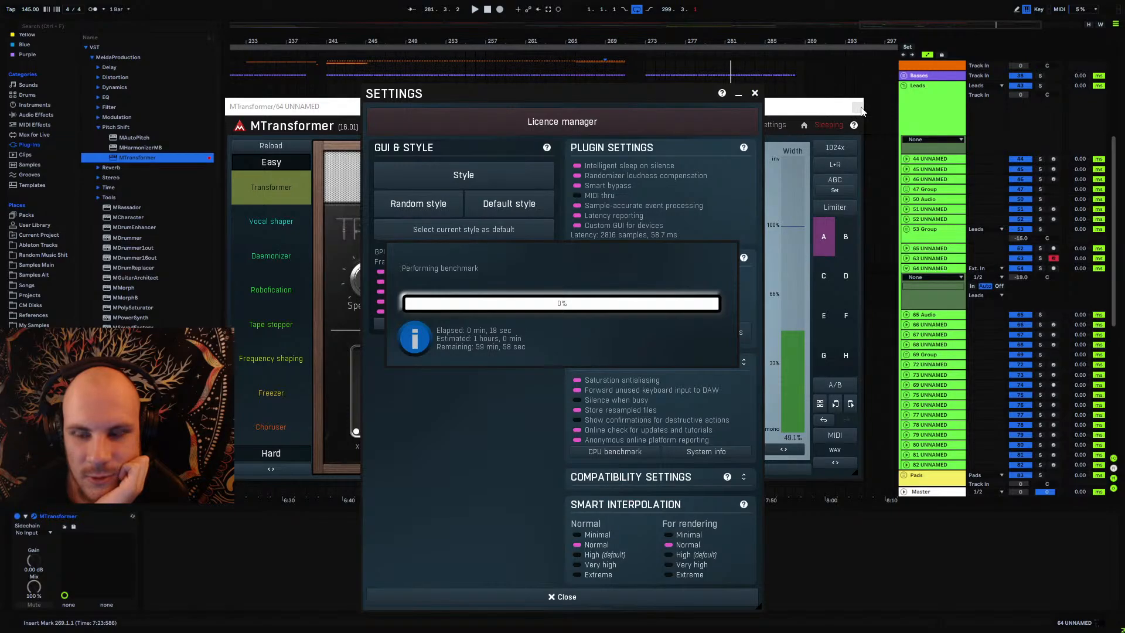
Step: Try to select the MTransformer device on track 64 while the benchmark is running
click(936, 269)
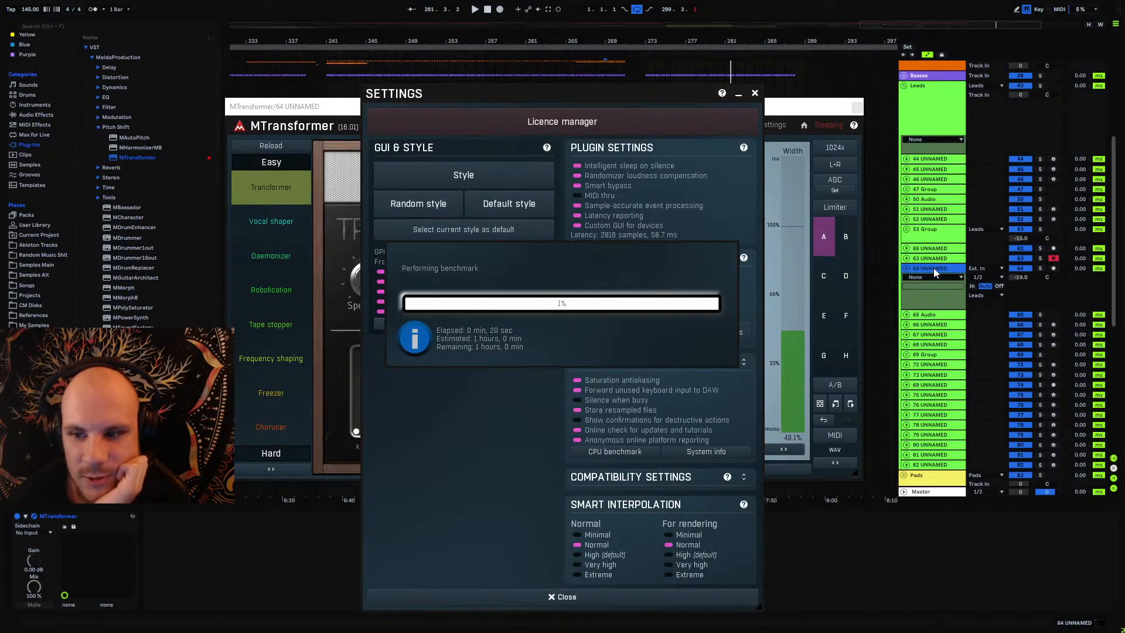
click(78, 518)
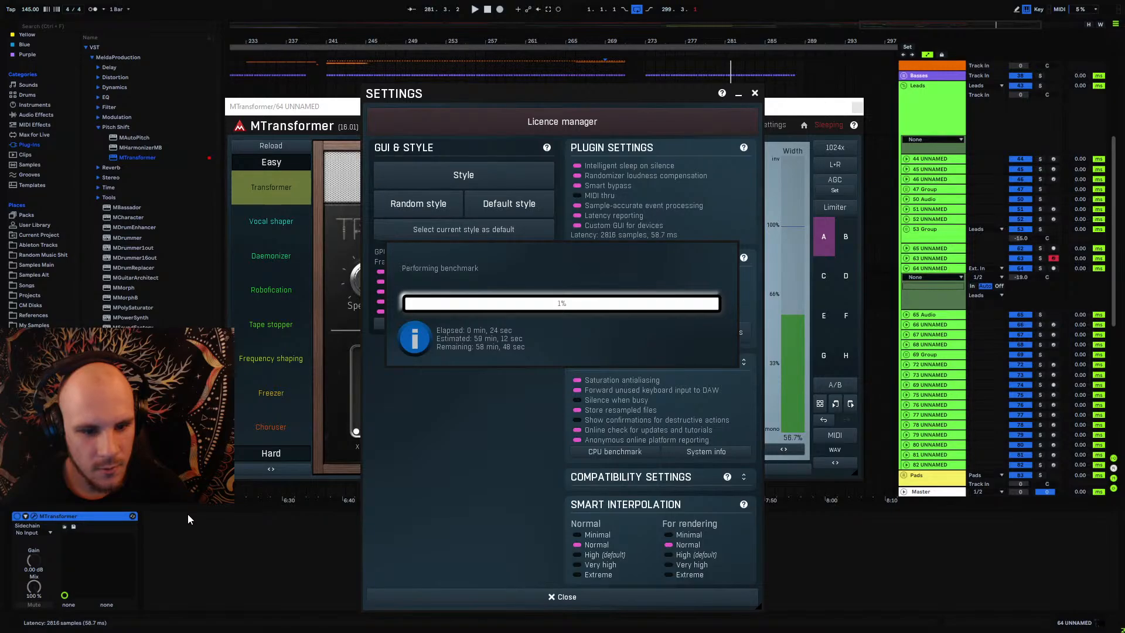
click(95, 515)
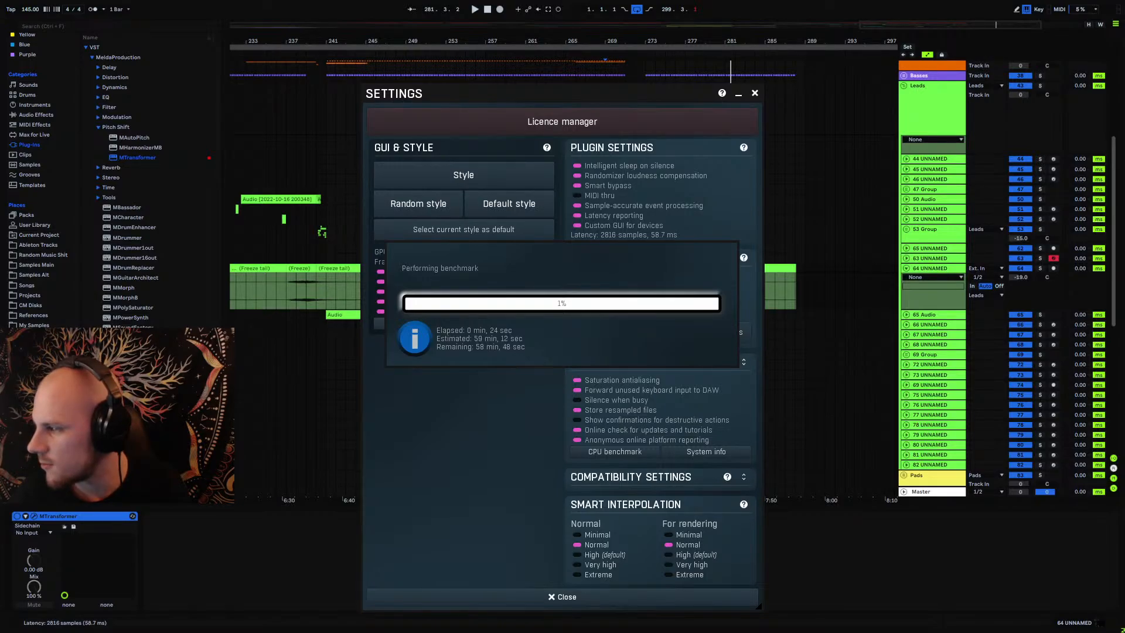
Step: Switch to Task Manager and end the unresponsive Ableton Live 11 Suite task
key(ctrl+shift+Escape)
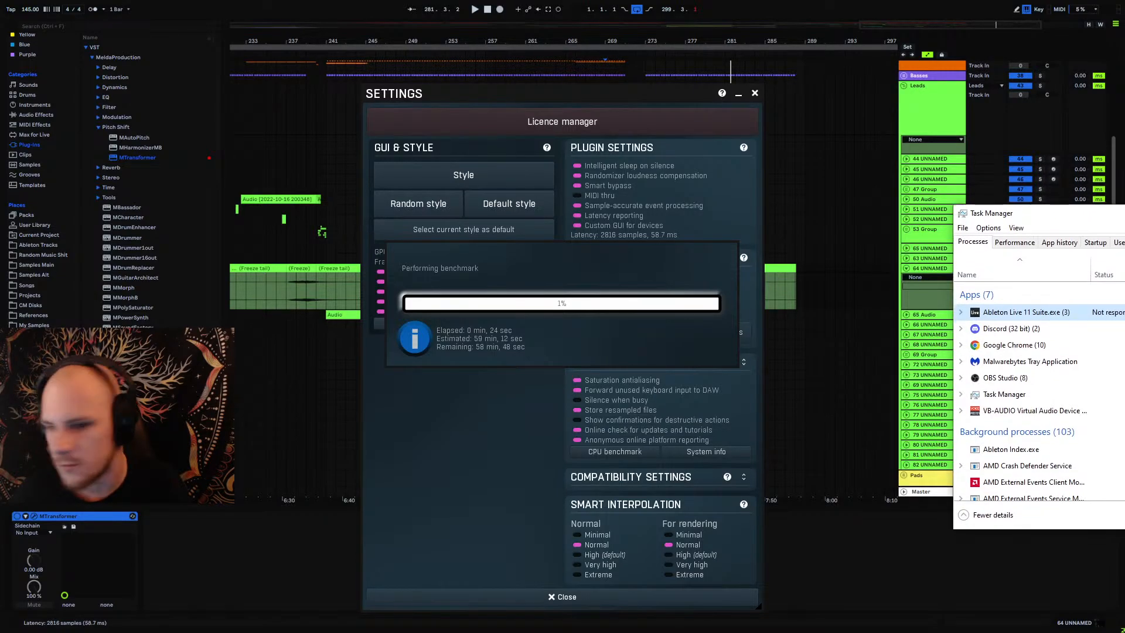
drag(740, 134, 616, 144)
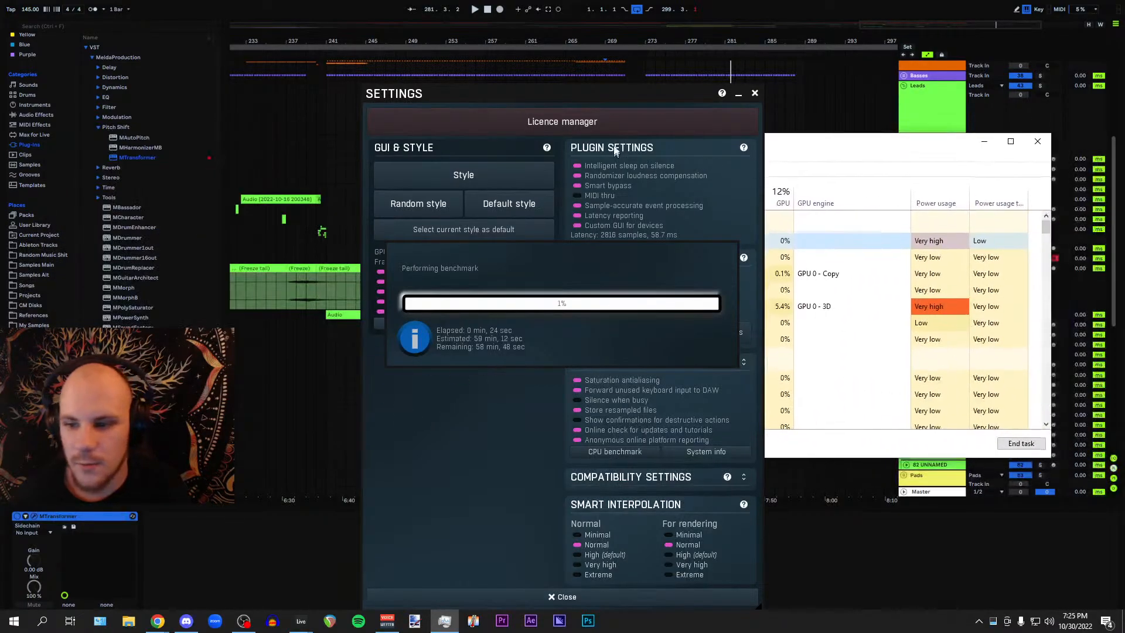
click(1023, 440)
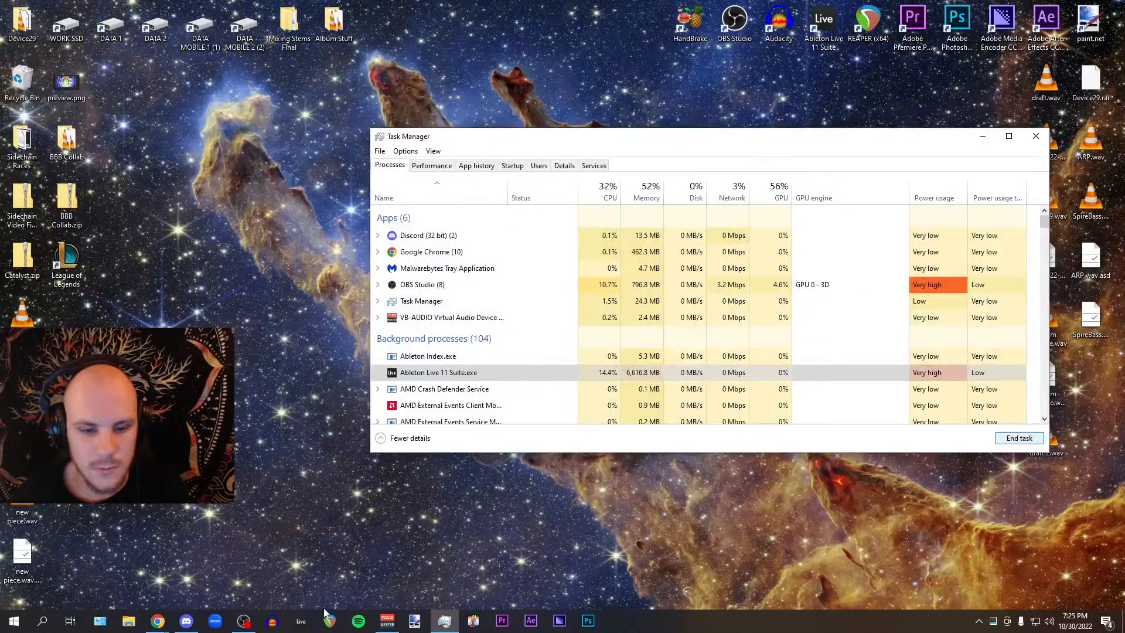
Step: Relaunch Ableton Live, close the crash report, and open the set in 76 NEW Project from the Psytrance Stuff projects folder
click(301, 621)
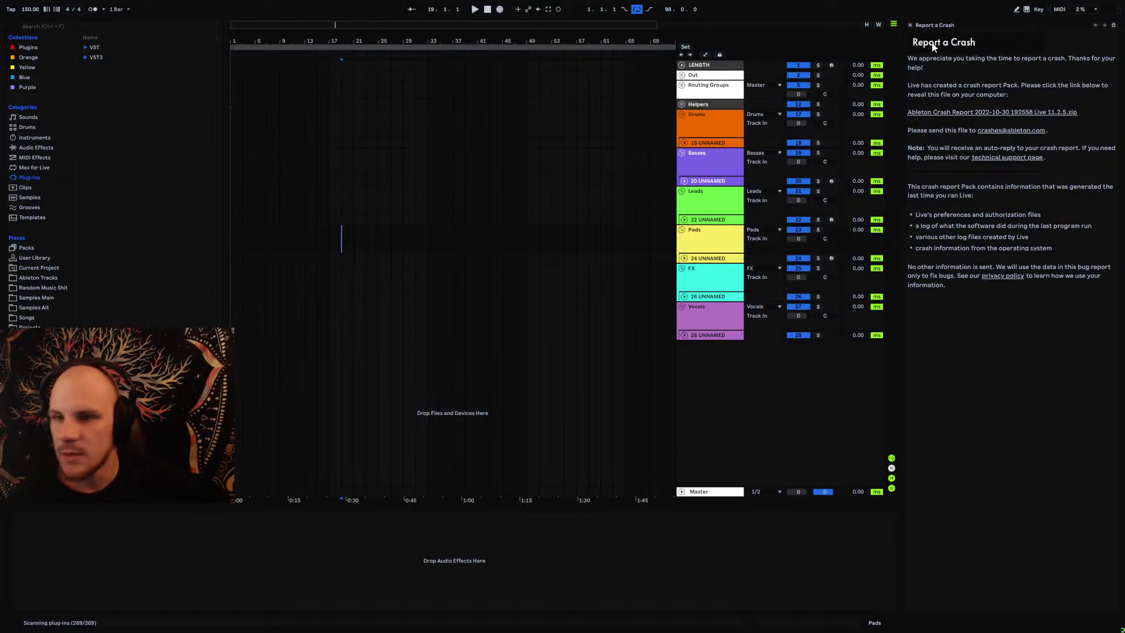
click(910, 24)
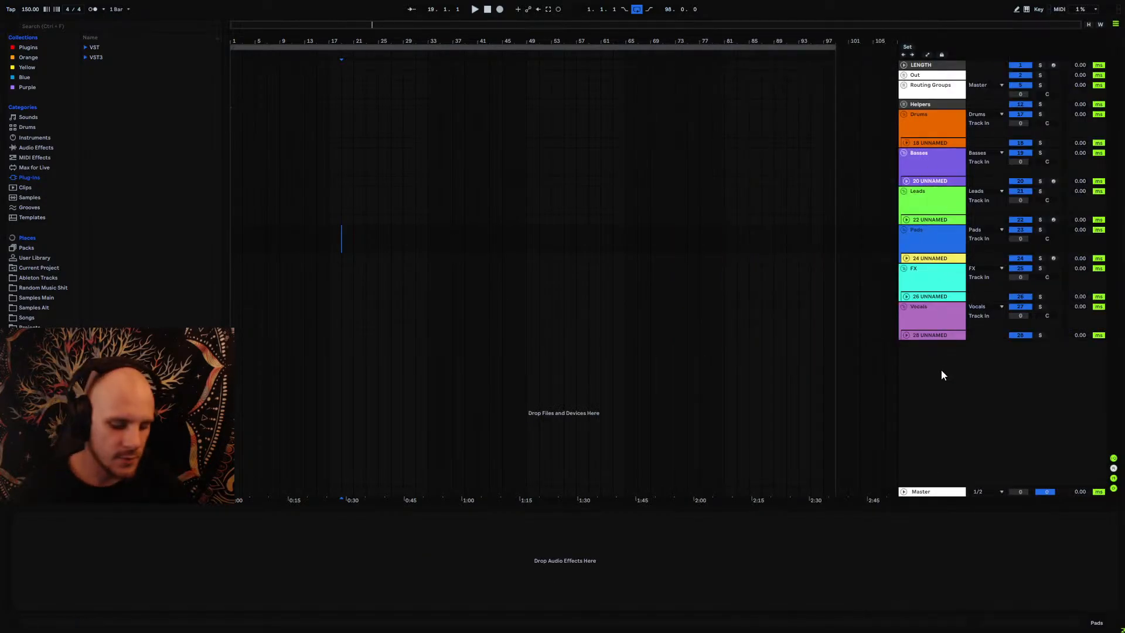
key(ctrl+o)
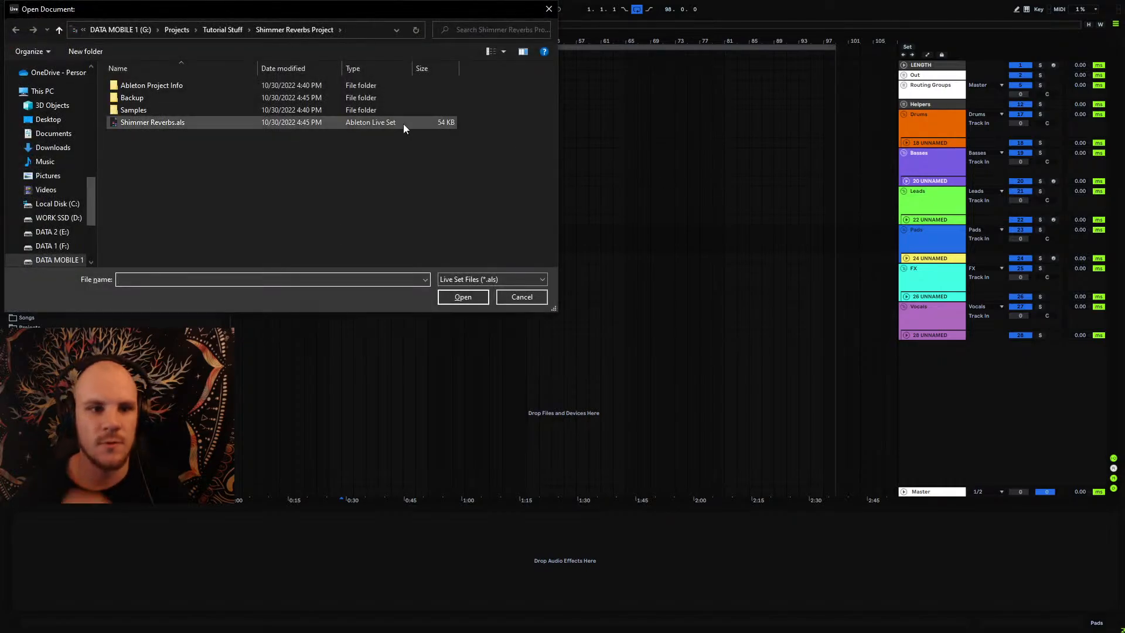
click(223, 29)
click(213, 30)
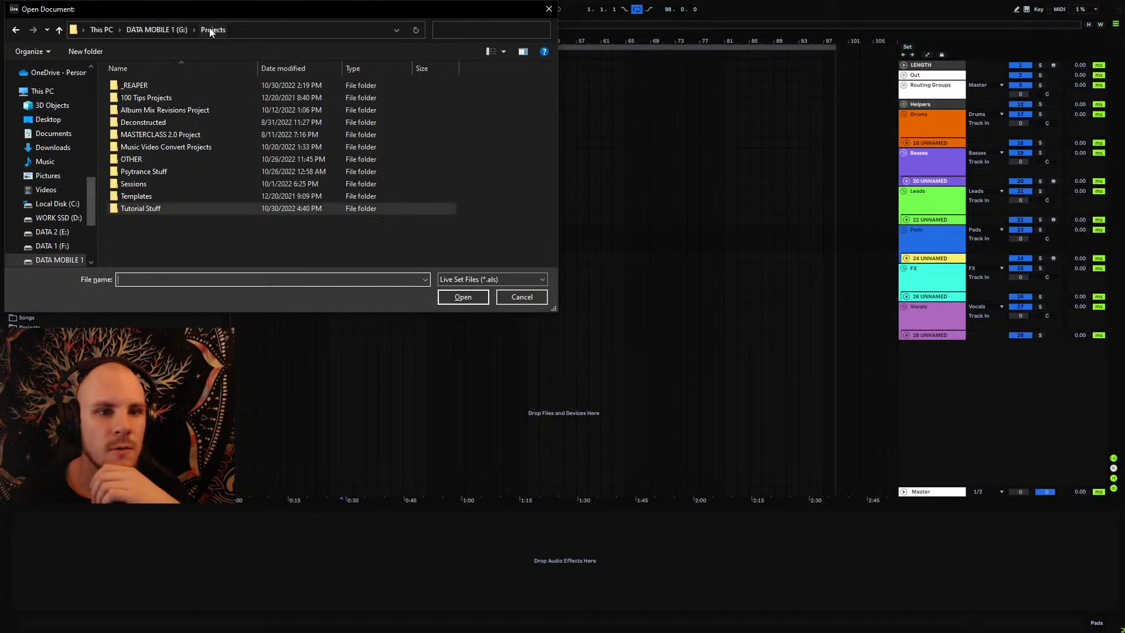
double_click(154, 172)
double_click(155, 87)
click(171, 123)
double_click(170, 122)
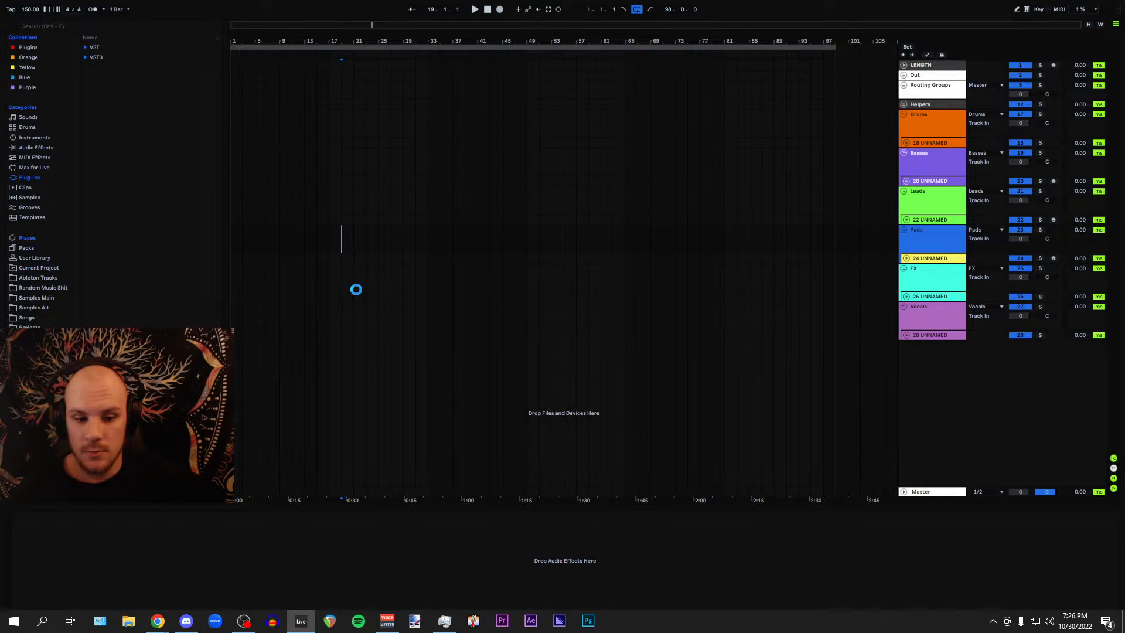
Step: Check Ableton Live's resource usage in Task Manager during loading, and look over the tracks of the reopened arrangement
click(444, 621)
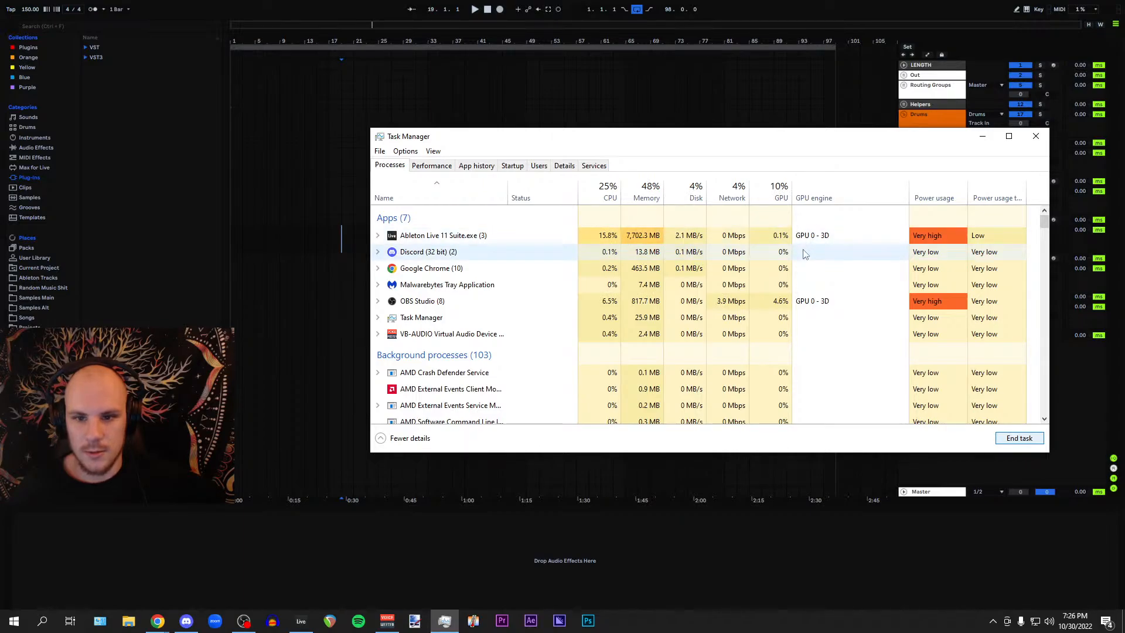
click(983, 138)
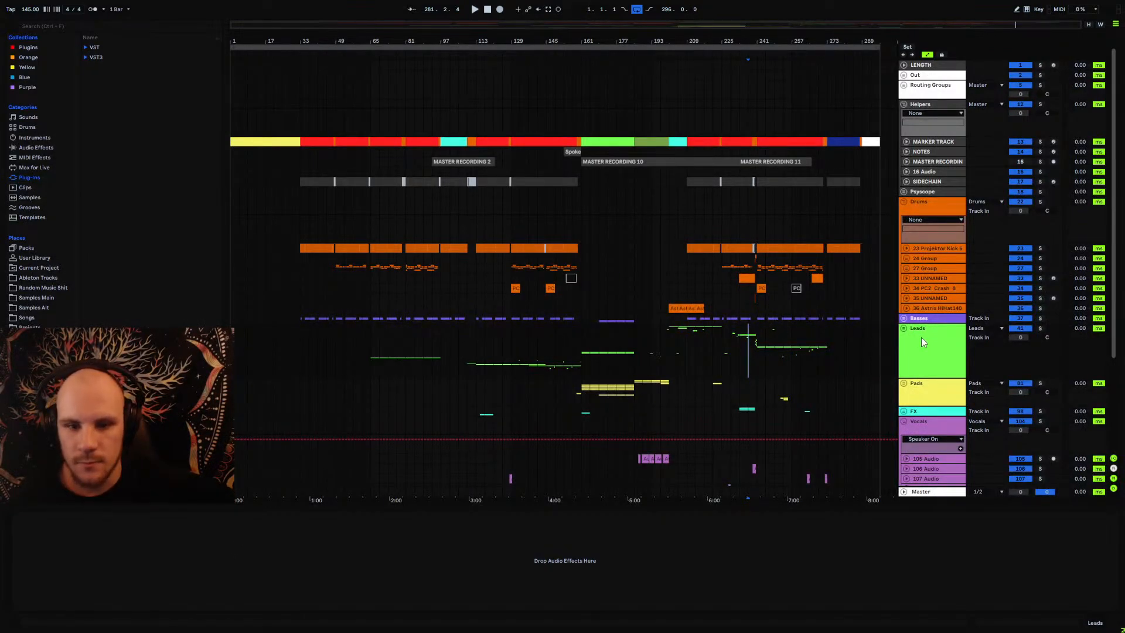
scroll(920, 336, down, 2)
scroll(351, 298, down, 4)
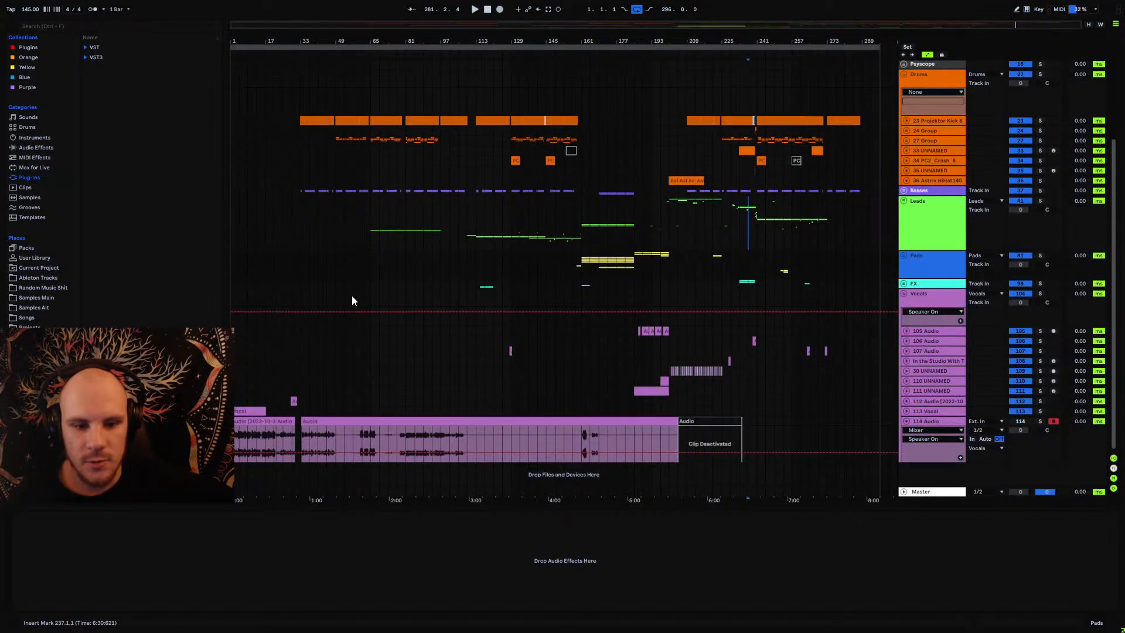
scroll(352, 299, up, 5)
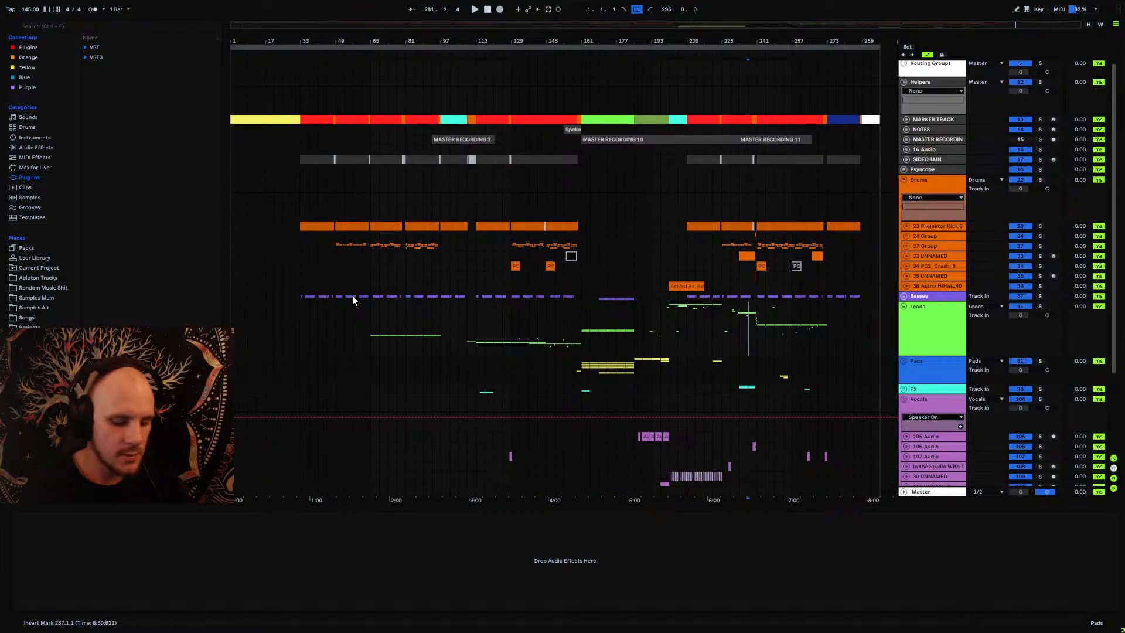
Step: Examine the dates of the saved sets in the project's Backup folder without opening any of them
key(ctrl+o)
double_click(155, 100)
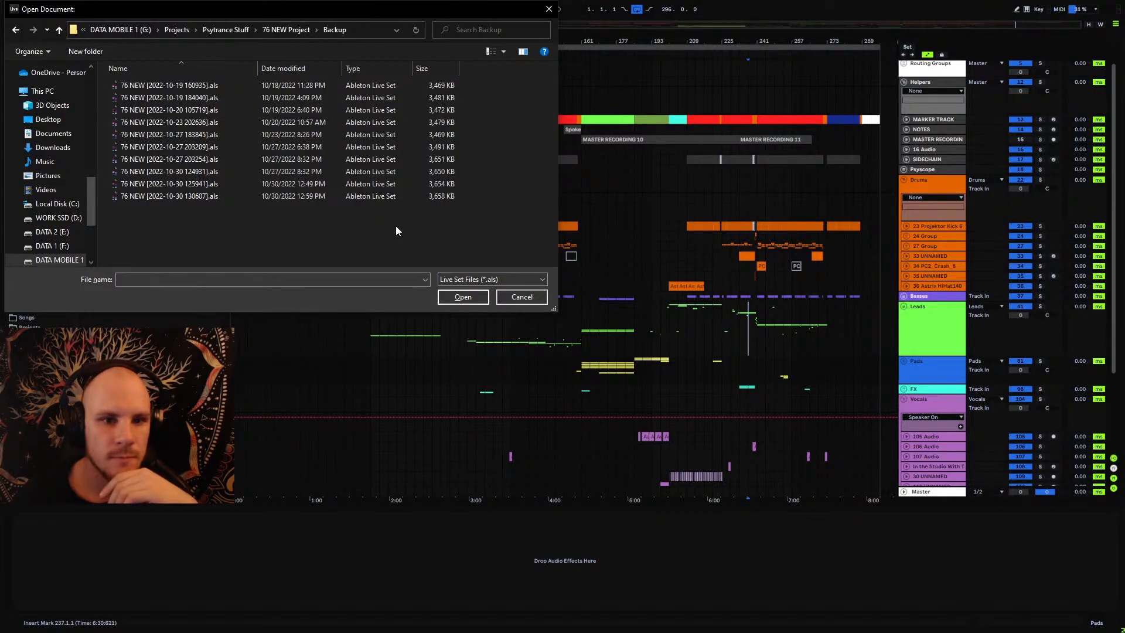
click(292, 198)
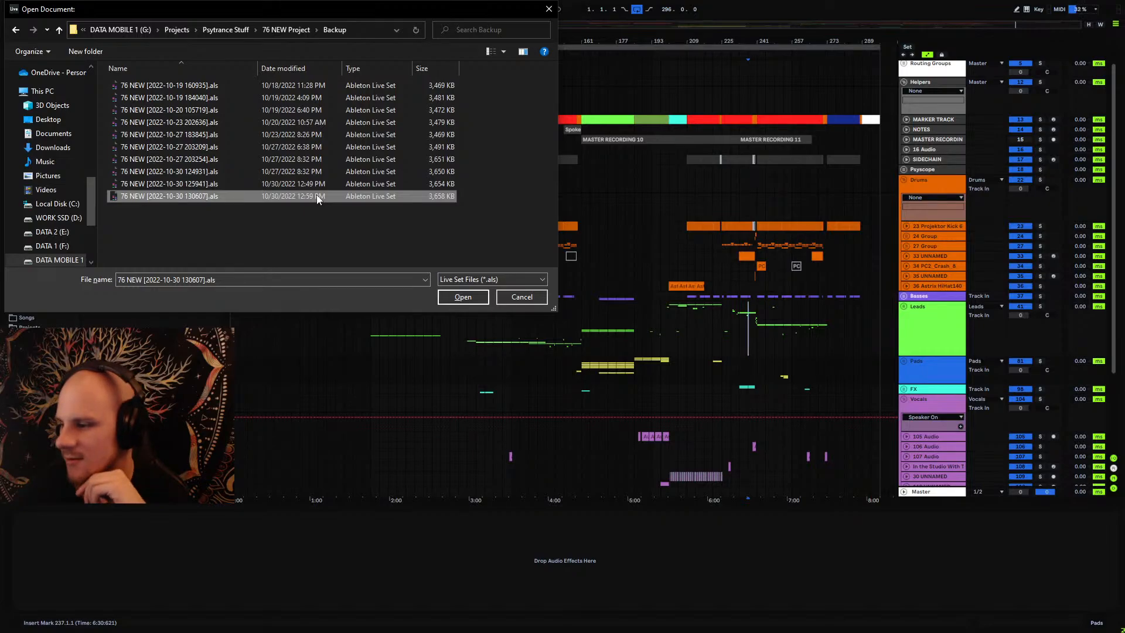
click(548, 9)
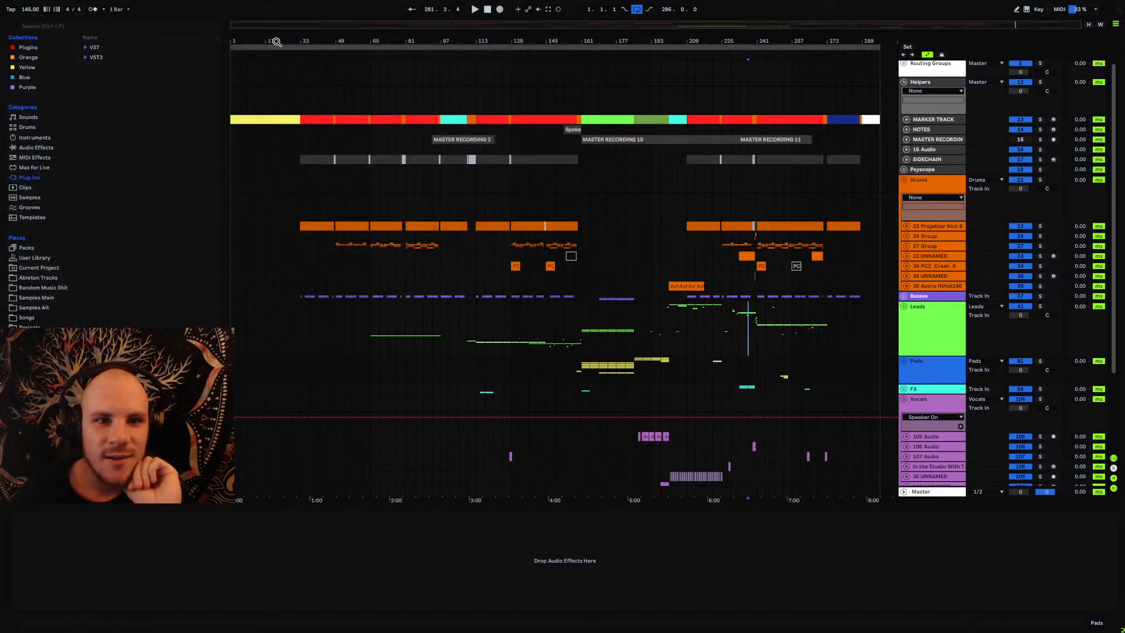
Step: Unfold track 113 Vocal at the start of the arrangement and play its clip soloed from bar 12
drag(276, 41, 276, 108)
scroll(427, 234, down, 4)
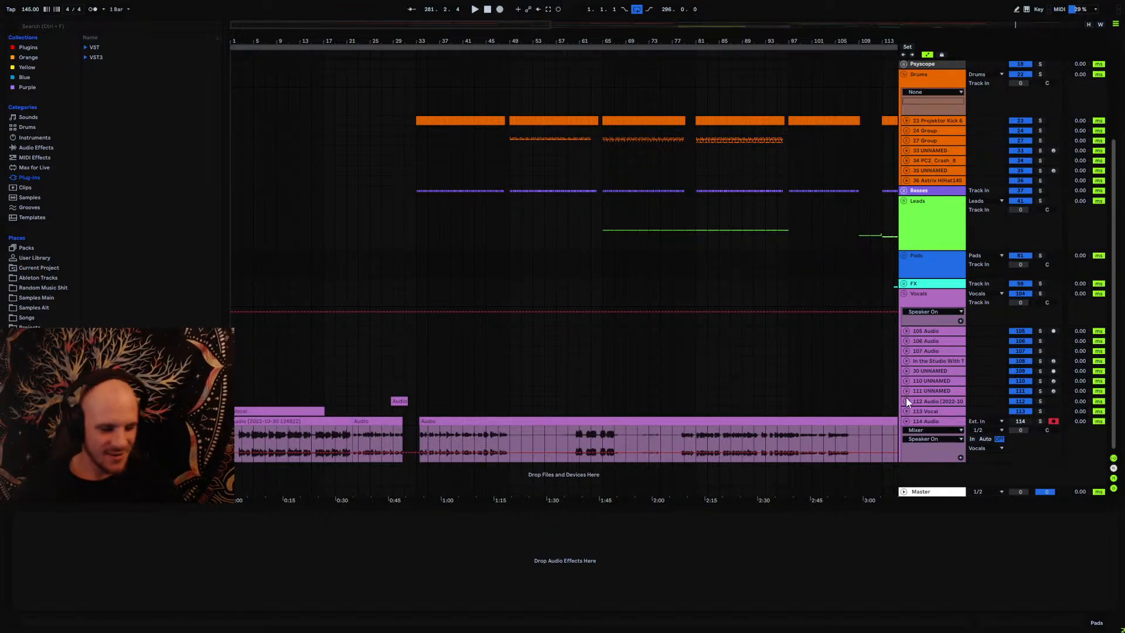
click(906, 421)
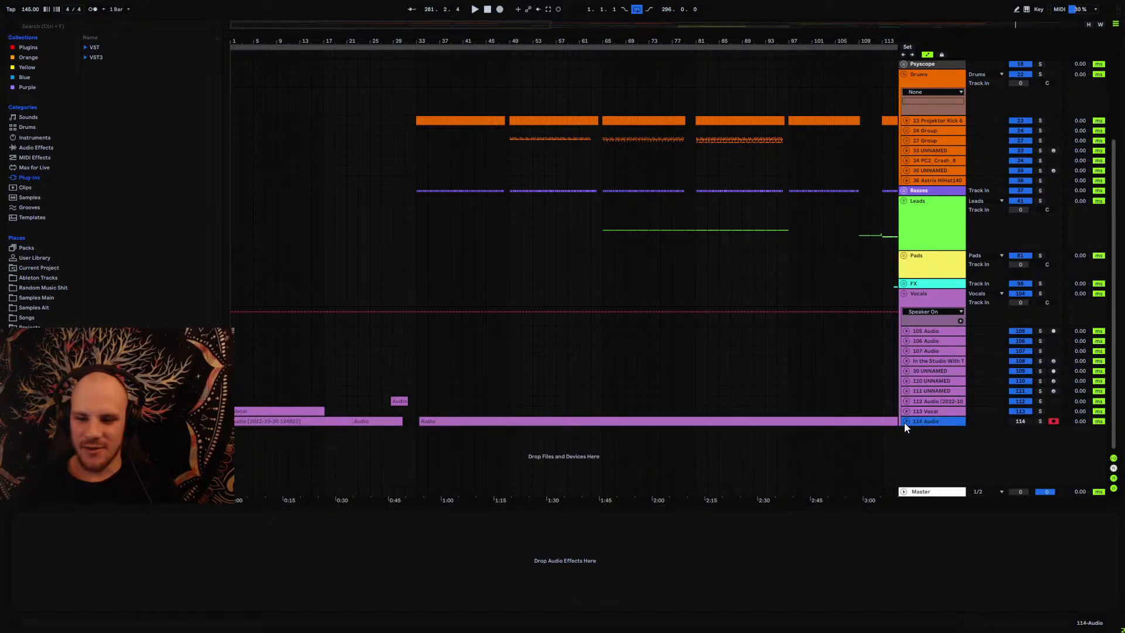
click(906, 421)
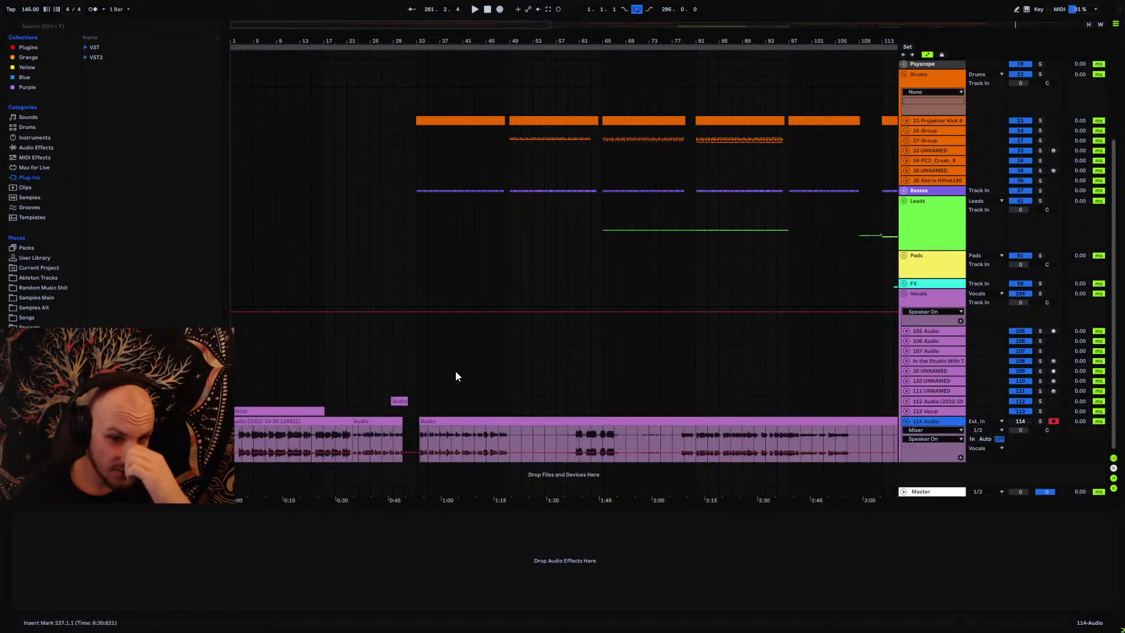
click(906, 413)
click(301, 409)
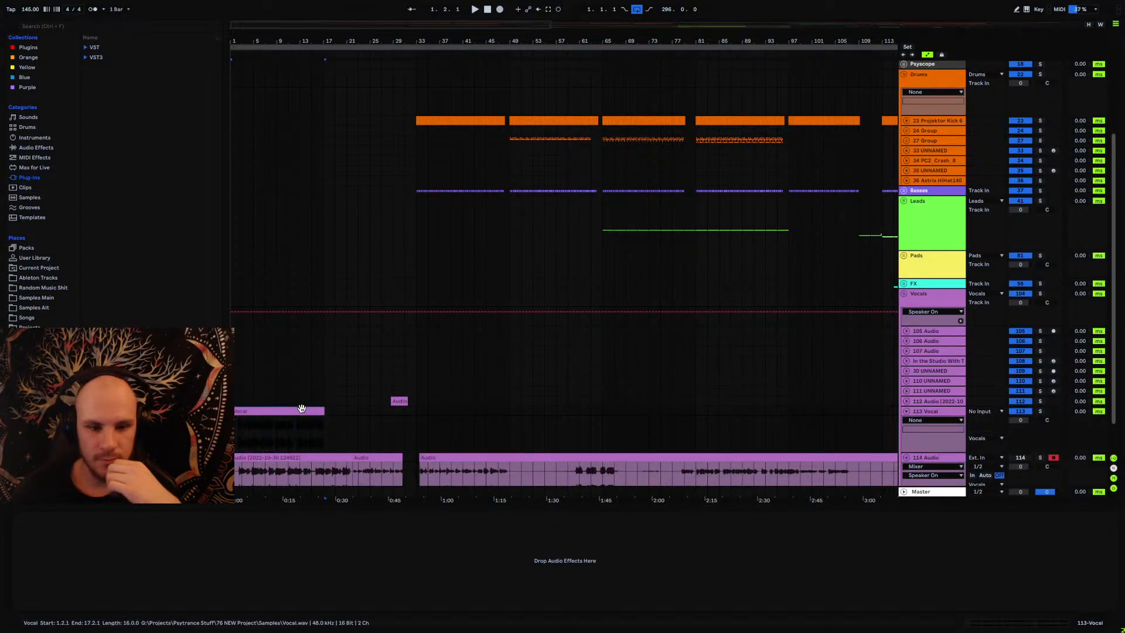
key(z)
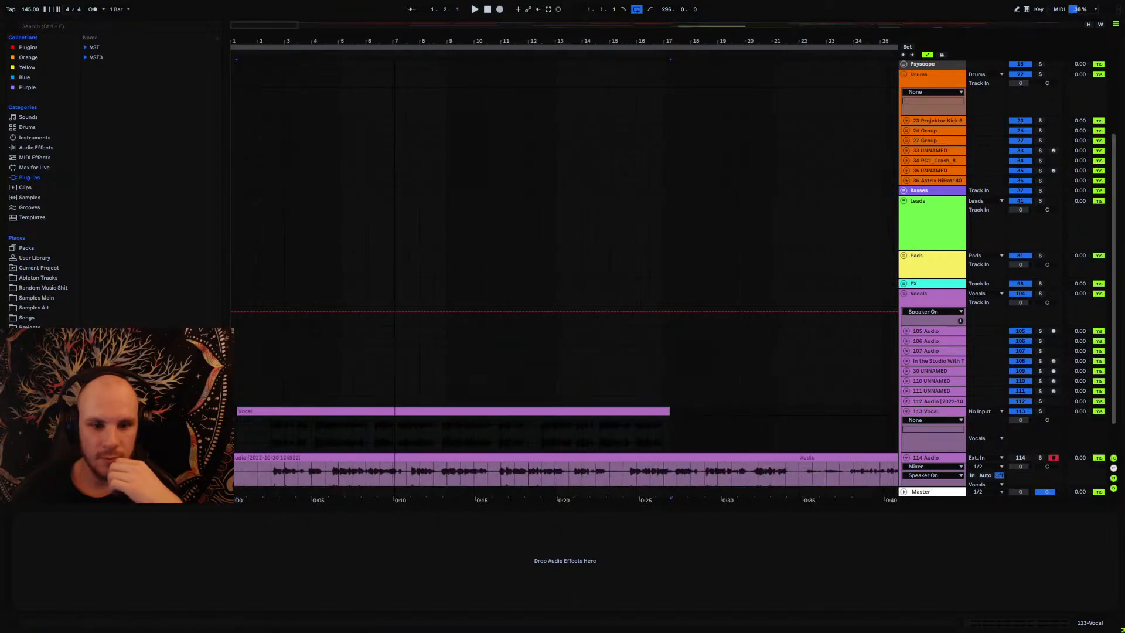
click(493, 426)
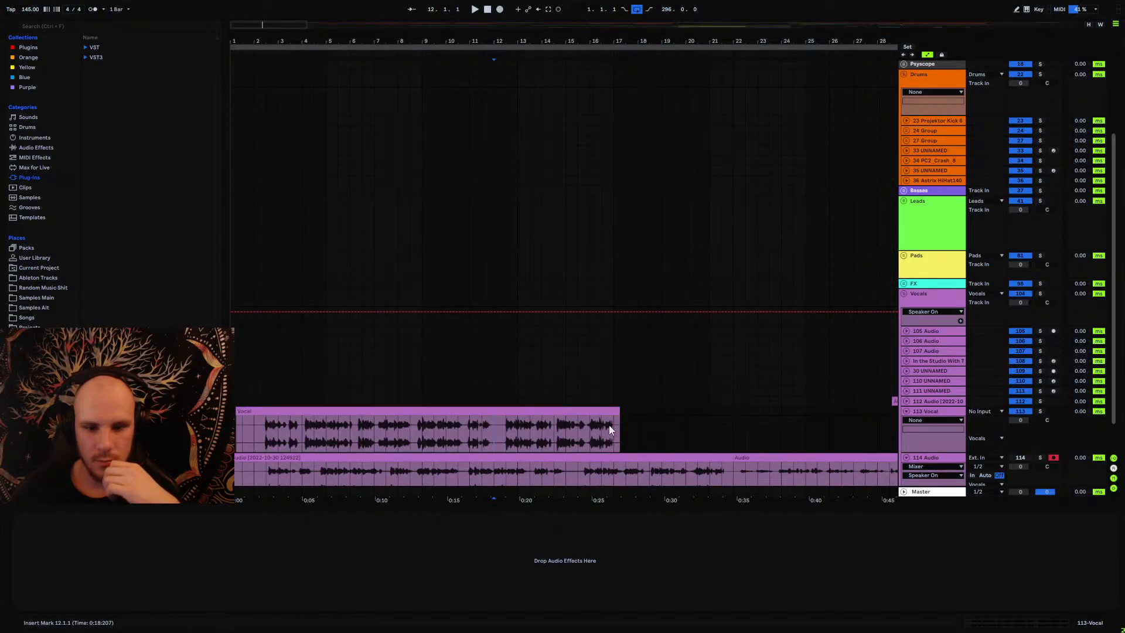
key(space)
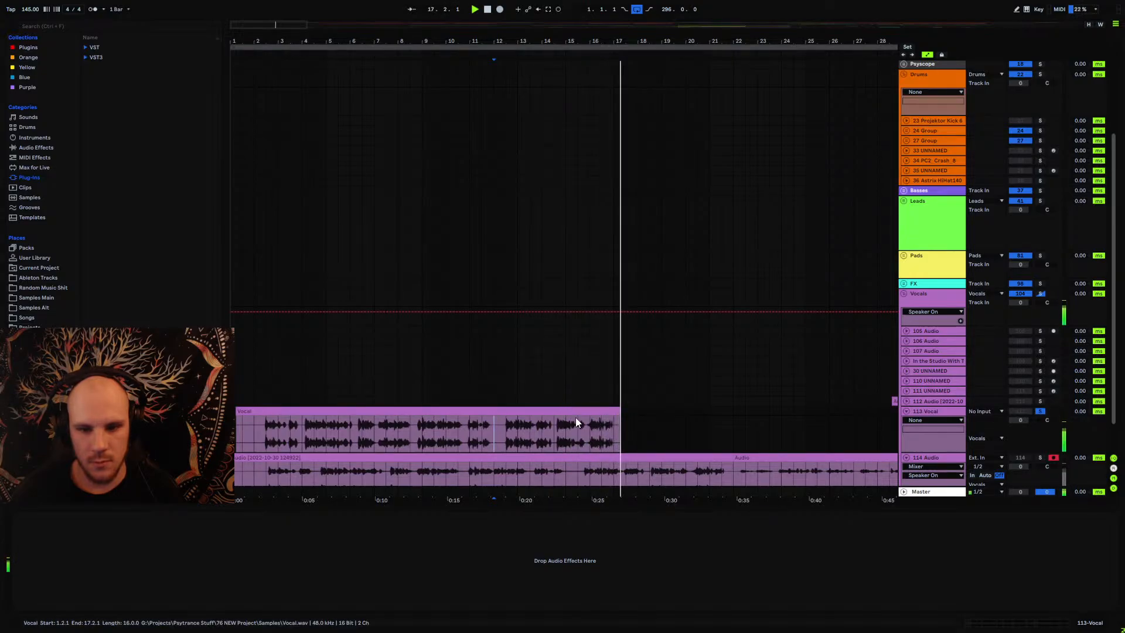
Step: Split the clip on track 113 Vocal at 15.4.3 and delete its material from 12.2.3 to 17.2.1
drag(593, 37, 666, 394)
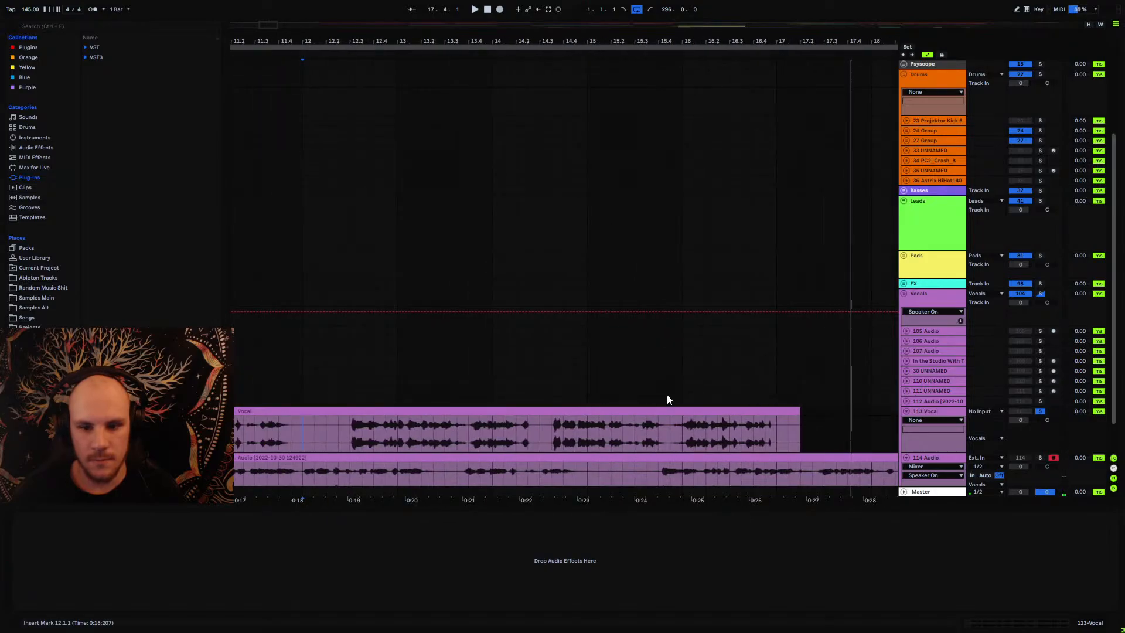
click(670, 437)
key(ctrl+e)
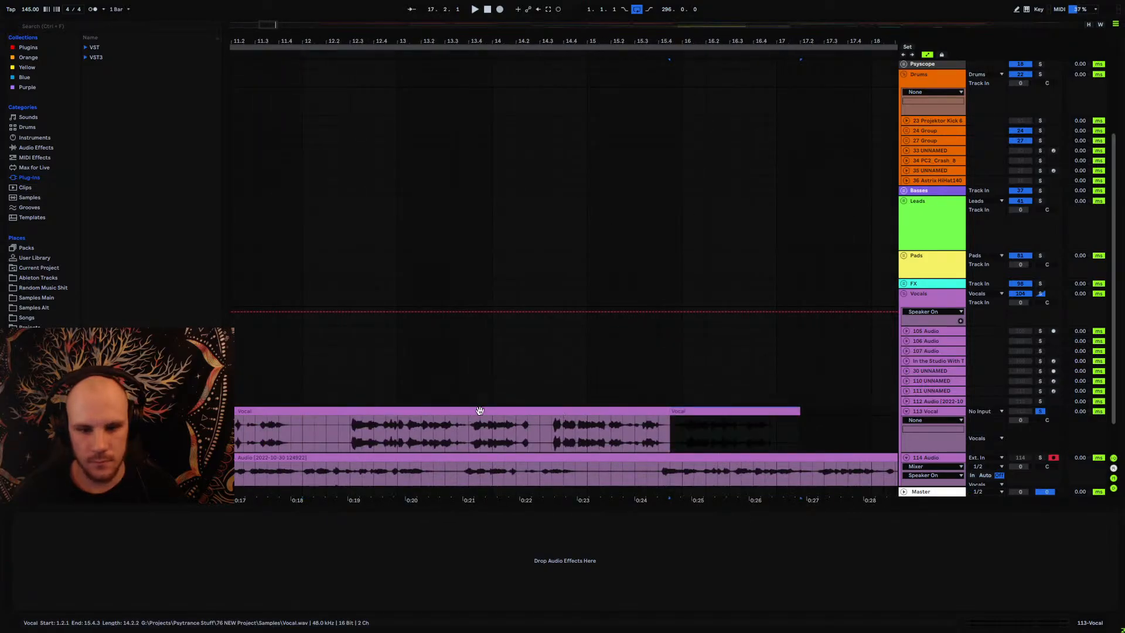
click(338, 436)
drag(339, 437, 692, 414)
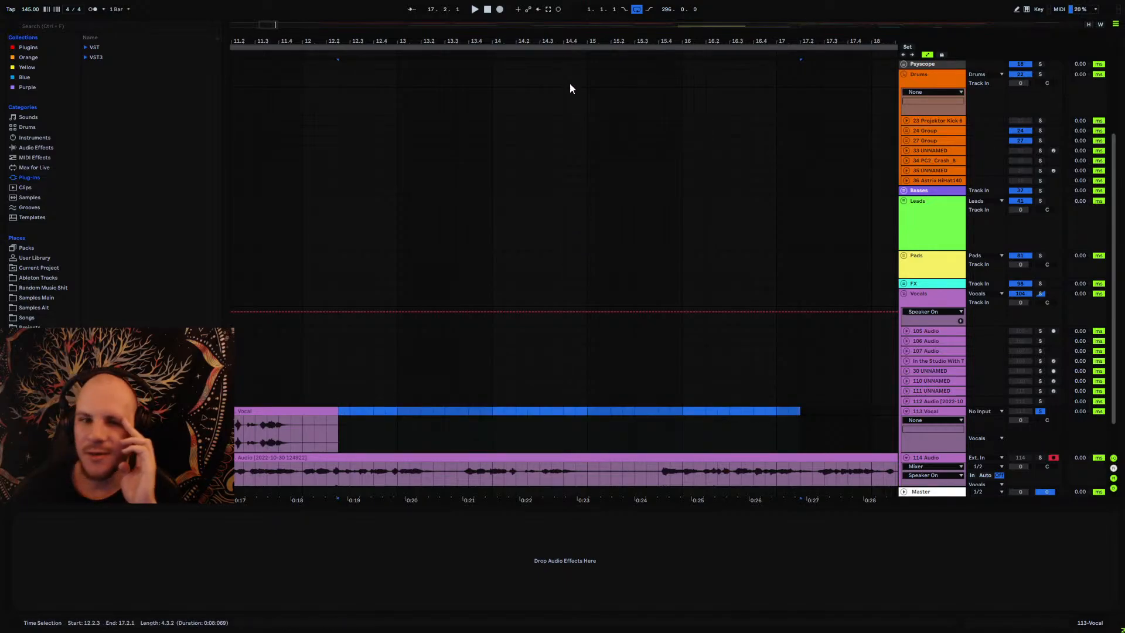
ctrl+scroll(527, 99, down, 5)
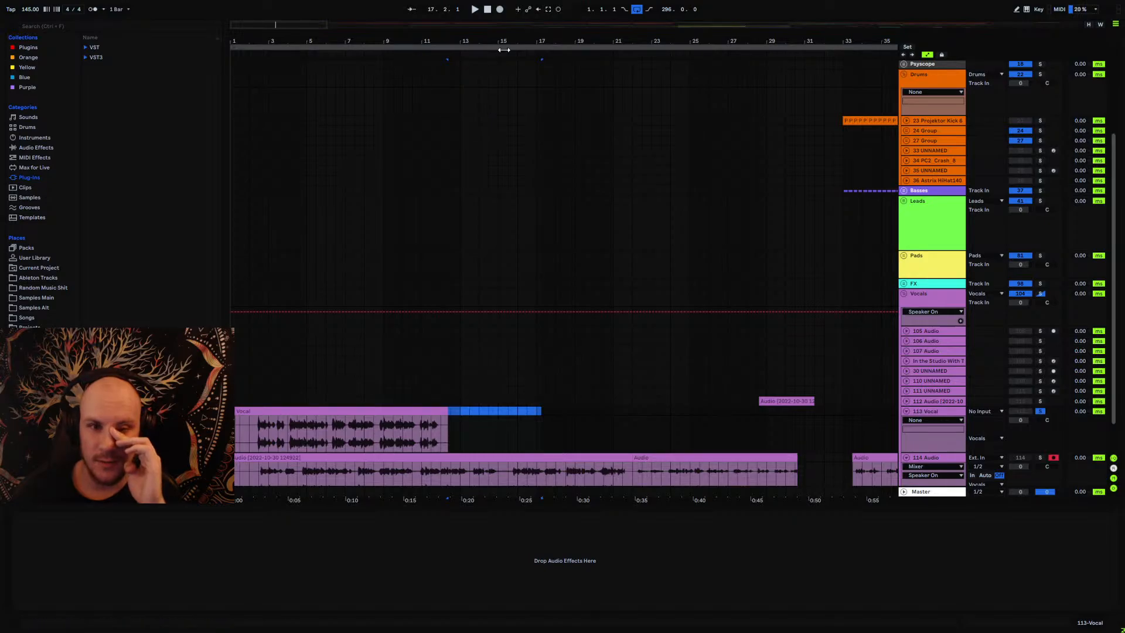
Step: Stretch the Vocal clip on track 113 so that it ends at 17.4.3
drag(503, 50, 504, 35)
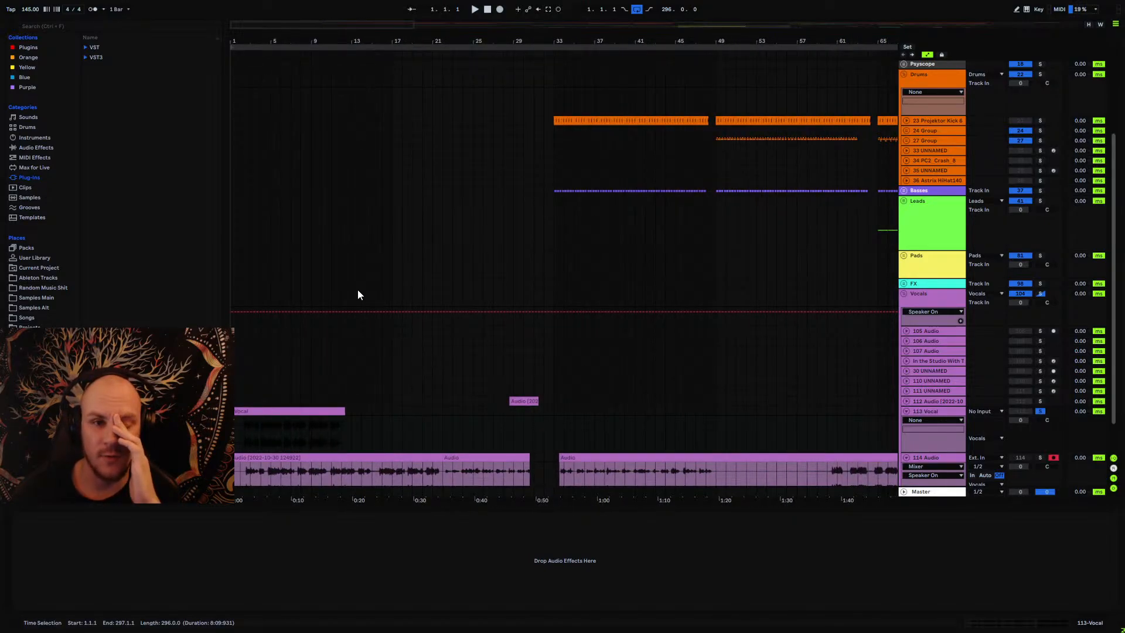
click(376, 414)
click(363, 411)
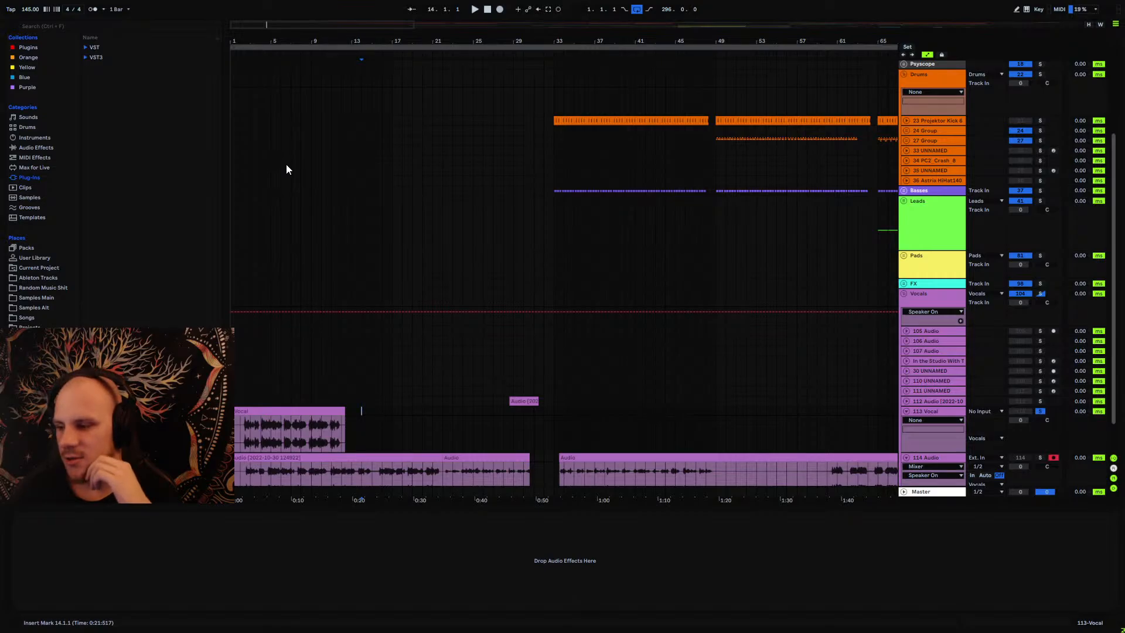
drag(274, 41, 523, 339)
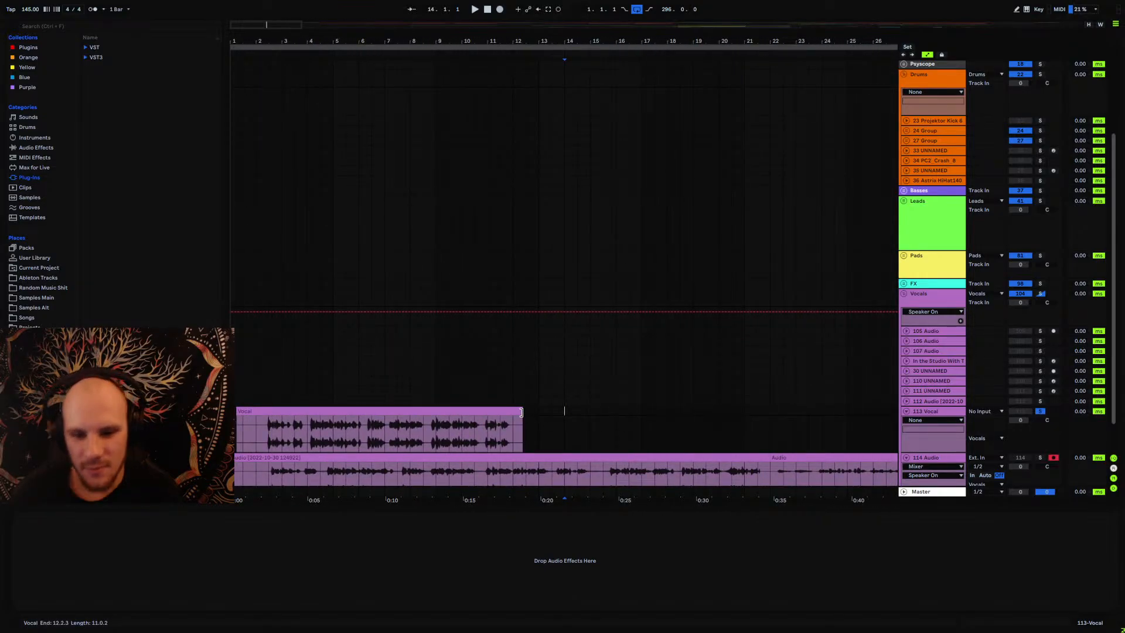
drag(522, 421, 664, 420)
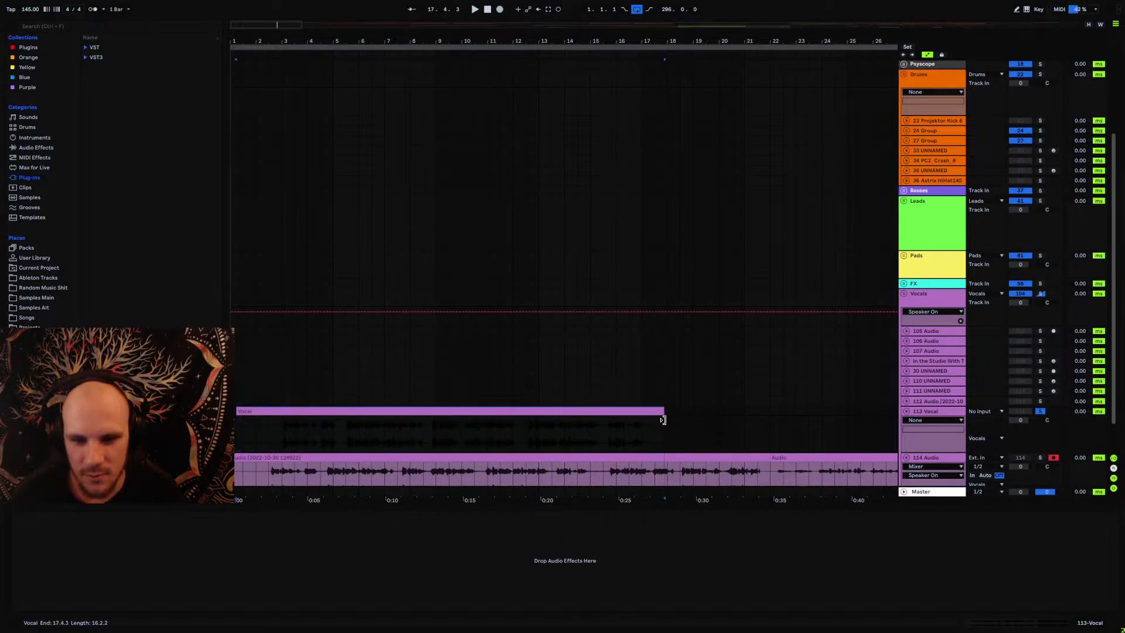
Step: Split the Vocal clip at 3.1.1, delete the part before it, and play the remaining clip
click(275, 422)
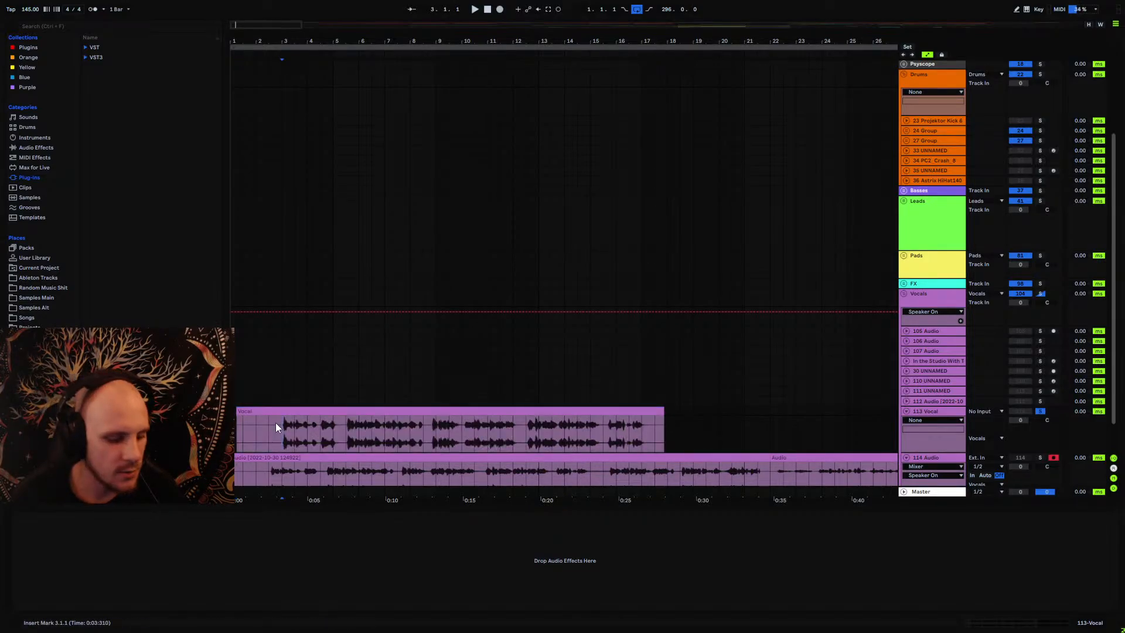
key(ctrl+e)
click(271, 410)
key(Delete)
click(350, 412)
key(space)
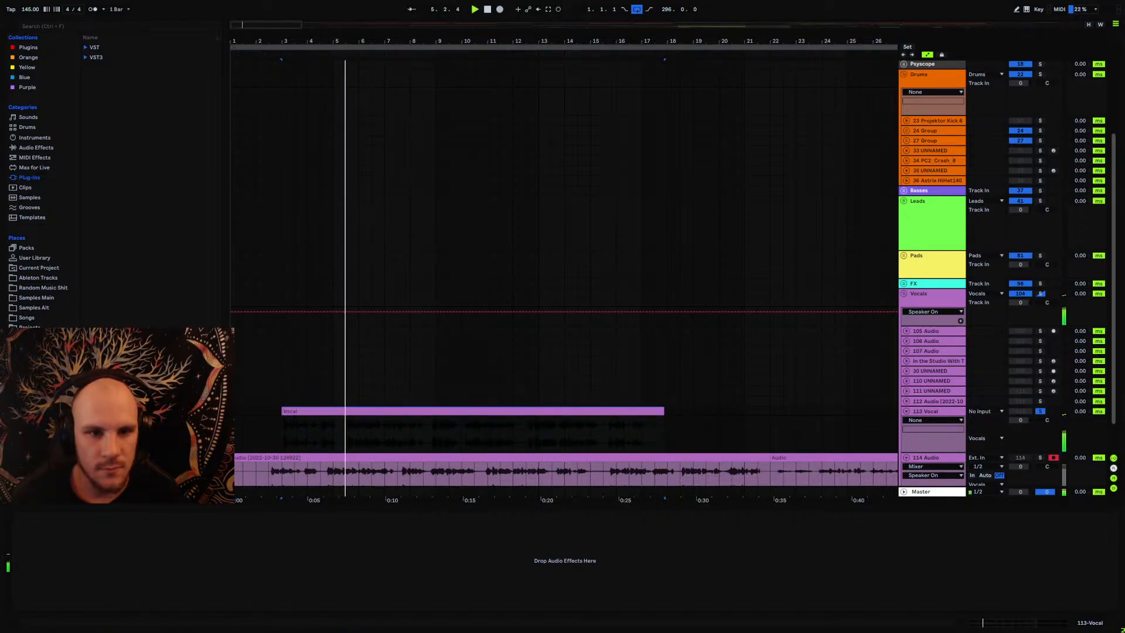
drag(308, 41, 367, 50)
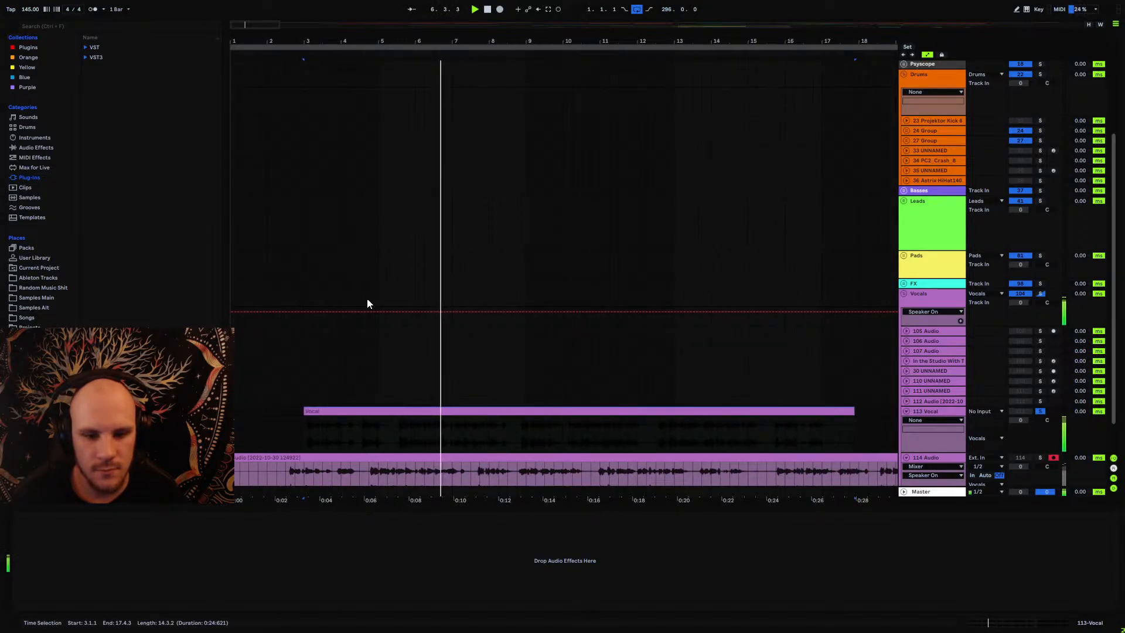
scroll(367, 303, down, 2)
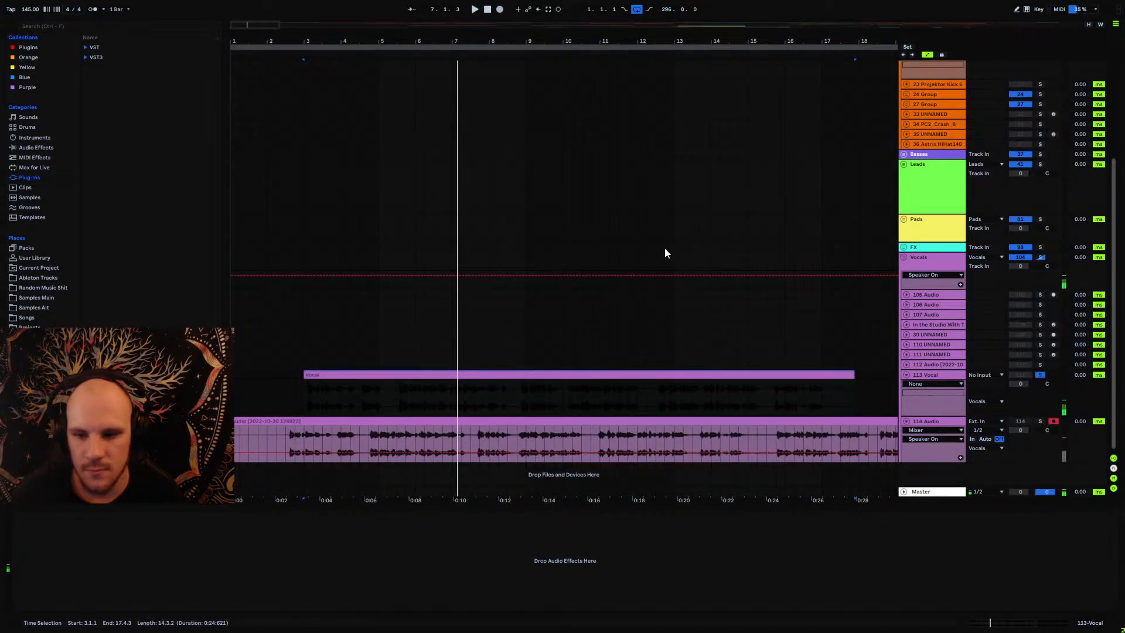
Step: Try splitting track 114's first audio clip near 15.4, deactivating the part behind it and stretching the first part to 18.1.2
click(775, 434)
drag(773, 439, 873, 427)
key(0)
drag(747, 424, 830, 428)
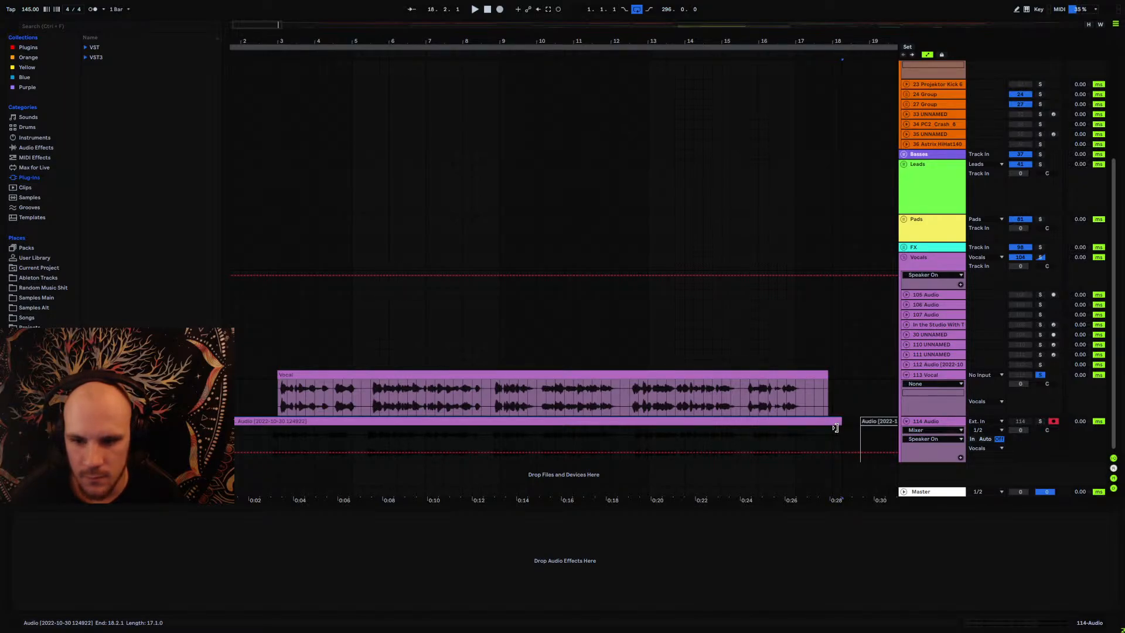
drag(835, 427, 834, 427)
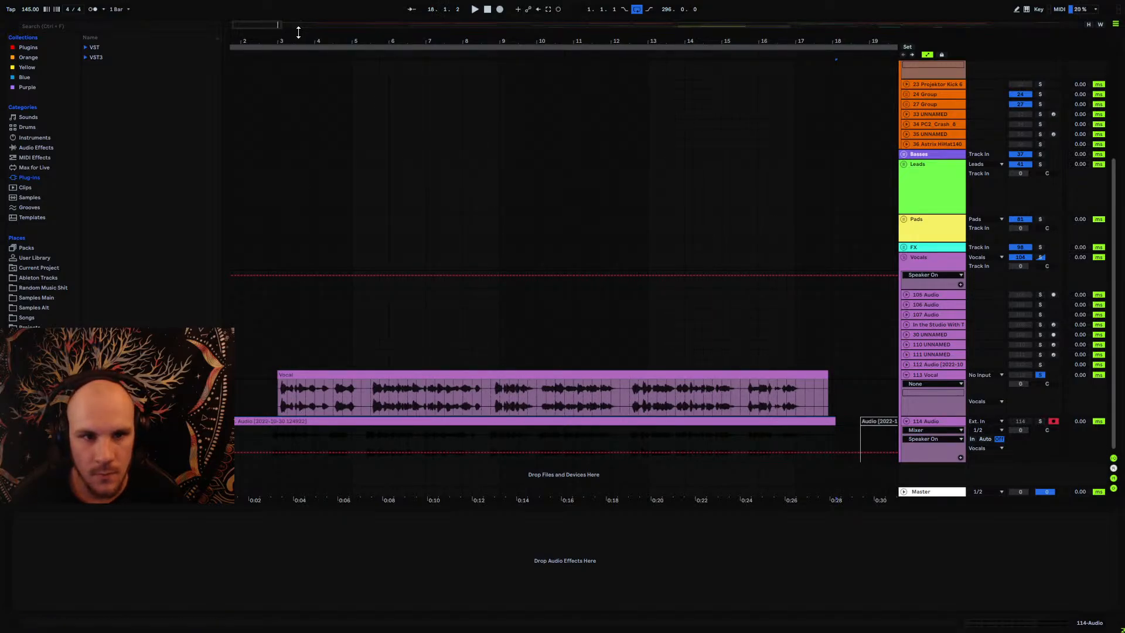
drag(298, 32, 291, 36)
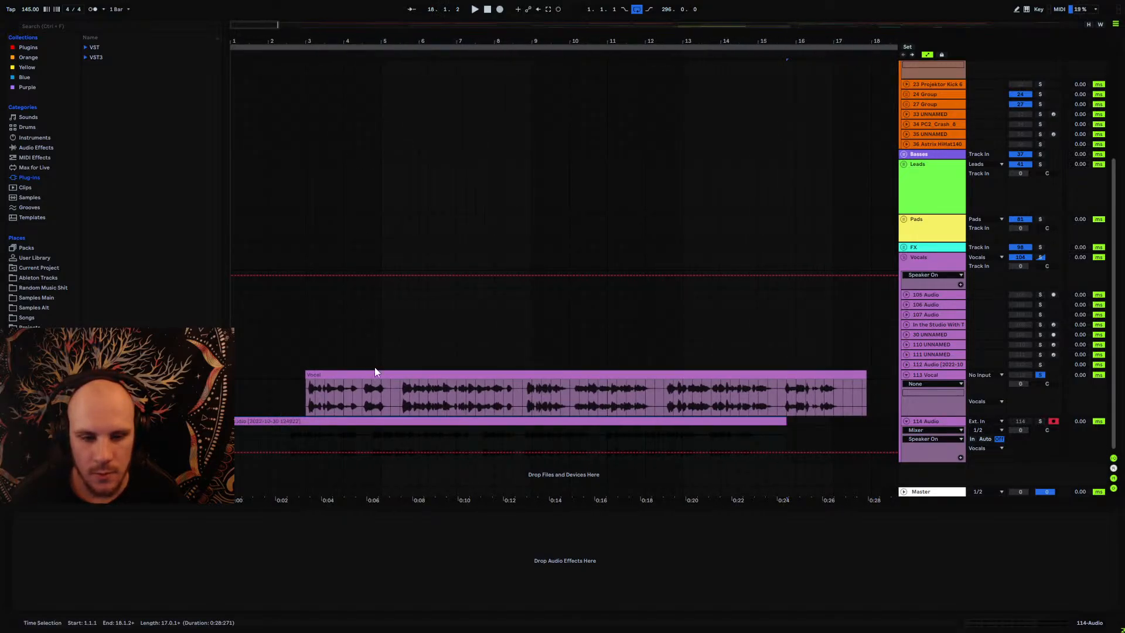
click(290, 445)
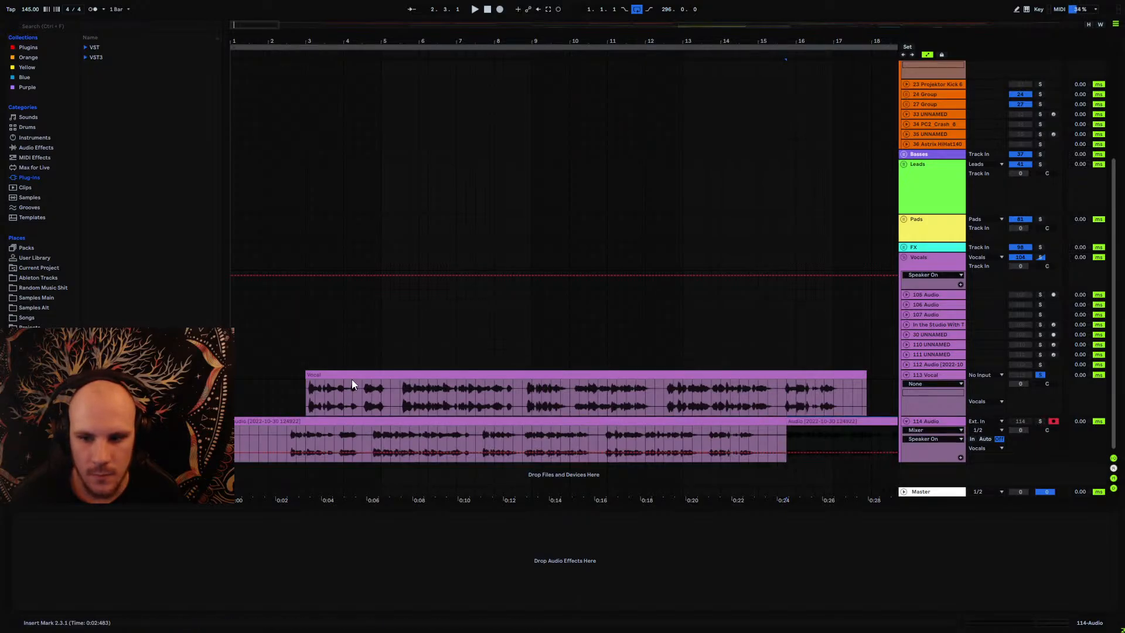
Step: Set the Vocal clip to start at 1.1.1 and turn off its warping
drag(347, 375, 324, 400)
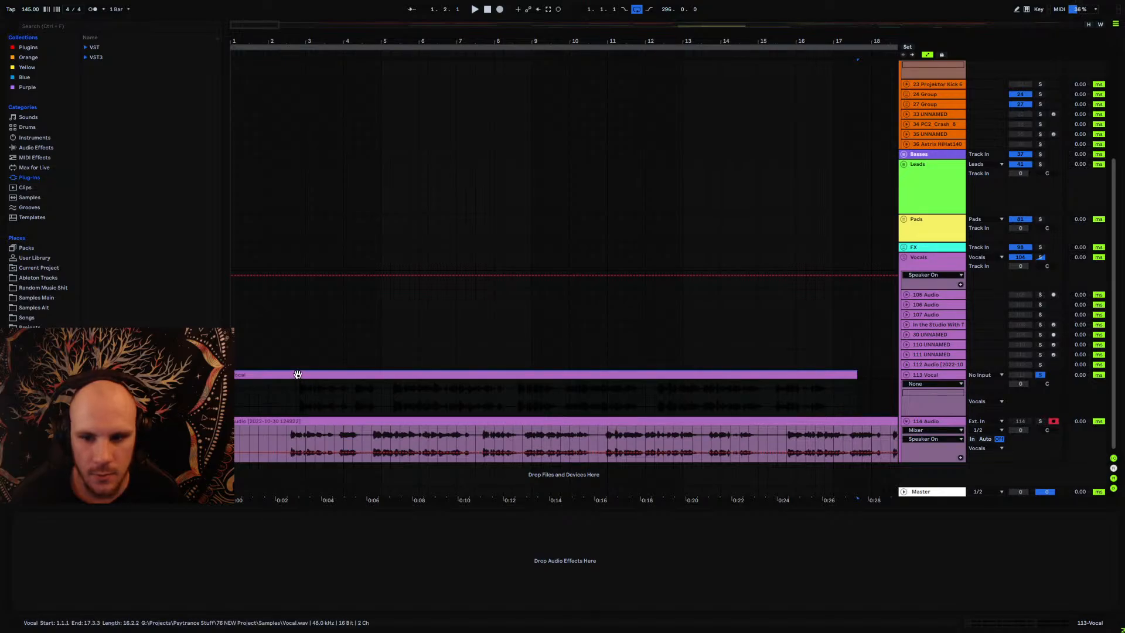
double_click(296, 375)
click(122, 504)
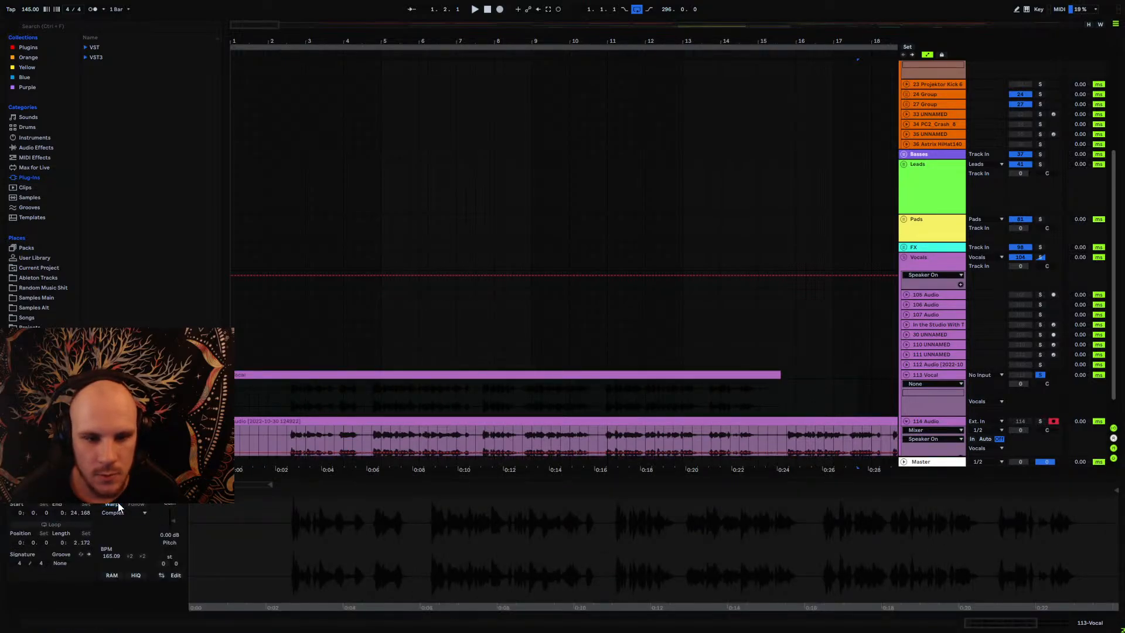
Step: Split track 114's audio clip at 15.4.1, delete the part behind it, and trim it and the Vocal clip to 15.3.1
click(785, 437)
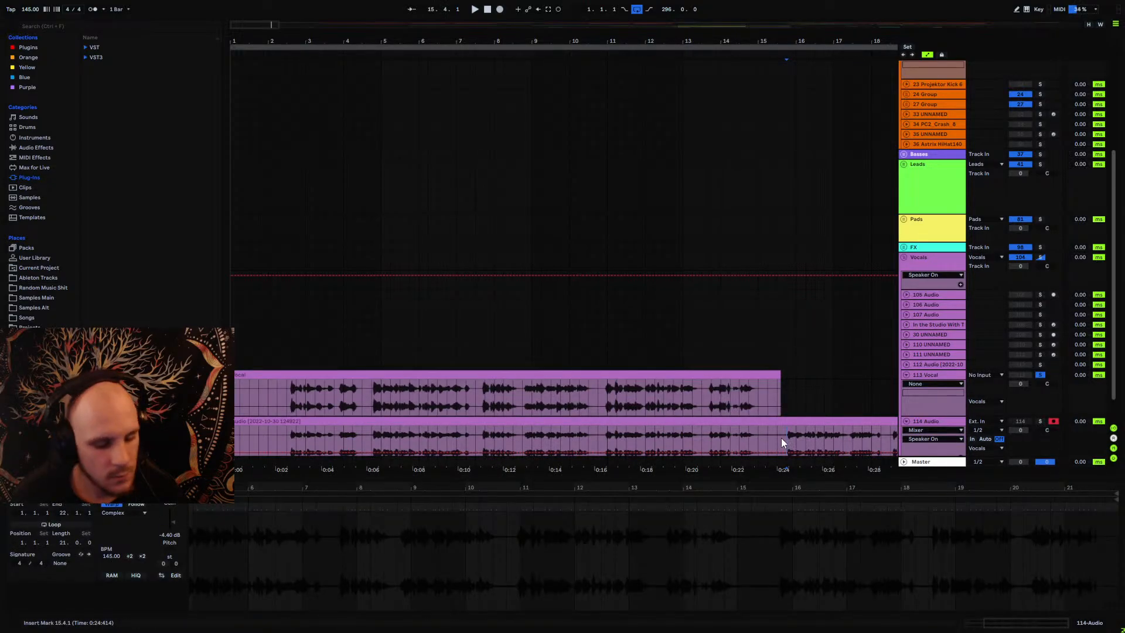
key(ctrl+e)
key(Delete)
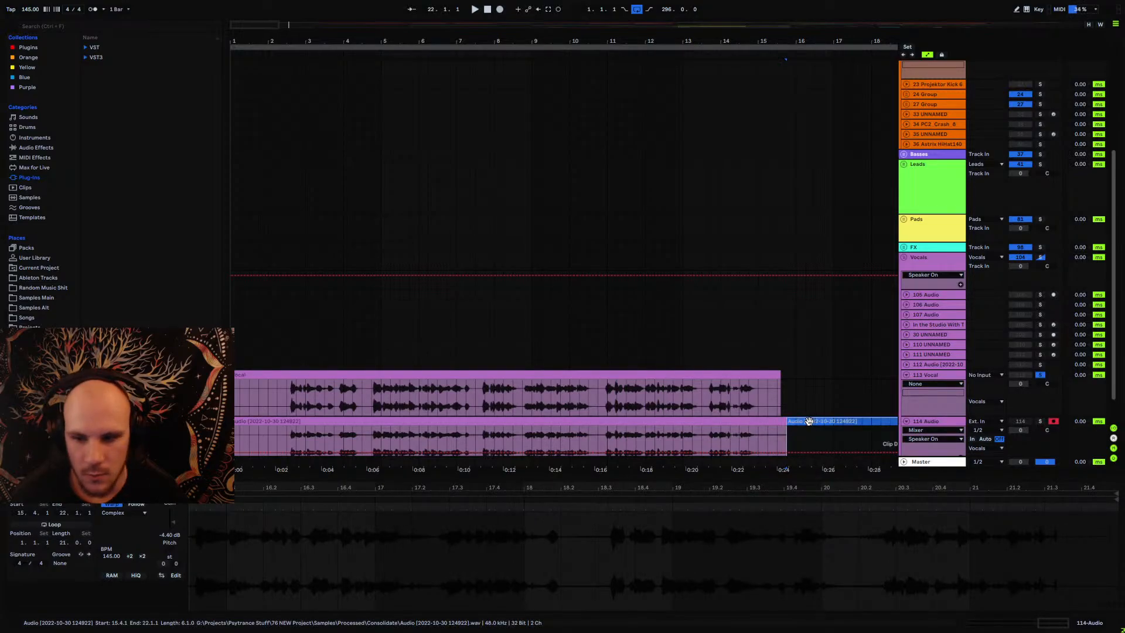
drag(784, 422, 779, 422)
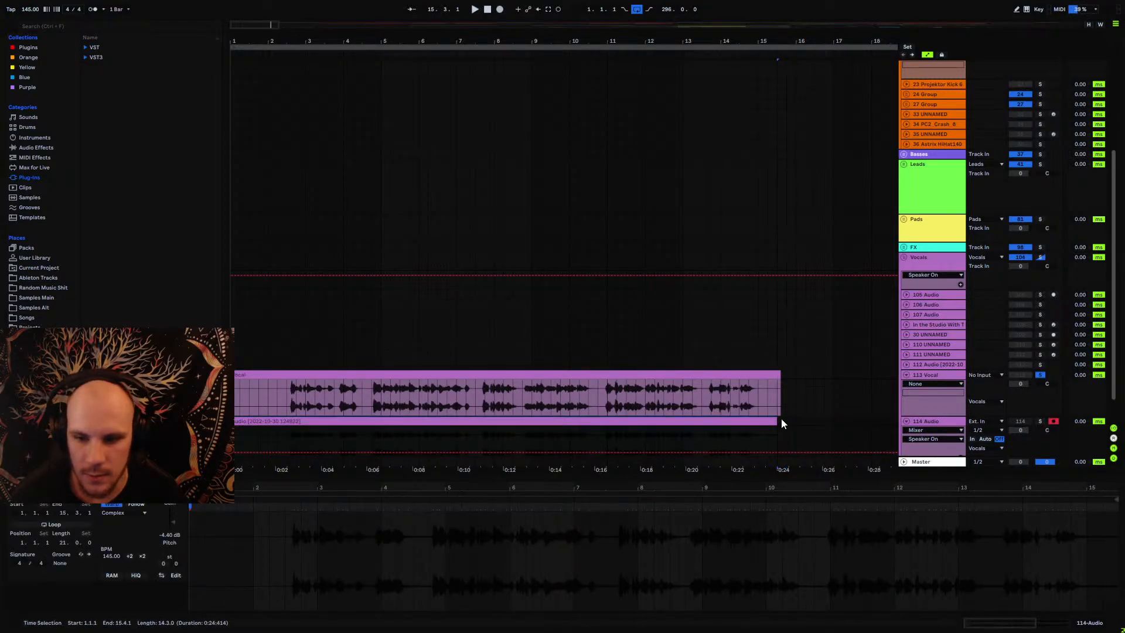
drag(778, 376, 775, 378)
Step: Warp the clips on tracks 113 and 114 together and stretch both to end at 17.4.1
shift+click(767, 424)
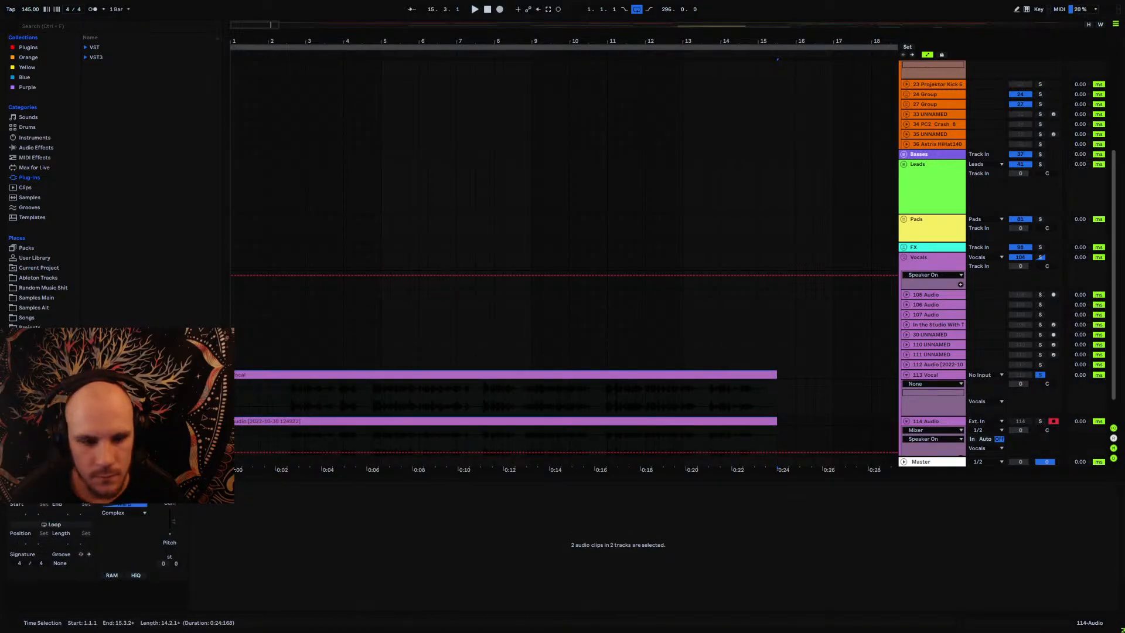
click(130, 506)
click(518, 354)
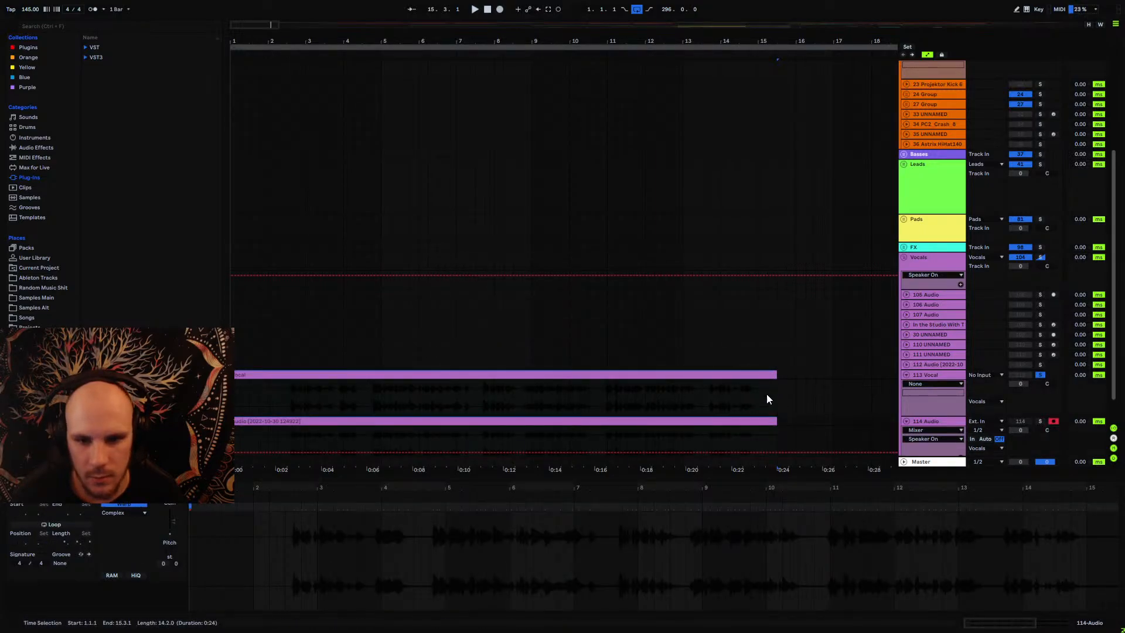
drag(777, 376, 831, 379)
click(475, 394)
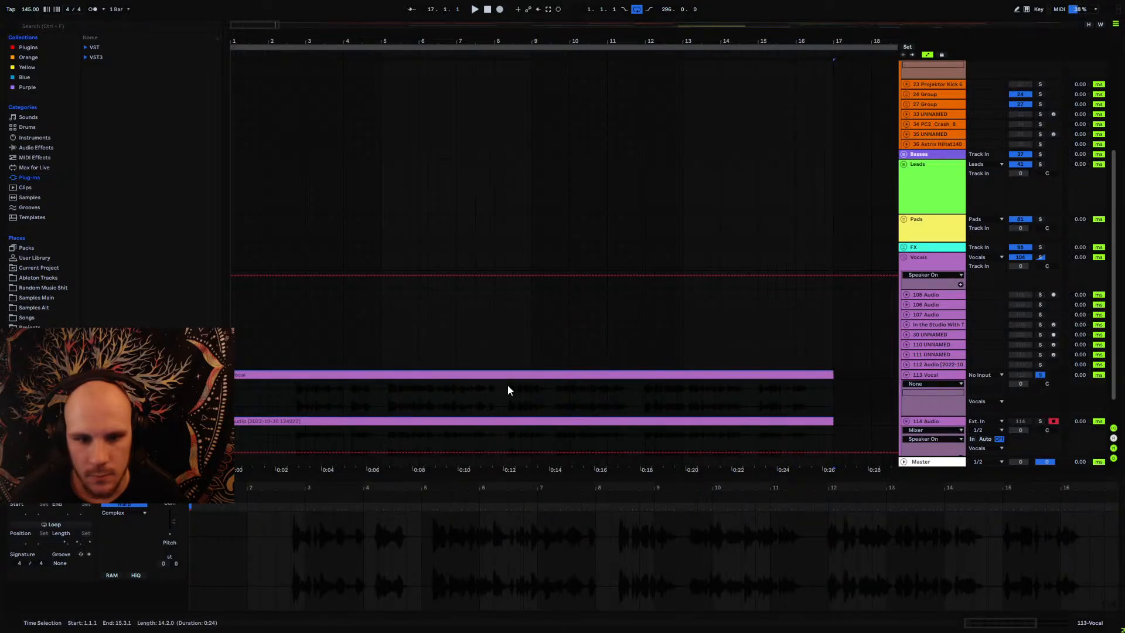
click(823, 375)
shift+click(817, 421)
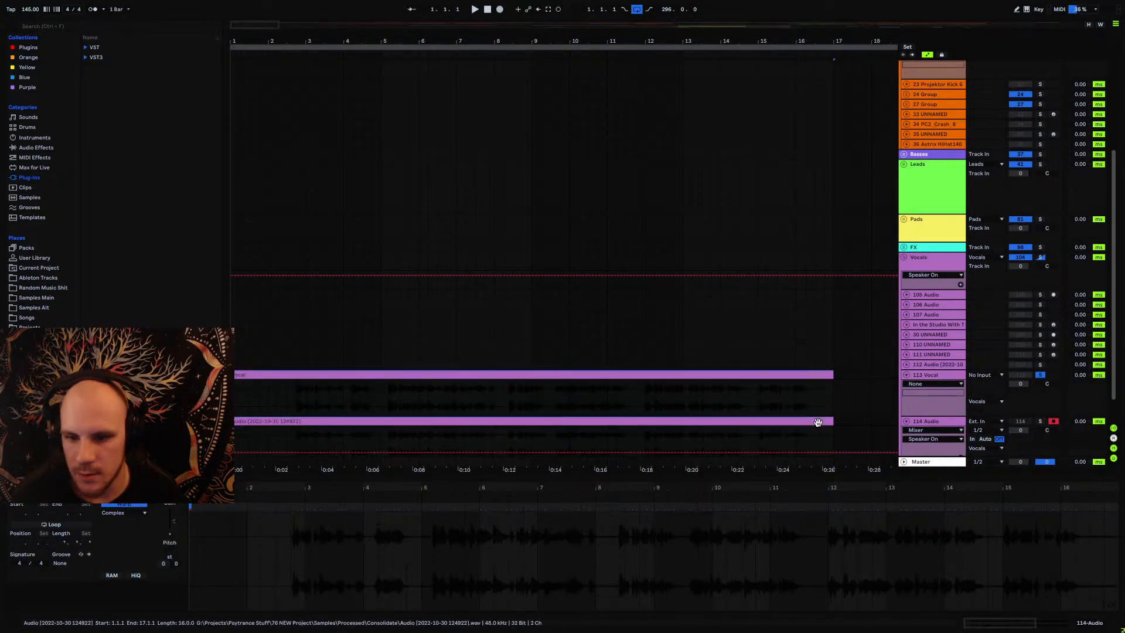
drag(829, 374, 857, 373)
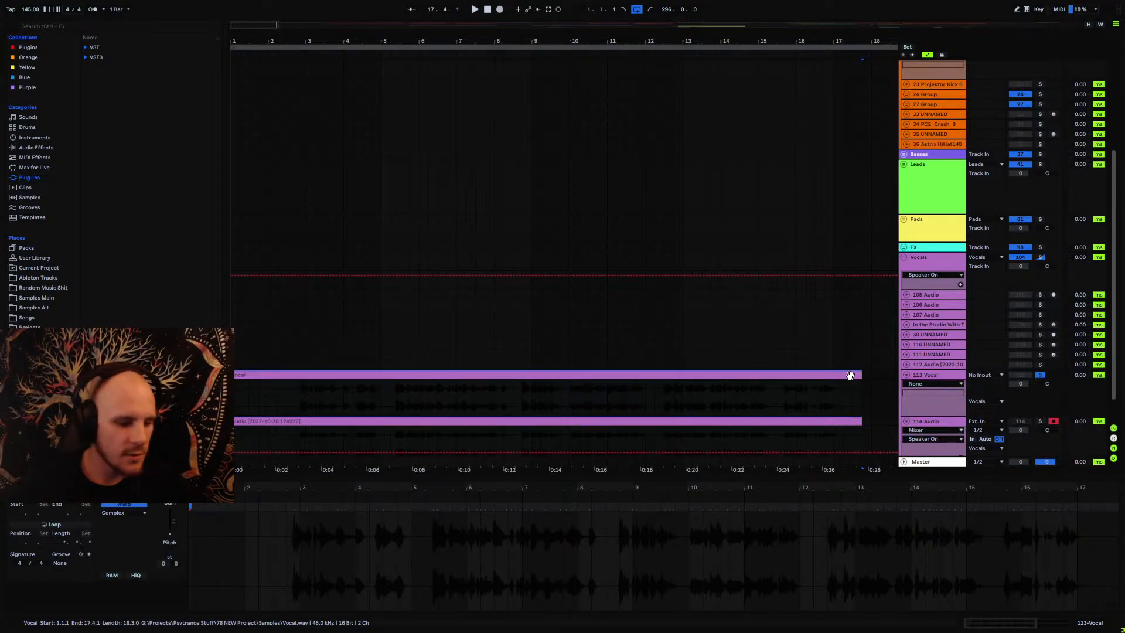
click(906, 375)
click(906, 385)
drag(760, 33, 756, 349)
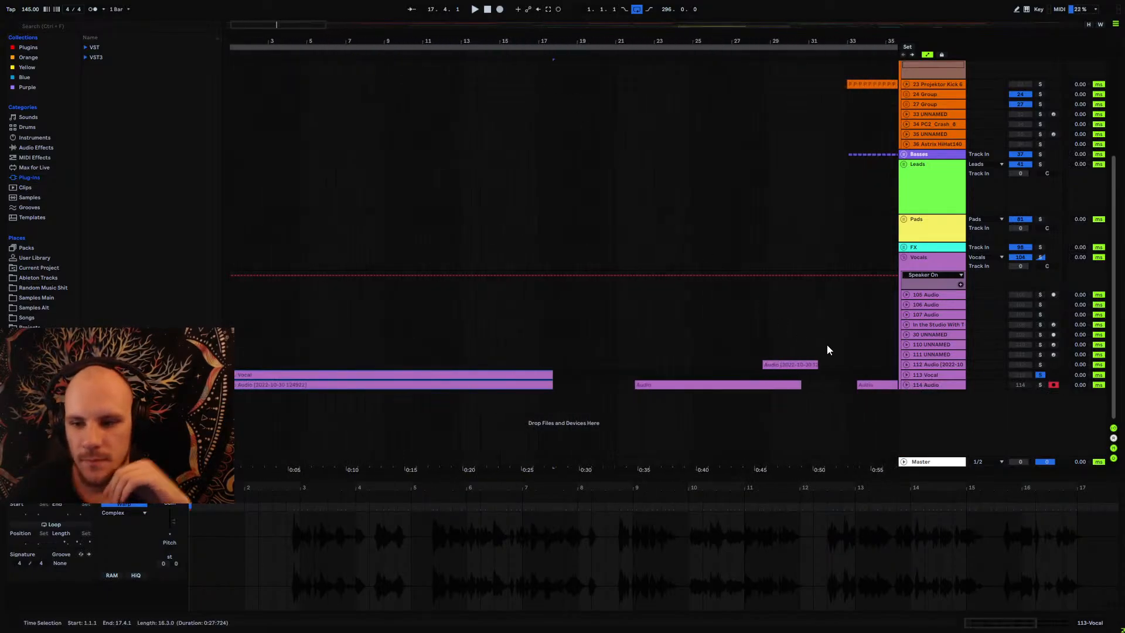
click(907, 375)
click(906, 376)
click(906, 422)
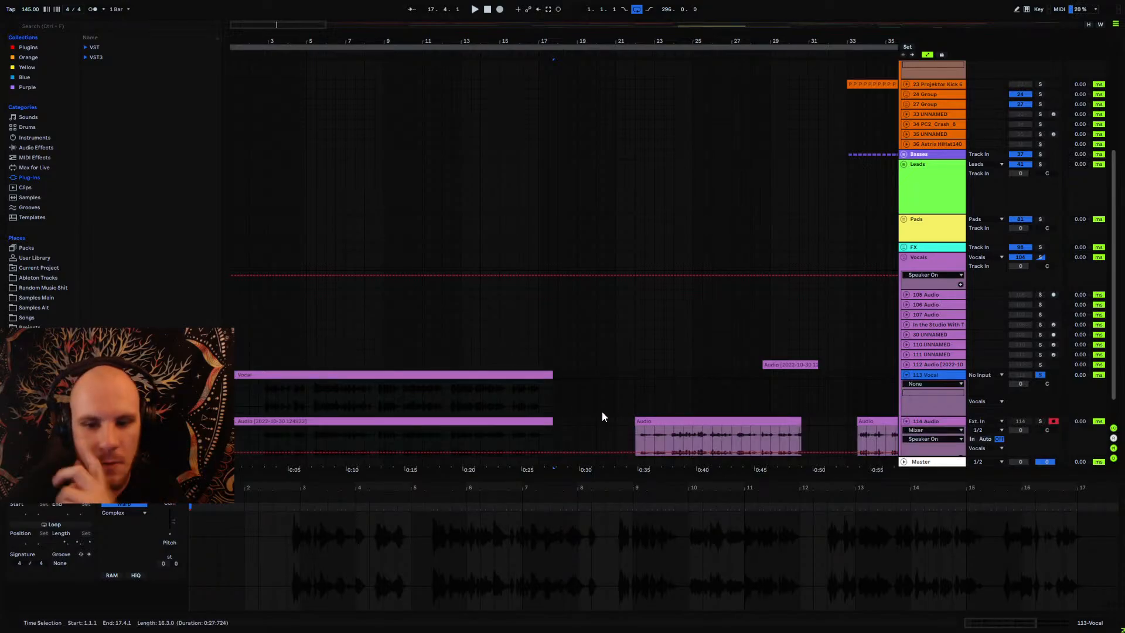
Step: Insert a new audio track below 113 Vocal and move the first audio clip from the track beneath onto it
click(518, 404)
click(525, 393)
mouse_move(549, 46)
mouse_down()
mouse_move(549, 74)
mouse_move(546, 57)
mouse_up()
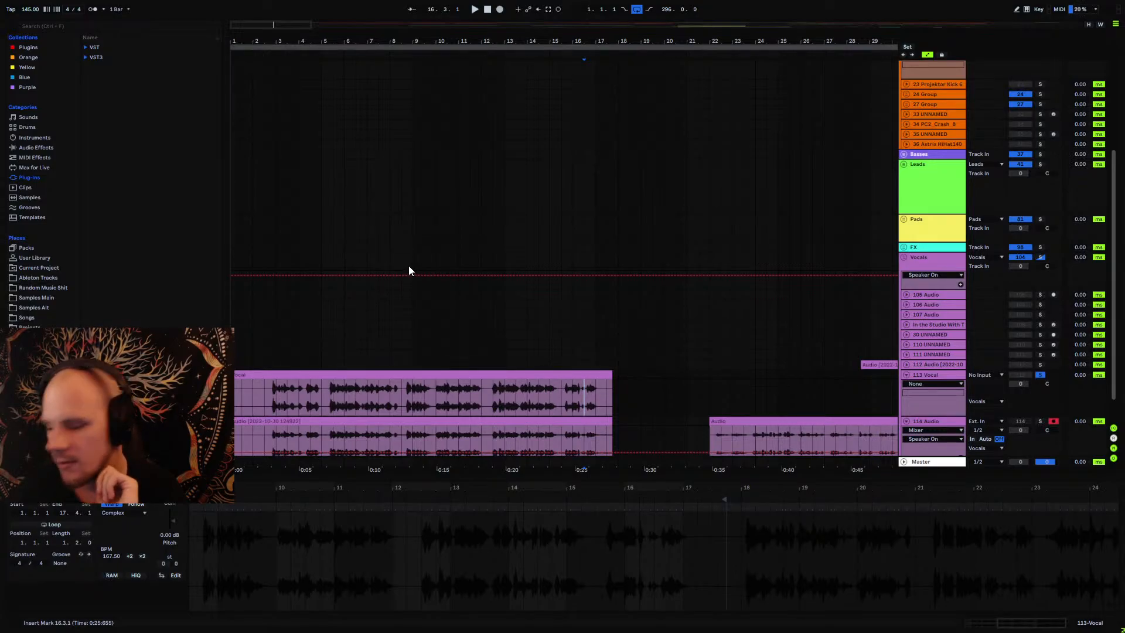
scroll(332, 211, down, 2)
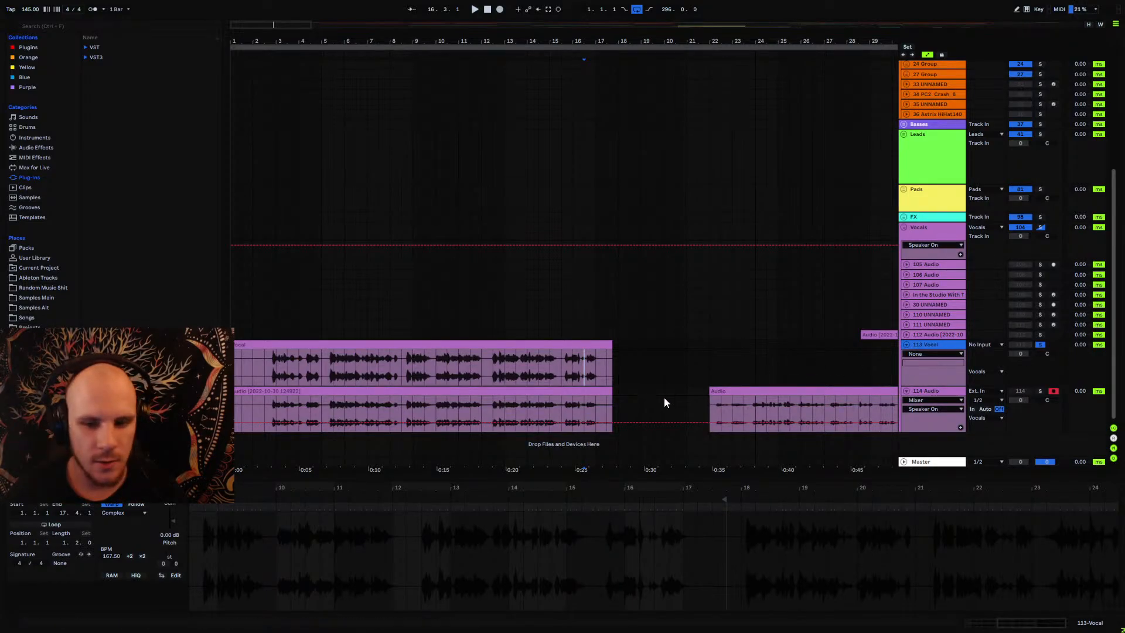
key(ctrl+t)
scroll(483, 384, down, 2)
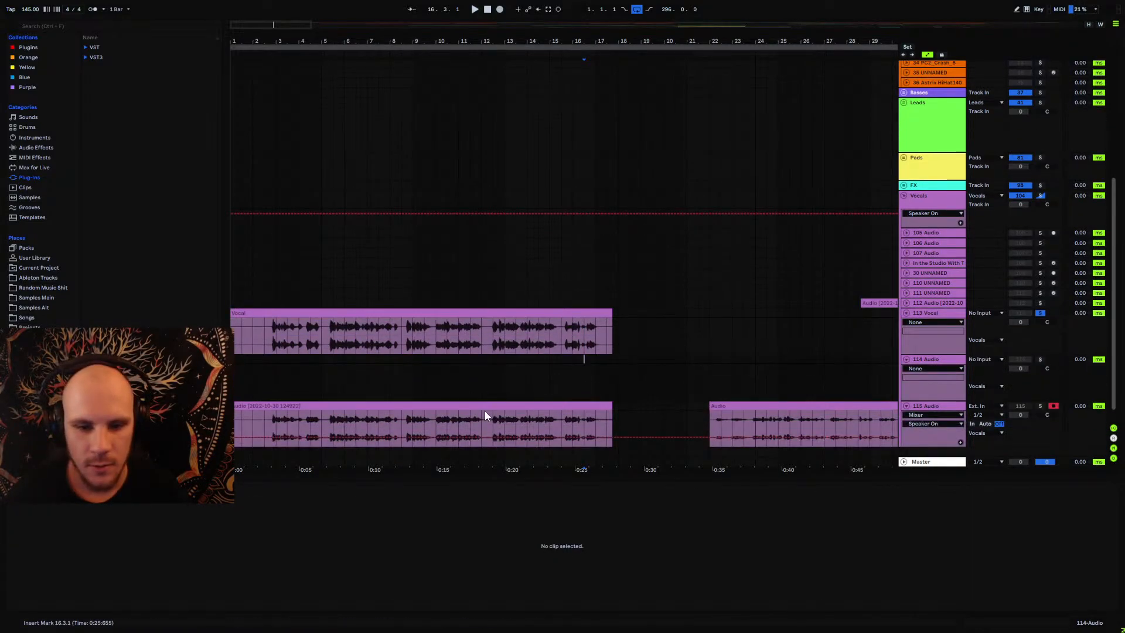
drag(484, 408, 435, 381)
click(435, 381)
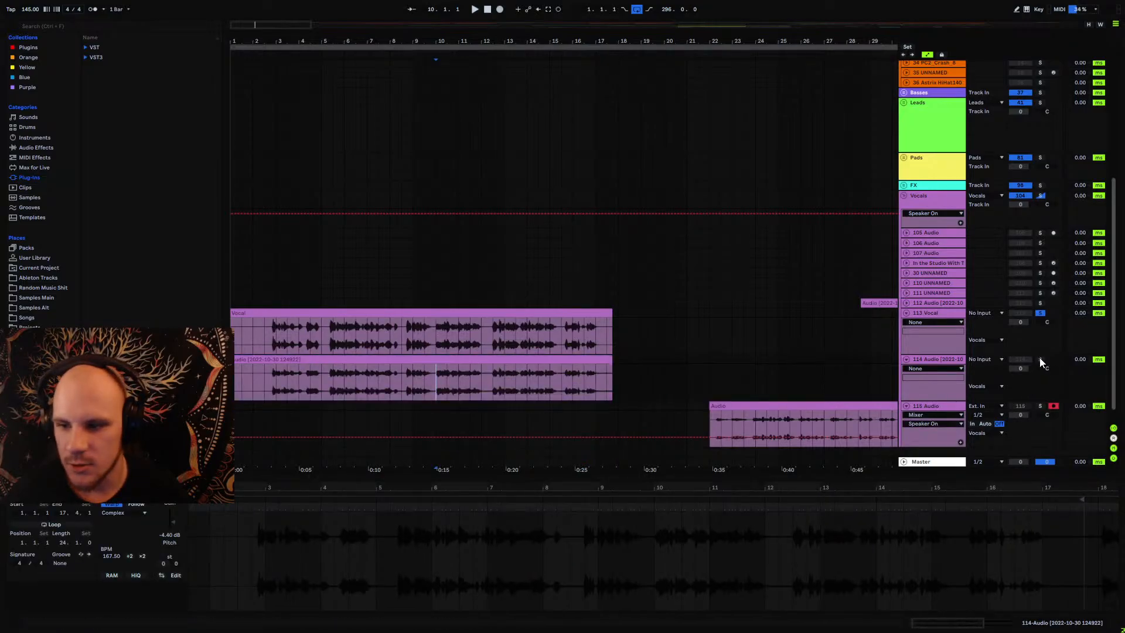
Step: Solo the new track 114 together with 113 Vocal and play both clips from 2.4.1
click(1039, 312)
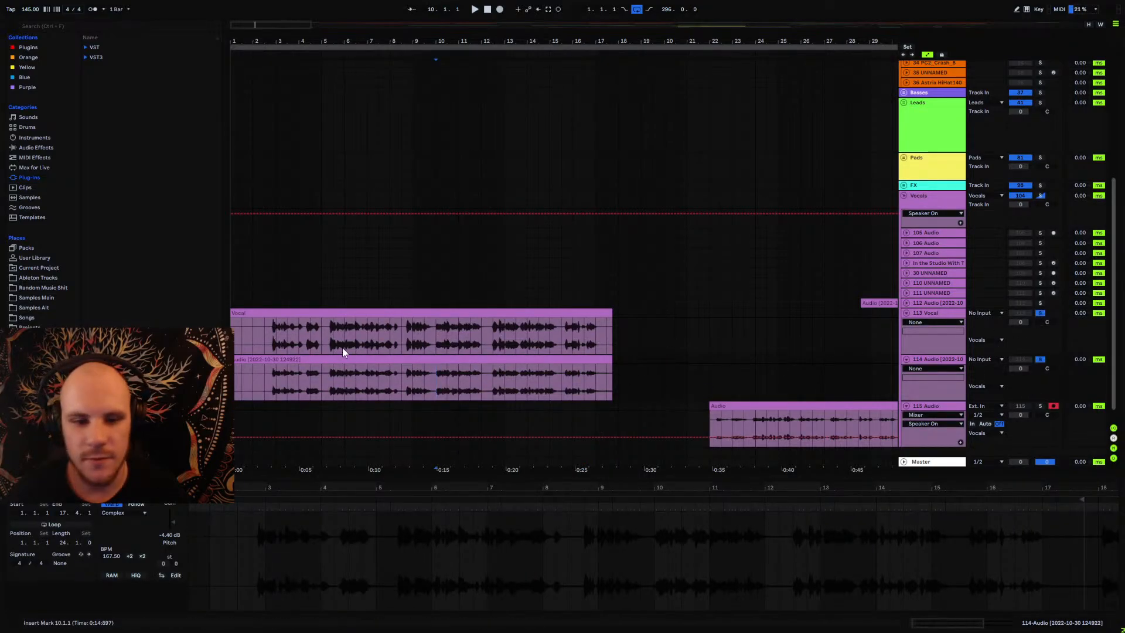
click(273, 334)
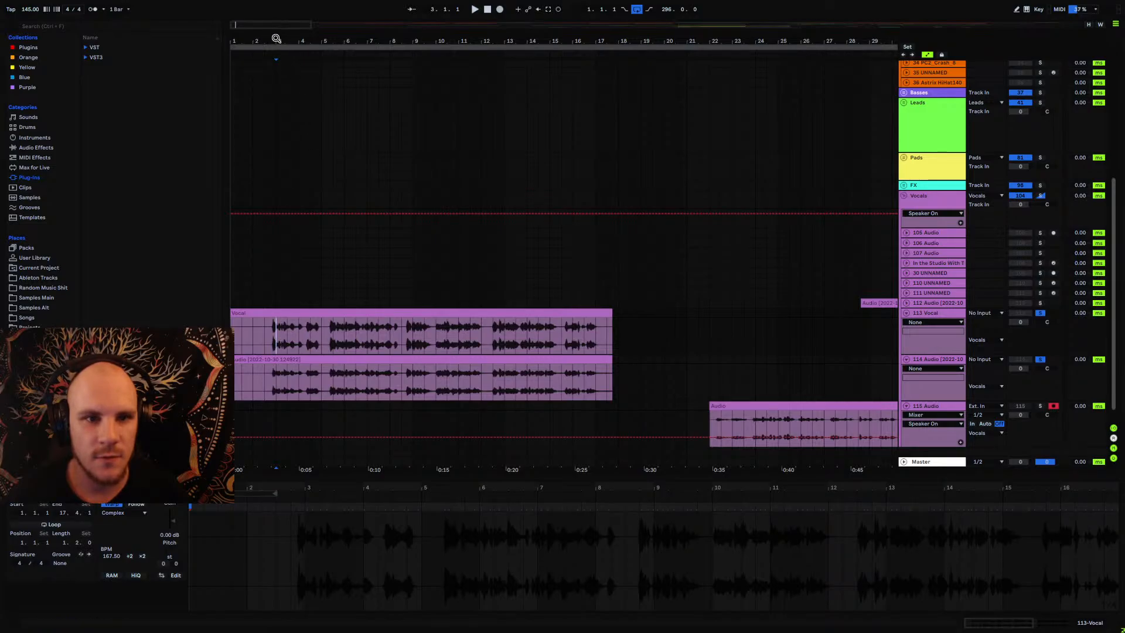
drag(274, 38, 275, 117)
click(332, 335)
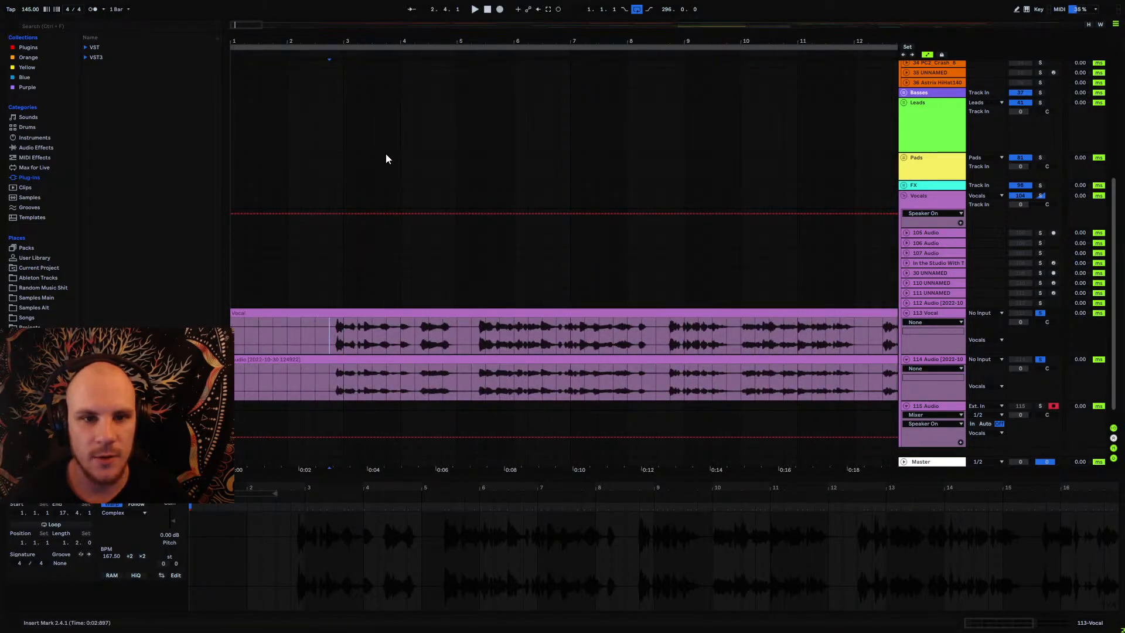
key(space)
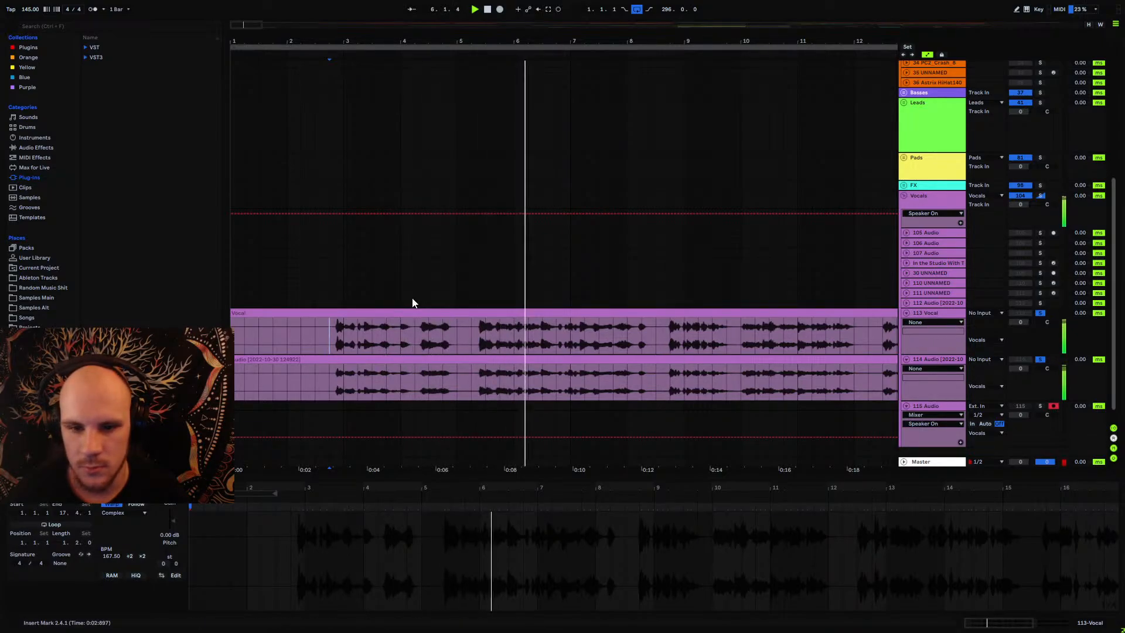
Step: Transpose the clips on tracks 113 and 114 by -1 semitone and play them again from 2.4.1
click(533, 357)
key(space)
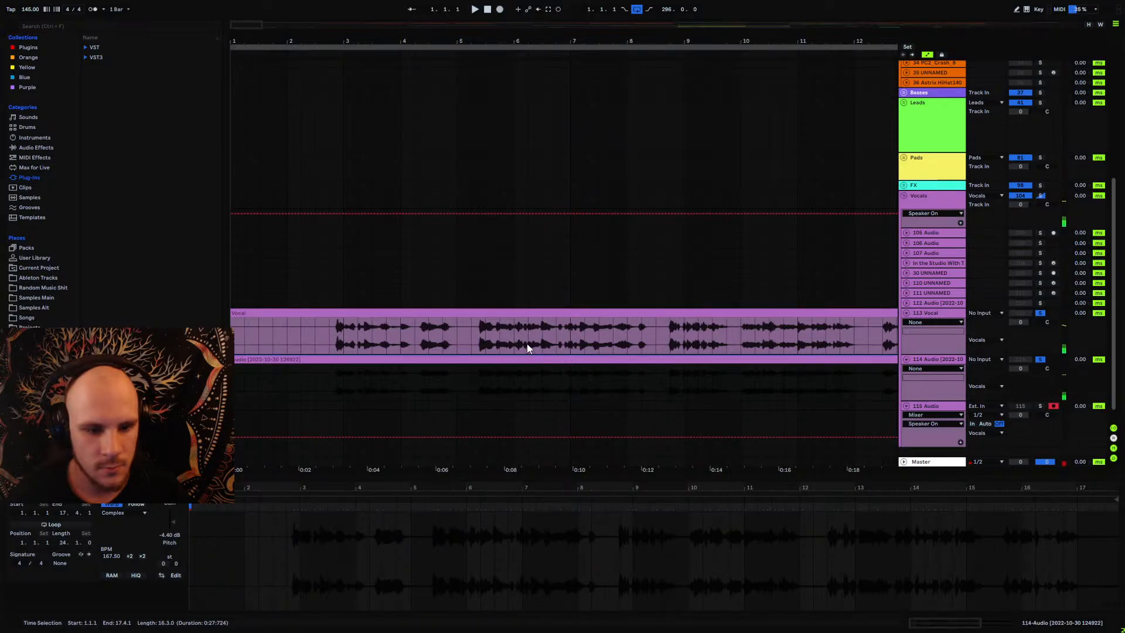
click(526, 344)
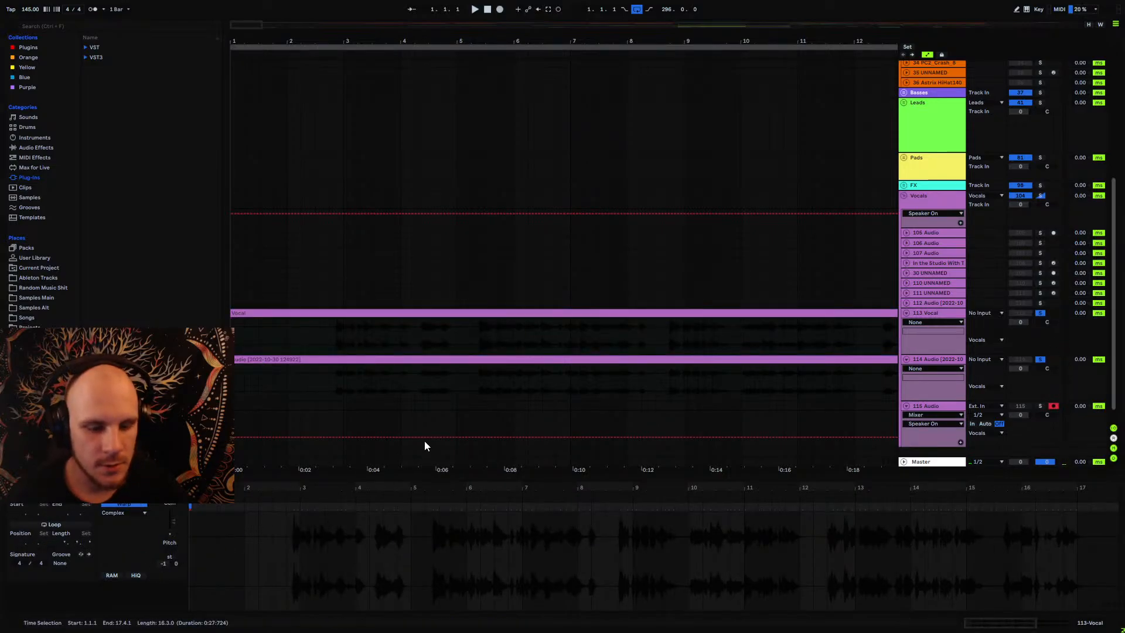
click(324, 328)
key(space)
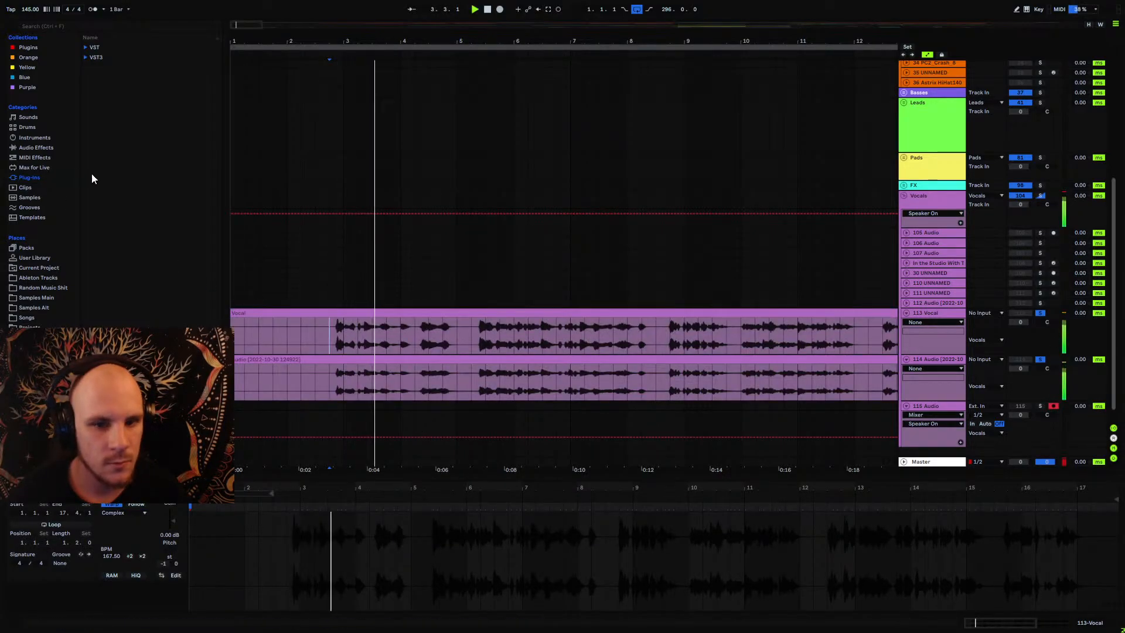
Step: Insert a new MIDI track directly below track 114 Audio and unfold tracks 113 Vocal and 114 Audio again
click(906, 313)
click(906, 323)
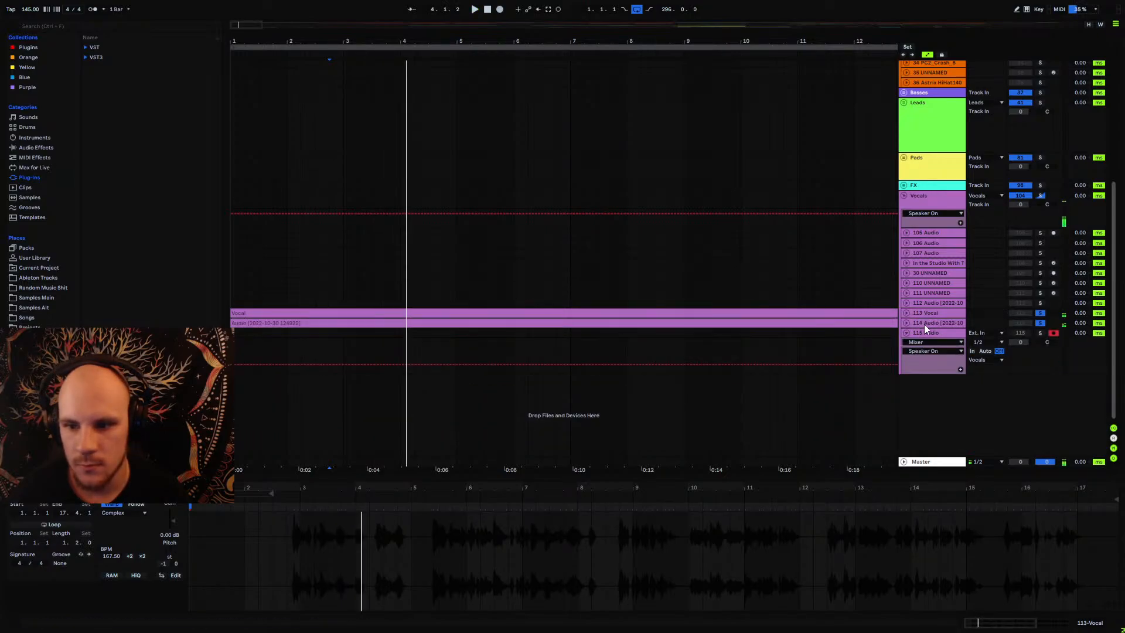
drag(459, 44, 459, 36)
key(minus)
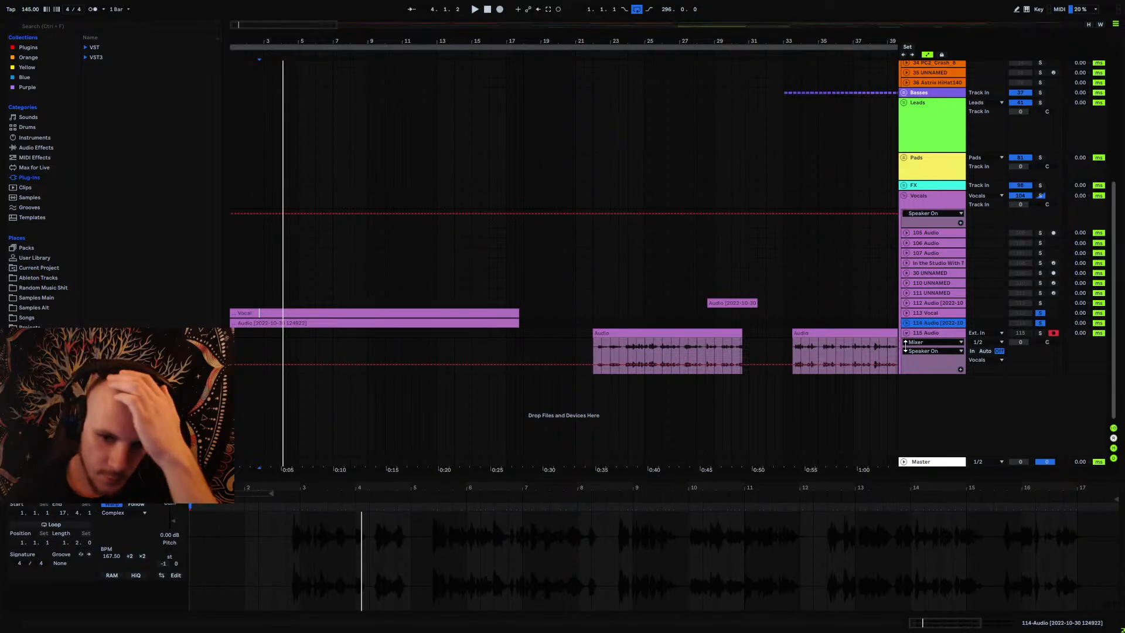
key(ctrl+shift+t)
click(907, 332)
click(907, 322)
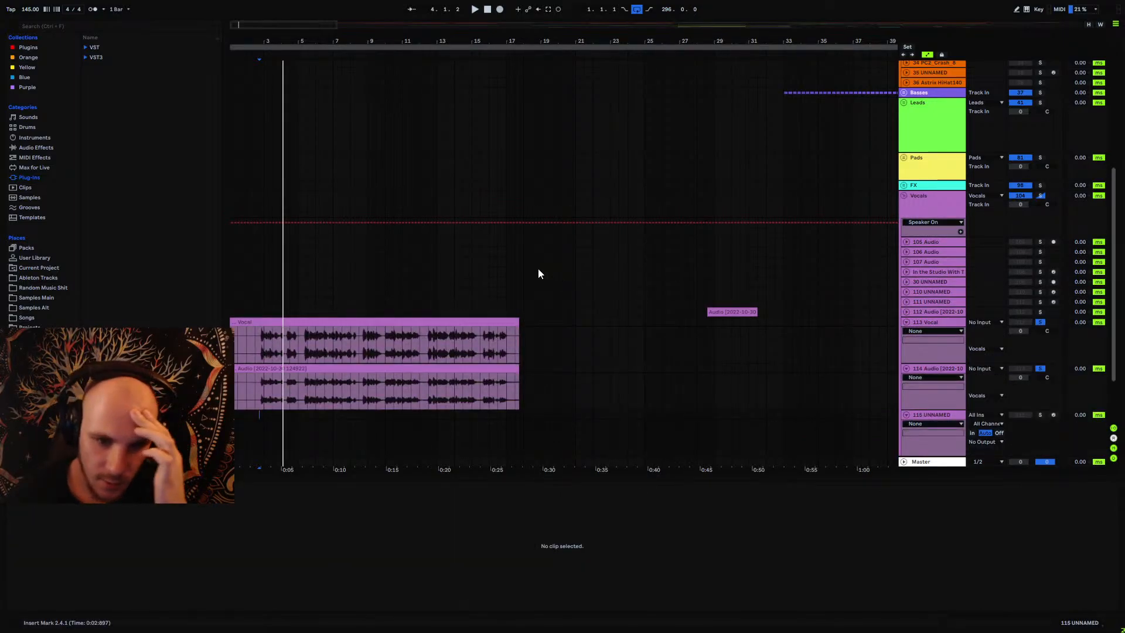
Step: Move the clips on tracks 113 and 114 together to start at 13.1.1 and play their ending from 27.1.1
click(485, 368)
shift+click(480, 367)
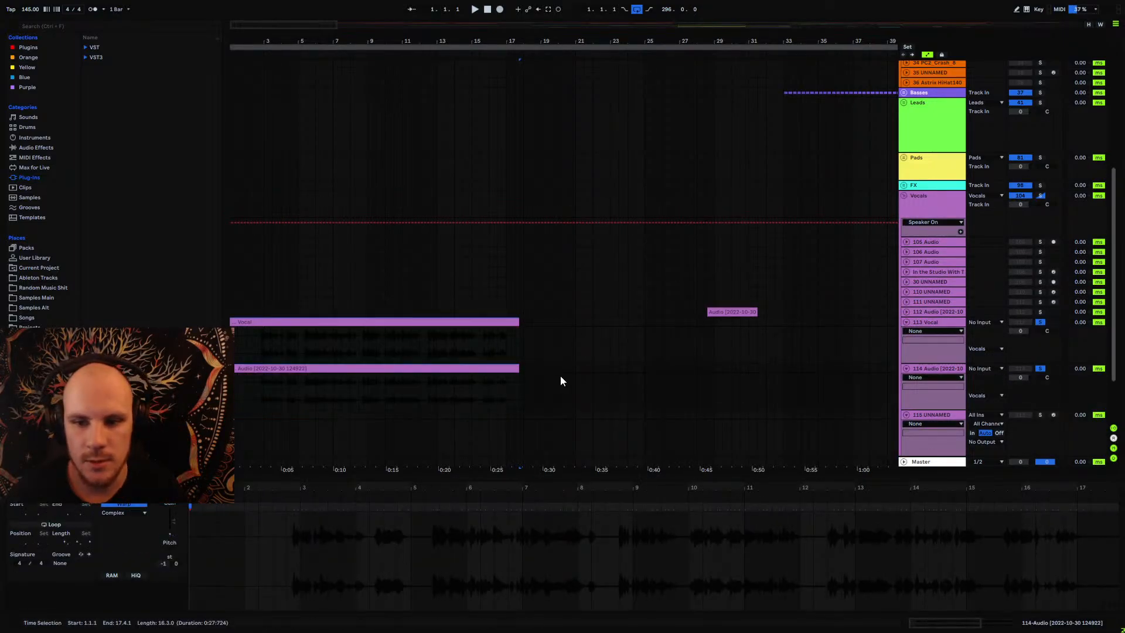
drag(513, 322, 698, 335)
click(694, 350)
key(space)
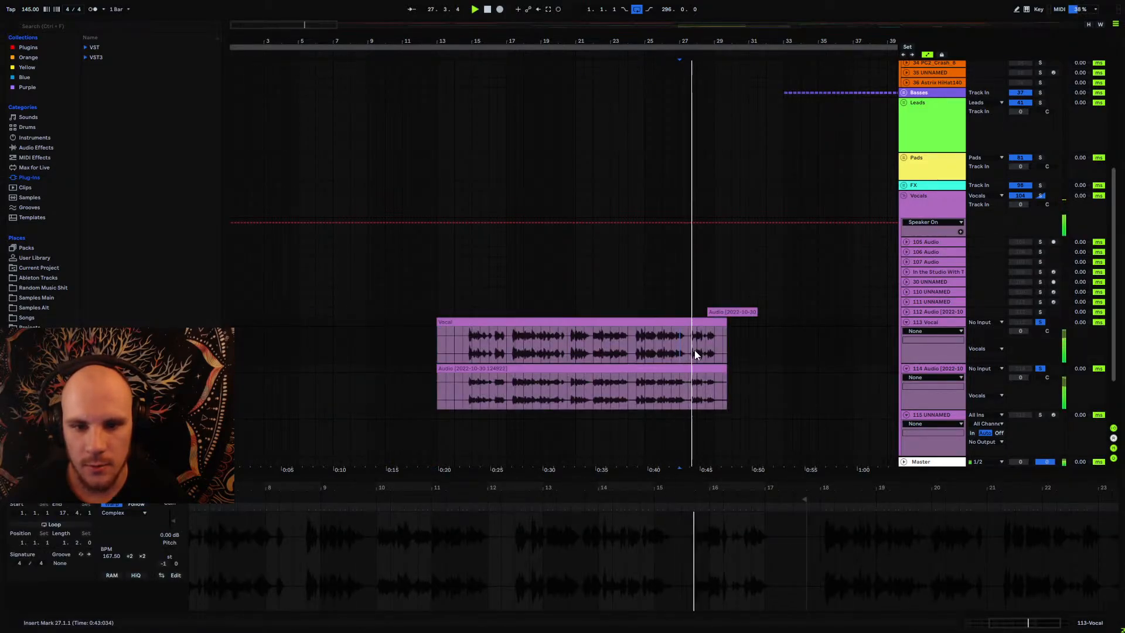
key(space)
Step: Move the clips on tracks 113 and 114 together to start at 11.1.3 and play their ending from 27.1.1
click(706, 326)
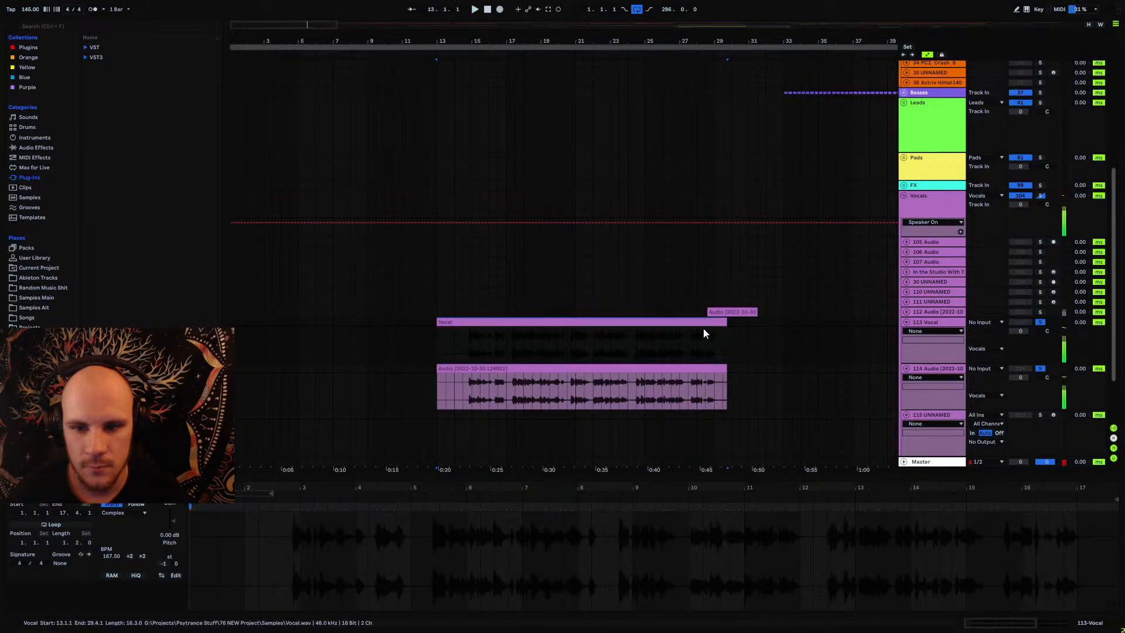
shift+click(672, 369)
drag(565, 323, 534, 333)
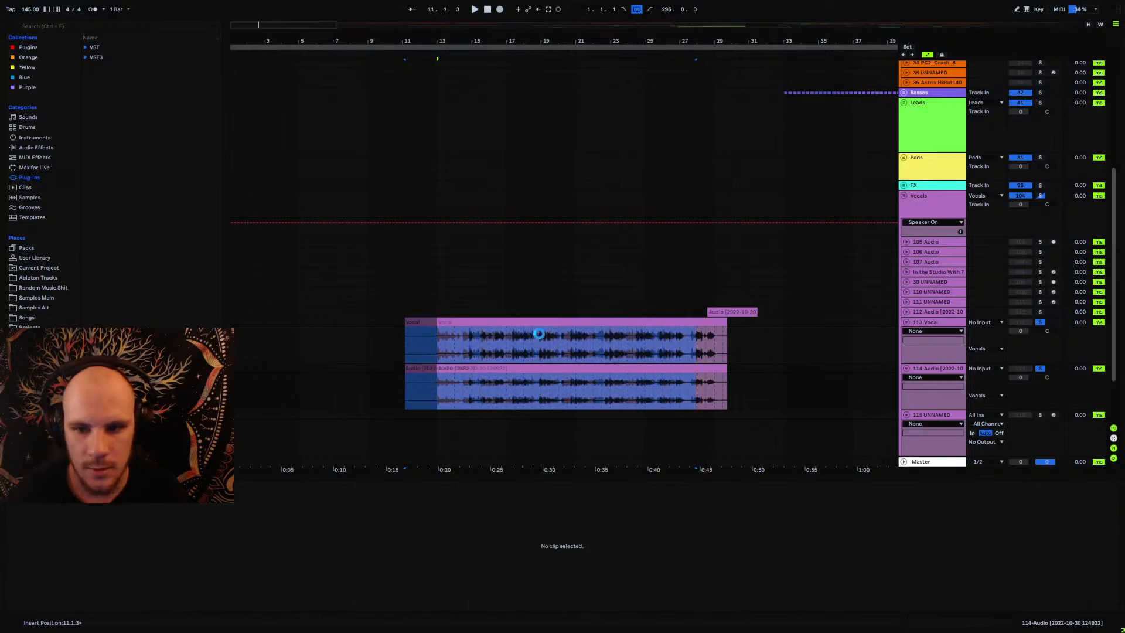
click(679, 359)
key(space)
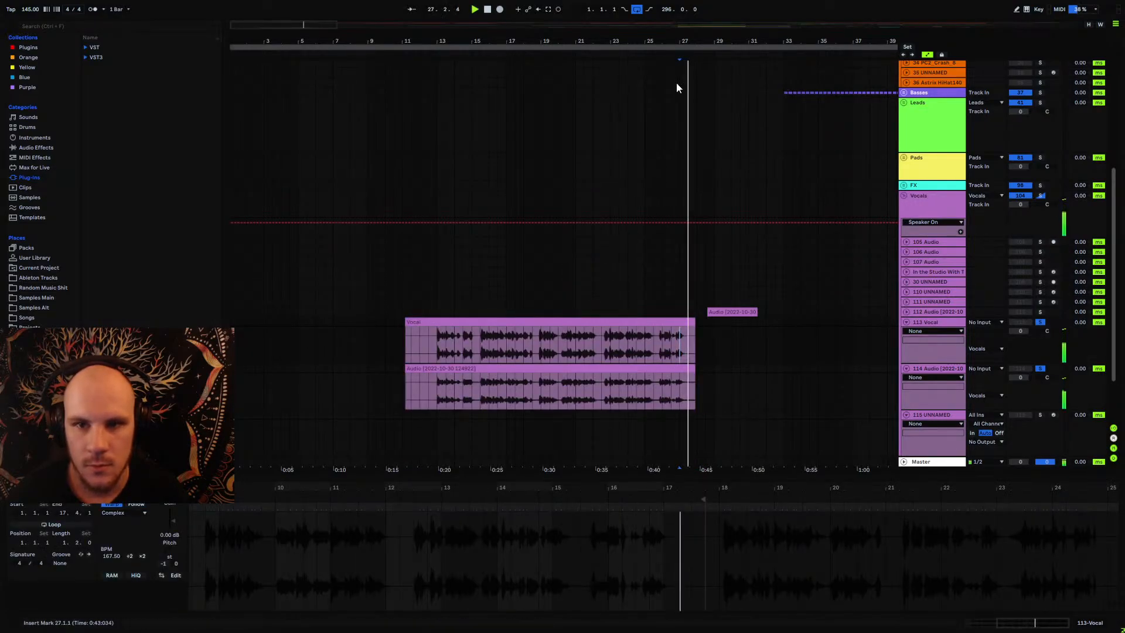
drag(679, 41, 723, 42)
key(space)
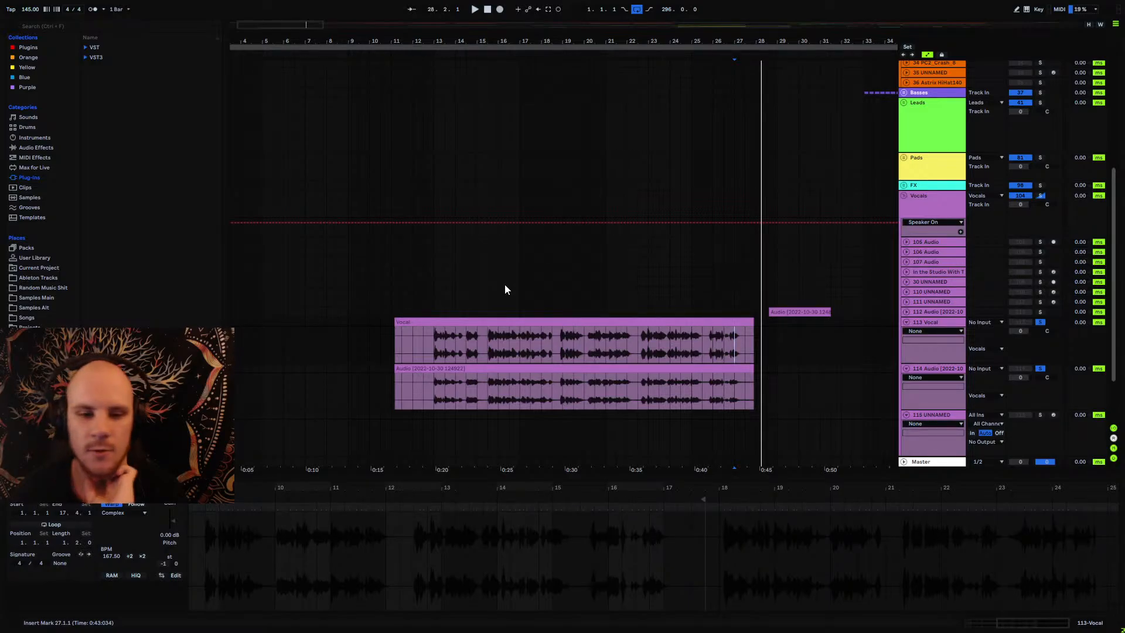
Step: Group tracks 113 and 114, solo the group instead of the single tracks, and fold the two tracks inside it
click(428, 339)
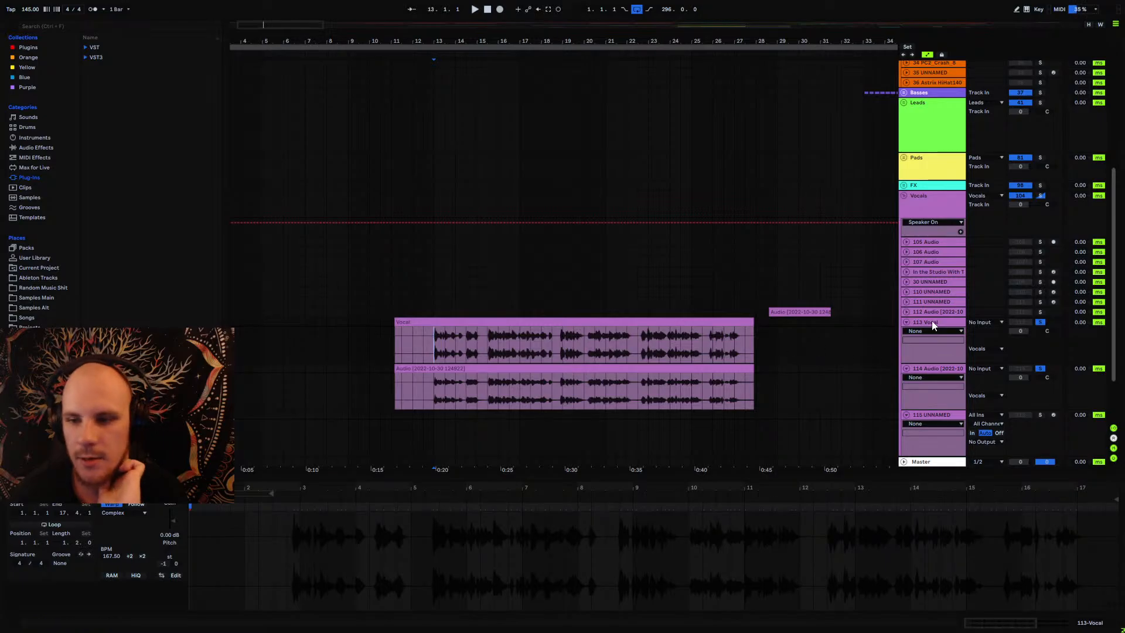
click(935, 369)
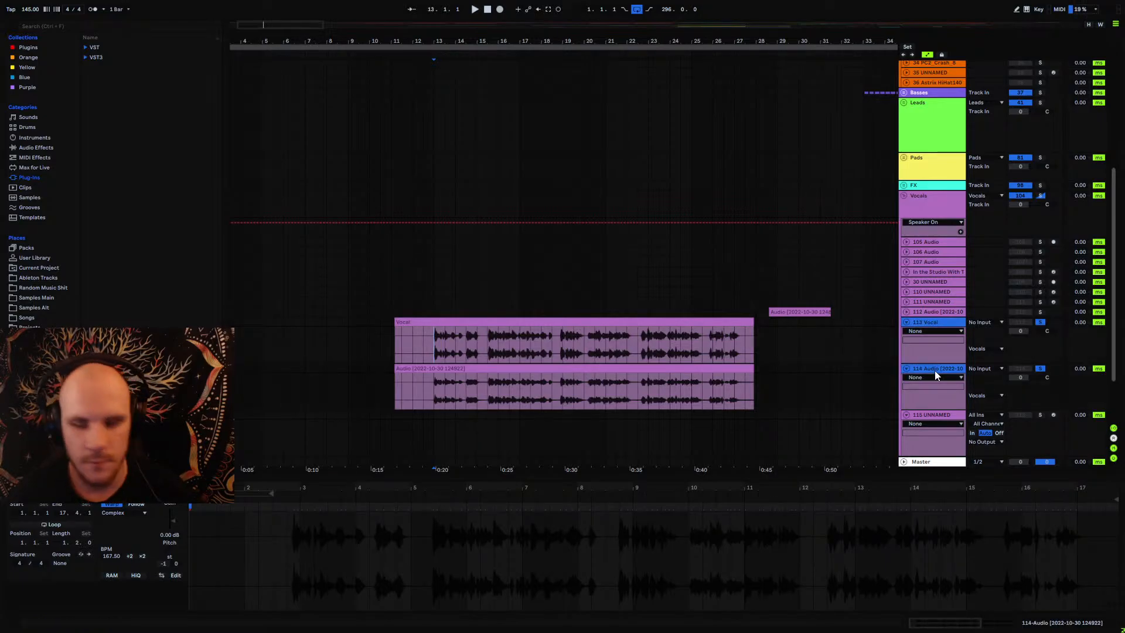
key(ctrl+g)
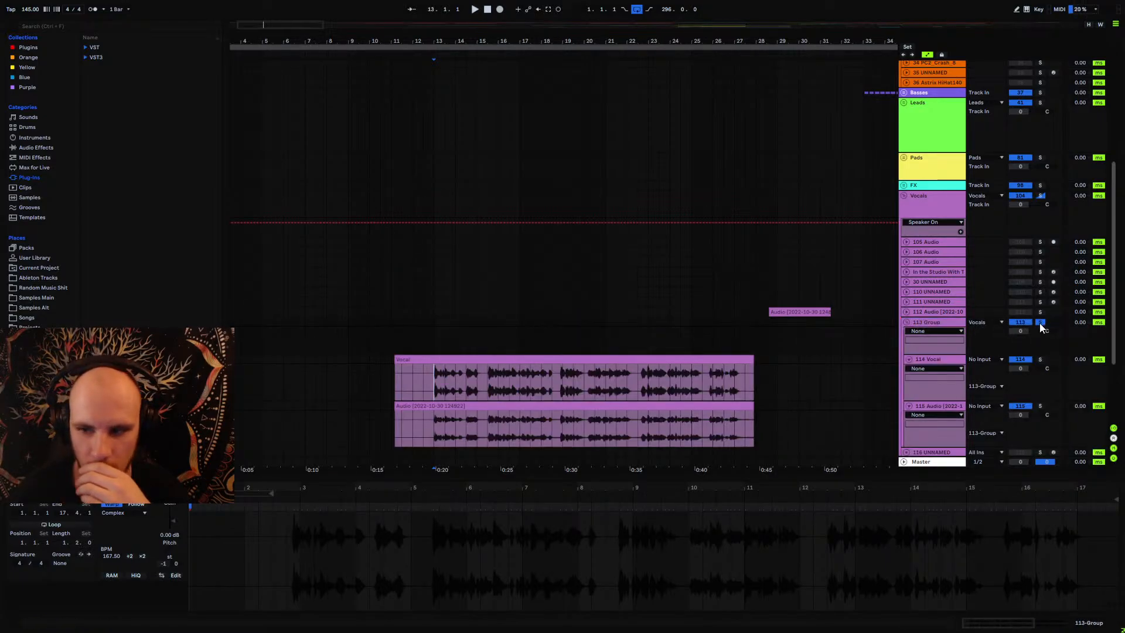
click(908, 359)
click(907, 370)
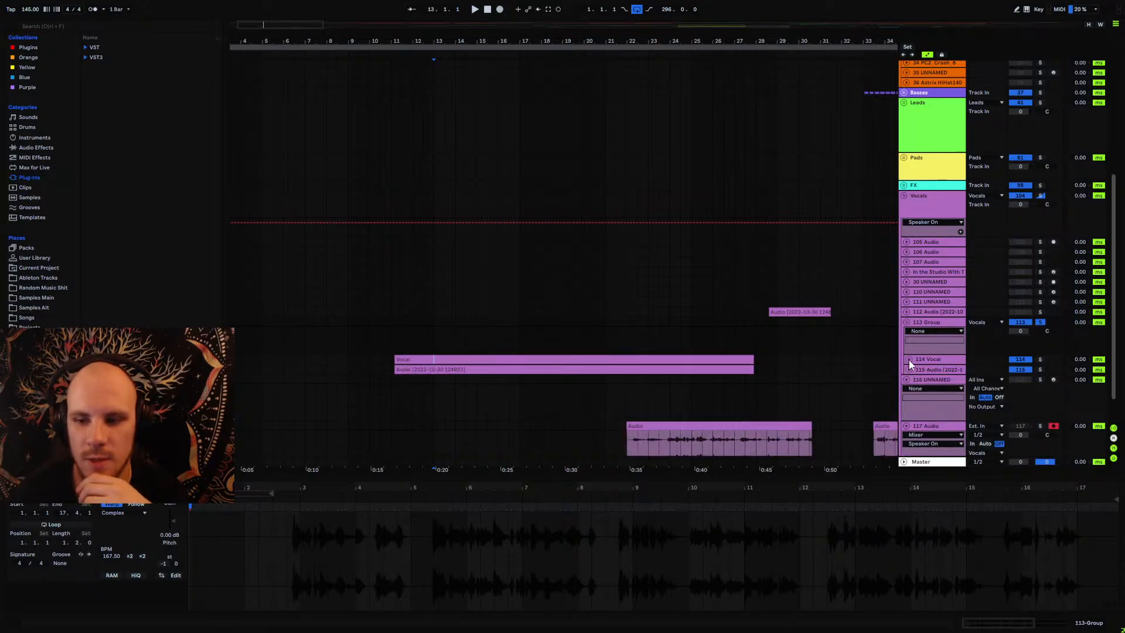
Step: Lower the volume of track 115 Audio in the new group to -2.0 dB and fold the track again
click(908, 369)
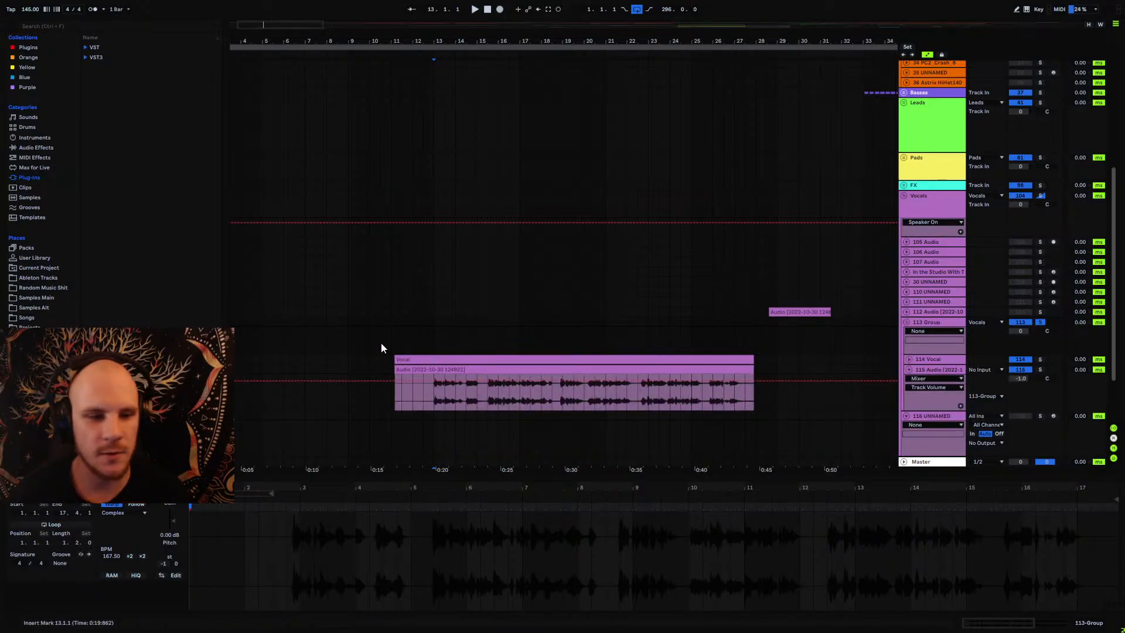
drag(764, 378, 906, 377)
click(909, 371)
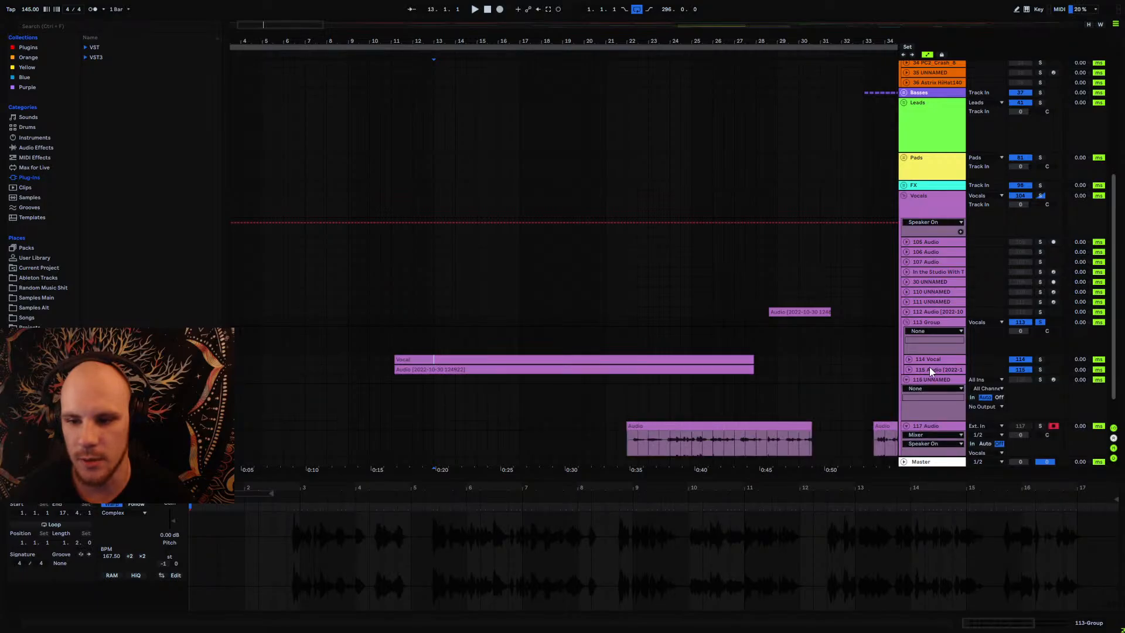
Step: Load the MeldaProduction delay plug-in MSpectralDelay onto the unnamed MIDI track 116
click(929, 381)
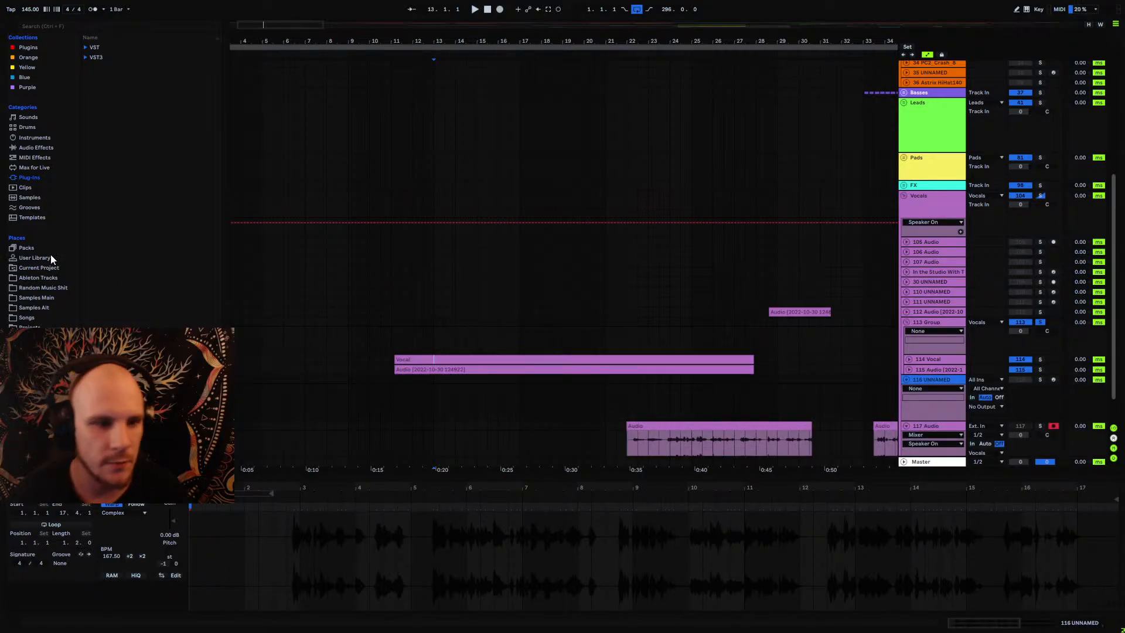
click(86, 47)
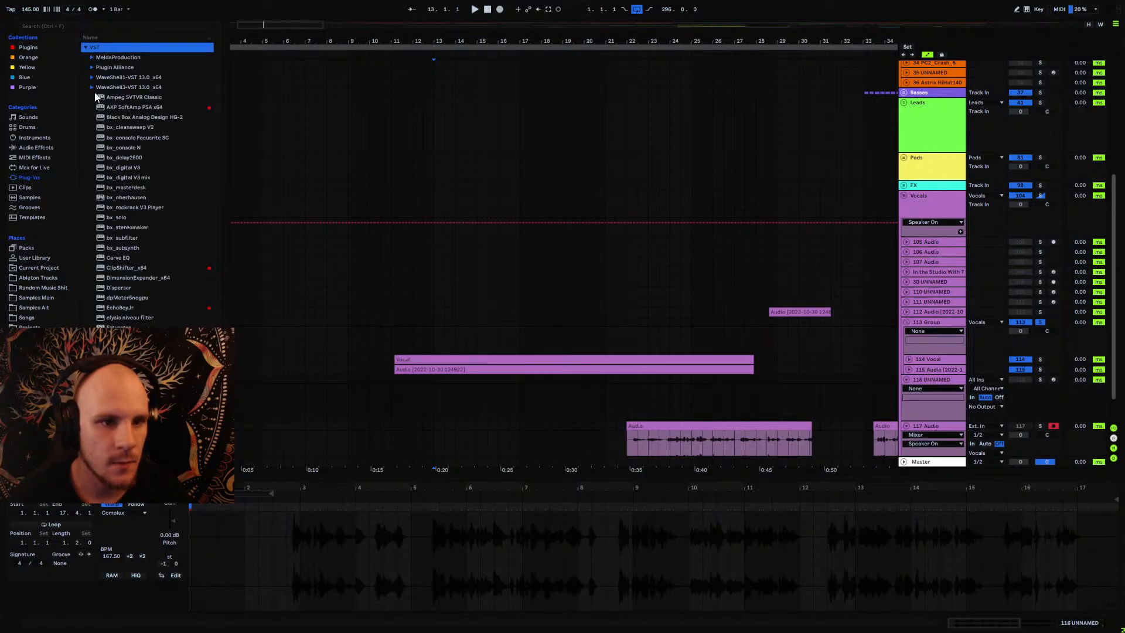
click(92, 87)
click(92, 88)
click(92, 57)
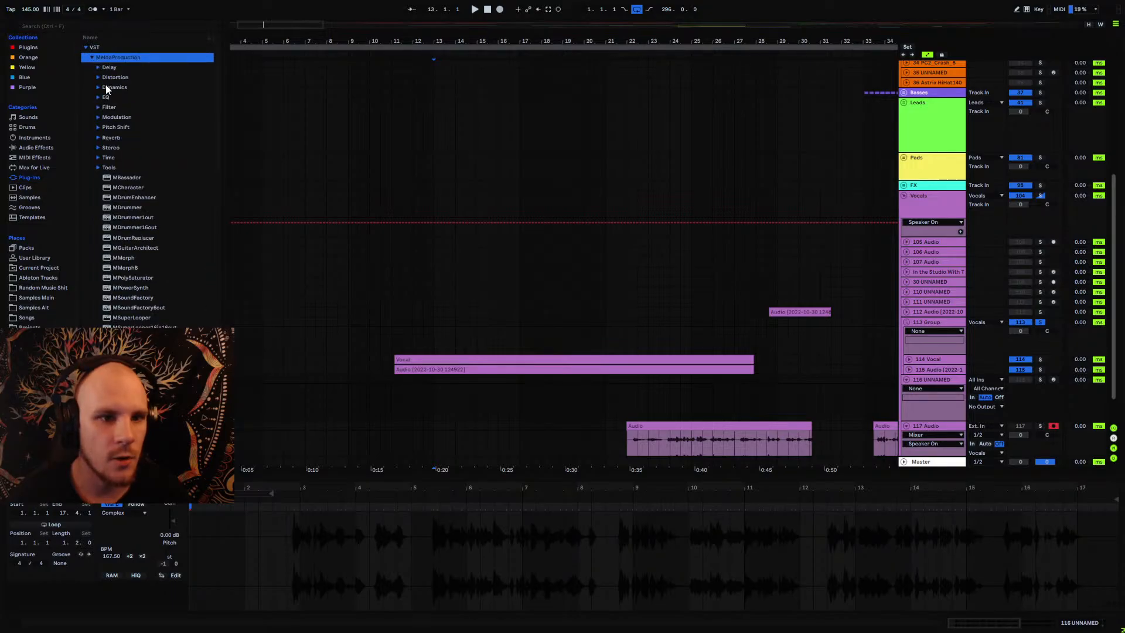
click(98, 78)
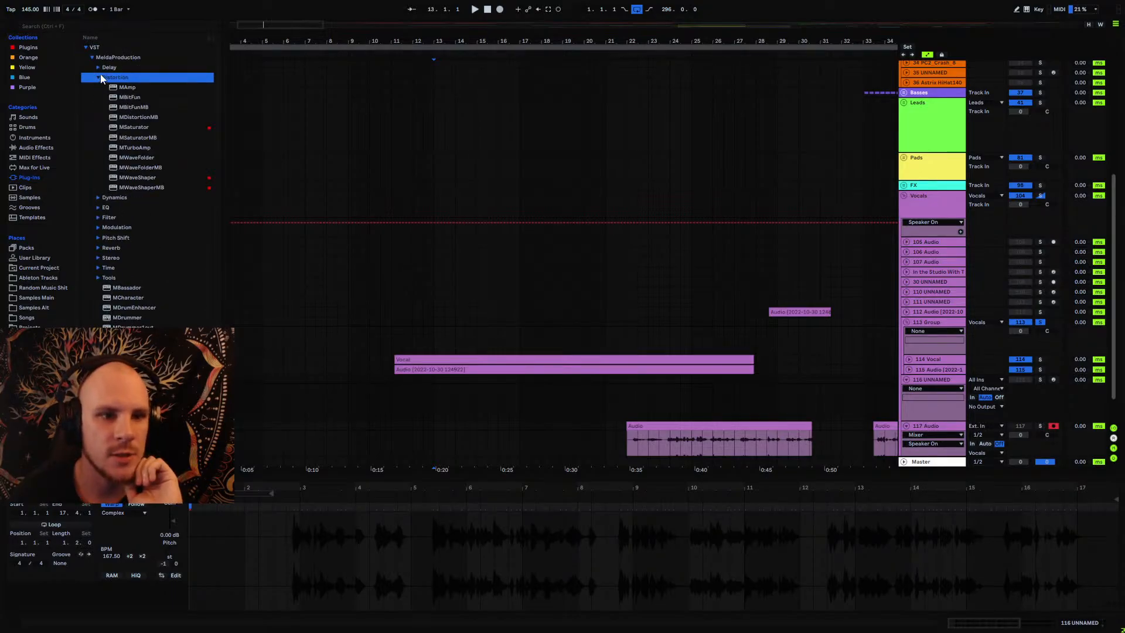
click(100, 68)
click(136, 87)
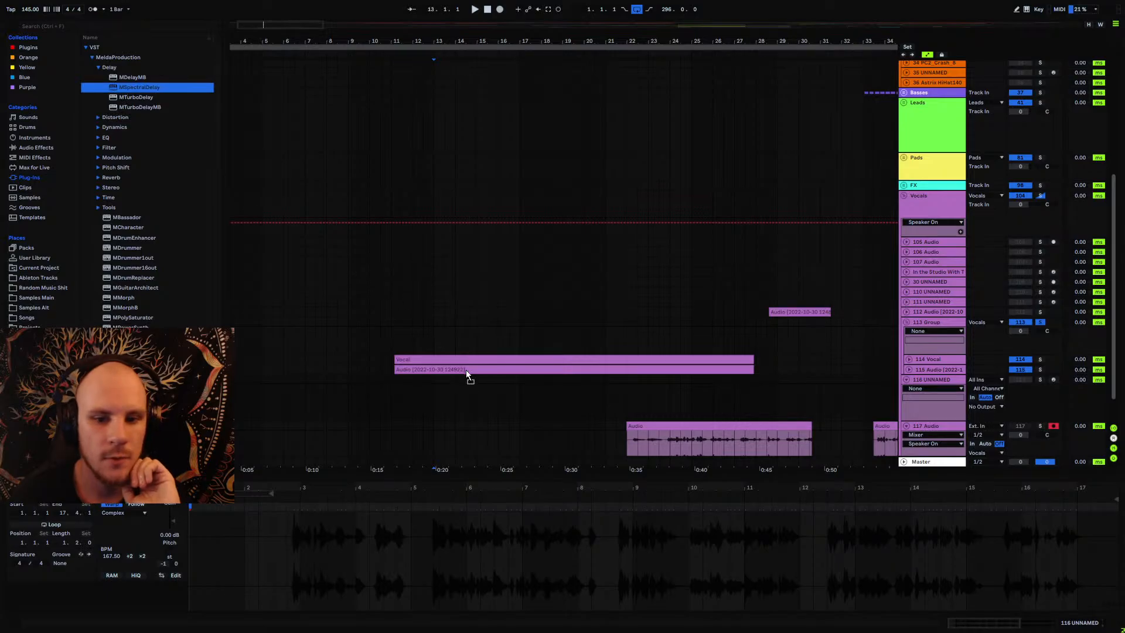
drag(467, 373, 572, 406)
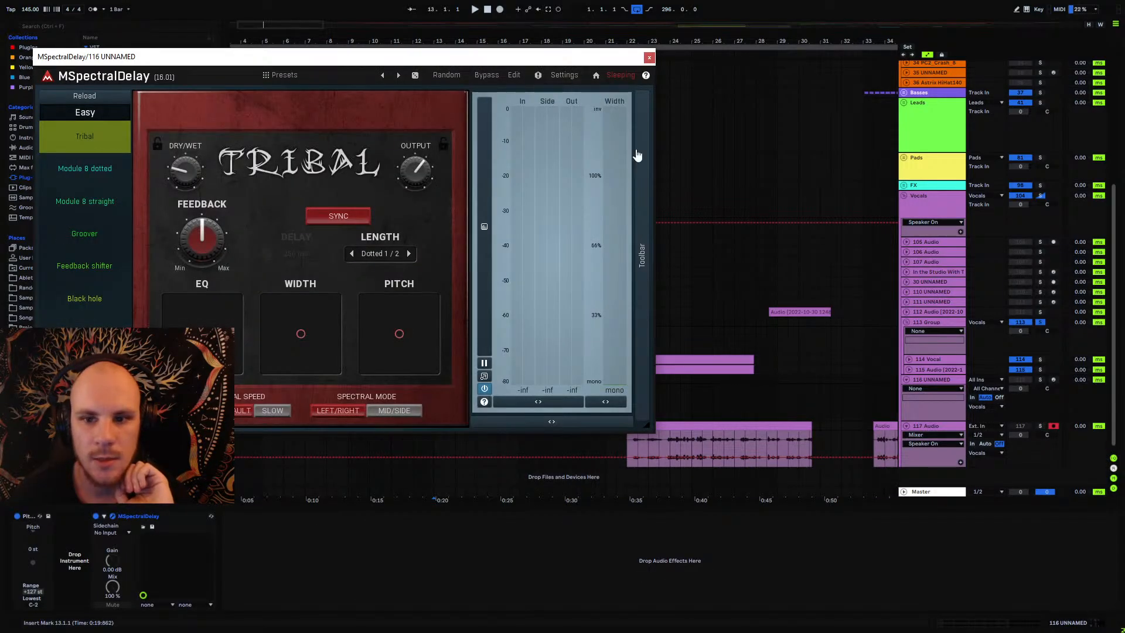
Step: View MSpectralDelay's oversampling options and close the plug-in window without changing them
click(637, 156)
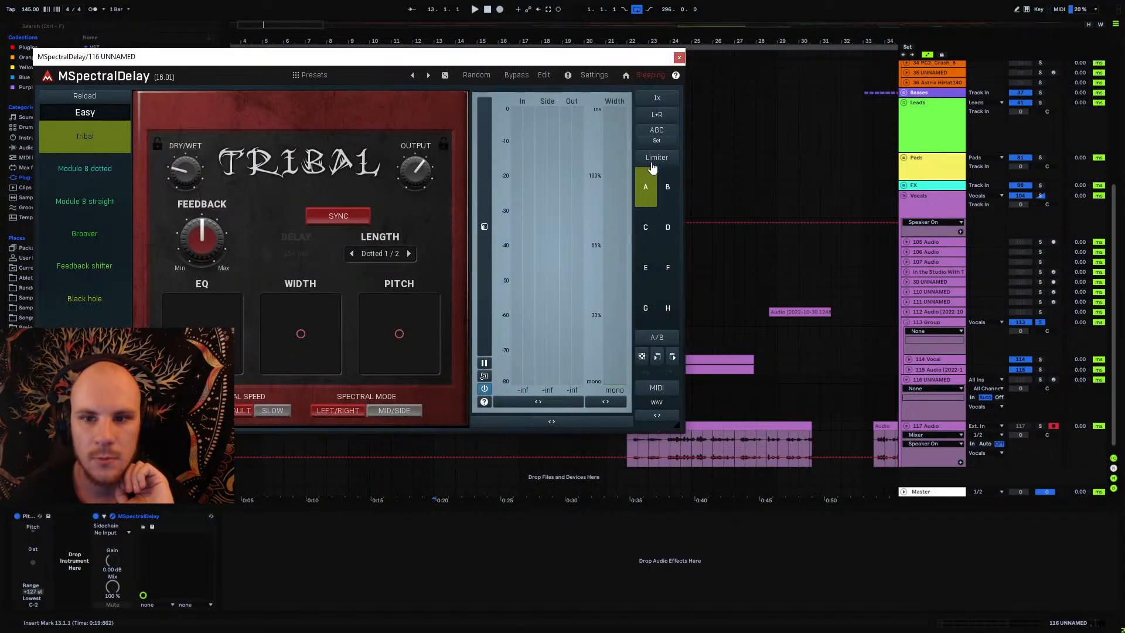
click(673, 100)
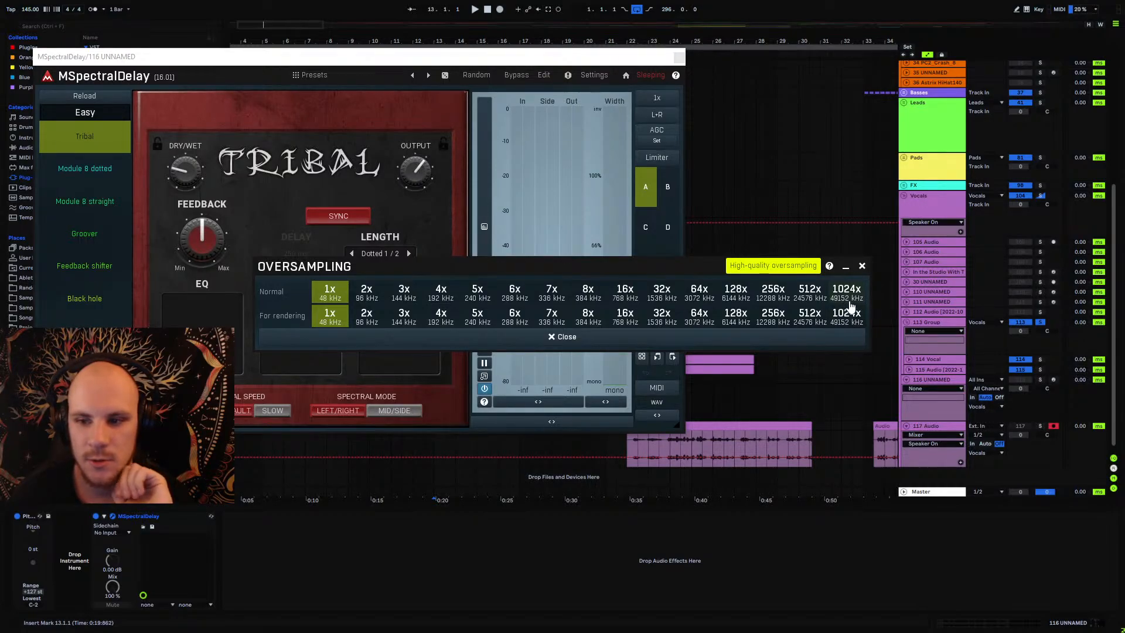
click(862, 265)
click(678, 56)
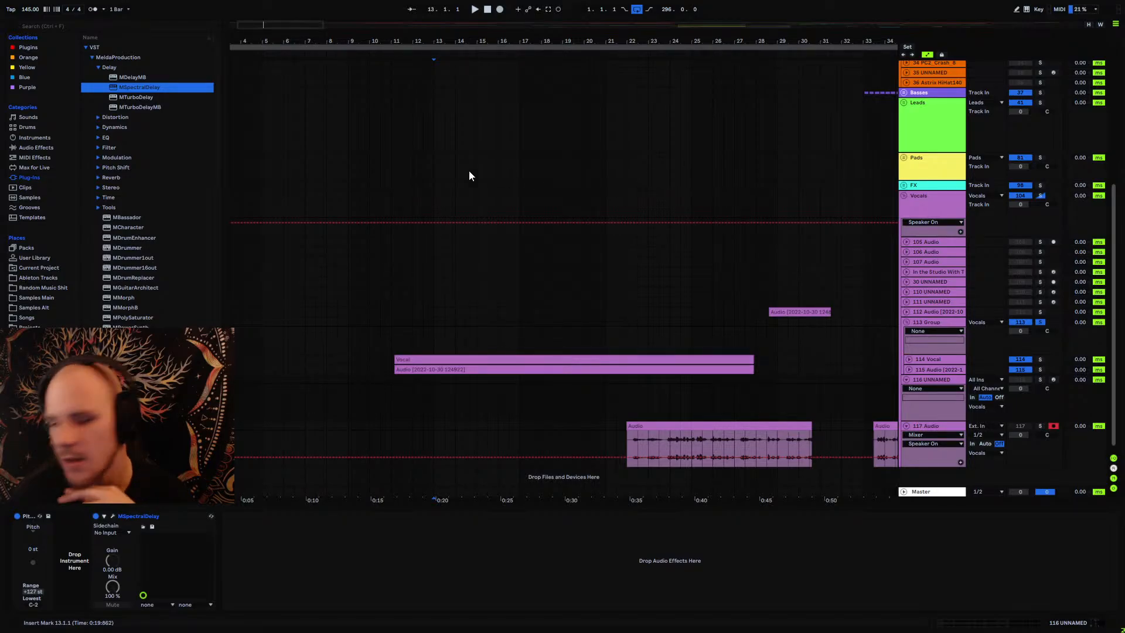
Step: Unfold tracks 114 Vocal and 115 Audio and add a fade-out at the end of the clip on track 115
click(909, 359)
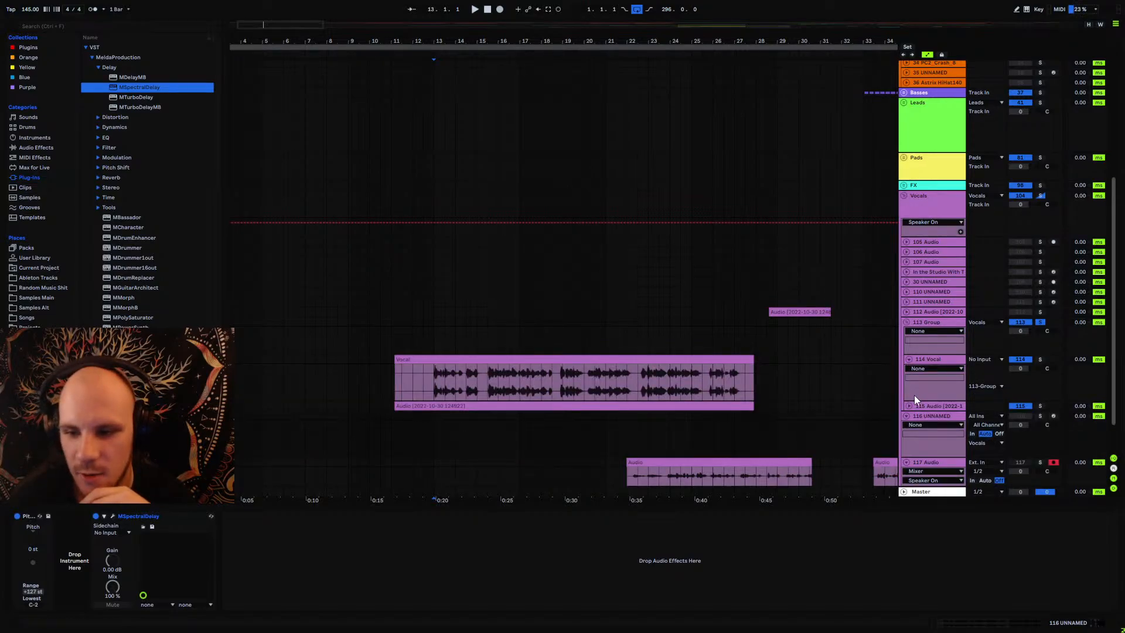
click(908, 407)
scroll(732, 357, down, 2)
scroll(733, 361, down, 2)
click(759, 378)
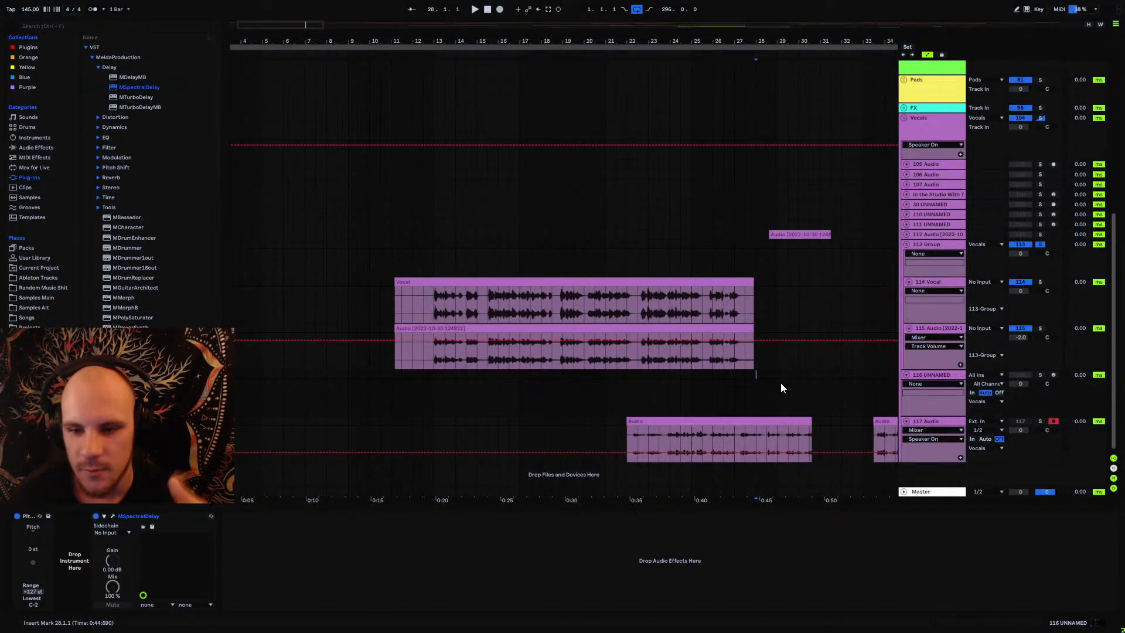
click(749, 328)
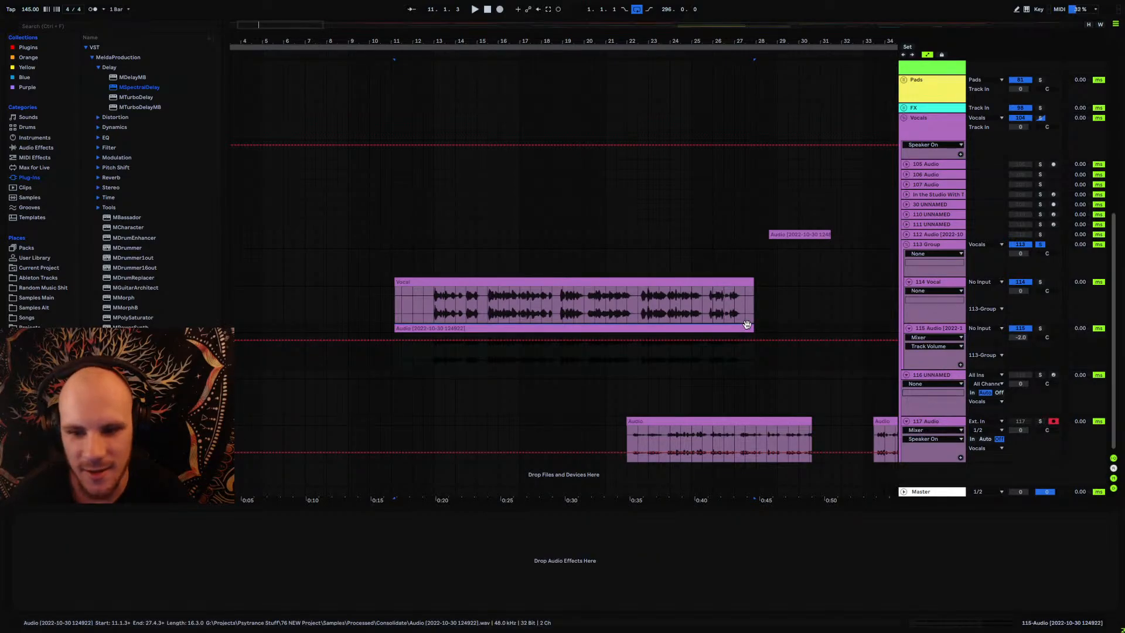
click(750, 334)
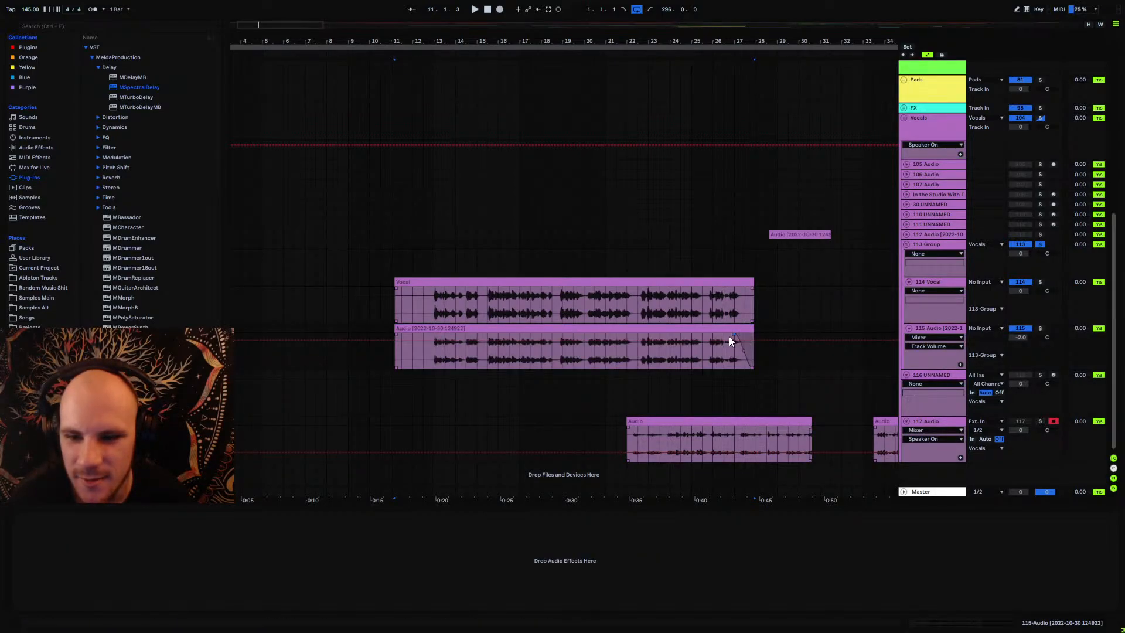
click(643, 352)
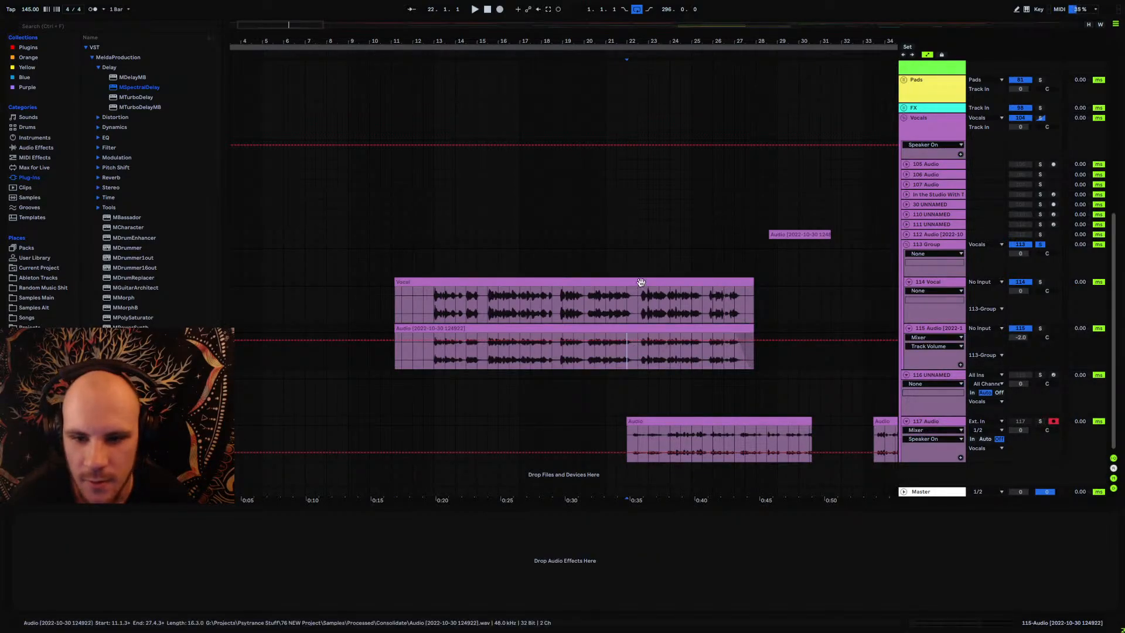
Step: Split the clips on tracks 114 and 115 together at 22.3.1
scroll(641, 283, up, 5)
click(640, 302)
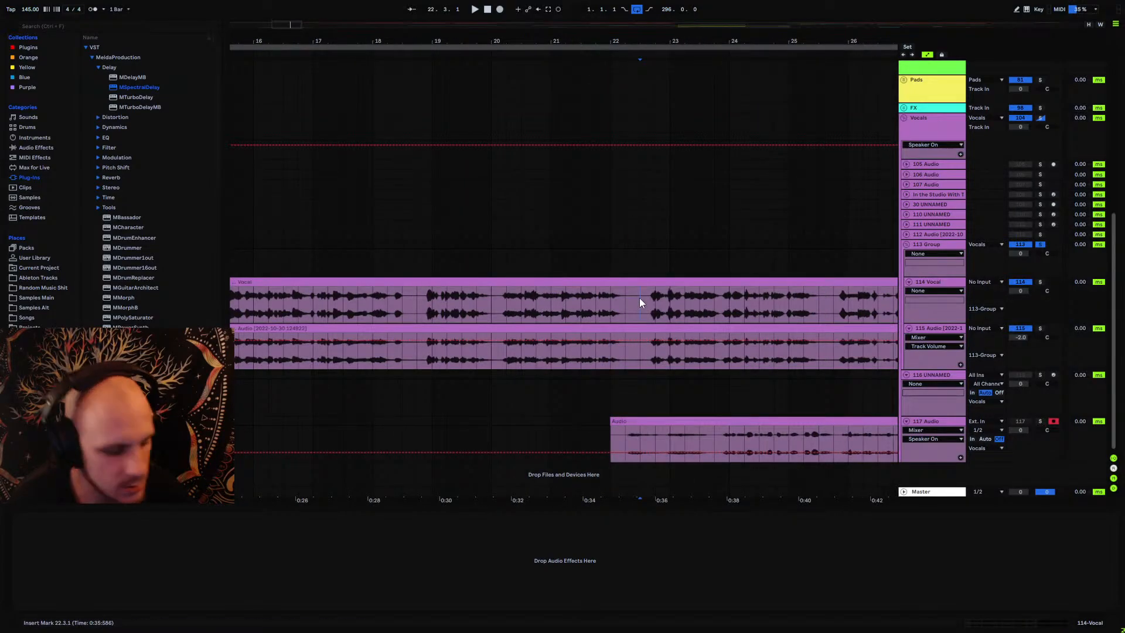
click(642, 361)
key(ctrl+e)
Step: Move the second parts of the split clips on tracks 114 and 115 together to start at 22.2.1
click(689, 329)
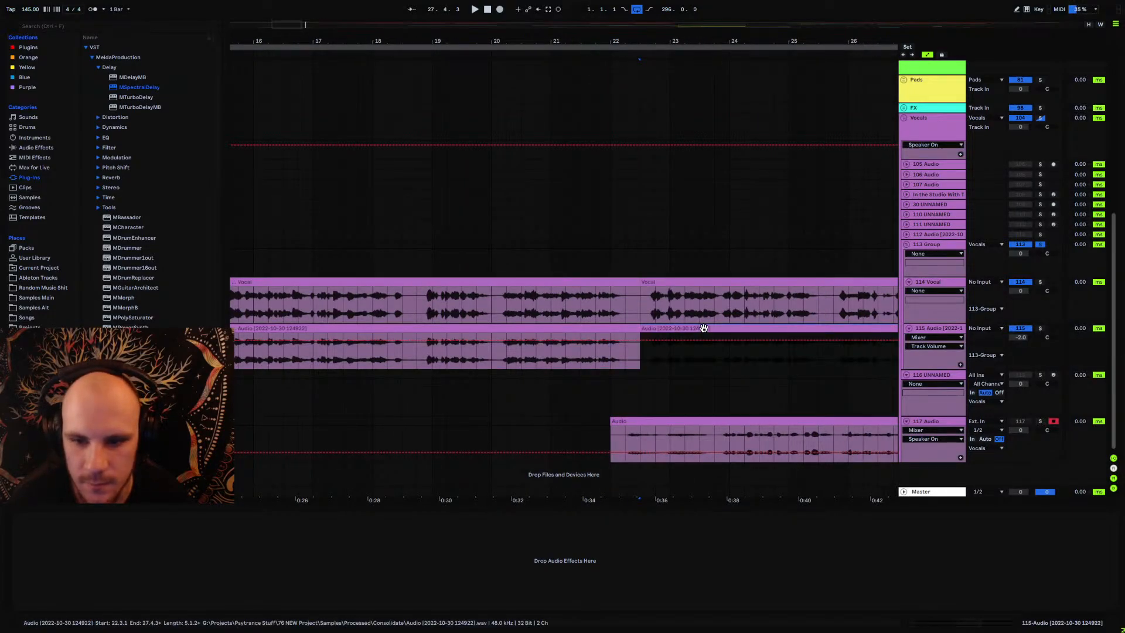
drag(703, 328, 688, 328)
shift+click(680, 287)
key(Delete)
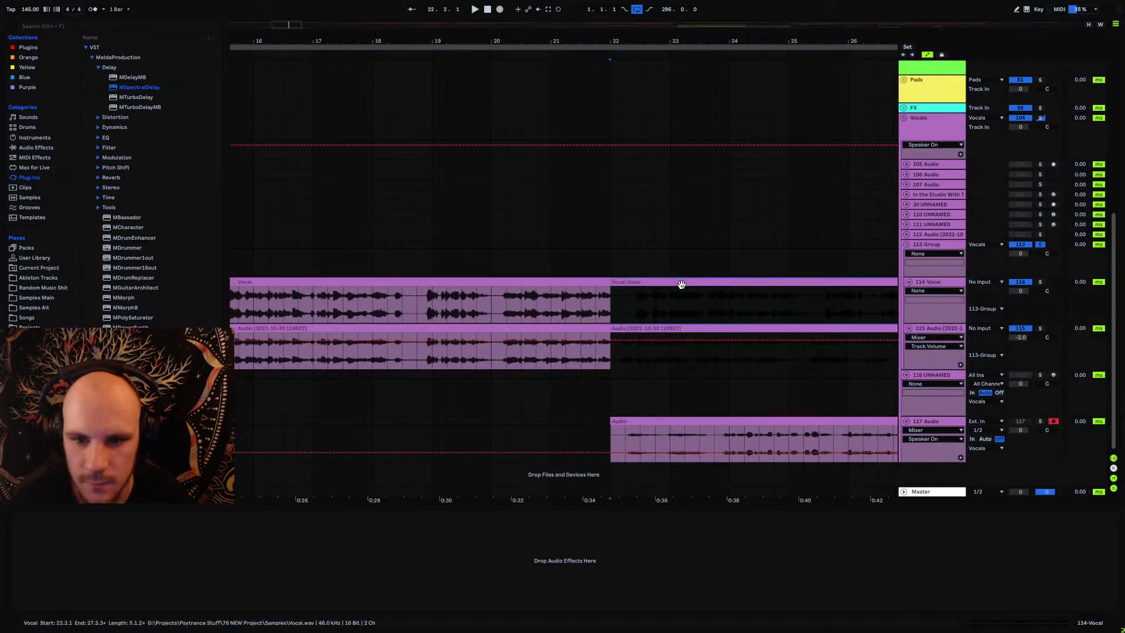
click(643, 236)
drag(662, 283, 650, 282)
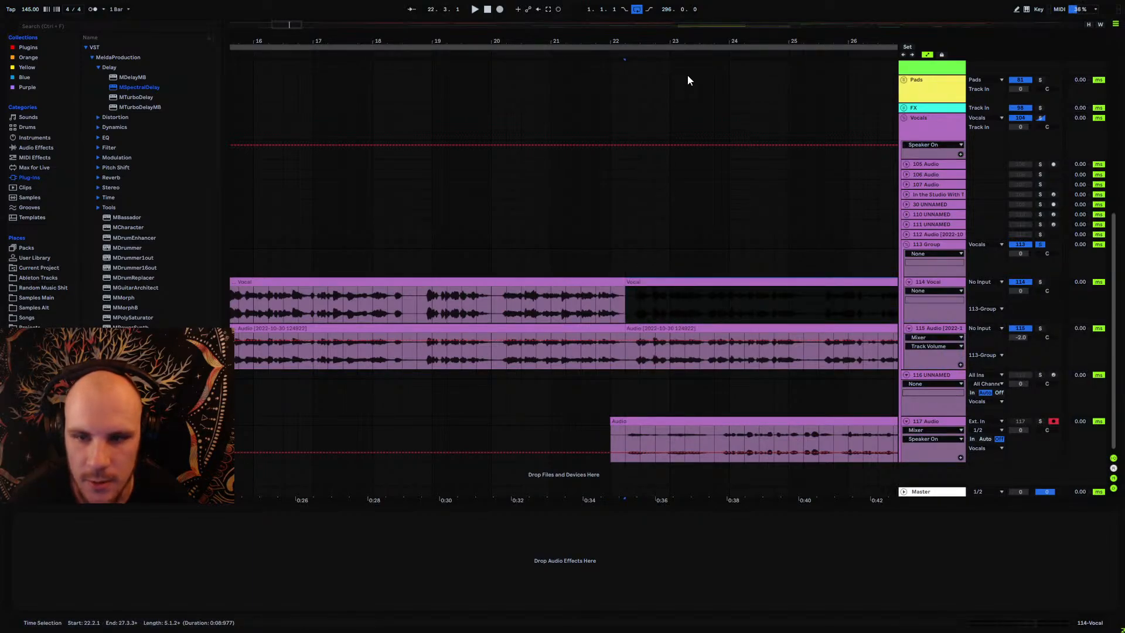
Step: Trim the ends of the second vocal clips on tracks 114 and 115 to 27.1.1
drag(691, 41, 542, 45)
drag(757, 301, 769, 304)
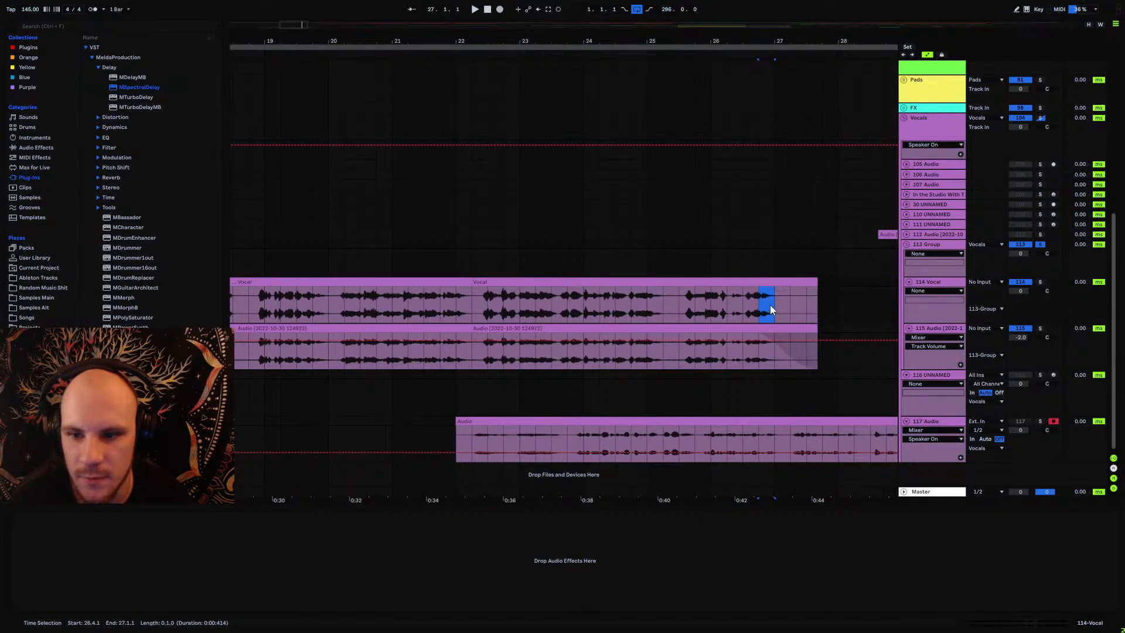
click(773, 303)
drag(789, 44, 704, 45)
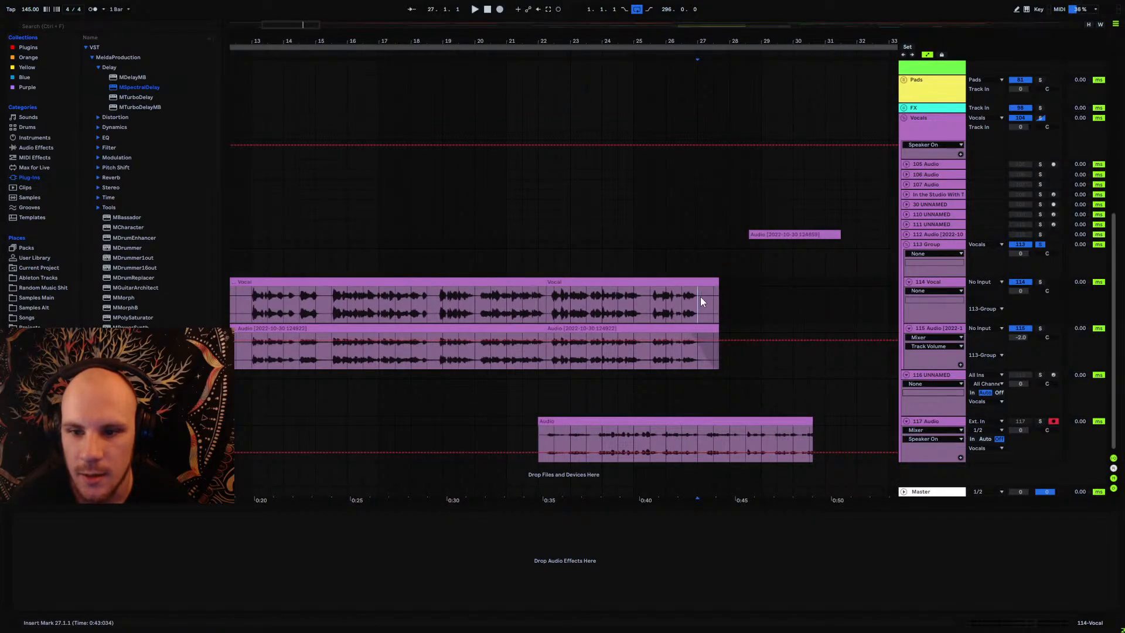
drag(699, 300, 753, 304)
click(757, 303)
drag(717, 45, 721, 41)
drag(719, 282, 707, 286)
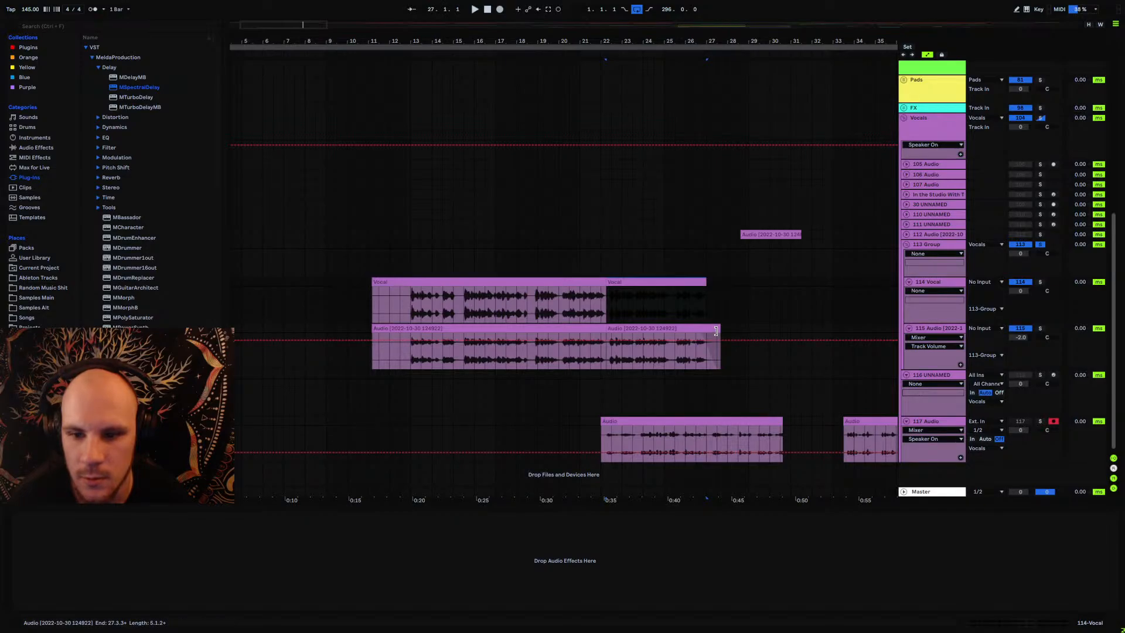
drag(718, 329, 705, 330)
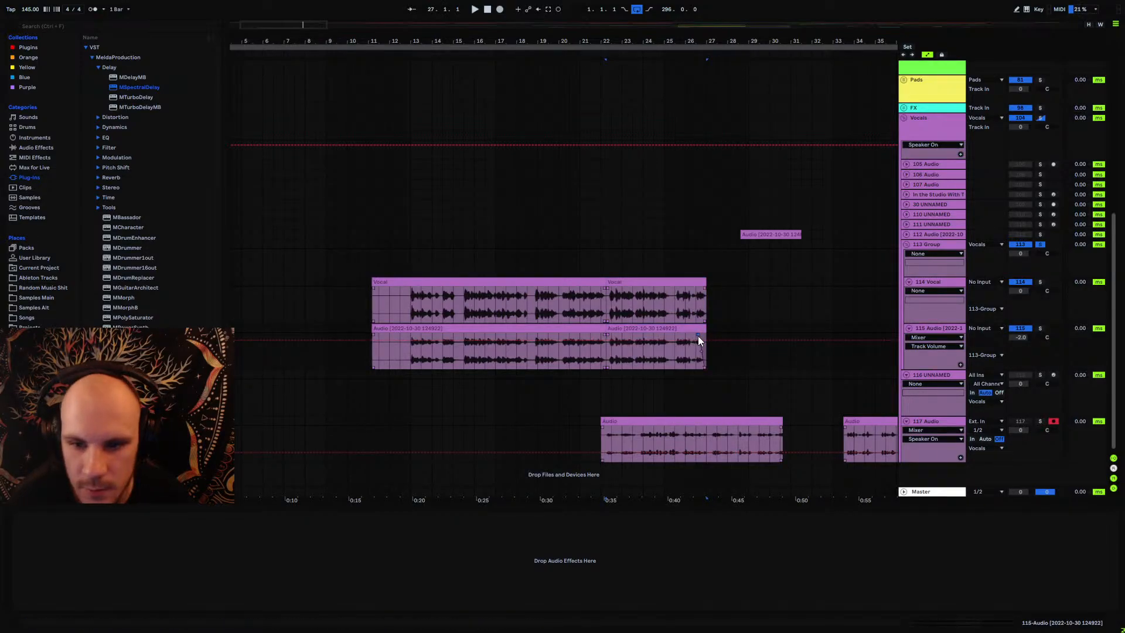
click(701, 336)
Step: Trim the starts of the first vocal clips on tracks 114 and 115 to 13.1.1
scroll(746, 289, up, 10)
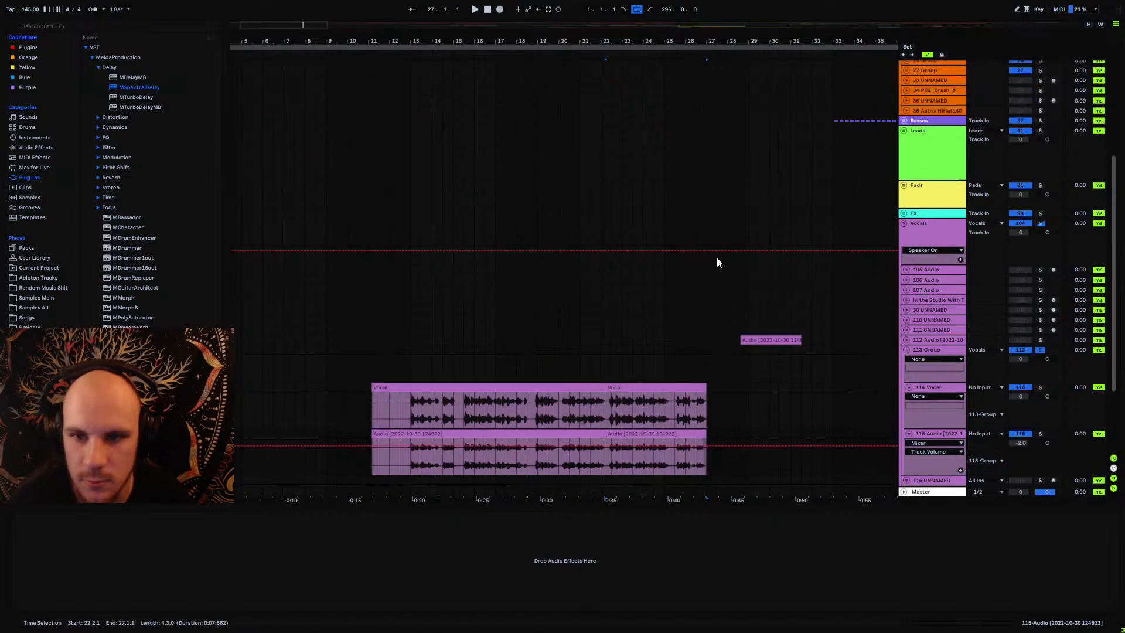
scroll(713, 254, up, 1)
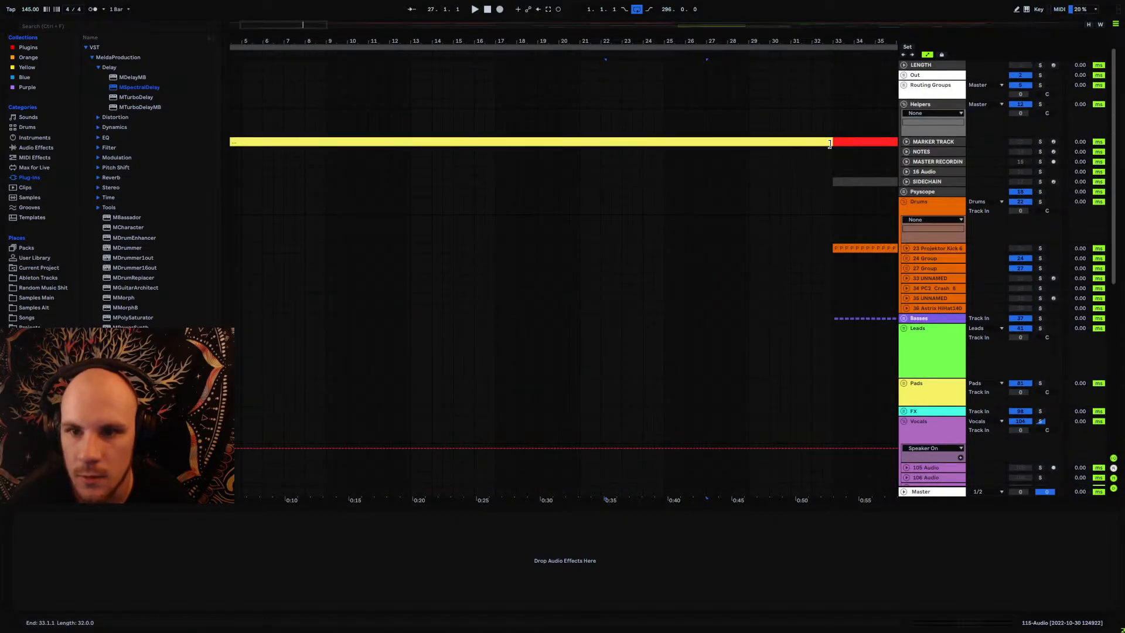
drag(592, 45, 592, 13)
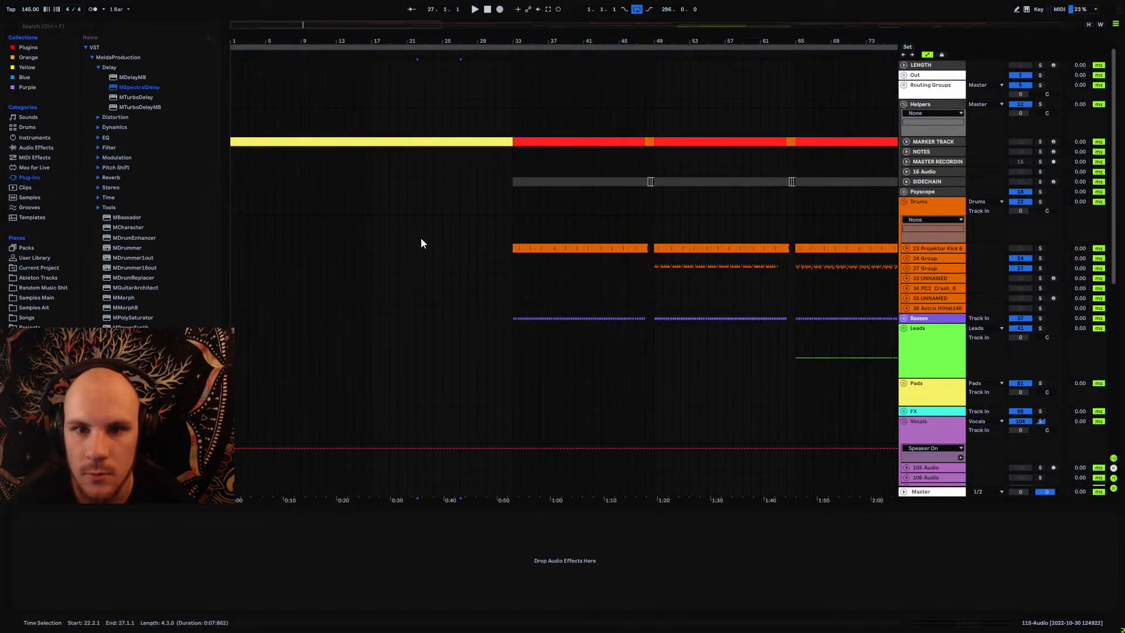
scroll(382, 287, down, 3)
scroll(375, 292, down, 5)
click(363, 368)
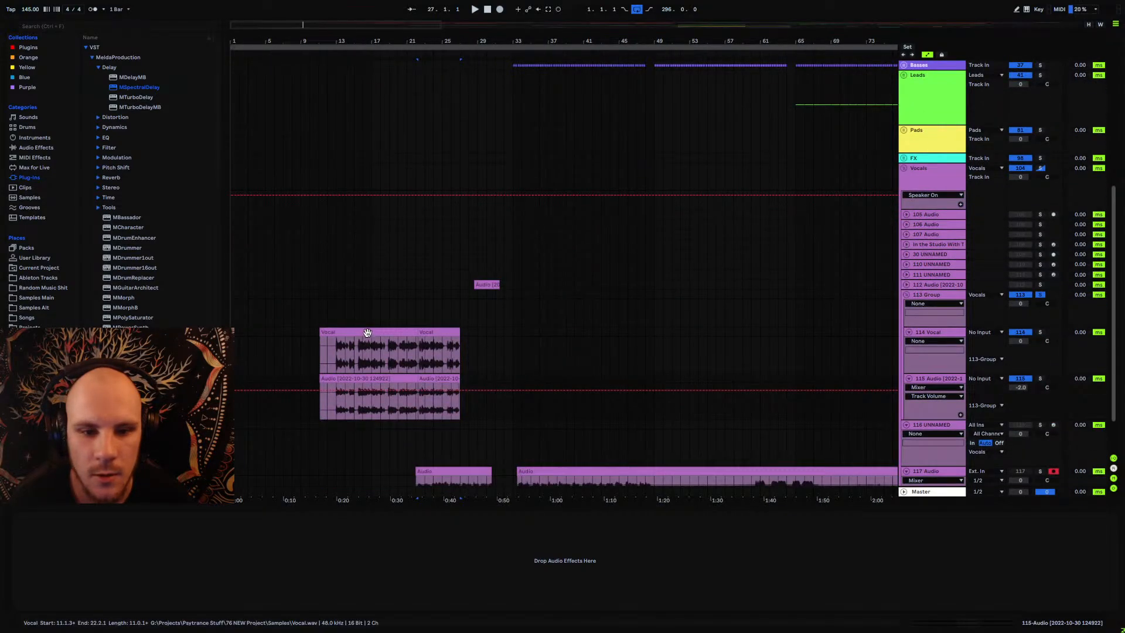
shift+click(449, 379)
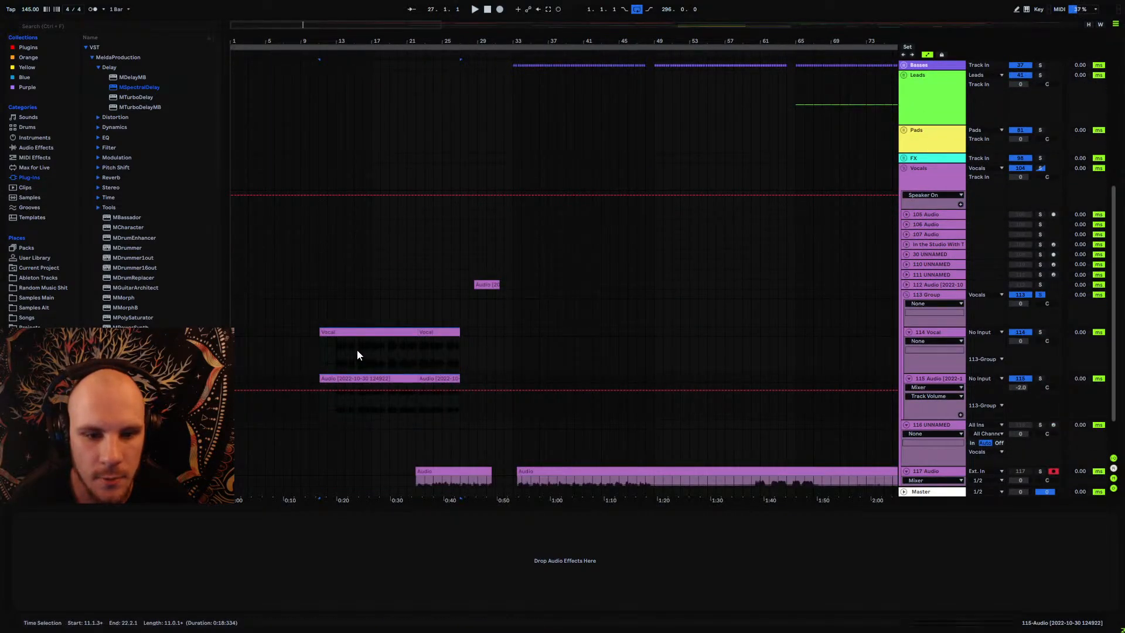
click(292, 316)
drag(321, 330, 336, 332)
drag(320, 378, 337, 378)
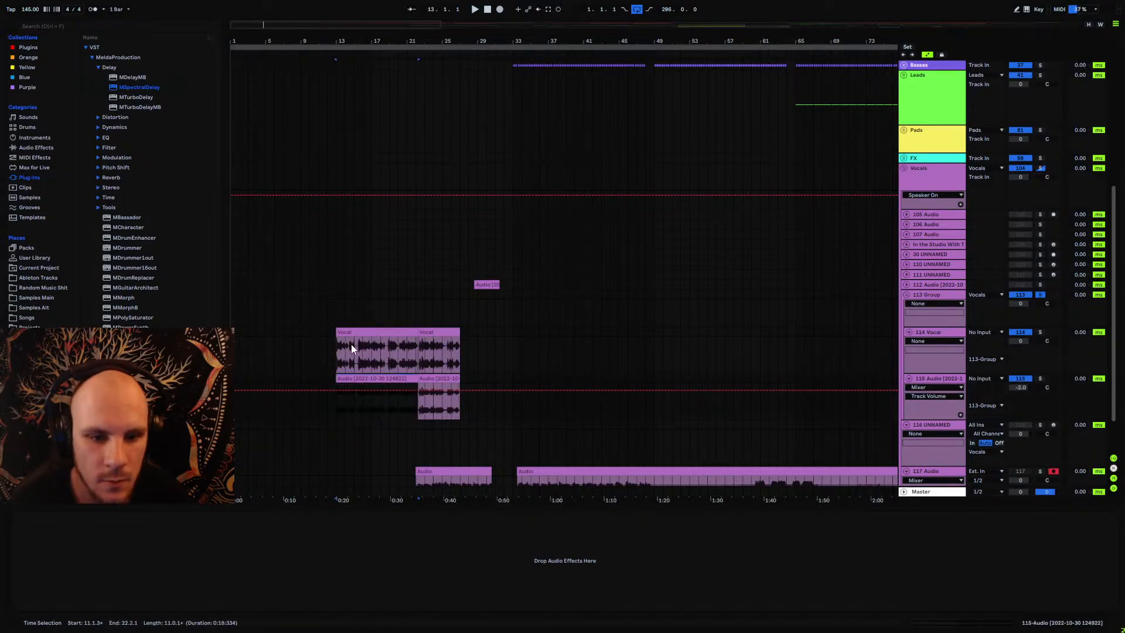
Step: Move all four vocal clips on tracks 114 and 115 together to start at 17.1.1
shift+click(451, 331)
drag(370, 331, 406, 331)
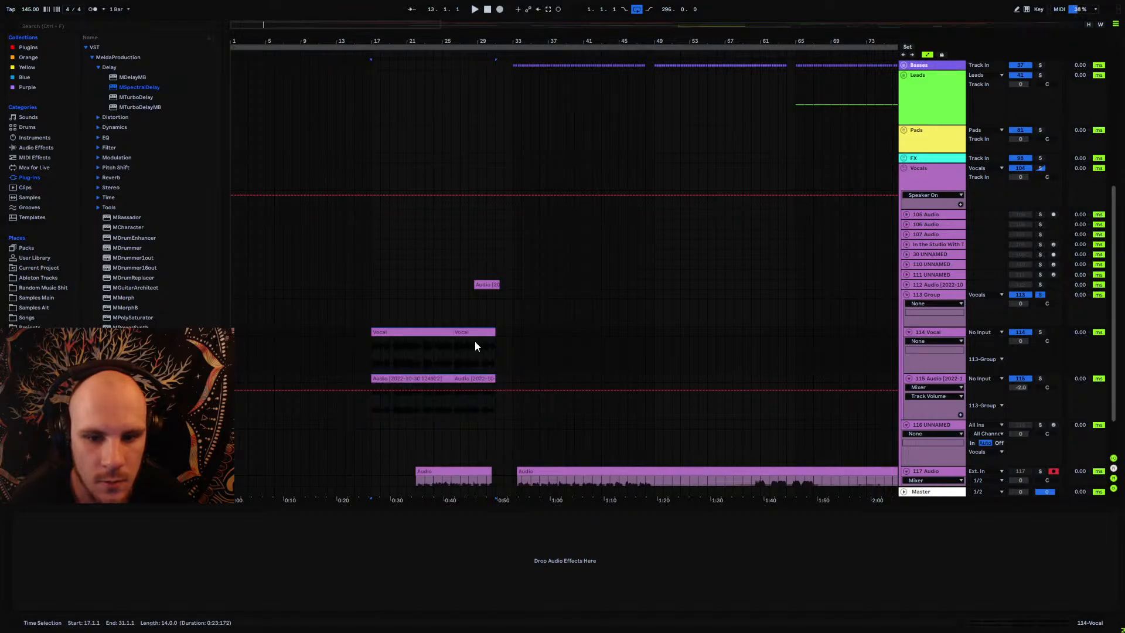
click(503, 339)
Step: On MARKER TRACK, insert an empty MIDI clip from 29.1.1 to 33.1.1 and trim the yellow clip's start to 17.1.1
scroll(497, 259, up, 3)
scroll(492, 241, up, 4)
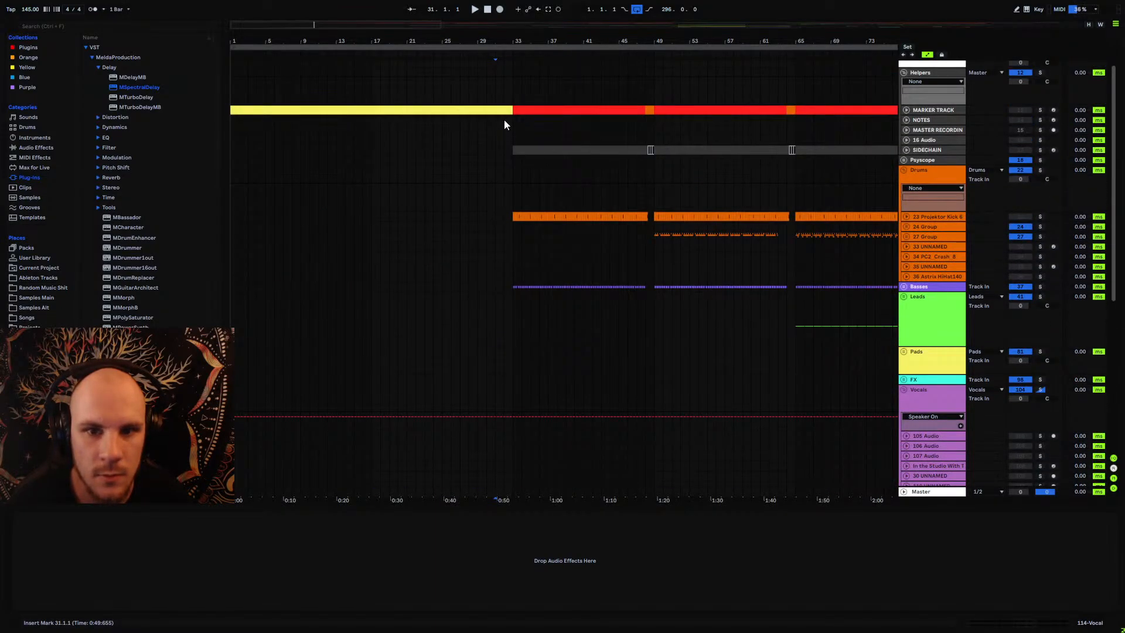
mouse_move(509, 117)
mouse_down()
mouse_move(478, 116)
mouse_move(510, 110)
mouse_up()
key(ctrl+shift+m)
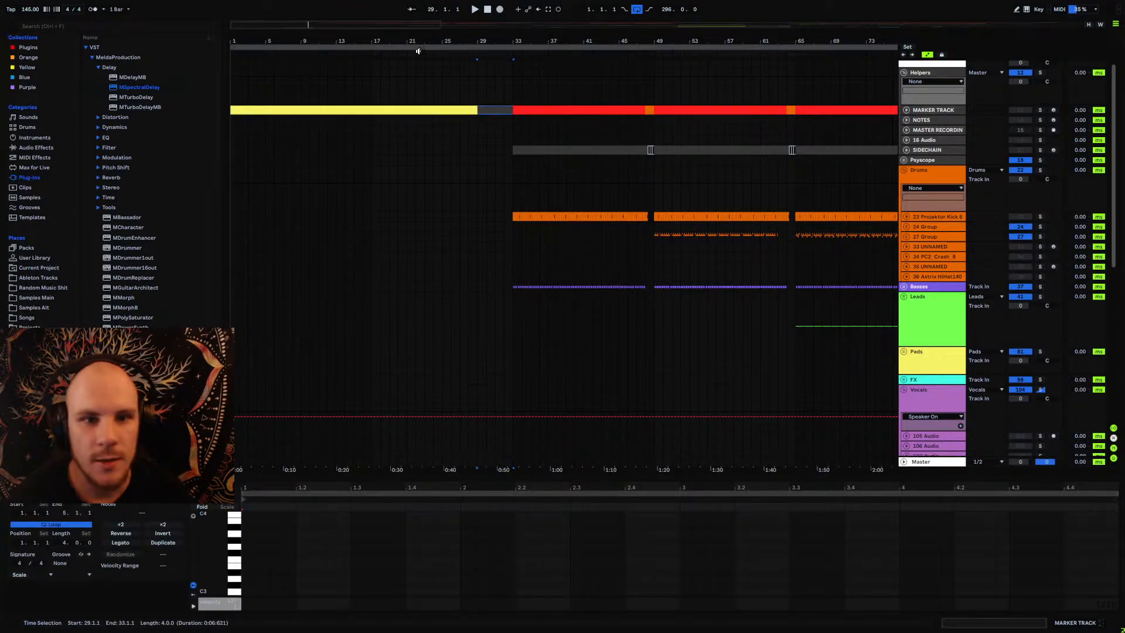
drag(233, 110, 370, 114)
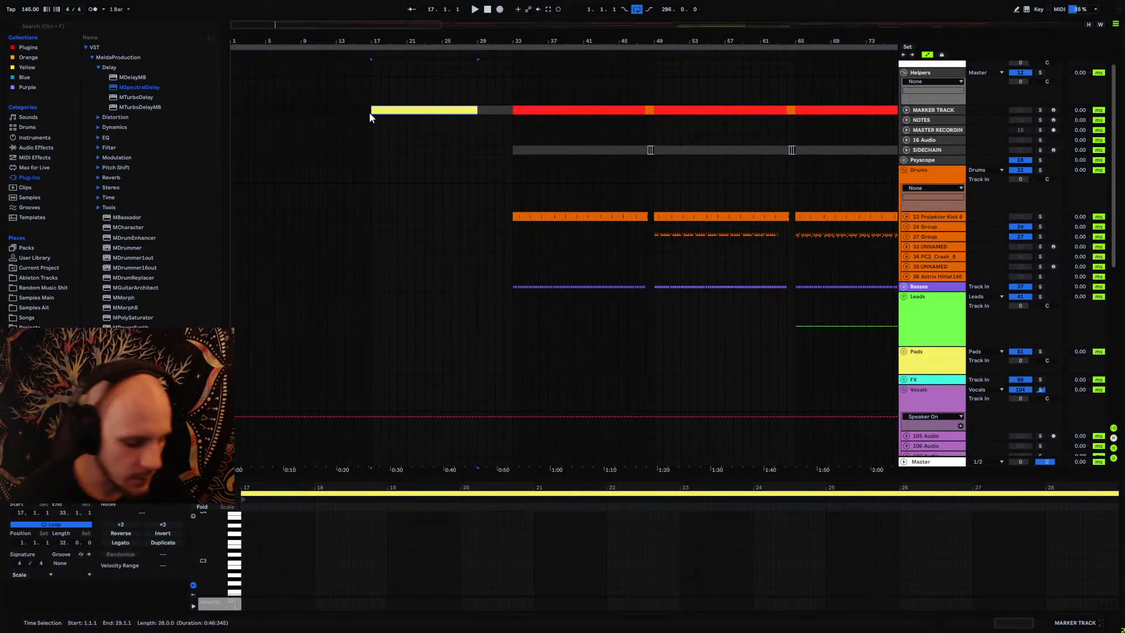
Step: Open the preferences and view the File Folder settings
key(ctrl+comma)
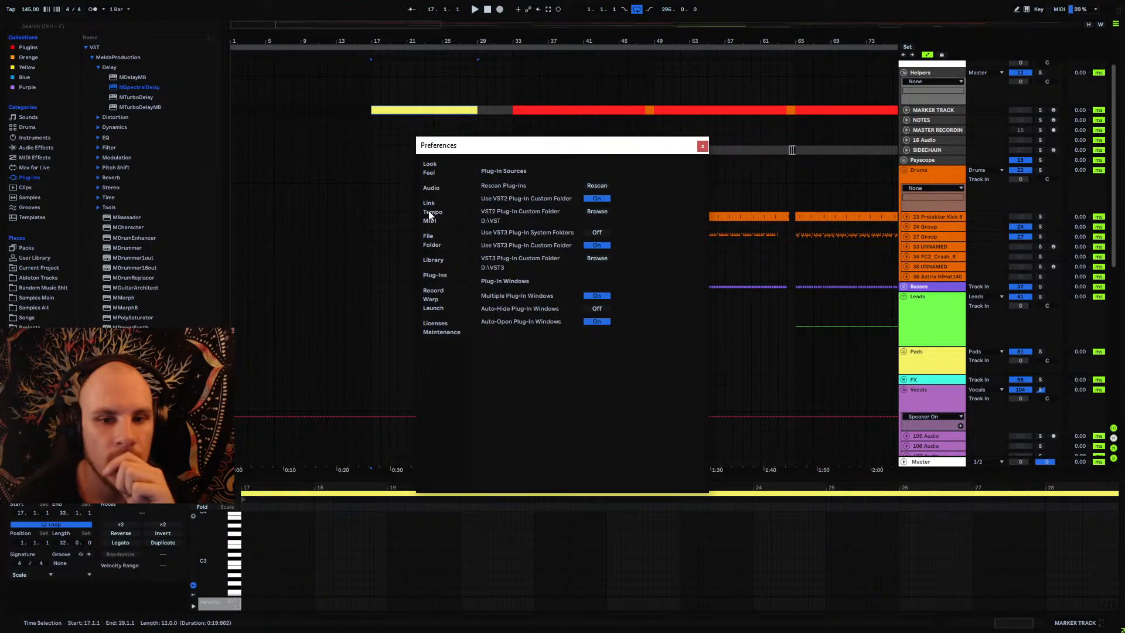
click(445, 243)
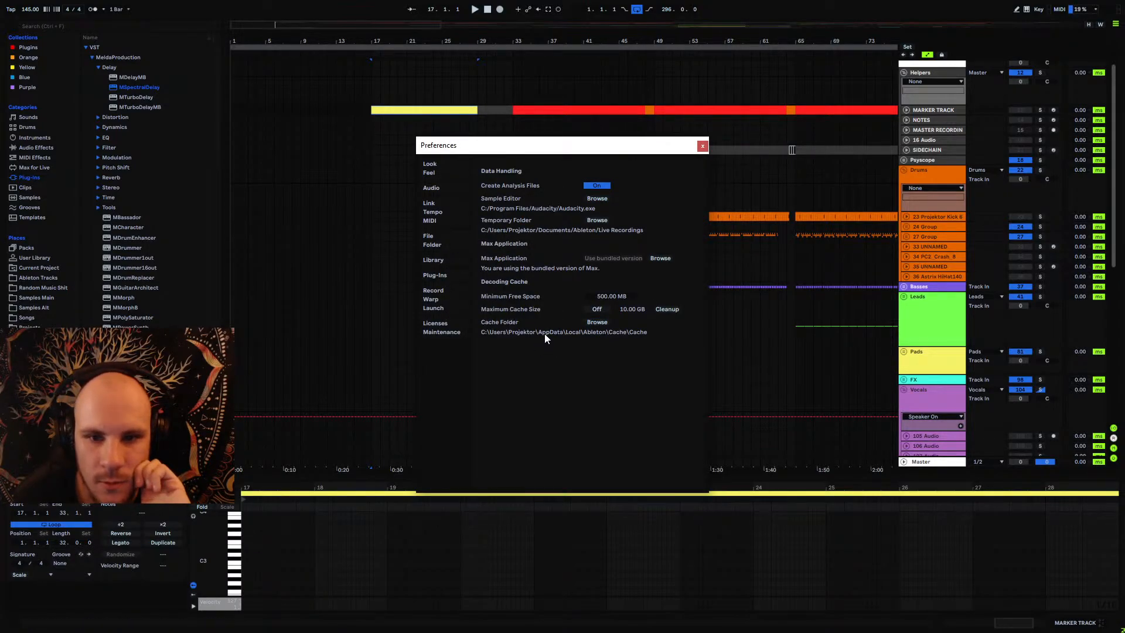
Step: Look through the MIDI, file, library, recording and licence settings in the Preferences and close them
click(433, 212)
click(447, 248)
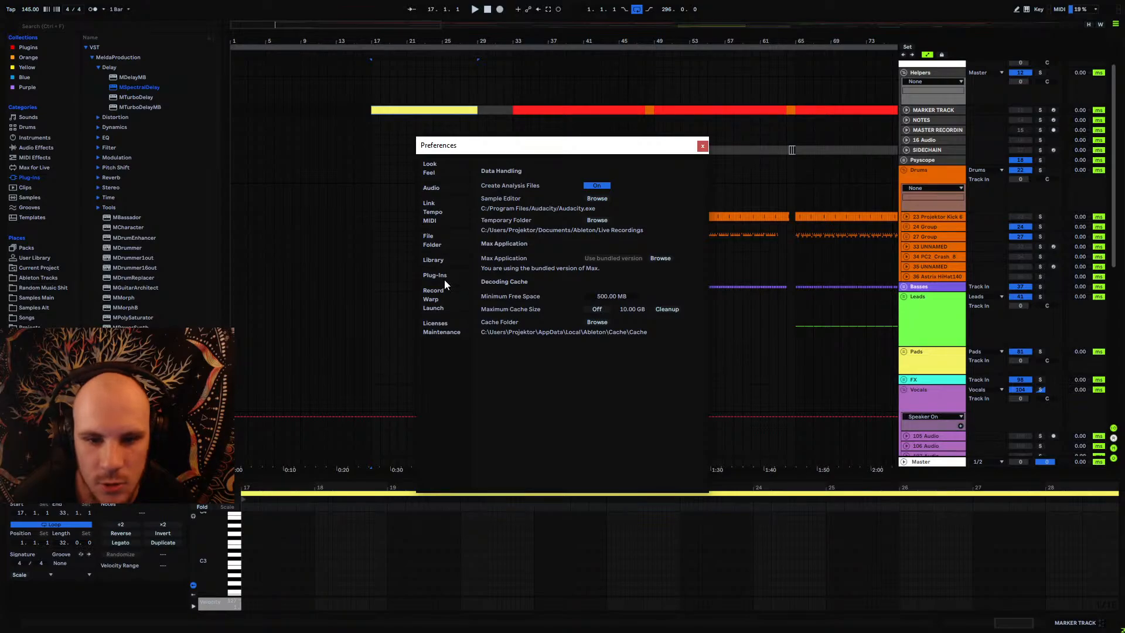
click(438, 293)
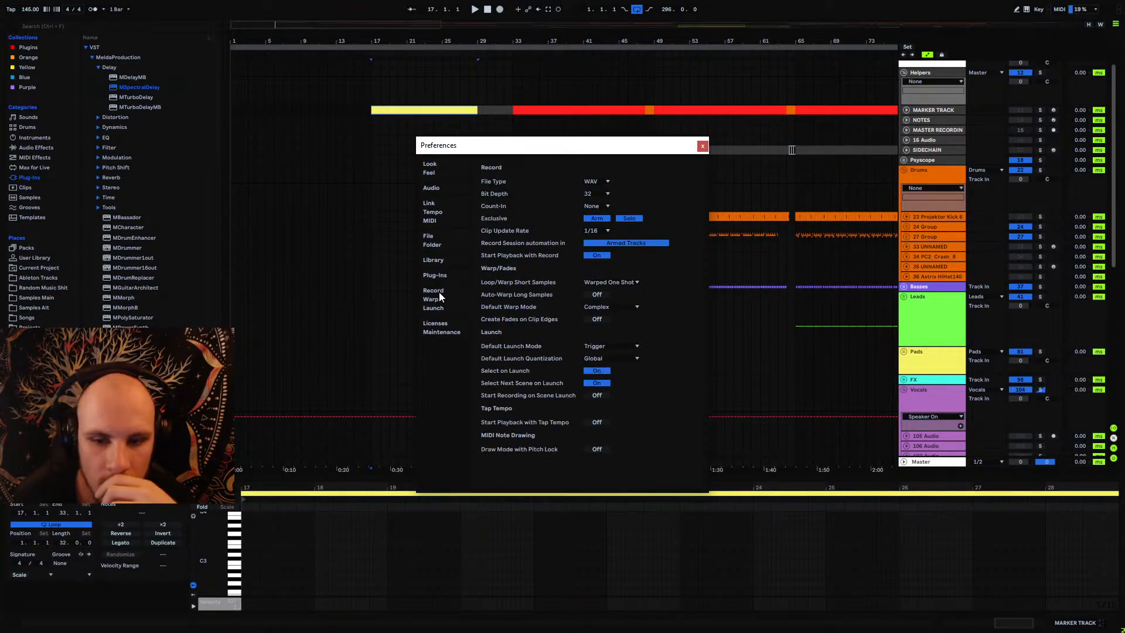
click(437, 325)
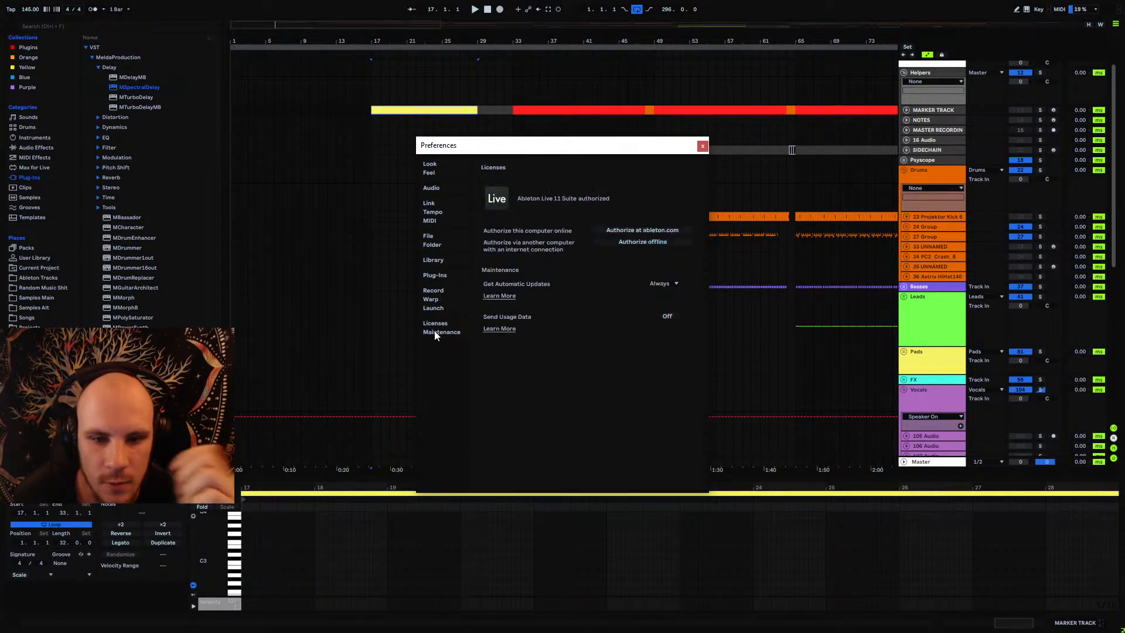
click(439, 279)
click(445, 208)
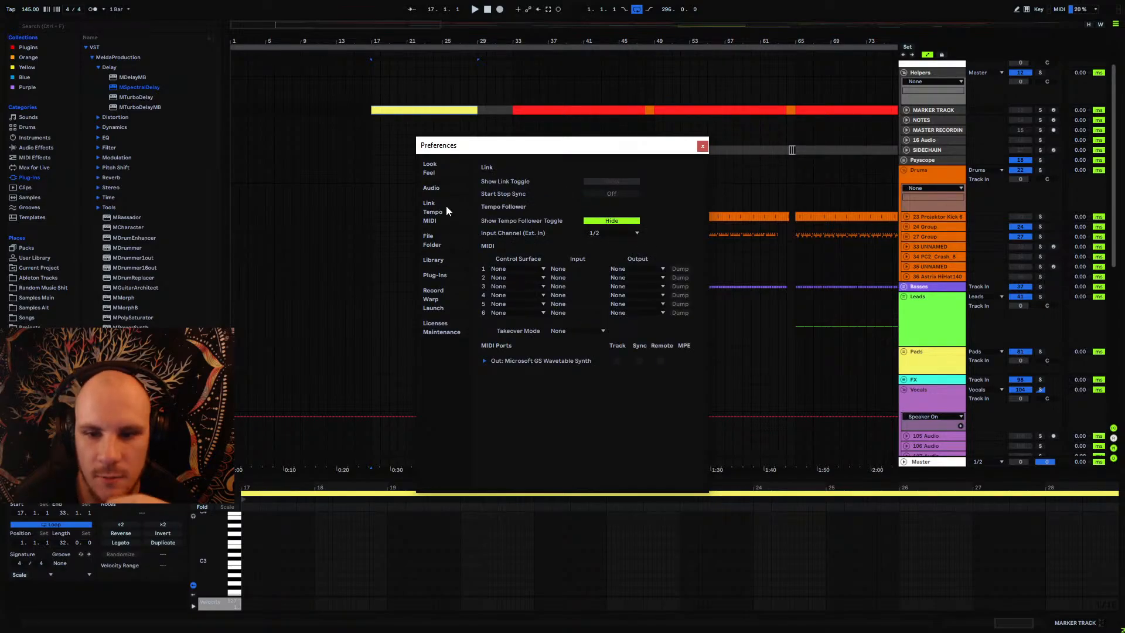
click(433, 245)
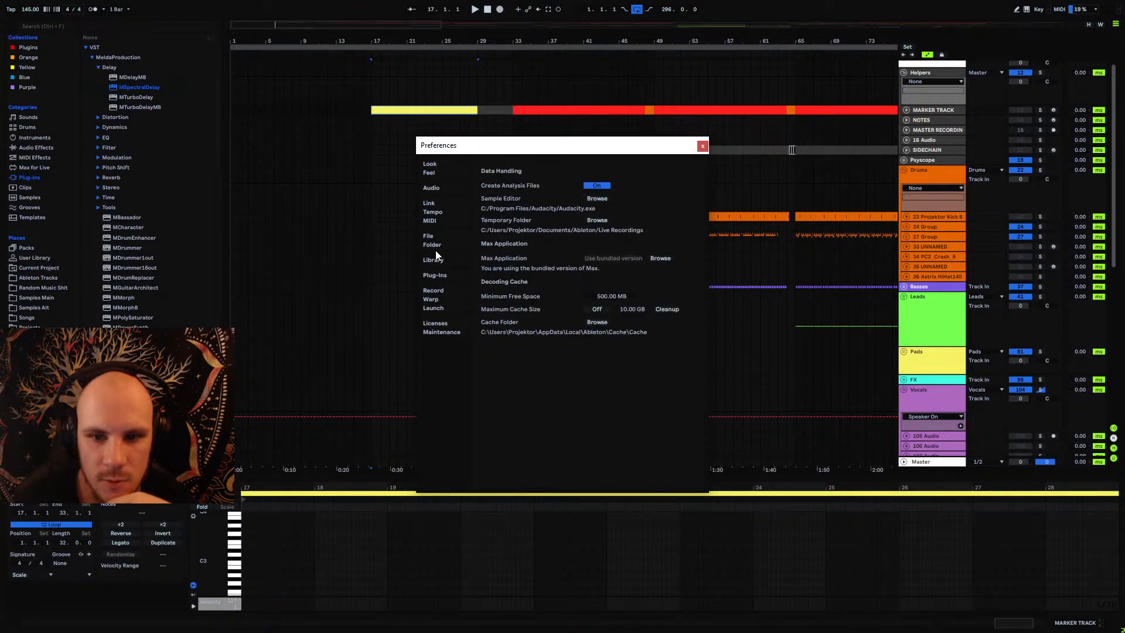
click(434, 260)
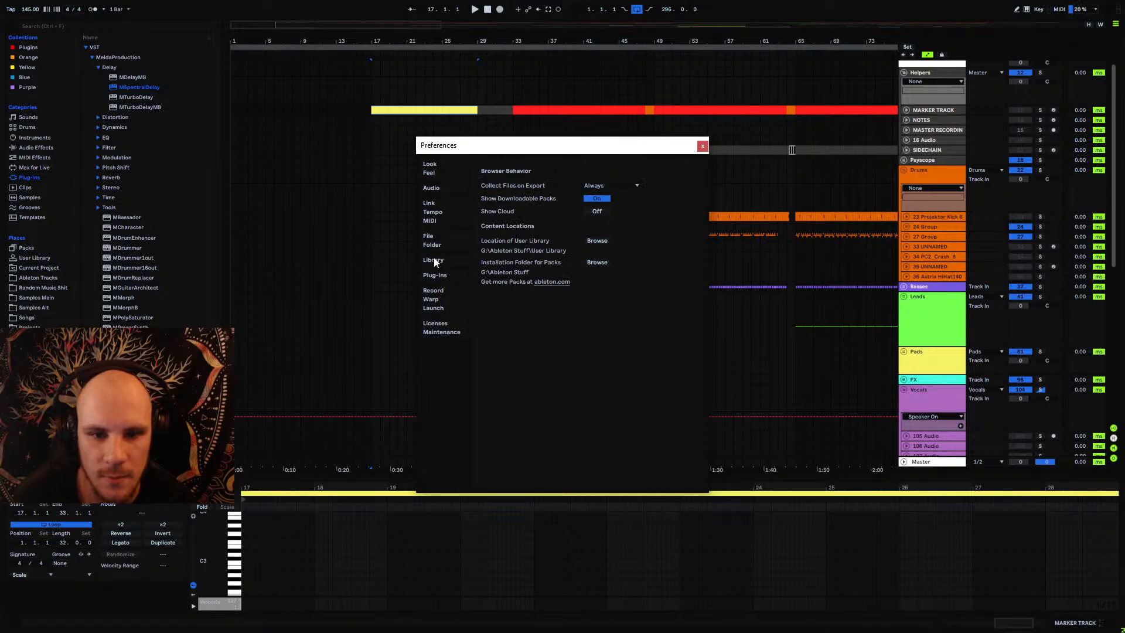
click(432, 295)
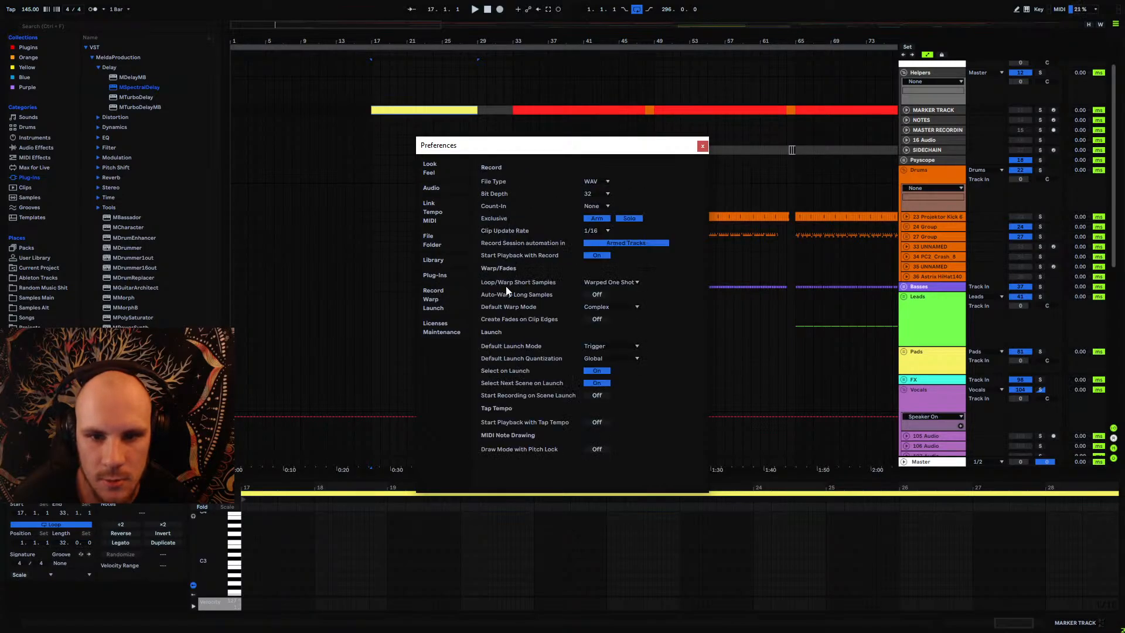
click(702, 146)
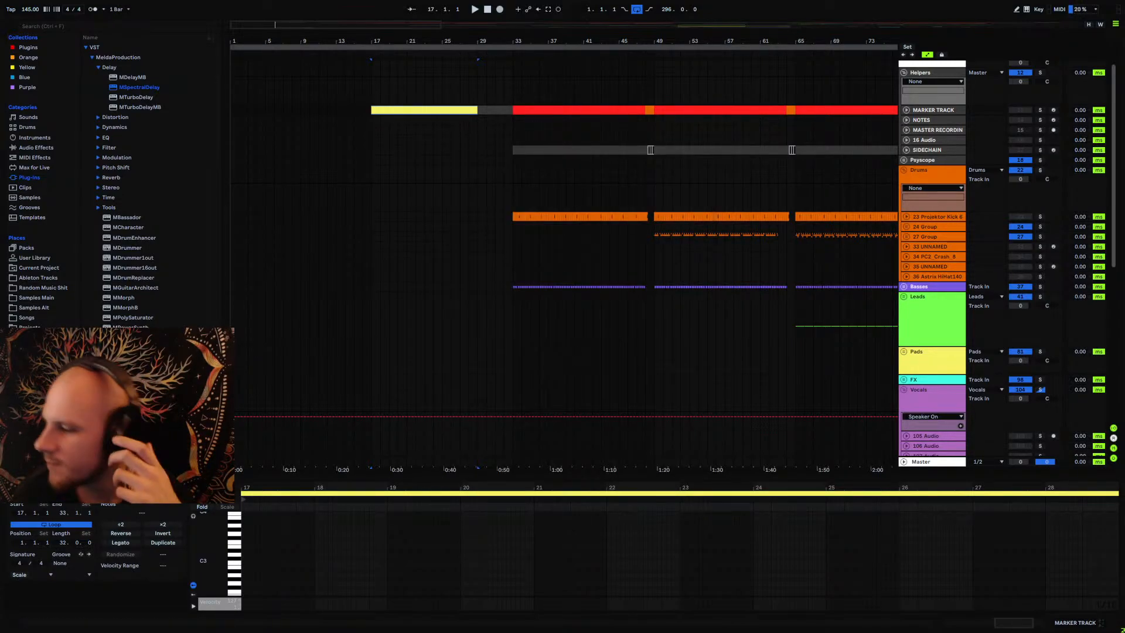
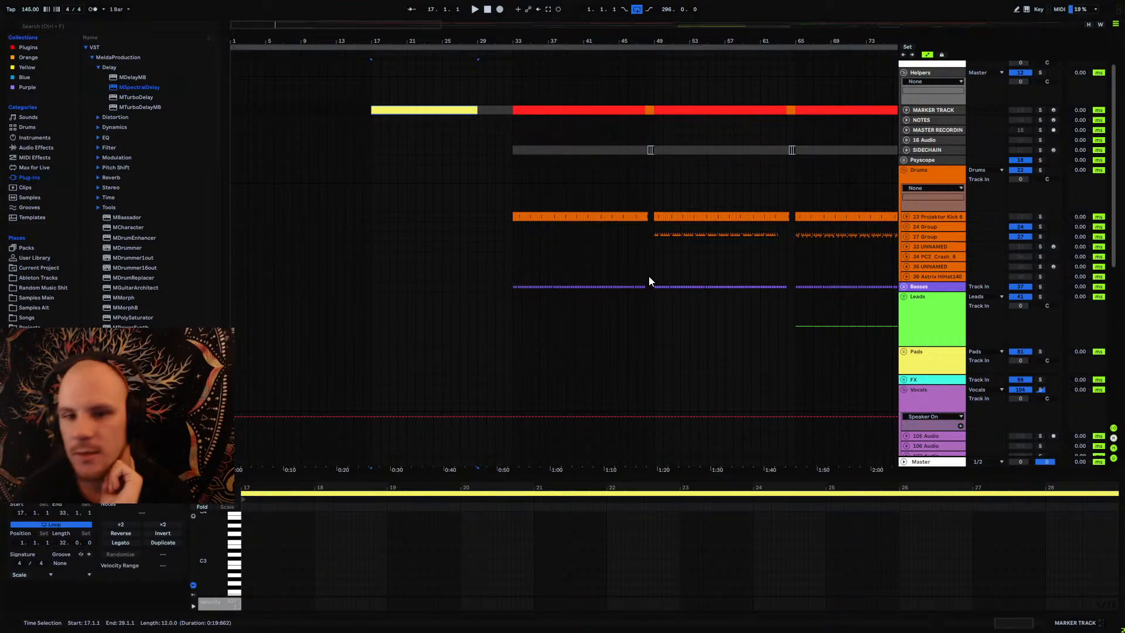
Step: Insert an empty MIDI clip from bar 1 to bar 17 on the MARKER TRACK, before the yellow clip
scroll(649, 280, up, 1)
drag(371, 146, 220, 147)
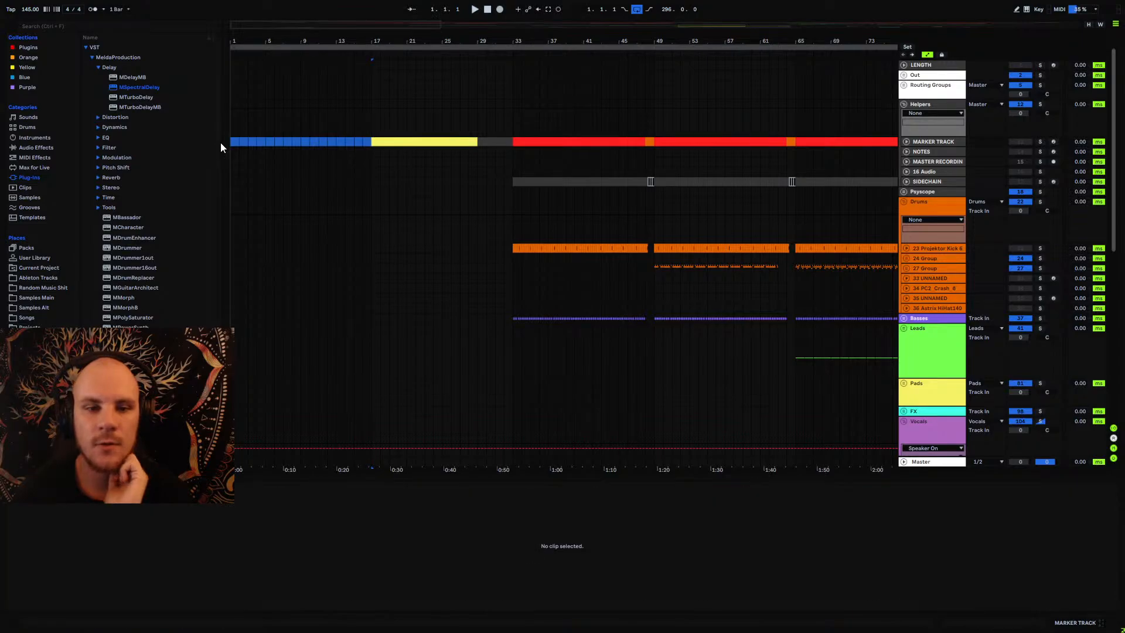
right_click(266, 140)
click(287, 321)
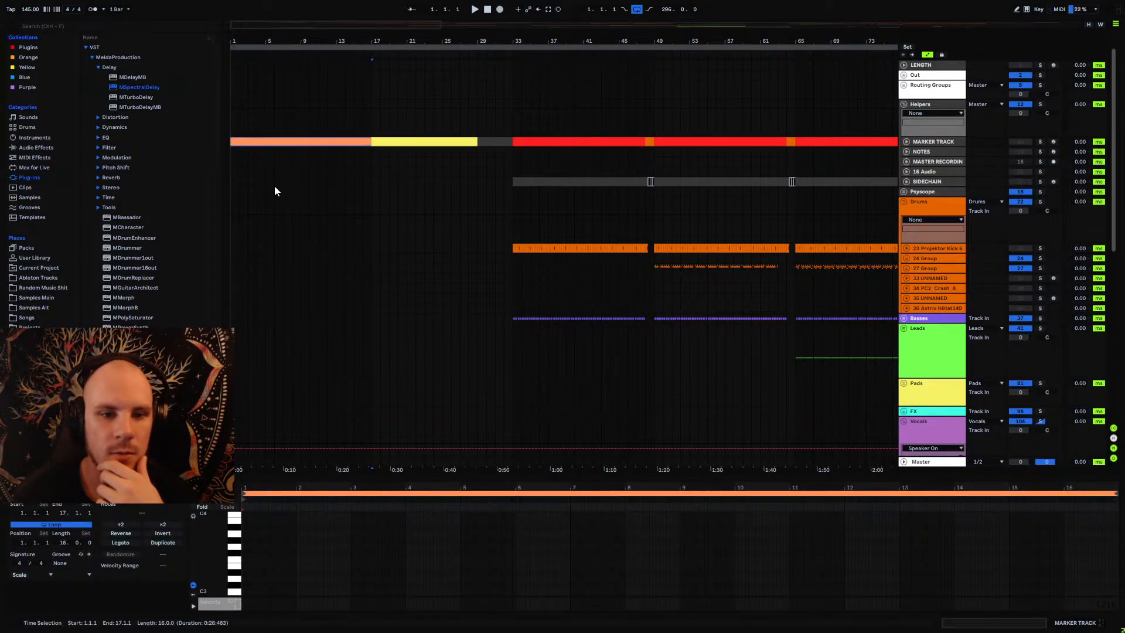
click(275, 183)
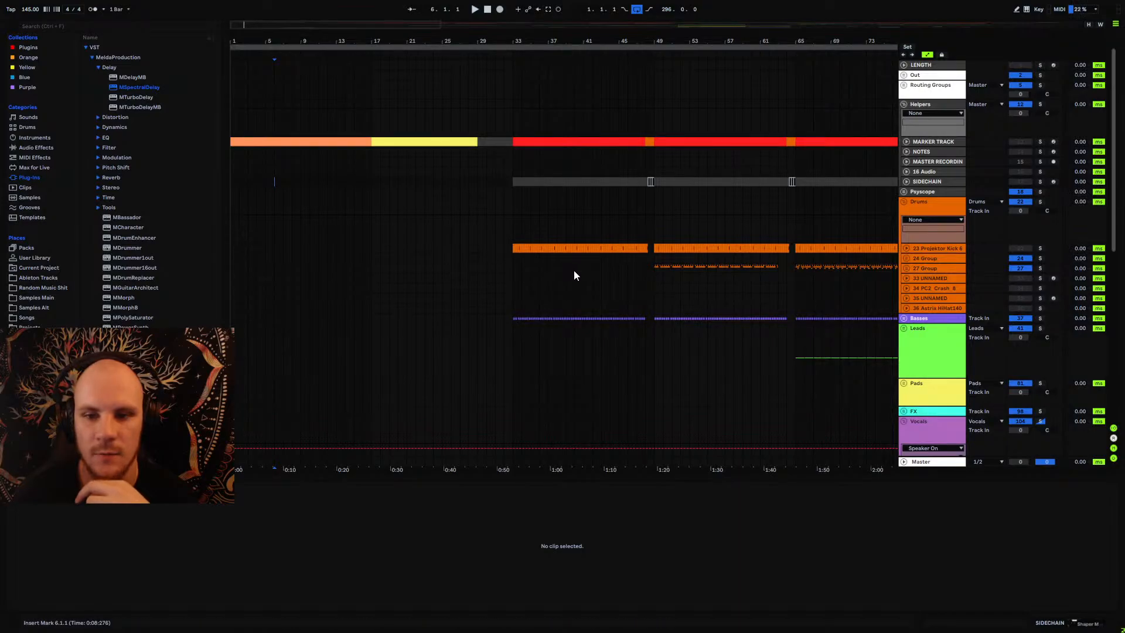
Step: Enlarge the arrangement area around the vocal tracks and play the vocal clips from bar 17
scroll(554, 287, down, 8)
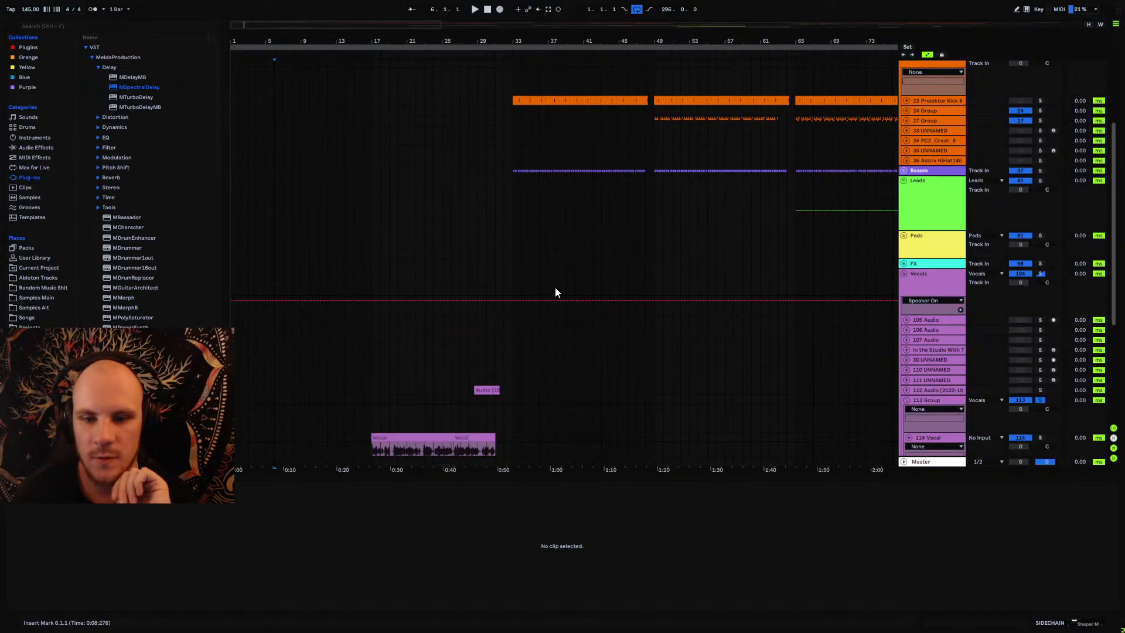
scroll(554, 287, down, 2)
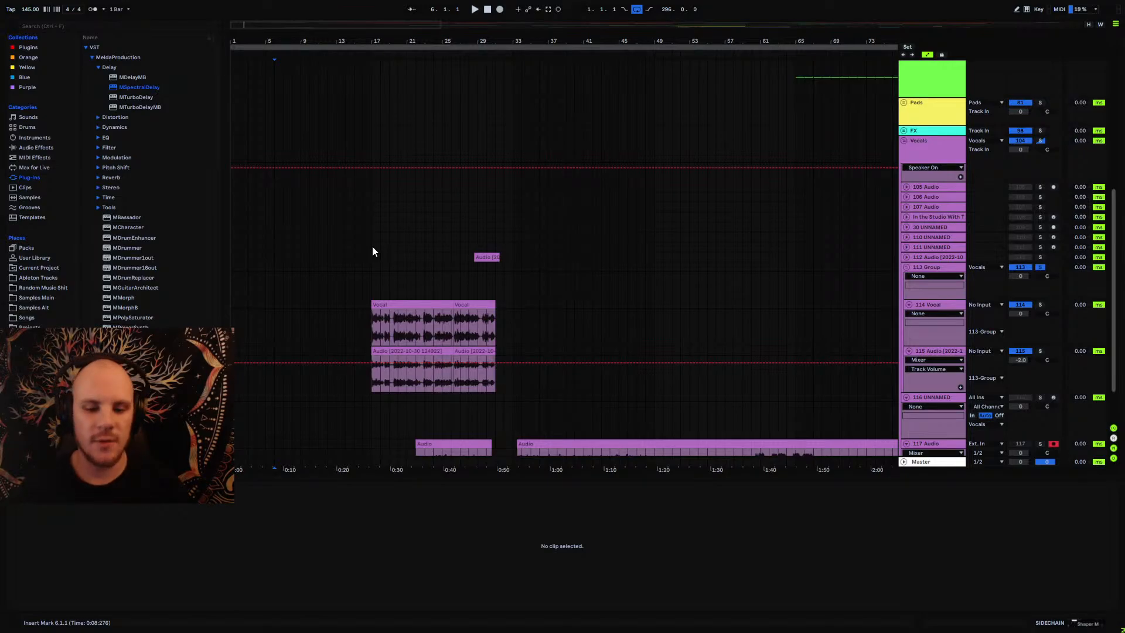
drag(565, 475, 564, 529)
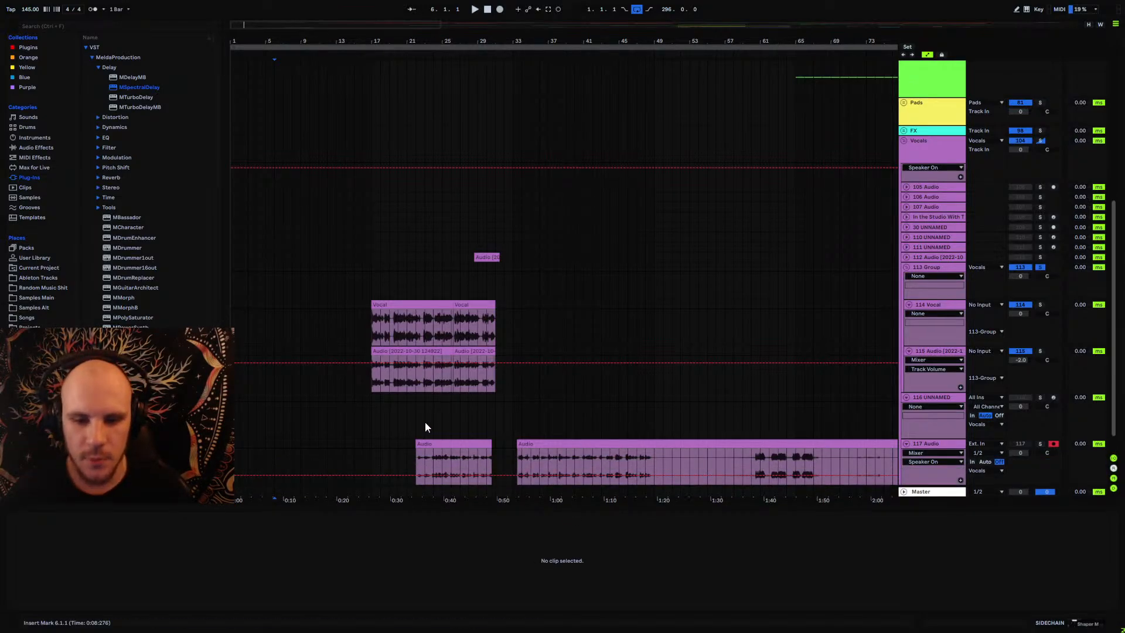
click(371, 315)
click(922, 402)
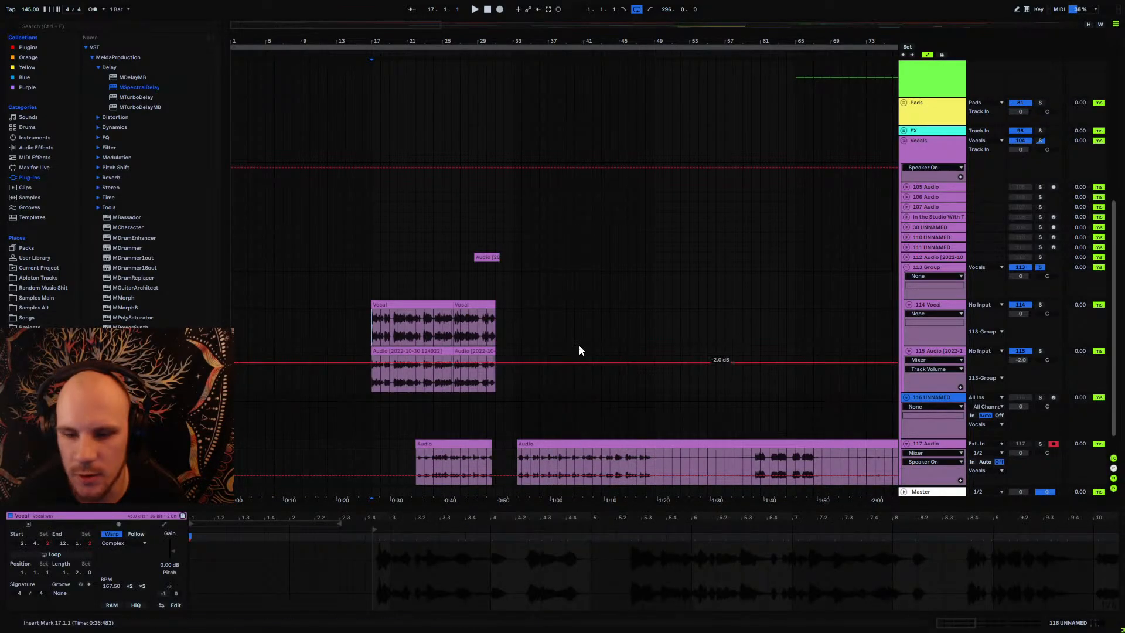
key(space)
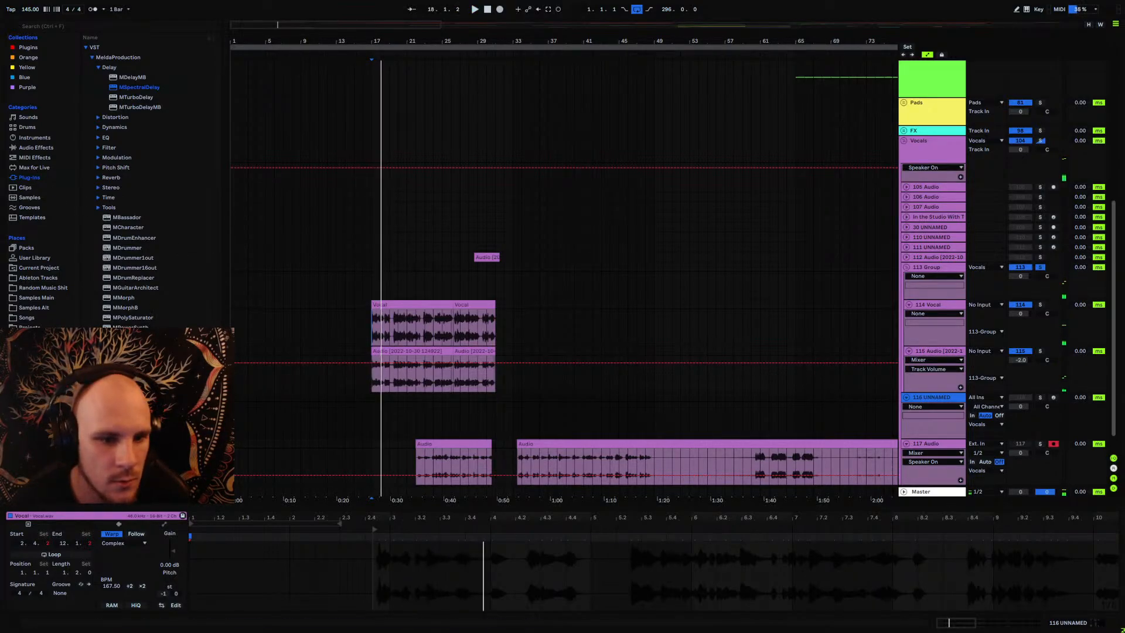
Step: Browse the MeldaProduction plug-in categories and add MVocoder from the Filter folder to the 113 Group track
click(97, 190)
click(98, 247)
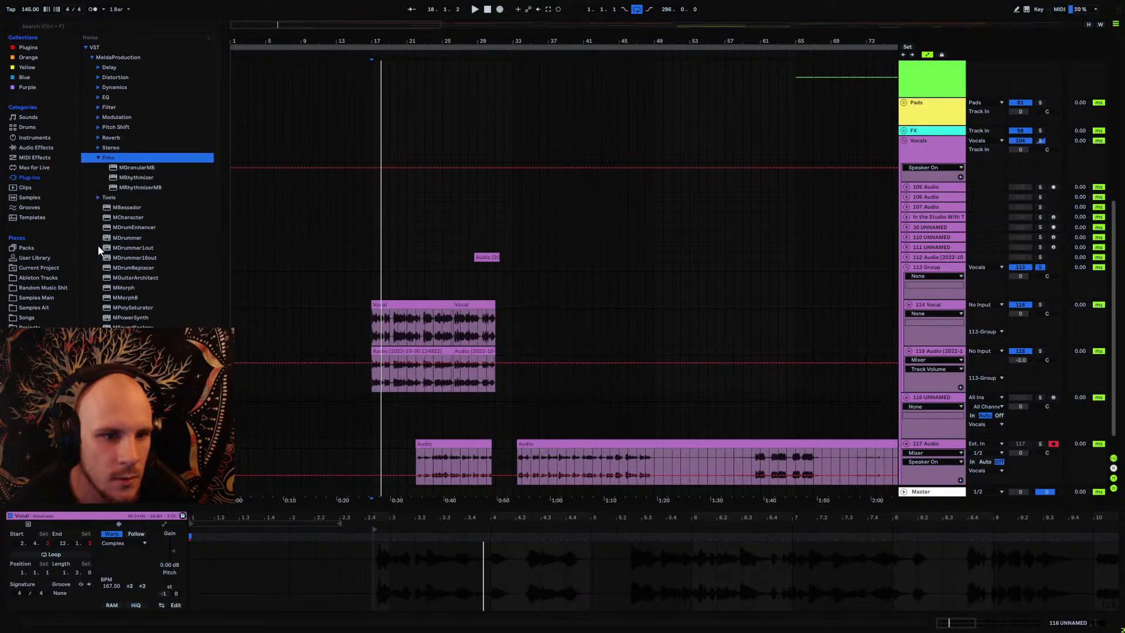
click(99, 198)
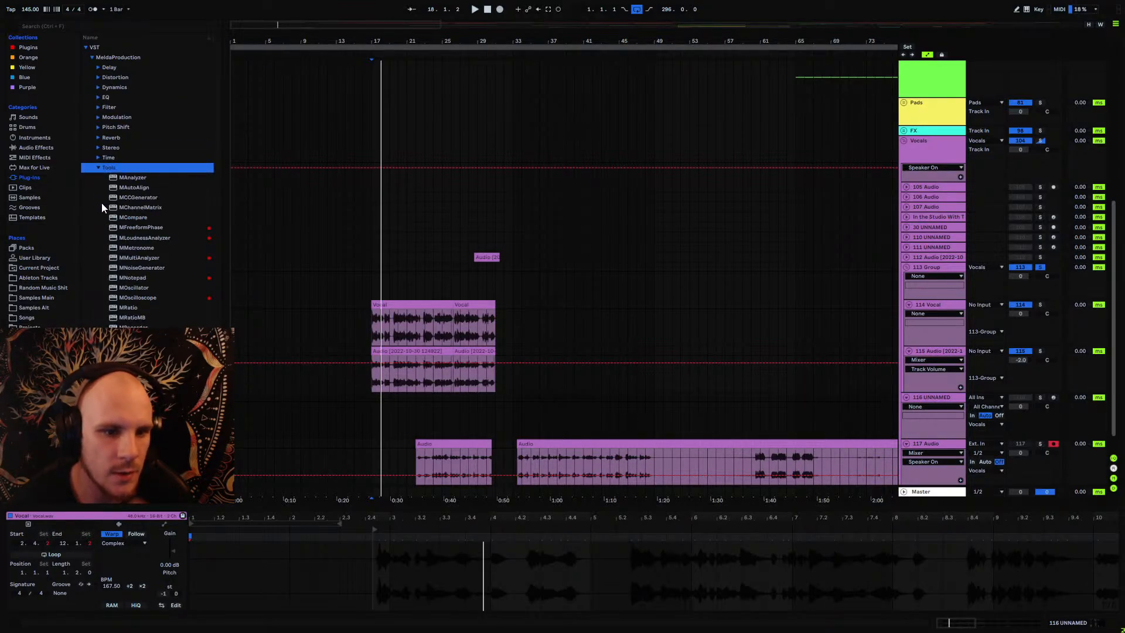
scroll(153, 287, down, 5)
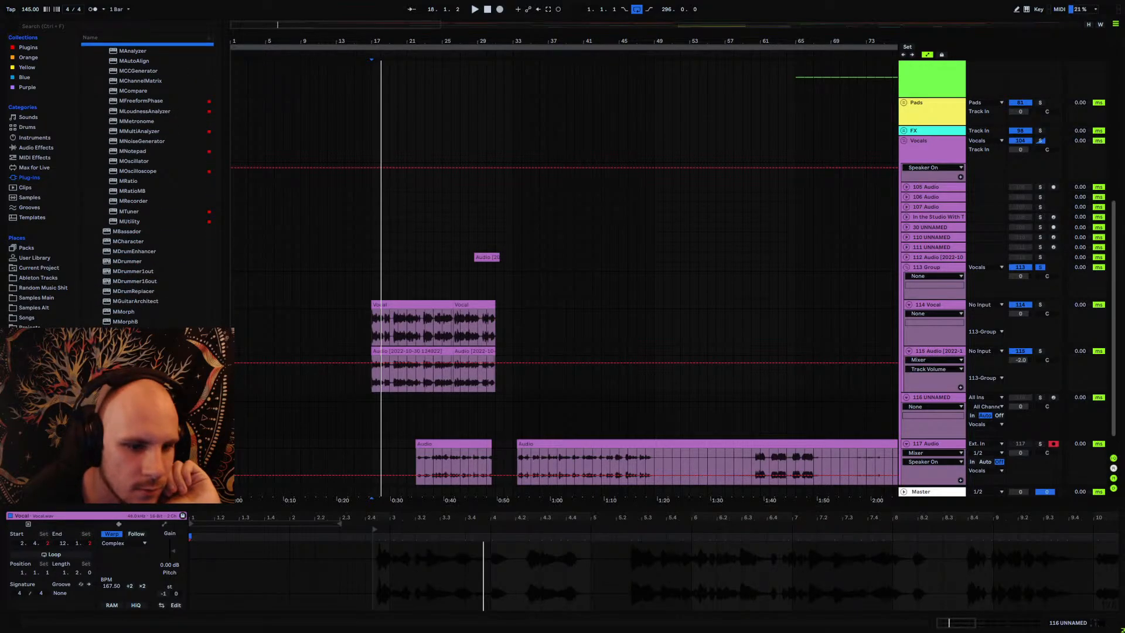
scroll(143, 268, up, 4)
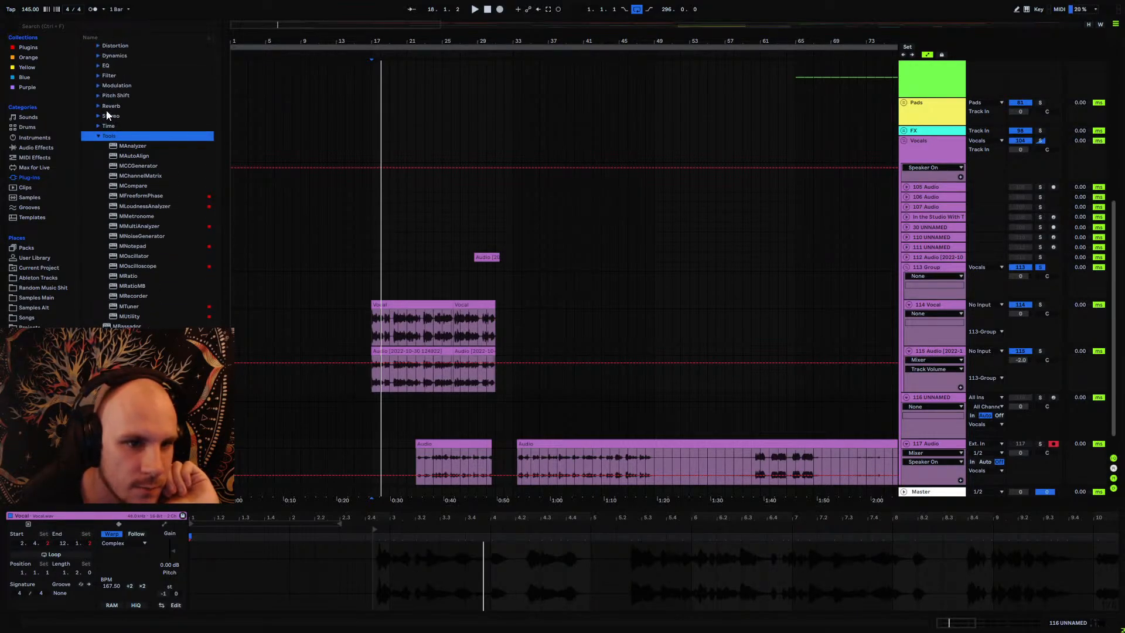
click(97, 84)
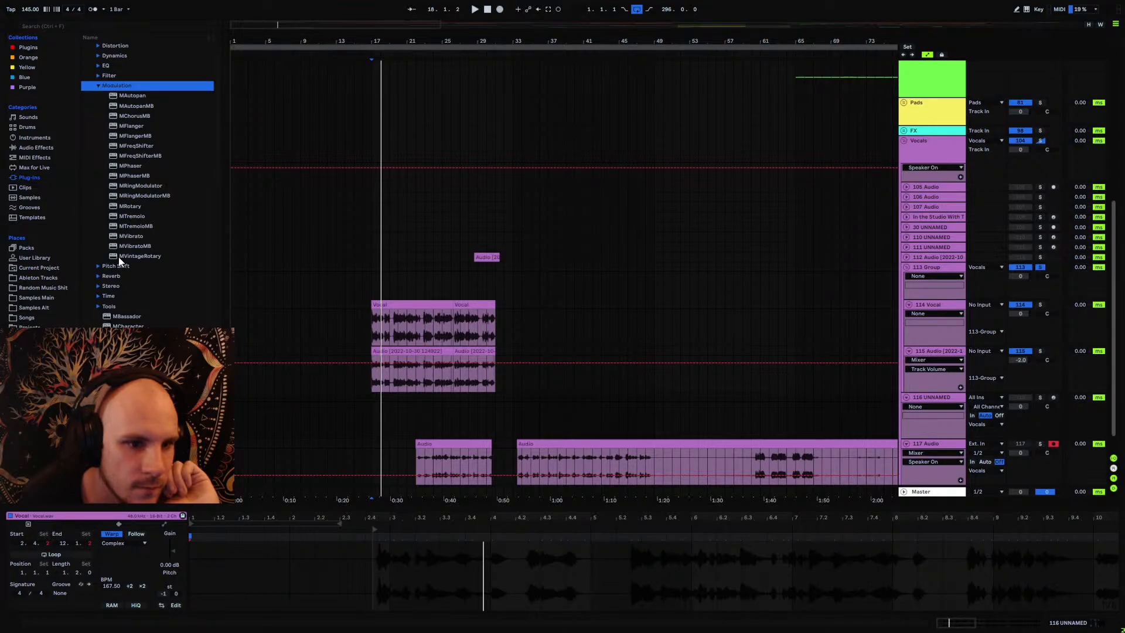
click(97, 265)
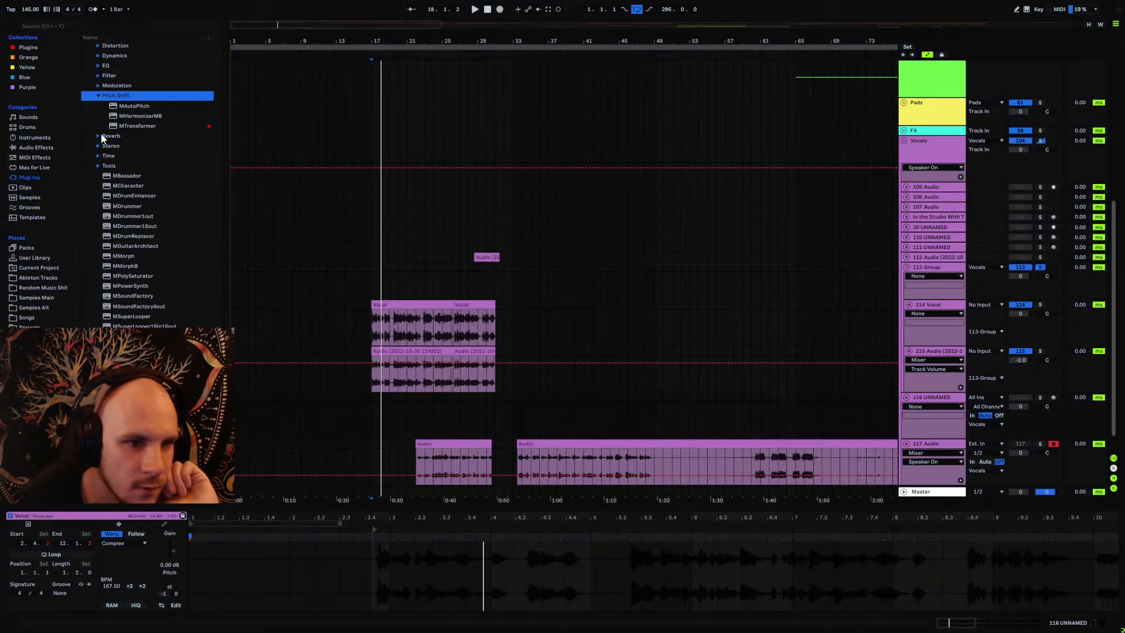
click(98, 75)
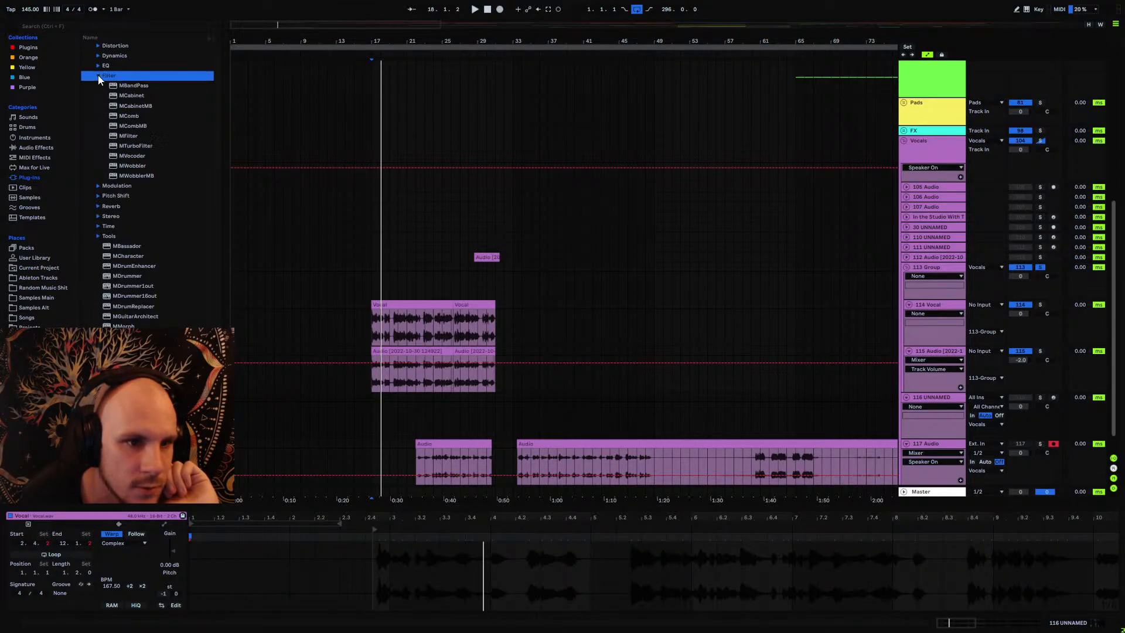
click(126, 155)
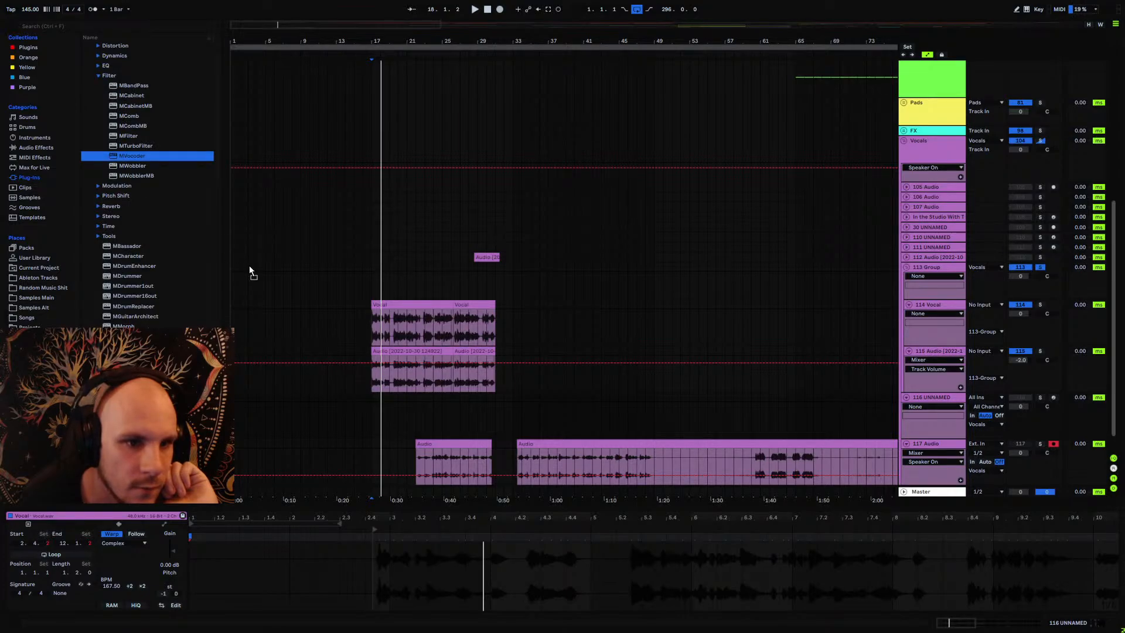
drag(427, 295, 427, 295)
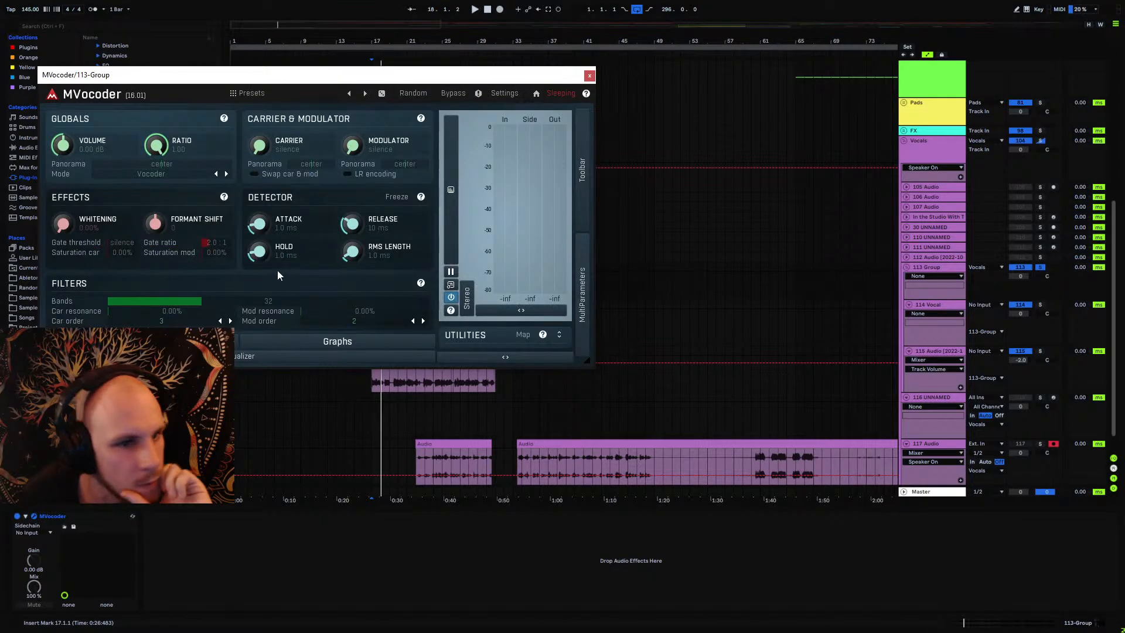
Step: Try raising MVocoder's Modulator volume while playing the vocals from bar 17
key(space)
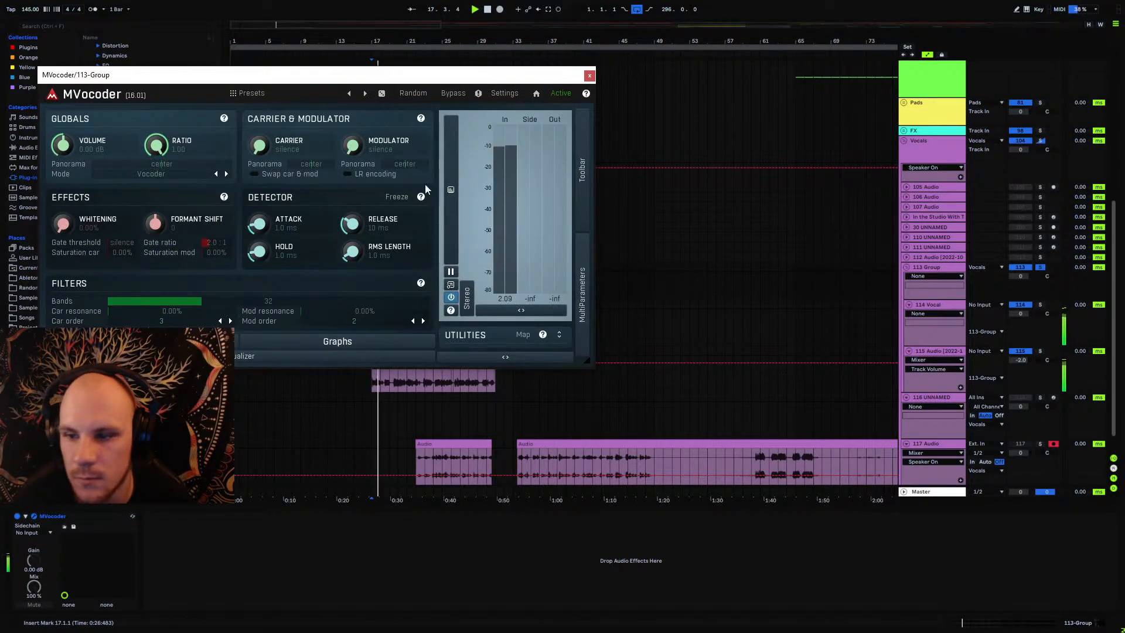
drag(287, 81, 592, 199)
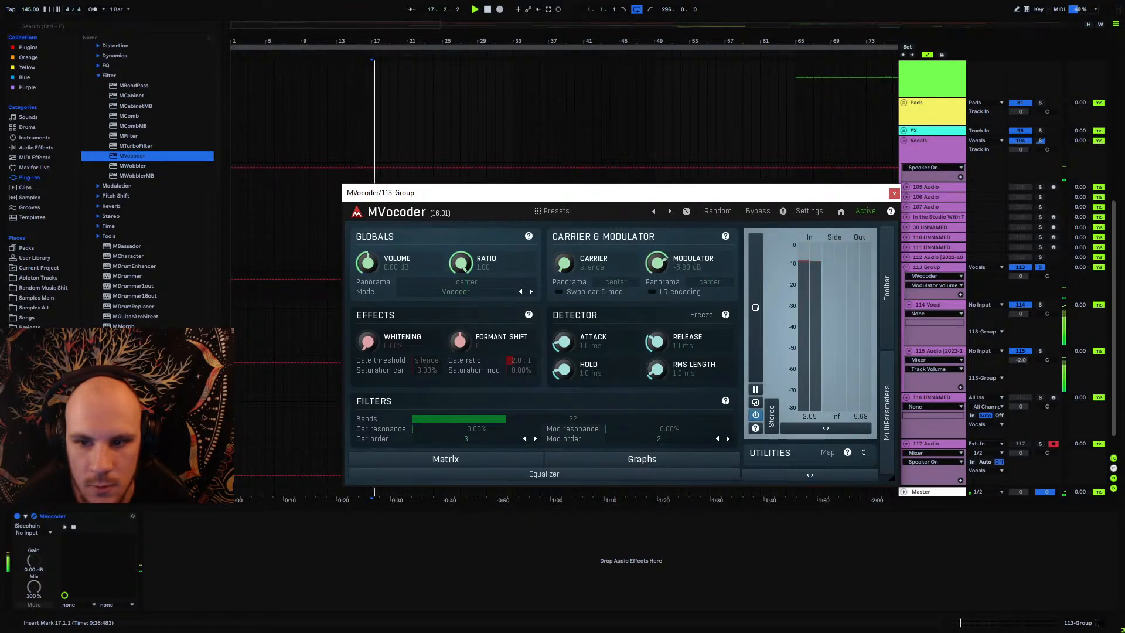
click(657, 263)
key(space)
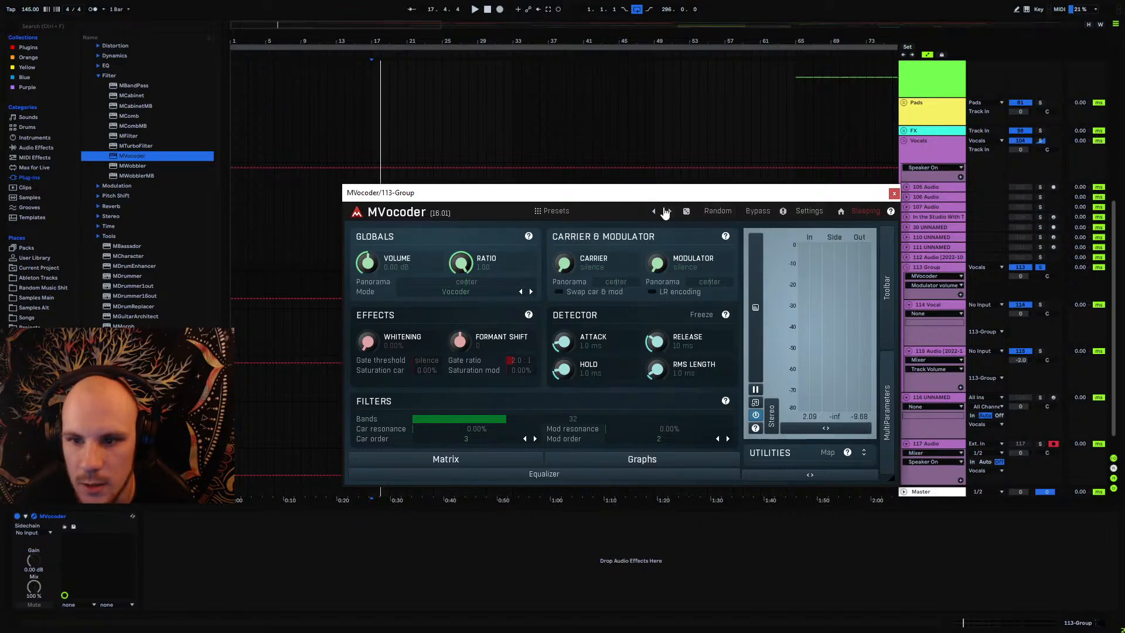
Step: Check MVocoder's preset list without loading anything and close the plug-in window
click(599, 212)
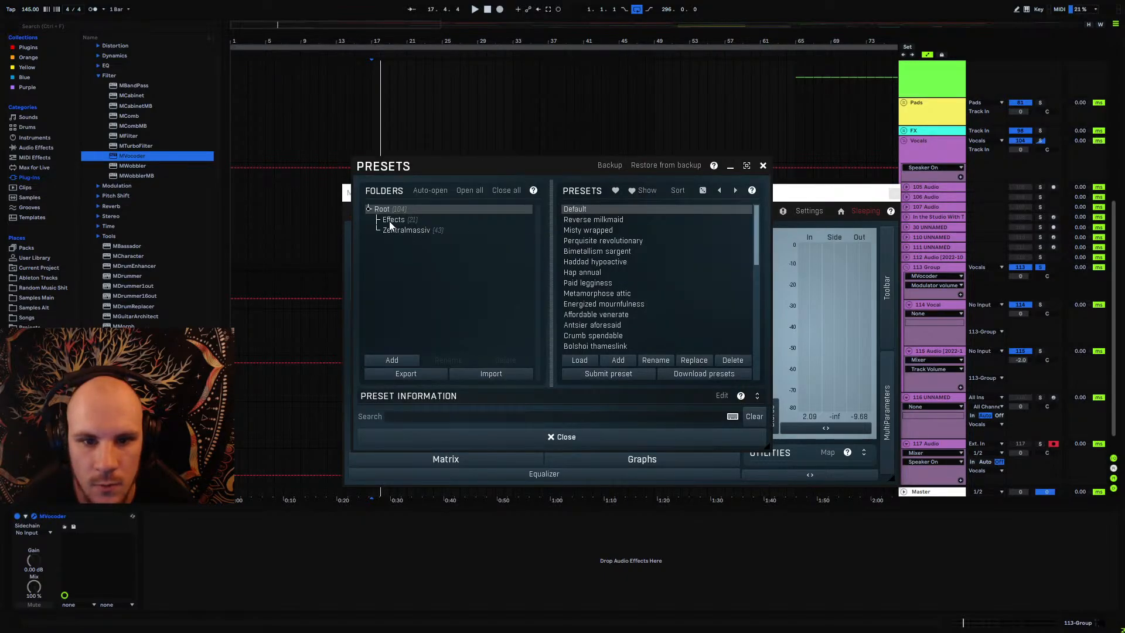
click(763, 166)
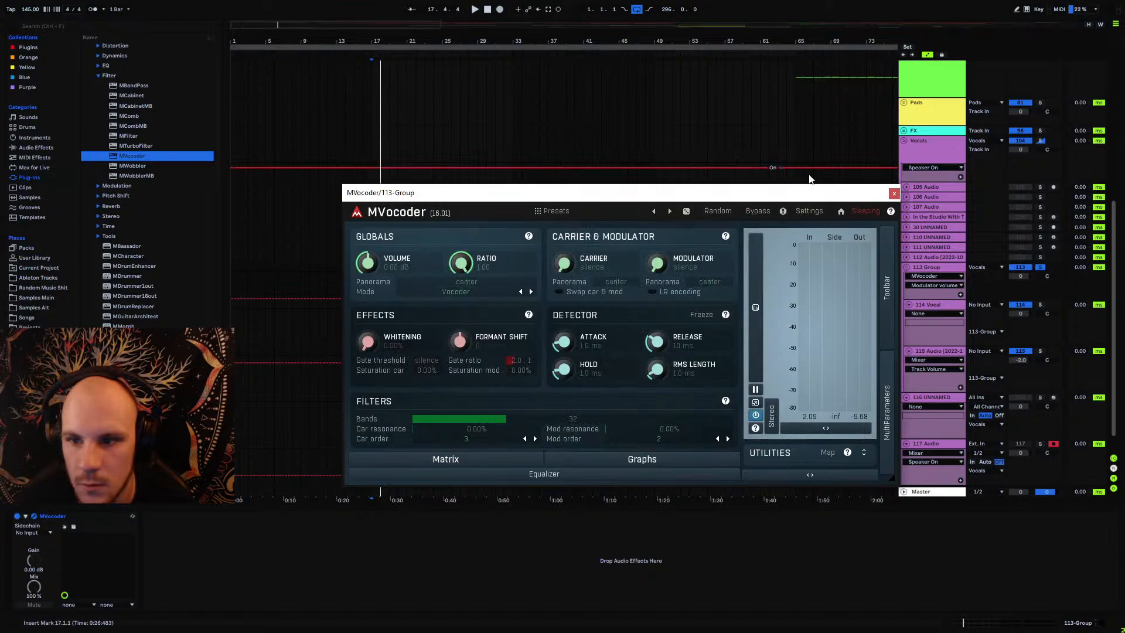
click(900, 191)
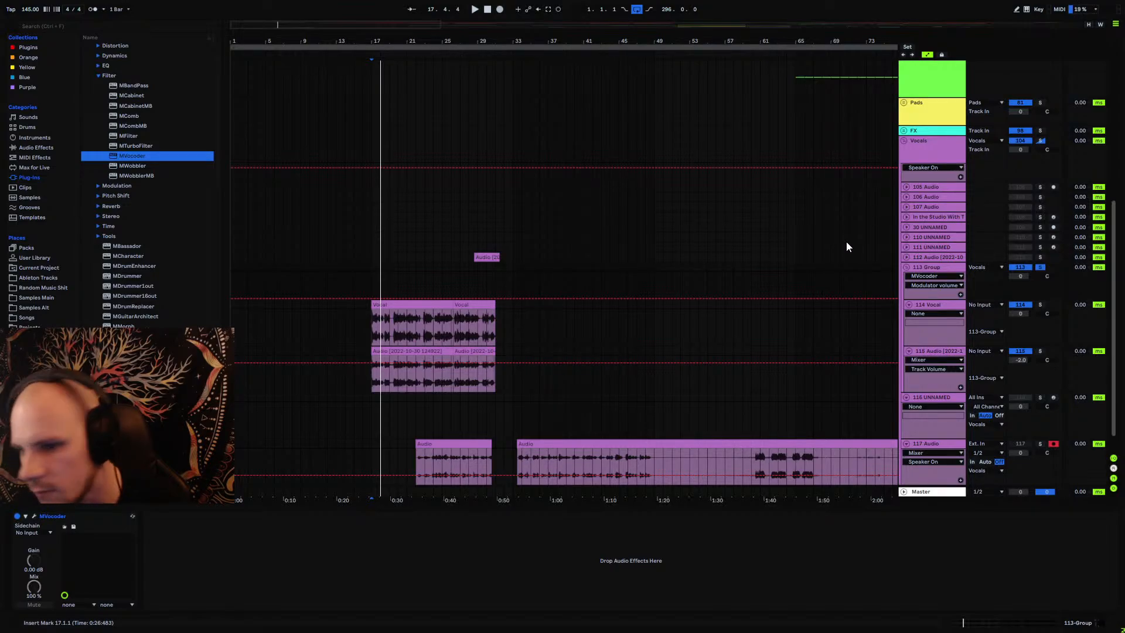
drag(423, 44, 409, 167)
drag(518, 45, 518, 109)
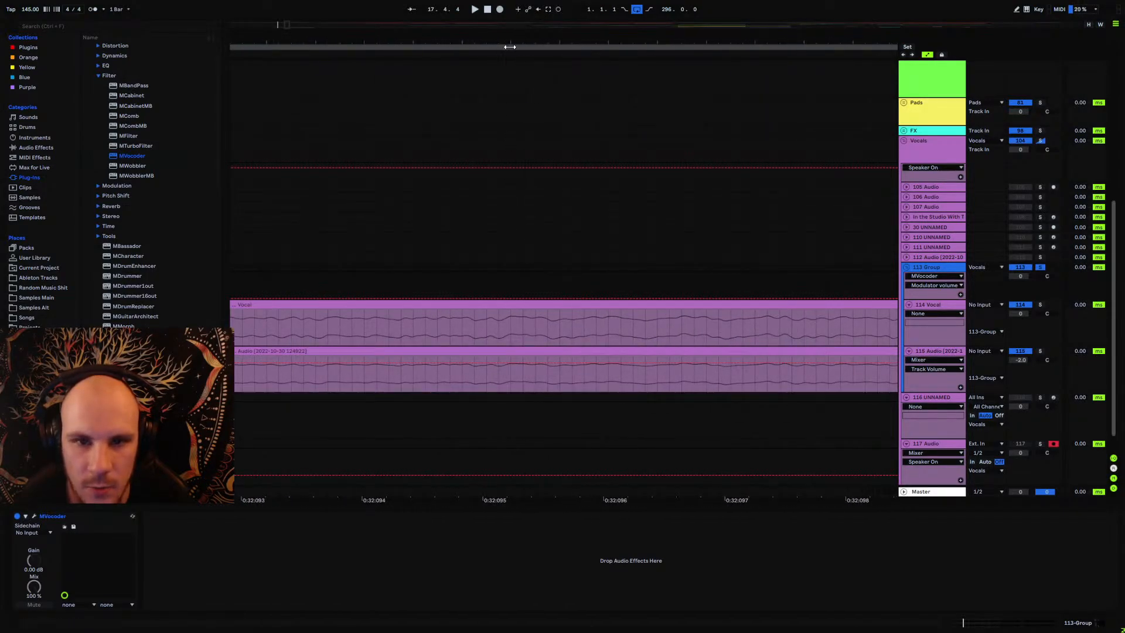
mouse_move(511, 46)
mouse_down()
mouse_move(512, 6)
mouse_move(518, 33)
mouse_up()
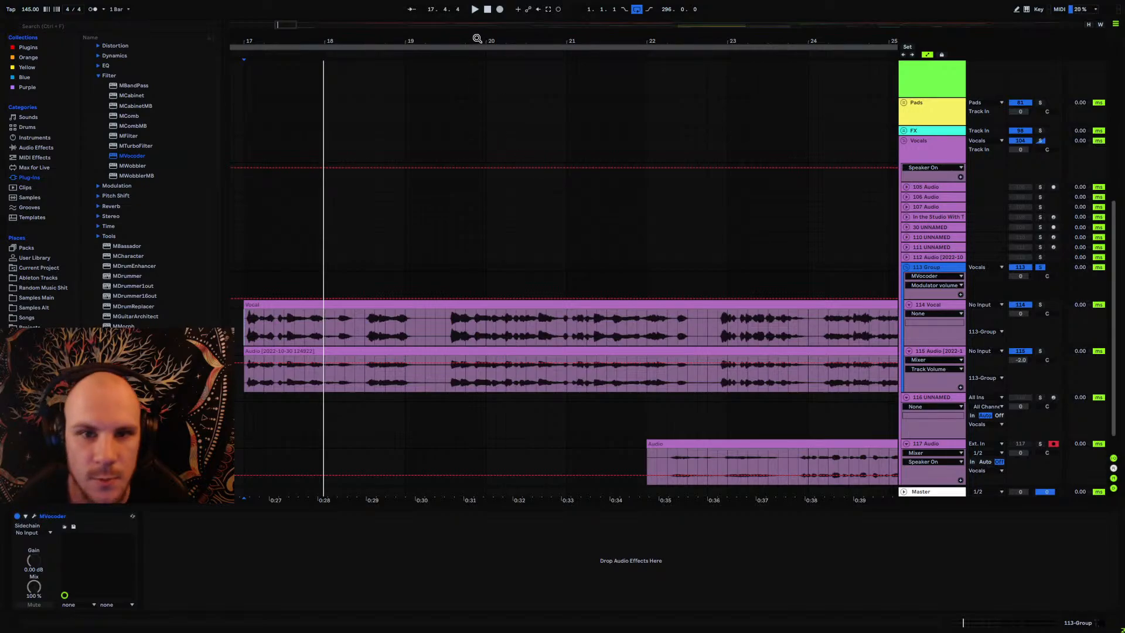
drag(478, 40, 459, 27)
scroll(495, 343, down, 1)
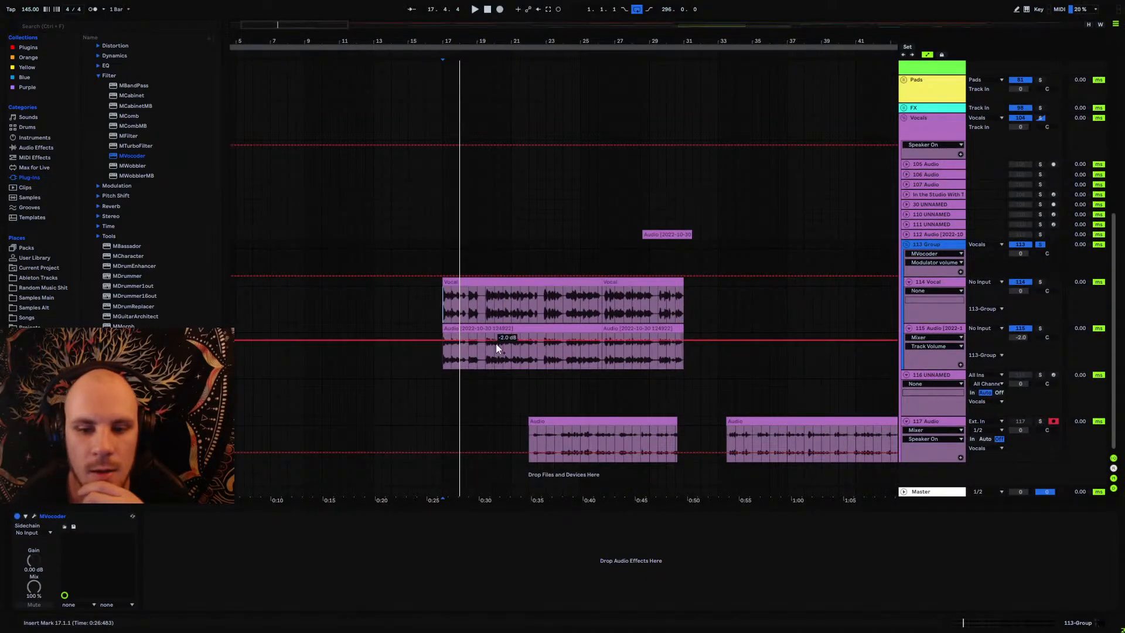
click(440, 377)
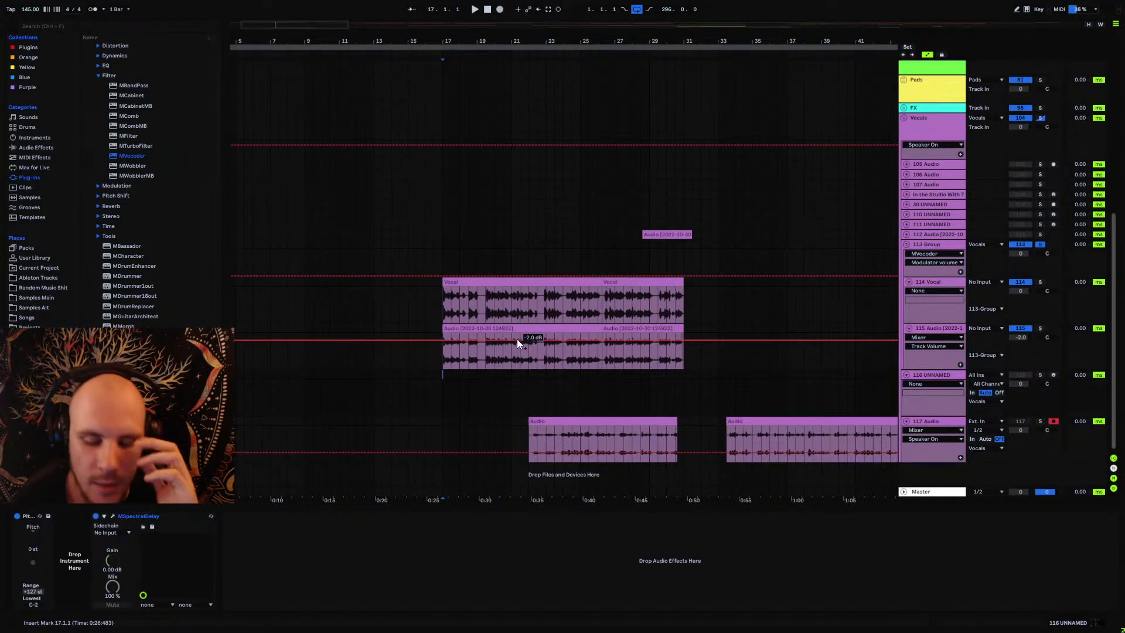
drag(449, 36, 501, 107)
drag(594, 37, 589, 296)
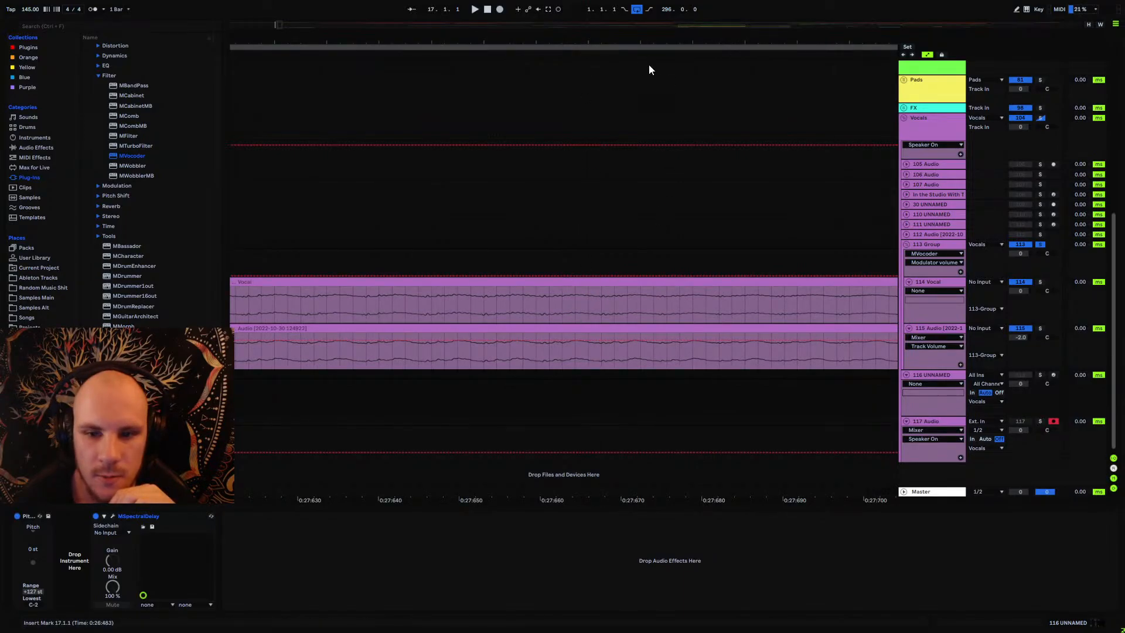
drag(638, 40, 261, 4)
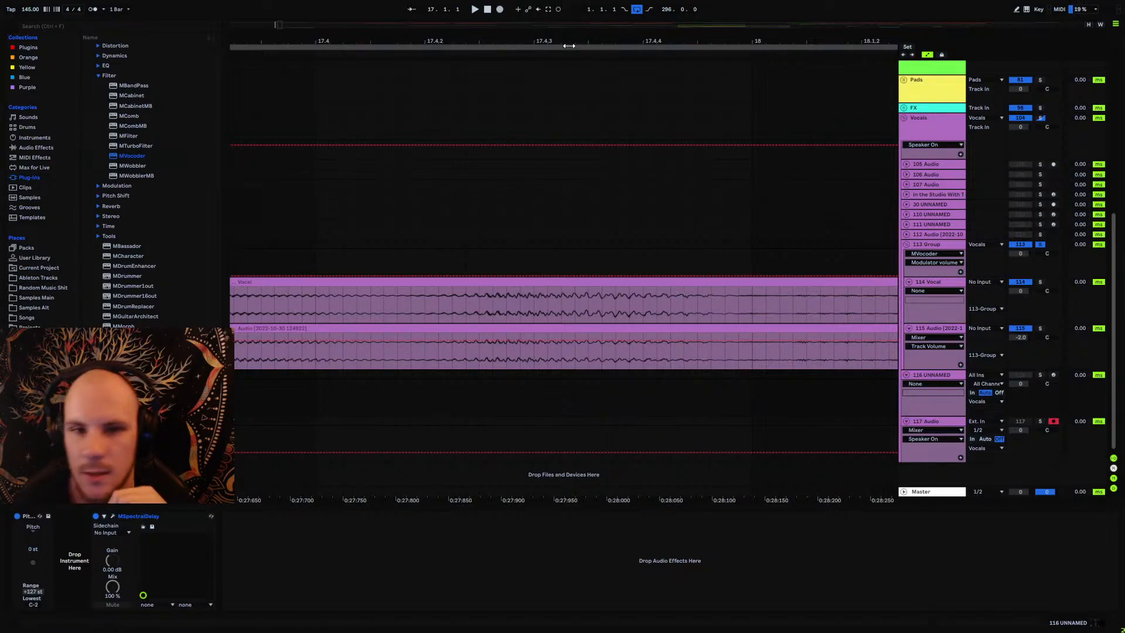
drag(569, 43, 404, 0)
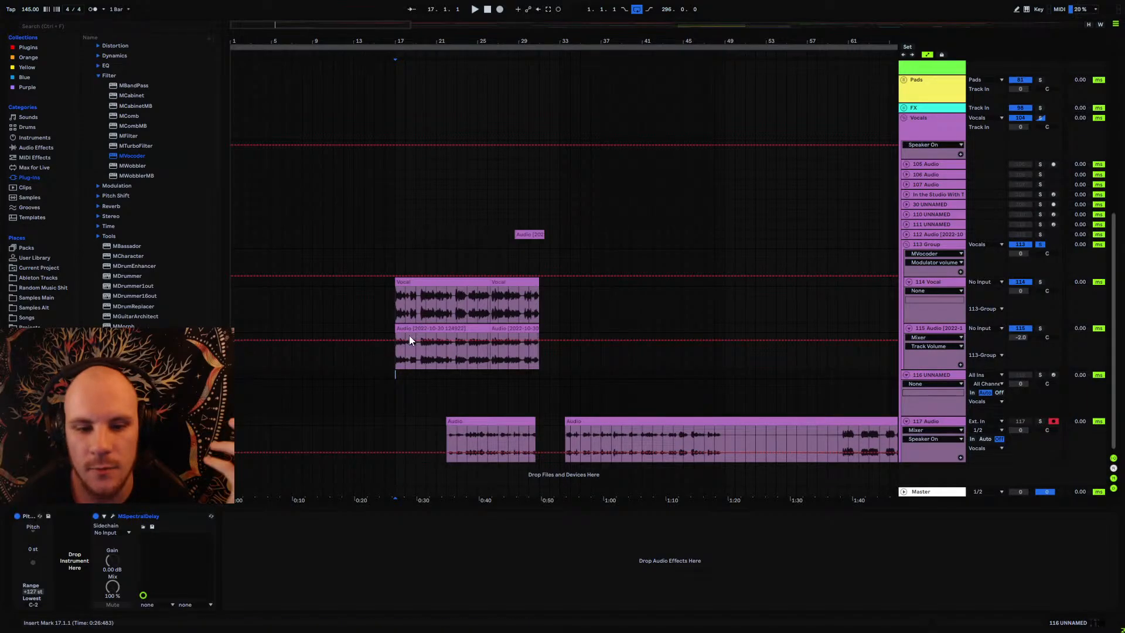
click(402, 297)
drag(402, 297, 537, 317)
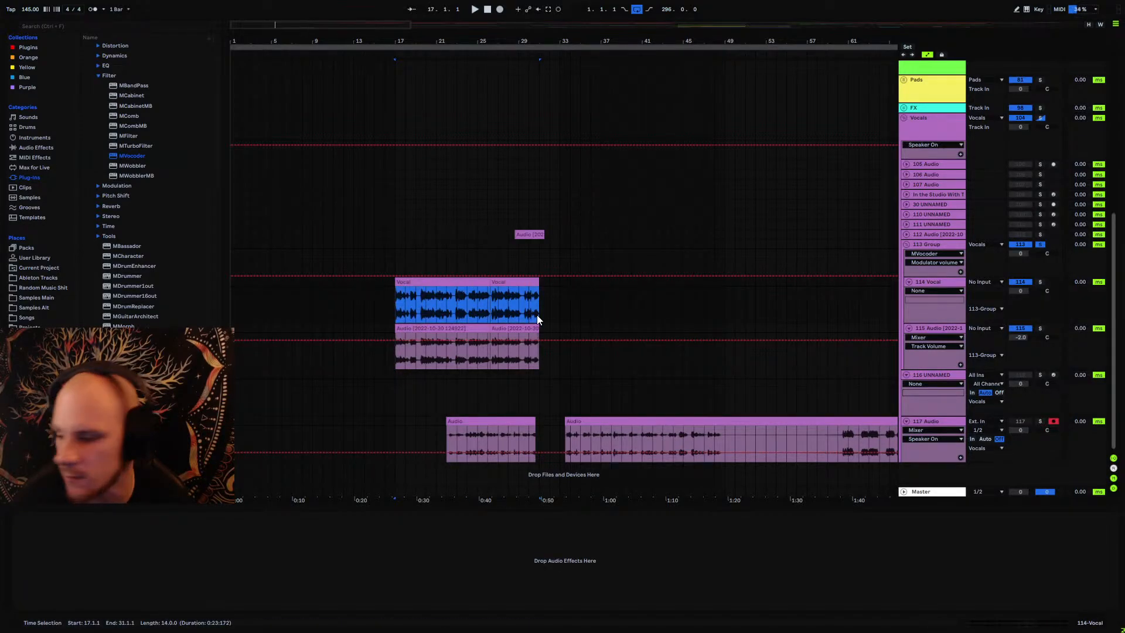
click(537, 315)
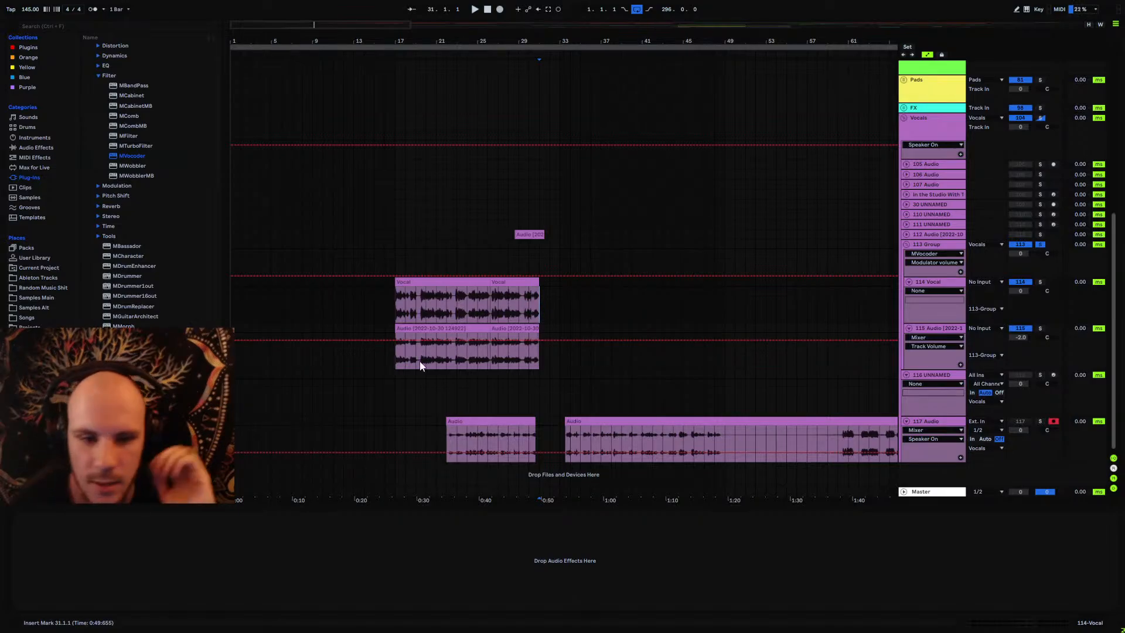
Step: Remove MSpectralDelay from the 116 UNNAMED track
click(397, 371)
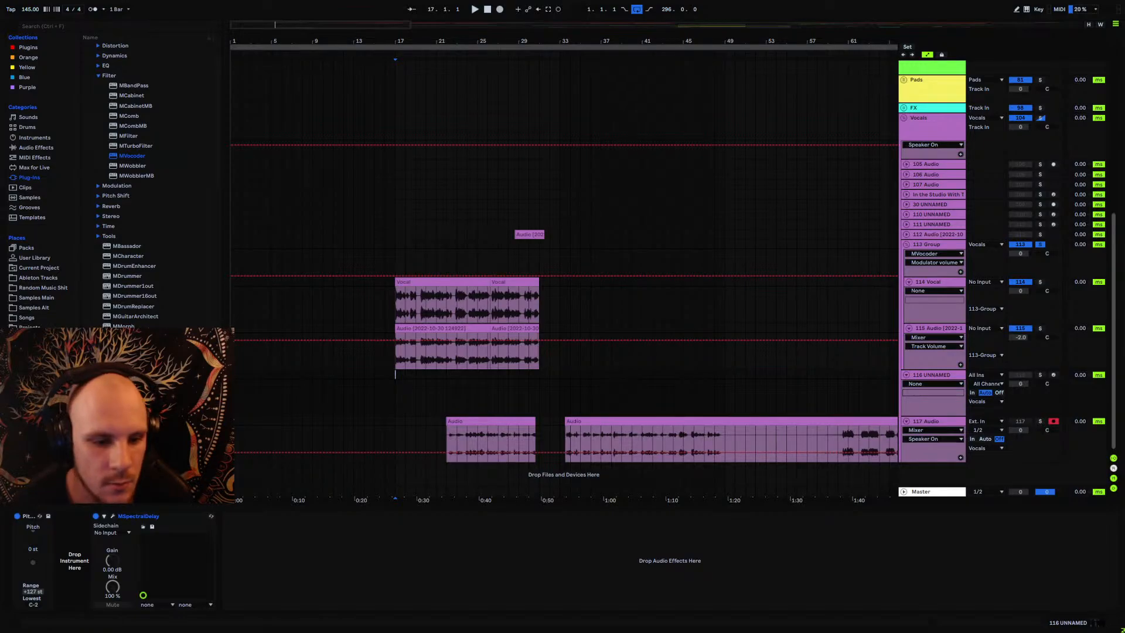
click(163, 513)
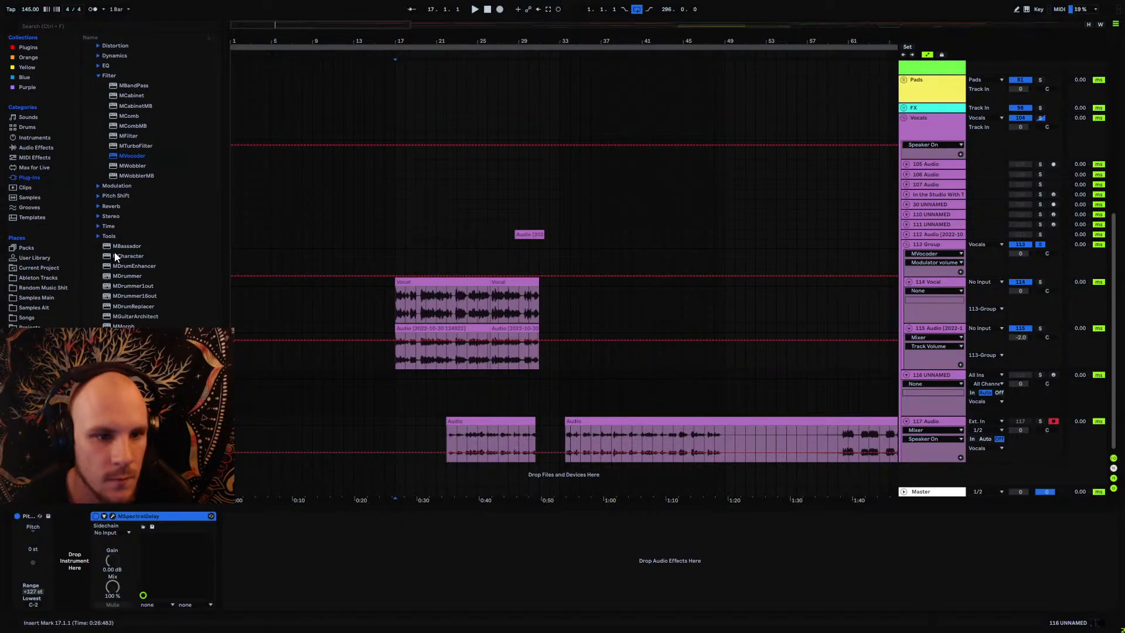
key(Delete)
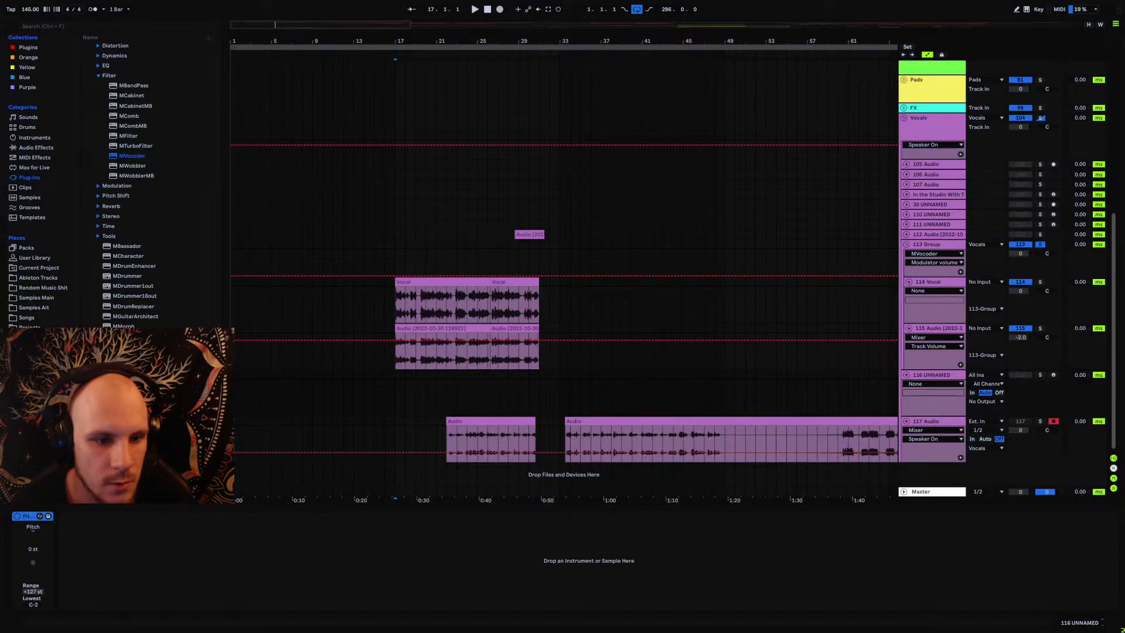
Step: Add MSoundFactory to the 116 track, load the Mount Padmore preset from the Soft pad folder and close the plug-in window
click(431, 409)
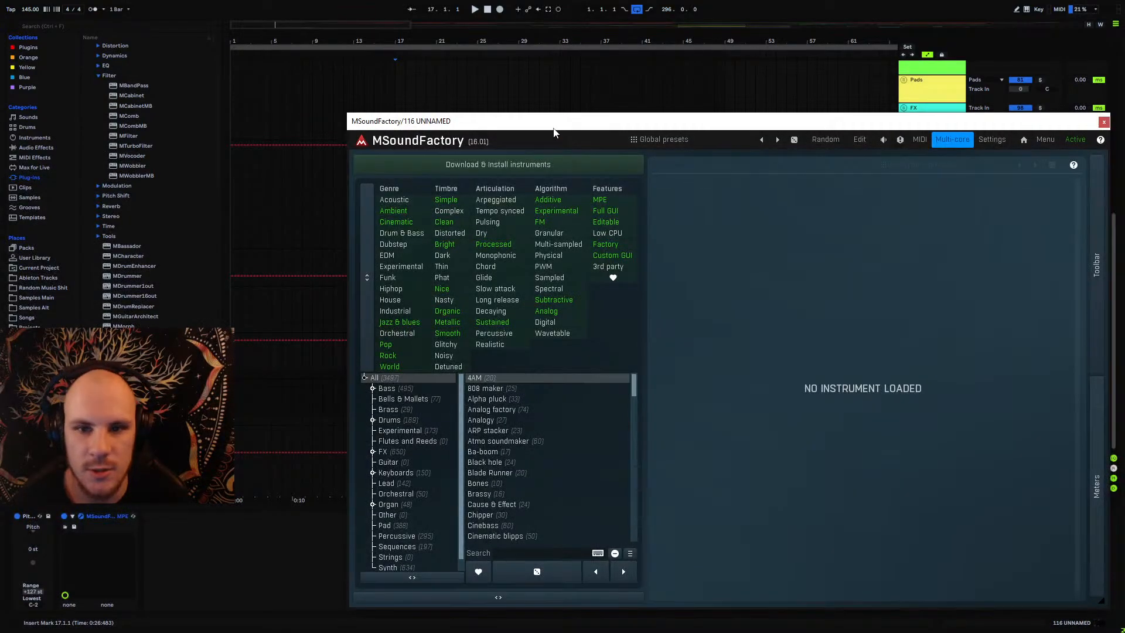
click(604, 128)
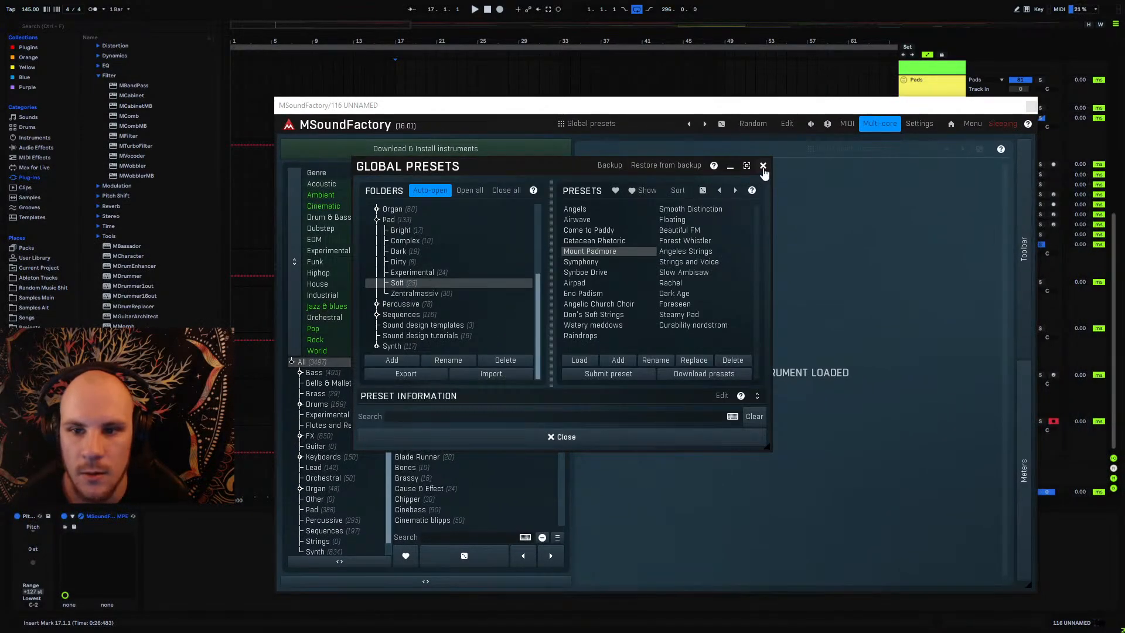
click(585, 253)
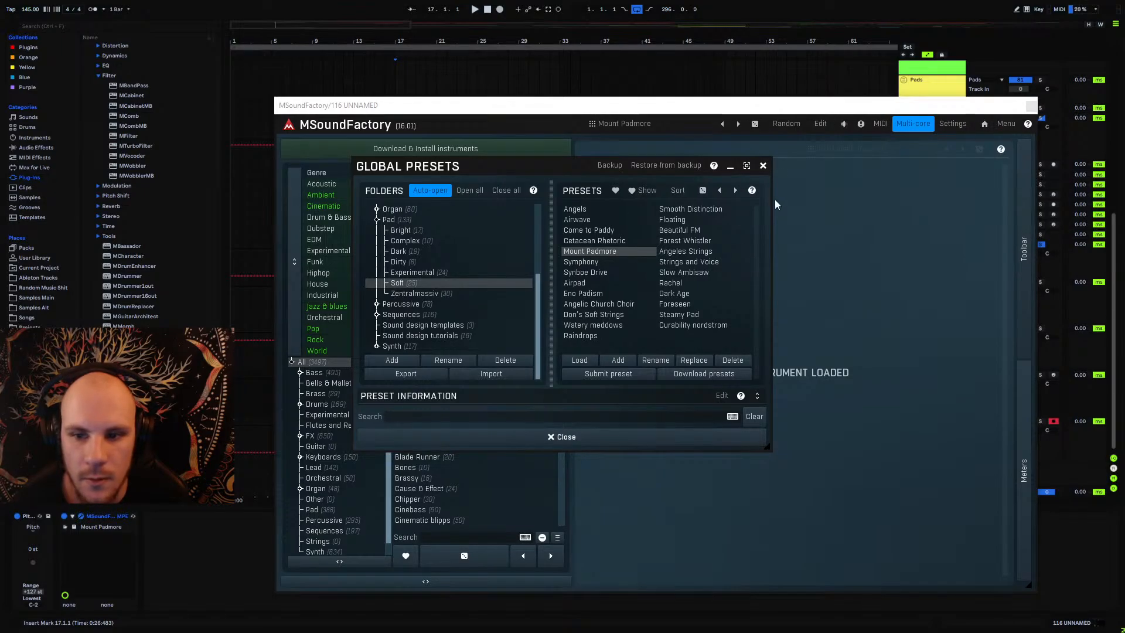
click(762, 165)
click(1030, 106)
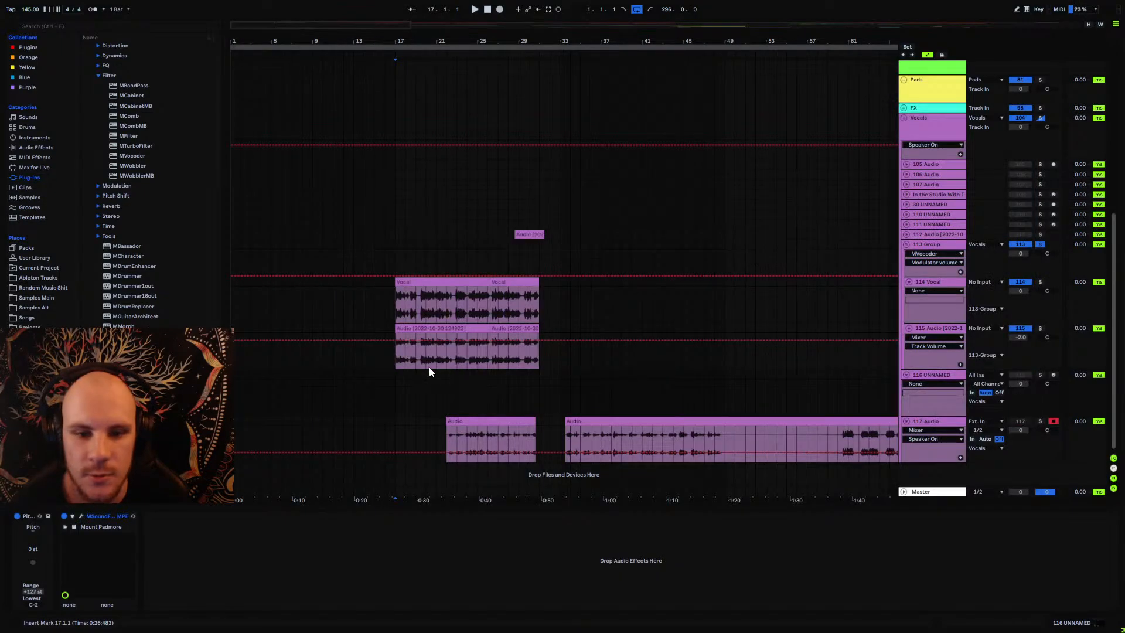
Step: Create a MIDI clip on the 116 track from bar 17 to 33, fill it with one sustained G#3 note and play it
drag(399, 380, 538, 382)
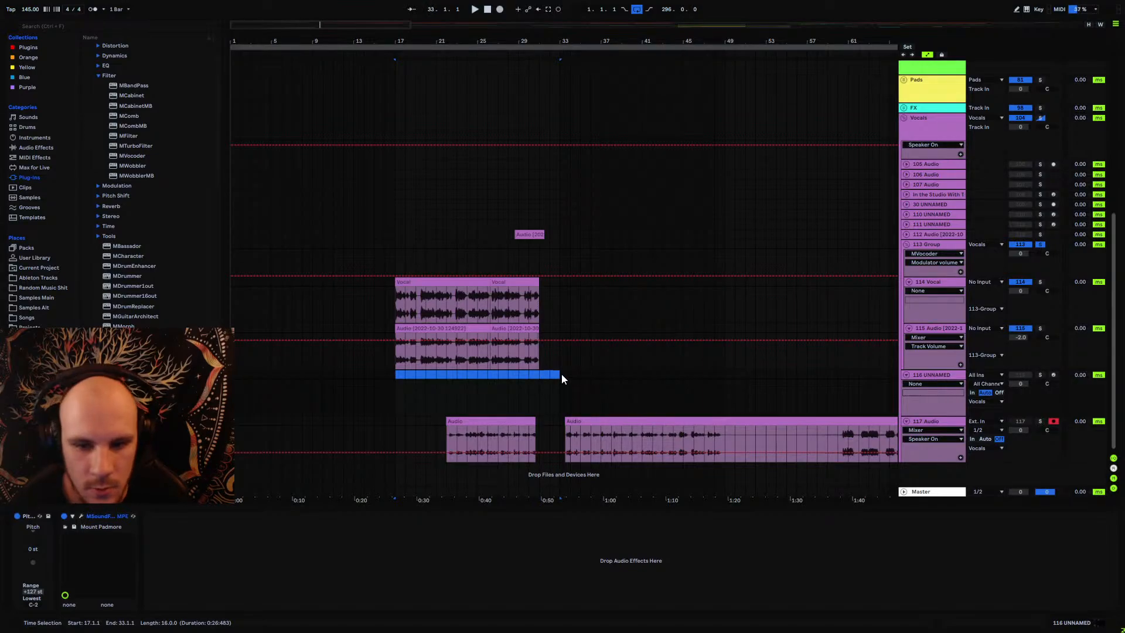
key(ctrl+shift+m)
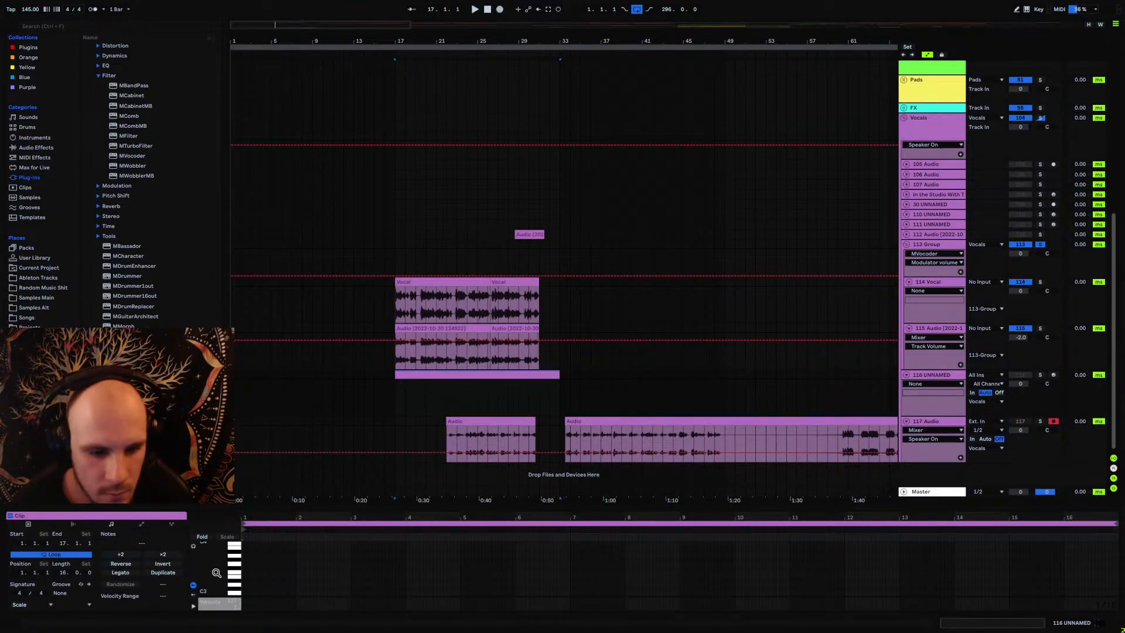
click(245, 575)
double_click(245, 554)
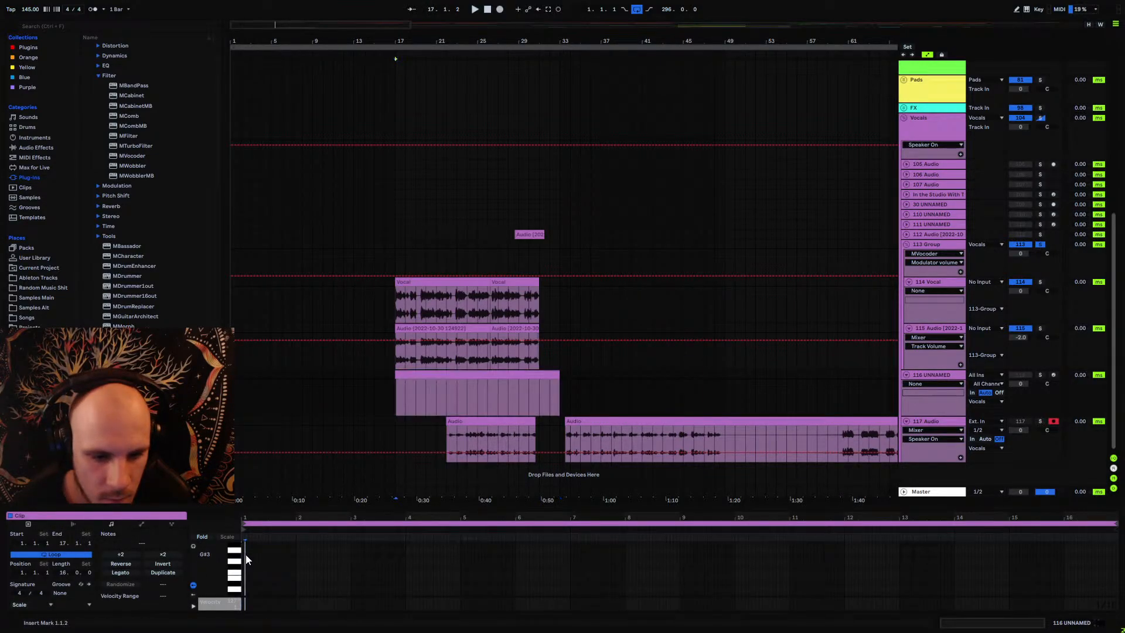
right_click(255, 555)
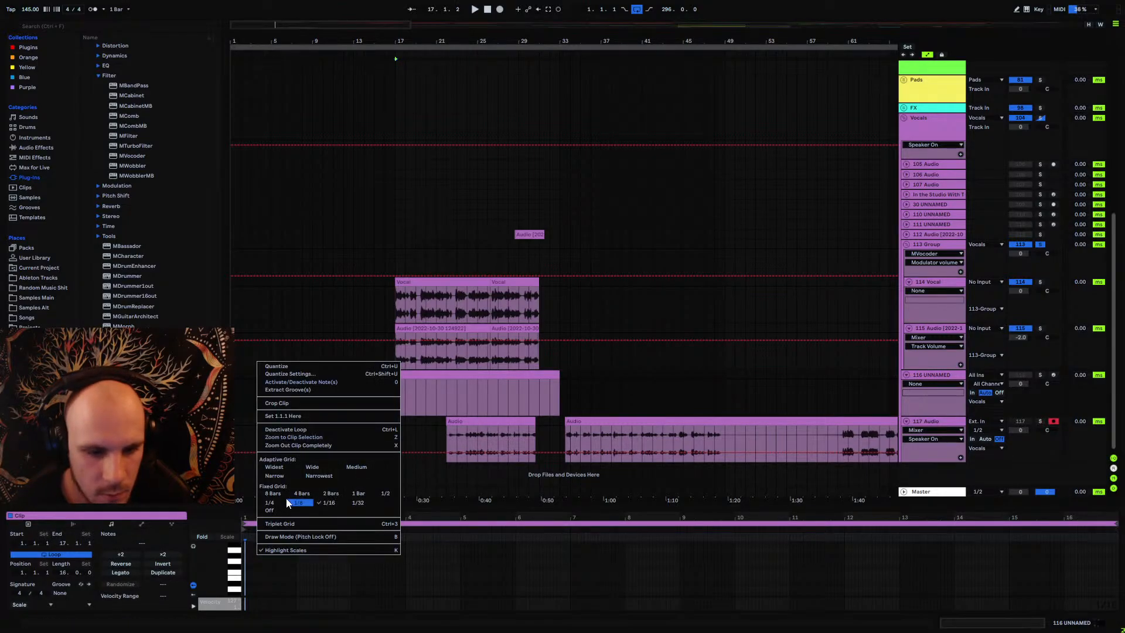
click(273, 474)
drag(246, 554, 1078, 564)
key(space)
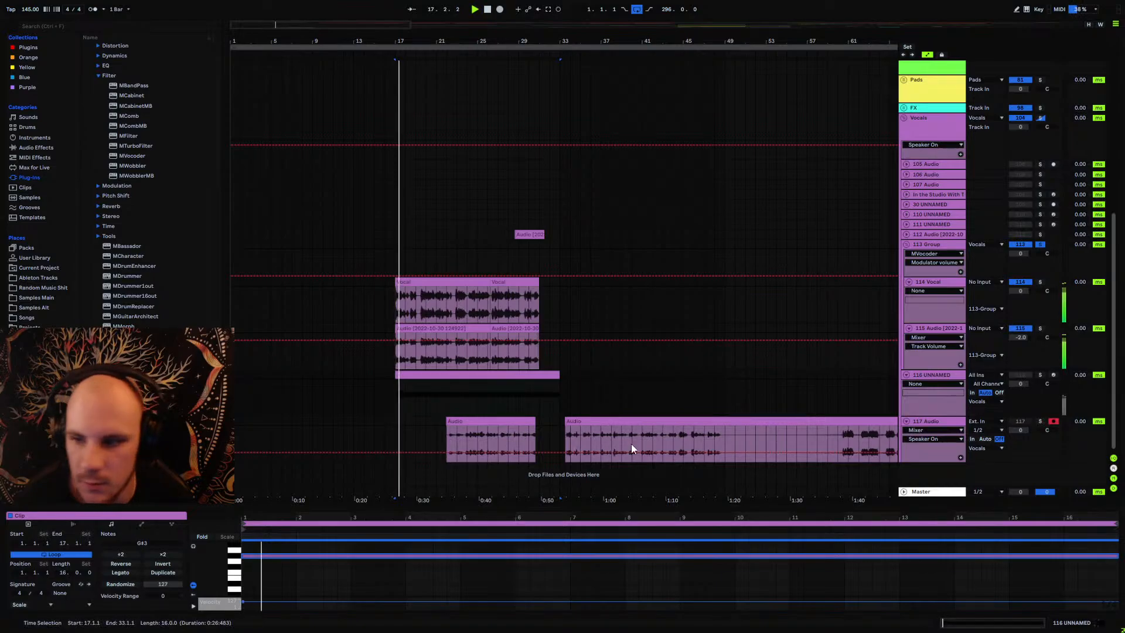
Step: Route the 116 track's output to the 113-Group's sidechain input and play from bar 17
click(980, 400)
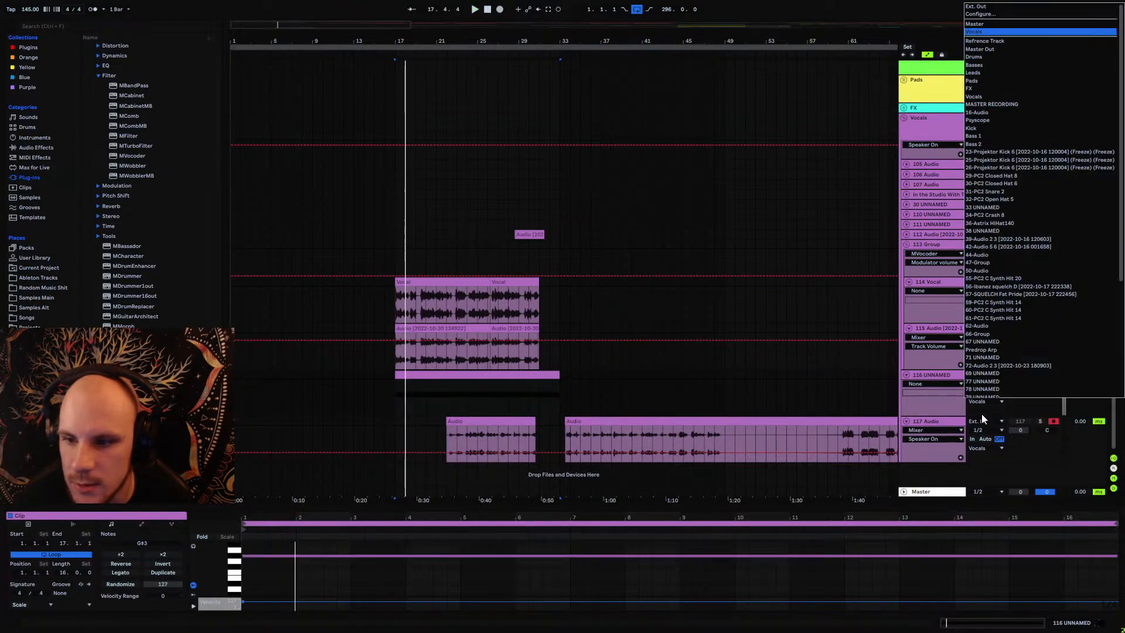
scroll(1022, 340, down, 1)
scroll(1041, 357, down, 4)
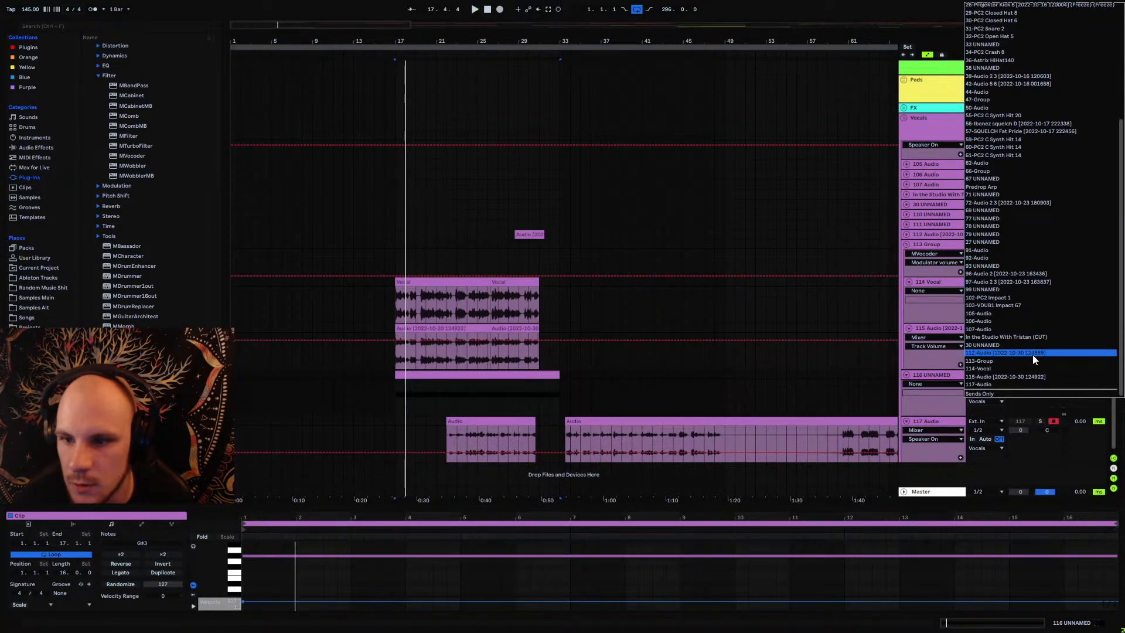
click(1024, 396)
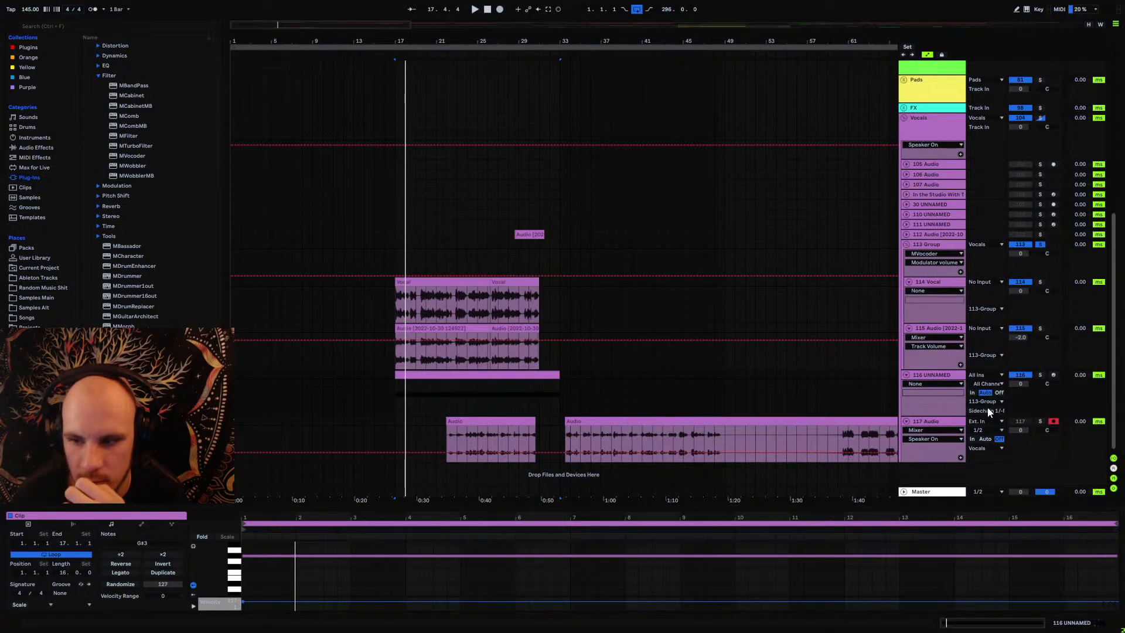
click(393, 392)
key(space)
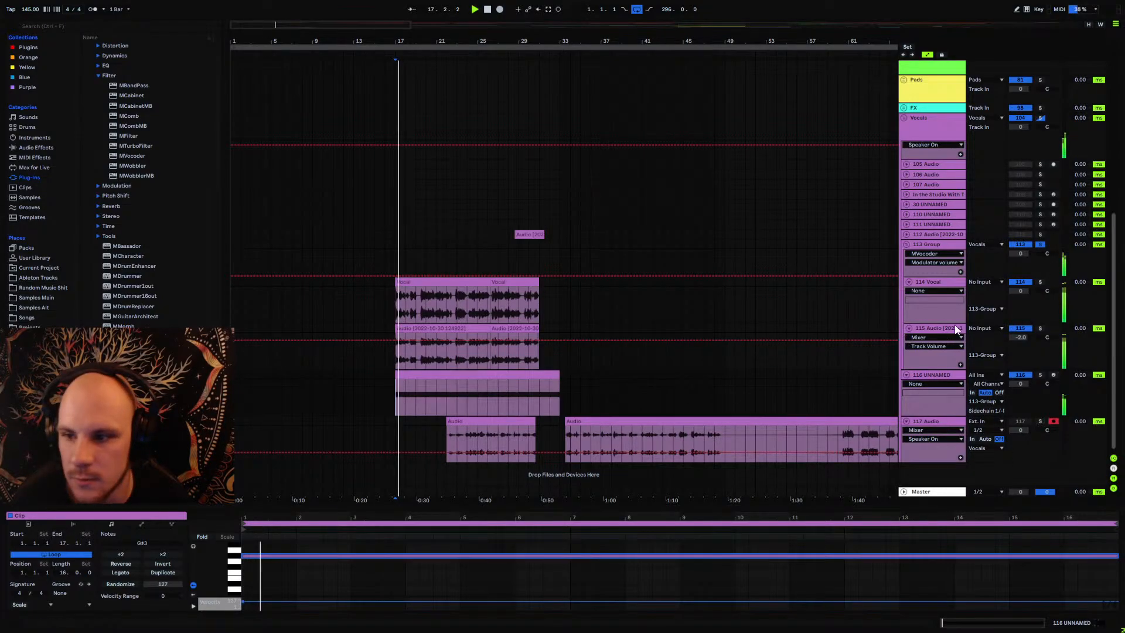
Step: Audition MVocoder presets on the 113 Group, including Sanctioned chairperson and Self-absorption delve, and leave Lit luminary loaded
click(931, 245)
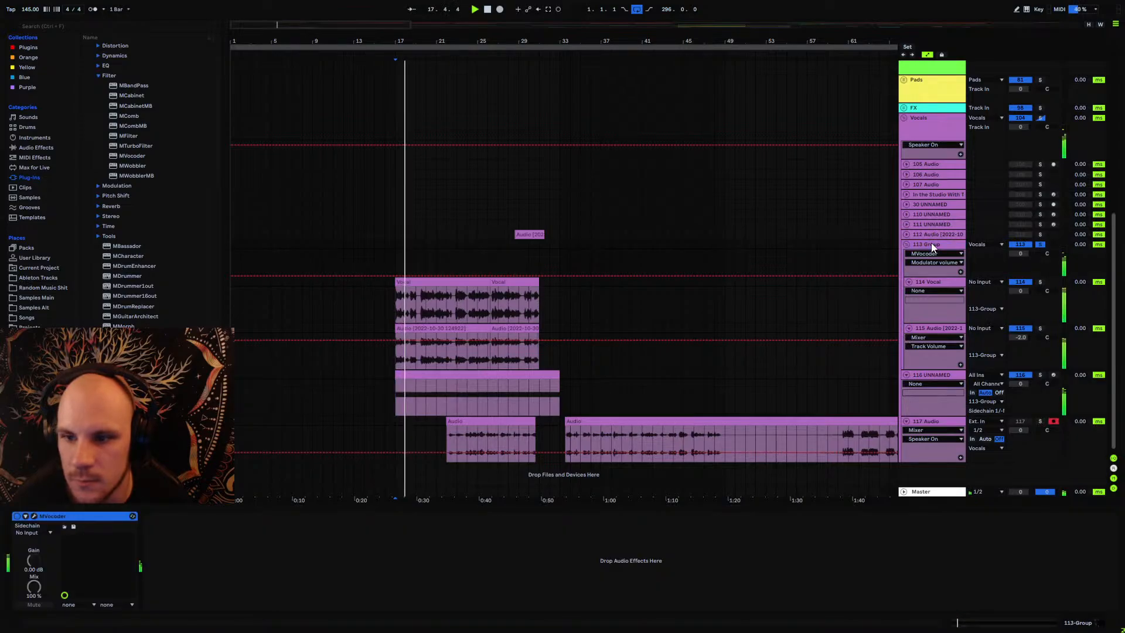
click(34, 515)
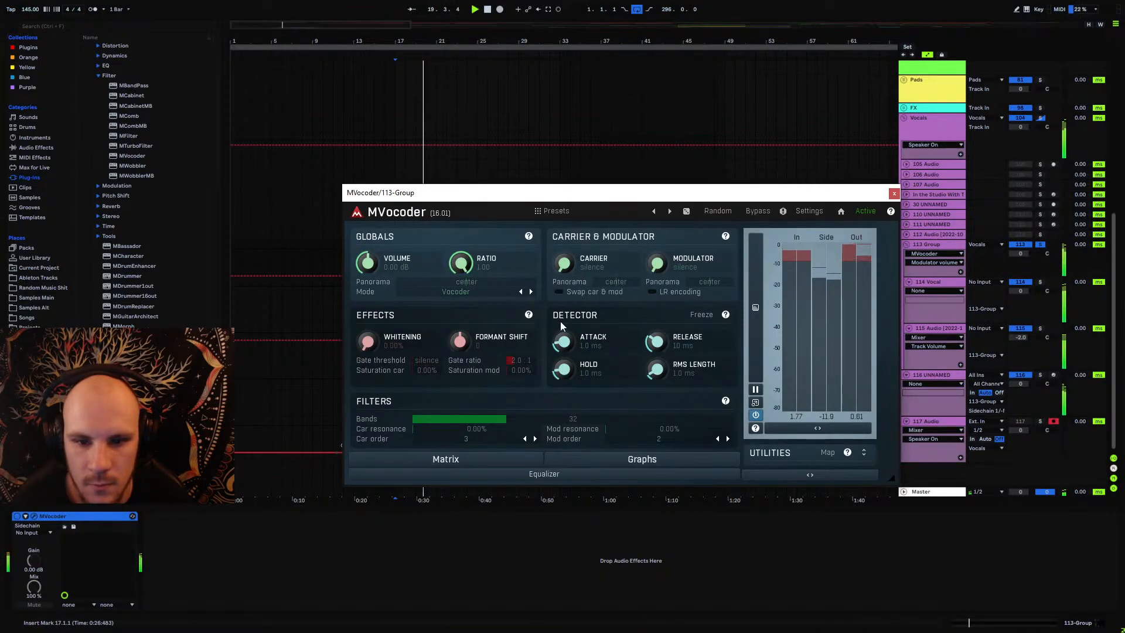
click(552, 211)
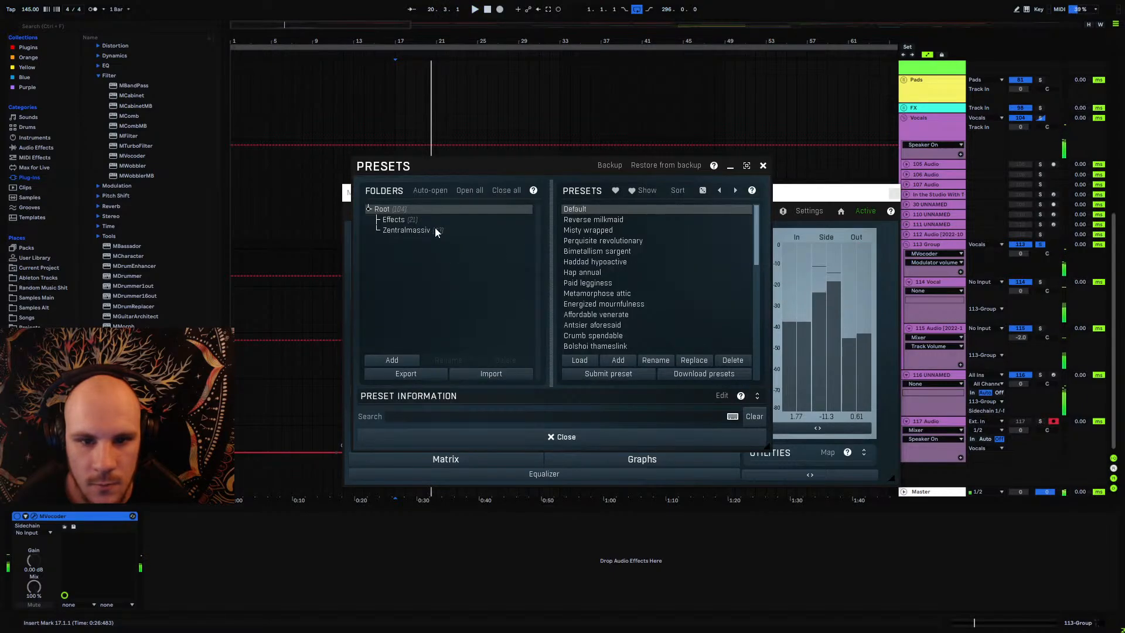
click(490, 221)
click(763, 165)
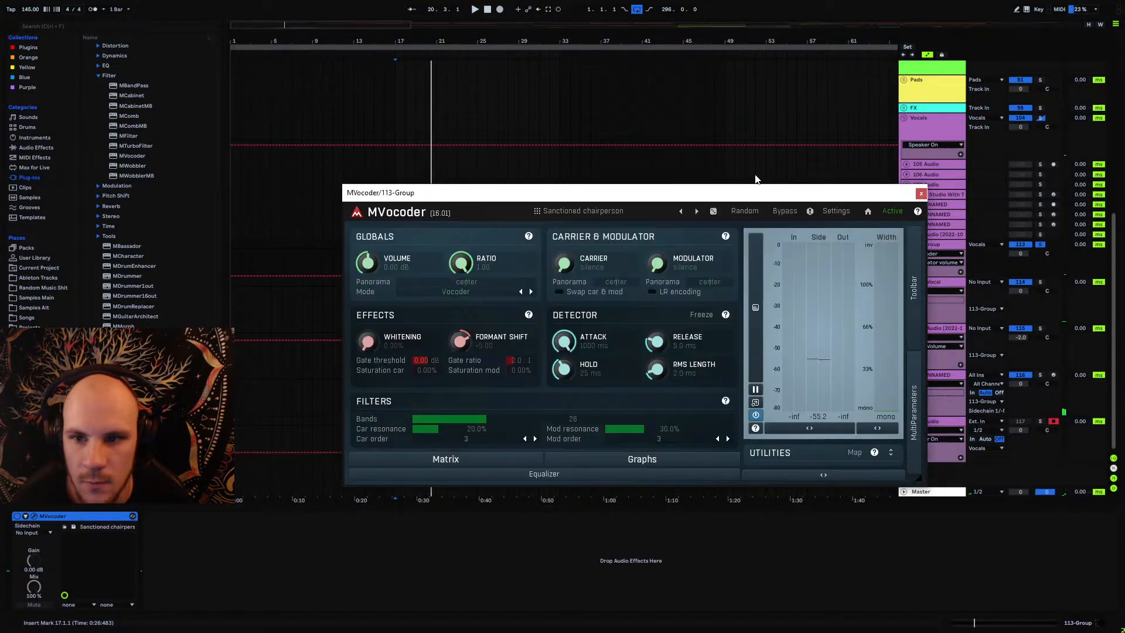
click(697, 212)
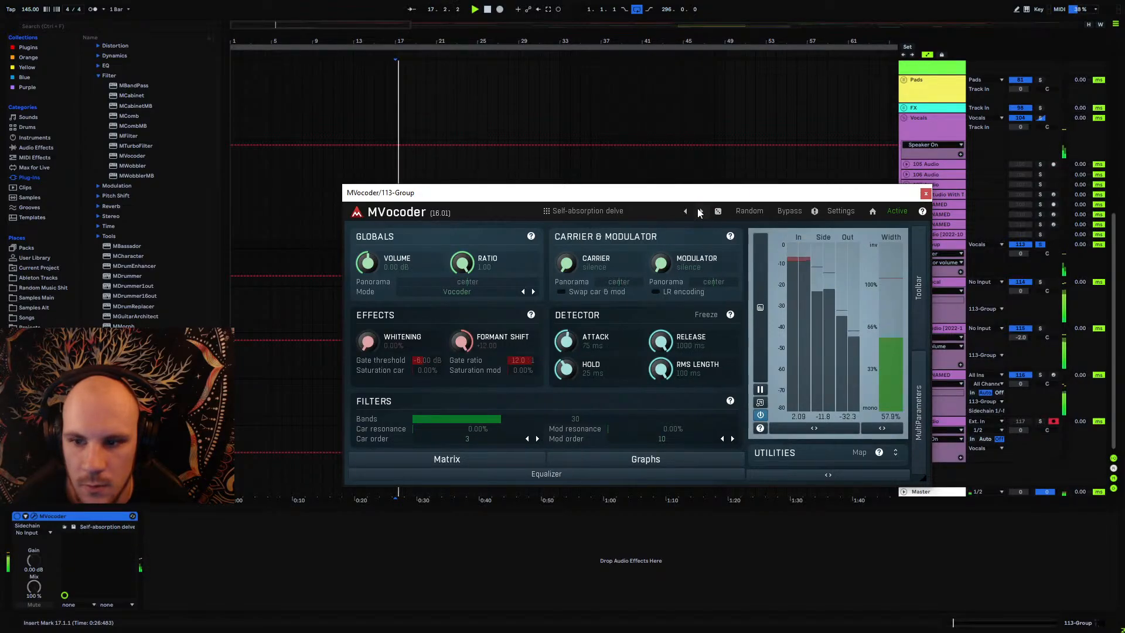
click(699, 211)
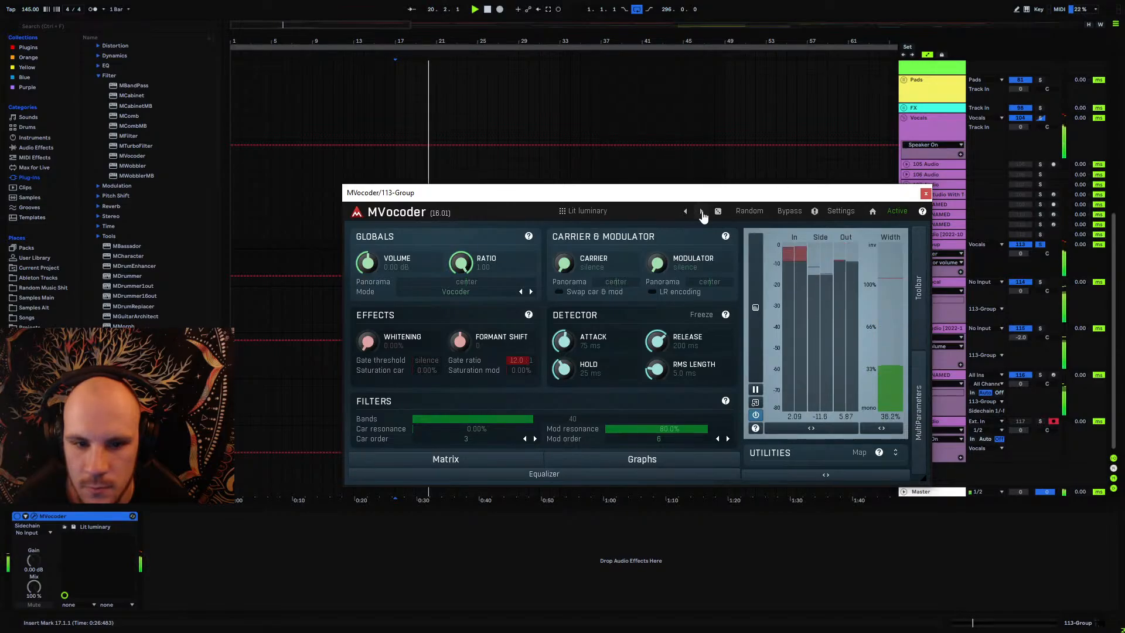
key(ctrl+alt+p)
key(space)
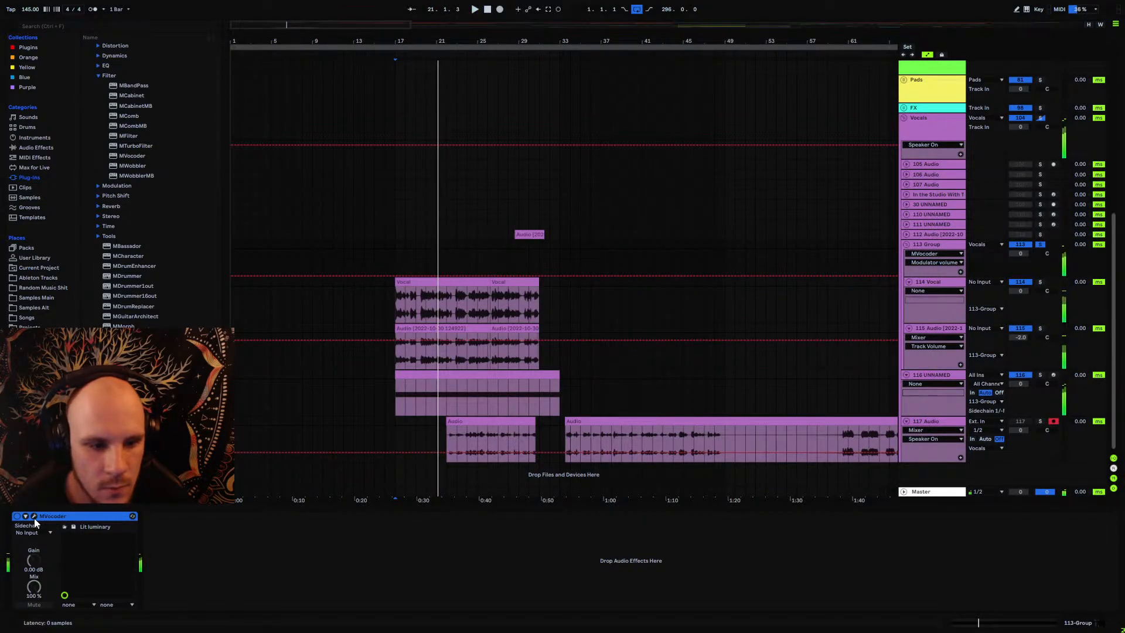
click(34, 517)
key(ctrl+alt+p)
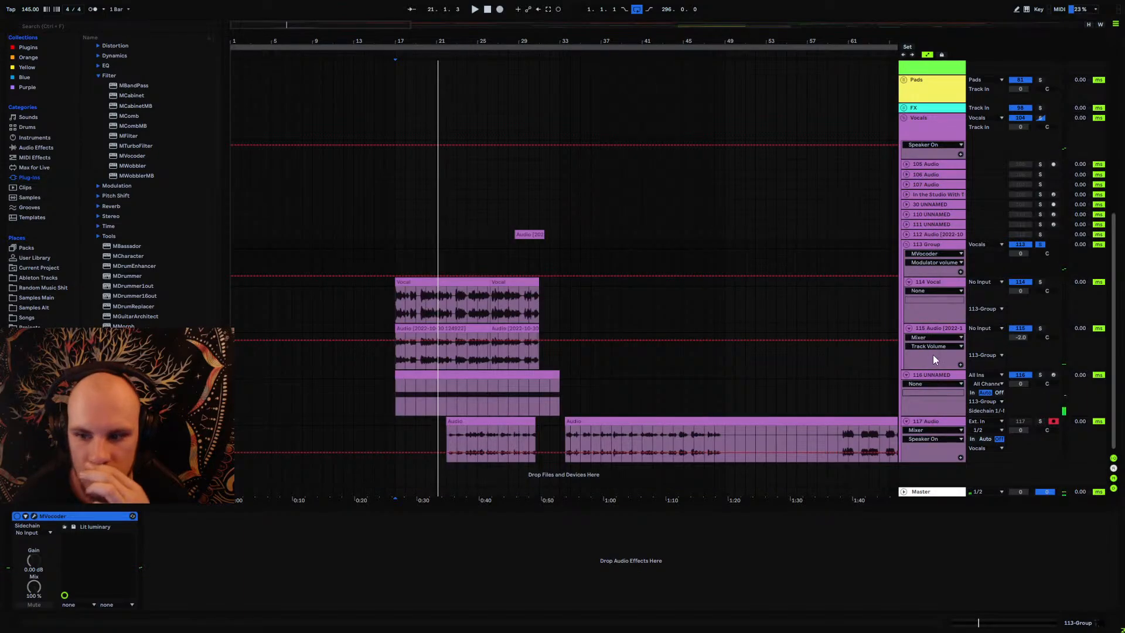
Step: Set the frequency modulation depth of Filter 1 in the 116 track's MSoundFactory to 50% and play the vocals again
click(927, 375)
click(81, 516)
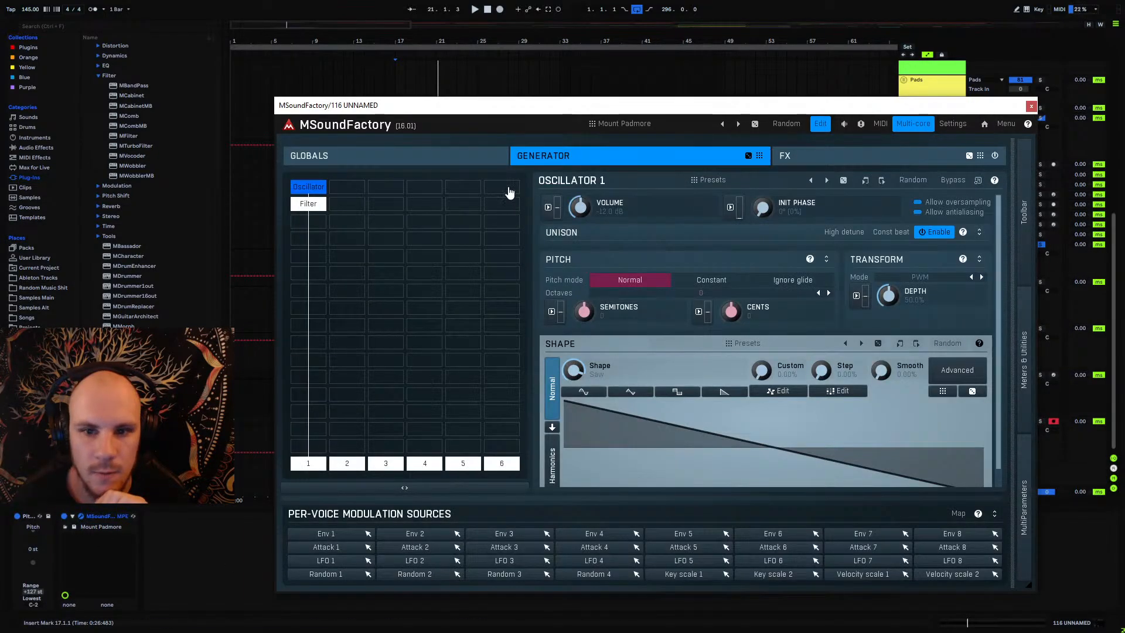
click(308, 203)
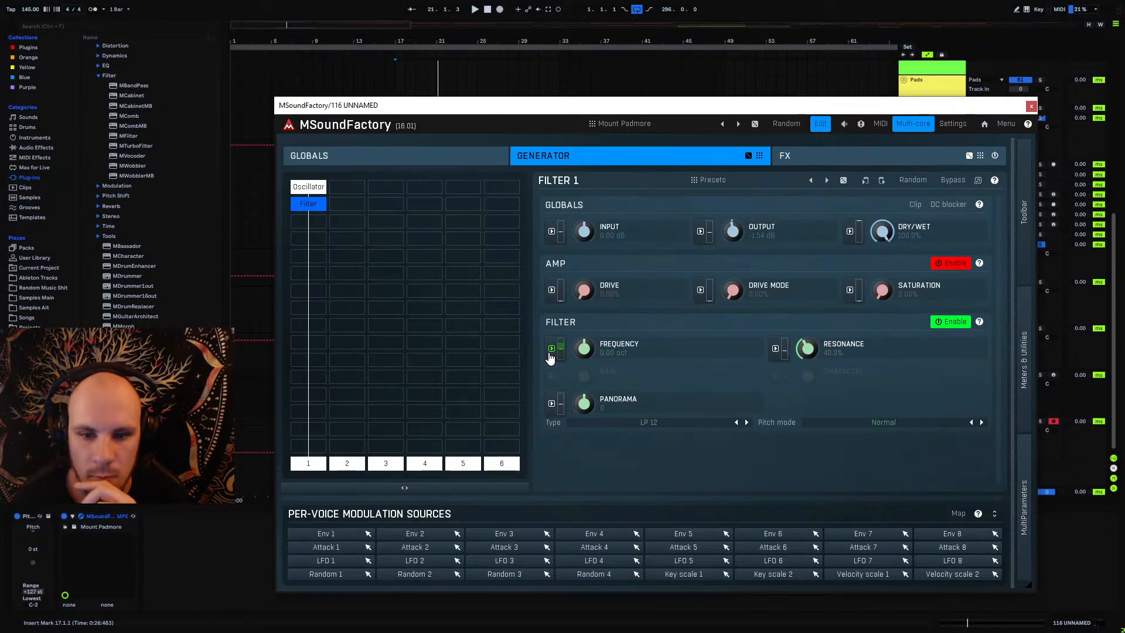
click(552, 349)
double_click(386, 124)
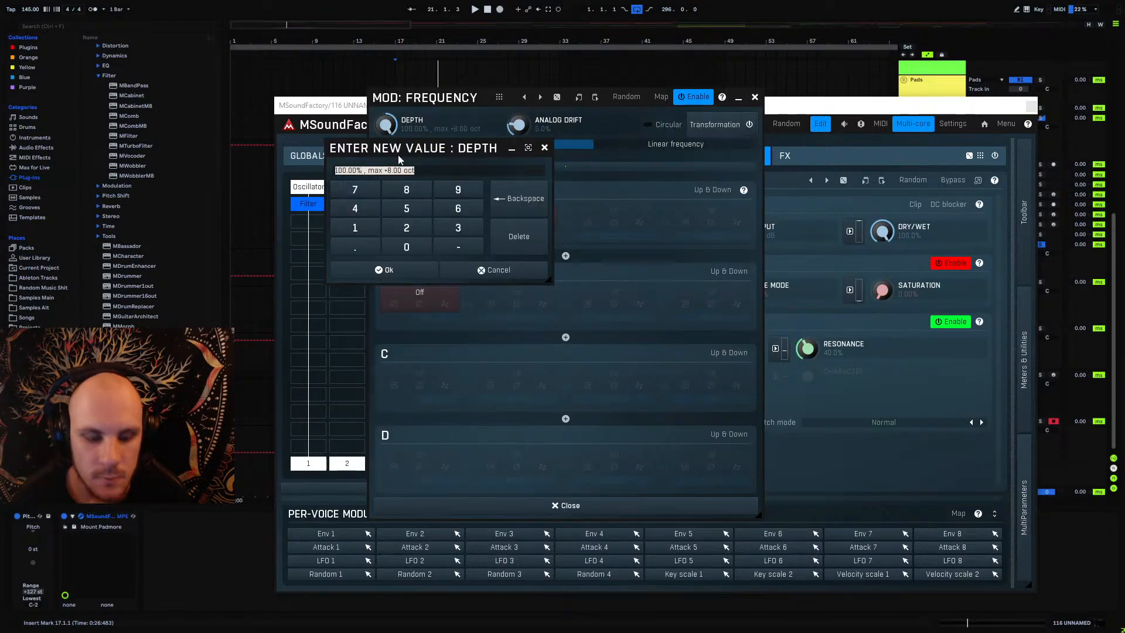
text(50)
key(Return)
click(754, 97)
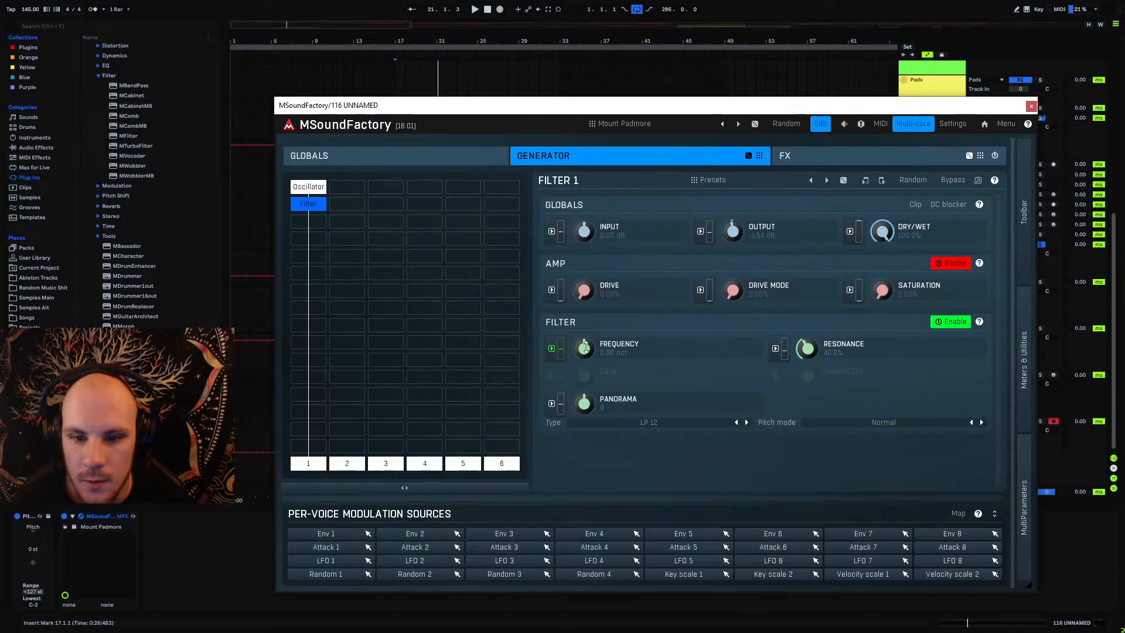
key(space)
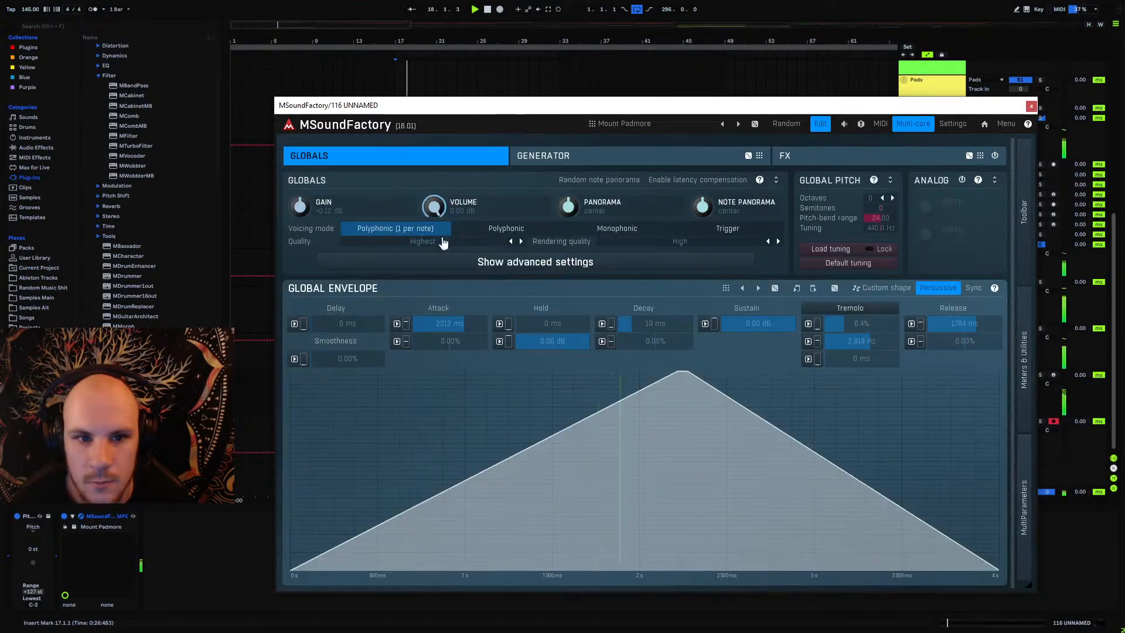
Step: In the 116 track's MSoundFactory global envelope, set the attack to 113 ms and the release to 47 ms
click(308, 156)
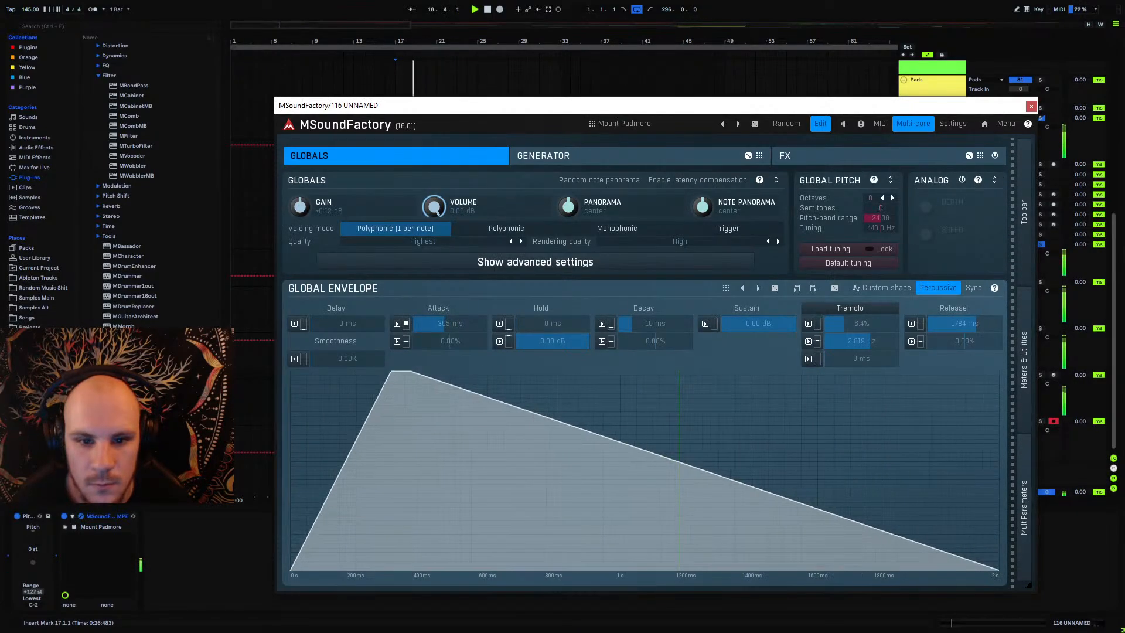
drag(450, 323, 450, 366)
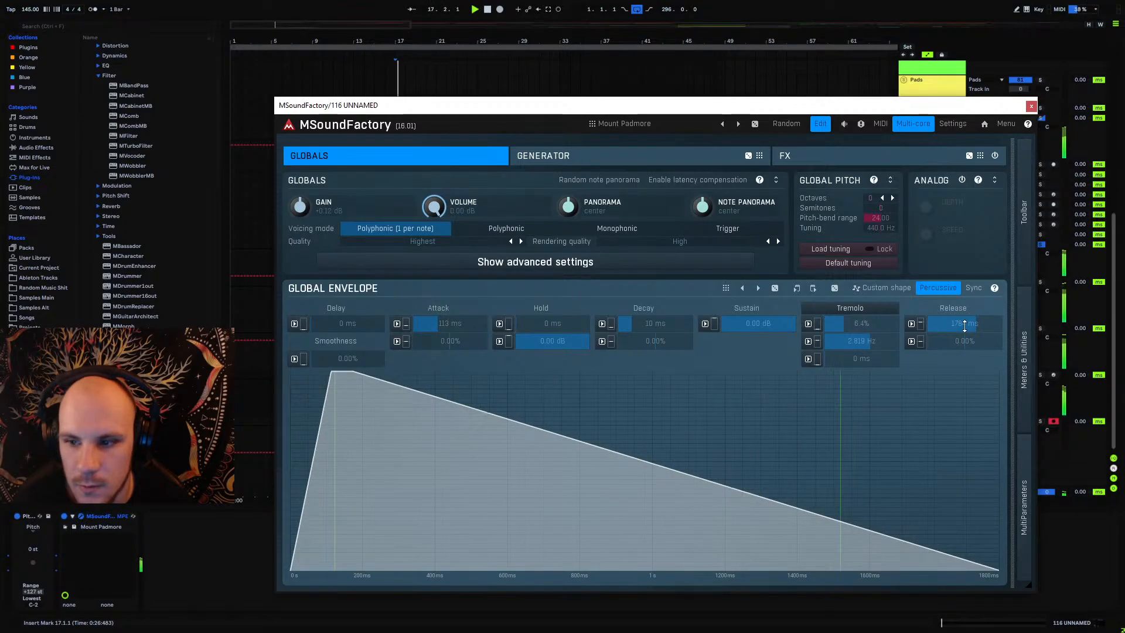
drag(965, 325, 964, 352)
click(1030, 106)
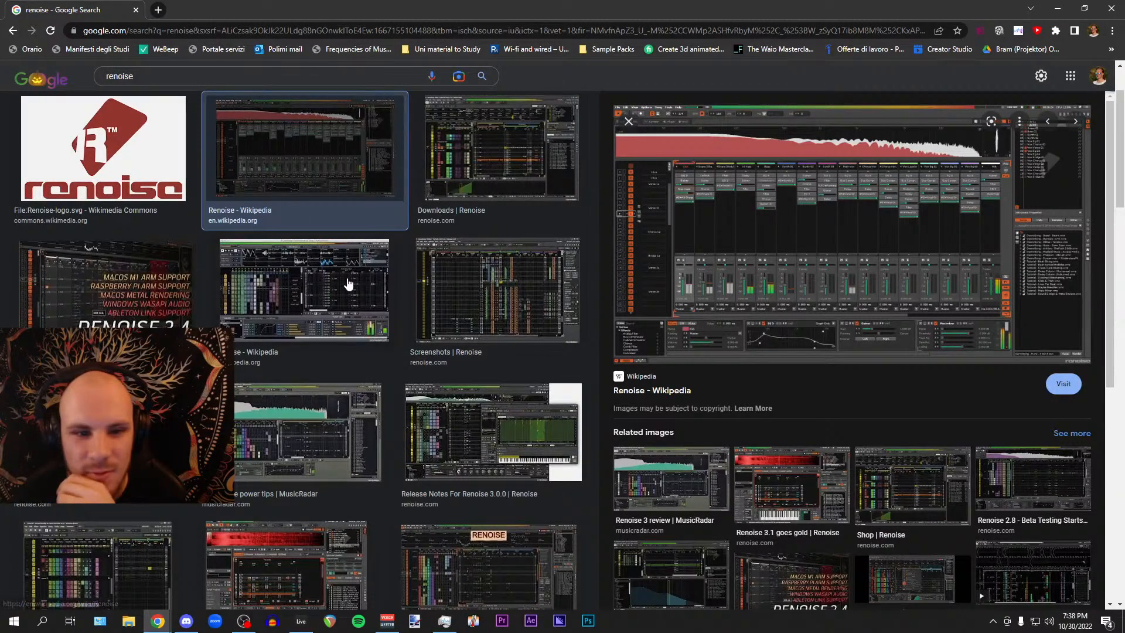
Step: Switch to the browser and compare Renoise interface images in the Google results, including the Wikipedia, Downloads, Screenshots, Release Notes and MusicRadar pictures
click(497, 290)
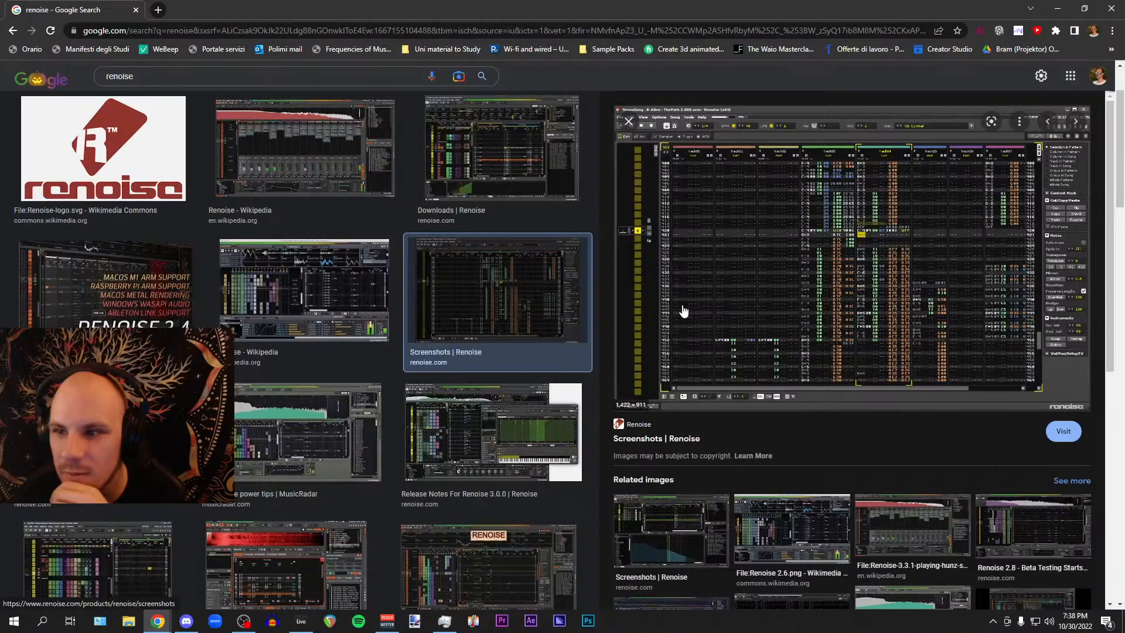
click(378, 281)
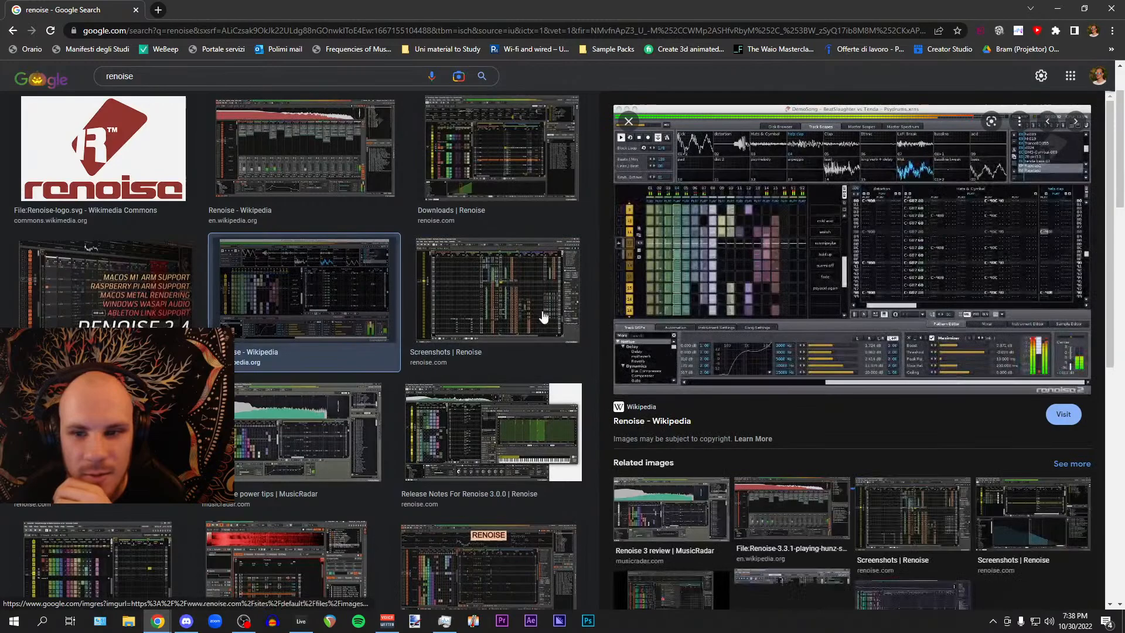
click(481, 155)
click(318, 155)
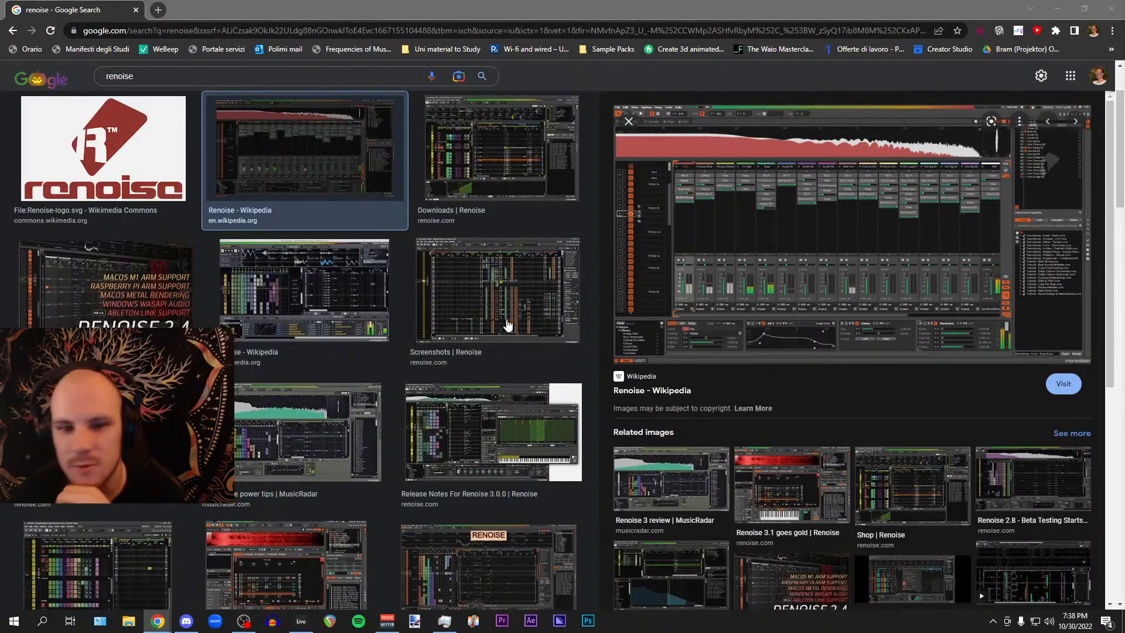
click(502, 301)
click(305, 156)
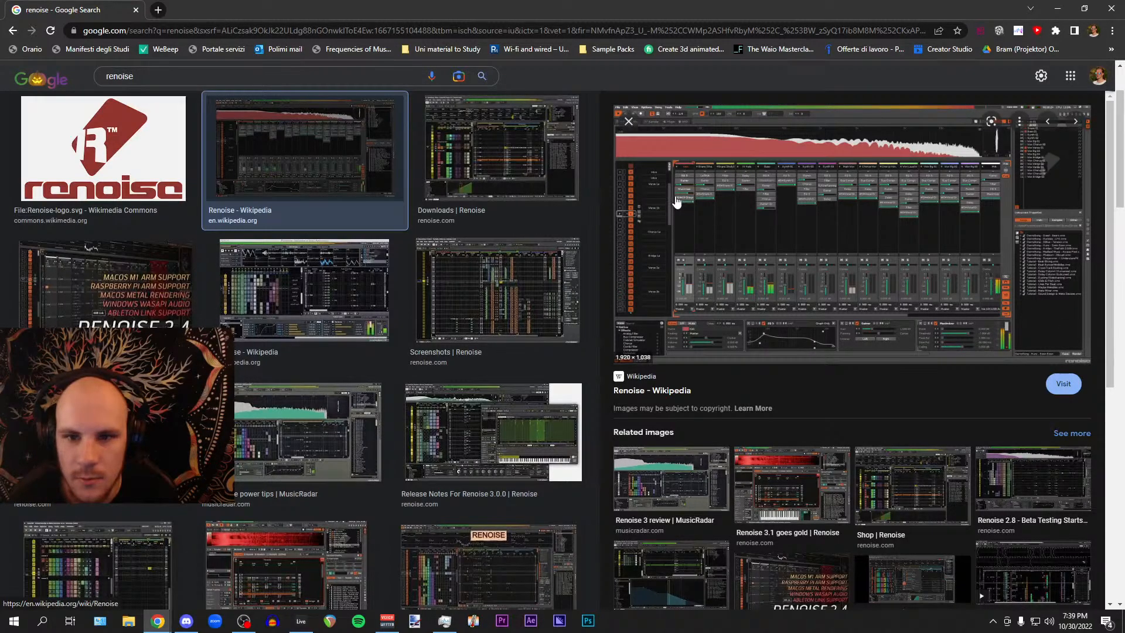
click(502, 223)
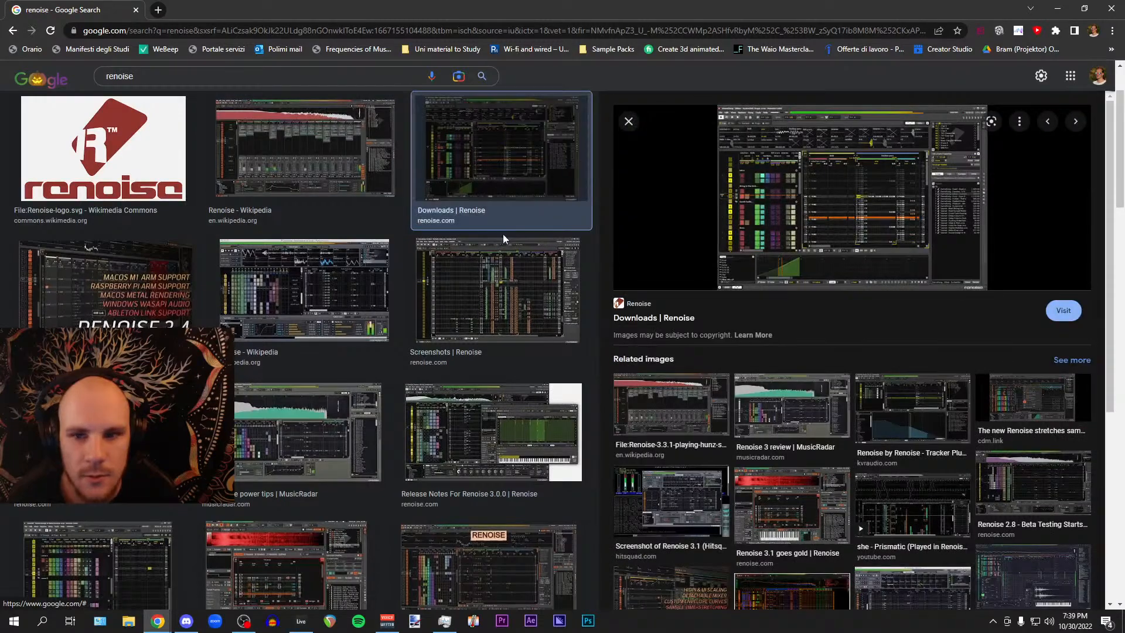
click(503, 296)
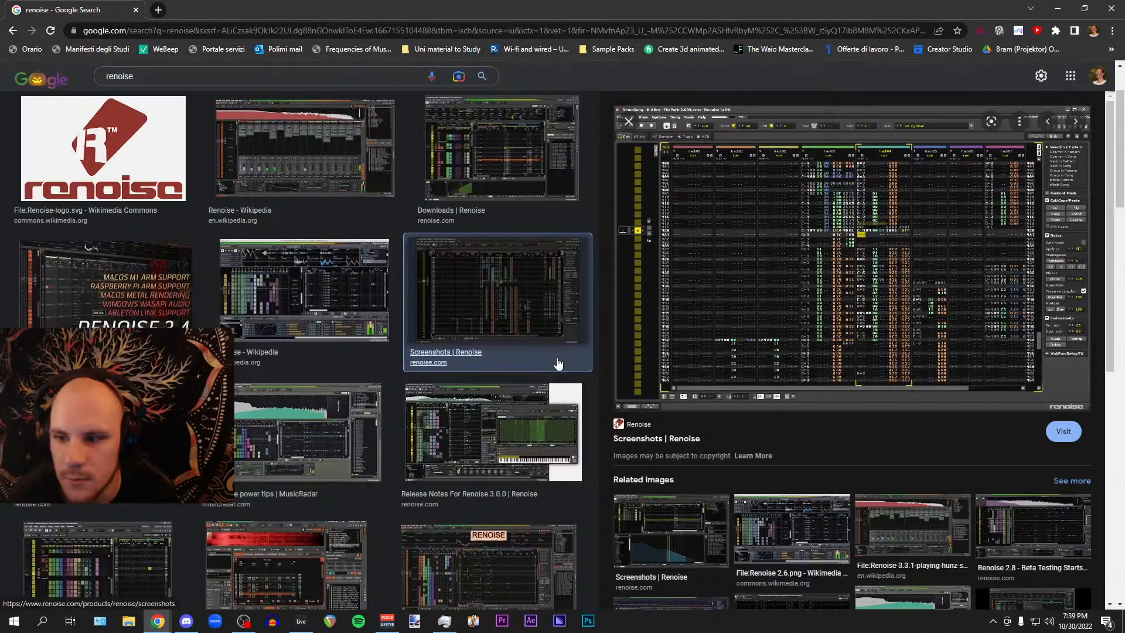
click(329, 298)
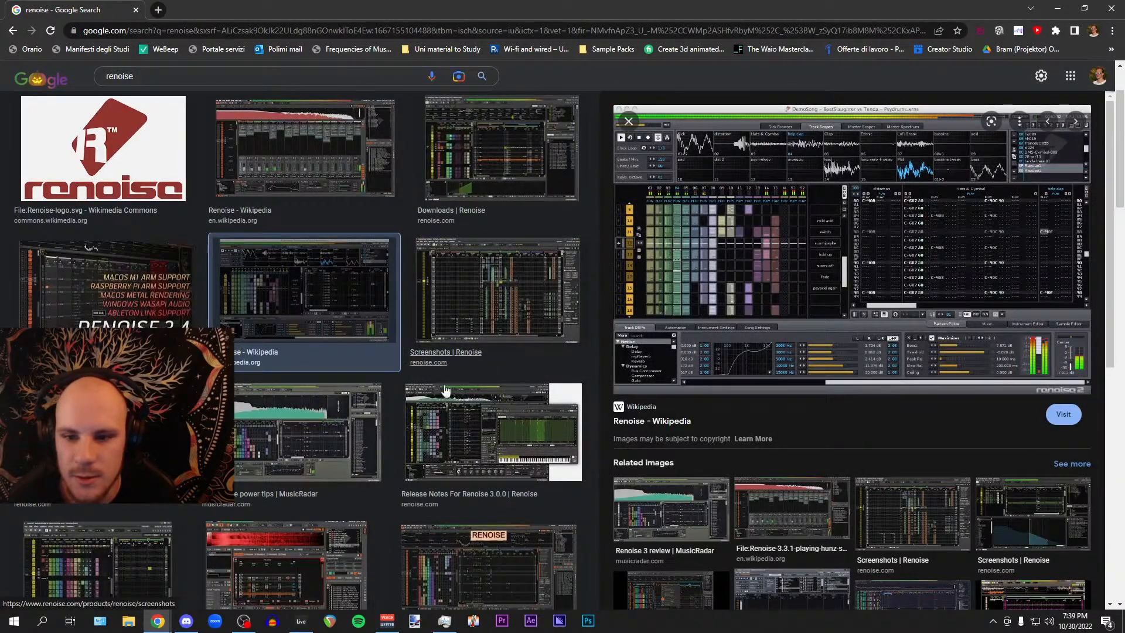
click(475, 410)
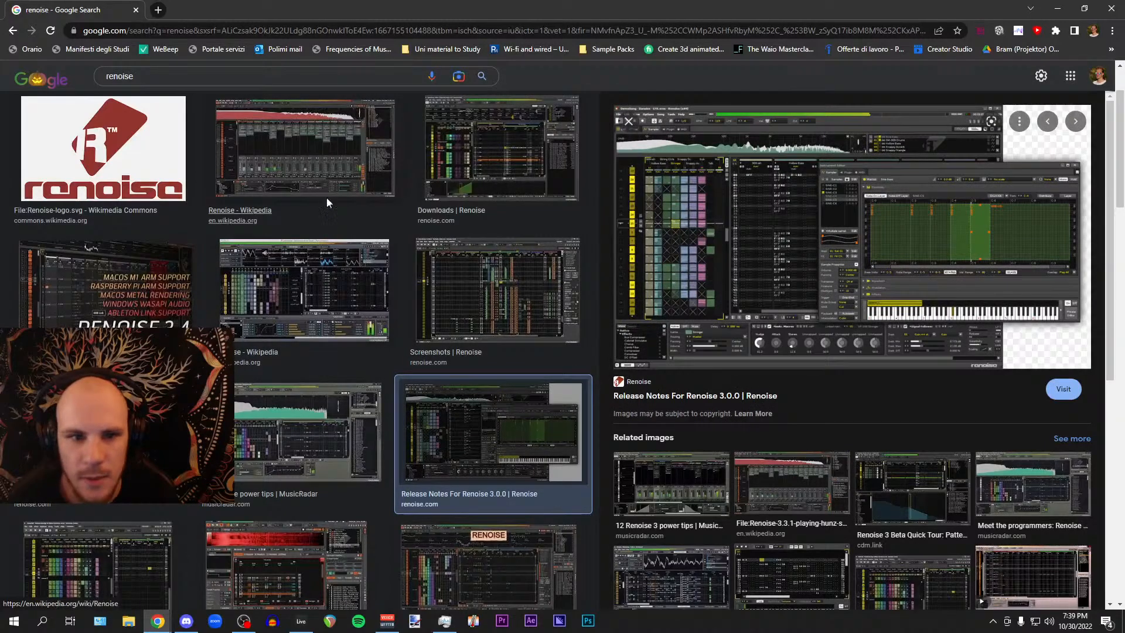
click(327, 199)
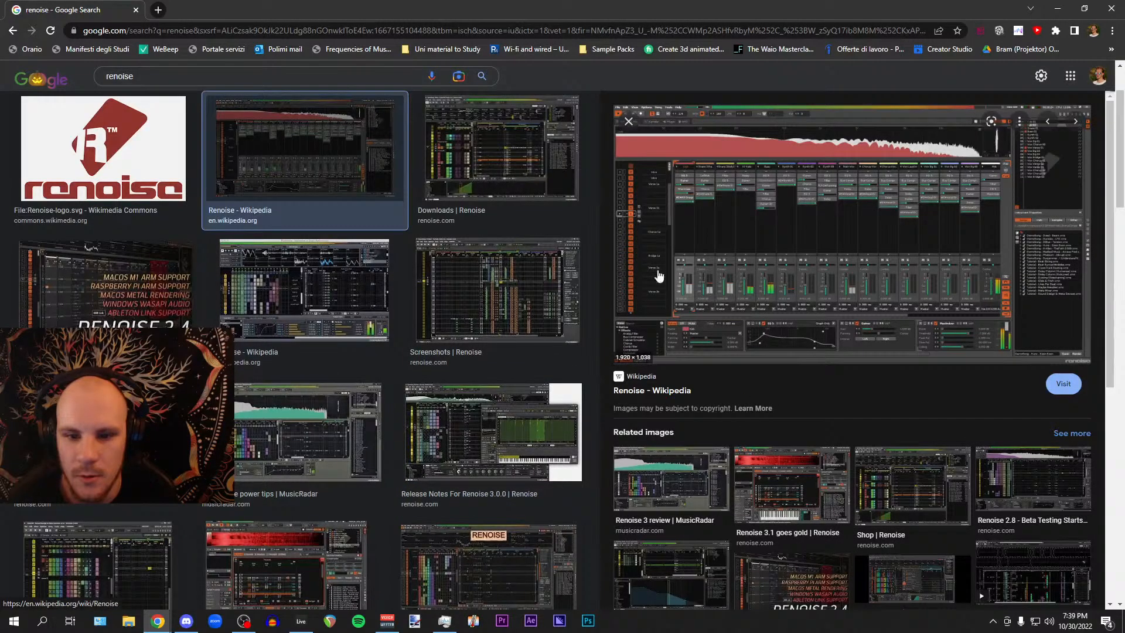
click(310, 435)
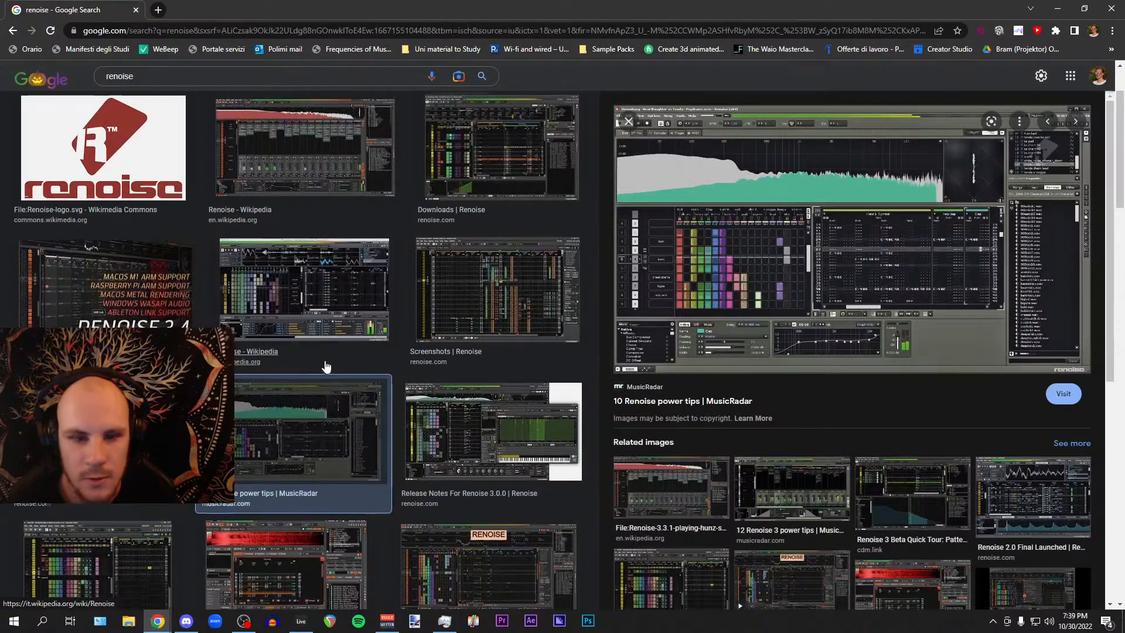
key(Left)
click(271, 417)
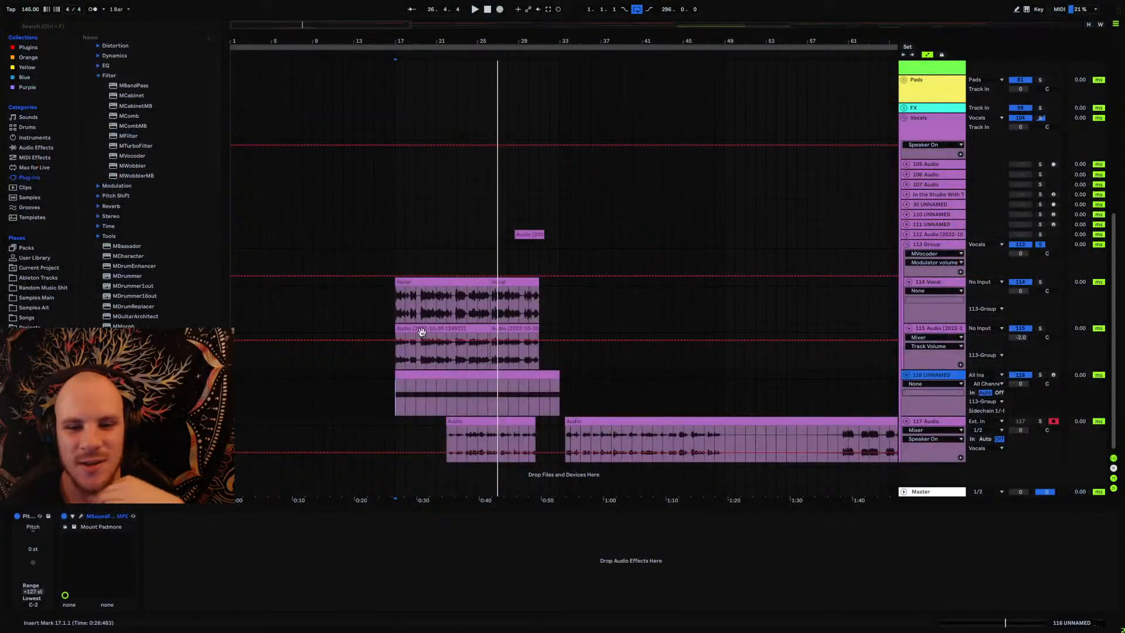
Step: Return to the arrangement, play the vocals from bar 17 and check the 116 track's MSoundFactory envelope
click(395, 399)
key(space)
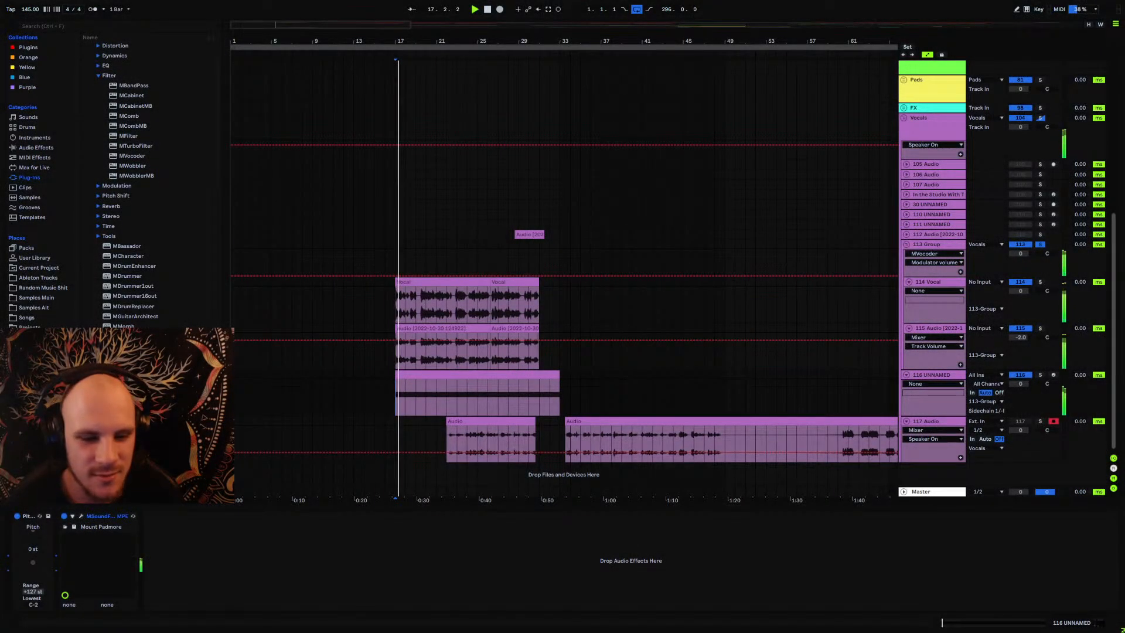
click(81, 516)
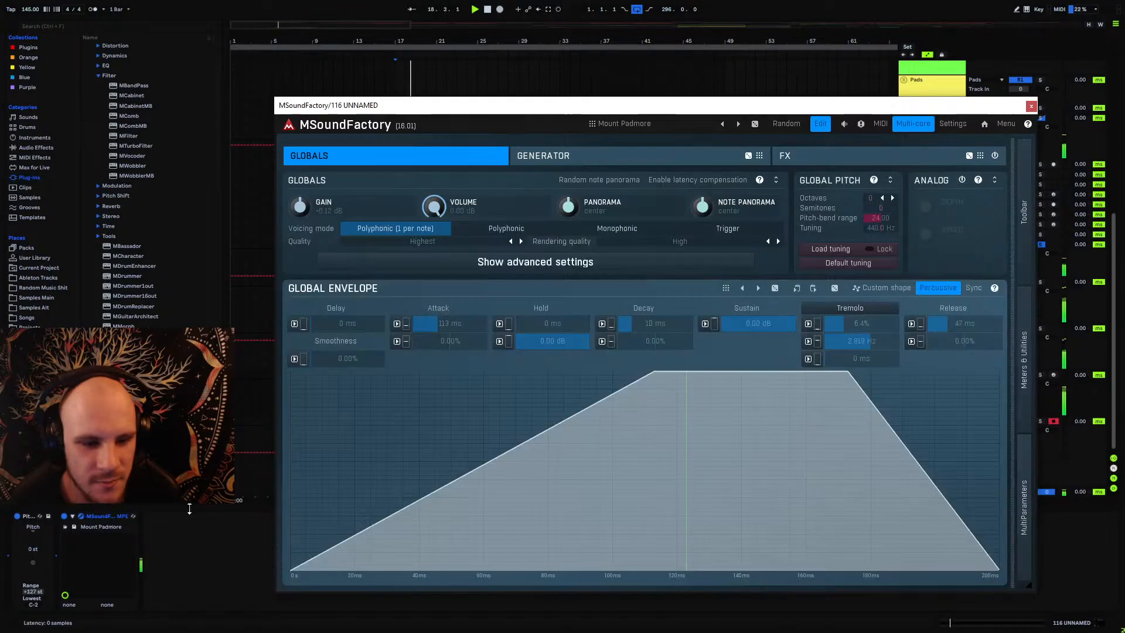
click(1030, 107)
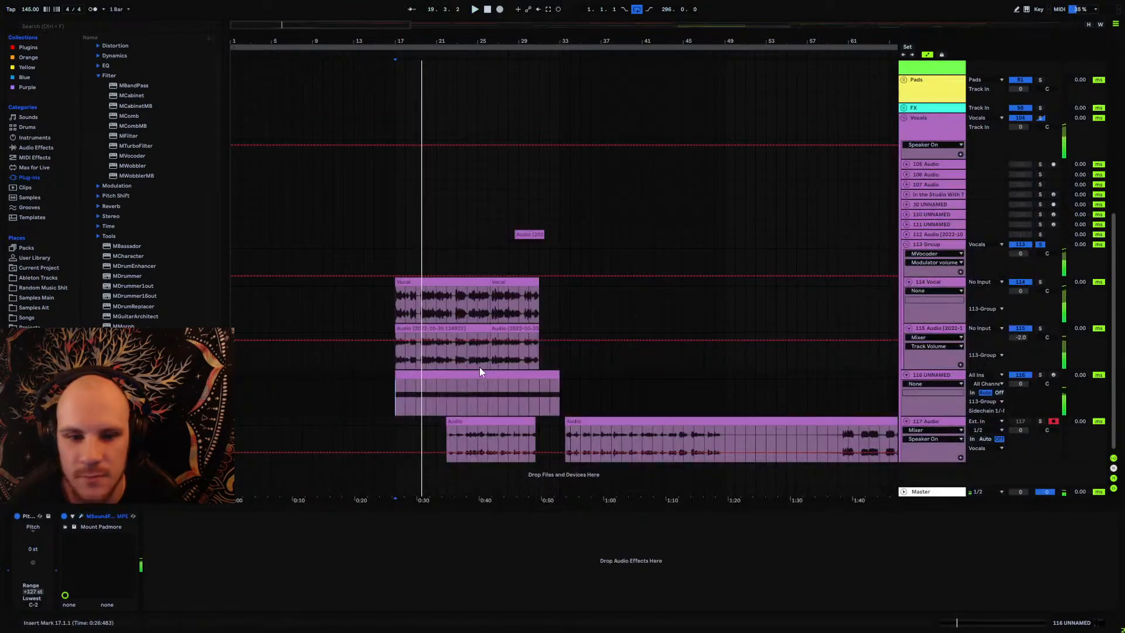
Step: In the 116 track's clip, add full-length G#4 and D#4 notes above the sustained G#3 note
double_click(481, 375)
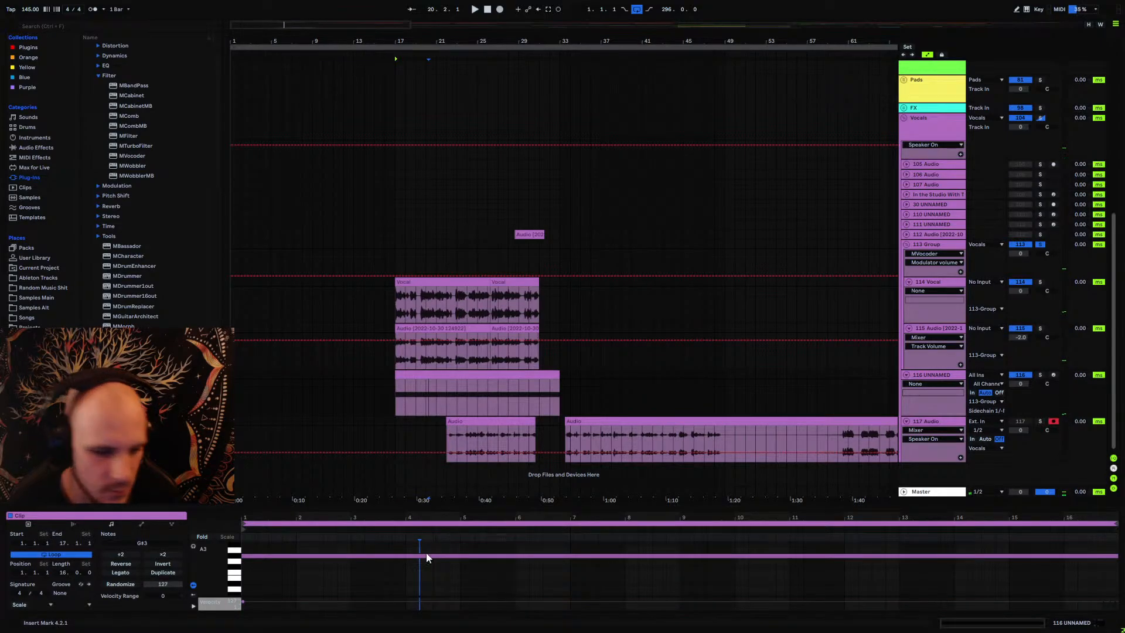
key(shift+Up)
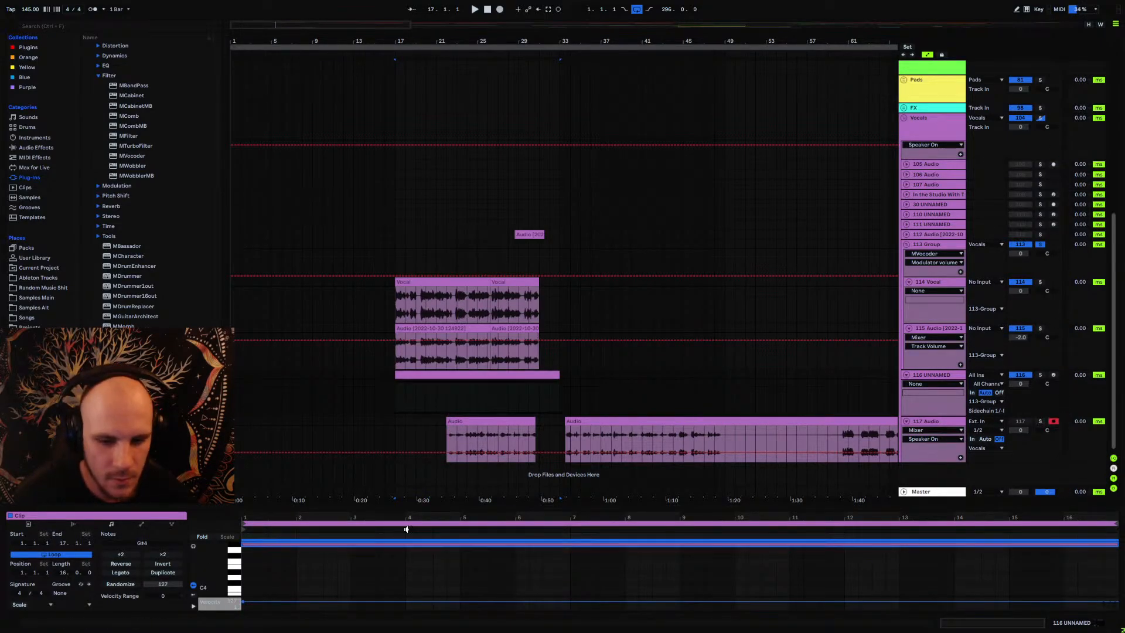
key(space)
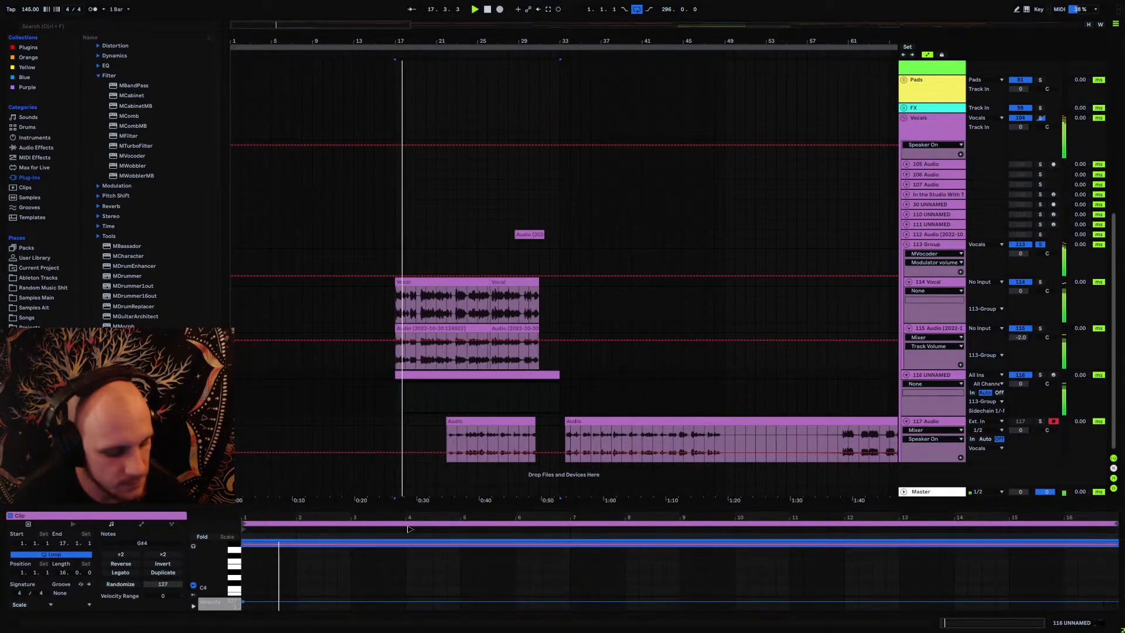
key(shift+Down)
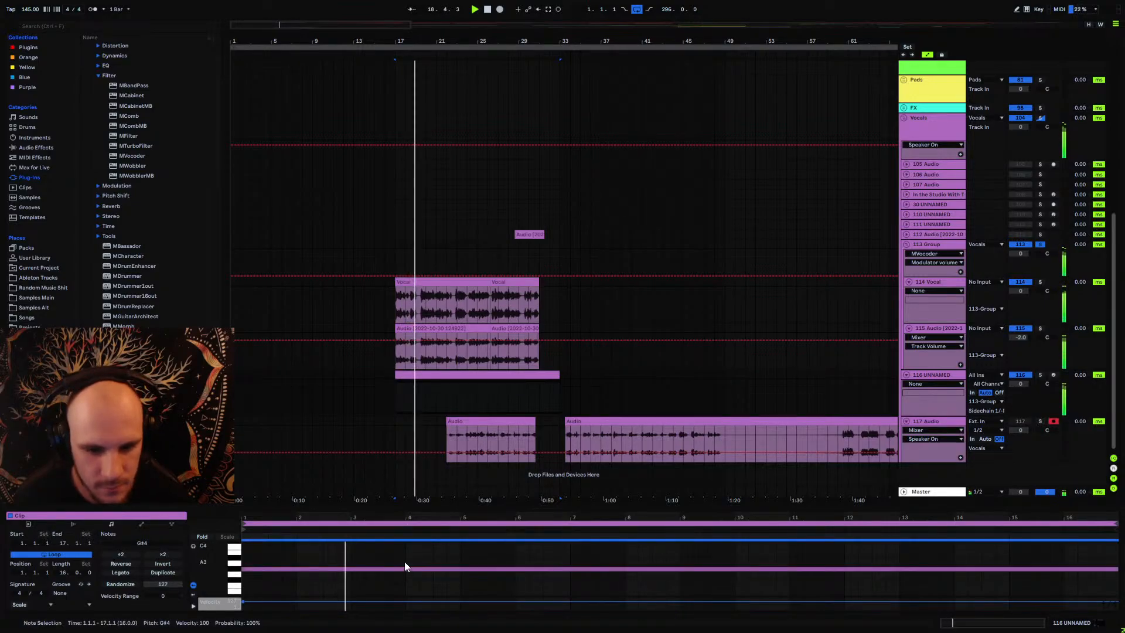
key(Up)
key(Up)
key(Up)
key(Up)
key(Up)
key(Up)
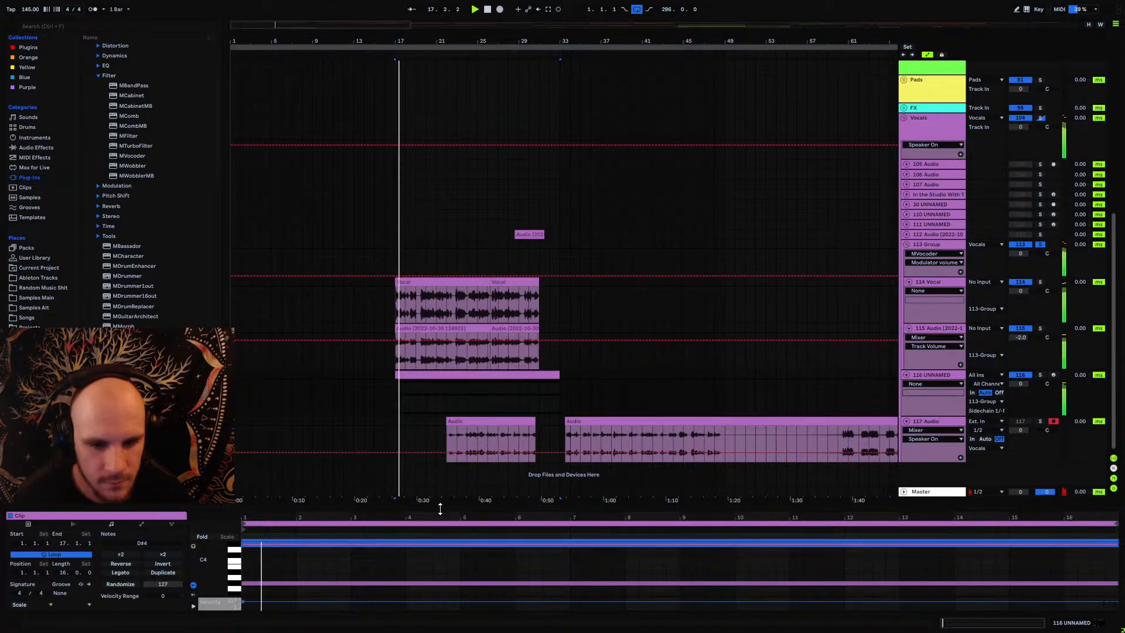
Step: Enlarge the clip's note editor, add a full-length B4 note on top of the chord and play it
drag(447, 510, 447, 319)
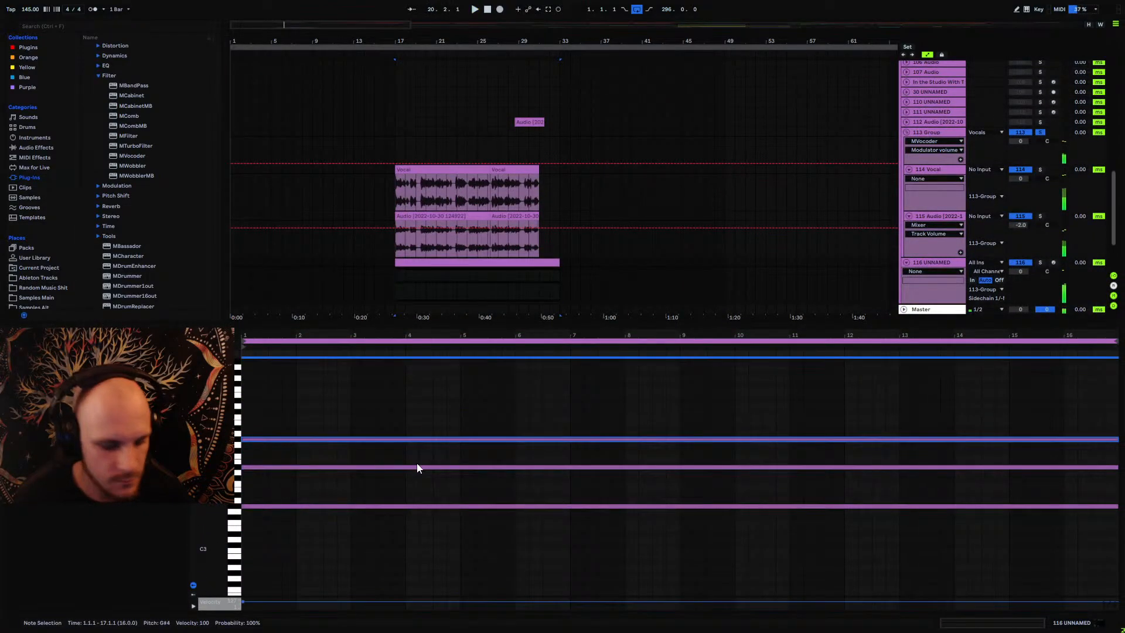
key(Up)
key(Up)
key(Up)
key(space)
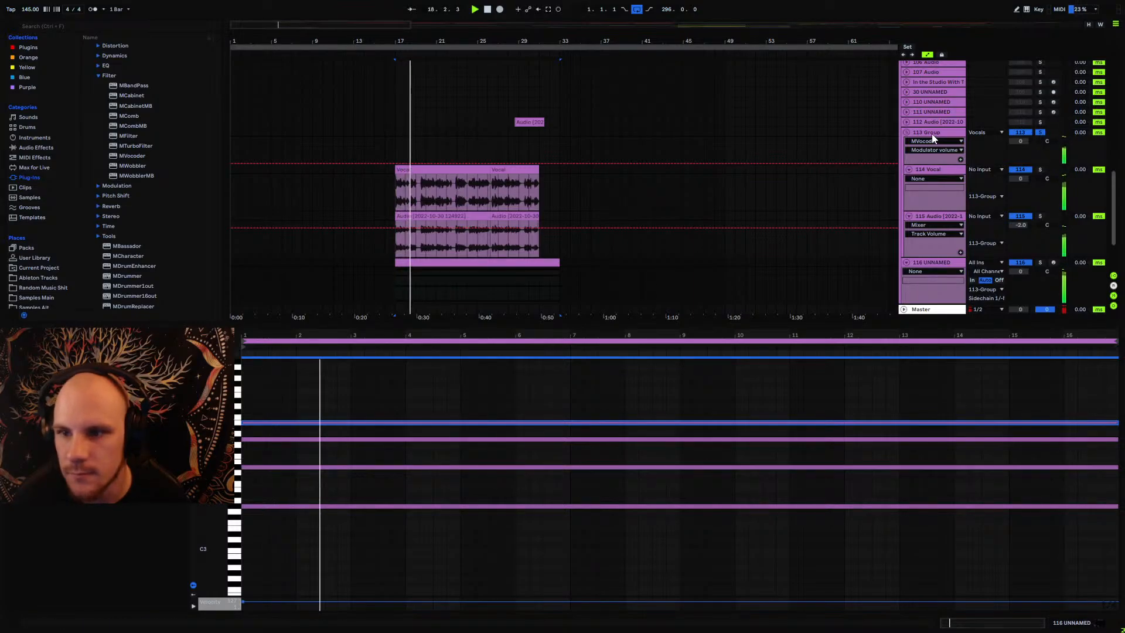
Step: Open MVocoder on the 113 Group and audition further presets, including Passenger cresting and Huston chording
key(shift+Tab)
click(34, 515)
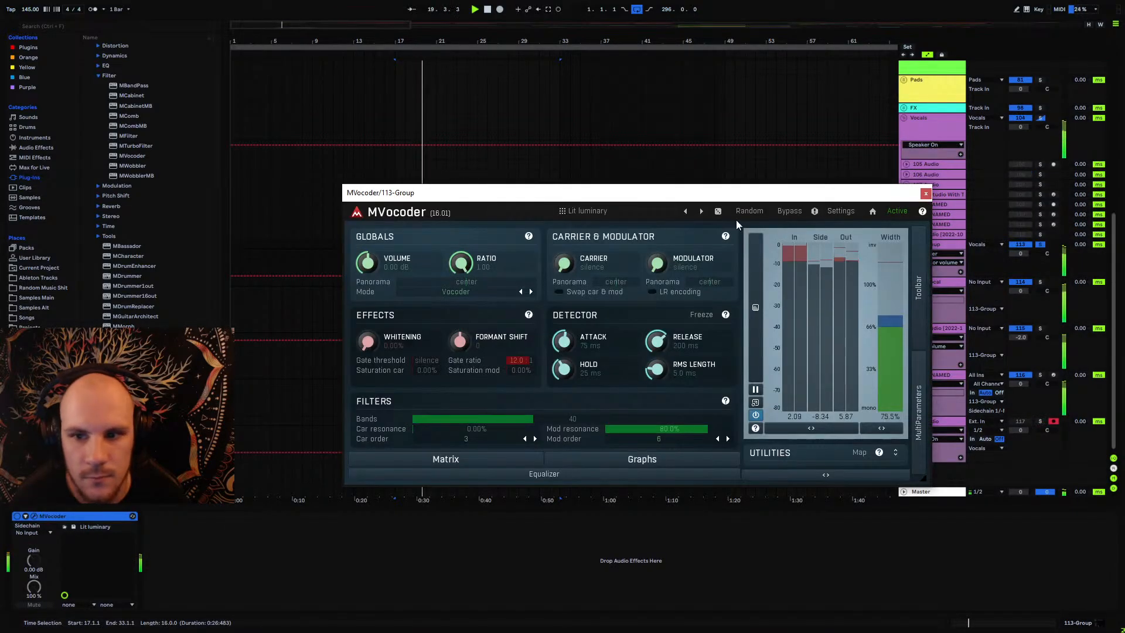
click(701, 211)
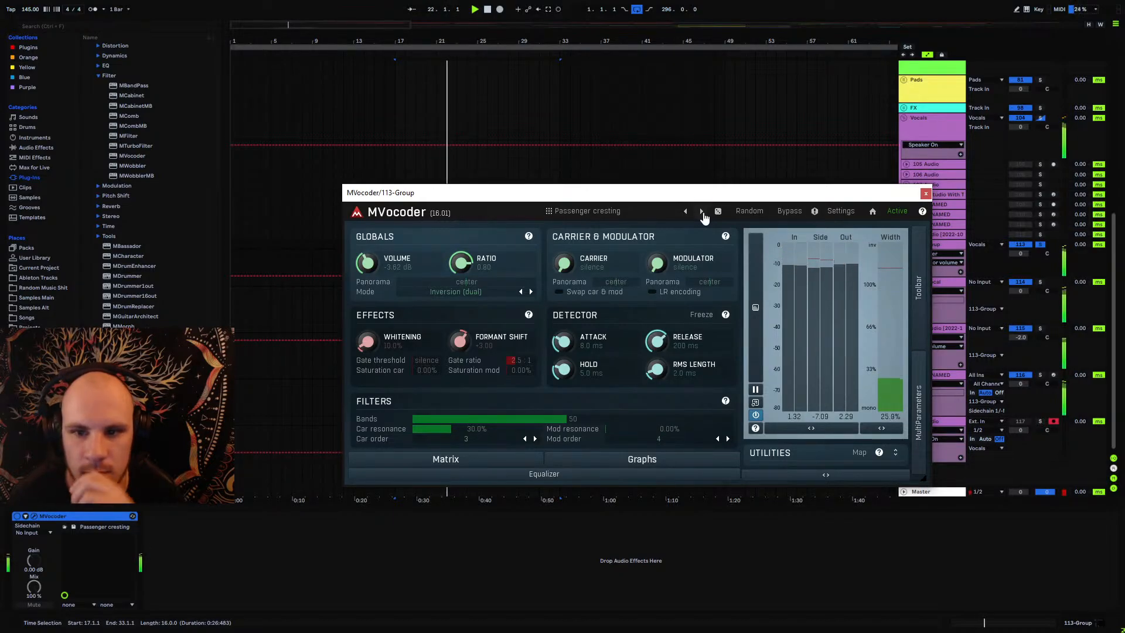
click(702, 211)
click(702, 211)
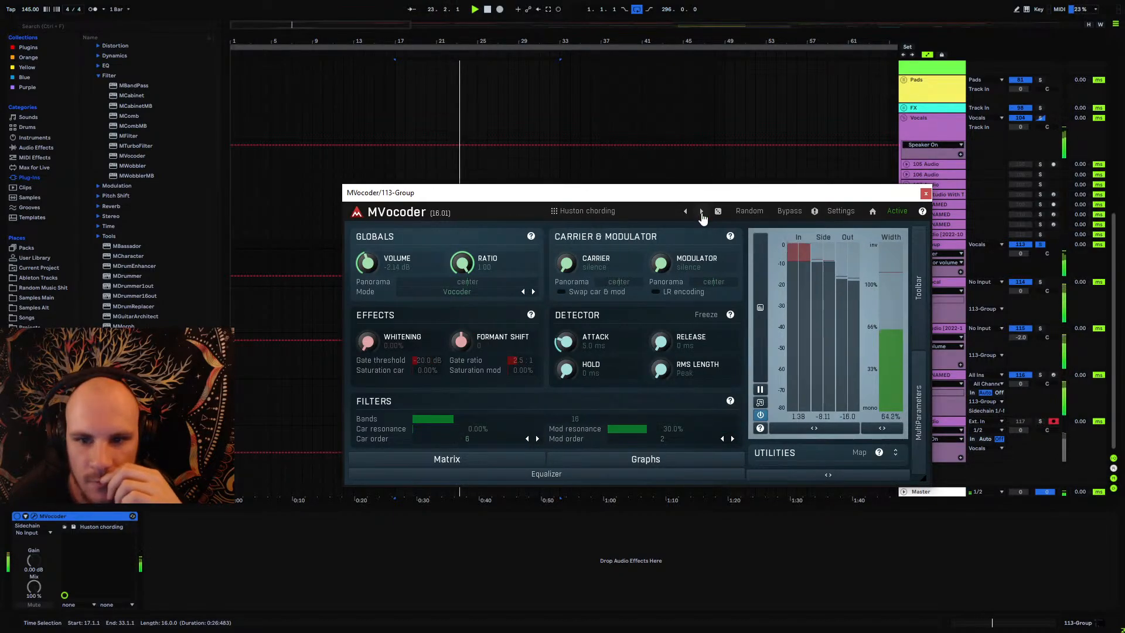
Step: Browse MVocoder's Zentralmassiv preset folder and audition Vocoder 6, Vocoder 7 and Vocoder 5 during playback
click(596, 216)
click(419, 230)
click(592, 262)
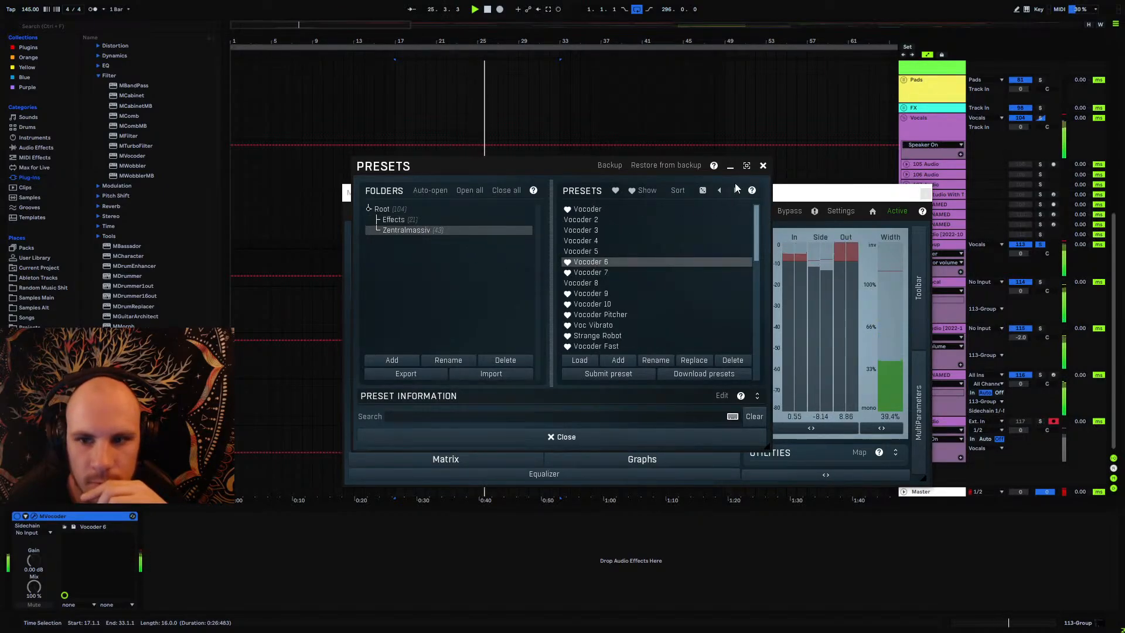
click(597, 274)
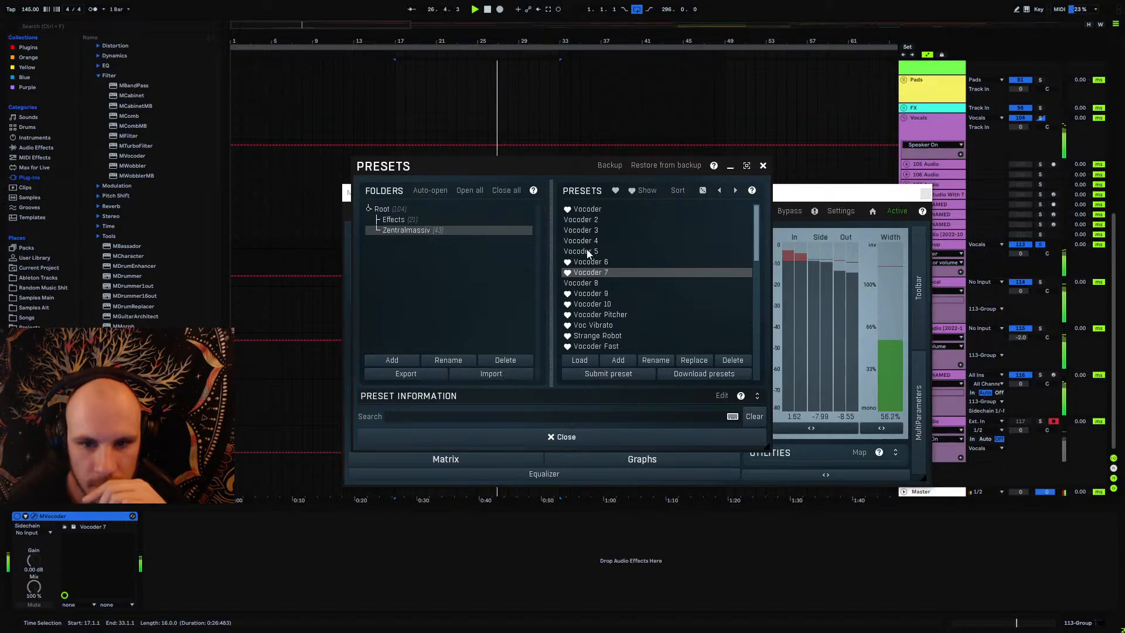
click(586, 252)
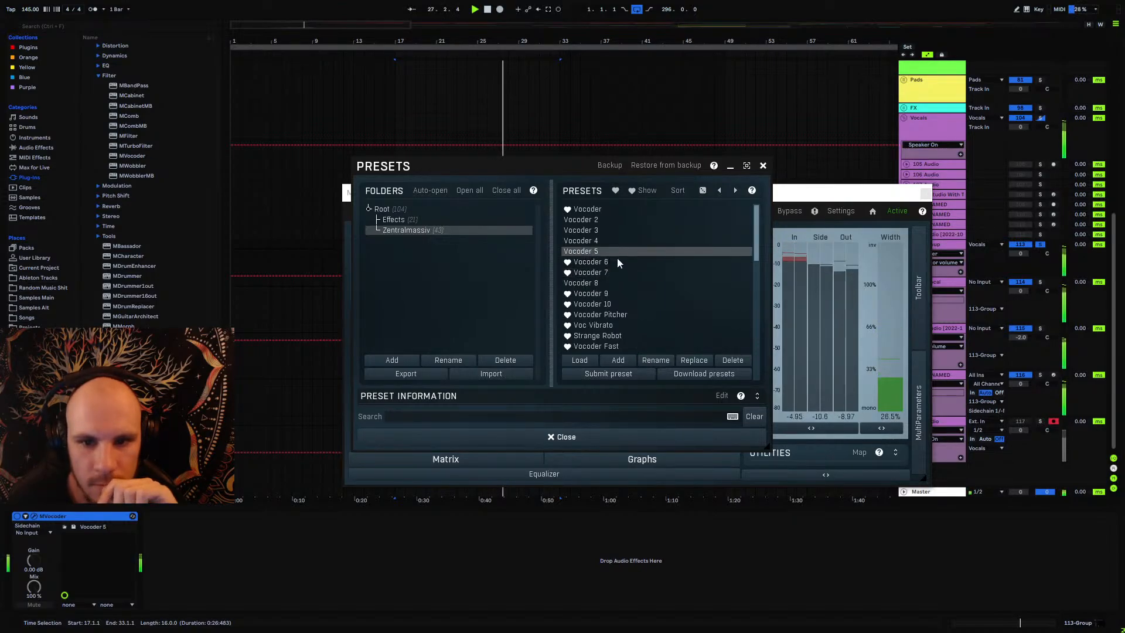
Step: Audition the Zentralmassiv presets Vocoder 4, Vocoder 3, Vocoder and Vocoder 2 during playback
click(587, 241)
click(592, 229)
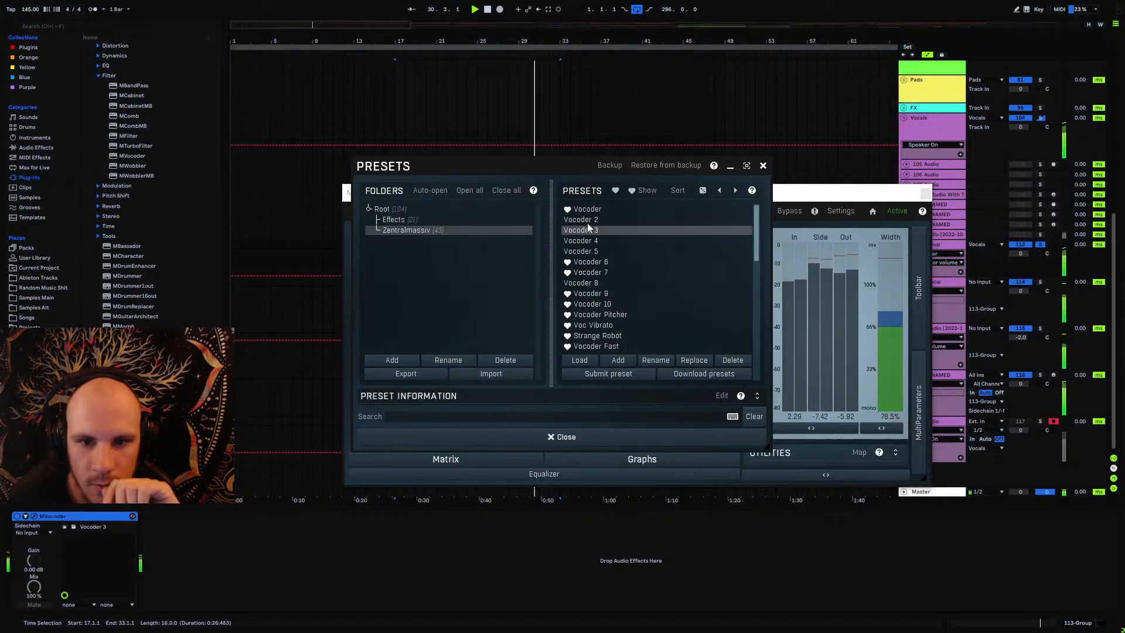
click(587, 222)
click(594, 210)
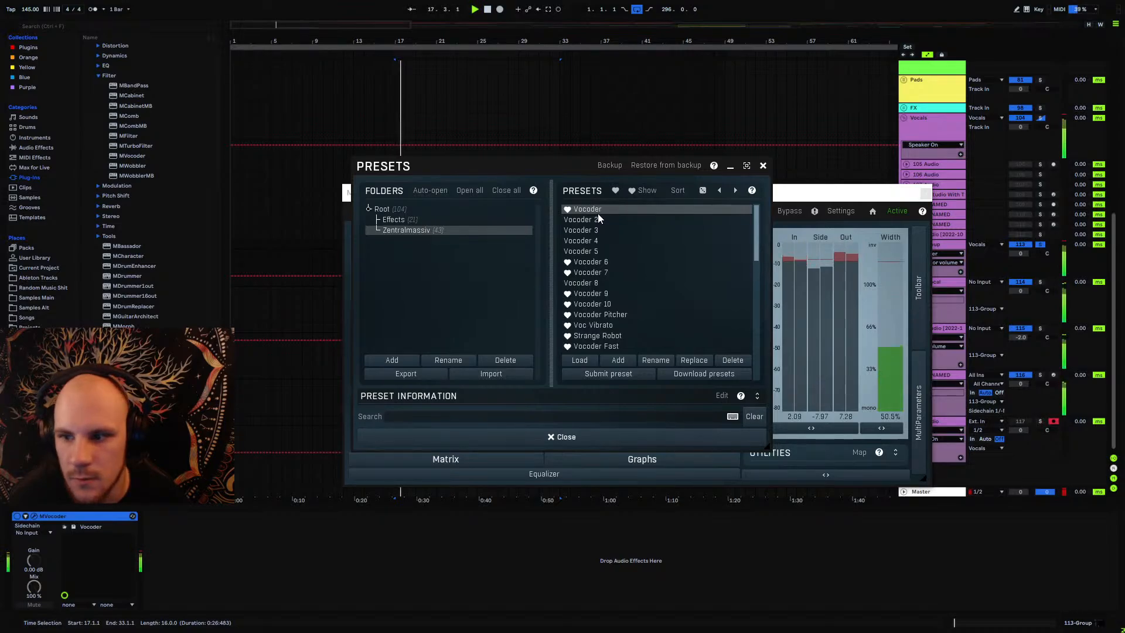
click(597, 214)
Step: Compare the presets Vocoder 8, Vocoder 9 and Vocoder 10, load Vocoder 8 and close the preset browser
click(592, 282)
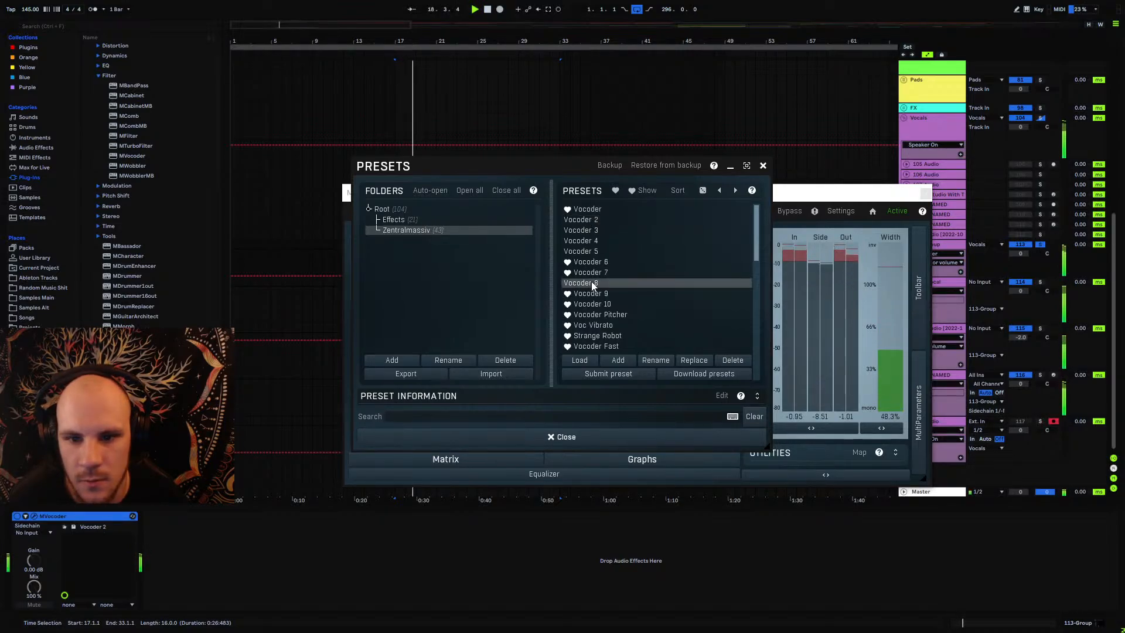
click(599, 293)
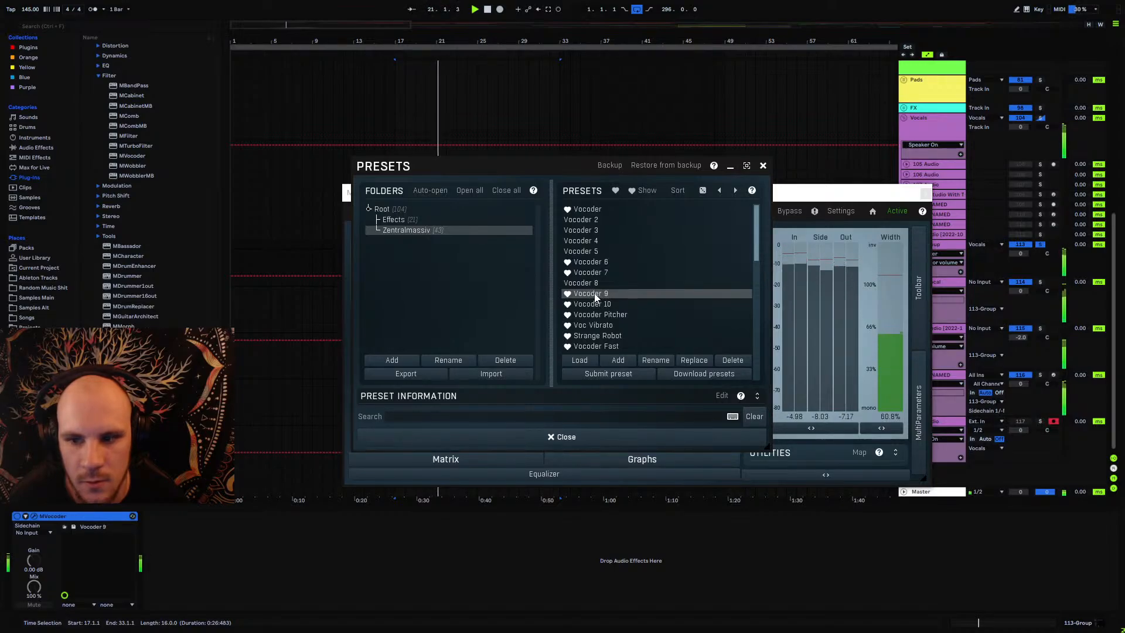
click(597, 306)
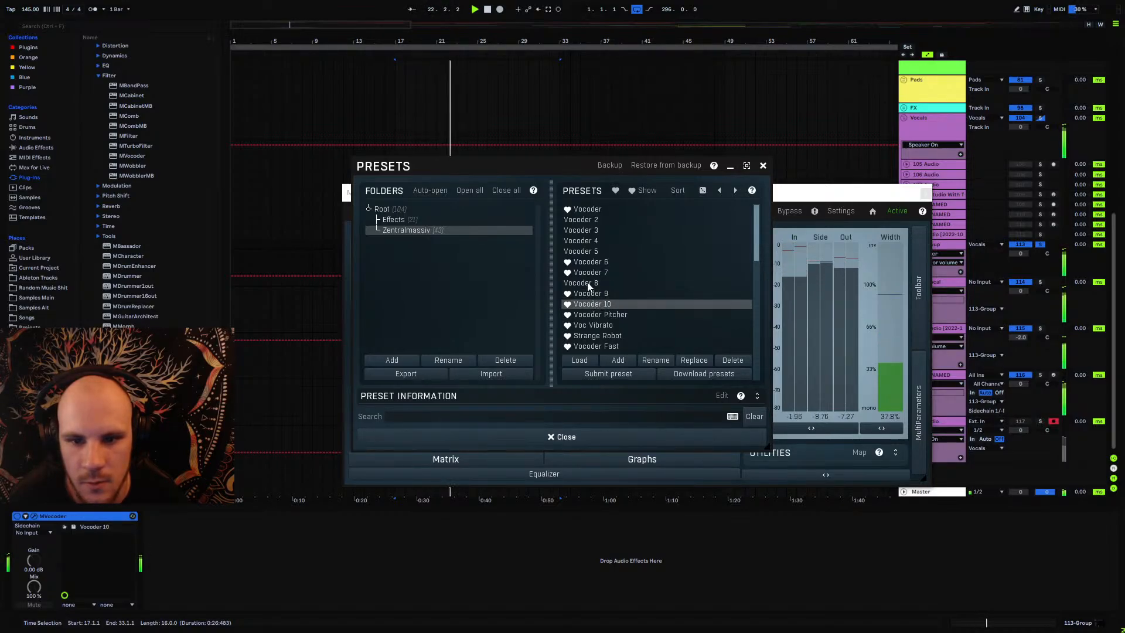
click(589, 284)
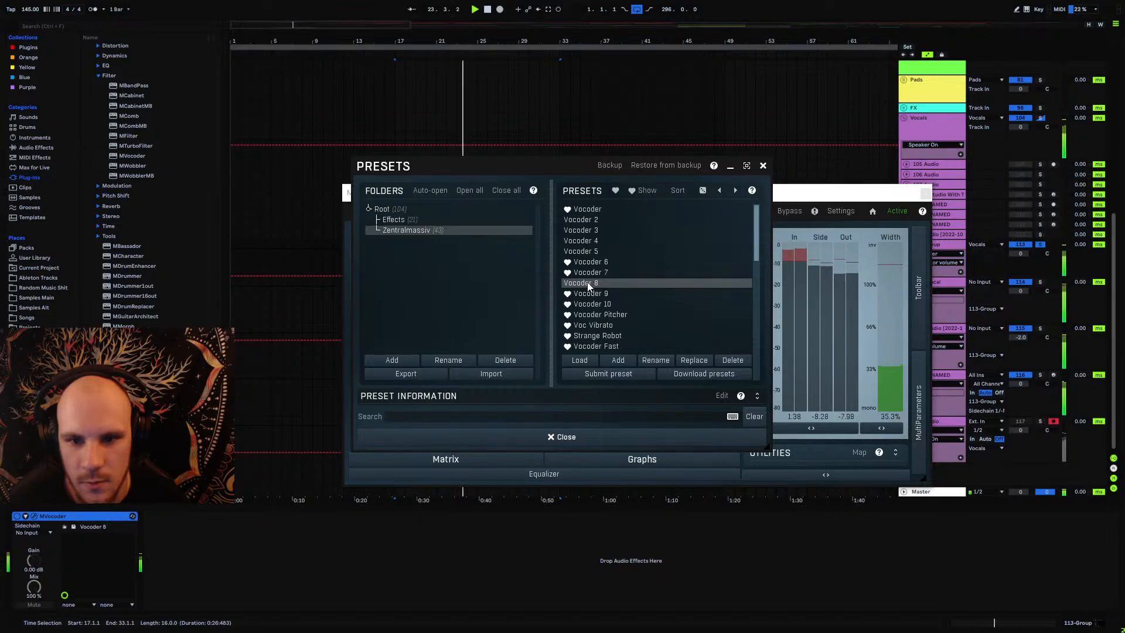
click(762, 165)
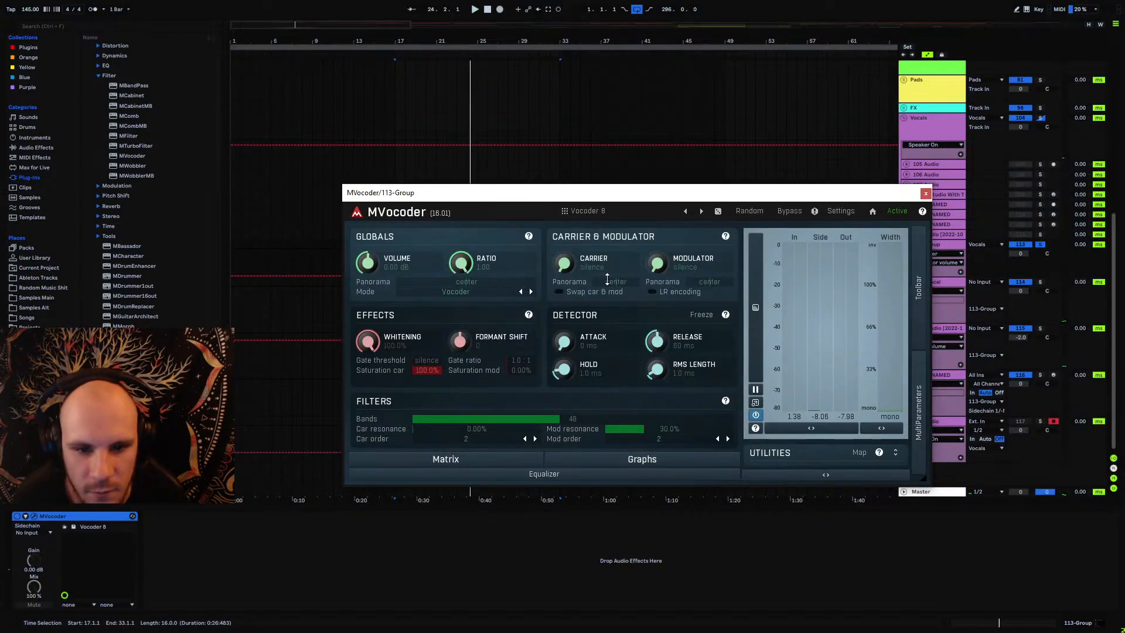
Step: Set MVocoder's Whitening to 0% while listening to the vocal group
key(space)
drag(371, 341, 370, 347)
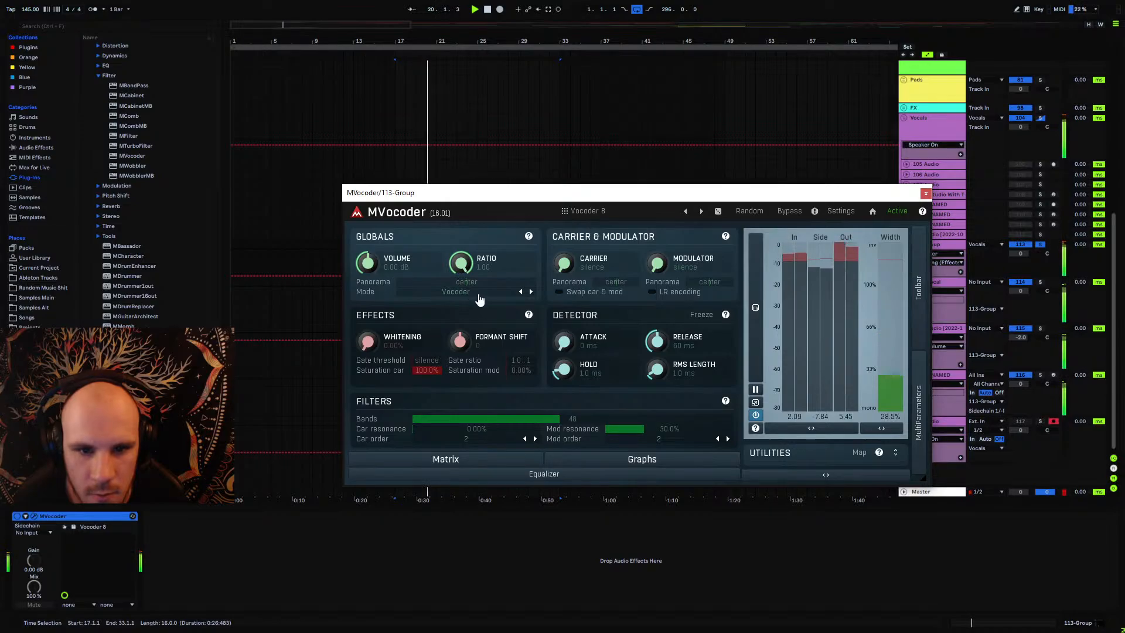
key(space)
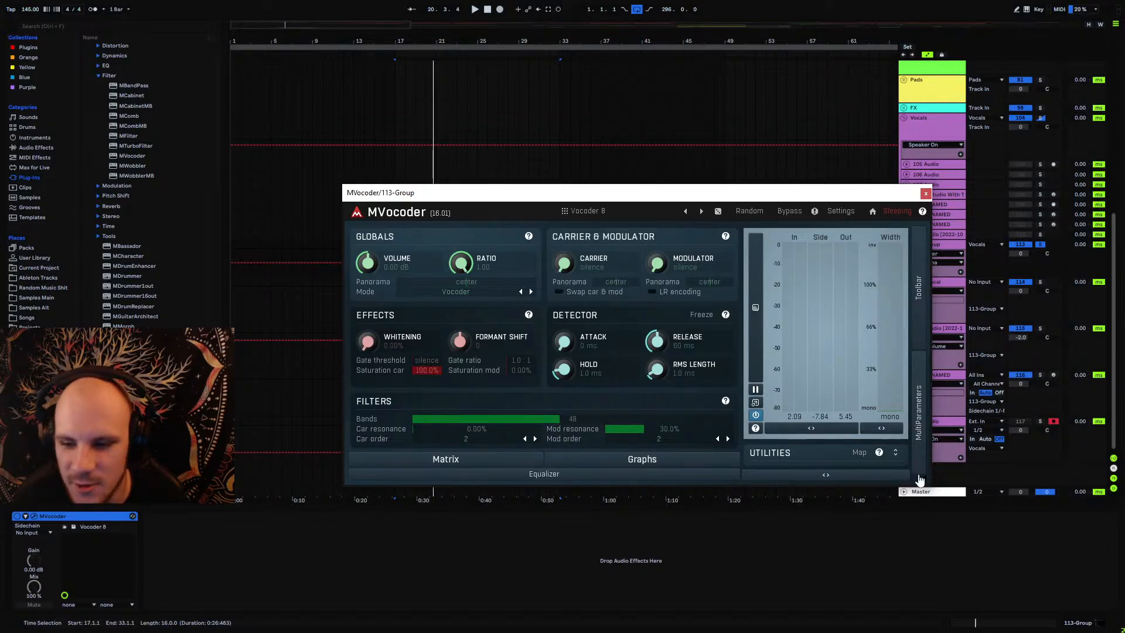
Step: Enlarge MVocoder, reveal its equalizer and draw a curve that cuts the lower bands and gently boosts the upper ones
drag(919, 479, 1051, 567)
key(space)
click(623, 516)
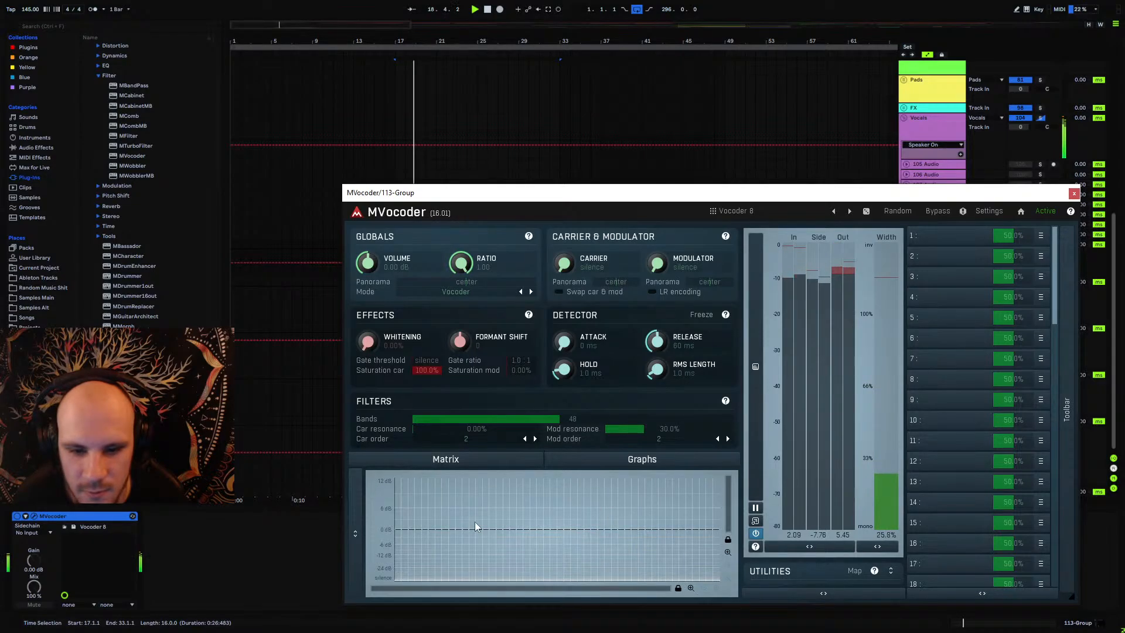
mouse_move(497, 529)
mouse_down()
mouse_move(470, 546)
mouse_move(508, 546)
mouse_up()
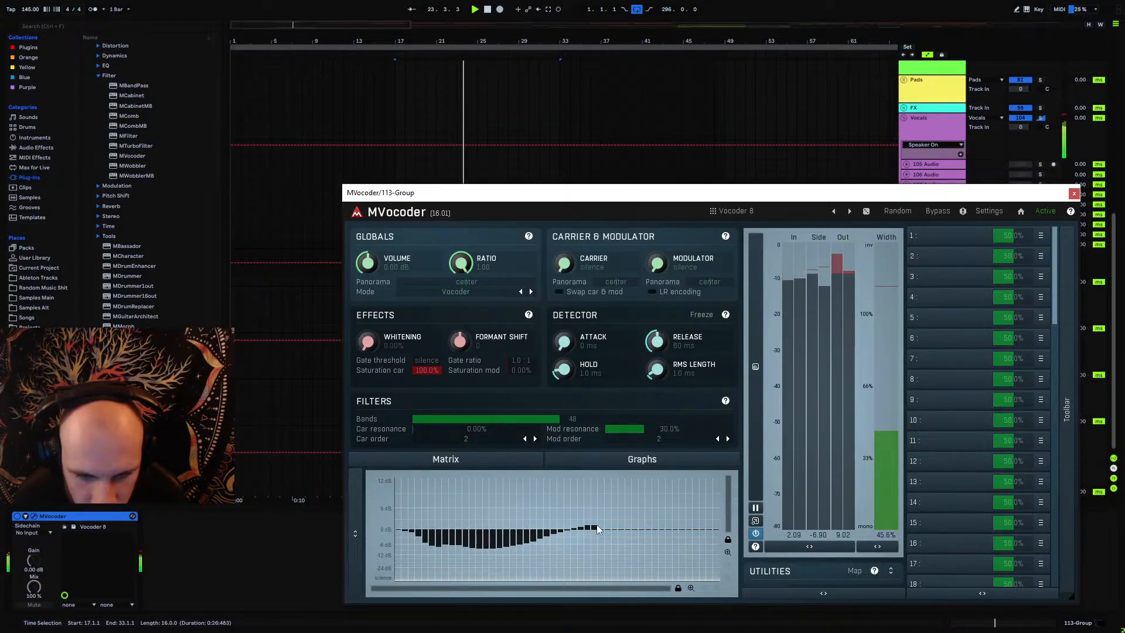
drag(645, 522, 715, 531)
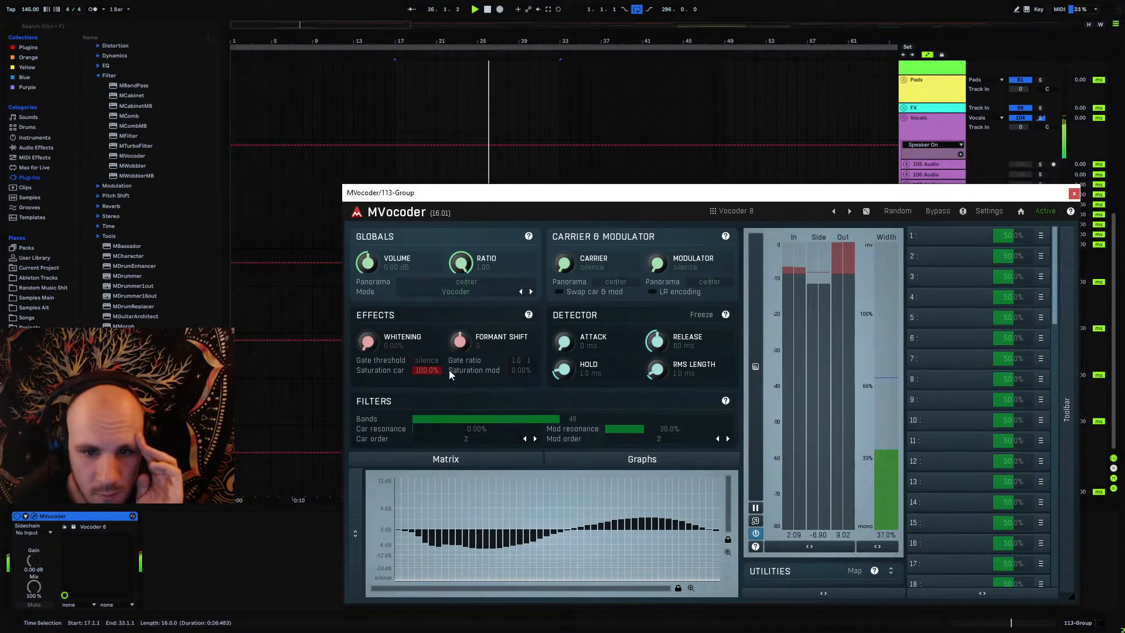
Step: Set MVocoder's Formant Shift to -12, the detector Release to about 332 ms and RMS Length to Peak
drag(459, 340, 459, 331)
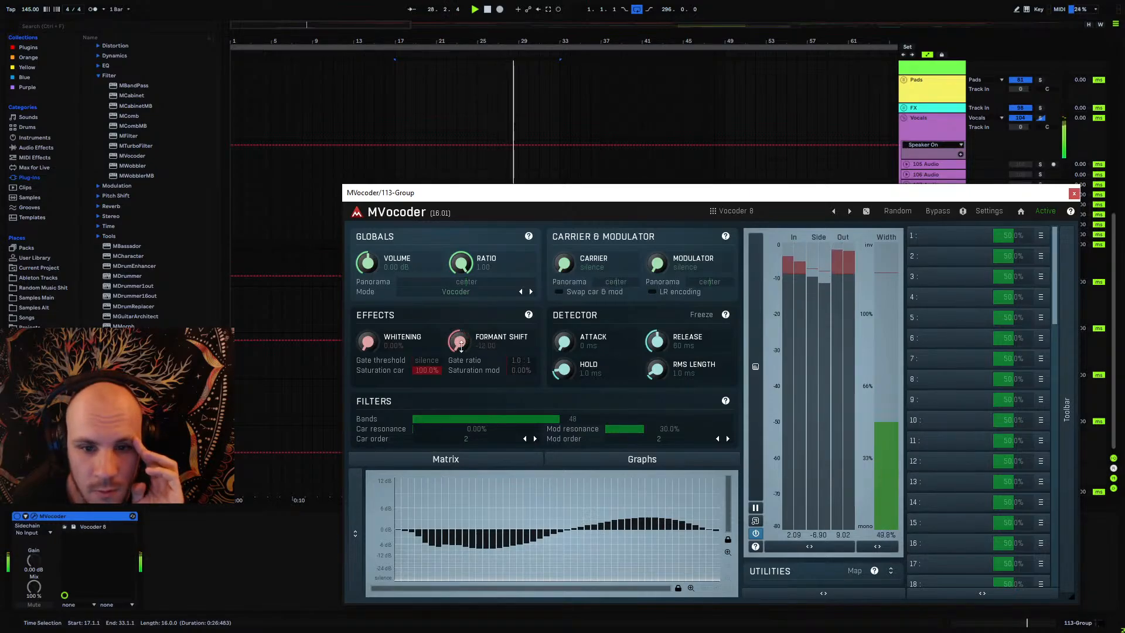
drag(459, 341, 459, 352)
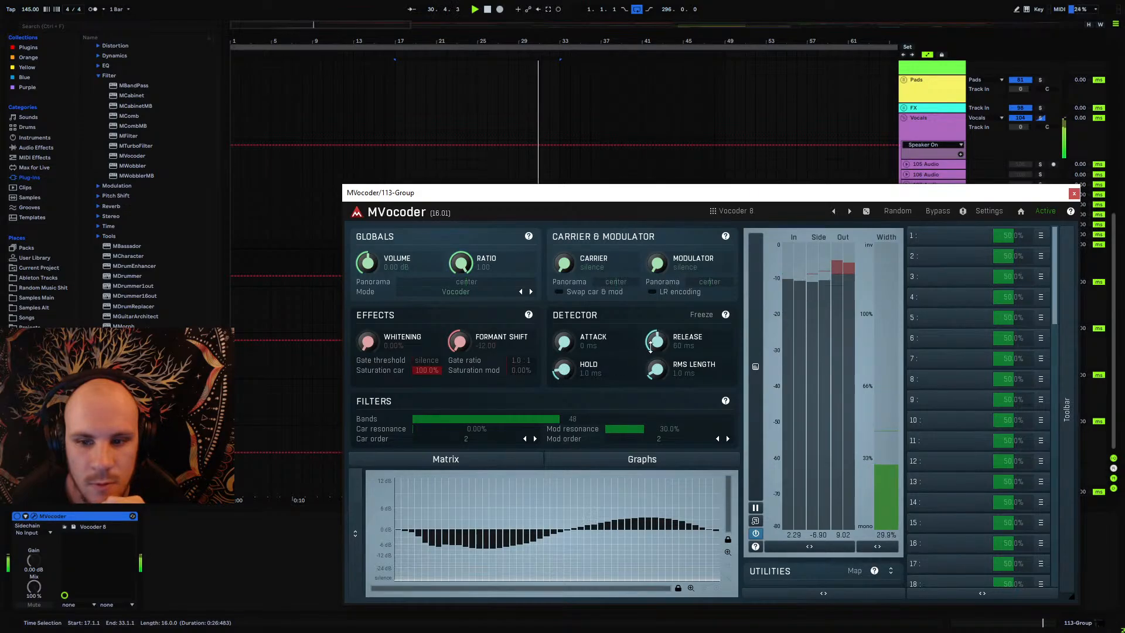
drag(657, 341, 657, 329)
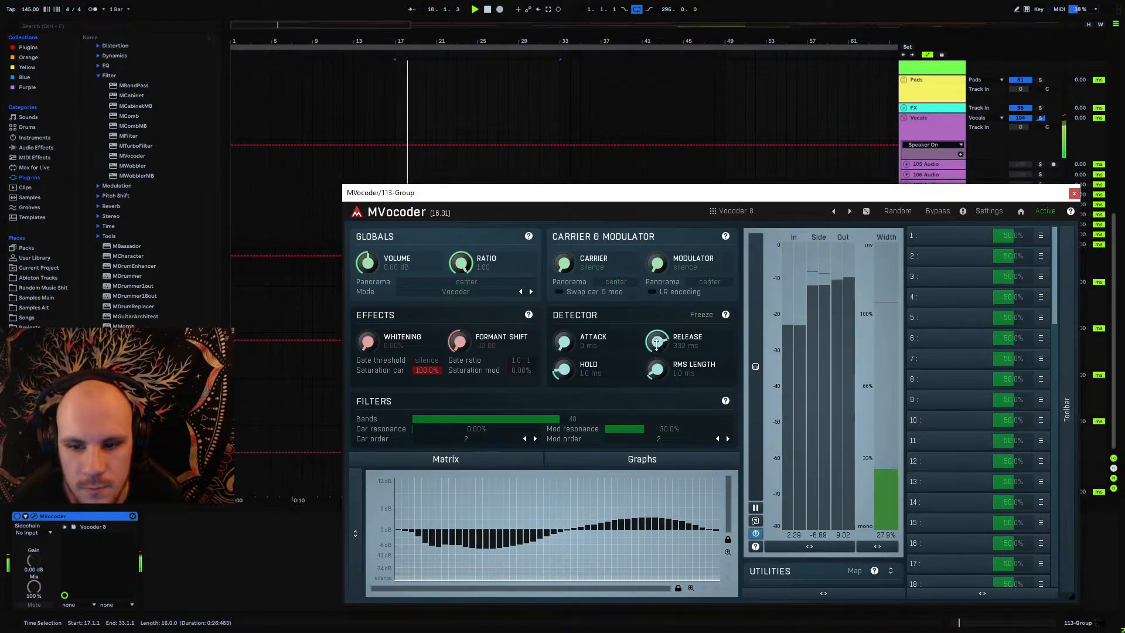
drag(657, 369, 657, 378)
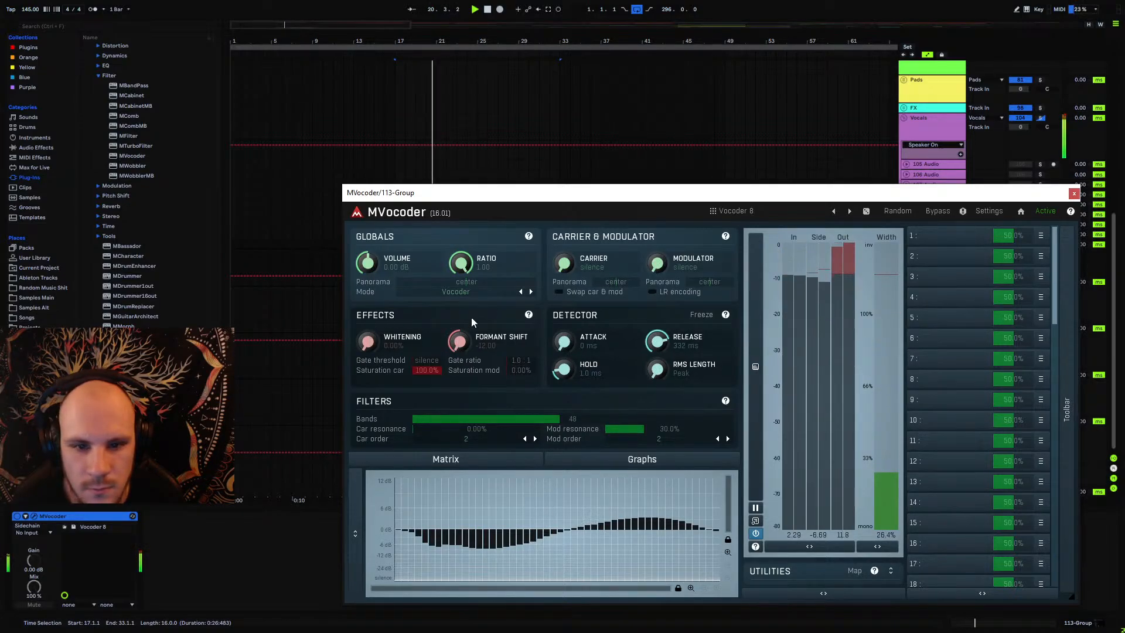
Step: Lower MVocoder's output volume to about -4.77 dB, check it in playback and close the plugin window
drag(913, 197, 670, 166)
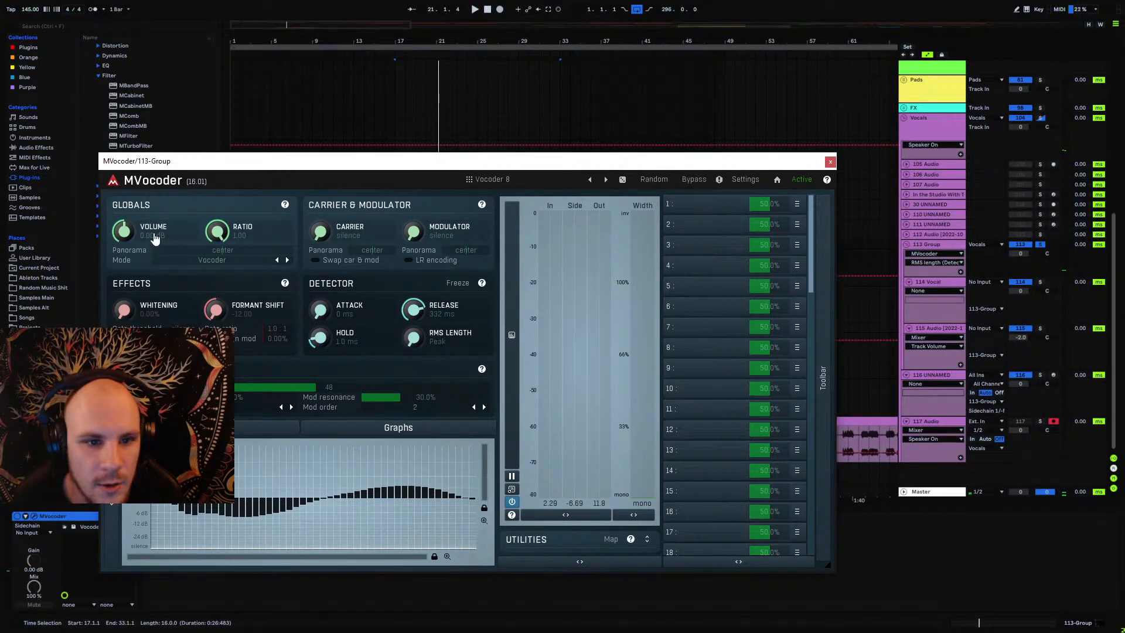
key(space)
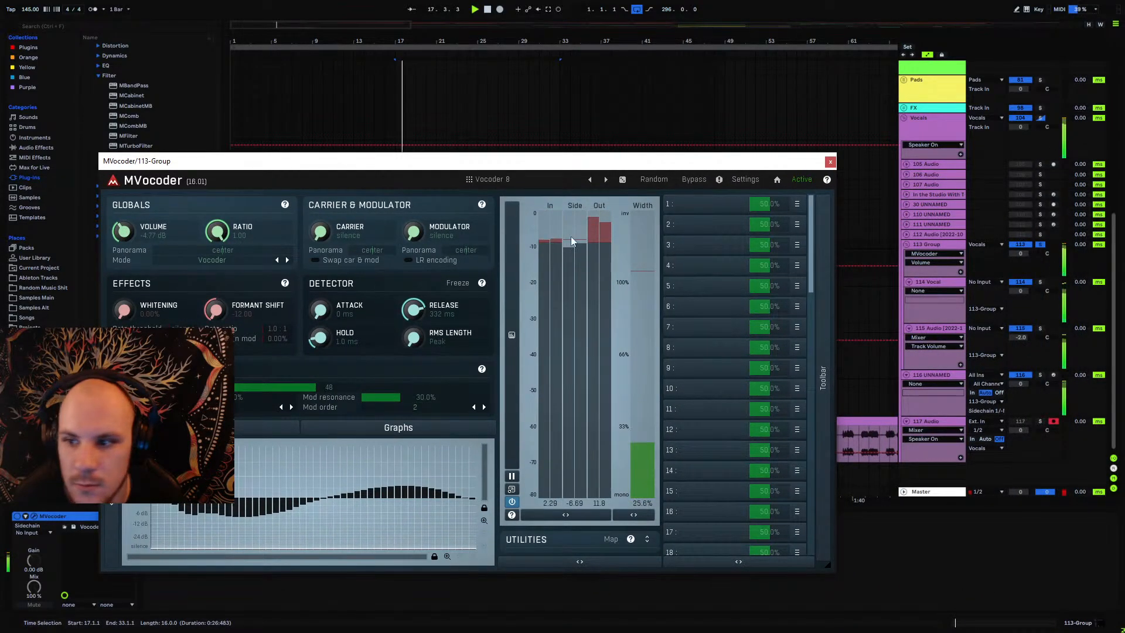
click(830, 162)
Step: Lower the 113 Group's track volume to -13 dB
click(1024, 255)
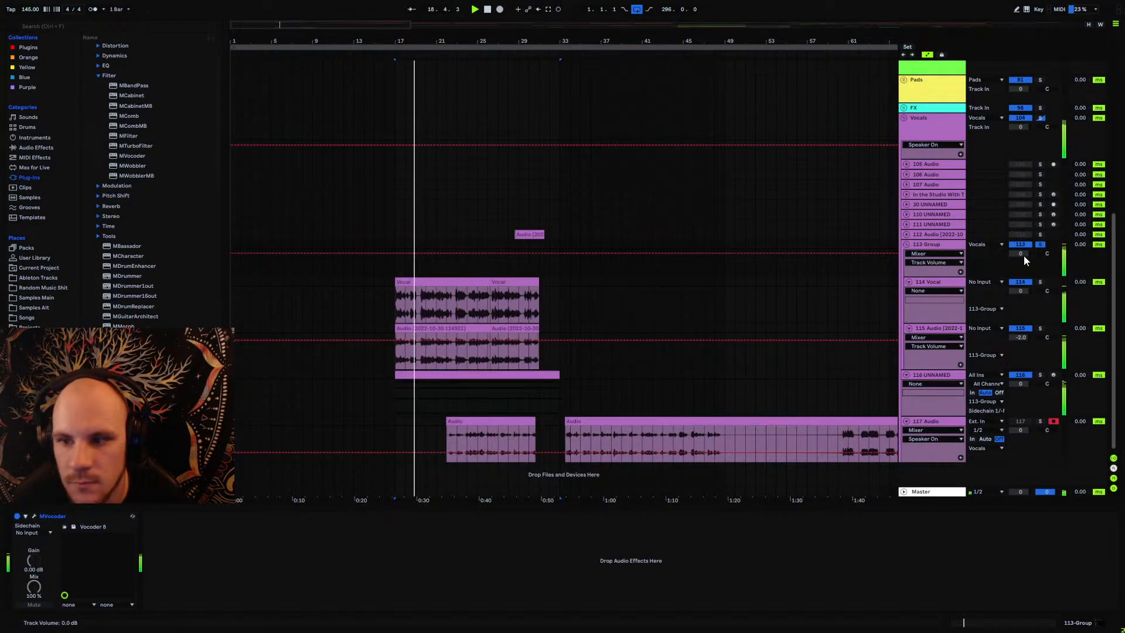
key(Down)
key(Down)
key(Down)
key(Down)
key(Down)
key(Down)
key(Down)
key(Down)
key(Down)
key(Down)
key(Down)
key(Down)
key(Down)
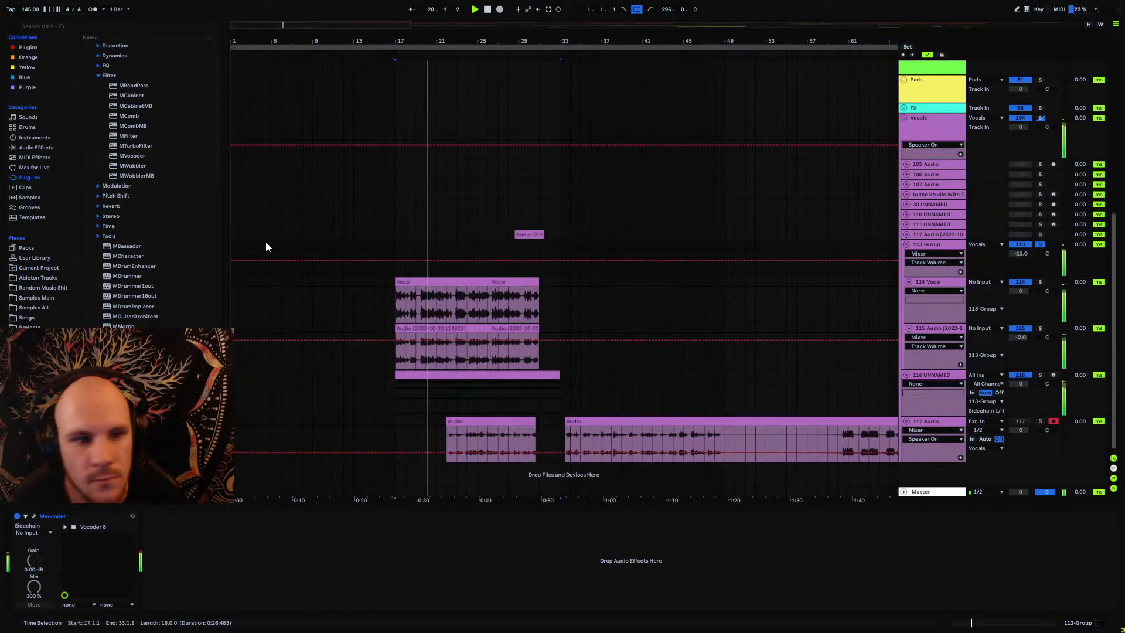
Step: Add EQ Eight after MVocoder on the 113 Group and boost its 5.99 kHz band by about 7.81 dB
click(35, 147)
drag(106, 307, 237, 549)
mouse_move(182, 579)
mouse_down()
mouse_move(231, 564)
mouse_move(265, 572)
mouse_move(247, 563)
mouse_move(305, 559)
mouse_move(332, 539)
mouse_up()
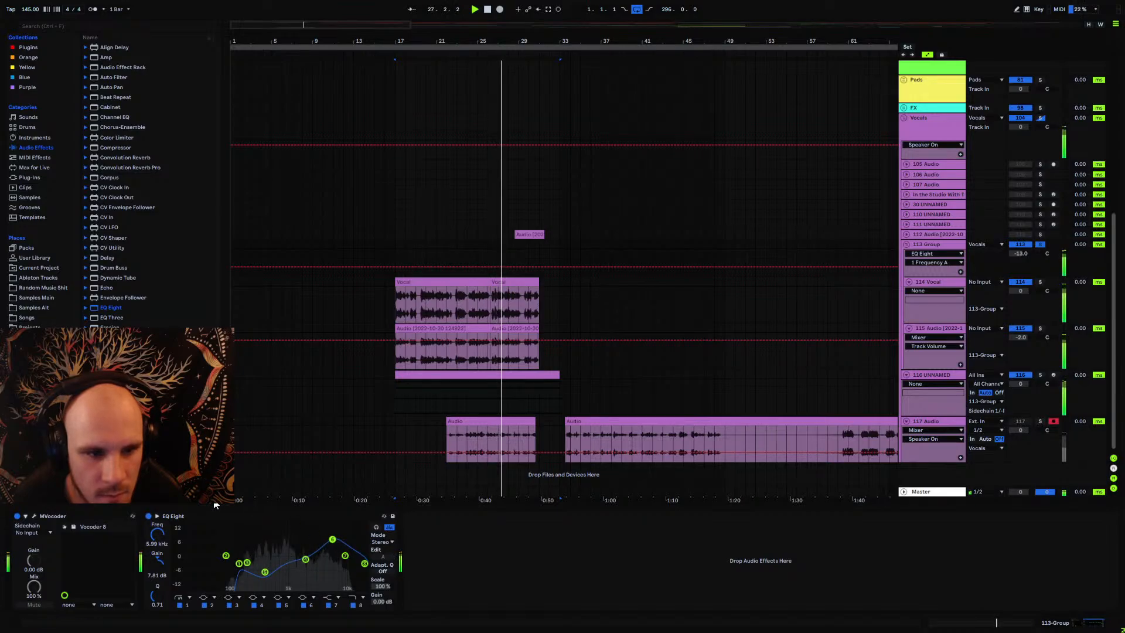
Step: Add Echo after EQ Eight in Ping Pong mode, with feedback at 86% and dry/wet at 33%
drag(106, 287, 461, 592)
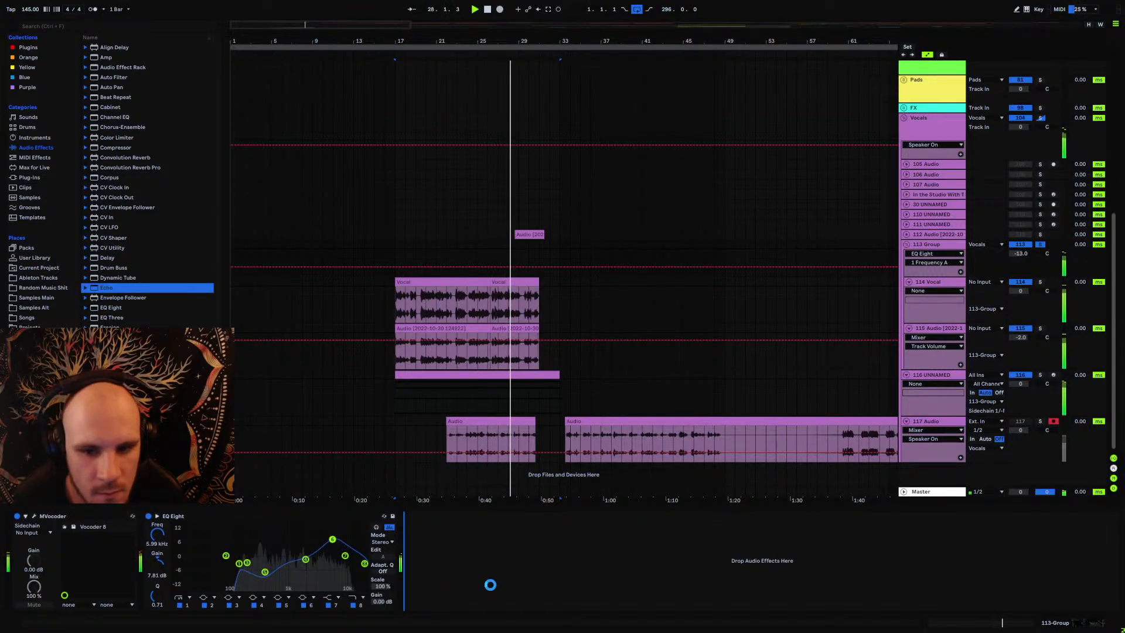
drag(467, 551, 466, 550)
click(626, 595)
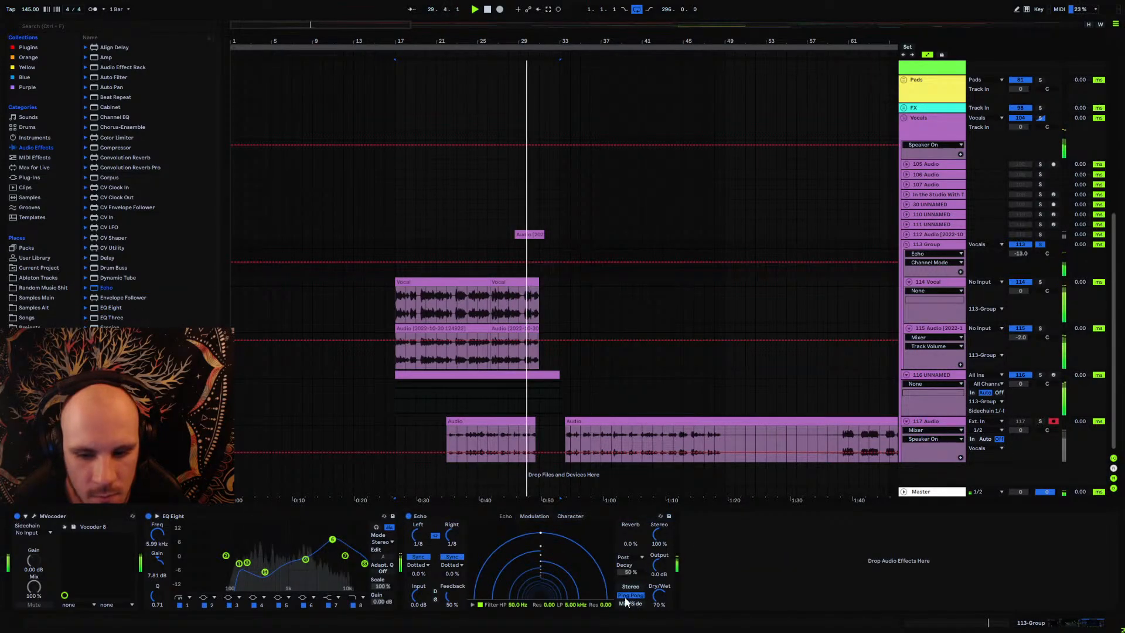
drag(451, 605, 451, 586)
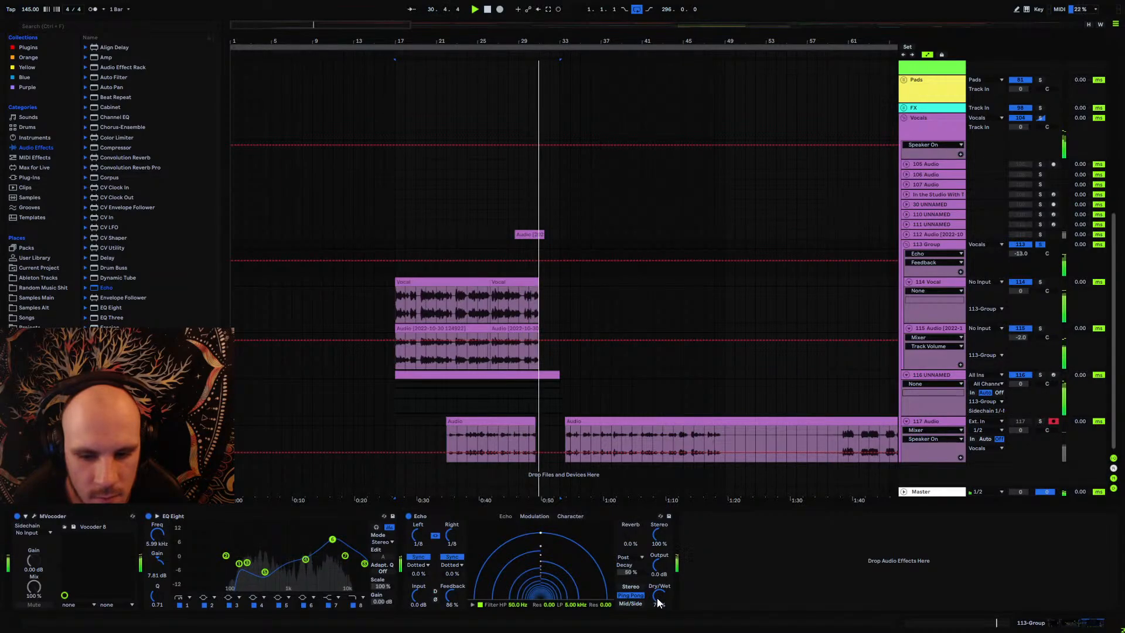
drag(659, 604, 659, 616)
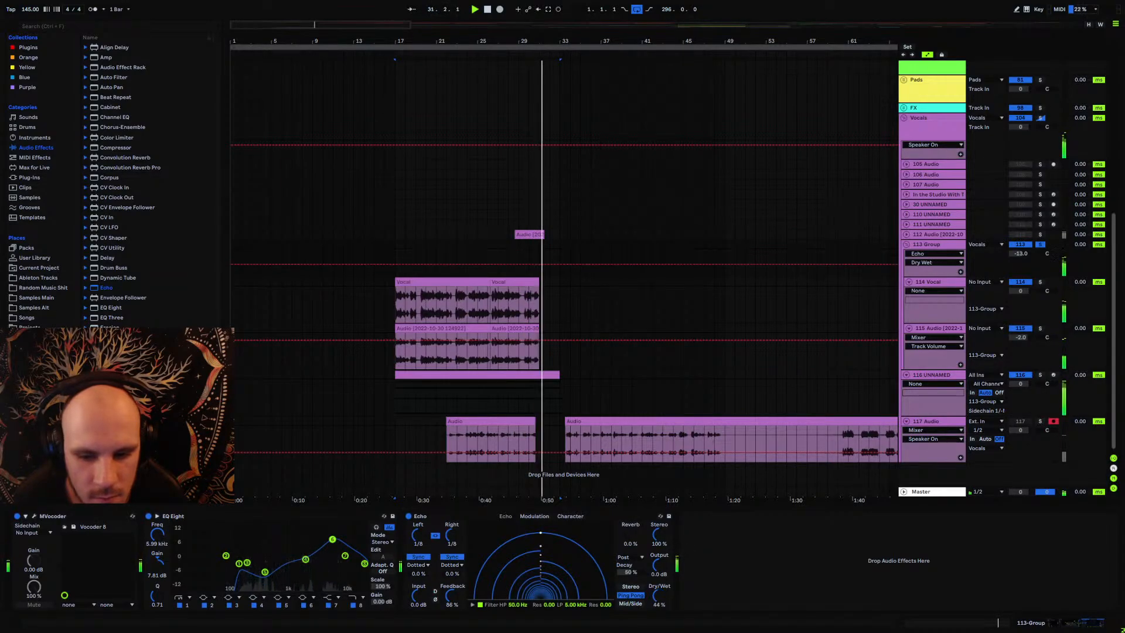
click(392, 262)
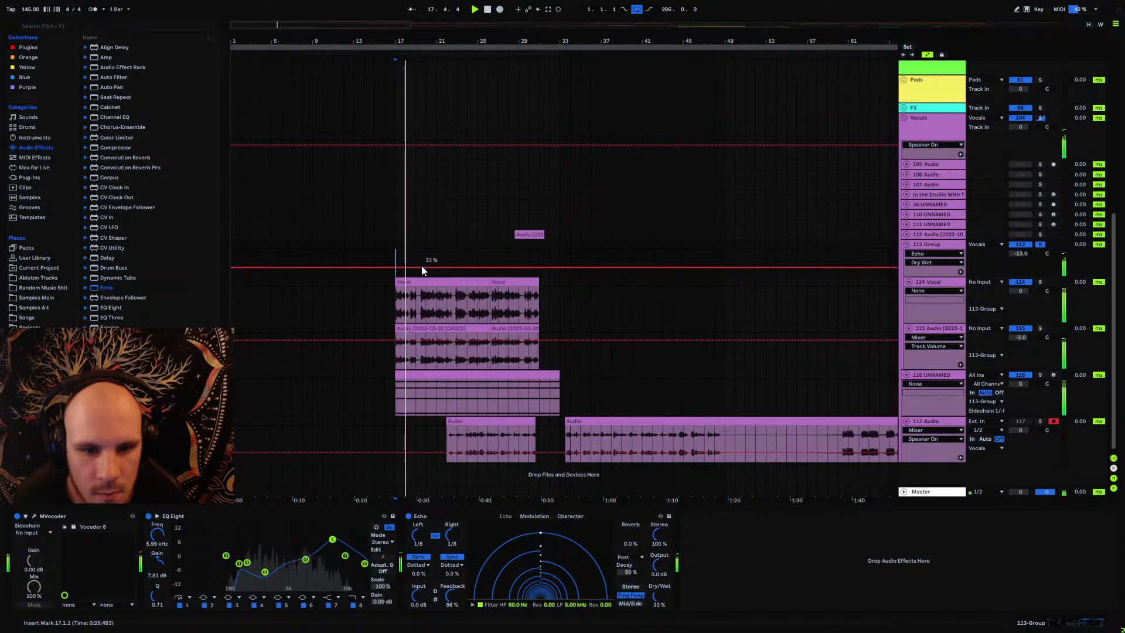
Step: Automate Echo's input gain from -10 dB at bar 17, rising gradually to bar 29 and slightly more by bar 31
drag(418, 595, 419, 603)
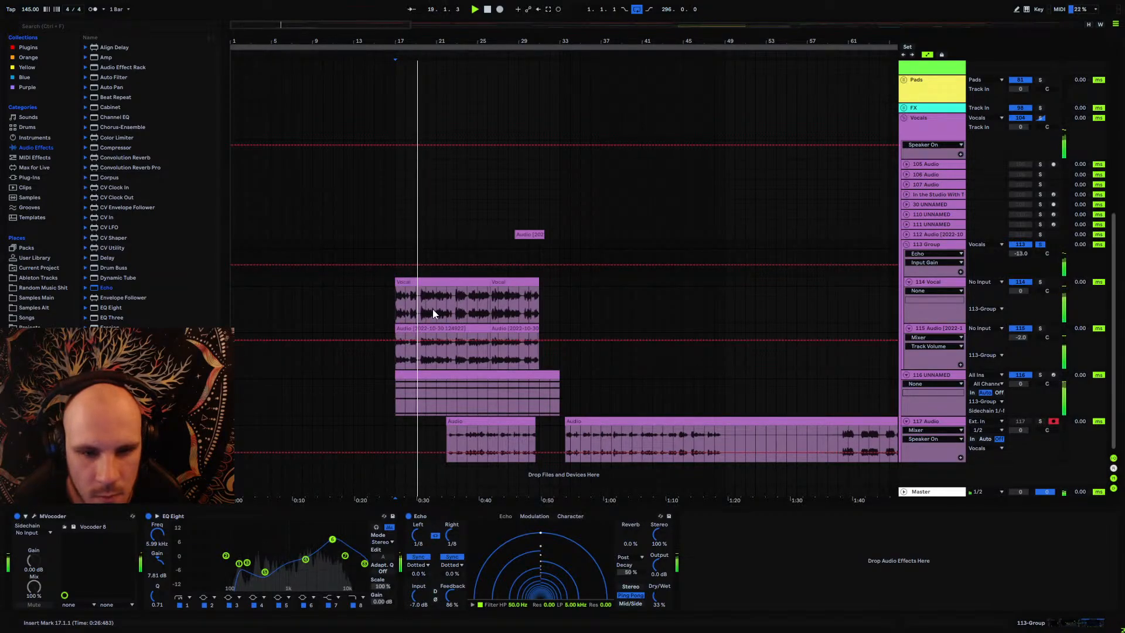
drag(394, 264, 395, 266)
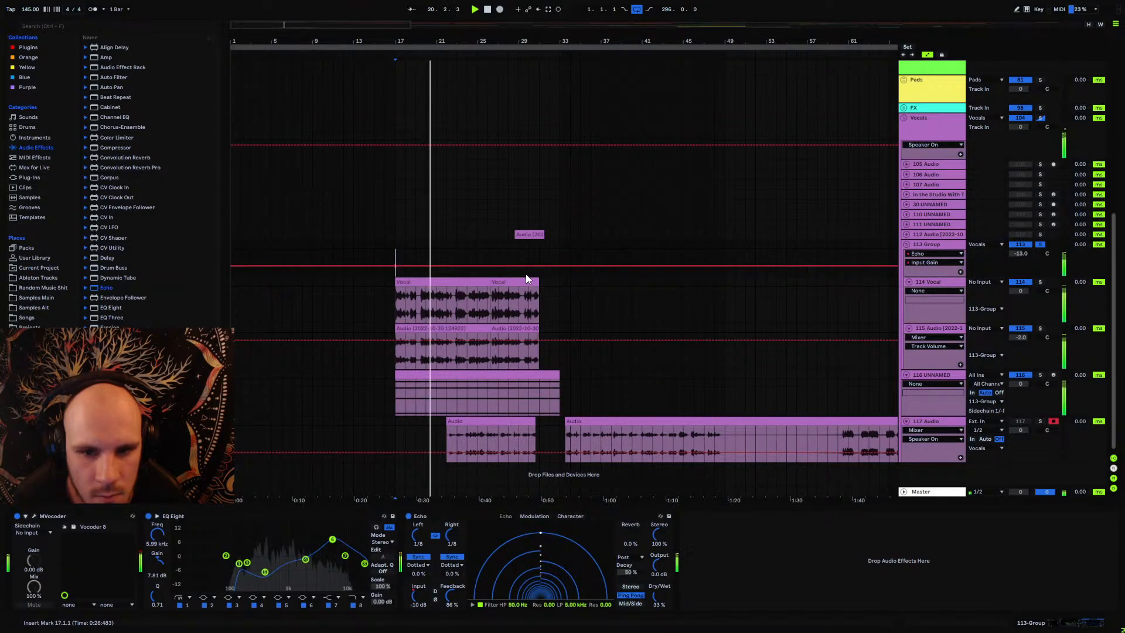
drag(516, 42, 519, 70)
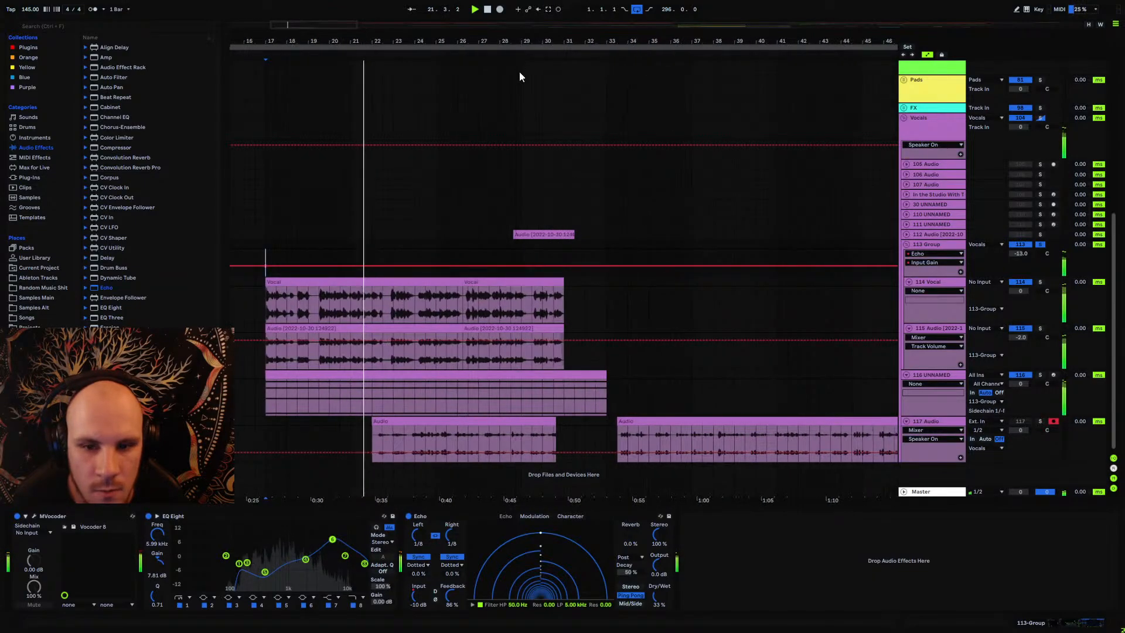
drag(529, 265, 560, 266)
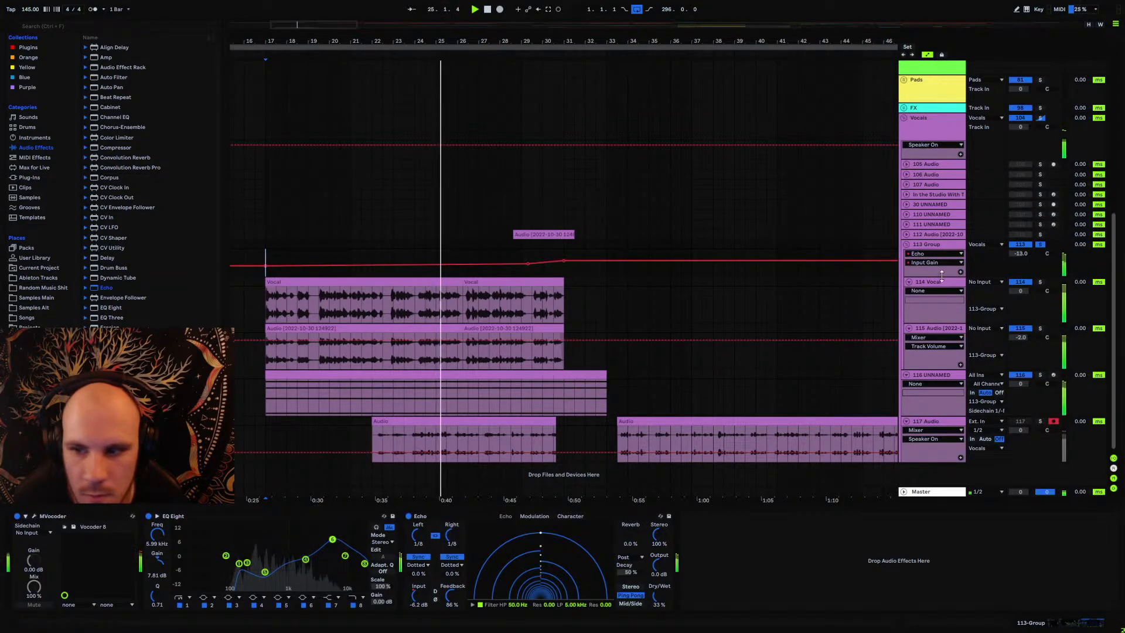
Step: Unsolo and collapse the 113 Group, and collapse the 116 and 117 tracks
click(907, 243)
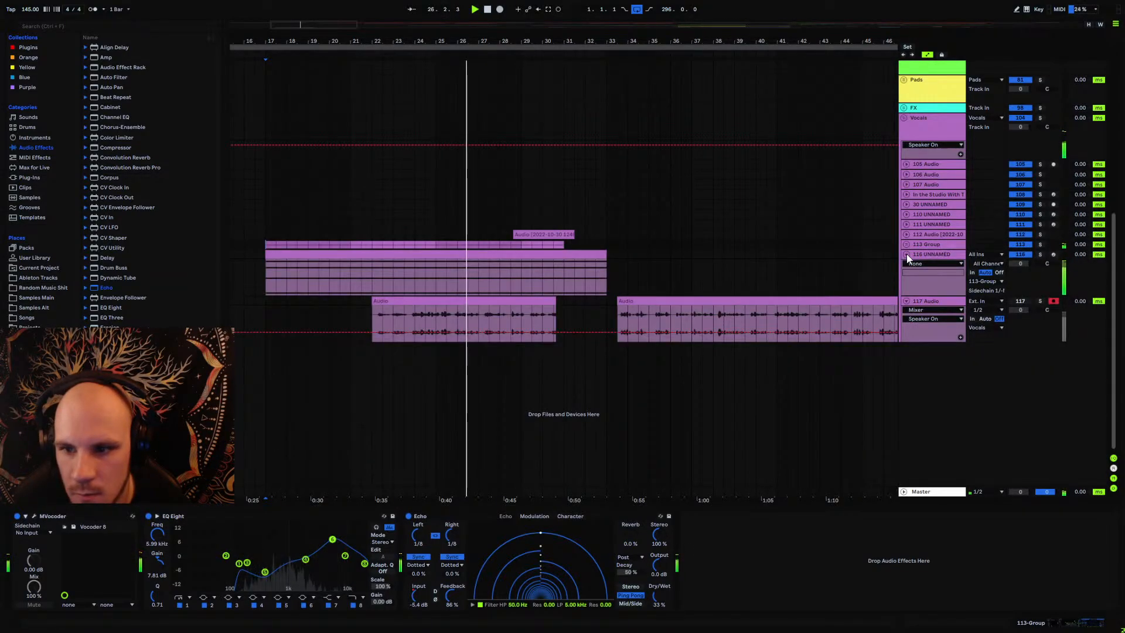
click(906, 254)
click(908, 264)
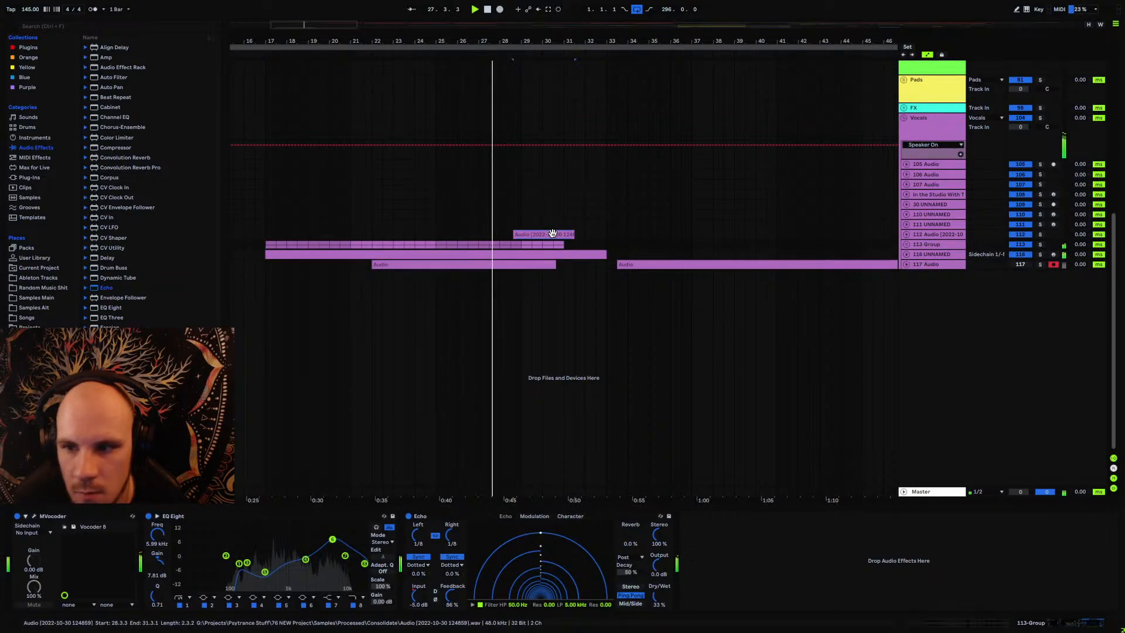
Step: Toggle the activation of the short clip on track 112 and move it so it ends around bar 65
click(528, 234)
key(0)
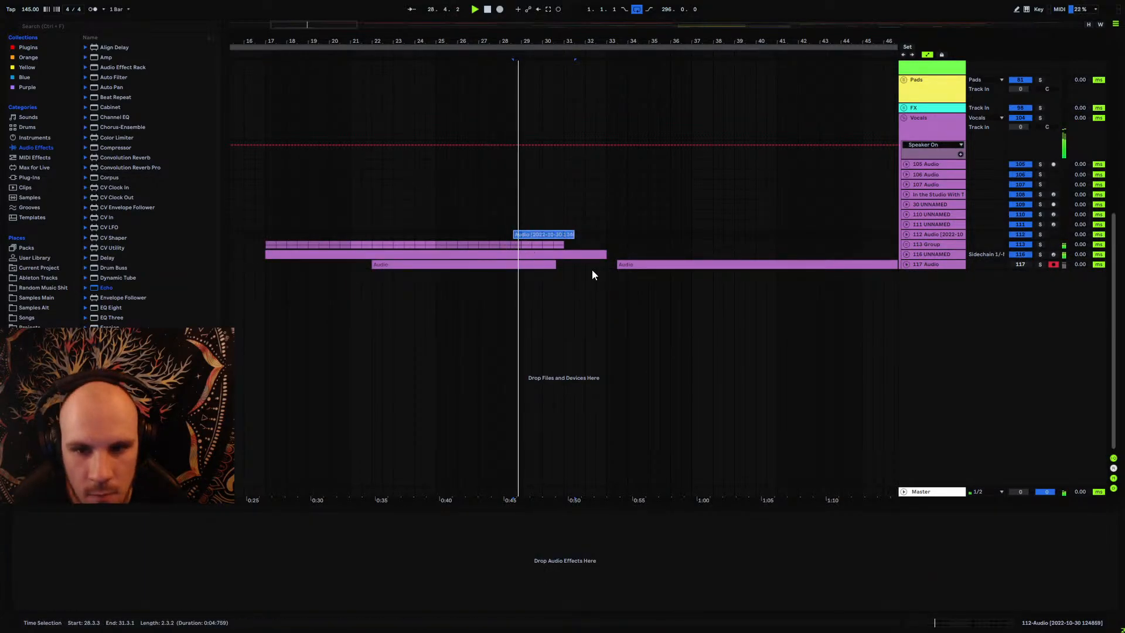
drag(556, 41, 531, 13)
scroll(530, 317, up, 3)
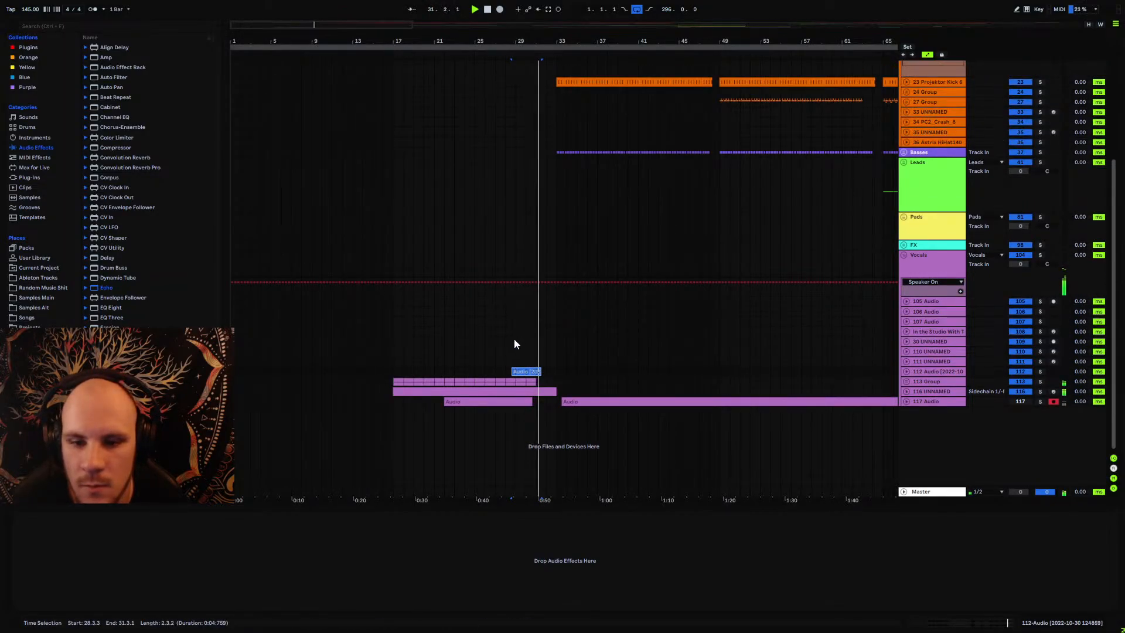
drag(537, 374, 885, 375)
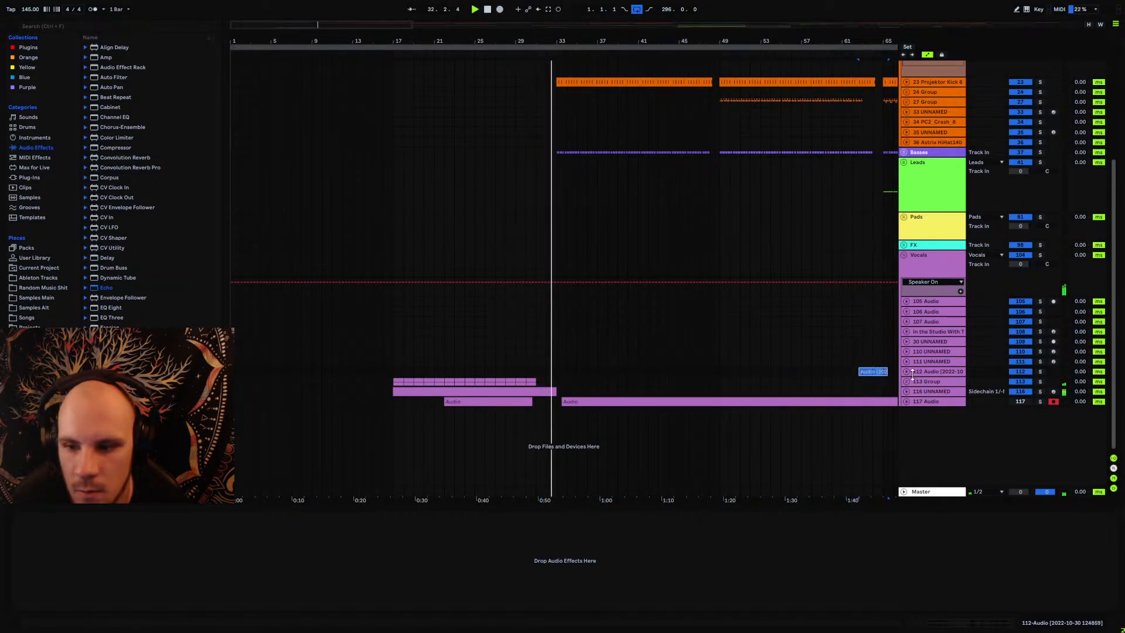
Step: Copy track 116 with its 16-bar clip from the Vocals group into the Pads group, directly above 95 Group
click(878, 372)
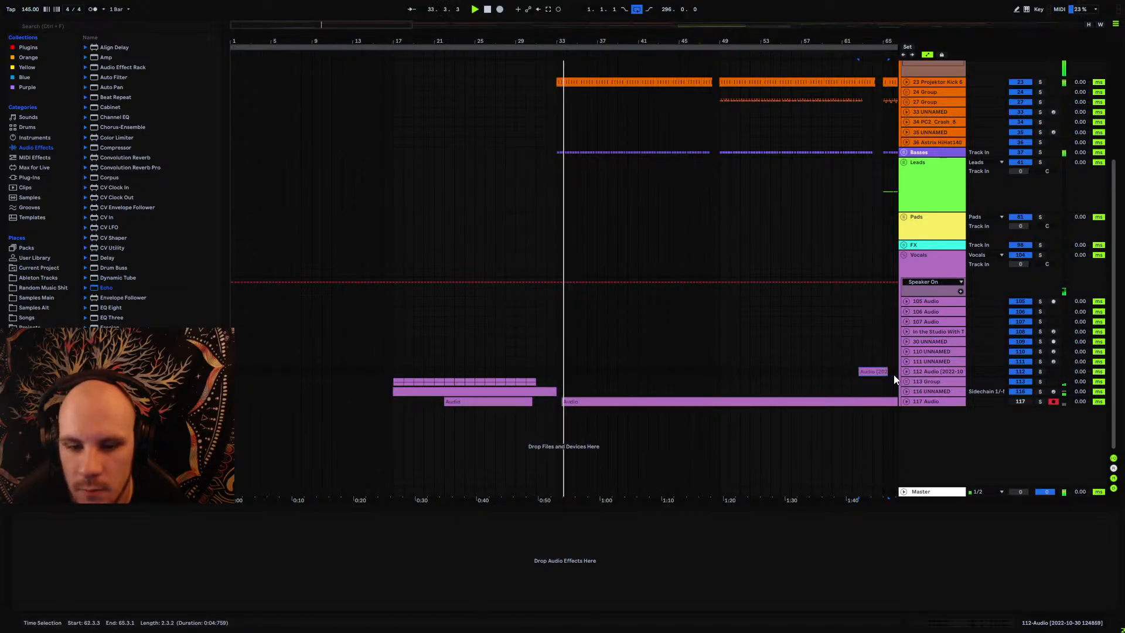
click(525, 370)
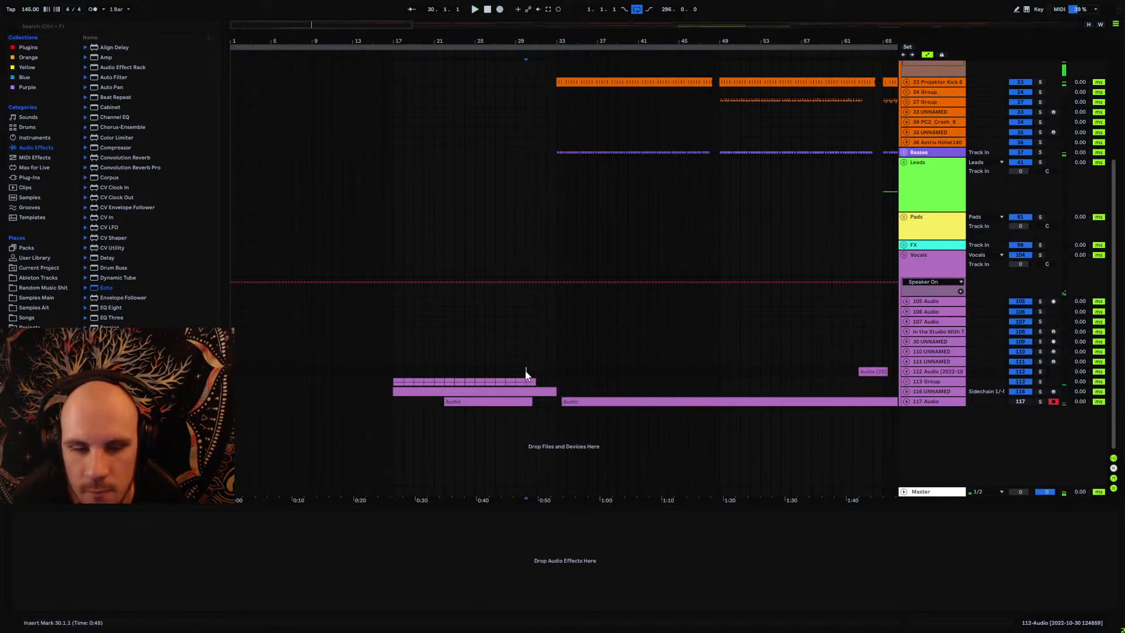
scroll(463, 322, up, 5)
click(903, 344)
scroll(714, 356, down, 5)
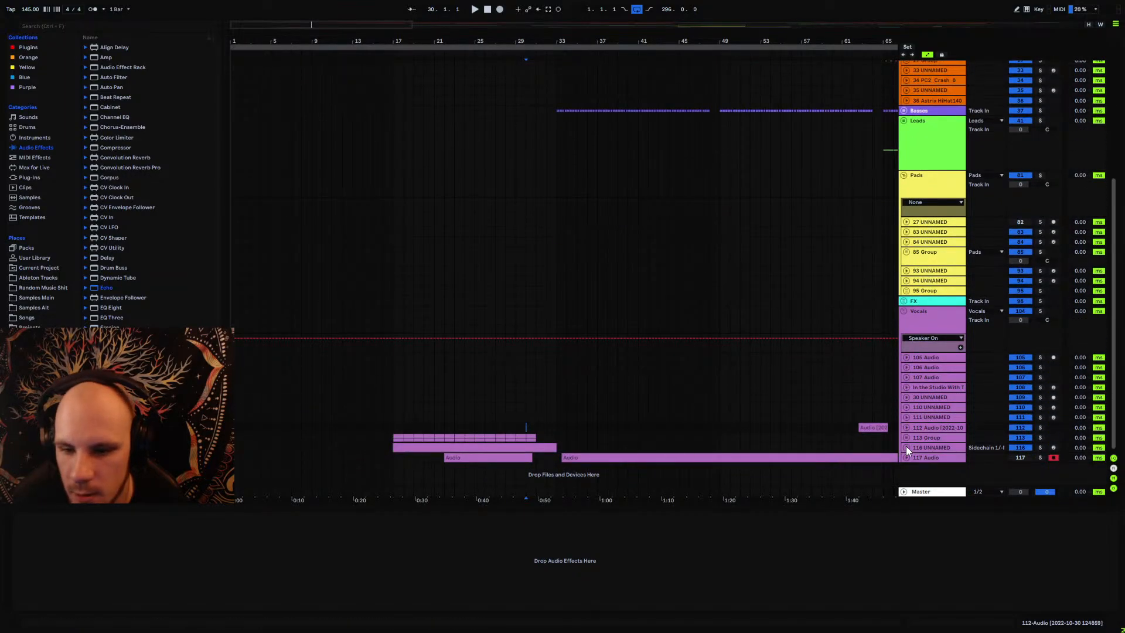
click(906, 446)
click(519, 455)
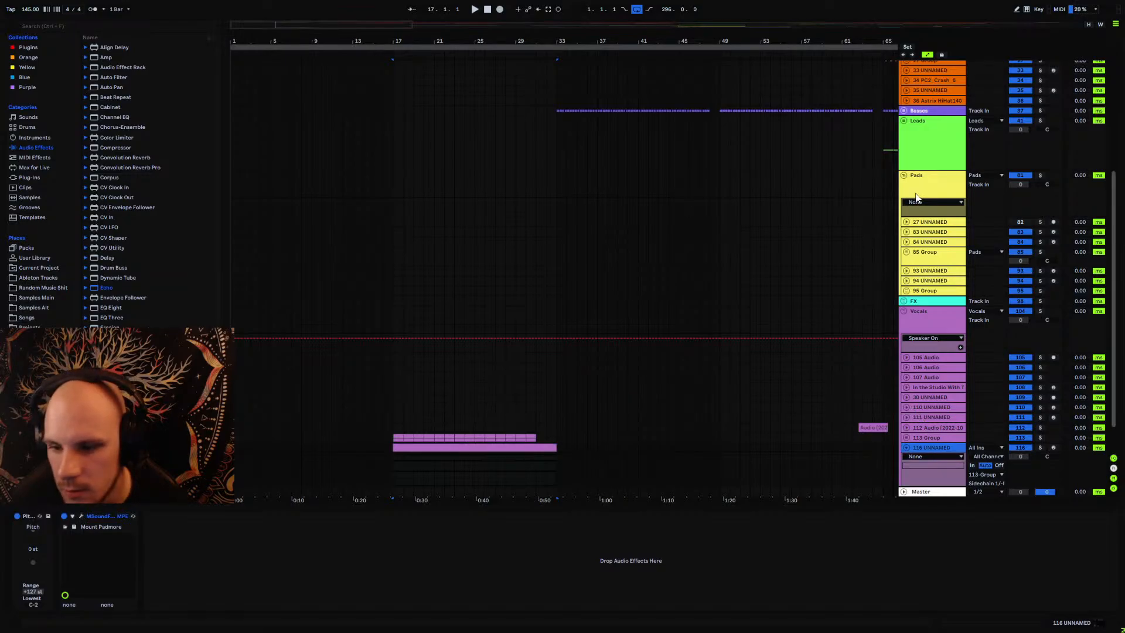
click(918, 292)
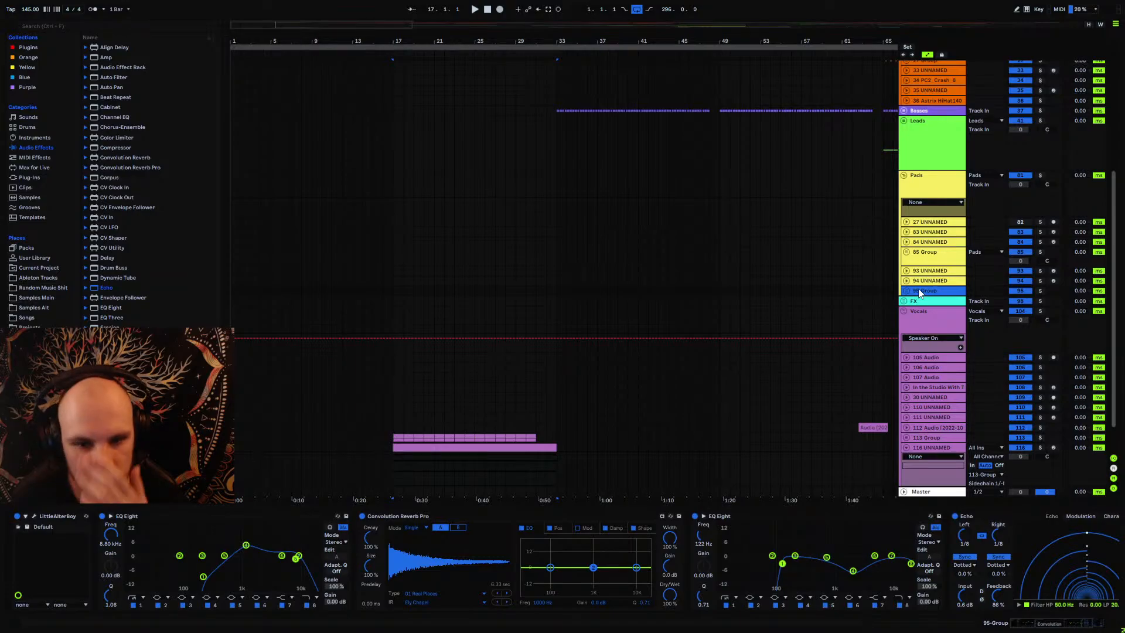
key(ctrl+v)
Step: Colour the copied track yellow and route its audio output to the Pads group
right_click(941, 292)
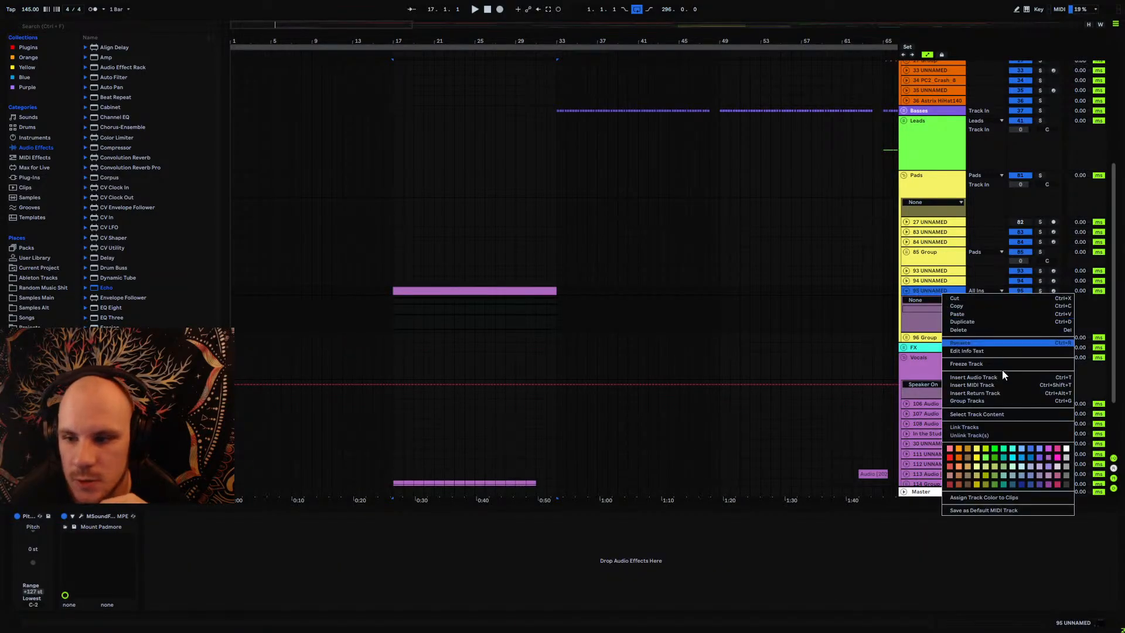
click(976, 453)
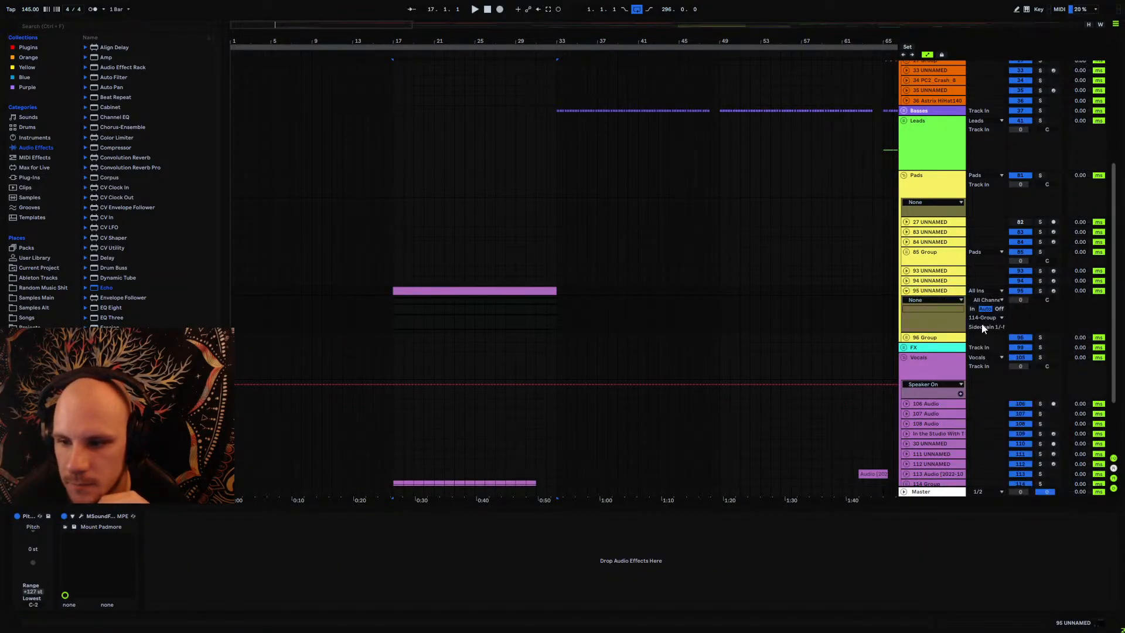
click(979, 325)
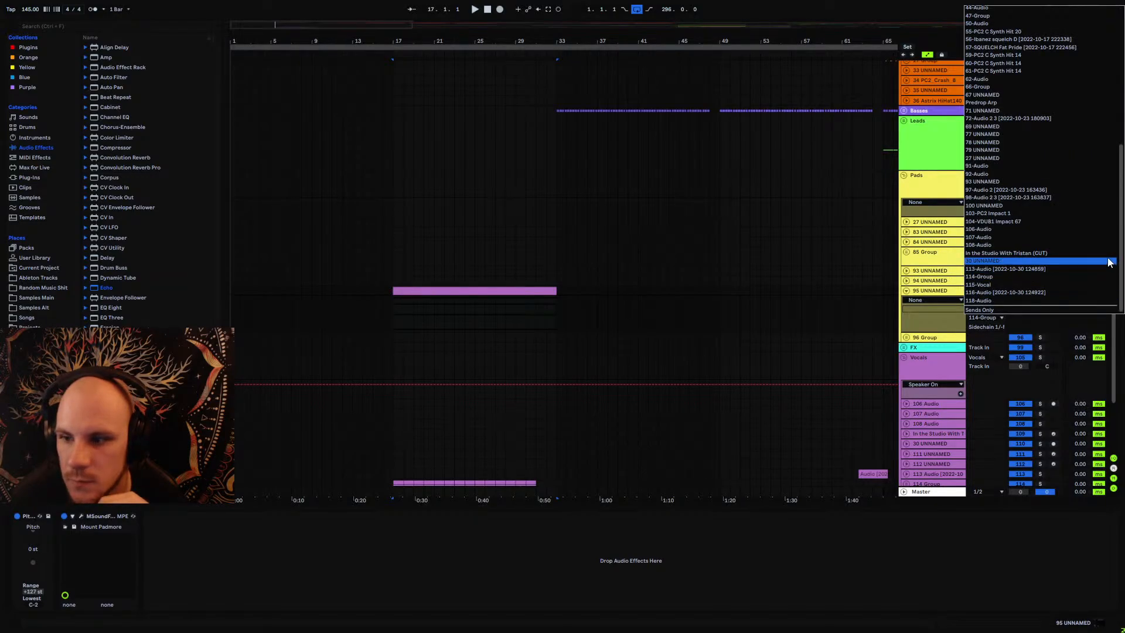
click(988, 37)
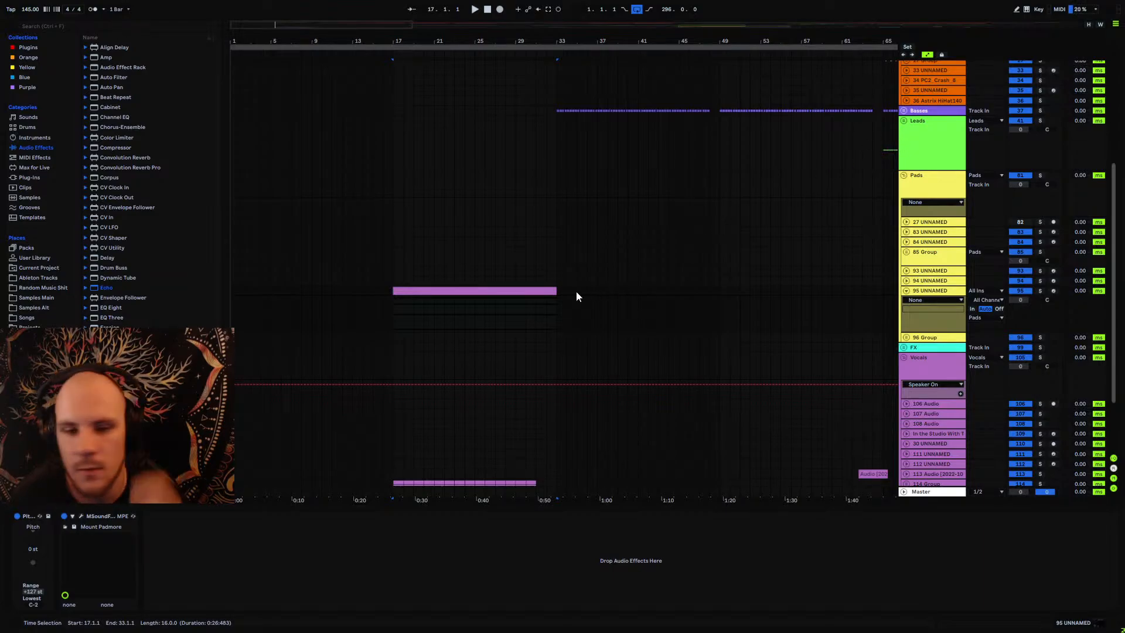
Step: Audition the copied pad track from bar 17 and lower its volume to about -8.5 dB
click(388, 316)
drag(458, 42, 379, 41)
key(space)
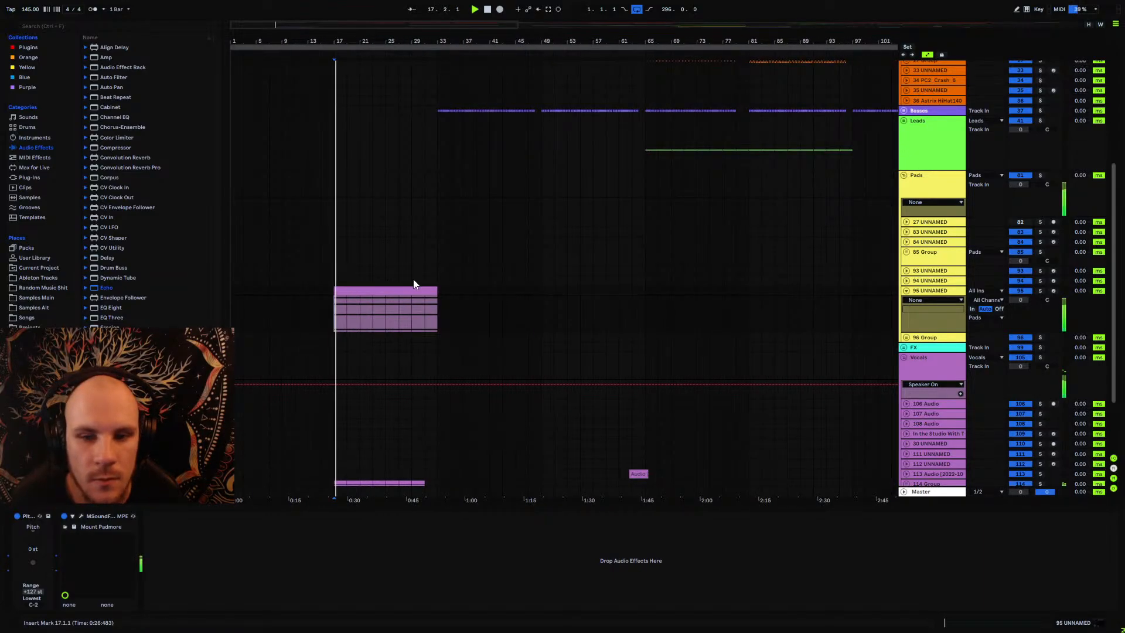
drag(1020, 300, 1020, 308)
key(space)
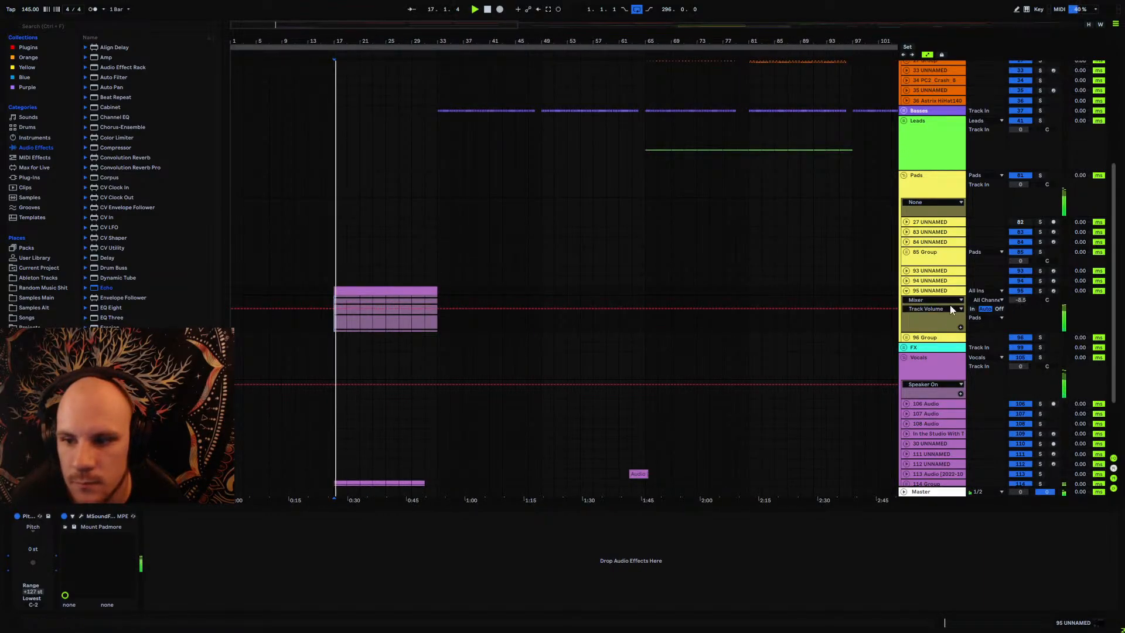
Step: Transpose all notes in the copied pad clip down one octave and play the result
double_click(403, 290)
click(476, 489)
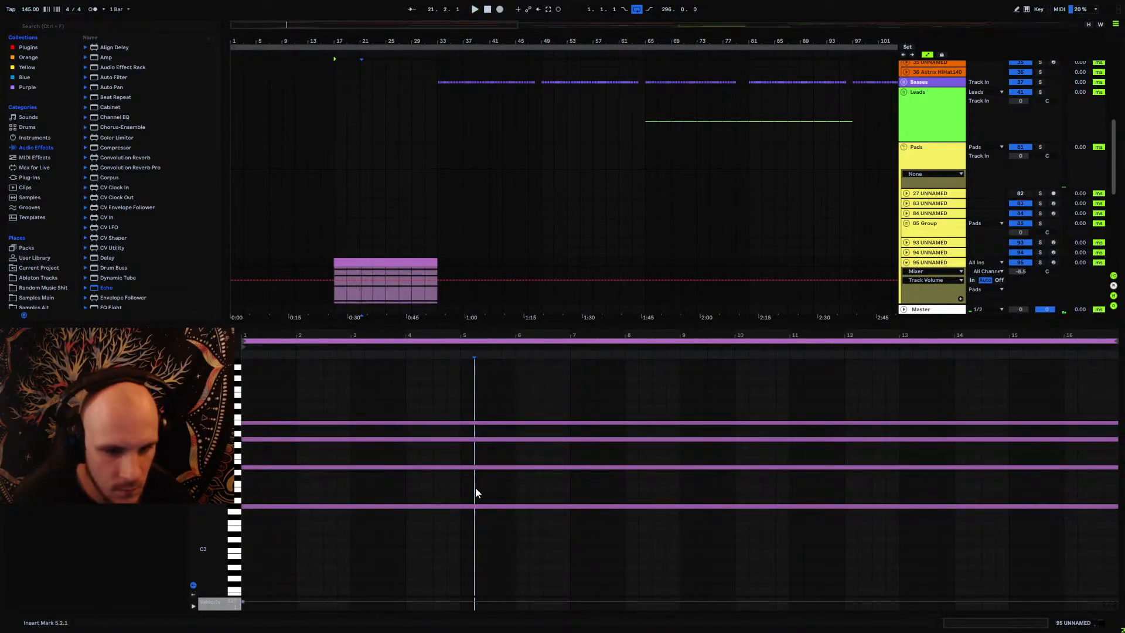
click(280, 489)
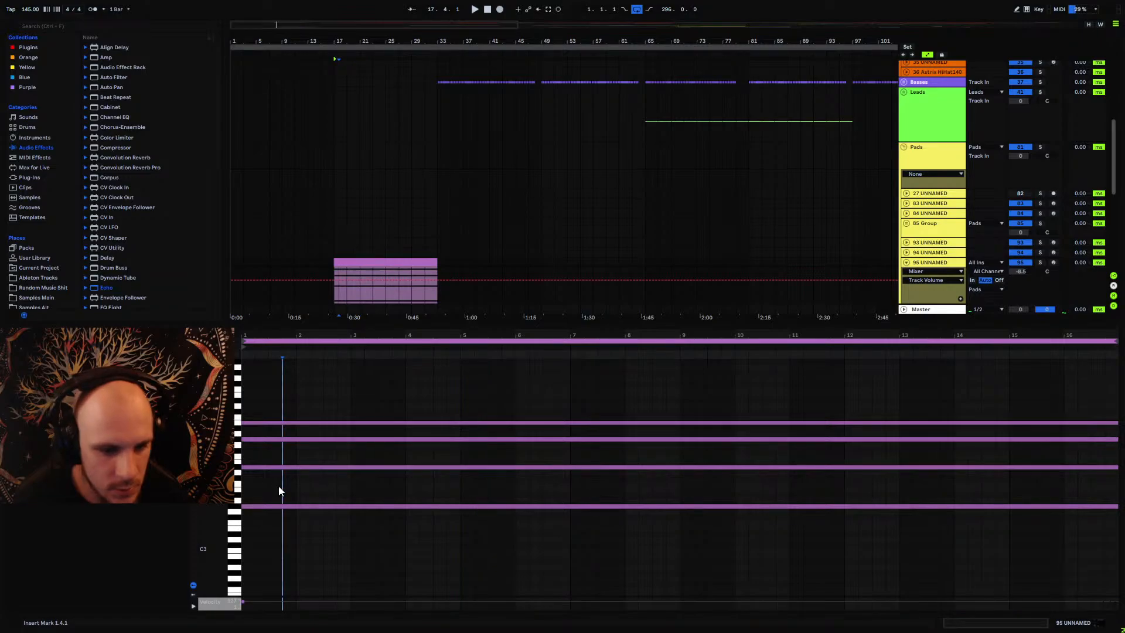
key(ctrl+a)
key(shift+Down)
key(space)
Step: Duplicate the chord's lowest note and lower the copy two octaves to G#0, auditioning along the way
click(298, 574)
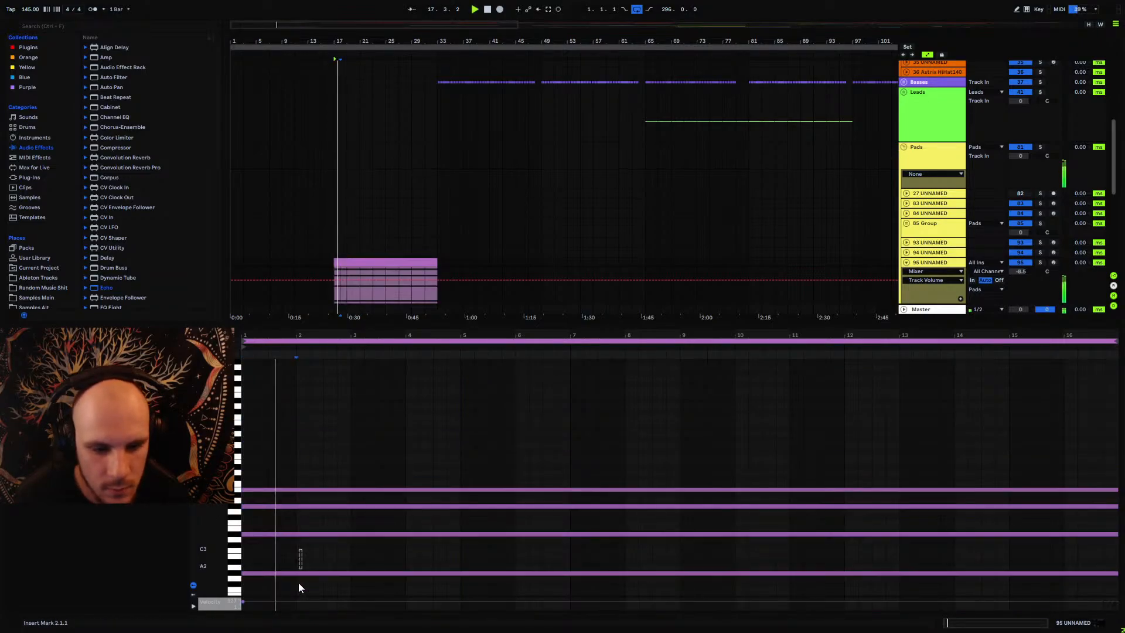
key(shift+Down)
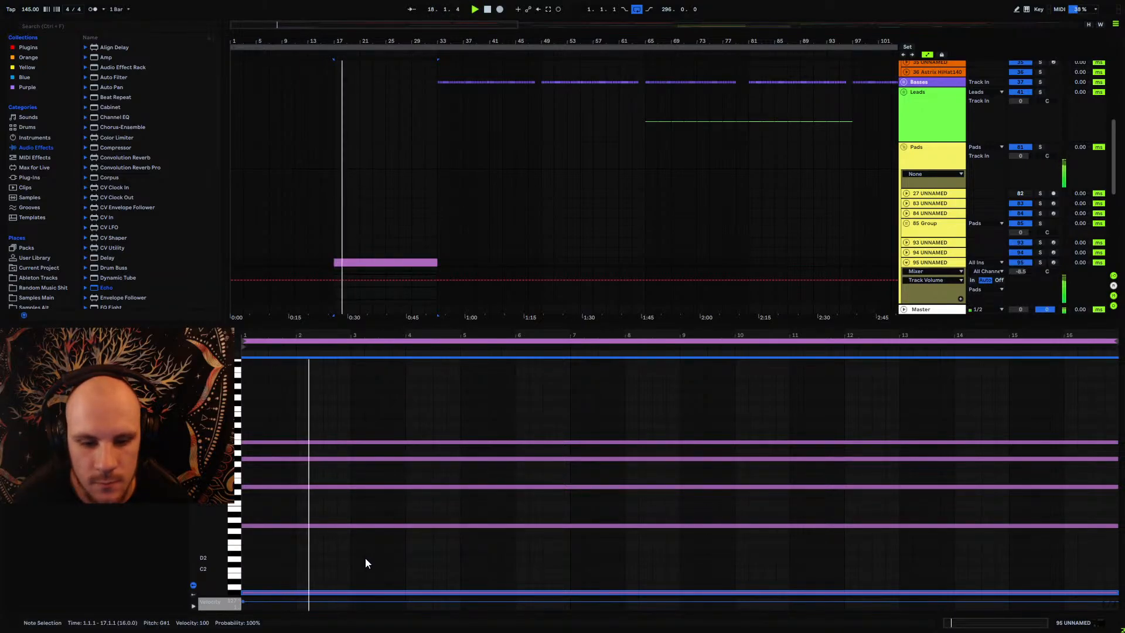
key(space)
key(shift+Down)
key(space)
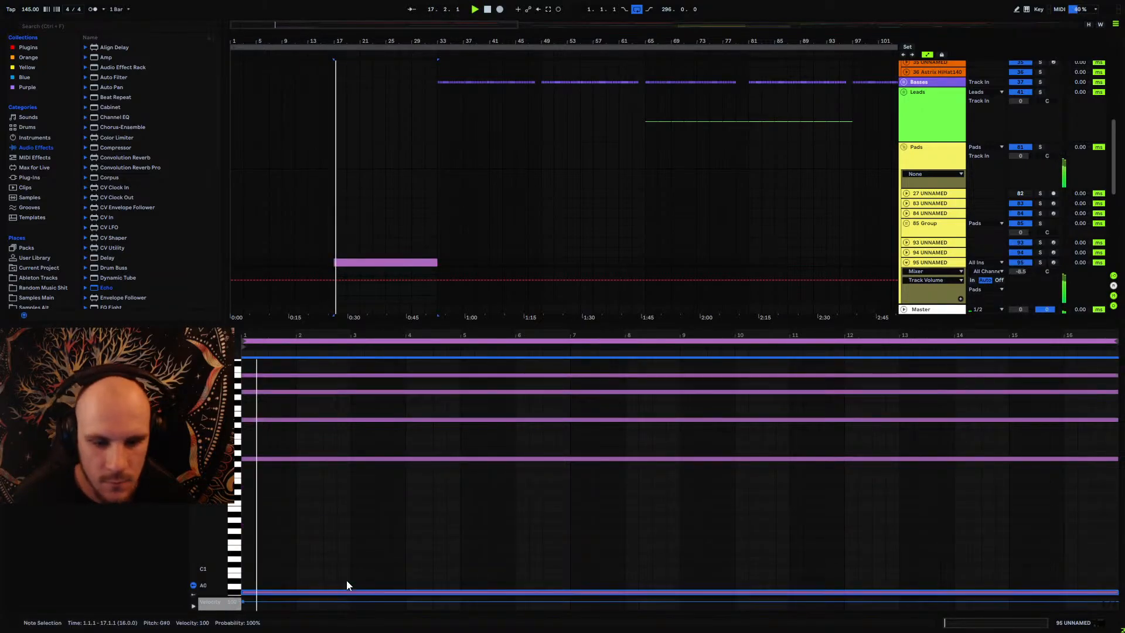
Step: Raise the G#0 note's velocity to 111, set B3's to 74, and lower the G#3 and D#3 velocities
drag(279, 595, 287, 409)
drag(244, 441, 244, 436)
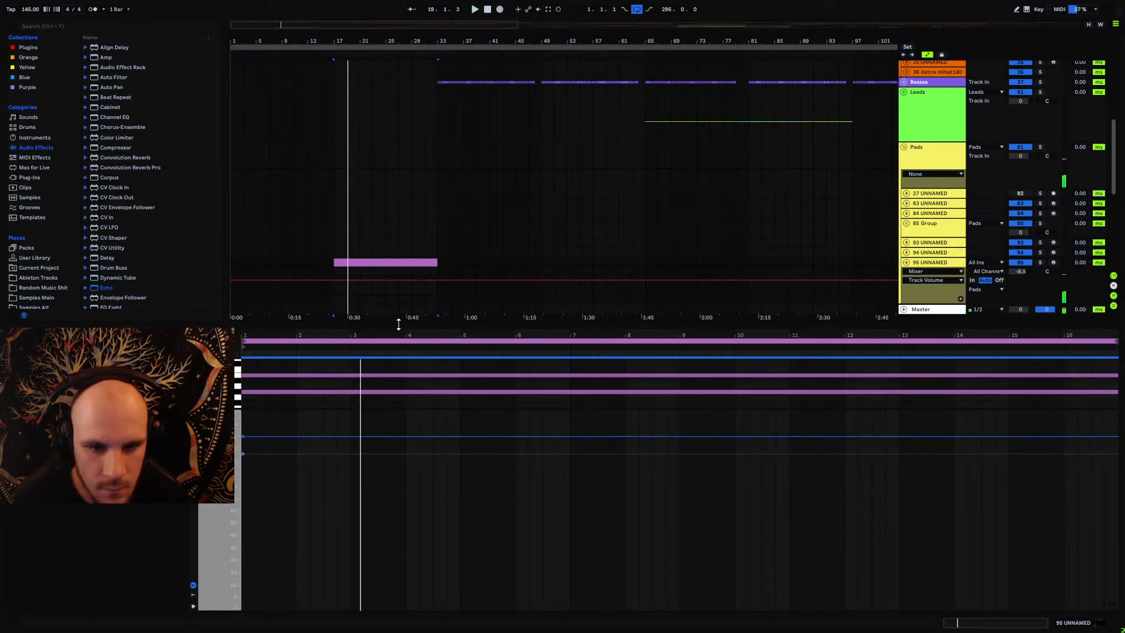
drag(399, 324, 389, 72)
scroll(370, 220, up, 3)
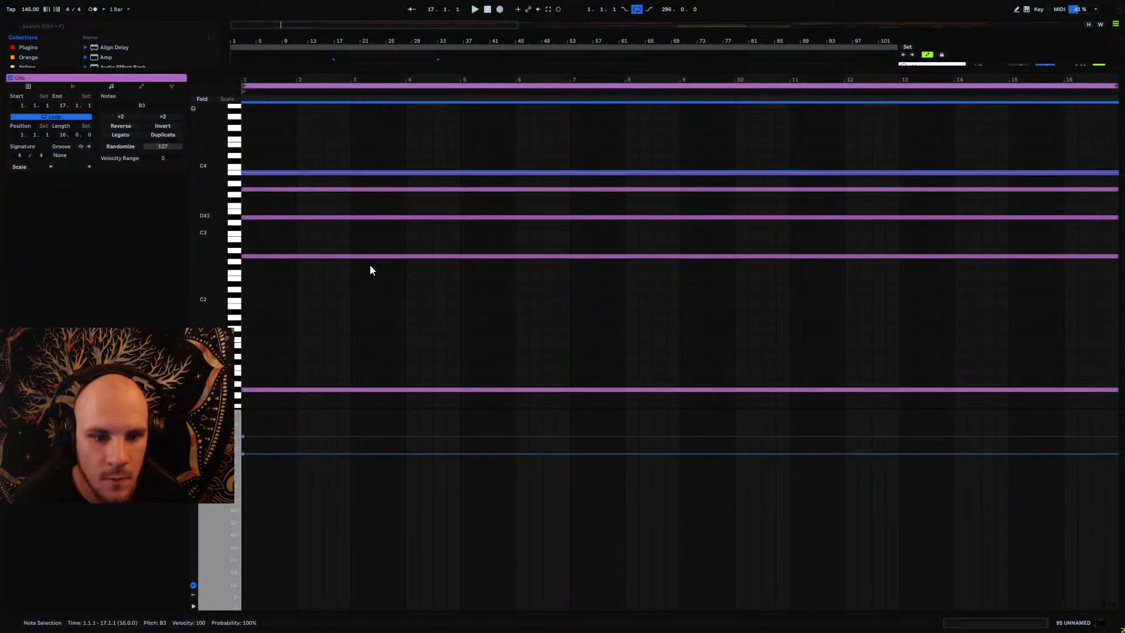
drag(306, 460, 315, 494)
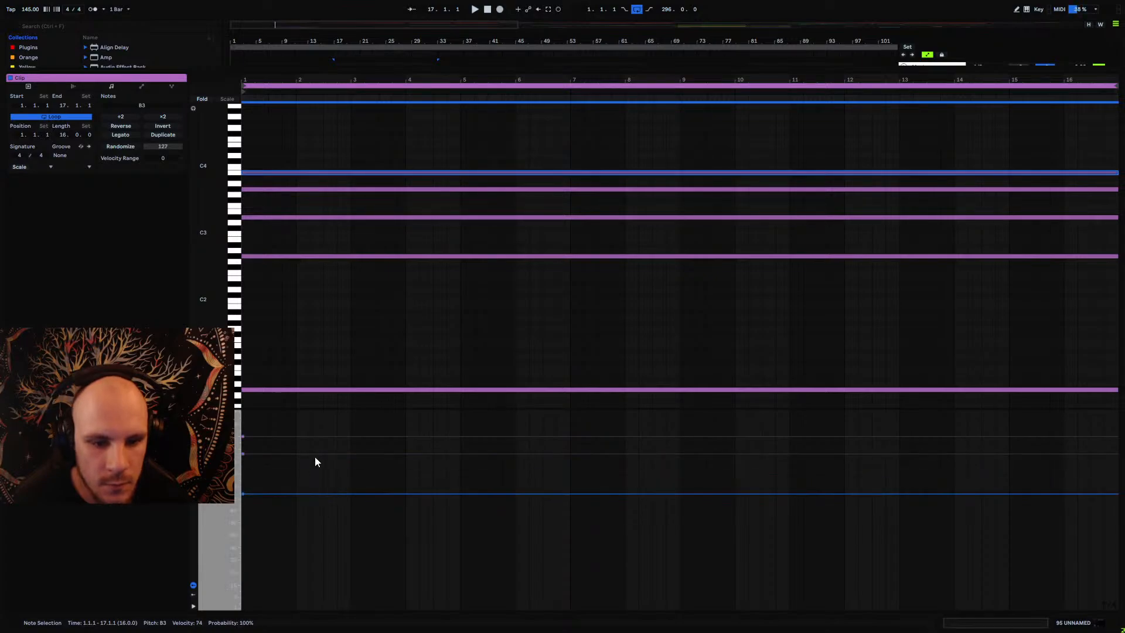
click(358, 190)
mouse_move(296, 454)
mouse_down()
mouse_move(296, 481)
mouse_move(313, 464)
mouse_up()
click(352, 217)
drag(489, 409, 484, 484)
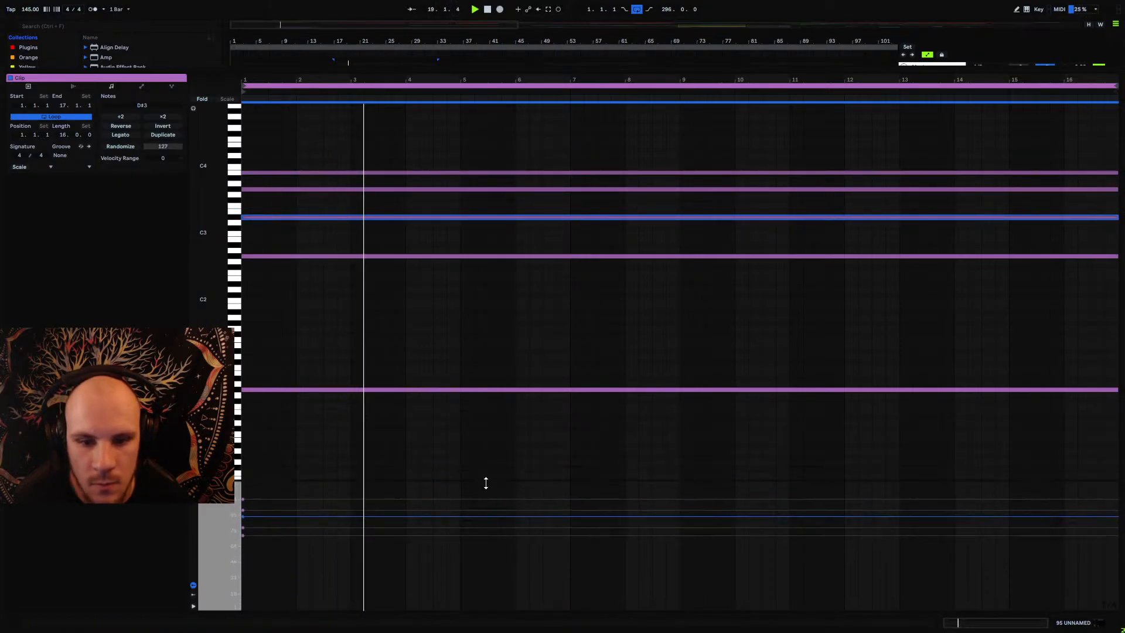
Step: Move the pad clip to start at bar 1 and consolidate it with the empty range up to bar 33
double_click(456, 67)
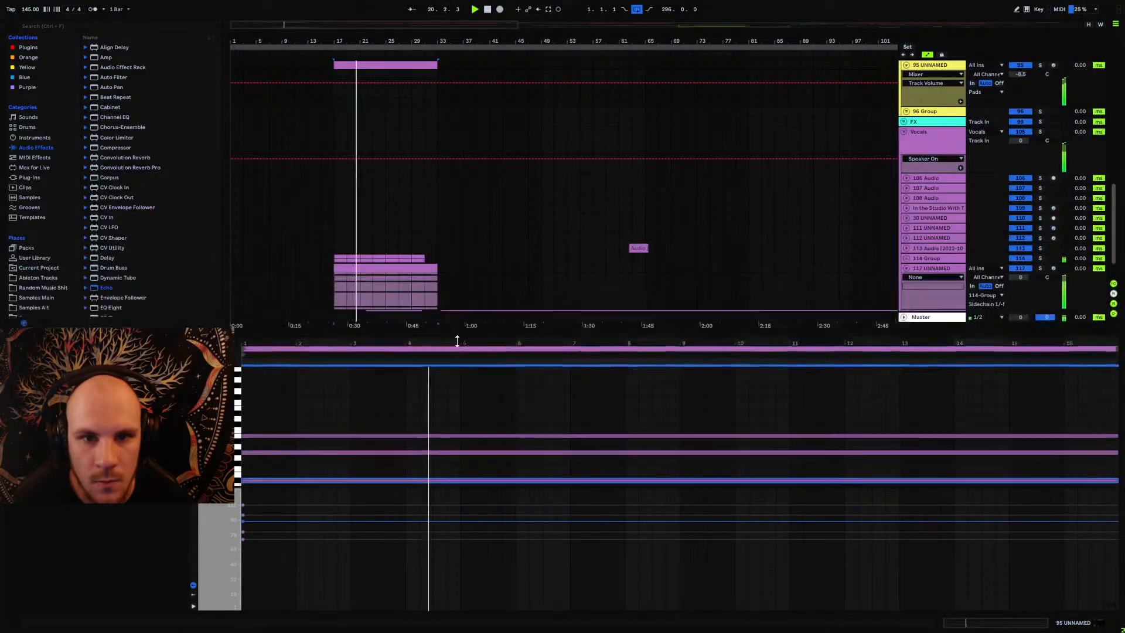
scroll(410, 146, up, 2)
drag(389, 126, 297, 123)
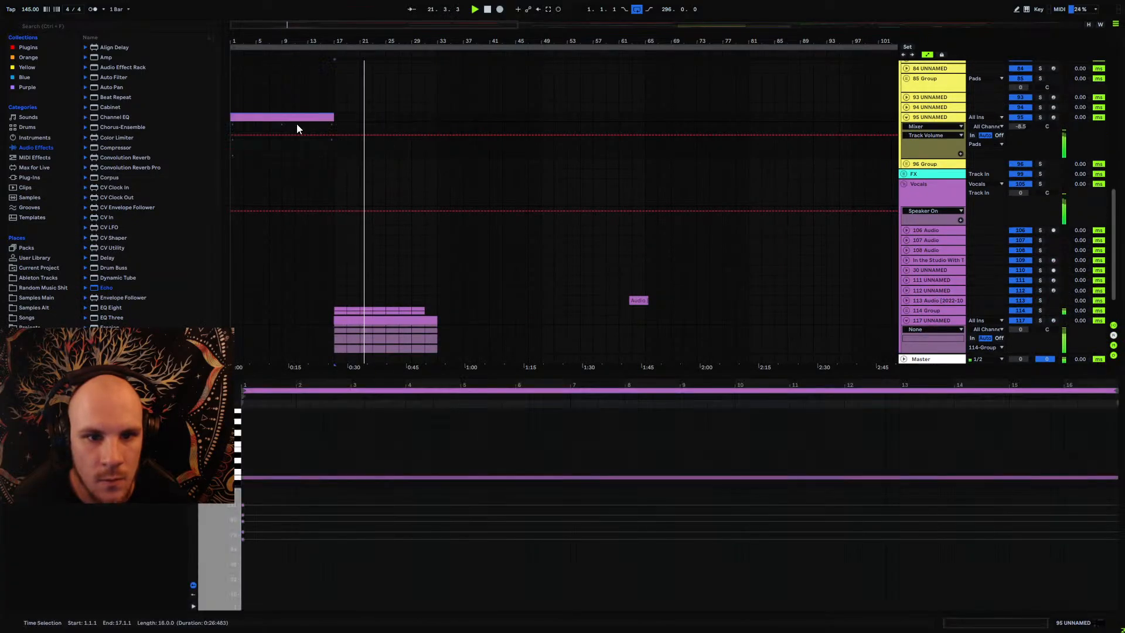
shift+click(434, 116)
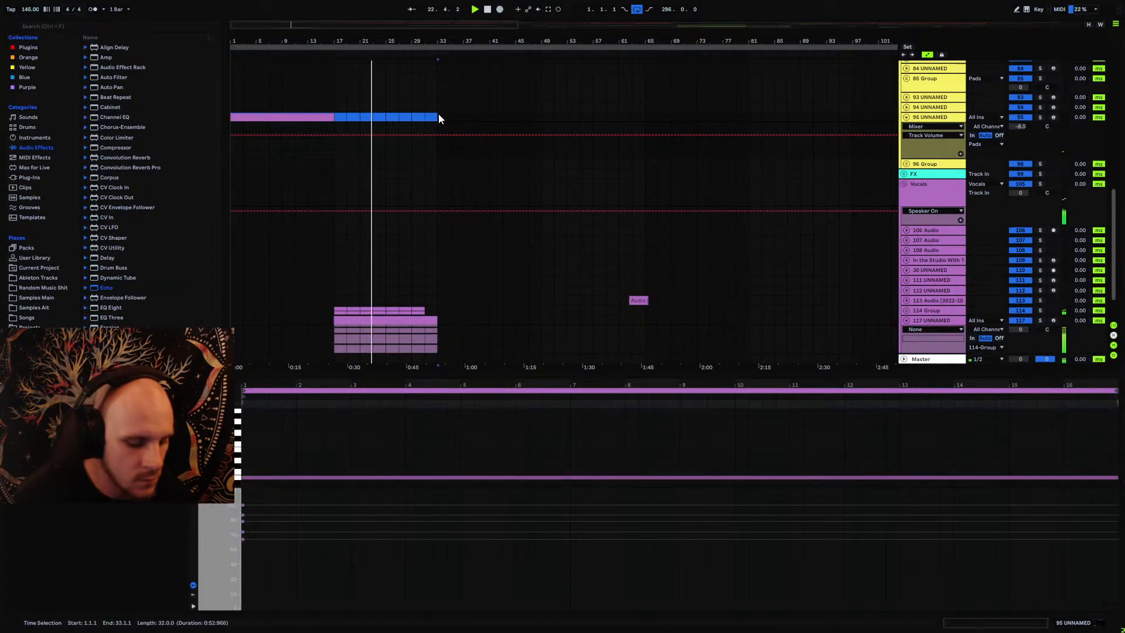
key(ctrl+j)
Step: Lengthen all notes in the consolidated pad clip so they sustain to its end at bar 33
key(space)
click(511, 455)
key(ctrl+a)
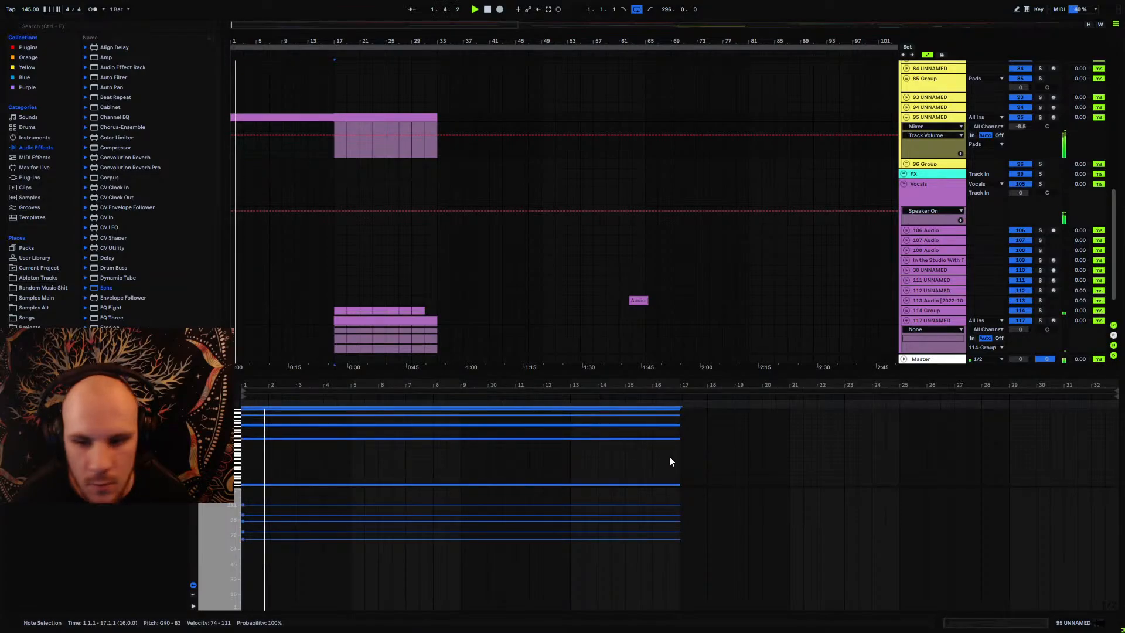
drag(680, 440, 1114, 456)
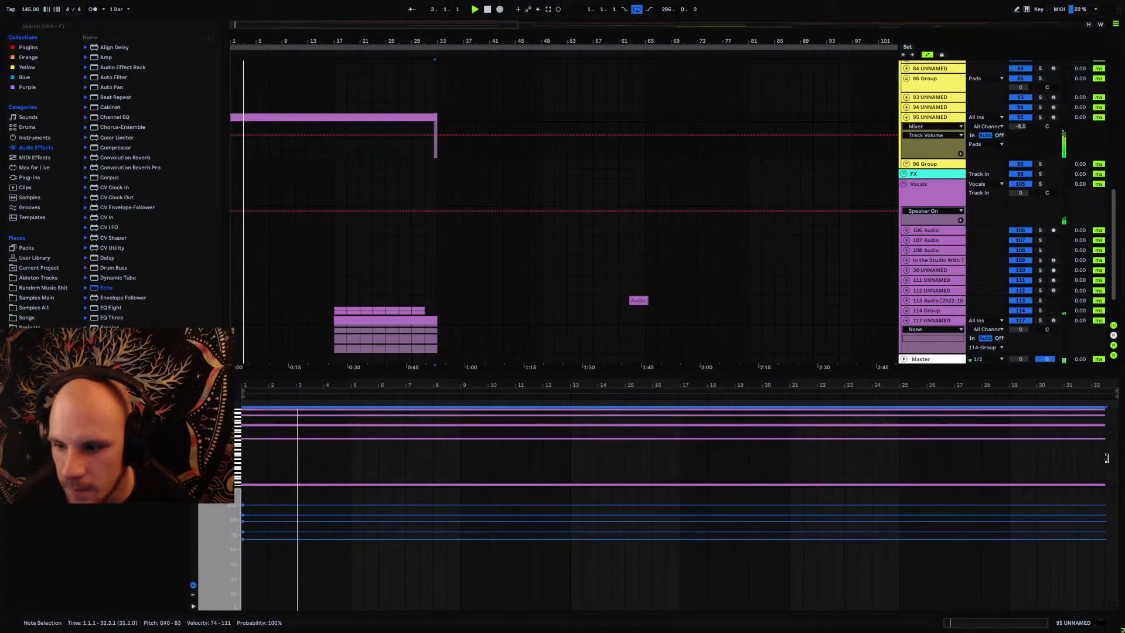
Step: Assign track 95's yellow colour to its clip and collapse track 117 in the Vocals group
right_click(936, 117)
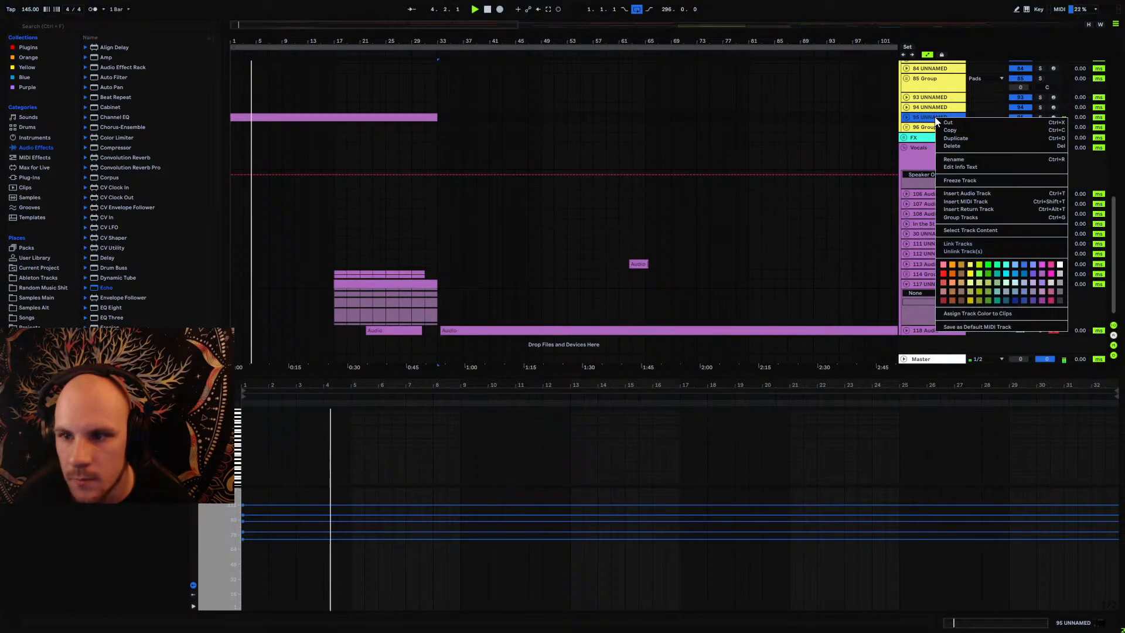
click(1001, 317)
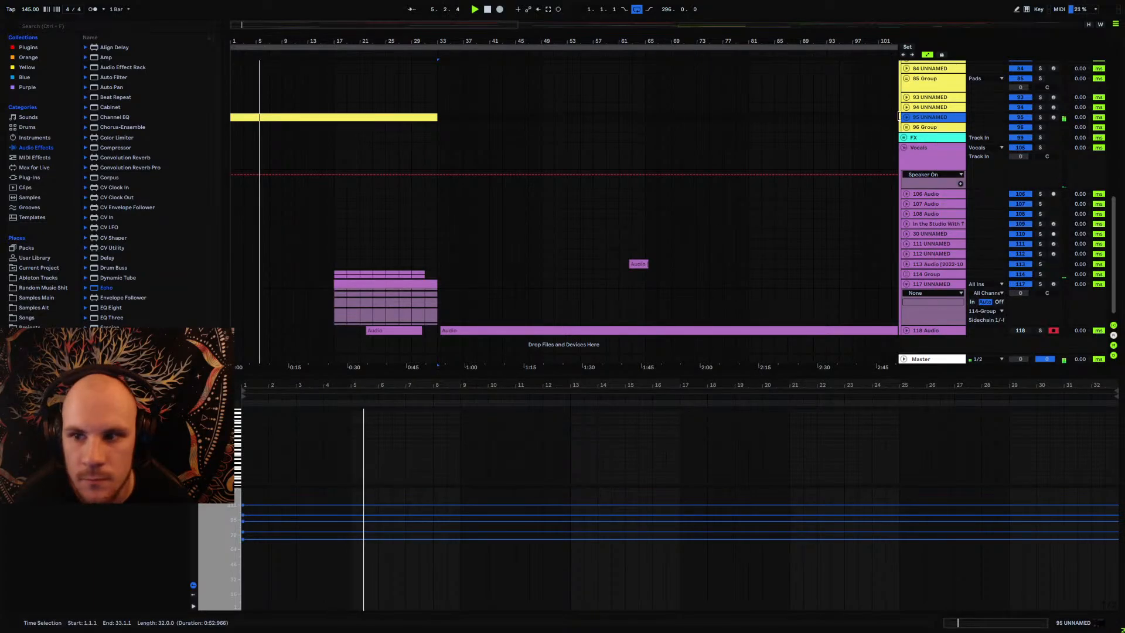
double_click(942, 121)
click(906, 320)
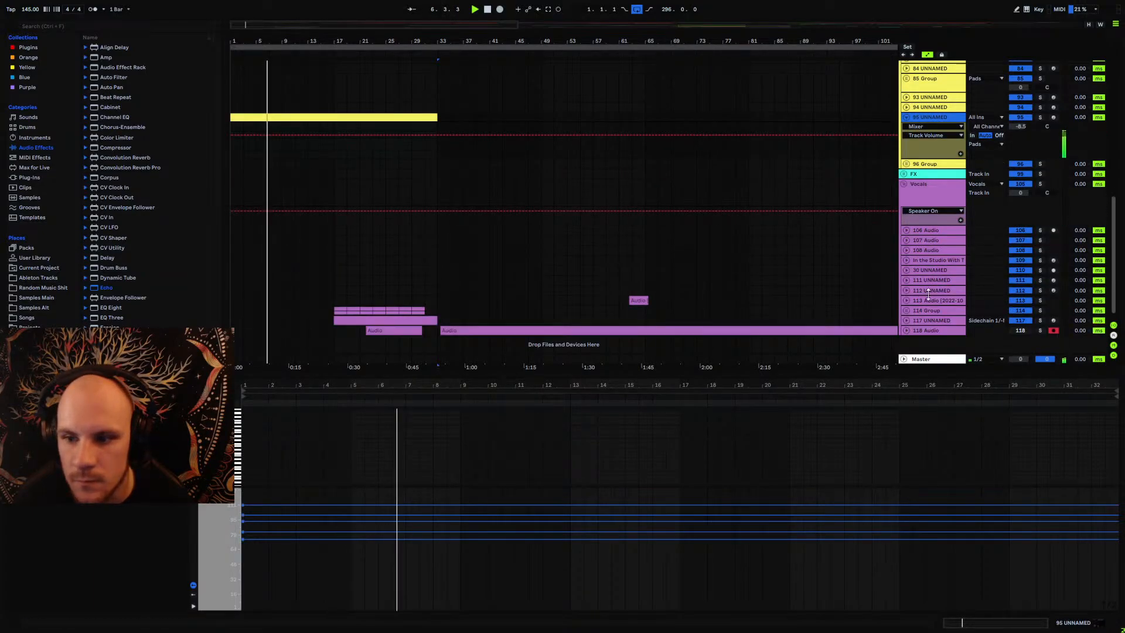
Step: Examine the generator filter's frequency modulation settings in track 95's MSoundFactory
double_click(928, 120)
key(space)
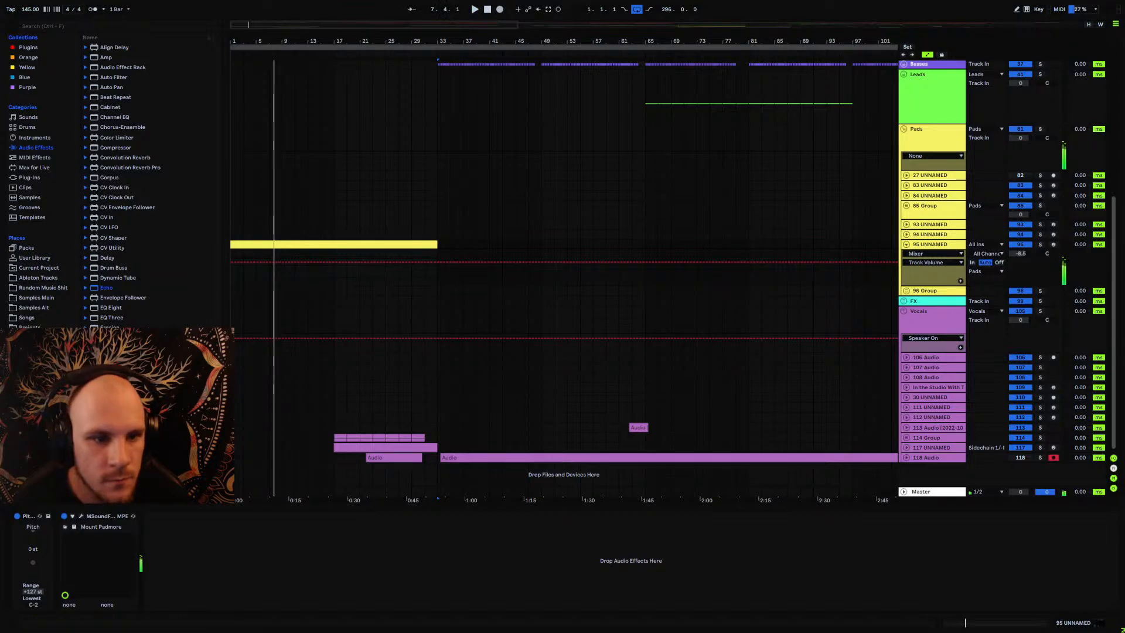
click(80, 516)
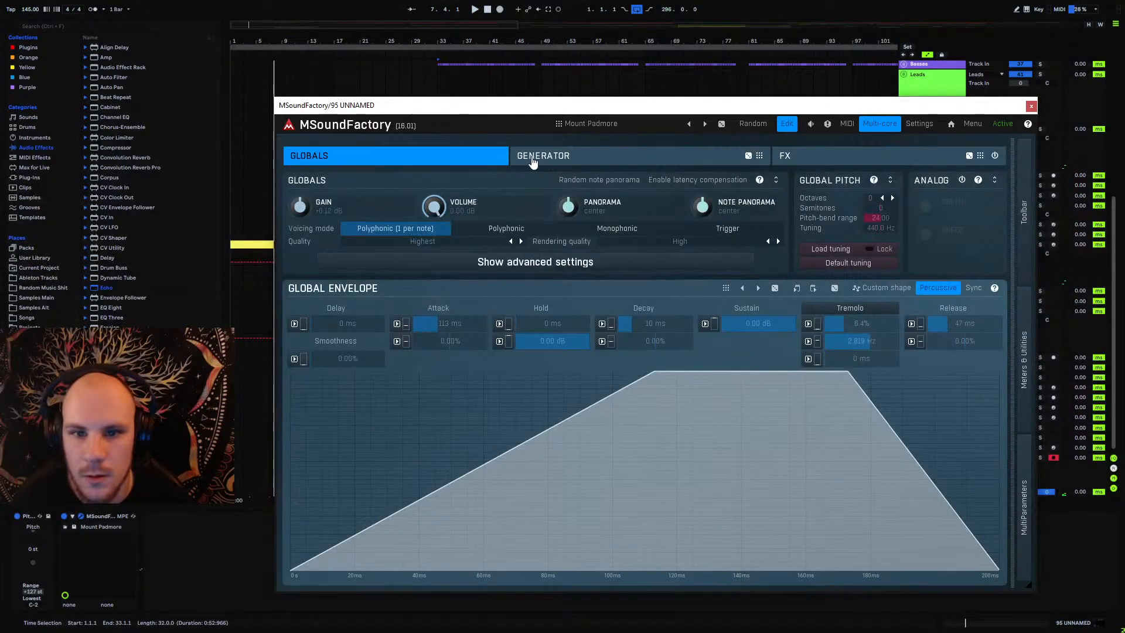
click(592, 156)
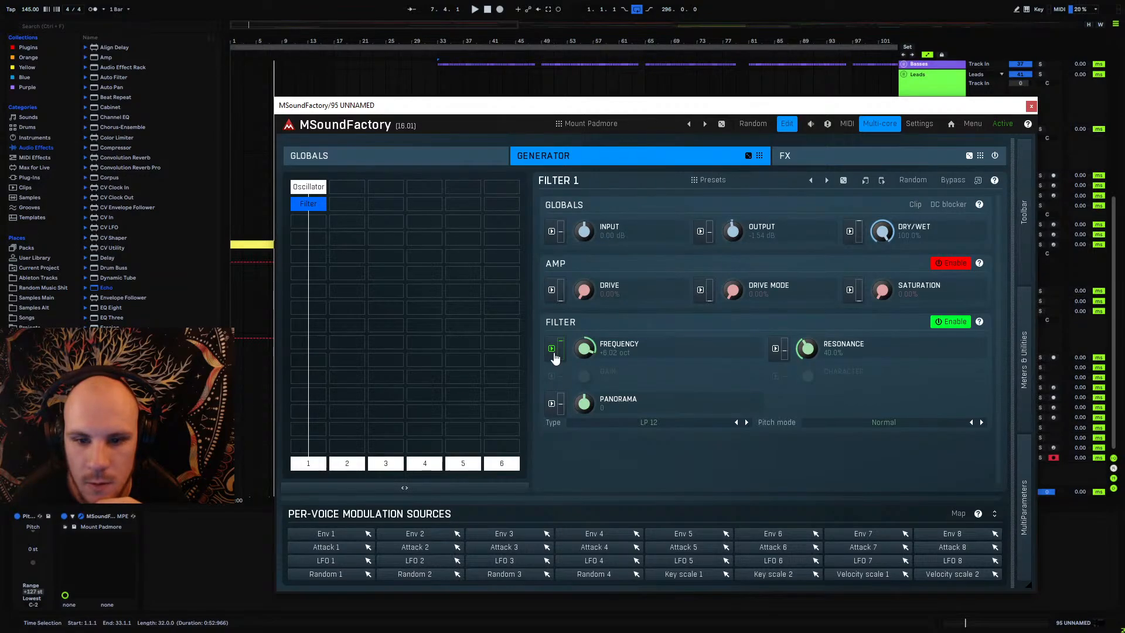
click(552, 350)
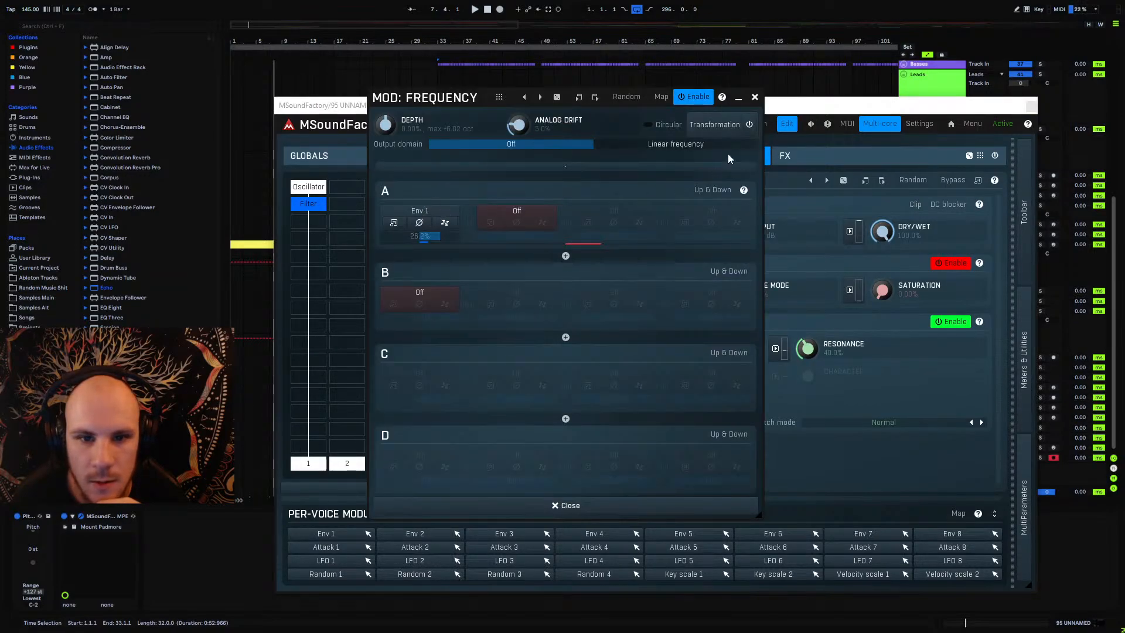
click(755, 98)
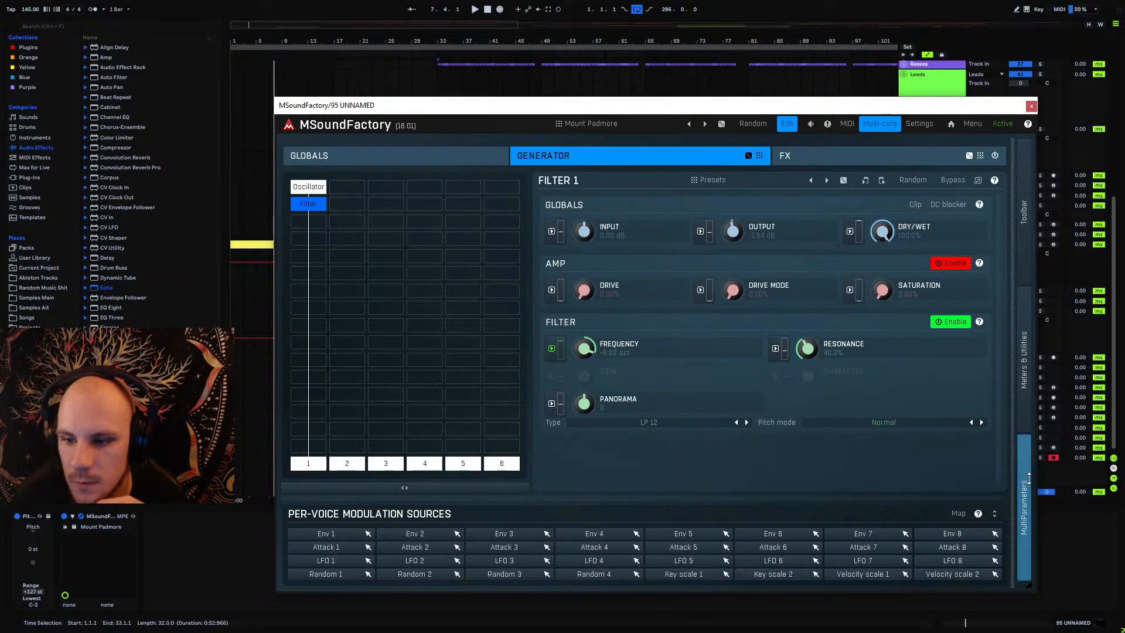
Step: Learn the generator filter's frequency onto MSoundFactory's multiparameter 1, ranging from -1.70 to +5.15 oct, and close the plug-in
click(1022, 505)
click(1041, 152)
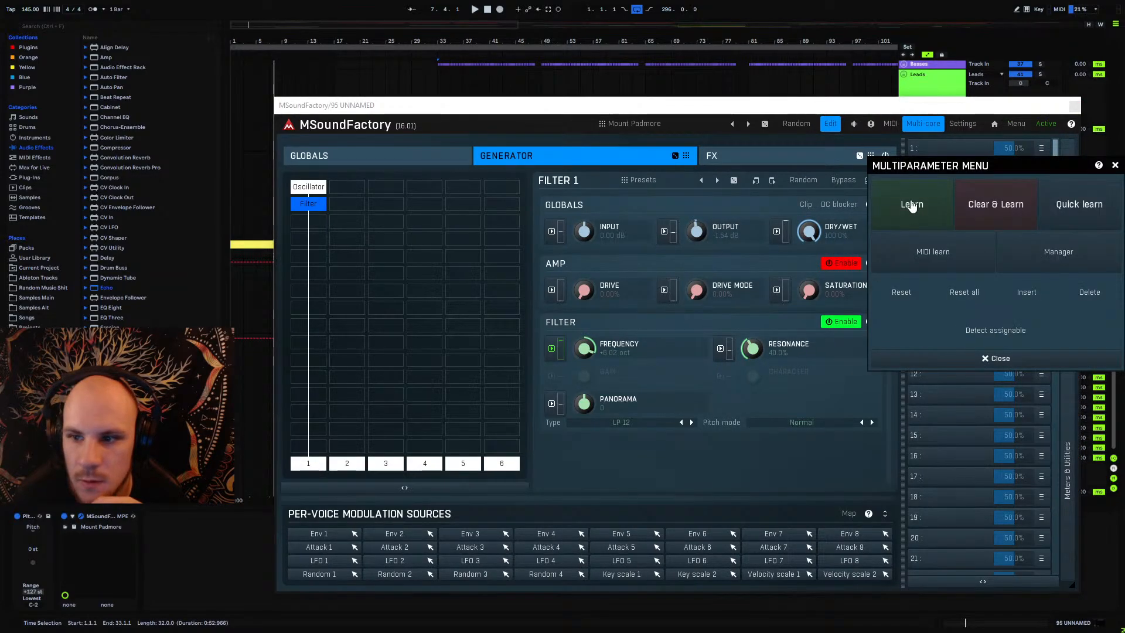
click(911, 206)
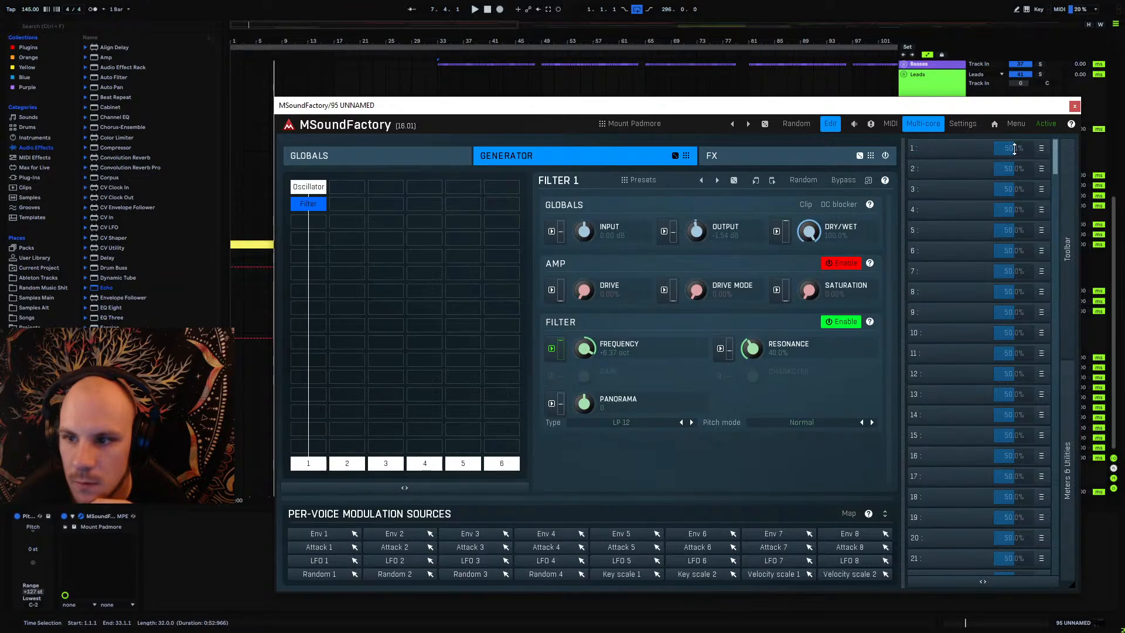
click(1041, 153)
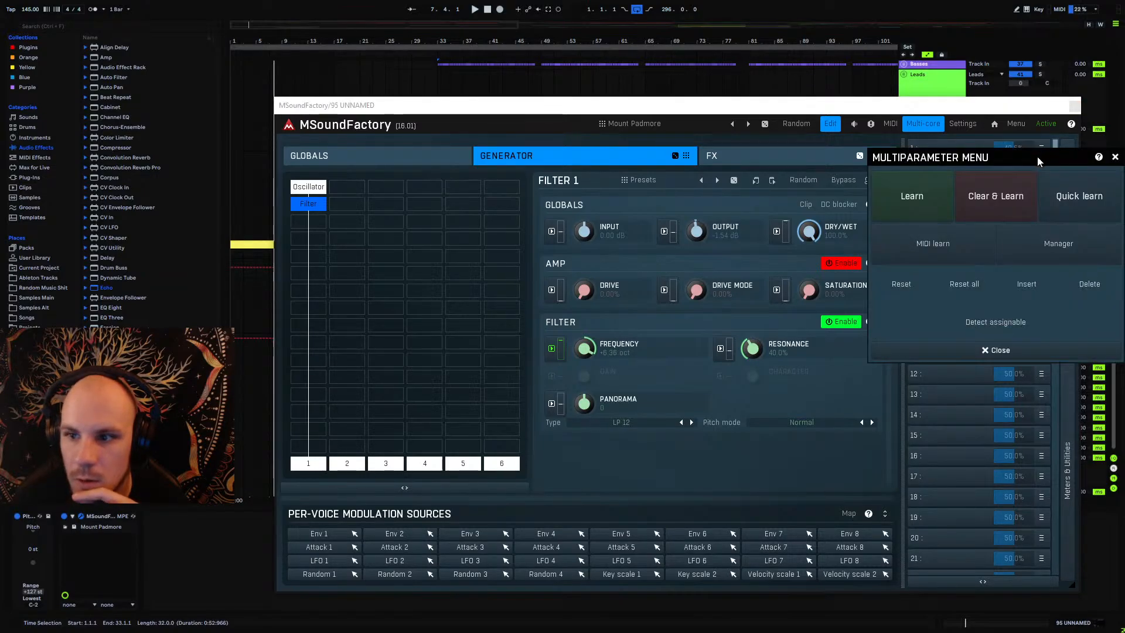
click(1000, 206)
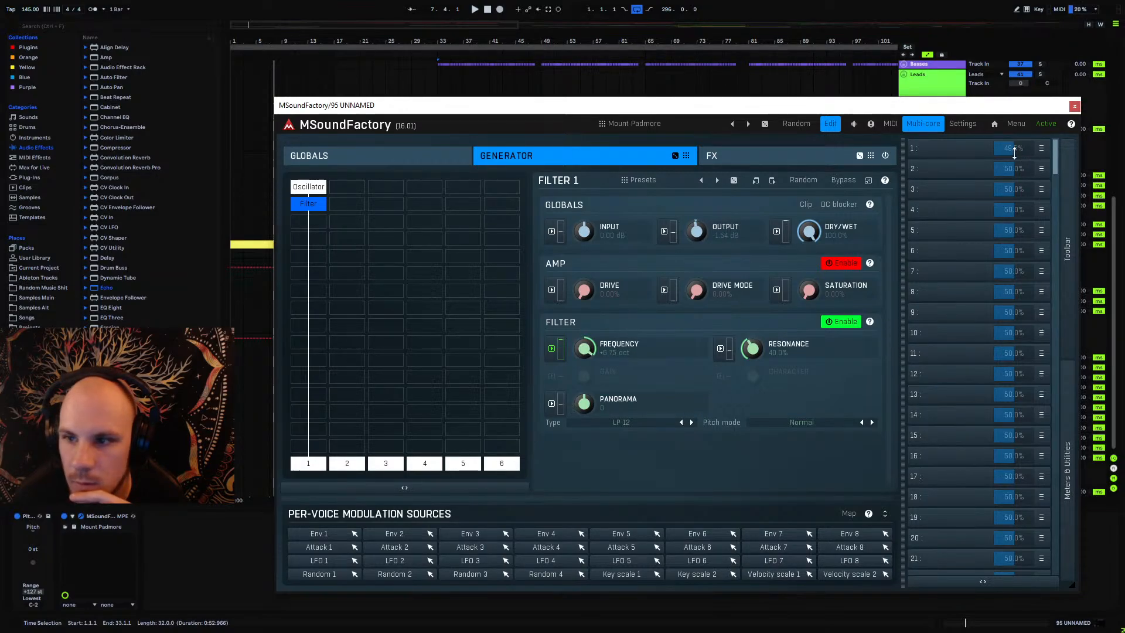
click(963, 155)
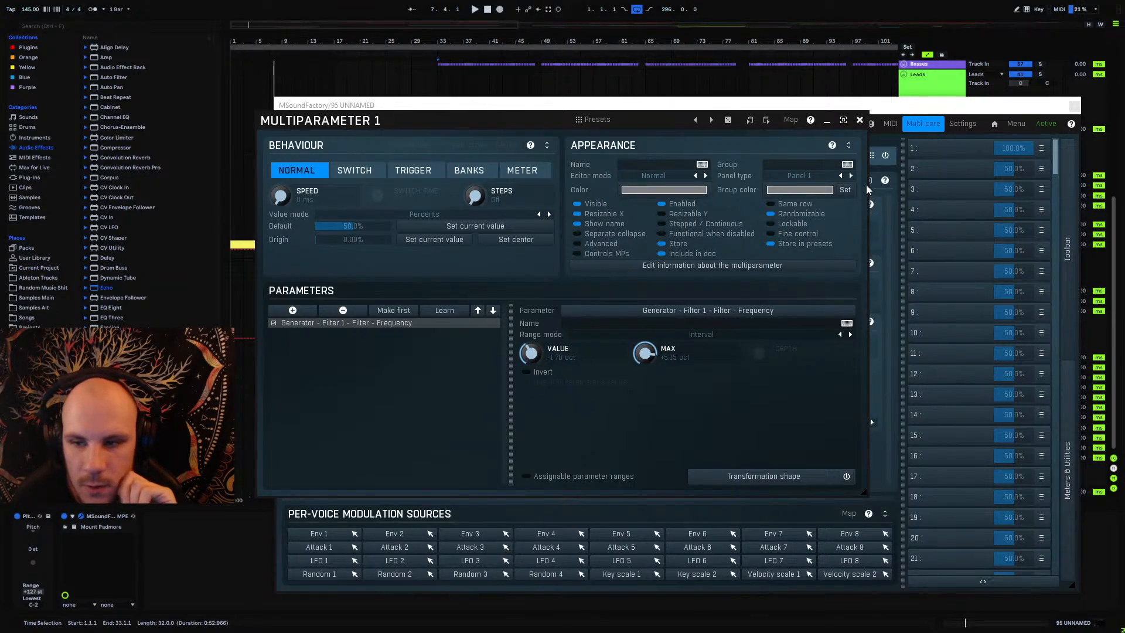
click(860, 120)
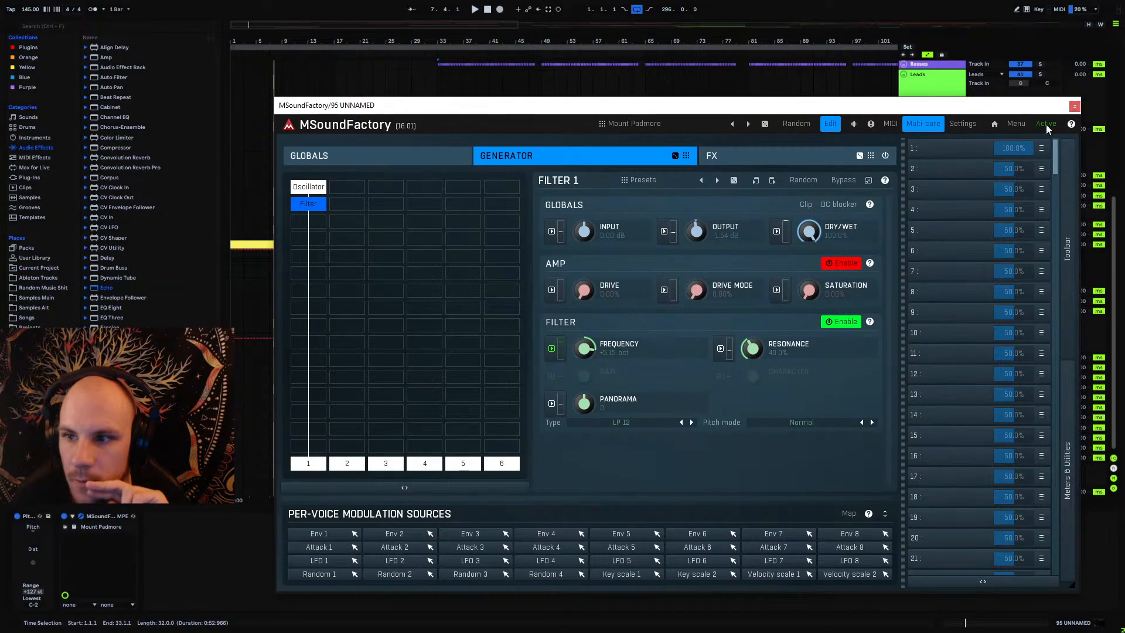
click(1074, 106)
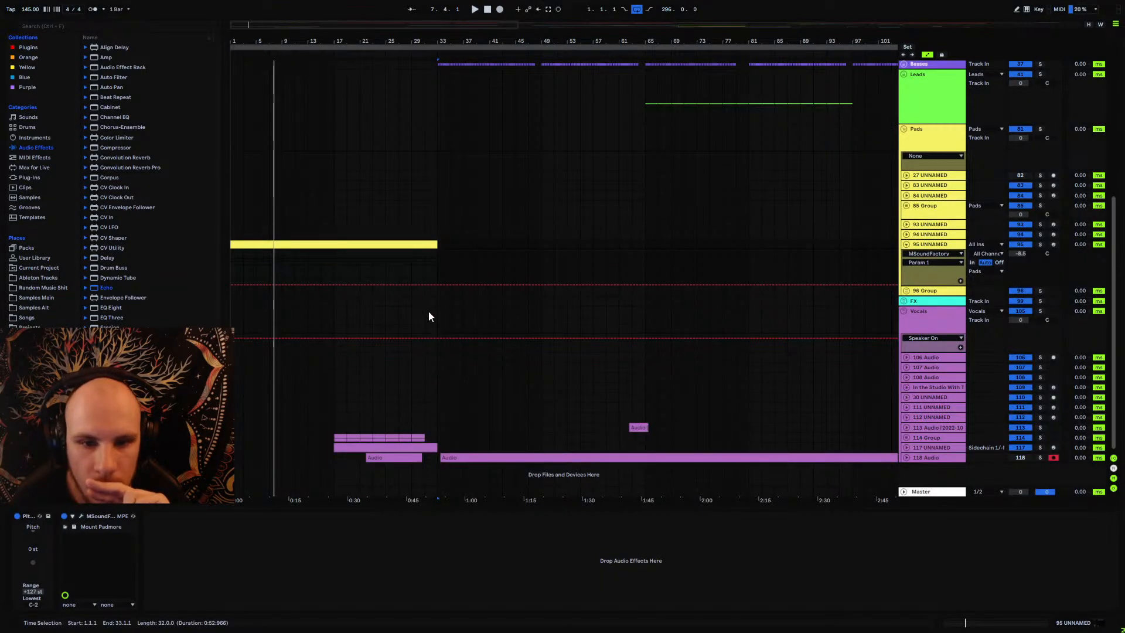
Step: Automate track 95's Param 1 to rise in a curve from 0 at bar 1 to about bar 25, with a dip before bar 33
click(236, 270)
key(space)
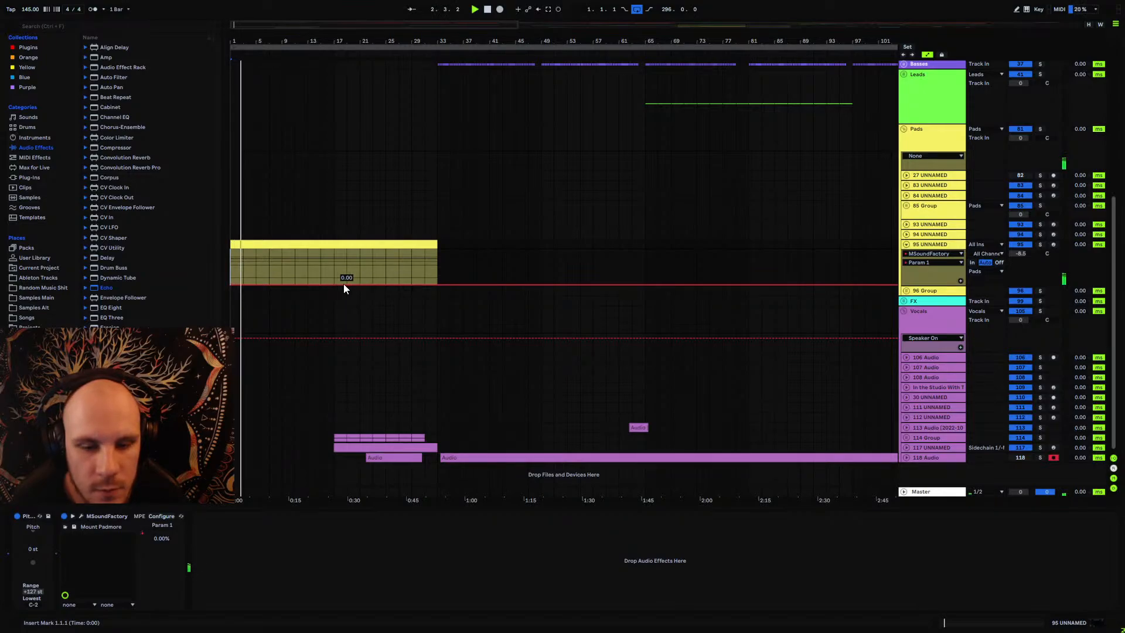
drag(388, 283, 419, 262)
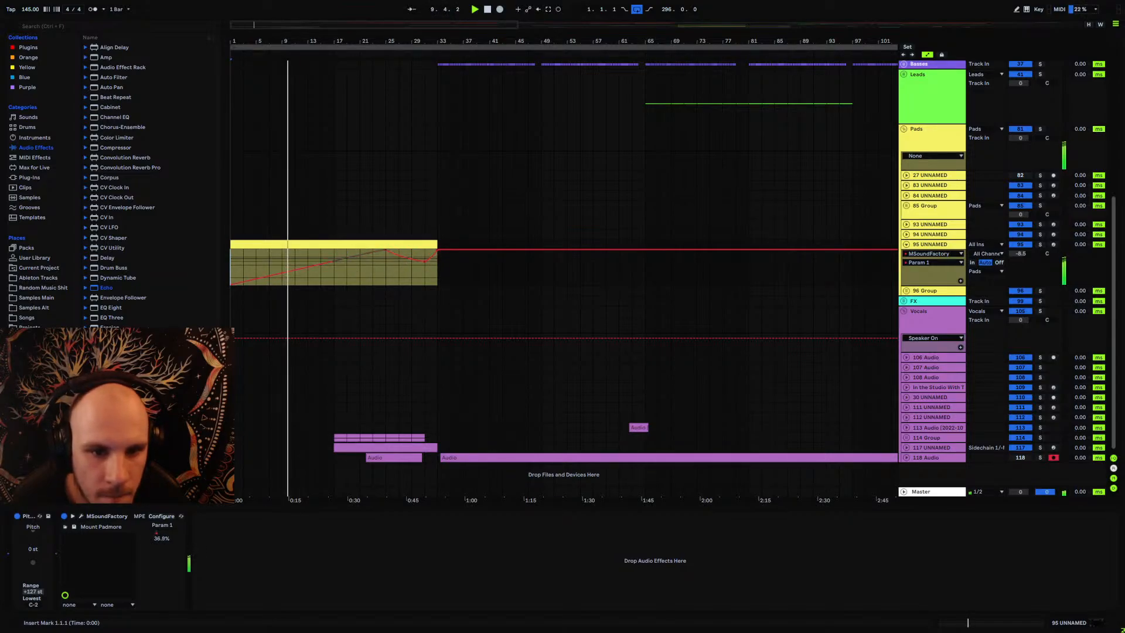
drag(335, 262, 335, 270)
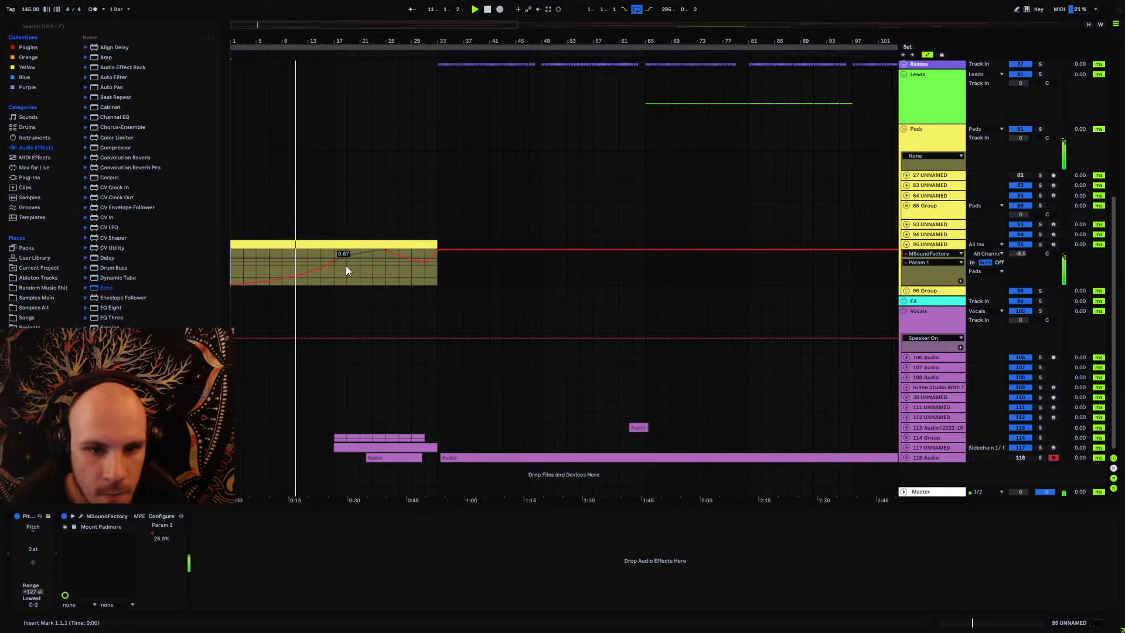
double_click(942, 244)
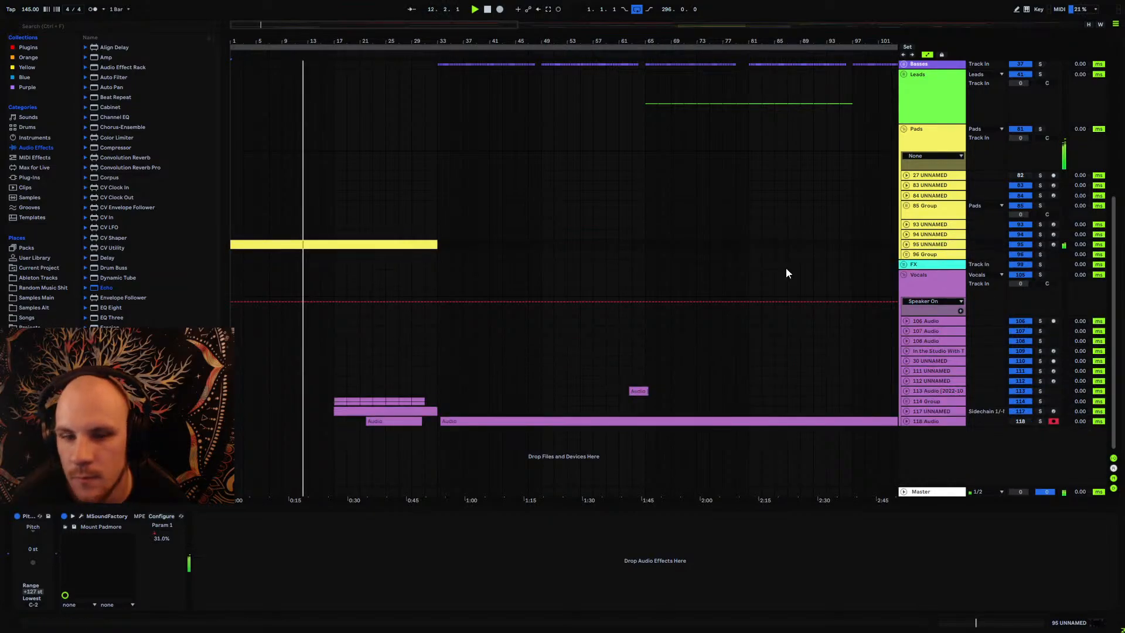
Step: Add an EQ Eight to track 95 with a 97.9 Hz low cut and an 80.8 Hz, -1.12 dB band, preceded by a Pedal at 17% gain
drag(103, 307, 256, 606)
click(227, 605)
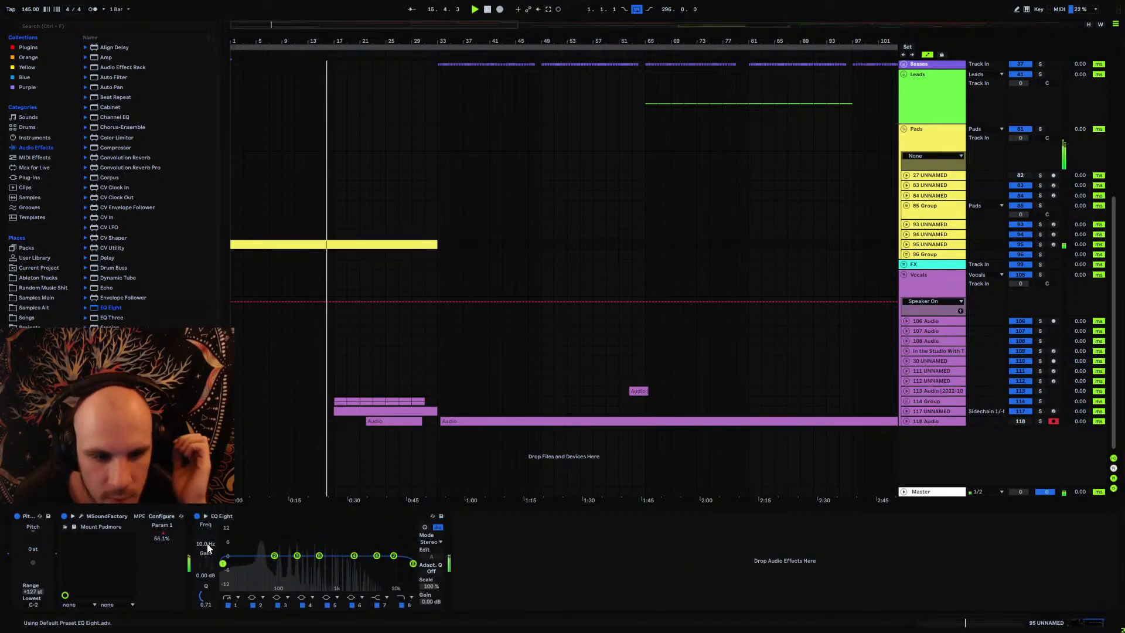
drag(206, 543, 207, 530)
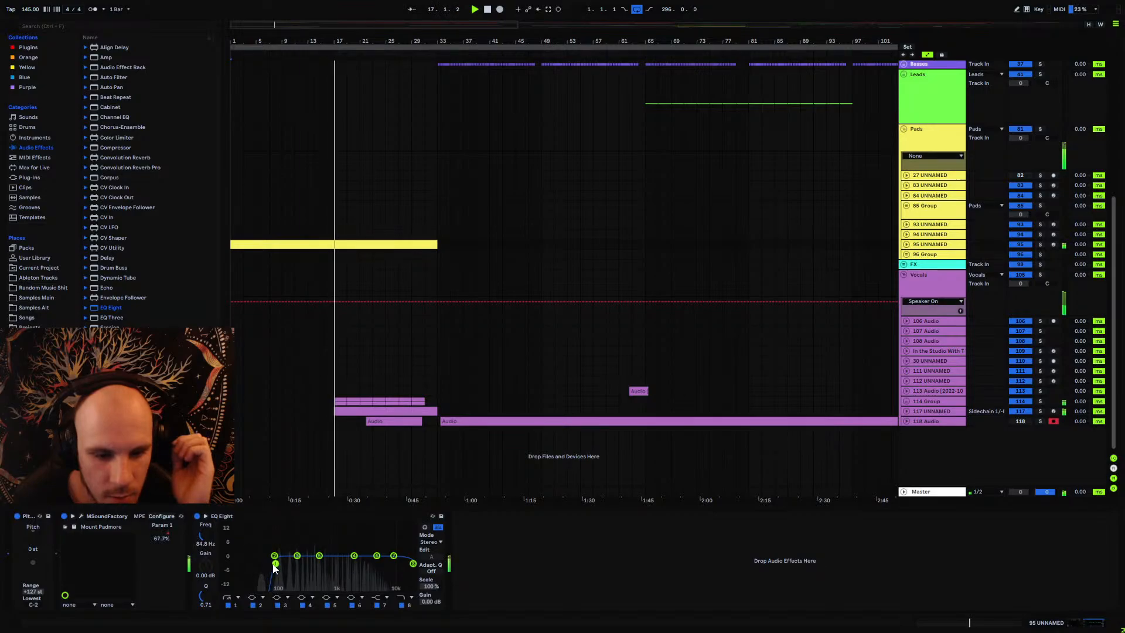
drag(275, 563, 279, 555)
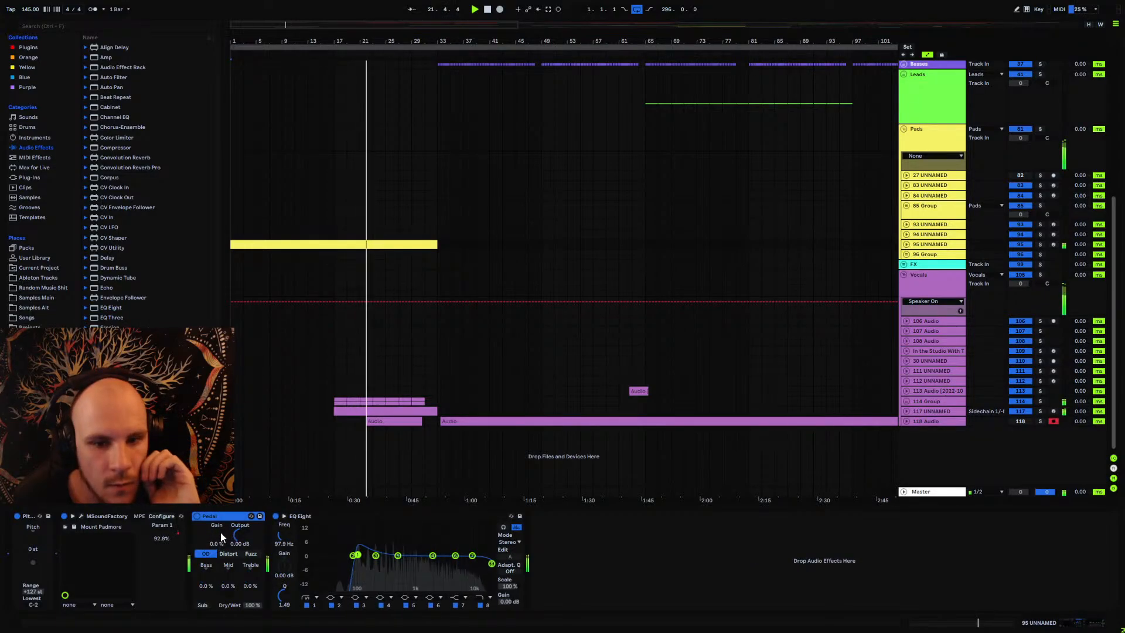
drag(227, 542, 227, 534)
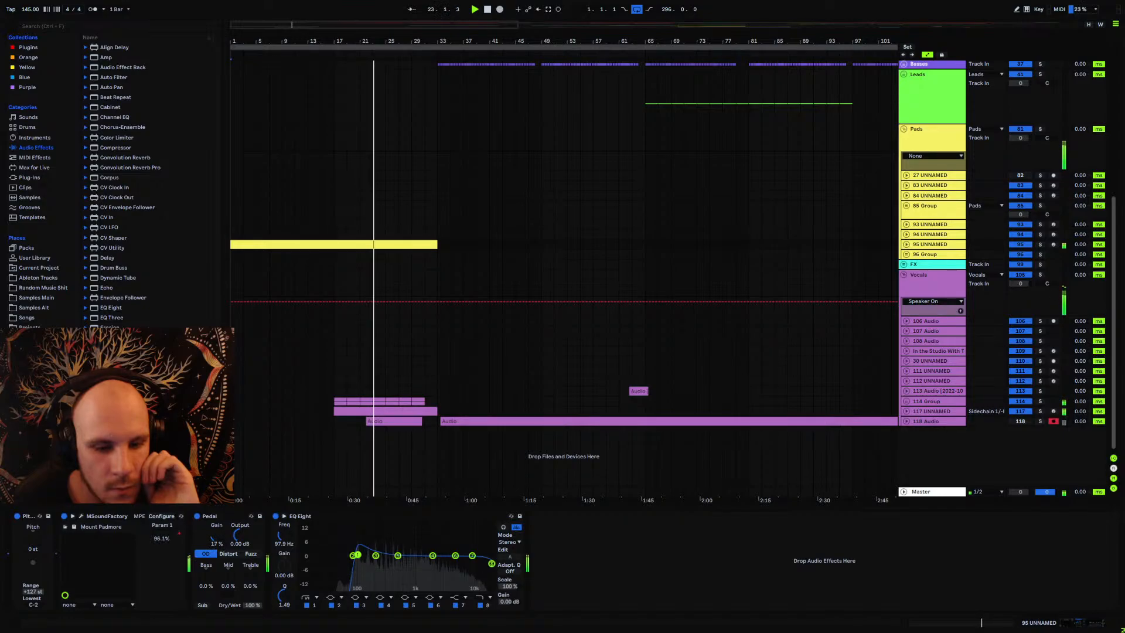
drag(354, 556, 353, 557)
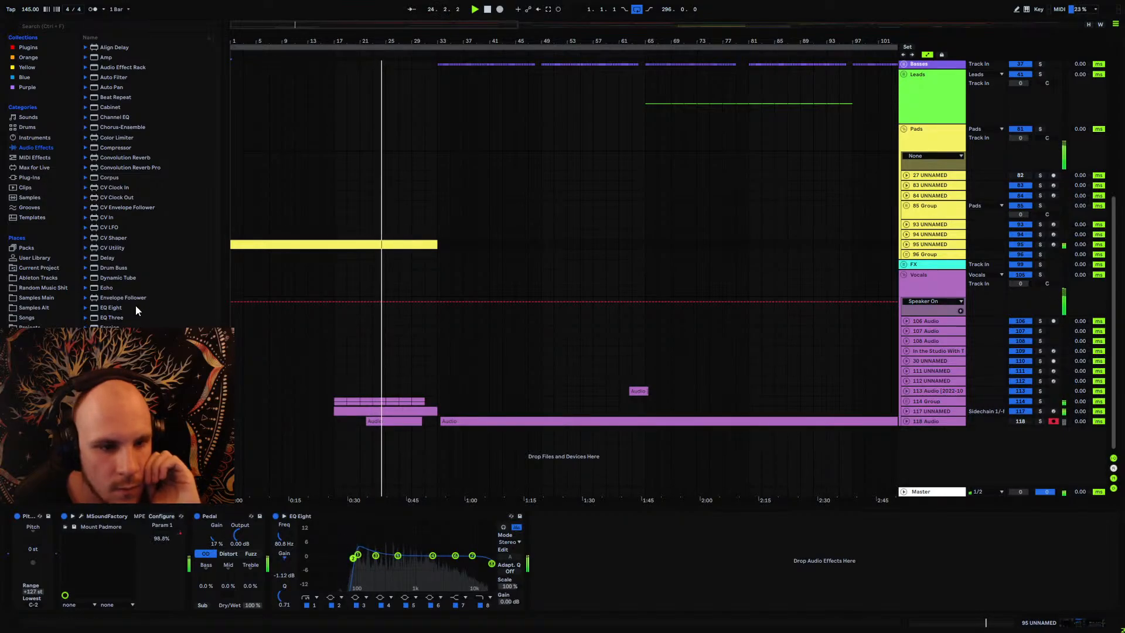
Step: Add an Echo with 77% feedback and 38% dry/wet after track 95's EQ Eight, and lower the track volume to -14.5 dB
drag(130, 288, 573, 559)
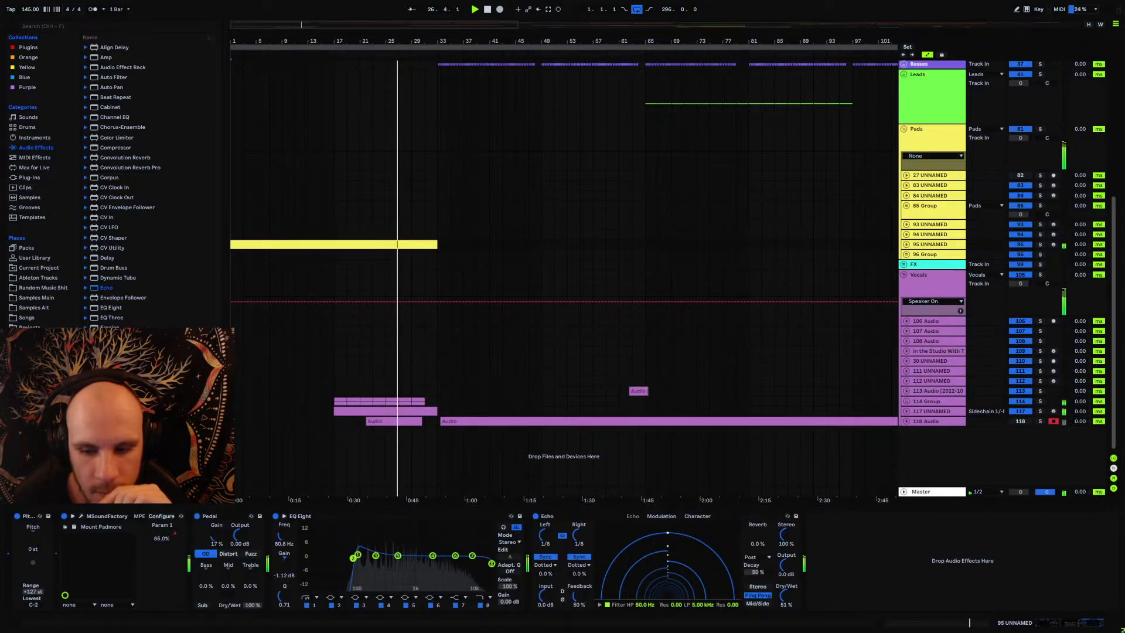
drag(583, 596, 583, 581)
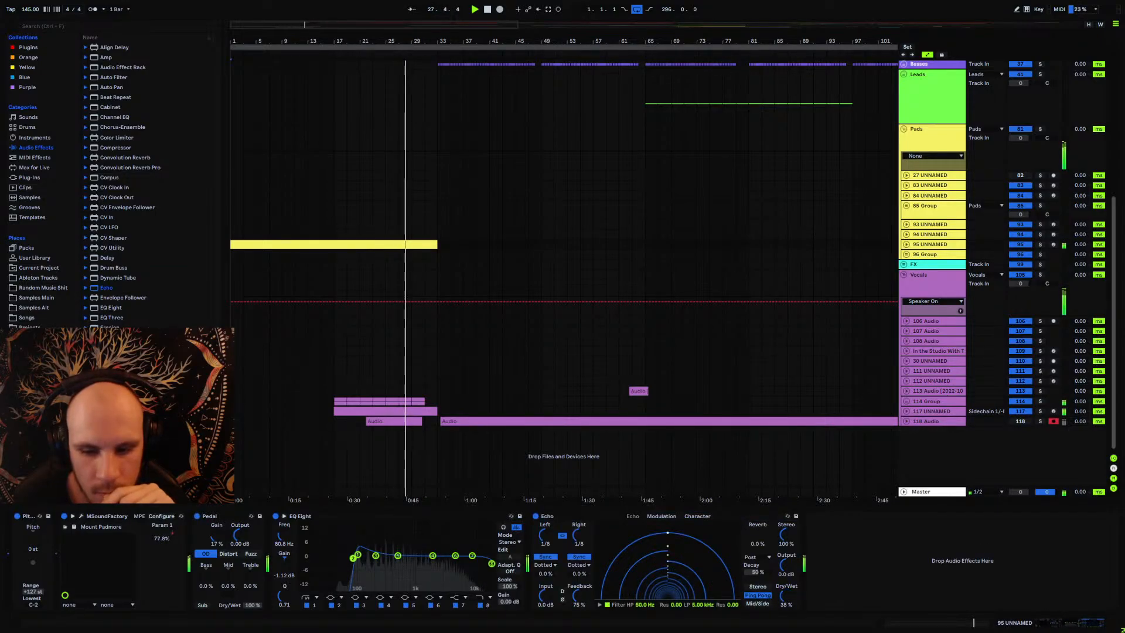
click(907, 244)
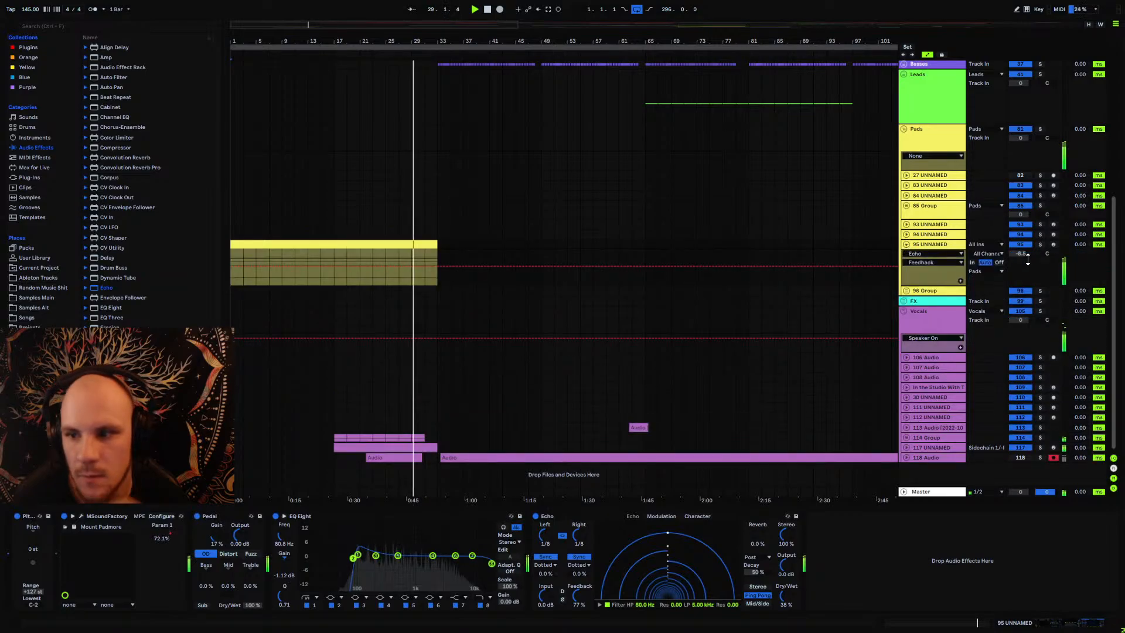
drag(1021, 255, 943, 266)
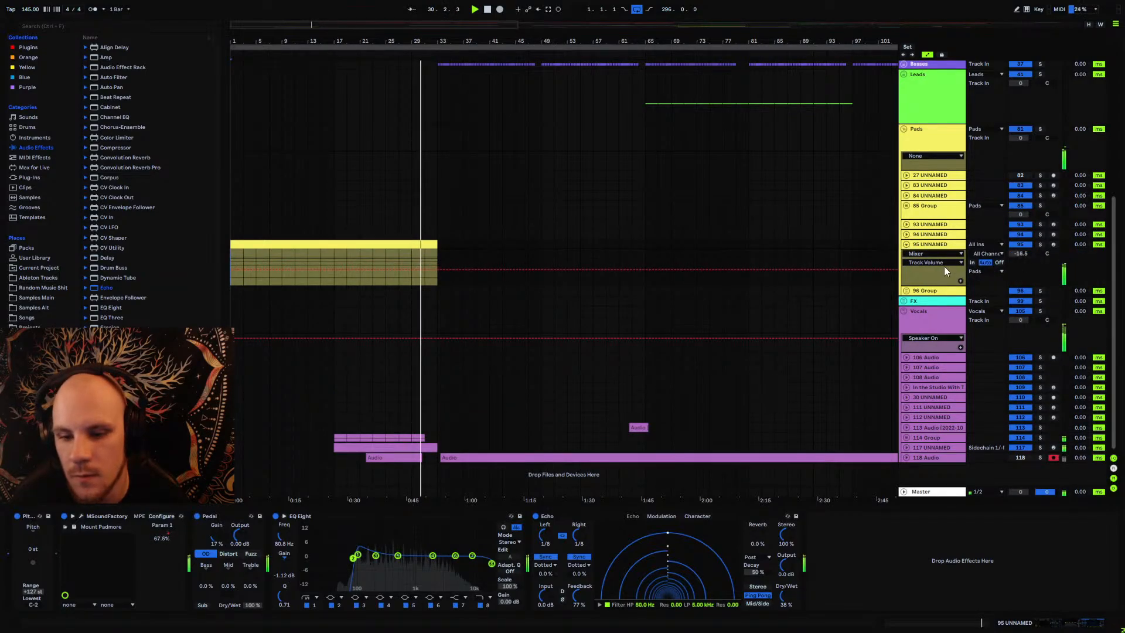
key(Up)
key(Up)
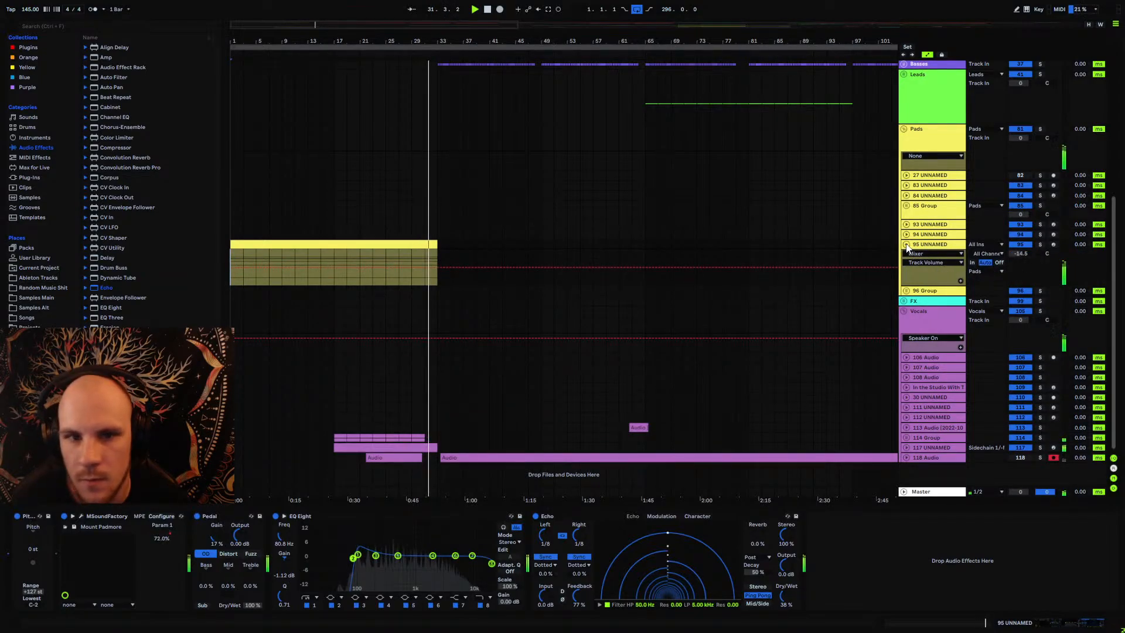
click(907, 244)
Step: Automate the Echo feedback on track 95 to rise between bar 29 and bar 33
drag(423, 41, 553, 56)
key(space)
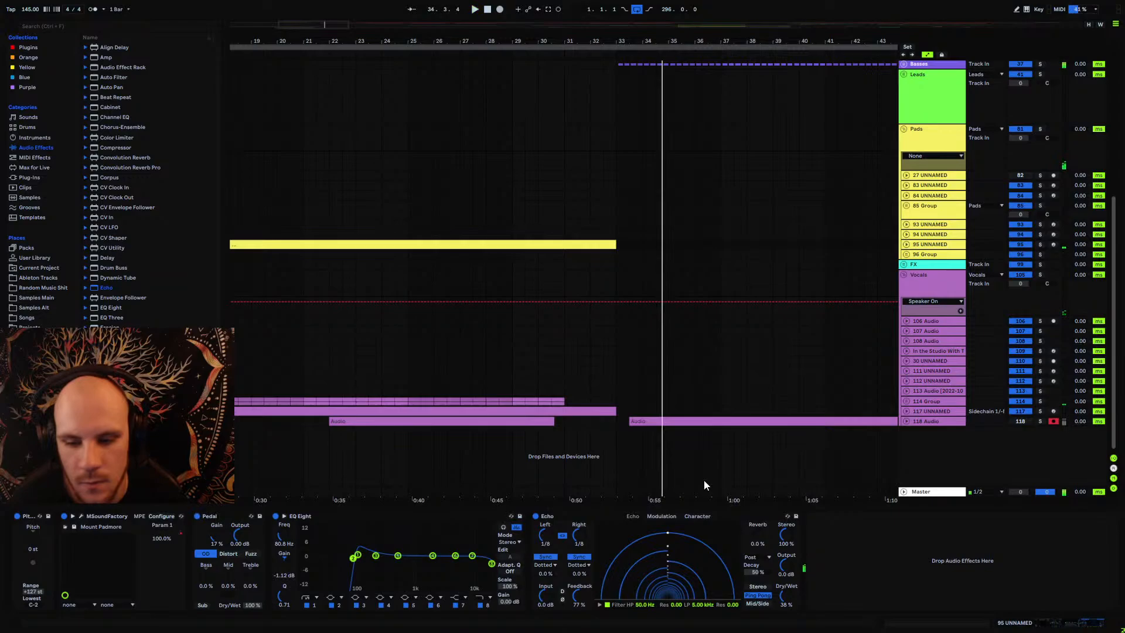
click(906, 244)
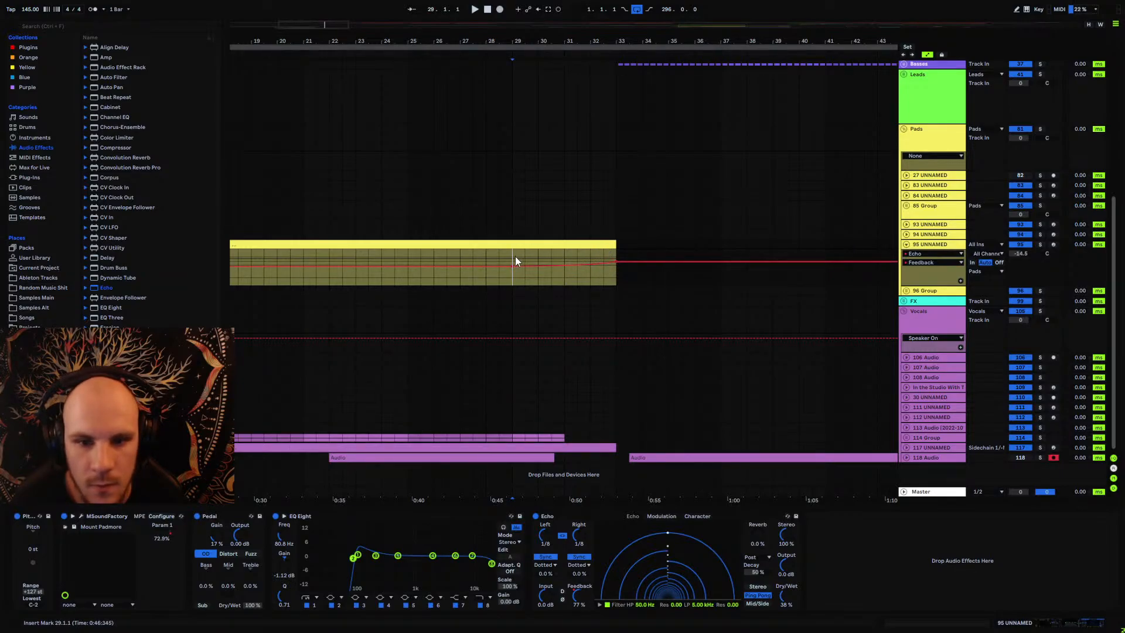
Step: Automate the Echo dry/wet on track 95 to rise in a curve from bar 29 to 52% at bar 33
key(space)
click(786, 596)
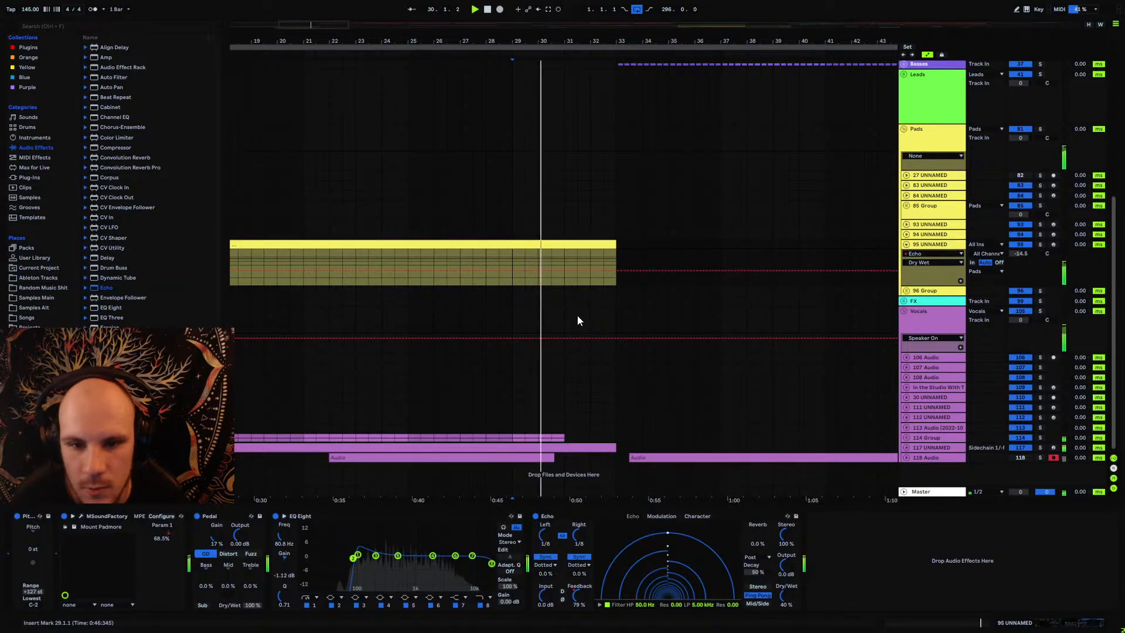
drag(513, 271, 513, 274)
drag(617, 273, 615, 267)
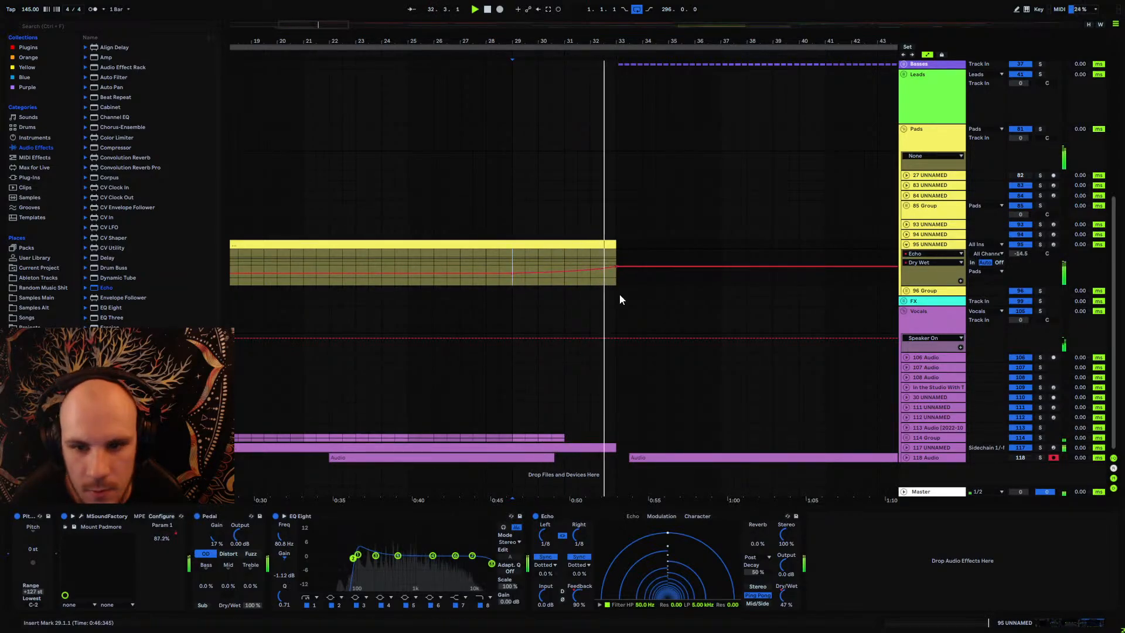
Step: Curve the Echo dry/wet automation down from bar 33 to its minimum at bar 41, and collapse track 95
scroll(684, 75, right, 3)
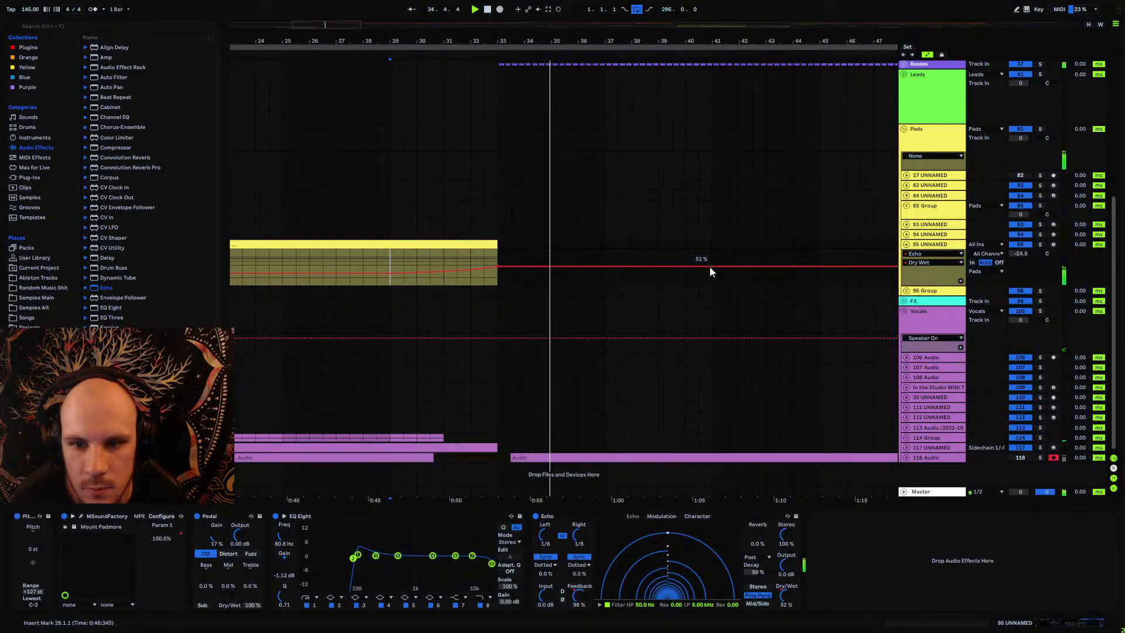
drag(711, 267, 712, 285)
drag(683, 281, 698, 280)
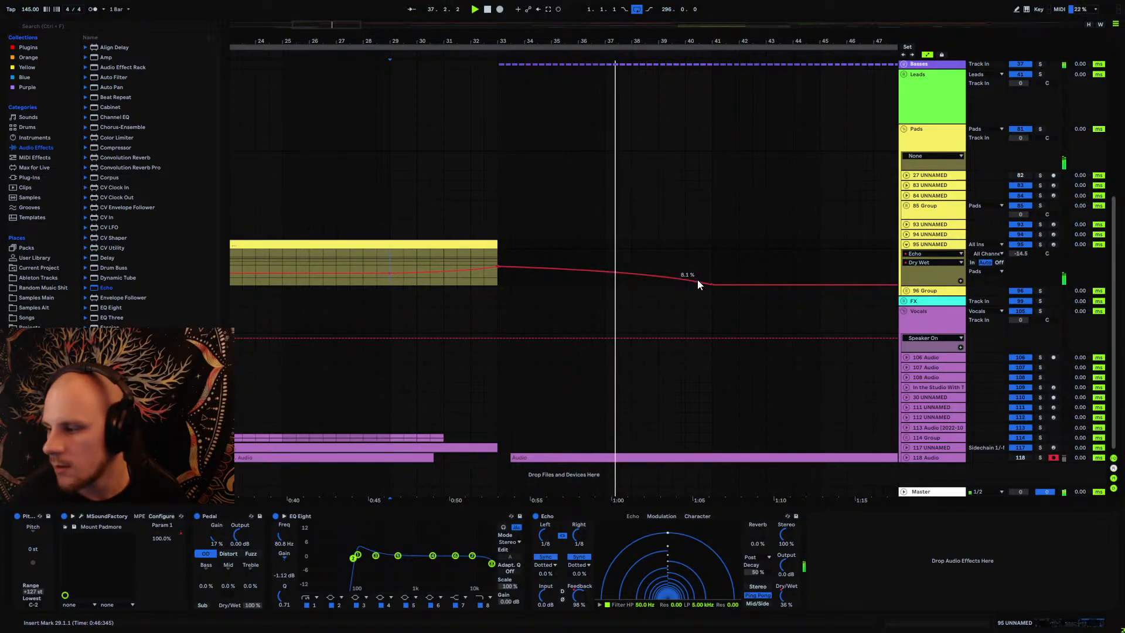
click(906, 244)
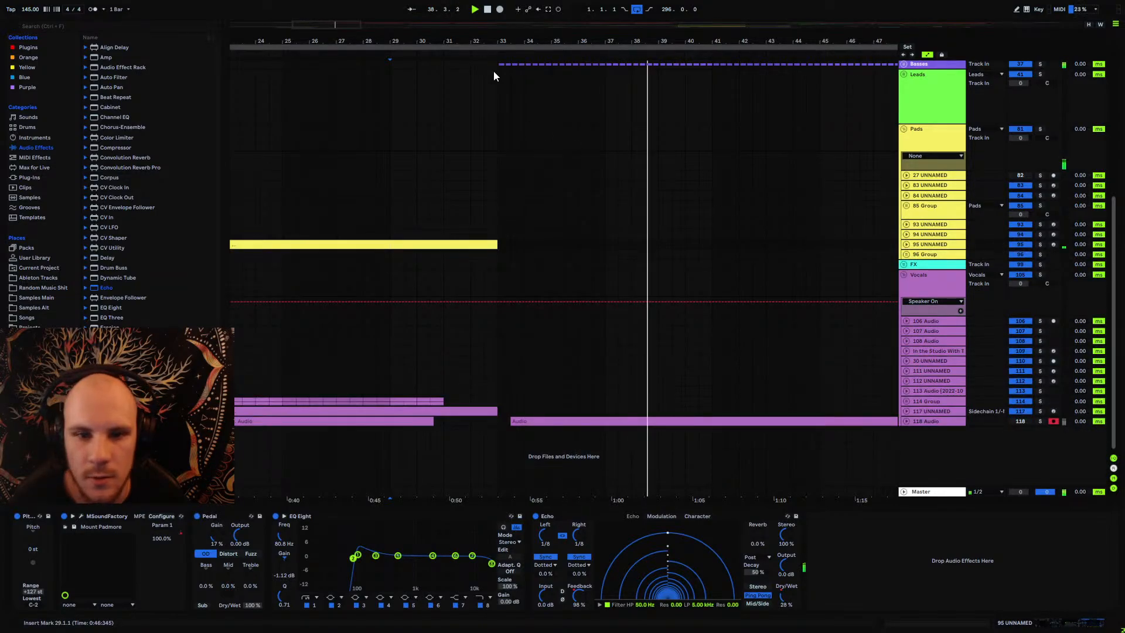
Step: Expand track 95 again and examine the whole arrangement, including the clips in the Leads group
scroll(886, 249, down, 5)
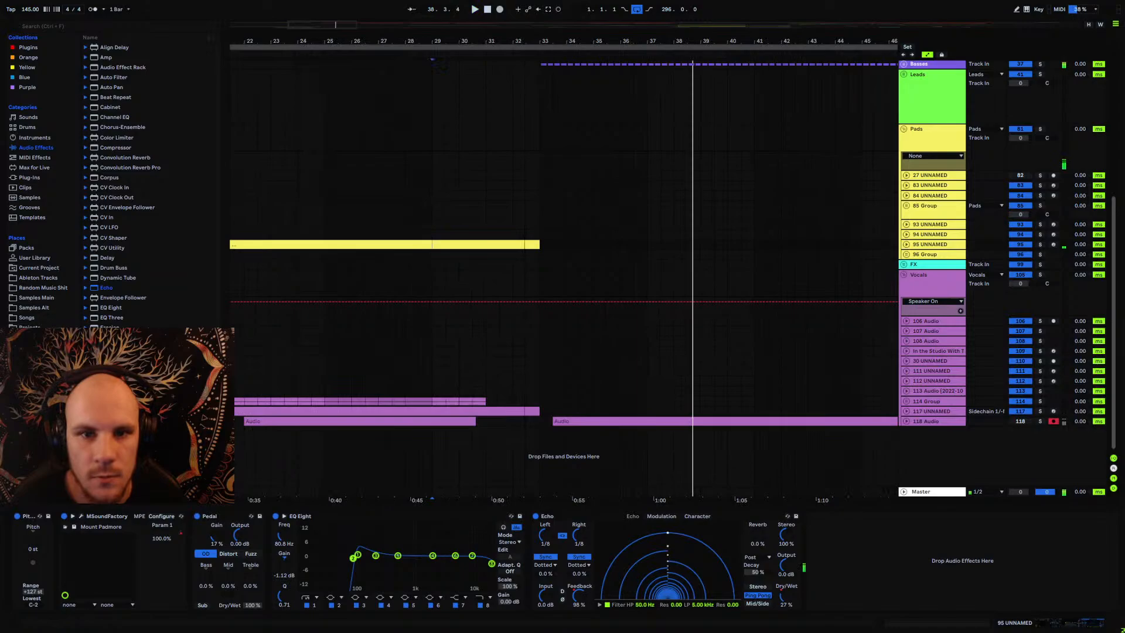
click(906, 245)
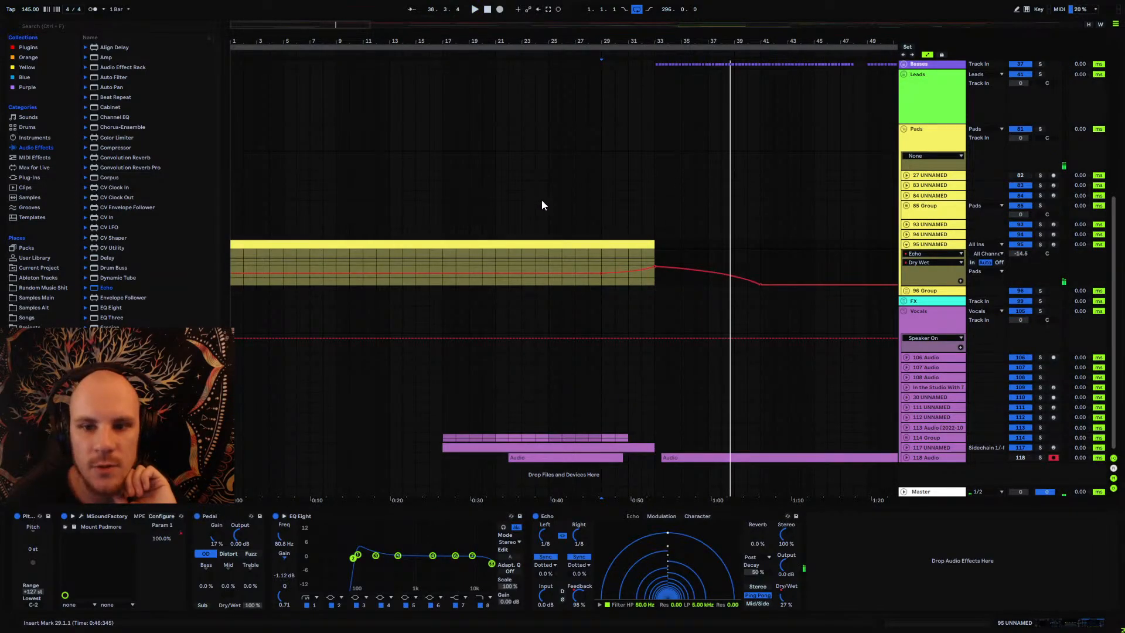
drag(705, 41, 372, 64)
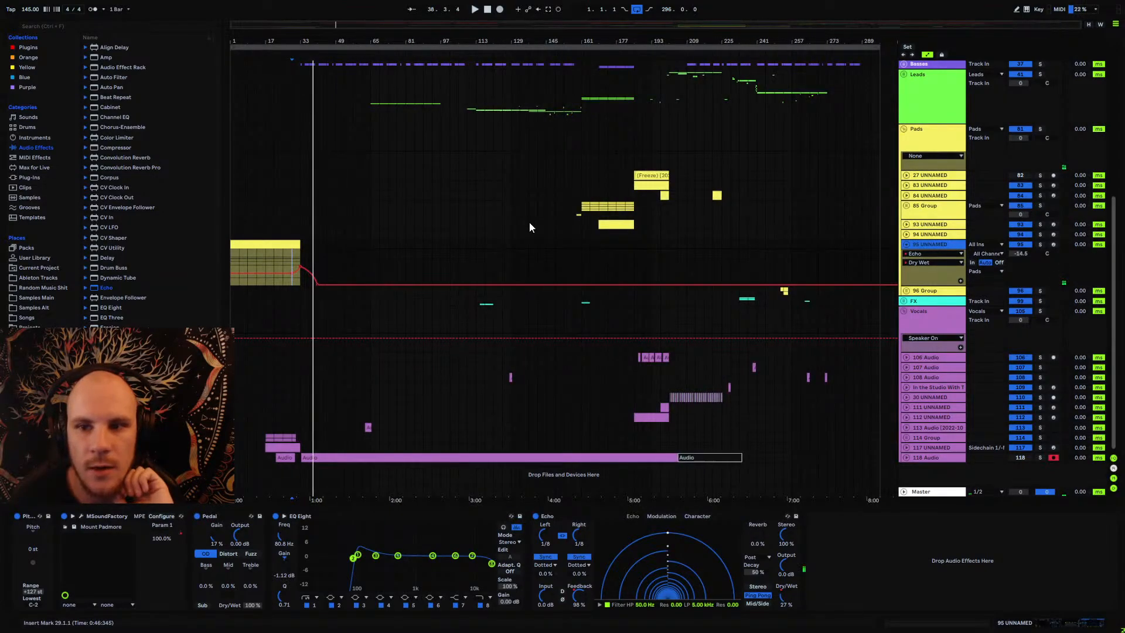
drag(660, 79, 853, 93)
click(845, 92)
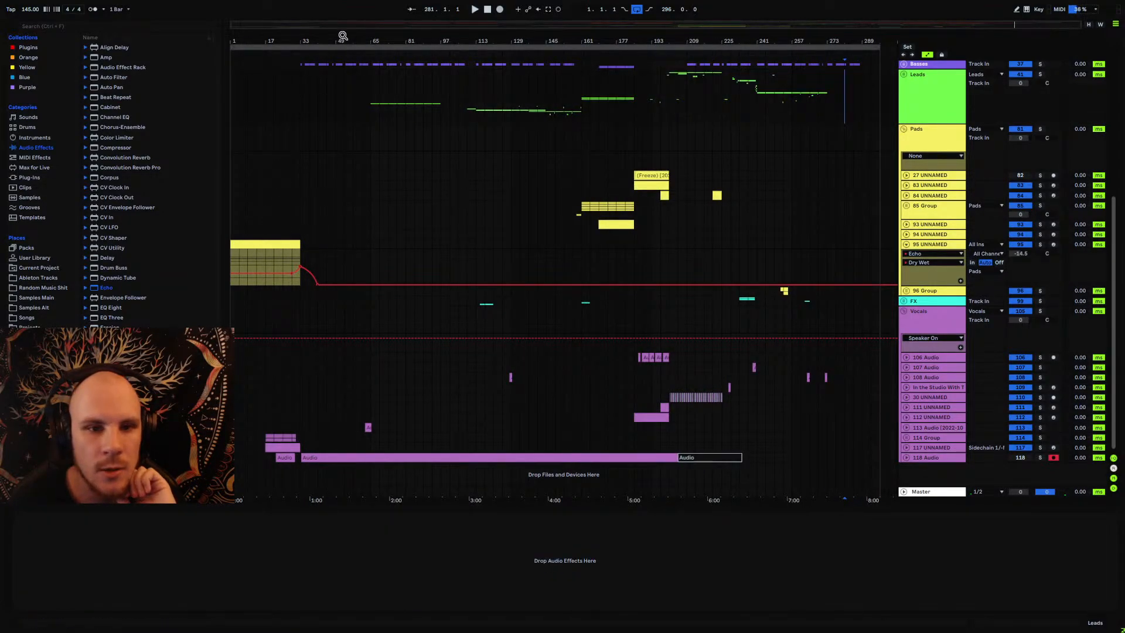
Step: Select the empty range from bar 33 to bar 65 in the Leads group
drag(322, 41, 496, 96)
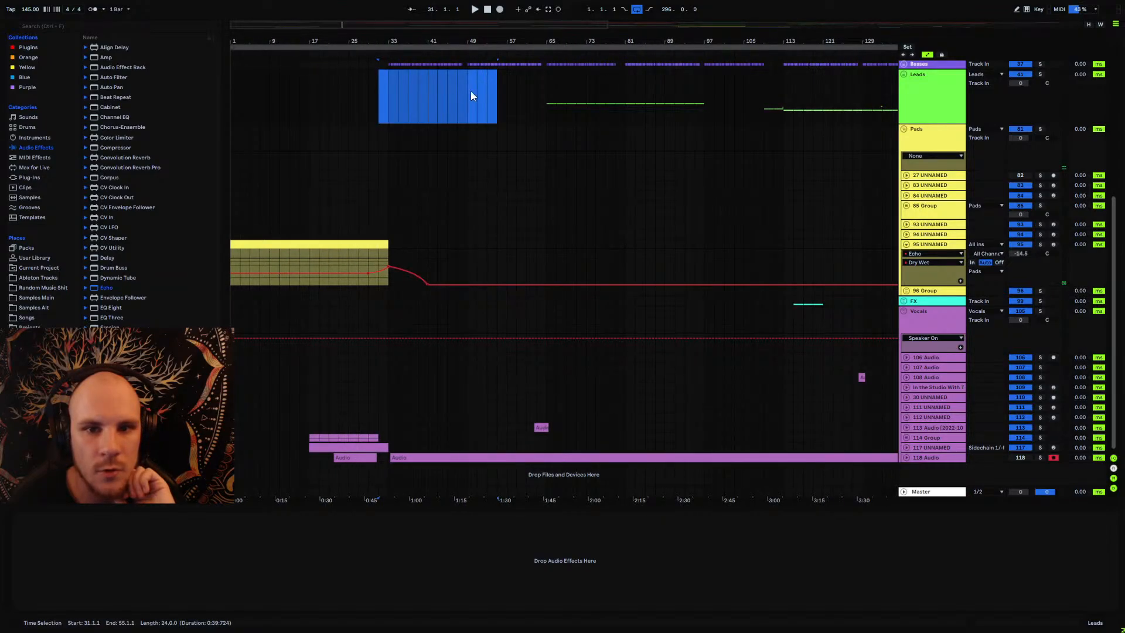
click(418, 93)
drag(388, 89, 469, 94)
mouse_move(342, 25)
mouse_down()
mouse_move(342, 55)
mouse_move(344, 45)
mouse_up()
drag(505, 88, 743, 101)
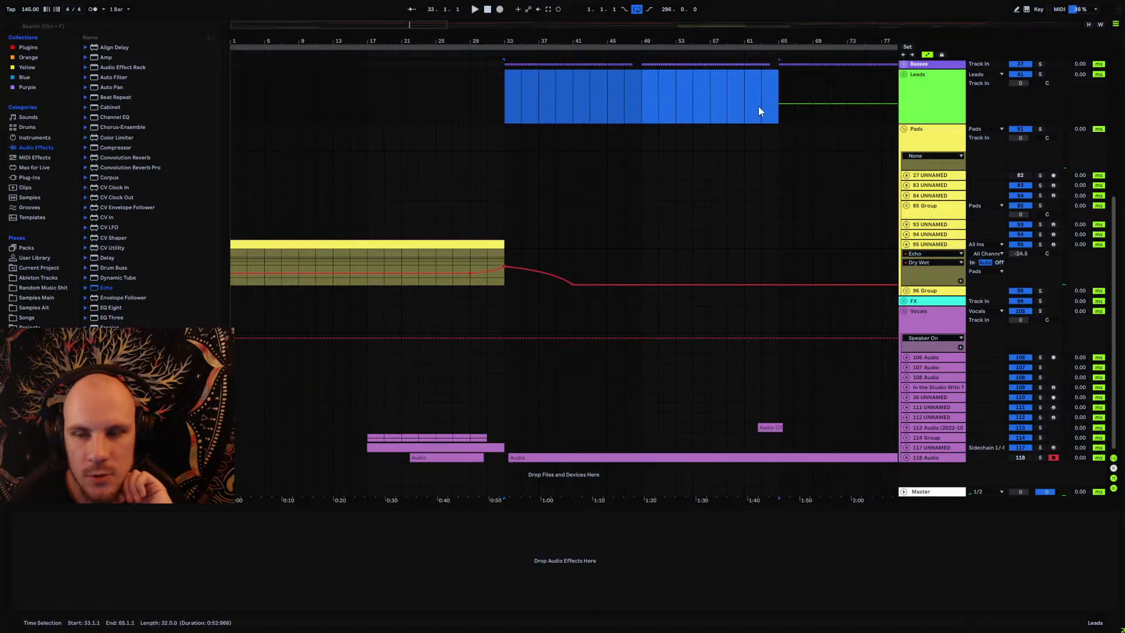
drag(514, 95, 736, 108)
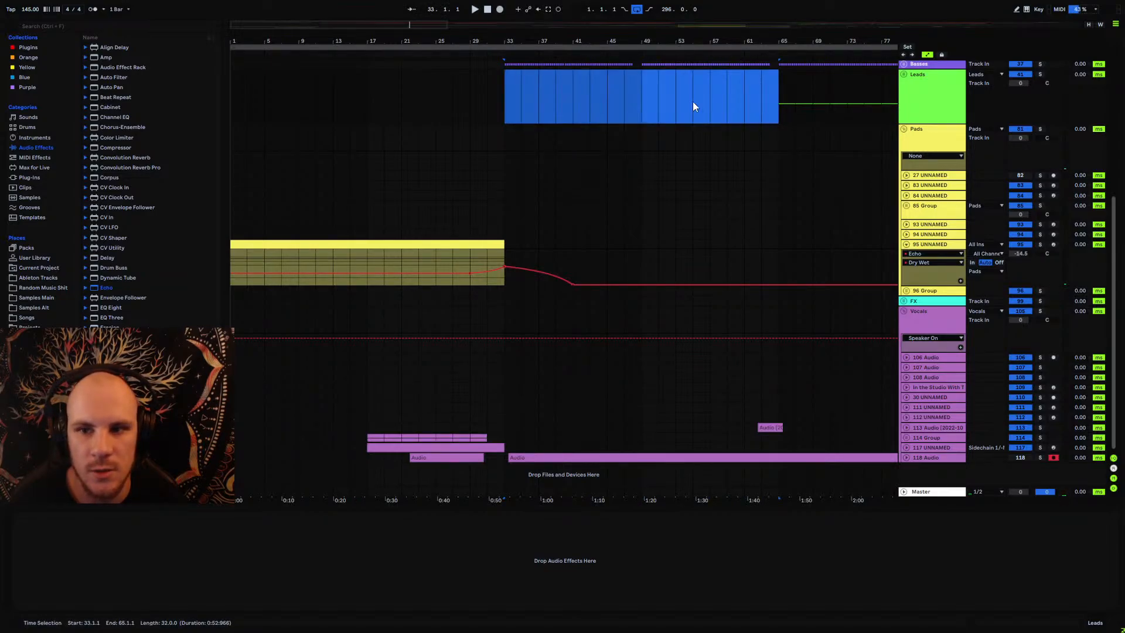
Step: Play the arrangement from bar 1 and display the Pedal gain automation lane on track 95
drag(402, 41, 402, 35)
click(235, 250)
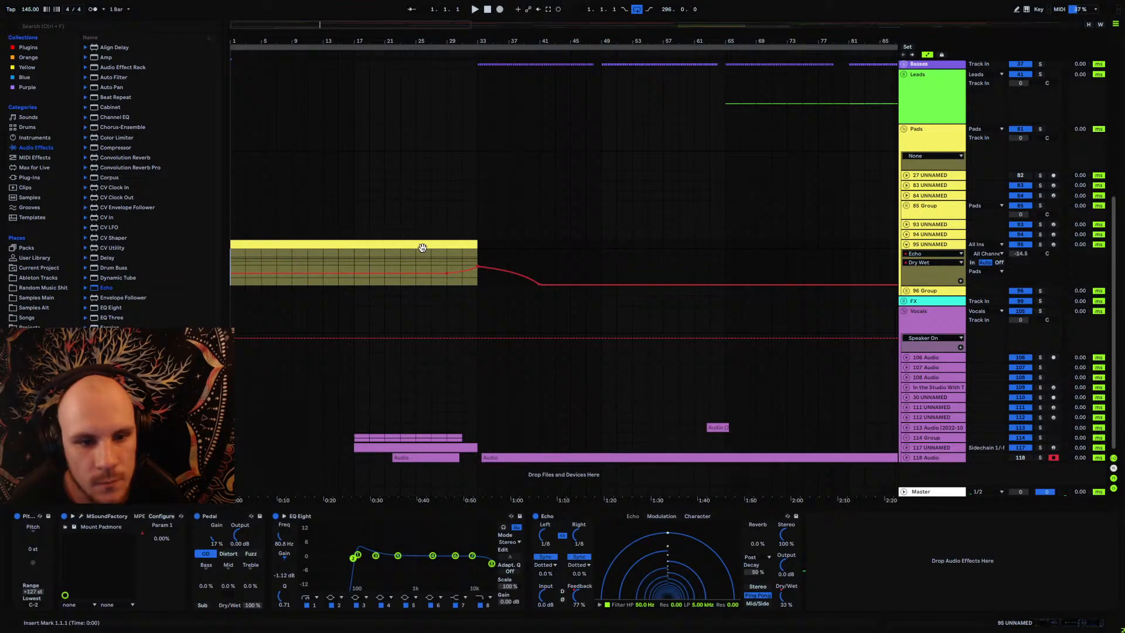
key(space)
click(906, 245)
click(929, 245)
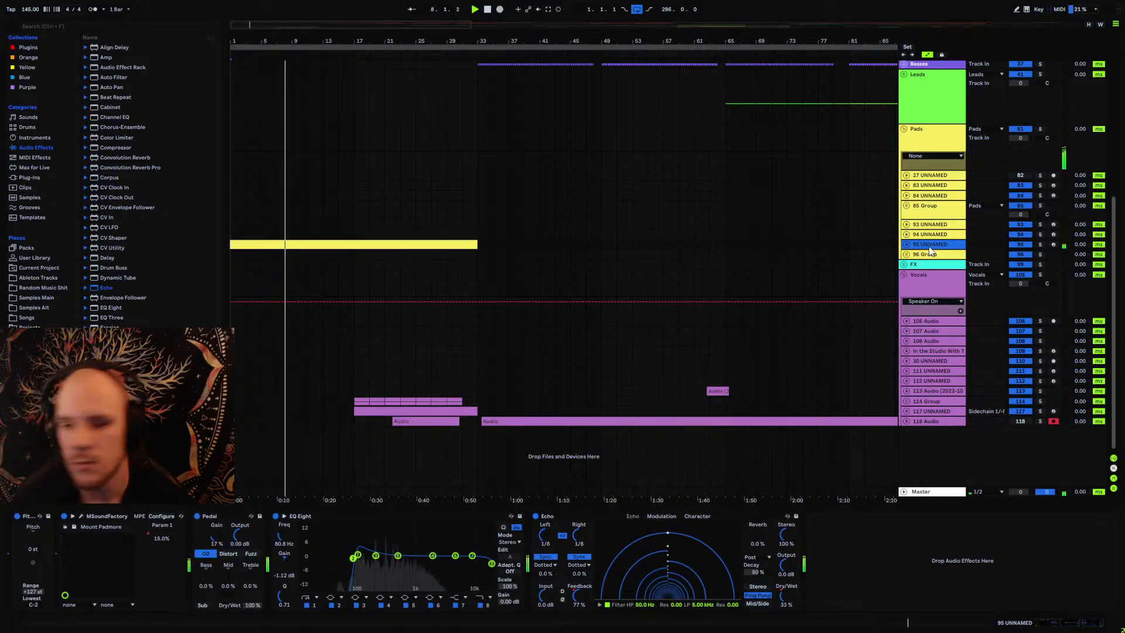
click(906, 245)
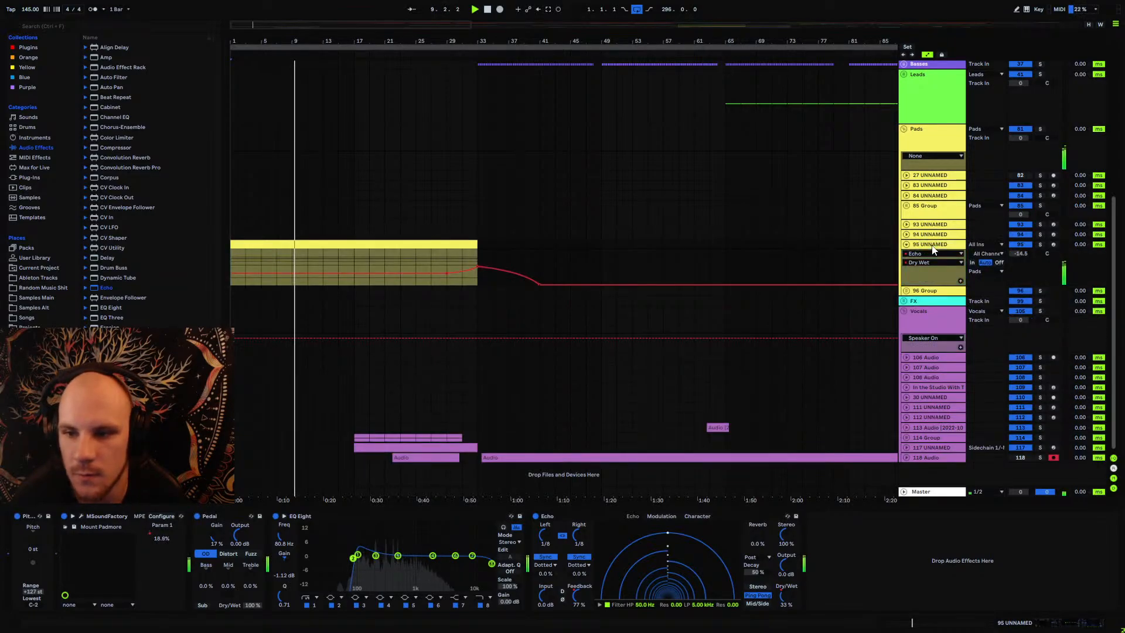
click(216, 537)
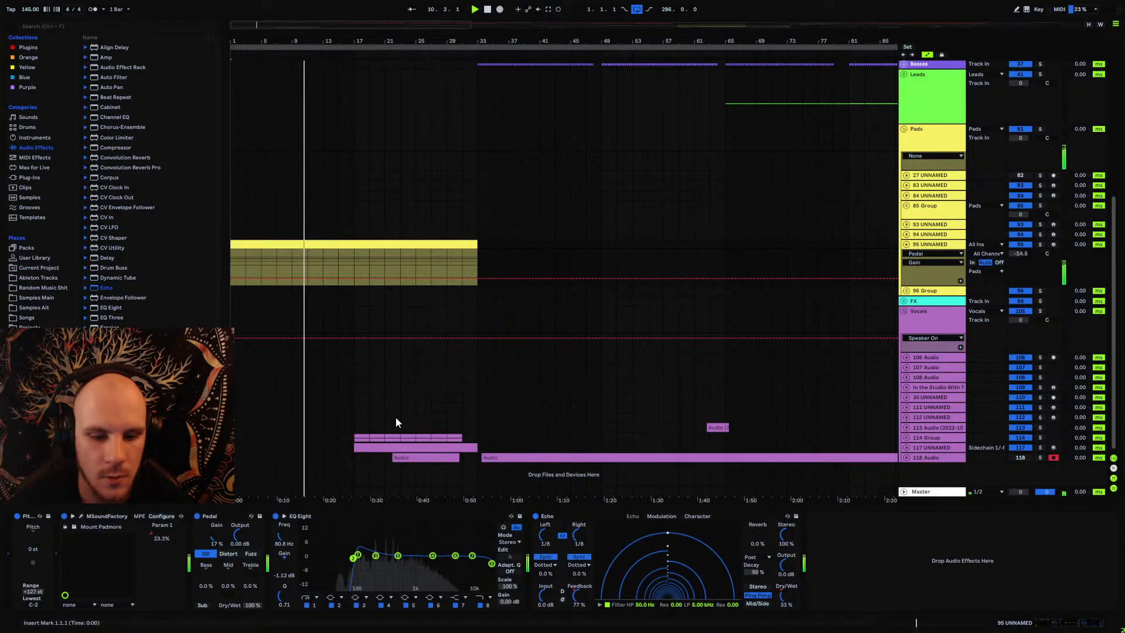
mouse_move(418, 281)
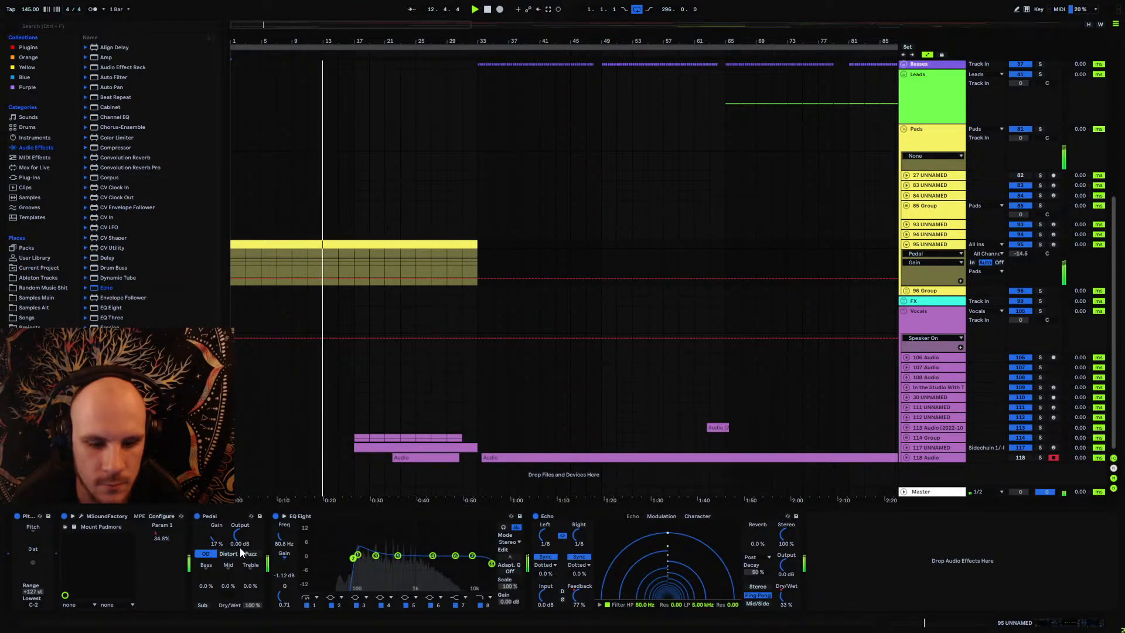
Step: Automate the Pedal dry/wet on track 95 to rise in a curve from bar 1 to bar 33, and collapse the track
drag(251, 574, 249, 619)
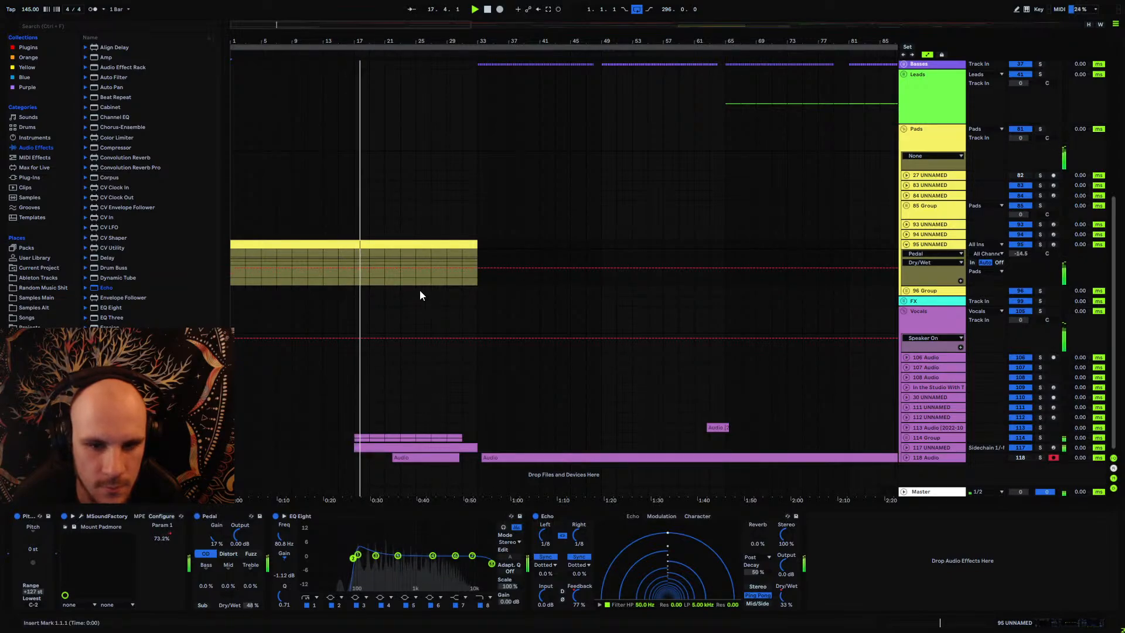
drag(446, 267, 447, 257)
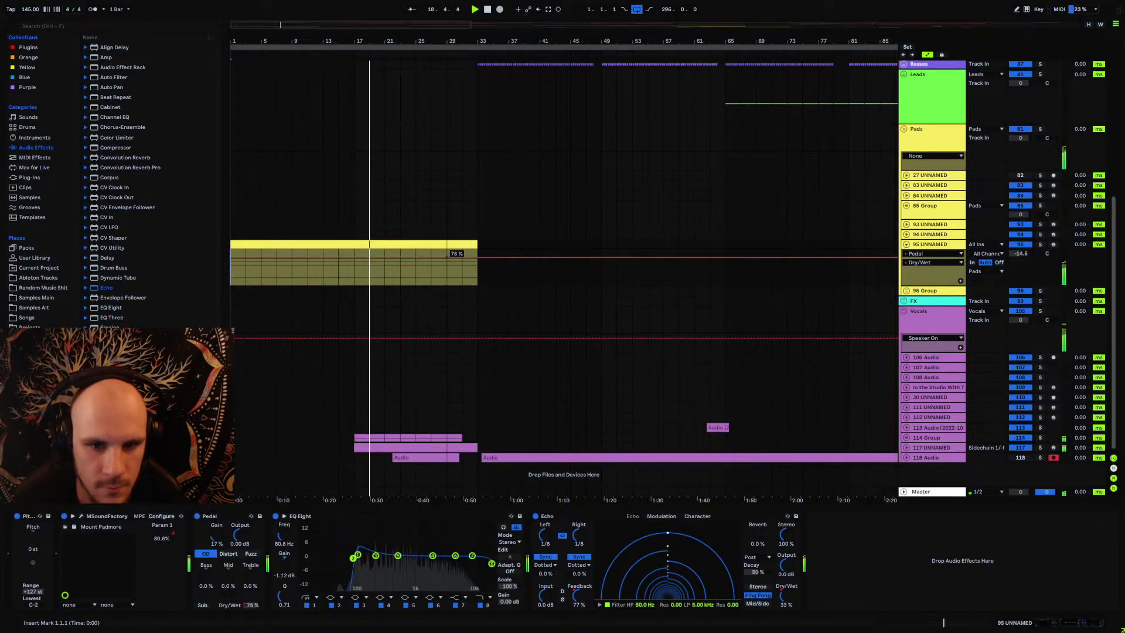
click(447, 257)
drag(232, 256, 232, 278)
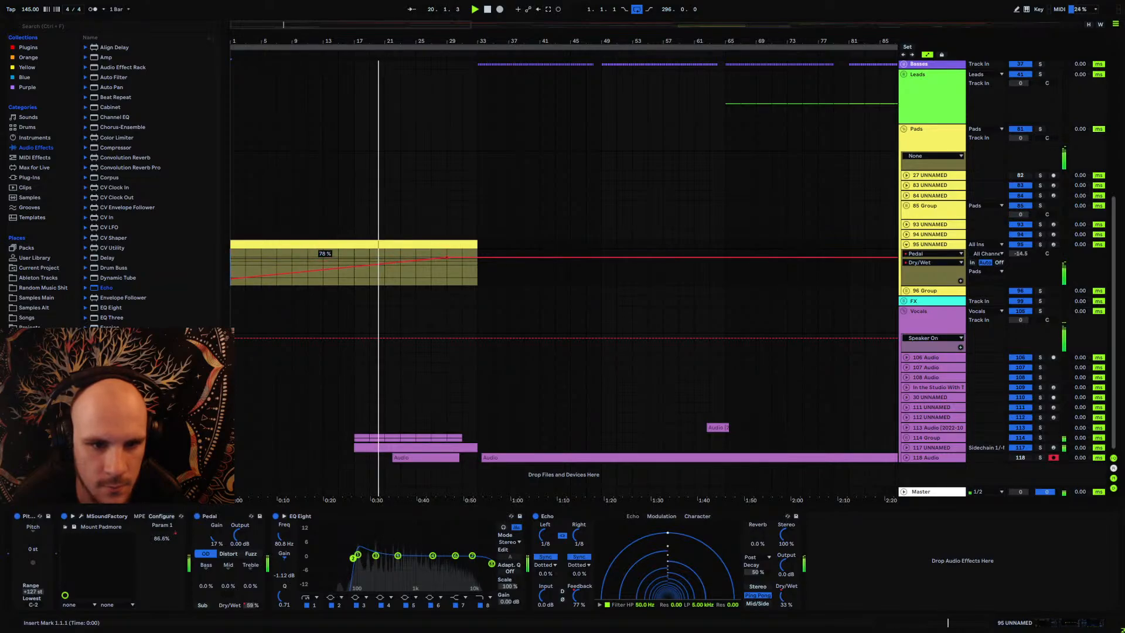
drag(362, 265, 362, 271)
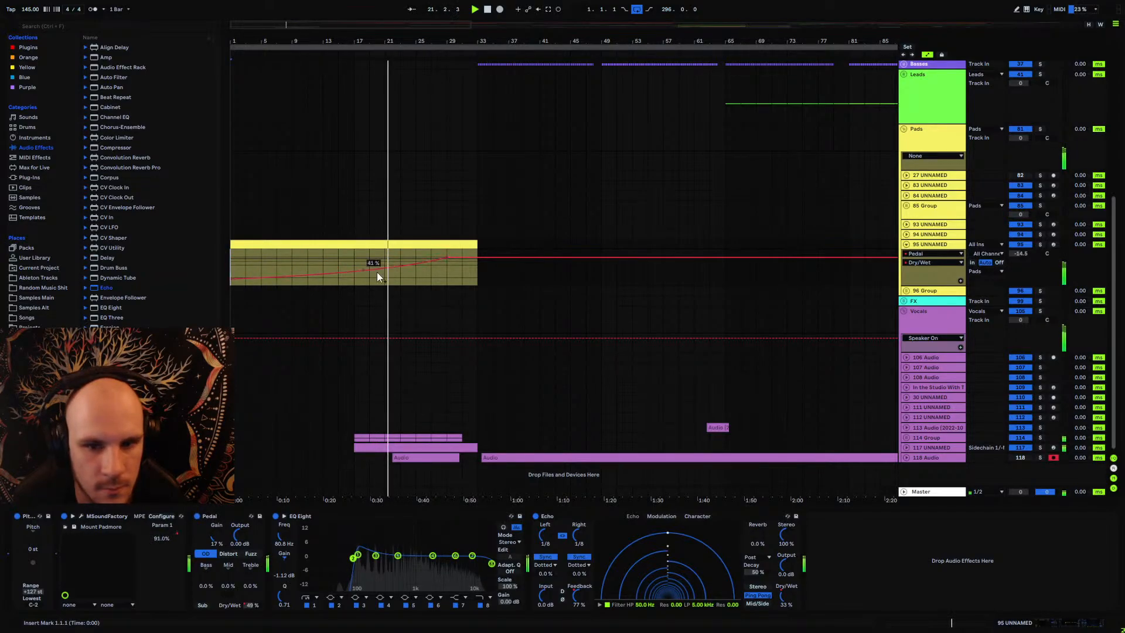
drag(478, 257, 448, 257)
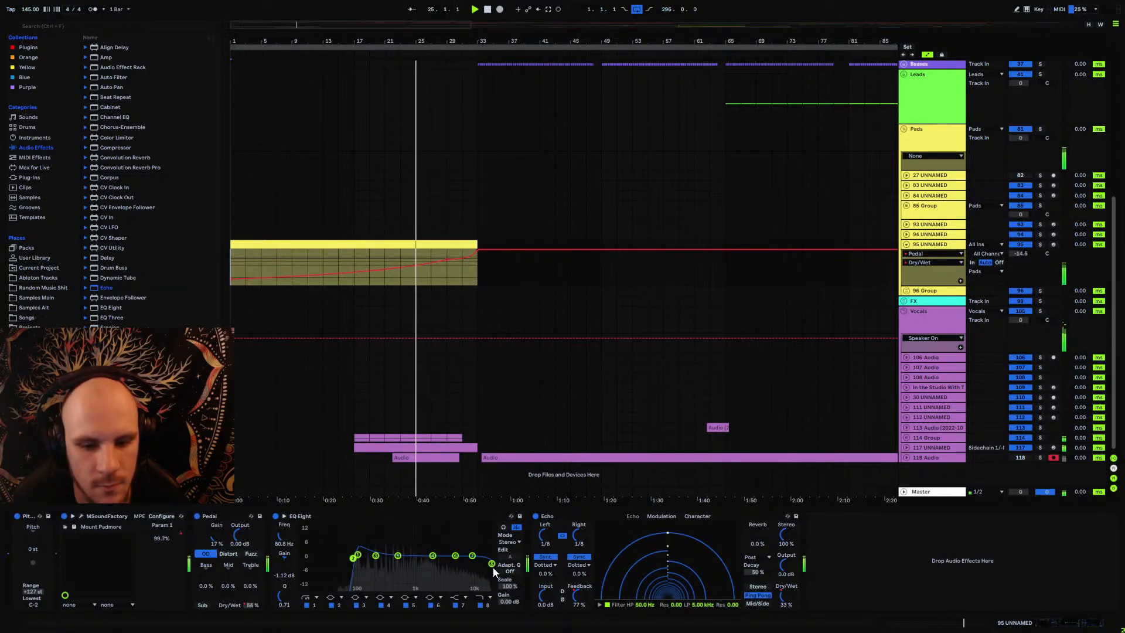
click(906, 244)
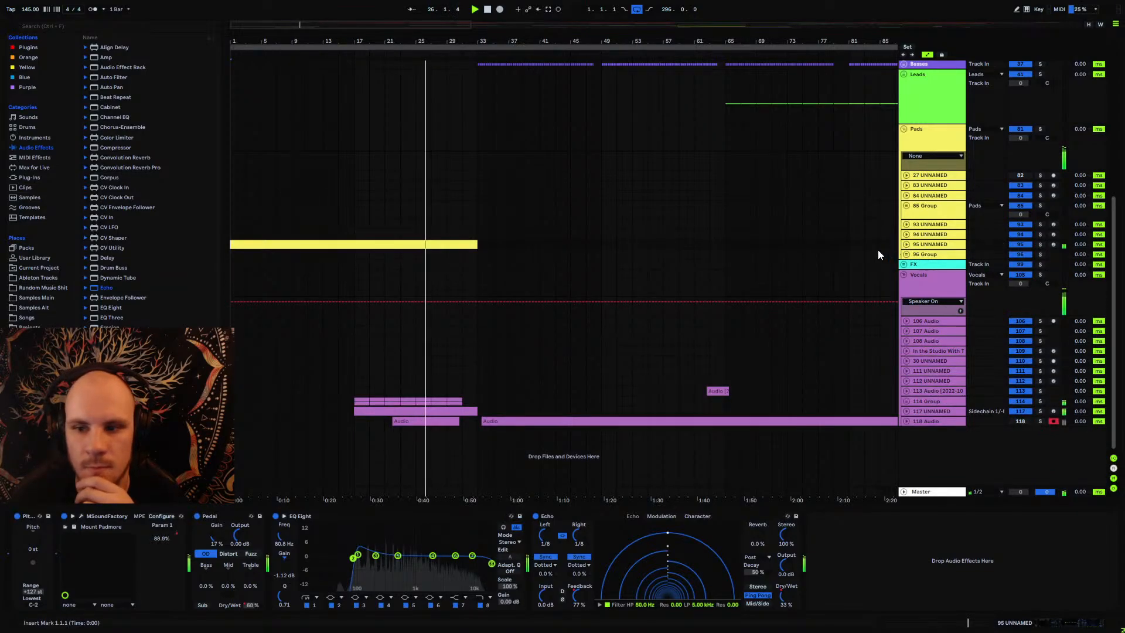
Step: Expand the Leads group and select the empty track 80 at its end
click(903, 75)
scroll(748, 321, down, 4)
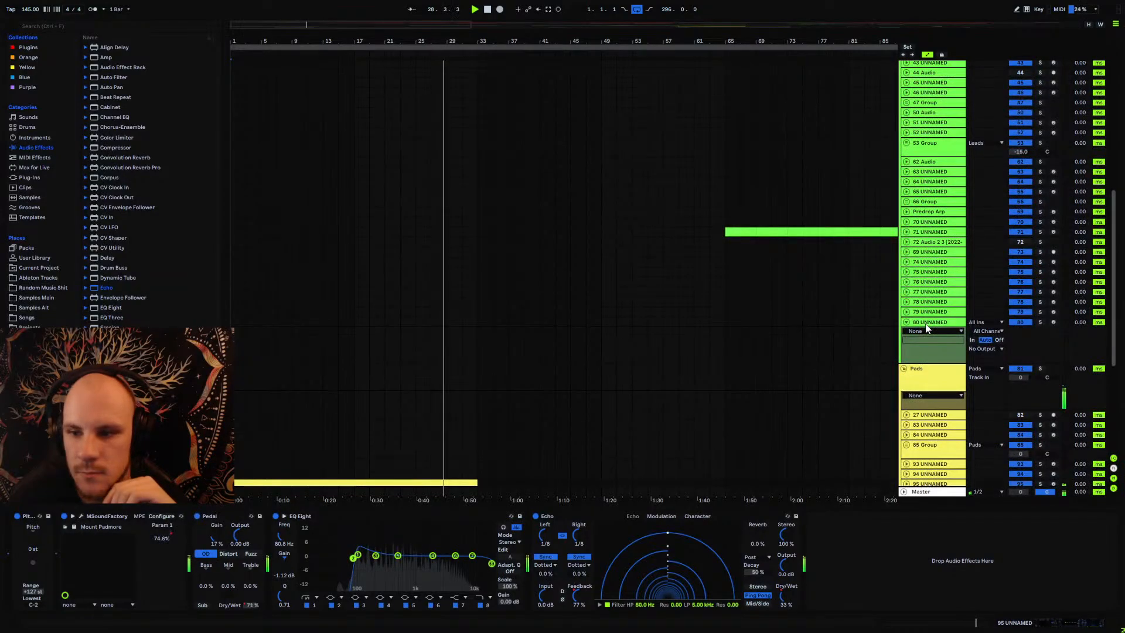
click(926, 327)
scroll(529, 347, down, 3)
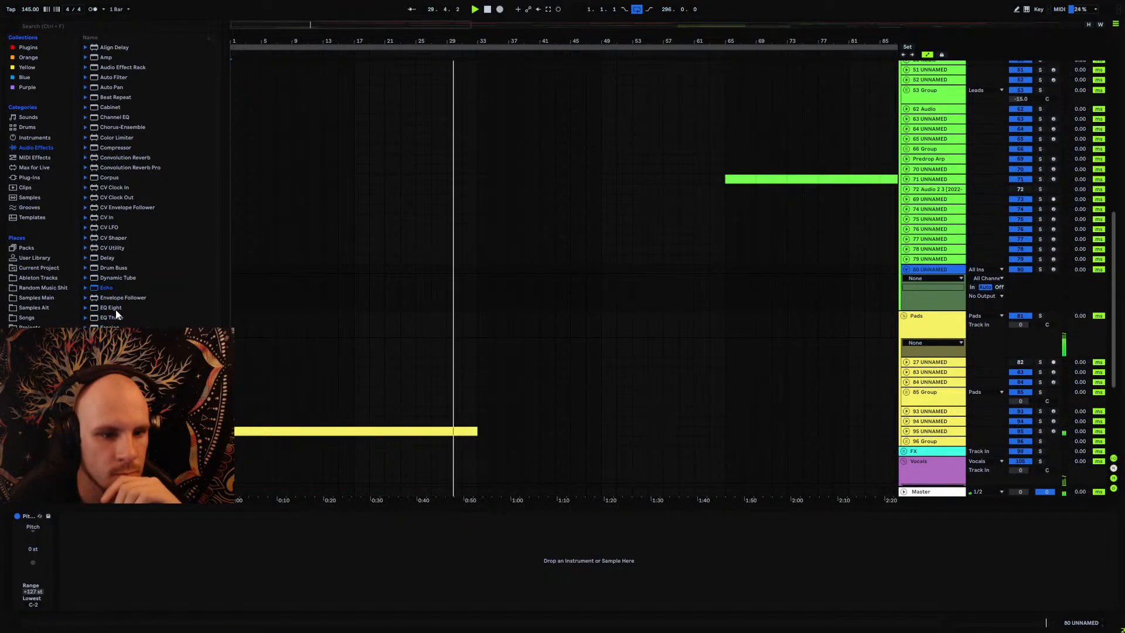
scroll(409, 330, down, 5)
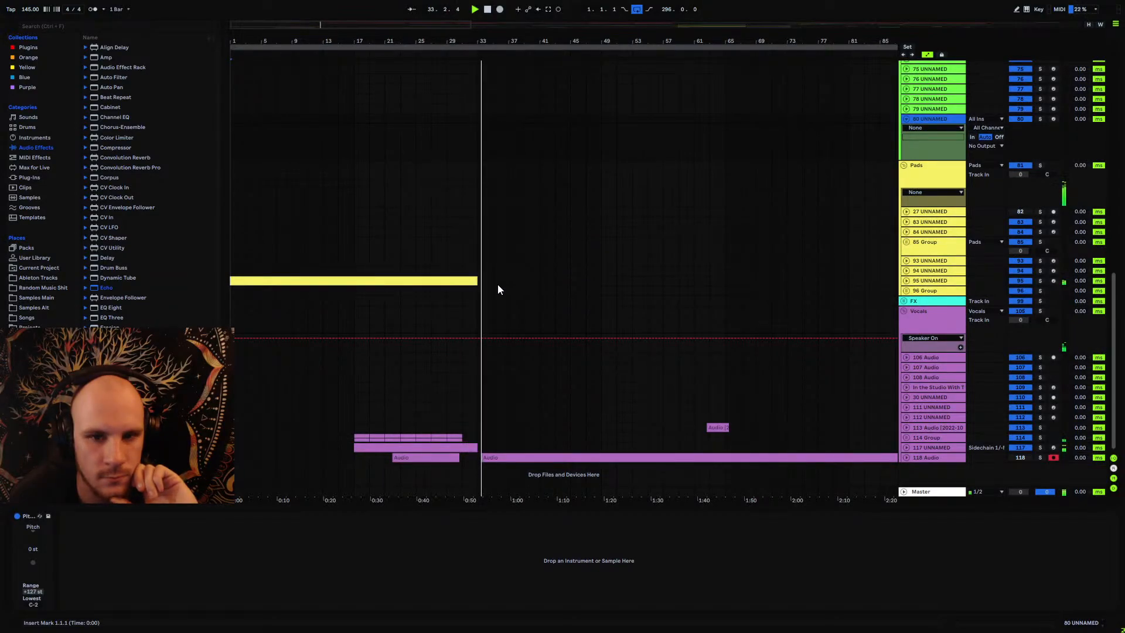
scroll(498, 284, up, 1)
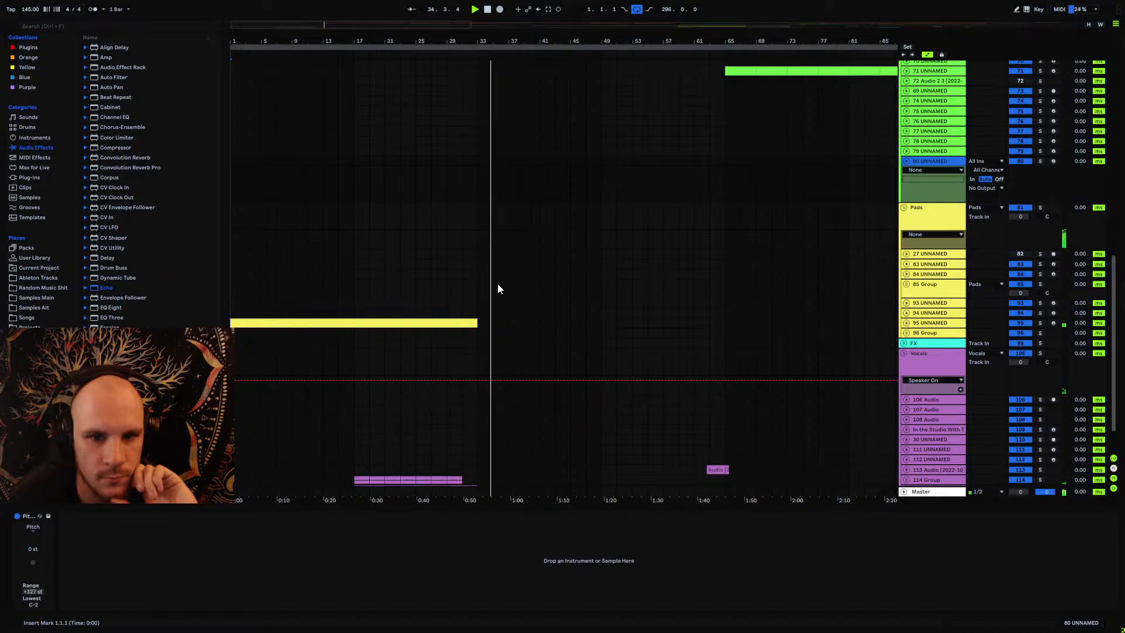
Step: Stop playback, place the insert marker at bar 1 and load Serum_x64 from the plug-ins onto track 80
click(28, 178)
click(99, 77)
scroll(125, 219, up, 1)
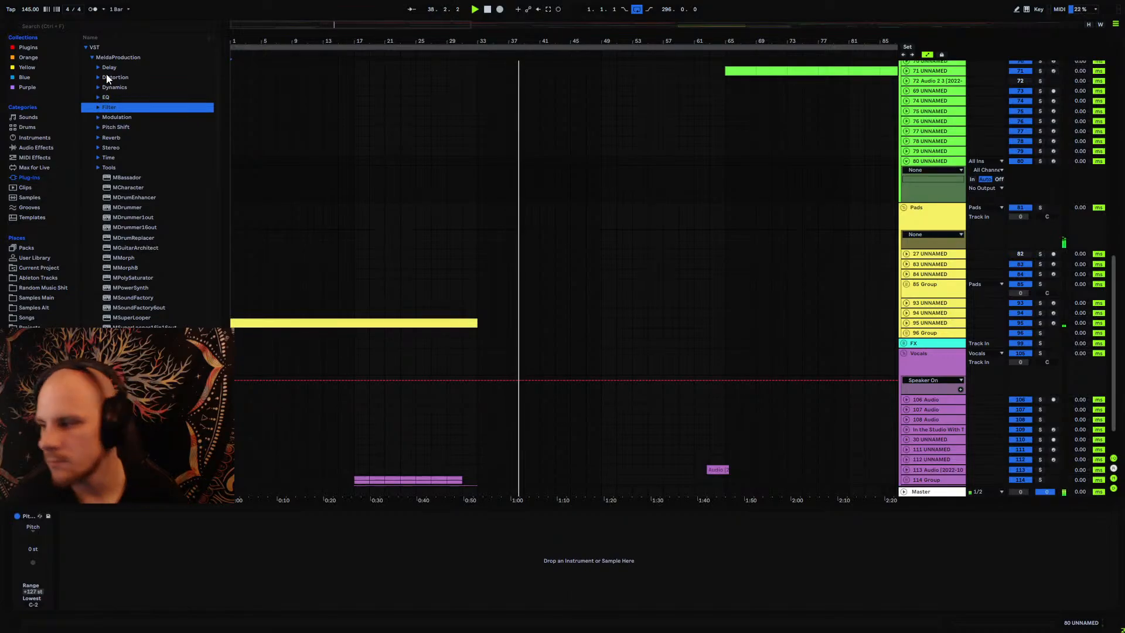
click(232, 160)
key(space)
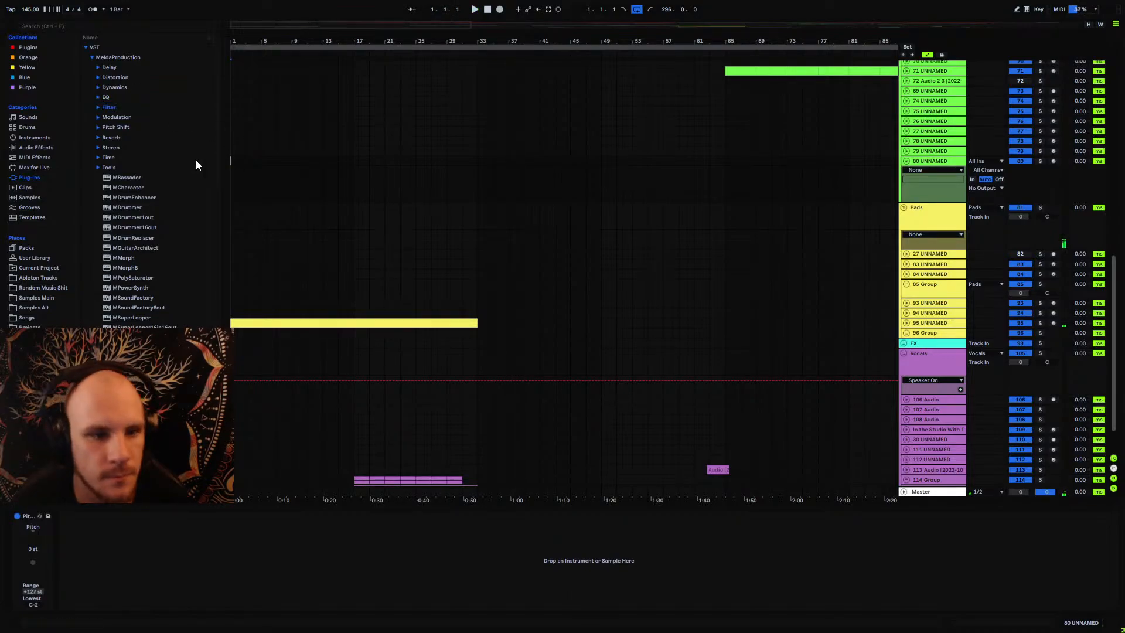
click(26, 178)
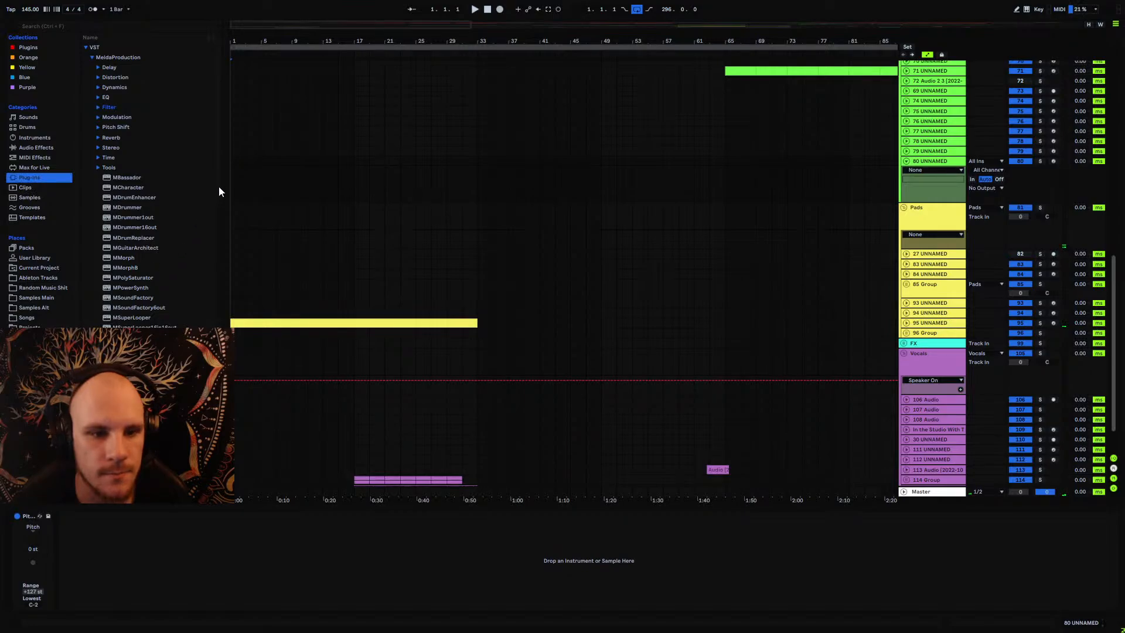
scroll(210, 236, down, 15)
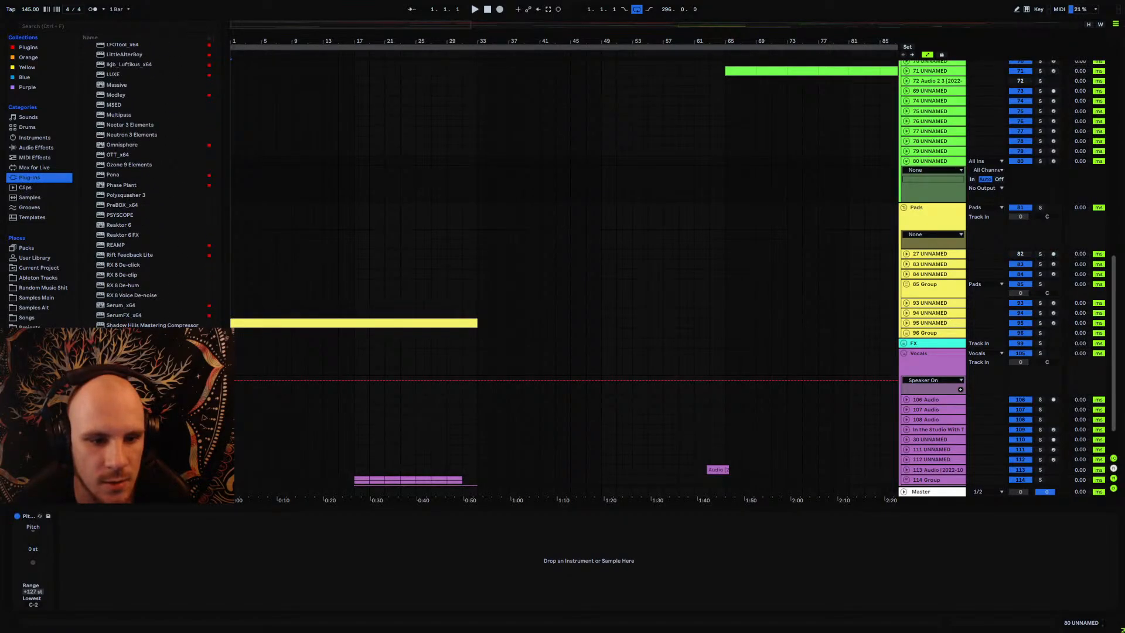
drag(117, 305, 351, 195)
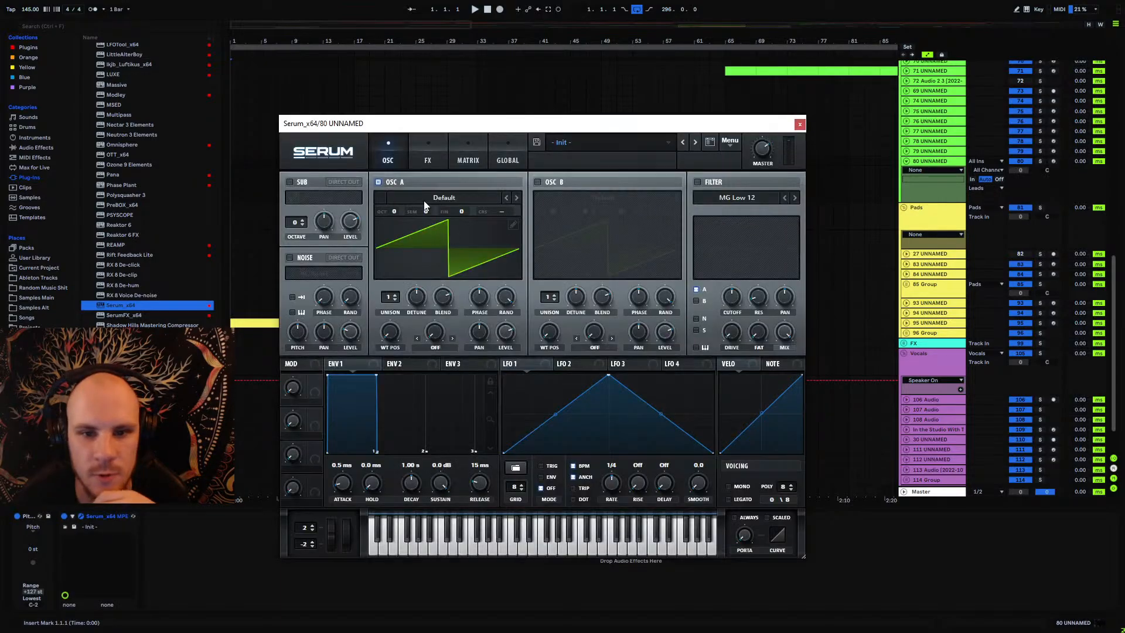
Step: Load the Analog_BD_Sin wavetable into Serum's oscillator A and arm track 80 for recording
click(428, 199)
mouse_move(437, 216)
click(542, 244)
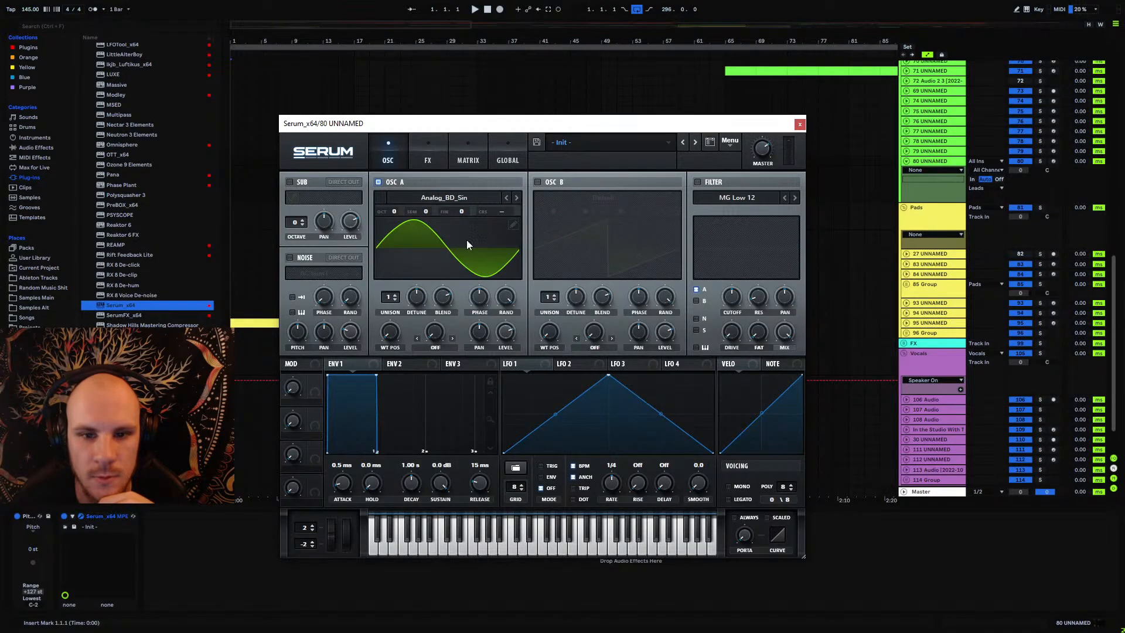
click(1052, 161)
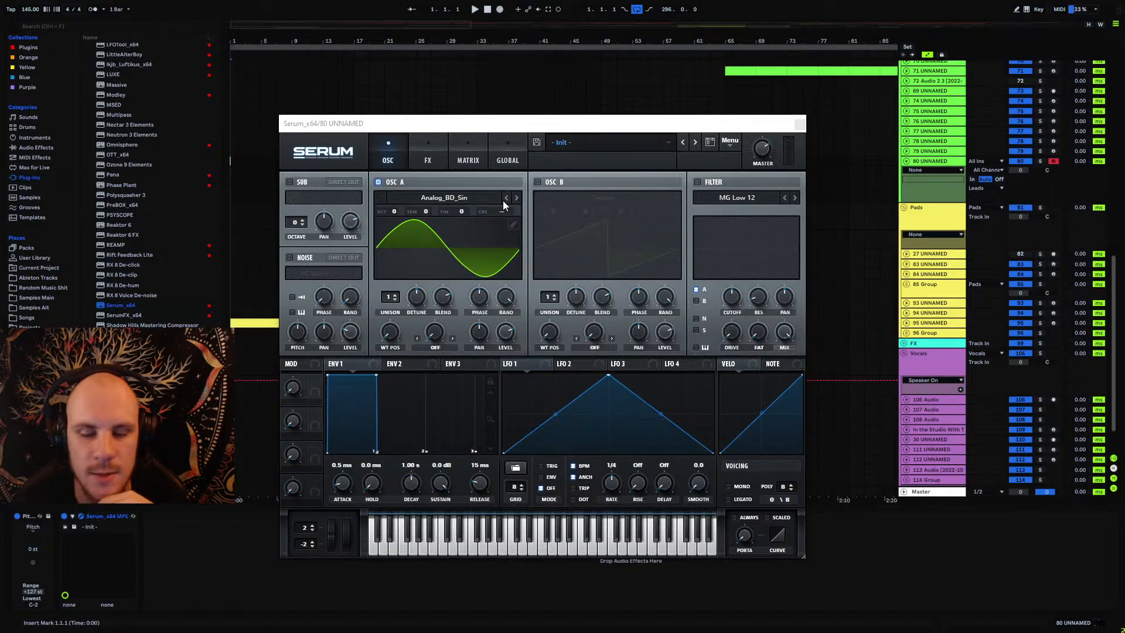
Step: Switch on oscillator B and redraw the first frame of oscillator A's wavetable as a full-height square wave
click(538, 182)
click(513, 224)
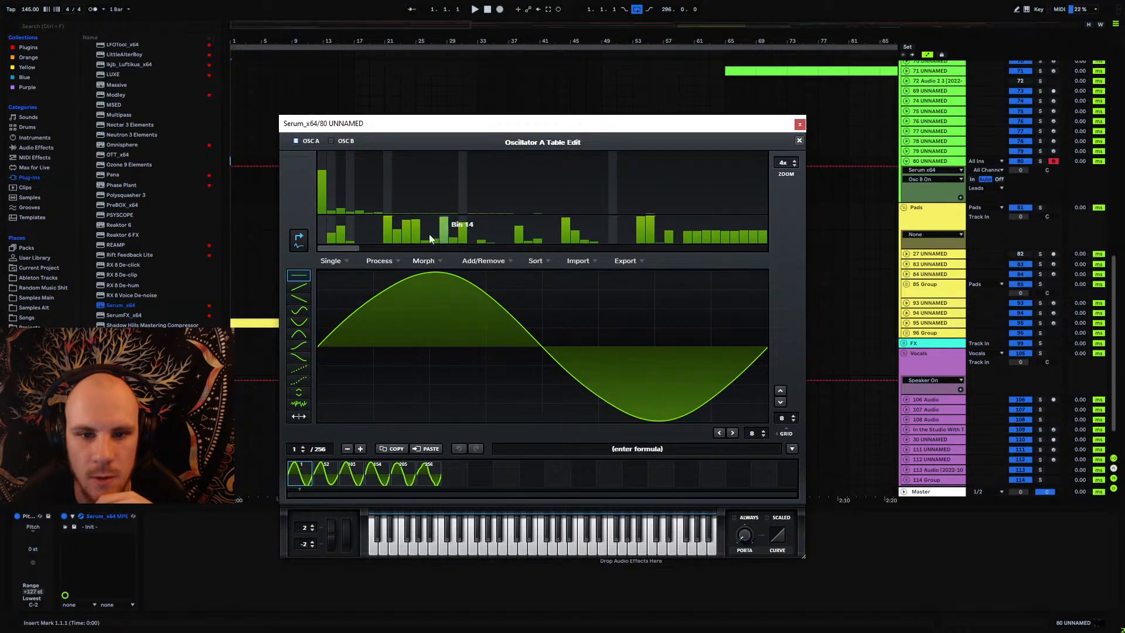
drag(320, 271, 519, 270)
drag(567, 412, 736, 419)
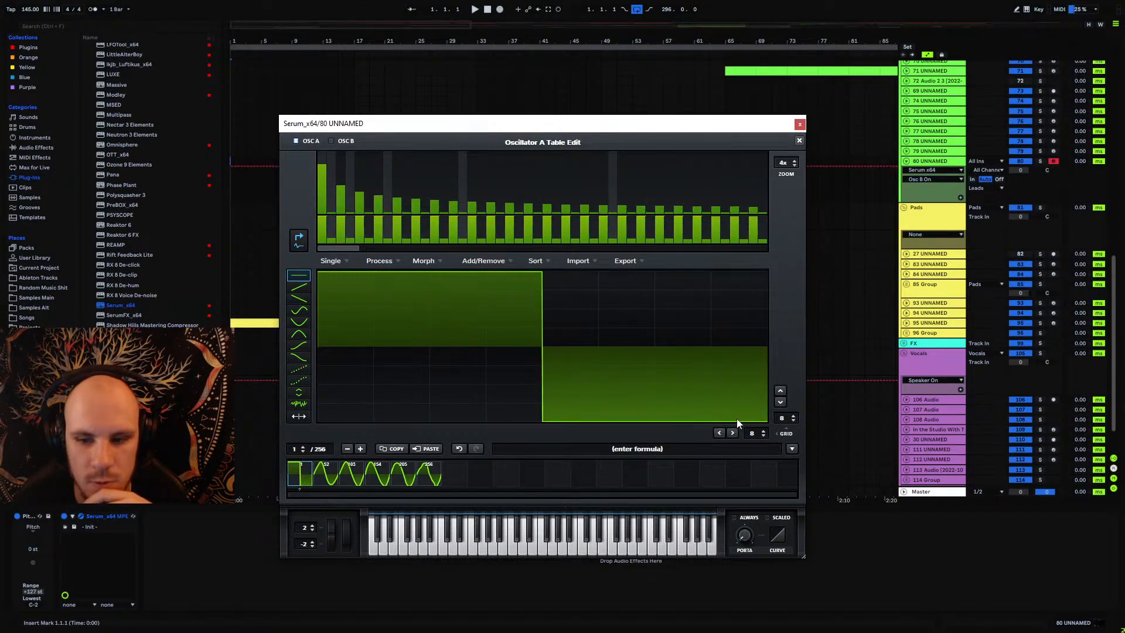
click(799, 141)
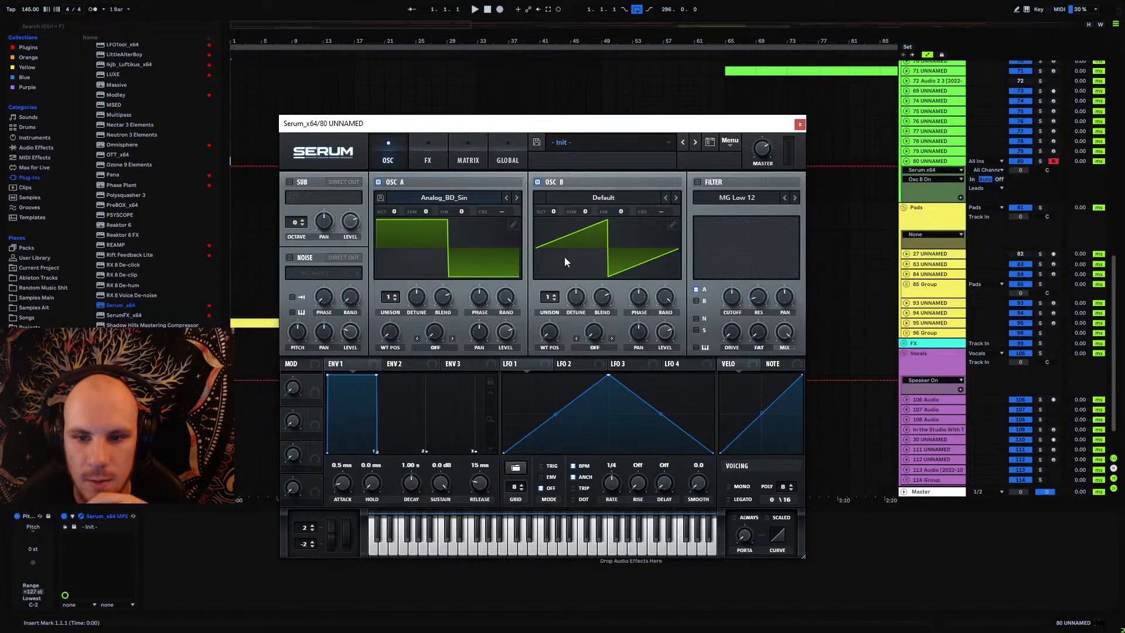
Step: Transpose oscillator B up one octave and adjust the phases of both oscillators, with oscillator B at 180 degrees
drag(553, 212, 559, 206)
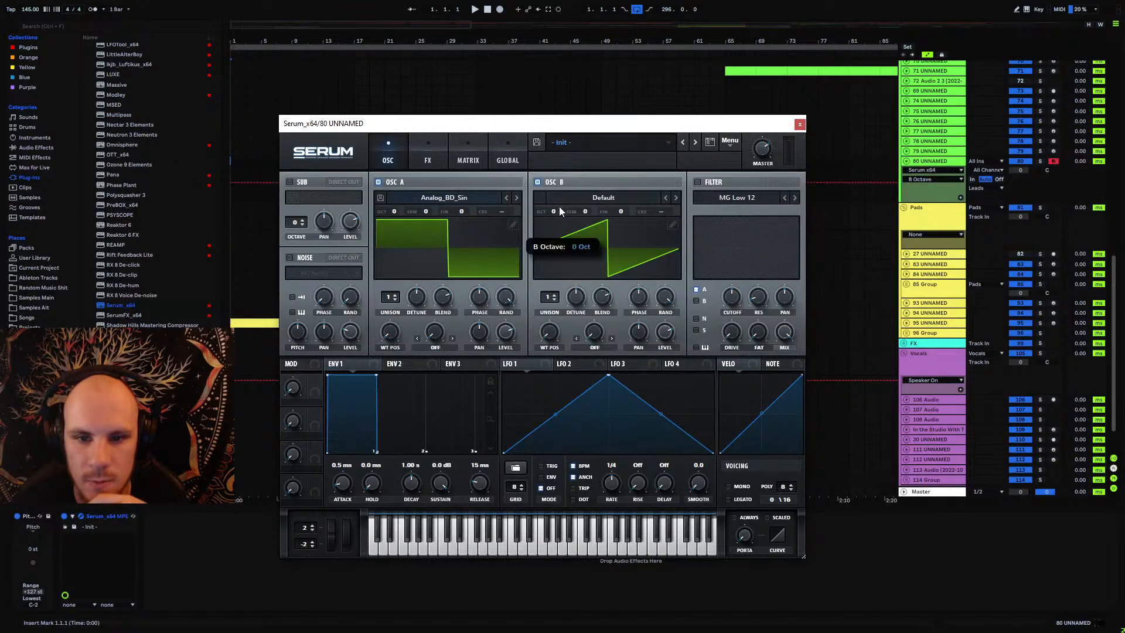
click(643, 307)
click(485, 300)
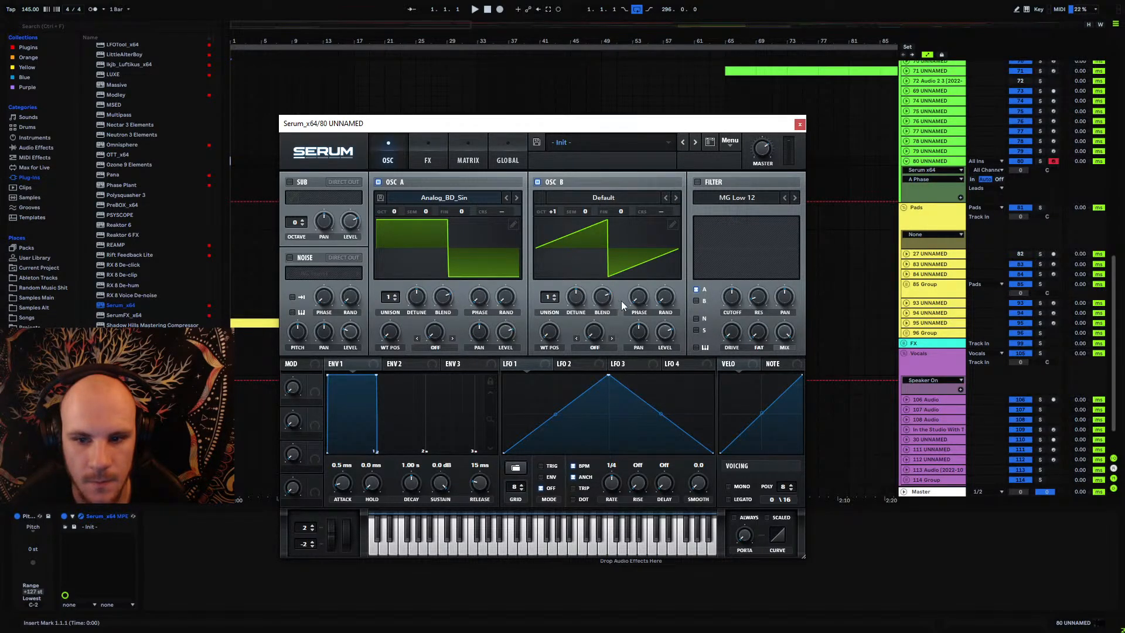
click(638, 297)
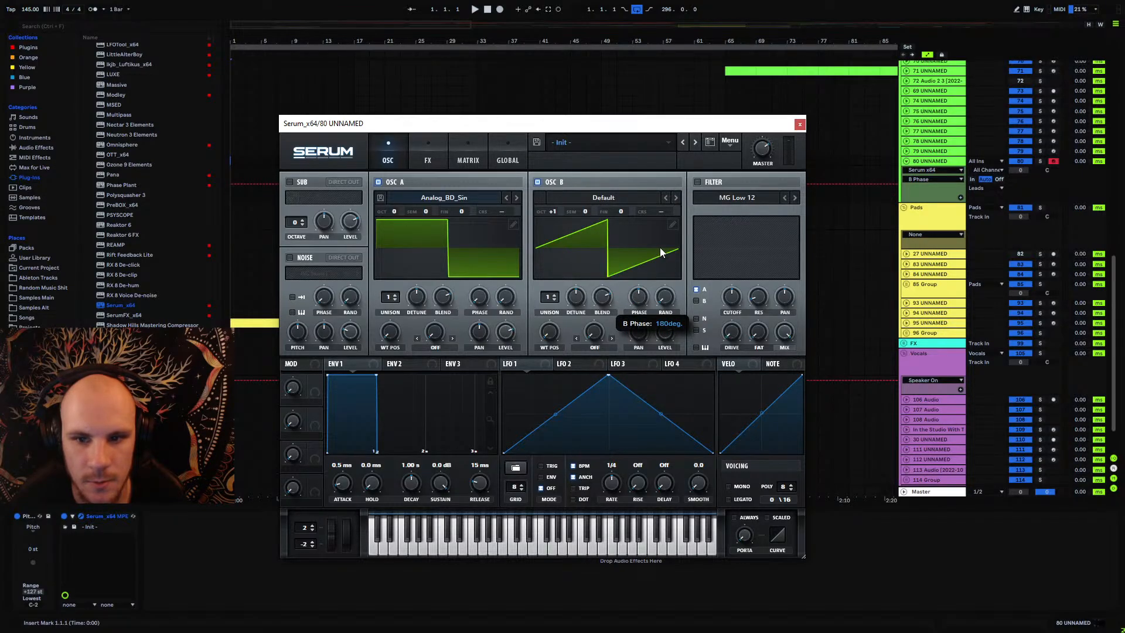
drag(660, 248, 660, 249)
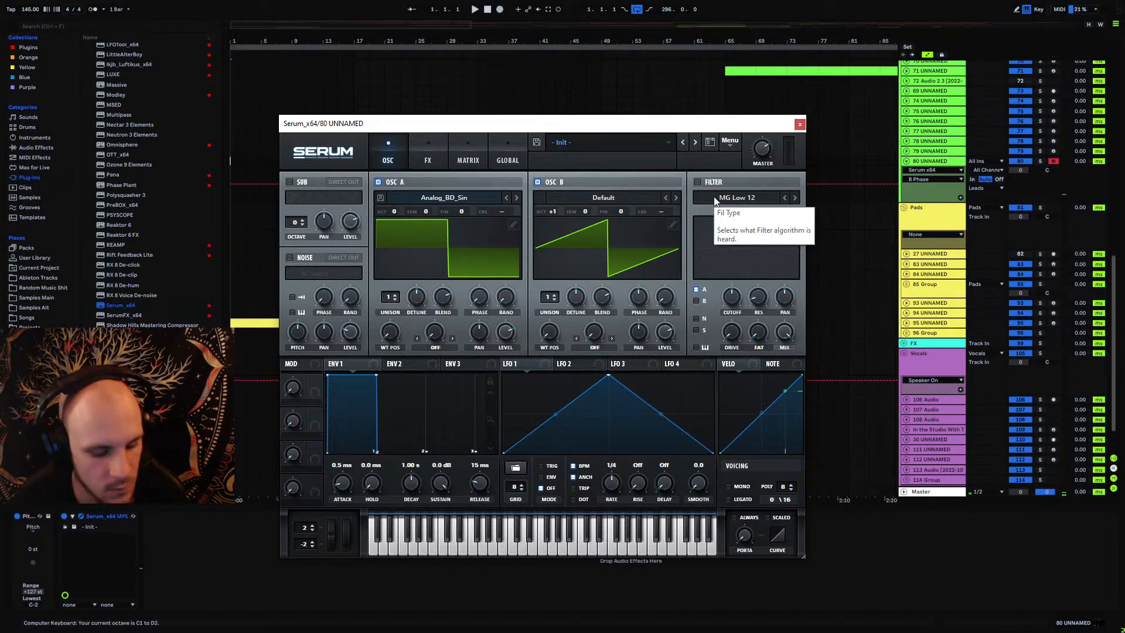
Step: Route oscillator B into the MG Low 12 filter alongside A, enable the filter and set its cutoff to 53 Hz
click(696, 300)
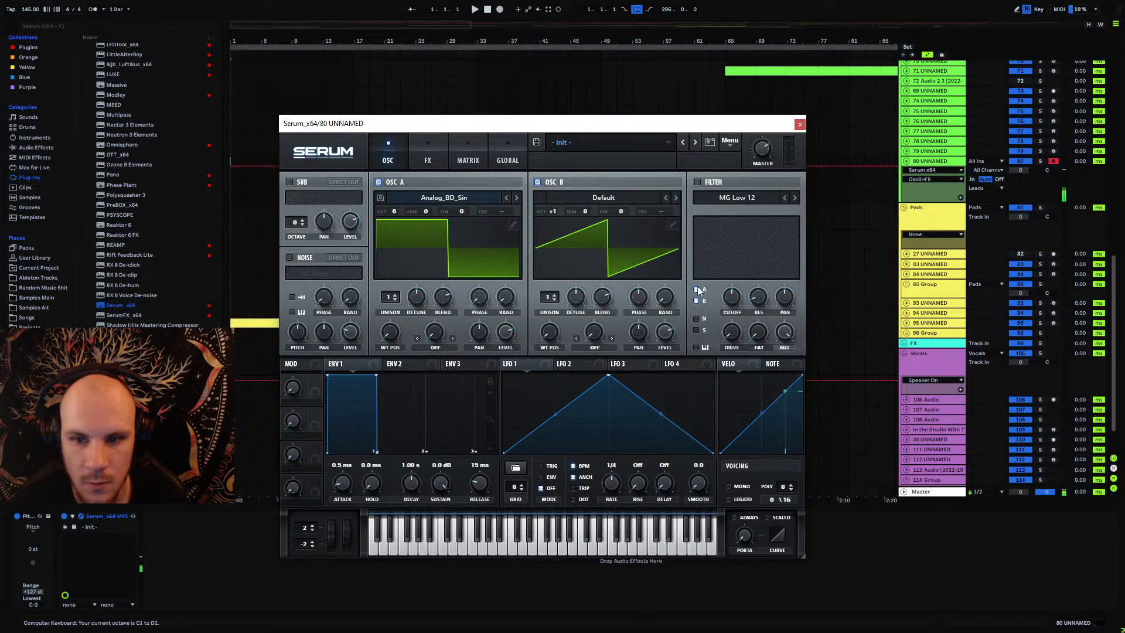
click(698, 182)
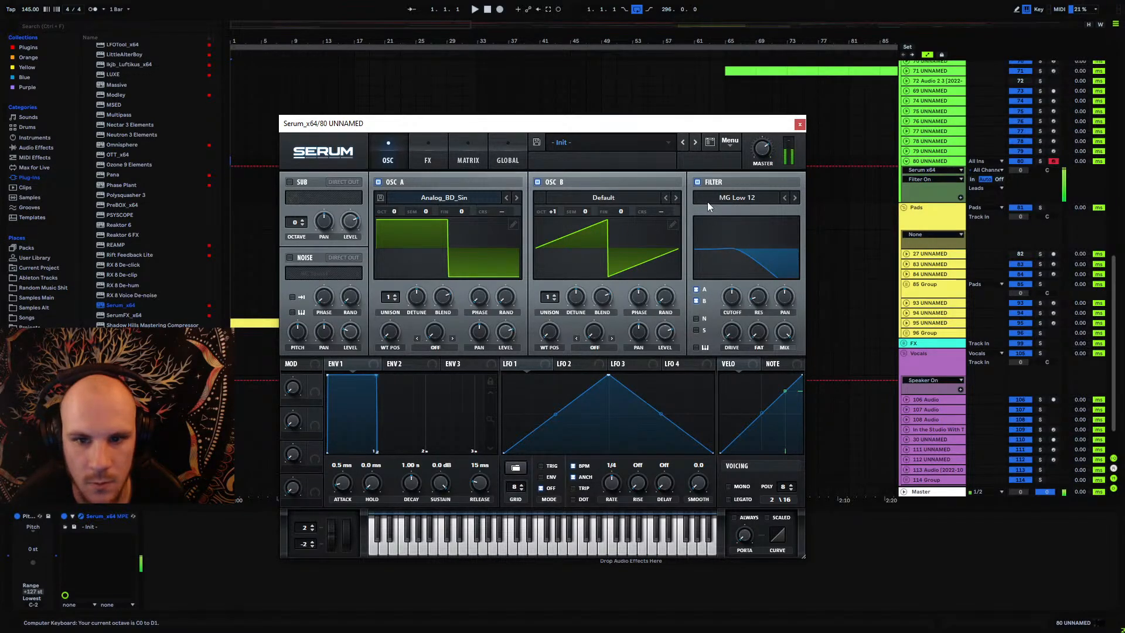
key(x)
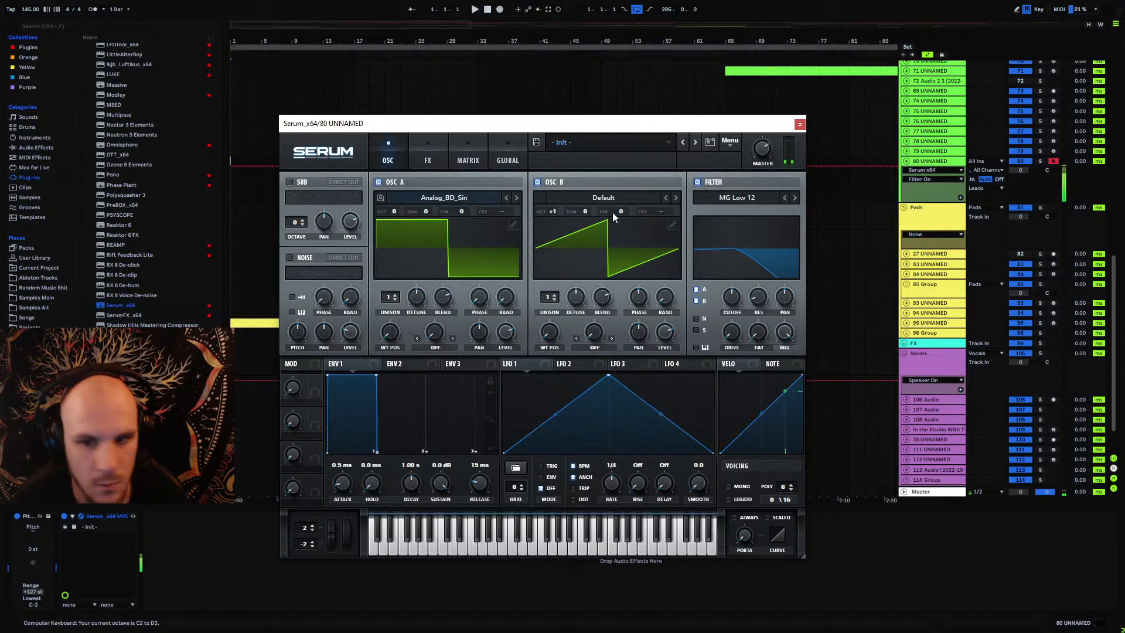
drag(732, 297, 725, 322)
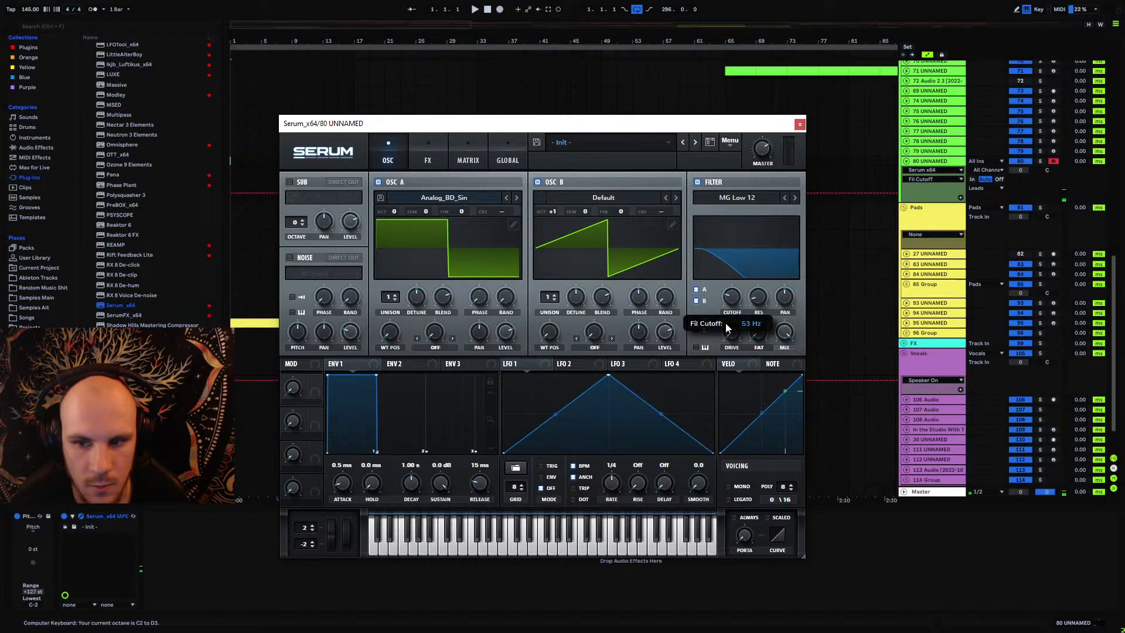
Step: Modulate the filter cutoff with ENV 2 at 191 ms decay and 0% sustain, and set oscillator B's phase to about 79 degrees
drag(378, 375, 332, 483)
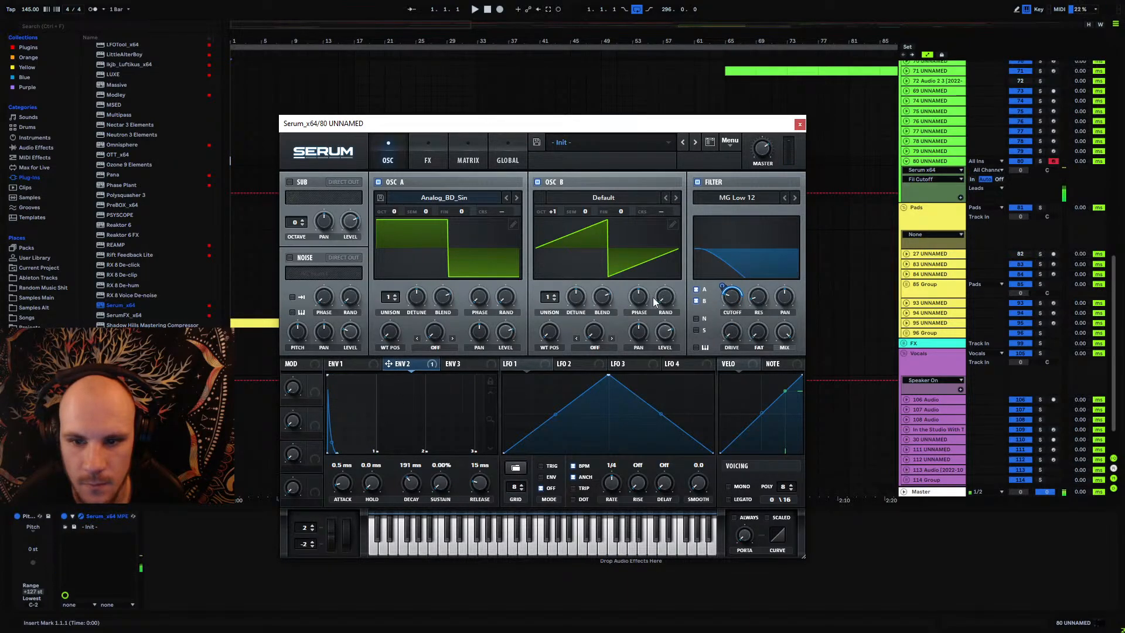
drag(639, 298, 635, 324)
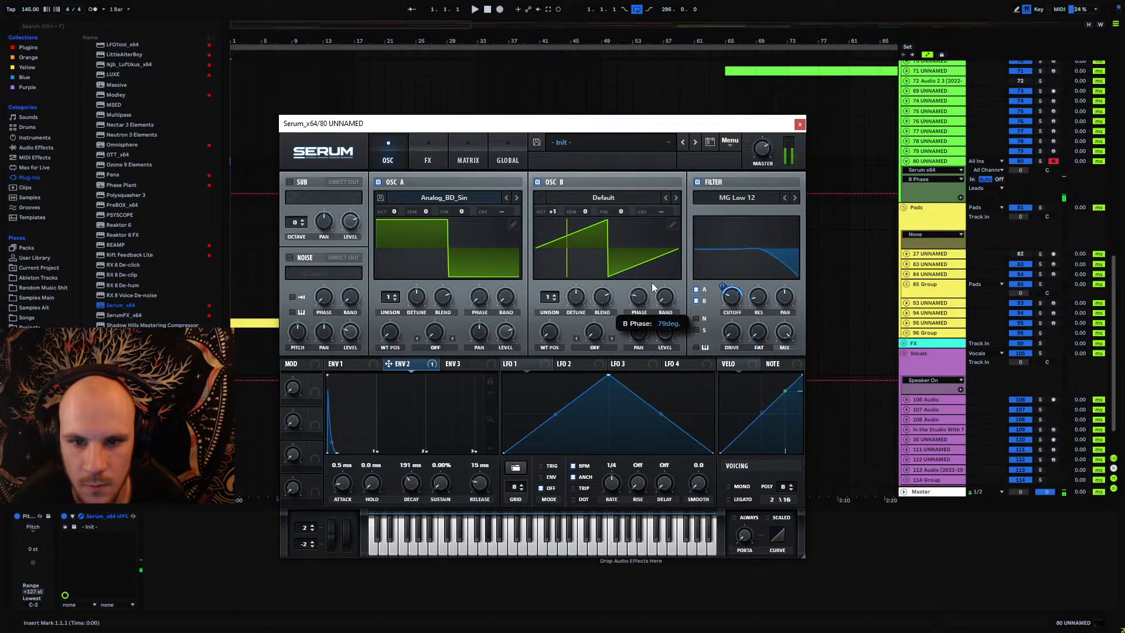
Step: Enable Serum's Hyper/Dimension effect with the dimension mix at 37%, and enable the Chorus with a reduced mix
click(428, 157)
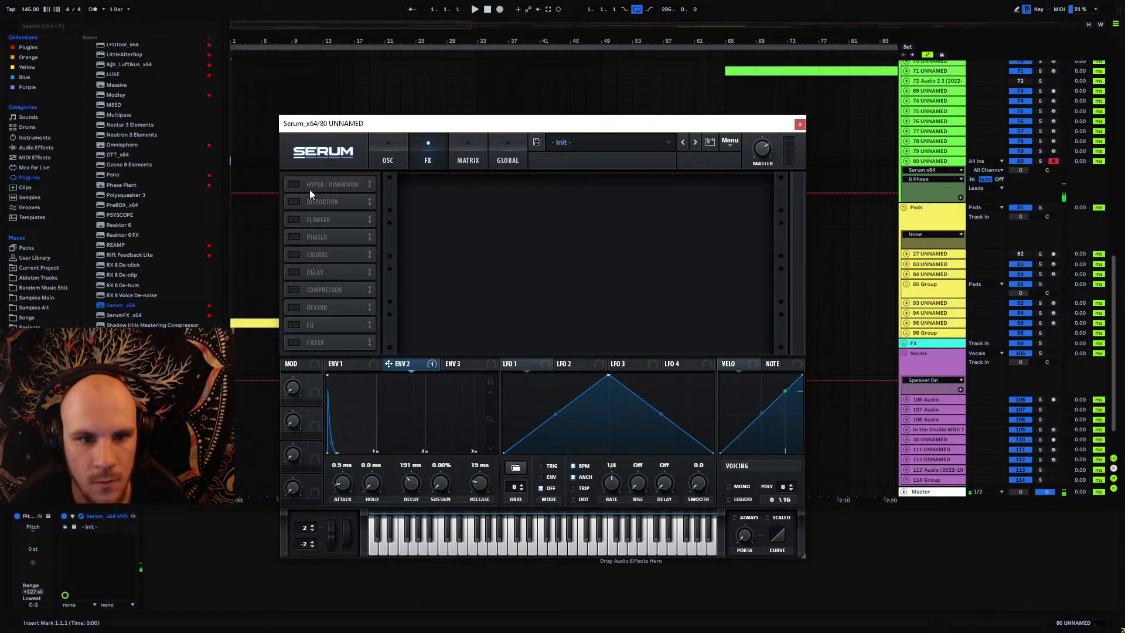
click(296, 183)
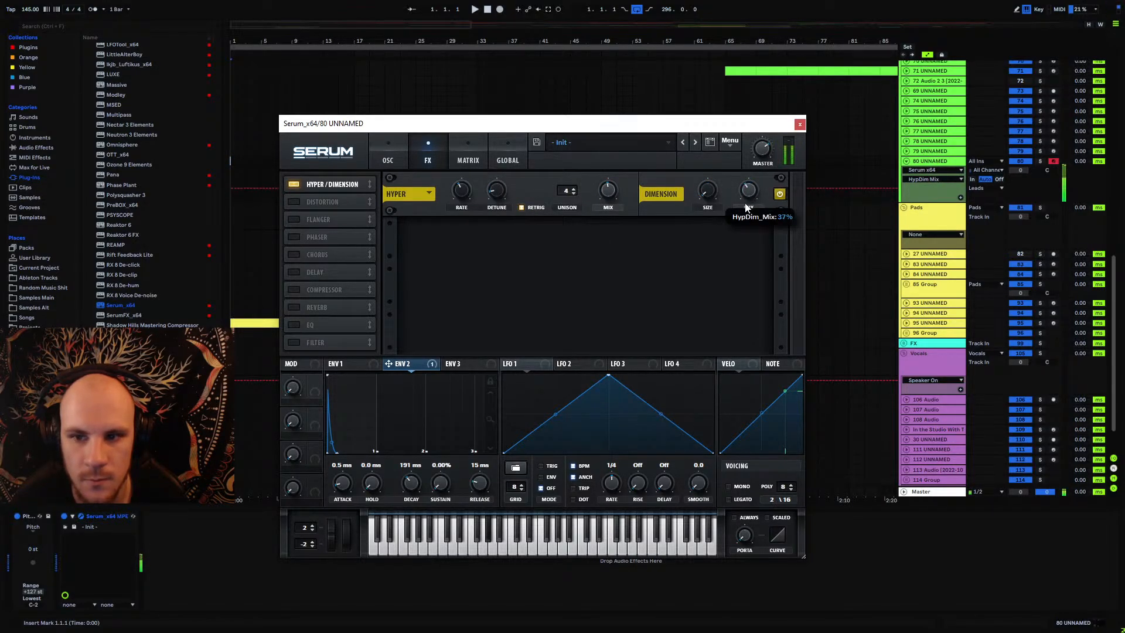
click(294, 255)
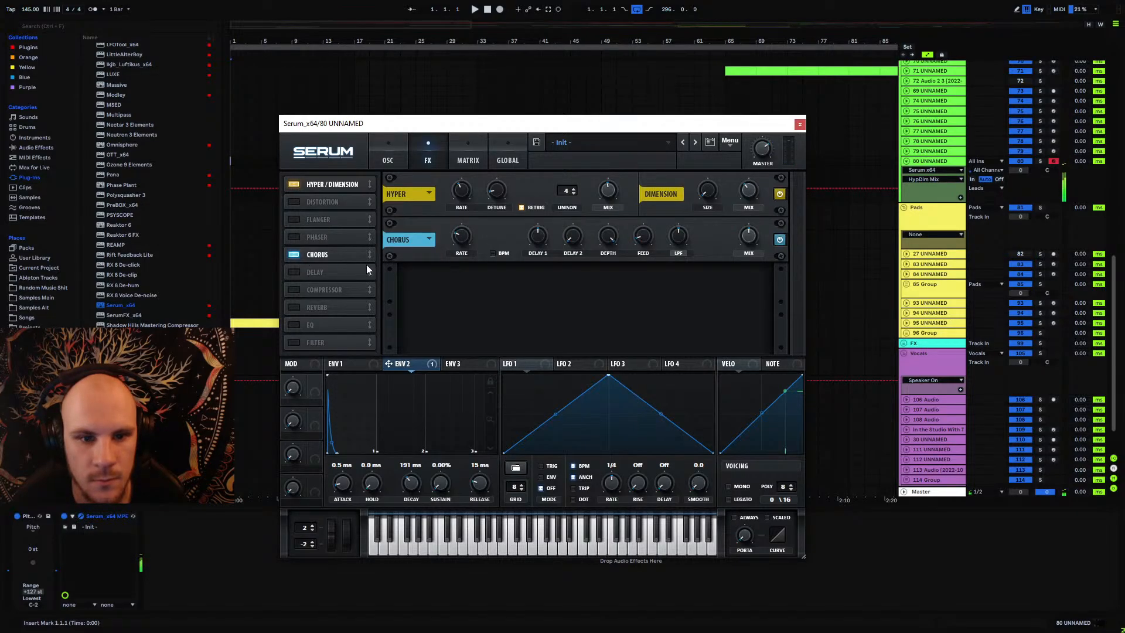
click(743, 243)
click(388, 155)
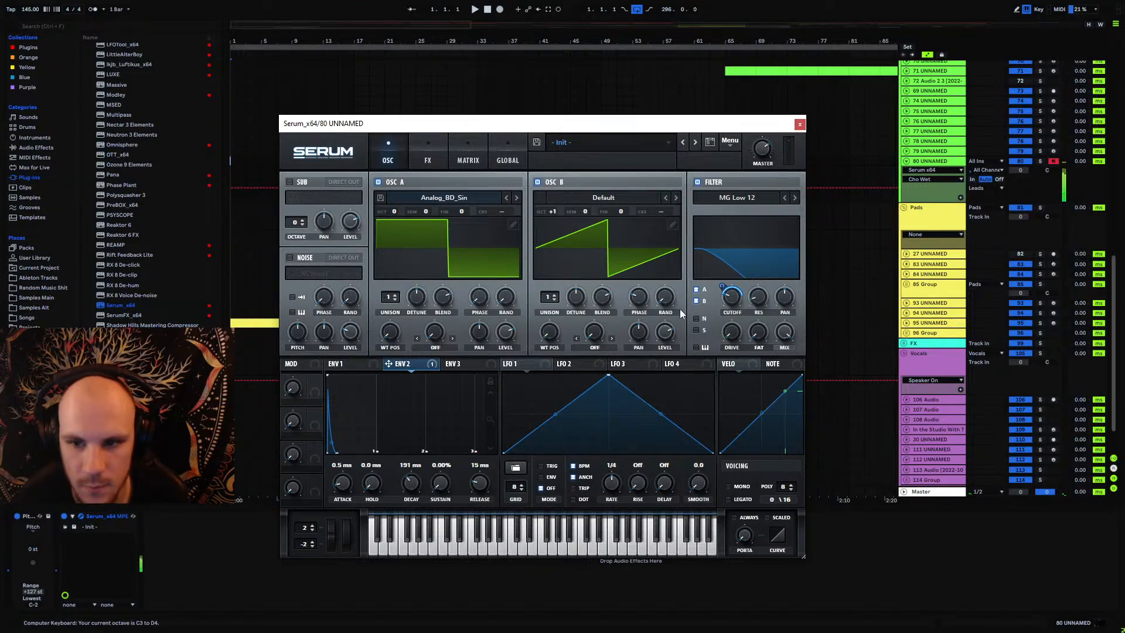
Step: Enable the multiband Compressor with a release of about 660.7 ms, set the Chorus mix to 31% and reduce its Delay 1
click(427, 163)
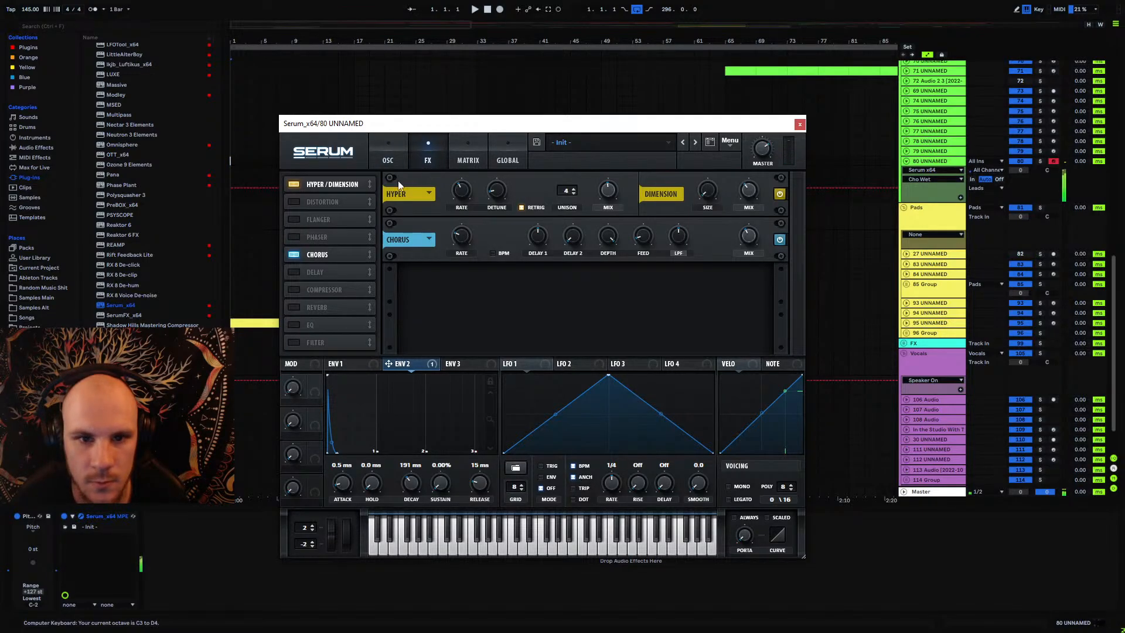
click(296, 290)
click(636, 298)
drag(602, 286, 581, 225)
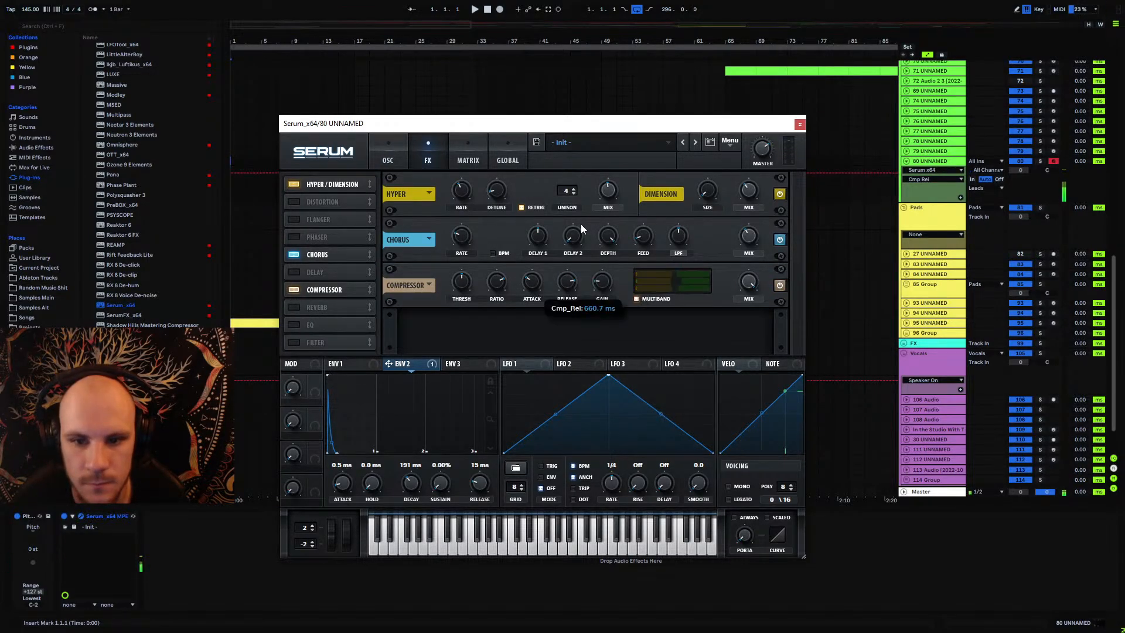
drag(750, 242, 748, 253)
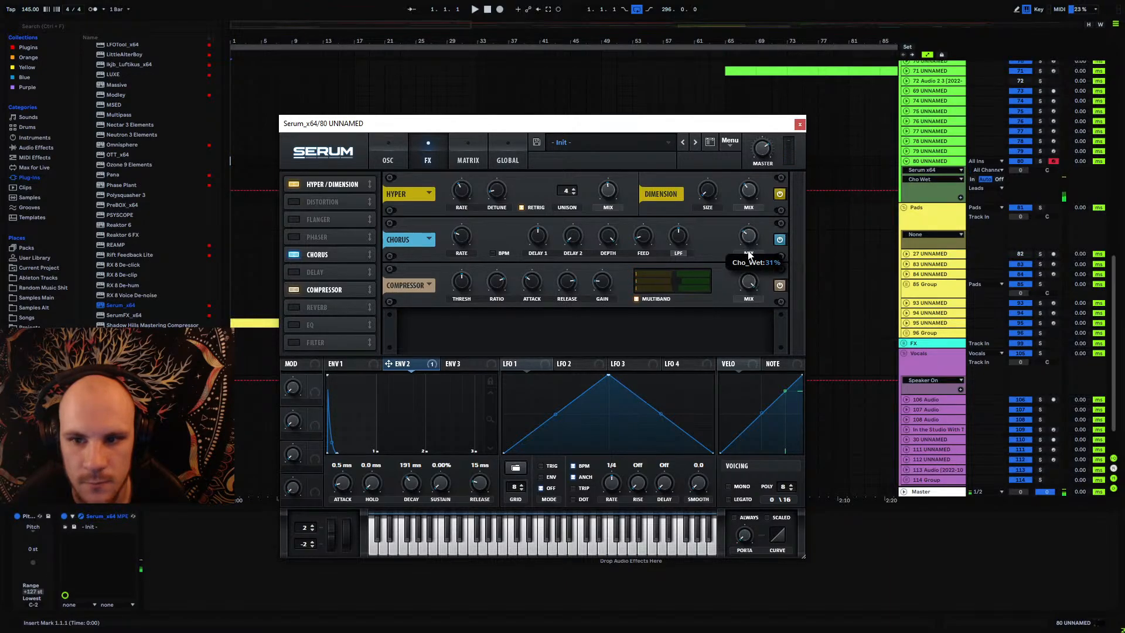
click(535, 237)
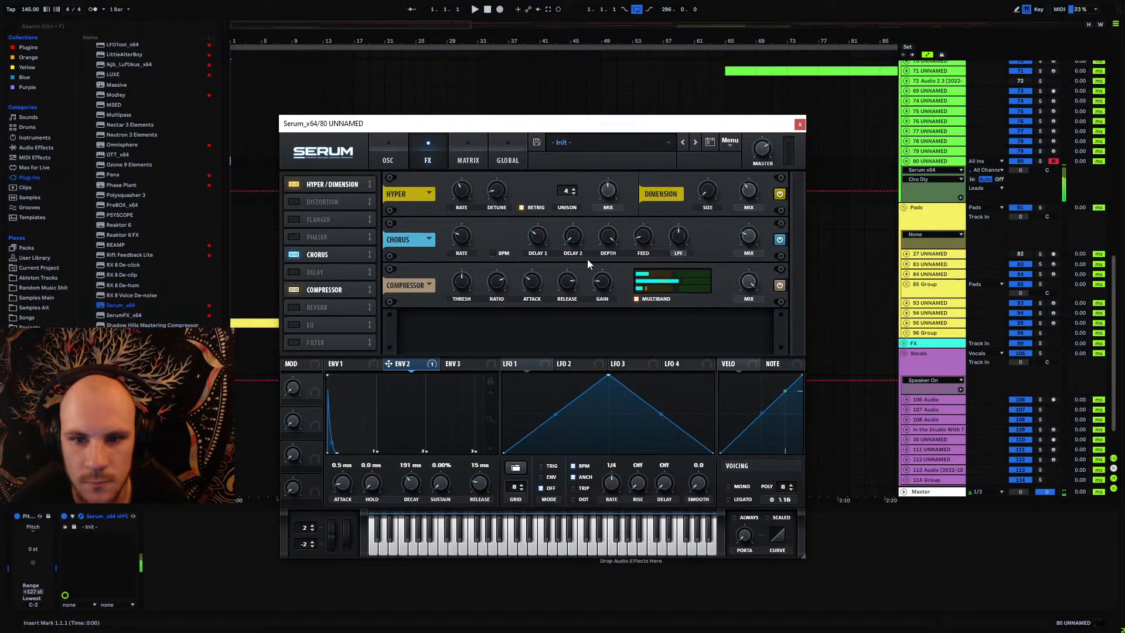
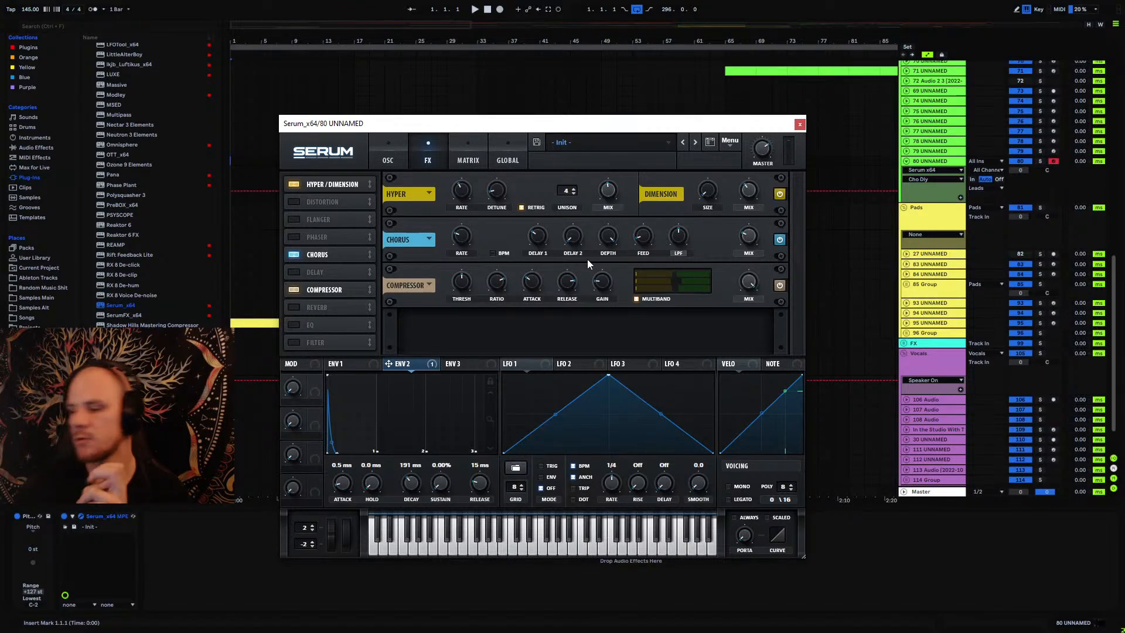
click(800, 123)
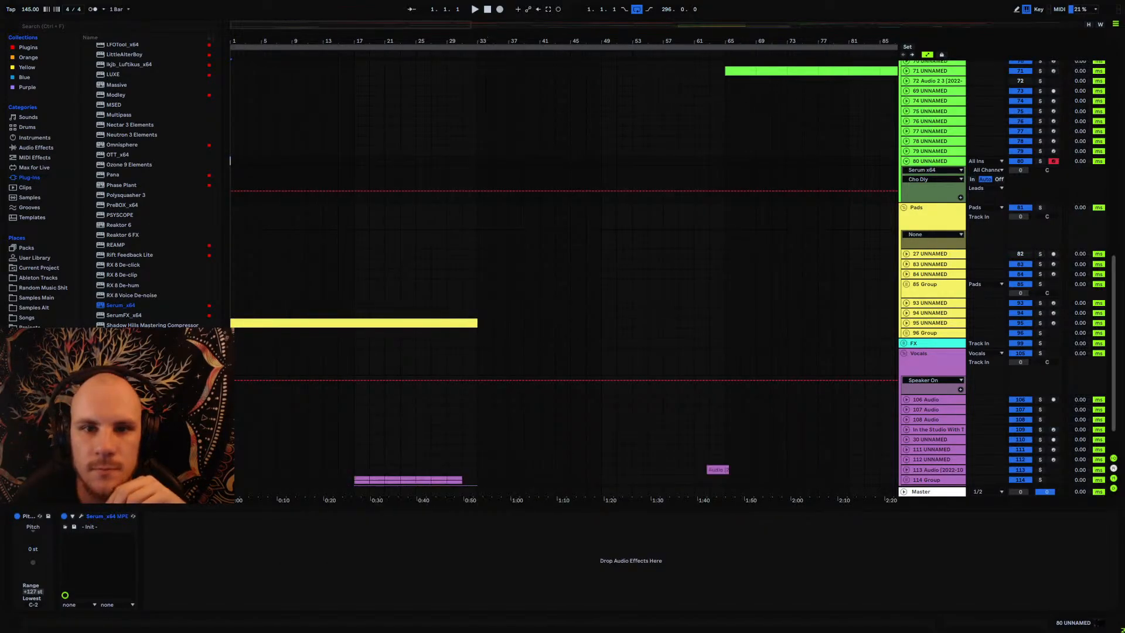
Step: Create an empty MIDI clip on the Serum track from bar 1 to bar 33 and set its adaptive grid to Narrow
drag(487, 38, 488, 26)
drag(423, 162, 221, 159)
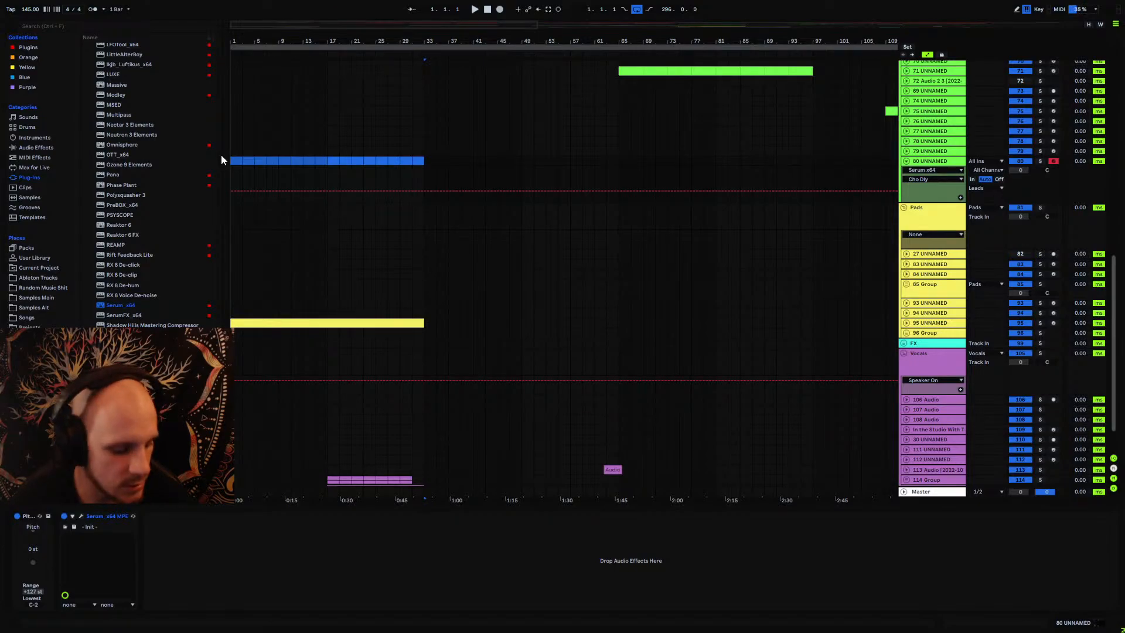
key(ctrl+shift+m)
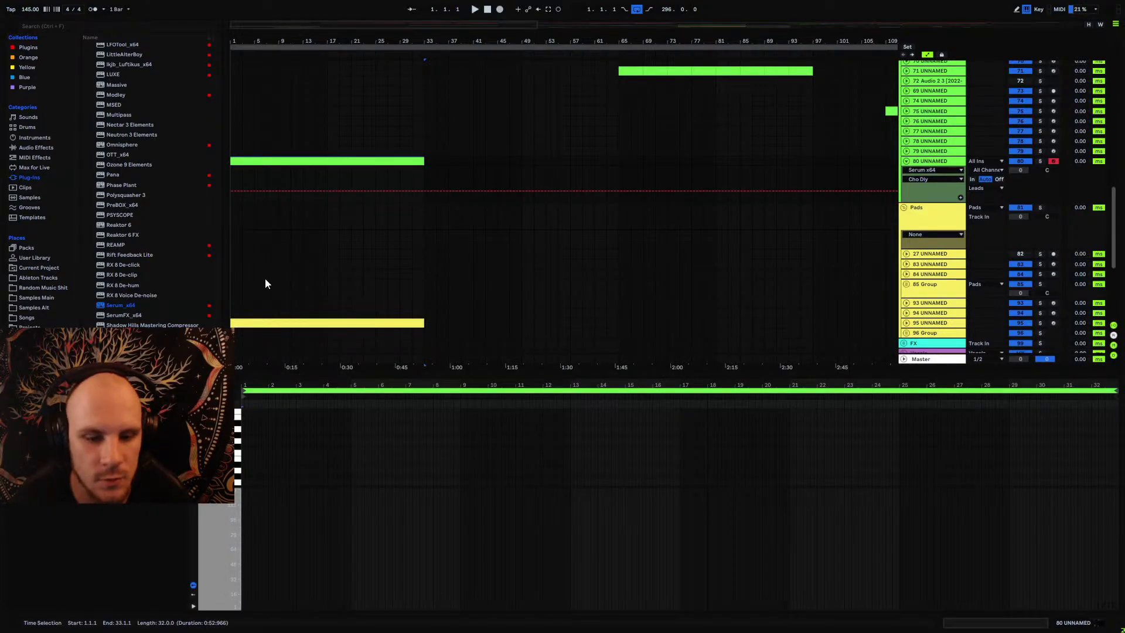
right_click(359, 445)
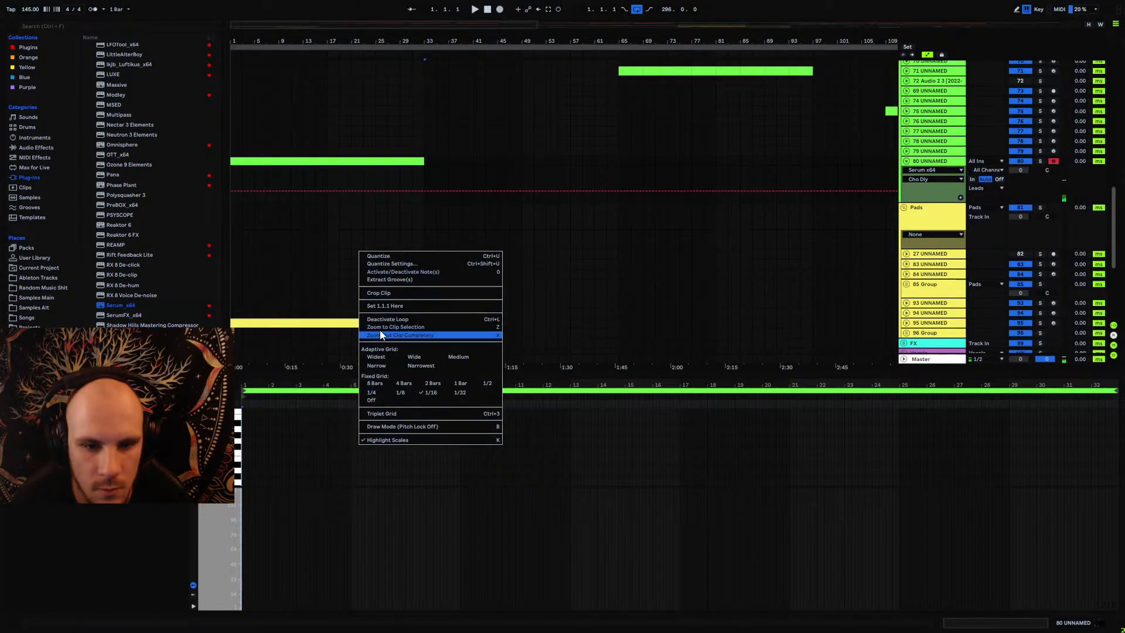
click(380, 366)
Step: Copy the 32-bar pad clip onto the Serum track, starting at bar 1
click(293, 321)
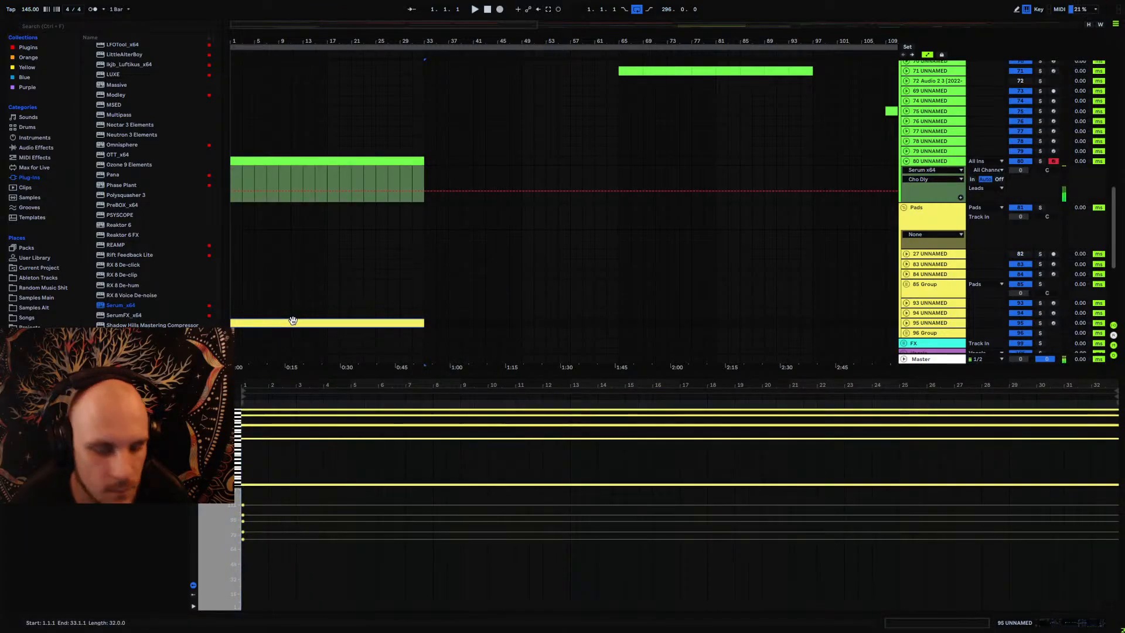
key(ctrl+c)
click(238, 159)
key(ctrl+v)
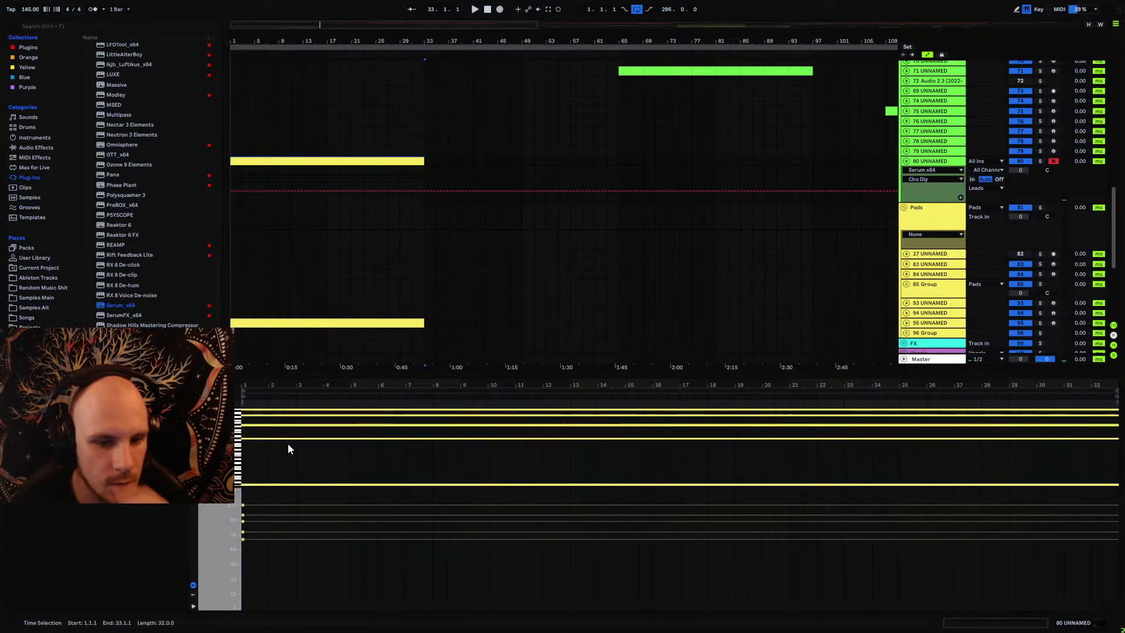
Step: Add an Arpeggiator to the Serum track, recolour its clip green, and set the arpeggio rate to 1/16
click(34, 157)
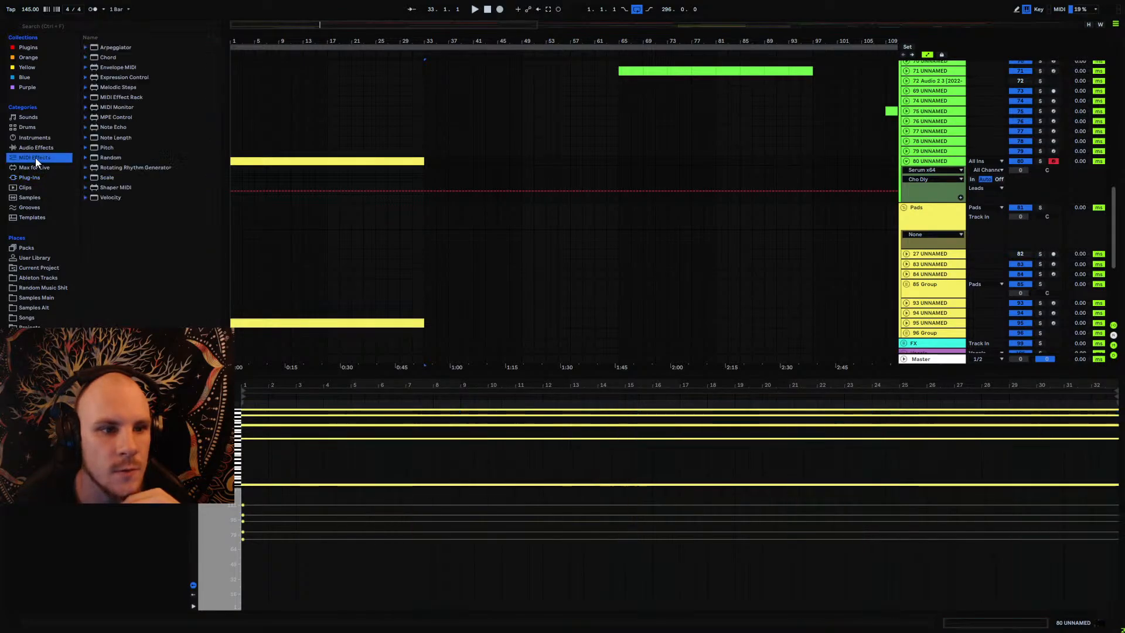
drag(116, 48, 254, 164)
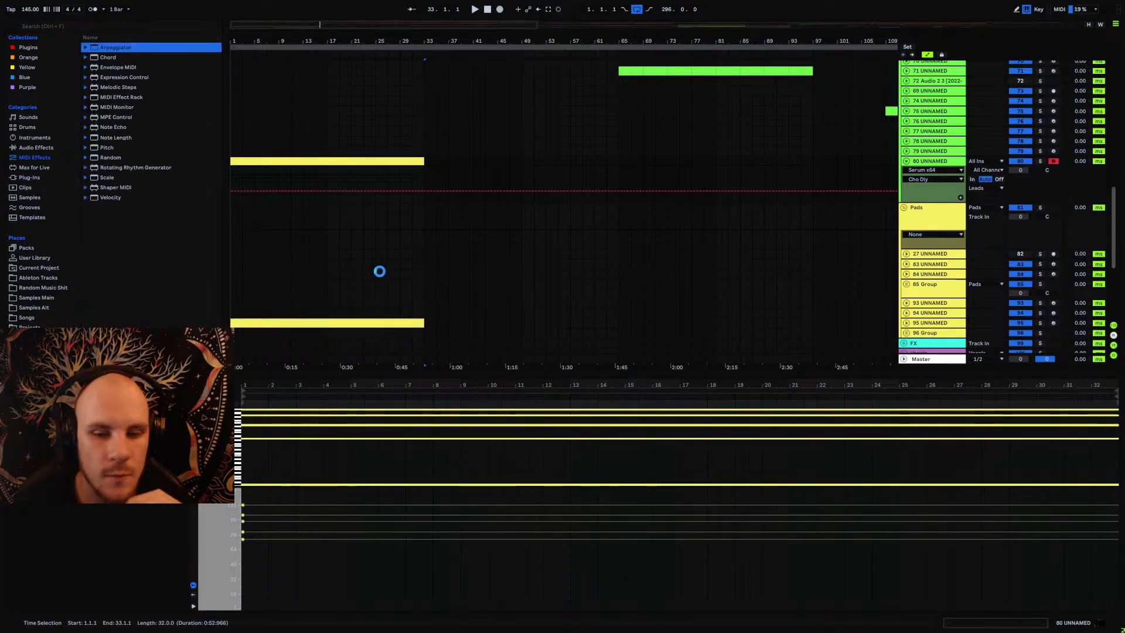
right_click(350, 164)
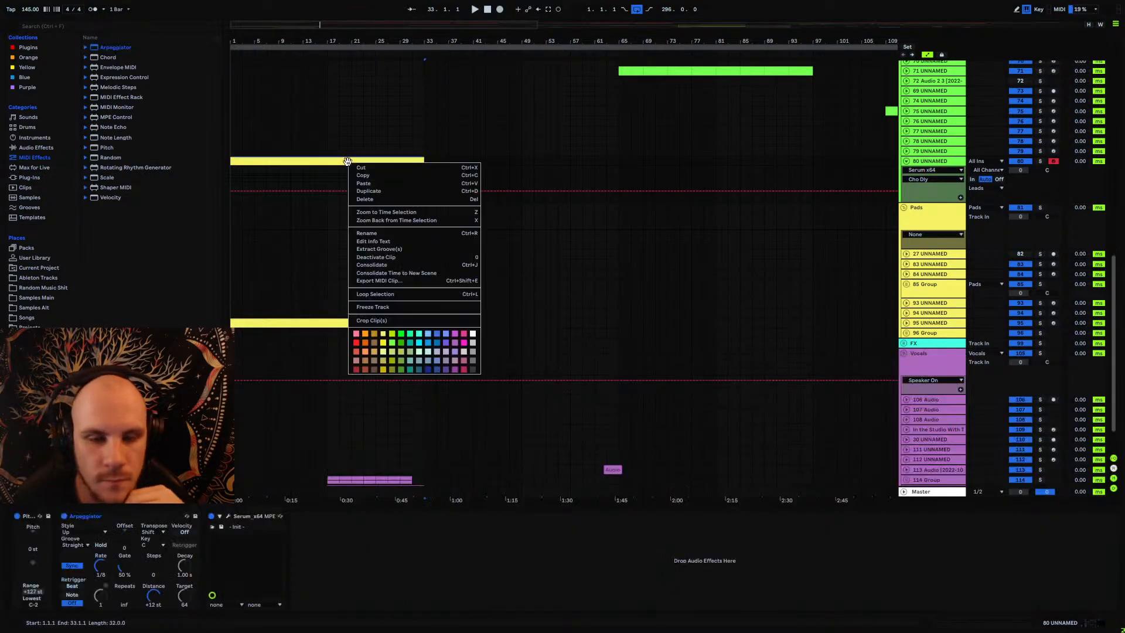
click(392, 334)
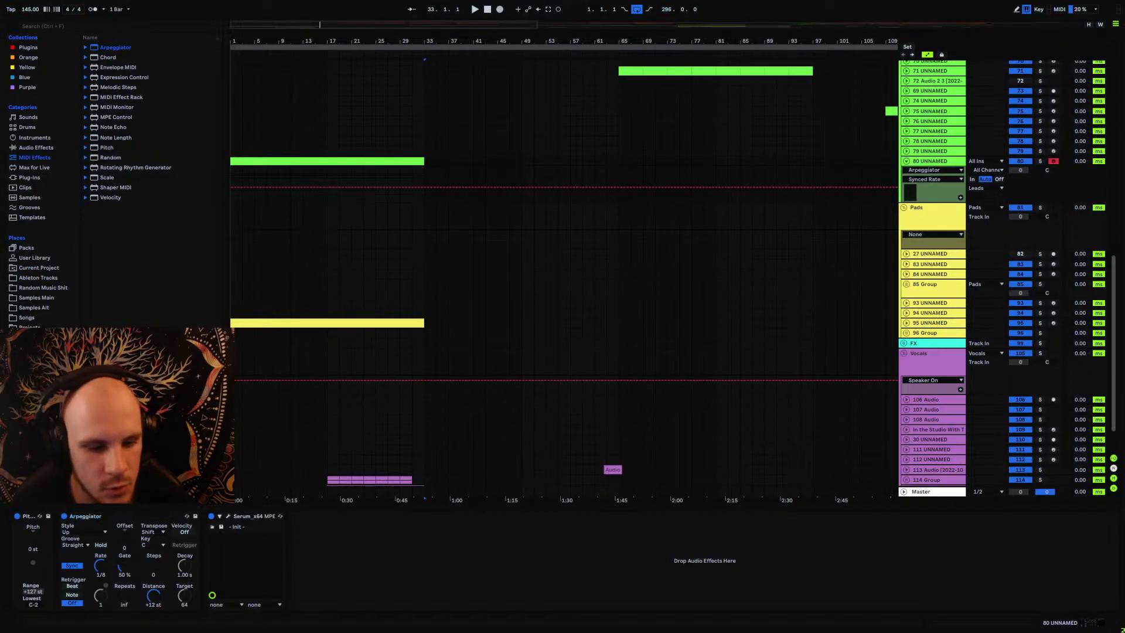
drag(100, 565, 100, 574)
key(space)
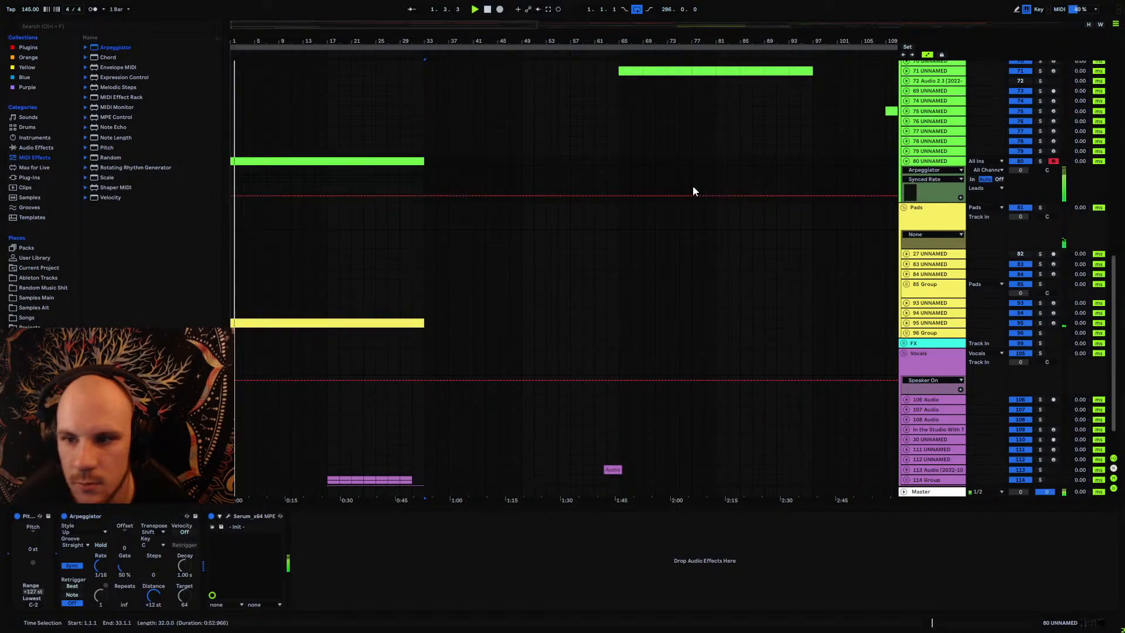
Step: Delete the lowest note, G#0, from the Serum track's clip and duplicate the D#3 note one octave up to D#4
click(475, 485)
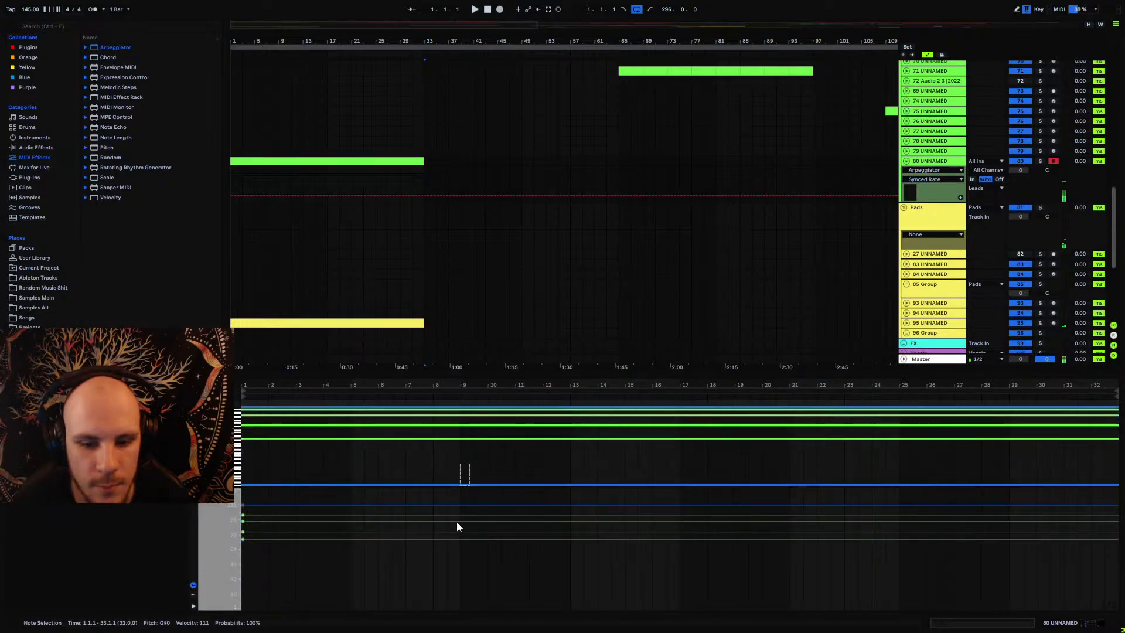
key(Delete)
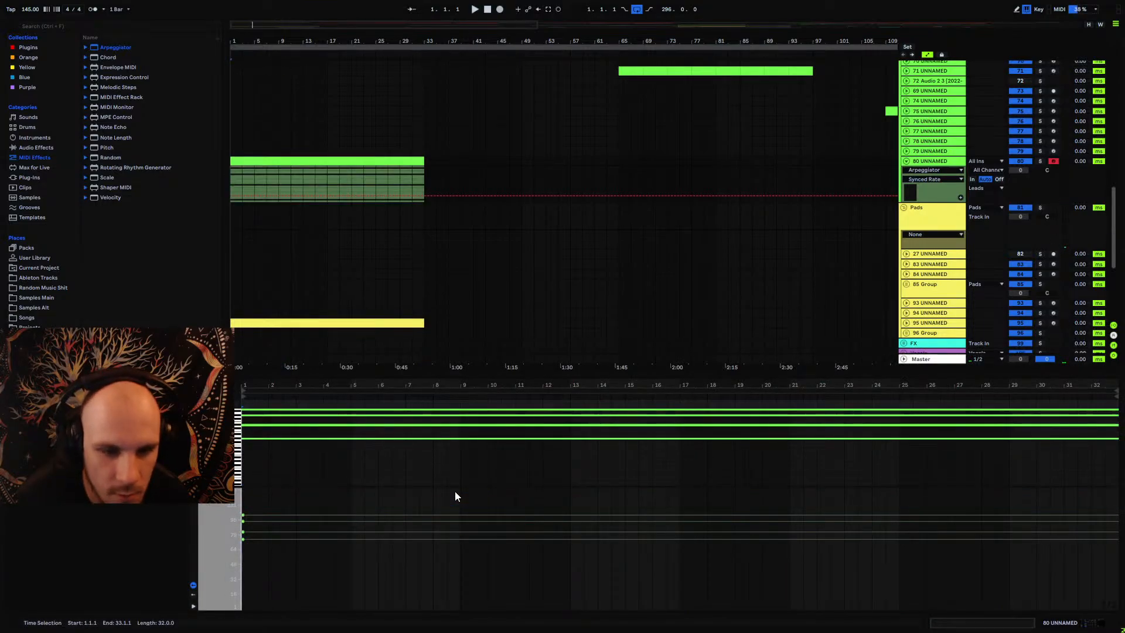
scroll(457, 477, up, 1)
click(387, 431)
click(387, 435)
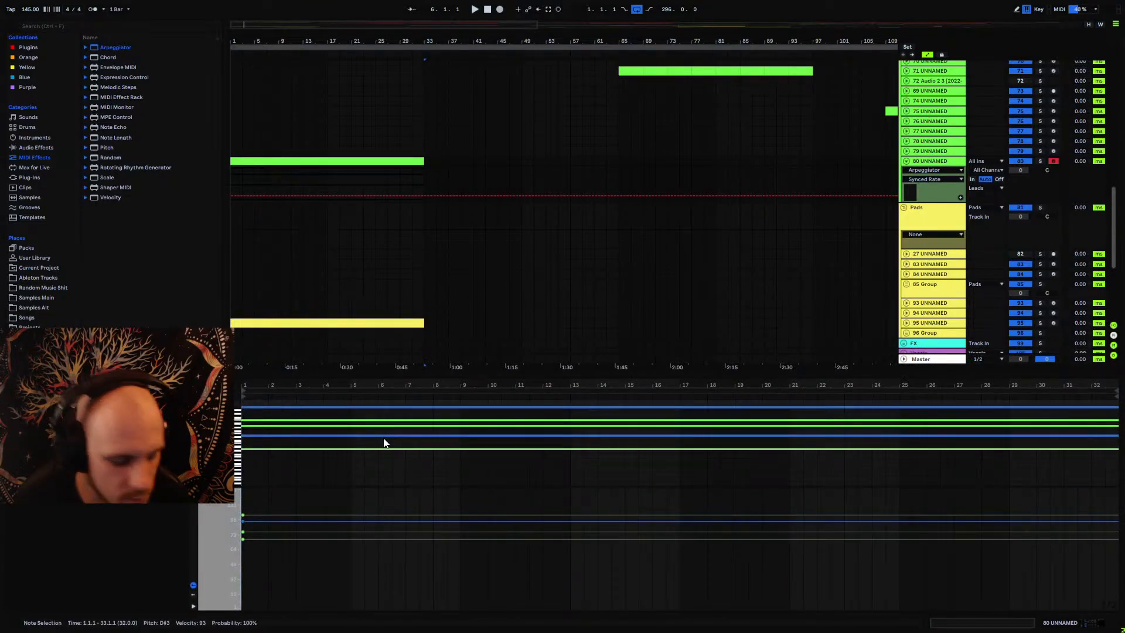
key(ctrl+c)
key(ctrl+v)
key(shift+Up)
Step: Play the arrangement and set the Arpeggiator style to UpDown
key(space)
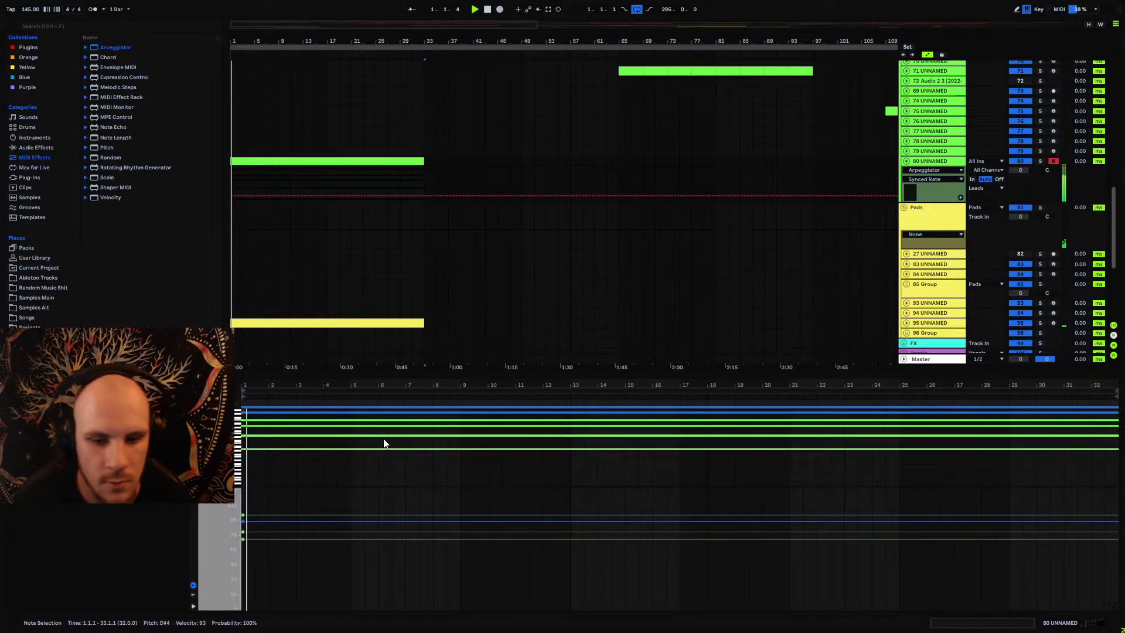
click(933, 160)
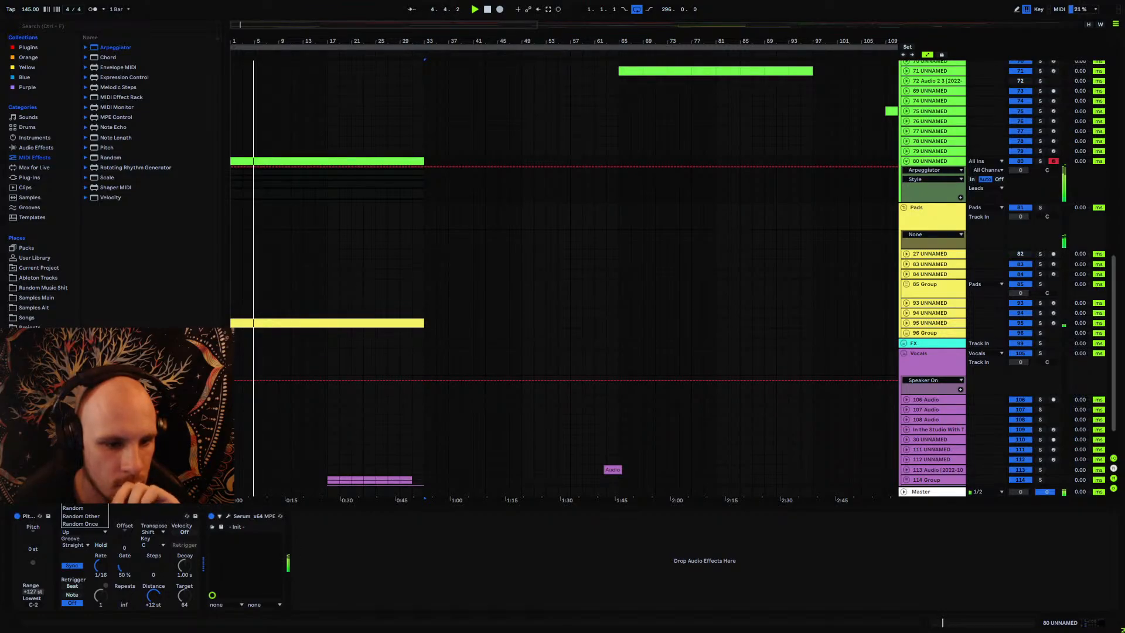
click(77, 405)
Step: Raise Serum's filter cutoff to about 114 Hz, switch the filter type to MG Low 24 and set the resonance to 0%
click(228, 516)
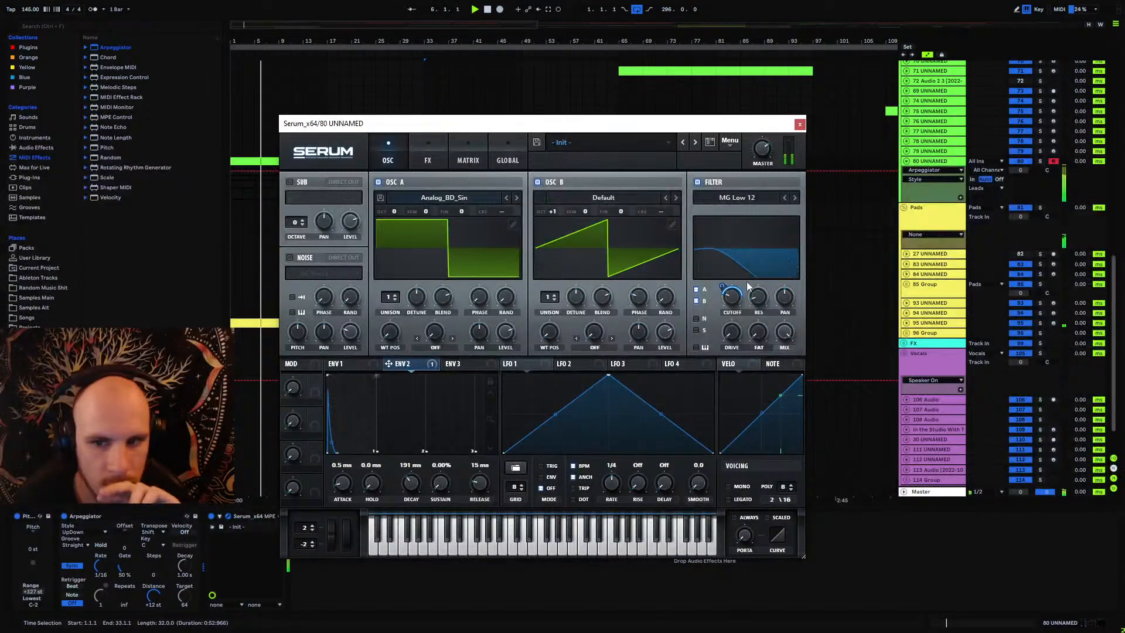
mouse_move(723, 292)
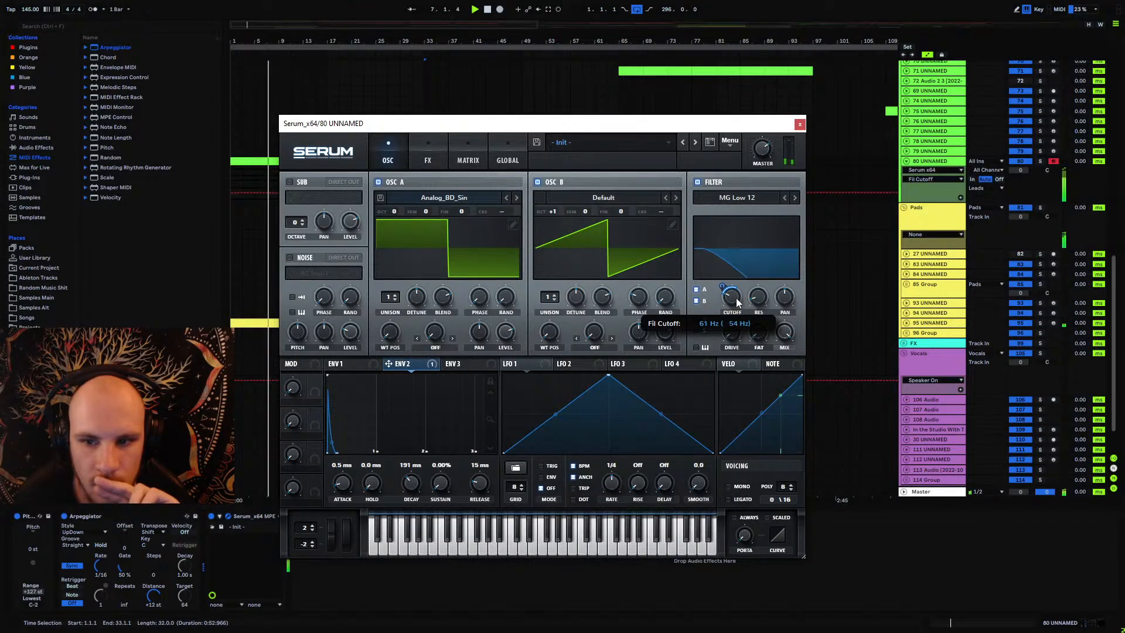
drag(736, 297, 742, 288)
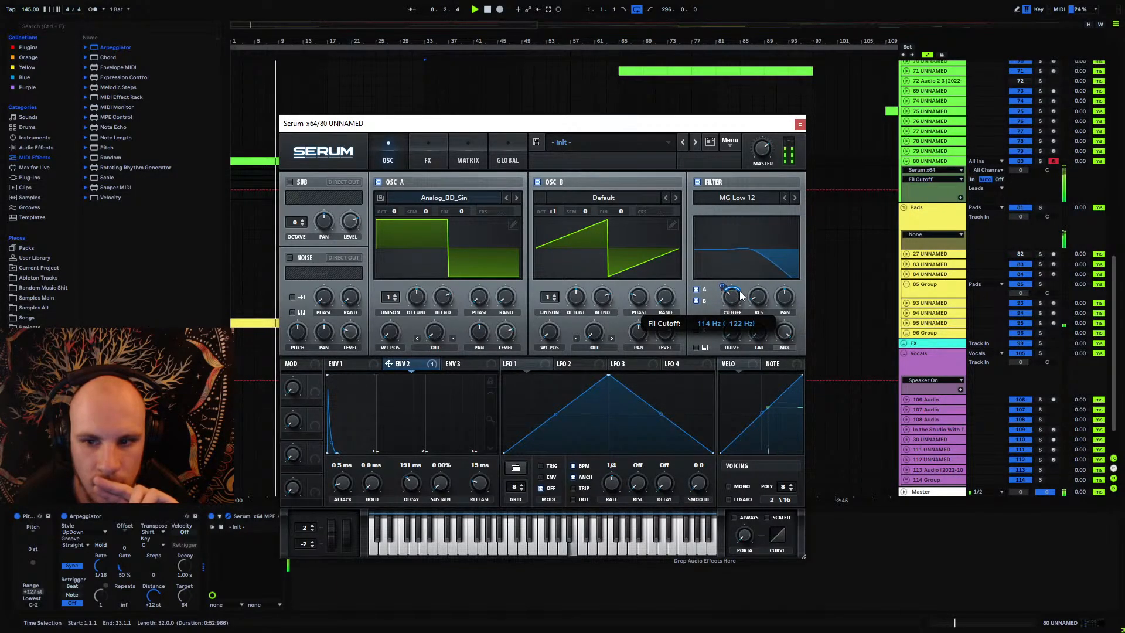
click(793, 198)
click(758, 305)
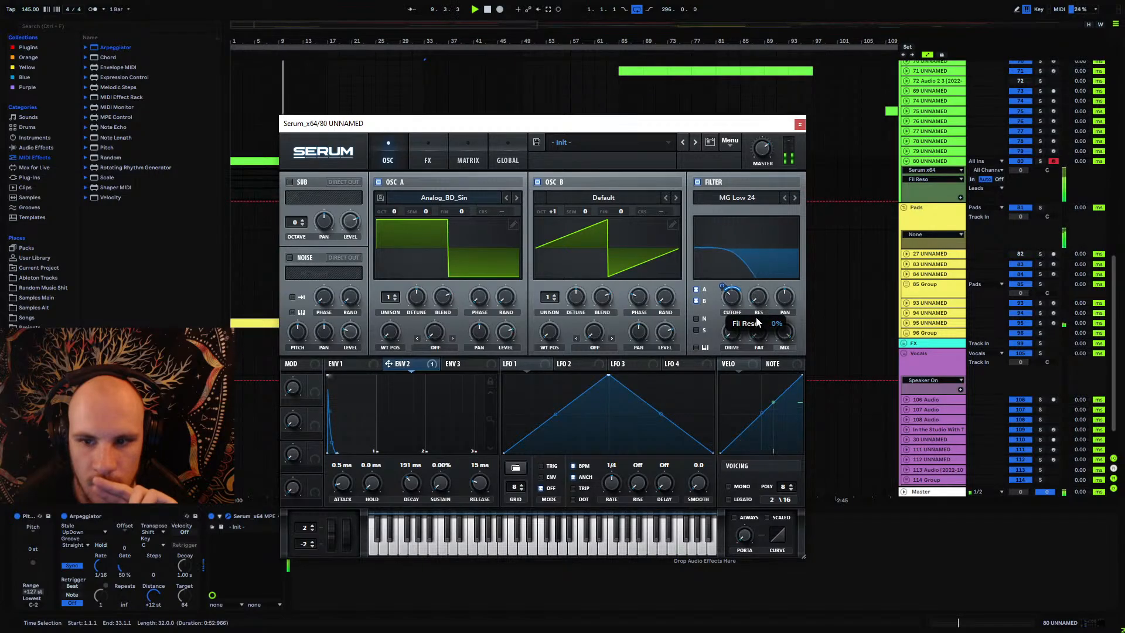
Step: Set both oscillators to 3 unison voices and reduce their unison detune
click(555, 295)
click(556, 295)
drag(576, 297, 571, 337)
click(395, 295)
click(395, 296)
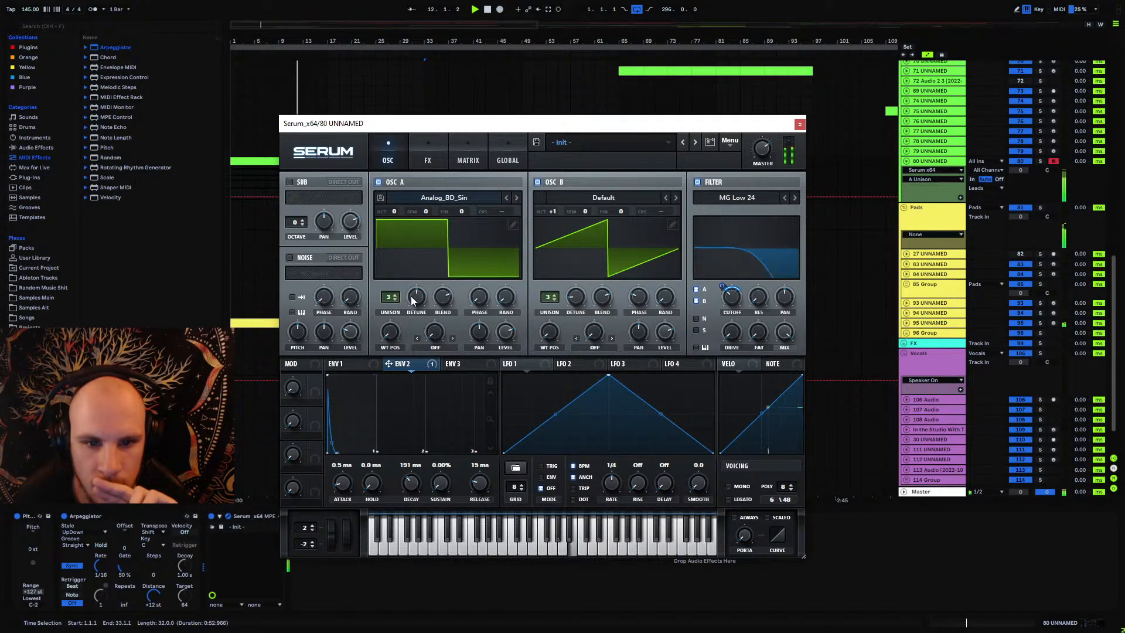
drag(416, 299, 417, 336)
Step: Enable Serum's Reverb effect in Hall mode and set its mix to about 31%
click(428, 161)
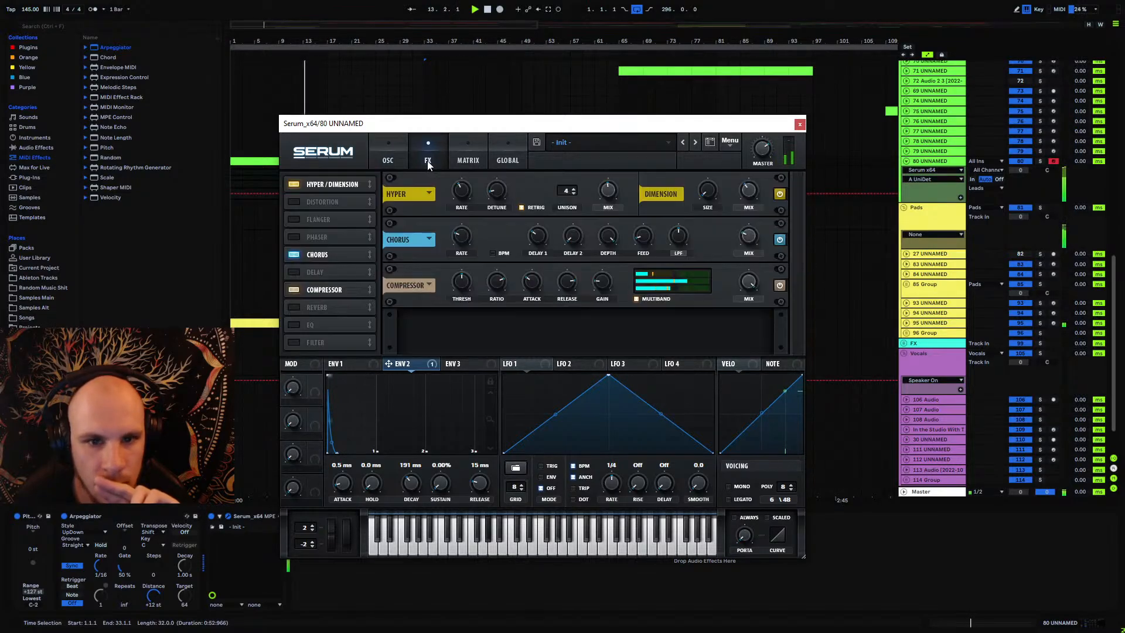
click(294, 307)
click(751, 319)
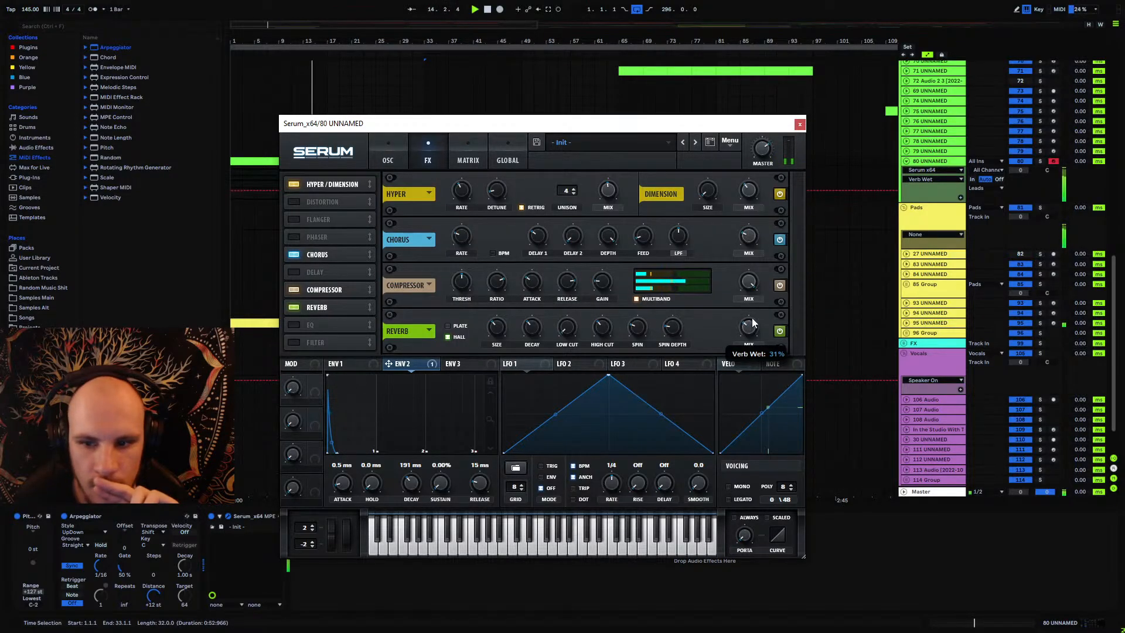
drag(755, 315, 753, 322)
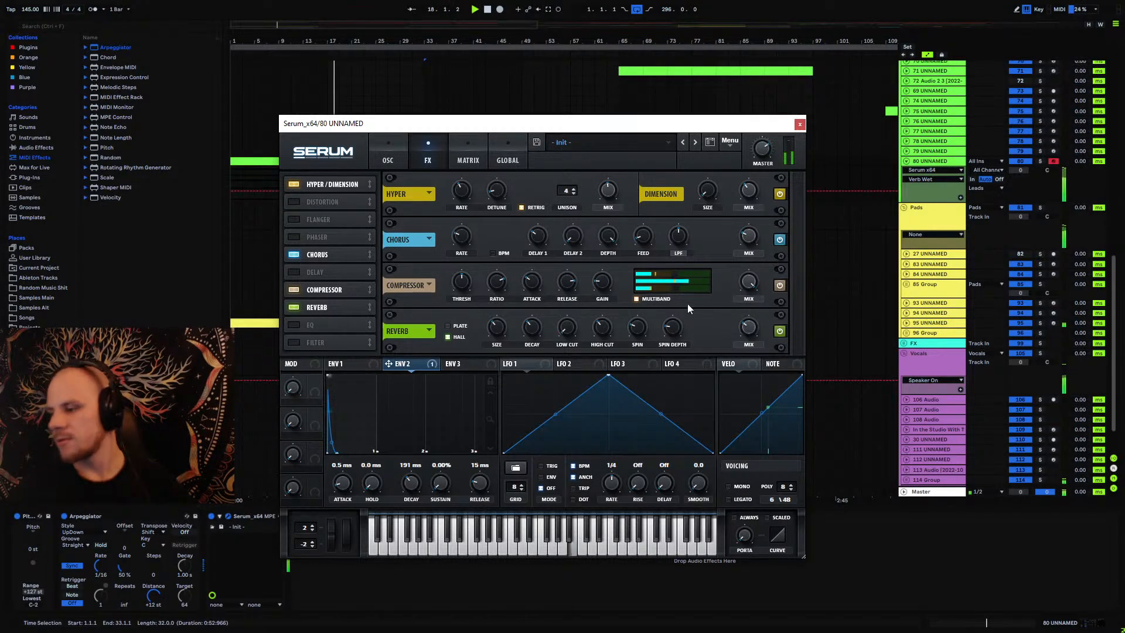
Step: Lower Serum's filter cutoff to about 63 Hz and assign Macro 1 to modulate it
click(380, 151)
click(739, 292)
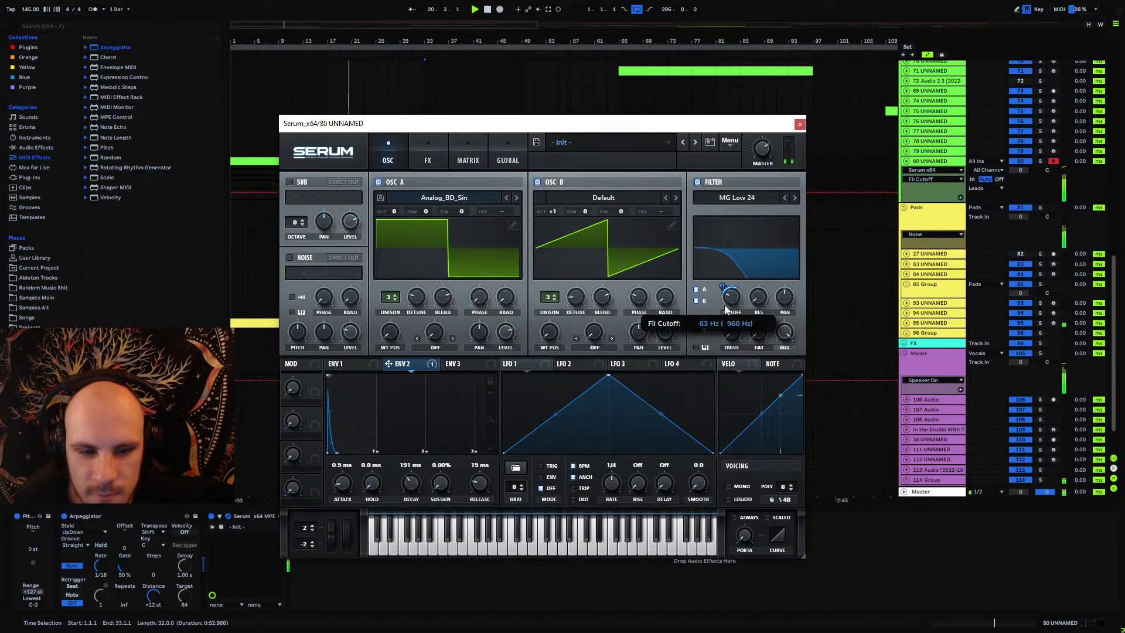
drag(389, 364, 648, 332)
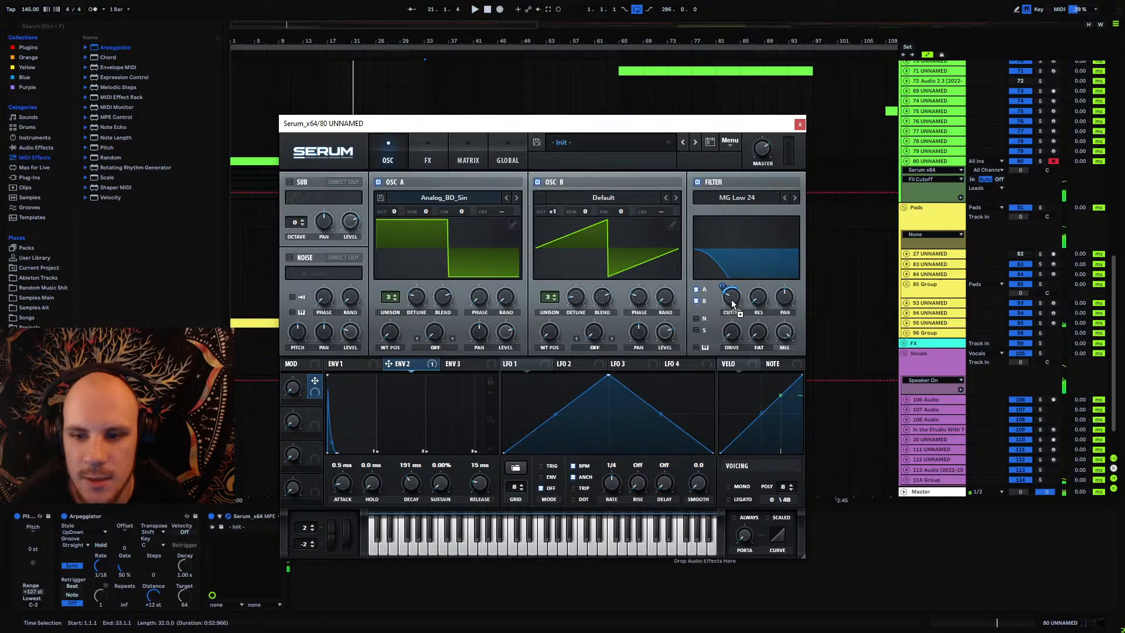
drag(733, 304, 731, 304)
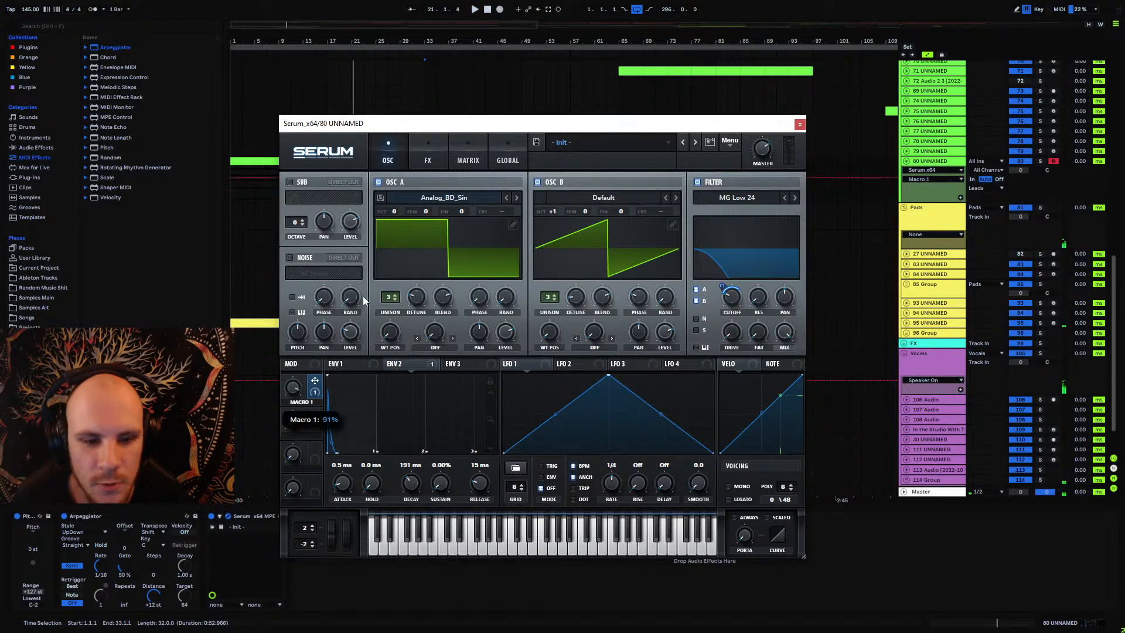
click(800, 124)
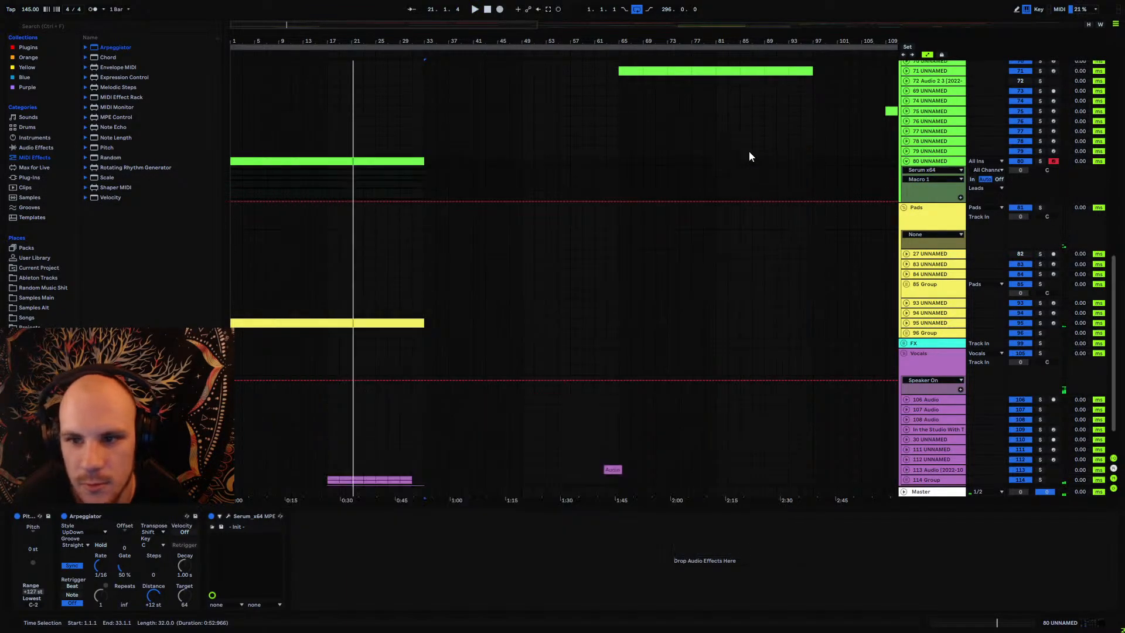
Step: Draw a curved Macro 1 automation on the Serum track, rising across the clip and easing down near its end, and play it back
click(307, 198)
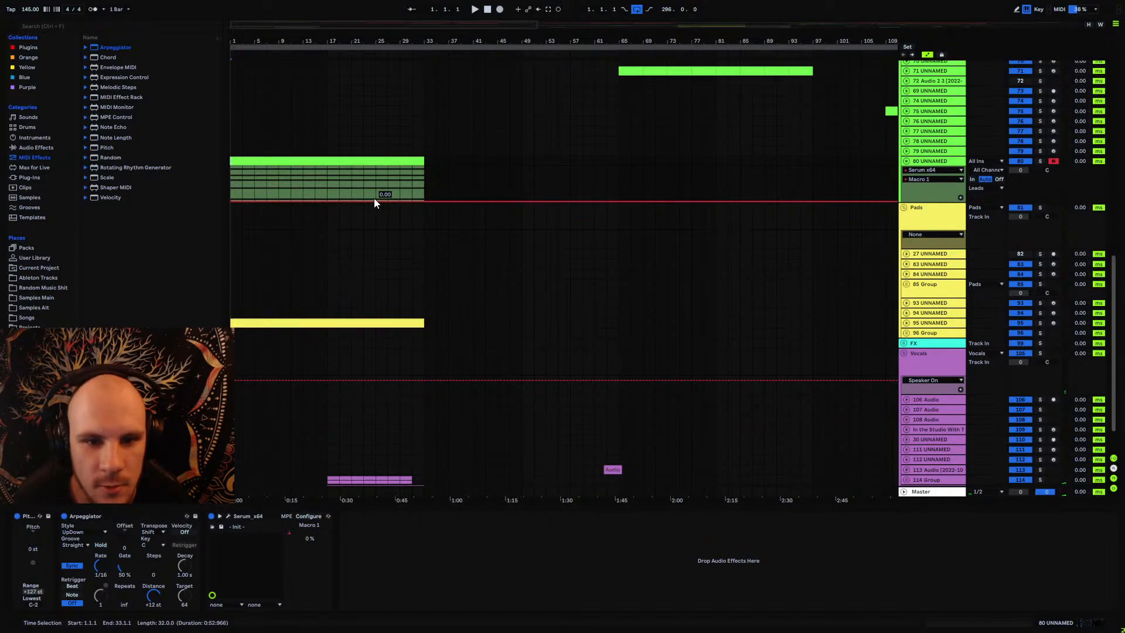
drag(373, 199, 423, 188)
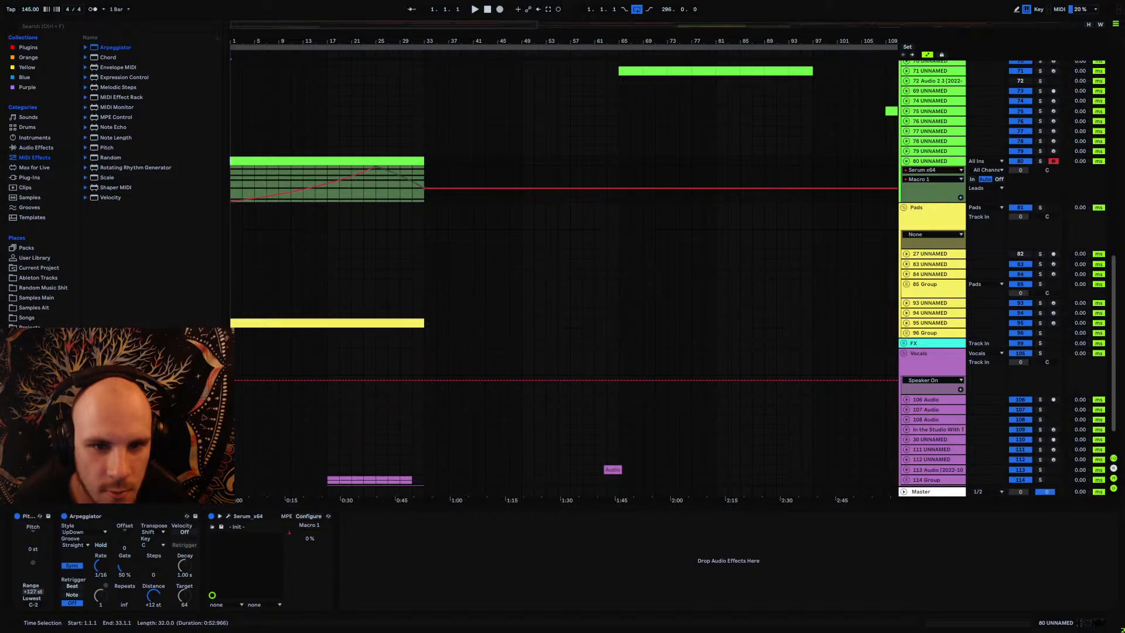
drag(389, 174, 386, 171)
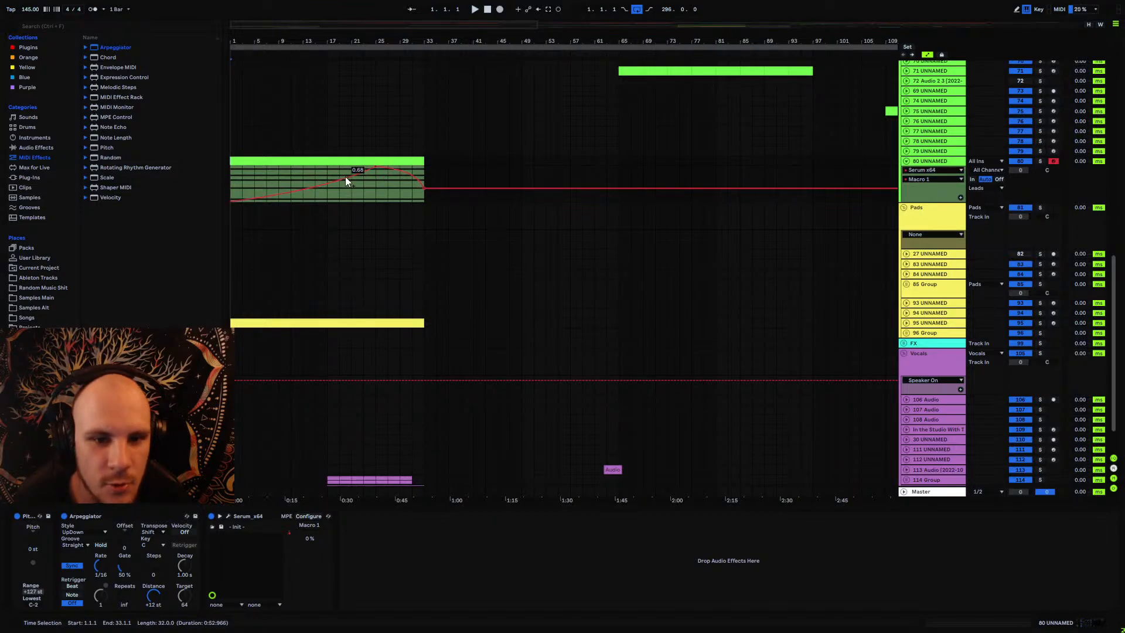
click(327, 185)
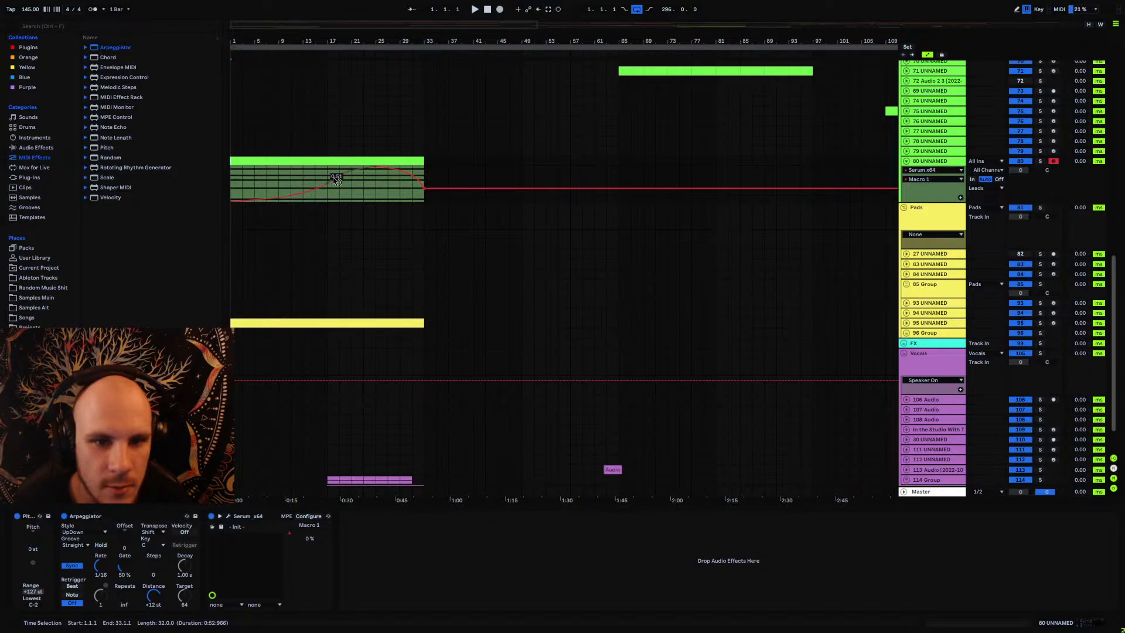
drag(377, 167, 425, 178)
key(space)
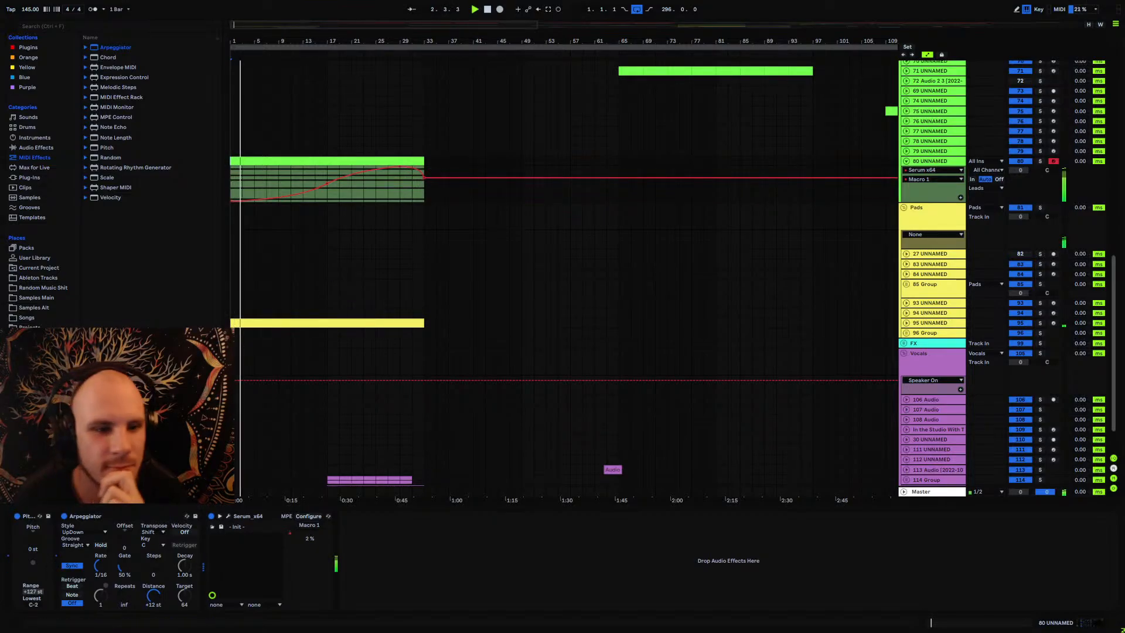
Step: Add EQ Eight after Serum and enable band 1 as a low cut at about 194 Hz with a Q of 0.29
click(25, 147)
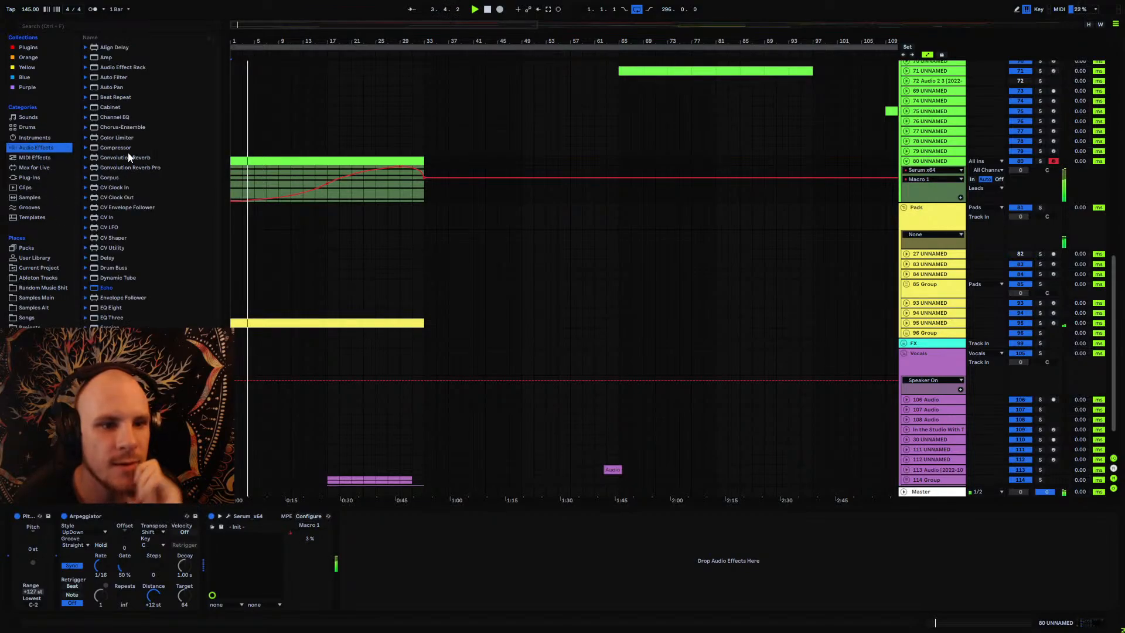
drag(103, 307, 462, 527)
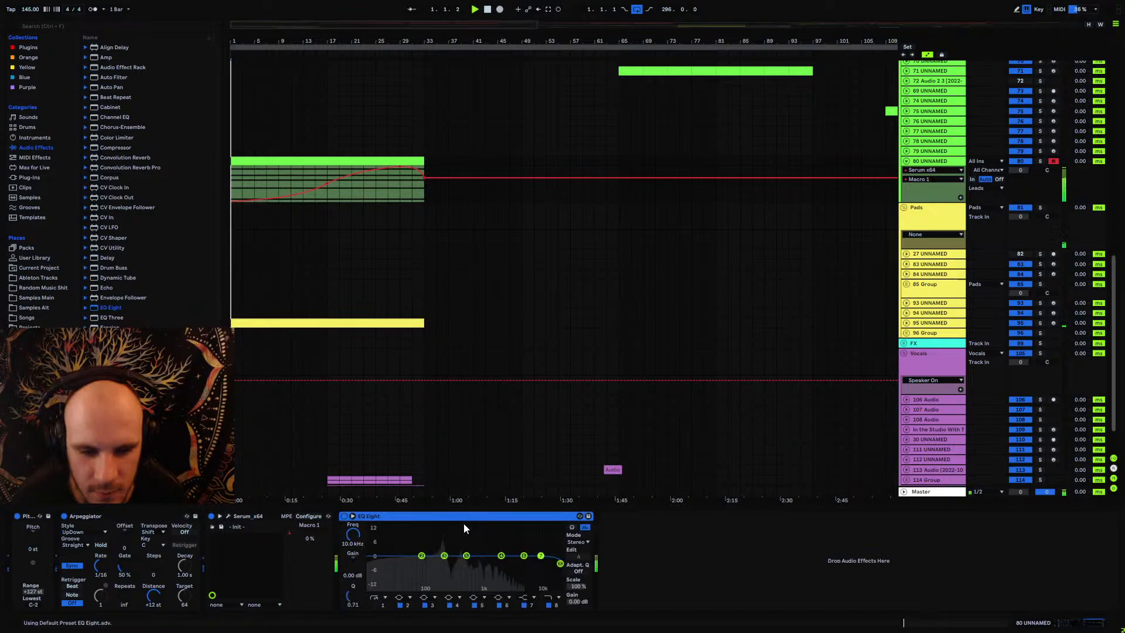
click(375, 604)
drag(369, 563, 443, 575)
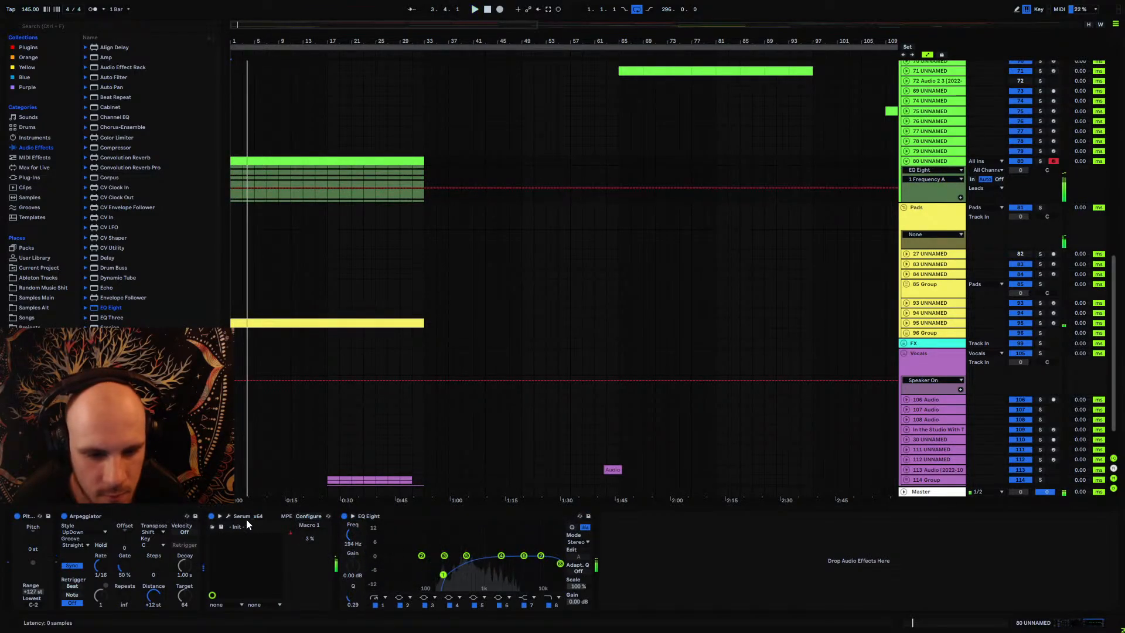
Step: Bypass Serum's Reverb and switch off its Compressor effect while playing the lead
click(228, 516)
click(428, 159)
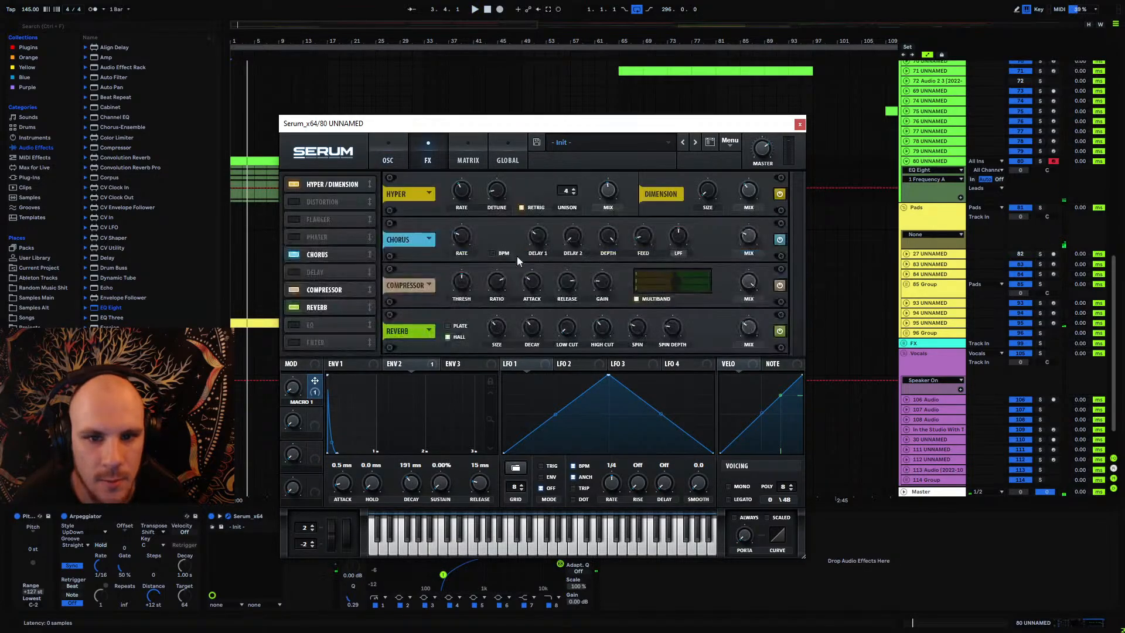
click(779, 331)
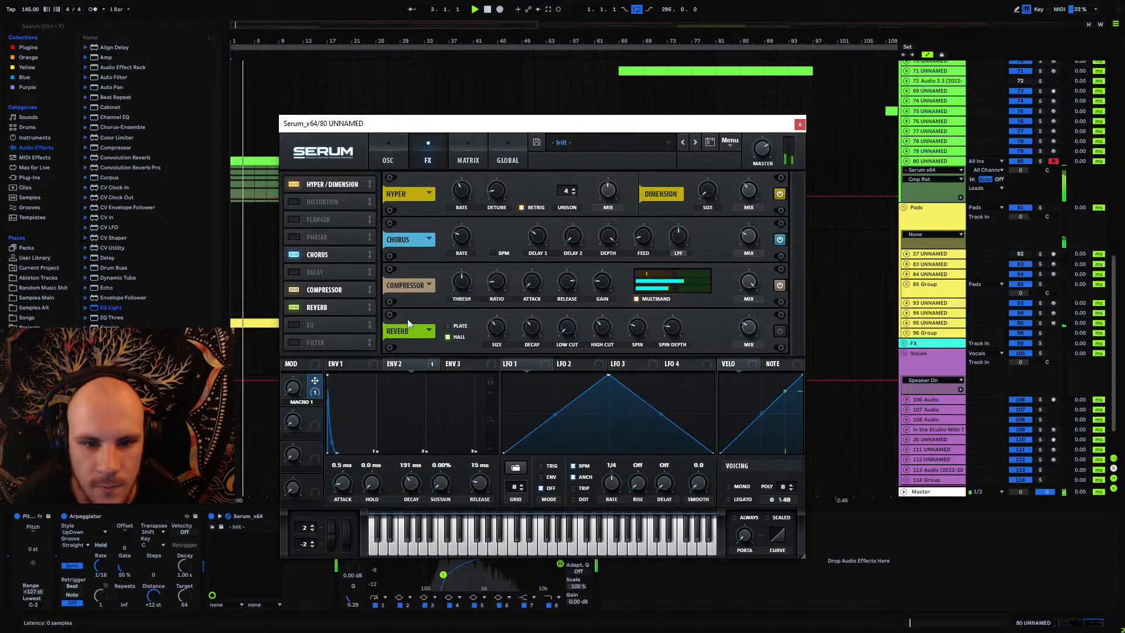
click(294, 289)
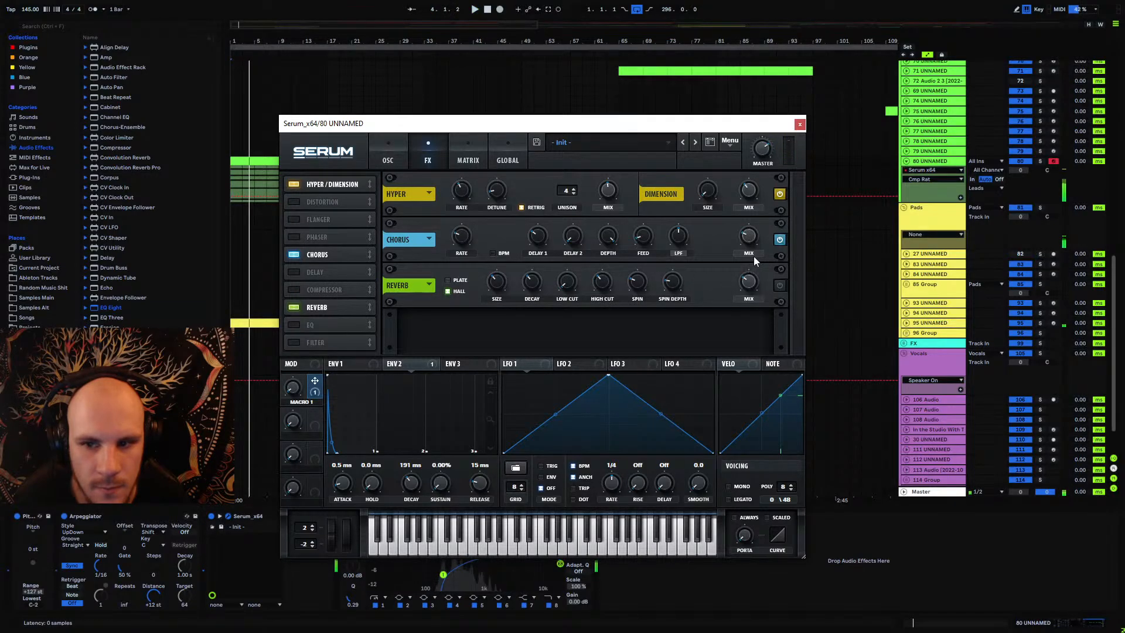
Step: Adjust the Chorus mix and Delay 1, switch its filter to HPF, set its depth to about 3.2 ms, and re-enable the Compressor
drag(757, 228, 754, 253)
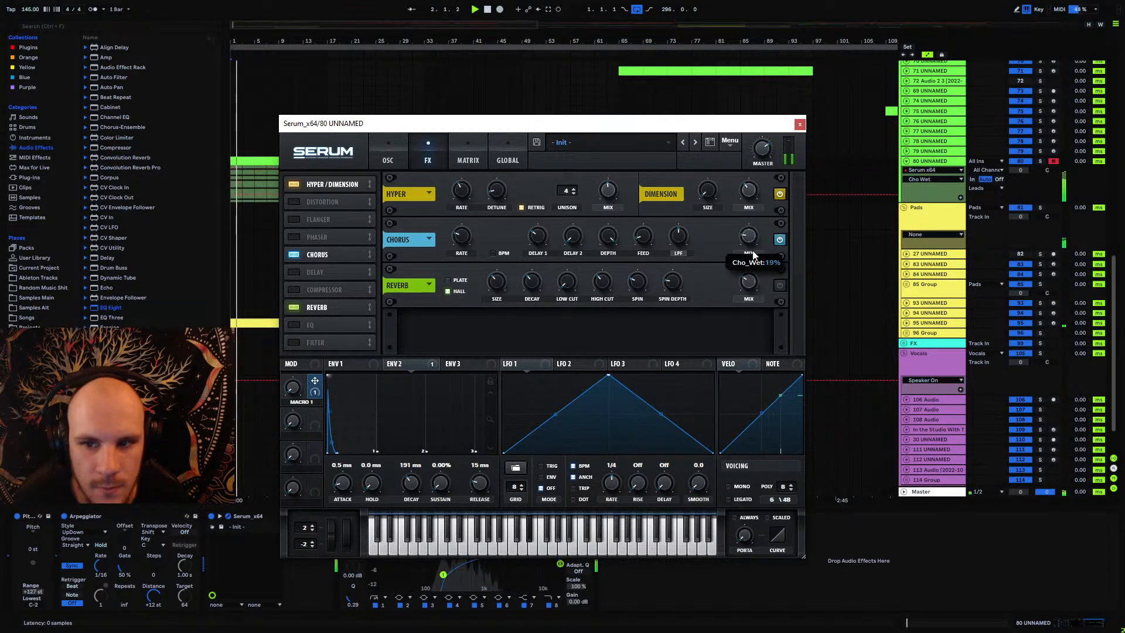
click(681, 253)
drag(682, 239, 690, 227)
drag(541, 235, 537, 246)
drag(609, 237, 590, 309)
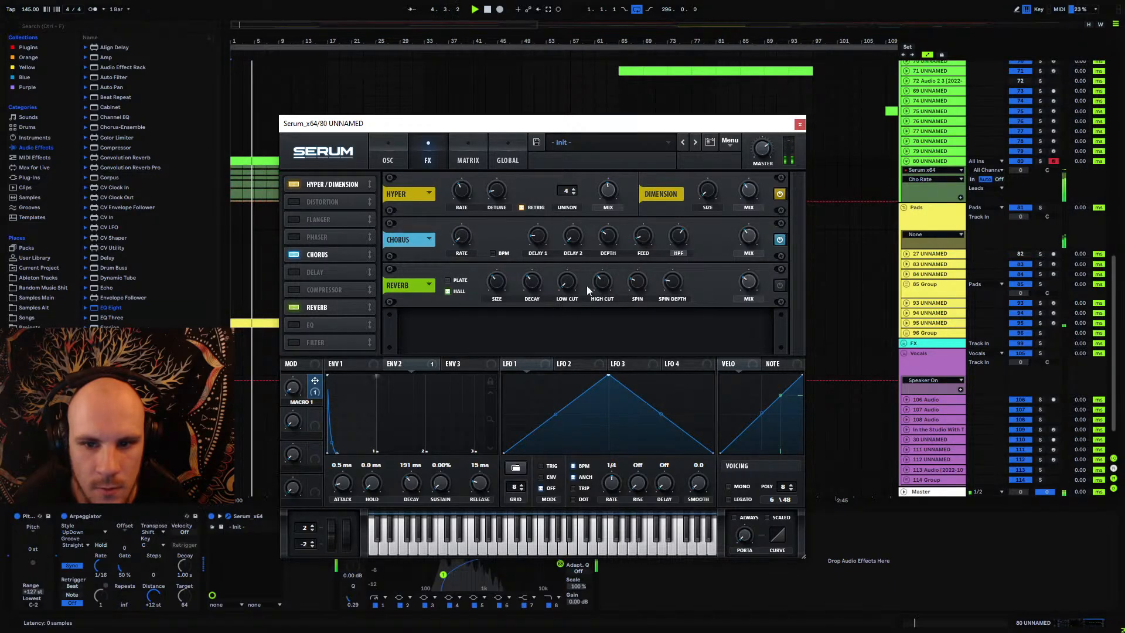
drag(609, 238, 610, 233)
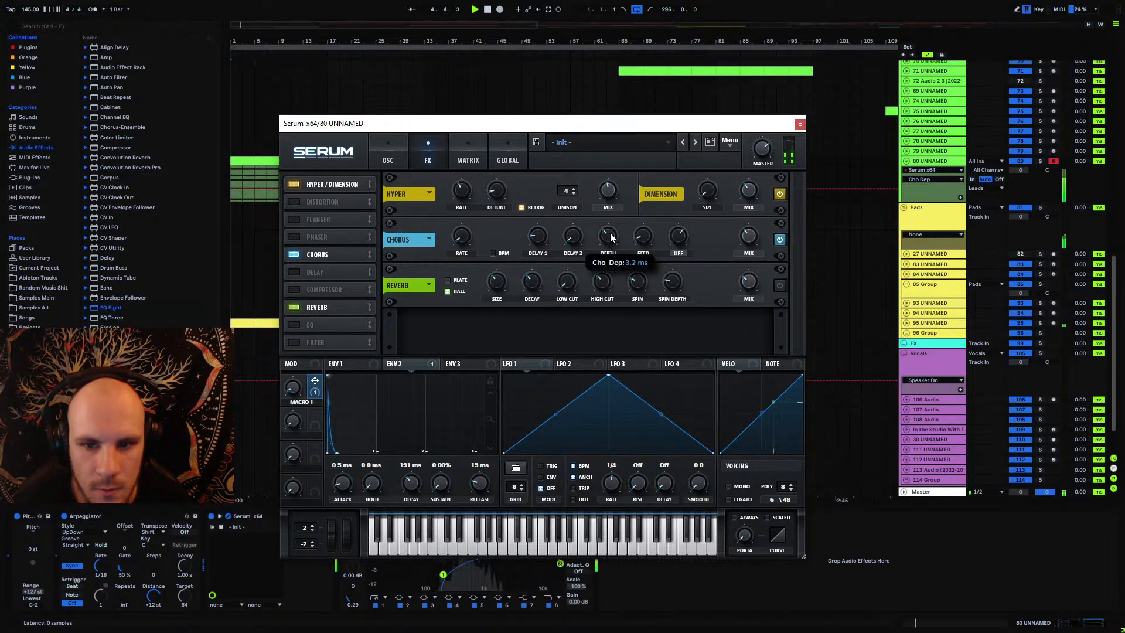
click(748, 235)
click(674, 240)
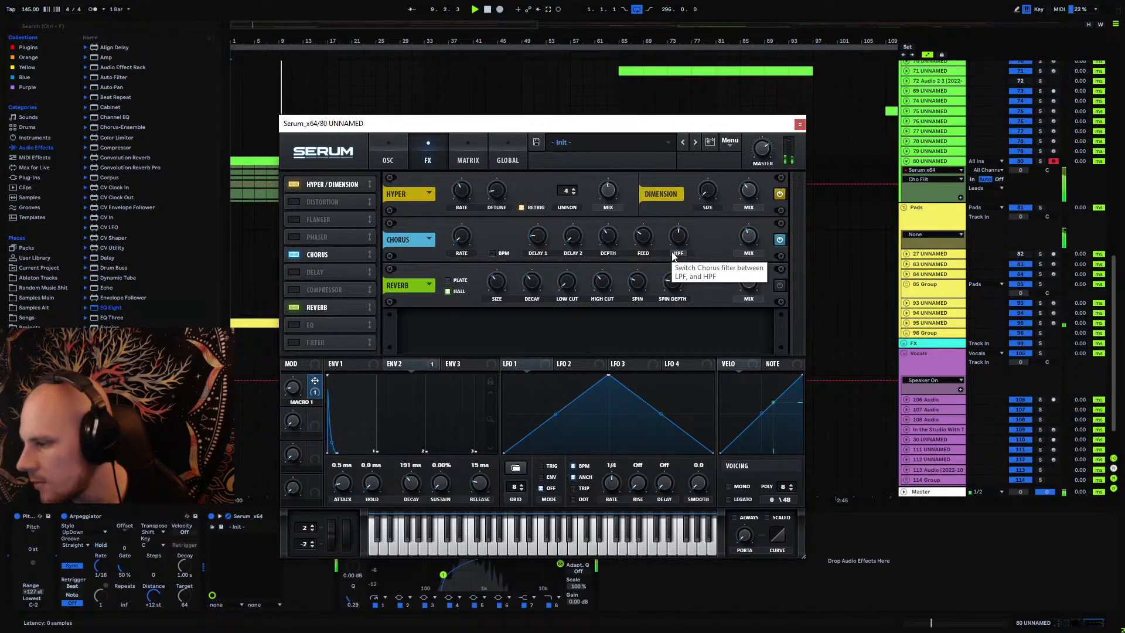
click(294, 289)
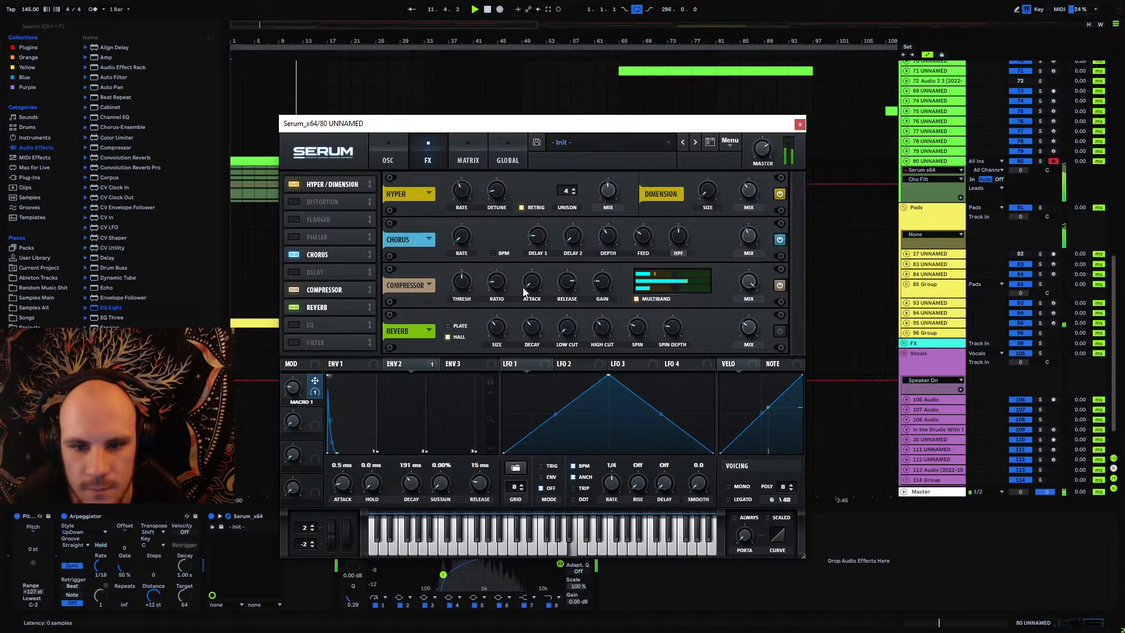
Step: Try Serum's Distortion effect in Diode 1 mode with its mix at about 34%
click(302, 202)
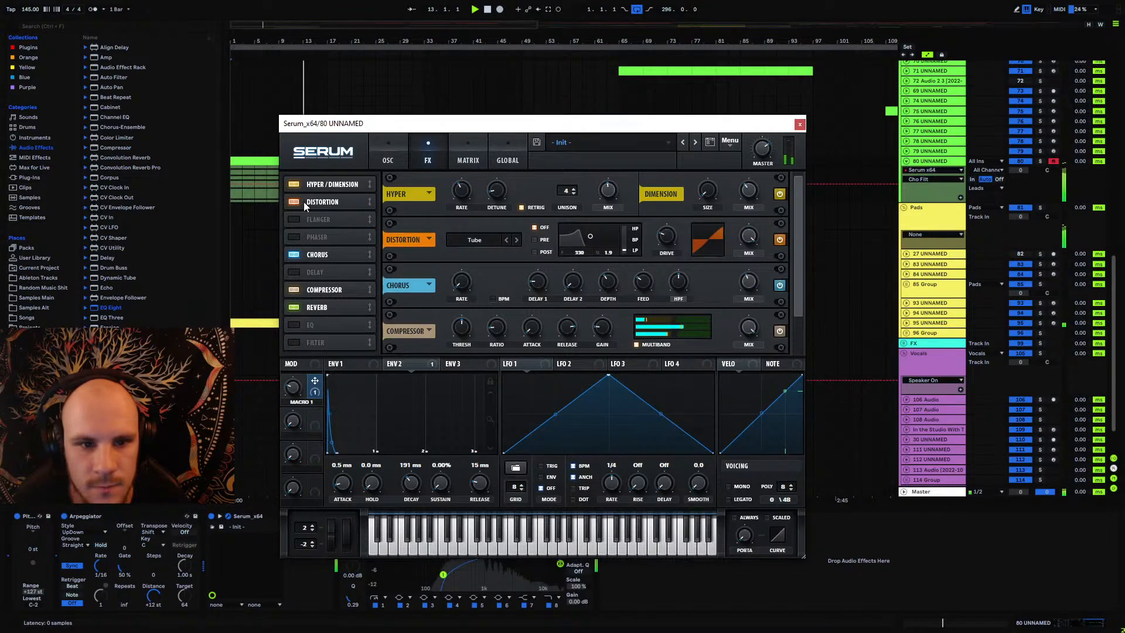
click(473, 241)
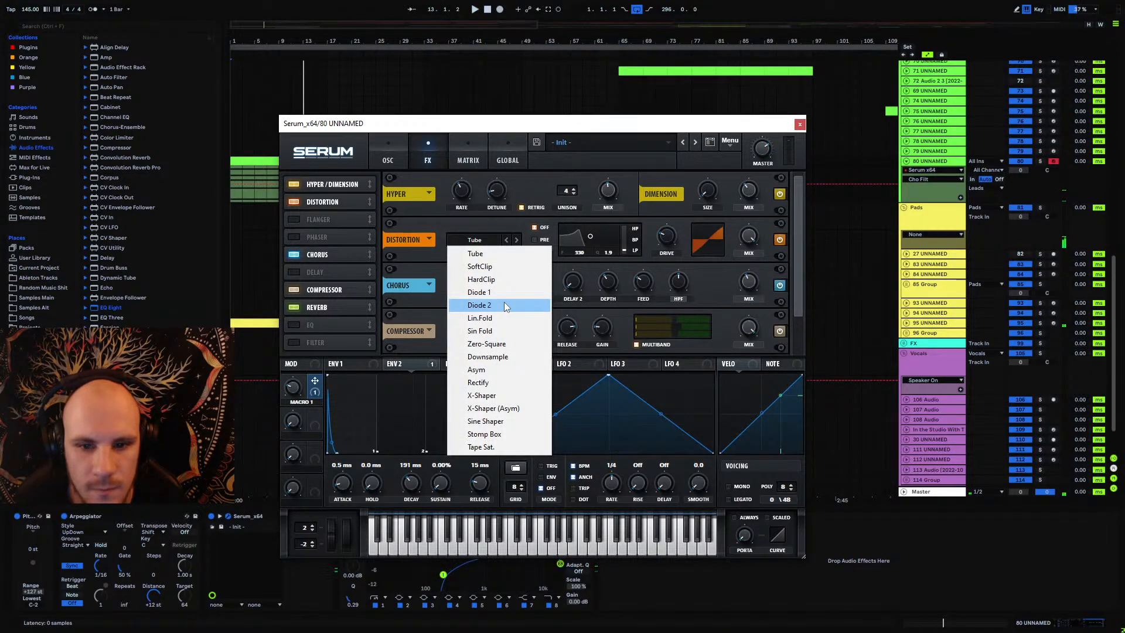
click(502, 292)
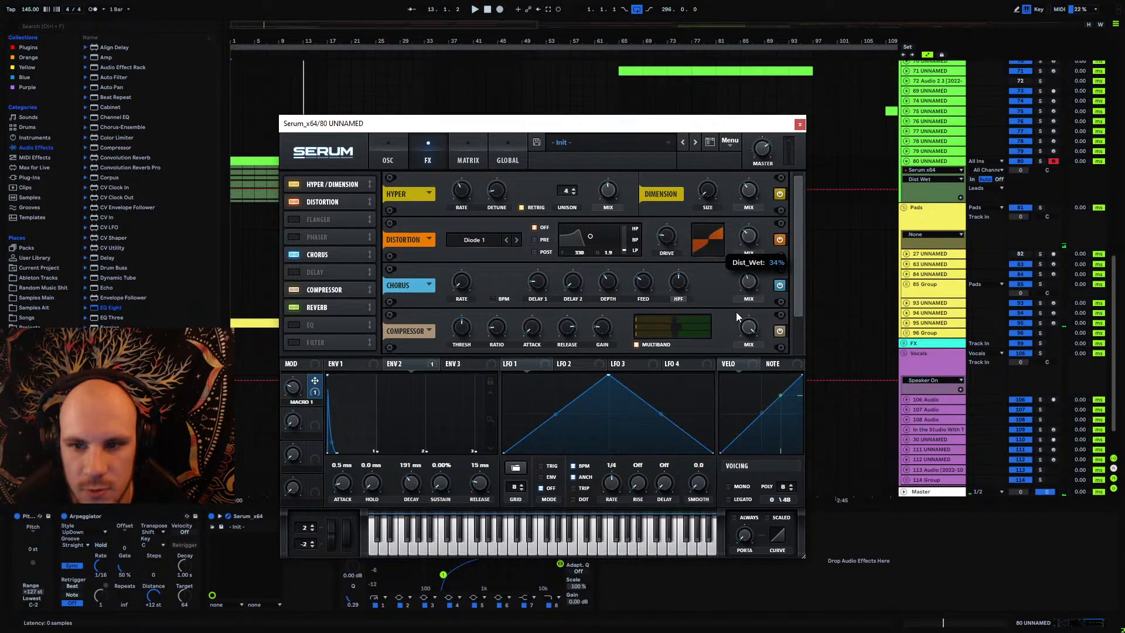
key(space)
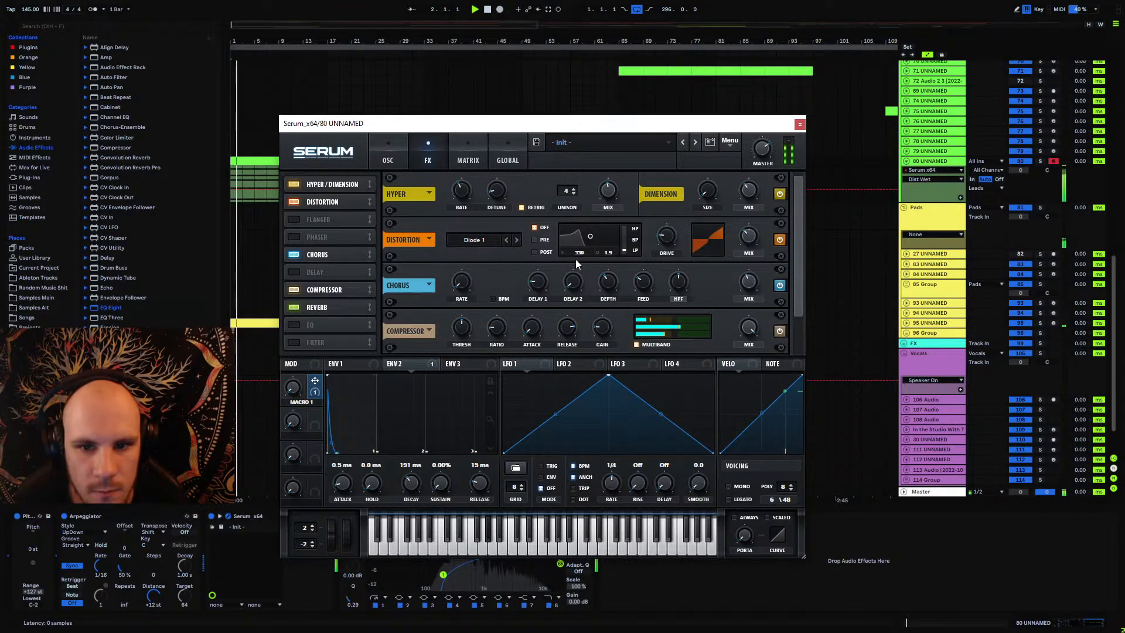
click(473, 240)
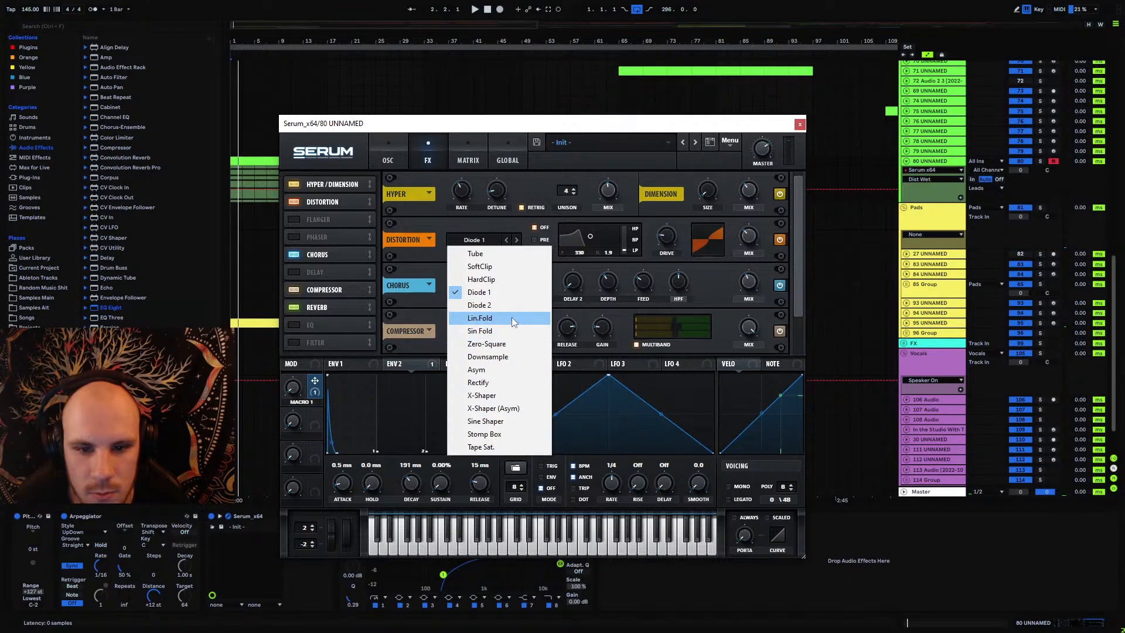
click(320, 203)
Step: Turn off Serum's Reverb effect and insert the Black Box Analog Design HG-2 plug-in between Serum and EQ Eight
click(294, 308)
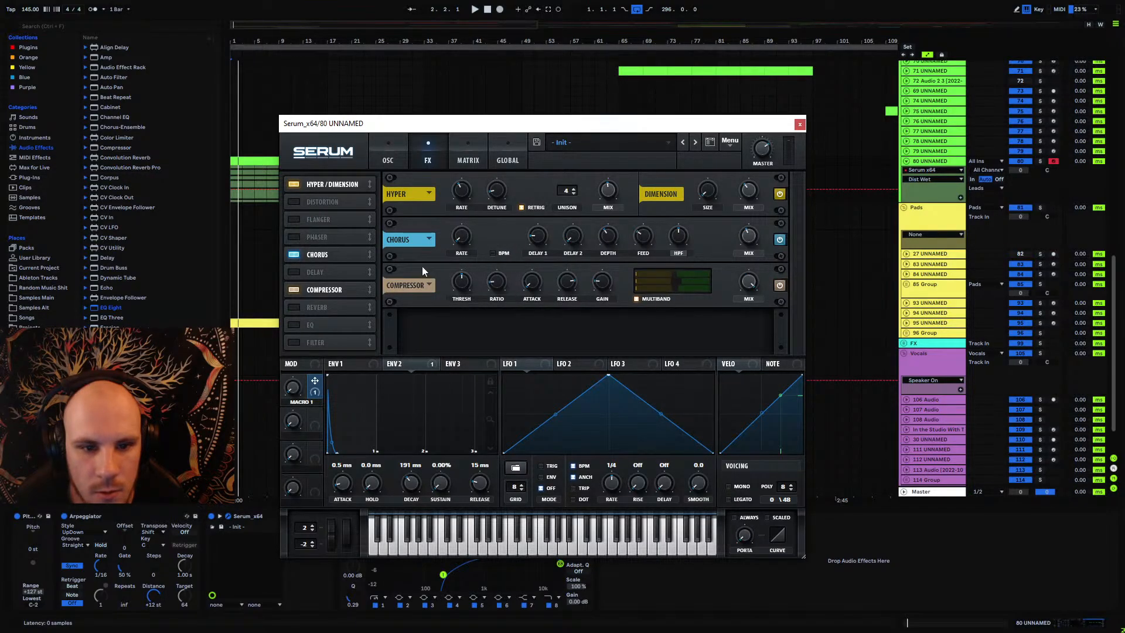
click(800, 124)
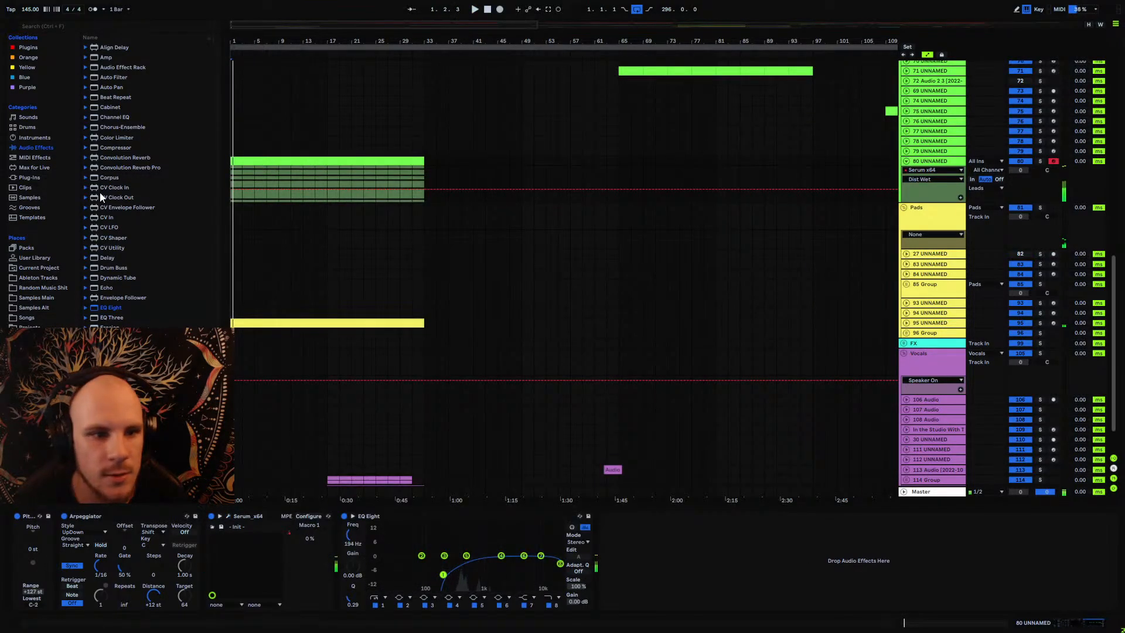
click(30, 176)
scroll(164, 122, down, 5)
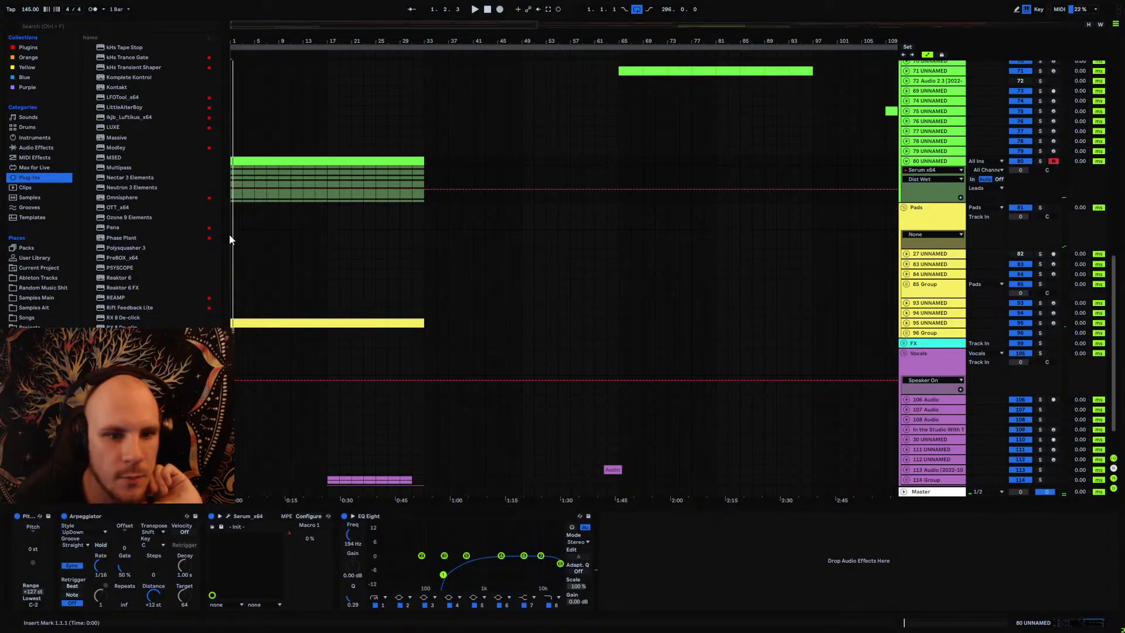
scroll(212, 164, up, 4)
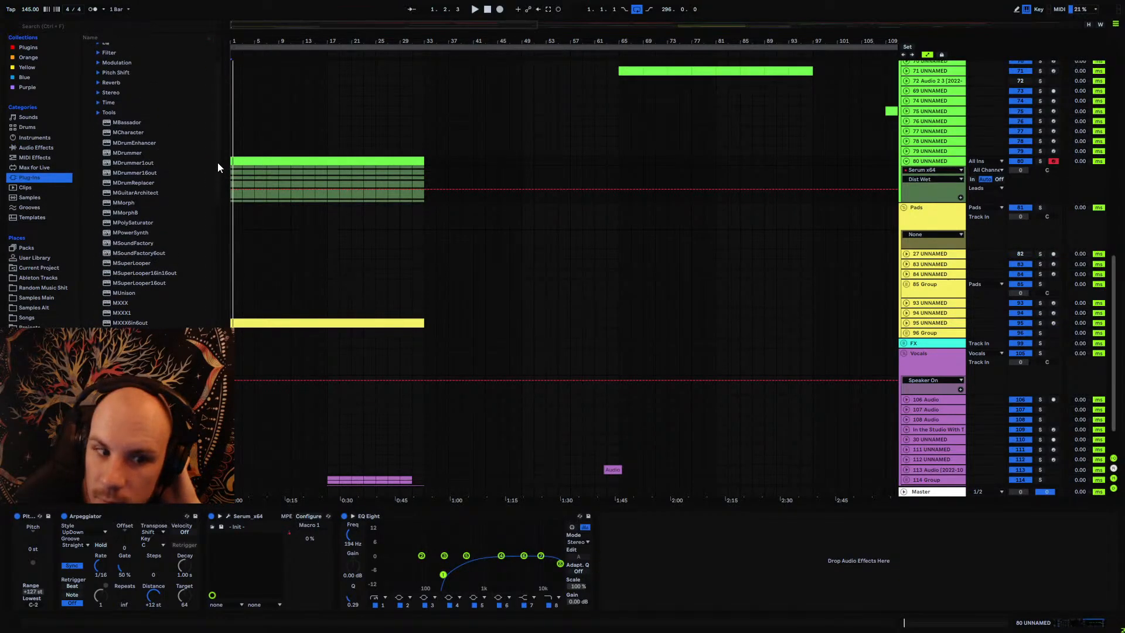
scroll(214, 193, up, 4)
drag(176, 202, 319, 551)
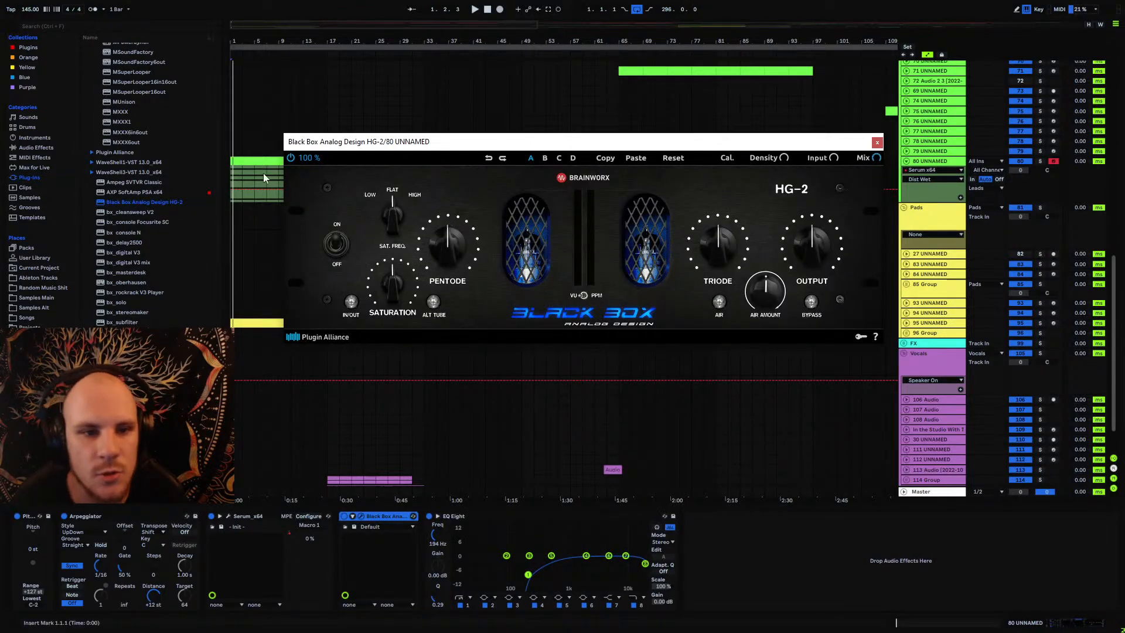
Step: Play the lead from the start, set the HG-2's Pentode to about 71%, raise Saturation and Triode, and lower the Output
click(262, 173)
key(space)
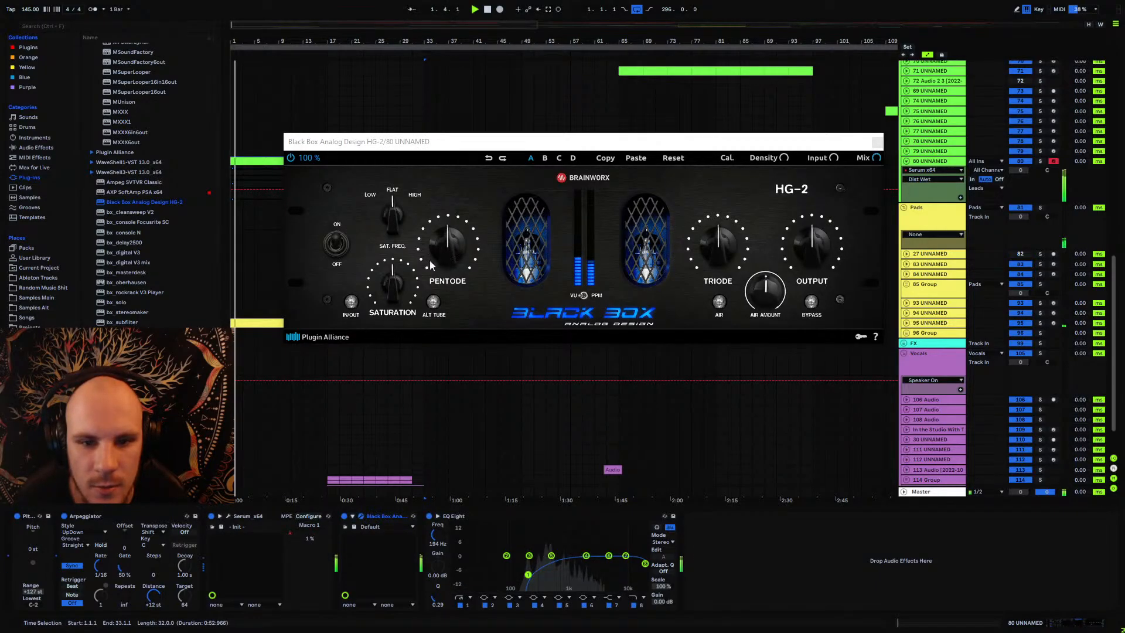
drag(452, 248, 462, 240)
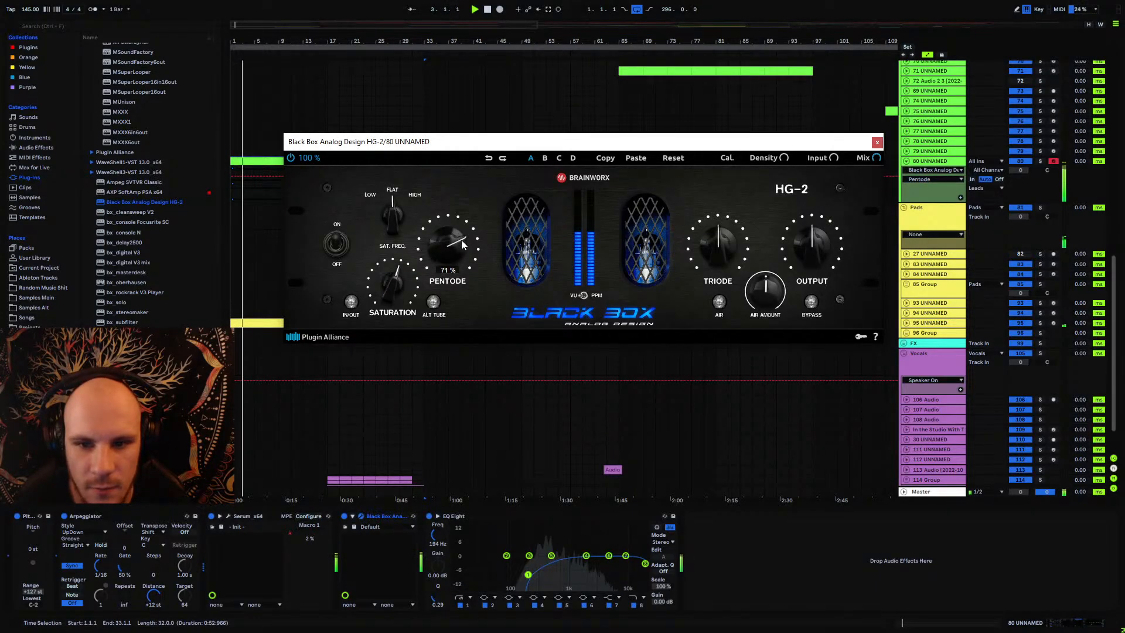
drag(716, 248, 812, 271)
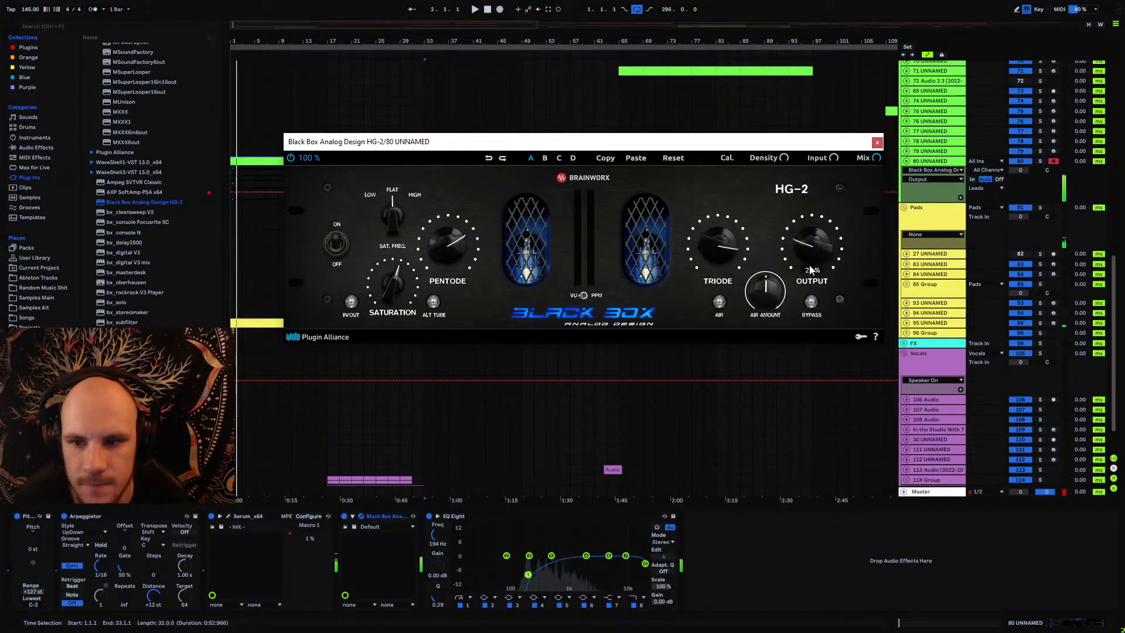
key(space)
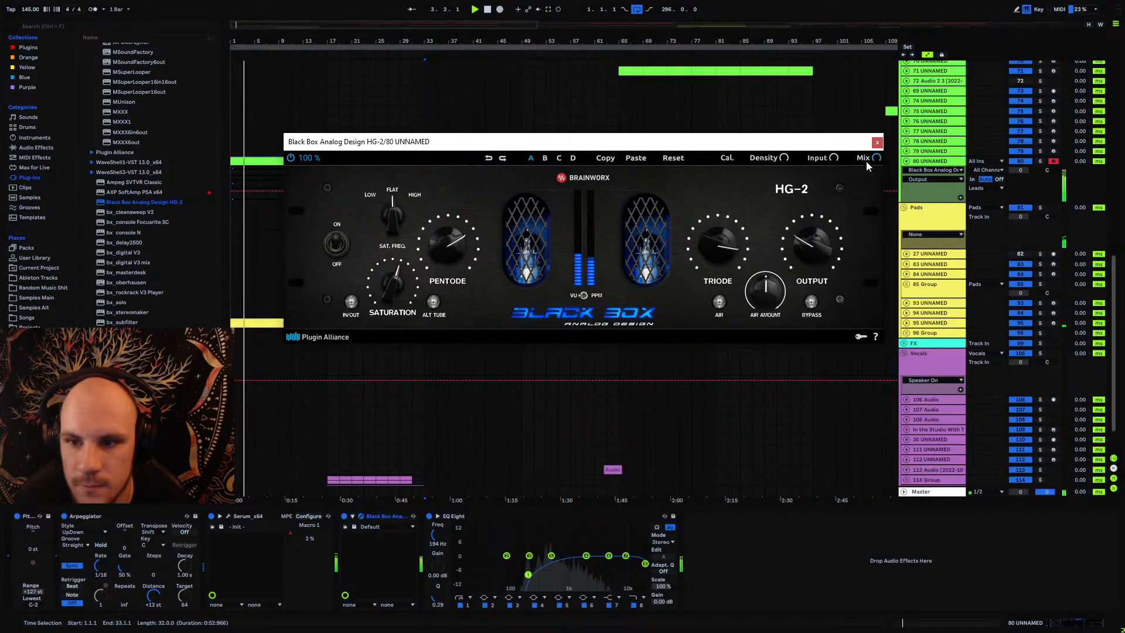
mouse_move(813, 240)
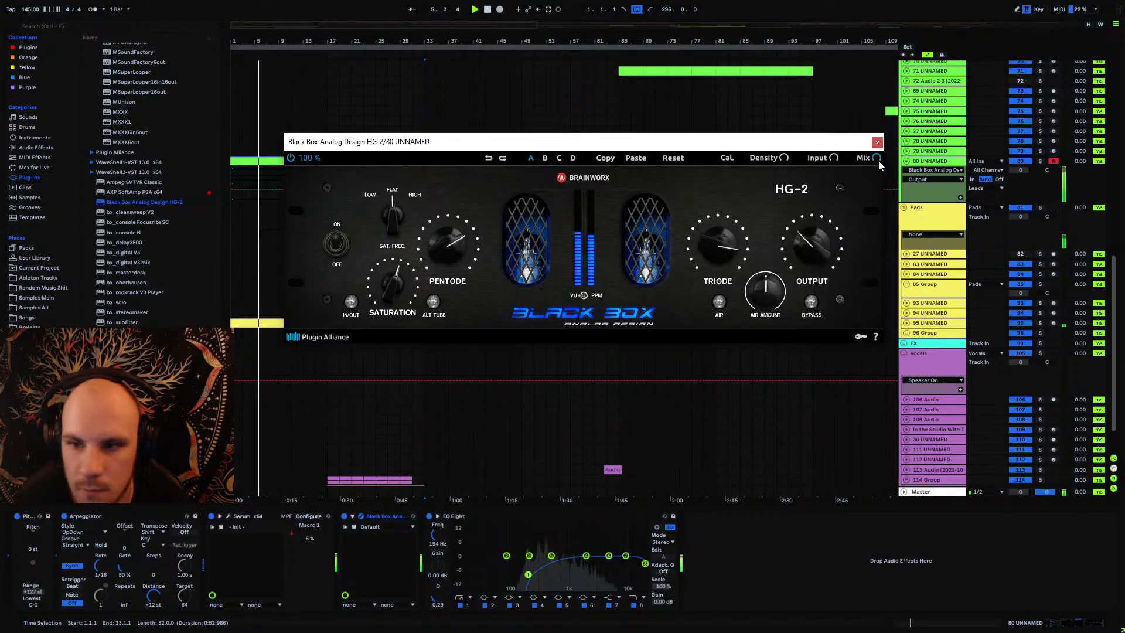
Step: Adjust the HG-2's Mix, close its window, and compare the lead with the HG-2 bypassed and active
mouse_move(878, 159)
mouse_down()
mouse_move(873, 222)
mouse_move(878, 155)
mouse_up()
click(876, 142)
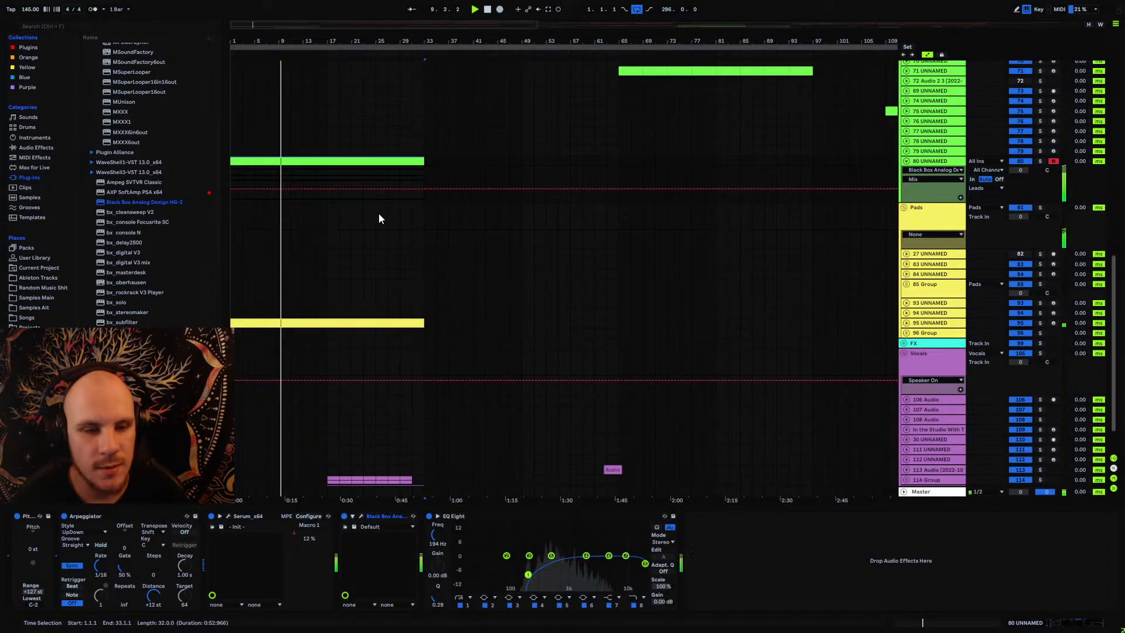
click(344, 517)
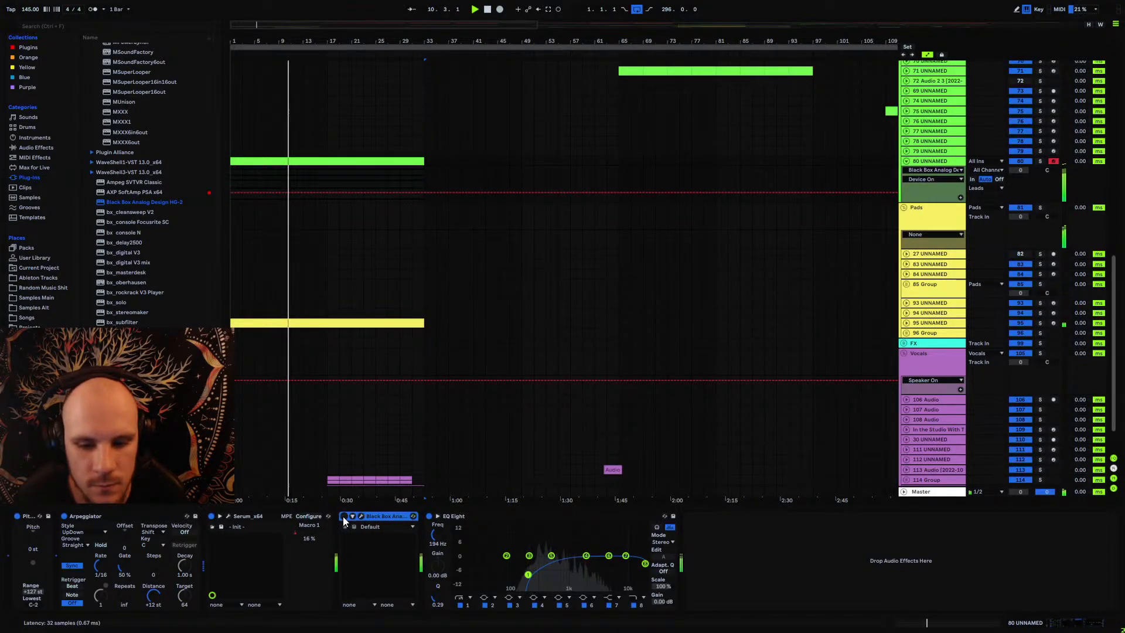
click(343, 515)
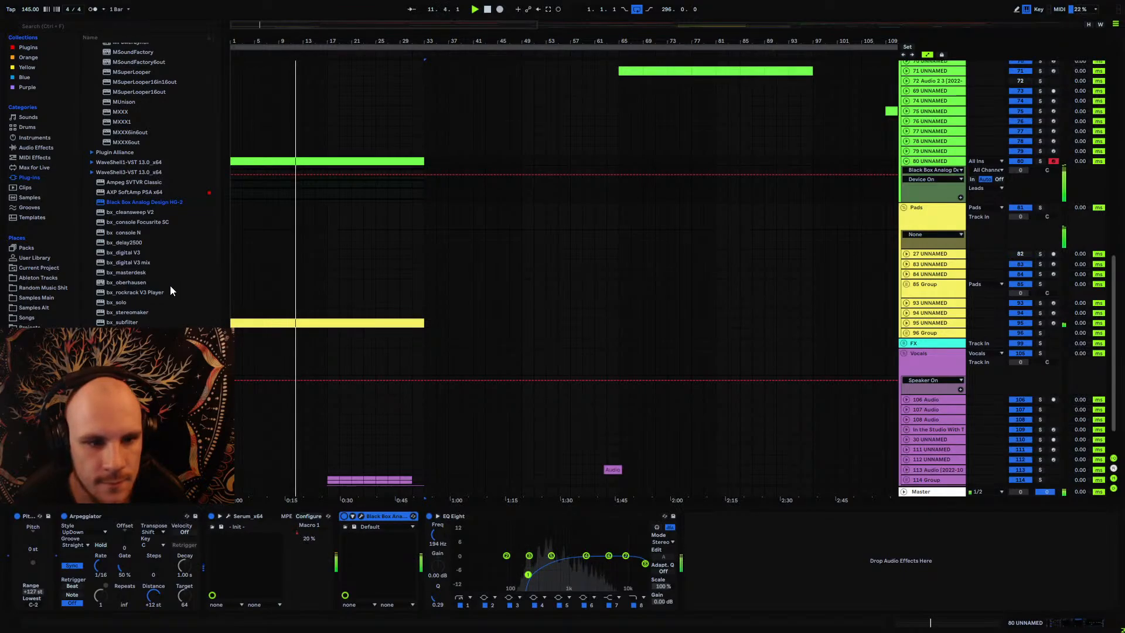
Step: Try the bx_masterdesk plug-in between the HG-2 and EQ Eight with Foundation at -17
drag(168, 273, 403, 553)
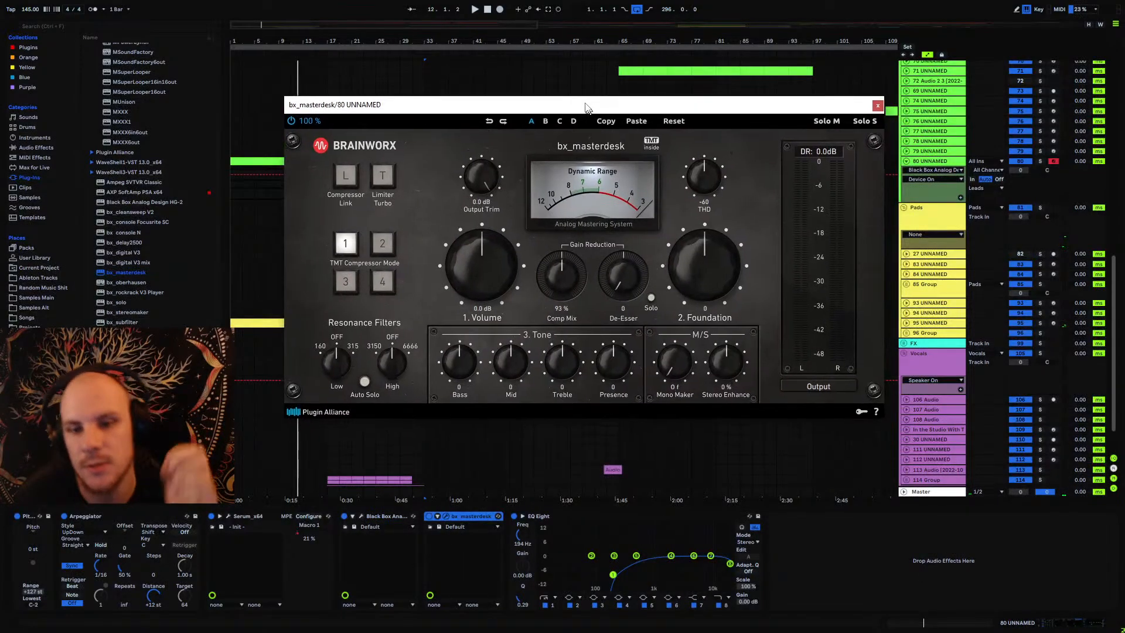
key(space)
mouse_move(698, 242)
mouse_down()
mouse_move(696, 256)
mouse_move(719, 220)
mouse_move(701, 275)
mouse_move(705, 265)
mouse_up()
key(space)
click(490, 259)
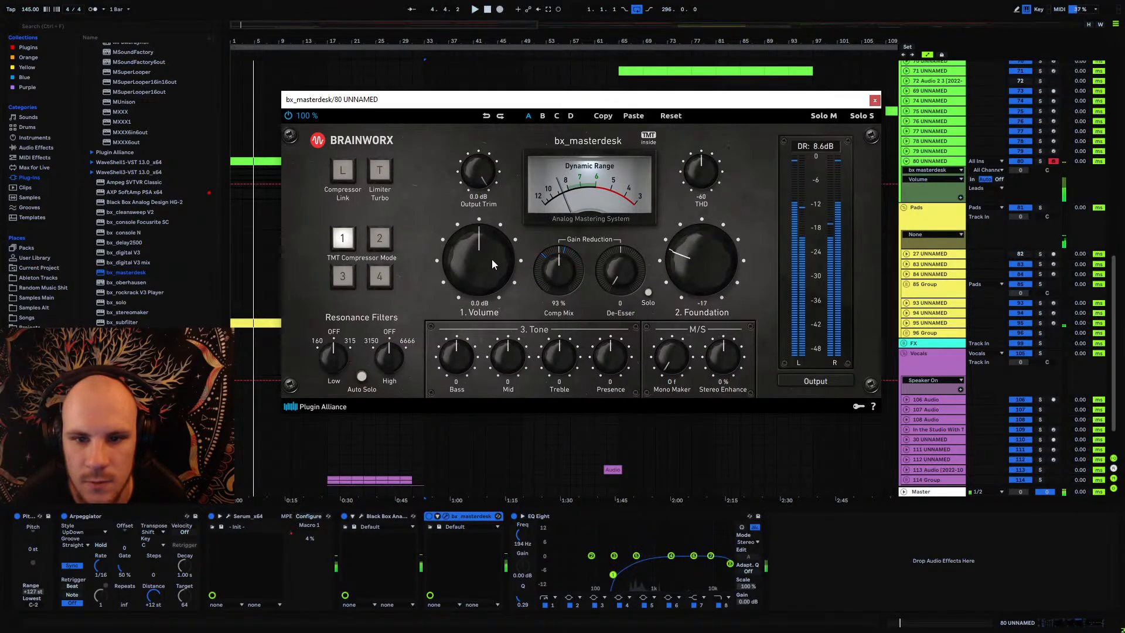
Step: Try bx_masterdesk's Compressor Link and Limiter Turbo switches, then play the lead in TMT Compressor Mode 4
click(343, 172)
click(344, 172)
click(379, 171)
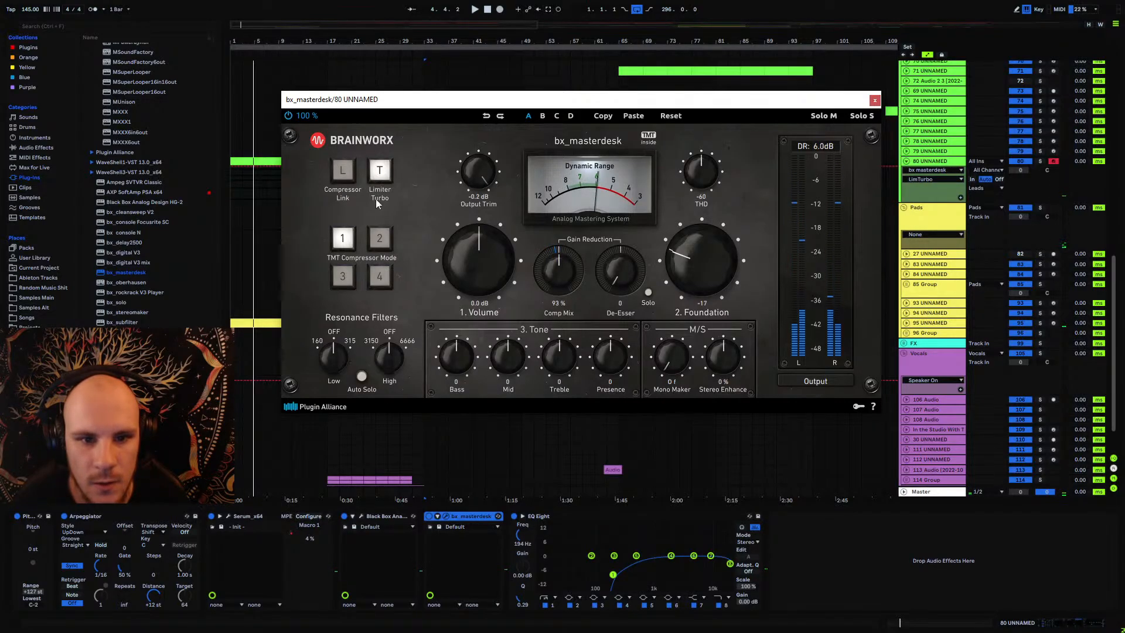
click(381, 276)
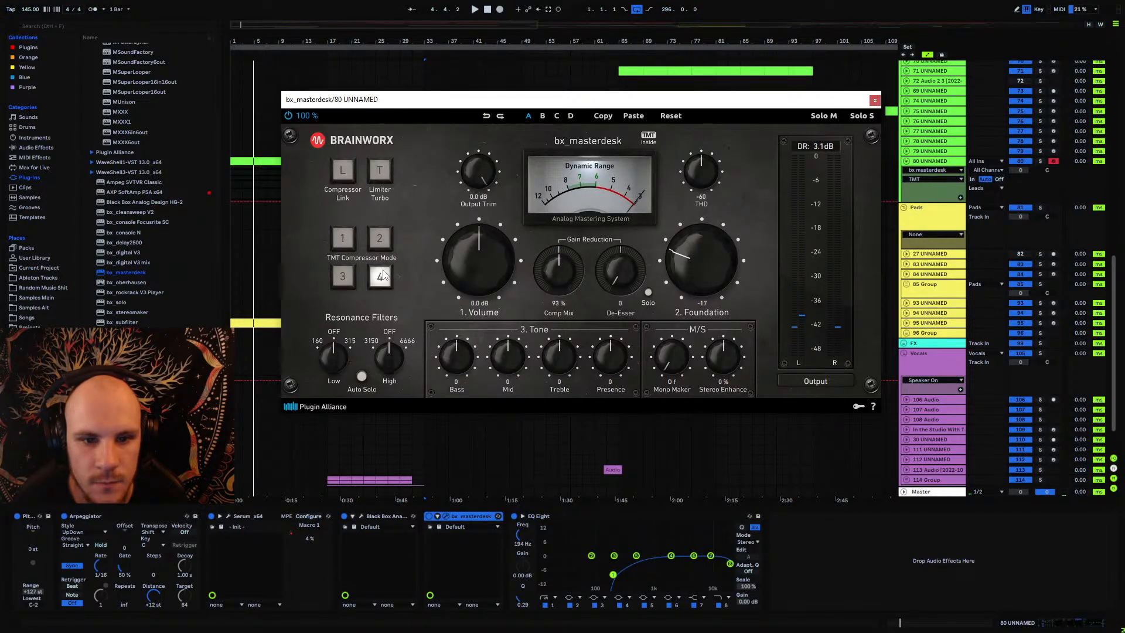
key(space)
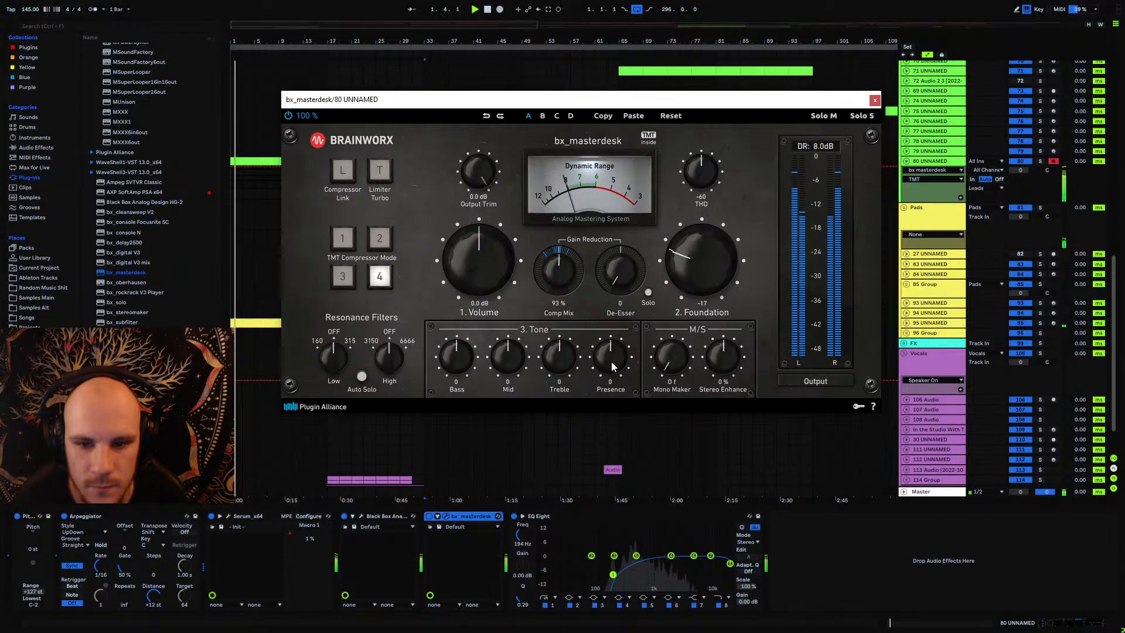
Step: Shape bx_masterdesk's tone with Presence at 13, Treble at 7 and Mid at -21
drag(610, 363, 608, 358)
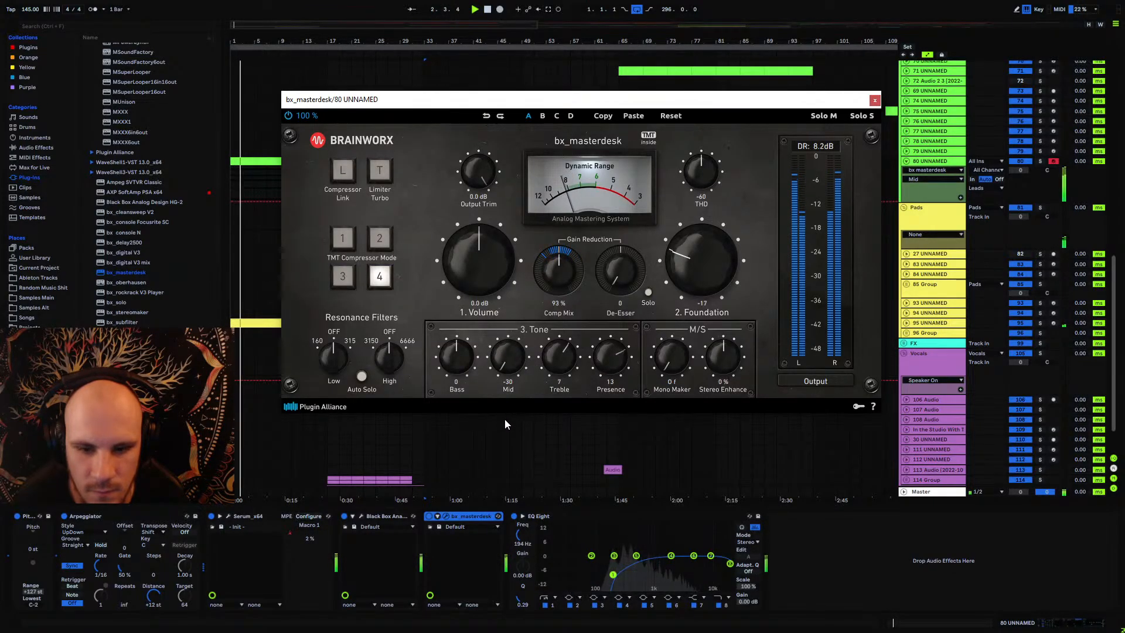
drag(508, 375, 509, 366)
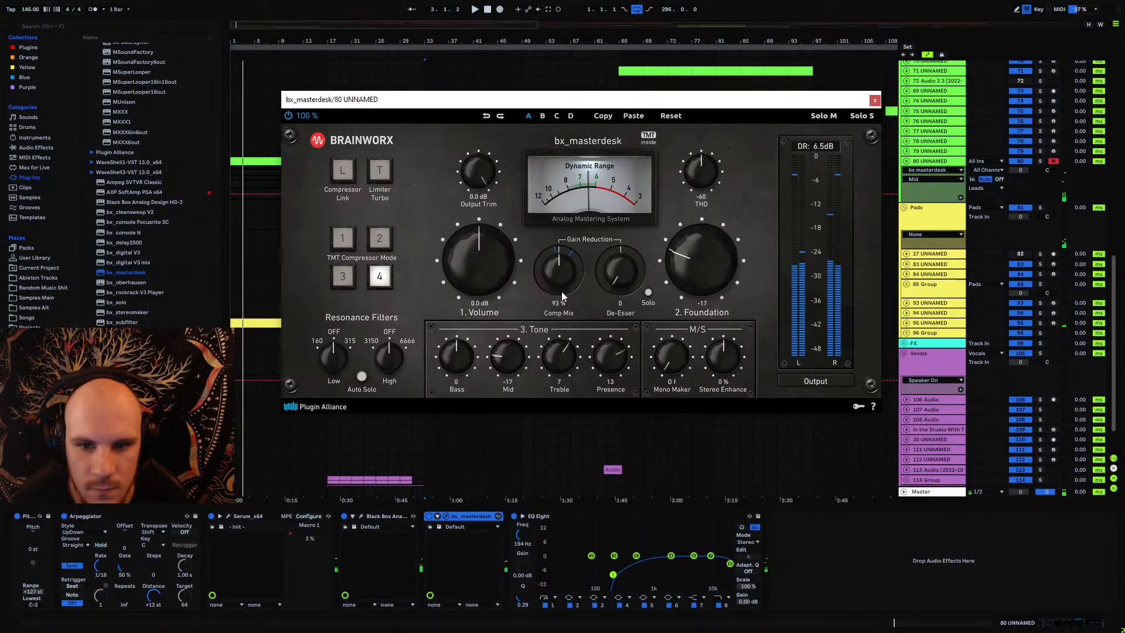
key(space)
drag(512, 361, 506, 363)
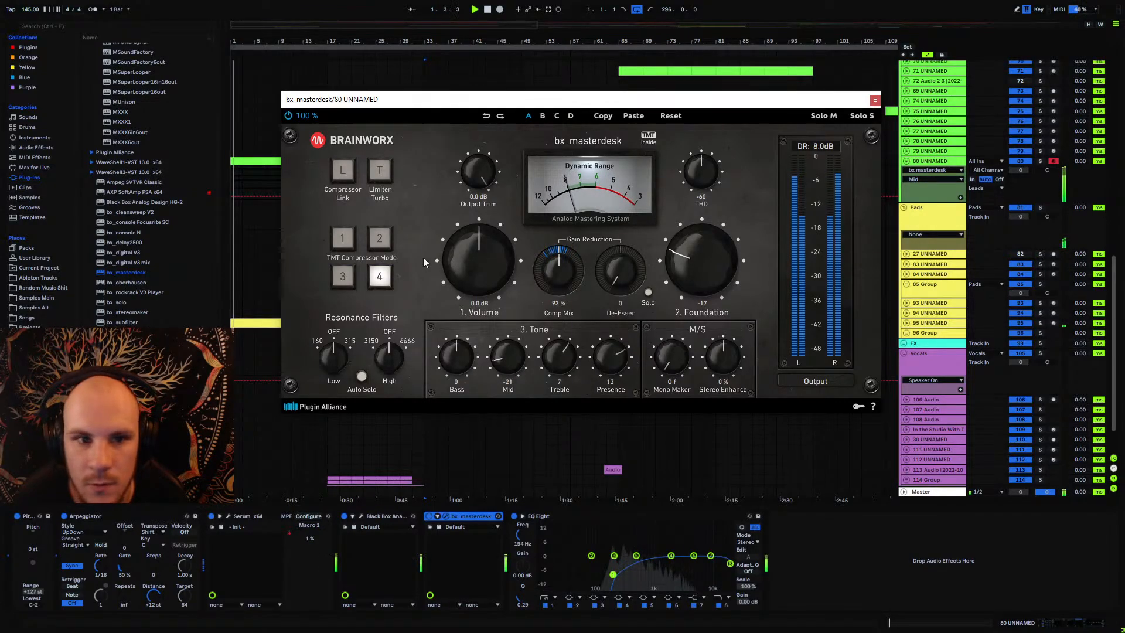
Step: Compare the lead with bx_masterdesk bypassed, try its Volume at 12.0 dB, and delete the plug-in
click(429, 516)
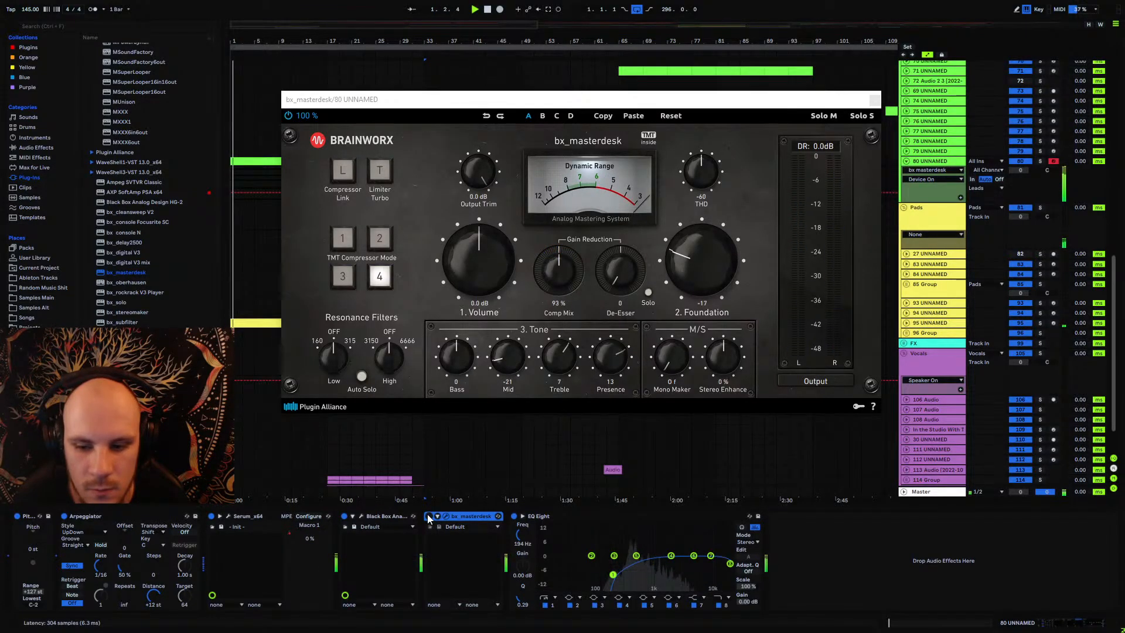
click(430, 518)
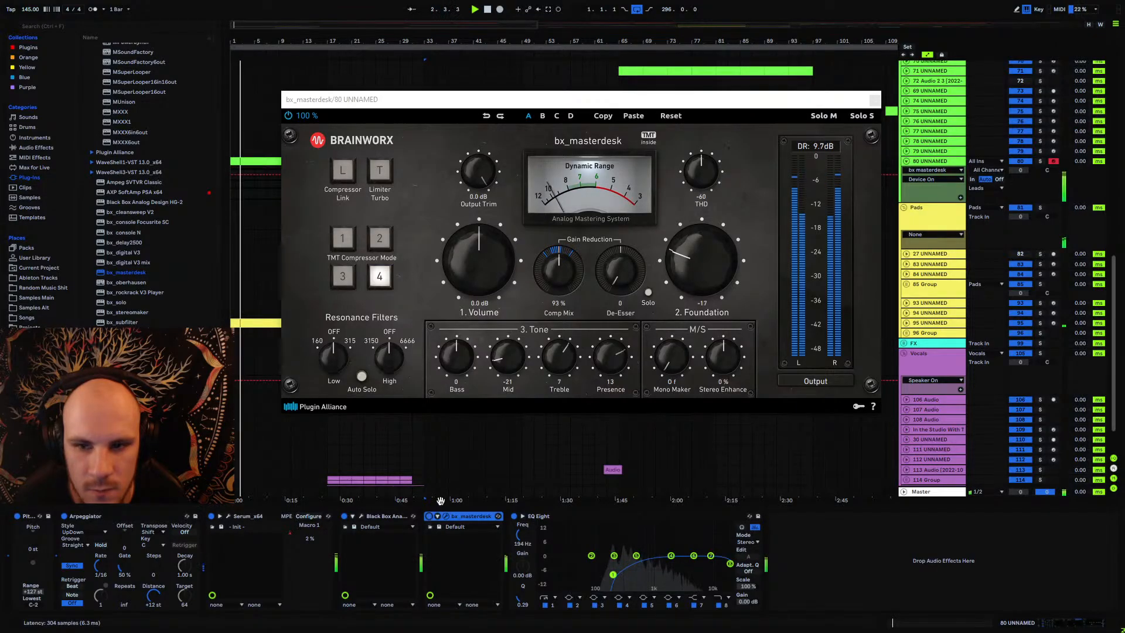
drag(495, 278, 499, 264)
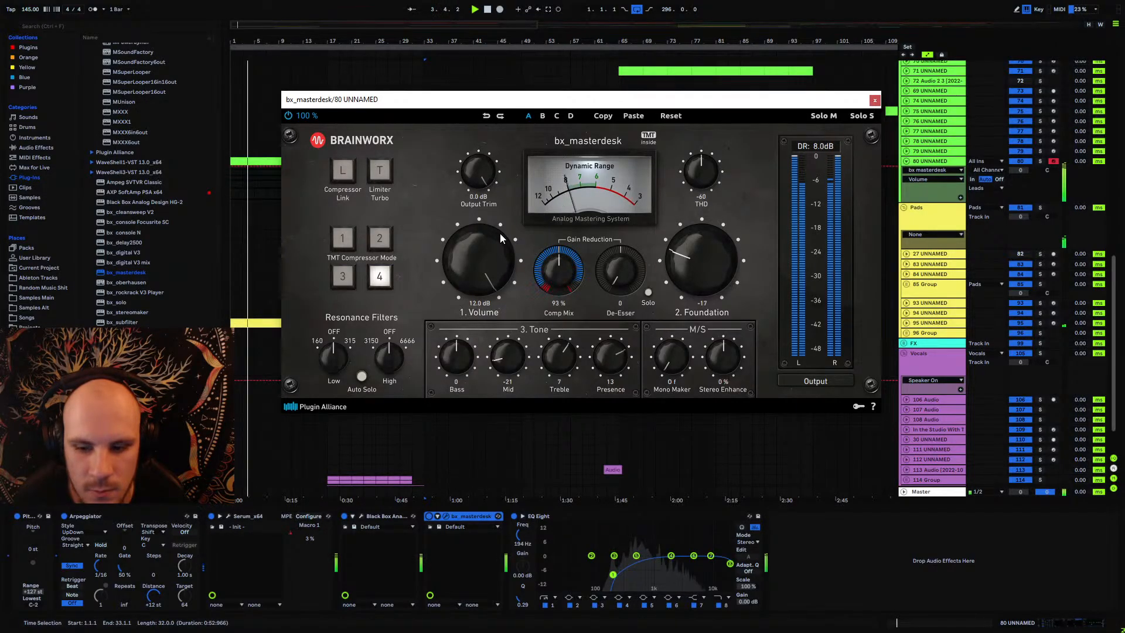
click(471, 516)
key(ctrl+alt+p)
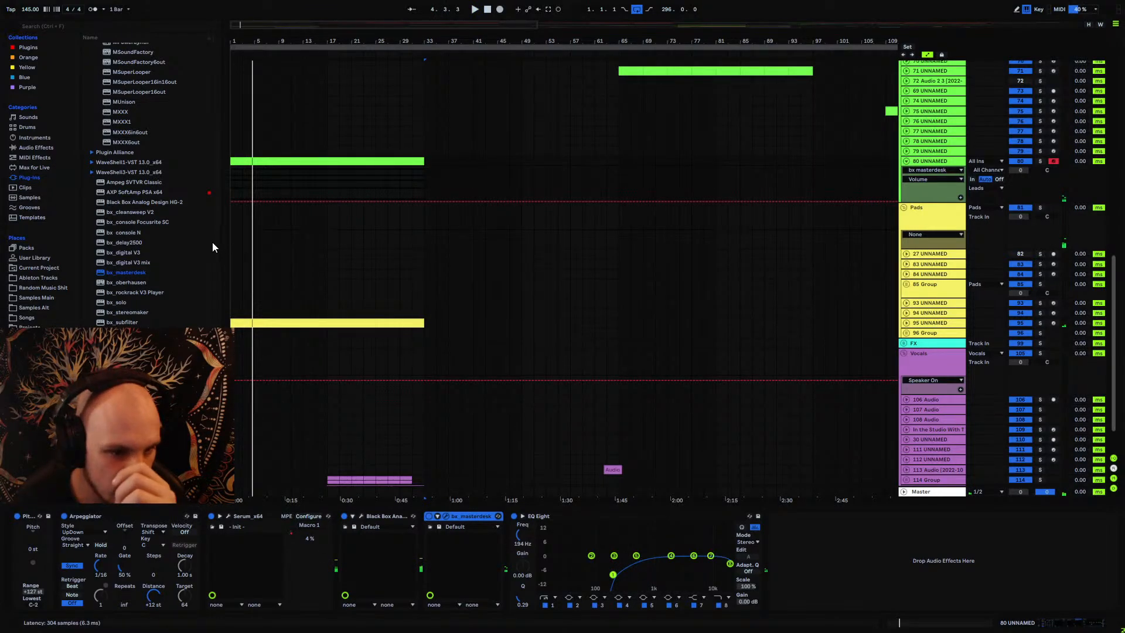
key(Delete)
click(129, 283)
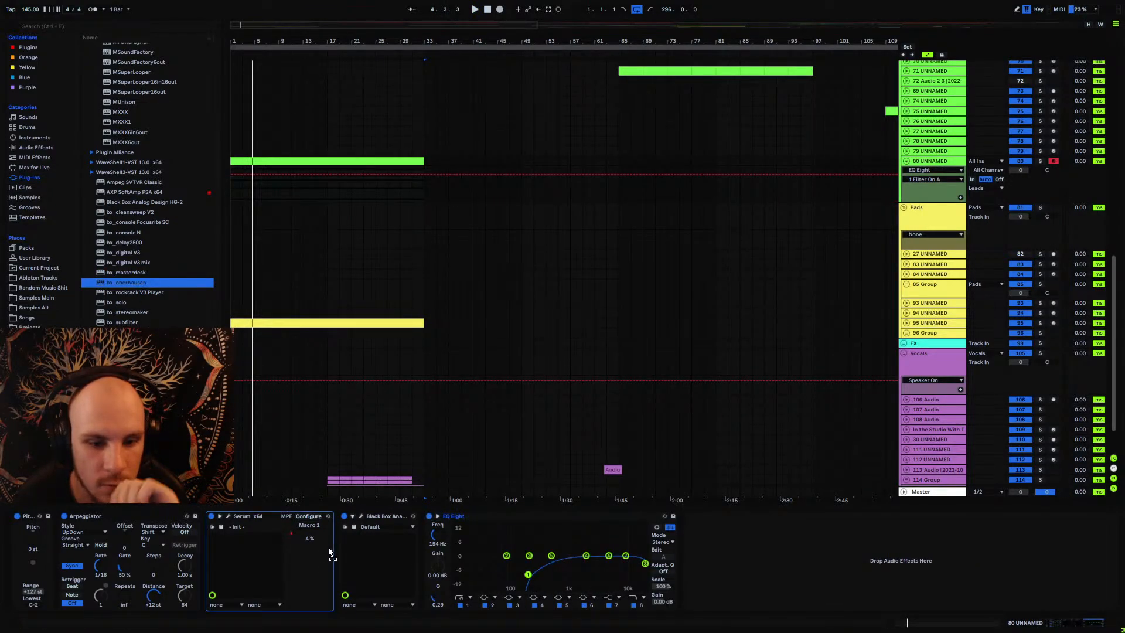
drag(399, 530, 126, 302)
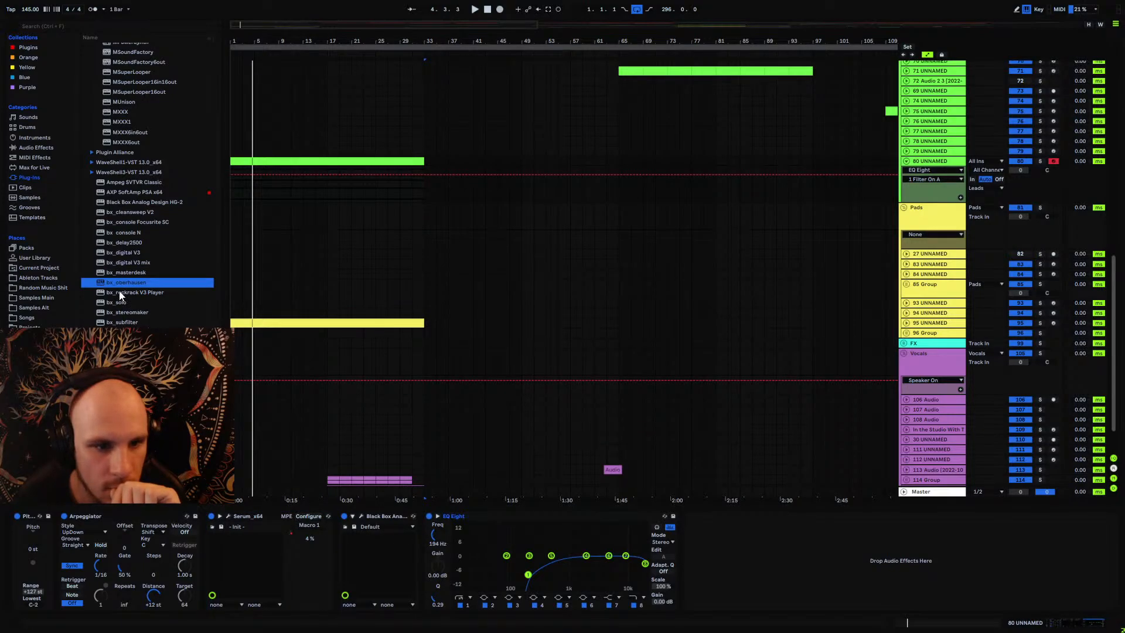
click(120, 292)
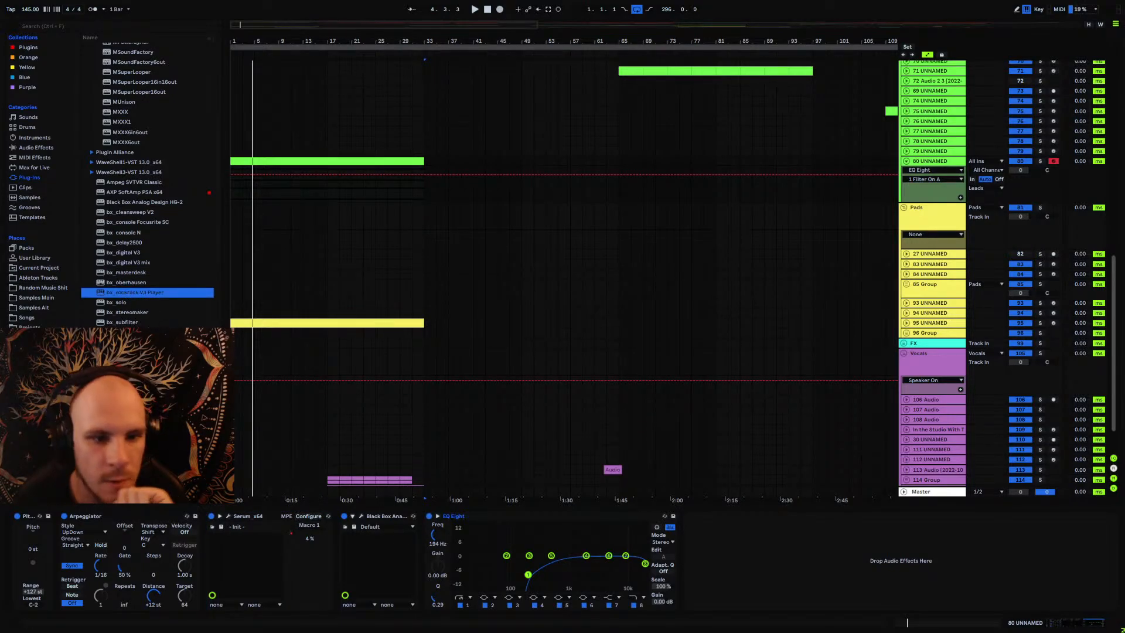
Step: Insert the bx_console N plug-in between the HG-2 and EQ Eight and play the lead from the start
scroll(165, 299, down, 3)
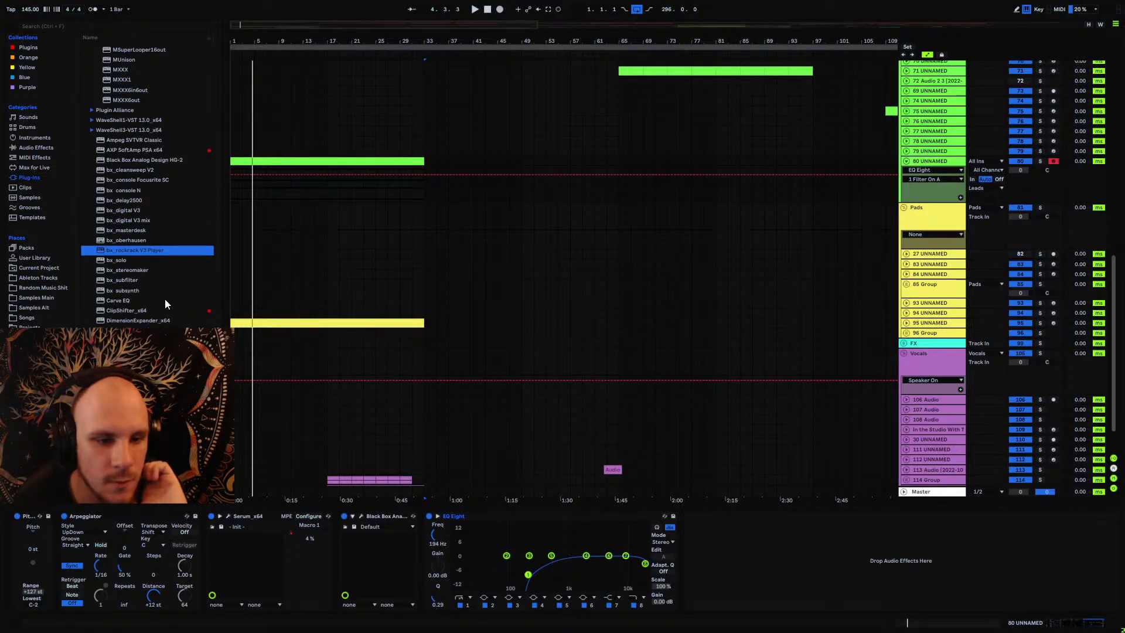
scroll(164, 299, up, 1)
drag(131, 182, 413, 538)
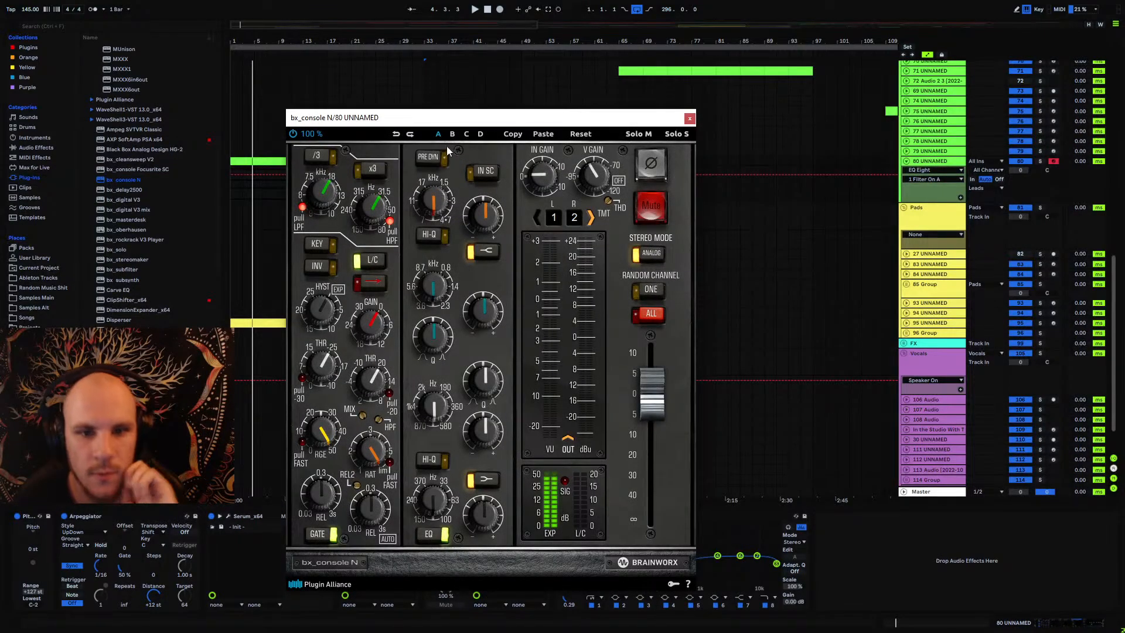
drag(454, 123, 510, 105)
key(space)
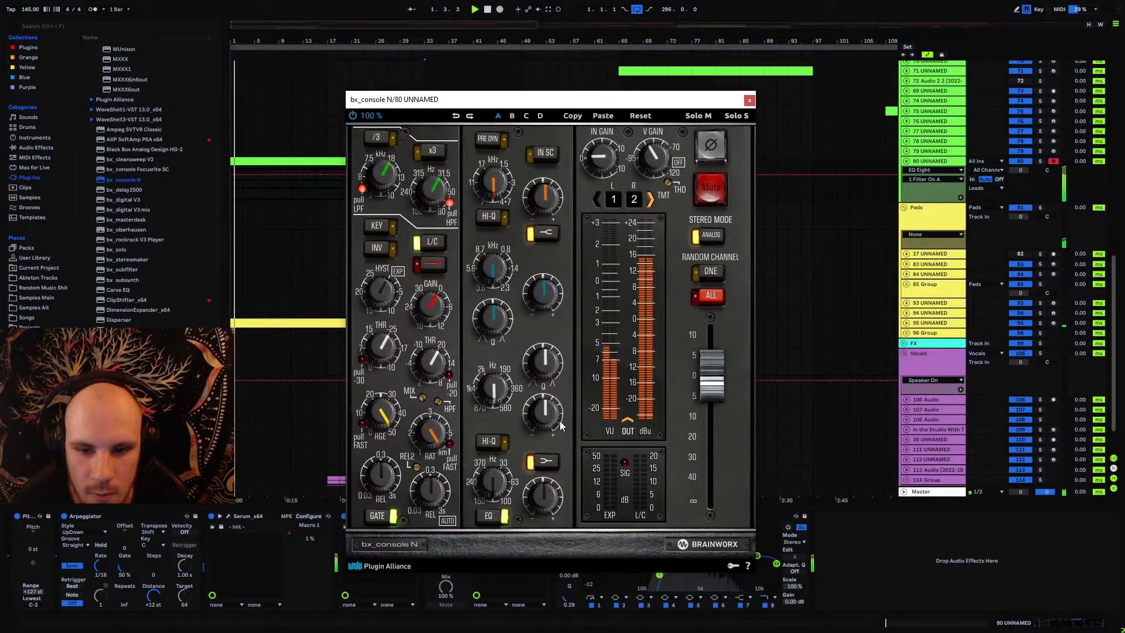
Step: Cut bx_console N's low-mid EQ band, adjusting its frequency and Q, and close the plug-in window
drag(492, 389, 489, 391)
drag(489, 99, 401, 29)
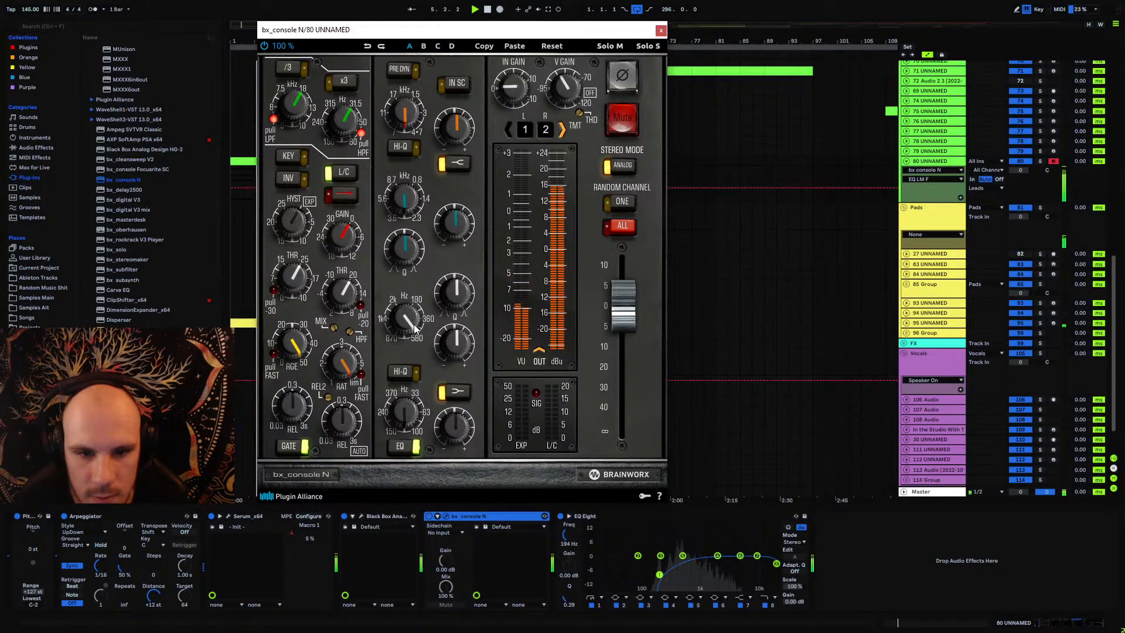
mouse_move(402, 325)
drag(402, 323, 402, 334)
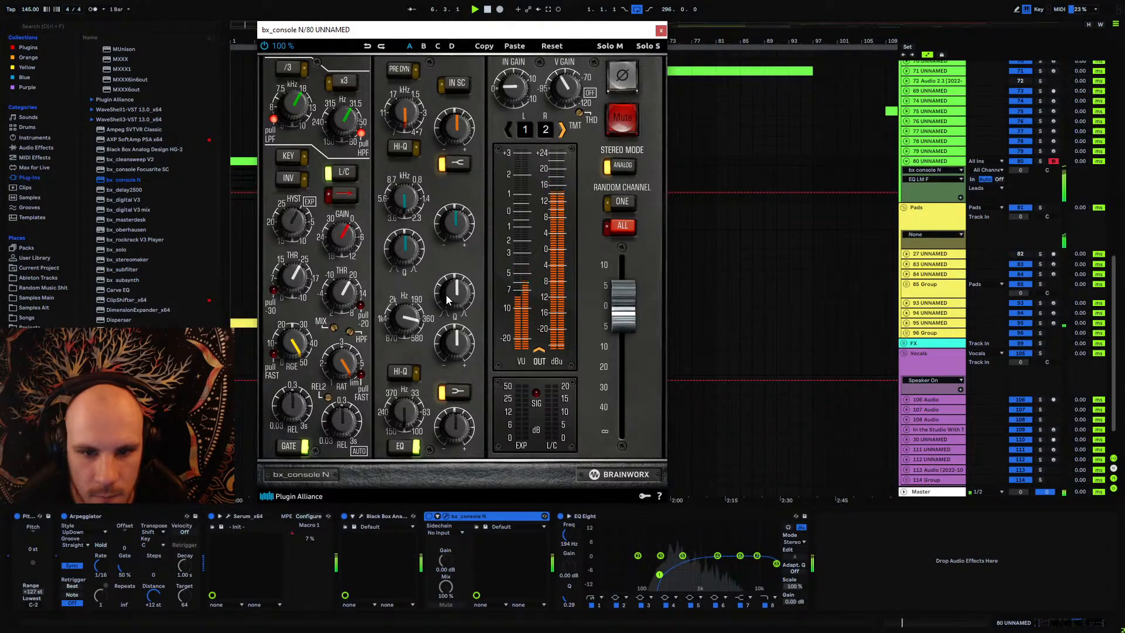
drag(448, 295, 447, 309)
drag(449, 349, 438, 370)
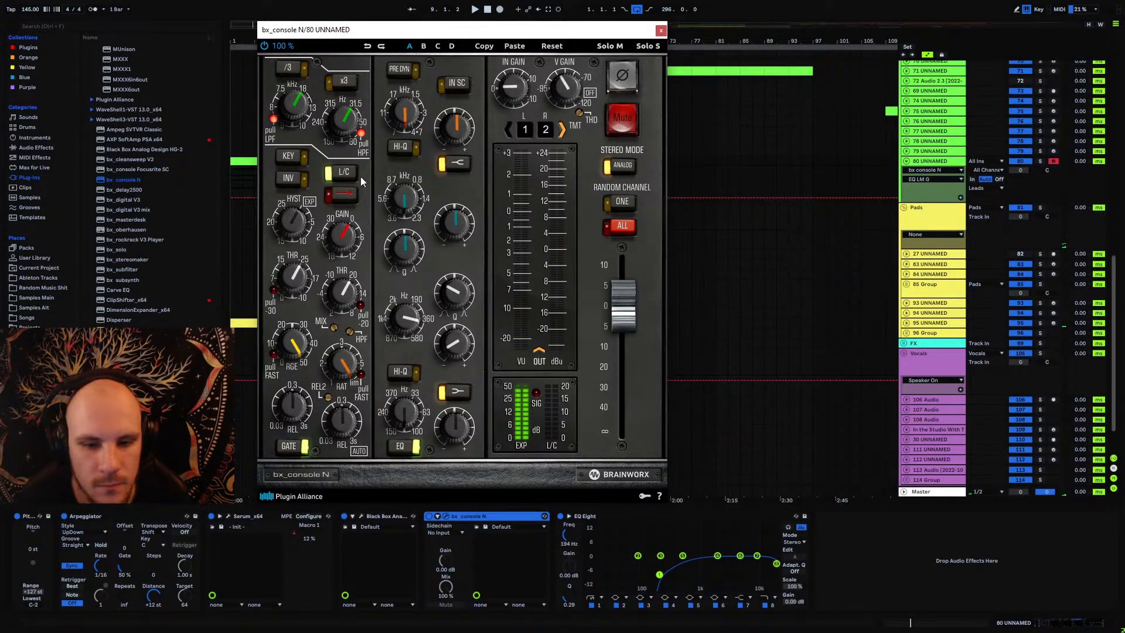
click(660, 30)
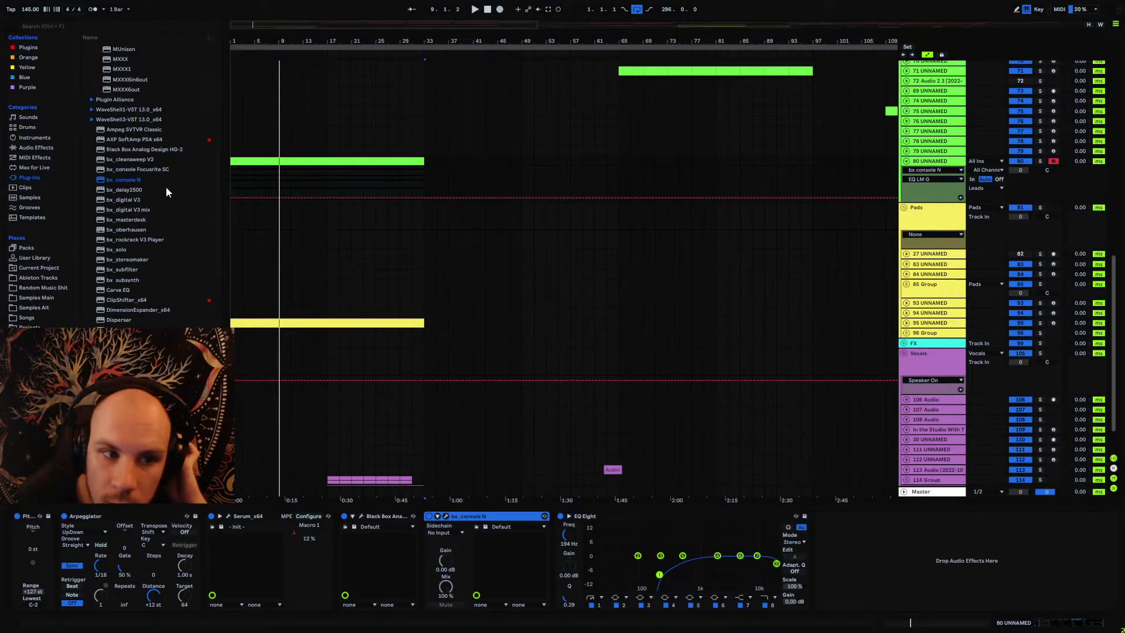
Step: Browse the plug-in library and insert the Shadow Hills Mastering Compressor between bx_console N and EQ Eight
scroll(151, 193, up, 1)
click(100, 139)
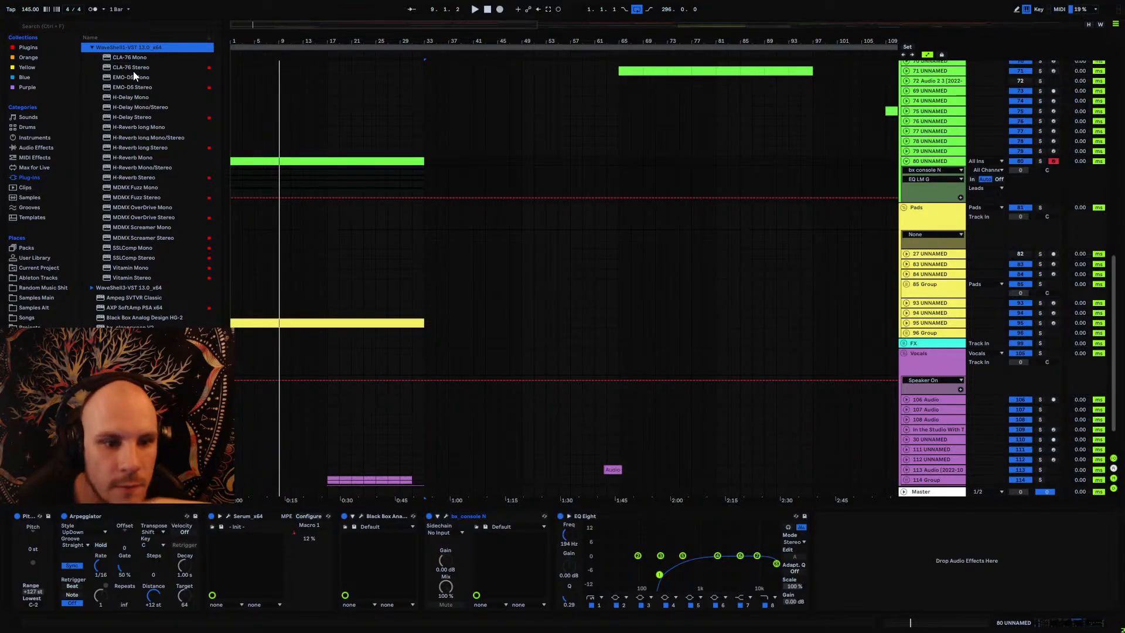
click(92, 48)
scroll(111, 129, up, 1)
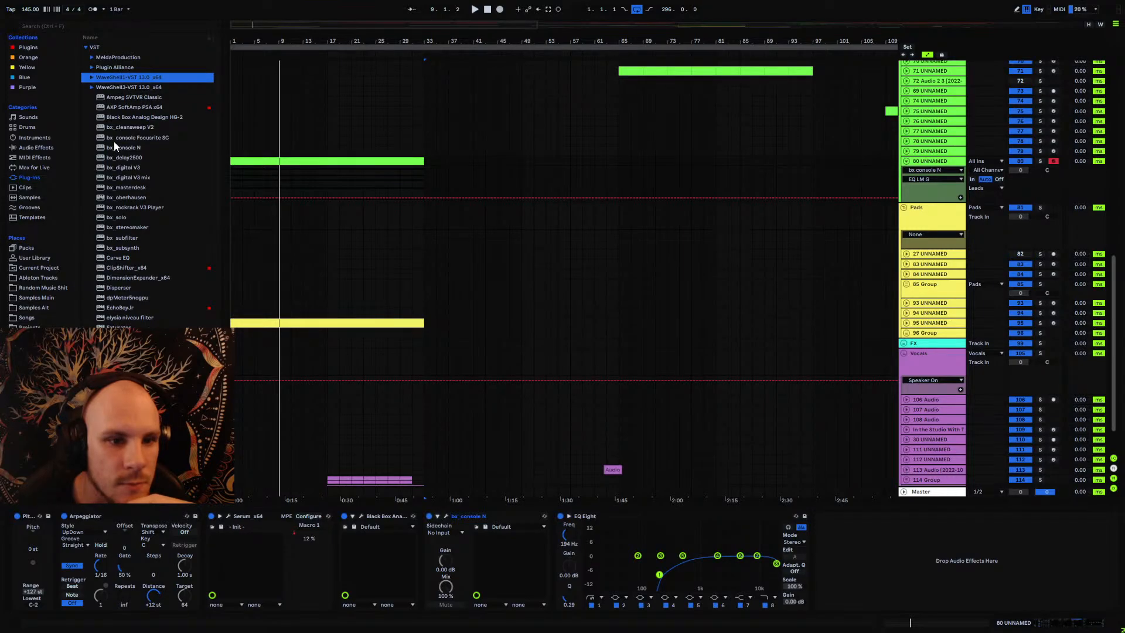
scroll(139, 223, down, 5)
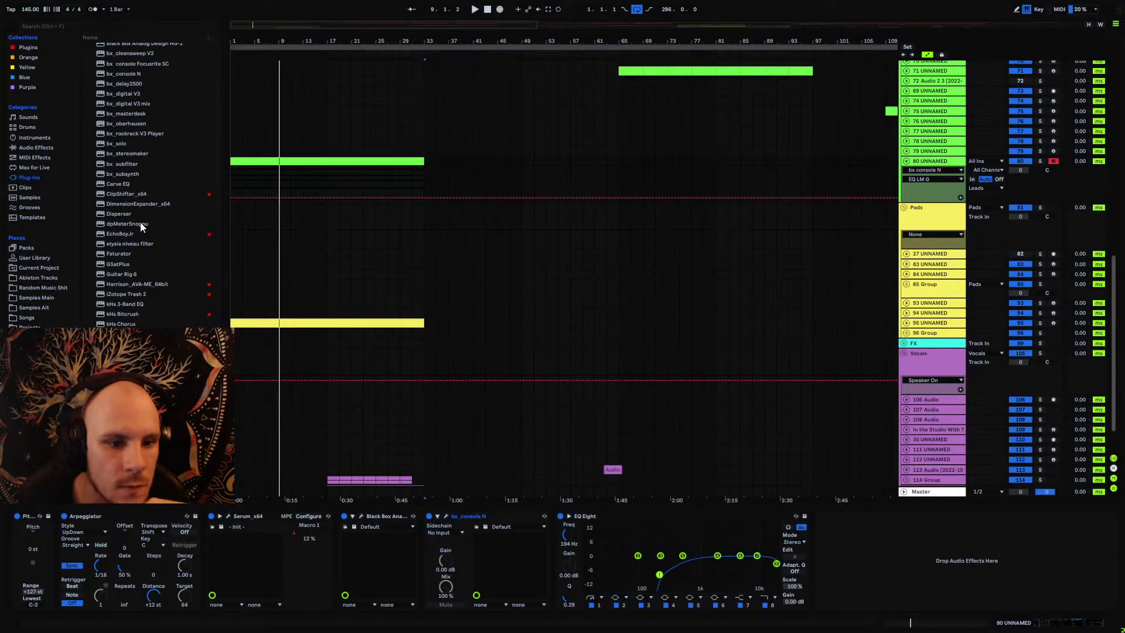
scroll(150, 220, down, 8)
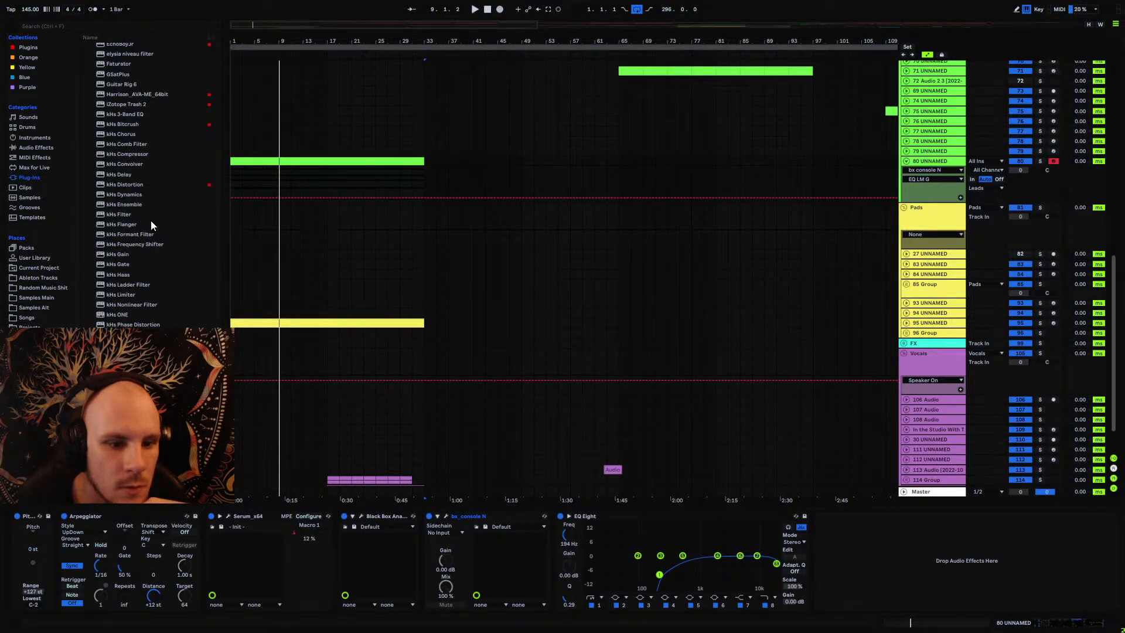
scroll(146, 226, down, 6)
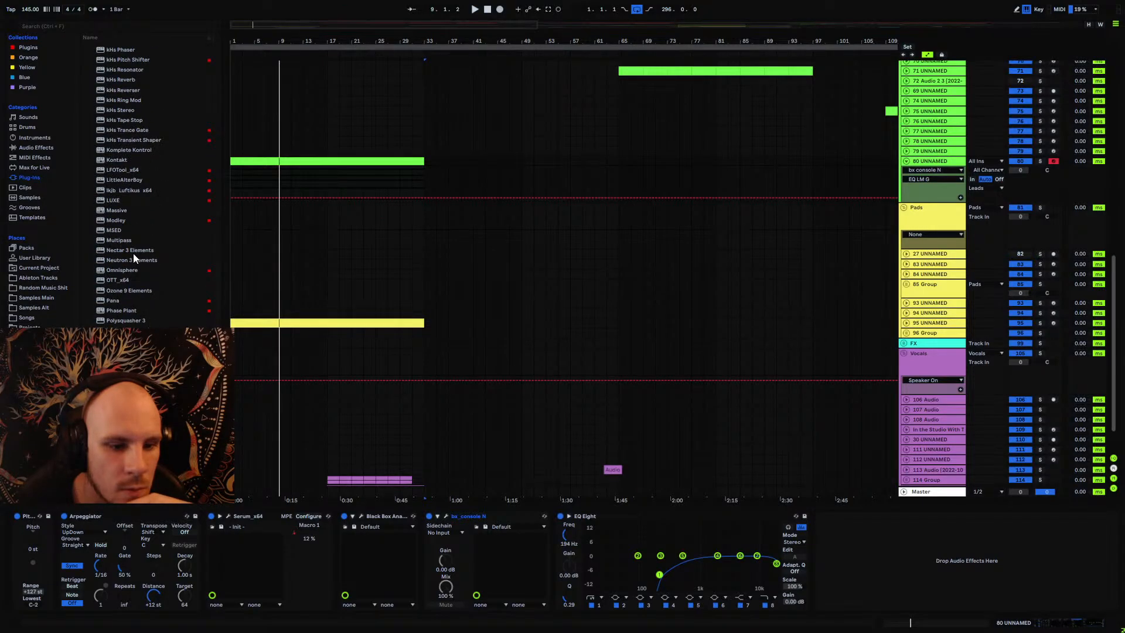
mouse_move(358, 489)
mouse_down()
mouse_move(490, 572)
mouse_move(545, 567)
mouse_up()
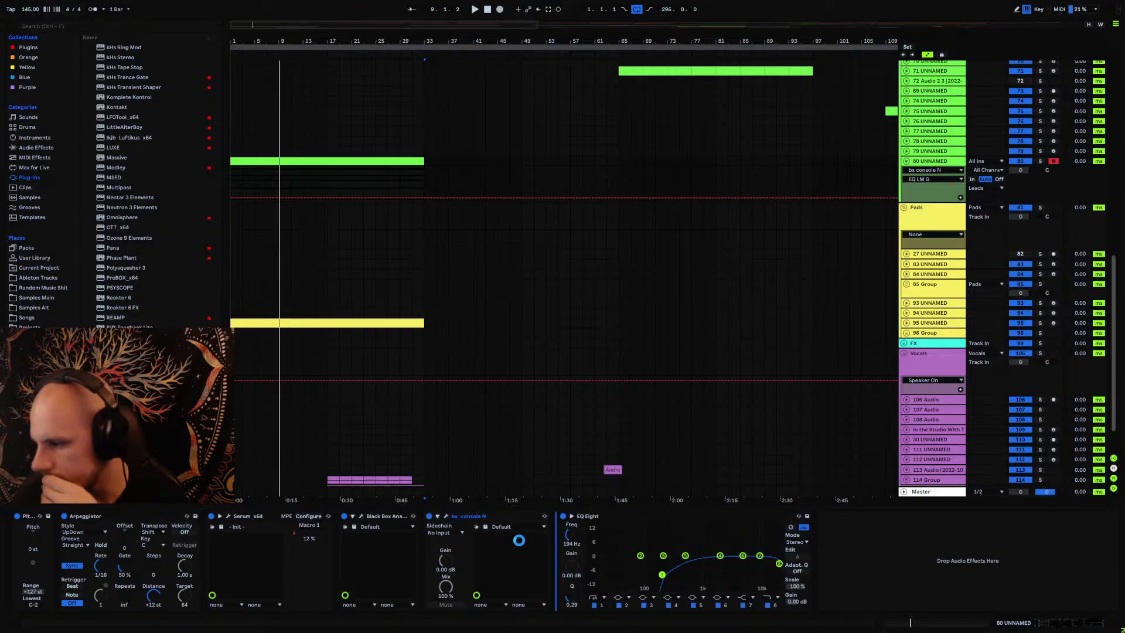
drag(519, 540, 519, 546)
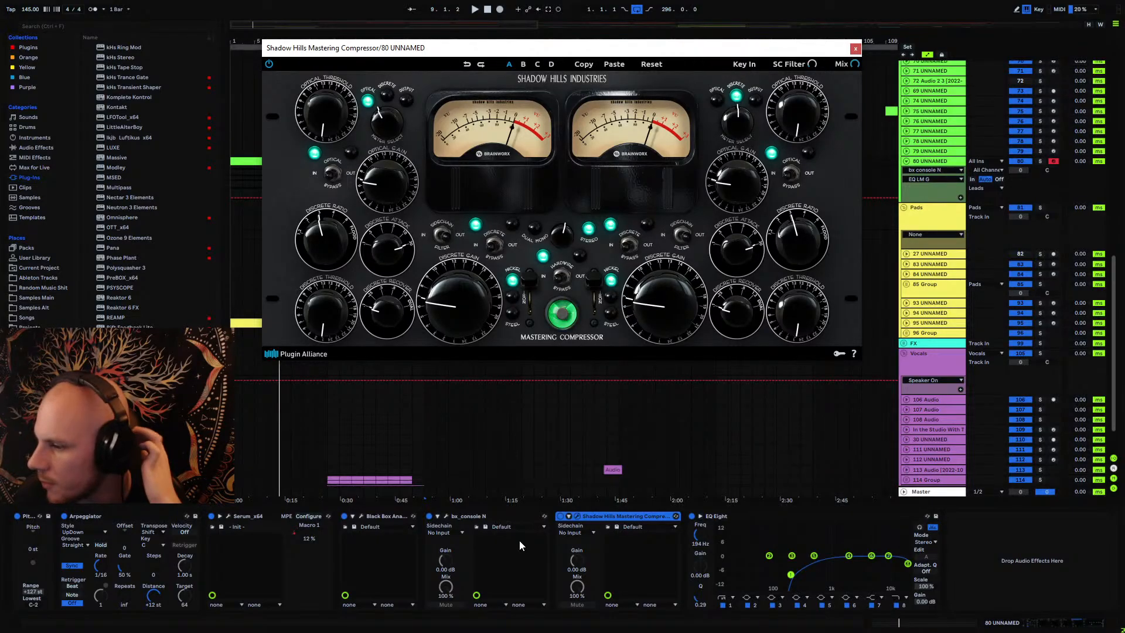
Step: Play the lead and adjust the first channel's Discrete Threshold on the Shadow Hills Mastering Compressor
key(space)
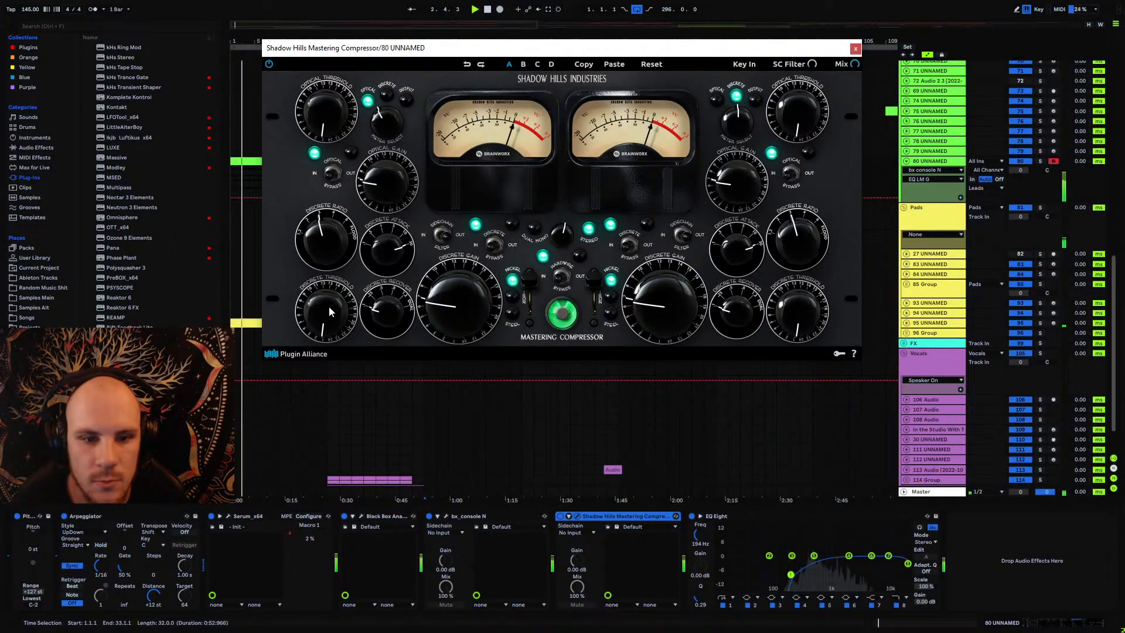
drag(329, 308, 338, 279)
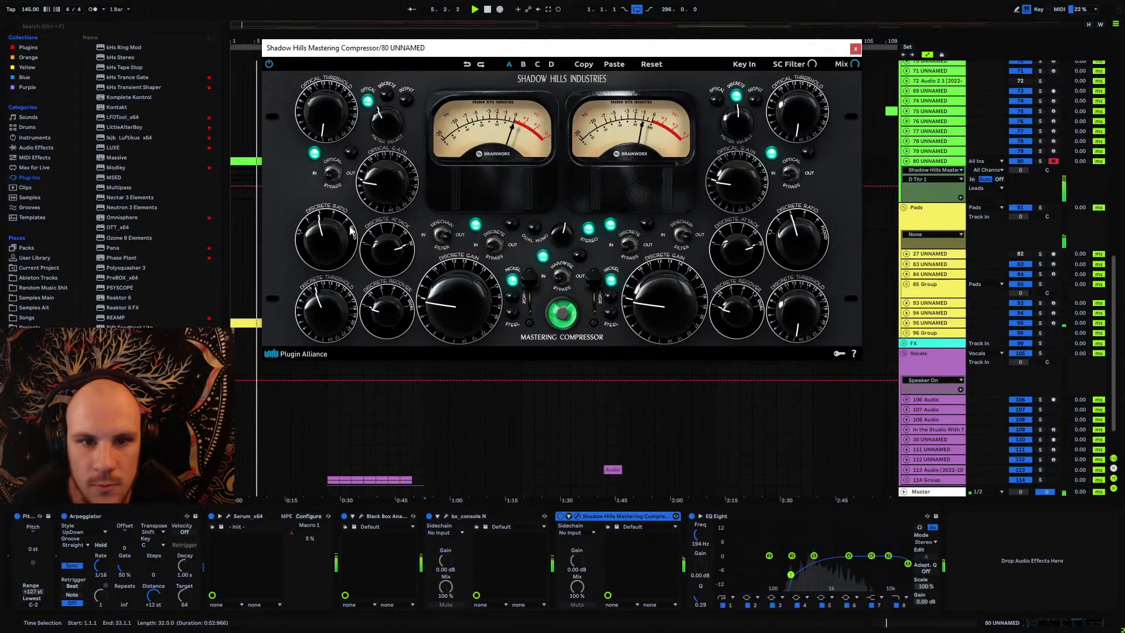
drag(324, 314, 324, 334)
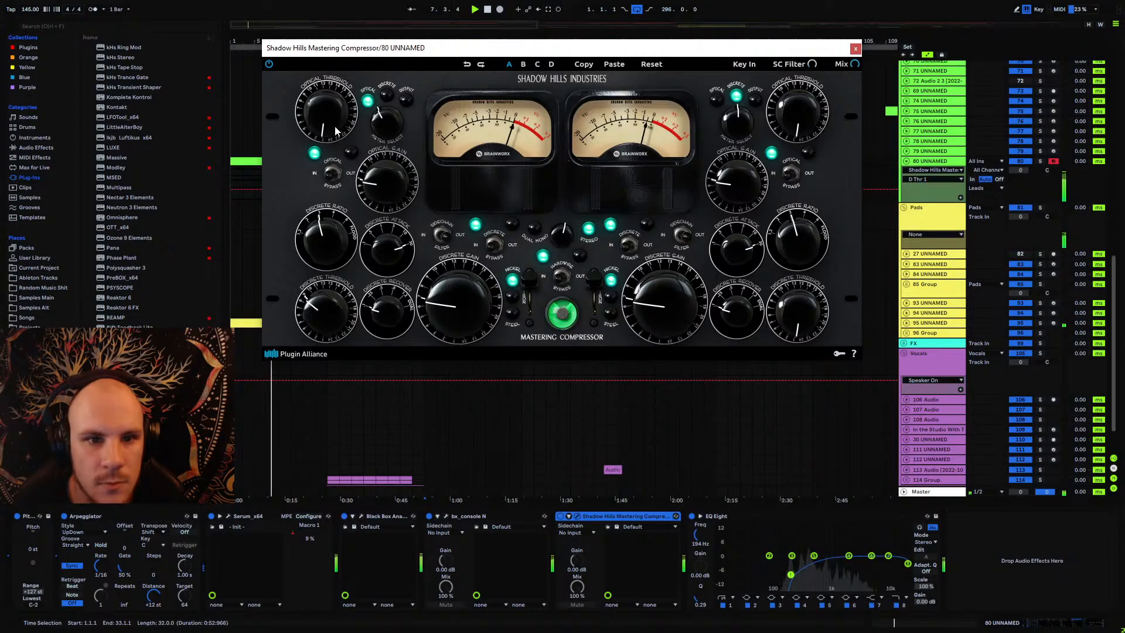
Step: Adjust the first channel's Optical Threshold and Optical Gain on the Shadow Hills Mastering Compressor, compare with it bypassed, and close its window
drag(337, 130, 350, 75)
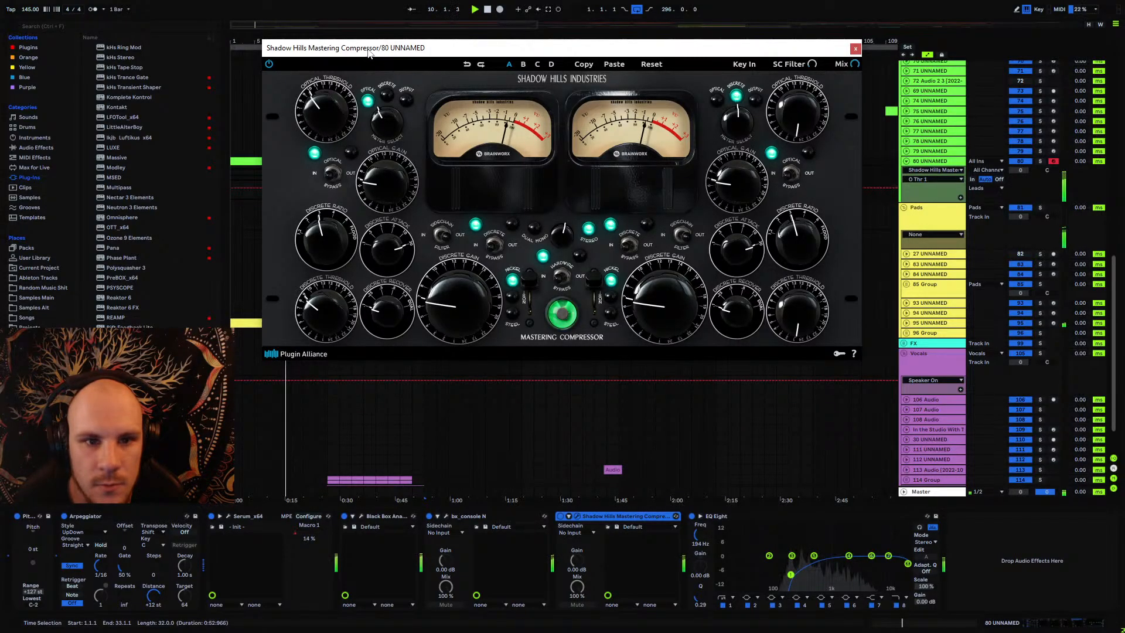
drag(382, 181, 390, 170)
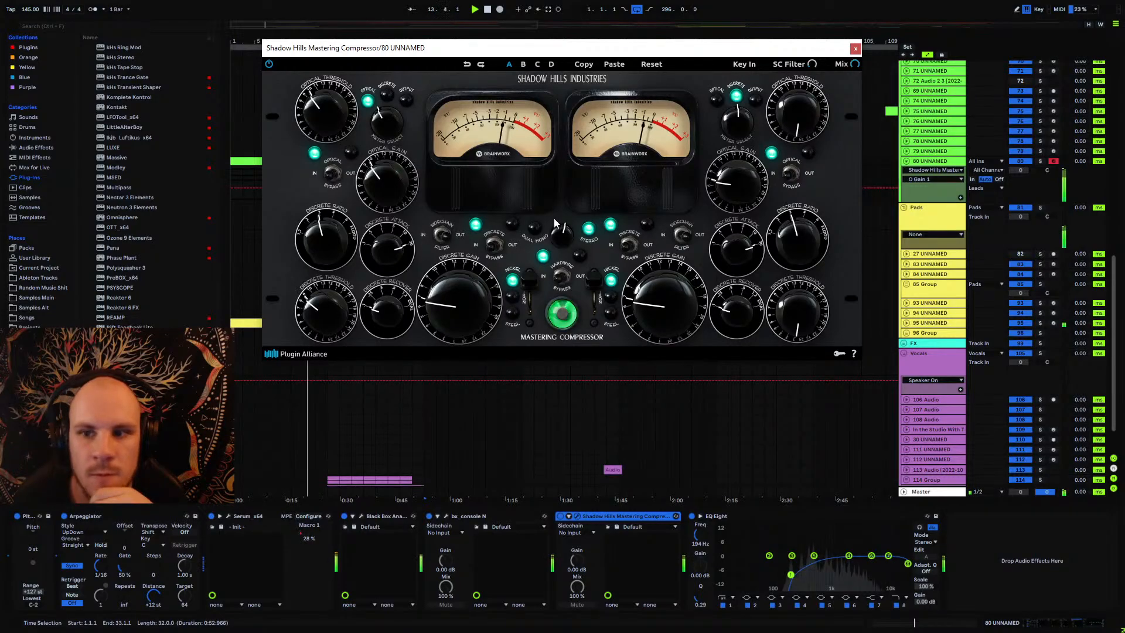
click(560, 517)
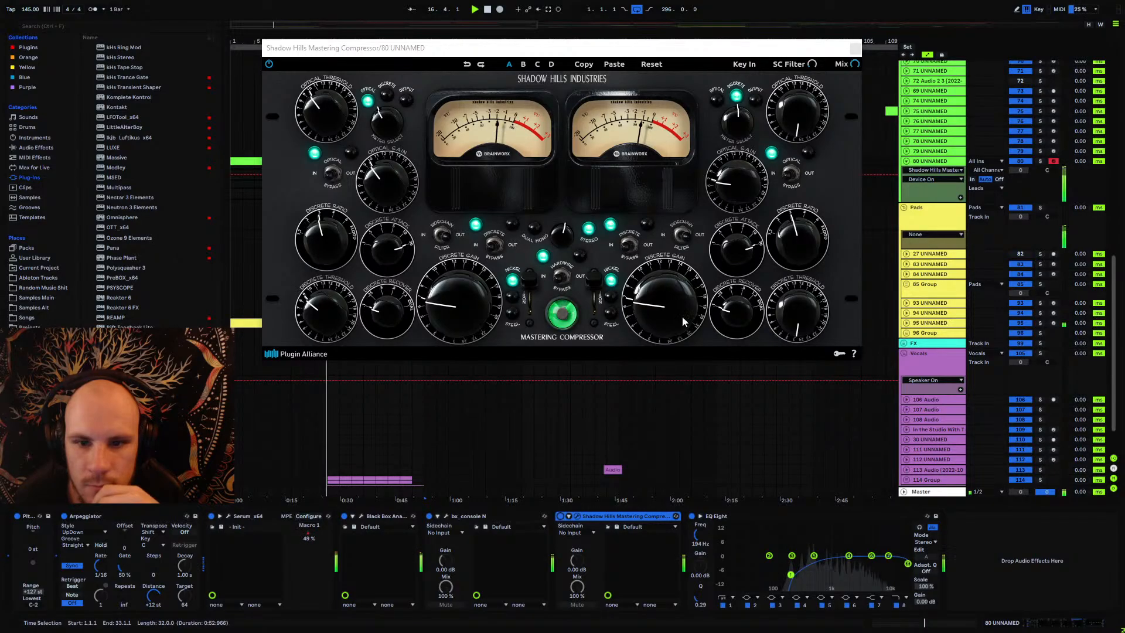
click(855, 48)
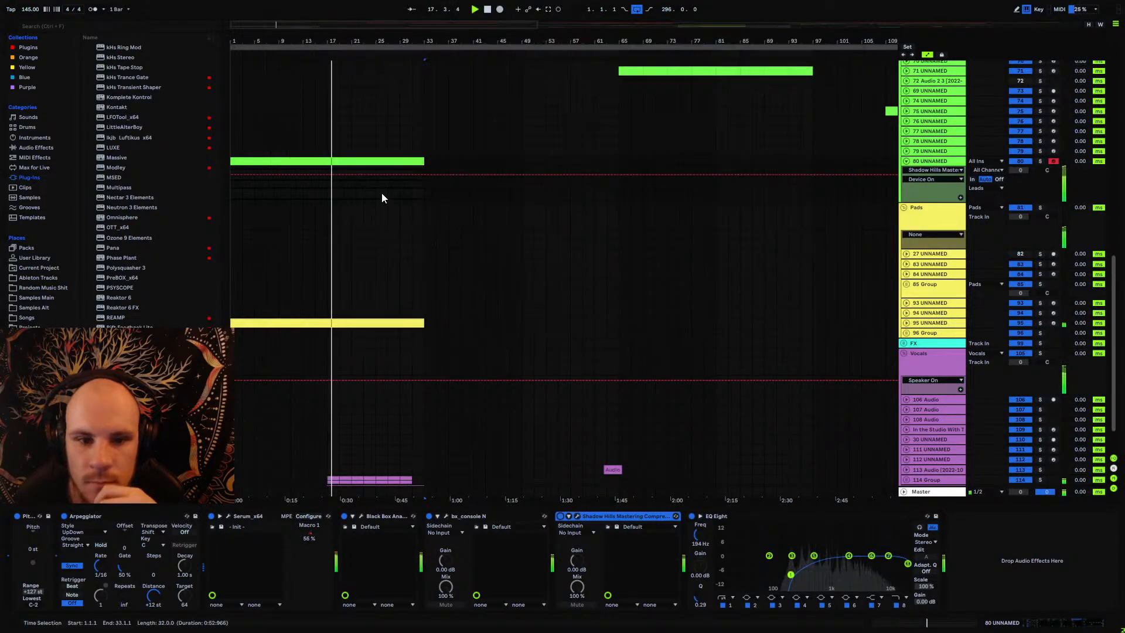
Step: Browse the plug-in library and insert EchoBoy Jr. after EQ Eight on the lead track
click(36, 147)
click(43, 178)
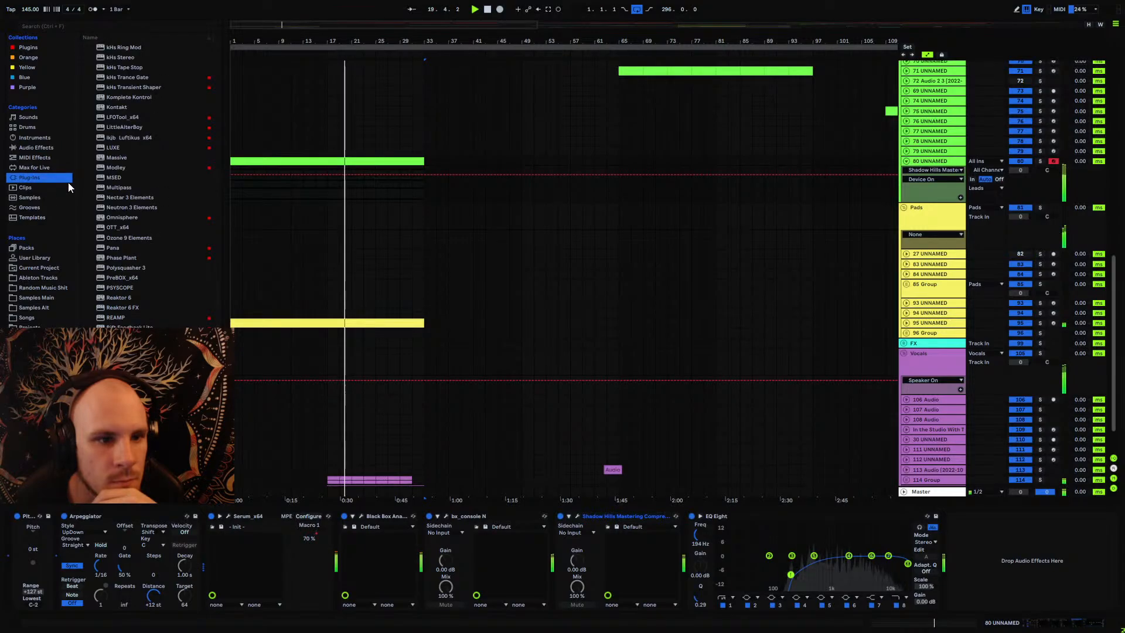
scroll(129, 163, down, 3)
scroll(119, 148, up, 10)
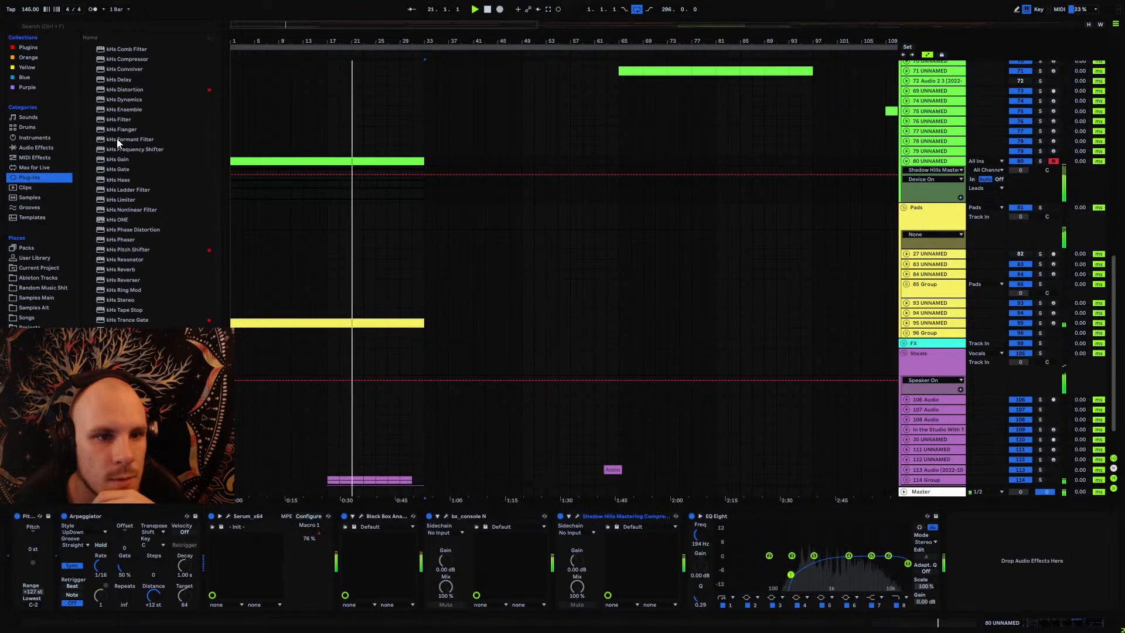
click(117, 107)
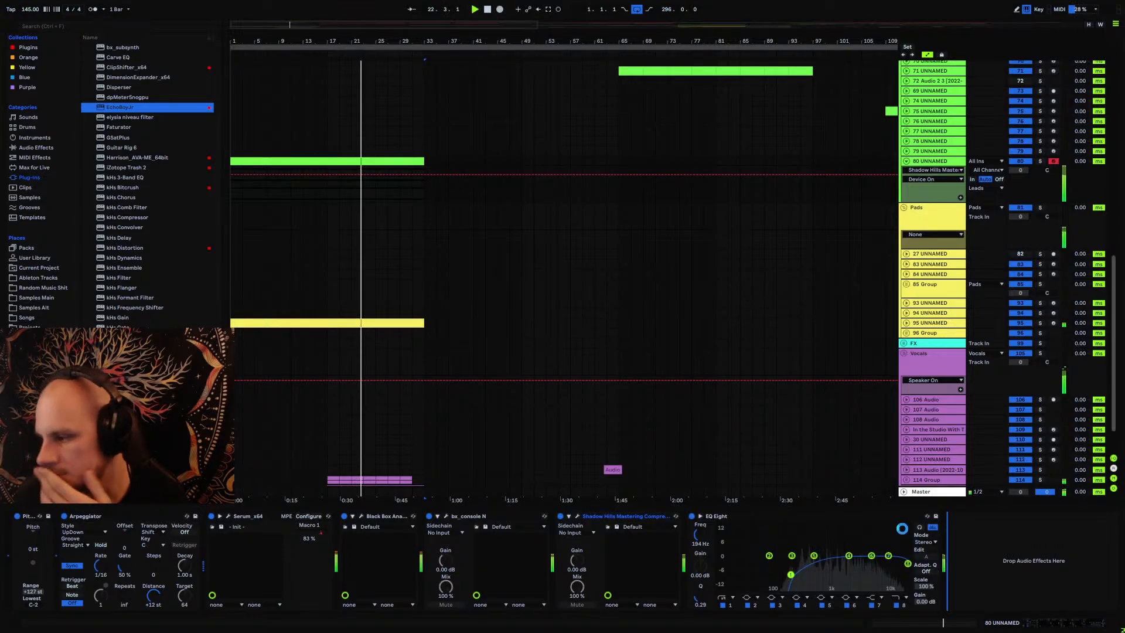
drag(902, 528, 903, 525)
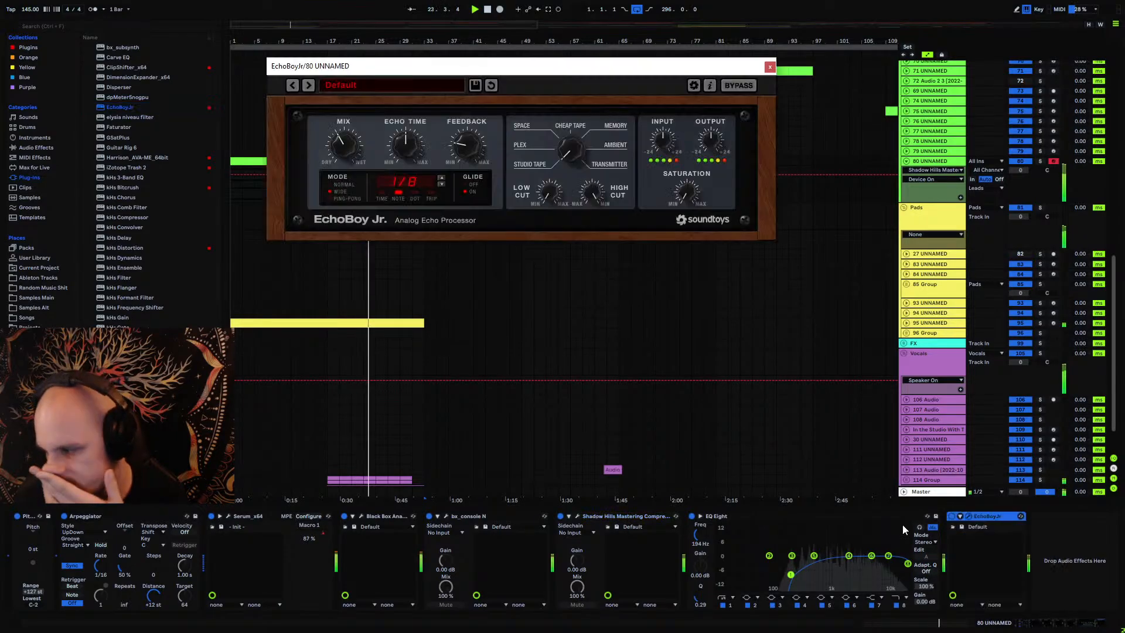
Step: Set EchoBoy Jr. to a dotted 1/8 ping-pong echo with more feedback and the Plex style, and close its window
click(414, 194)
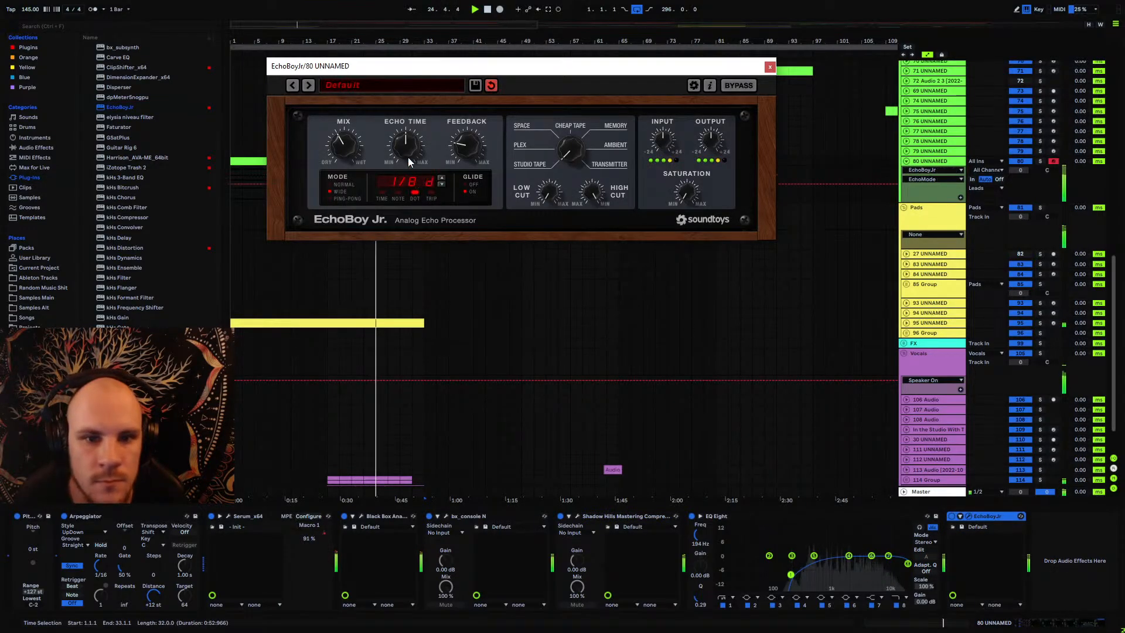
click(348, 198)
drag(451, 156, 476, 146)
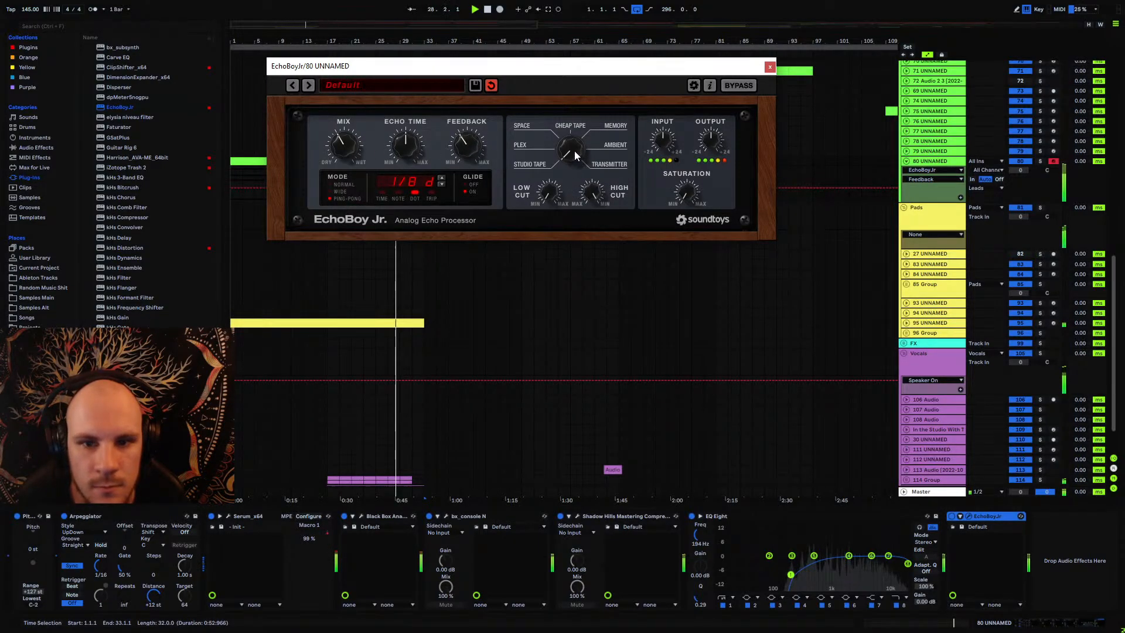
drag(574, 150, 574, 157)
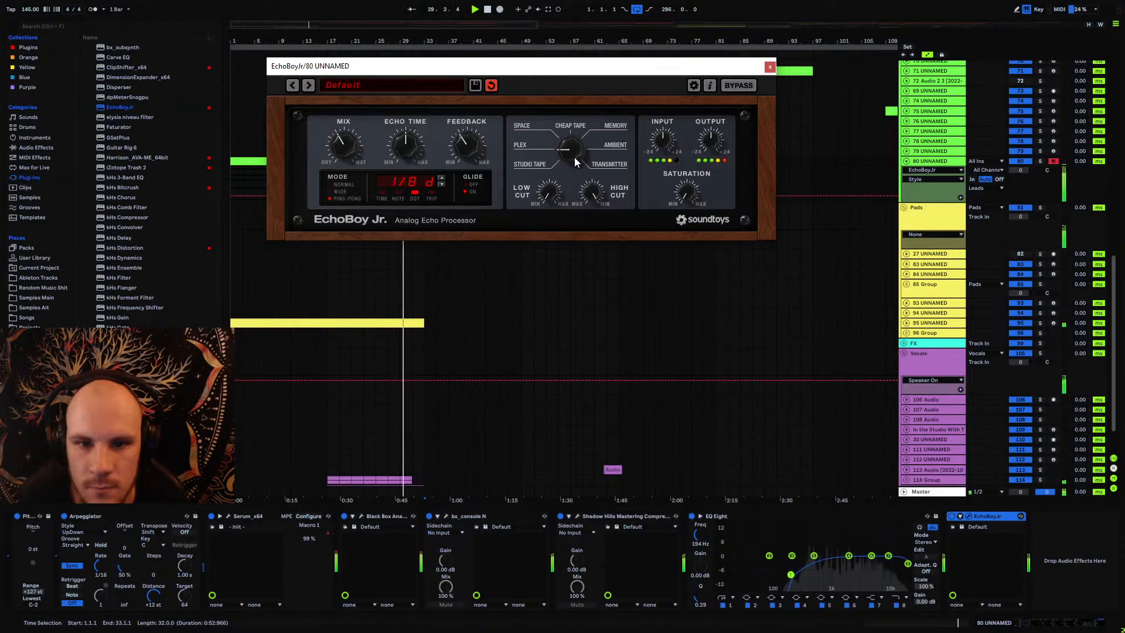
click(769, 66)
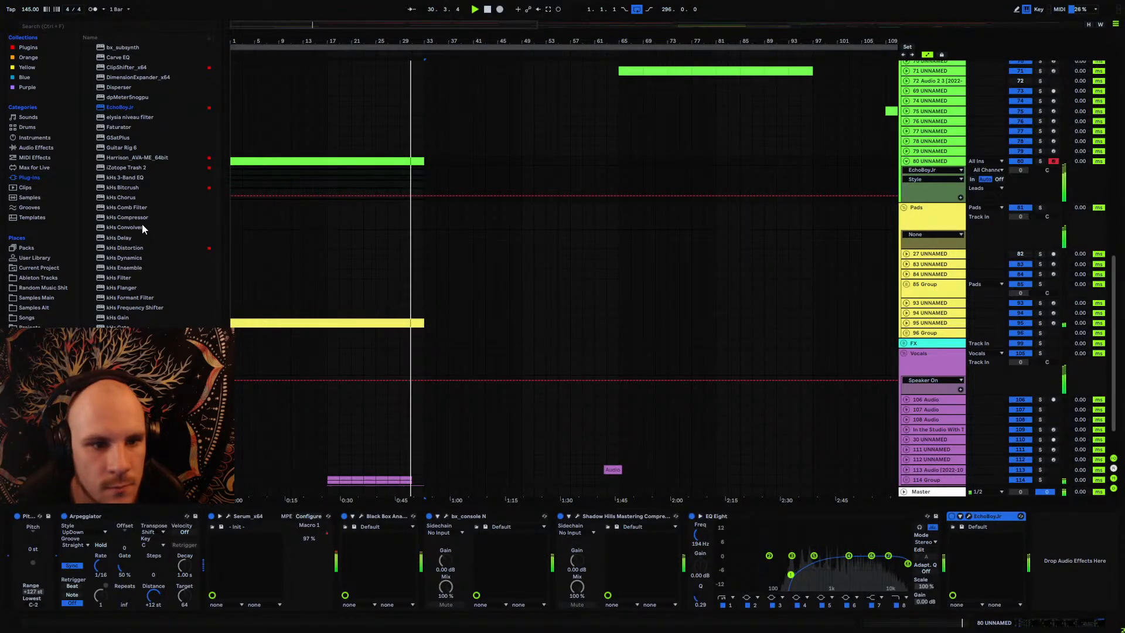
scroll(135, 296, down, 1)
scroll(135, 287, up, 2)
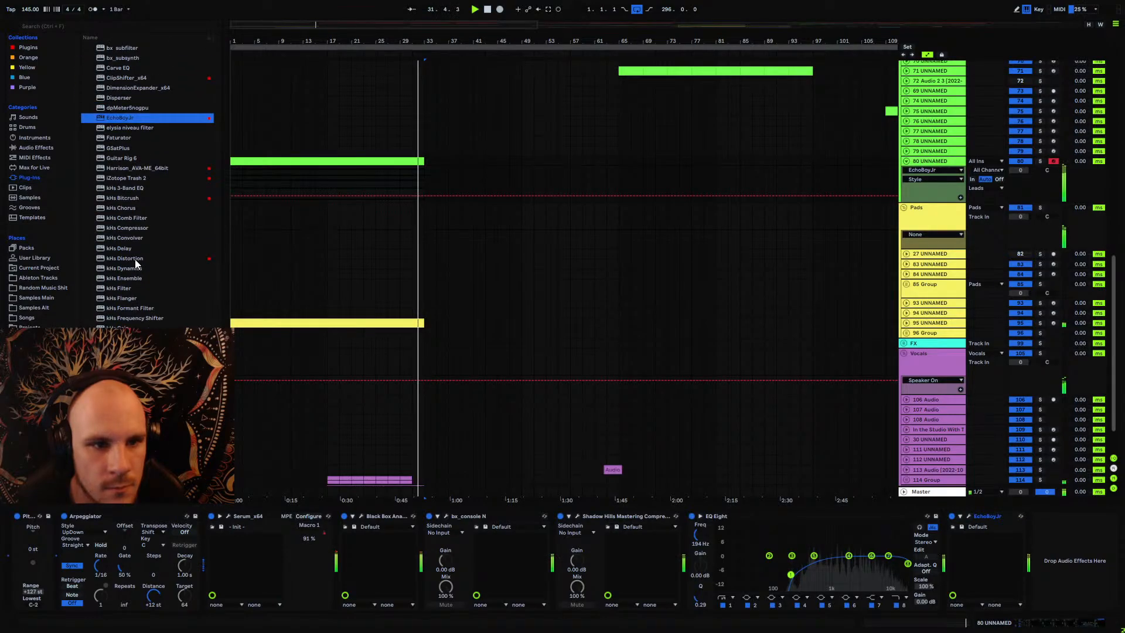
scroll(138, 248, up, 10)
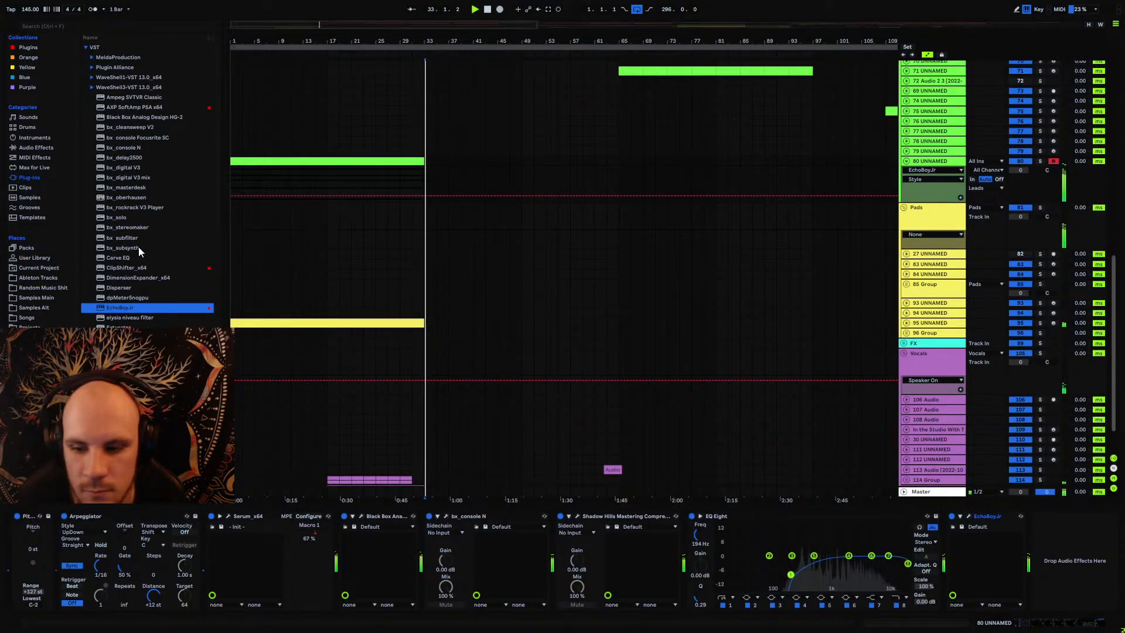
Step: Restart playback and automate EQ Eight's band 8 frequency to fall from 22 kHz to 3.93 kHz by the end of the lead clip
click(905, 606)
key(space)
key(space)
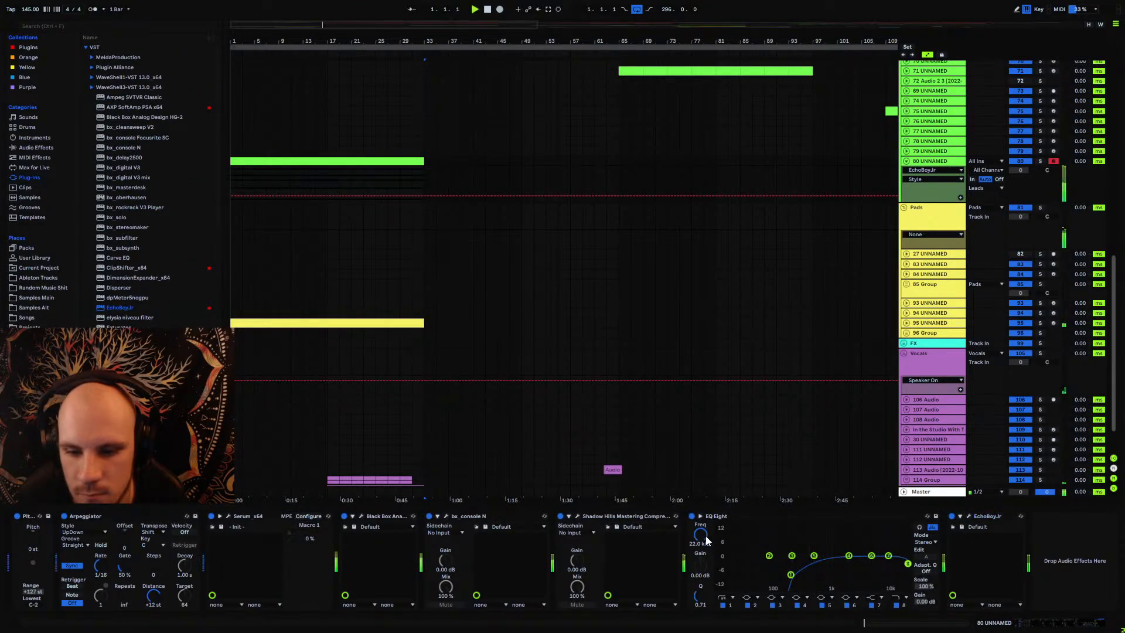
click(706, 540)
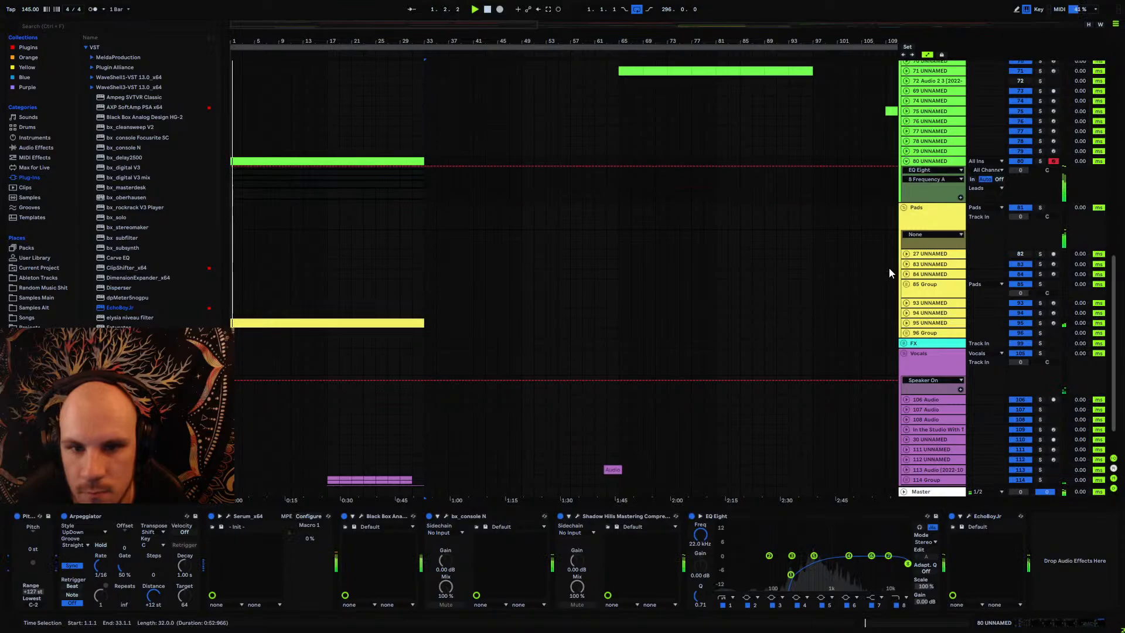
click(374, 167)
drag(420, 167, 421, 181)
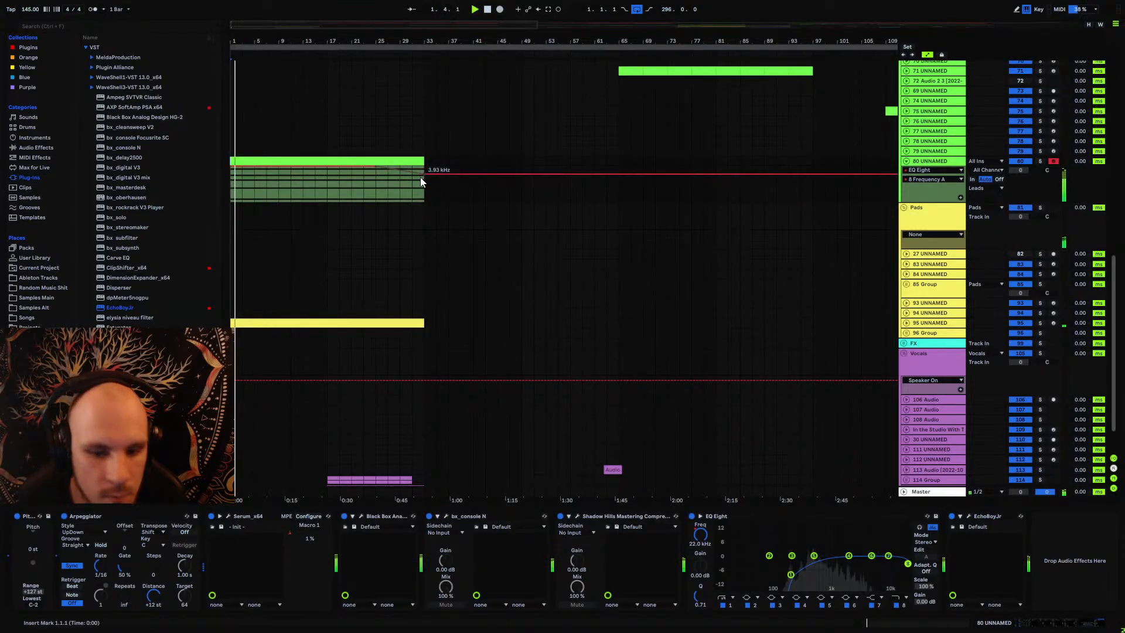
Step: Automate EchoBoy Jr.'s Mix on the lead to rise gradually from the clip's start to about 0.49 at its end
click(969, 516)
click(347, 148)
click(769, 66)
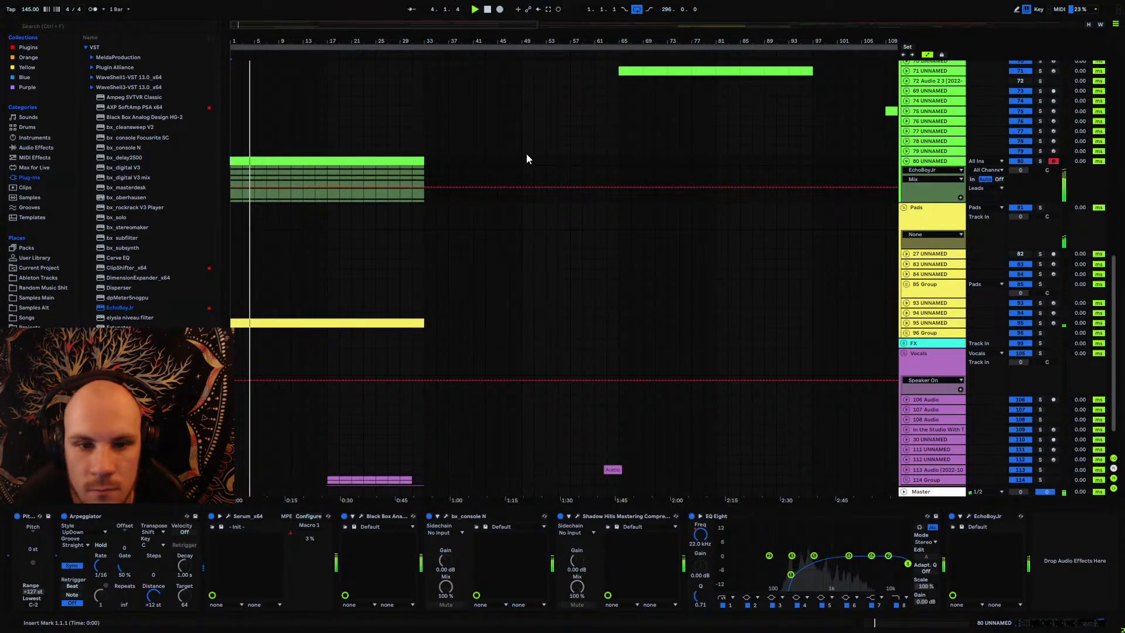
click(421, 187)
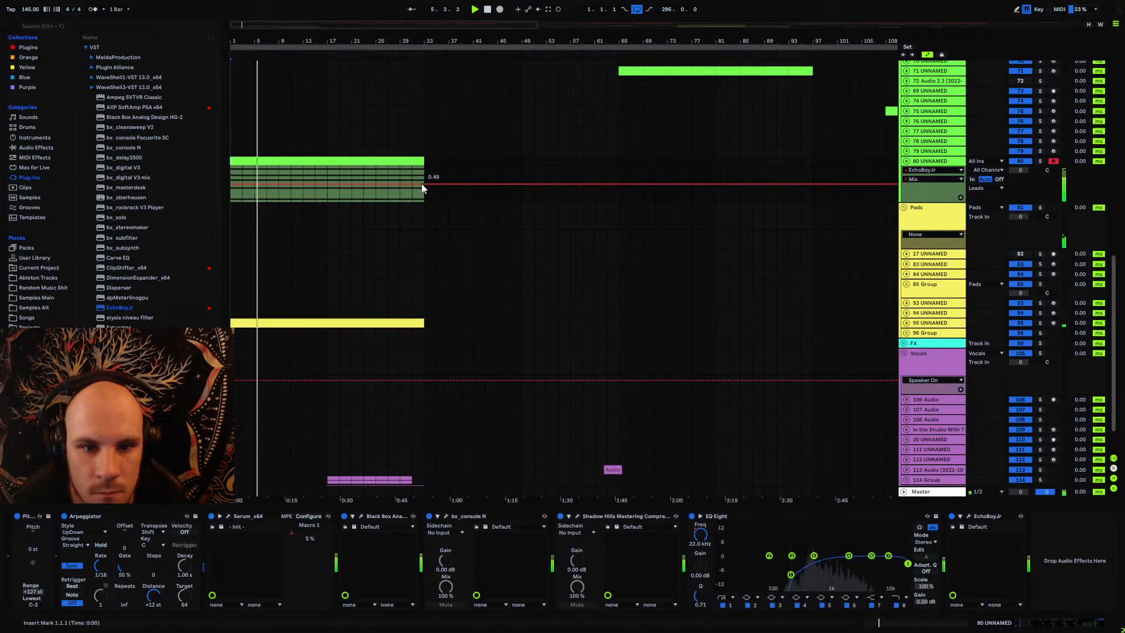
drag(231, 185, 231, 198)
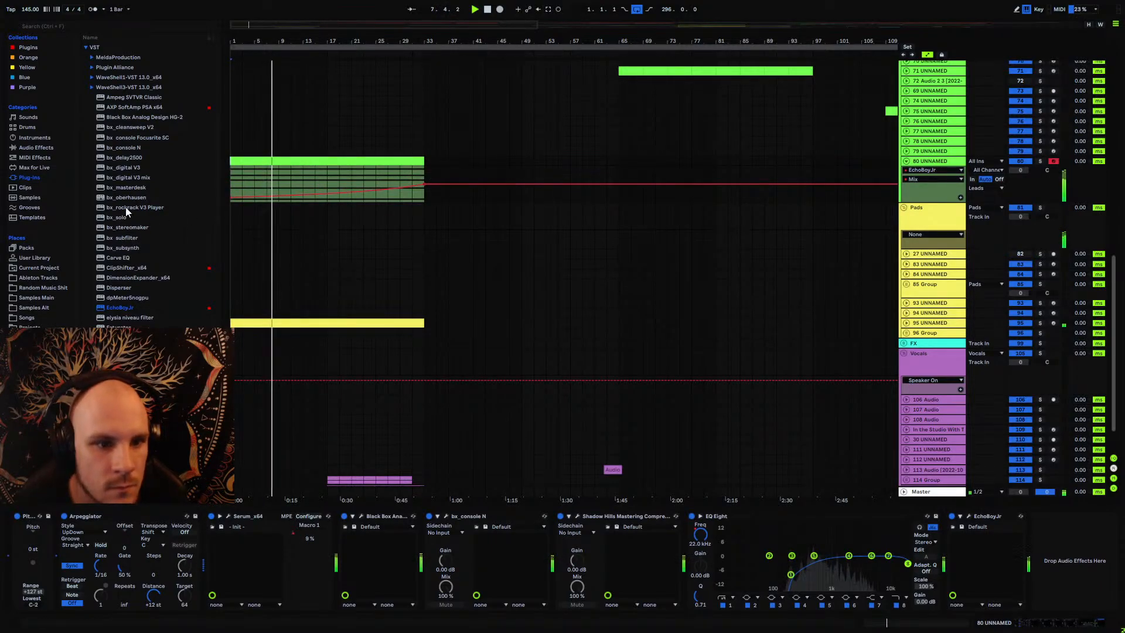
Step: Insert the Waves H-Reverb Stereo plug-in after EchoBoy Jr. on the lead track
click(91, 78)
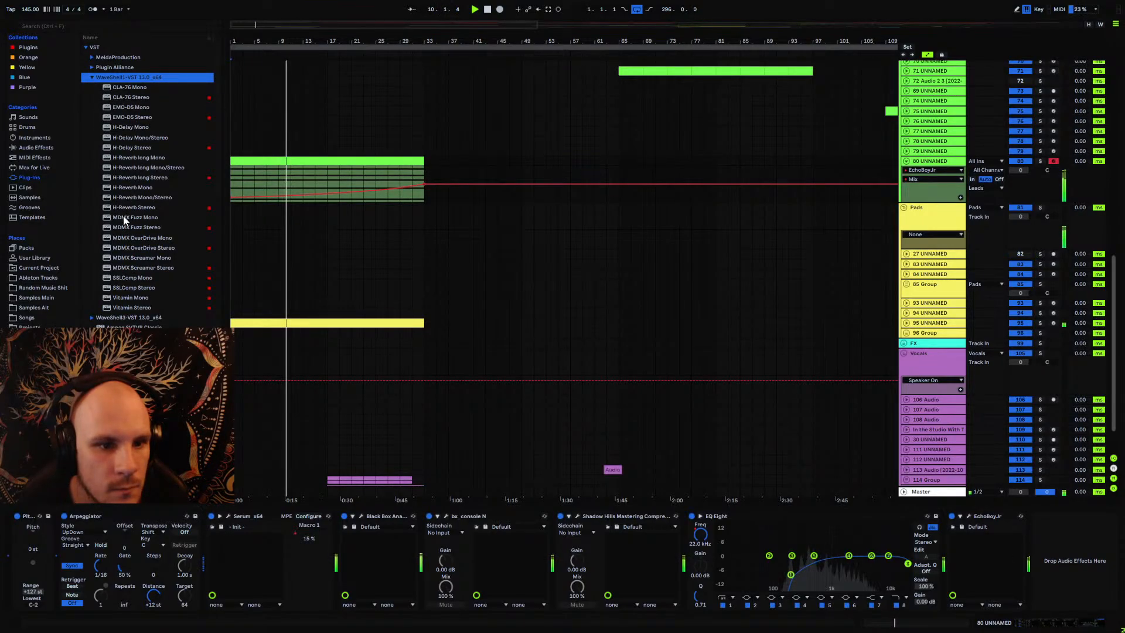
drag(133, 207, 1003, 556)
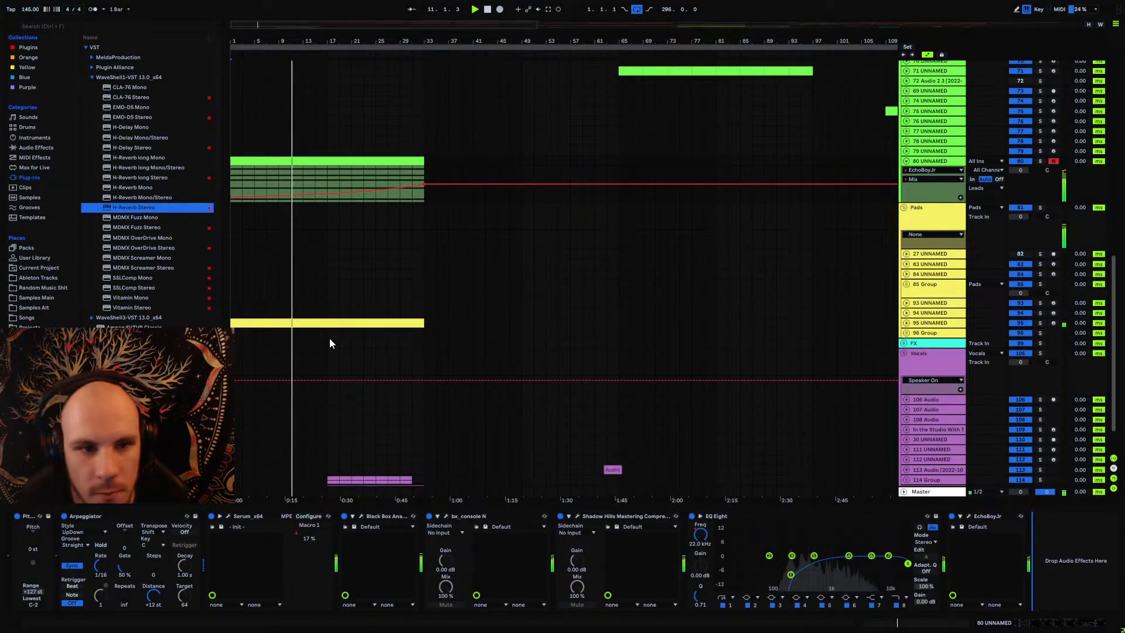
key(Return)
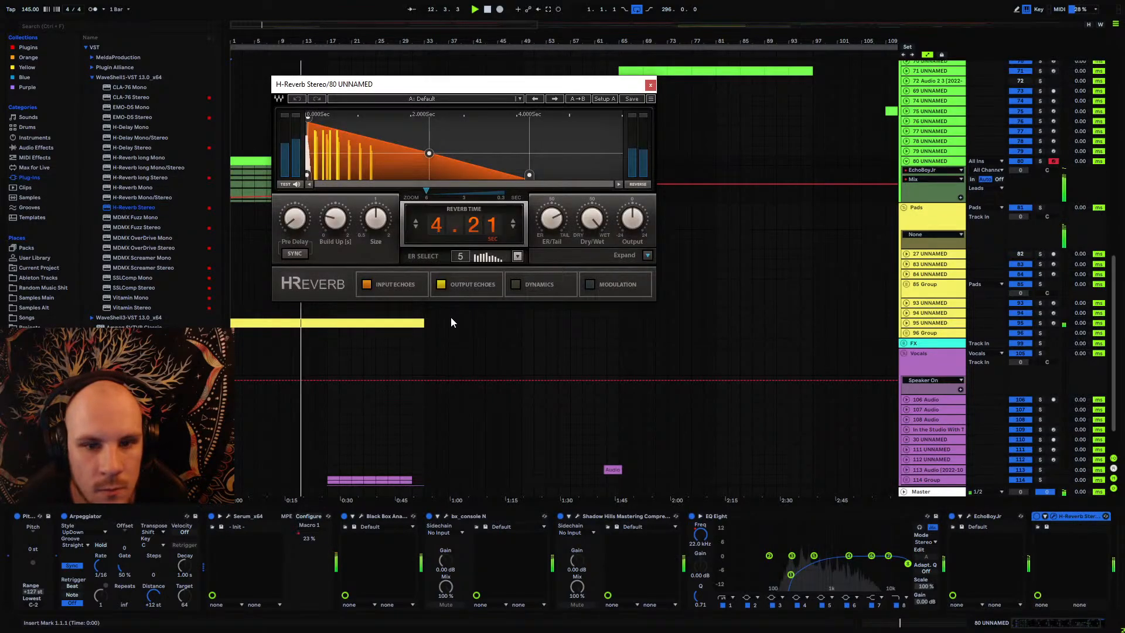
Step: Set H-Reverb's reverb time to 4.94 s, lower its Dry/Wet, and slightly reduce the decay envelope's midpoint
mouse_move(459, 234)
mouse_down()
mouse_move(460, 205)
mouse_move(459, 225)
mouse_up()
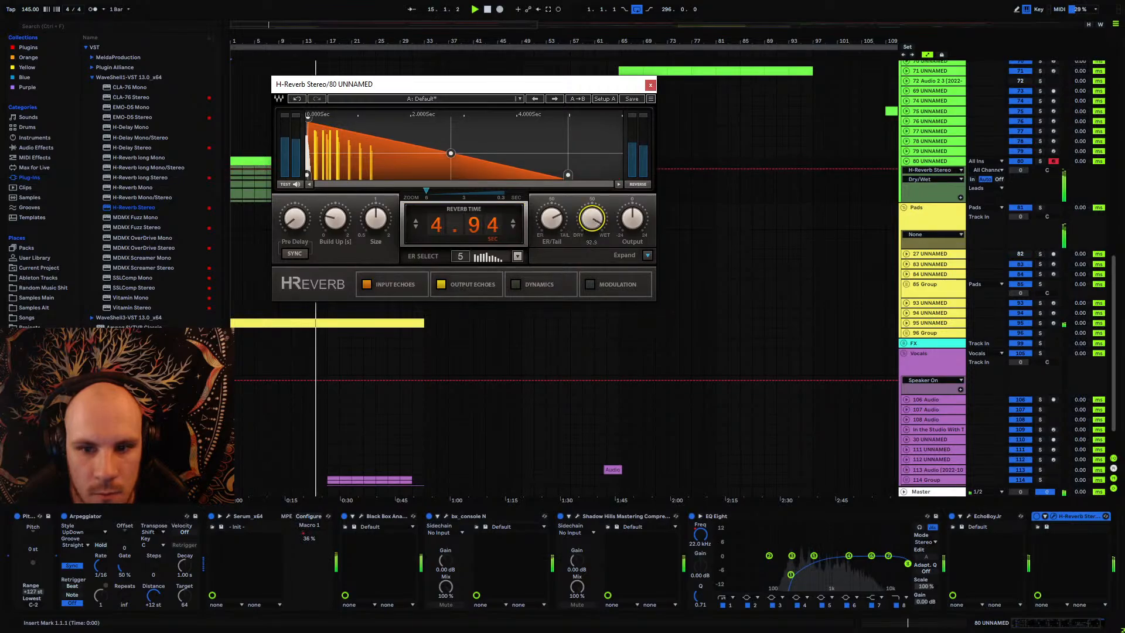
click(592, 218)
click(450, 155)
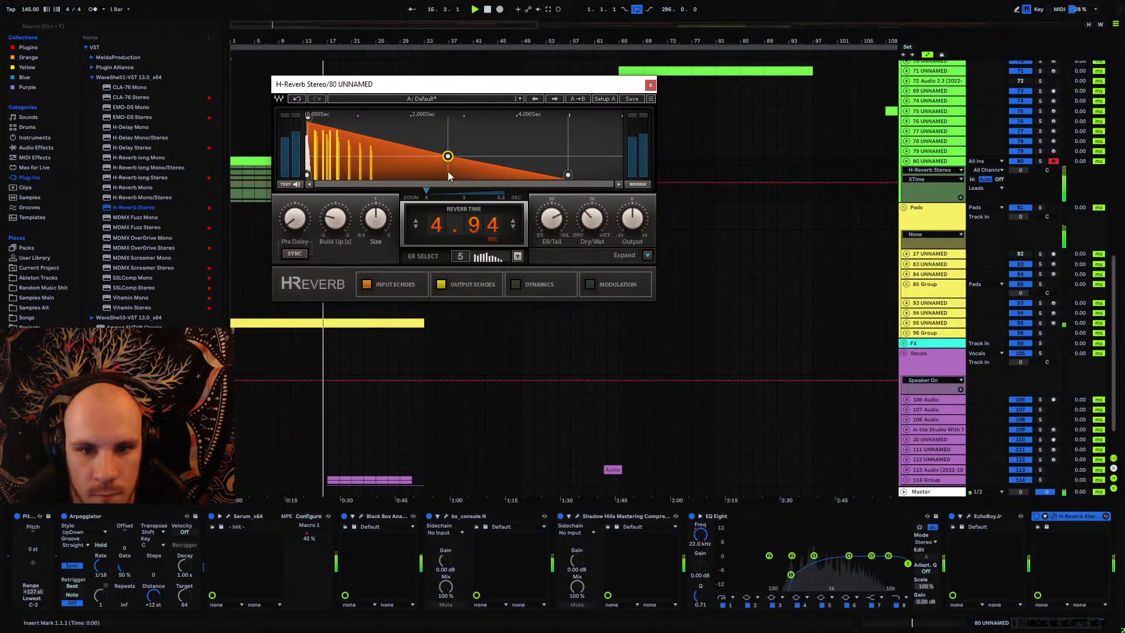
Step: Shape H-Reverb's EQ with a -16.7 low shelf at 761 Hz and a 4.9 high shelf, and automate EQ HiShelf Gain rising across the lead clip
click(647, 255)
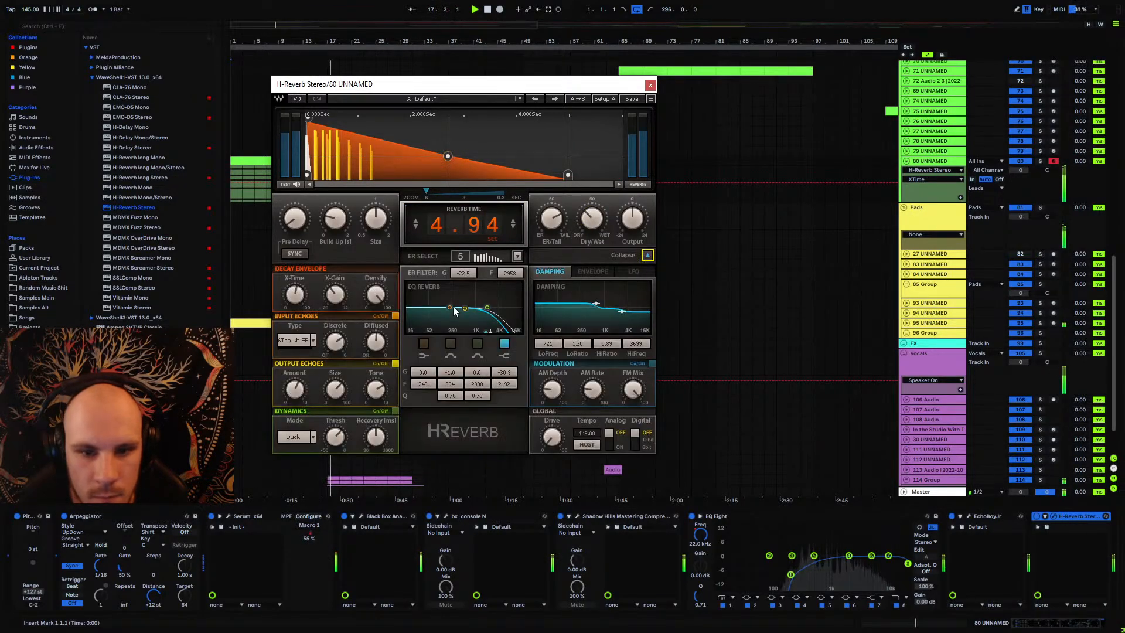
click(450, 328)
drag(450, 328, 511, 247)
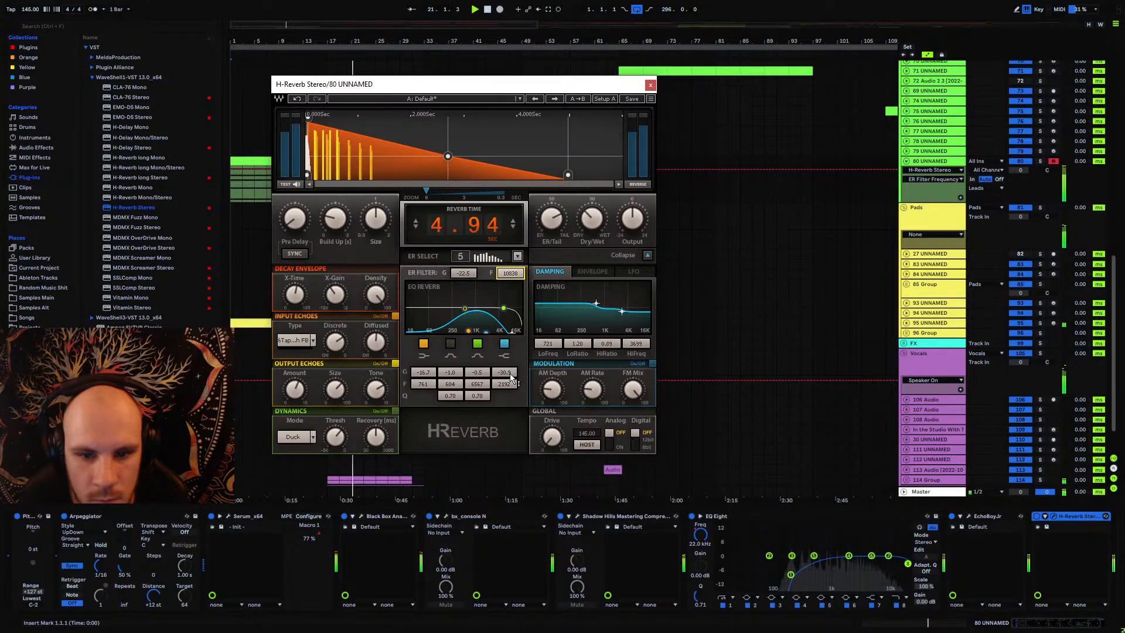
drag(511, 377, 503, 358)
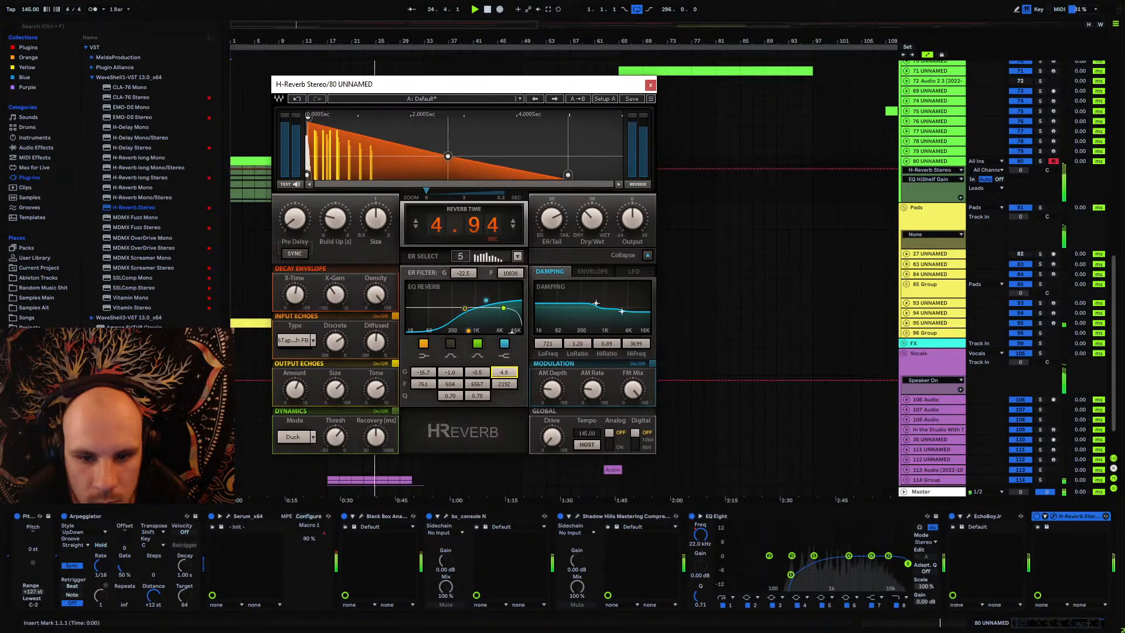
click(650, 85)
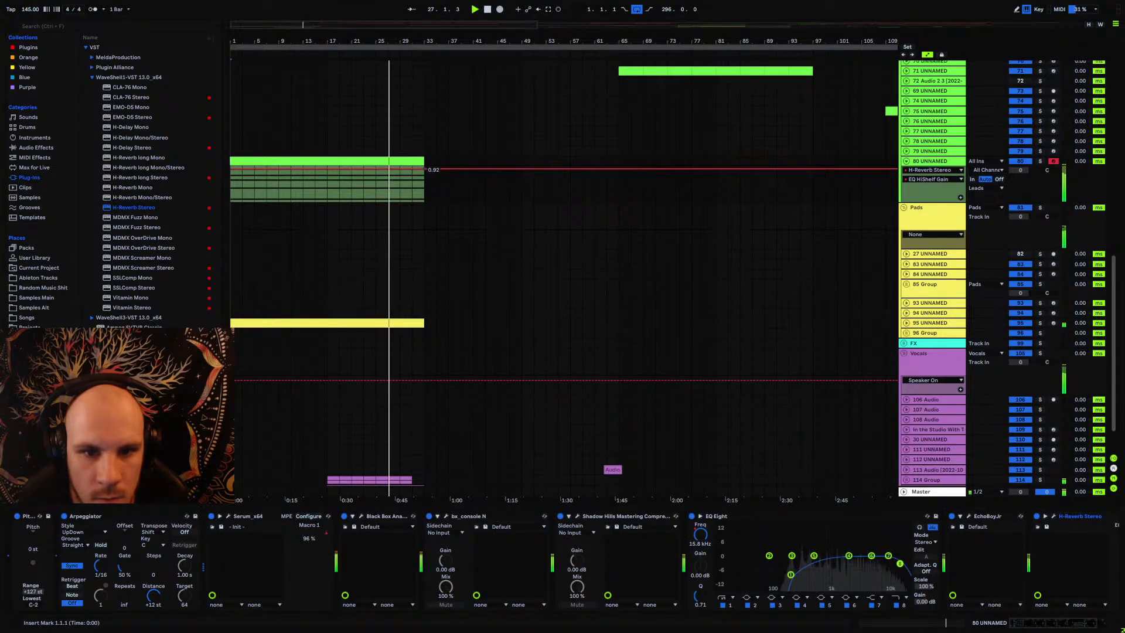
drag(417, 171, 231, 187)
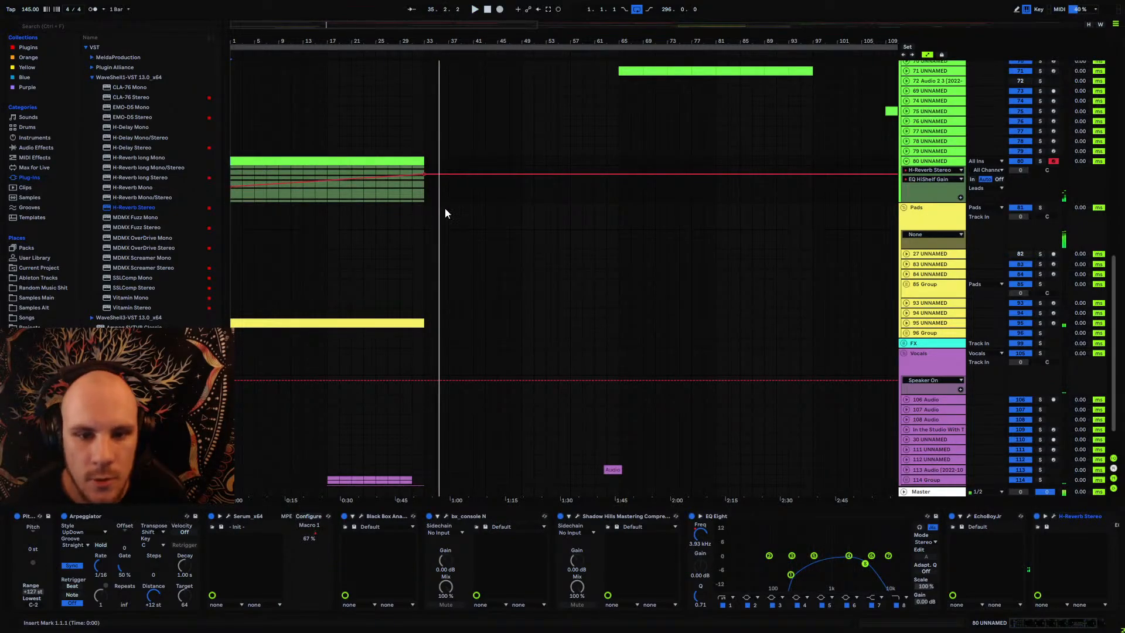
Step: Automate EchoBoy Jr.'s Feedback to rise from about bar 17 to the end of the lead clip, and check the setting in its window
click(969, 516)
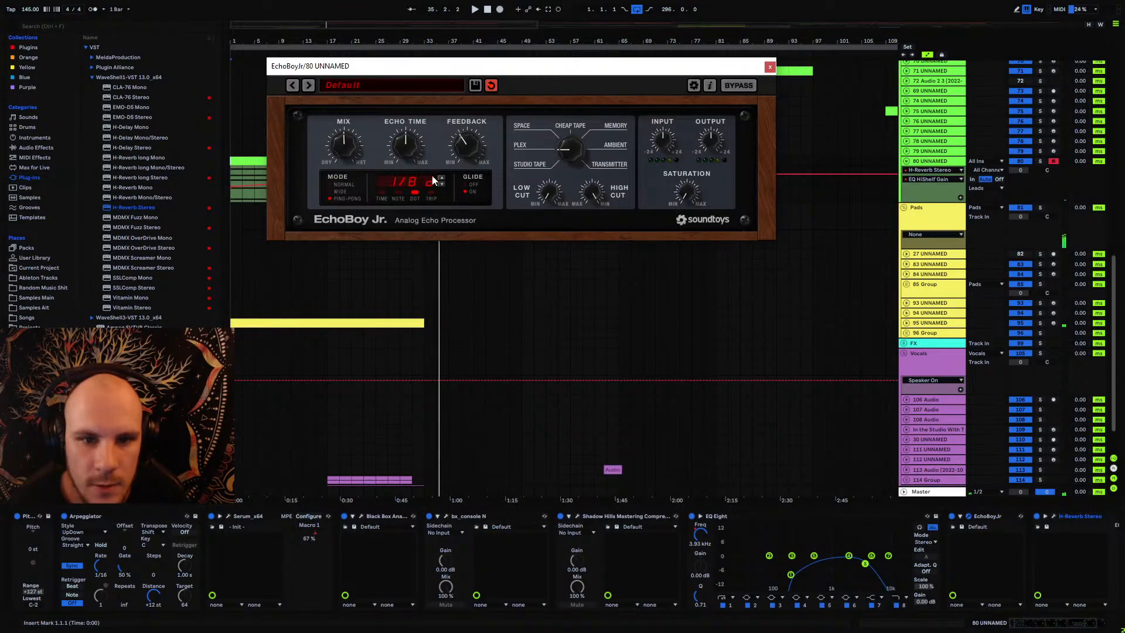
mouse_move(461, 153)
mouse_down()
mouse_move(472, 134)
mouse_move(469, 149)
mouse_up()
click(770, 67)
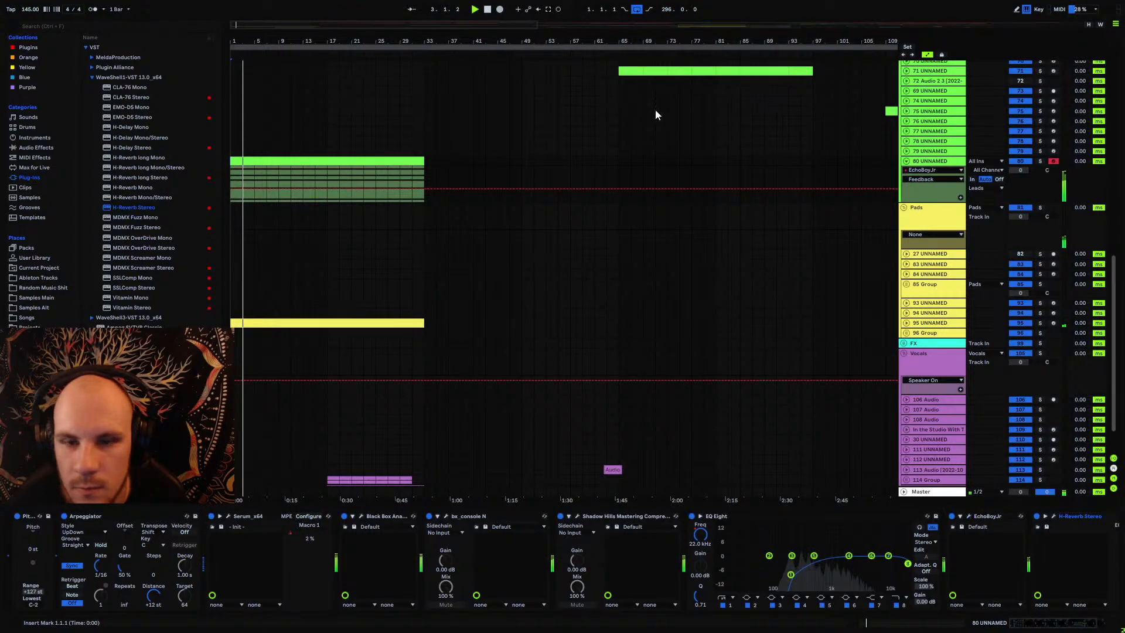
drag(408, 191, 408, 177)
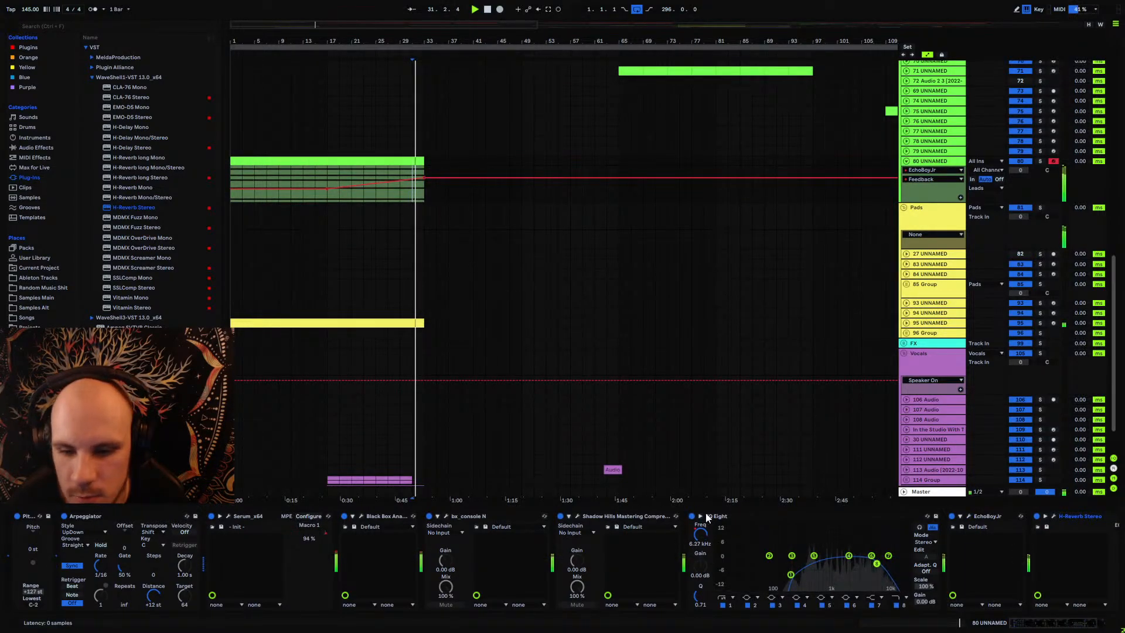
click(967, 515)
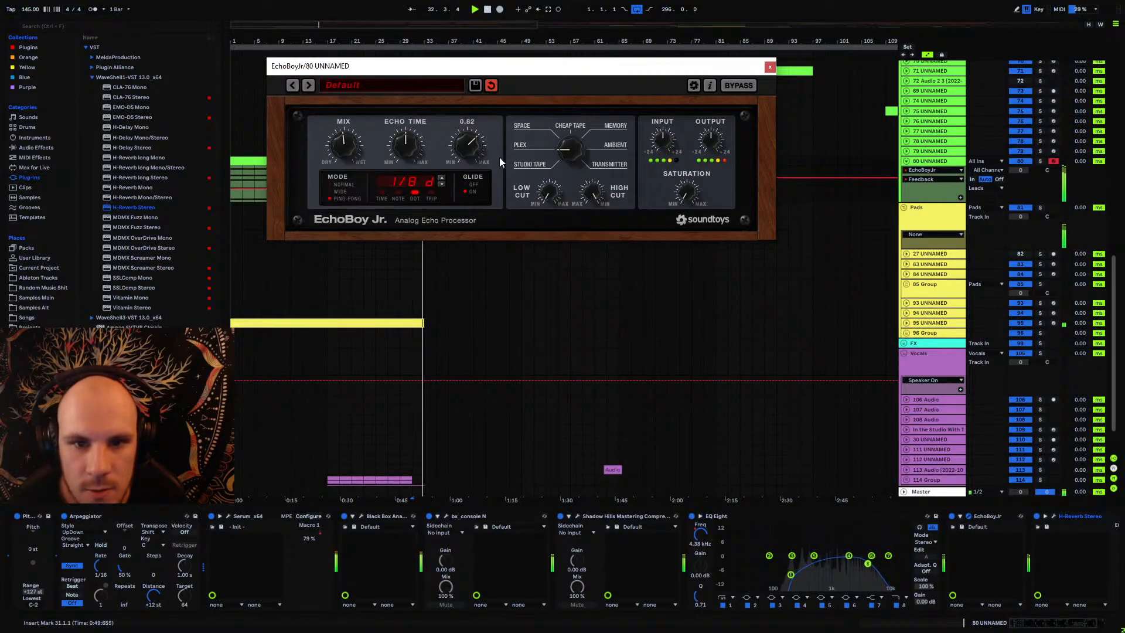
click(769, 67)
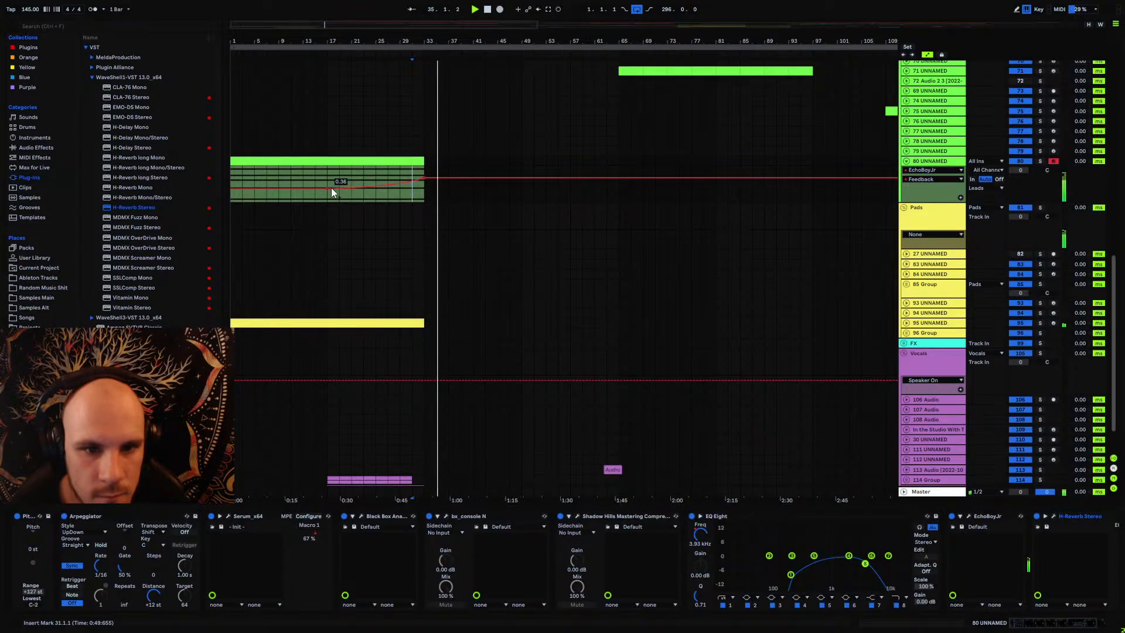
Step: Extend the EchoBoy Jr. Feedback automation ramp back to the start of the lead clip and play from bar 17
drag(329, 188, 231, 188)
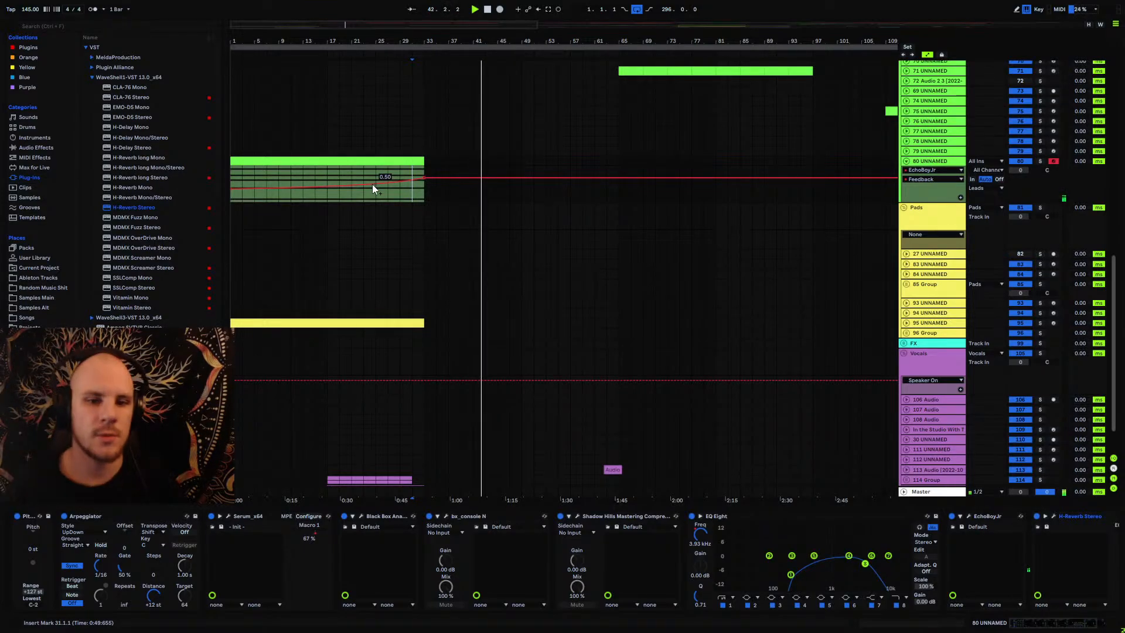
click(326, 175)
key(space)
key(space)
Step: Set the lead track's volume to -16 dB and collapse its lane
click(906, 161)
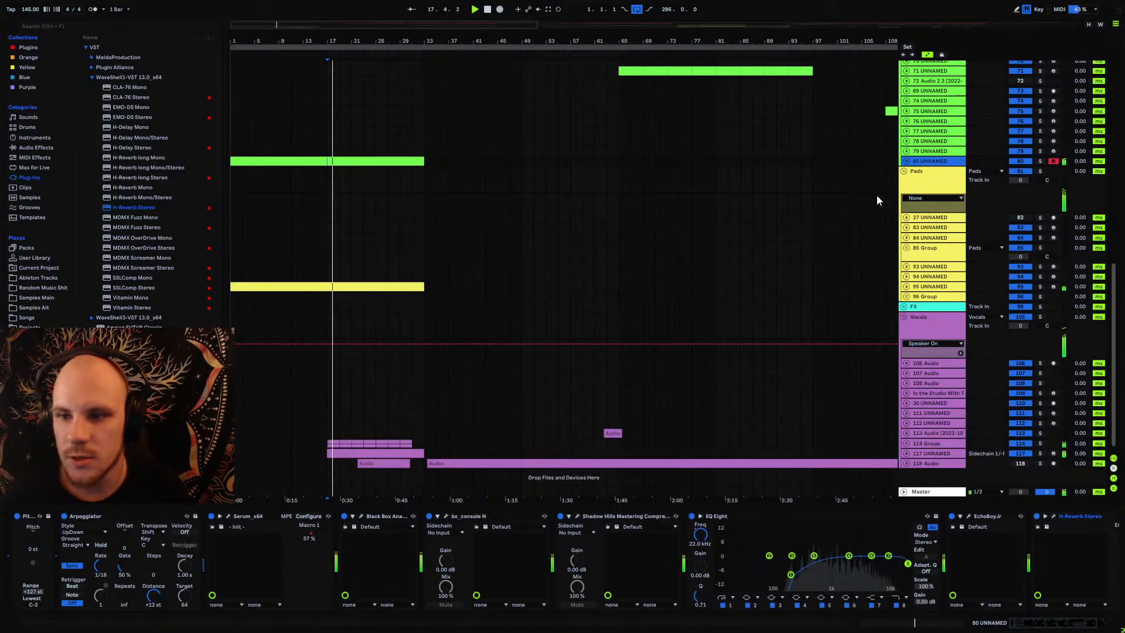
click(906, 162)
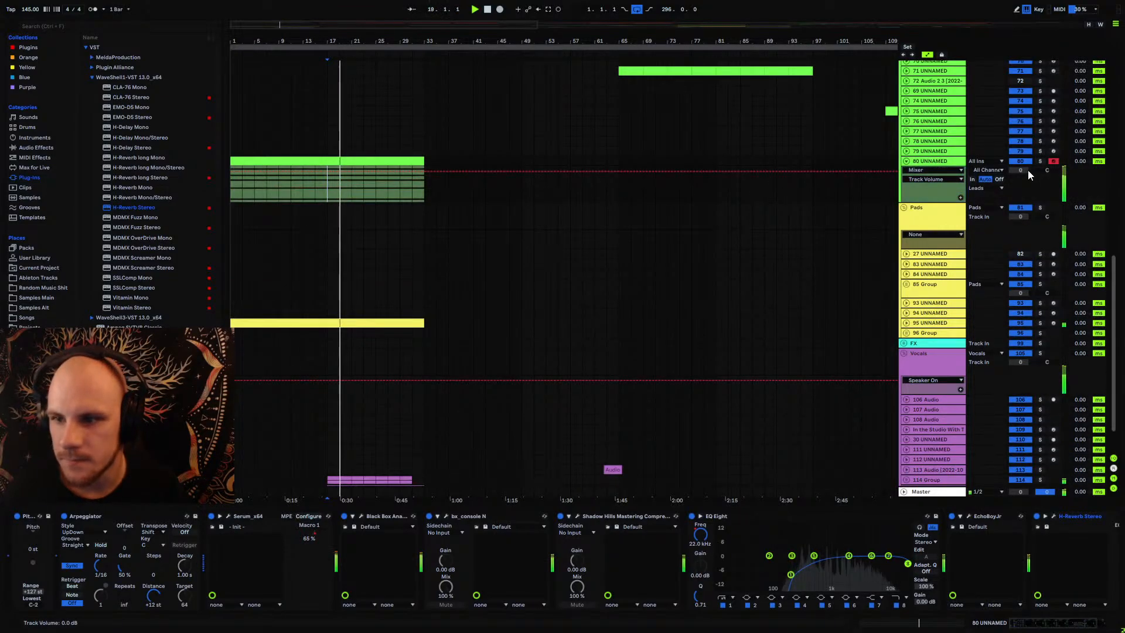
click(1028, 170)
text(-1)
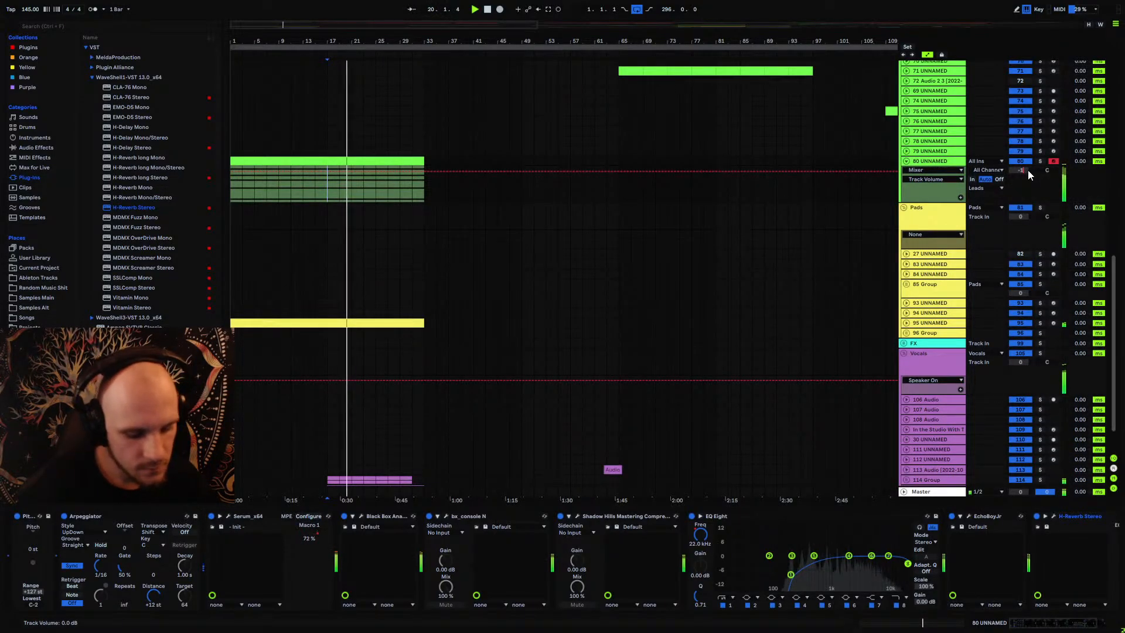
text(6)
key(Return)
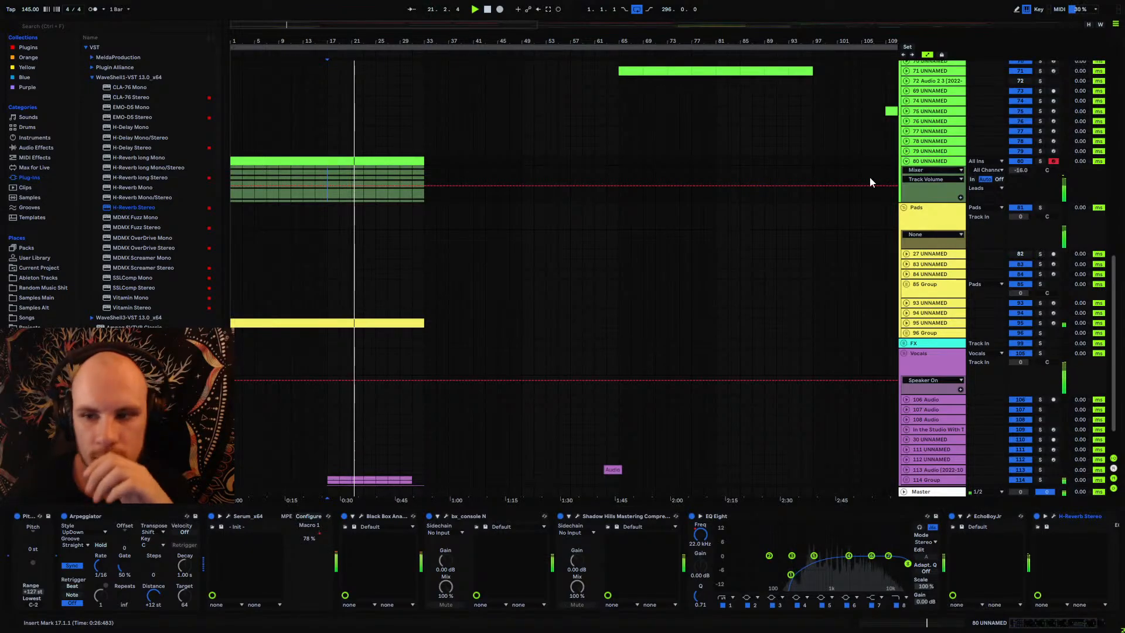
click(906, 161)
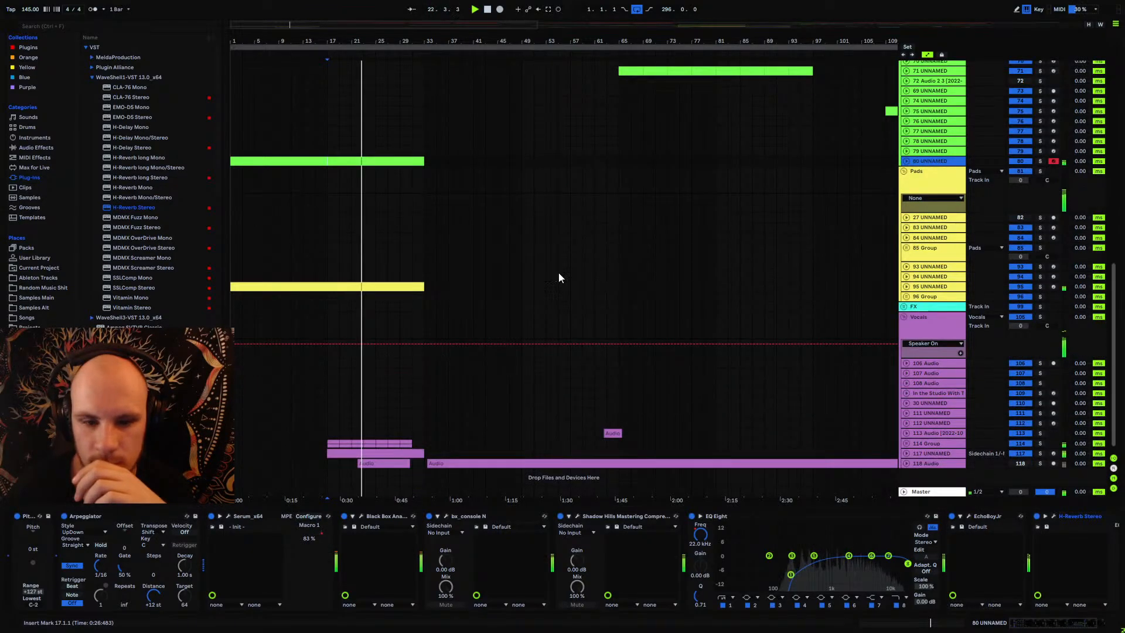
Step: Delete the audio tracks 42 Audio 5 6, 44 Audio and 72 Audio 2 3 from the Leads group
scroll(558, 273, down, 1)
scroll(396, 234, up, 1)
scroll(390, 223, down, 1)
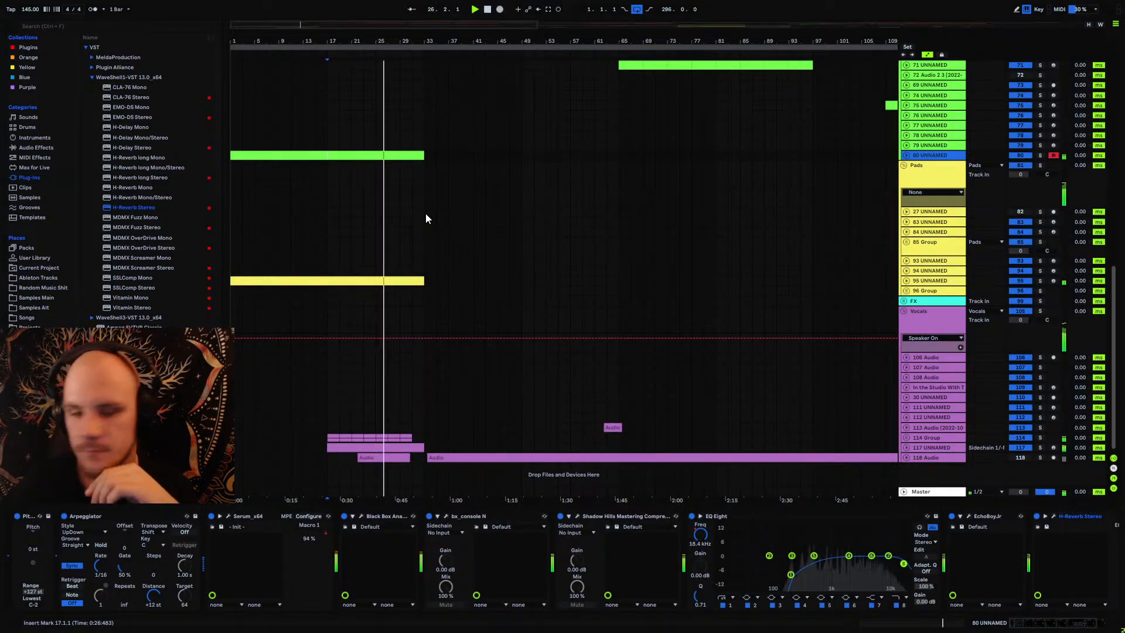
drag(372, 38, 424, 70)
scroll(463, 172, up, 1)
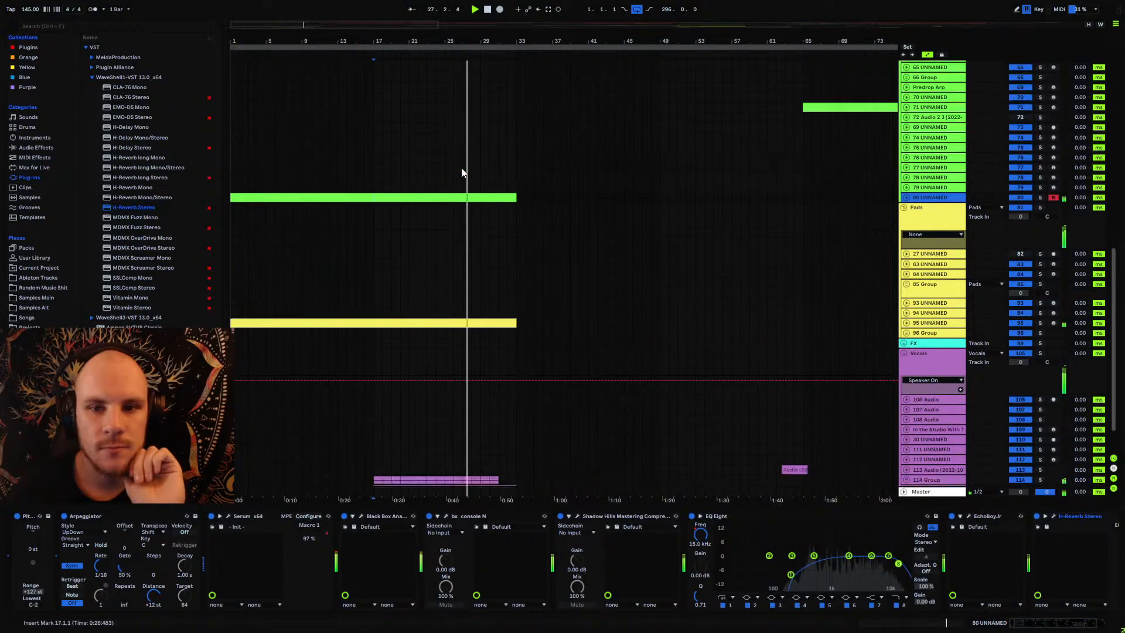
scroll(694, 194, up, 3)
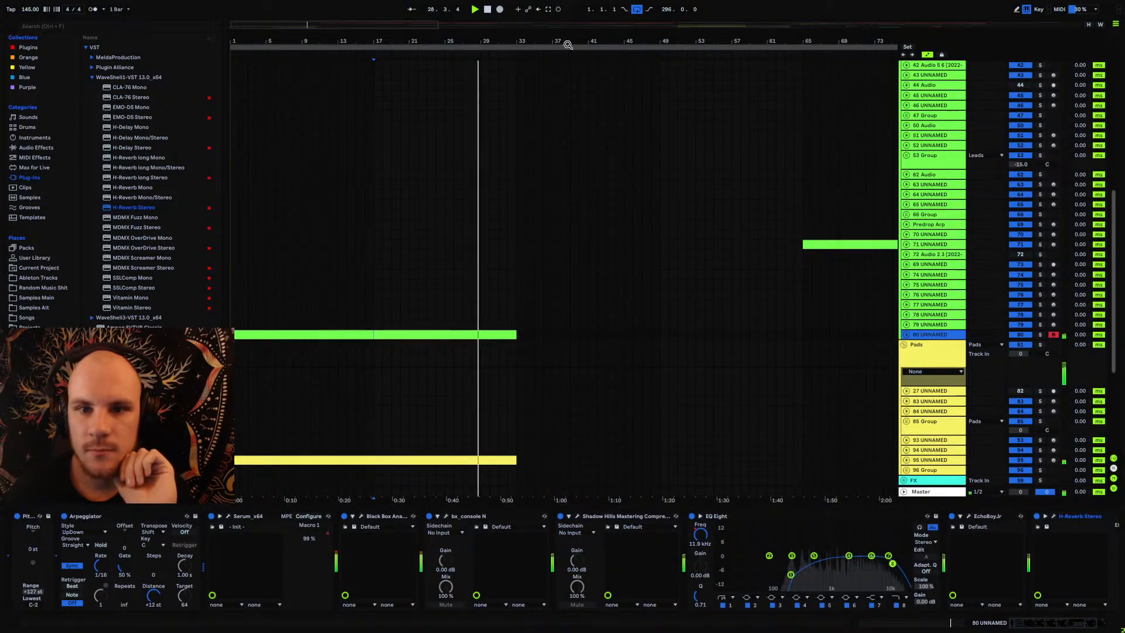
drag(568, 45, 571, 11)
click(937, 255)
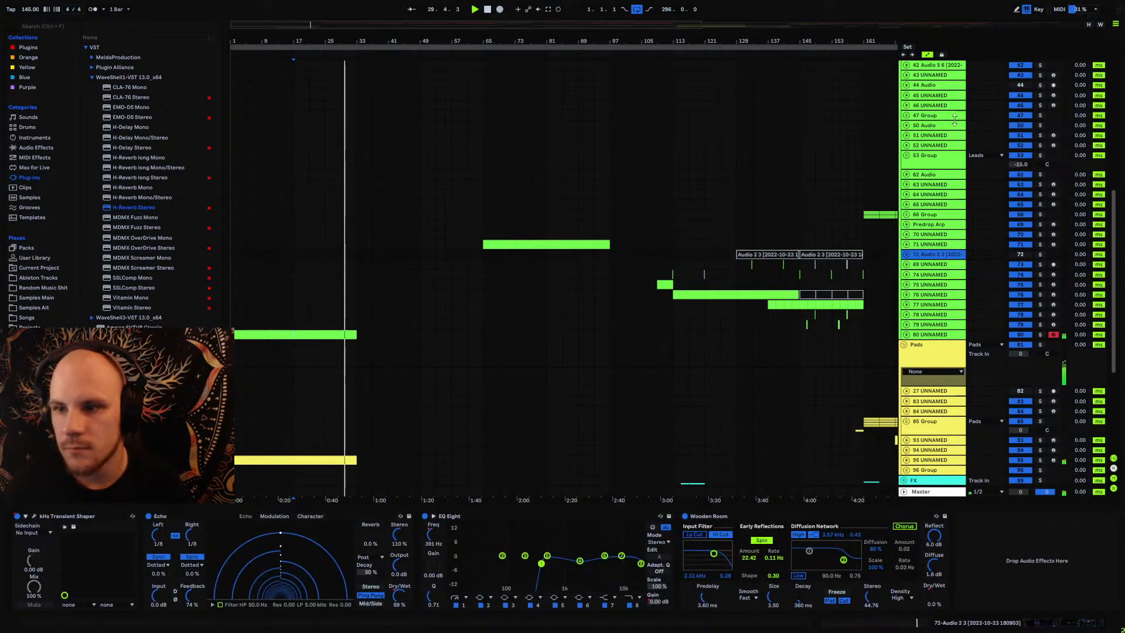
click(934, 85)
scroll(939, 142, up, 1)
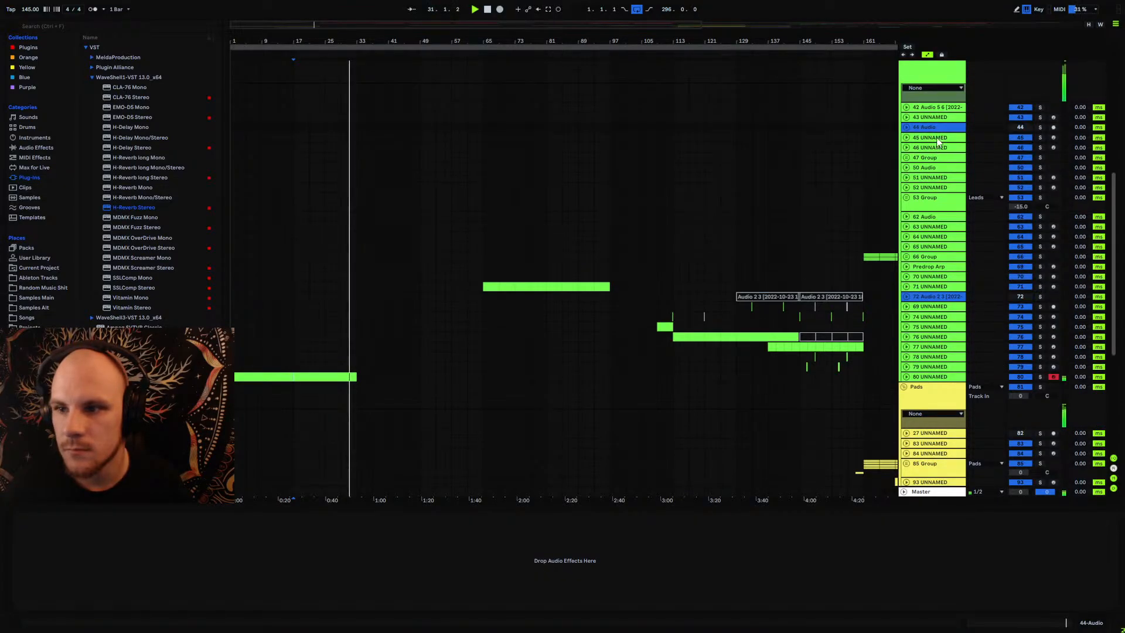
scroll(937, 143, up, 1)
click(935, 150)
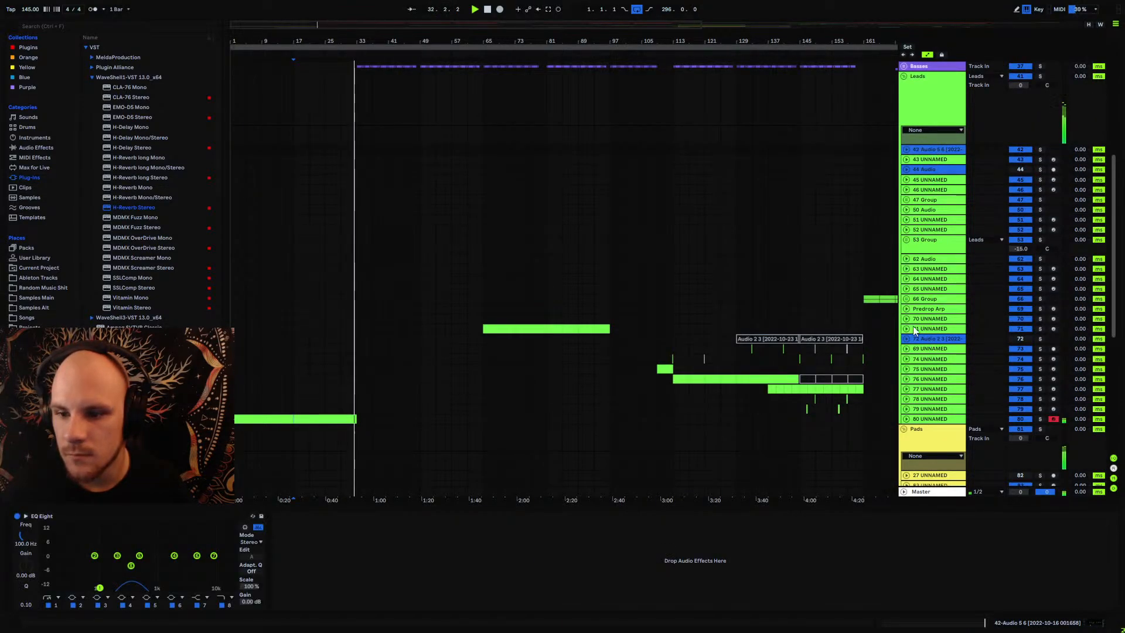
scroll(643, 267, down, 3)
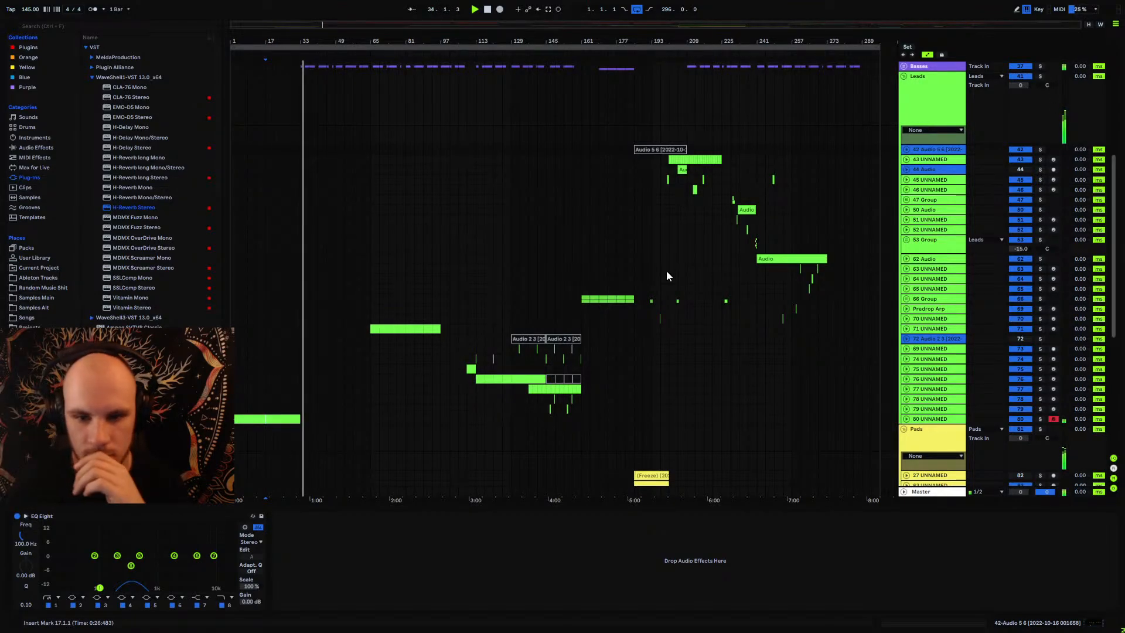
key(Delete)
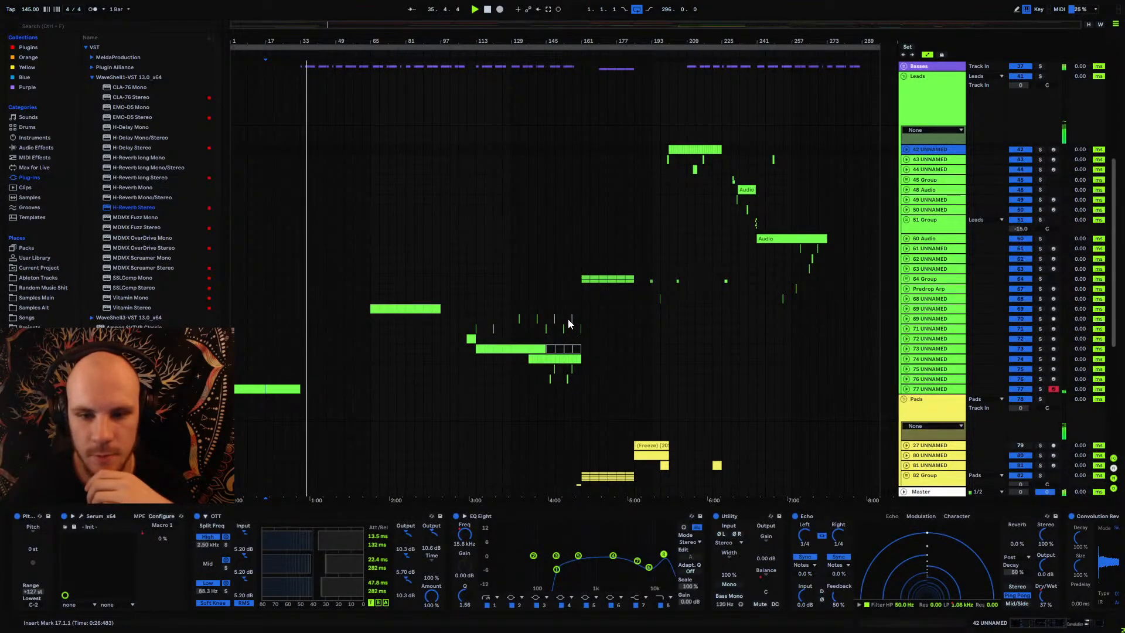
Step: Select bars 145 to 165 on lead track 69 and examine the lead clips between about bars 173 and 249
drag(588, 318, 547, 318)
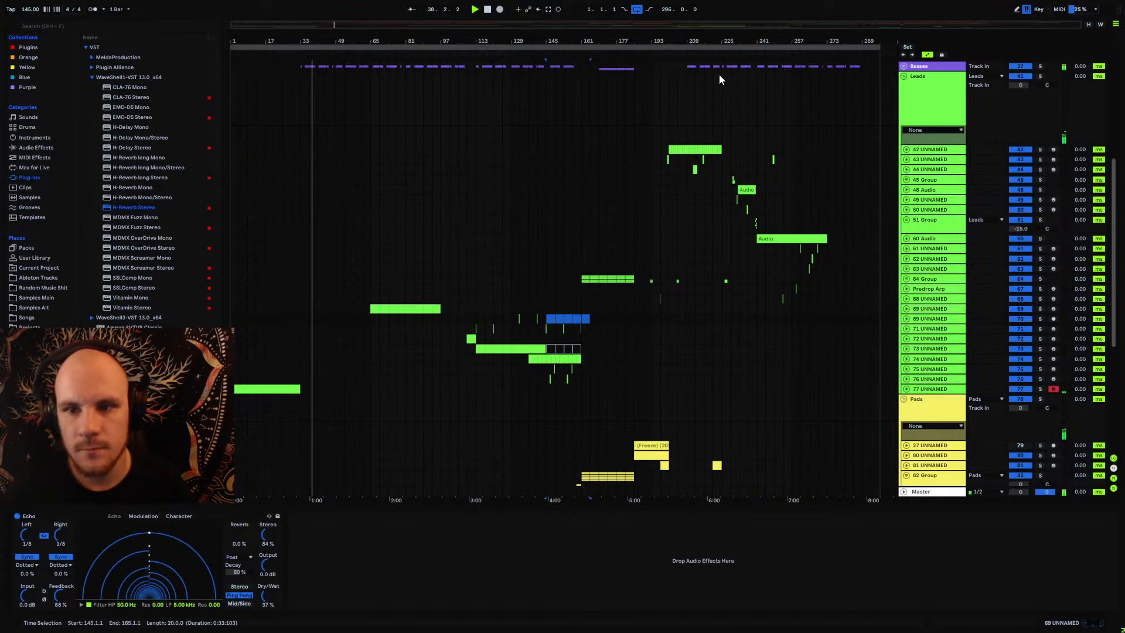
drag(720, 42, 593, 160)
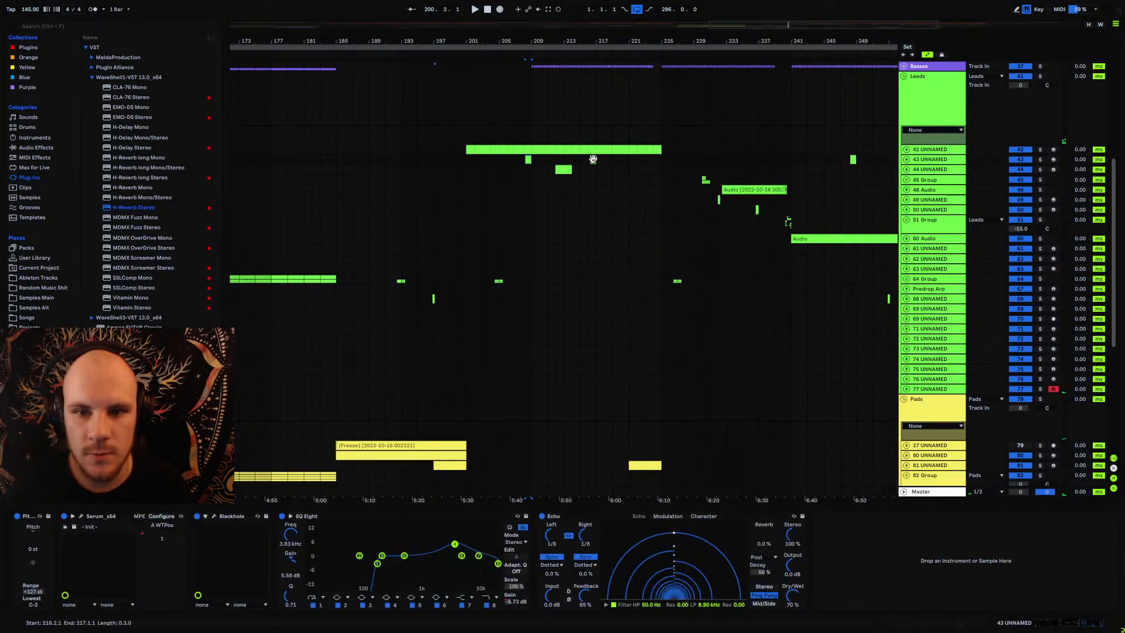
Step: Place a copy of the short lead clip on track 43 so it ends at bar 225
click(657, 161)
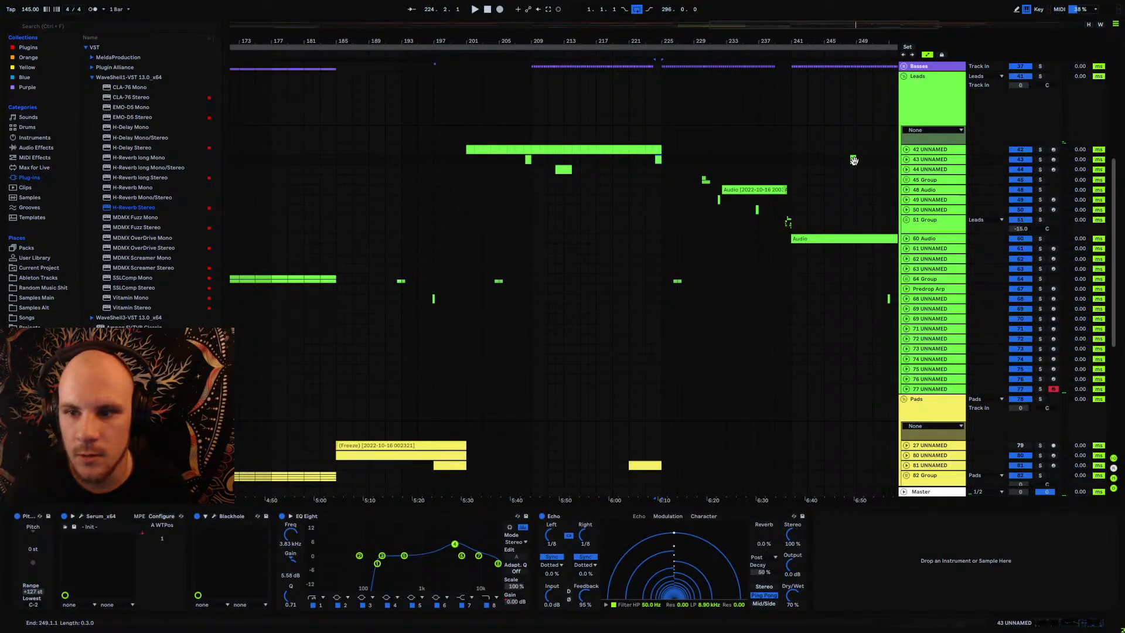
drag(853, 39, 655, 161)
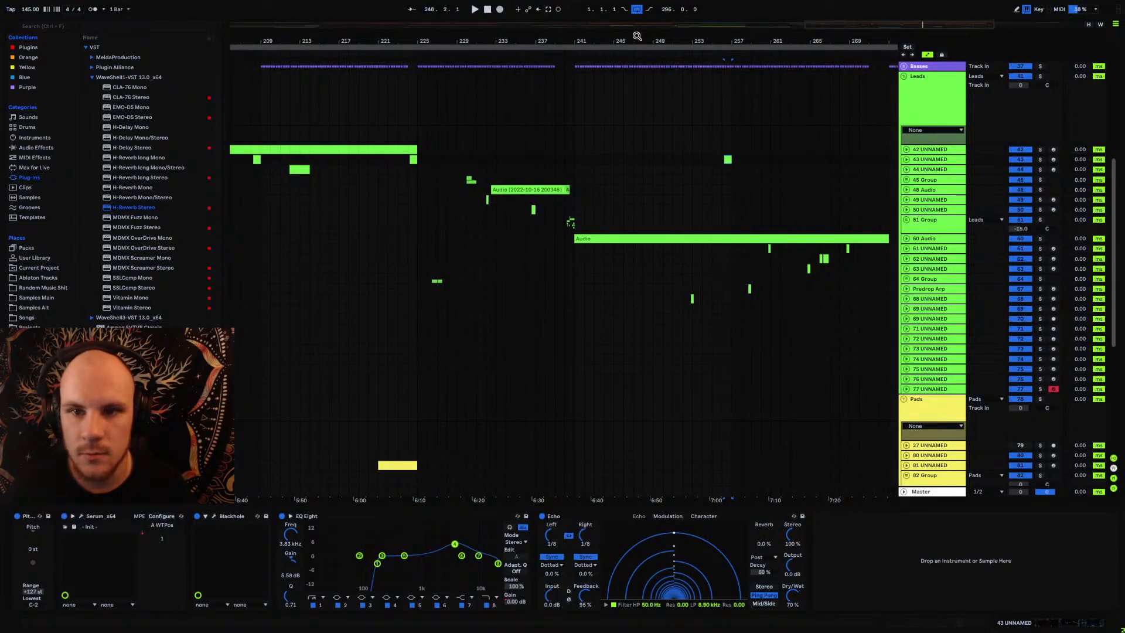
drag(637, 37, 710, 5)
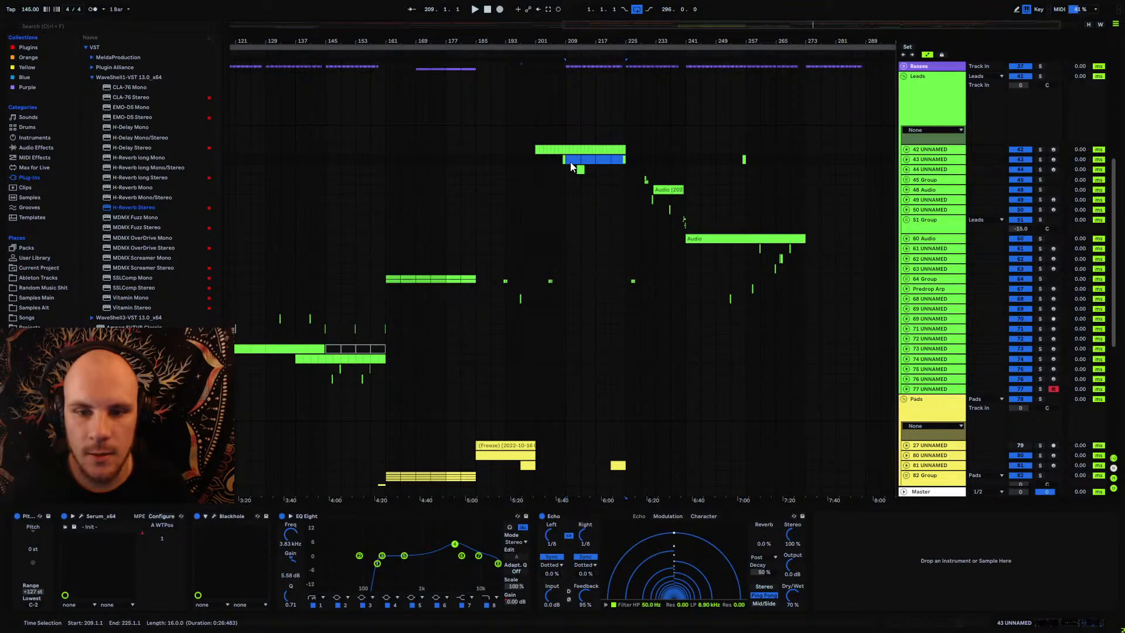
Step: Copy bars 209 to 225 of lead track 43 to the song start and duplicate the 16-bar section once
drag(446, 32, 609, 122)
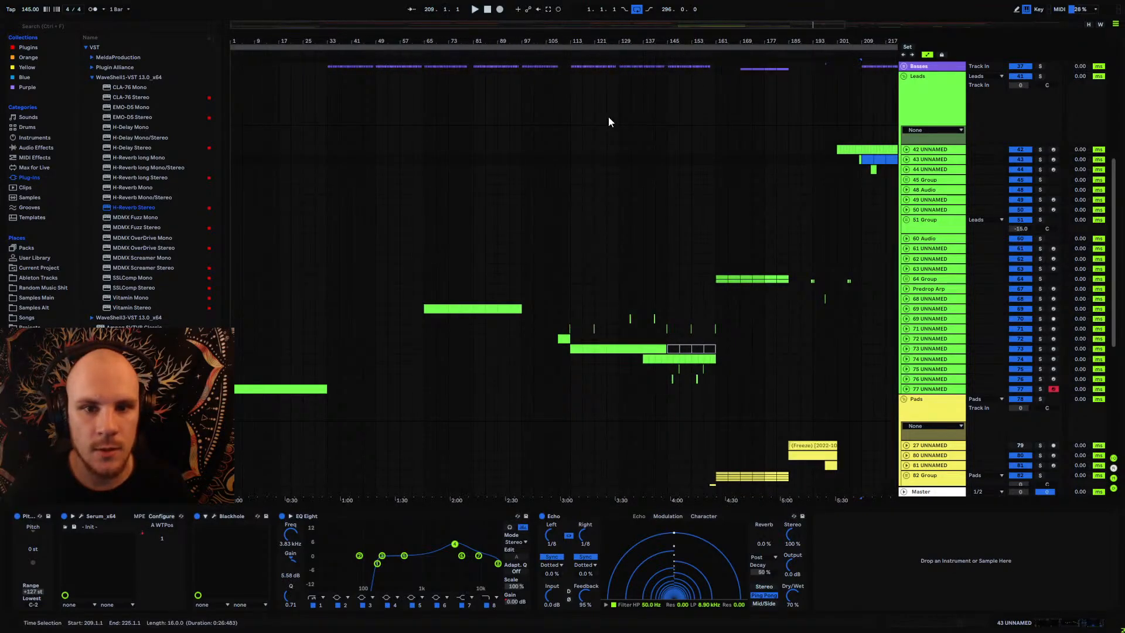
click(231, 157)
key(ctrl+v)
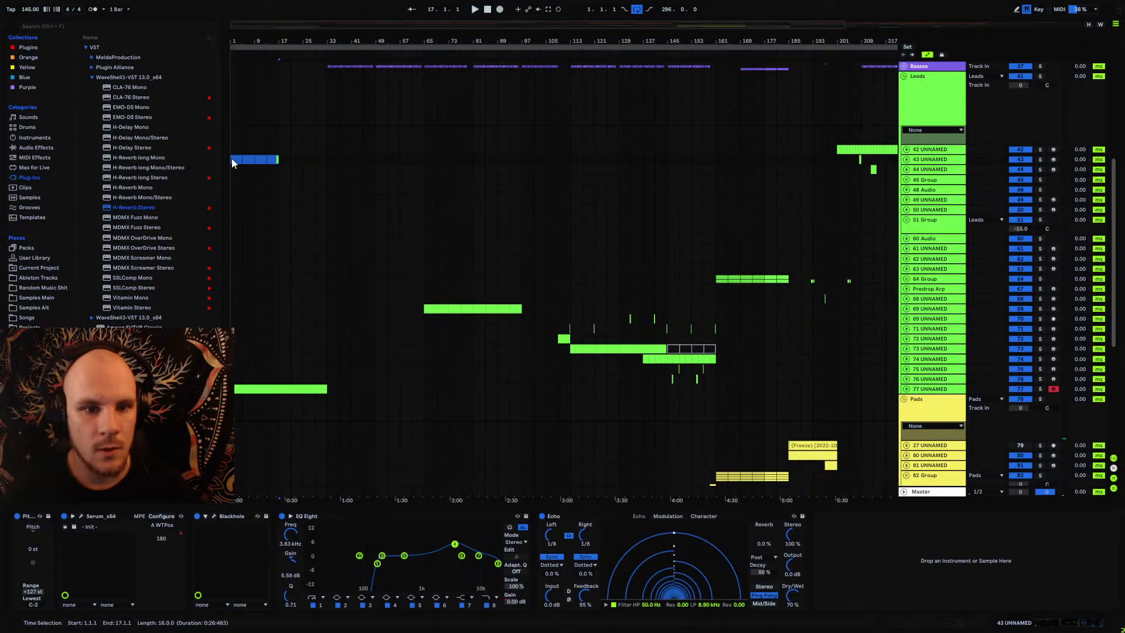
key(ctrl+d)
Step: Play the arrangement from bar 1 and listen to how the copied lead clips fit the intro
click(231, 157)
key(space)
drag(283, 44, 309, 41)
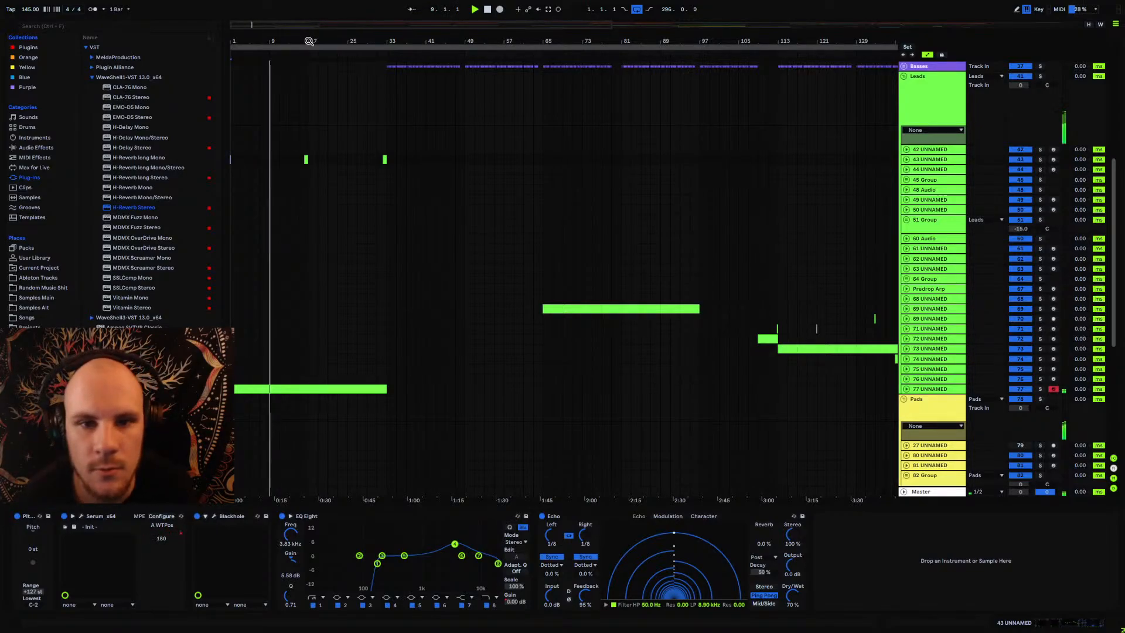
drag(309, 42, 351, 42)
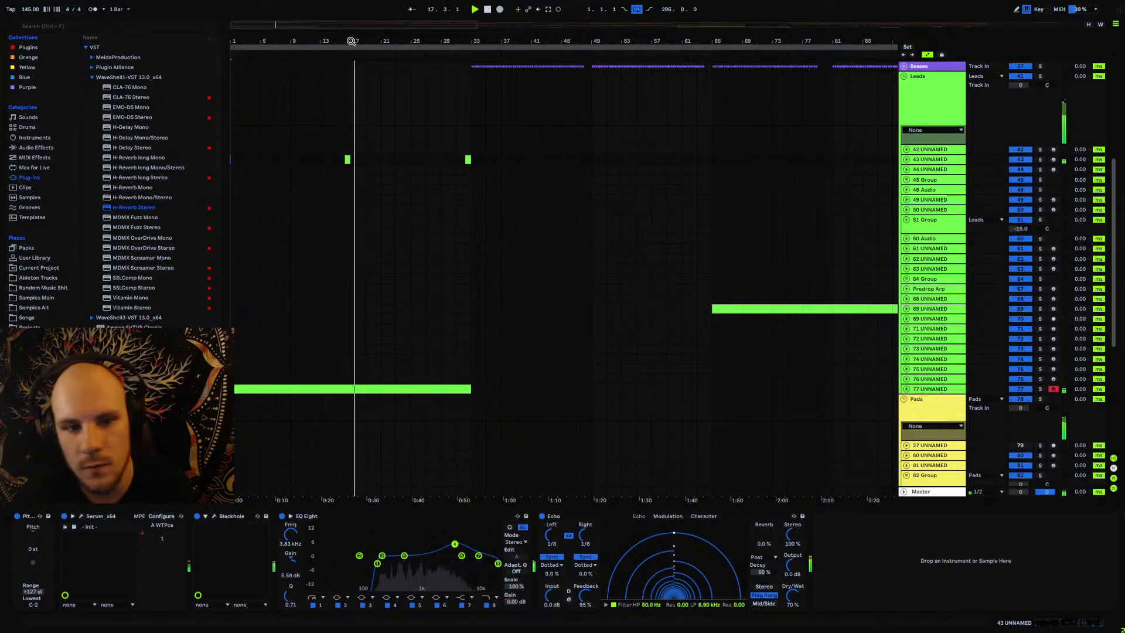
scroll(322, 185, down, 5)
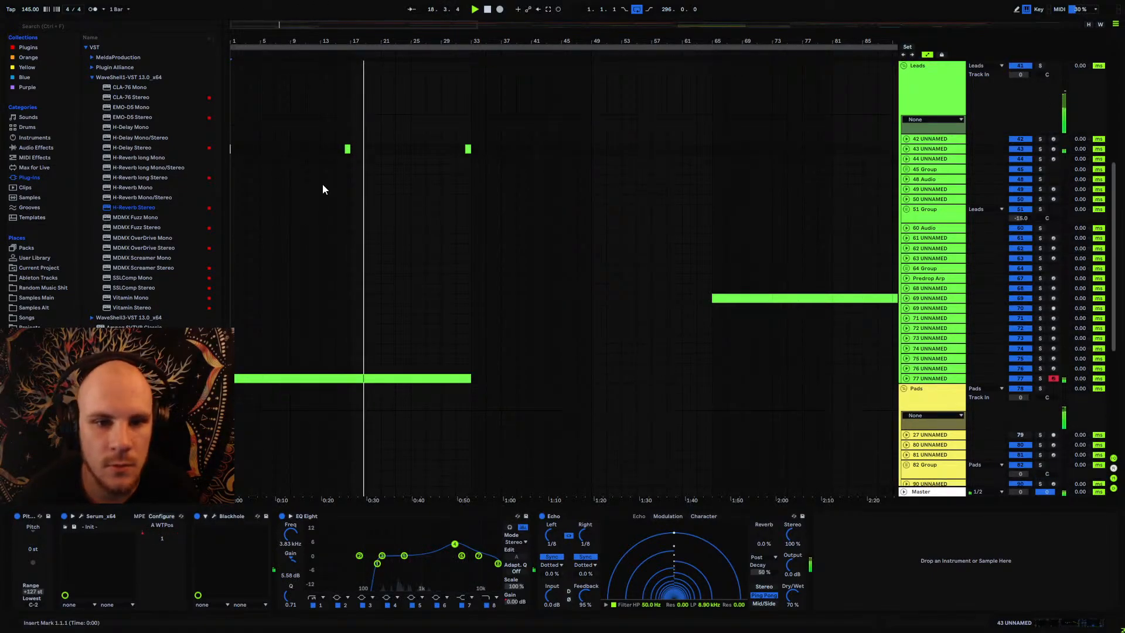
scroll(407, 199, up, 2)
scroll(406, 199, up, 3)
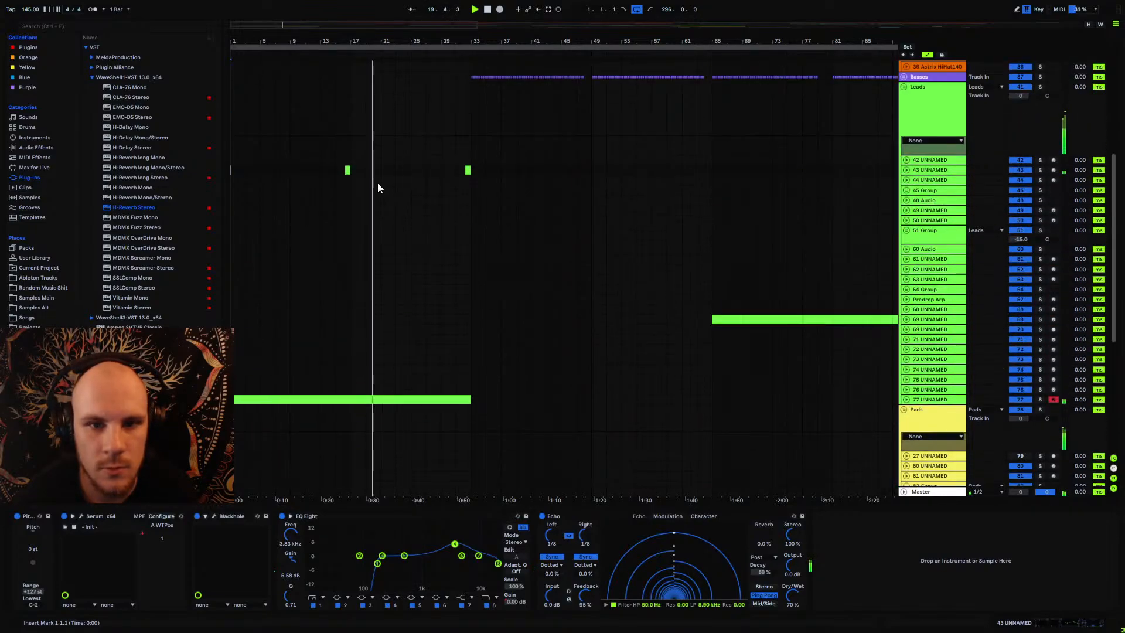
drag(365, 41, 365, 11)
scroll(782, 179, up, 5)
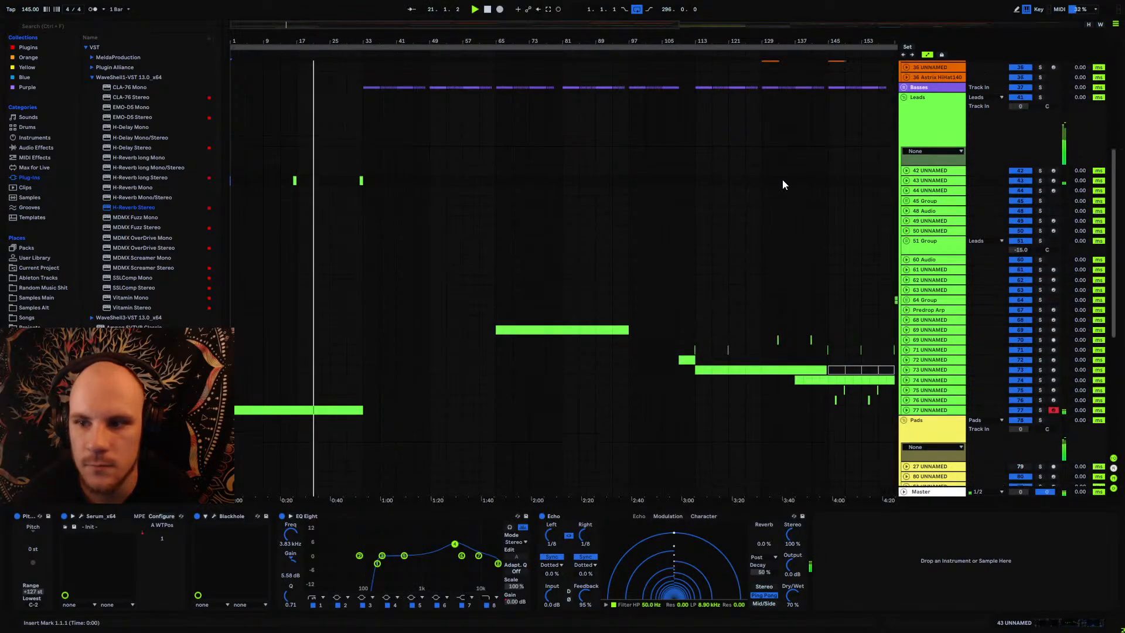
Step: Fold the Leads, Pads and Drums groups while keeping the tracks of the Vocals group expanded
click(903, 139)
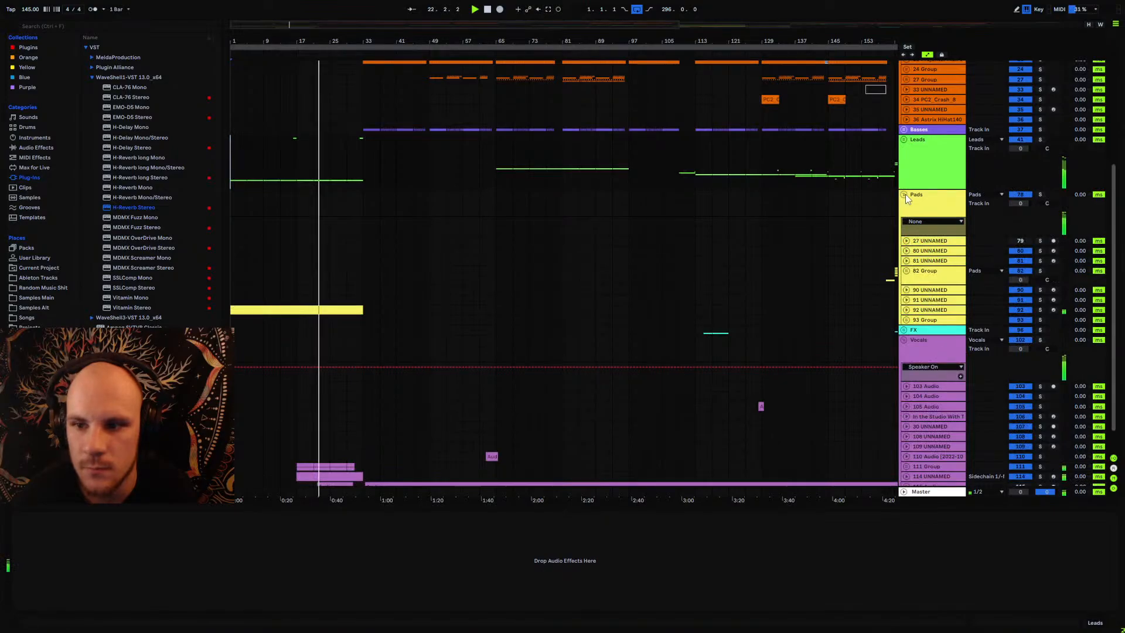
click(903, 194)
click(904, 234)
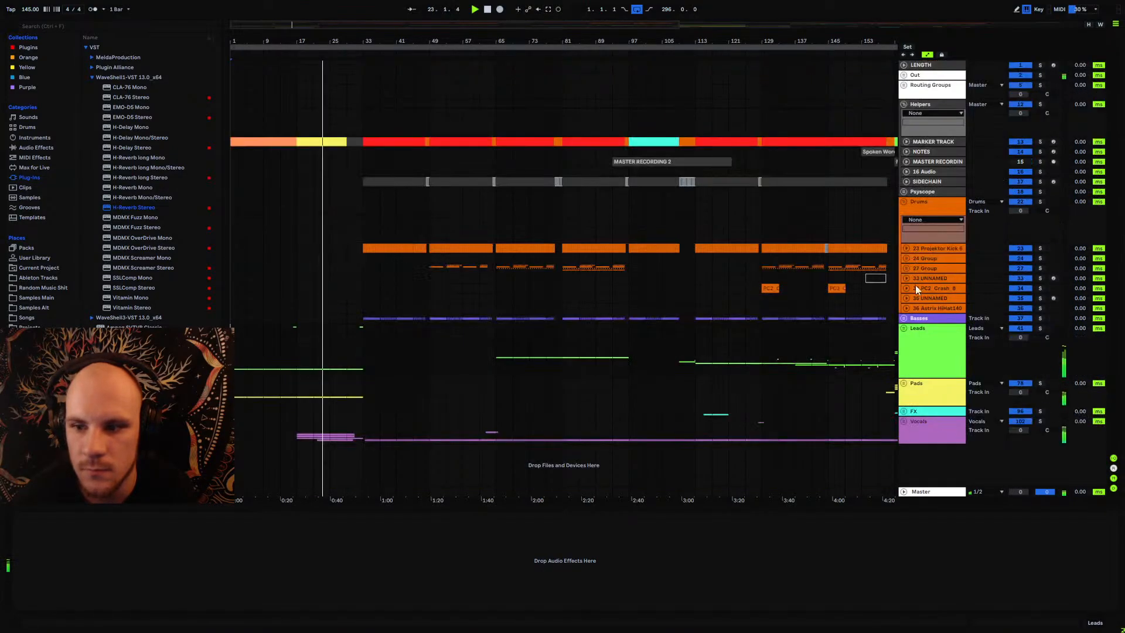
click(904, 201)
click(903, 324)
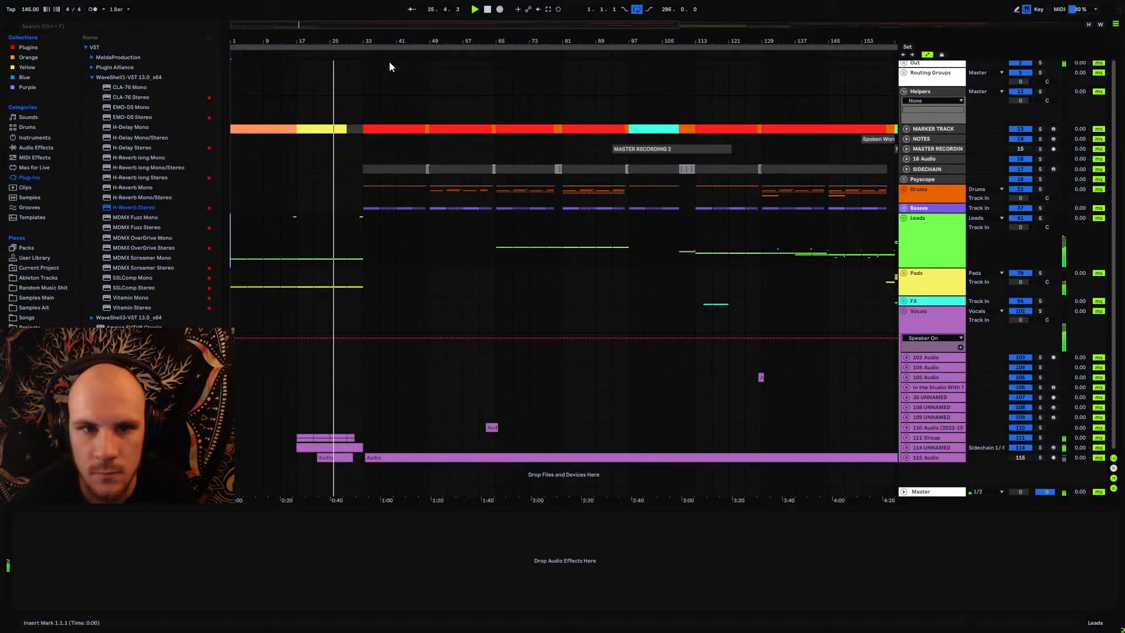
Step: Unfold the Leads group and move the track 43 clip ending at bar 33 so it starts at 48.2.1, just before bar 49
drag(384, 41, 477, 88)
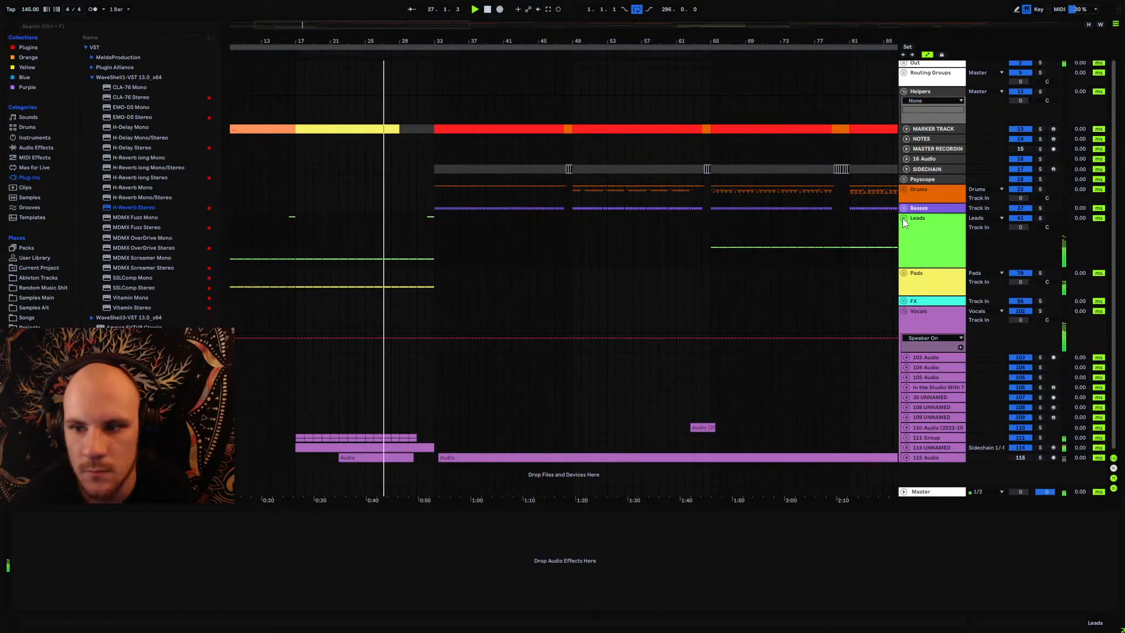
key(plus)
key(plus)
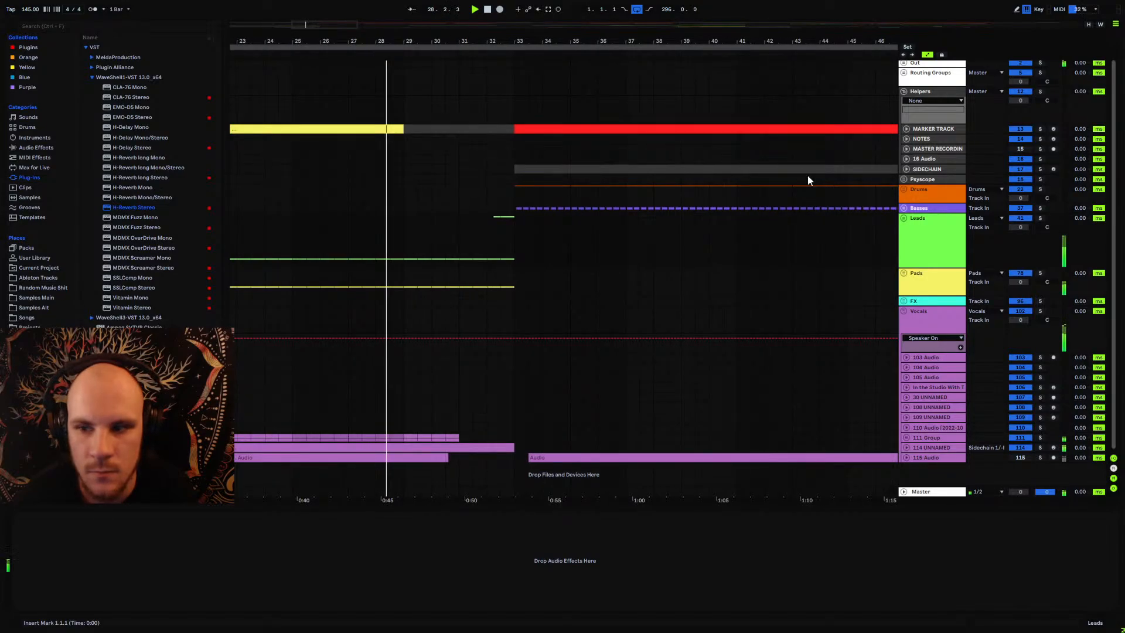
click(904, 218)
drag(468, 55, 465, 43)
scroll(456, 231, down, 5)
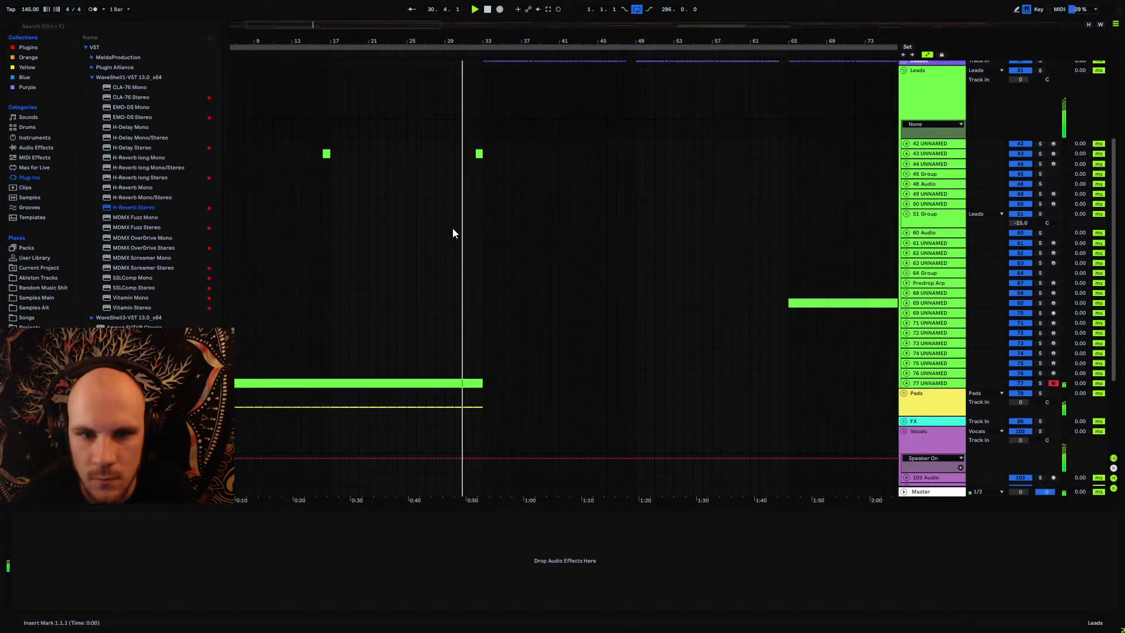
scroll(453, 233, up, 1)
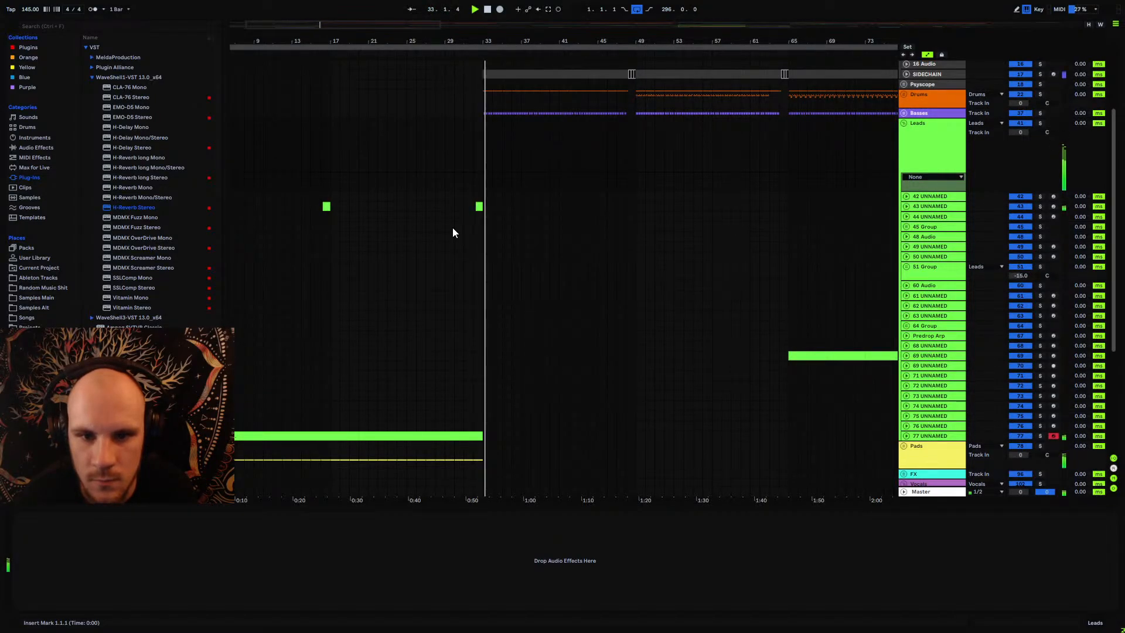
drag(479, 206, 633, 207)
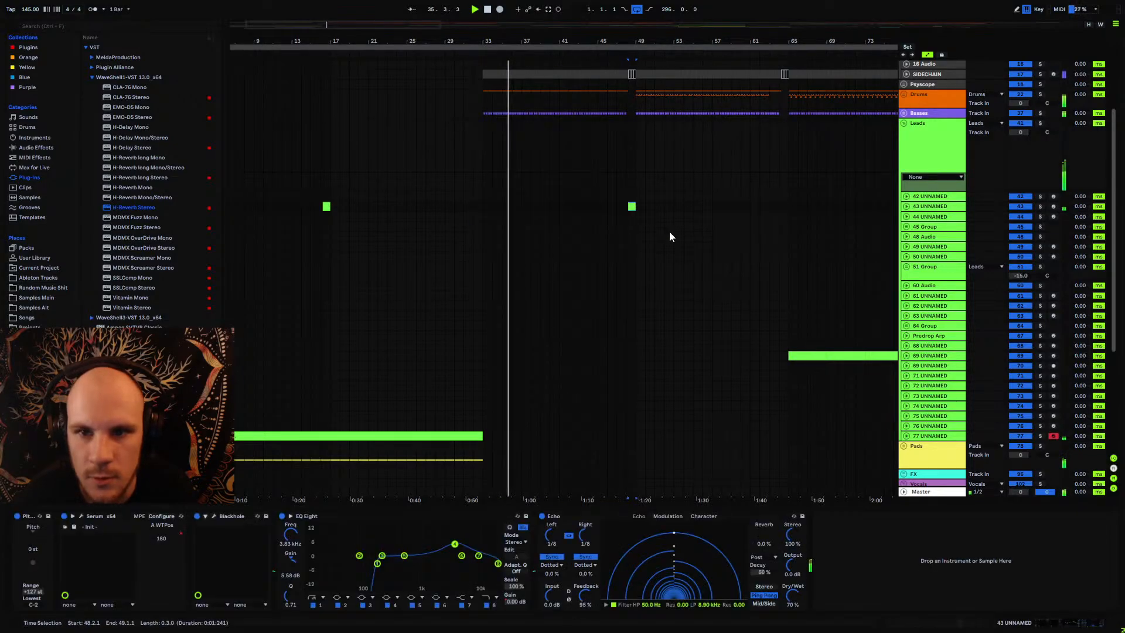
Step: Unfold and solo 111 Group inside Vocals, and play it from bar 17
scroll(459, 206, down, 6)
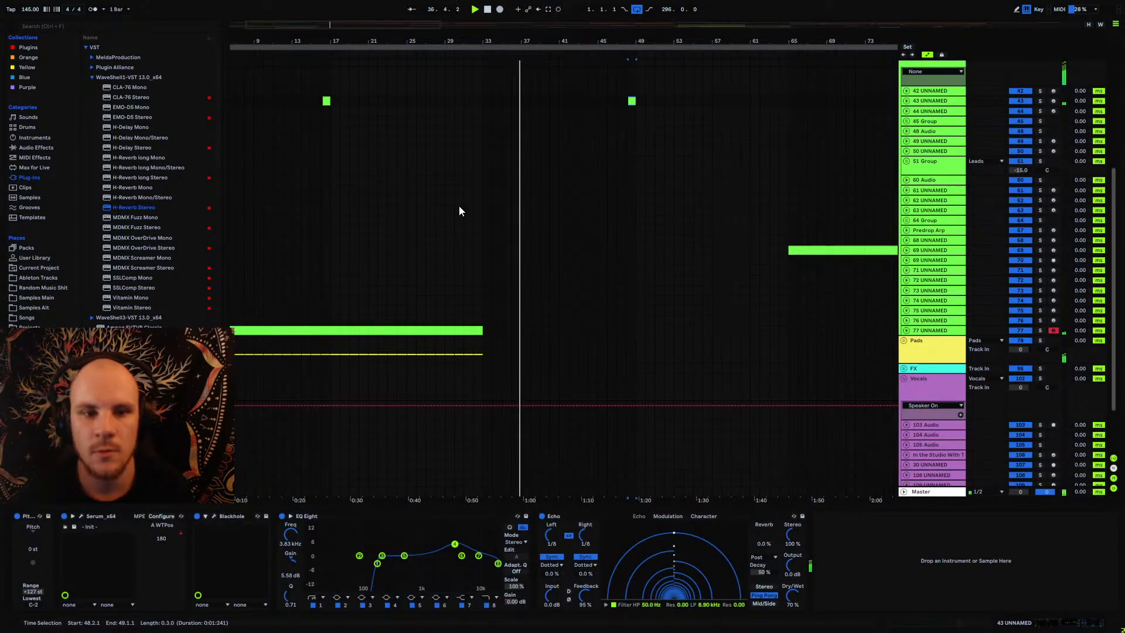
click(924, 438)
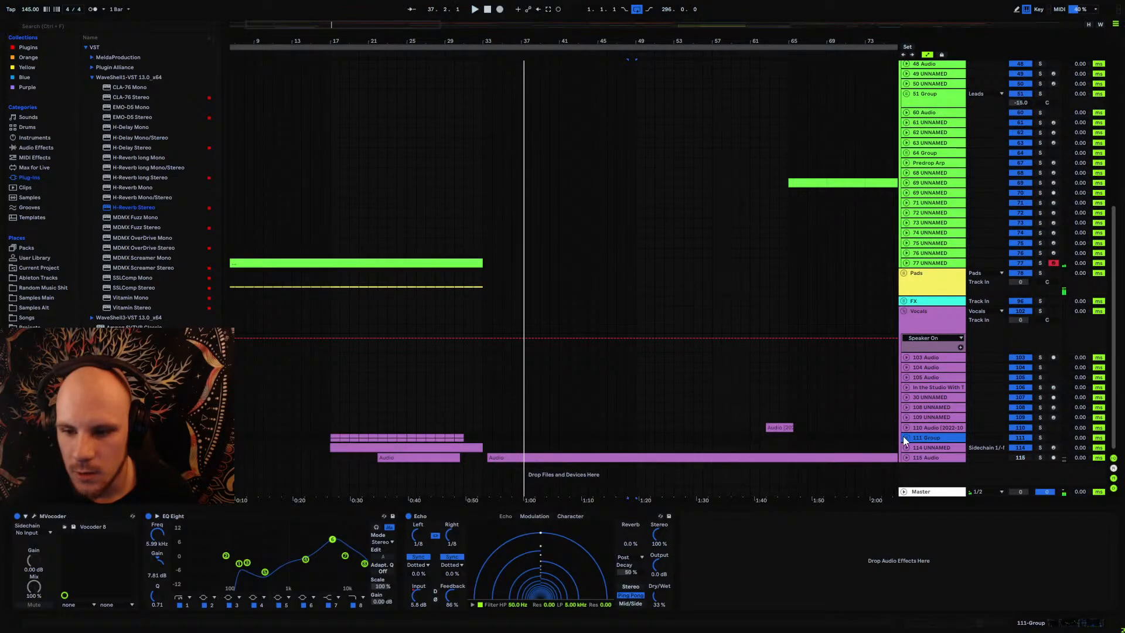
click(906, 438)
click(1040, 438)
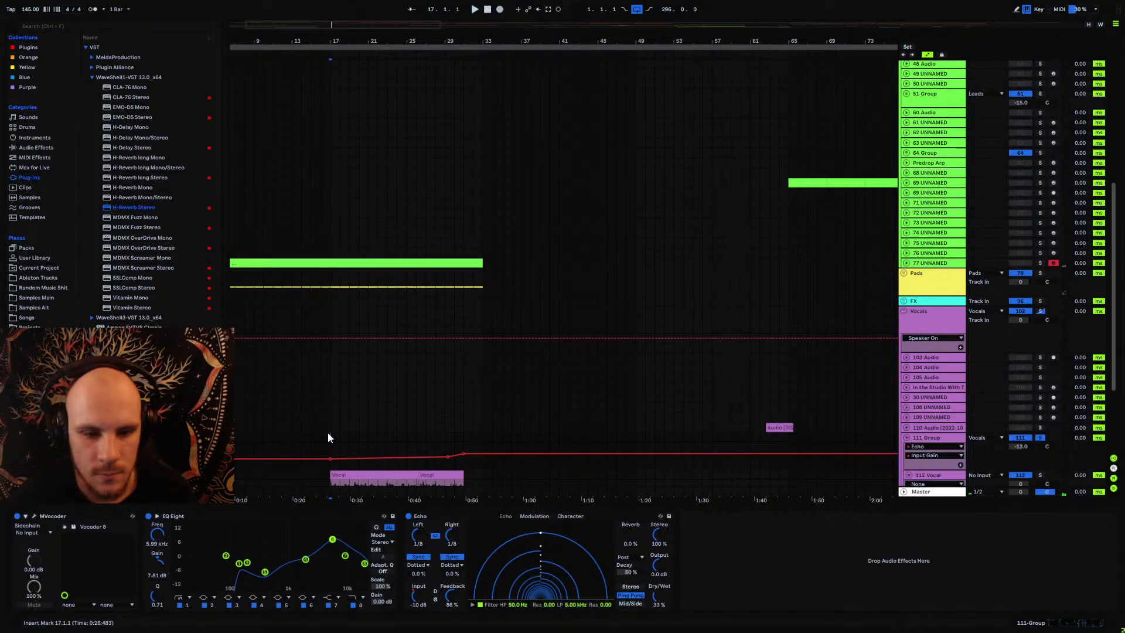
click(329, 434)
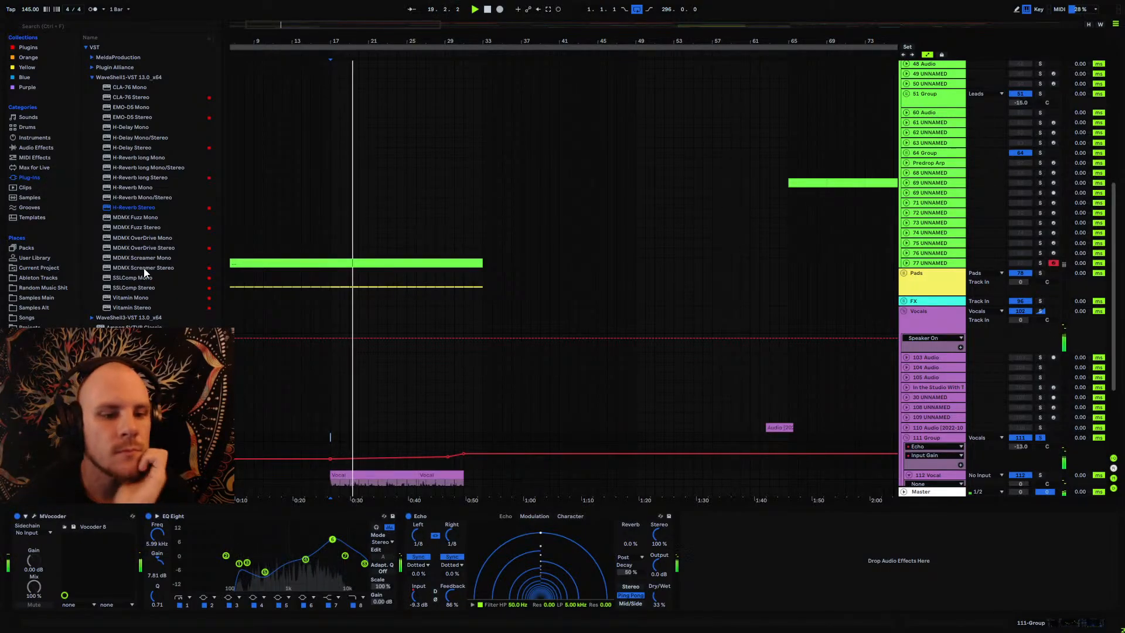
Step: Insert the CLA-76 Stereo compressor before EQ Eight on 111 Group and lower its input level
click(130, 97)
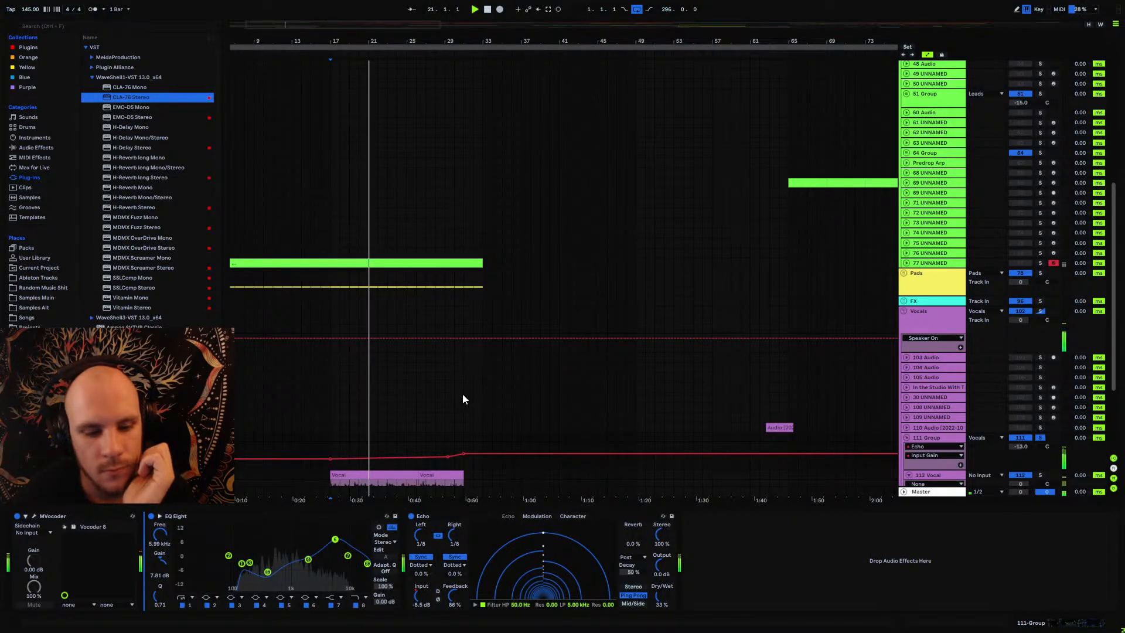
key(Return)
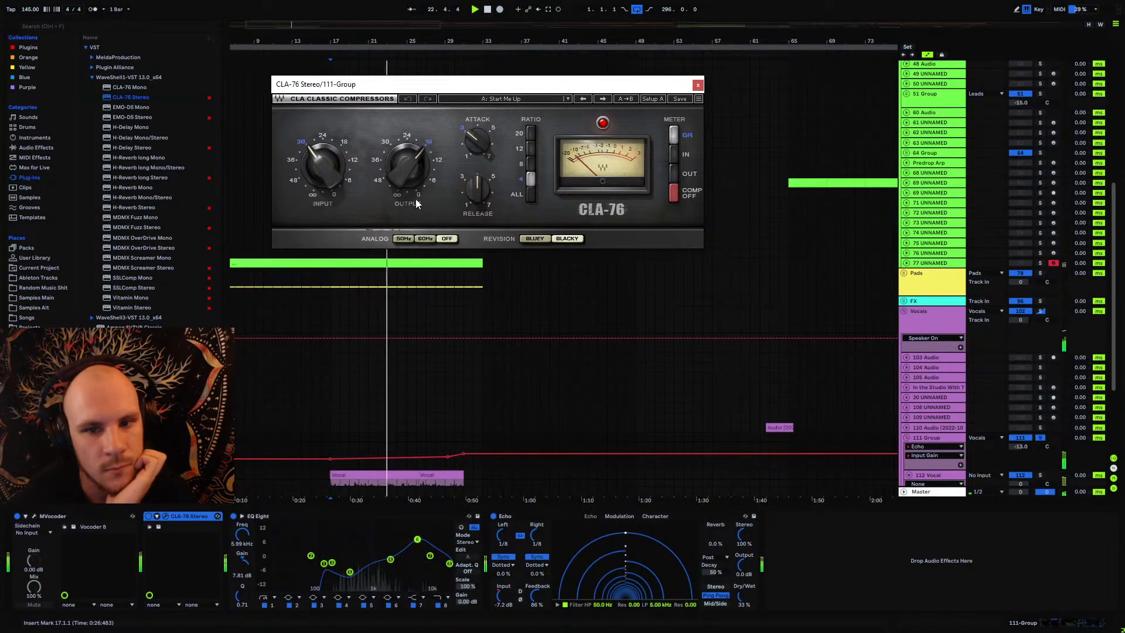
drag(332, 164, 333, 194)
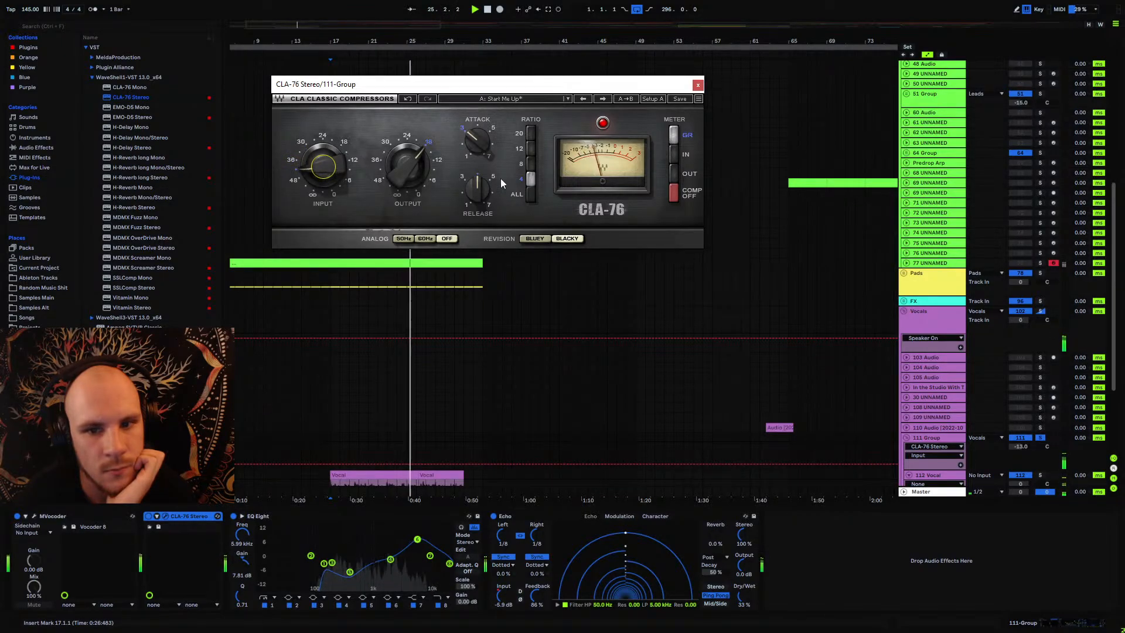
Step: Set the CLA-76 ratio to ALL, lower the release to just under 2 and raise the attack
click(530, 196)
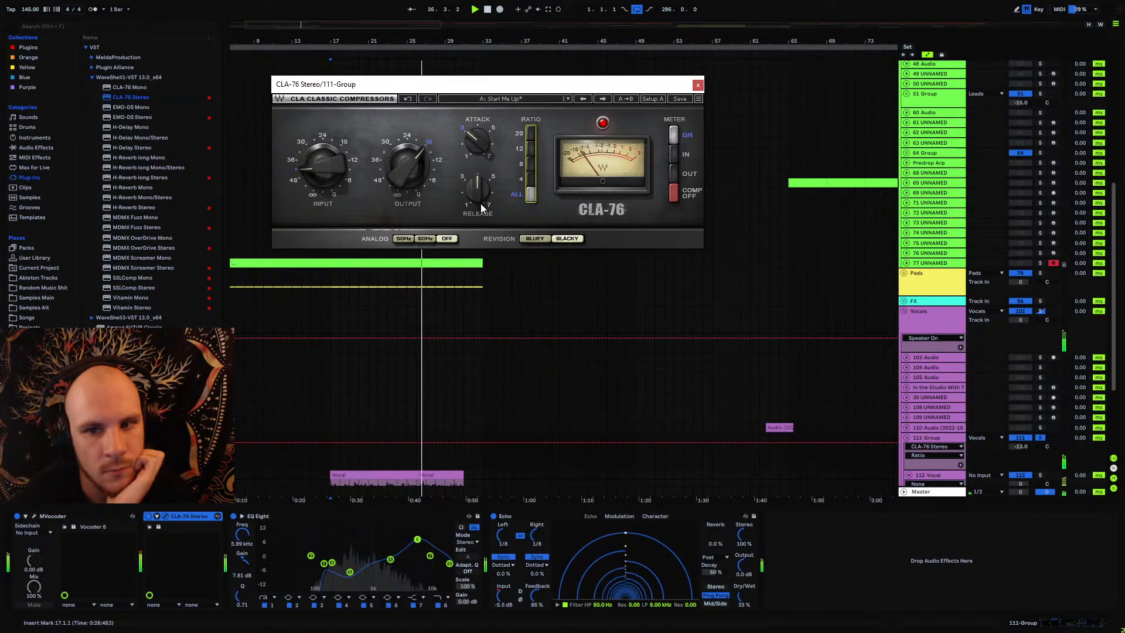
drag(476, 193, 476, 200)
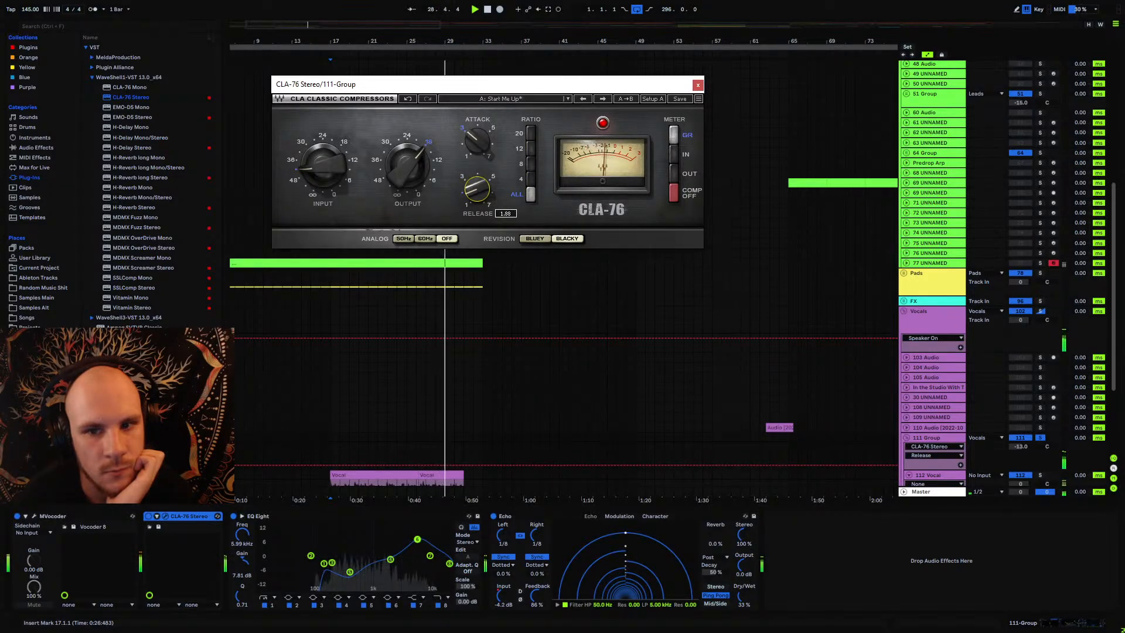
drag(486, 152, 486, 144)
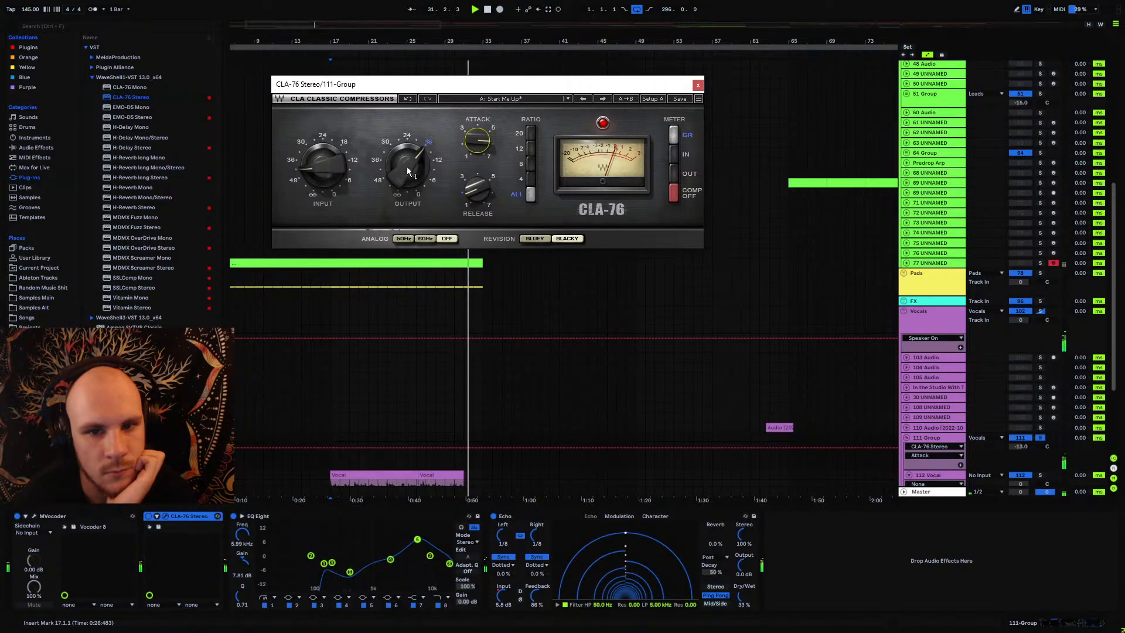
Step: Balance the CLA-76 levels while replaying the vocal from bar 17, setting the input to -36 and the output to about -18
drag(401, 188, 401, 178)
key(space)
key(space)
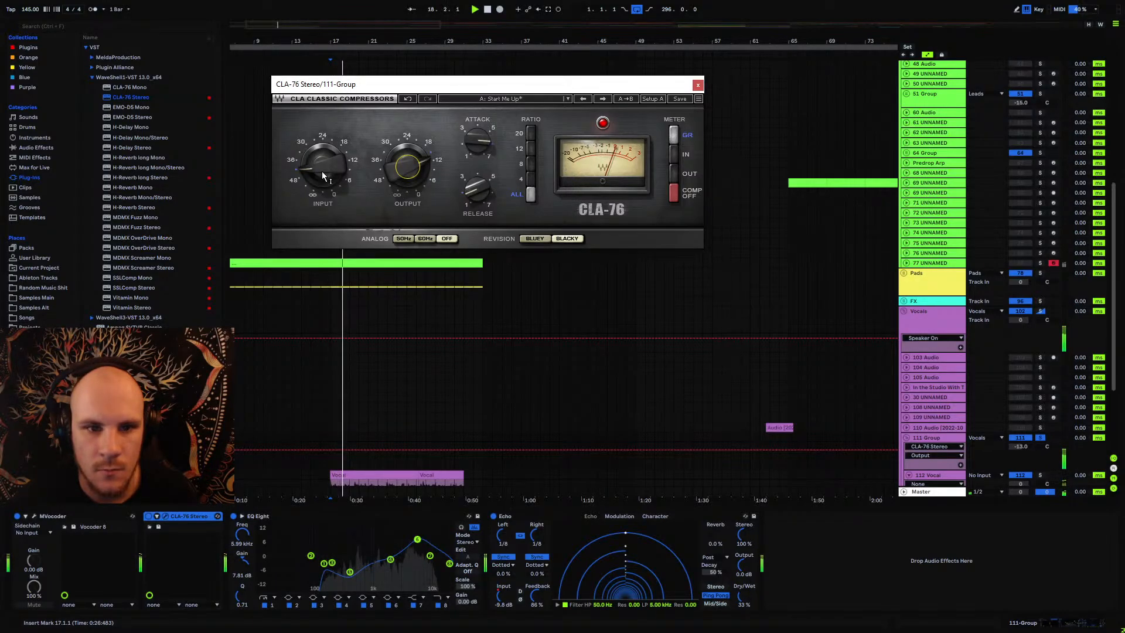
drag(323, 176, 323, 171)
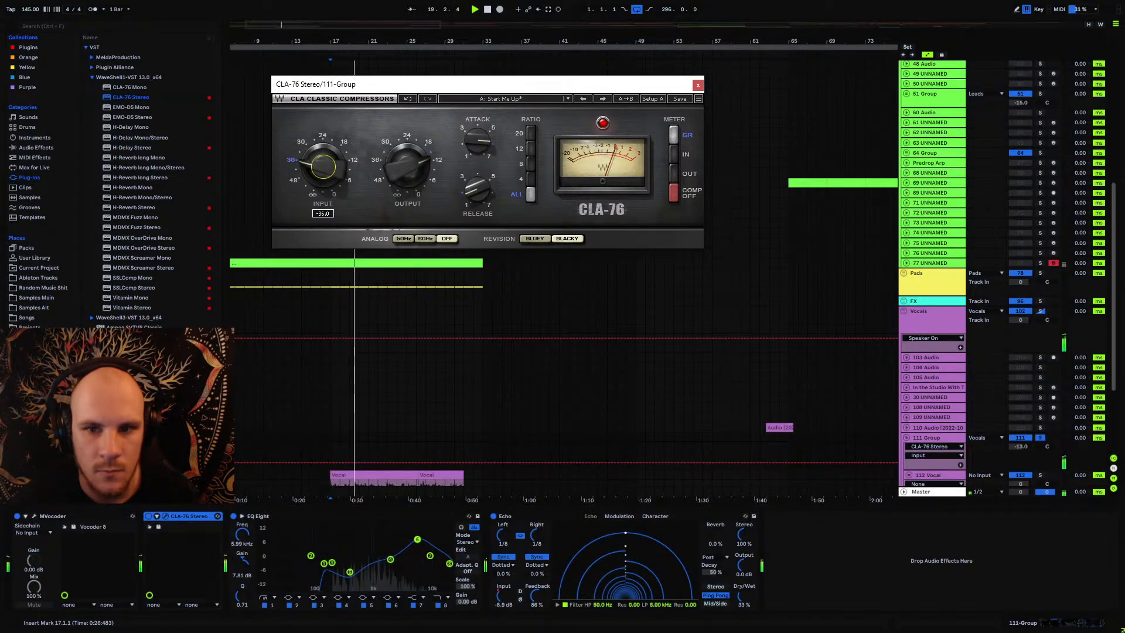
drag(413, 174, 413, 165)
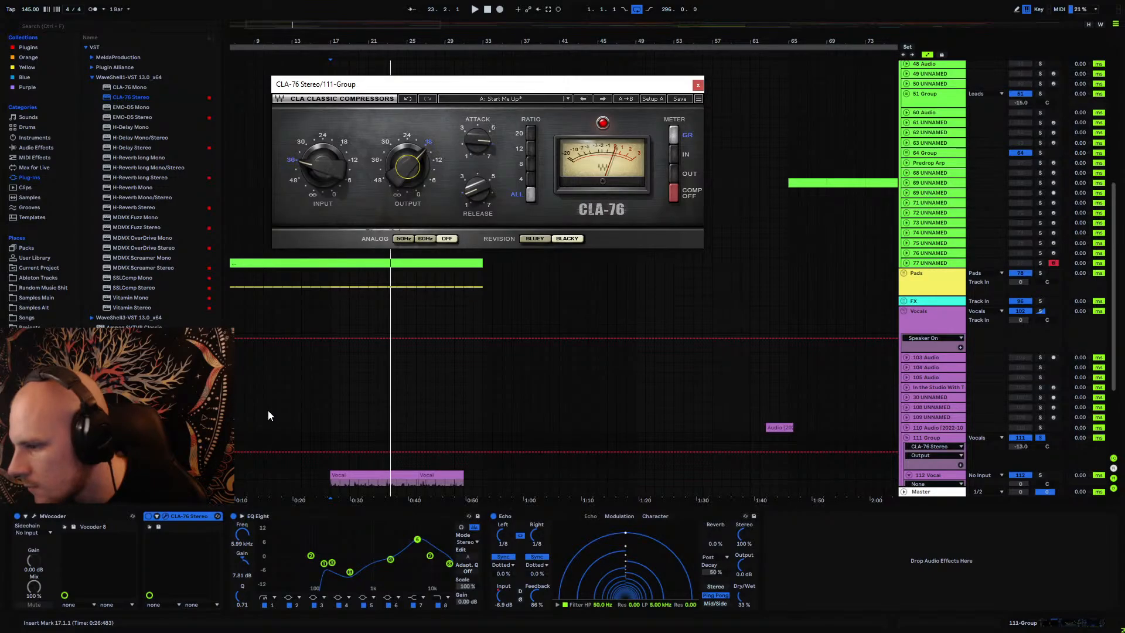
Step: Move the CLA-76 between EQ Eight and Echo, audition the vocal from bar 17 and close the compressor window
drag(185, 518, 433, 554)
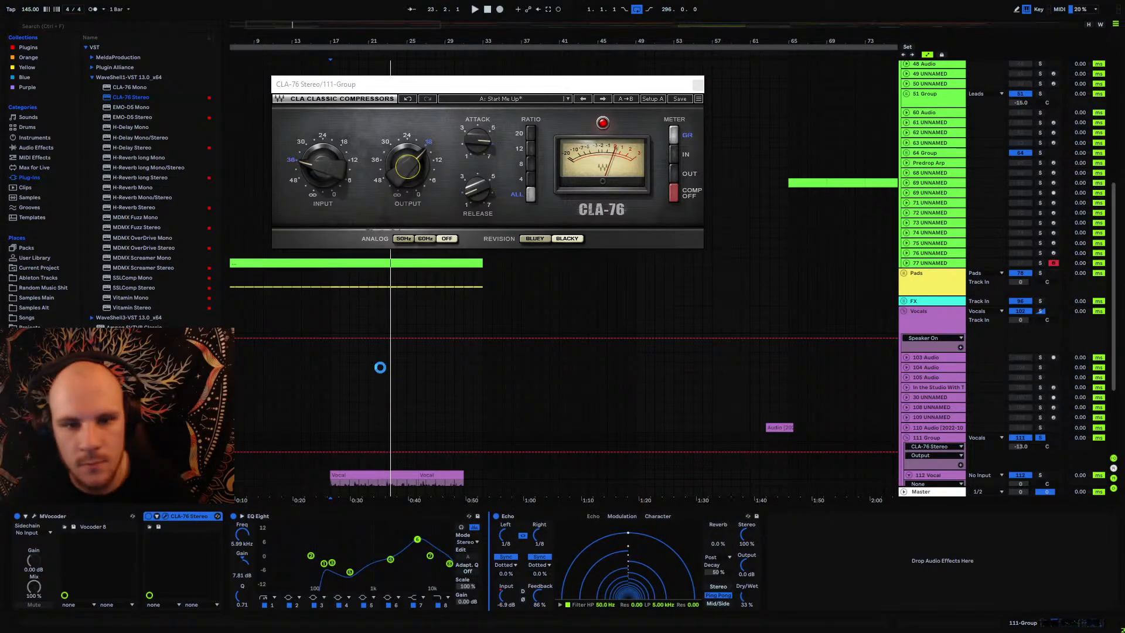
key(space)
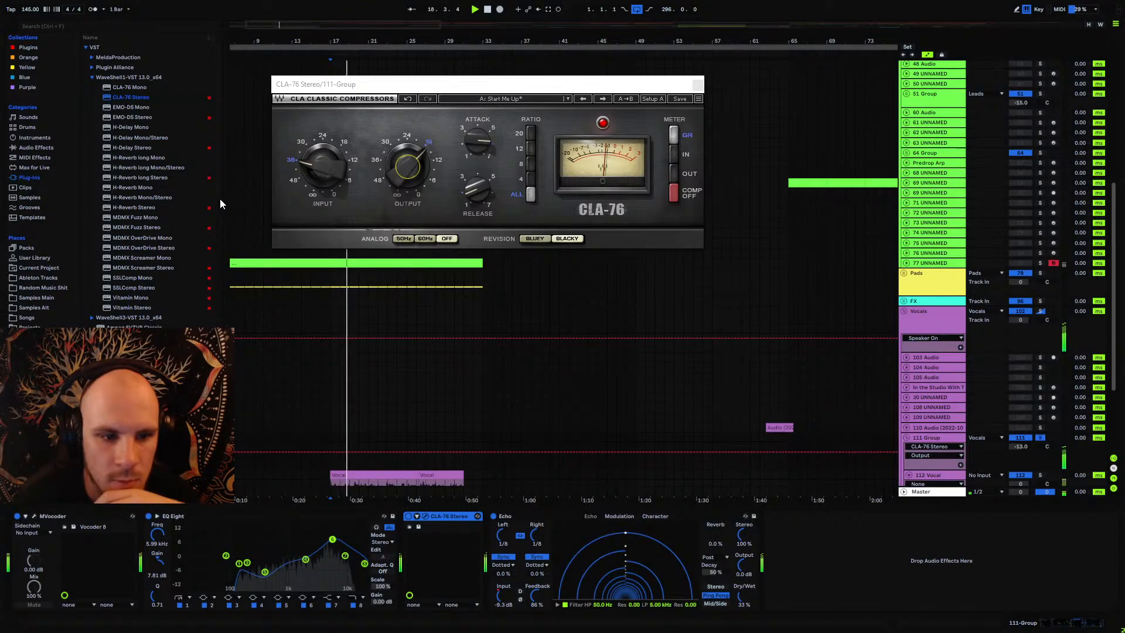
click(697, 84)
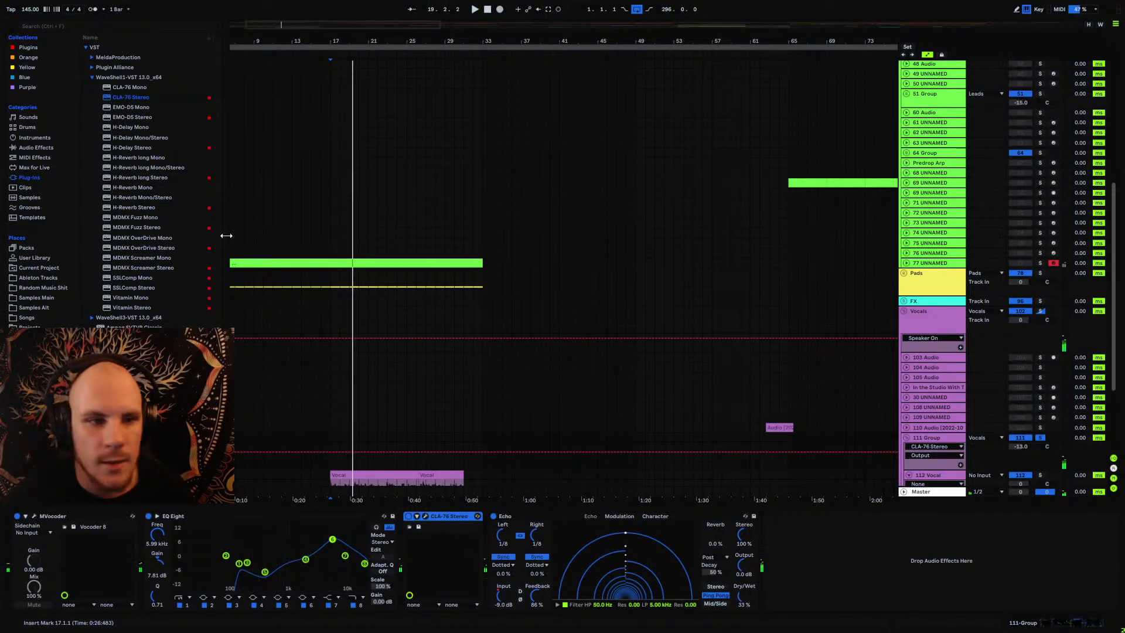
Step: Insert MDynamics between CLA-76 Stereo and Echo on 111 Group, setting threshold -19.9 dB, ratio 8.69:1 and knee size 18% while playing the vocal
click(93, 57)
click(98, 87)
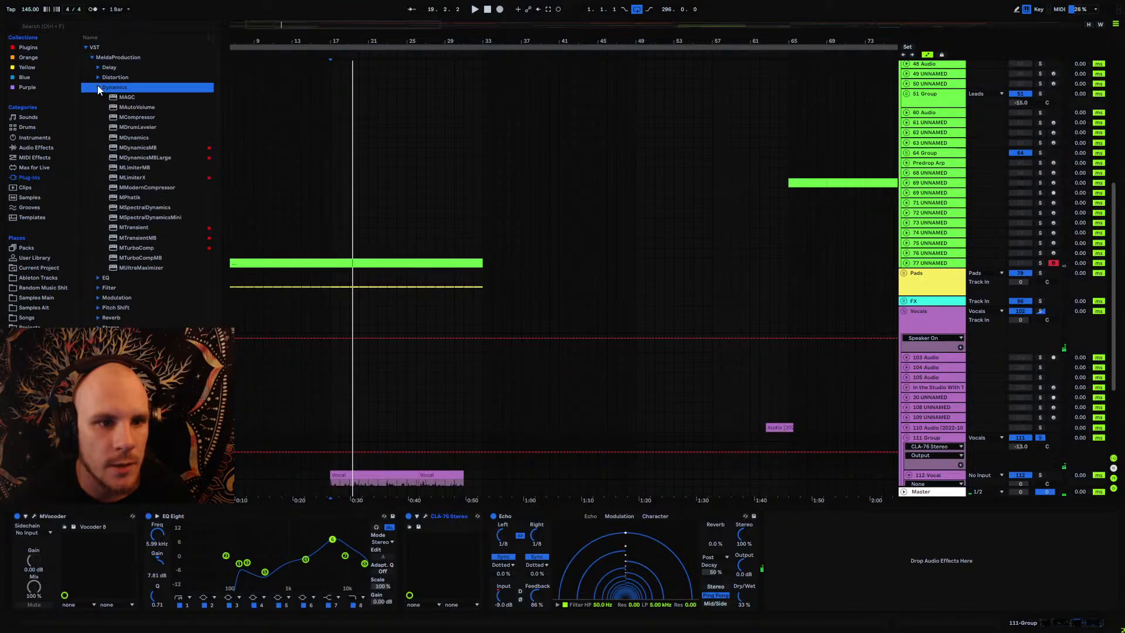
mouse_move(133, 137)
mouse_down()
mouse_move(259, 372)
mouse_move(505, 593)
mouse_up()
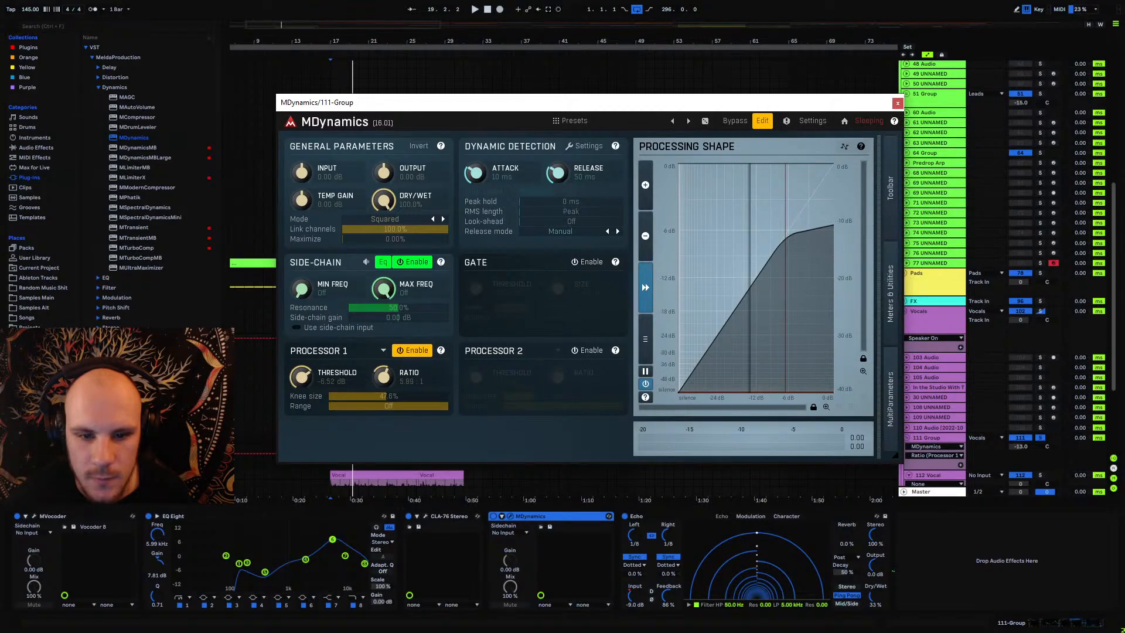
key(space)
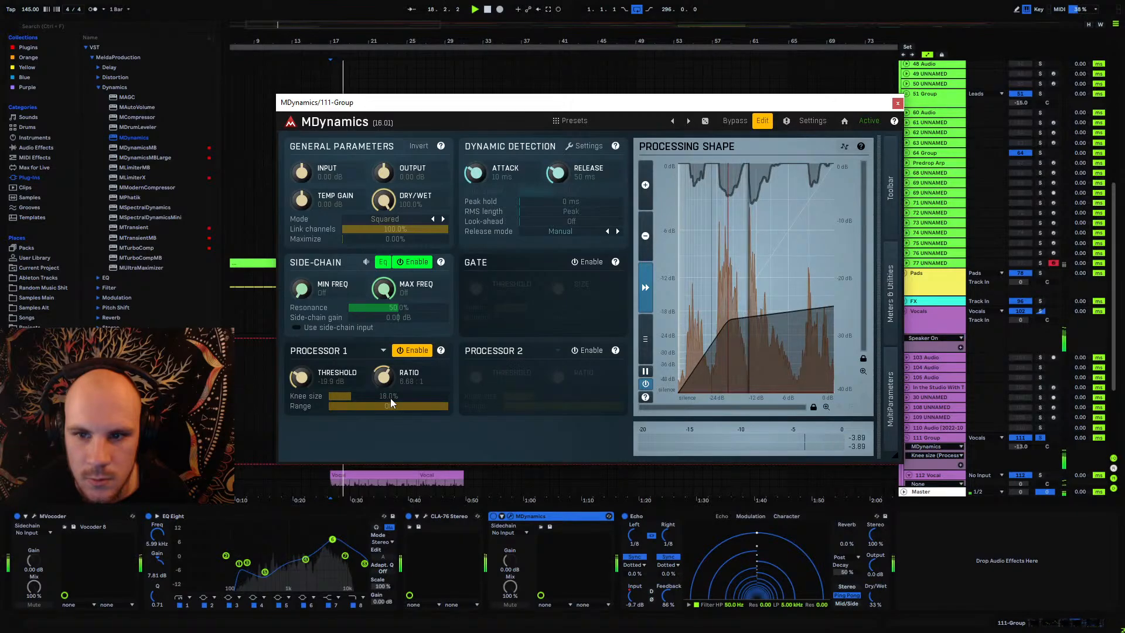
Step: Set MDynamics to 1.6 ms attack, 222 ms release, +10.18 dB output and -1.54 dB input, and close its window
drag(479, 177, 479, 197)
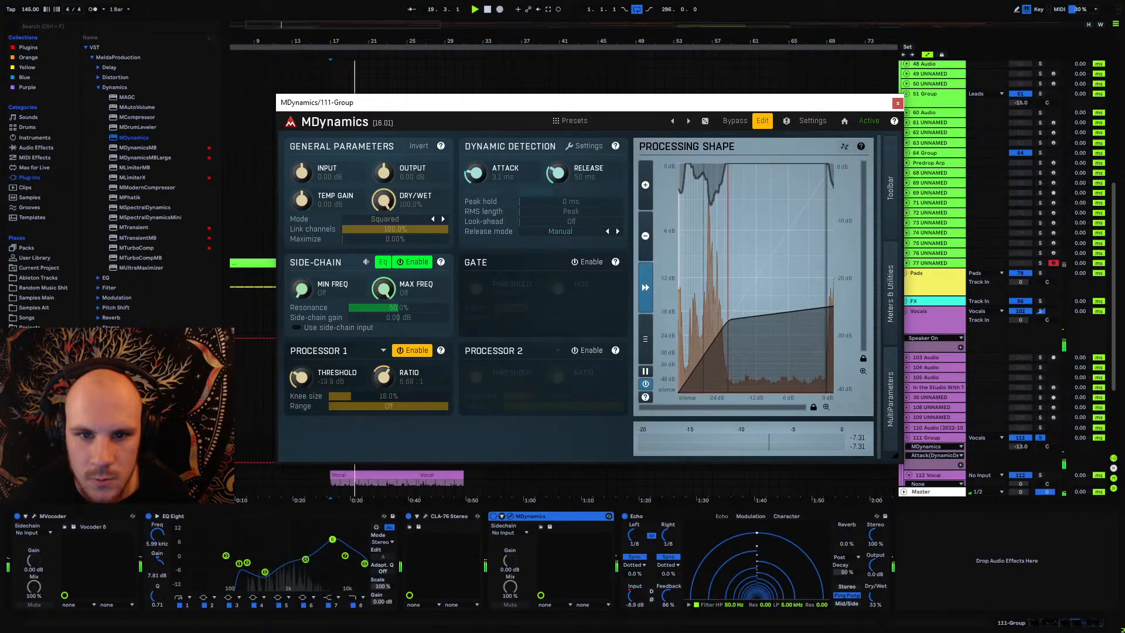
drag(557, 173, 557, 160)
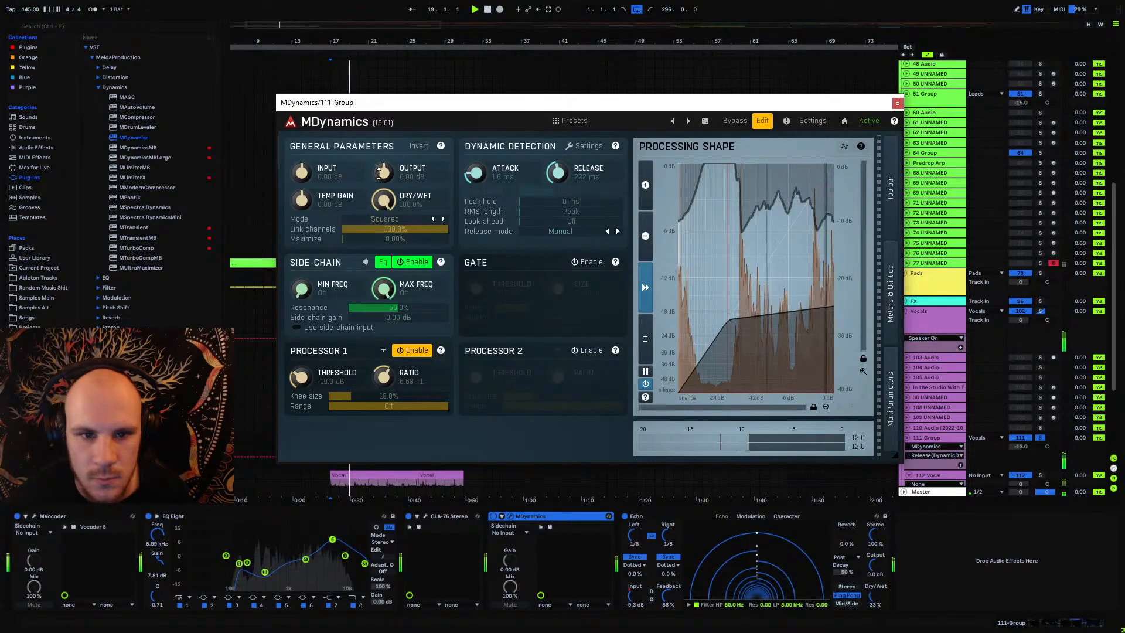
drag(384, 173, 384, 143)
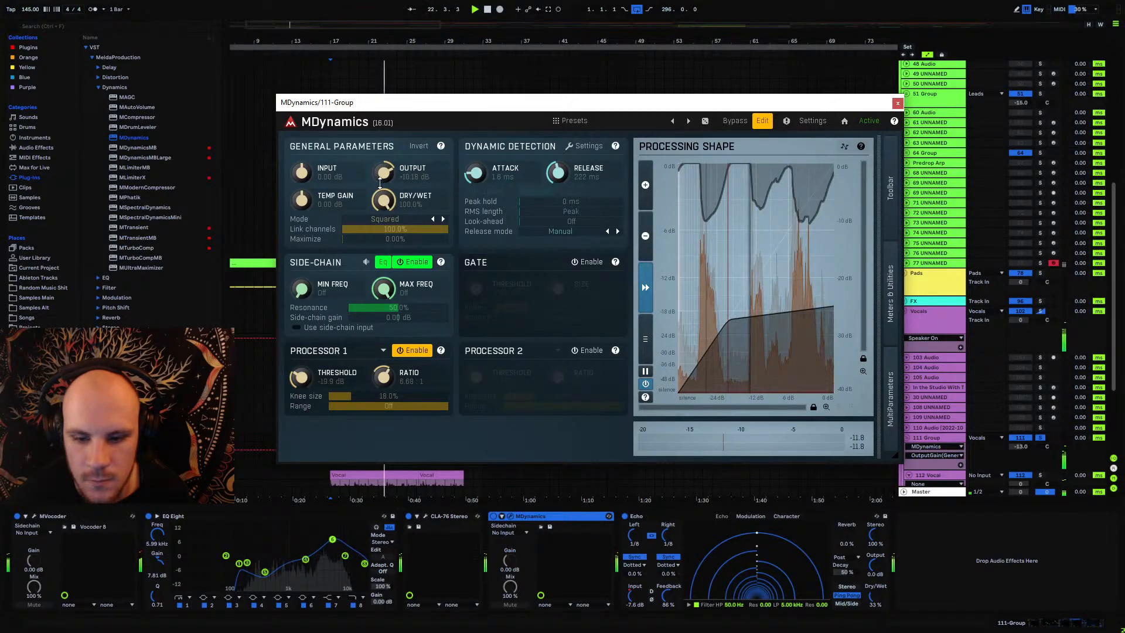
drag(302, 173, 302, 168)
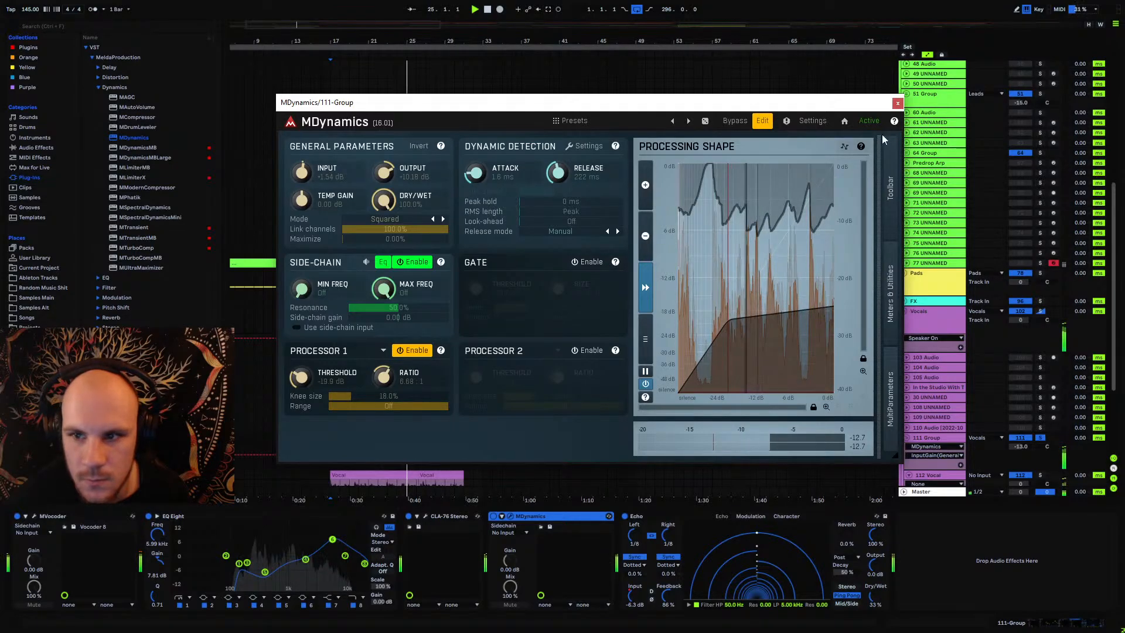
click(898, 103)
Step: Unsolo the Vocals group and adjust MDynamics on 111 Group in the full mix to ratio 7.73:1, threshold -20.3 dB and output +11.33 dB
click(1039, 312)
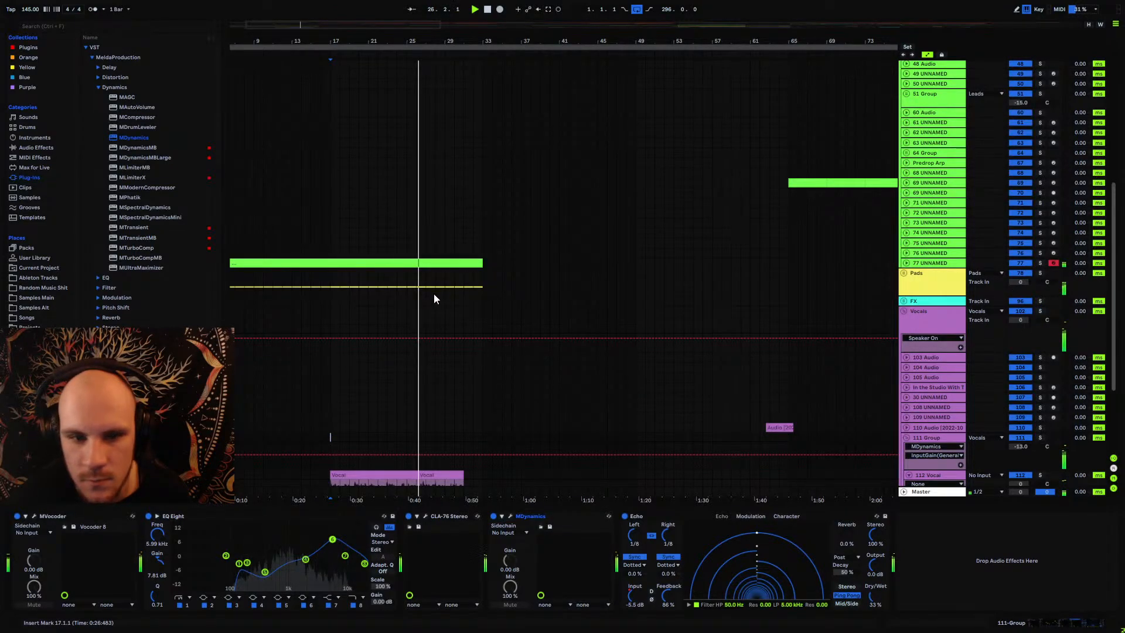
click(331, 314)
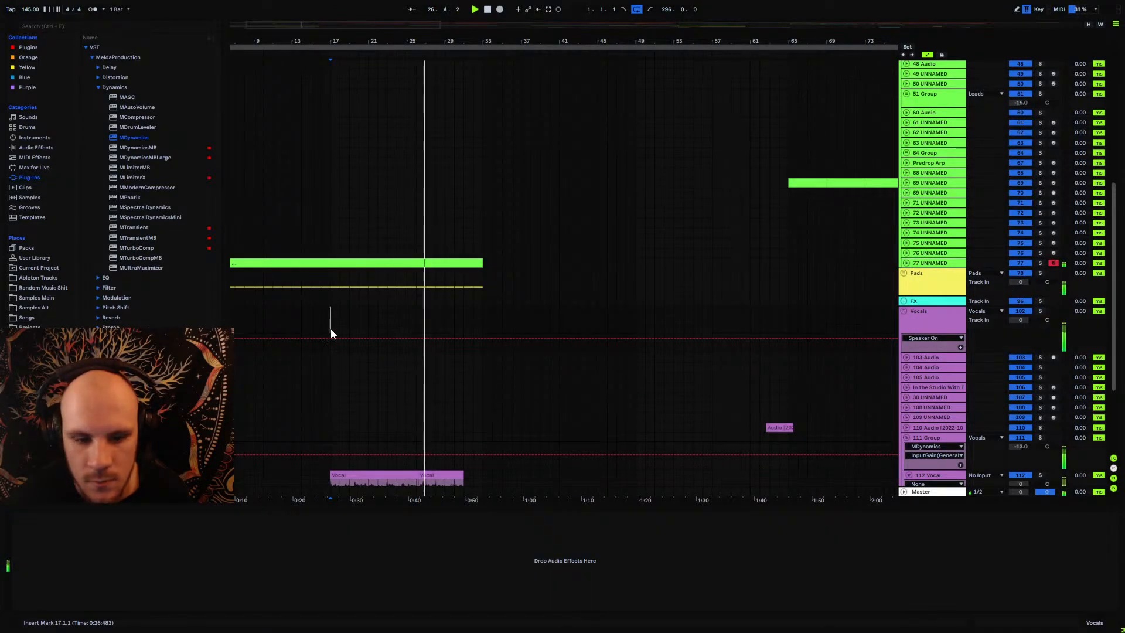
click(928, 438)
click(510, 515)
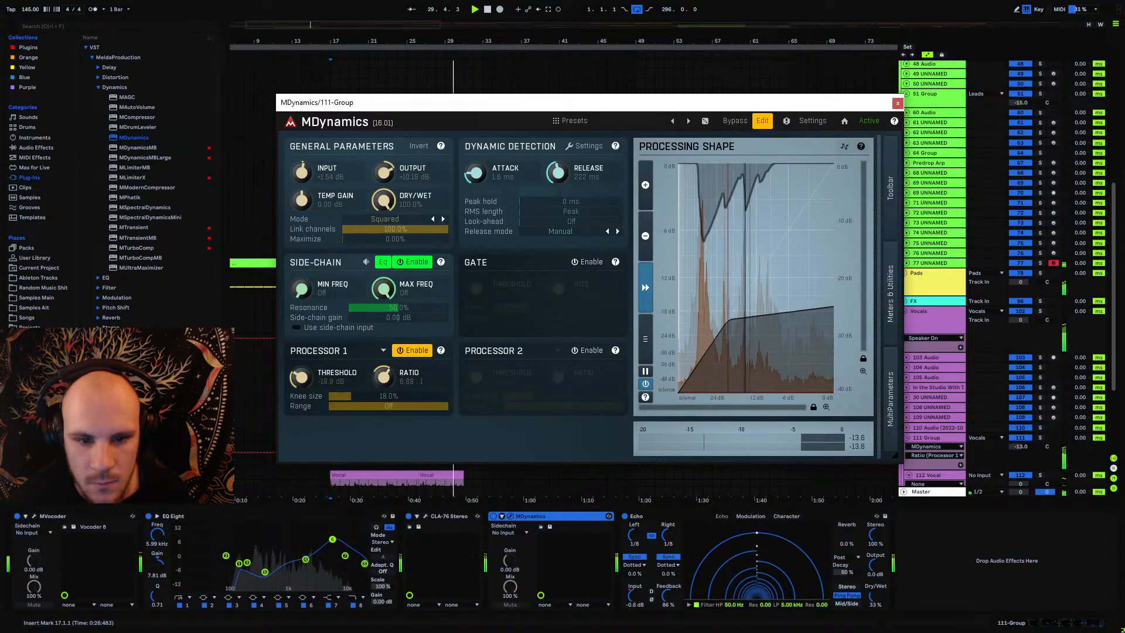
drag(384, 377, 382, 368)
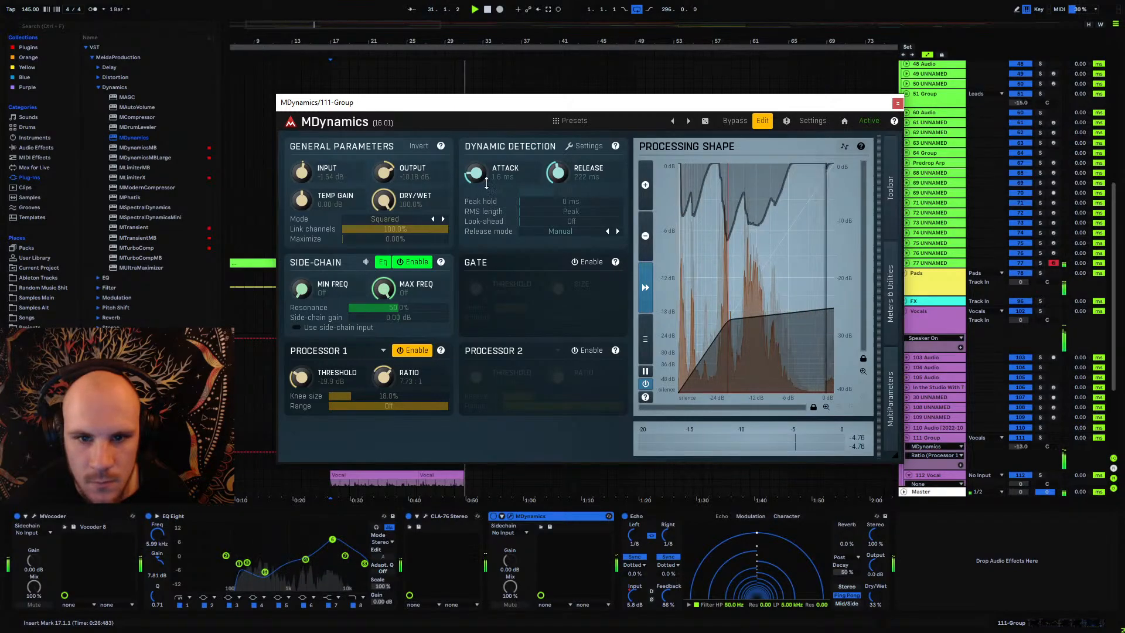
drag(303, 377, 303, 380)
key(space)
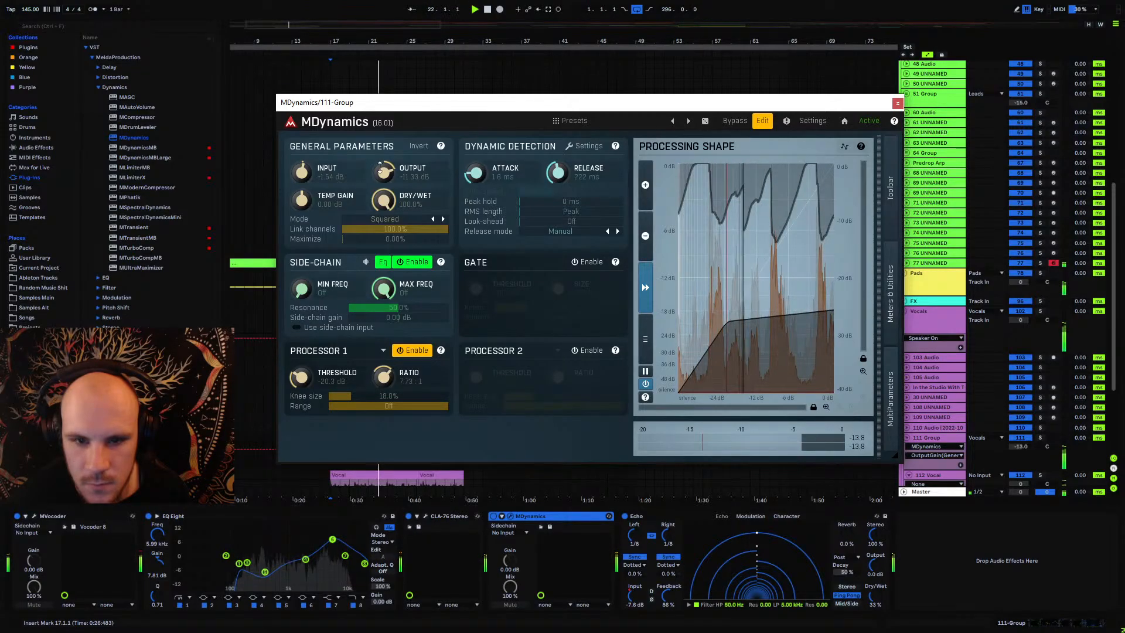
click(897, 105)
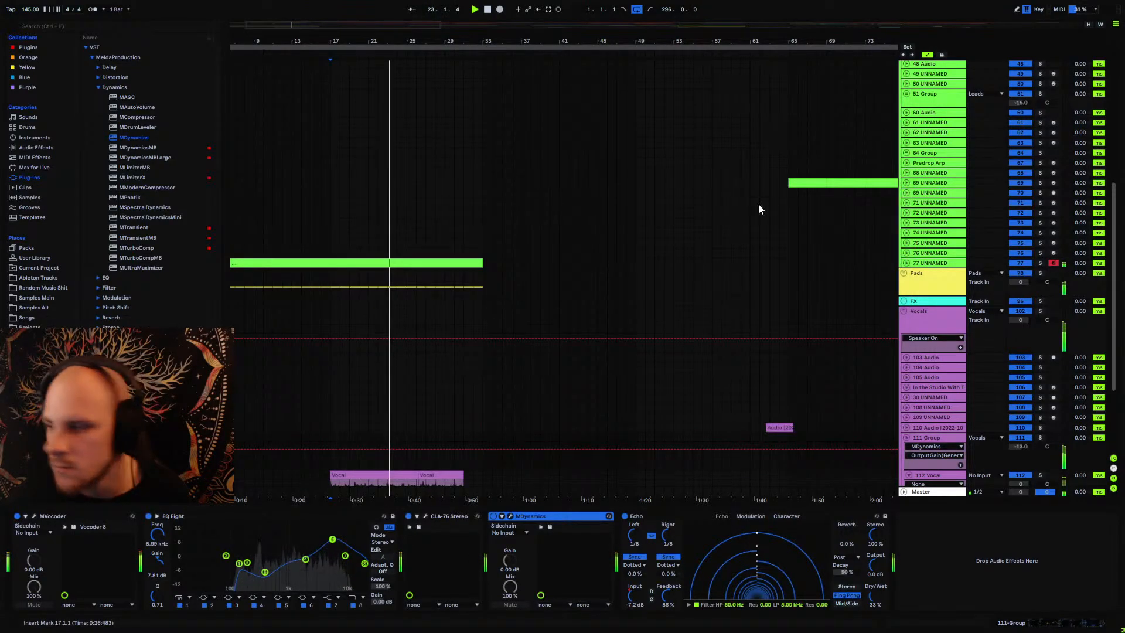
Step: Reduce the dry/wet mix of MDynamics on 111 Group to about 59% during playback and close the plugin window
scroll(537, 269, down, 3)
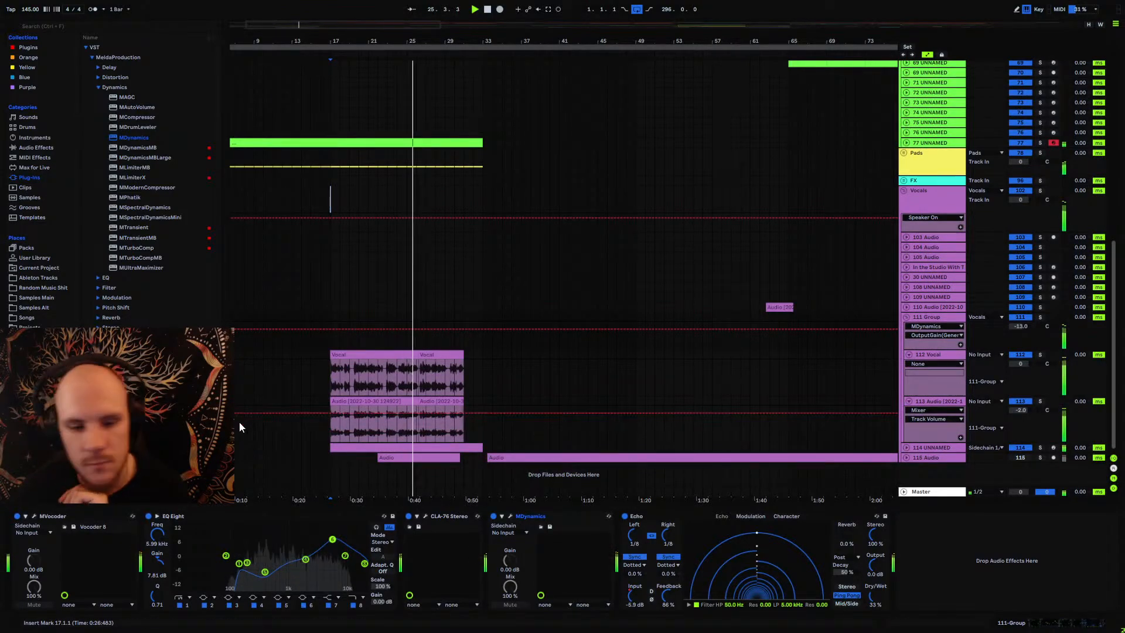
click(511, 515)
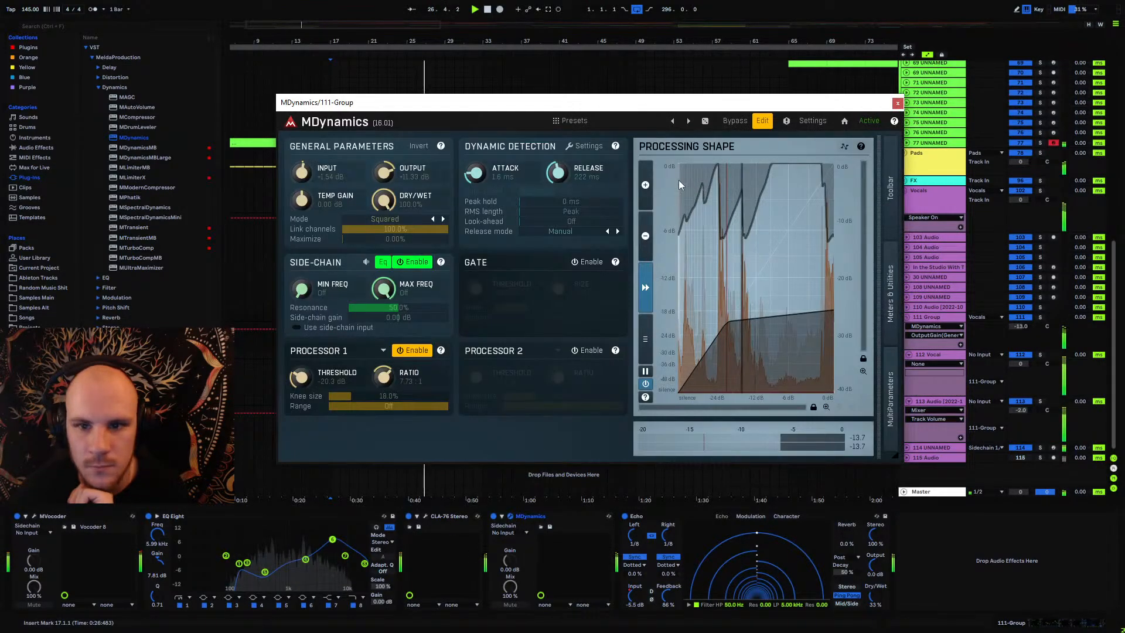
drag(383, 199, 383, 246)
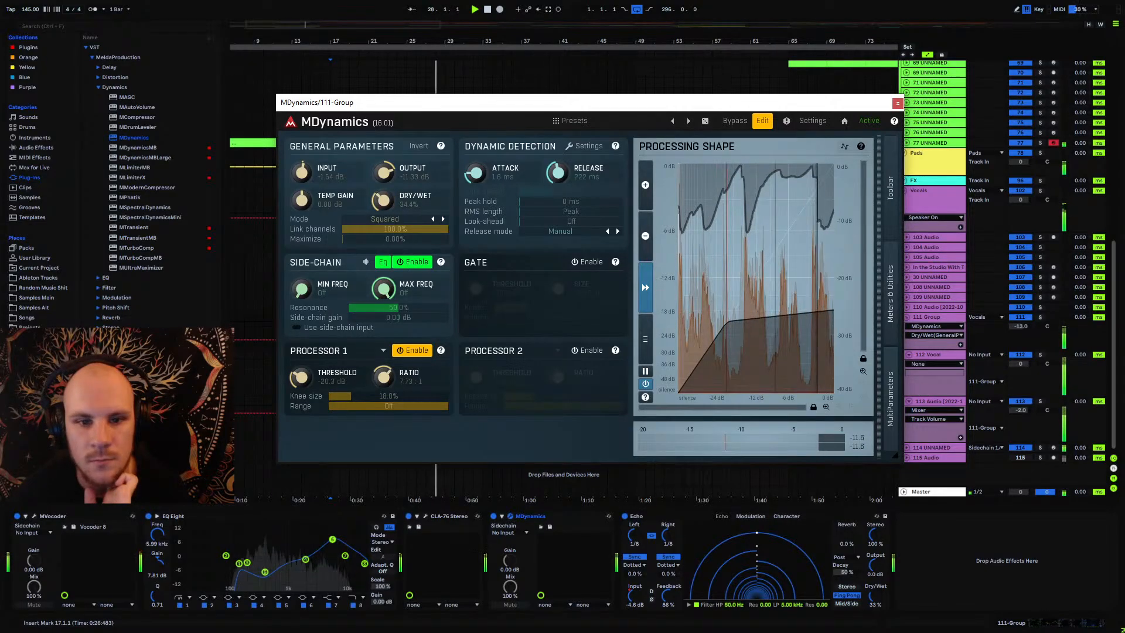
mouse_move(383, 200)
mouse_down()
mouse_move(383, 184)
mouse_move(383, 198)
mouse_up()
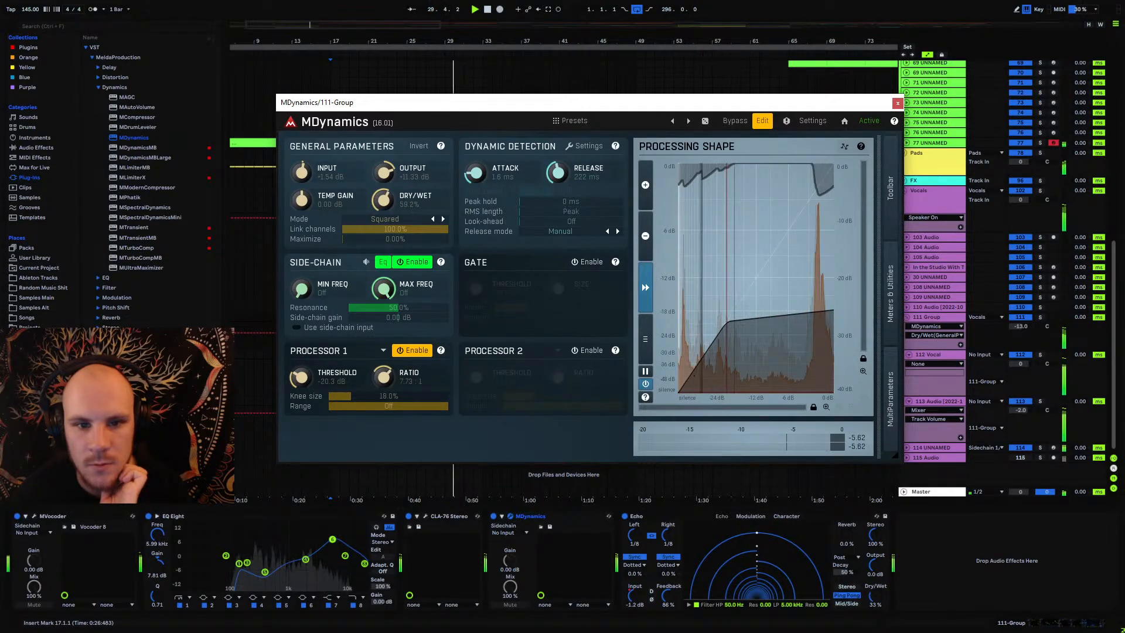
click(897, 104)
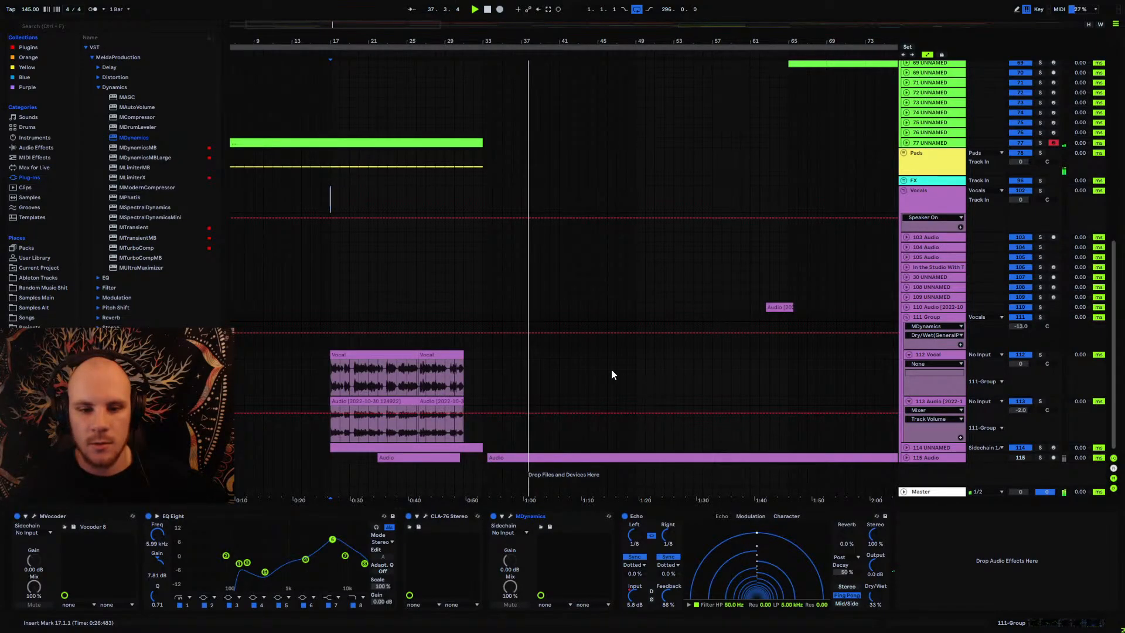
click(907, 318)
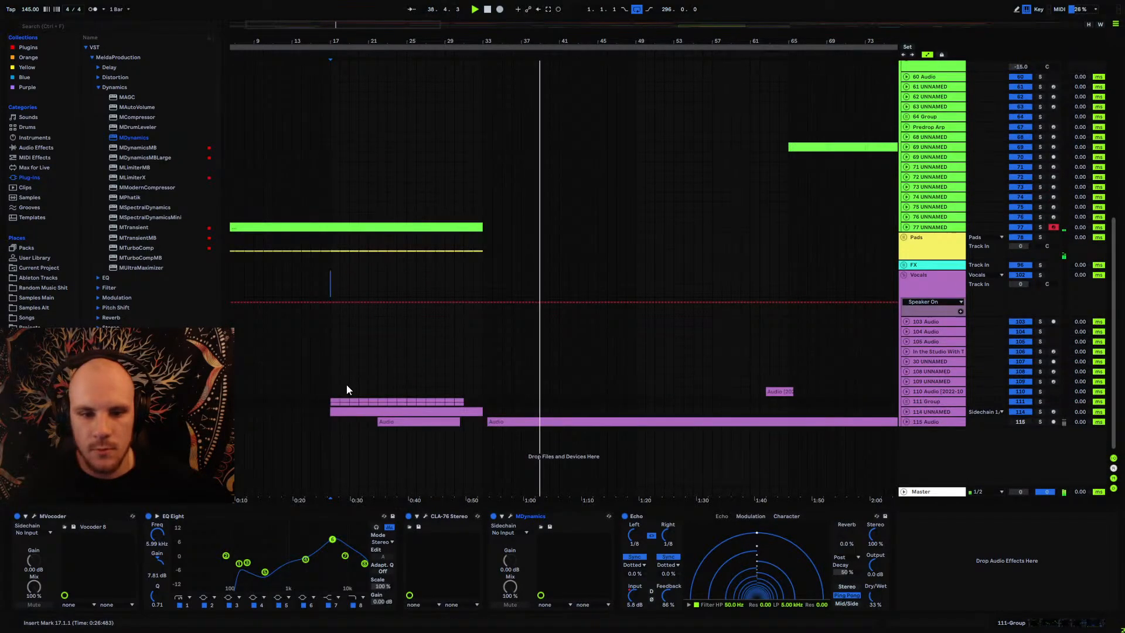
scroll(679, 263, down, 4)
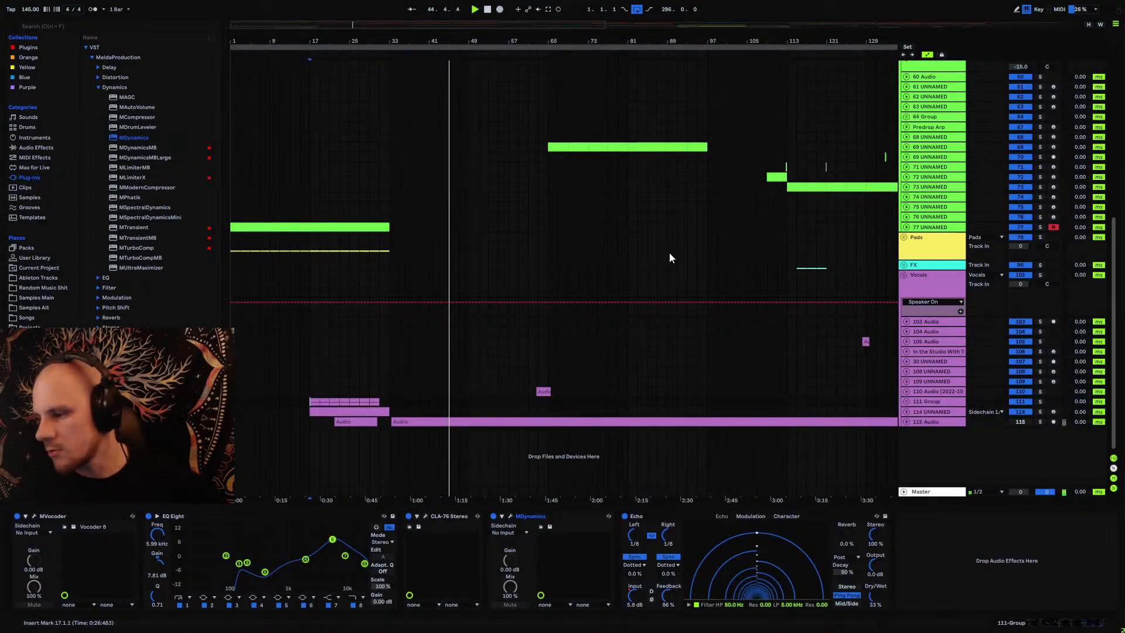
click(906, 400)
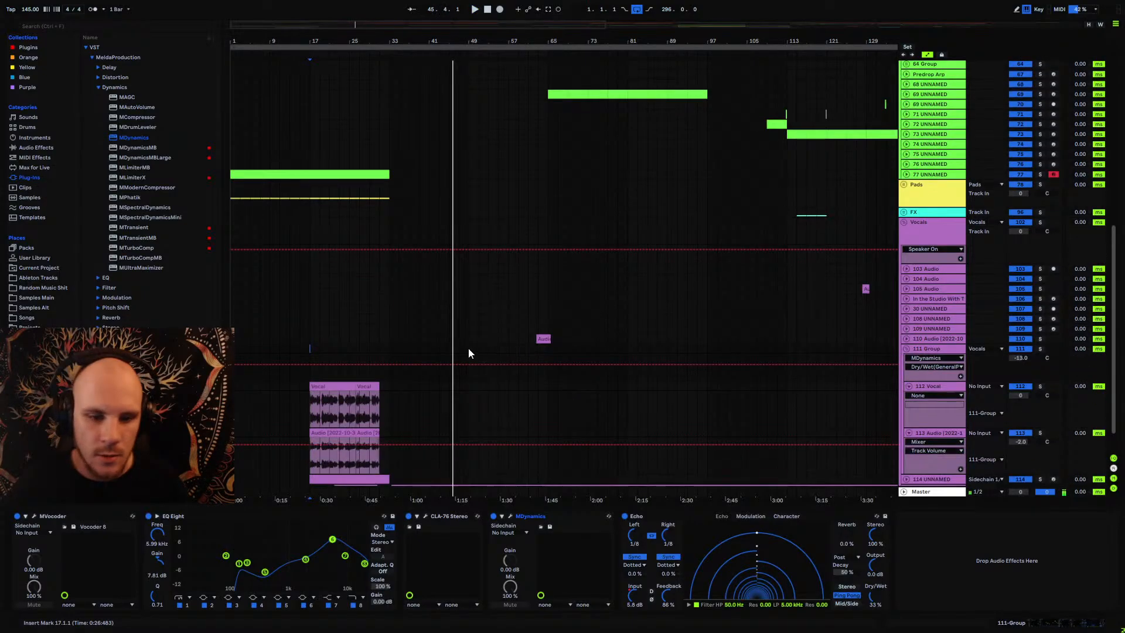
Step: Audition the opening phrases of the 112 Vocal clip repeatedly, starting from several points between bars 17 and 18
drag(319, 44, 492, 241)
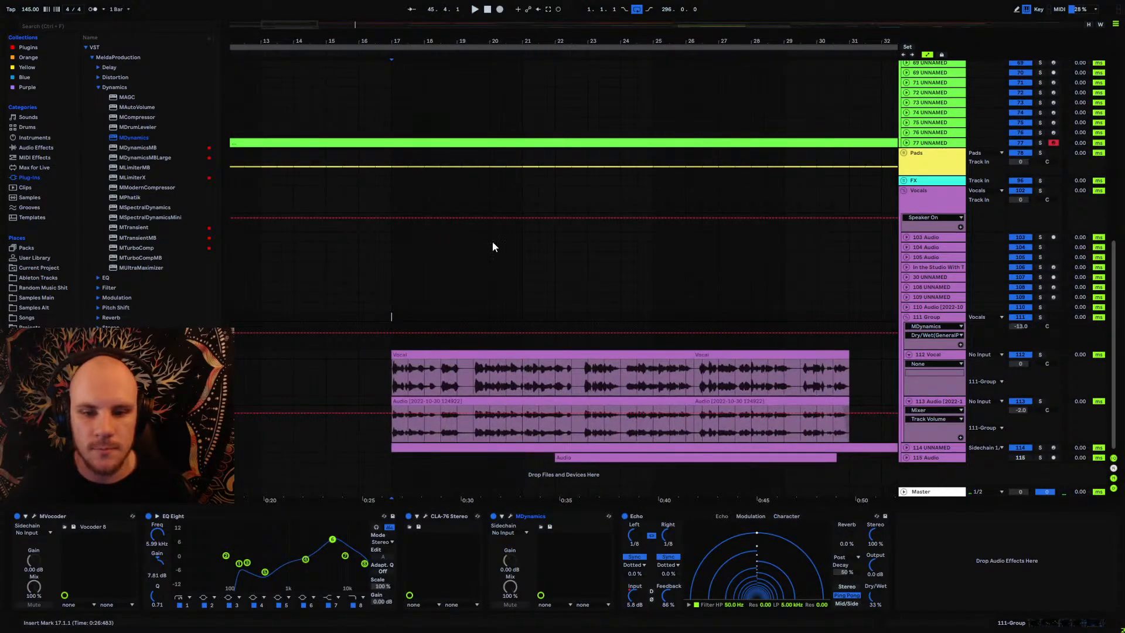
click(443, 372)
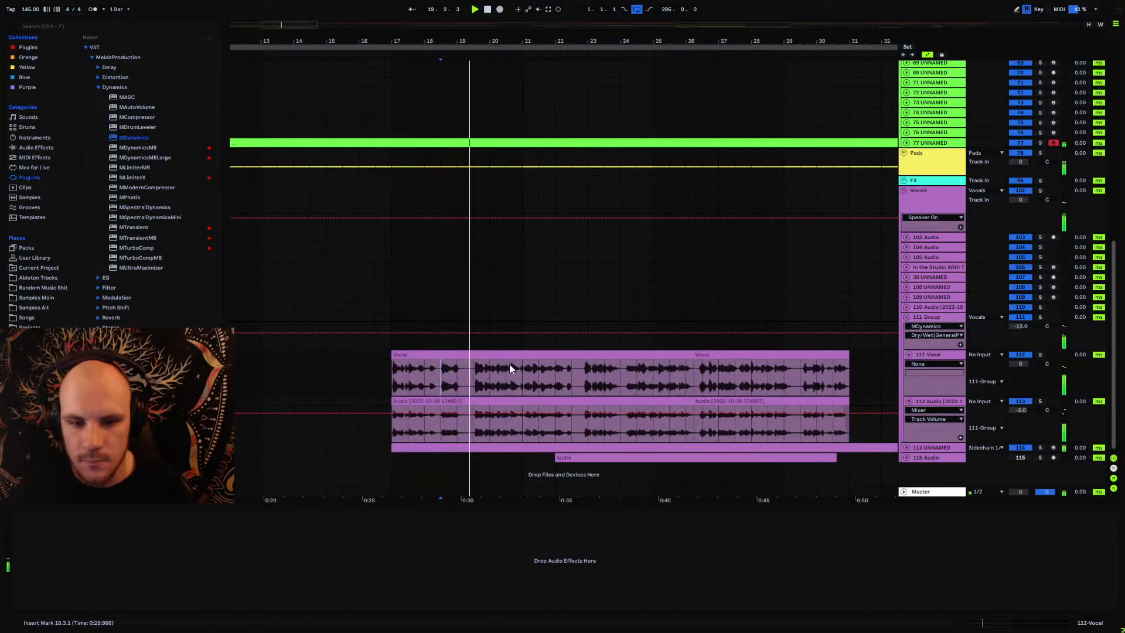
drag(440, 376, 466, 373)
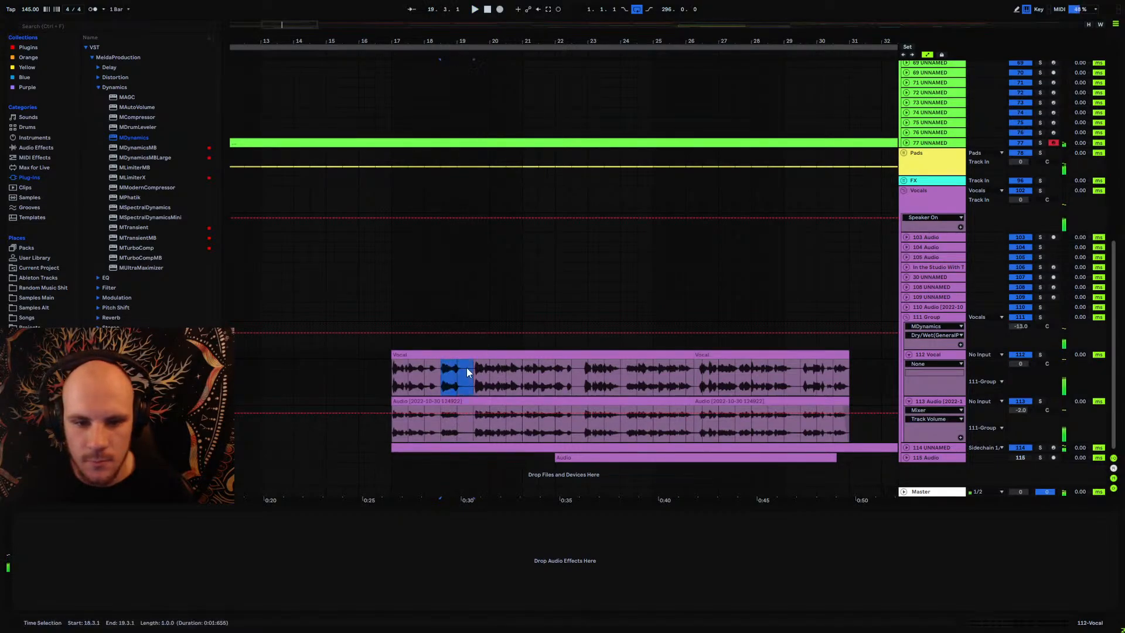
click(406, 372)
key(space)
key(plus)
key(plus)
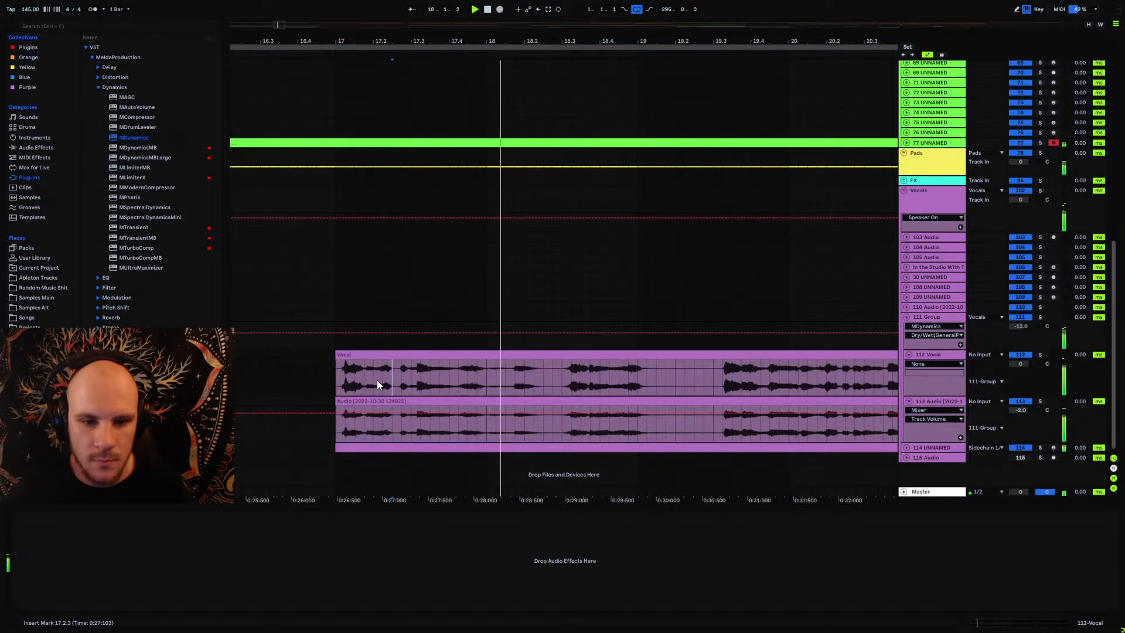
click(364, 366)
key(space)
key(space)
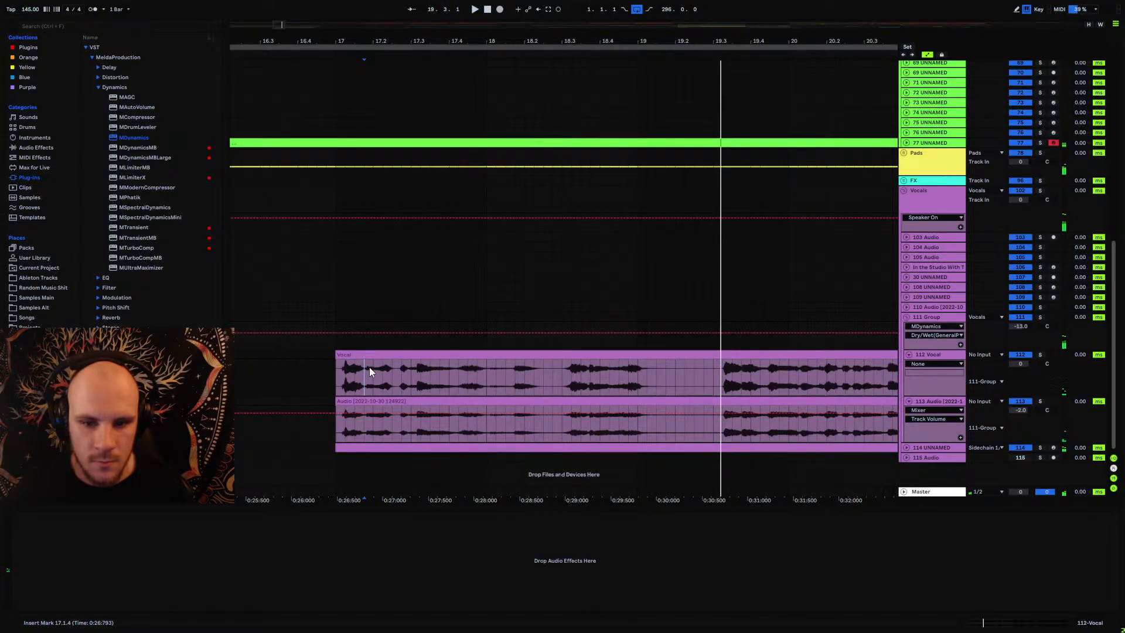
key(space)
key(space)
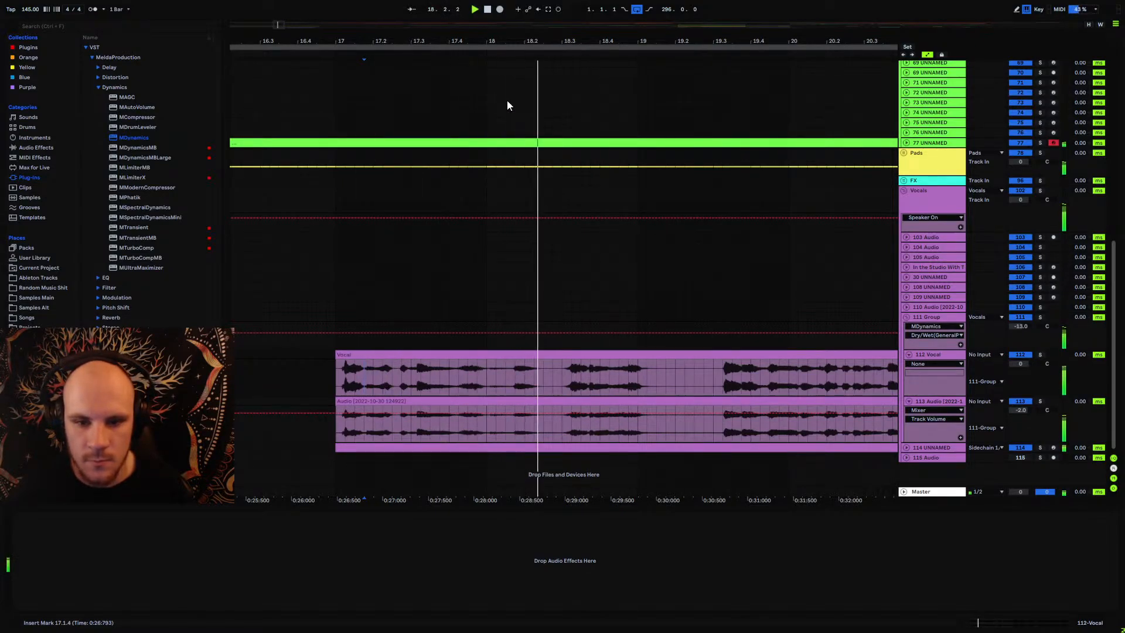
key(space)
Step: Move the vocal clip on the 110 Audio track earlier so it ends at bar 65, and audition its ending into the drop
drag(519, 54, 398, 0)
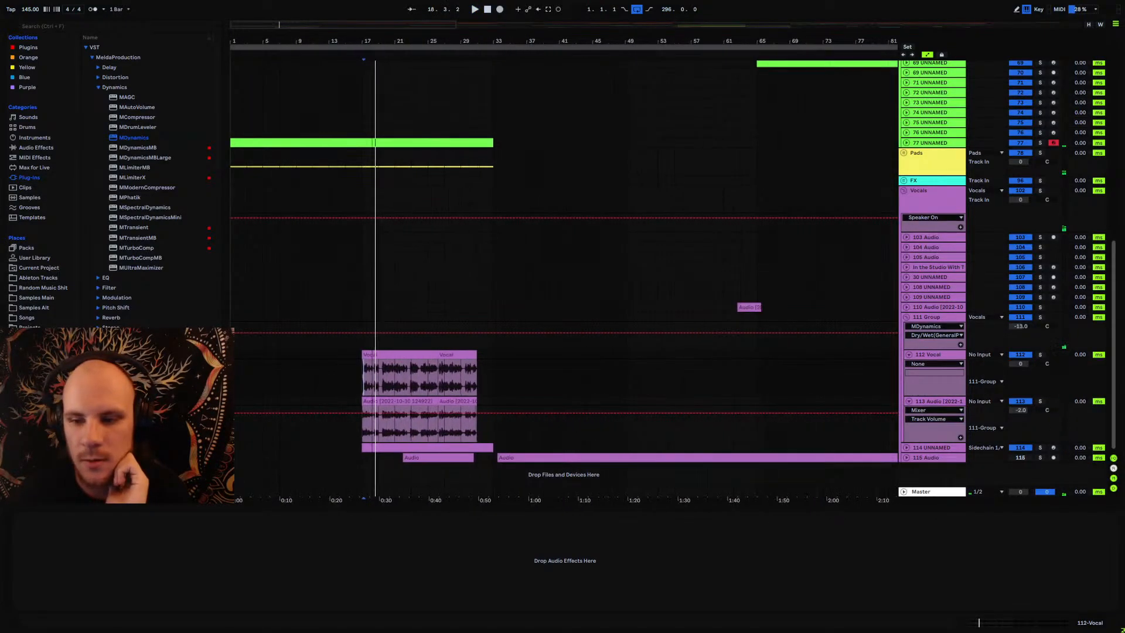
click(905, 307)
key(space)
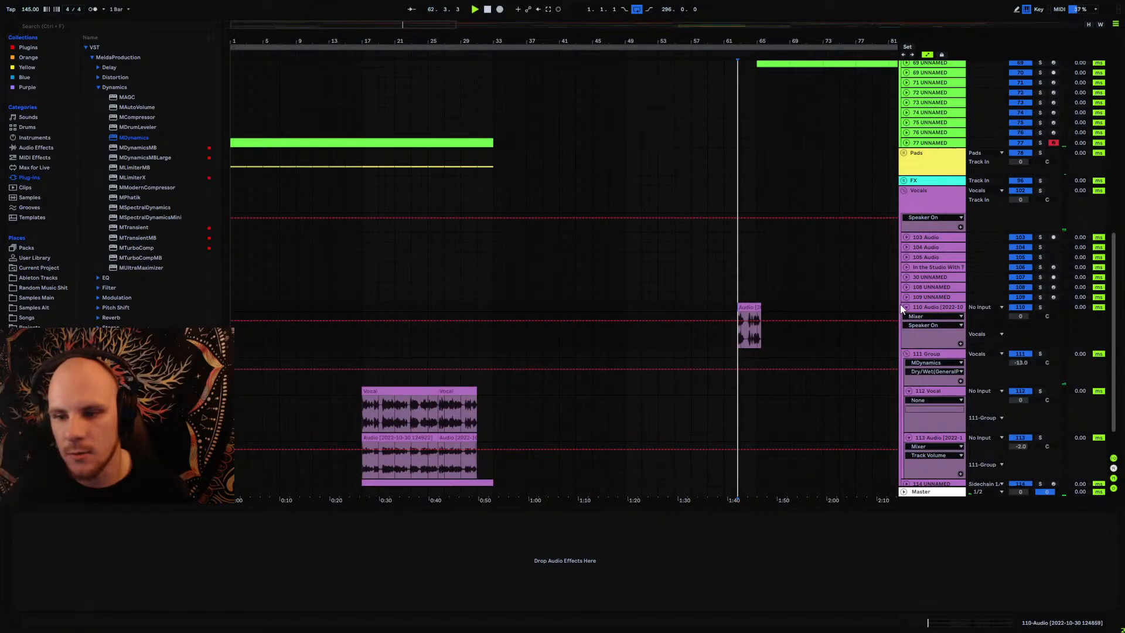
drag(761, 42, 761, 271)
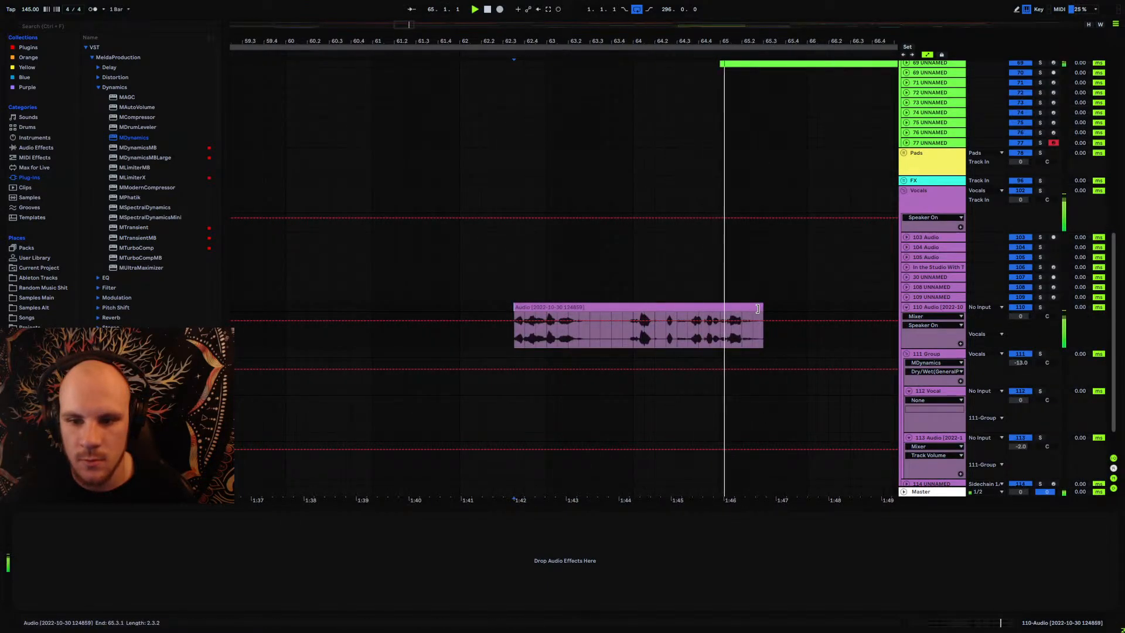
key(space)
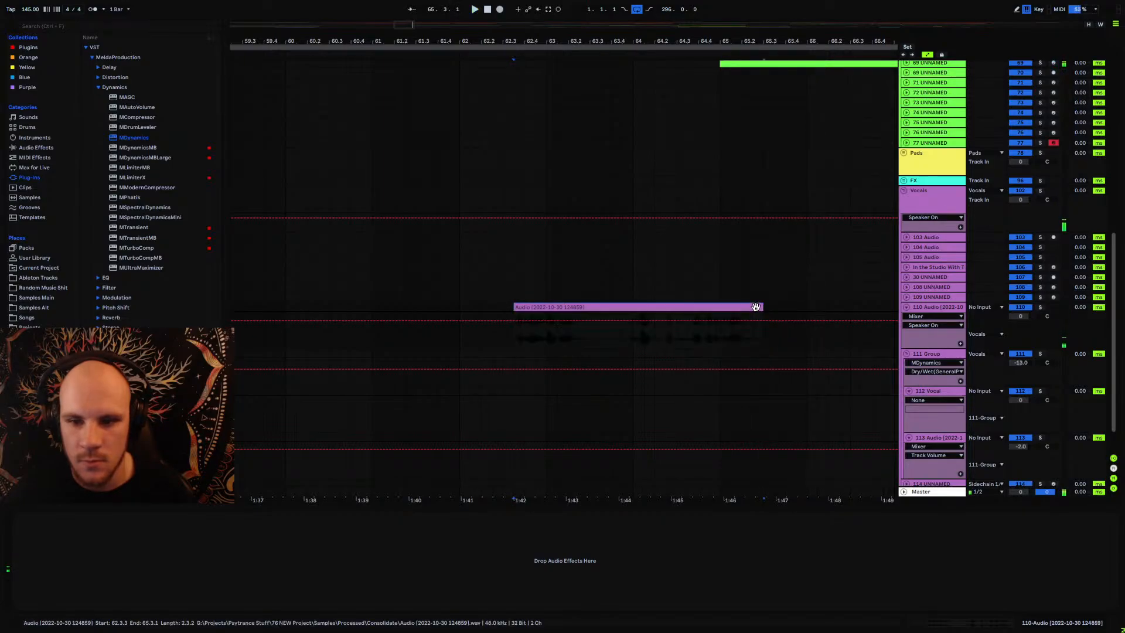
drag(756, 307, 711, 311)
click(699, 331)
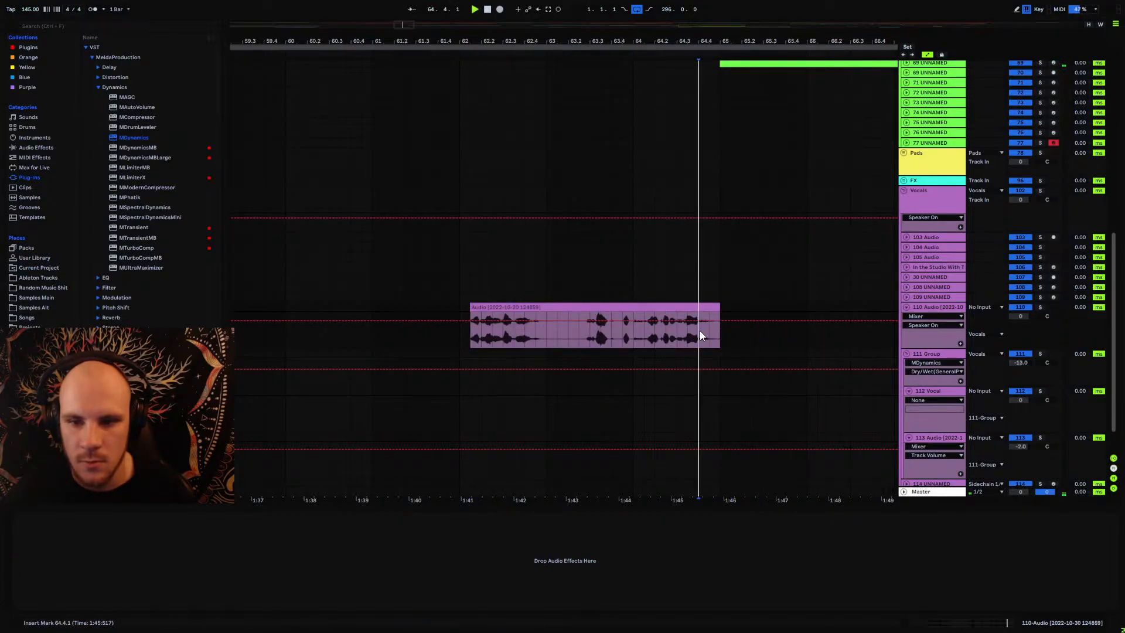
key(space)
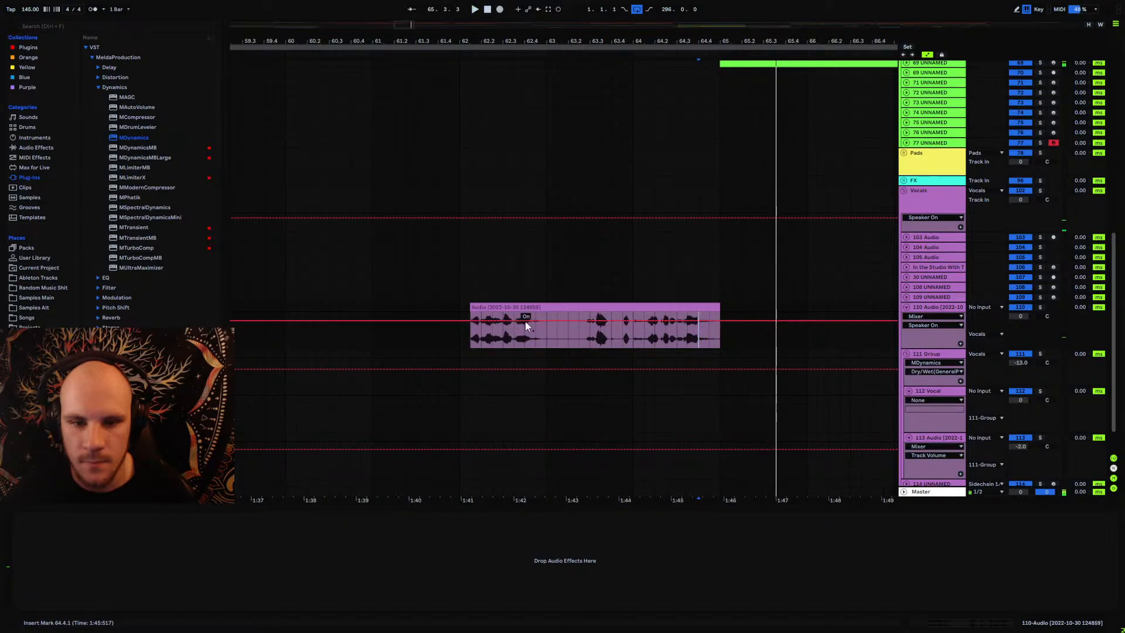
Step: Check the latency reporting settings of MEqualizerLP on the Projektor Kick track and on 24 Group in the drums
scroll(852, 226, up, 10)
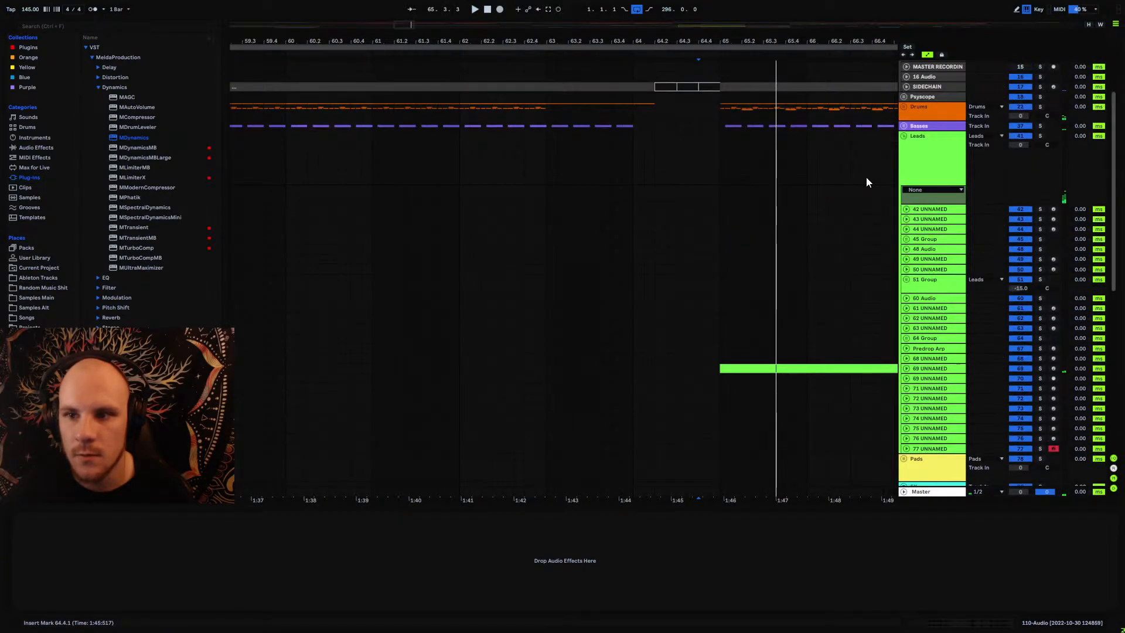
click(905, 169)
click(919, 217)
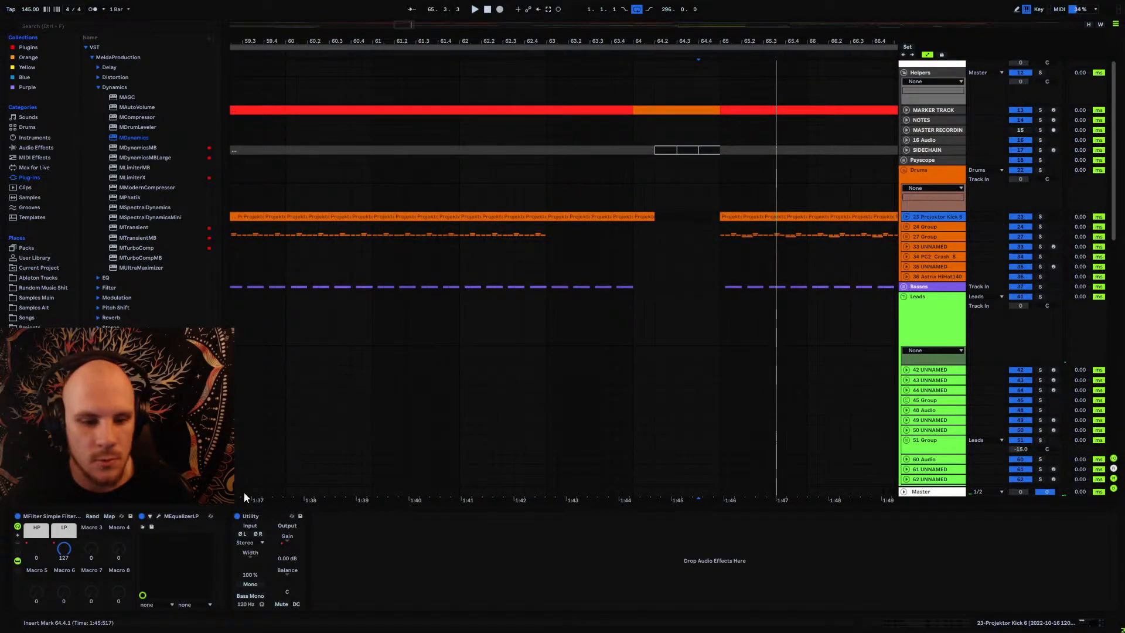
click(159, 515)
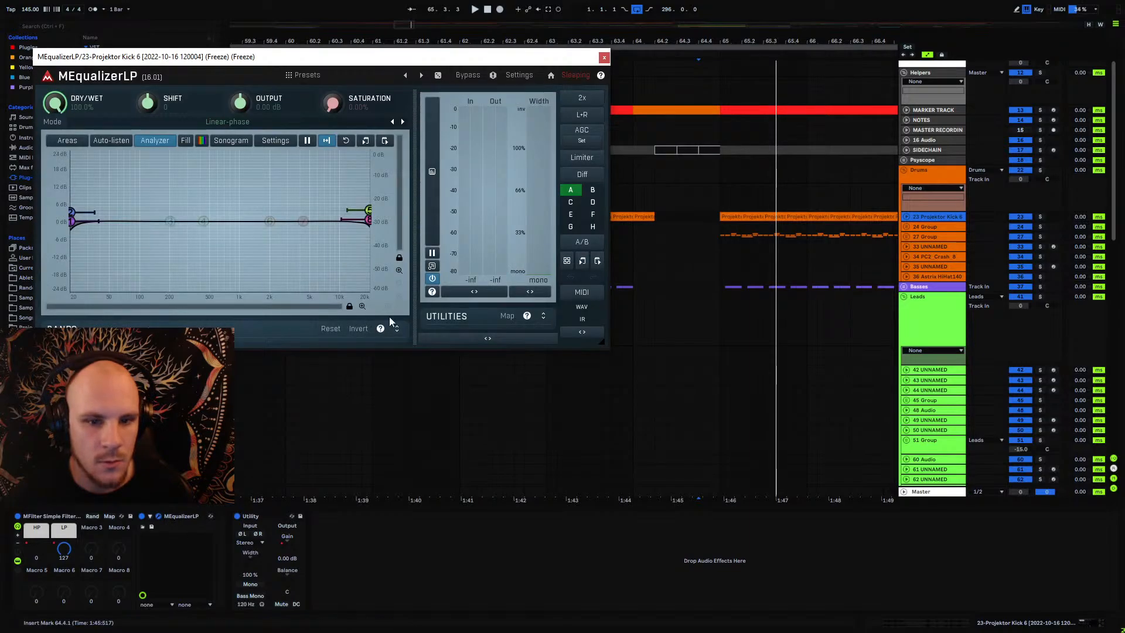
click(518, 76)
click(584, 85)
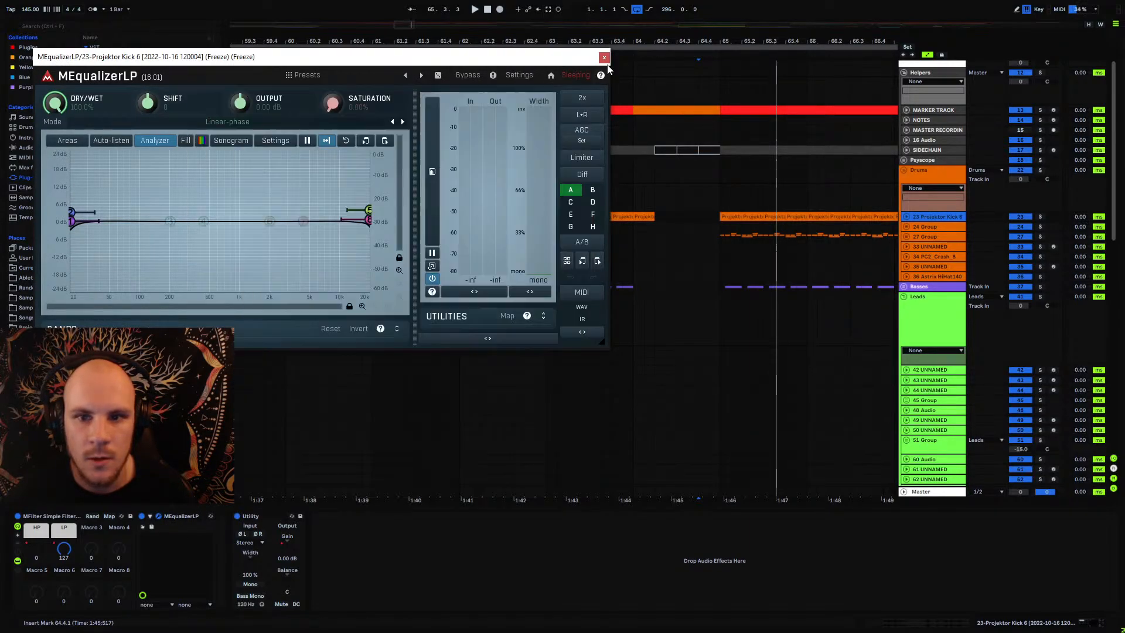
click(604, 59)
click(924, 228)
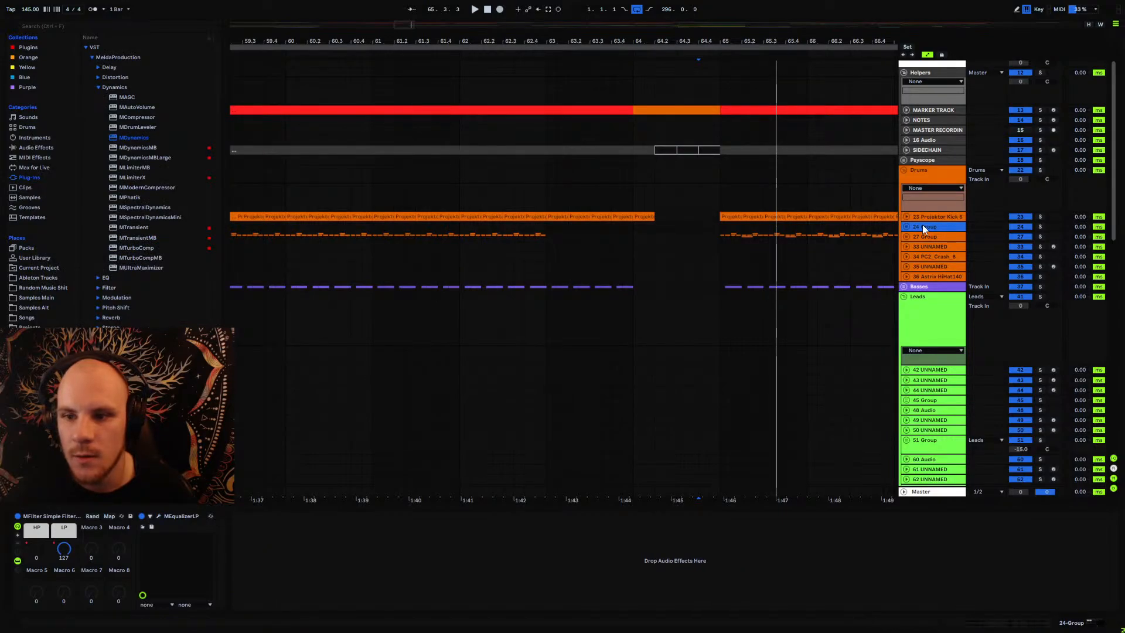
click(159, 516)
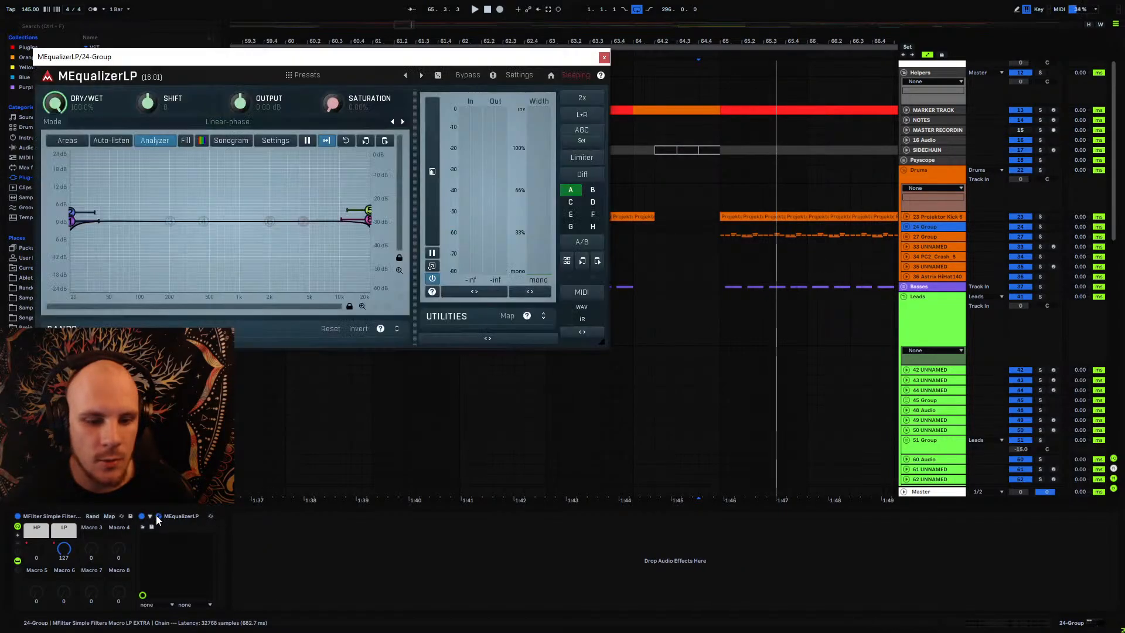
click(519, 75)
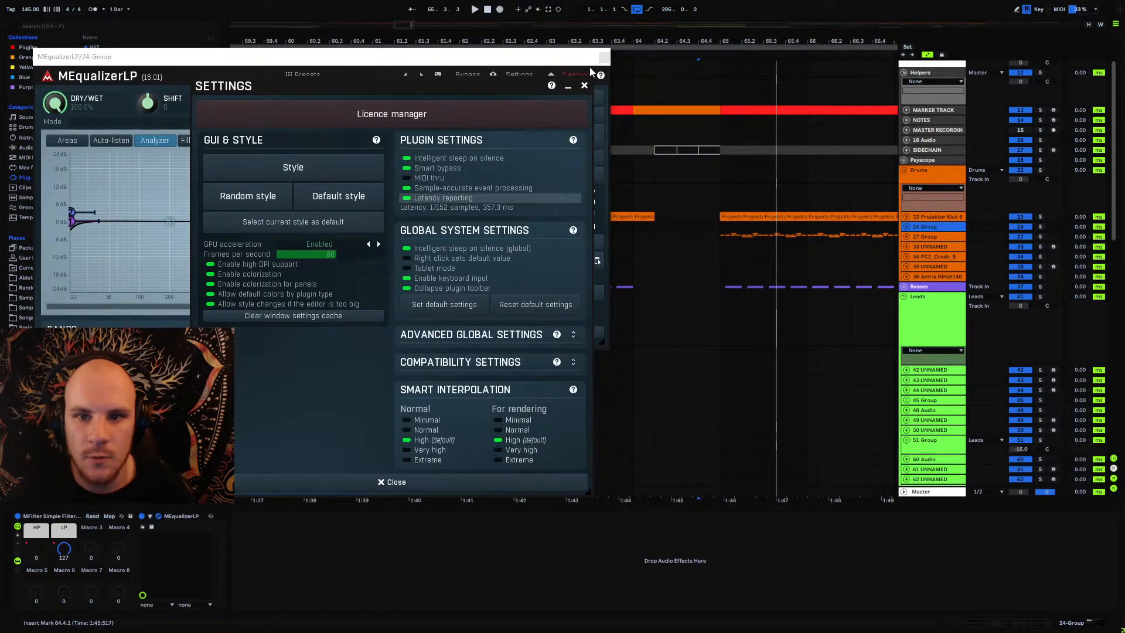
click(584, 86)
click(603, 58)
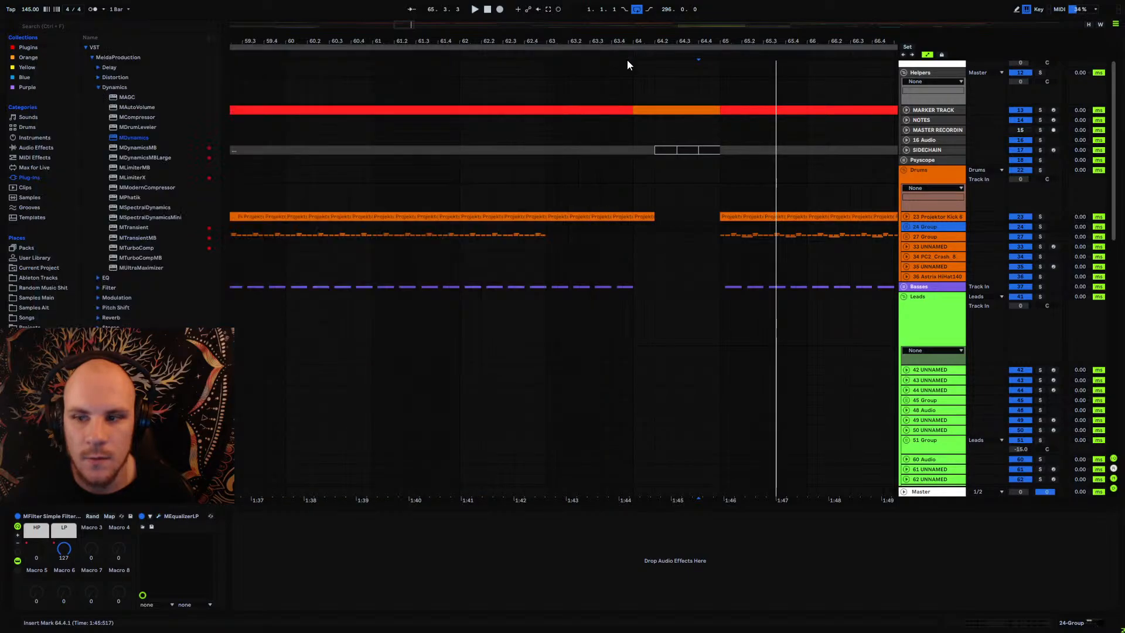
Step: Expand the Basses group and check the latency reporting setting of MEqualizerLP on the 39 Audio track
click(922, 238)
click(904, 286)
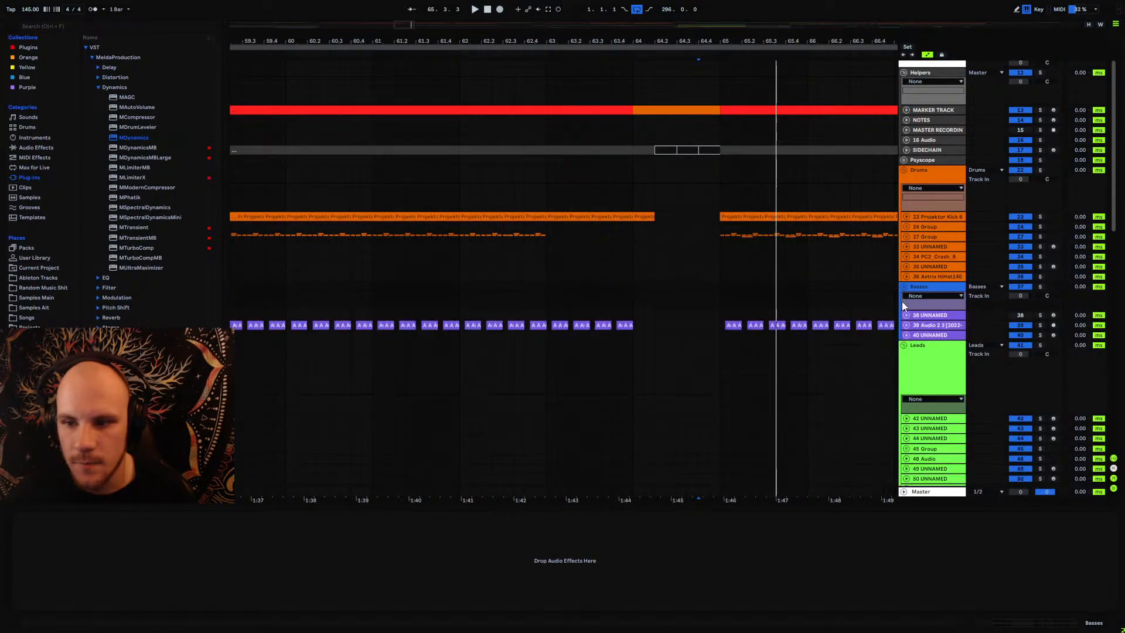
click(928, 328)
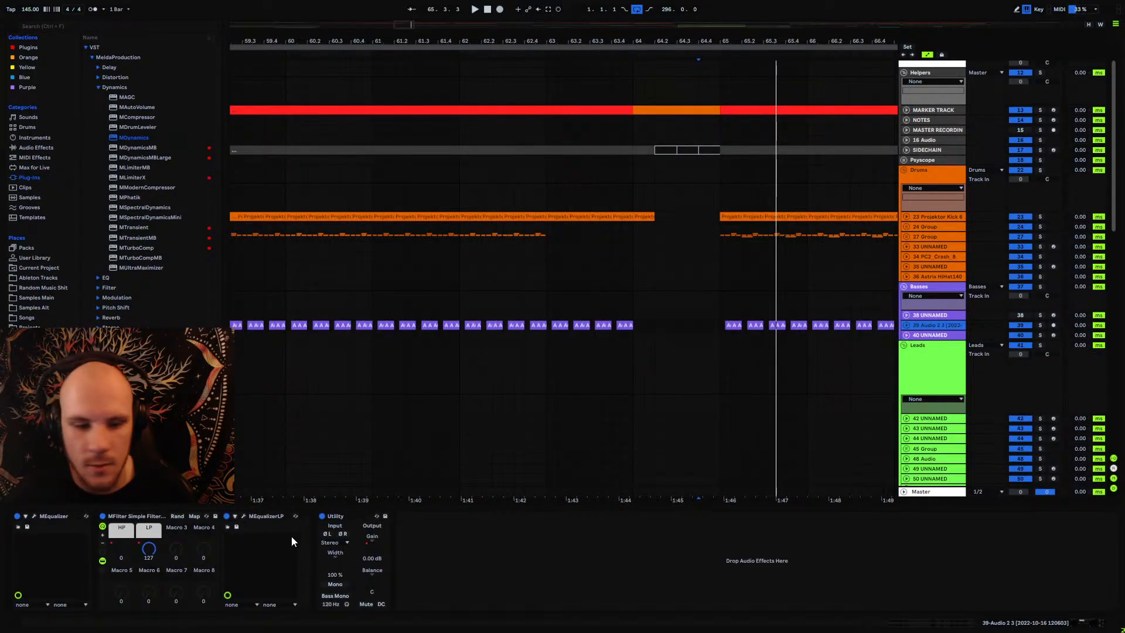
click(244, 515)
click(512, 76)
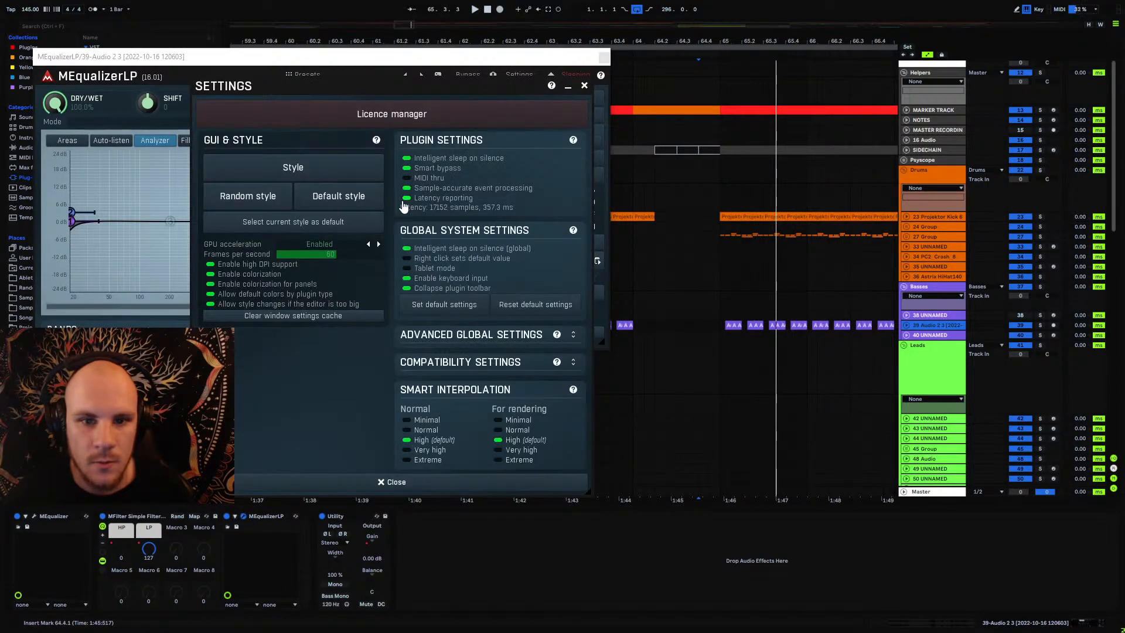
click(584, 86)
click(603, 56)
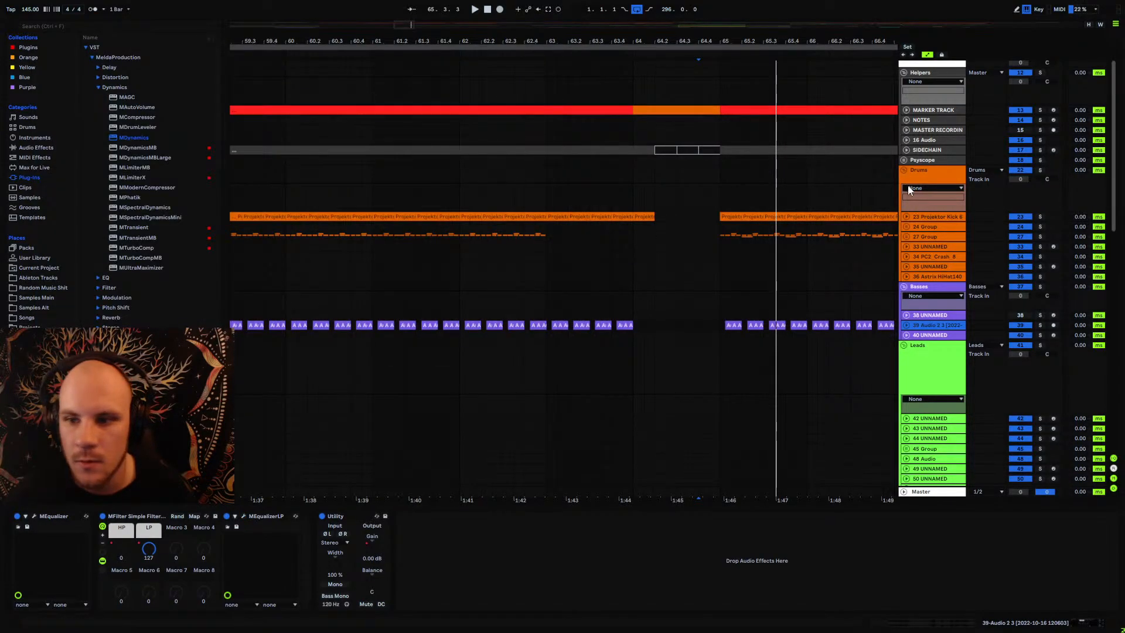
Step: Collapse the Drums group and check the plugin settings of MVocoder on 111 Group
click(904, 170)
drag(525, 42, 524, 4)
scroll(354, 301, down, 4)
scroll(349, 302, down, 10)
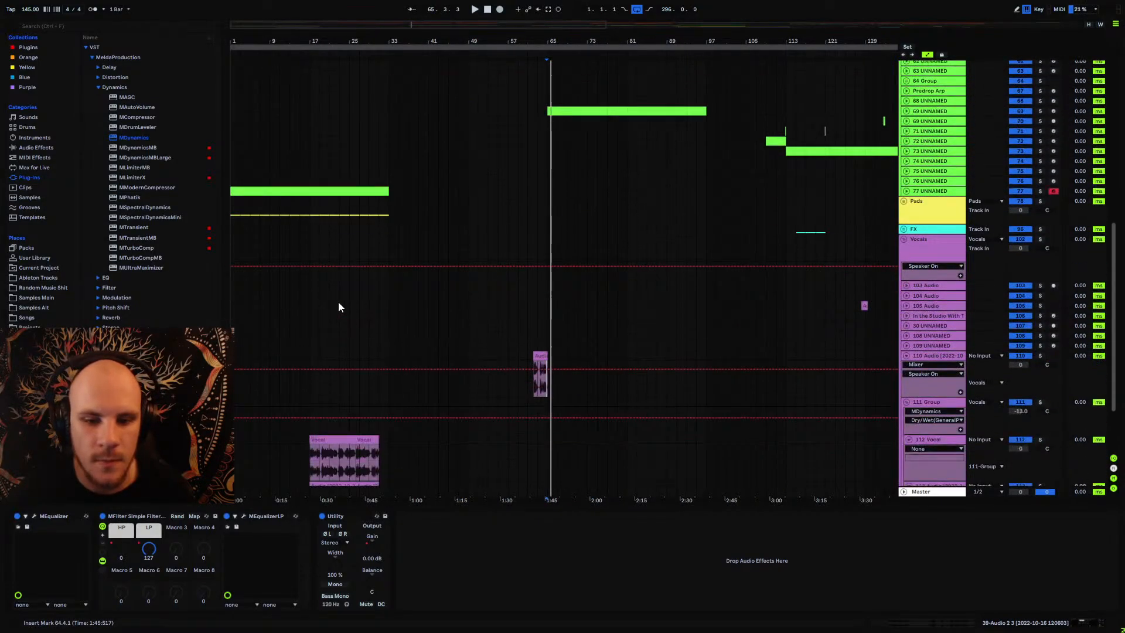
click(929, 318)
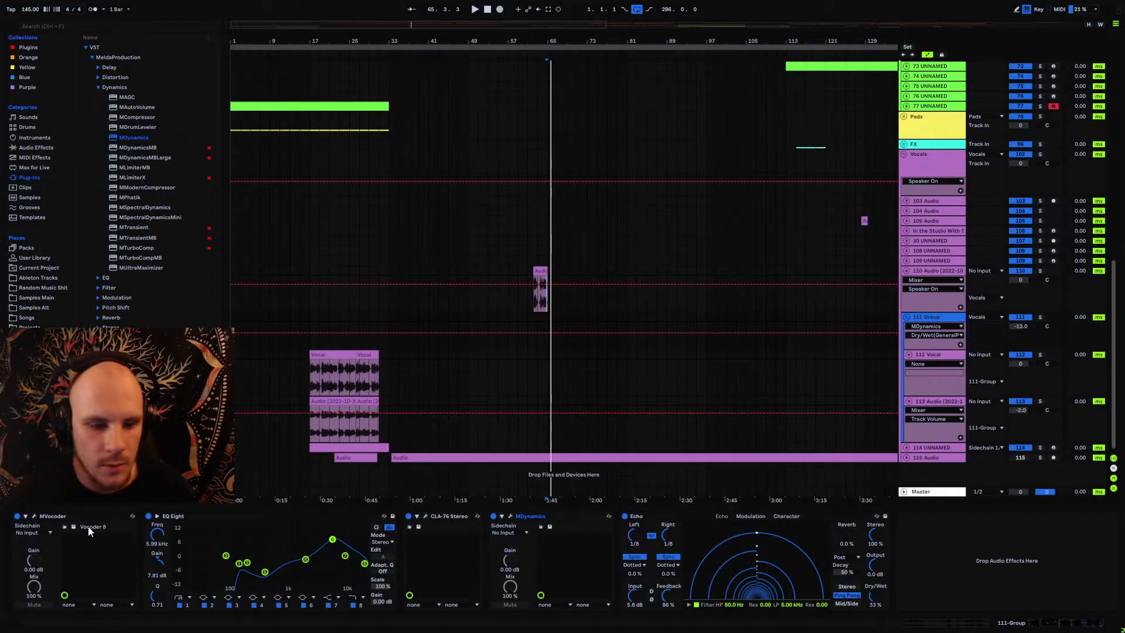
click(34, 516)
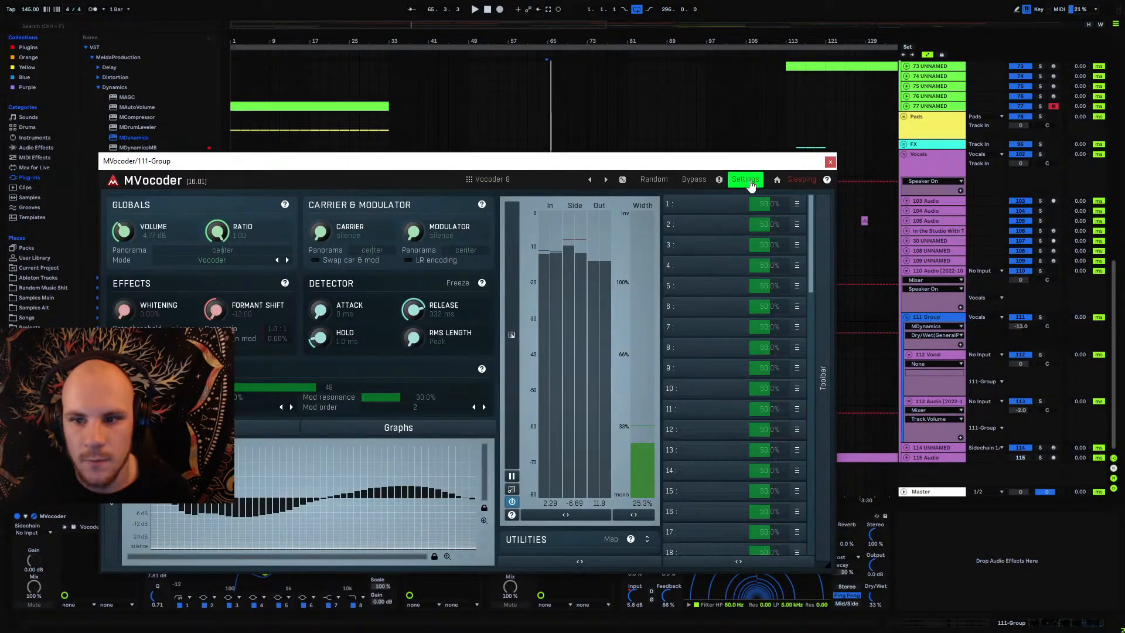
click(751, 182)
click(754, 100)
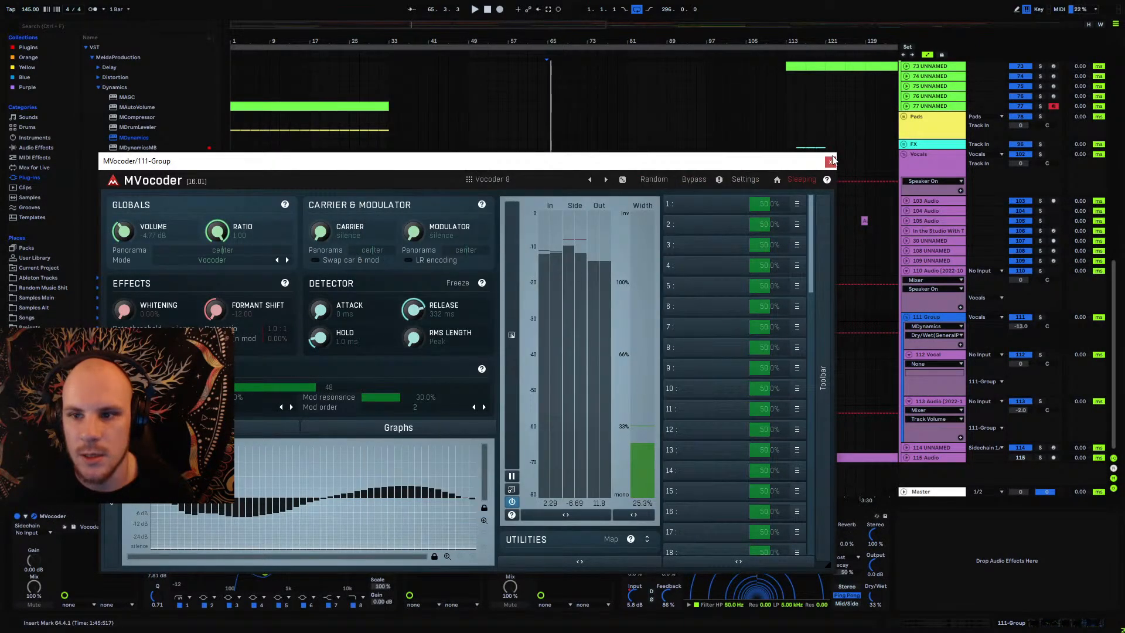
click(829, 162)
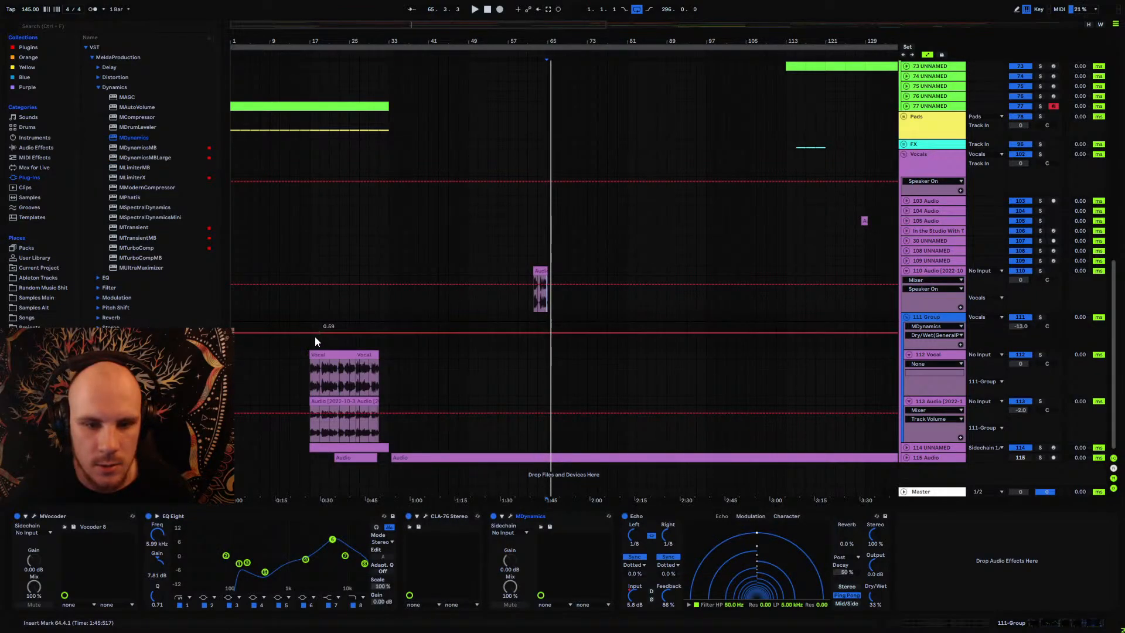
Step: Play from bar 17, collapse the 112 and 113 vocal tracks, and insert MStereoSpread after MVocoder on 111 Group
click(310, 321)
key(space)
click(909, 355)
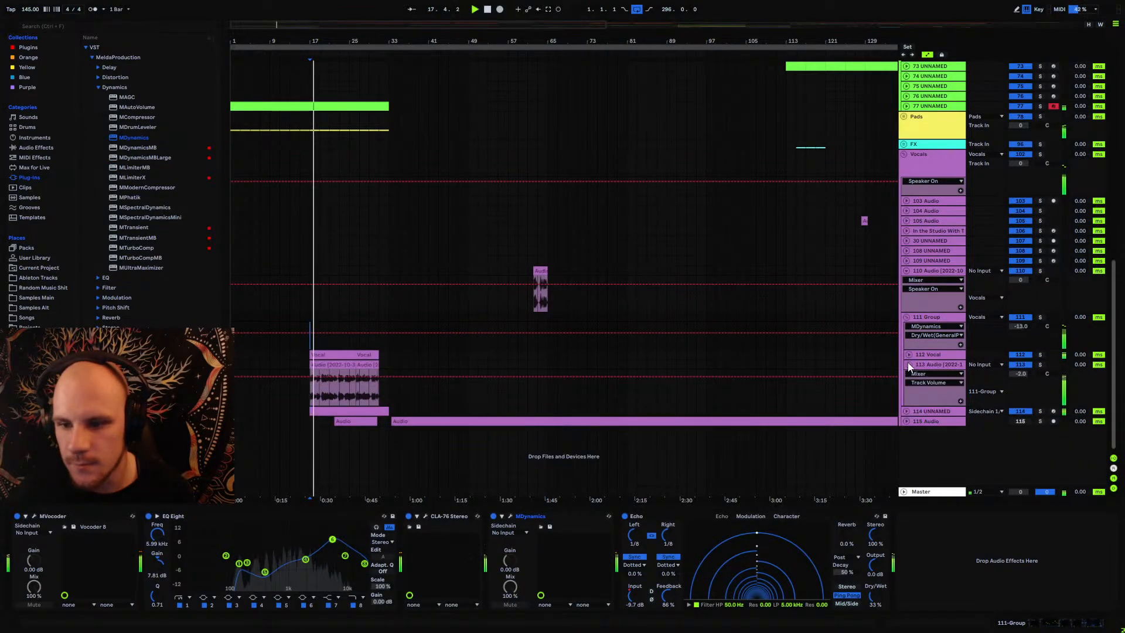
click(909, 365)
click(927, 317)
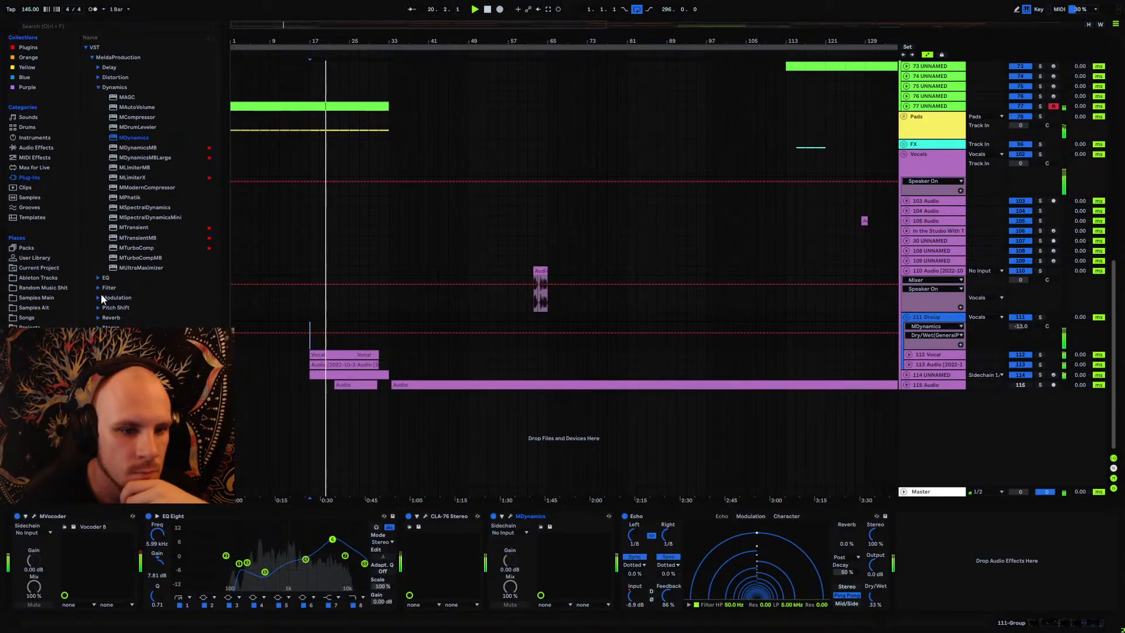
click(110, 327)
scroll(110, 327, down, 1)
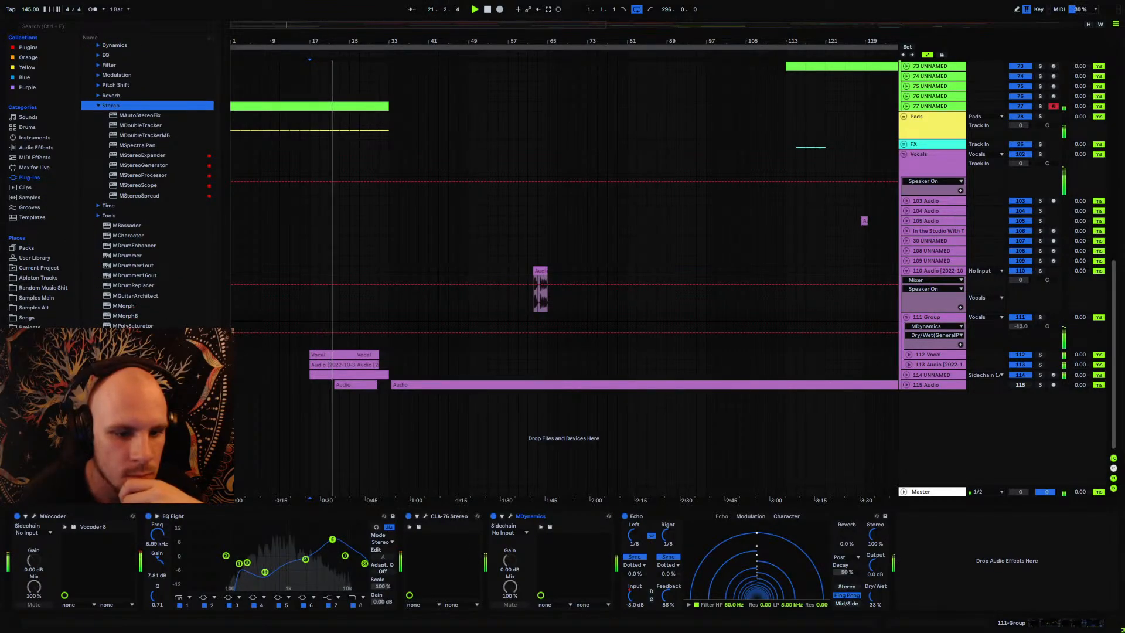
drag(140, 195, 156, 563)
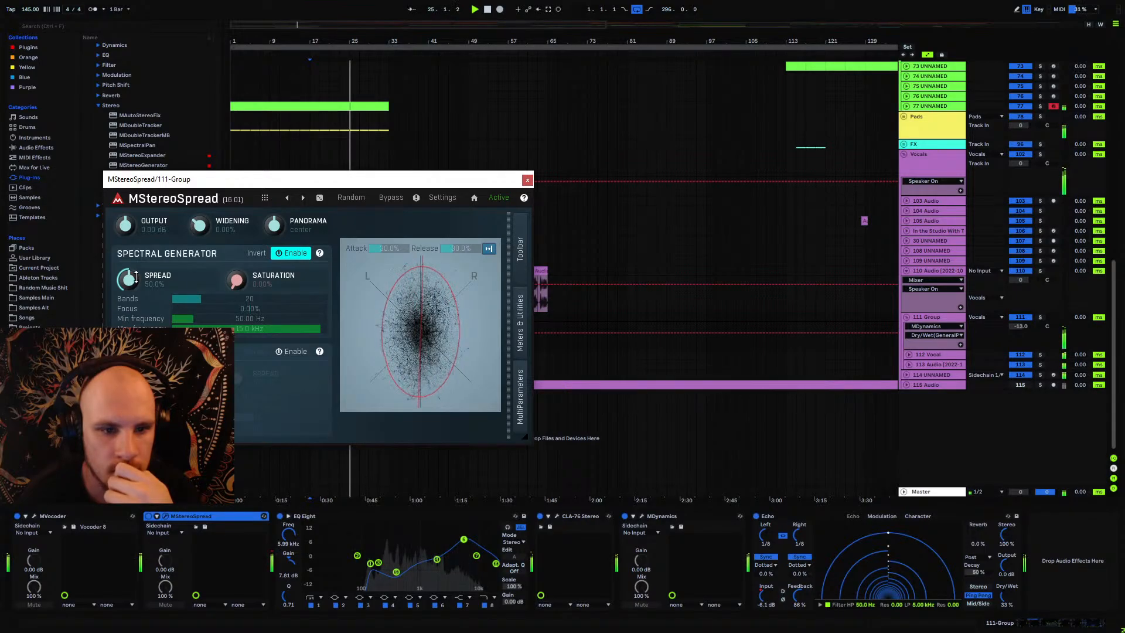
Step: Set MStereoSpread on 111 Group to 33.2% spread and about 29% widening, and close the plugin window
drag(135, 277, 135, 297)
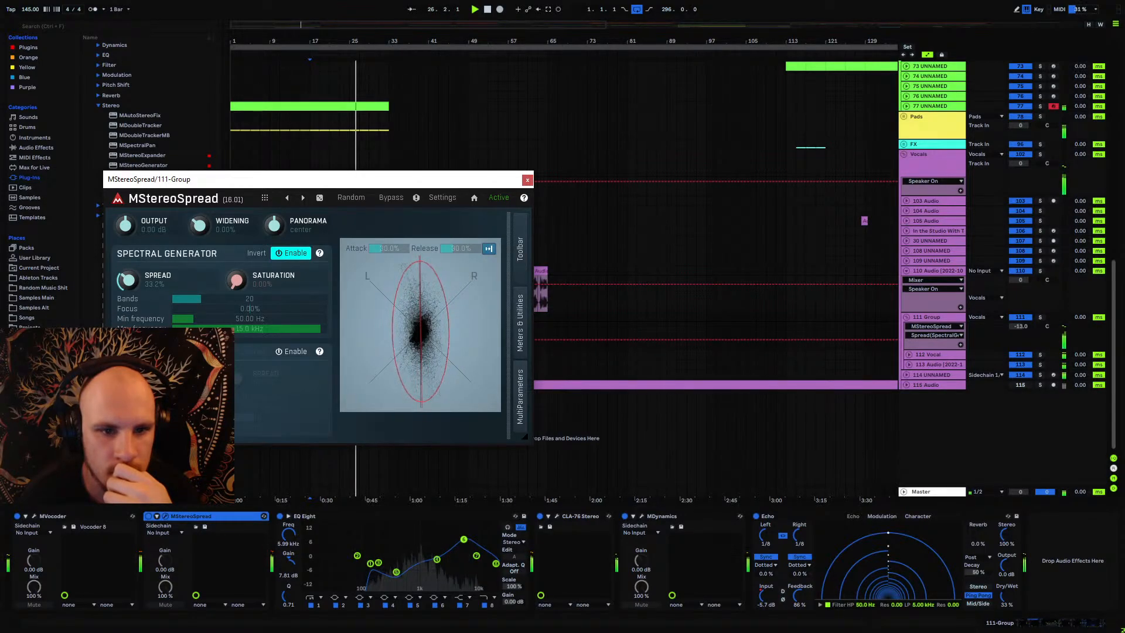
drag(200, 225, 200, 208)
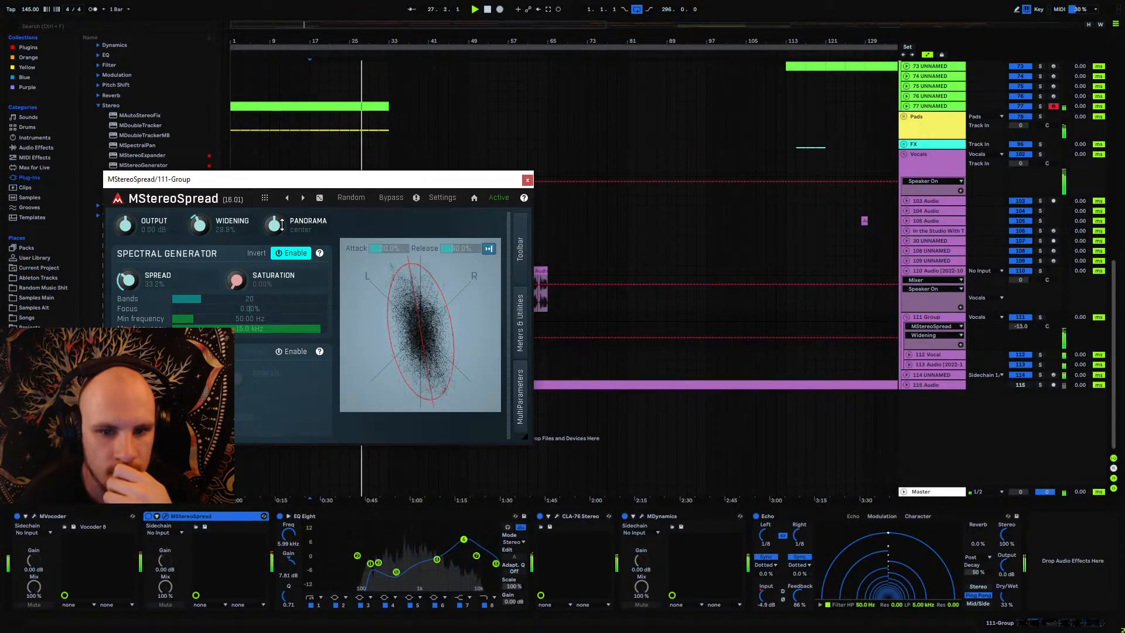
click(527, 180)
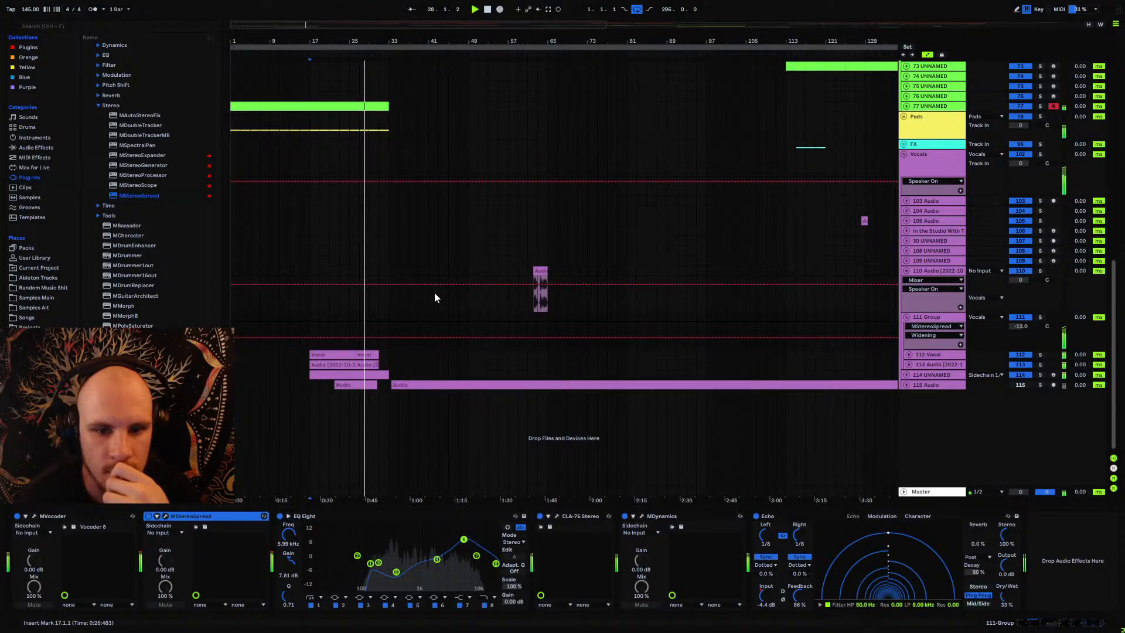
Step: Check the track levels of the intro pad on track 92 and the arpeggiated lead on track 77, replaying from bar 17
click(903, 116)
click(906, 241)
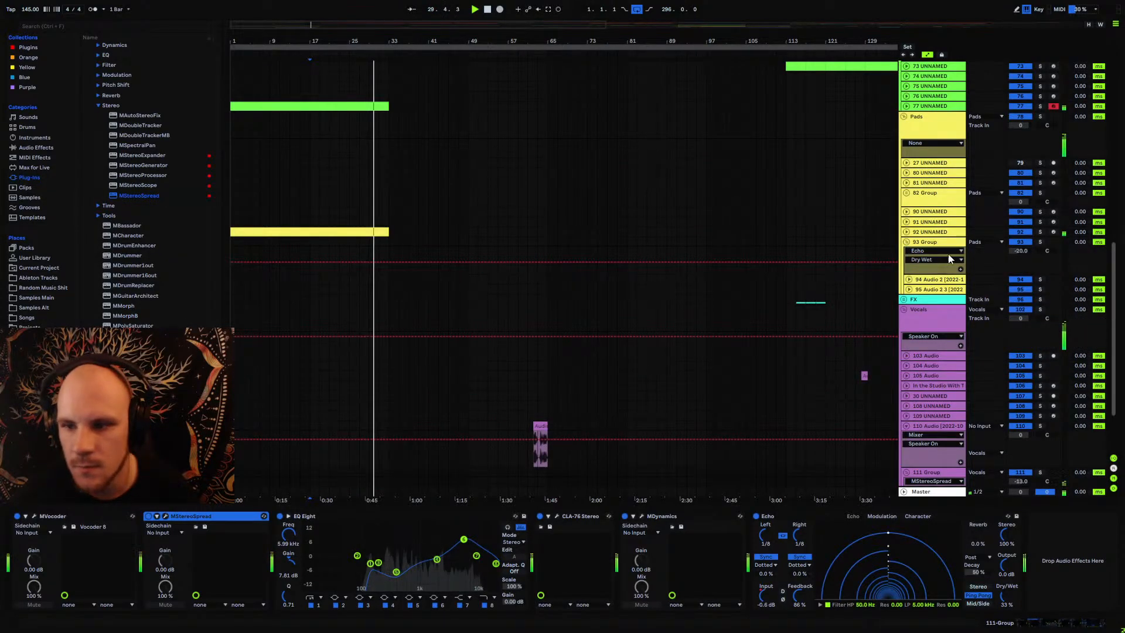
click(907, 242)
click(906, 231)
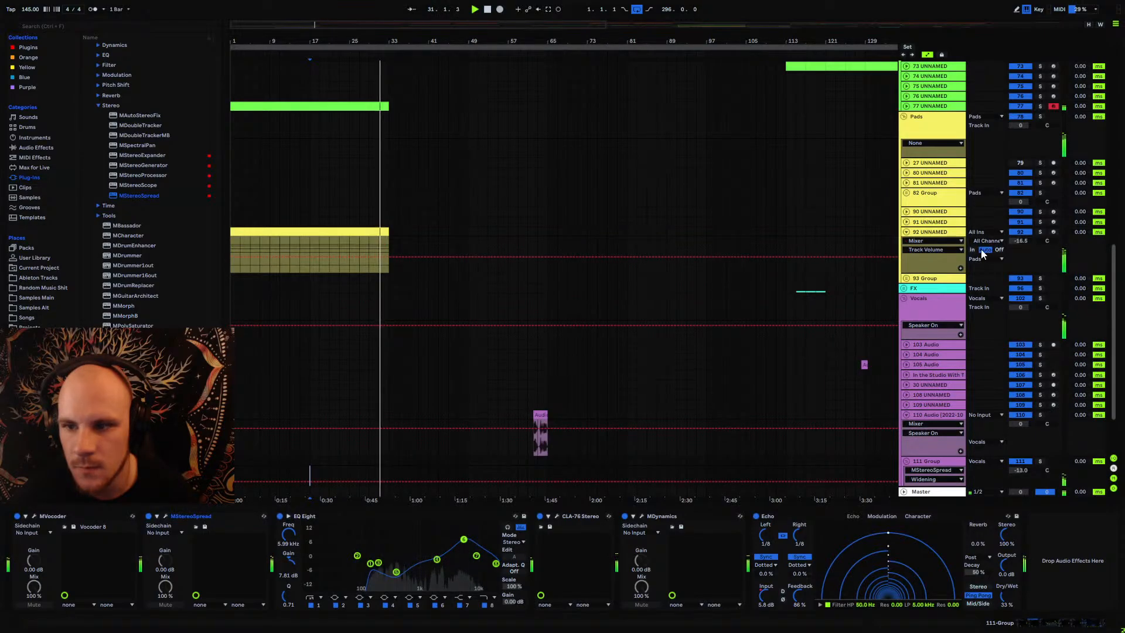
click(906, 231)
click(906, 106)
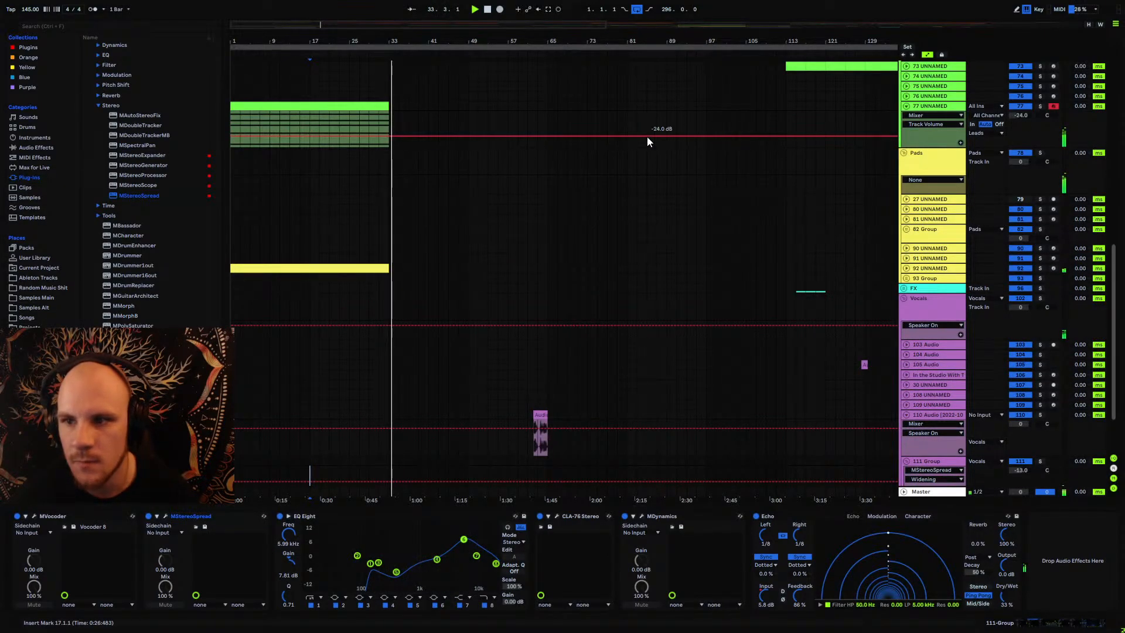
click(328, 116)
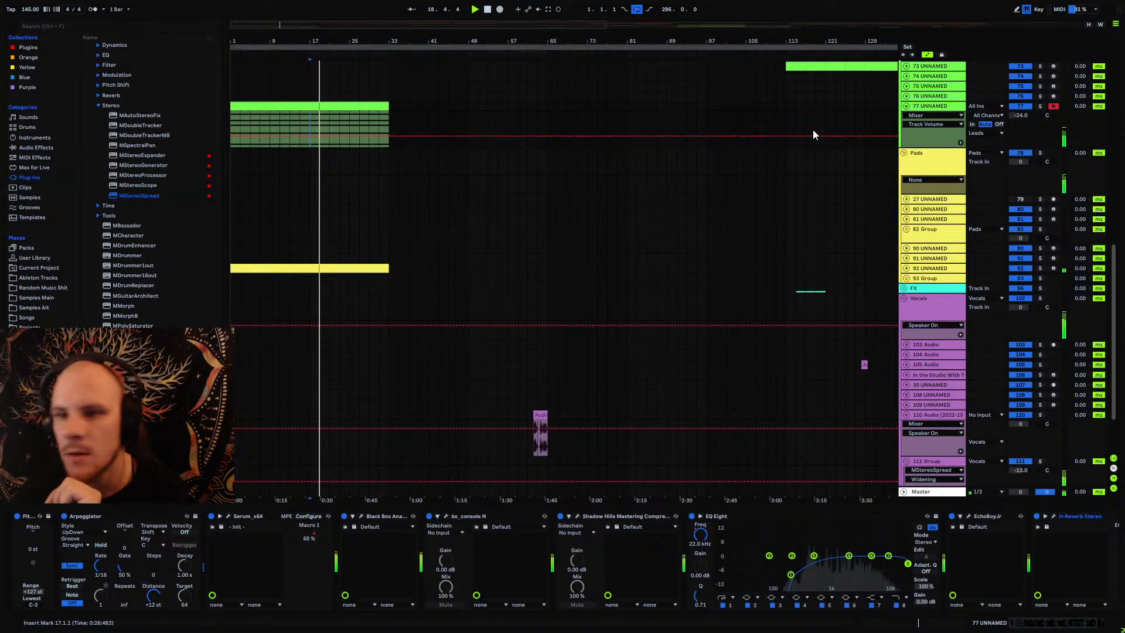
click(907, 106)
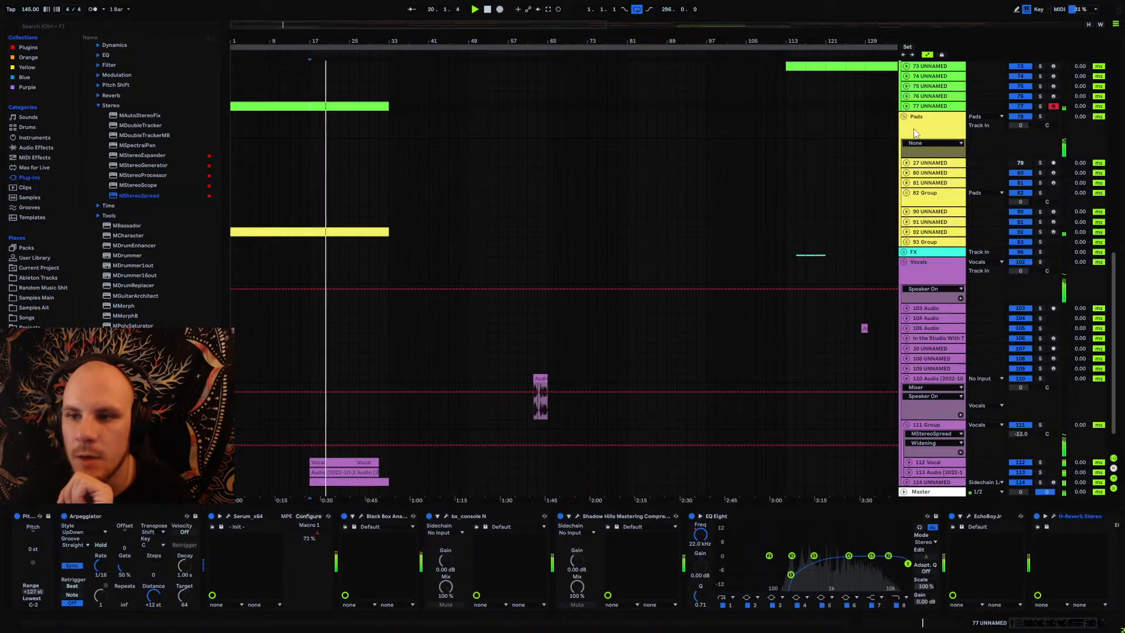
click(915, 132)
key(ctrl+z)
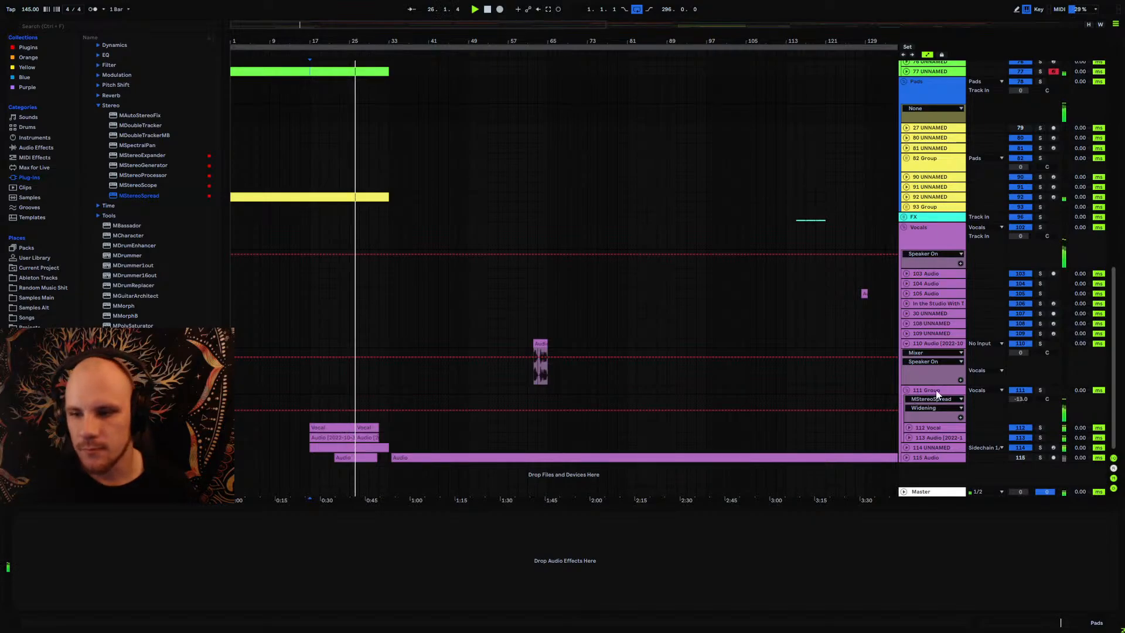
Step: Collapse the 110 Audio track and expand 115 Audio to examine its waveform along the arrangement
click(907, 344)
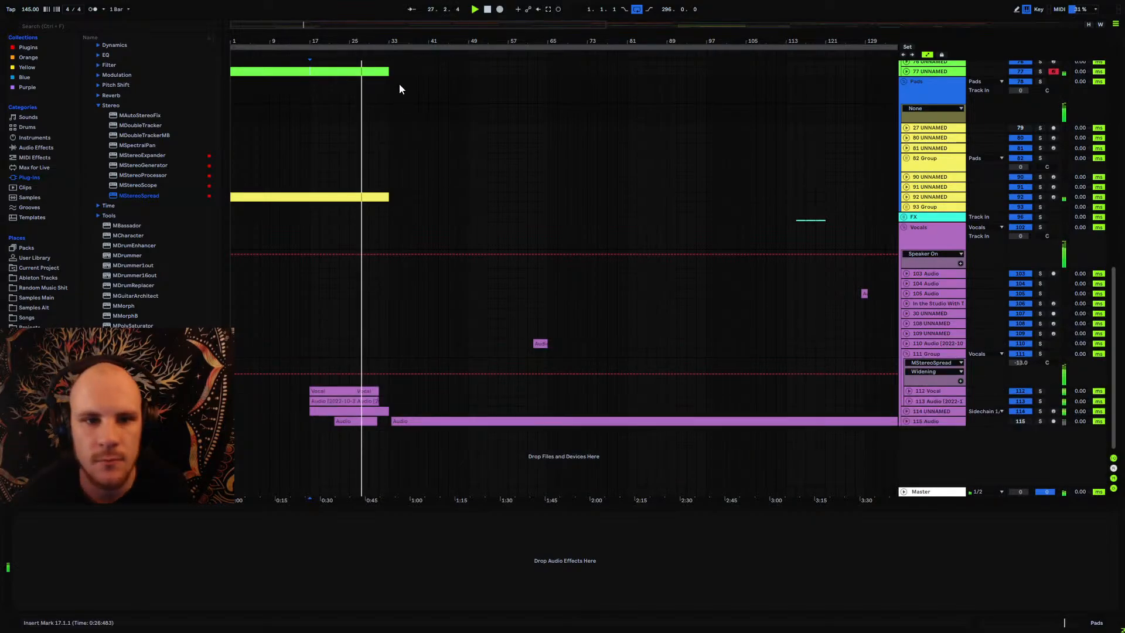
key(minus)
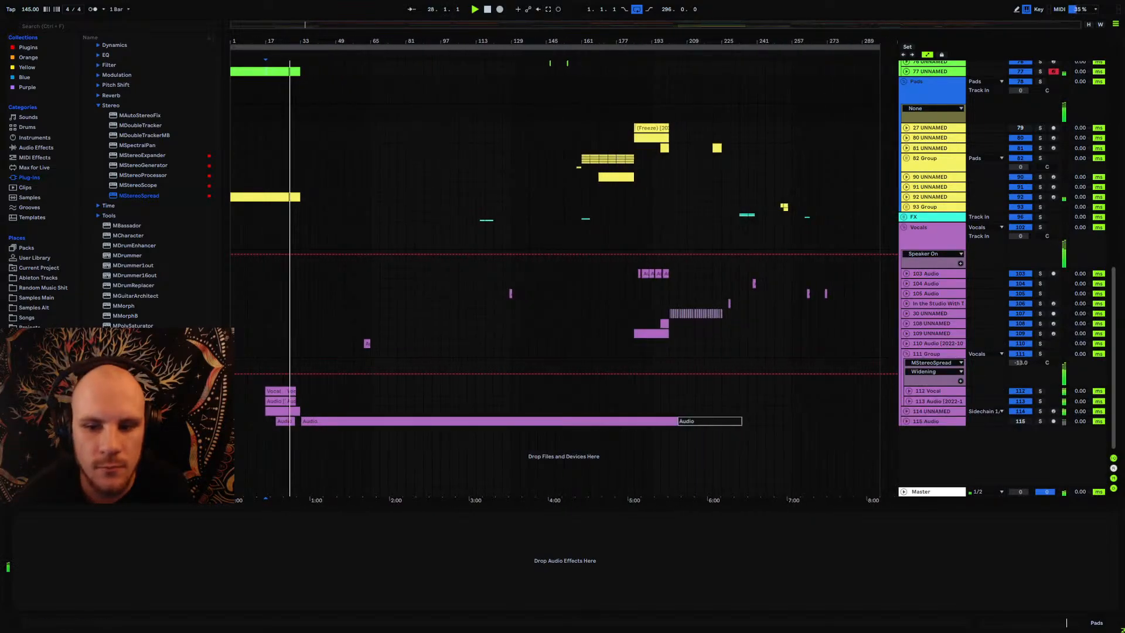
click(904, 419)
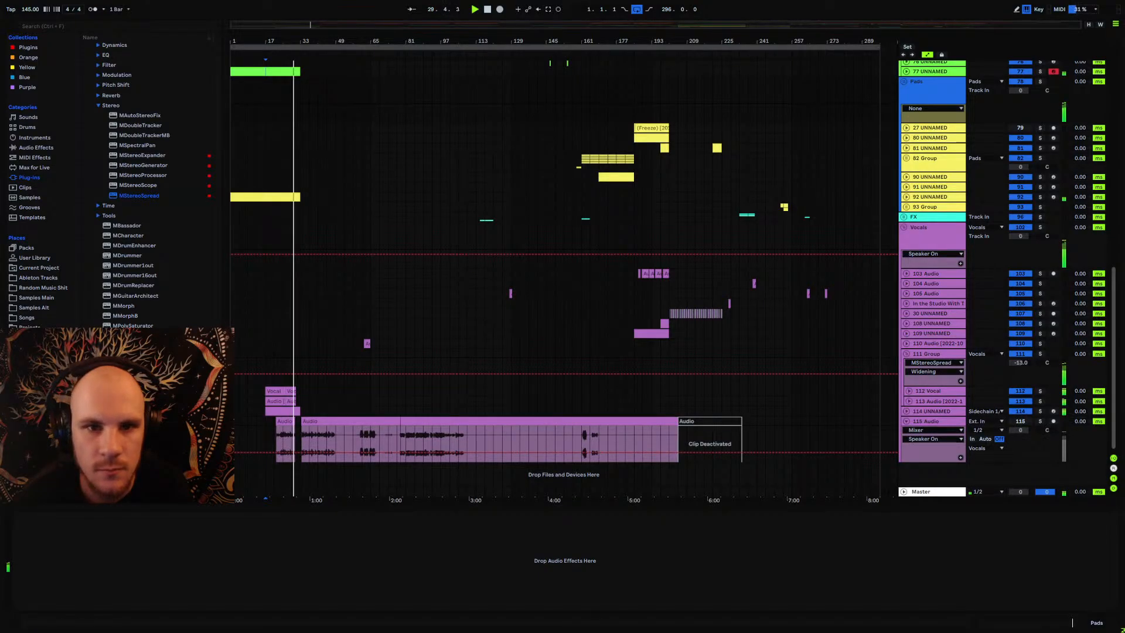
key(plus)
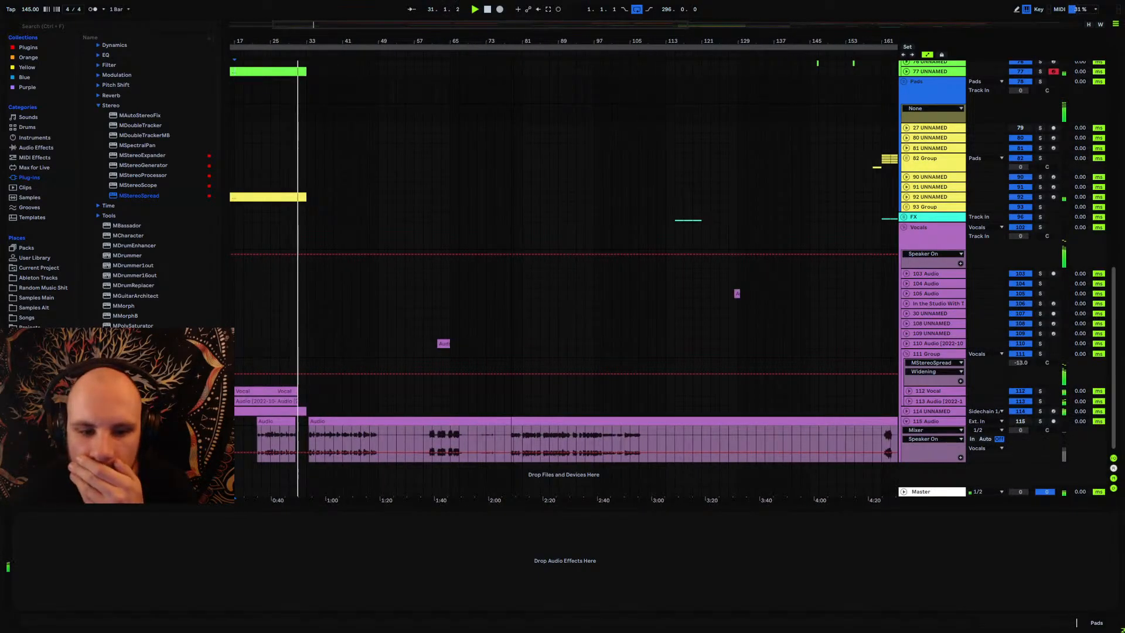
drag(527, 41, 609, 47)
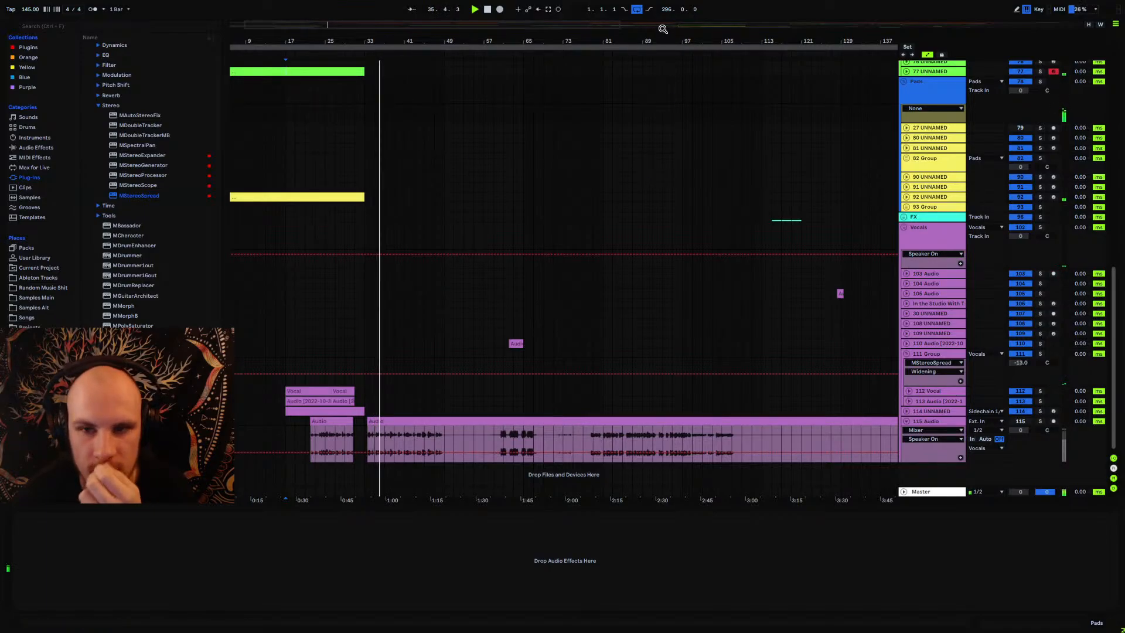
Step: Solo 115 Audio and audition its vocal phrases around bars 78 to 81
drag(663, 29, 665, 49)
click(532, 444)
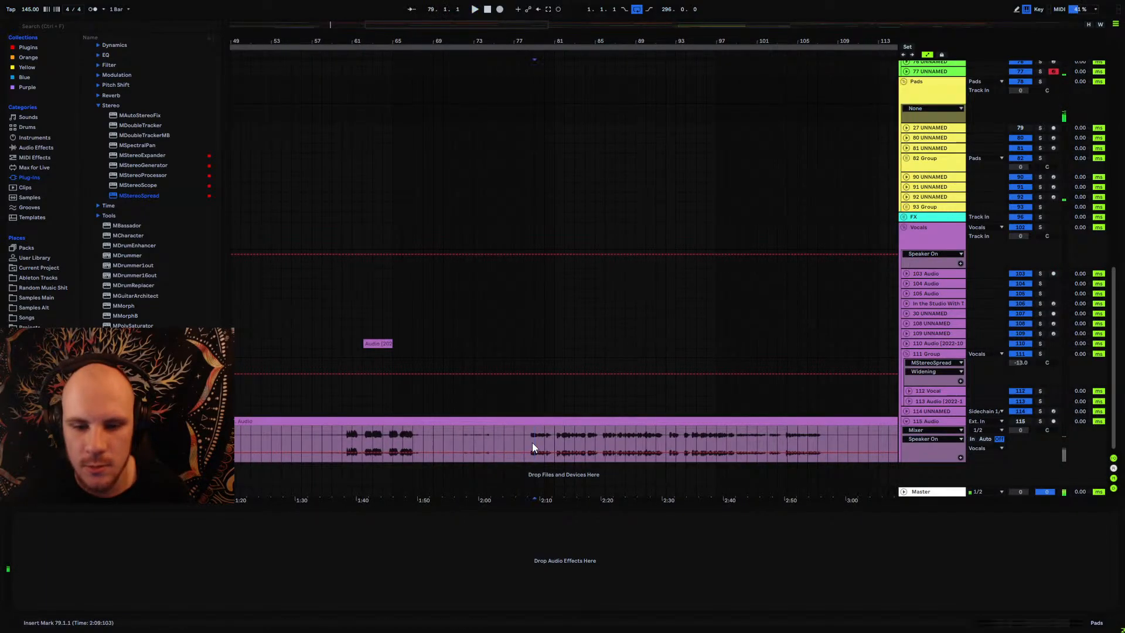
key(space)
click(1038, 421)
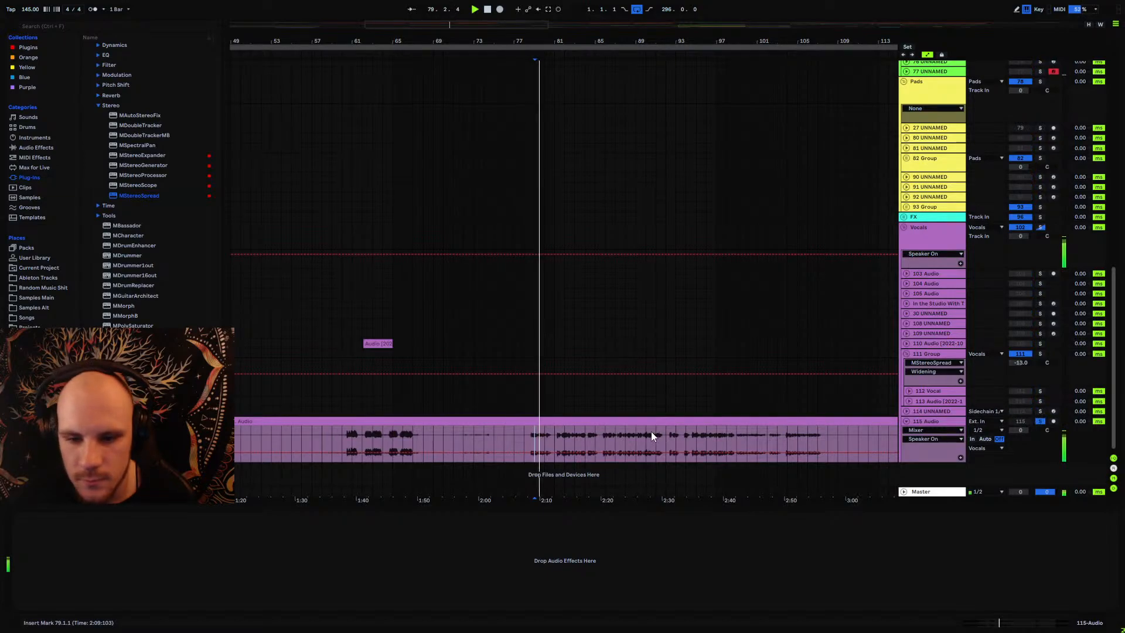
drag(568, 43, 567, 91)
click(390, 433)
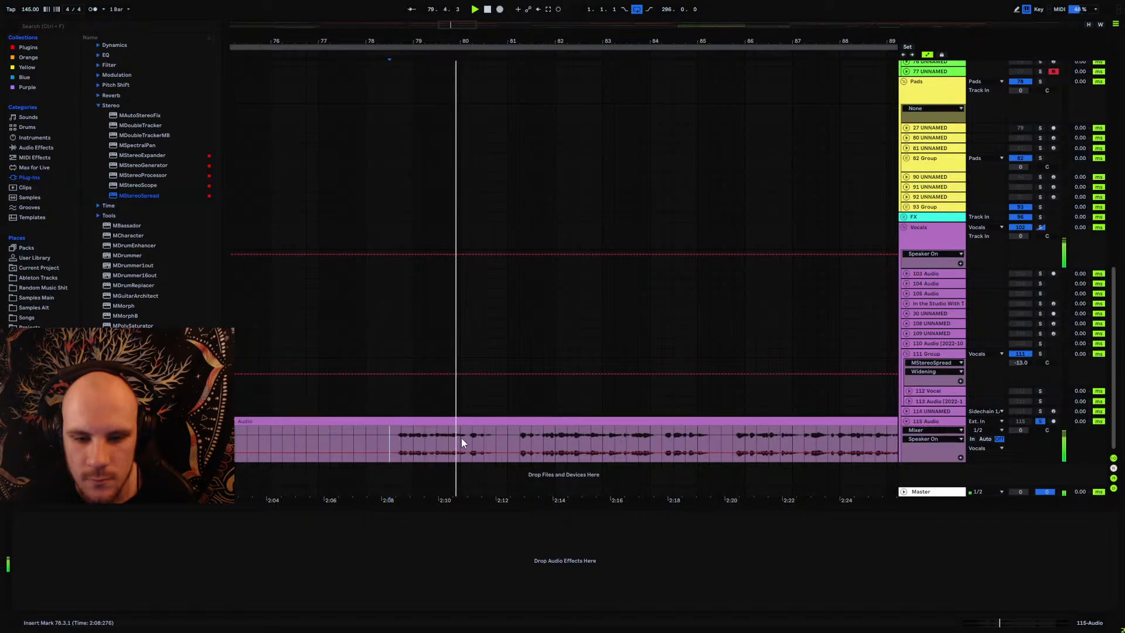
click(512, 439)
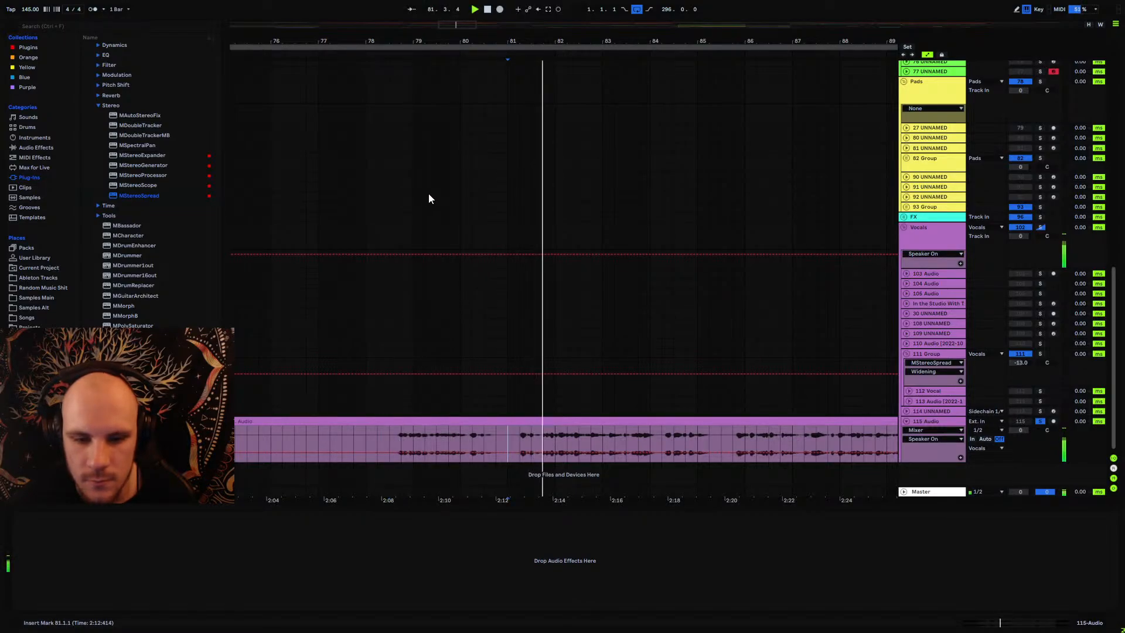
Step: Split 115 Audio at a gap near 78.4 and select the vocal phrase from 78.4.1 to 80.4.3 as its own clip
scroll(422, 147, up, 5)
click(376, 432)
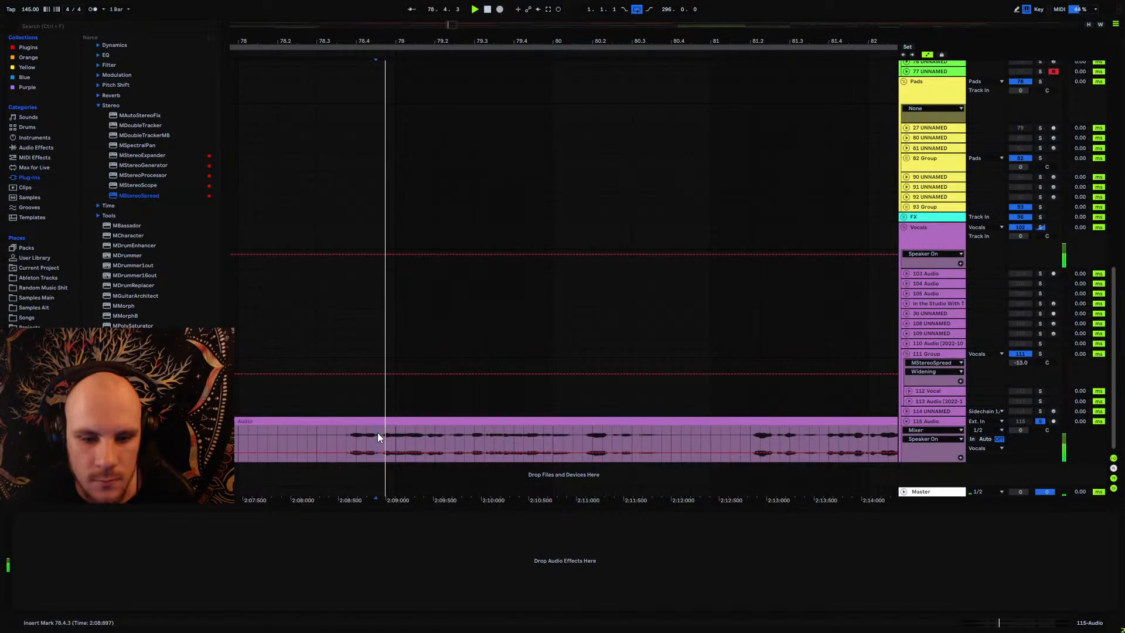
scroll(383, 437, up, 3)
scroll(393, 414, up, 1)
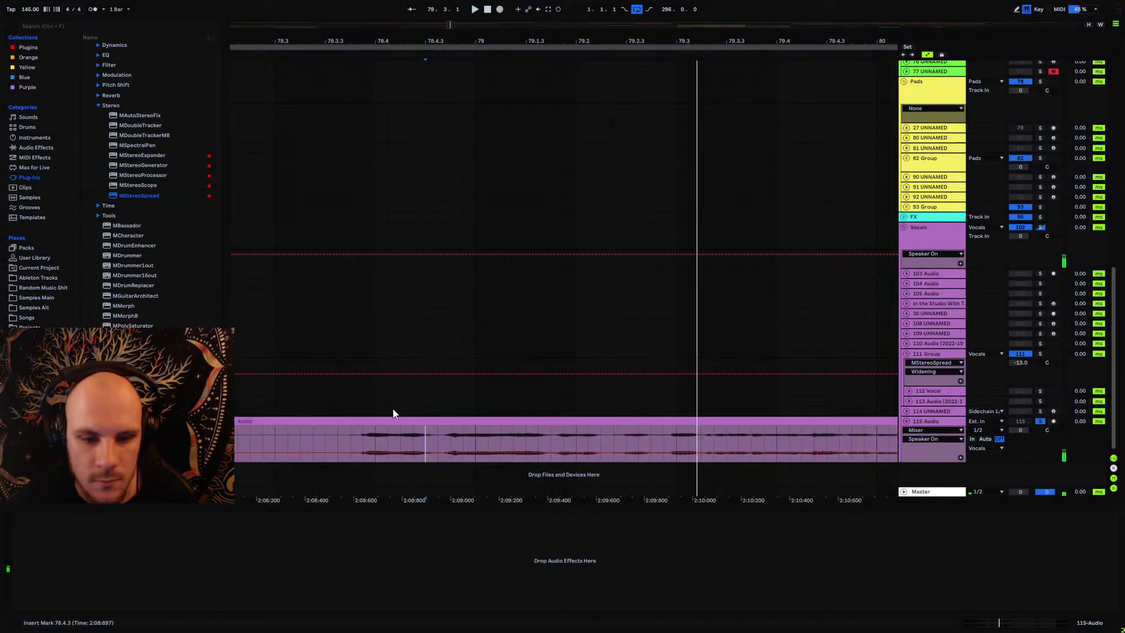
scroll(402, 394, up, 2)
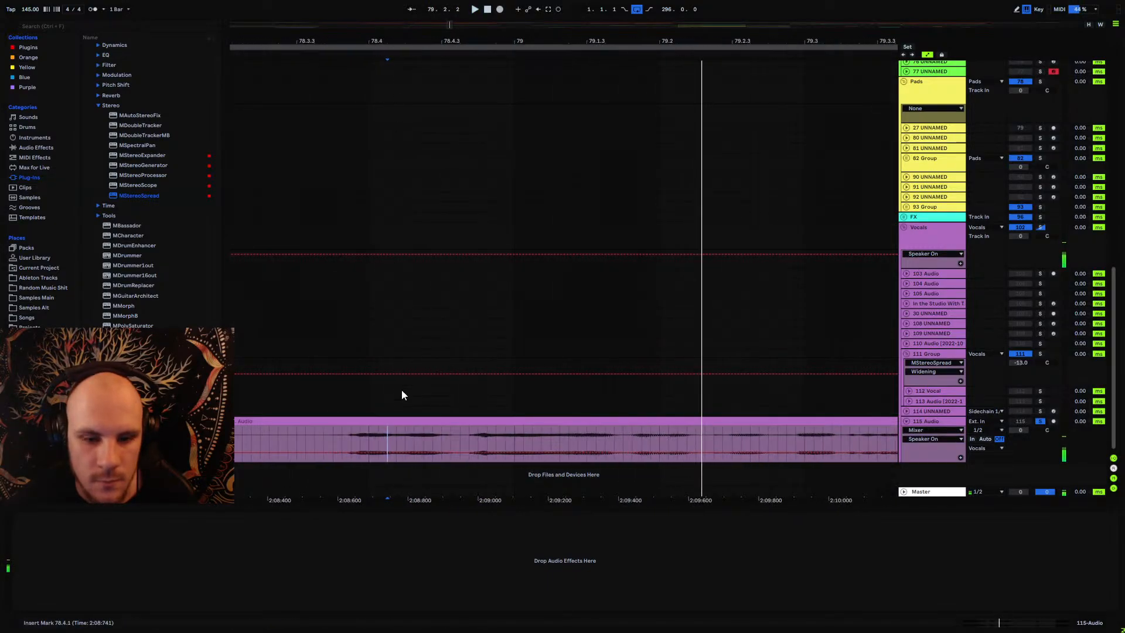
click(394, 438)
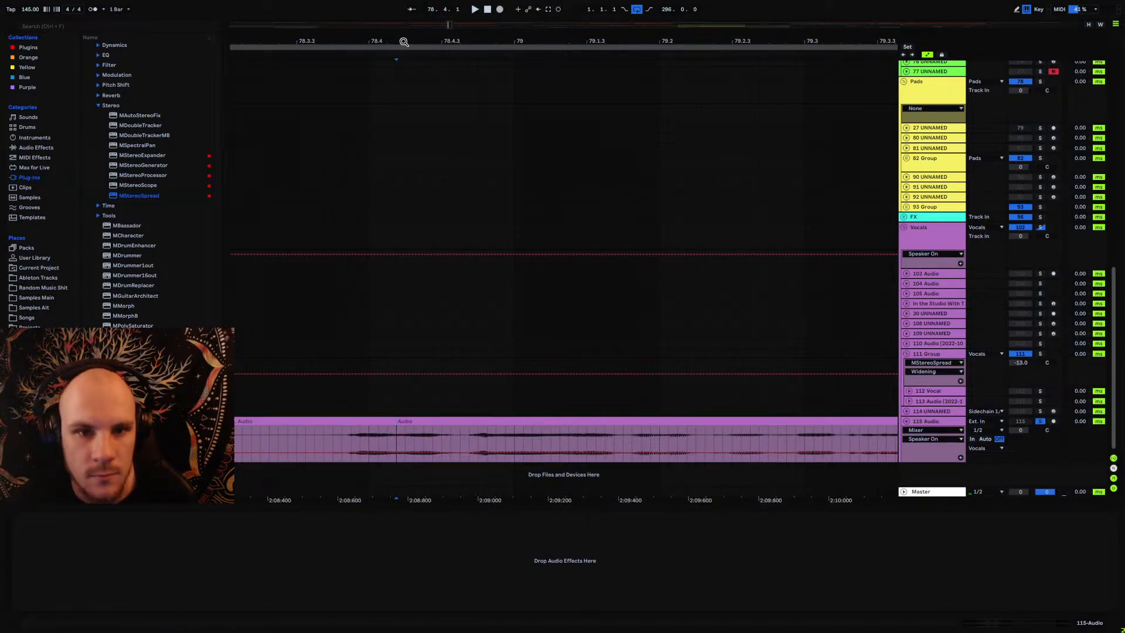
drag(404, 42, 403, 13)
shift+click(659, 435)
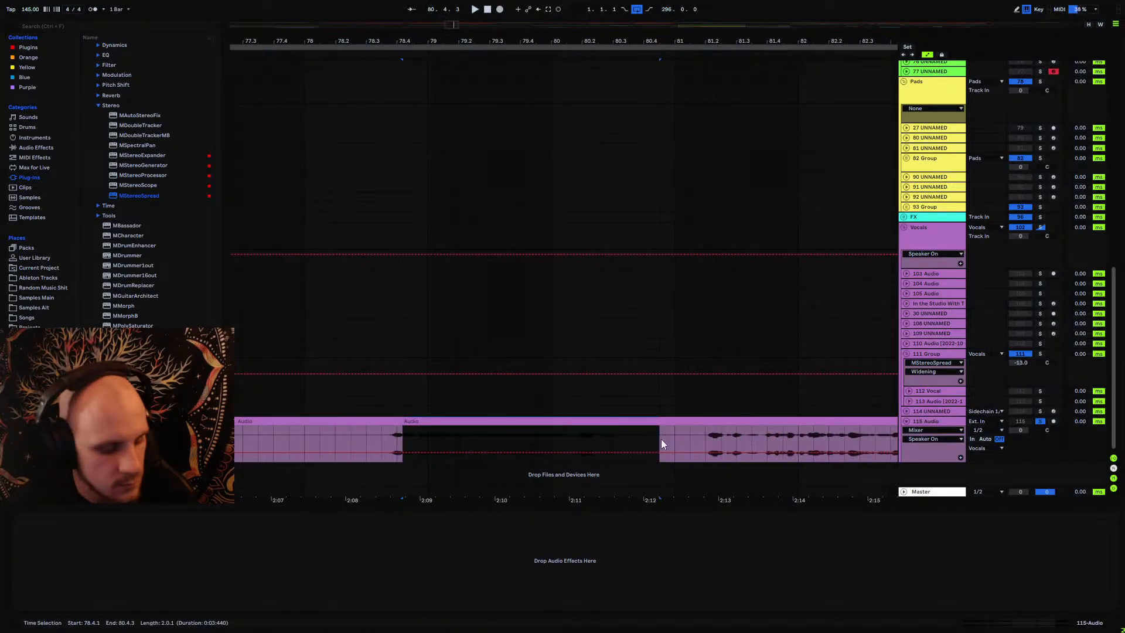
drag(538, 38, 540, 2)
Step: Add an audio track below 110 Audio and paste the copied two-bar vocal phrase there, starting at bar 47
click(906, 354)
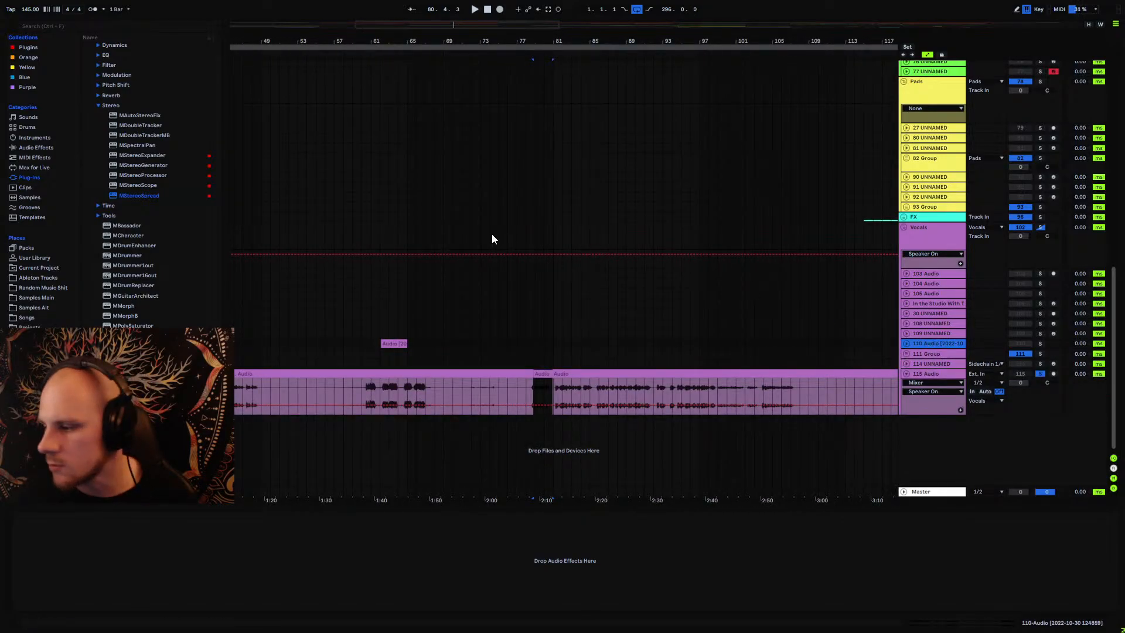
key(ctrl+z)
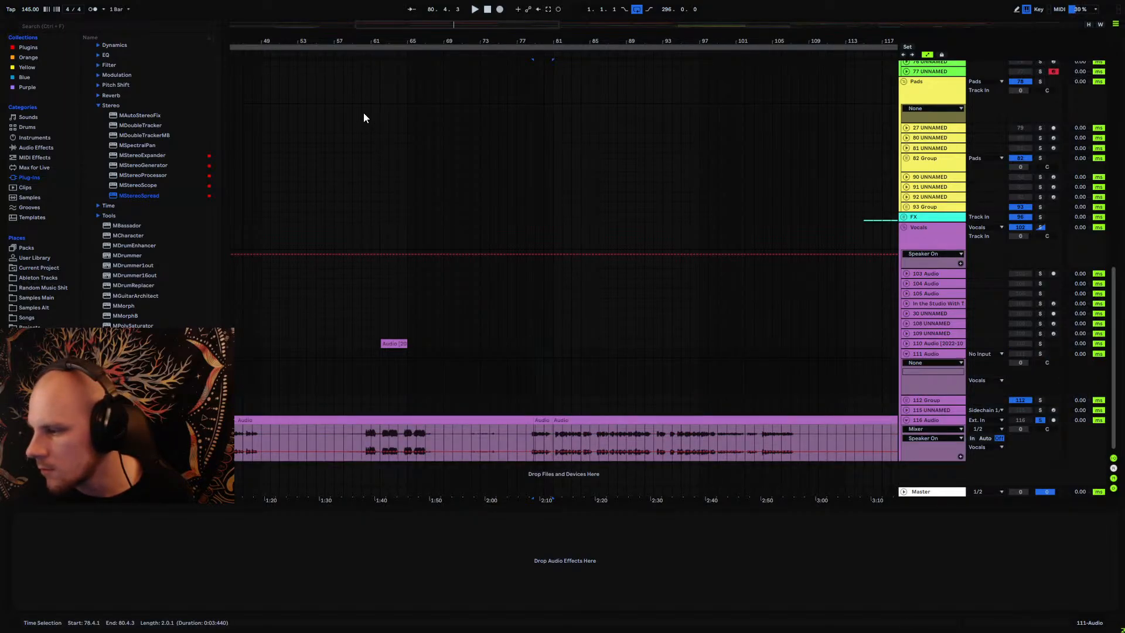
drag(307, 41, 619, 41)
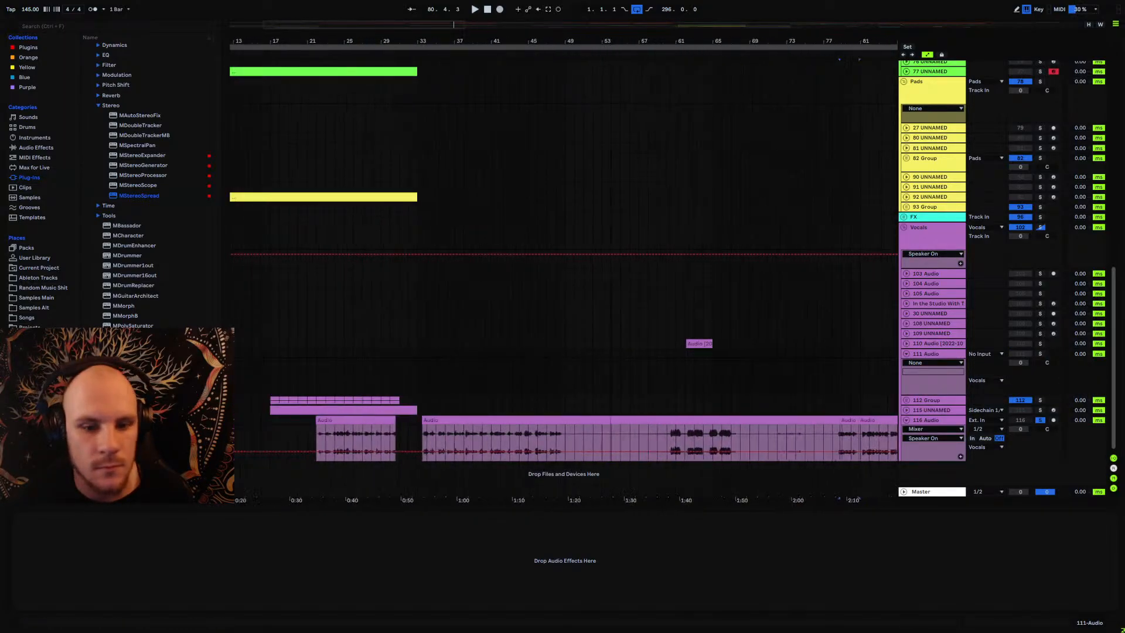
key(ctrl+v)
key(space)
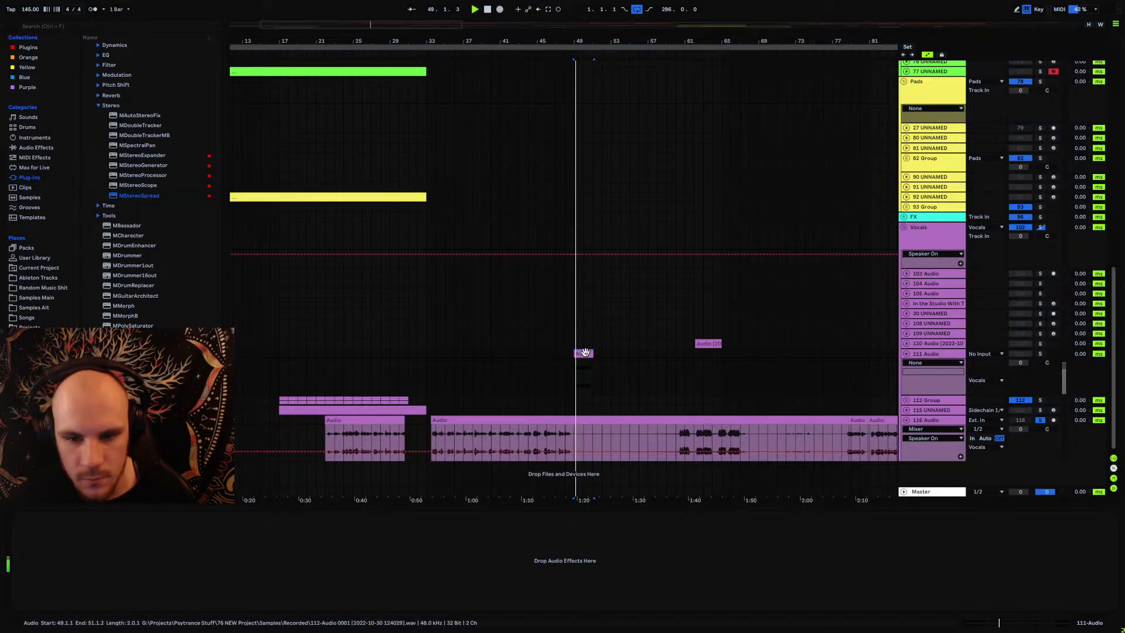
drag(586, 354, 568, 352)
key(space)
key(space)
key(space)
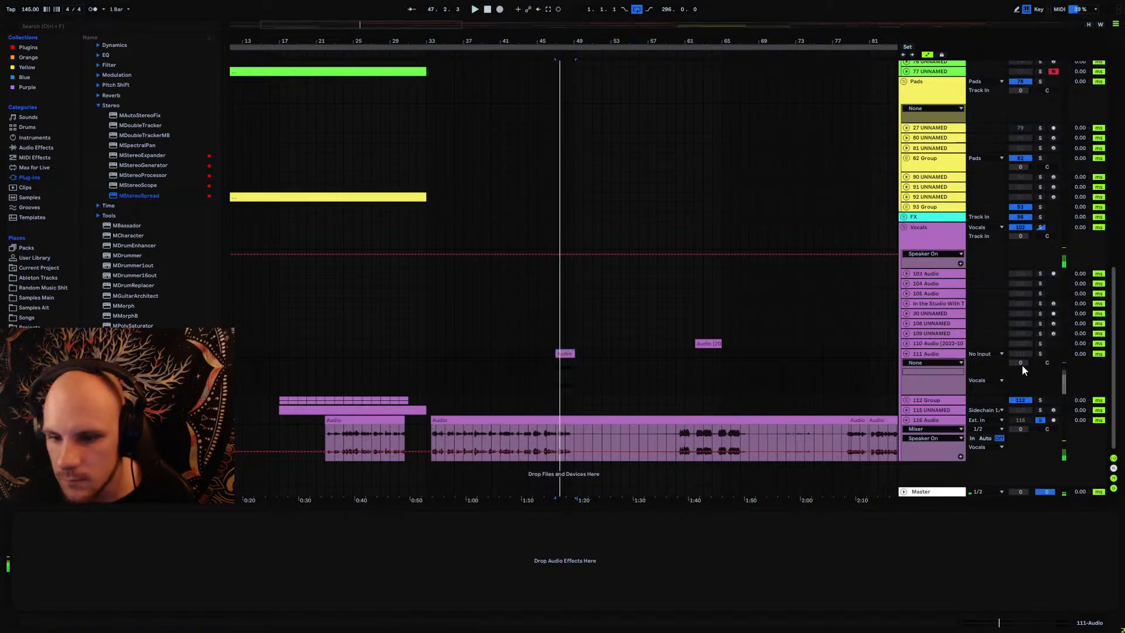
Step: Audition the vocal phrases on 116 Audio from bars 44, 40, 38, 36 and 35 to find another usable phrase
click(535, 441)
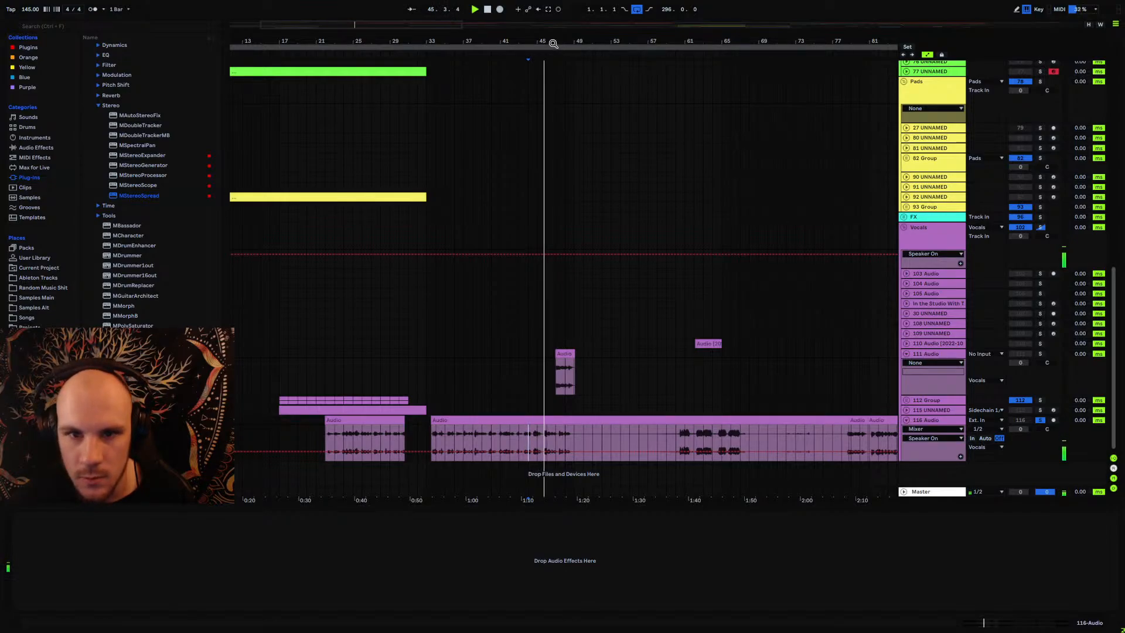
key(plus)
key(plus)
key(plus)
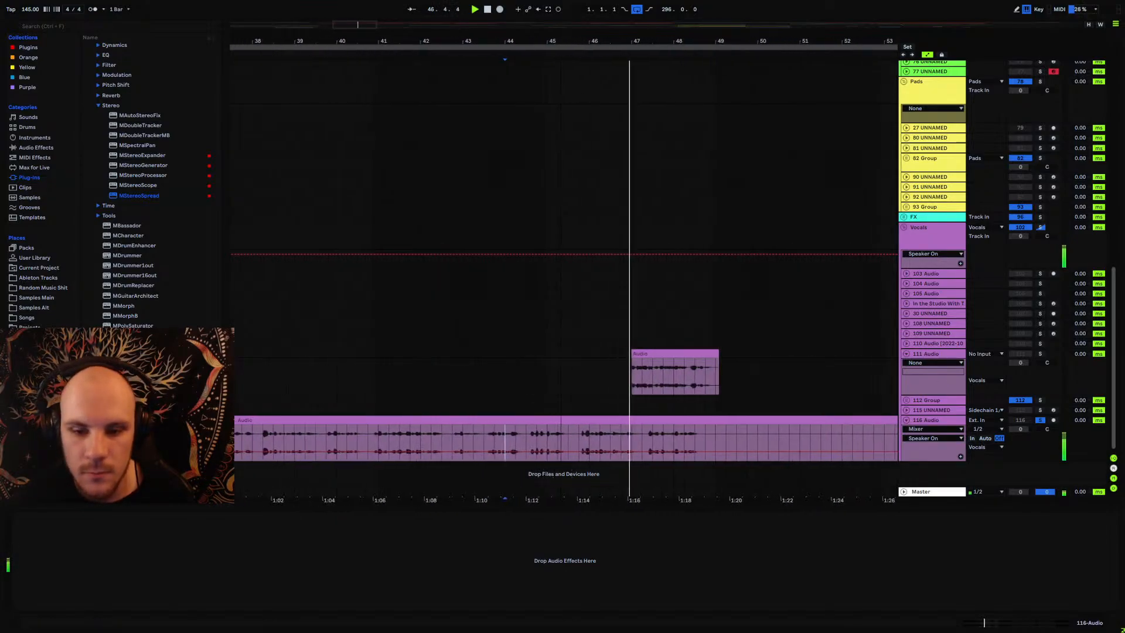
drag(626, 41, 642, 40)
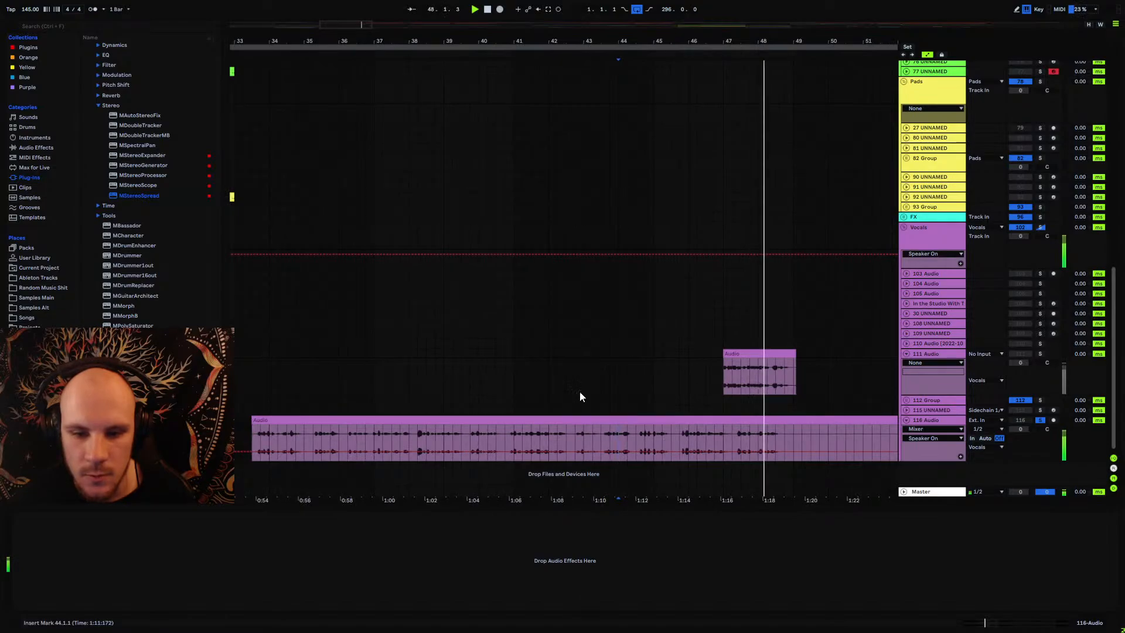
key(space)
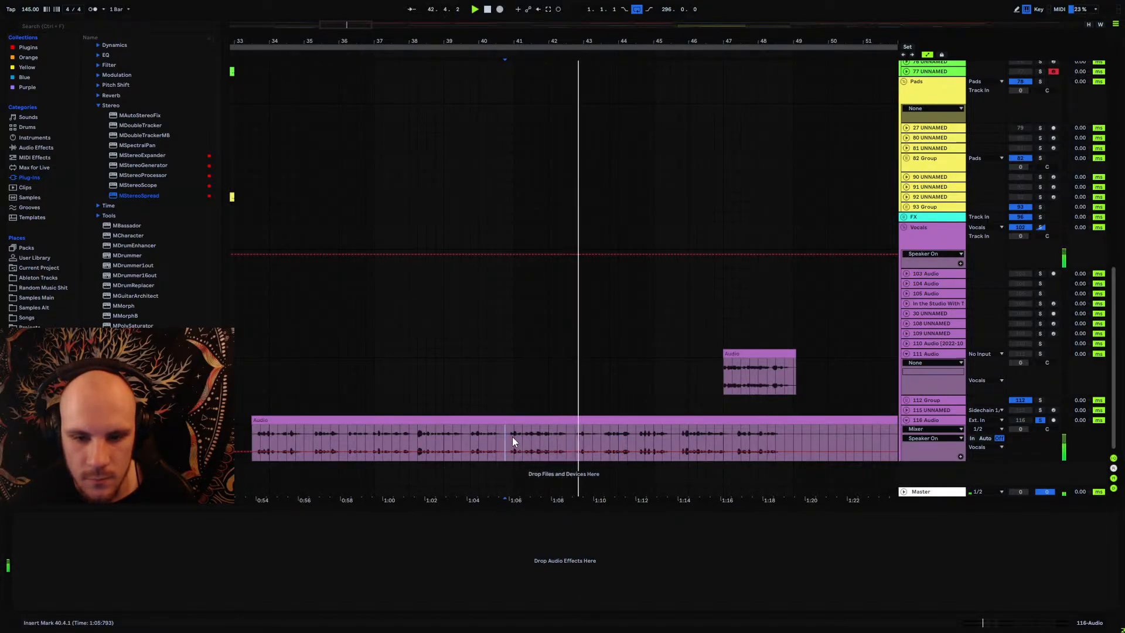
key(space)
key(space)
key(space)
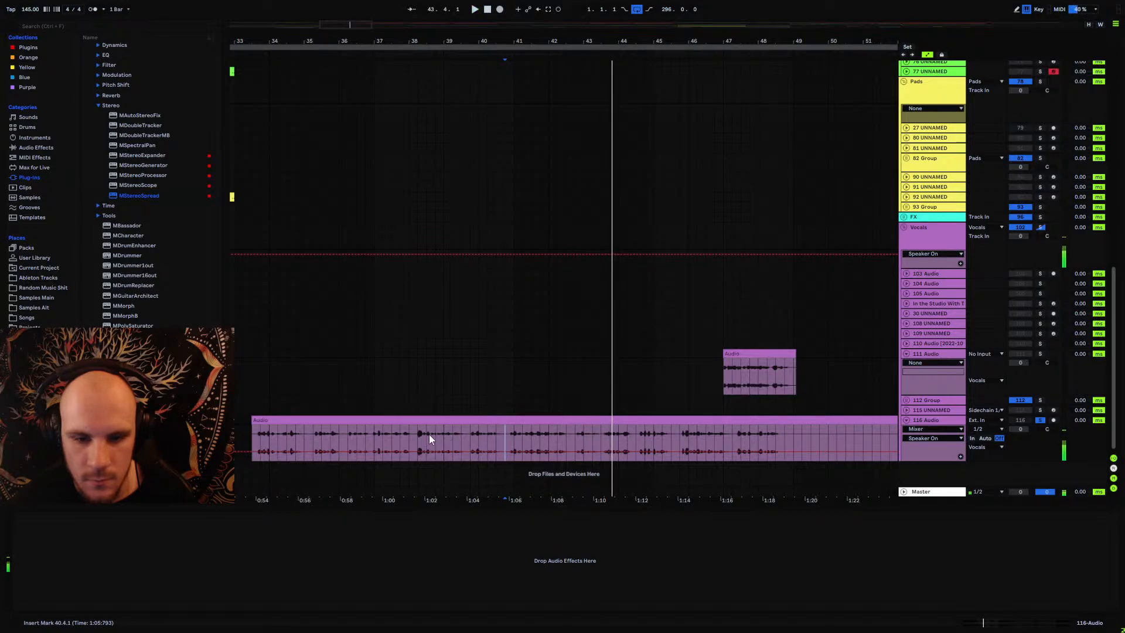
key(space)
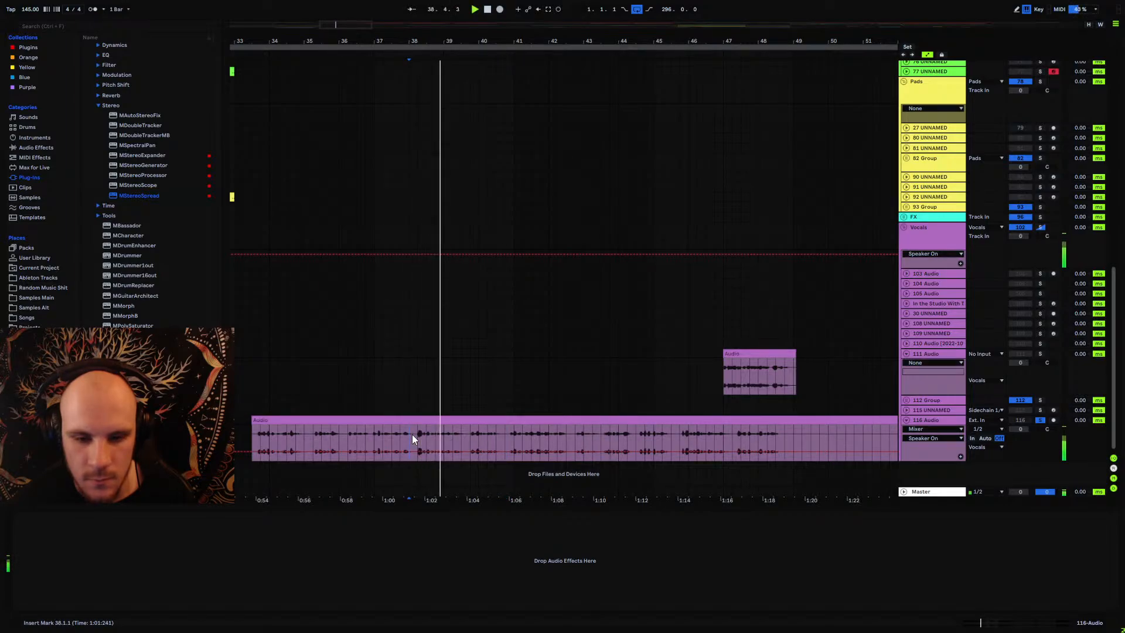
click(367, 438)
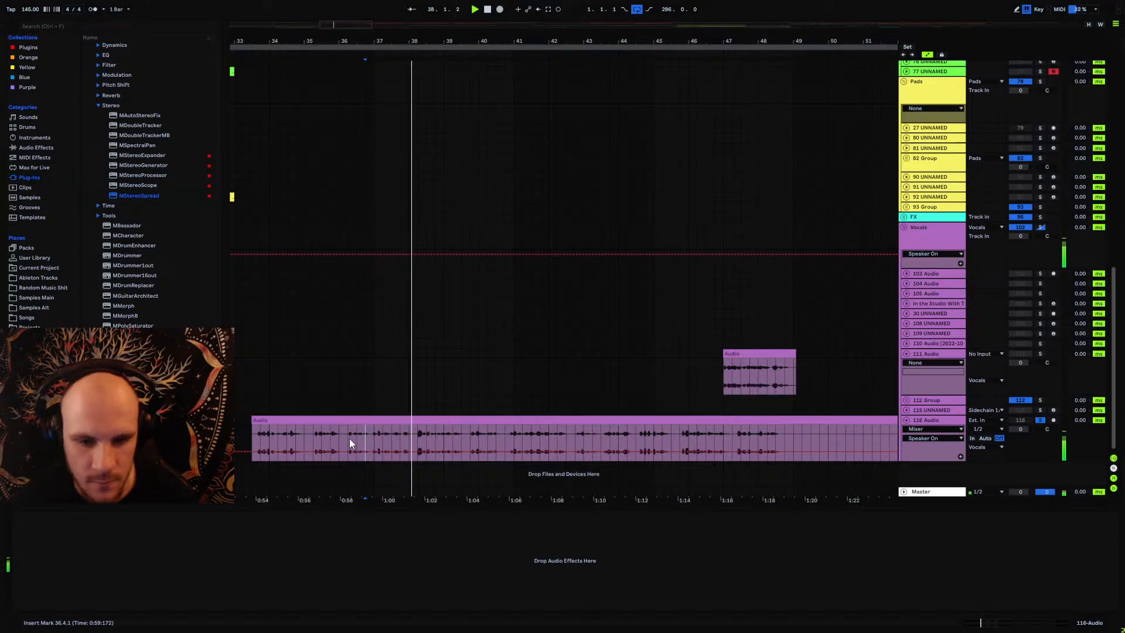
click(311, 435)
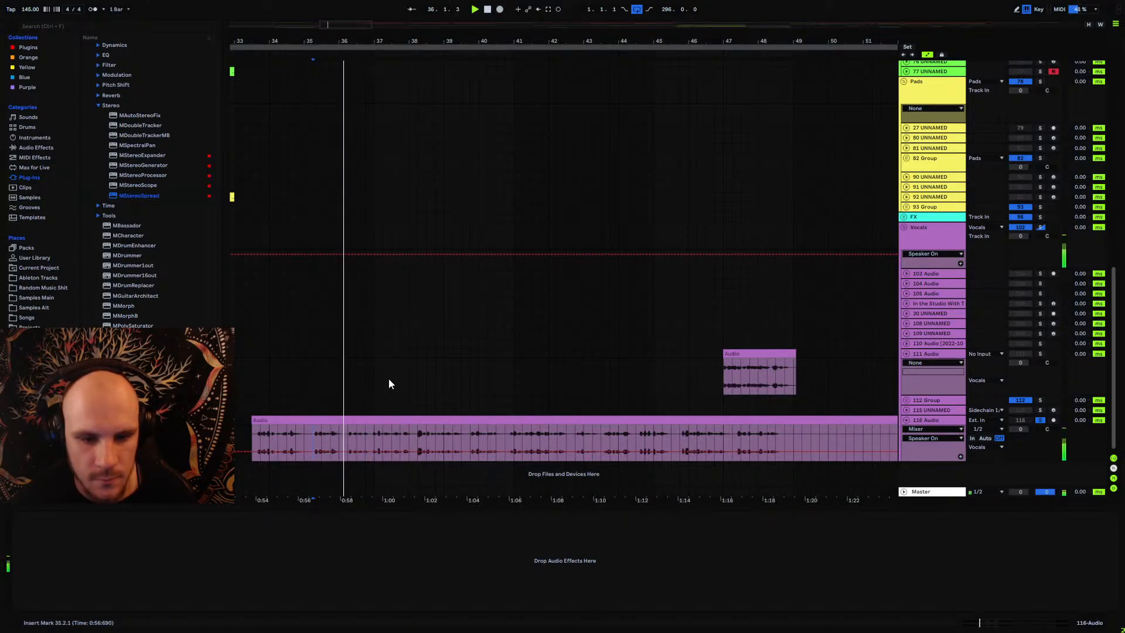
Step: Cut the opening phrase of the 116 Audio clip from 33.3.1, 1.2.0 long, and move it to 110 Audio at bar 66
click(252, 434)
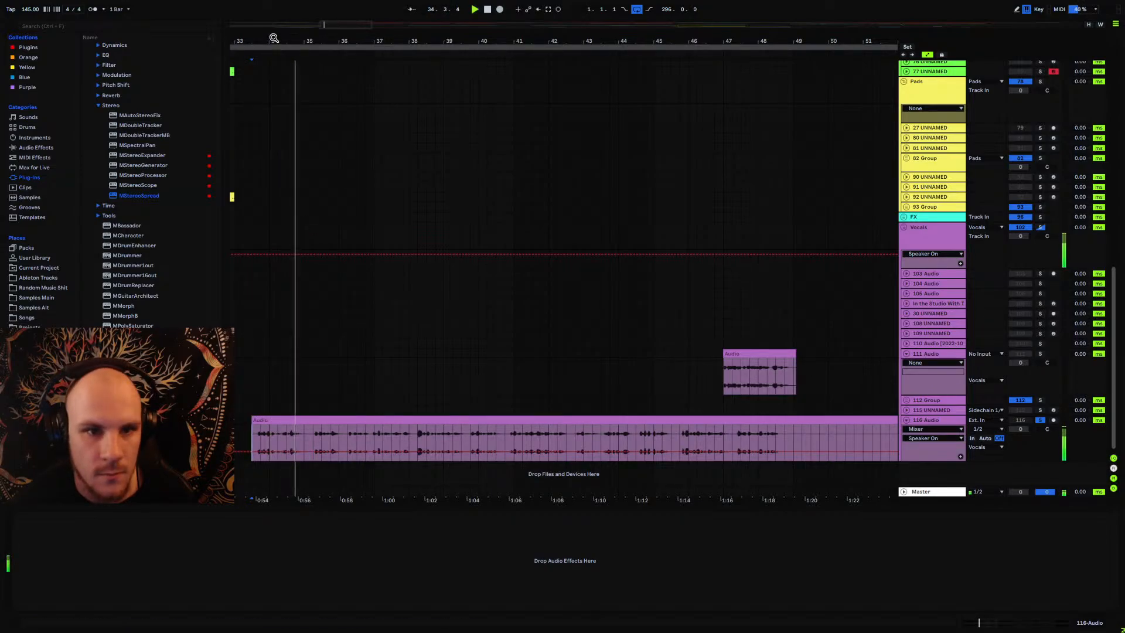
drag(274, 40, 378, 25)
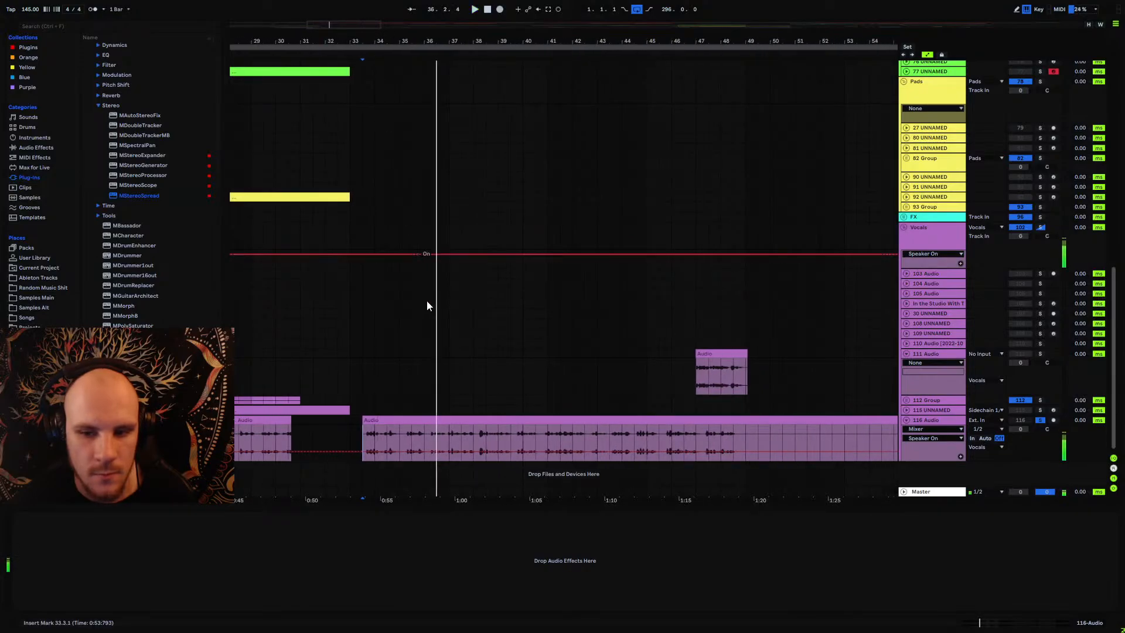
shift+click(402, 438)
drag(390, 432, 783, 367)
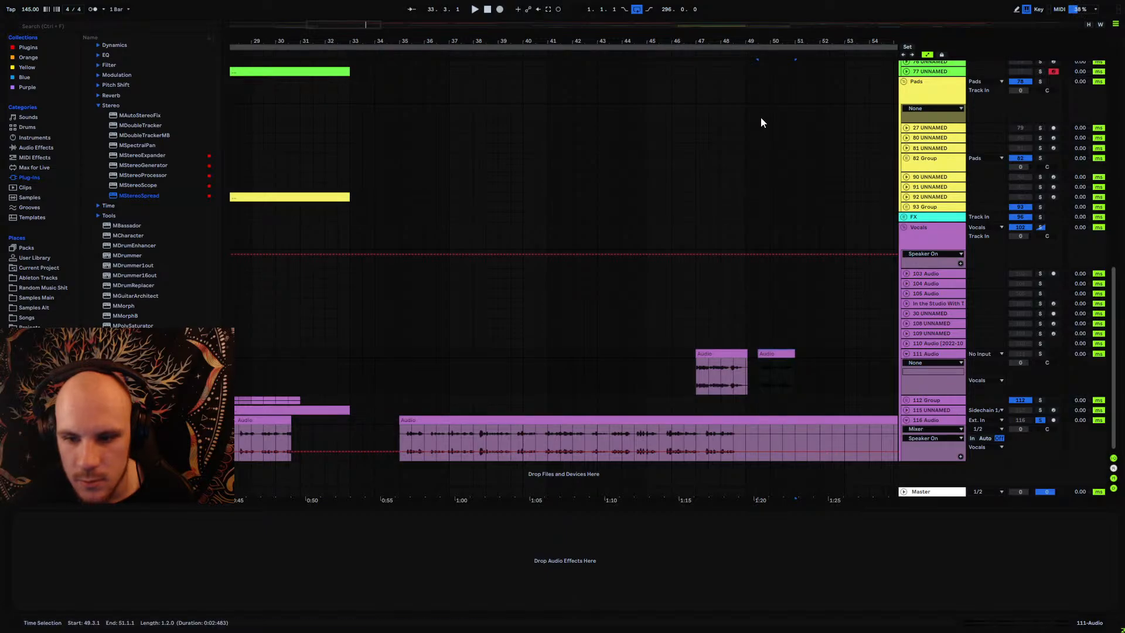
key(minus)
key(minus)
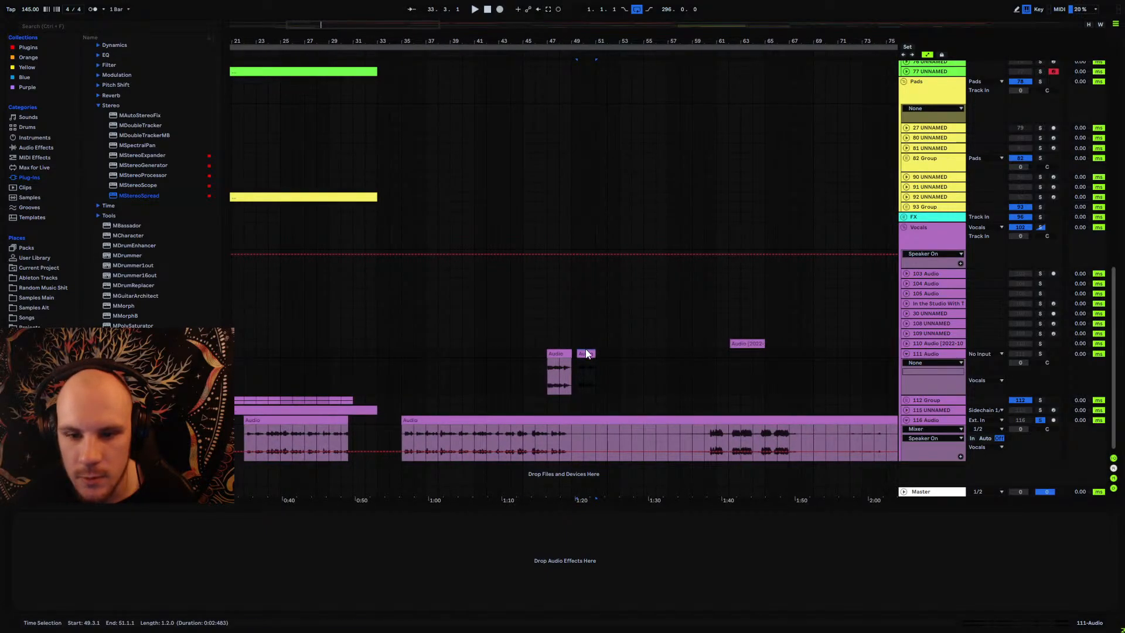
drag(587, 354, 789, 341)
Step: Consolidate the vocal clip at bar 66 on 110 Audio and the one at bar 47 on 111 Audio
click(906, 344)
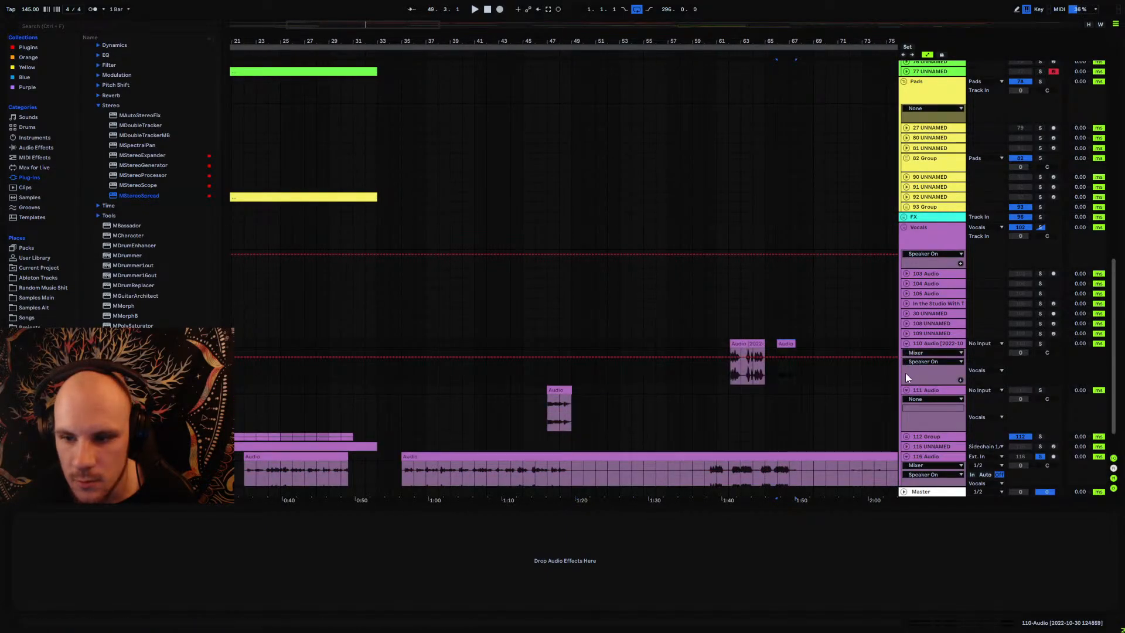
click(905, 389)
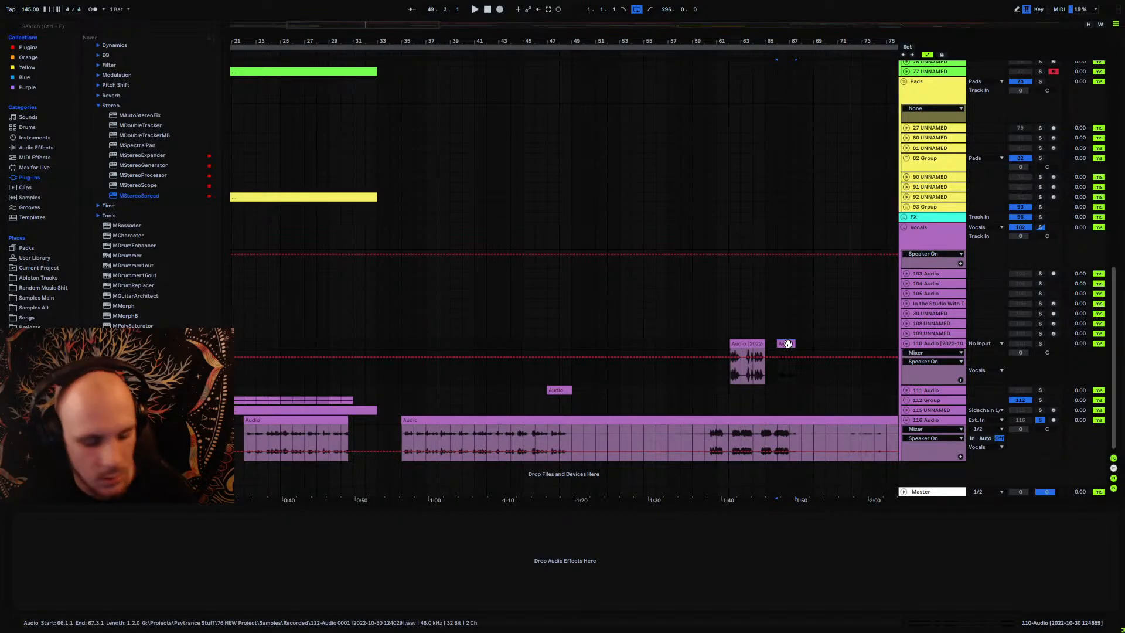
key(ctrl+j)
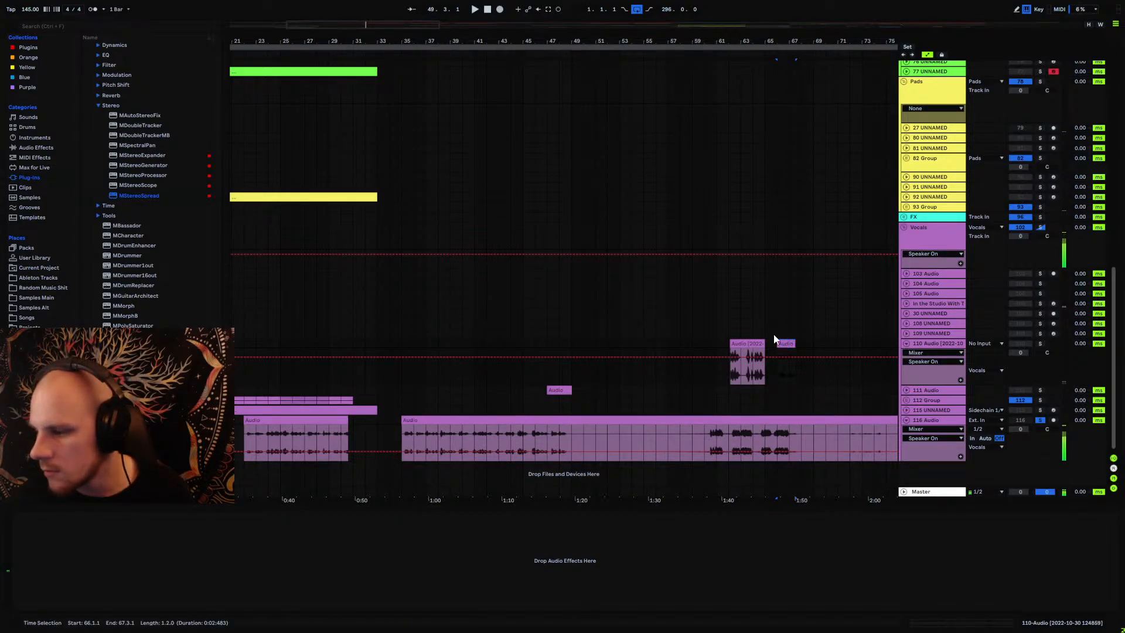
click(551, 390)
key(ctrl+j)
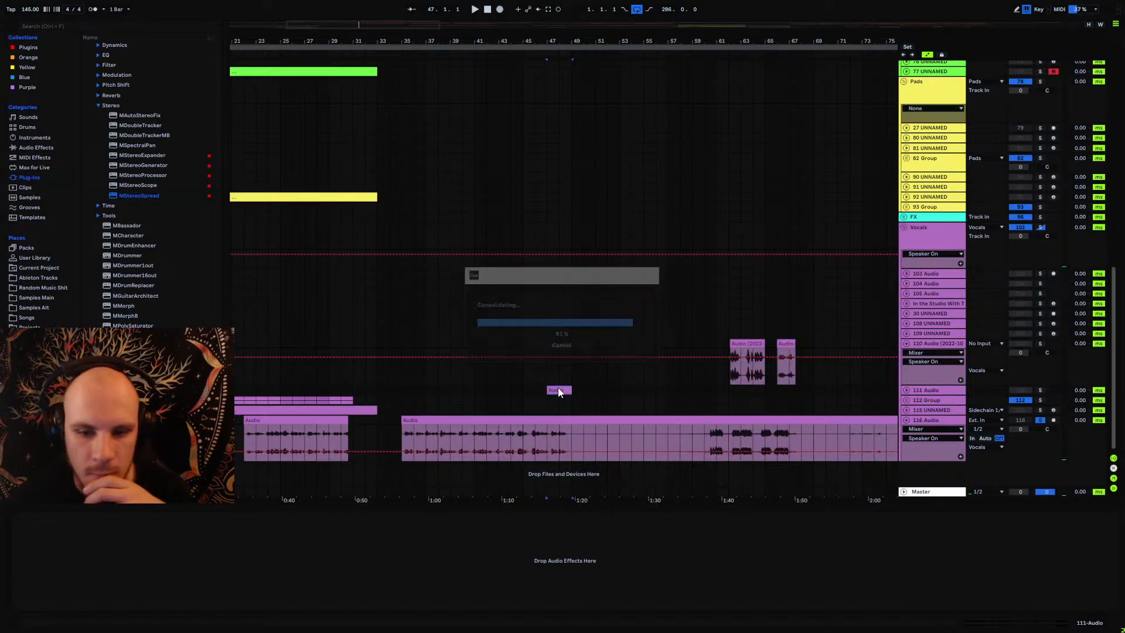
Step: Open the two consolidated vocal clips for waveform inspection and reduce the clip editor's height, with 111 Audio expanded
double_click(559, 390)
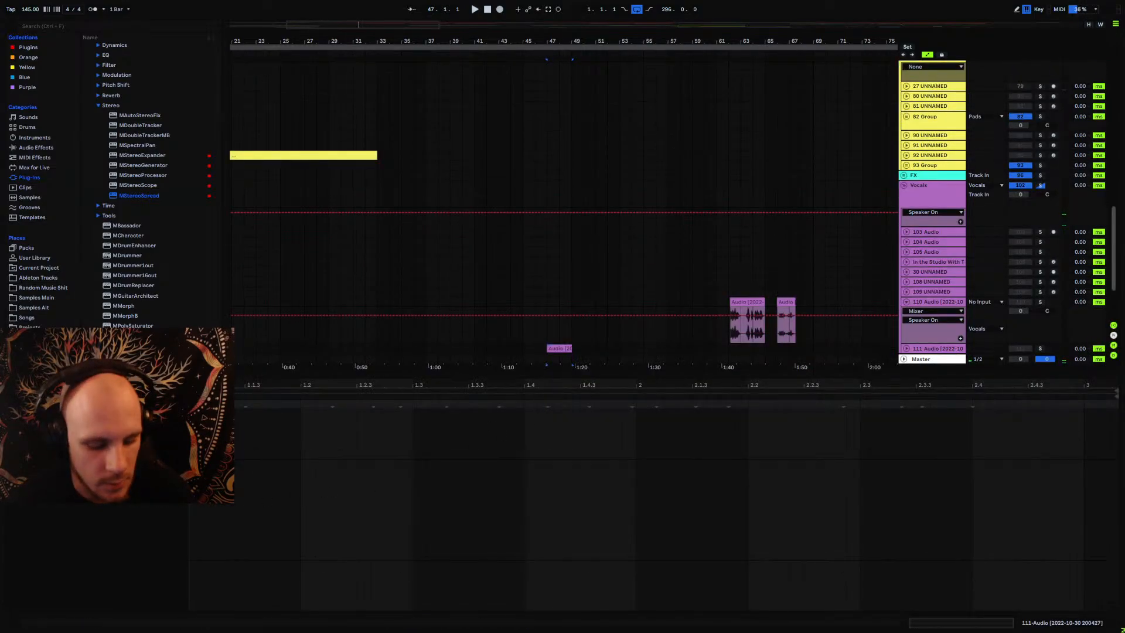
click(784, 302)
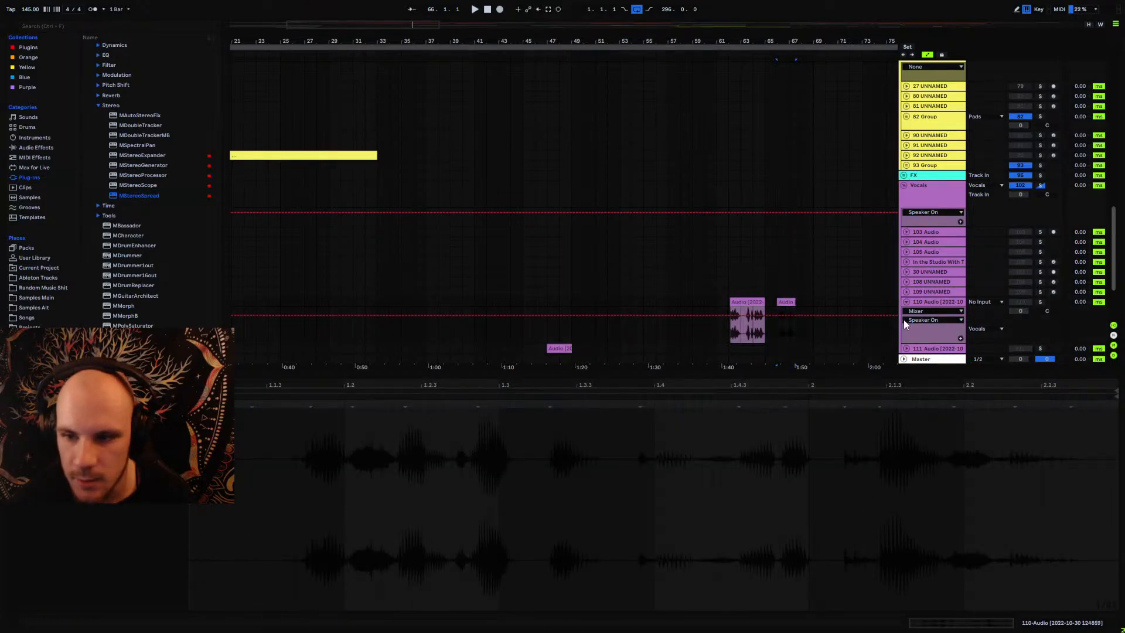
drag(884, 379, 879, 507)
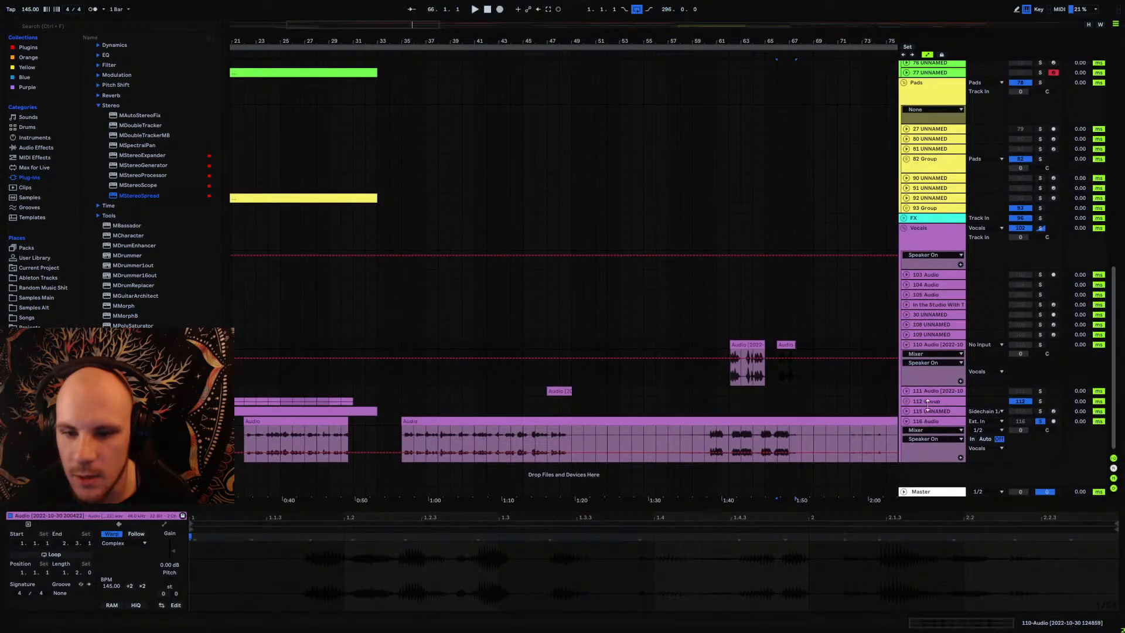
click(550, 410)
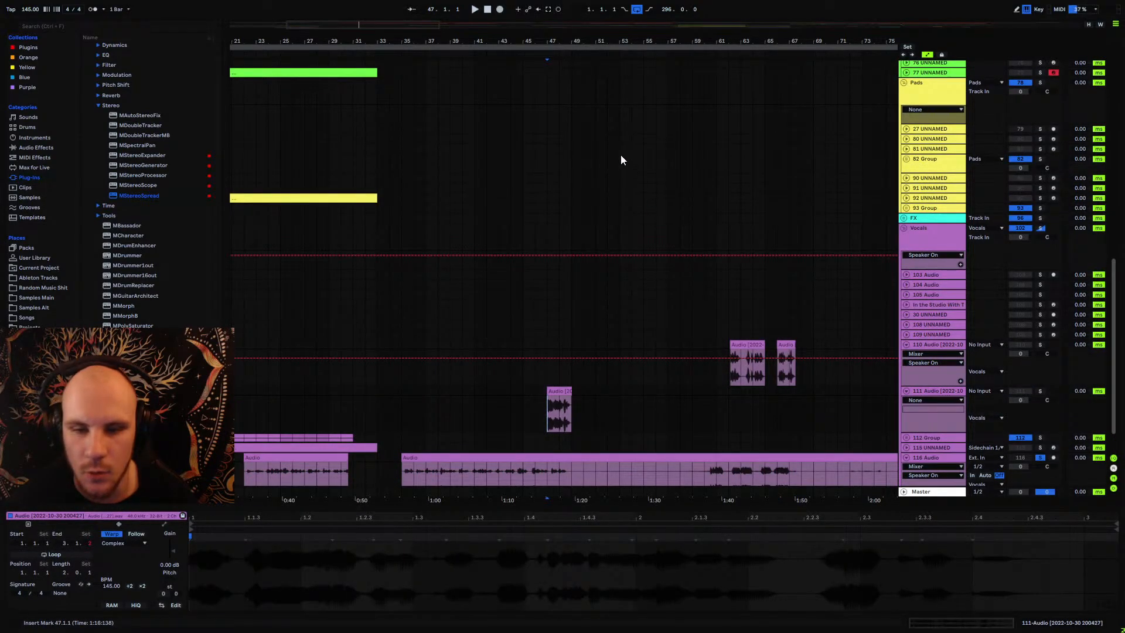
drag(557, 41, 524, 70)
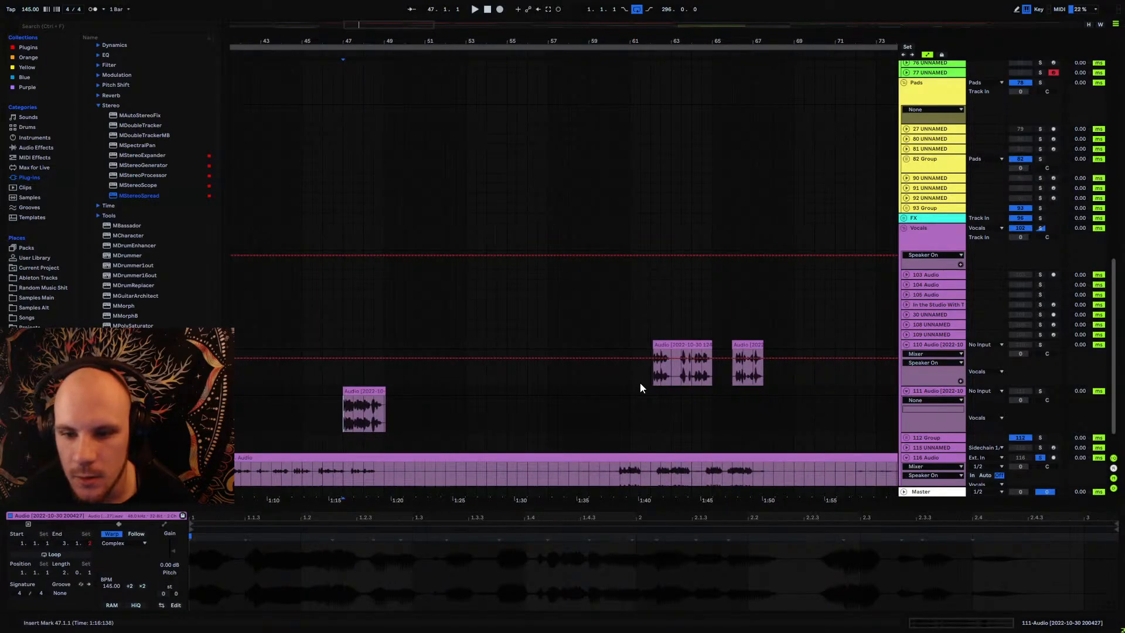
Step: Examine the arrangement around bars 45 to 73 across the drum, bass, lead and pad tracks down to the vocal clips
click(671, 371)
drag(692, 41, 628, 59)
scroll(660, 229, up, 3)
scroll(659, 246, up, 10)
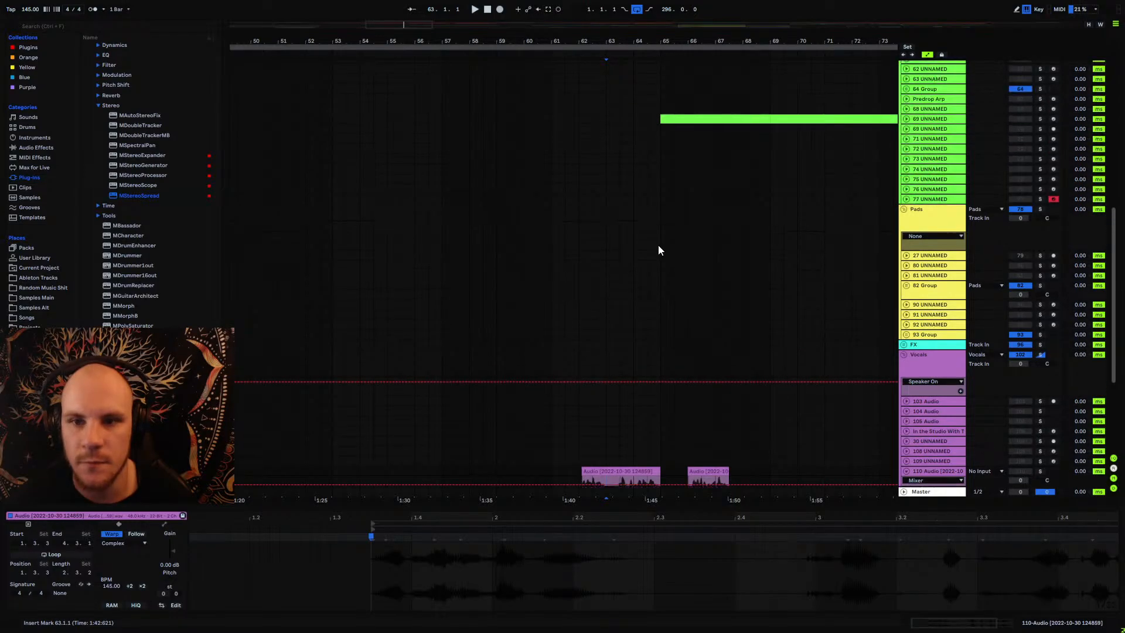
scroll(650, 234, up, 4)
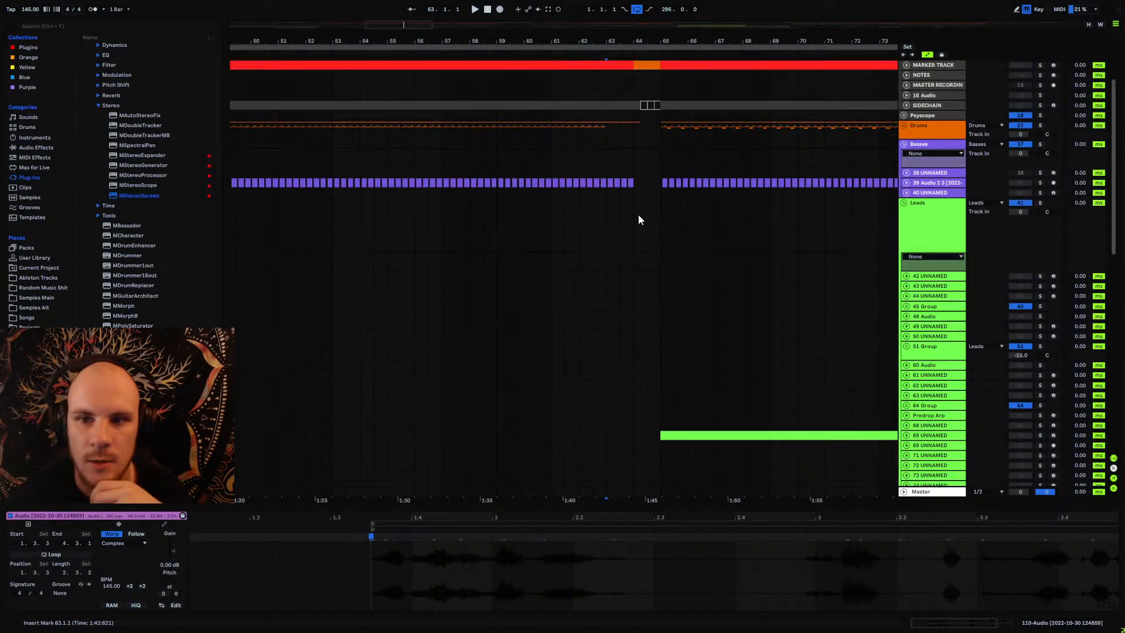
drag(640, 41, 326, 41)
scroll(504, 164, down, 5)
scroll(503, 167, down, 12)
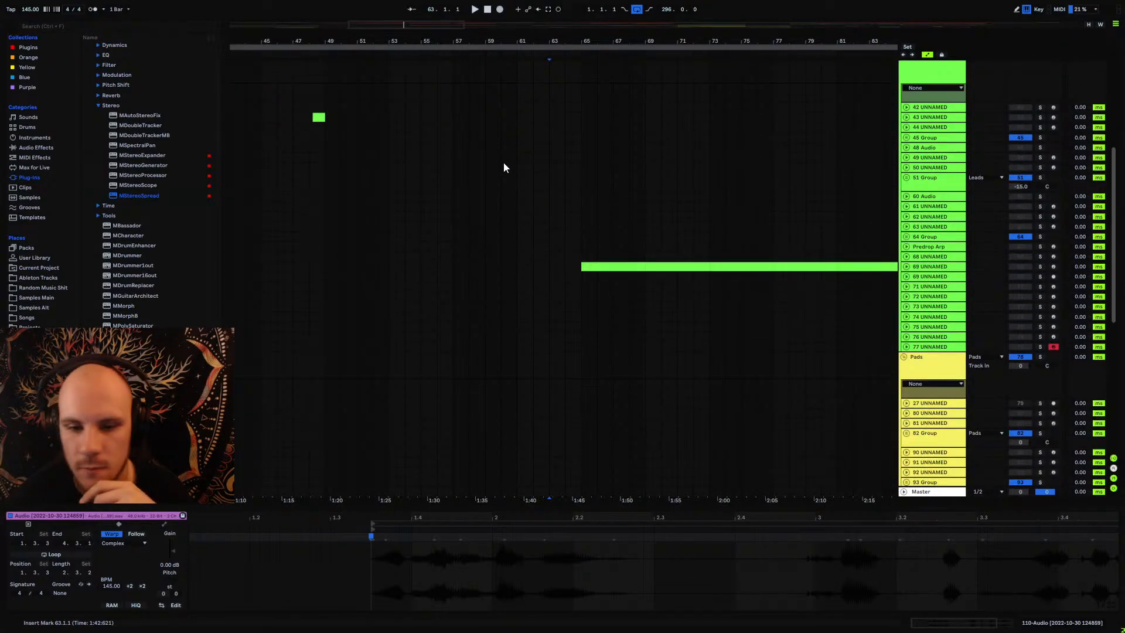
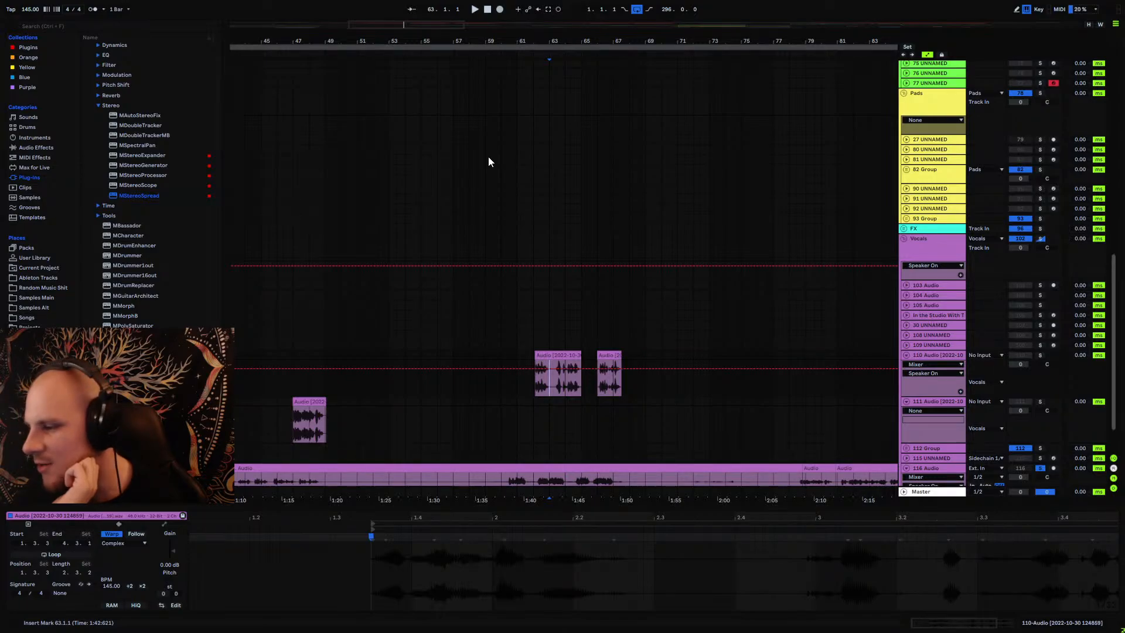
Step: Move the longer vocal clip on 110 Audio to just after bar 58 and the bar 66 clip to 63.3.1, and play it
drag(556, 52, 556, 57)
drag(575, 355, 445, 356)
drag(668, 358, 586, 361)
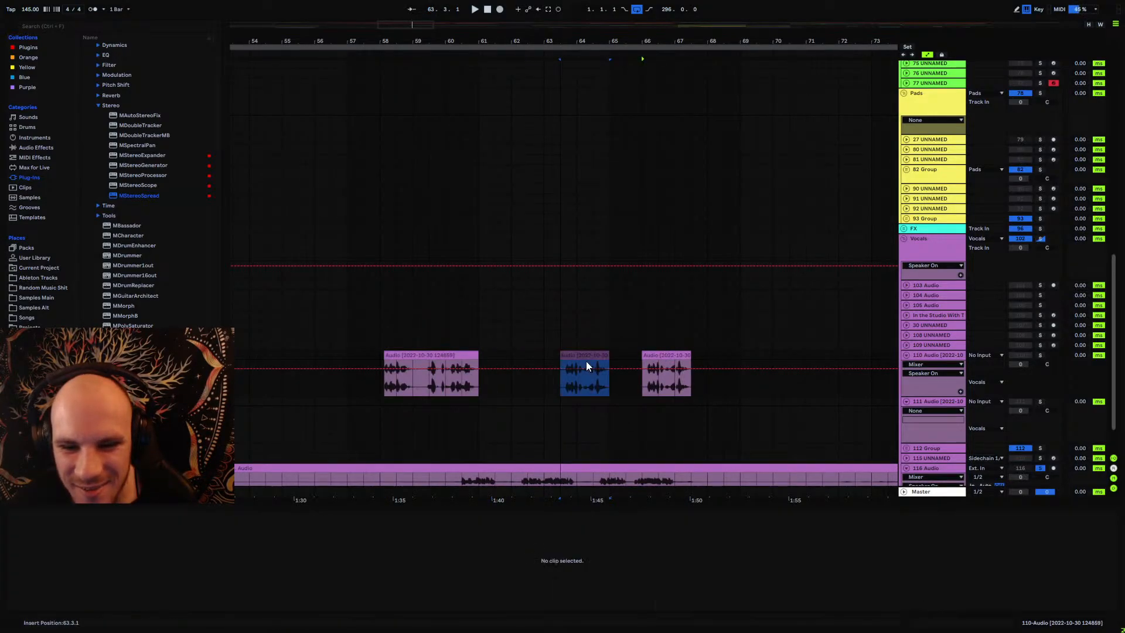
key(space)
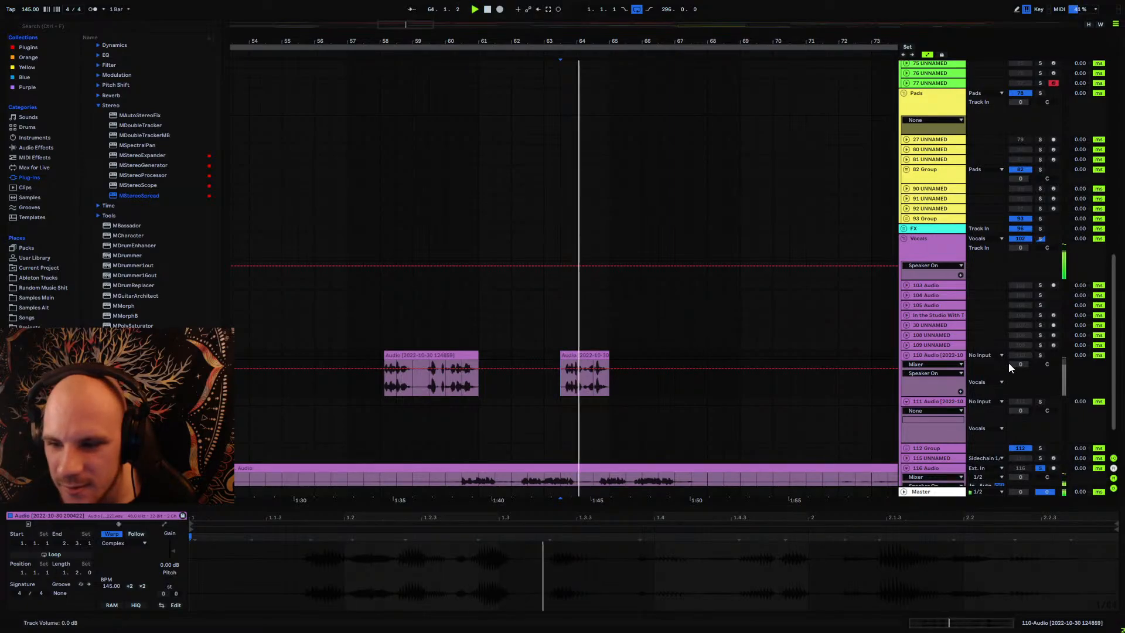
Step: Play 116 Audio from about bar 60, turn off its solo, and audition 110 Audio from bar 58
scroll(631, 391, down, 2)
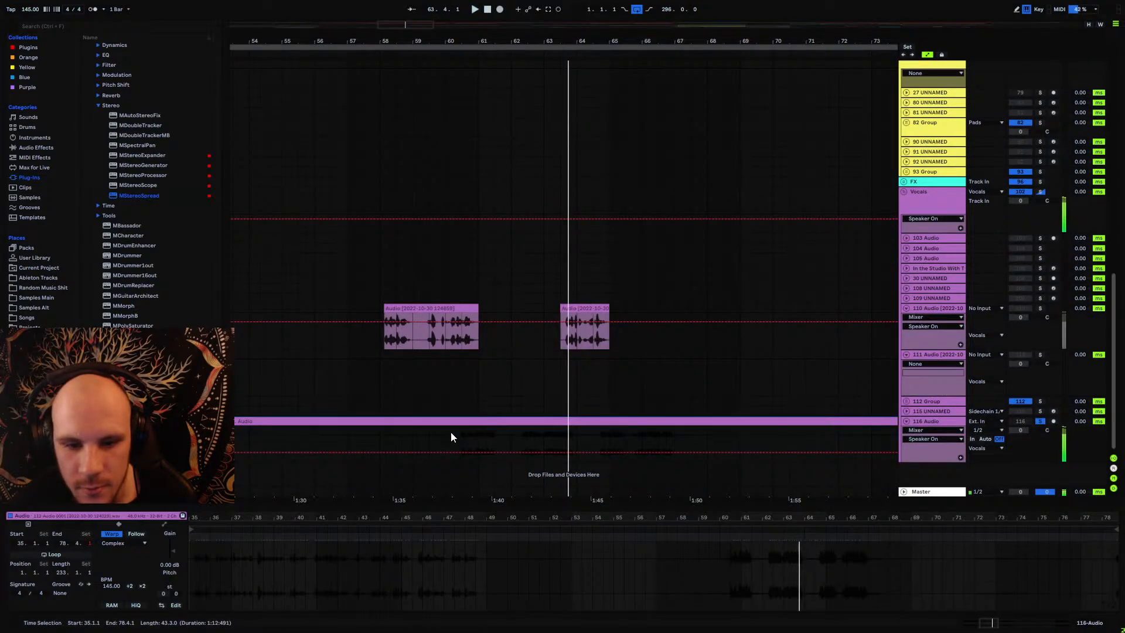
click(452, 435)
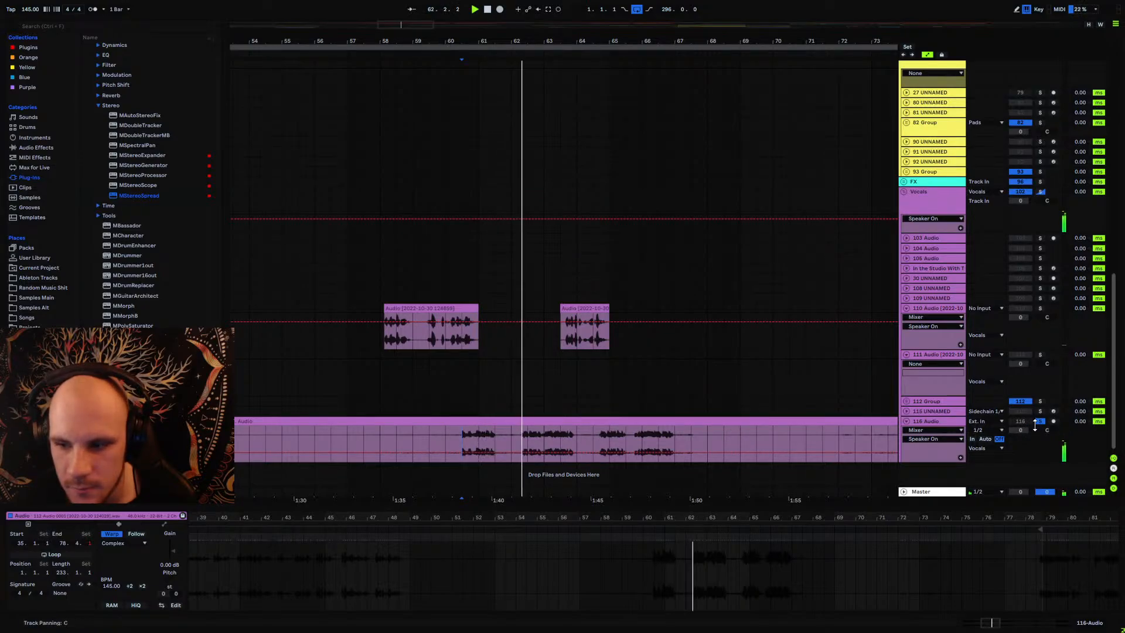
click(388, 340)
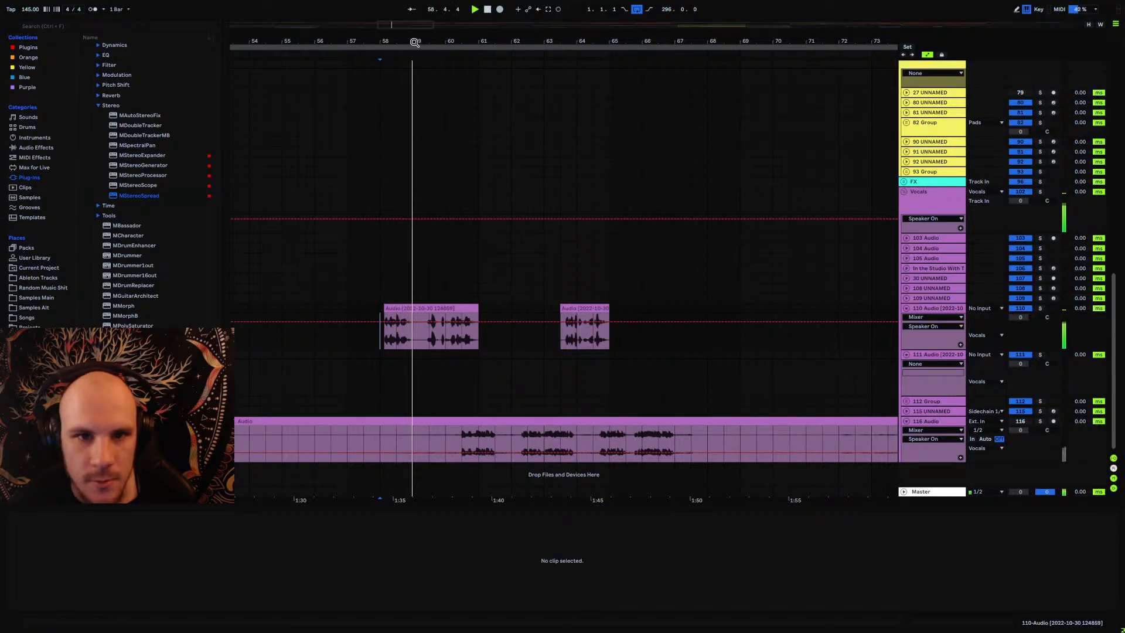
drag(412, 41, 544, 130)
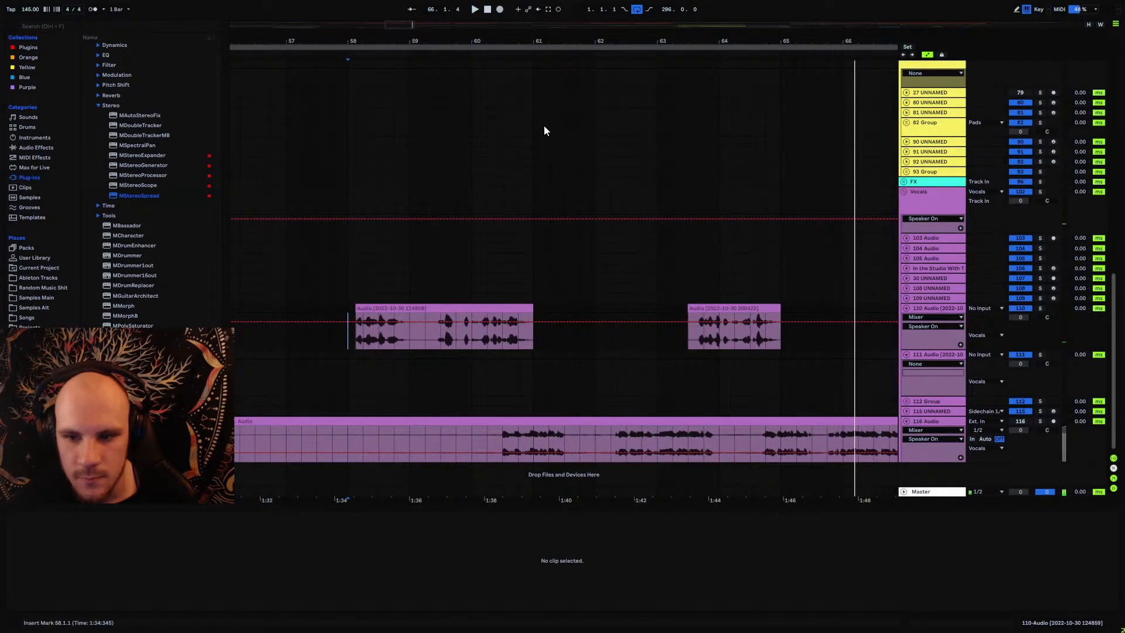
Step: Split the last beat off the bar 58 vocal clip at 60.4.1 and raise that piece's gain to 14.9 dB
click(474, 332)
key(plus)
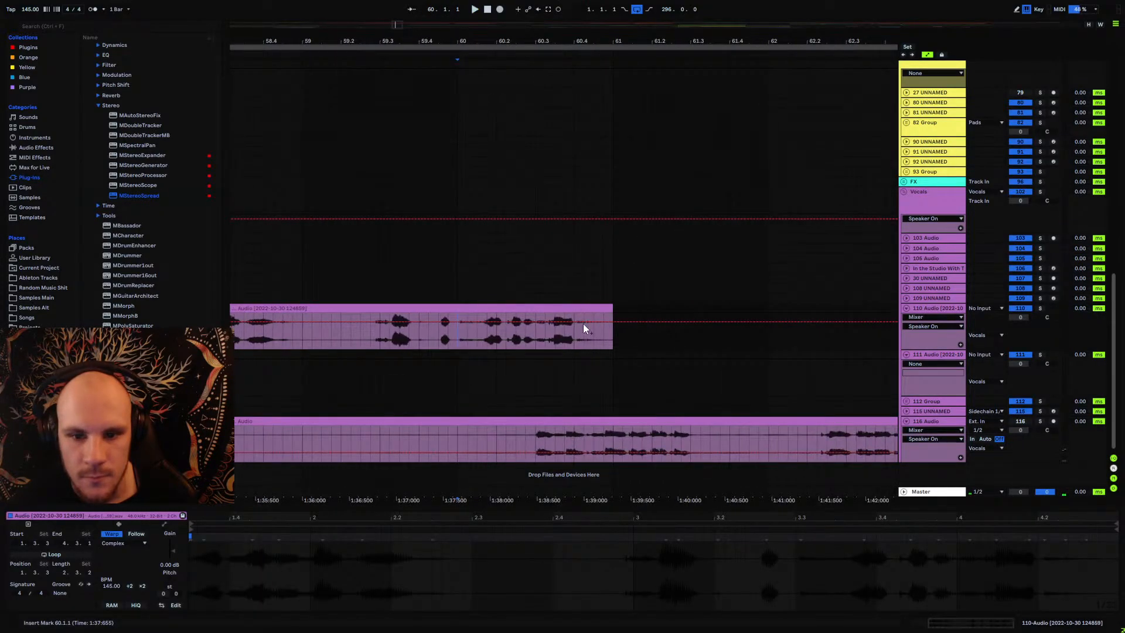
key(ctrl+e)
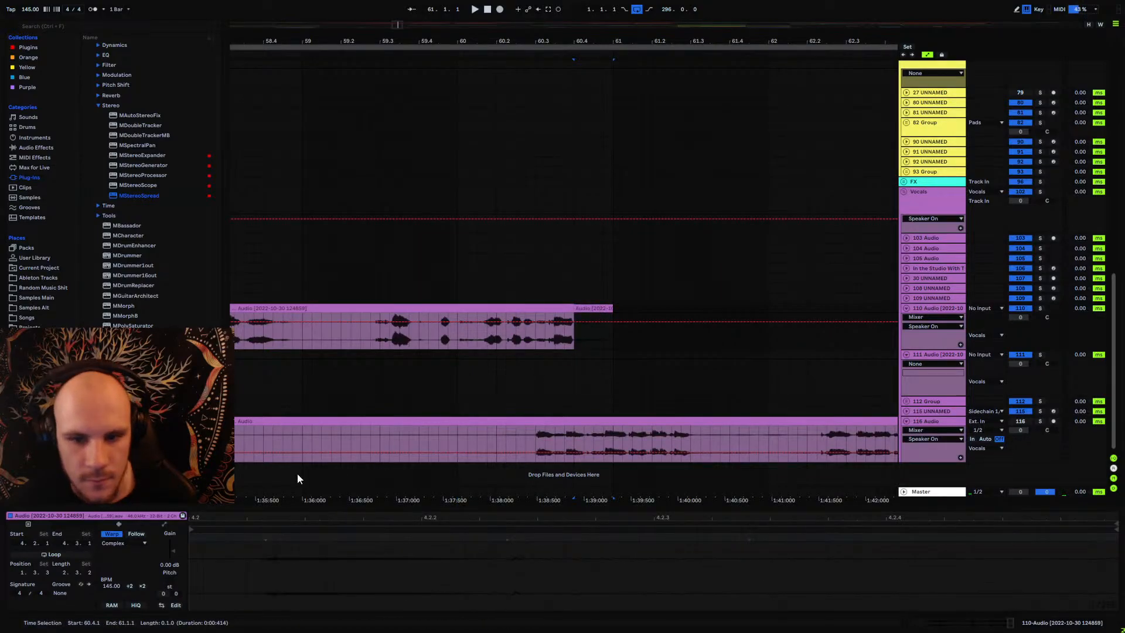
drag(170, 545, 170, 531)
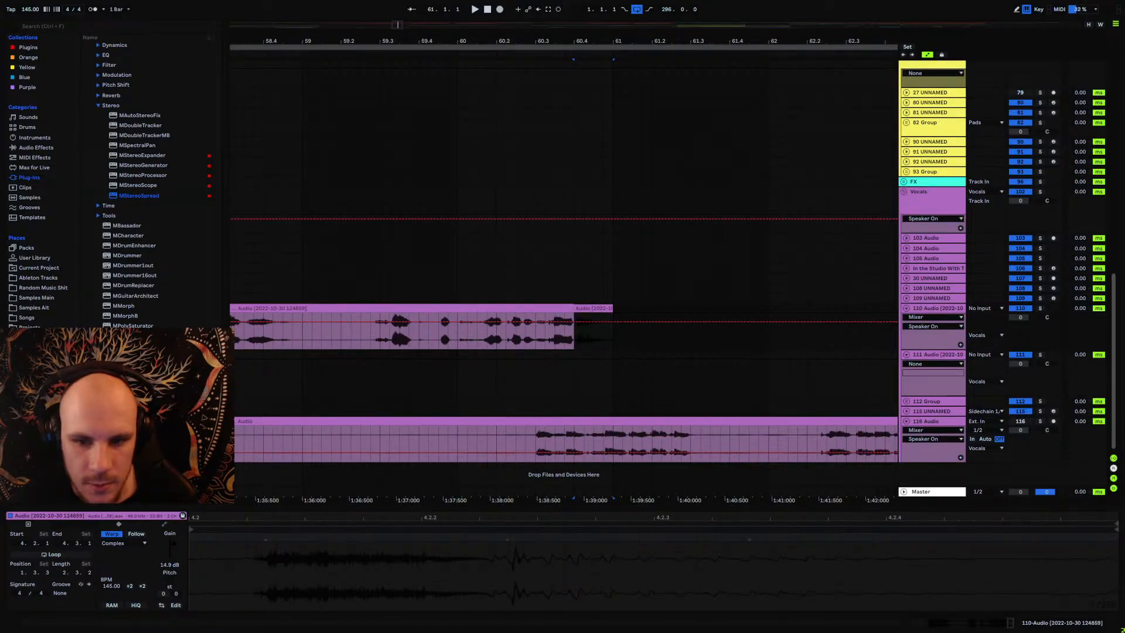
Step: Split the vocal clip at 60.1.1, shift the part before it slightly earlier, cut off that part's short final fragment, and audition the edit
click(455, 337)
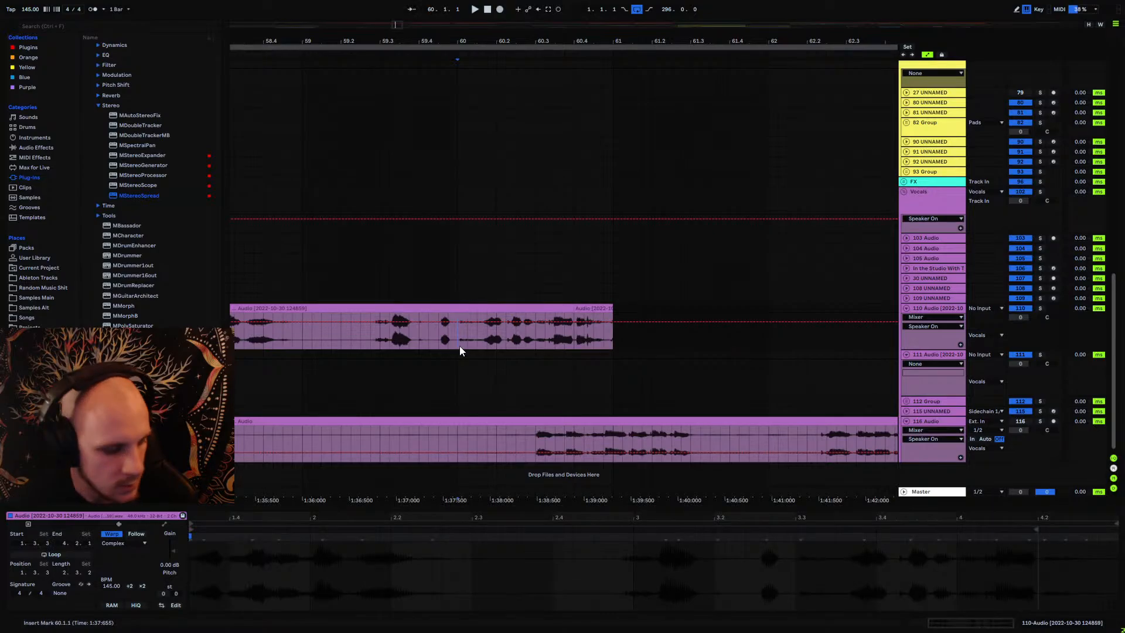
key(ctrl+e)
mouse_move(431, 308)
mouse_down()
mouse_move(421, 331)
mouse_move(426, 310)
mouse_up()
click(419, 337)
key(ctrl+e)
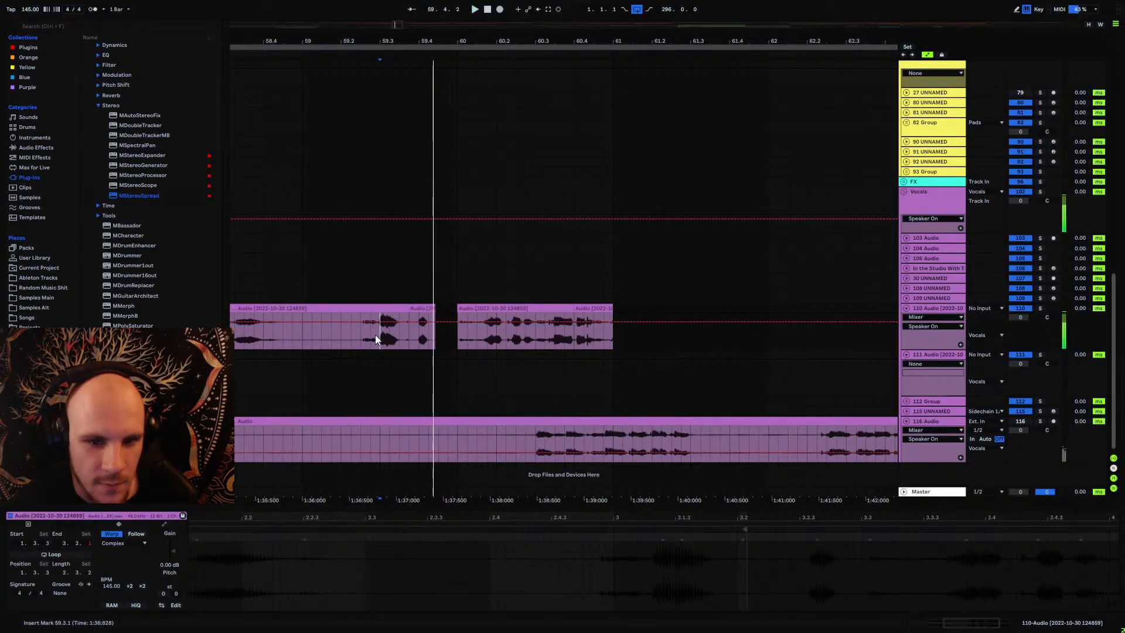
click(375, 335)
key(space)
key(space)
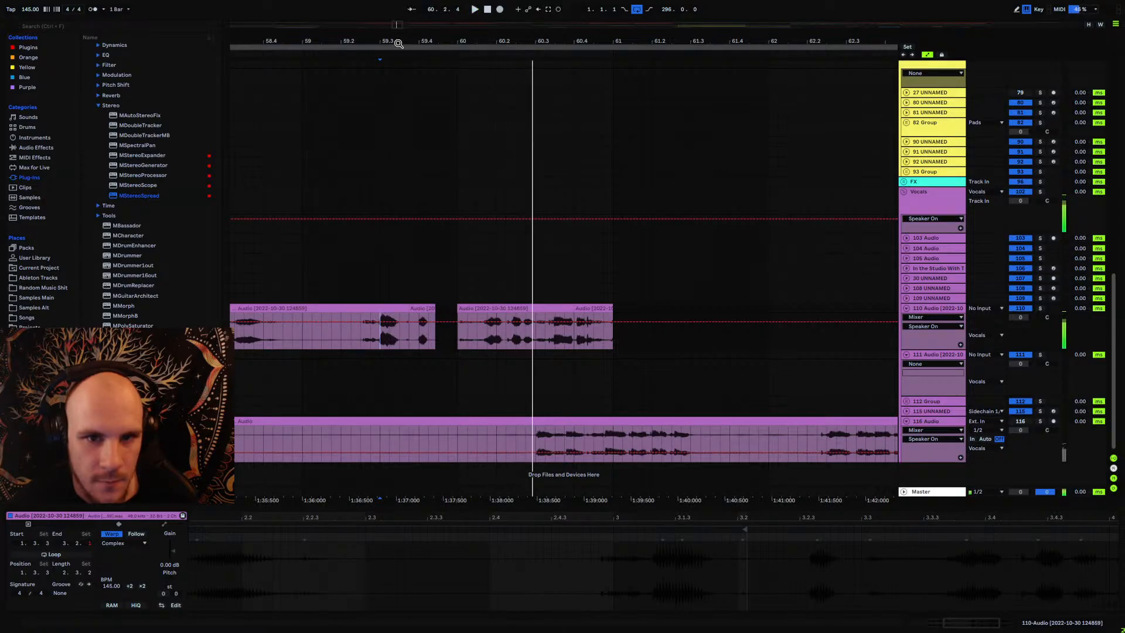
Step: Move the short vocal fragment later to just before bar 60 and extend the preceding piece to meet it
drag(397, 43, 443, 70)
drag(475, 307, 499, 307)
key(space)
click(343, 333)
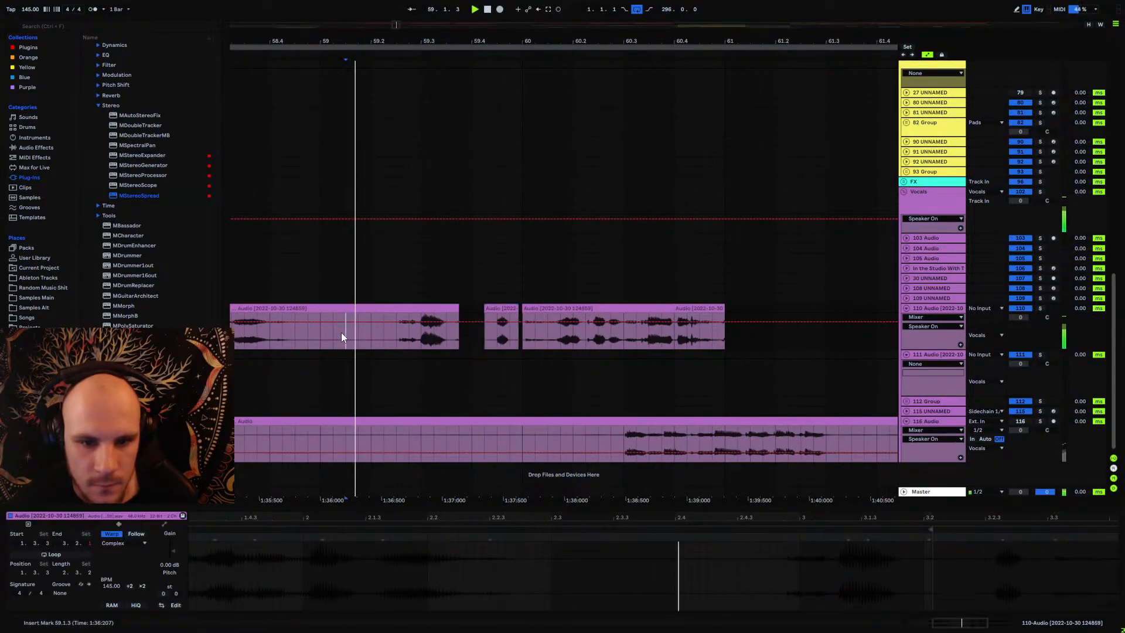
click(454, 308)
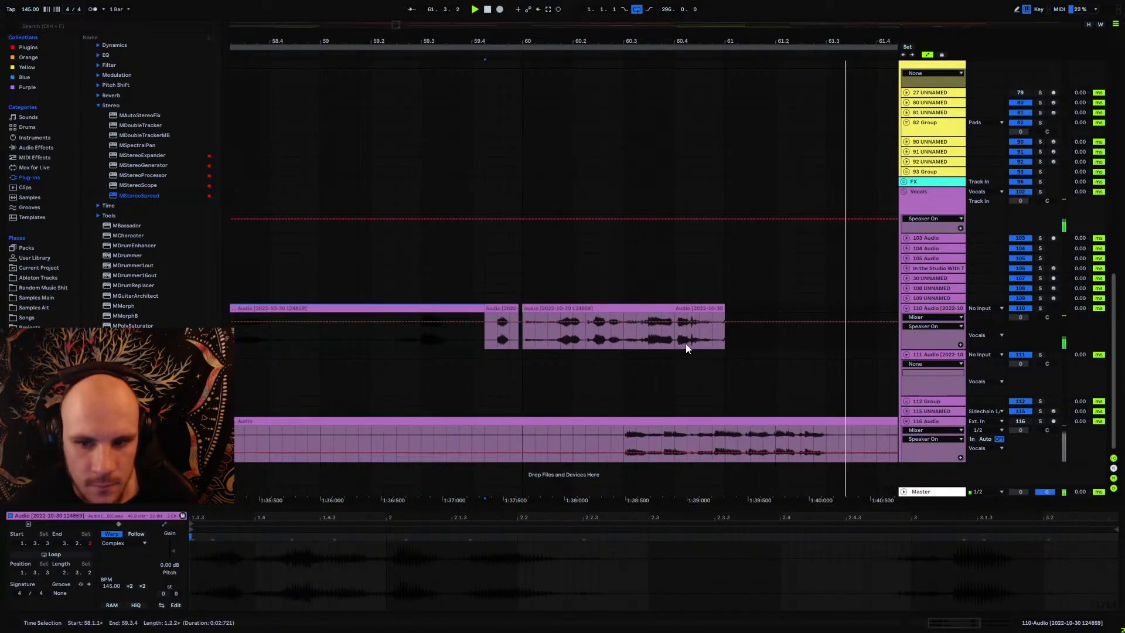
Step: Set the gain of the tail piece at 60.4.1 to 8.94 dB and give it a curved fade-out
click(701, 309)
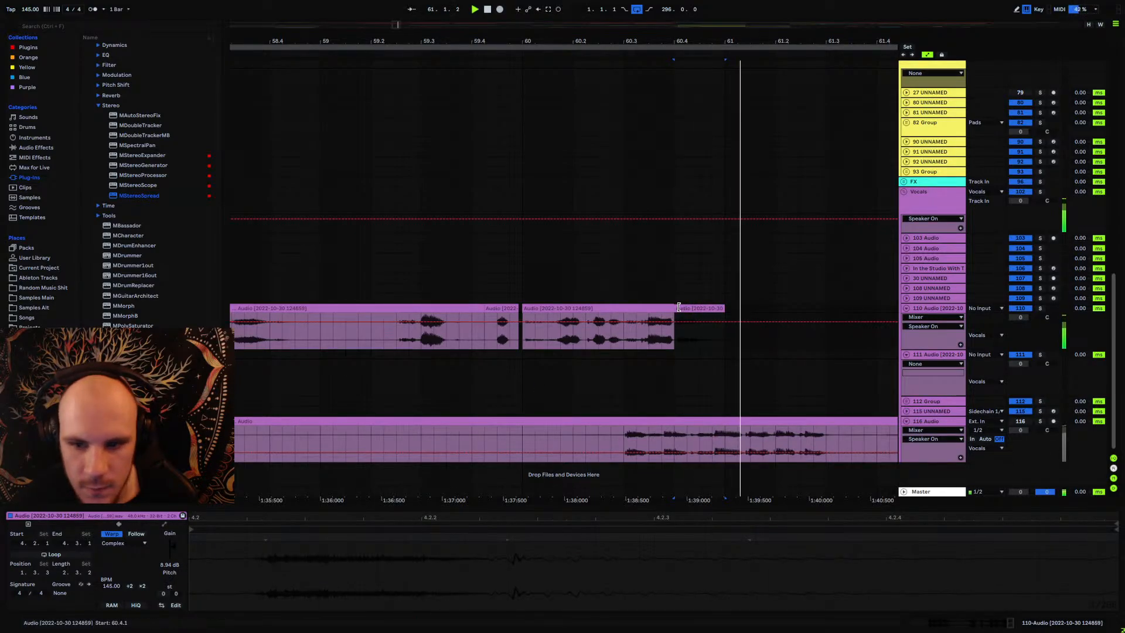
key(space)
click(636, 336)
key(space)
click(716, 310)
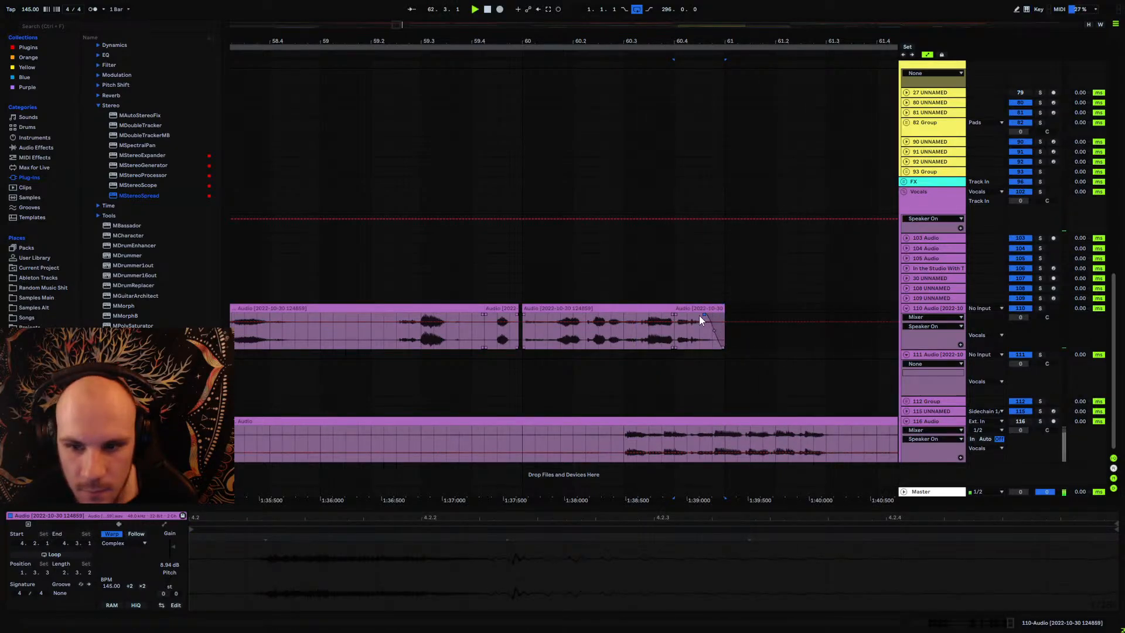
click(684, 319)
click(313, 345)
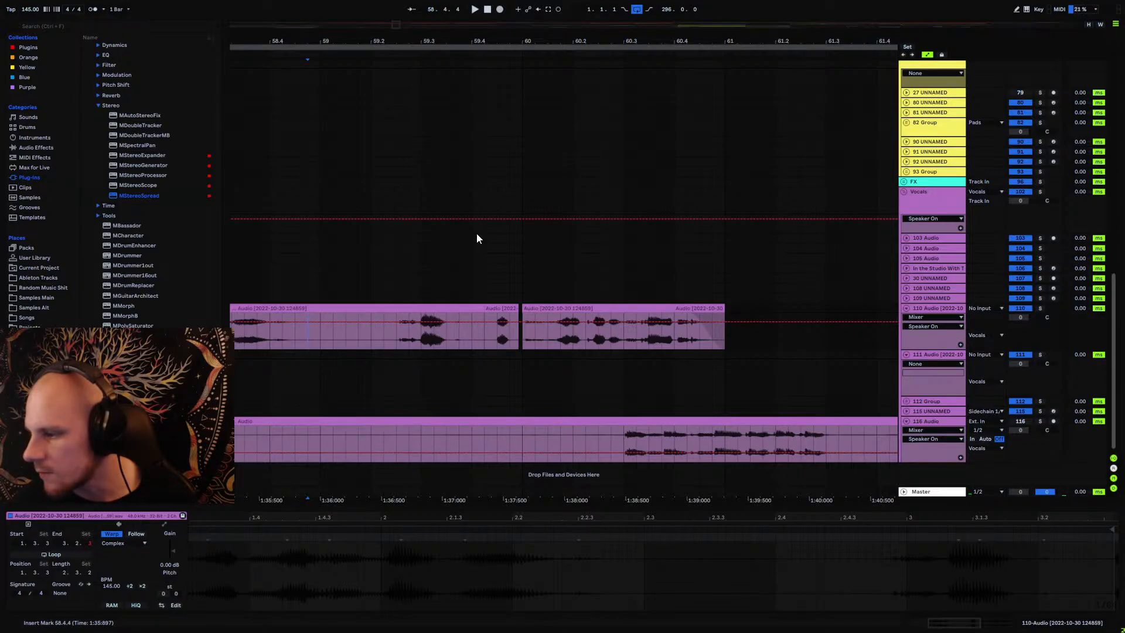
Step: Split the opening vocal piece on 110 Audio at 59.1.1 and move its first part slightly earlier to 57.4.4
drag(407, 42, 608, 20)
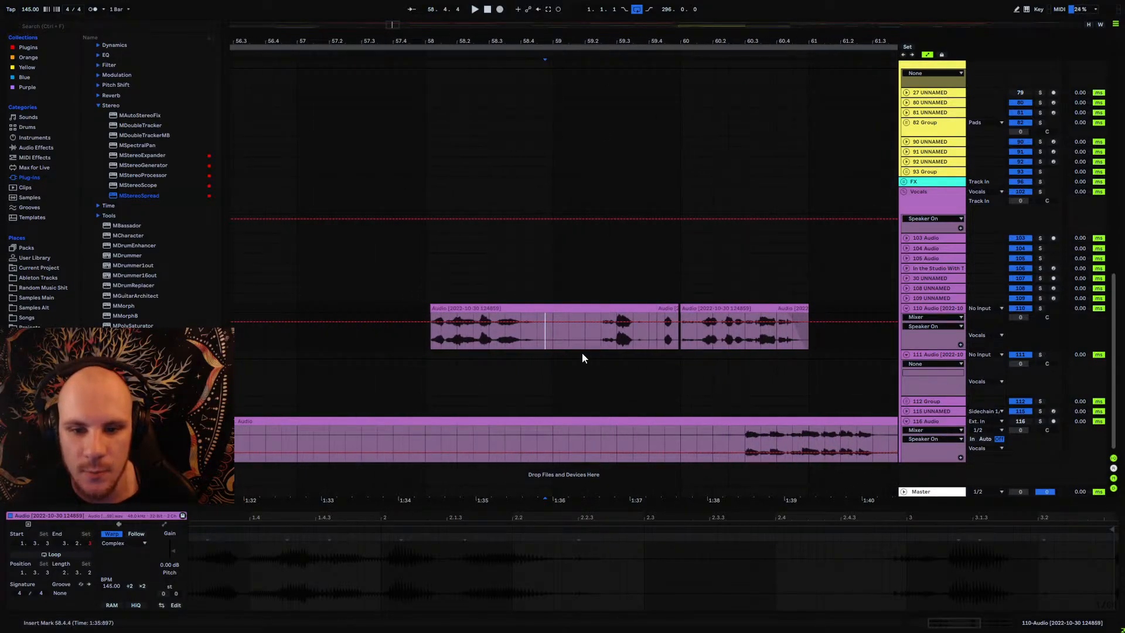
click(425, 333)
key(space)
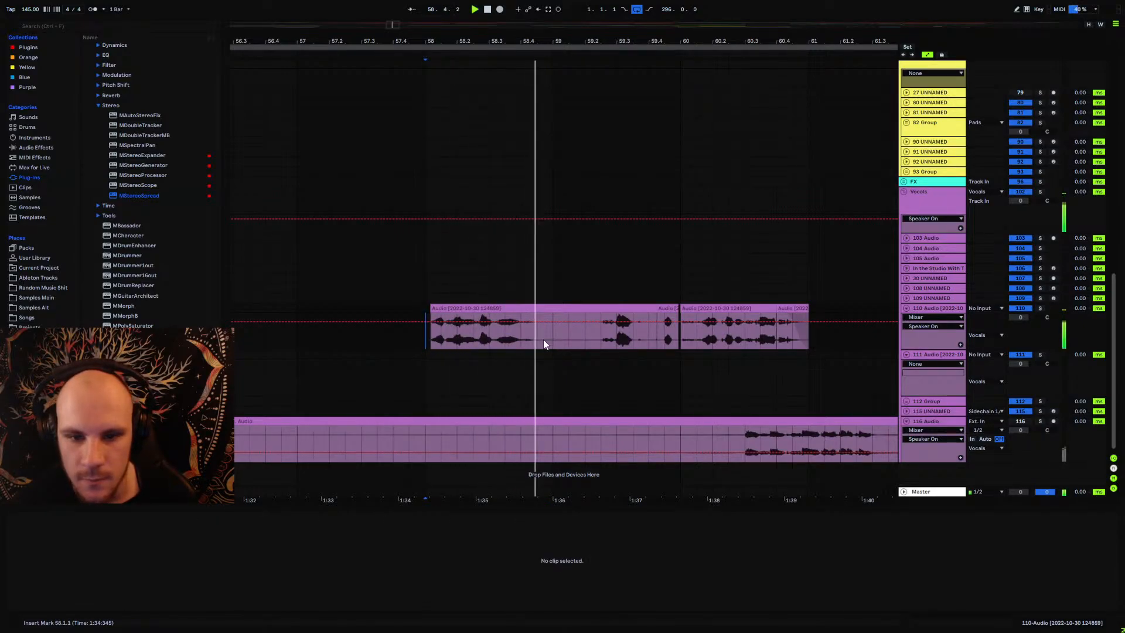
key(space)
click(552, 331)
key(ctrl+e)
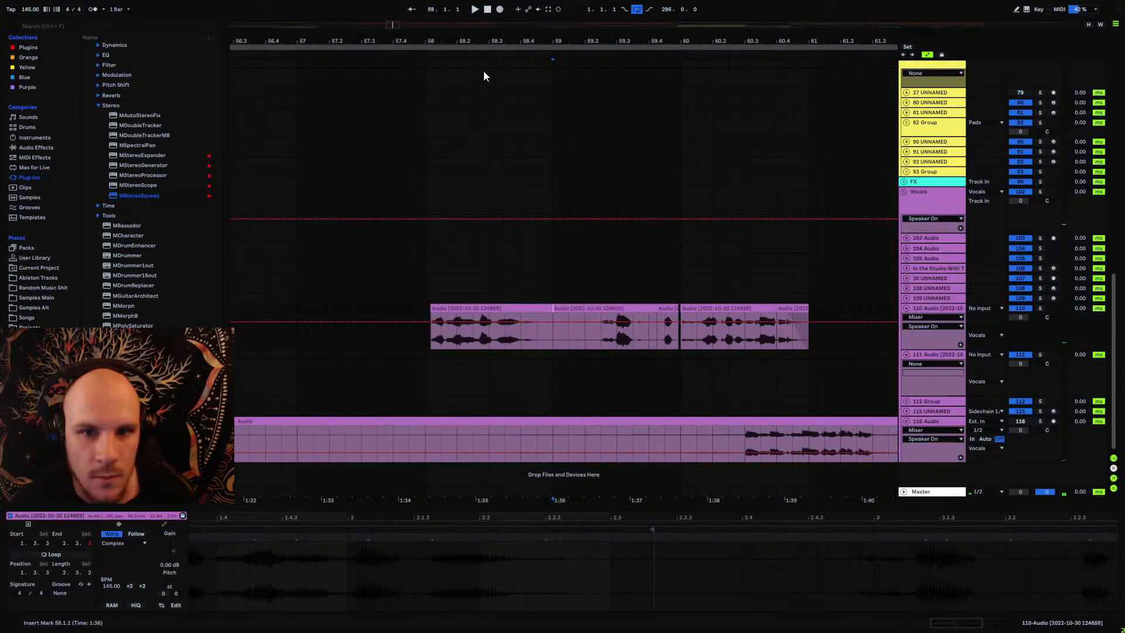
drag(485, 42, 521, 45)
drag(576, 308, 553, 310)
key(space)
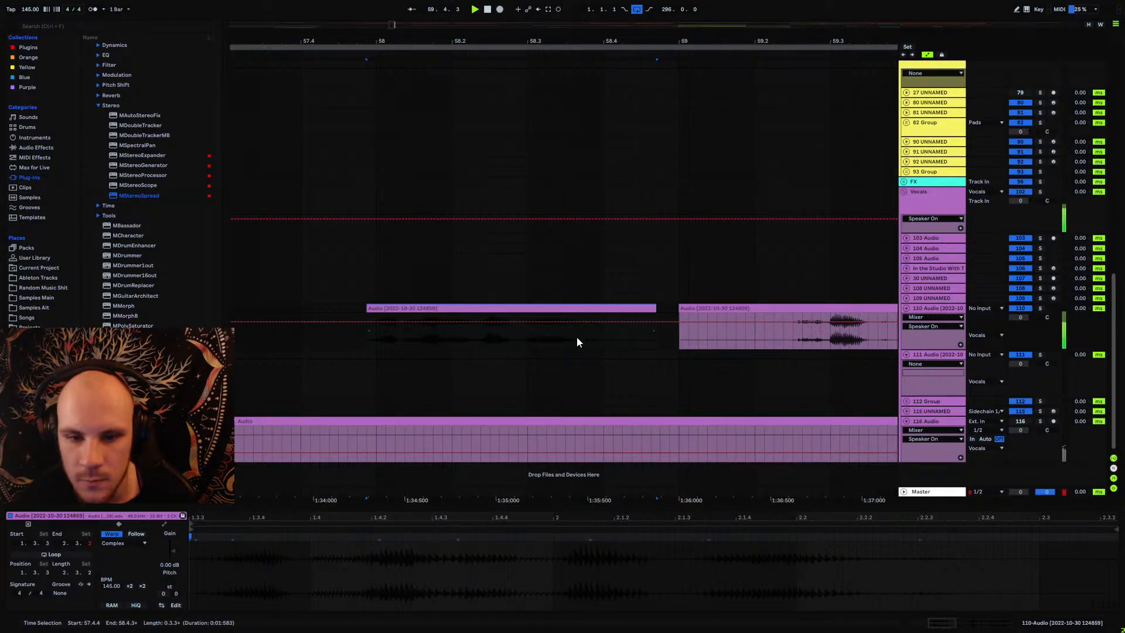
Step: Move all the edited vocal pieces from bars 58 to 61 two bars later and audition them from 59.3.1
drag(462, 44, 524, 53)
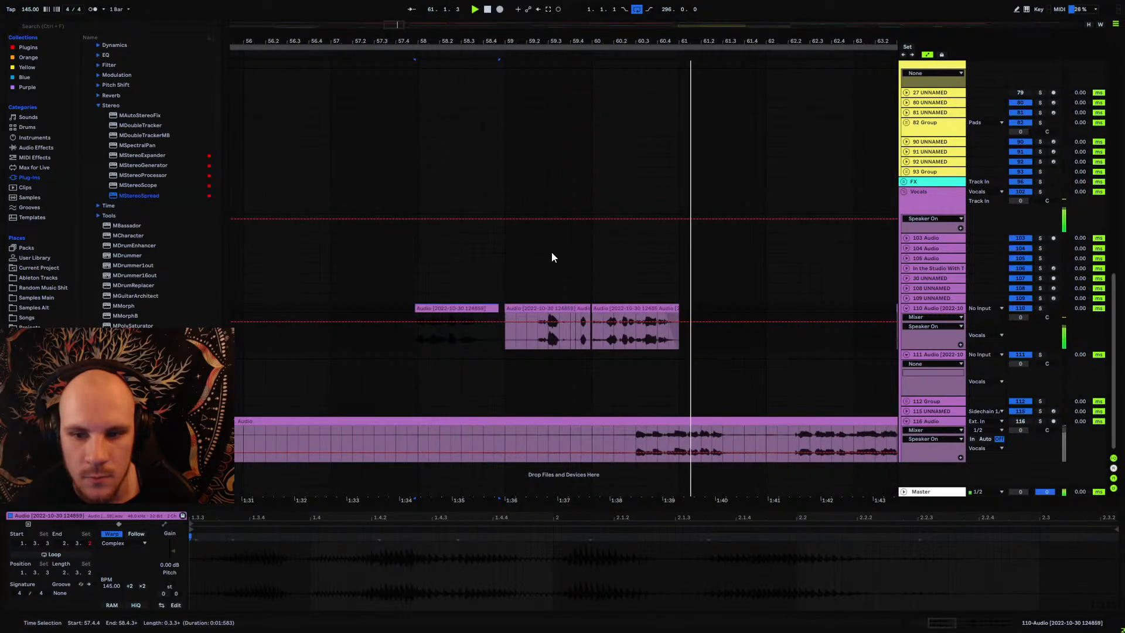
scroll(524, 53, down, 3)
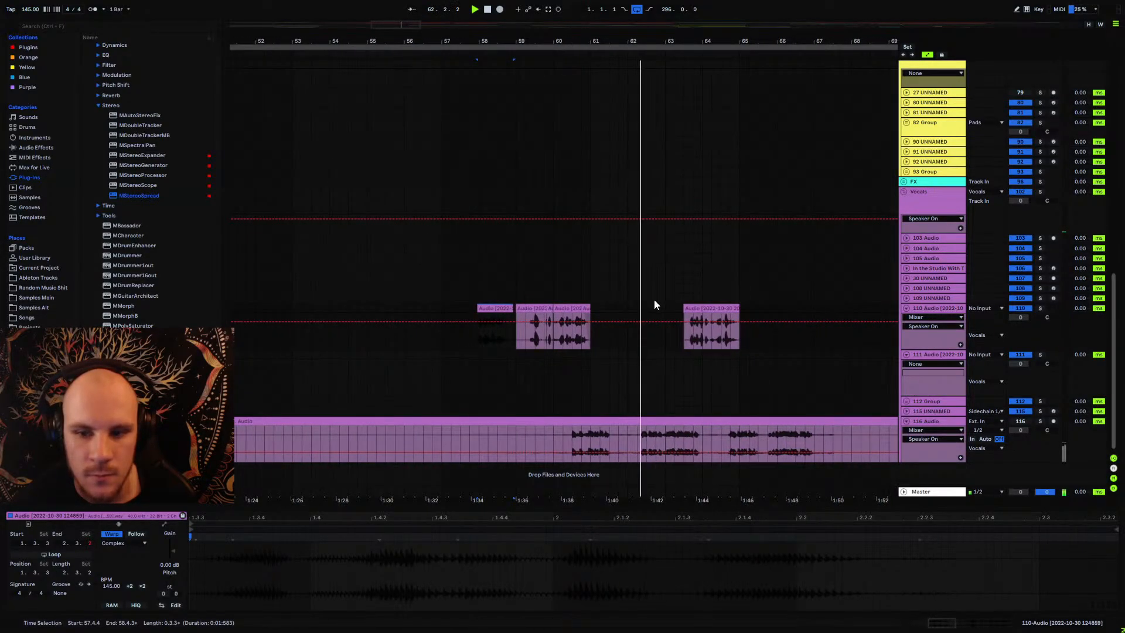
click(575, 308)
click(586, 309)
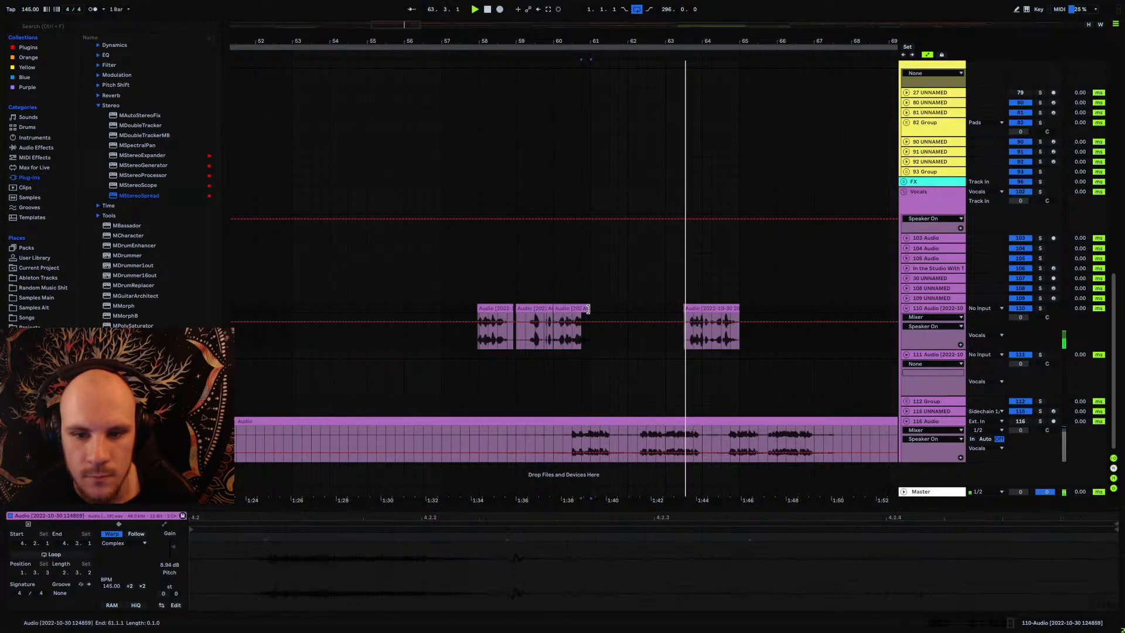
shift+click(488, 307)
drag(495, 308, 567, 310)
click(538, 341)
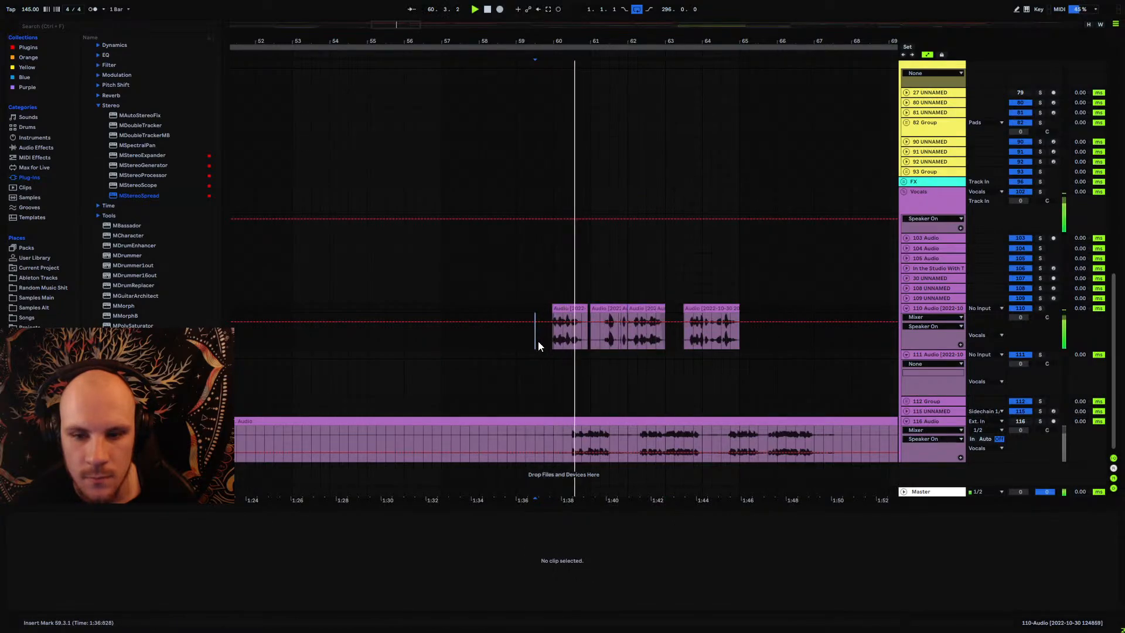
Step: Add the MTransformer pitch-shift plug-in to 110 Audio and raise its formant shift slightly
click(98, 104)
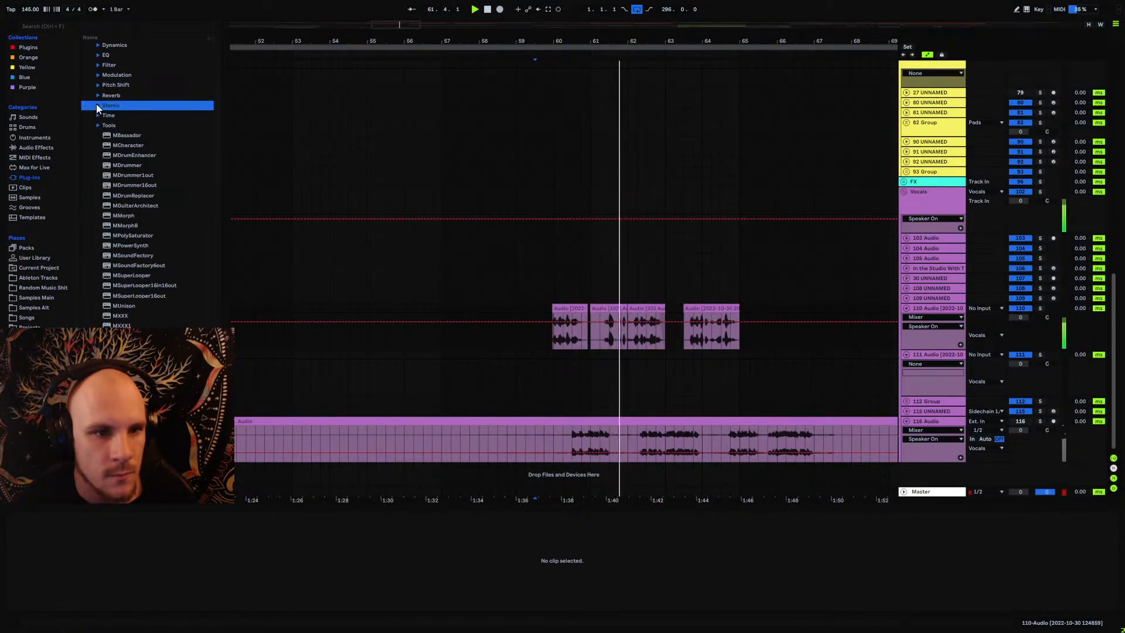
click(97, 85)
click(135, 114)
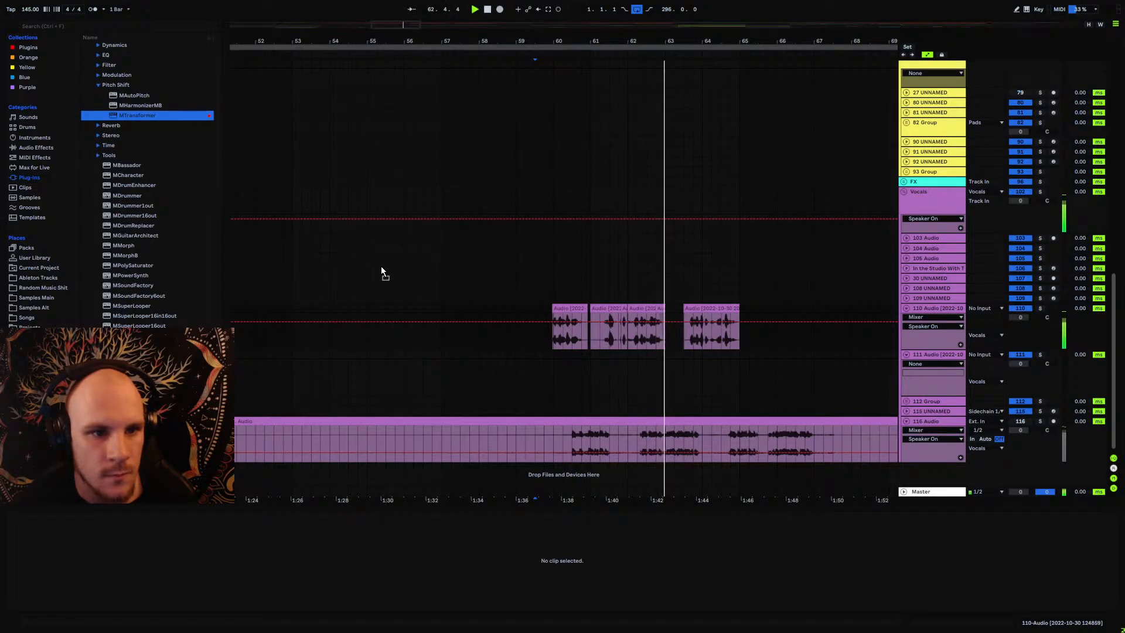
click(578, 344)
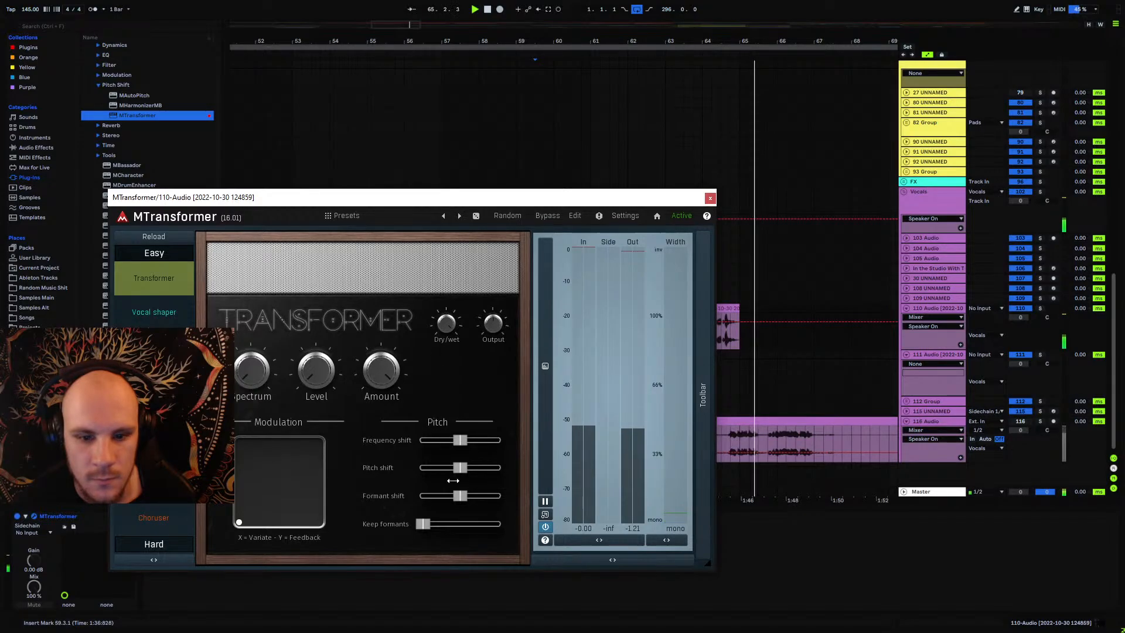
mouse_move(460, 495)
mouse_down()
mouse_move(487, 495)
mouse_move(445, 496)
mouse_move(485, 496)
mouse_move(469, 496)
mouse_up()
click(710, 197)
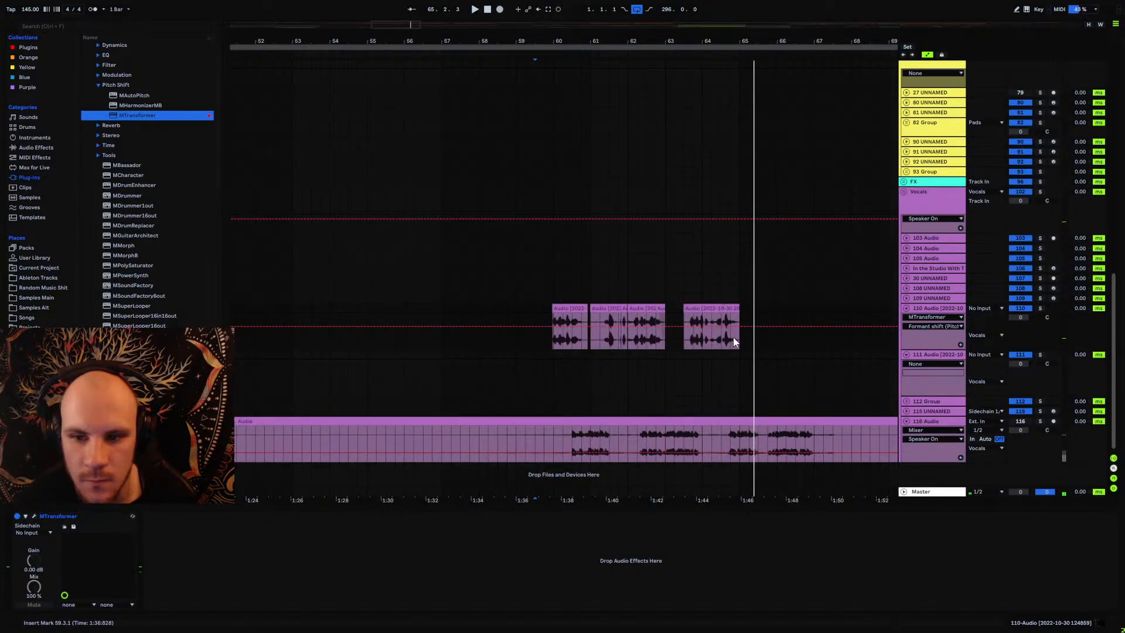
Step: Shape formant shift automation that falls and rises across the 110 Audio vocal clips from bar 60 to 65, and play it back
click(737, 325)
drag(698, 325, 664, 342)
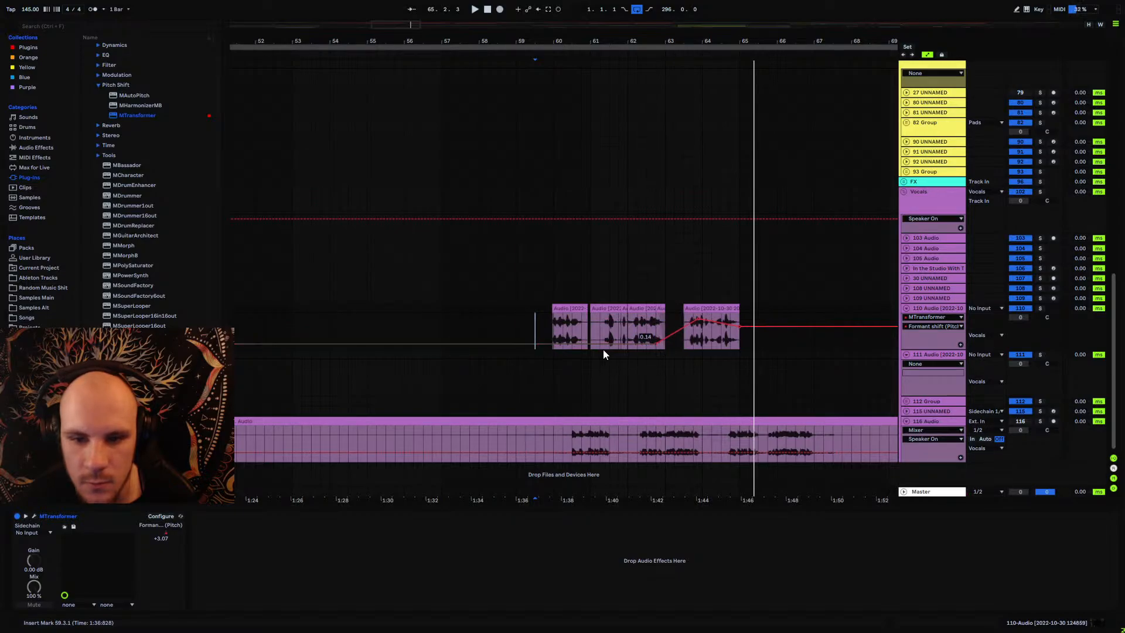
key(space)
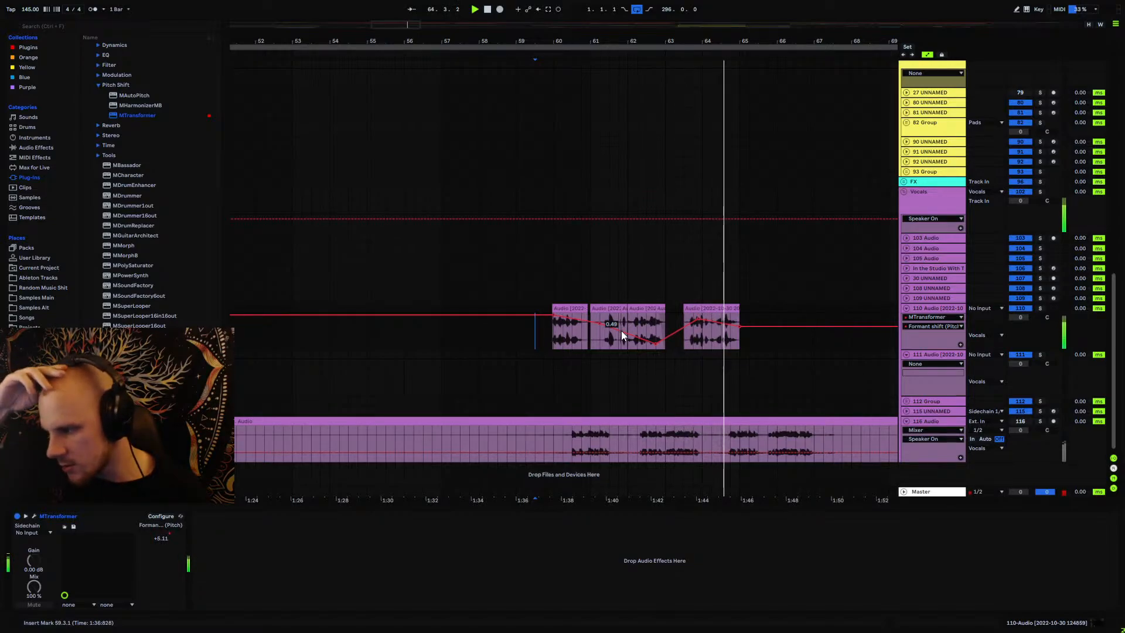
Step: Audition the 105 Audio vocal clip at 264.1.1 in solo and examine that track's effect chain and automation
key(space)
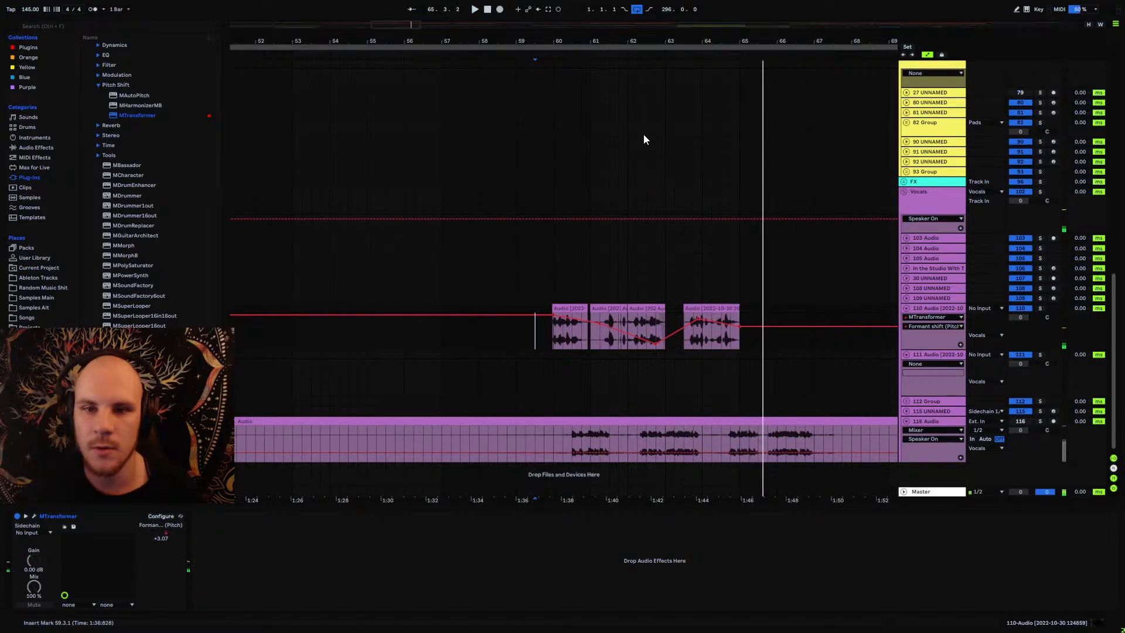
drag(633, 43, 367, 43)
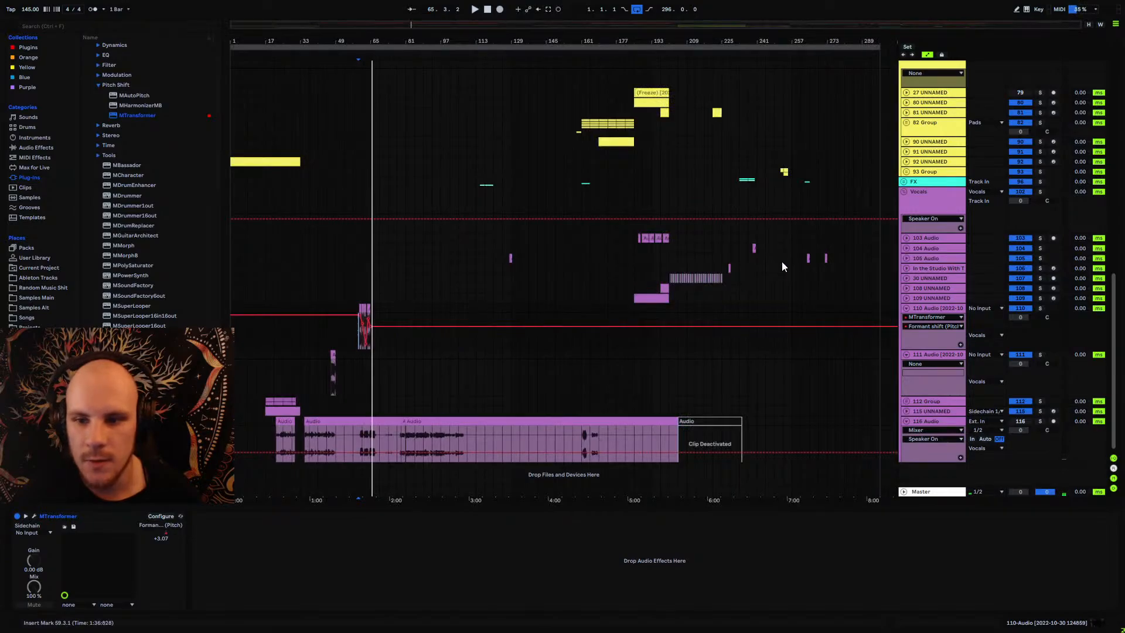
click(807, 262)
click(907, 258)
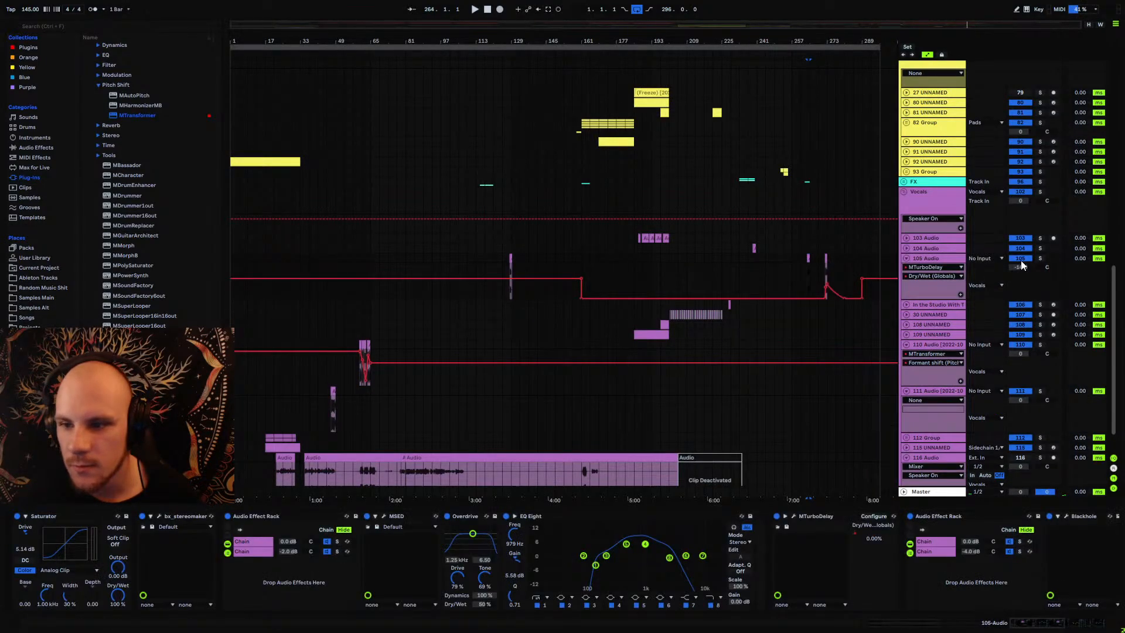
key(space)
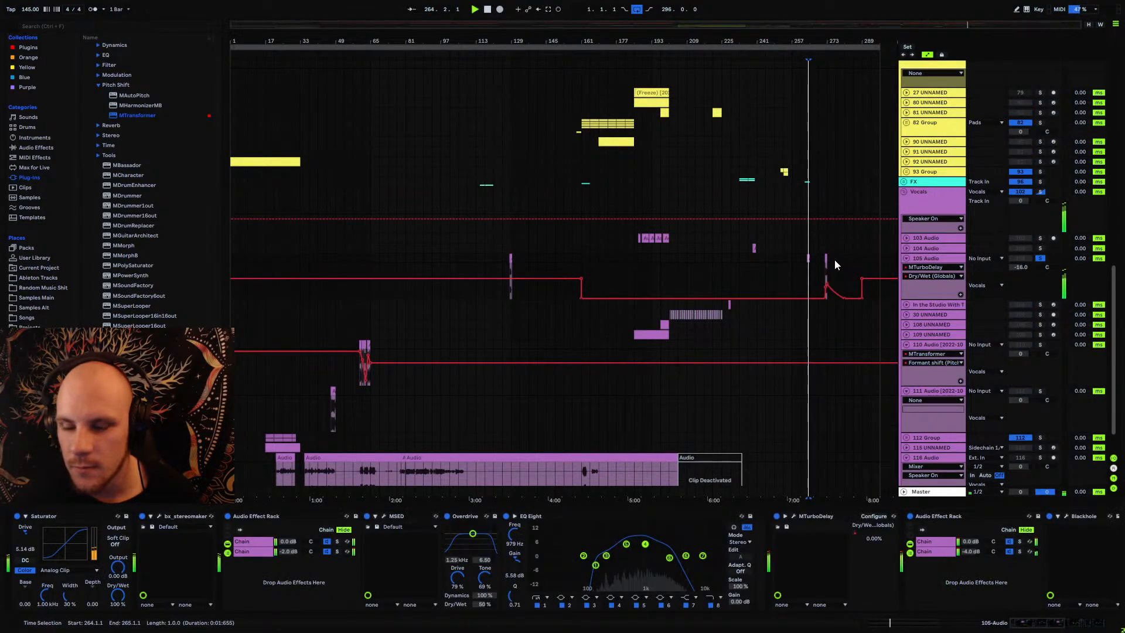
click(906, 258)
Step: Solo 104 Audio to audition its vocal clip near bar 239, and examine the effect chains of 104 Audio and 103 Audio
click(1036, 249)
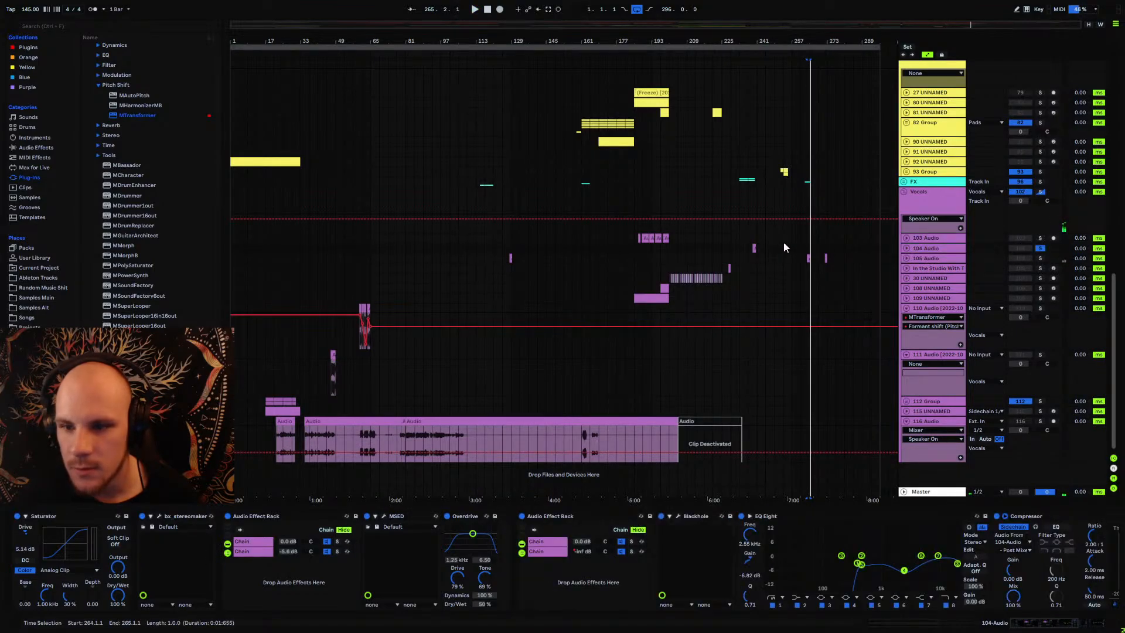
key(space)
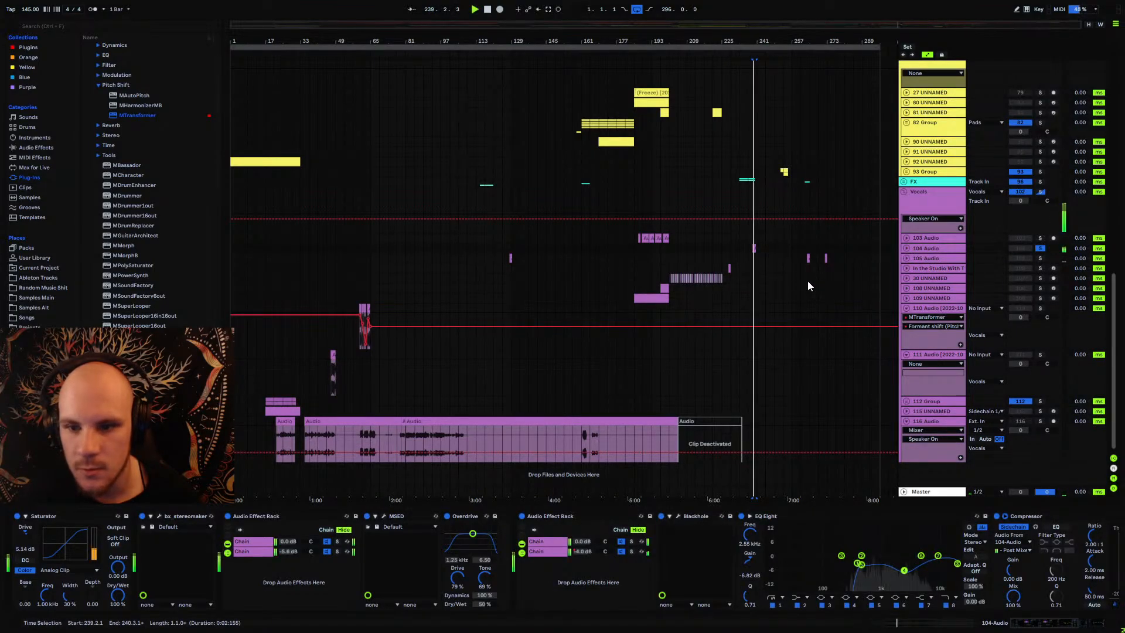
click(906, 248)
drag(781, 42, 674, 94)
click(926, 237)
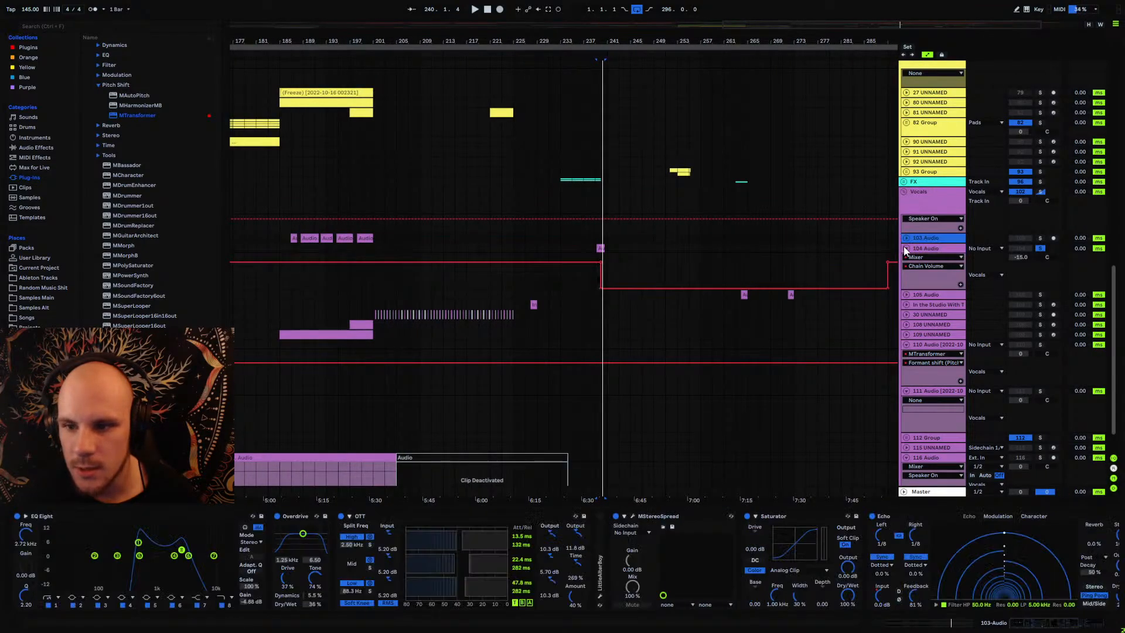
click(905, 248)
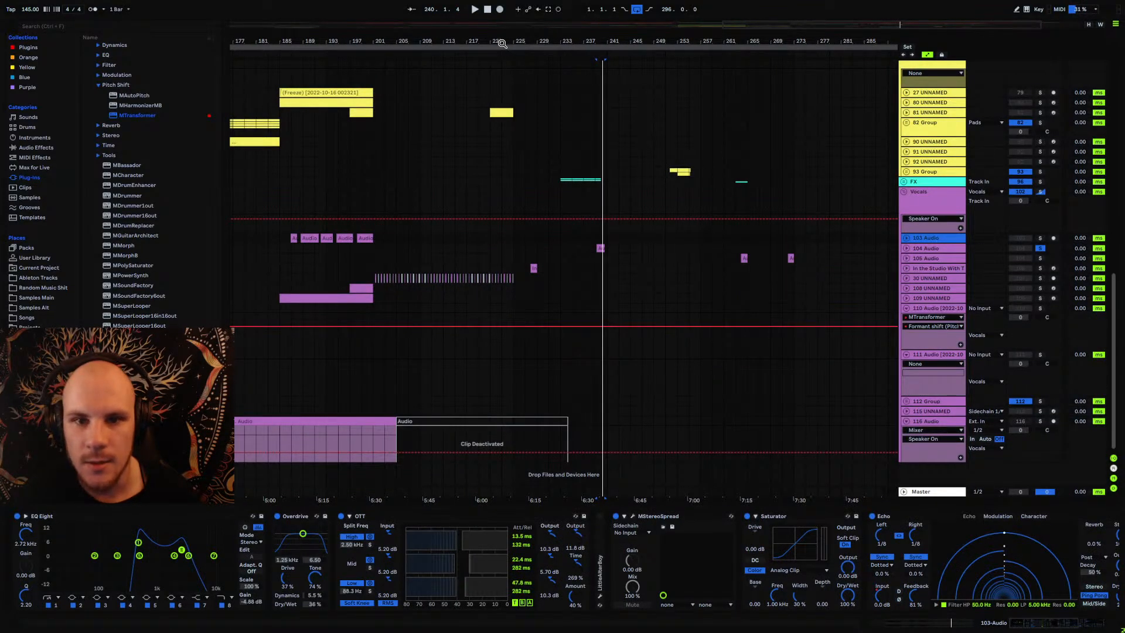
drag(502, 43, 502, 18)
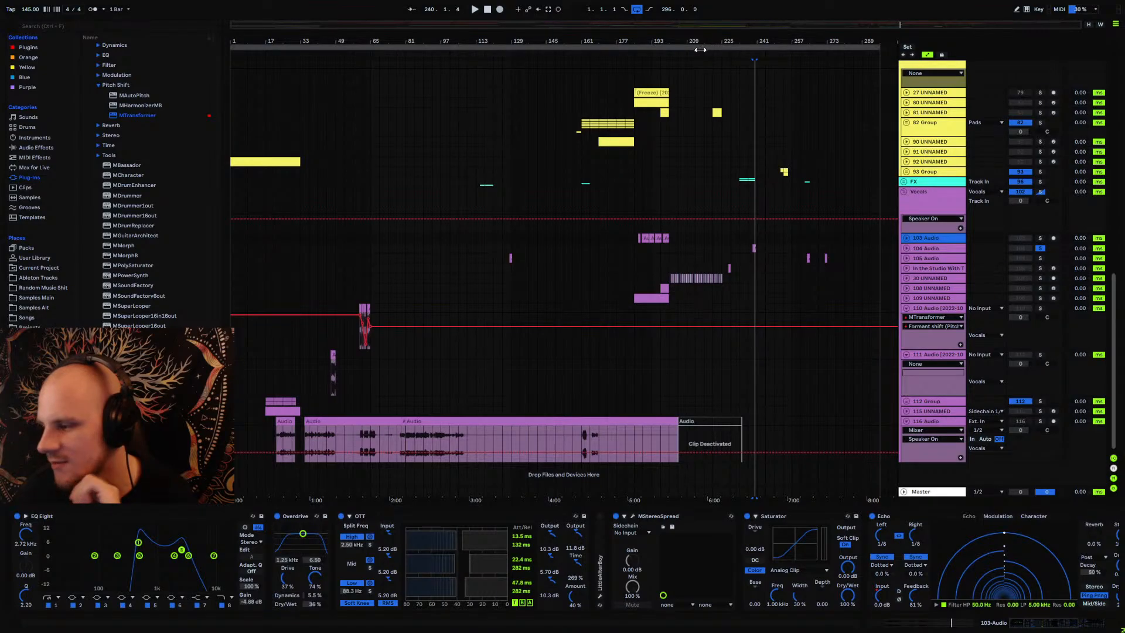
Step: Add an Echo effect after MTransformer on 110 Audio and set it to Ping Pong mode
drag(386, 38, 556, 76)
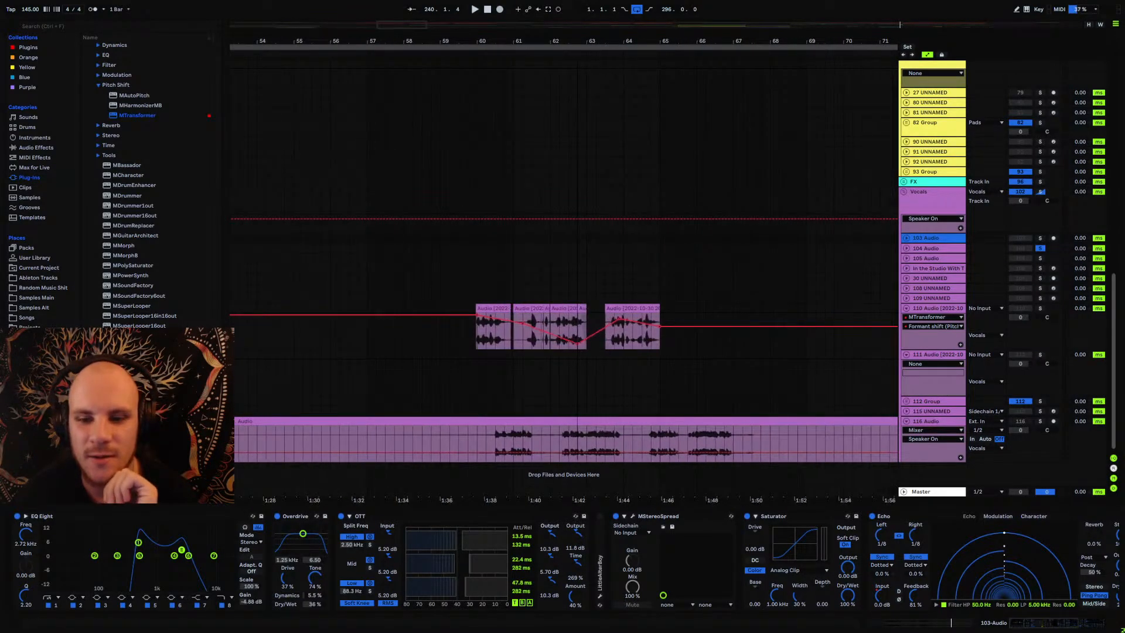
click(909, 309)
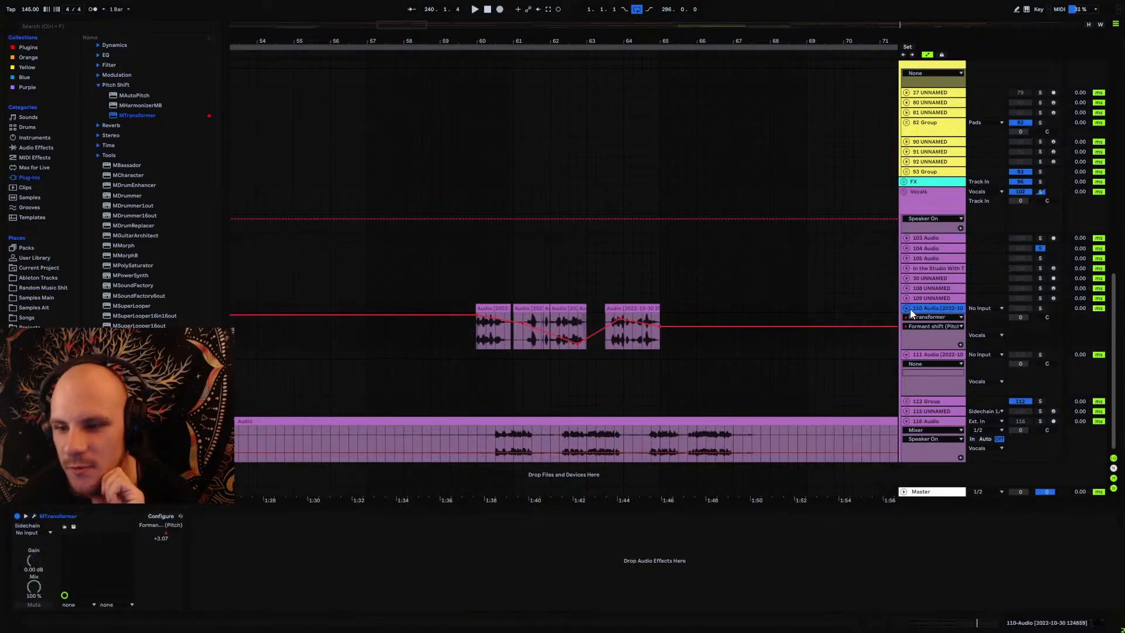
click(906, 354)
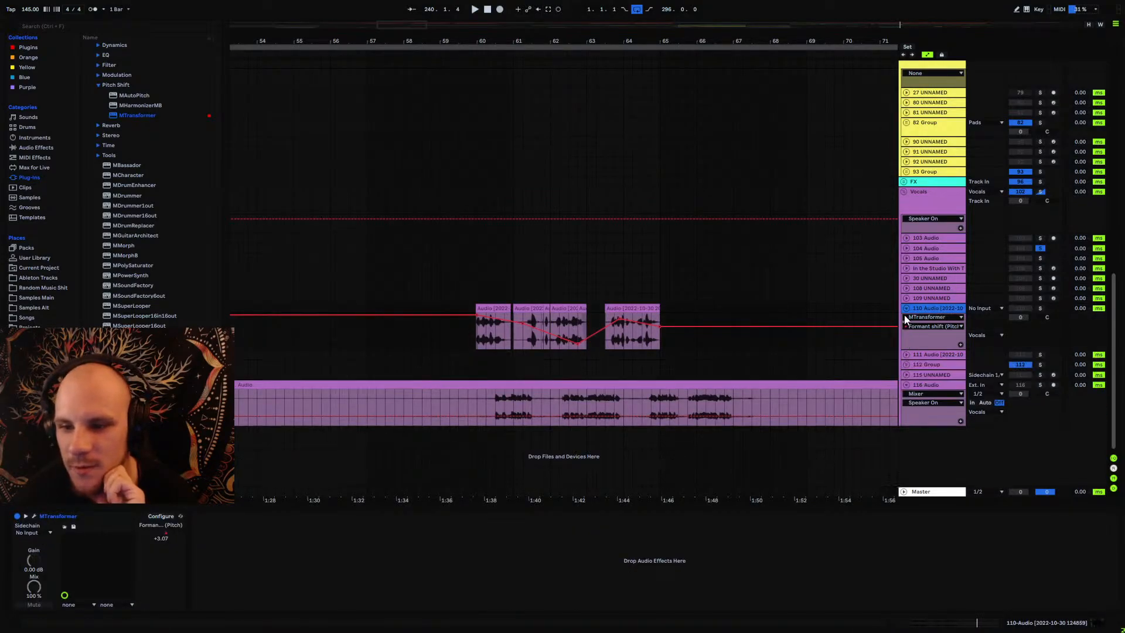
click(98, 86)
scroll(111, 112, up, 1)
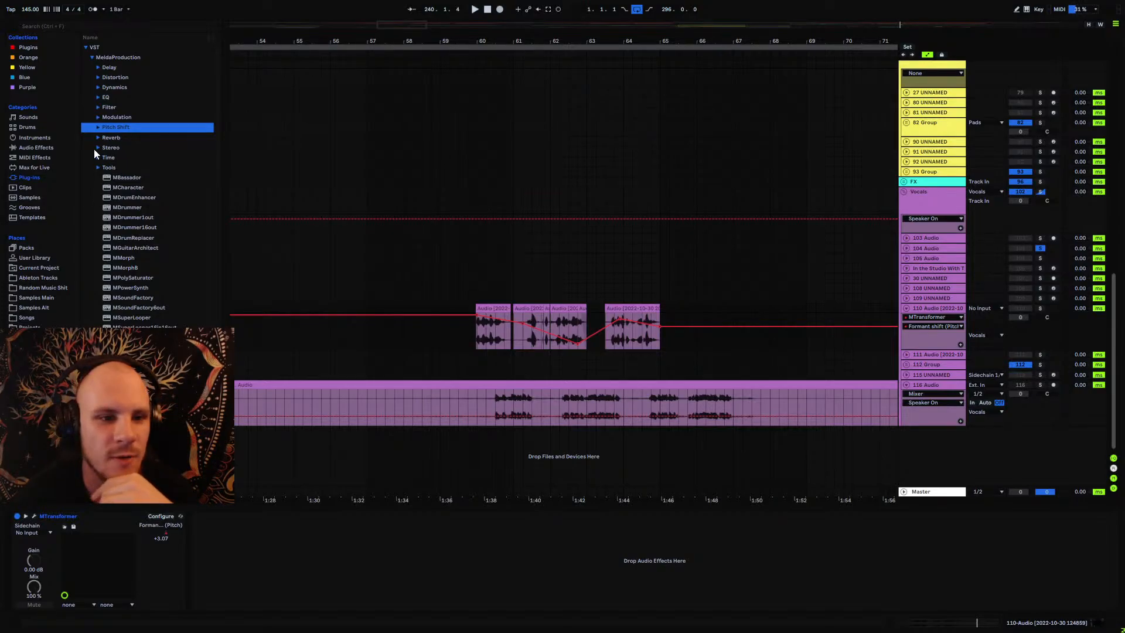
click(30, 149)
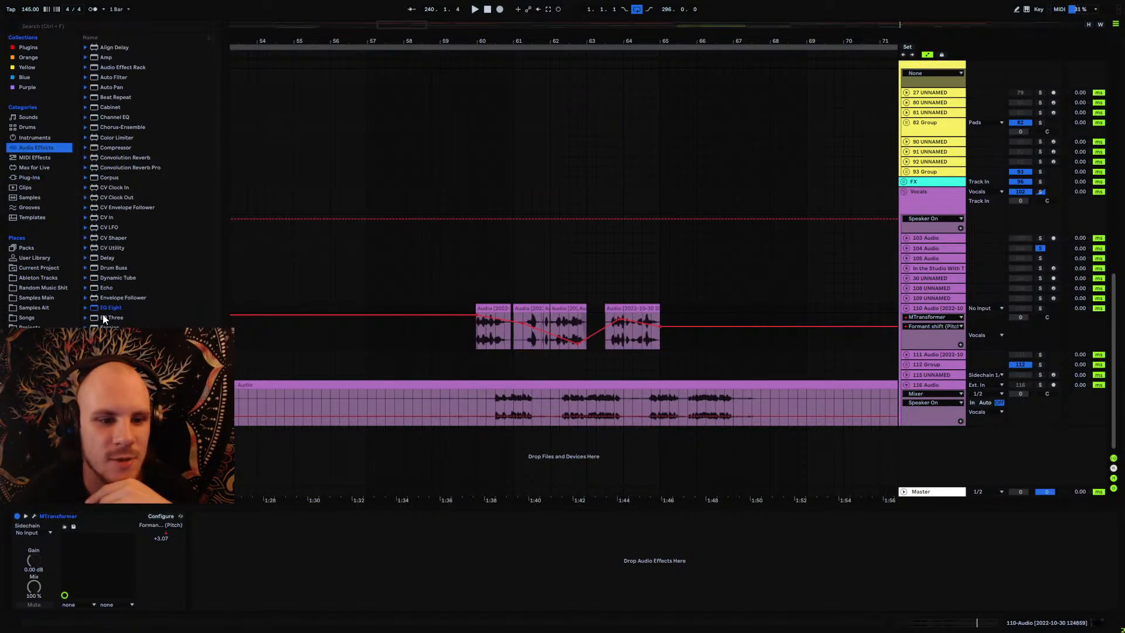
drag(629, 338, 582, 372)
click(420, 595)
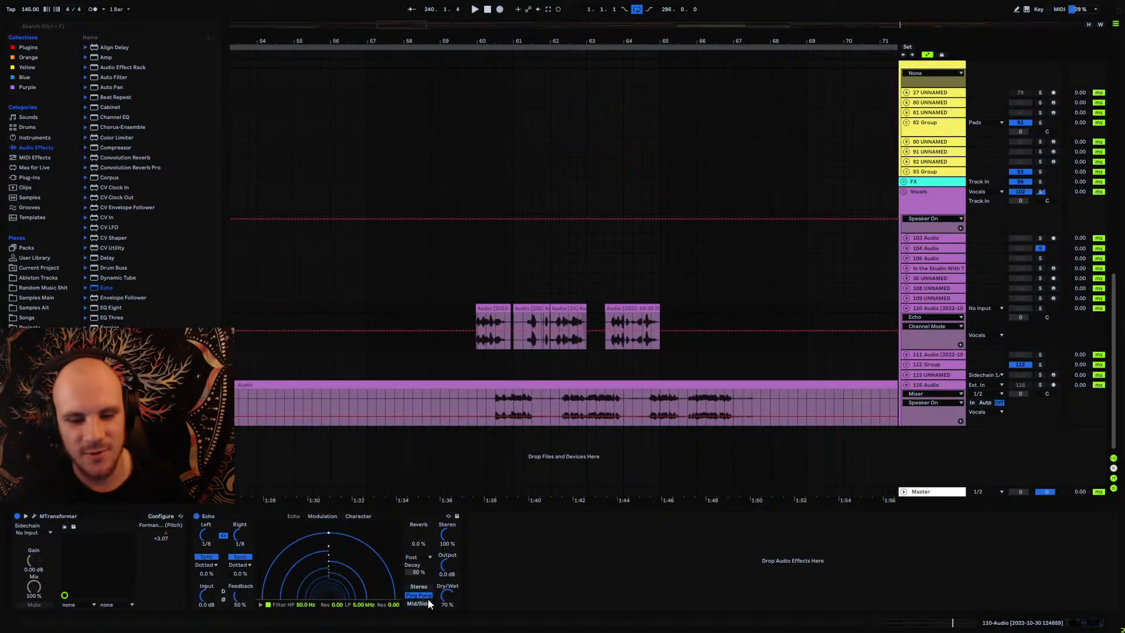
Step: Solo 110 Audio, play its vocals from 60.1.1 and set the Echo dry/wet to 32%
key(space)
click(448, 595)
click(479, 318)
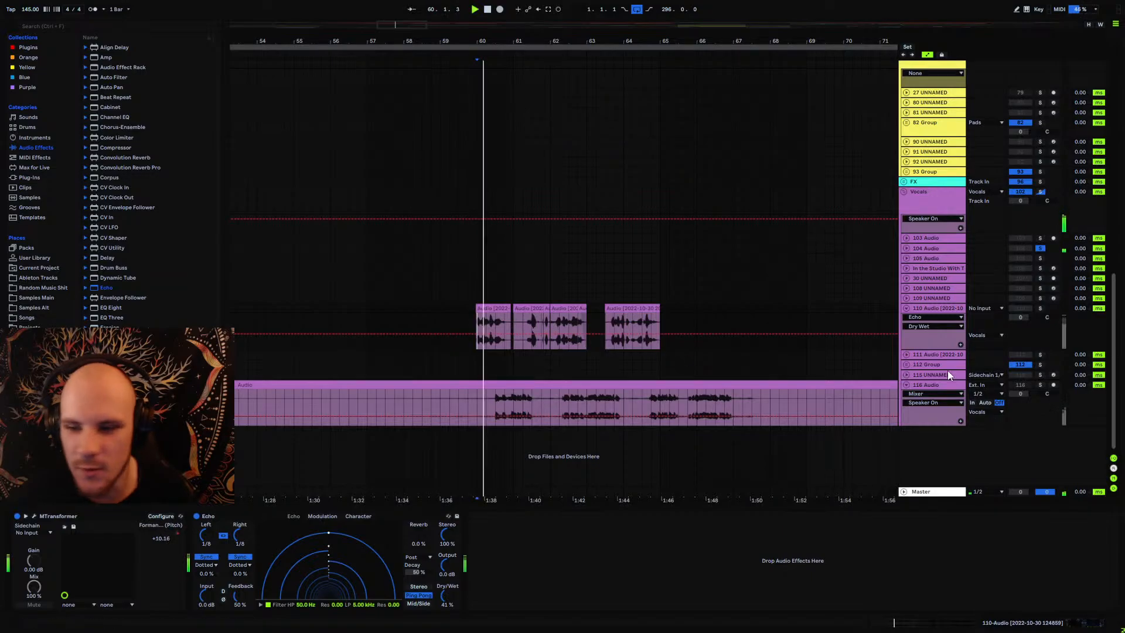
key(space)
key(space)
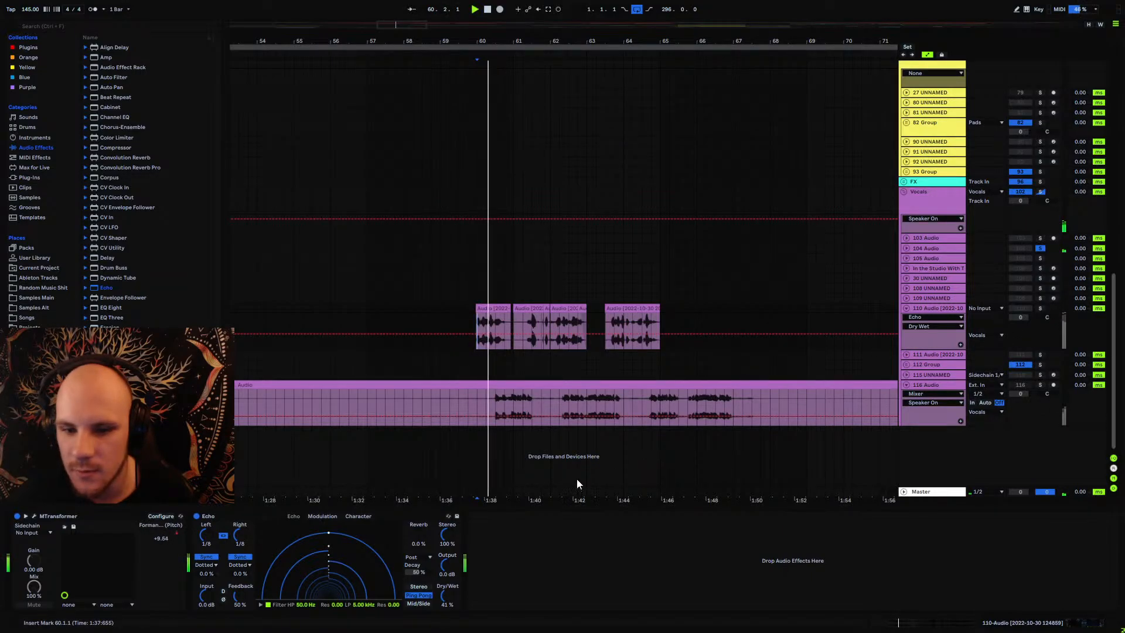
key(space)
key(space)
click(924, 252)
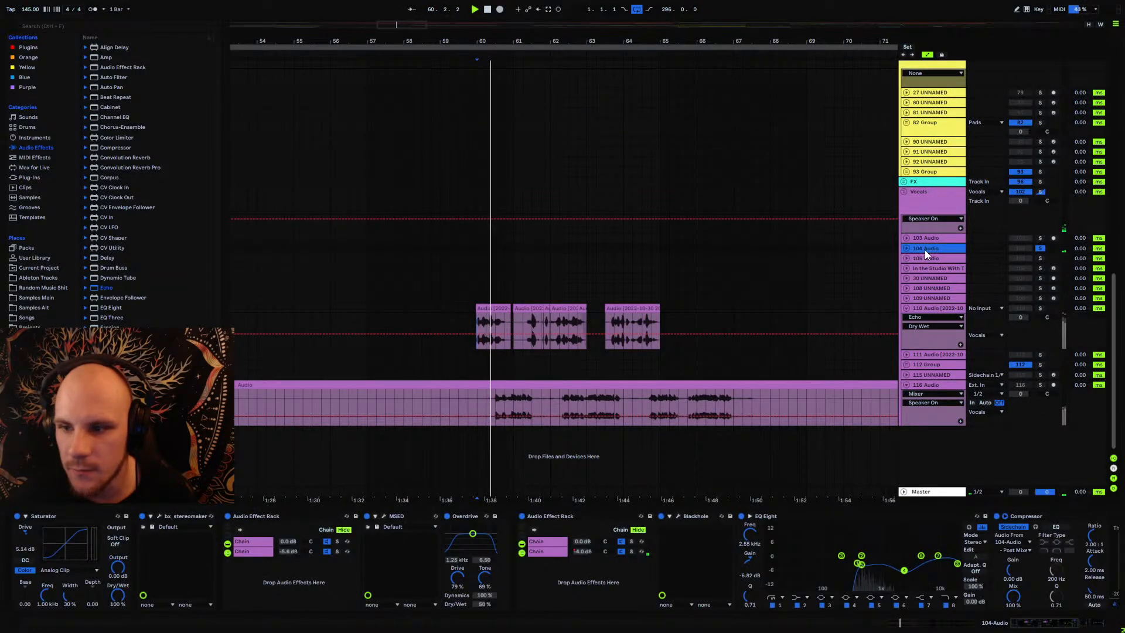
click(932, 307)
key(space)
key(space)
click(1040, 308)
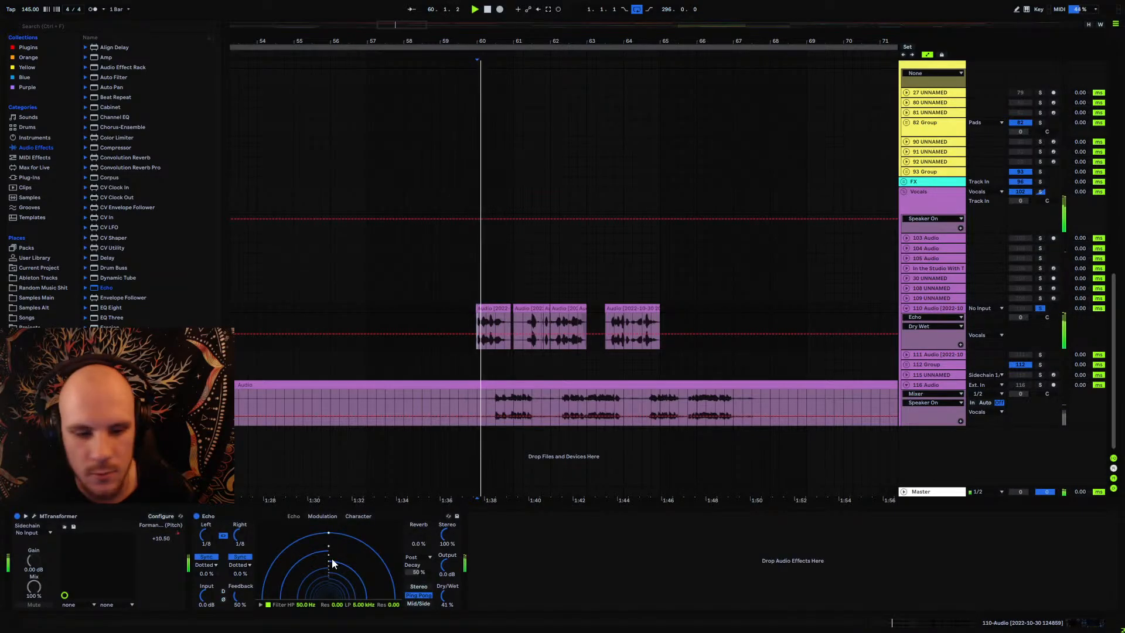
drag(448, 596, 447, 601)
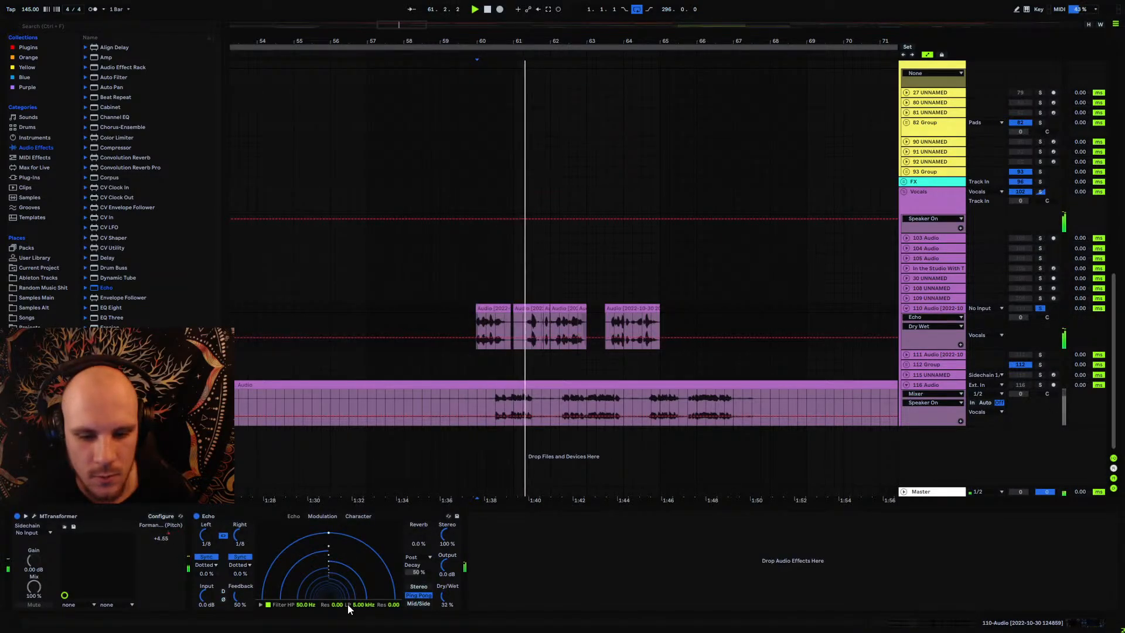
Step: Lower the Echo input gain to -19 dB and automate it to rise at the phrase endings near bars 63 and 64.4
drag(206, 596, 206, 615)
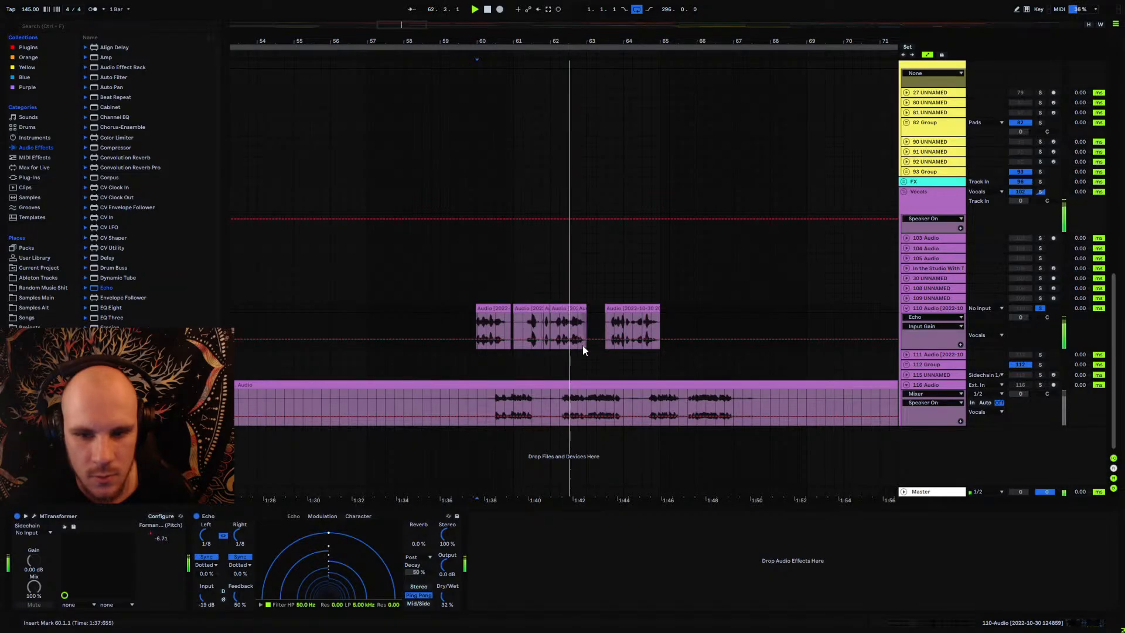
drag(574, 337, 645, 331)
key(space)
key(space)
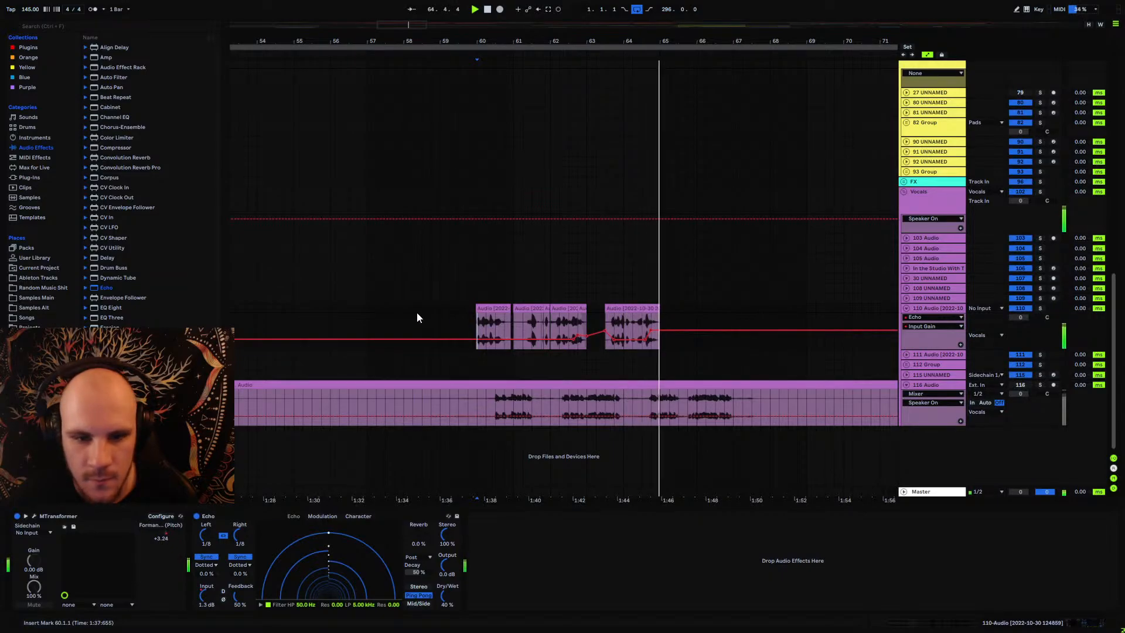
click(374, 308)
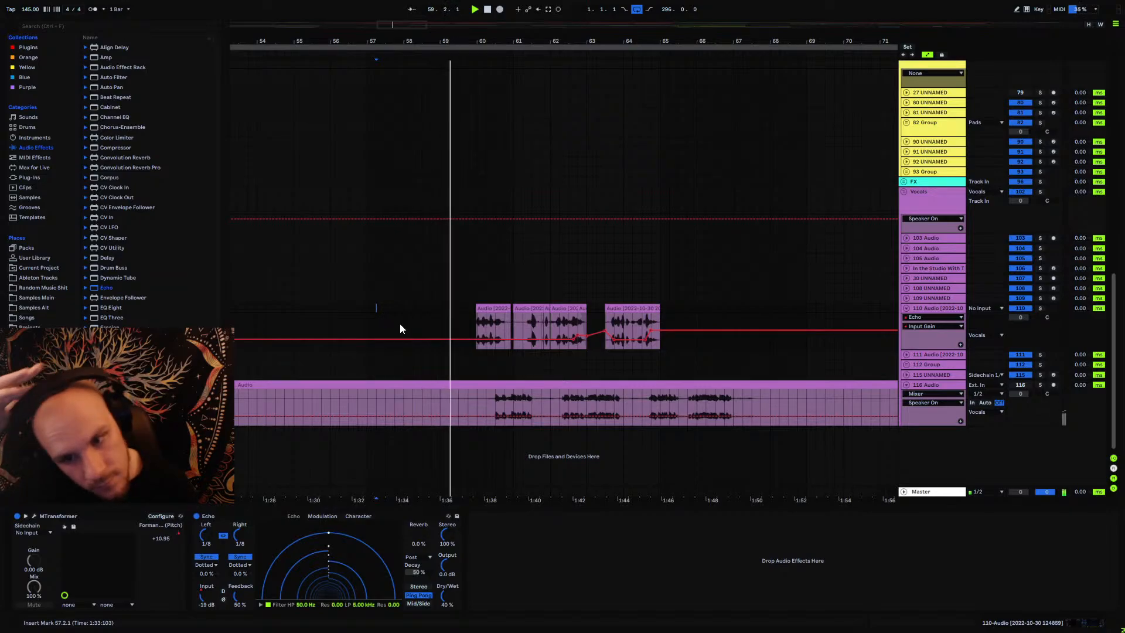
Step: Move the last vocal clip on 110 Audio slightly later to 63.3.3, trim its end to 65.1.1 and play it back
drag(660, 42, 659, 176)
click(535, 321)
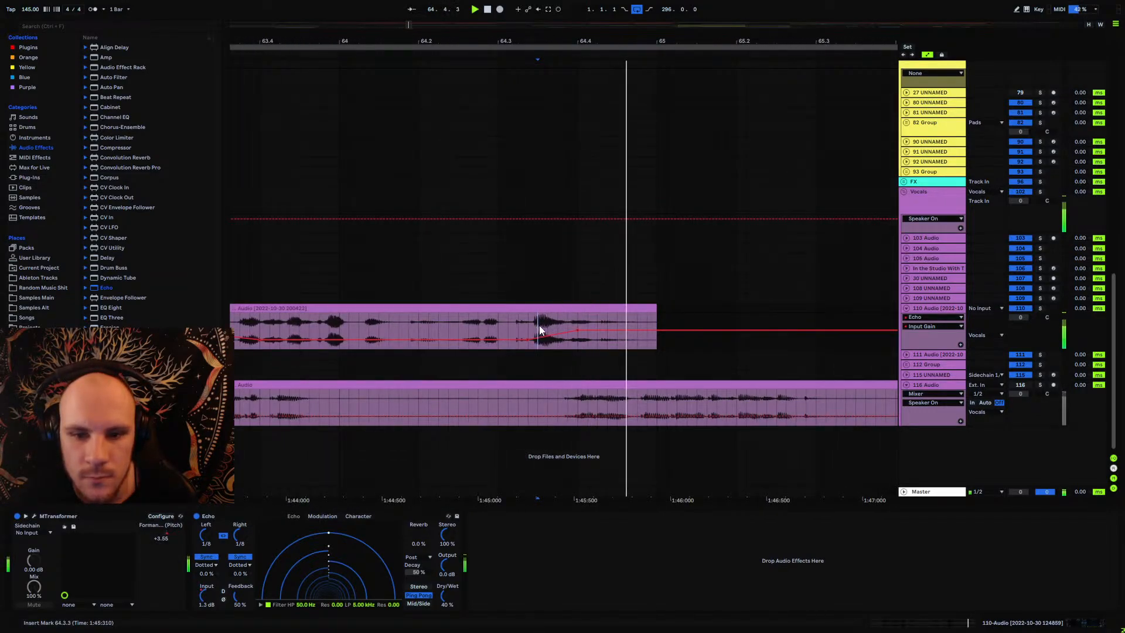
key(space)
click(654, 308)
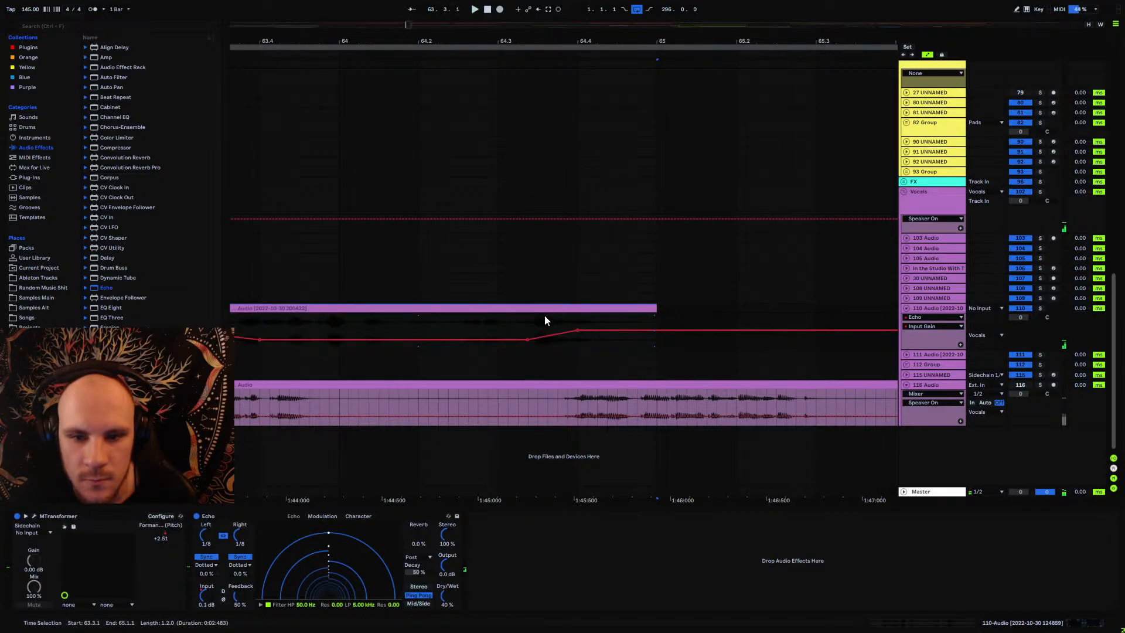
drag(553, 305, 593, 311)
key(space)
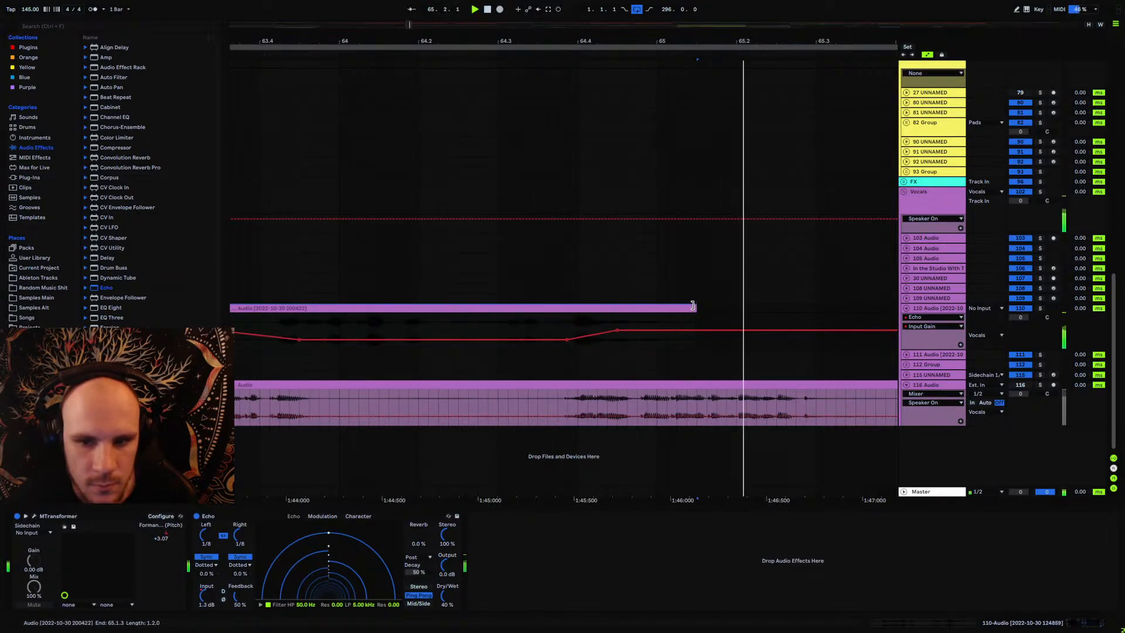
drag(692, 305, 673, 307)
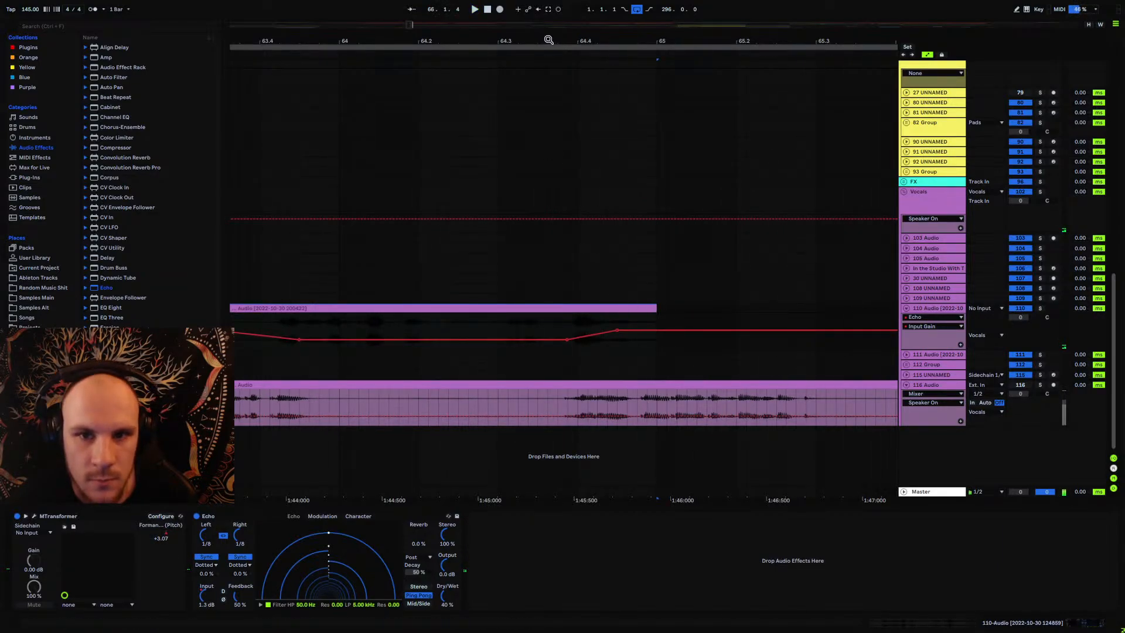
drag(549, 40, 549, 23)
key(space)
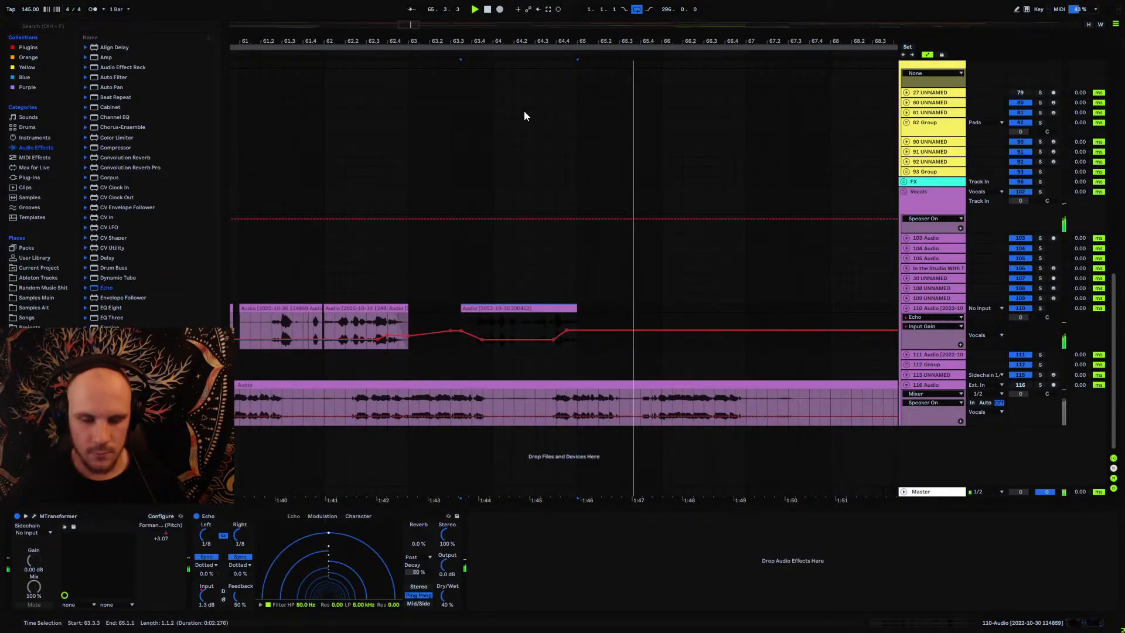
key(space)
Step: Align the final Echo input gain rise with the last word at 64.4.1 and lower its peak to -5.9 dB
click(556, 327)
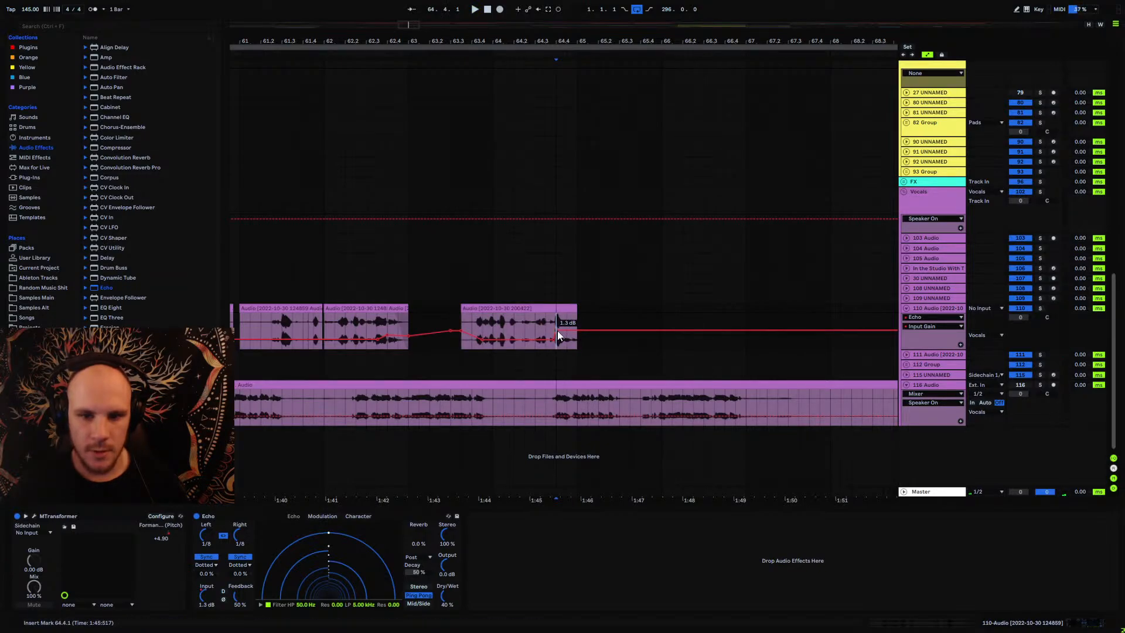
key(space)
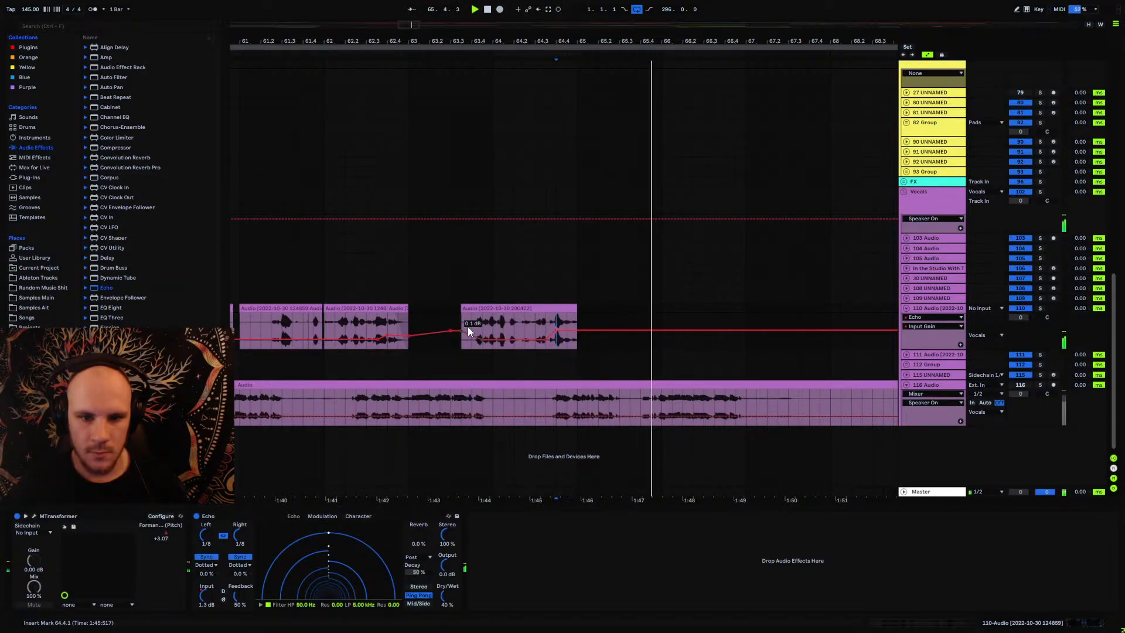
key(space)
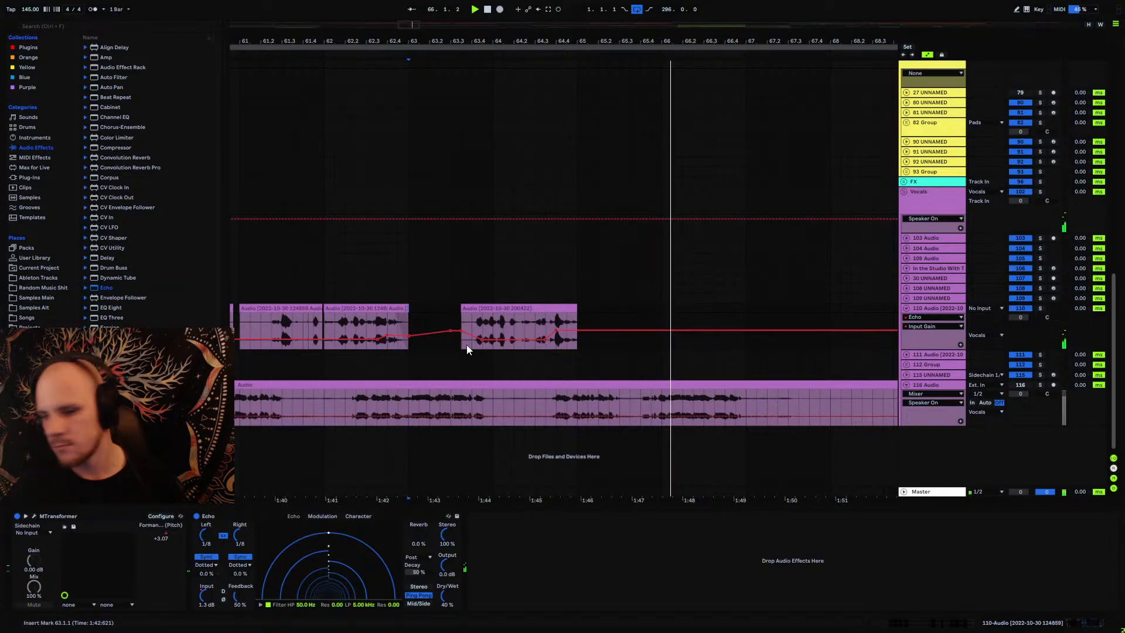
key(space)
drag(556, 331, 556, 333)
key(space)
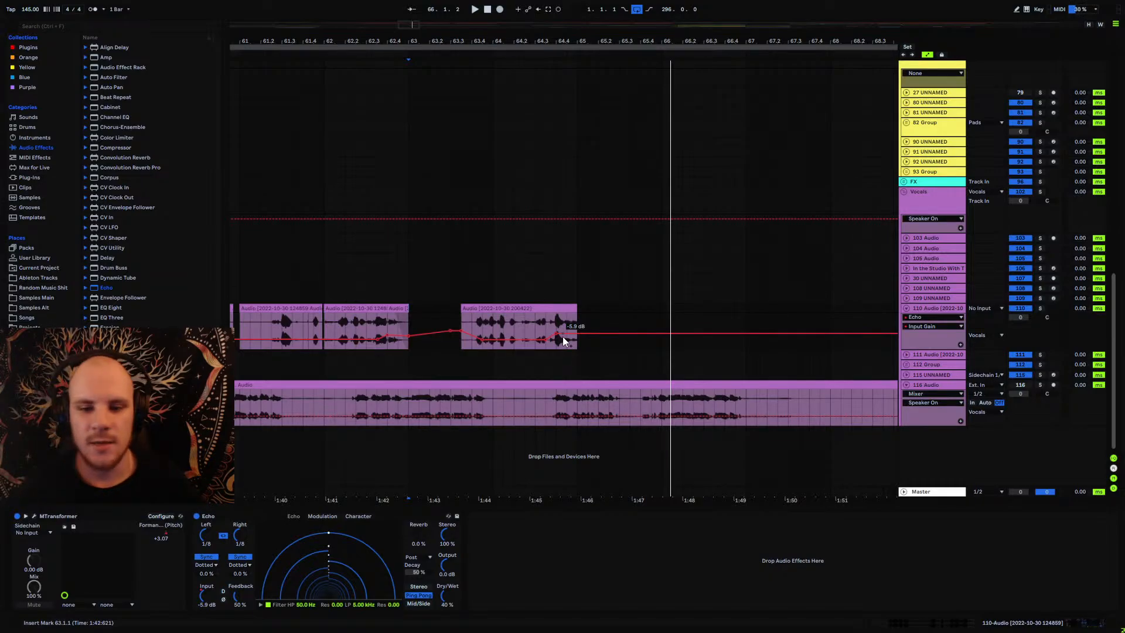
Step: Collapse the 110 Audio track and play the processed vocals in the full arrangement from 60.1.1
drag(567, 41, 566, 6)
key(space)
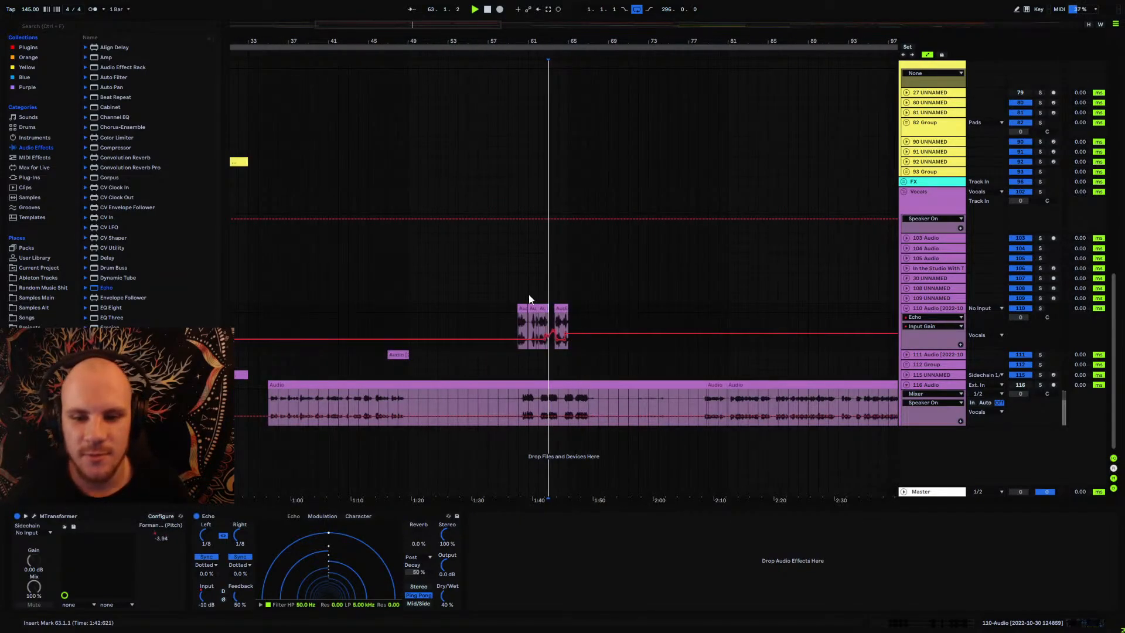
click(516, 315)
click(906, 308)
click(520, 310)
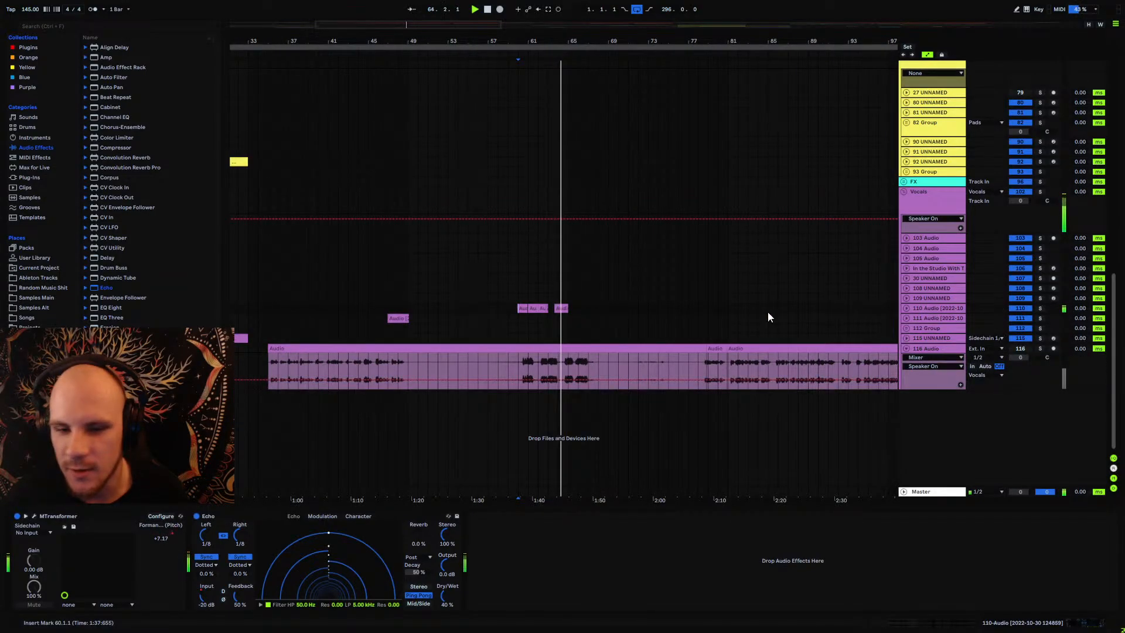
scroll(603, 296, up, 3)
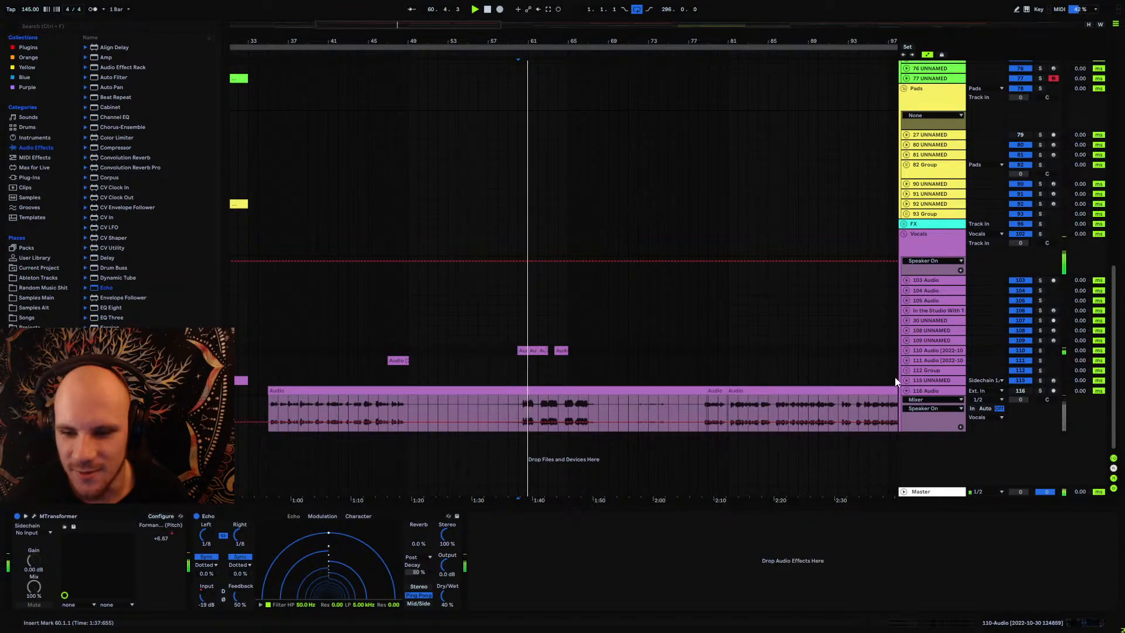
Step: Collapse the 116 Audio track and expand 110 Audio to show its vocal clips and automation
click(906, 390)
drag(435, 59, 508, 63)
scroll(539, 259, up, 3)
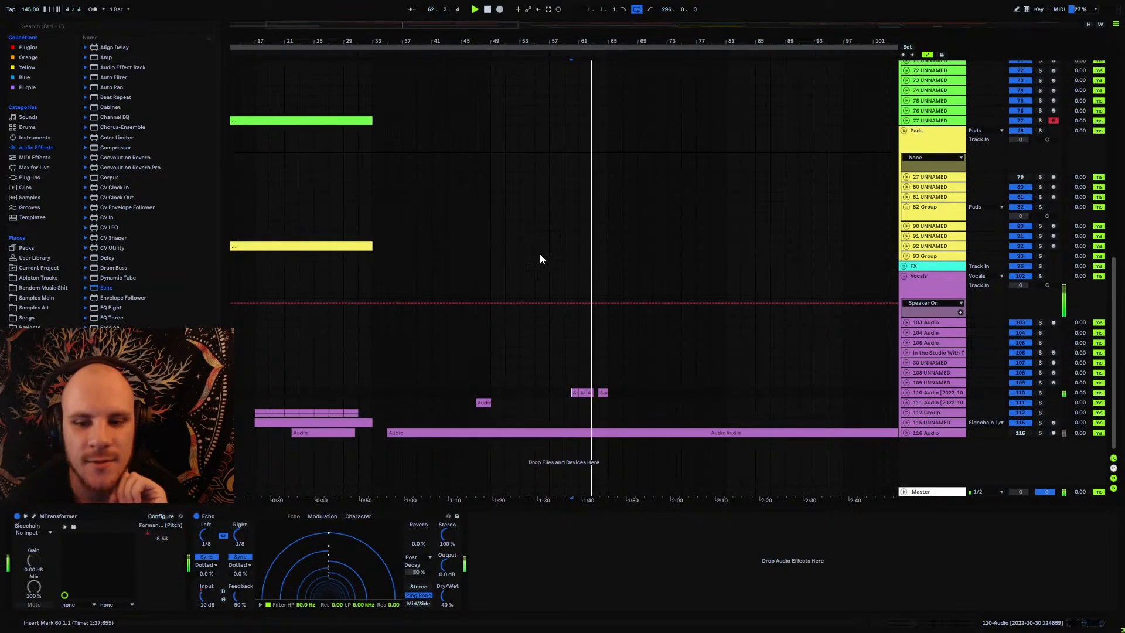
click(906, 394)
click(907, 394)
click(907, 395)
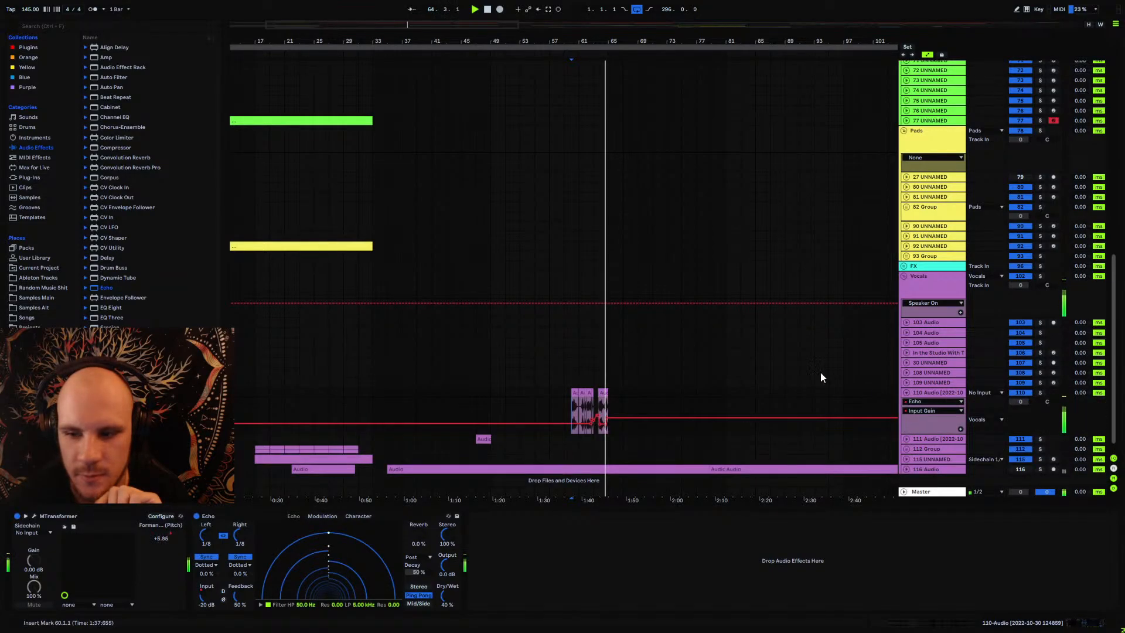
Step: Raise the MTransformer Formant shift automation point near the end of the third 110 Audio clip and play the phrases back
click(168, 532)
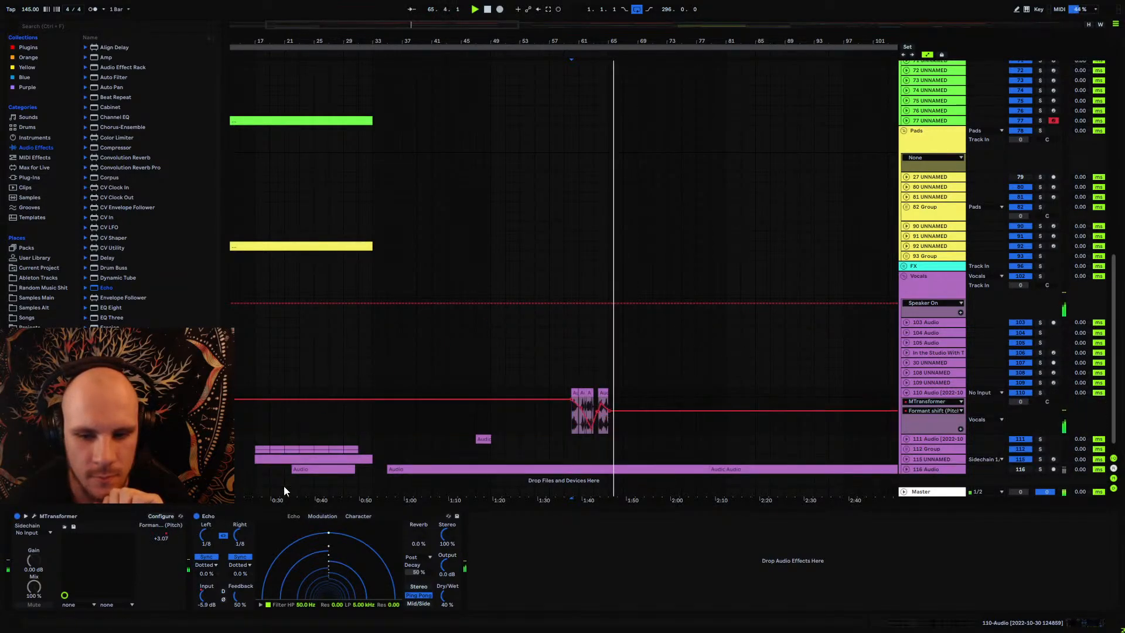
drag(600, 43, 599, 84)
key(space)
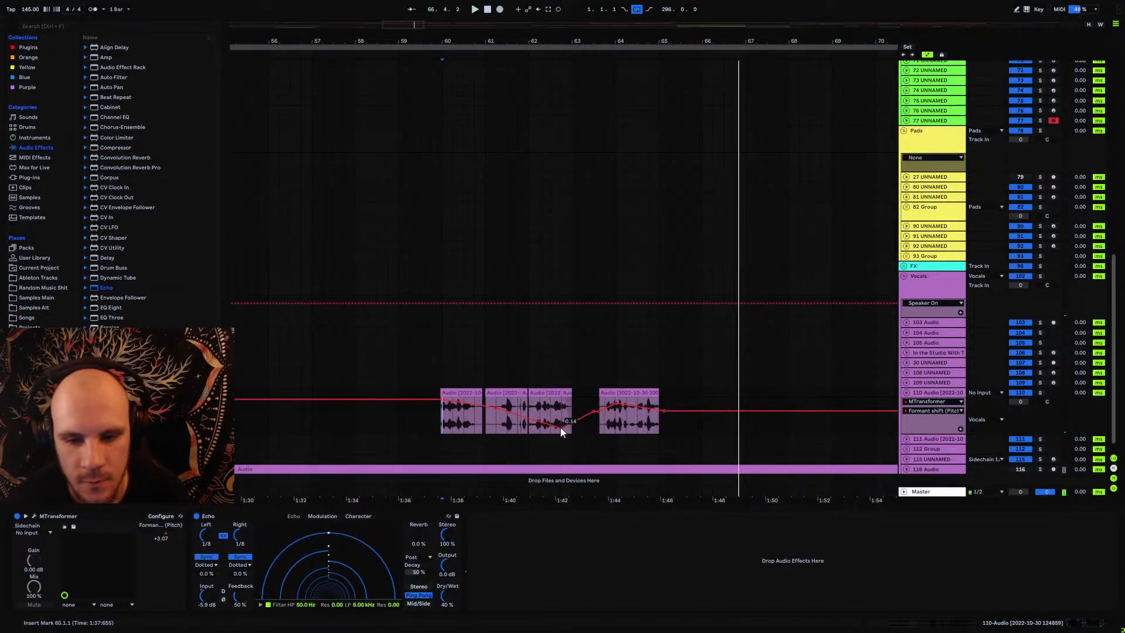
drag(560, 428, 560, 398)
key(space)
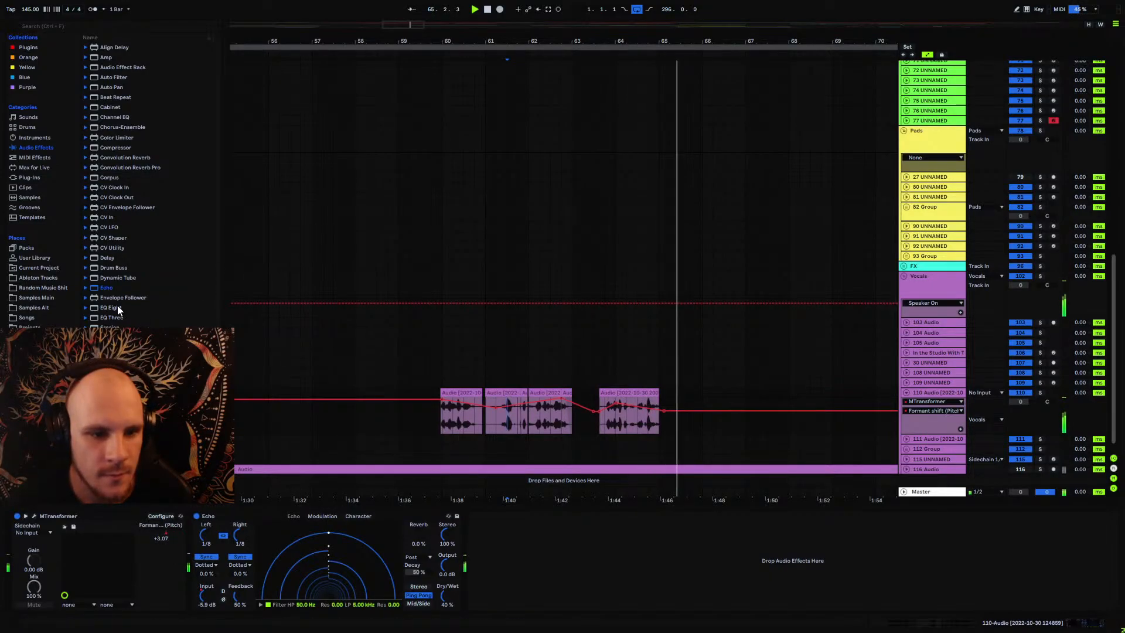
Step: Add Hybrid Reverb after Echo on 110 Audio, shorten its convolution decay and set the algorithm decay to 2.45 s
scroll(117, 319, down, 1)
drag(106, 246, 511, 549)
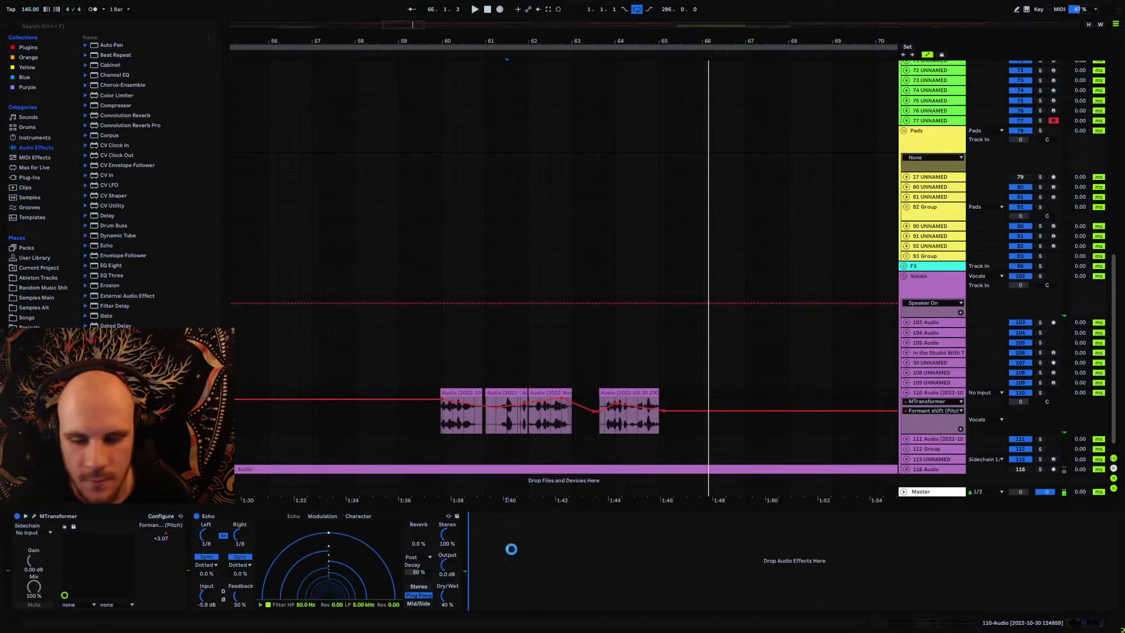
click(442, 416)
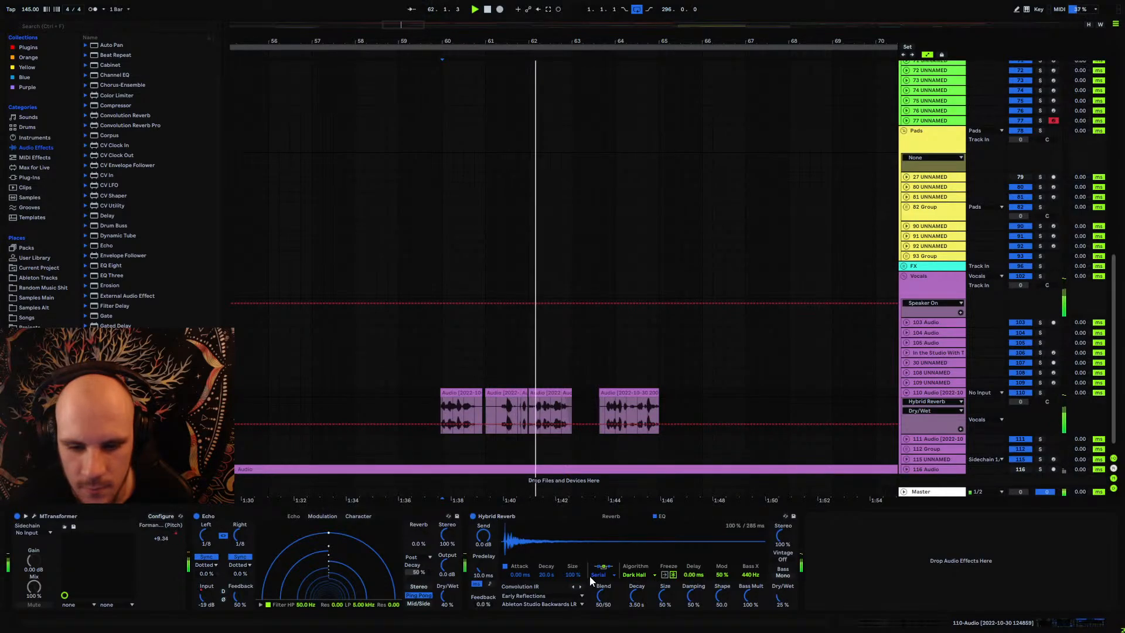
drag(545, 575, 545, 588)
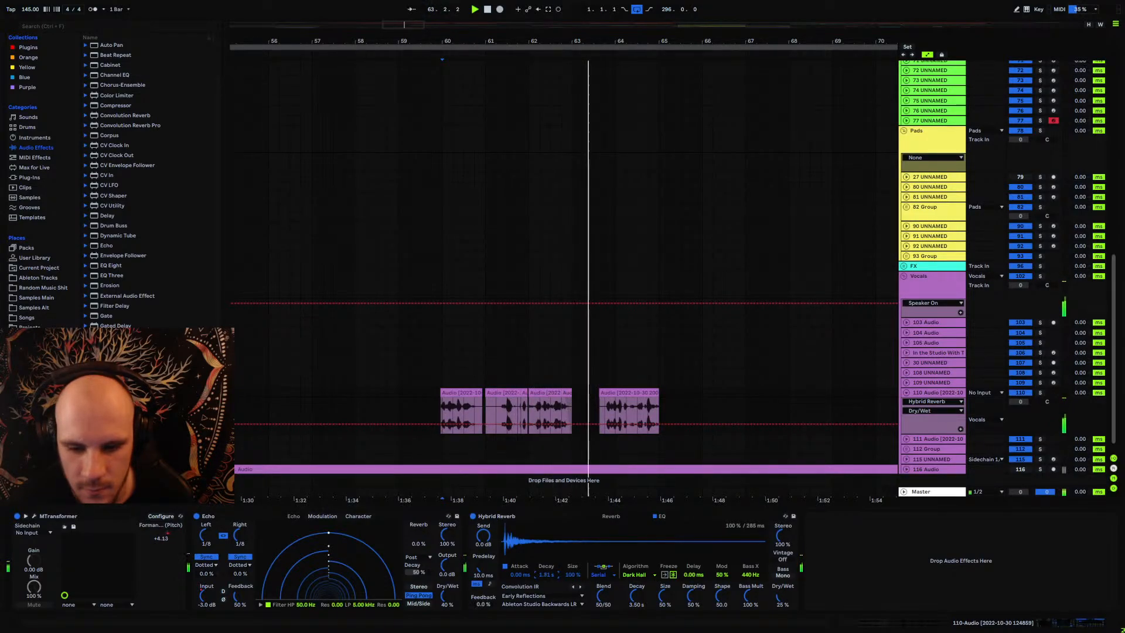
drag(638, 597, 640, 603)
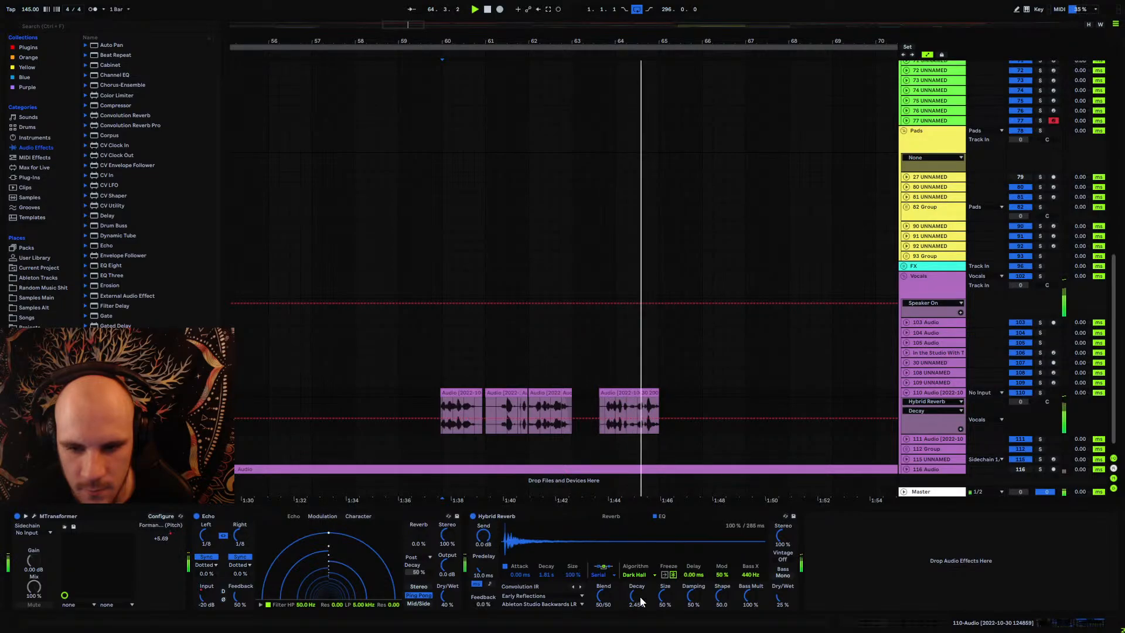
Step: Shape the Hybrid Reverb EQ with a low cut around 400 Hz and a 2.7 dB boost near 1.84 kHz, and collapse 110 Audio
click(655, 516)
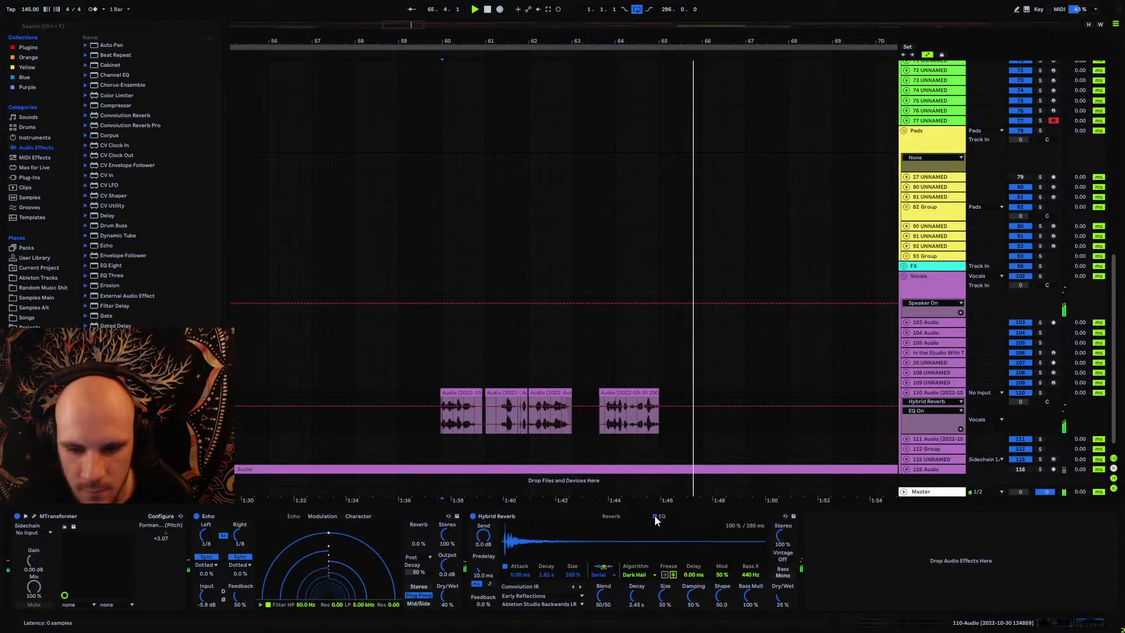
click(655, 516)
drag(619, 570, 618, 596)
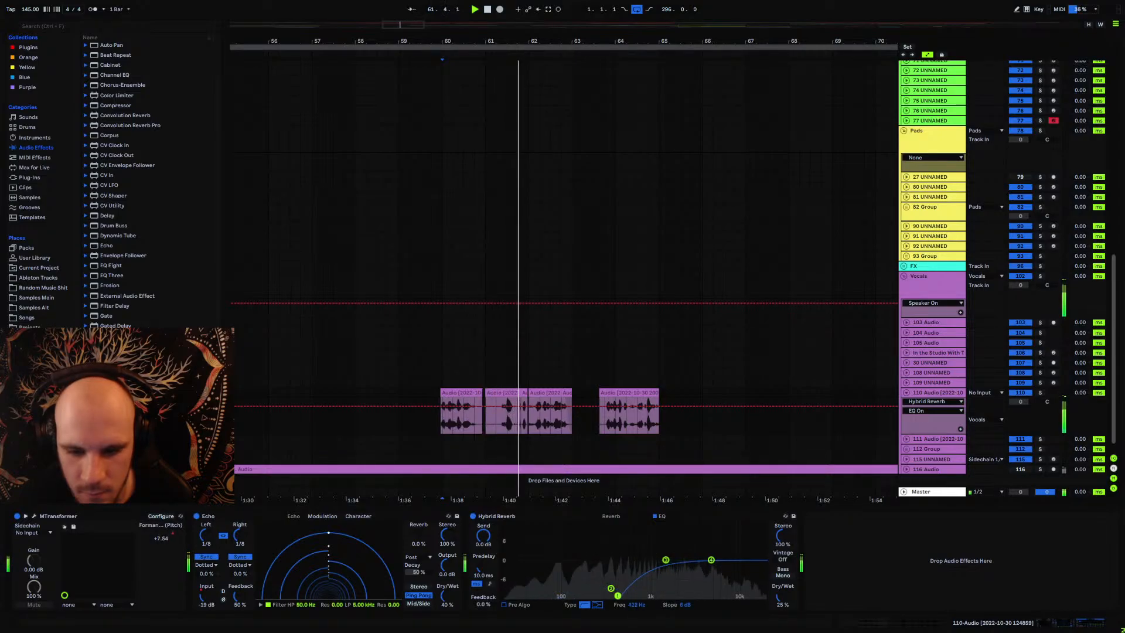
drag(665, 559, 667, 550)
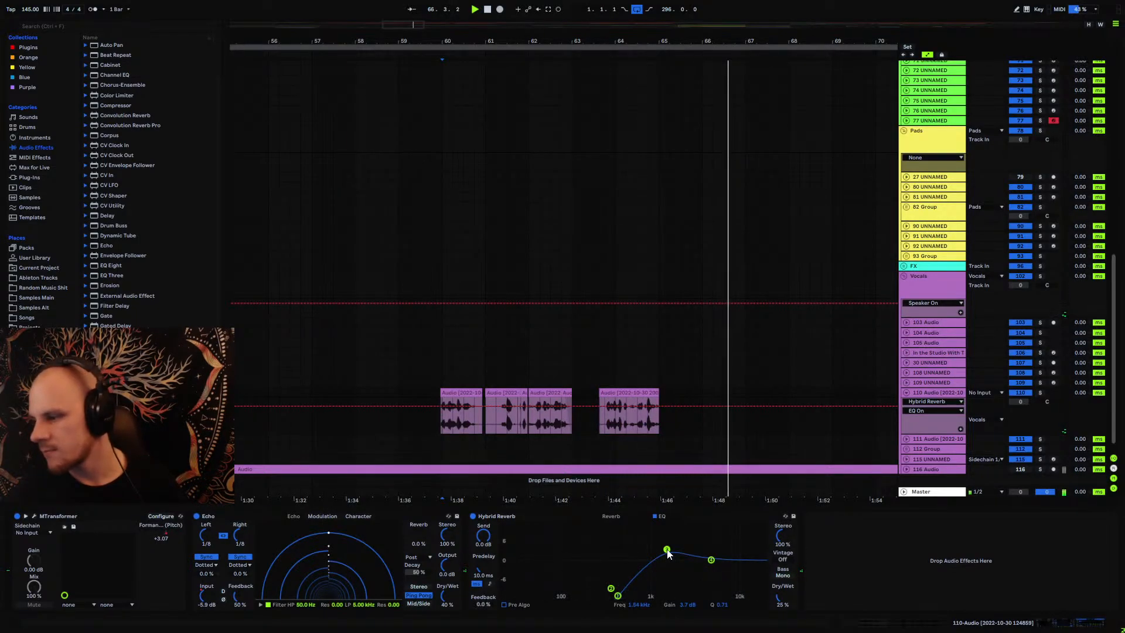
scroll(635, 83, down, 2)
scroll(593, 82, down, 3)
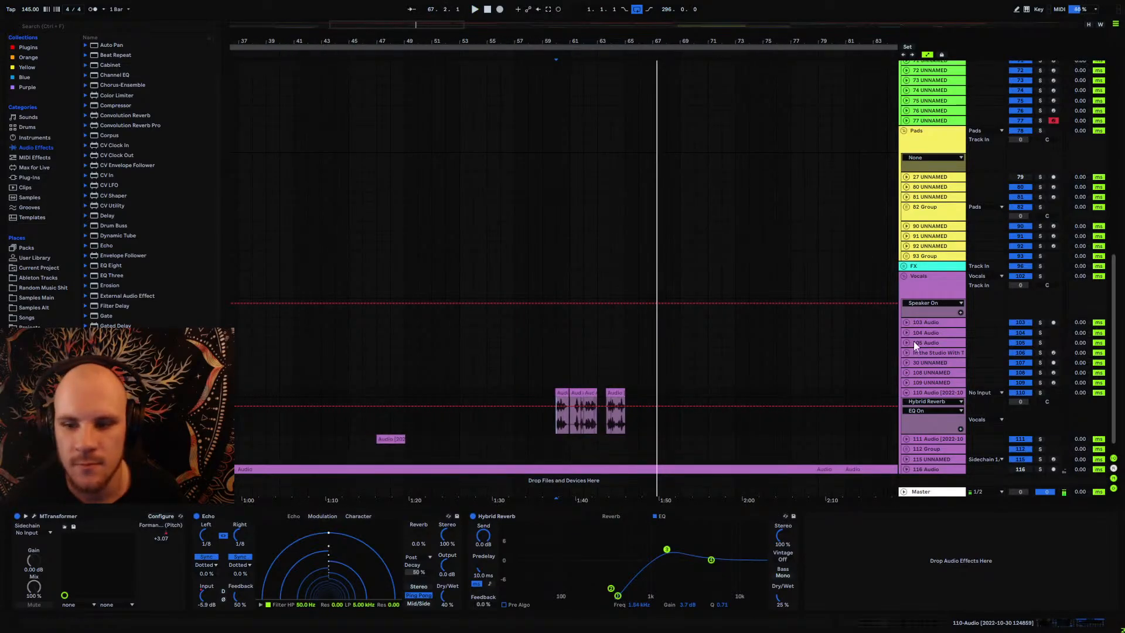
click(905, 393)
Step: Examine the raw vocal recordings on 116 Audio across the whole arrangement, including the takes around bar 161
click(932, 277)
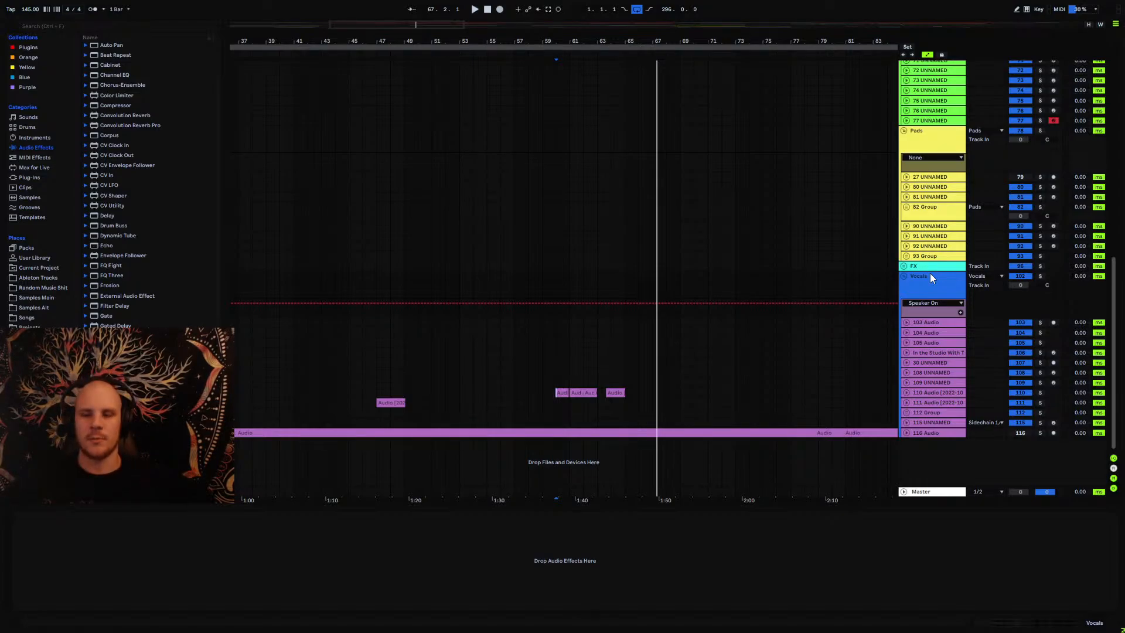
click(906, 433)
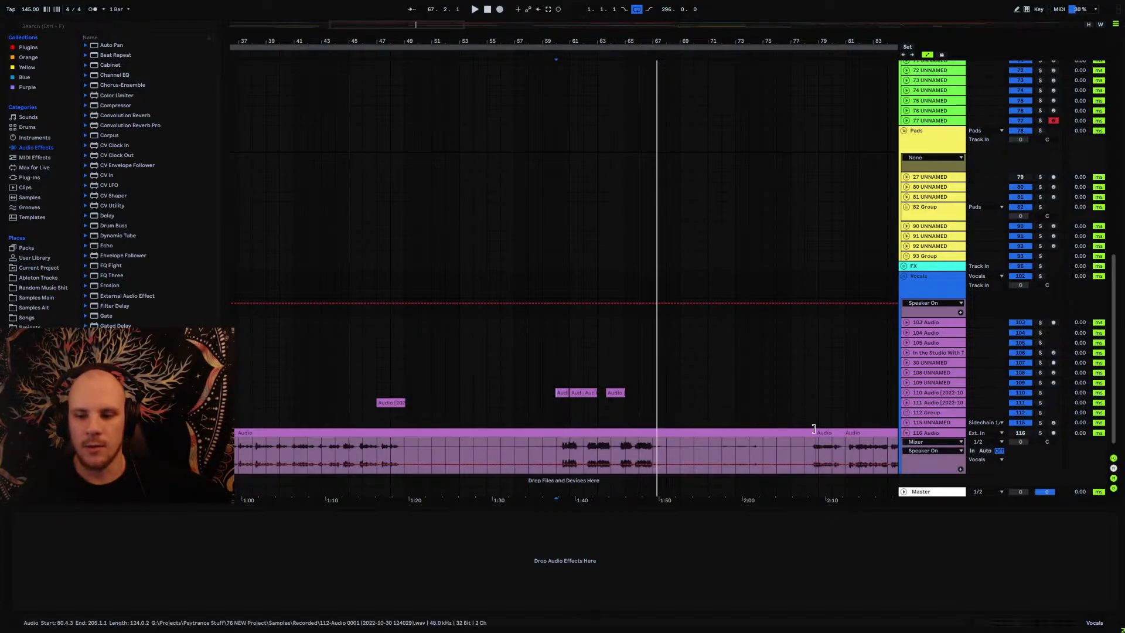
drag(627, 40, 582, 41)
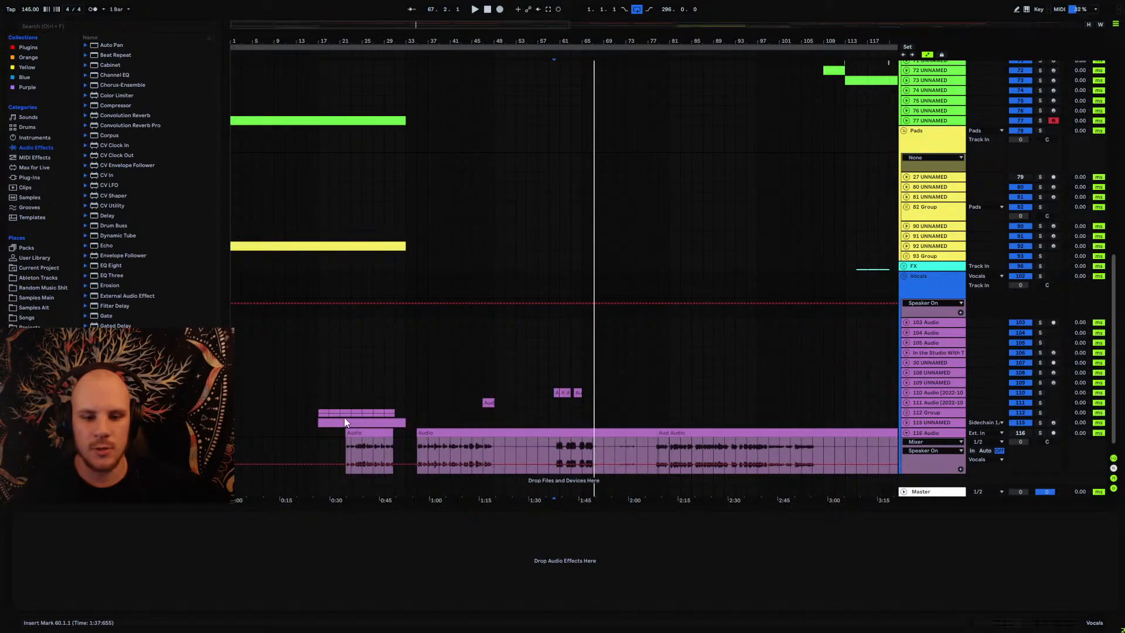
click(308, 450)
drag(285, 451, 814, 451)
click(836, 447)
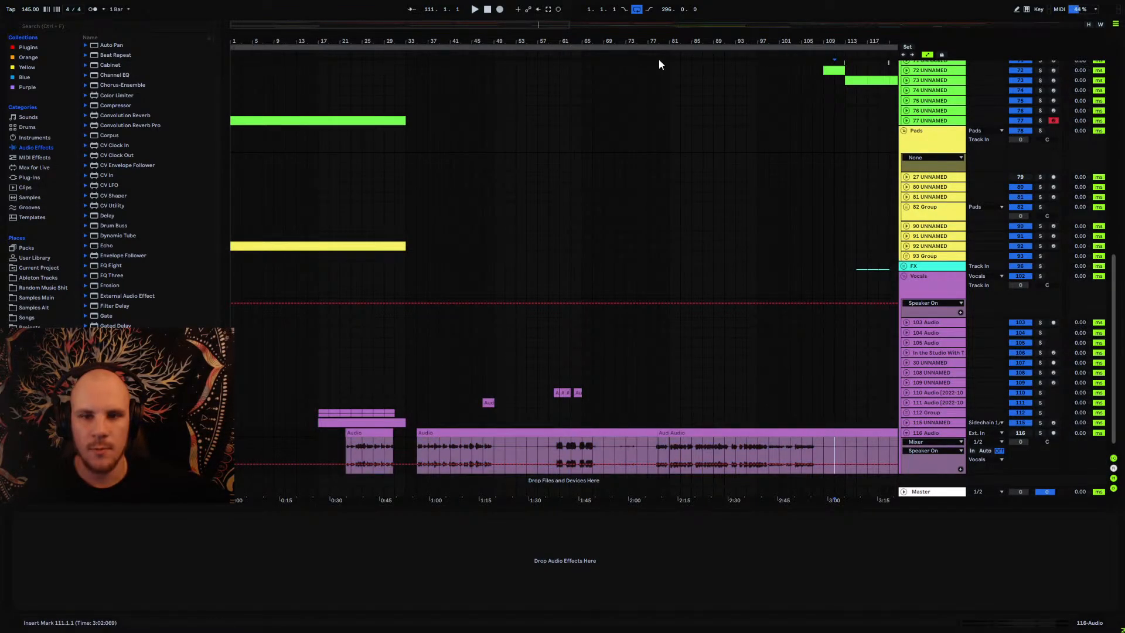
drag(649, 42, 428, 34)
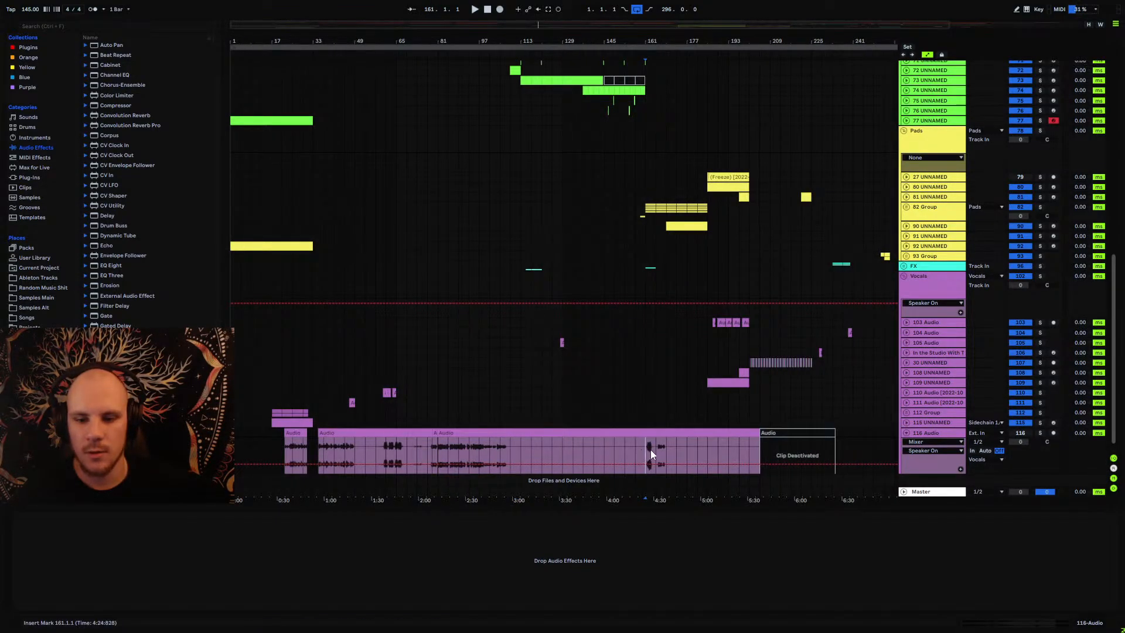
click(905, 432)
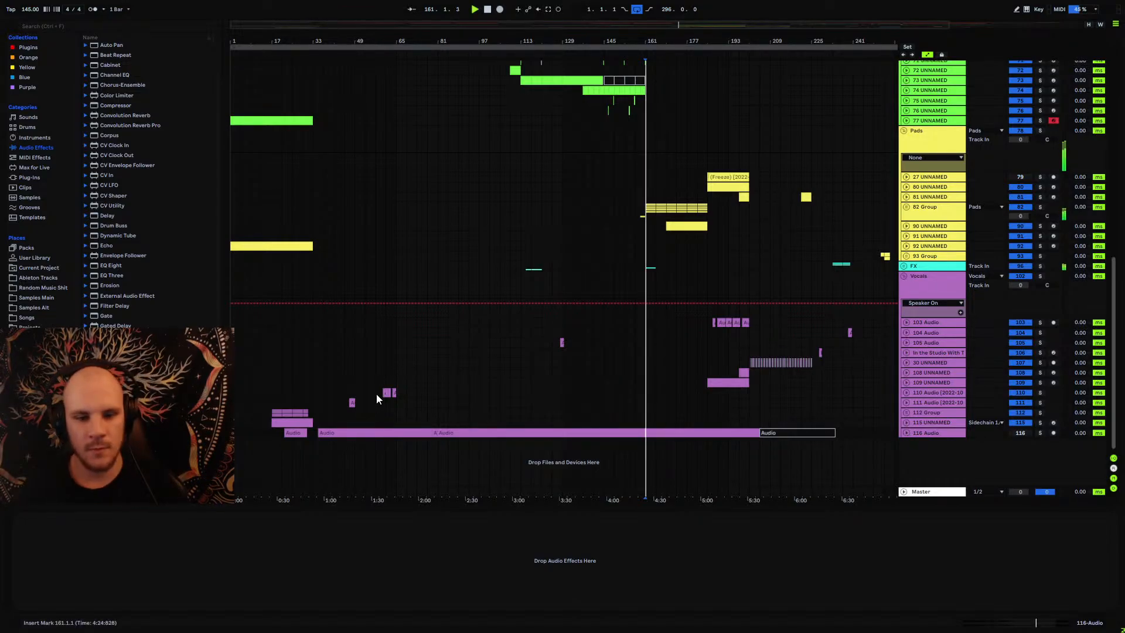
Step: Expand and solo the 111 Audio track, and play its vocal clip from bar 47
click(345, 402)
drag(344, 39, 455, 118)
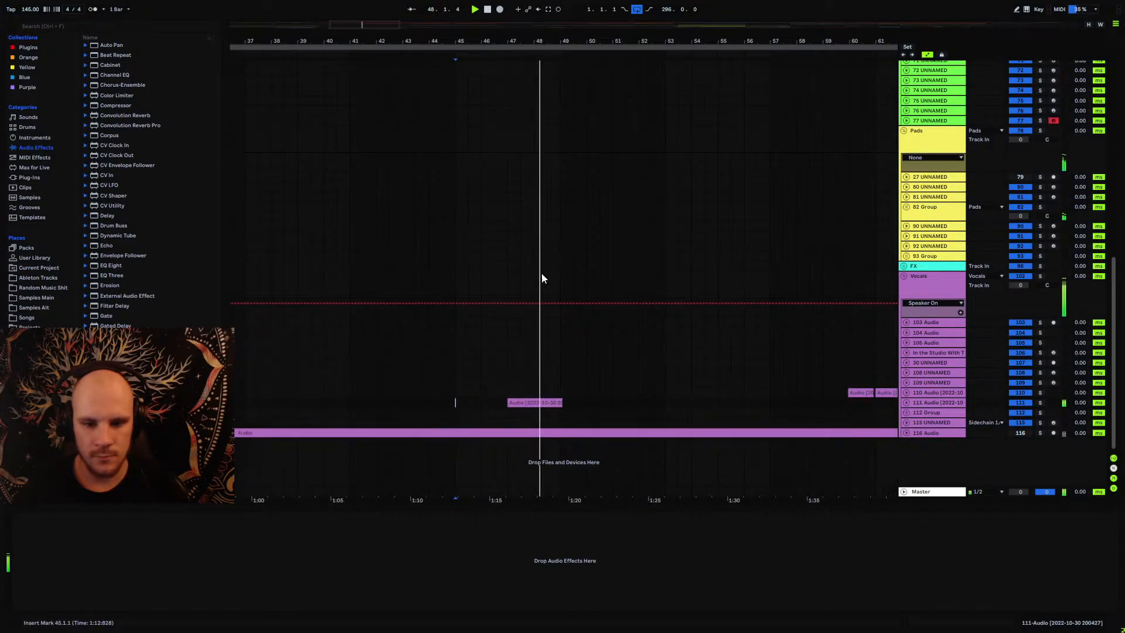
key(space)
click(905, 402)
key(space)
click(1038, 402)
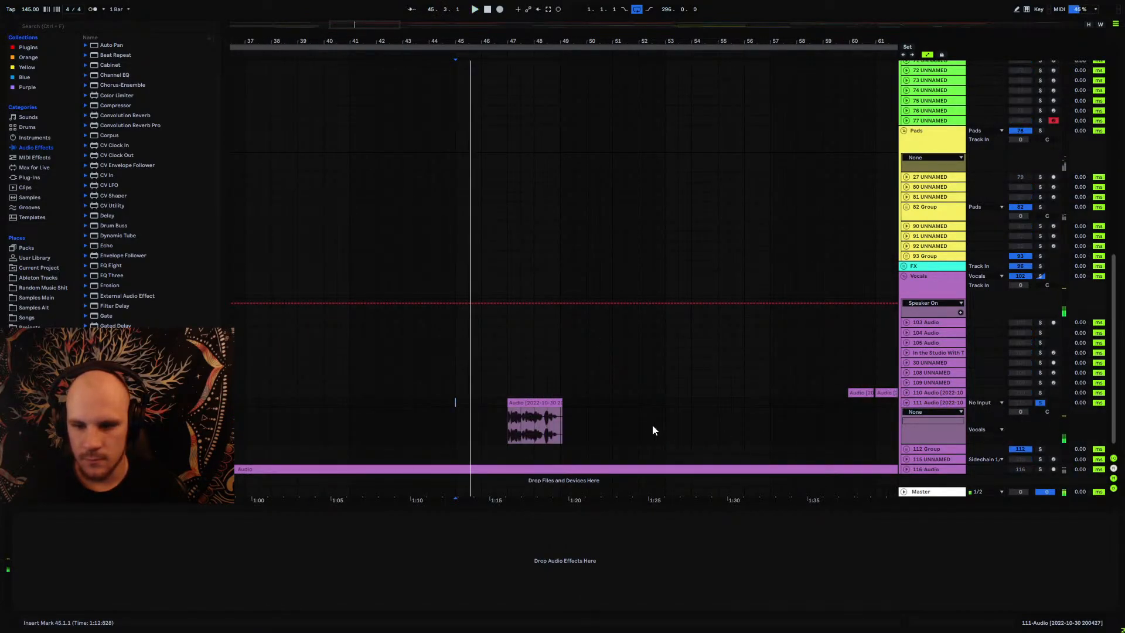
click(502, 425)
drag(521, 43, 520, 117)
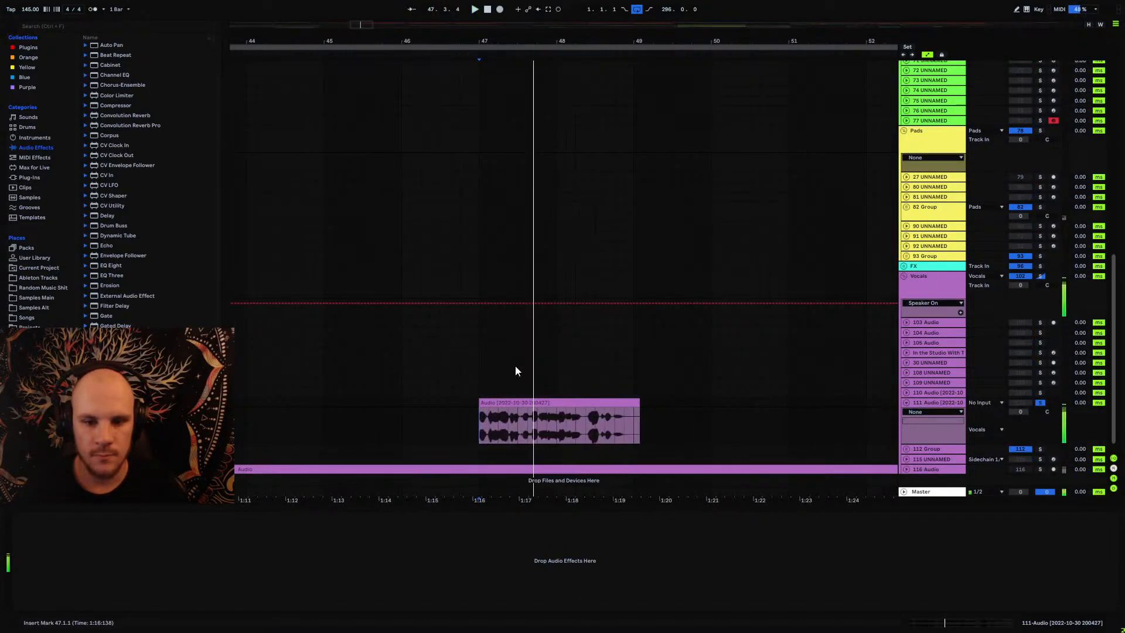
key(space)
Step: Try the 111 Audio vocal clip at -12 semitones, and transpose it to +12 semitones with playback
double_click(514, 403)
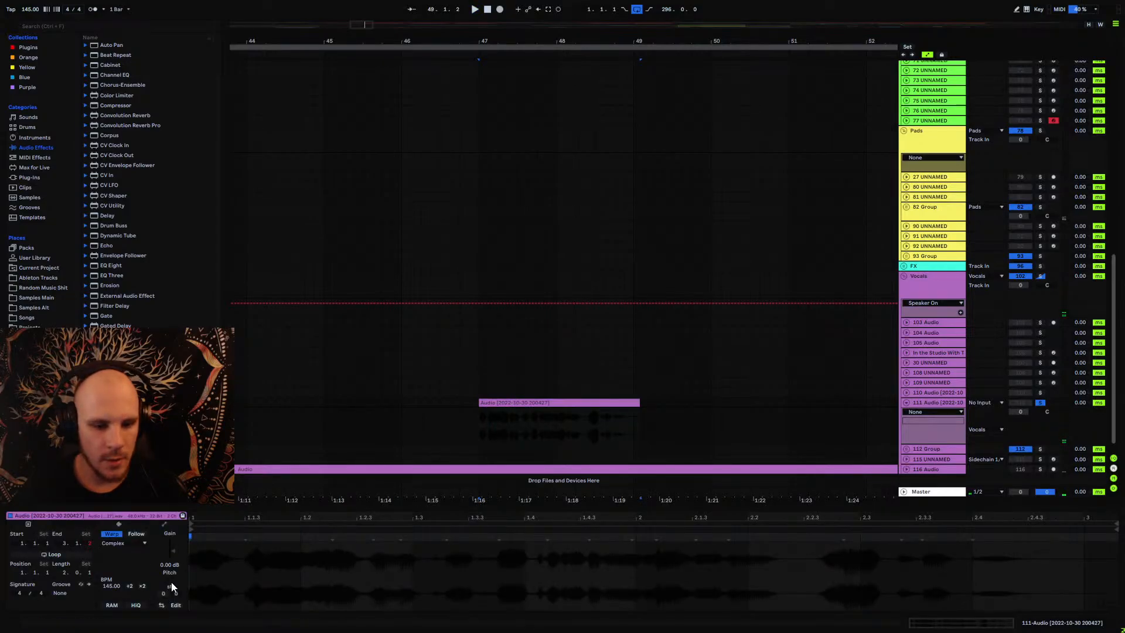
drag(171, 582, 171, 621)
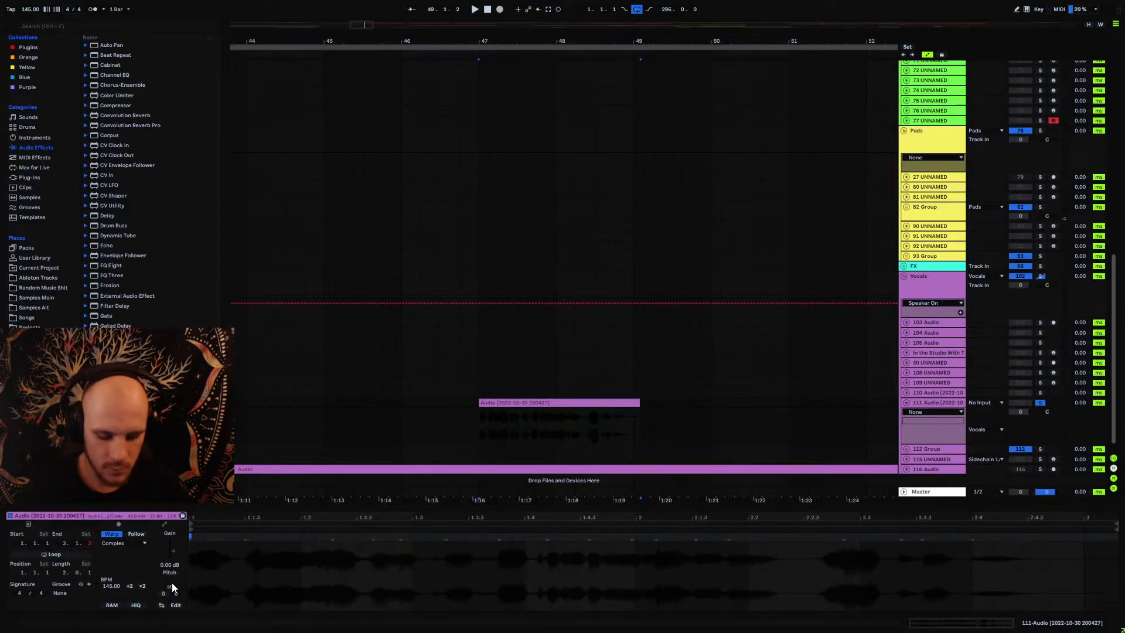
drag(171, 582, 171, 545)
key(space)
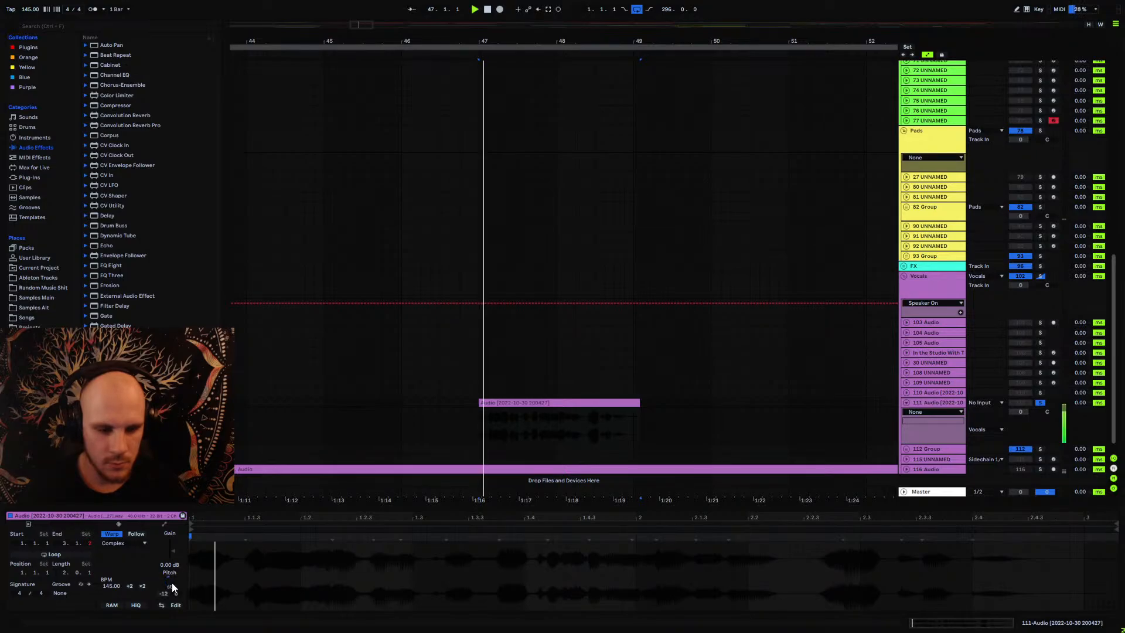
key(Delete)
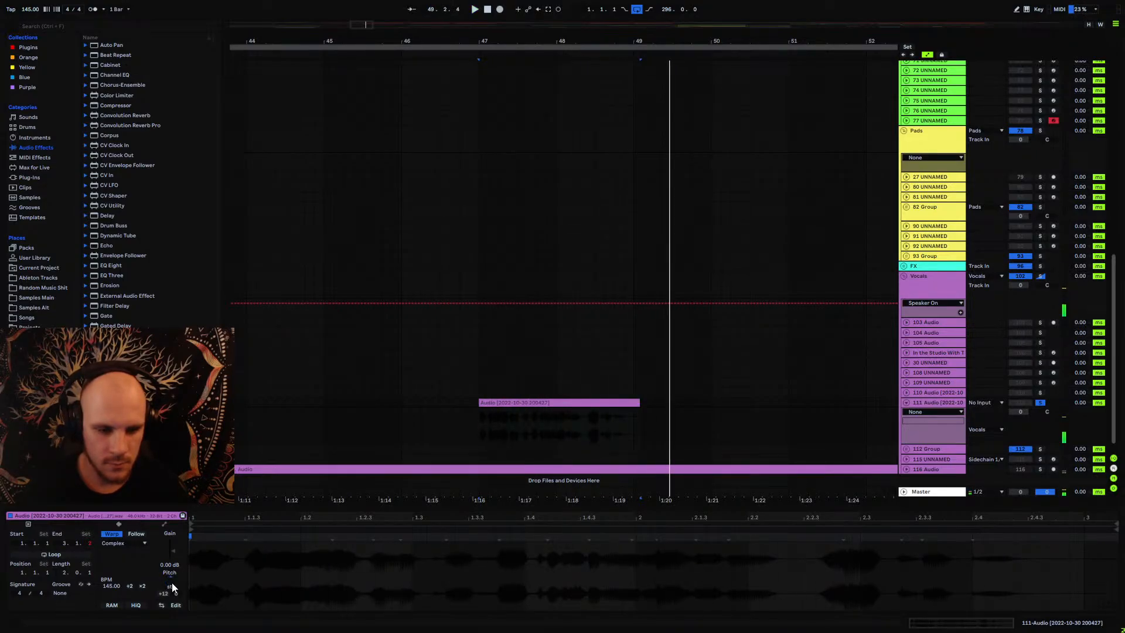
key(ctrl+z)
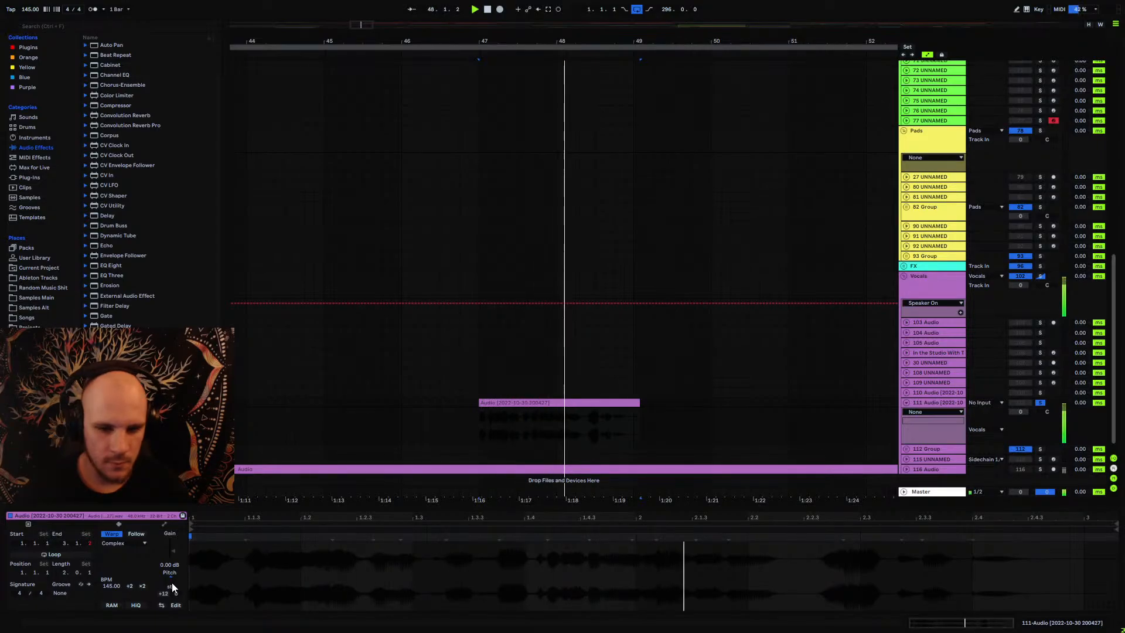
Step: Switch the 111 Audio clip's warp mode to Complex Pro and split the clip at 48.2.3
click(138, 543)
click(126, 589)
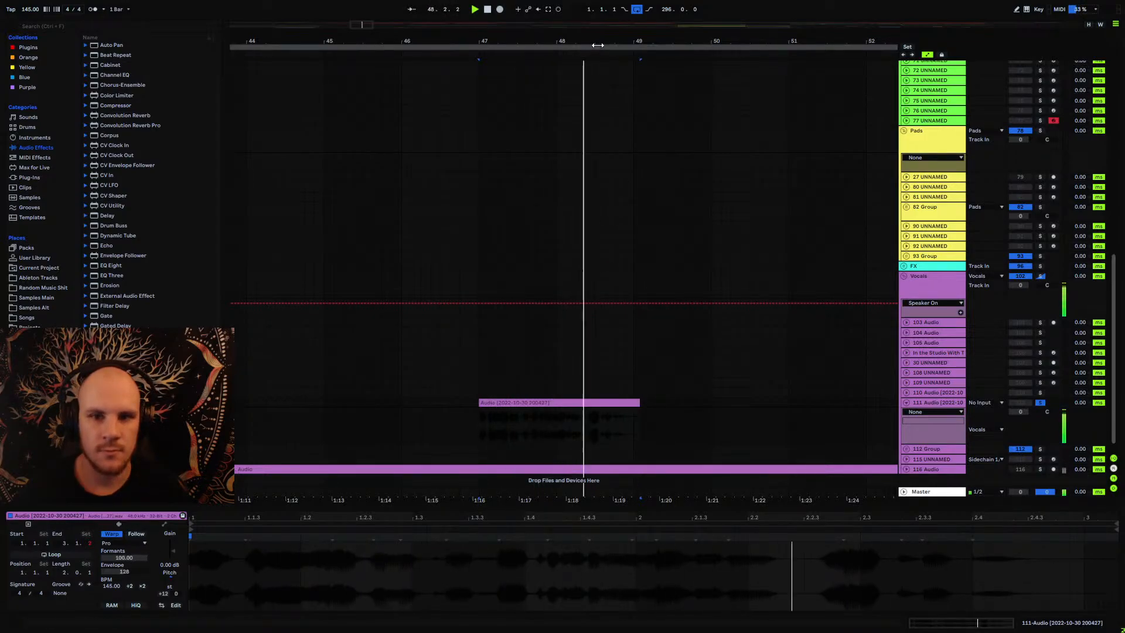
key(z)
click(560, 427)
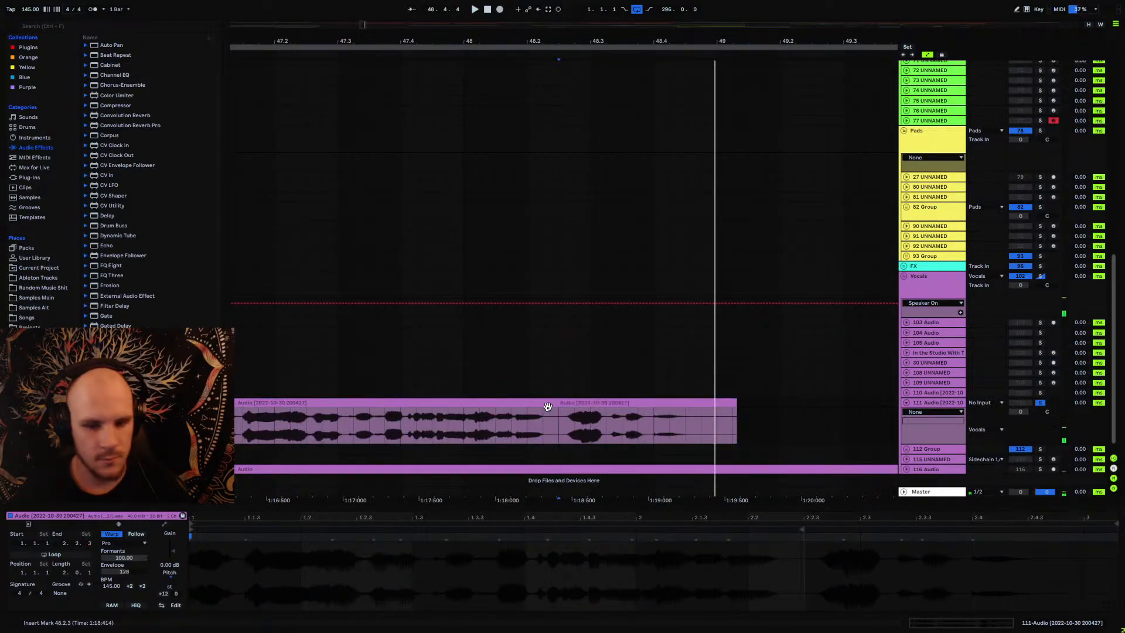
key(ctrl+e)
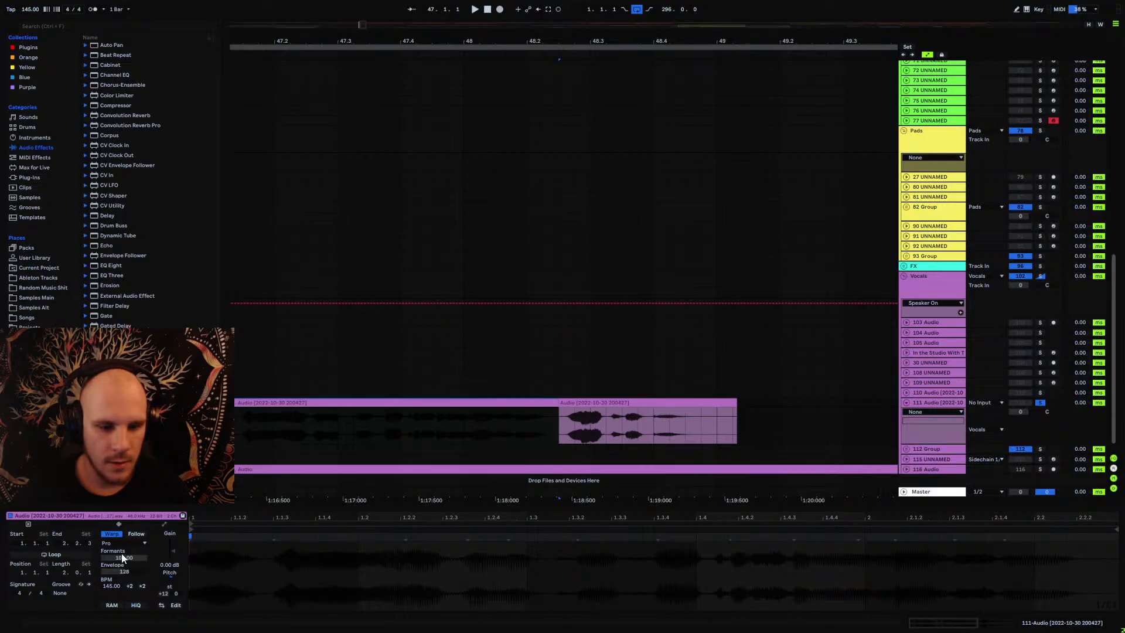
Step: Try a Grain Size clip envelope point at 100% on the first part of the split vocal, and remove it
click(164, 523)
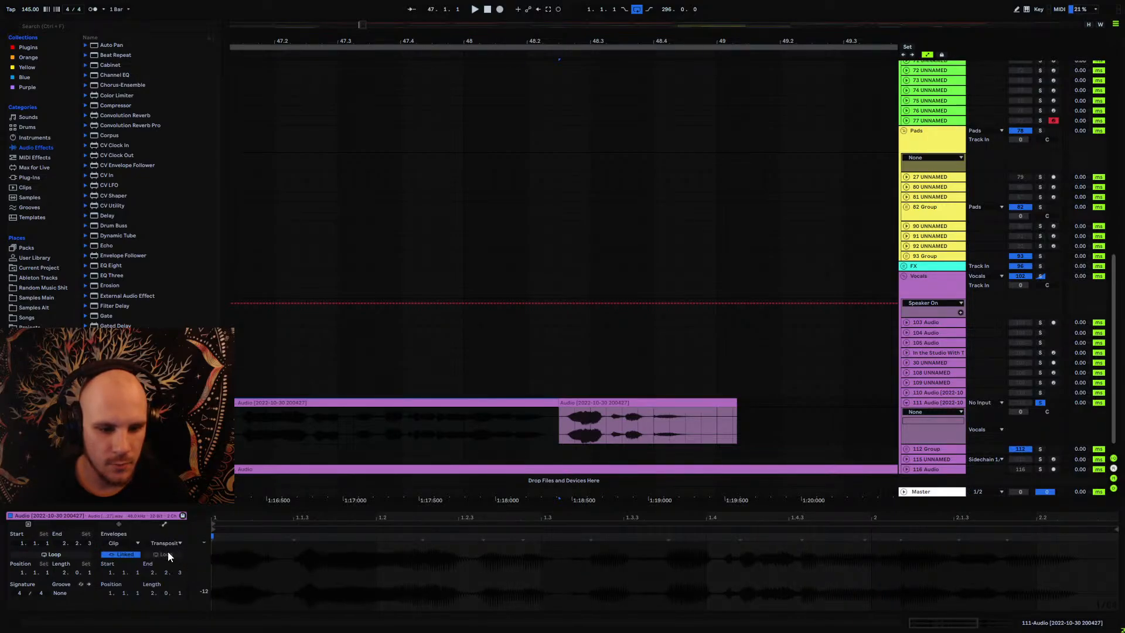
click(162, 543)
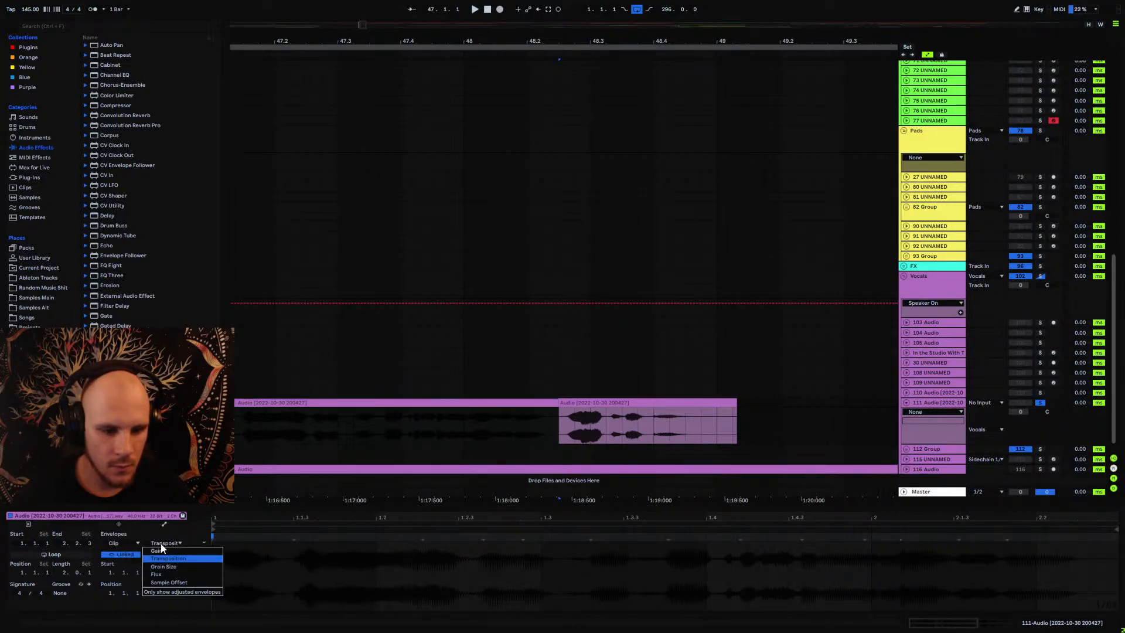
click(193, 566)
mouse_move(269, 542)
mouse_down()
mouse_move(273, 578)
mouse_move(273, 542)
mouse_up()
key(space)
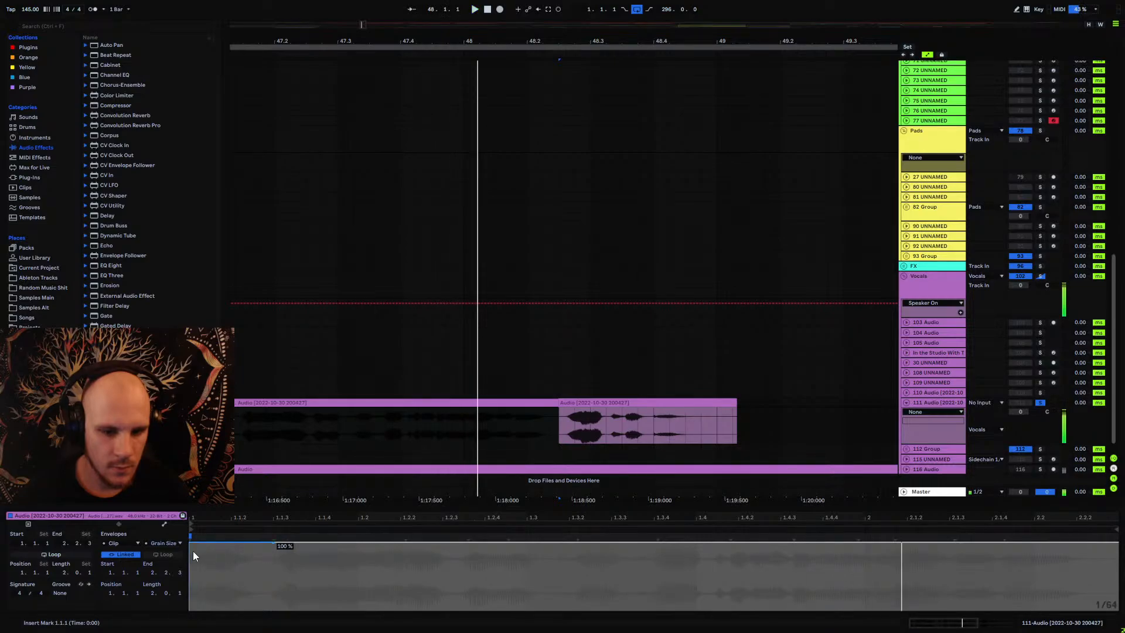
click(155, 543)
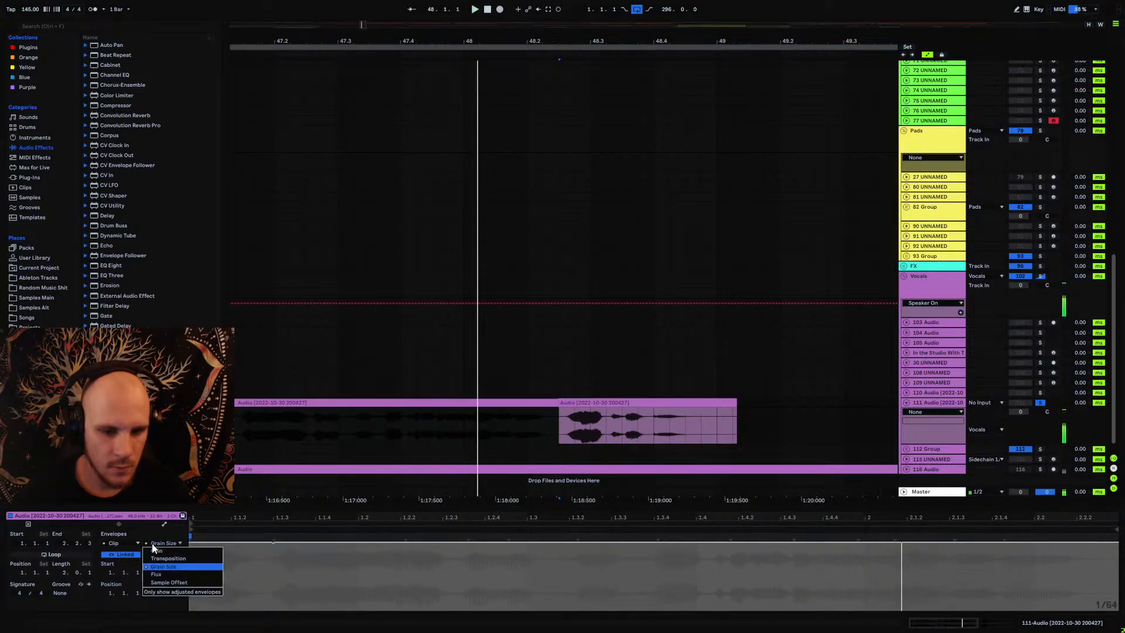
click(271, 544)
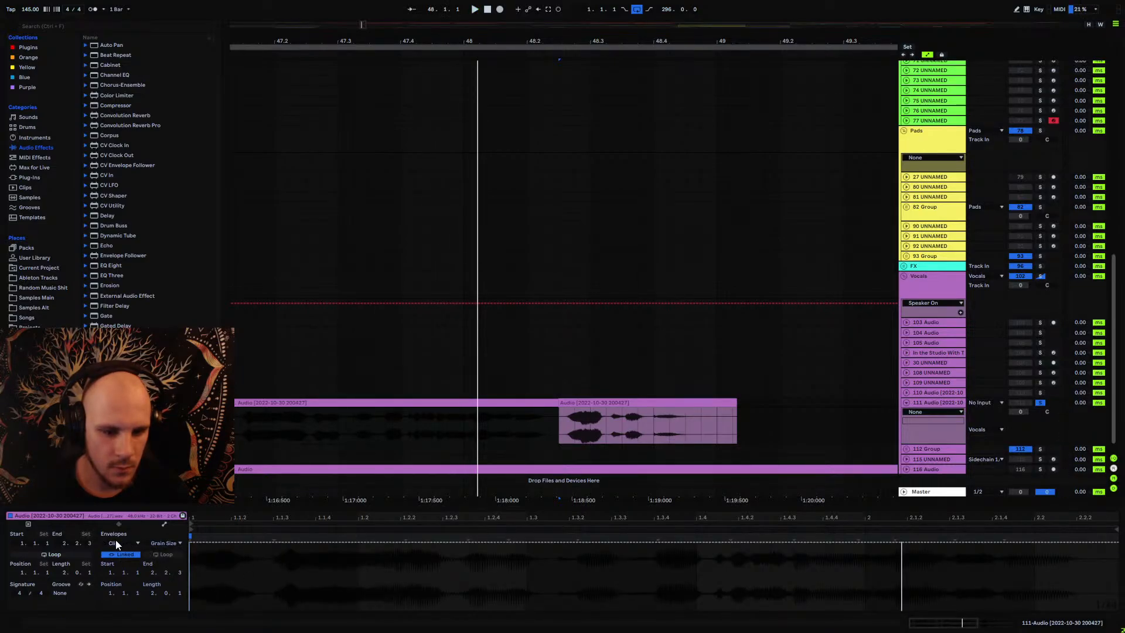
Step: Set the Formants of the 111 Audio vocal clip before 48.2.3 to 16.41 with playback from 47.1.1
click(115, 531)
key(space)
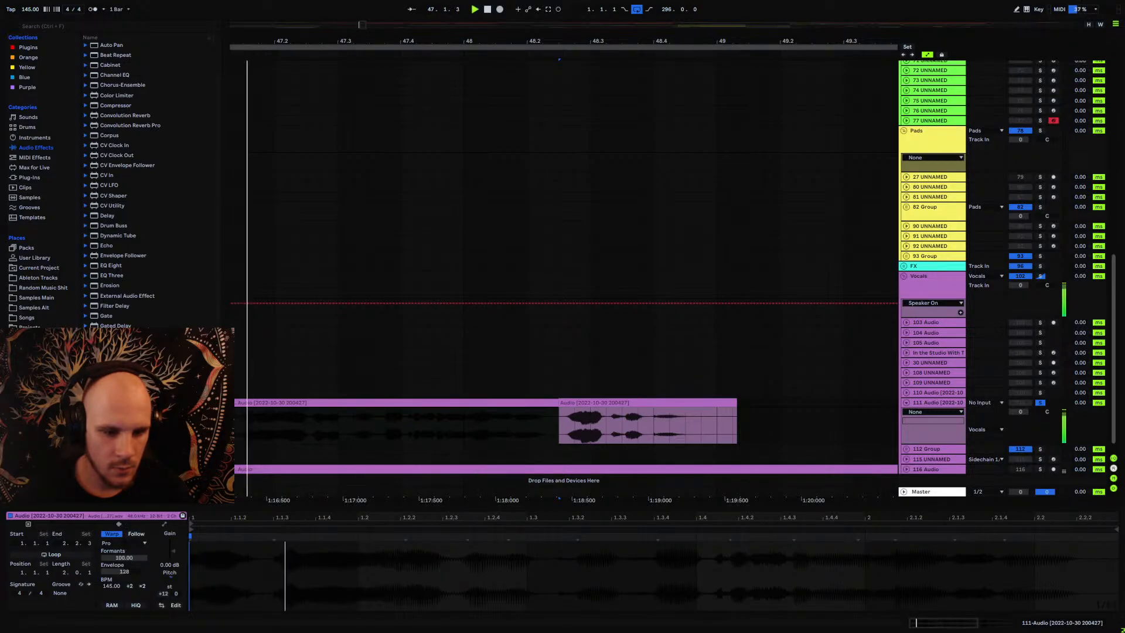
key(space)
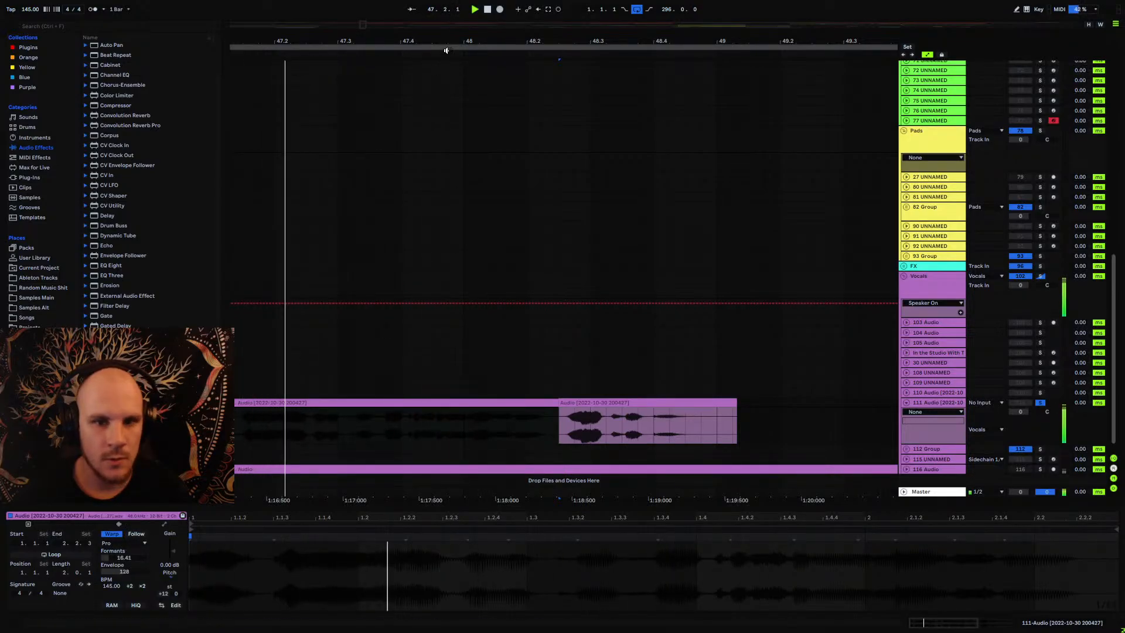
drag(444, 43, 563, 41)
key(space)
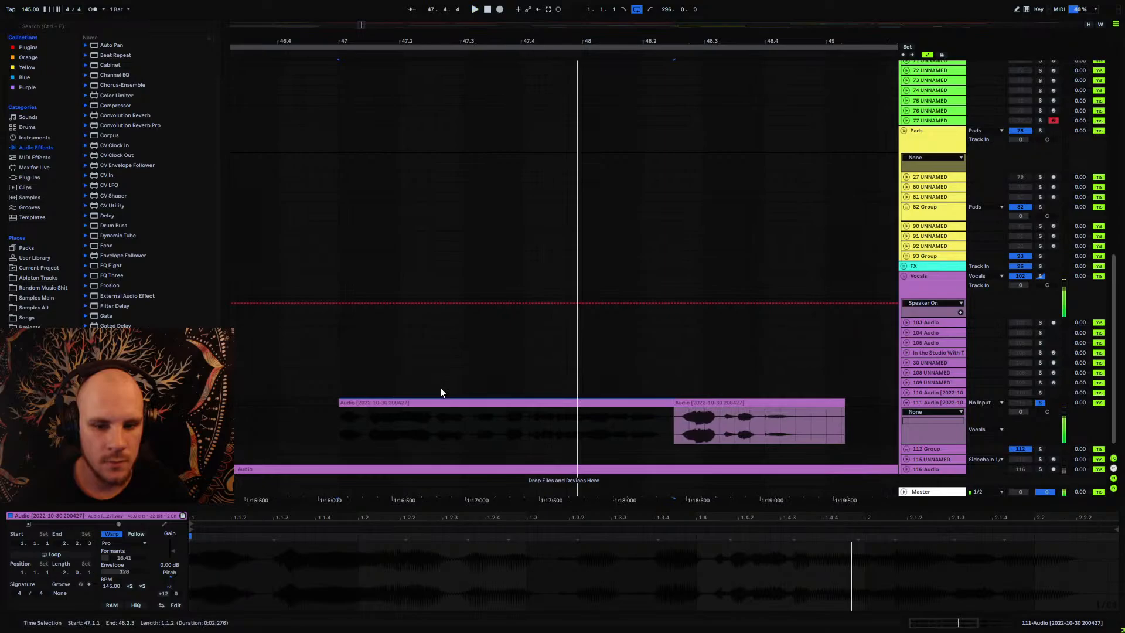
Step: Split the vocal clip at 47.3.1, set the first part's Formants to 67.97, and play it back
click(466, 424)
drag(467, 40, 464, 316)
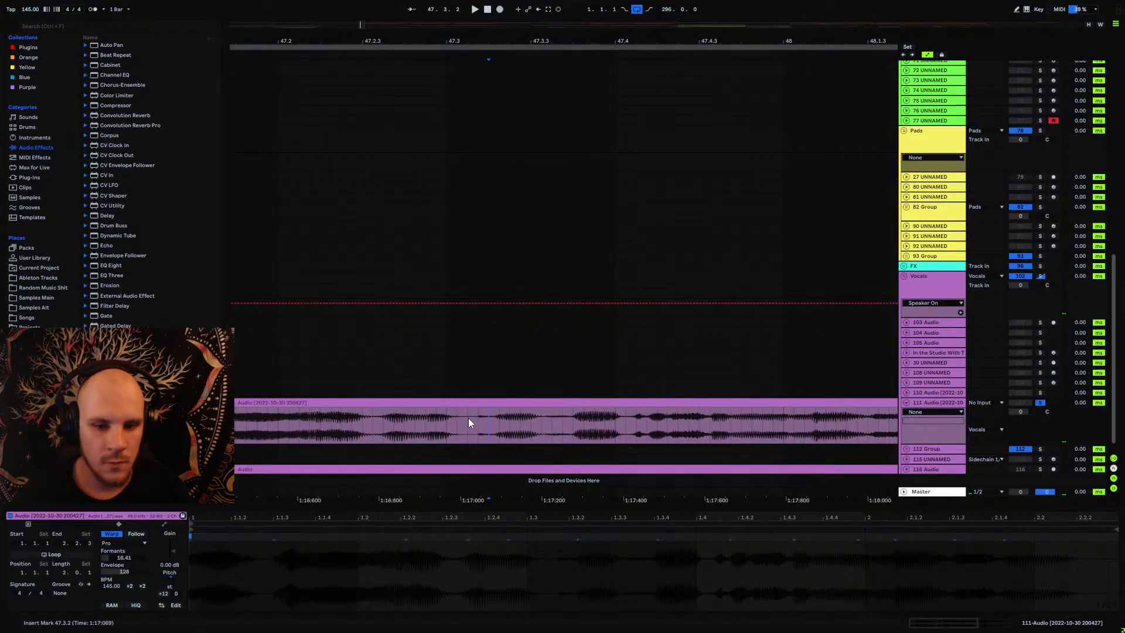
key(ctrl+e)
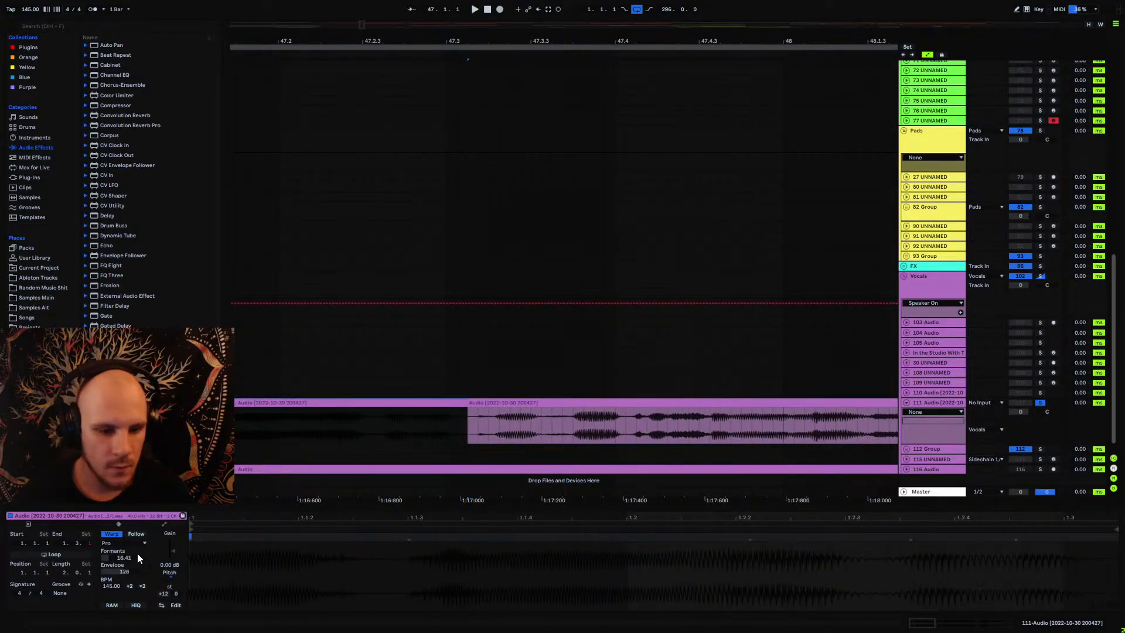
drag(125, 557, 124, 582)
key(space)
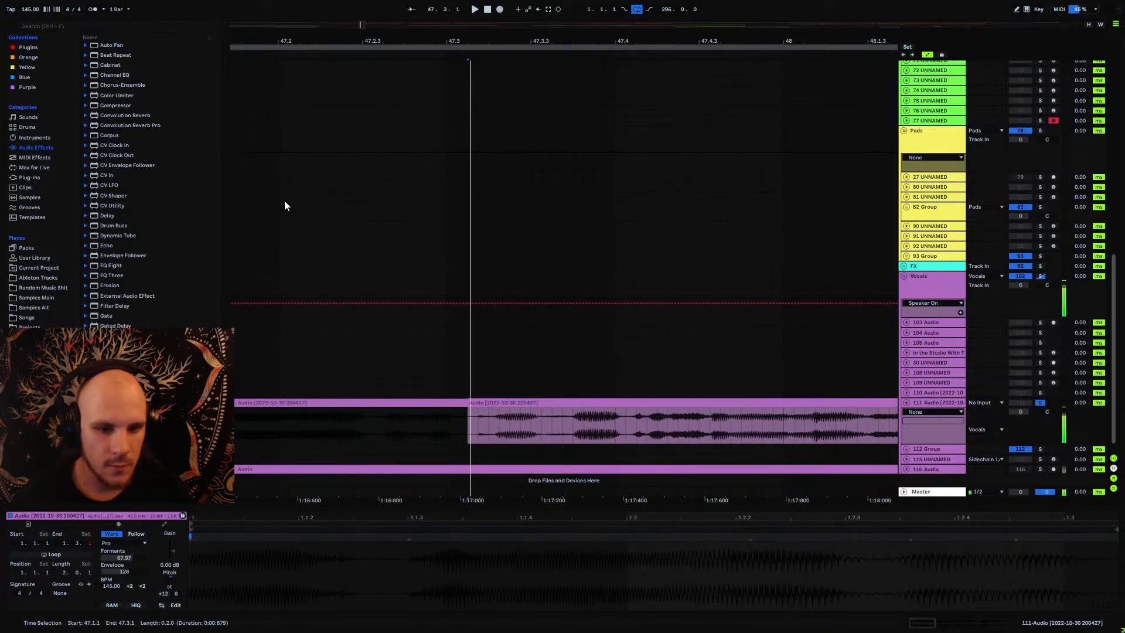
key(space)
drag(391, 43, 440, 2)
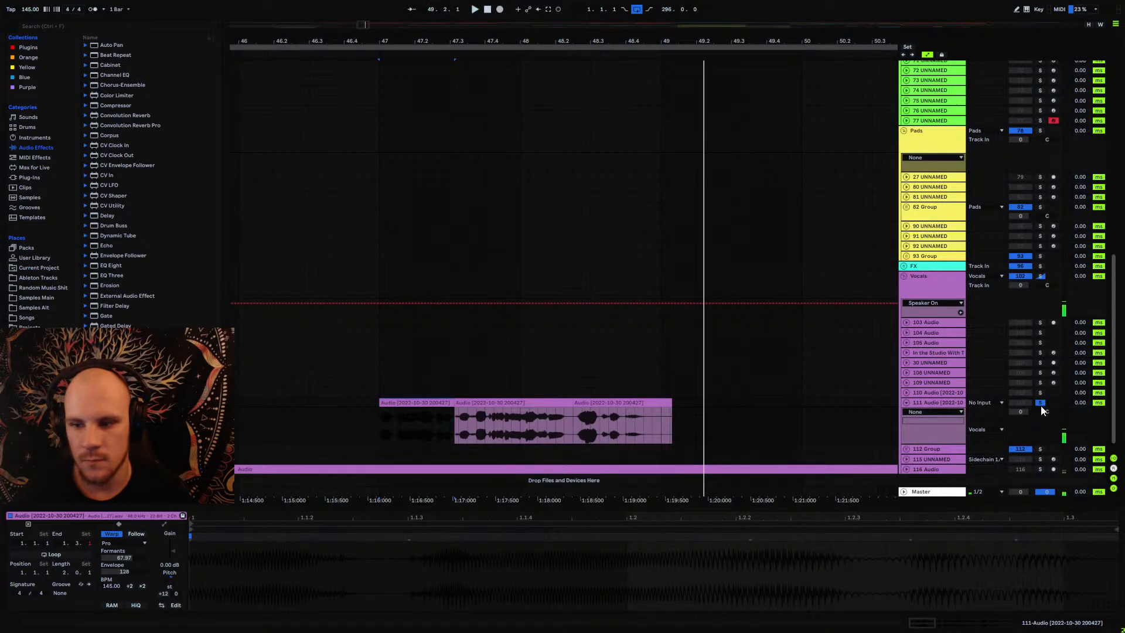
Step: Split the closing 111 Audio vocal clip at 48.3.2 with playback, and select the part from 48.2.3 to 48.3.2
click(625, 402)
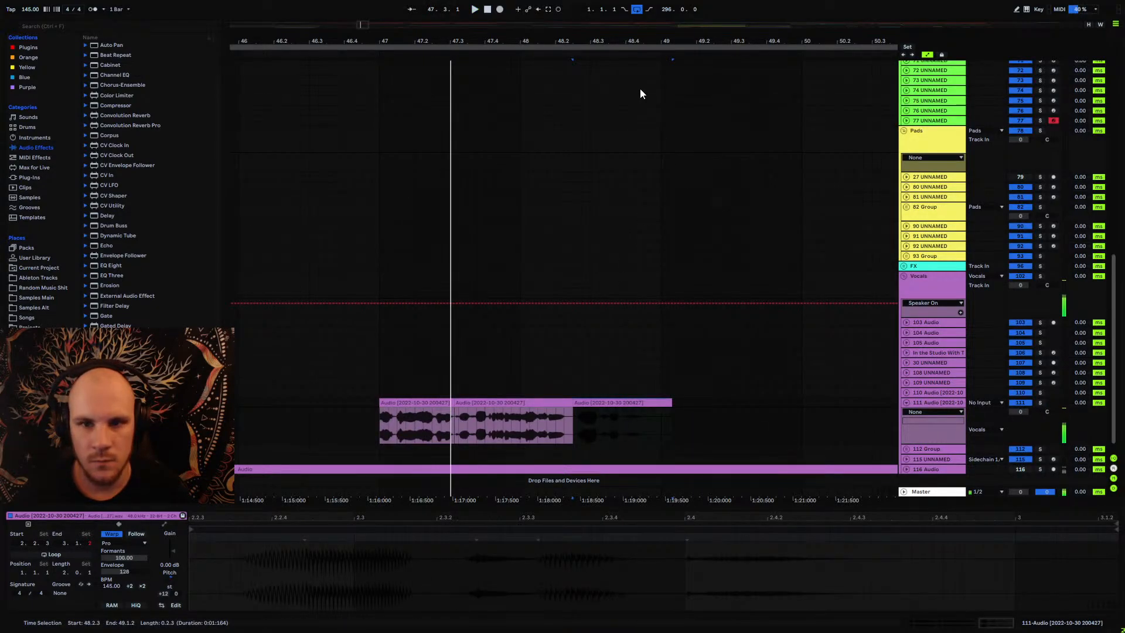
drag(620, 41, 619, 93)
key(space)
click(567, 428)
key(space)
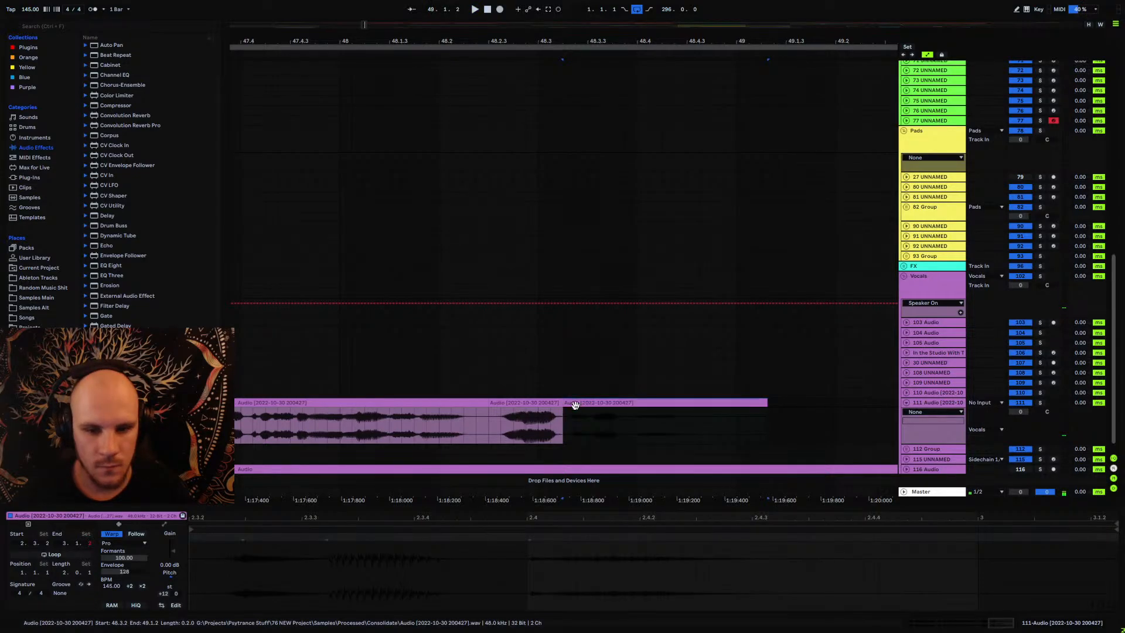
key(ctrl+e)
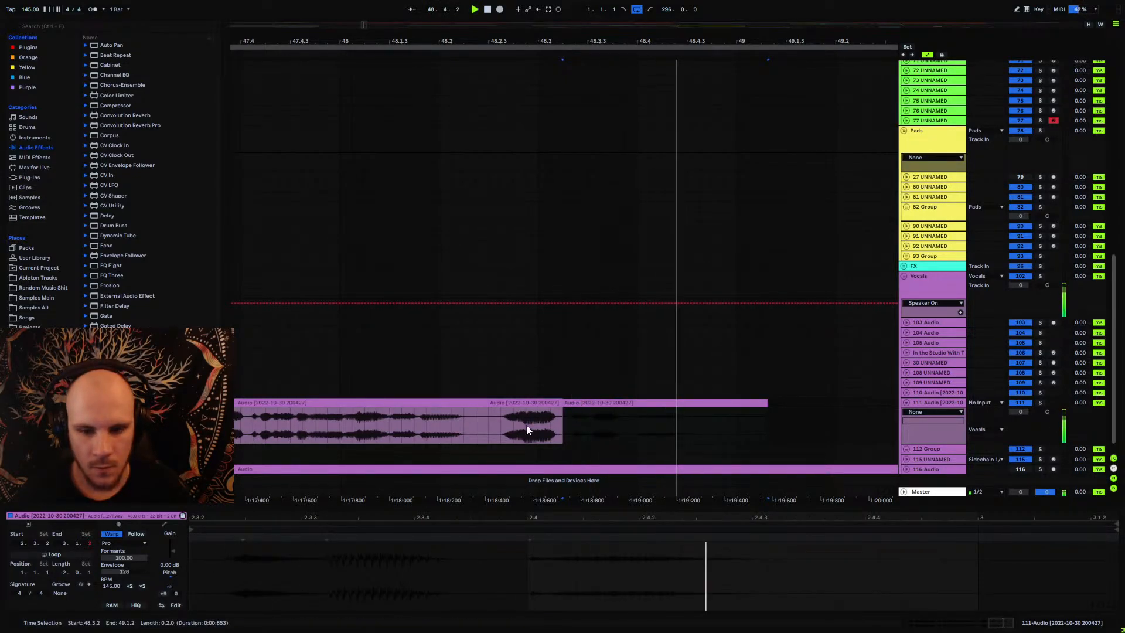
click(534, 403)
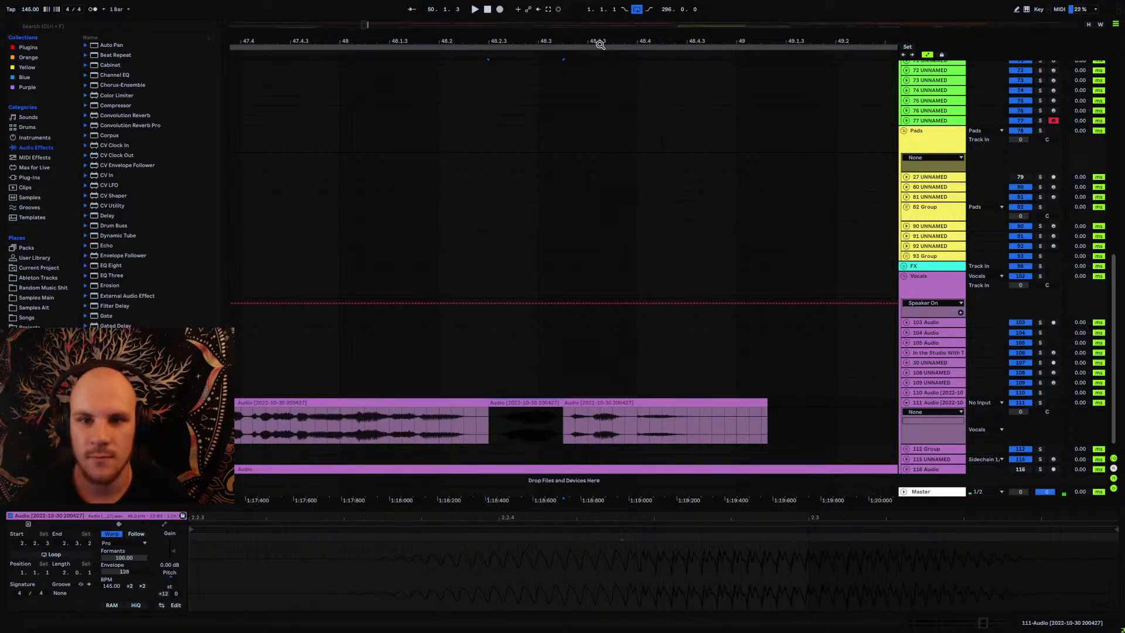
Step: Play the edited 111 Audio vocal phrase from 47.1.1 to check its sections in the full mix
drag(600, 45, 600, 12)
click(483, 419)
key(space)
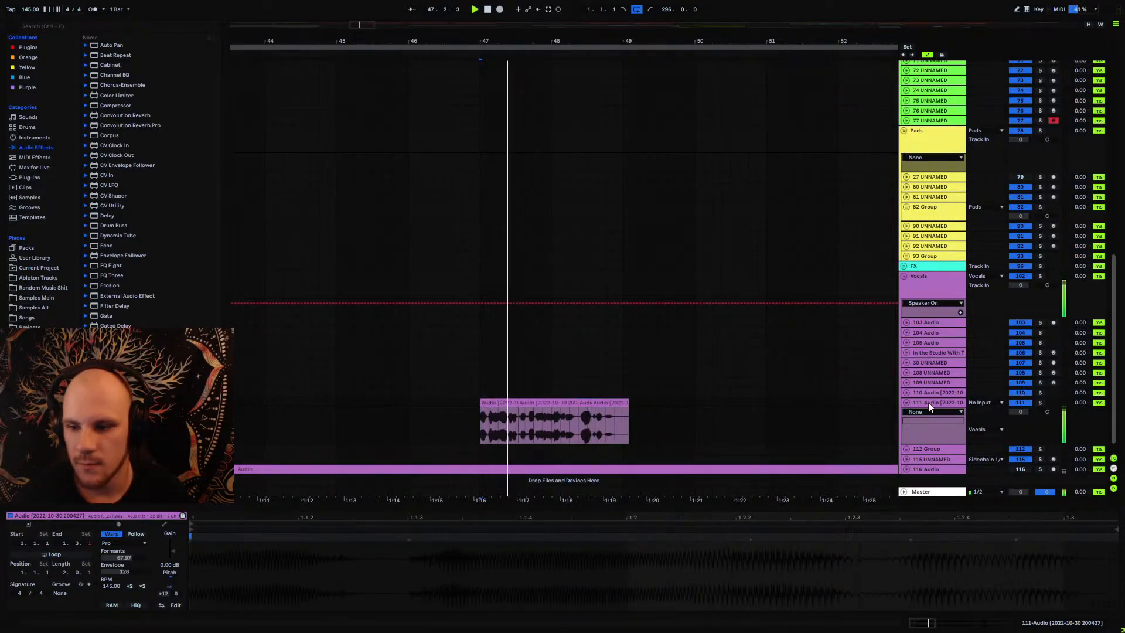
click(906, 402)
click(906, 403)
key(space)
key(space)
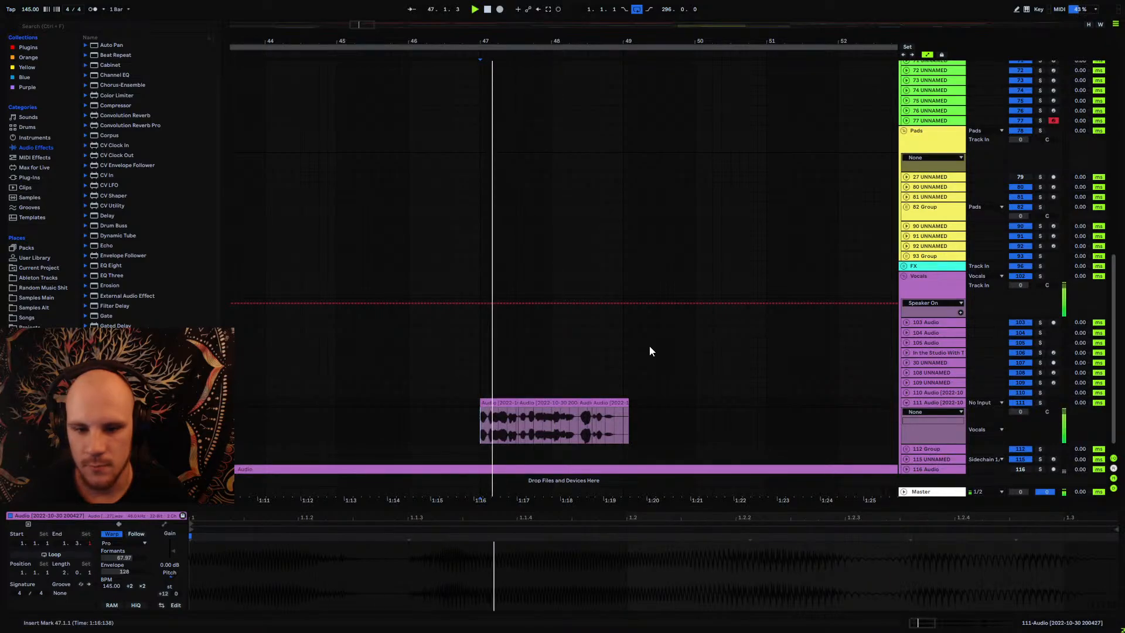
drag(503, 42, 504, 178)
key(space)
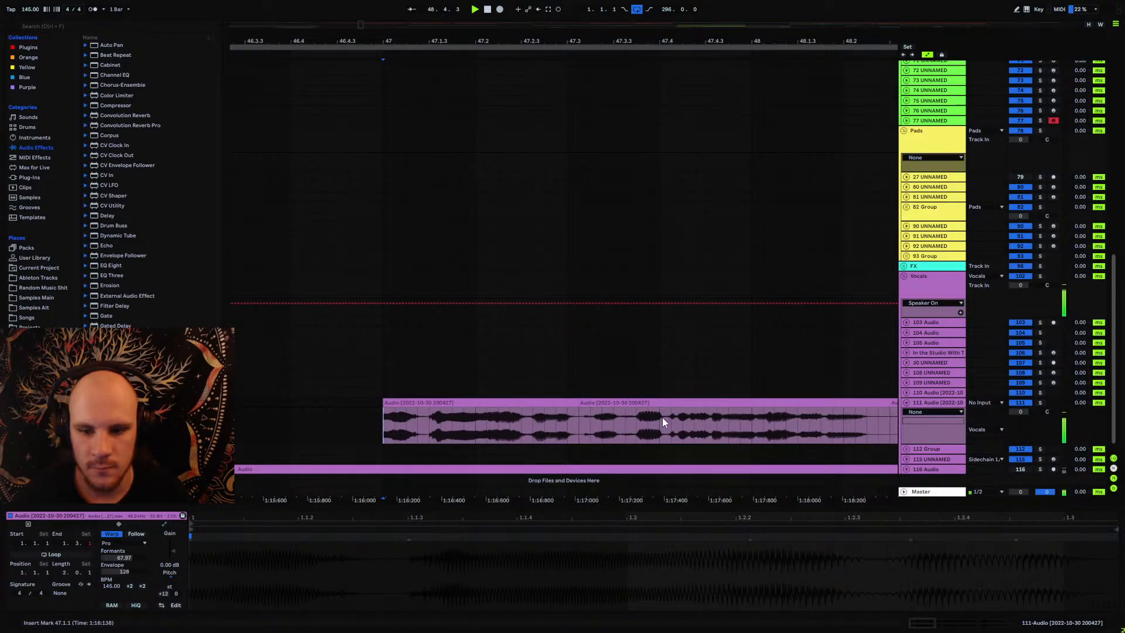
Step: Move a warp marker in the first vocal clip earlier to 1.2.3, and shift the second clip to start at 47.2.4
drag(517, 42, 518, 60)
click(579, 406)
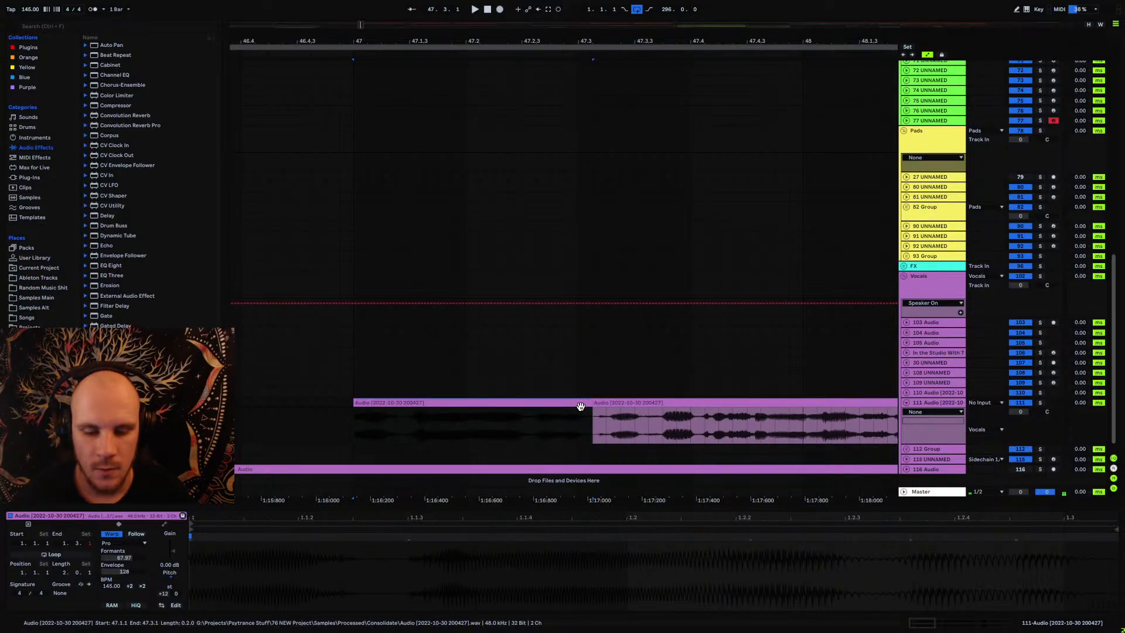
drag(908, 538, 846, 540)
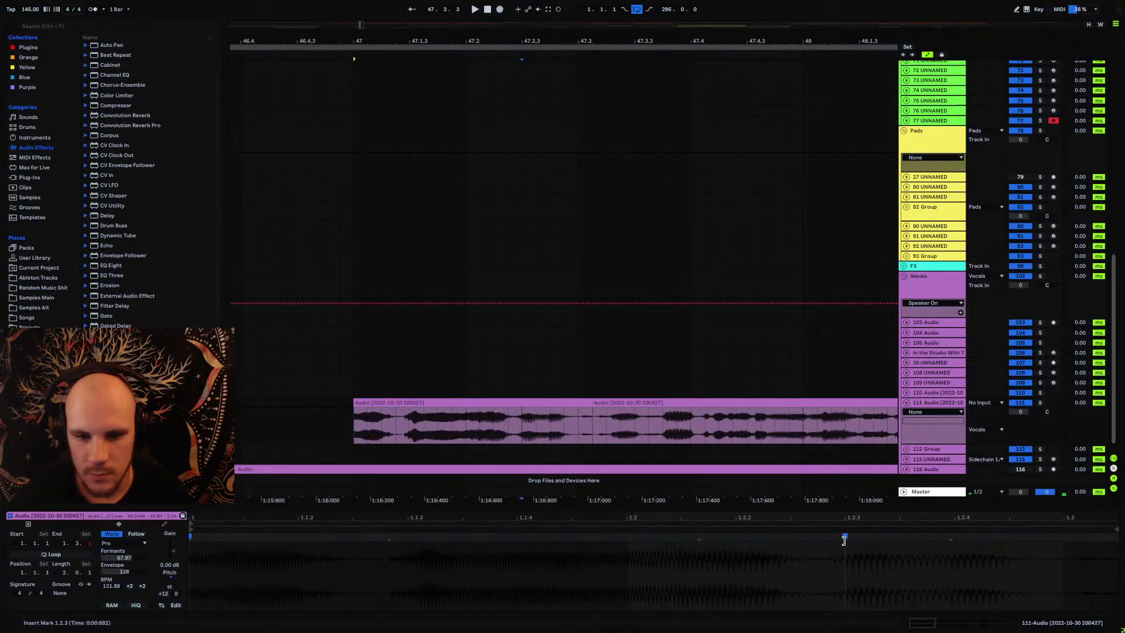
click(634, 402)
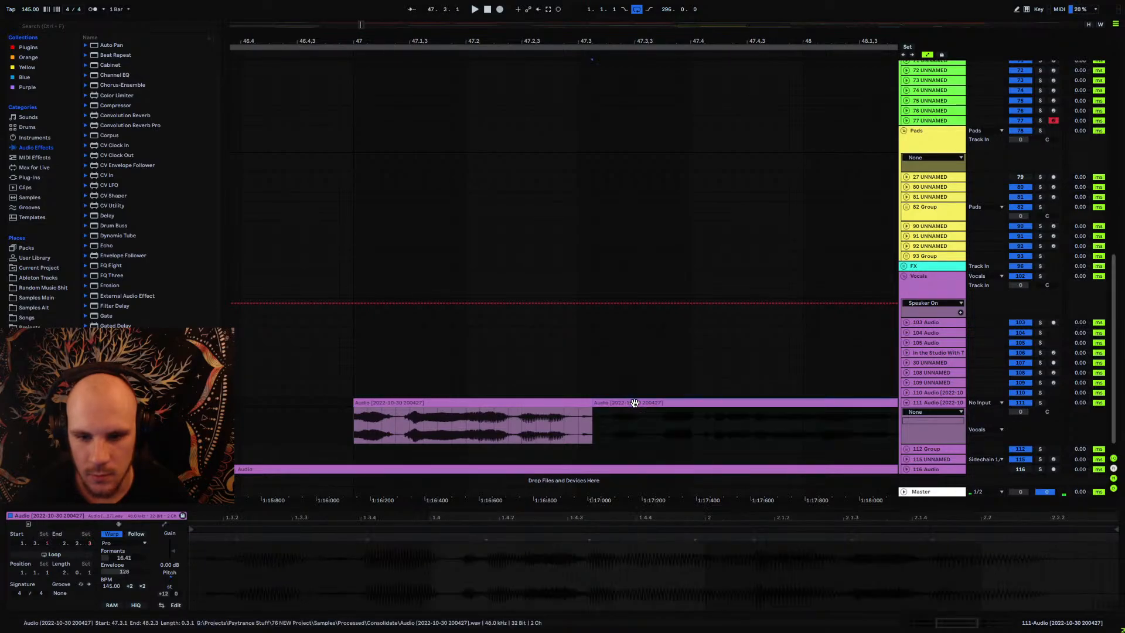
drag(601, 402, 584, 403)
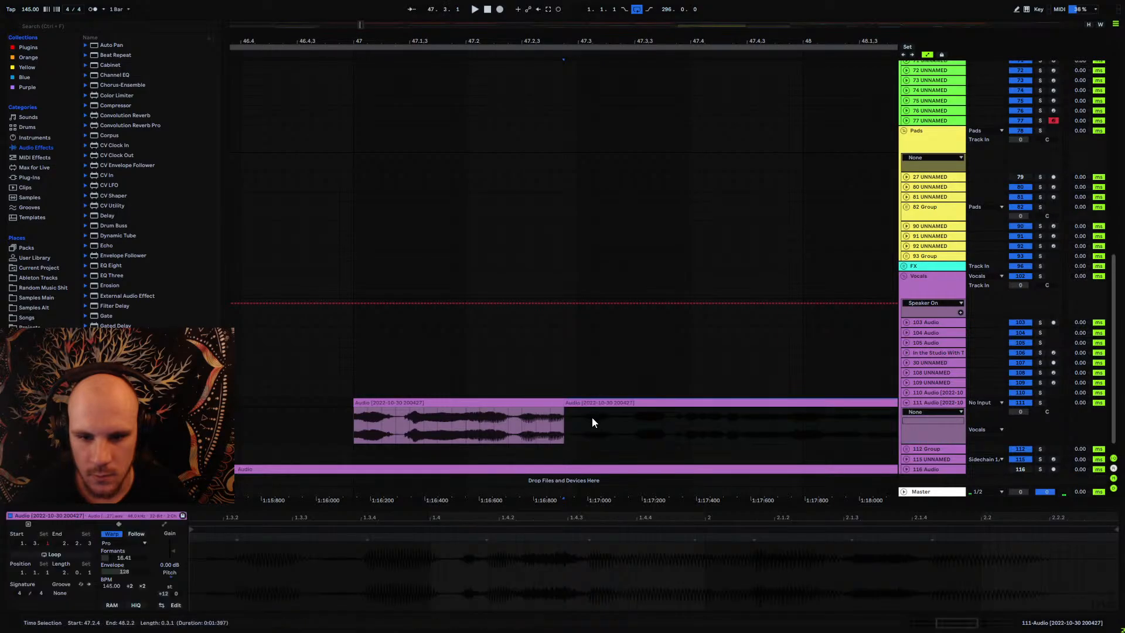
Step: Extend the end of the first vocal clip to about 47.3, and play the phrase from 47.1.1
click(559, 403)
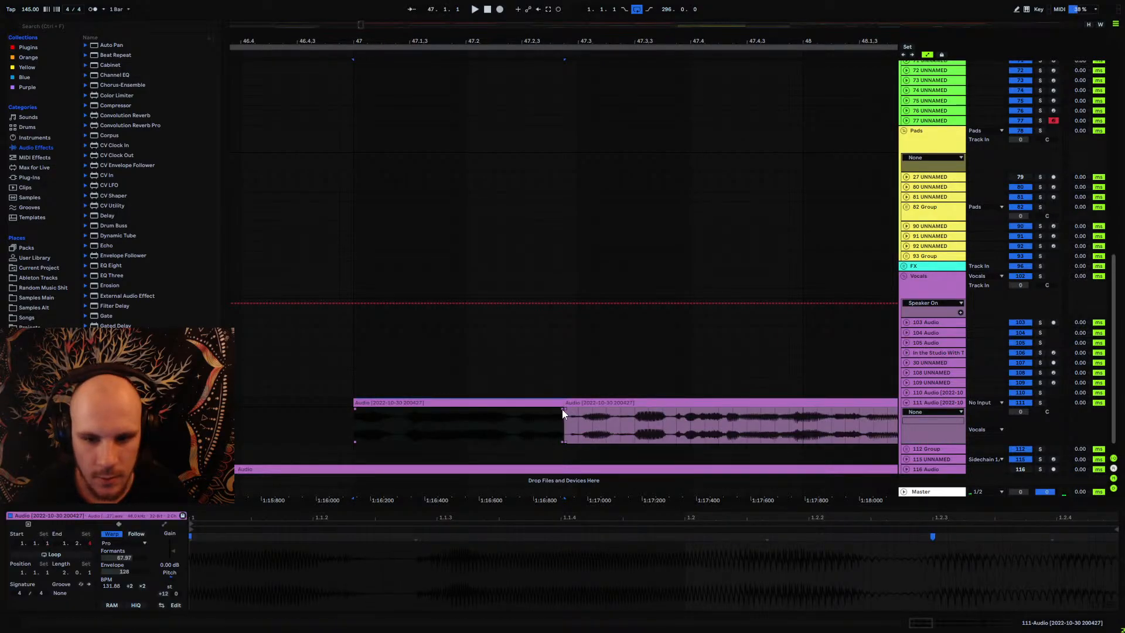
drag(562, 409, 581, 409)
click(350, 417)
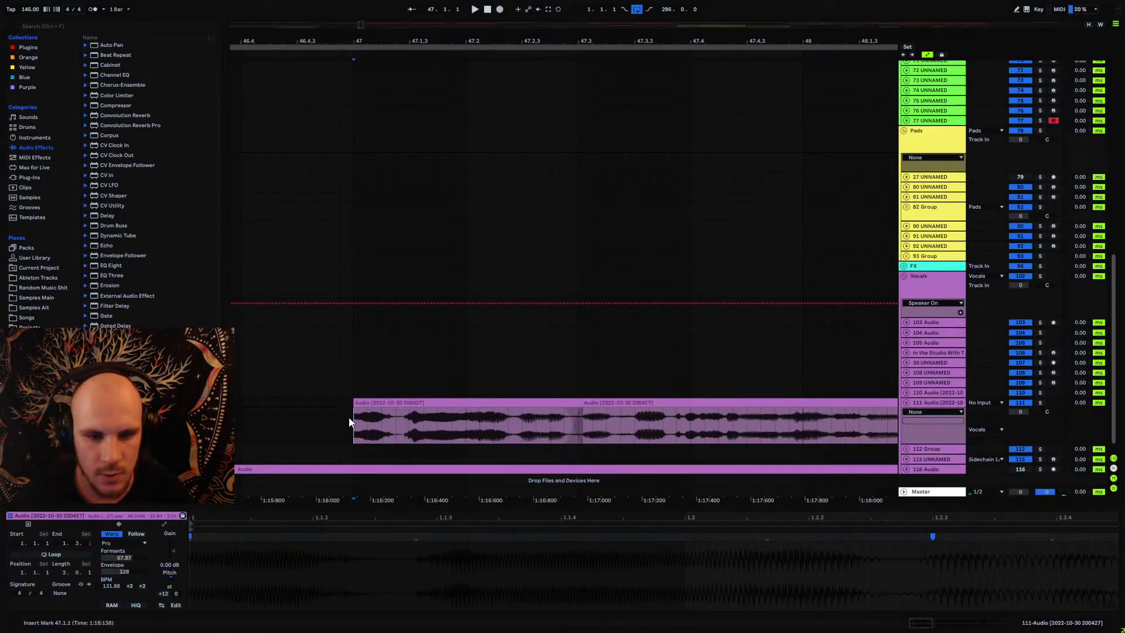
key(space)
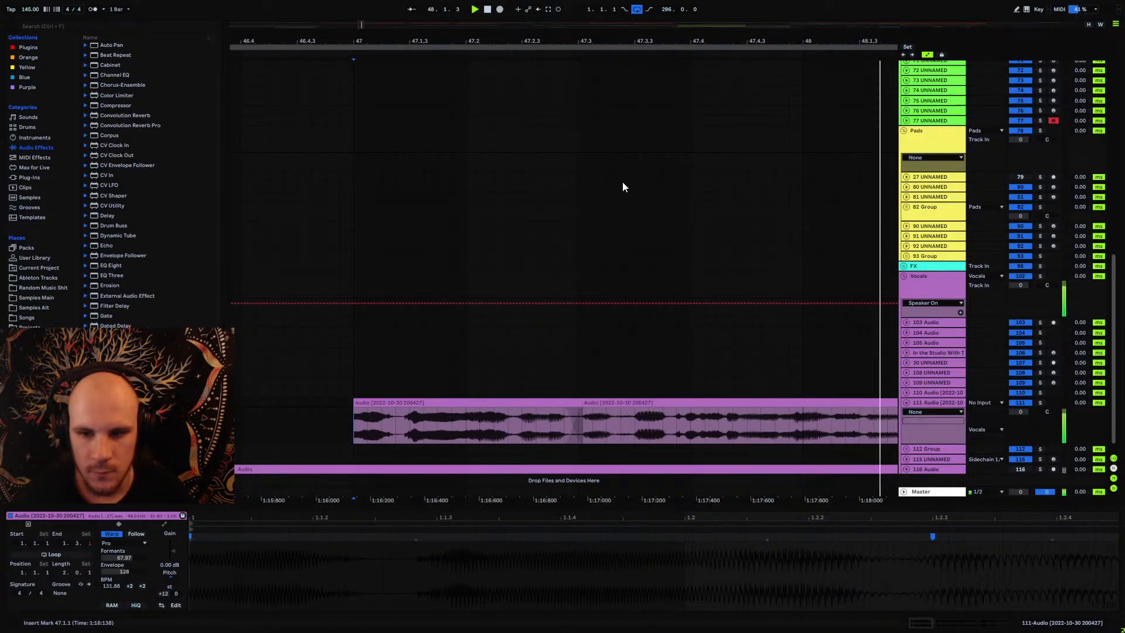
drag(721, 46, 582, 40)
Step: Solo the 111 Audio track and add the Echo effect to it, with playback from 47.1.1
click(522, 402)
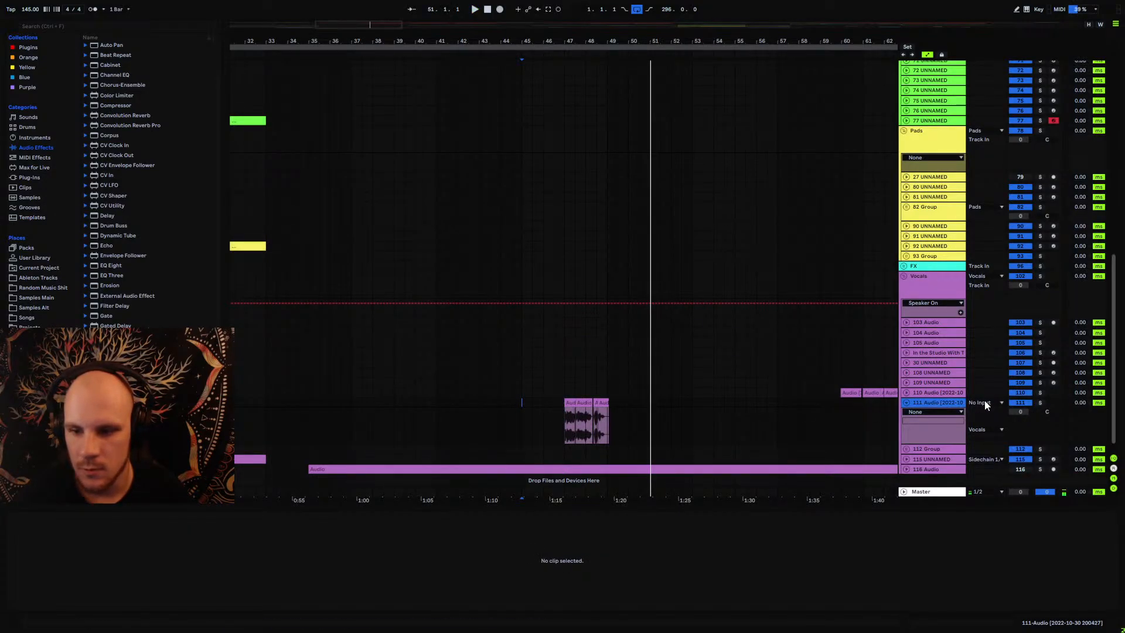
click(564, 419)
key(space)
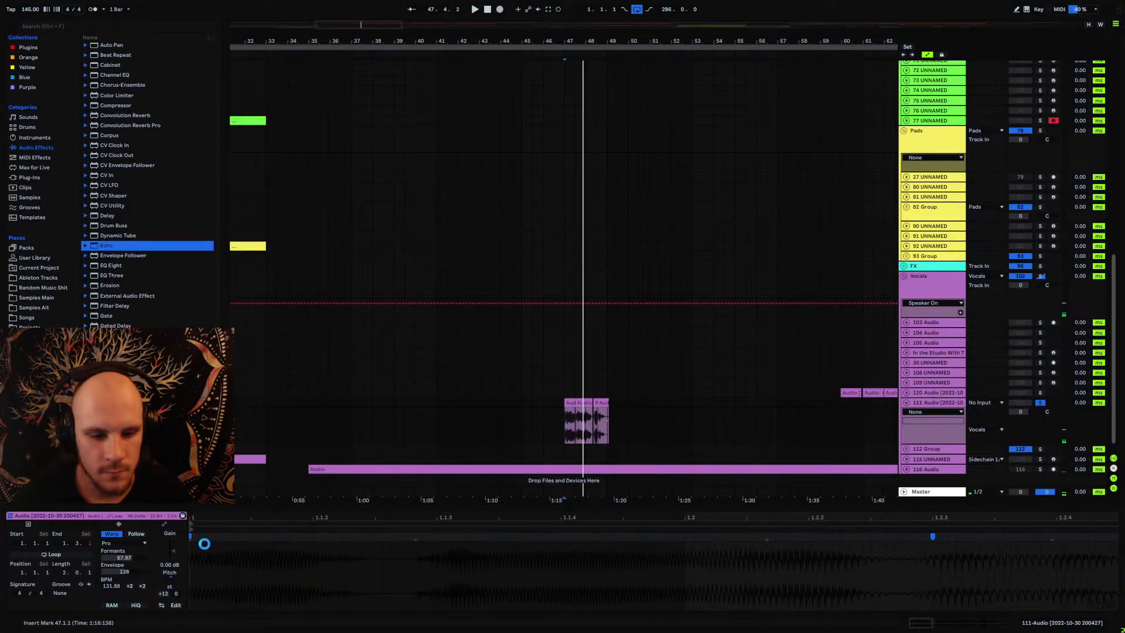
drag(204, 543, 195, 544)
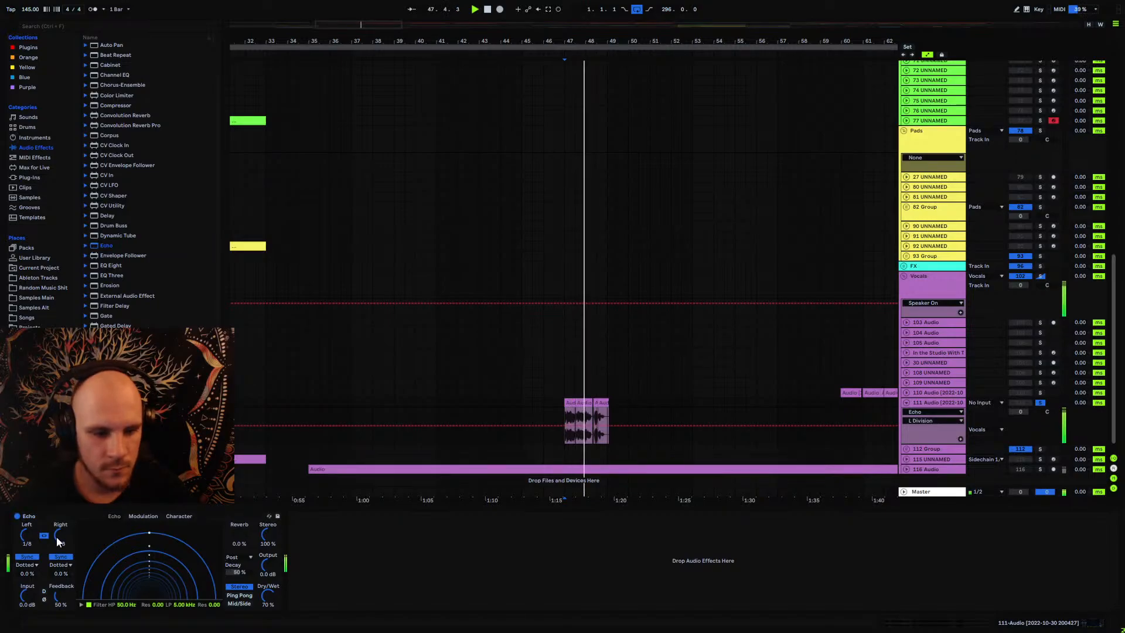
Step: Set the Echo's left and right delay times to 1/4, its channel mode to Ping Pong, and Dry/Wet to 37%
mouse_move(58, 540)
mouse_down()
mouse_move(57, 527)
mouse_move(58, 544)
mouse_up()
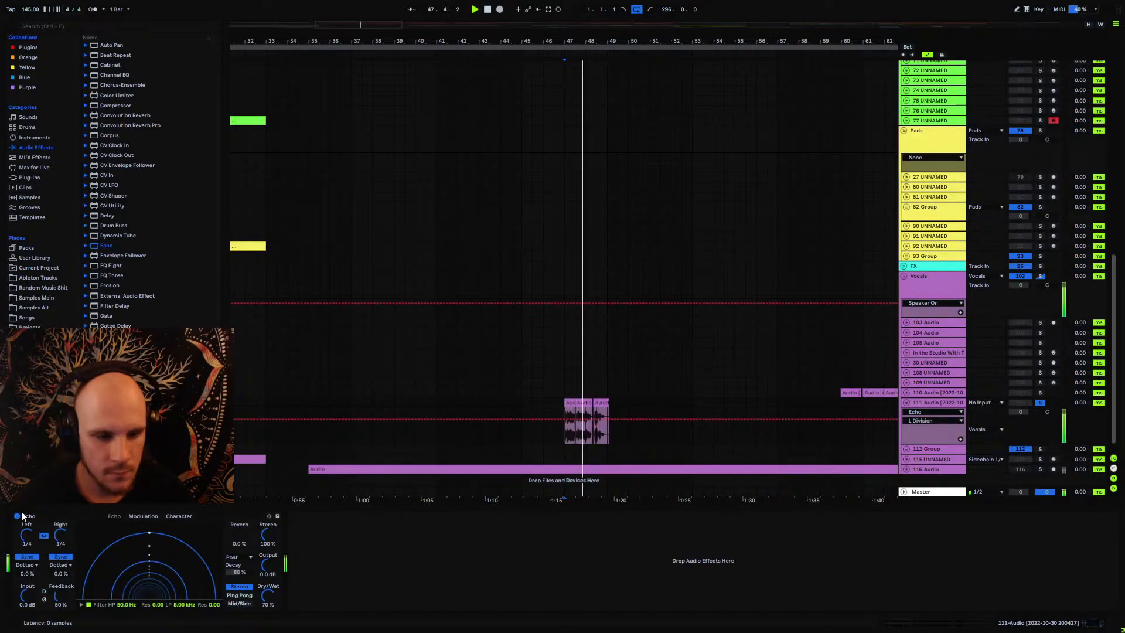
click(239, 595)
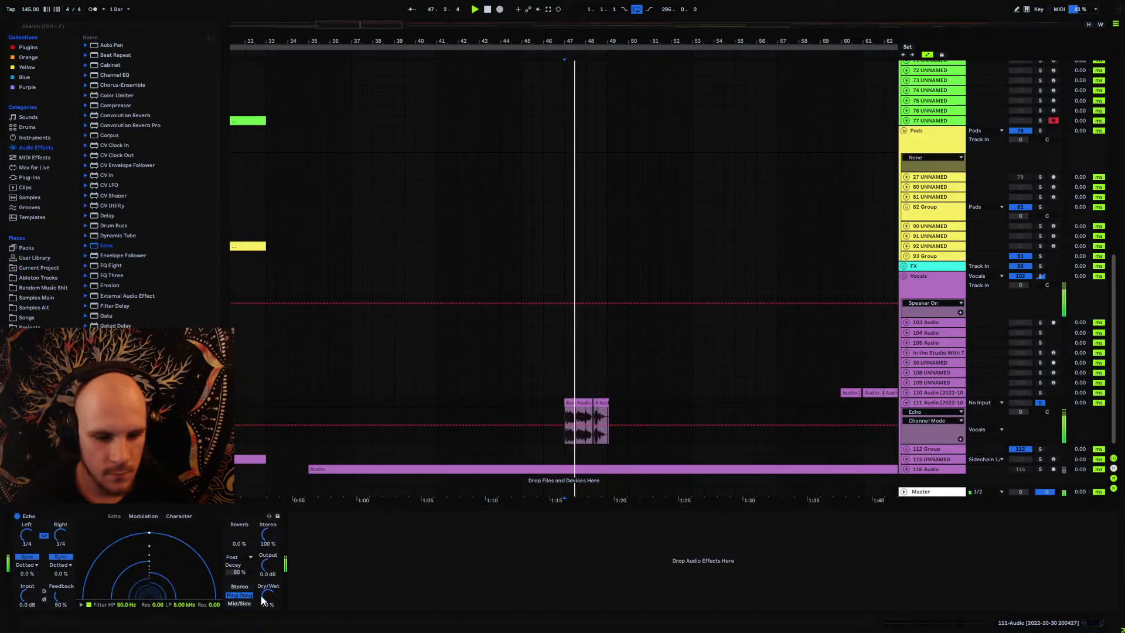
click(263, 596)
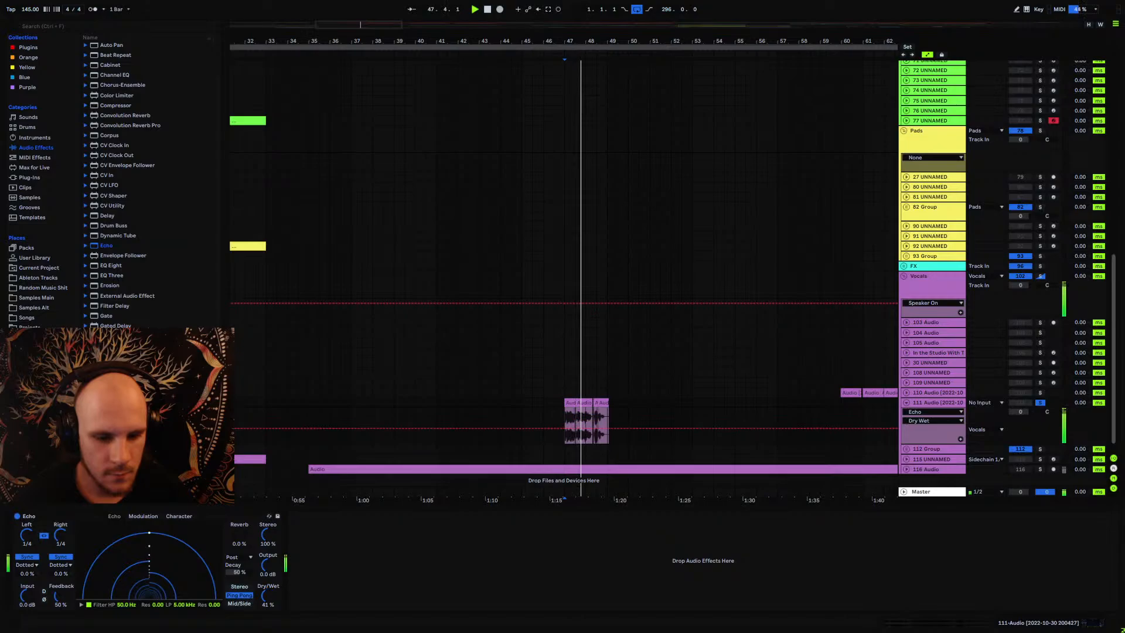
Step: Automate the Echo's Input Gain at about -16 dB until around 48.2, rising to 0 dB for the closing vocal
click(27, 596)
drag(610, 56, 610, 458)
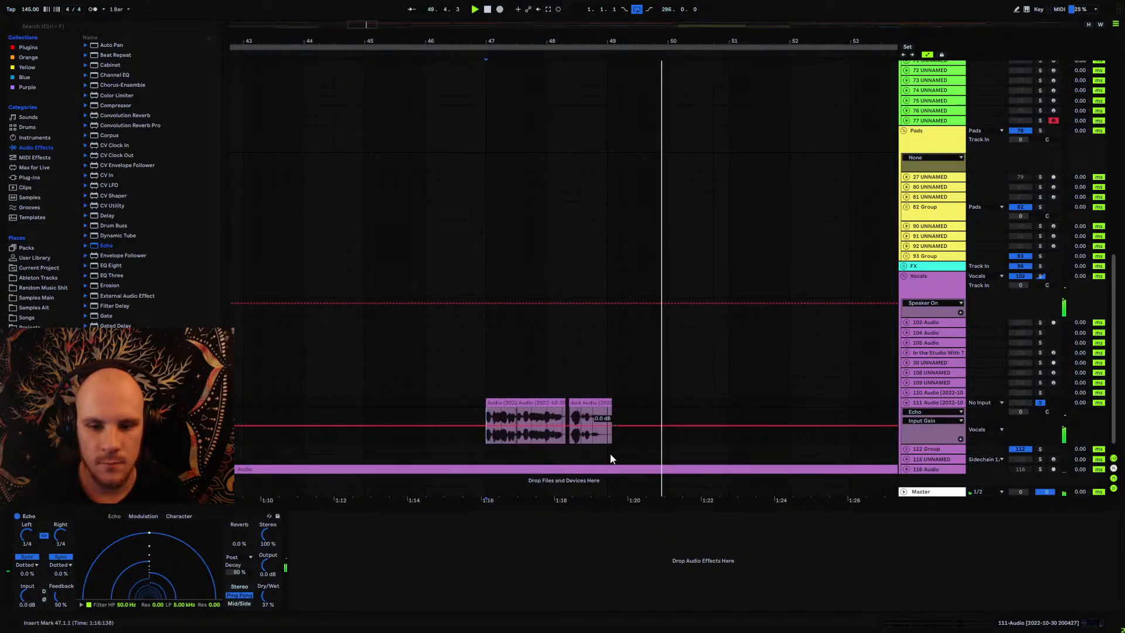
click(581, 426)
key(space)
drag(562, 426, 562, 430)
key(space)
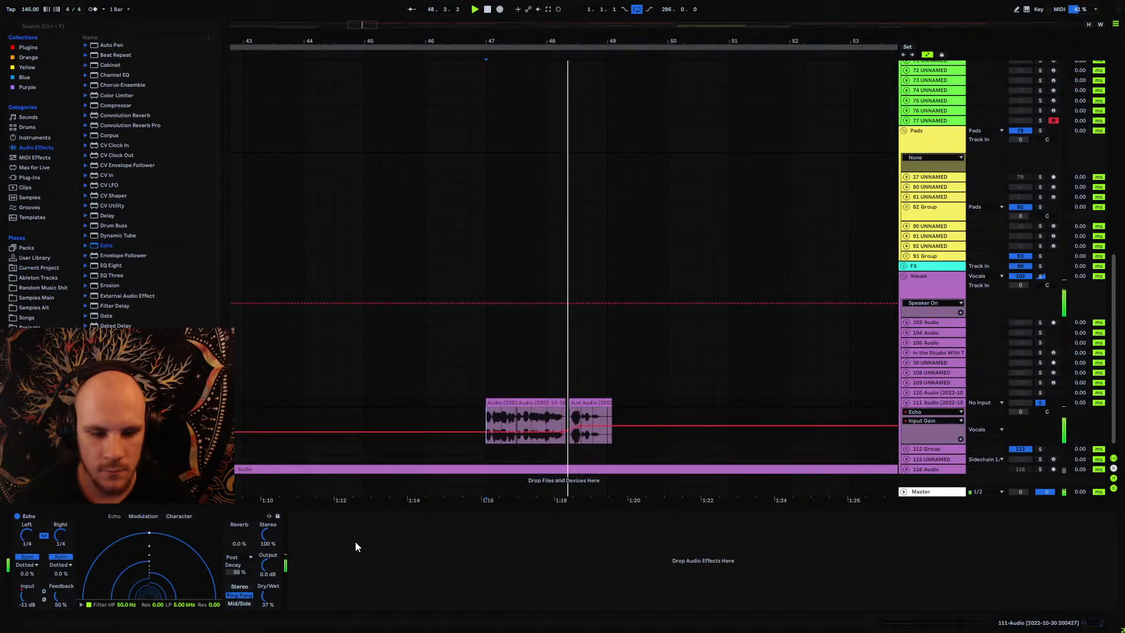
Step: Raise the Echo's Feedback to 89% and play the vocal from 47.1.1 in the full mix
drag(61, 595, 61, 564)
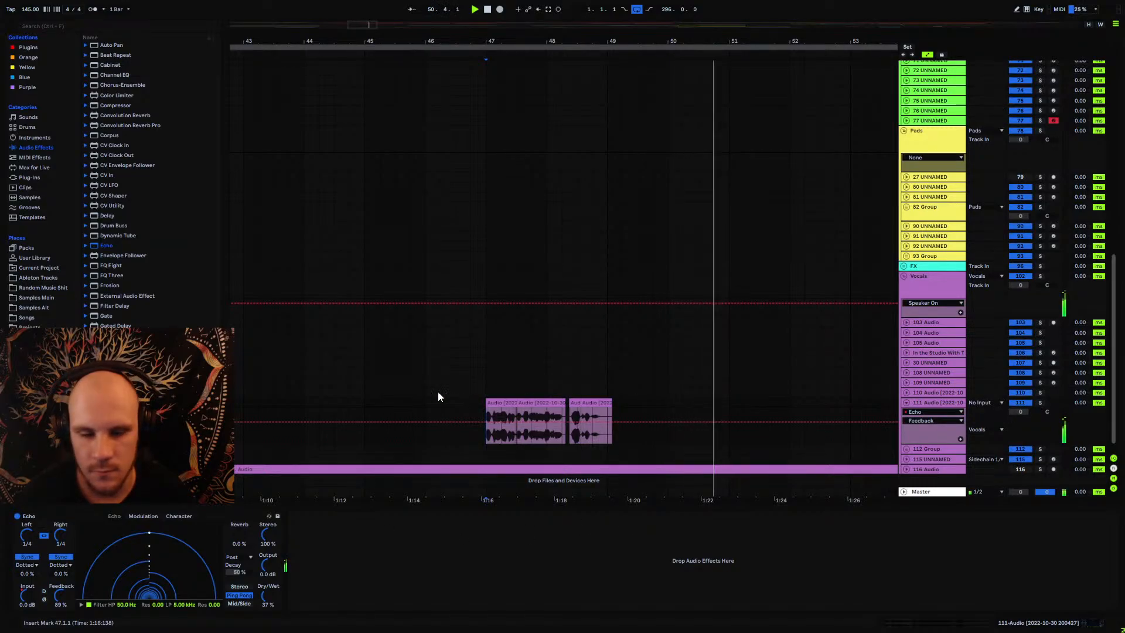
key(space)
key(space)
mouse_move(487, 41)
mouse_down()
mouse_move(499, 1)
mouse_move(496, 43)
mouse_up()
Step: Deactivate the 39 Audio bass clips from 47.1.1 to 48.1.1 and the kick clips from 47.2.1 to 48.2.1, with playback running
scroll(514, 280, up, 3)
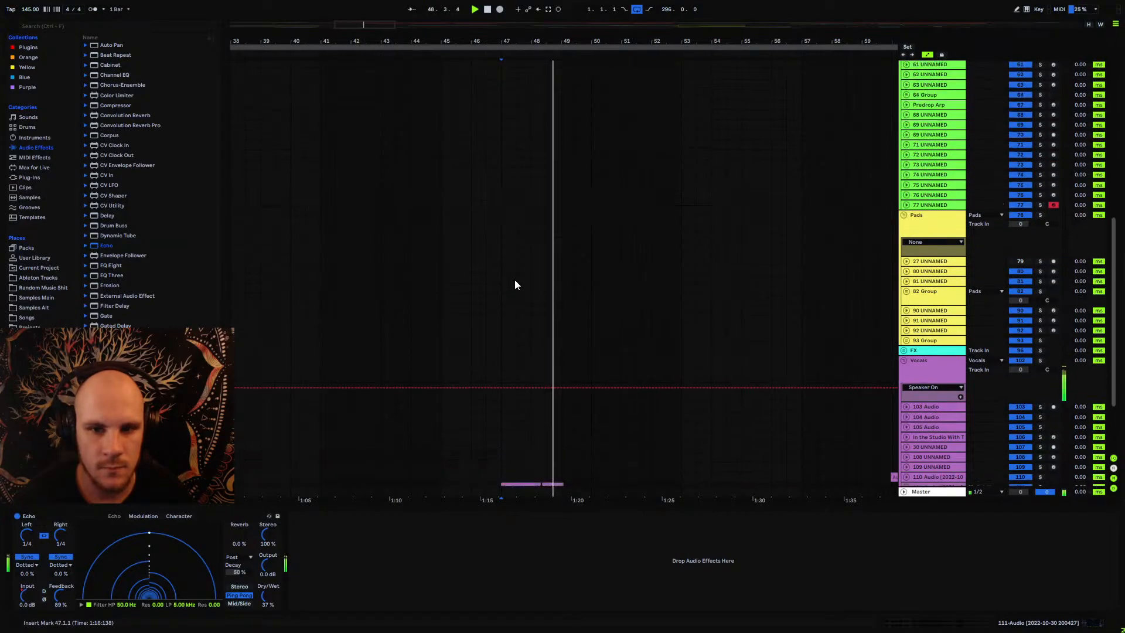
scroll(515, 275, up, 10)
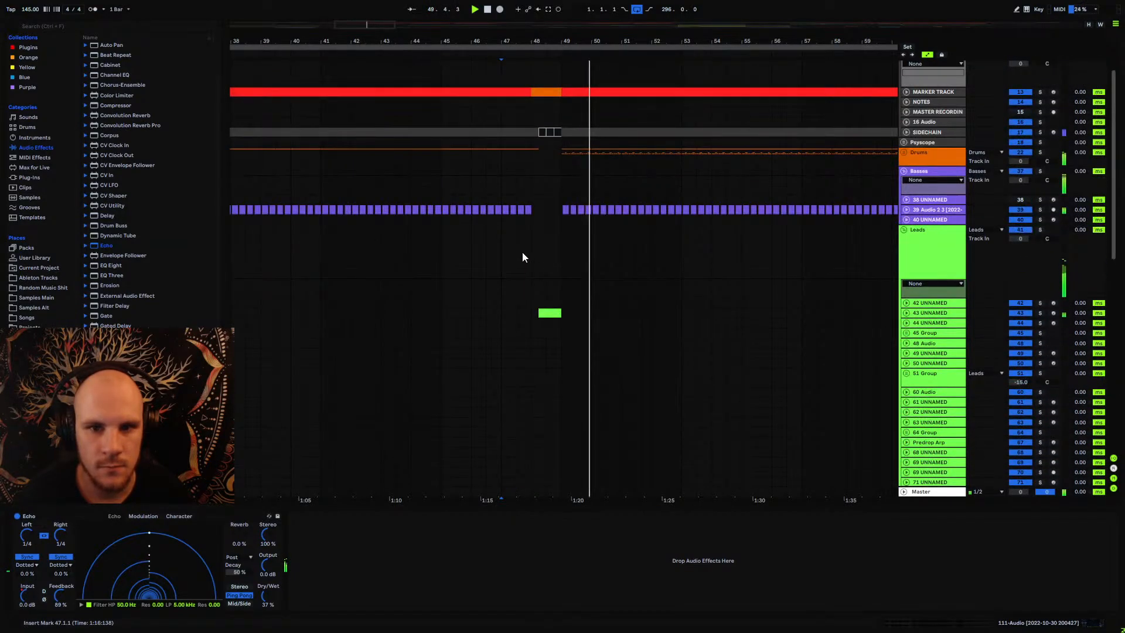
drag(534, 213, 514, 216)
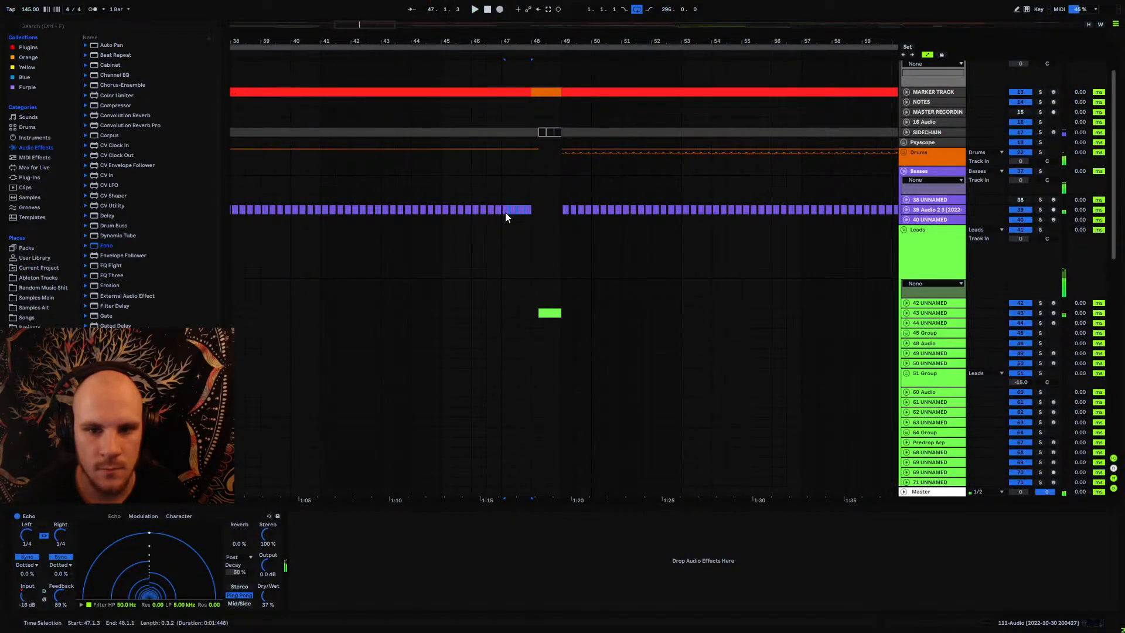
click(502, 216)
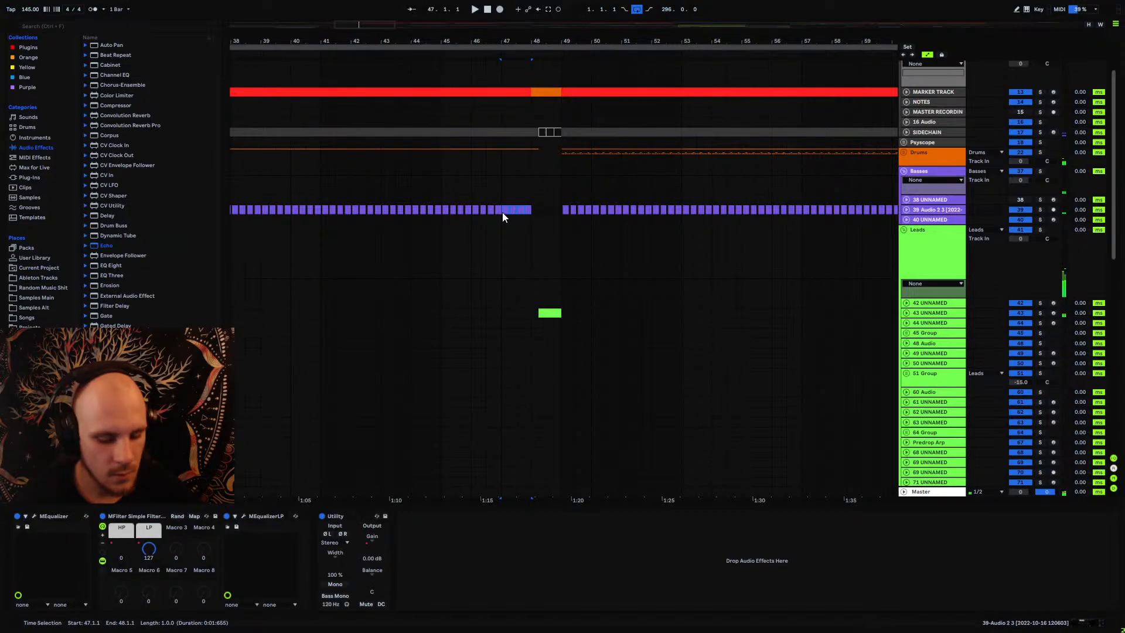
click(910, 153)
drag(539, 195, 508, 202)
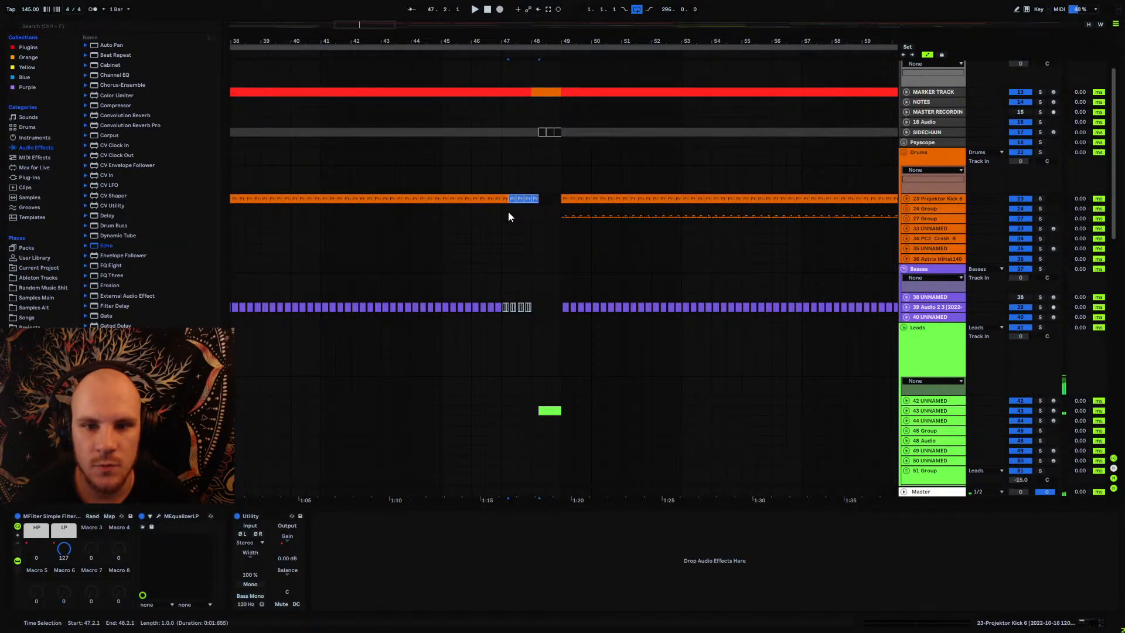
key(space)
Step: Deactivate the SIDECHAIN track's clips from 47.2.1 to 48.2.1
drag(538, 132, 504, 131)
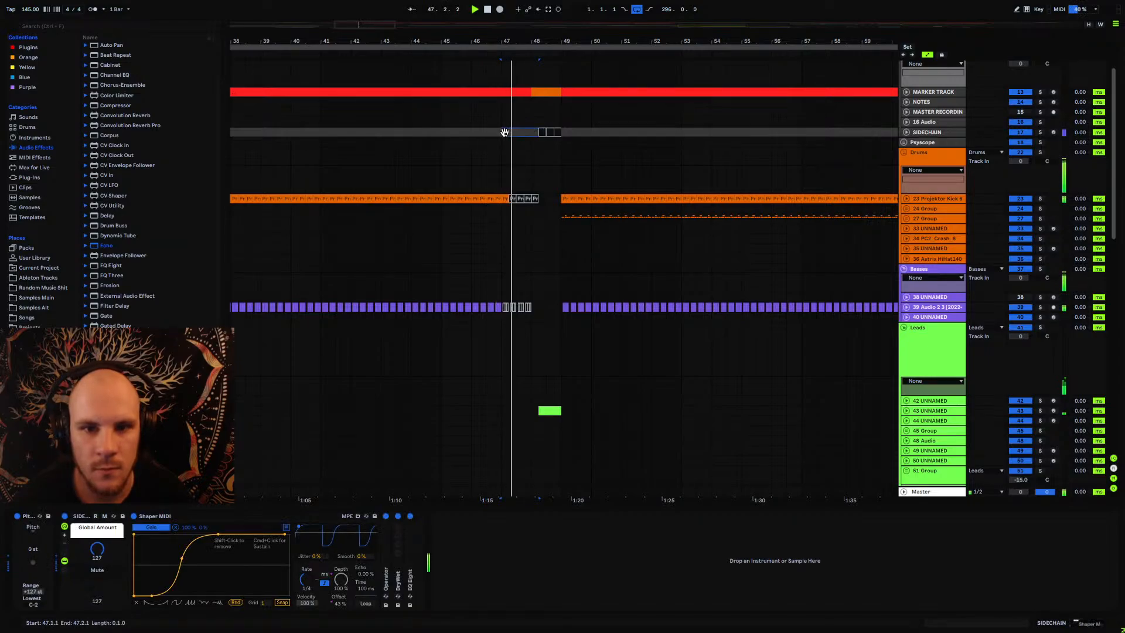
click(510, 135)
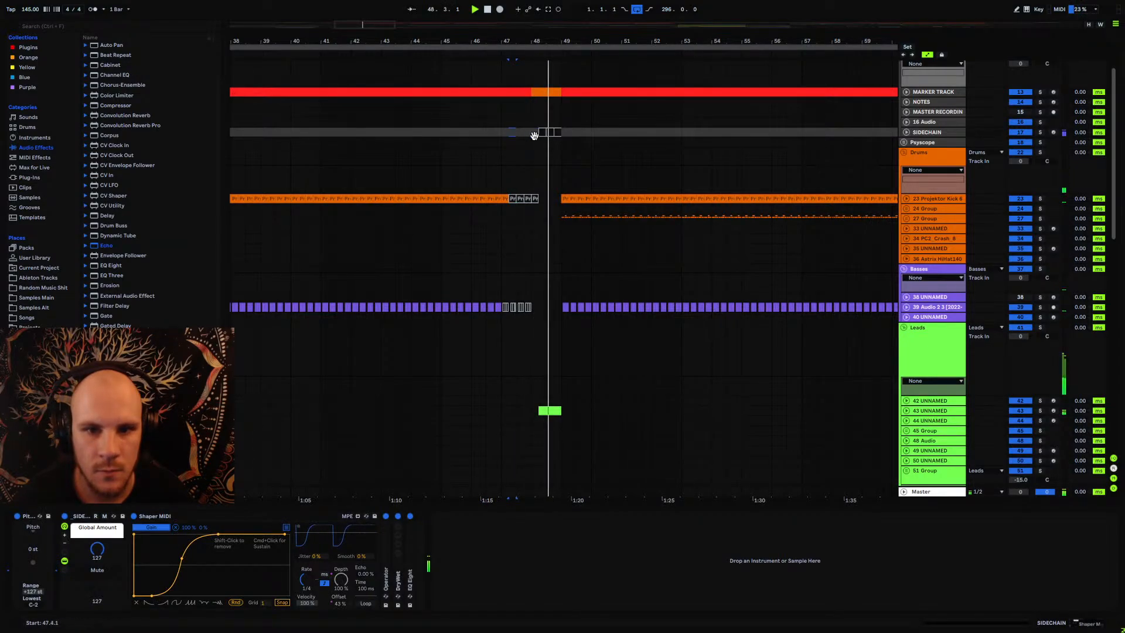
shift+click(535, 134)
key(0)
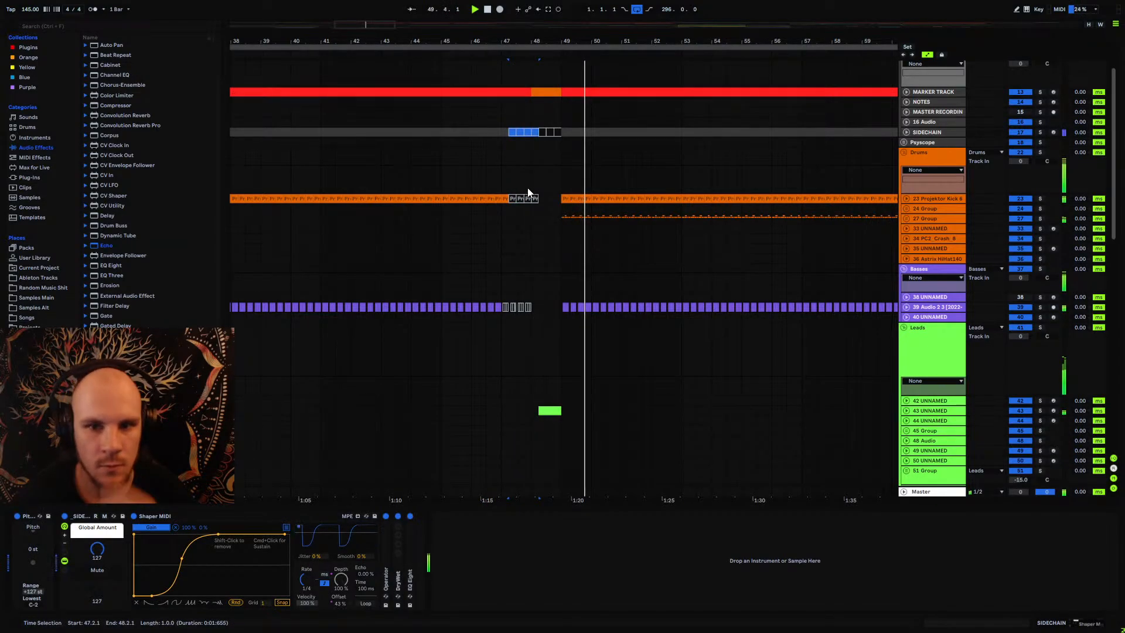
Step: Deactivate the opening vocal clips on the 111 Audio track from 47.1.1 to 48.2.2
scroll(535, 282, down, 2)
scroll(535, 280, down, 8)
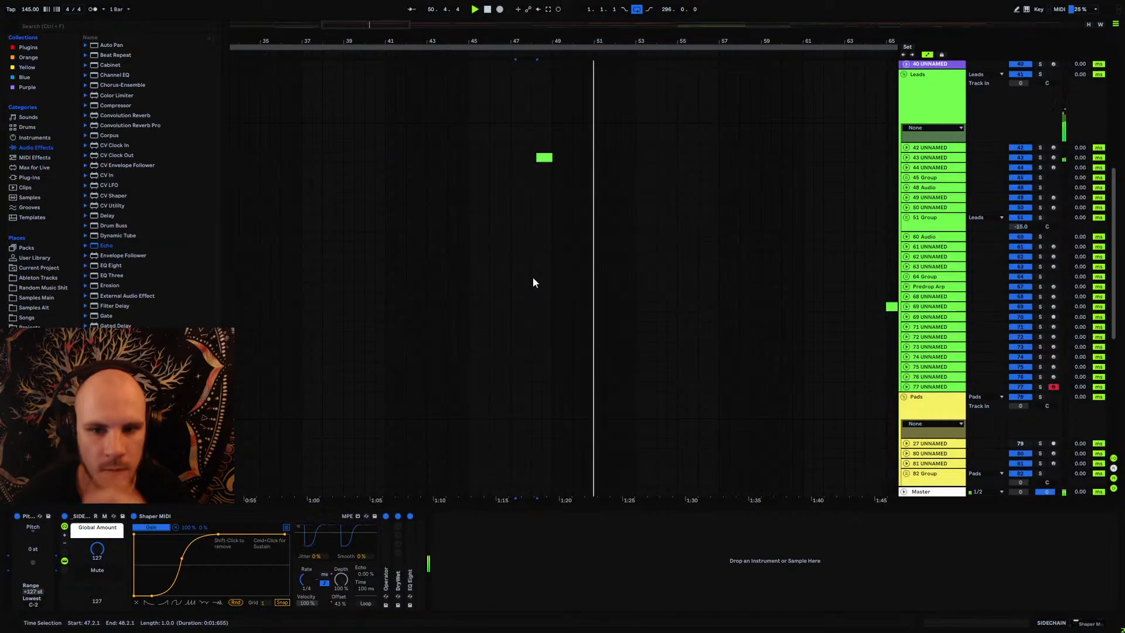
scroll(533, 276, down, 10)
click(529, 412)
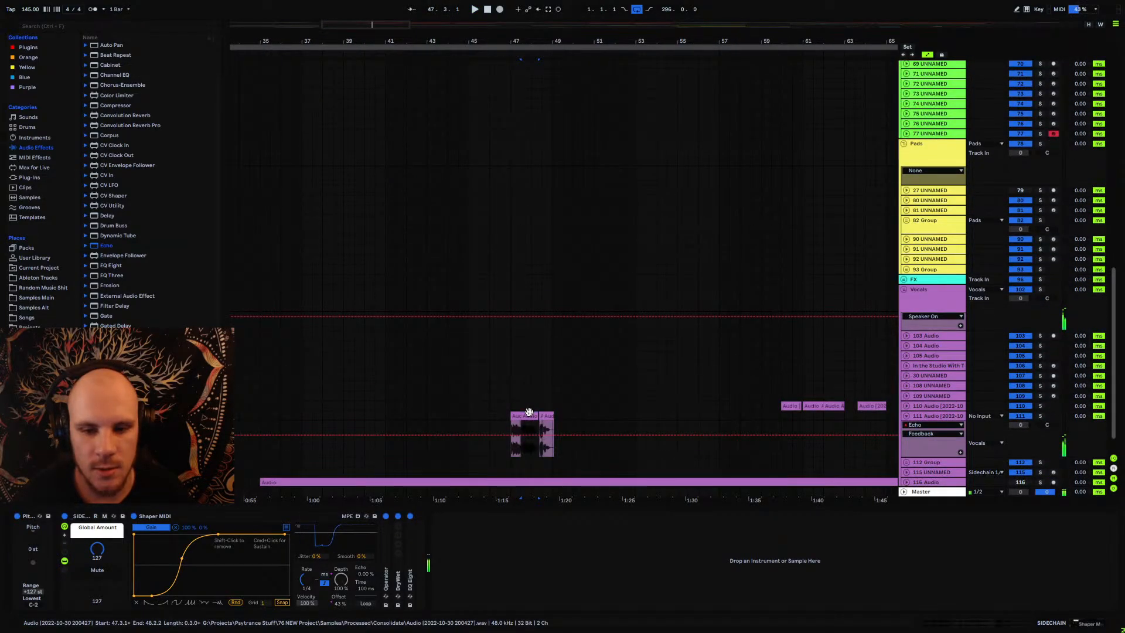
click(518, 414)
Step: Reactivate the bass, kick and SIDECHAIN clips muted between bars 47 and 48
scroll(543, 194, up, 12)
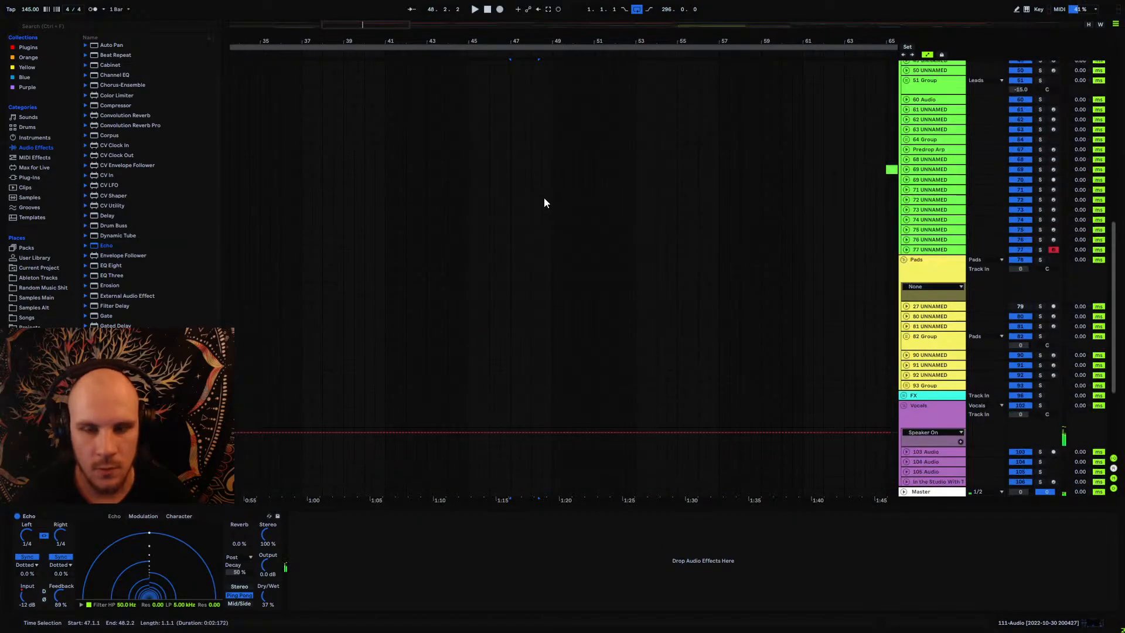
scroll(543, 180, up, 3)
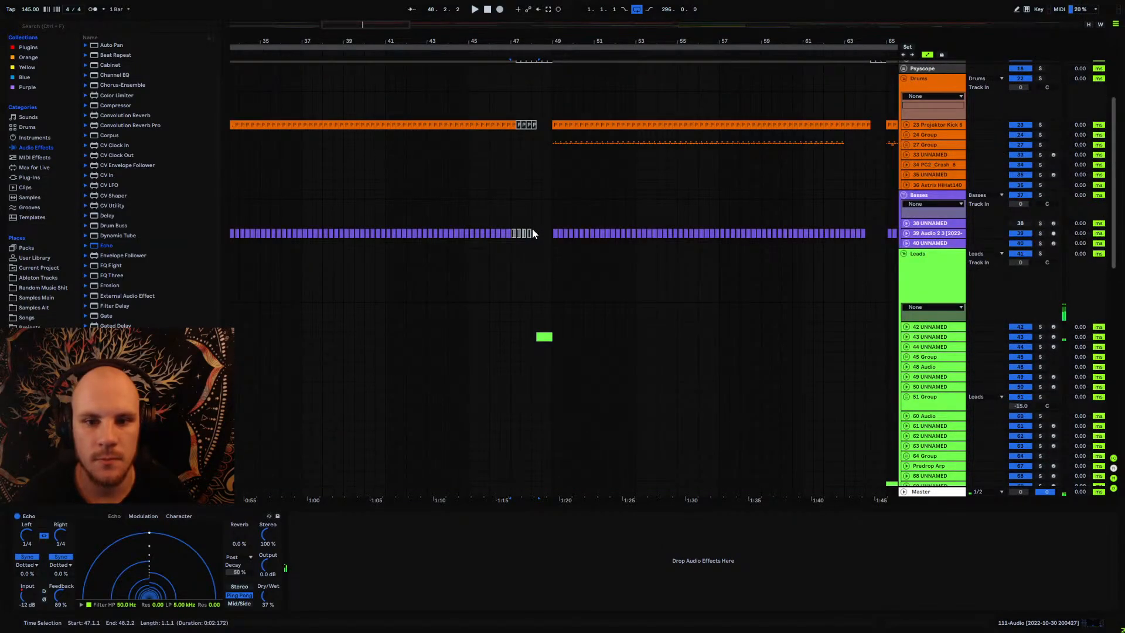
click(534, 126)
click(518, 125)
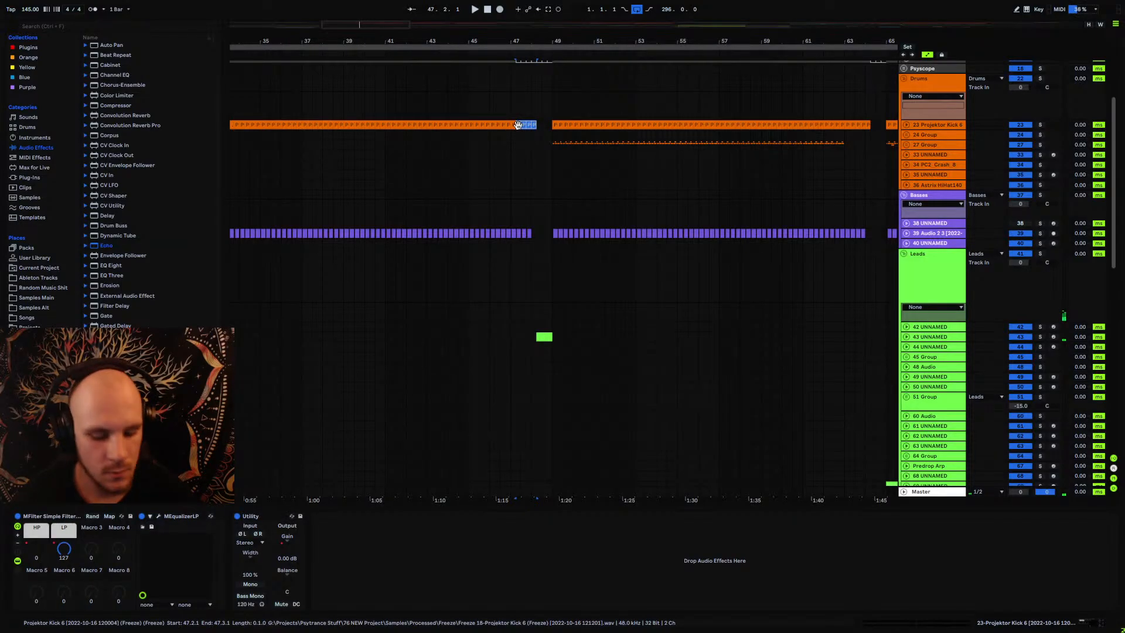
scroll(517, 125, up, 2)
click(528, 112)
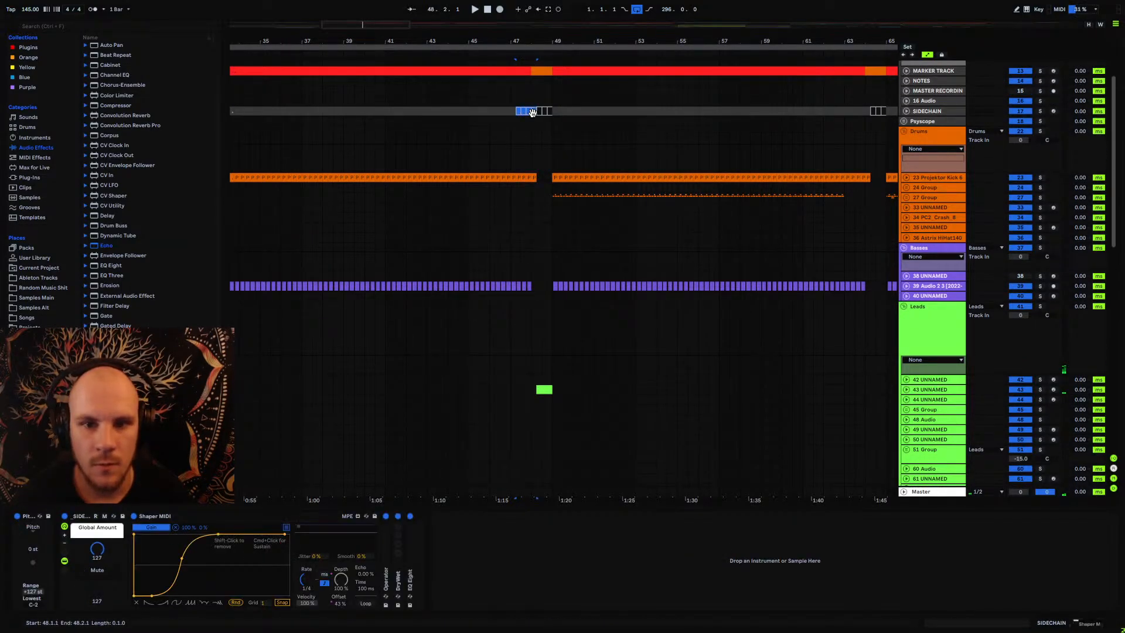
Step: Move the closing vocal clips on the 111 Audio track earlier to about 47.4.1 and play from 47.3.3
scroll(535, 171, down, 12)
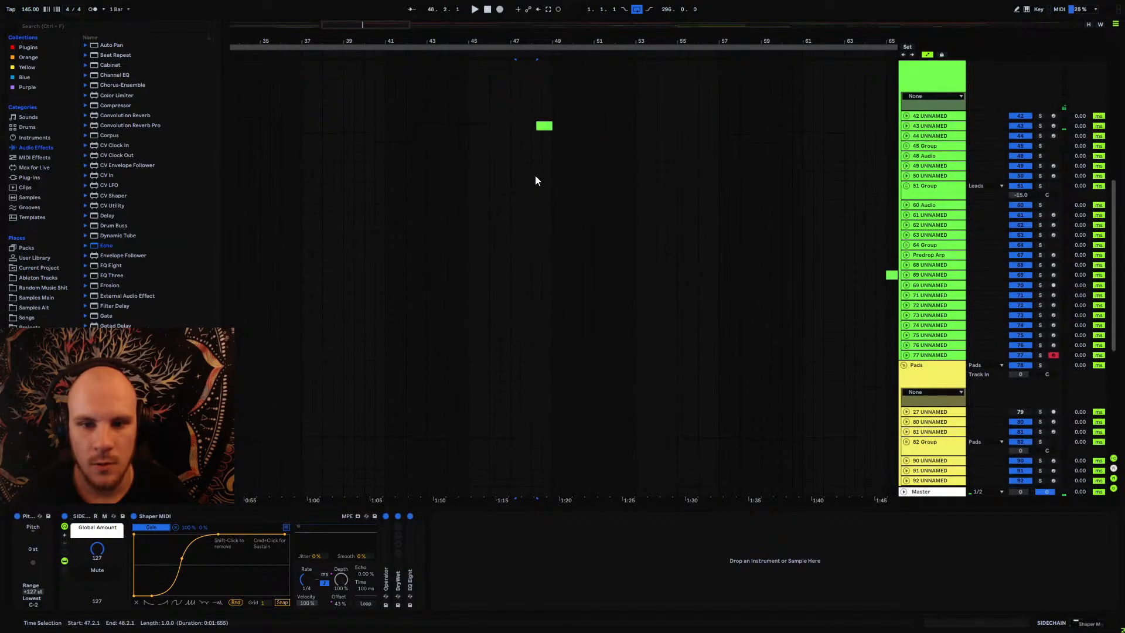
scroll(535, 176, down, 7)
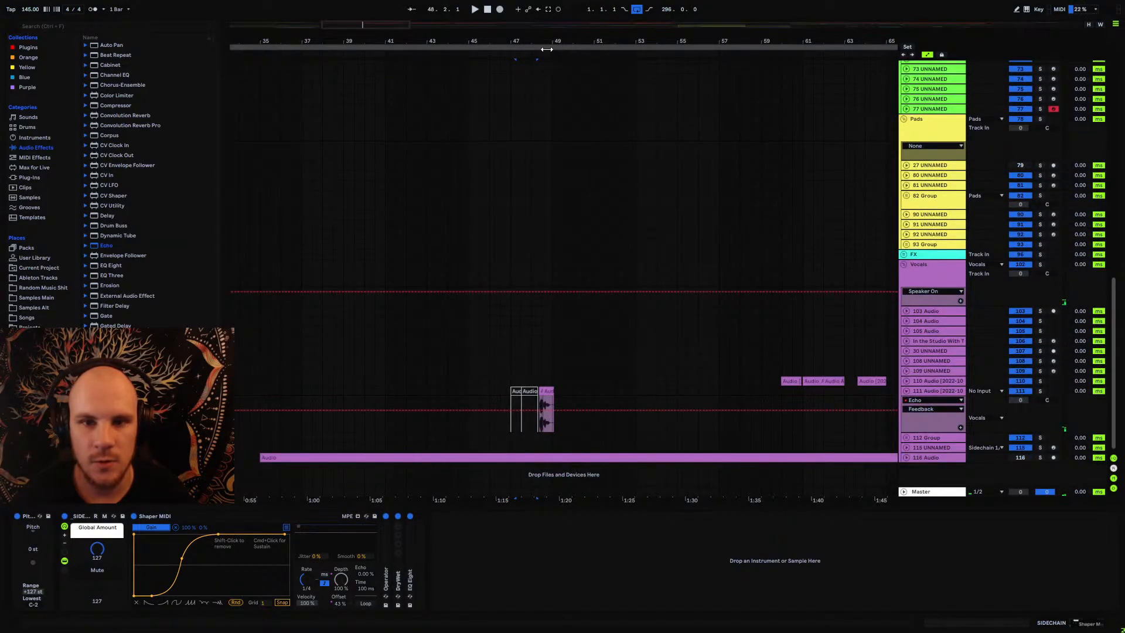
key(plus)
key(plus)
key(plus)
click(555, 390)
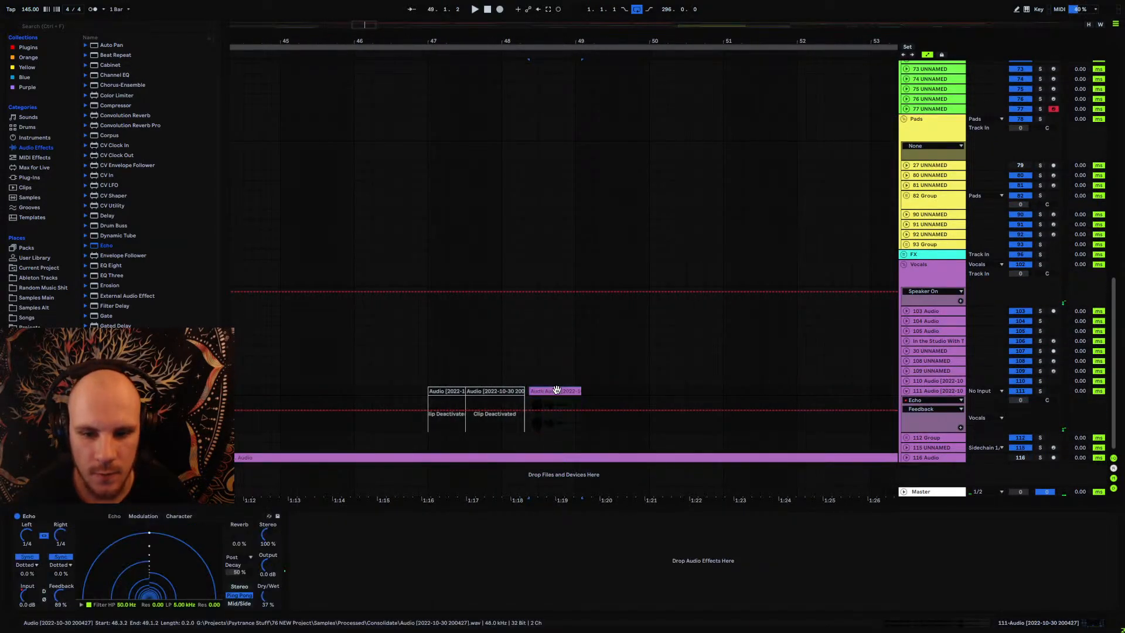
drag(534, 391, 490, 403)
click(475, 403)
key(space)
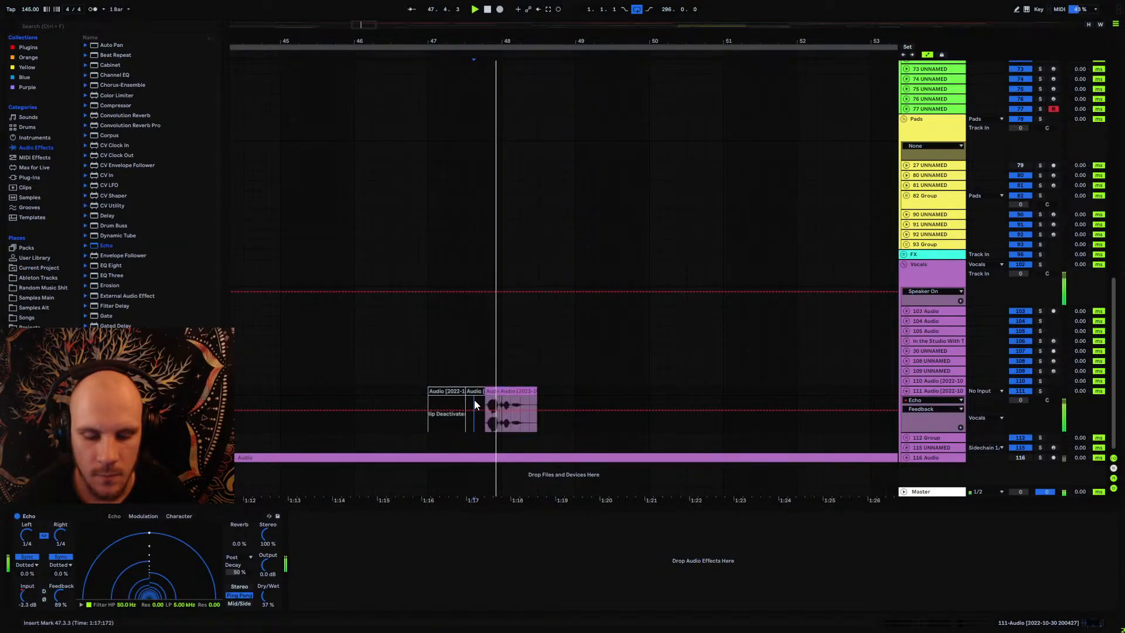
click(491, 391)
shift+click(512, 390)
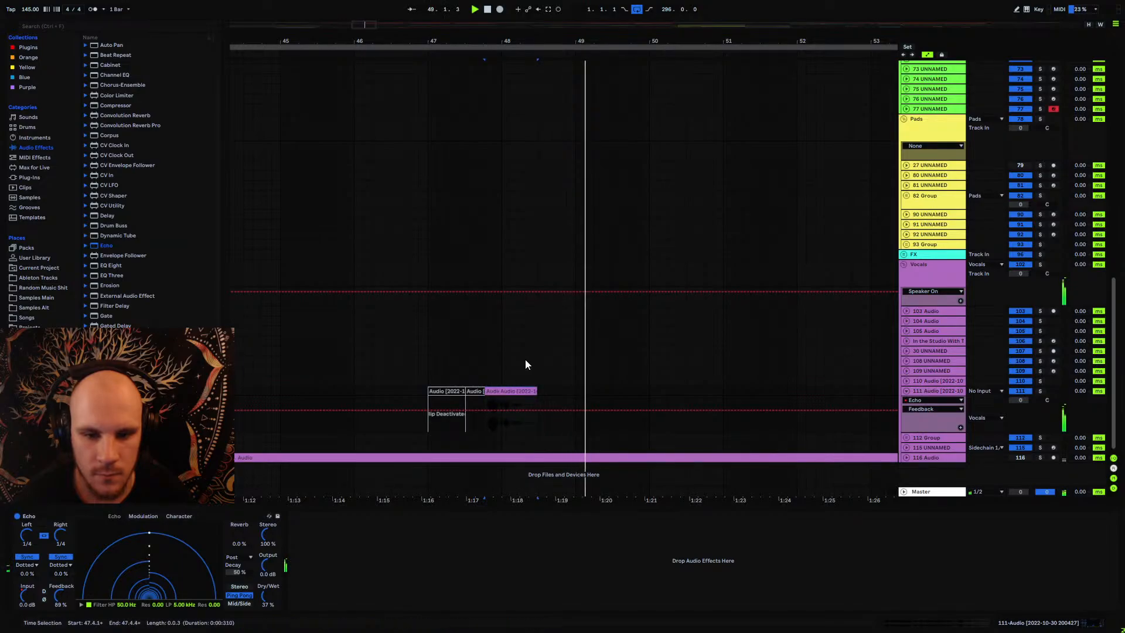
drag(508, 43, 477, 356)
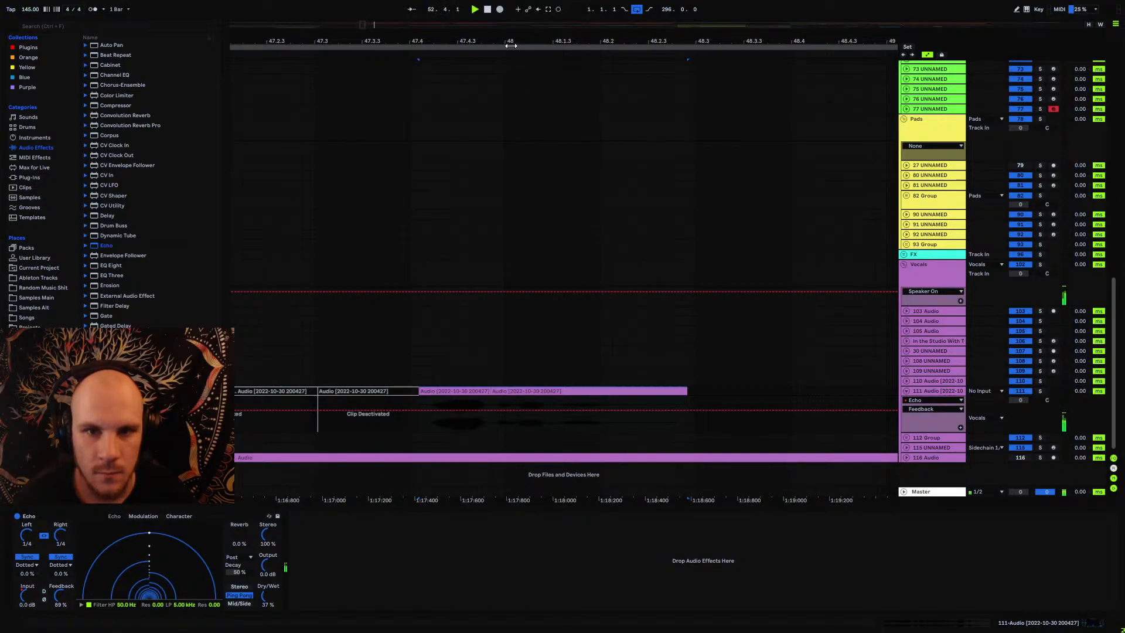
drag(509, 43, 508, 1)
Step: Fold the 111 Audio track and the Leads, Pads and Vocals groups for an overview of the whole arrangement
scroll(652, 343, up, 3)
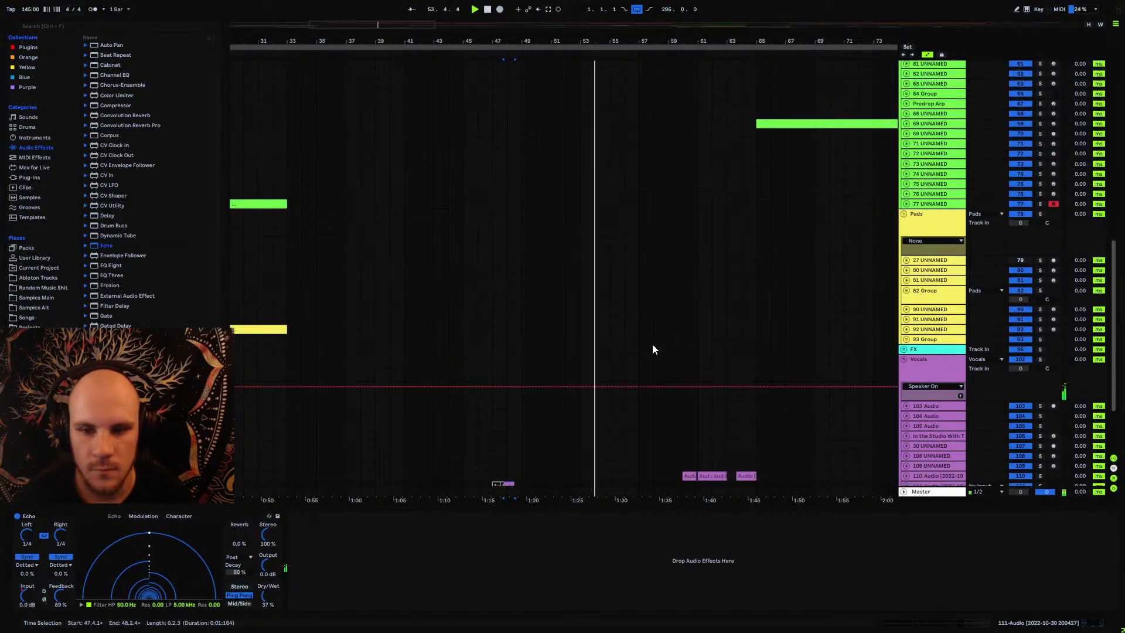
scroll(732, 342, down, 3)
click(906, 391)
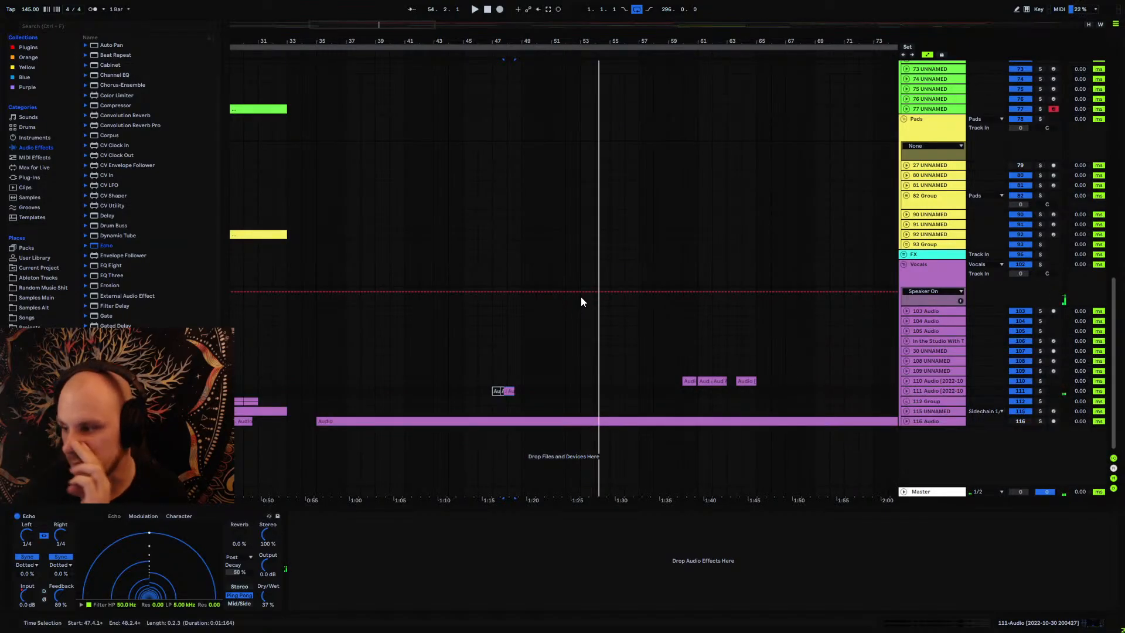
scroll(581, 297, up, 10)
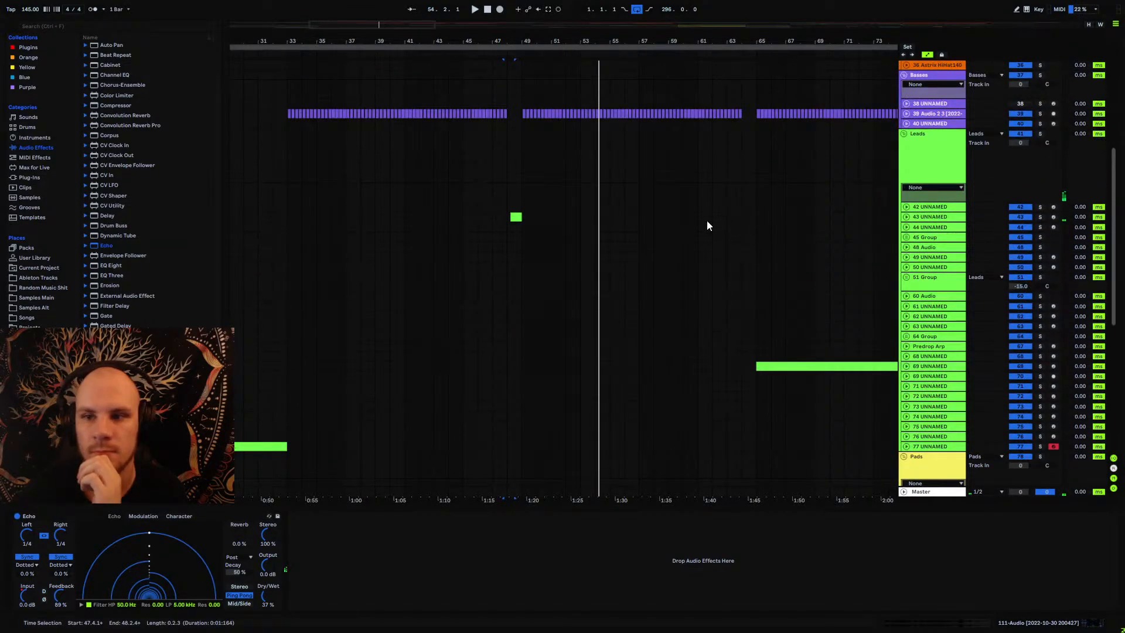
scroll(706, 226, up, 5)
ctrl+scroll(477, 150, down, 6)
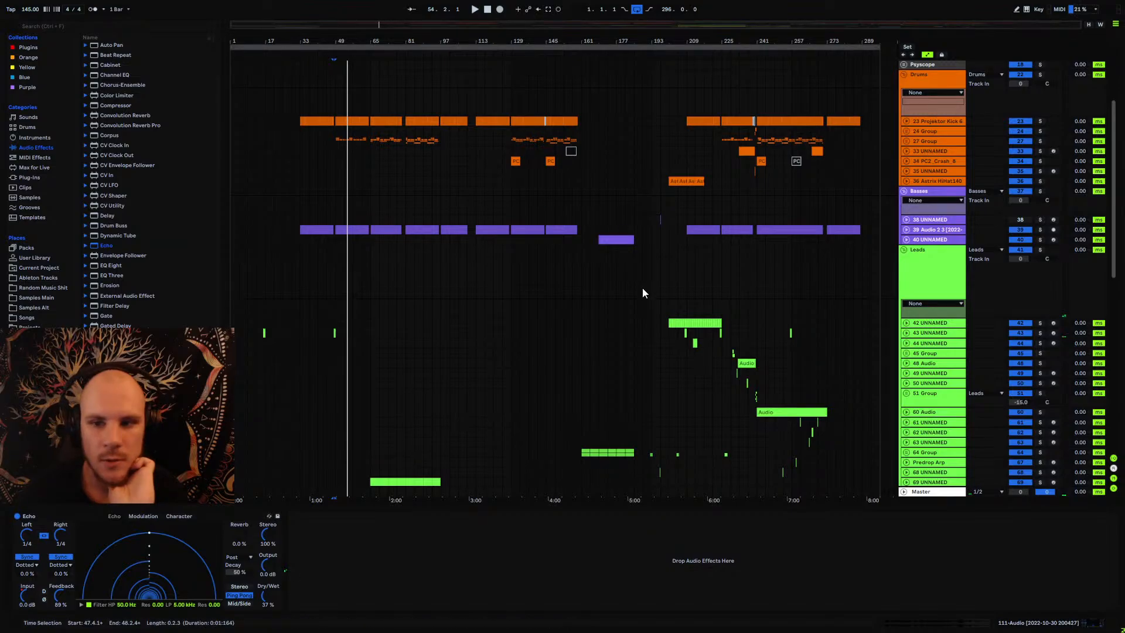
scroll(932, 302, down, 2)
click(905, 207)
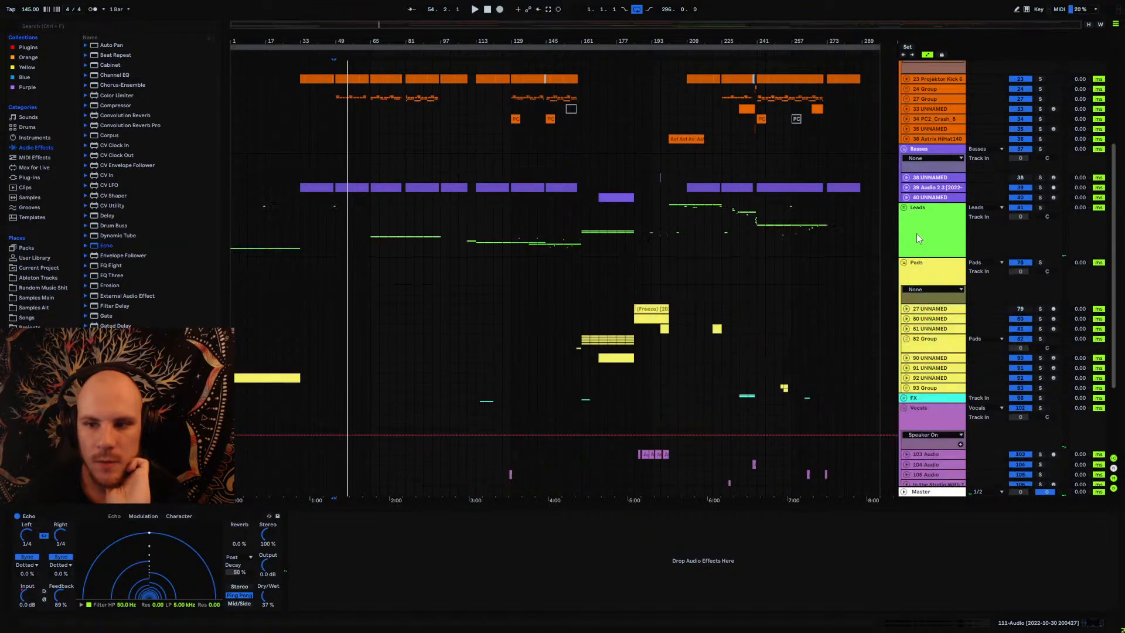
click(905, 263)
click(905, 301)
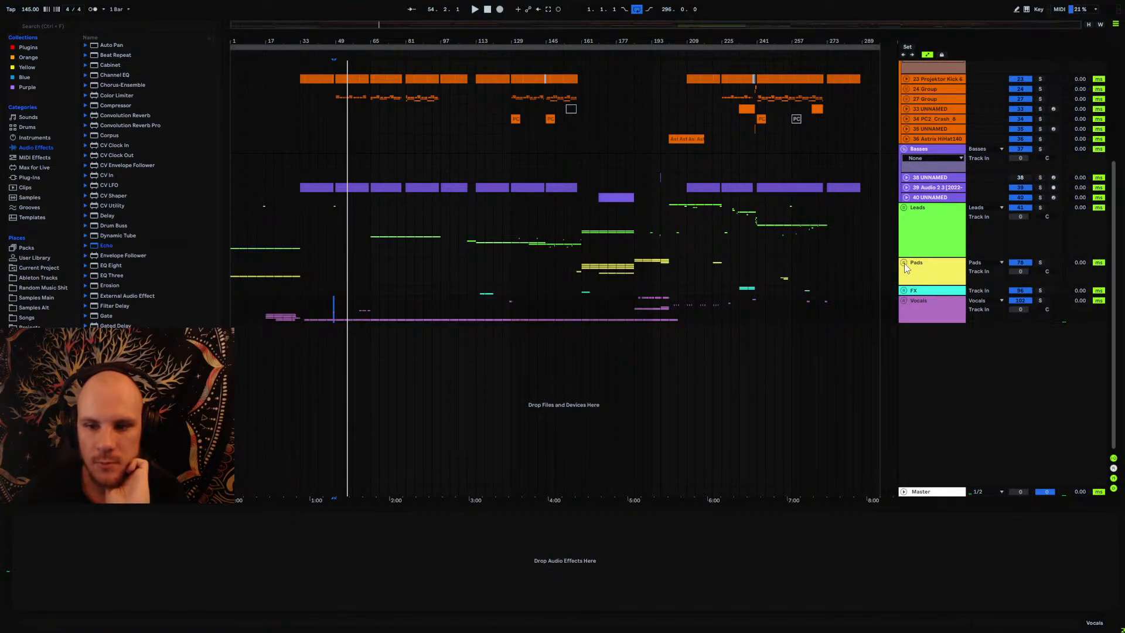
Step: Play the arrangement from 1.1.1, and audition the intro vocals from 17.1.1
click(236, 223)
key(space)
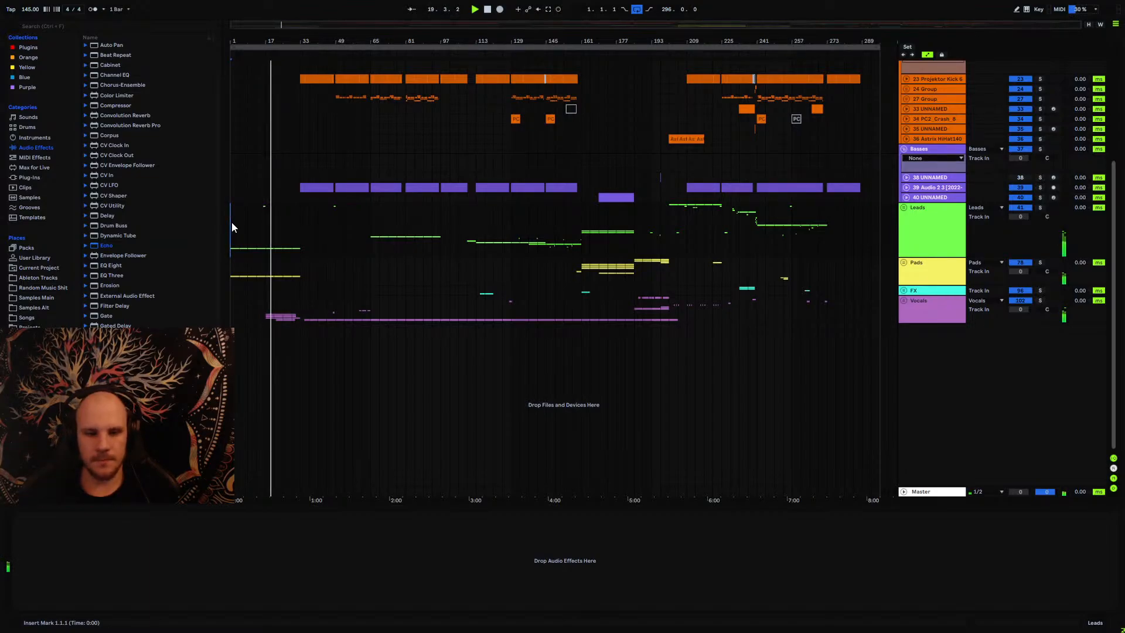
mouse_move(264, 316)
mouse_down()
mouse_move(321, 319)
mouse_move(266, 311)
mouse_up()
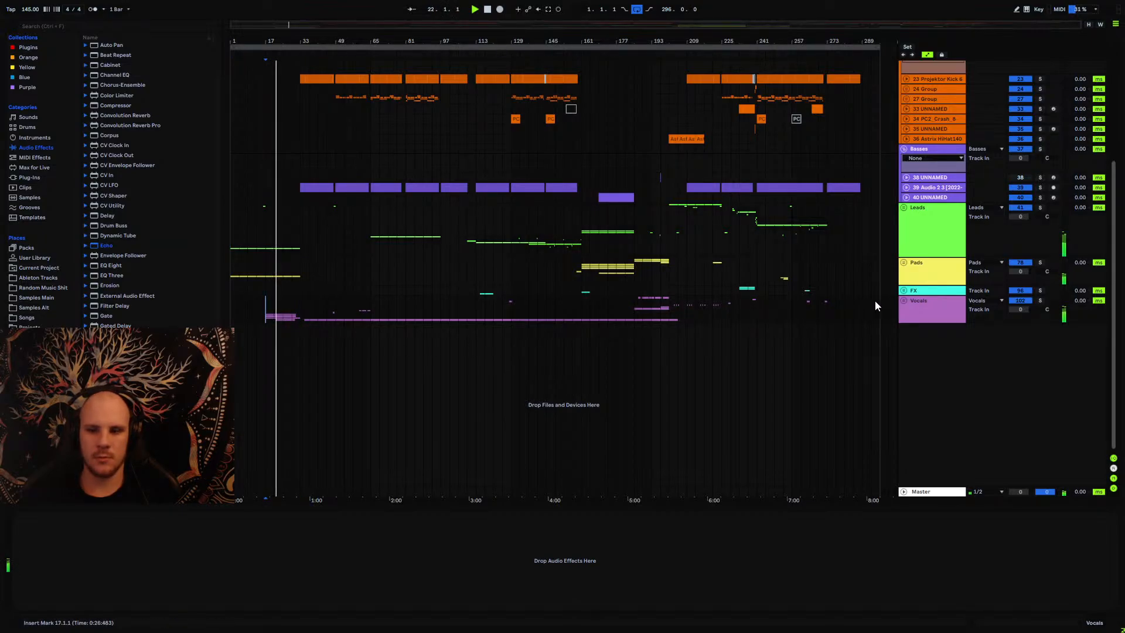
Step: Open MVocoder on the 112 Group inside Vocals and set its Formant Shift to 0
click(902, 301)
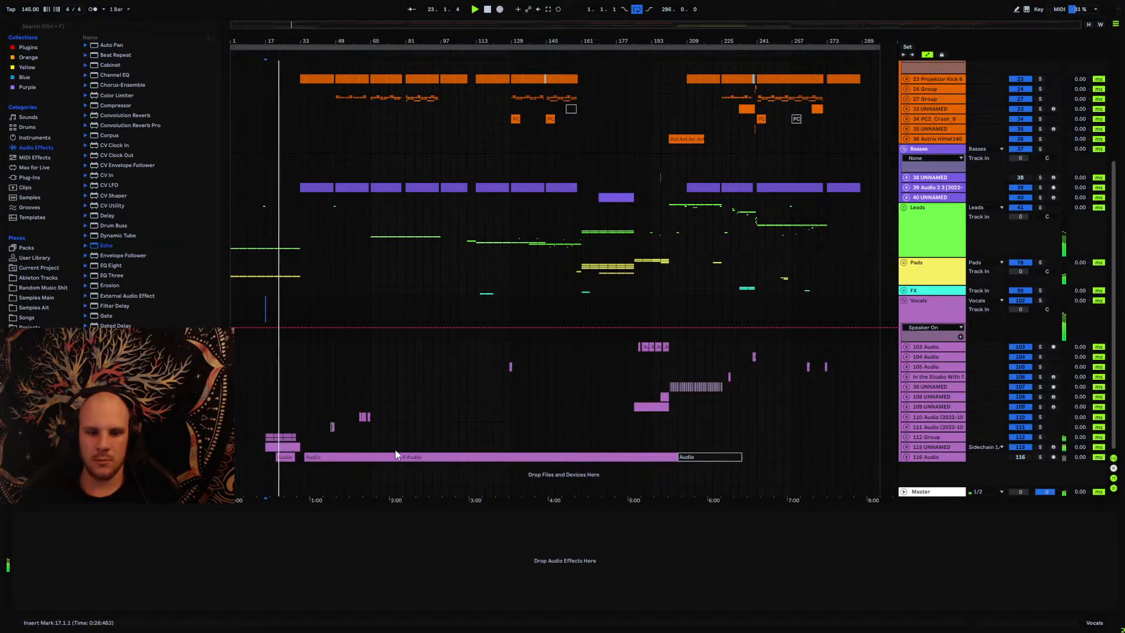
click(929, 437)
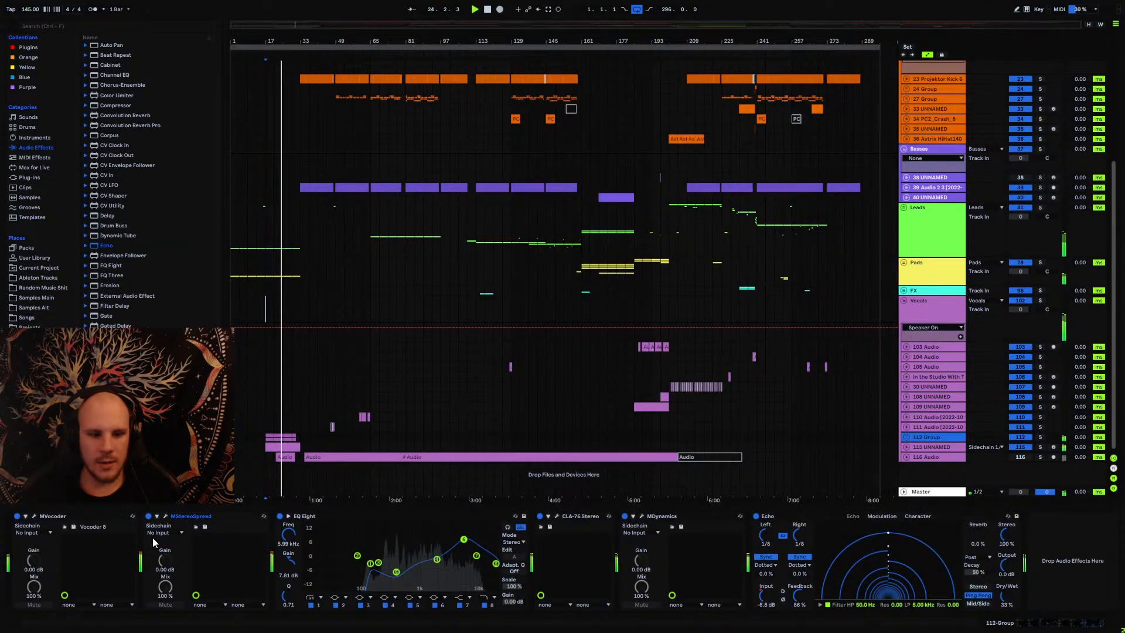
click(34, 515)
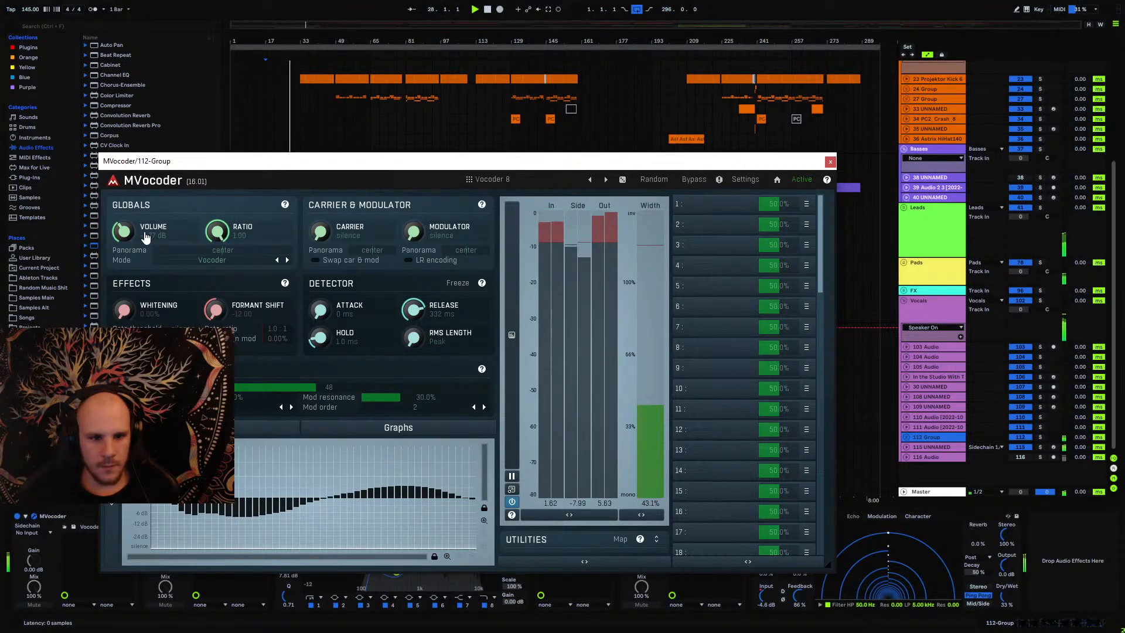
double_click(214, 310)
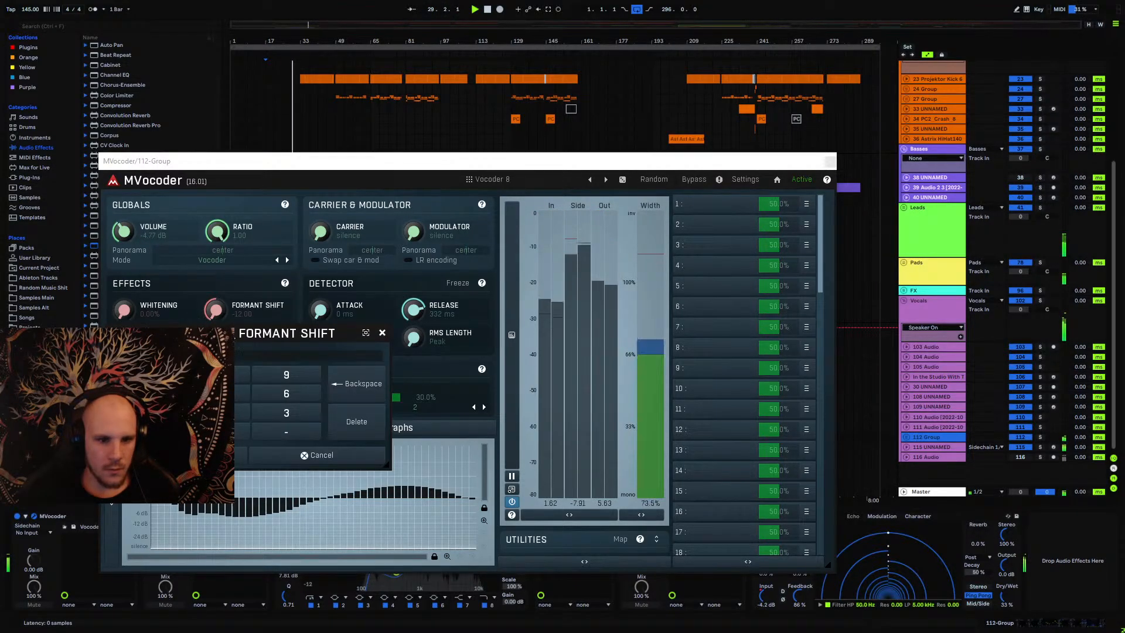
text(0)
key(Return)
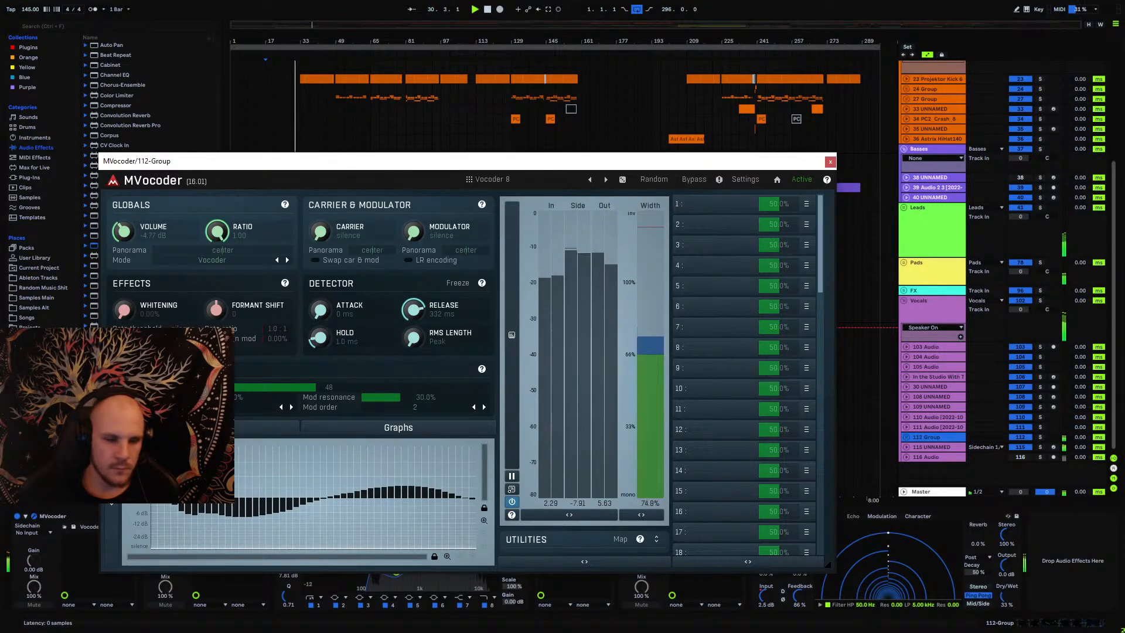
Step: Replay the intro vocals from 17.1.1 and adjust MVocoder's Formant Shift to -12.00
click(265, 67)
key(space)
key(space)
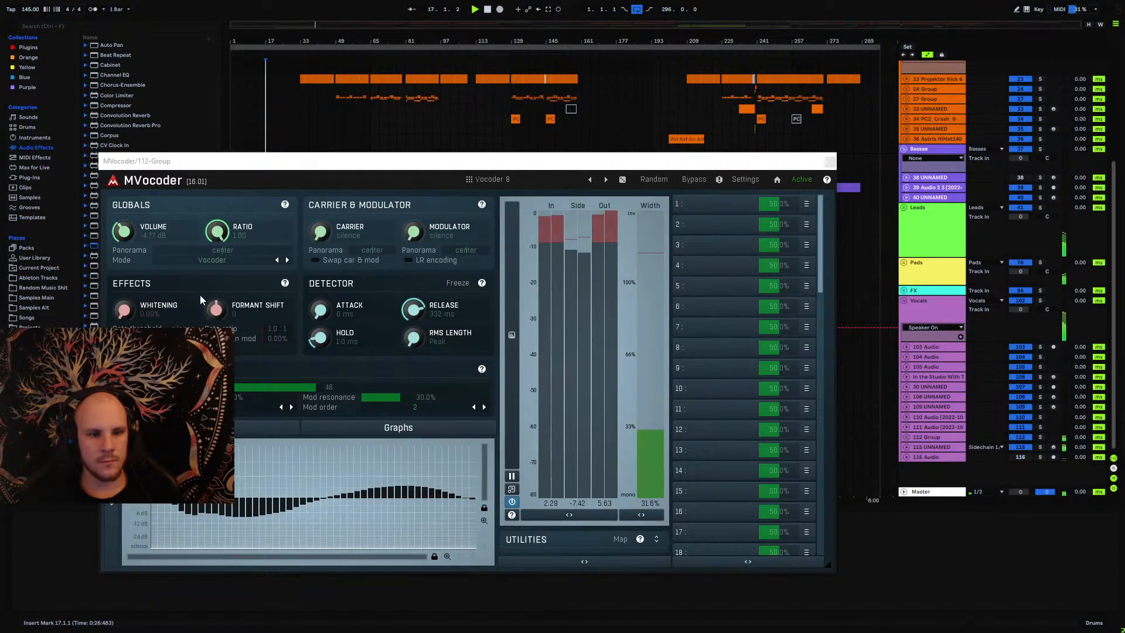
drag(214, 309, 214, 284)
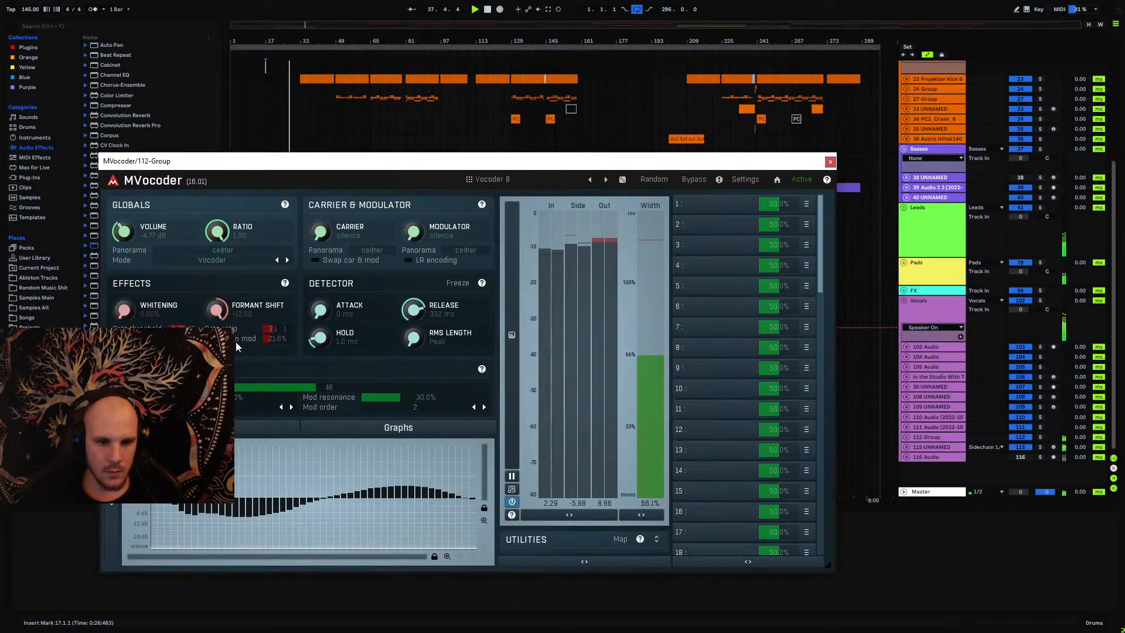
Step: Set MVocoder's band count to 24, Mod order to 3 and Mod resonance to 0.00%, auditioning the intro vocals
drag(261, 389, 261, 411)
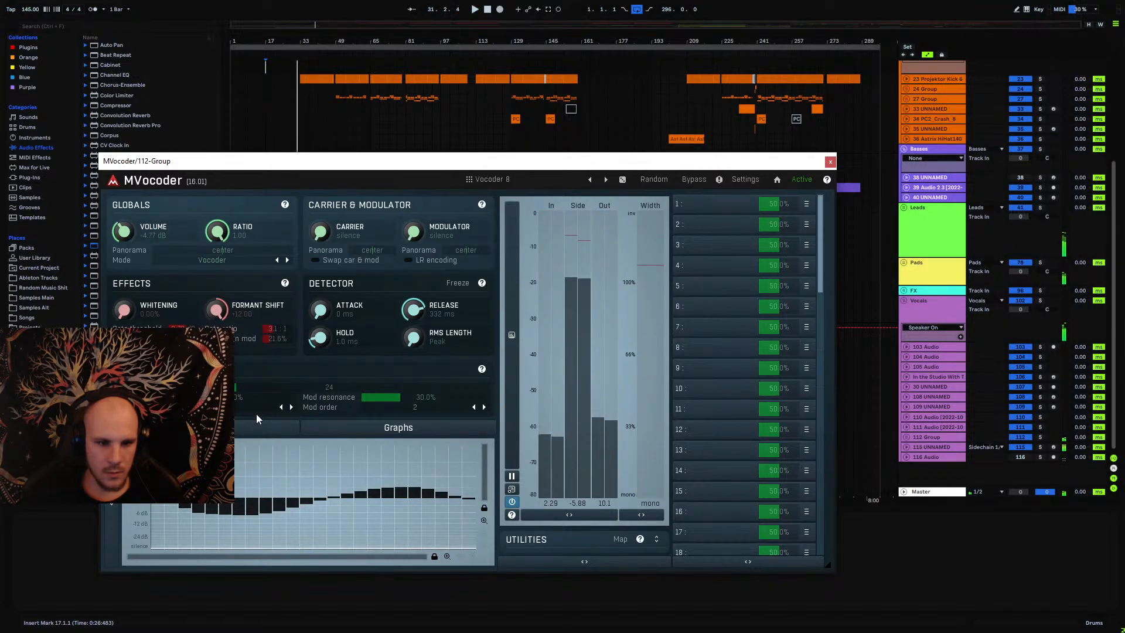
key(space)
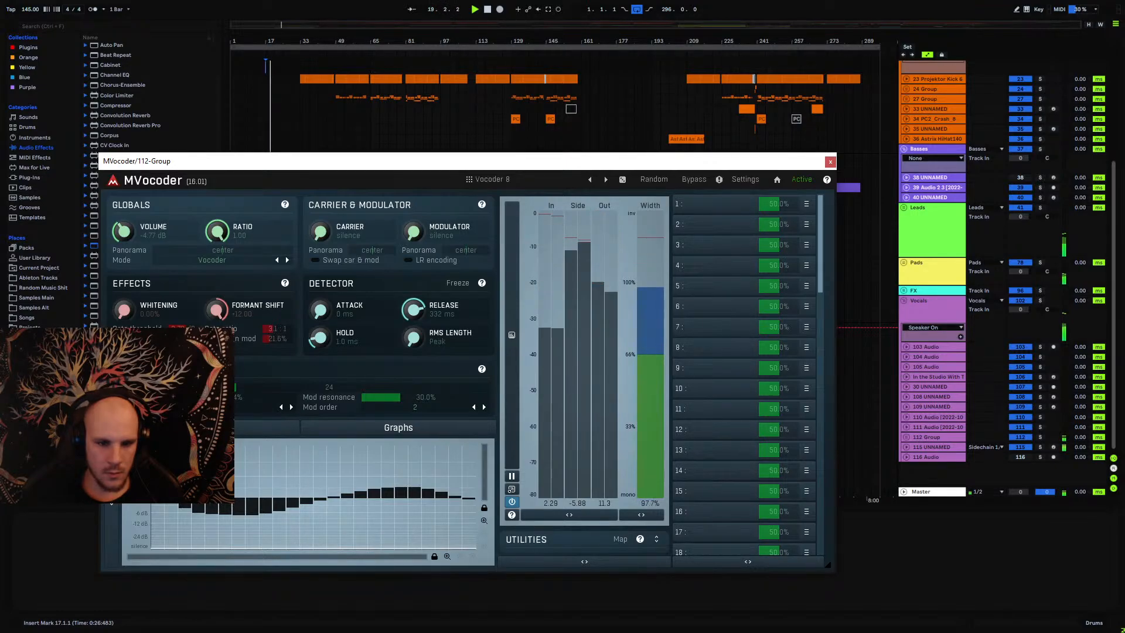
click(484, 408)
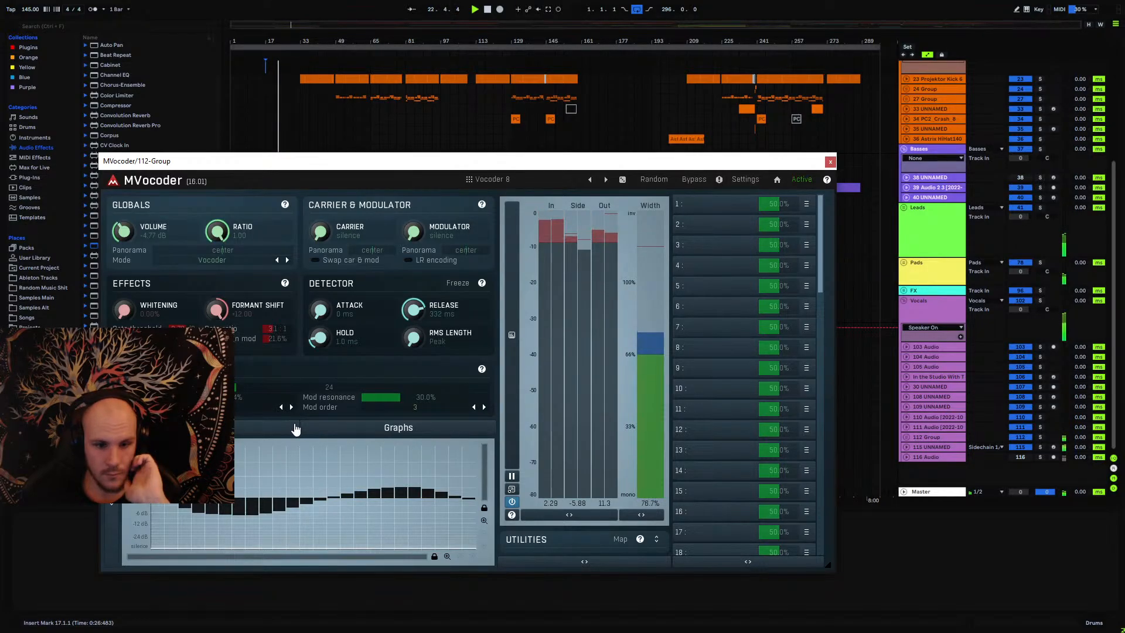
drag(442, 397, 459, 397)
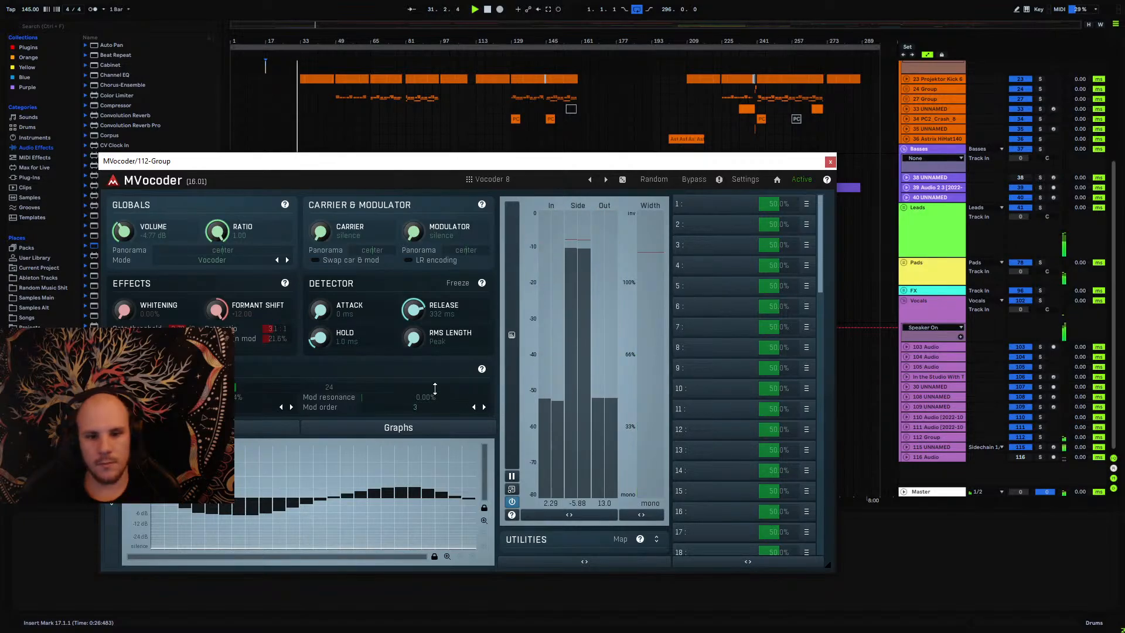
key(space)
click(830, 162)
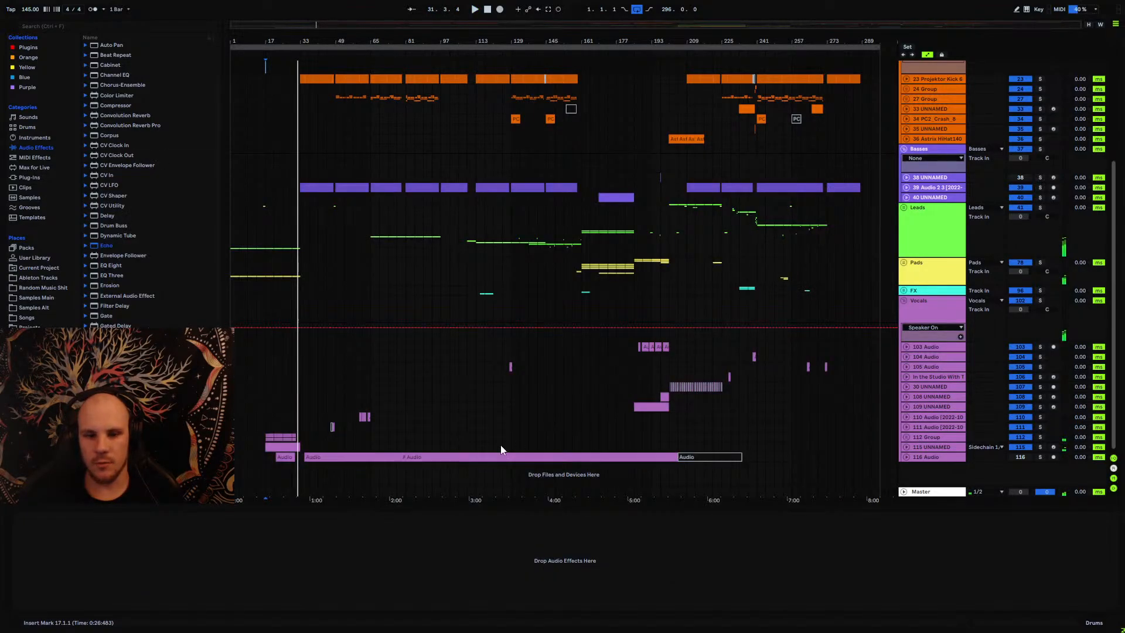
Step: Audition the soloed 112 Group with MVocoder switched off and on, and reopen its window
key(space)
click(933, 438)
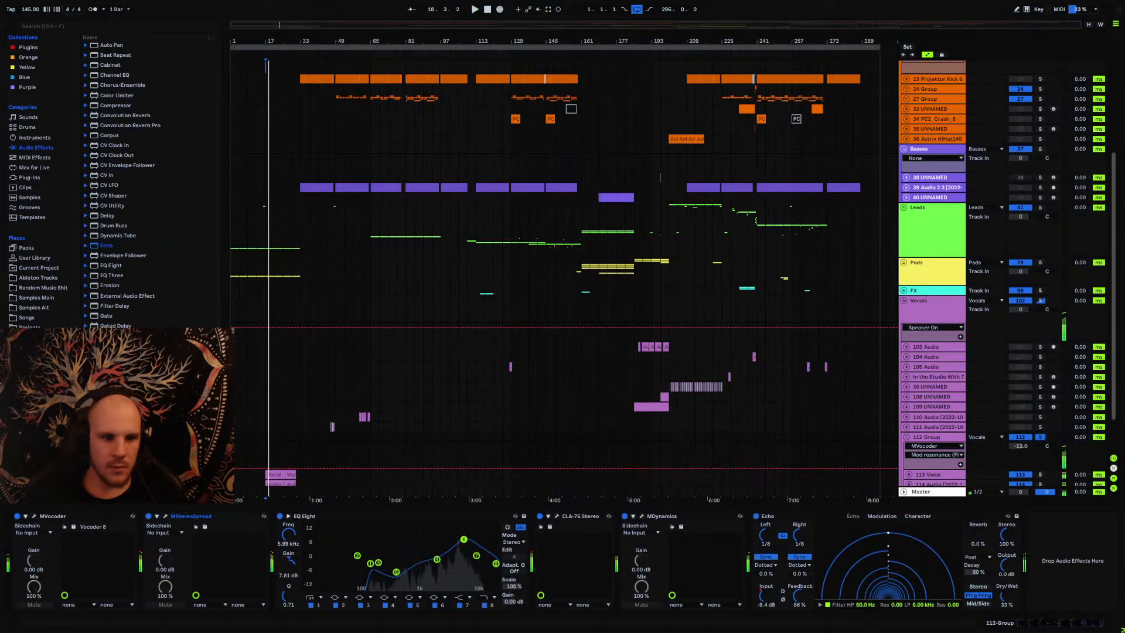
click(17, 516)
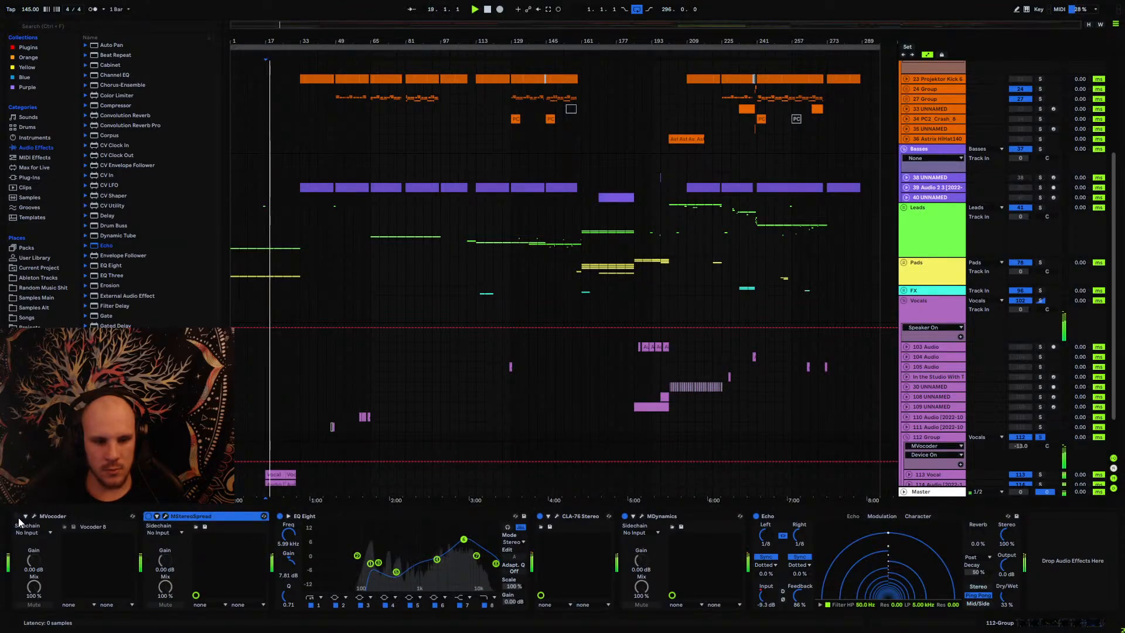
click(18, 516)
click(34, 516)
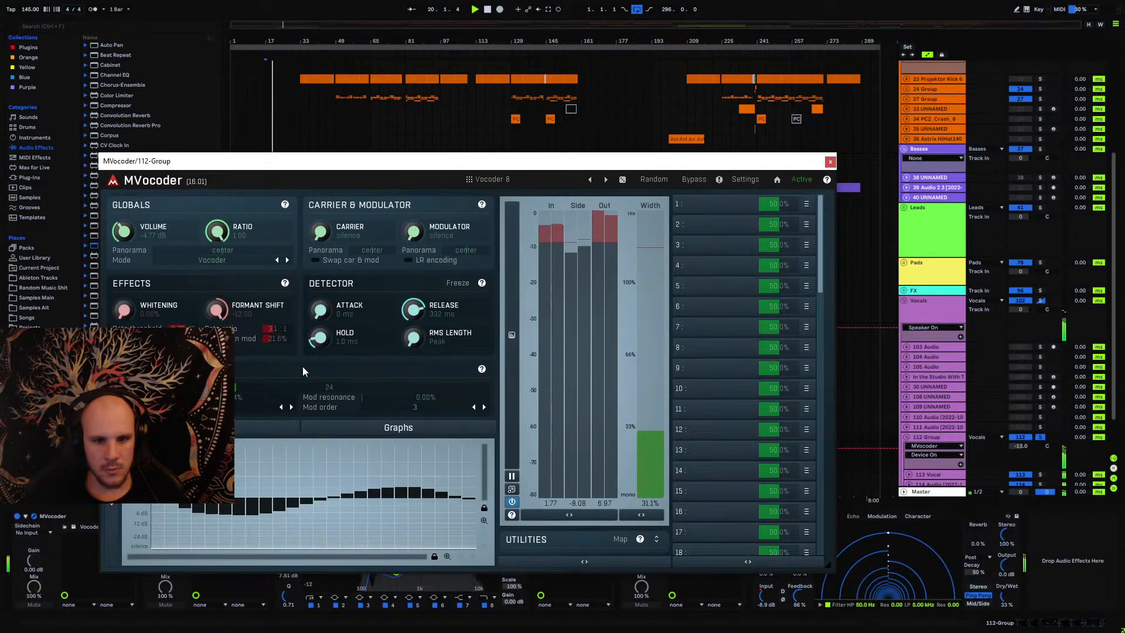
Step: Set MVocoder's detector Release to 1000 ms and adjust its Hold while the intro vocals play
mouse_move(414, 310)
mouse_down()
mouse_move(414, 331)
mouse_move(413, 319)
mouse_up()
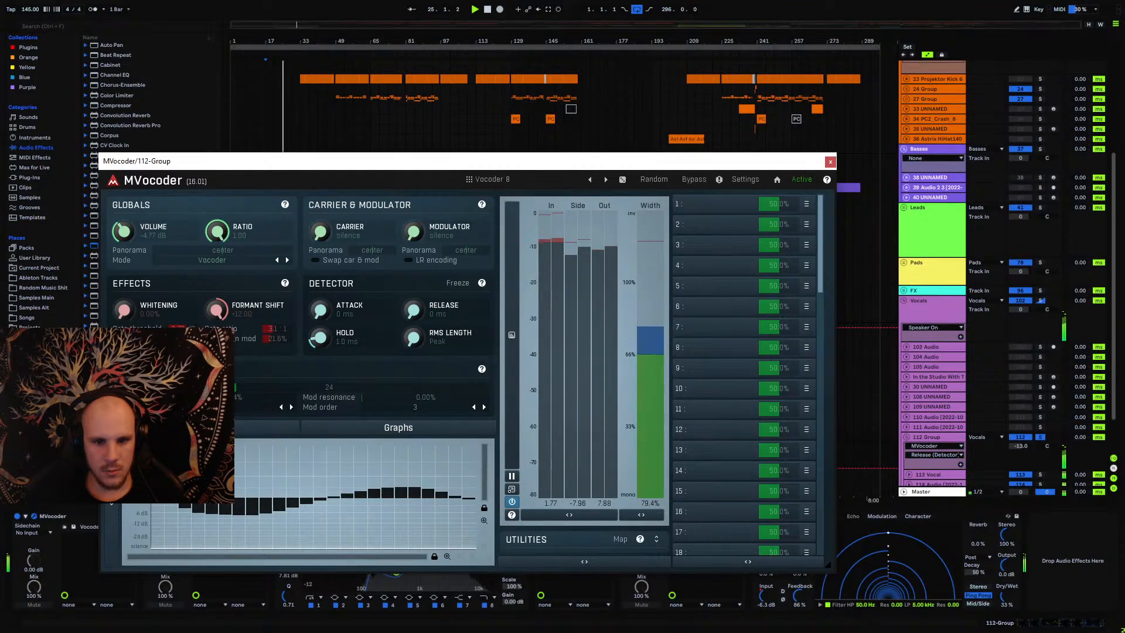
drag(413, 310, 414, 276)
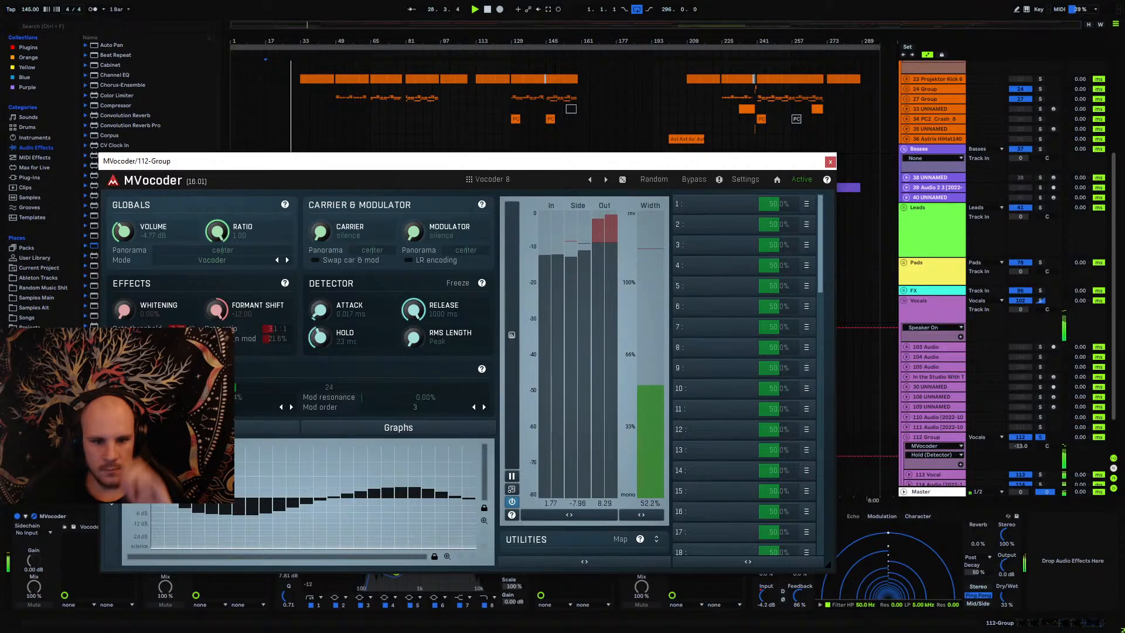
mouse_move(320, 338)
mouse_down()
mouse_move(320, 304)
mouse_move(319, 351)
mouse_up()
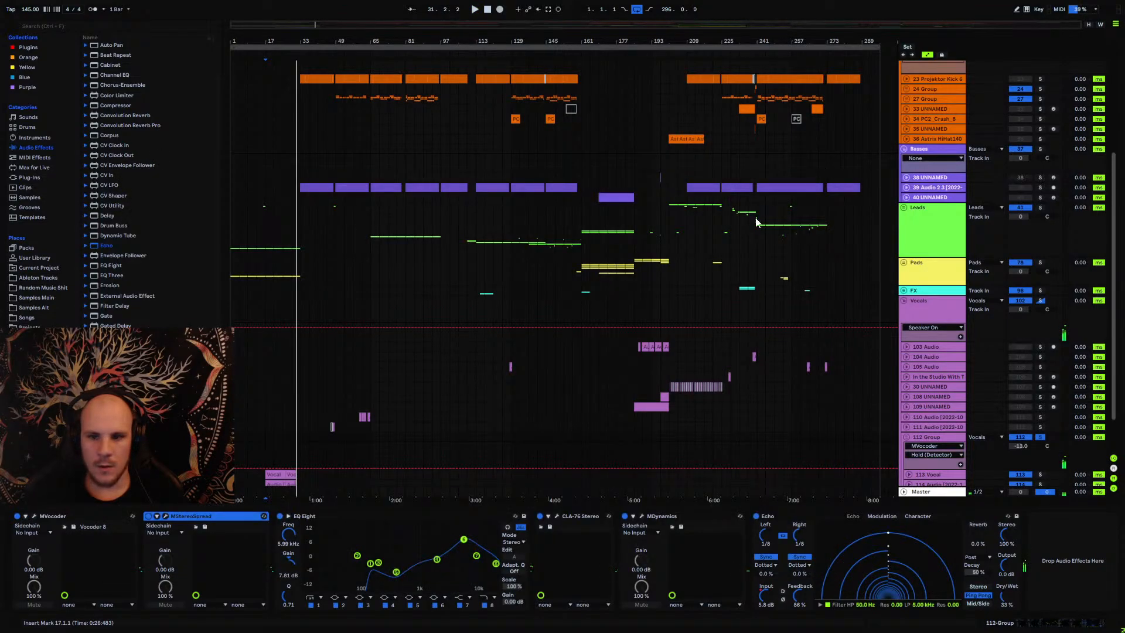
Step: Turn off MVocoder on the 112 Group and insert the Vocoder audio effect right after it
click(830, 161)
click(17, 516)
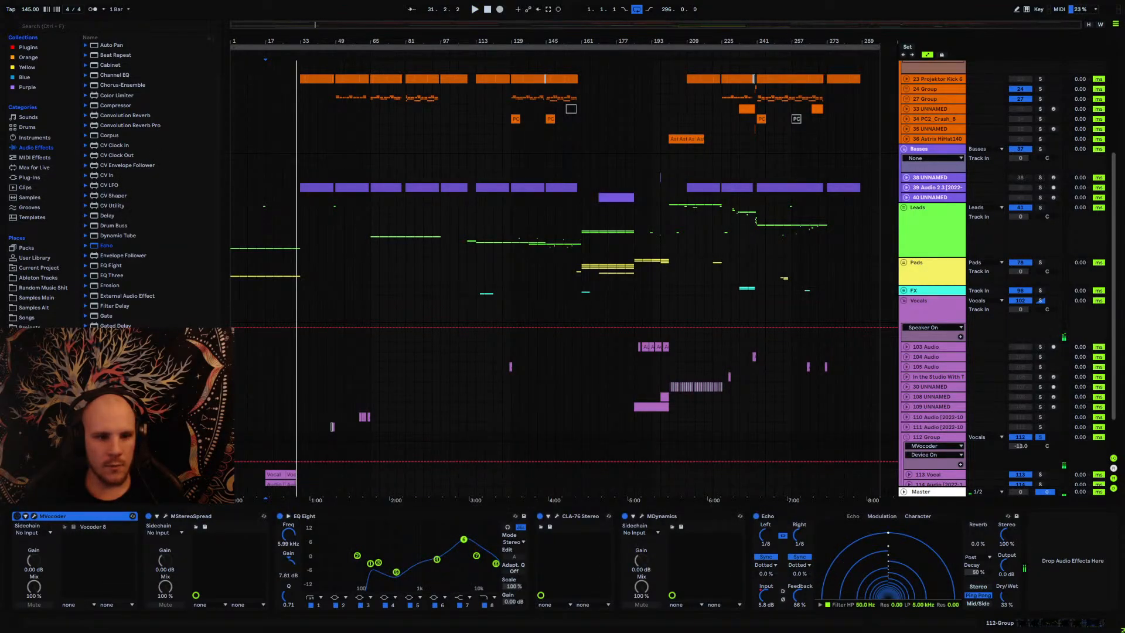
scroll(156, 291, up, 3)
click(156, 288)
scroll(117, 263, down, 5)
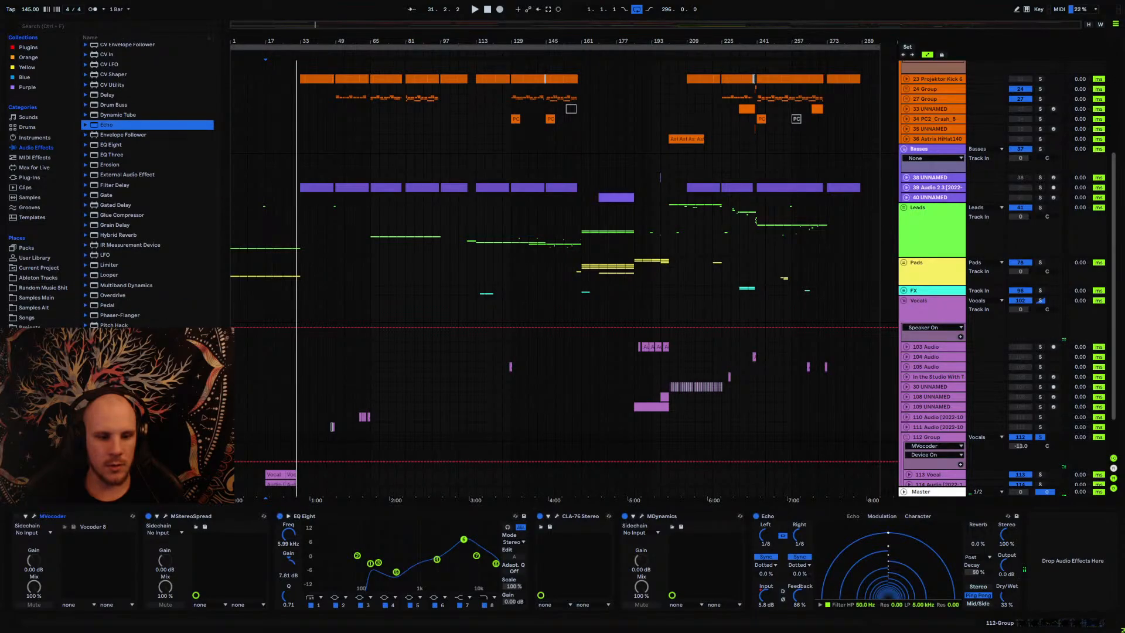
drag(106, 125, 142, 563)
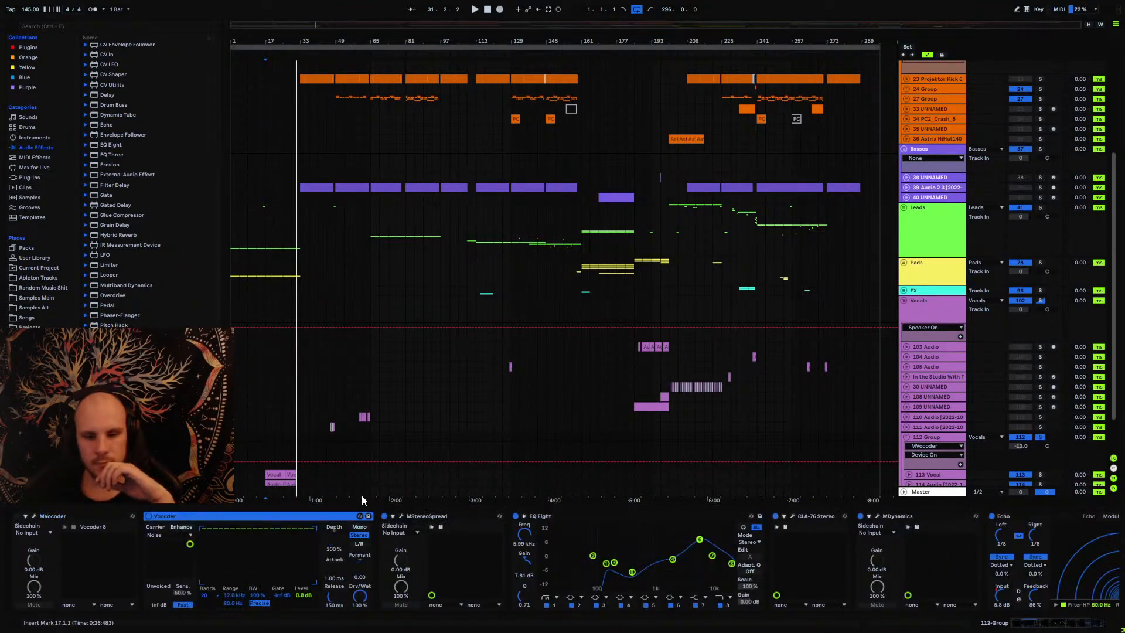
Step: Play from 17.1.1 and set the Vocoder's carrier to External, fed by the 115 UNNAMED track
click(267, 435)
key(space)
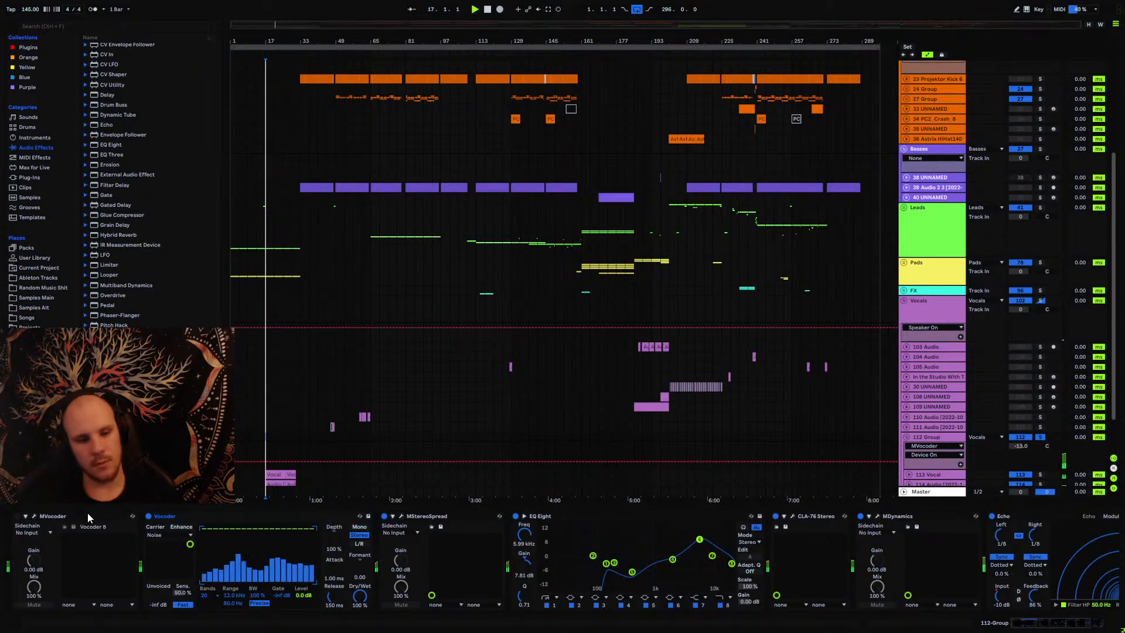
click(170, 533)
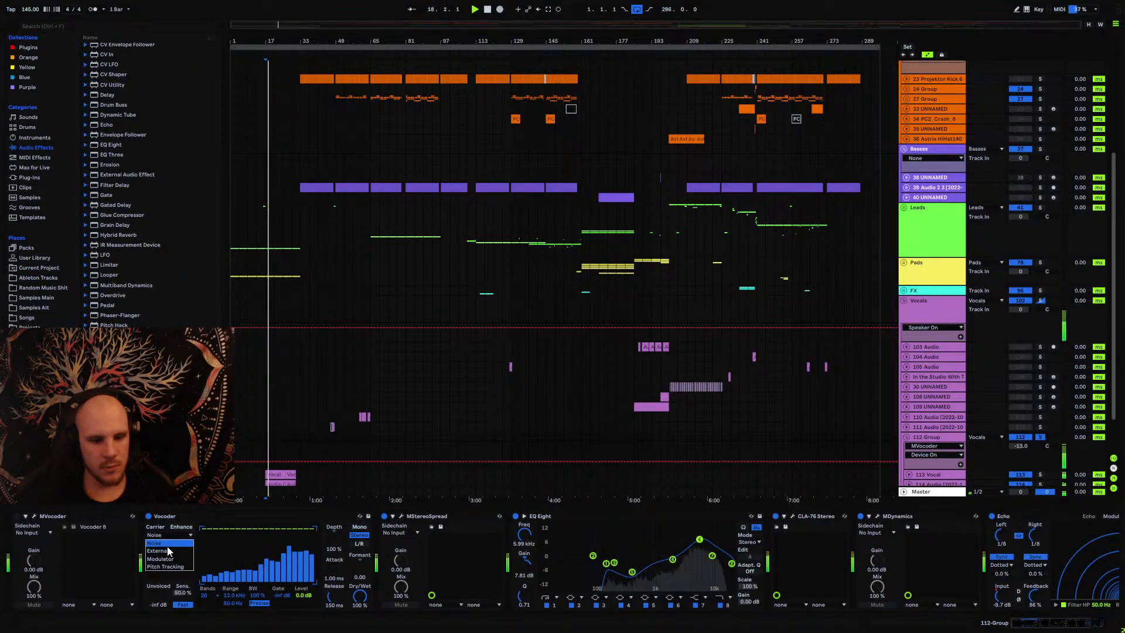
click(167, 552)
click(170, 535)
click(166, 543)
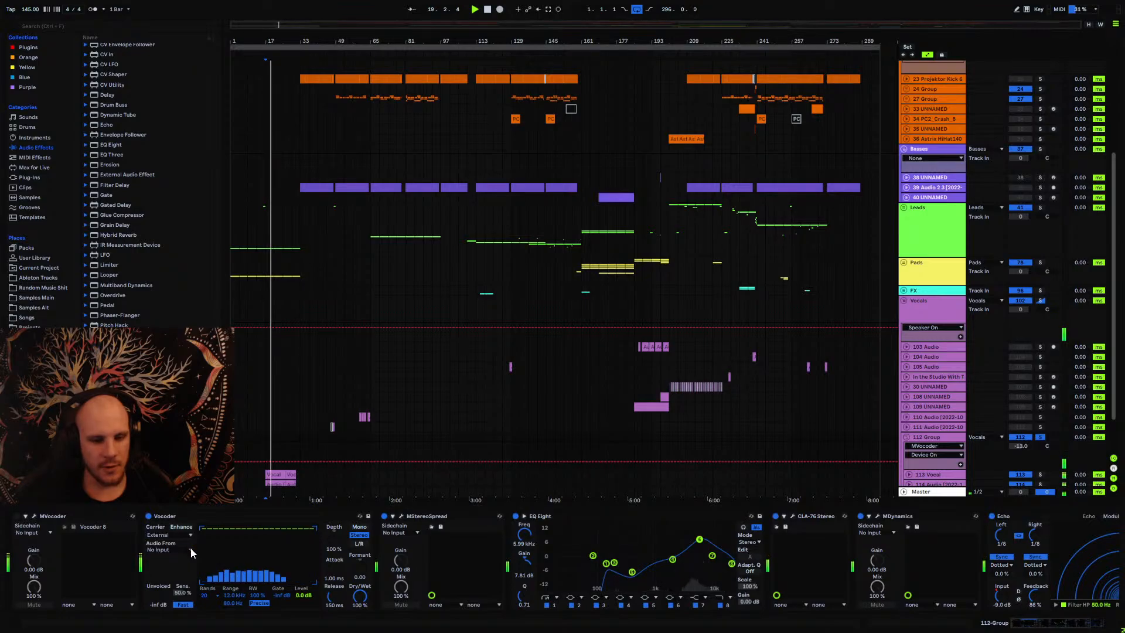
click(158, 549)
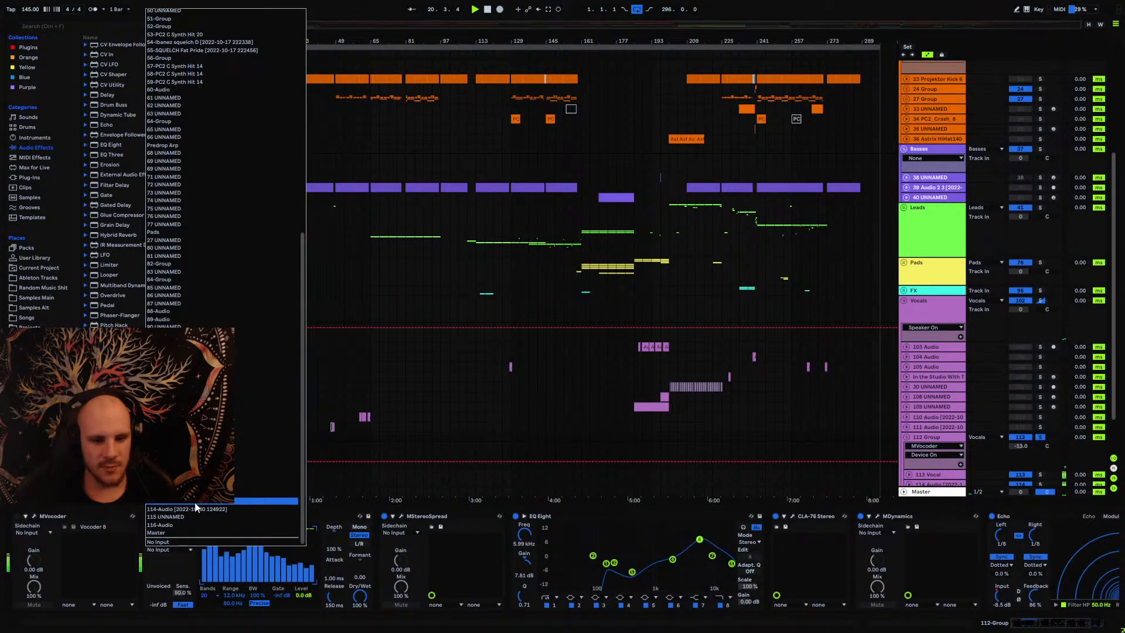
click(279, 510)
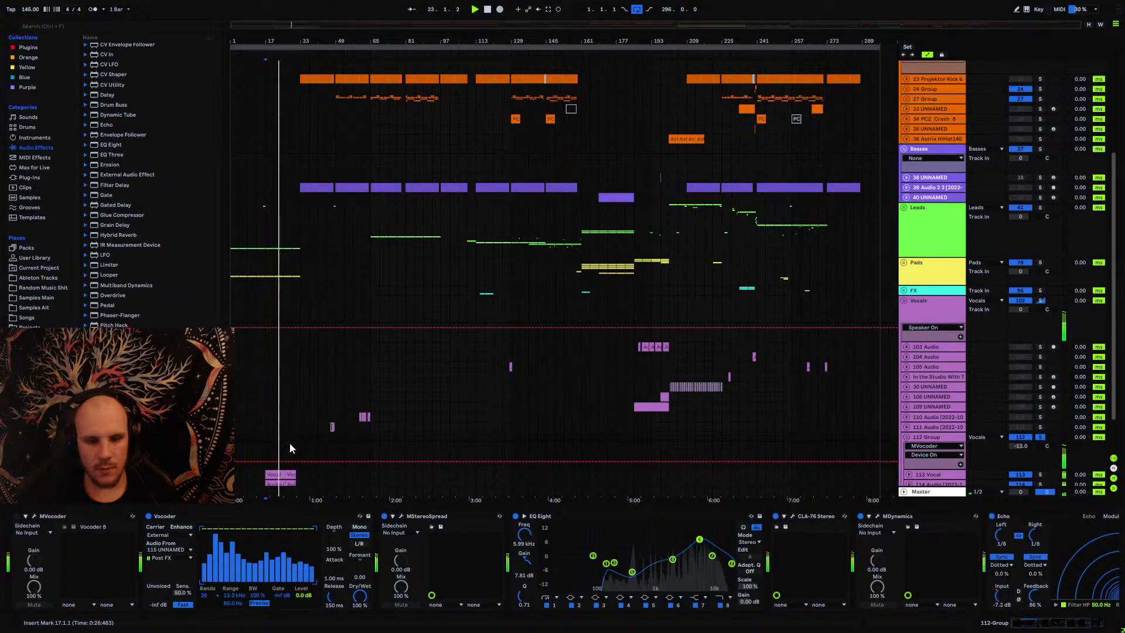
Step: Try the Vocoder's Formant at about -11.2 and reset it to 0.00
scroll(287, 442, down, 3)
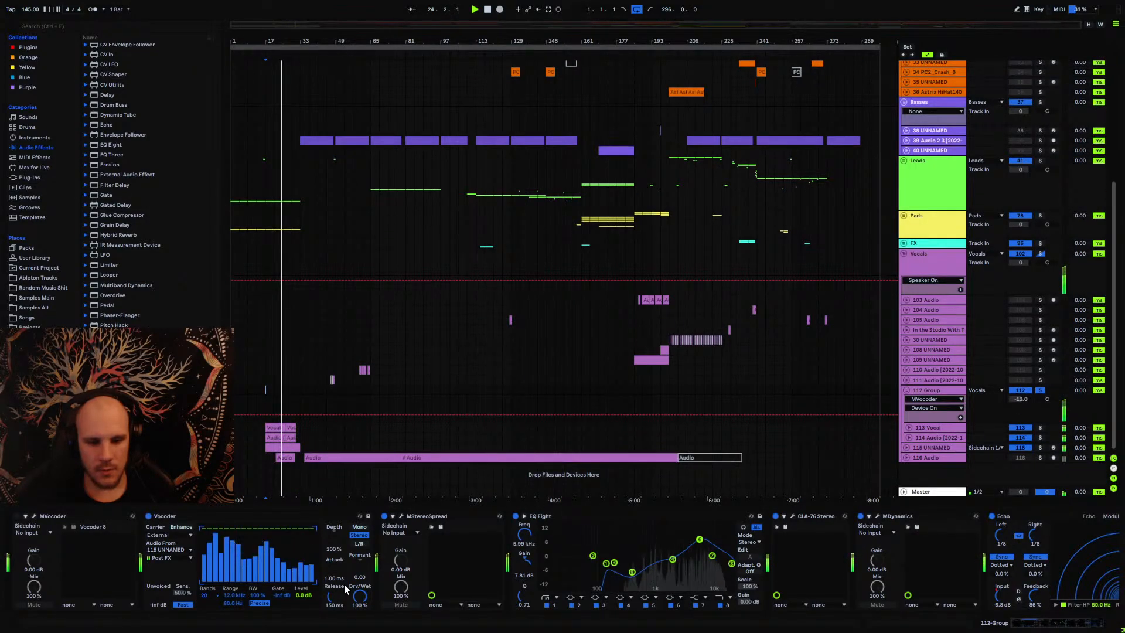
drag(353, 579, 354, 609)
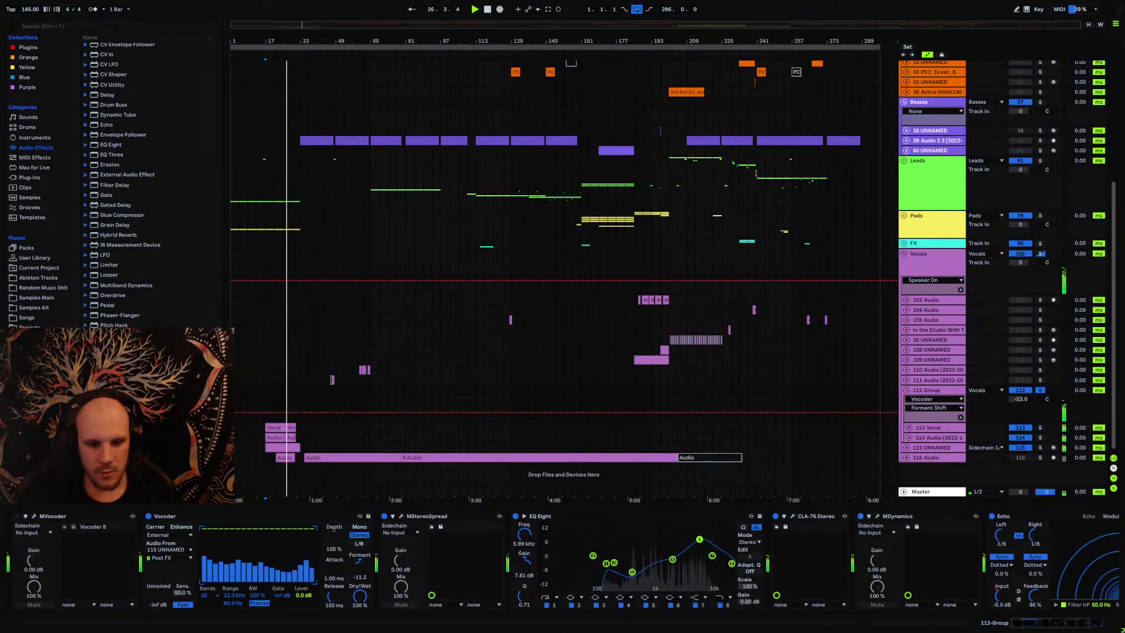
double_click(360, 566)
Step: Transpose all notes of the 115 UNNAMED carrier clip down one octave and play the result
click(282, 447)
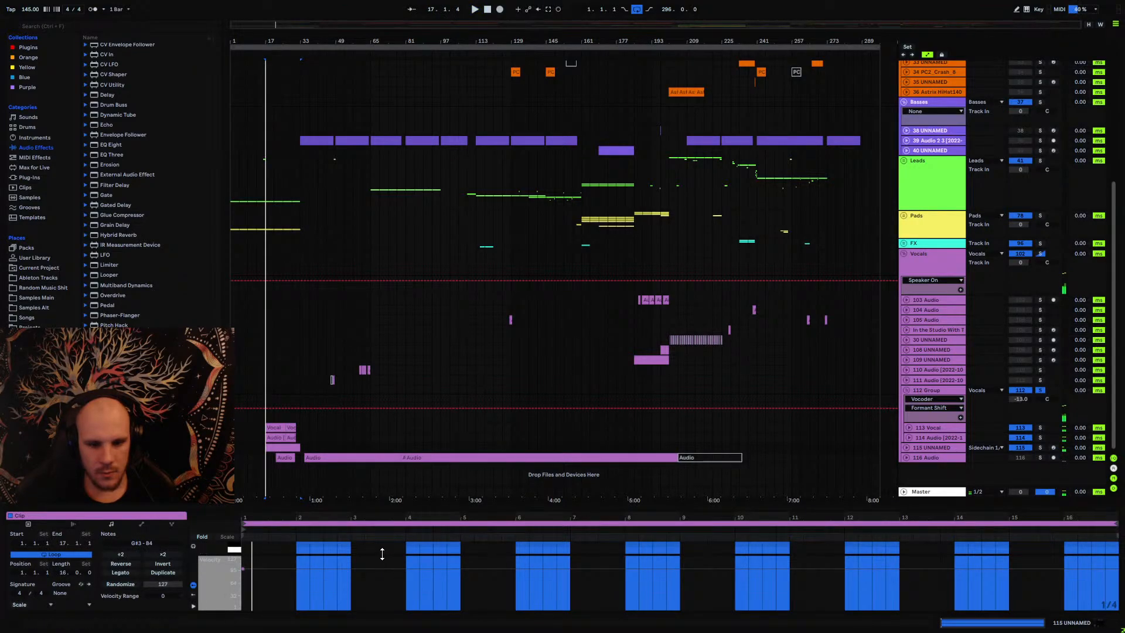
drag(382, 554, 377, 614)
click(376, 559)
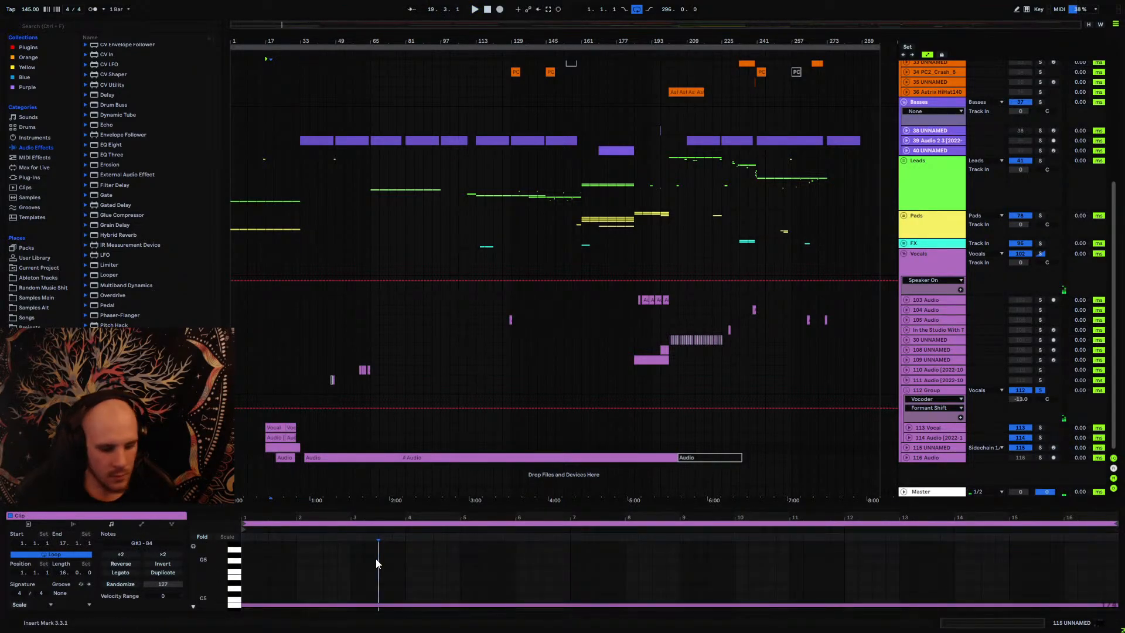
key(ctrl+a)
key(shift+Down)
key(space)
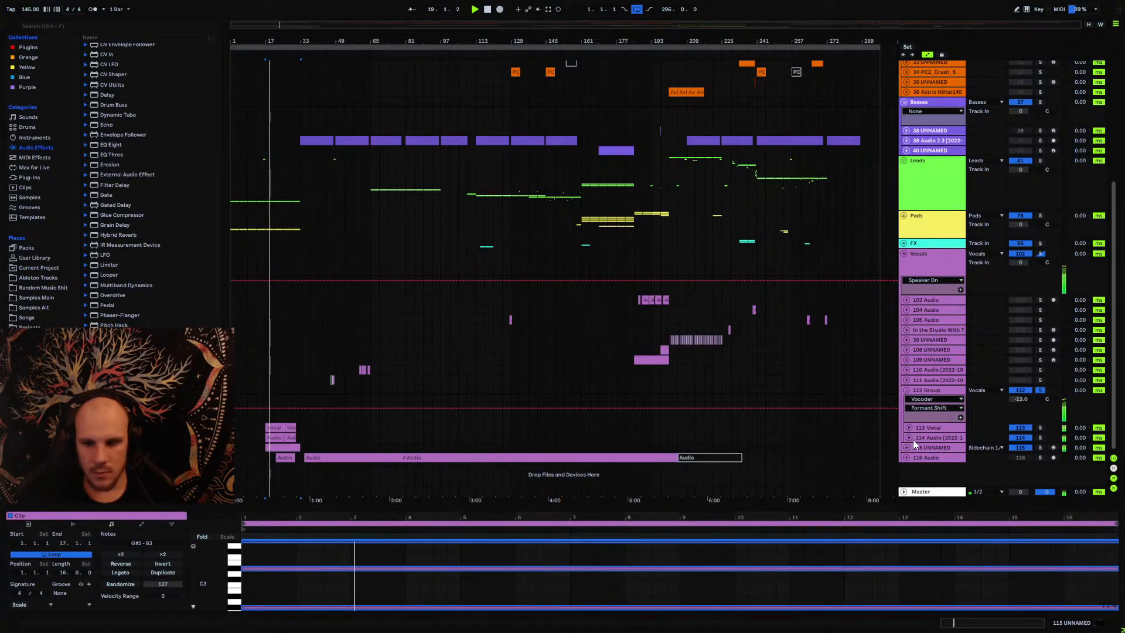
Step: Set the 112 Group Vocoder's Depth to 129%, Attack to 2.15 ms and Release to 127 ms
click(919, 389)
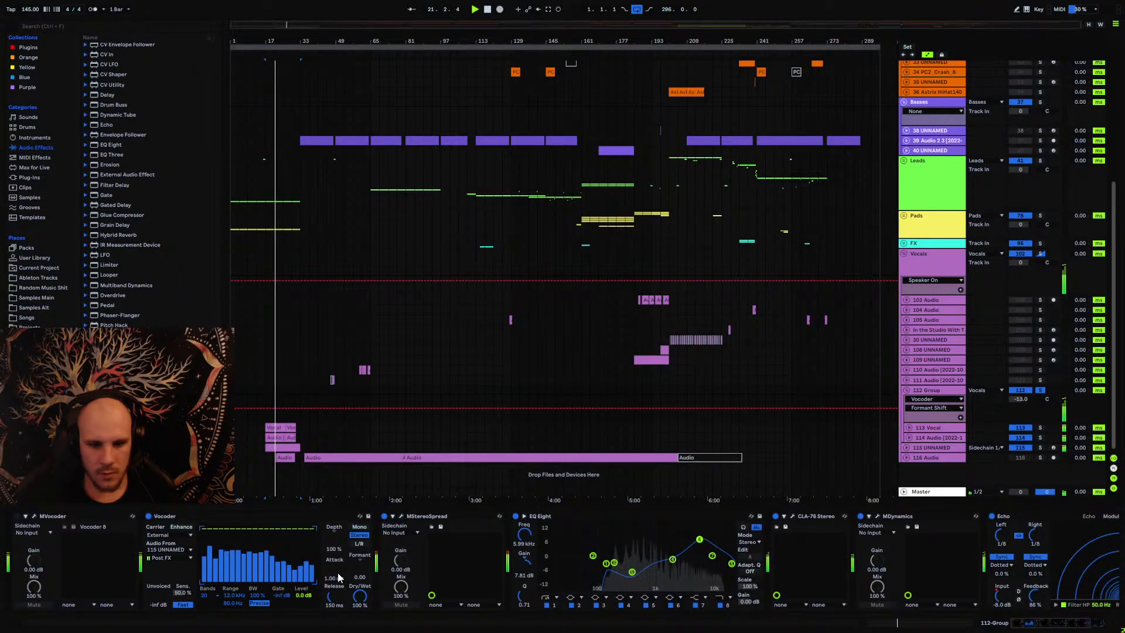
drag(338, 577, 332, 547)
drag(332, 601, 334, 606)
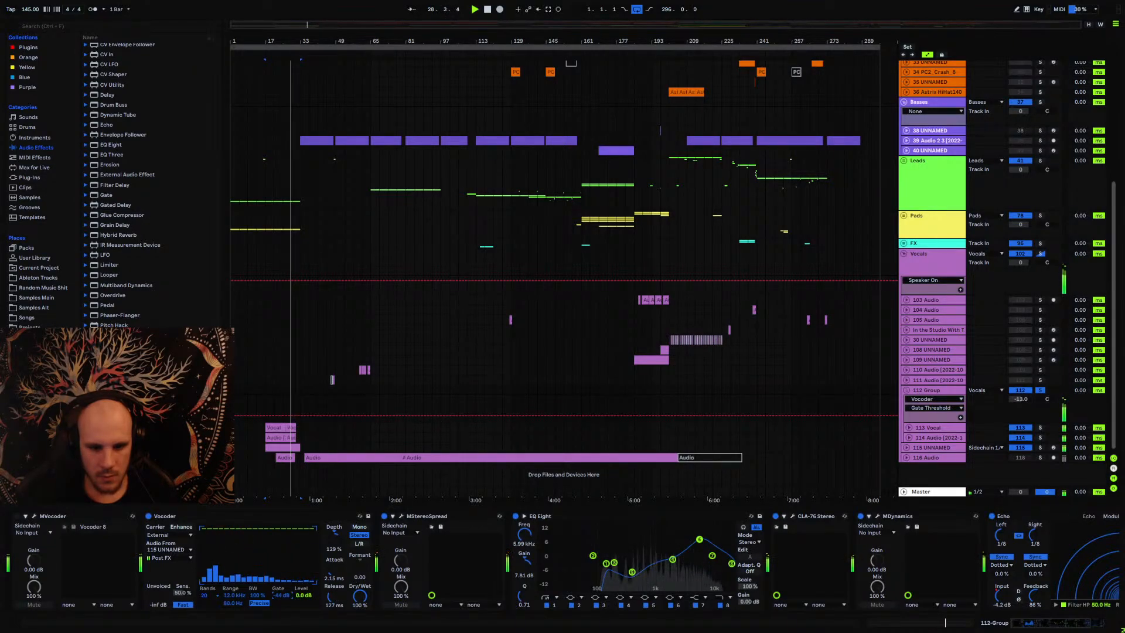
Step: Set the Vocoder to 40 bands with 151% bandwidth and an upper range of 18.0 kHz
drag(280, 595, 213, 588)
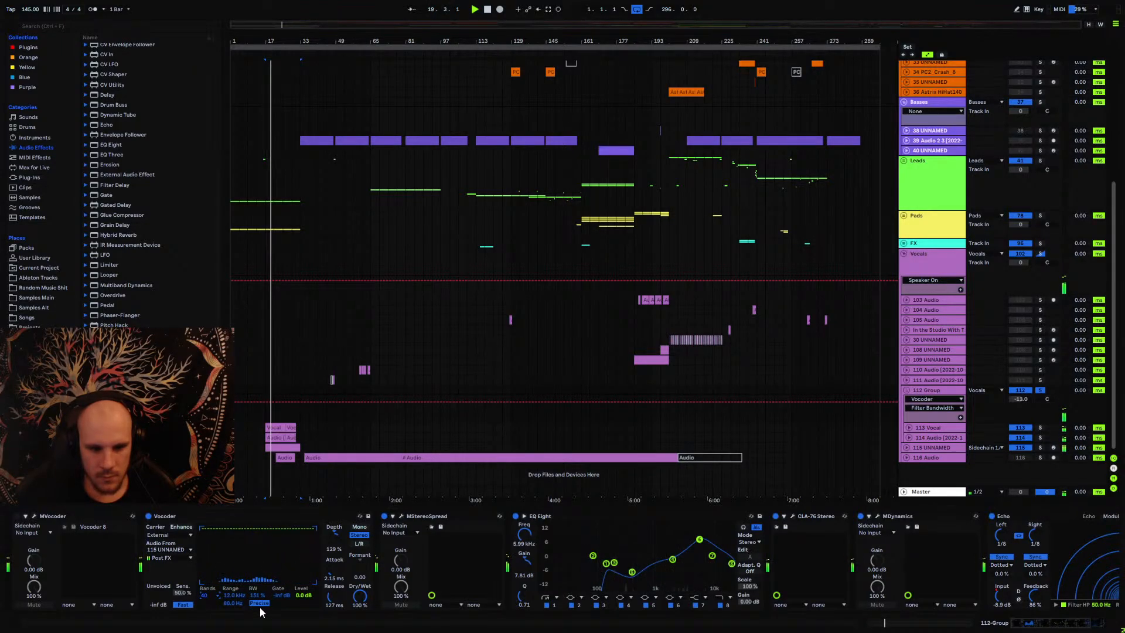
drag(228, 596, 228, 588)
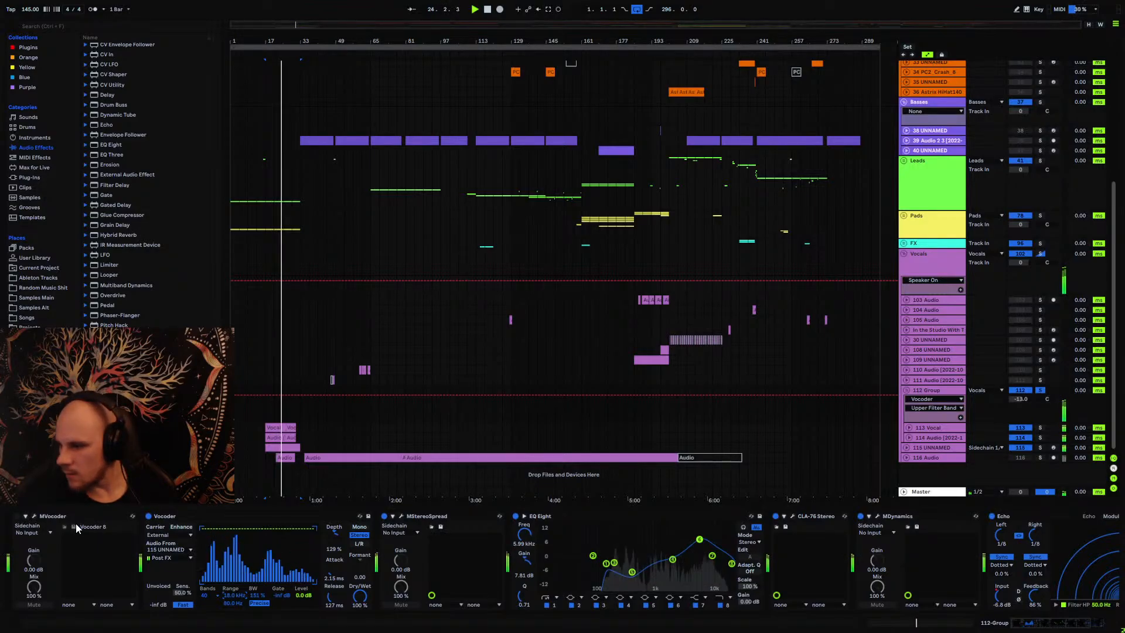
key(space)
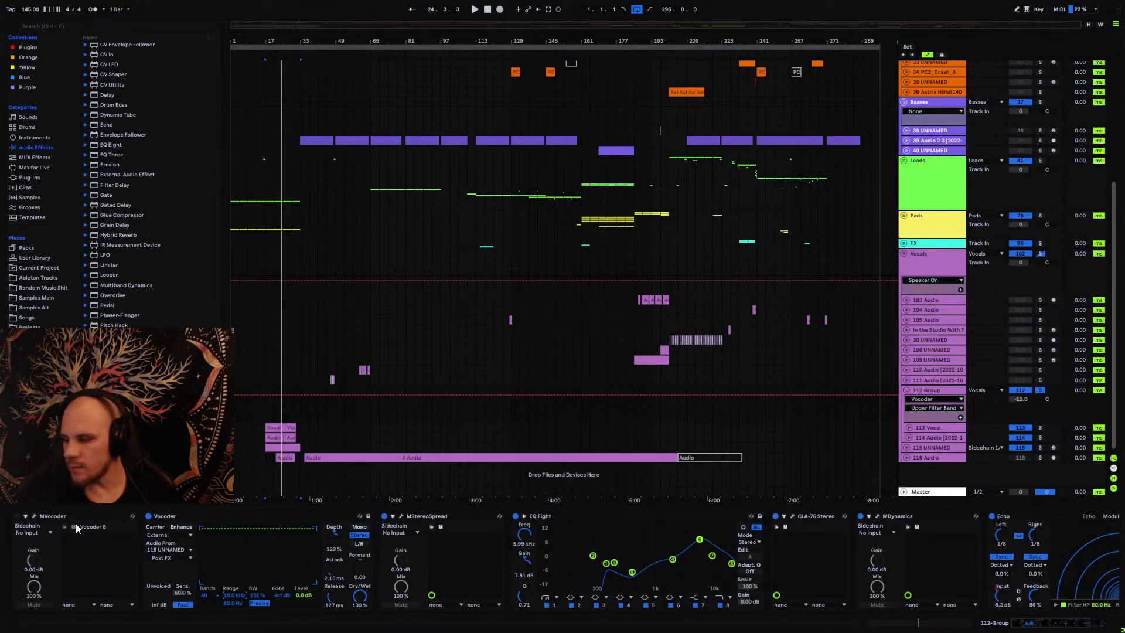
Step: Replay the intro from 17.1.1 and unsolo the 112 Group to hear the vocals in the full mix
key(space)
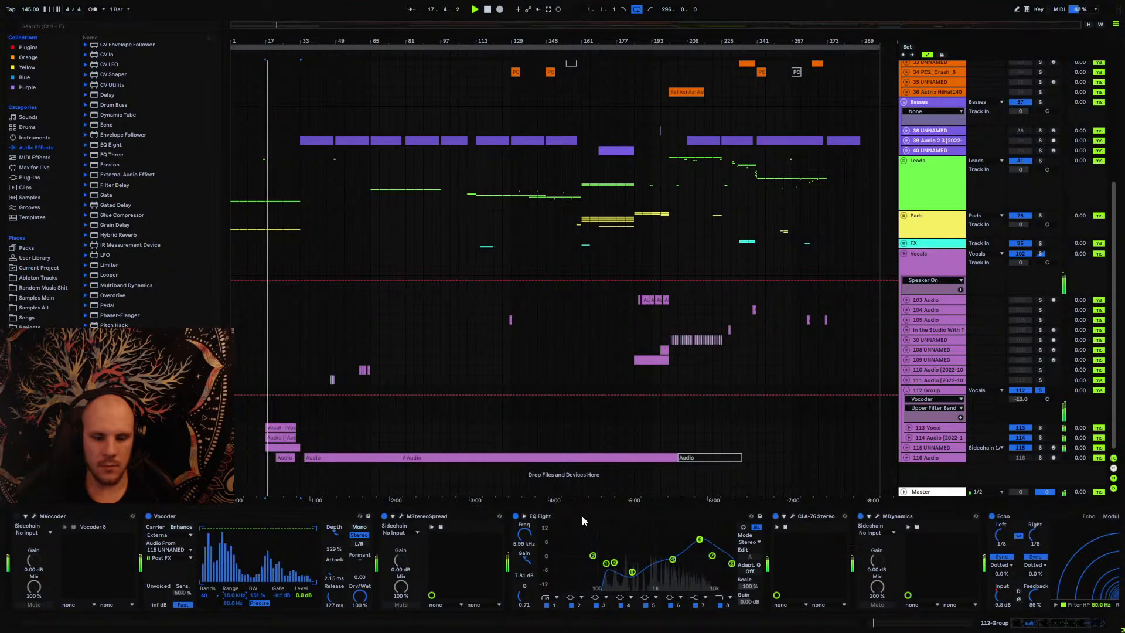
click(1041, 390)
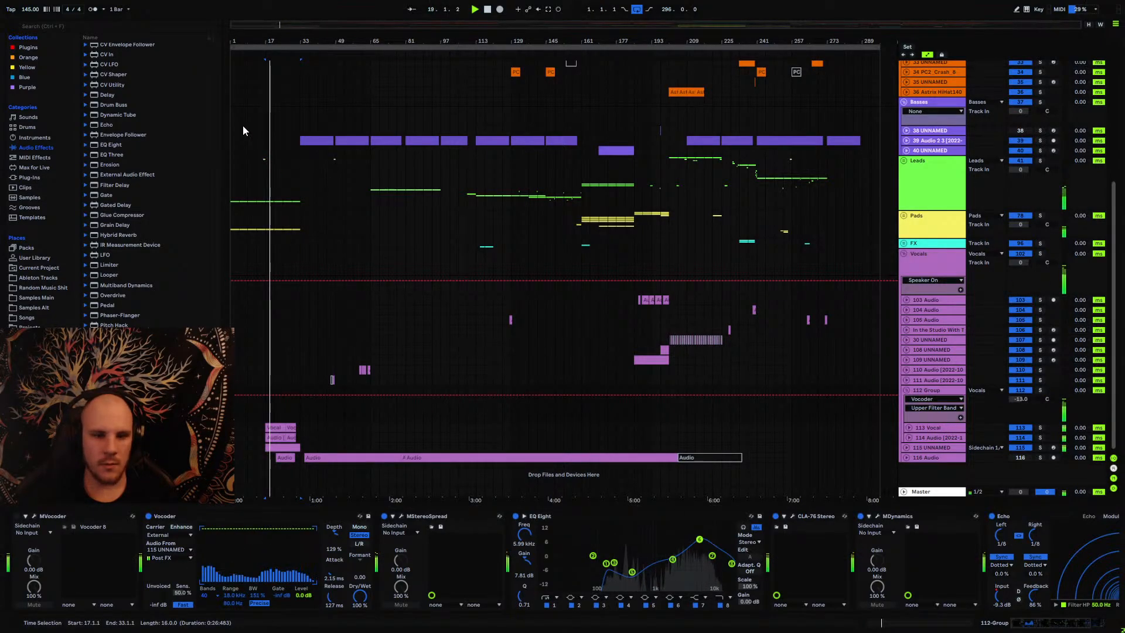
drag(269, 42, 371, 60)
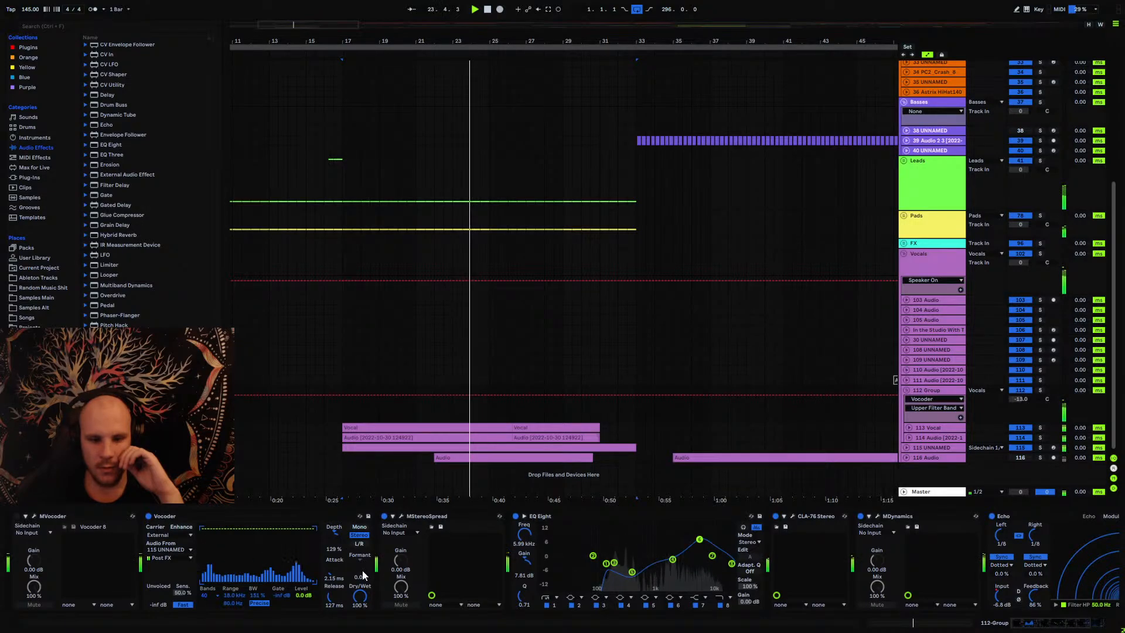
Step: Lower the Vocoder's Depth to 83.0%, attenuate its highest bands in the filter curve, and raise its output Level to 6.8 dB
drag(338, 539, 337, 564)
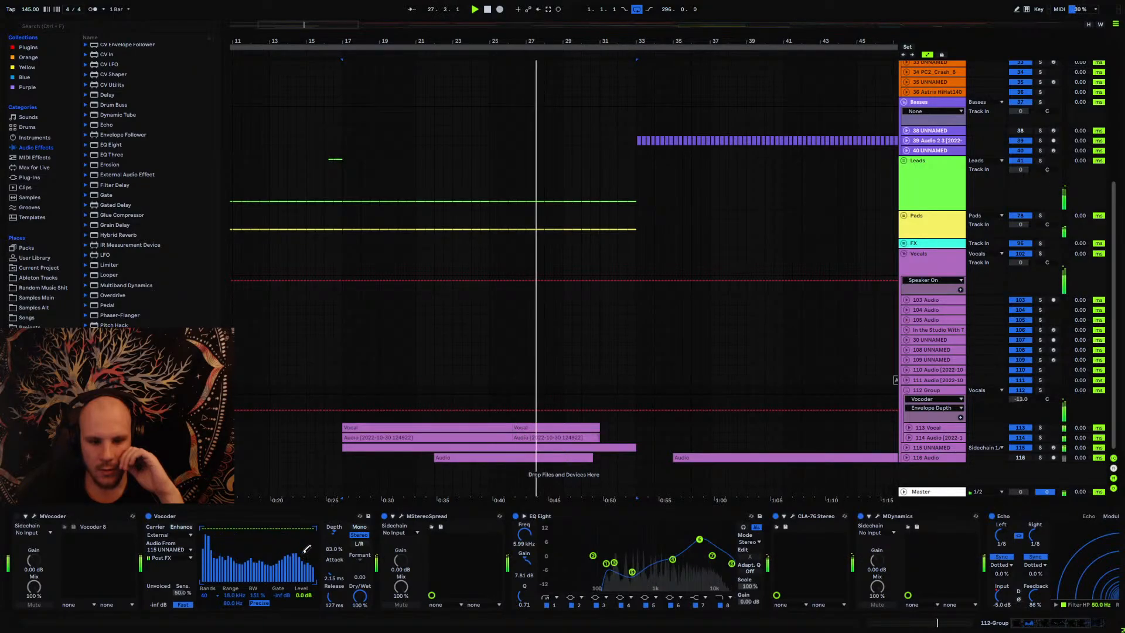
mouse_move(310, 543)
mouse_down()
mouse_move(297, 529)
mouse_move(317, 549)
mouse_up()
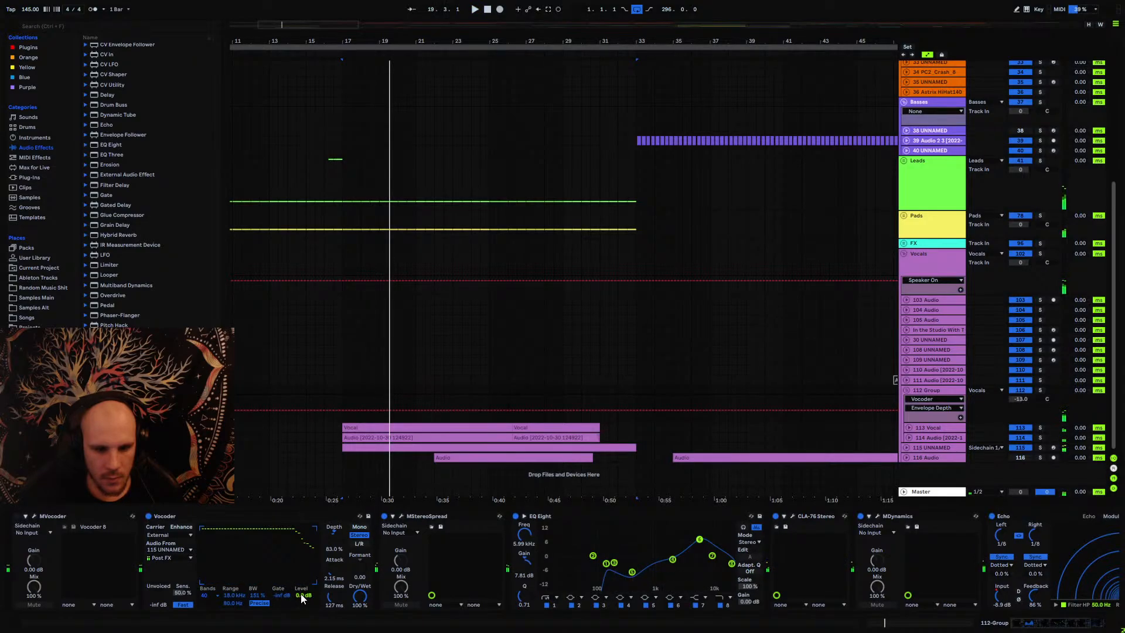
drag(303, 598, 303, 592)
key(space)
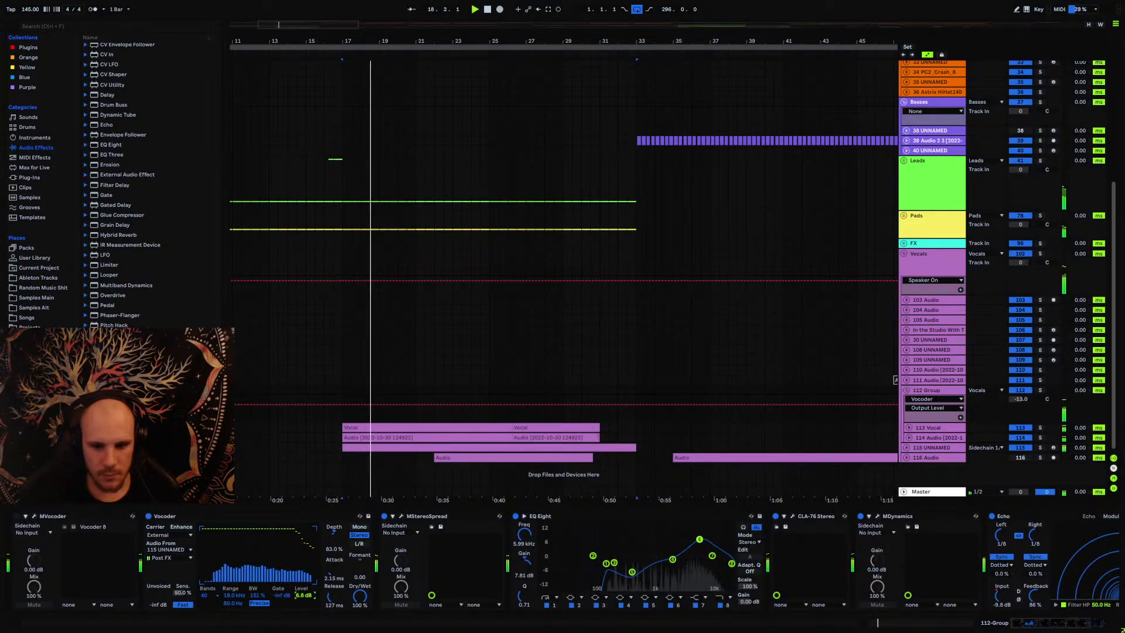
Step: Reshape the 112 Group's EQ Eight with a 7.31 dB cut at 1.50 kHz and a 1.12 dB boost at 352 Hz
drag(631, 571, 665, 572)
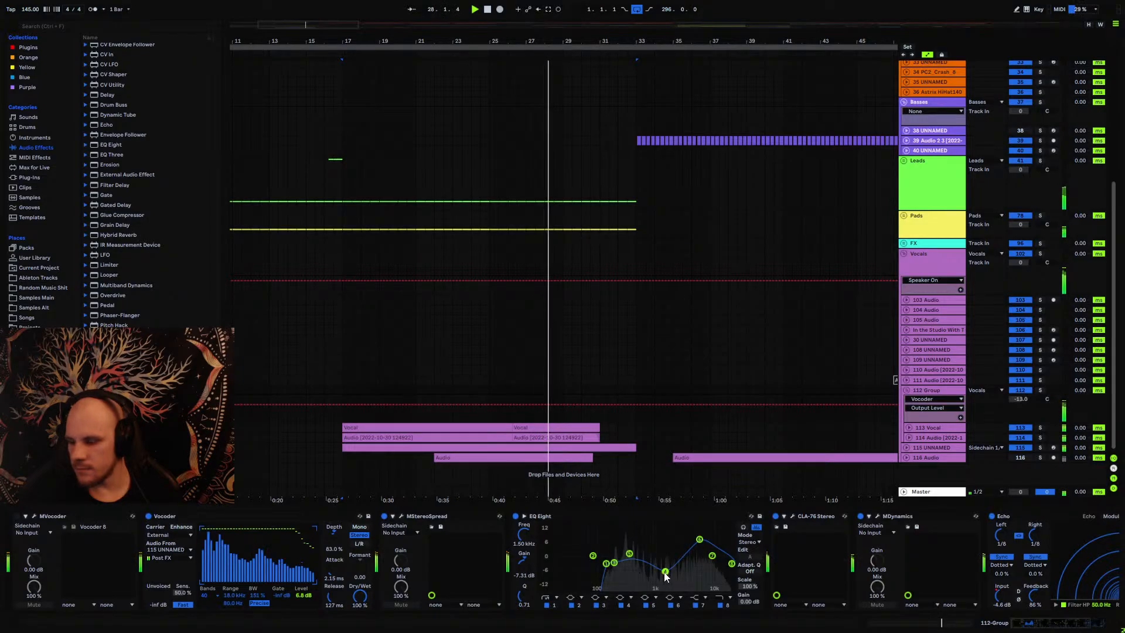
click(628, 555)
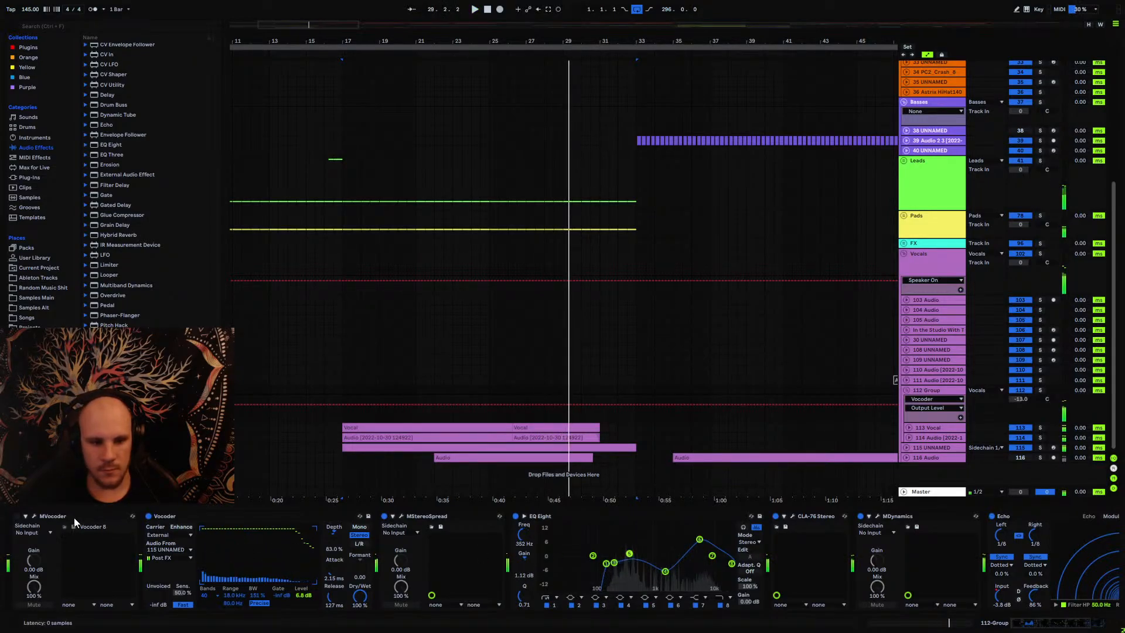
Step: Reactivate MVocoder on the 112 Group, move it after the Vocoder, and open its plugin window during playback
click(17, 516)
key(space)
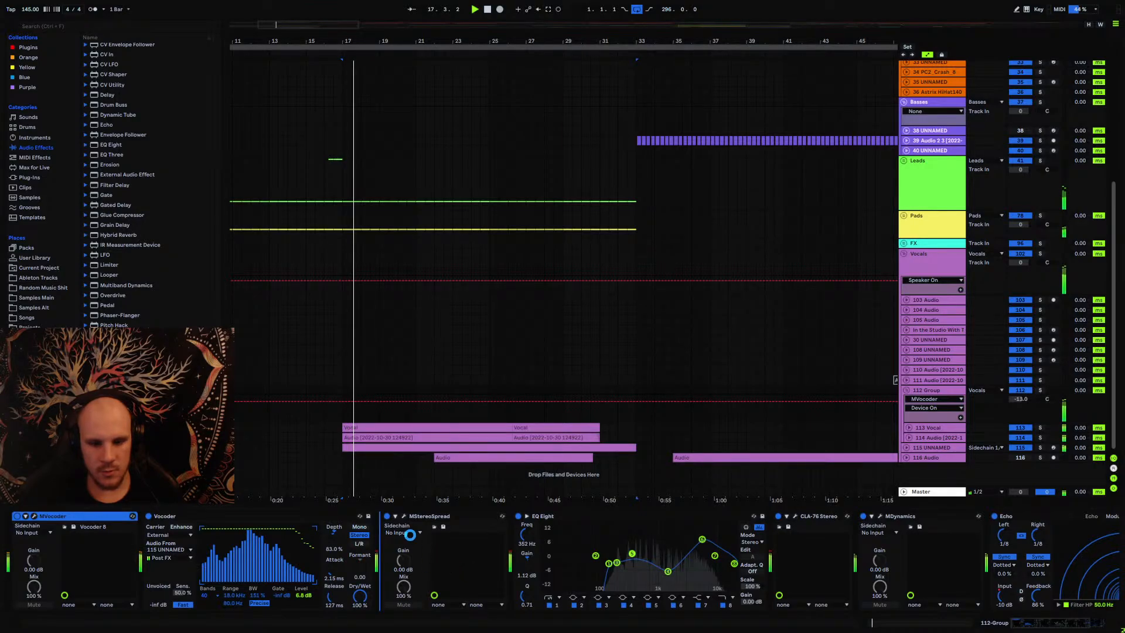
drag(410, 534, 386, 516)
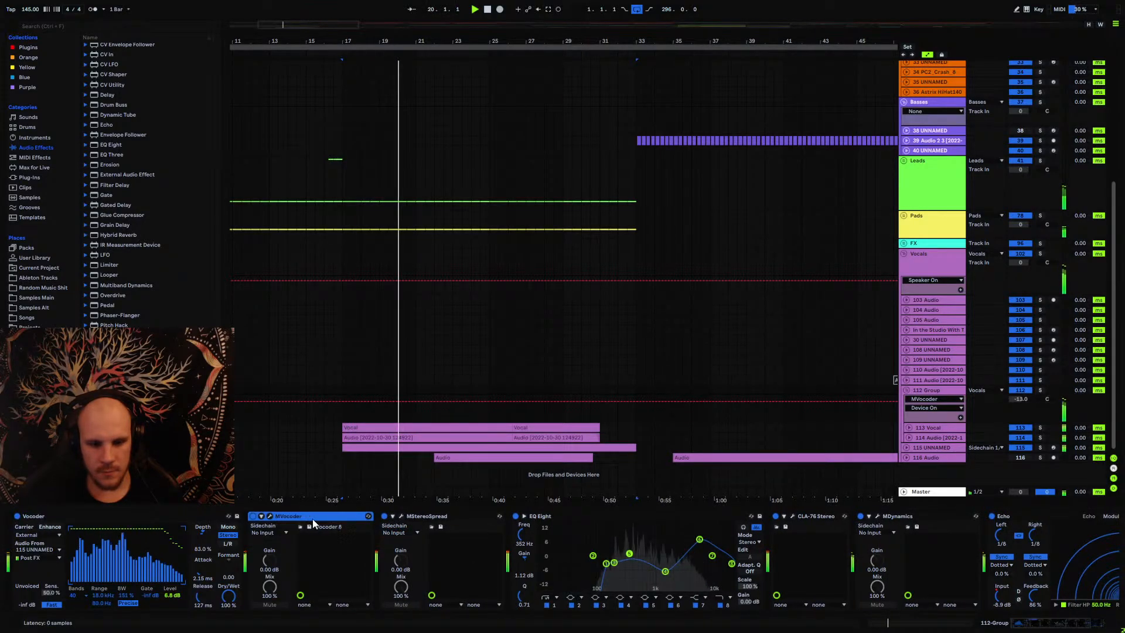
click(272, 515)
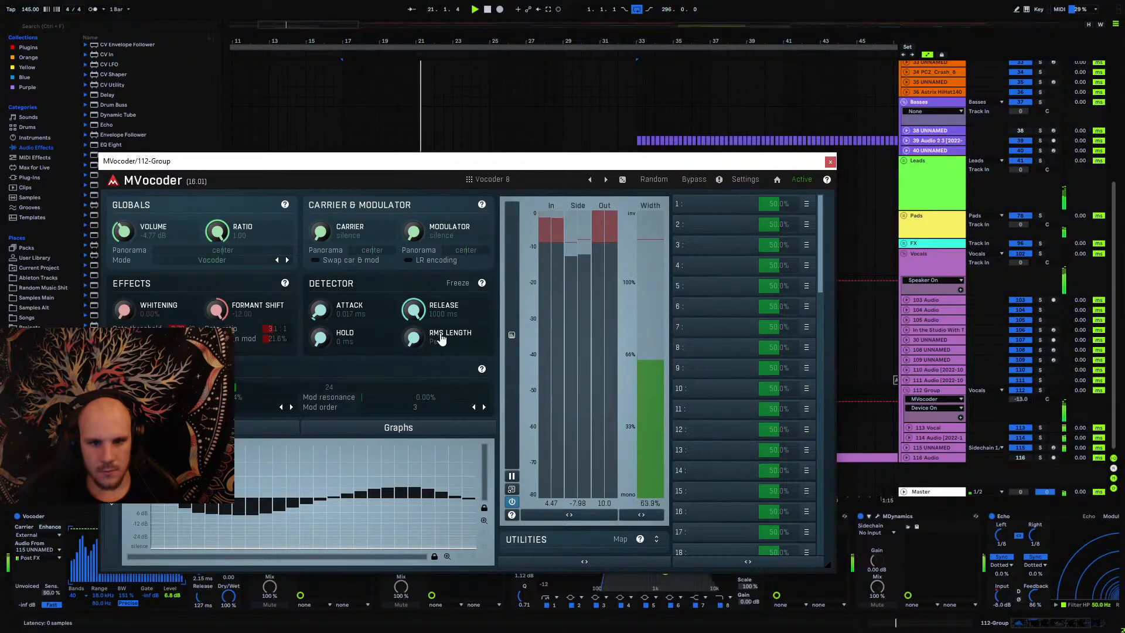
Step: Set MVocoder's Release to 25 ms and its saturation modulation to 0%, and adjust the gate threshold
drag(275, 329, 270, 329)
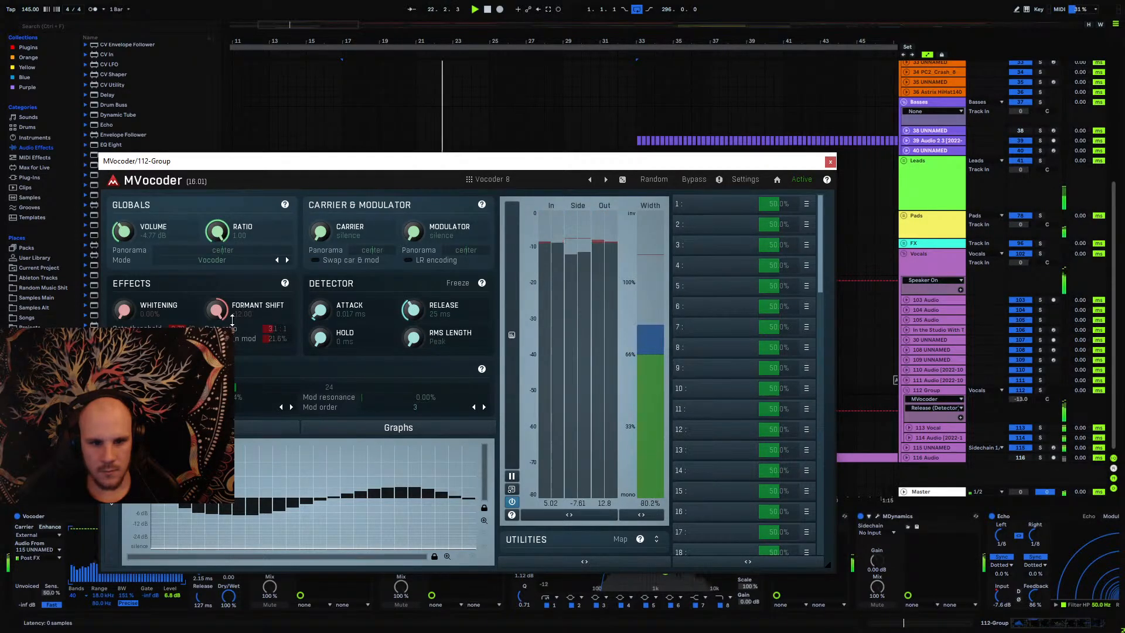
key(space)
key(space)
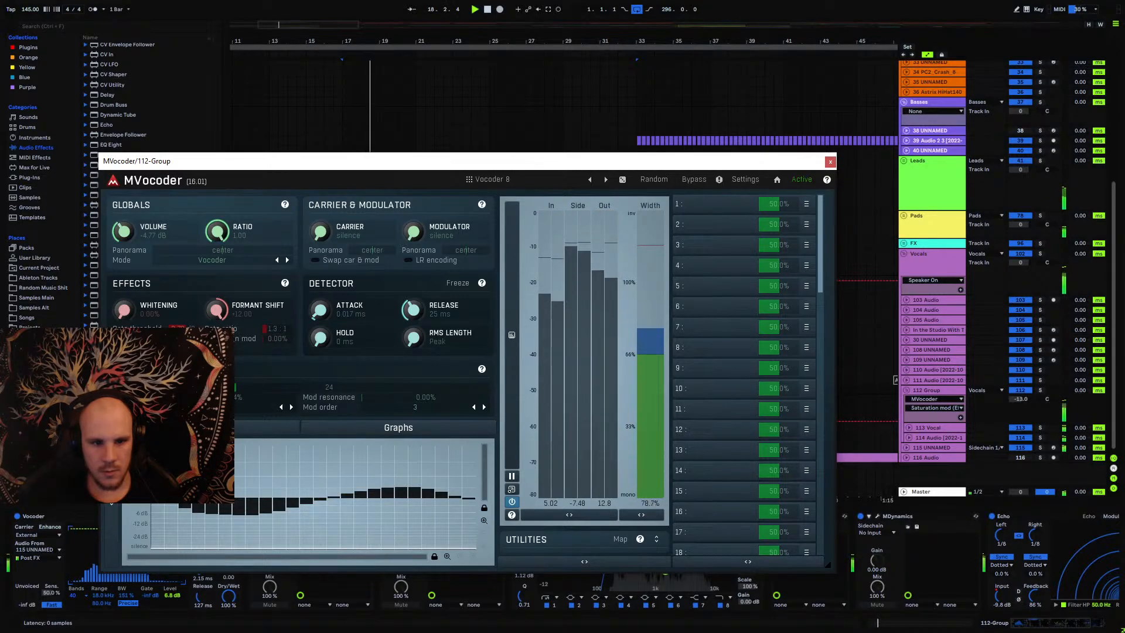
drag(185, 328, 174, 329)
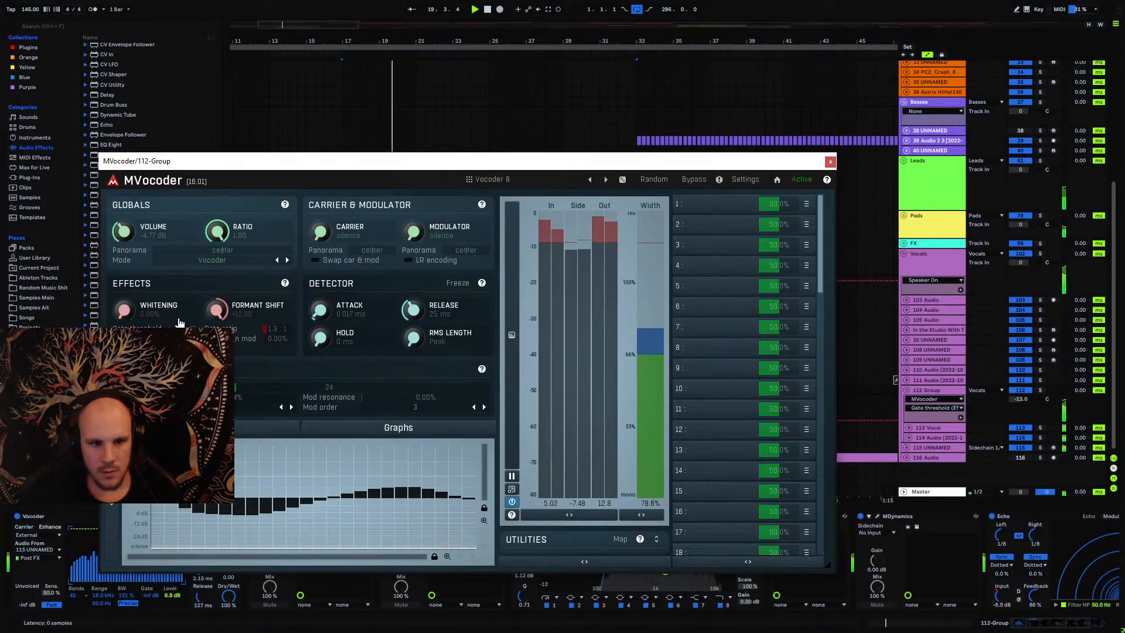
Step: Reset MVocoder's Formant Shift to 0 and lower its Ratio to 0.25 while replaying the vocals
drag(226, 310, 226, 335)
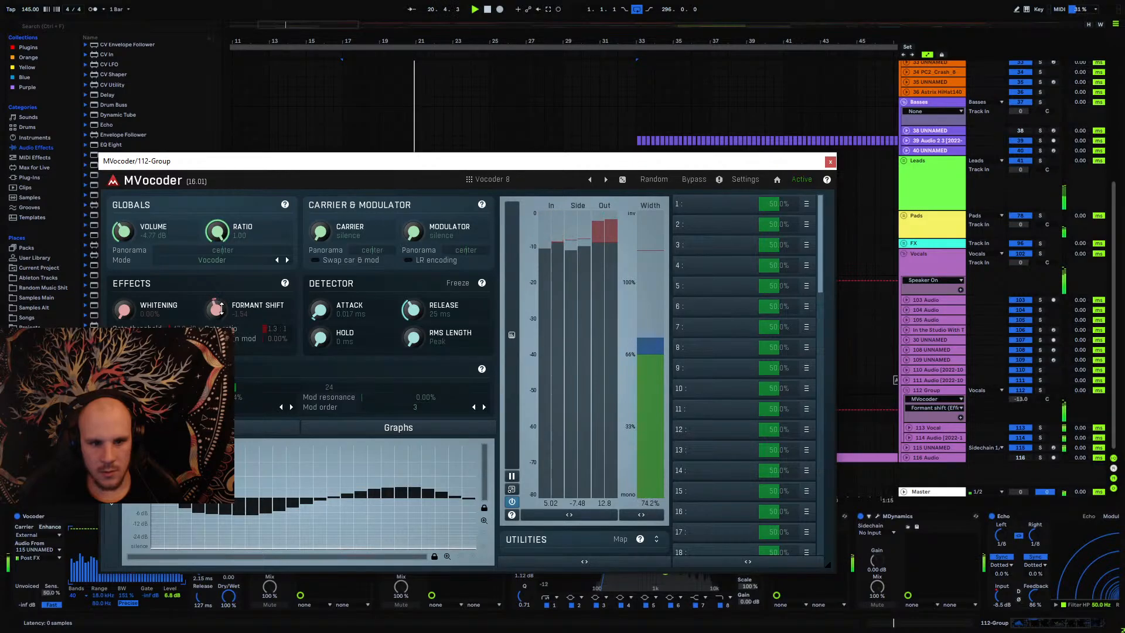
double_click(225, 310)
text(0)
key(Return)
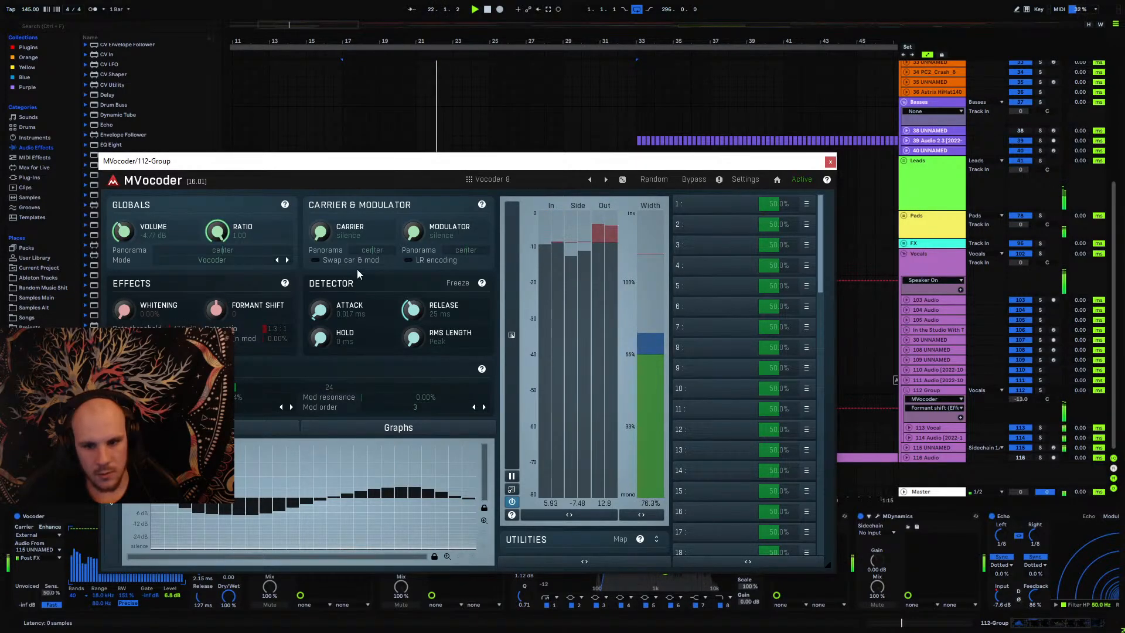
key(space)
key(space)
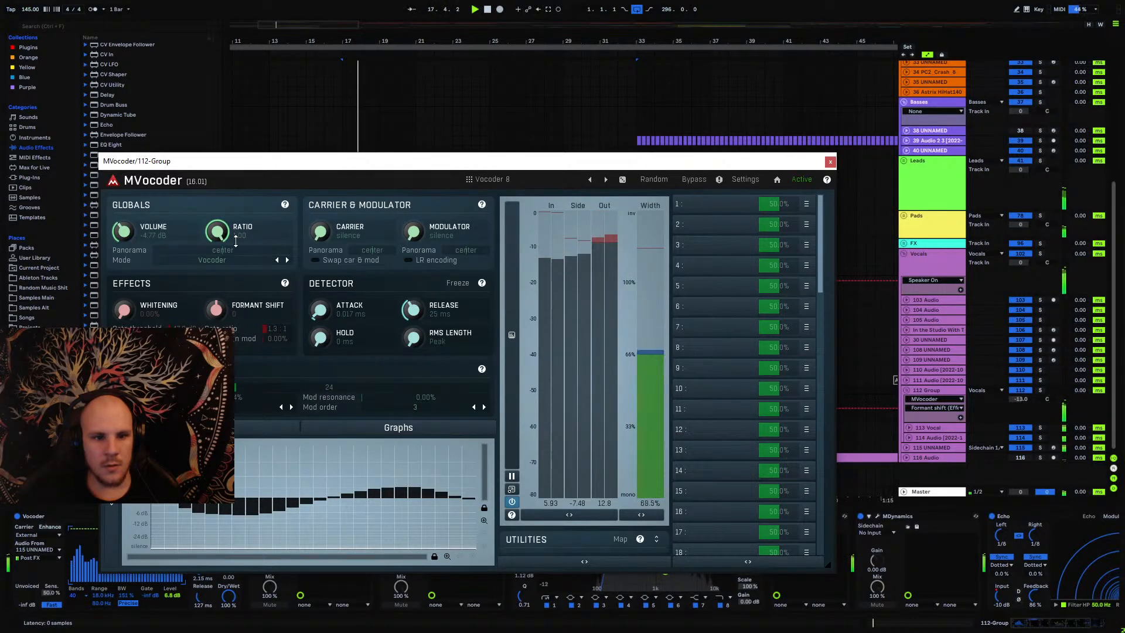
mouse_move(216, 231)
mouse_down()
mouse_move(217, 258)
mouse_move(217, 230)
mouse_up()
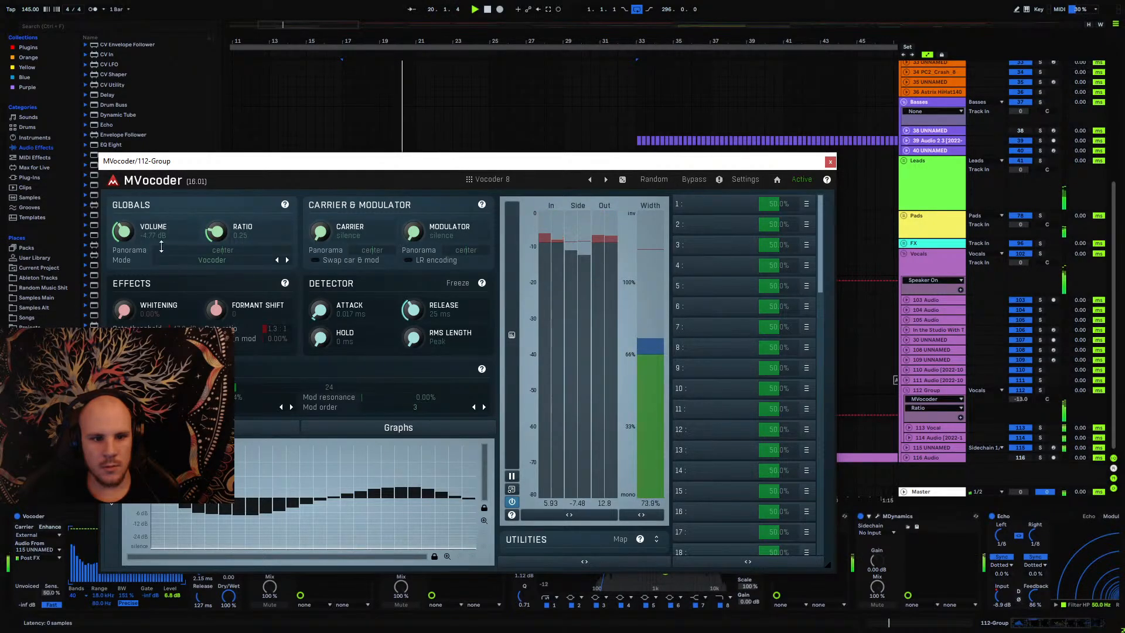
Step: Audition the MVocoder presets Vocoder Fast, Strange Robot and The 7th from the Zentralmassiv folder
click(490, 181)
click(609, 346)
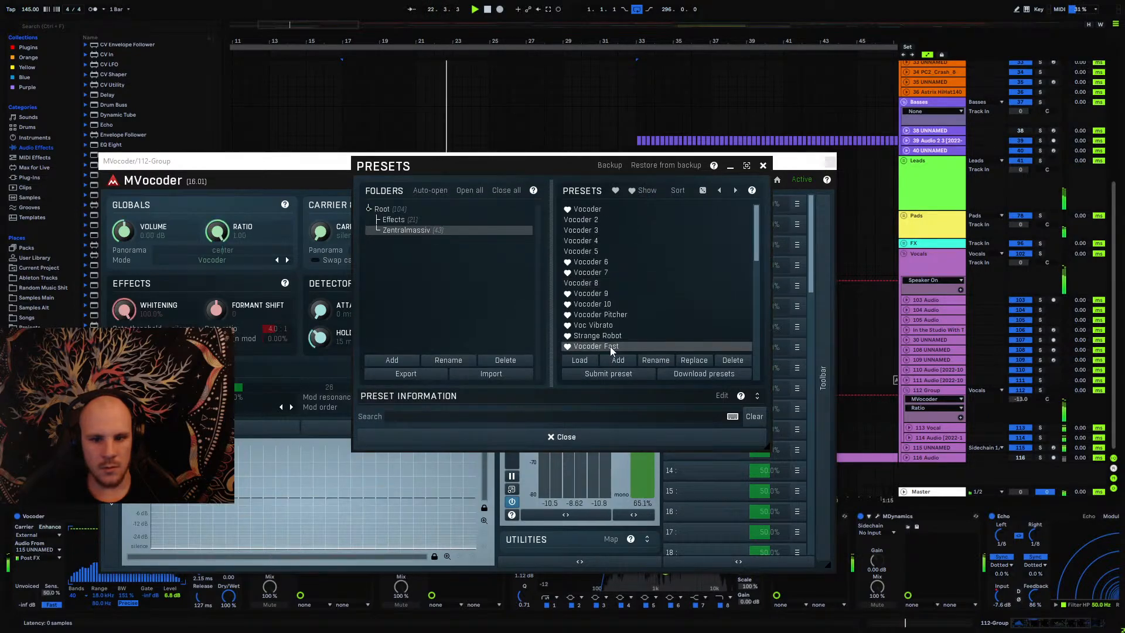
click(609, 336)
drag(754, 251, 755, 294)
click(577, 244)
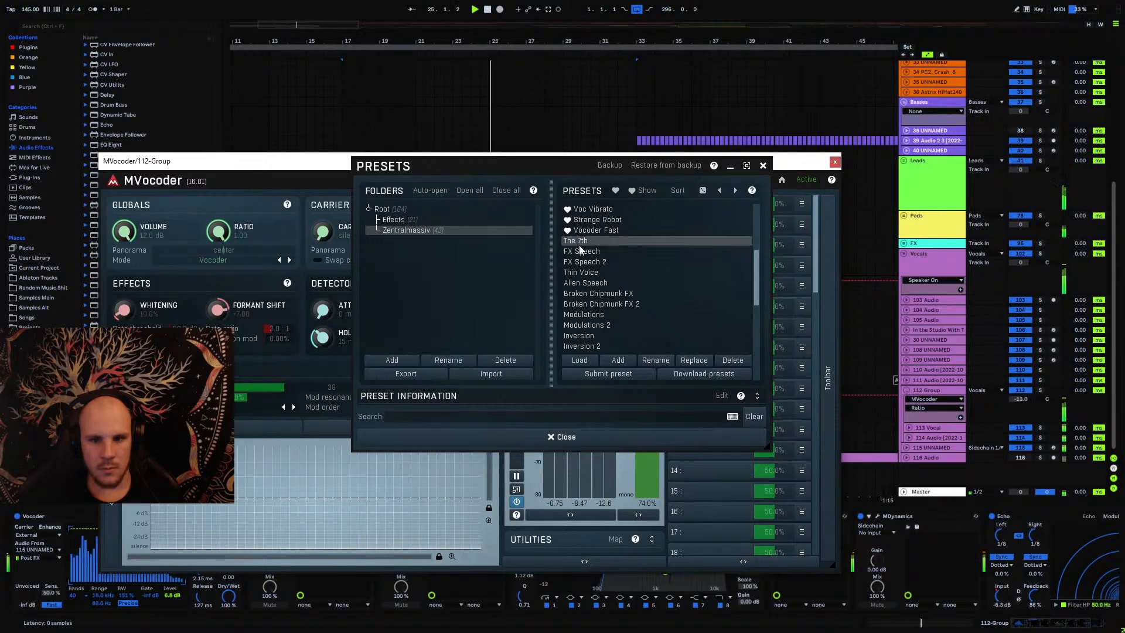
drag(754, 267, 755, 218)
Step: Audition further MVocoder presets, from Vocoder and Vocoder 3 through Vocoder 8 to Voc Vibrato, and settle on Vocoder 7
click(585, 209)
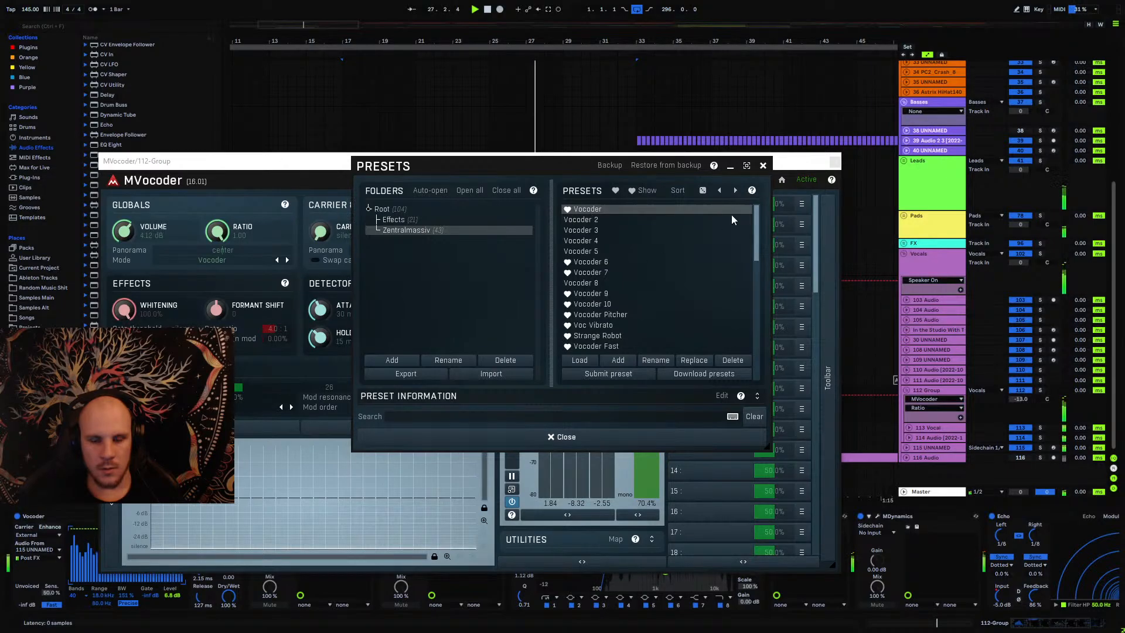
click(627, 232)
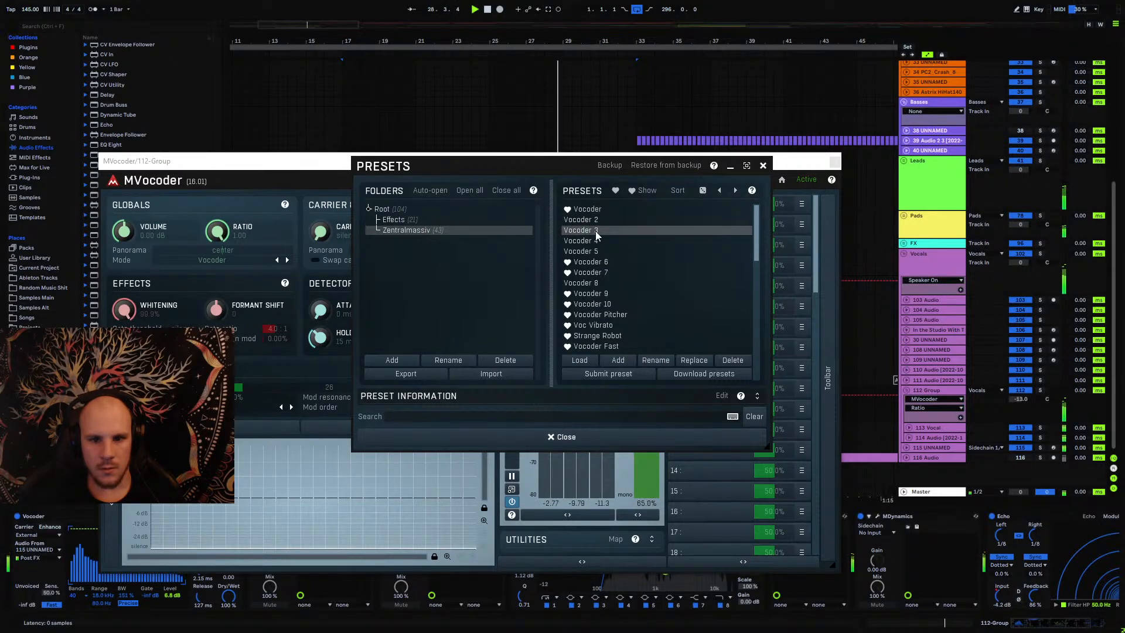
click(596, 285)
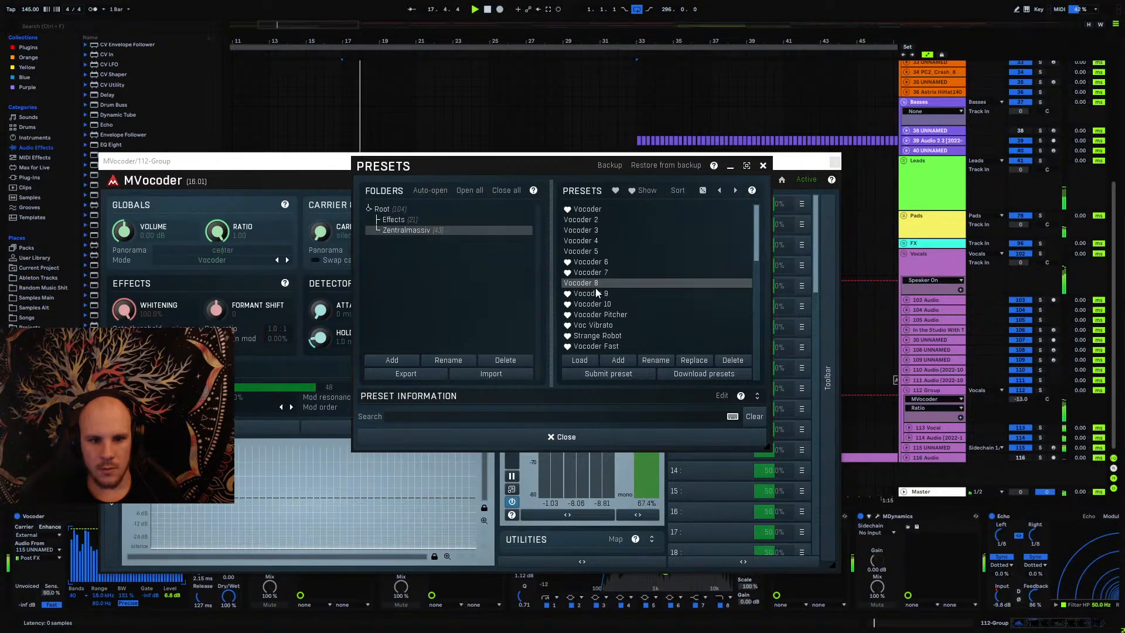
click(593, 294)
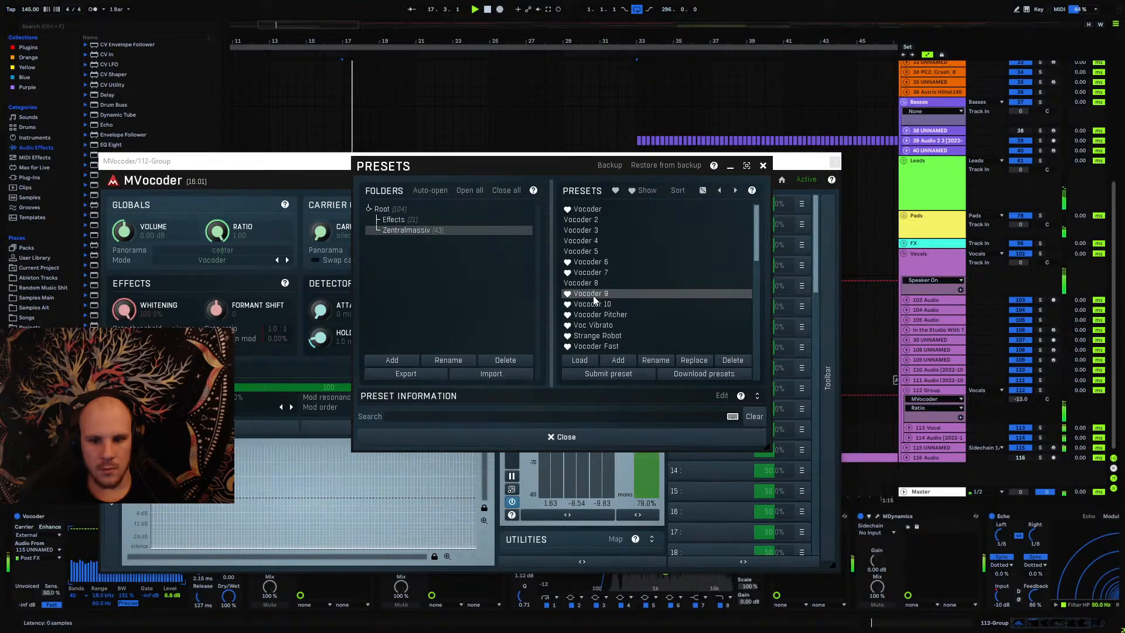
click(595, 304)
click(598, 315)
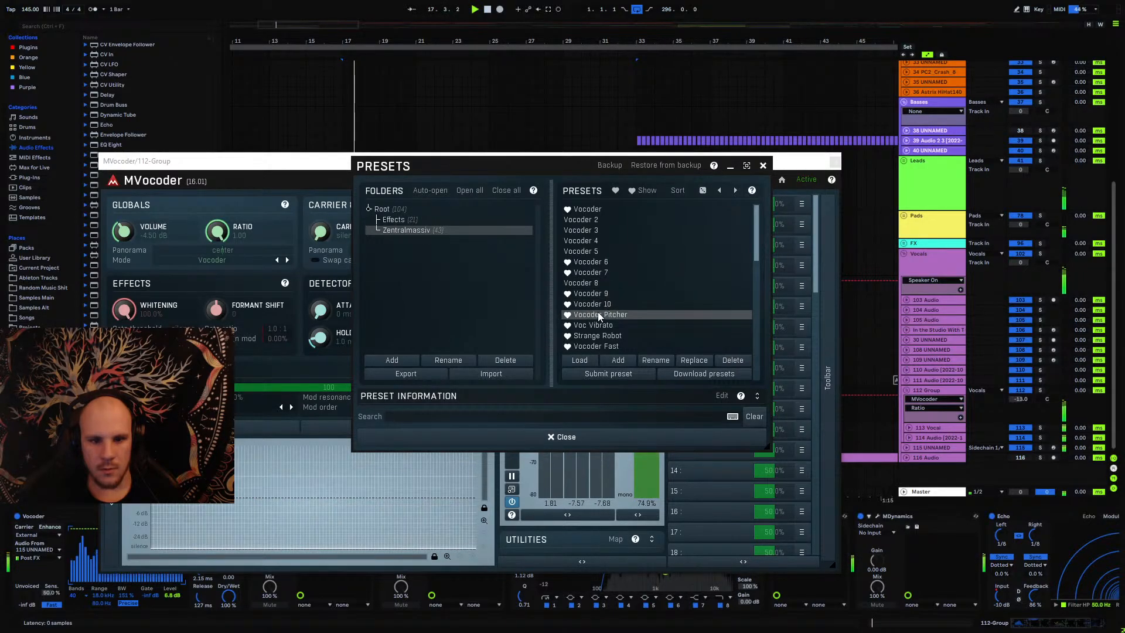
click(600, 327)
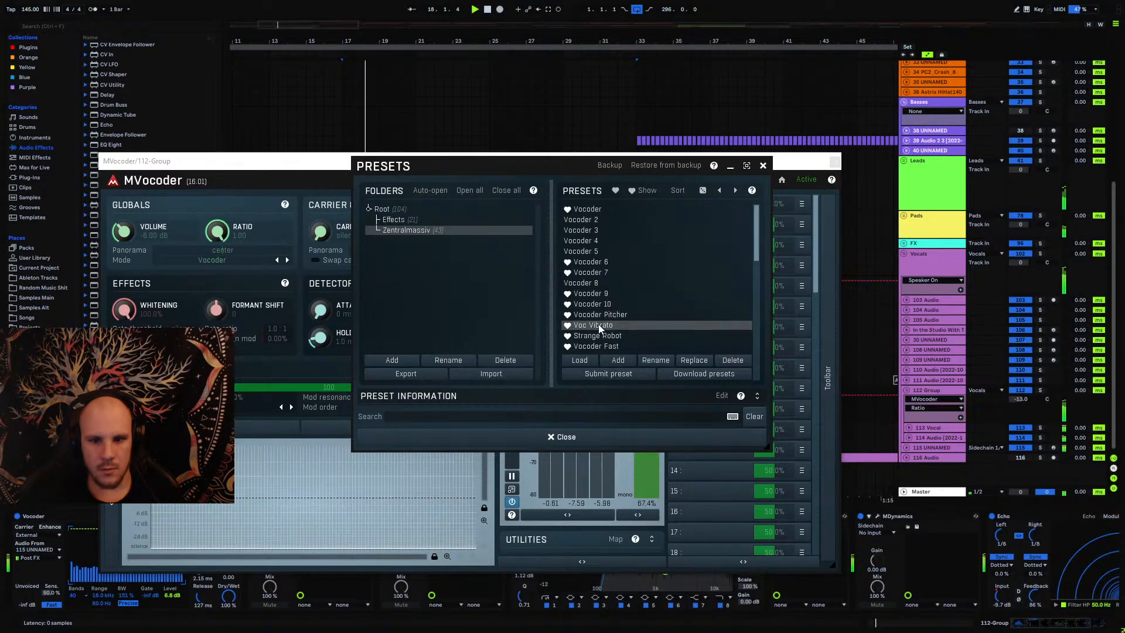
click(596, 274)
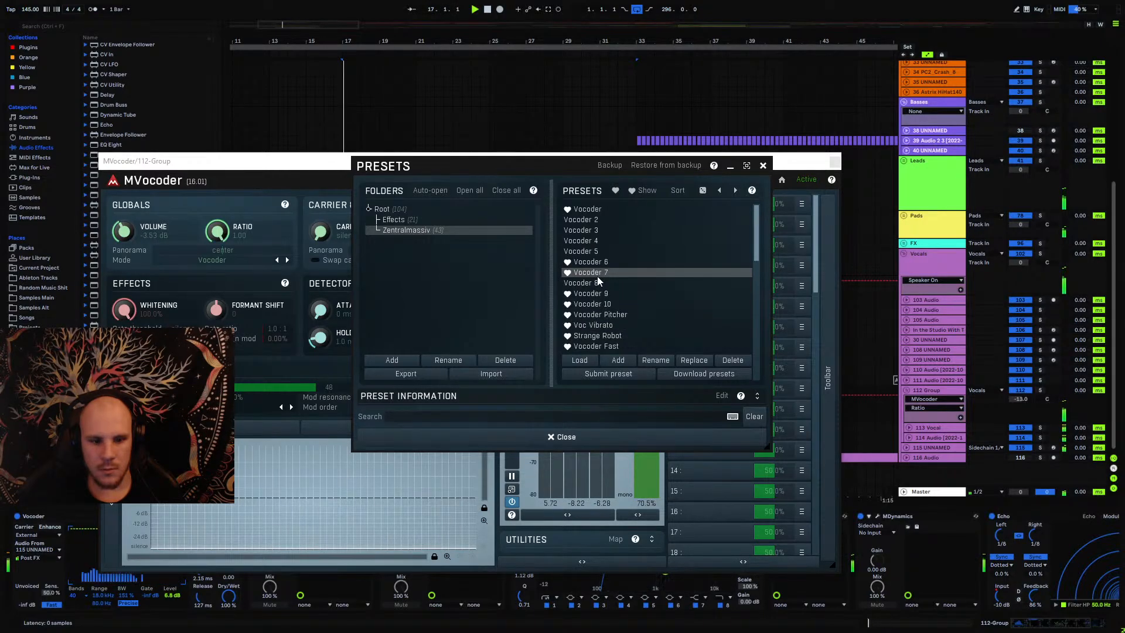
key(space)
click(763, 167)
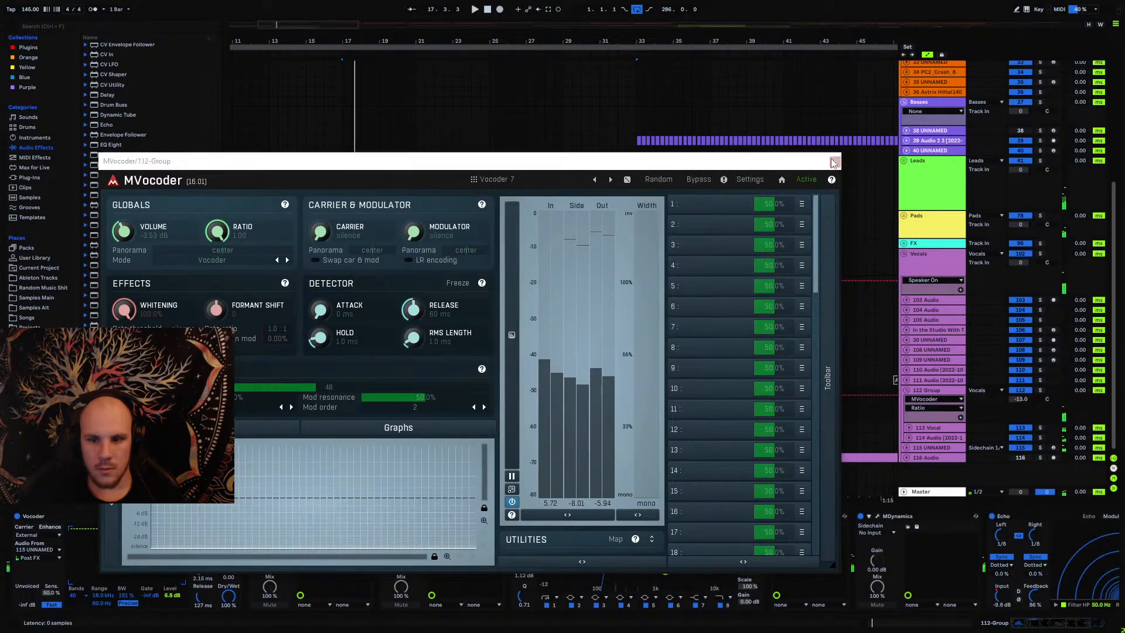
click(835, 162)
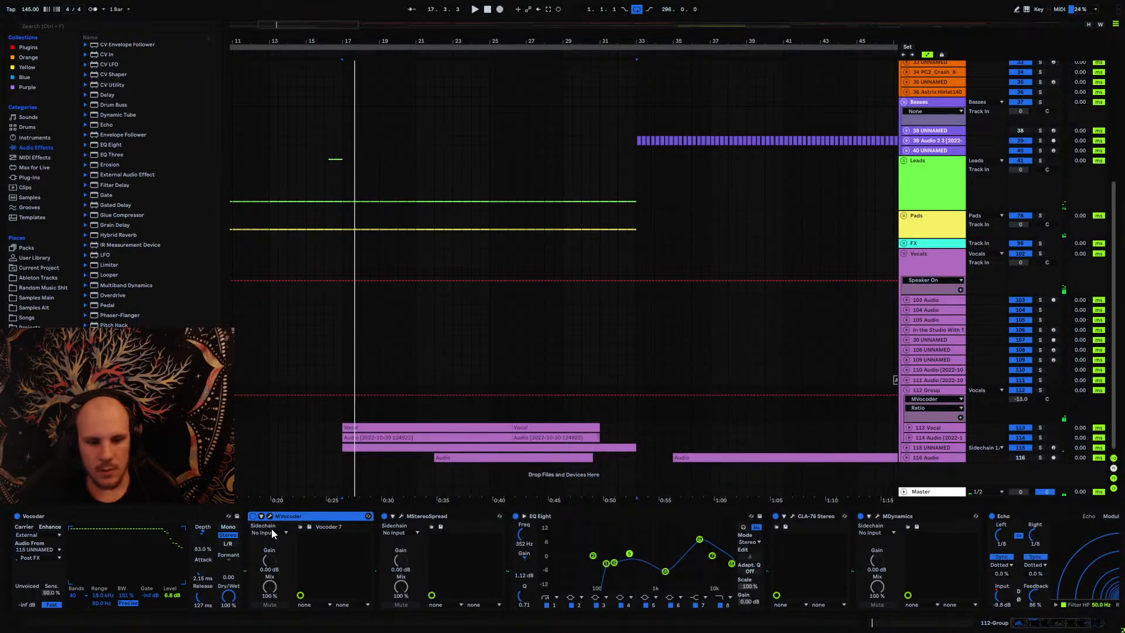
key(Delete)
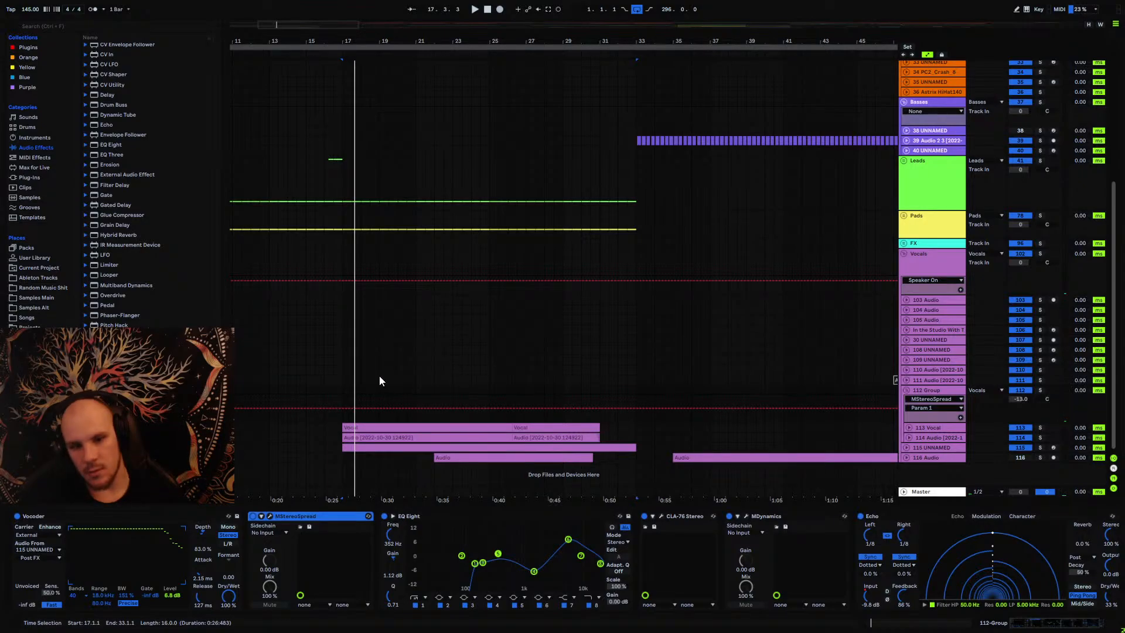
Step: Replay the intro from 17.1.1, fold the 112 Group, and inspect its MDynamics compression settings
key(space)
click(908, 390)
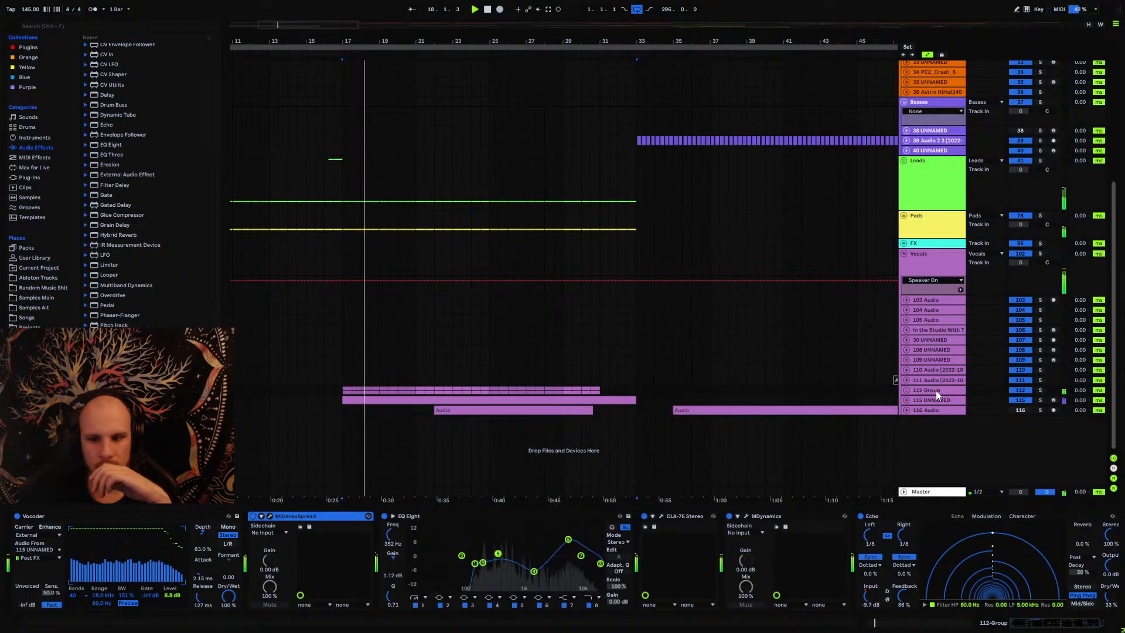
click(745, 516)
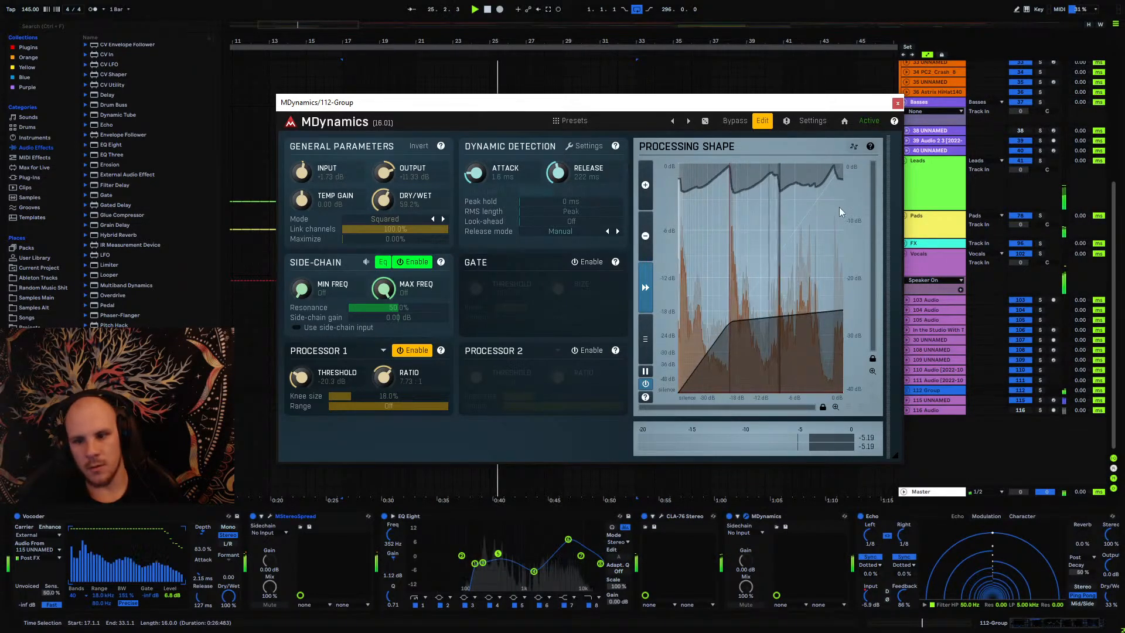
click(896, 104)
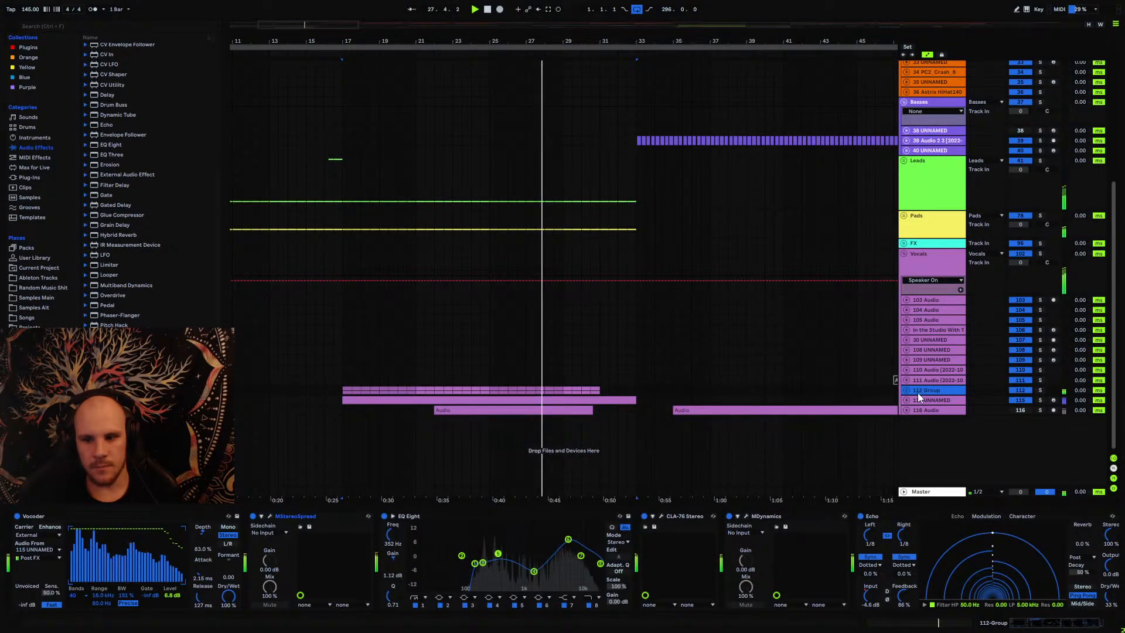
Step: Unfold the MASTER RECORDING track and save the set
scroll(411, 234, up, 3)
scroll(412, 235, up, 3)
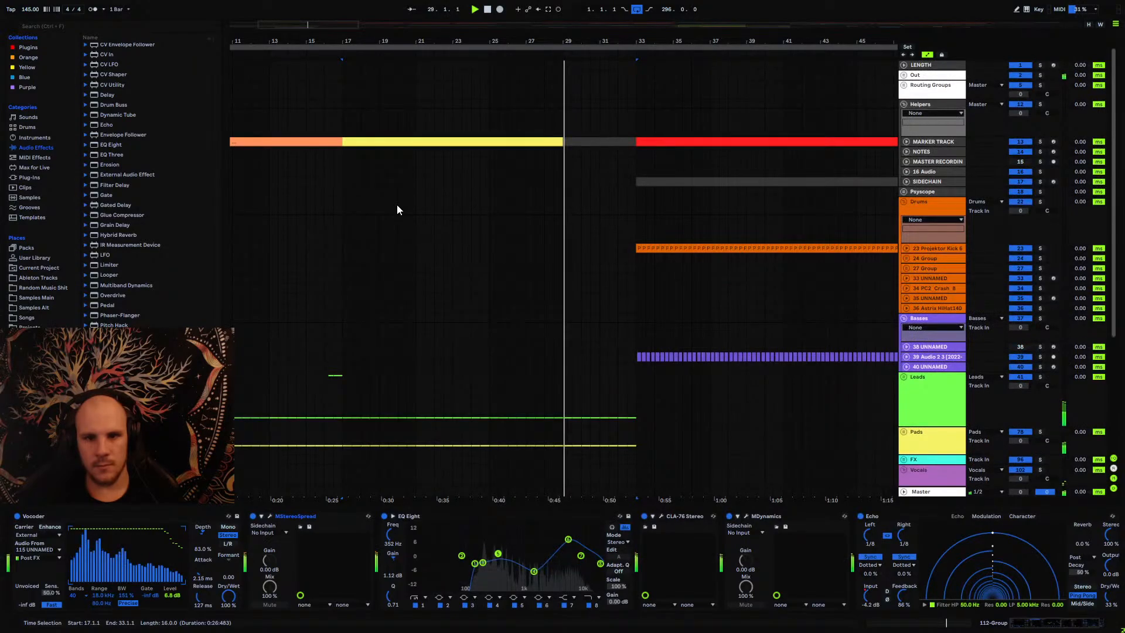
click(906, 162)
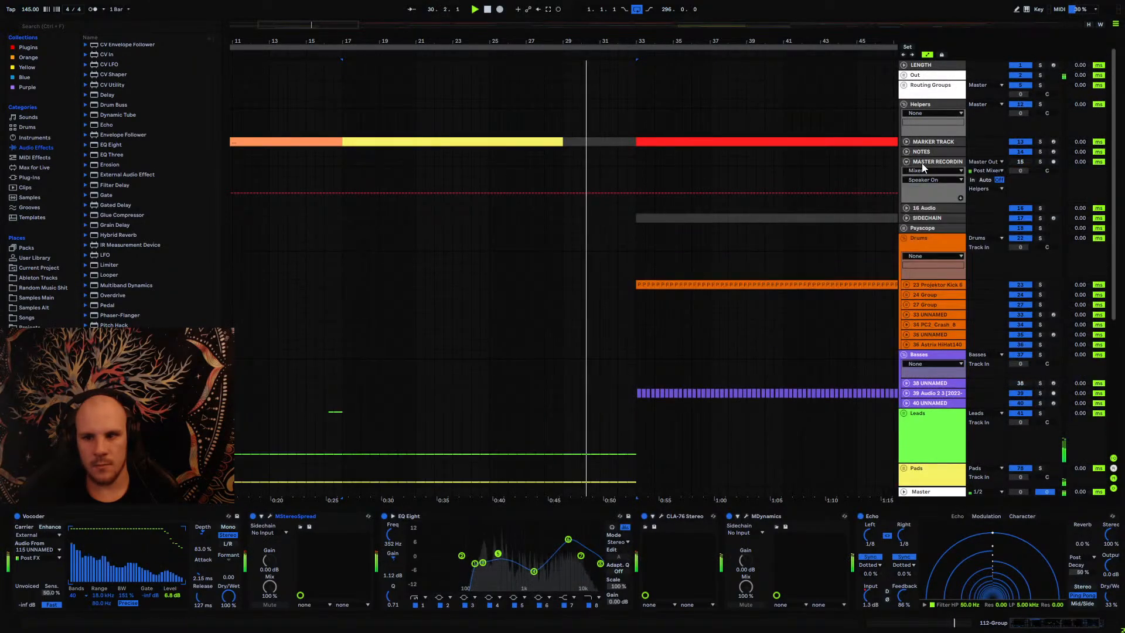
drag(351, 40, 334, 13)
key(ctrl+s)
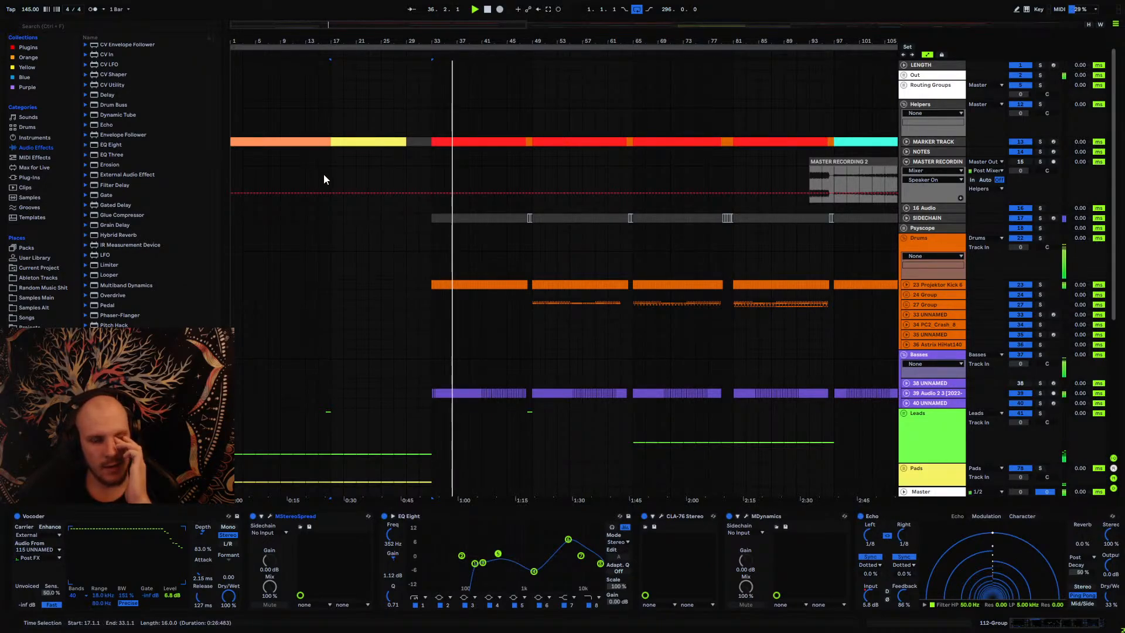
Step: Start recording the master output onto the armed MASTER RECORDING track from 1.1.1 and follow its waveform through the intro
click(231, 159)
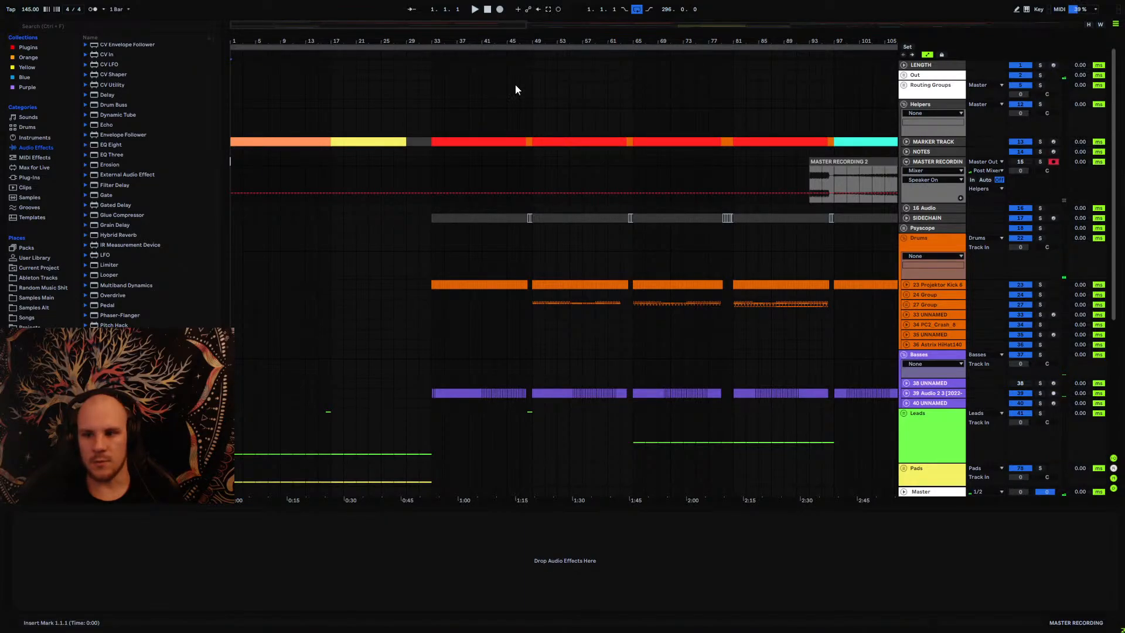
click(501, 11)
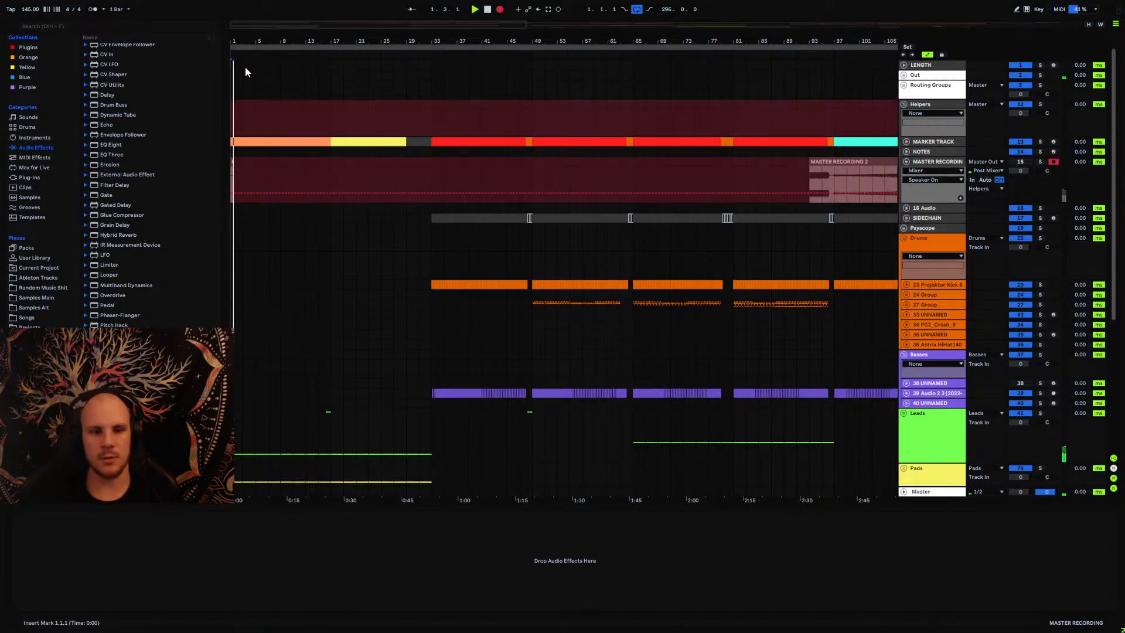
mouse_move(234, 41)
mouse_down()
mouse_move(234, 149)
mouse_move(231, 41)
mouse_up()
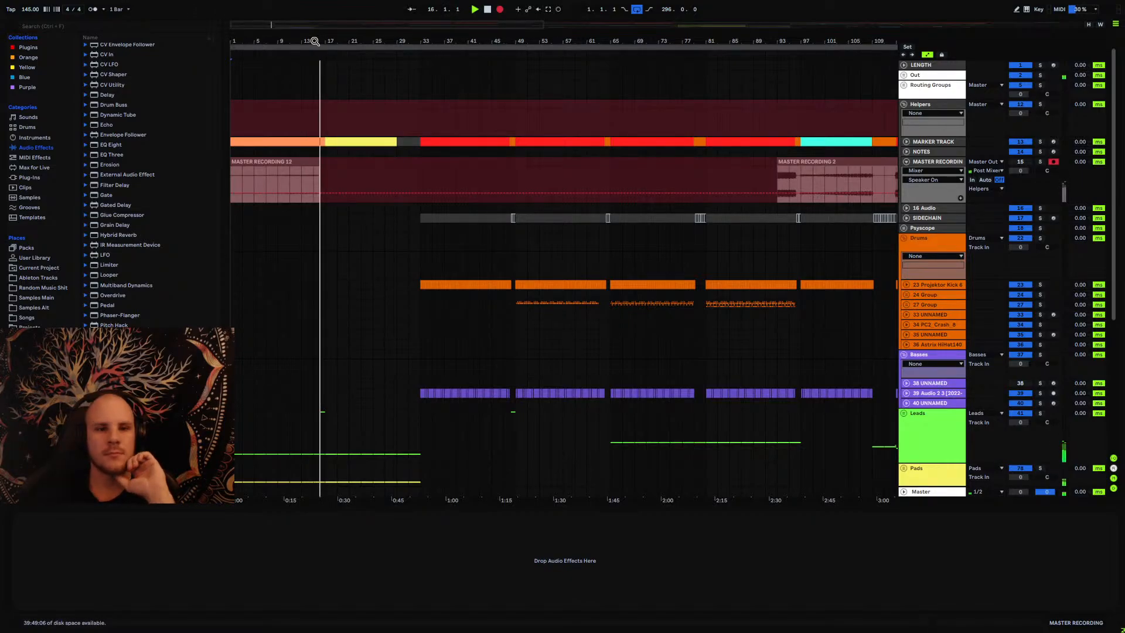
drag(230, 40, 232, 87)
drag(332, 43, 377, 43)
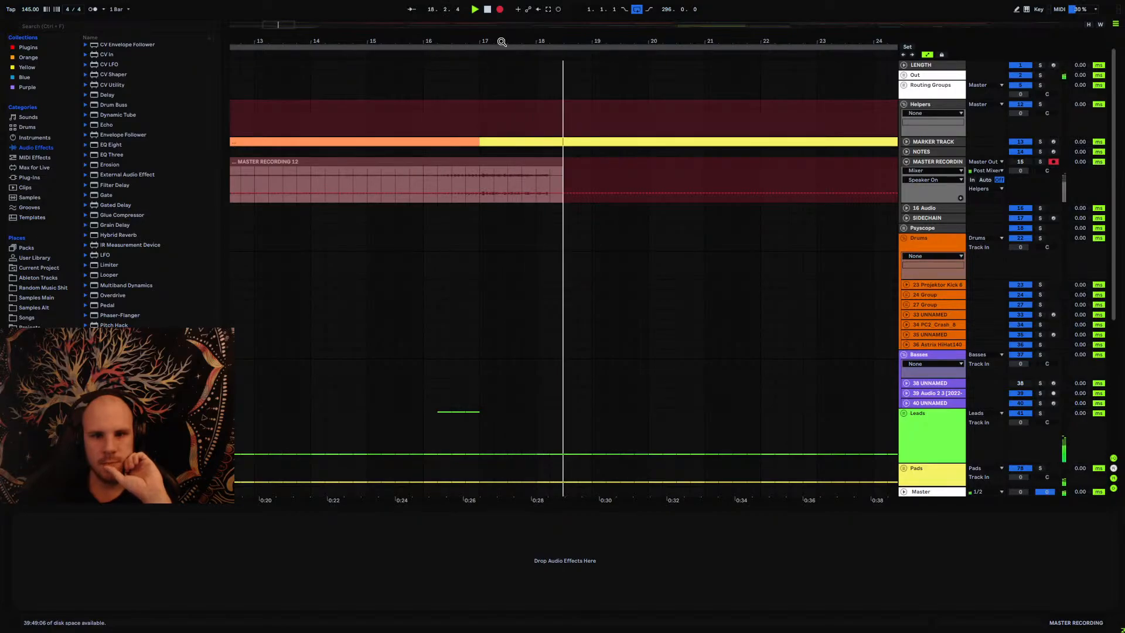
drag(501, 42, 644, 15)
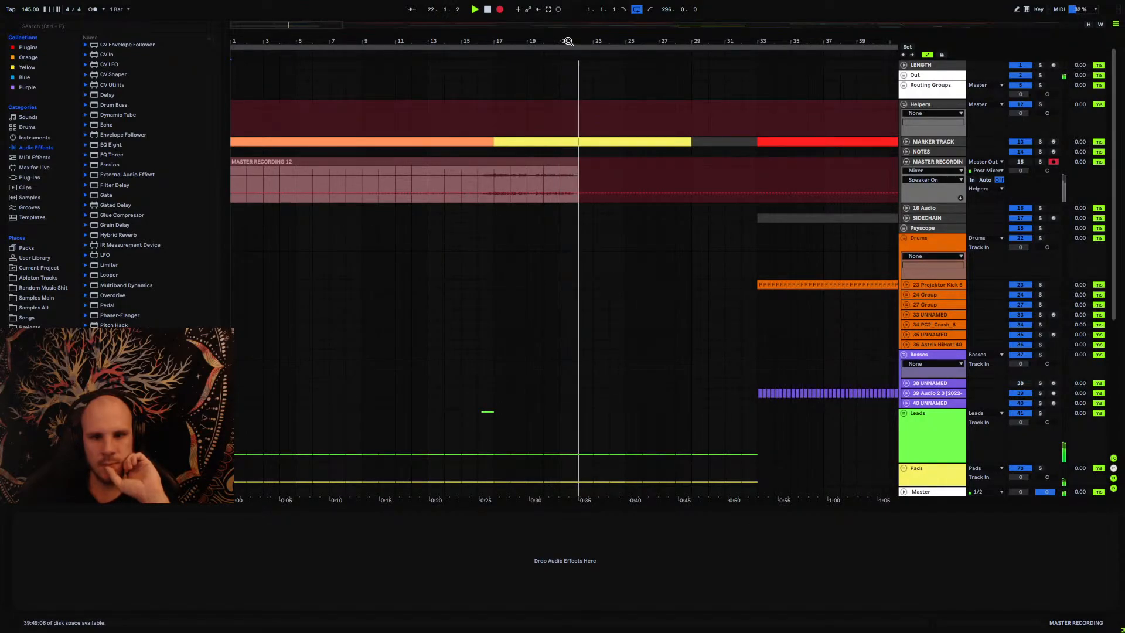
drag(568, 42, 569, 30)
scroll(421, 246, down, 3)
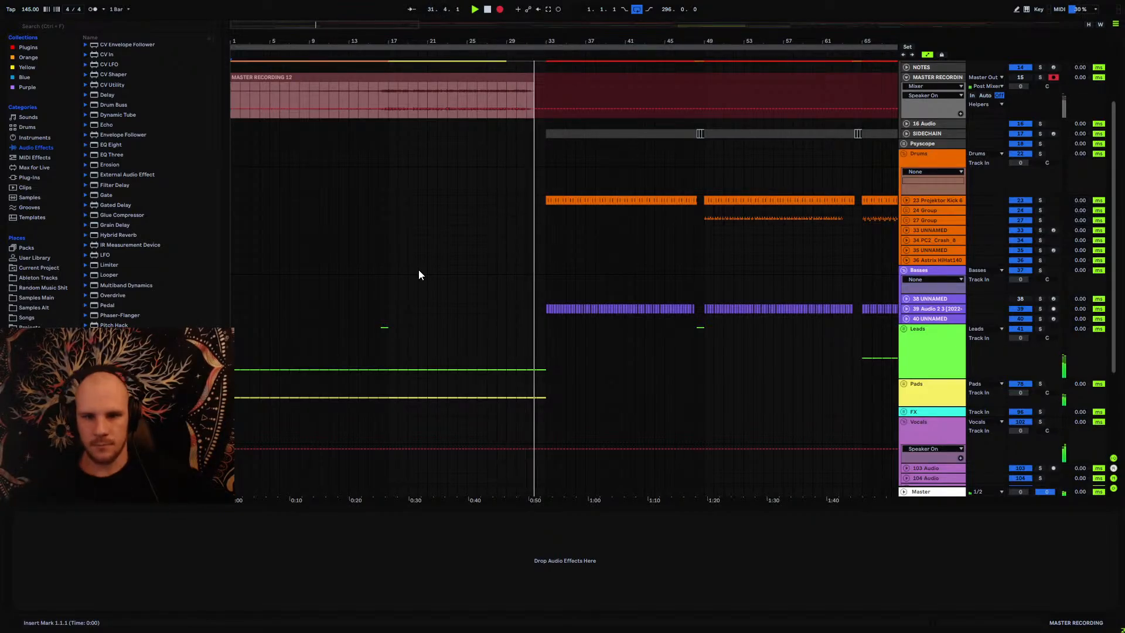
Step: Recolour the marker clip spanning bars 31 to 33 on the MARKER TRACK to cyan
scroll(441, 246, up, 2)
drag(506, 110, 523, 112)
right_click(531, 111)
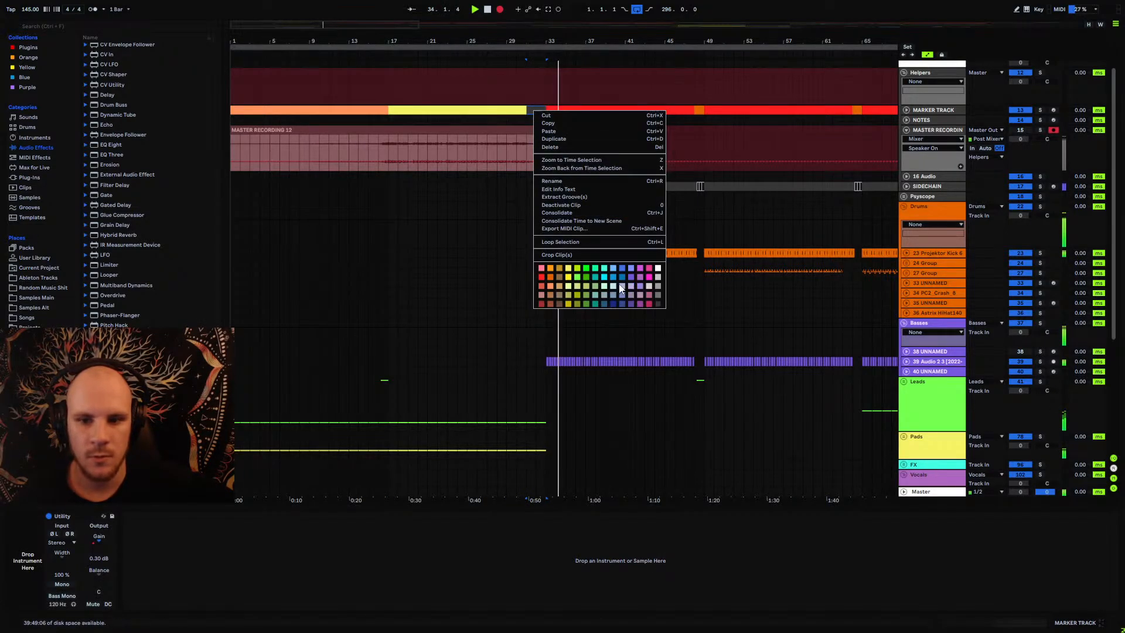
click(604, 269)
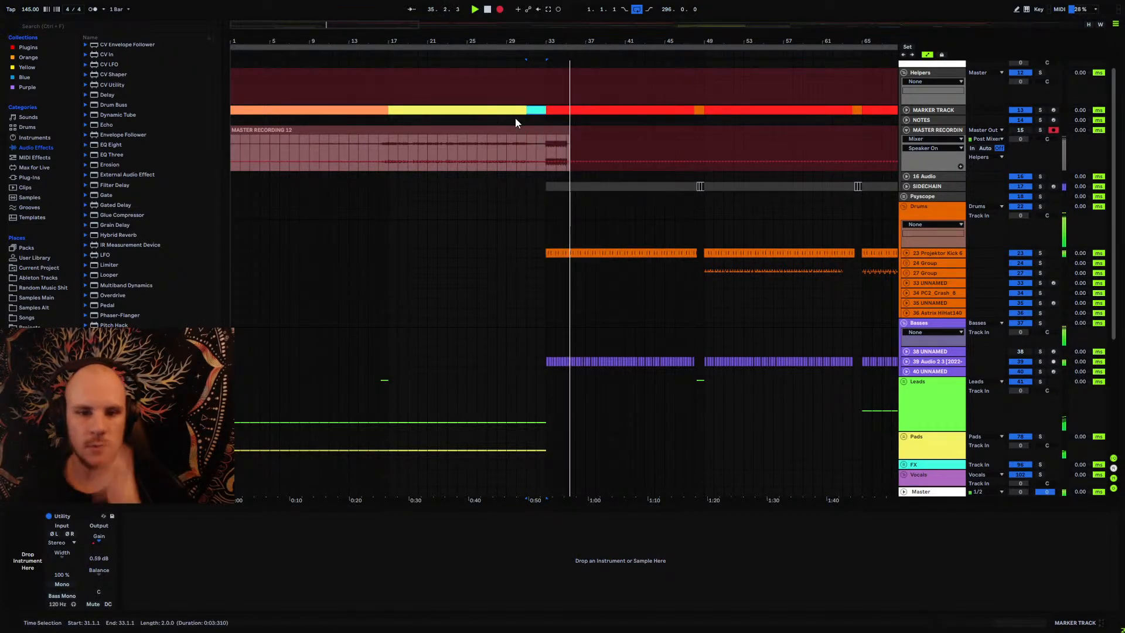
Step: Select the yellow marker clip starting at bar 17 and stop the master recording
scroll(503, 245, down, 2)
scroll(503, 244, up, 2)
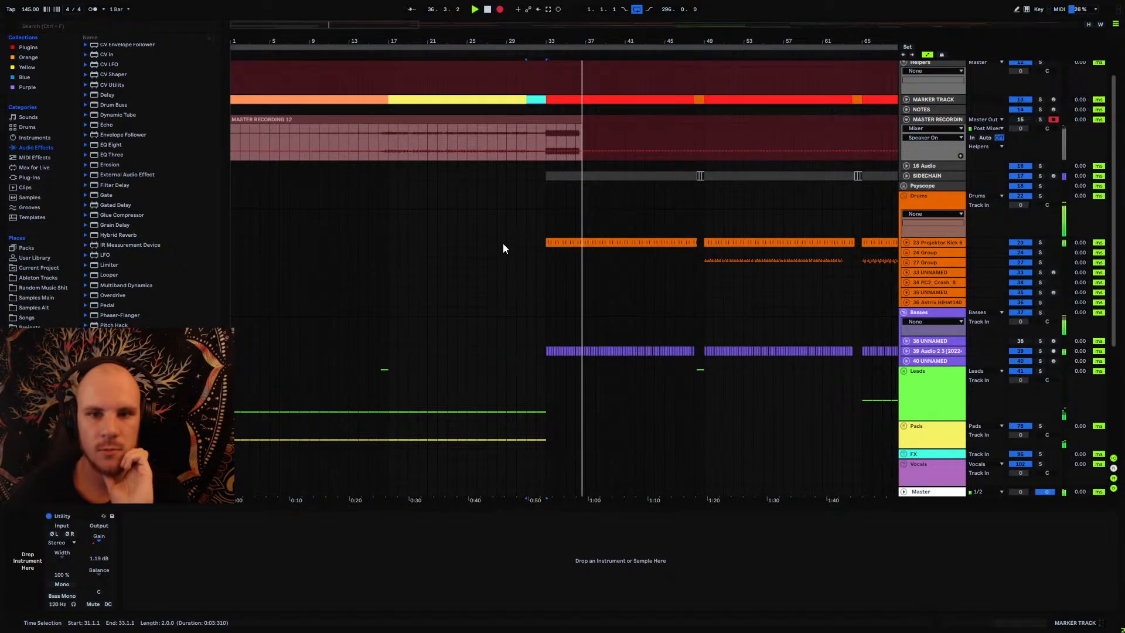
scroll(502, 243, down, 2)
scroll(495, 233, up, 2)
click(425, 99)
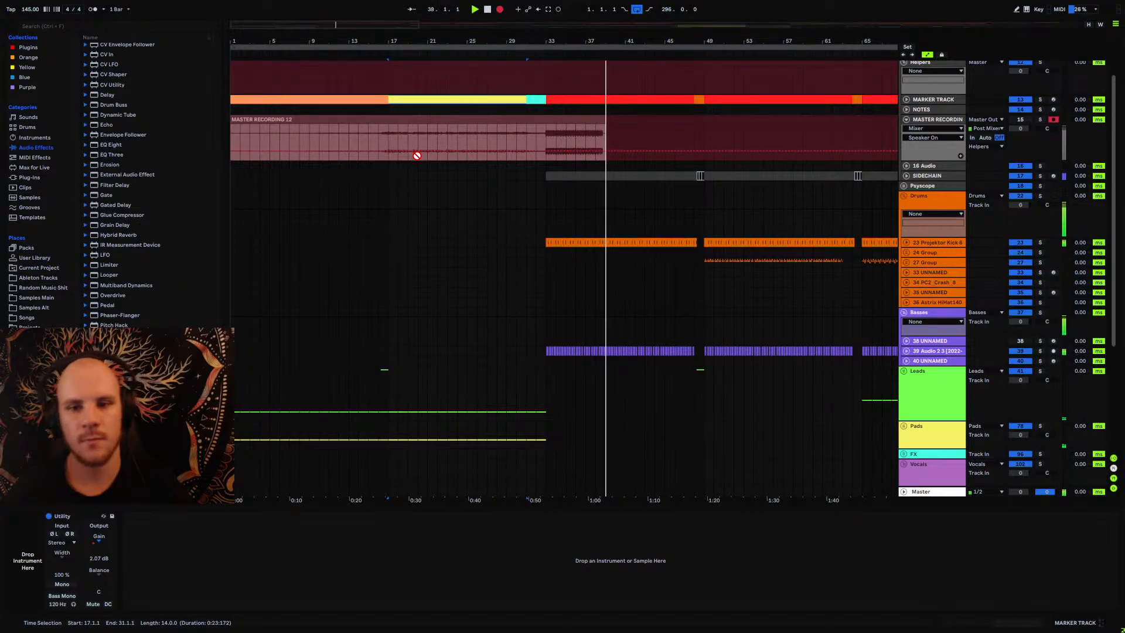
key(space)
Step: Fold the Vocals, Basses and Drums groups, the MASTER RECORDING track and the Helpers group
click(458, 287)
scroll(463, 281, down, 6)
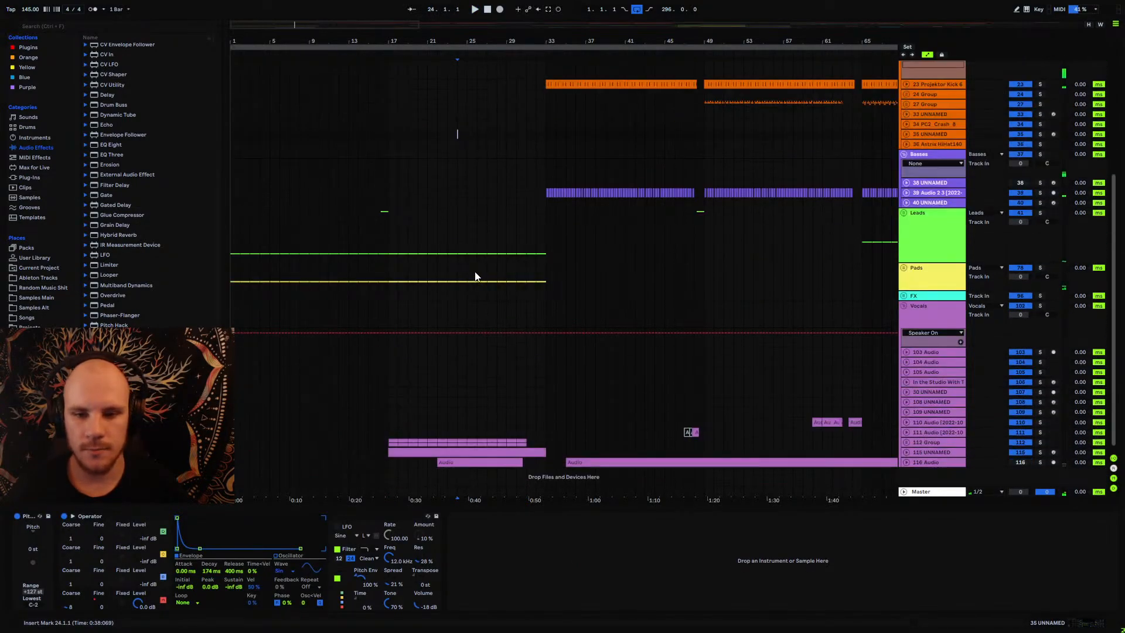
scroll(476, 277, down, 1)
click(909, 300)
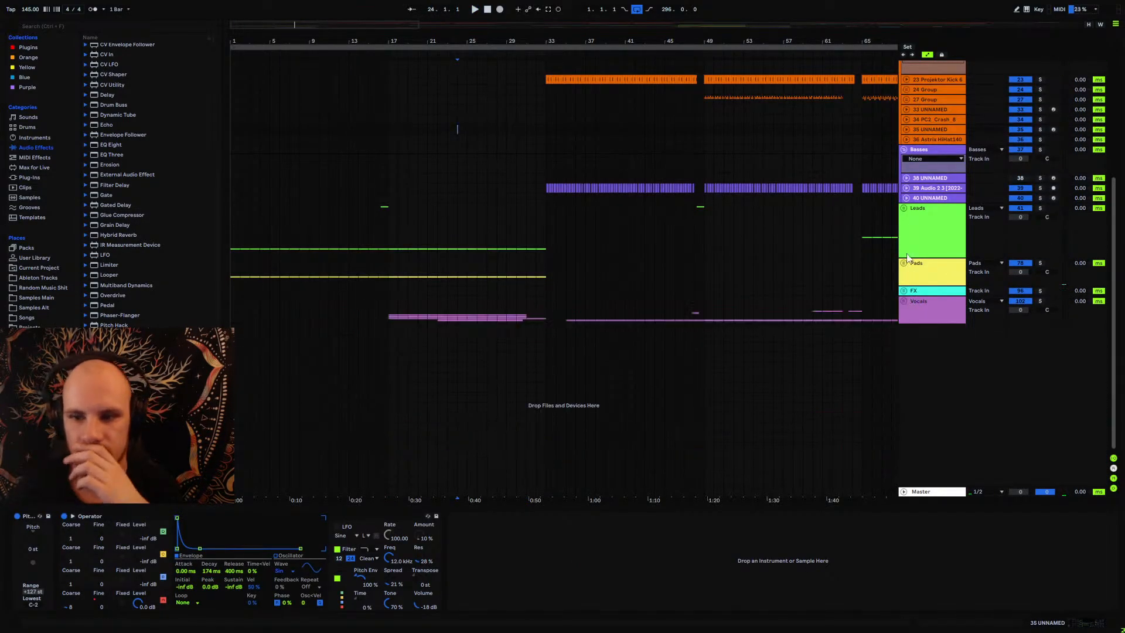
click(906, 153)
click(905, 76)
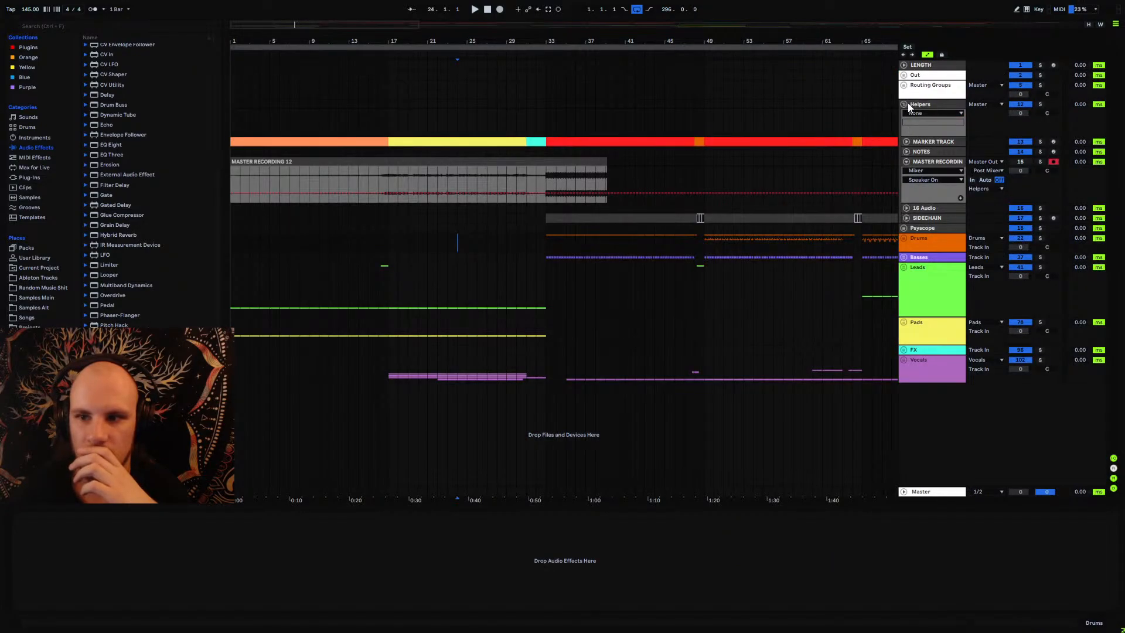
click(907, 162)
click(905, 104)
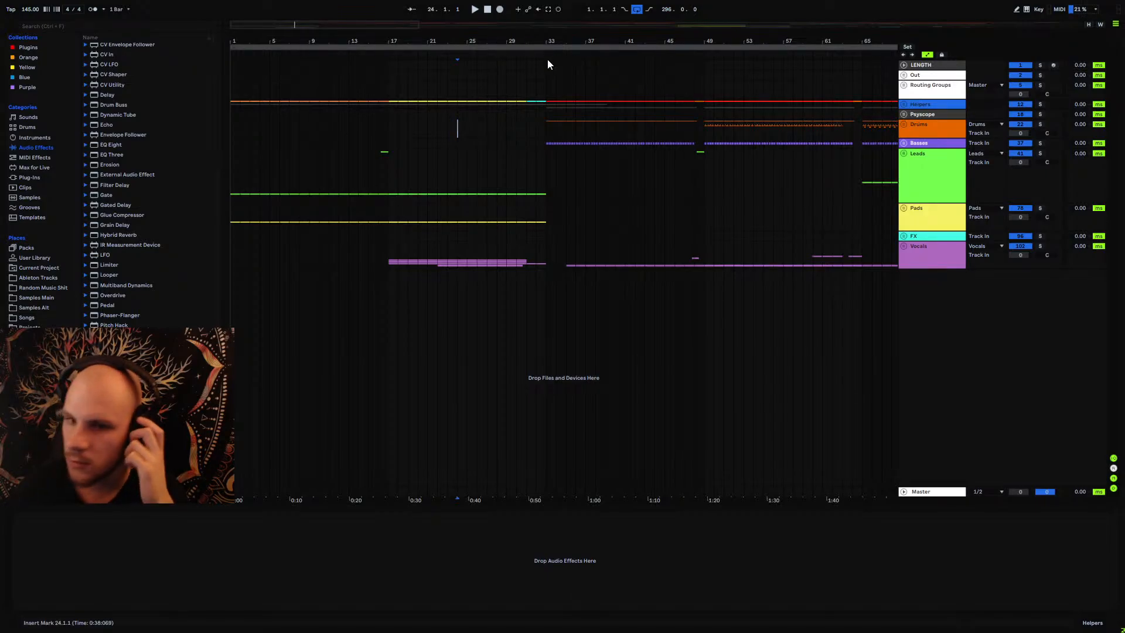
Step: Place the insert marker at 17.1.1 on the Drums group and look over the full arrangement
drag(548, 41, 548, 15)
drag(444, 42, 444, 14)
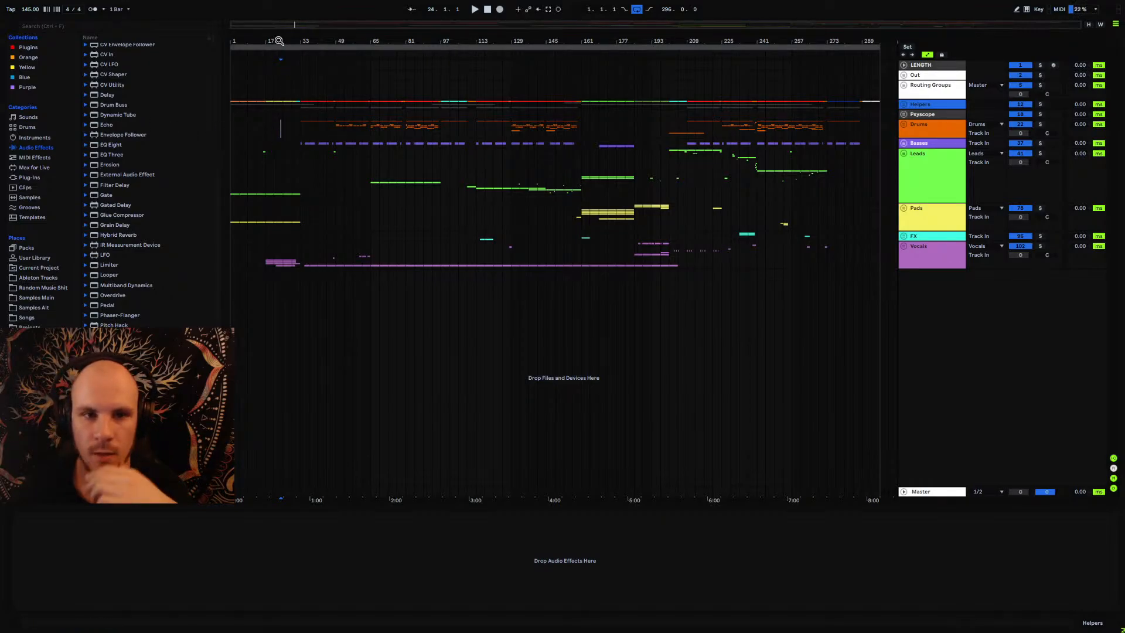
mouse_move(278, 41)
mouse_down()
mouse_move(284, 62)
mouse_move(368, 74)
mouse_up()
click(326, 125)
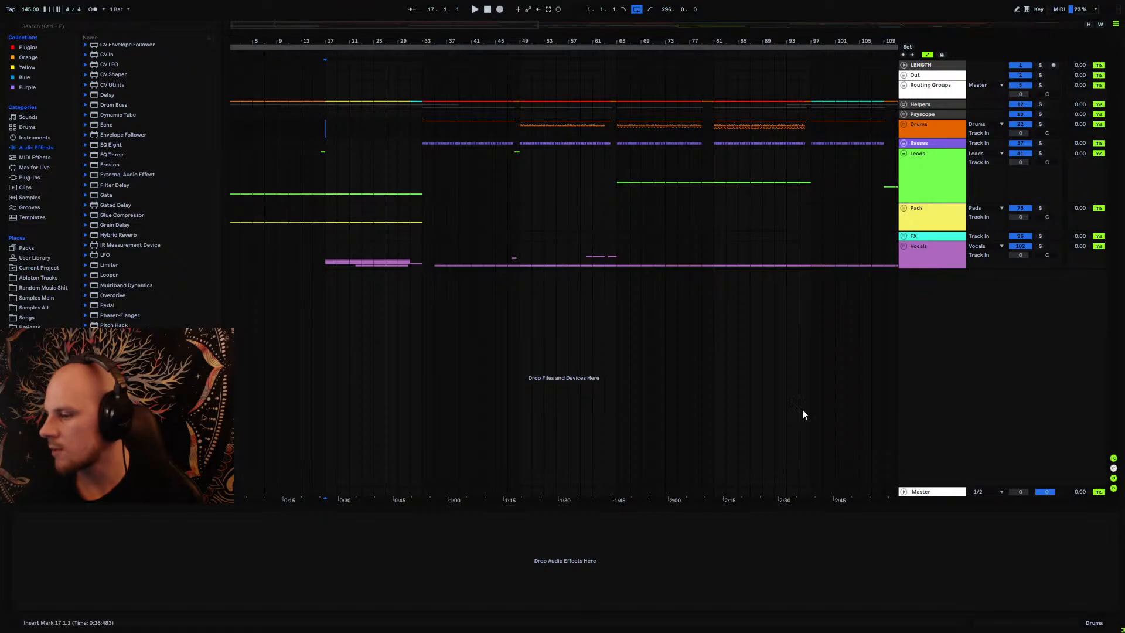
drag(401, 43, 401, 8)
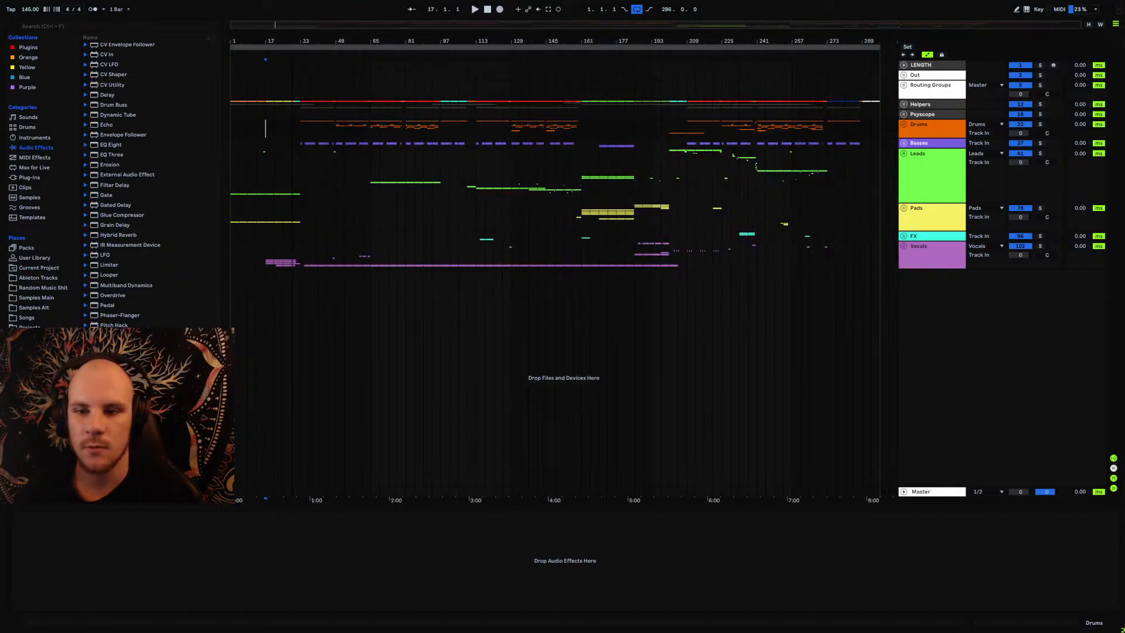
Step: Select the Leads group, save the set and switch to the Windows desktop
click(928, 181)
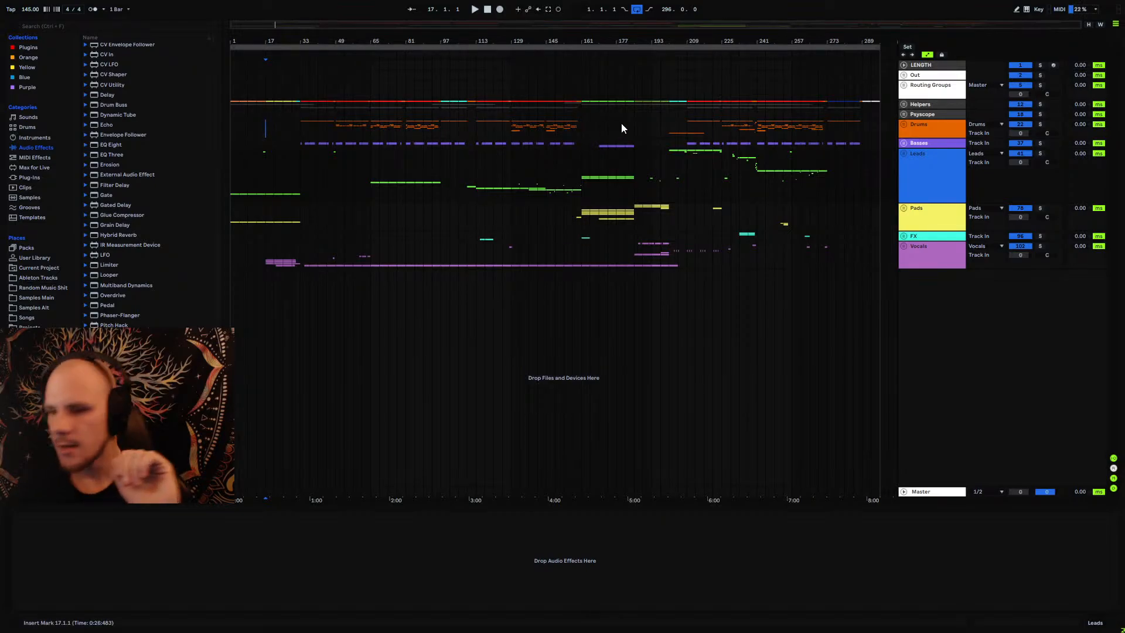
key(ctrl+s)
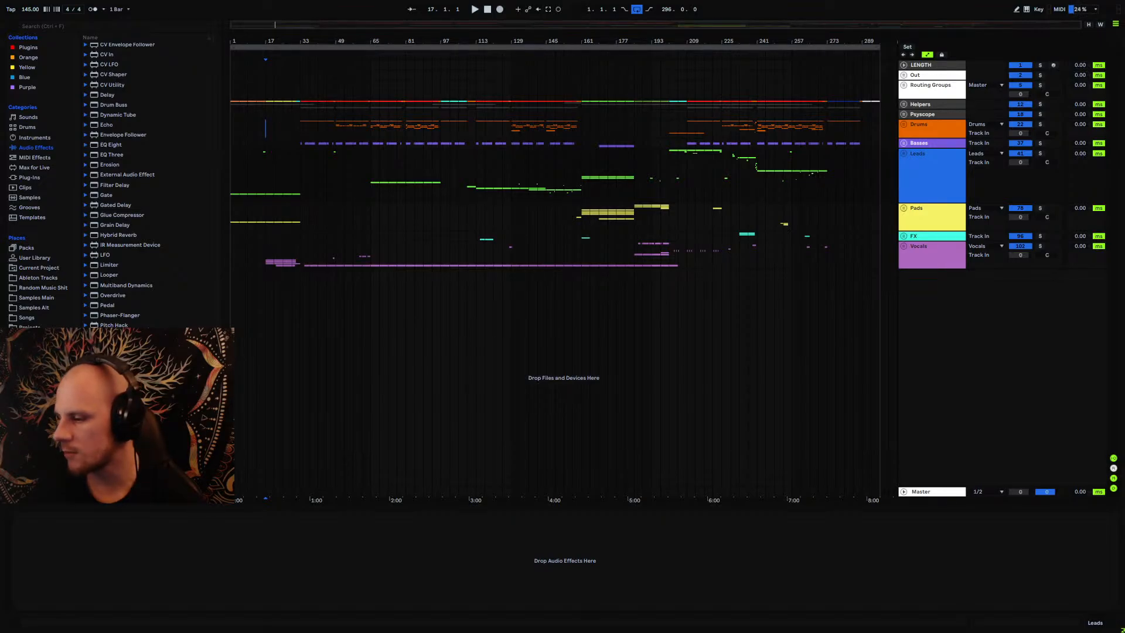
key(super+d)
key(super+d)
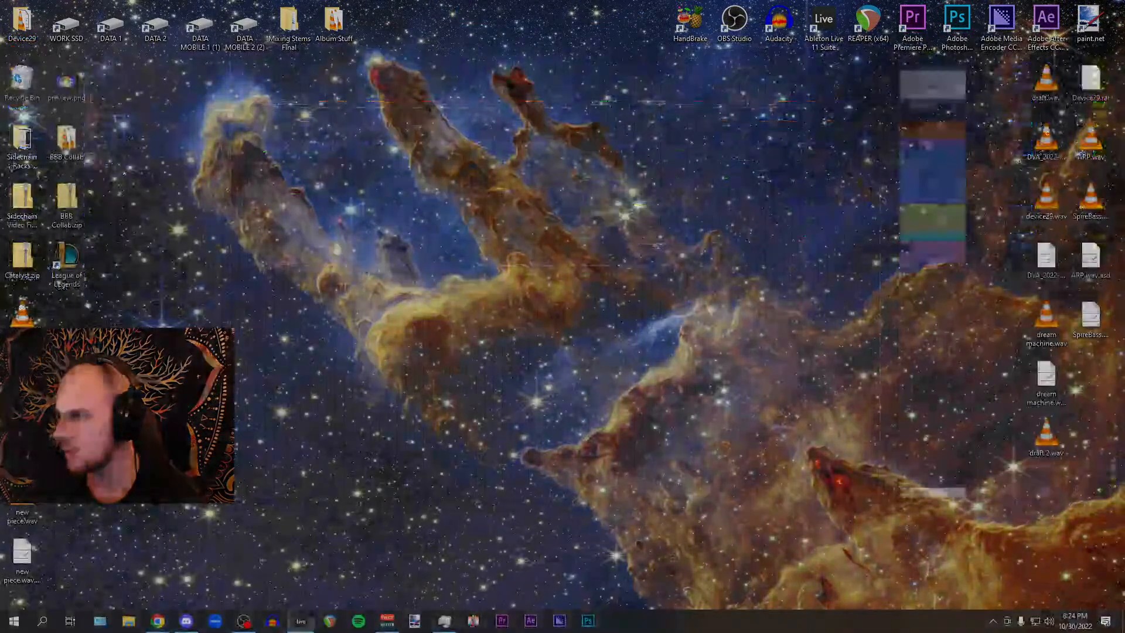